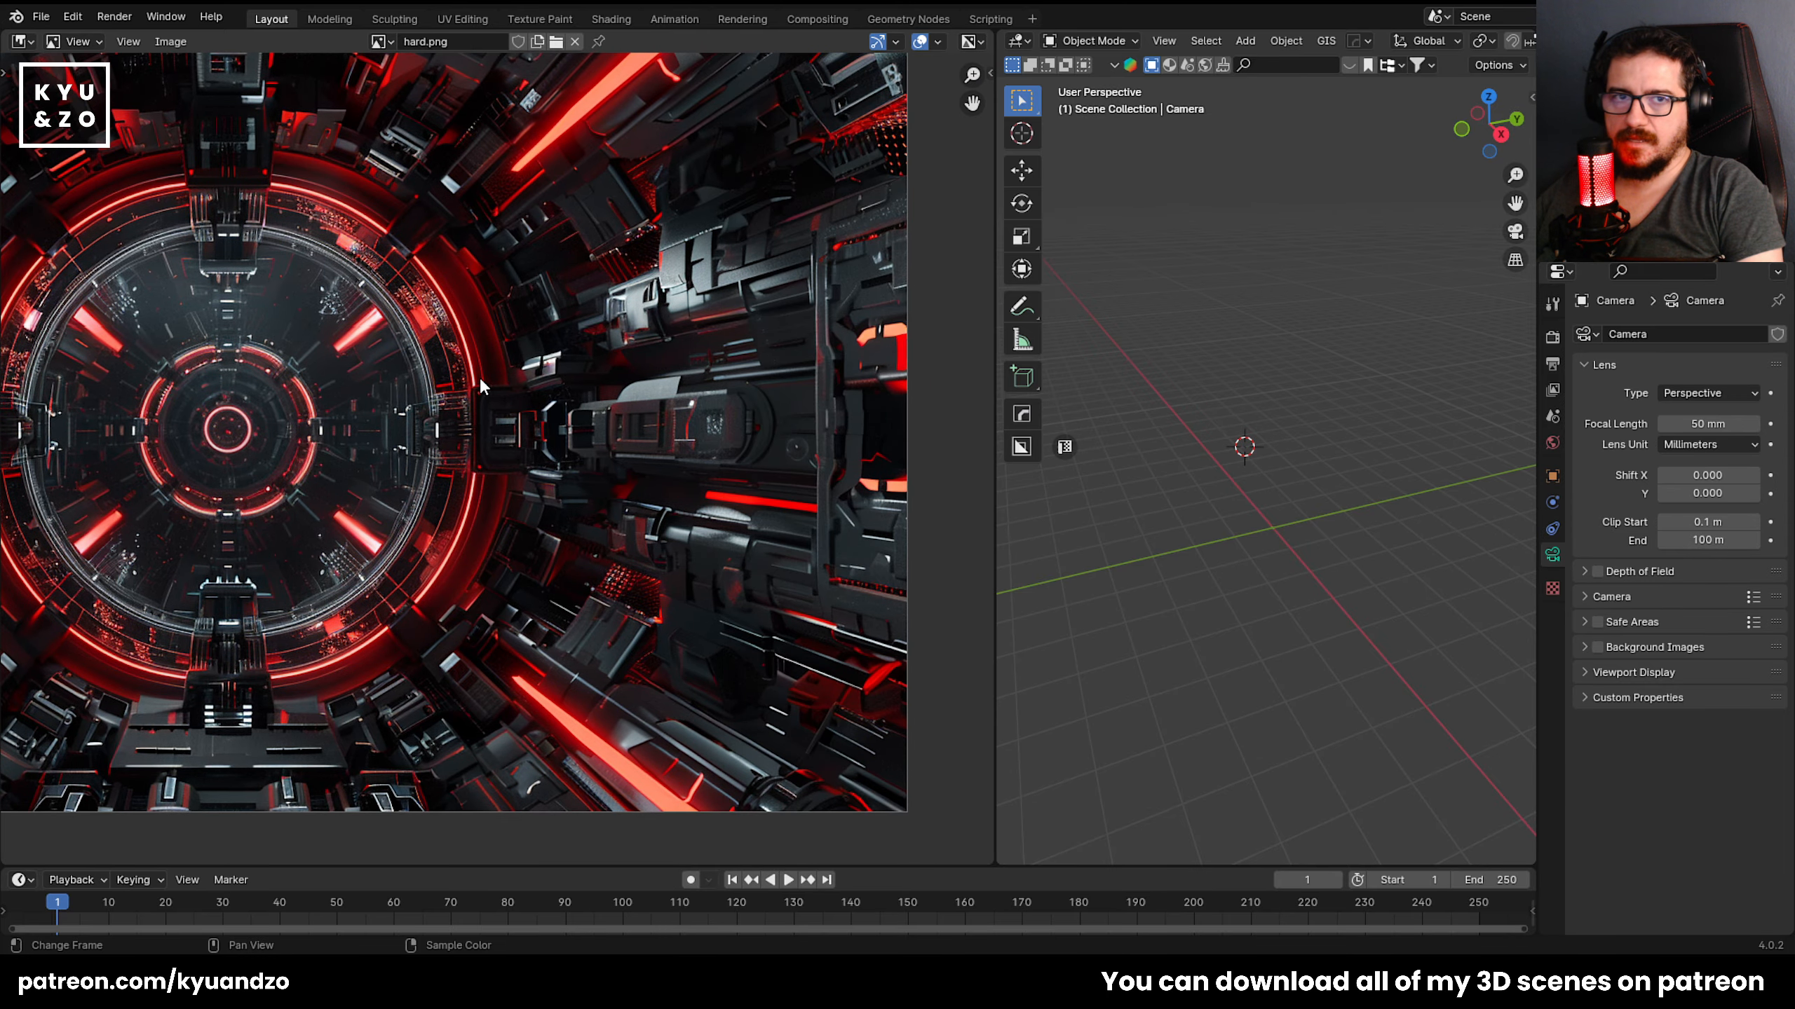
Examine the overall composition of the reference image hard.png, from the central circular opening to the outer corners.
scroll(478, 374, down, 2)
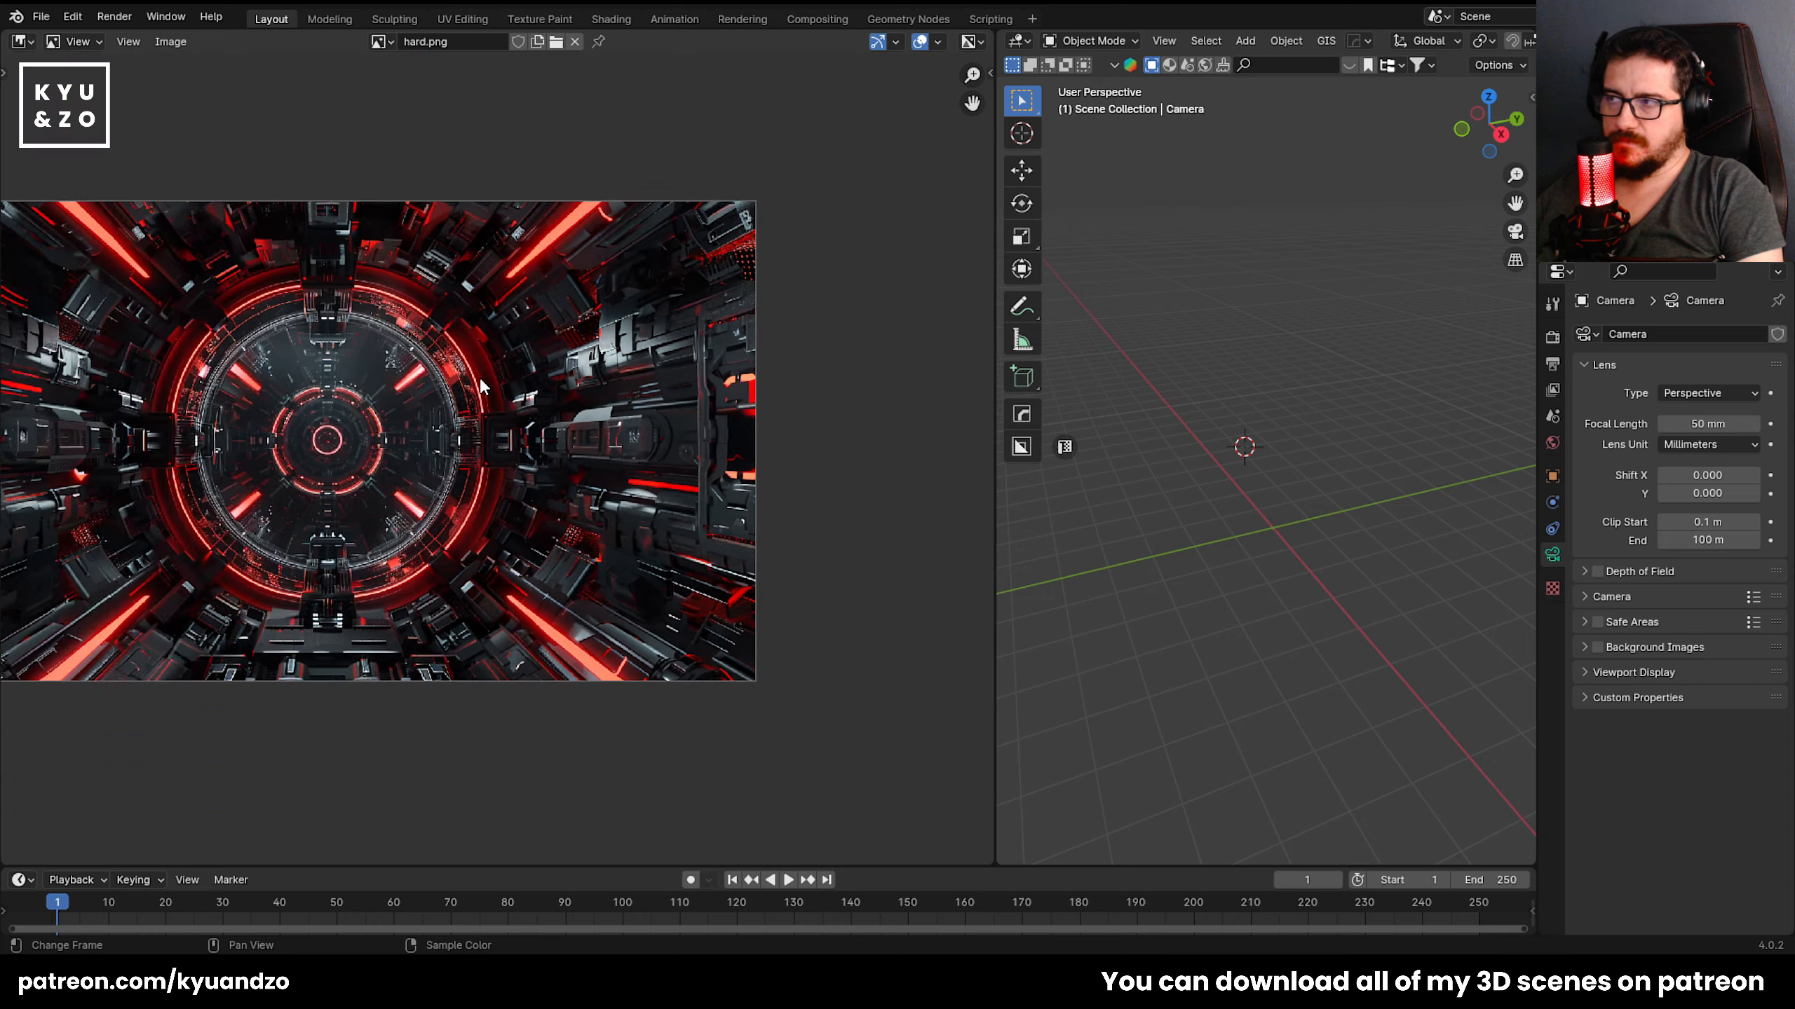
scroll(263, 448, up, 1)
middle_drag(263, 449, 456, 428)
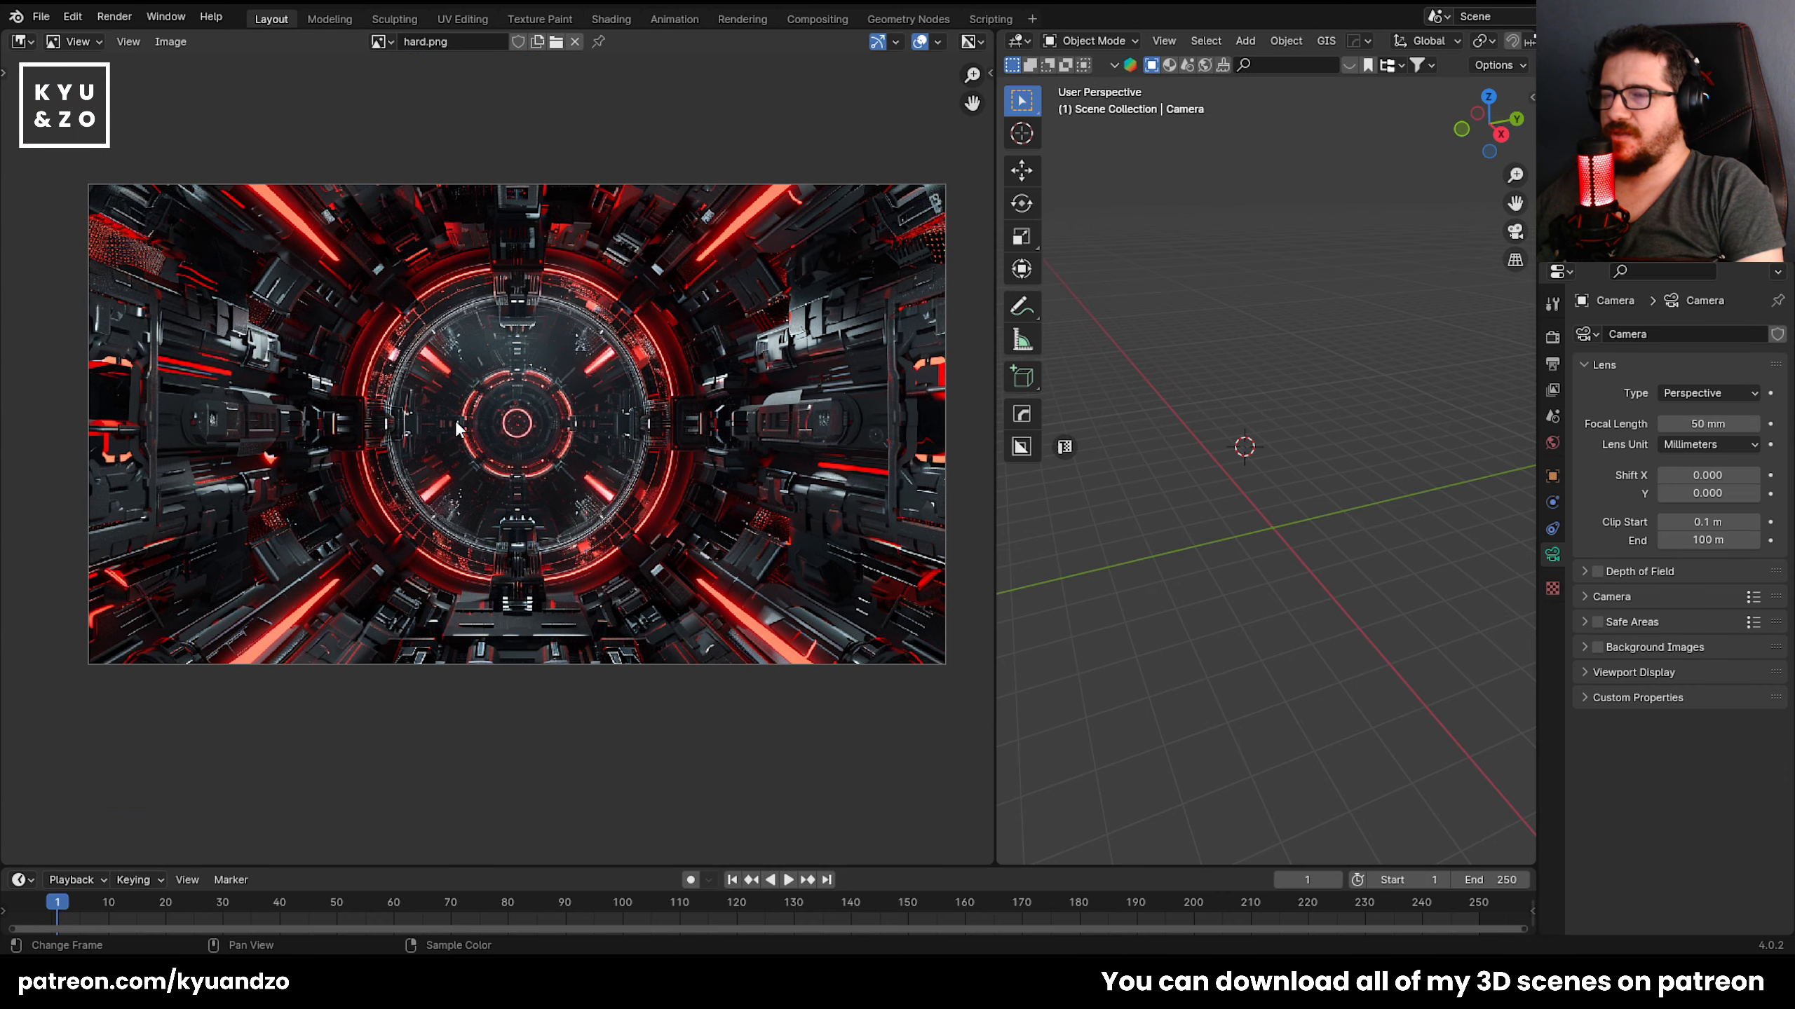
scroll(456, 428, up, 2)
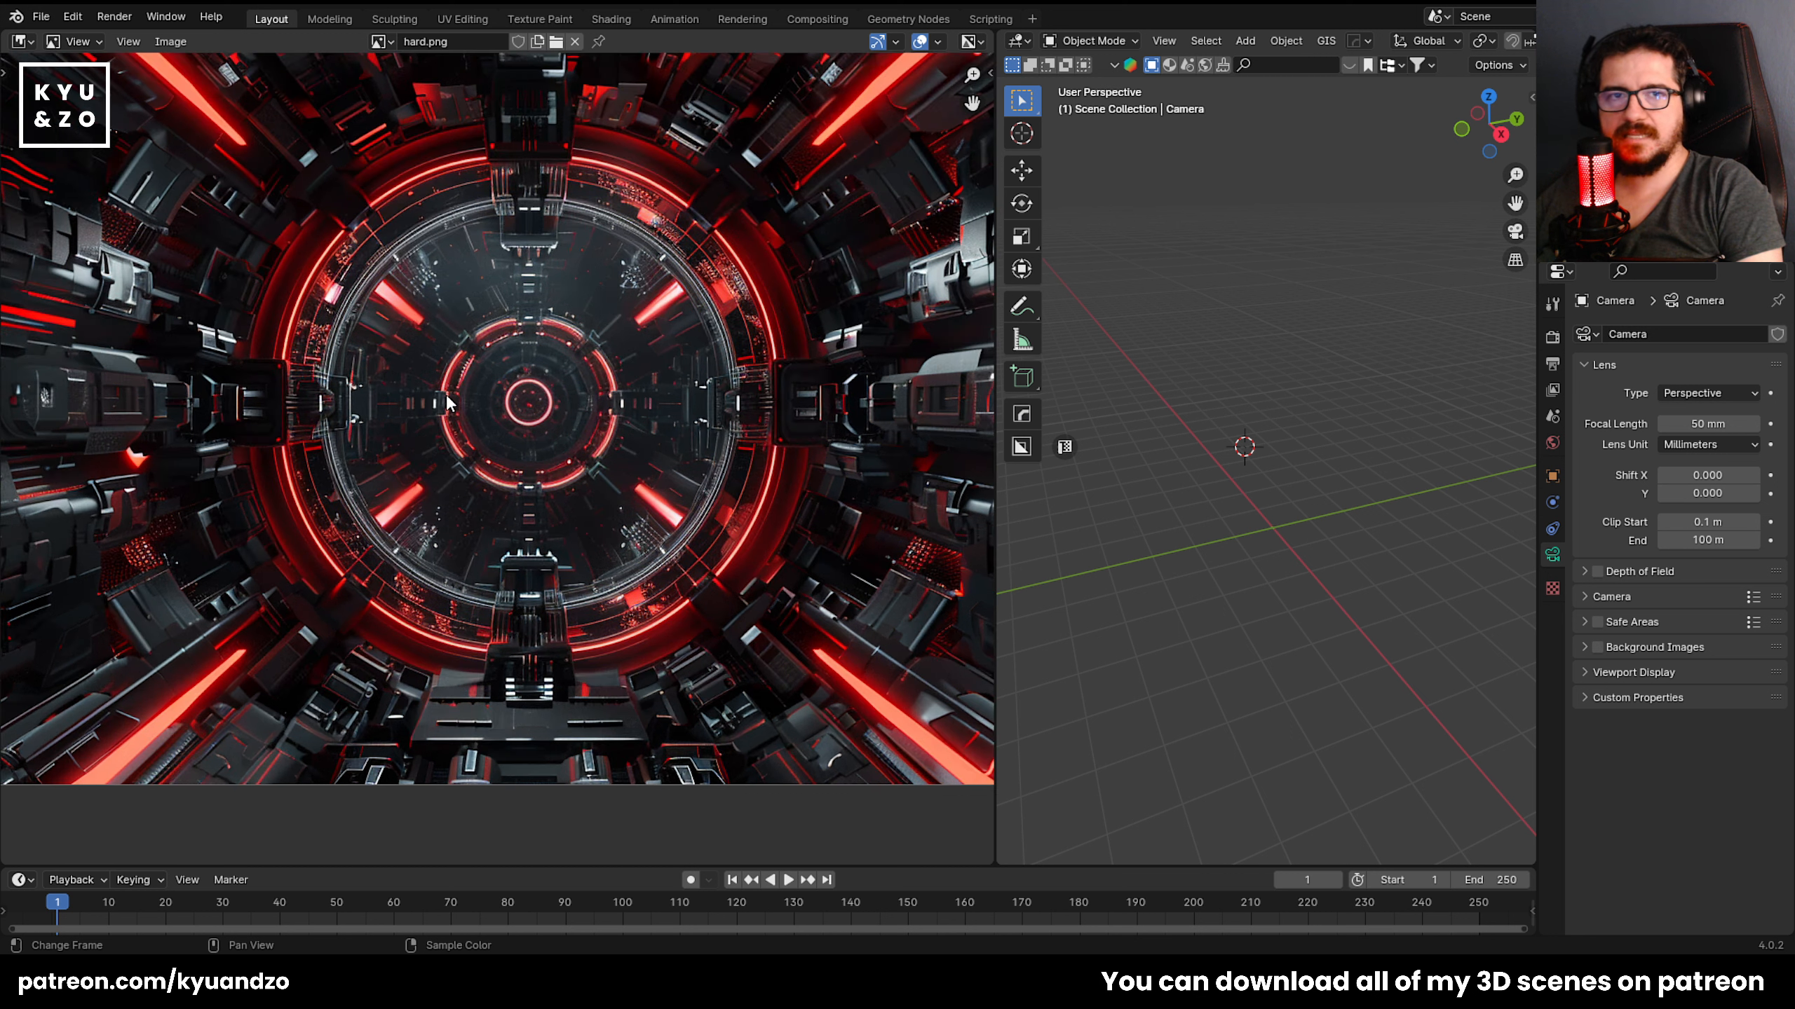
scroll(580, 598, down, 3)
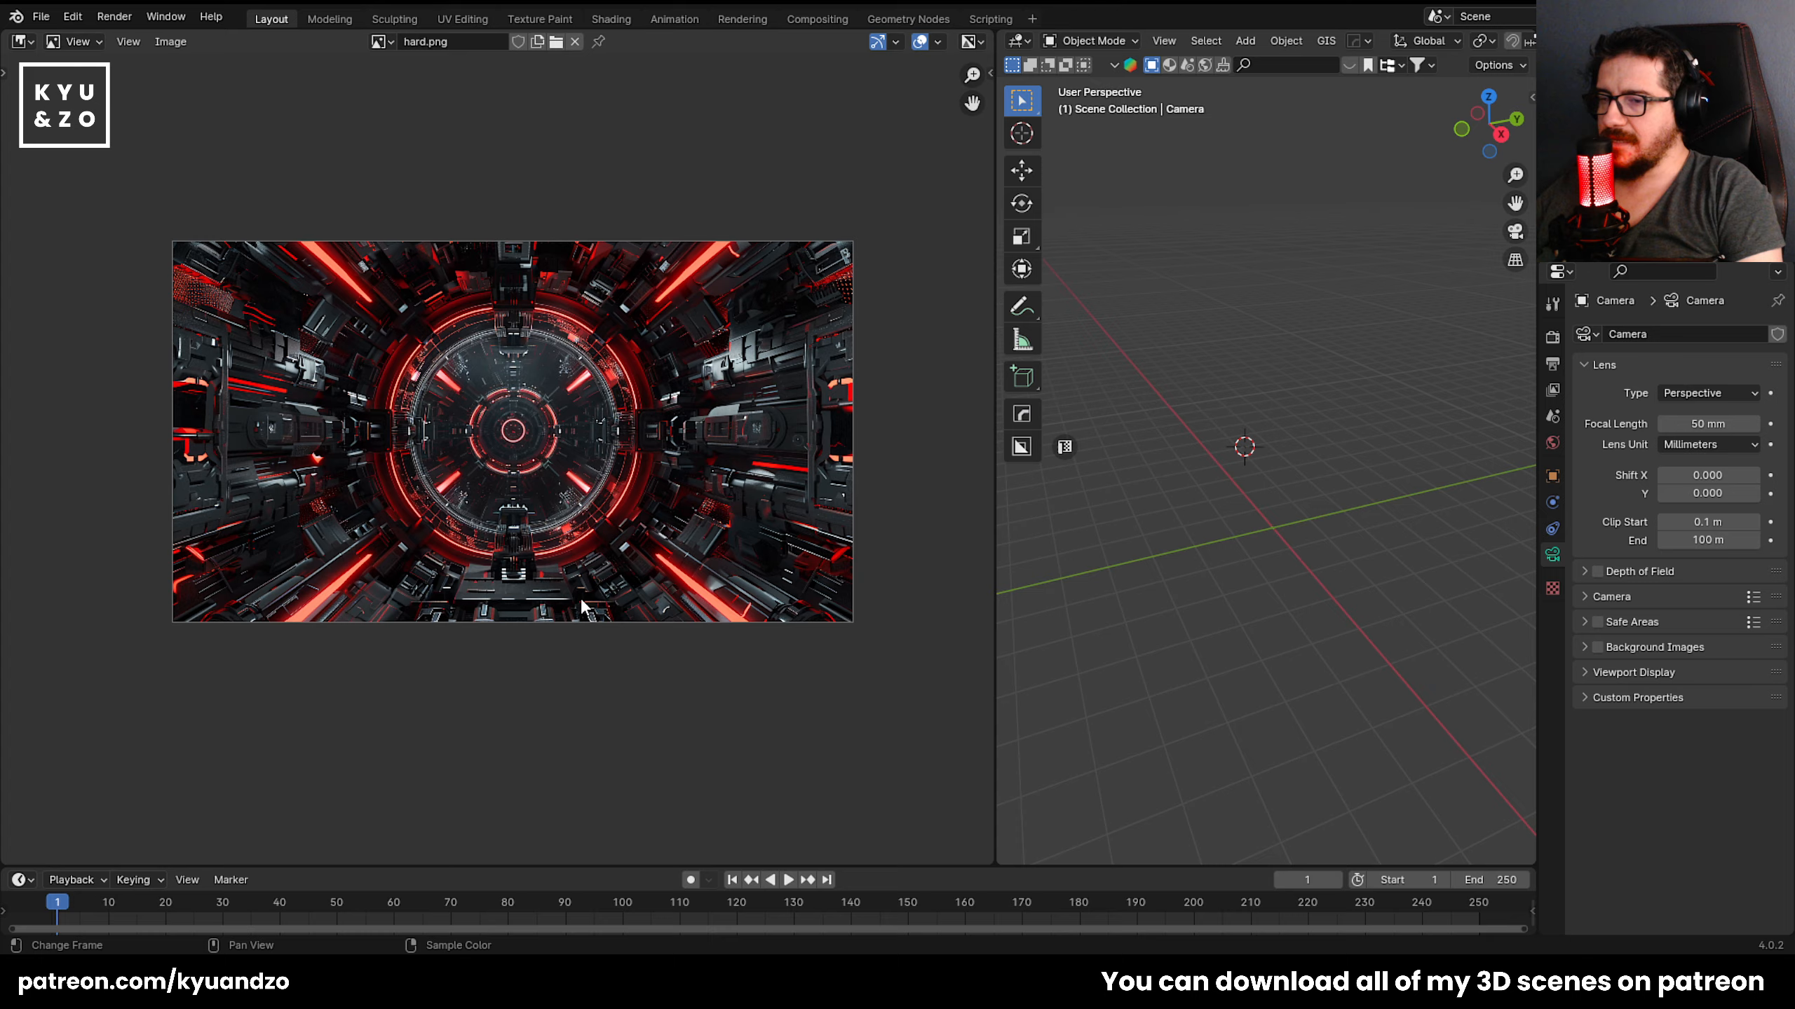
scroll(293, 644, up, 3)
scroll(330, 622, down, 3)
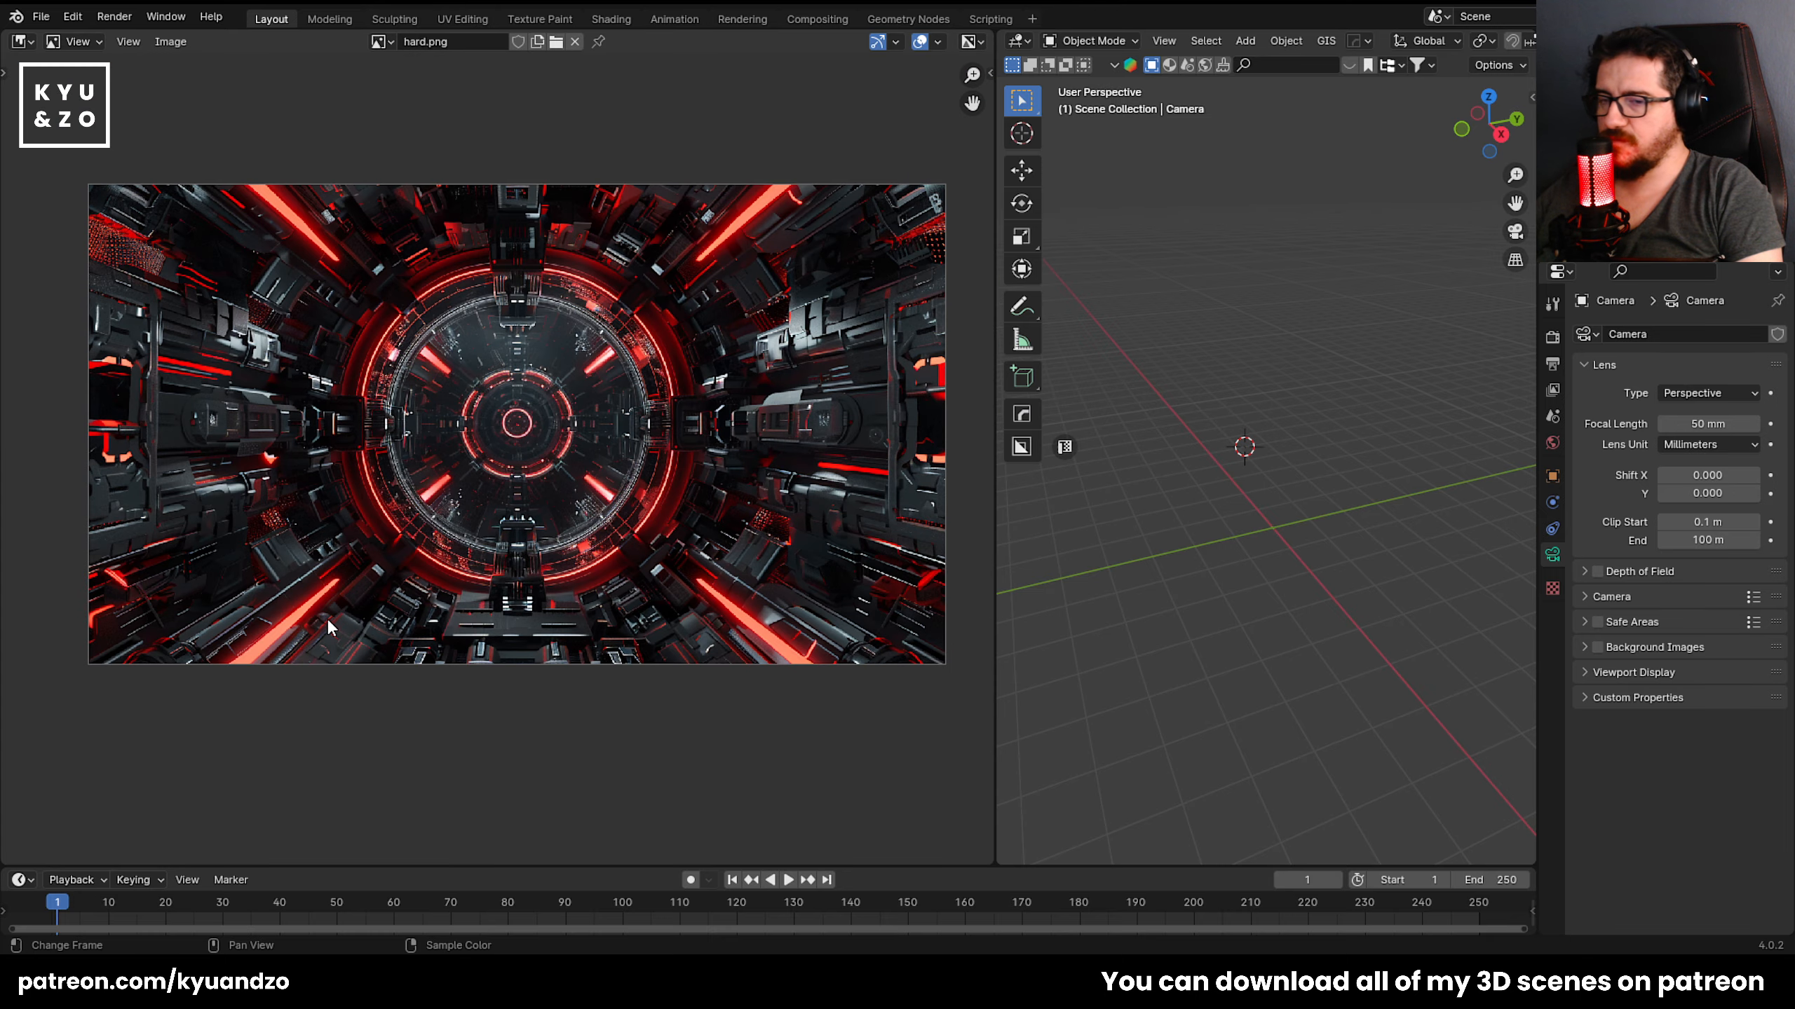
scroll(452, 537, up, 1)
scroll(576, 458, down, 1)
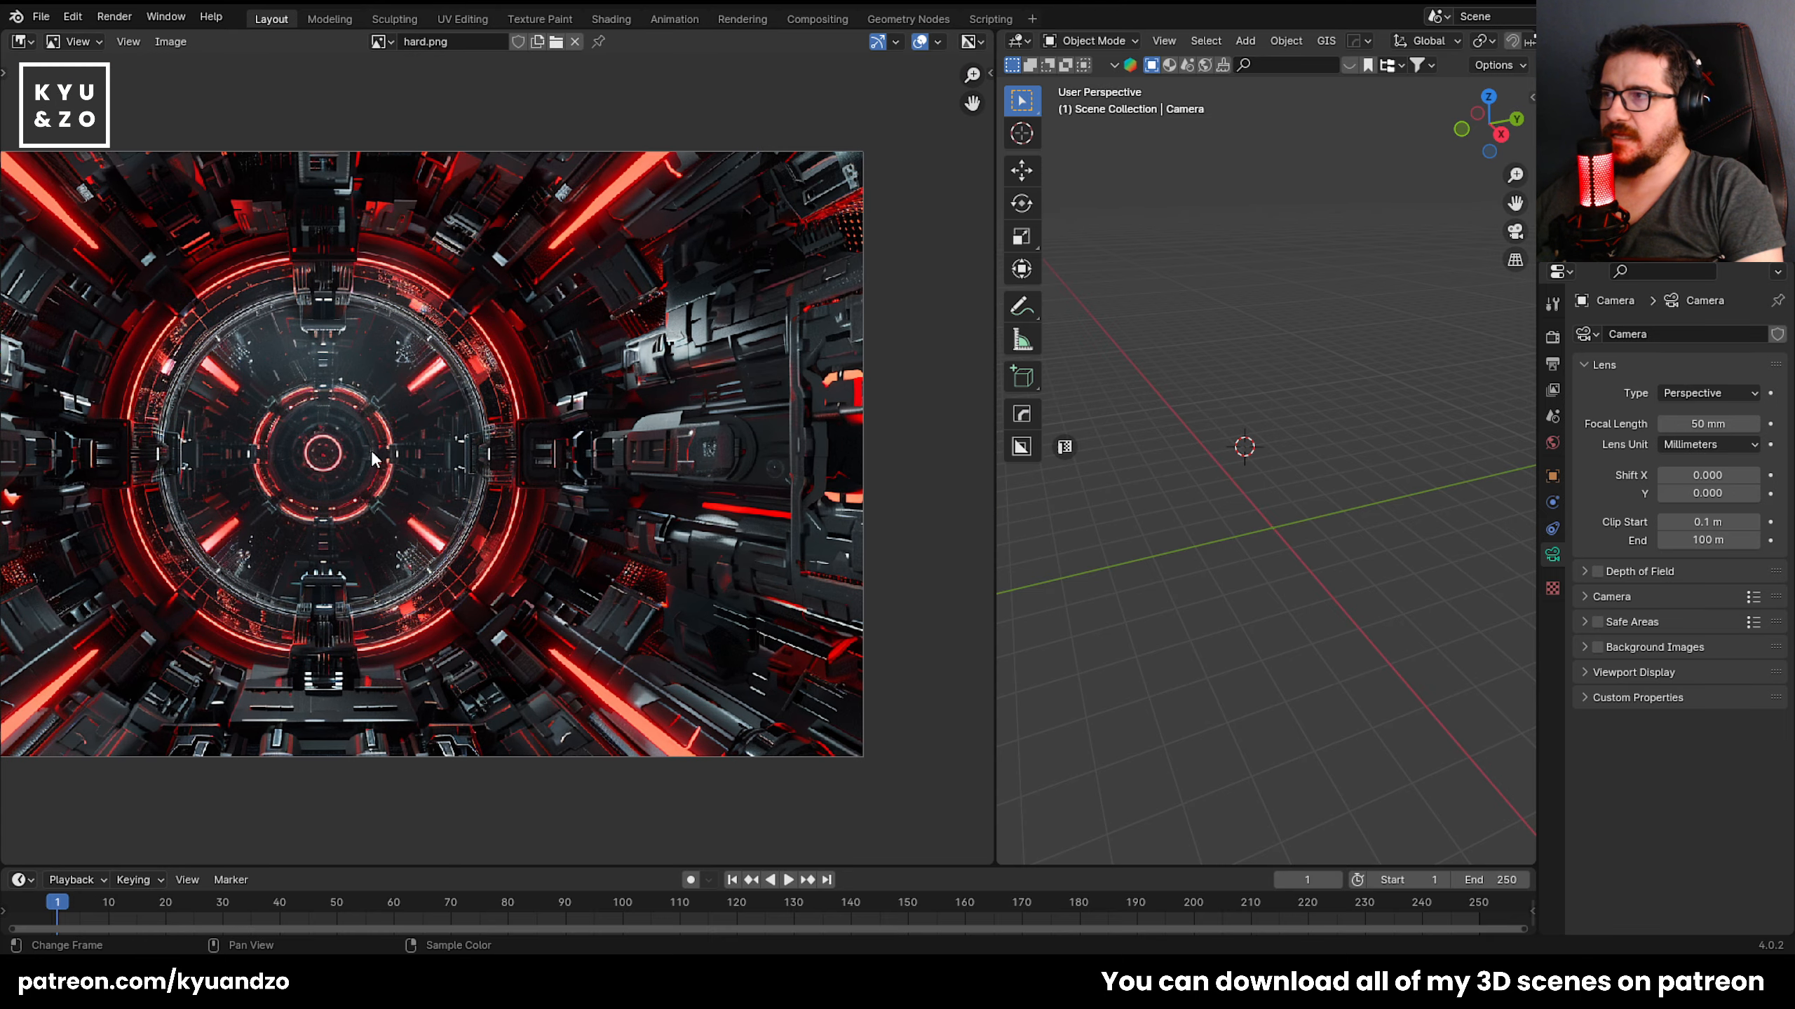
middle_drag(371, 452, 658, 484)
middle_drag(788, 499, 731, 504)
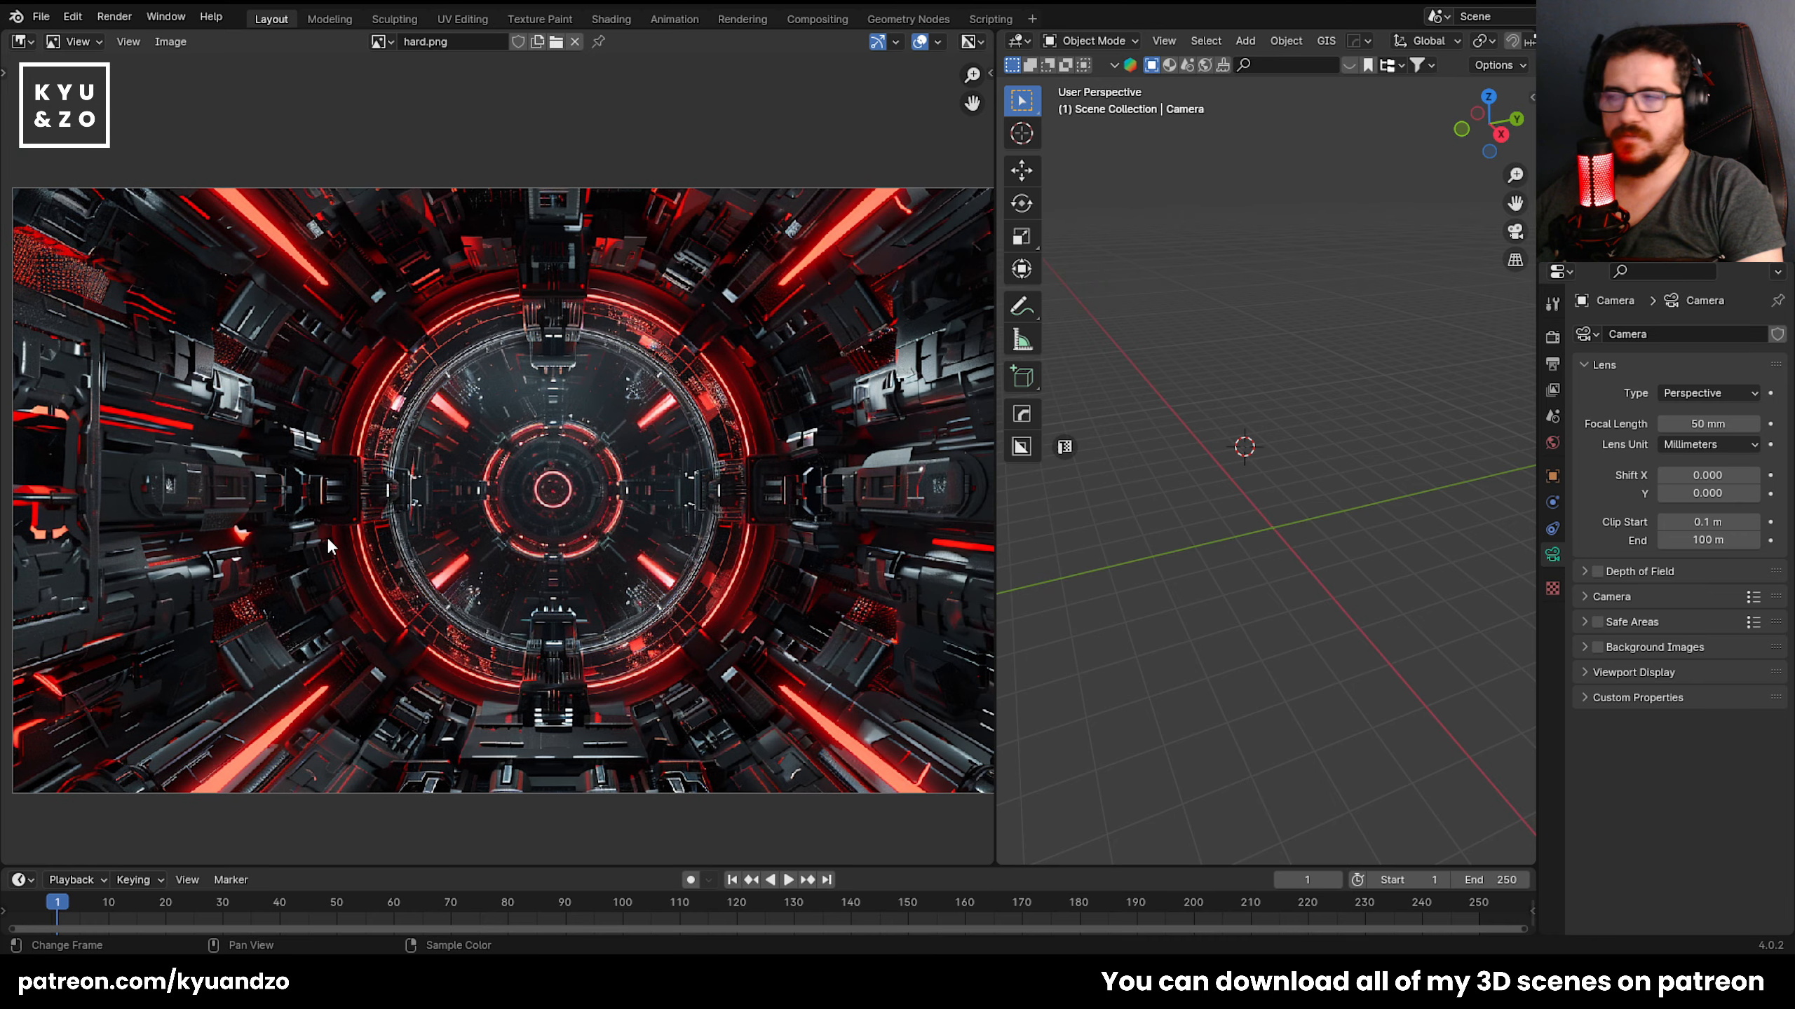
middle_drag(644, 374, 410, 390)
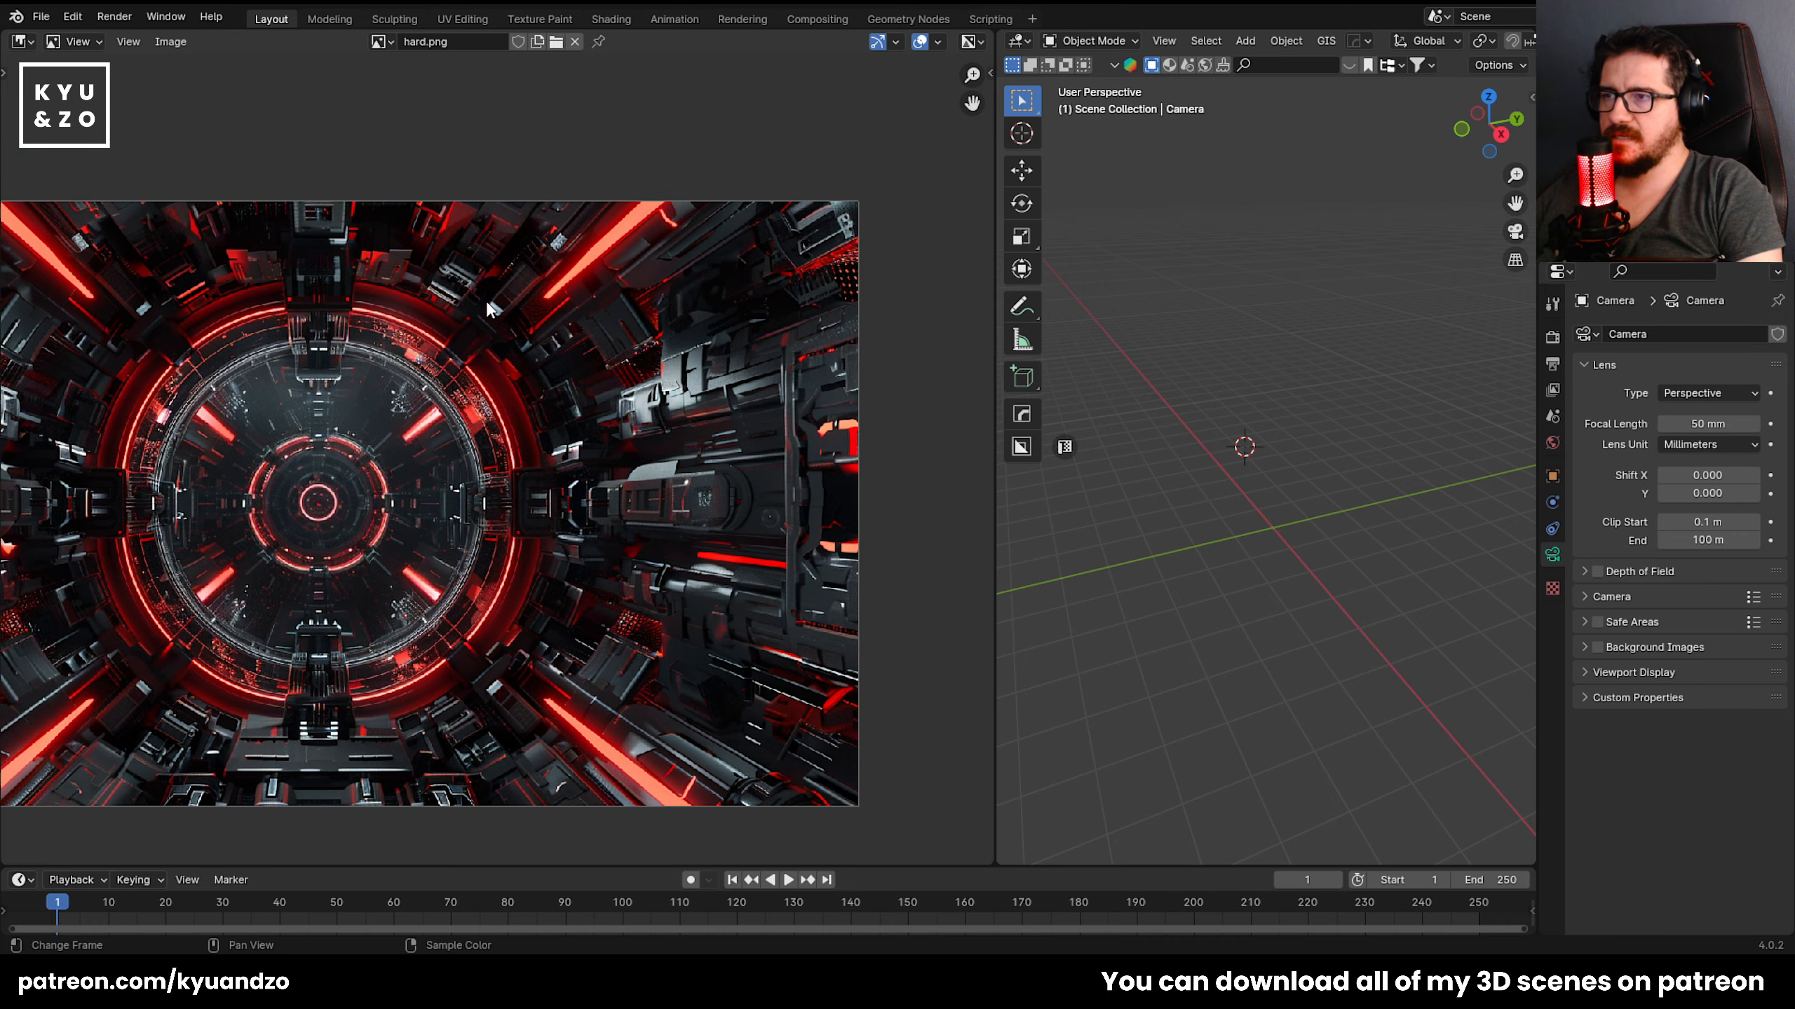
middle_drag(638, 519, 570, 519)
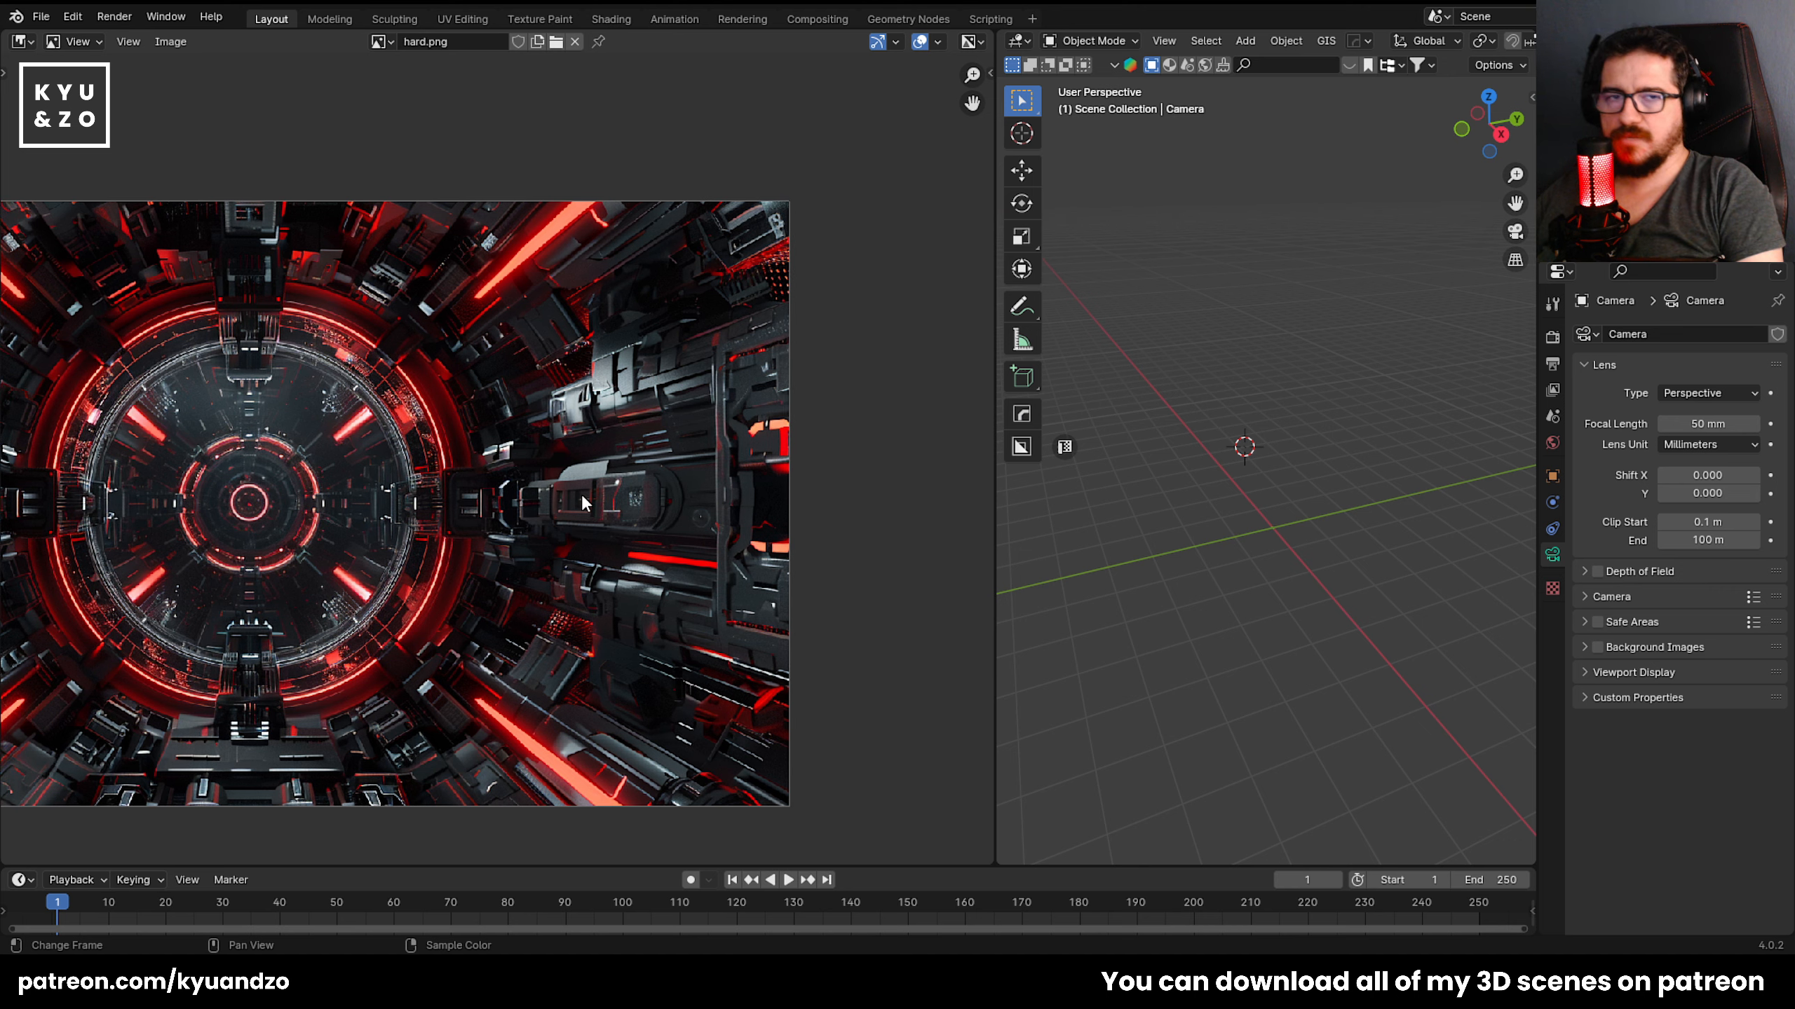
Examine the mechanical panels beside the glowing ring in the reference image up close.
scroll(565, 496, up, 2)
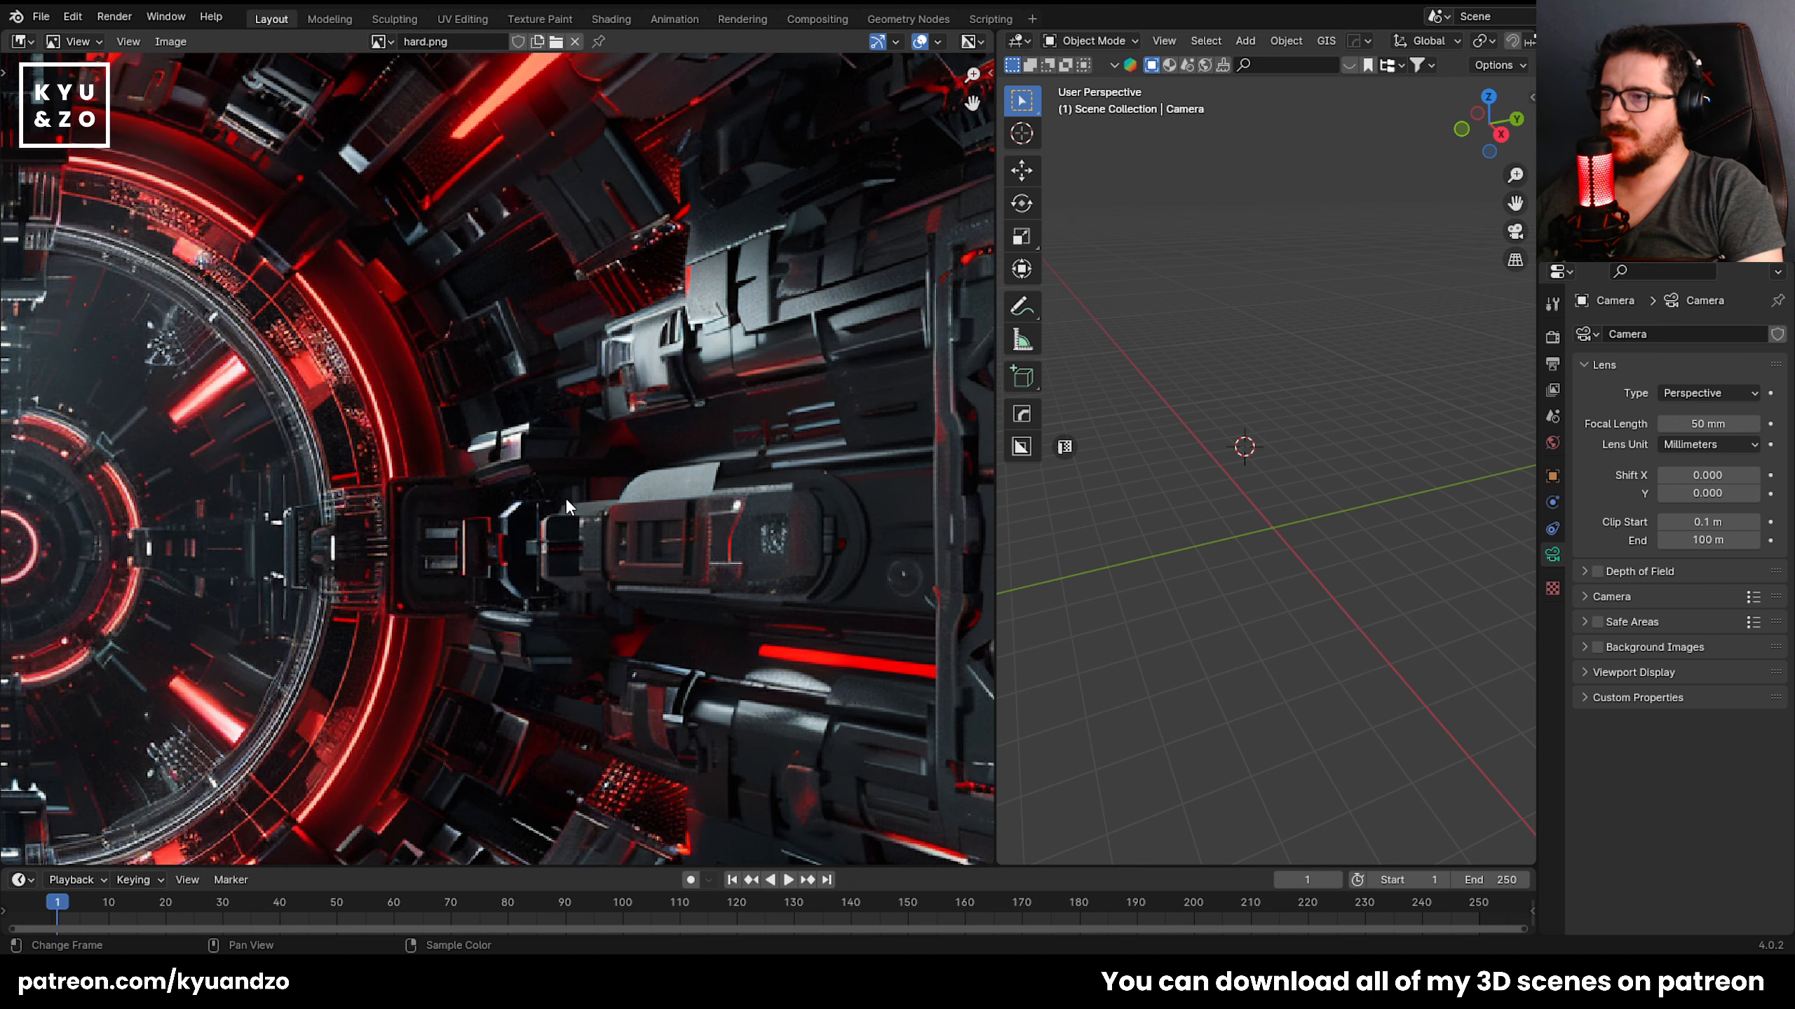
middle_drag(565, 497, 472, 419)
middle_drag(72, 590, 601, 430)
middle_drag(157, 489, 629, 512)
key(Home)
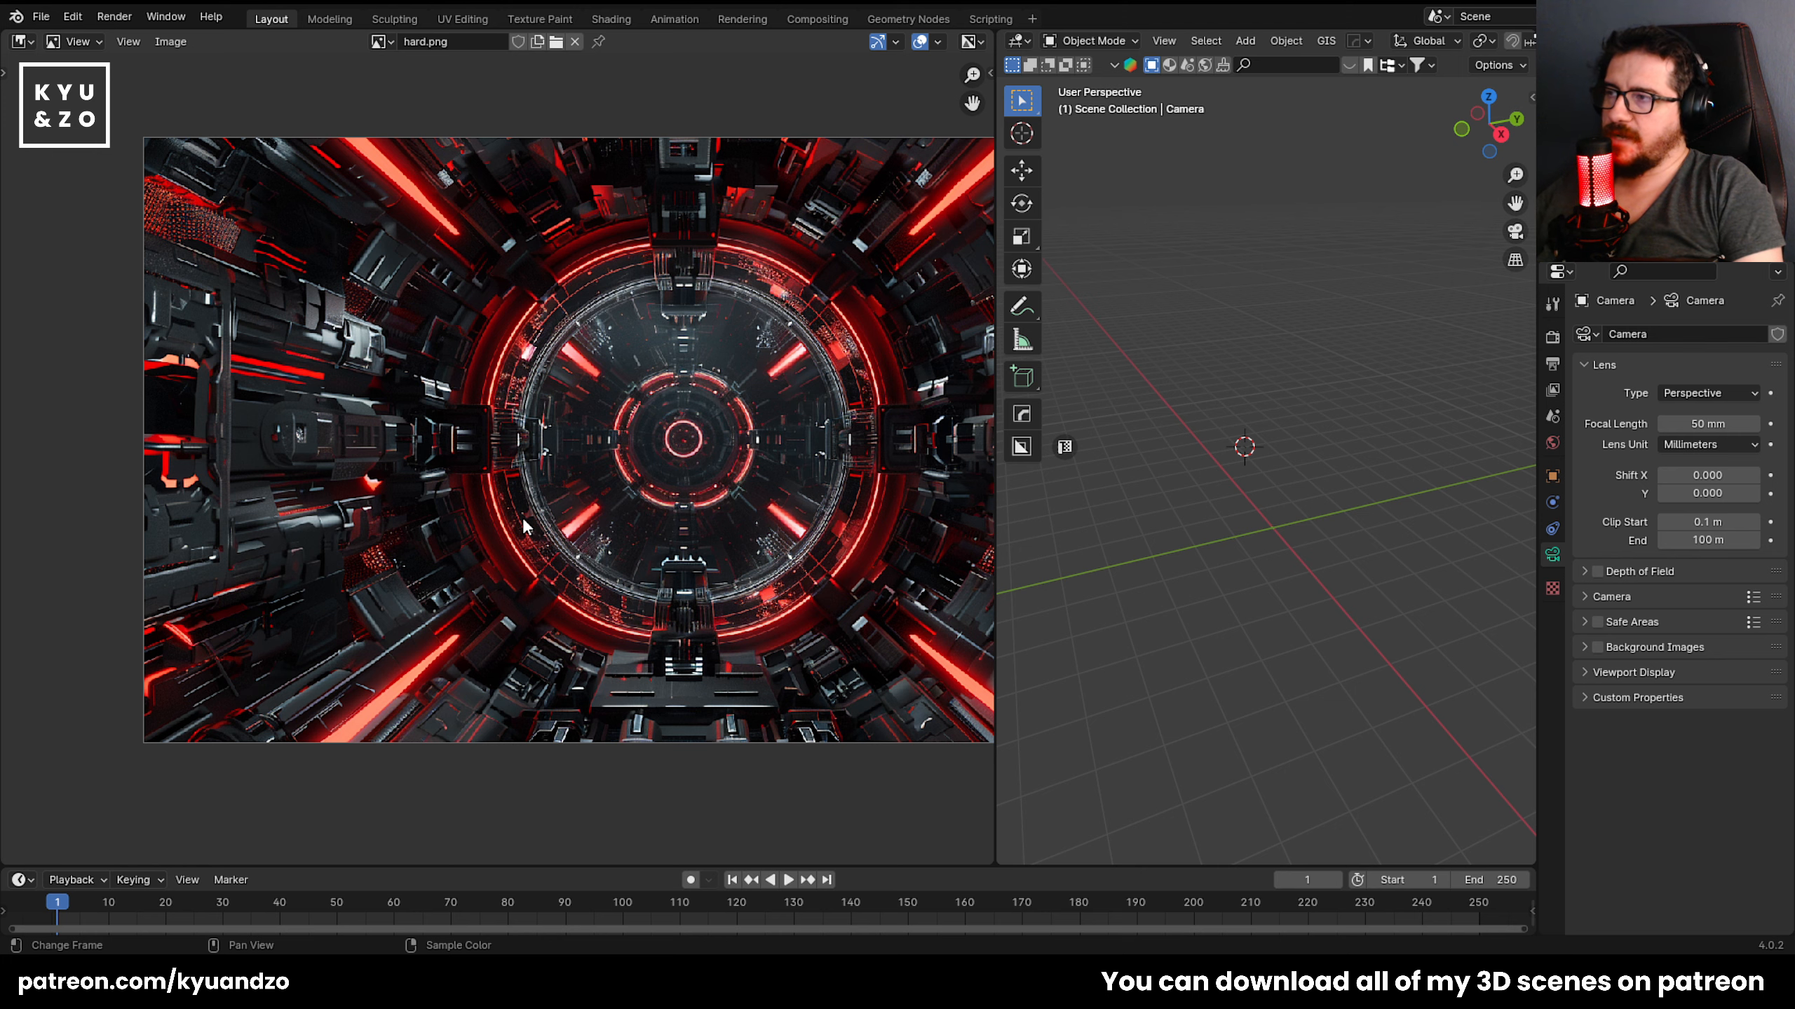
middle_drag(740, 372, 302, 351)
scroll(537, 438, up, 4)
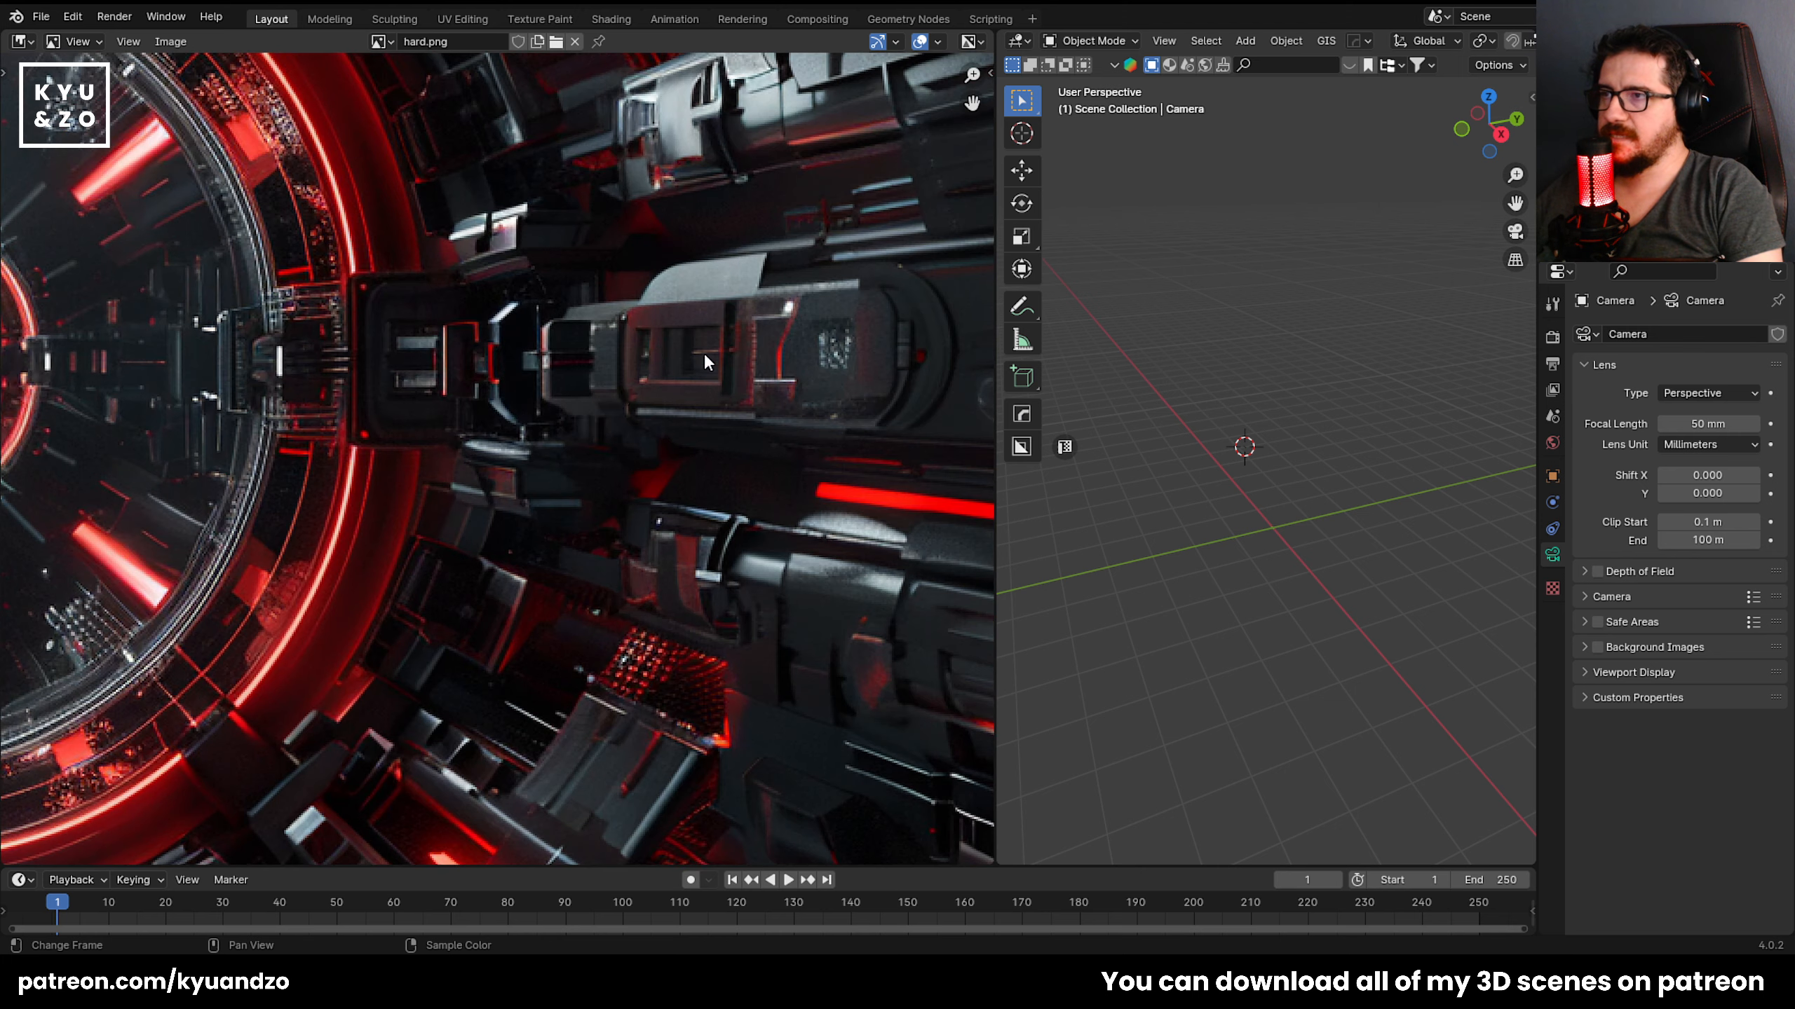
middle_drag(703, 353, 478, 467)
scroll(354, 552, down, 2)
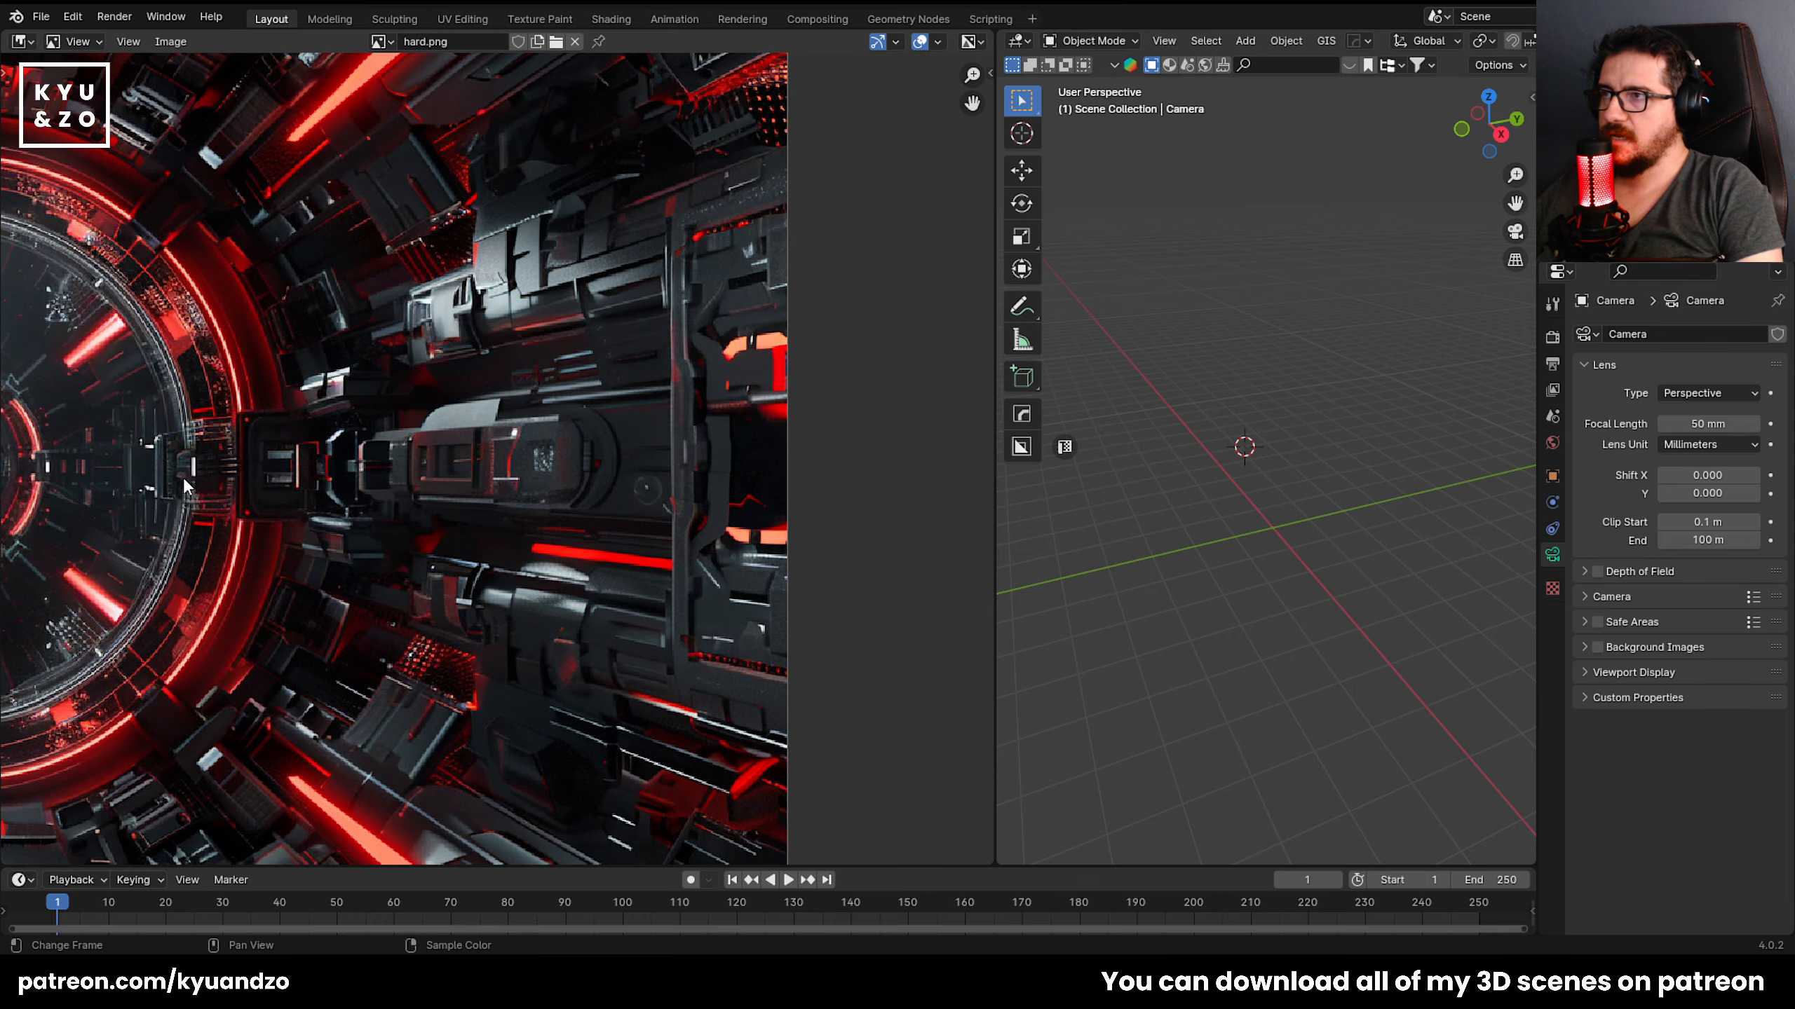
scroll(429, 625, up, 2)
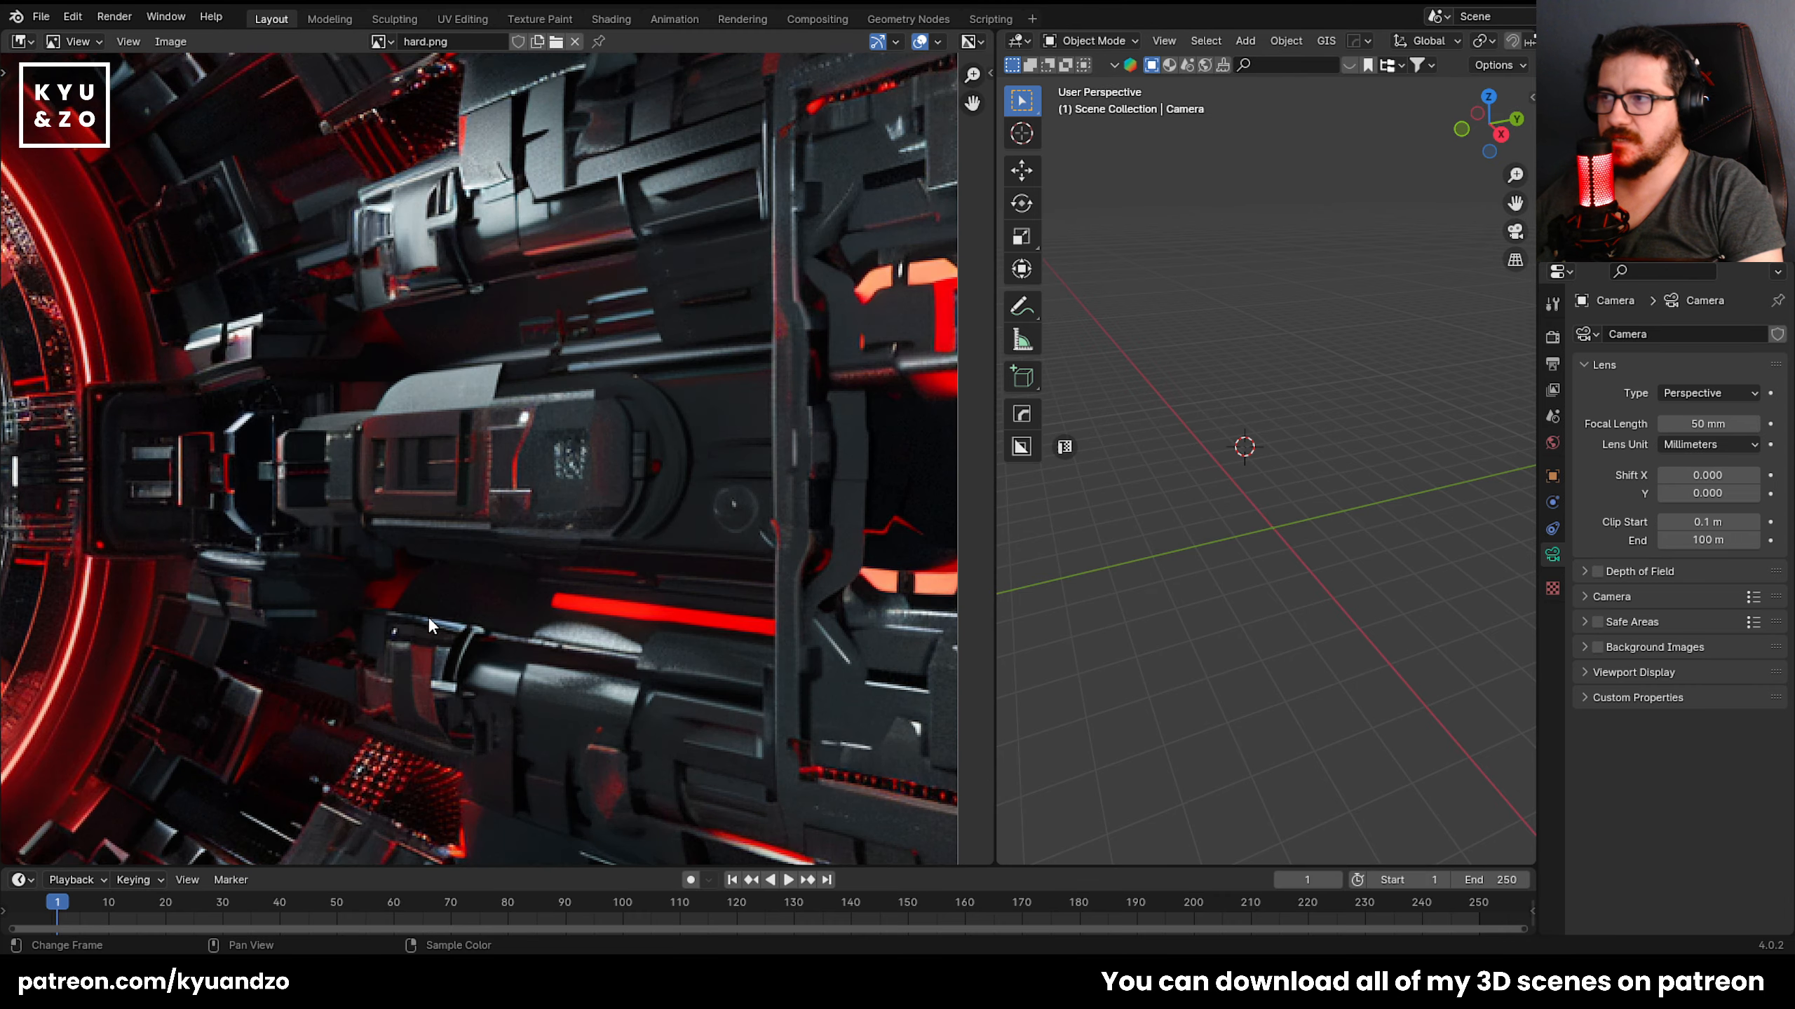
middle_drag(443, 437, 617, 515)
scroll(706, 483, down, 2)
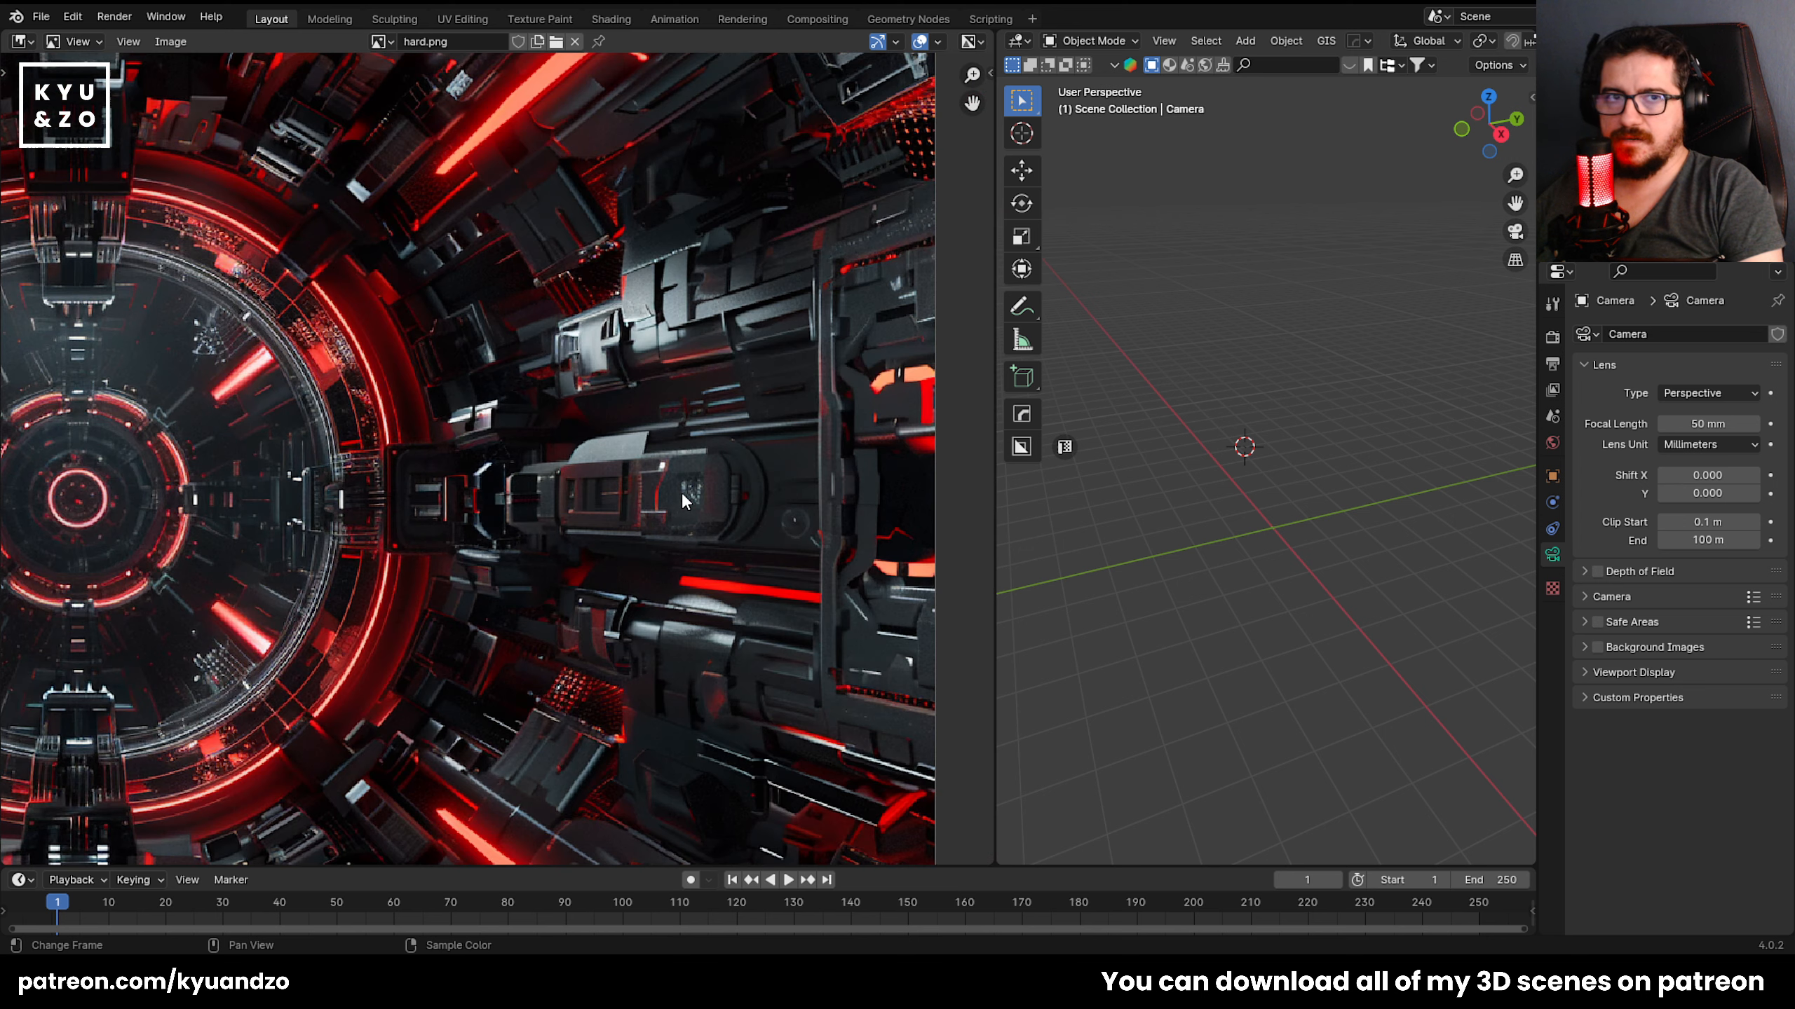
Compare the reference image's concentric rings, diagonal red light strips and surrounding panels for repeated shapes.
middle_drag(446, 202, 592, 332)
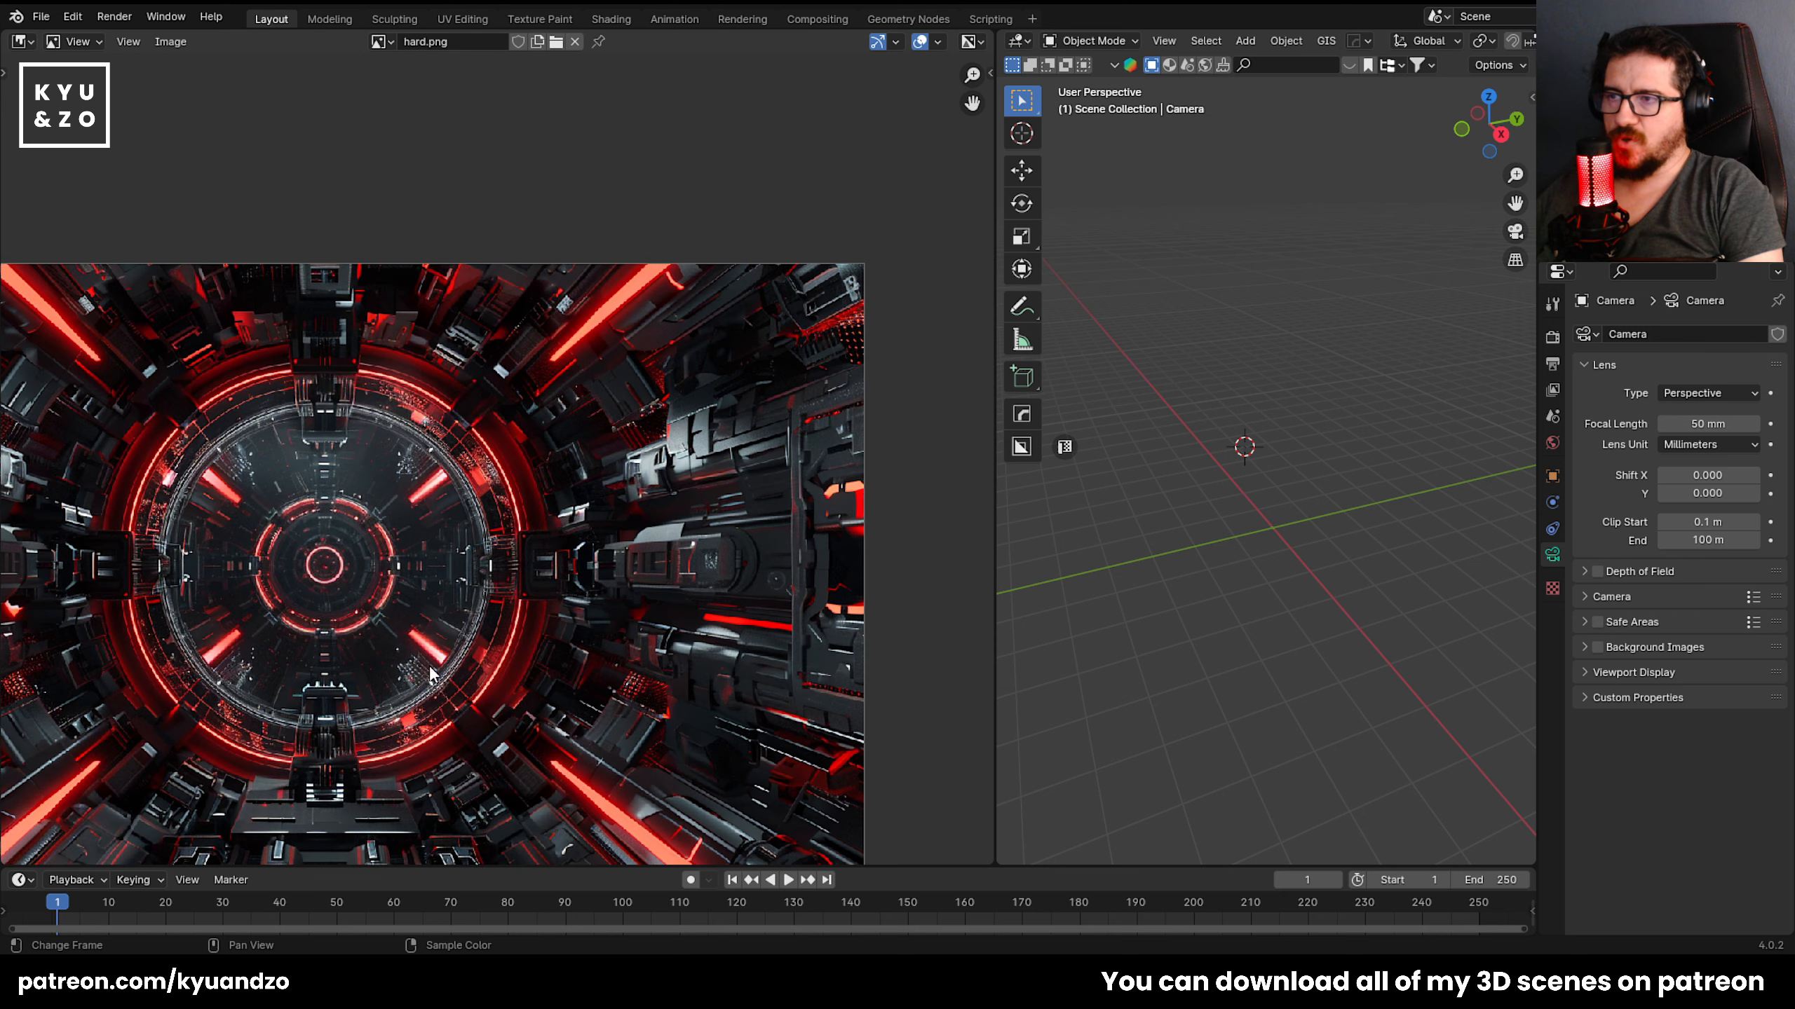
middle_drag(342, 640, 490, 608)
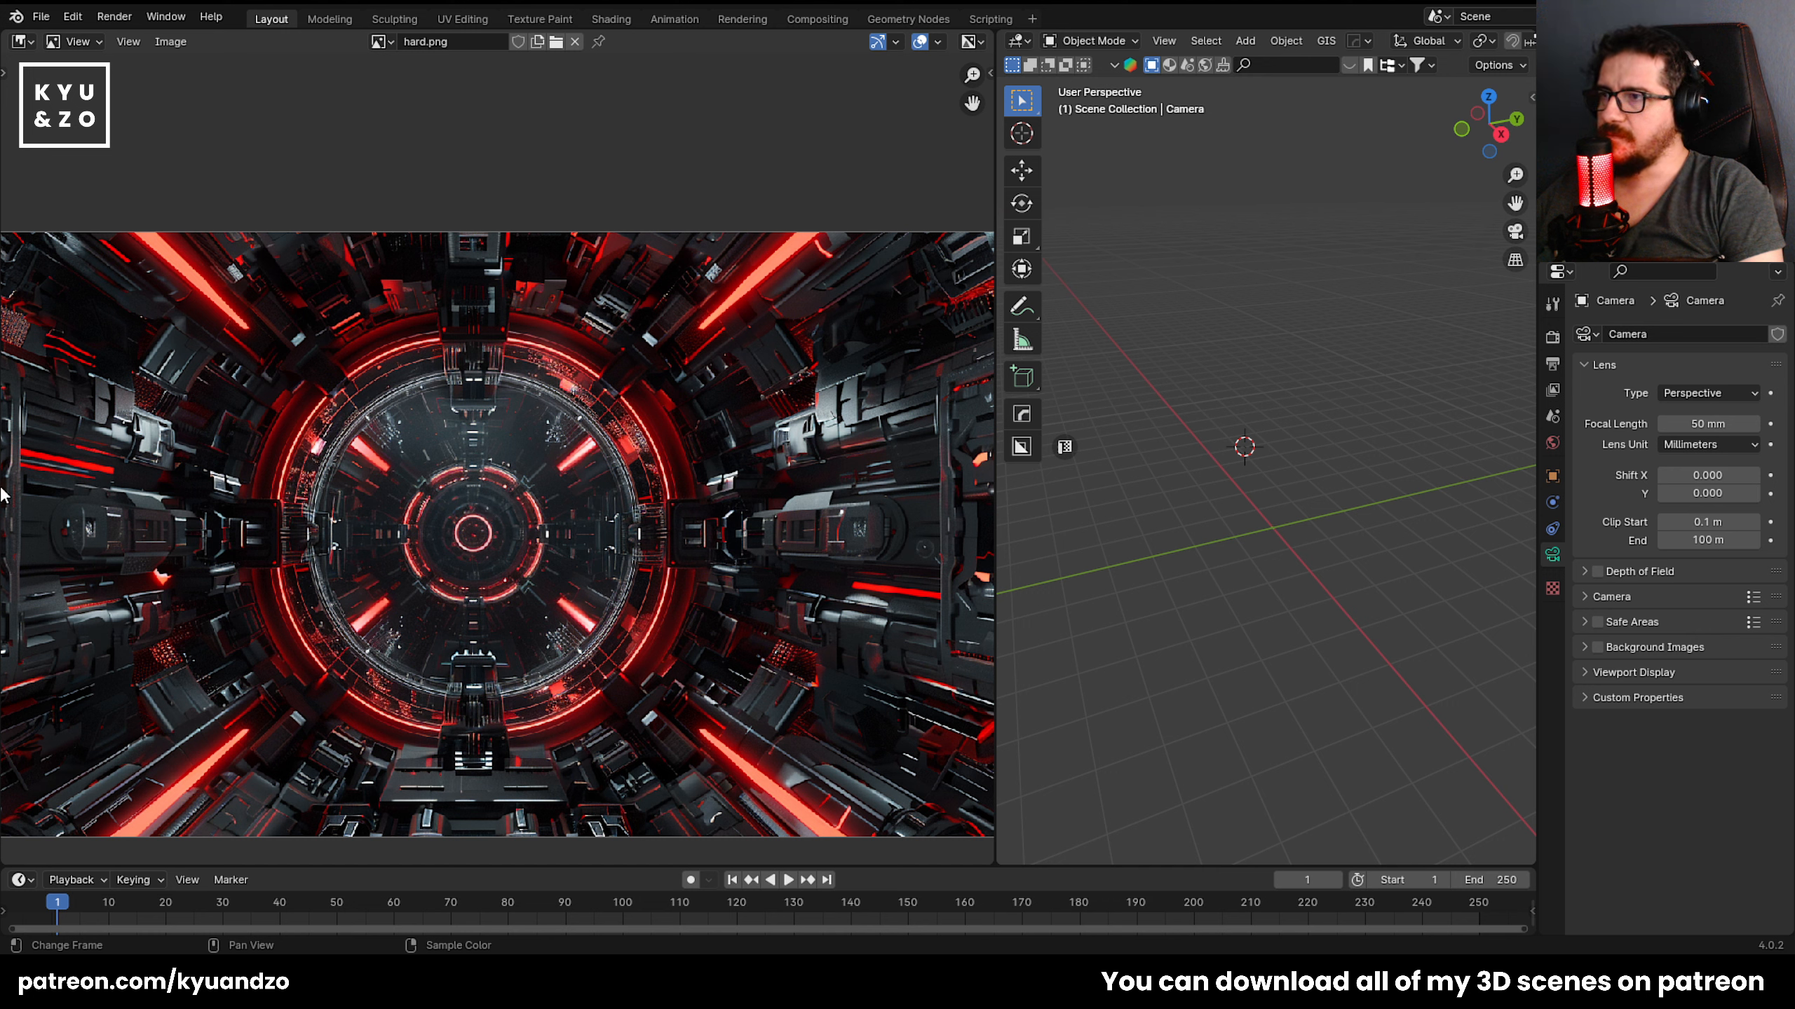
scroll(578, 518, down, 1)
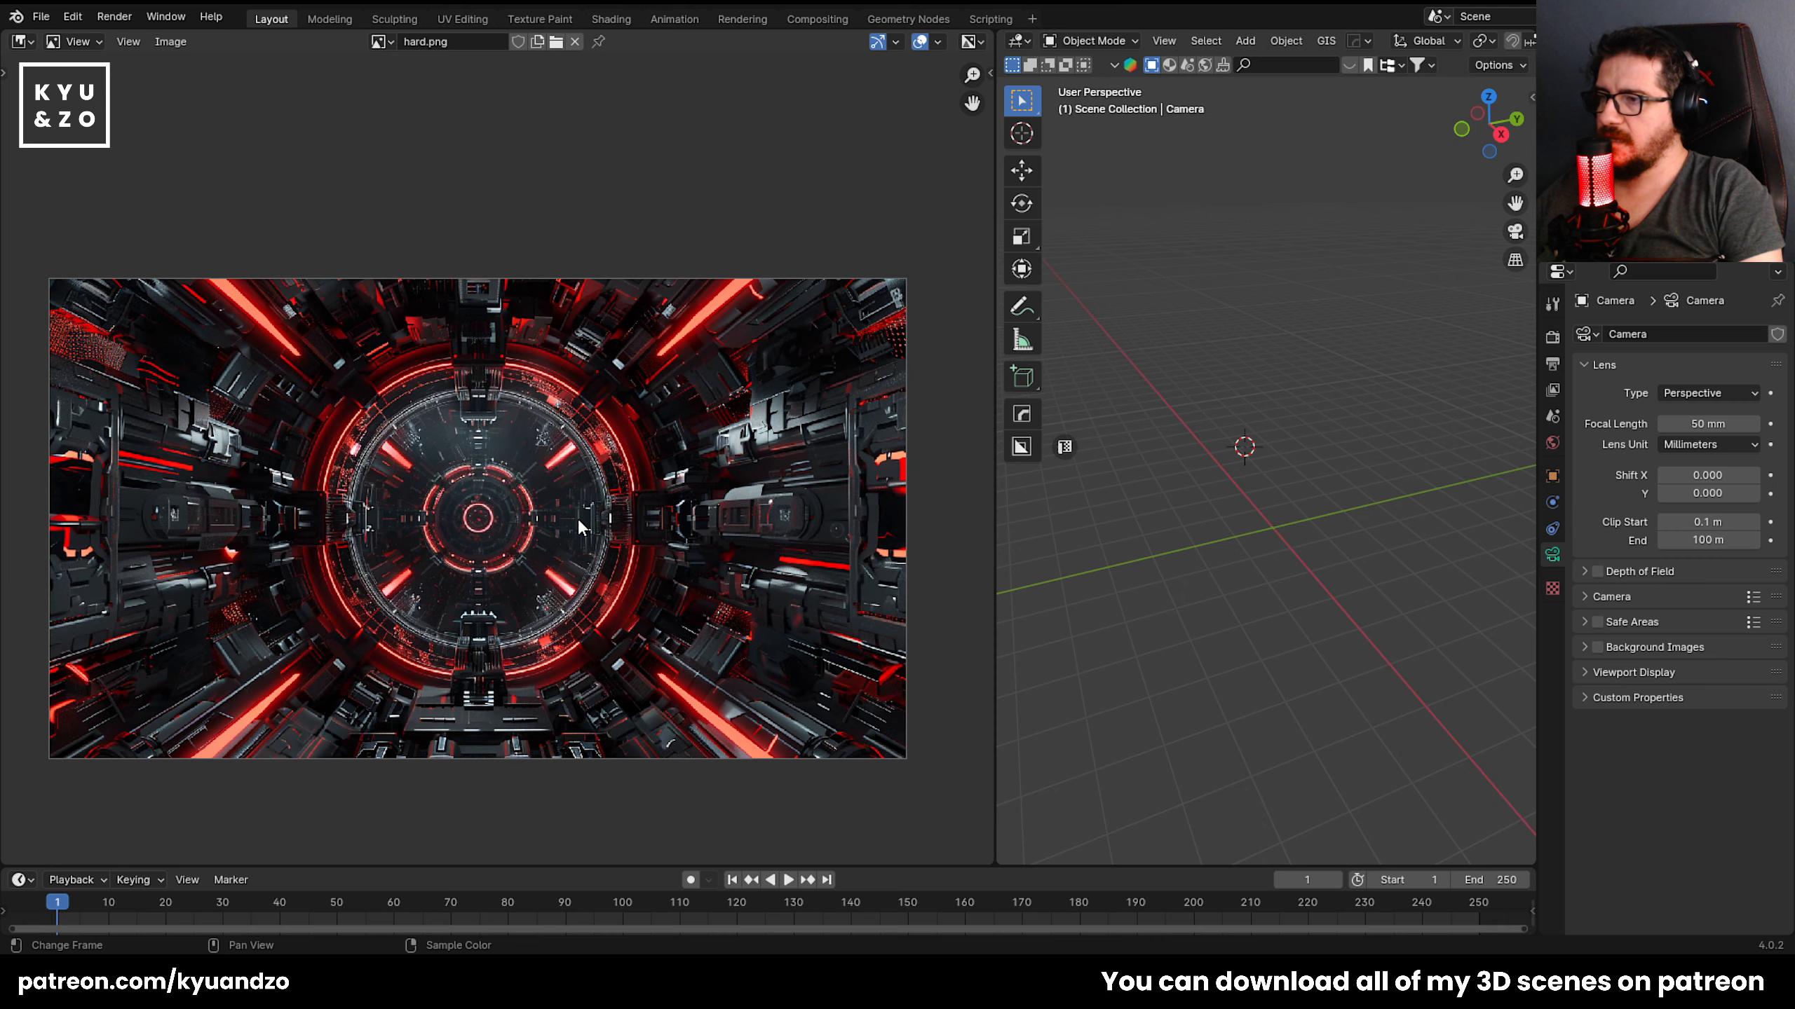
scroll(578, 519, up, 2)
middle_drag(666, 423, 200, 356)
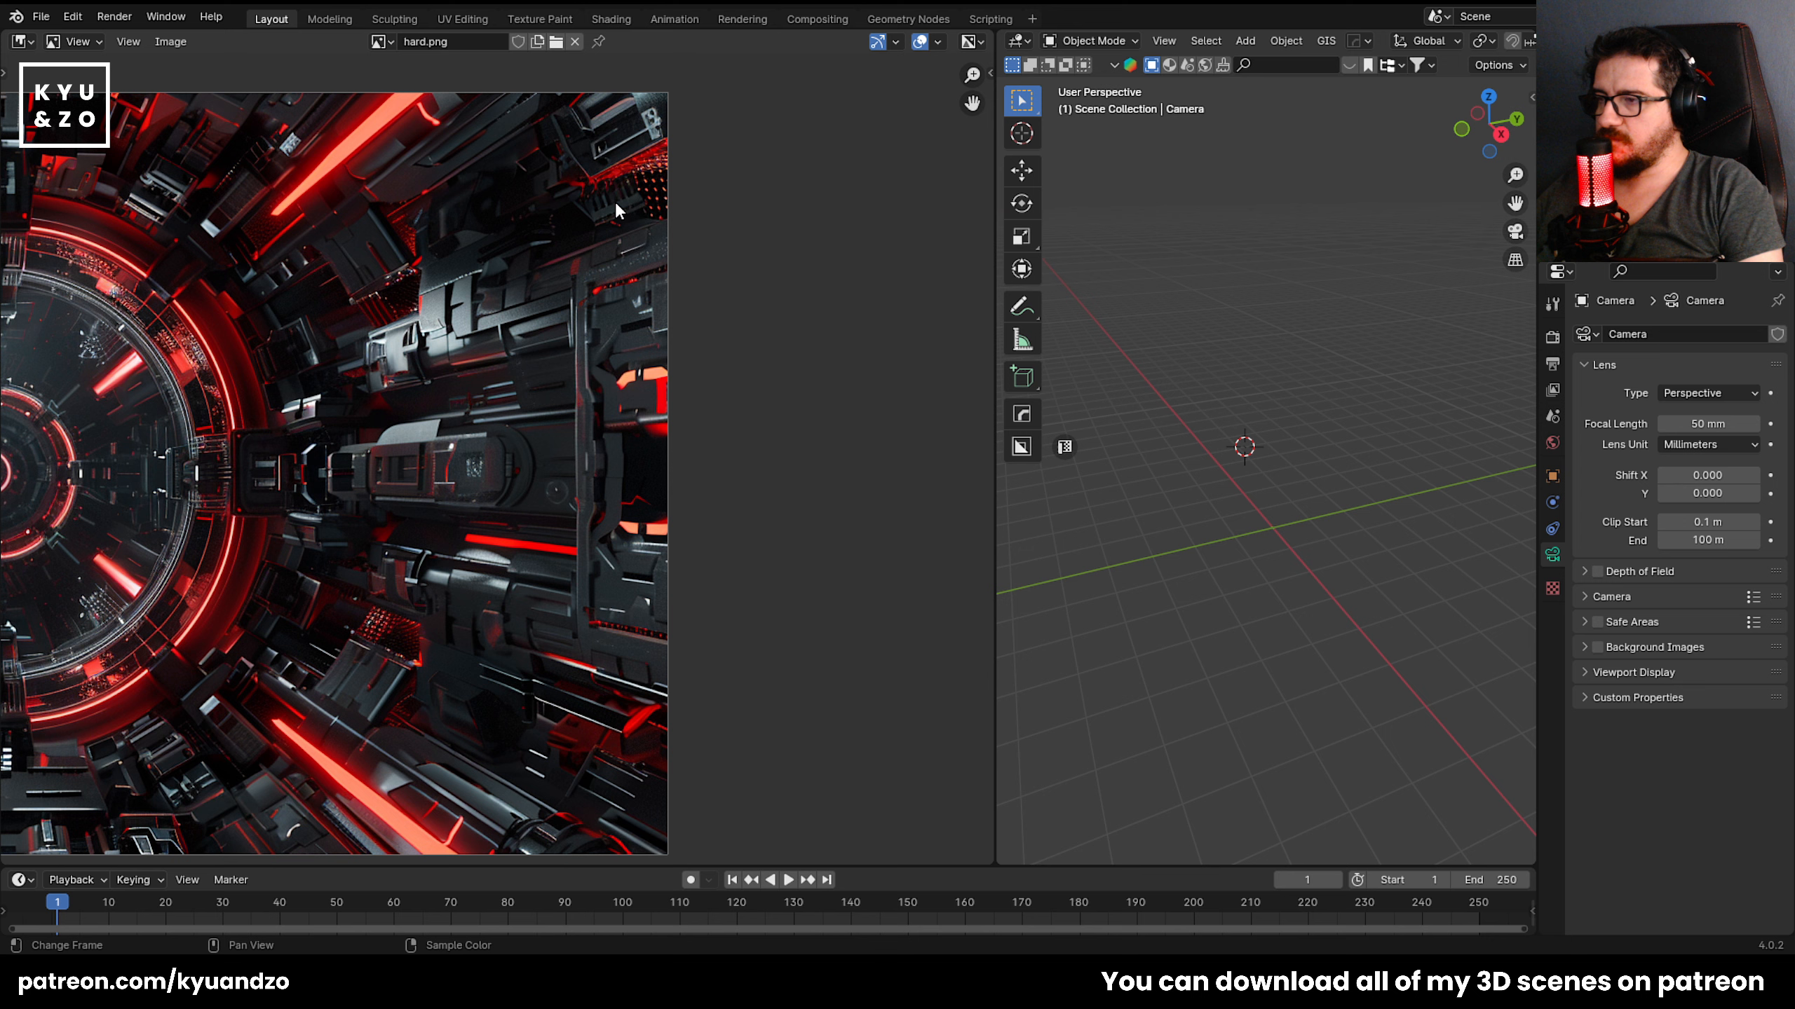
scroll(504, 382, down, 3)
middle_drag(512, 412, 686, 373)
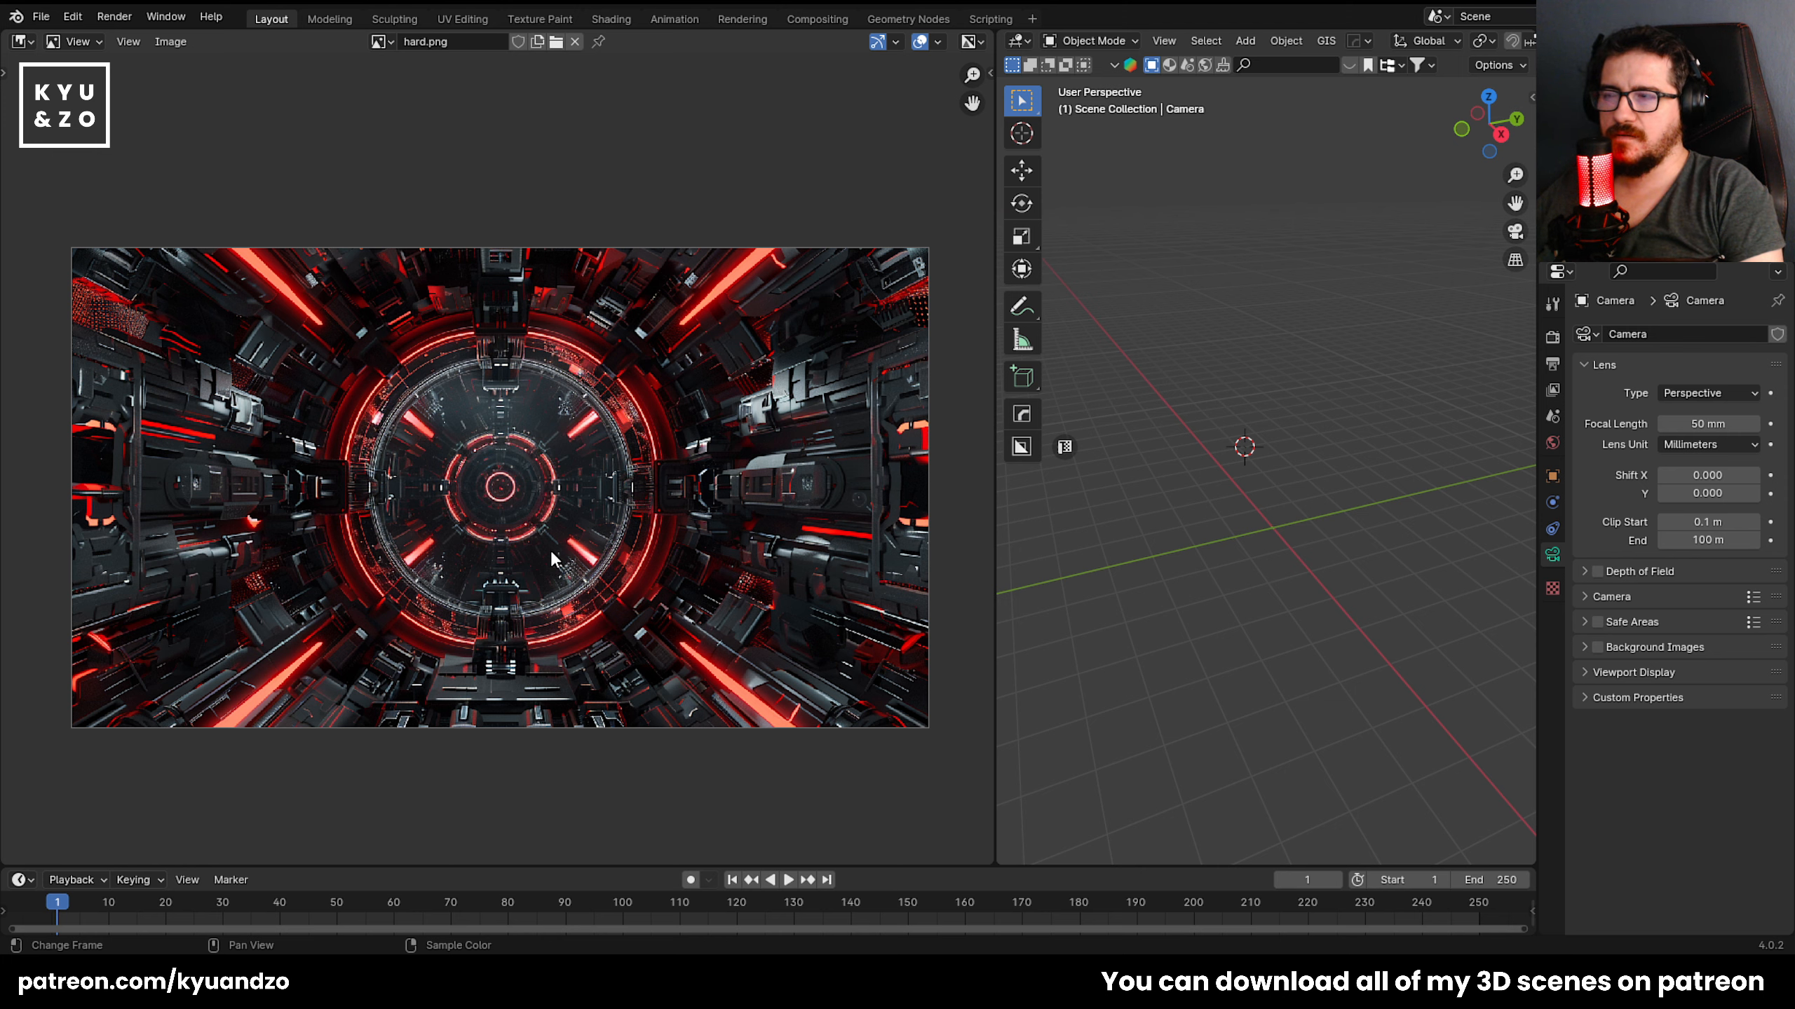
scroll(541, 620, up, 3)
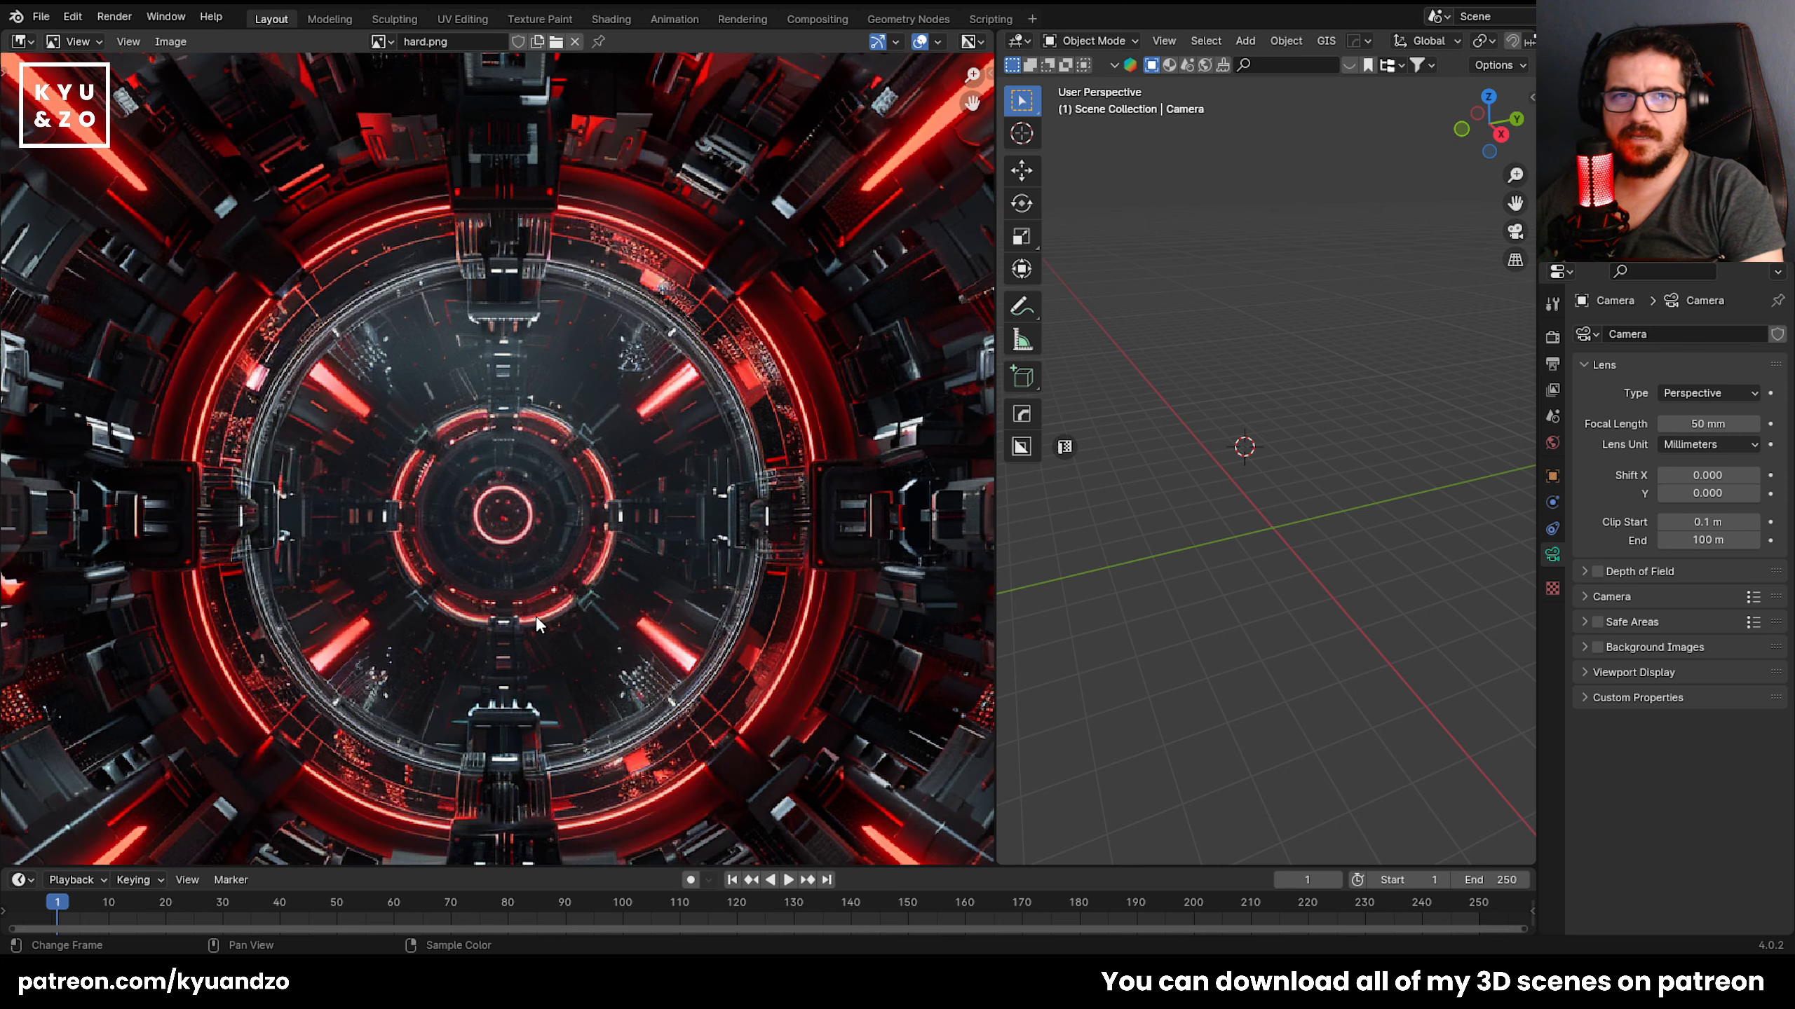
scroll(641, 407, down, 4)
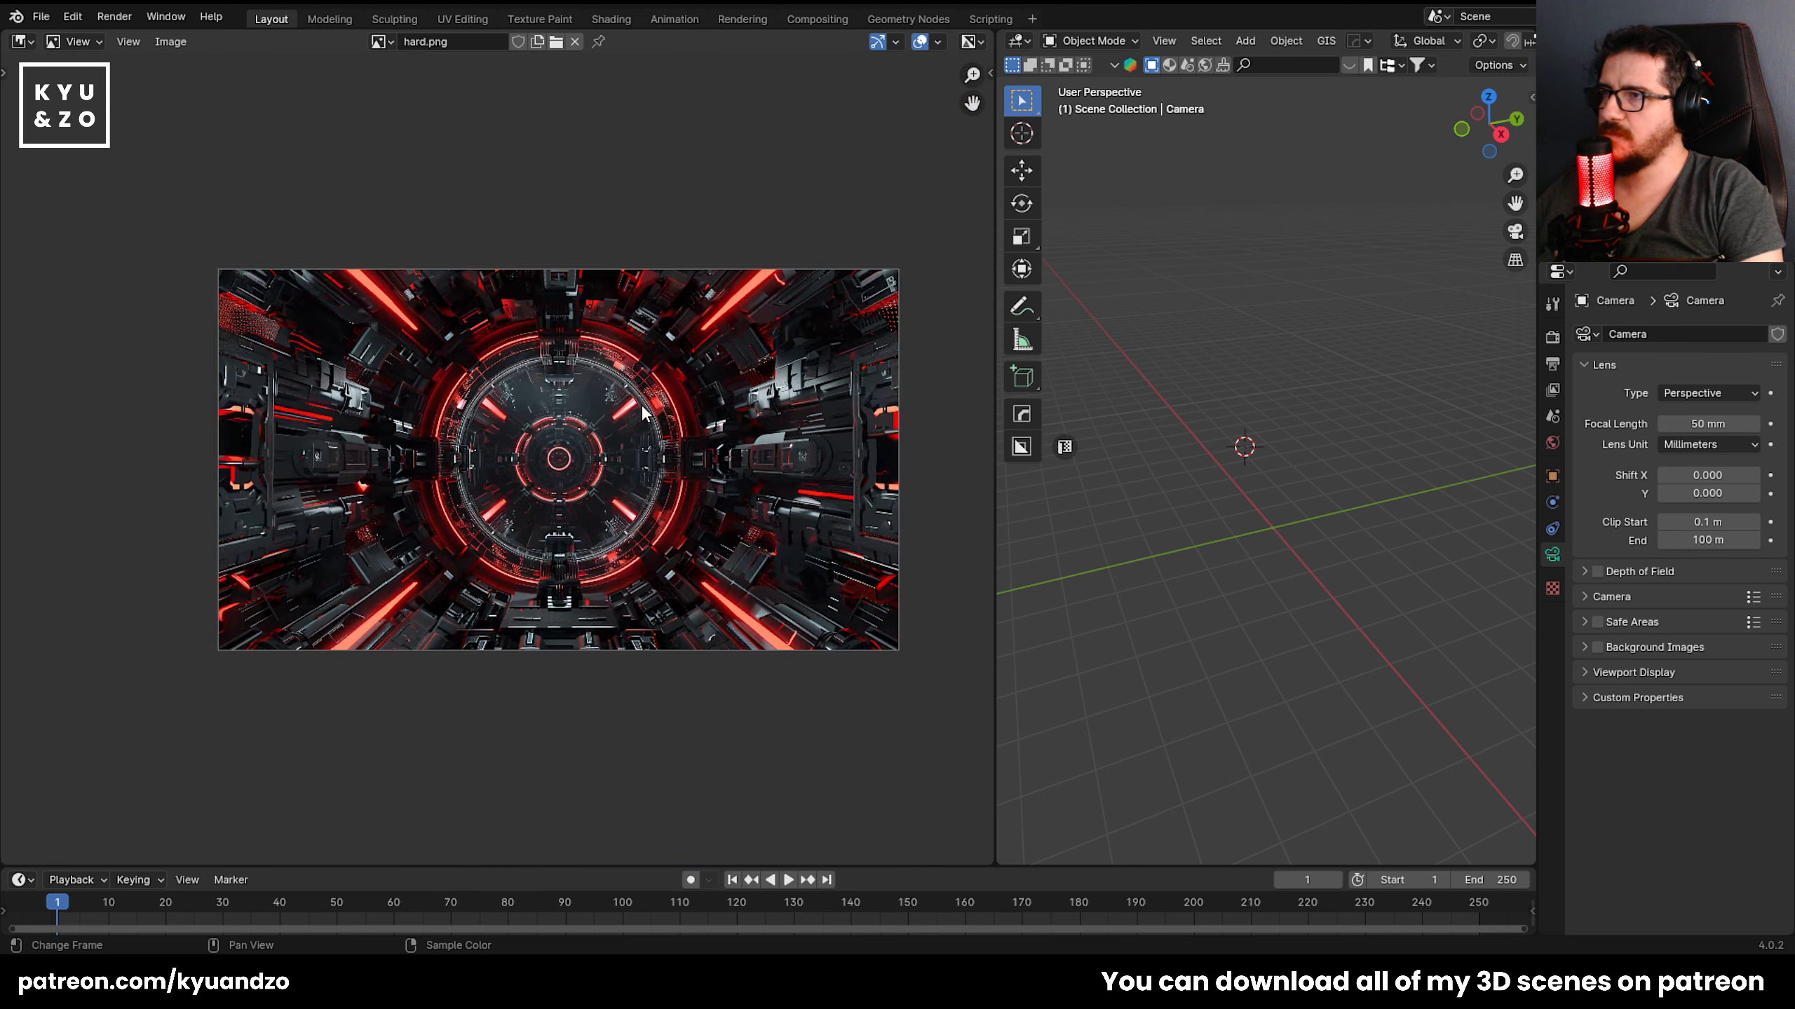
scroll(643, 412, up, 2)
middle_drag(585, 294, 559, 286)
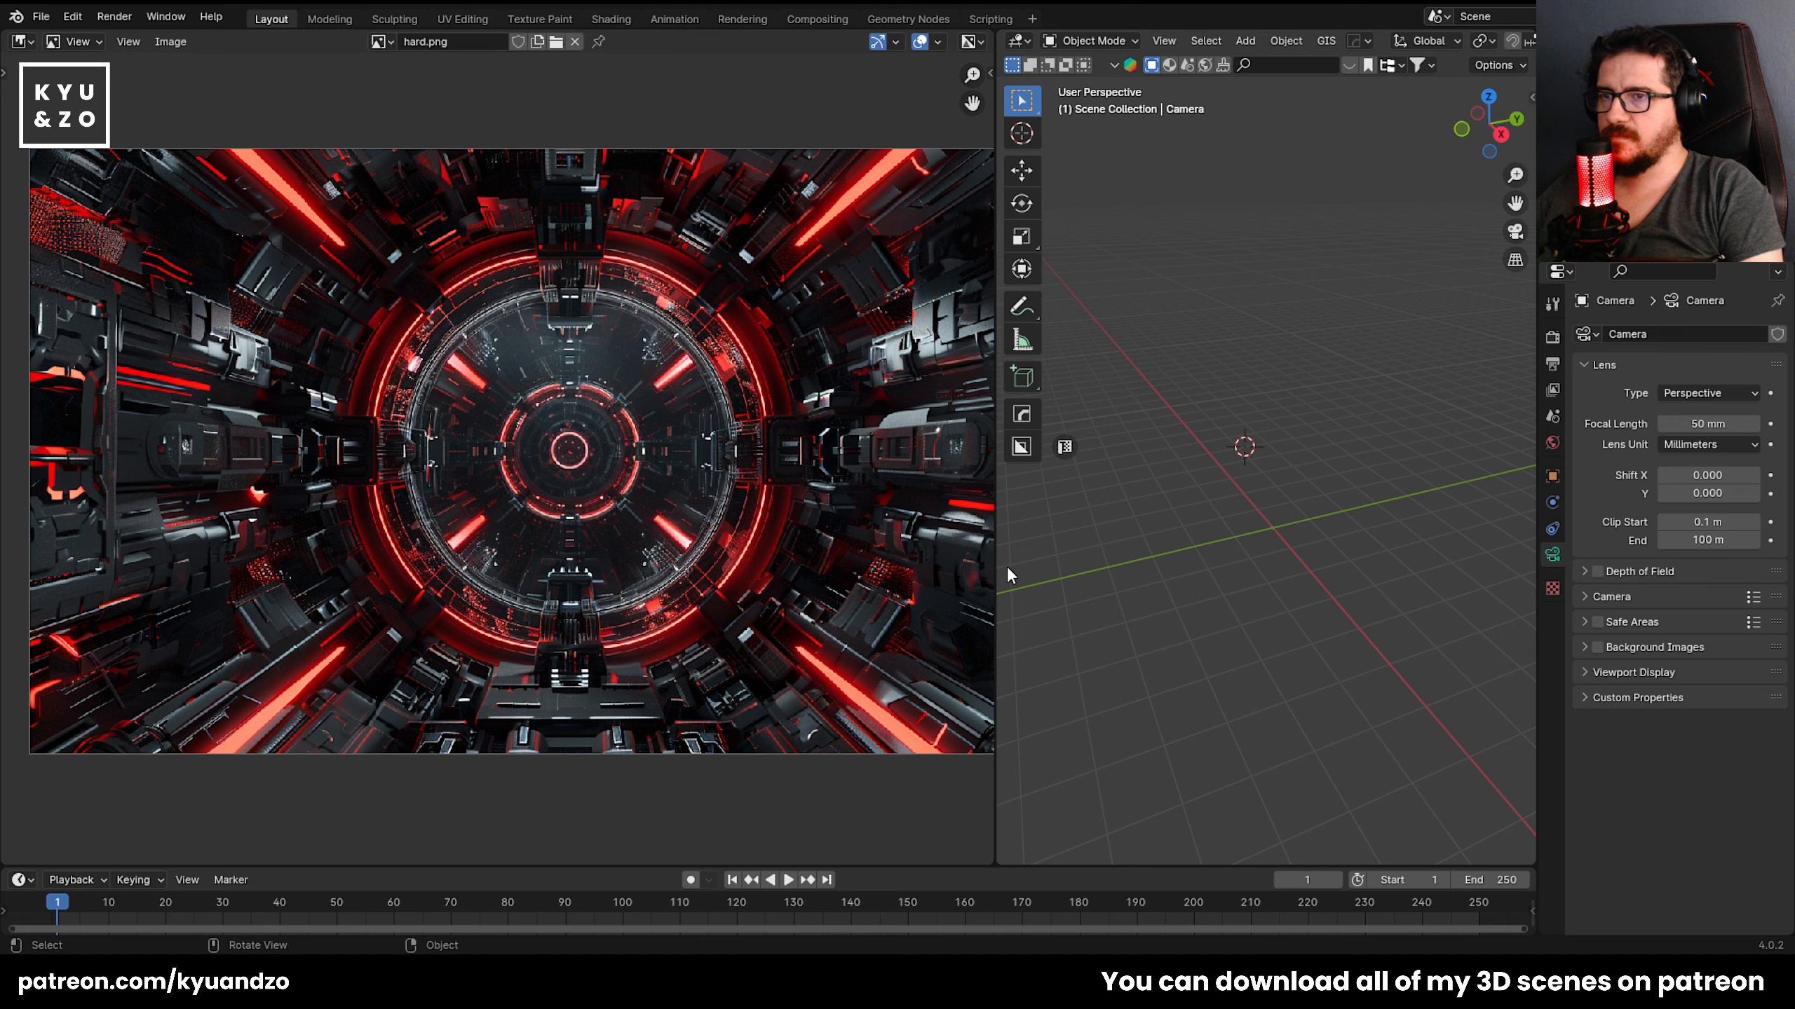
Narrow the image editor to enlarge the 3D viewport, and frame the machinery below the ring in the reference image.
middle_drag(919, 559, 612, 544)
drag(1002, 556, 519, 559)
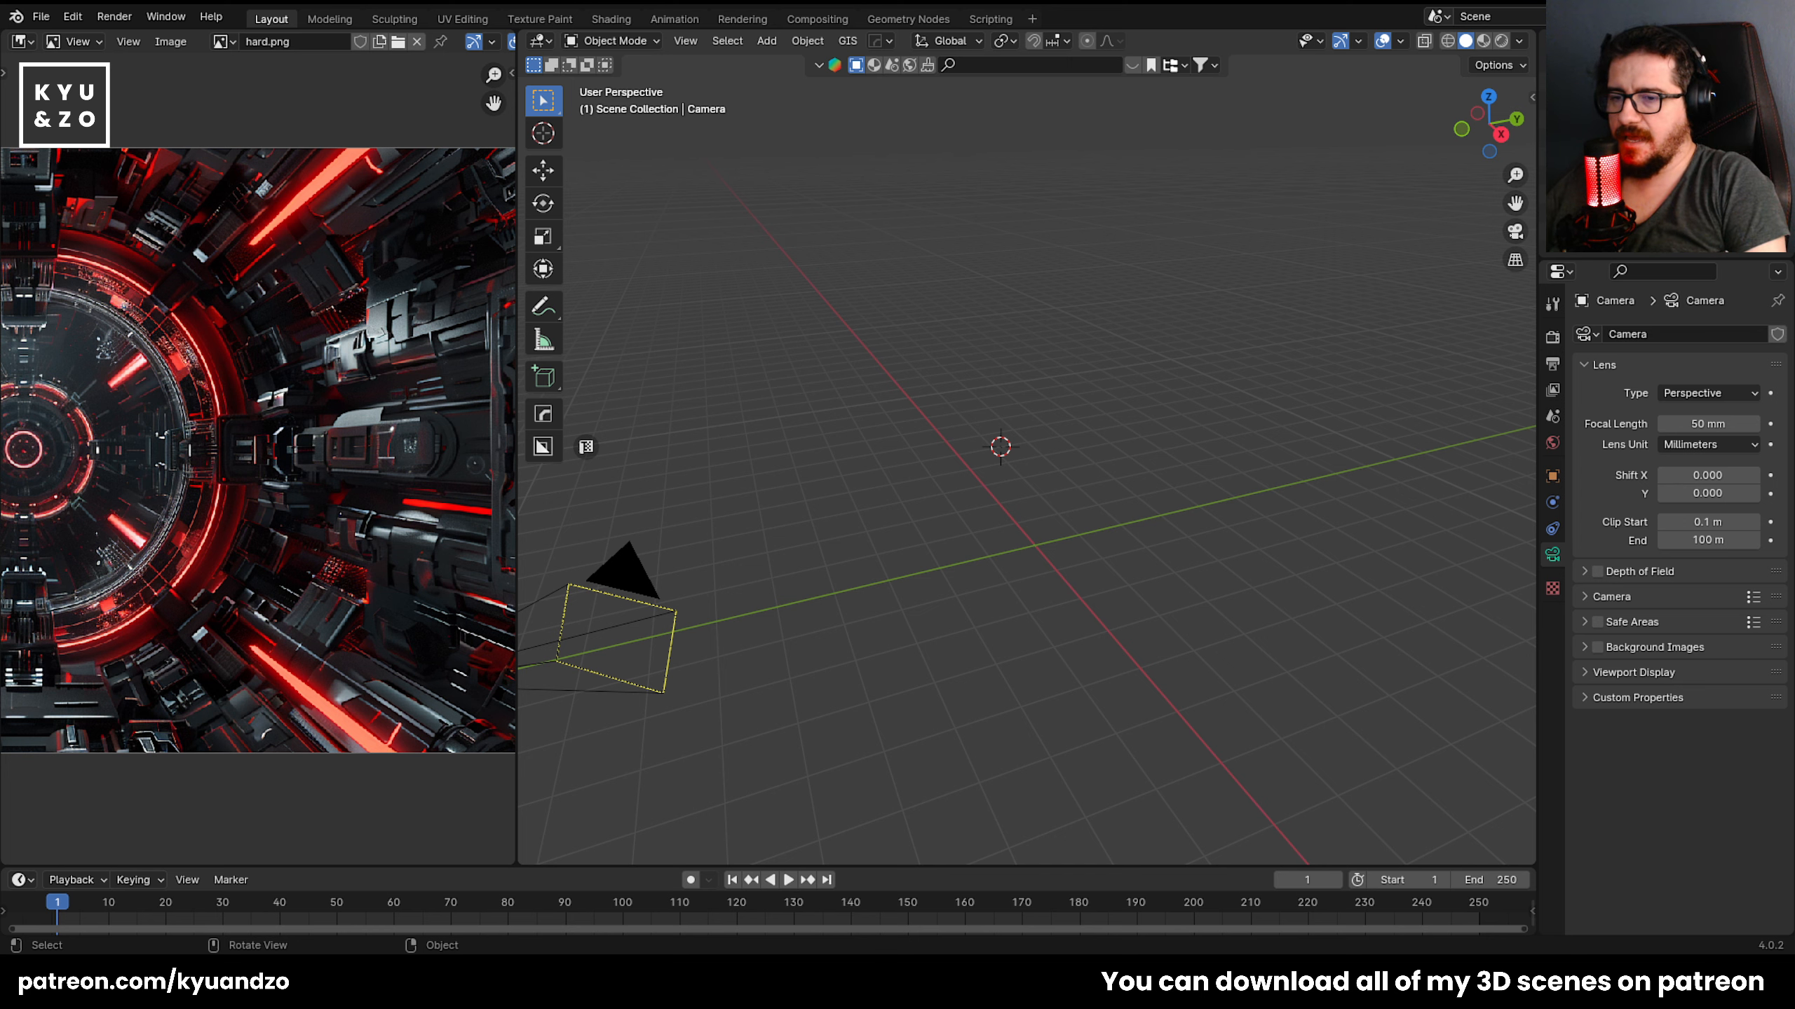
scroll(921, 604, down, 6)
middle_drag(129, 722, 408, 562)
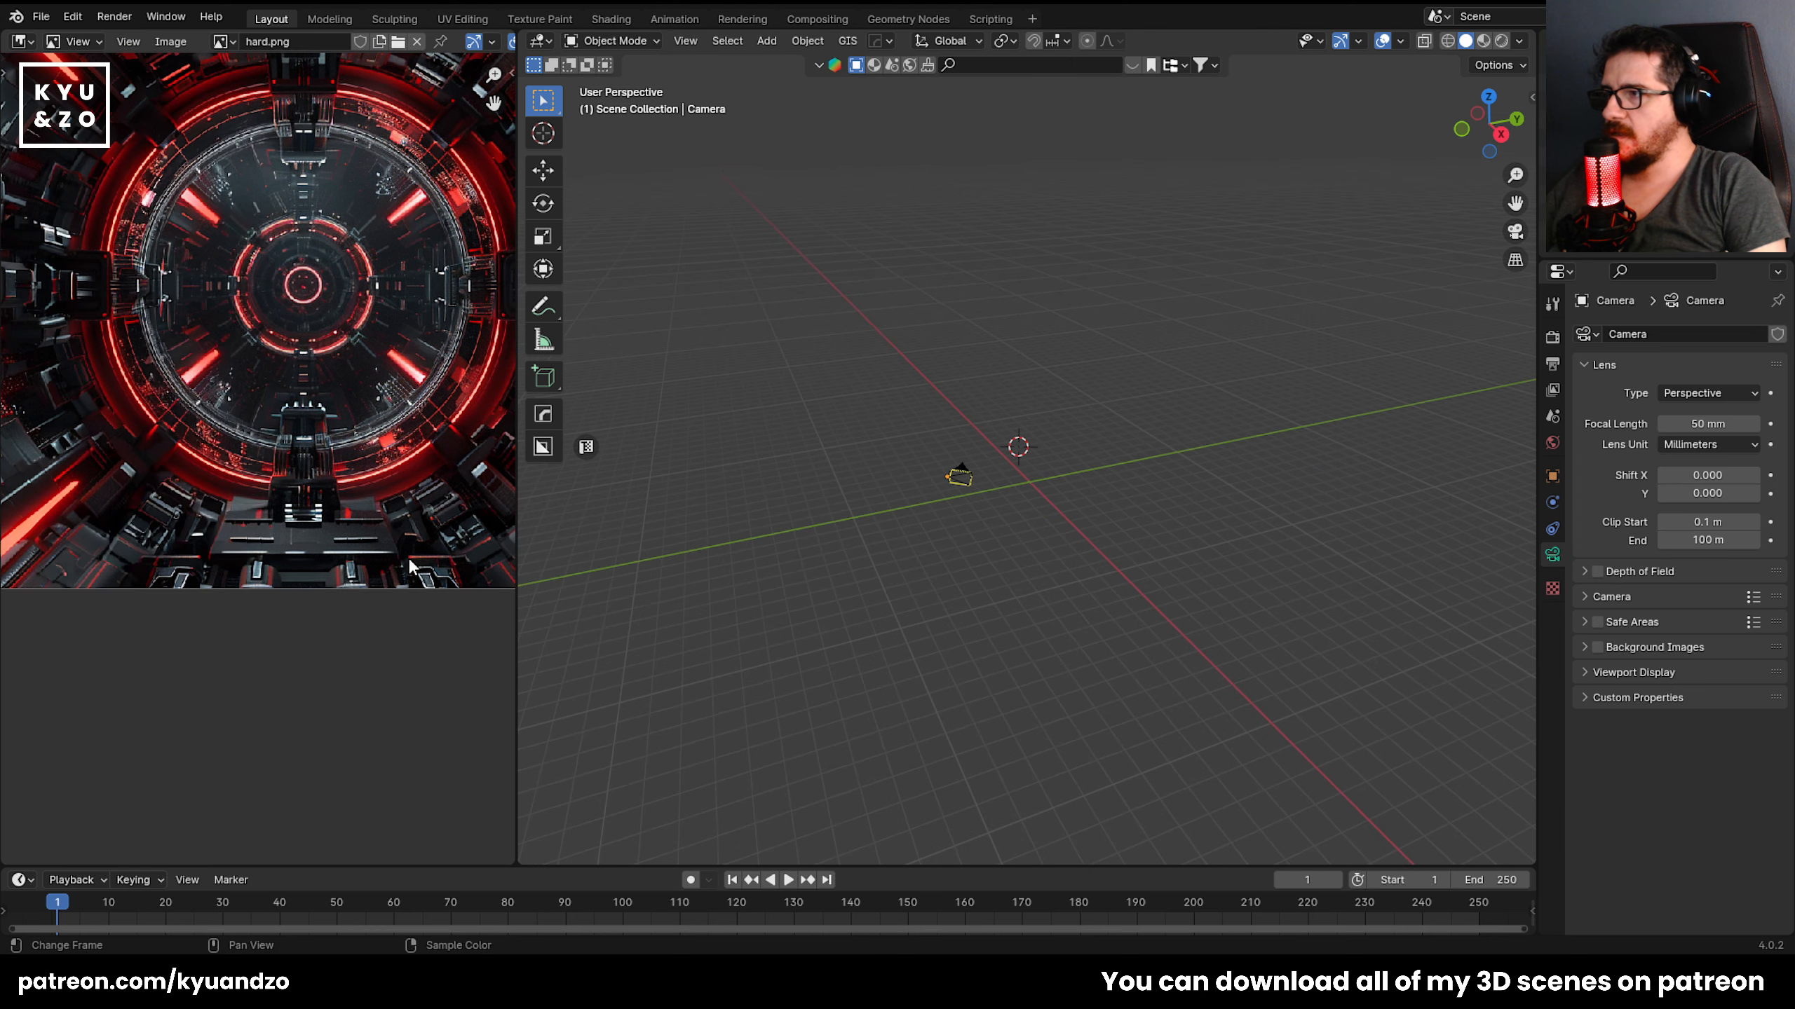
scroll(342, 508, up, 5)
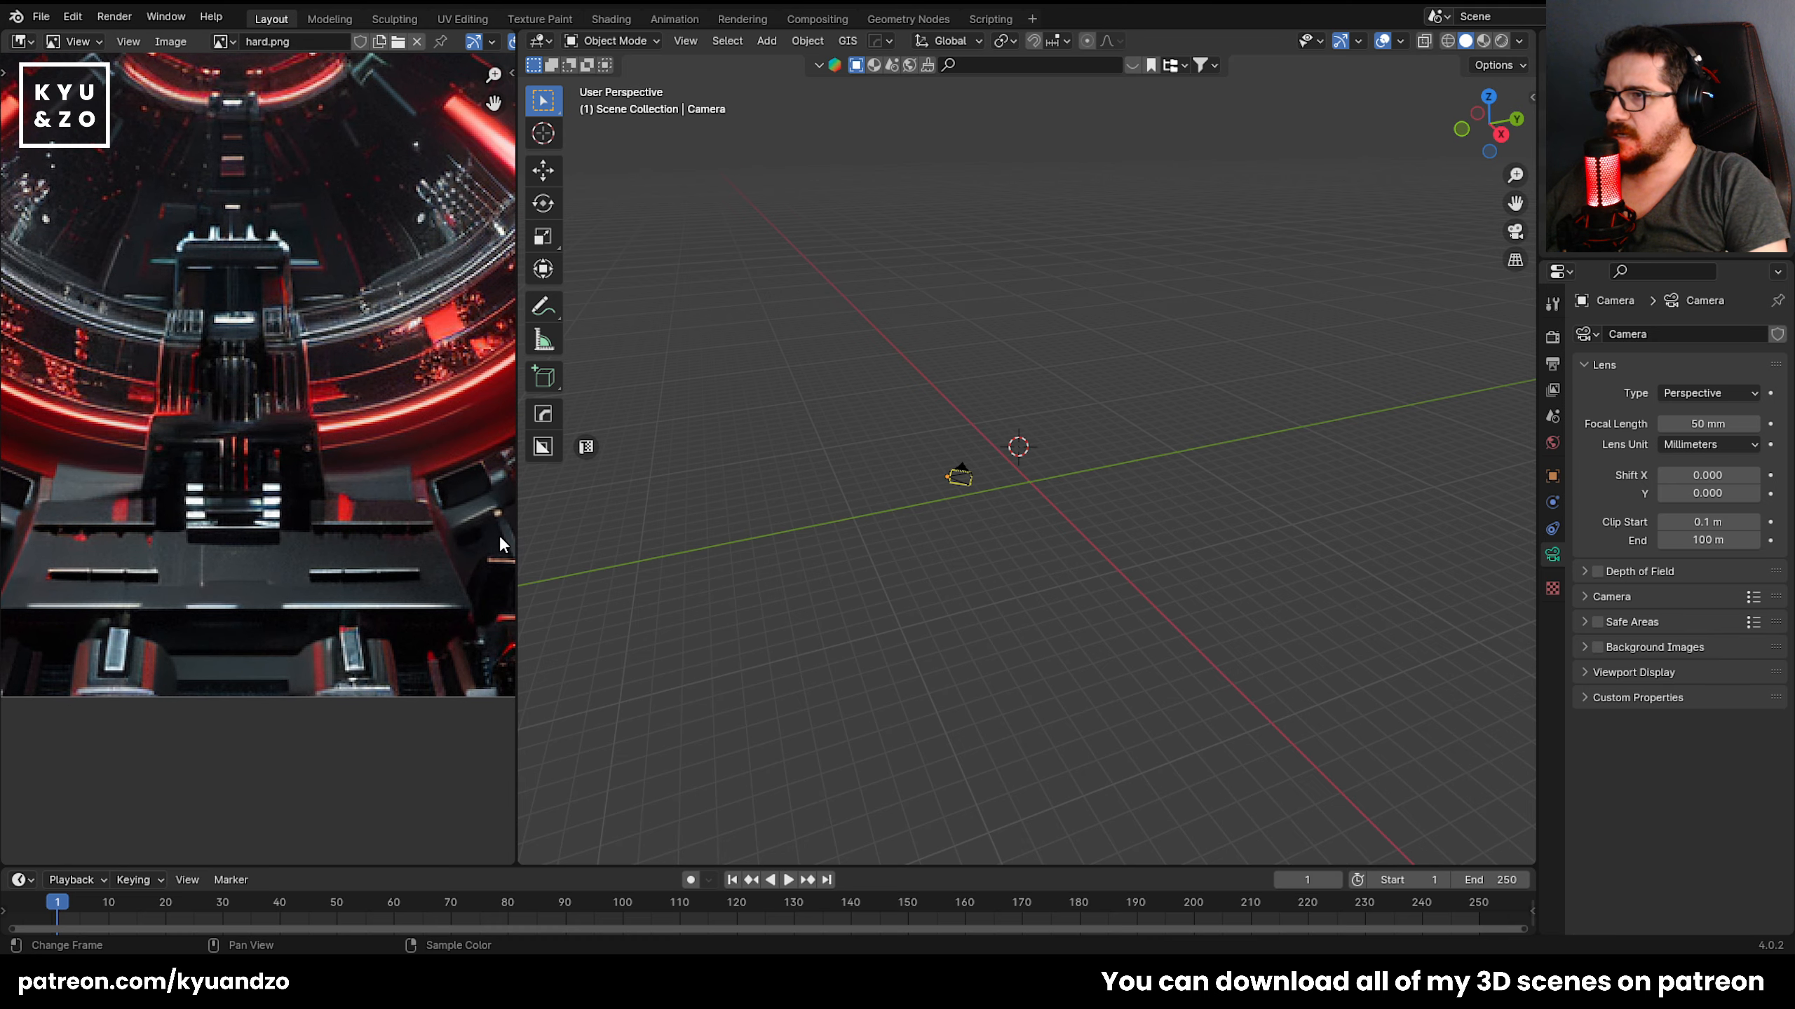
drag(517, 516, 540, 517)
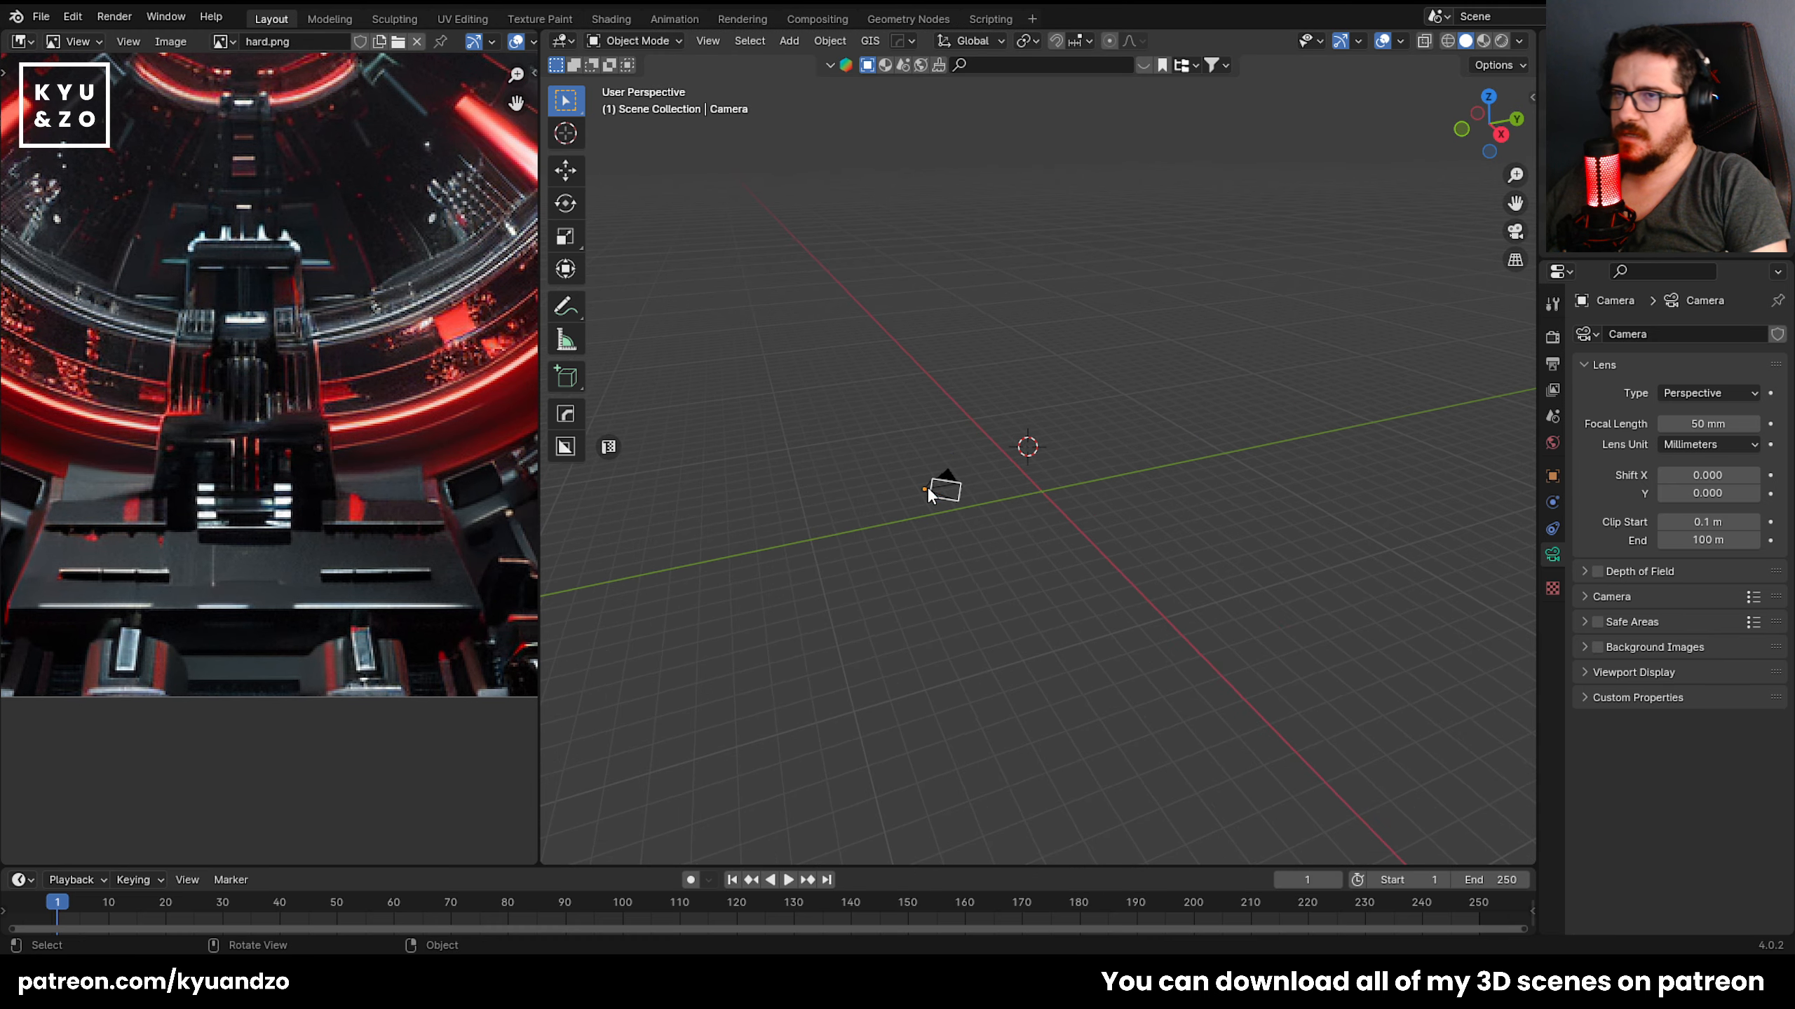
Add a cube mesh at the 3D cursor in the perspective view.
click(928, 490)
key(KP_0)
key(shift+grave)
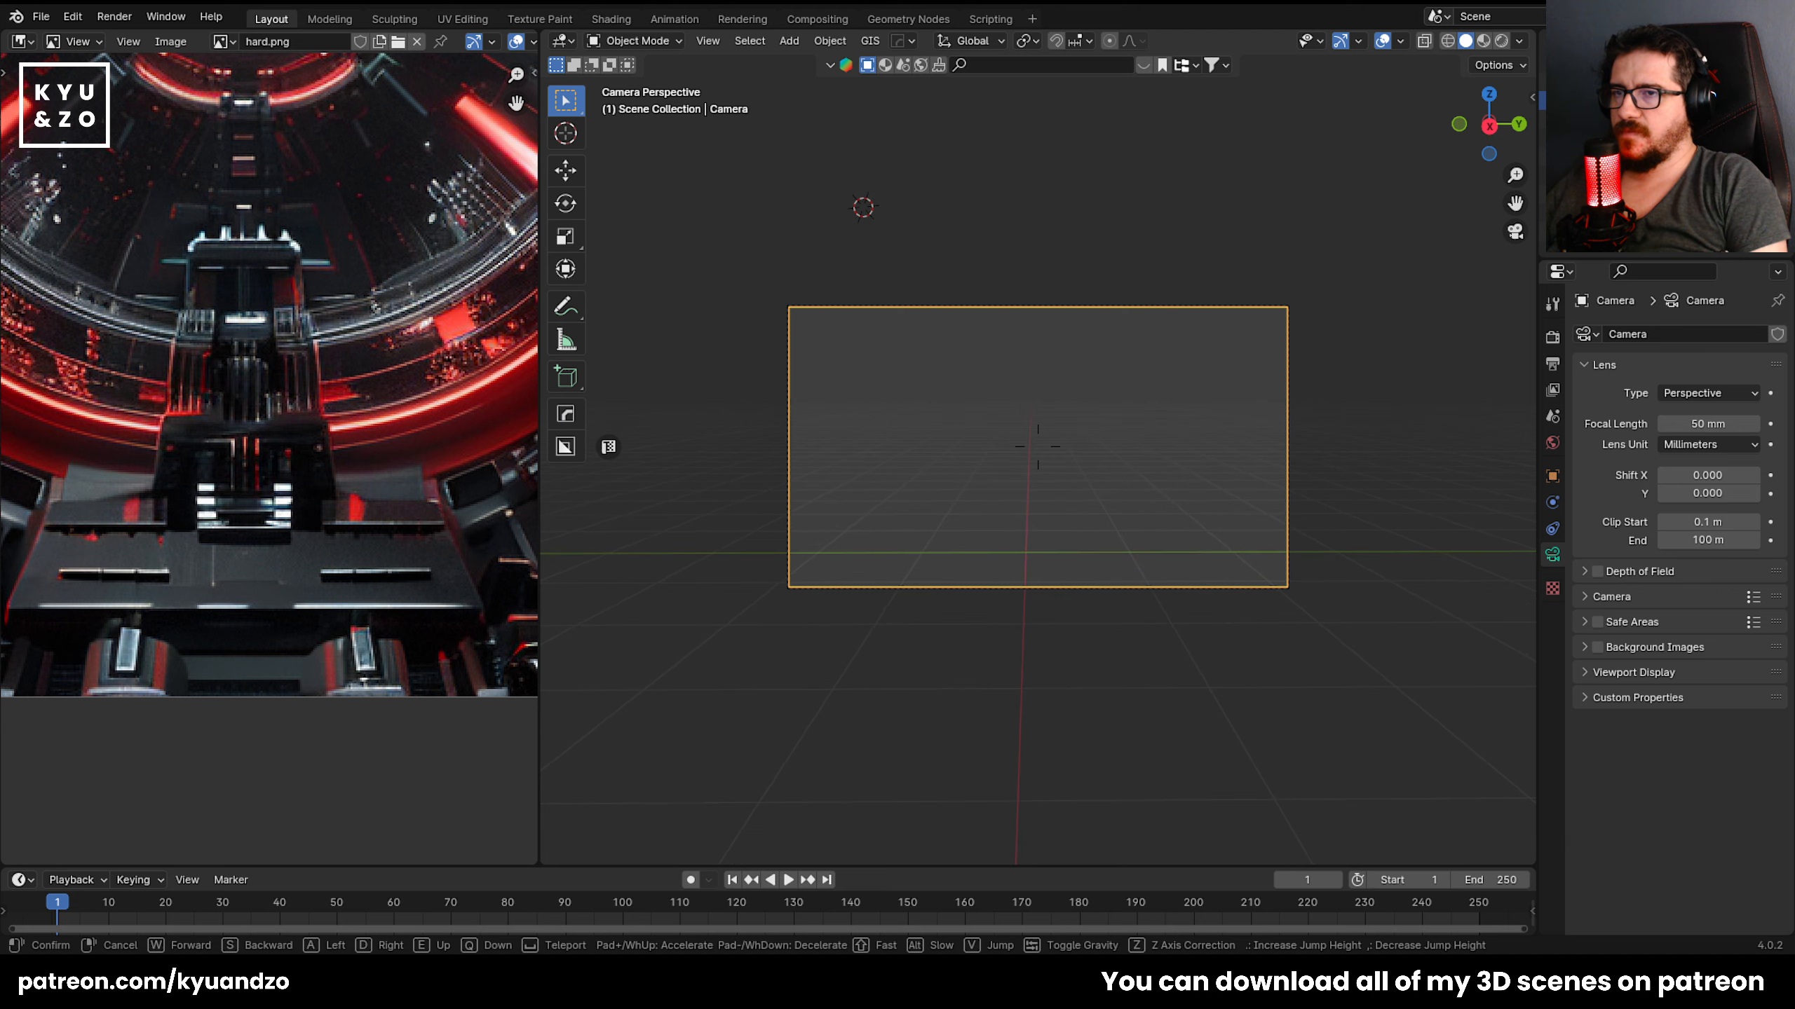
click(1067, 413)
key(KP_0)
key(shift+grave)
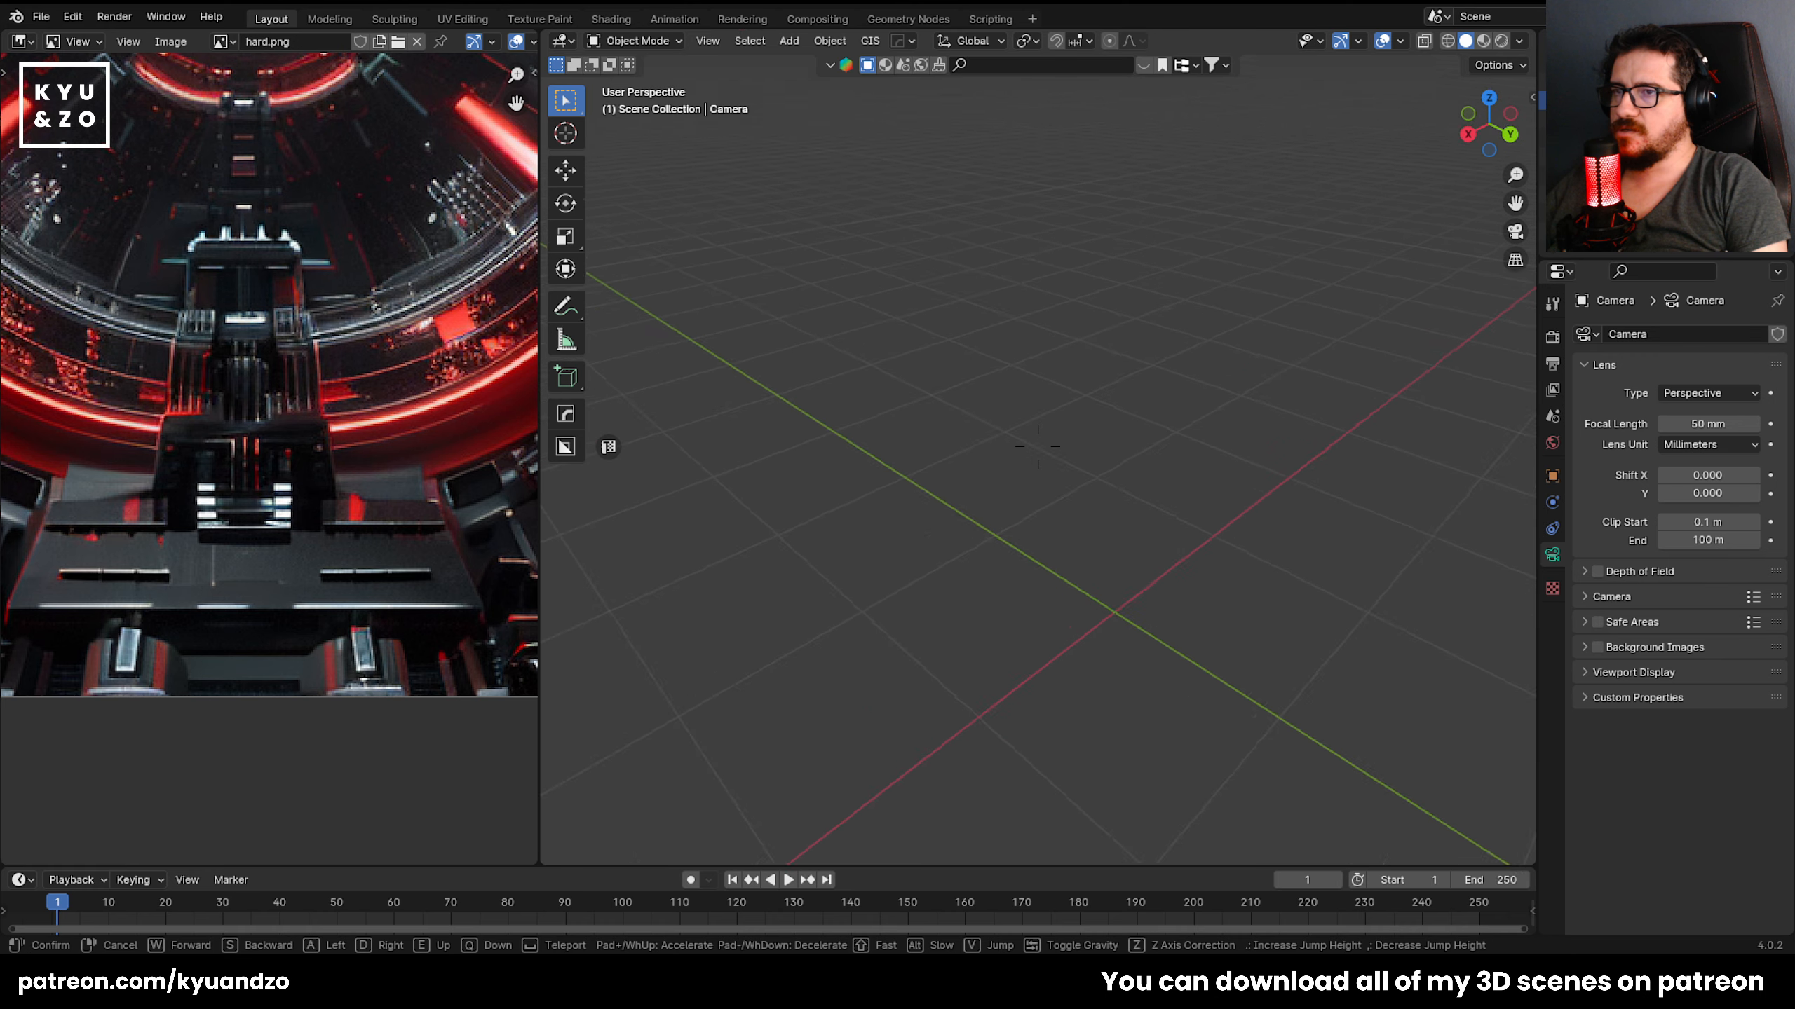
click(987, 533)
key(shift+a)
mouse_move(997, 548)
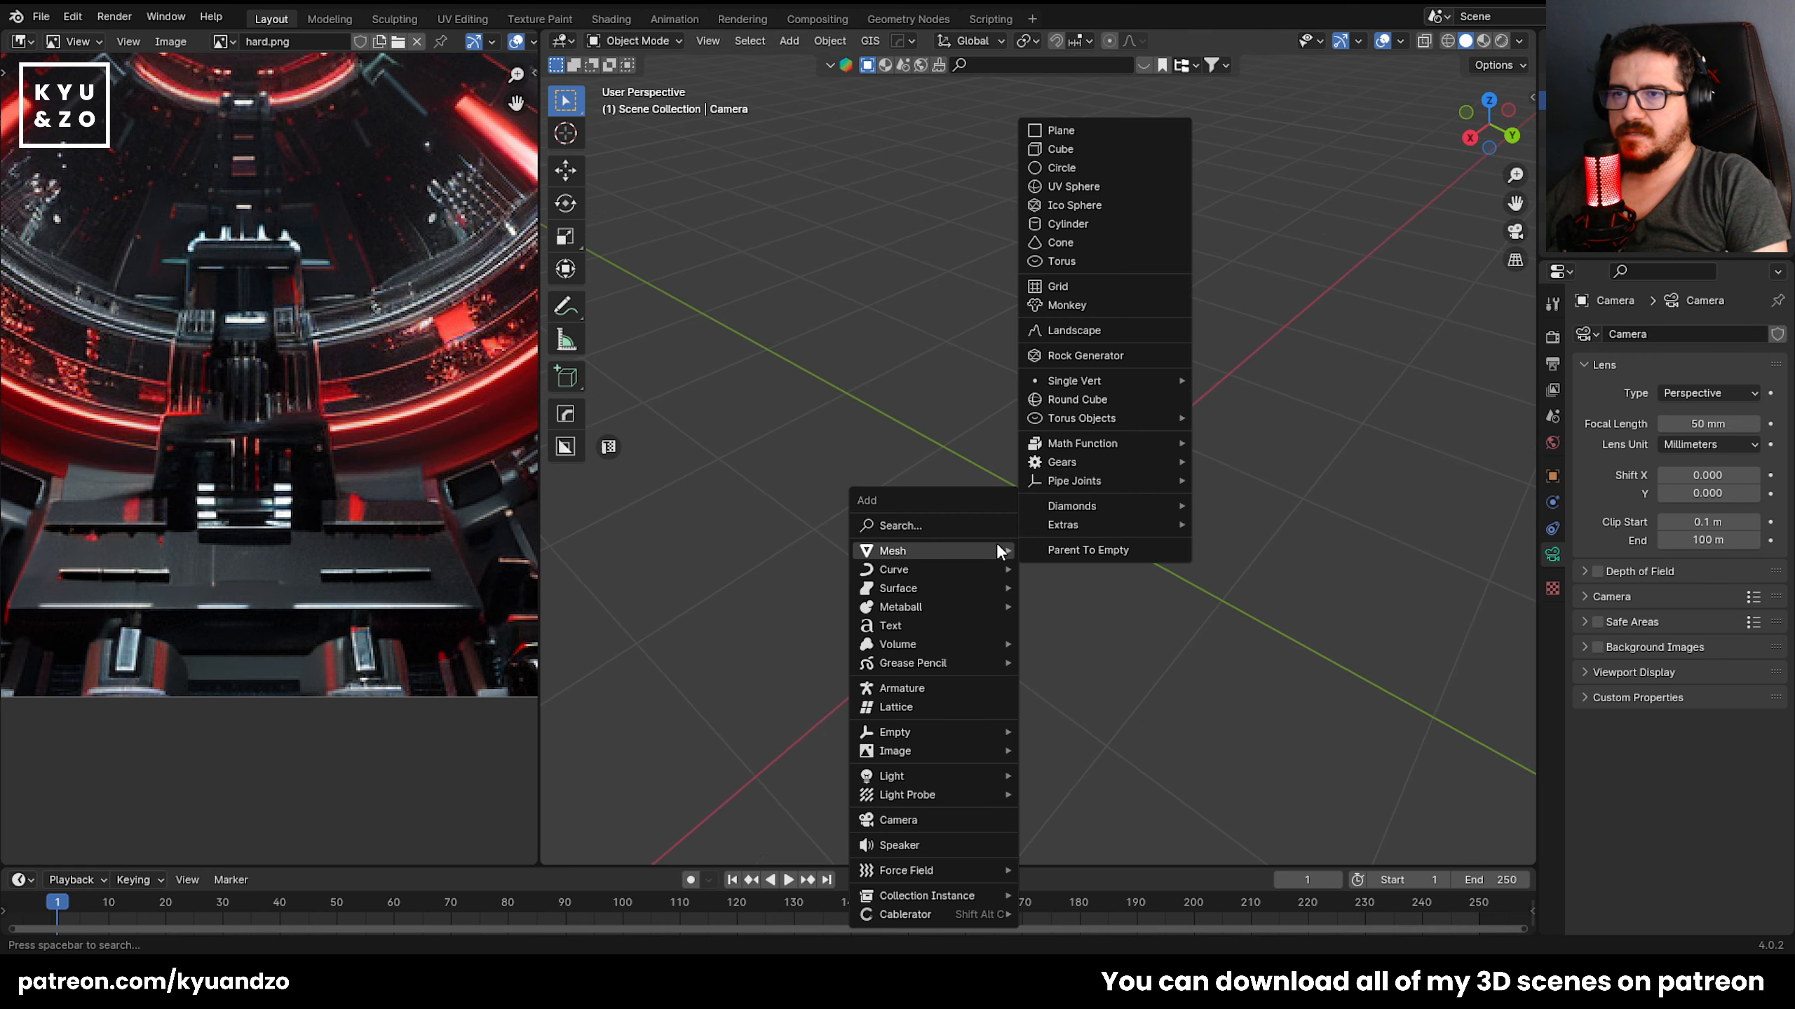
click(1115, 149)
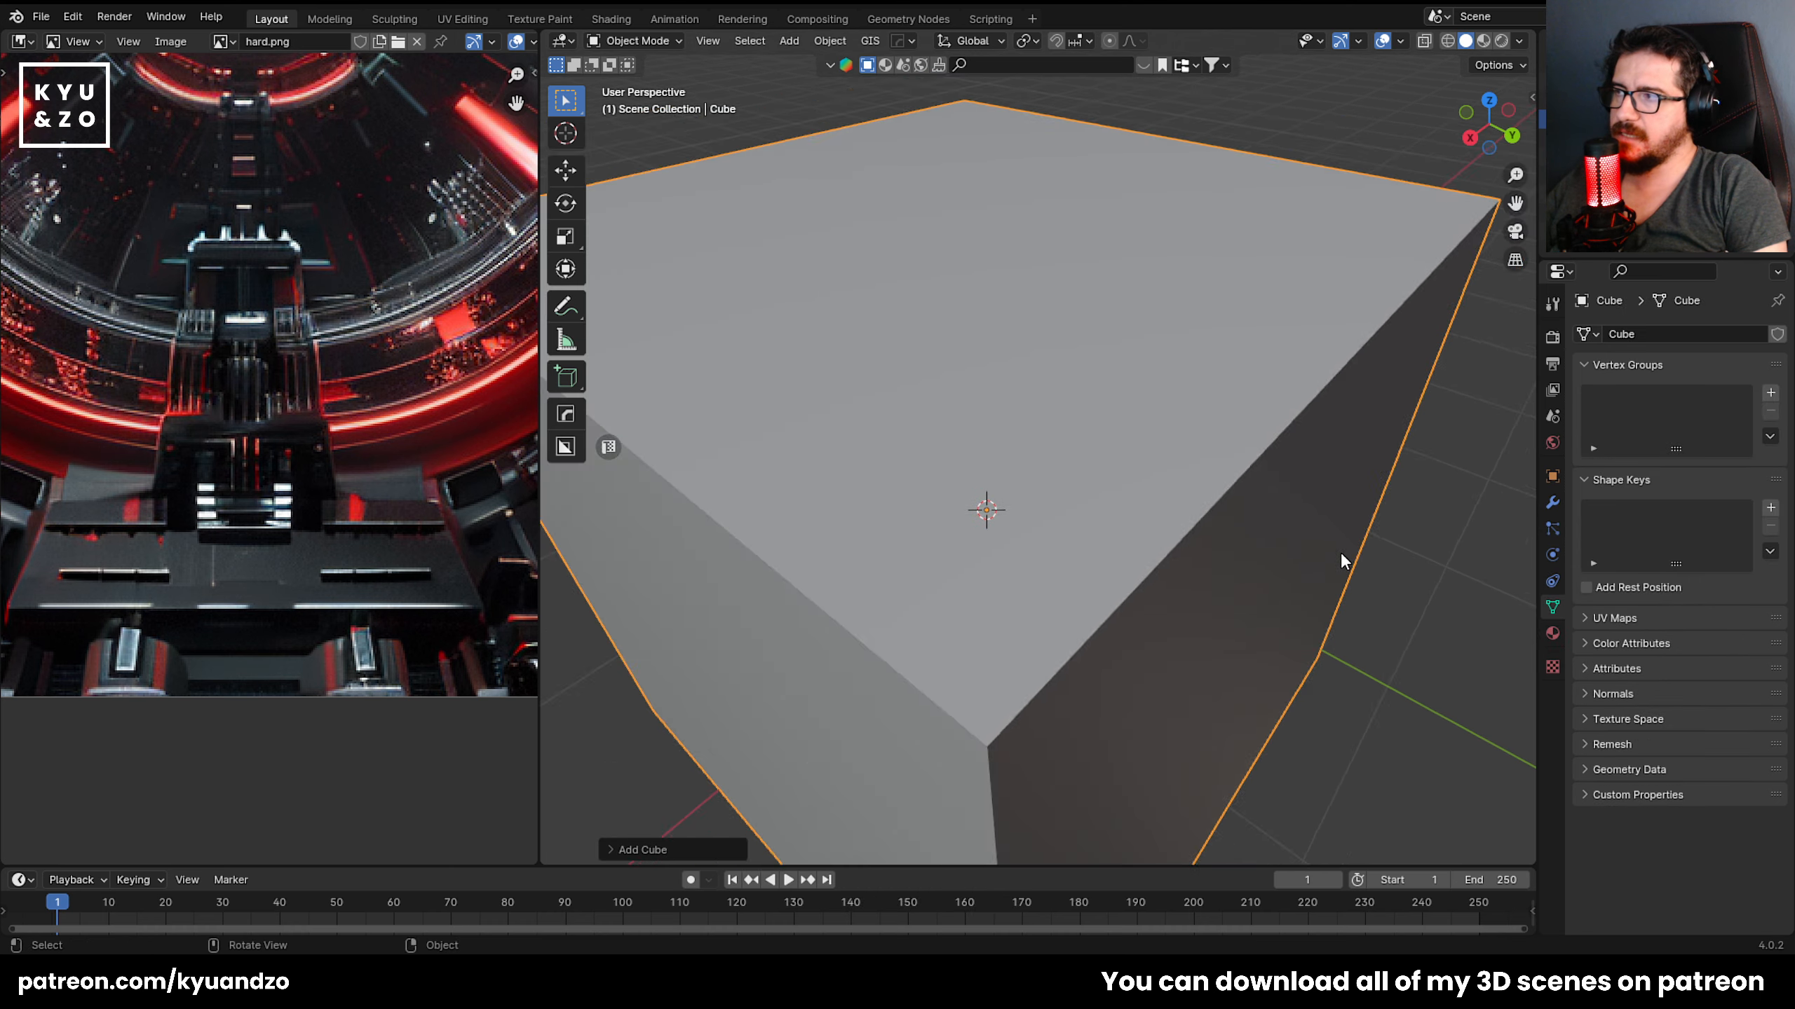
Scale the cube down along the global X axis into a narrower block.
scroll(1374, 537, down, 1)
key(s)
key(y)
key(x)
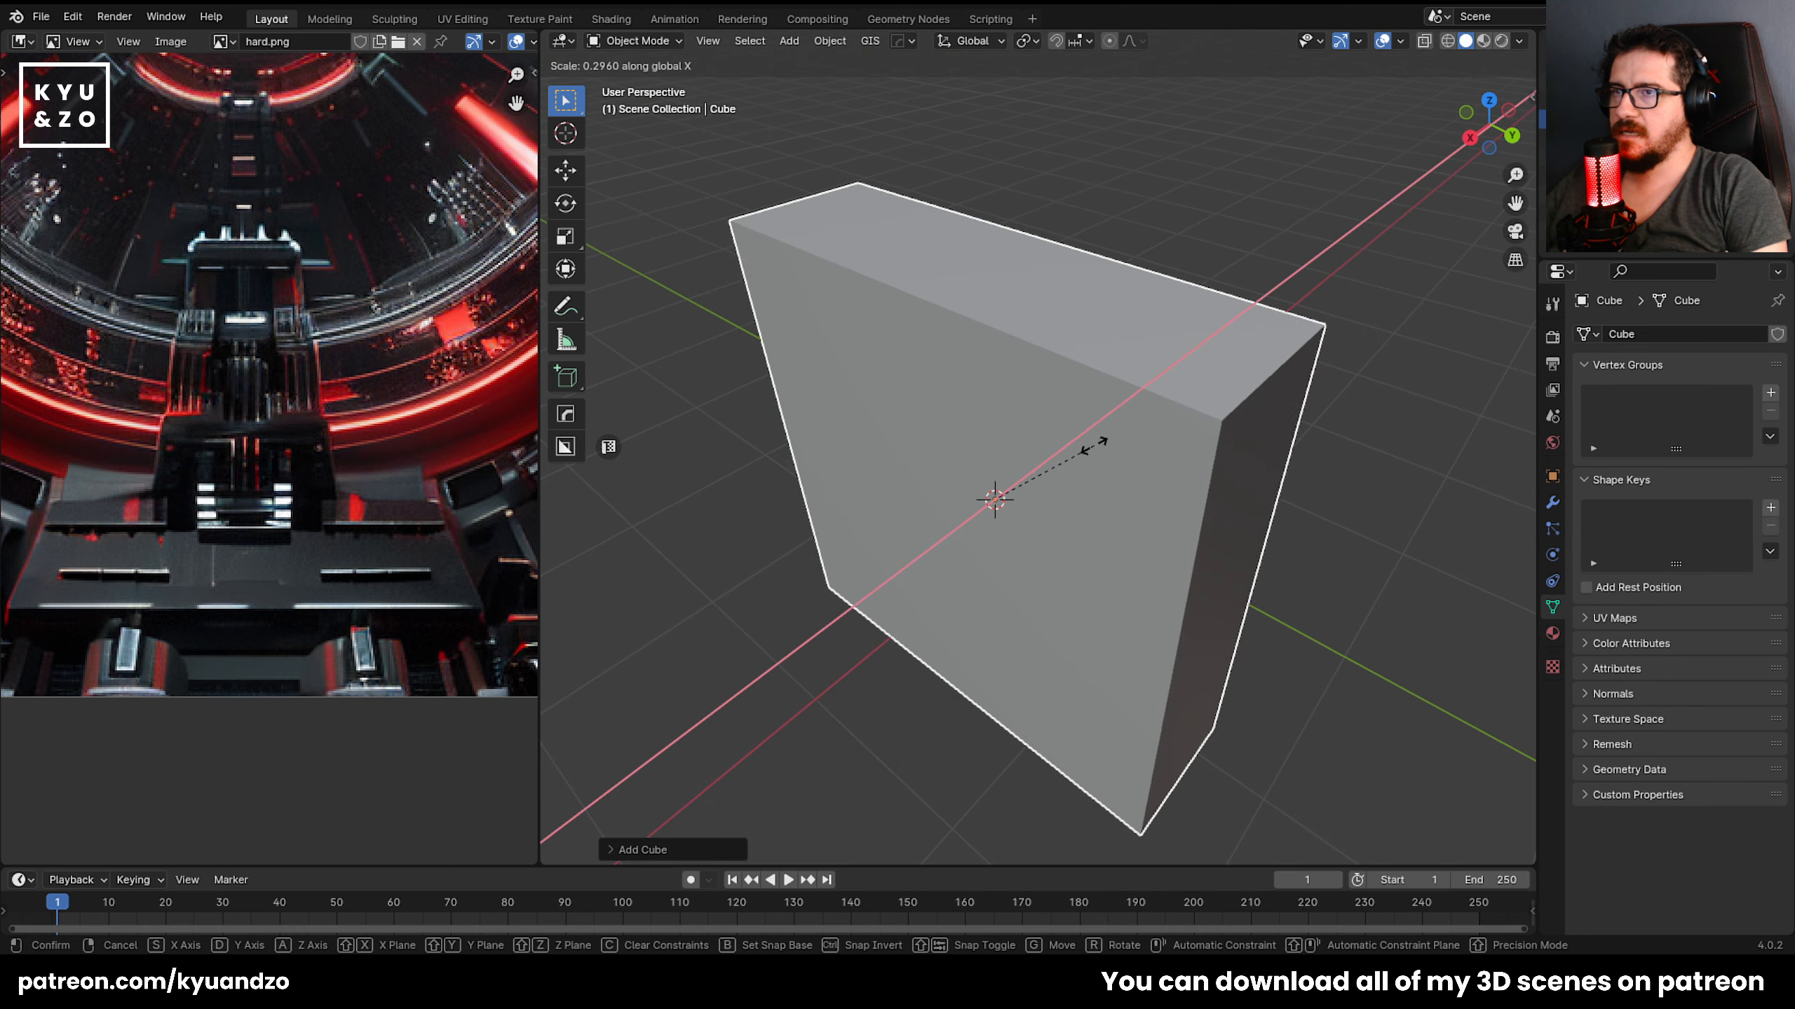
click(1094, 449)
Flatten the block along the global Z axis in two scalings to form a thin slab.
key(s)
key(z)
click(1076, 502)
key(s)
key(z)
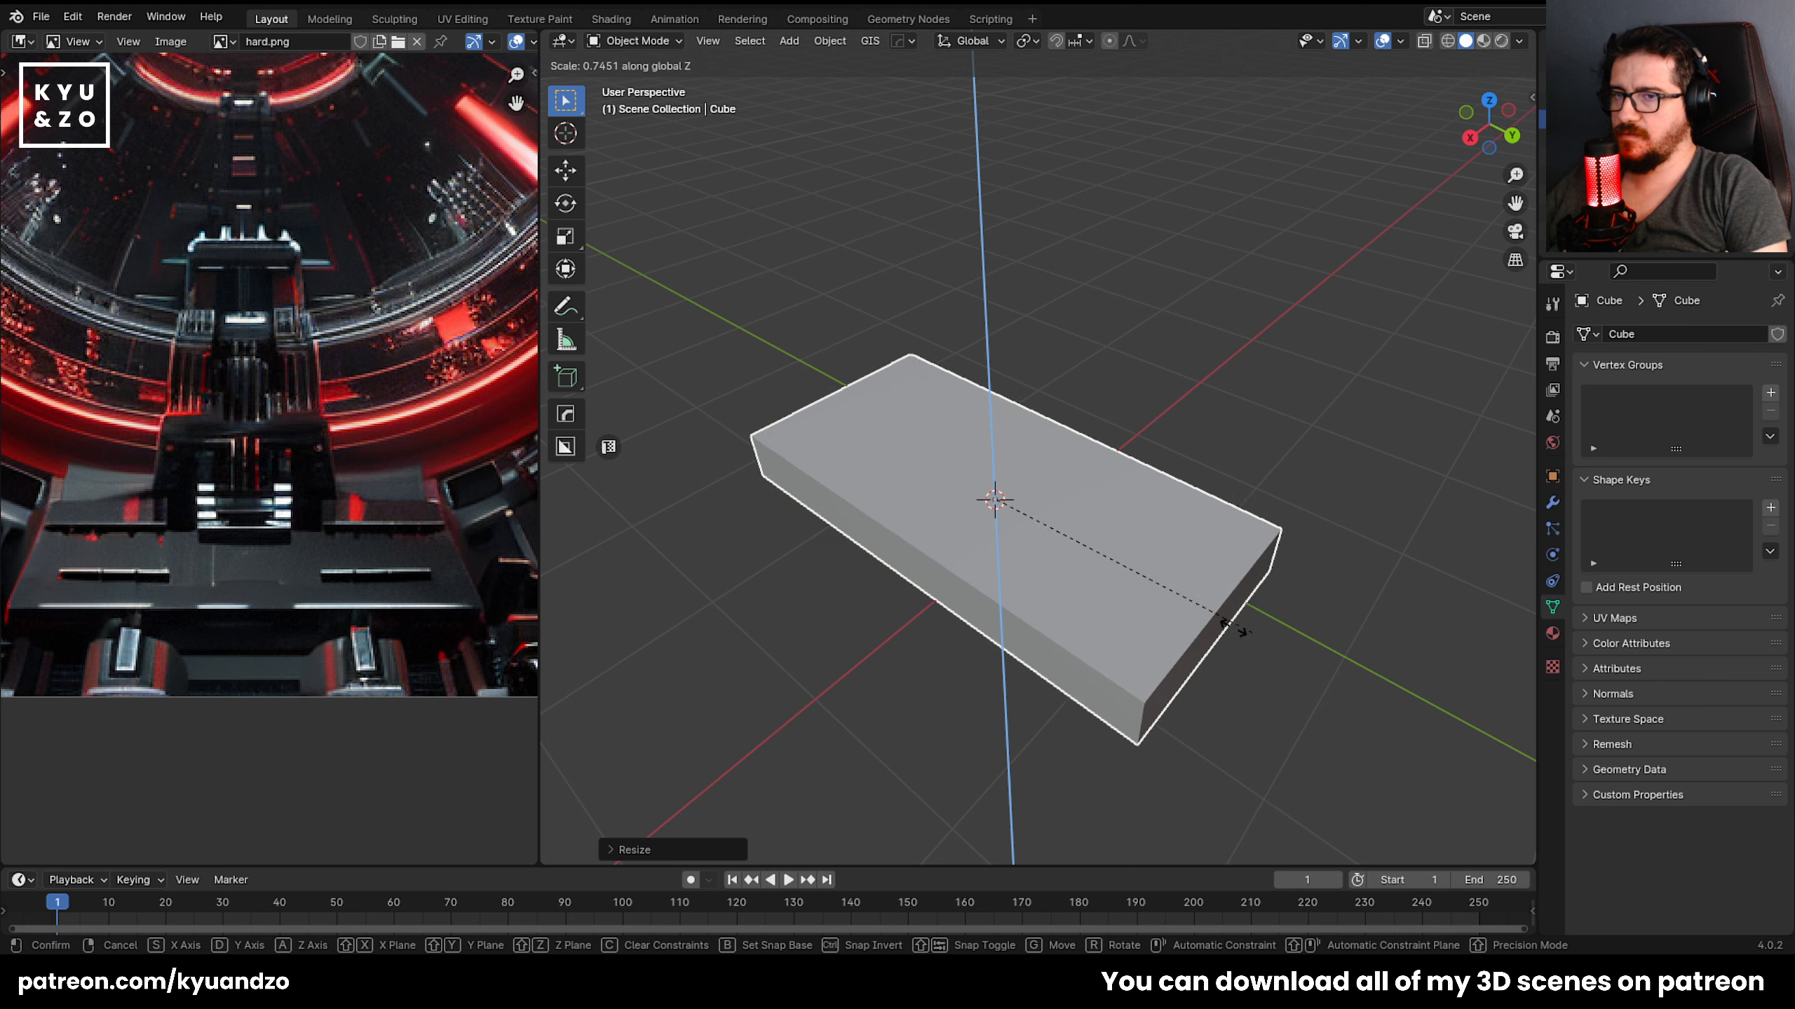
click(1162, 612)
Add a Subdivision Surface modifier to the flattened slab and set its viewport levels to 2.
click(934, 342)
click(1012, 405)
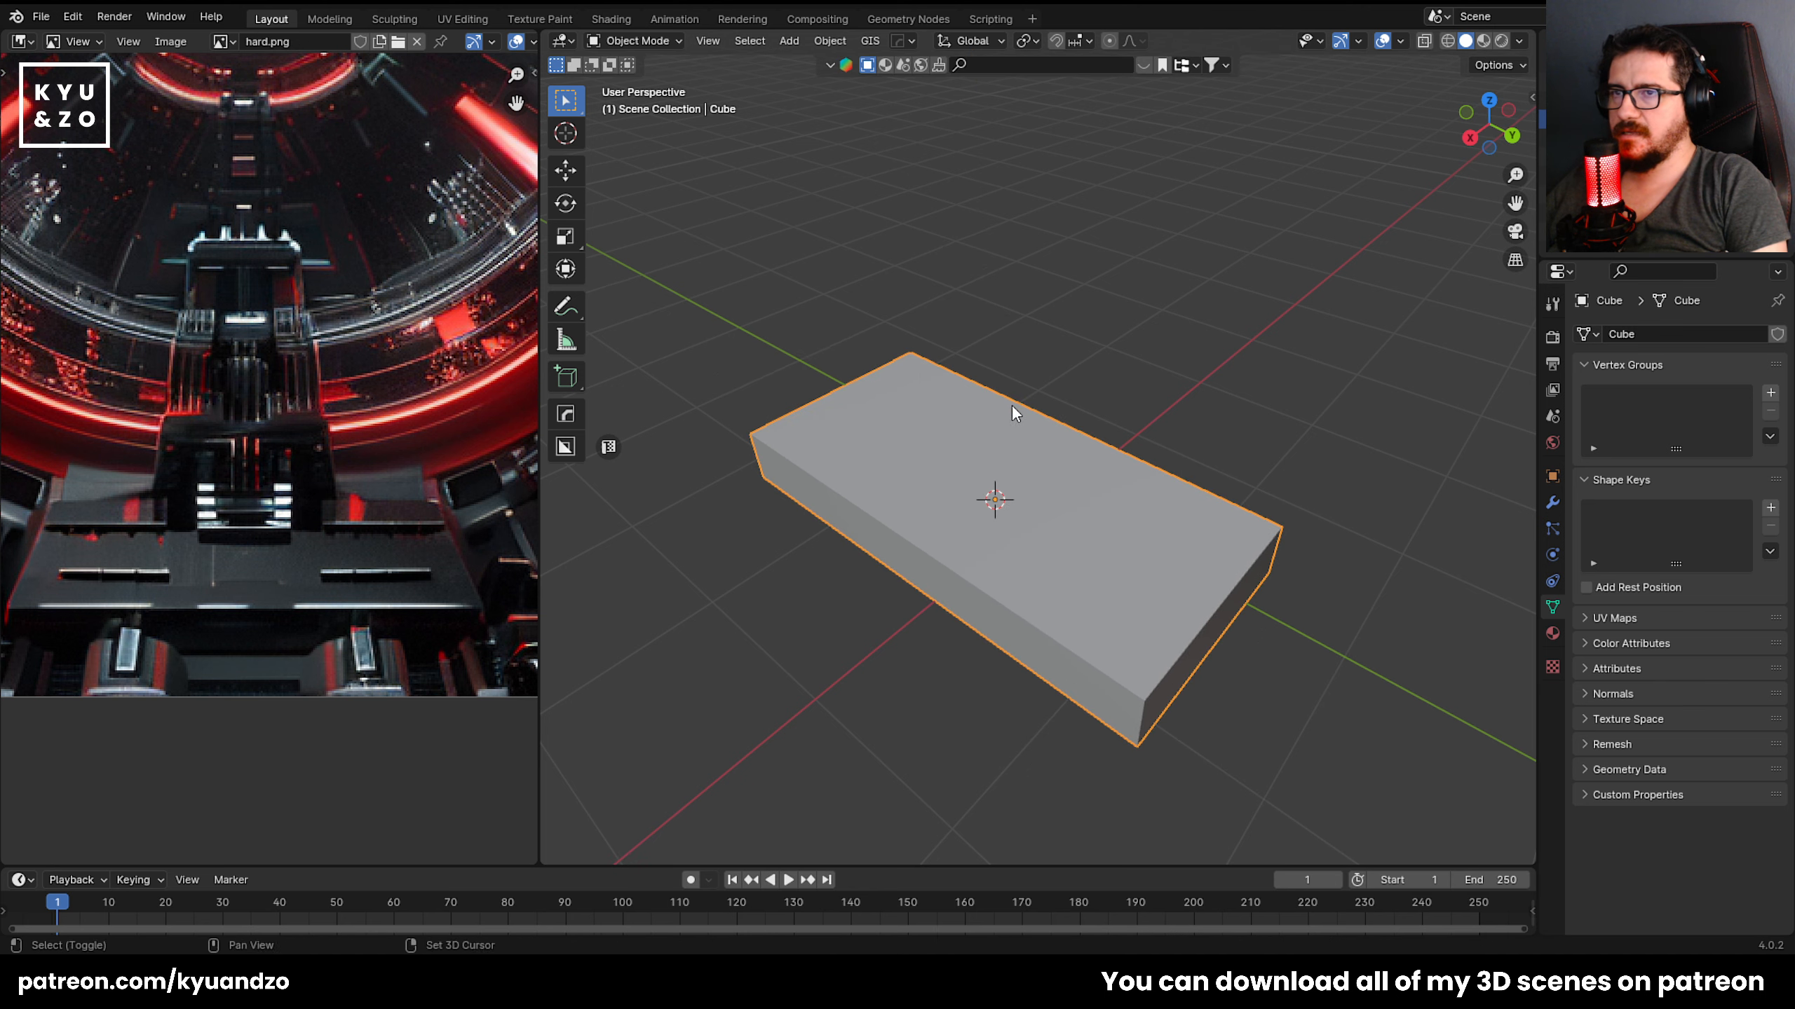
scroll(1031, 415, up, 3)
click(1552, 502)
click(1625, 335)
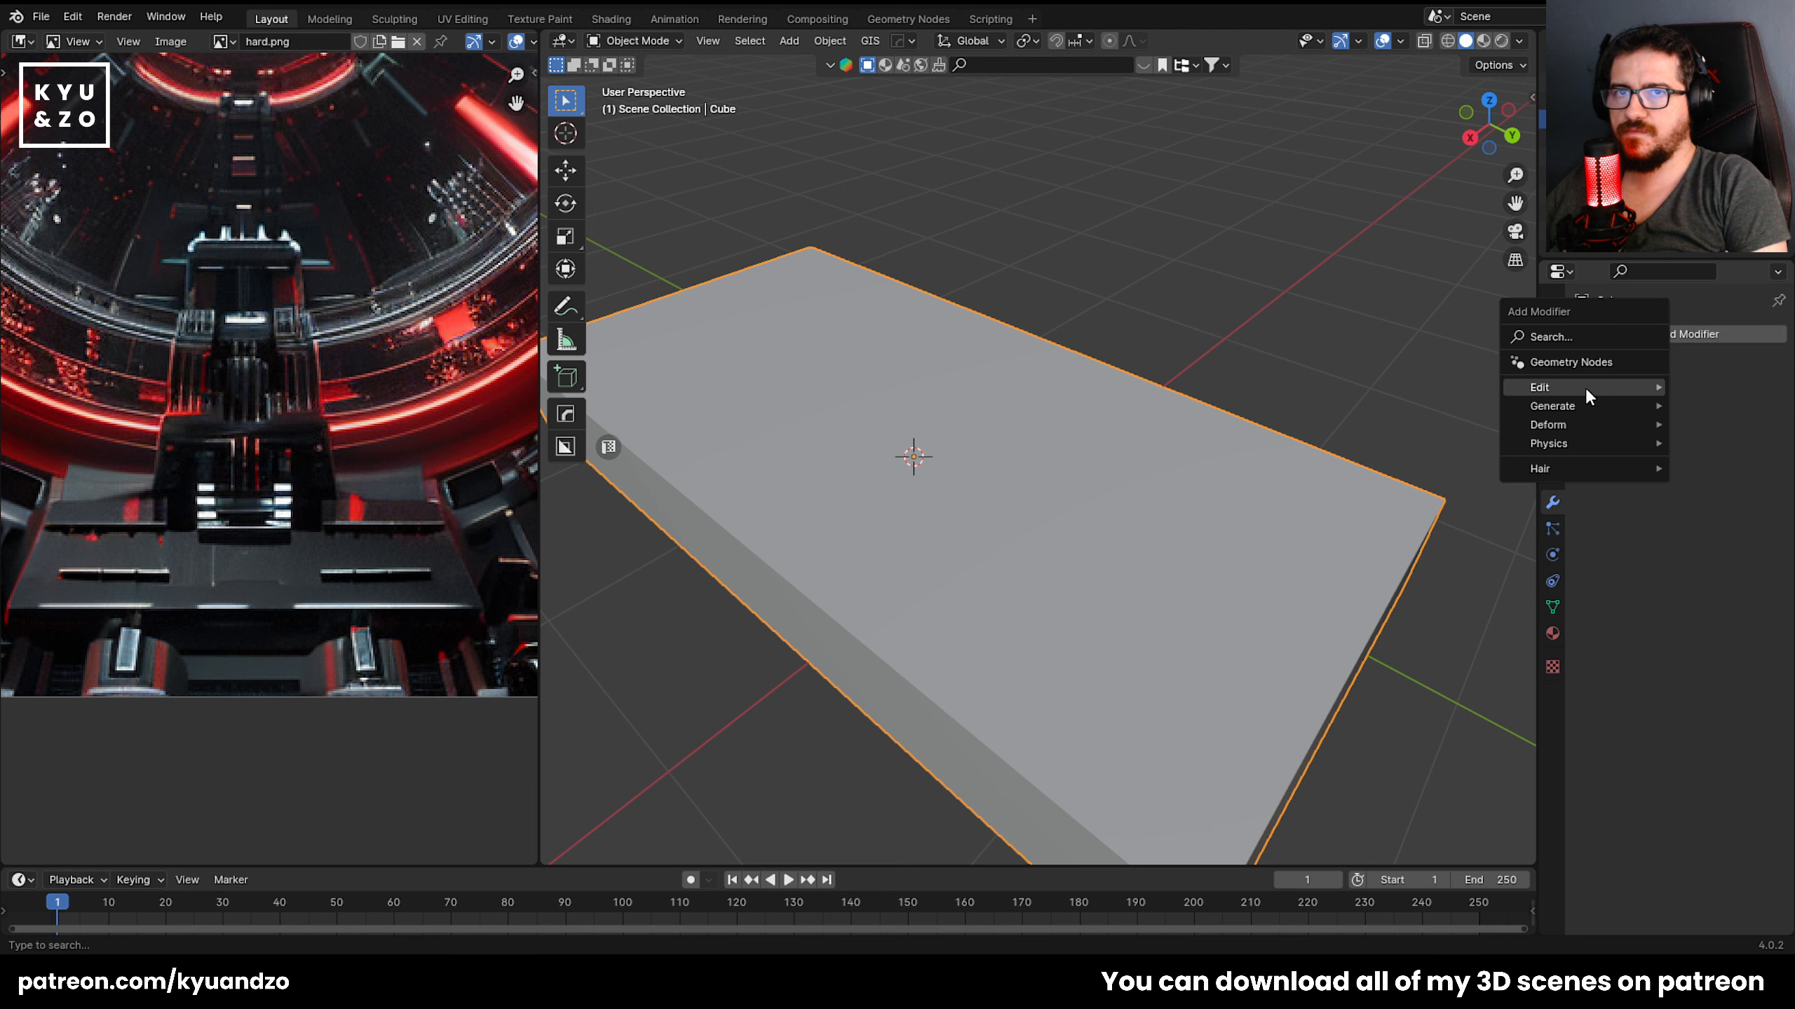
mouse_move(1580, 407)
click(1455, 649)
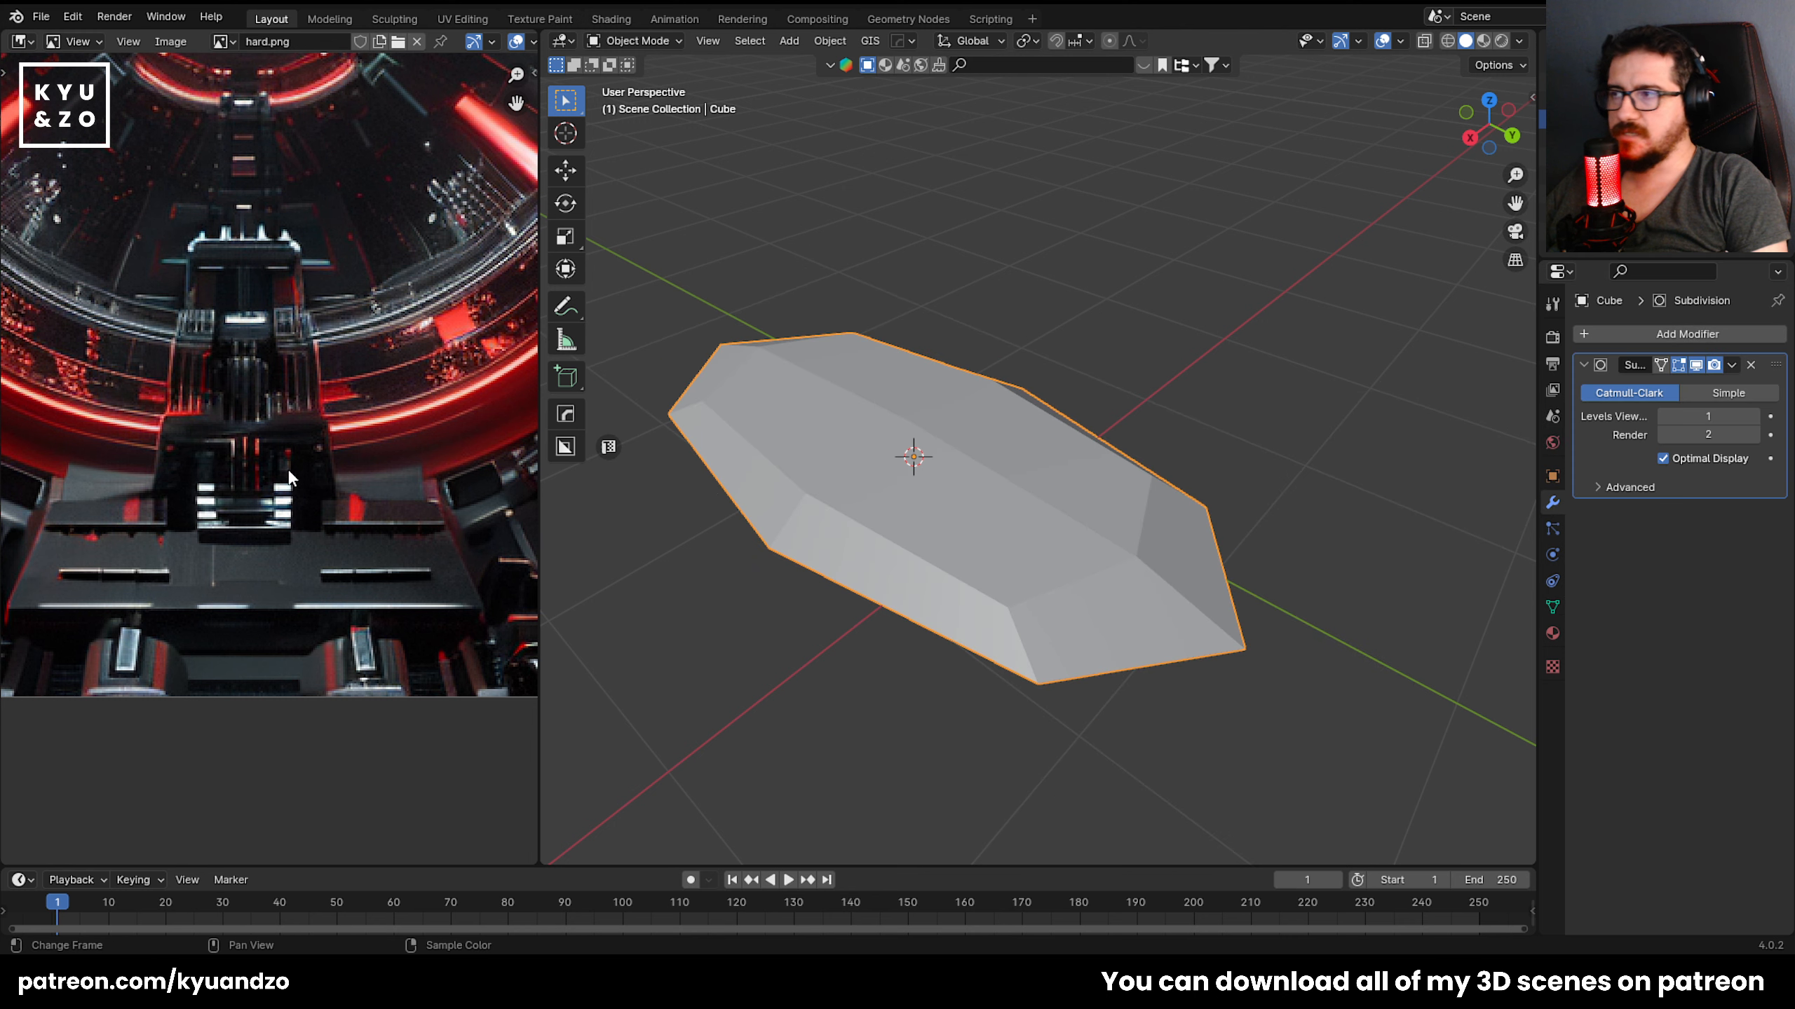
click(1228, 393)
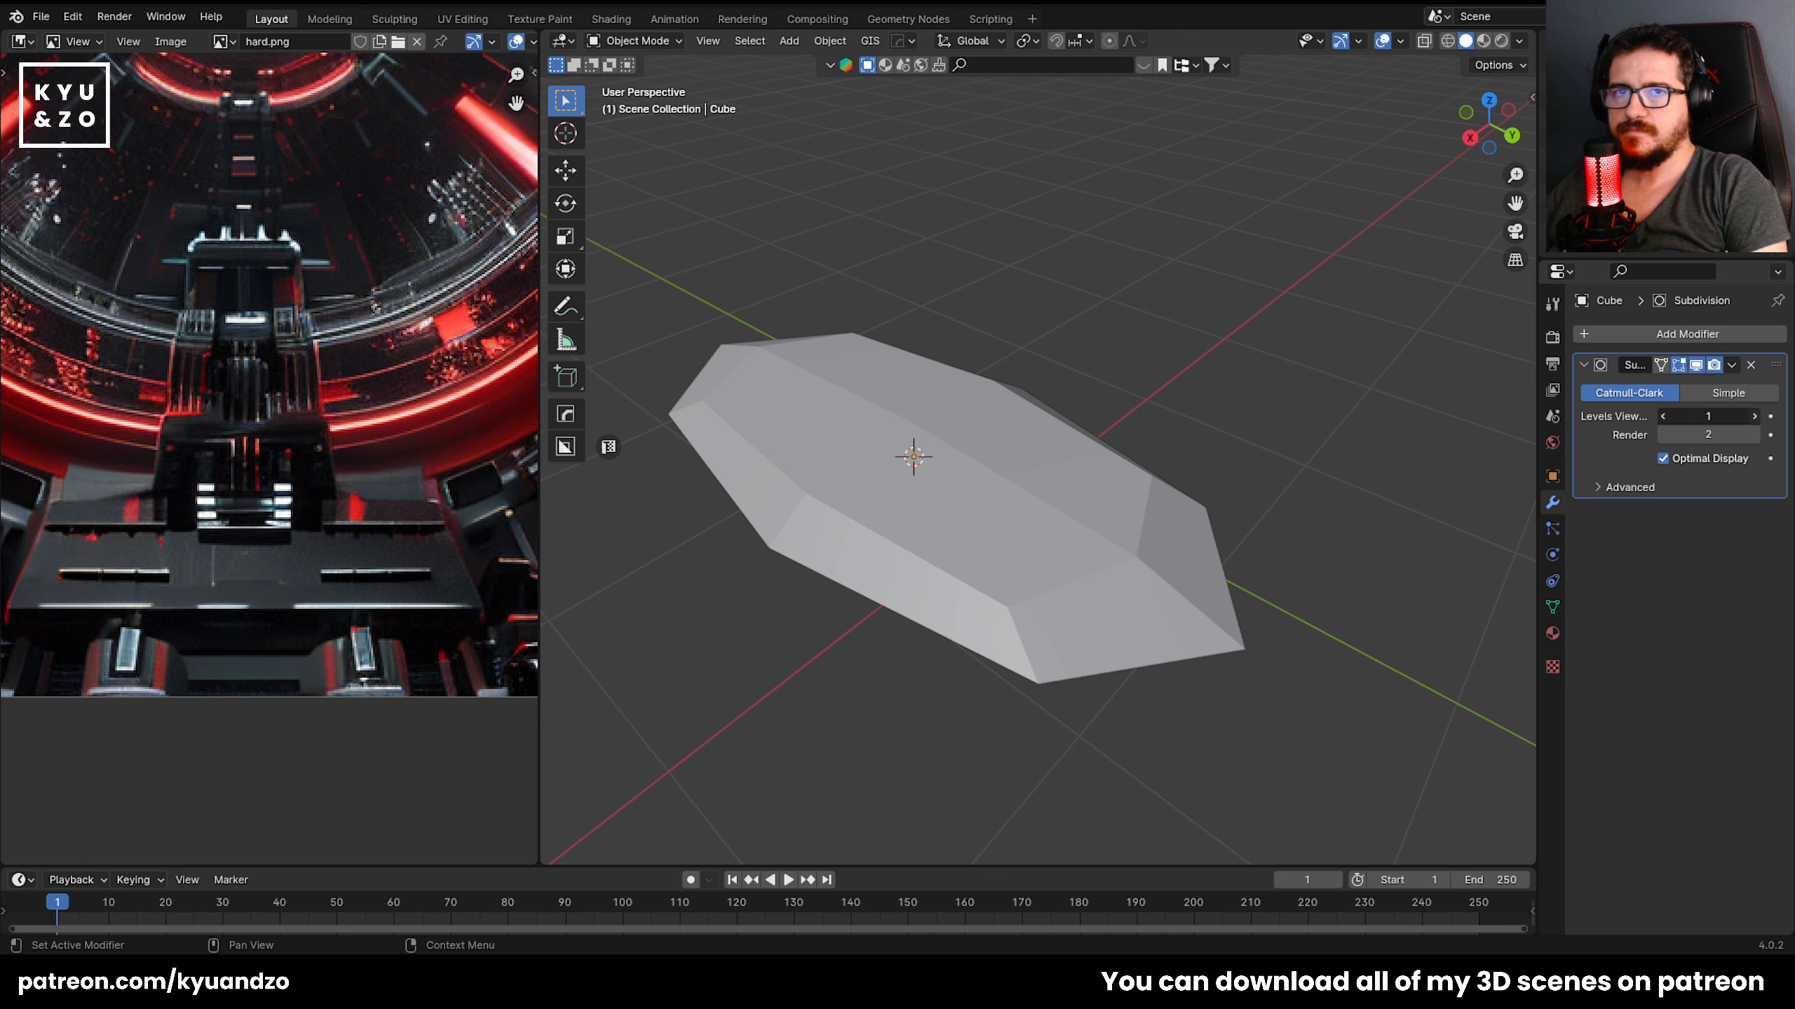
click(1752, 416)
click(847, 528)
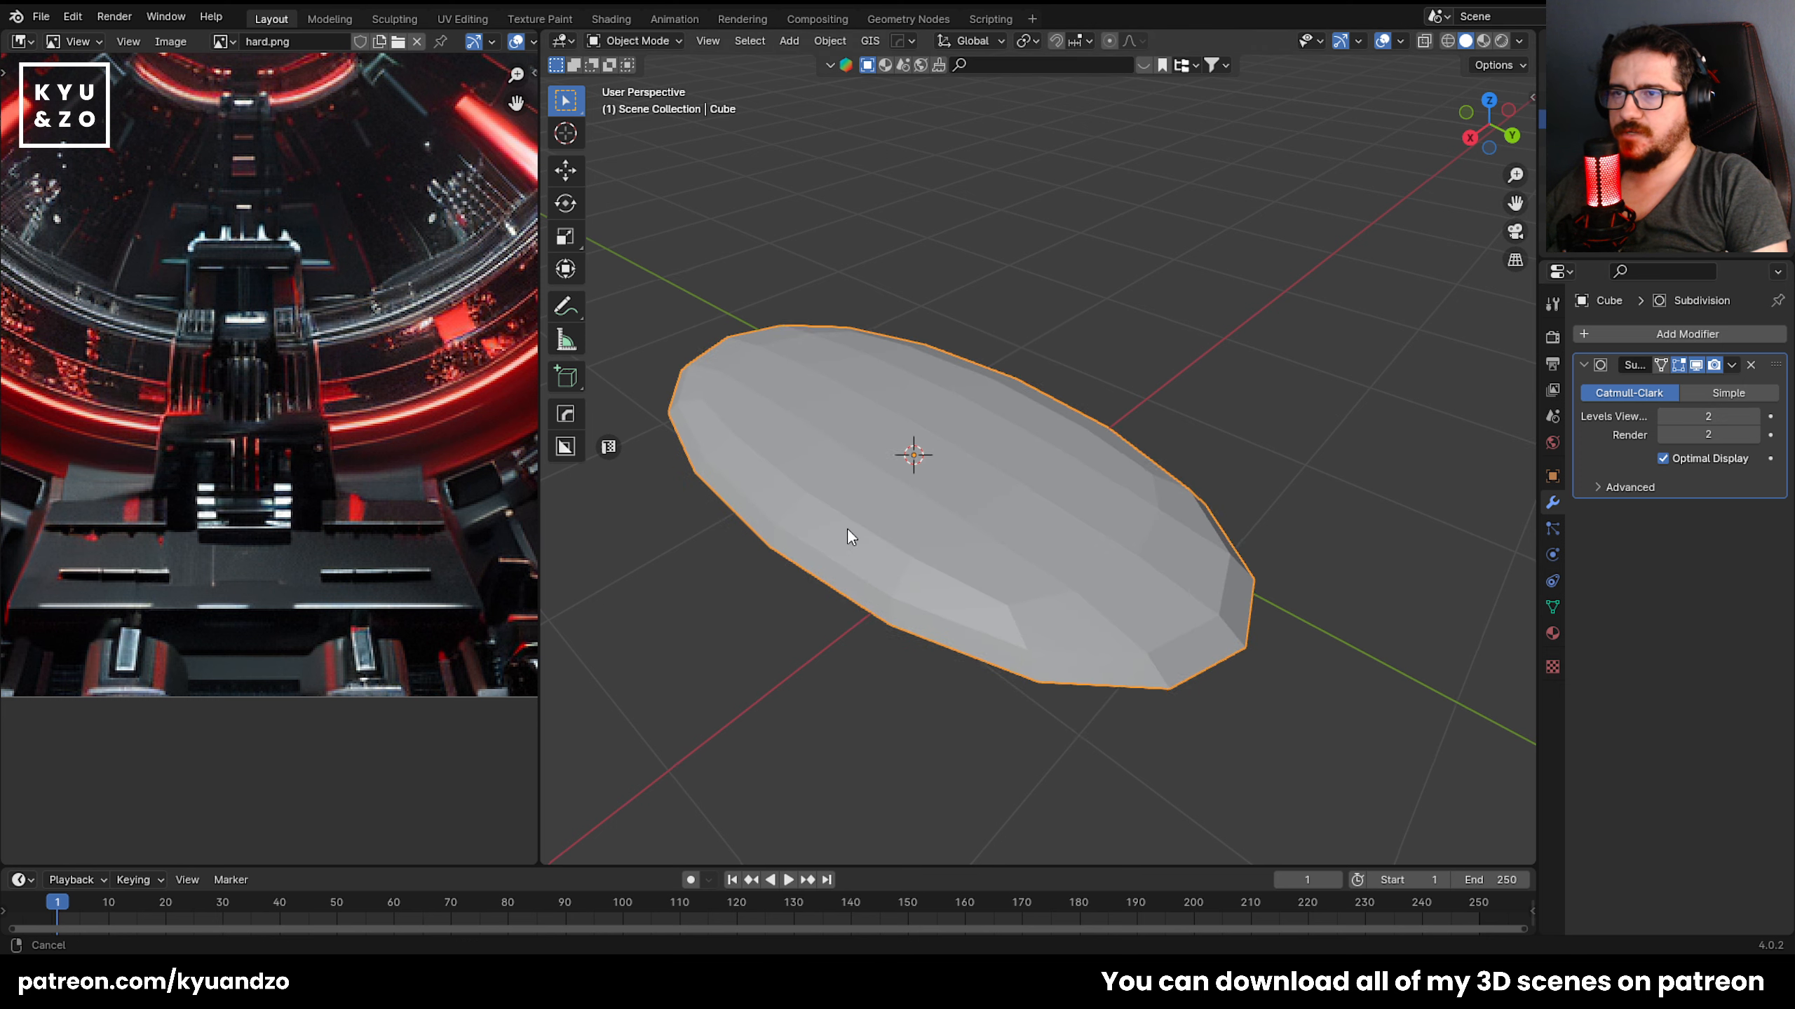
Enter Edit Mode on the slab and add a loop cut slid close to its near short end.
scroll(890, 495, up, 2)
scroll(1071, 318, down, 1)
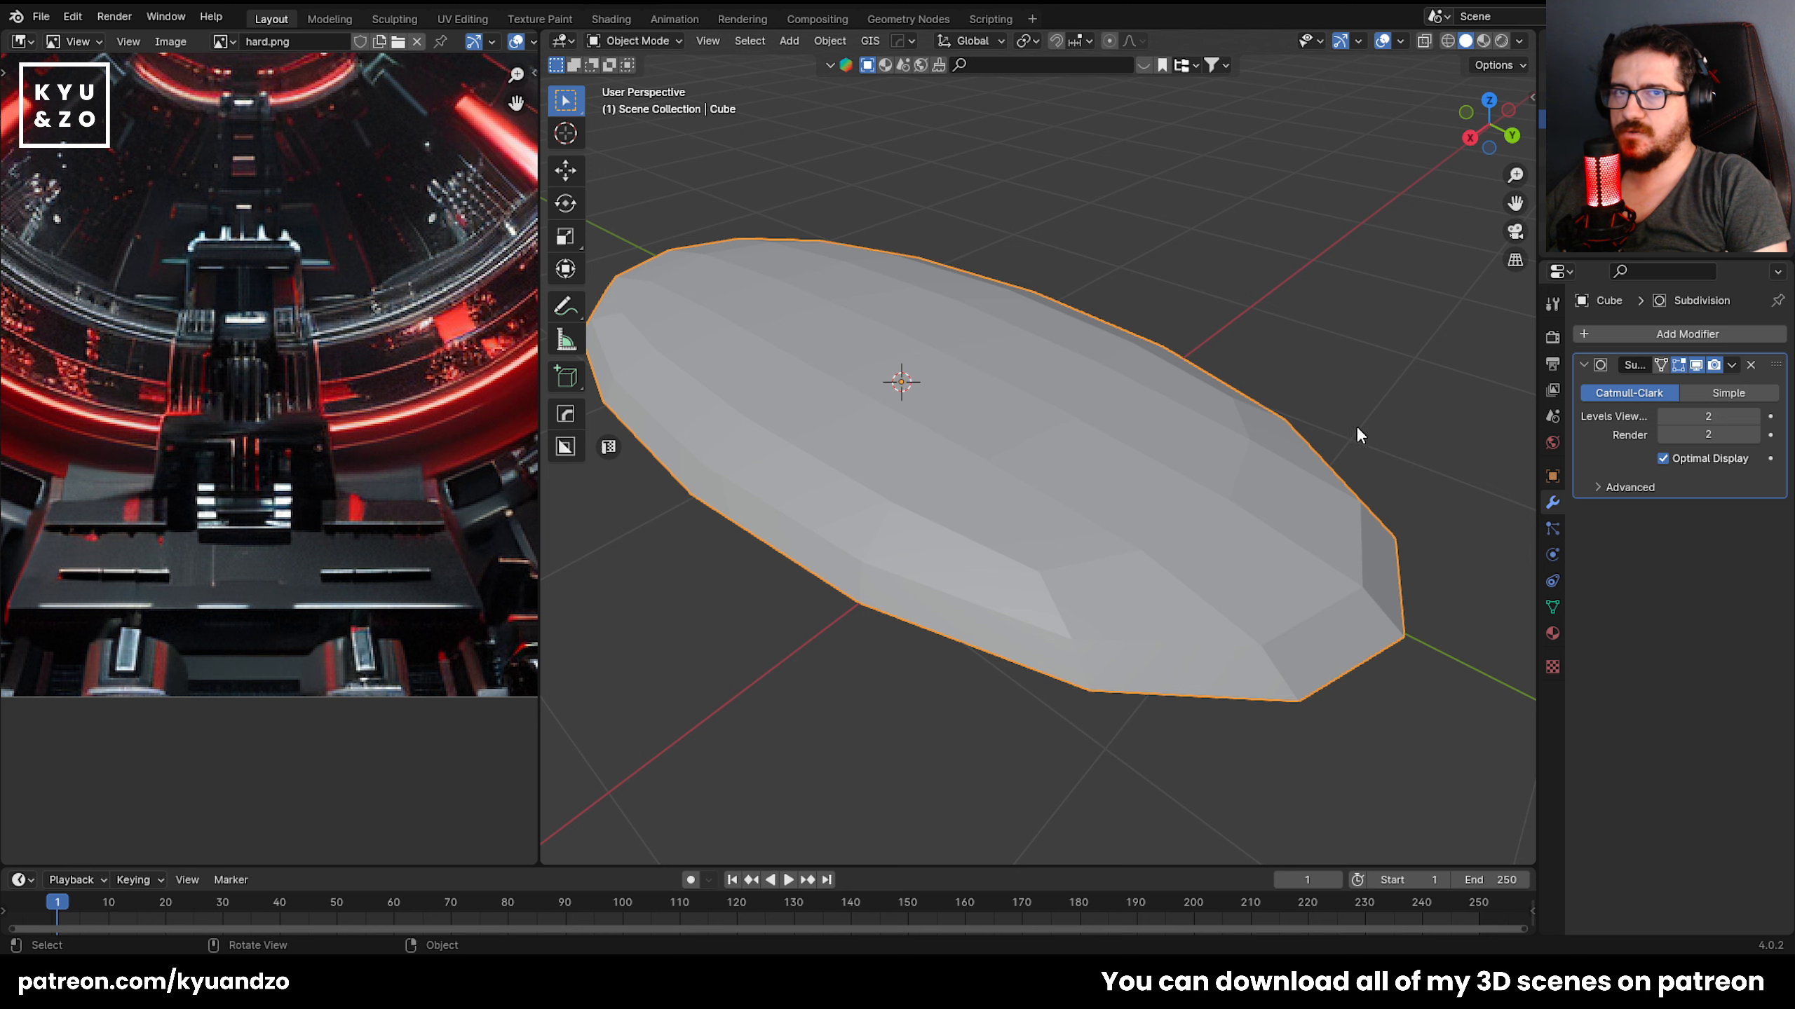
scroll(1209, 229, up, 1)
key(Tab)
key(ctrl+r)
key(Escape)
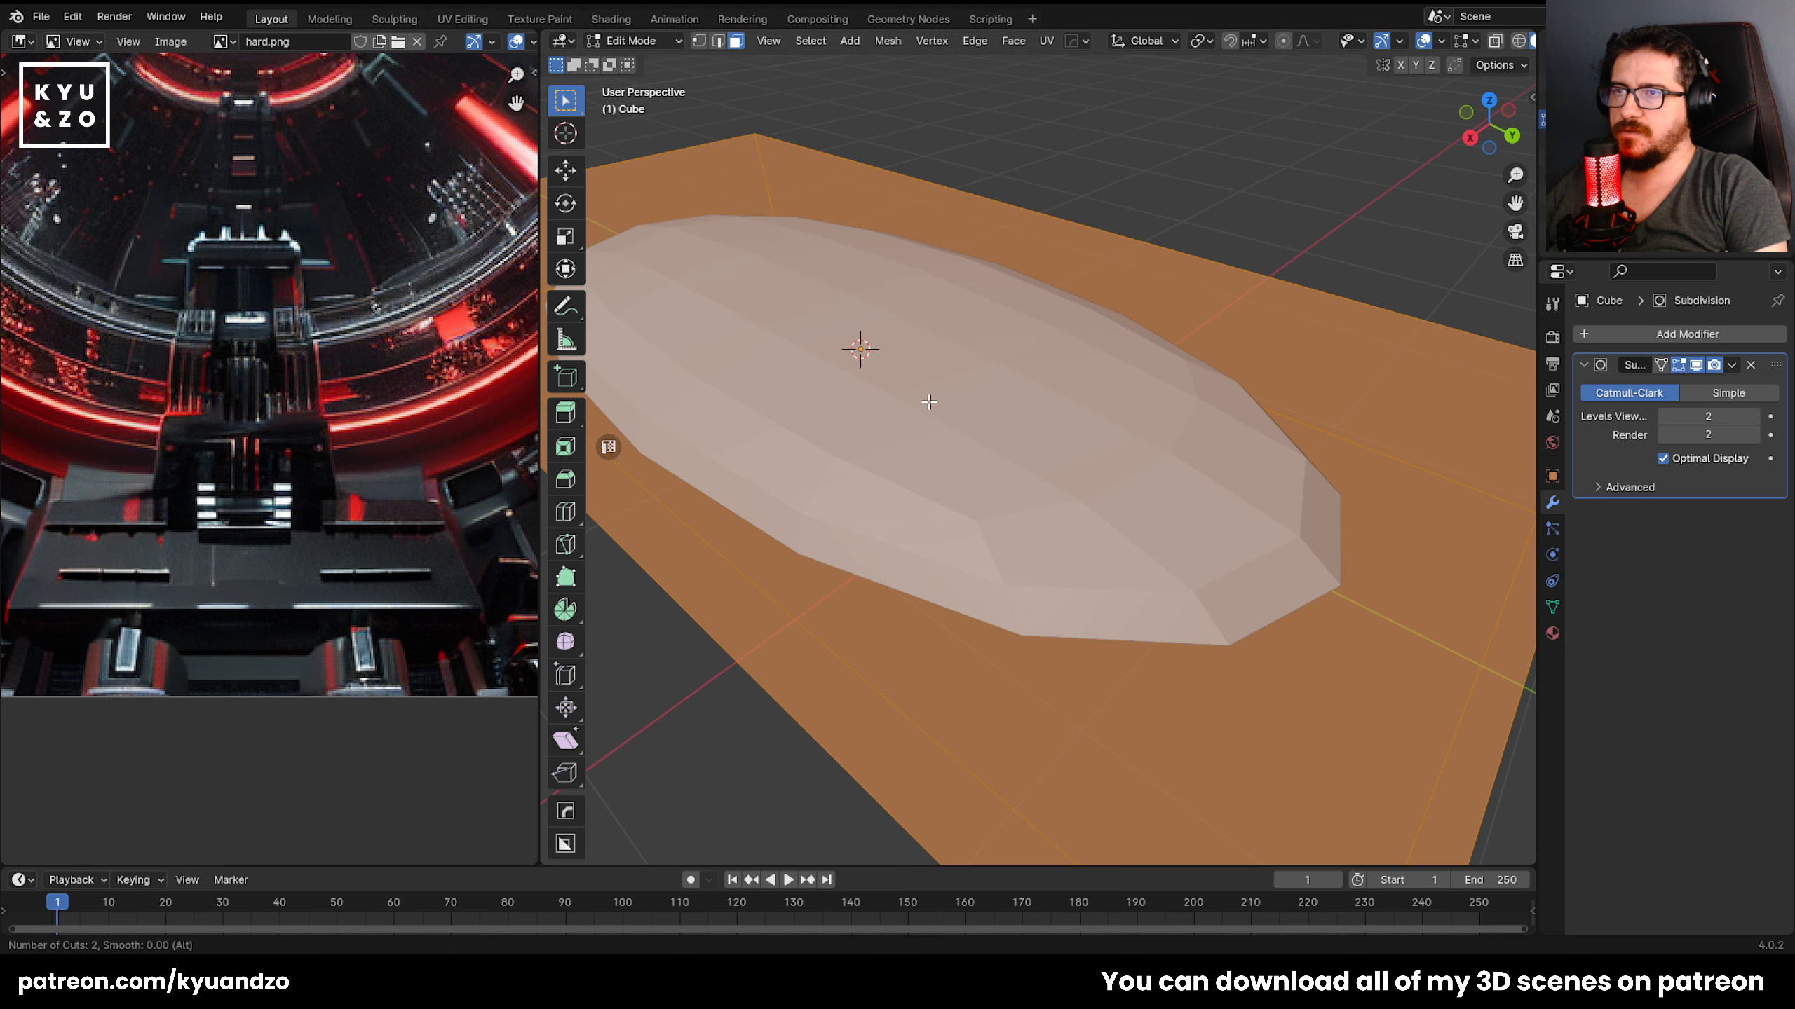
key(alt+a)
scroll(1047, 467, down, 2)
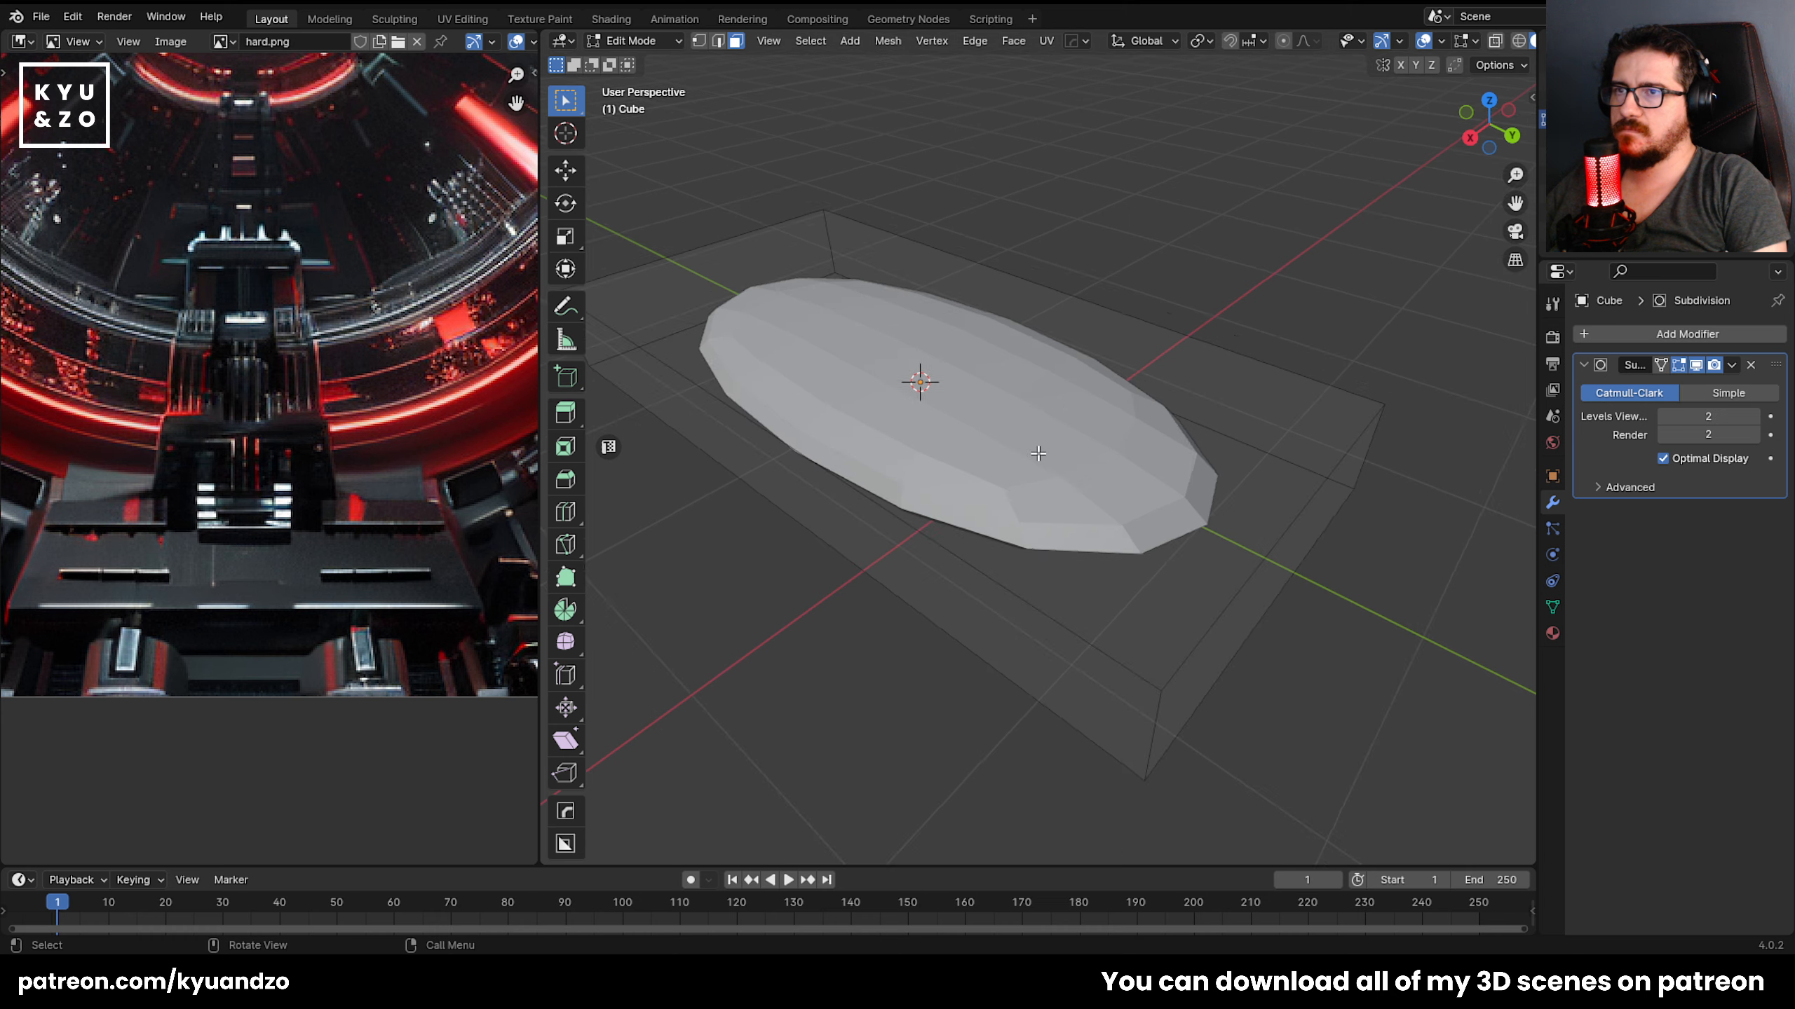
key(2)
alt+click(773, 501)
key(g)
key(g)
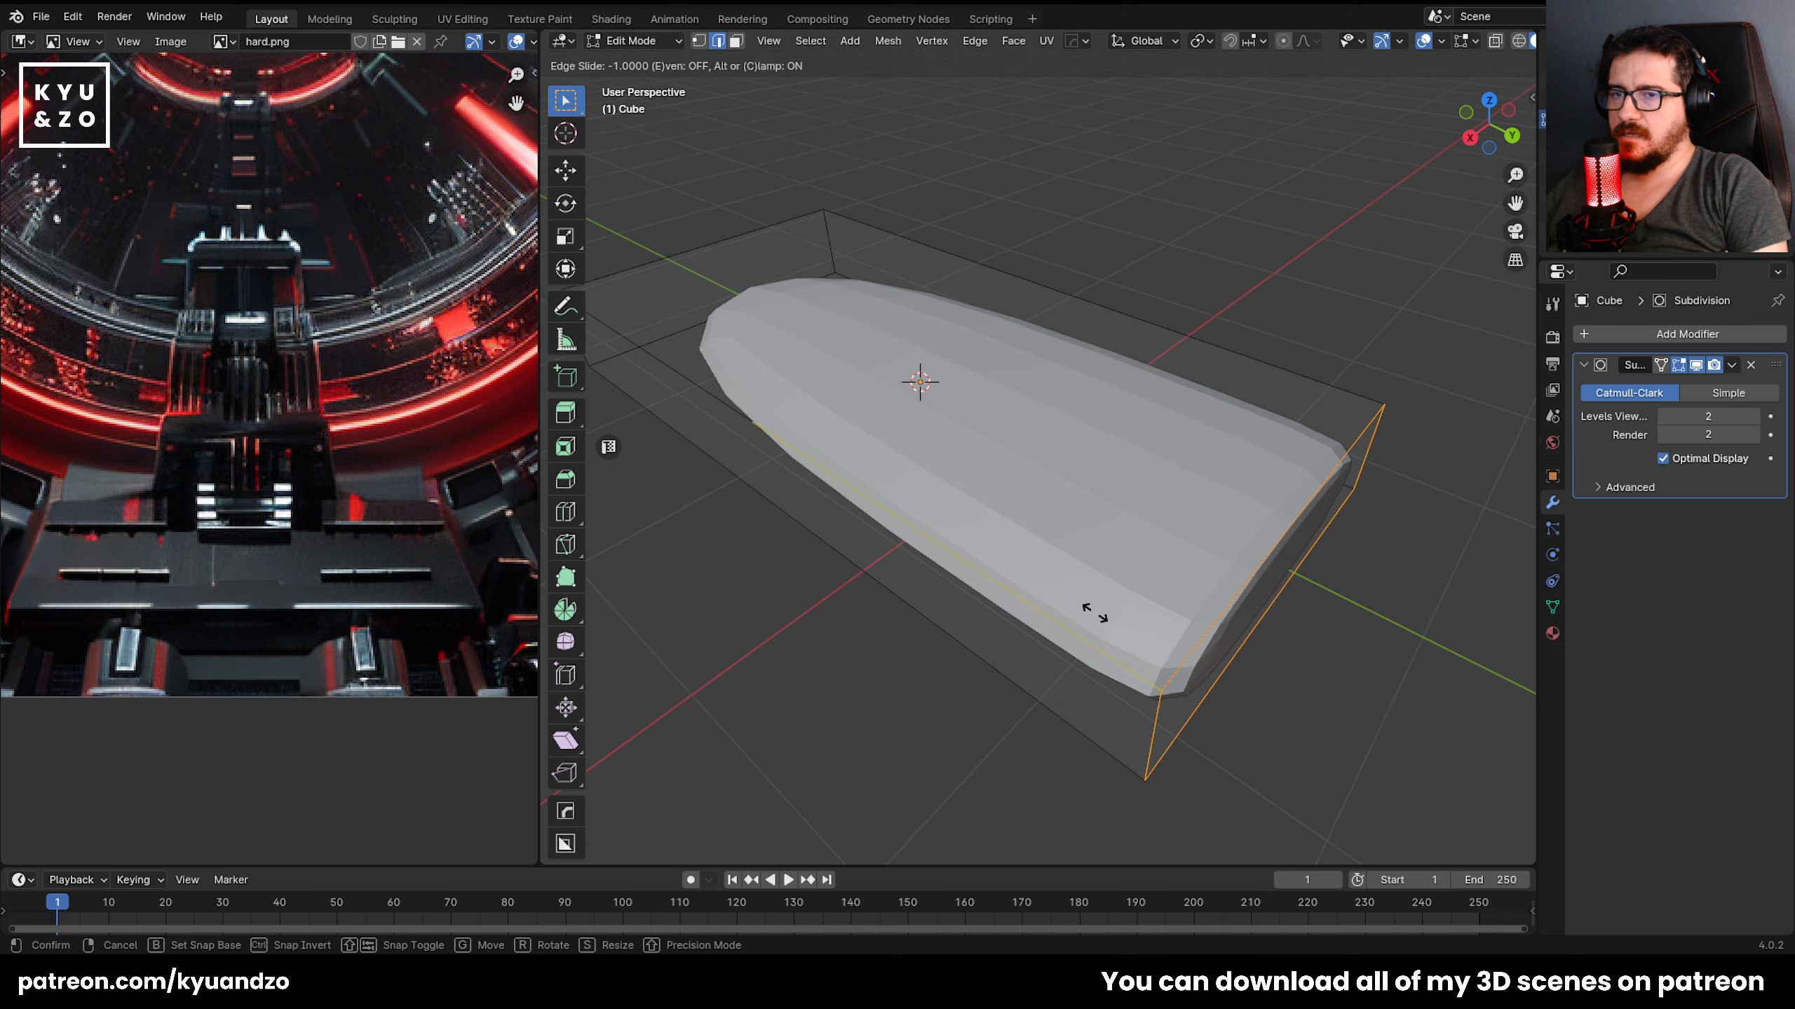
click(1090, 598)
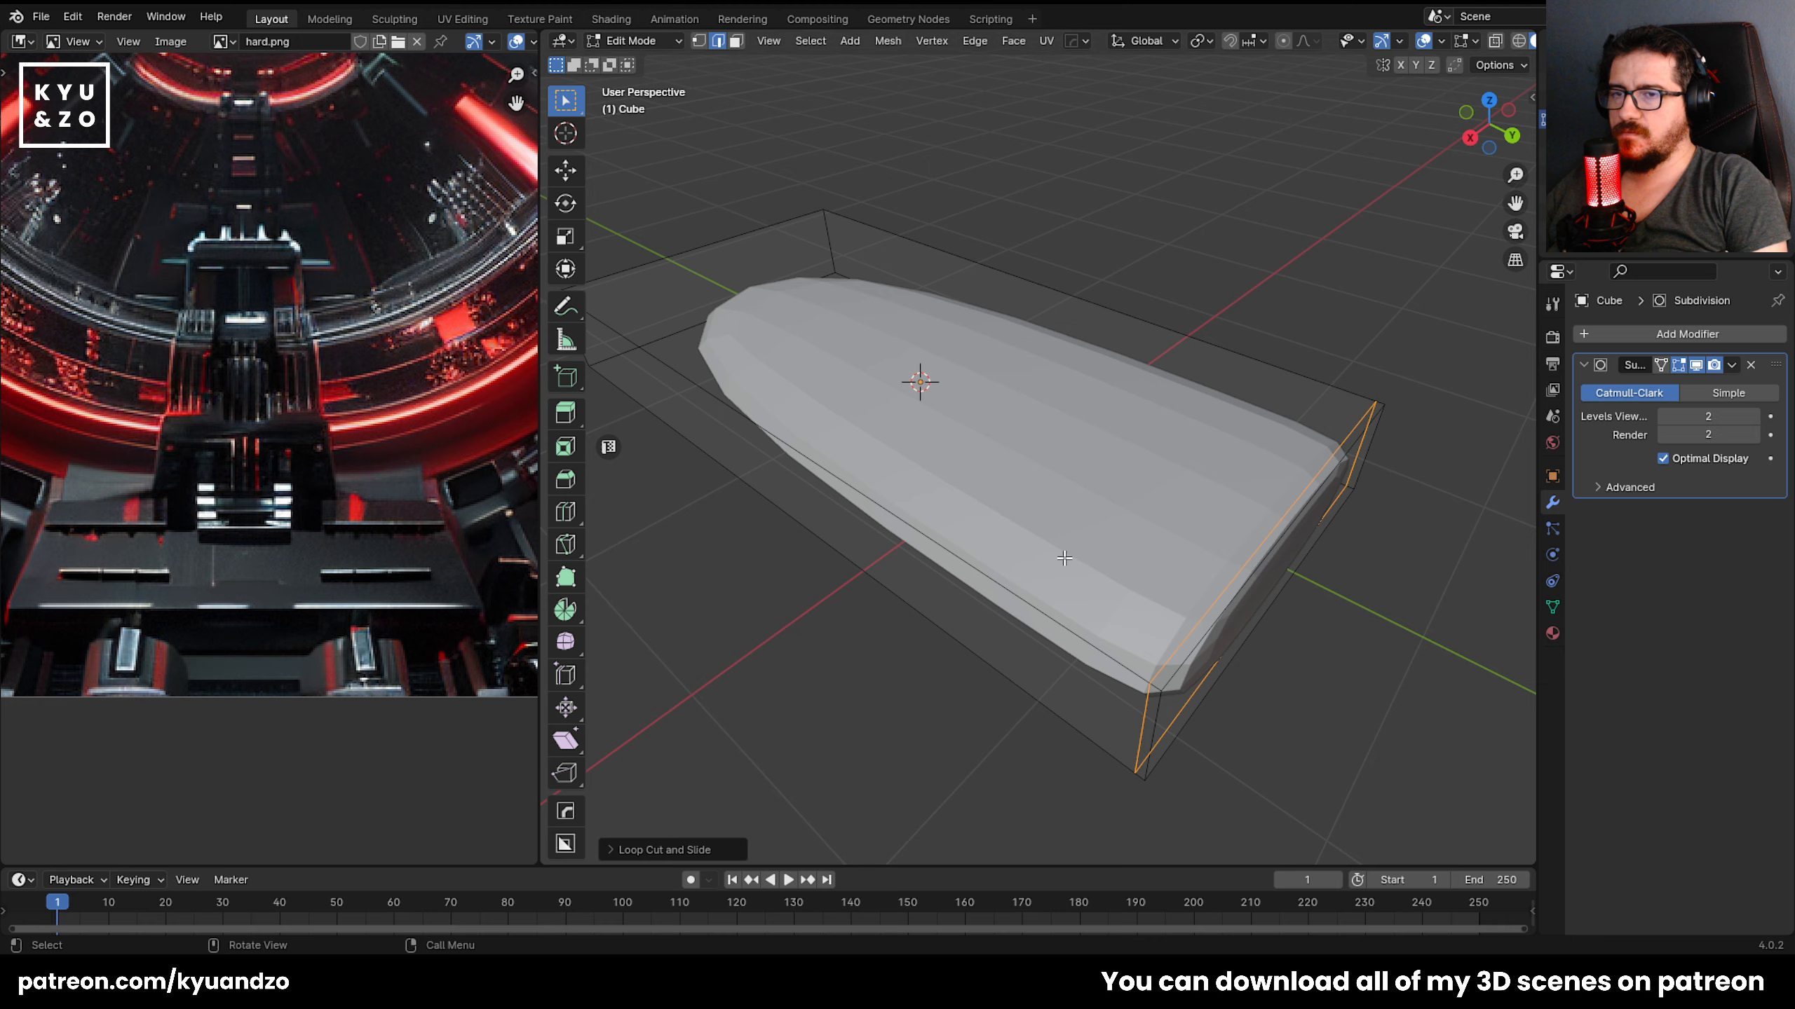
Add a second loop cut slid close to the slab's opposite short end.
shift+middle_drag(1064, 559, 1158, 638)
key(ctrl+r)
click(902, 577)
click(1442, 364)
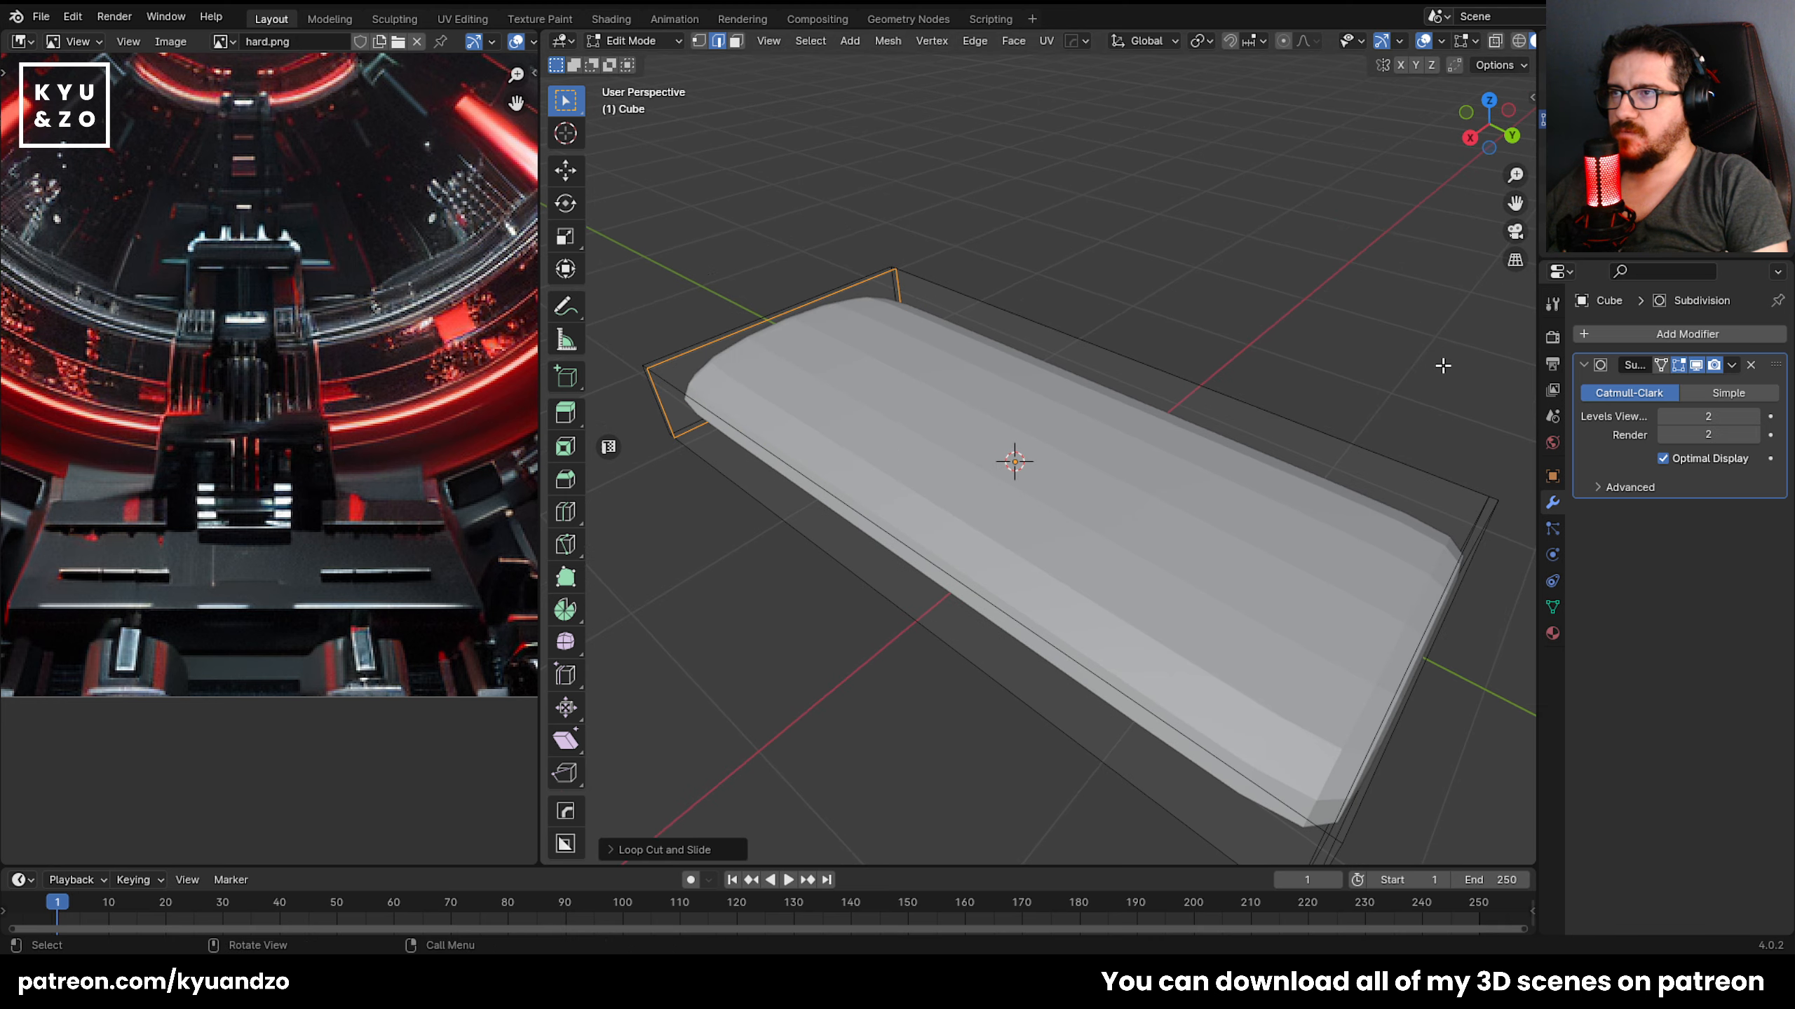
click(1442, 364)
Add lengthwise loop cuts close to both long sides of the slab to sharpen them.
shift+middle_drag(1161, 495, 975, 386)
key(ctrl+r)
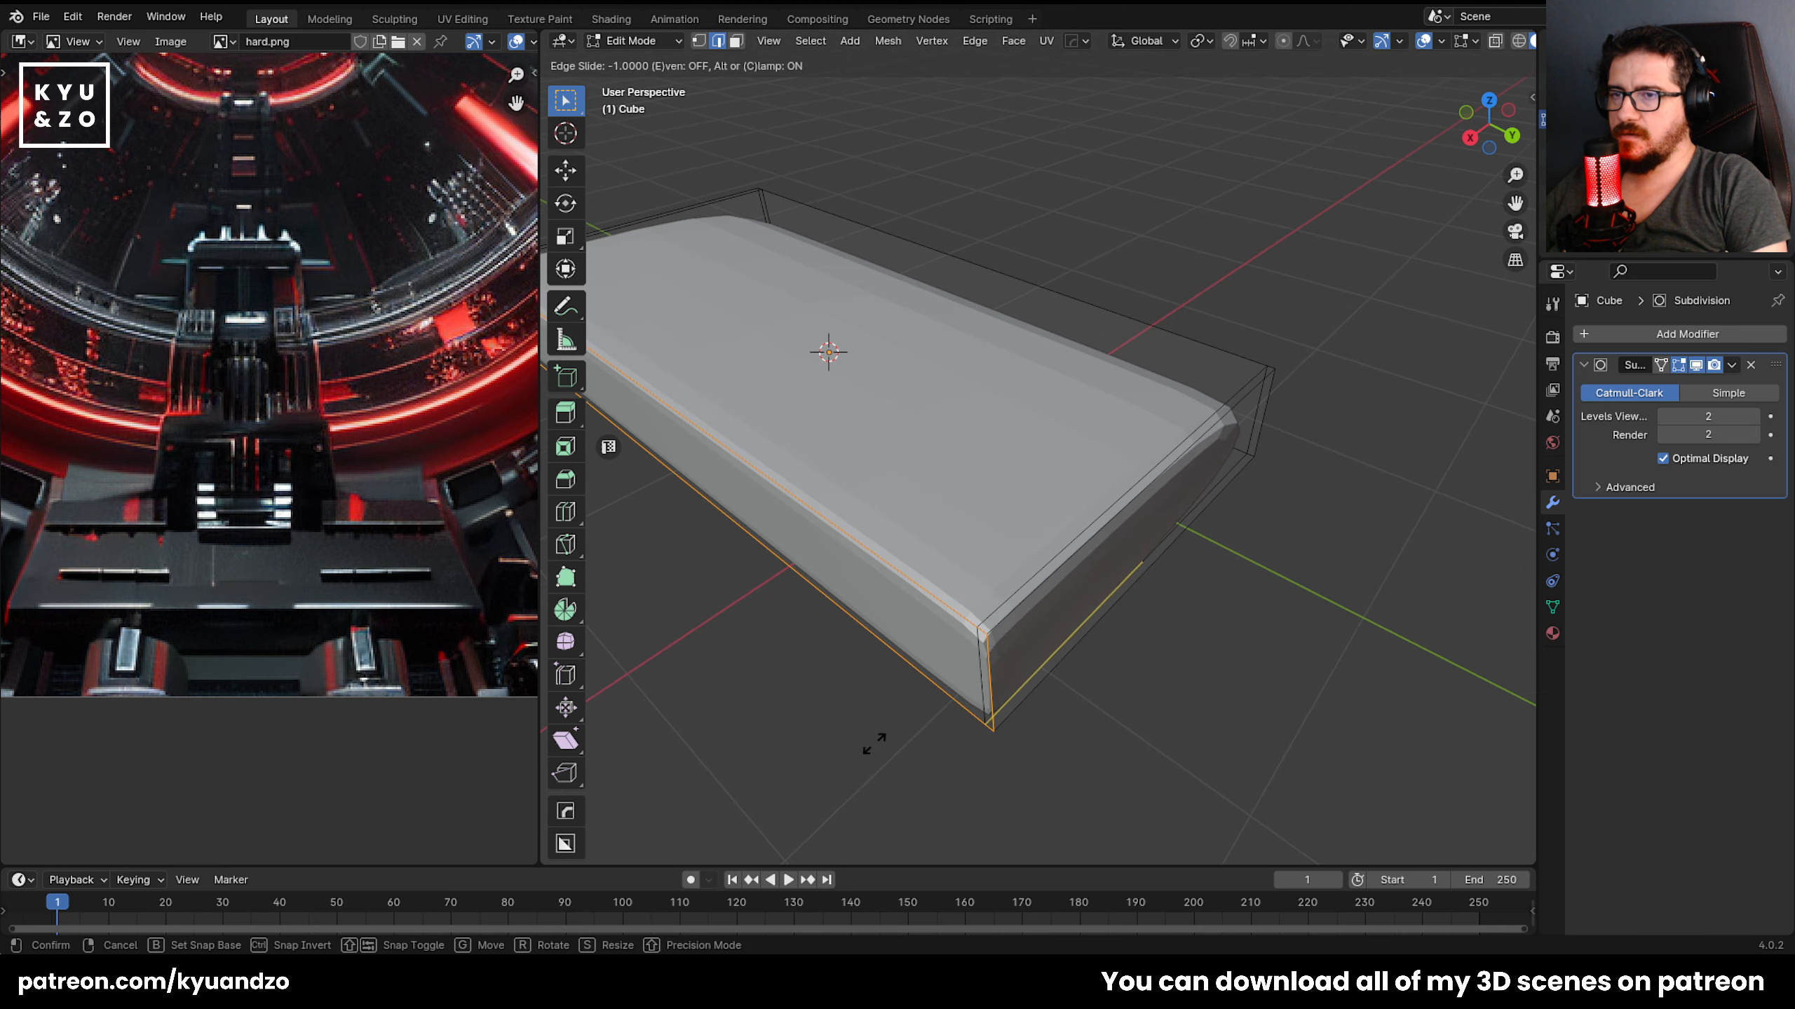
click(882, 736)
click(1266, 313)
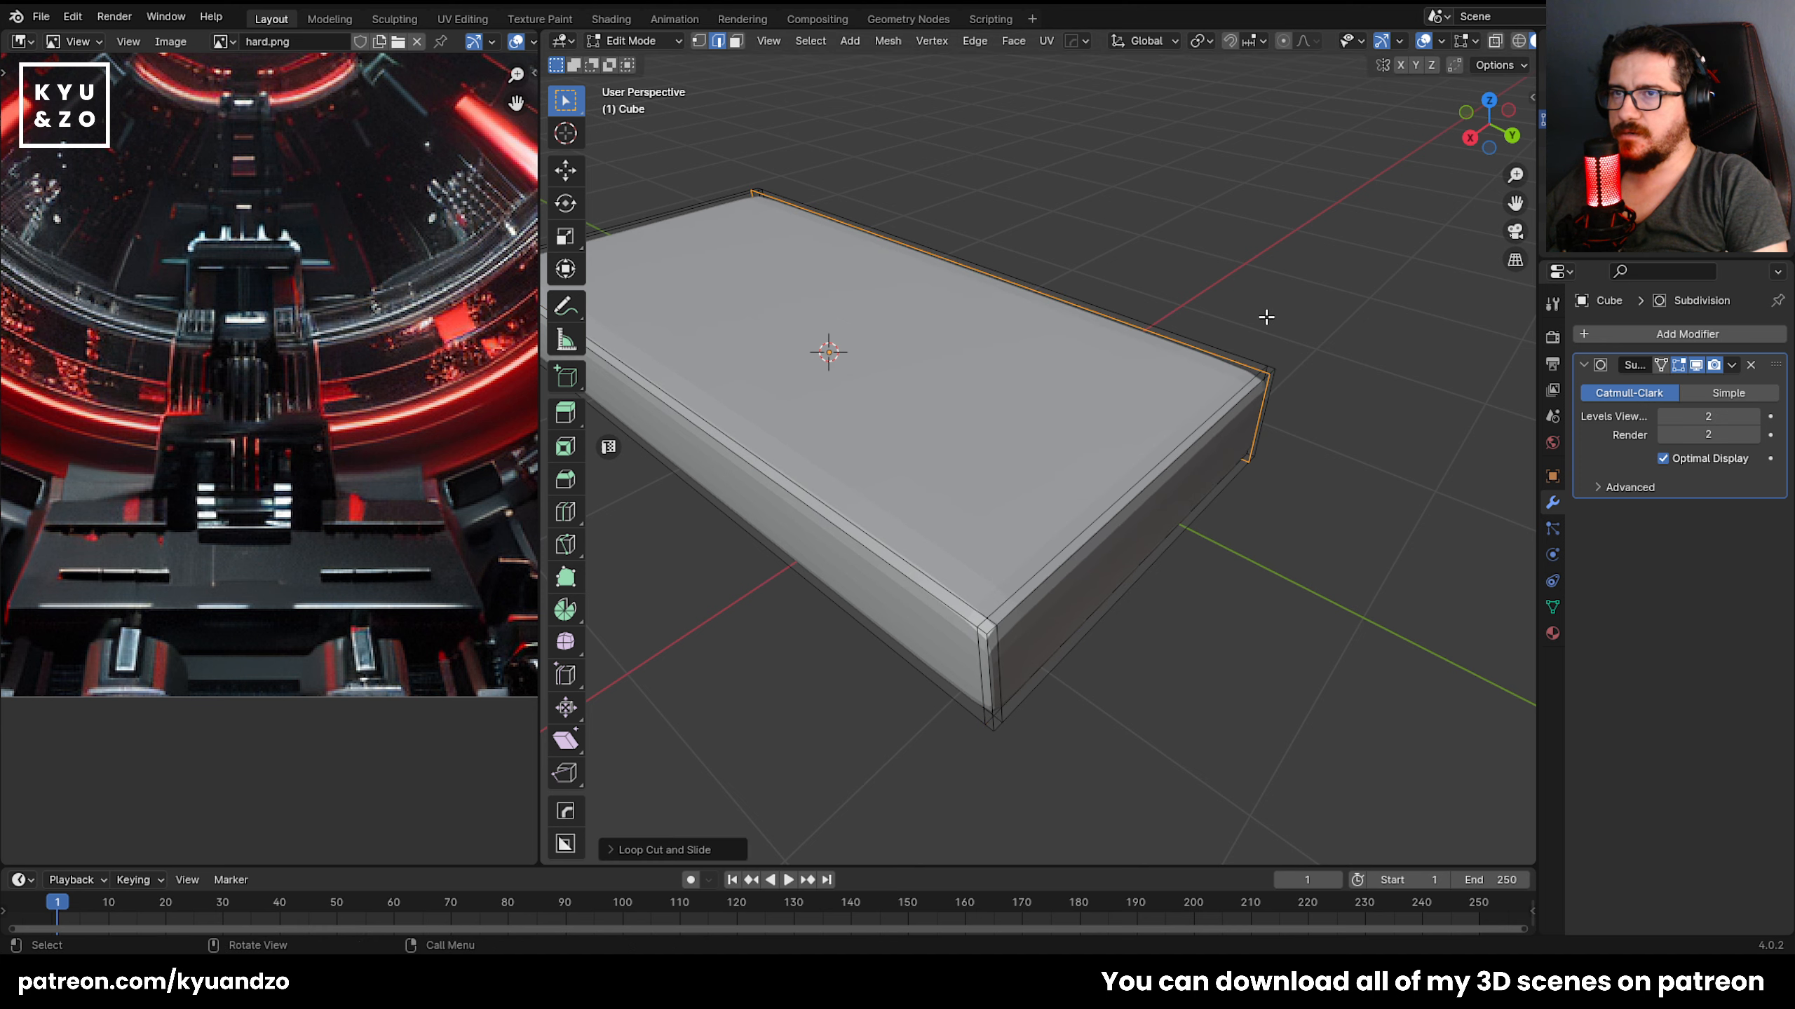
Add horizontal loop cuts close to the slab's upper and lower edges, and return to Object Mode.
key(3)
click(976, 640)
middle_drag(1079, 549, 918, 403)
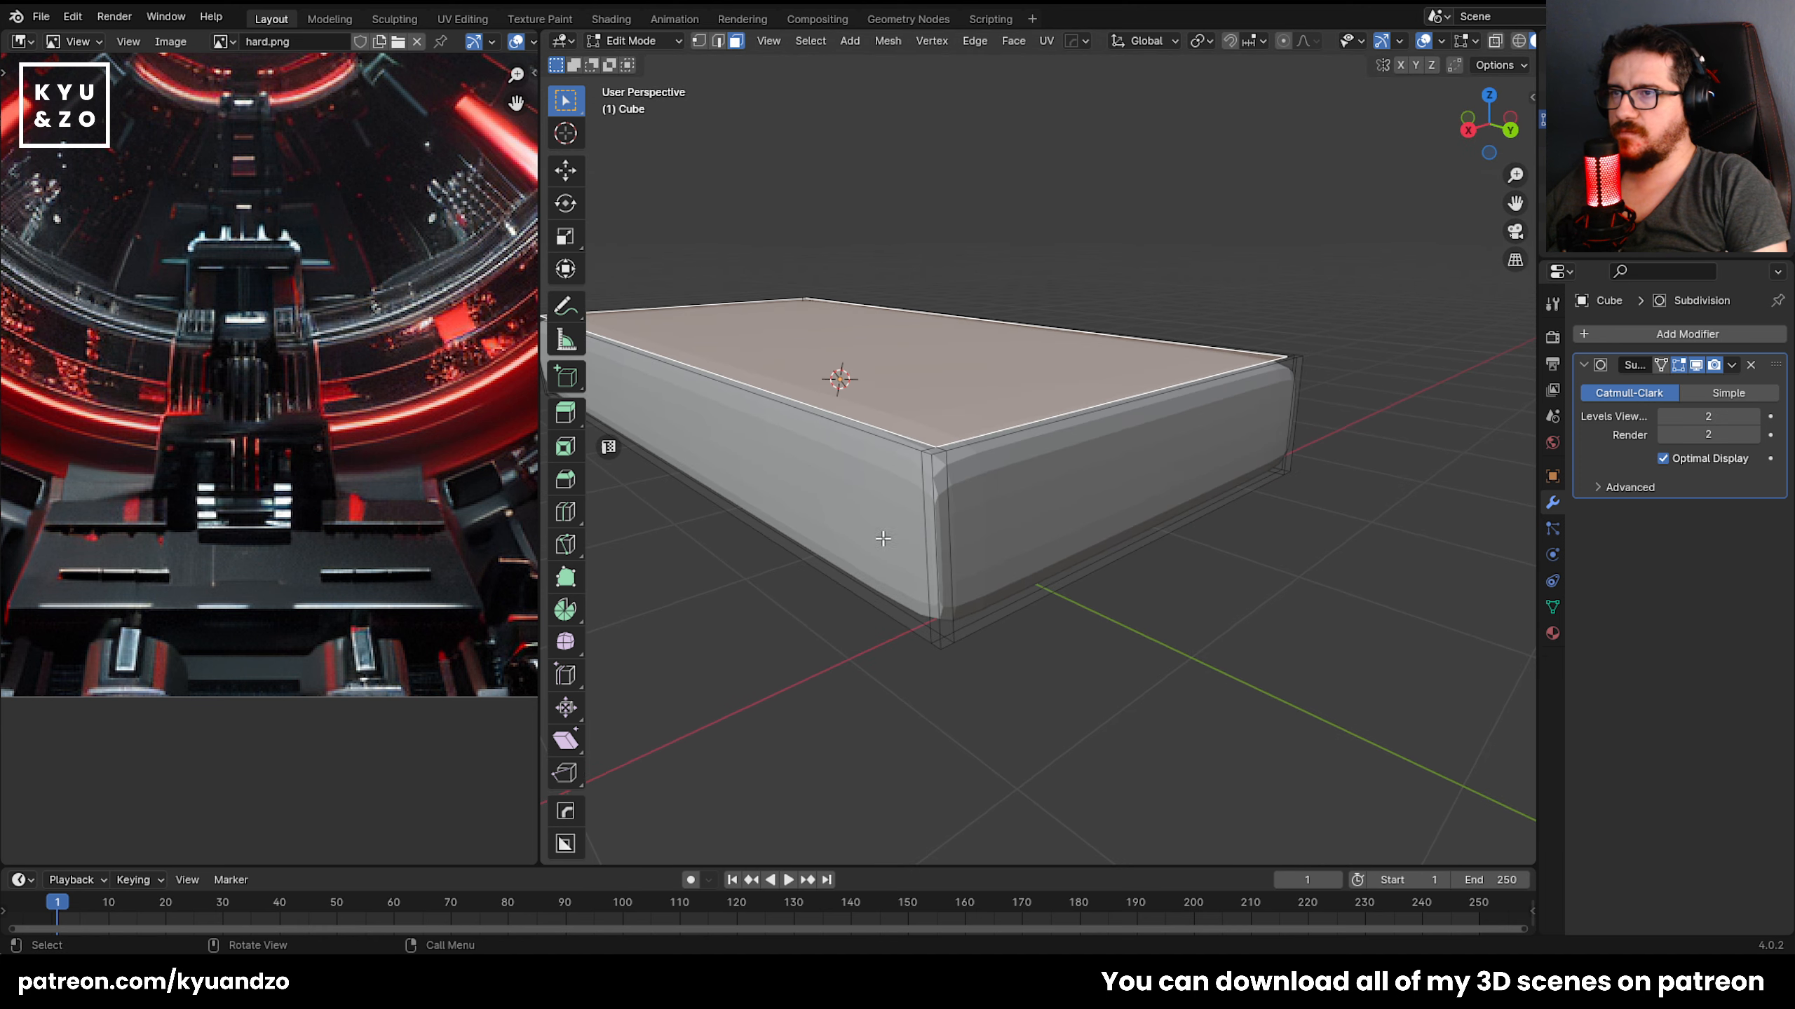
key(ctrl+r)
click(927, 424)
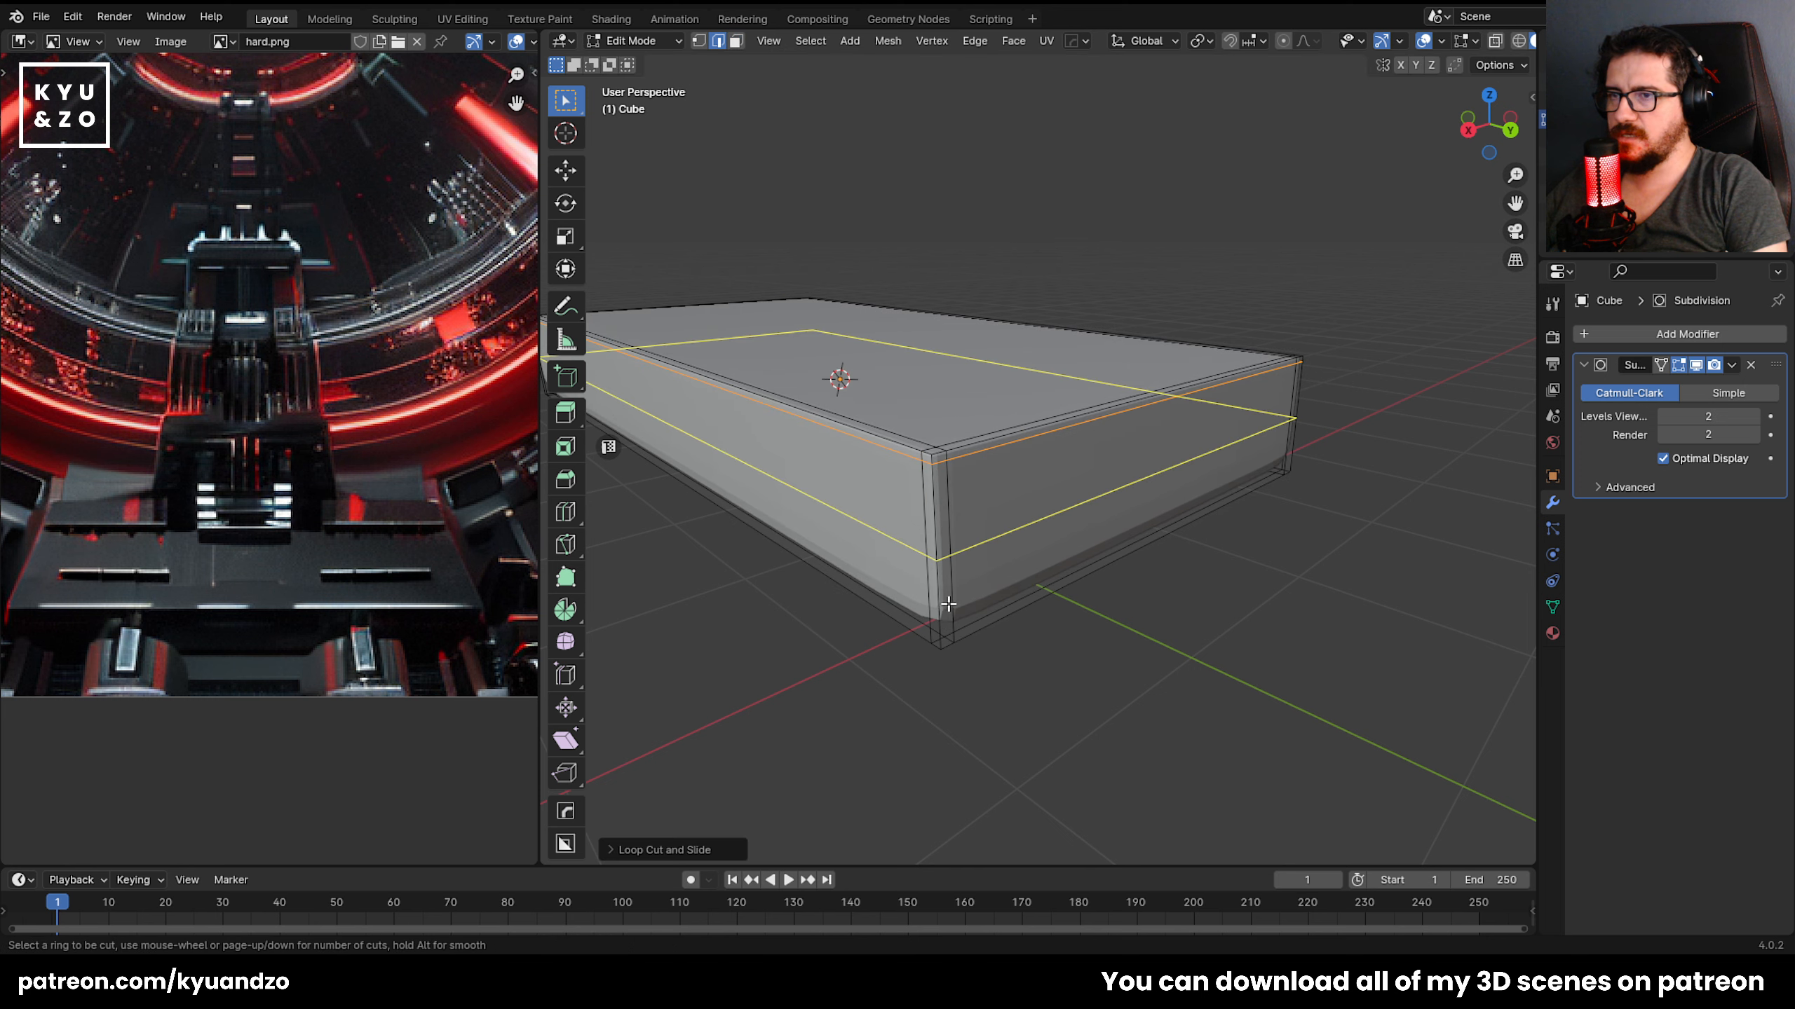
click(950, 657)
middle_drag(950, 662, 994, 361)
middle_drag(933, 124, 1039, 357)
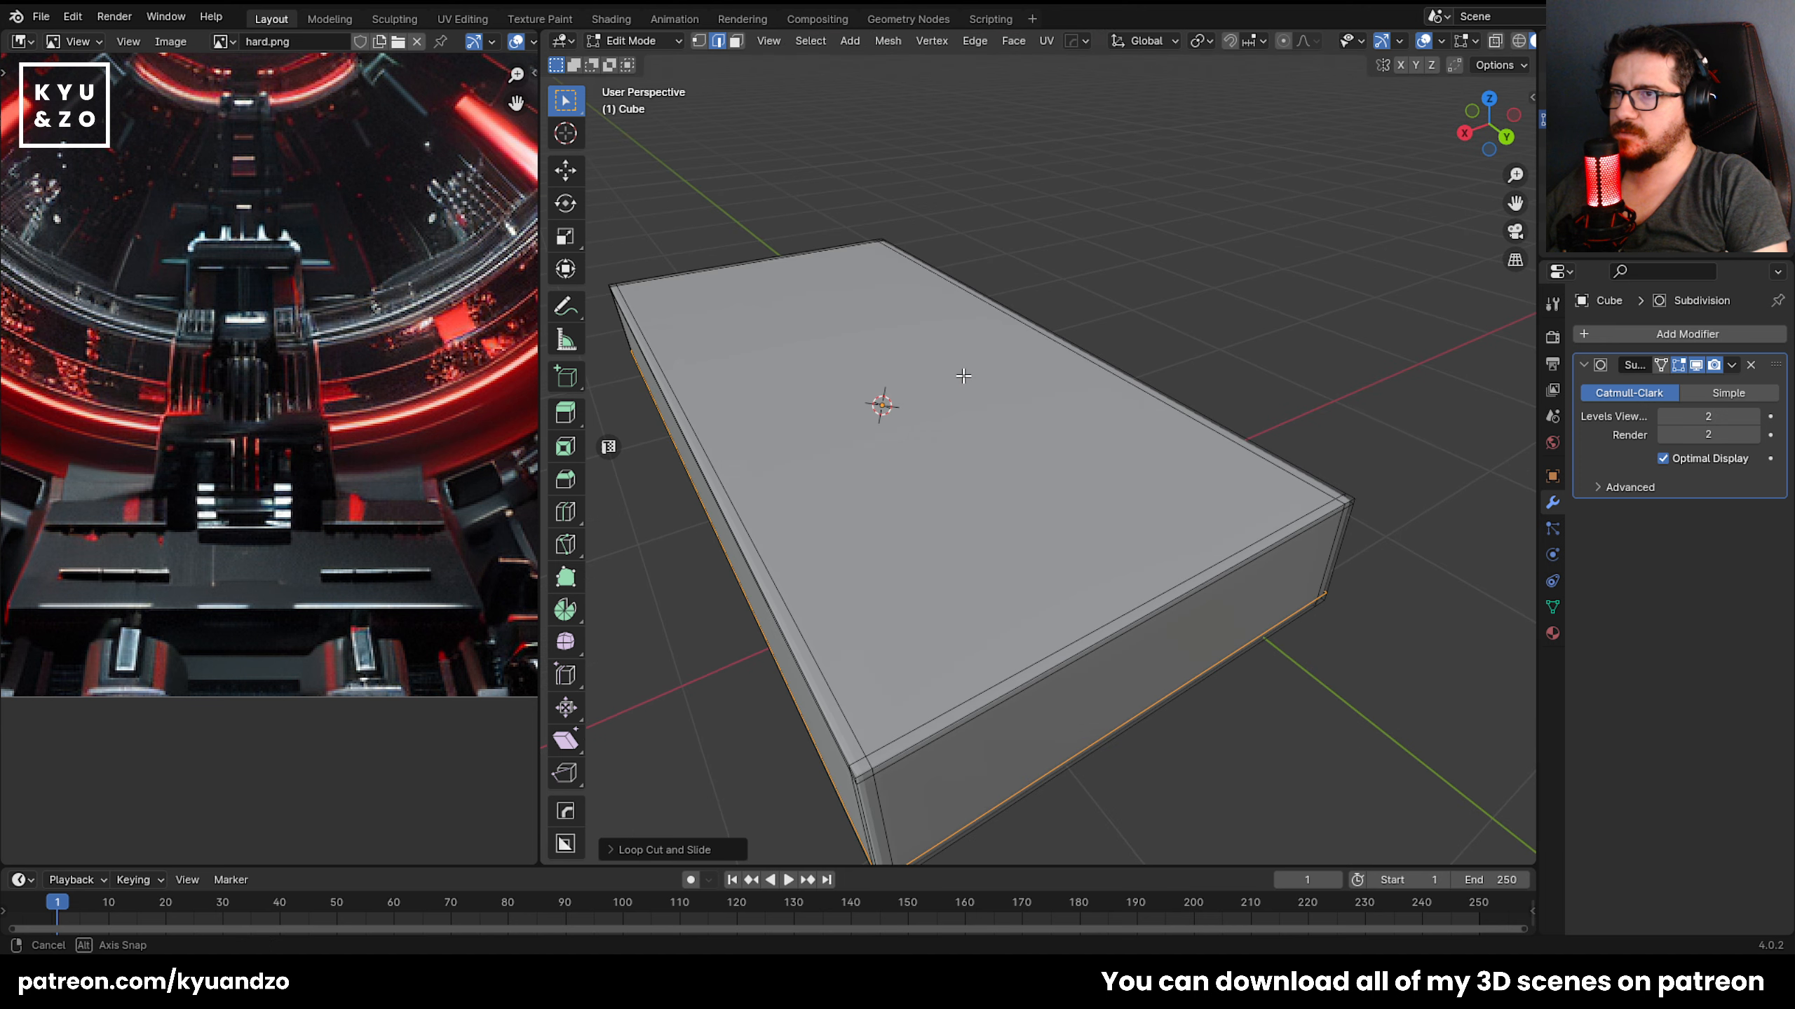
key(Tab)
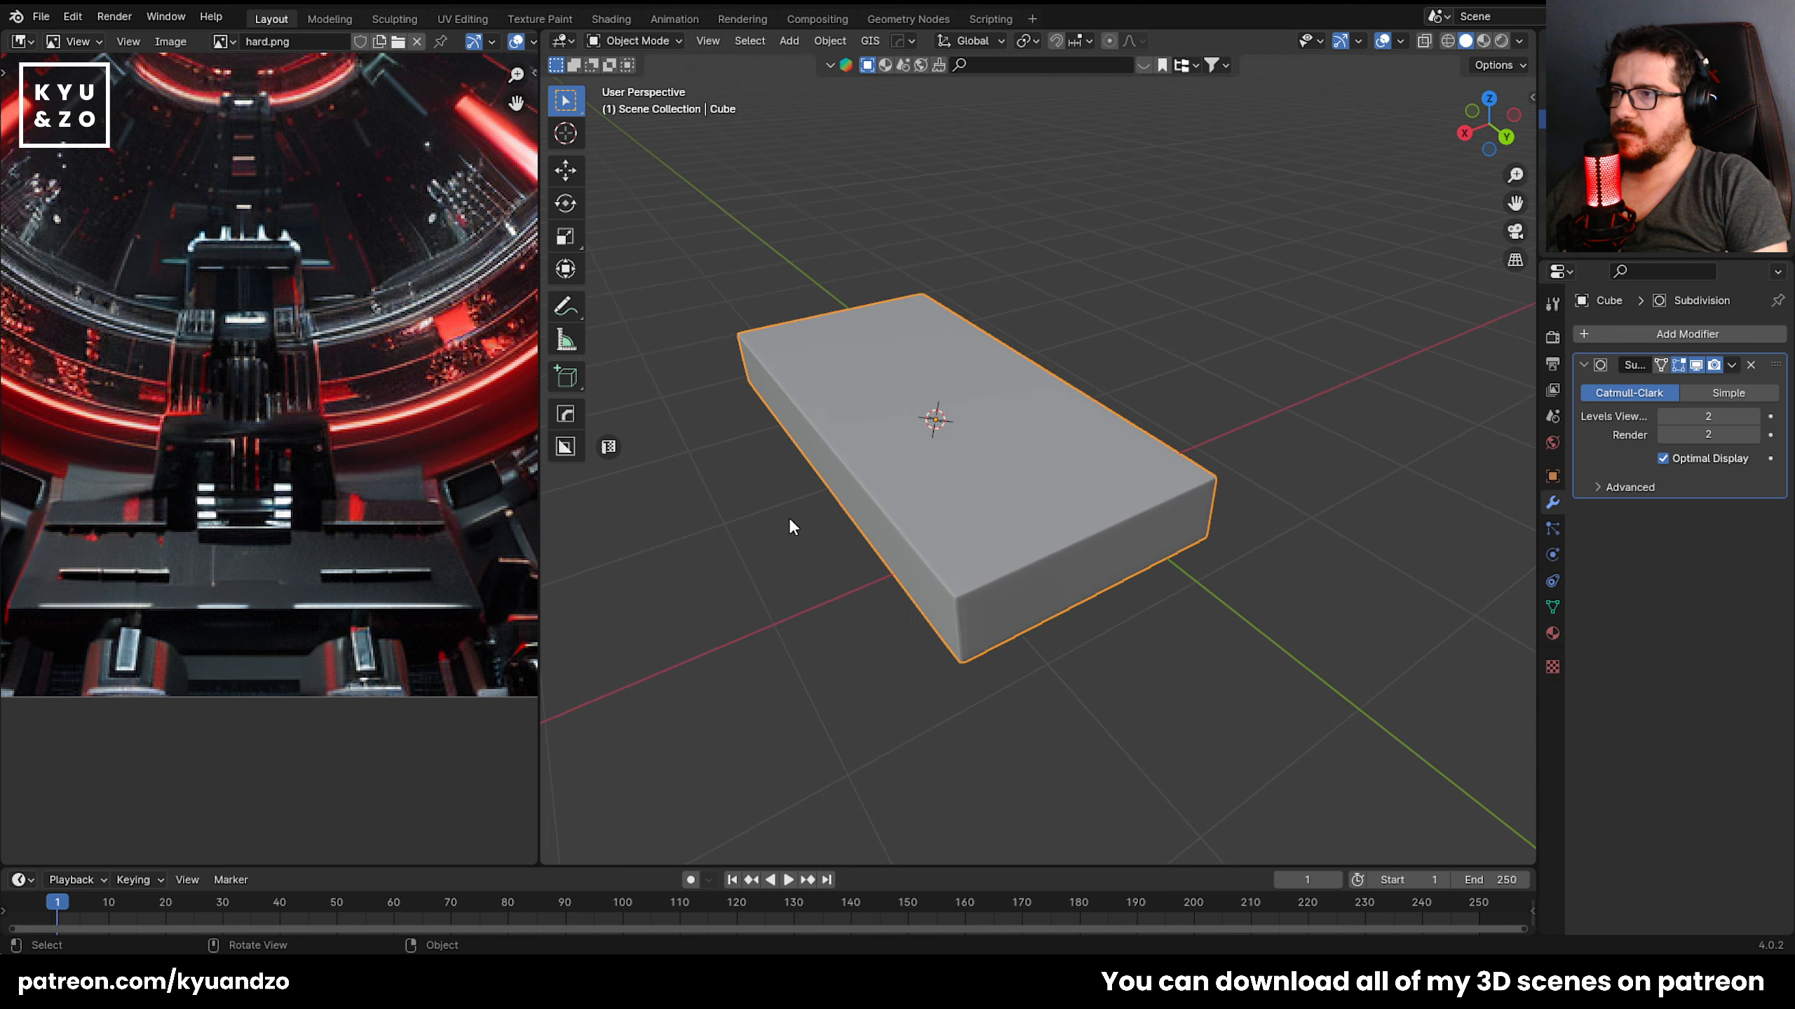
Re-enter Edit Mode with face selection and pick the small faces around the near upper corner one by one.
scroll(897, 460, up, 3)
key(Tab)
key(3)
click(973, 534)
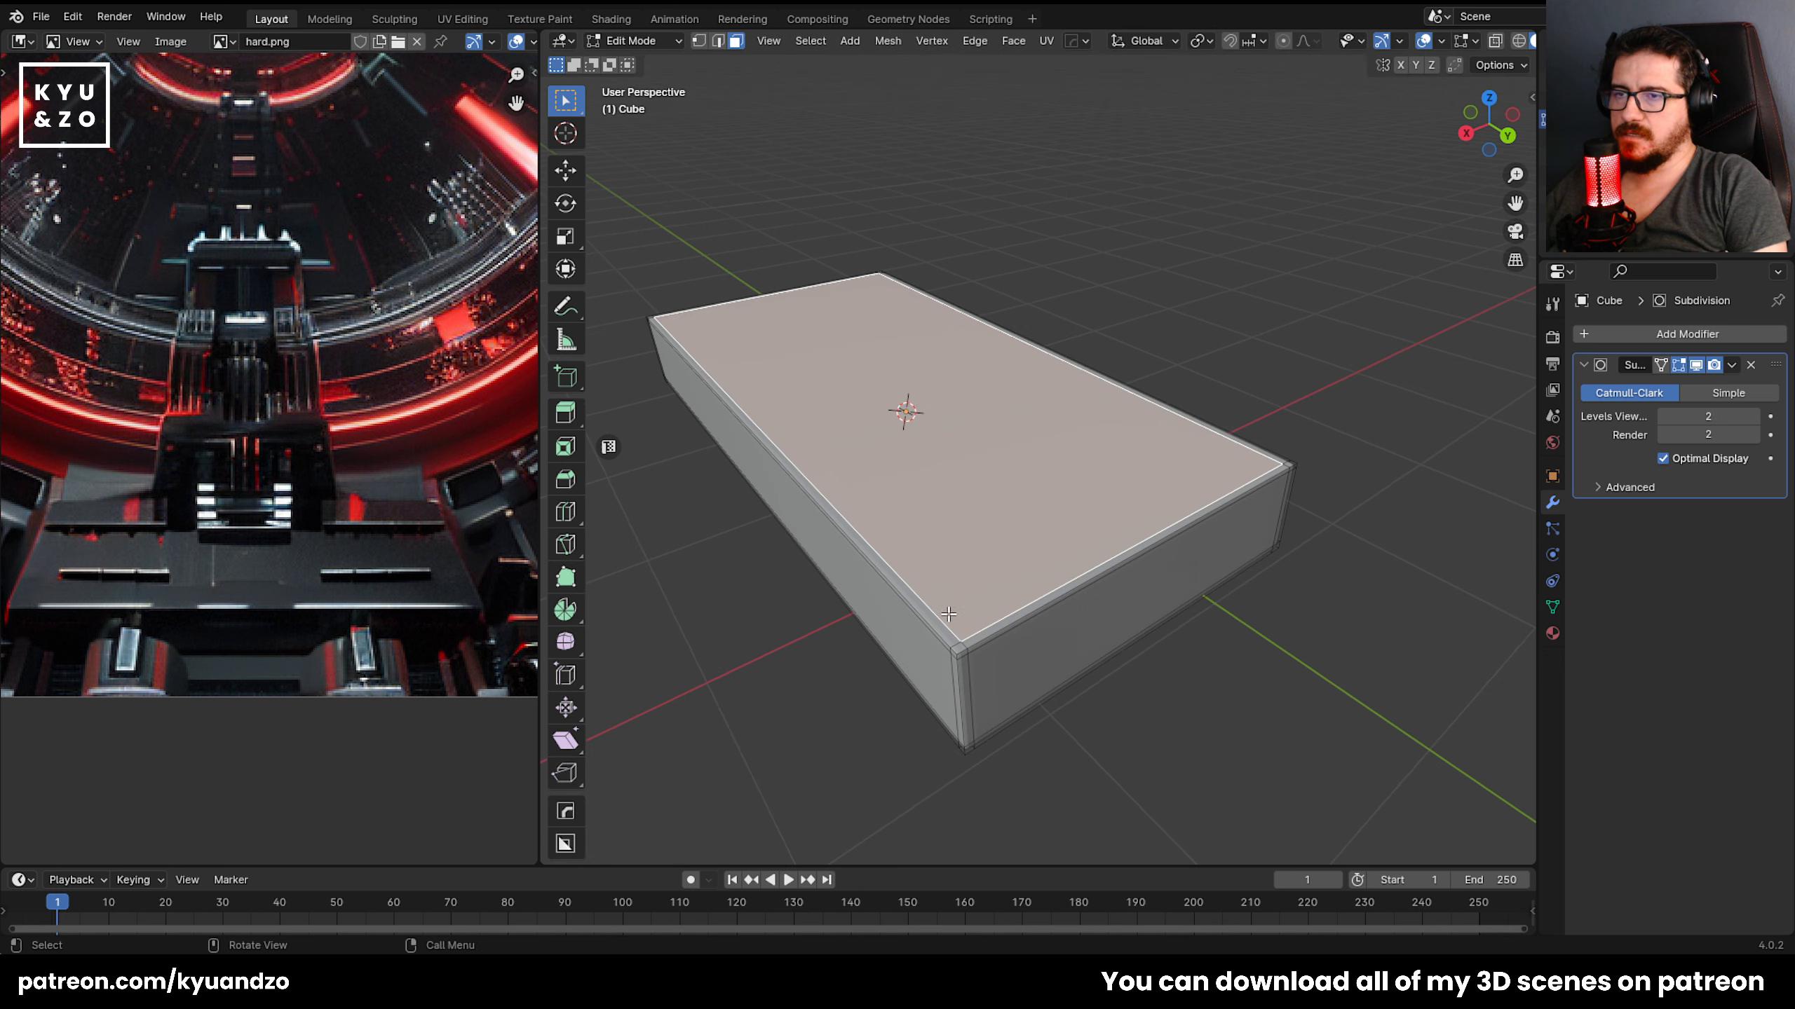
scroll(939, 647, up, 2)
click(931, 646)
key(alt+a)
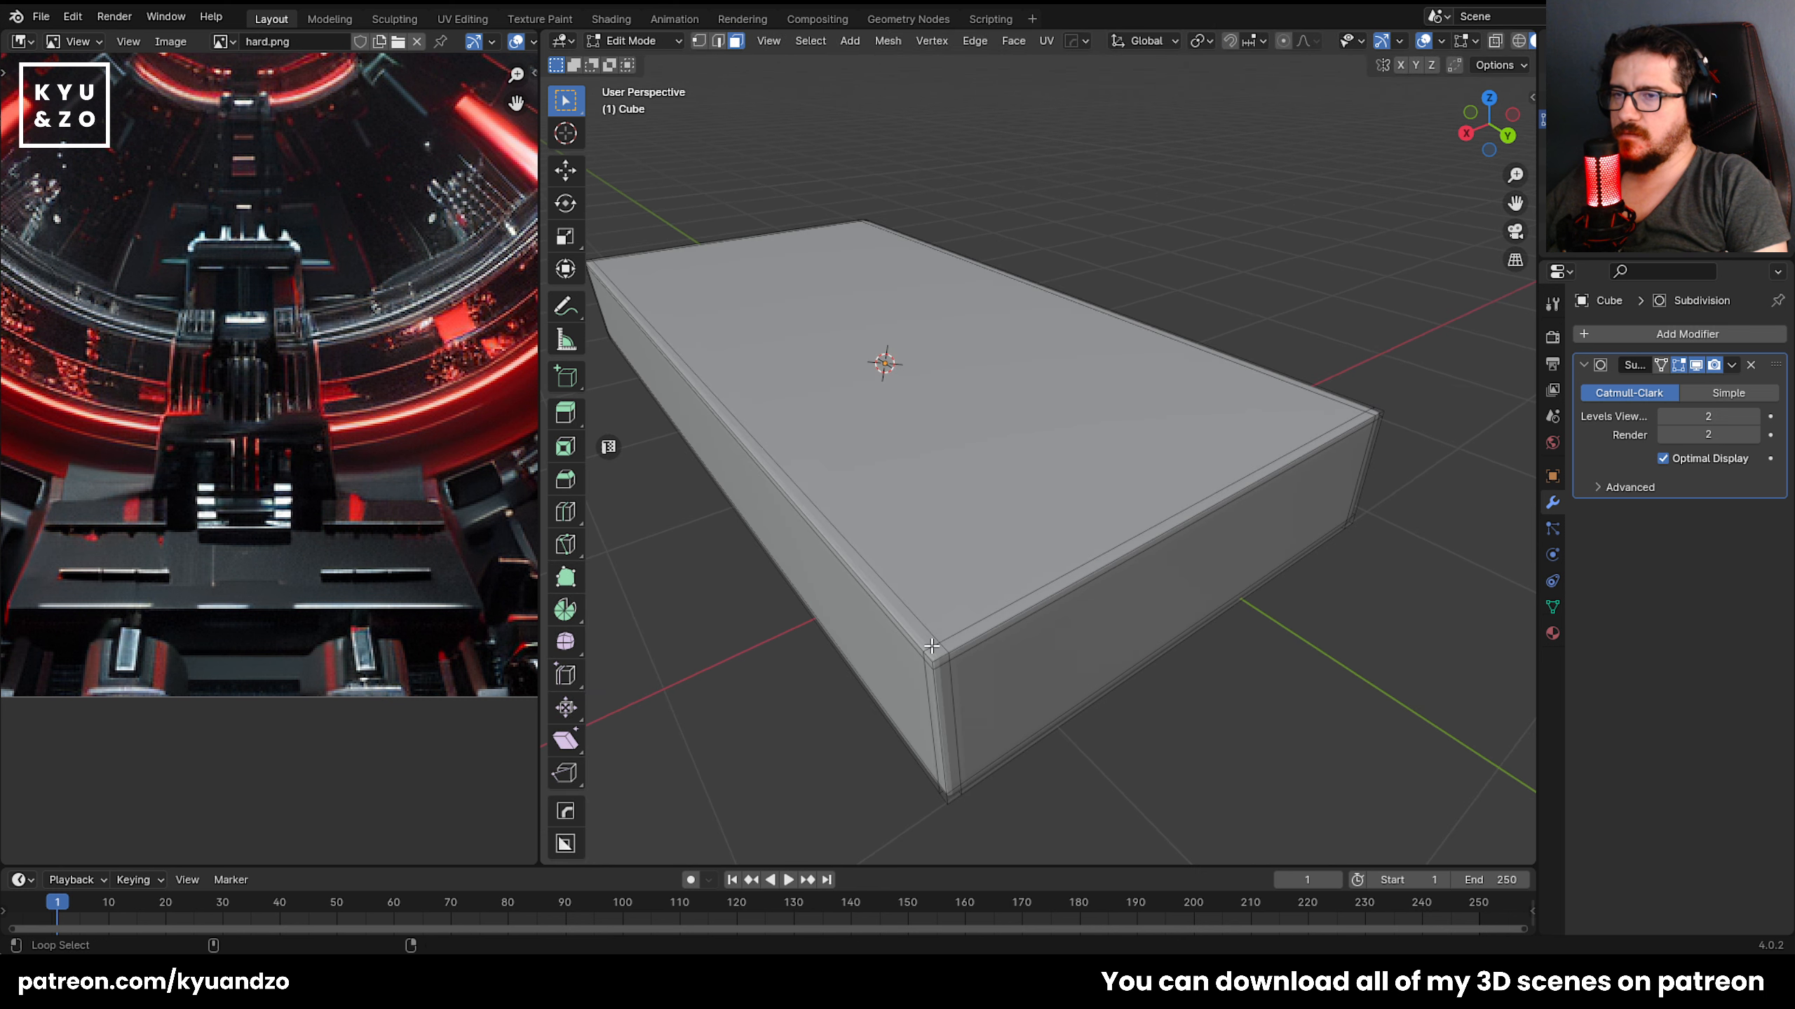
alt+click(931, 649)
click(922, 640)
shift+click(934, 652)
shift+click(957, 642)
shift+click(953, 621)
Clear the selection and try selecting the slab's top face together with its narrow border strips using face loops.
middle_drag(1237, 275, 1071, 452)
click(883, 452)
shift+middle_drag(884, 452, 915, 525)
key(alt+a)
click(916, 525)
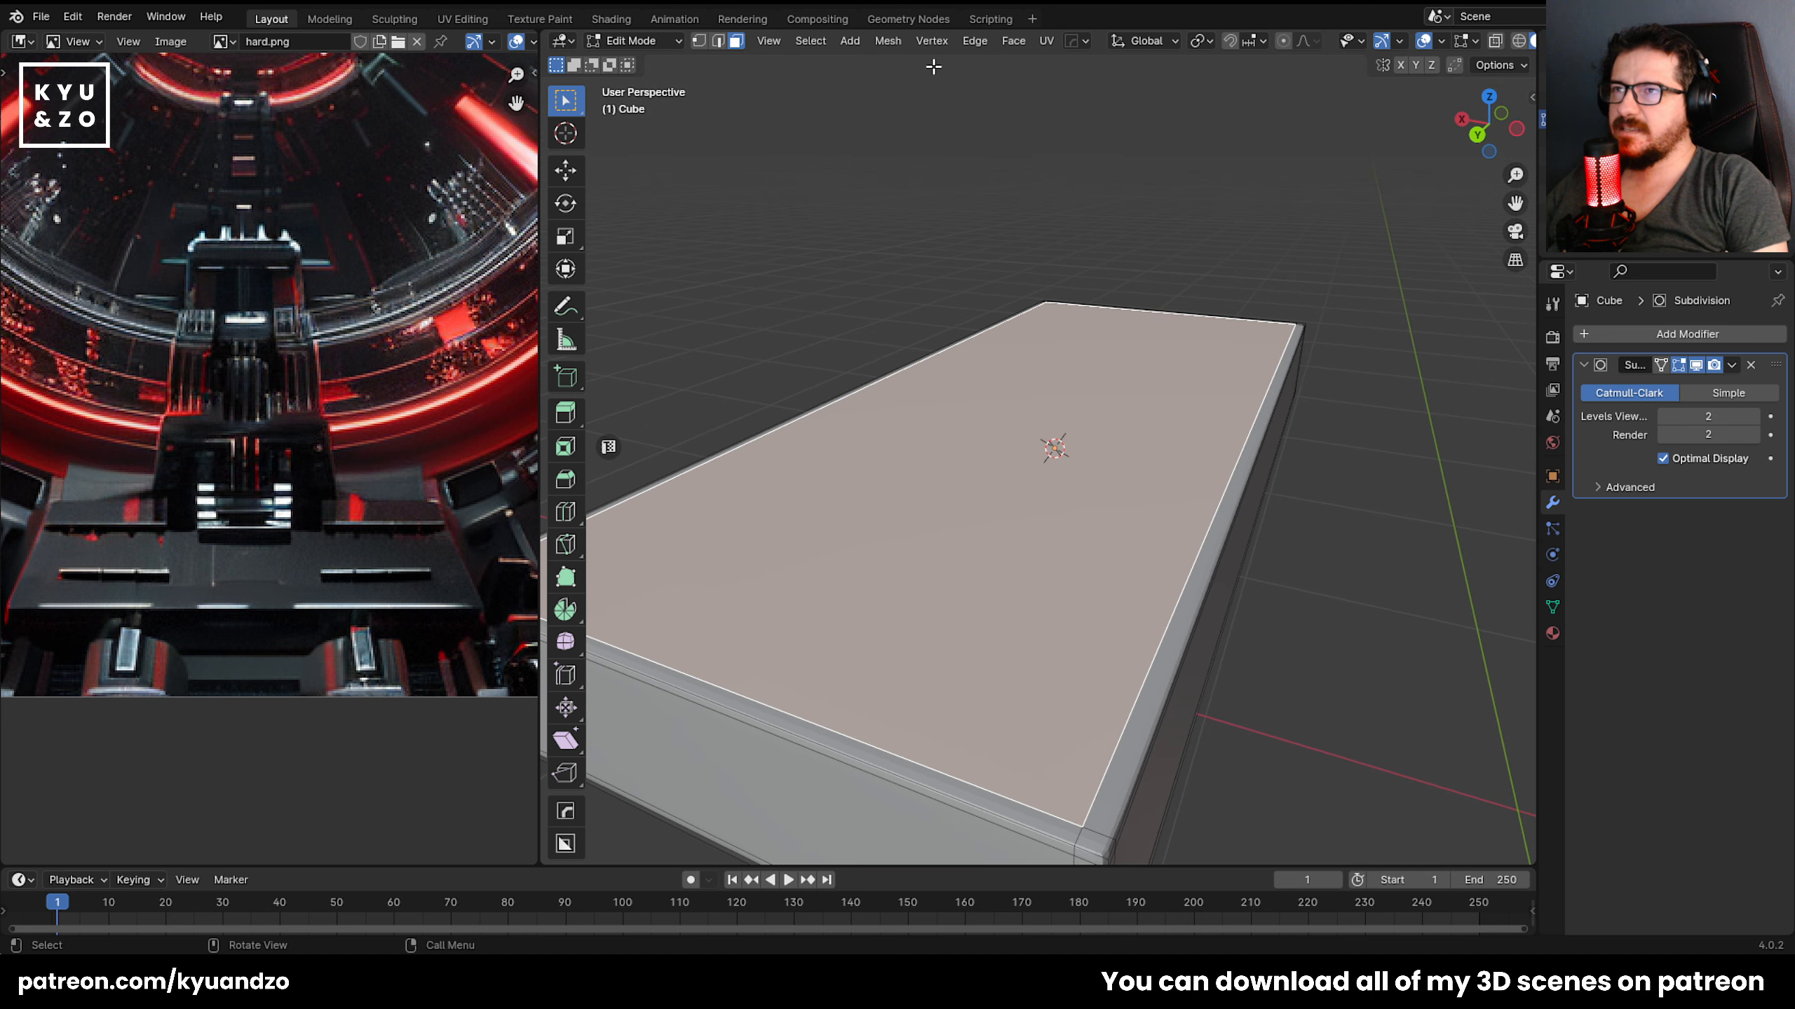
click(805, 41)
mouse_move(895, 362)
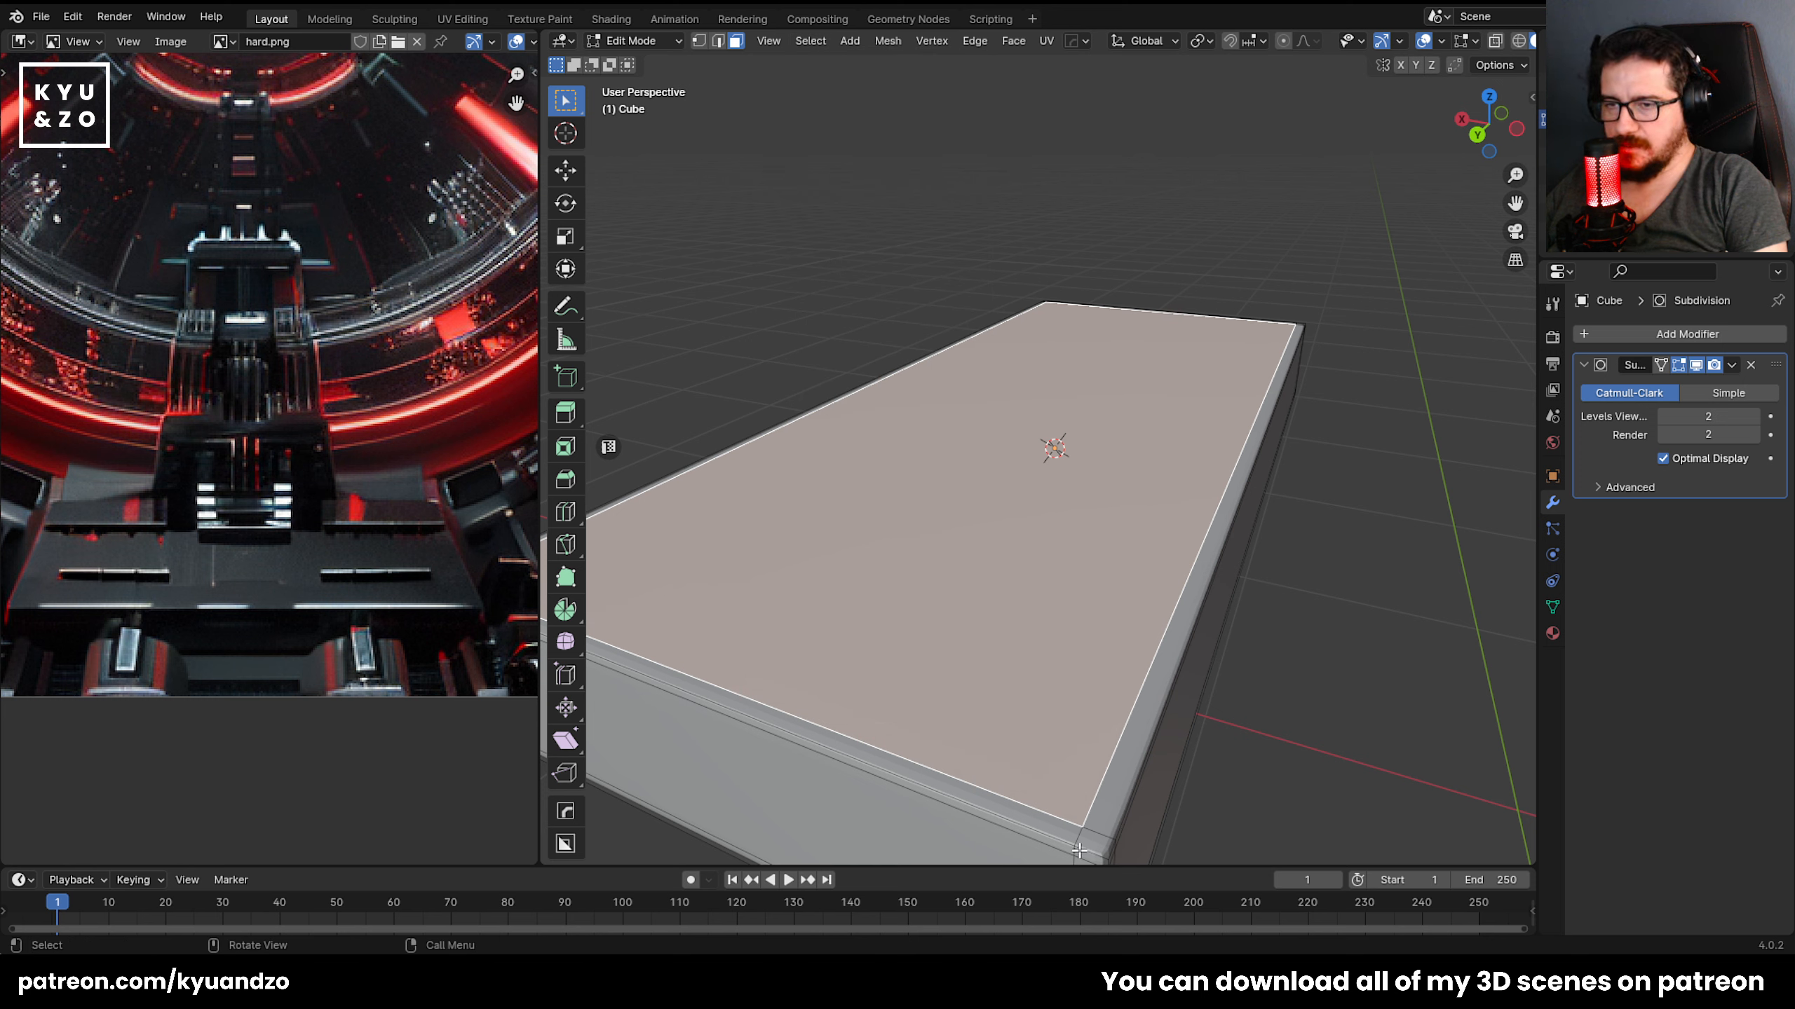
alt+shift+click(1163, 822)
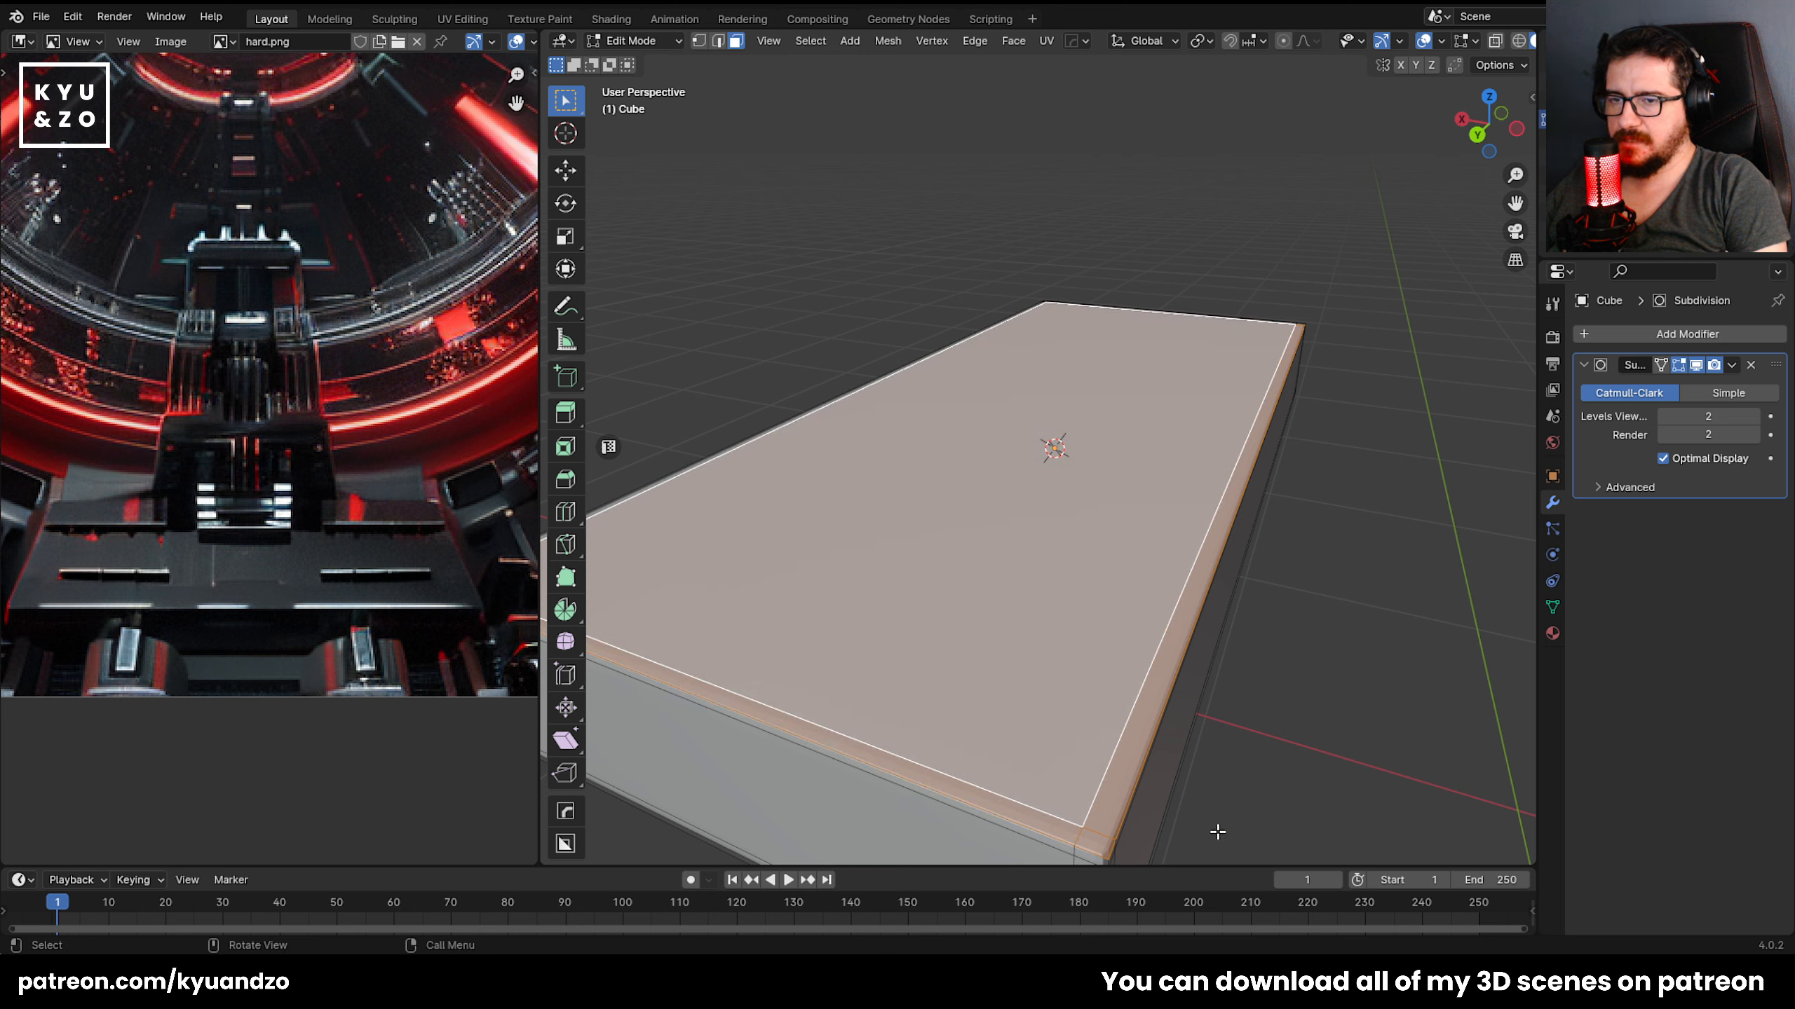
click(1090, 841)
alt+click(1094, 836)
shift+click(1046, 803)
alt+click(1063, 834)
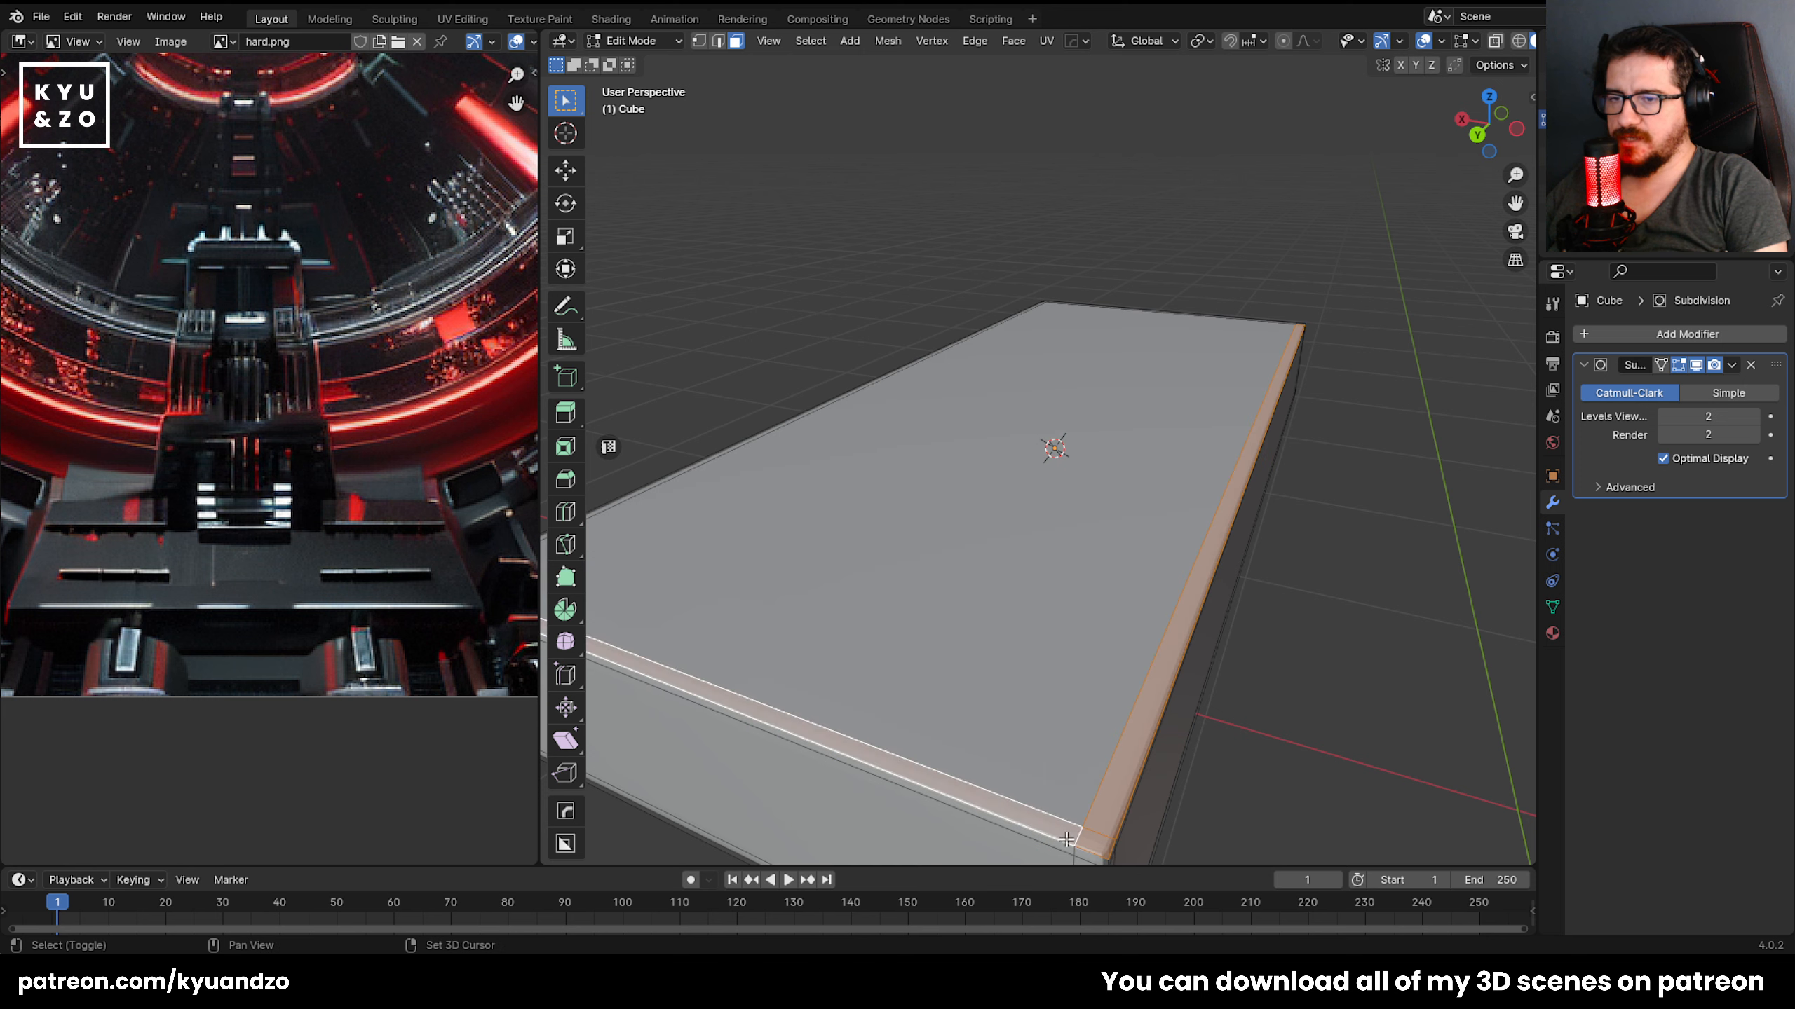
shift+click(1066, 779)
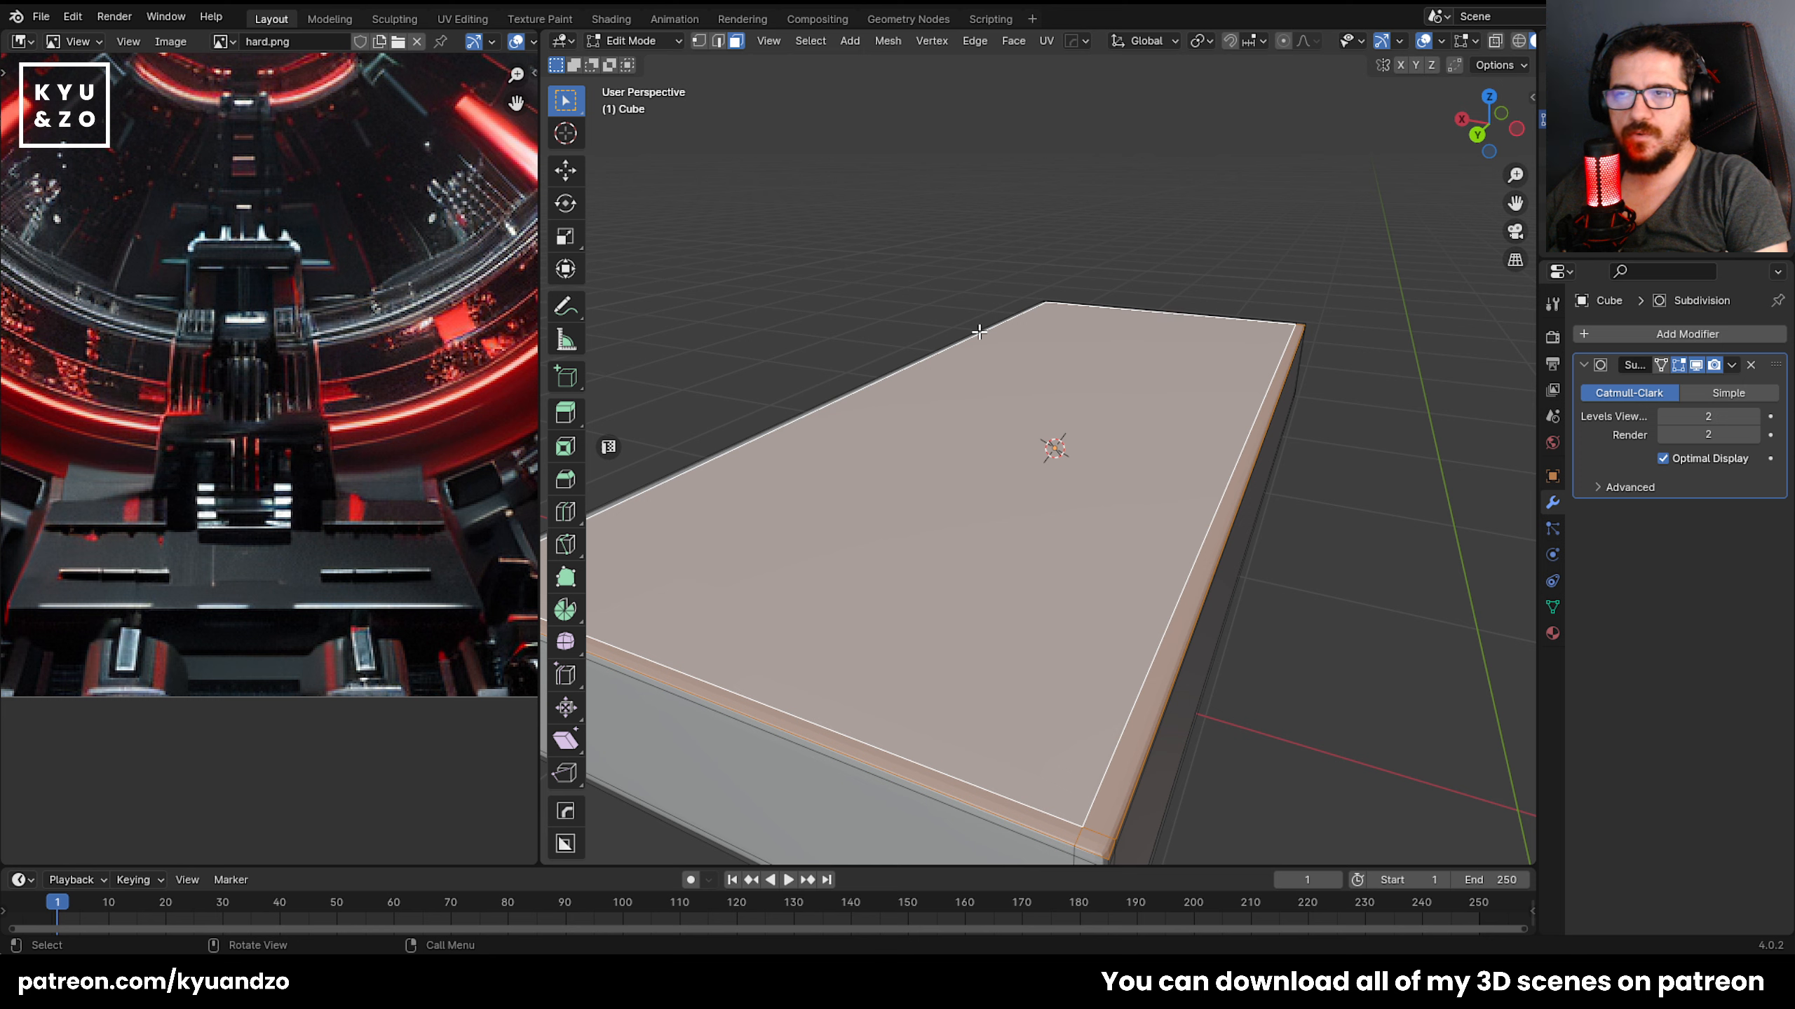
Select only the slab's large top face and extend the selection to its surrounding border faces with Select Similar.
click(937, 303)
click(947, 367)
click(840, 44)
mouse_move(820, 43)
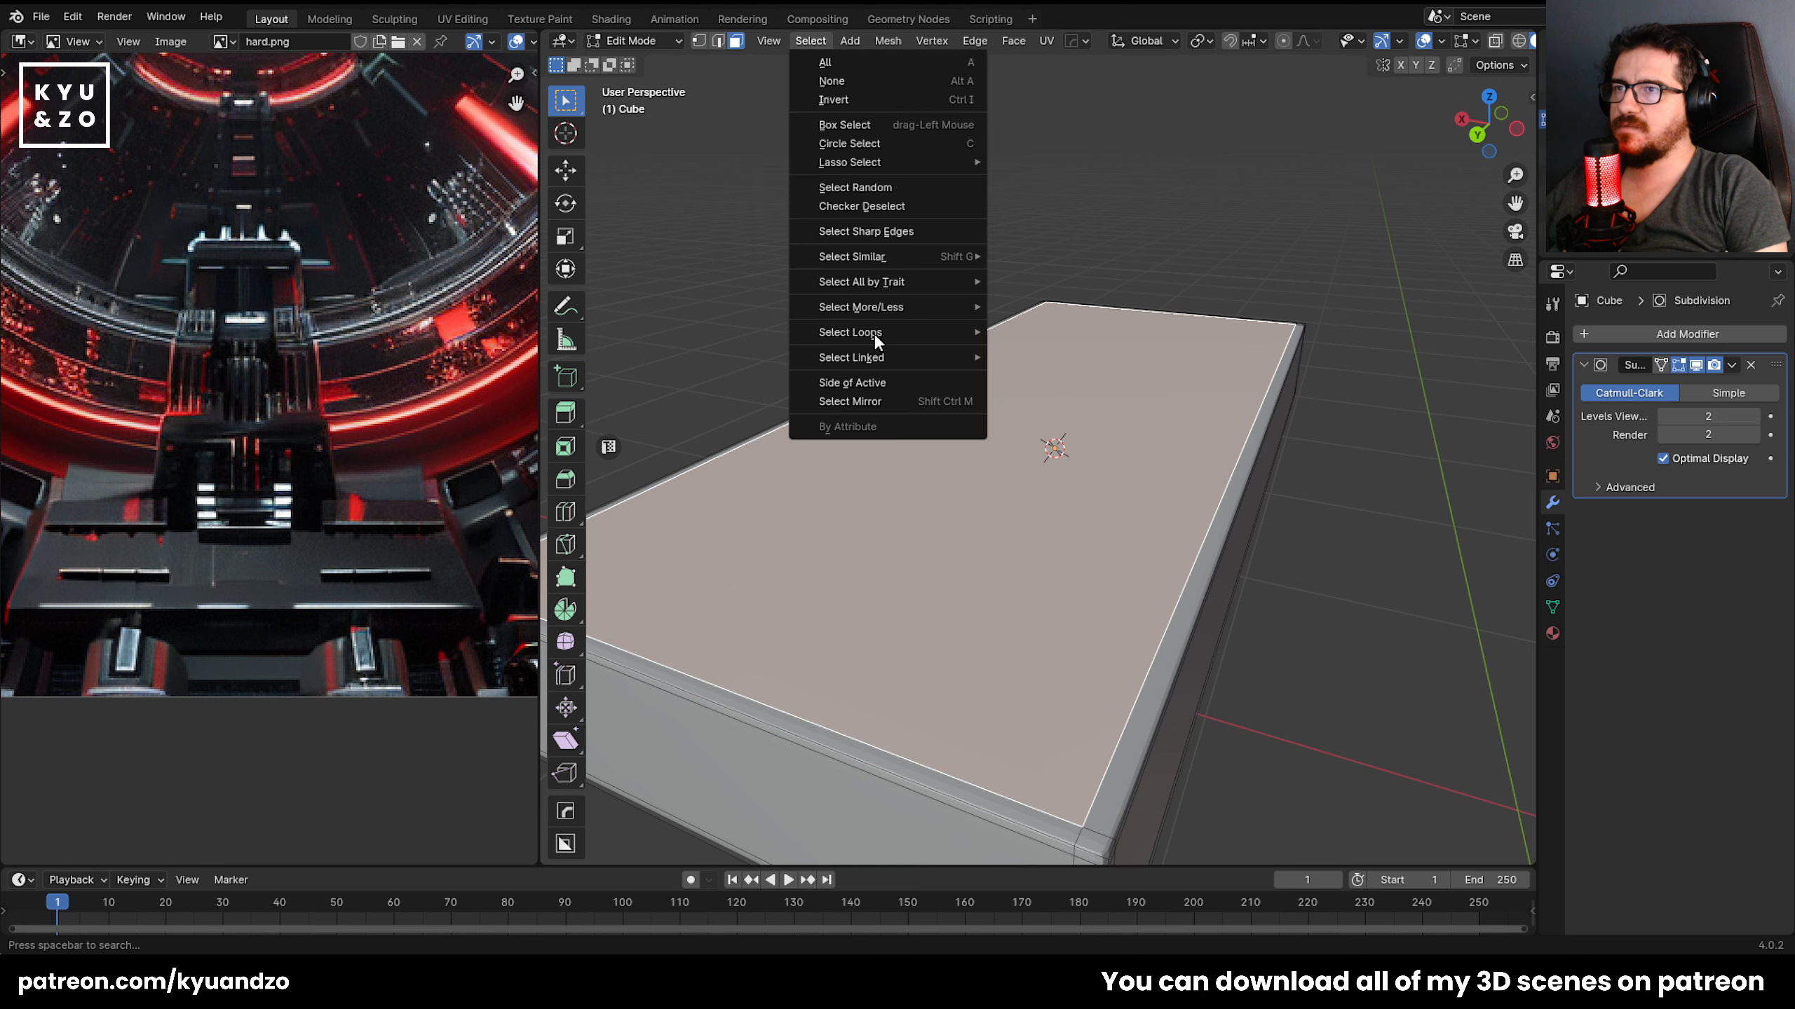
mouse_move(878, 309)
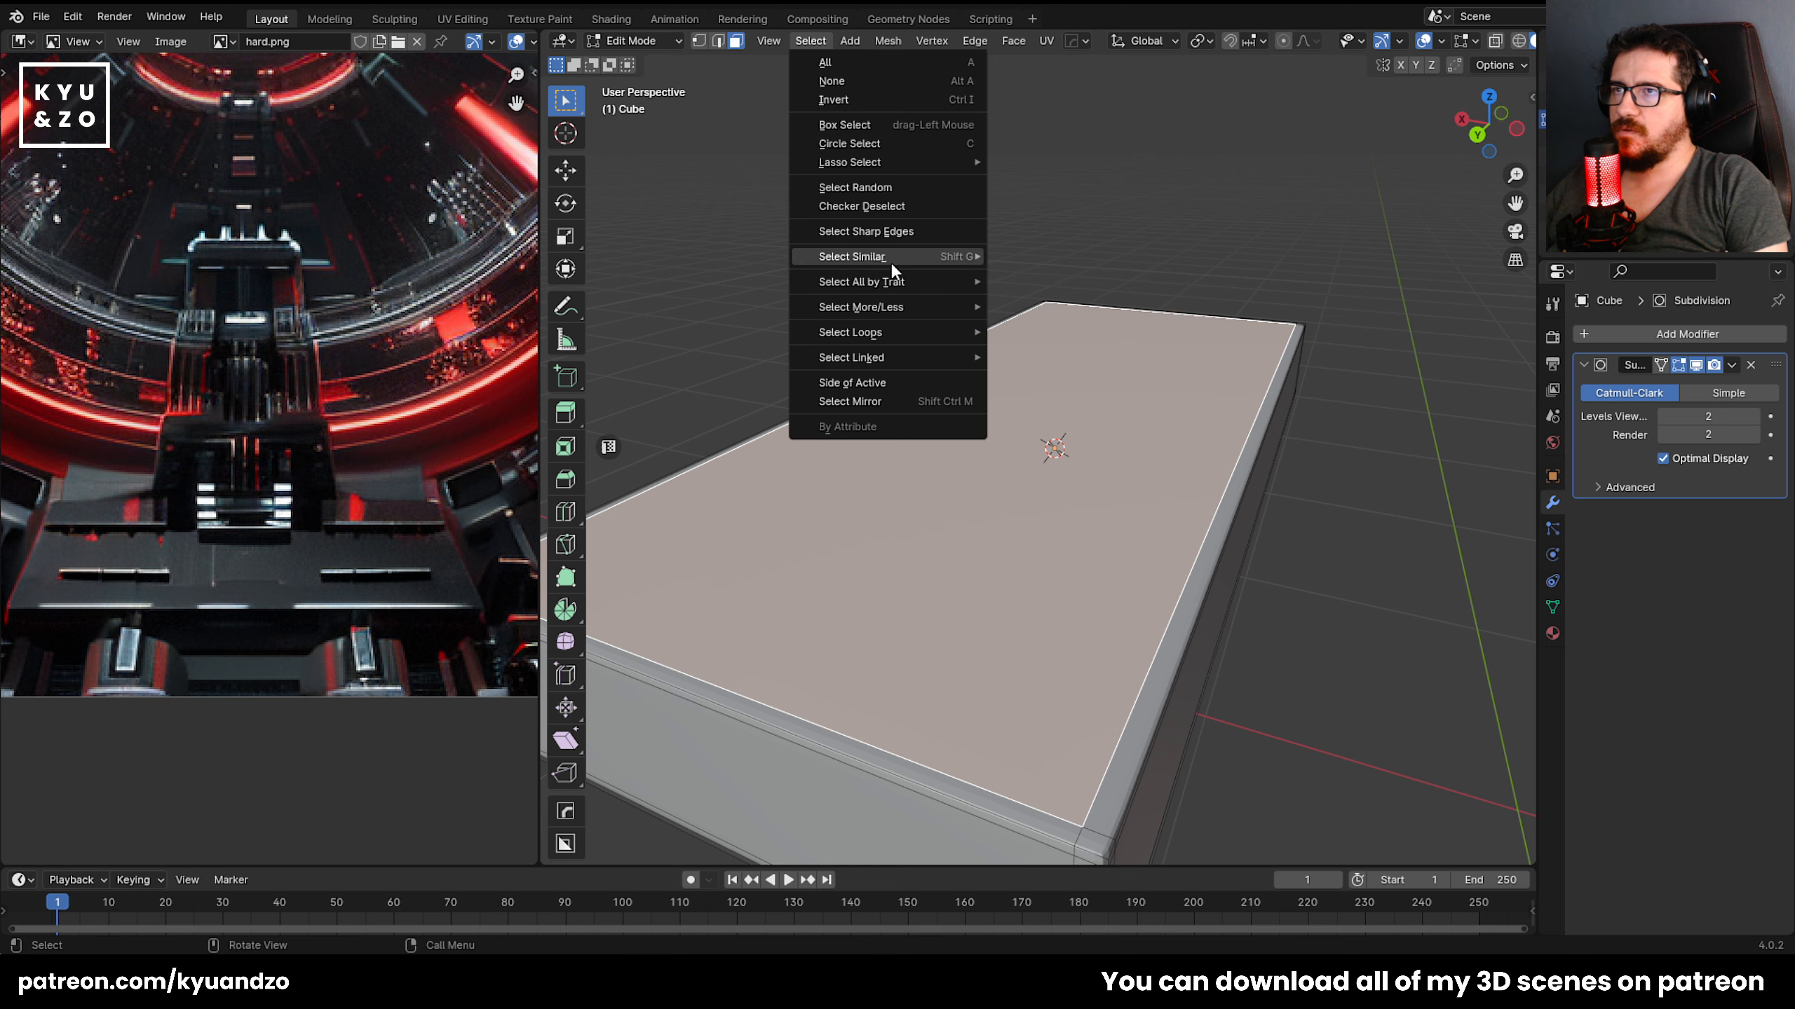
mouse_move(858, 254)
click(1060, 338)
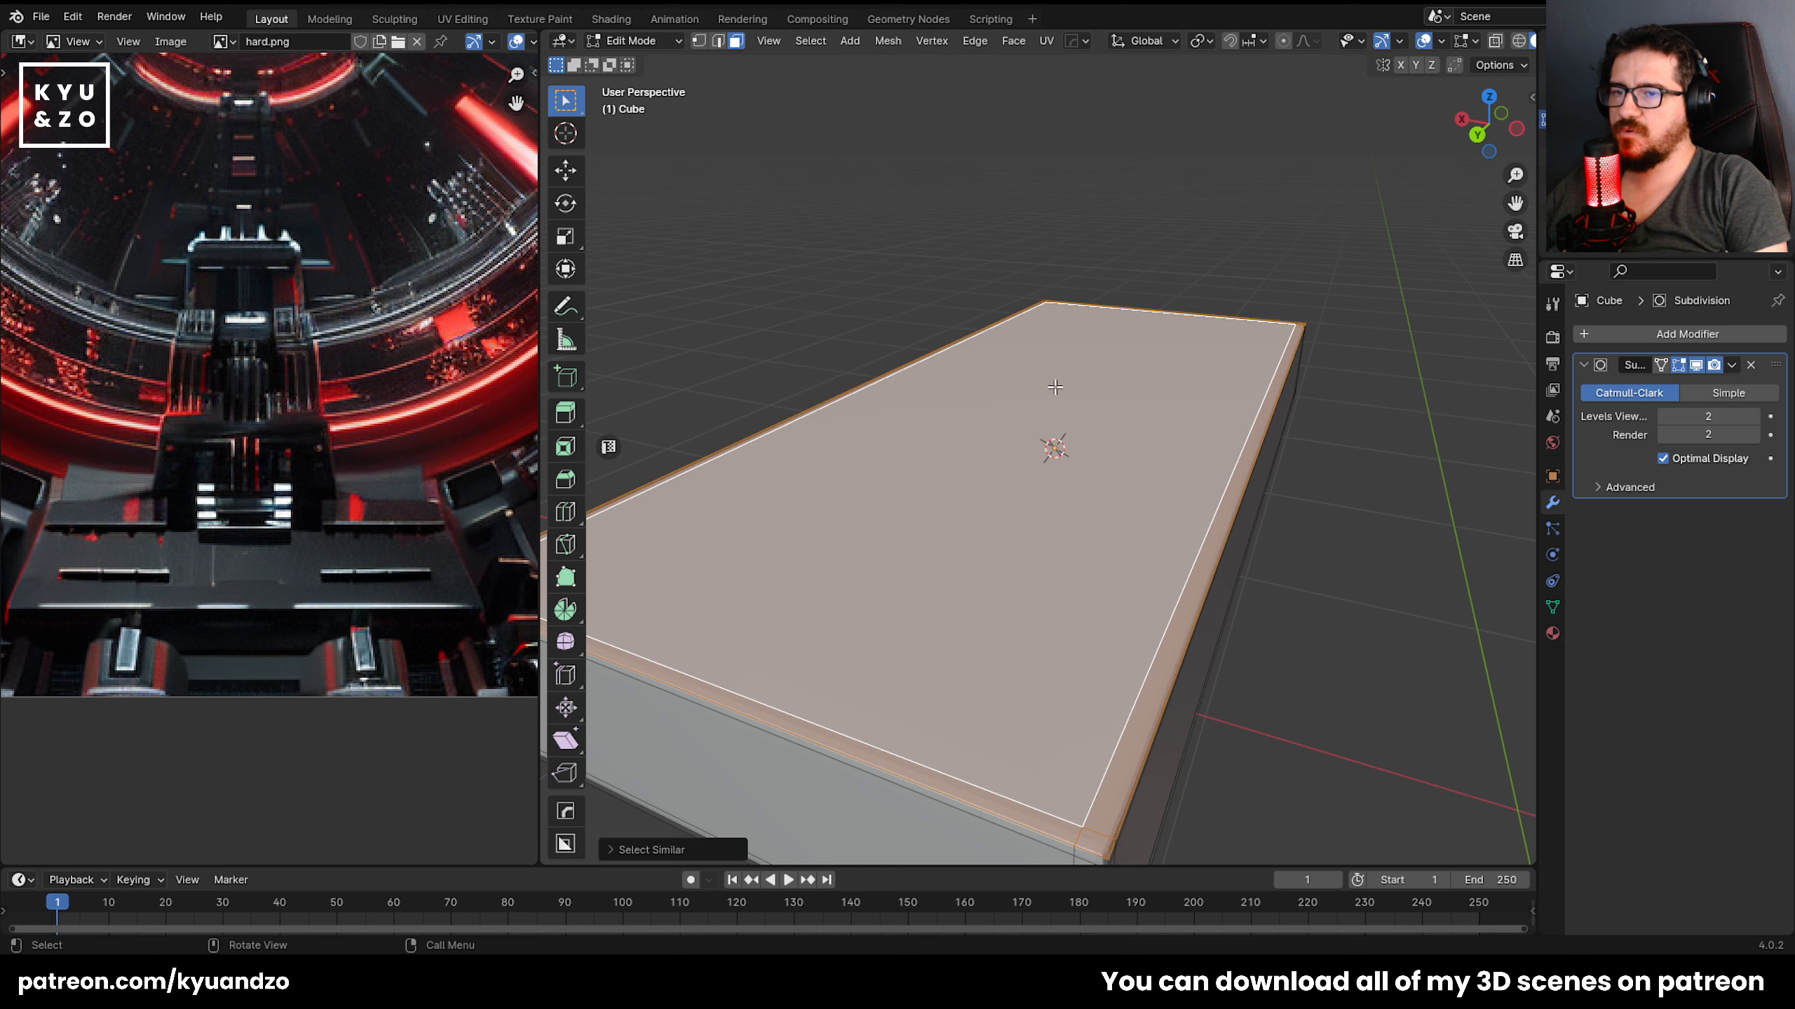
Turn on the display of face normals in the Mesh Edit Mode overlays.
middle_drag(1053, 387, 957, 438)
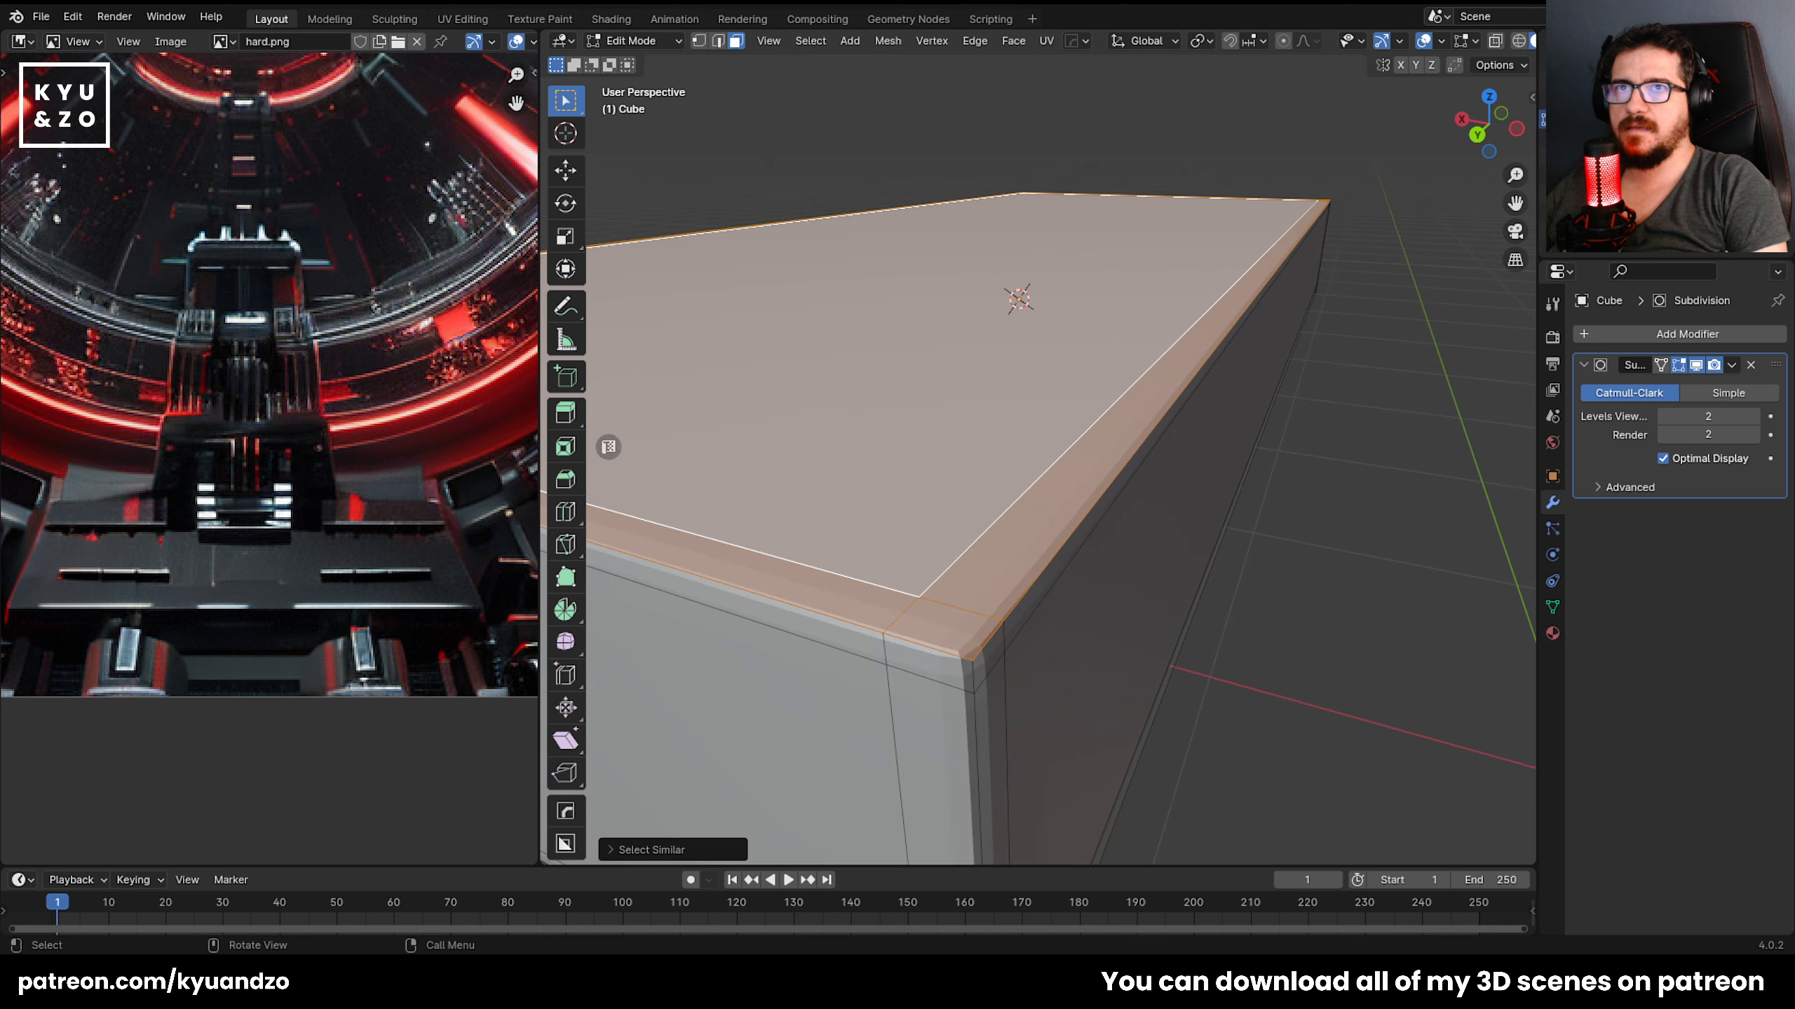
scroll(1486, 45, down, 3)
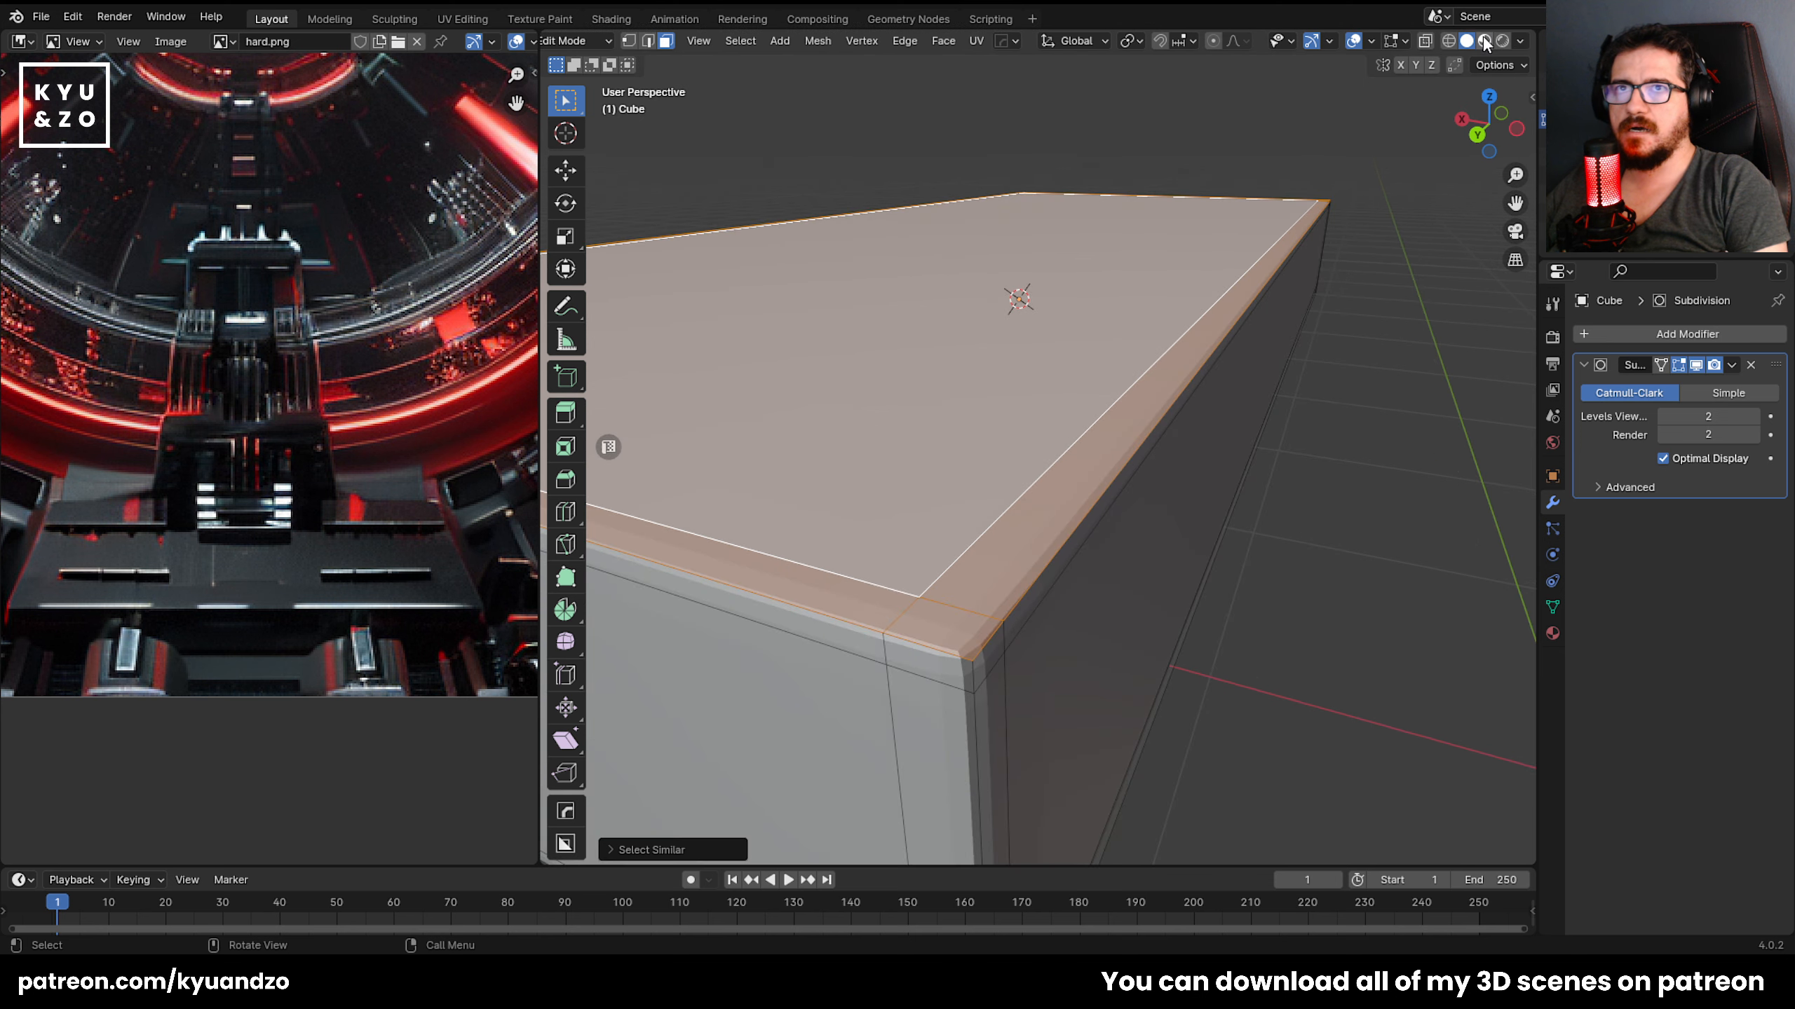
click(1328, 42)
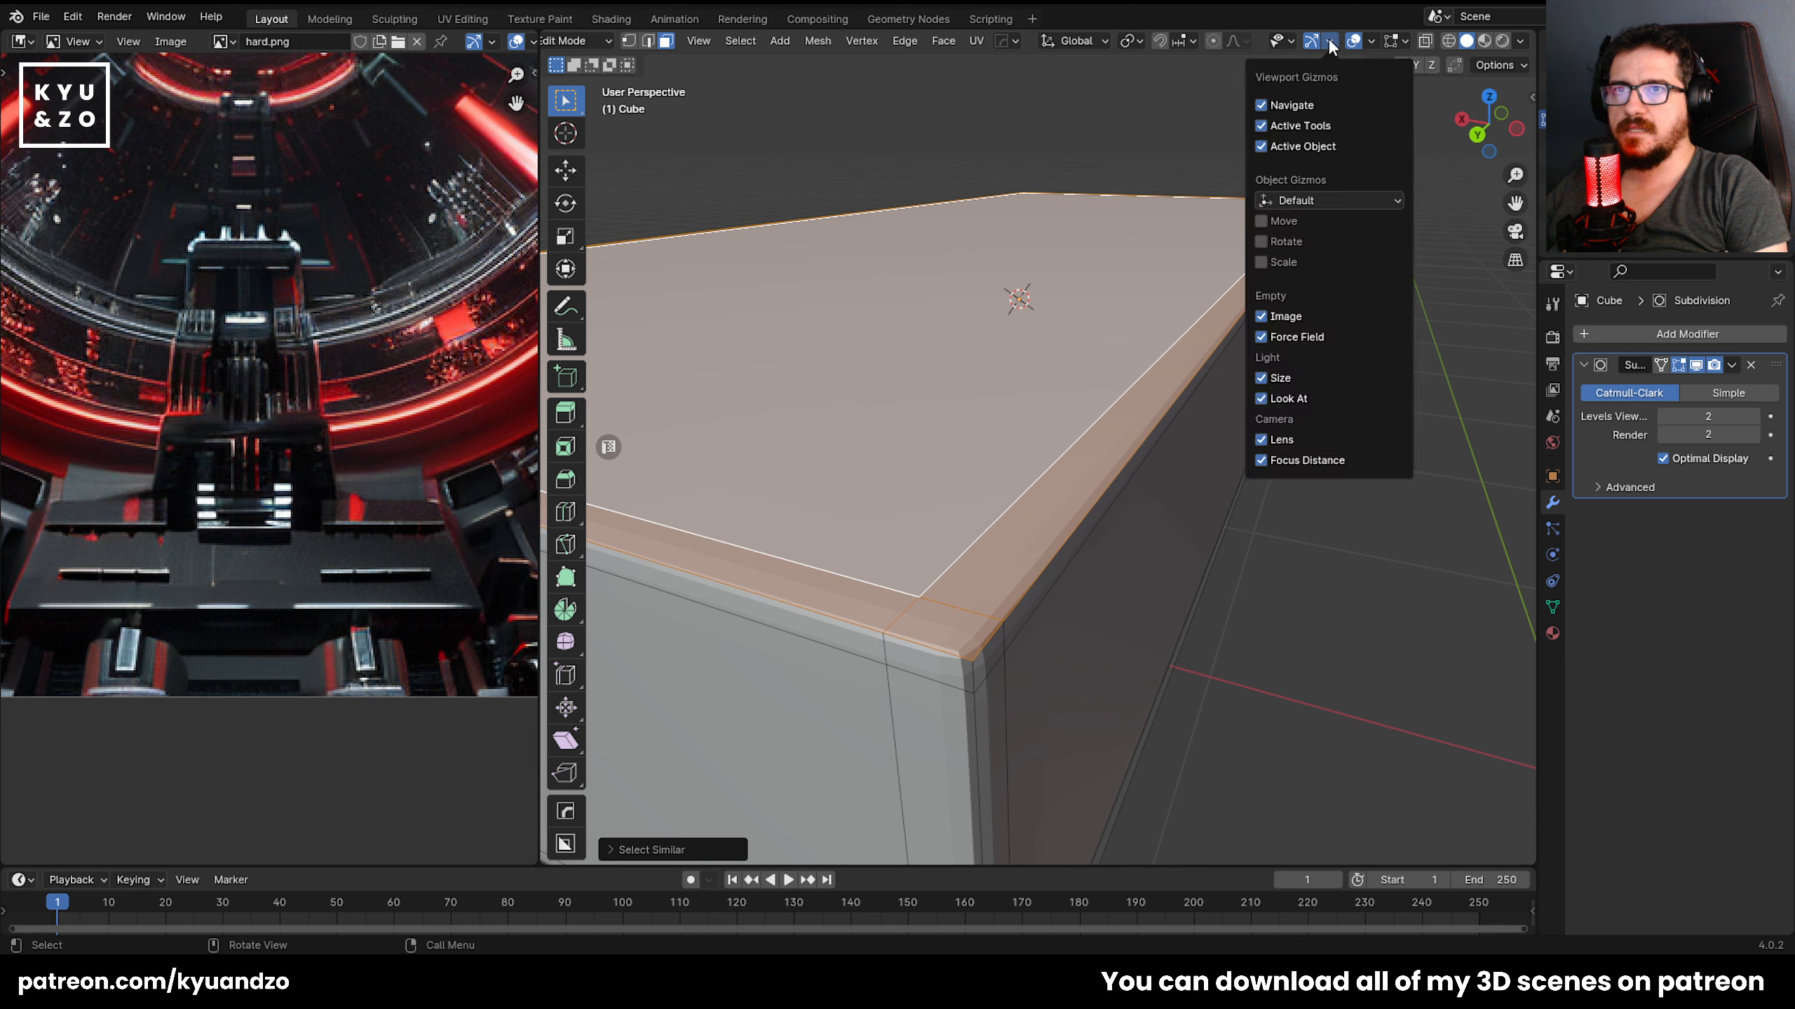
click(1369, 41)
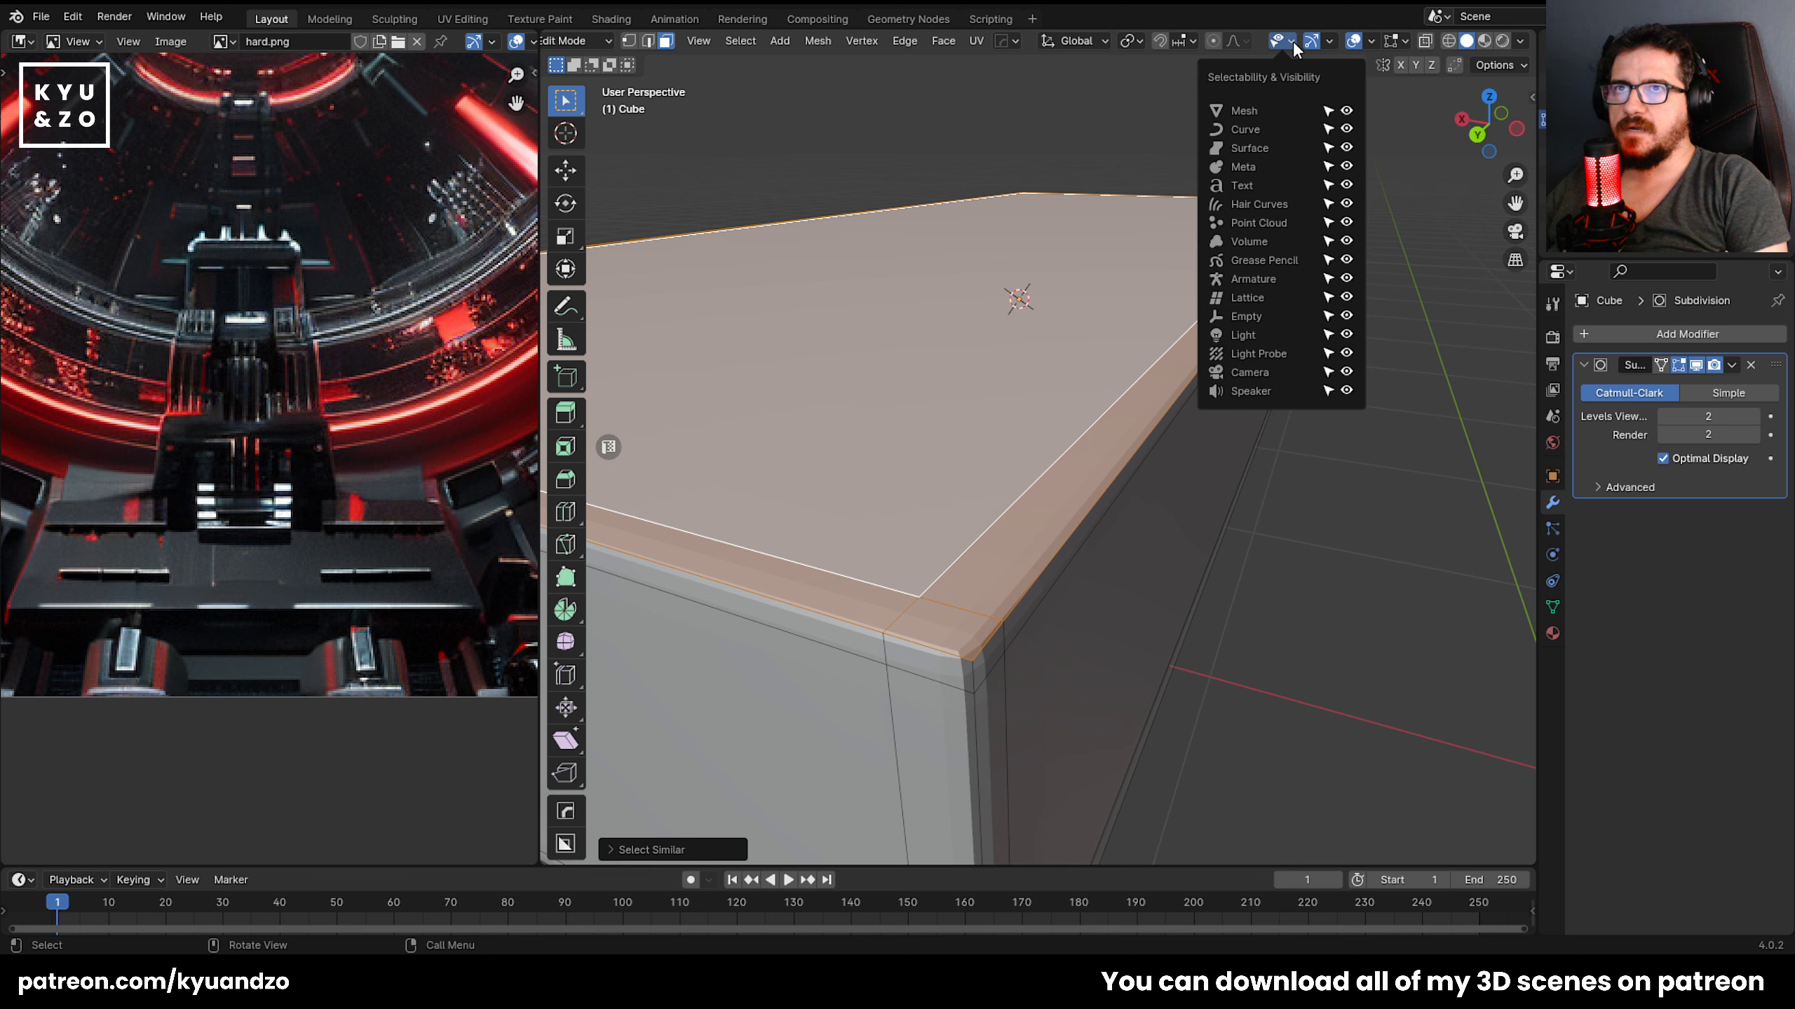
mouse_move(1331, 39)
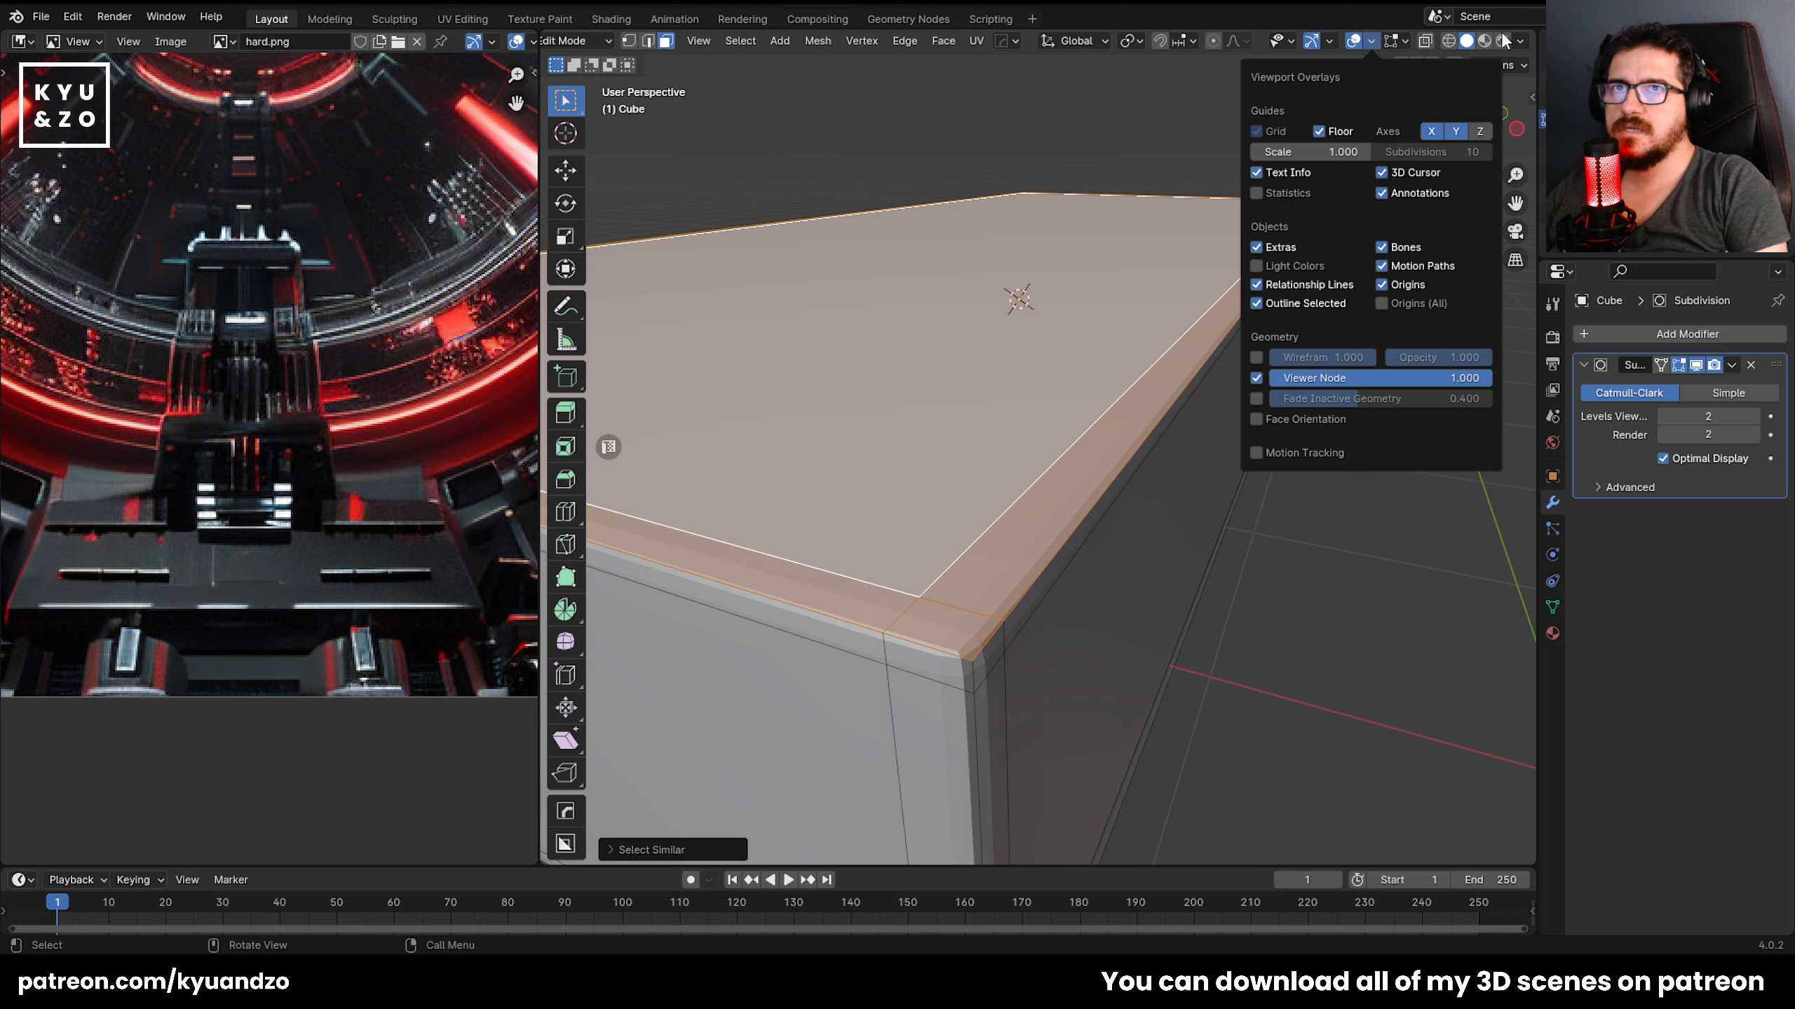
mouse_move(1520, 43)
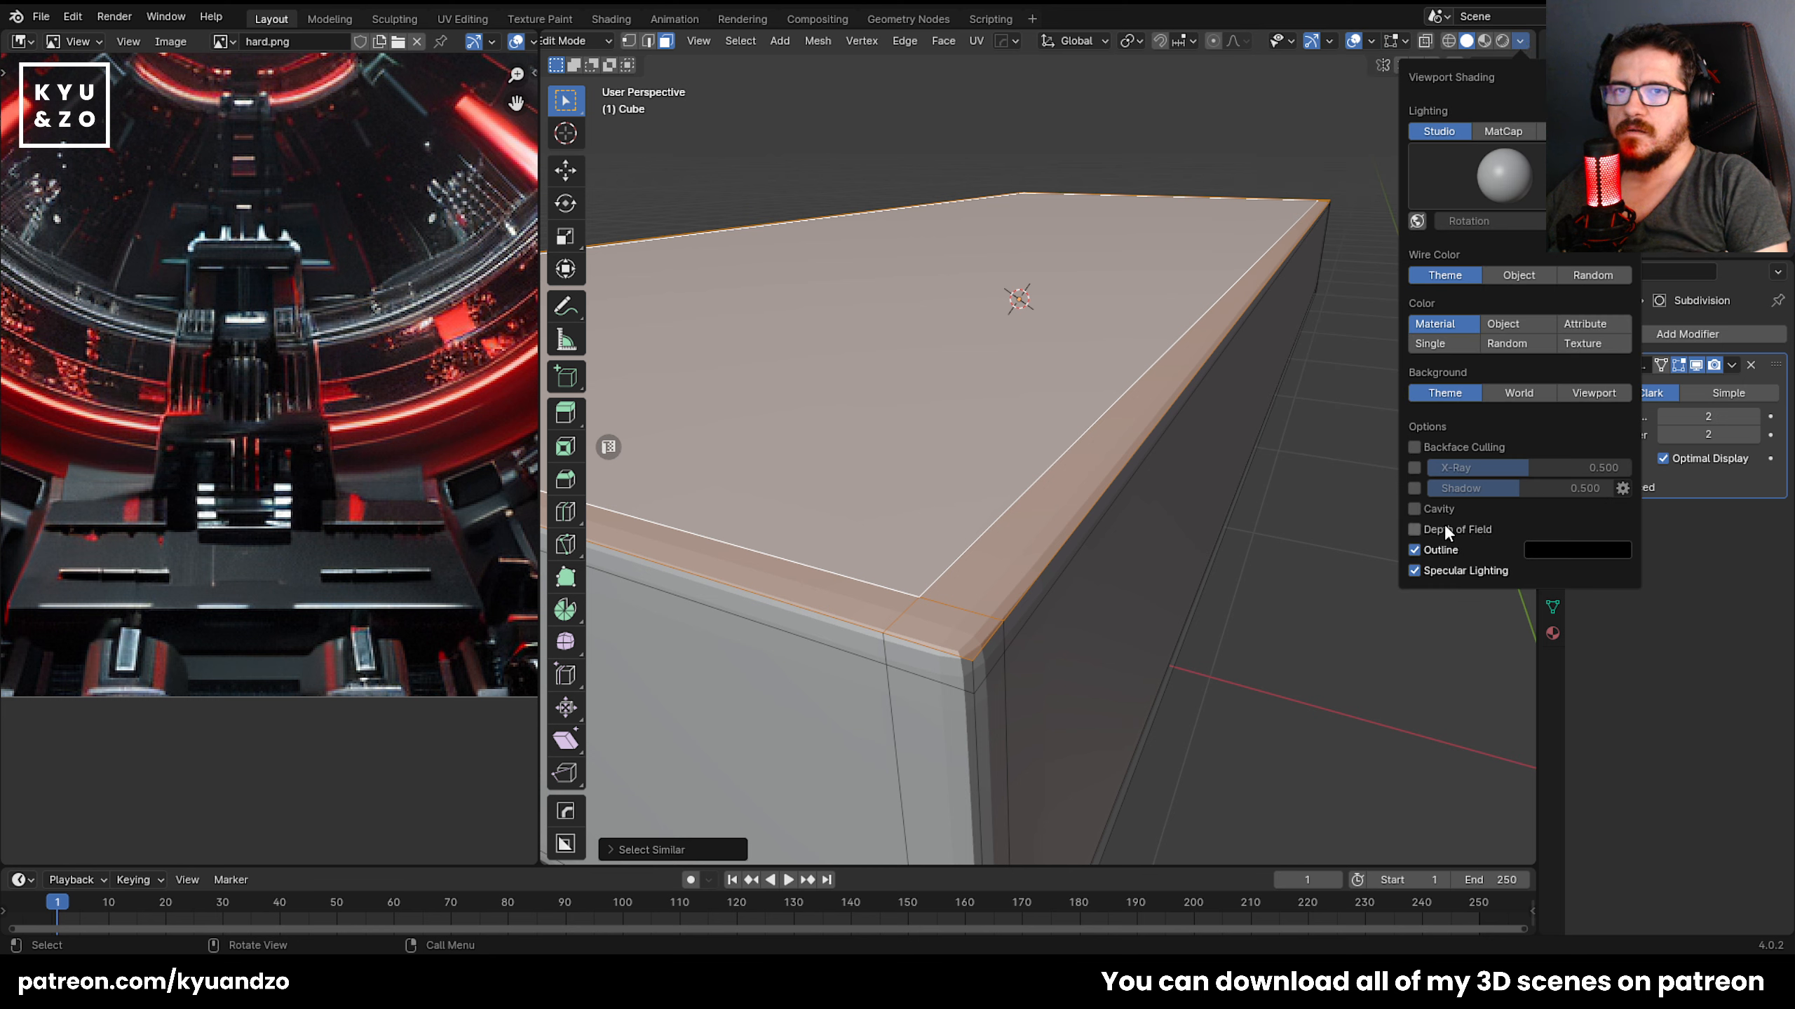
click(1392, 44)
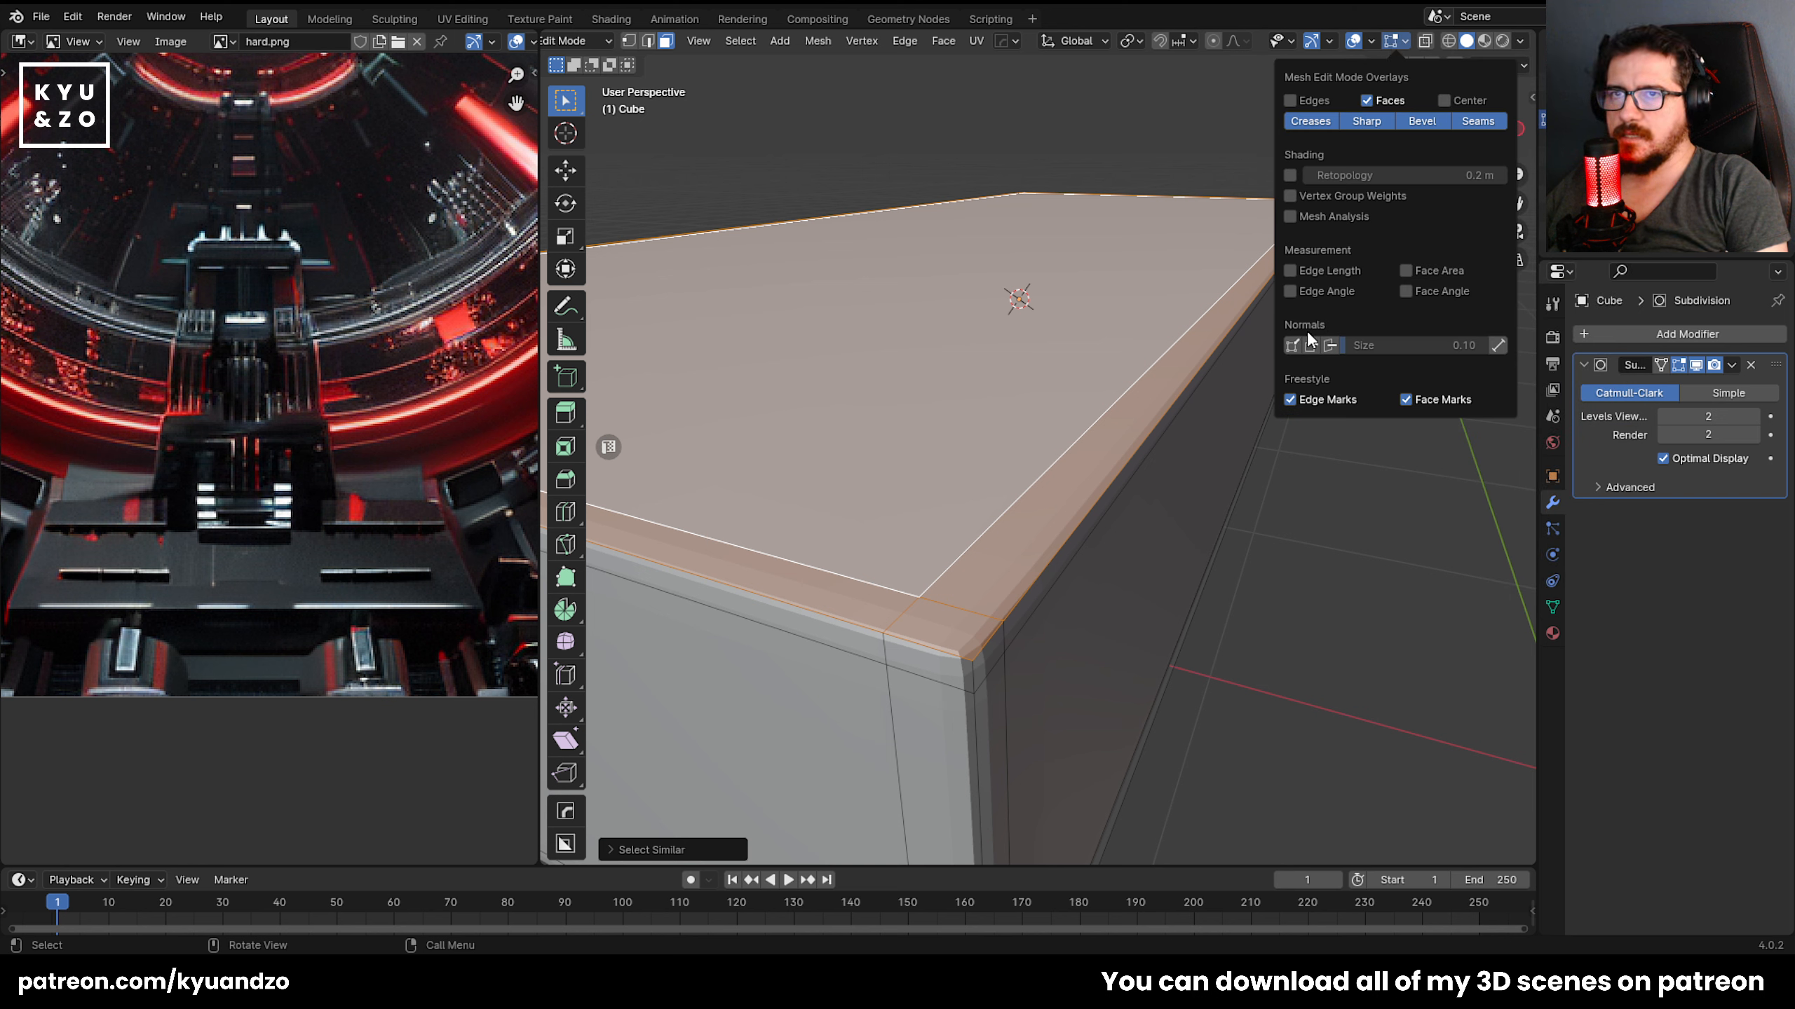
click(1331, 345)
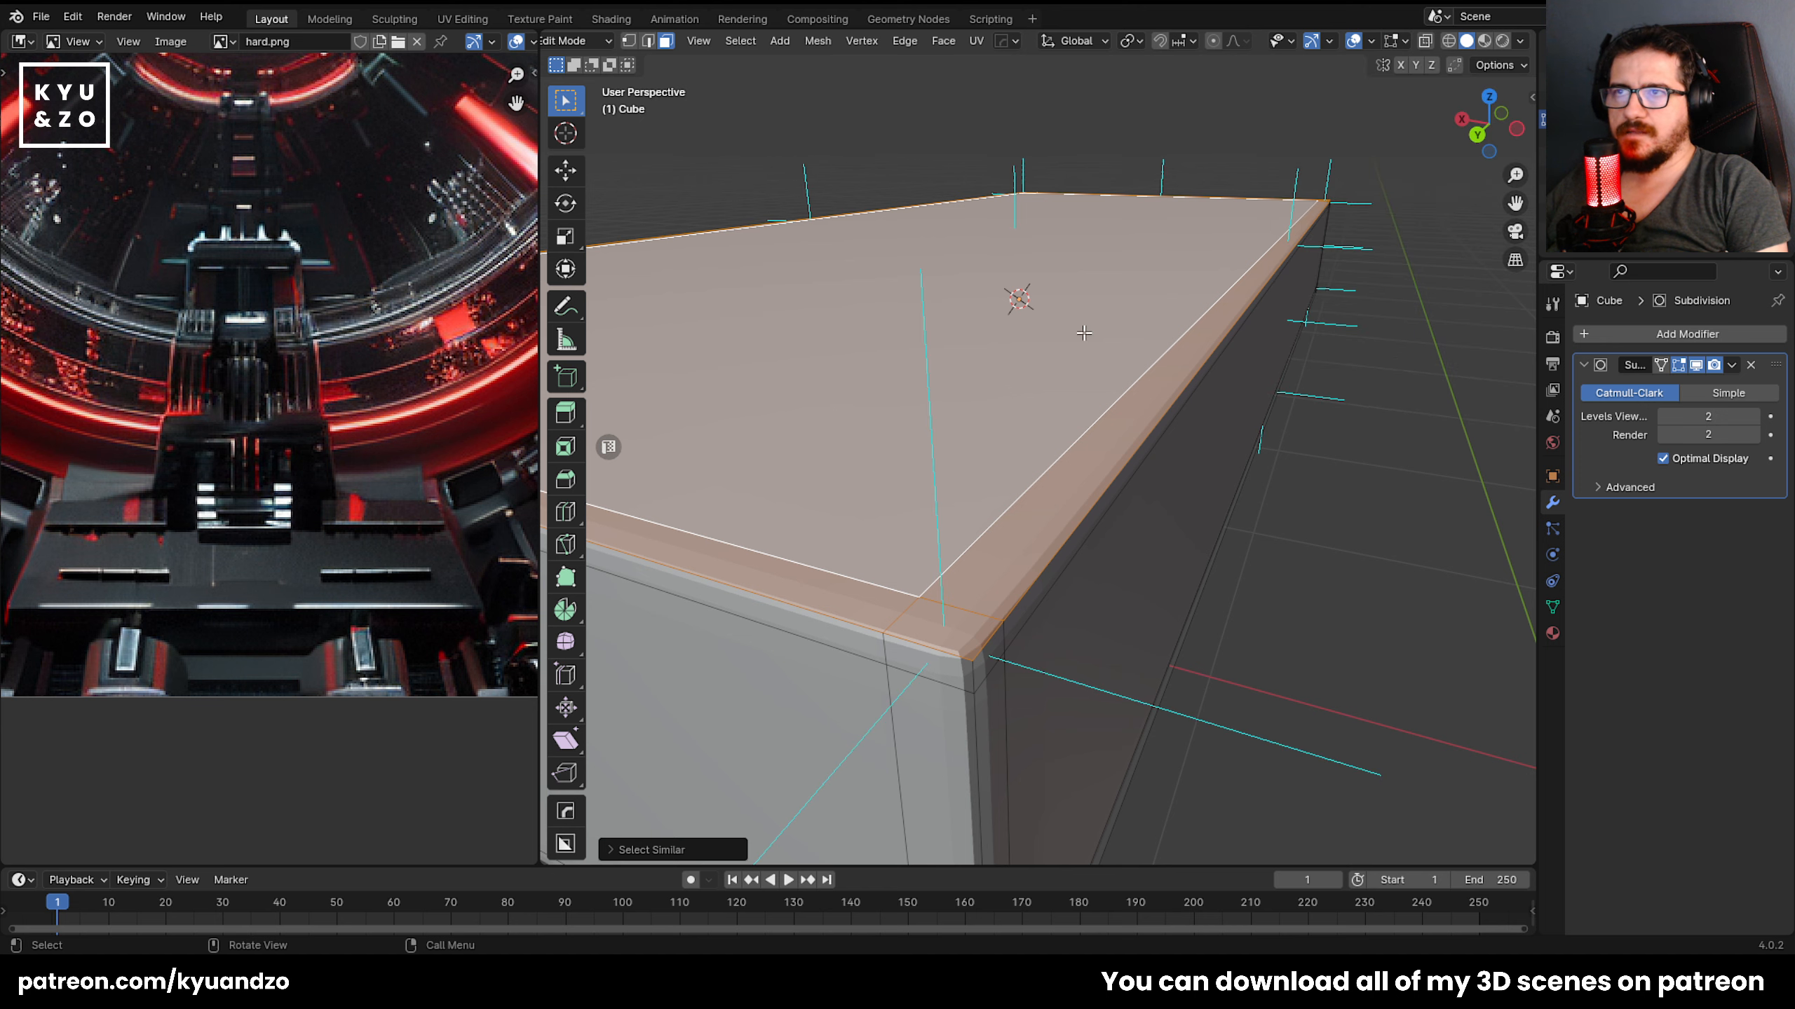
Select the slab's long dark side face and extend the selection to its border faces with Select Similar by Normal.
scroll(958, 290, down, 10)
scroll(958, 290, up, 10)
middle_drag(1050, 265, 1228, 296)
scroll(1144, 451, up, 1)
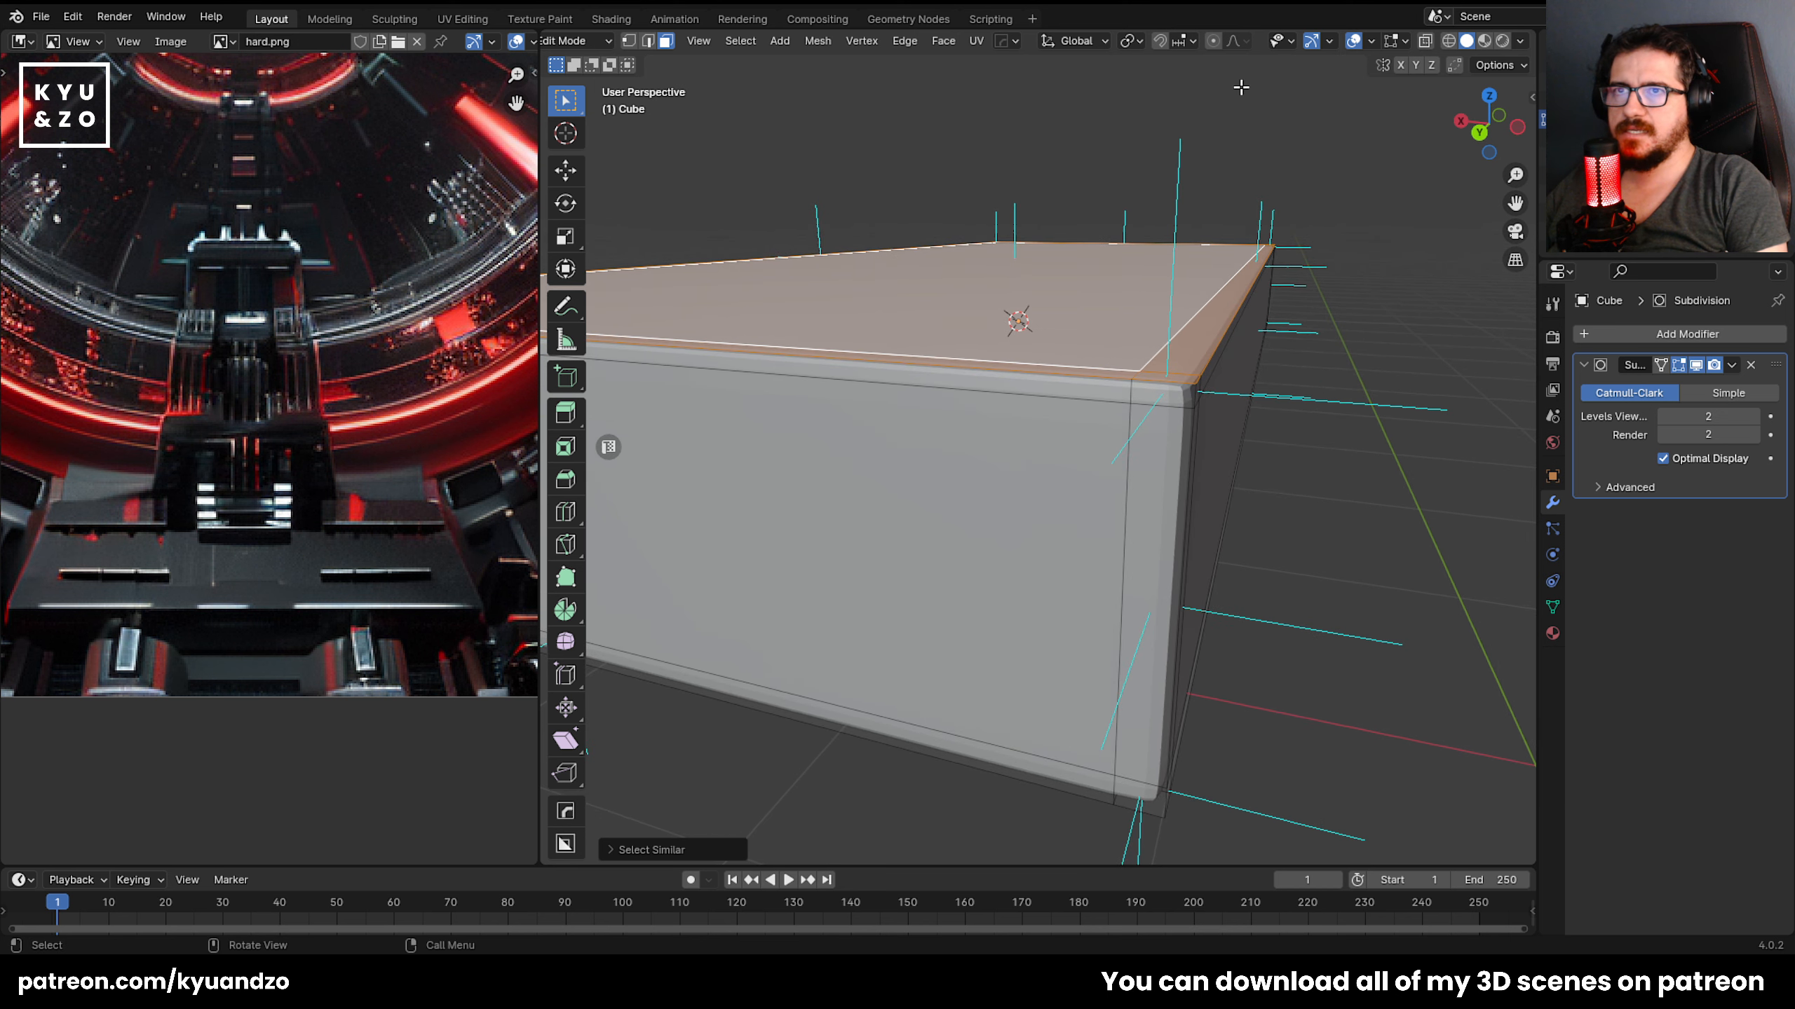
shift+middle_drag(1128, 327, 998, 505)
shift+middle_drag(928, 431, 948, 443)
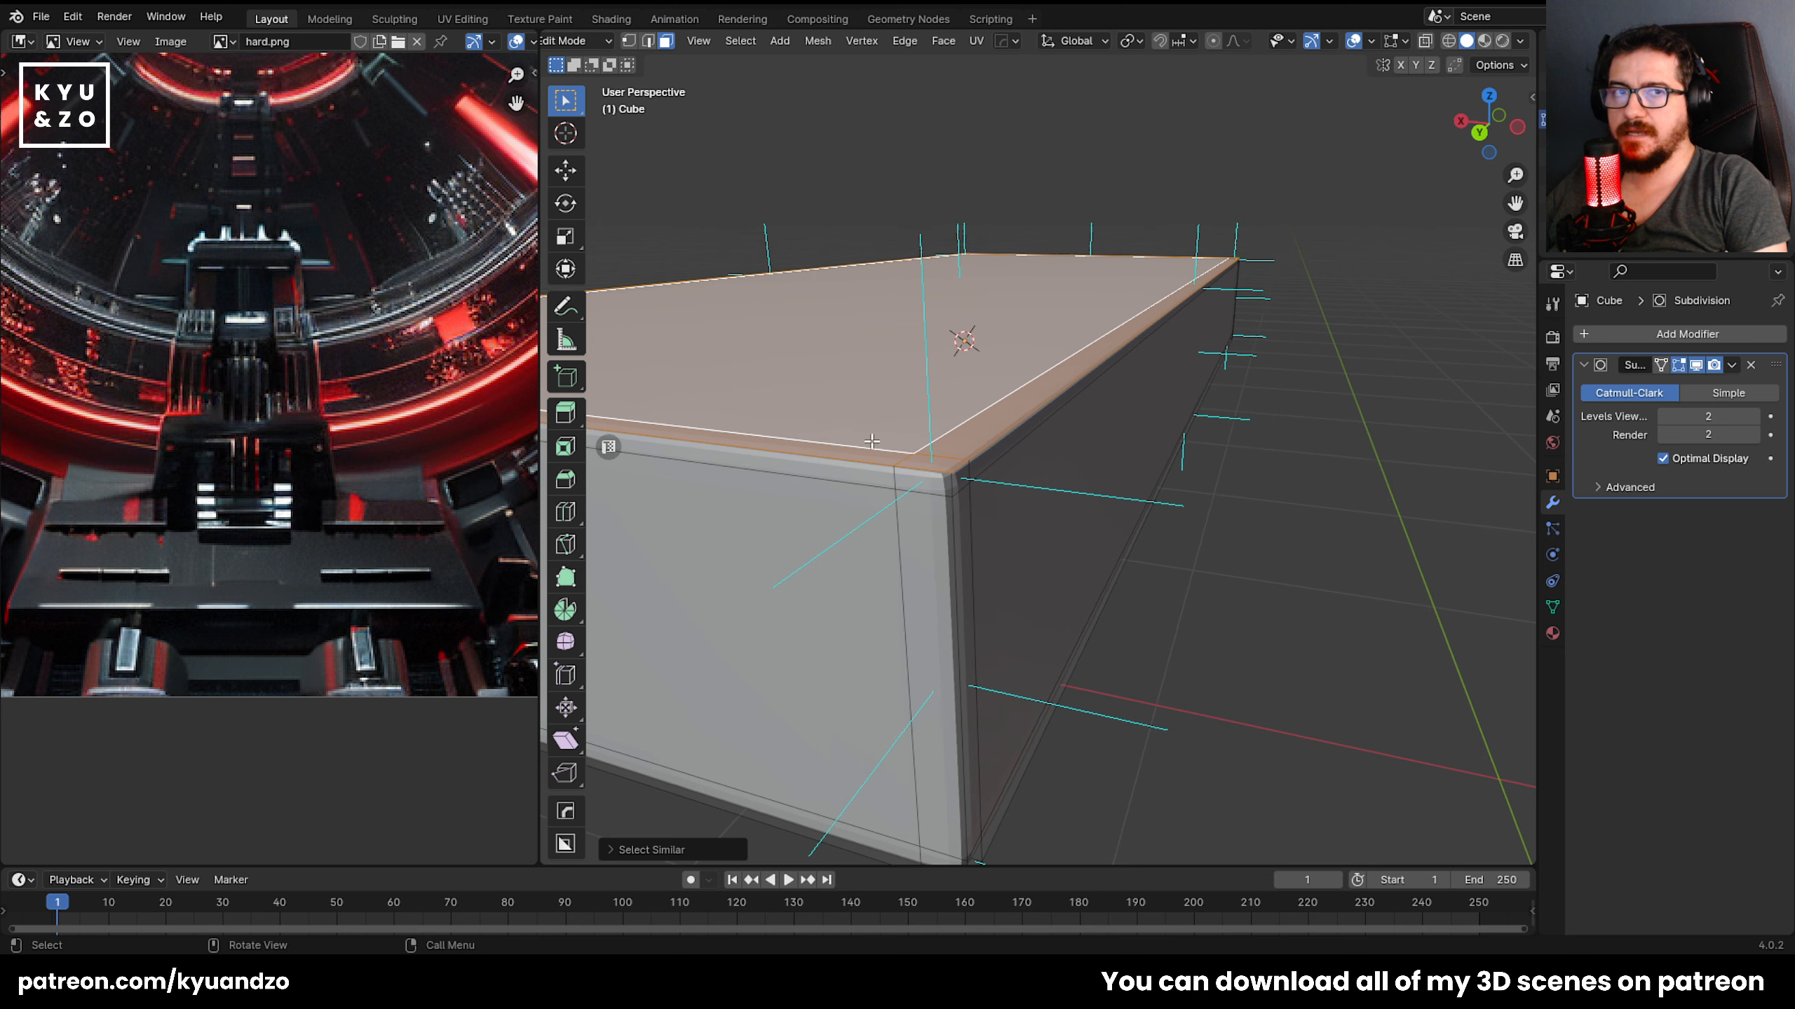
shift+middle_drag(831, 377, 844, 368)
middle_drag(973, 431, 1042, 473)
click(1041, 474)
click(735, 39)
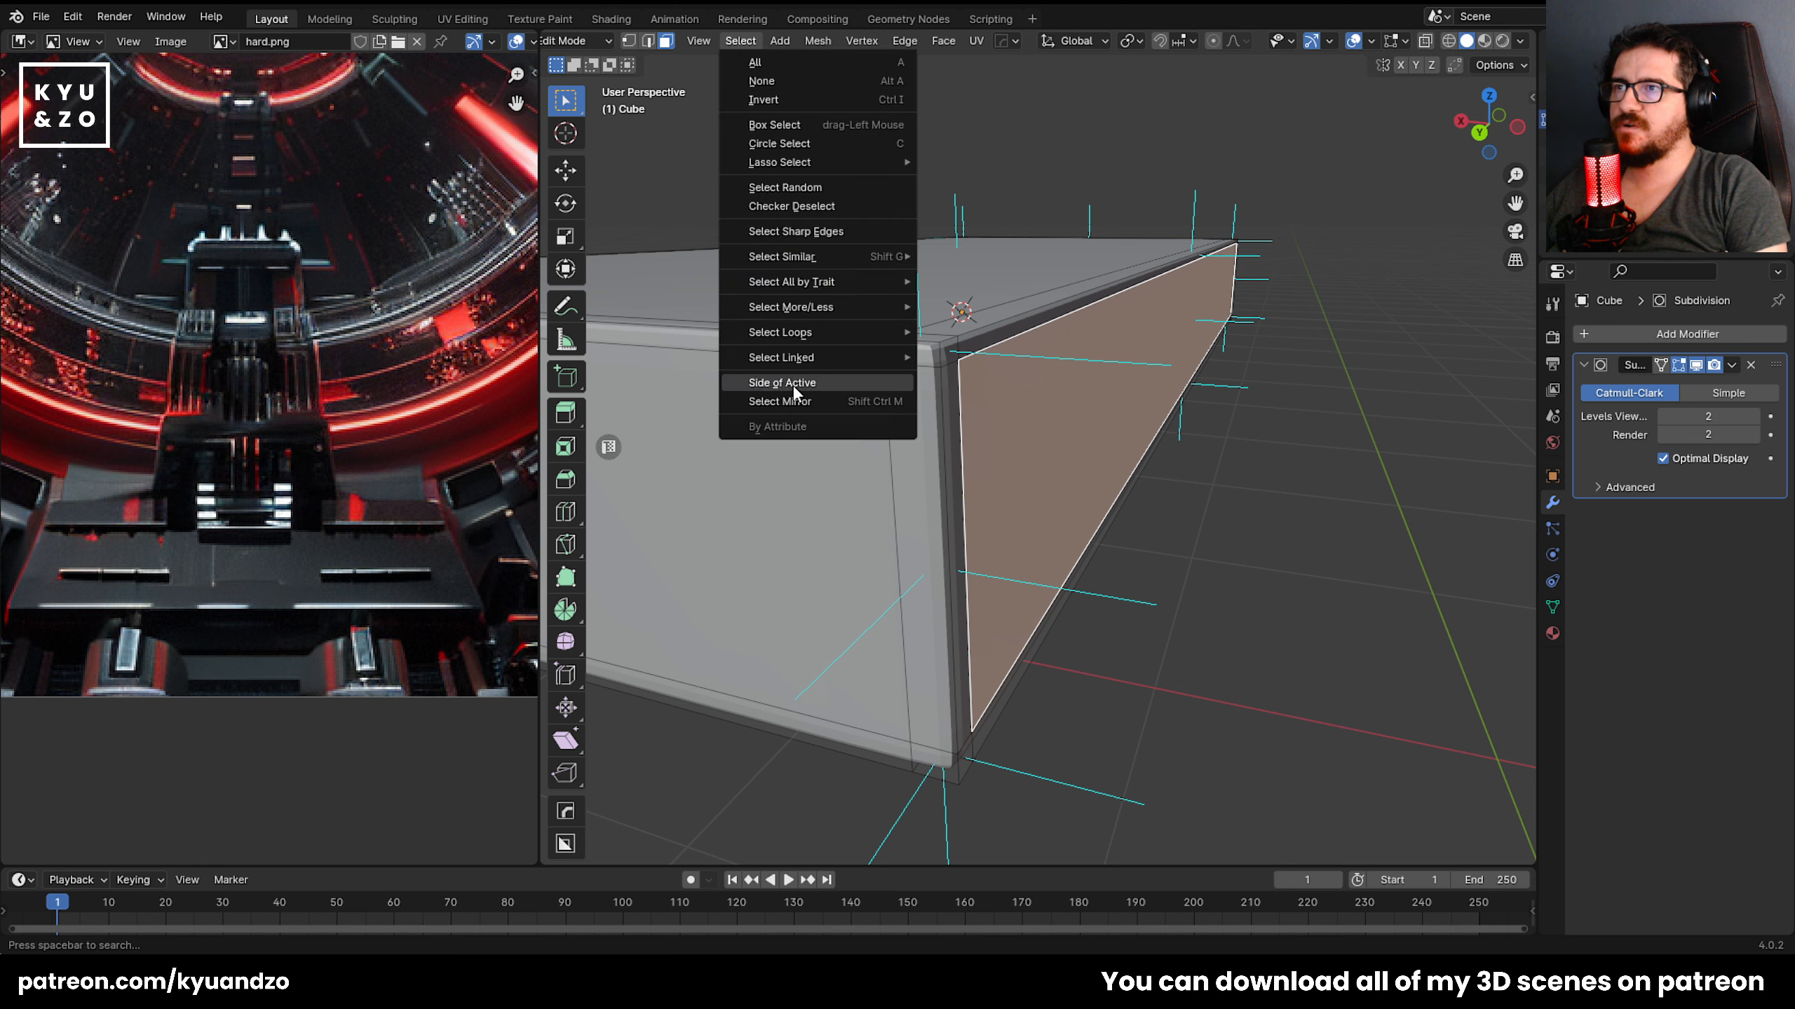
mouse_move(809, 264)
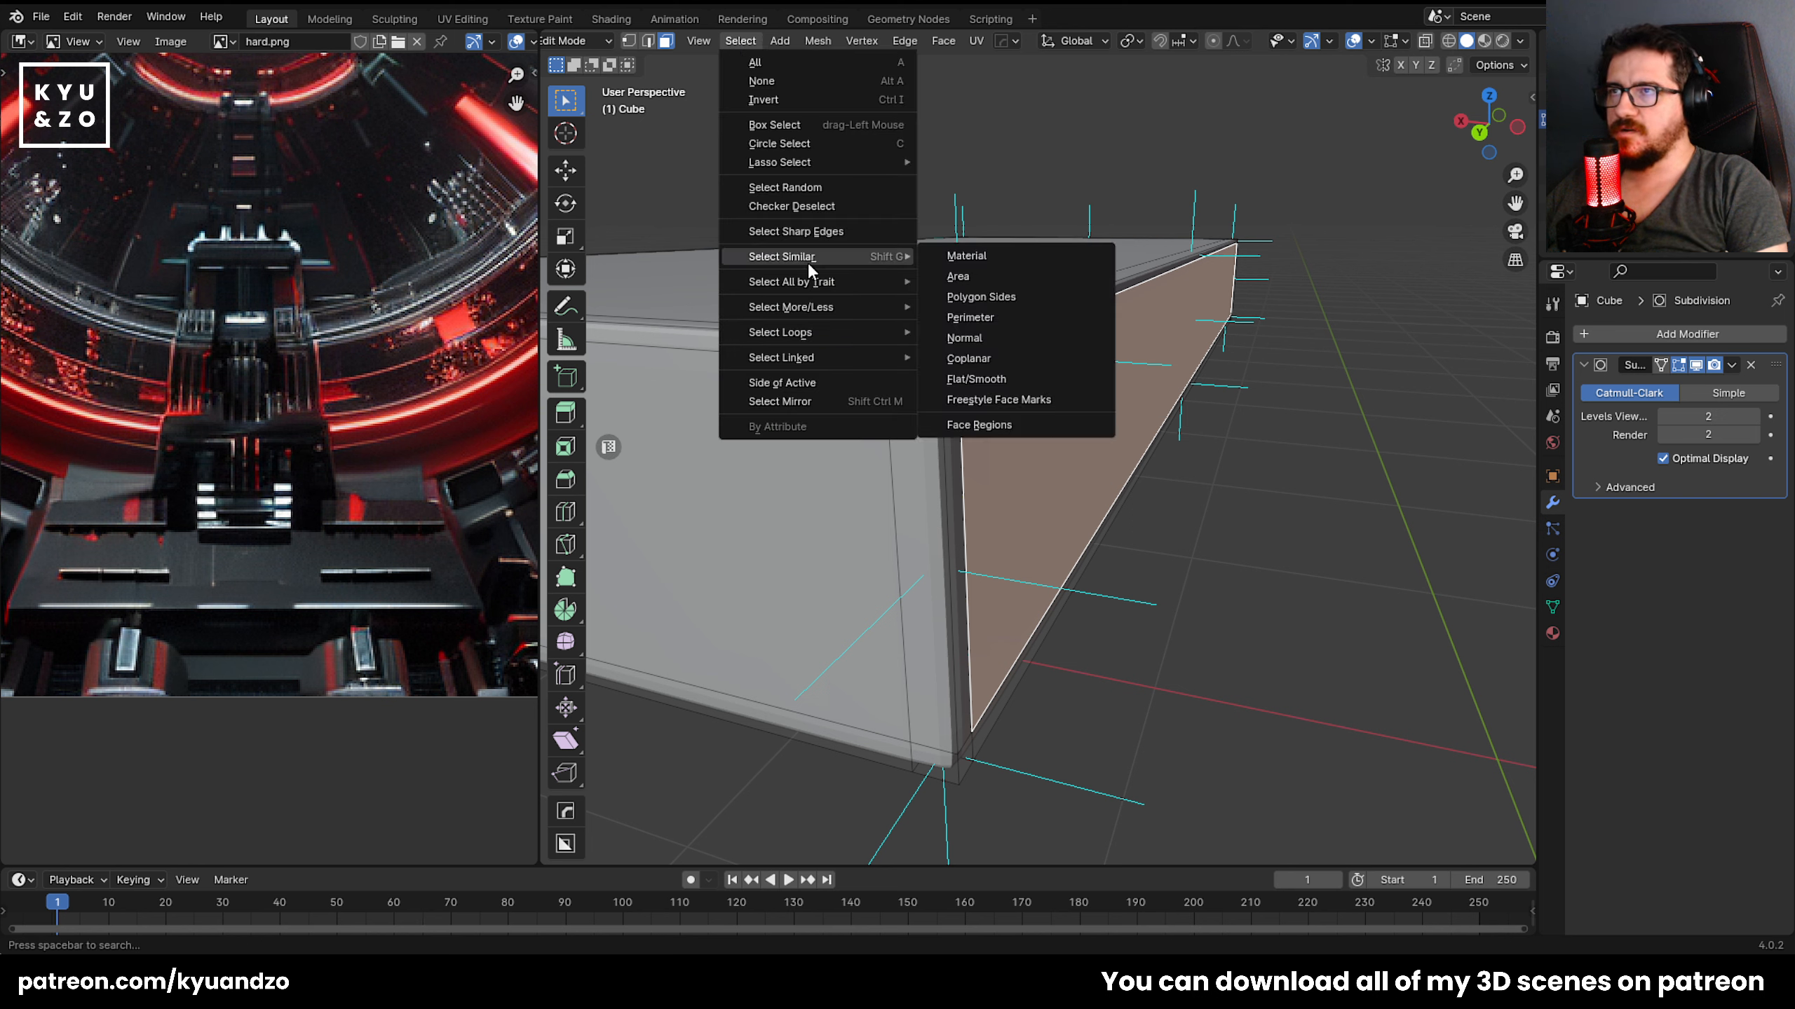
click(1003, 338)
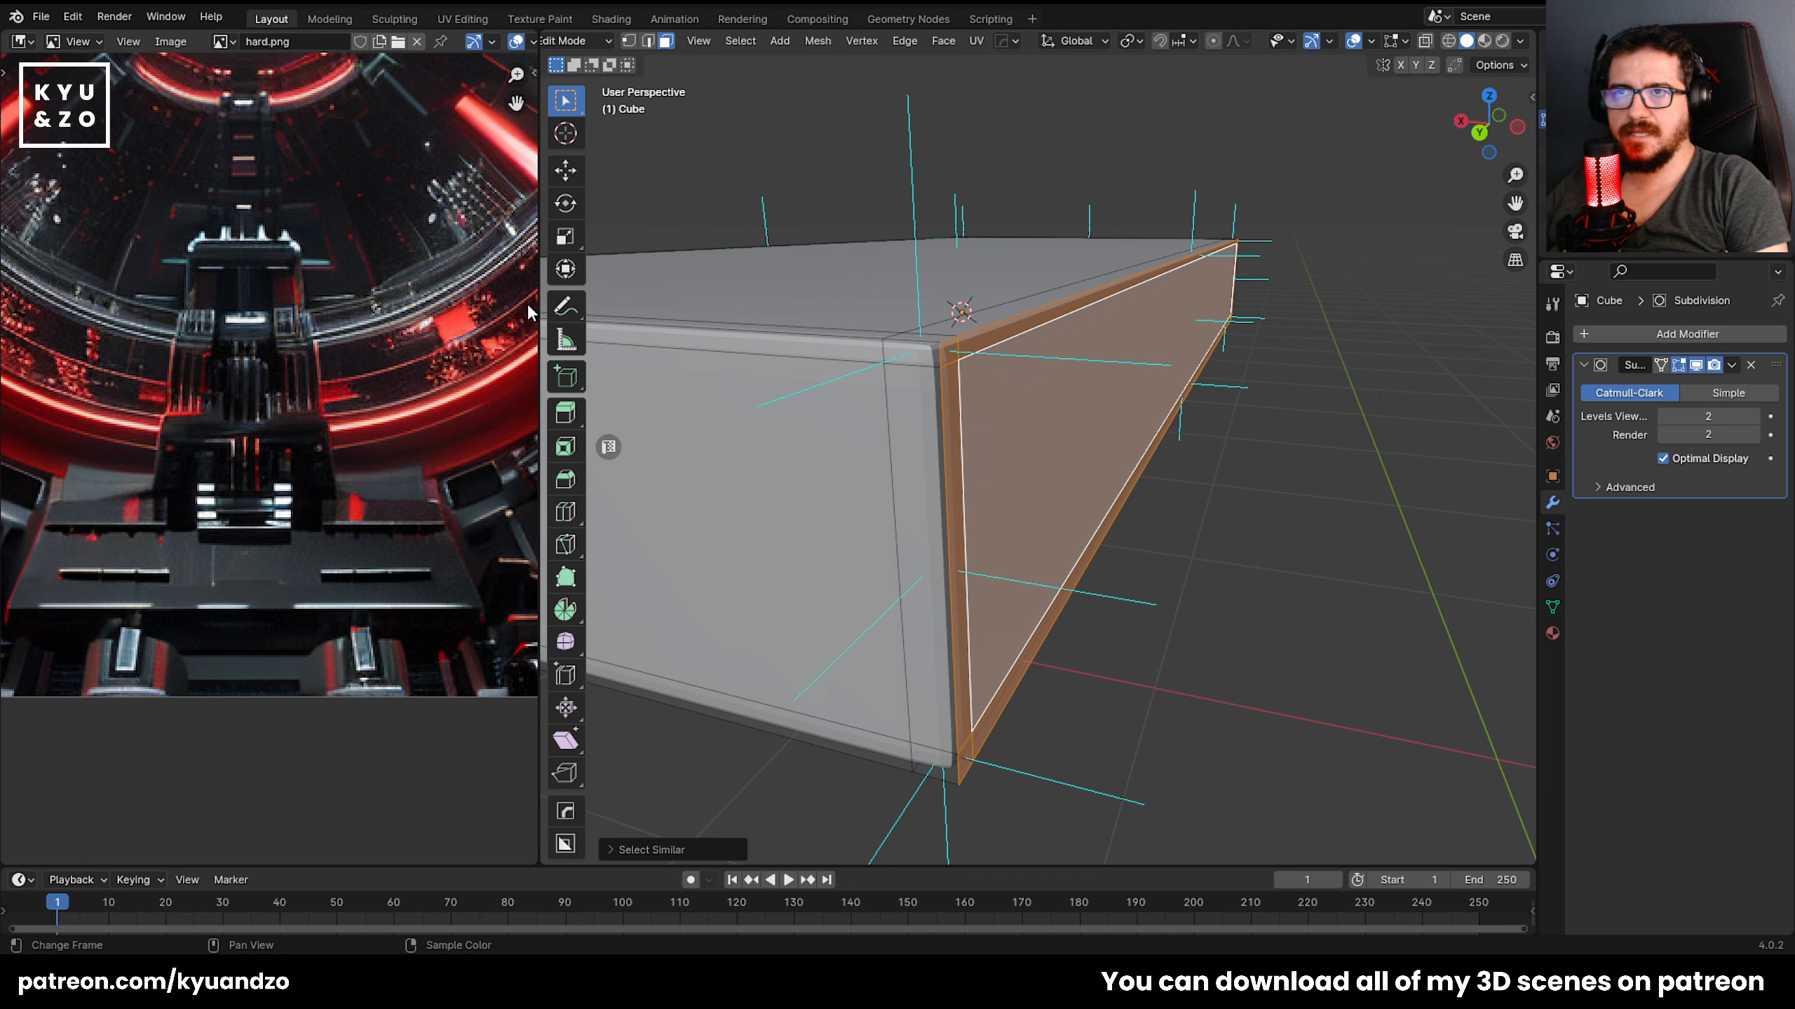
Select only the narrow strip face along the upper edge of the dark side and rotate it around the Y axis.
click(1112, 404)
key(2)
click(1046, 307)
key(3)
click(1085, 305)
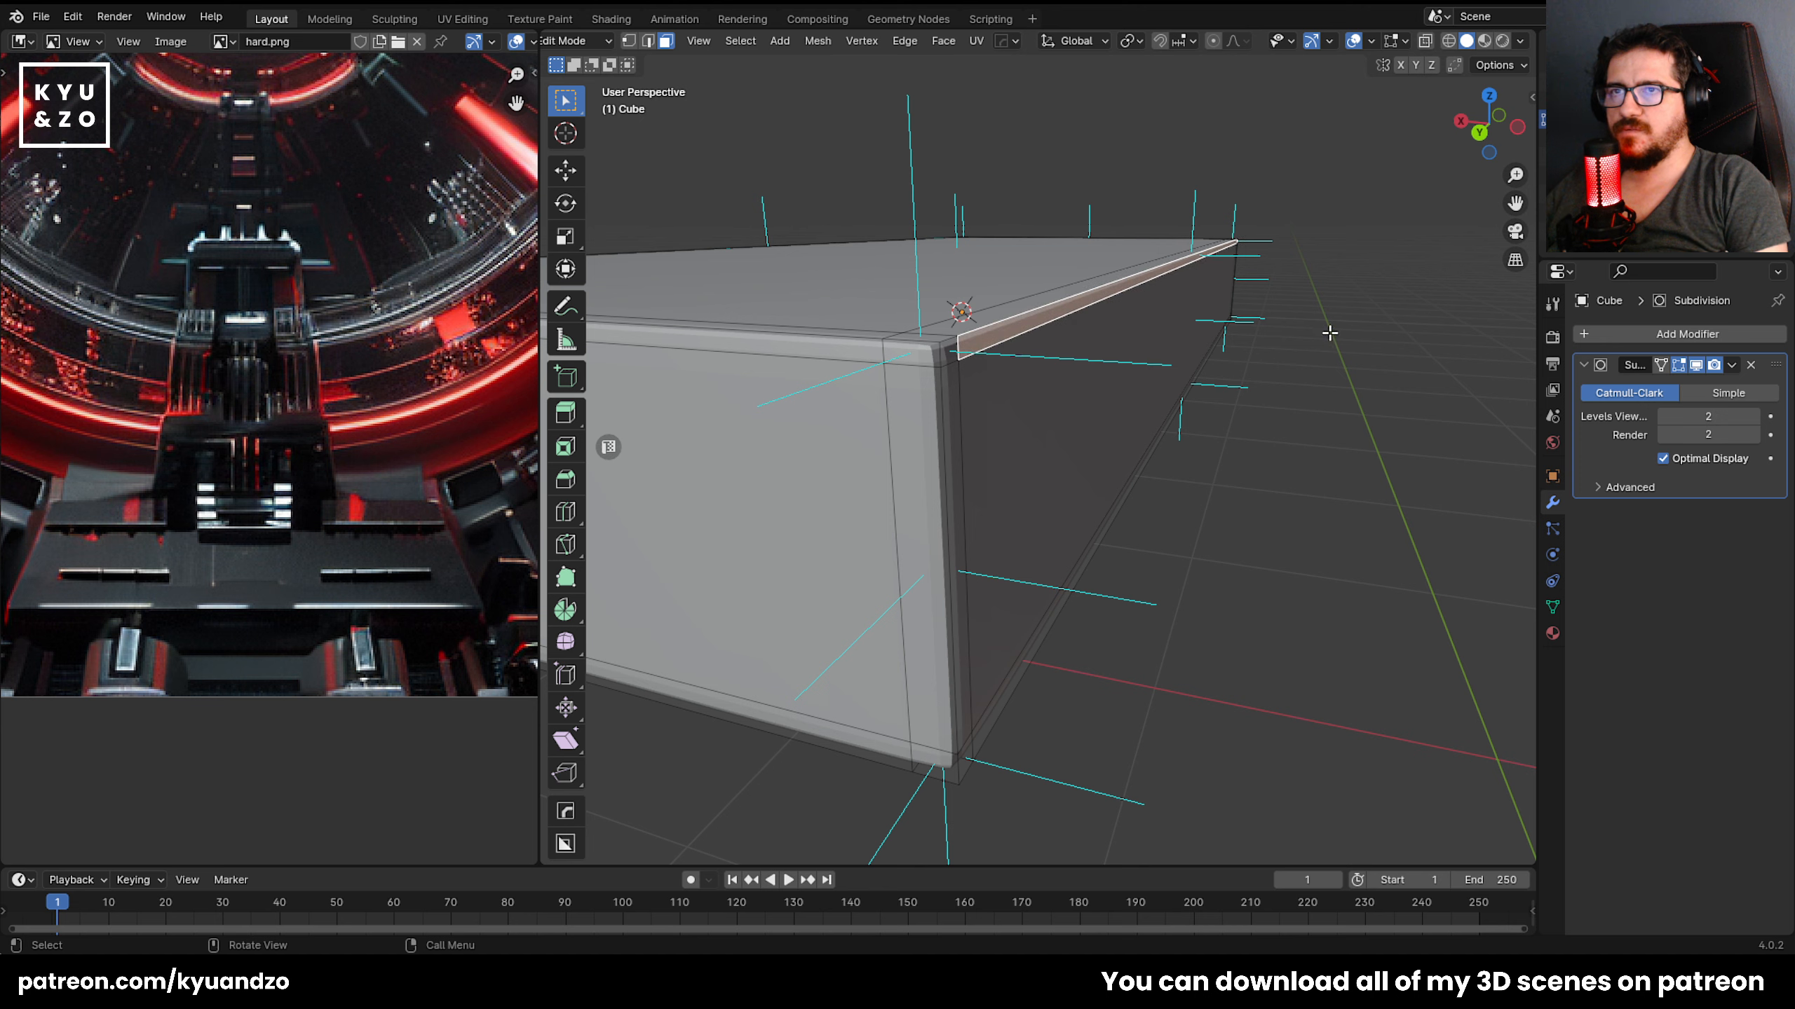
key(r)
key(y)
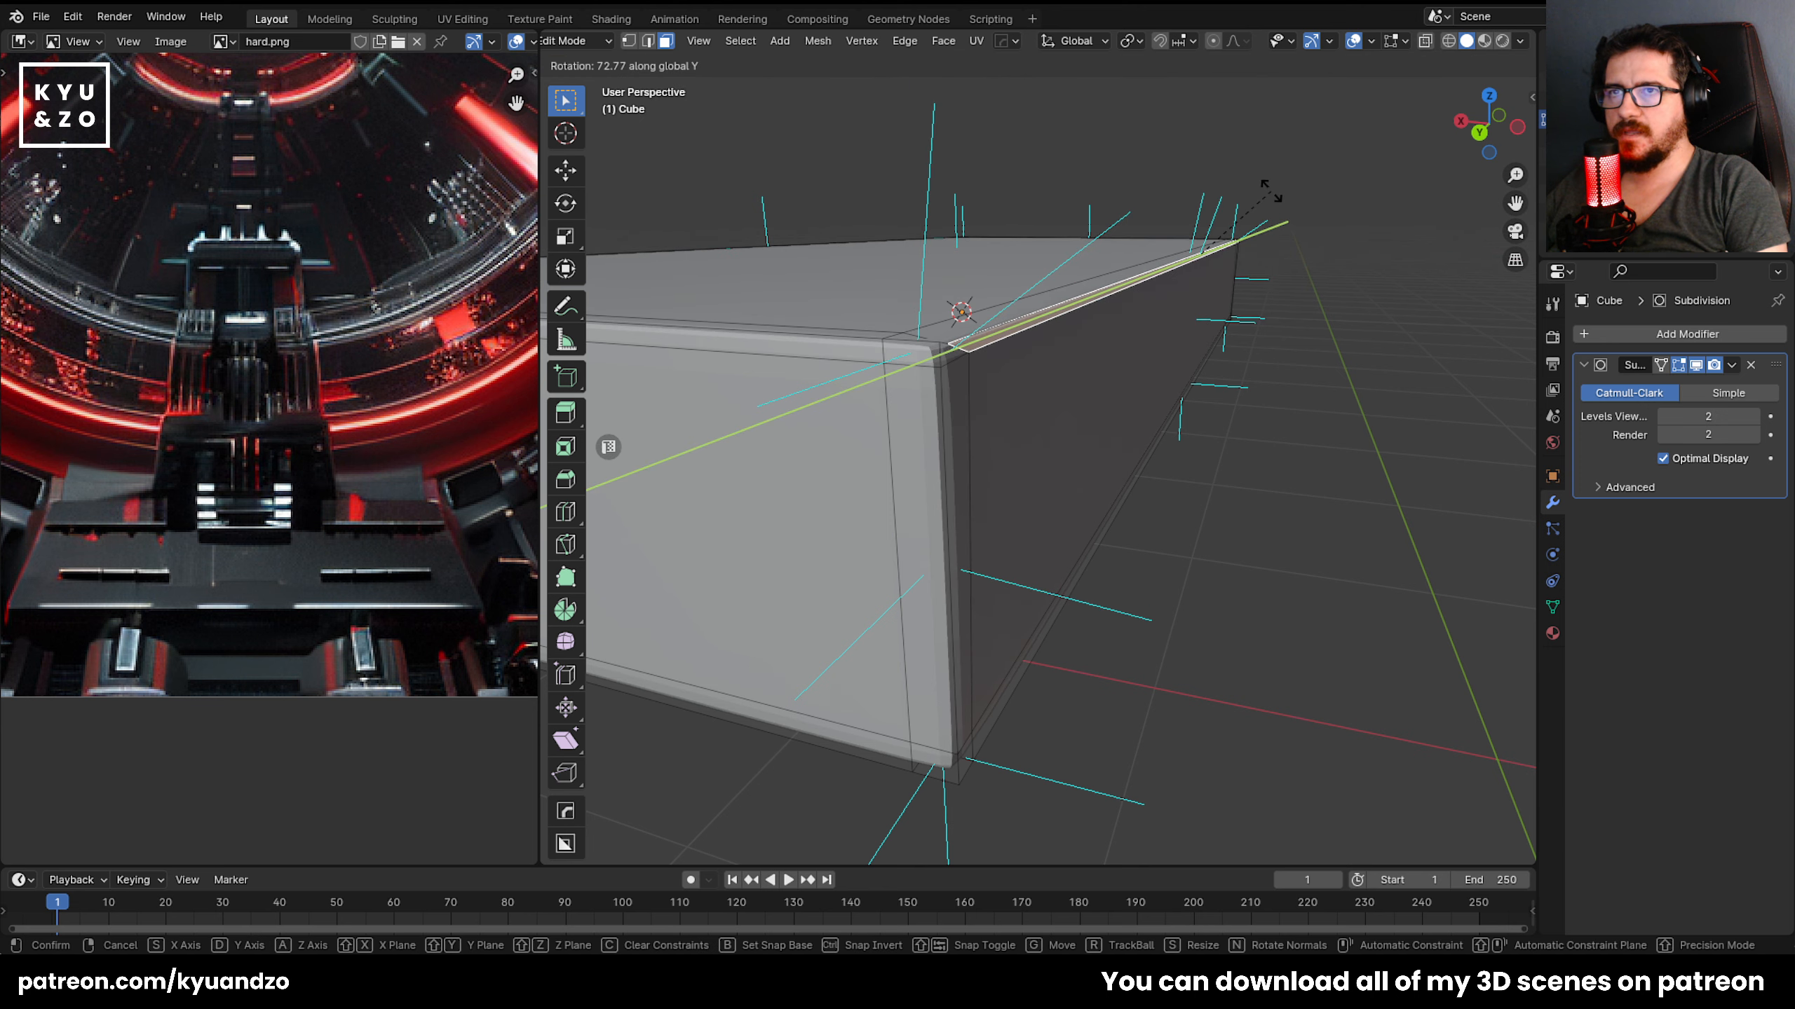
click(1290, 229)
Run Select Similar by Normal on the tilted strip and examine the selection up close along the slab's edge.
middle_drag(1290, 229, 830, 330)
click(780, 41)
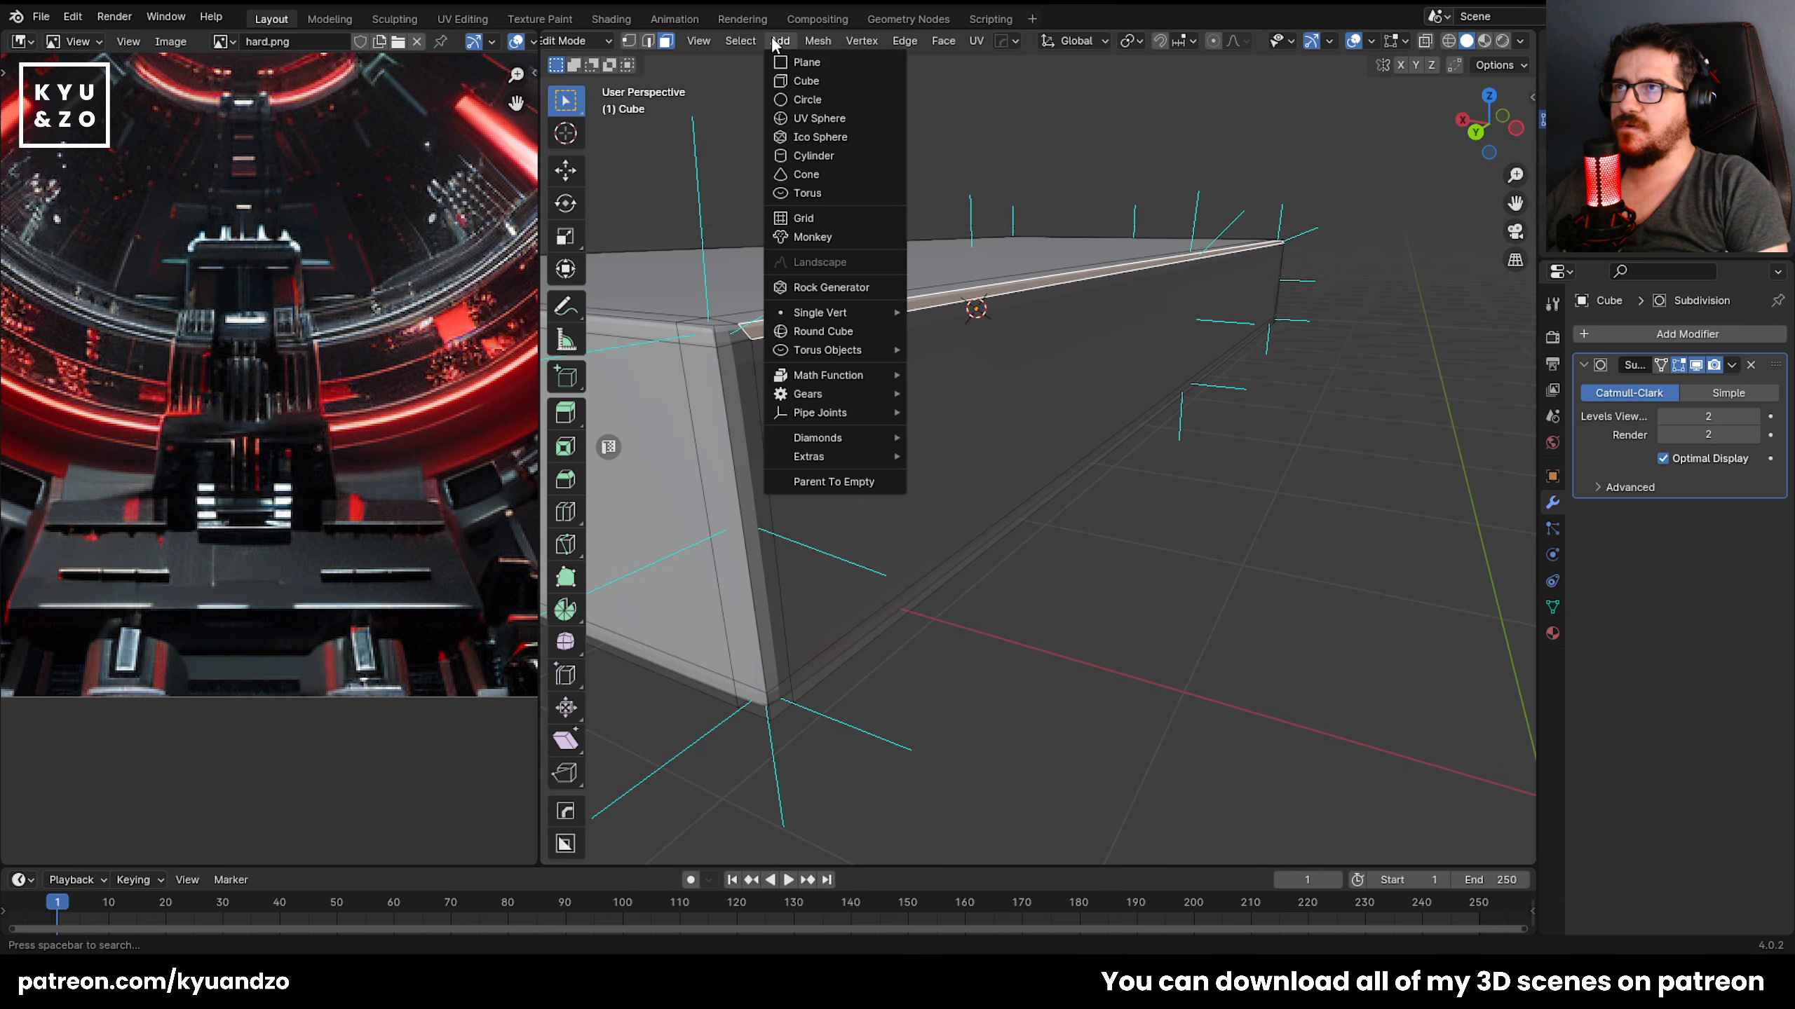
mouse_move(739, 40)
mouse_move(805, 264)
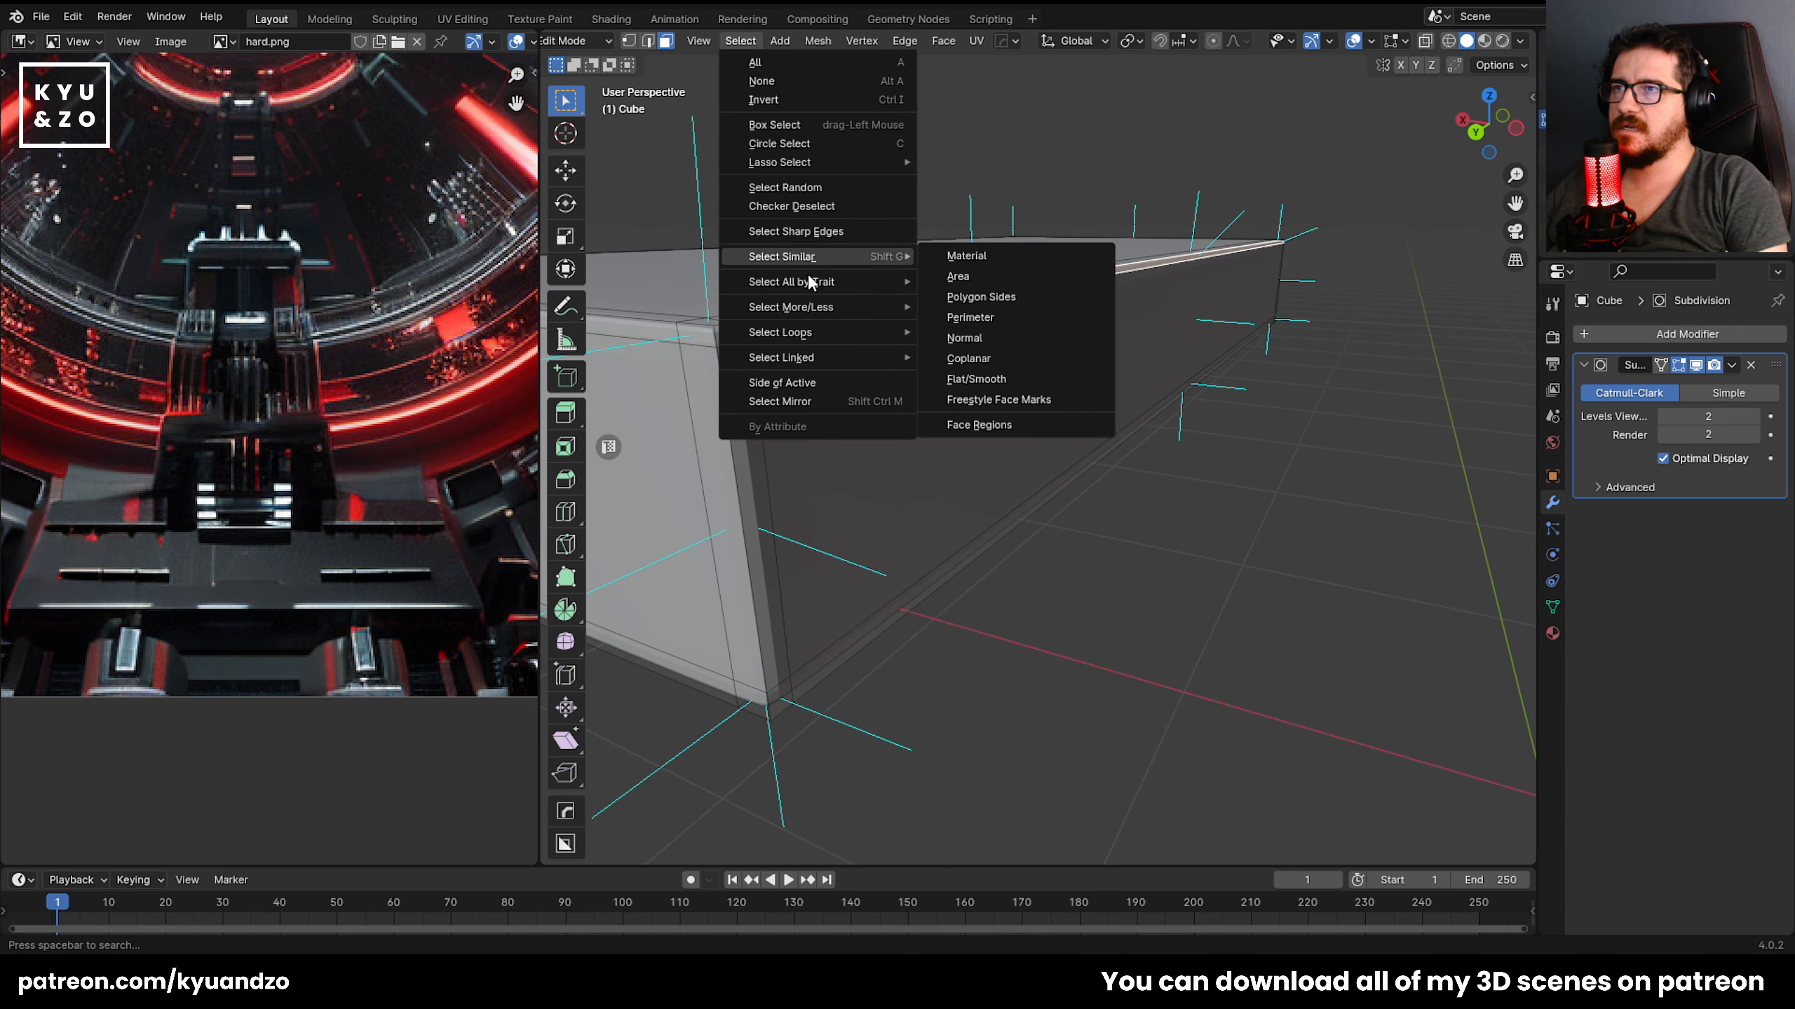
click(997, 336)
middle_drag(974, 303, 1026, 243)
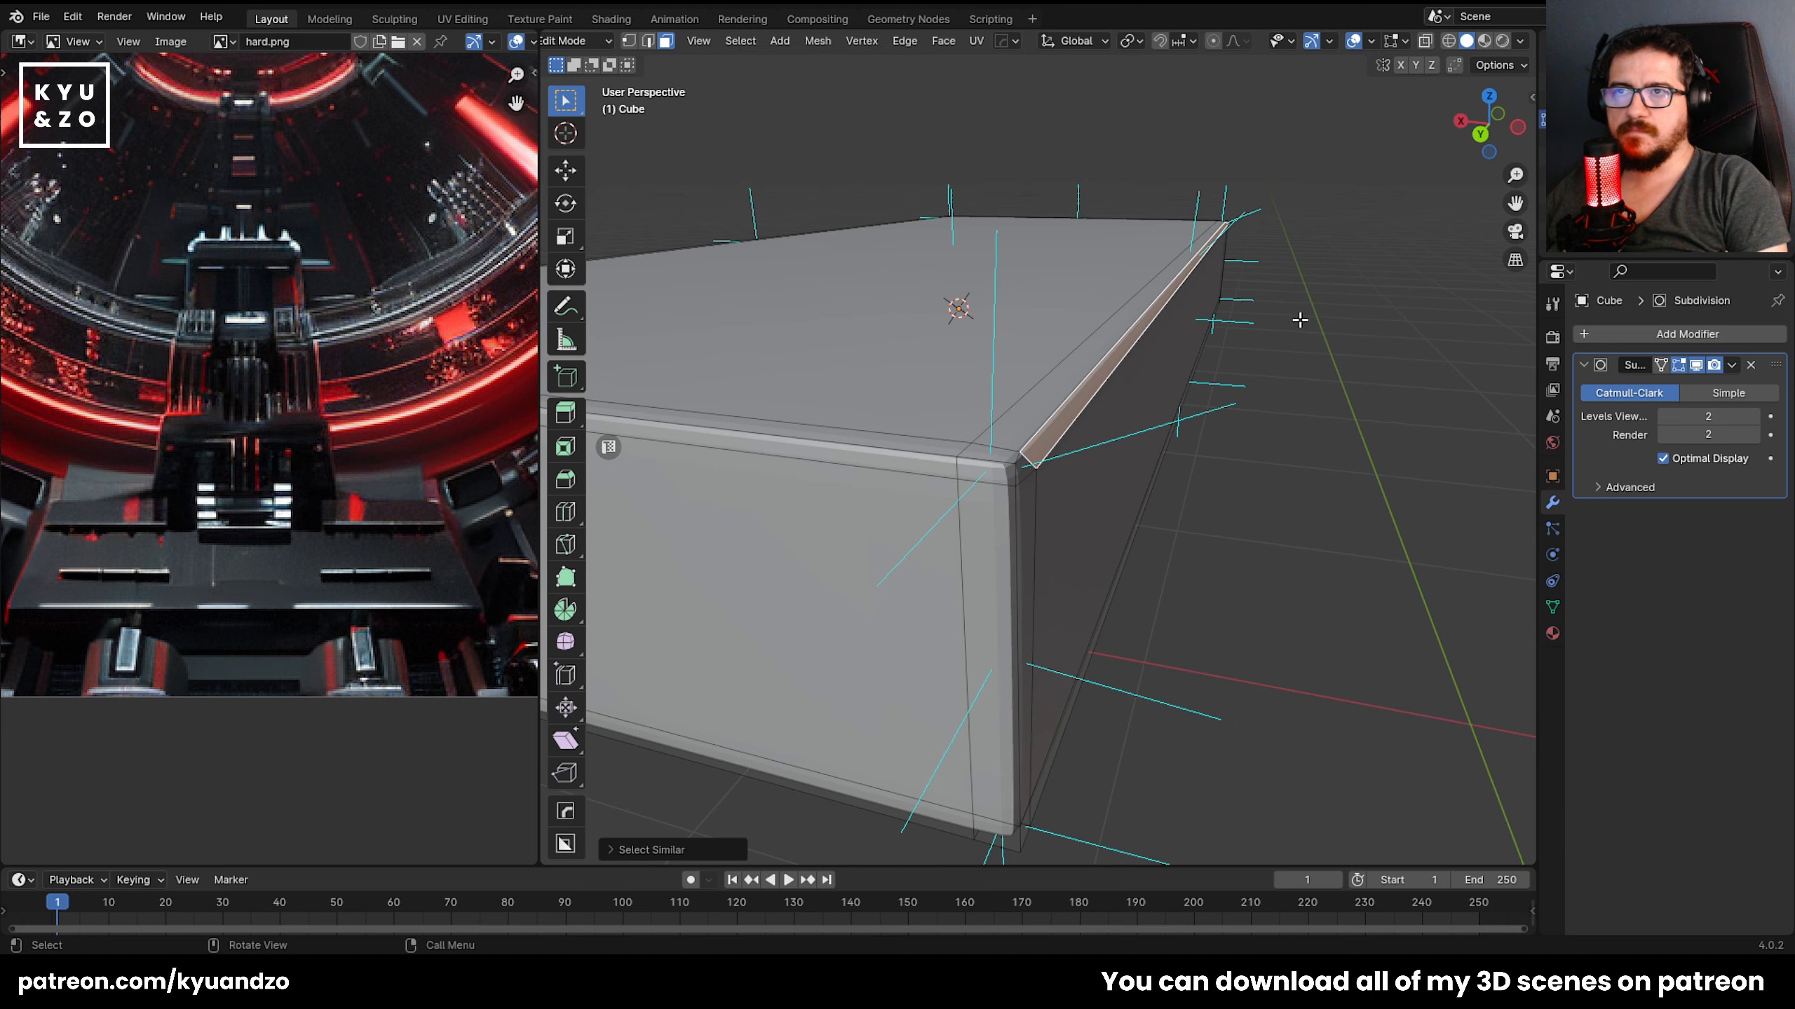
key(shift+grave)
key(w)
key(e)
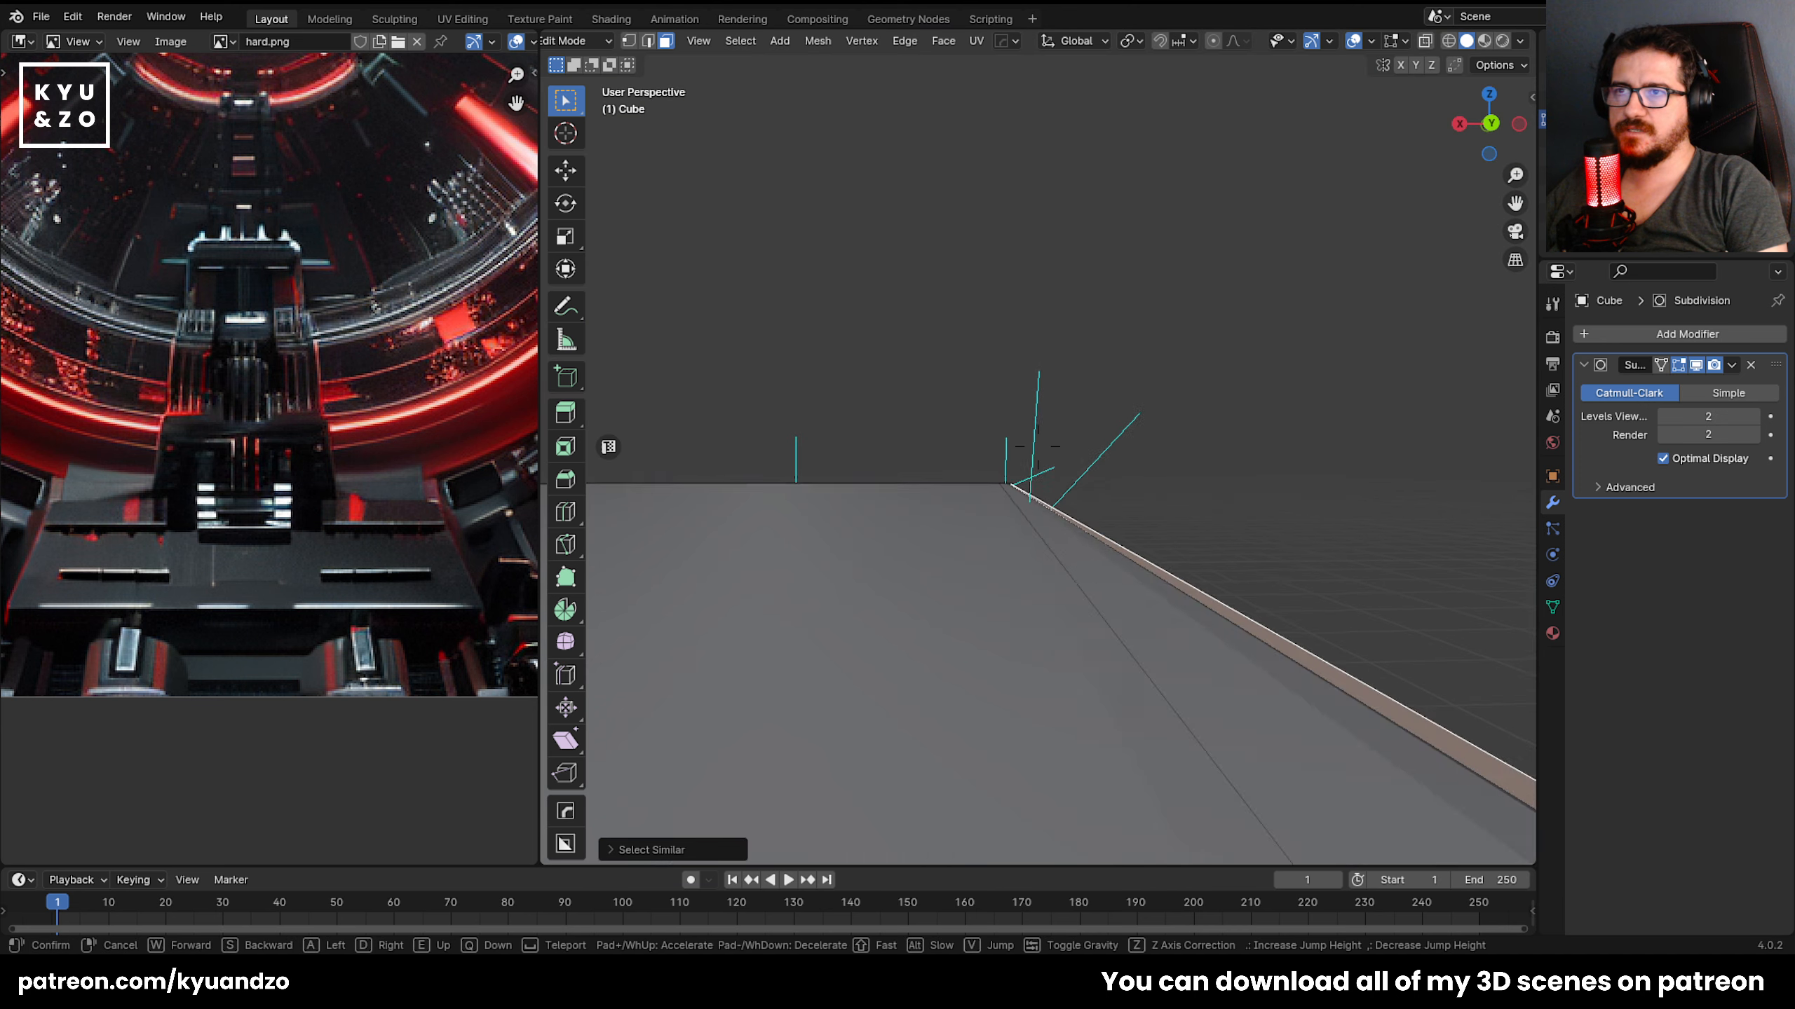
click(998, 532)
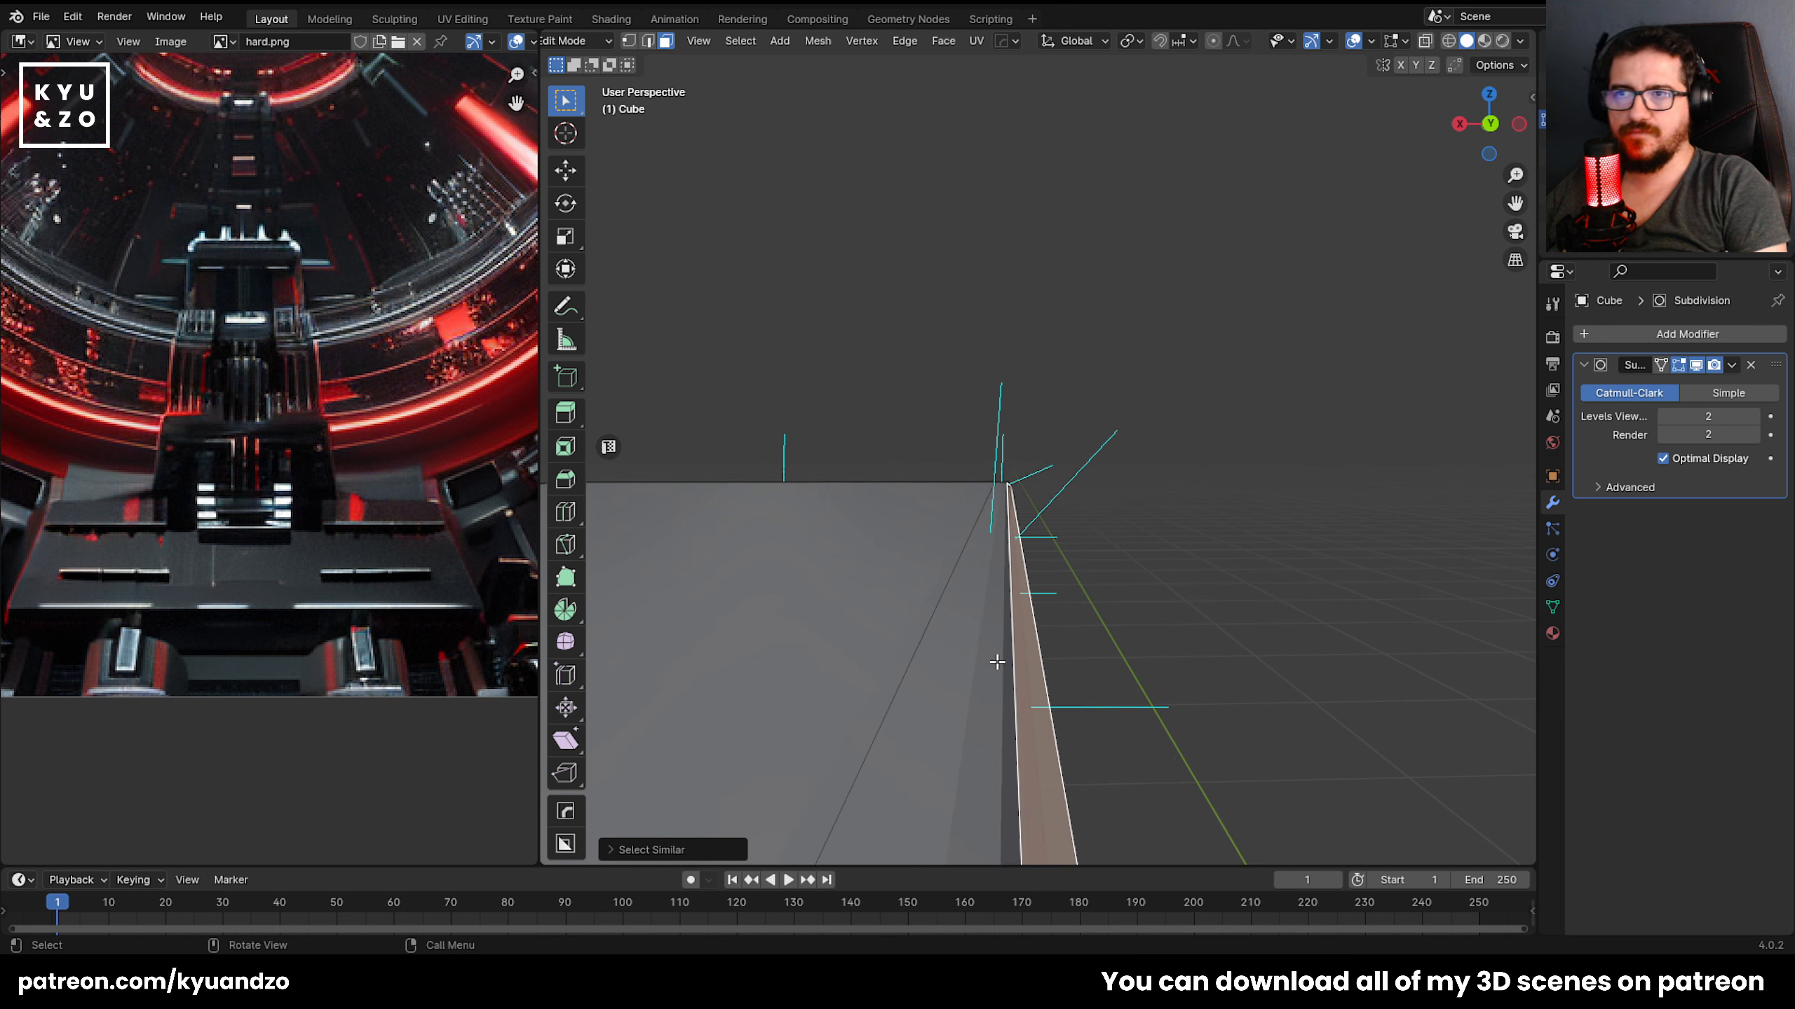
Undo the strip's rotation and the selections made around it.
key(ctrl+z)
key(ctrl+z)
key(ctrl+z)
key(ctrl+z)
Select the slab's large top face and turn off the face normals display.
scroll(1043, 507, down, 3)
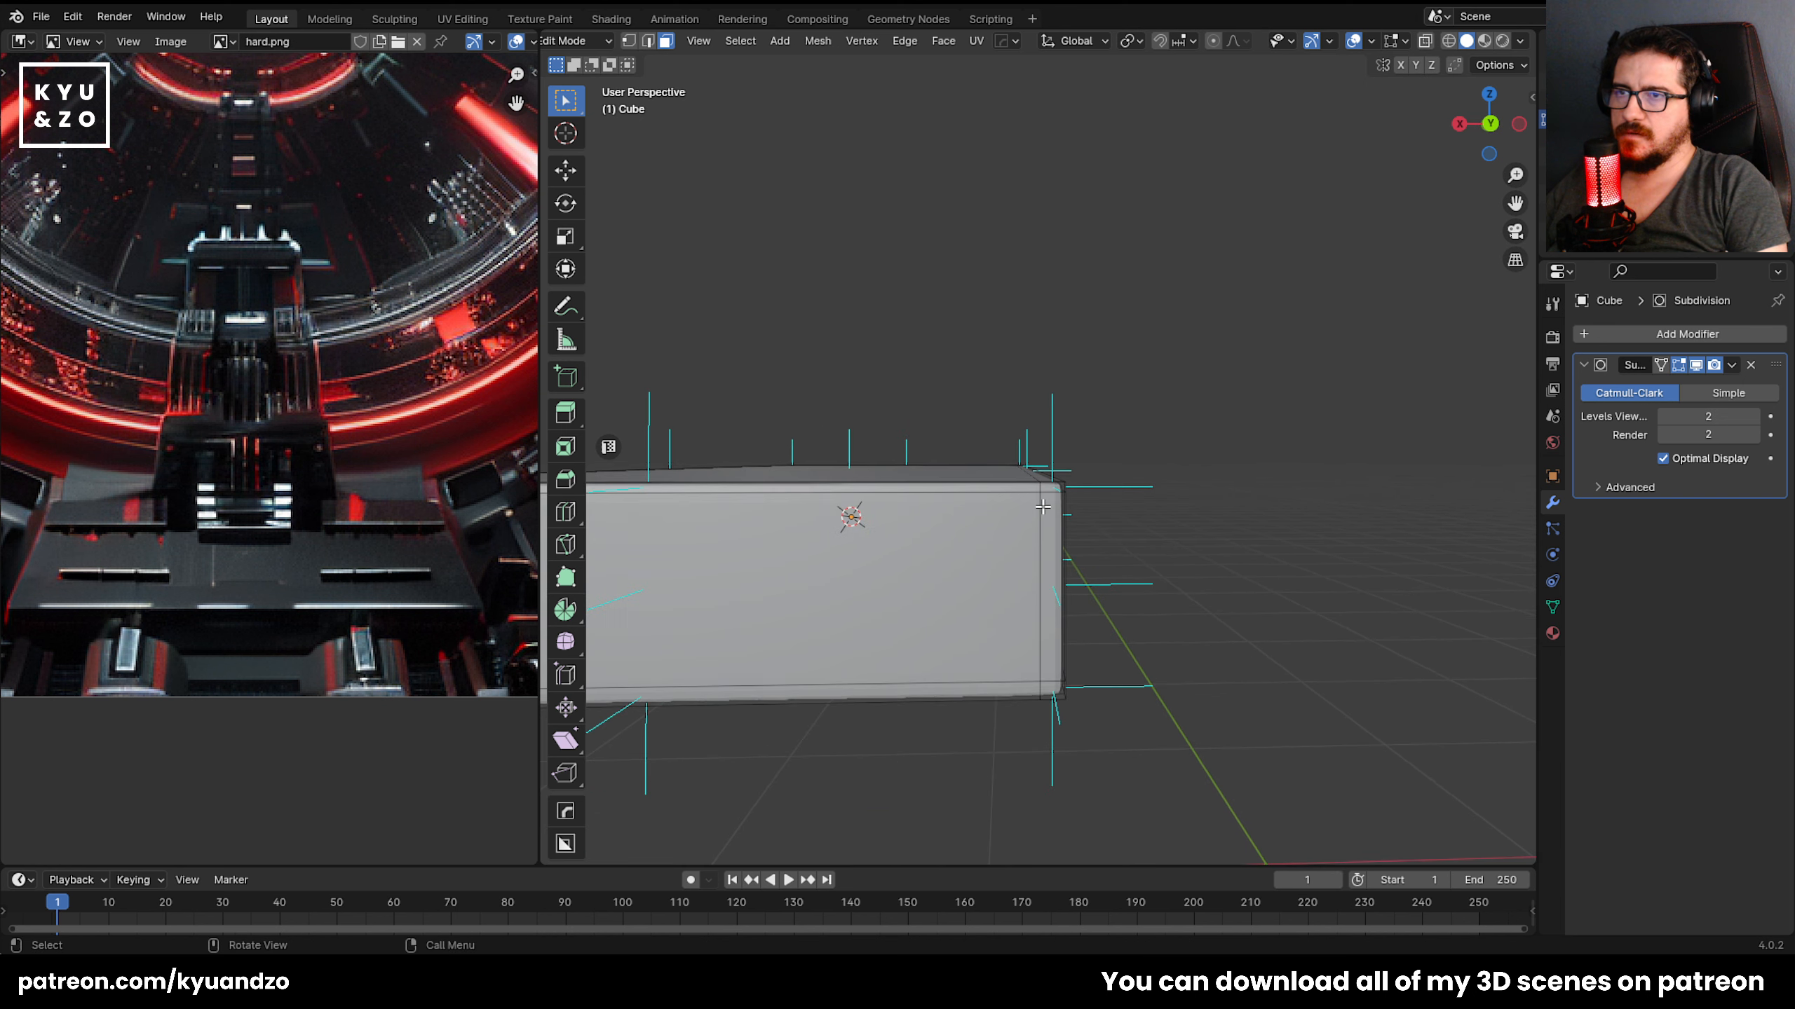
middle_drag(1043, 507, 1057, 389)
click(1057, 387)
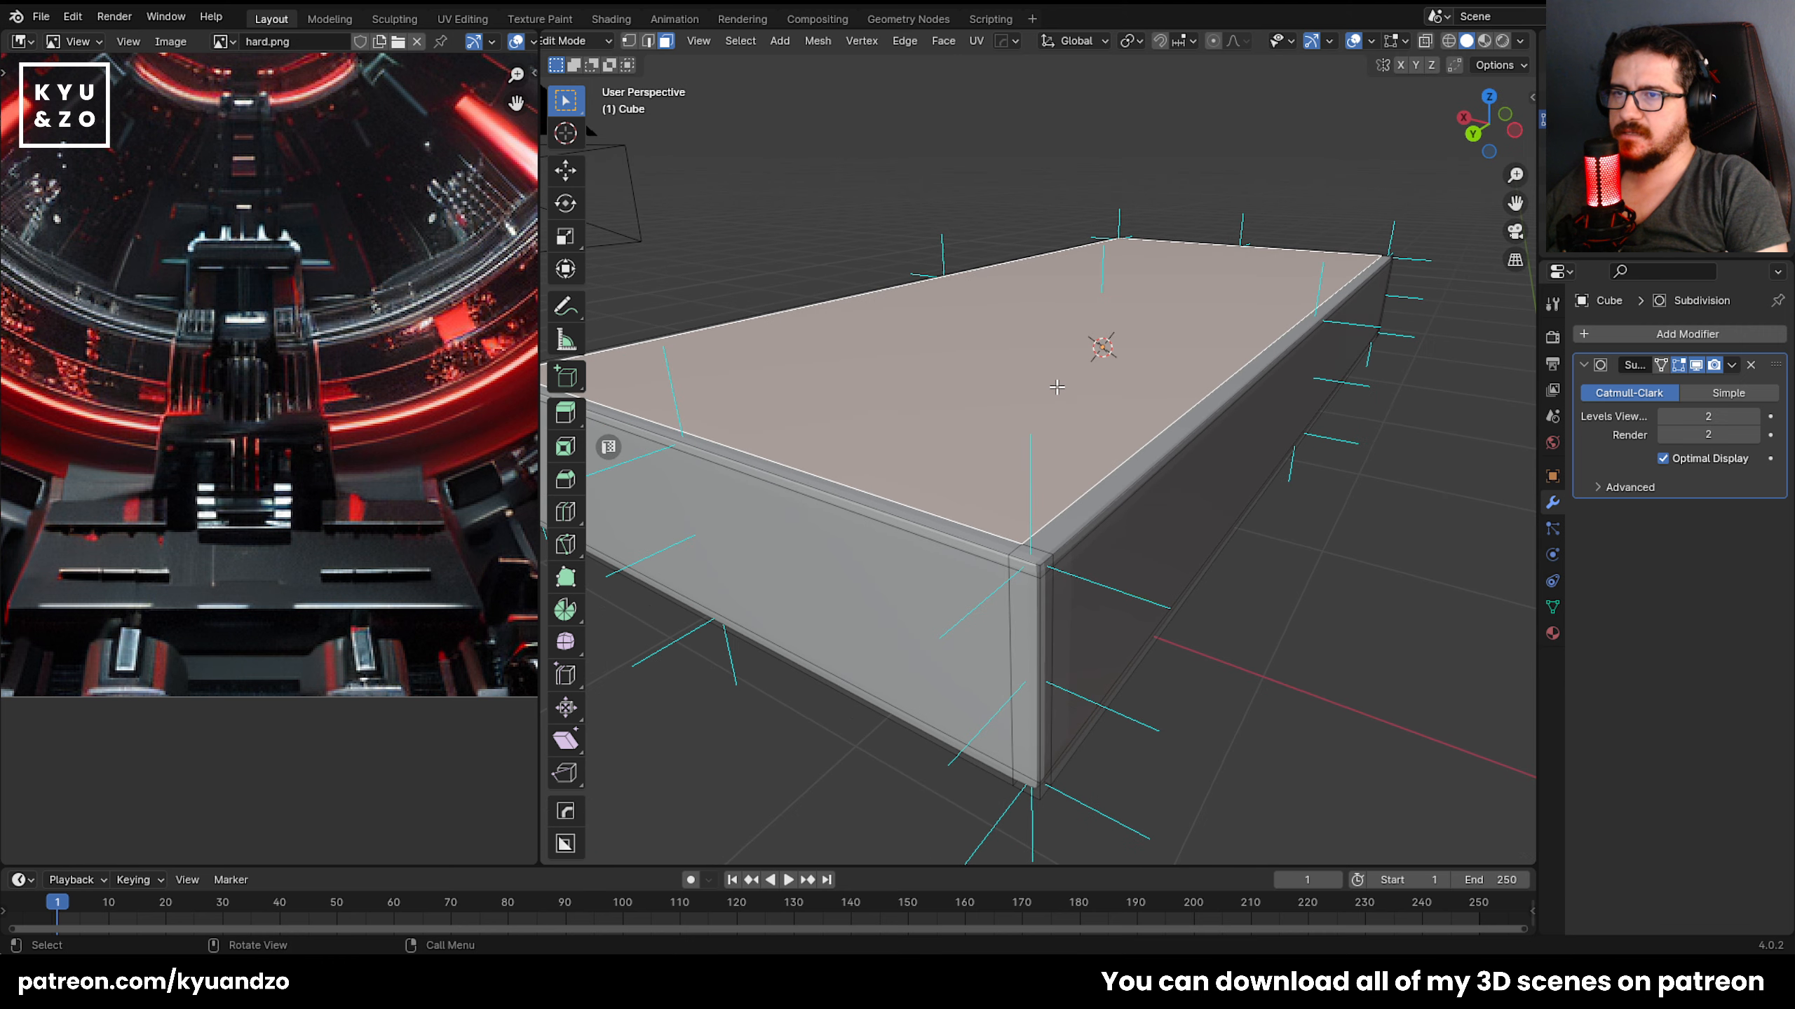
click(1398, 42)
click(1330, 345)
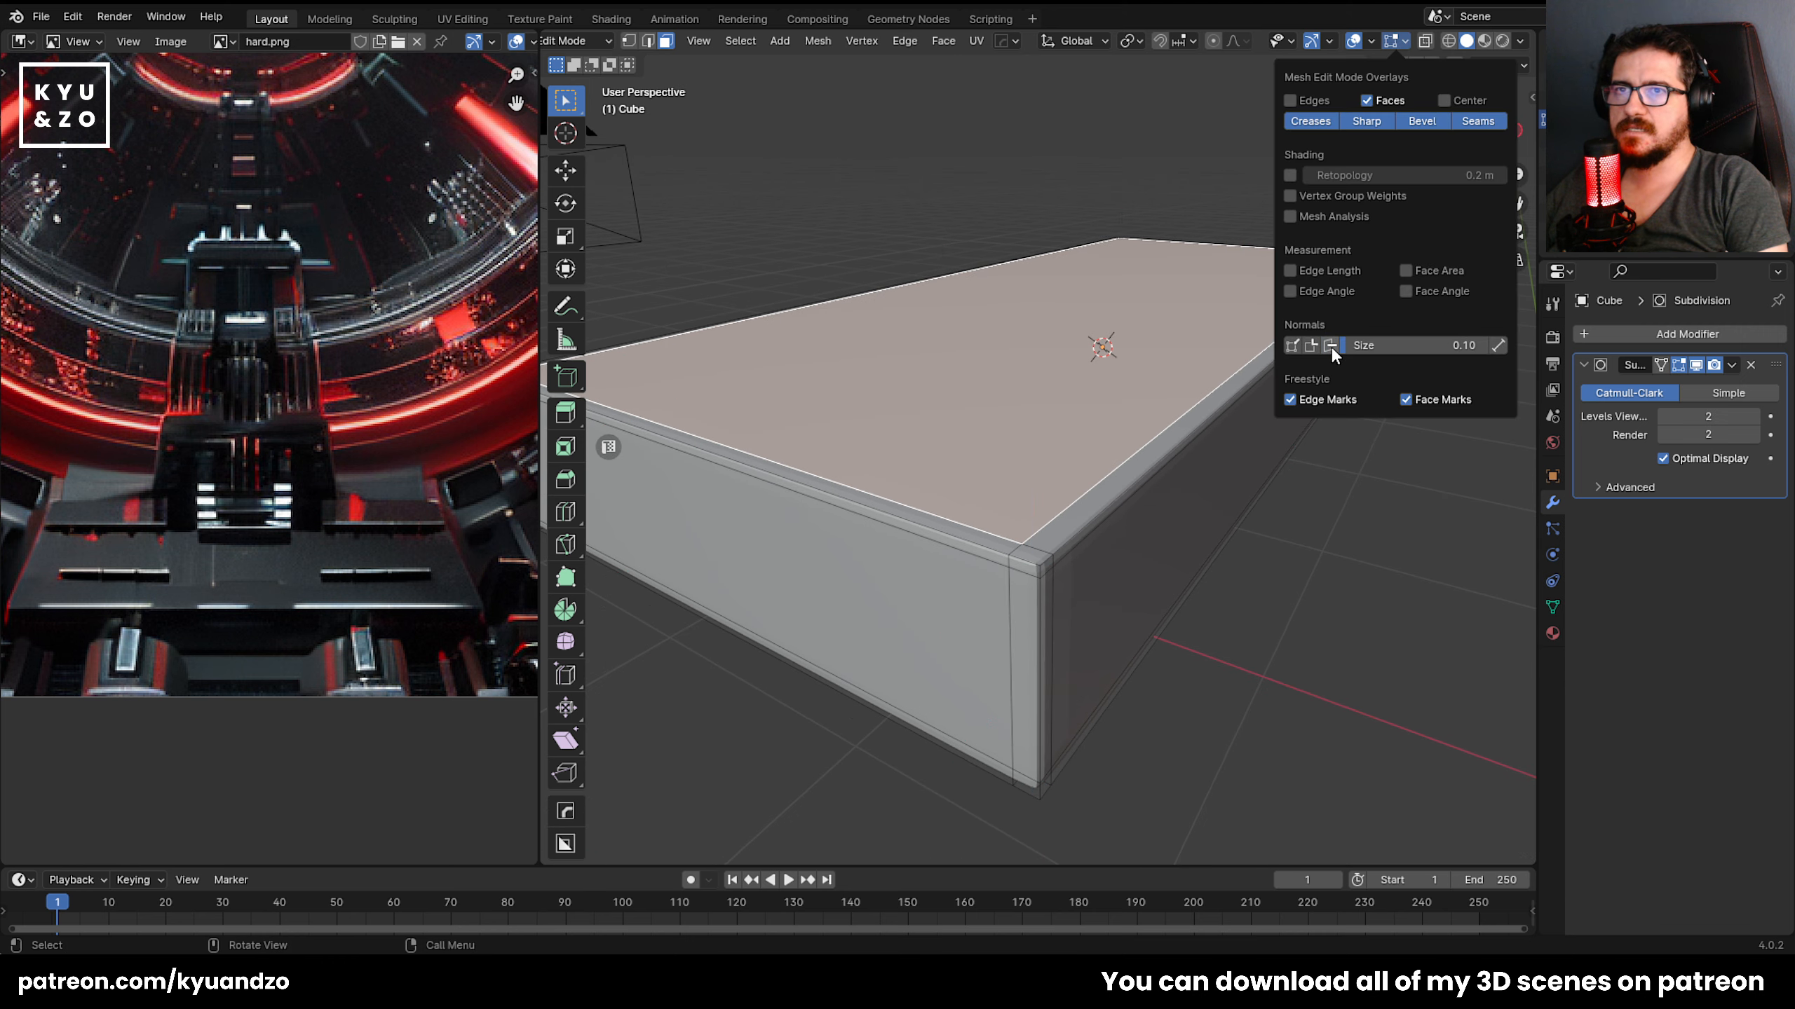
Extend the selection from the top face to its surrounding border faces with Select Similar by Normal.
click(740, 40)
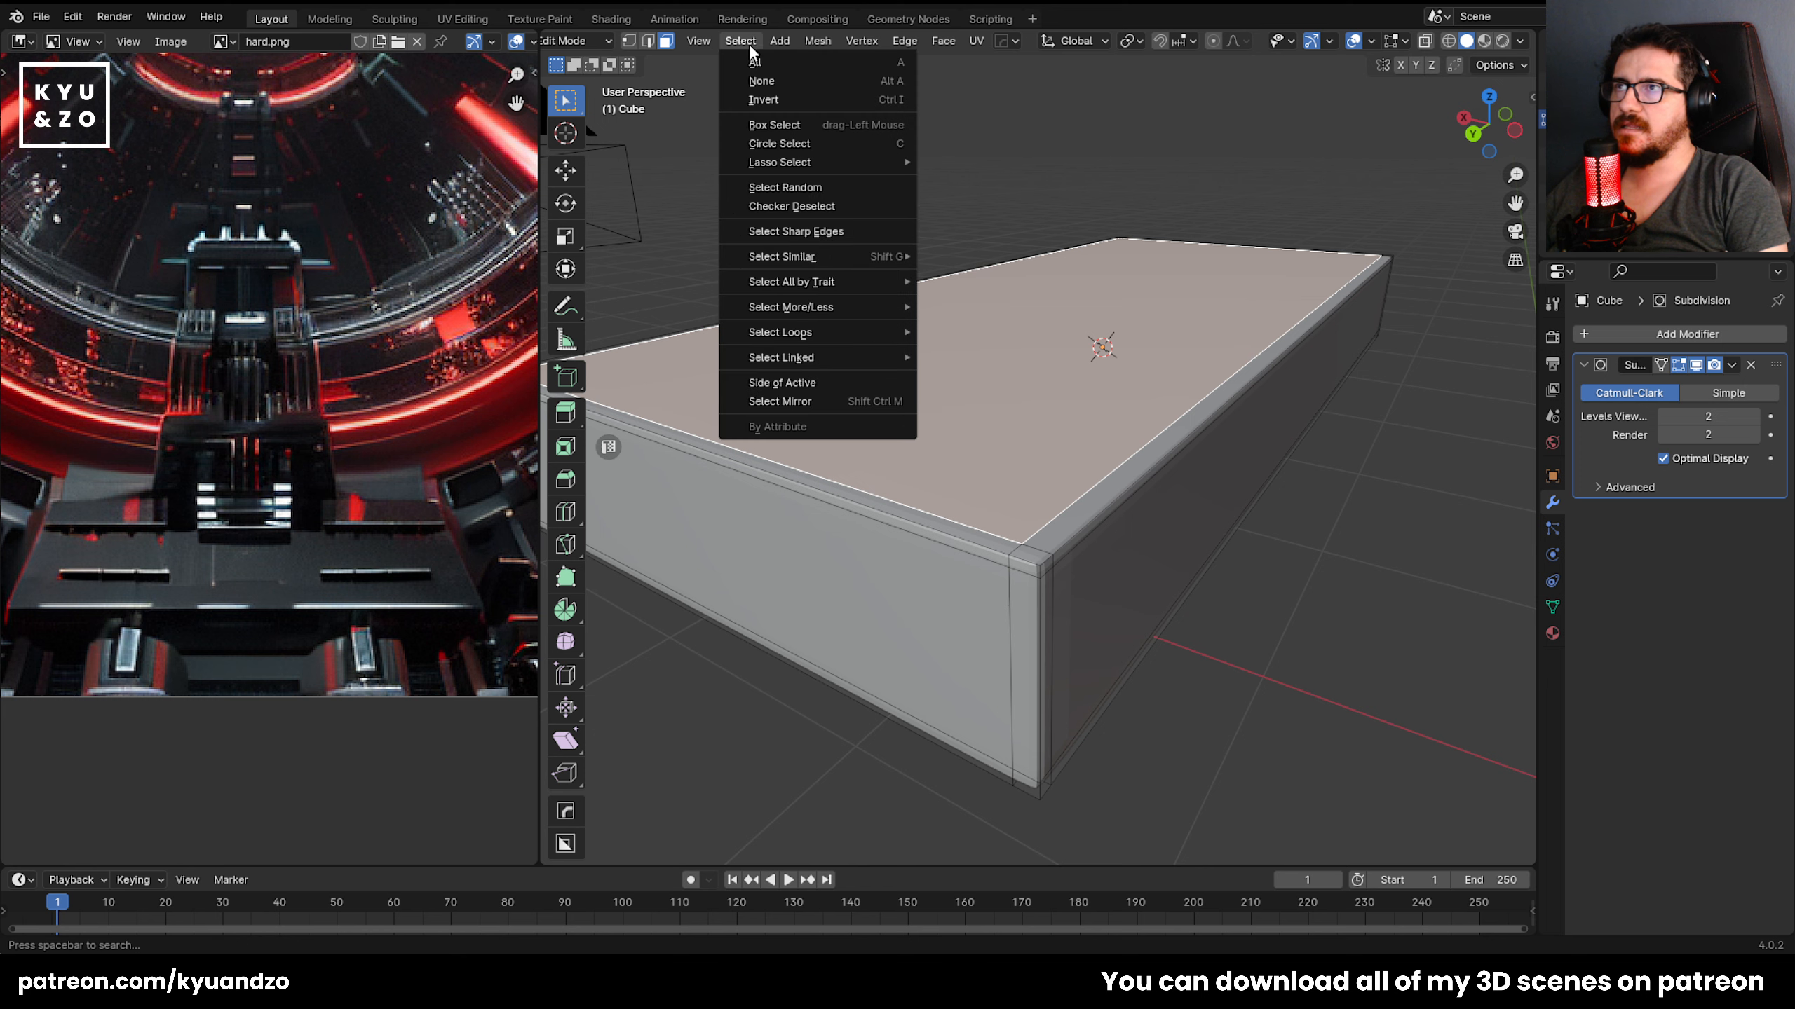
mouse_move(800, 262)
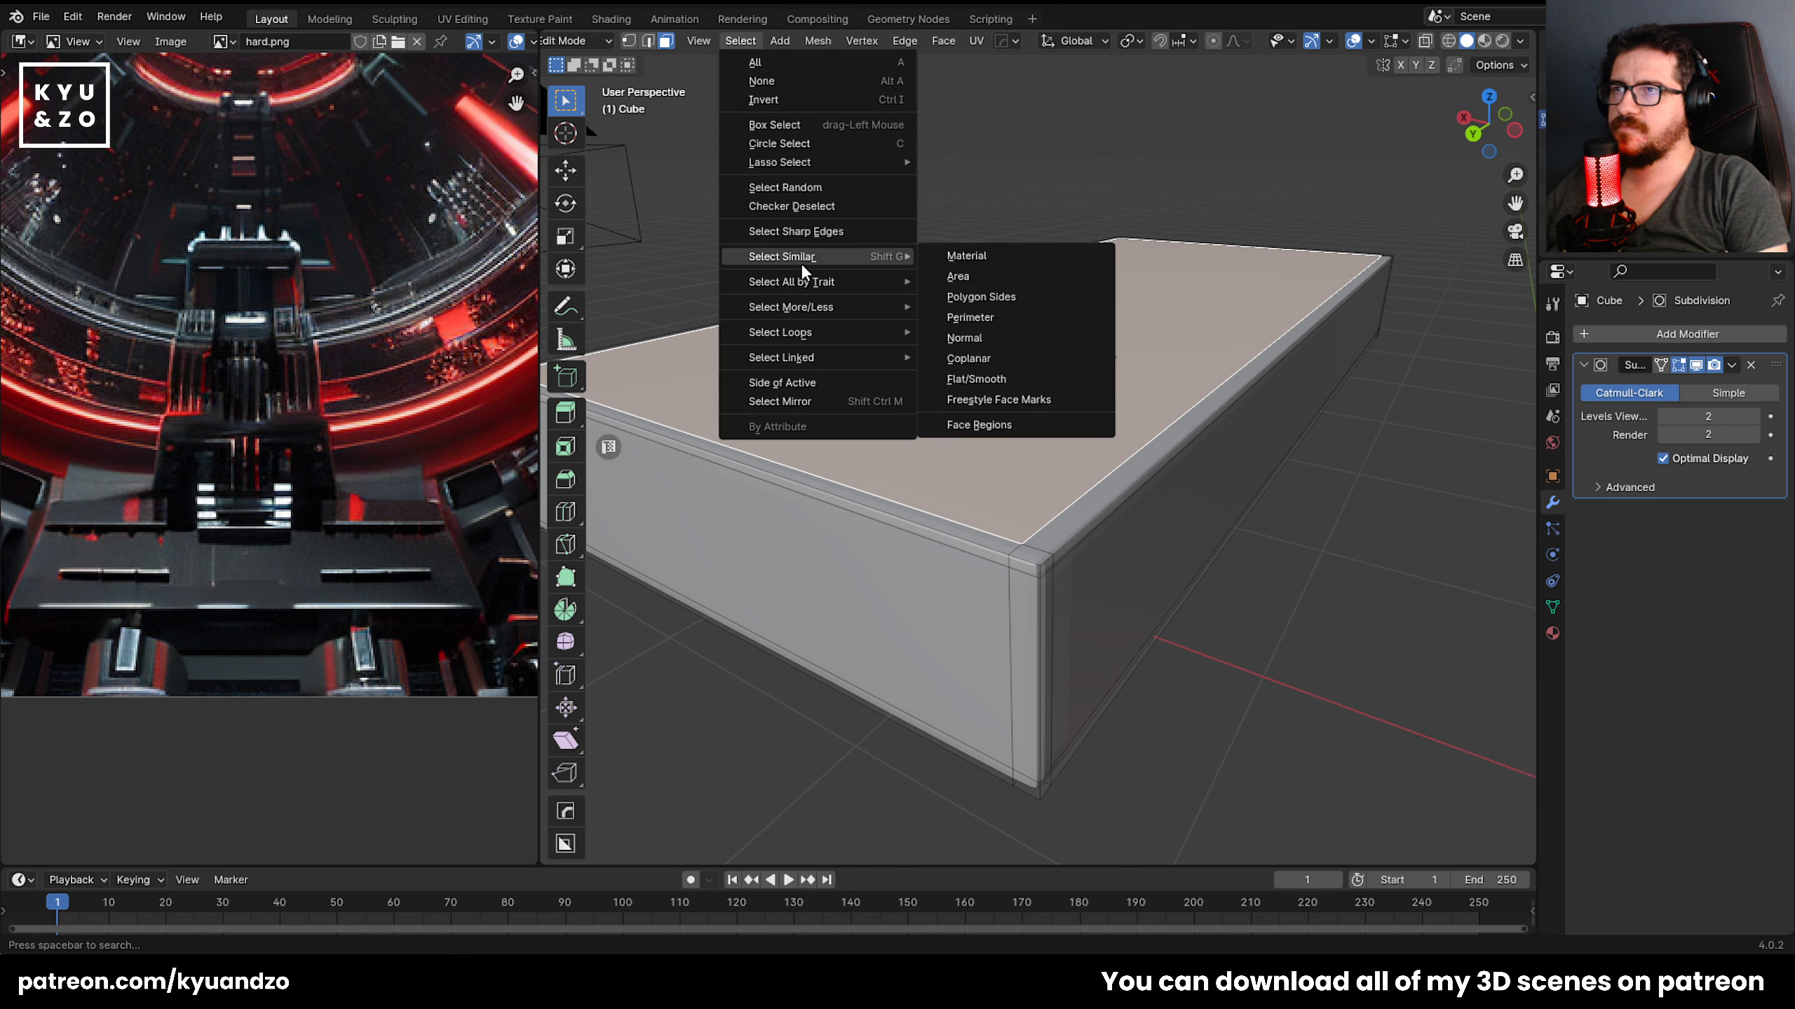
click(1019, 340)
click(739, 40)
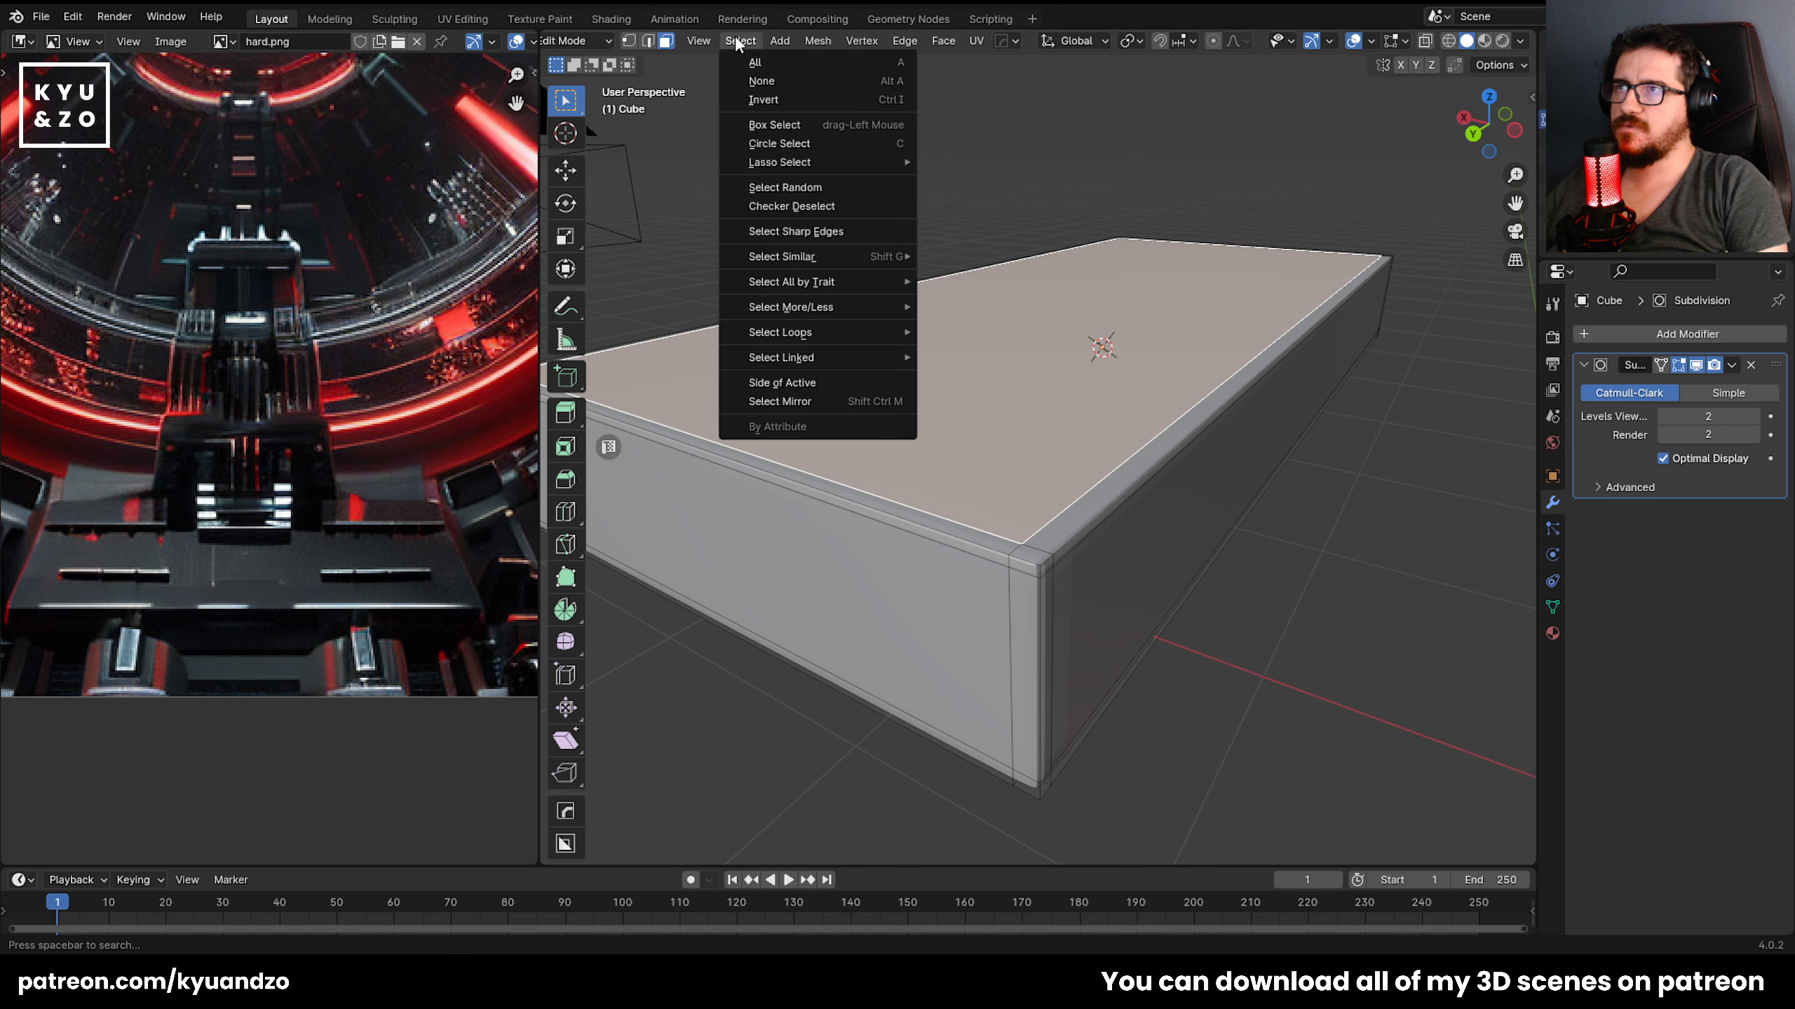
mouse_move(783, 258)
click(980, 343)
scroll(1021, 525, up, 2)
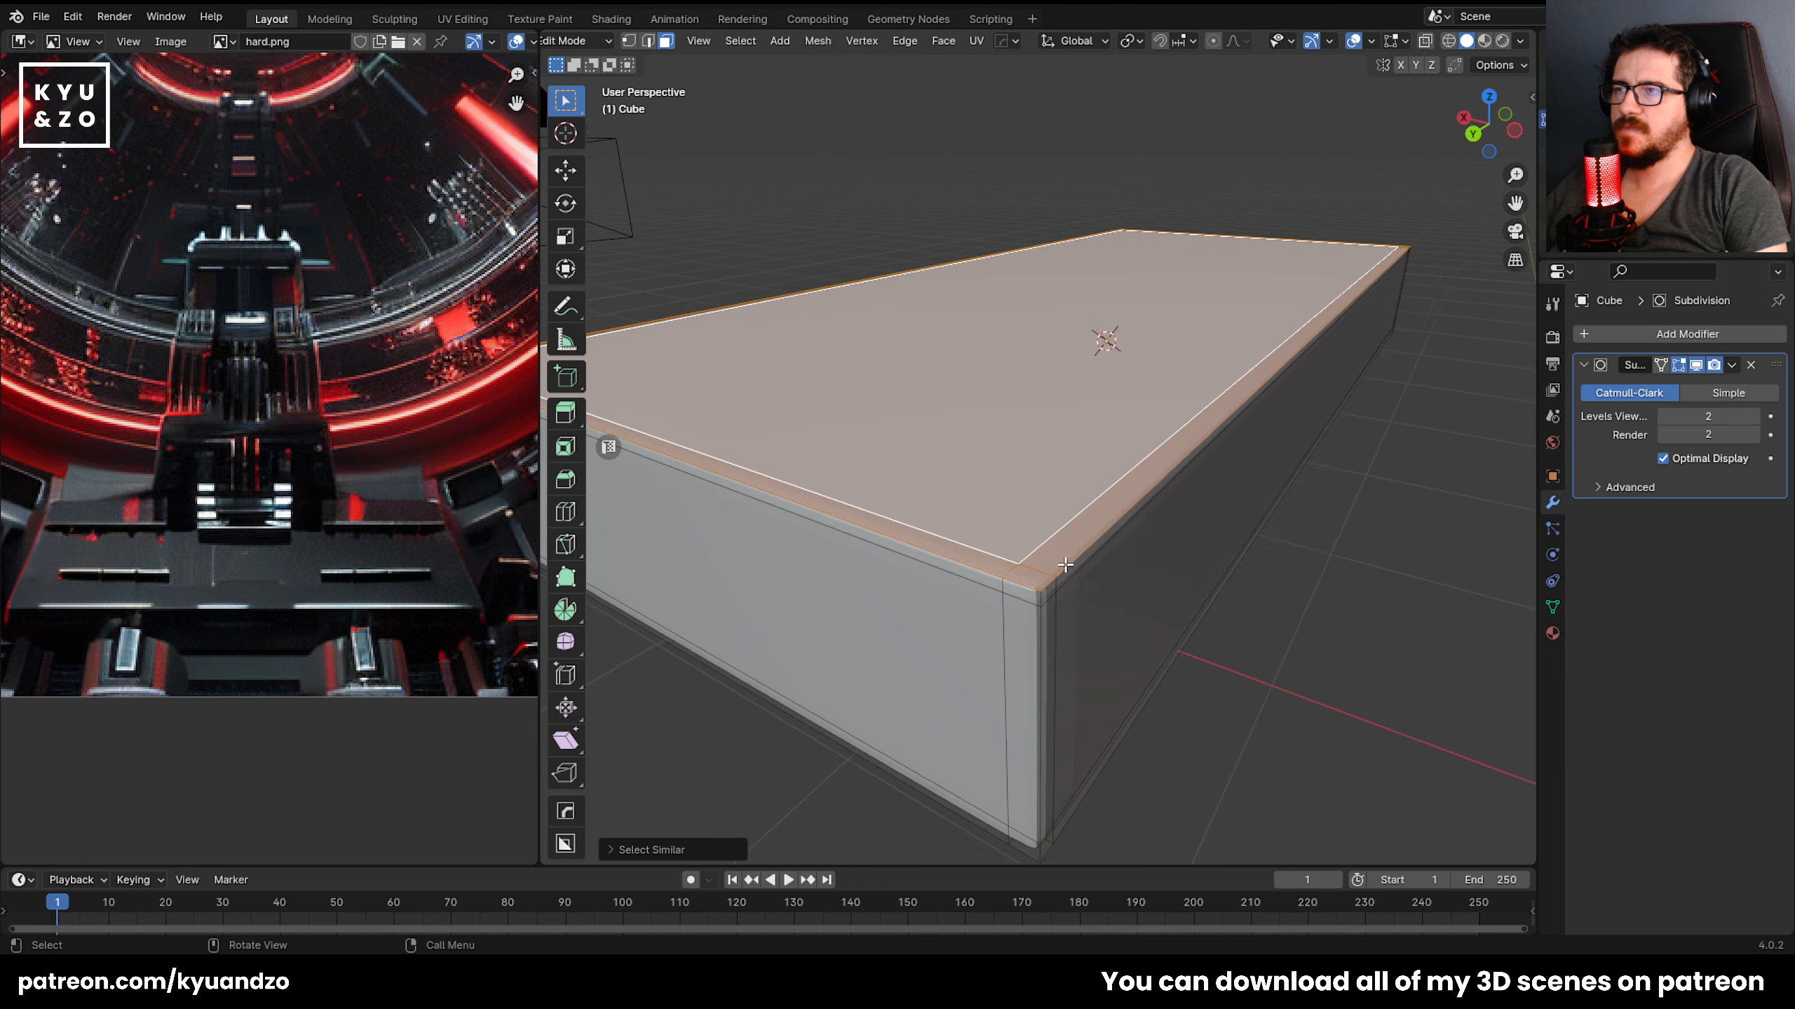
Turn on proportional editing and scale the selected top faces to about 0.79 so the slab's sides taper inward.
scroll(1021, 526, down, 3)
scroll(1002, 385, up, 1)
key(s)
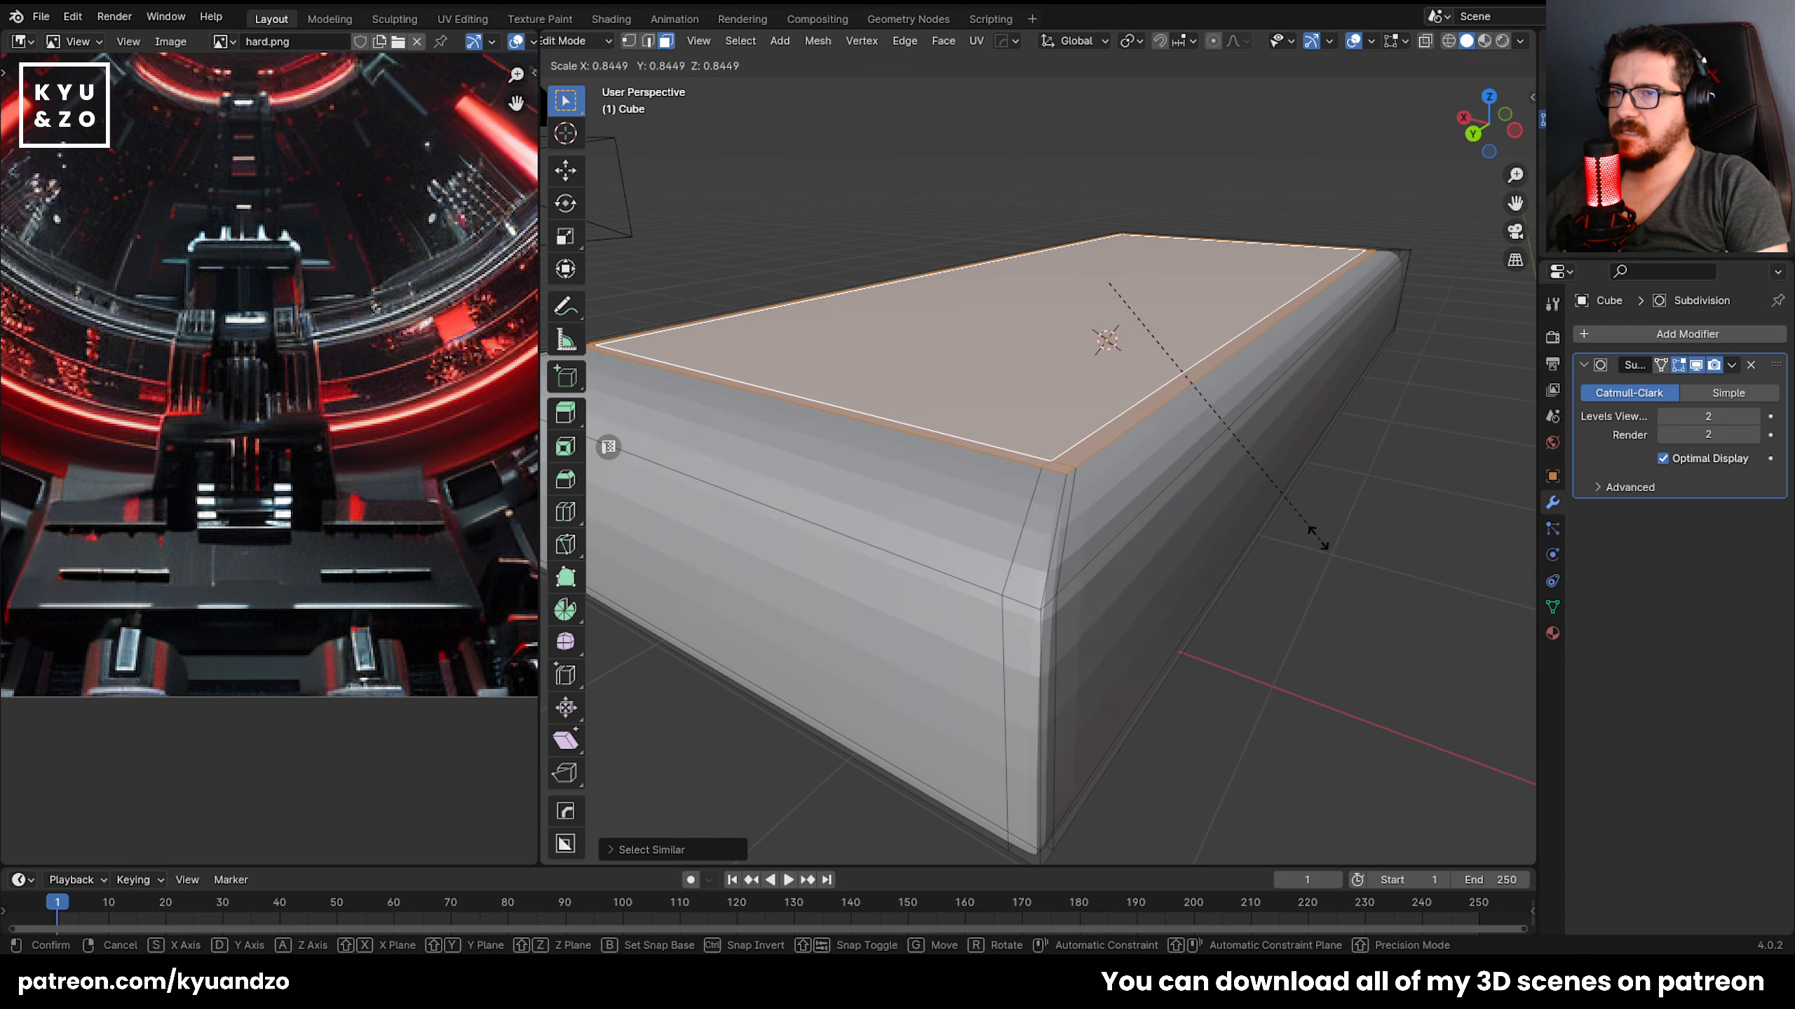
click(880, 401)
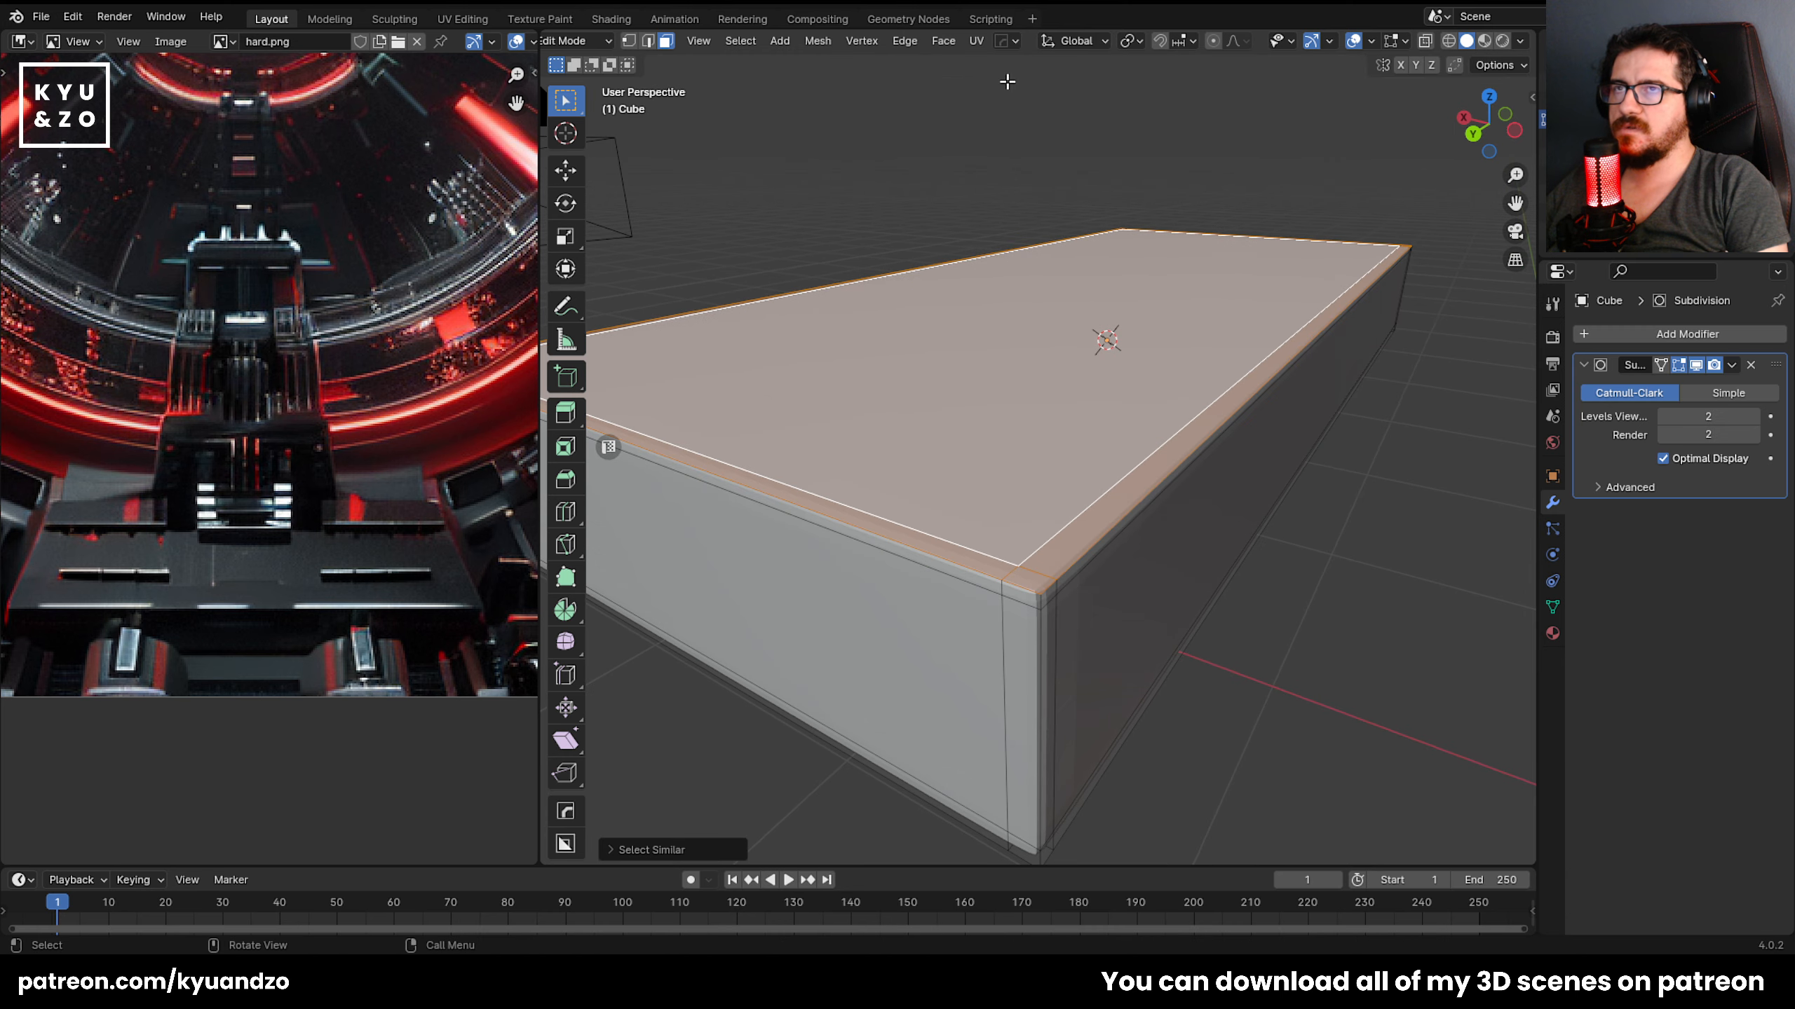
click(1213, 40)
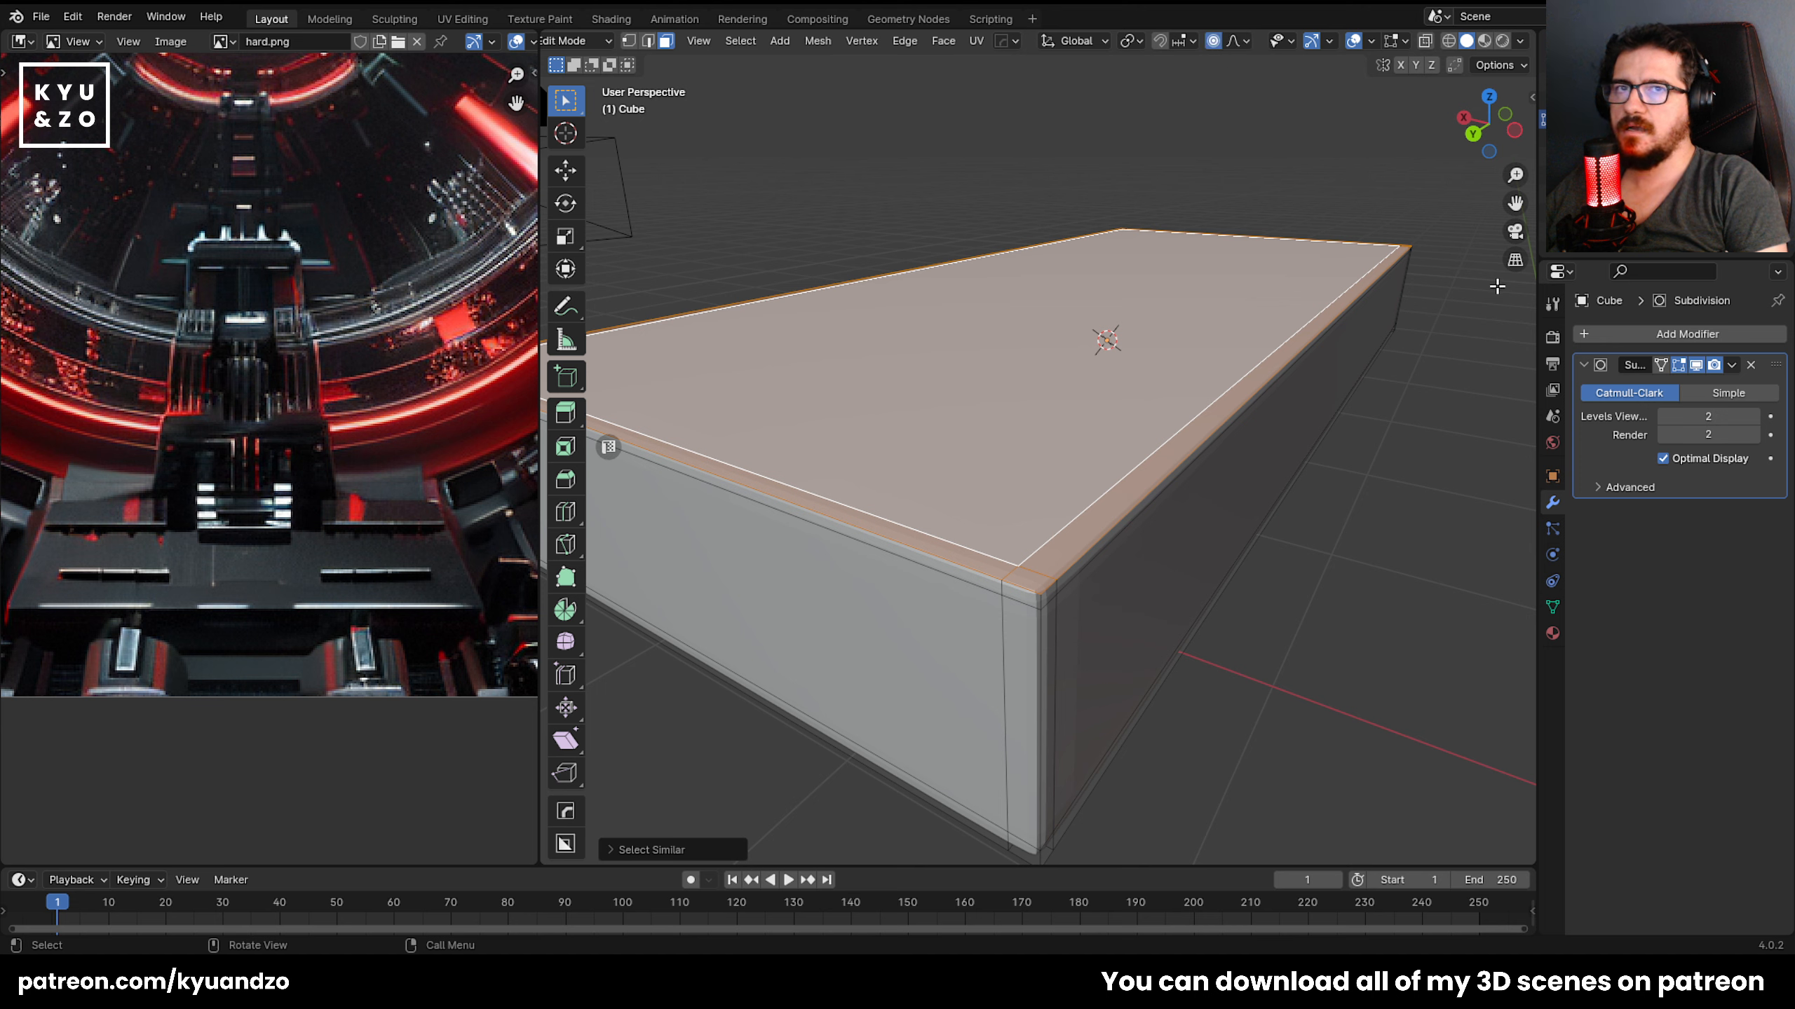
key(s)
key(Escape)
key(s)
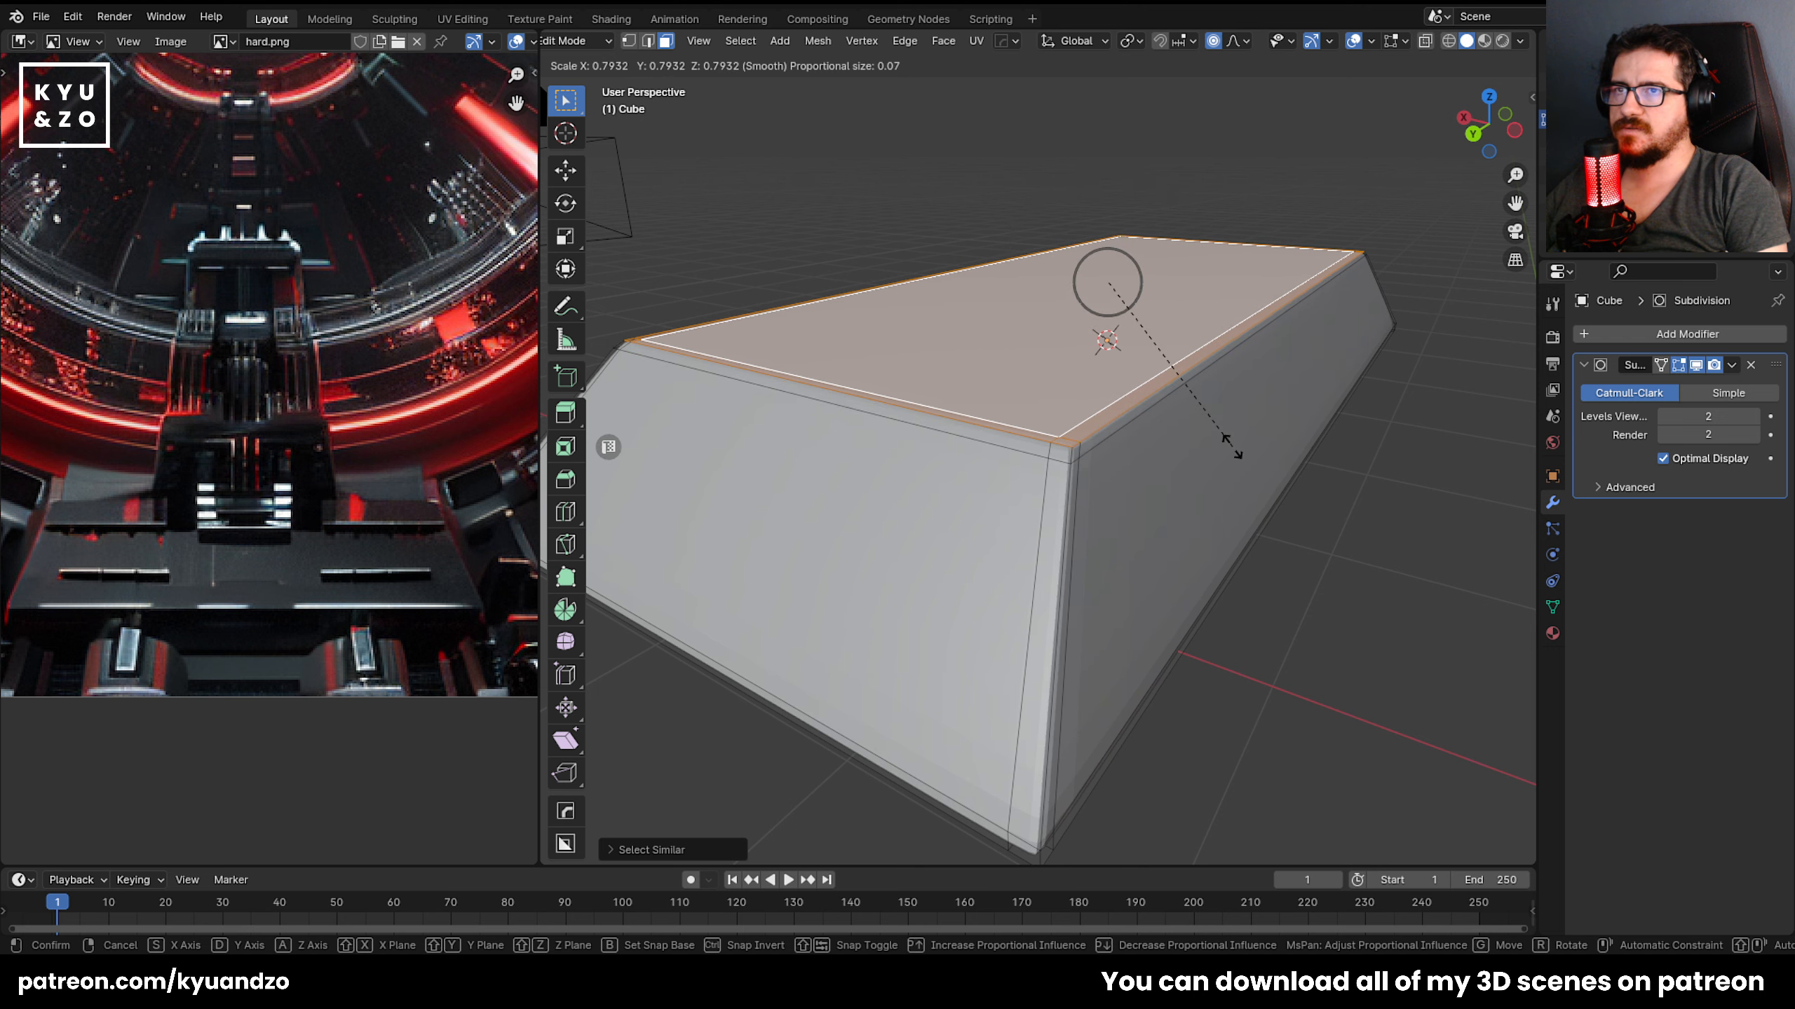
click(1234, 445)
Enlarge the top faces to soften the taper, scale them along X to about 0.87, and return to Object Mode.
middle_drag(1187, 308, 1162, 408)
key(s)
click(1403, 432)
middle_drag(1402, 433, 1213, 511)
key(s)
key(x)
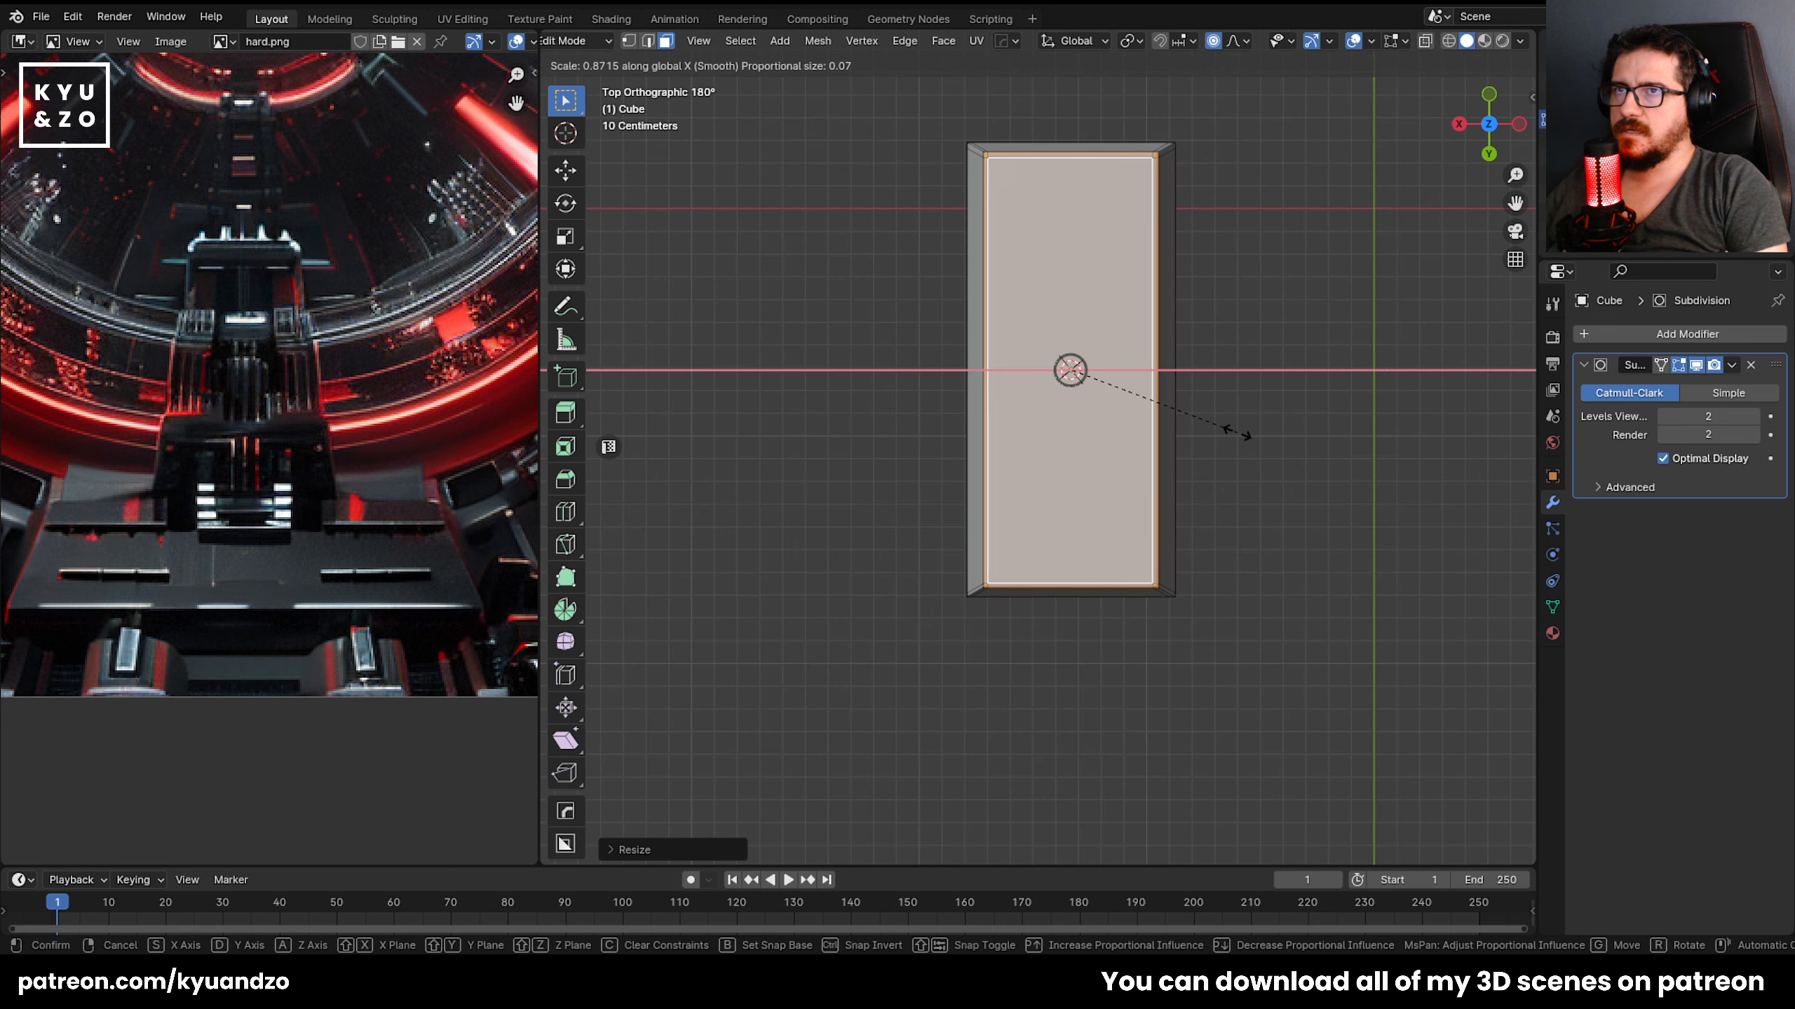
click(1250, 432)
key(Tab)
middle_drag(1246, 444, 1081, 718)
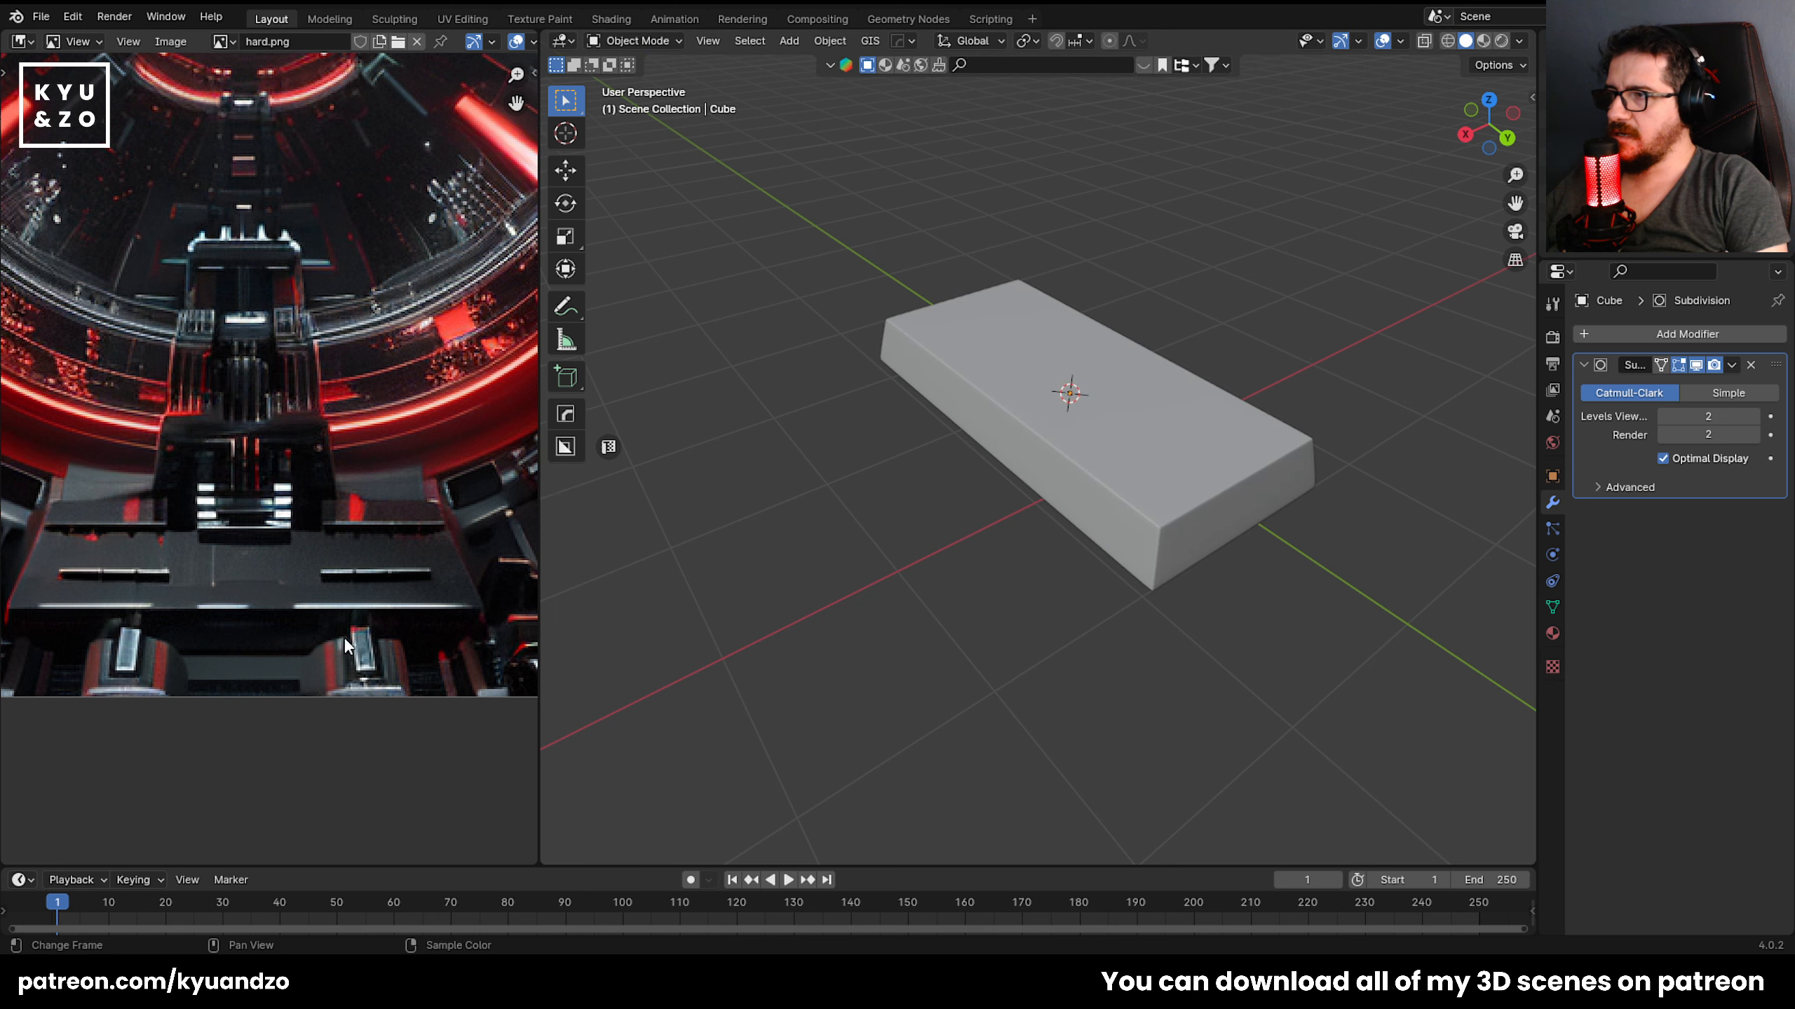
Add a new cube and scale it down to a small block at the slab's top surface.
scroll(343, 639, up, 4)
click(1128, 535)
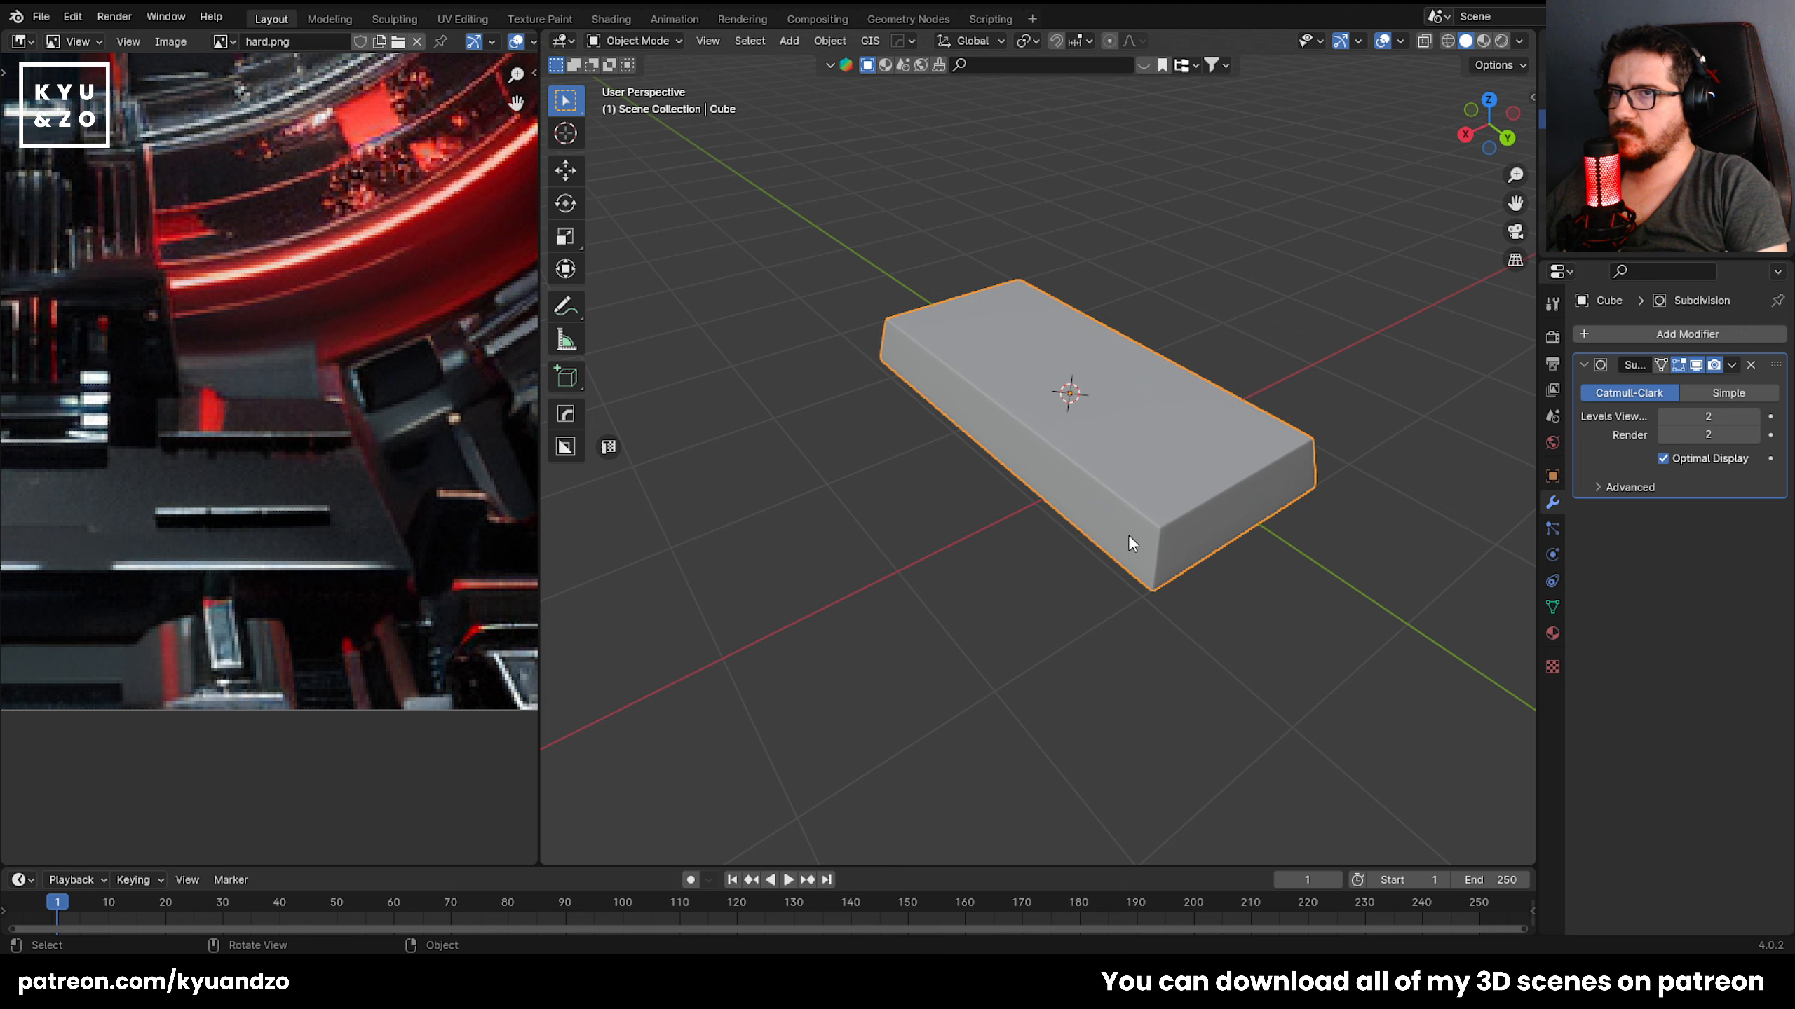
key(shift+a)
mouse_move(1016, 405)
click(1122, 426)
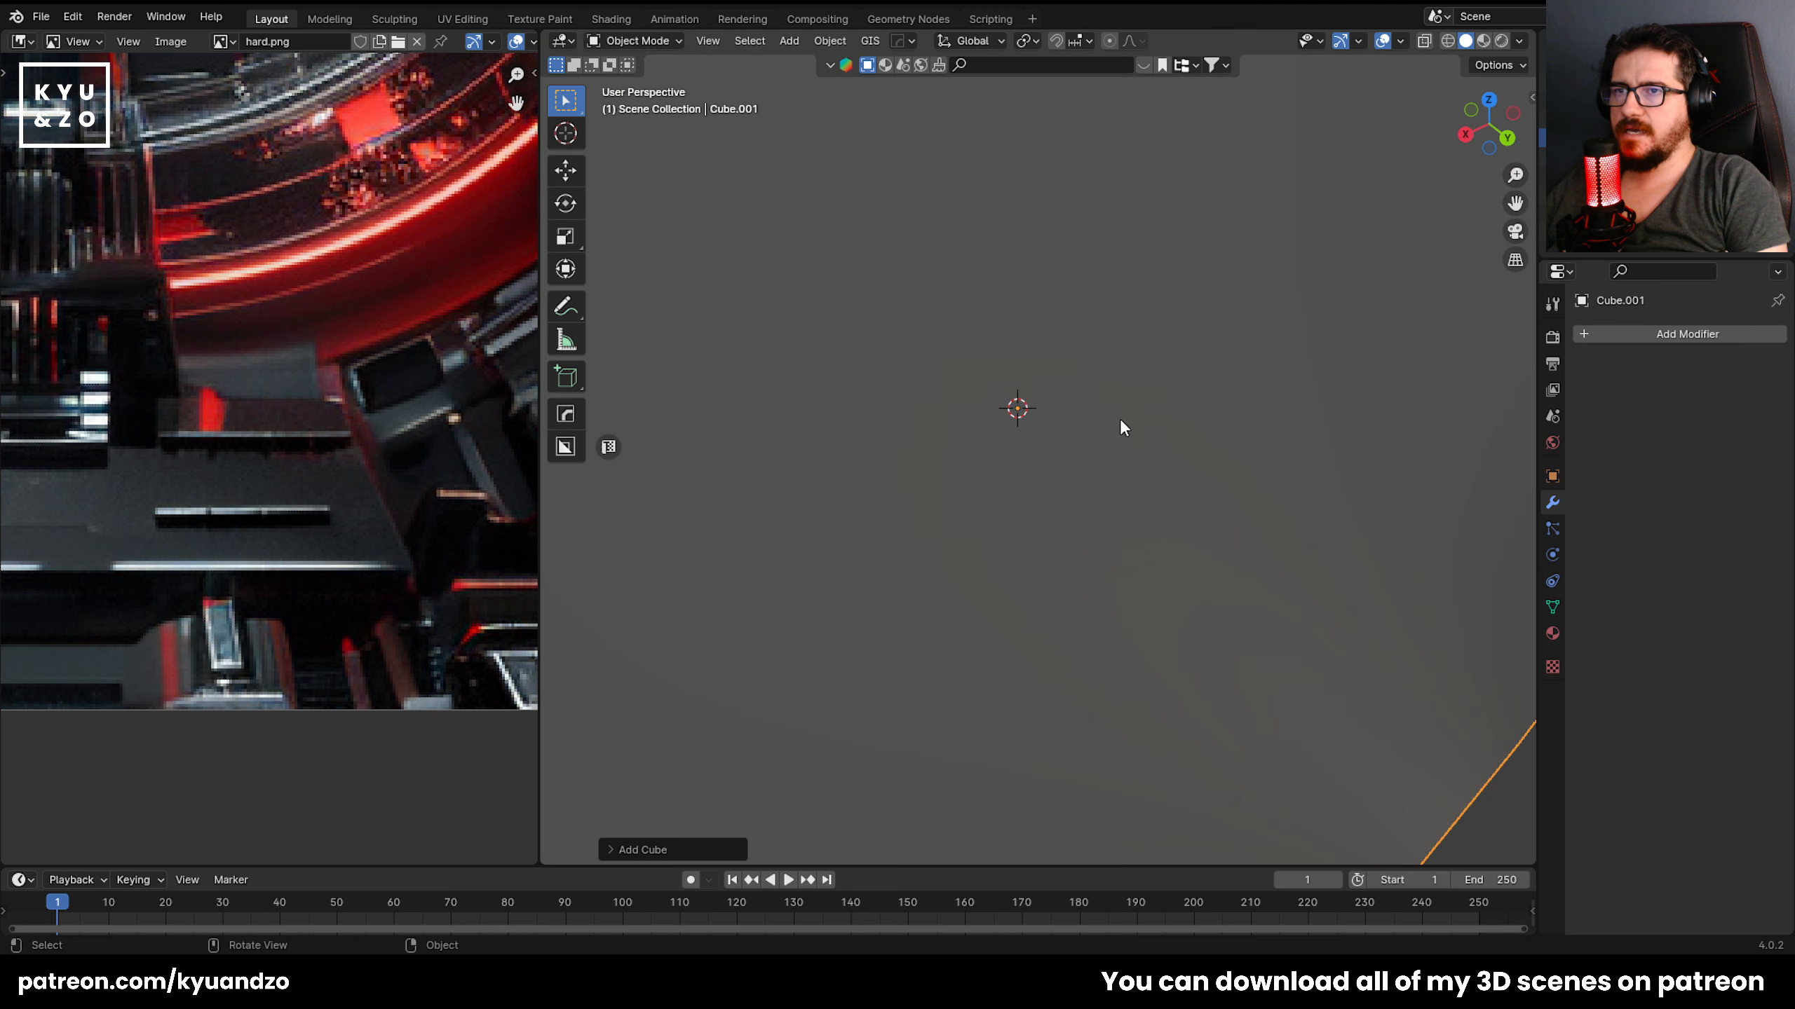
key(s)
click(1069, 463)
Stretch the small block along the Y axis into a bar and place it on the slab's top.
key(s)
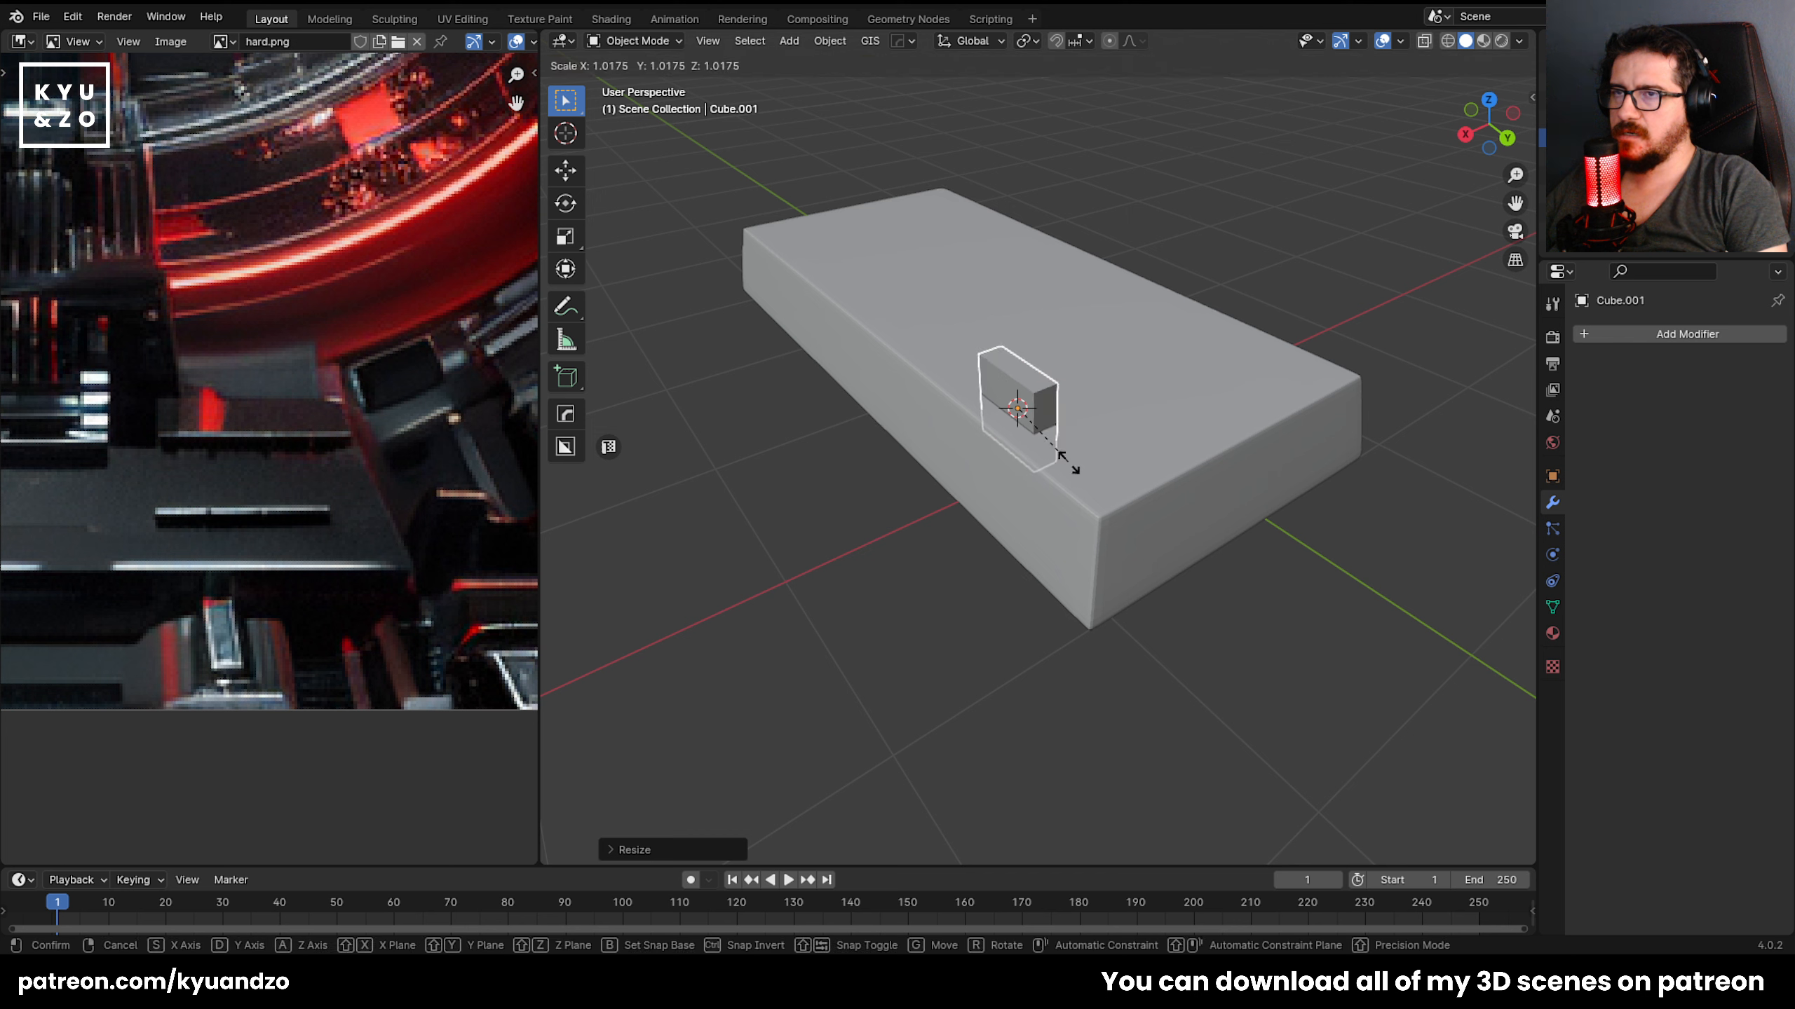
key(y)
click(1151, 556)
key(g)
middle_drag(1058, 507, 1106, 465)
click(1108, 465)
key(s)
key(y)
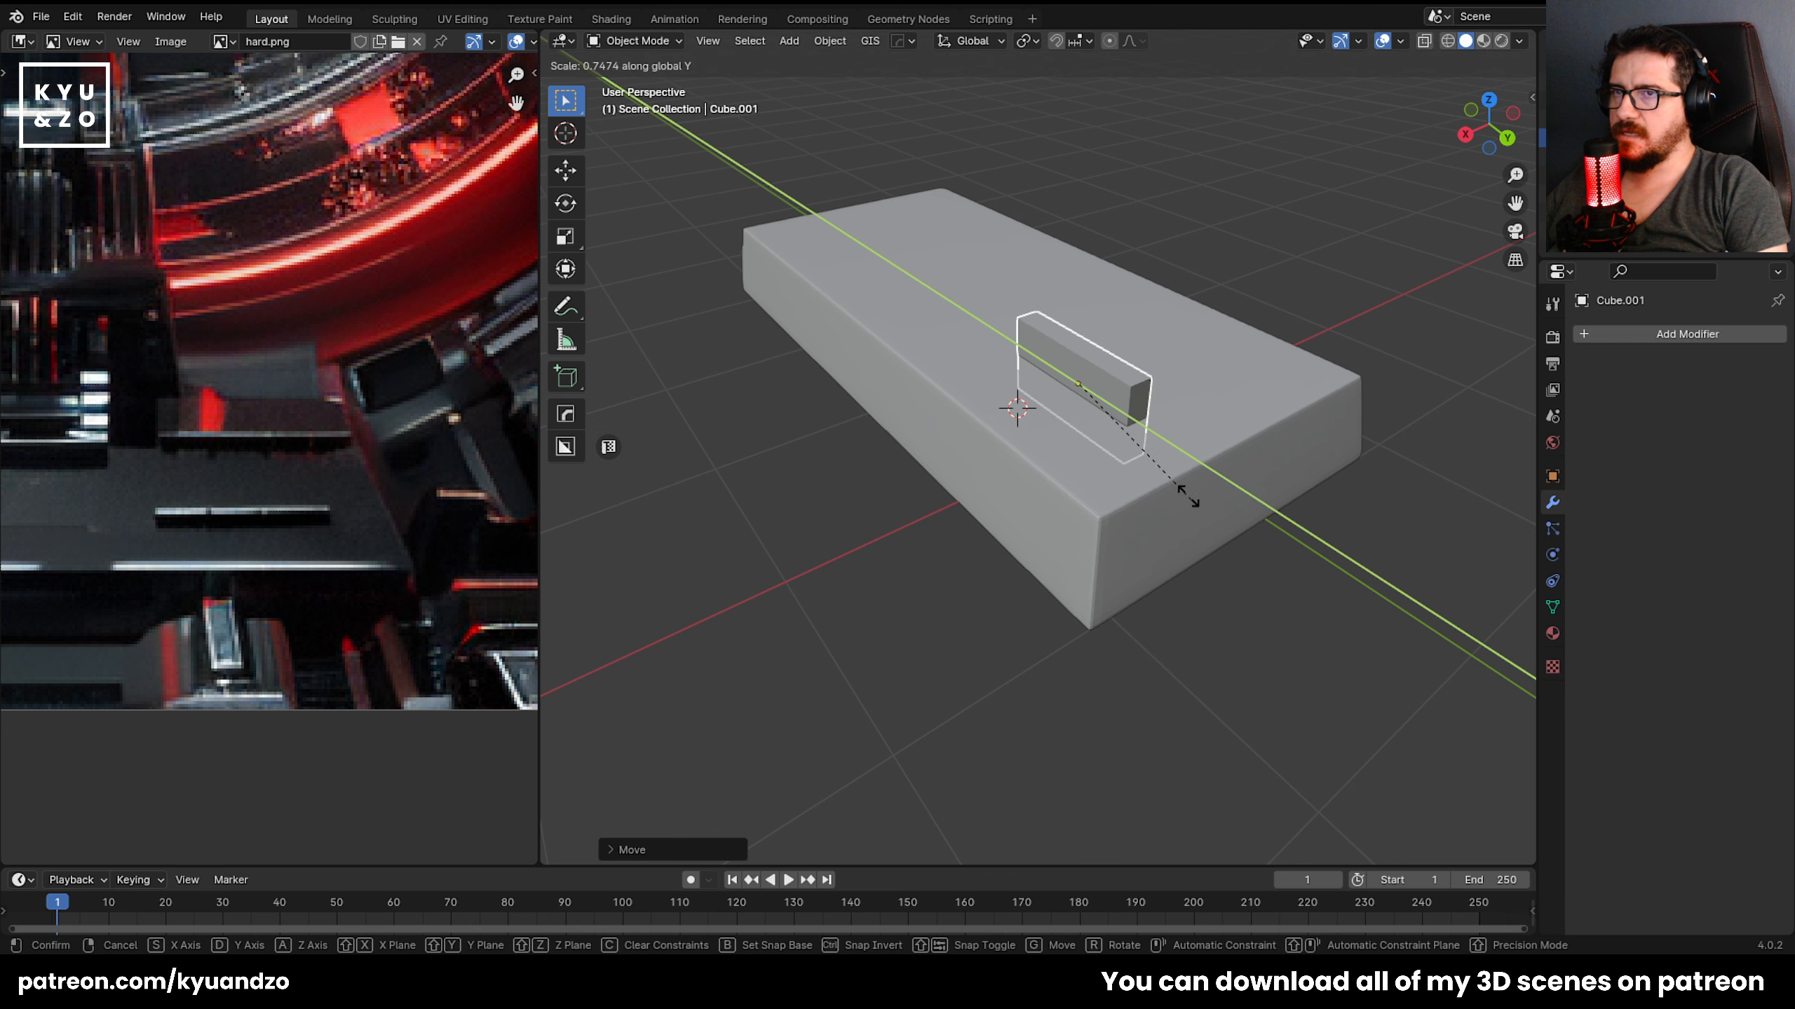
click(1189, 461)
Reselect the small bar and widen the reference image area so the whole picture shows.
key(alt+a)
click(1195, 382)
shift+middle_drag(1194, 382, 1140, 452)
click(1263, 268)
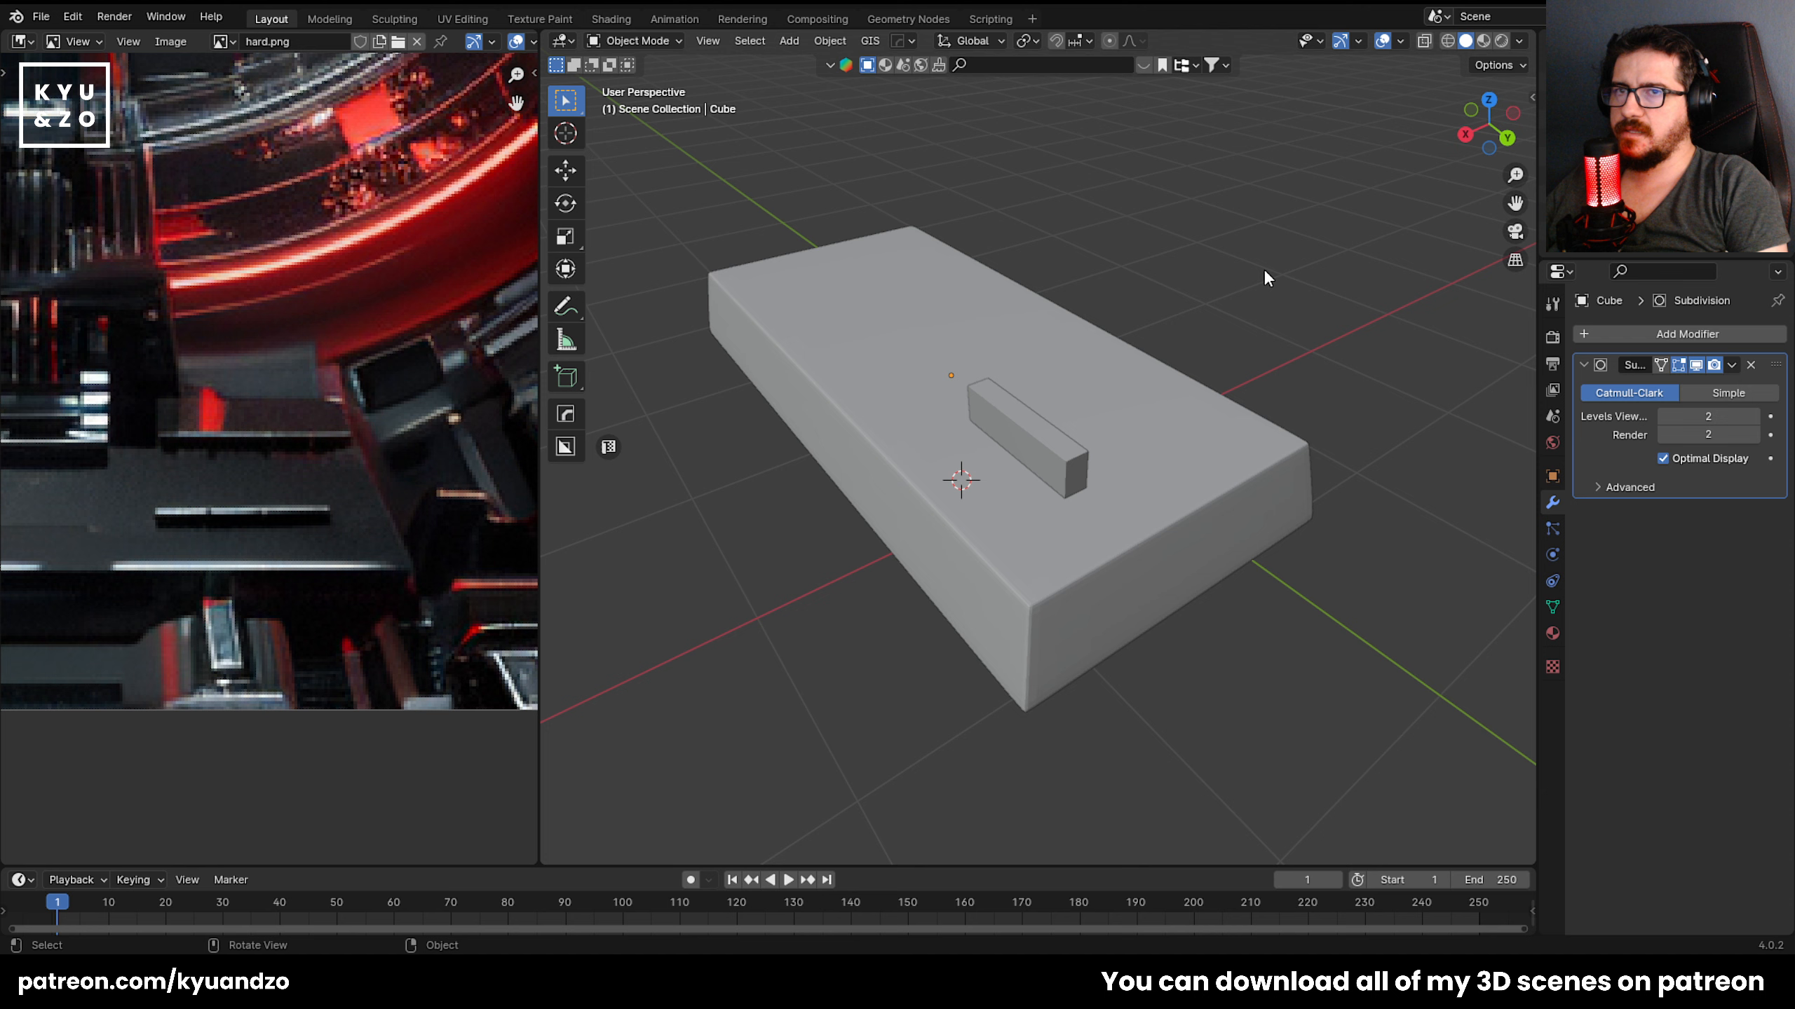
click(1144, 516)
click(1049, 435)
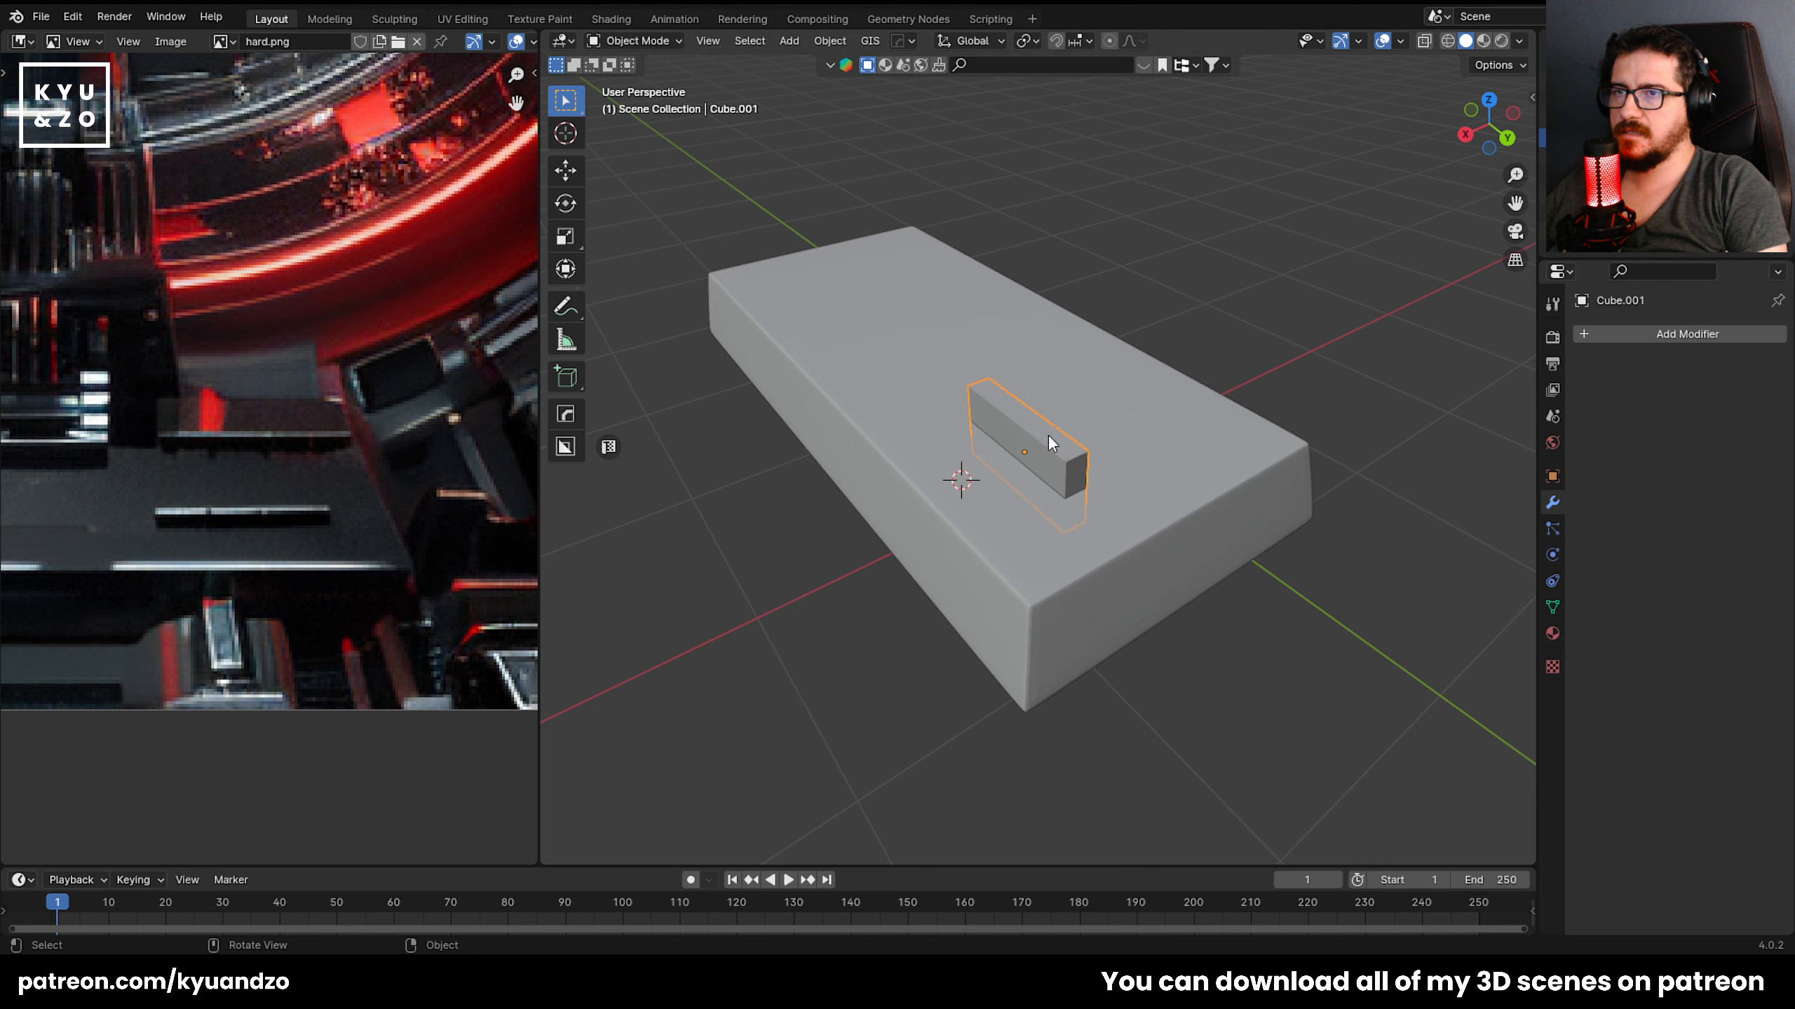
scroll(1133, 483, up, 3)
scroll(293, 468, down, 2)
middle_drag(184, 464, 297, 446)
drag(535, 507, 636, 499)
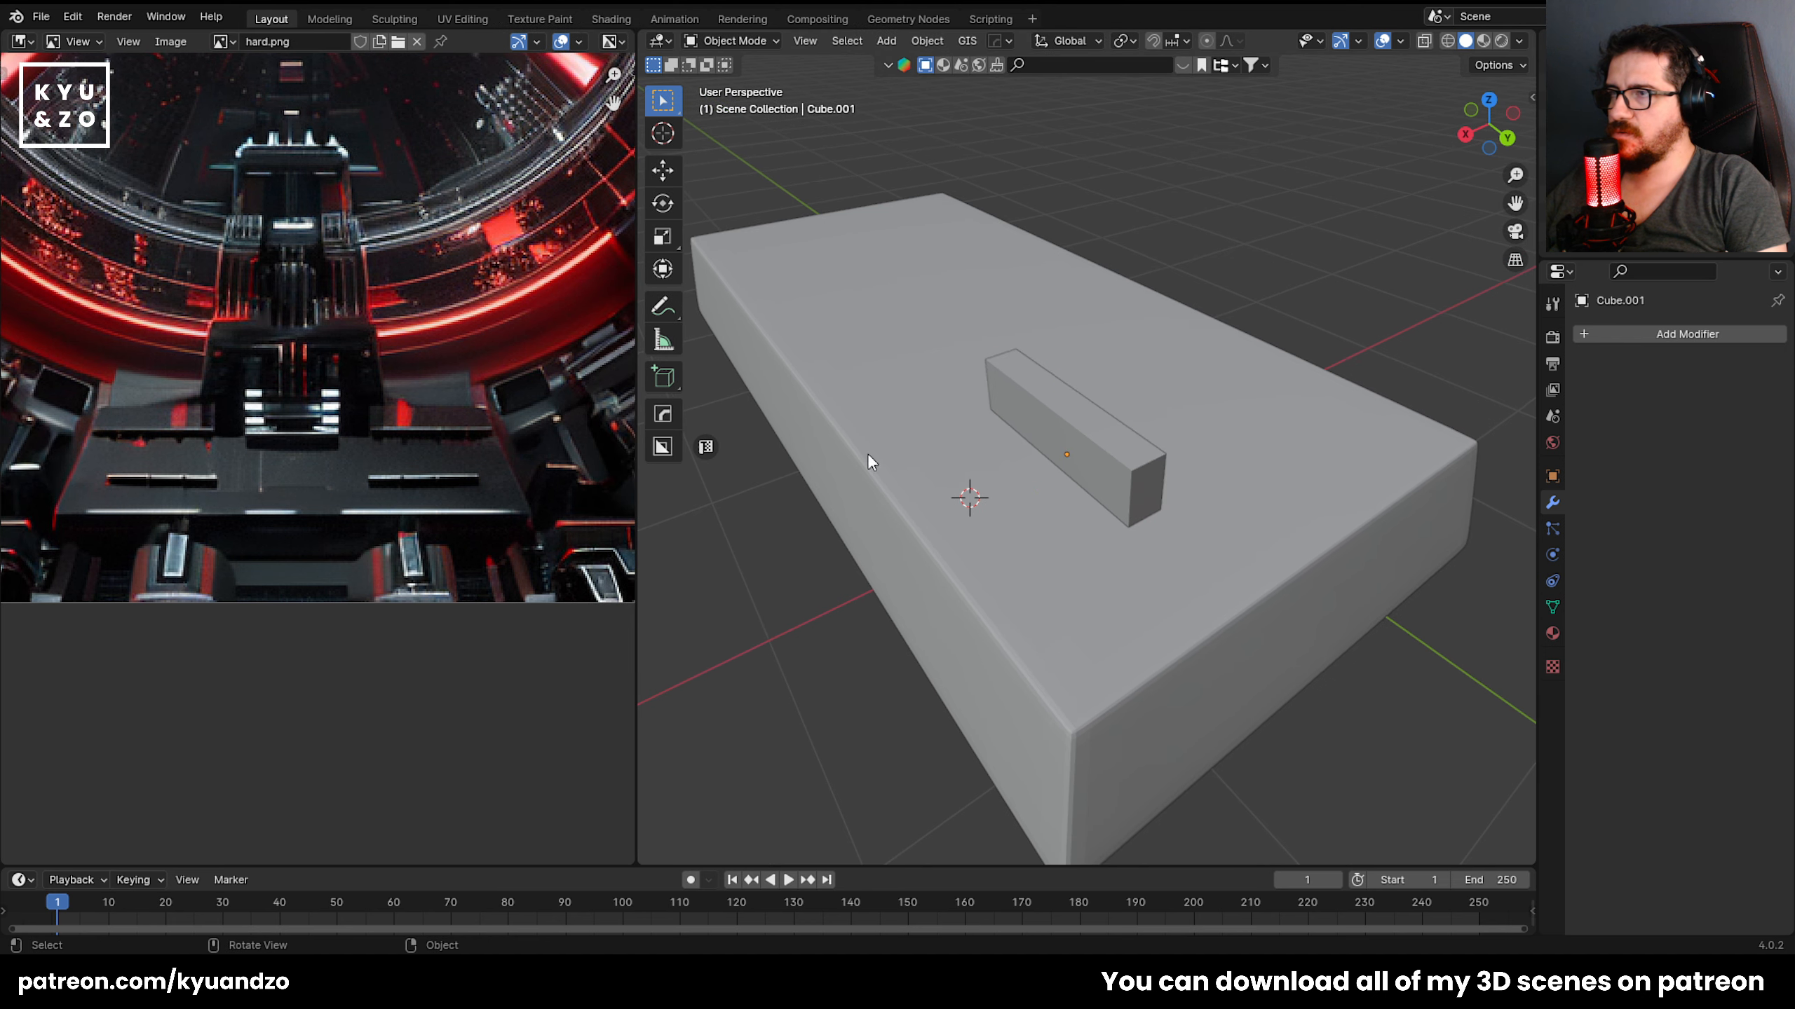
Move the bar along the X axis, slim it along X, and scale it along Y to about 0.90.
key(g)
key(y)
key(x)
click(1144, 533)
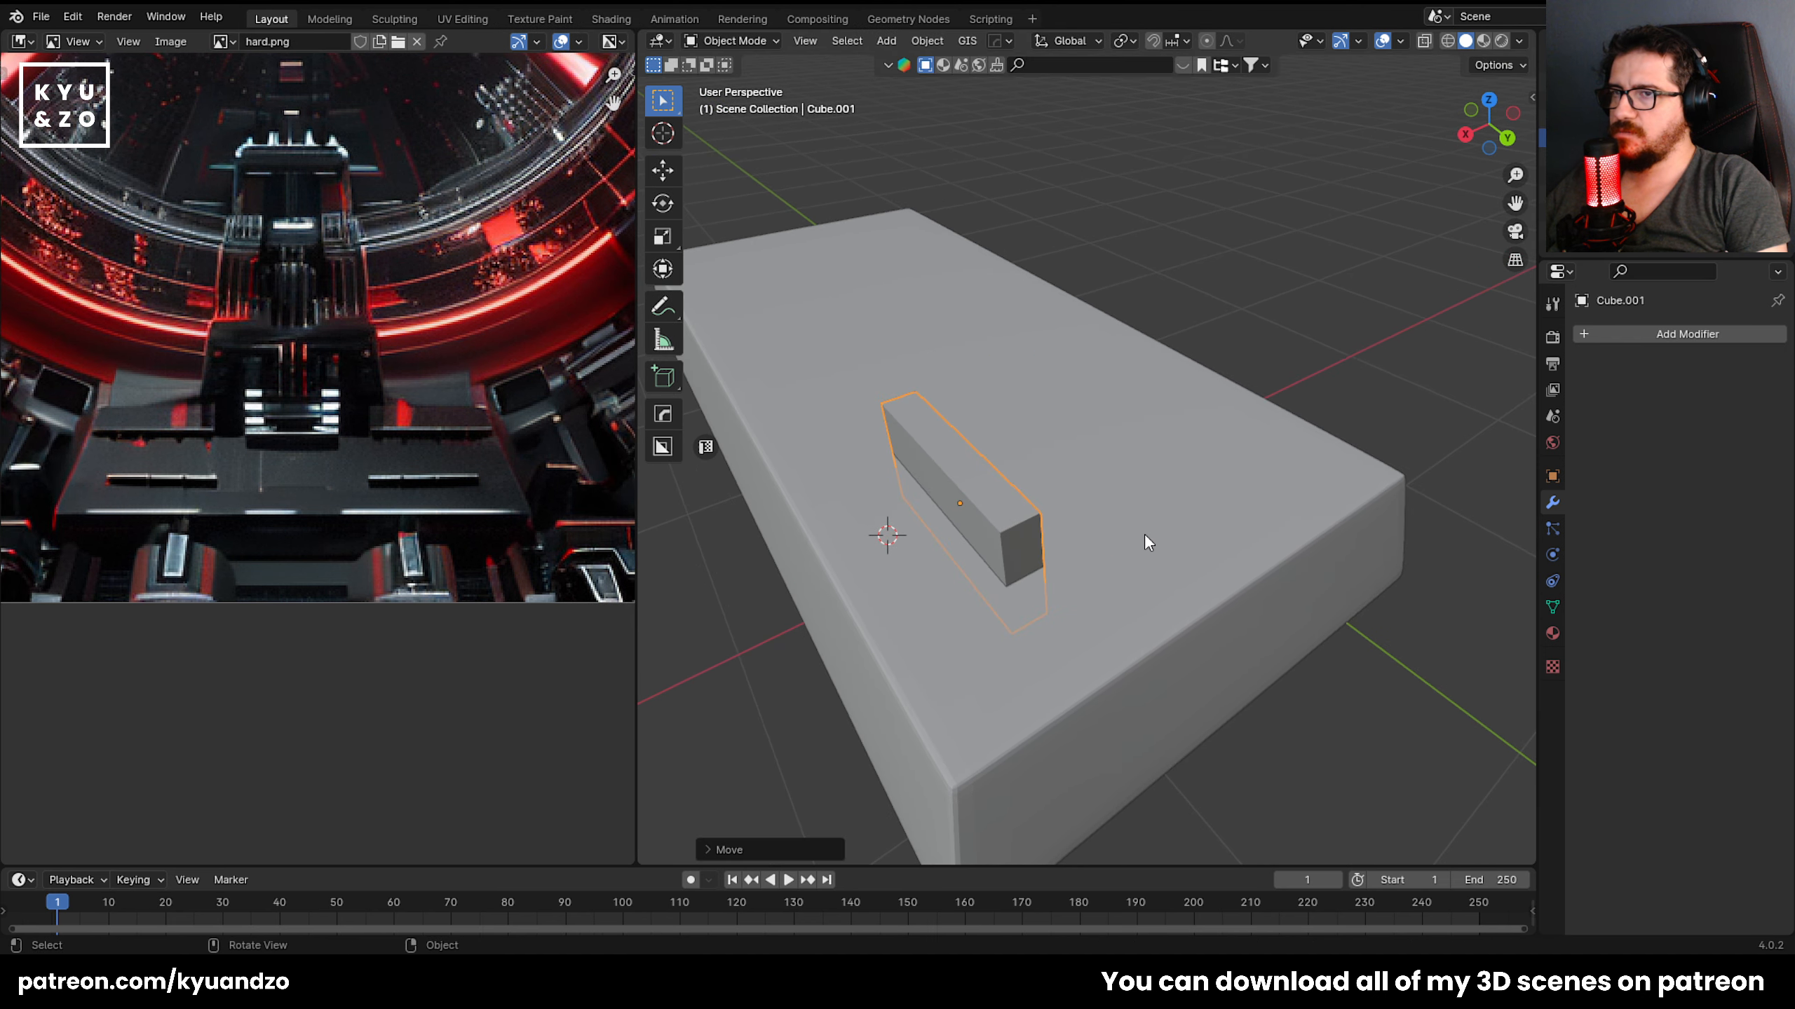
key(s)
key(y)
key(x)
click(1107, 486)
Duplicate the small bar along the X axis and stretch the copy along Y to nearly double its length.
key(shift+d)
key(x)
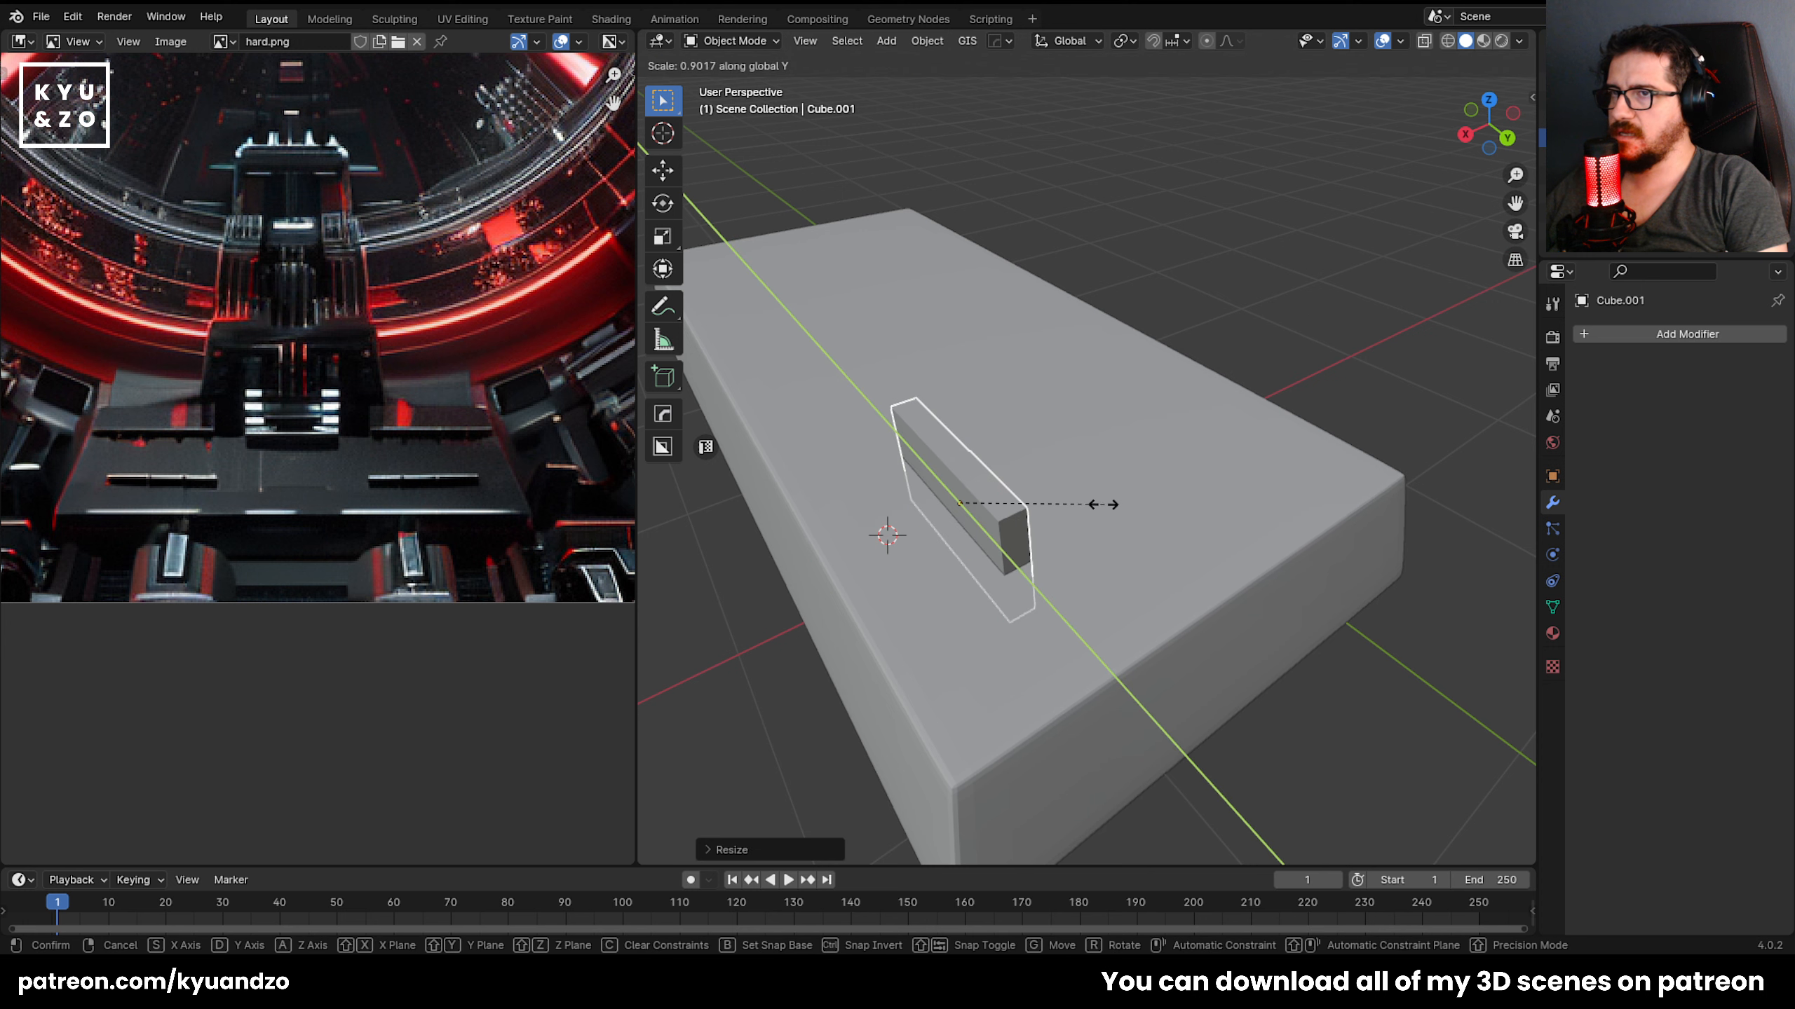
click(1253, 441)
key(s)
key(y)
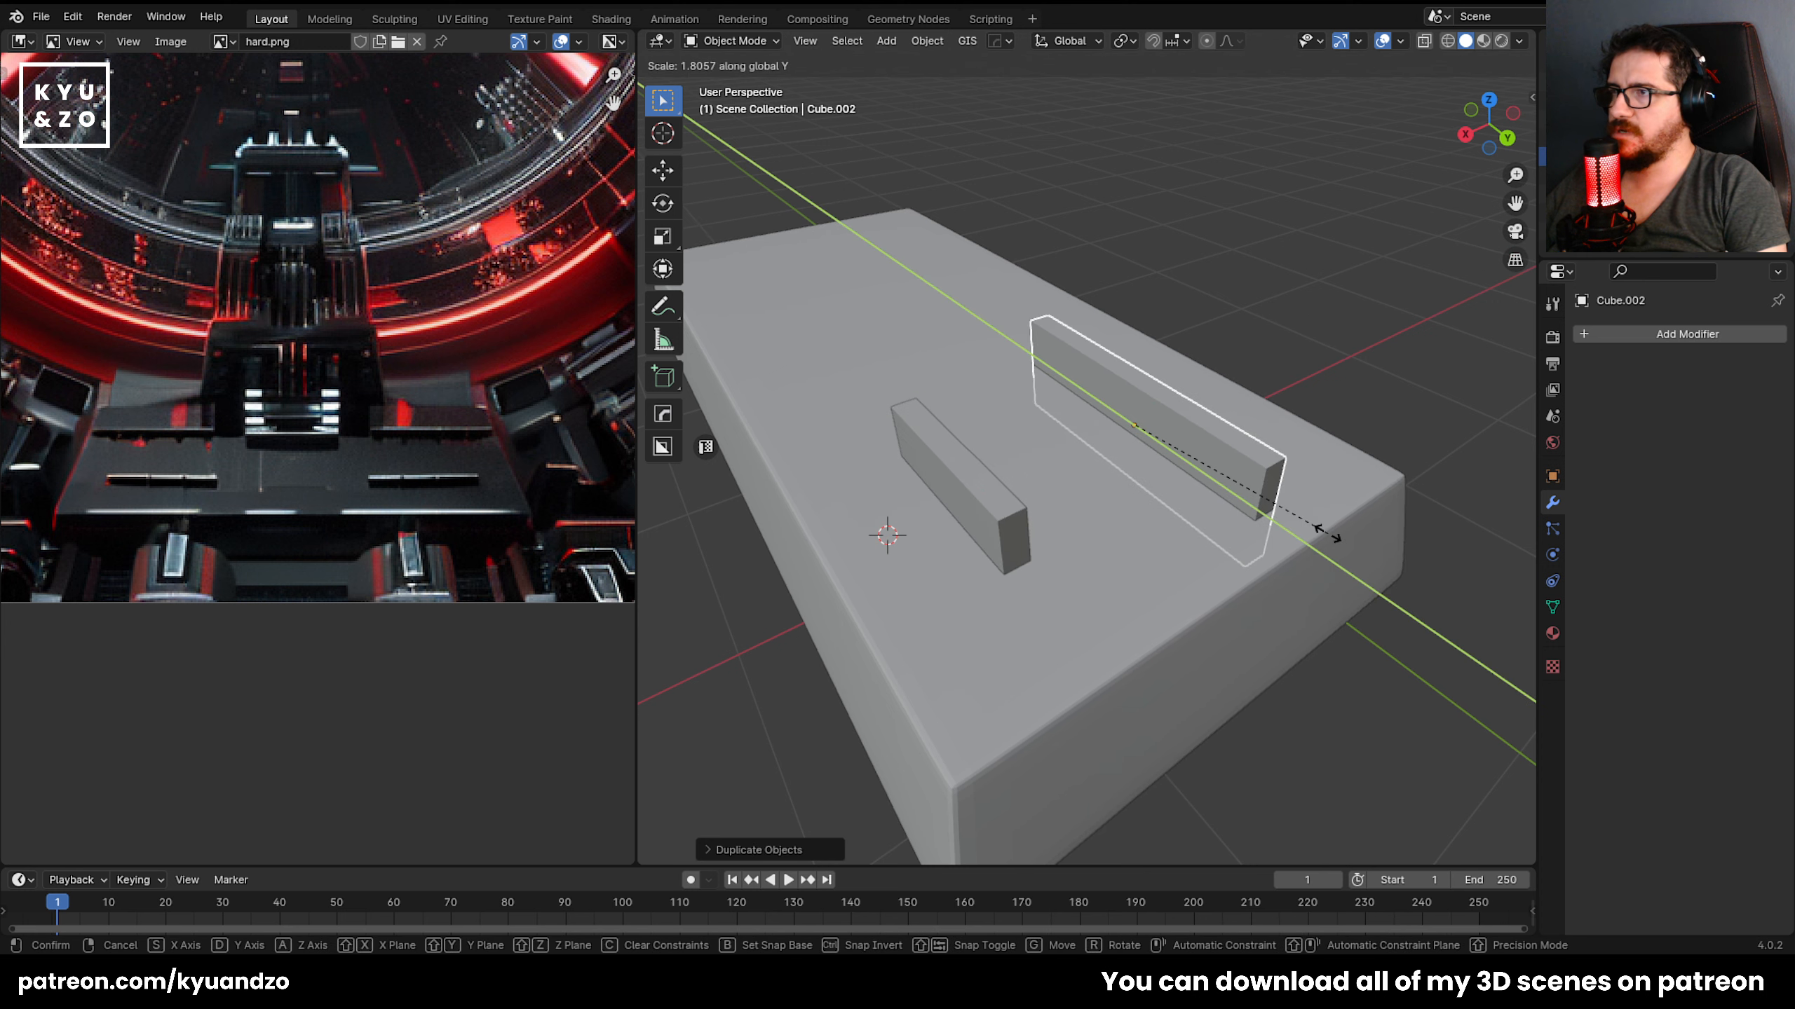
click(1326, 563)
Move the long bar along X towards the slab's far edge and shift it along Y towards the slab's end.
key(g)
key(s)
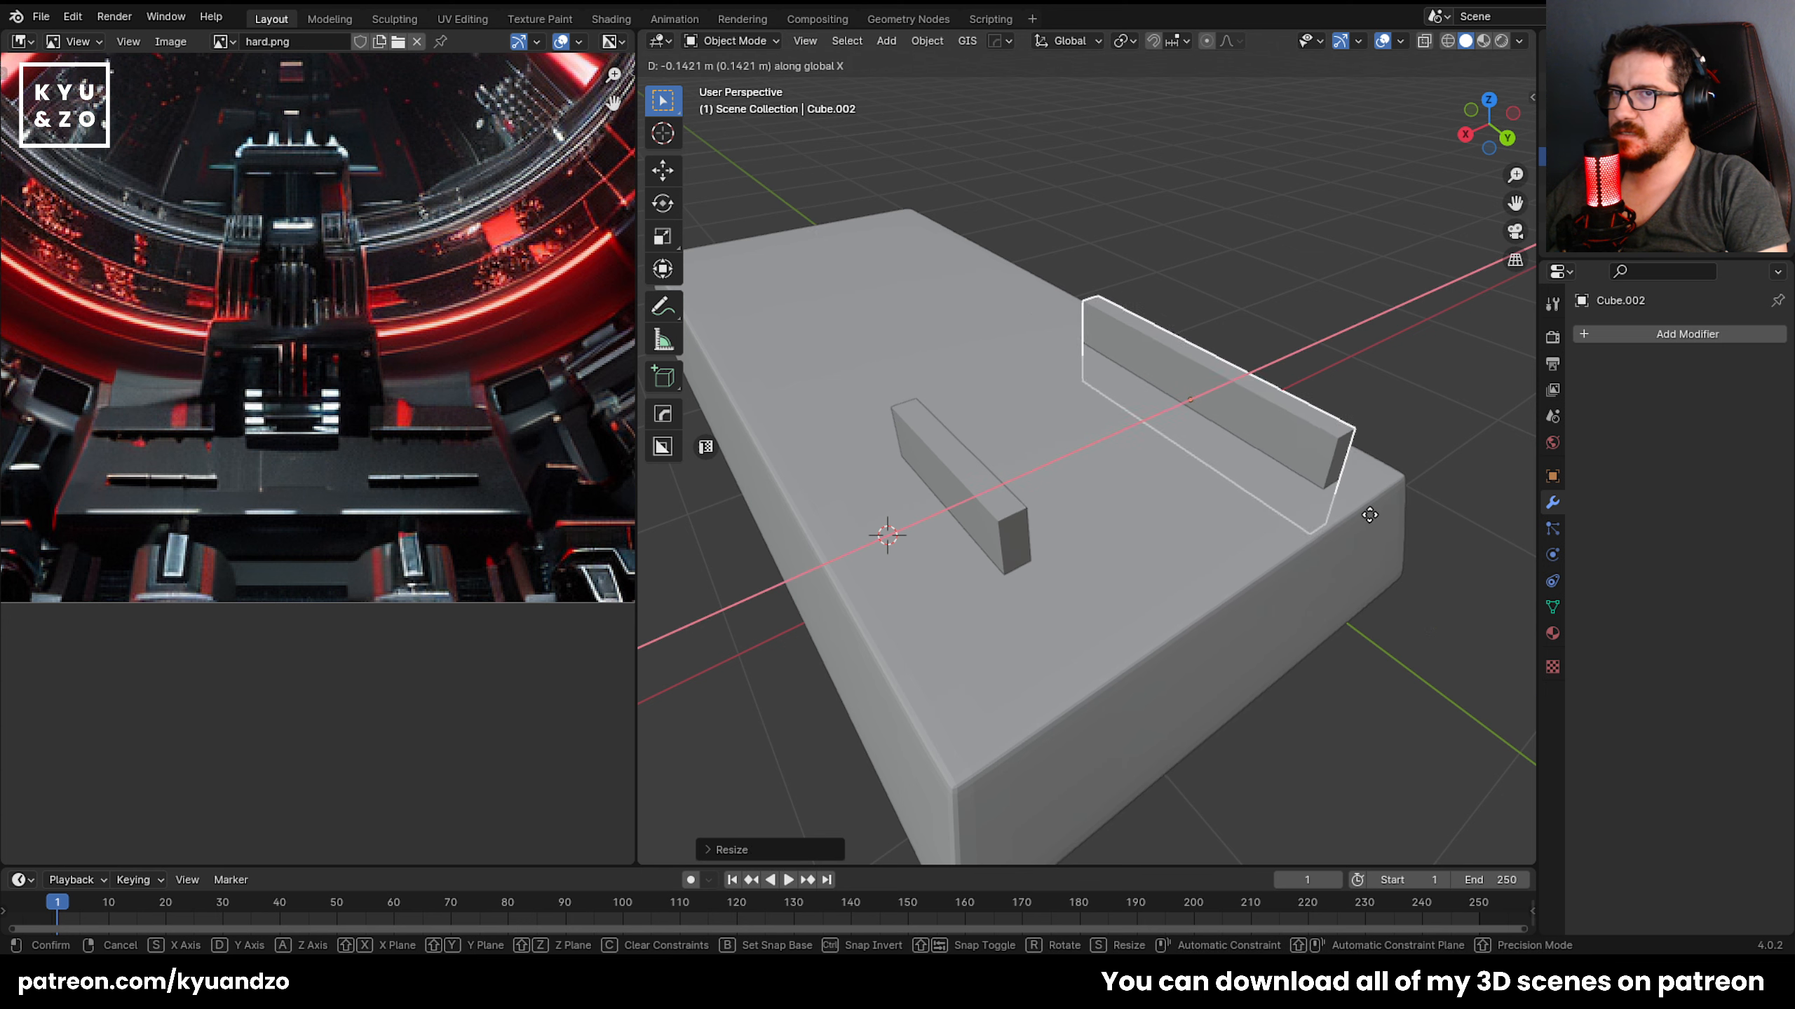
click(1334, 500)
click(736, 493)
middle_drag(892, 494, 1164, 435)
key(g)
key(y)
click(894, 447)
Set snapping to Vertex and snap the small bar along Y so its inner end lines up with the long bar's end.
shift+middle_drag(894, 447, 1027, 548)
shift+click(1001, 412)
click(1035, 289)
click(1042, 413)
click(1060, 603)
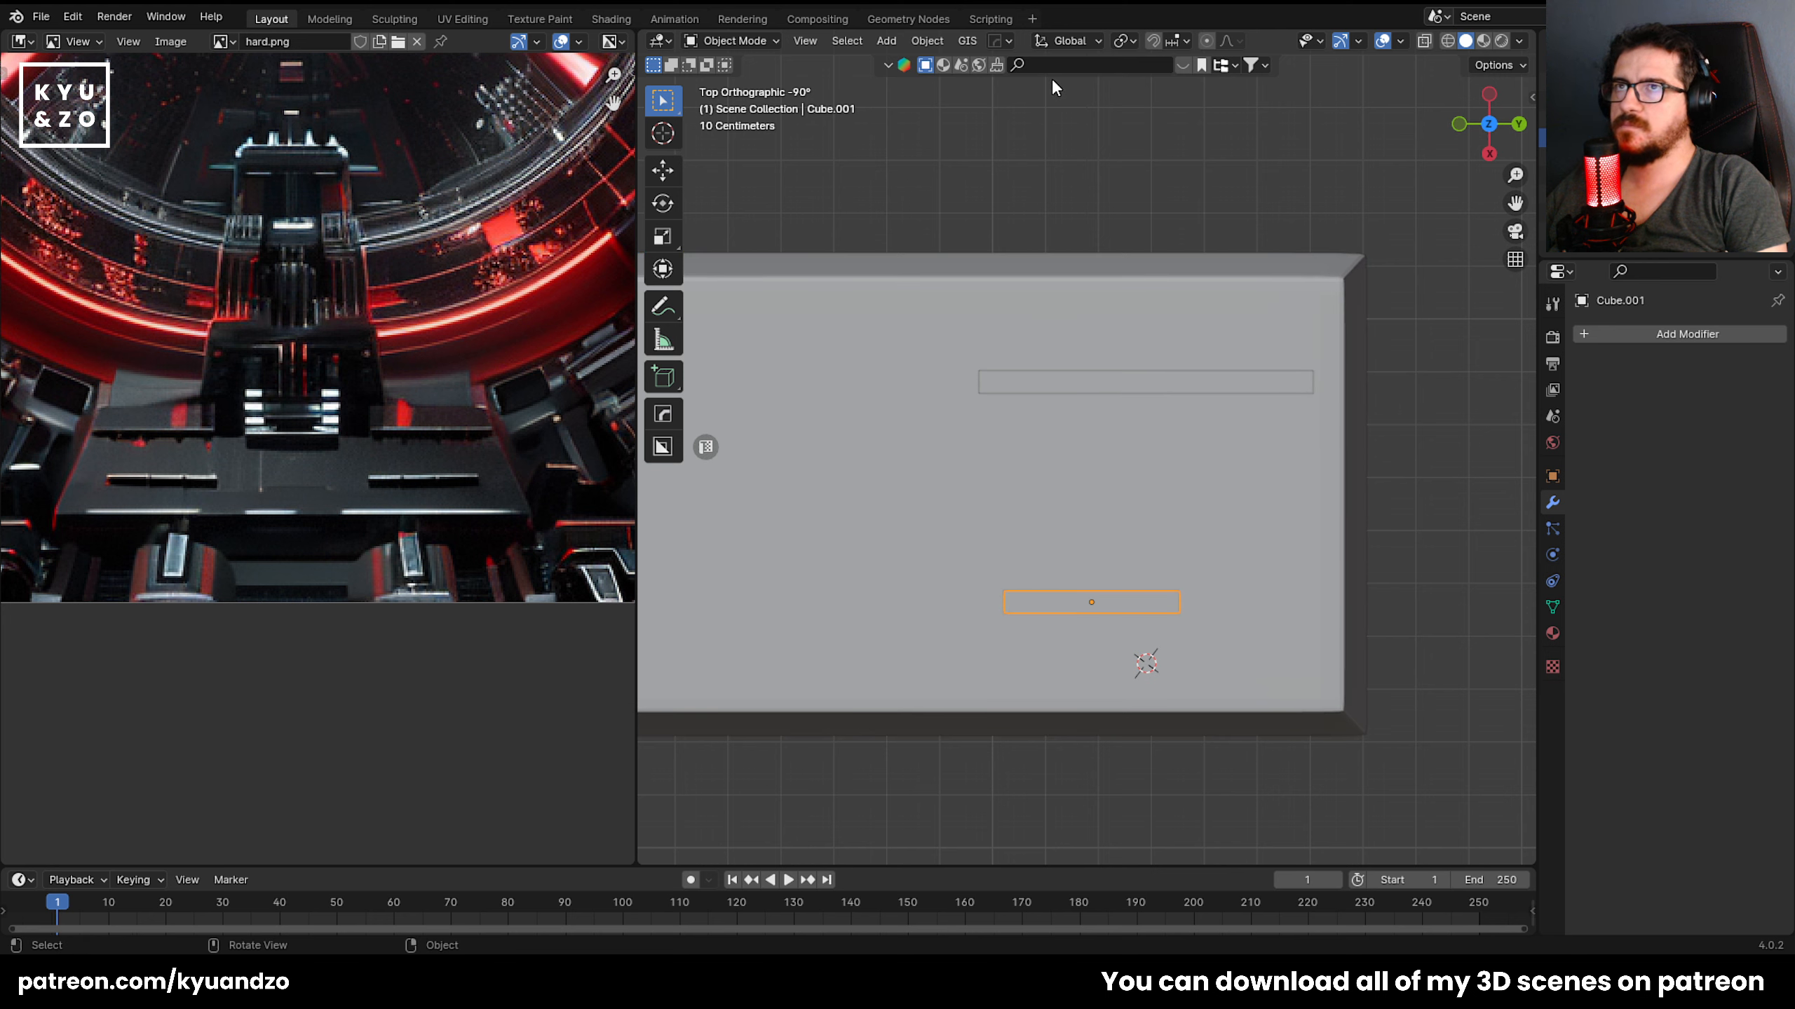
click(1178, 40)
click(1144, 157)
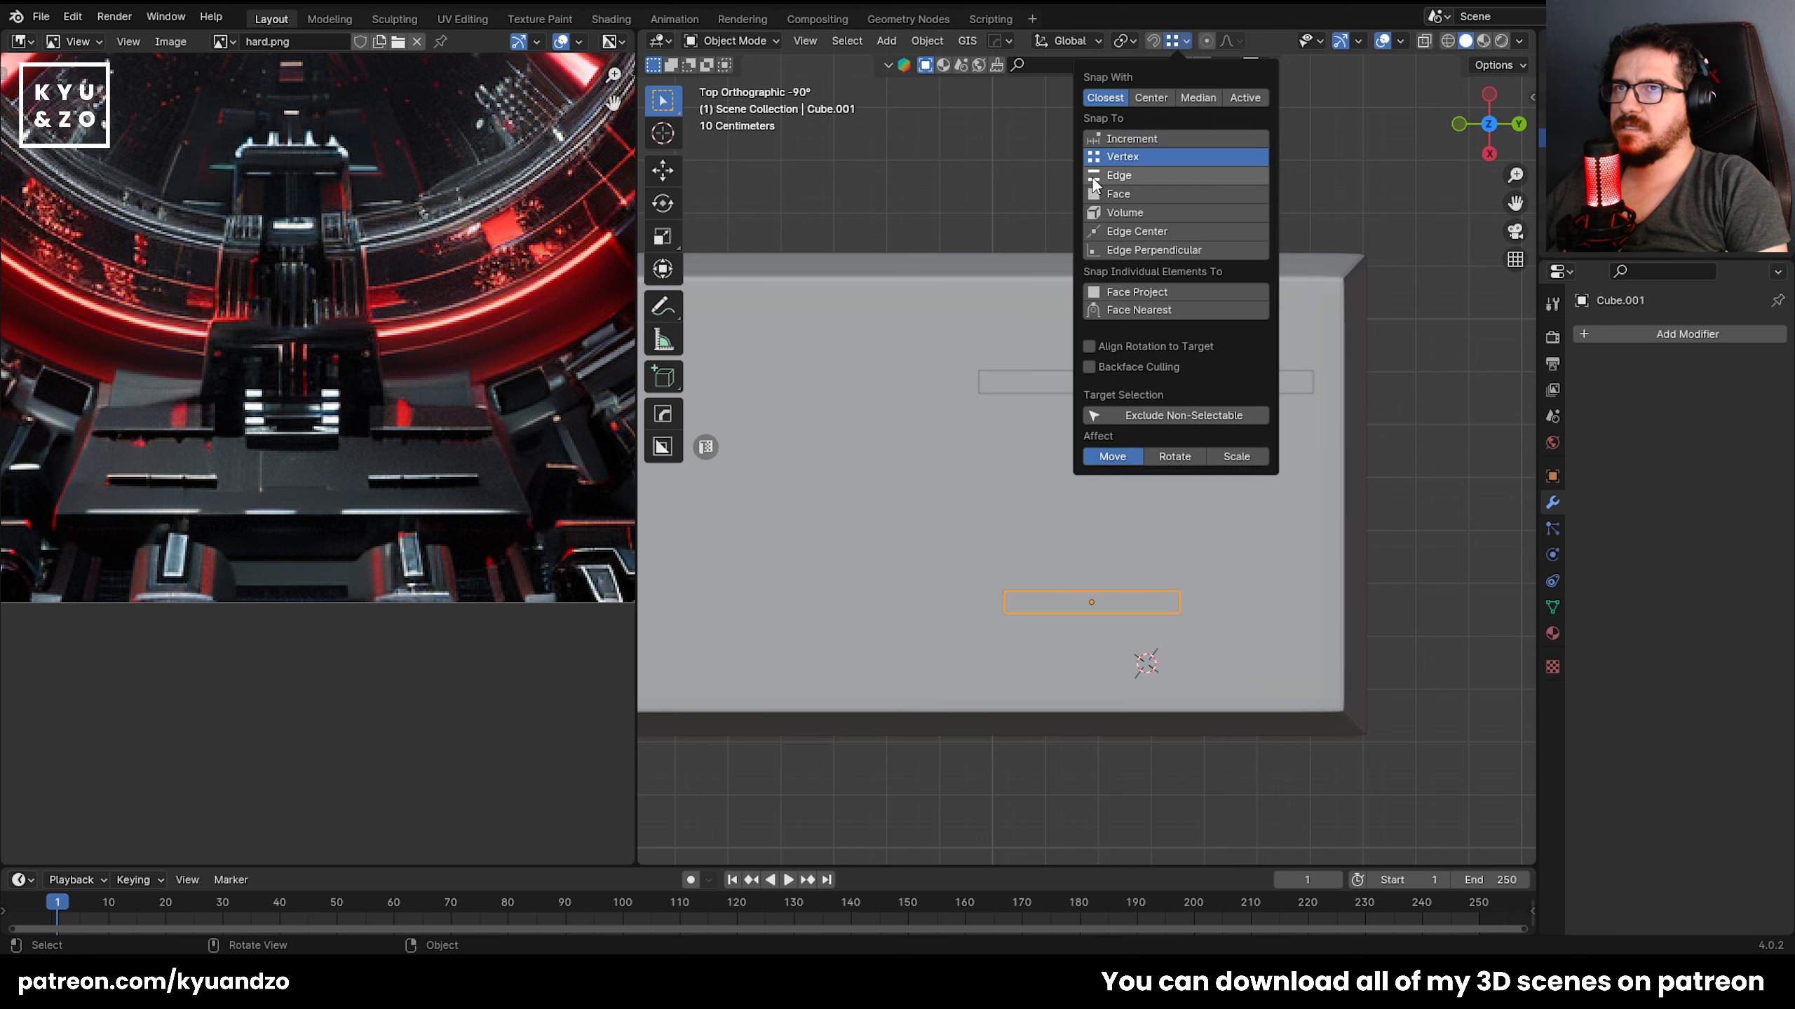
click(801, 167)
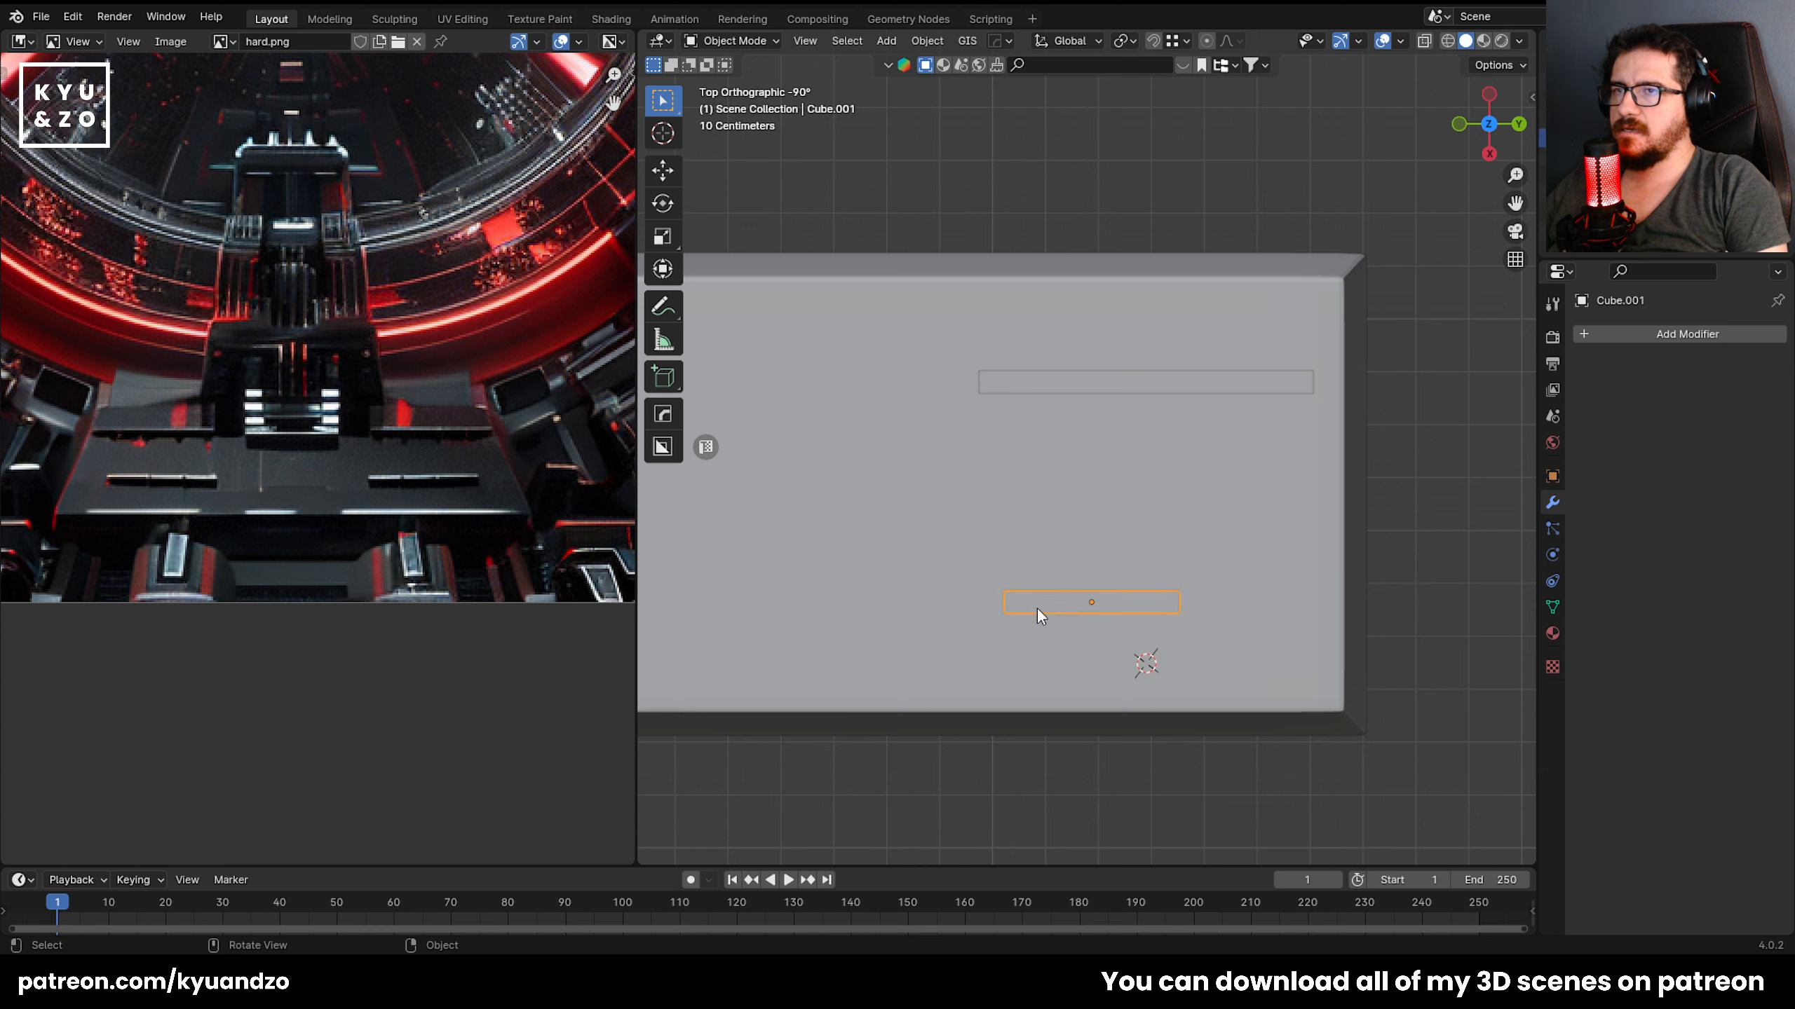
key(g)
key(y)
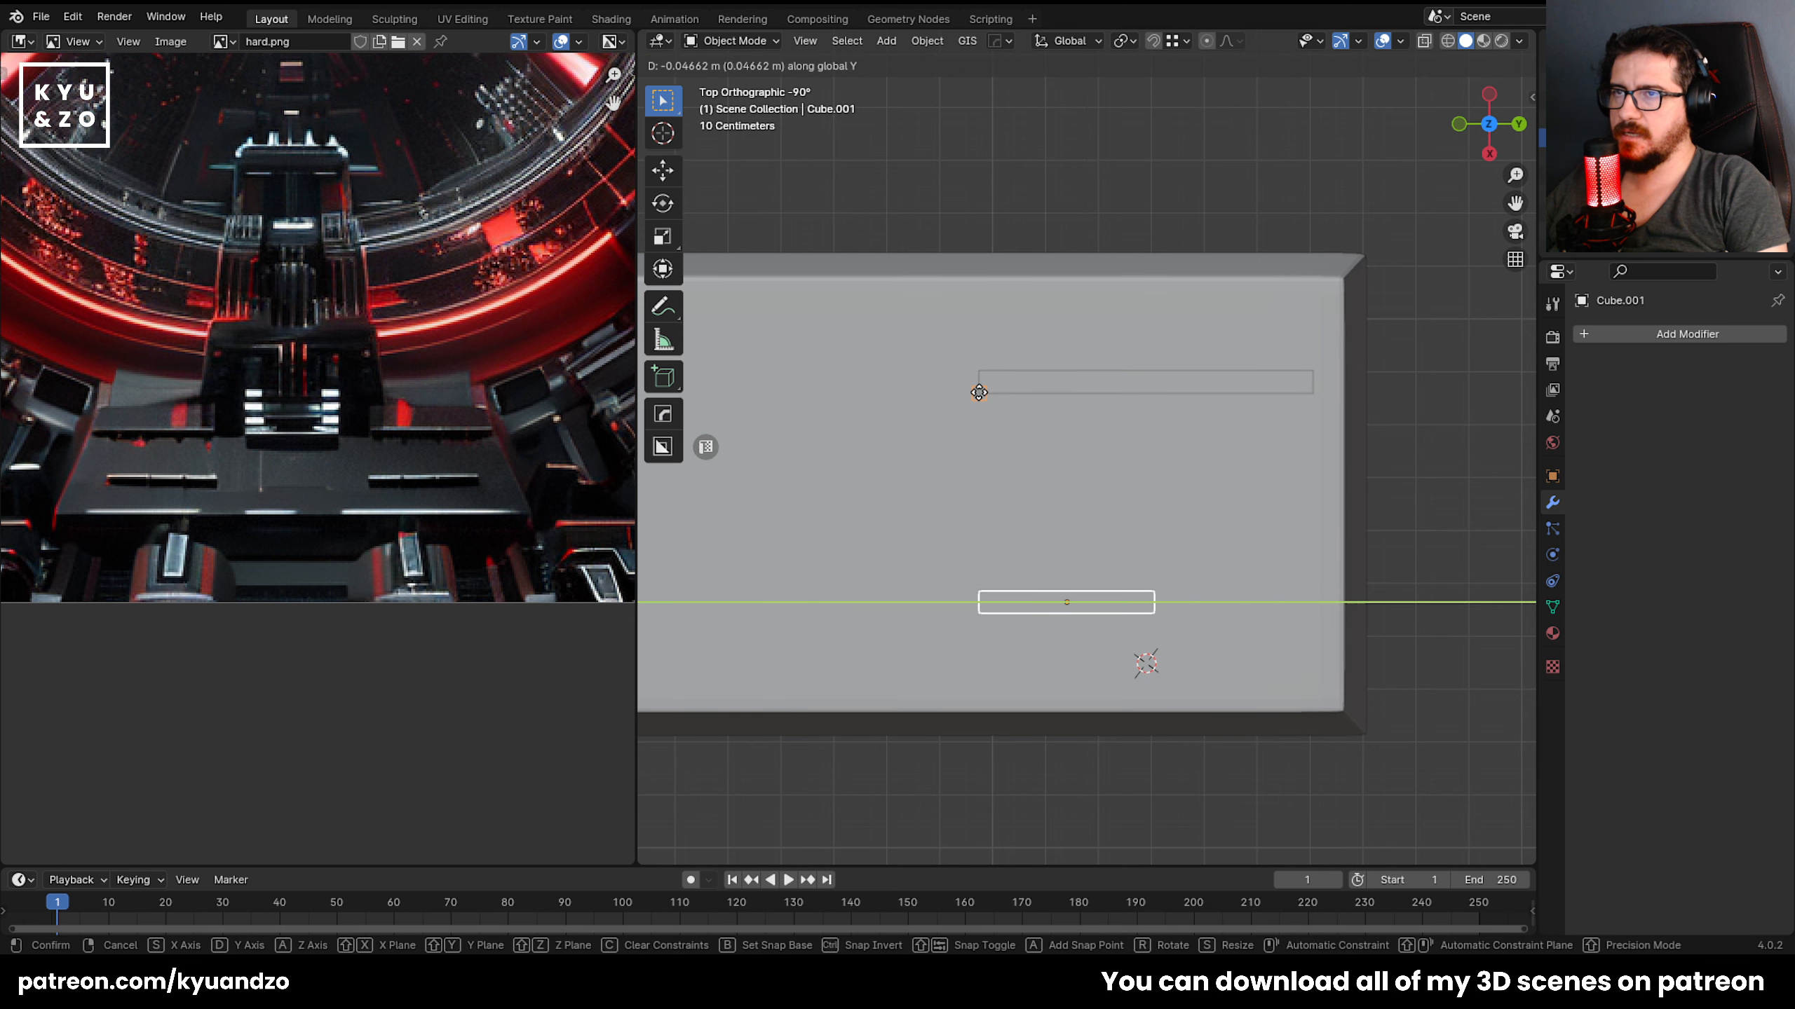
click(967, 390)
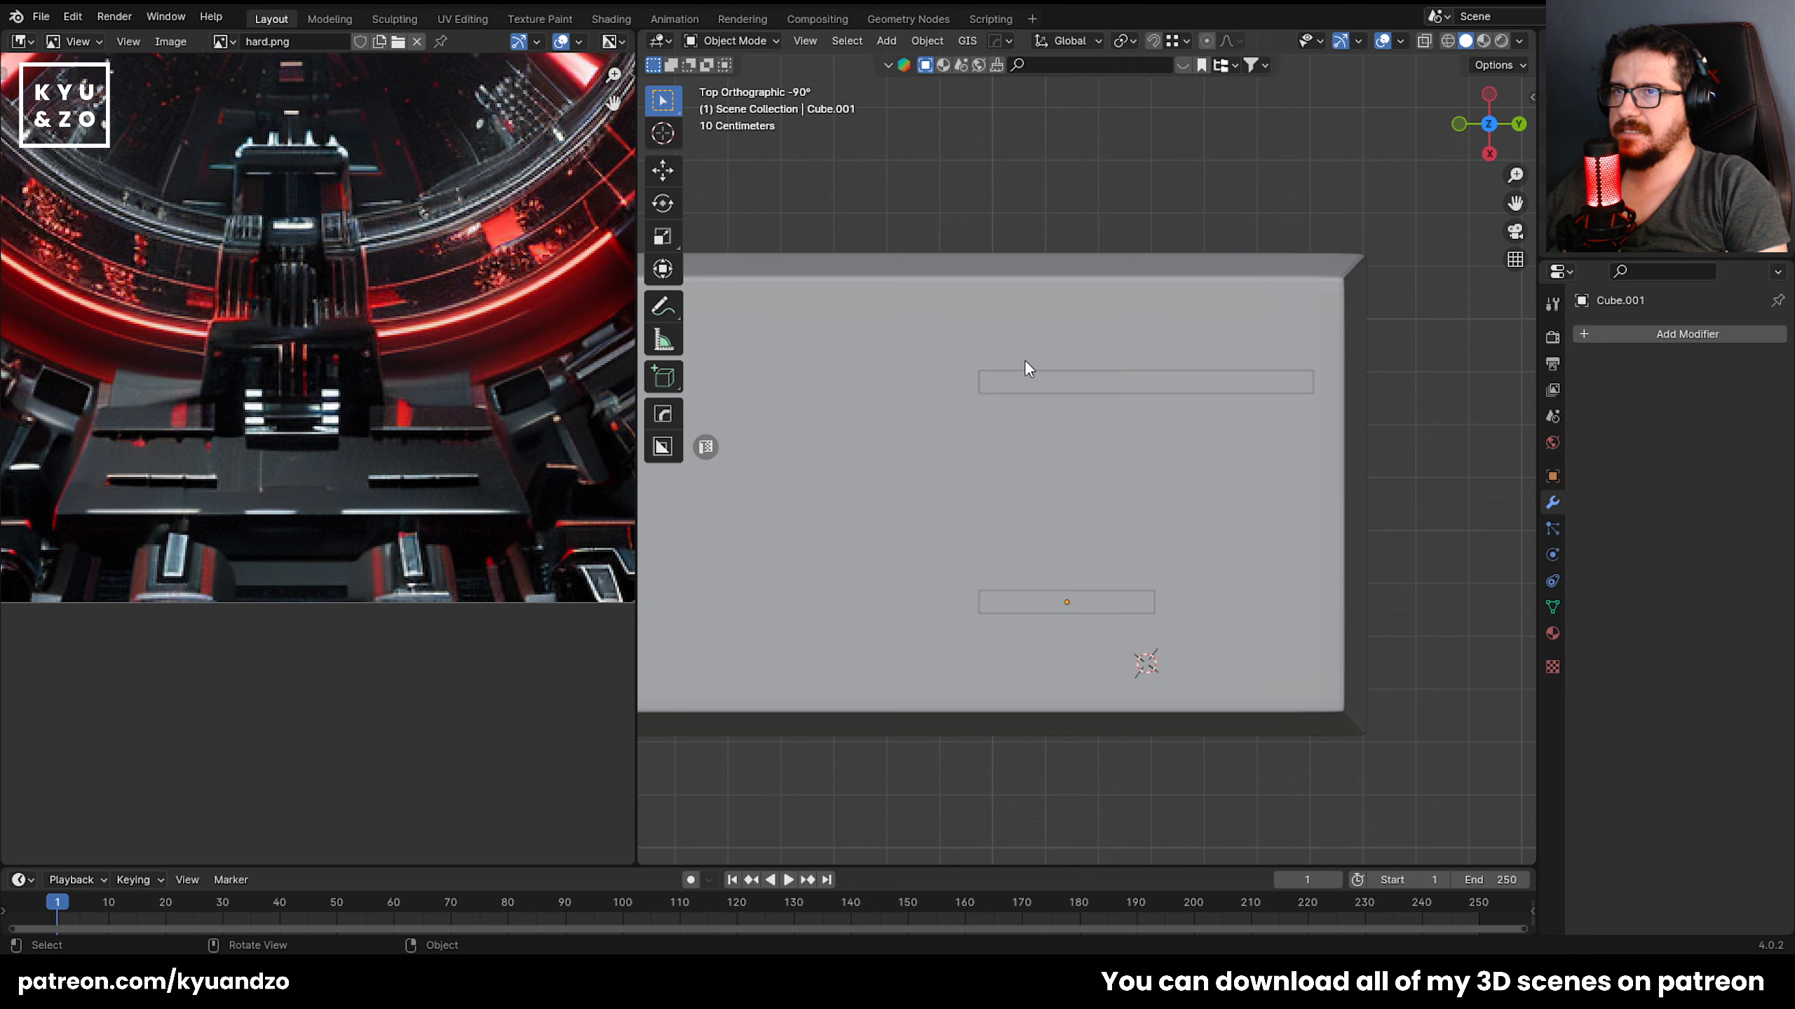
Examine the two bars from several angles and compare them with the lower centre of the reference image.
click(1026, 367)
middle_drag(1026, 367, 1051, 424)
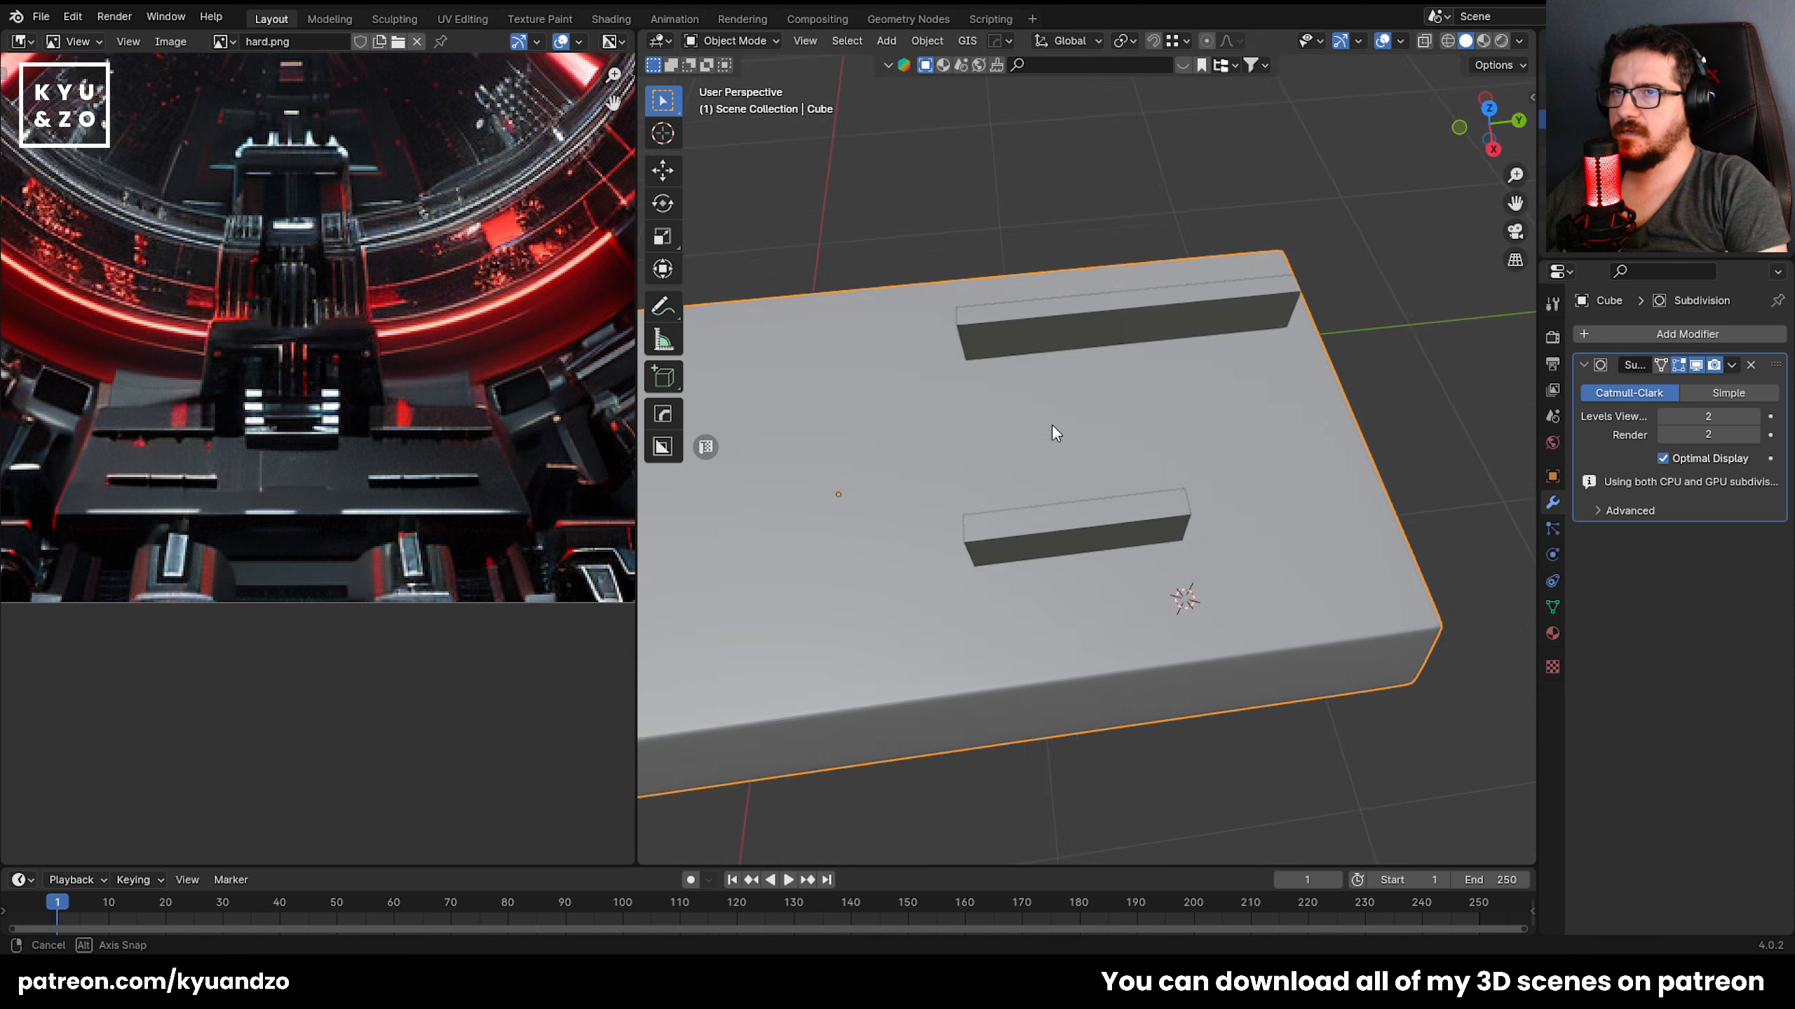
click(1003, 557)
middle_drag(1003, 557, 920, 431)
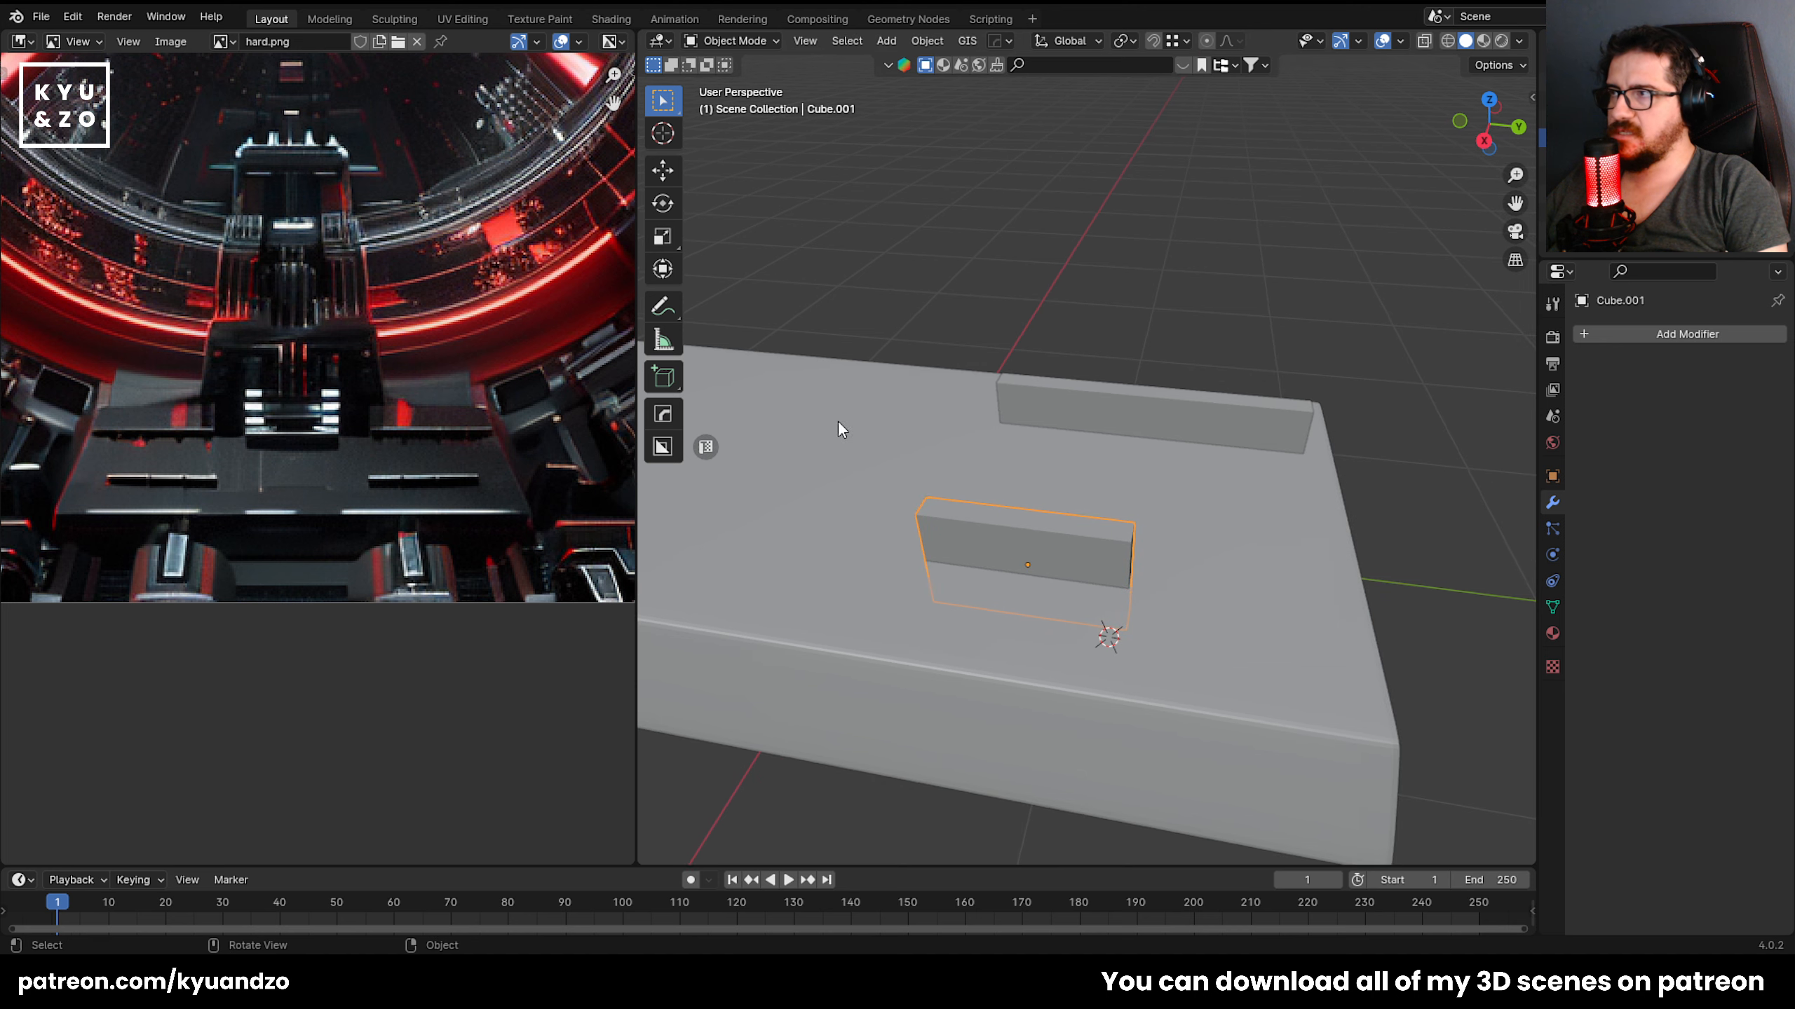
shift+middle_drag(764, 450, 883, 425)
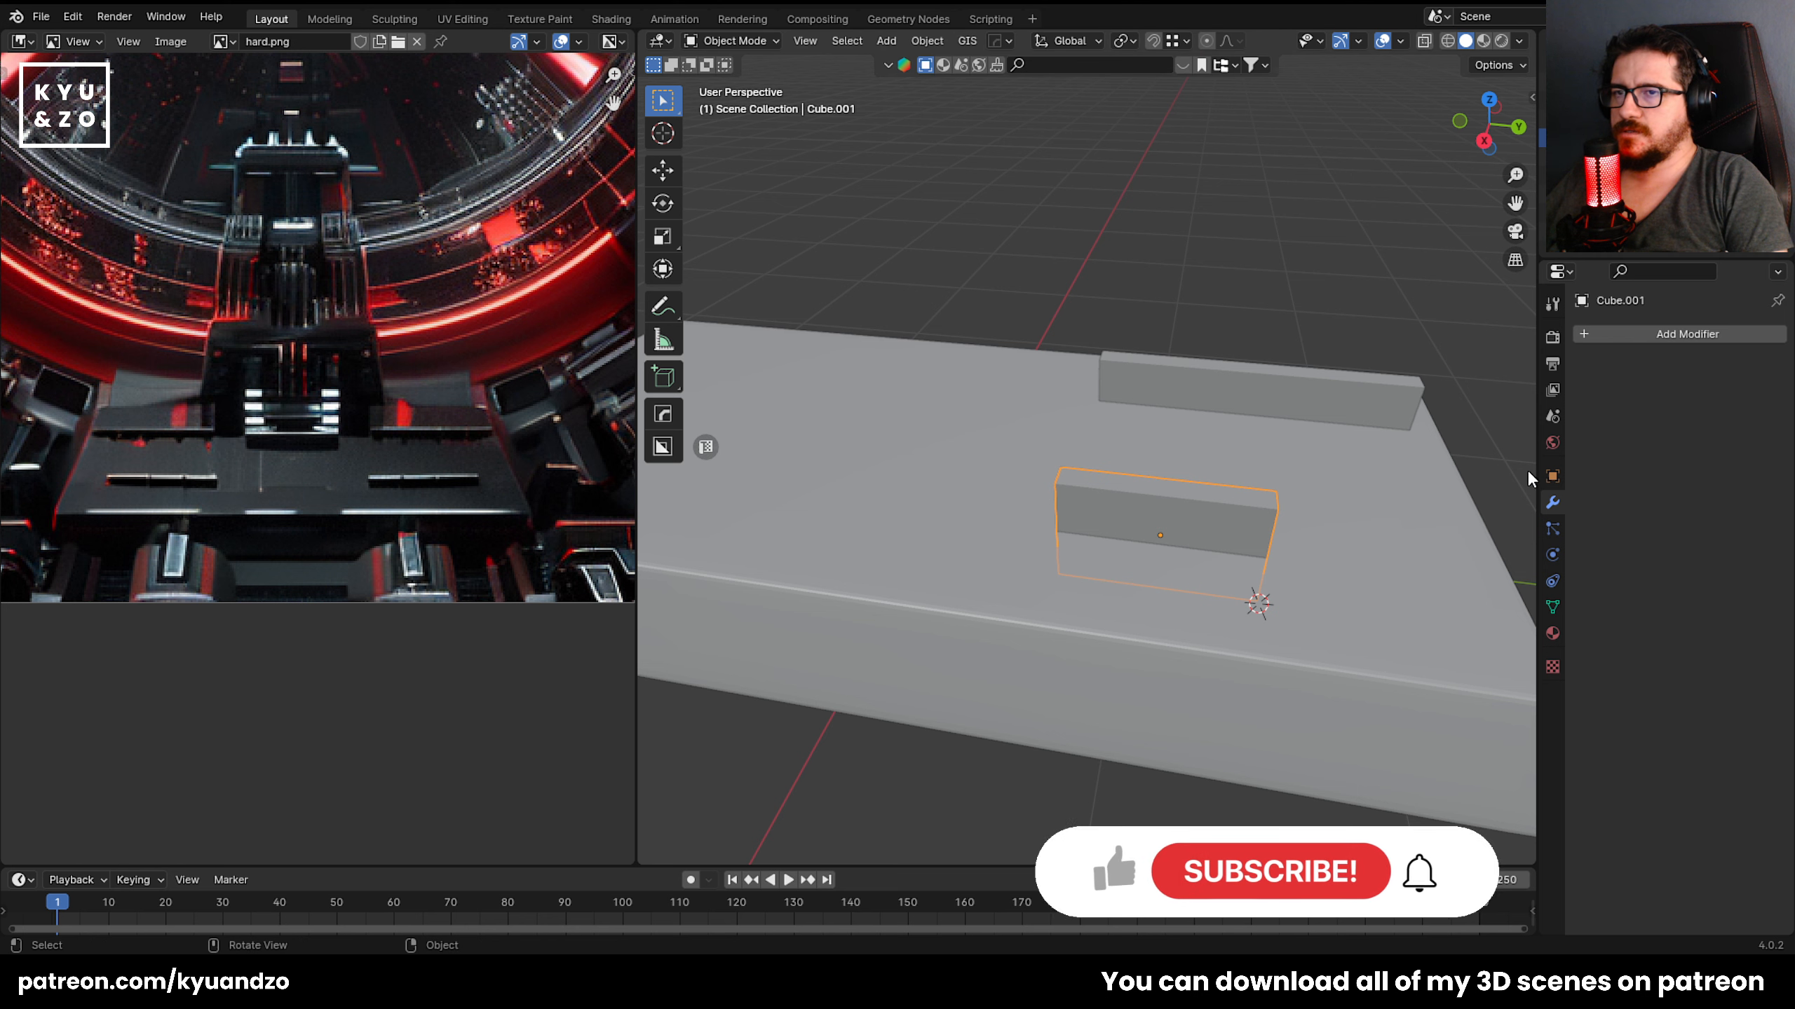
click(1022, 561)
key(ctrl+2)
click(1074, 516)
key(KP_Decimal)
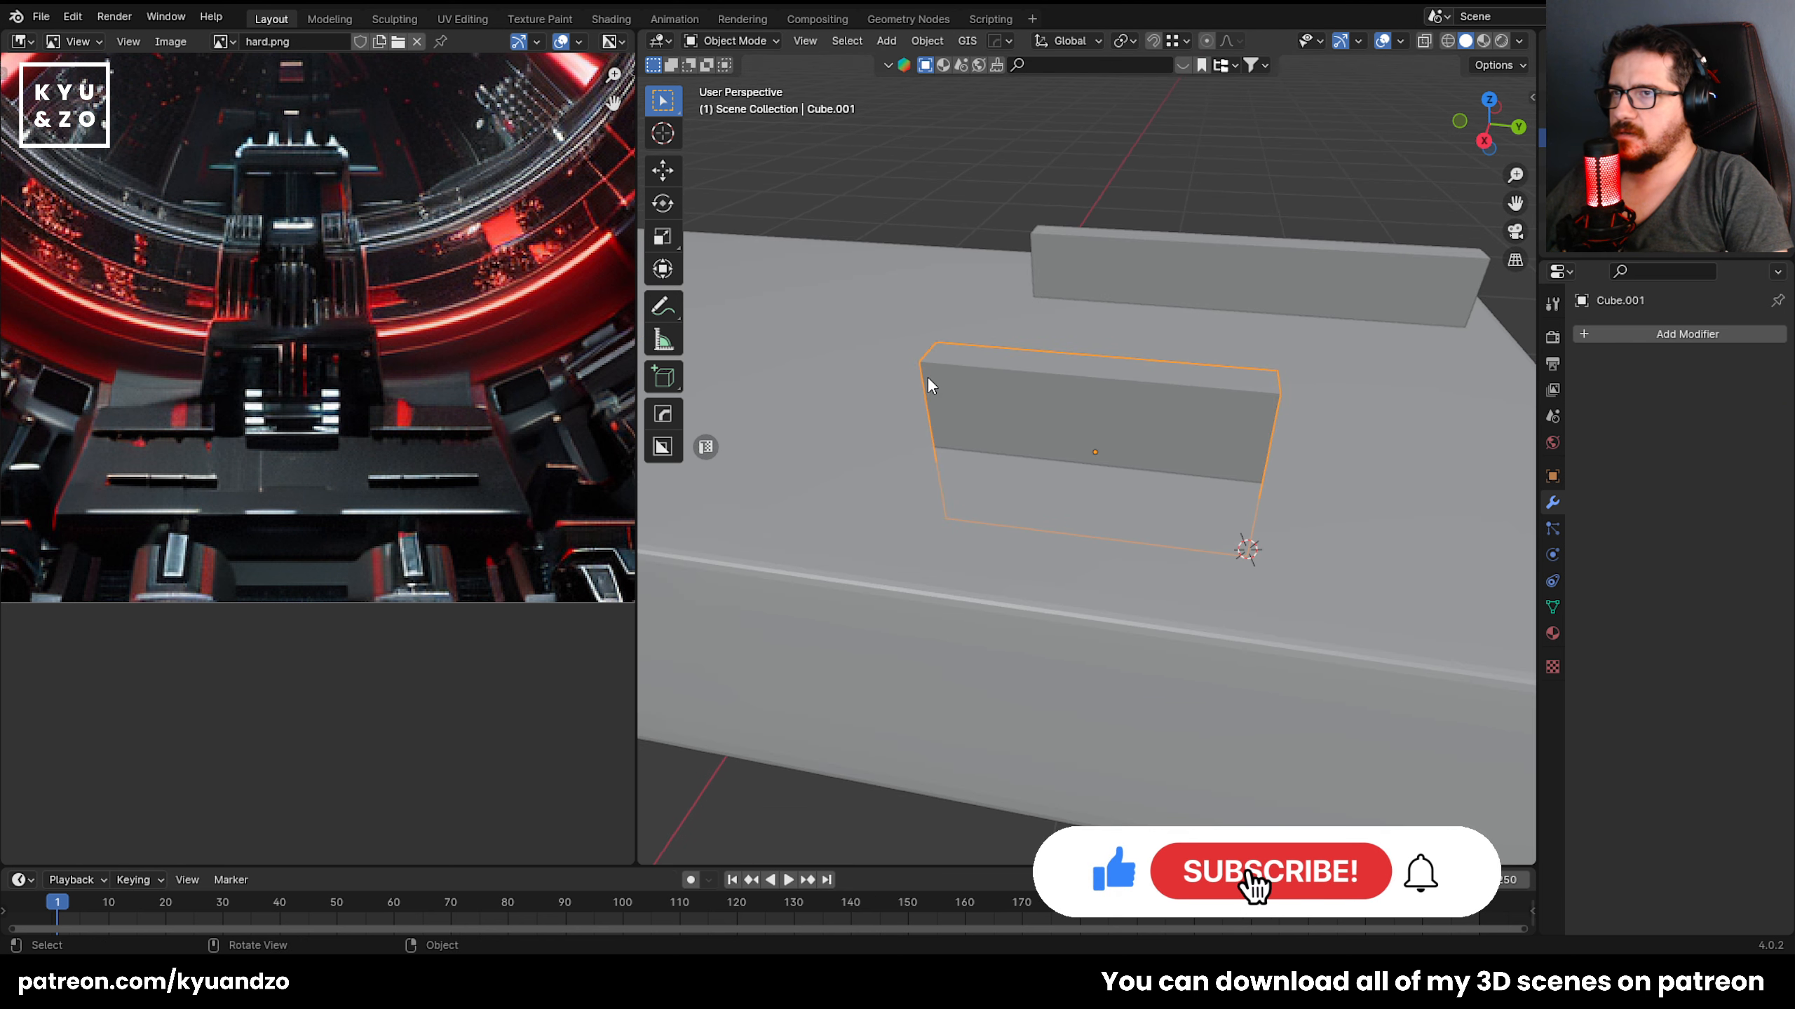
middle_drag(932, 382, 1455, 601)
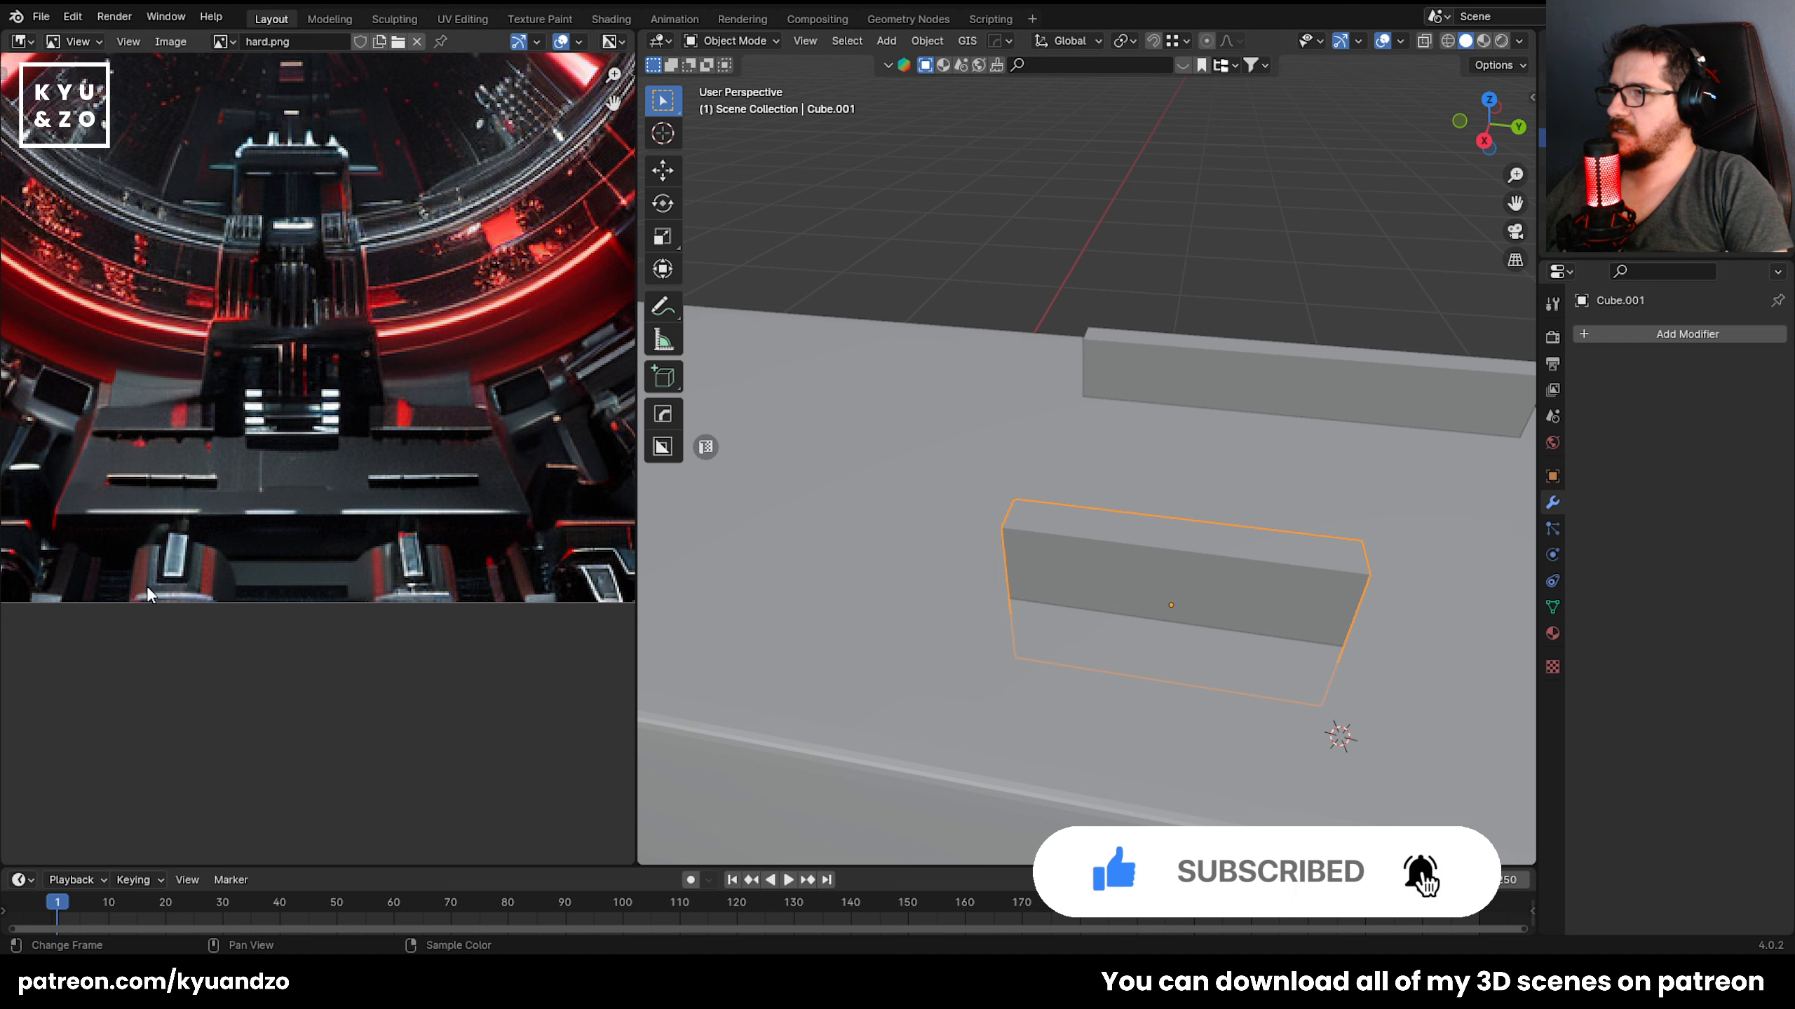
scroll(373, 654, up, 3)
scroll(373, 654, down, 5)
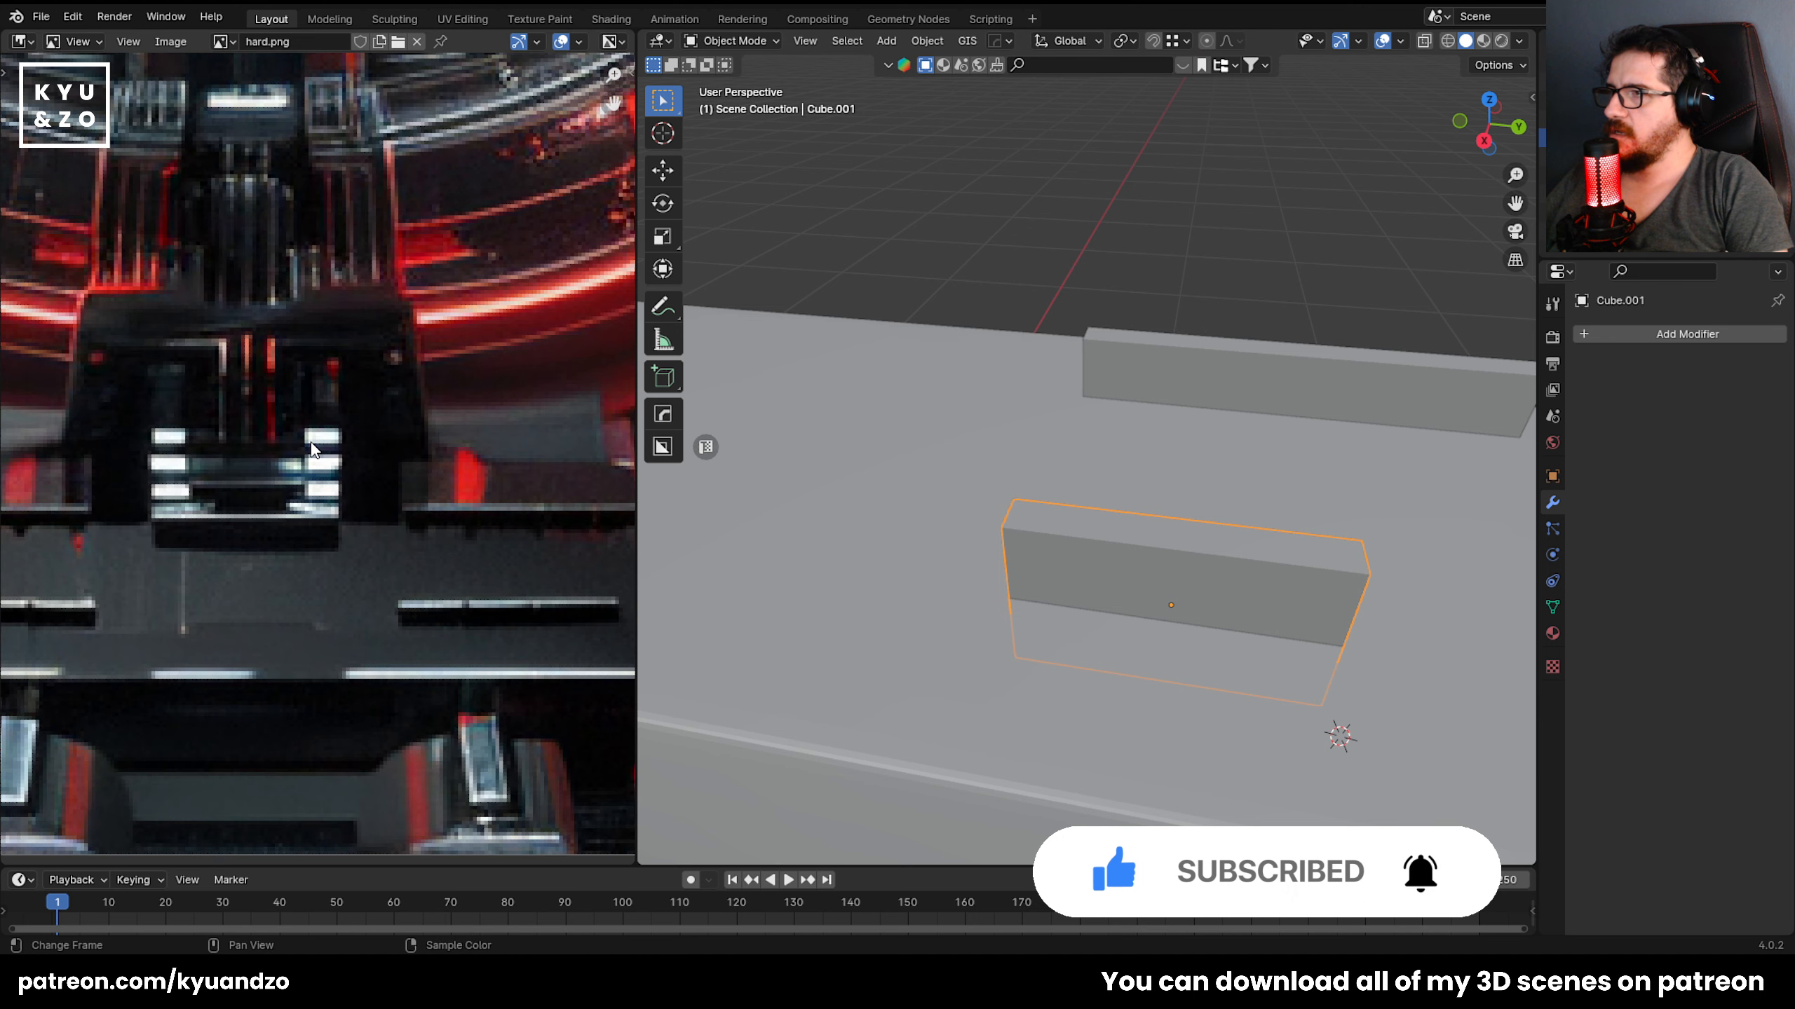
Add a cube at the slab's back edge, shrink it, and scale it to about 0.32 along both X and Z.
key(shift+a)
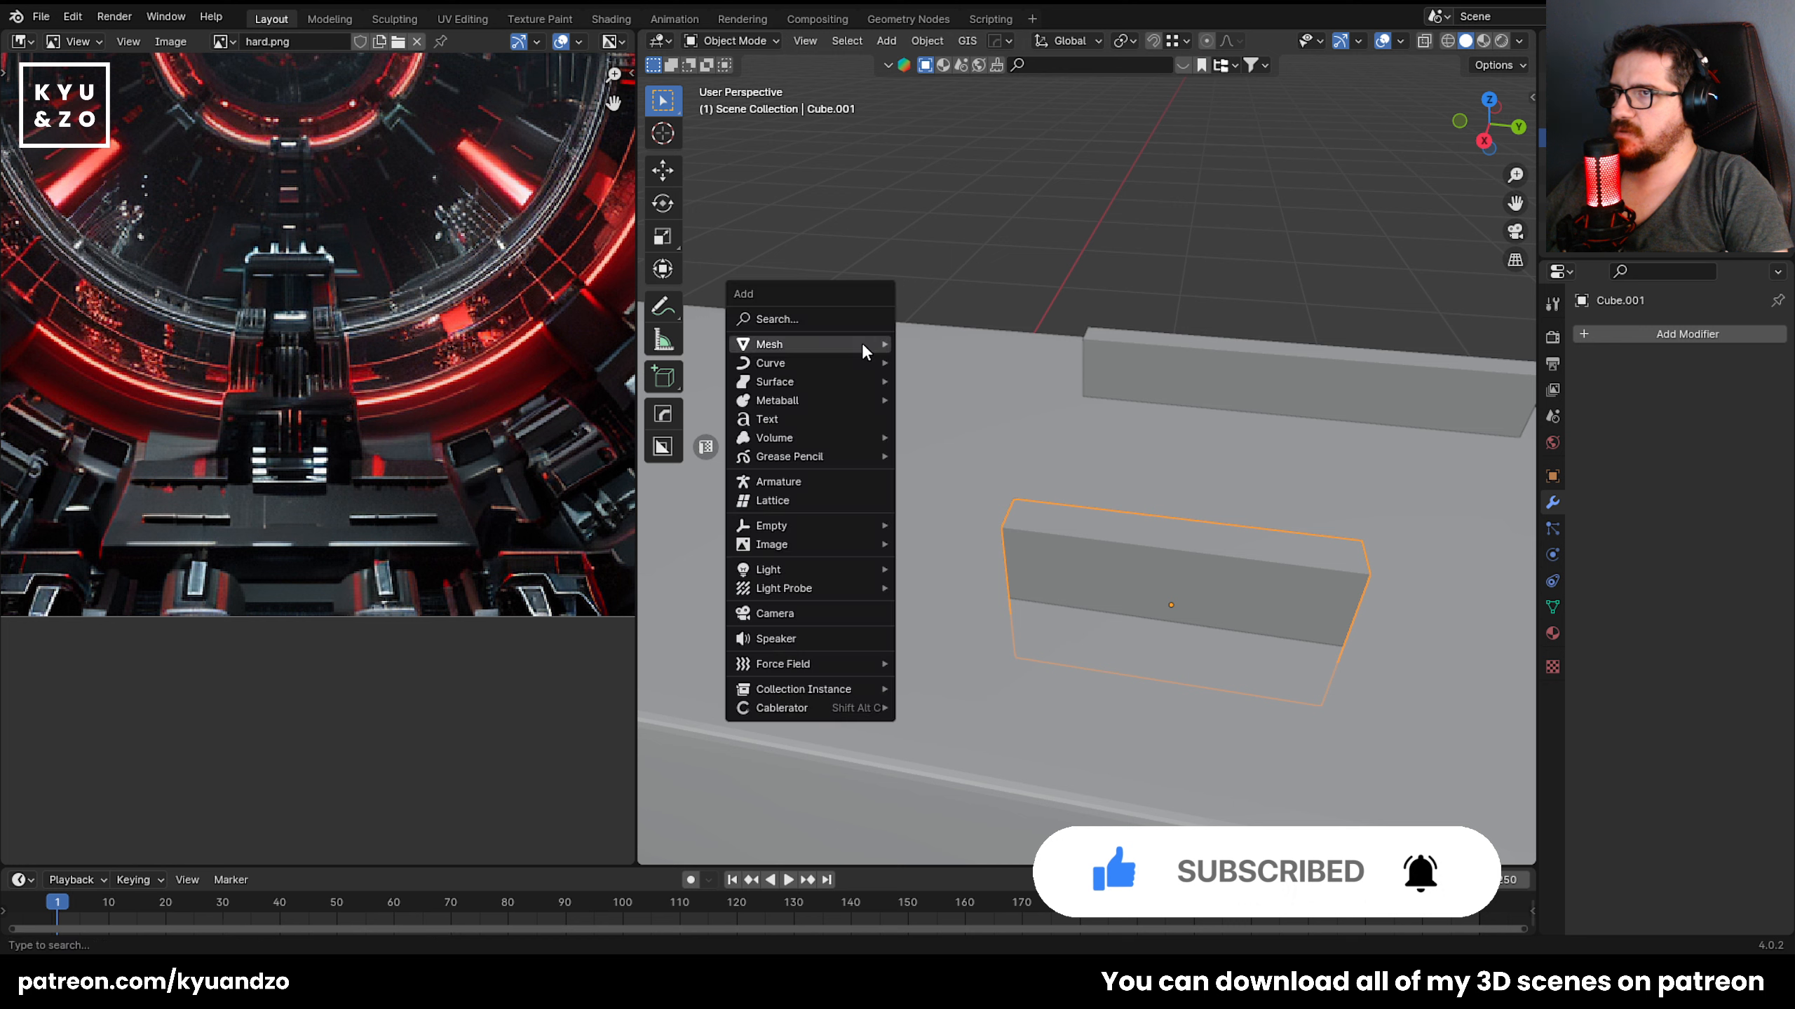
mouse_move(866, 348)
click(938, 361)
key(s)
click(1011, 366)
key(s)
key(x)
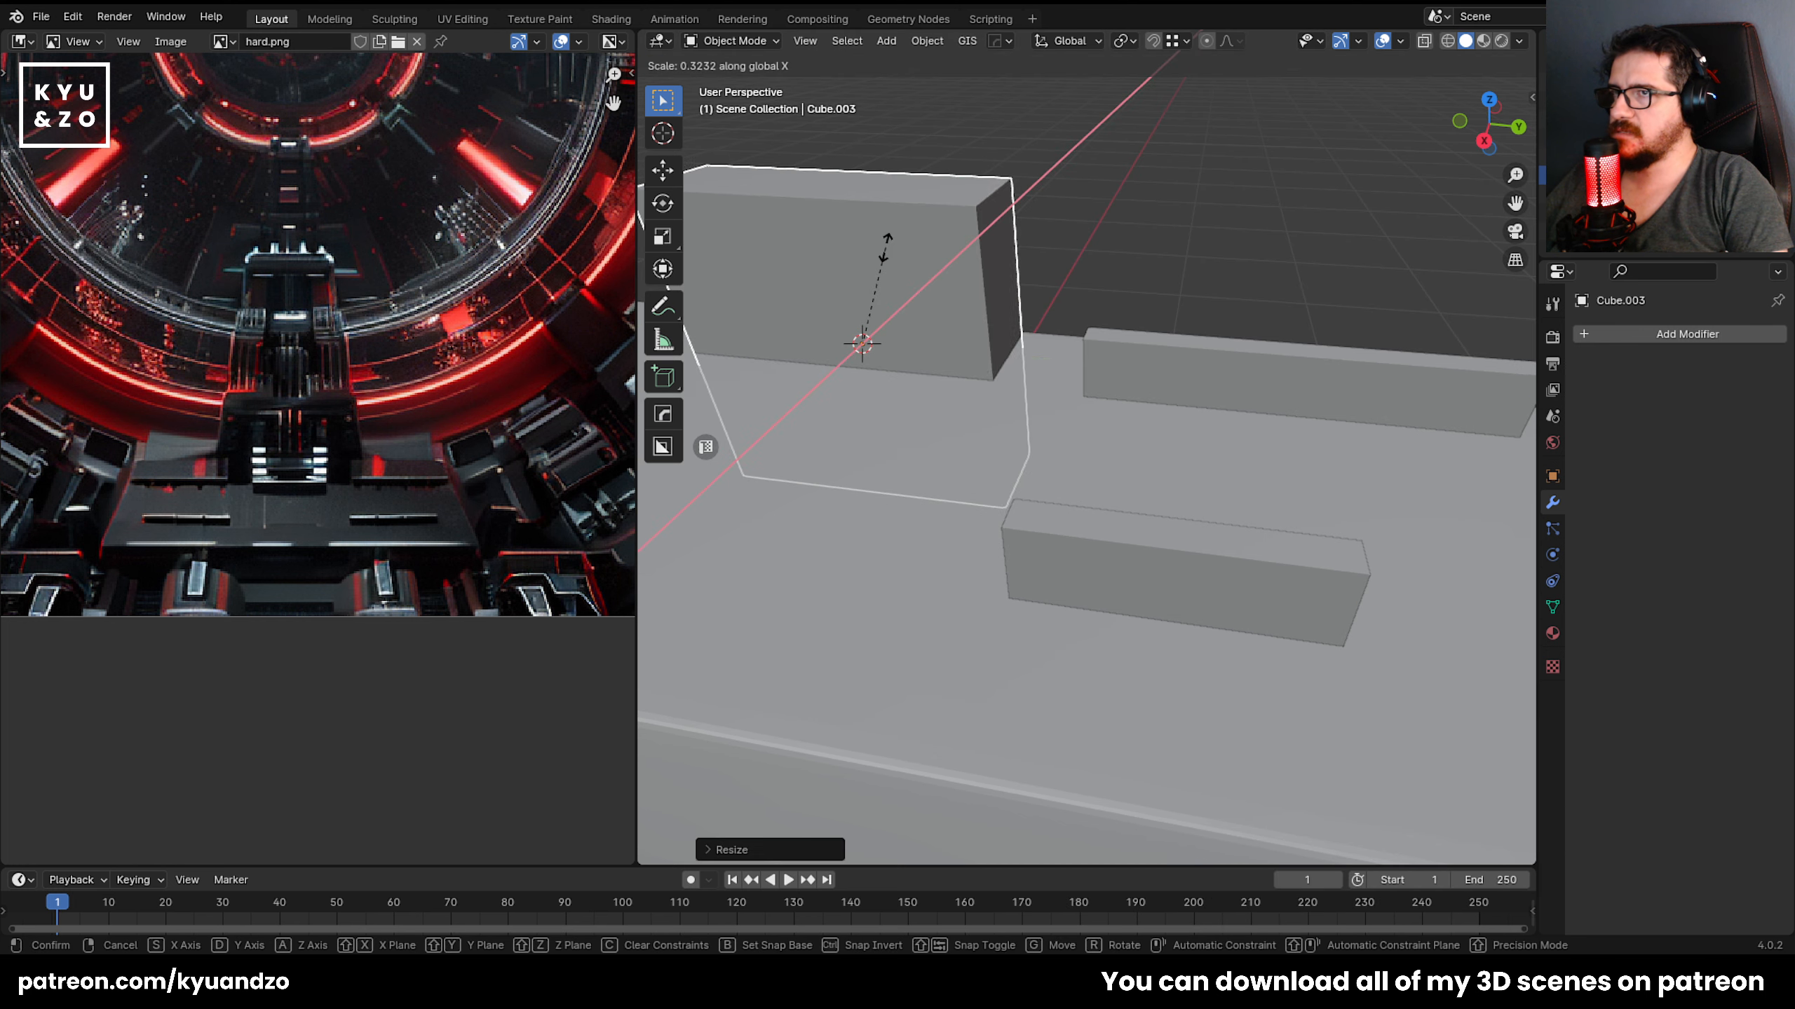
click(851, 321)
key(s)
key(z)
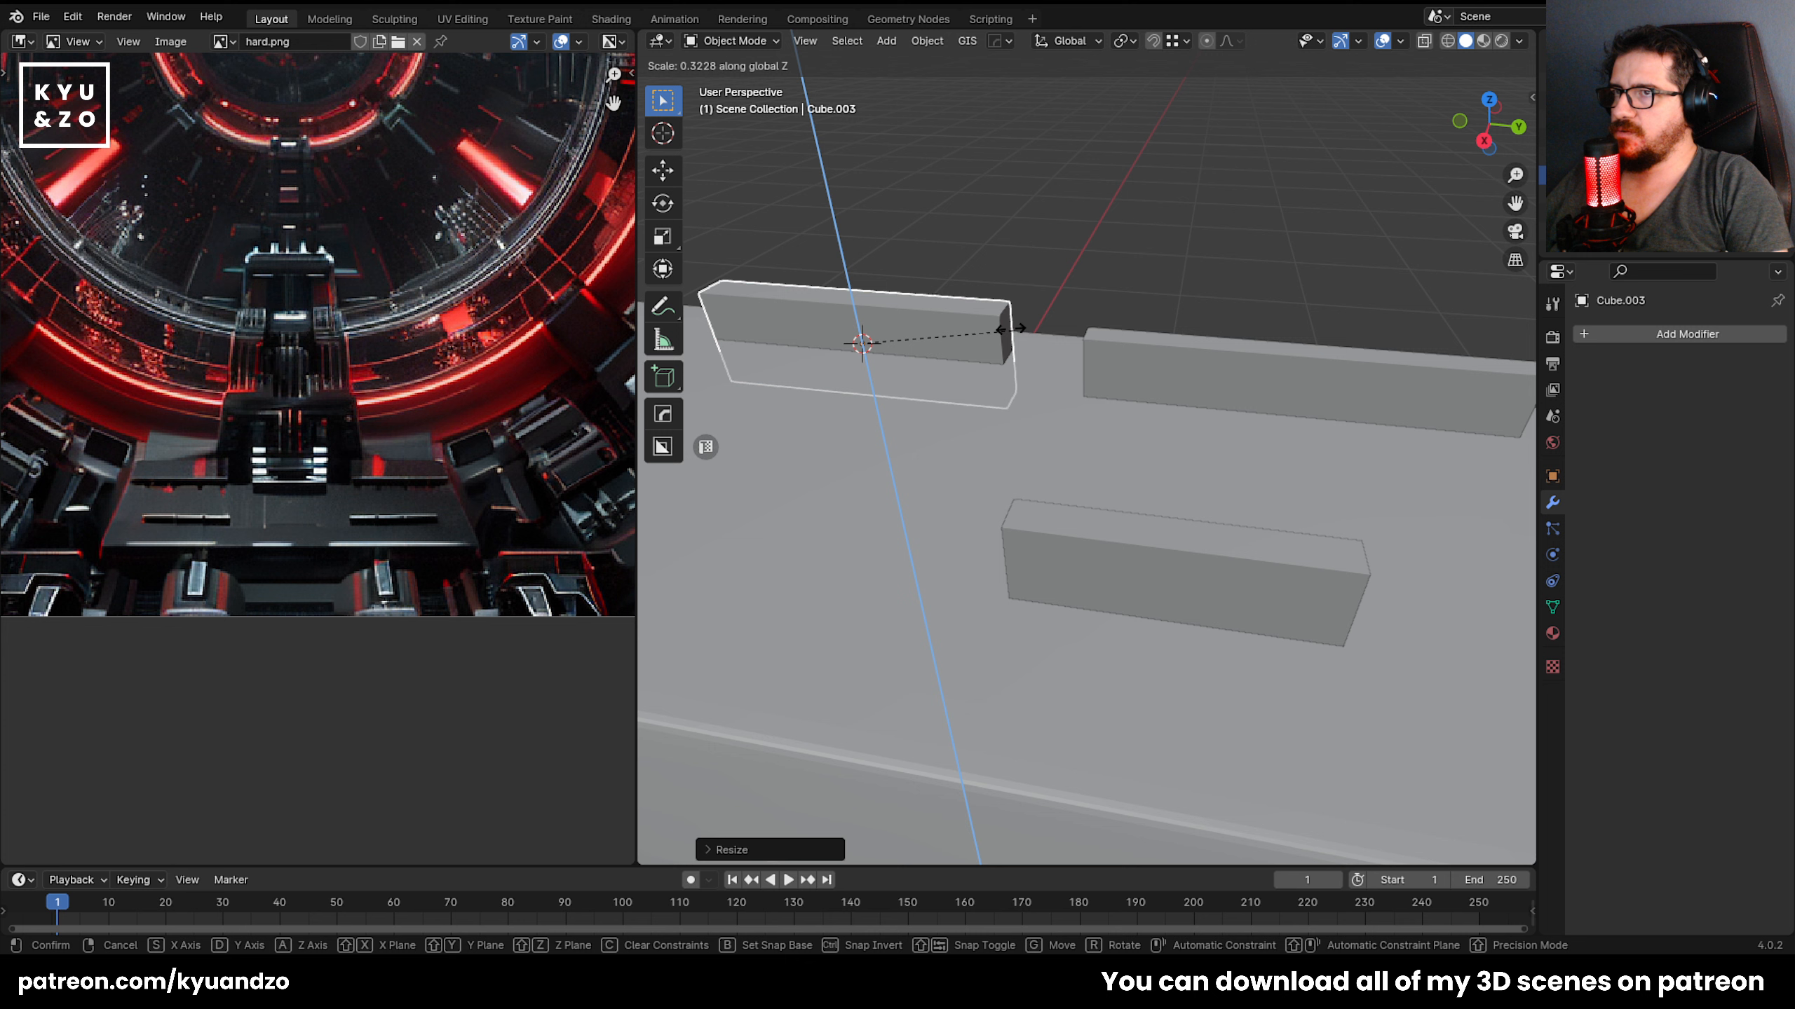
click(932, 312)
Select the new bar together with the slab and look up the Align Objects command.
click(952, 414)
scroll(1046, 389, down, 5)
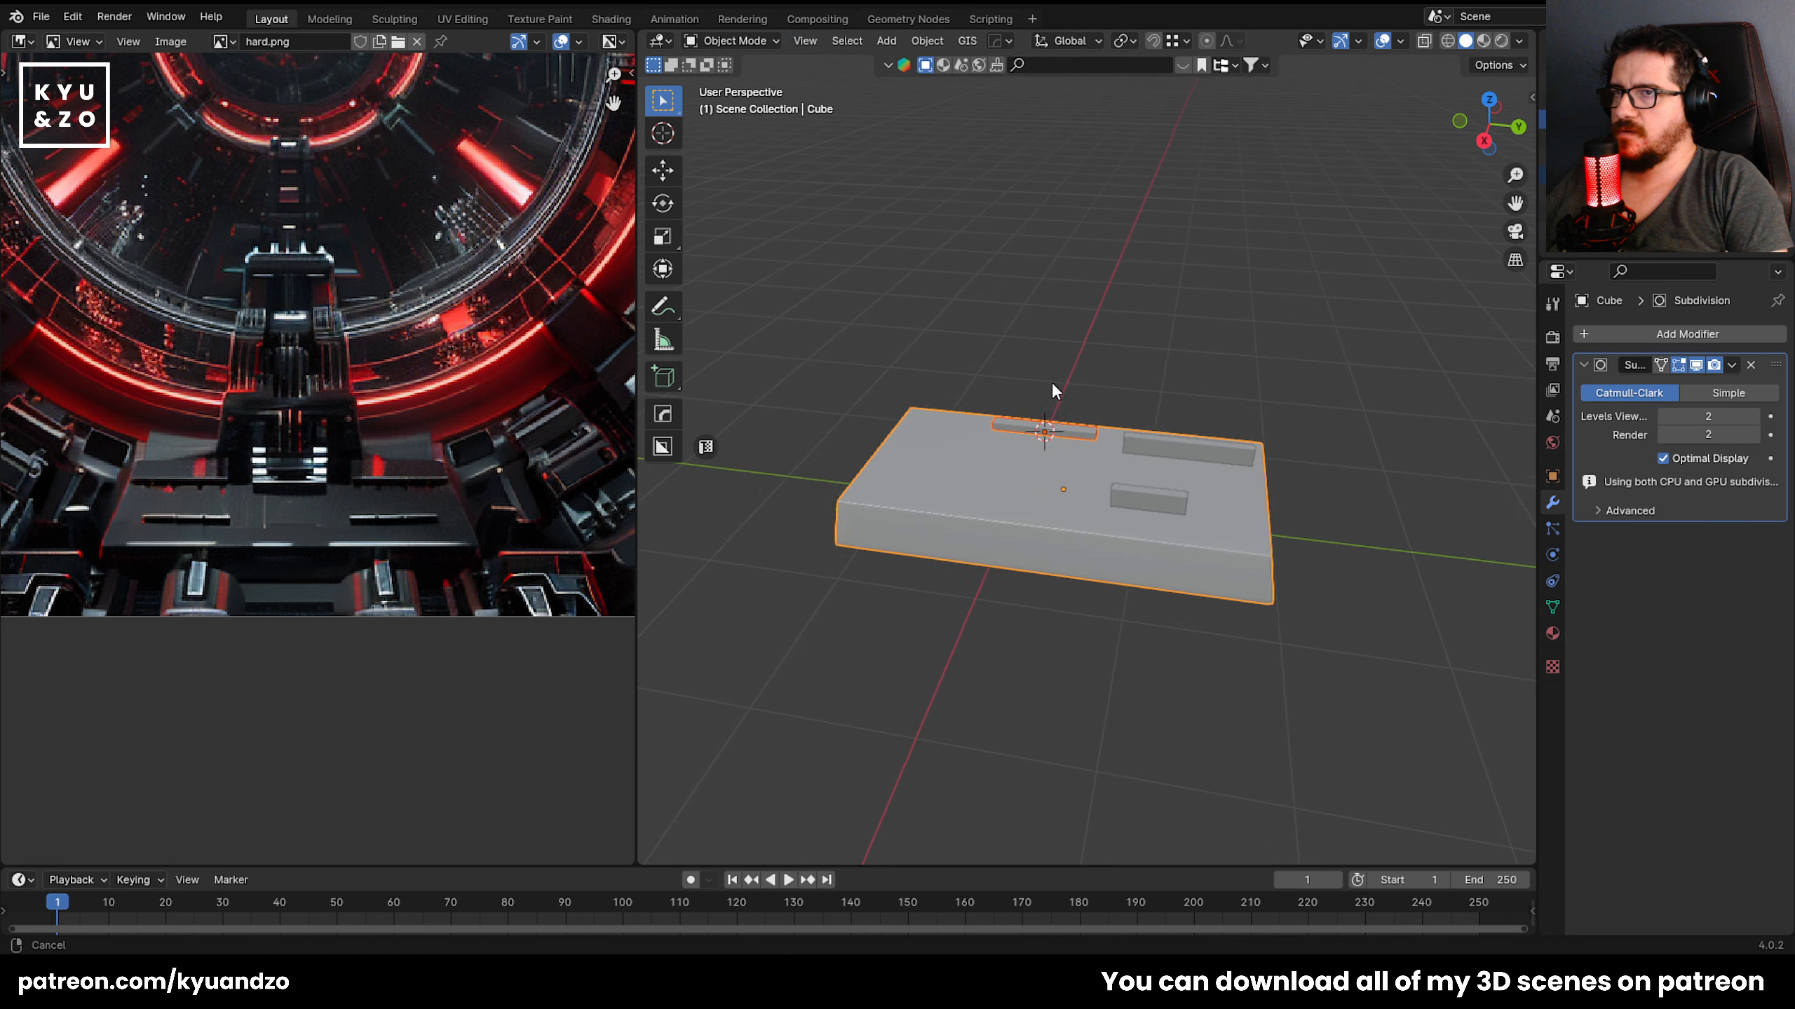
click(1052, 435)
click(1028, 483)
click(851, 40)
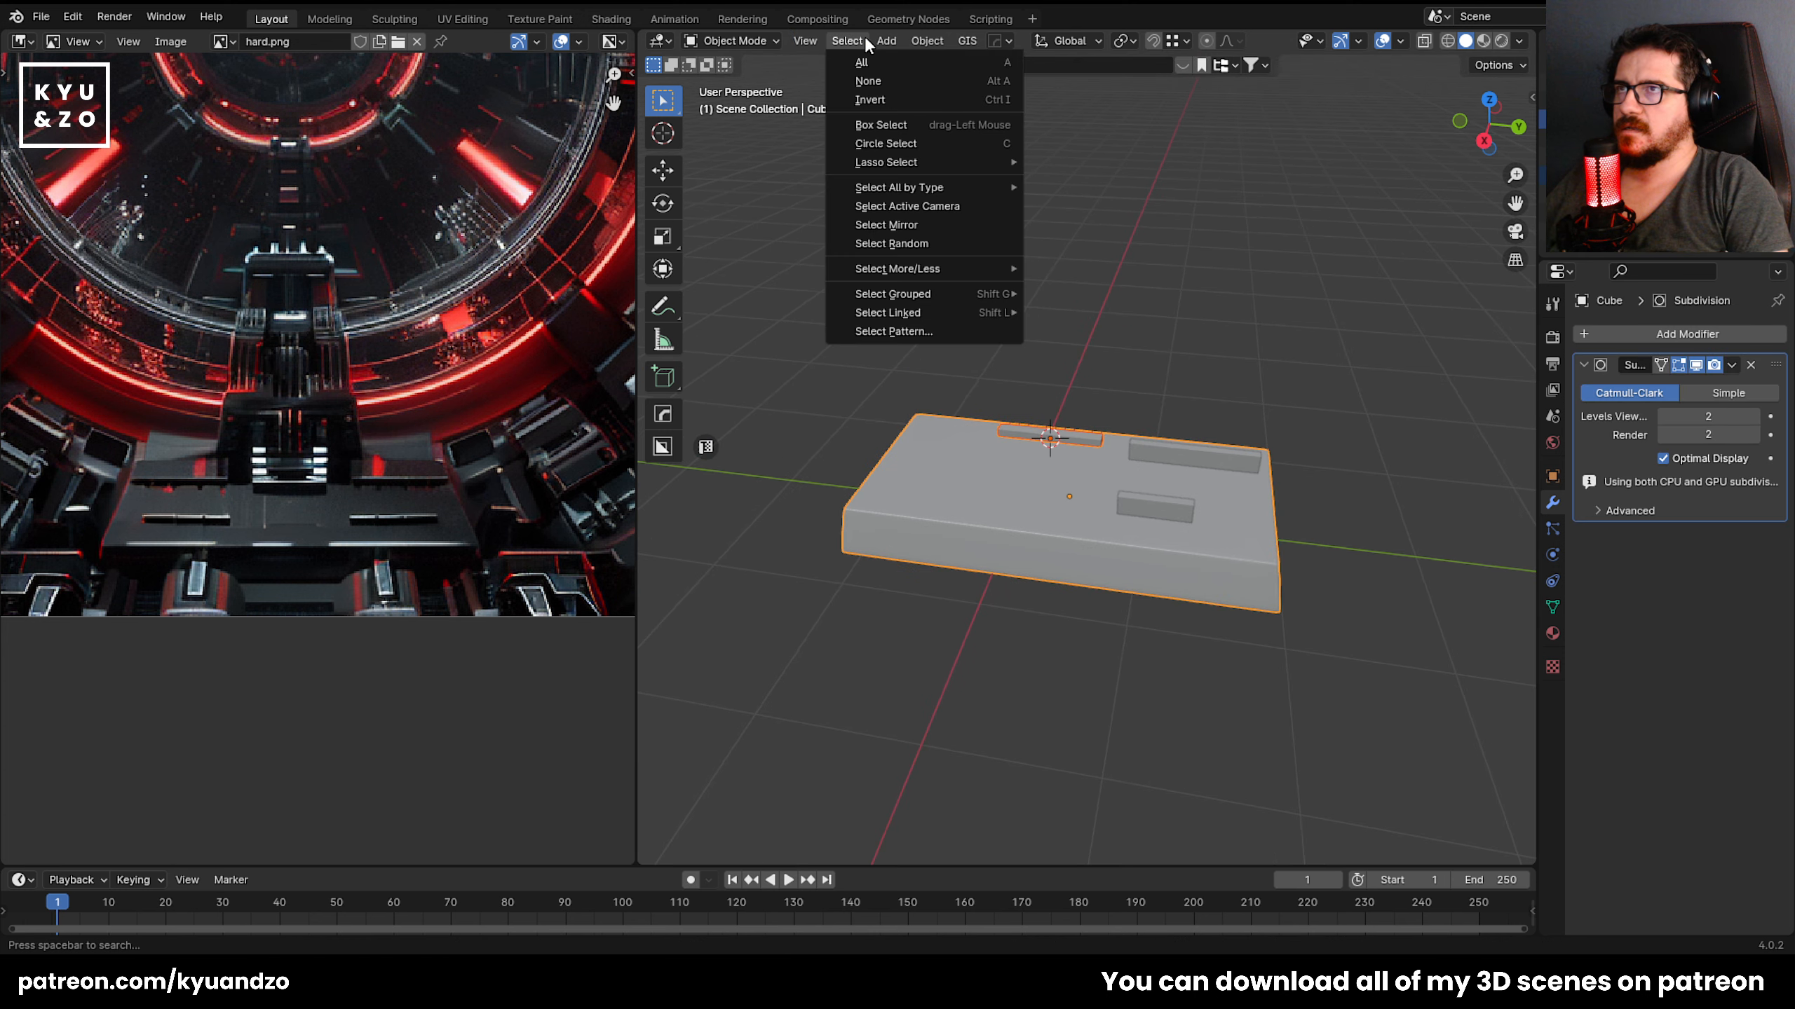
mouse_move(926, 40)
mouse_move(1003, 62)
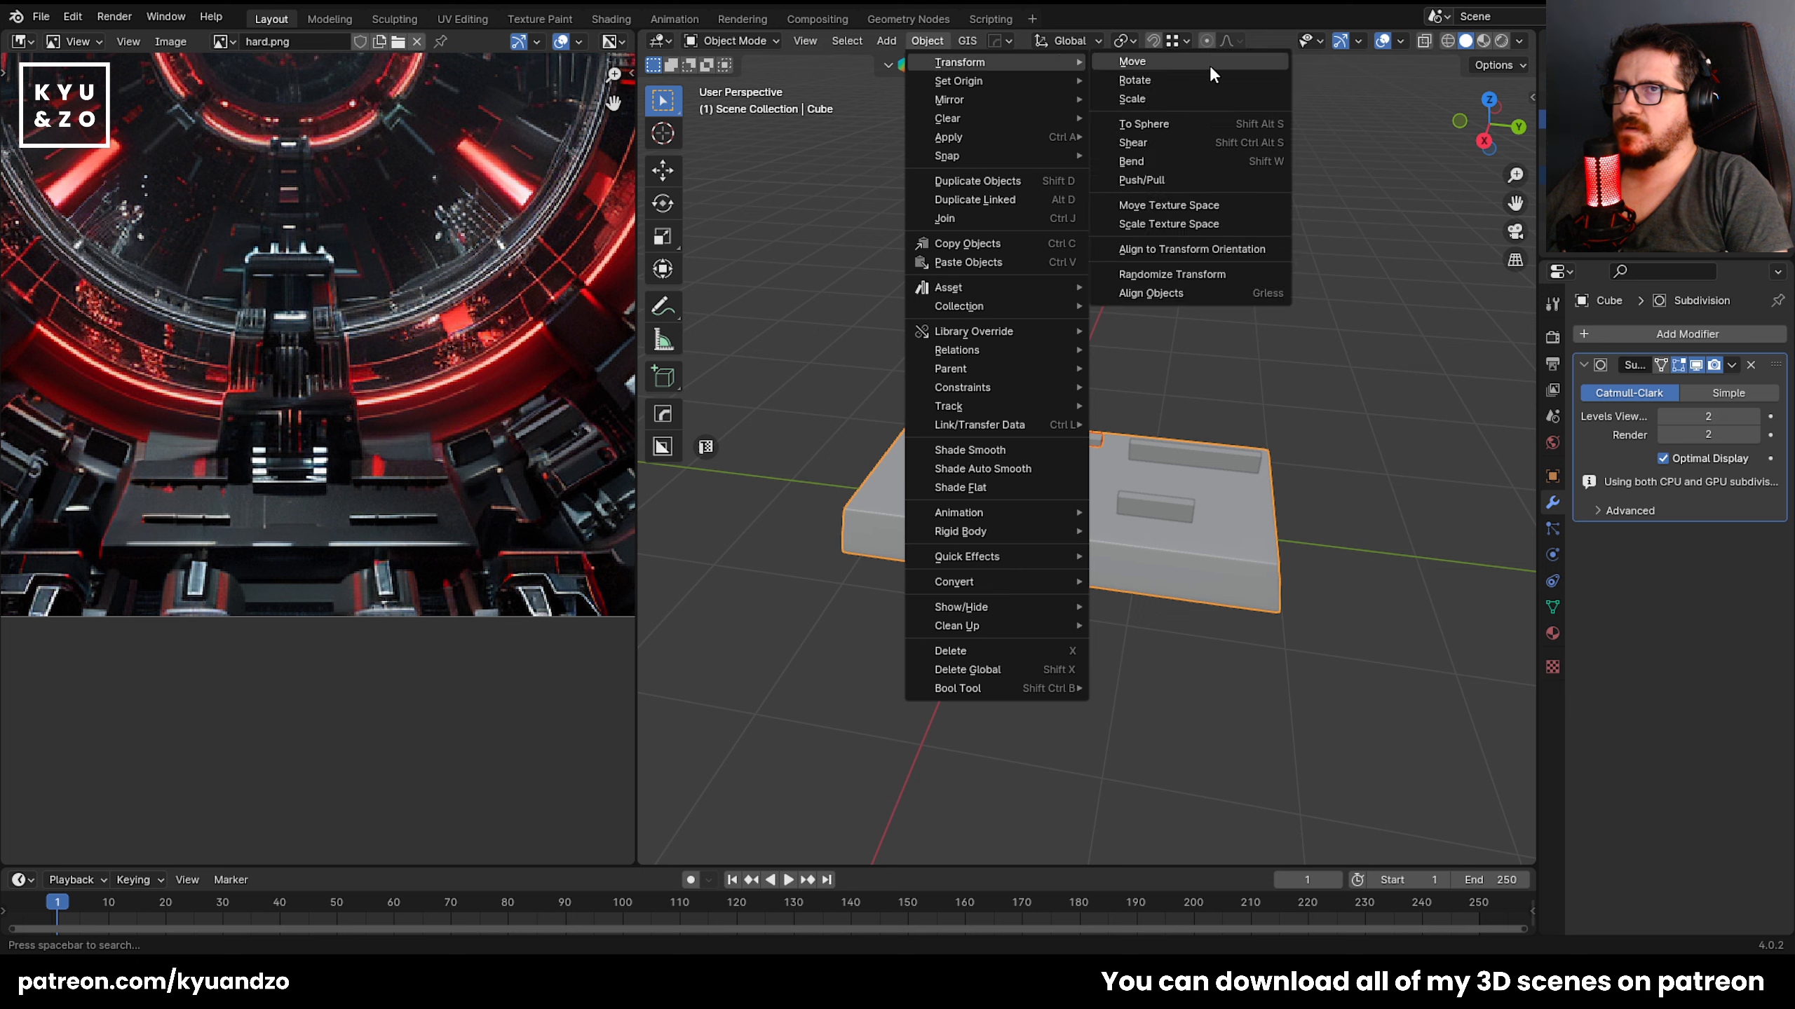
right_click(1263, 293)
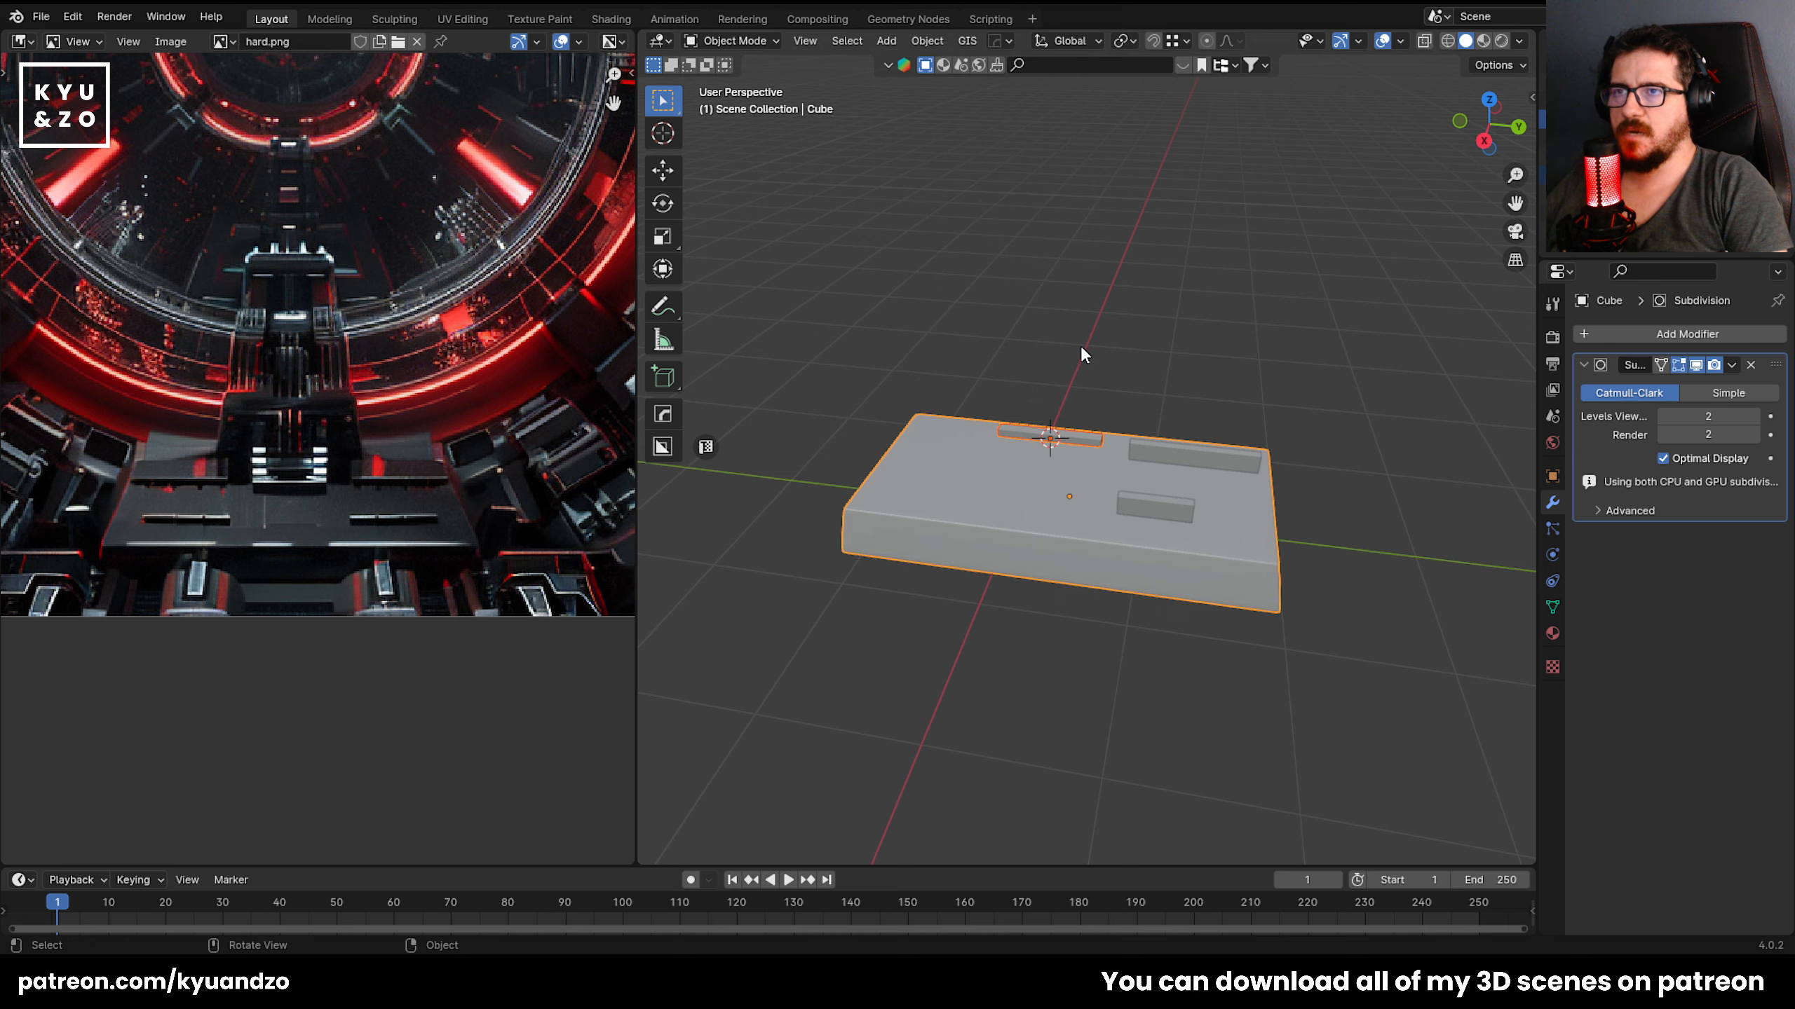
Try to align the long bar to the slab with Align Objects.
scroll(1069, 311, up, 2)
scroll(988, 475, up, 3)
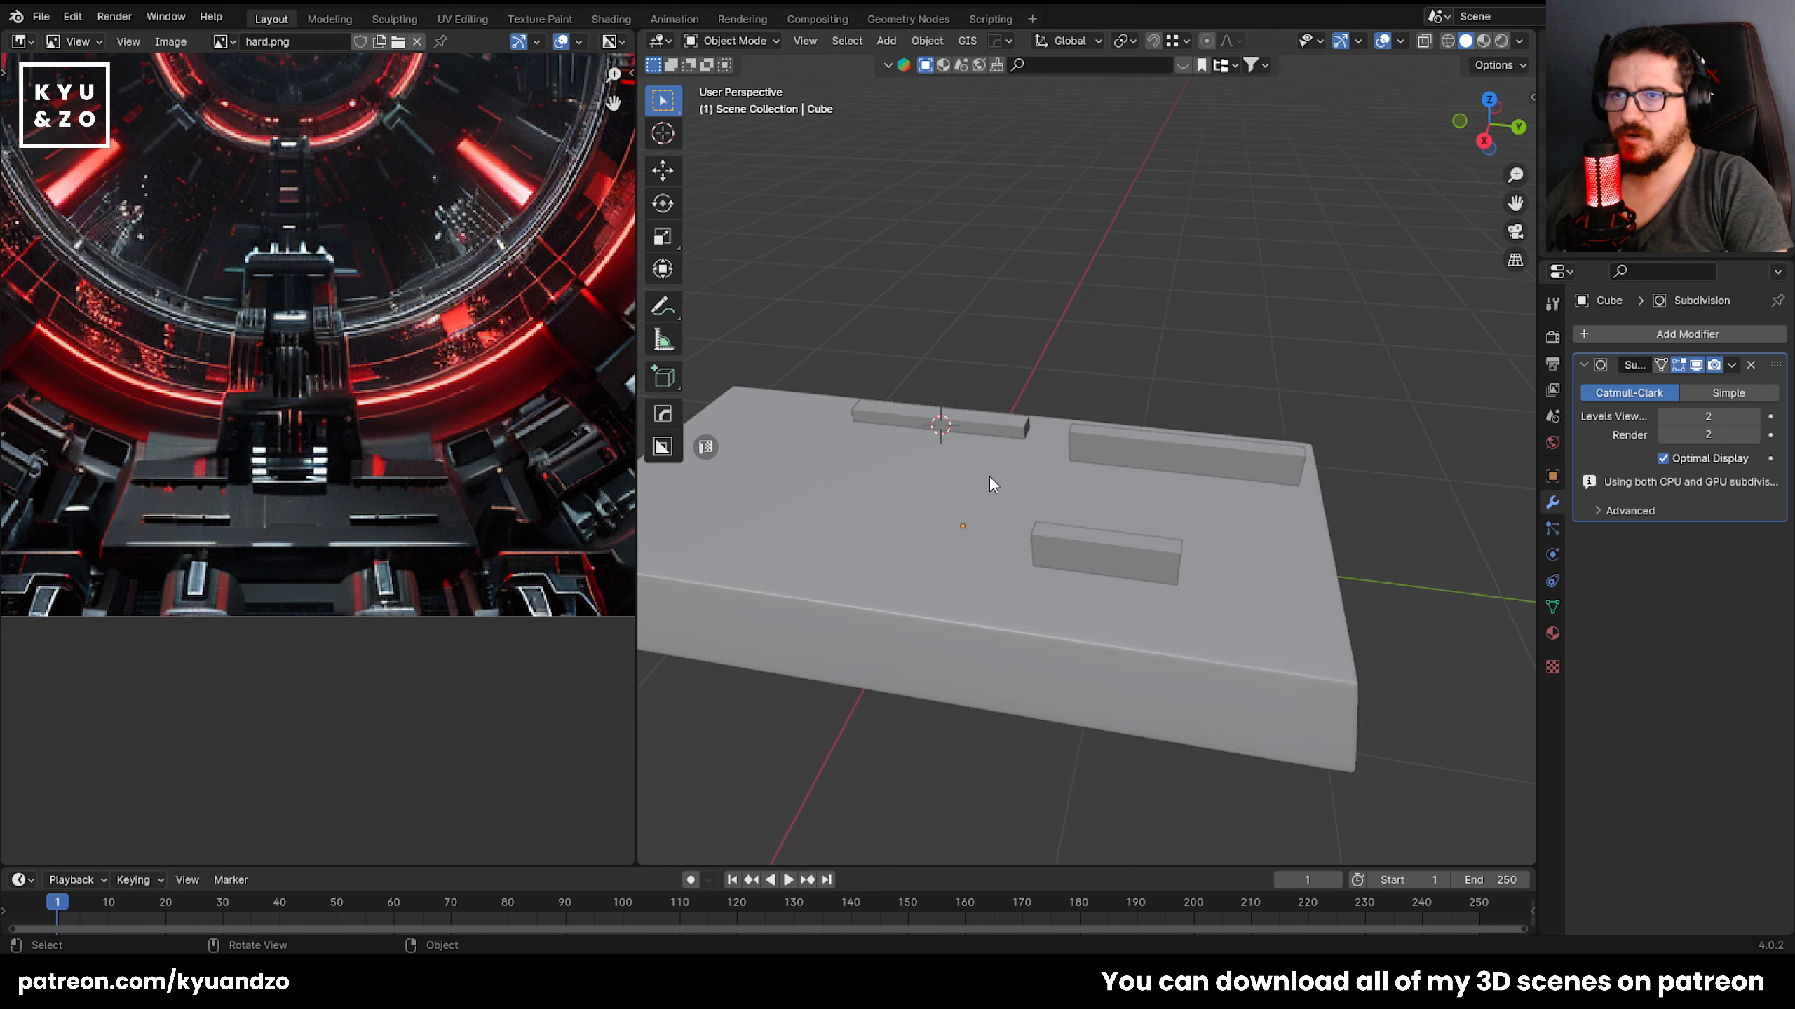
click(984, 435)
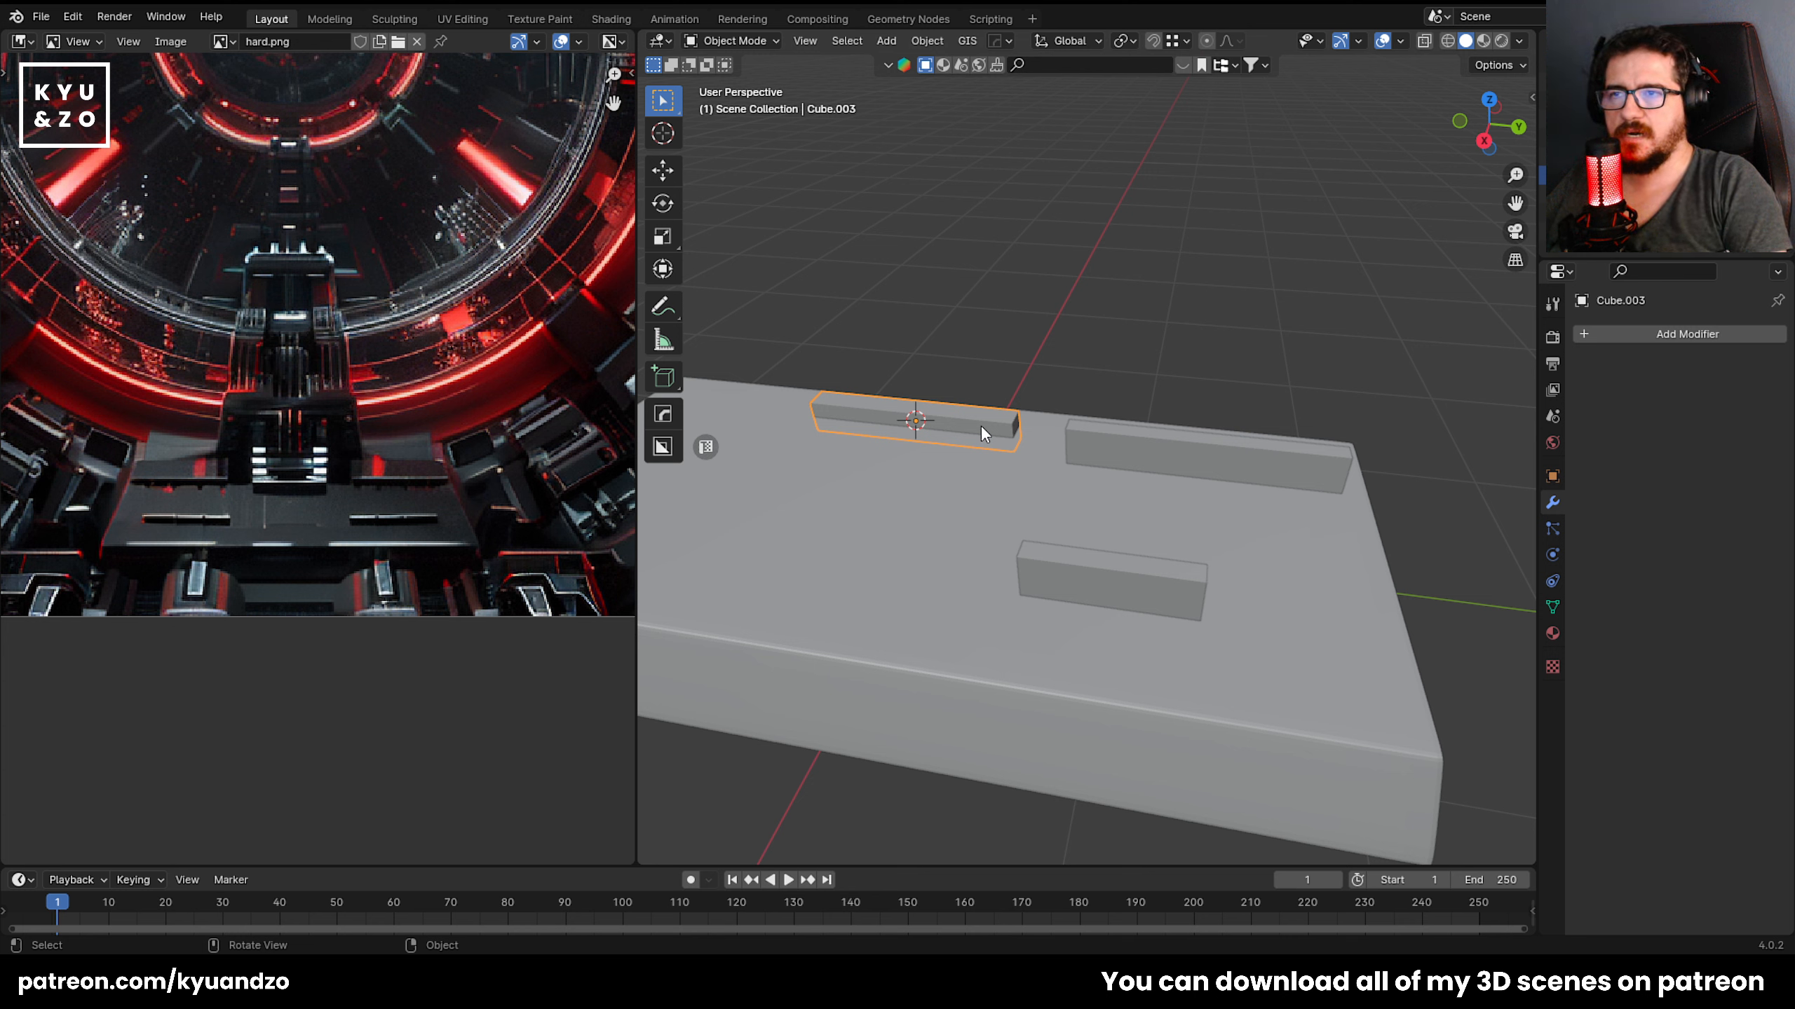
click(1075, 443)
shift+click(975, 513)
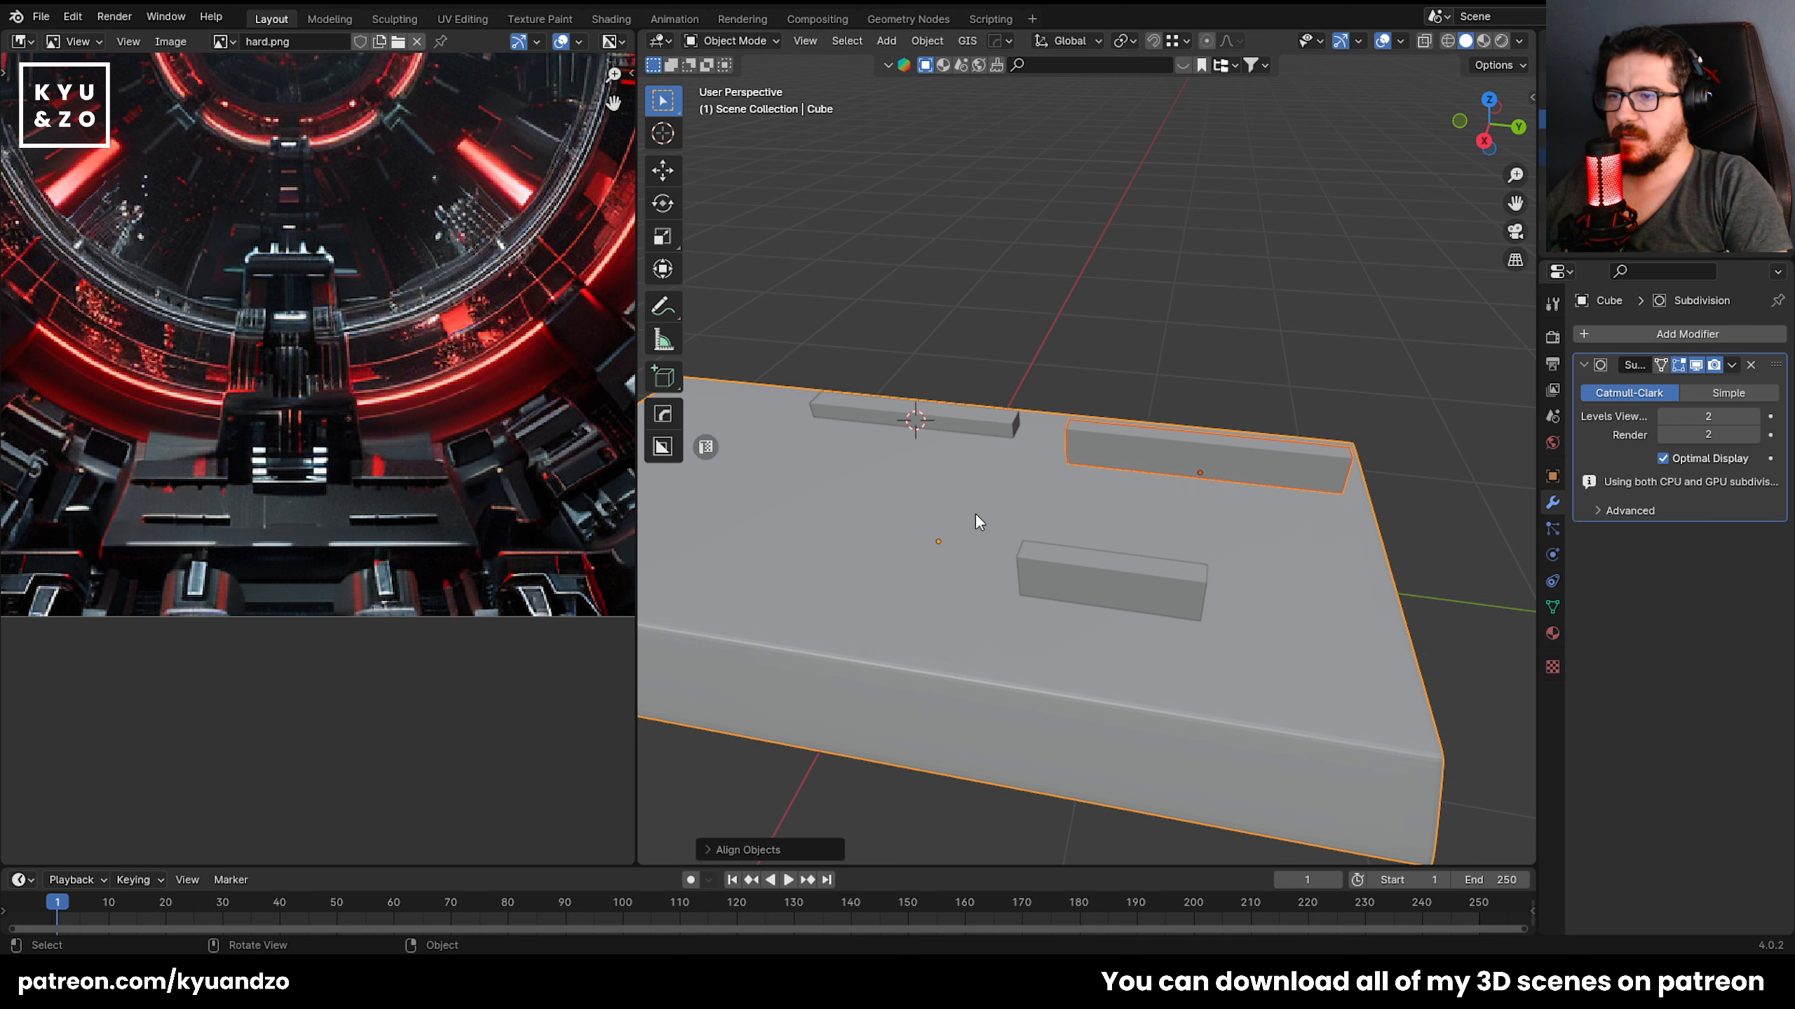
click(1105, 446)
key(ctrl+l)
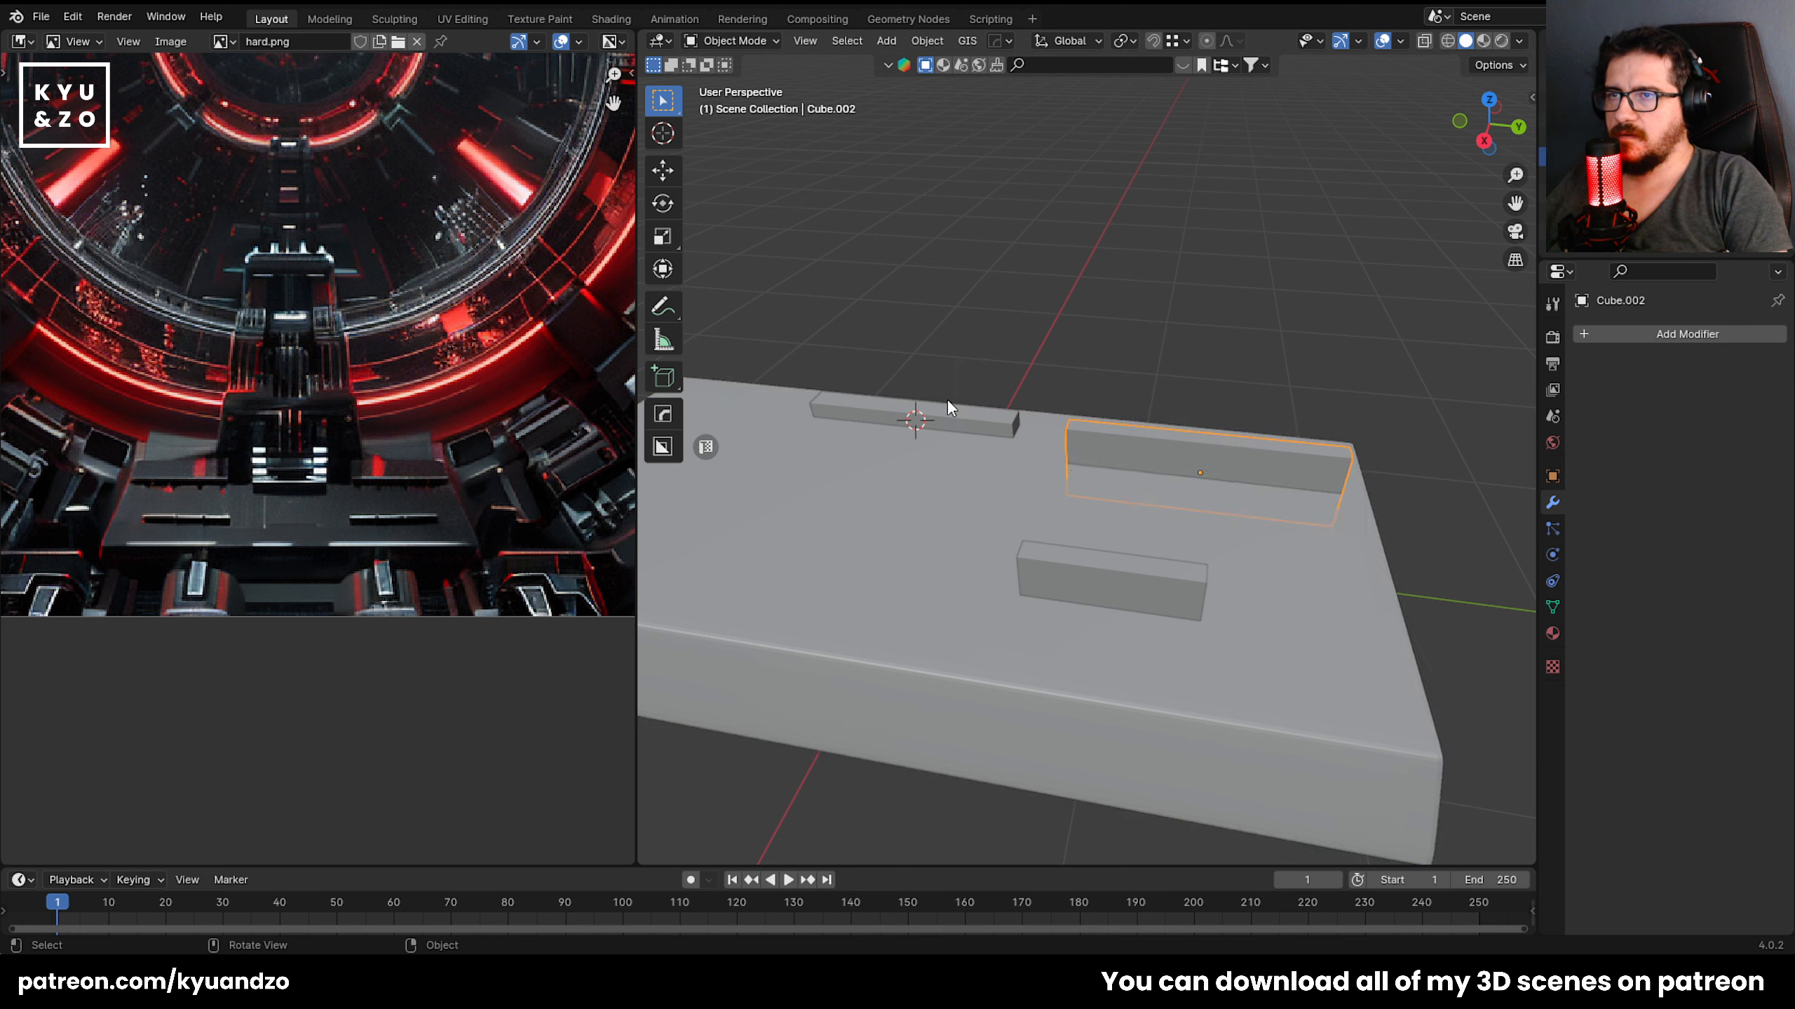
key(Tab)
key(Tab)
click(915, 593)
key(Tab)
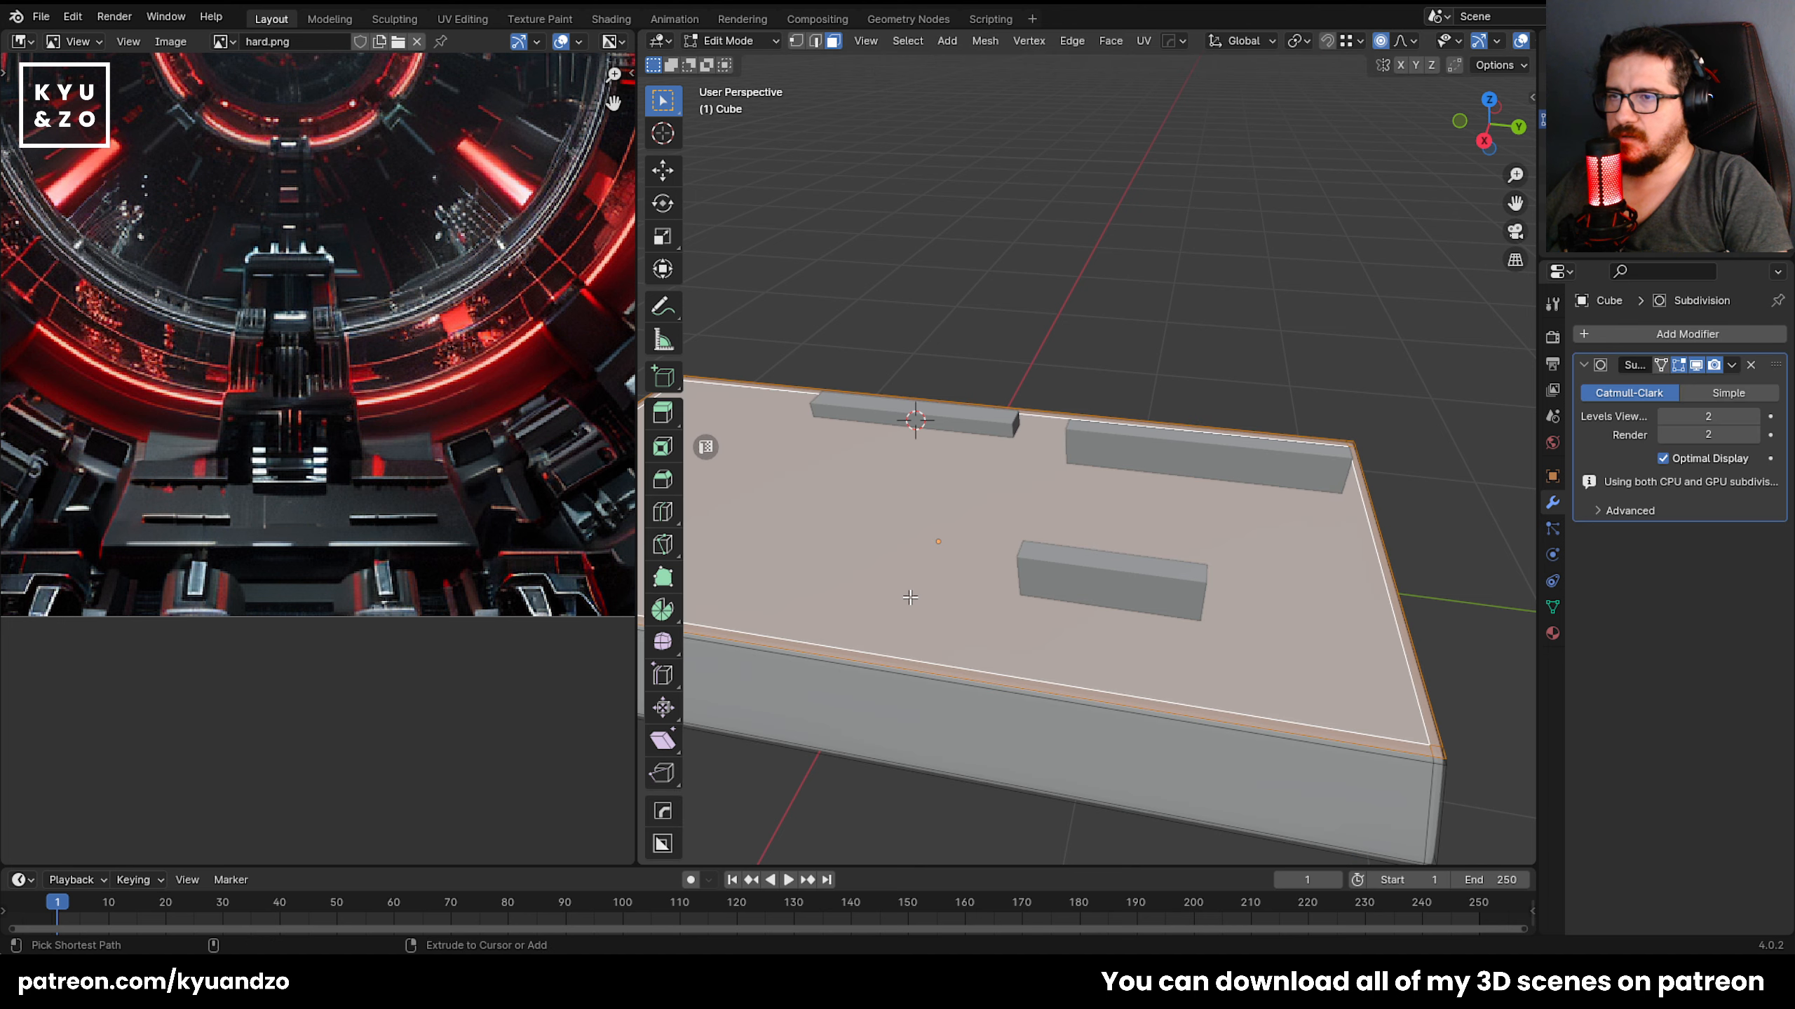
key(ctrl+r)
scroll(1069, 668, up, 8)
key(Escape)
click(1130, 281)
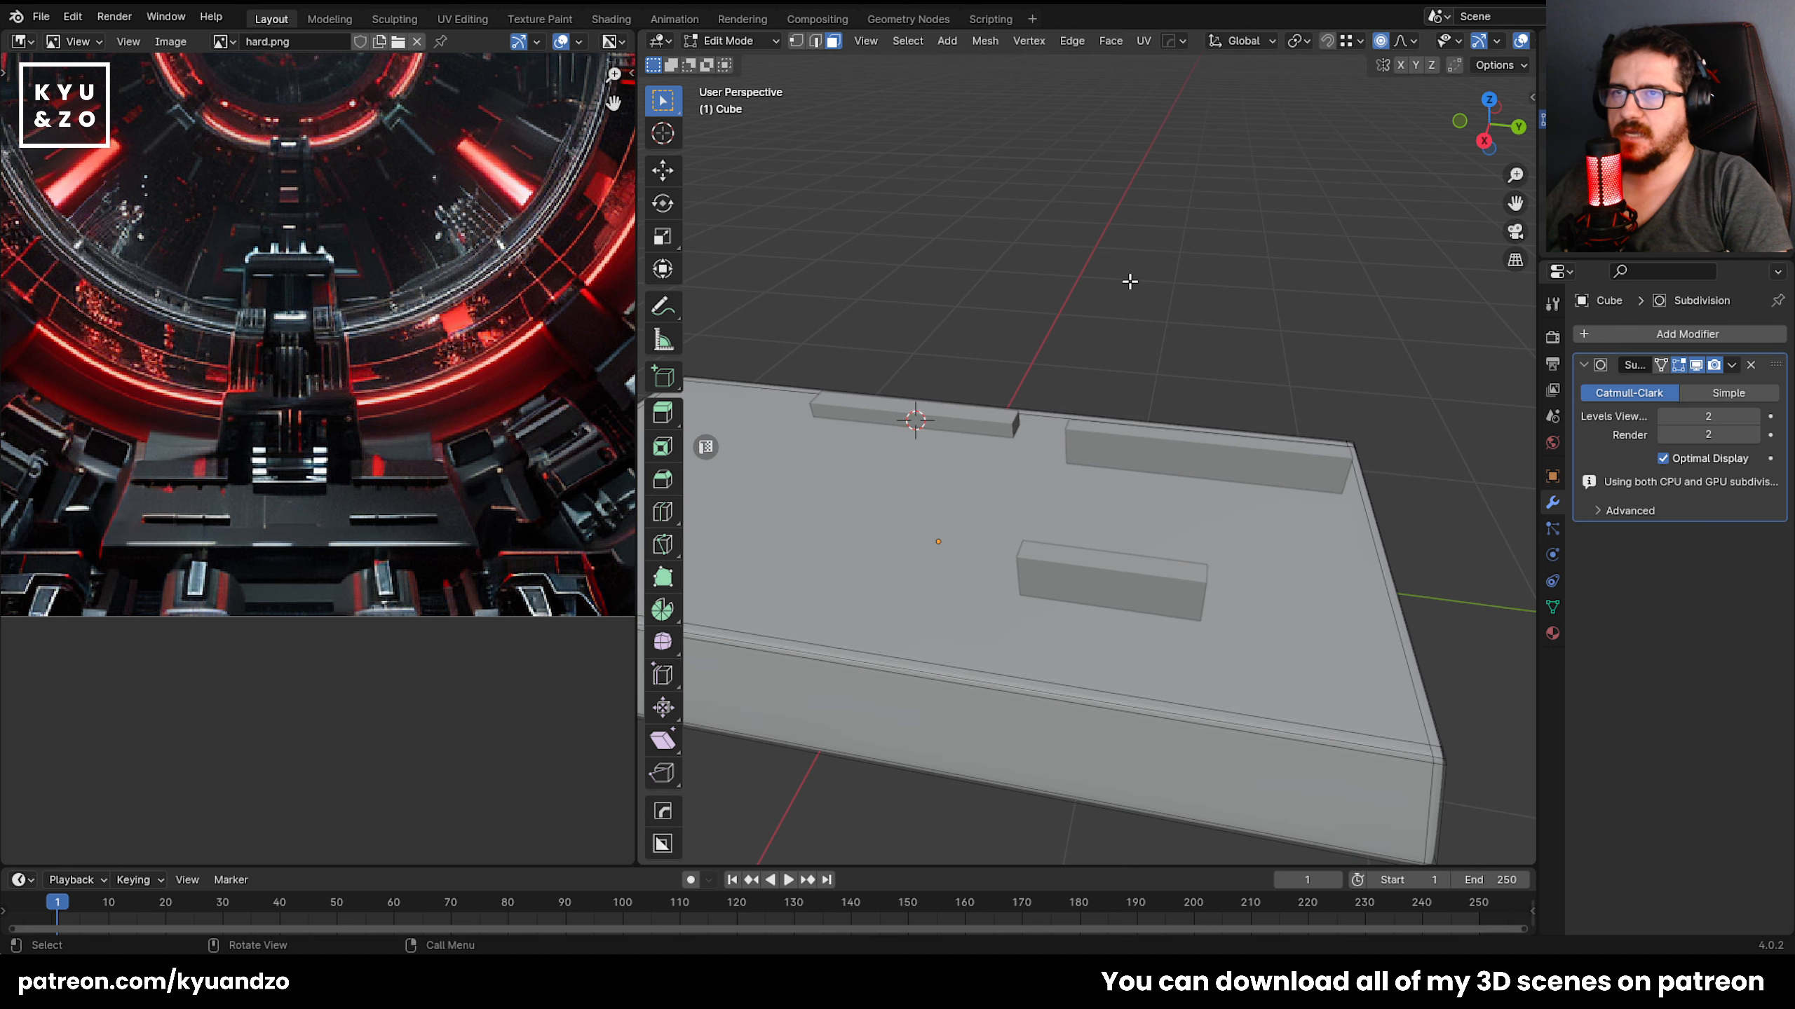
key(Tab)
click(1128, 281)
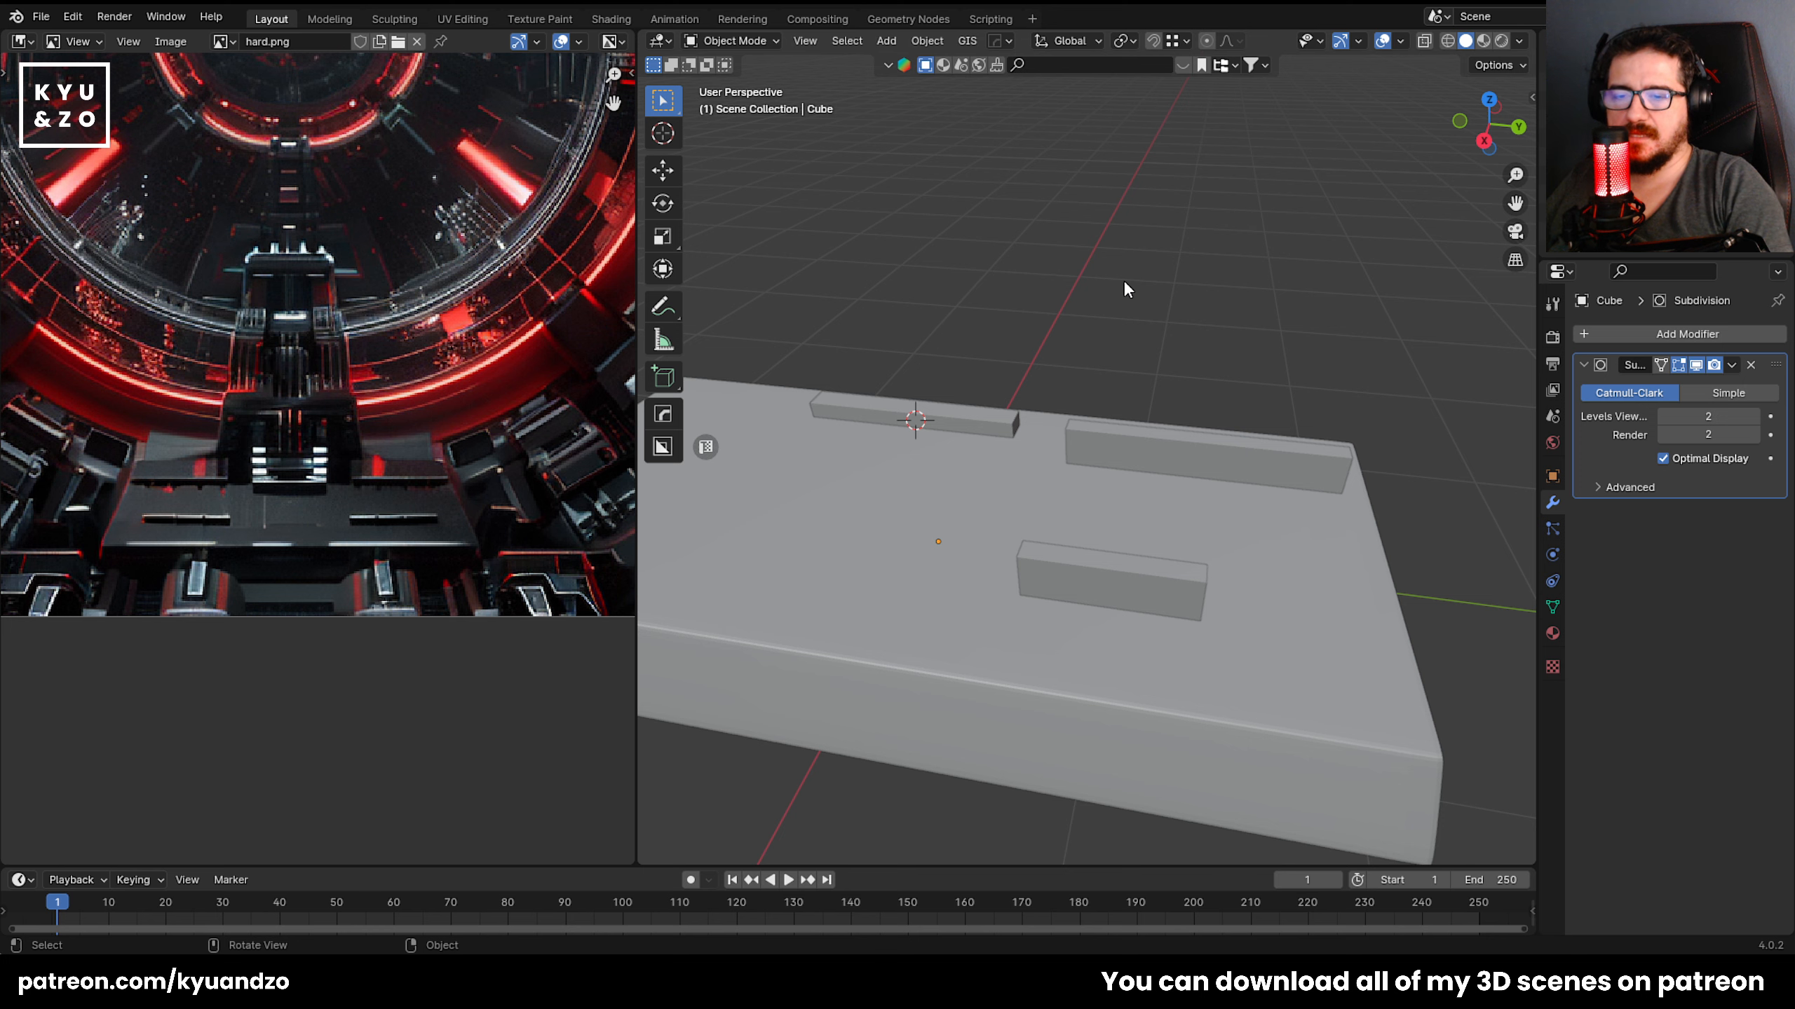
Align the back-edge bar to the slab along Y with Align Objects, using Centers mode relative to Active.
scroll(1029, 511, down, 3)
scroll(1029, 510, up, 3)
click(1130, 463)
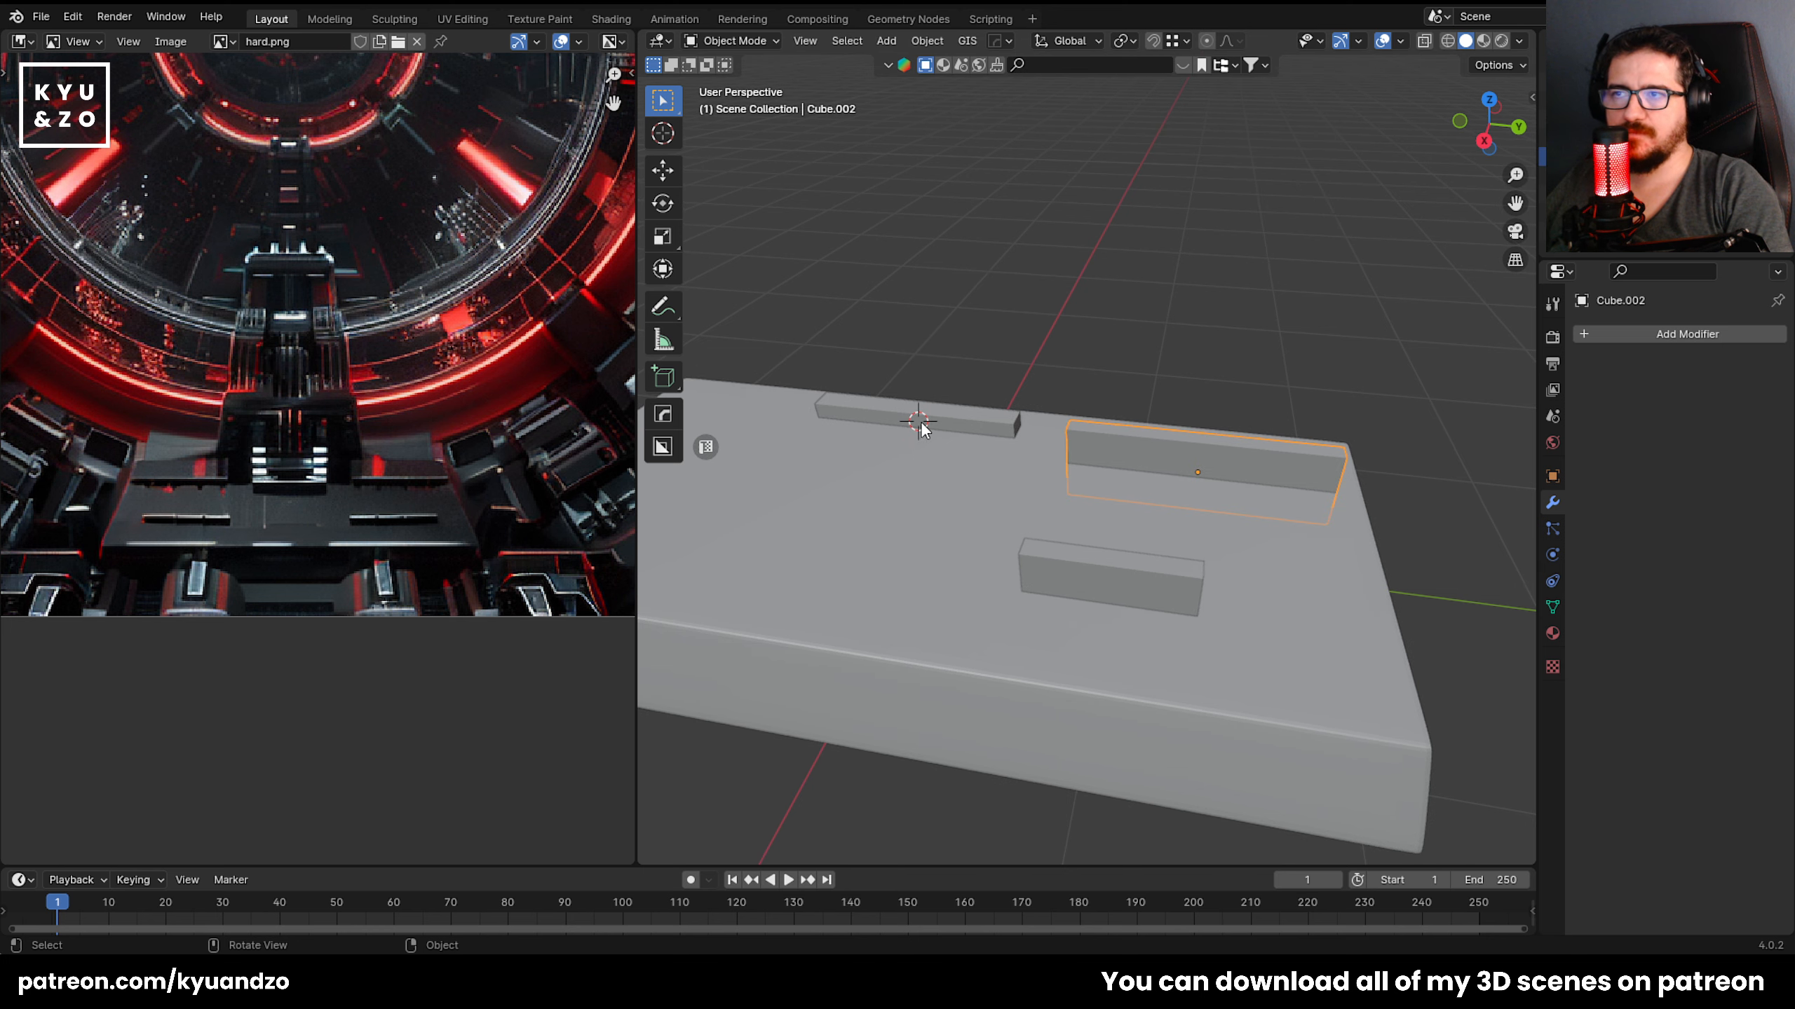
scroll(921, 429, up, 3)
click(892, 541)
scroll(867, 339, down, 1)
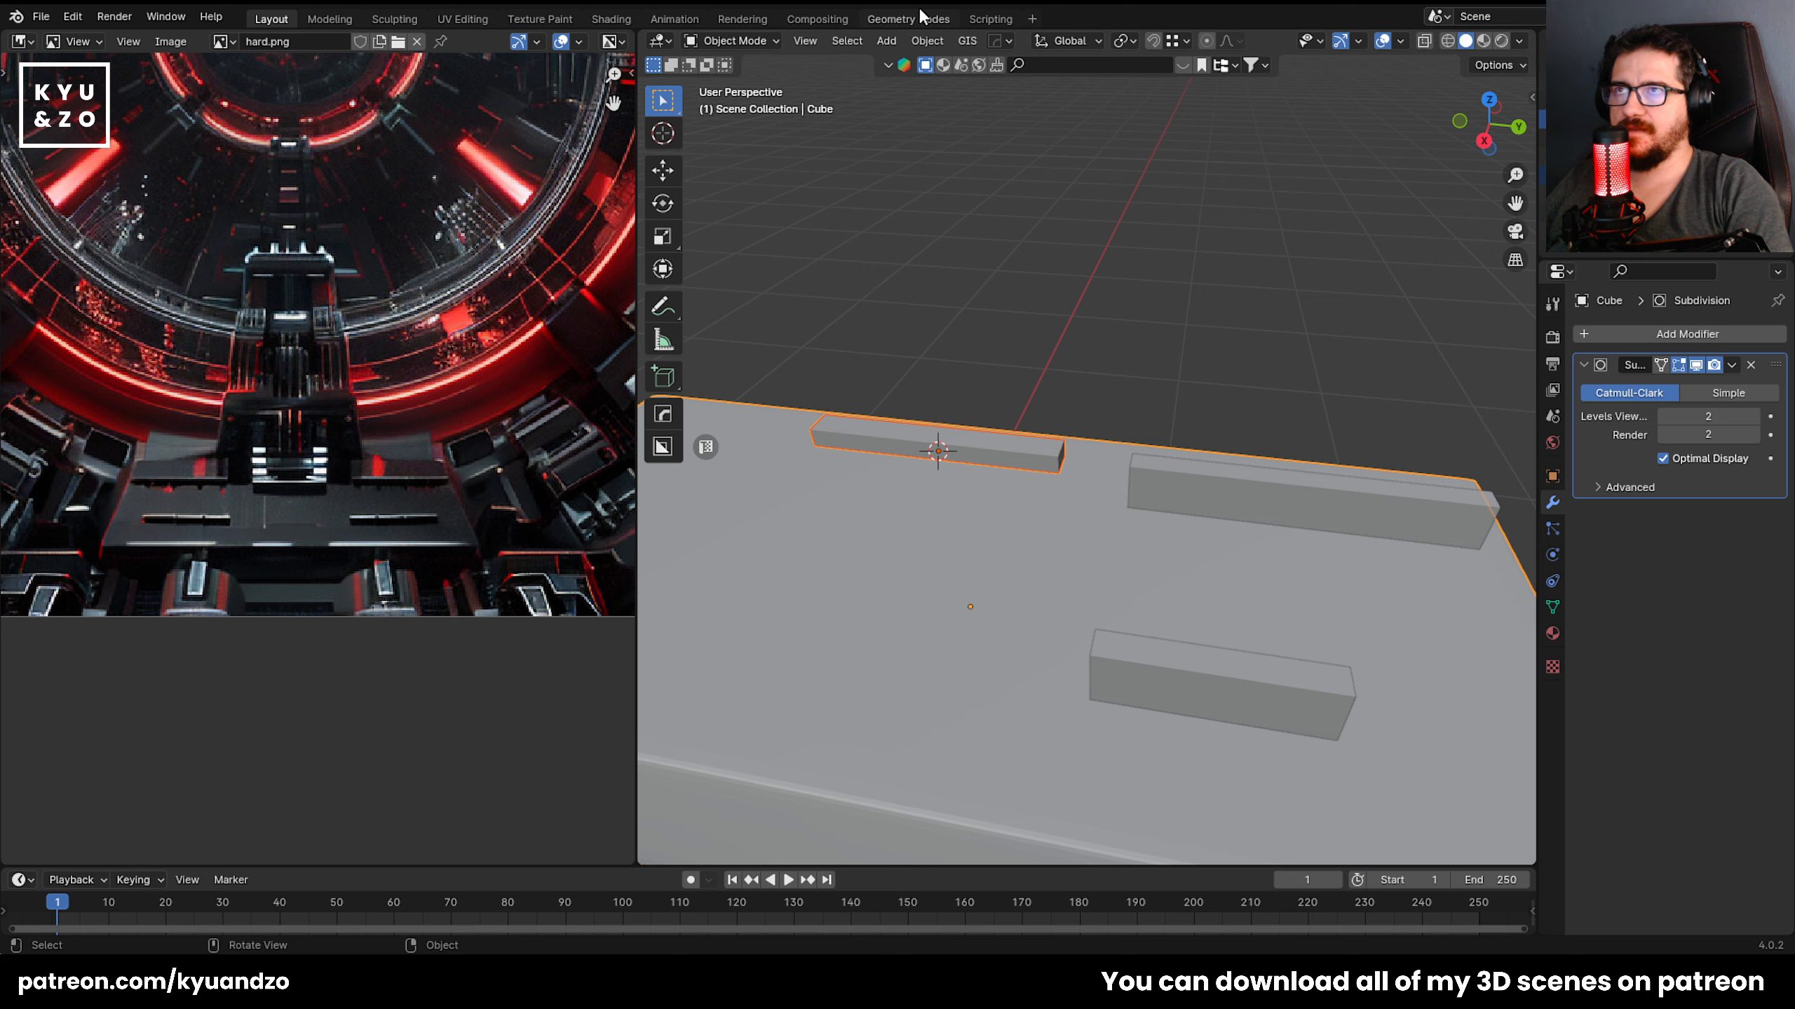
click(926, 40)
mouse_move(1003, 62)
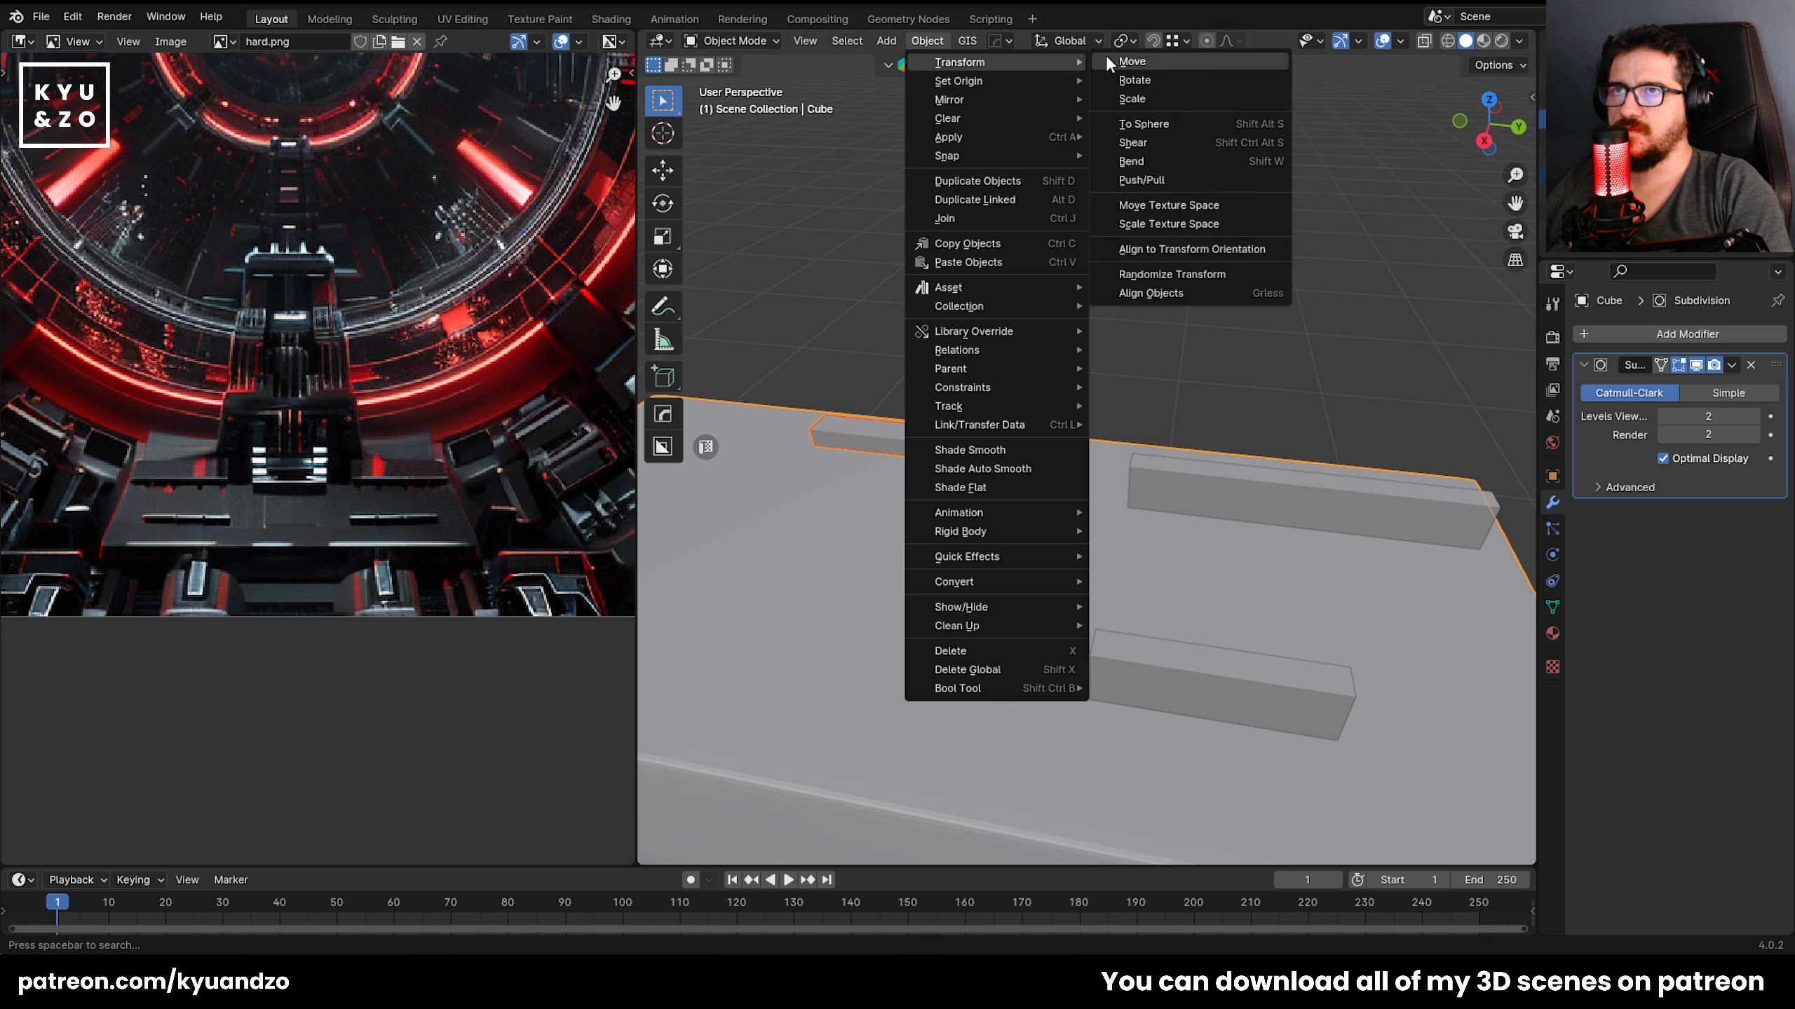
click(1192, 295)
click(731, 851)
click(827, 807)
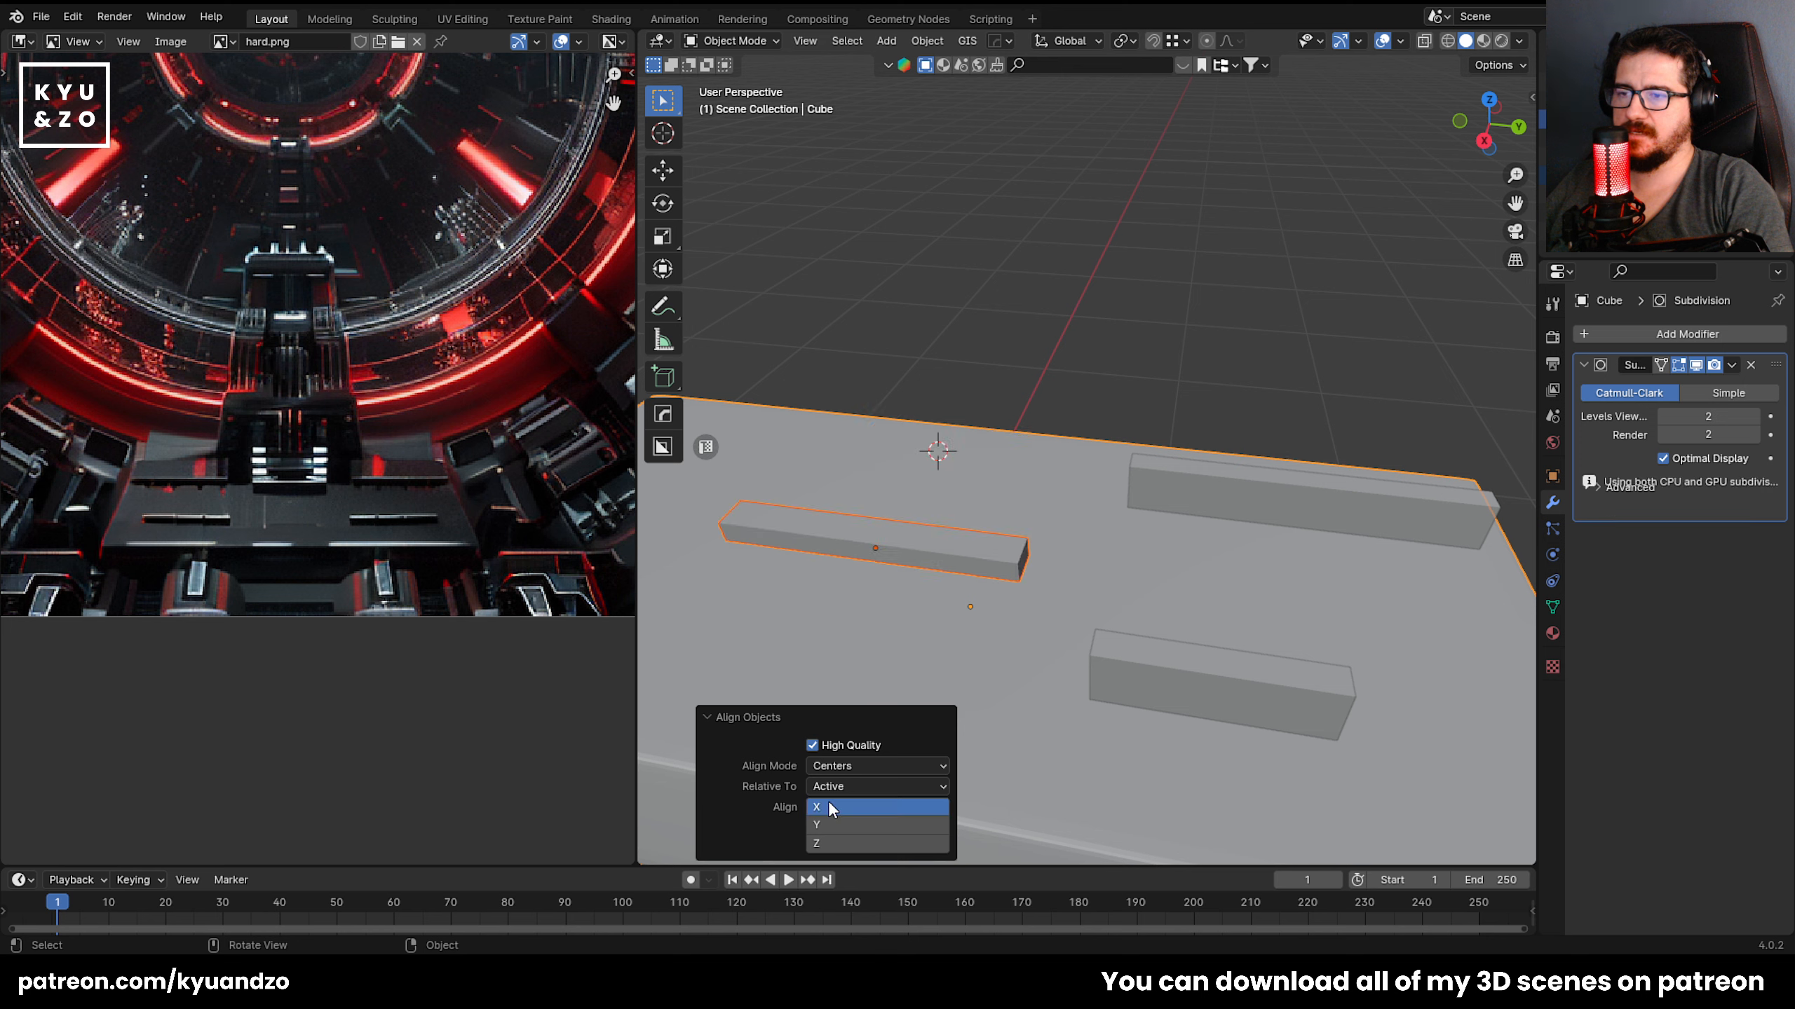
click(836, 829)
Shorten the centred back-edge bar along the Y axis.
click(1007, 458)
scroll(1012, 460, down, 6)
mouse_move(1024, 465)
middle_down()
mouse_move(1044, 467)
mouse_move(1030, 604)
mouse_move(1055, 367)
mouse_move(1050, 455)
middle_up()
key(s)
key(y)
click(1206, 439)
click(1080, 336)
Try moving the small back-edge bar along the Z, Y and X axes.
shift+middle_drag(1003, 588, 998, 624)
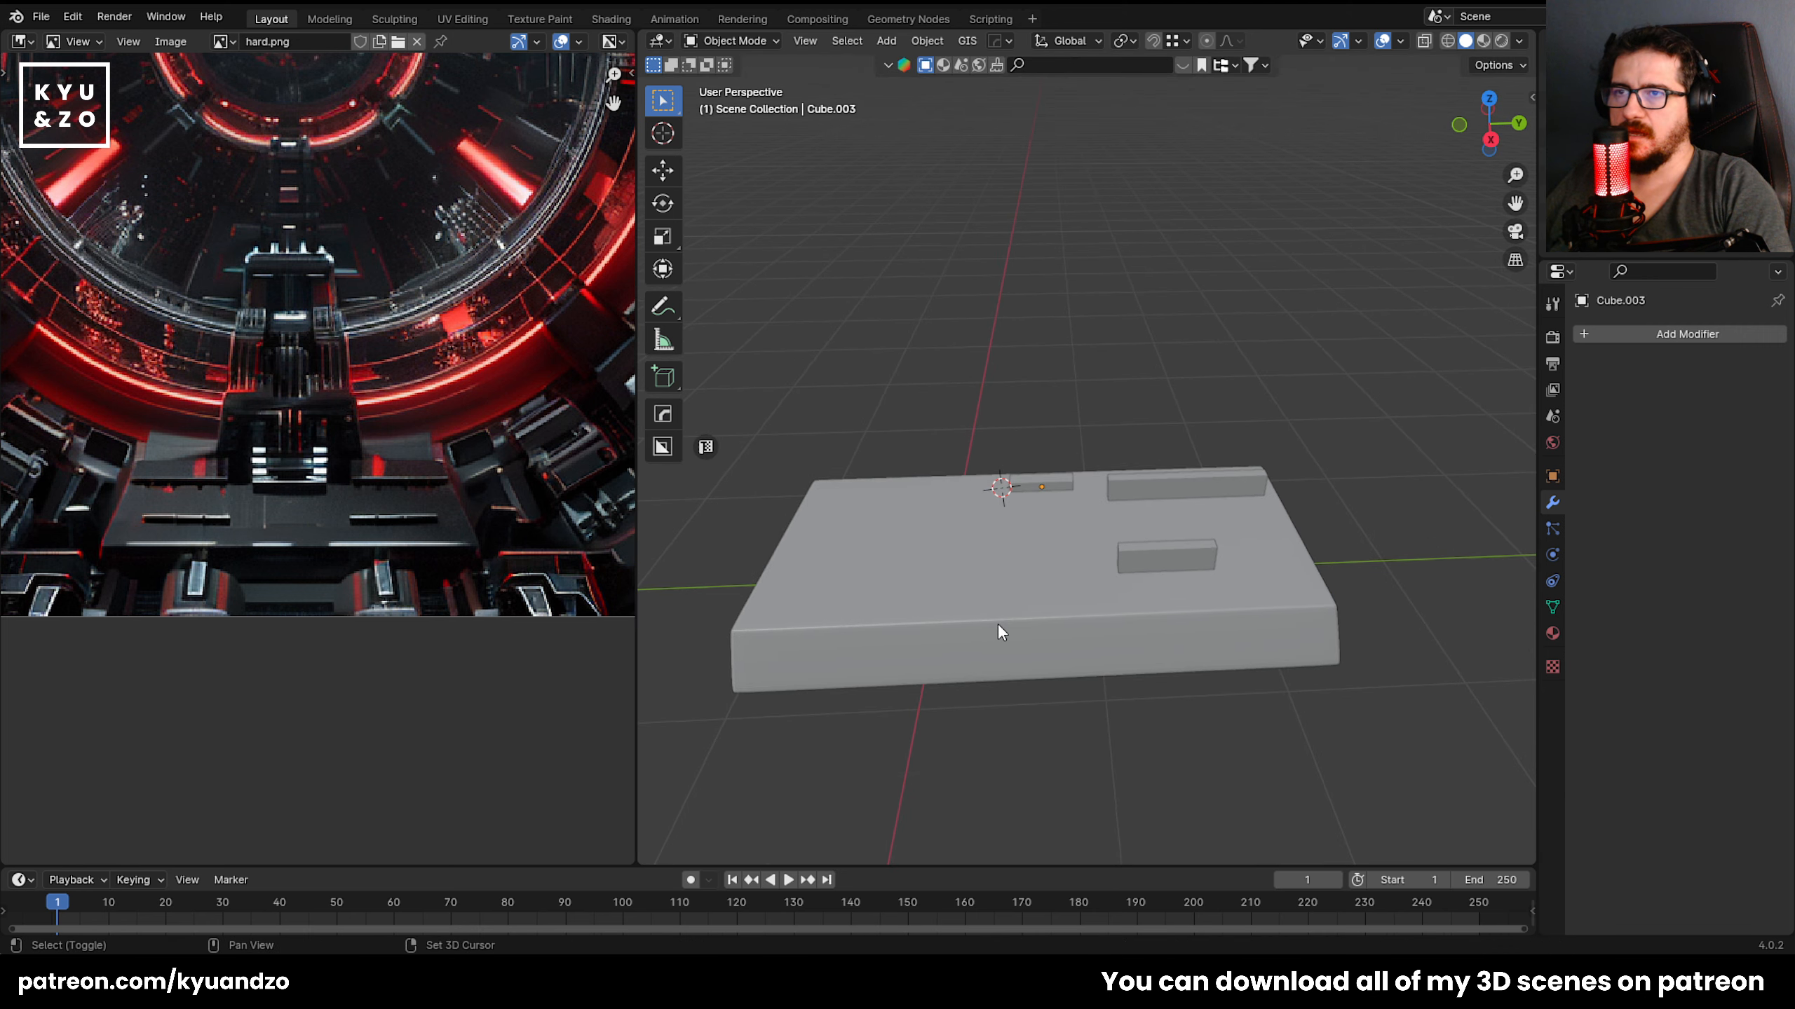
scroll(999, 632, up, 3)
click(1034, 522)
click(1039, 510)
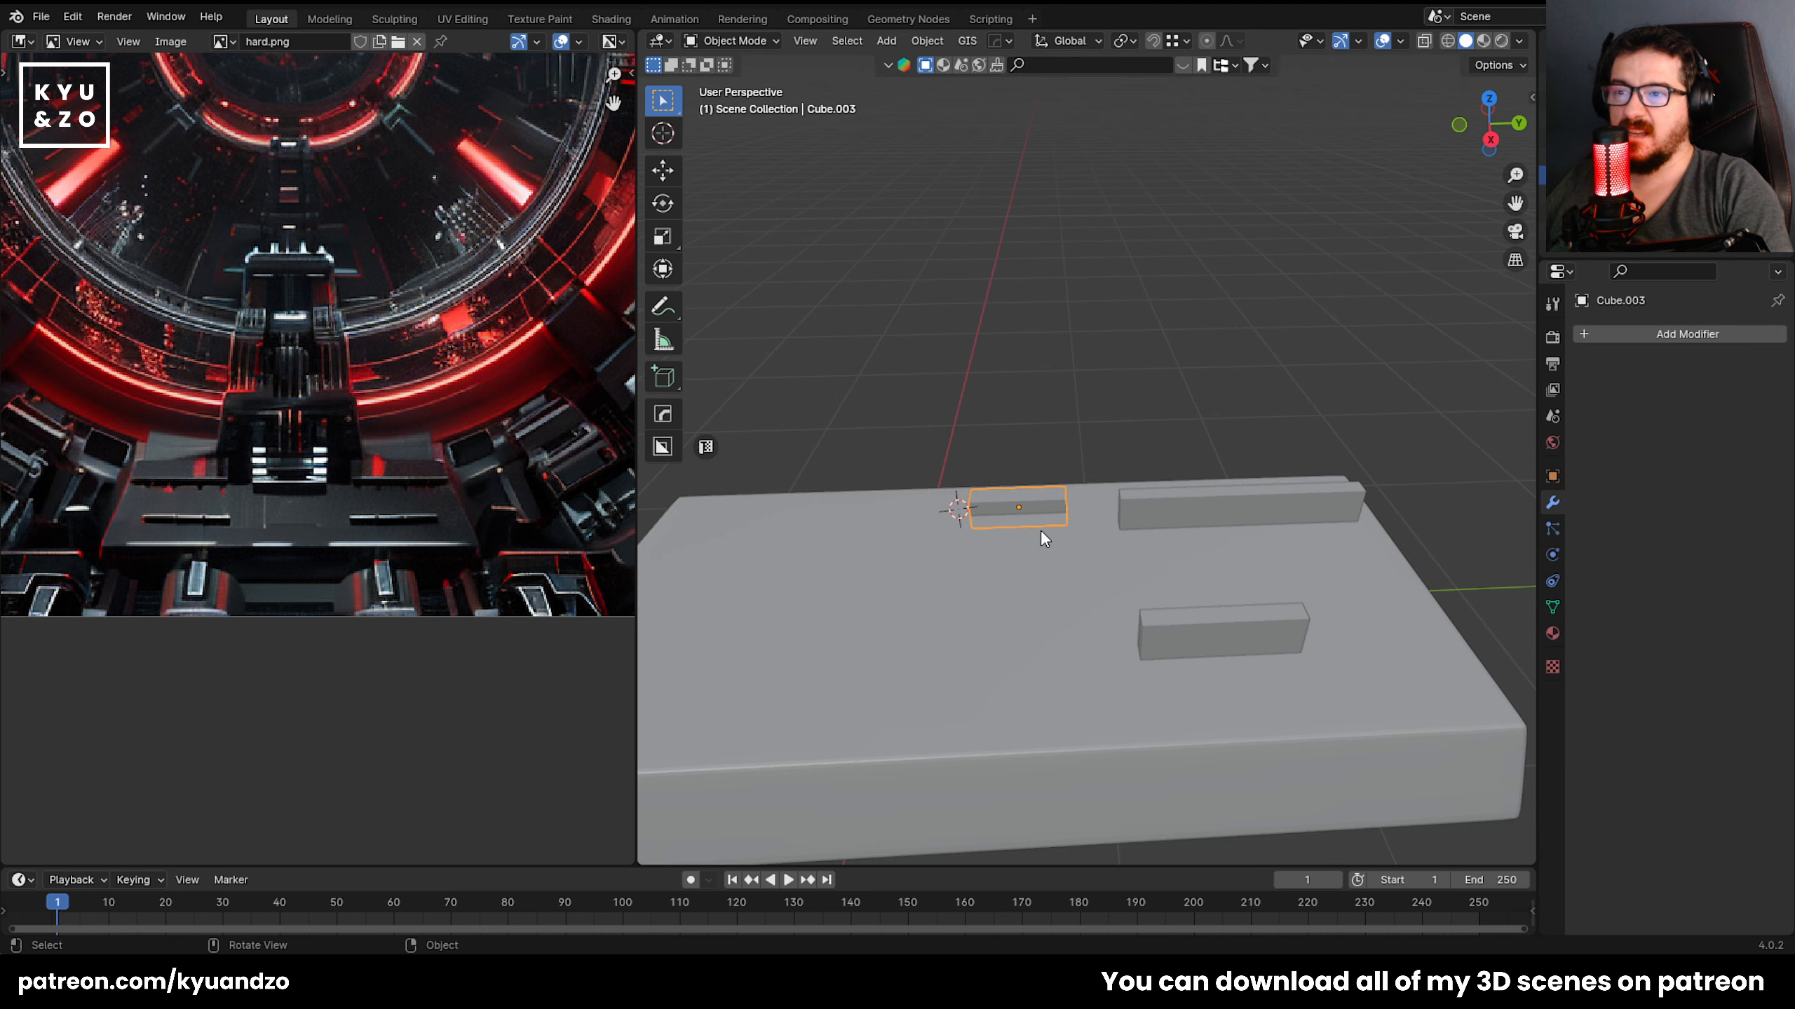
key(g)
key(z)
key(y)
key(z)
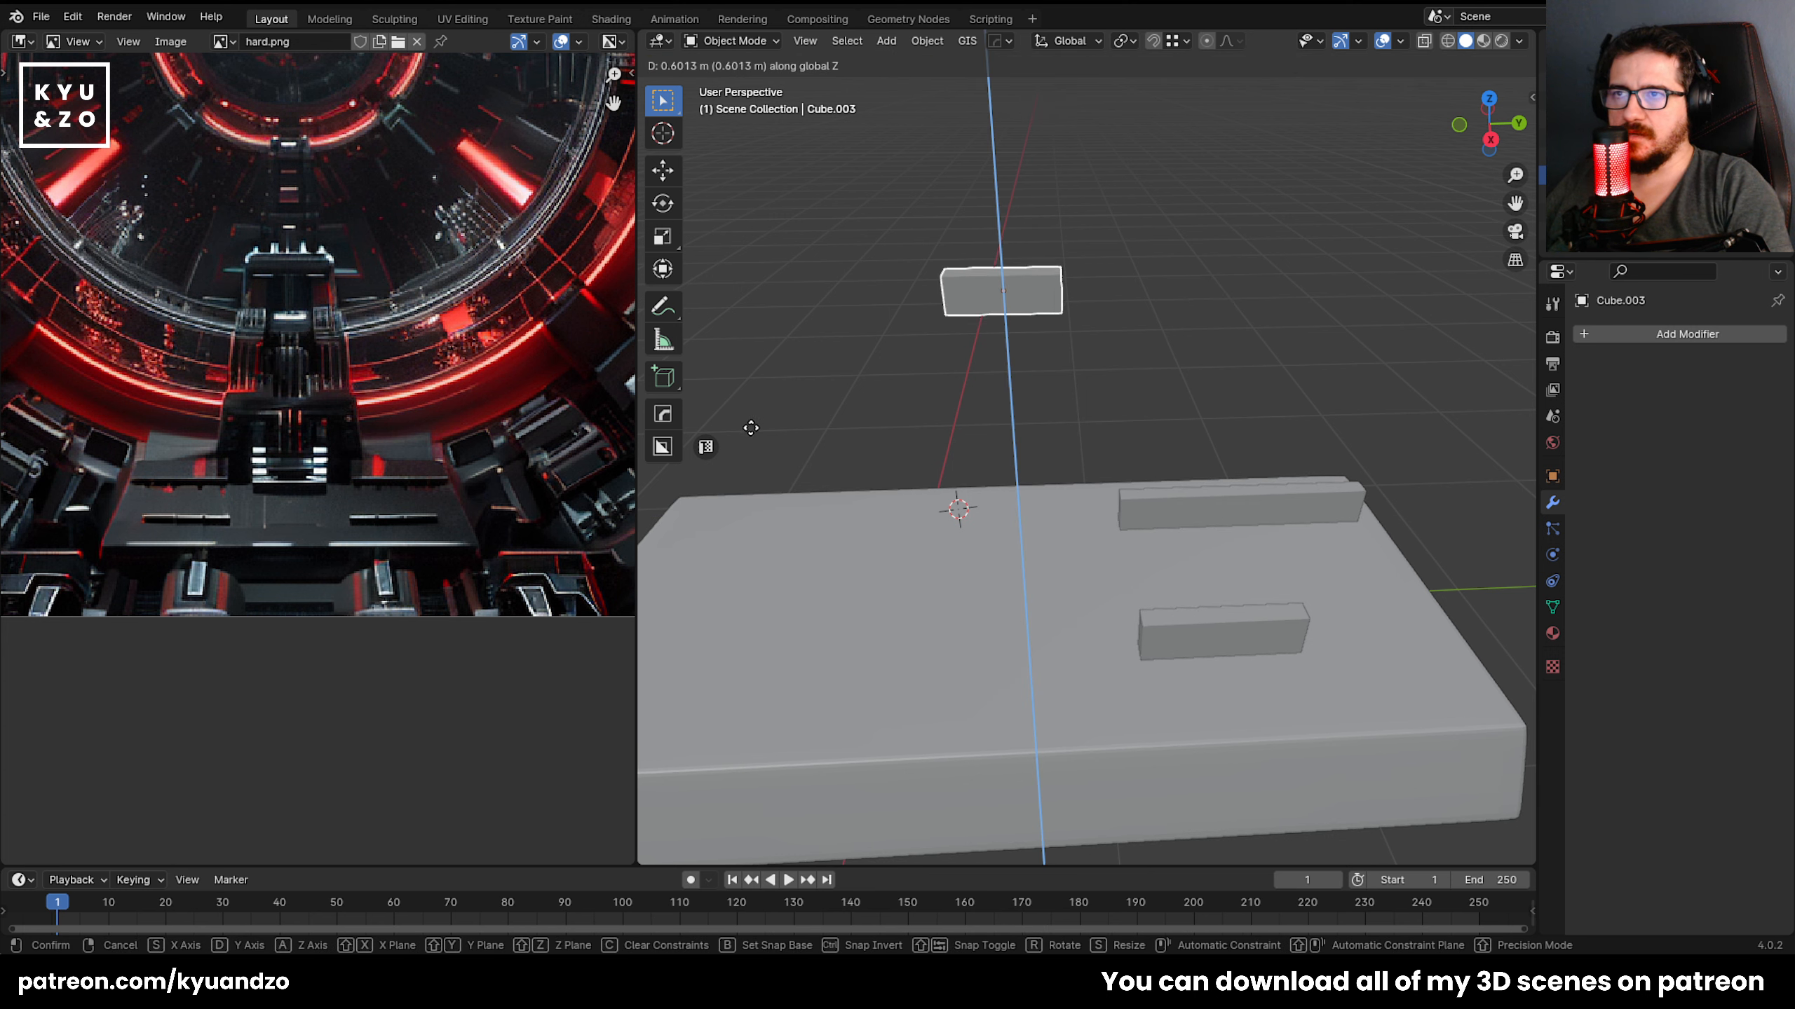
key(y)
key(x)
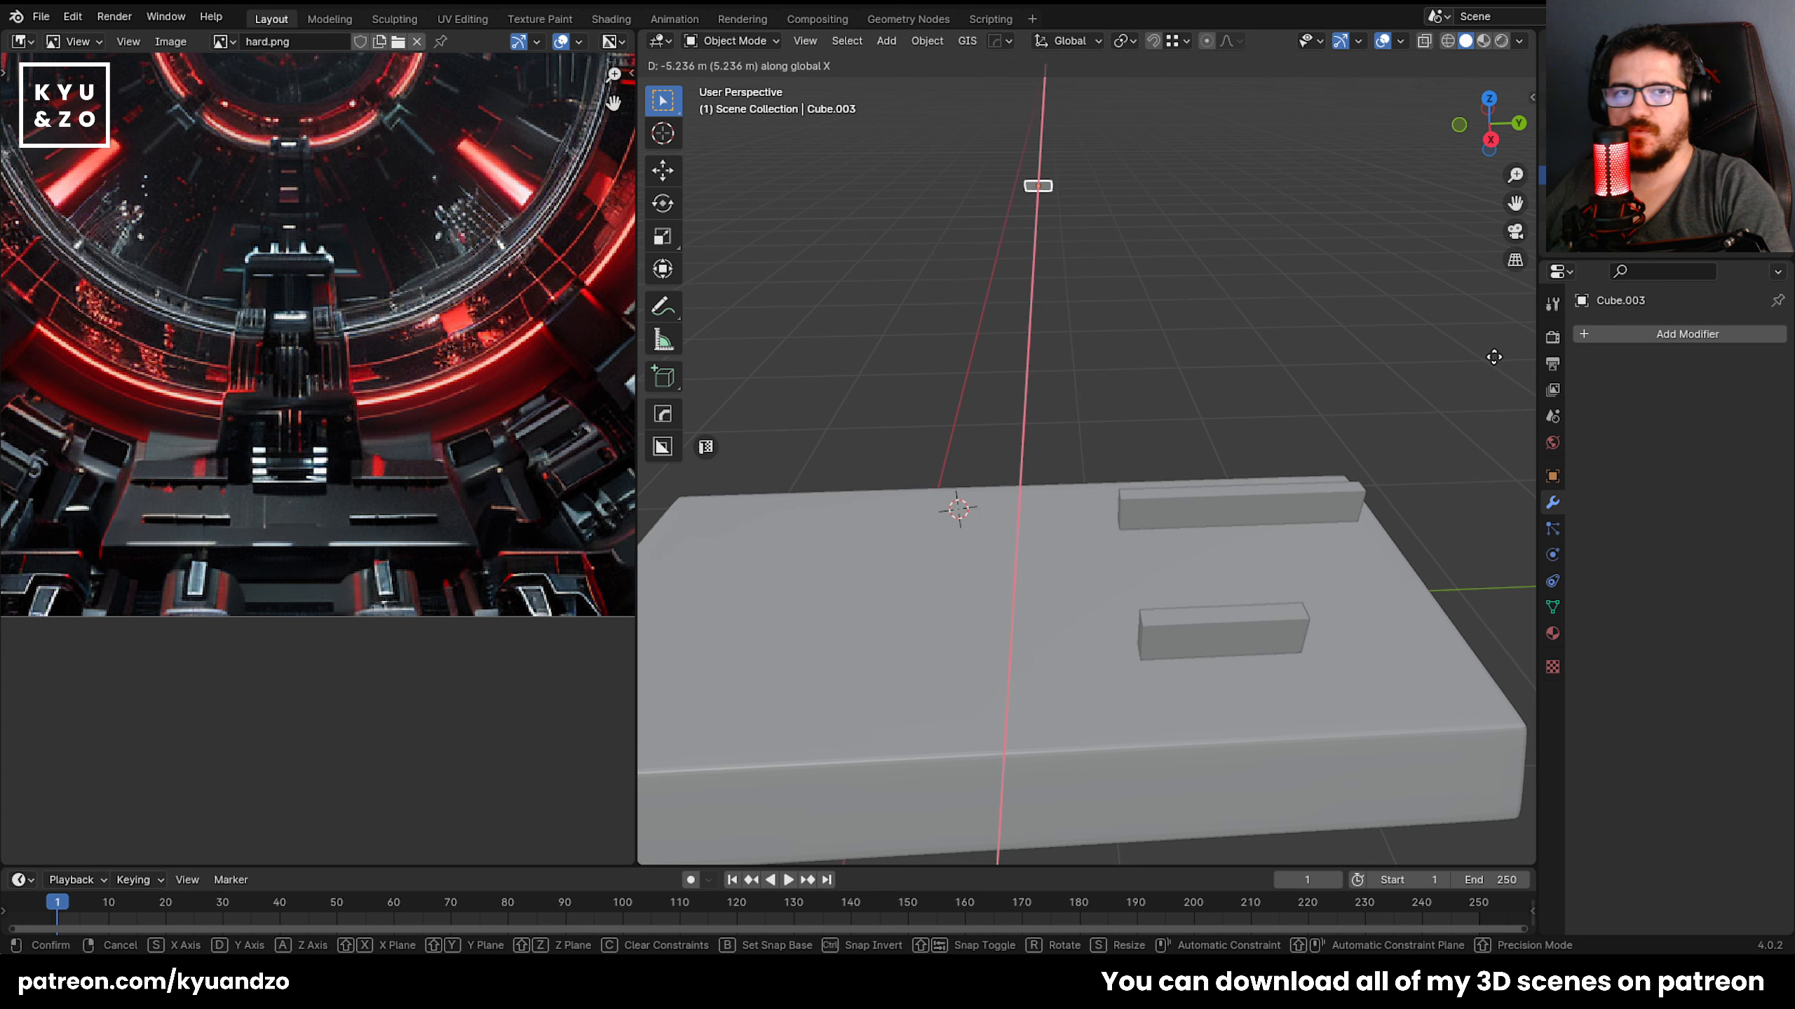
key(Escape)
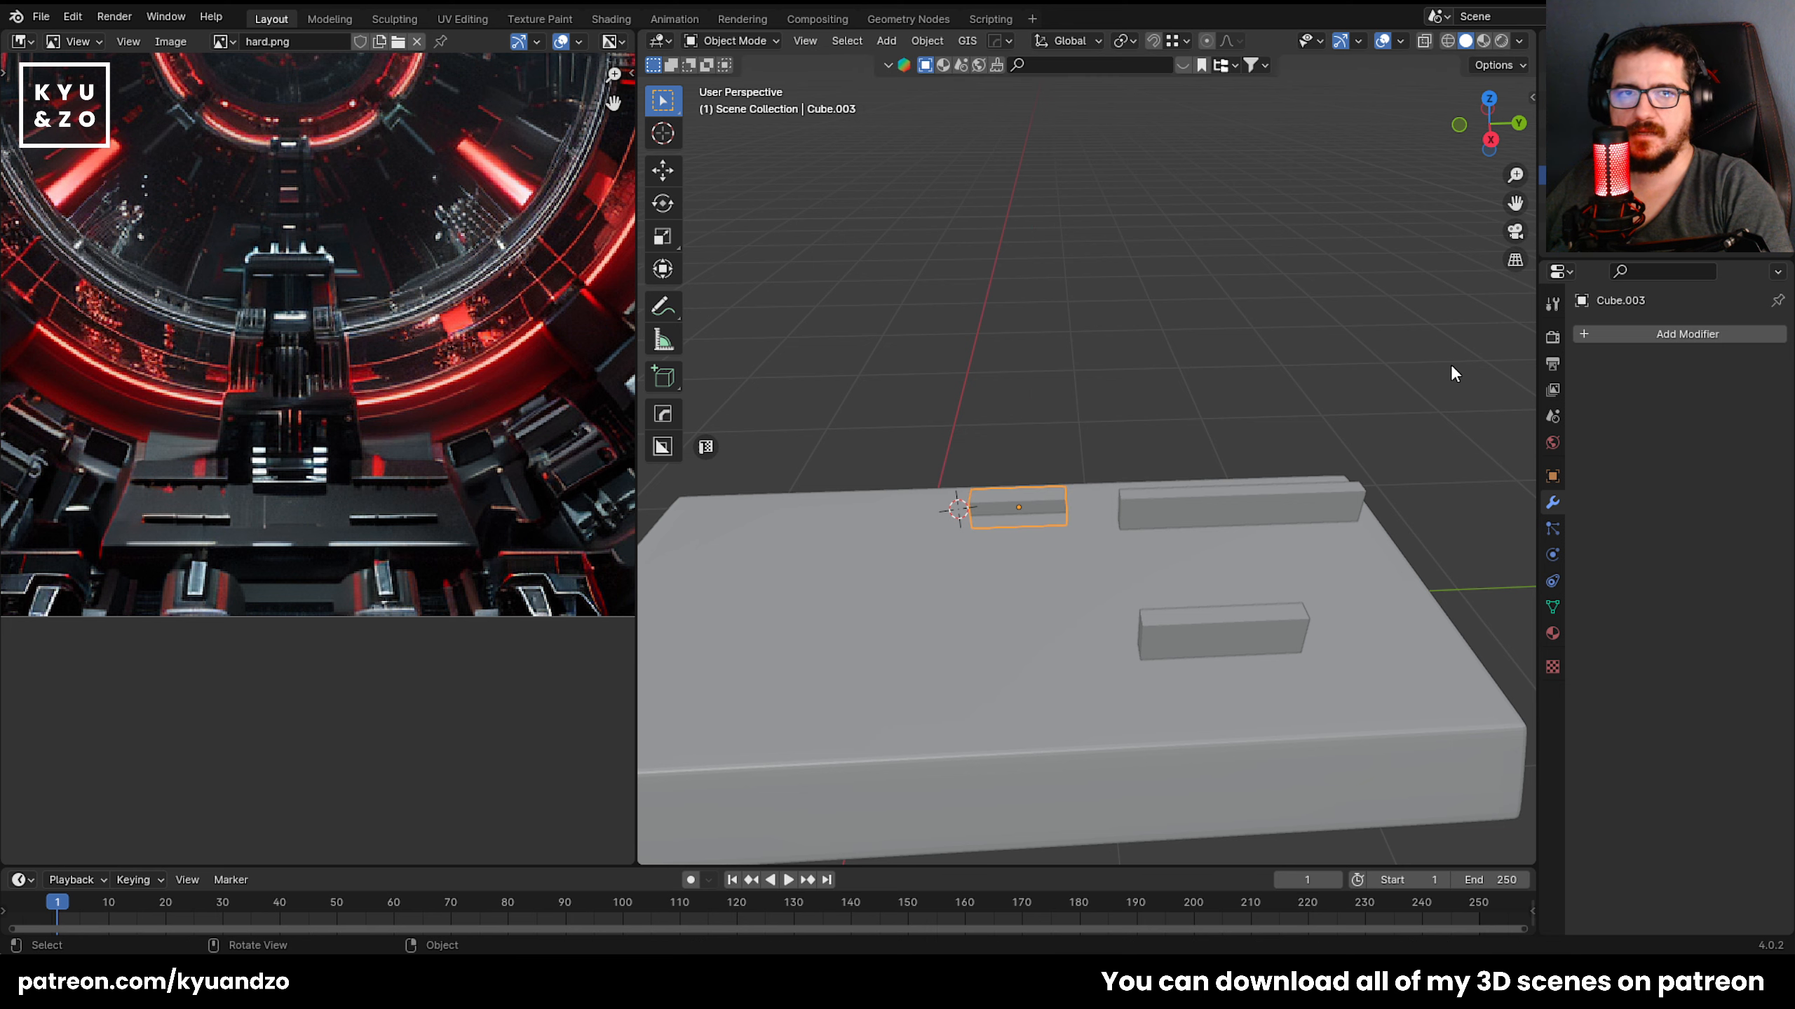
Try axis-constrained moves on the small back-edge bar again and clear the selection.
key(g)
key(z)
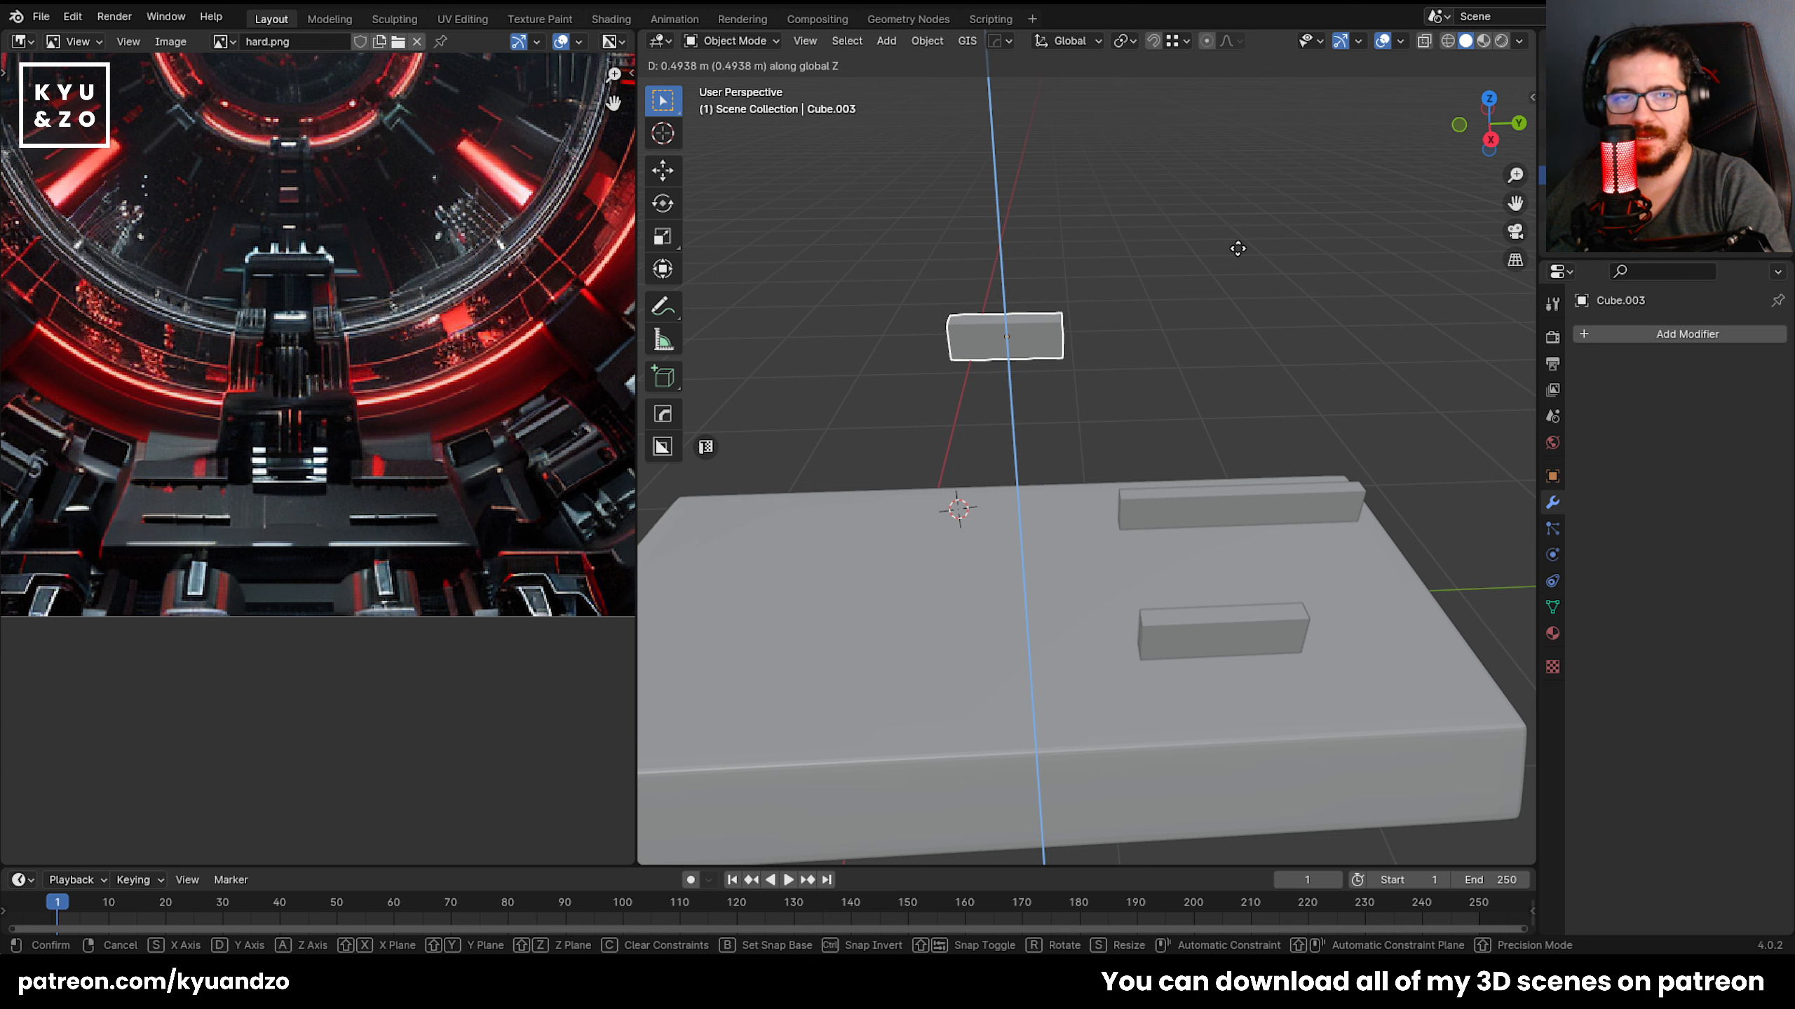
key(Escape)
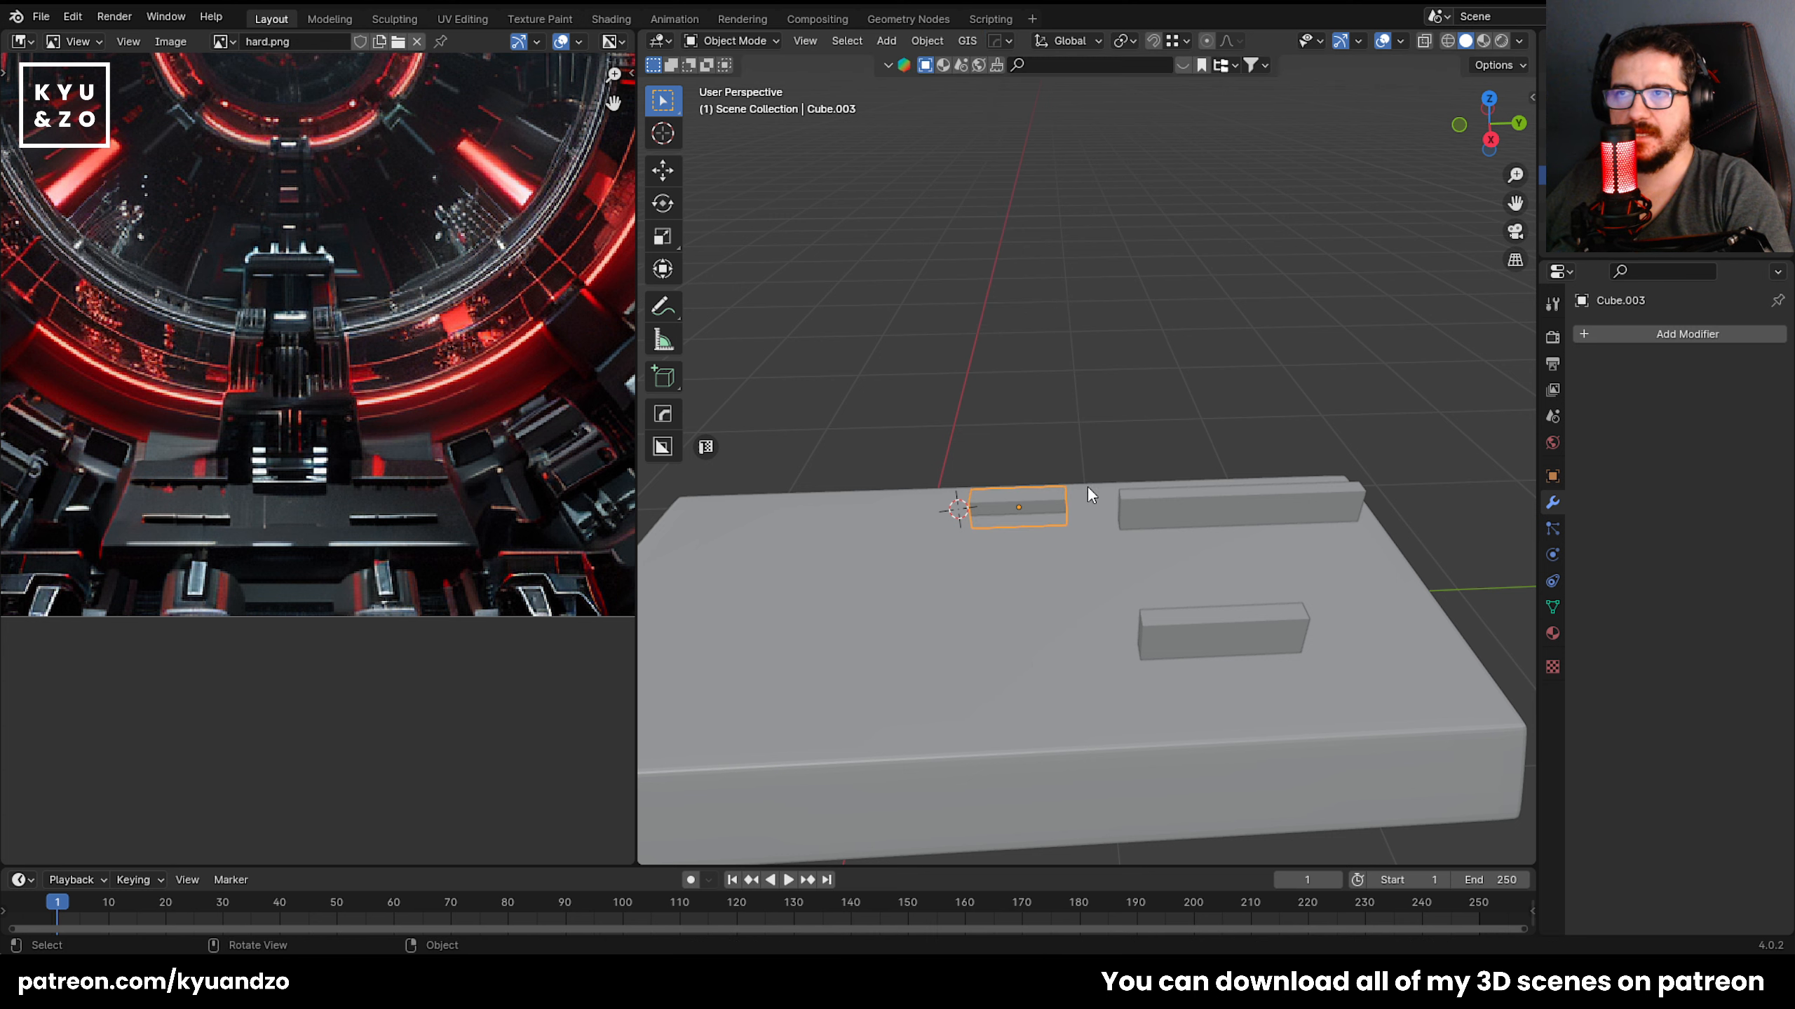
key(g)
key(z)
key(x)
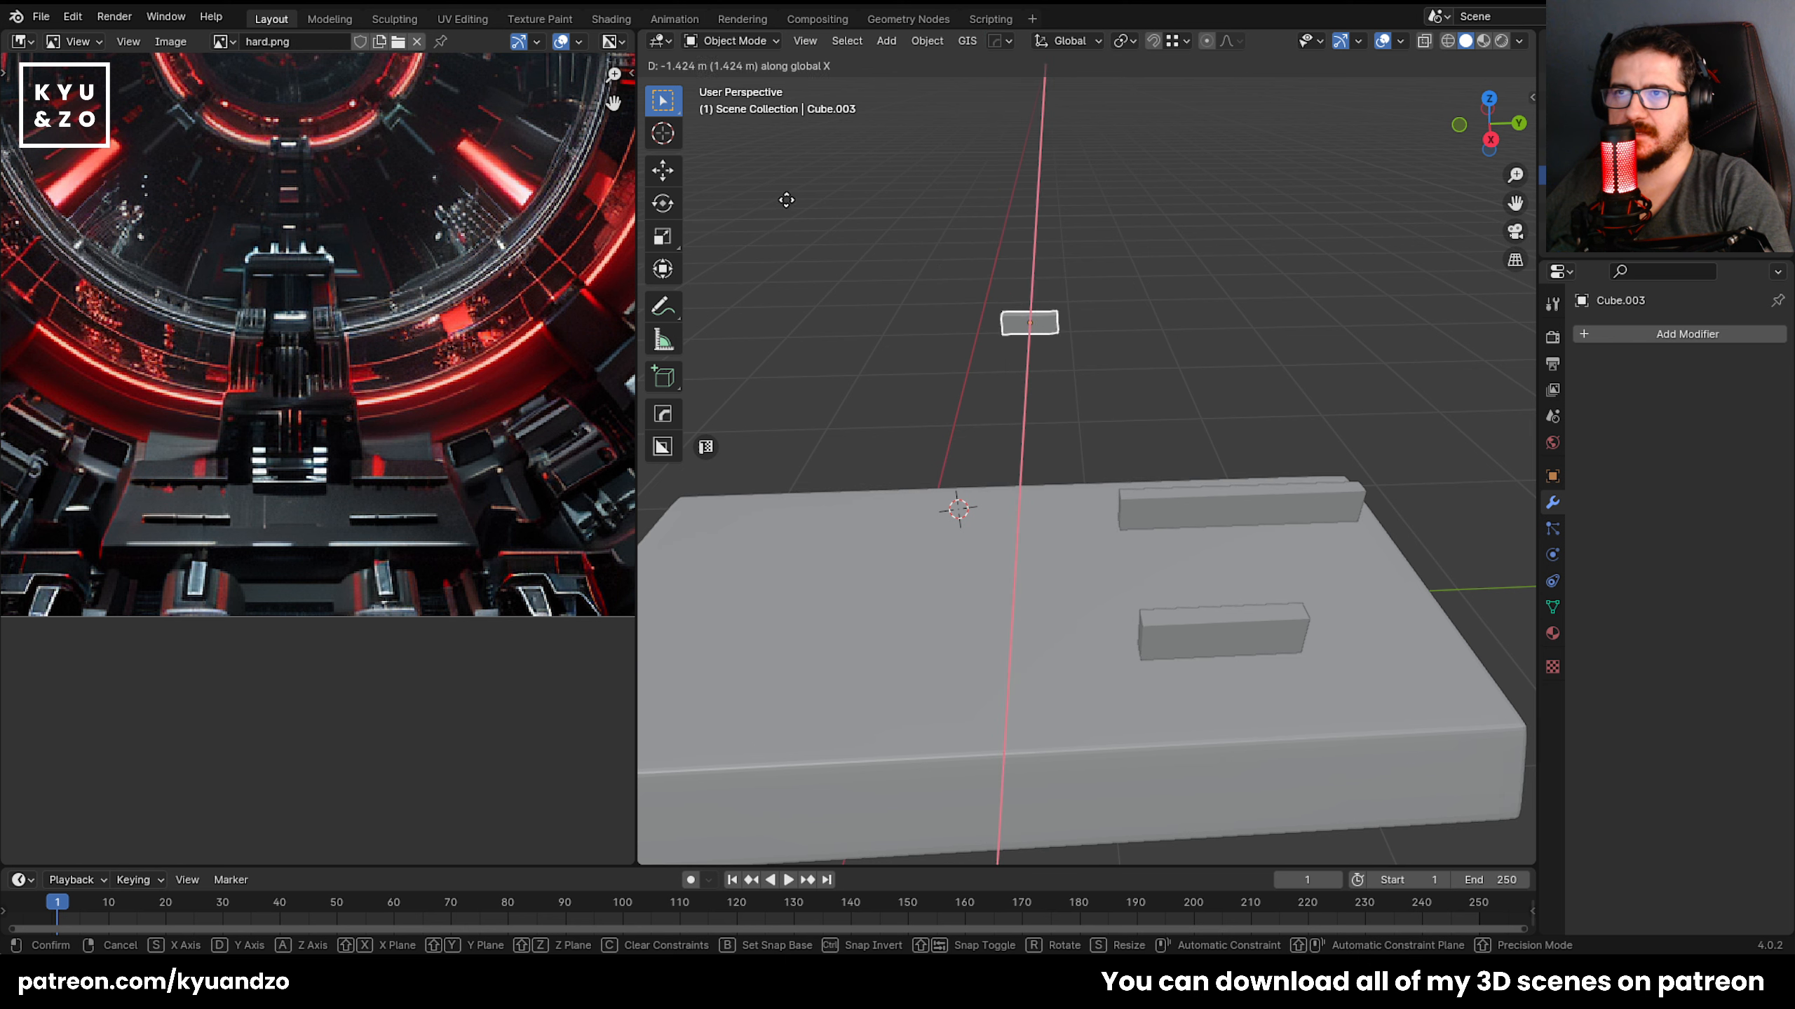
key(y)
click(1049, 478)
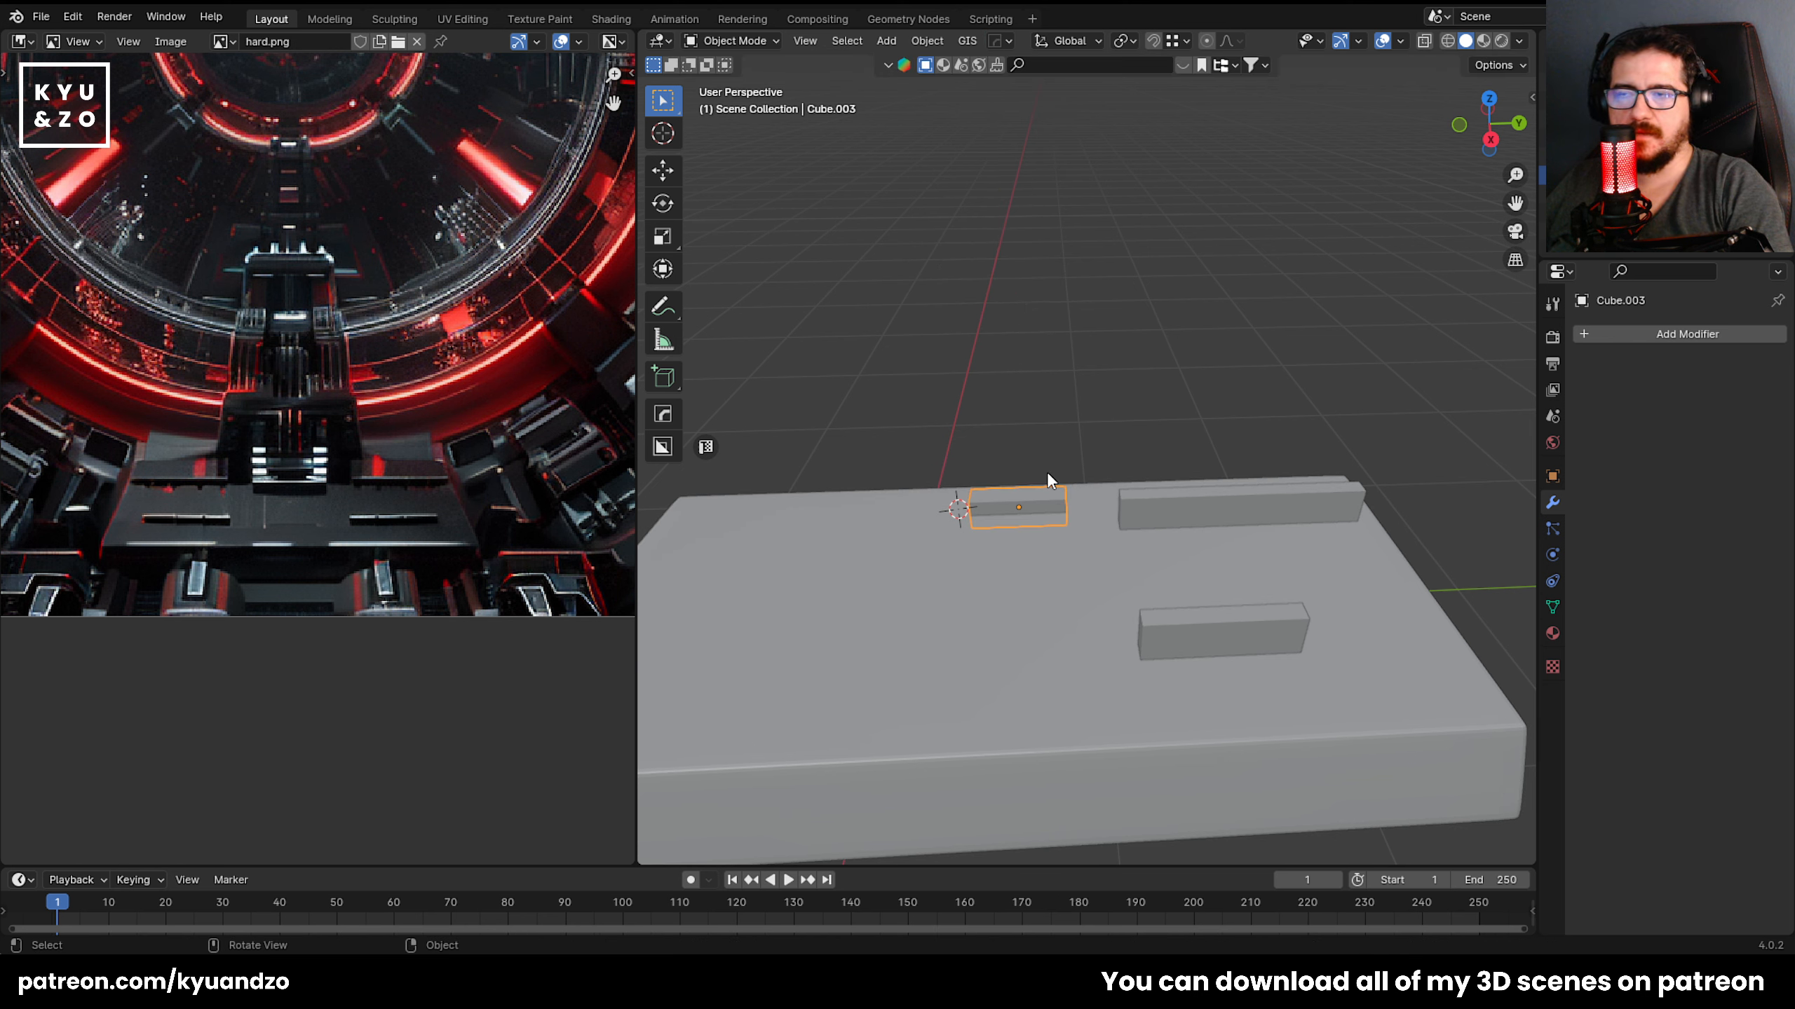
click(1213, 457)
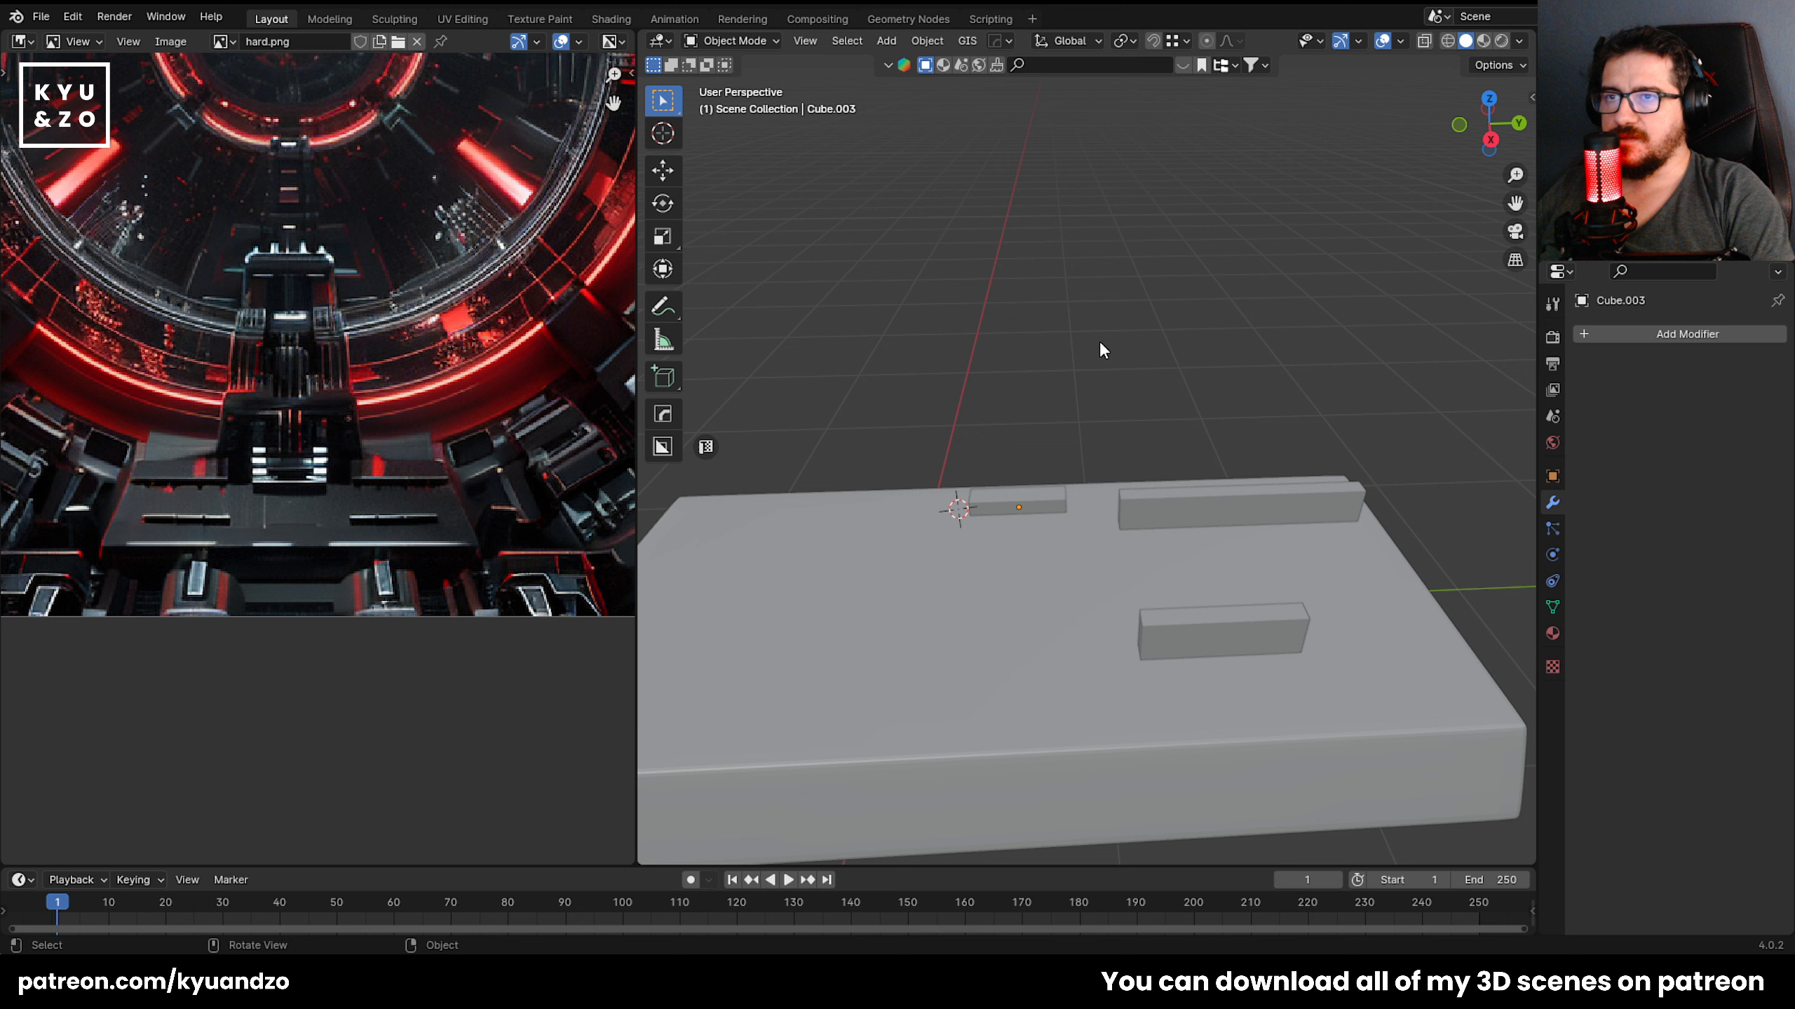
scroll(1079, 444, down, 6)
scroll(1080, 443, up, 4)
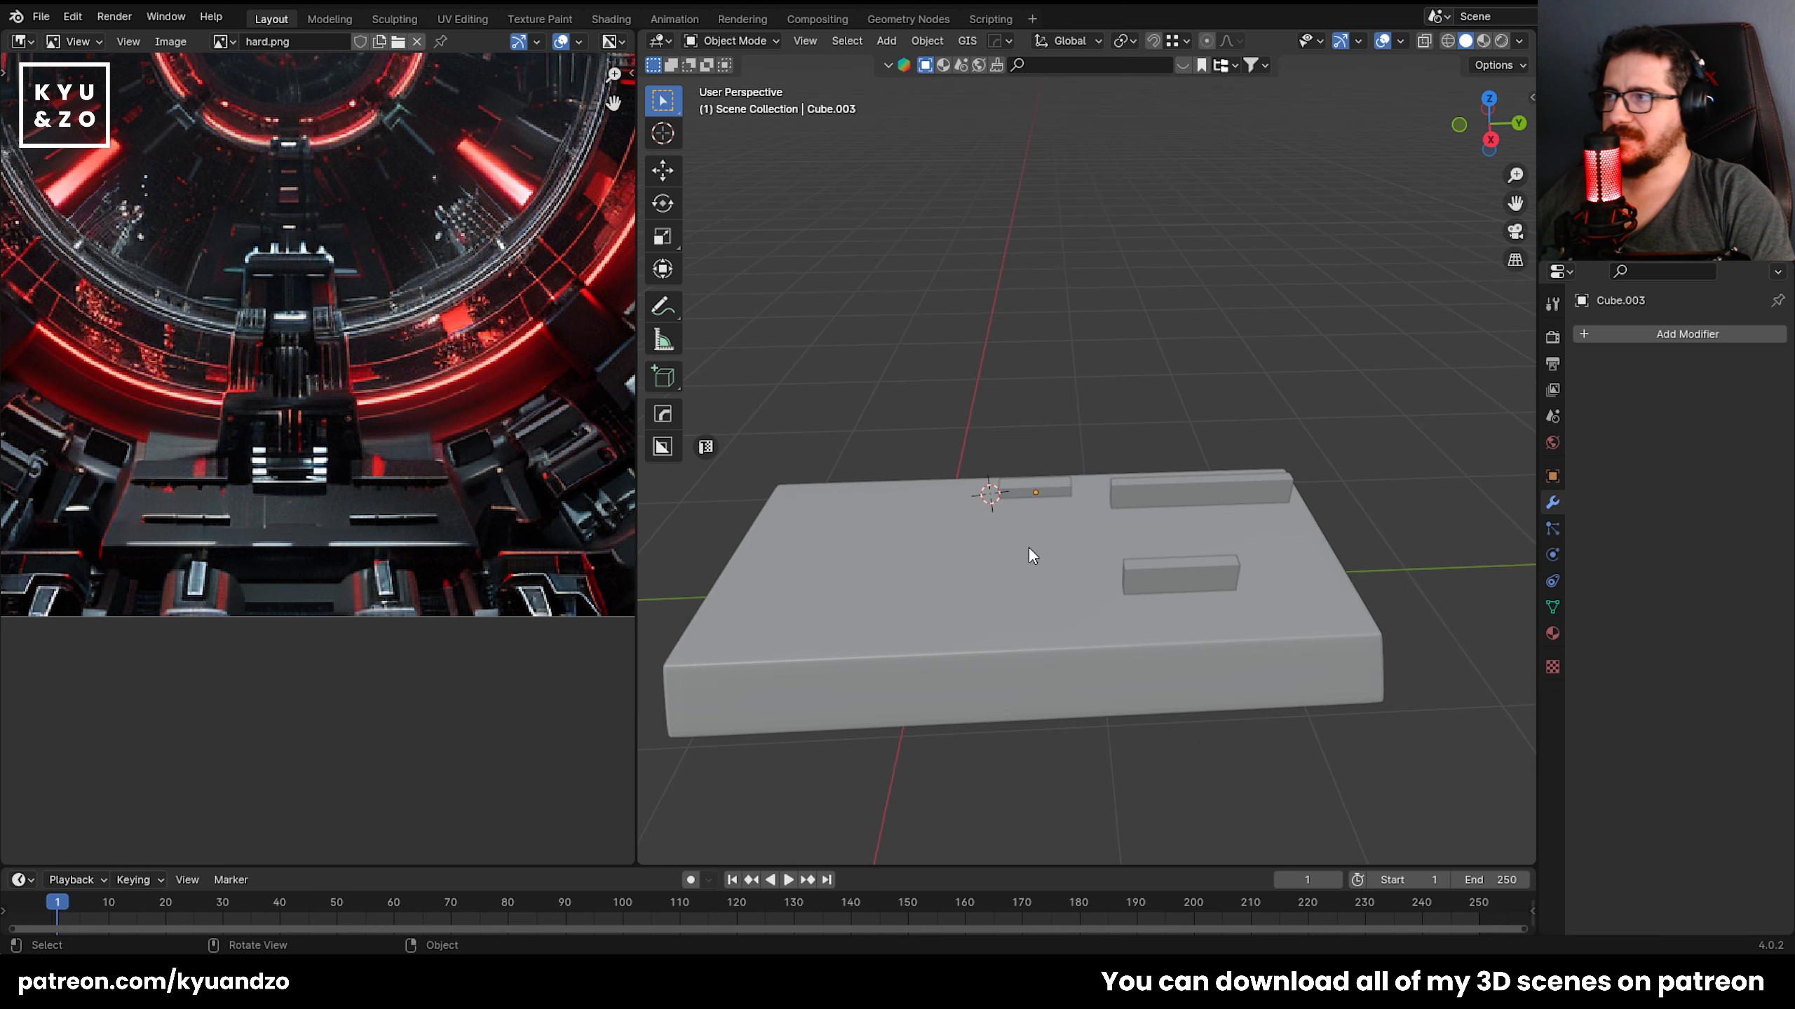
click(1029, 549)
scroll(989, 576, up, 2)
click(864, 41)
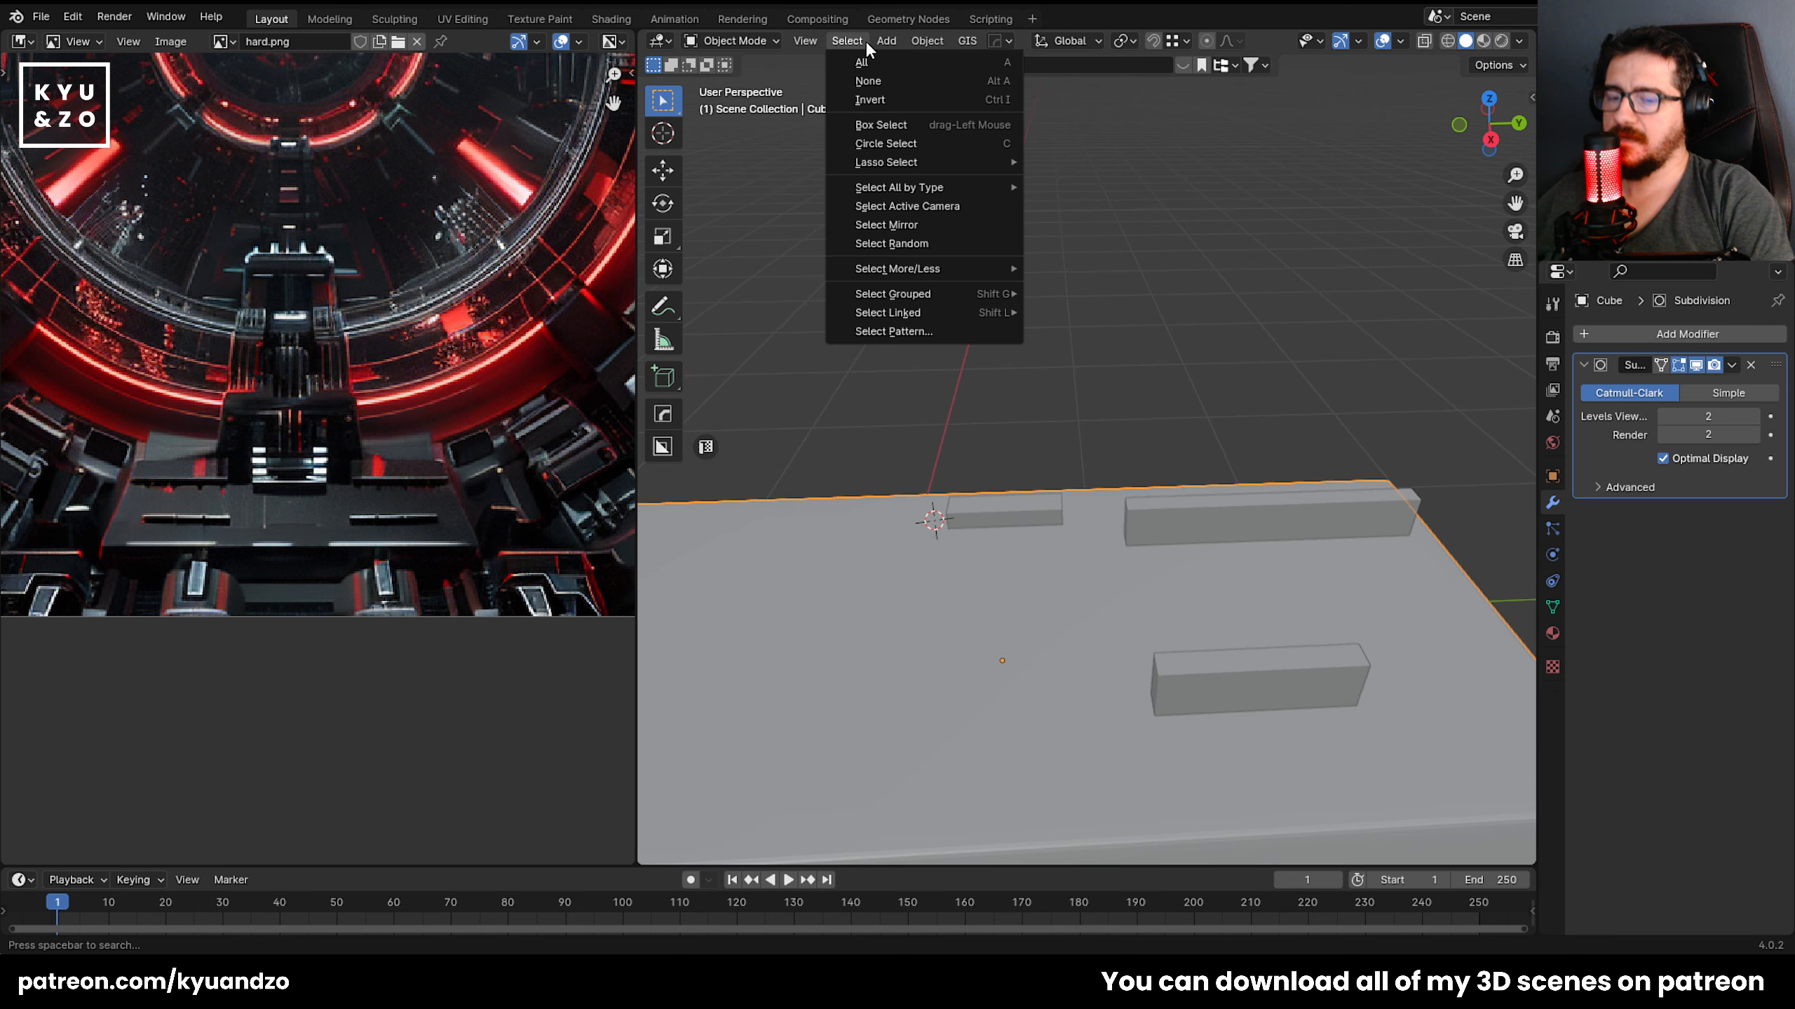
mouse_move(926, 40)
mouse_move(989, 62)
right_click(1259, 292)
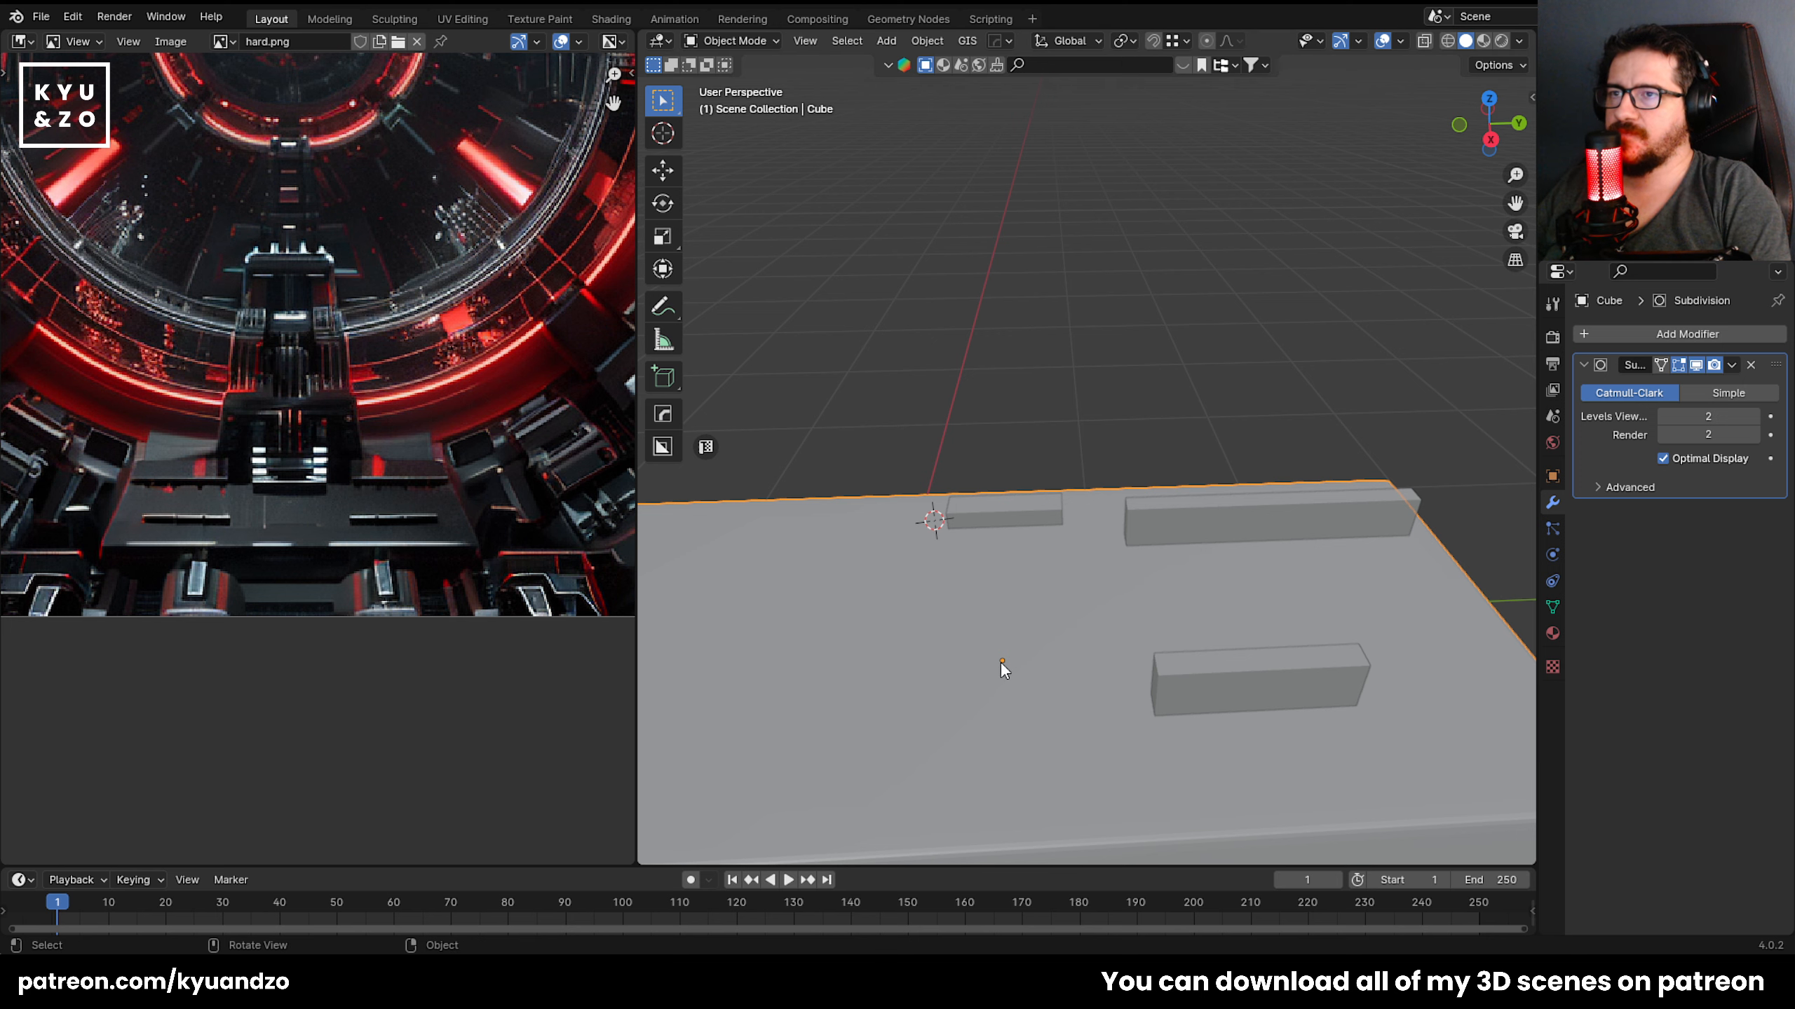
scroll(1141, 367, down, 3)
scroll(1141, 368, up, 3)
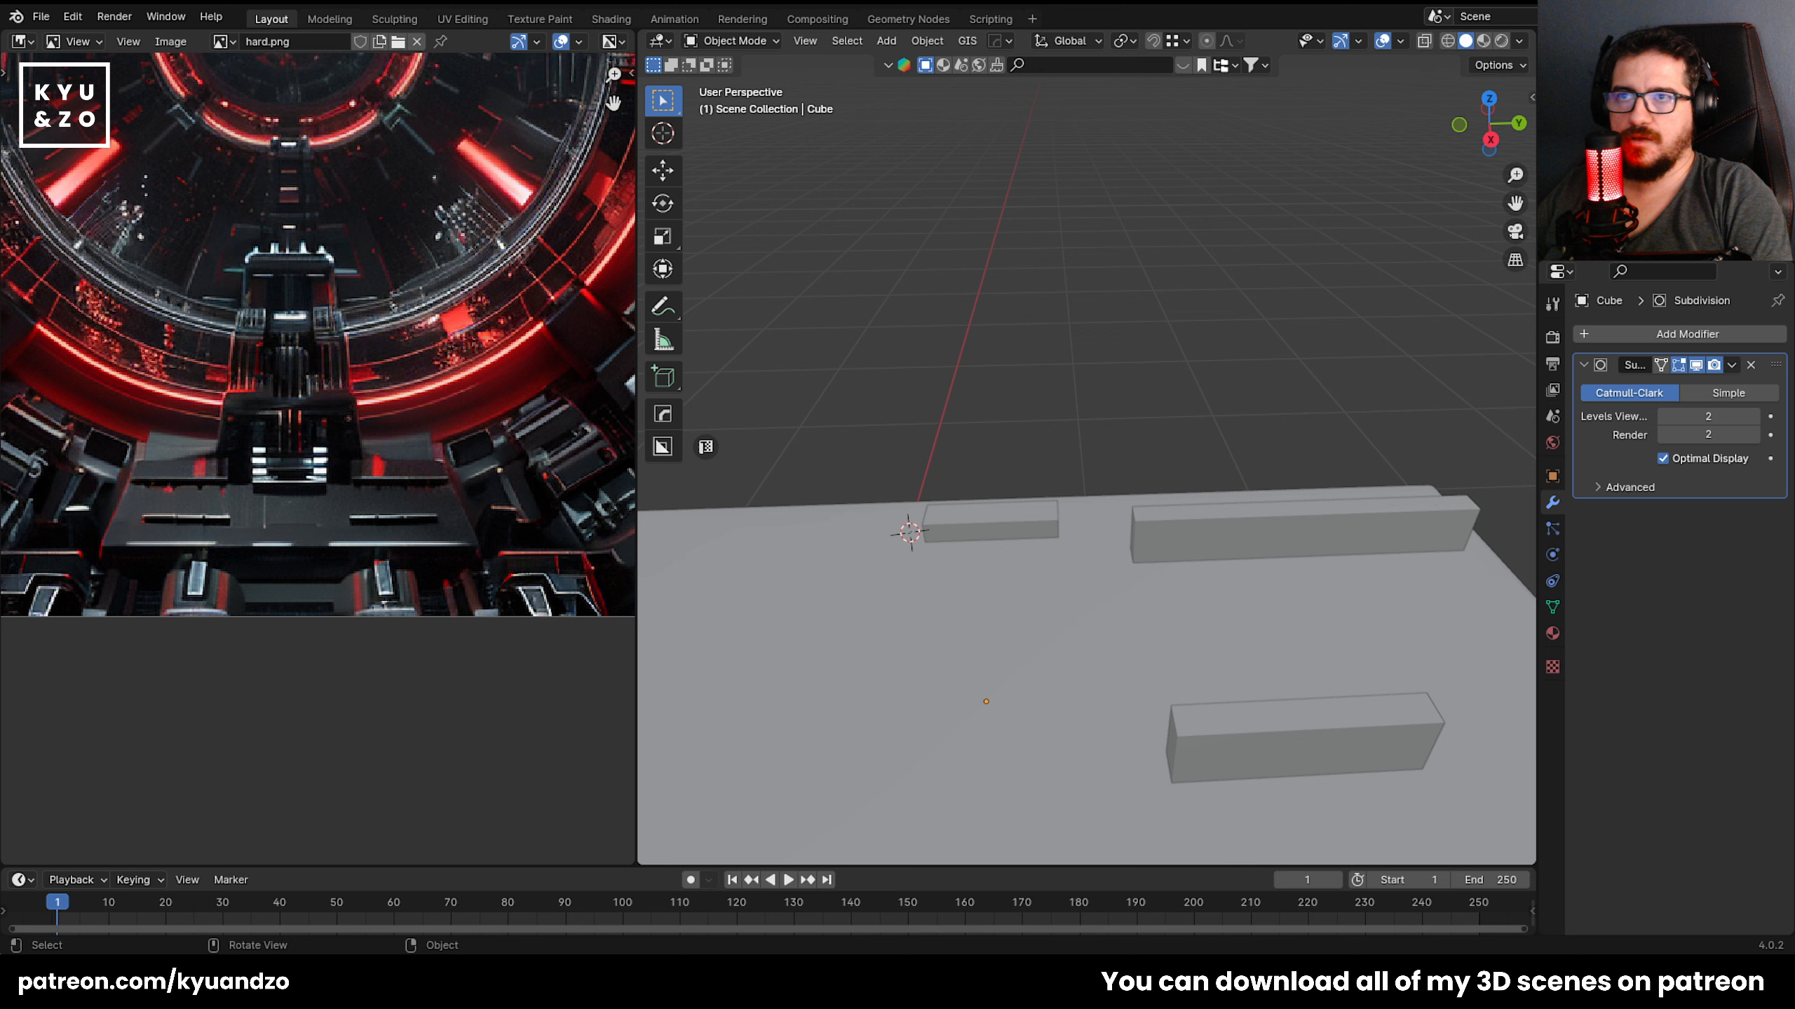
scroll(890, 566, down, 5)
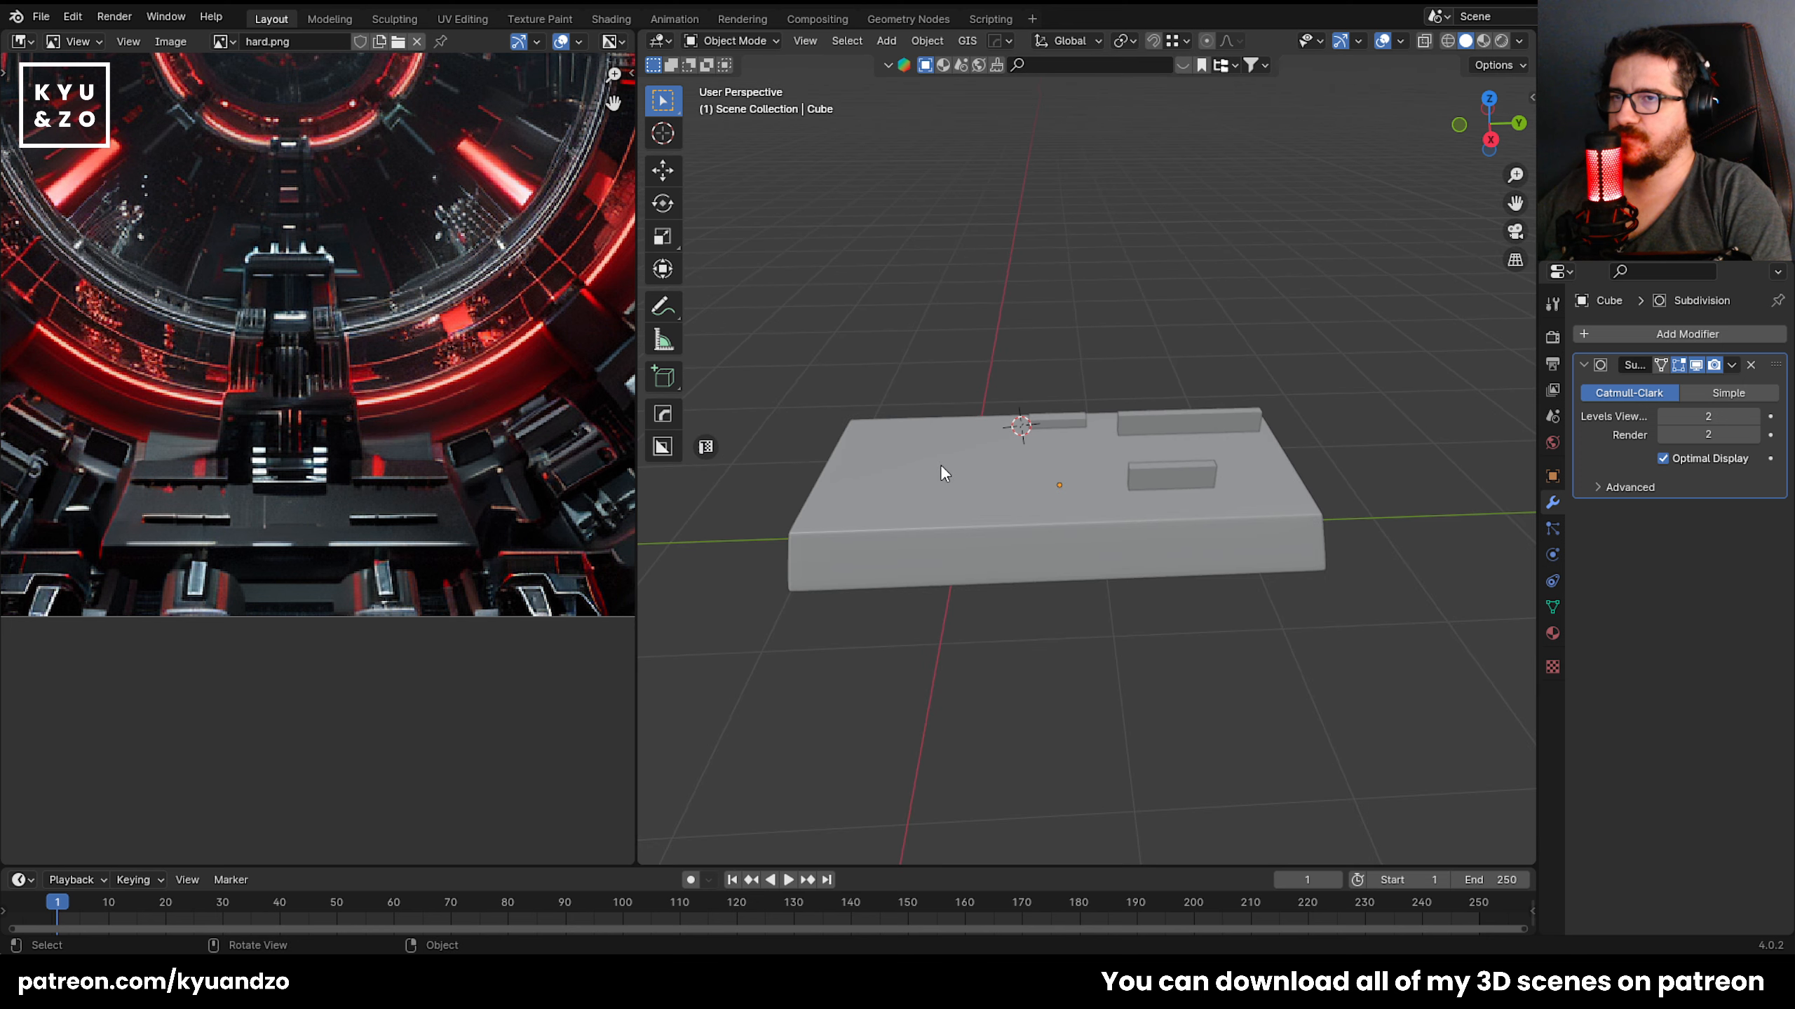
Select the small back-edge bar by itself and try shifting it along Z, Y and X.
scroll(938, 467, up, 2)
scroll(938, 467, up, 3)
click(1007, 388)
shift+click(1003, 441)
click(983, 410)
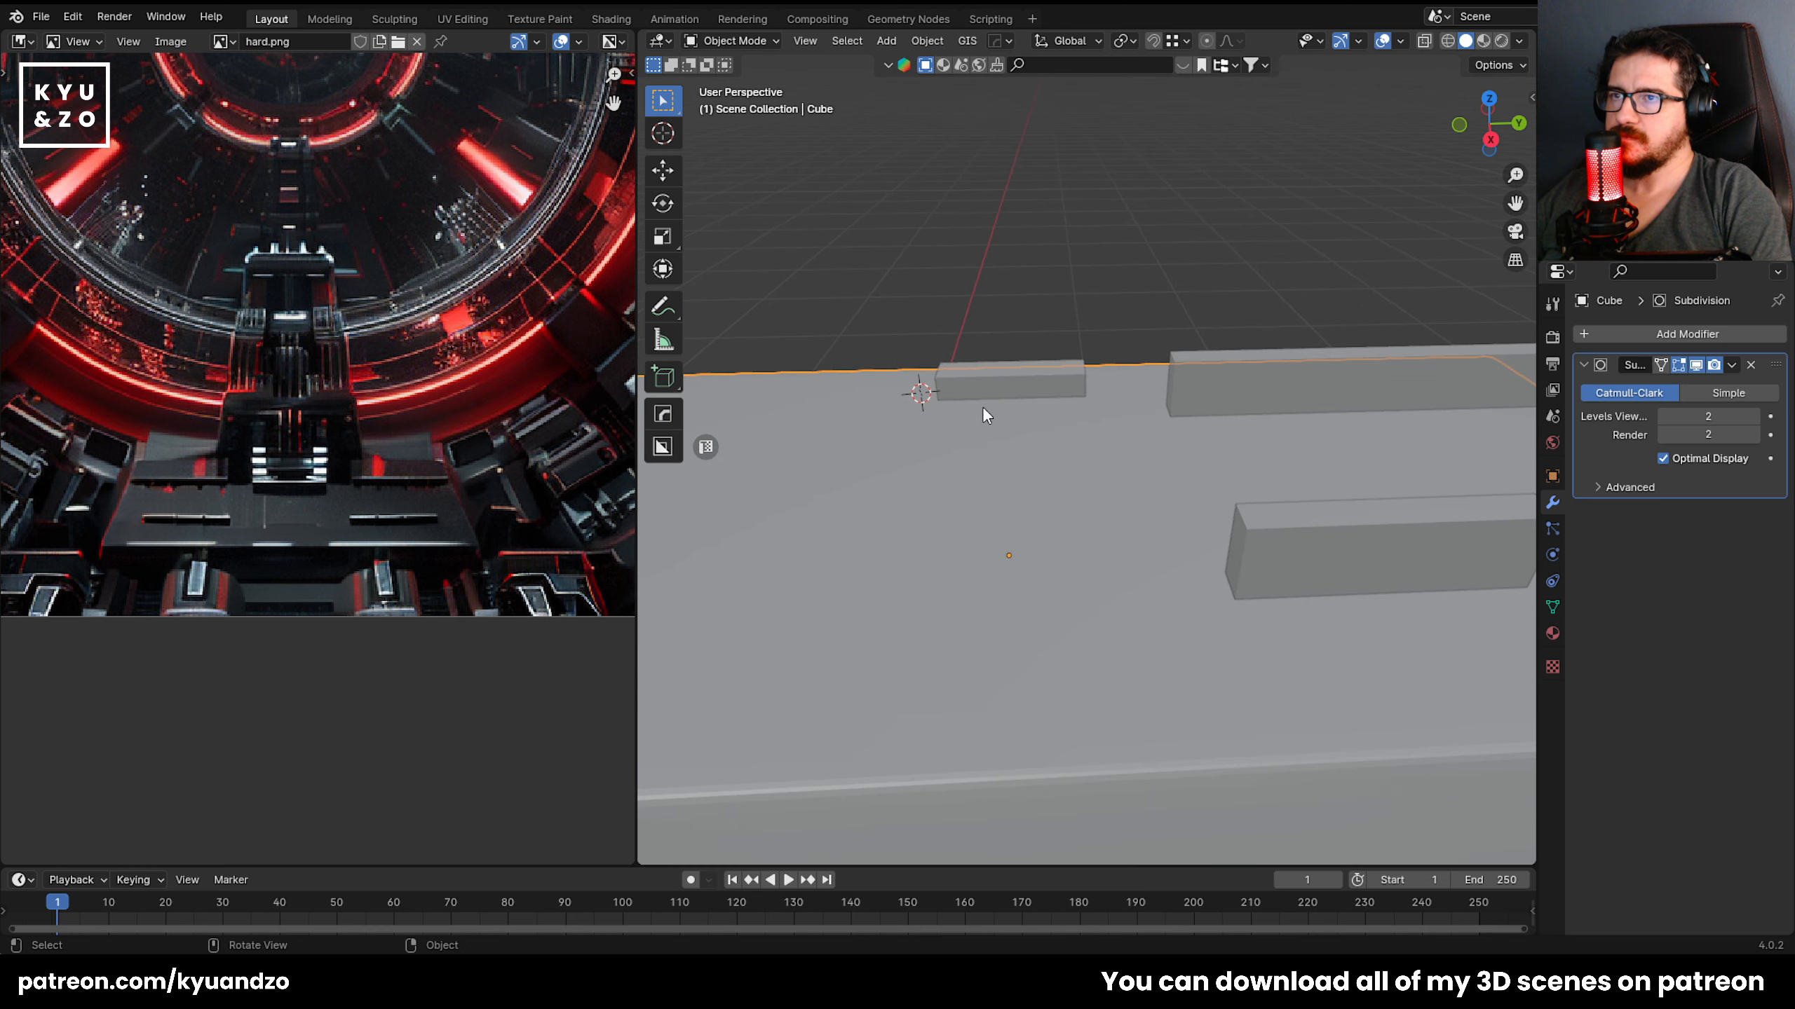
click(988, 389)
key(g)
key(d)
key(z)
key(y)
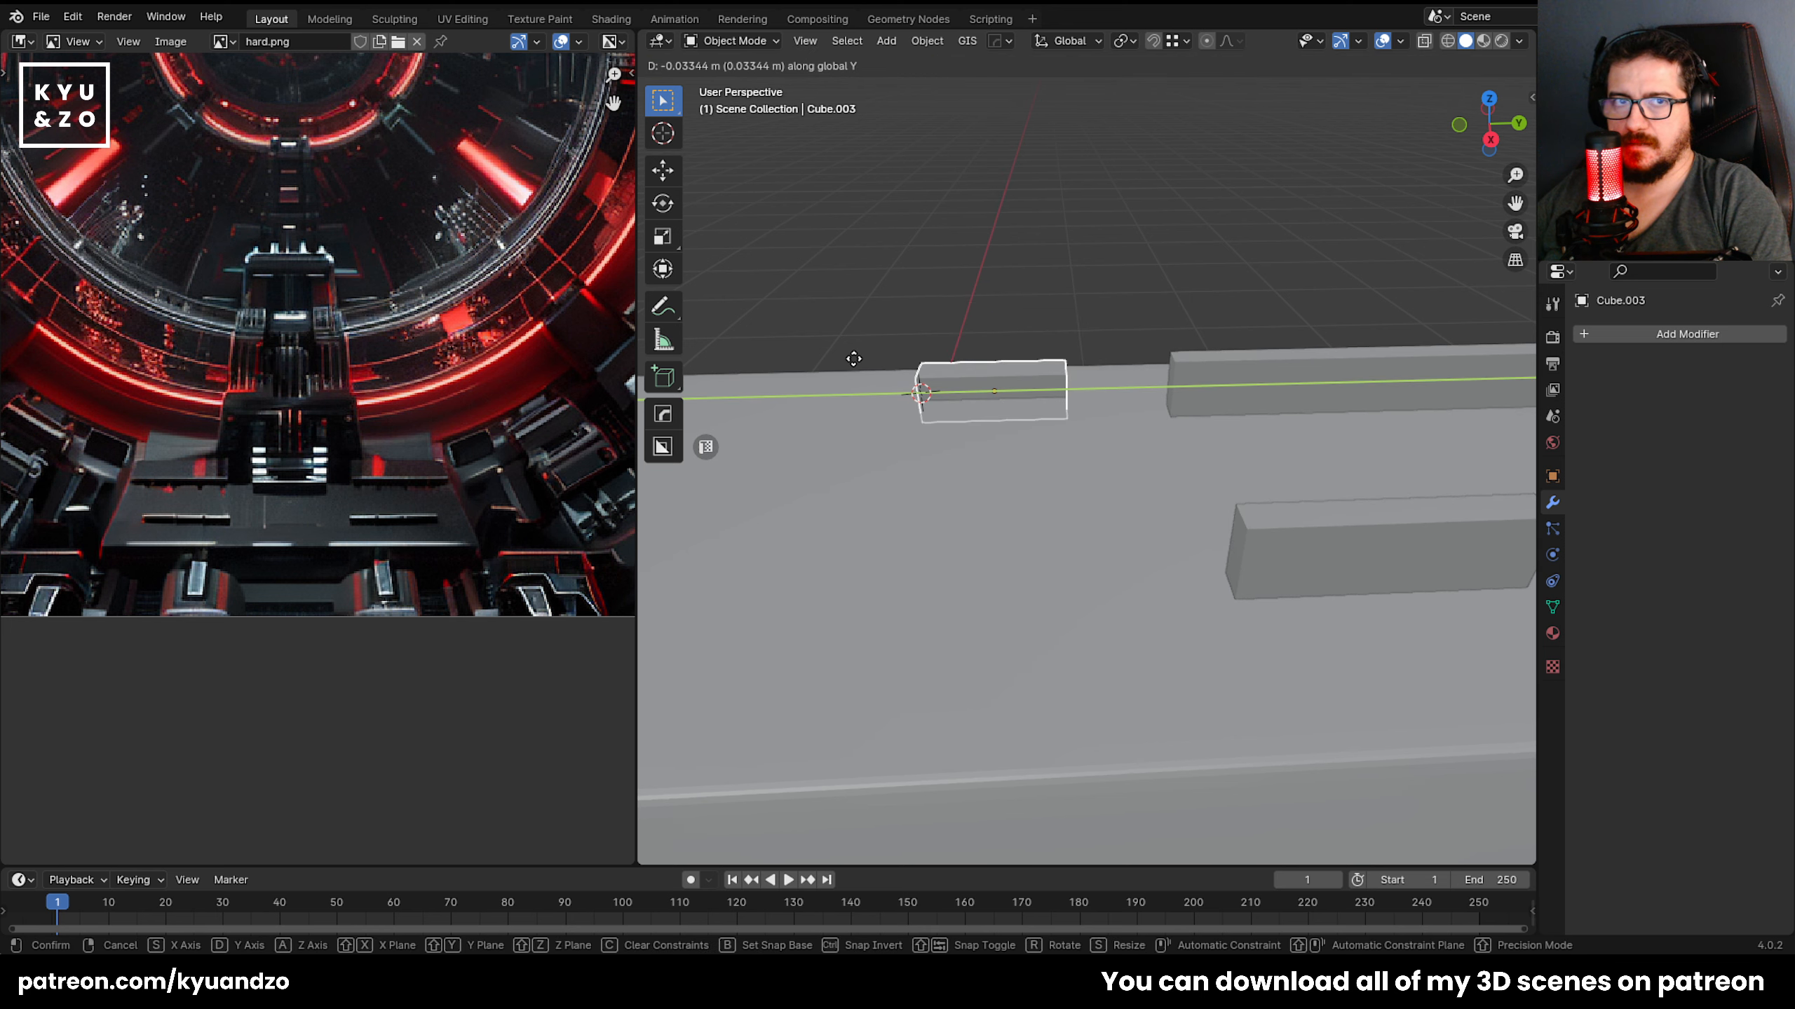
key(x)
right_click(852, 356)
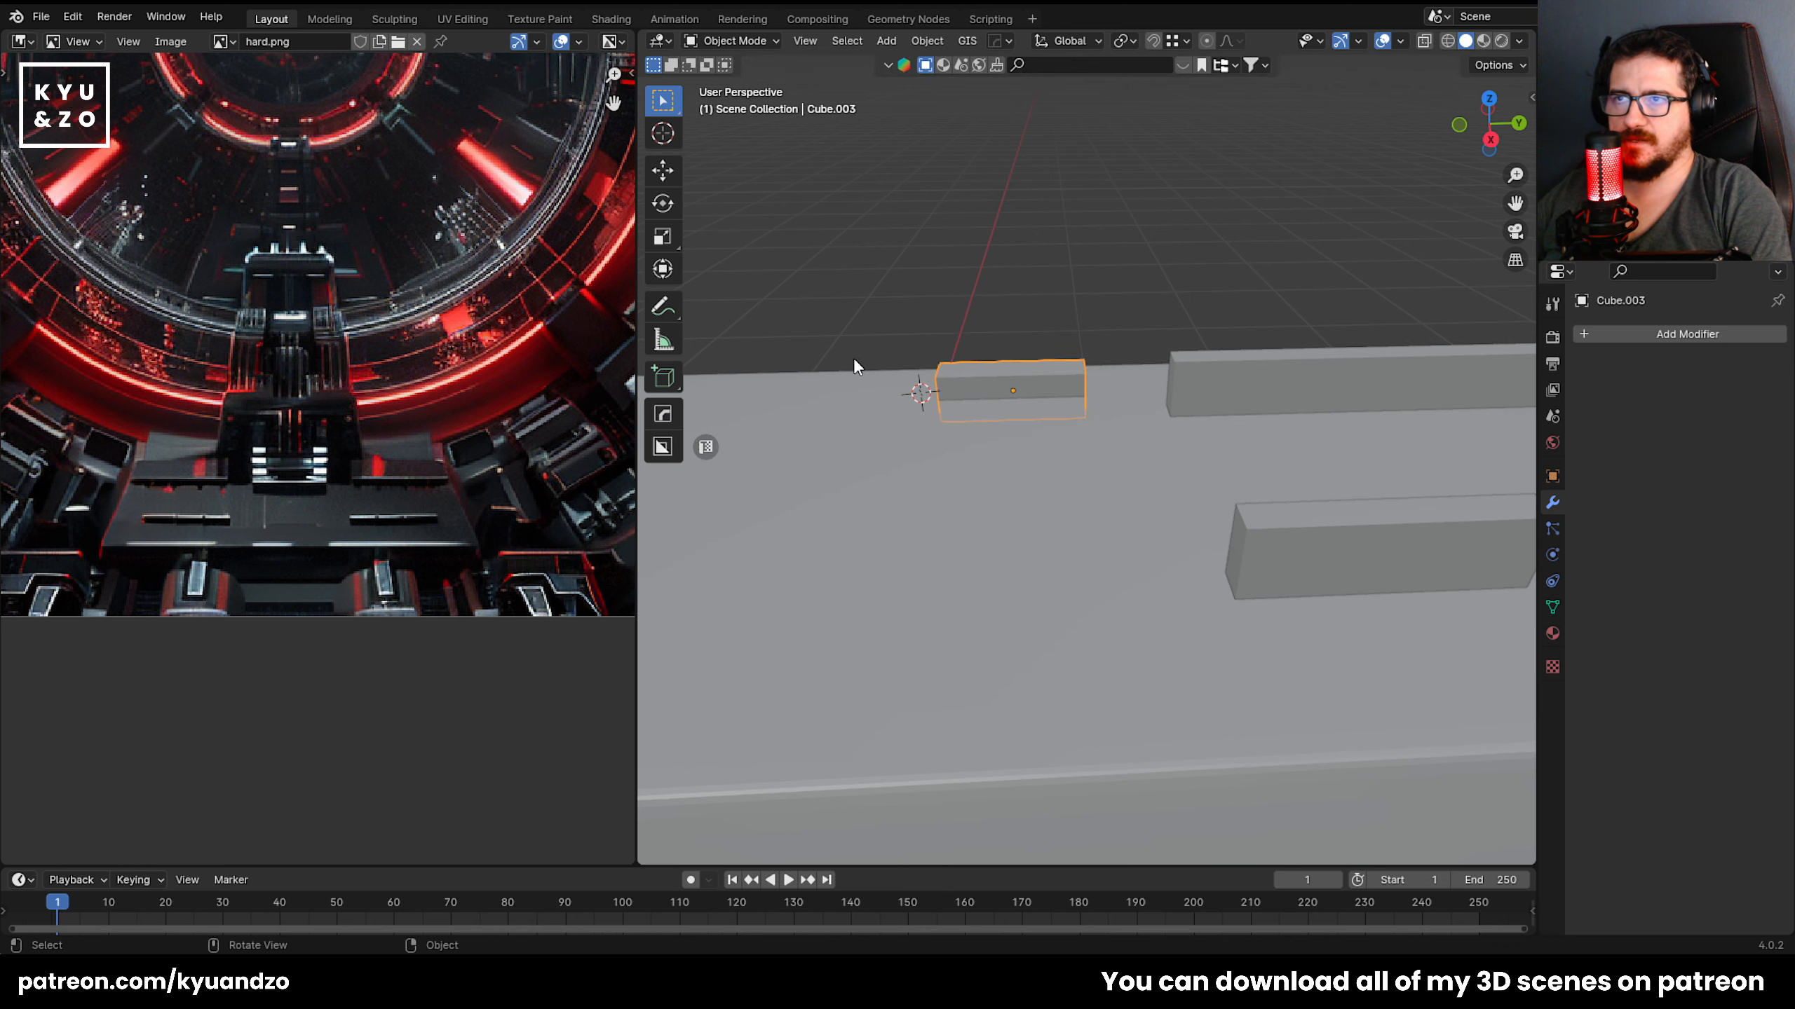
Try moving the small back-edge bar freely, without an axis constraint.
shift+middle_drag(917, 429, 923, 499)
scroll(937, 485, down, 1)
key(g)
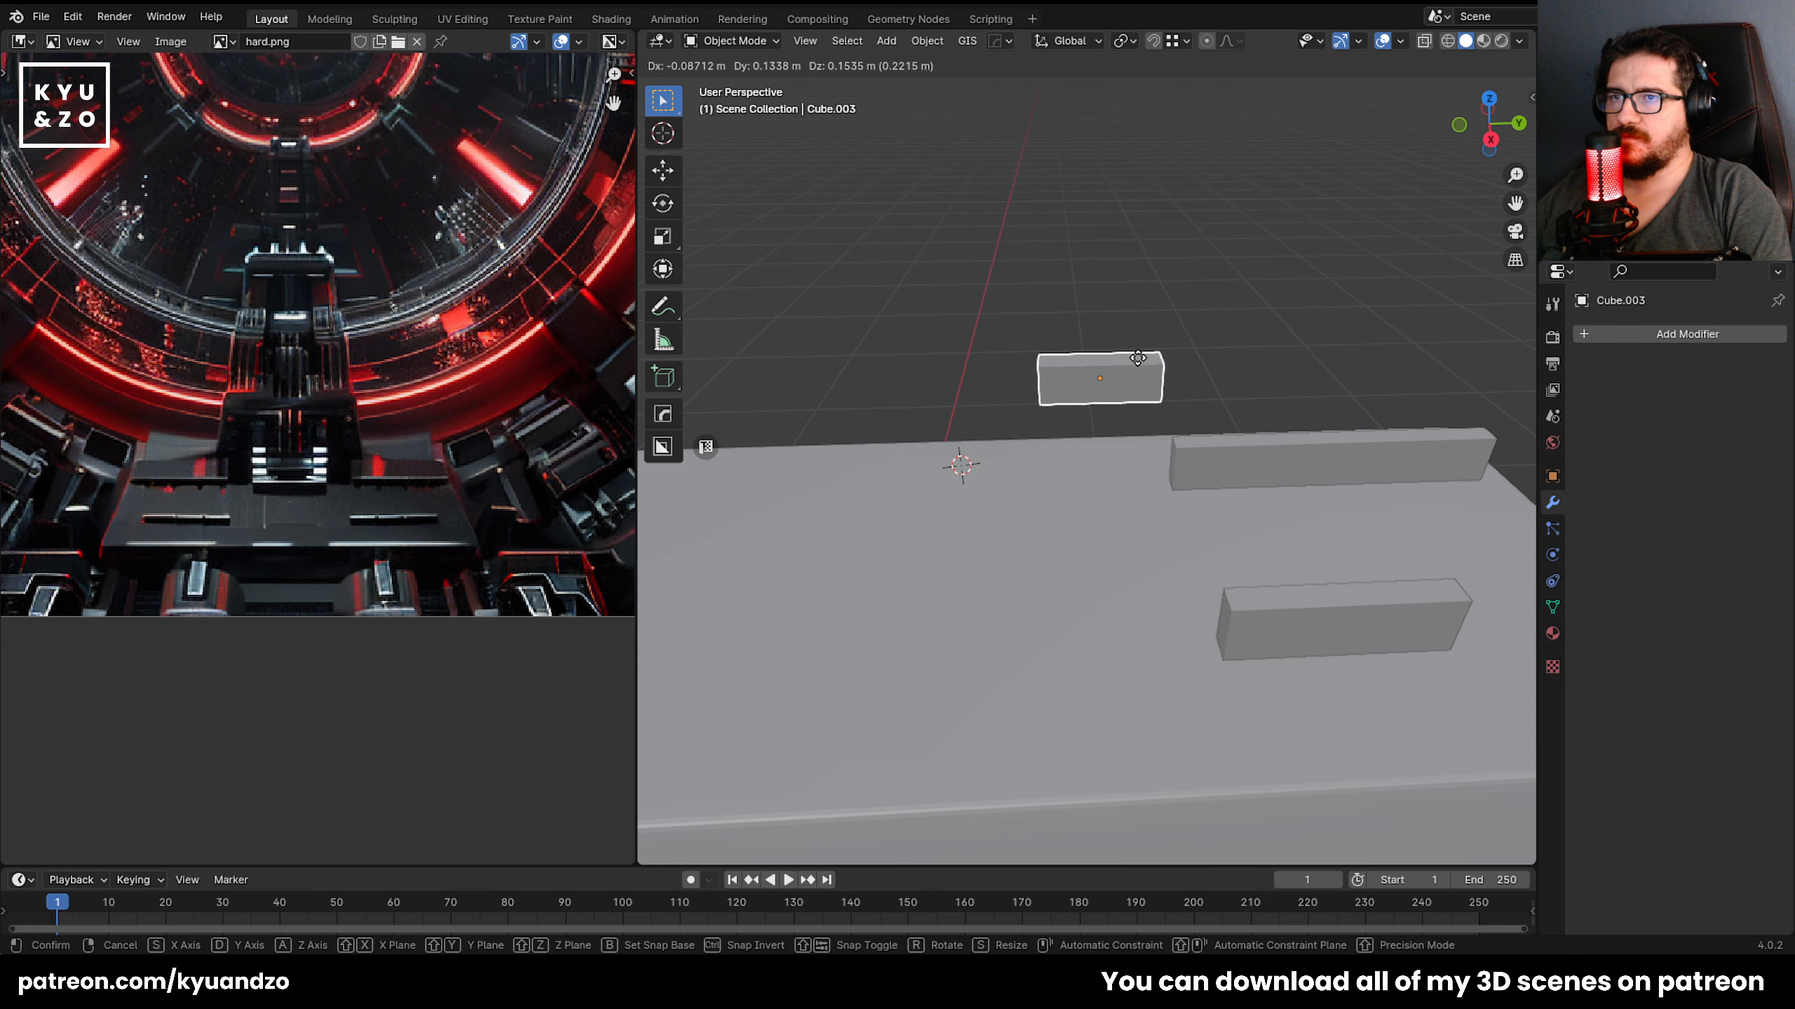
right_click(1081, 424)
key(g)
right_click(1024, 321)
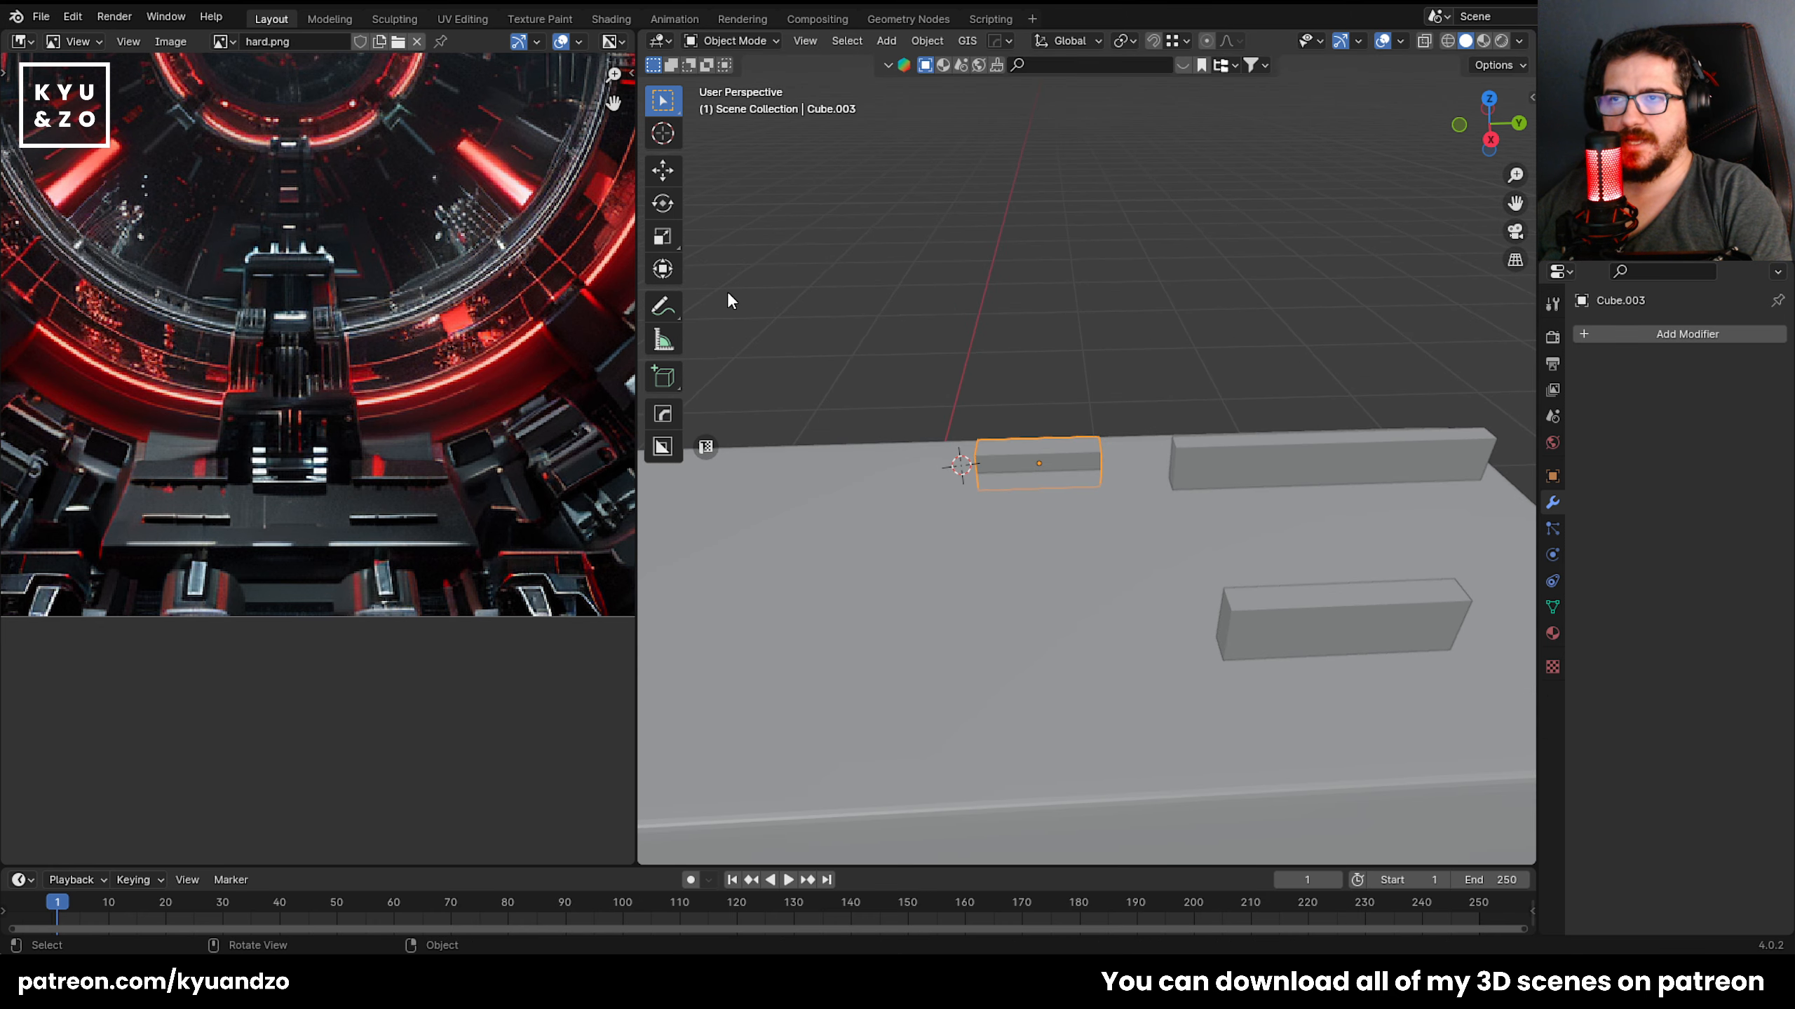
key(g)
right_click(821, 466)
scroll(822, 466, down, 3)
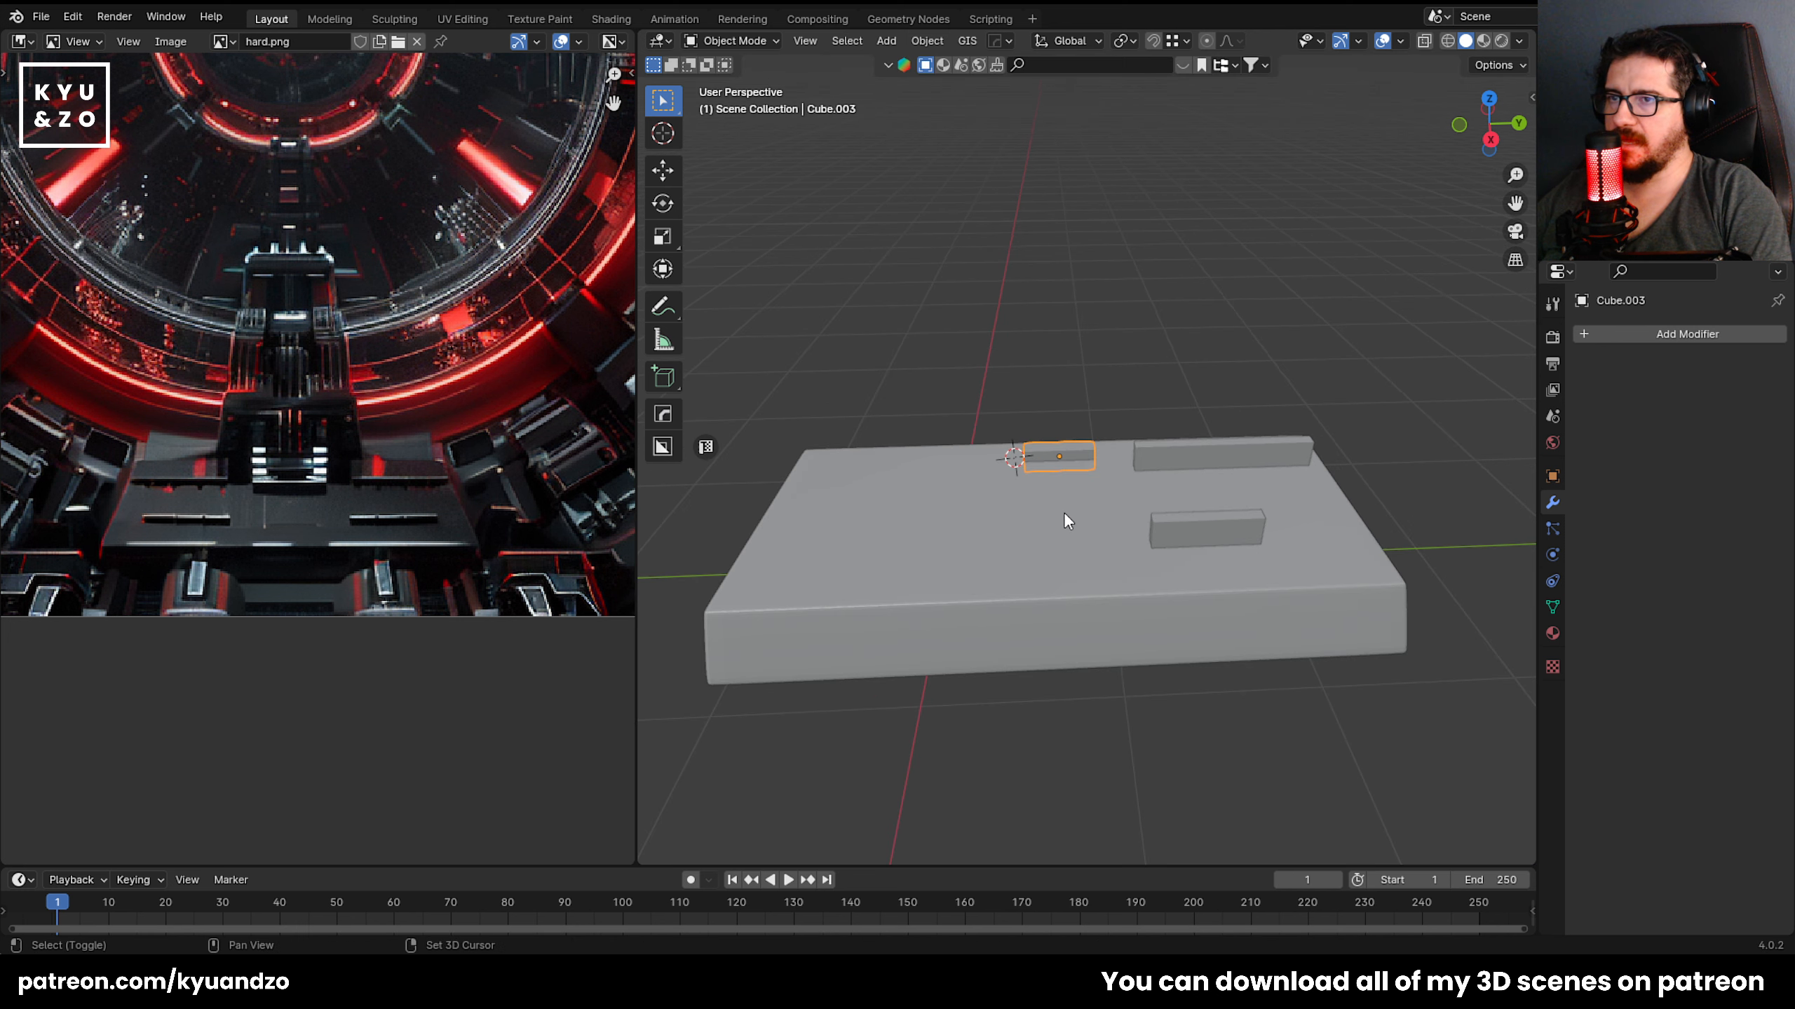
Select the base slab and try a loop cut on its mesh in Edit Mode.
click(1063, 510)
key(ctrl+2)
click(1010, 339)
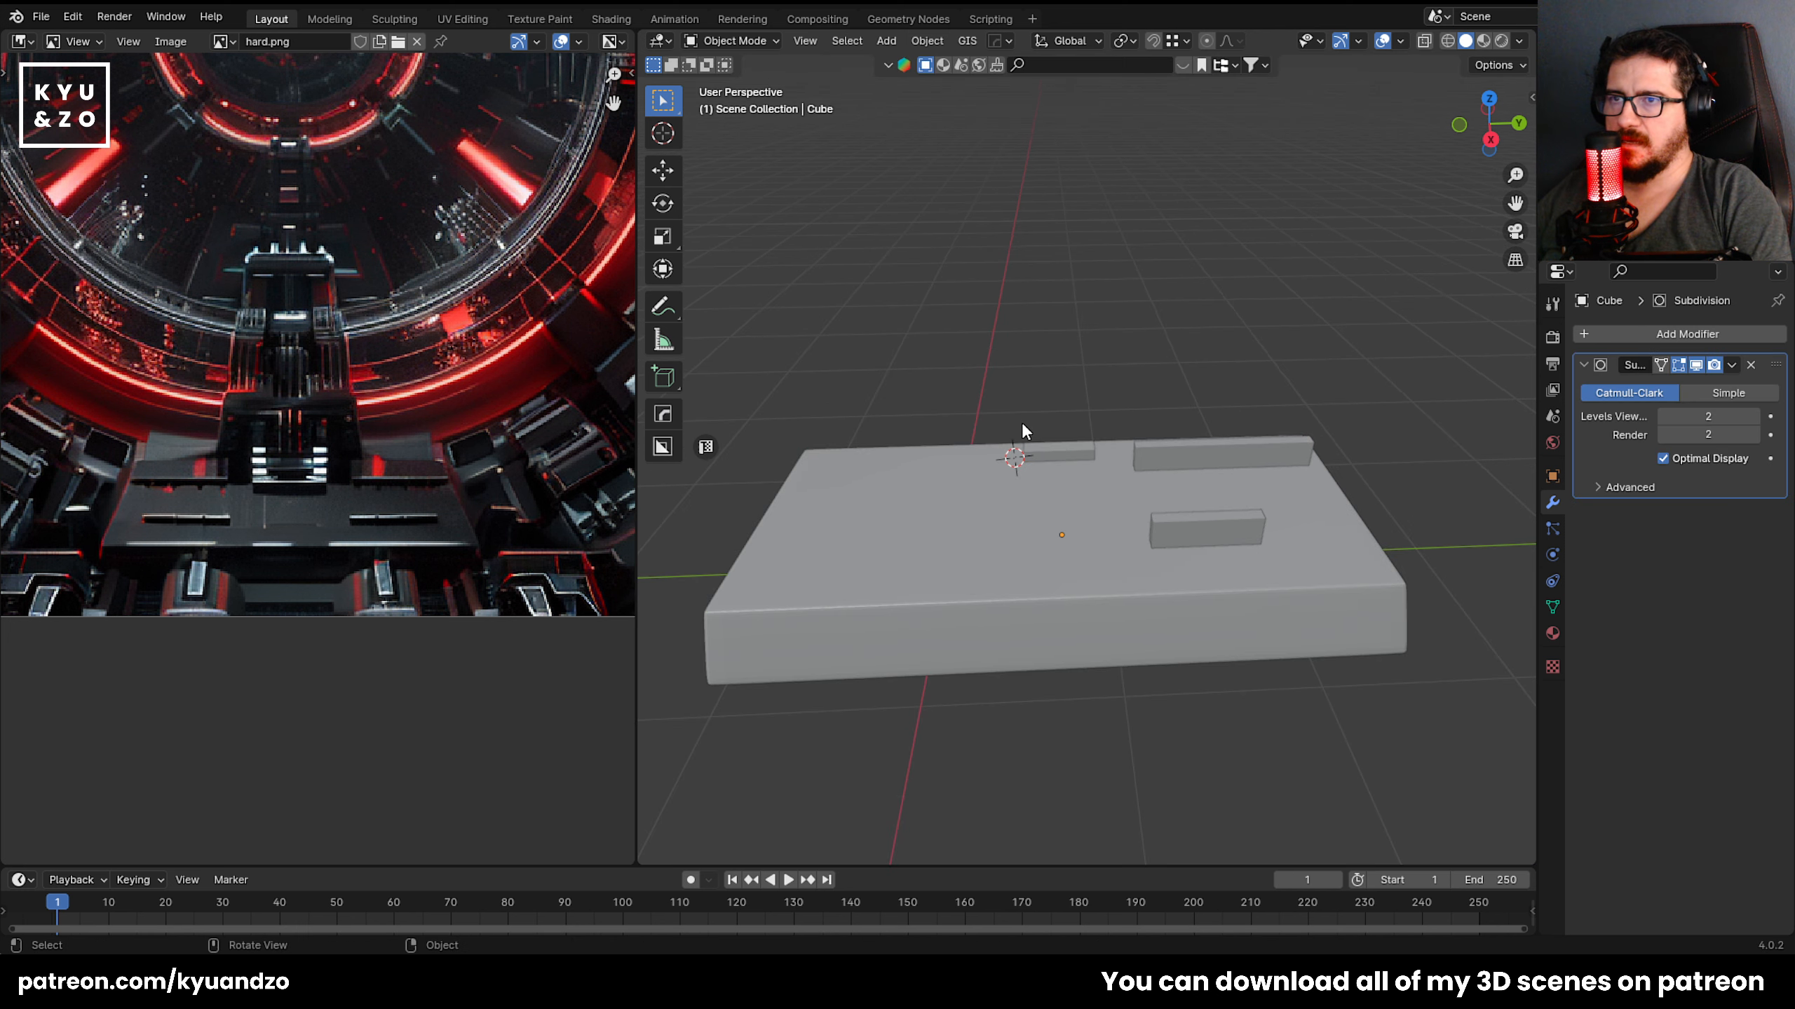
click(1022, 455)
click(1008, 488)
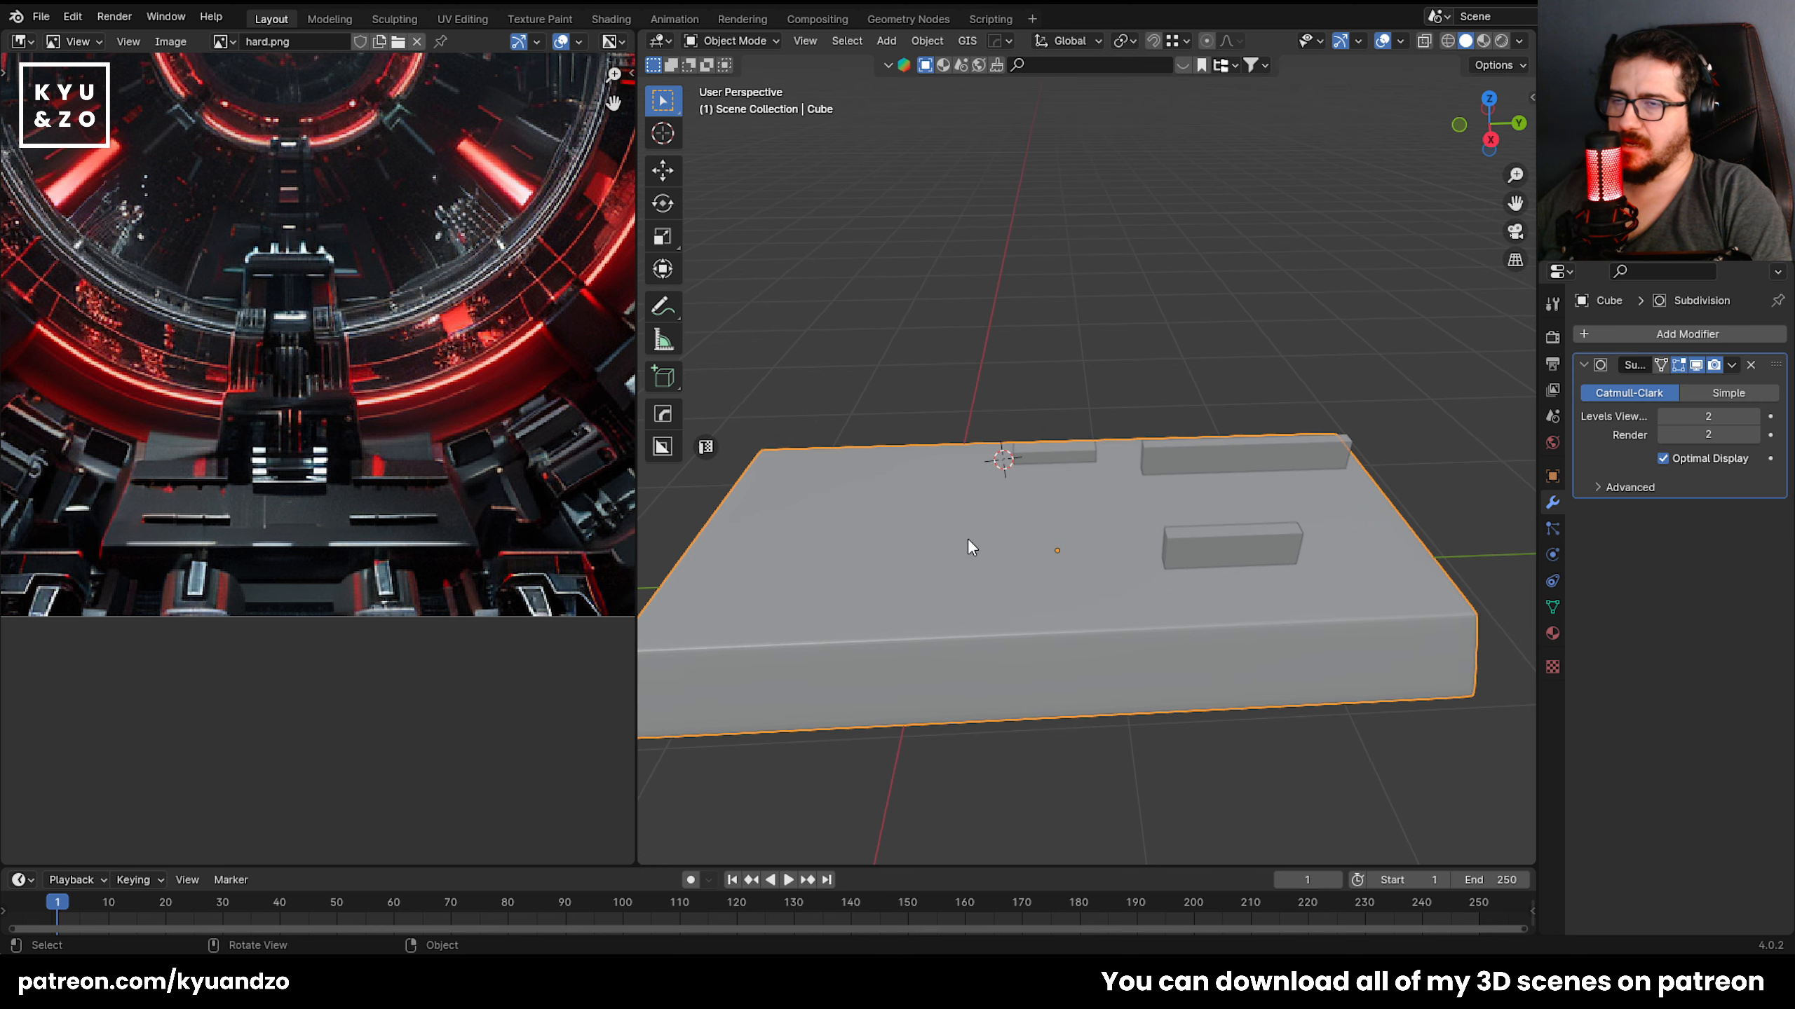
key(Tab)
key(ctrl+r)
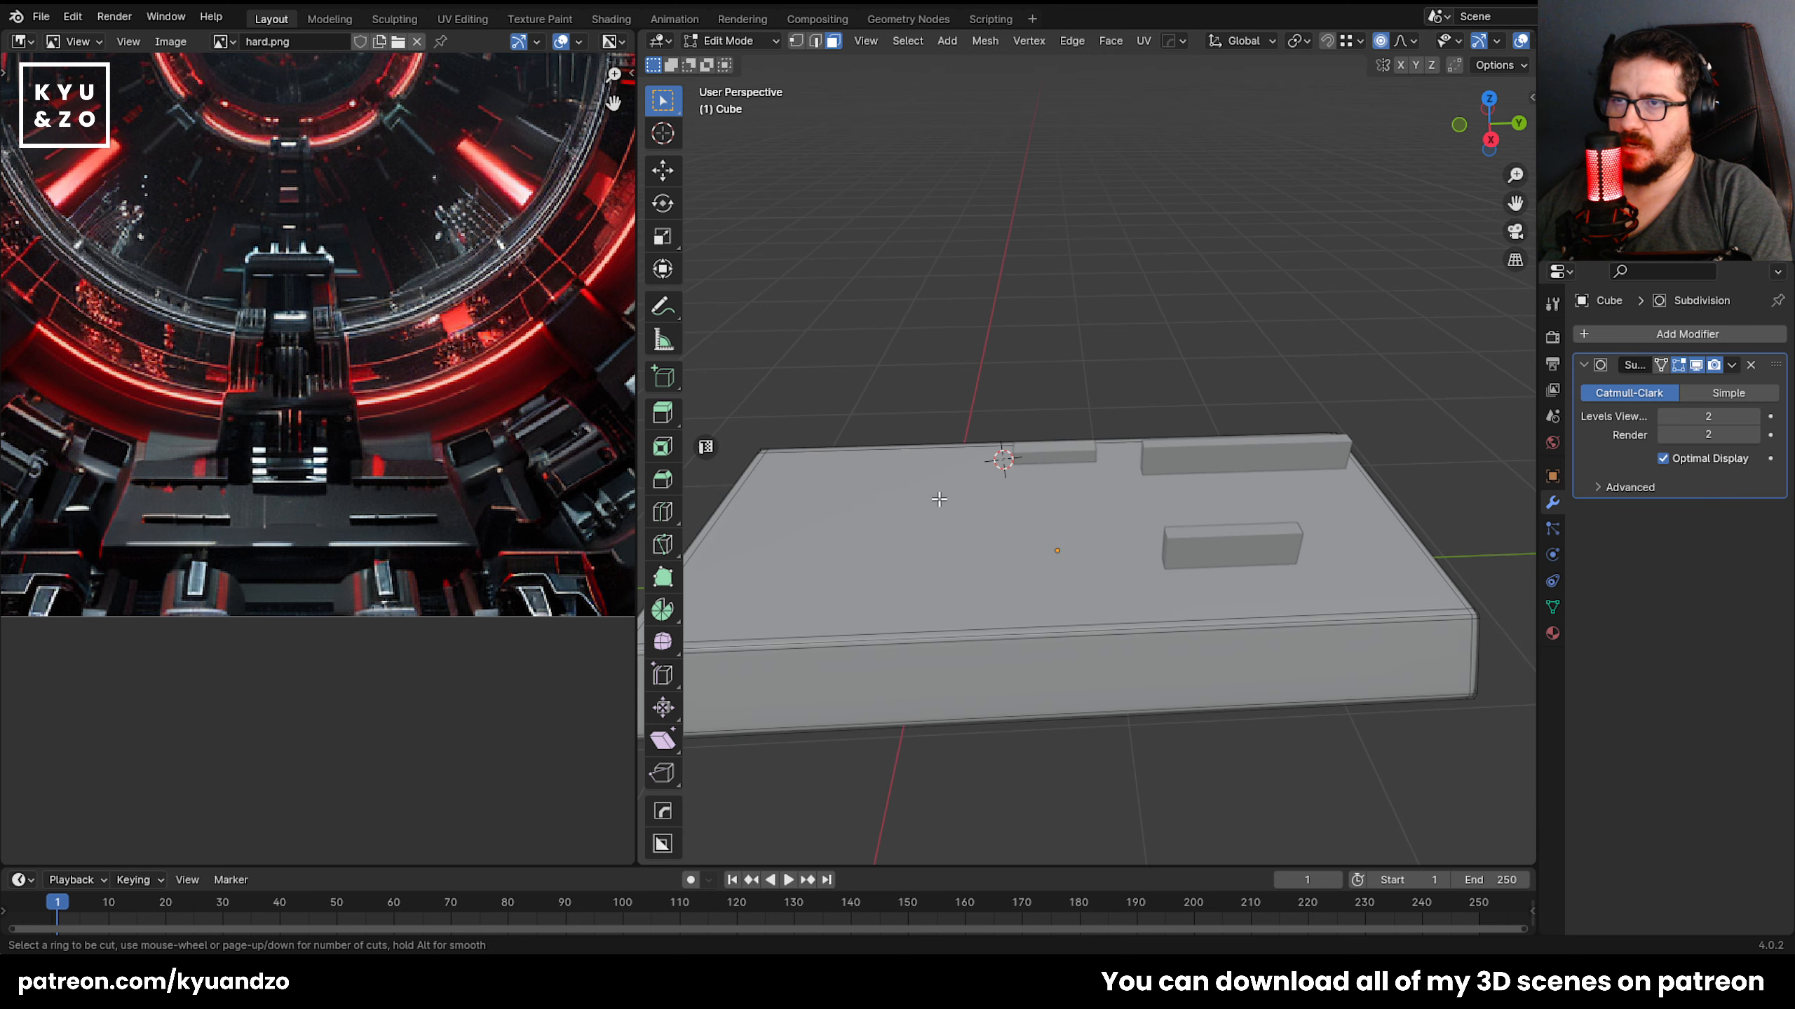
key(Escape)
key(Tab)
key(Tab)
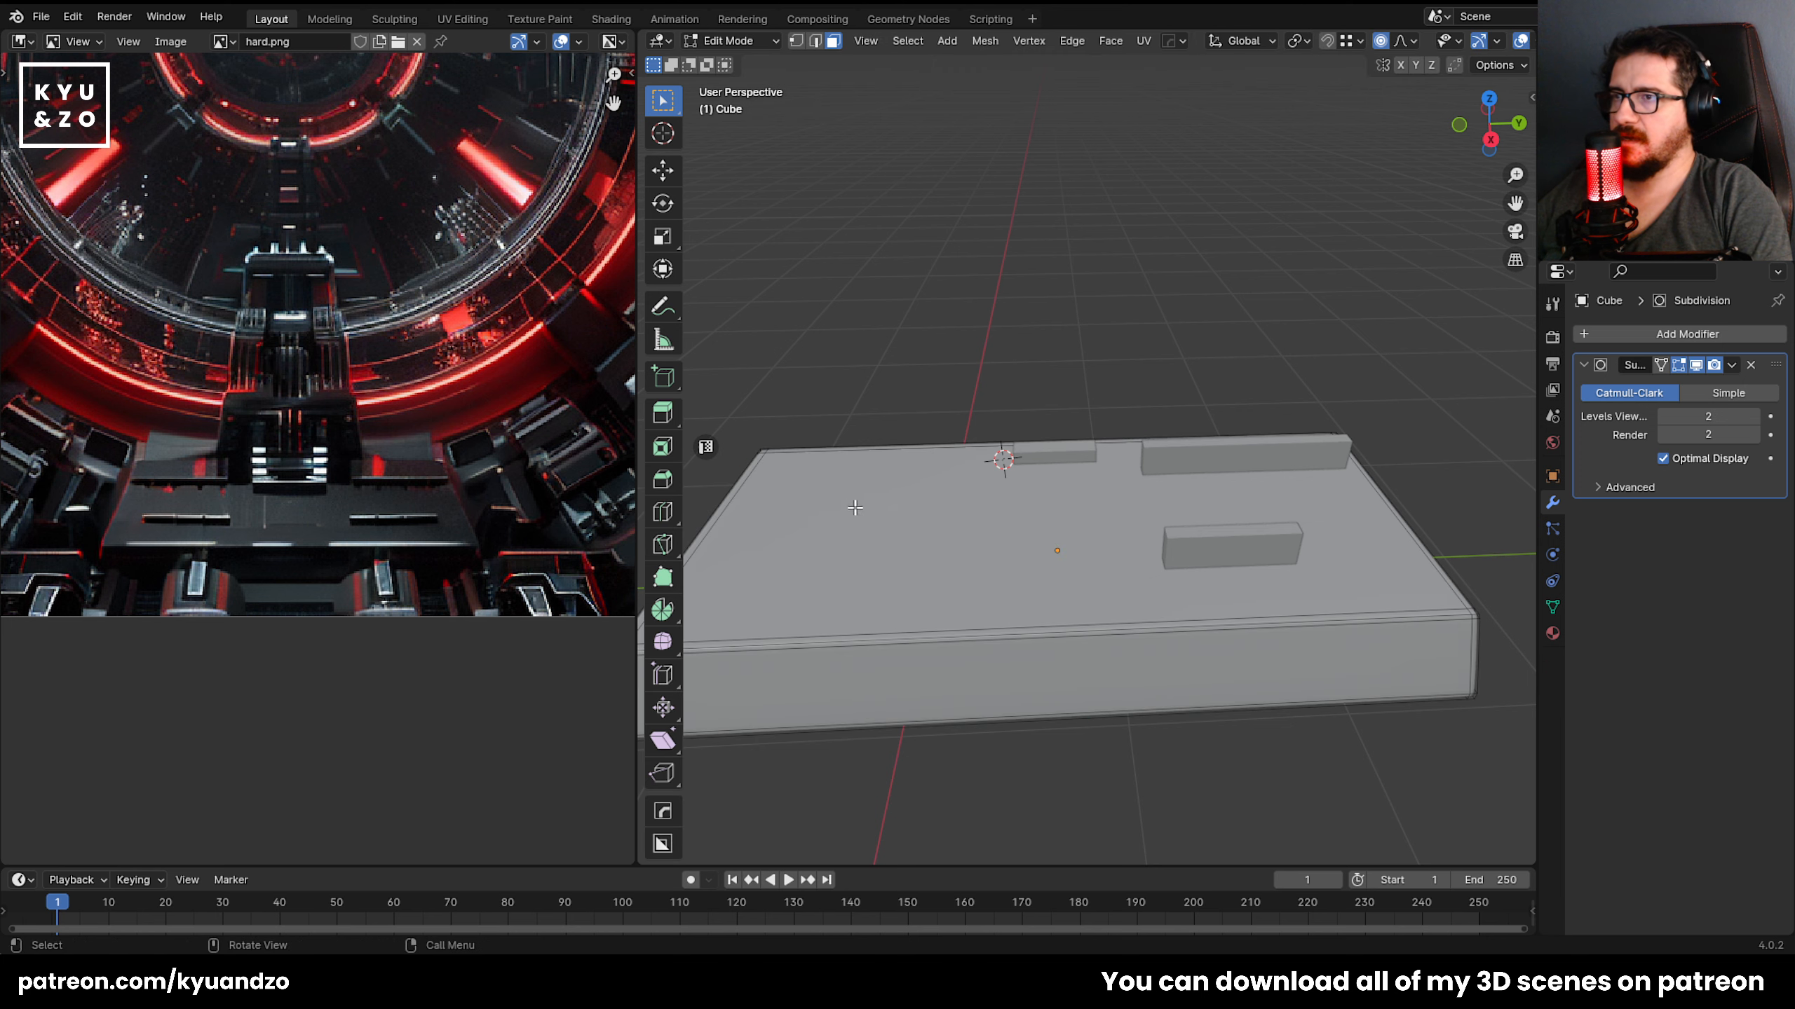
Select the slab's top corner vertices, try deleting the top face, and undo the deletion.
shift+middle_drag(865, 536, 975, 526)
key(1)
shift+middle_drag(1327, 590, 1060, 560)
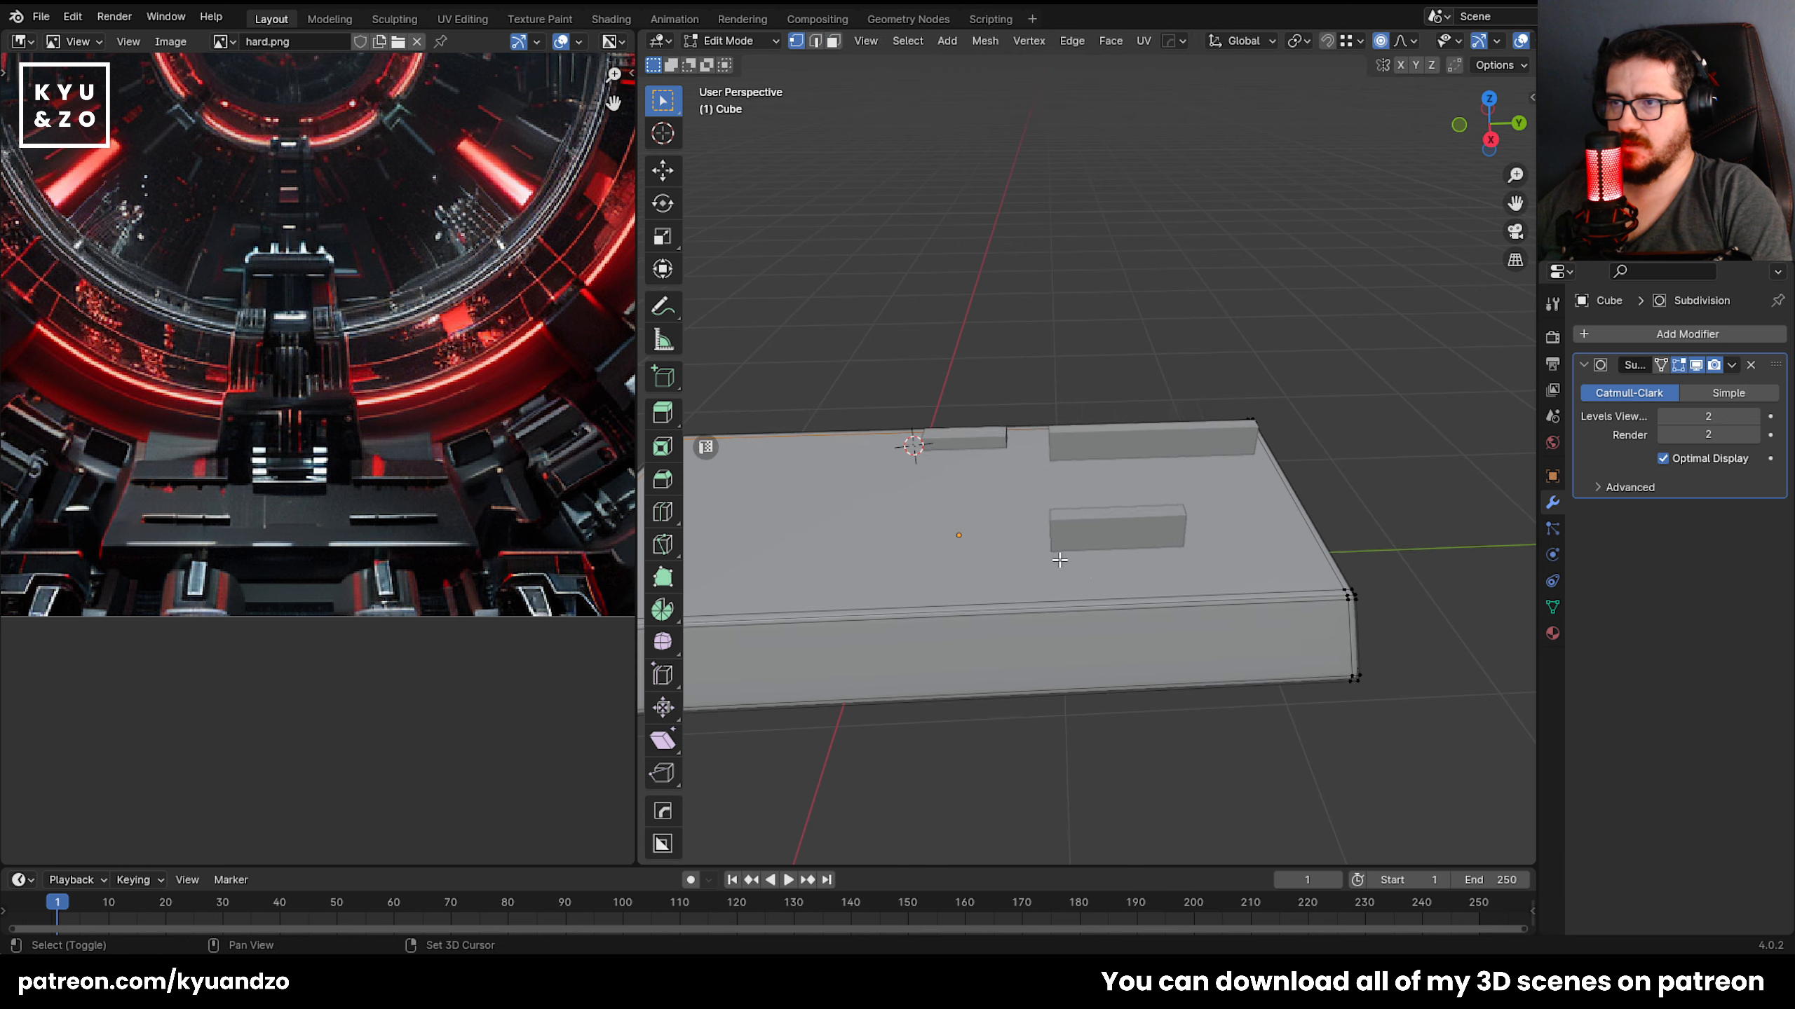
shift+click(1335, 592)
shift+middle_drag(1037, 474, 1134, 539)
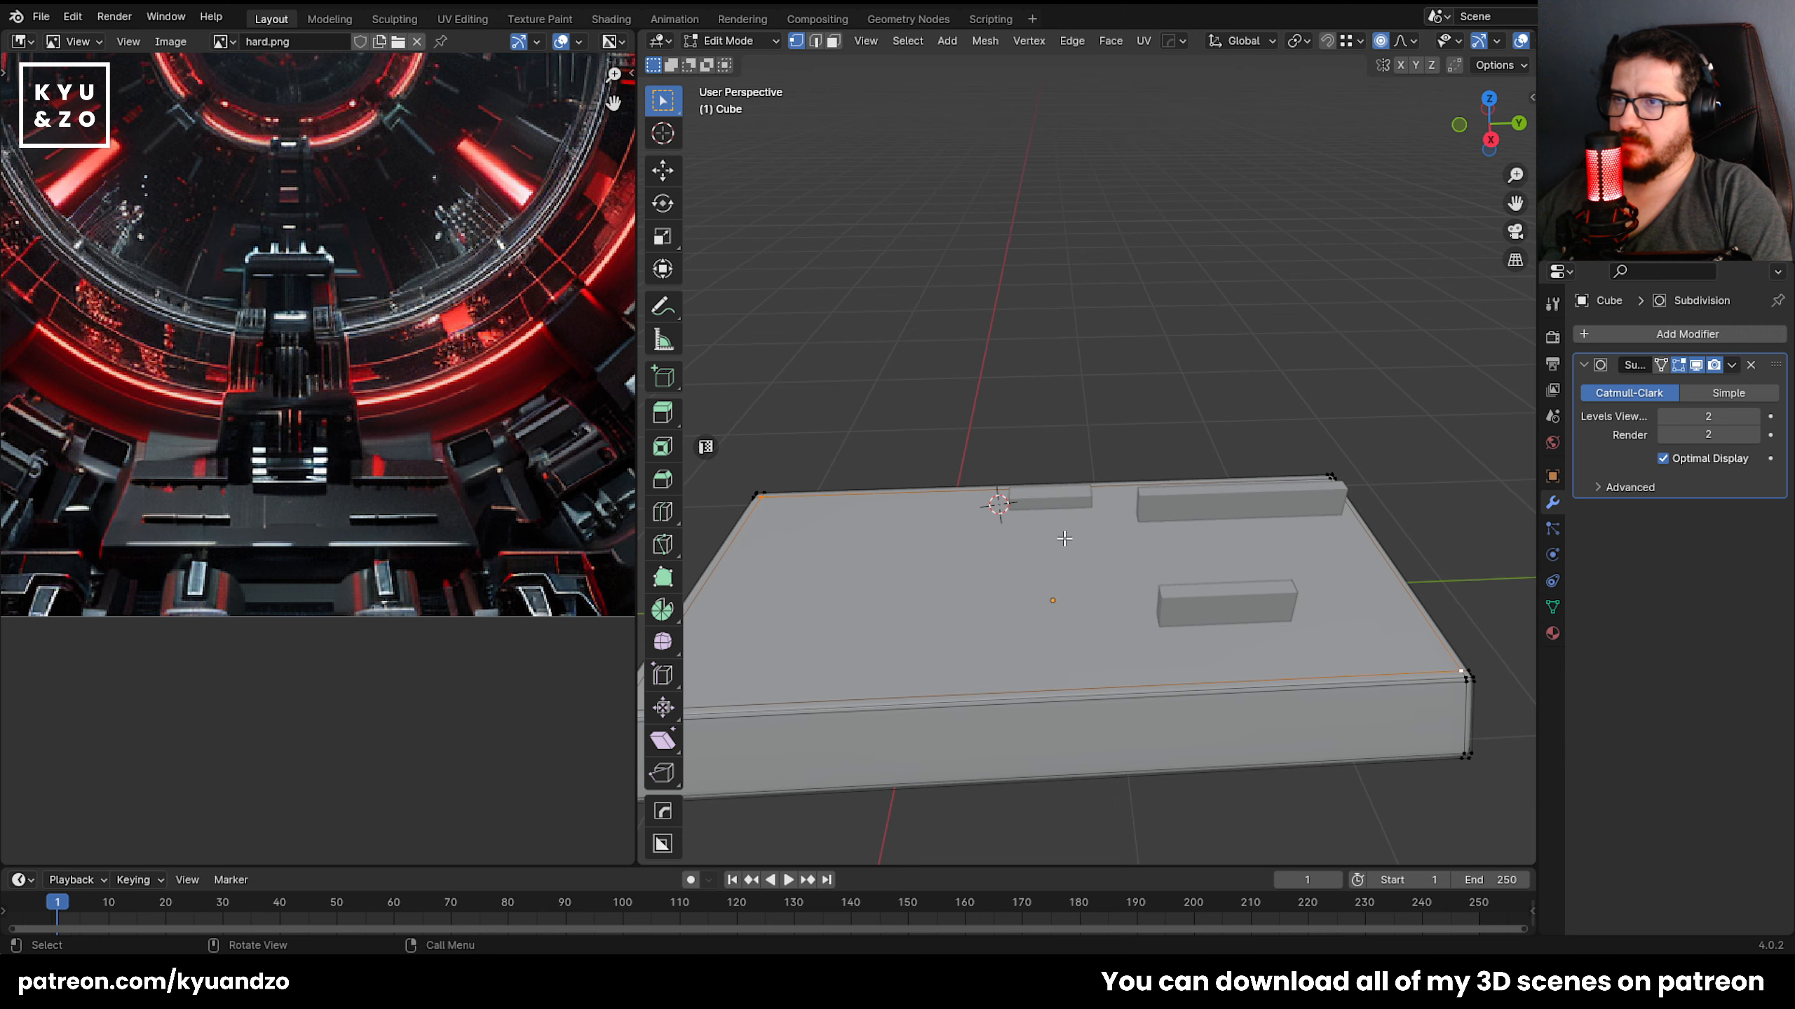
key(ctrl+z)
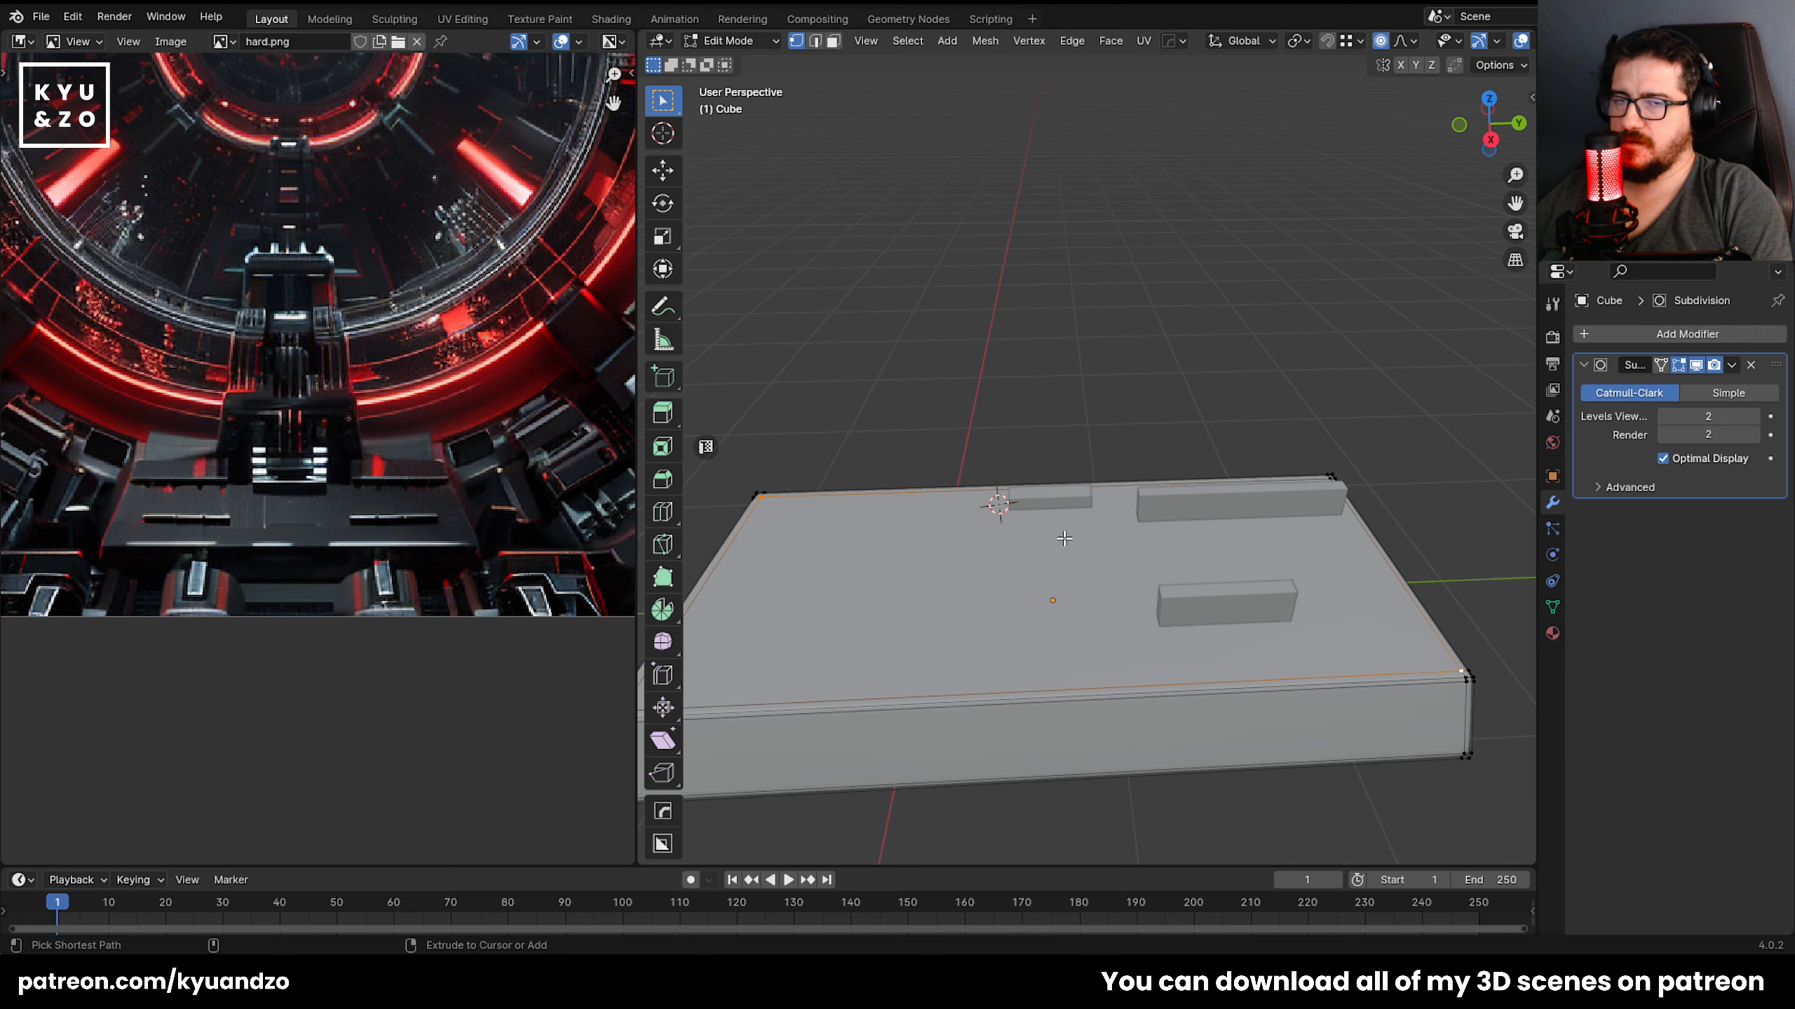
key(3)
key(x)
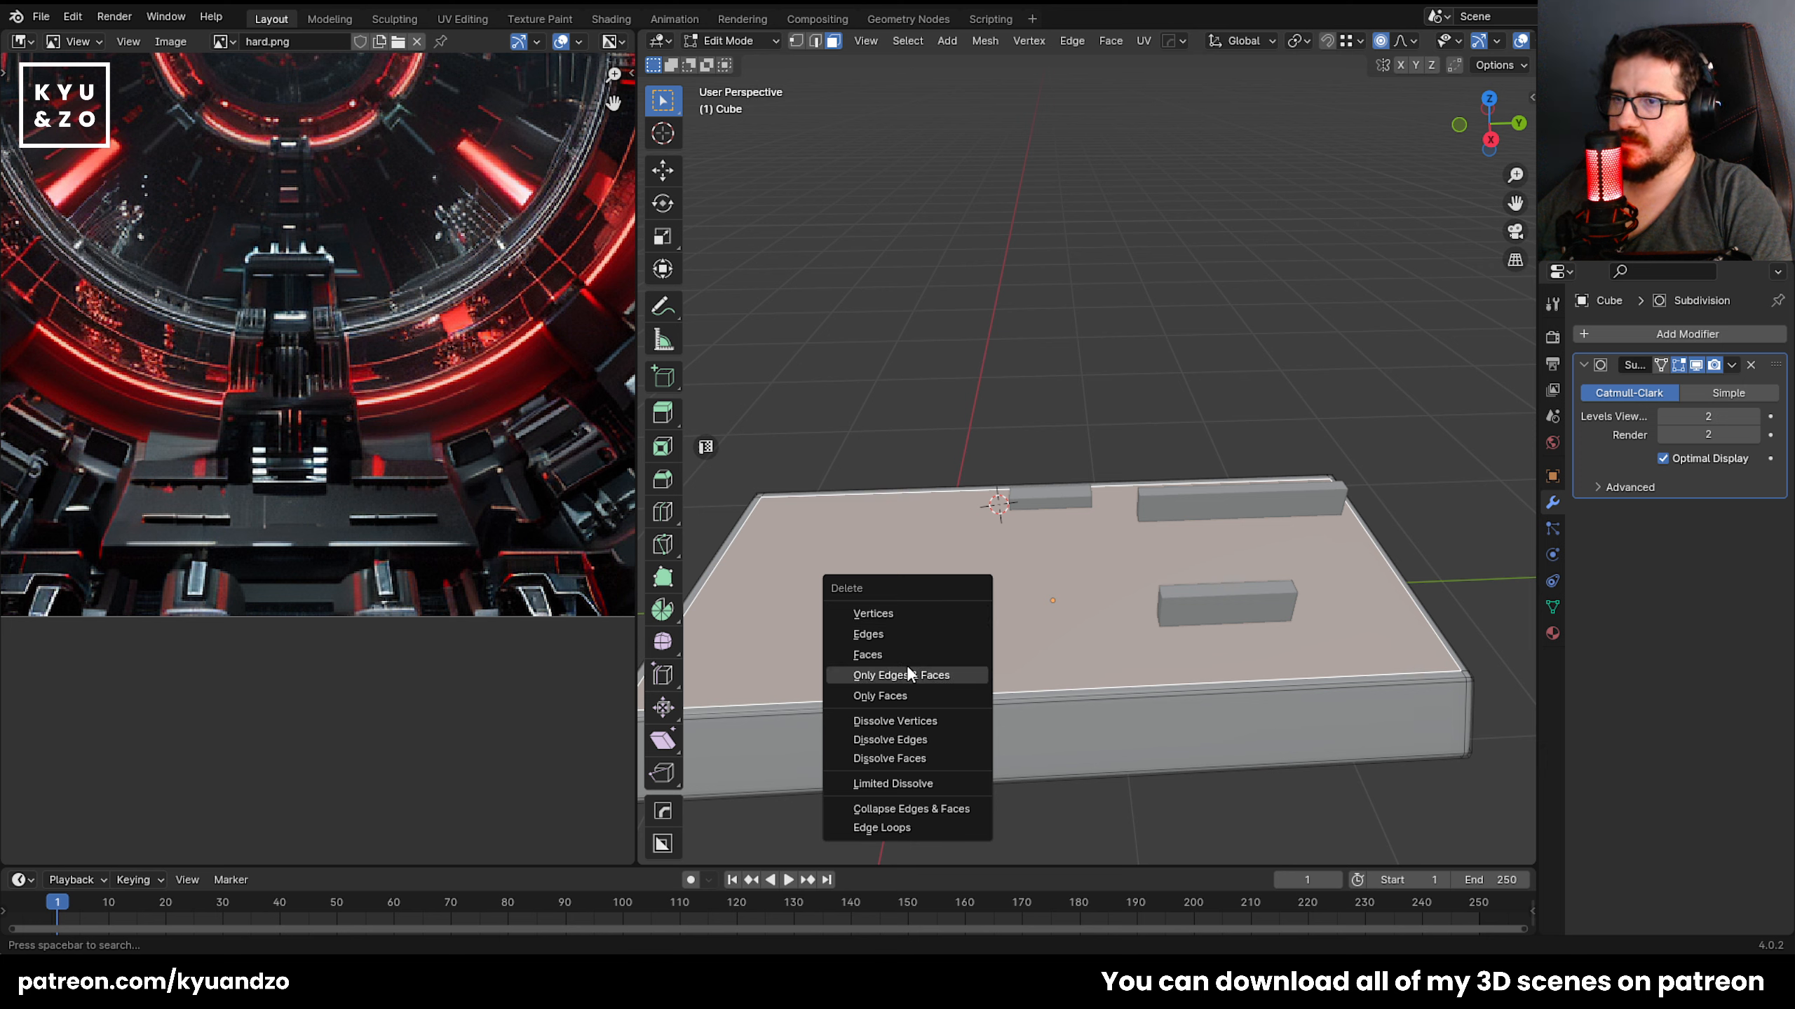
click(901, 656)
key(ctrl+z)
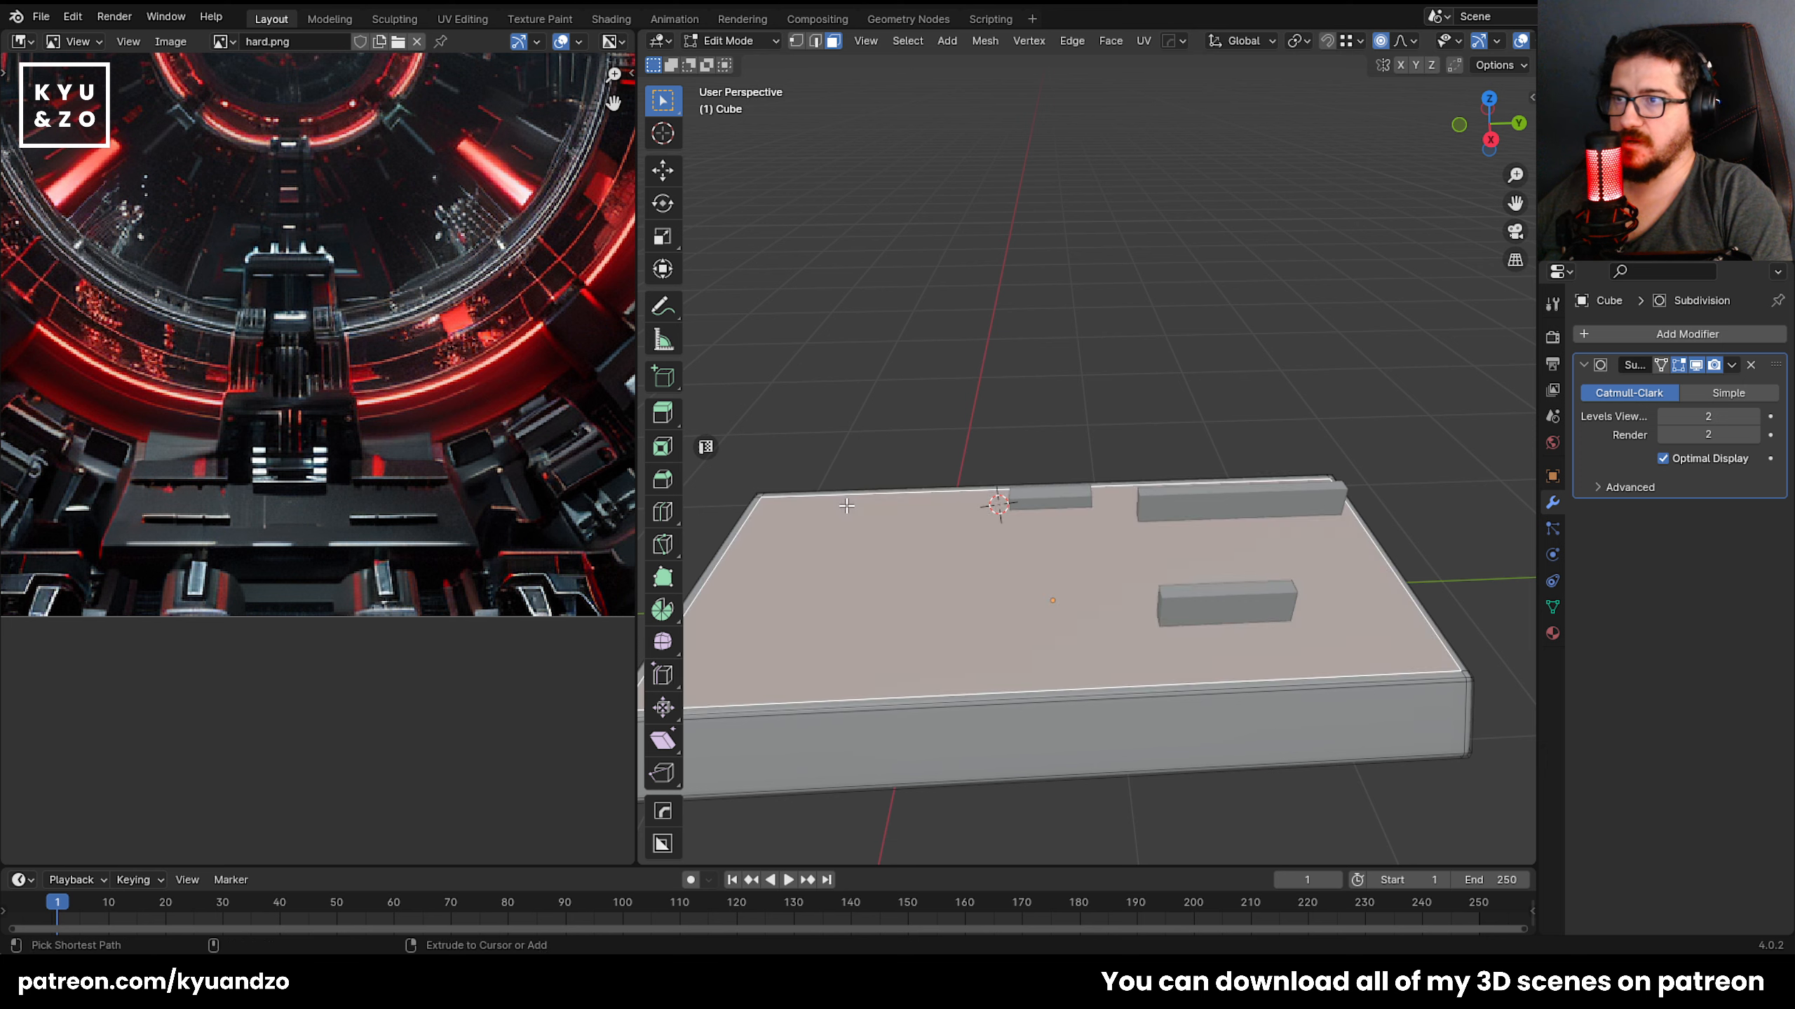
Select the slab with the two back-edge bars in Object Mode and bring up the Move to Collection options.
key(Tab)
shift+click(1046, 496)
shift+click(1139, 522)
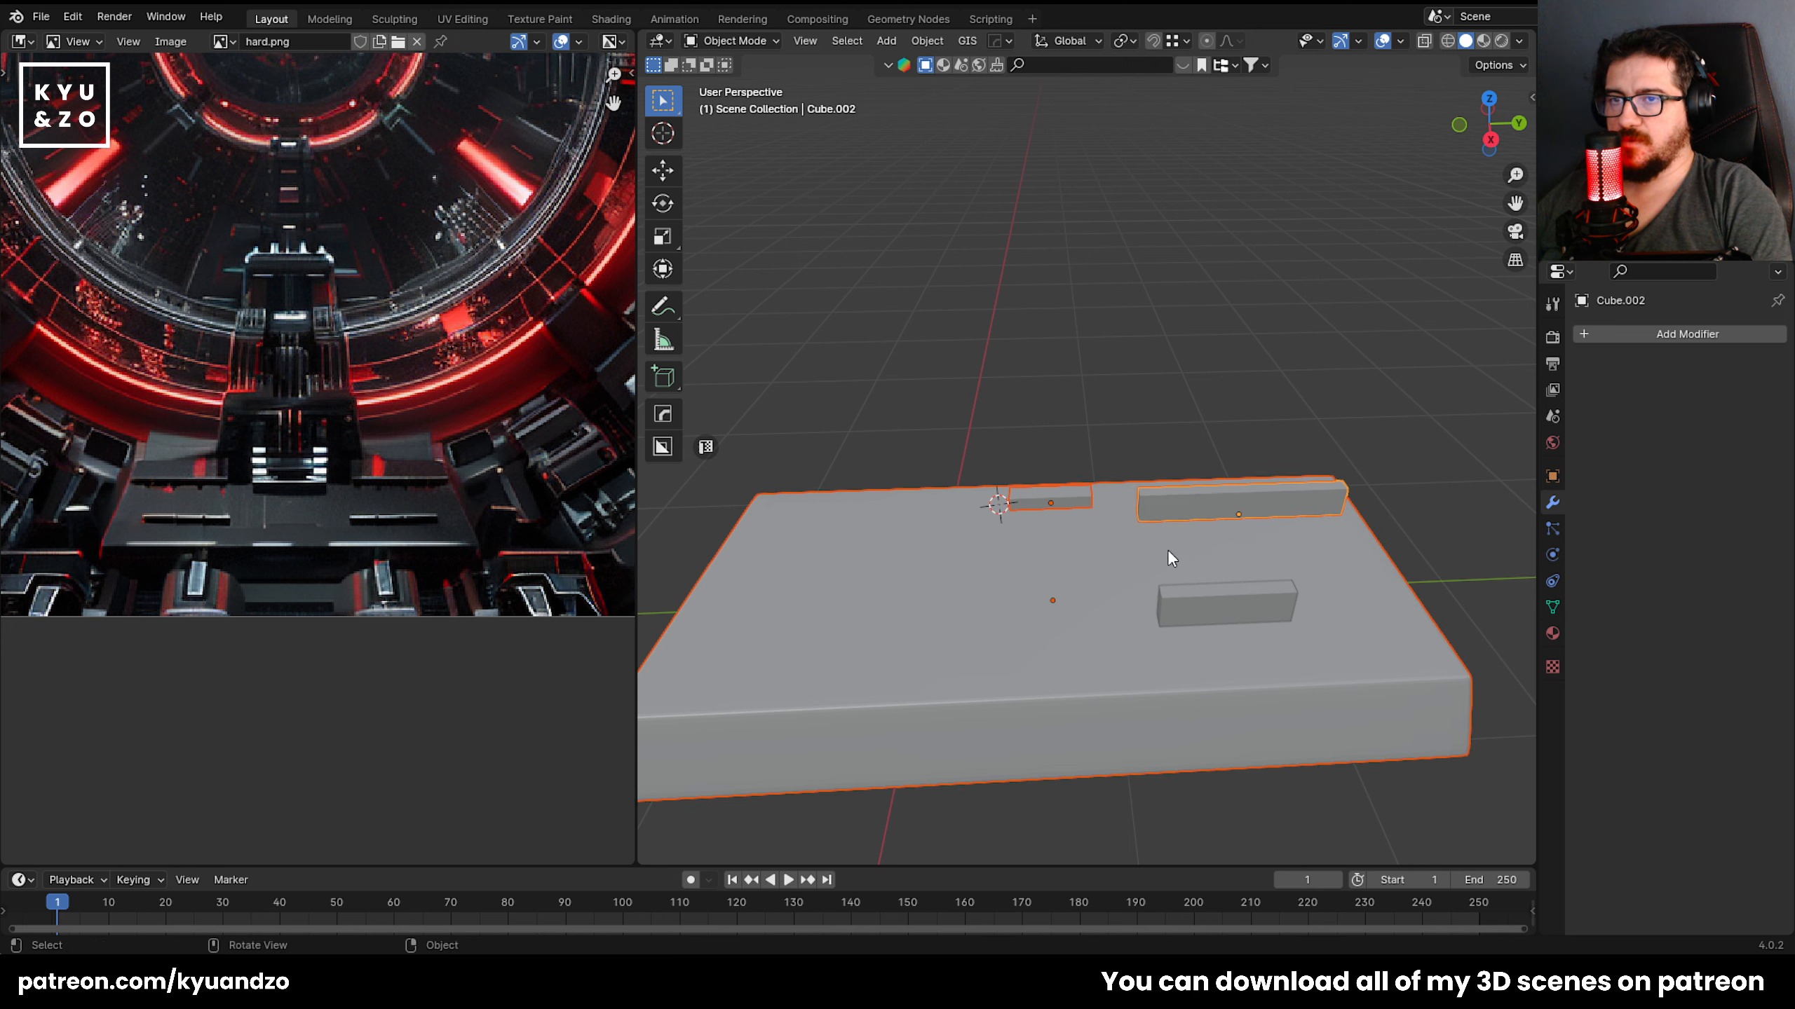
key(m)
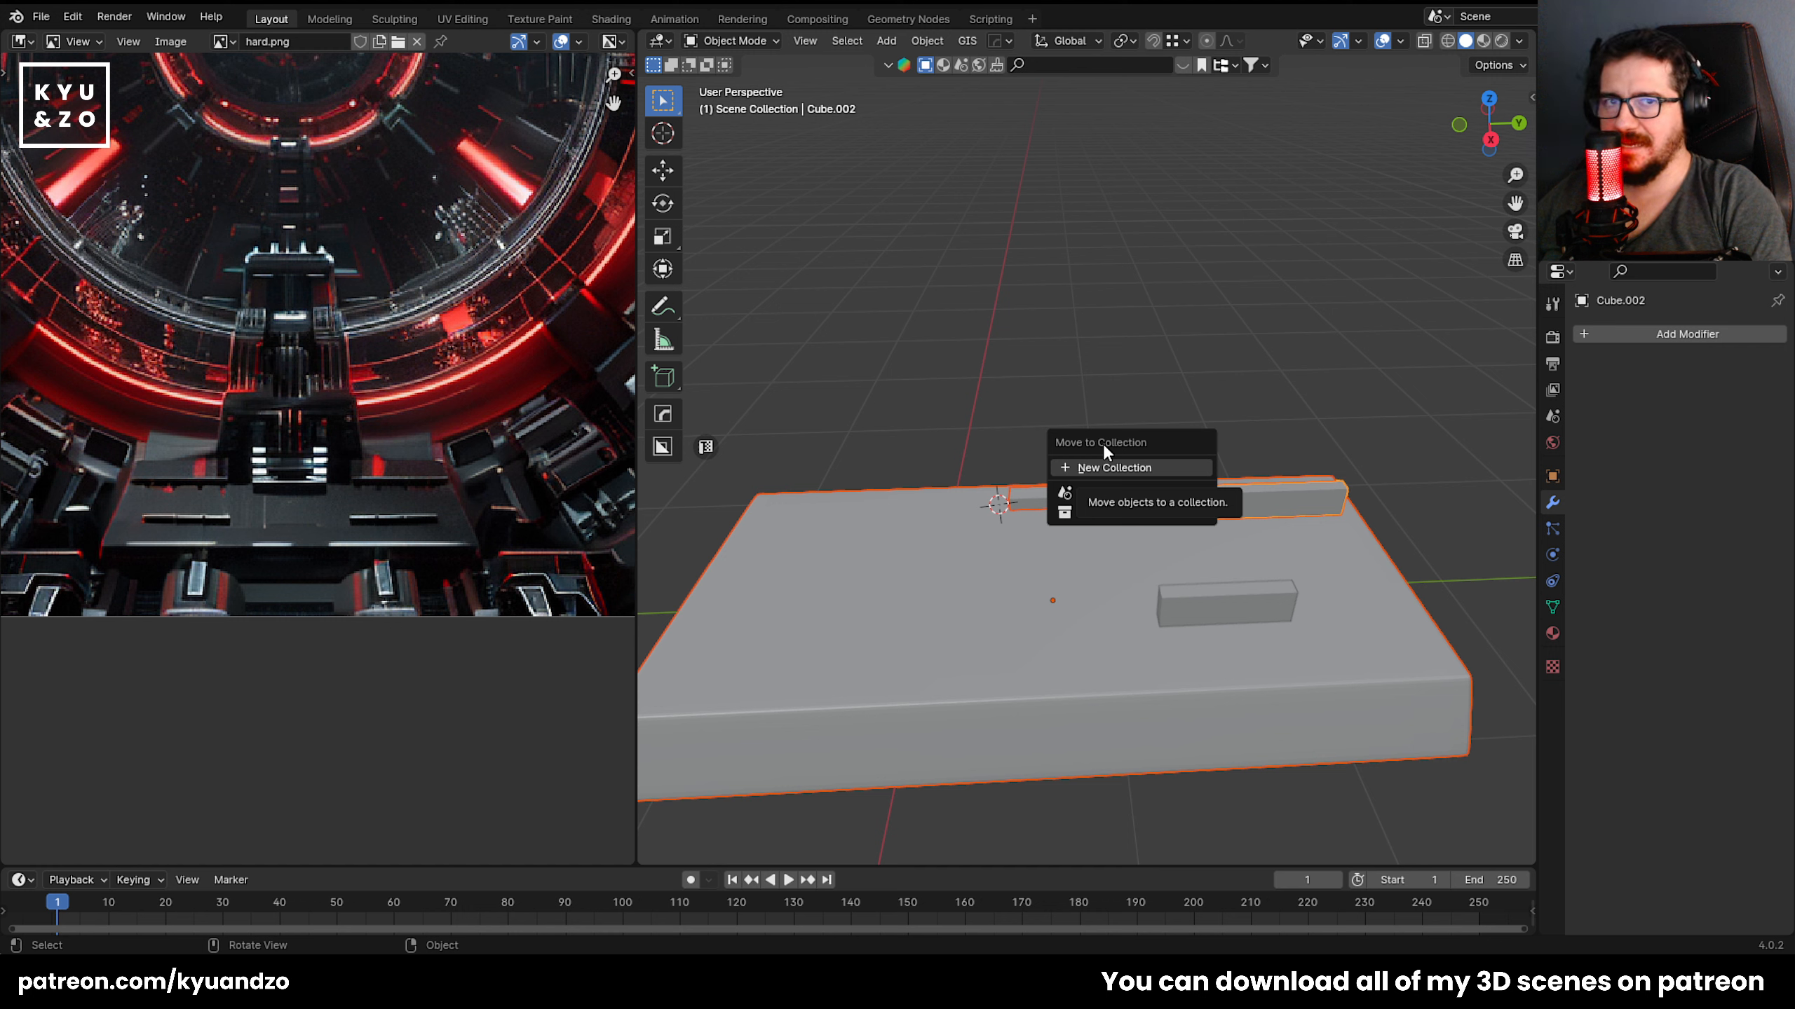
click(1029, 414)
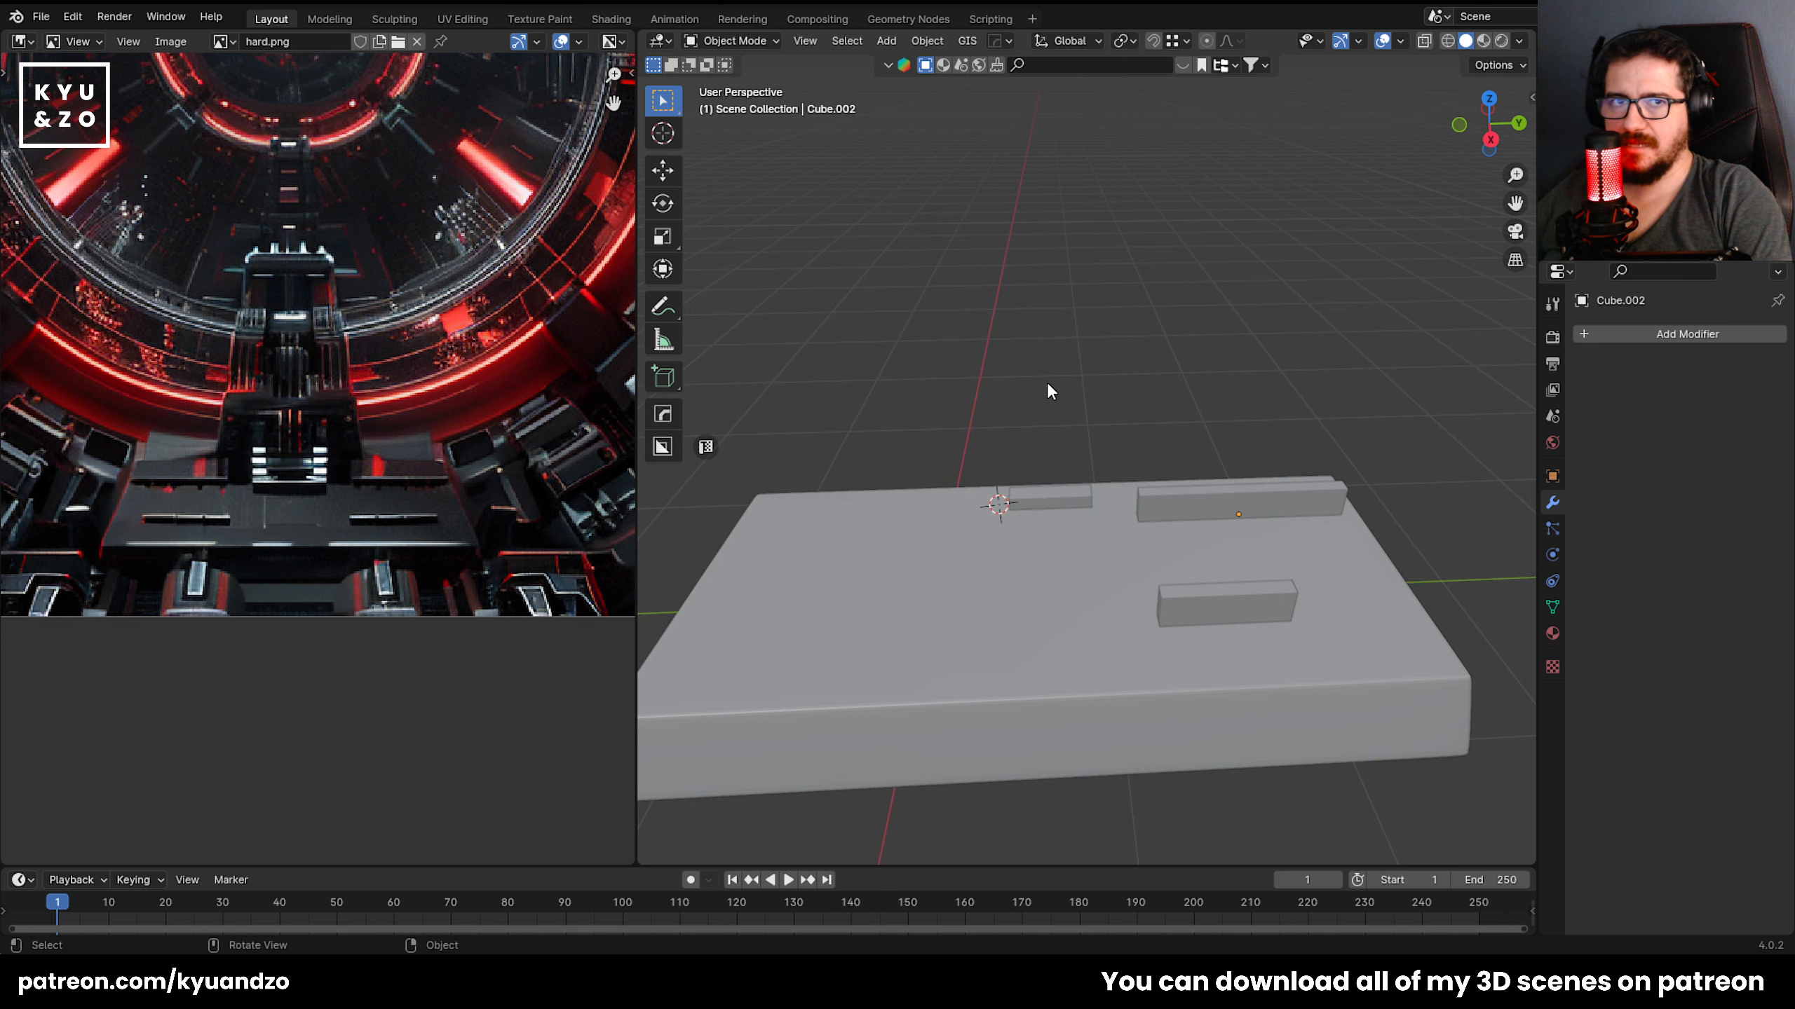
click(985, 524)
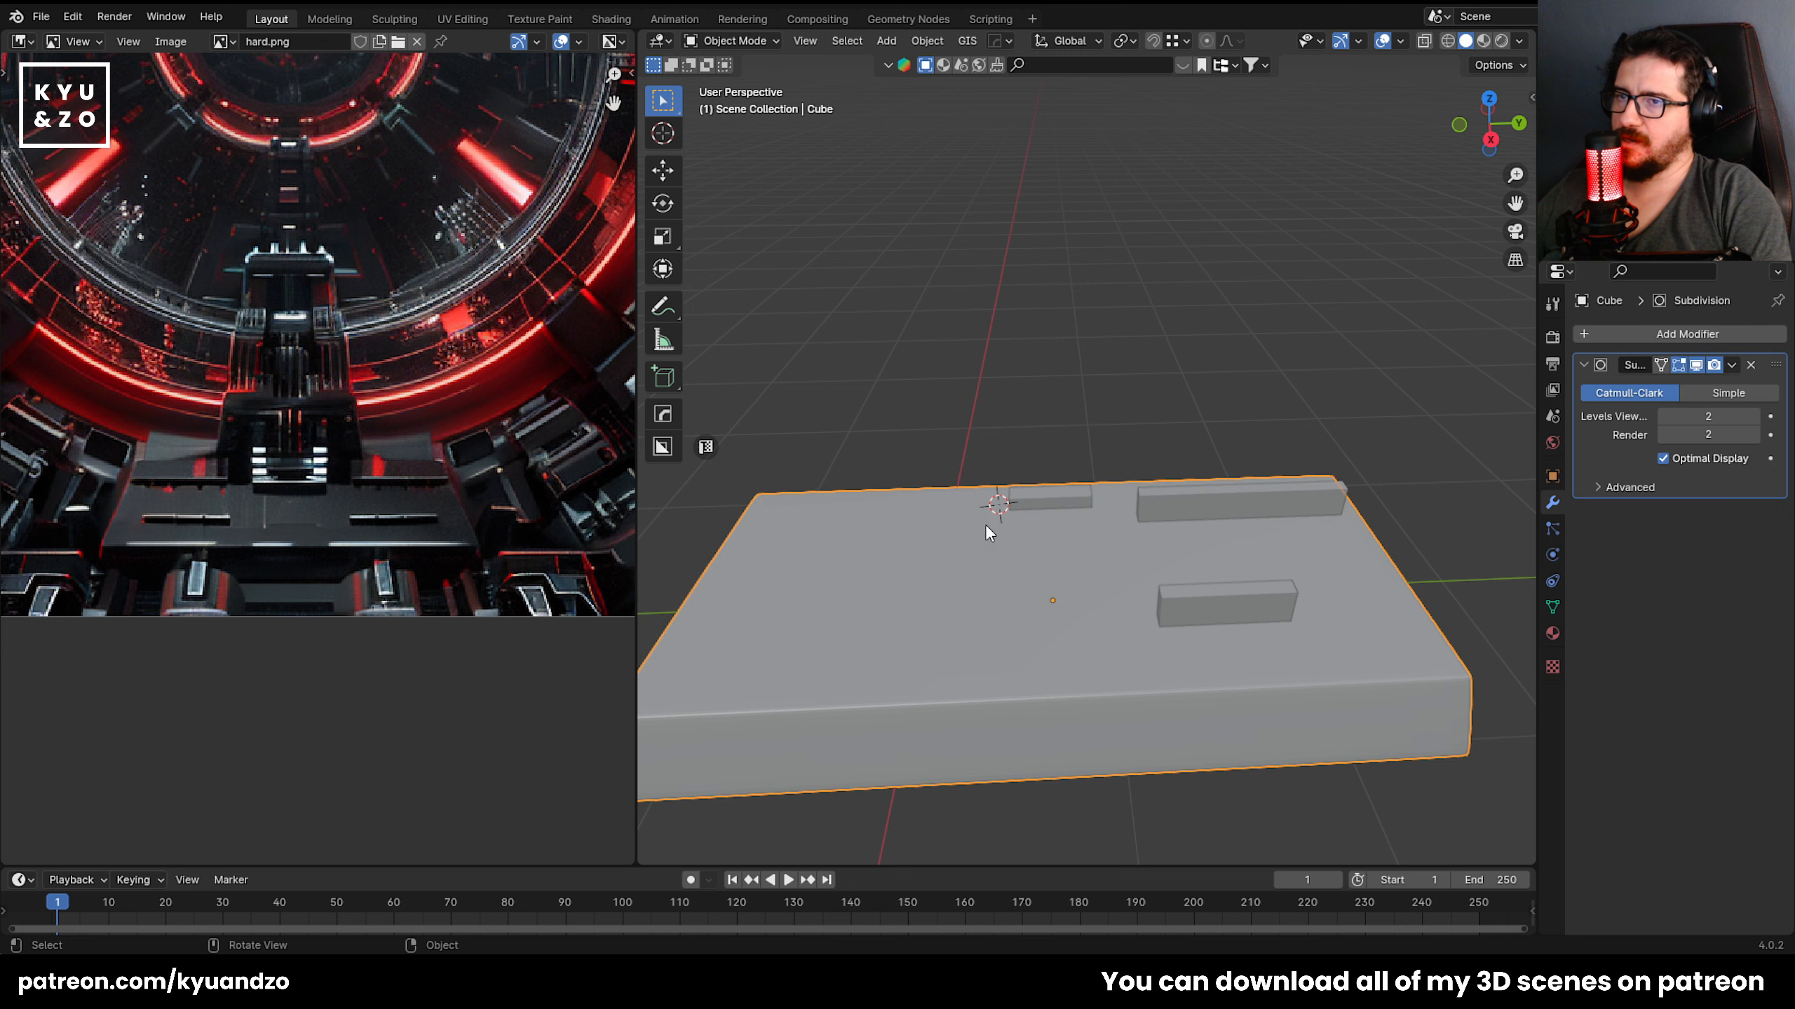
shift+click(984, 525)
key(a)
scroll(1007, 668, up, 2)
click(1177, 334)
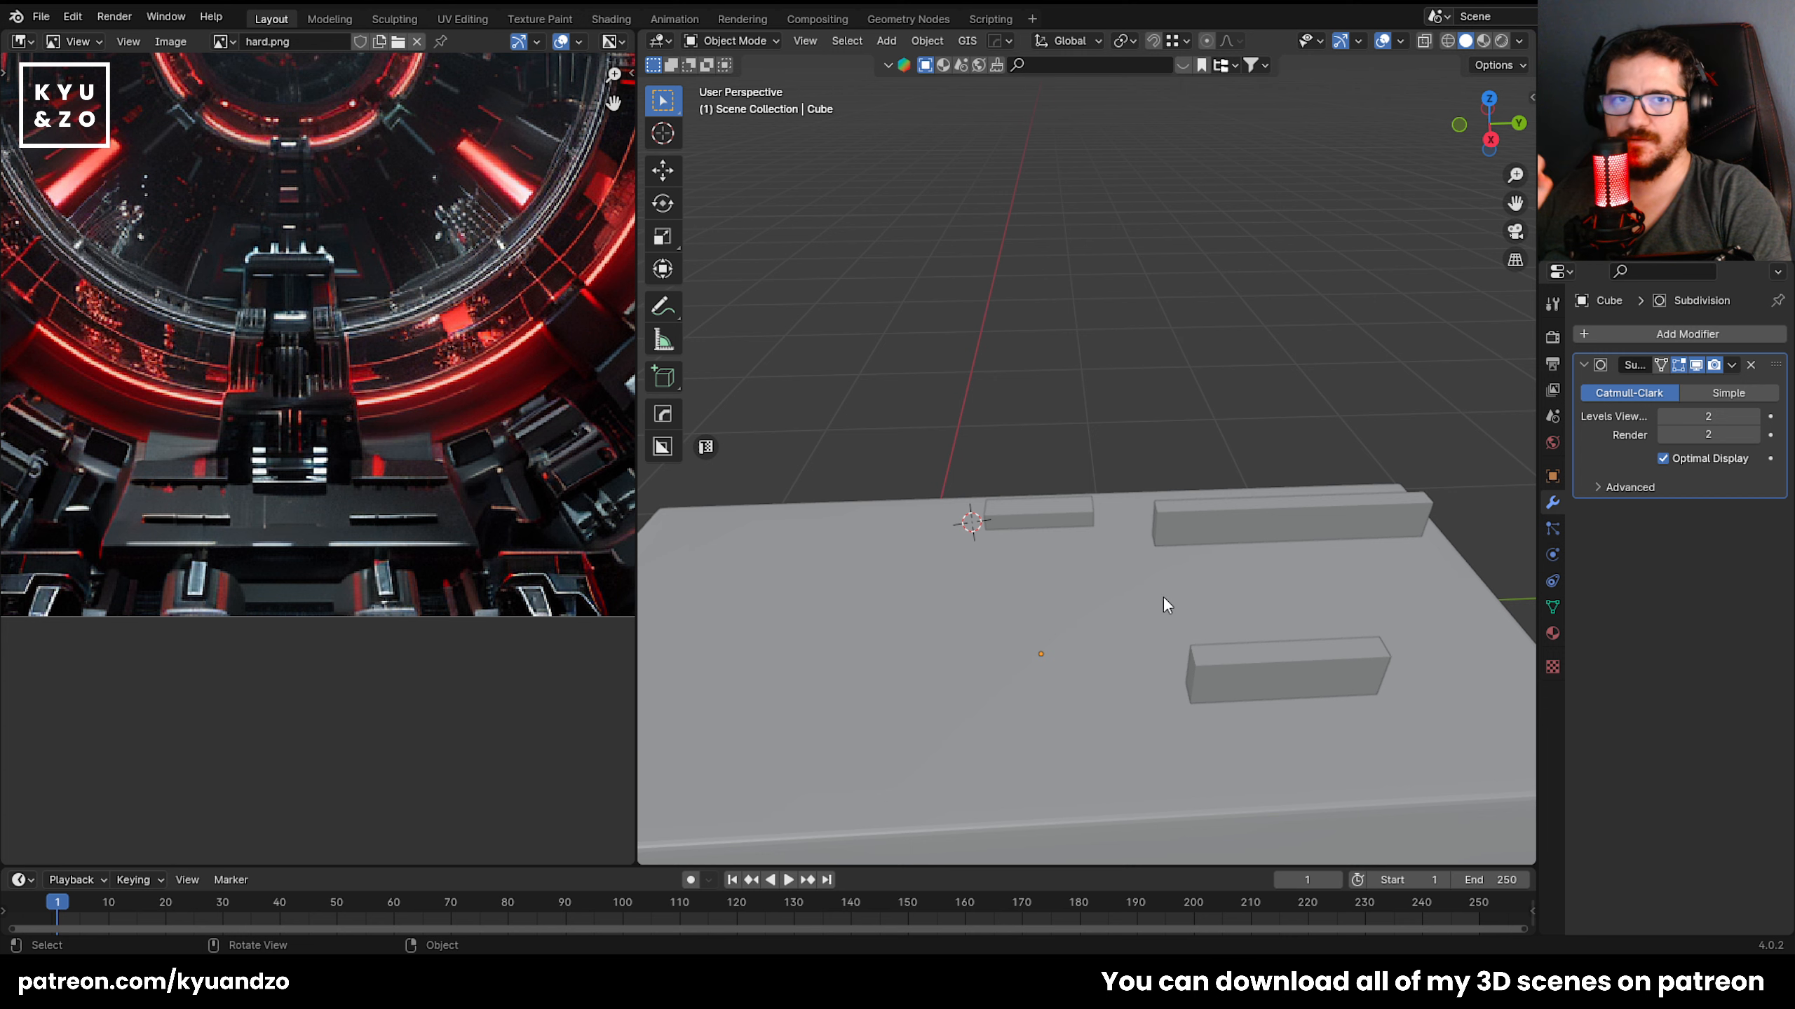
scroll(1163, 598, down, 2)
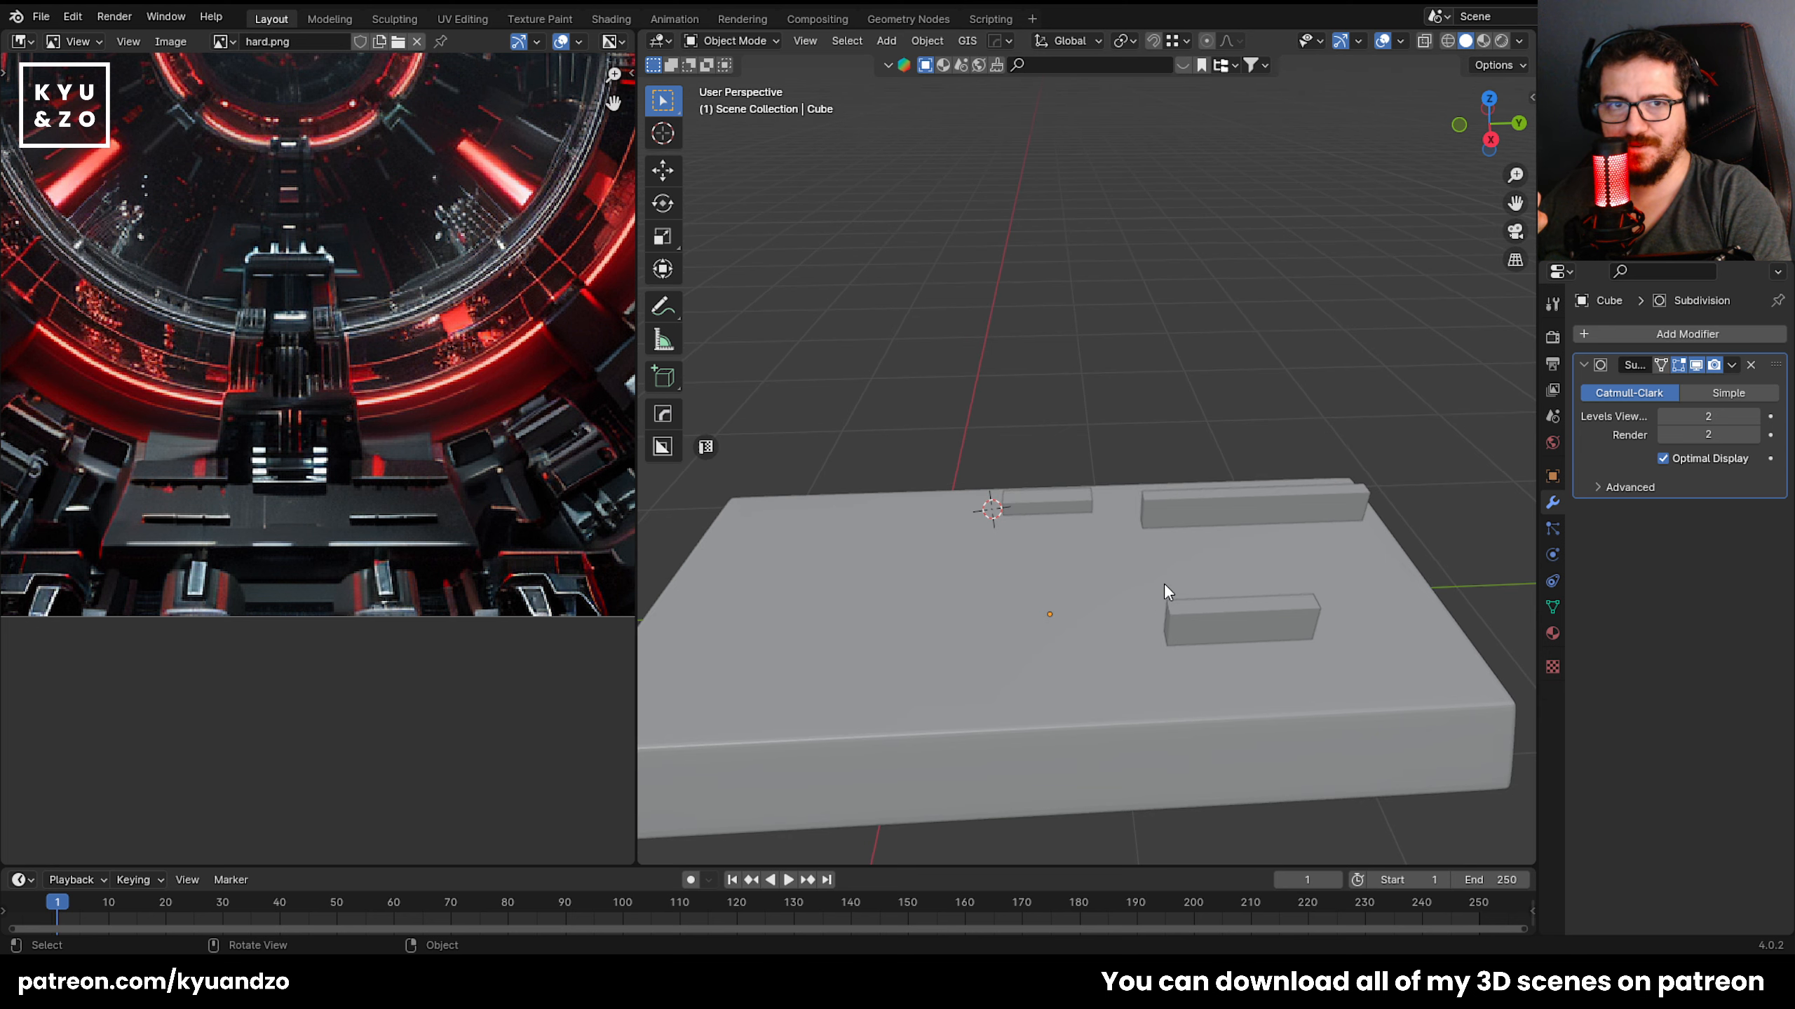
scroll(1164, 586, up, 2)
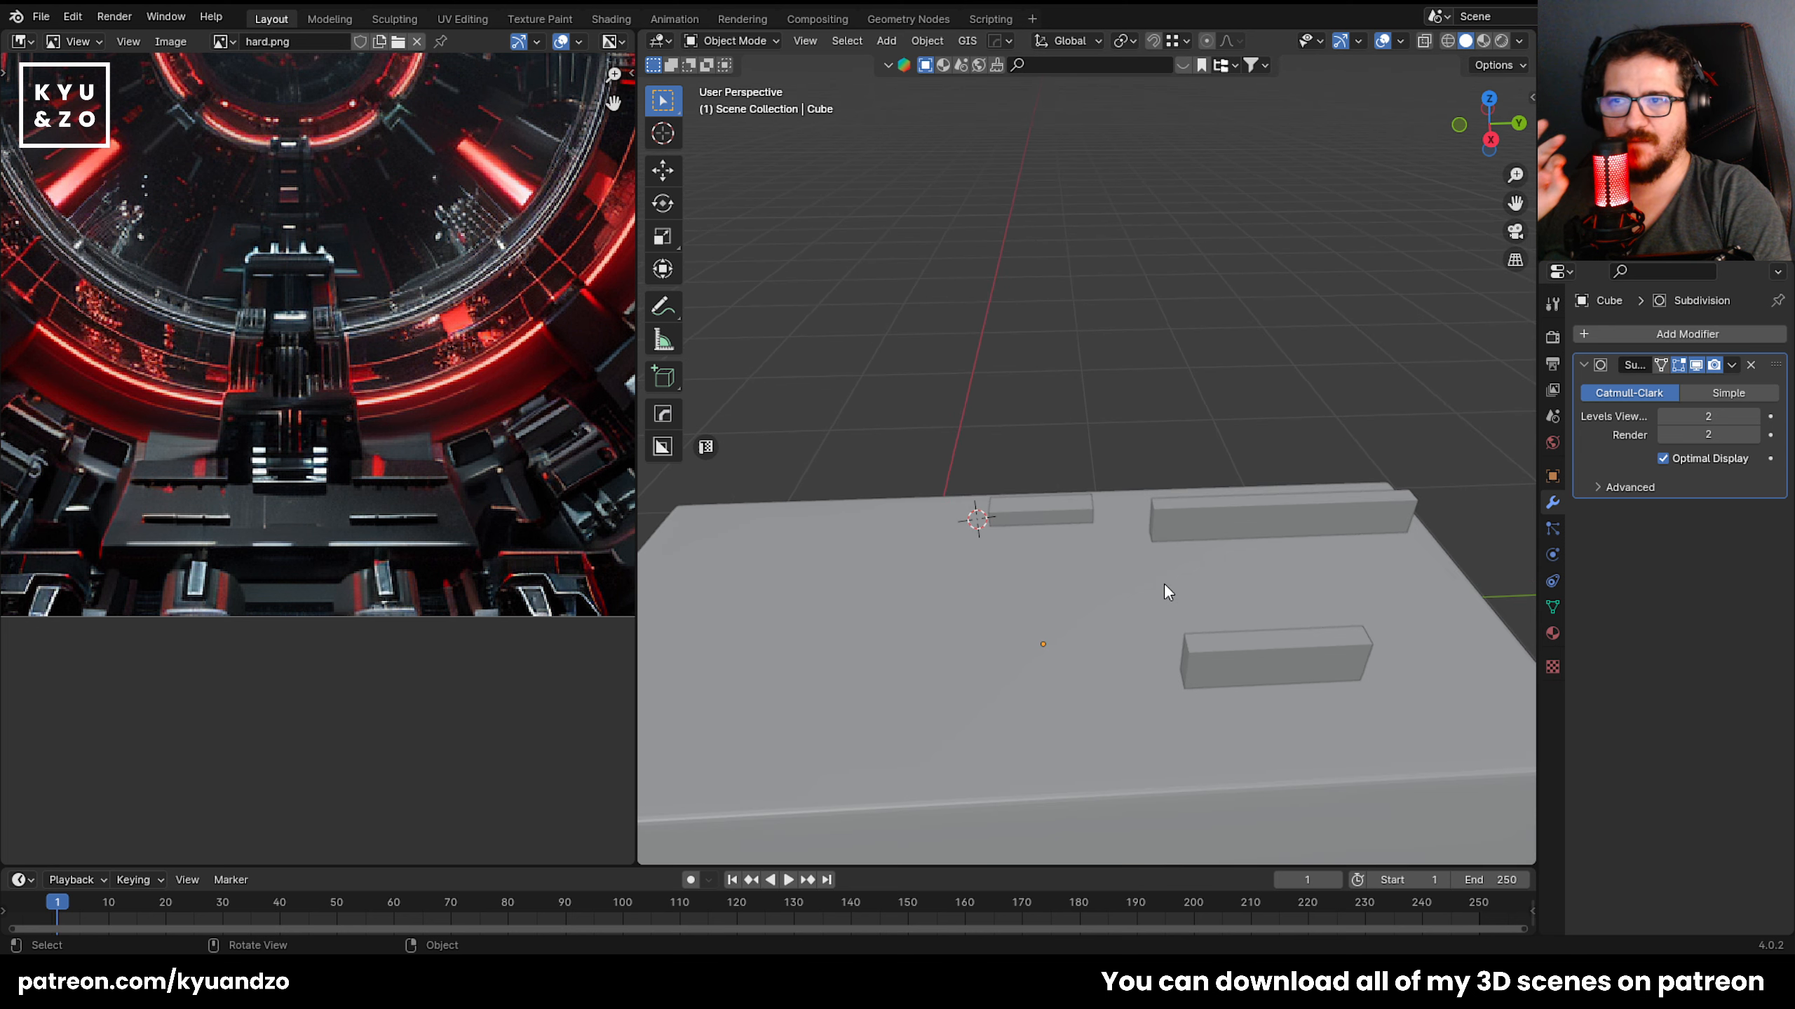
scroll(1165, 587, down, 3)
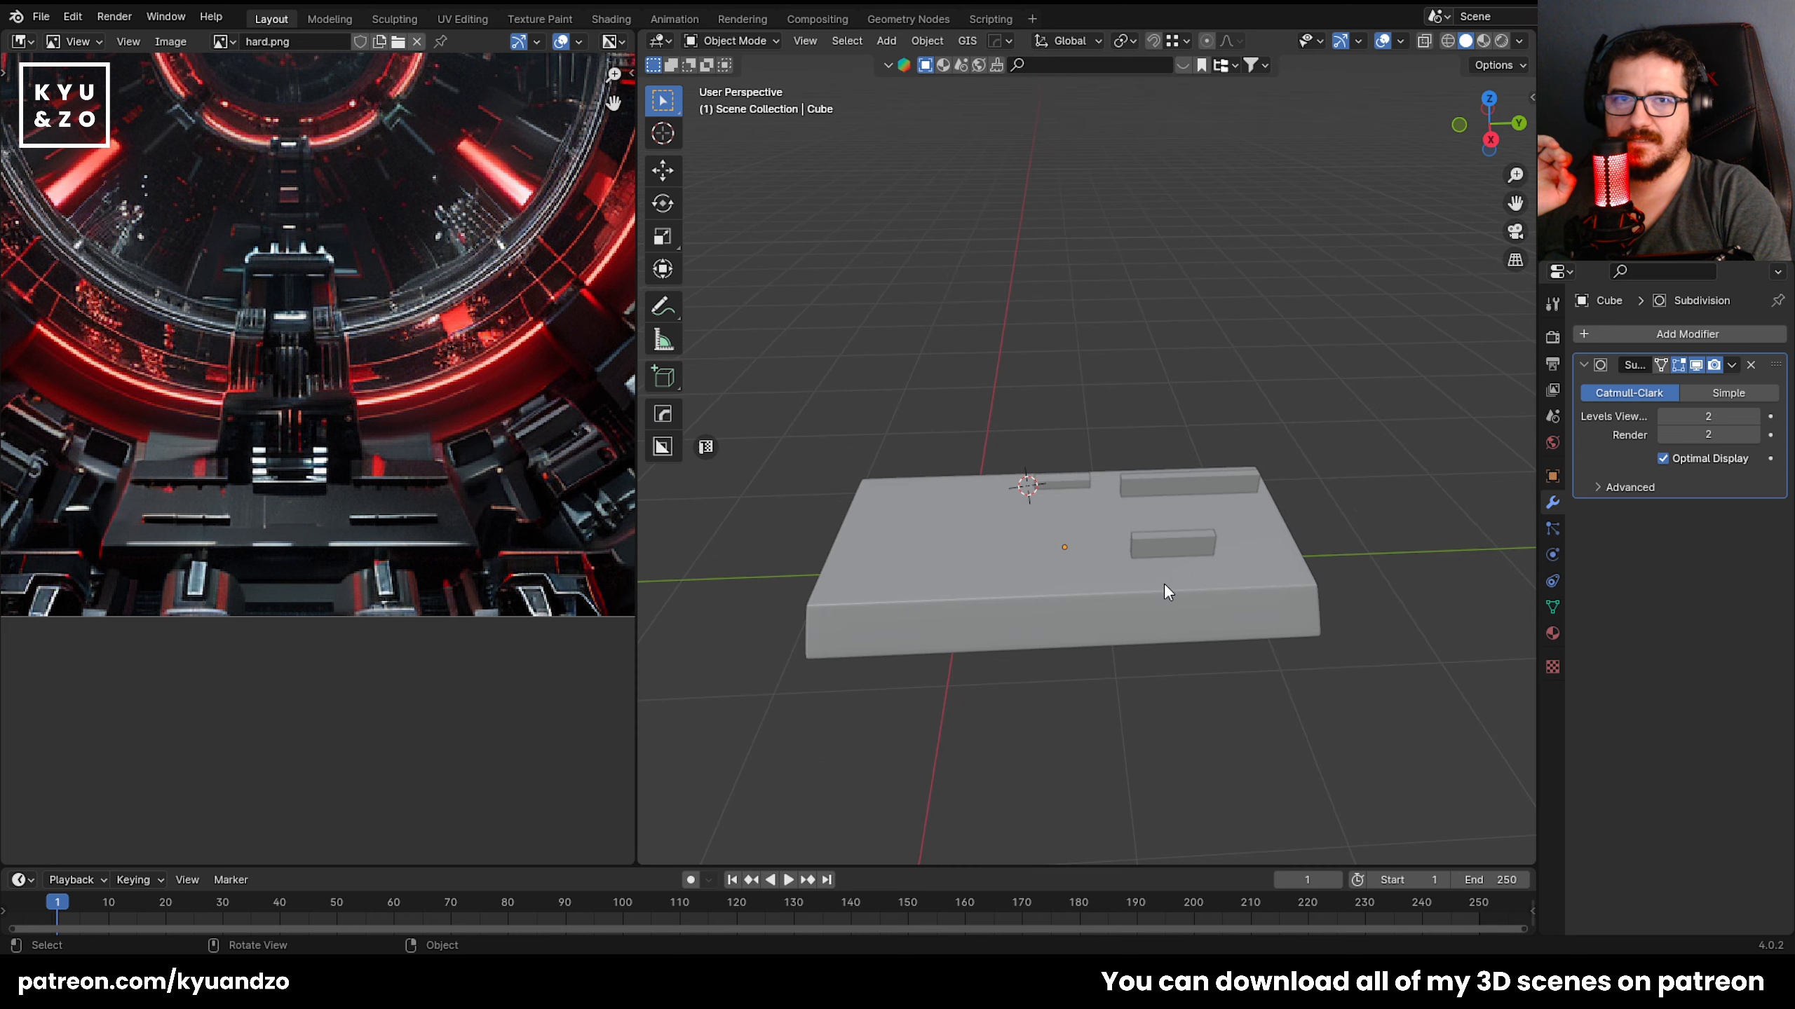
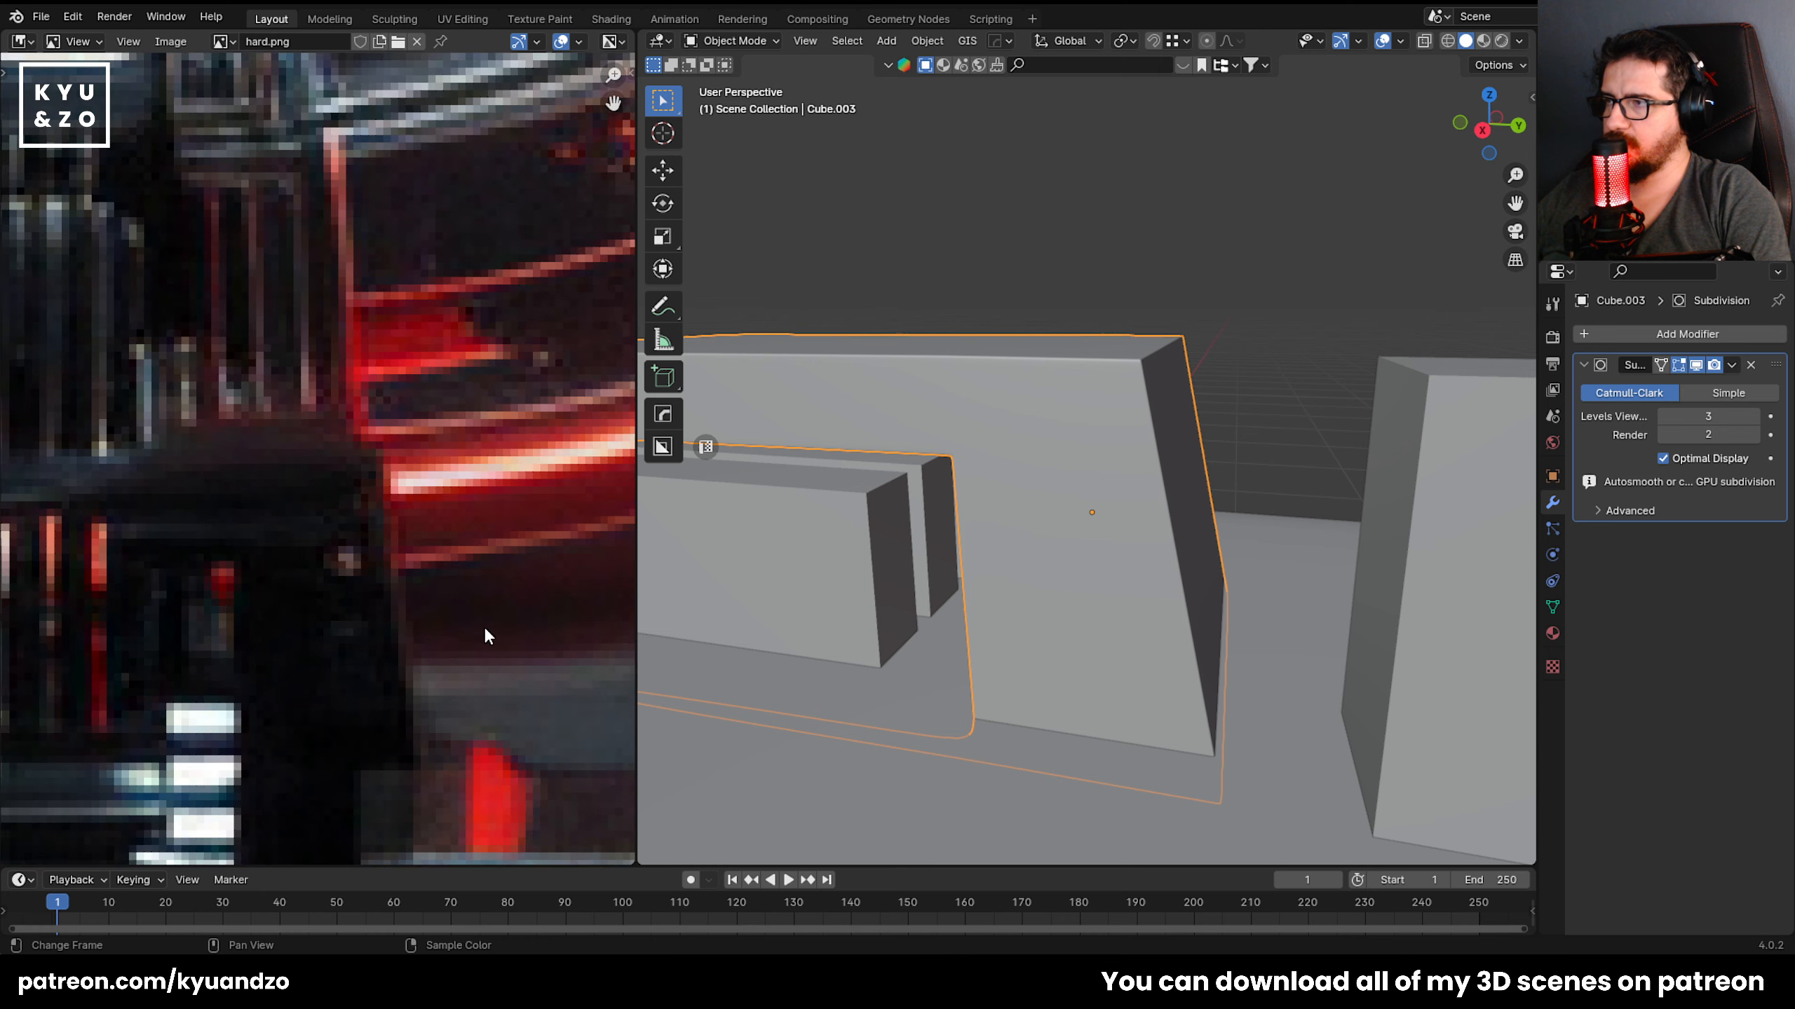
Place the 3D cursor on the front face of the upright block and add a cylinder mesh there.
middle_drag(485, 634, 217, 500)
middle_drag(180, 407, 255, 572)
scroll(1074, 575, up, 4)
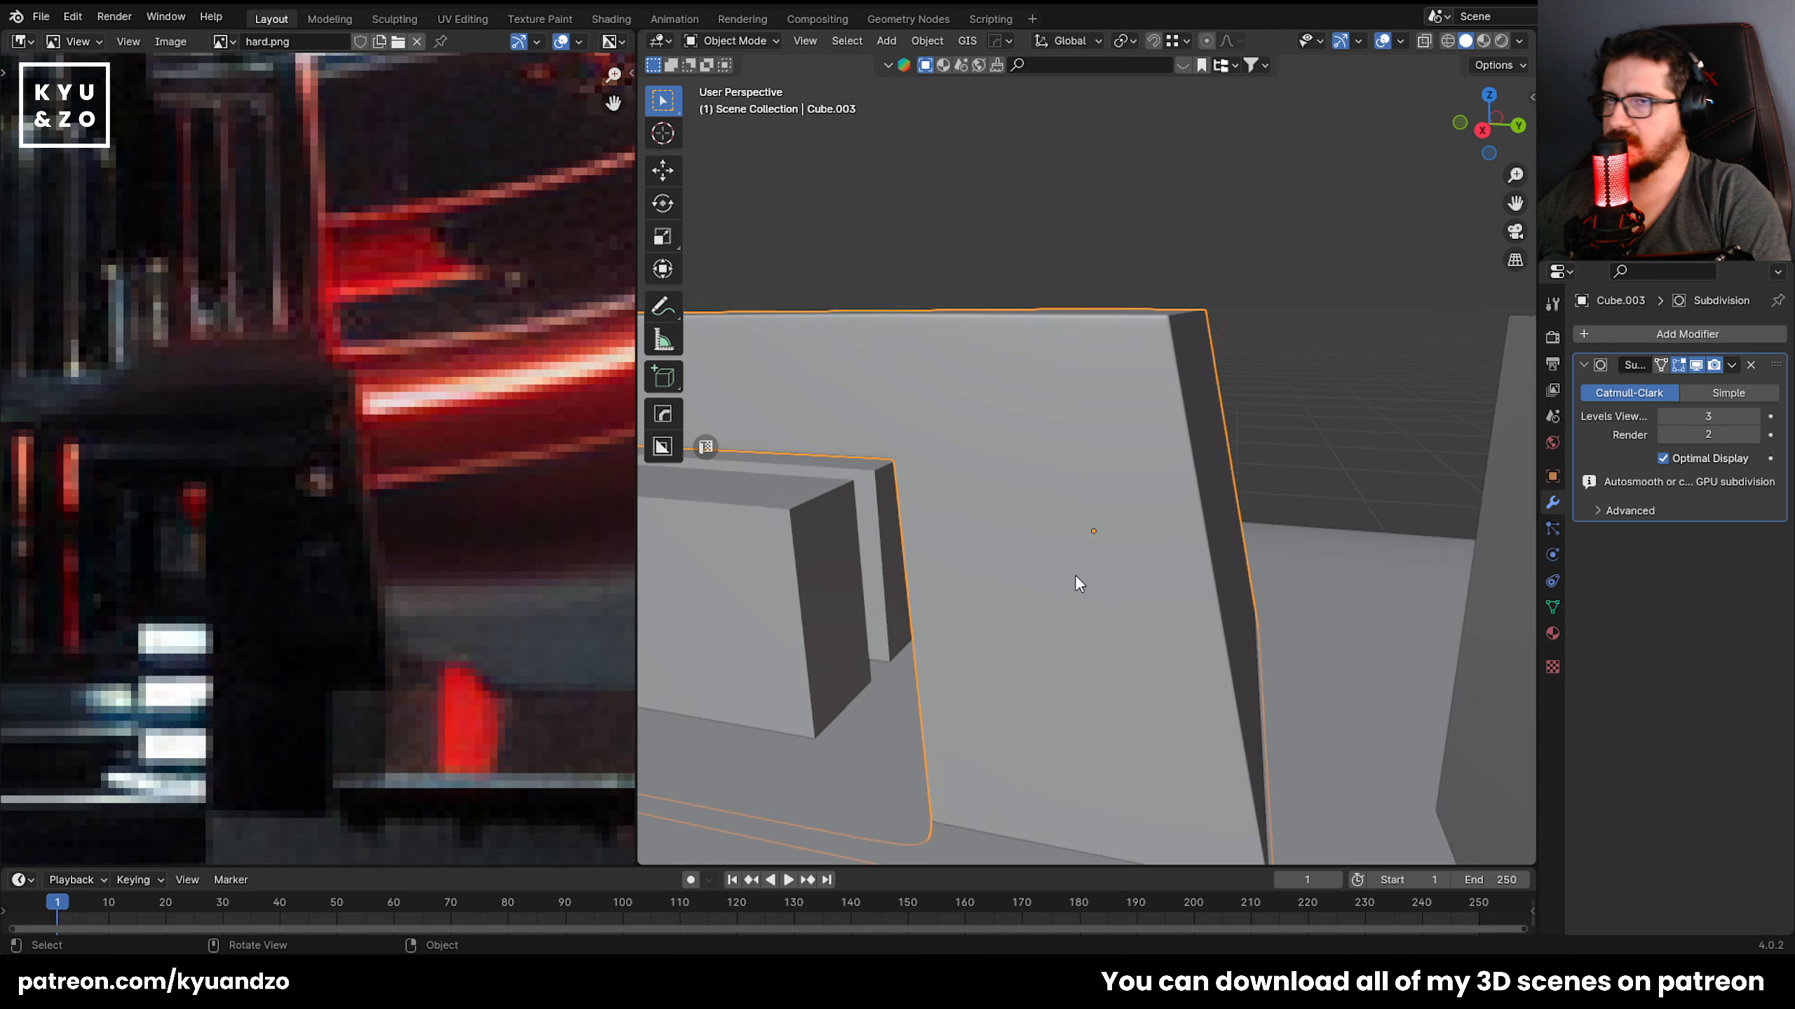
shift+right_click(983, 449)
key(shift+a)
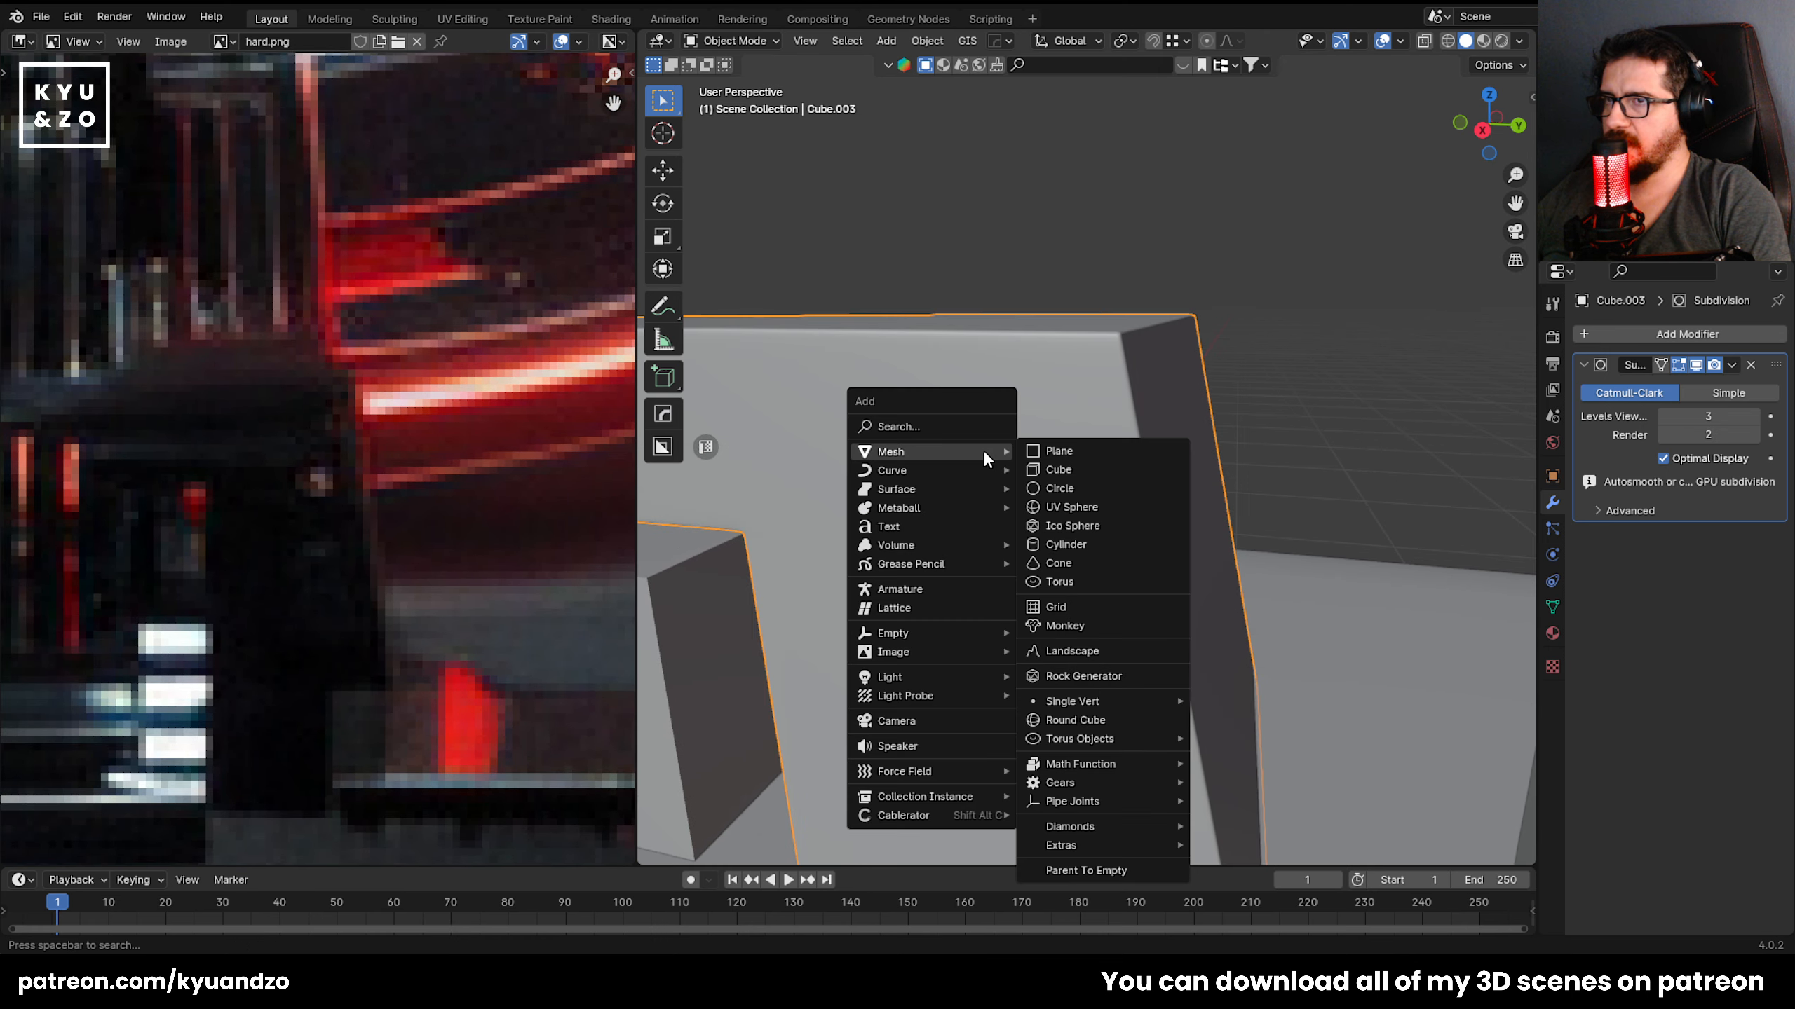
click(1116, 541)
key(KP_Decimal)
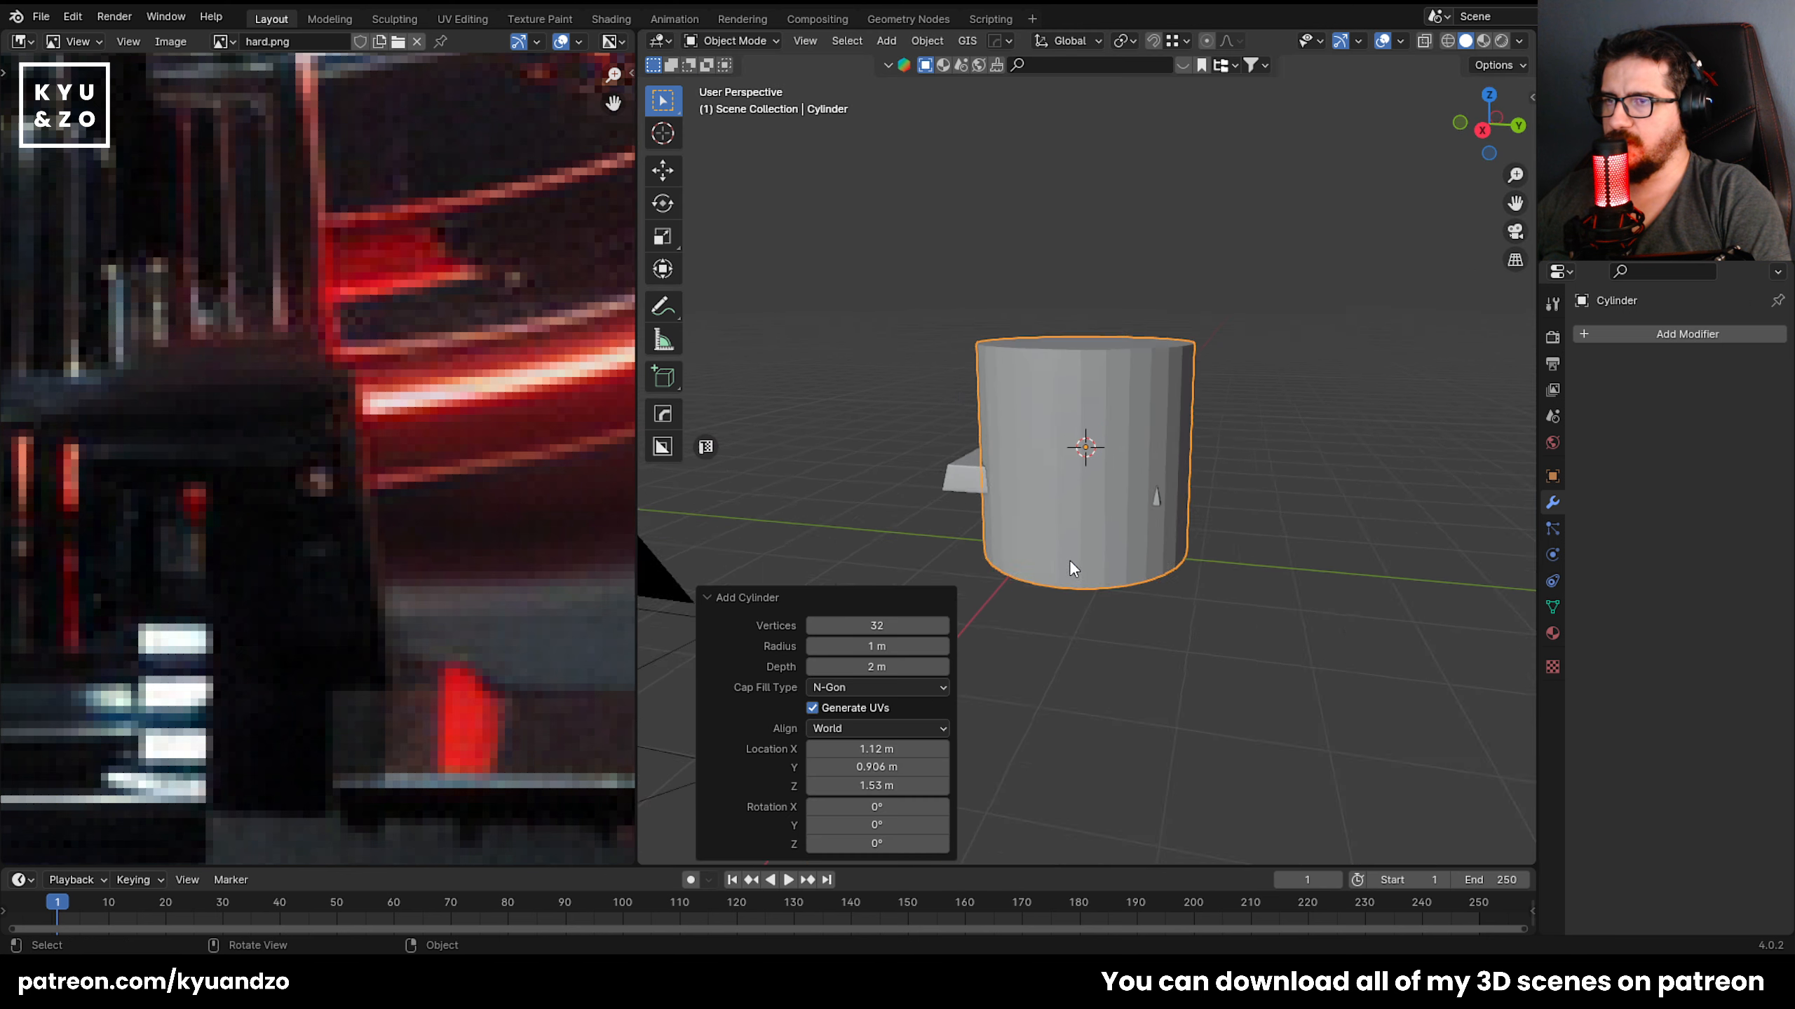
Reduce the new cylinder's vertex count to 7.
scroll(954, 488, up, 2)
click(877, 625)
text(7)
key(Return)
click(792, 297)
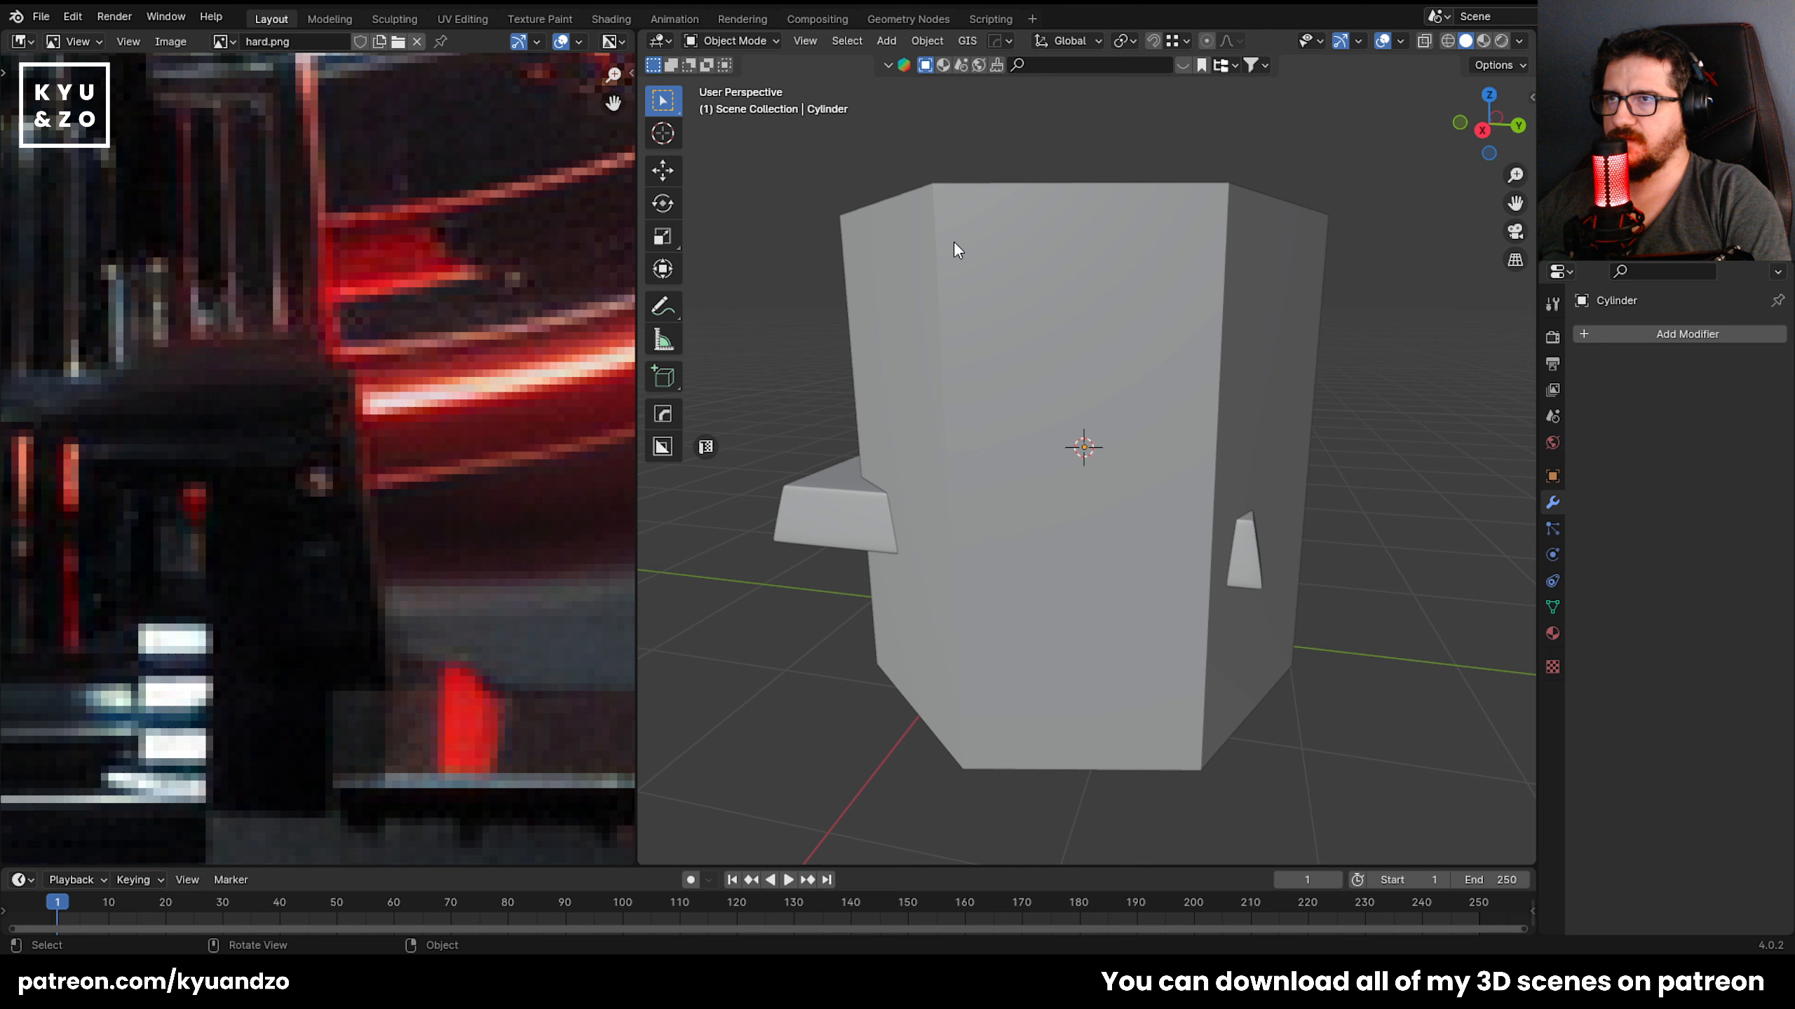
Flatten the seven-sided cylinder along the Z axis and scale it down uniformly by a factor of about 0.076.
click(953, 241)
key(s)
key(a)
click(1083, 478)
key(s)
key(a)
click(1237, 488)
key(s)
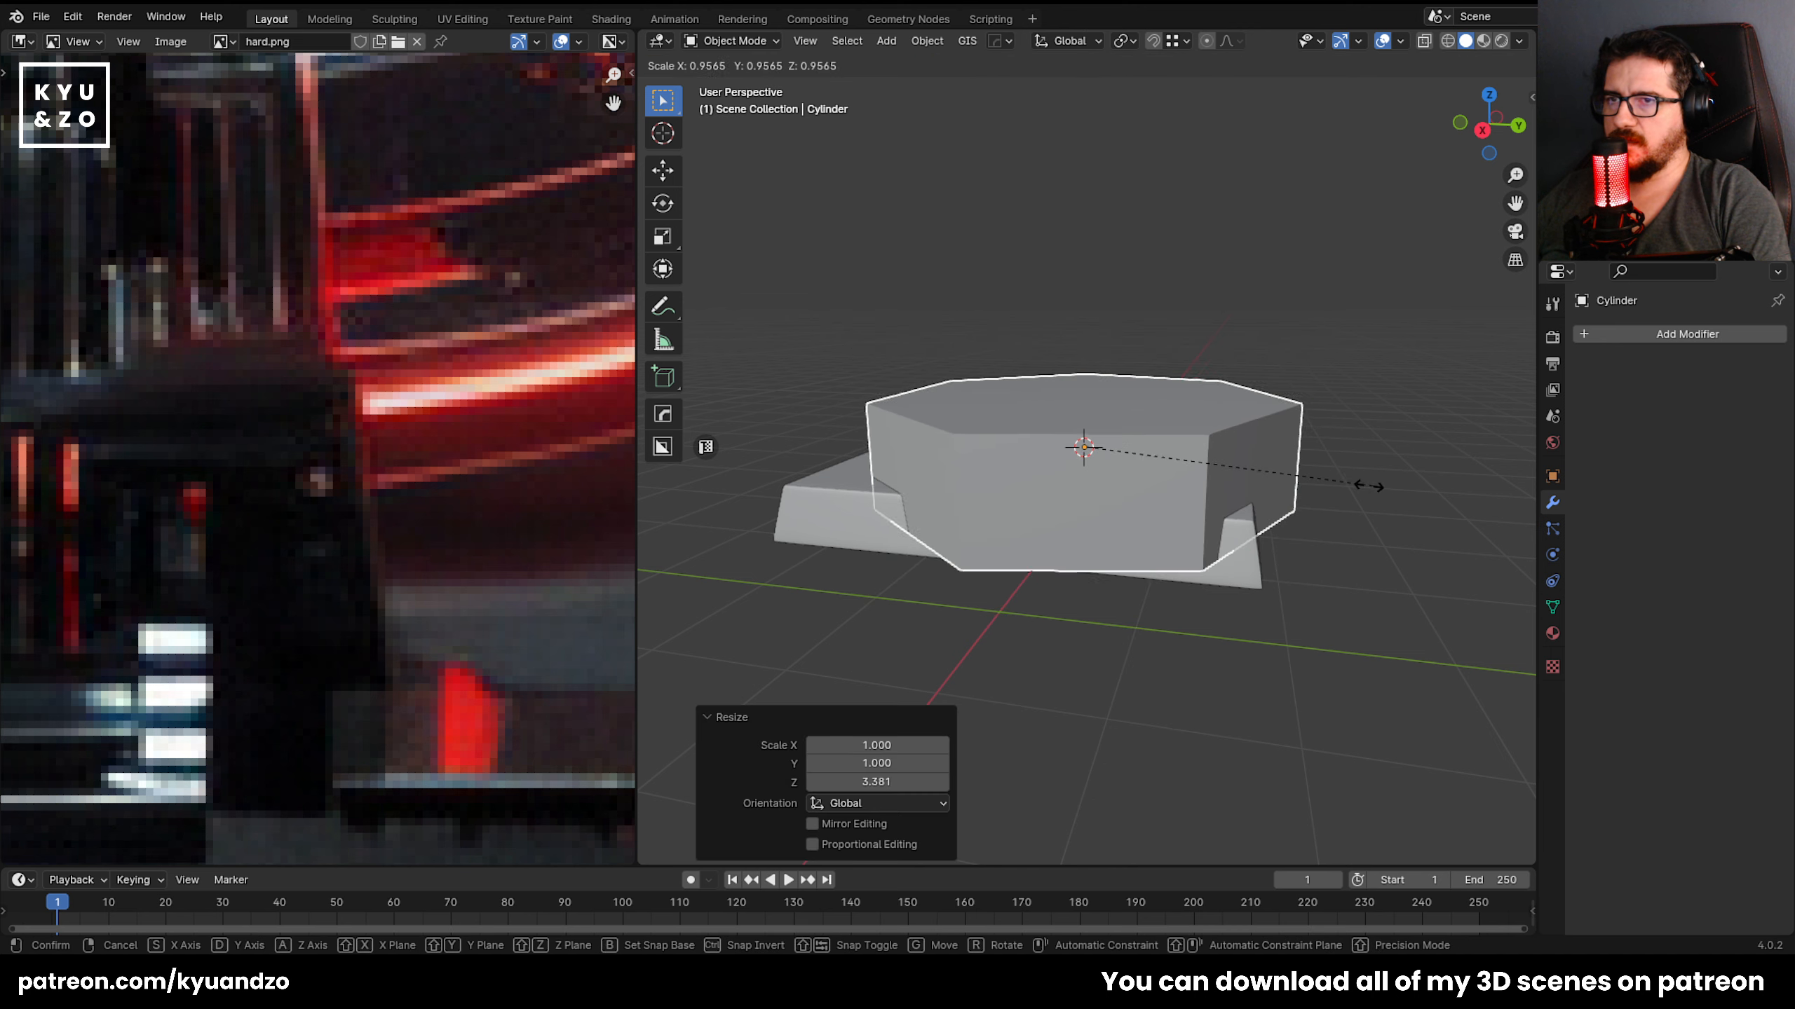
click(1106, 469)
key(KP_Decimal)
middle_drag(1156, 417, 1156, 424)
Rotate the cylinder about the global Y axis and resize it uniformly.
key(r)
key(x)
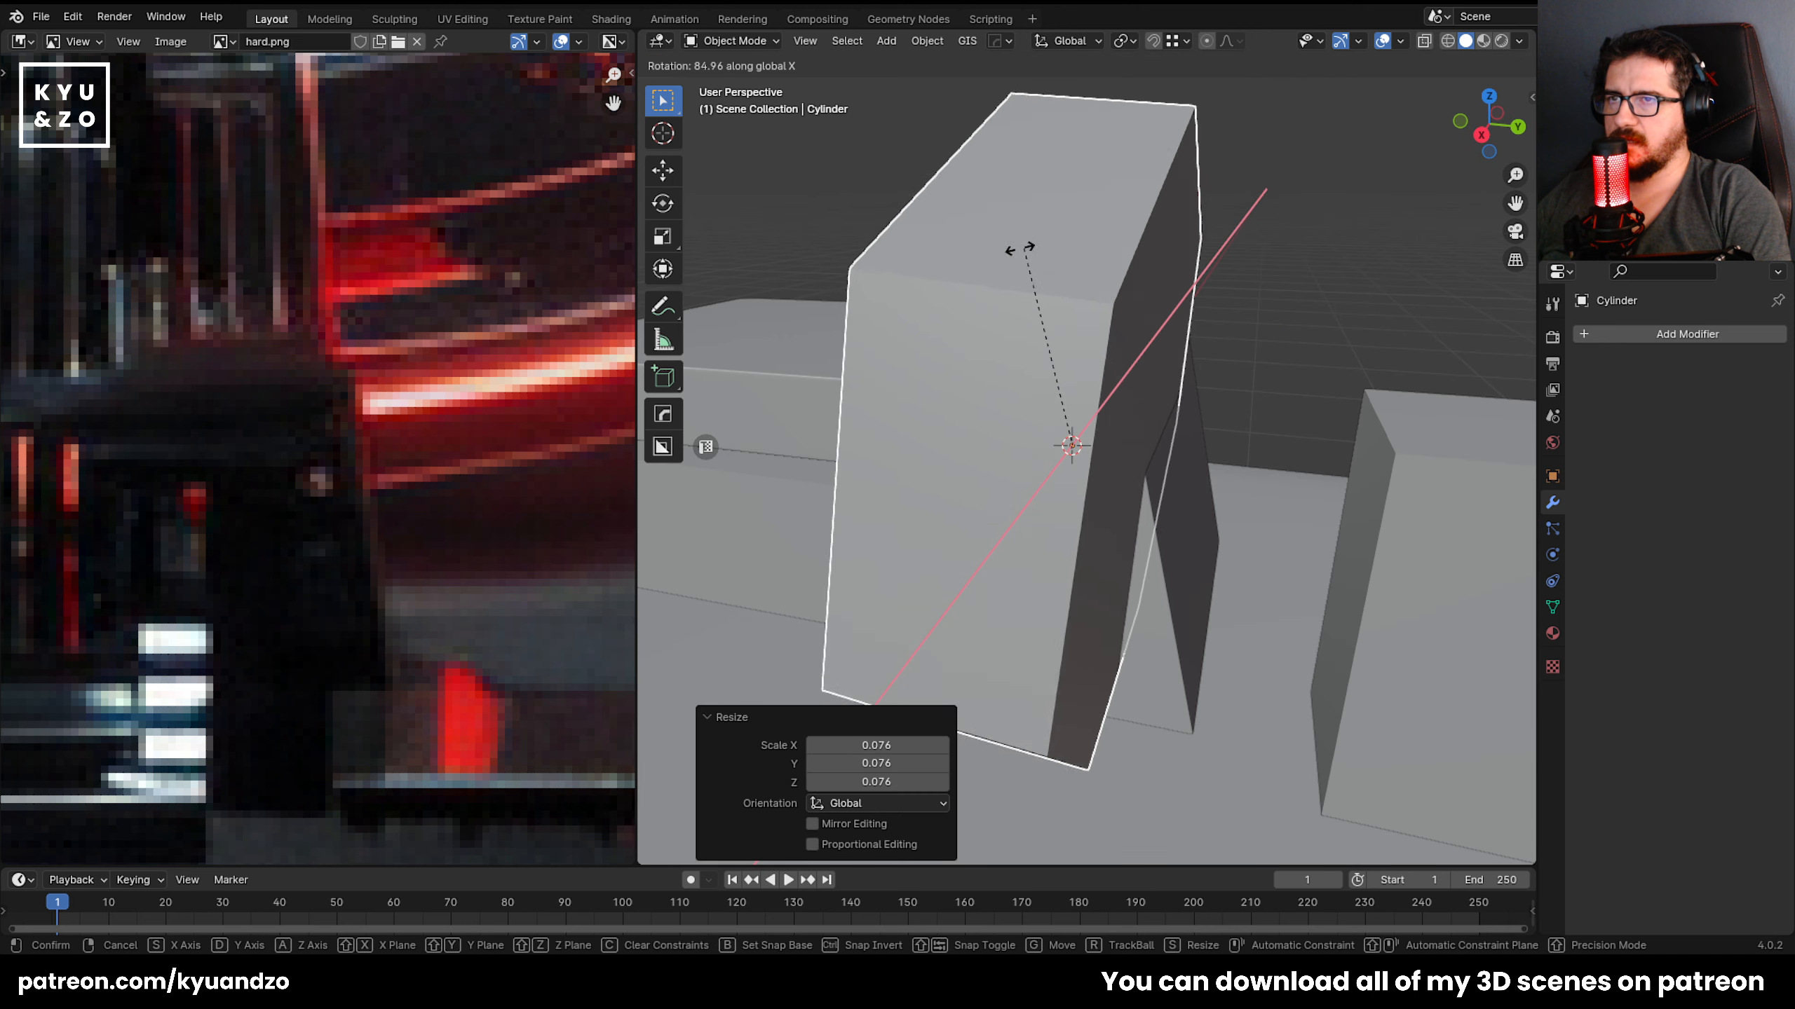
key(y)
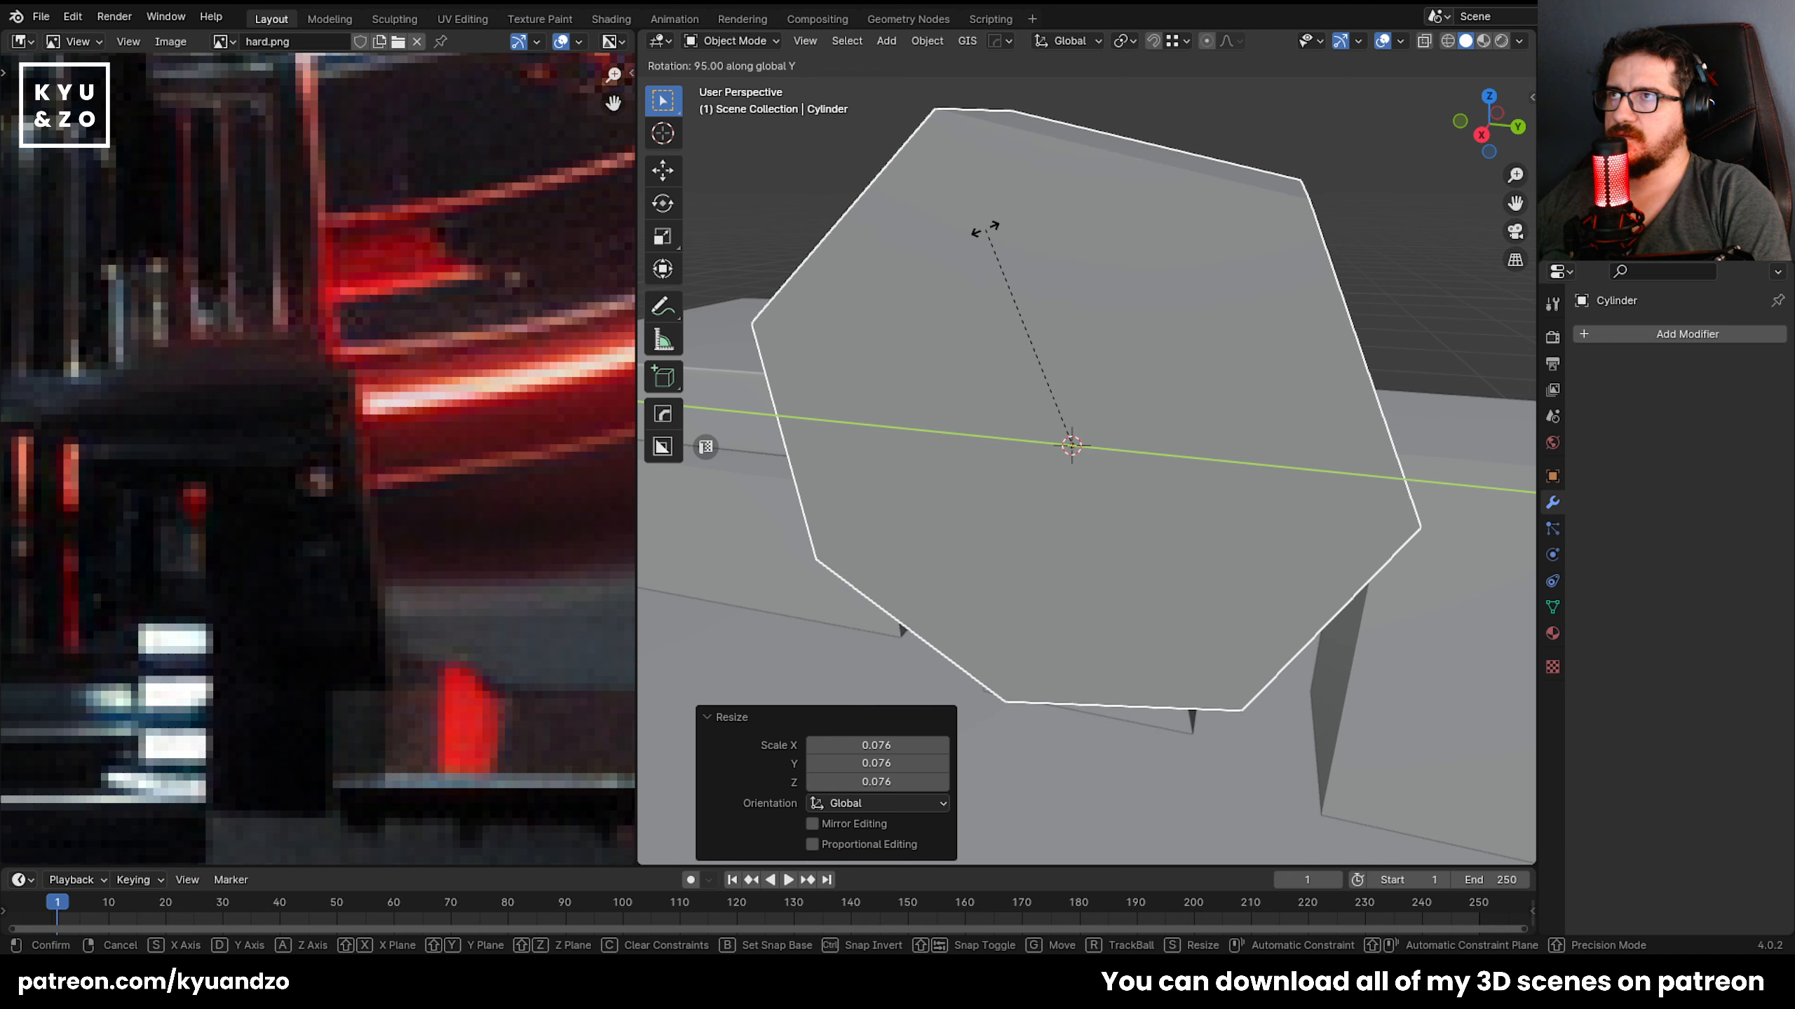
click(982, 229)
key(s)
click(1116, 513)
Move the cylinder along the Z axis and rotate it 90° about the global Y axis.
middle_drag(1114, 505, 959, 508)
key(g)
key(z)
click(1127, 469)
scroll(1179, 520, up, 10)
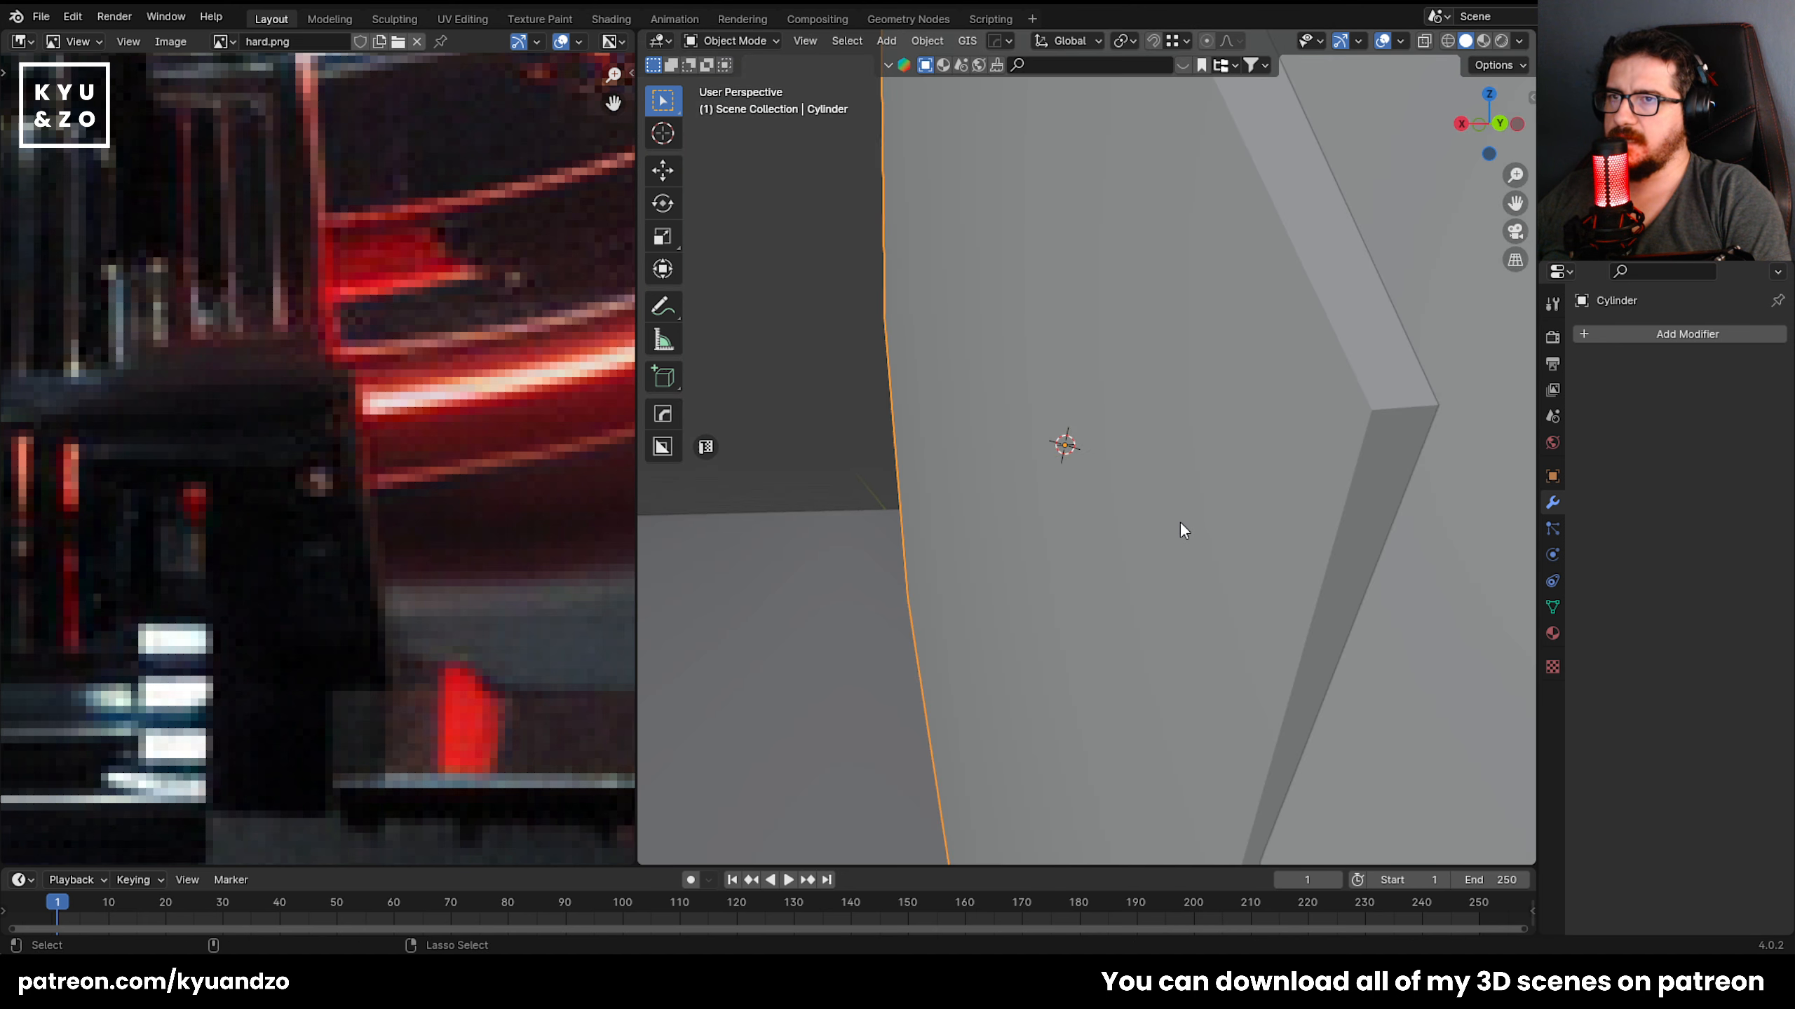
scroll(1175, 522, down, 6)
key(r)
key(x)
key(y)
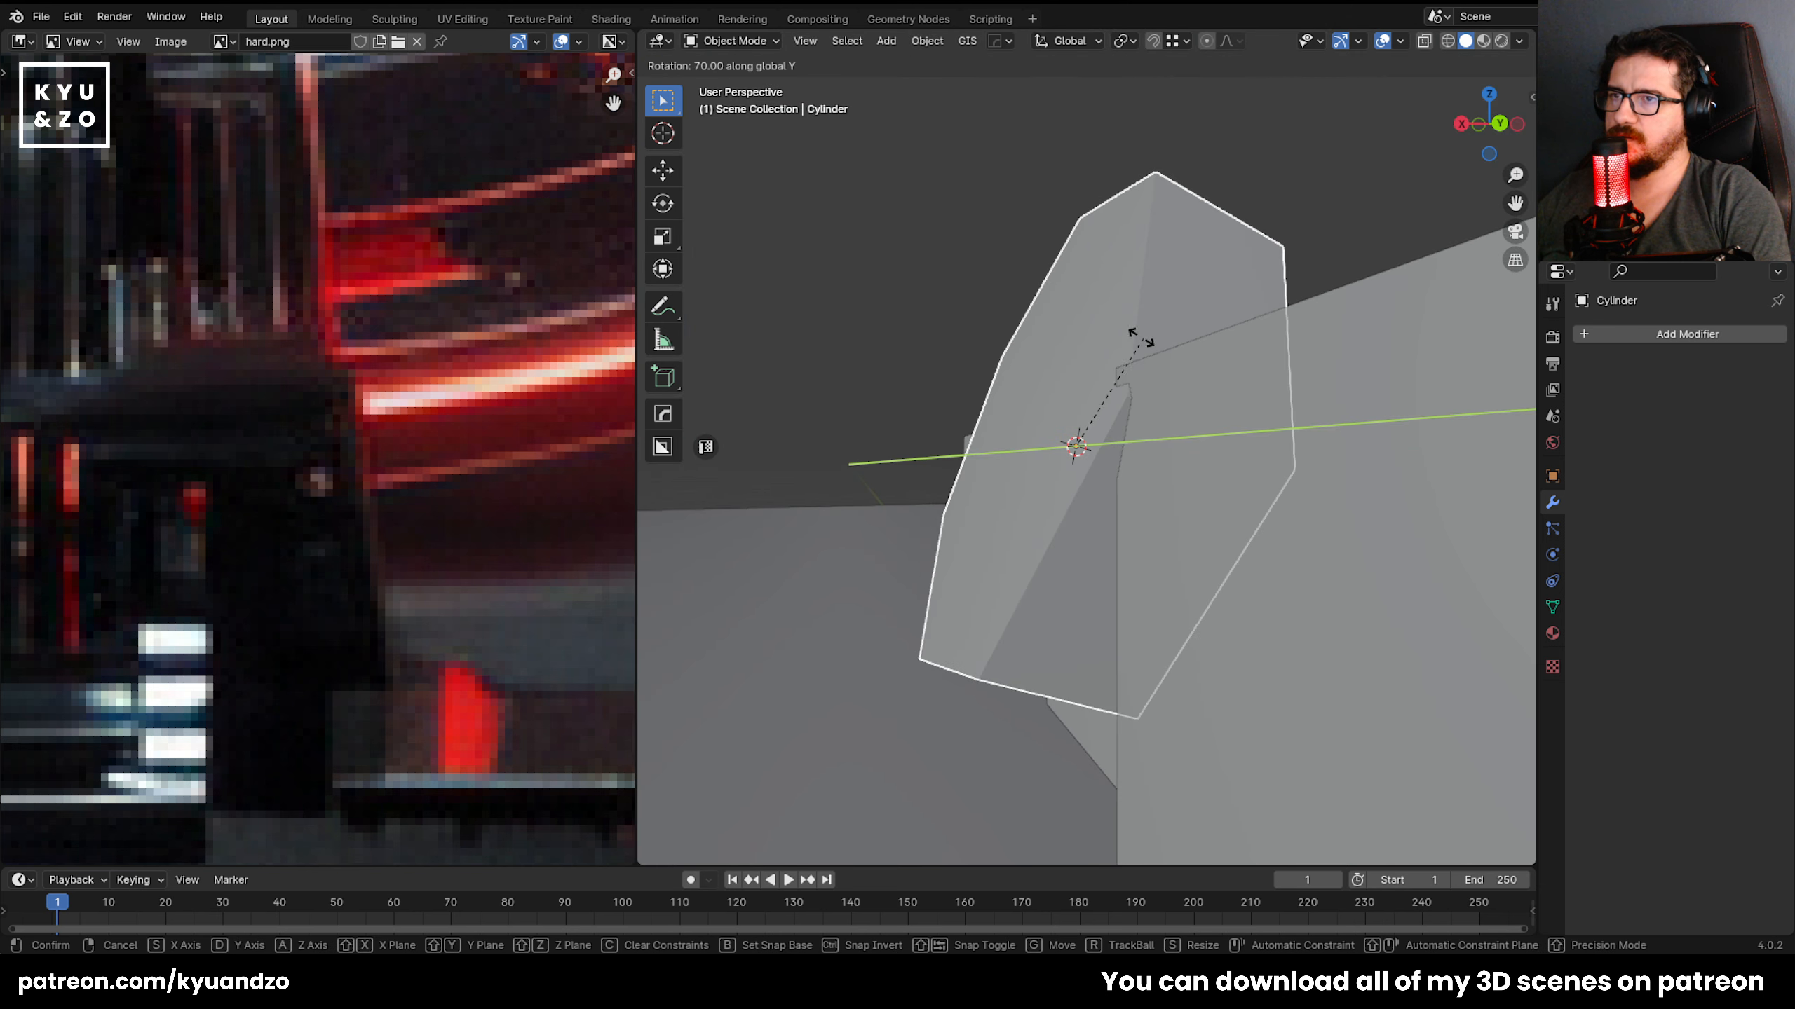
click(1095, 327)
Scale the cylinder uniformly by a factor of about 0.101 so it fits on the block's face.
key(s)
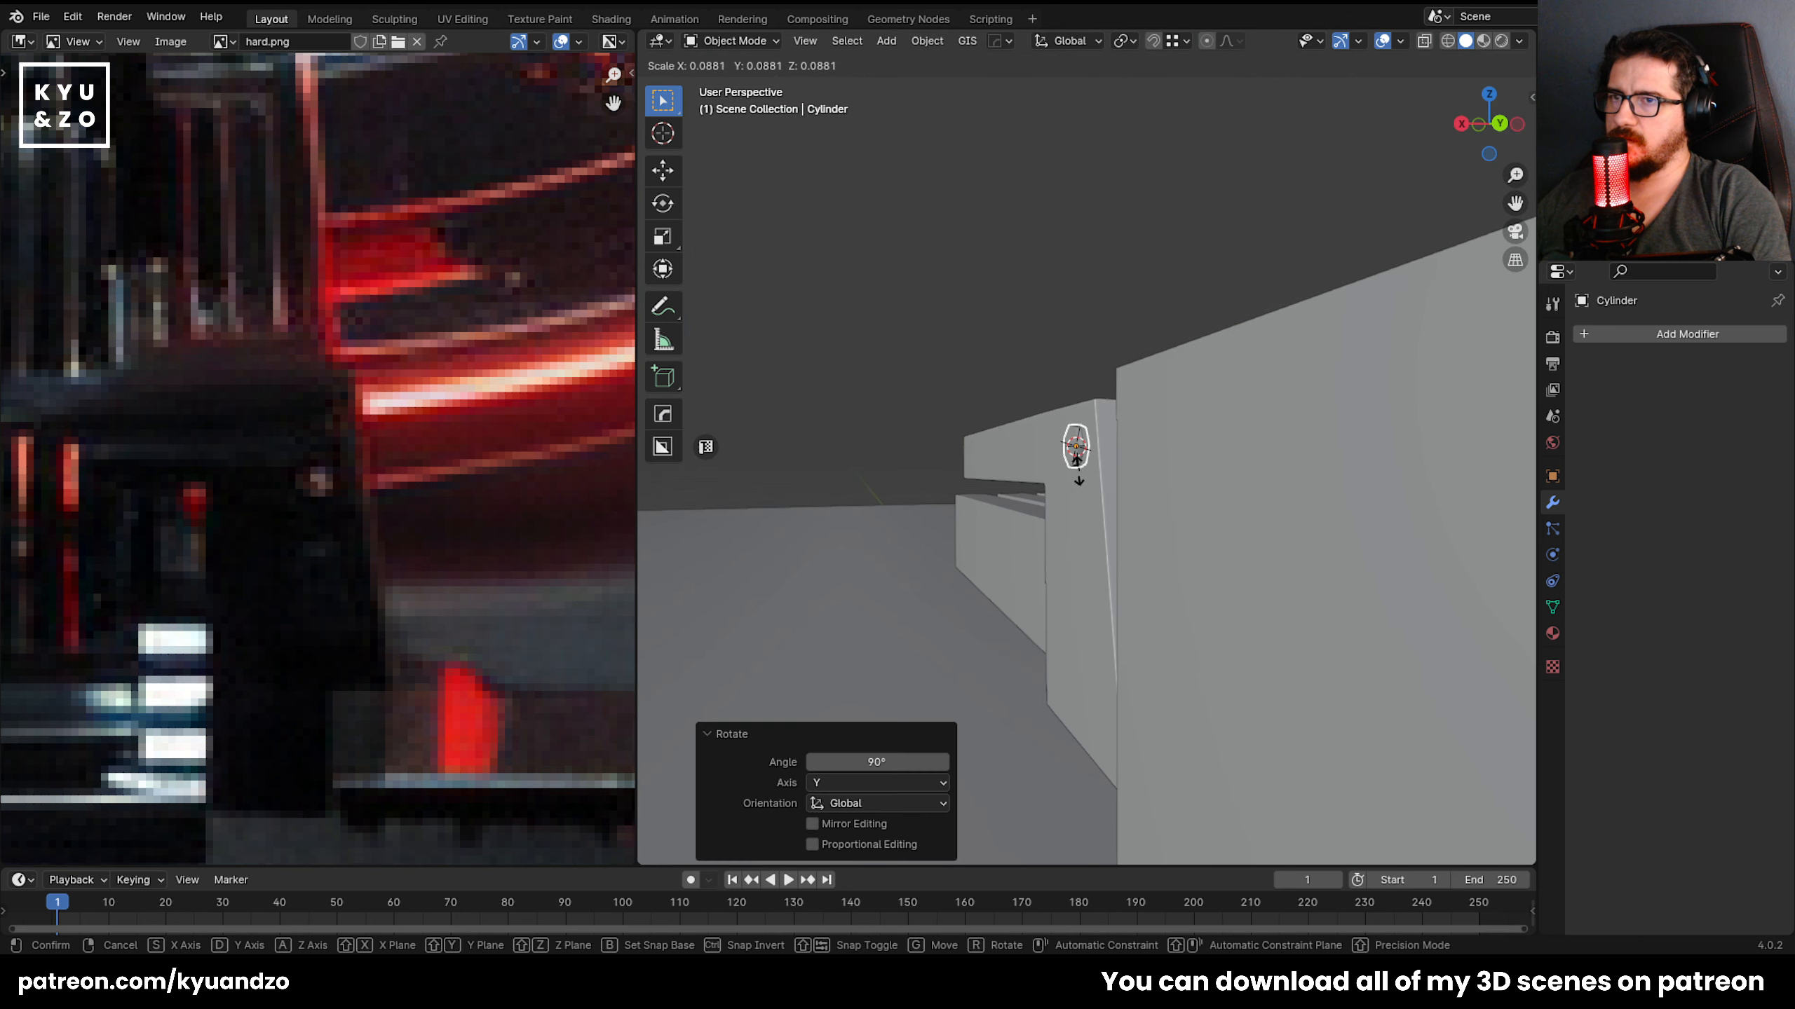
click(1083, 481)
middle_drag(1082, 480, 1226, 539)
scroll(1106, 342, up, 8)
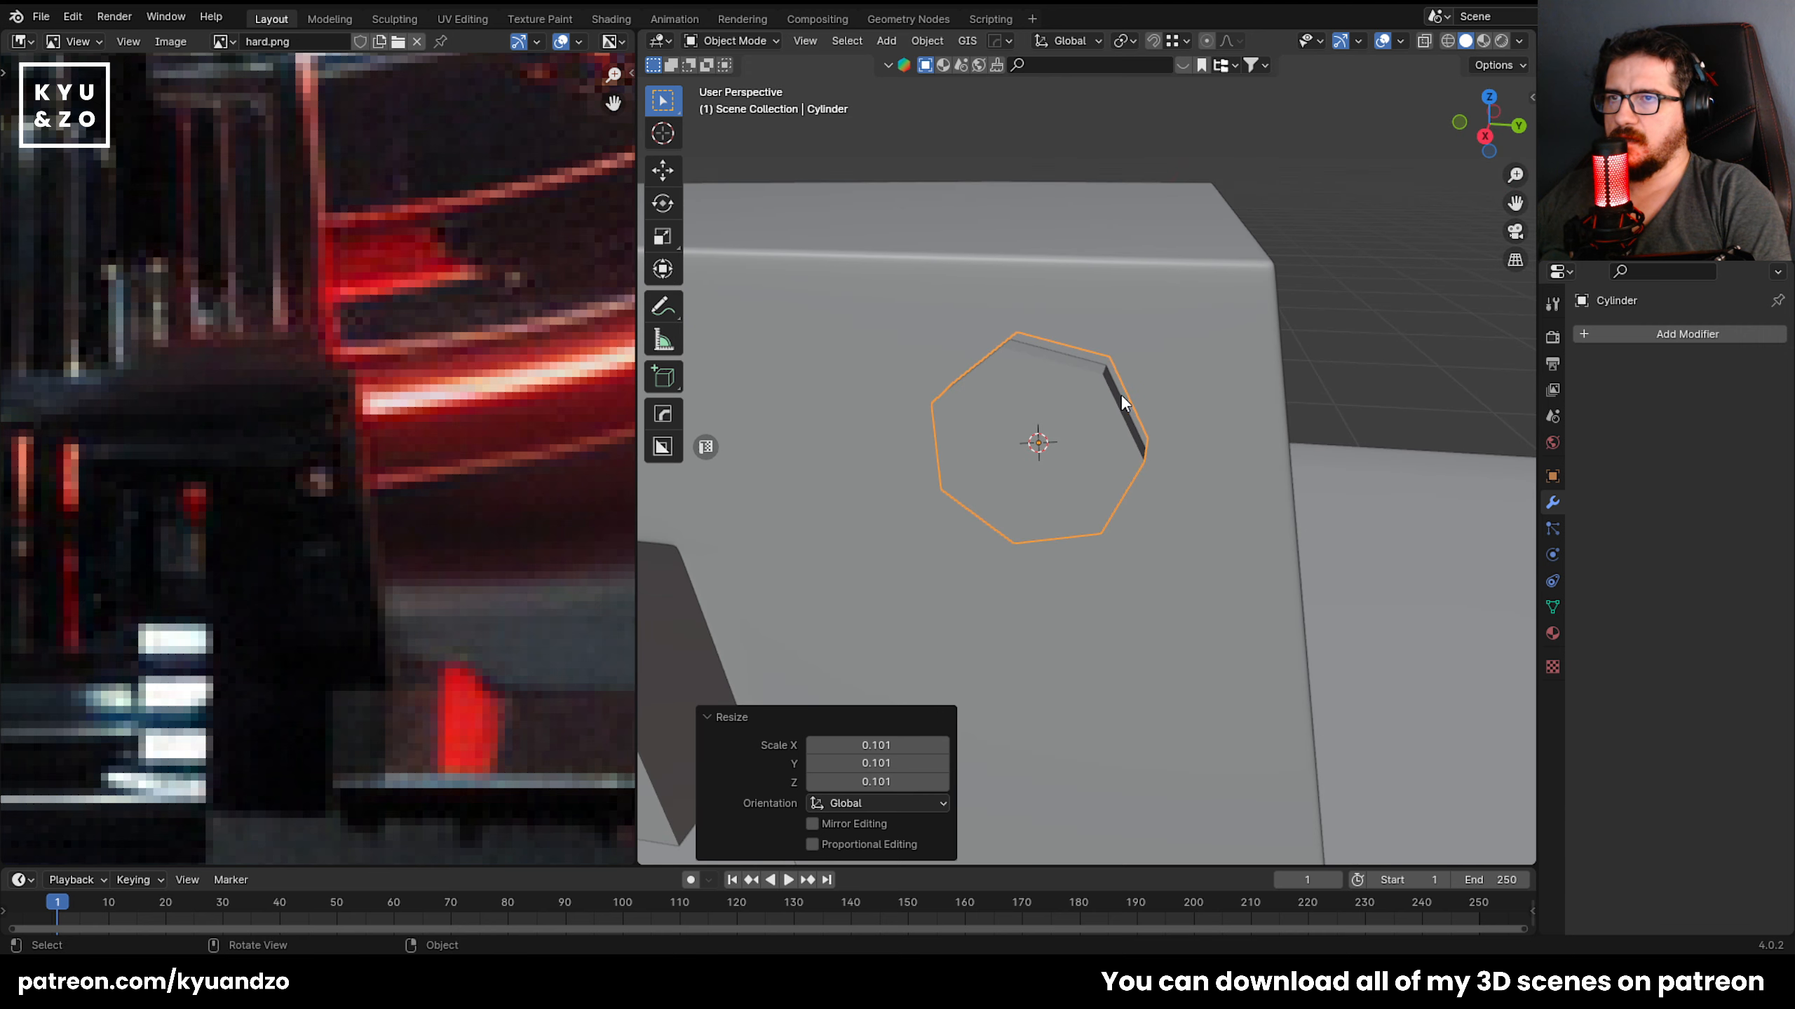
Shift the small cylinder along the Y axis on the block's face and stretch it along the X axis so it protrudes.
key(g)
key(y)
key(s)
key(x)
key(y)
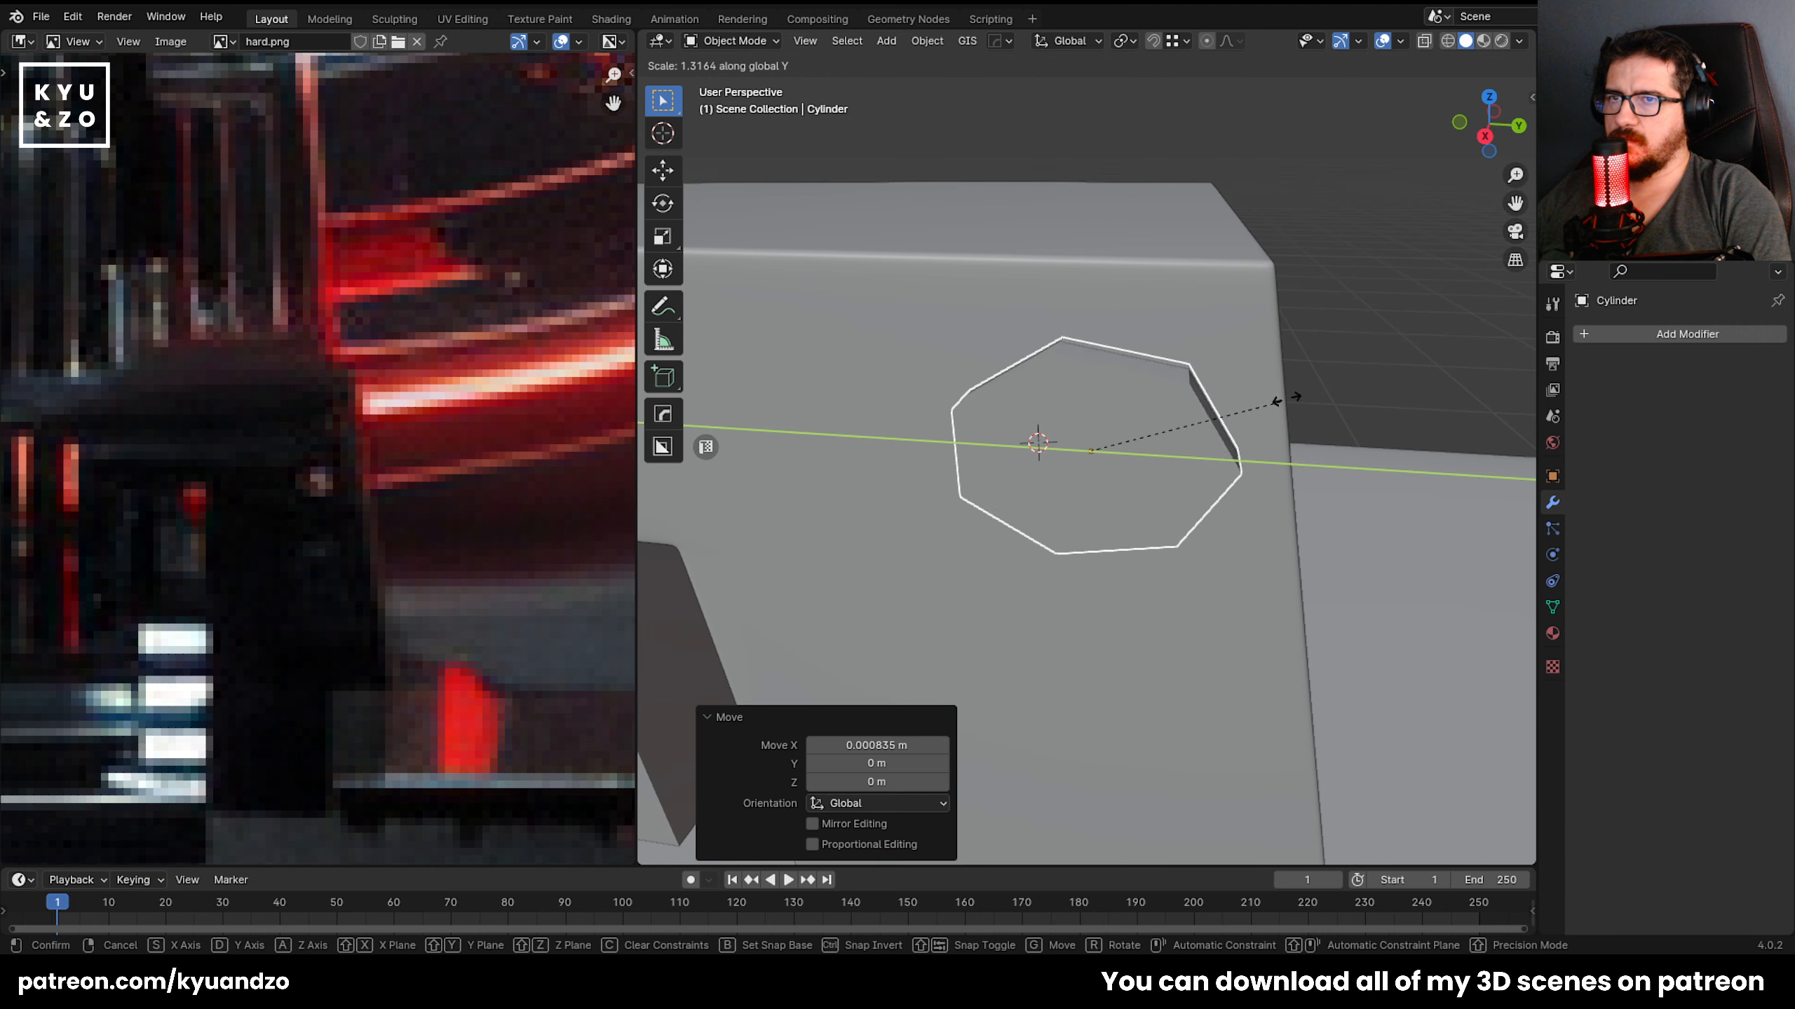
key(x)
click(1390, 326)
middle_drag(1390, 327, 969, 484)
scroll(969, 484, up, 3)
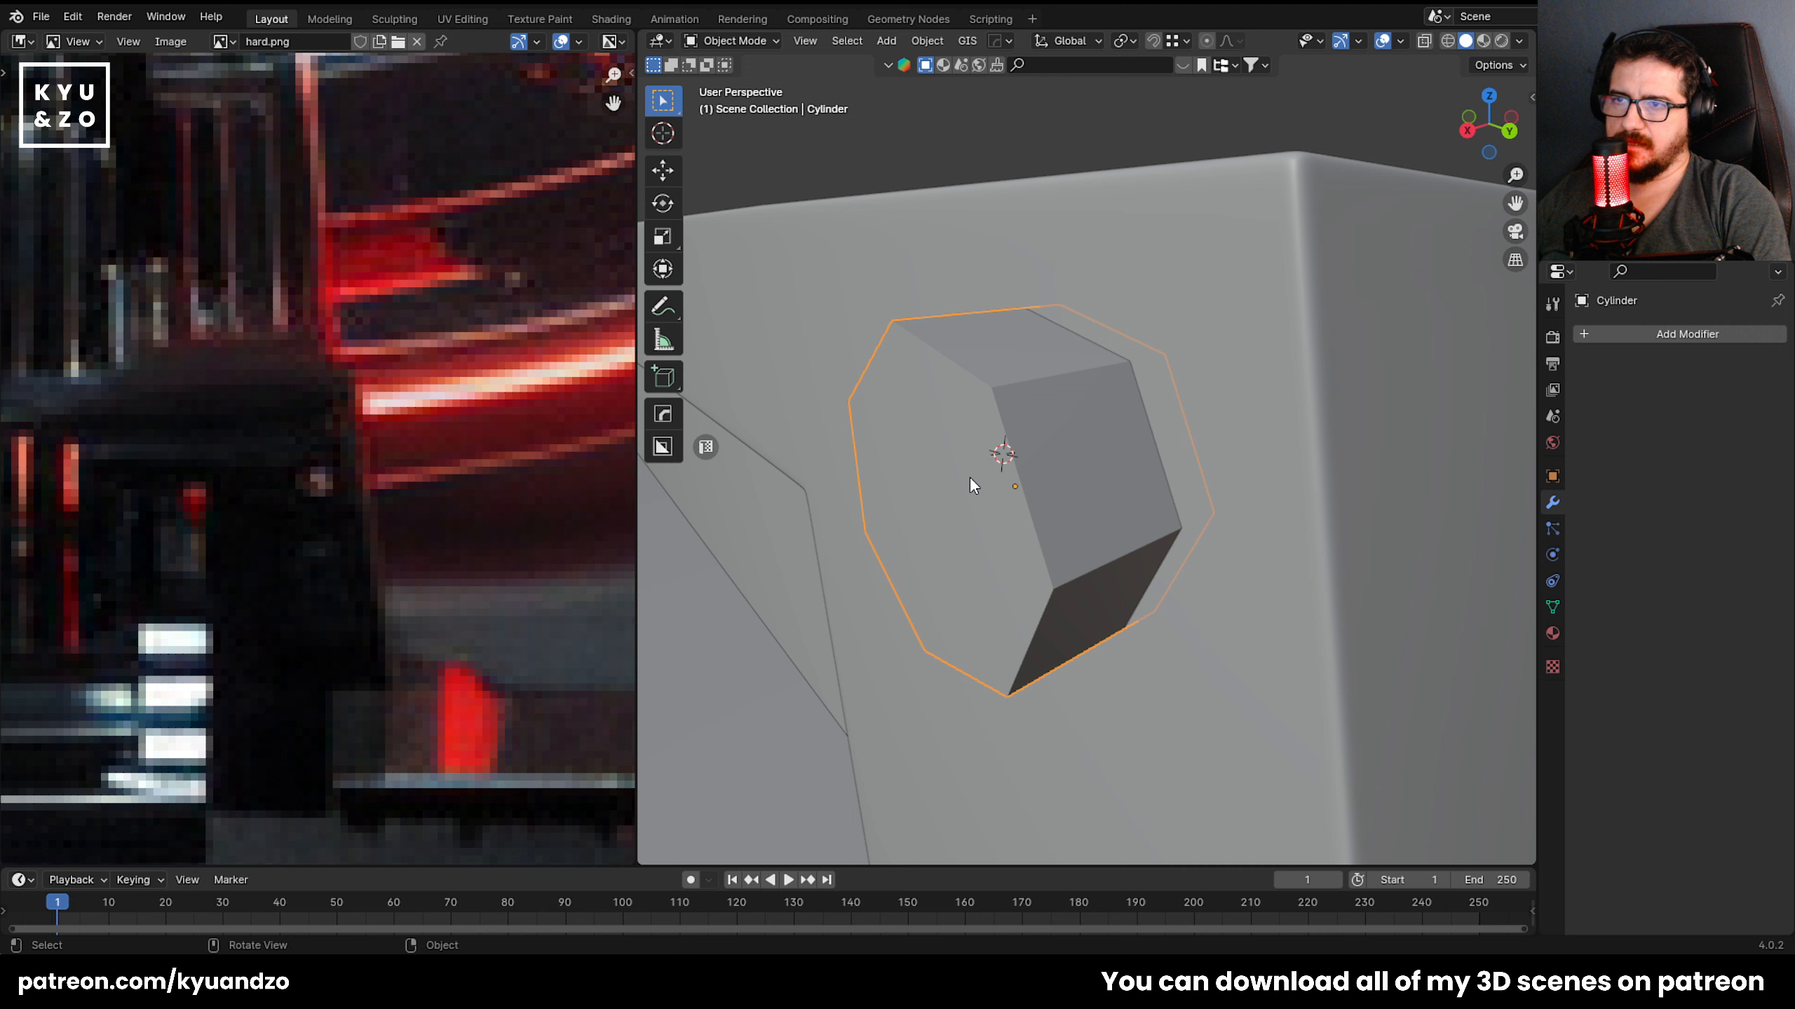
Add a Subdivision modifier with viewport level 3 to the cylinder and apply Shade Auto Smooth.
click(1633, 335)
mouse_move(1568, 338)
click(1410, 574)
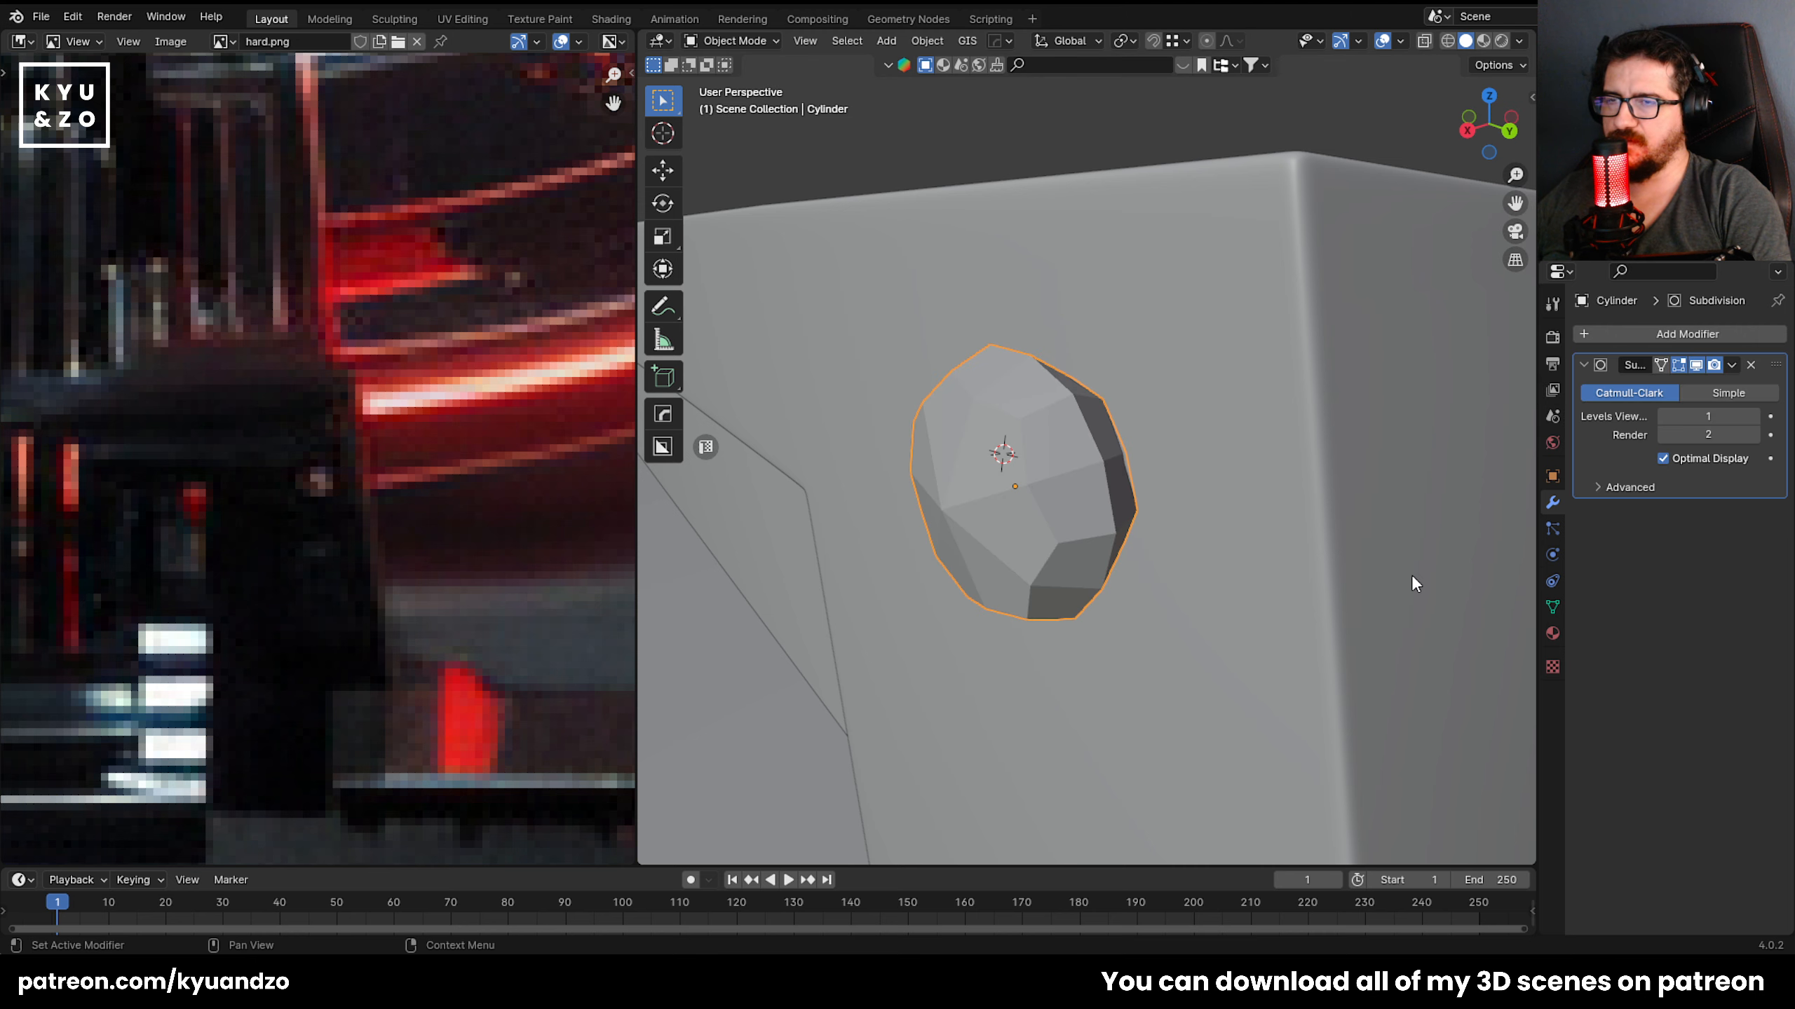
click(1753, 413)
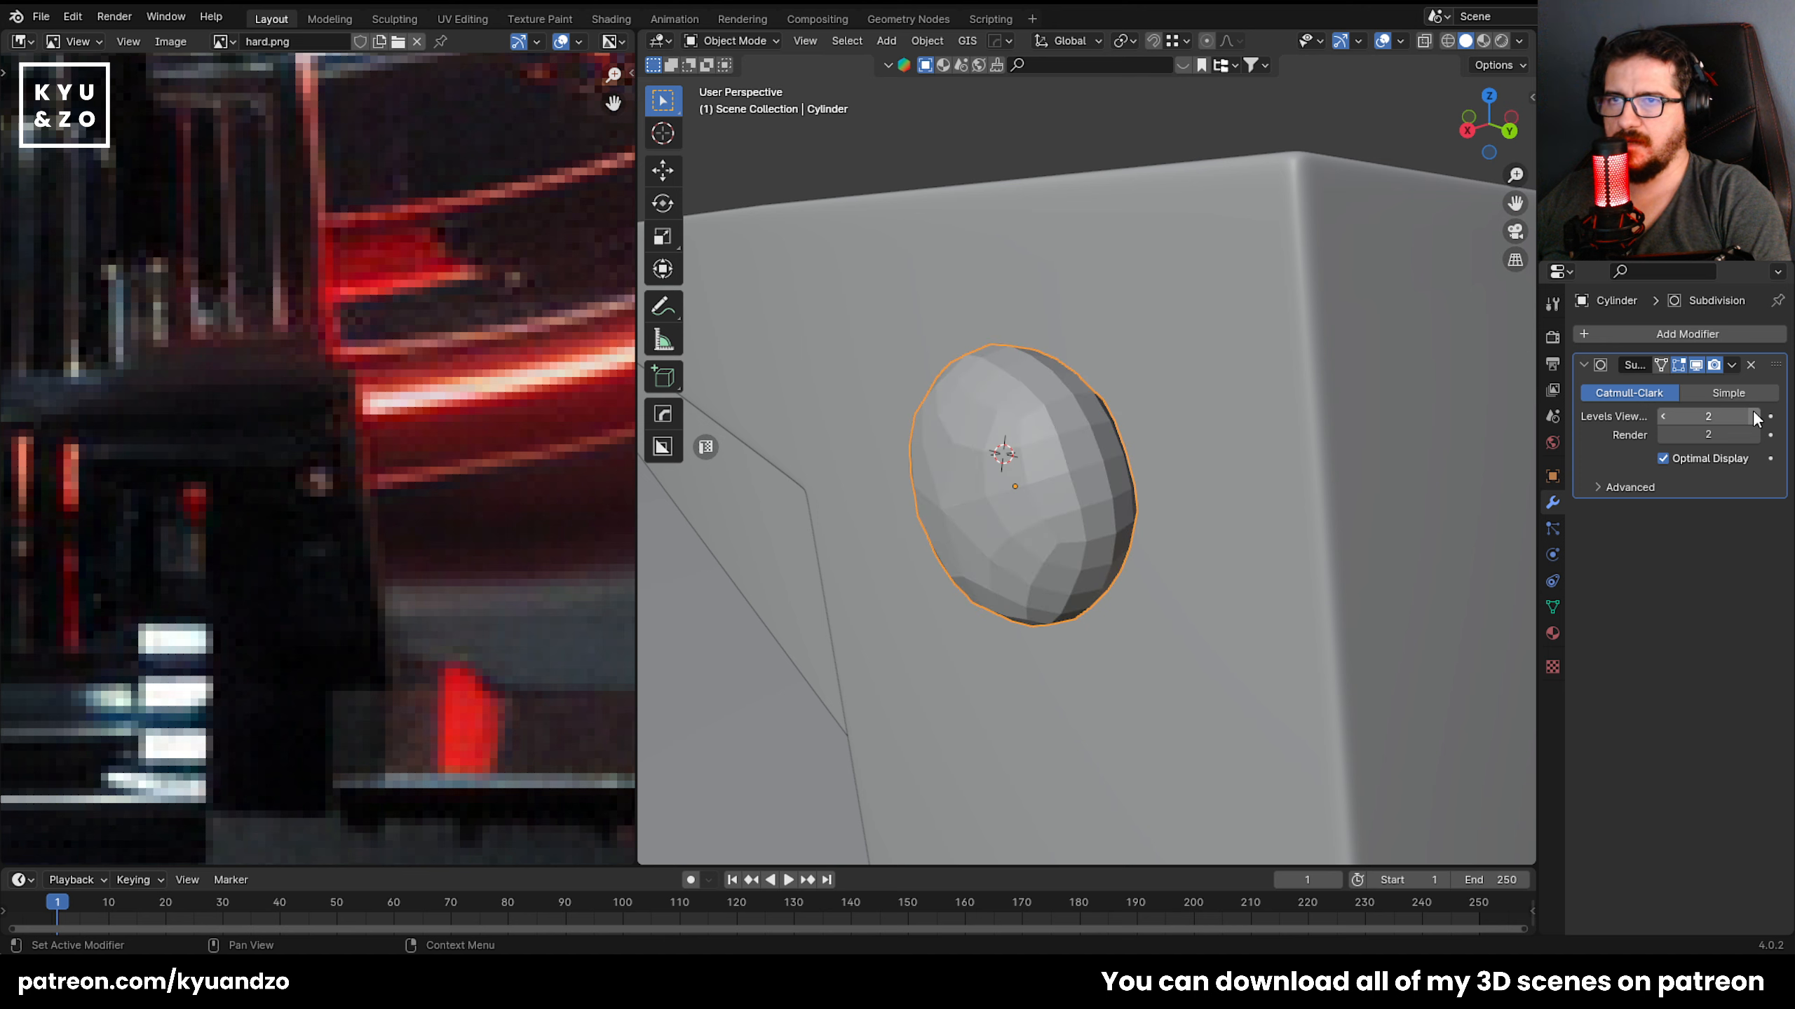
click(1755, 416)
right_click(1019, 449)
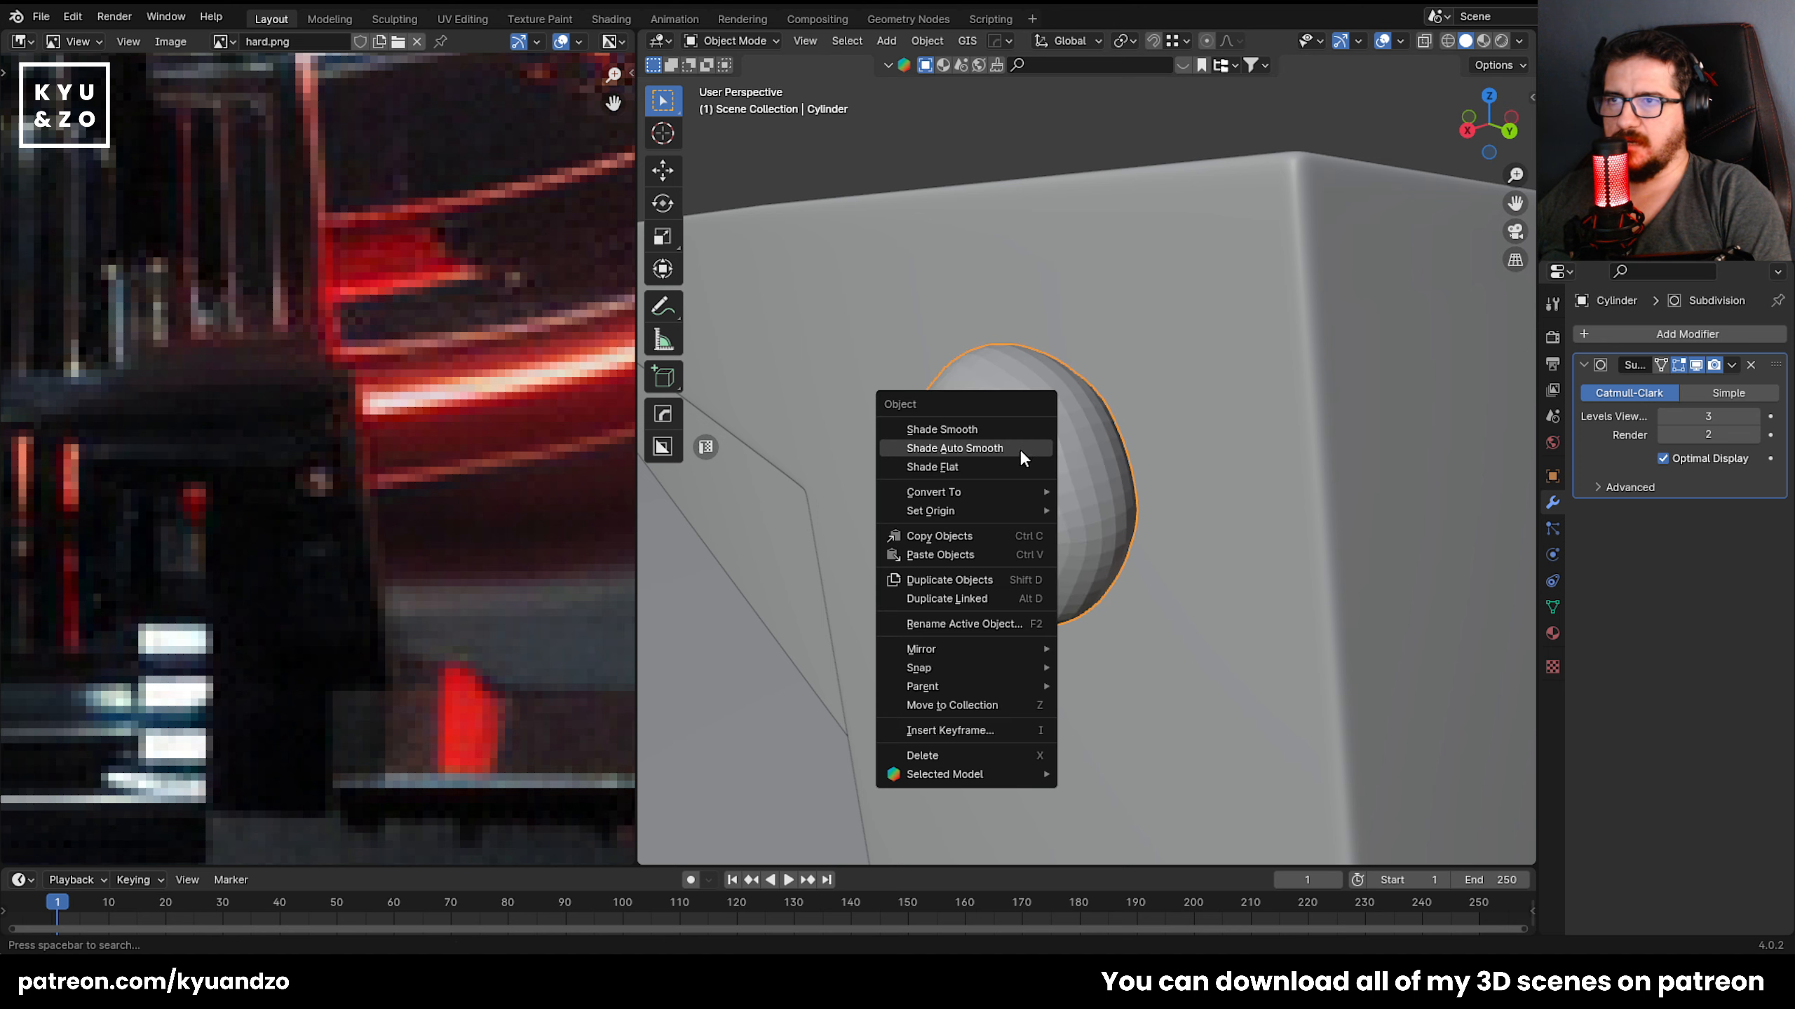
click(1021, 448)
click(1028, 444)
Cut two edge loops around the cylinder's side in Edit Mode, one near its front rim and one near its back rim.
scroll(1038, 450, up, 2)
key(Tab)
key(ctrl+r)
click(957, 355)
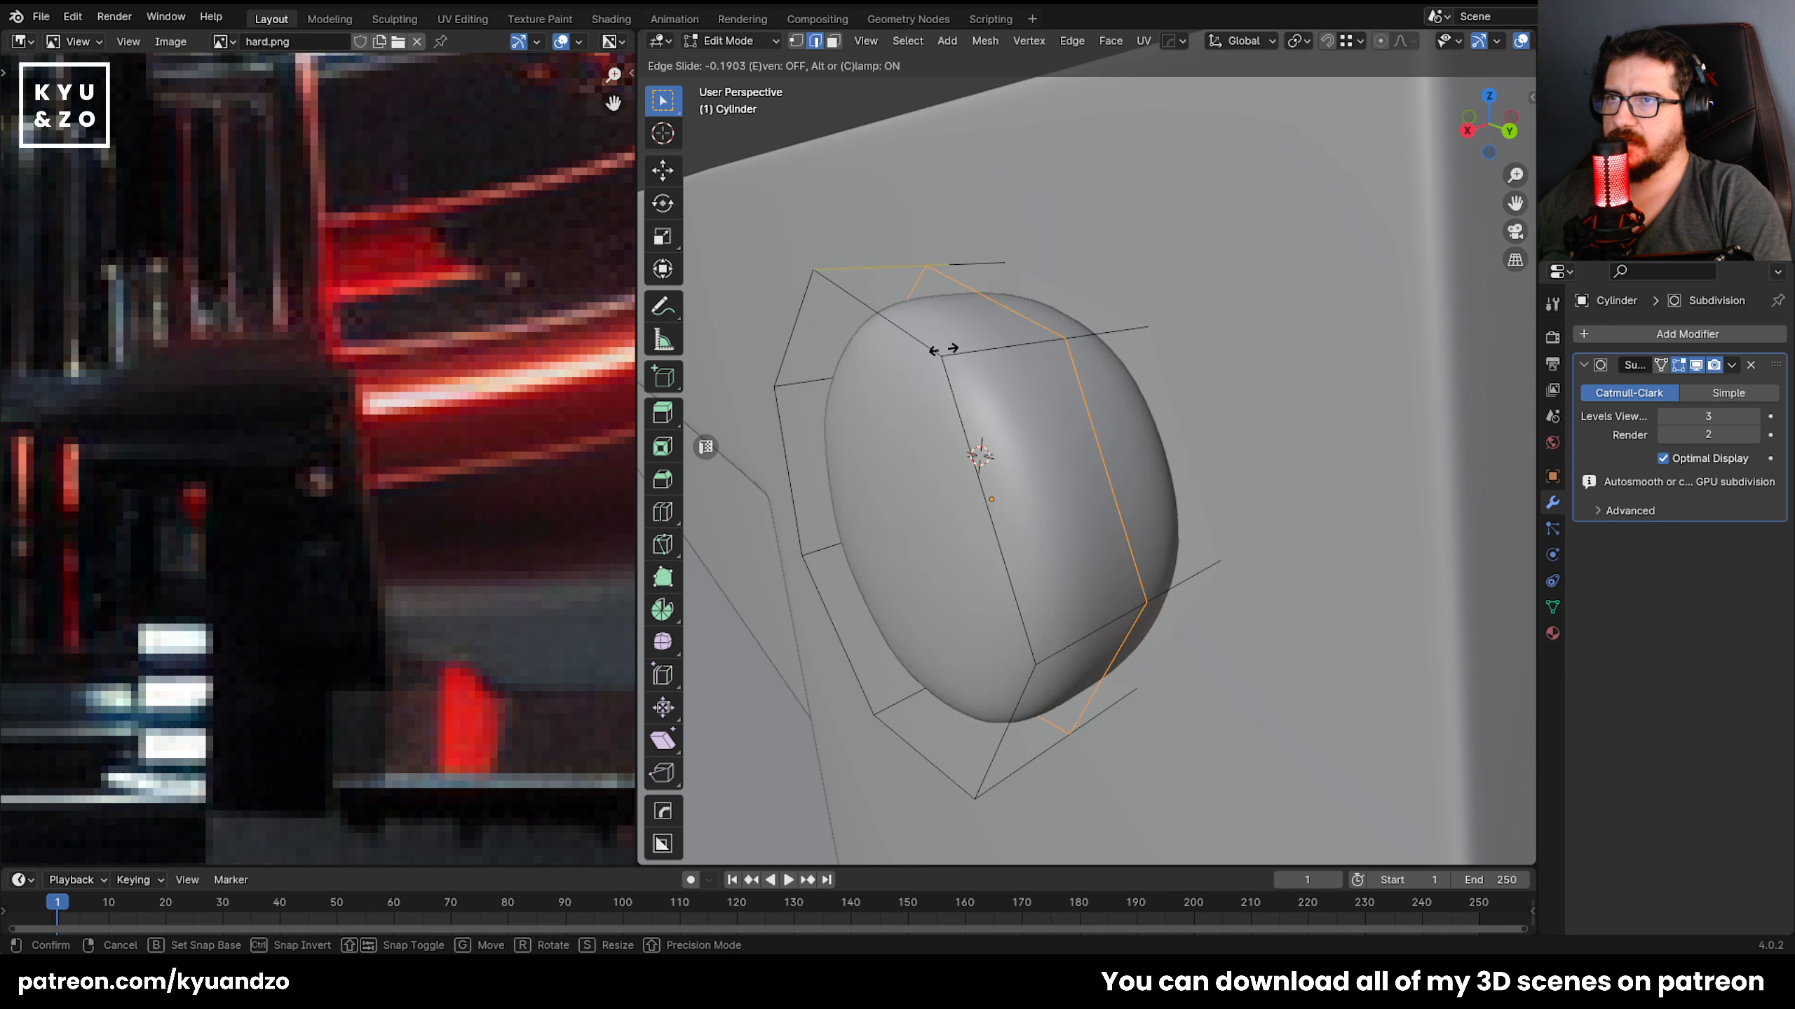
click(856, 371)
key(ctrl+r)
click(1100, 351)
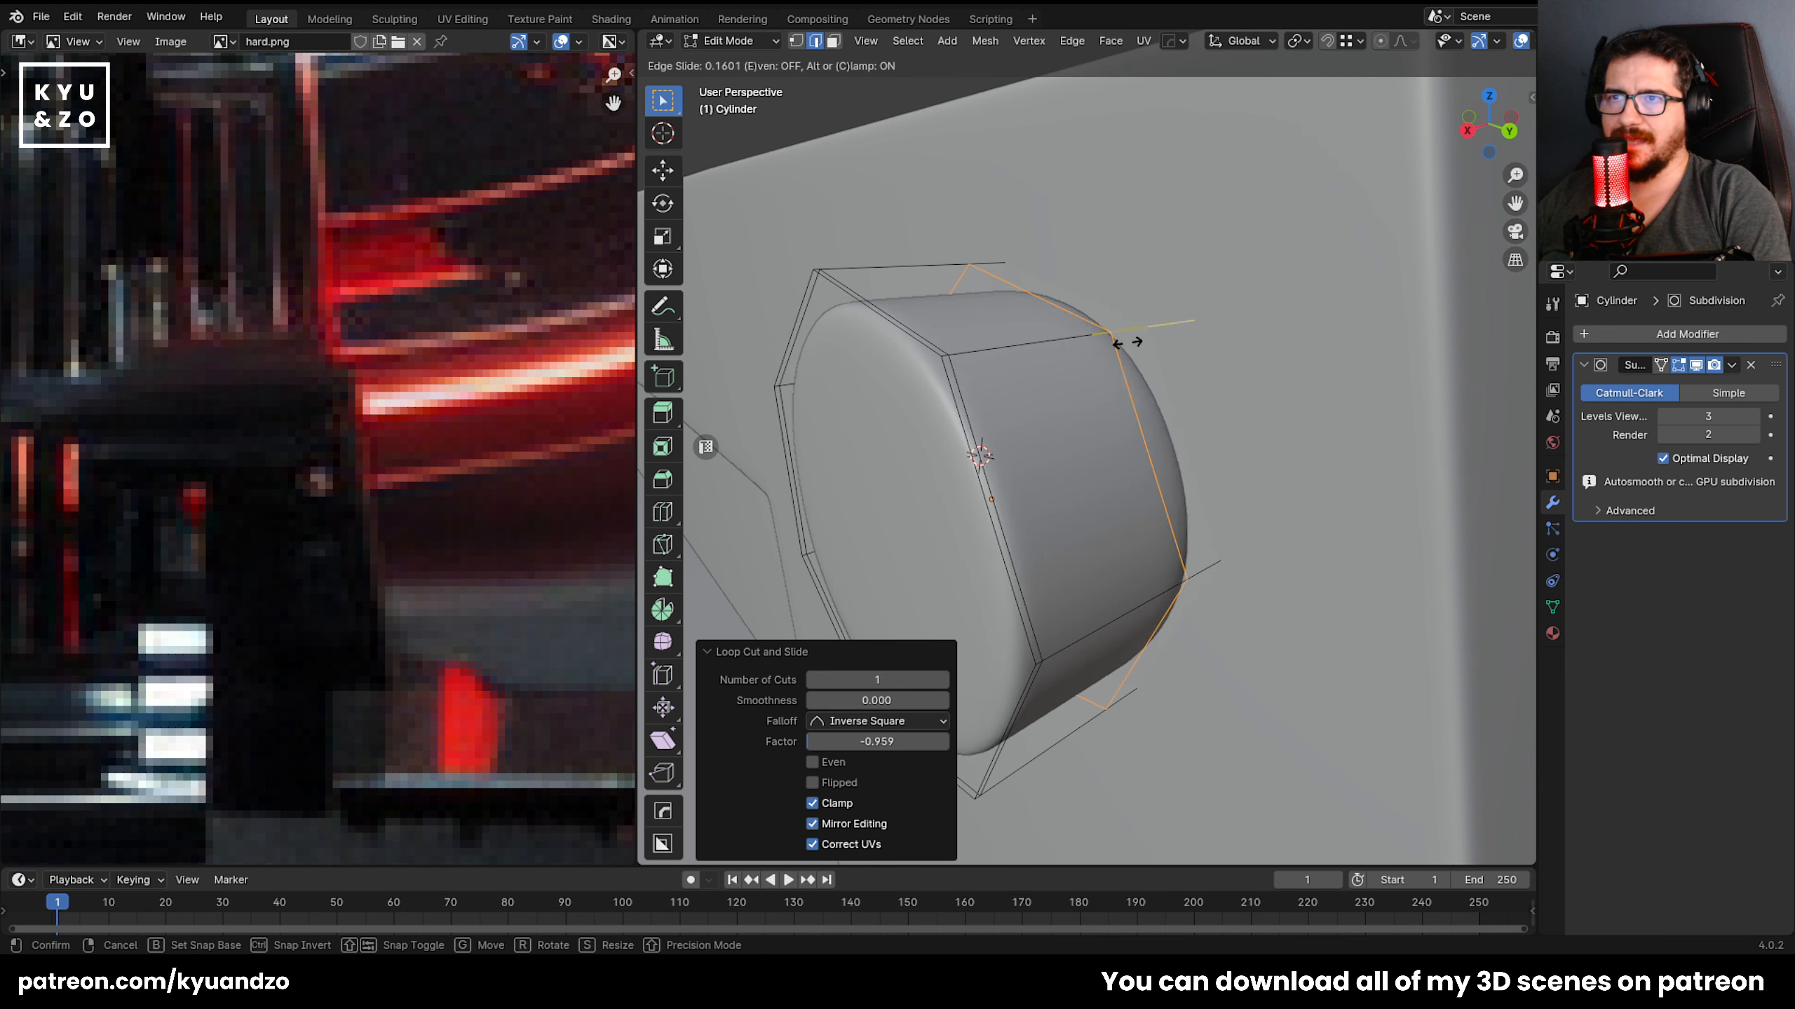
click(1209, 354)
shift+middle_drag(995, 479, 1097, 451)
scroll(1100, 447, up, 2)
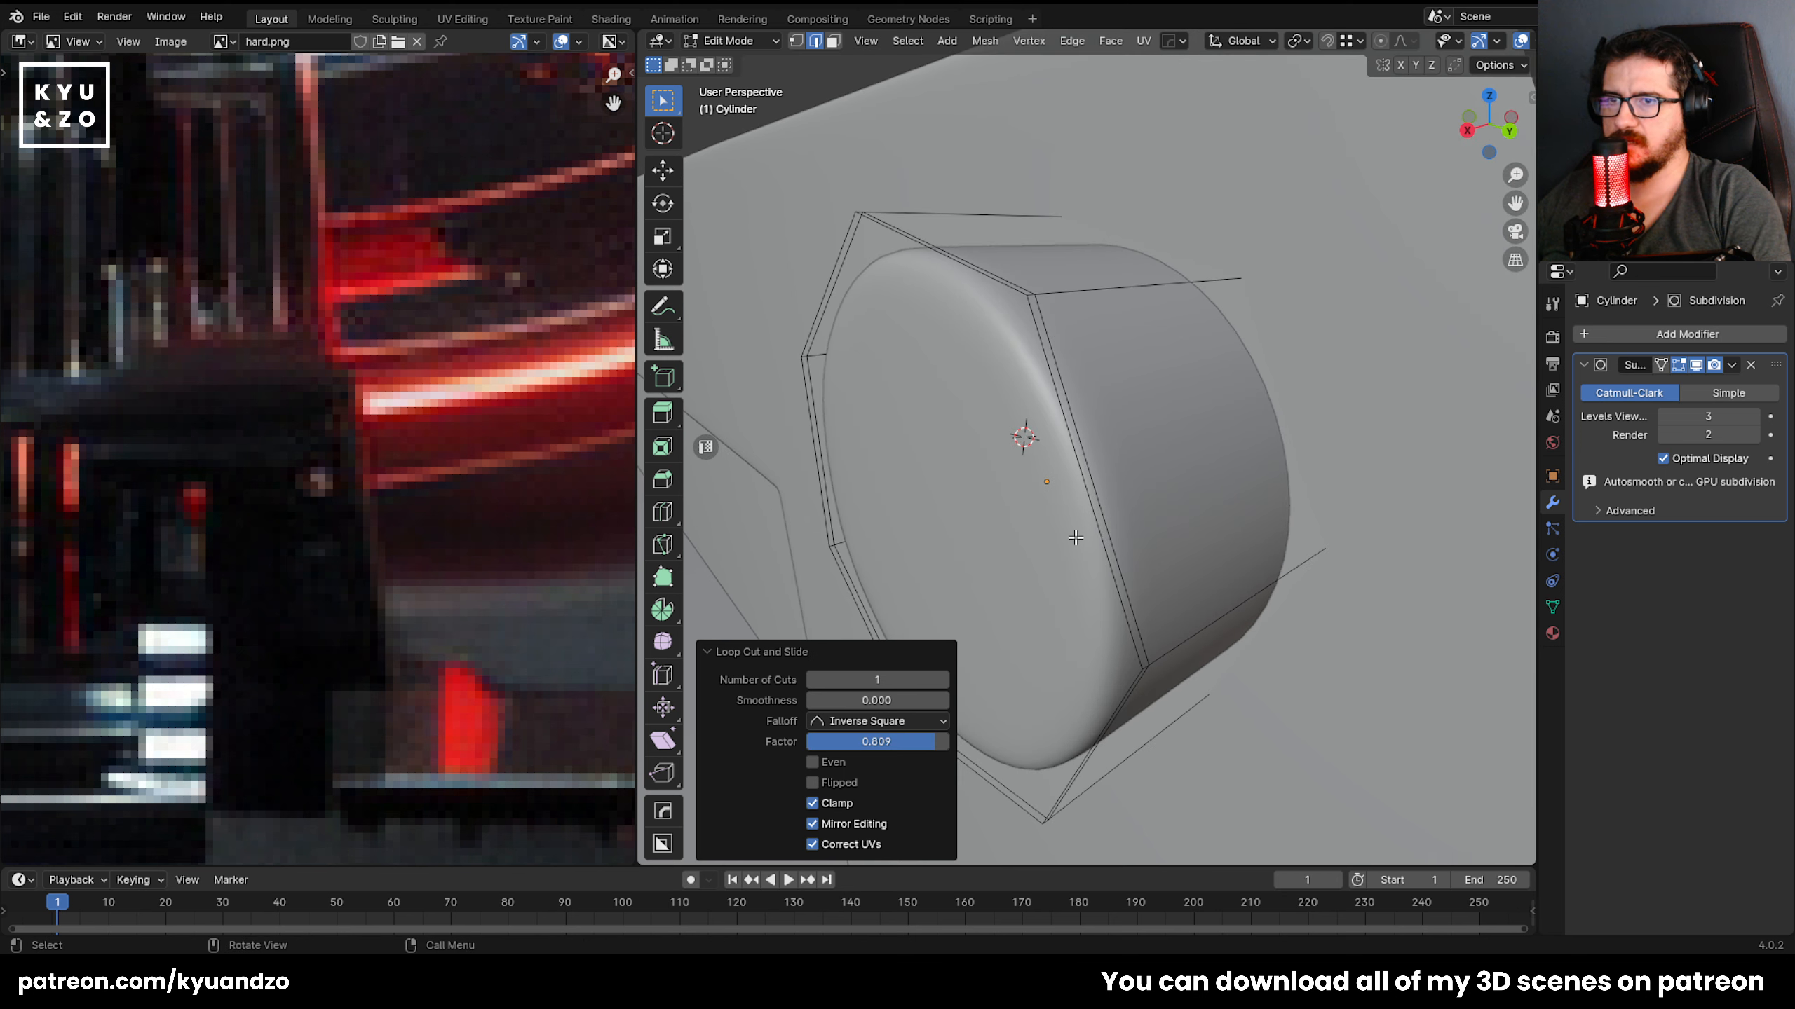
Inset the cylinder's front face slightly to sharpen its rim and return to Object Mode.
key(3)
click(851, 426)
click(662, 445)
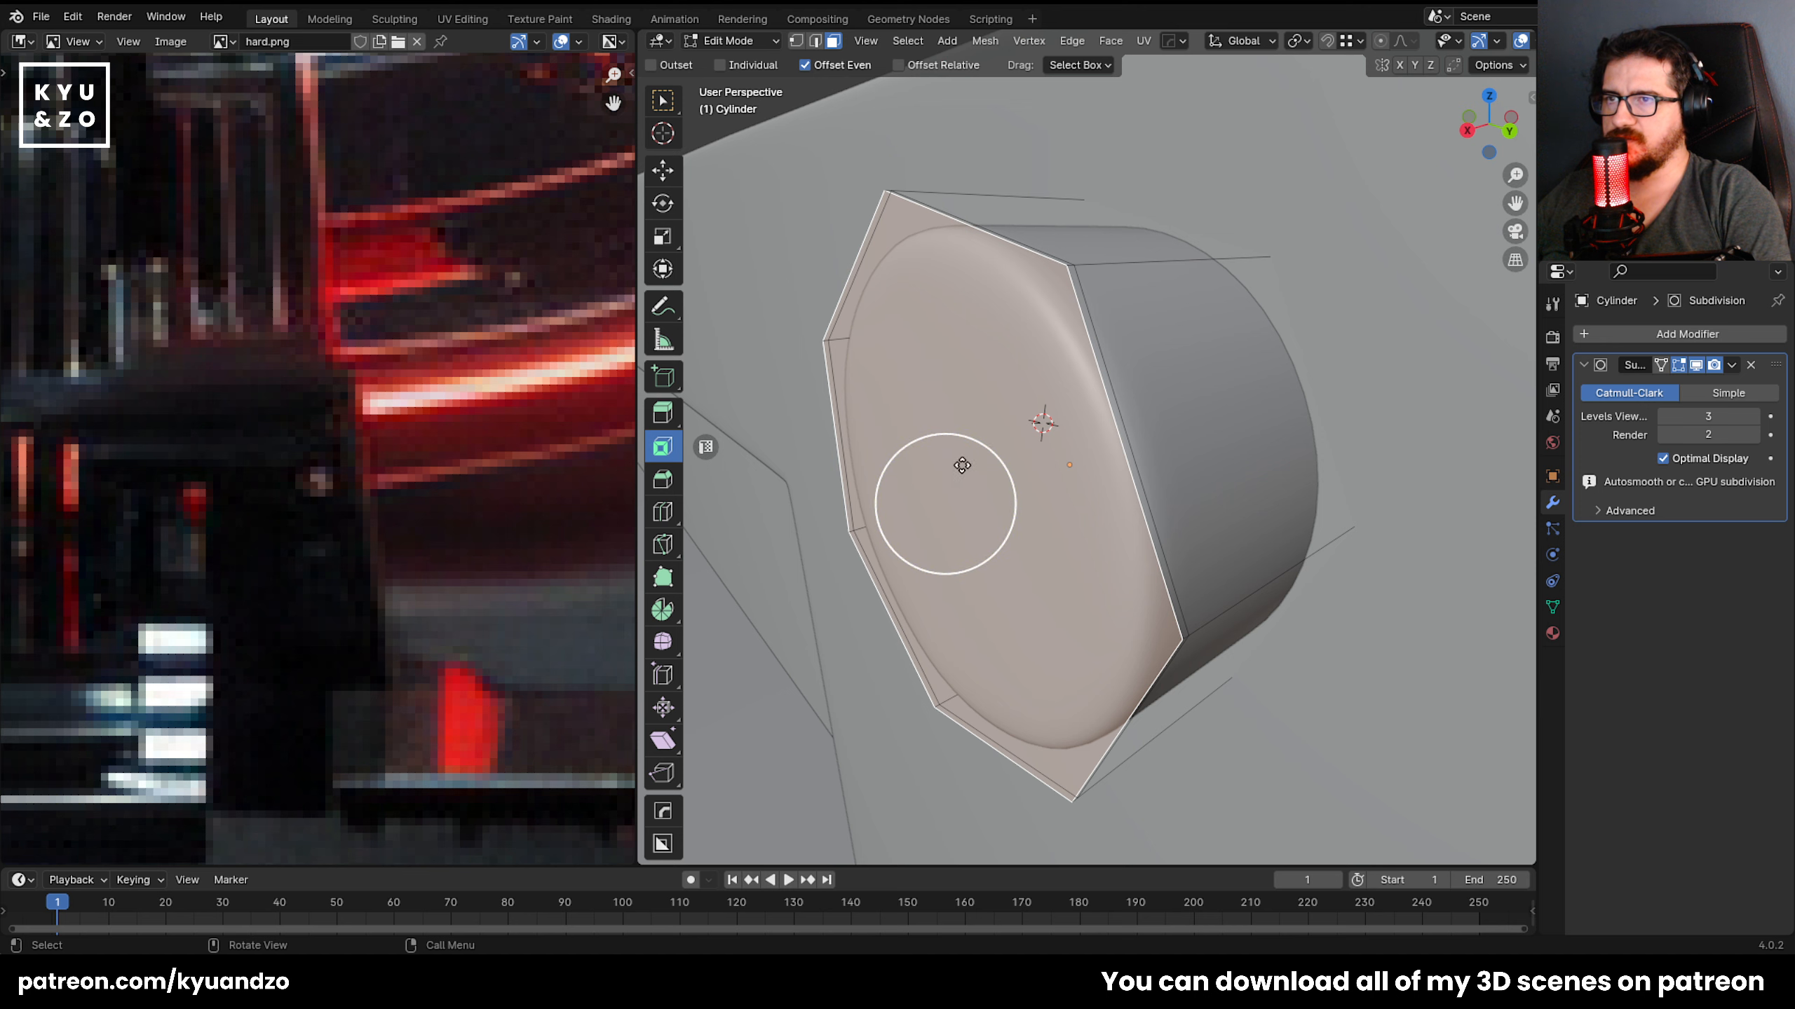
drag(961, 481, 974, 461)
key(Tab)
scroll(1050, 452, down, 3)
middle_drag(1049, 452, 1101, 398)
scroll(1100, 401, up, 1)
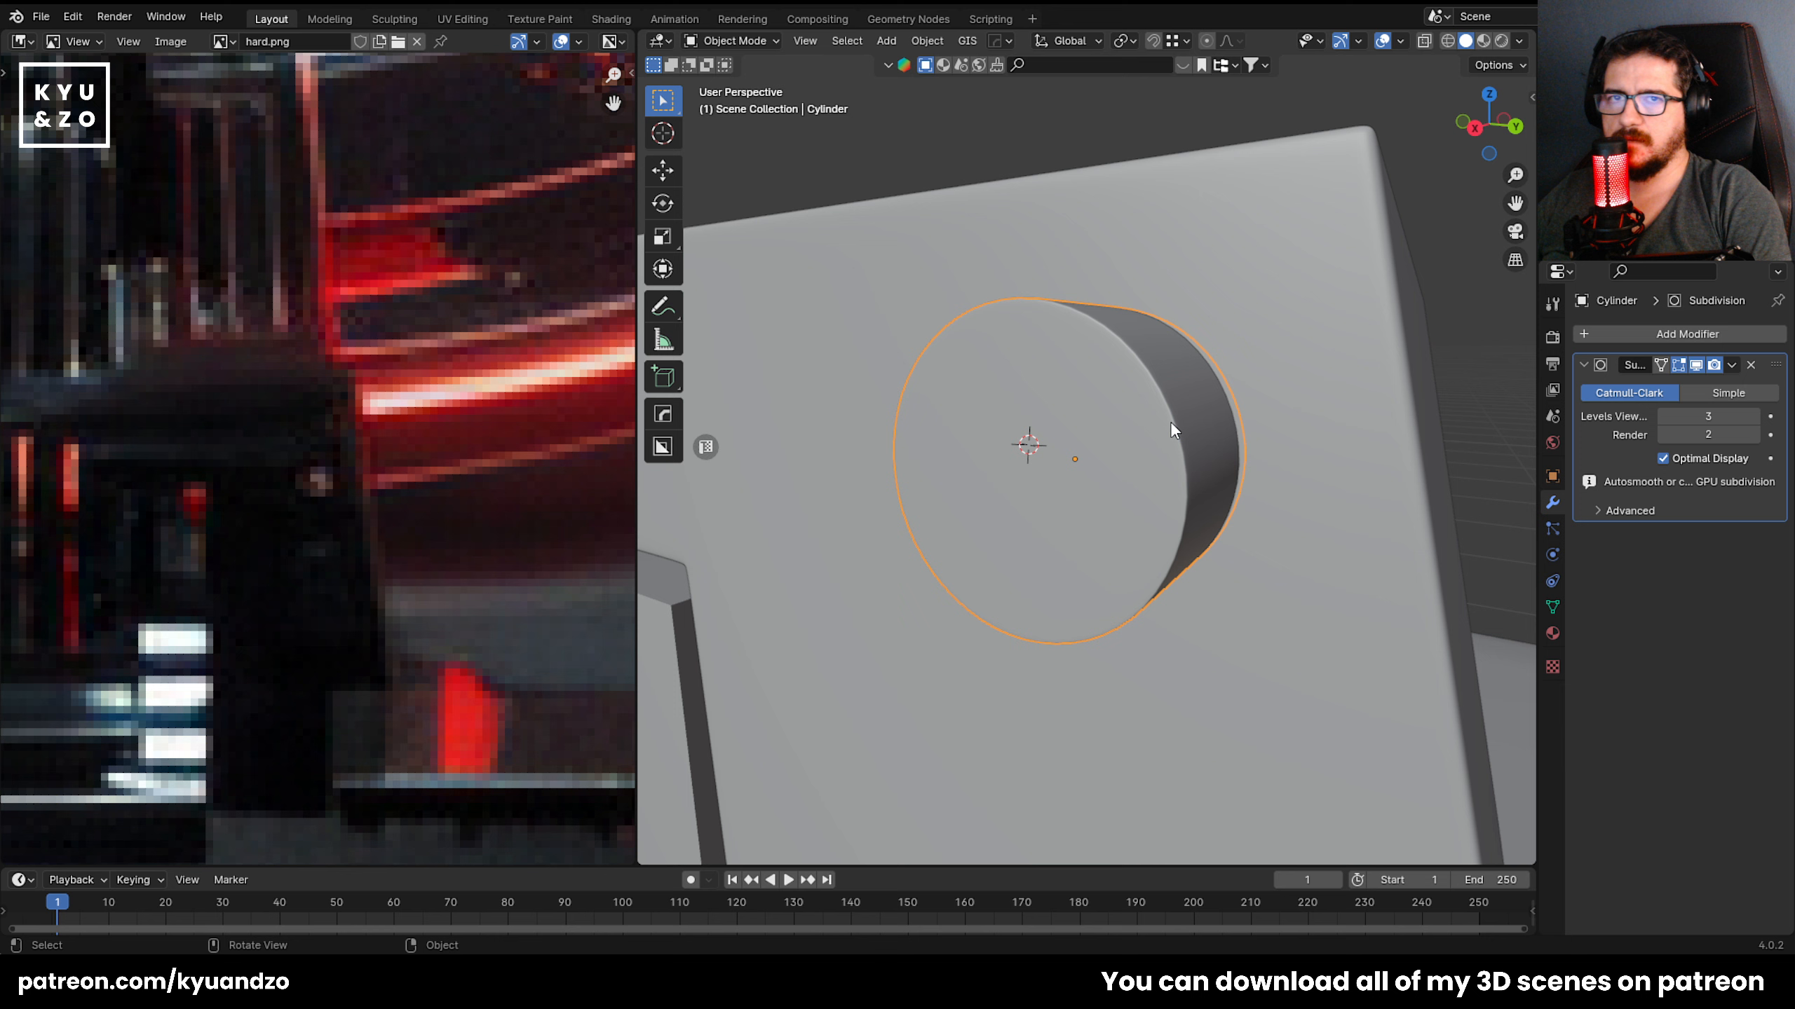
Undo the front face inset and both loop cuts on the cylinder.
key(ctrl+z)
key(ctrl+z)
key(ctrl+z)
key(ctrl+z)
key(ctrl+z)
key(ctrl+z)
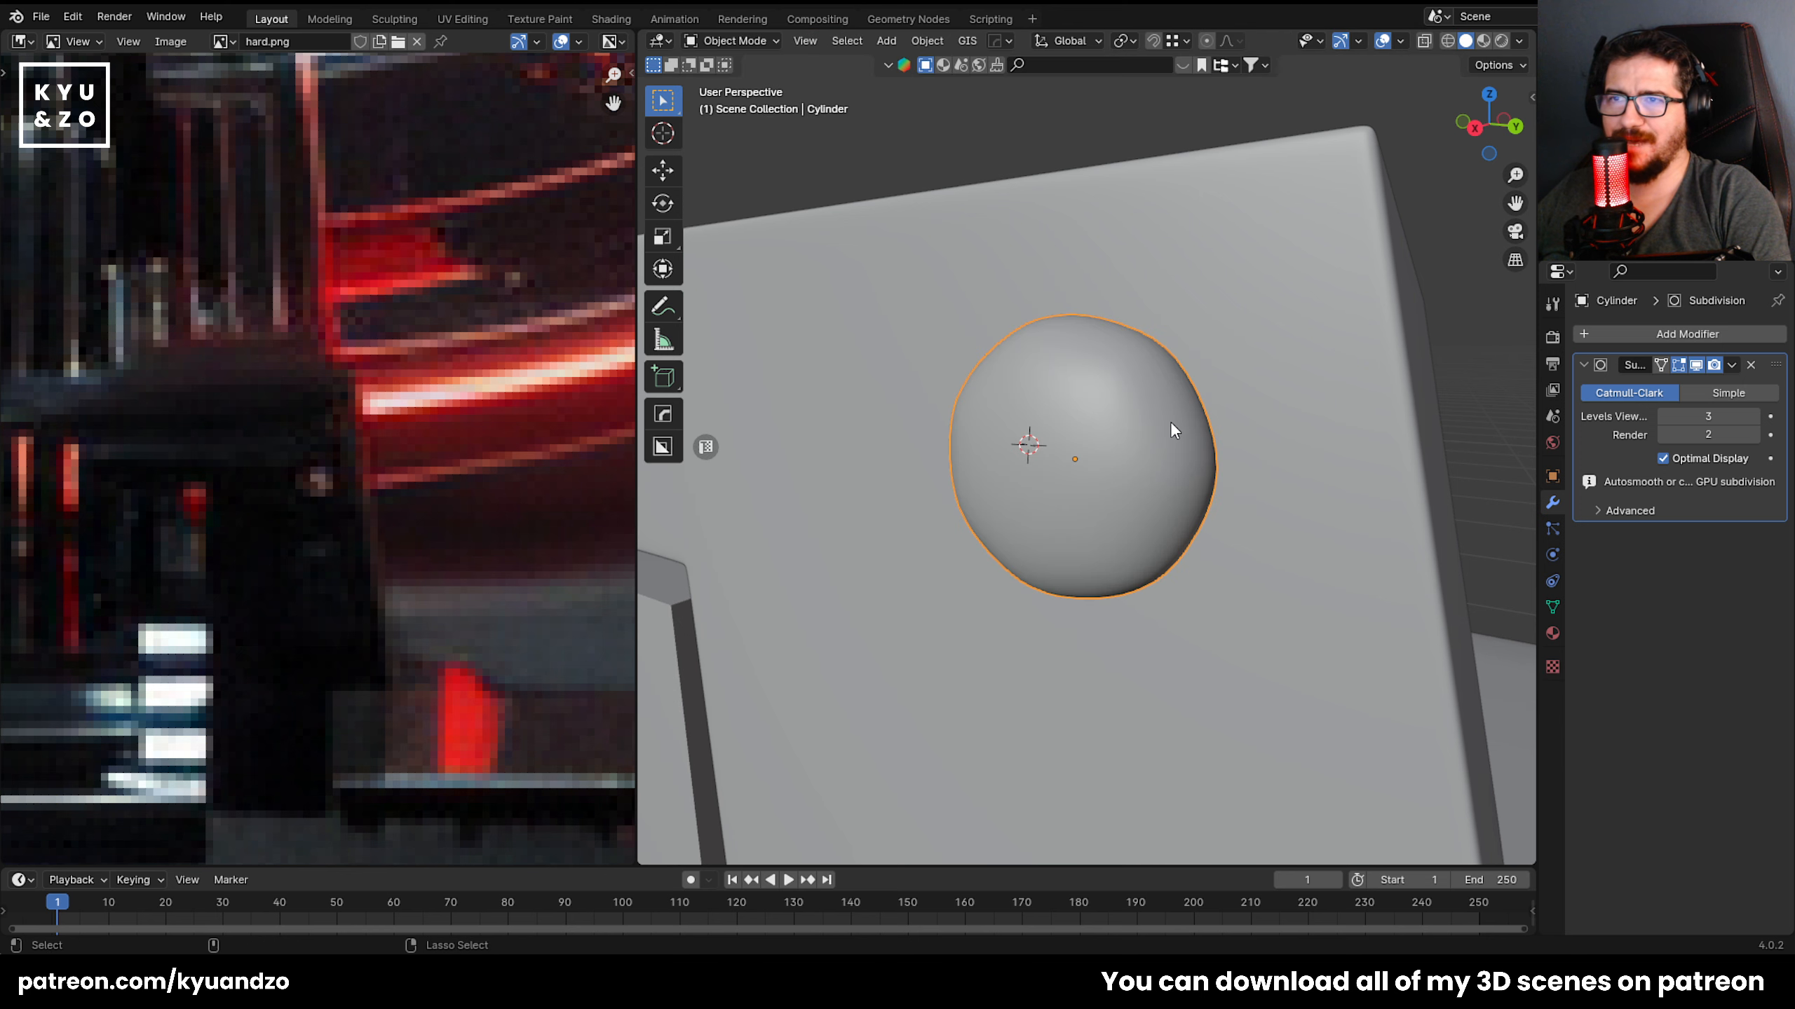
middle_drag(1155, 370, 1119, 387)
key(Tab)
scroll(1119, 386, up, 1)
middle_drag(1135, 305, 1130, 378)
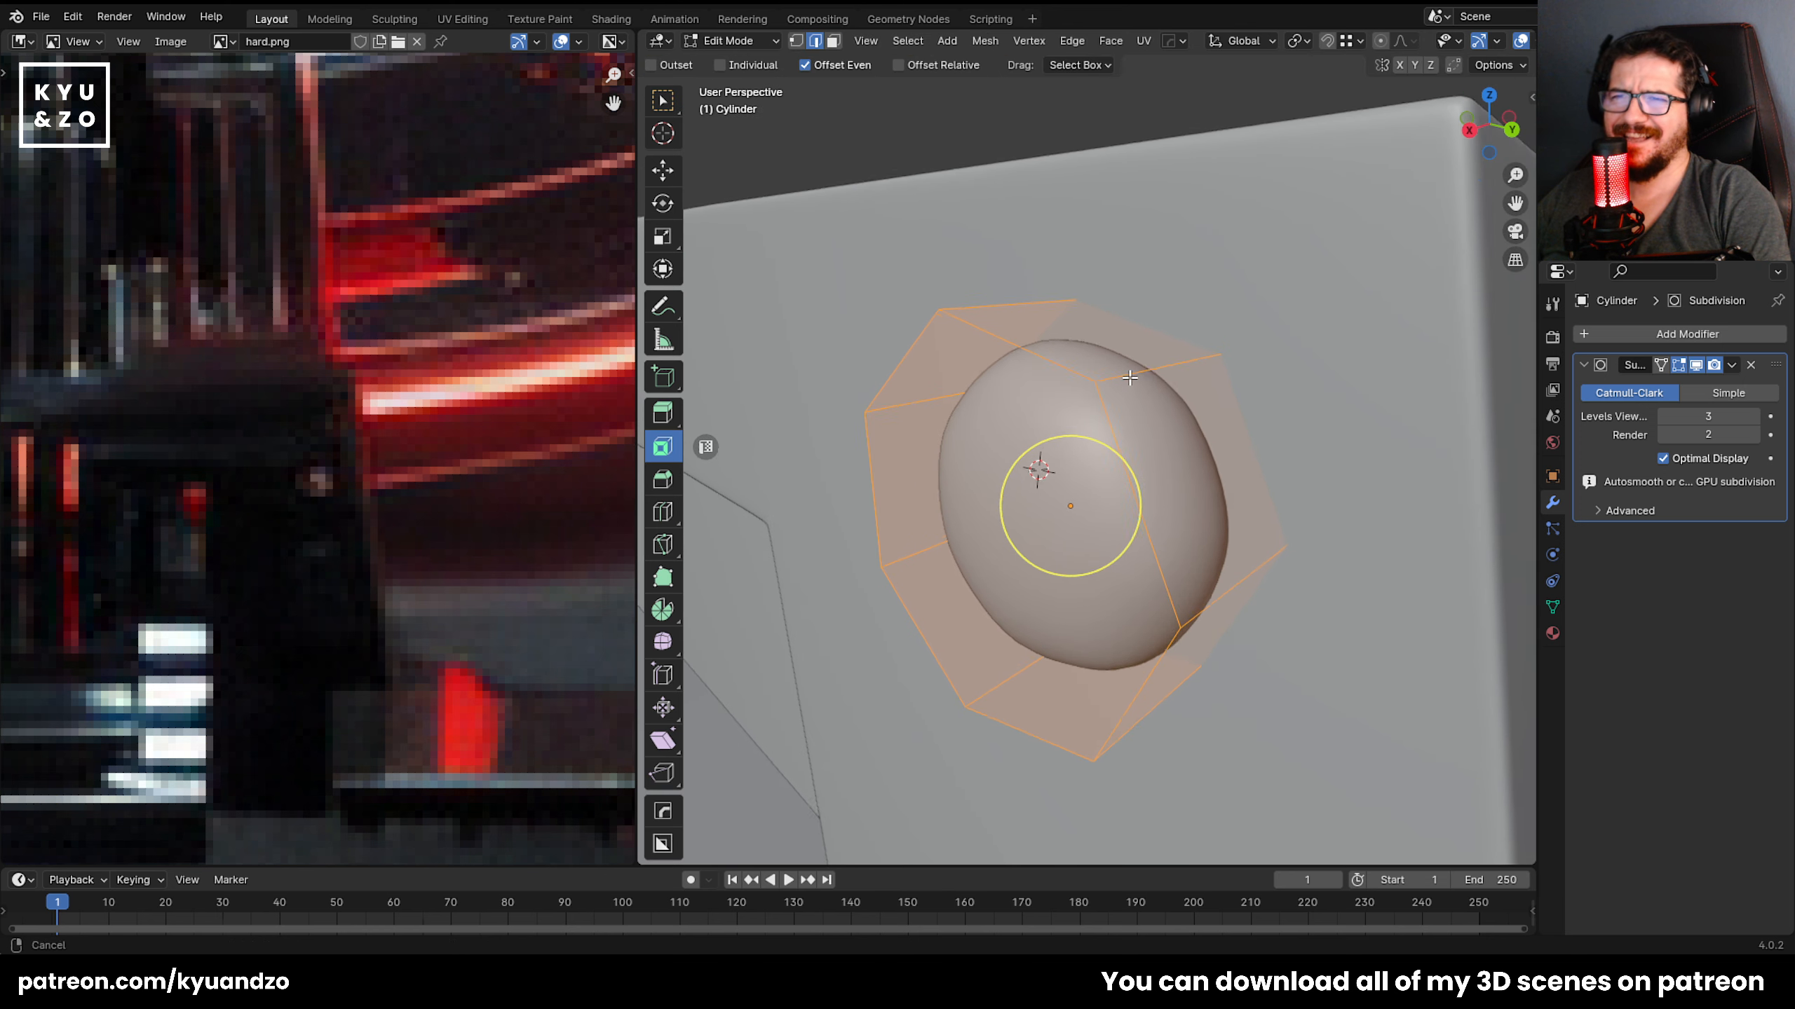
scroll(1130, 378, up, 1)
key(ctrl+r)
key(Escape)
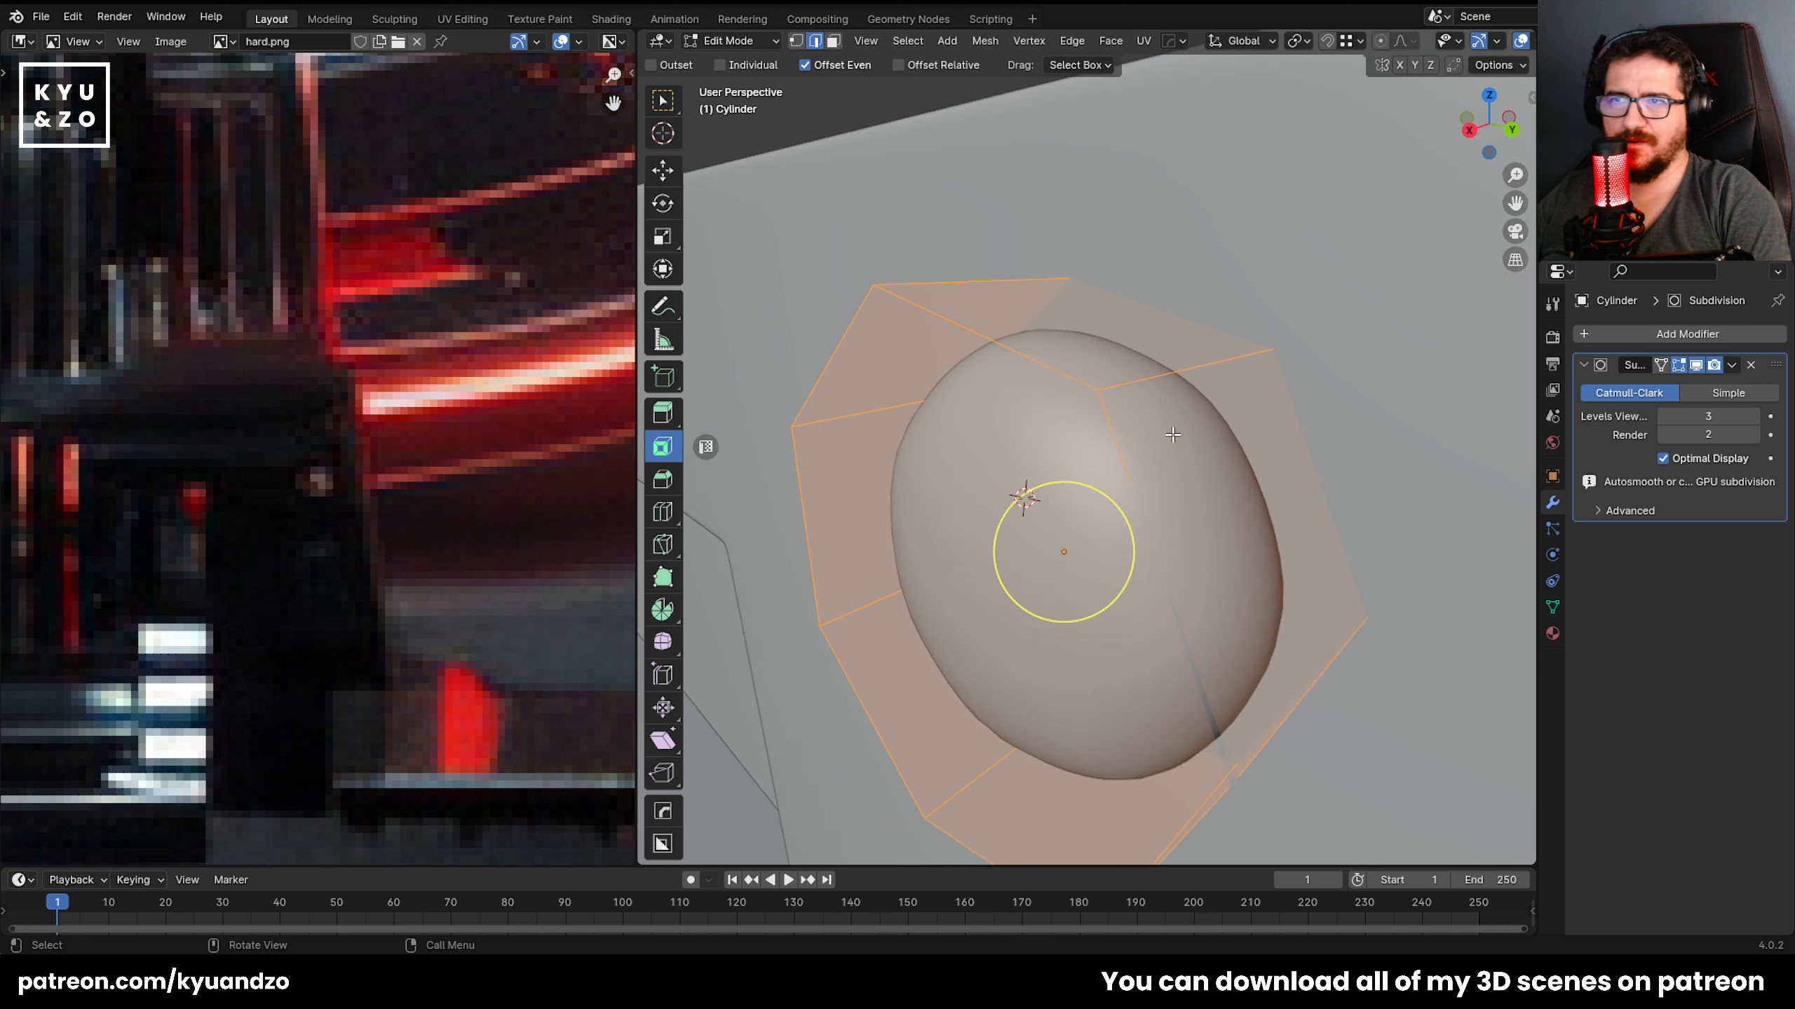
key(alt+a)
key(a)
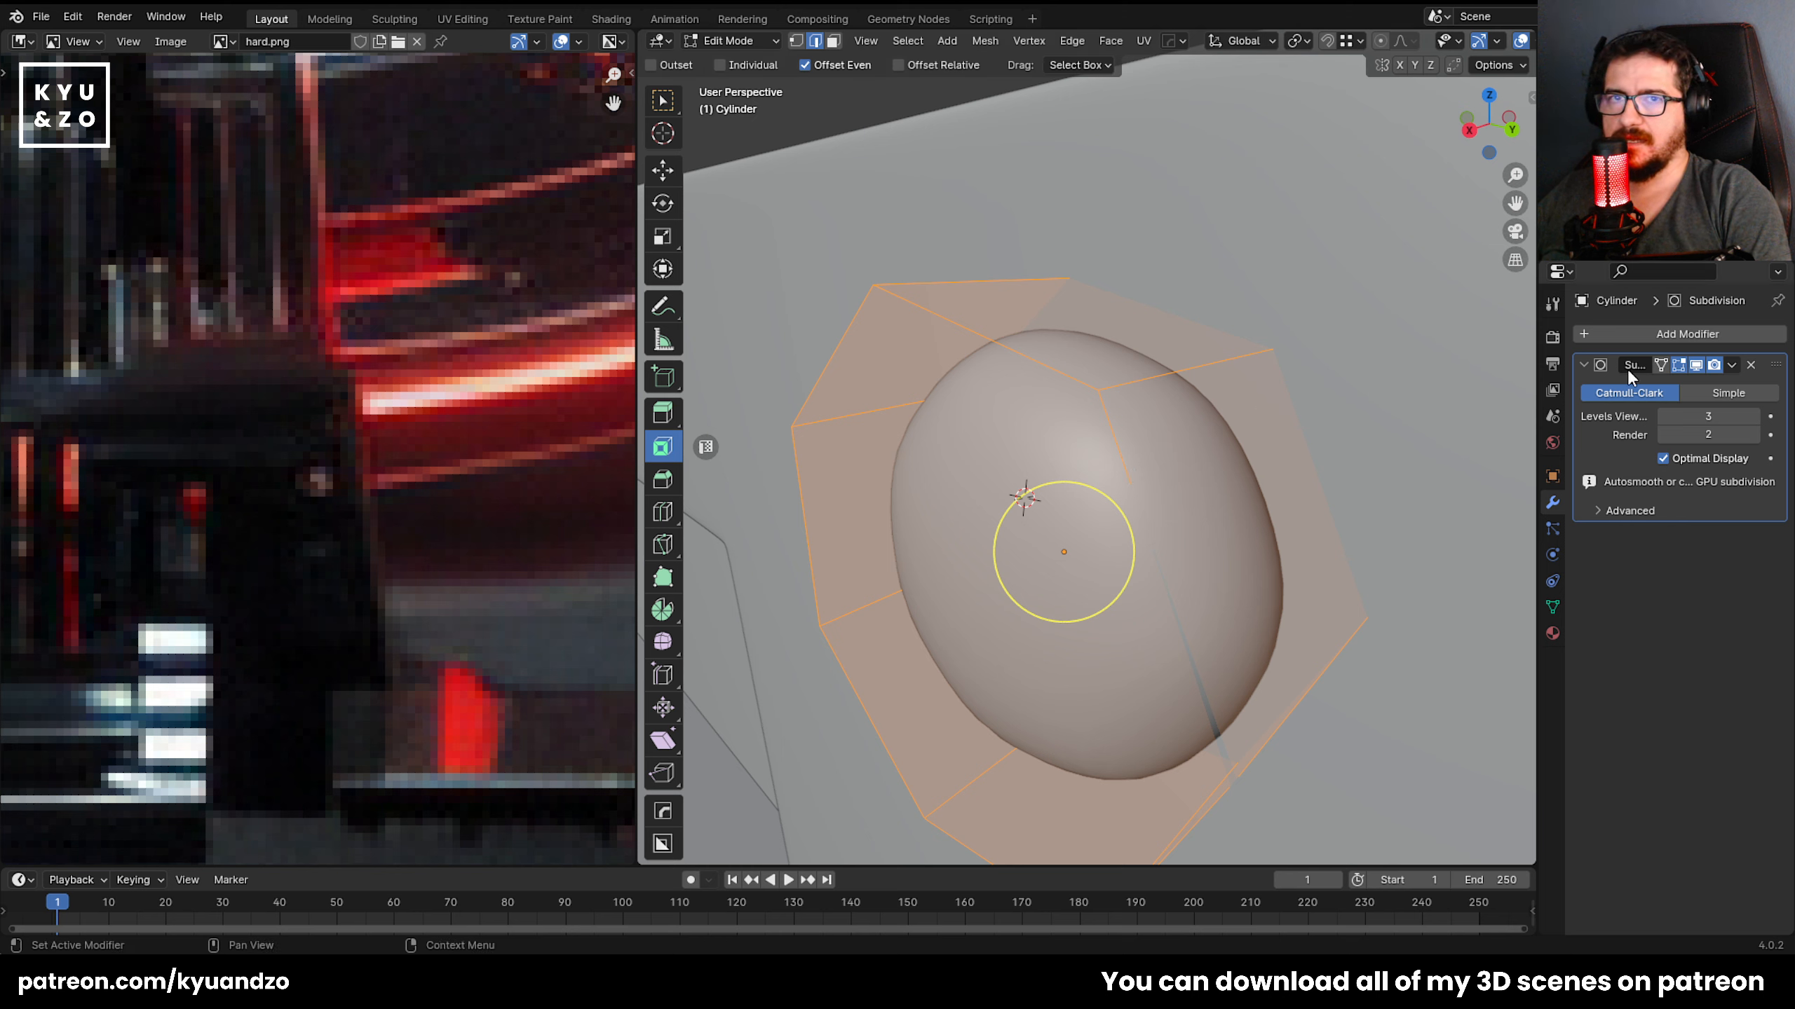
key(Tab)
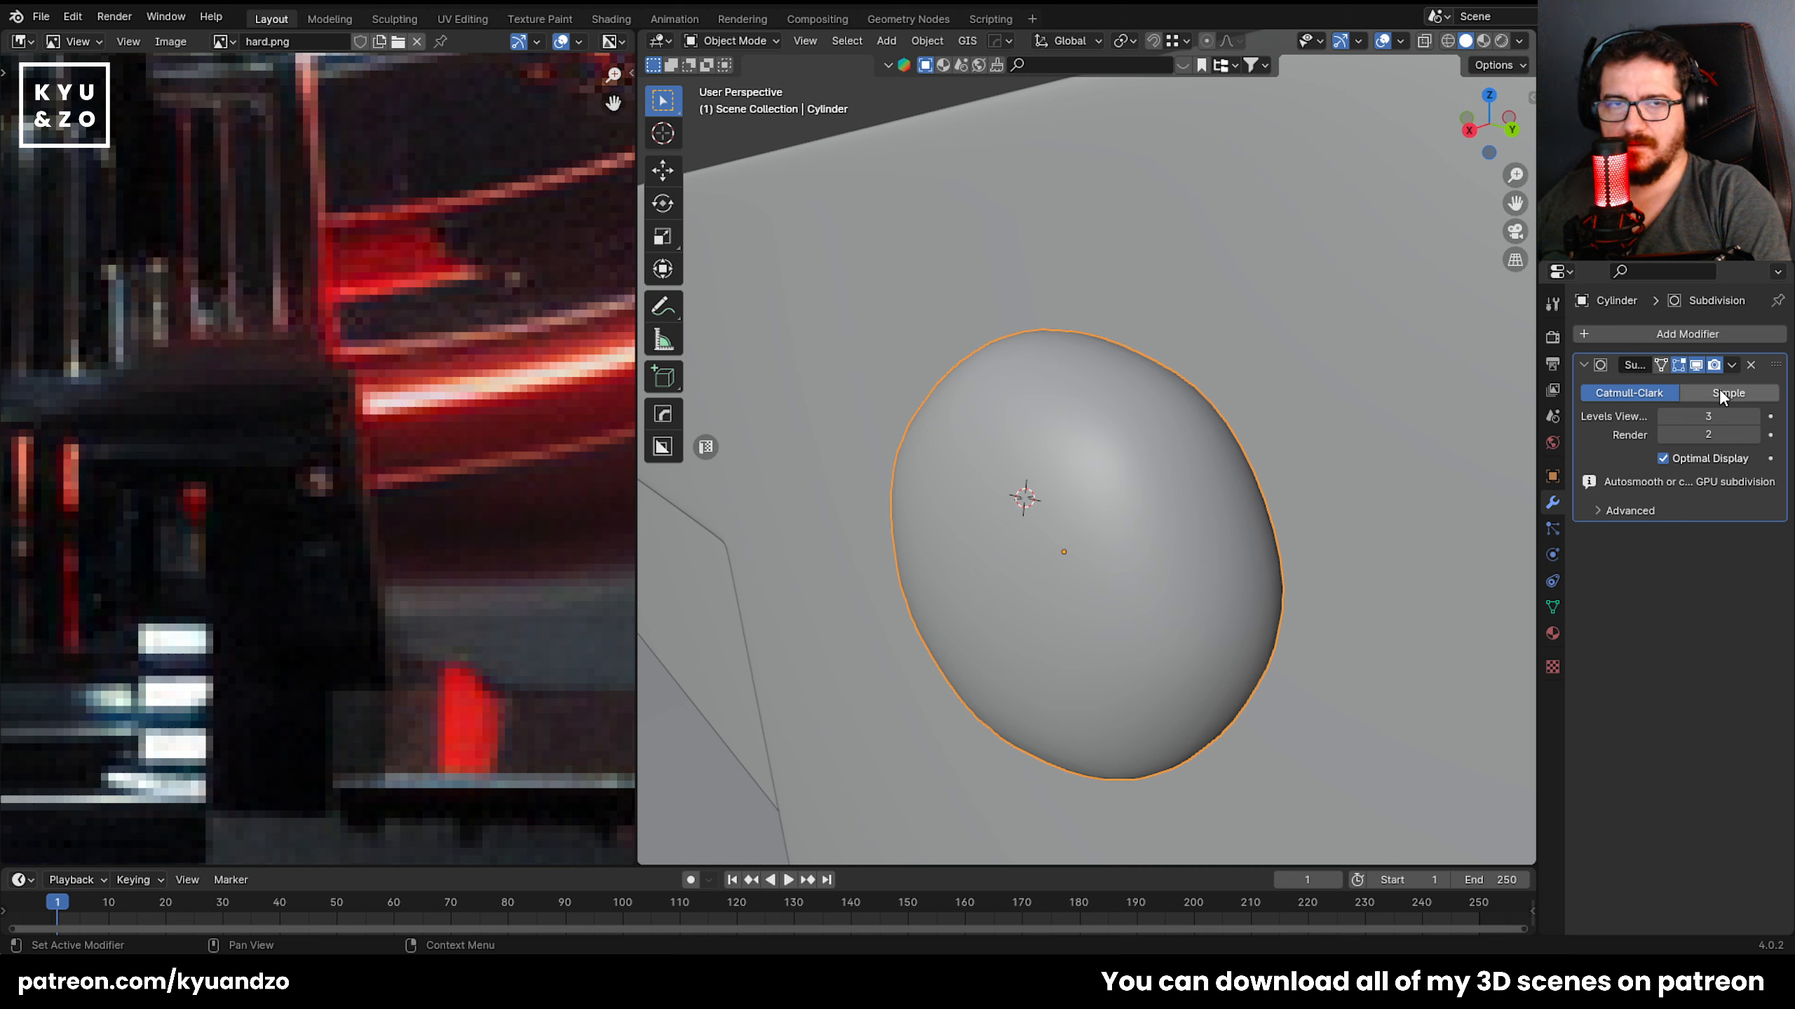
Remove the cylinder's Subdivision modifier and add a Bevel modifier in its place.
click(1694, 331)
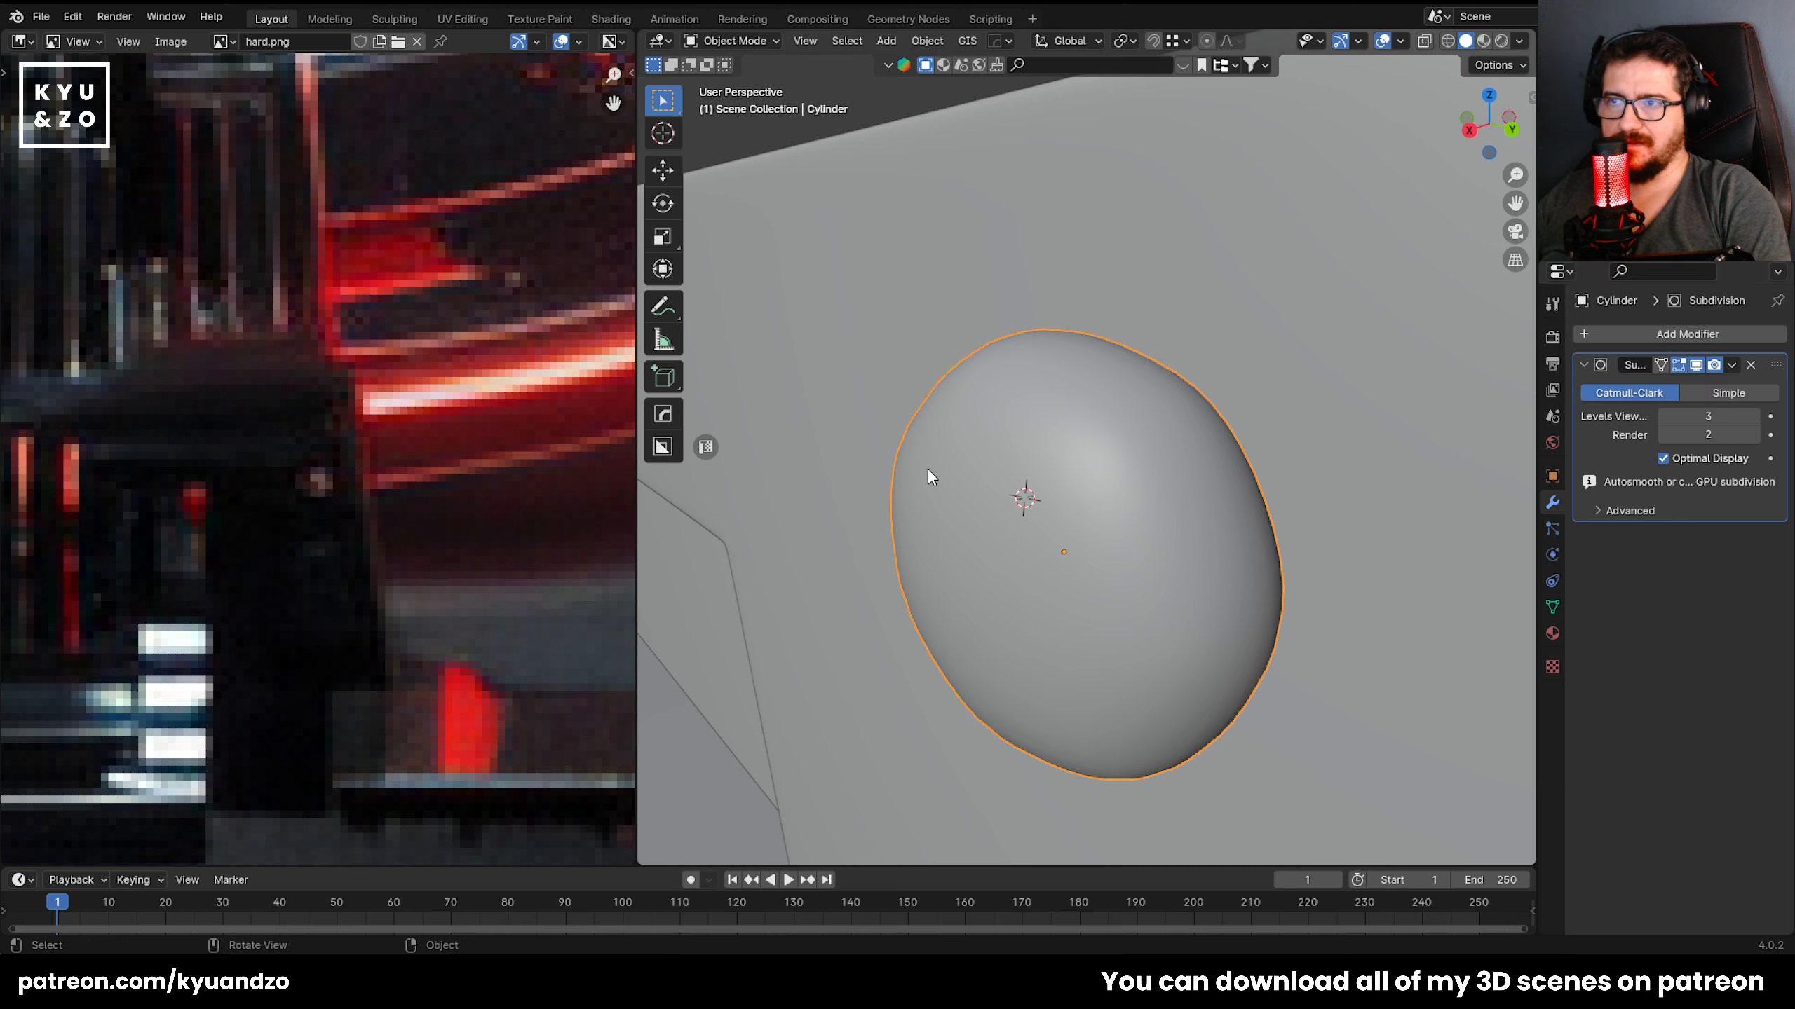
click(1751, 365)
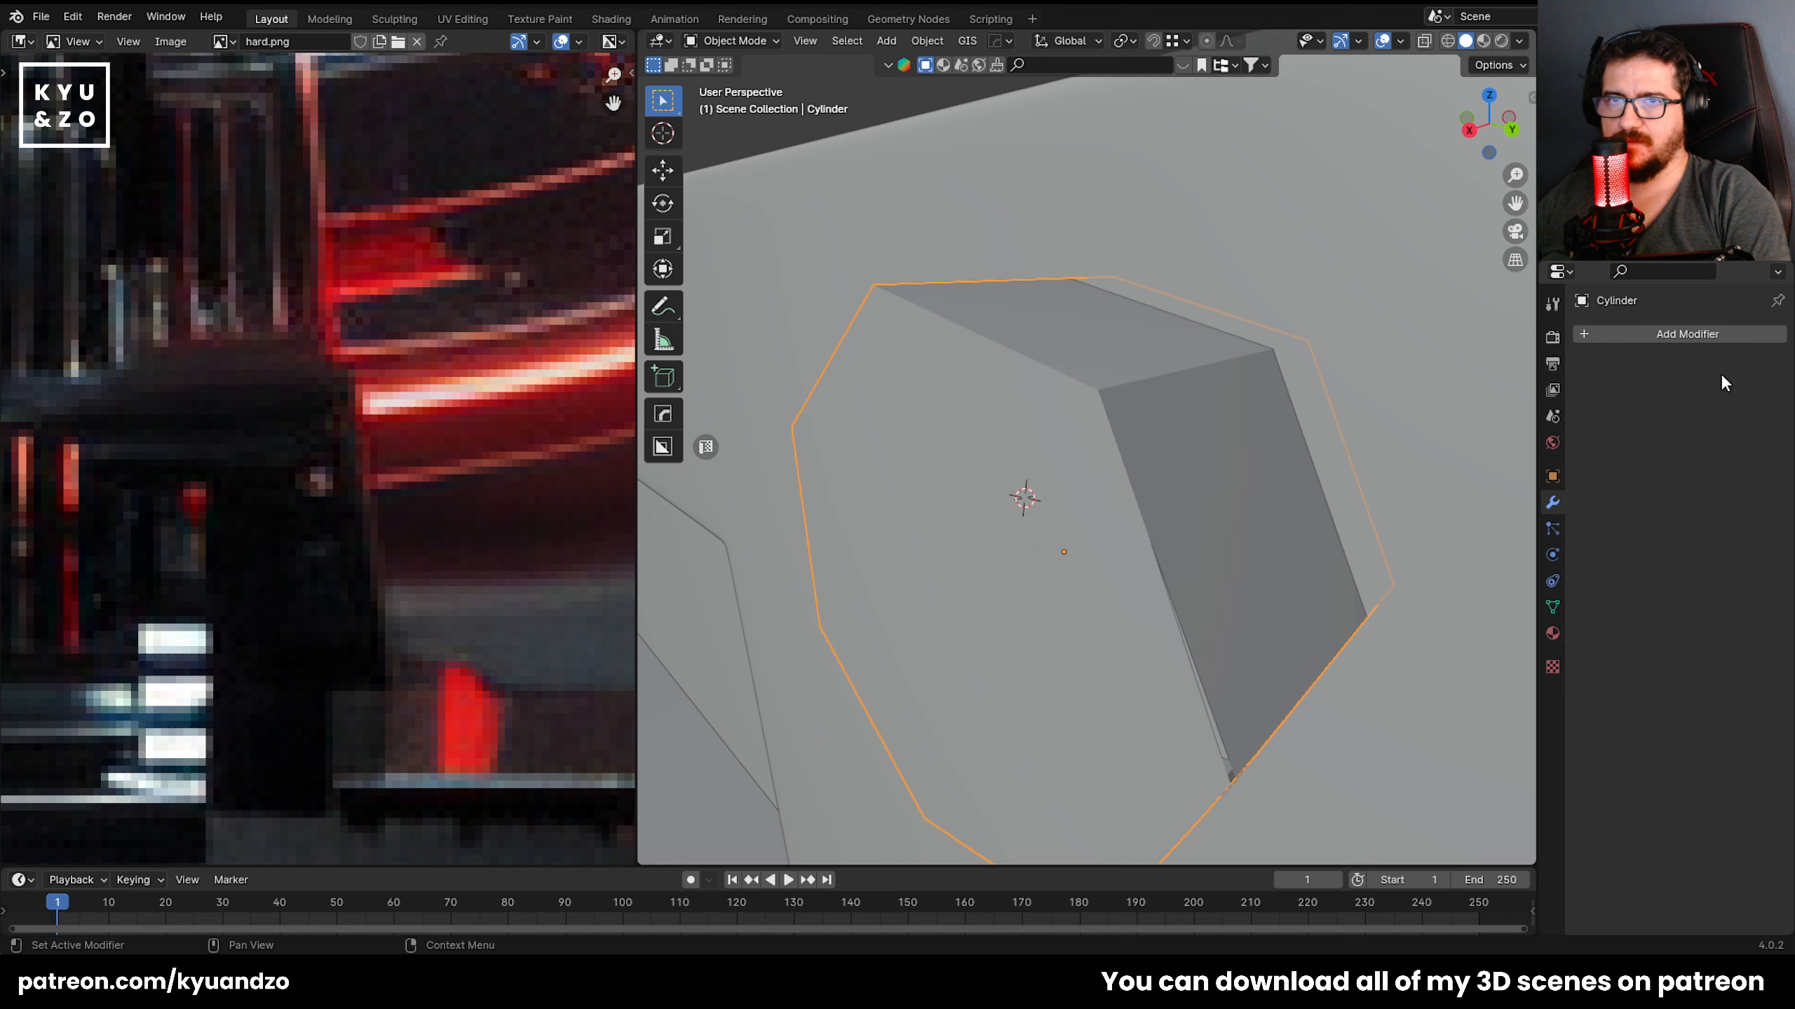
click(1635, 332)
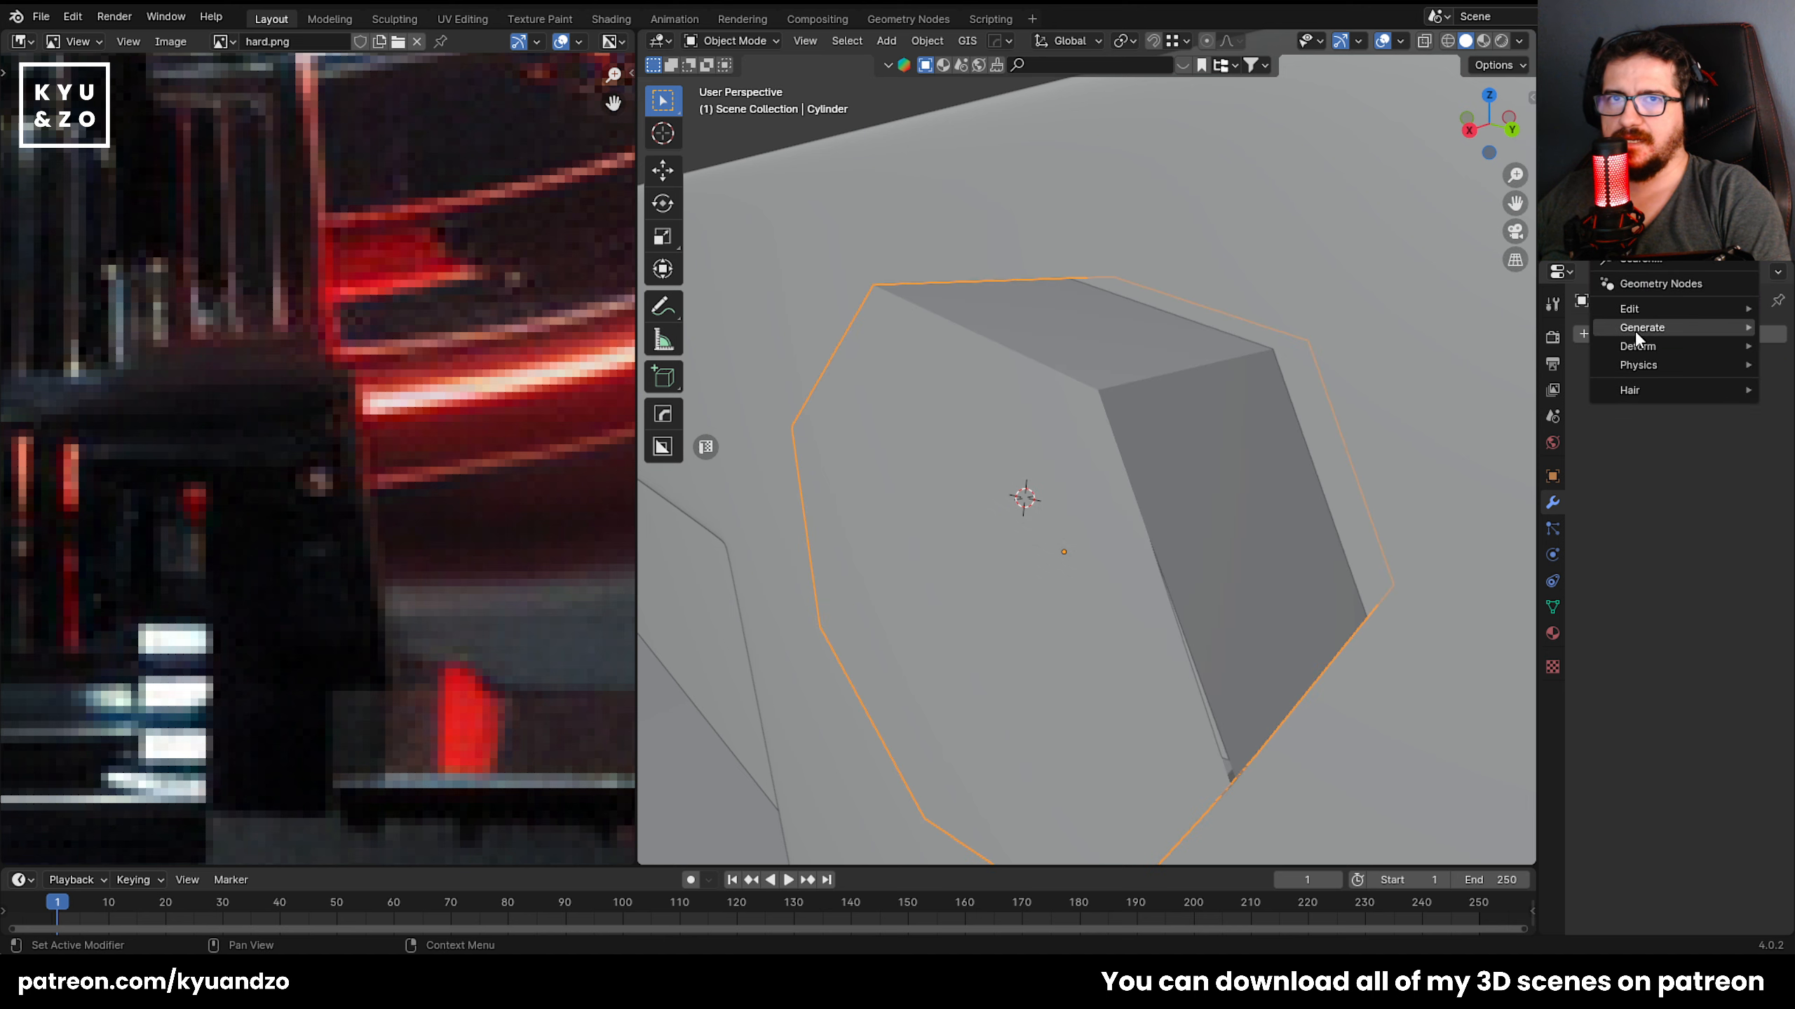
mouse_move(1635, 329)
click(1495, 342)
Set the cylinder's Bevel modifier to an amount of 0.01 m with 7 segments.
middle_drag(1105, 517, 1038, 506)
scroll(1123, 499, up, 2)
middle_drag(1206, 488, 1165, 485)
key(Tab)
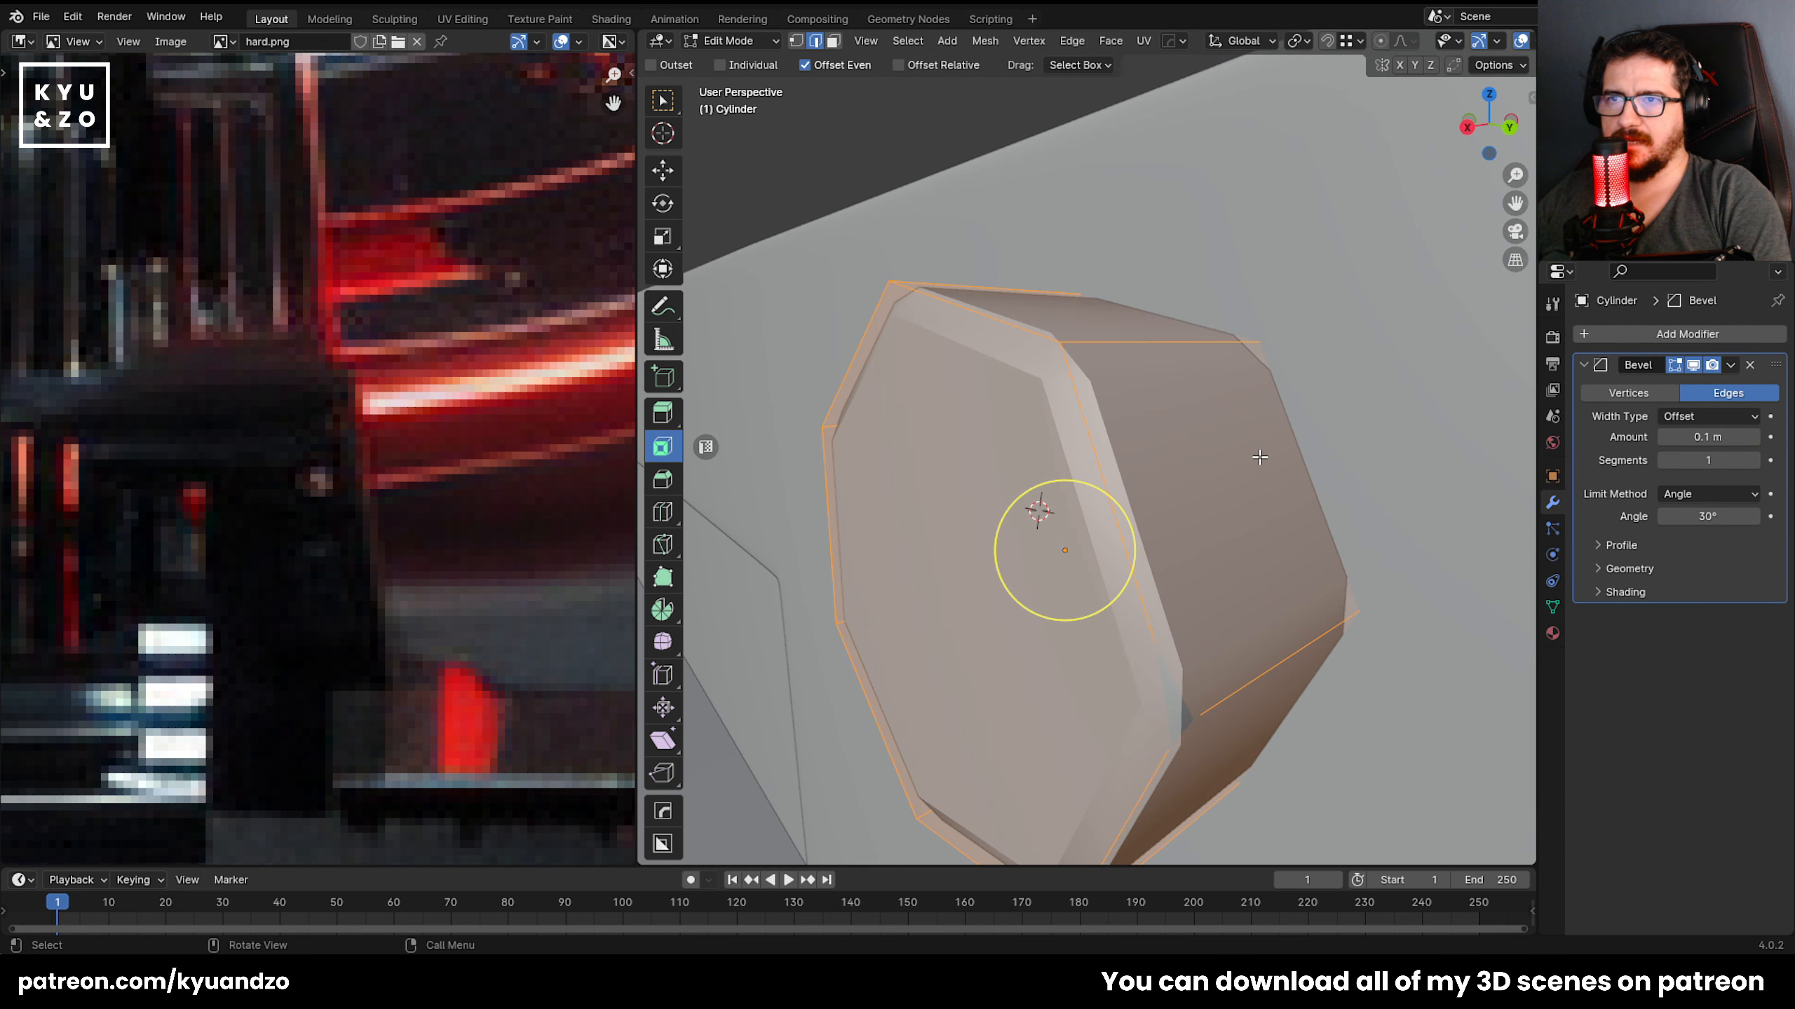
key(Tab)
drag(1723, 437, 1675, 437)
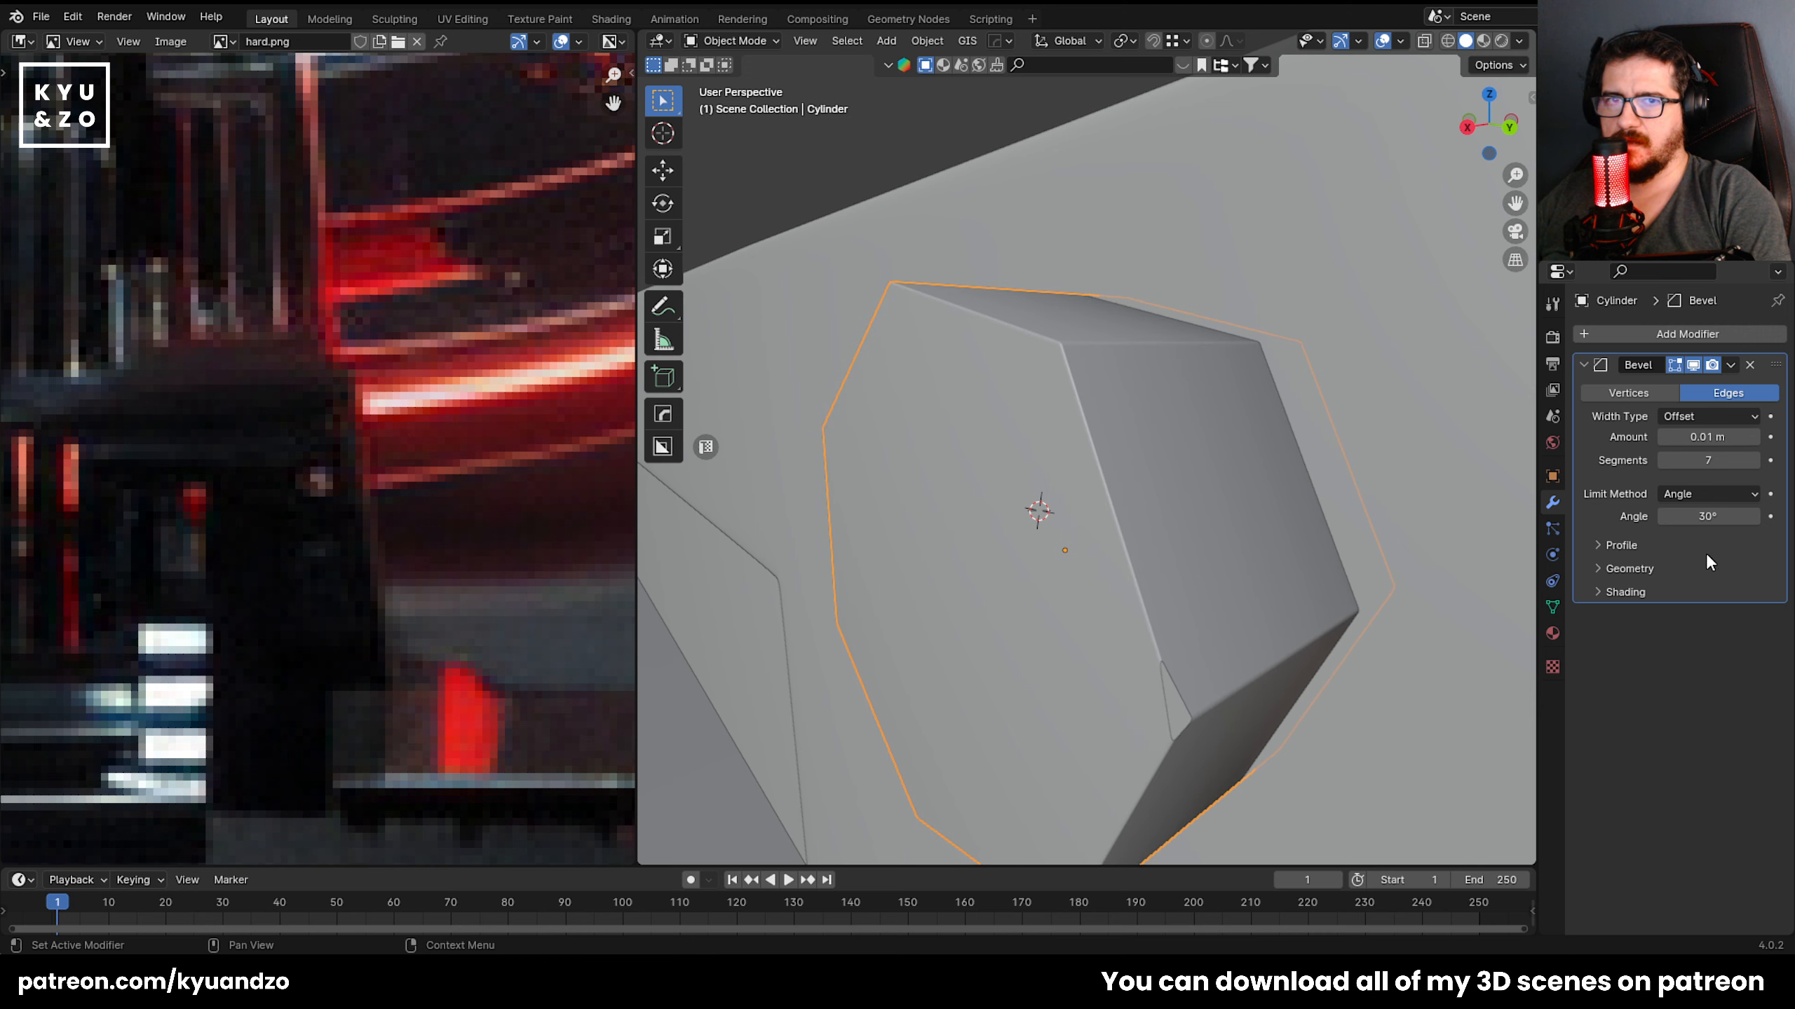
Set the cylinder's Bevel angle limit to 45° and amount to 0.02 m, returning to Offset after trying the Width, Percent and Depth types.
mouse_move(1708, 518)
mouse_down()
mouse_move(1731, 518)
mouse_move(1710, 518)
mouse_up()
click(1703, 416)
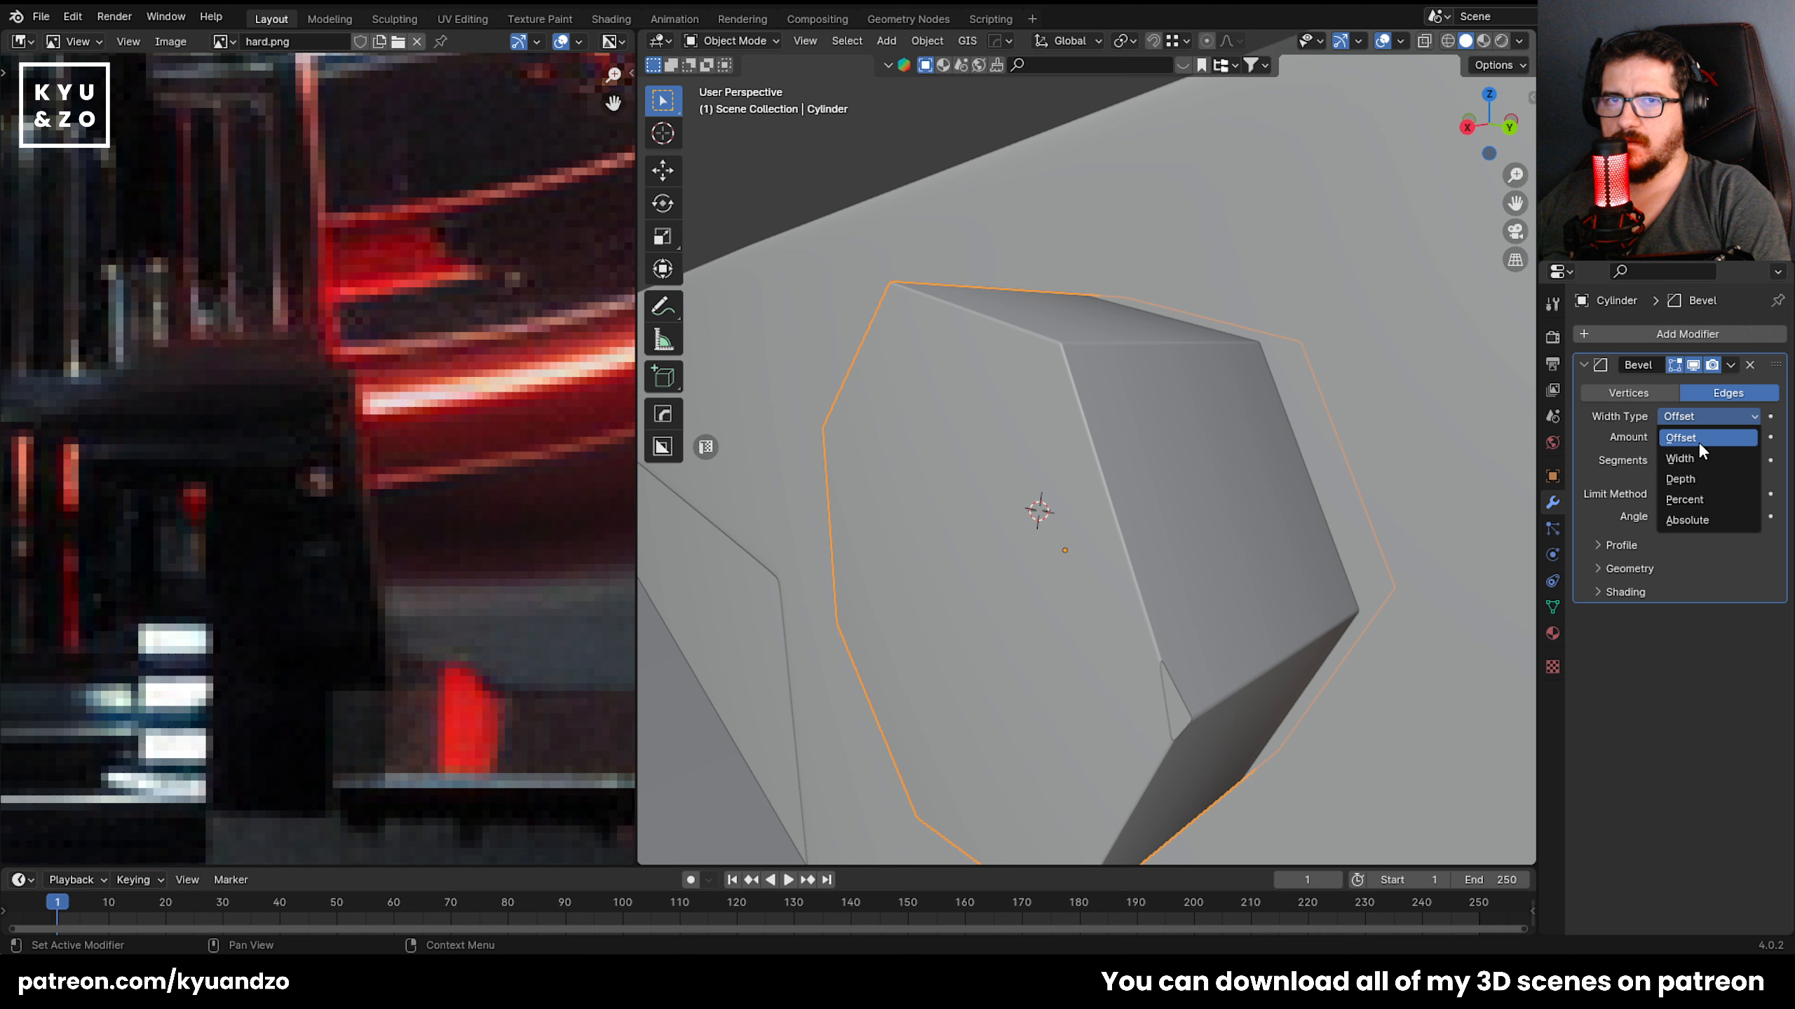
click(1682, 458)
click(1703, 416)
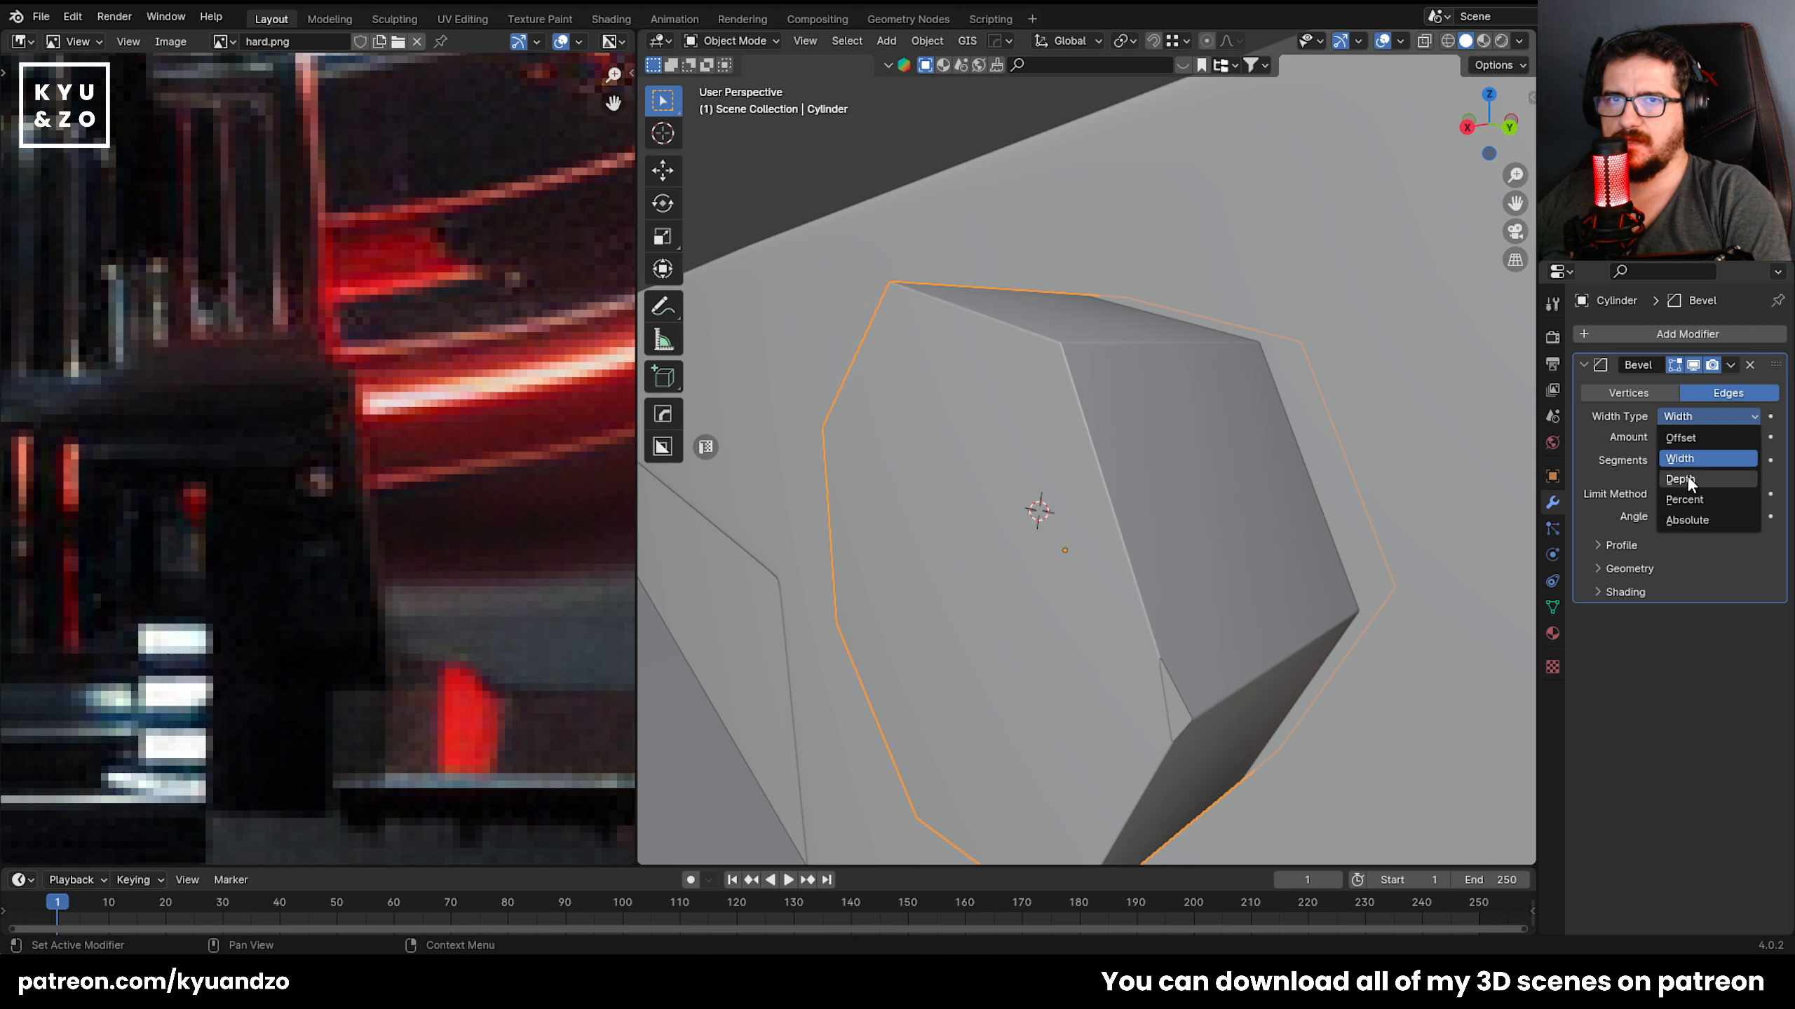
click(1685, 499)
click(1707, 418)
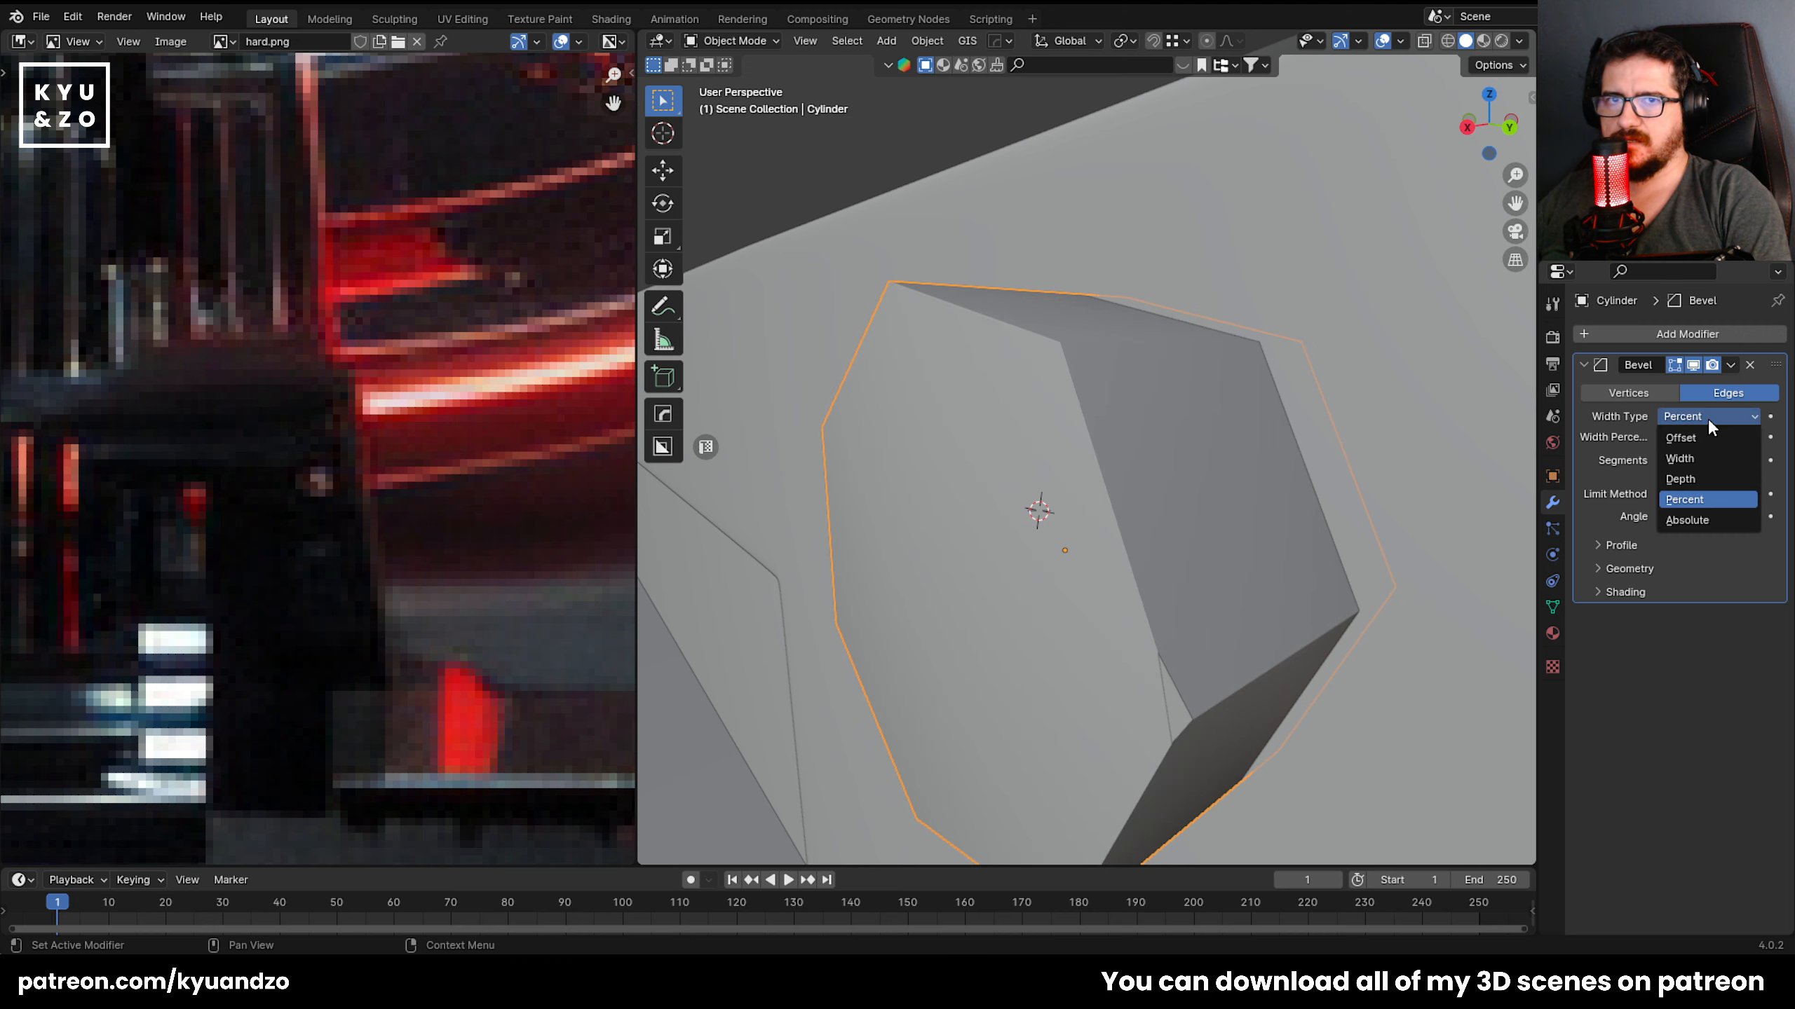
click(1694, 480)
click(1702, 422)
click(1699, 438)
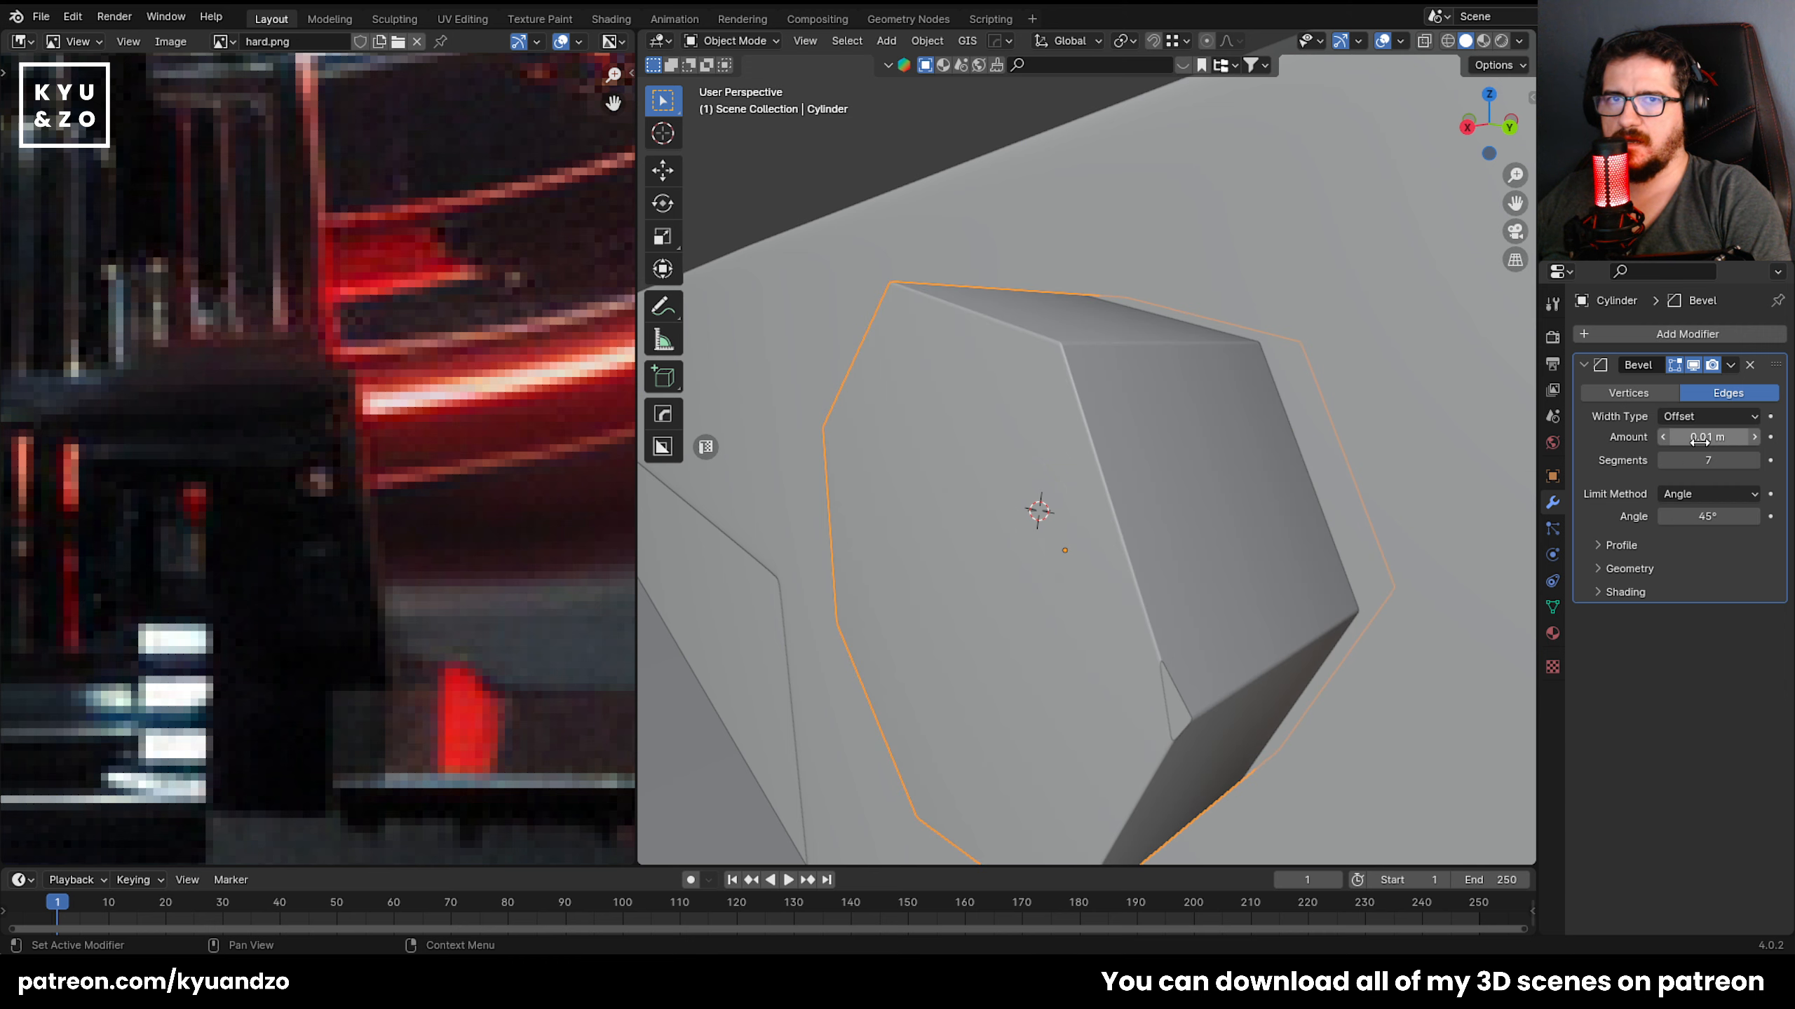
click(1754, 437)
Examine the cylinder's beveled rim and side edges up close from several angles.
scroll(1073, 539, up, 5)
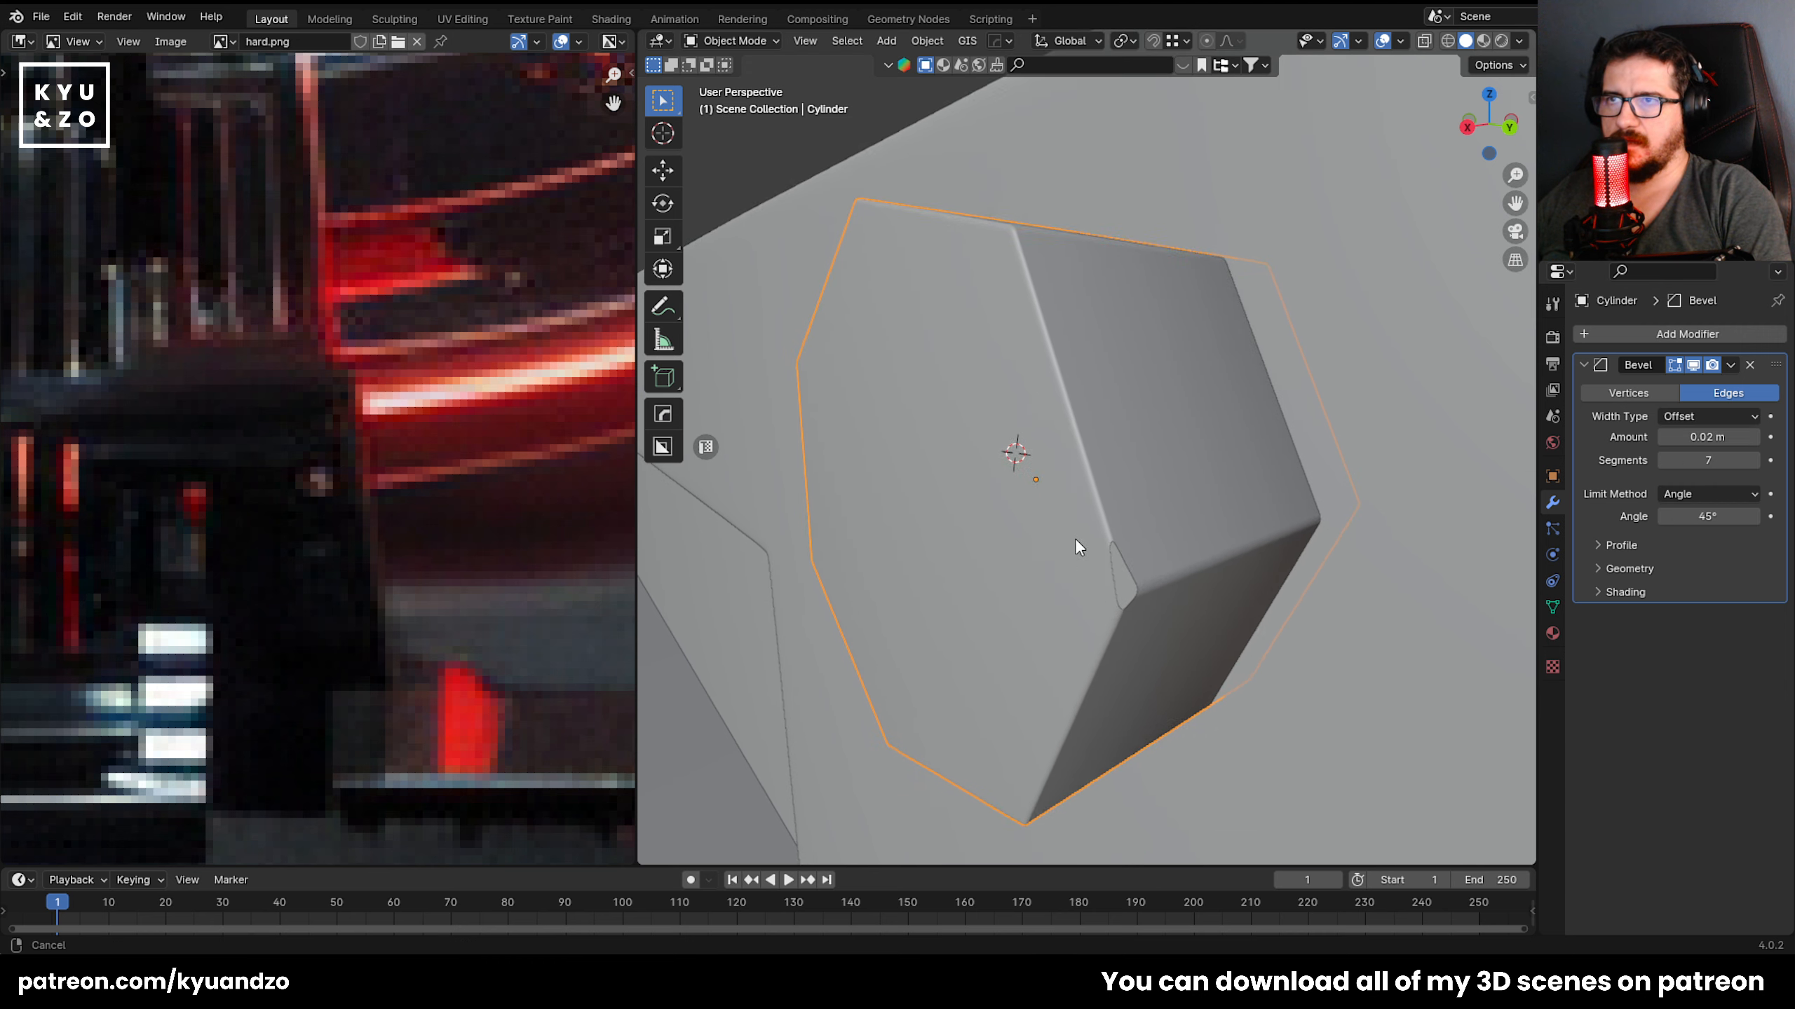
scroll(1126, 554, down, 4)
key(shift+grave)
key(w)
right_click(1086, 446)
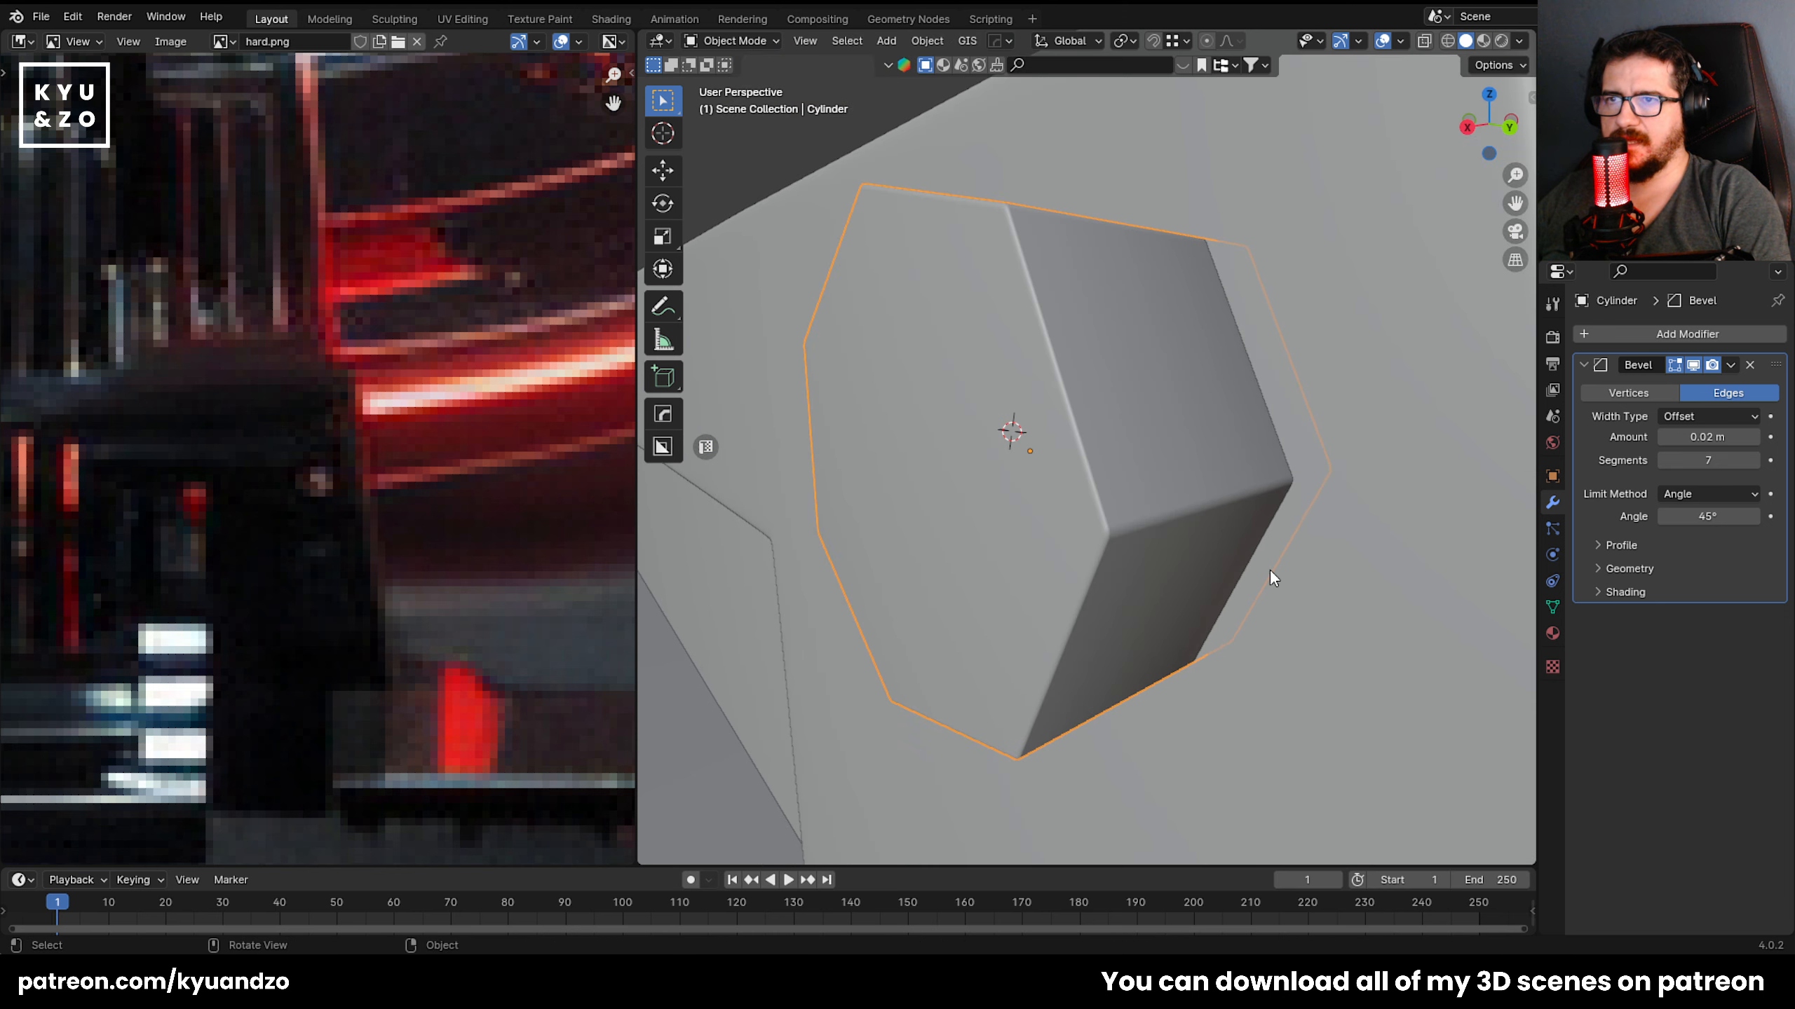
key(shift+grave)
key(w)
key(s)
key(w)
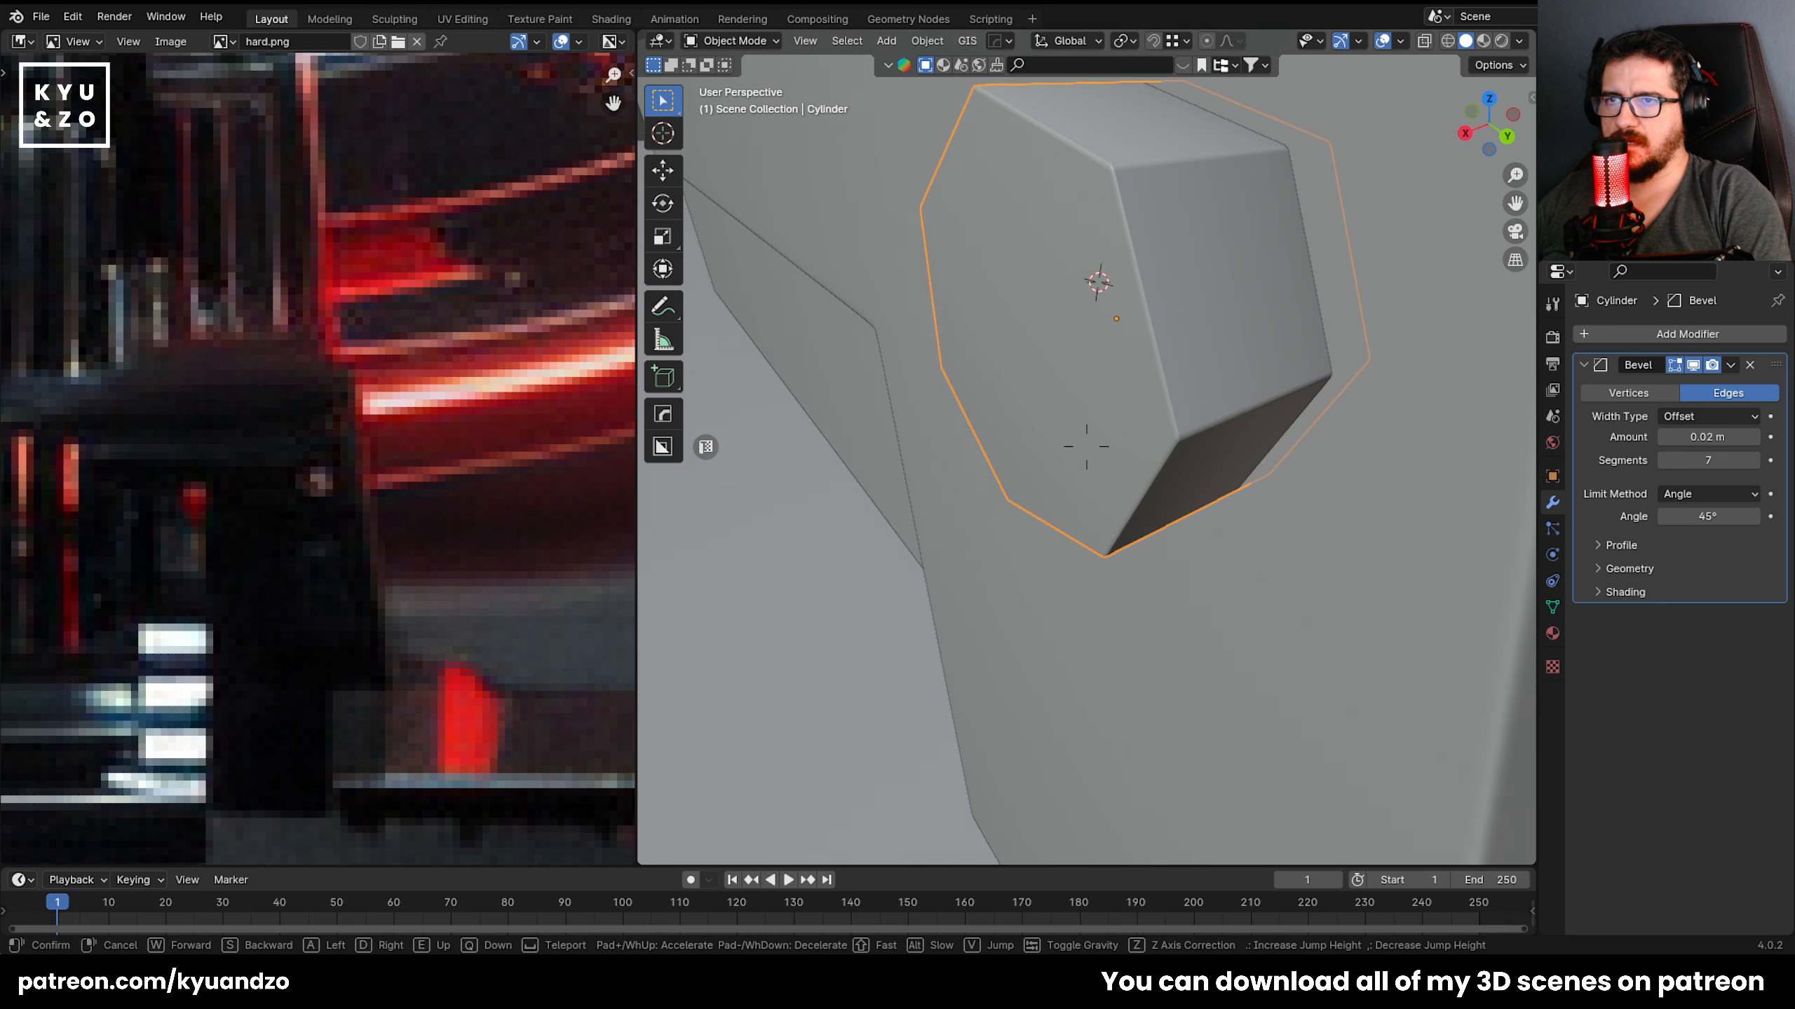
key(e)
key(w)
key(Escape)
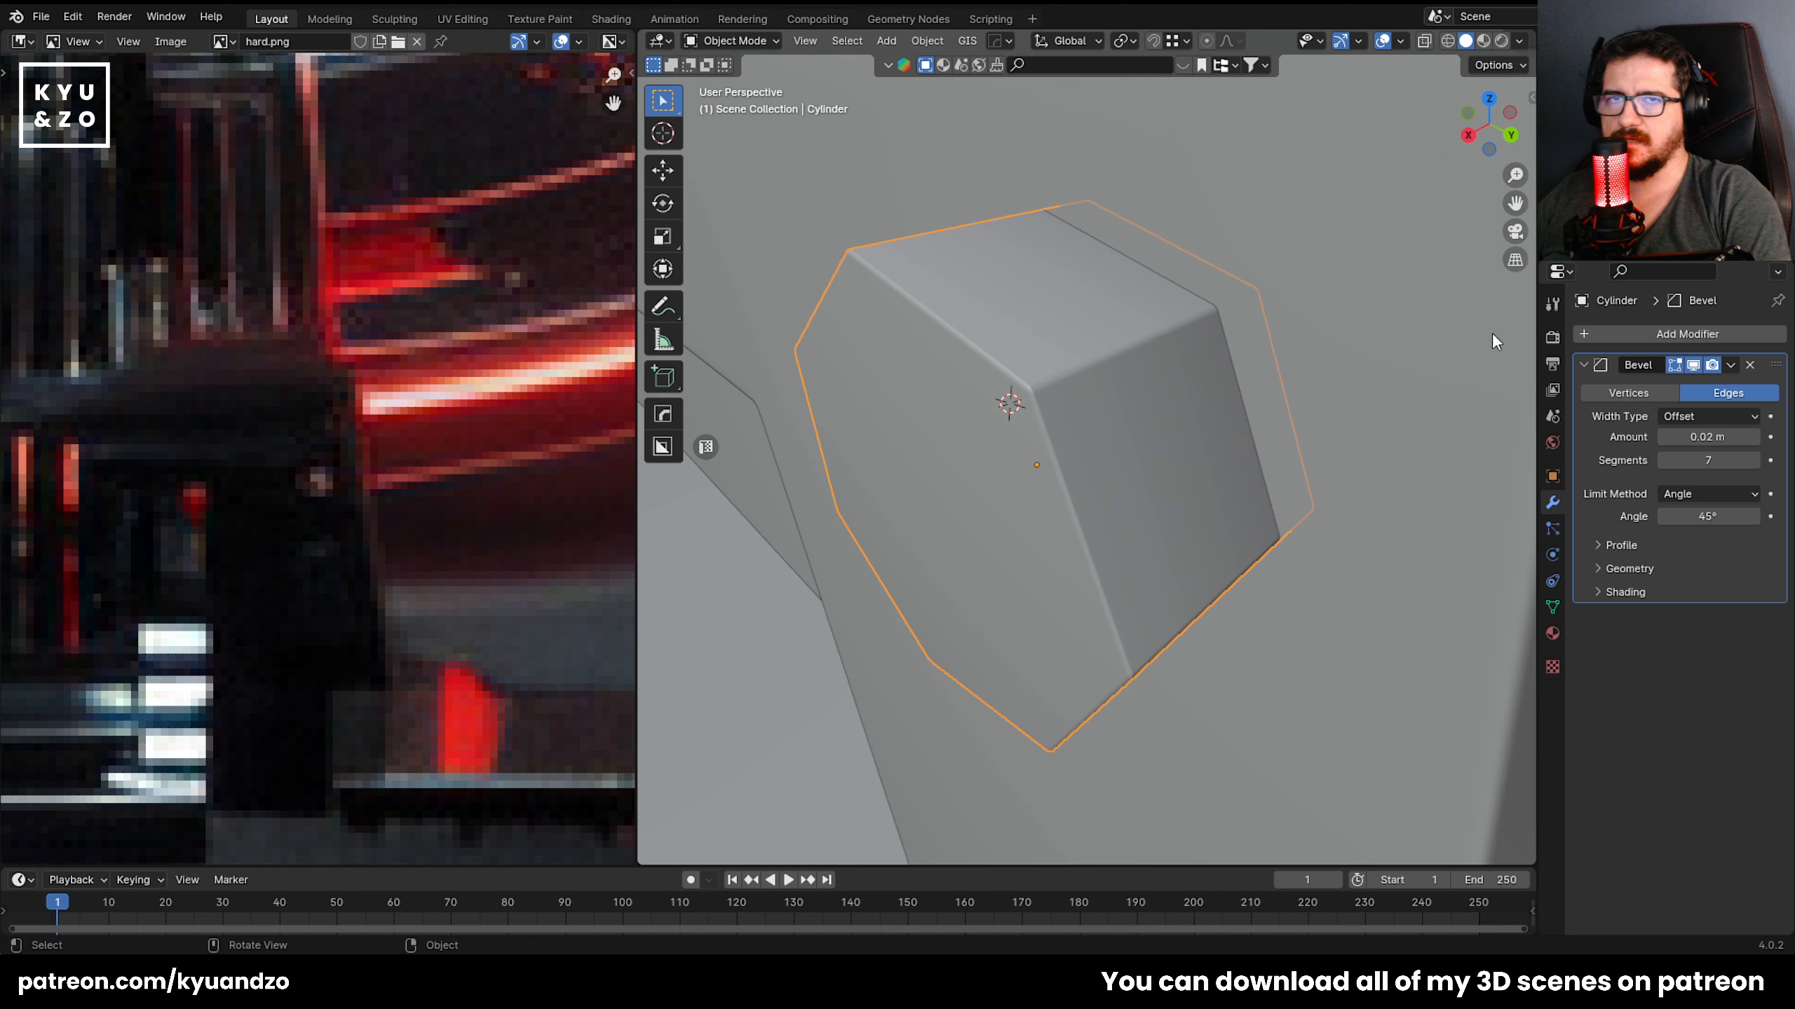
Set the viewport's clip start to 0.001 m and clip end to 5555 m in the view settings.
key(n)
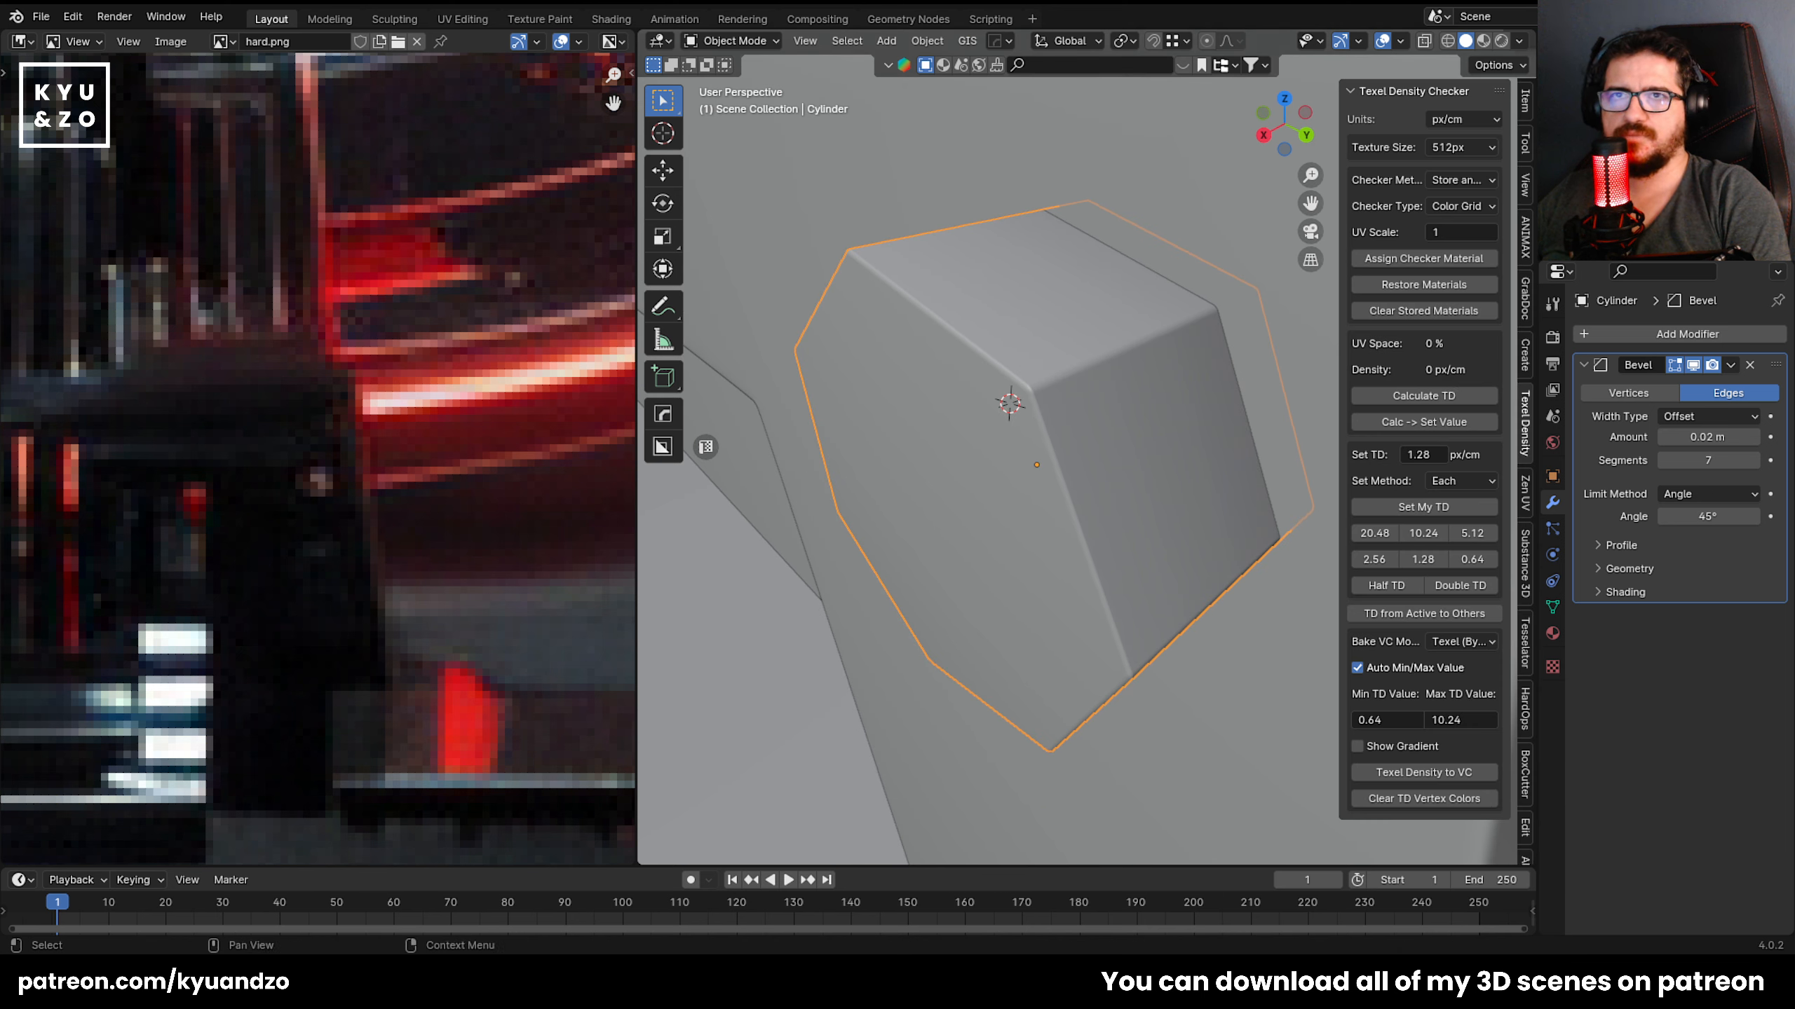
click(1524, 102)
click(1526, 145)
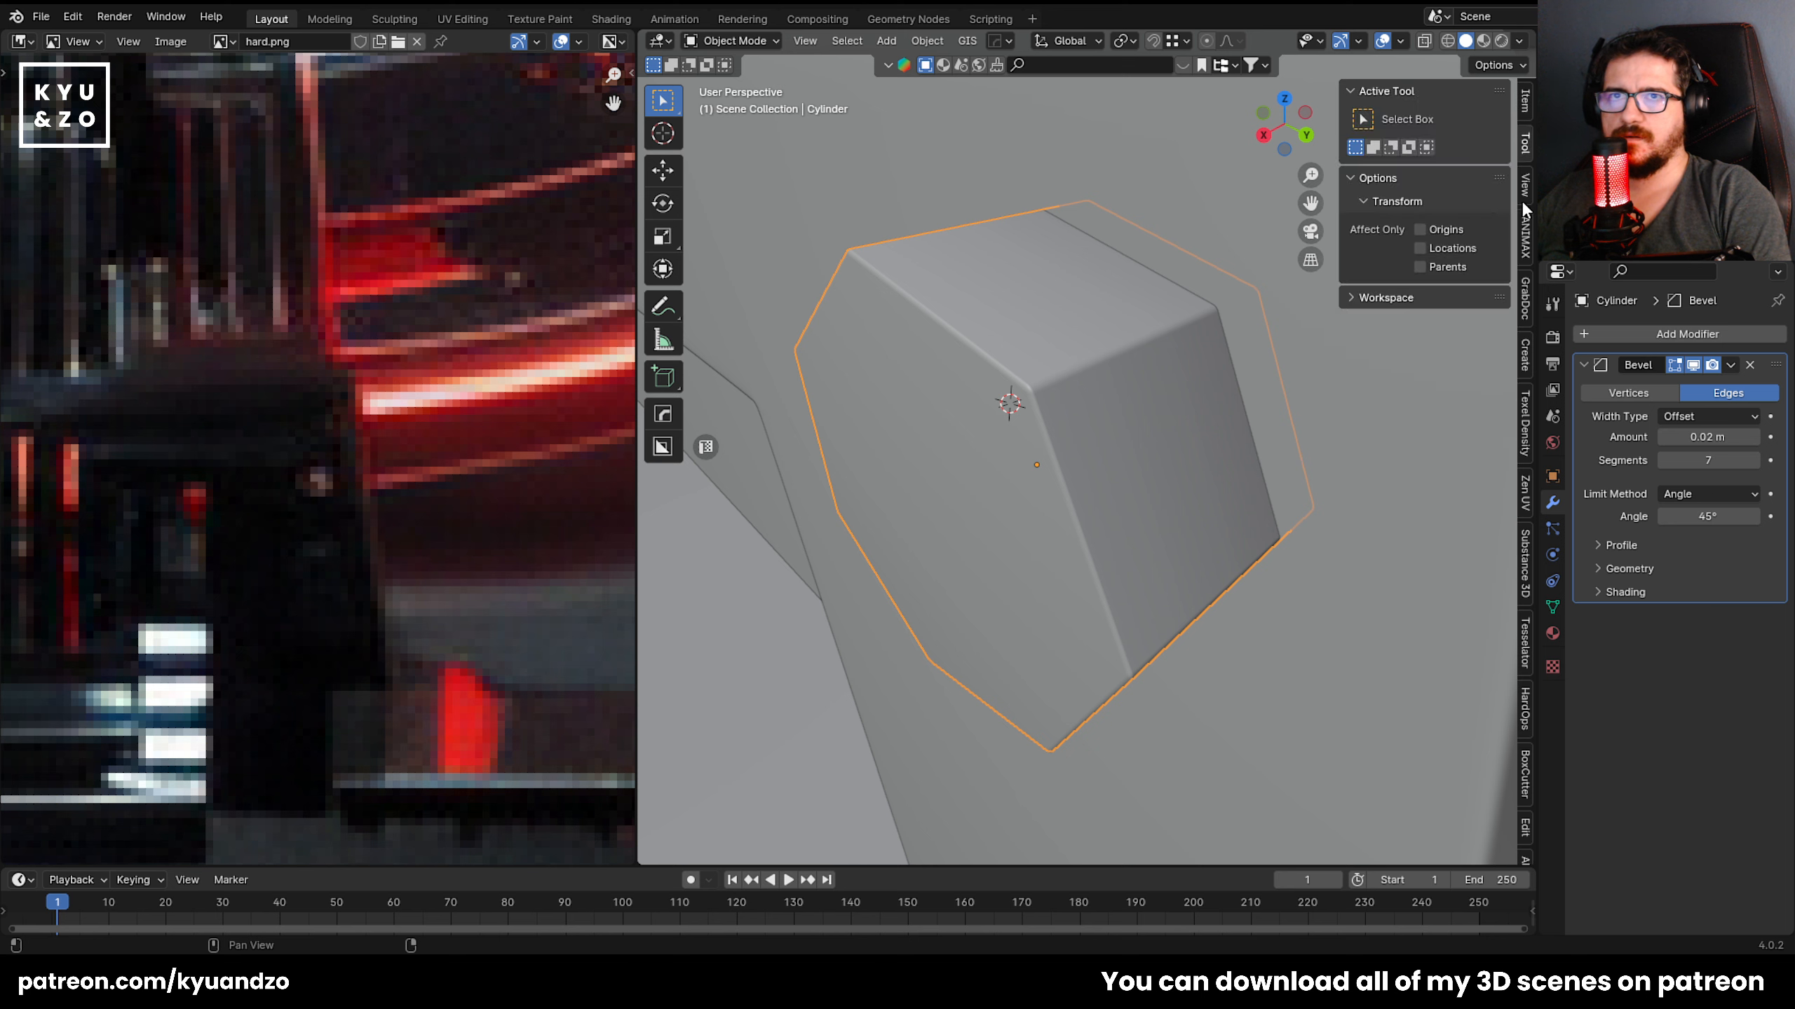
click(1524, 192)
click(1457, 139)
text(0.001)
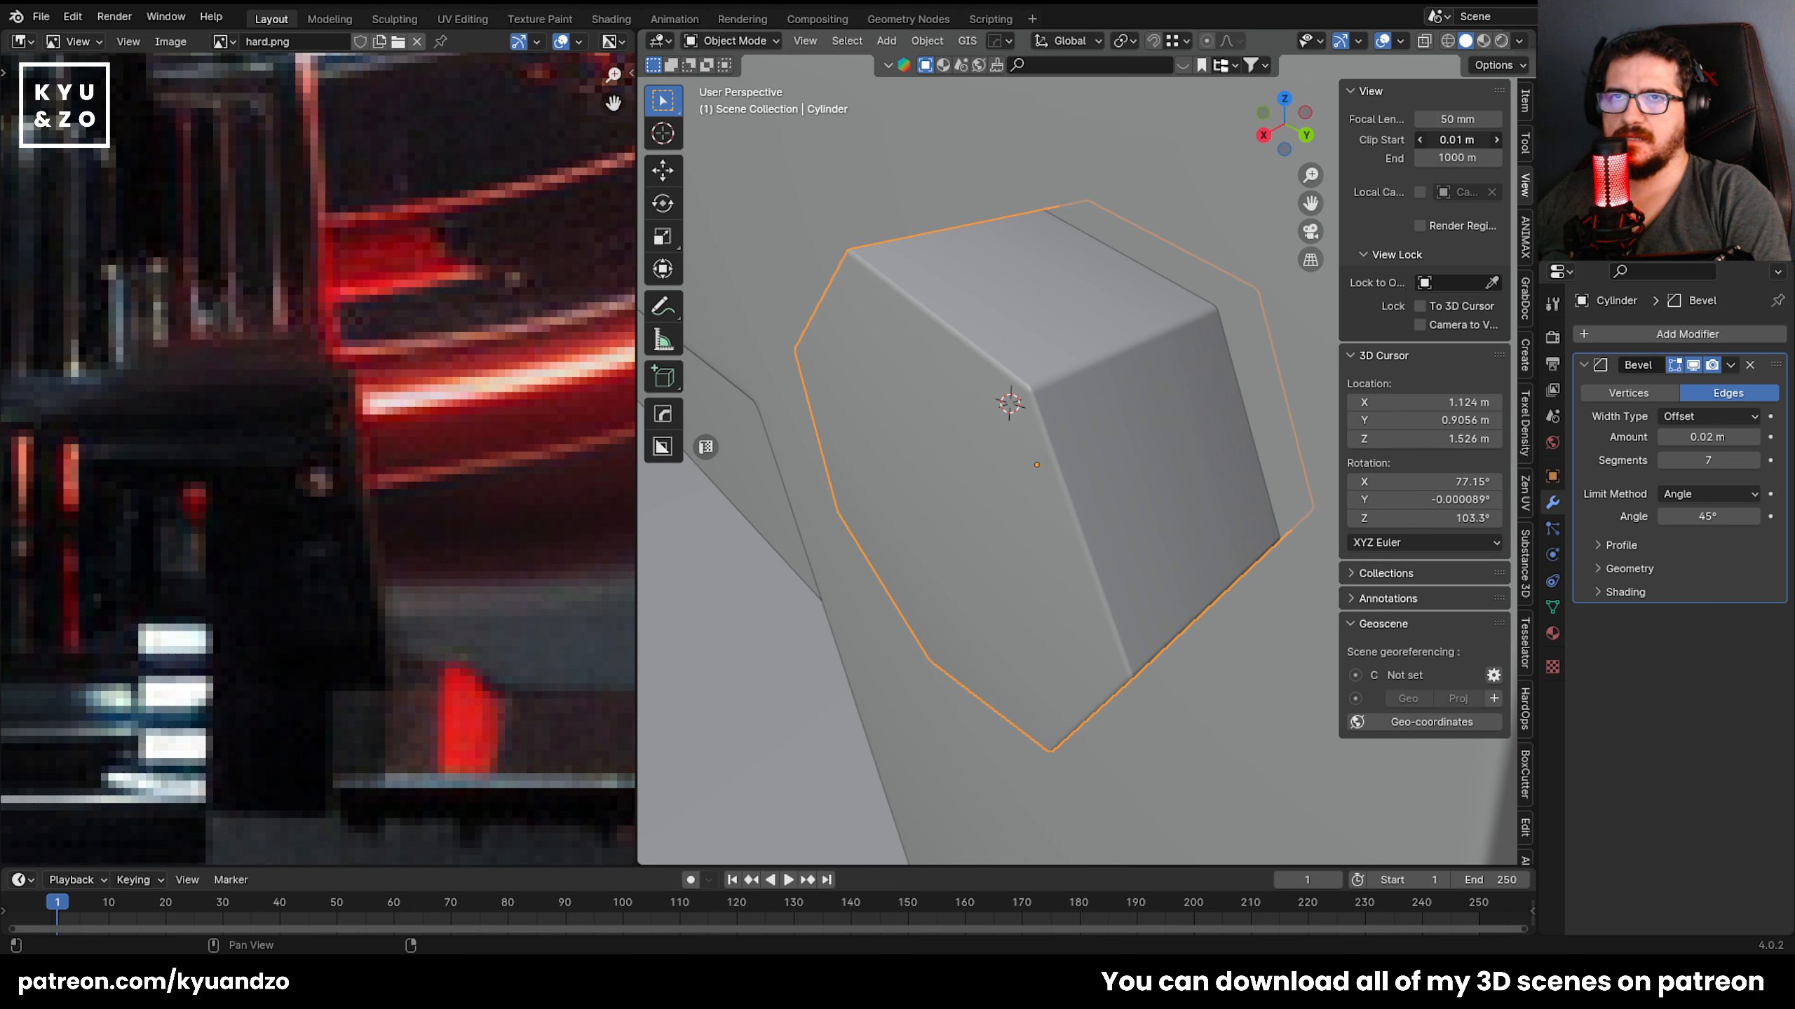
key(Return)
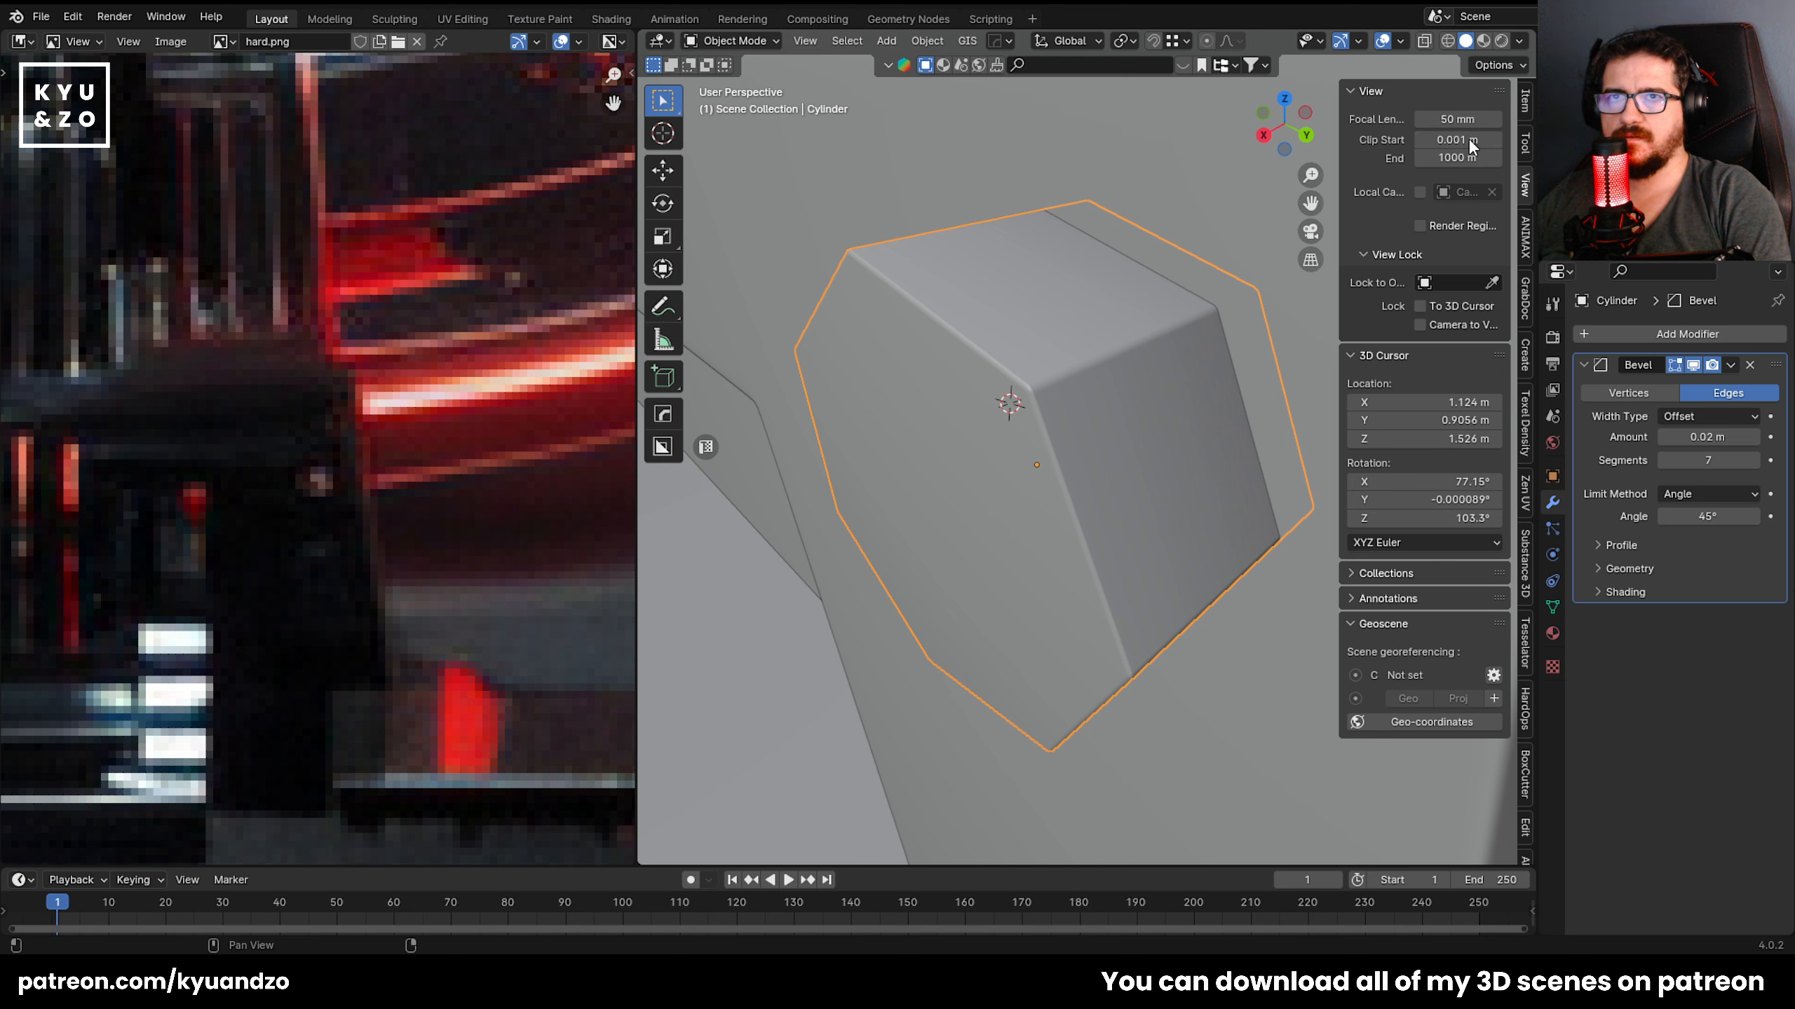
click(1444, 160)
text(5555)
key(Return)
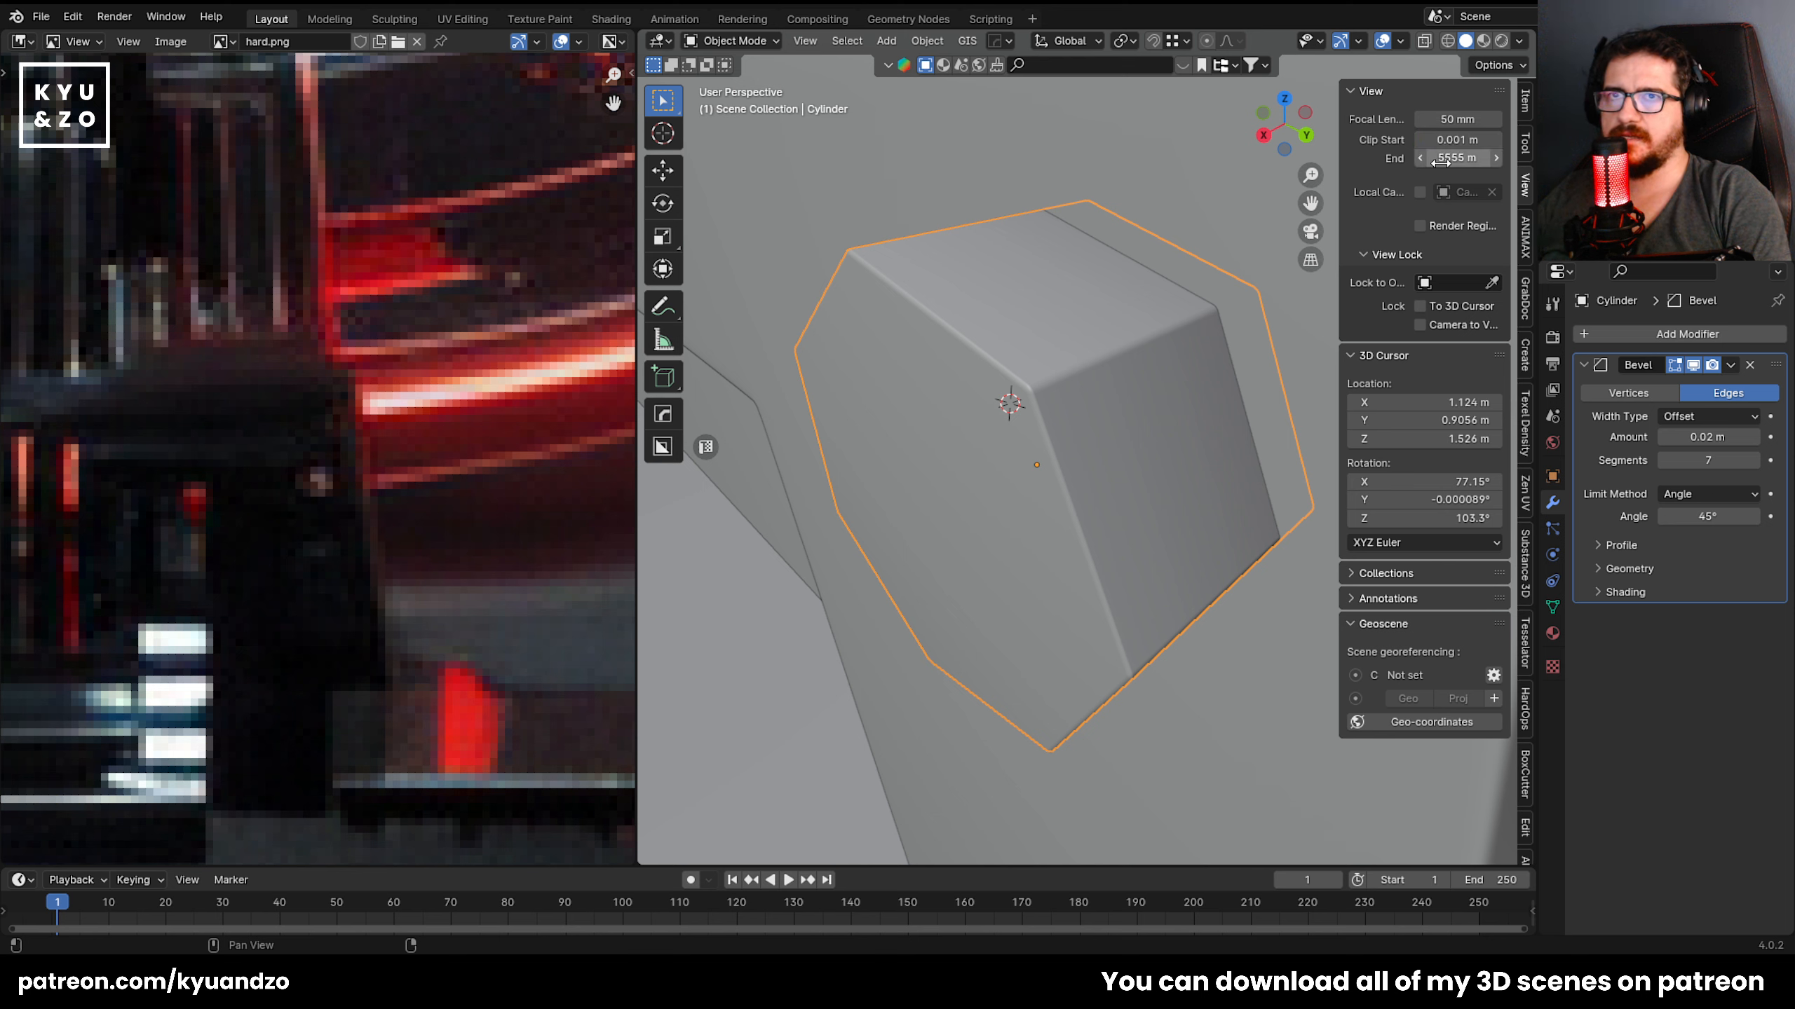
click(1123, 198)
click(1127, 538)
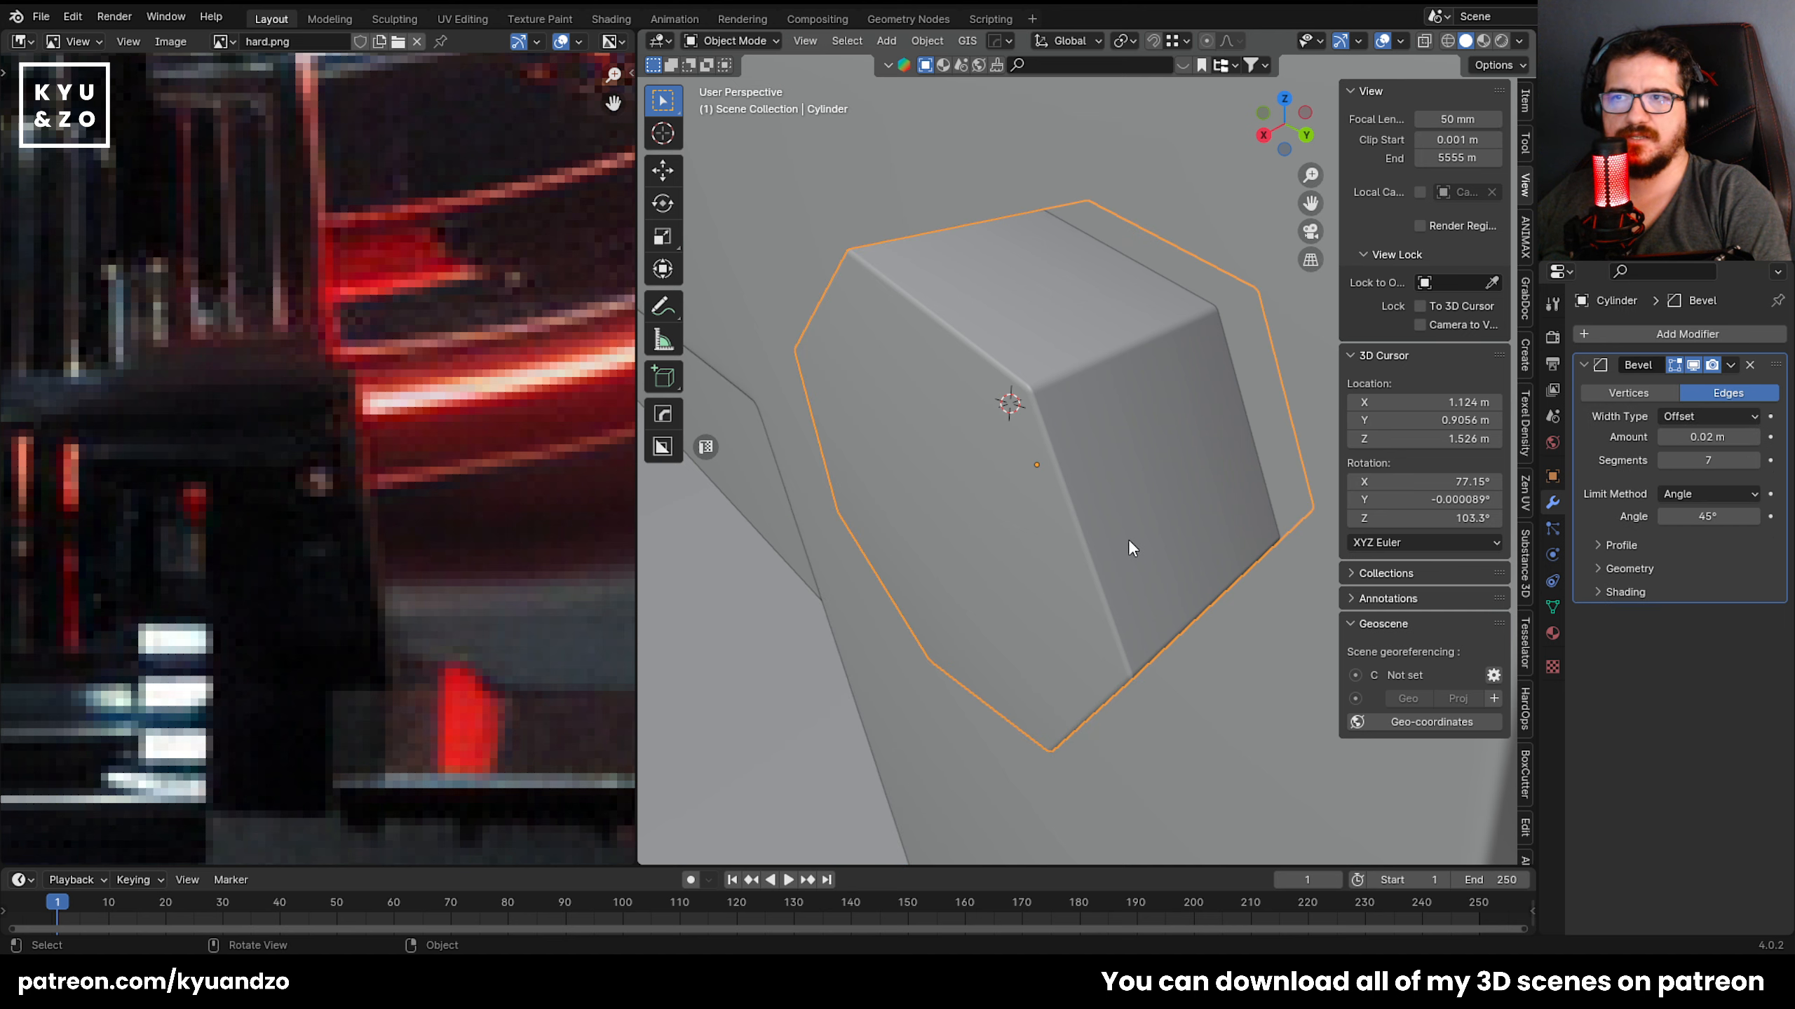
Examine the cylinder's upper front corner at very close range with the new clipping distances, and hide the sidebar.
key(shift+grave)
key(w)
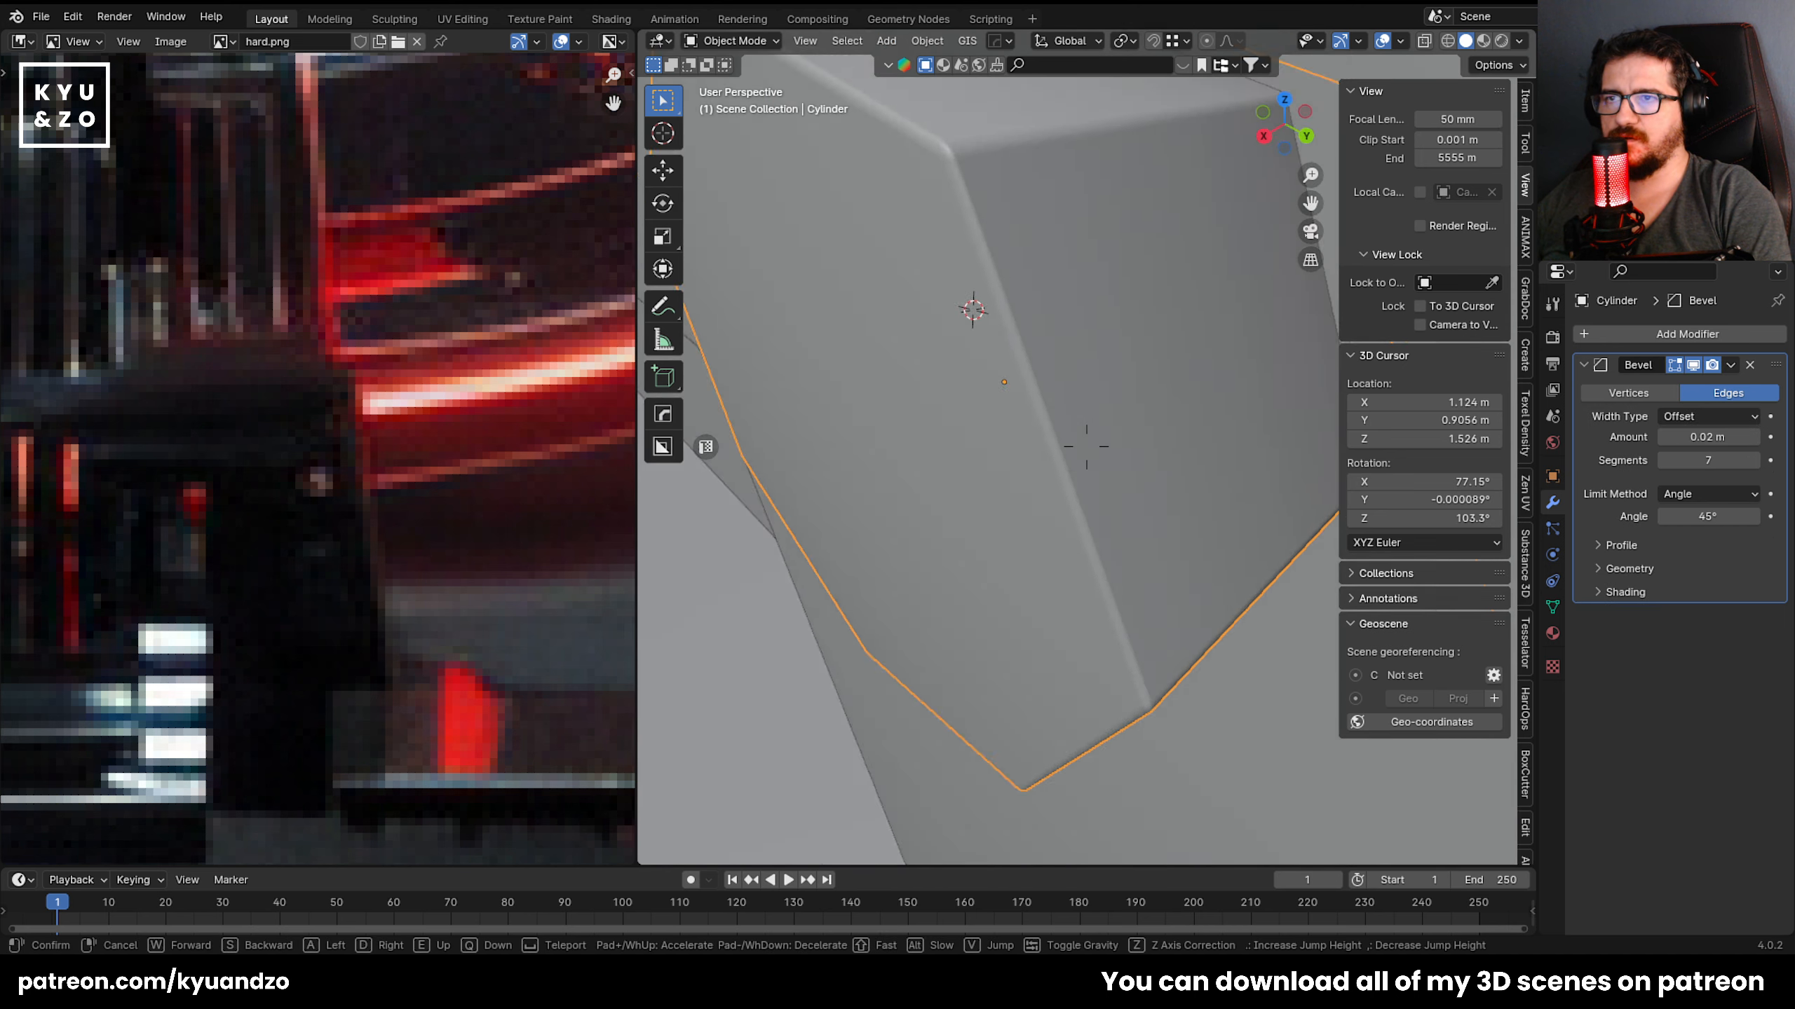
key(w)
key(s)
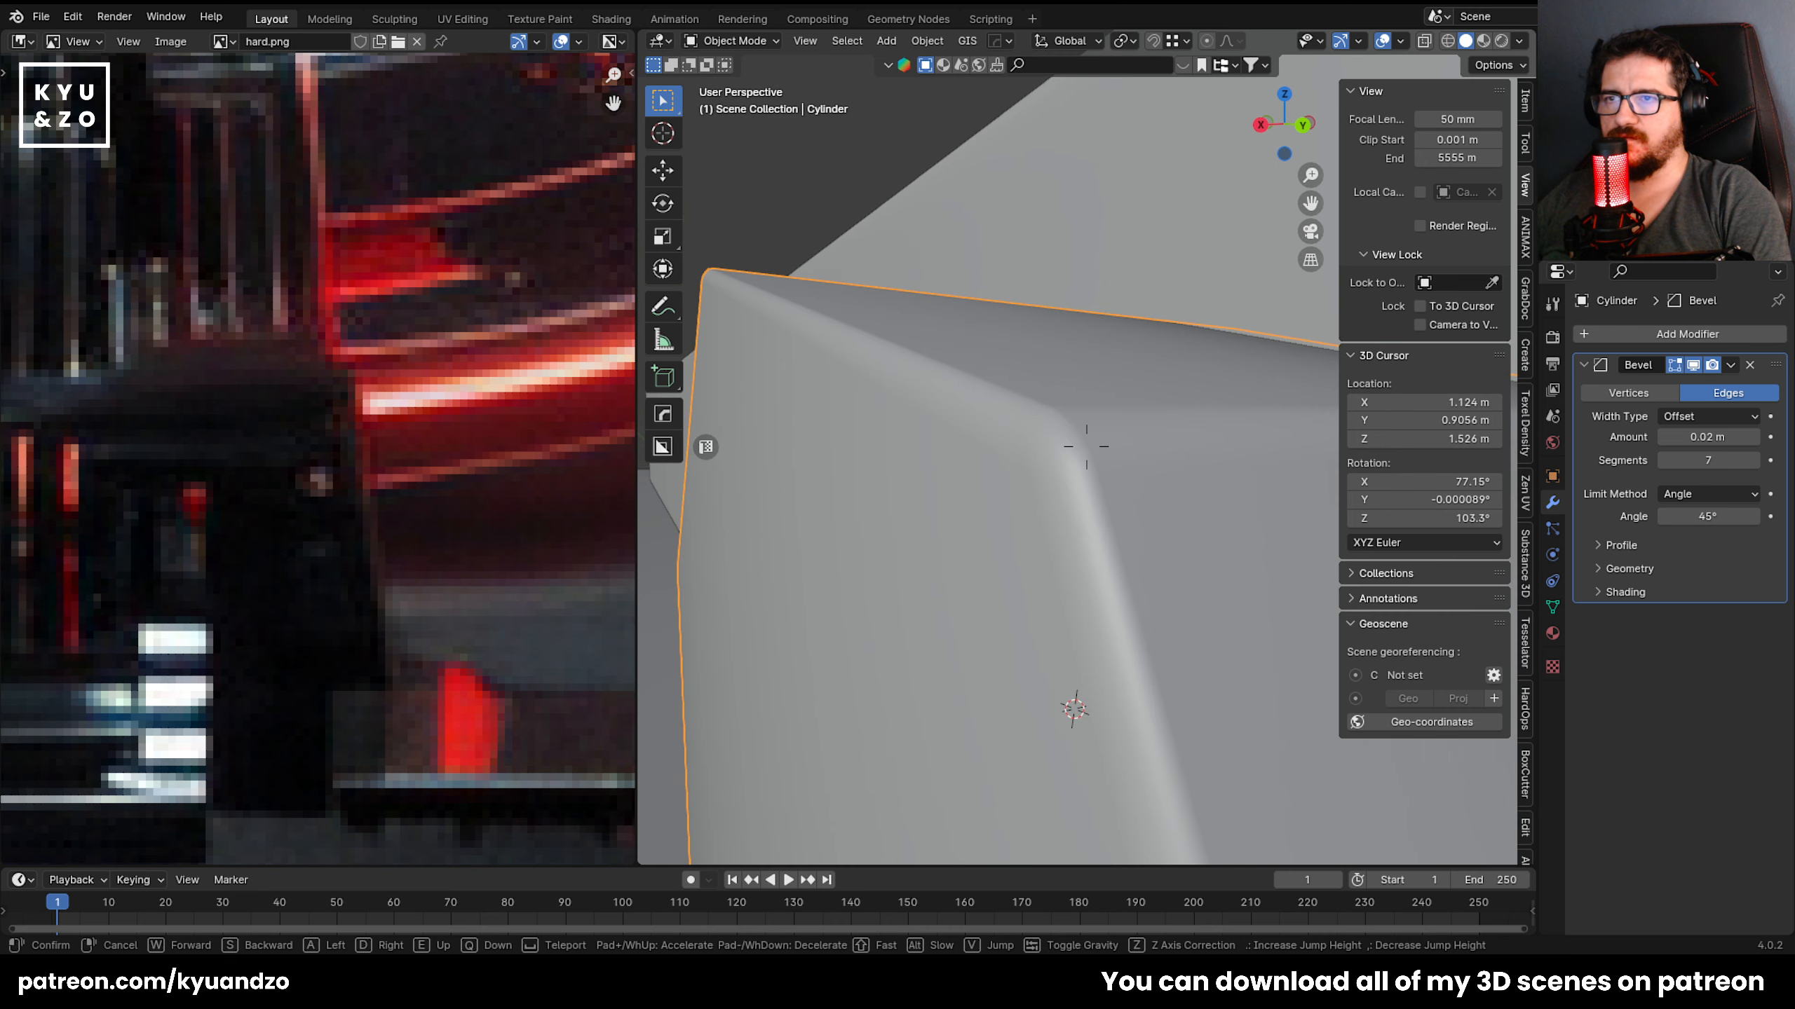
key(w)
key(Escape)
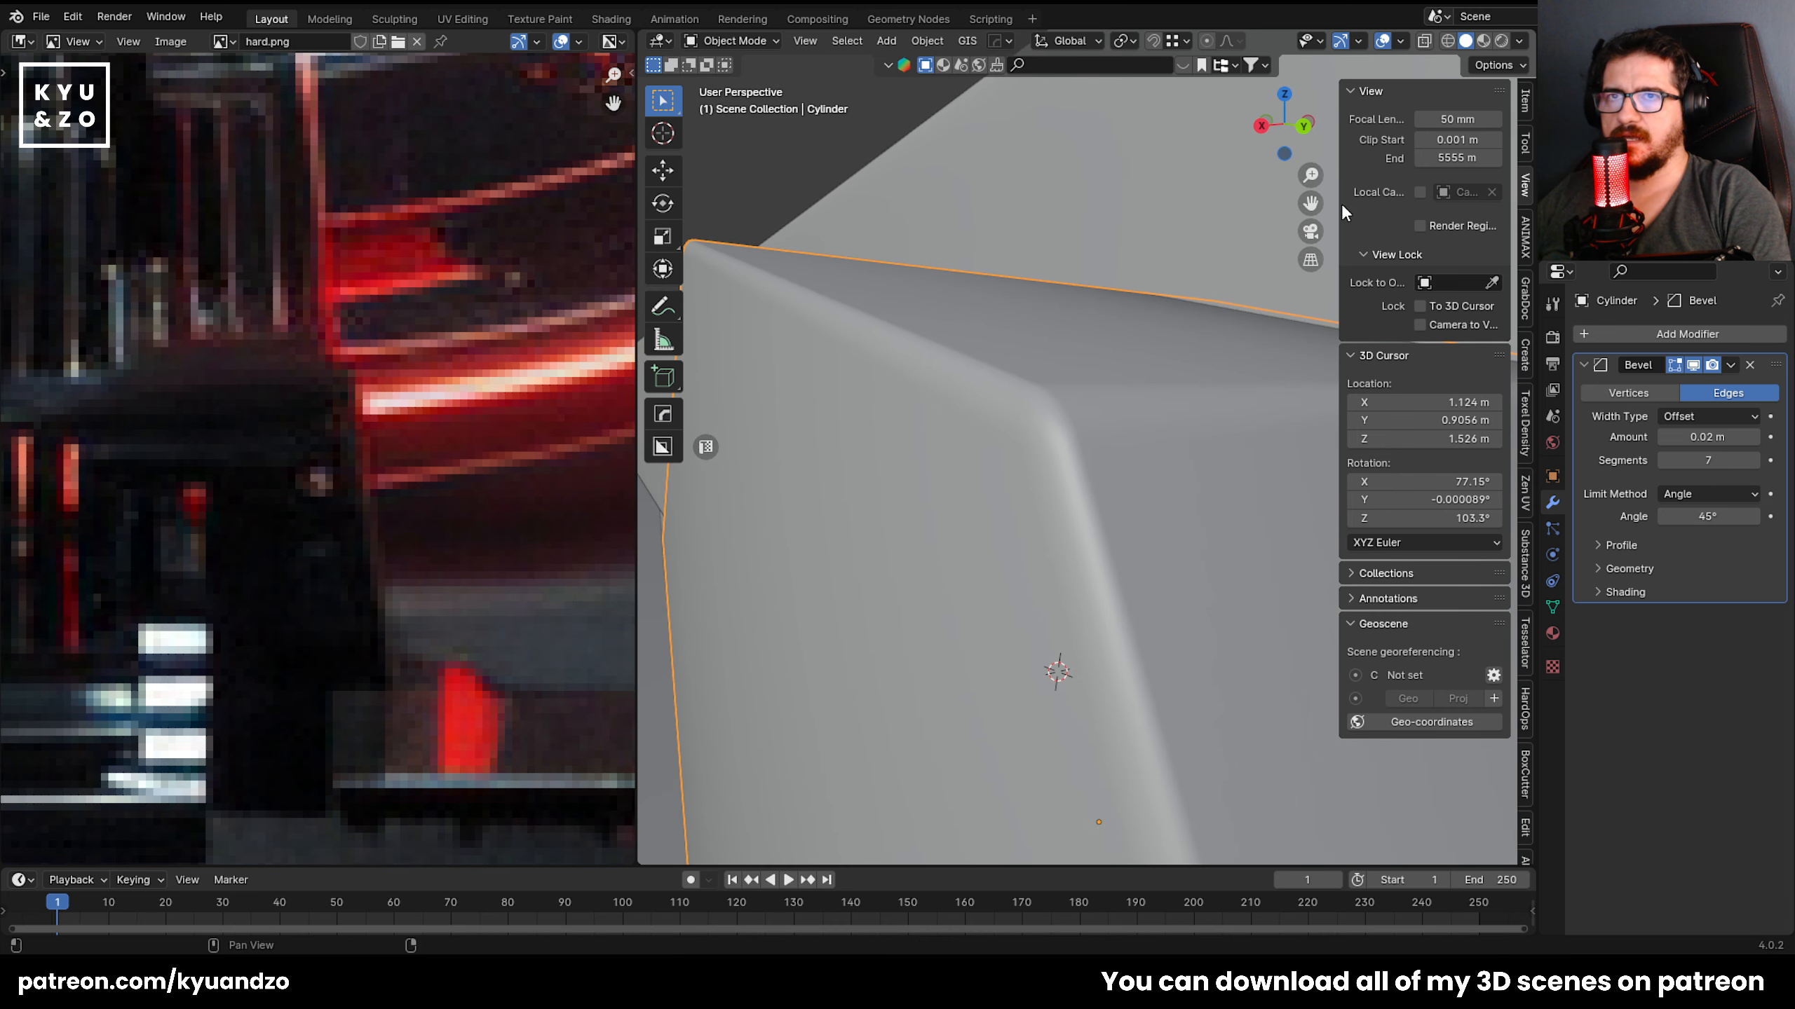
mouse_move(1449, 140)
mouse_down()
mouse_move(1519, 140)
mouse_move(1450, 140)
mouse_up()
scroll(1324, 489, down, 6)
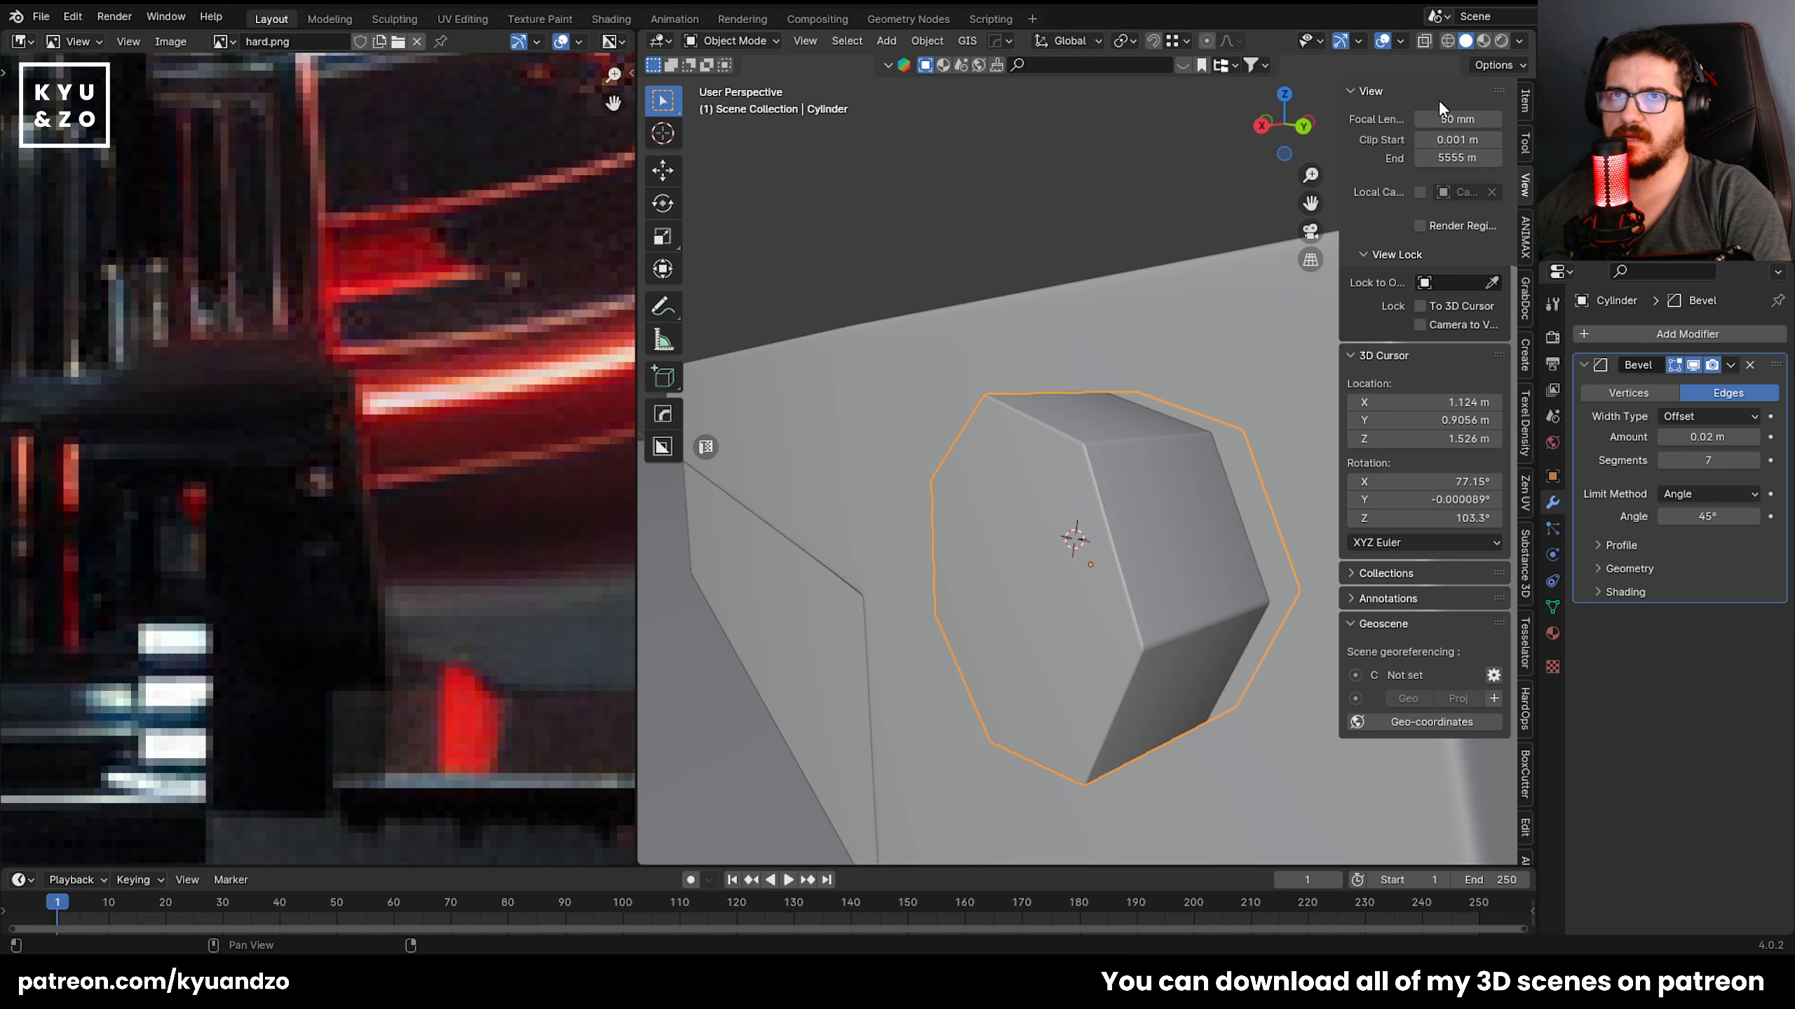
click(1353, 94)
key(n)
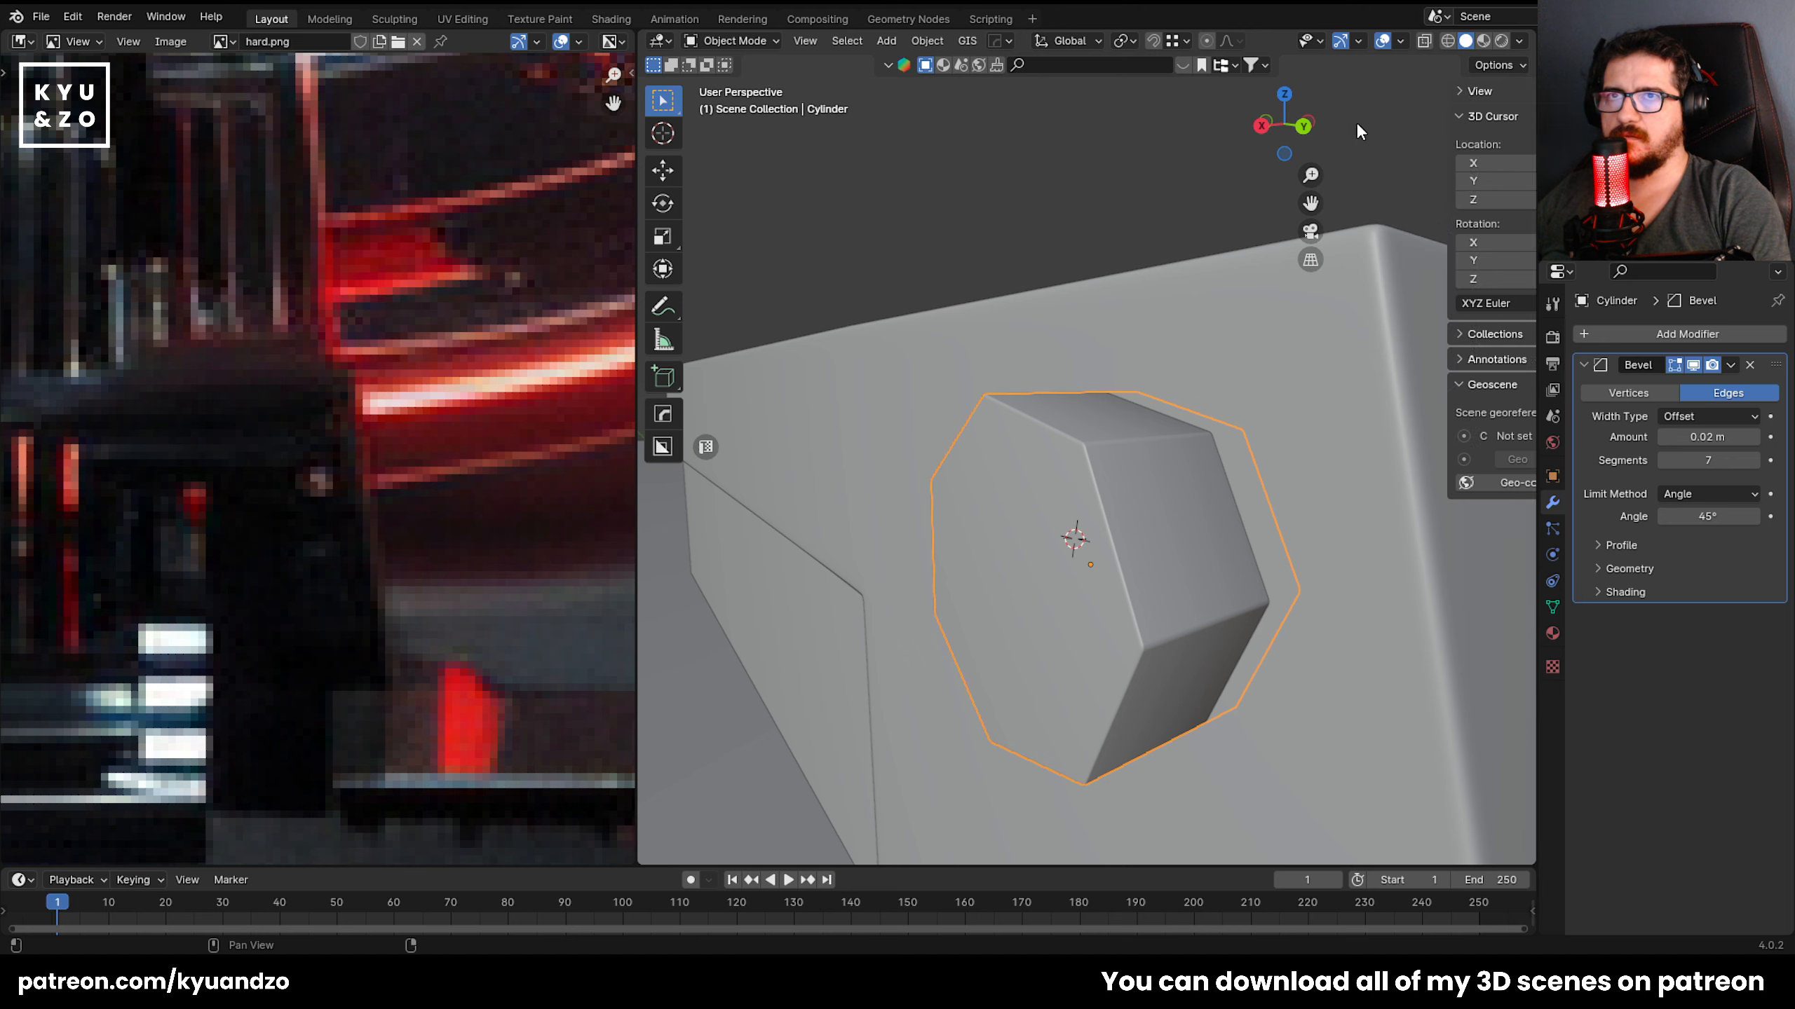
Check the bevel's shading on the cylinder's front and side faces at close and wider range.
key(shift+grave)
key(w)
click(1086, 447)
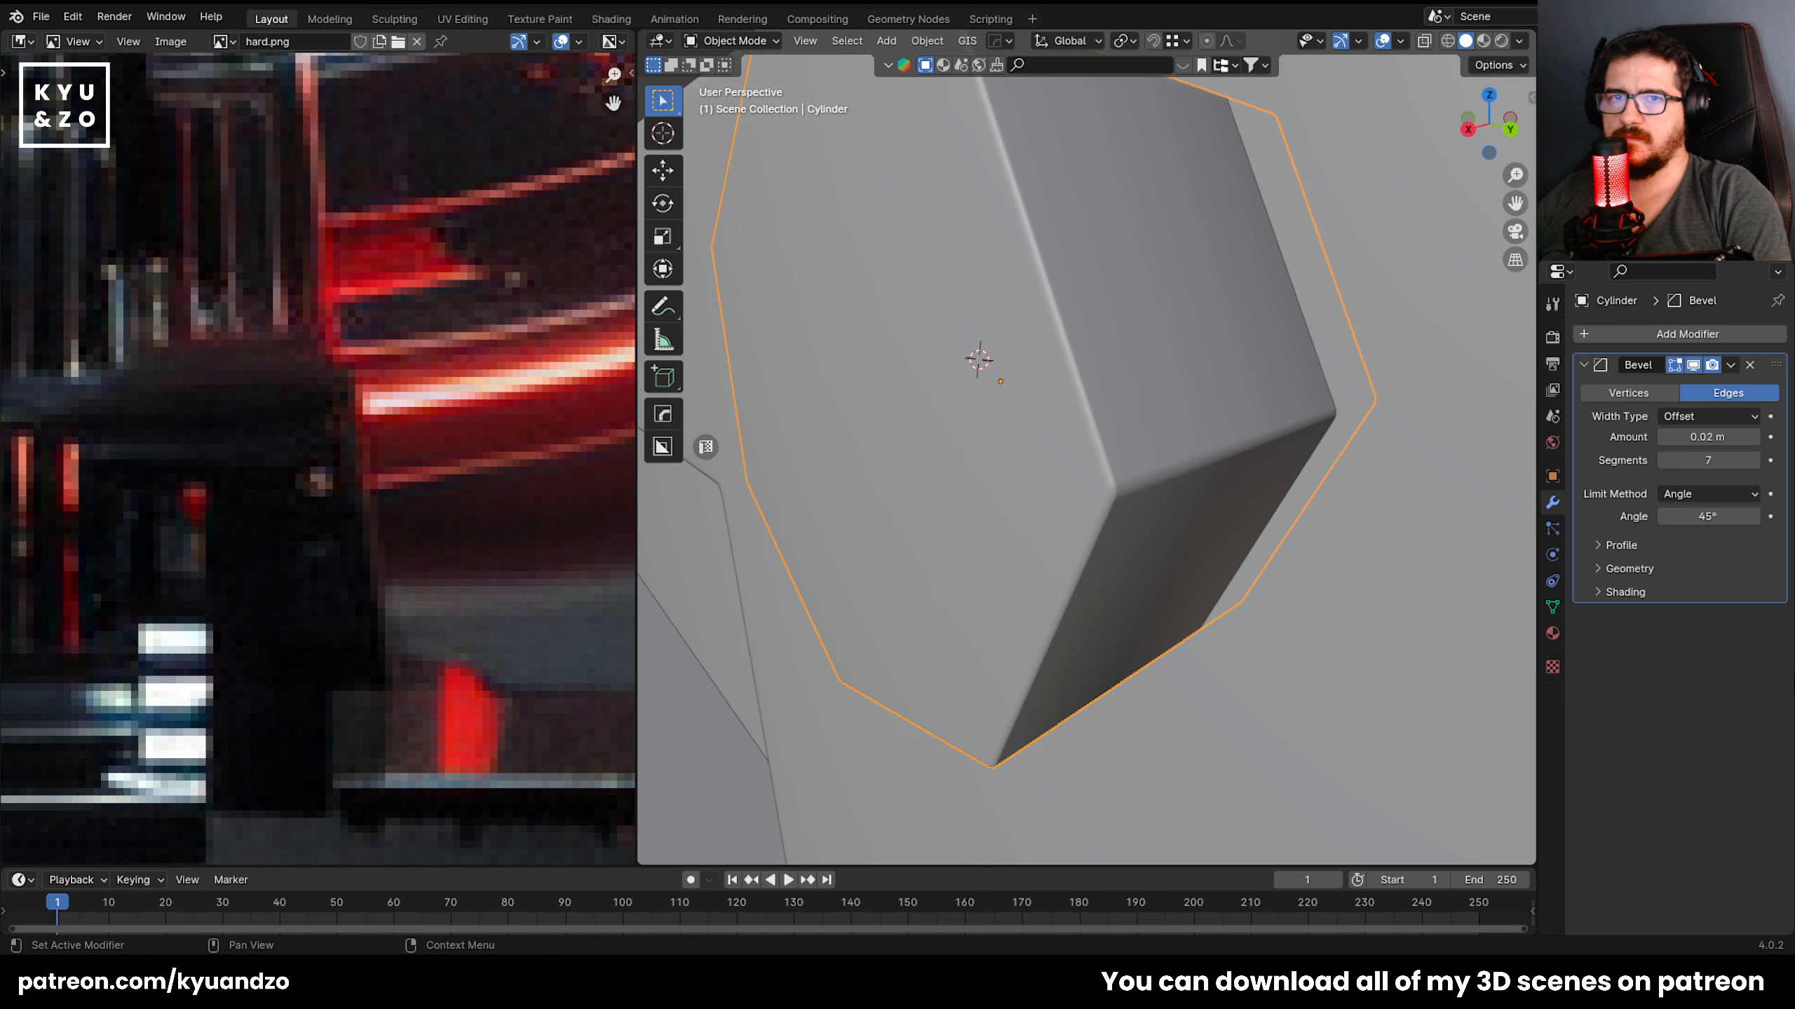
mouse_move(1716, 437)
mouse_down()
mouse_move(1661, 437)
mouse_move(1715, 437)
mouse_up()
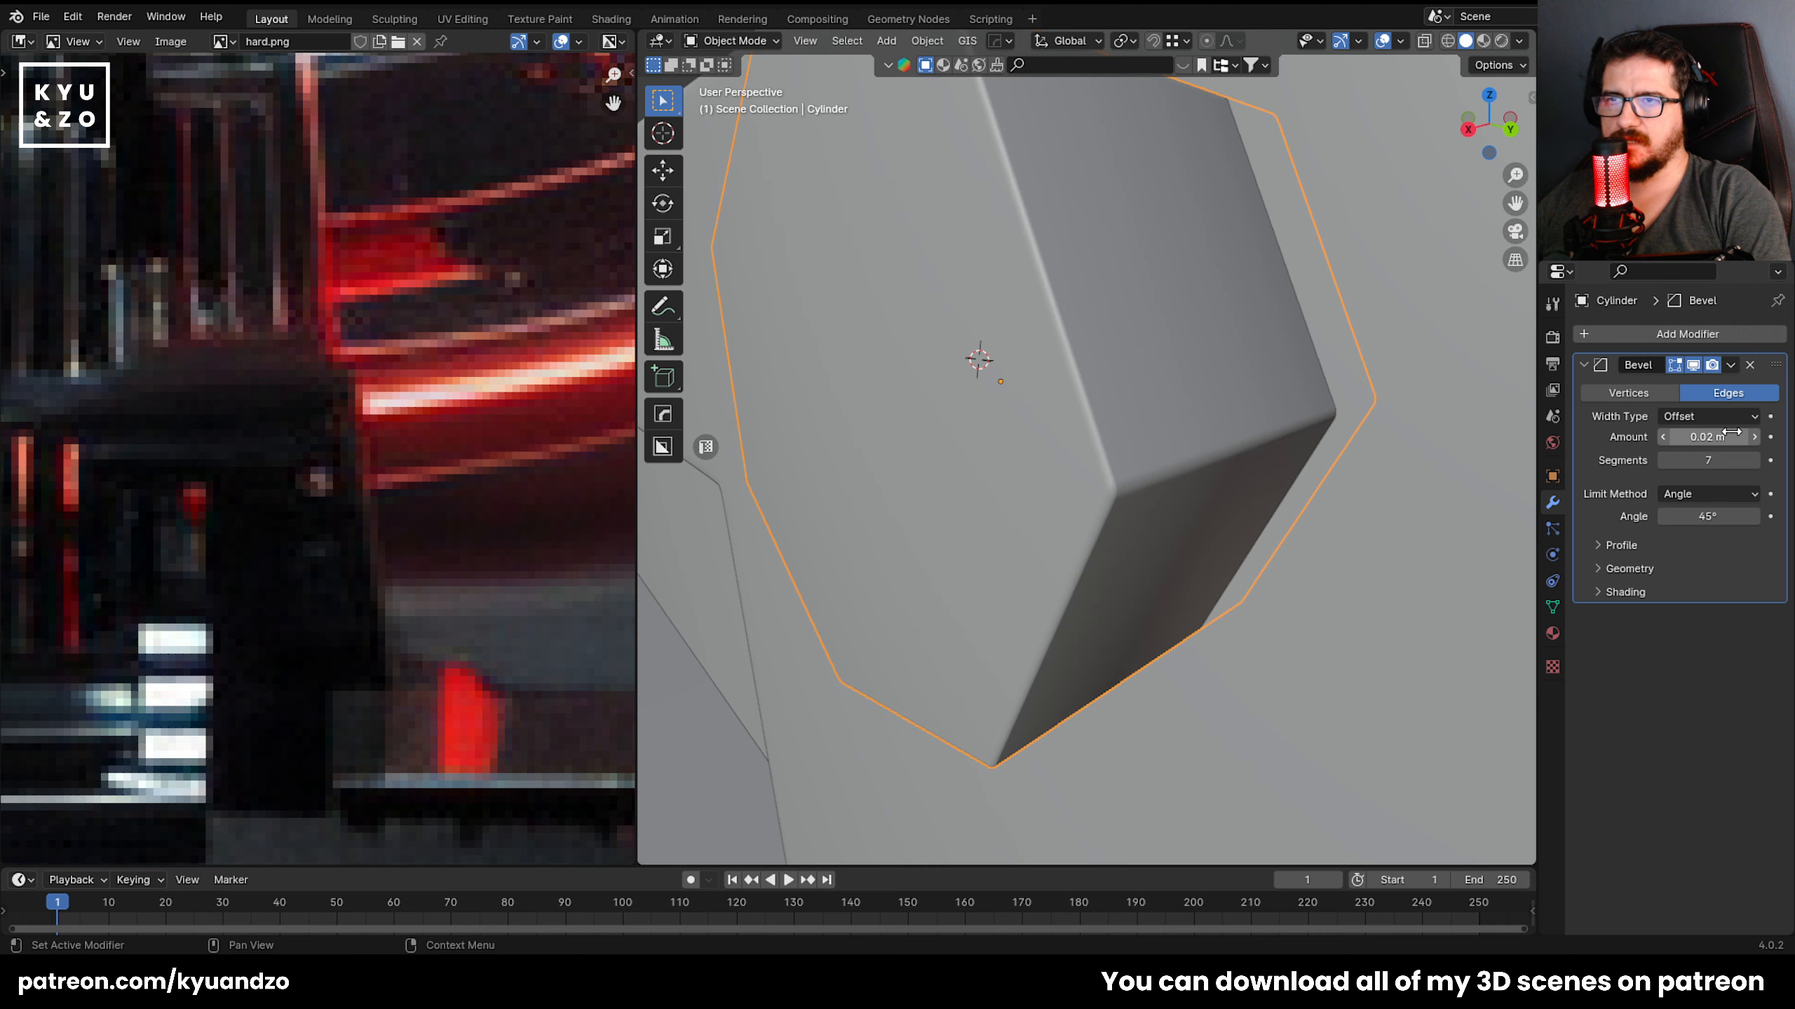
scroll(947, 461, down, 10)
key(shift+grave)
key(w)
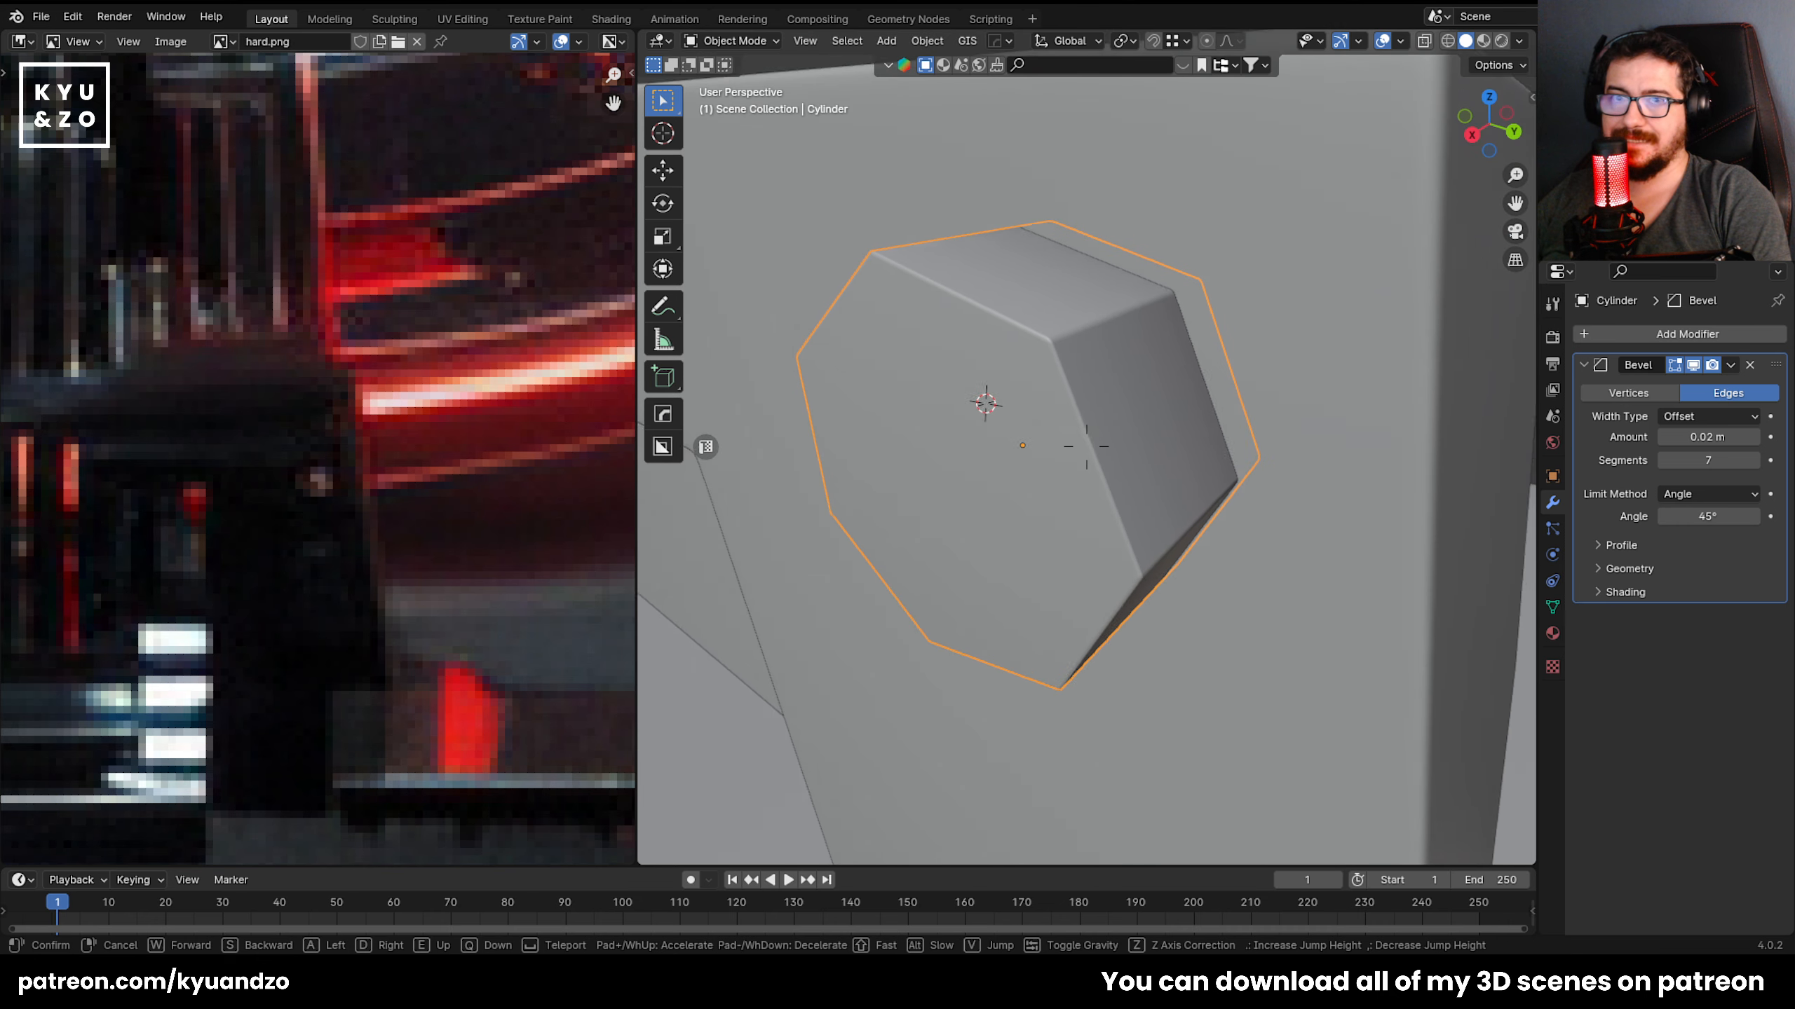
click(1661, 393)
Add a Subdivision Surface modifier to the cylinder beneath its Bevel modifier.
click(1702, 339)
mouse_move(1661, 329)
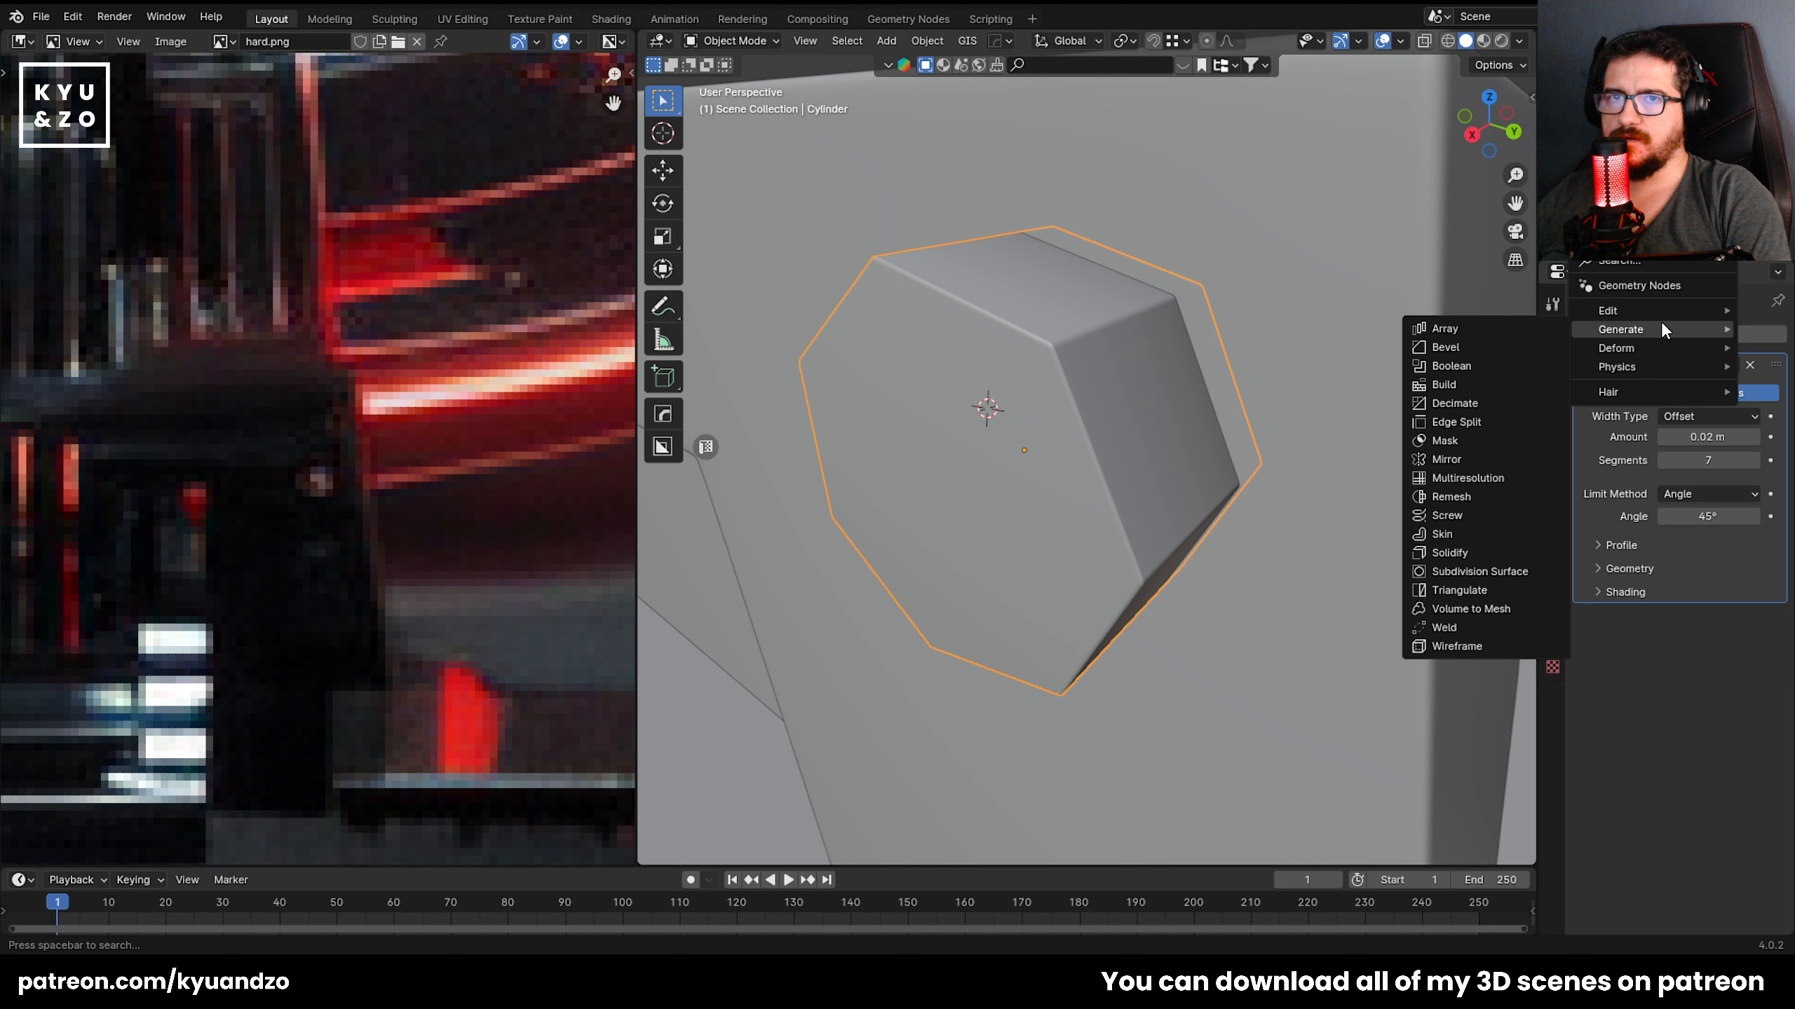
click(1464, 573)
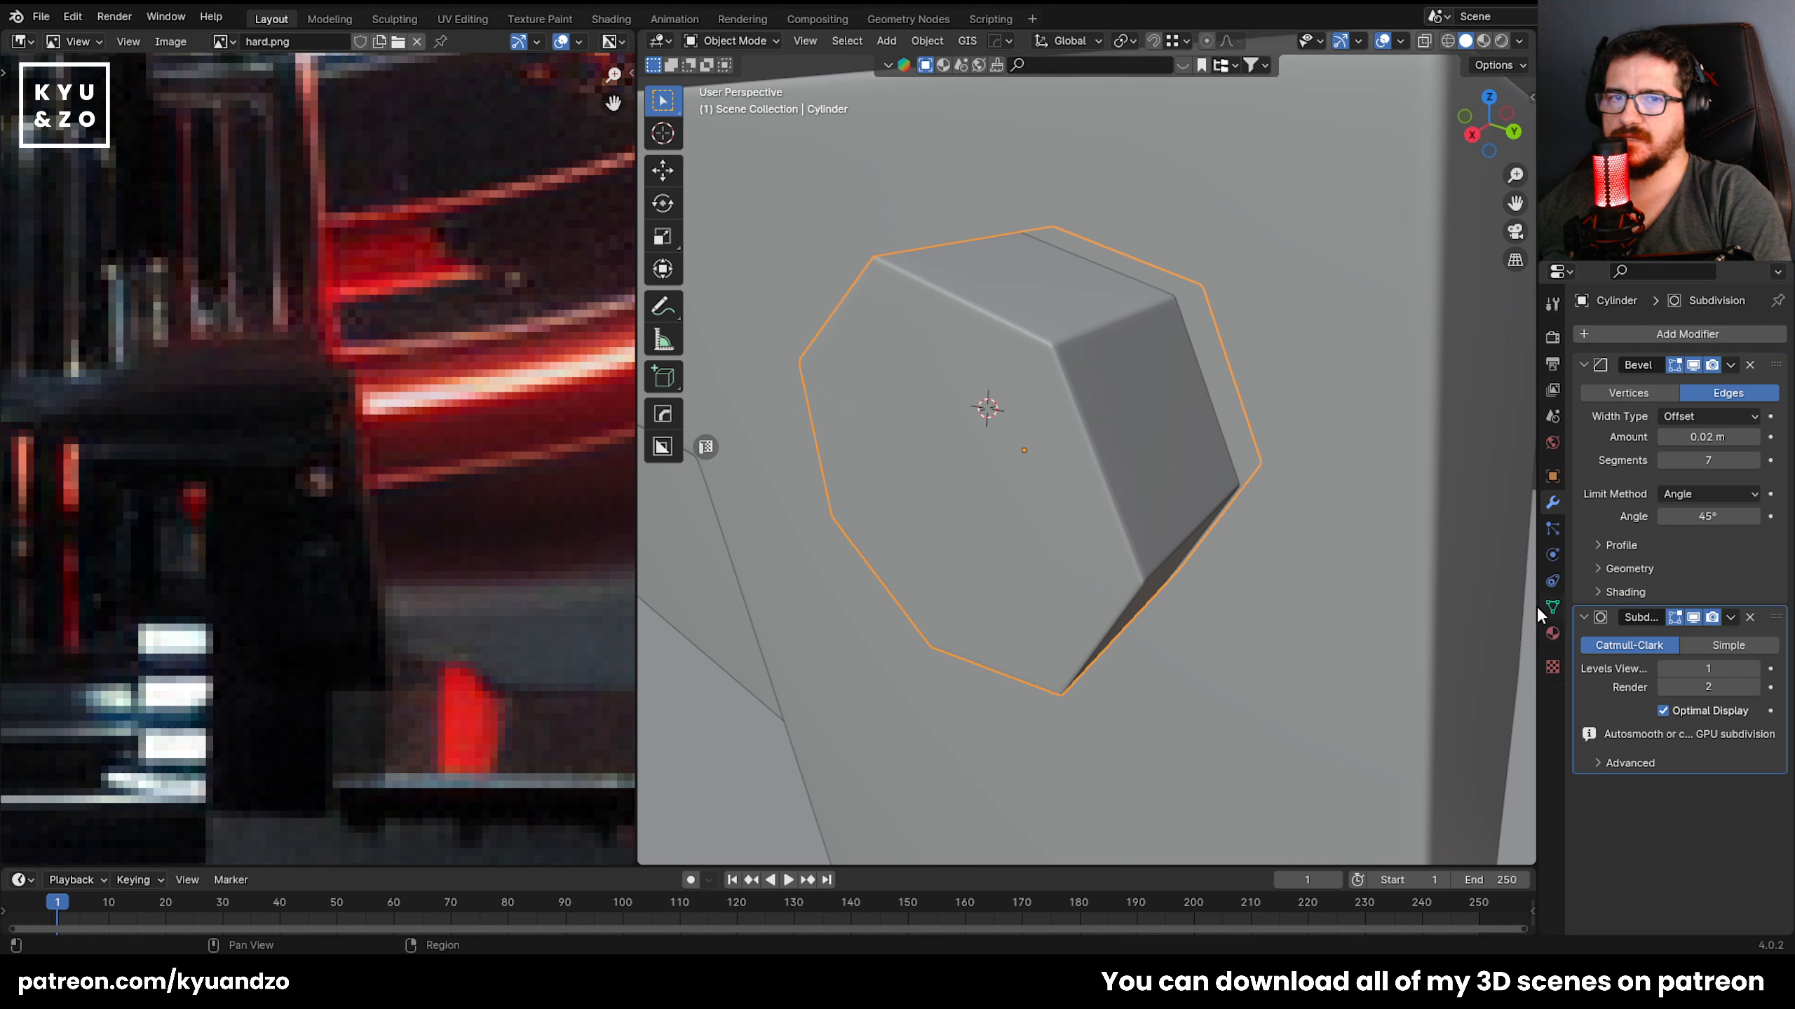
Compare stacking the Subdivision modifier above and below the Bevel, with the Bevel briefly hidden in the viewport, and leave Subdivision below.
drag(1776, 617, 1775, 364)
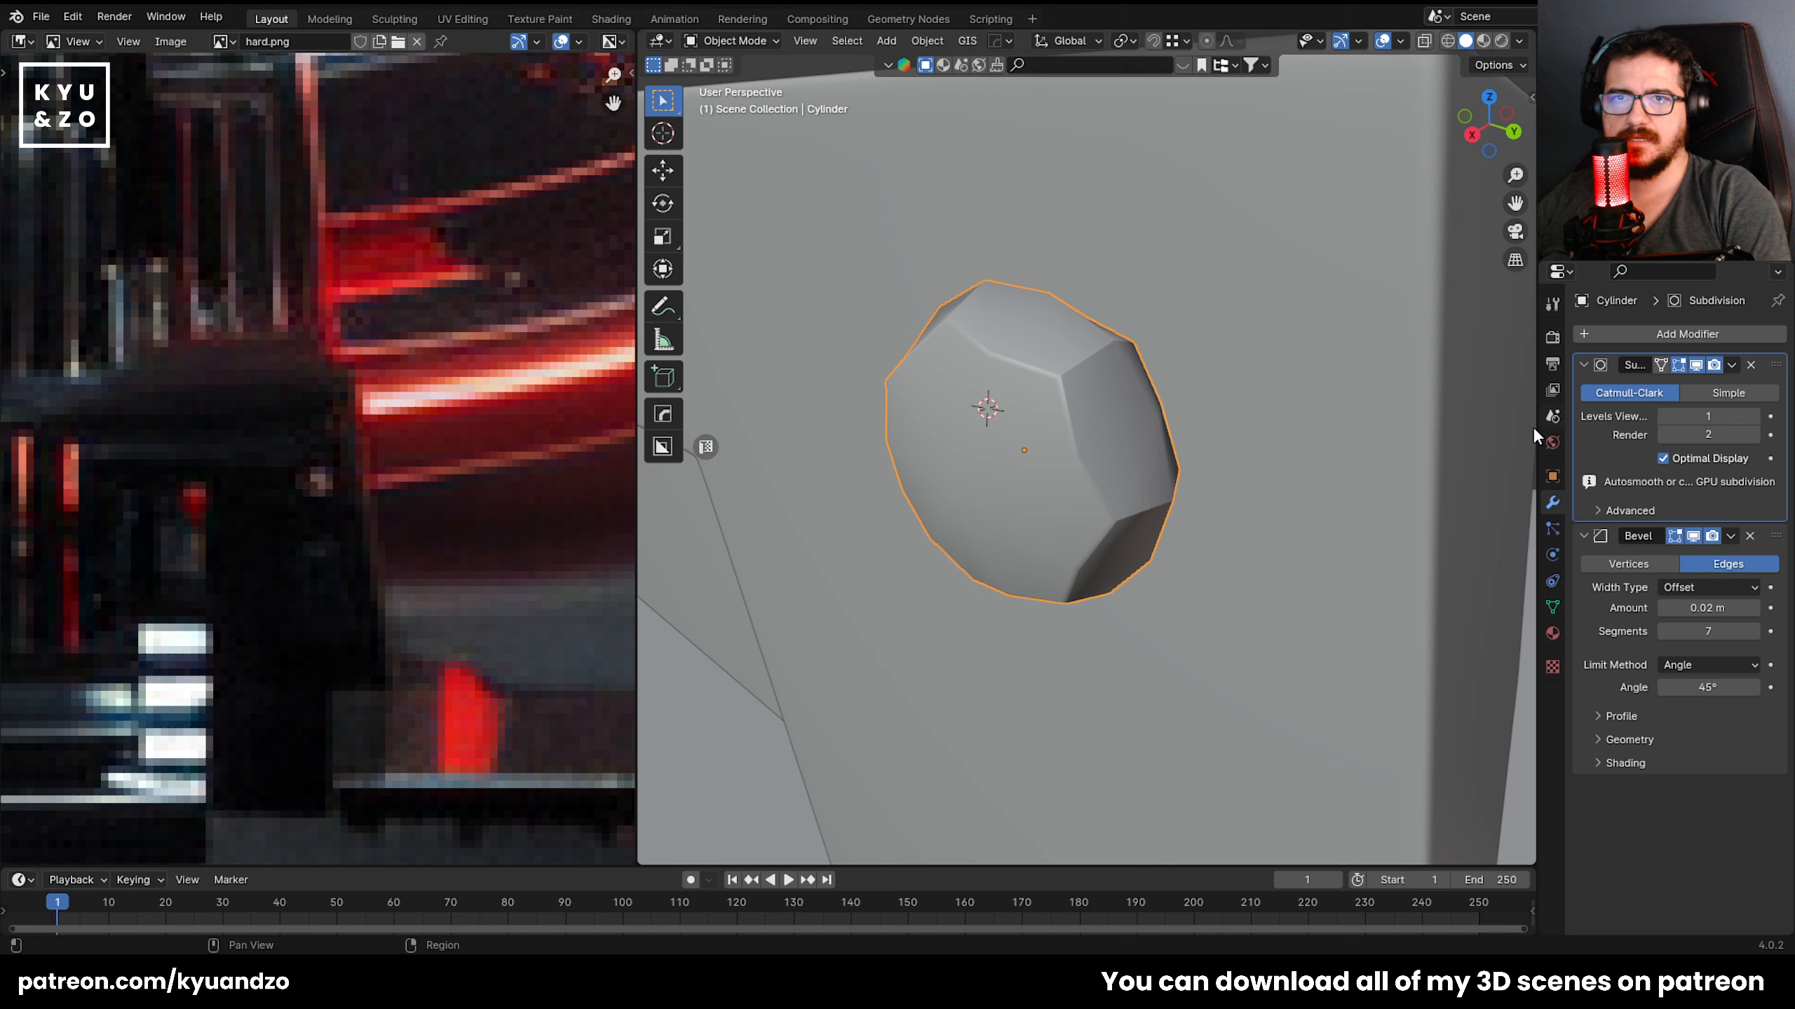
drag(1775, 370, 1730, 728)
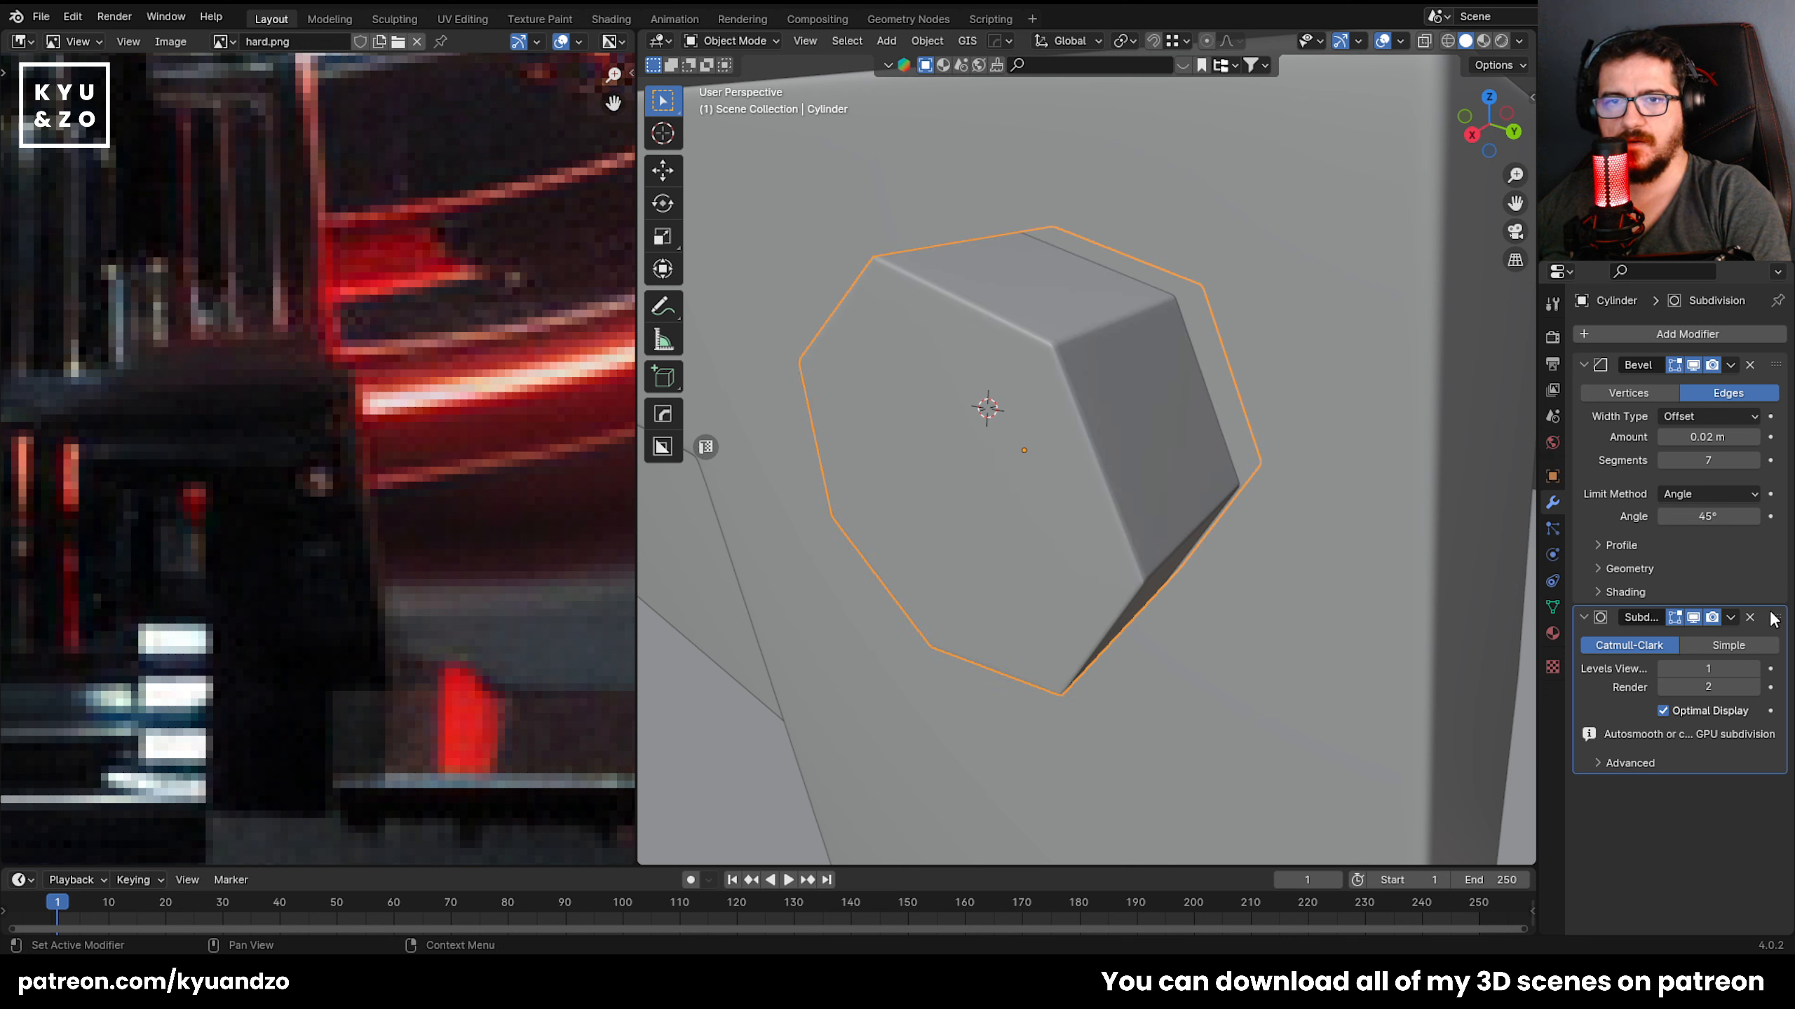
drag(1776, 617, 1741, 346)
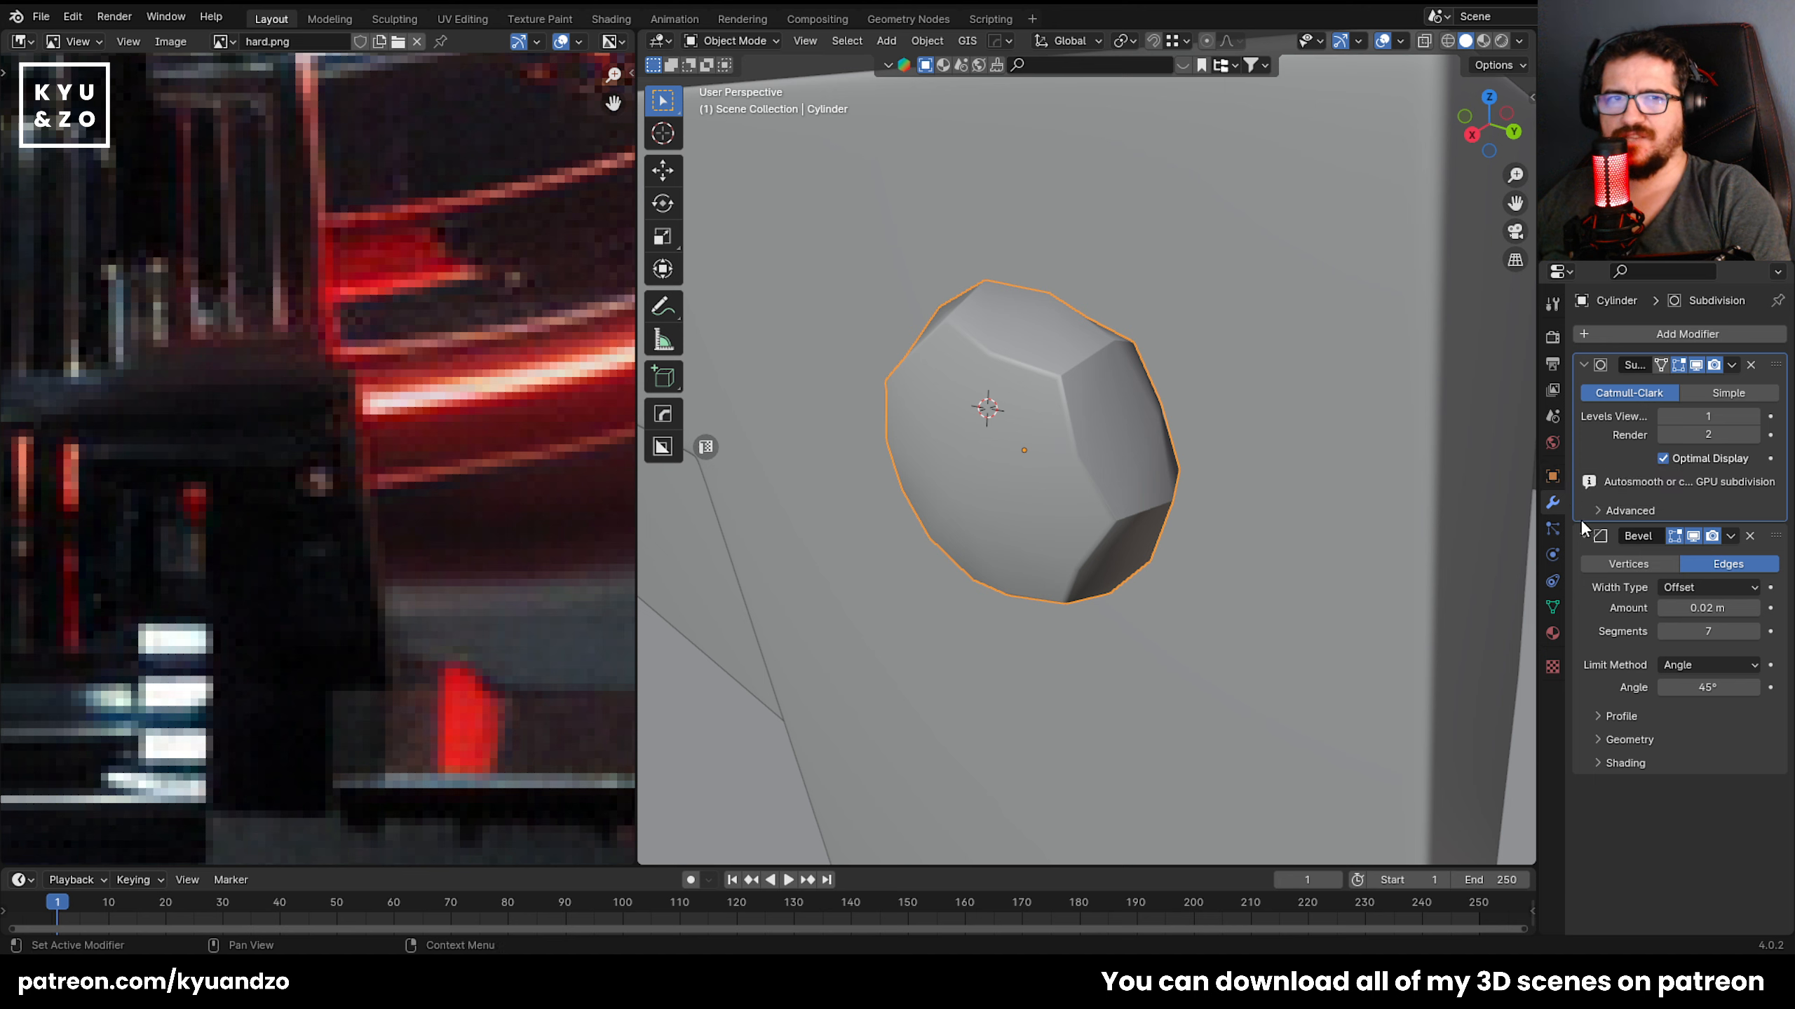
scroll(1321, 394, up, 2)
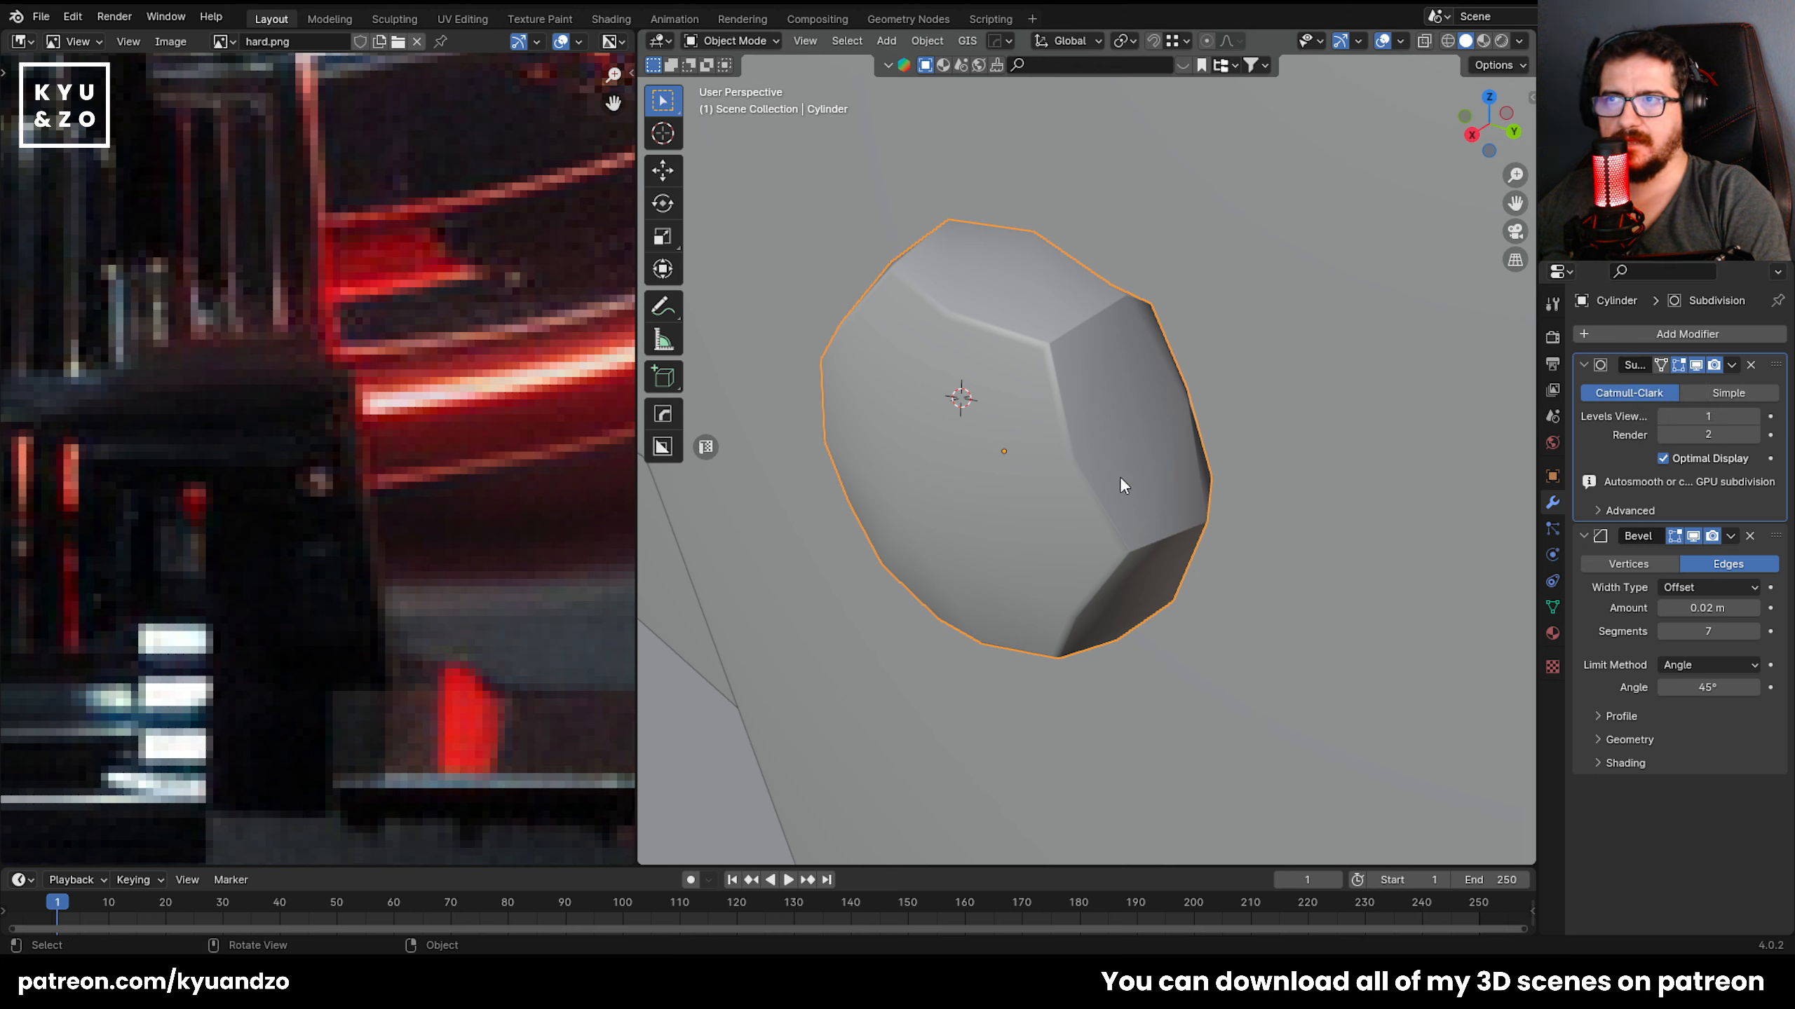
click(1695, 537)
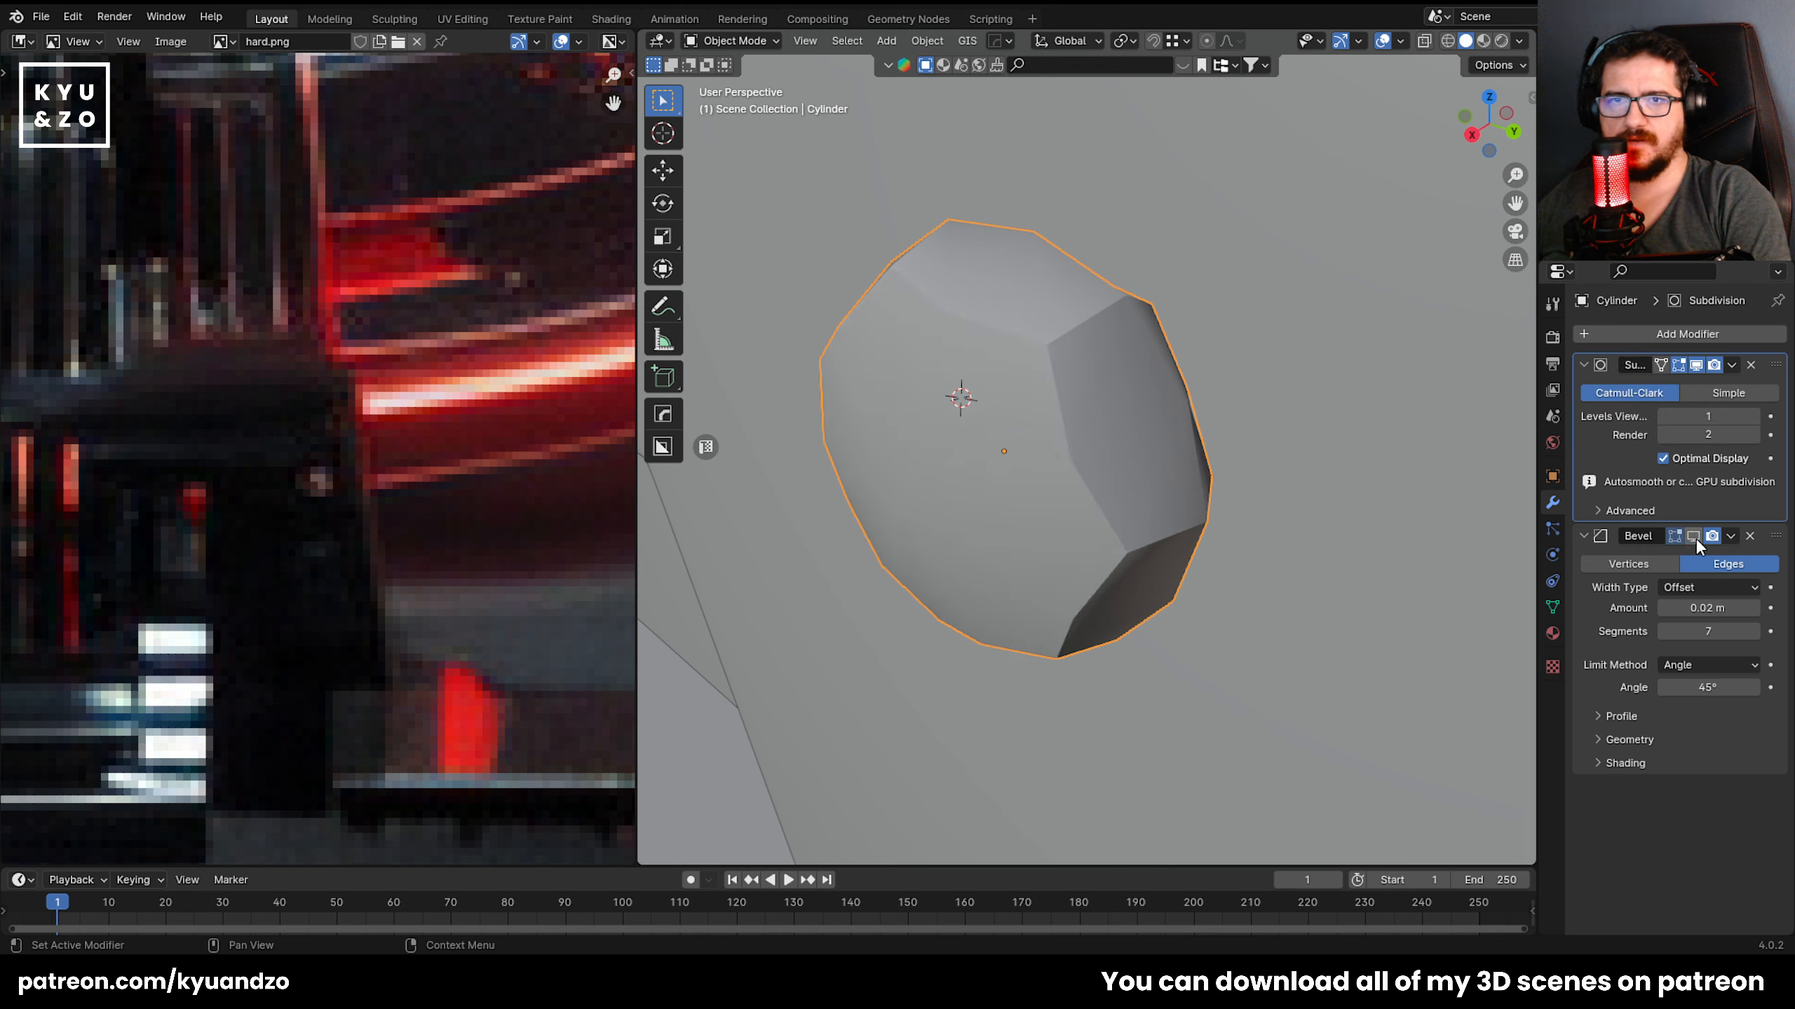
scroll(1046, 311, up, 1)
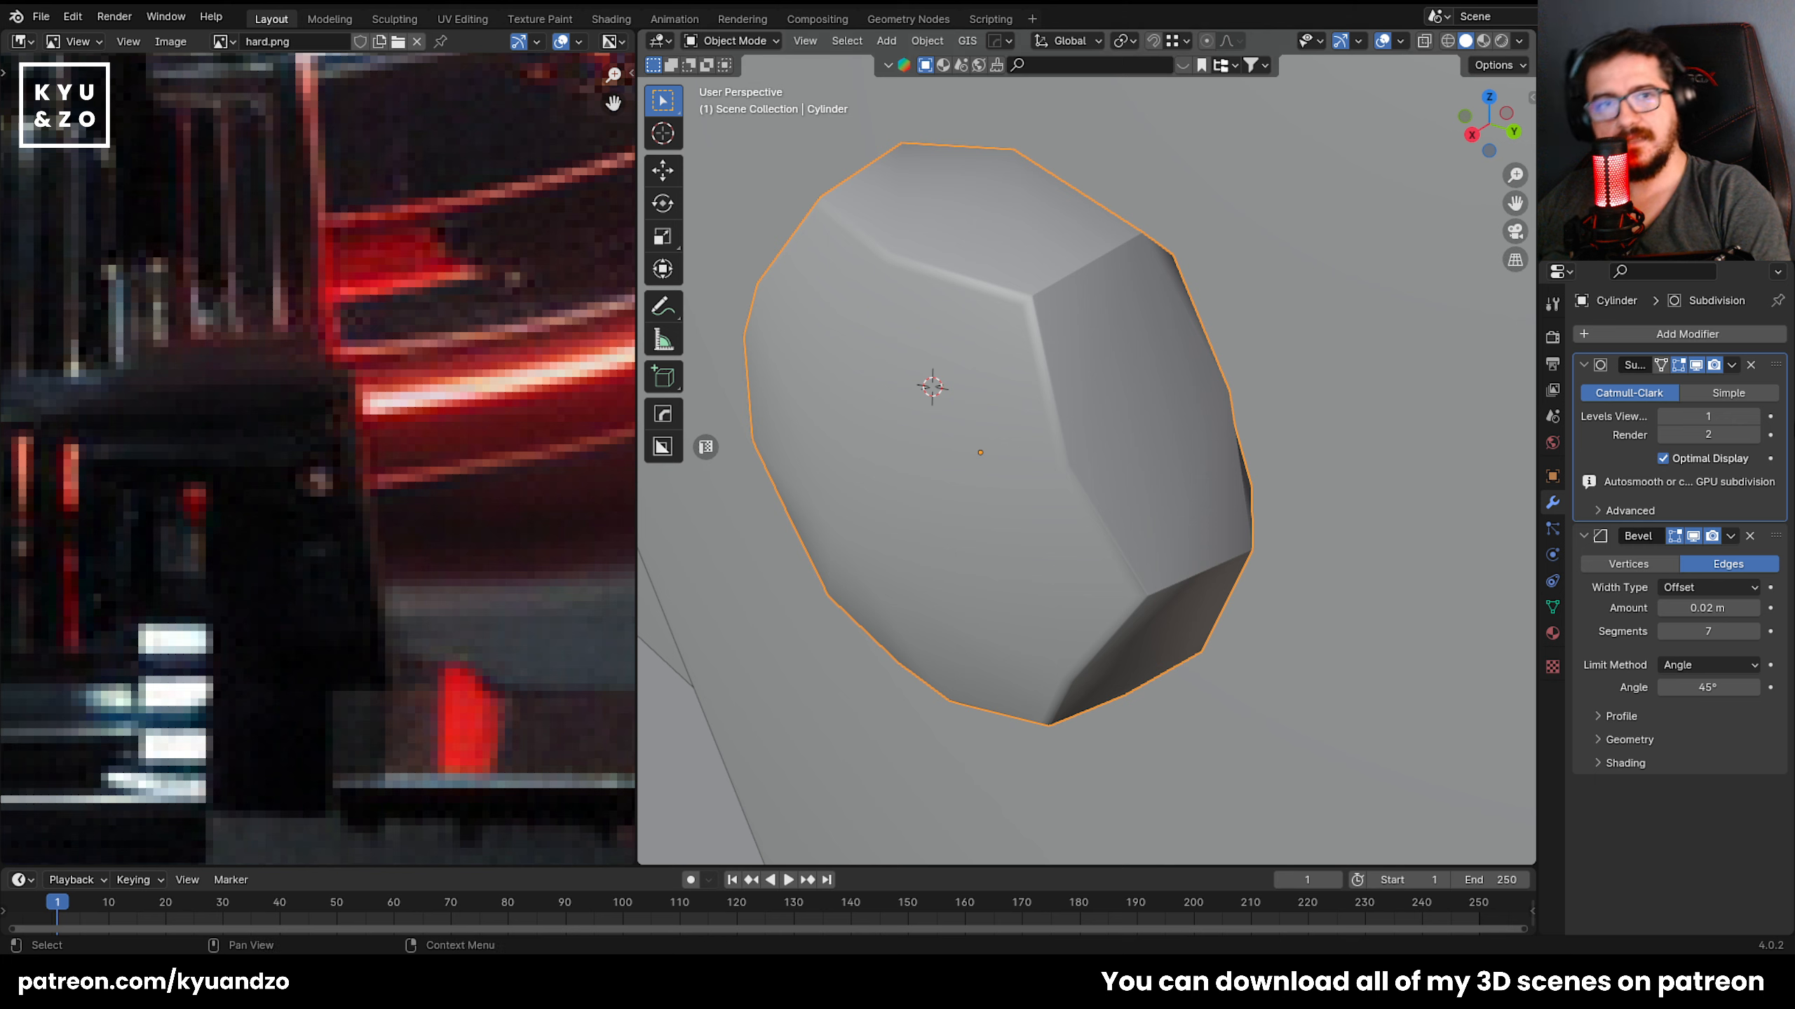
drag(1774, 367, 1740, 739)
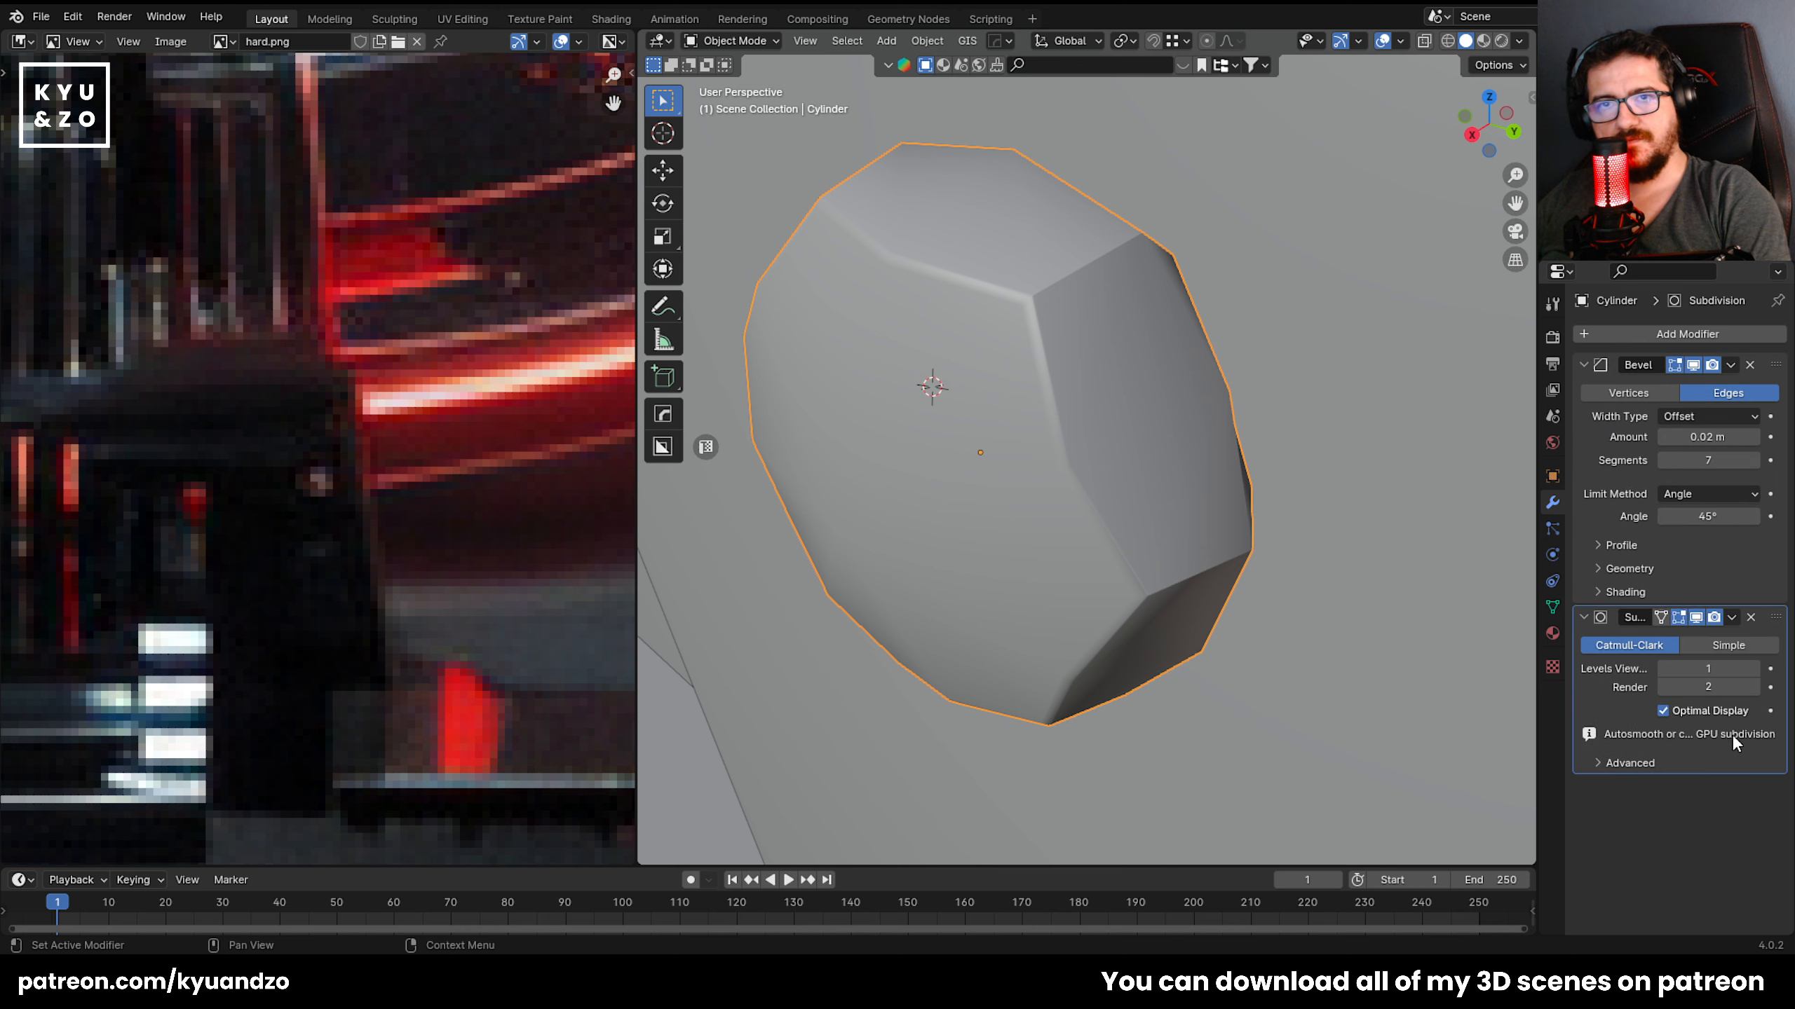
Toggle the Subdivision modifier's viewport display off and on and examine its effect on the cylinder's edges.
scroll(872, 312, down, 2)
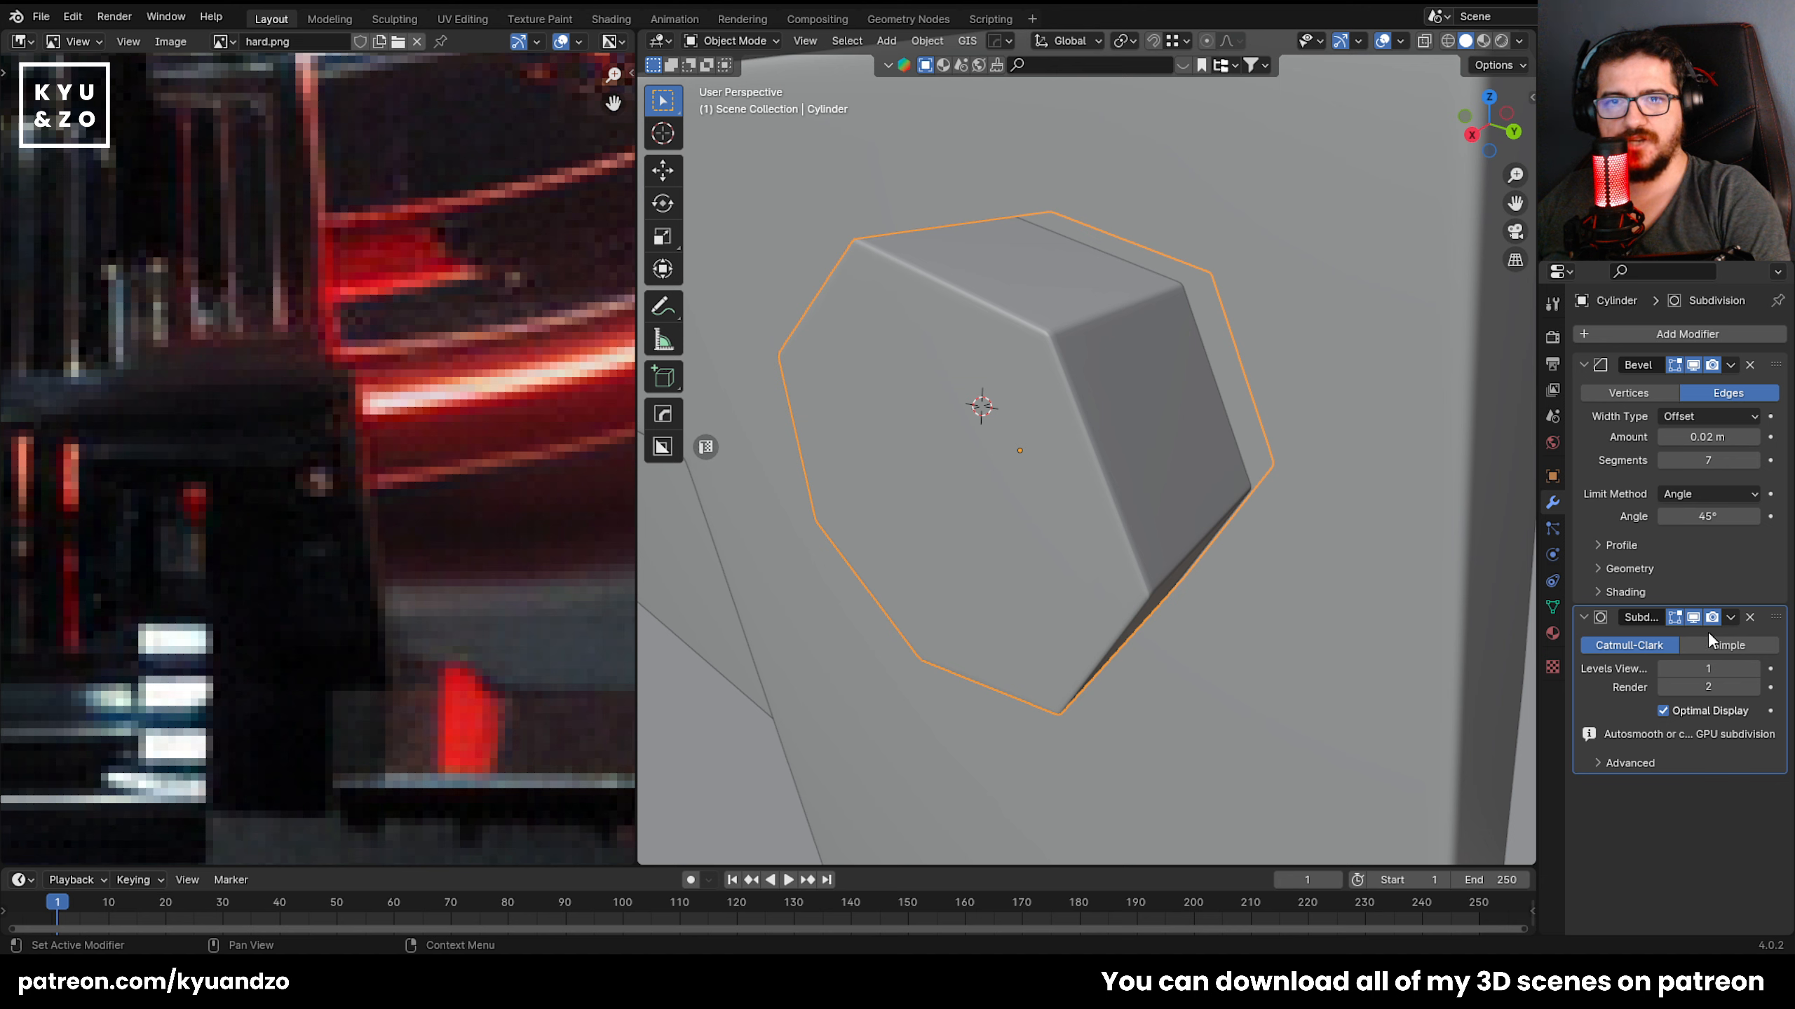
click(1694, 617)
click(1695, 617)
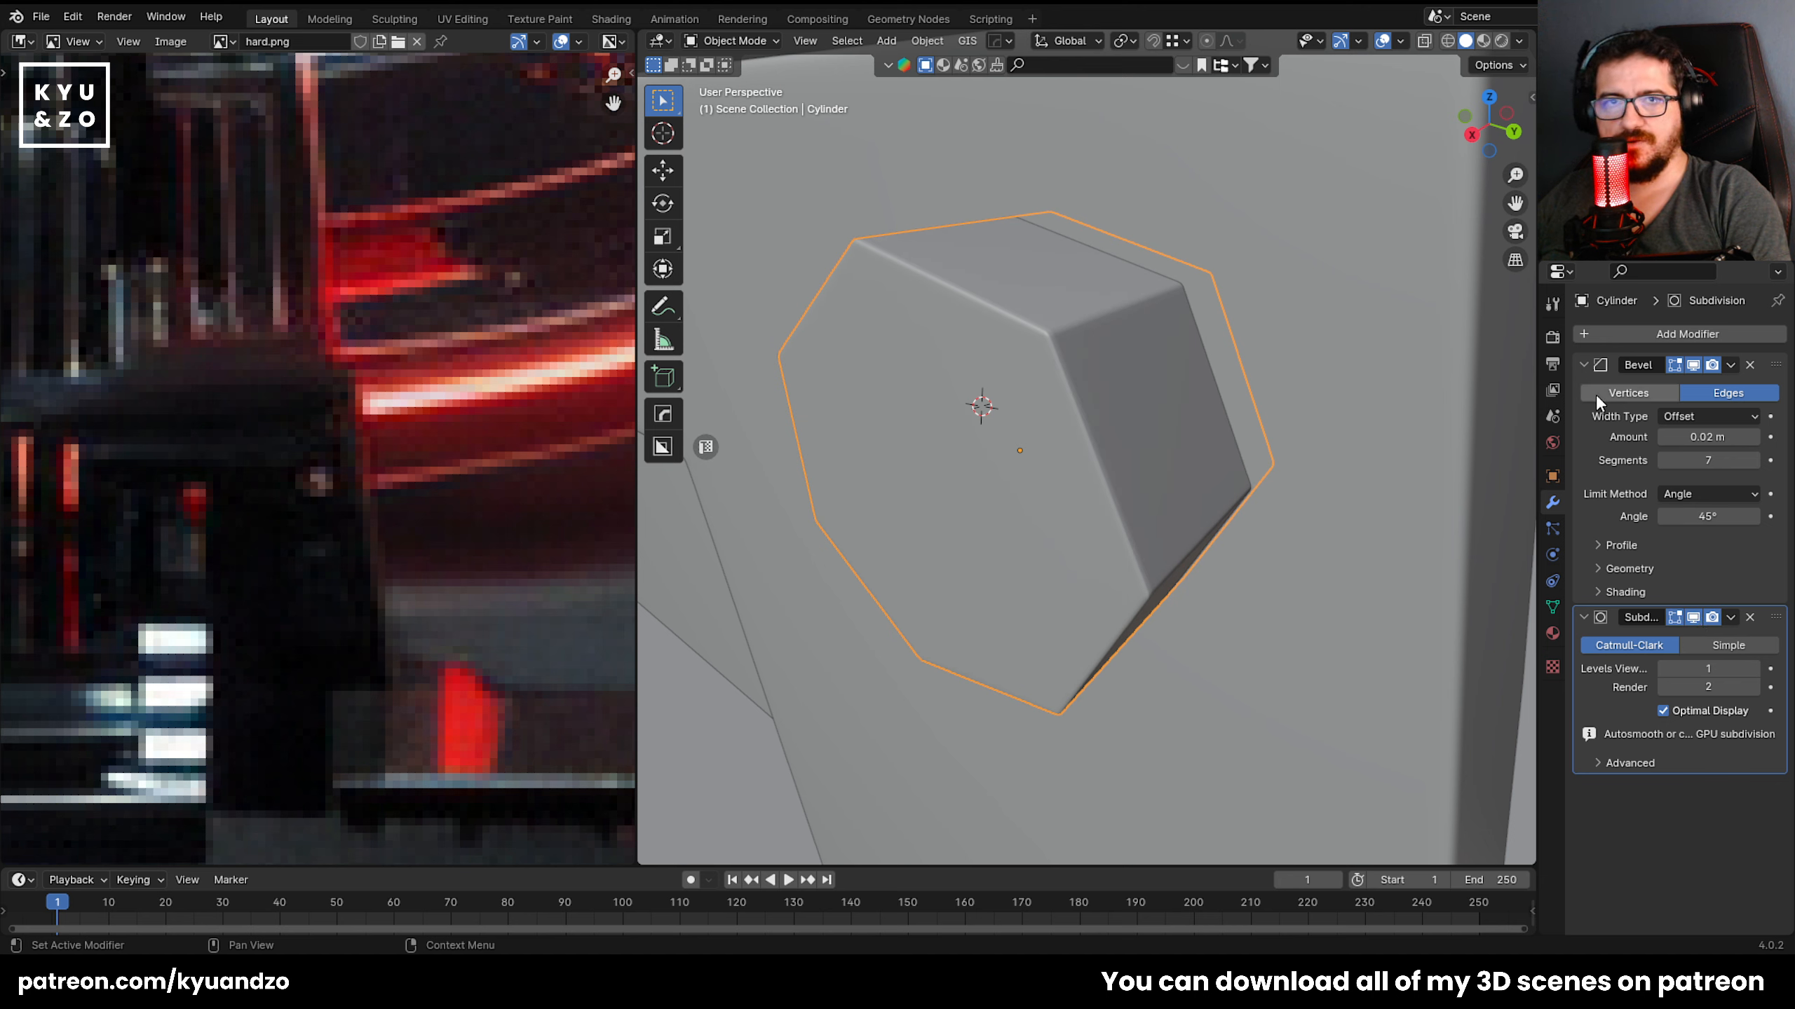
scroll(1001, 356, up, 2)
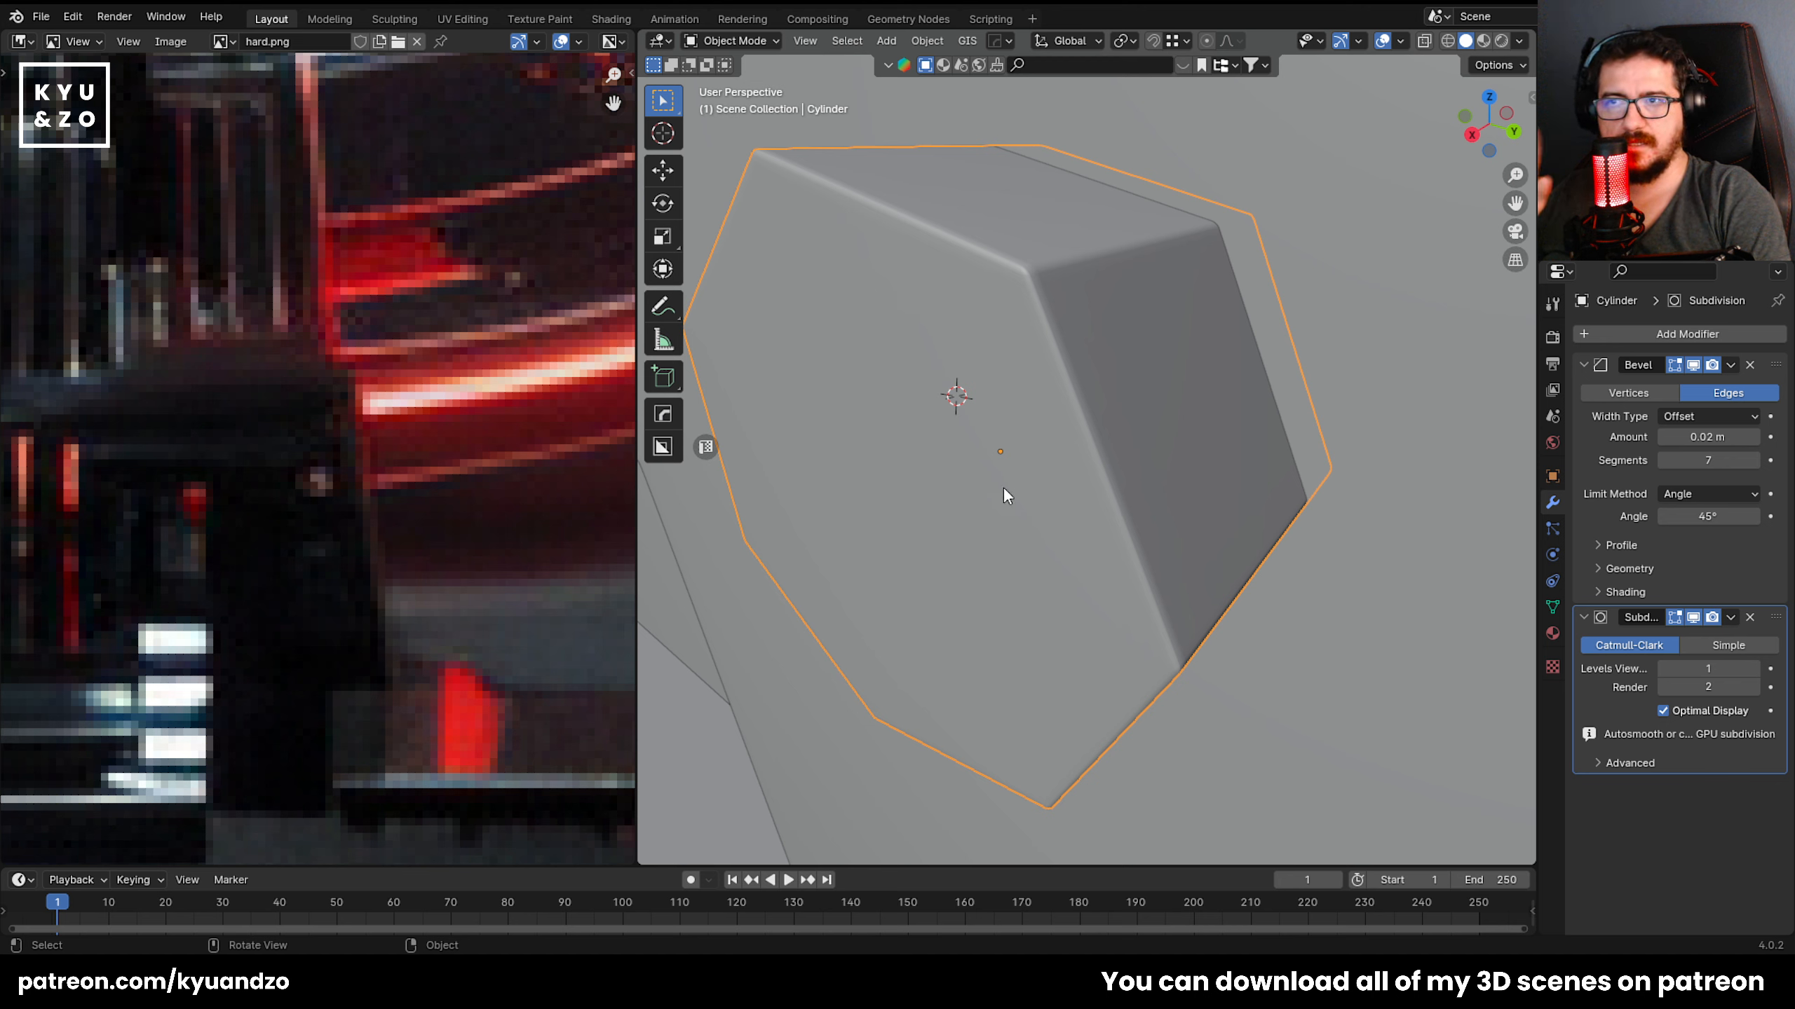
scroll(989, 480, down, 3)
scroll(987, 479, up, 2)
scroll(987, 475, up, 1)
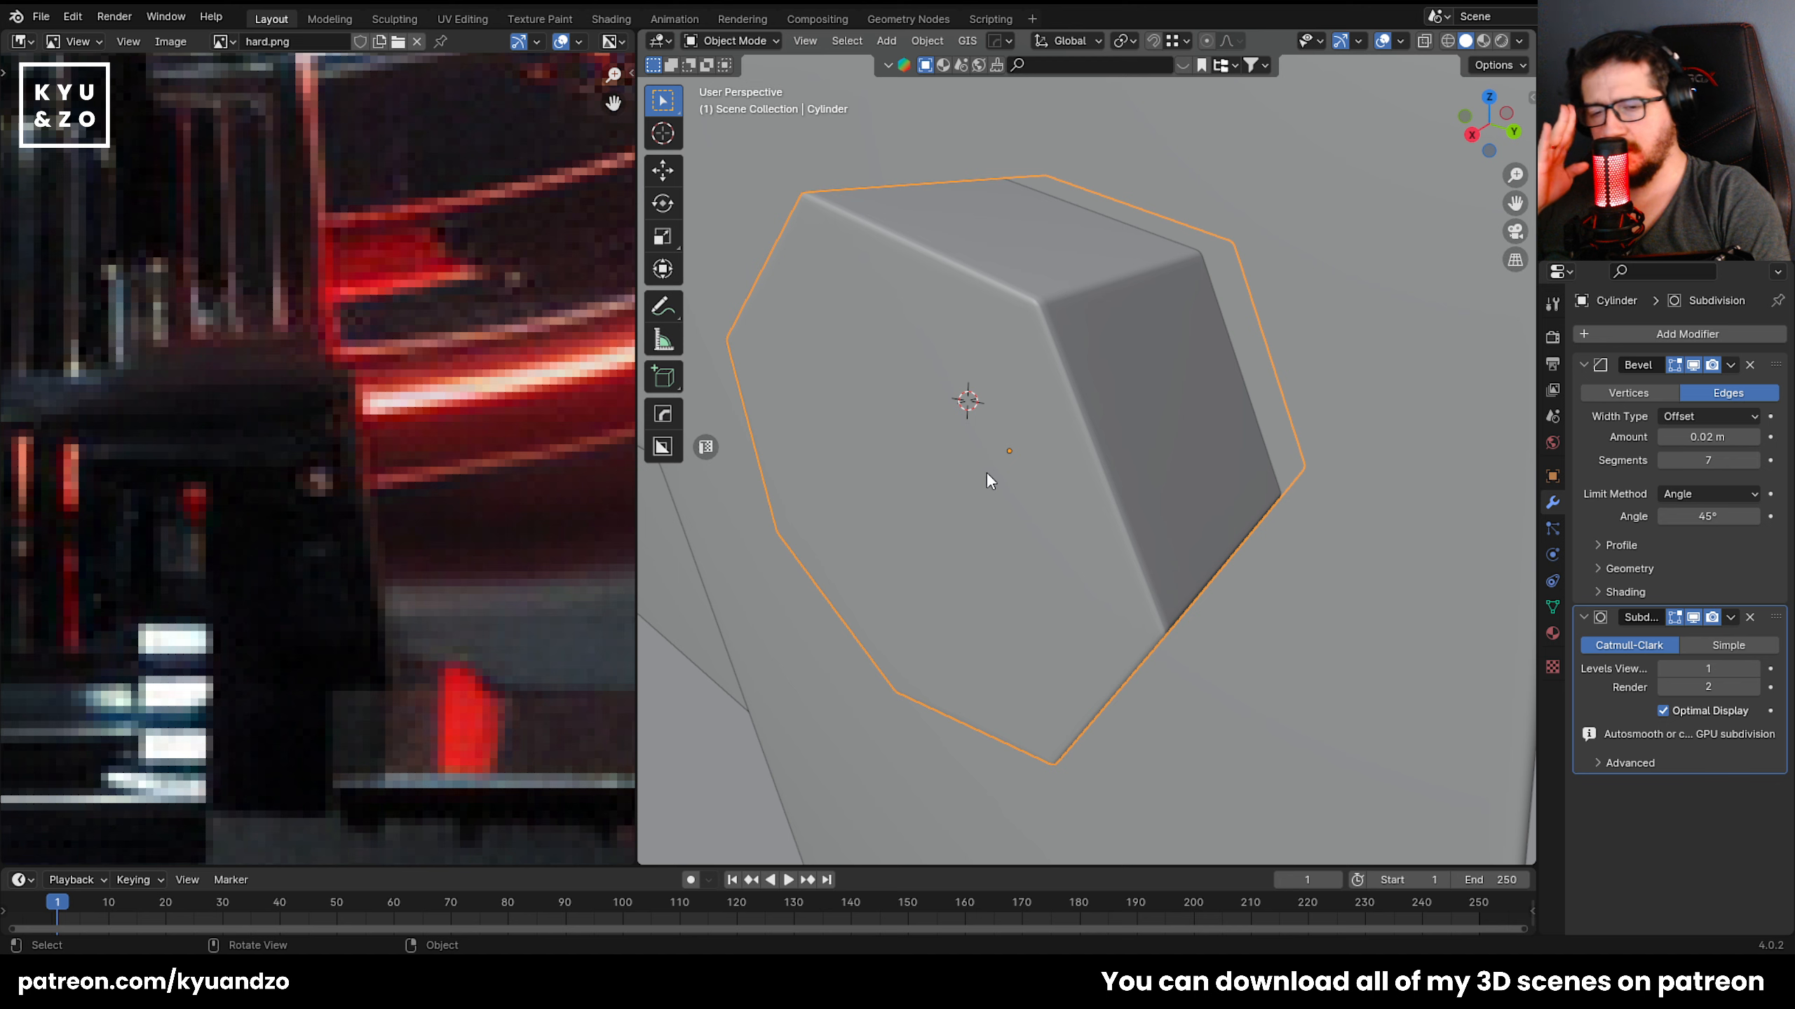
Inset the cylinder's front face by about 0.14 m and scale the inner face to about 0.88.
shift+middle_drag(984, 394, 1111, 424)
click(1262, 143)
click(1120, 356)
key(Tab)
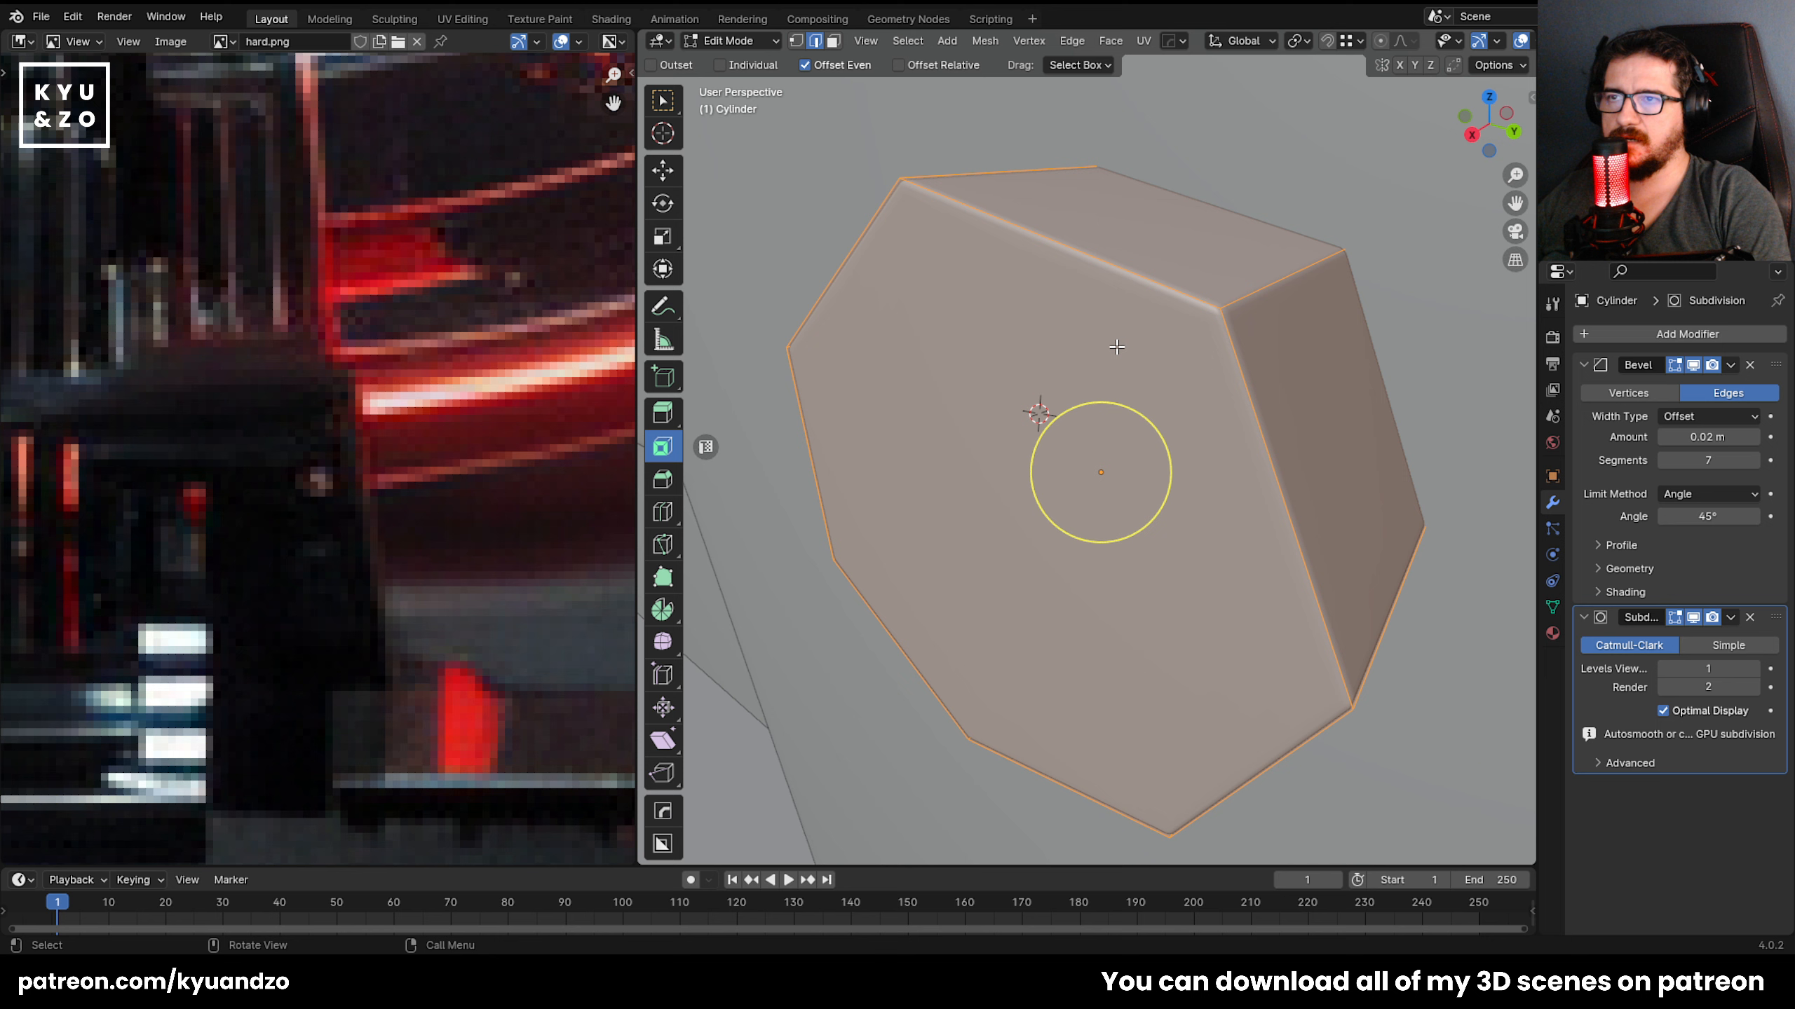
click(1116, 347)
key(3)
click(973, 370)
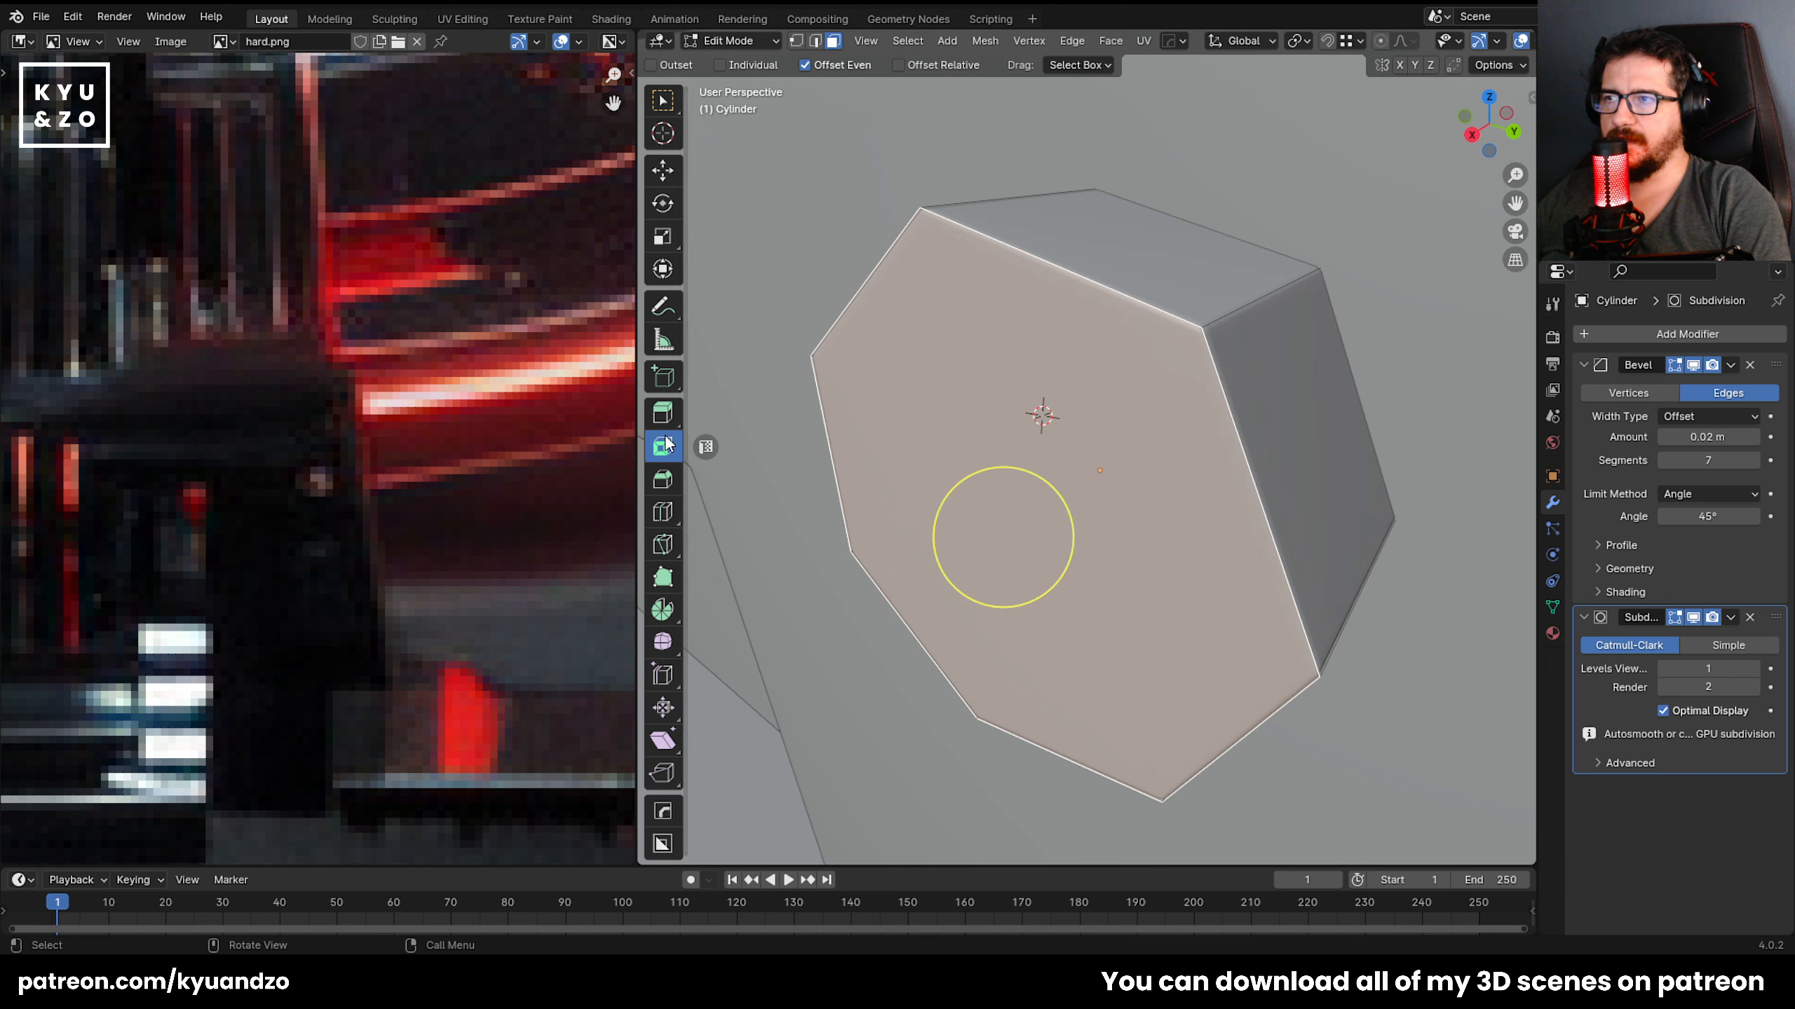
drag(998, 480, 1003, 527)
key(s)
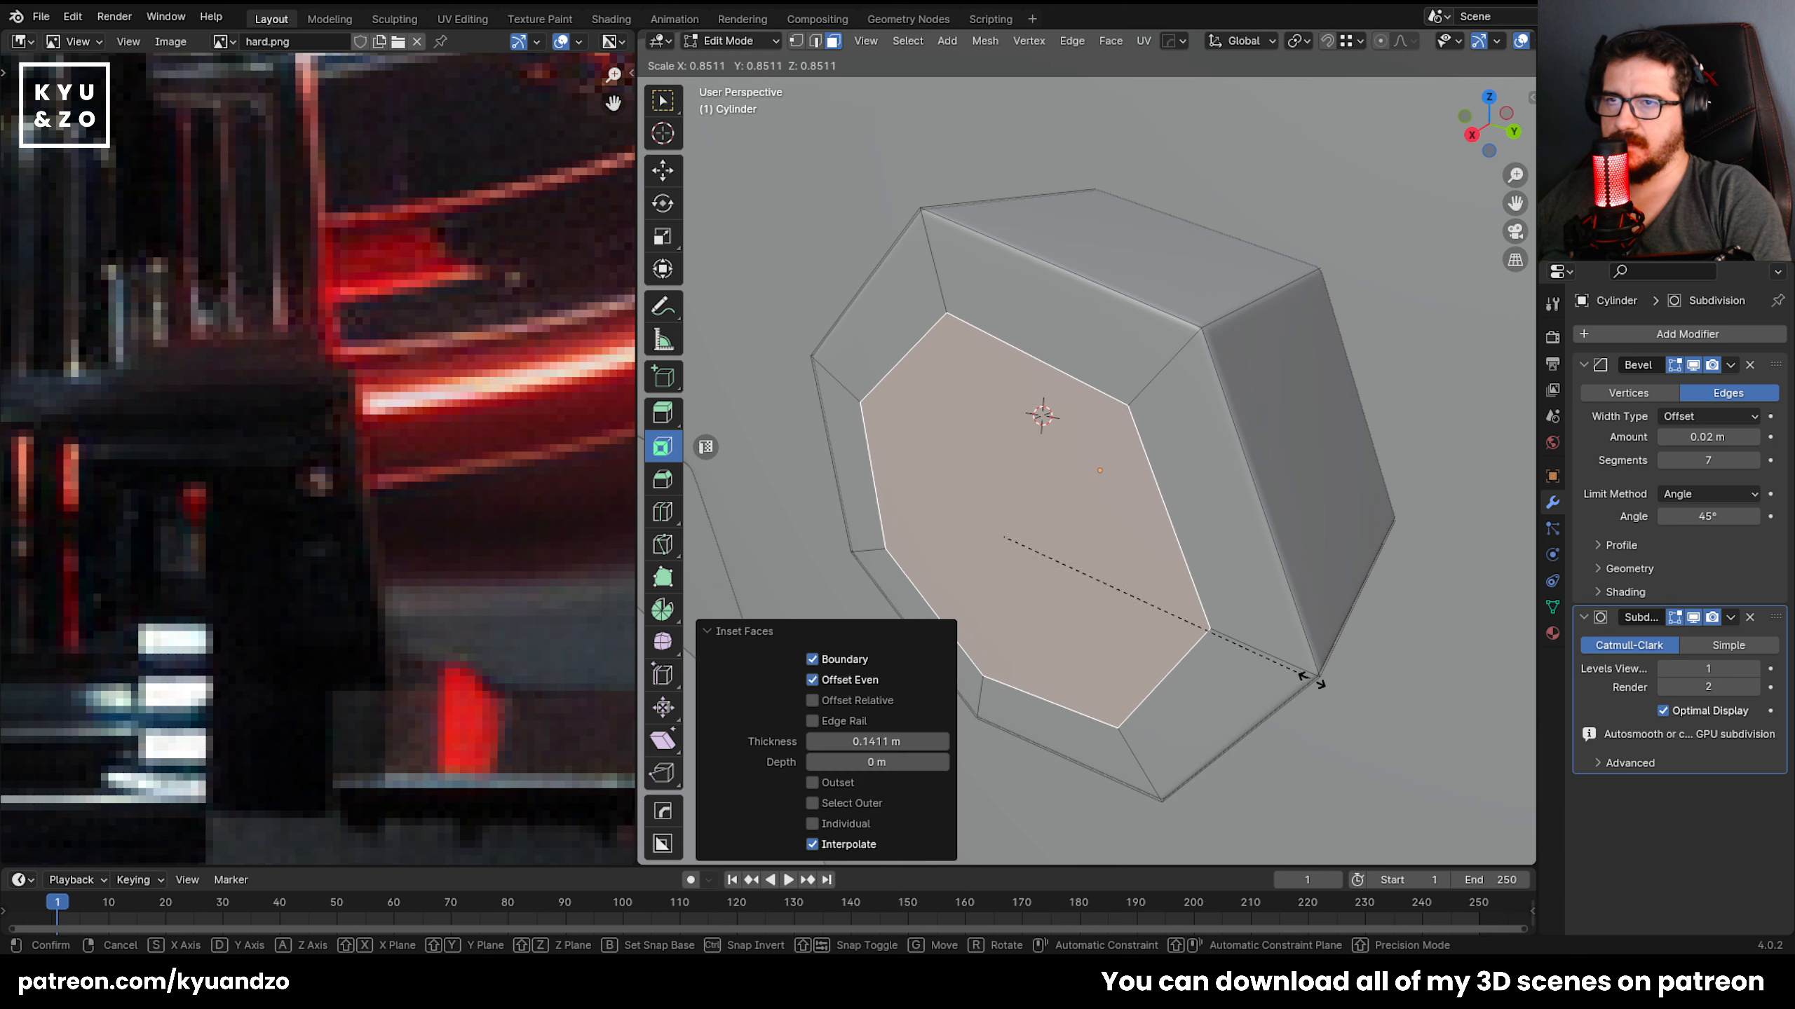
Extrude the inset face about 0.0019 m inward to form a recess and adjust its depth along the global X axis.
key(e)
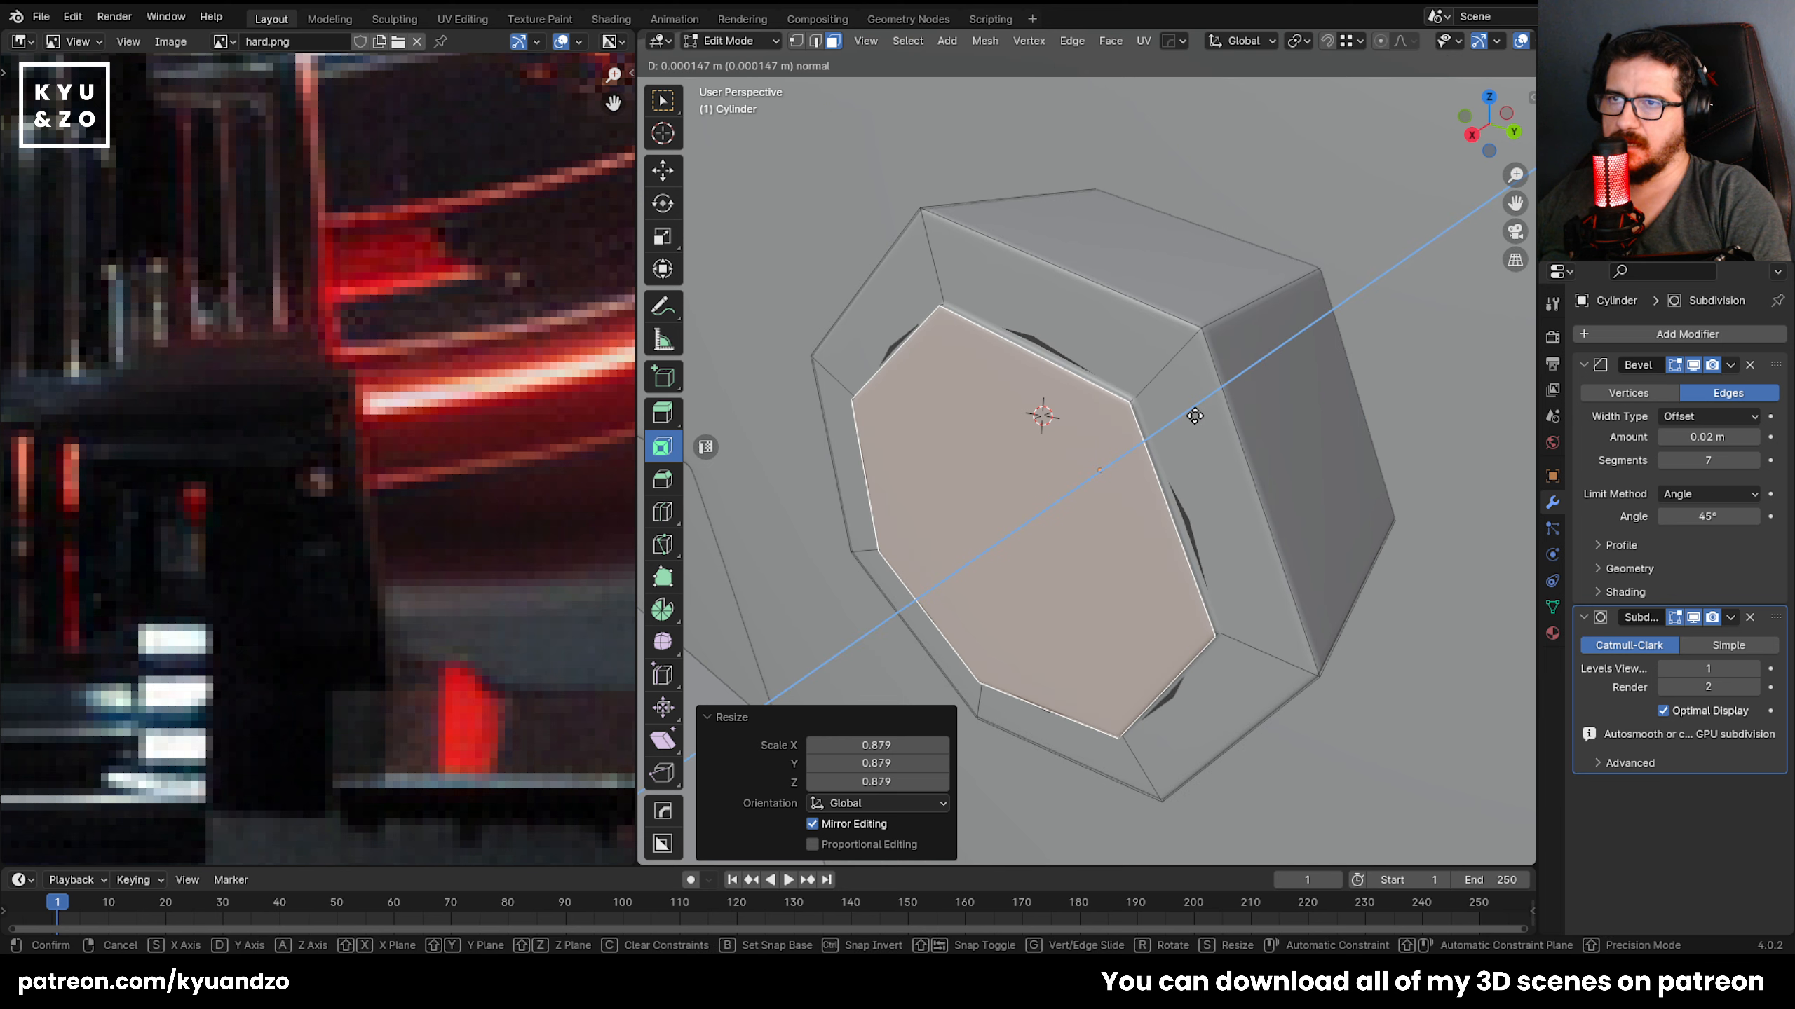
click(1233, 393)
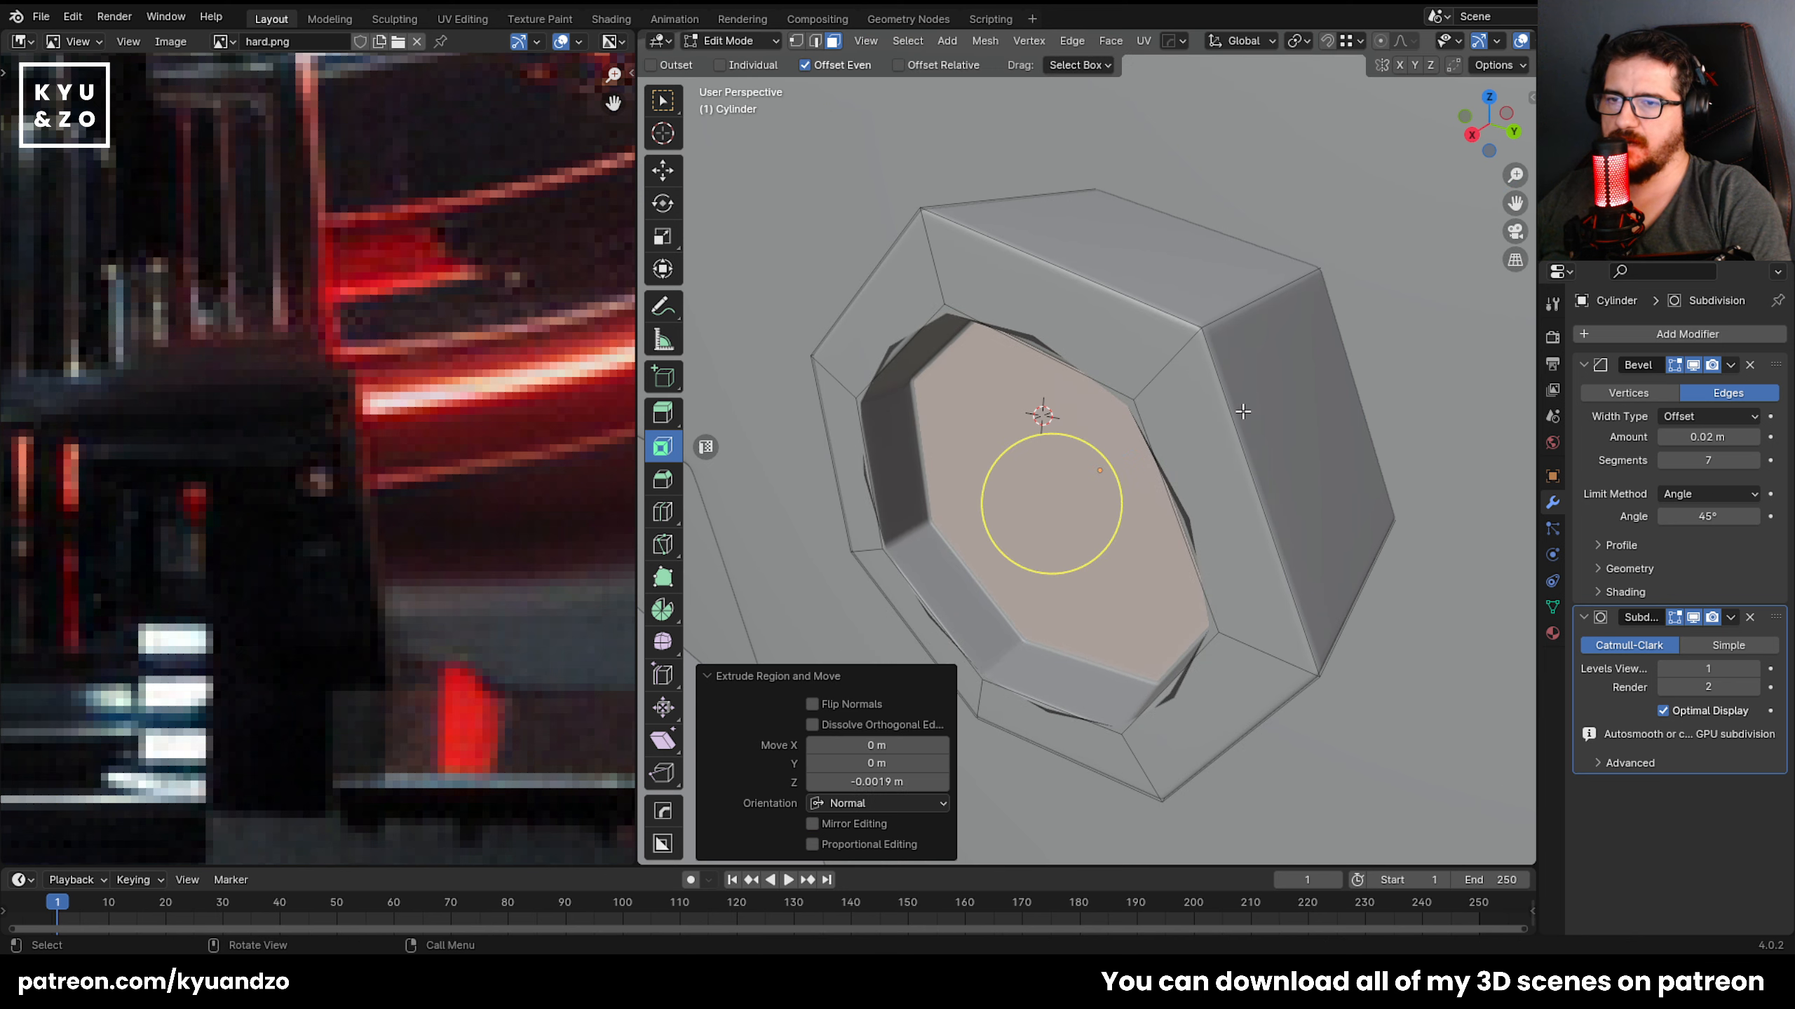
shift+middle_drag(1112, 532, 964, 483)
scroll(1127, 468, up, 4)
scroll(964, 482, up, 1)
key(g)
key(y)
key(x)
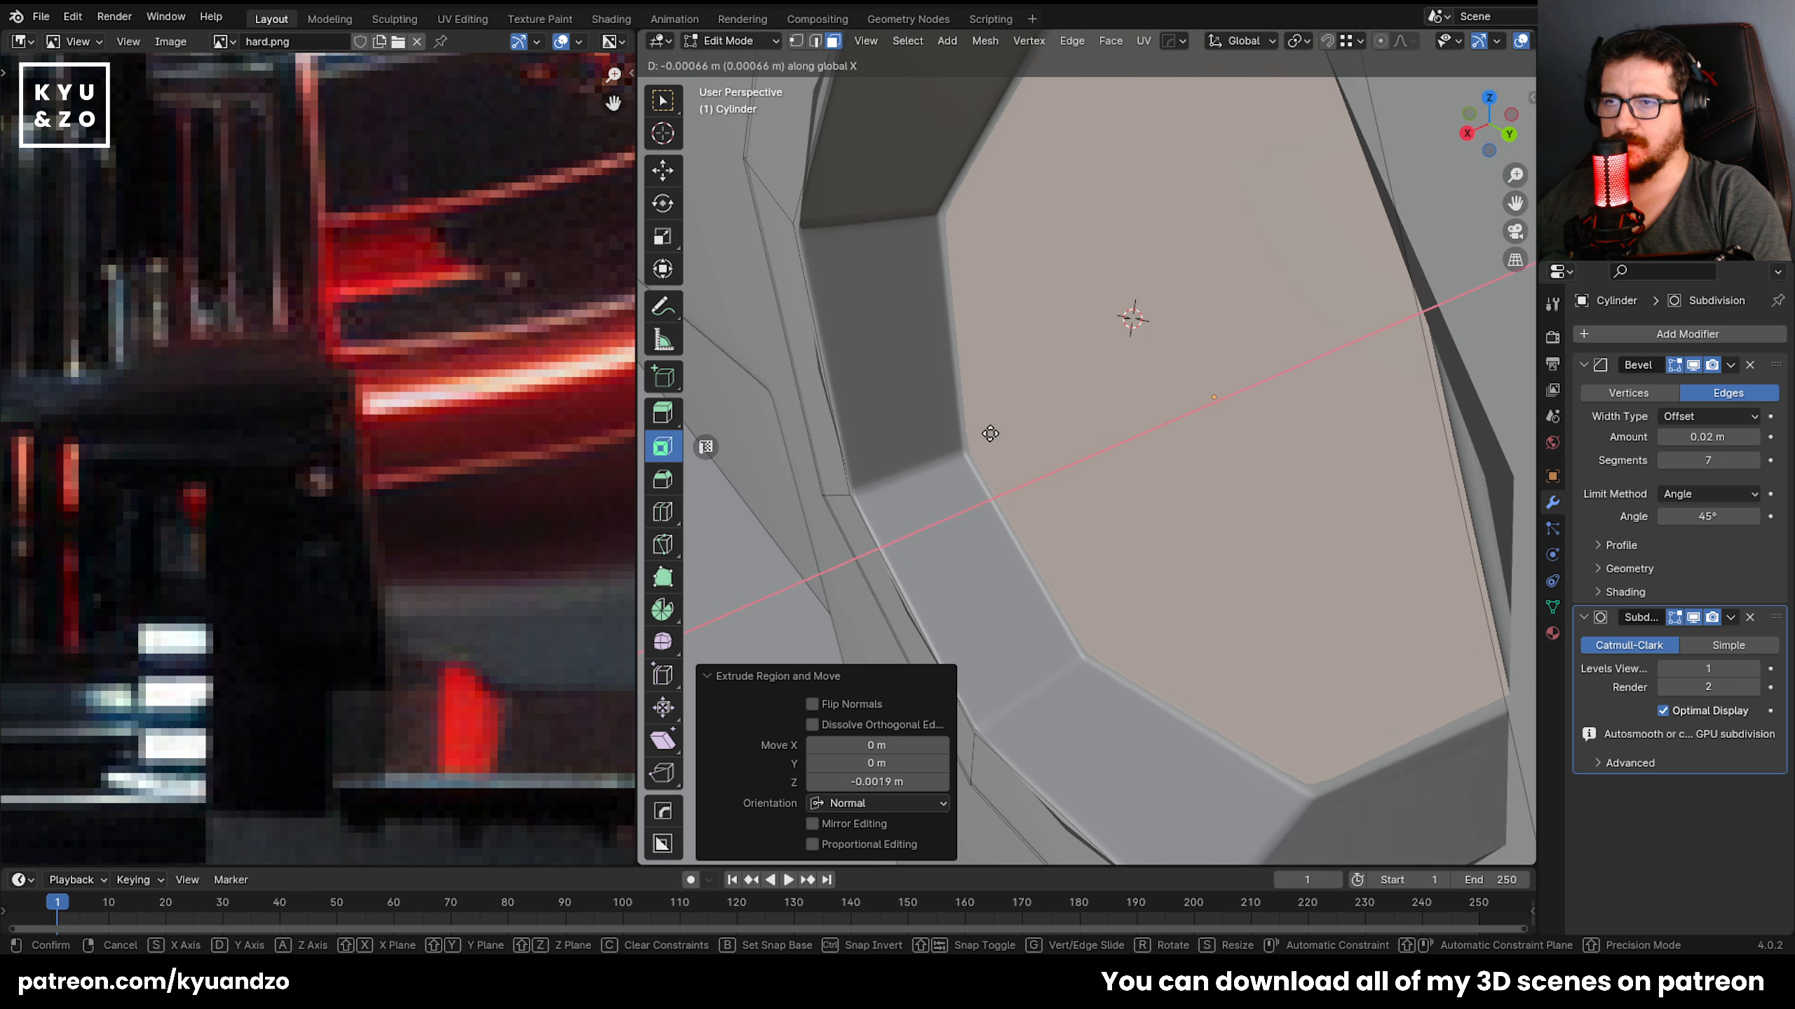
click(987, 434)
scroll(984, 434, down, 4)
key(Tab)
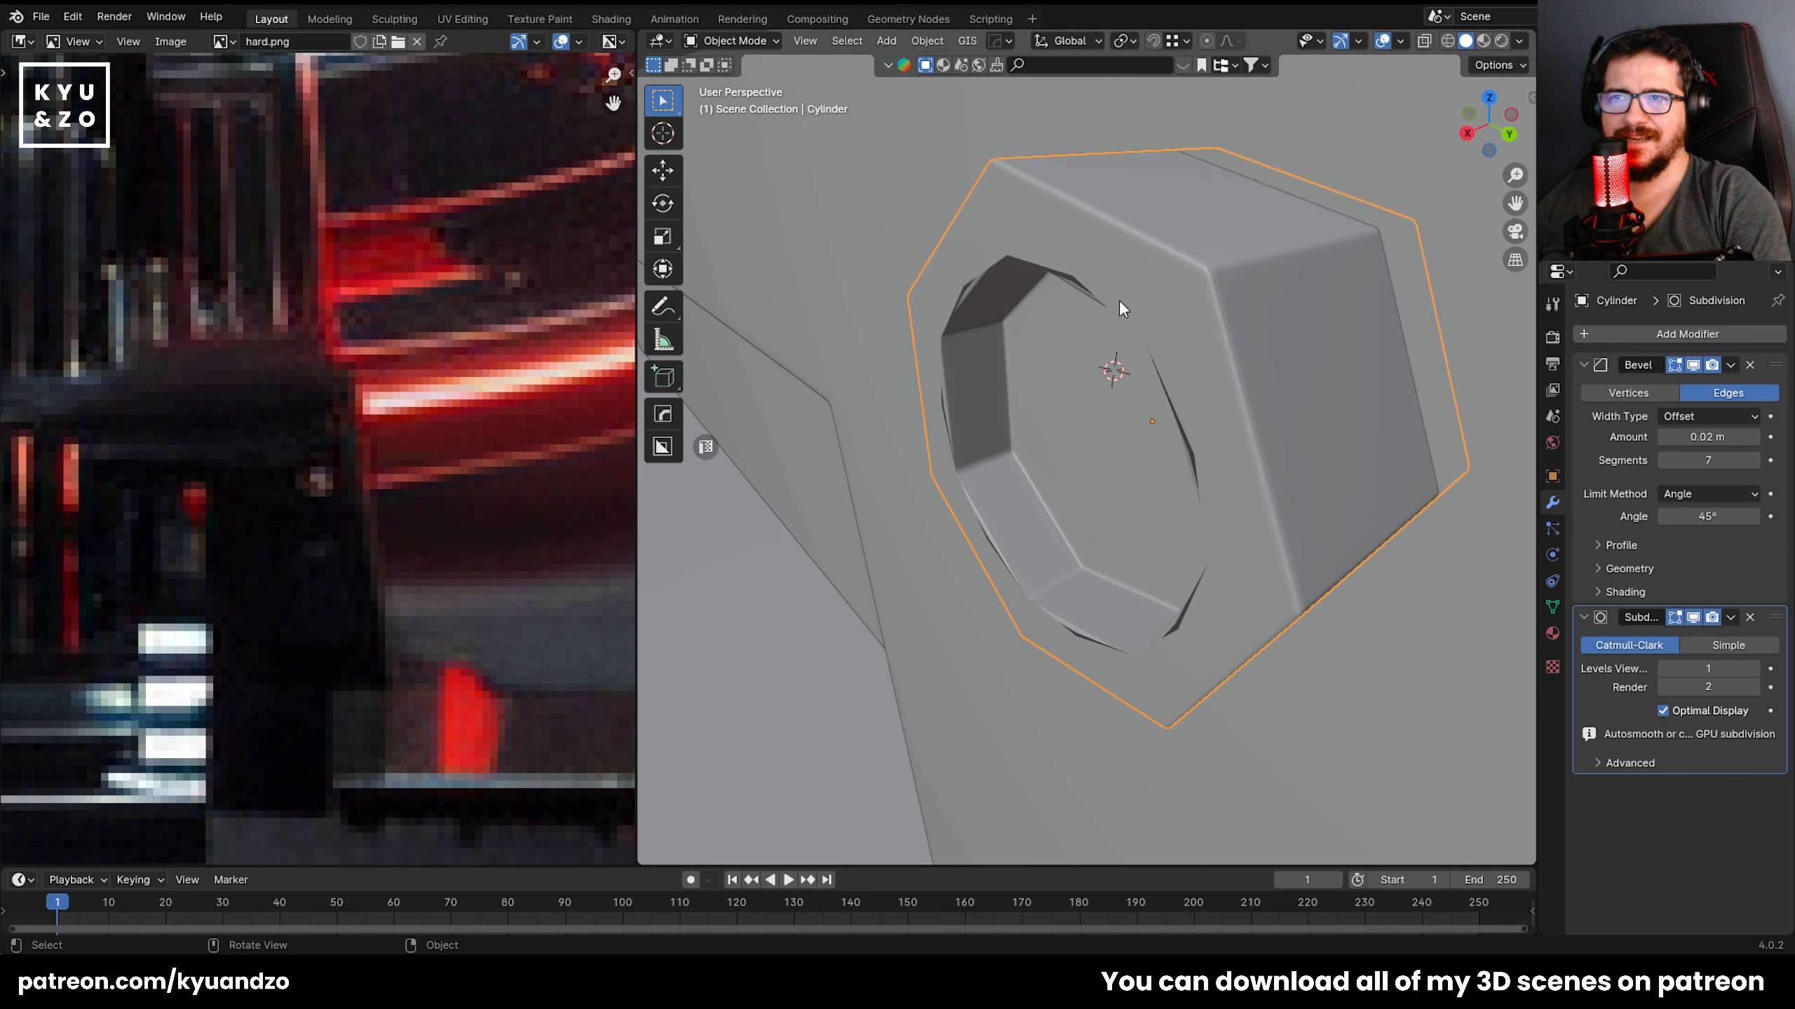
Add two edge loops around the recess's inner wall, one near the front rim and one near the floor.
scroll(1111, 385, up, 4)
key(Tab)
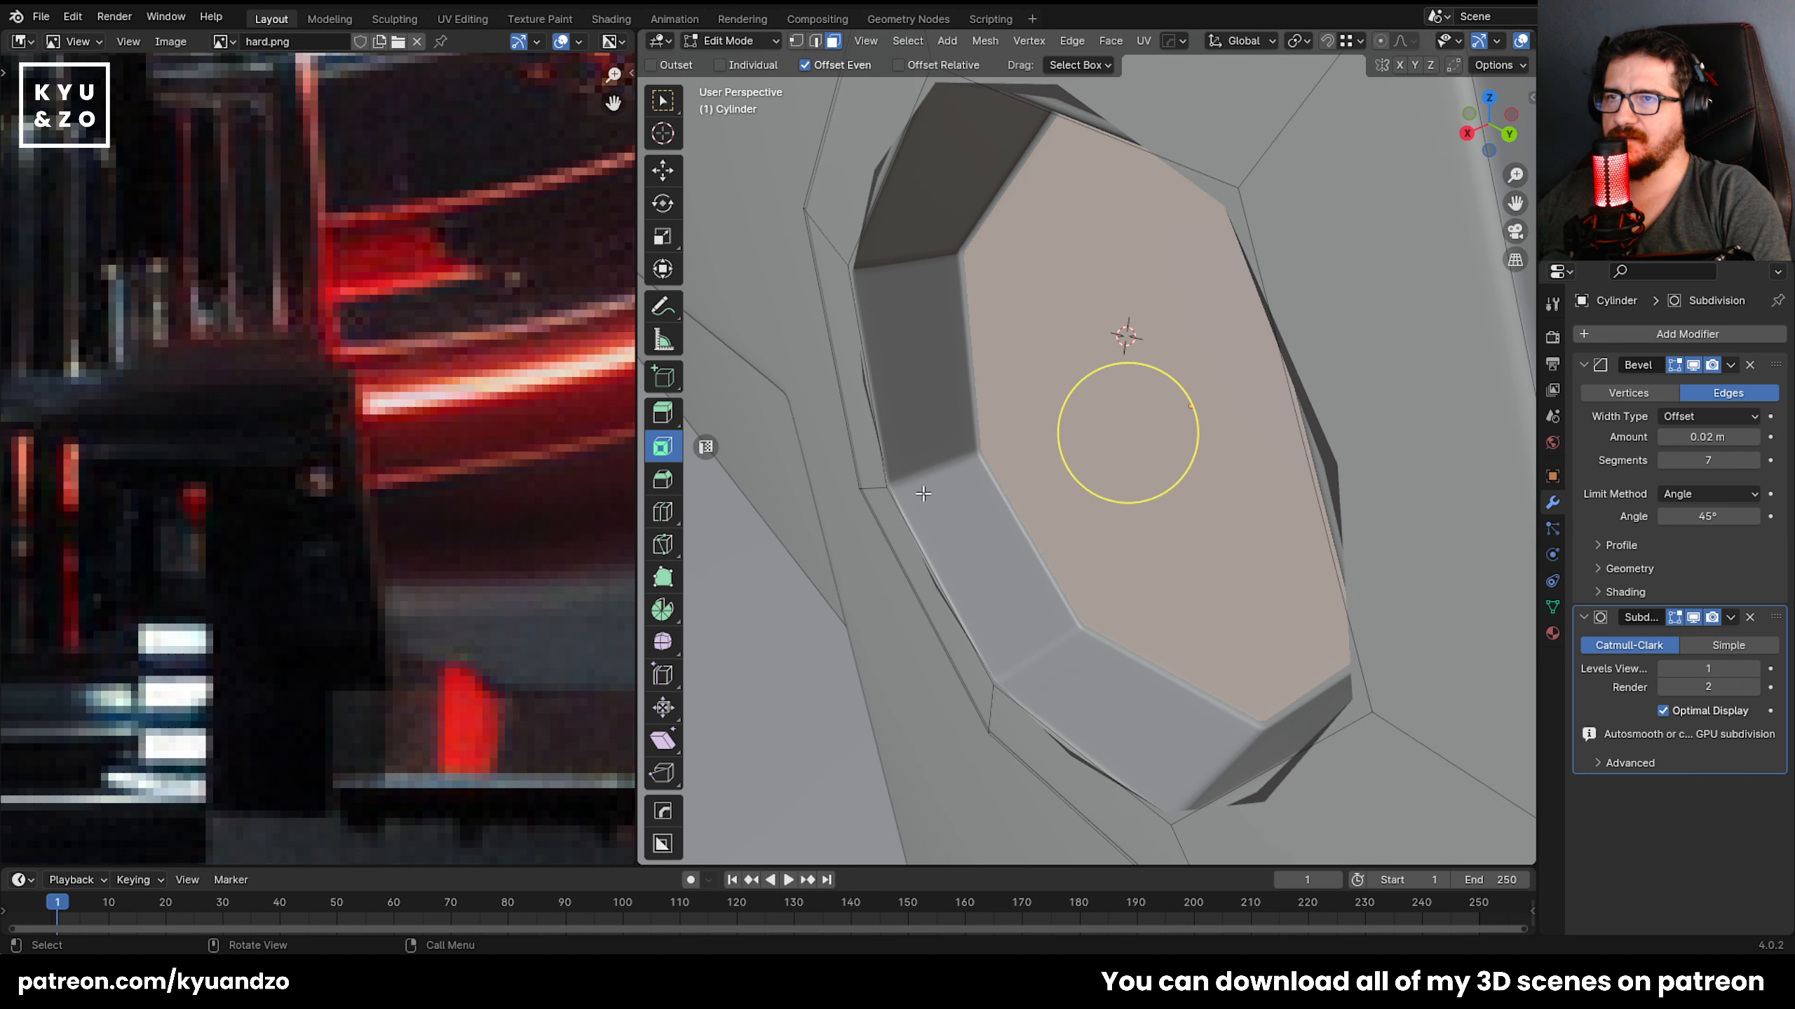
key(ctrl+r)
click(927, 460)
click(977, 456)
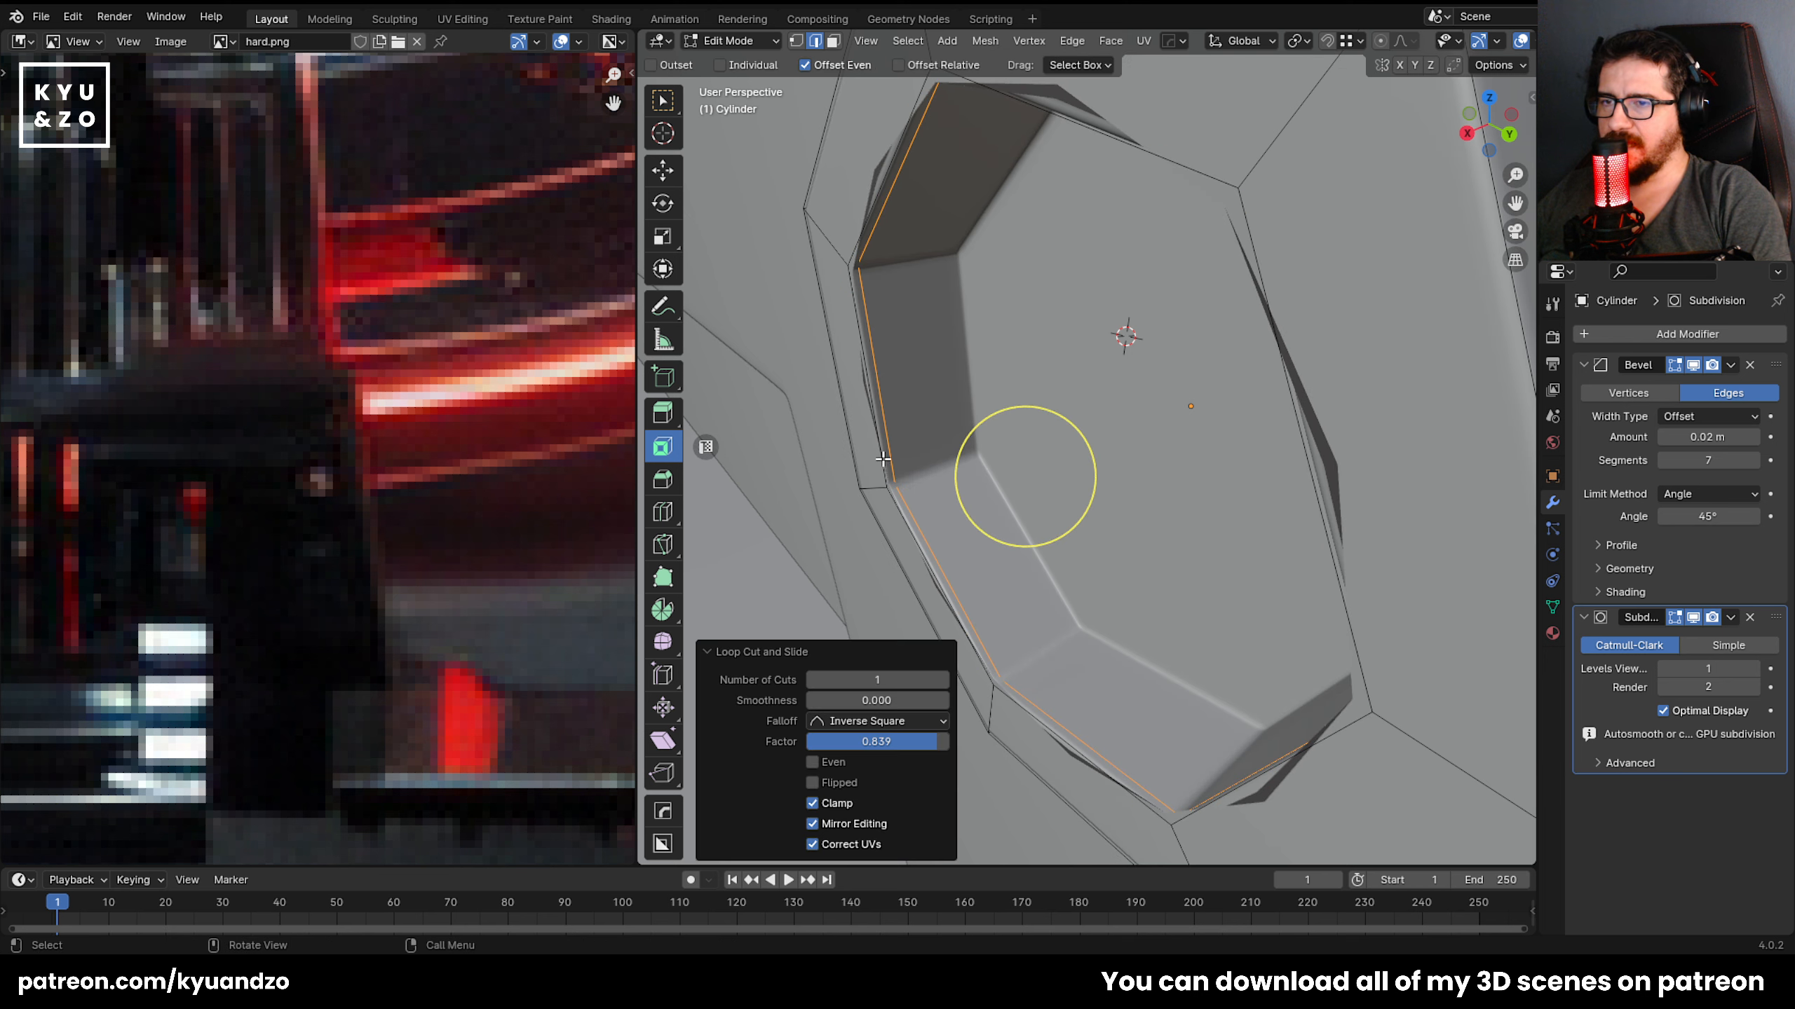
click(939, 459)
click(967, 447)
key(Tab)
scroll(1243, 647, down, 3)
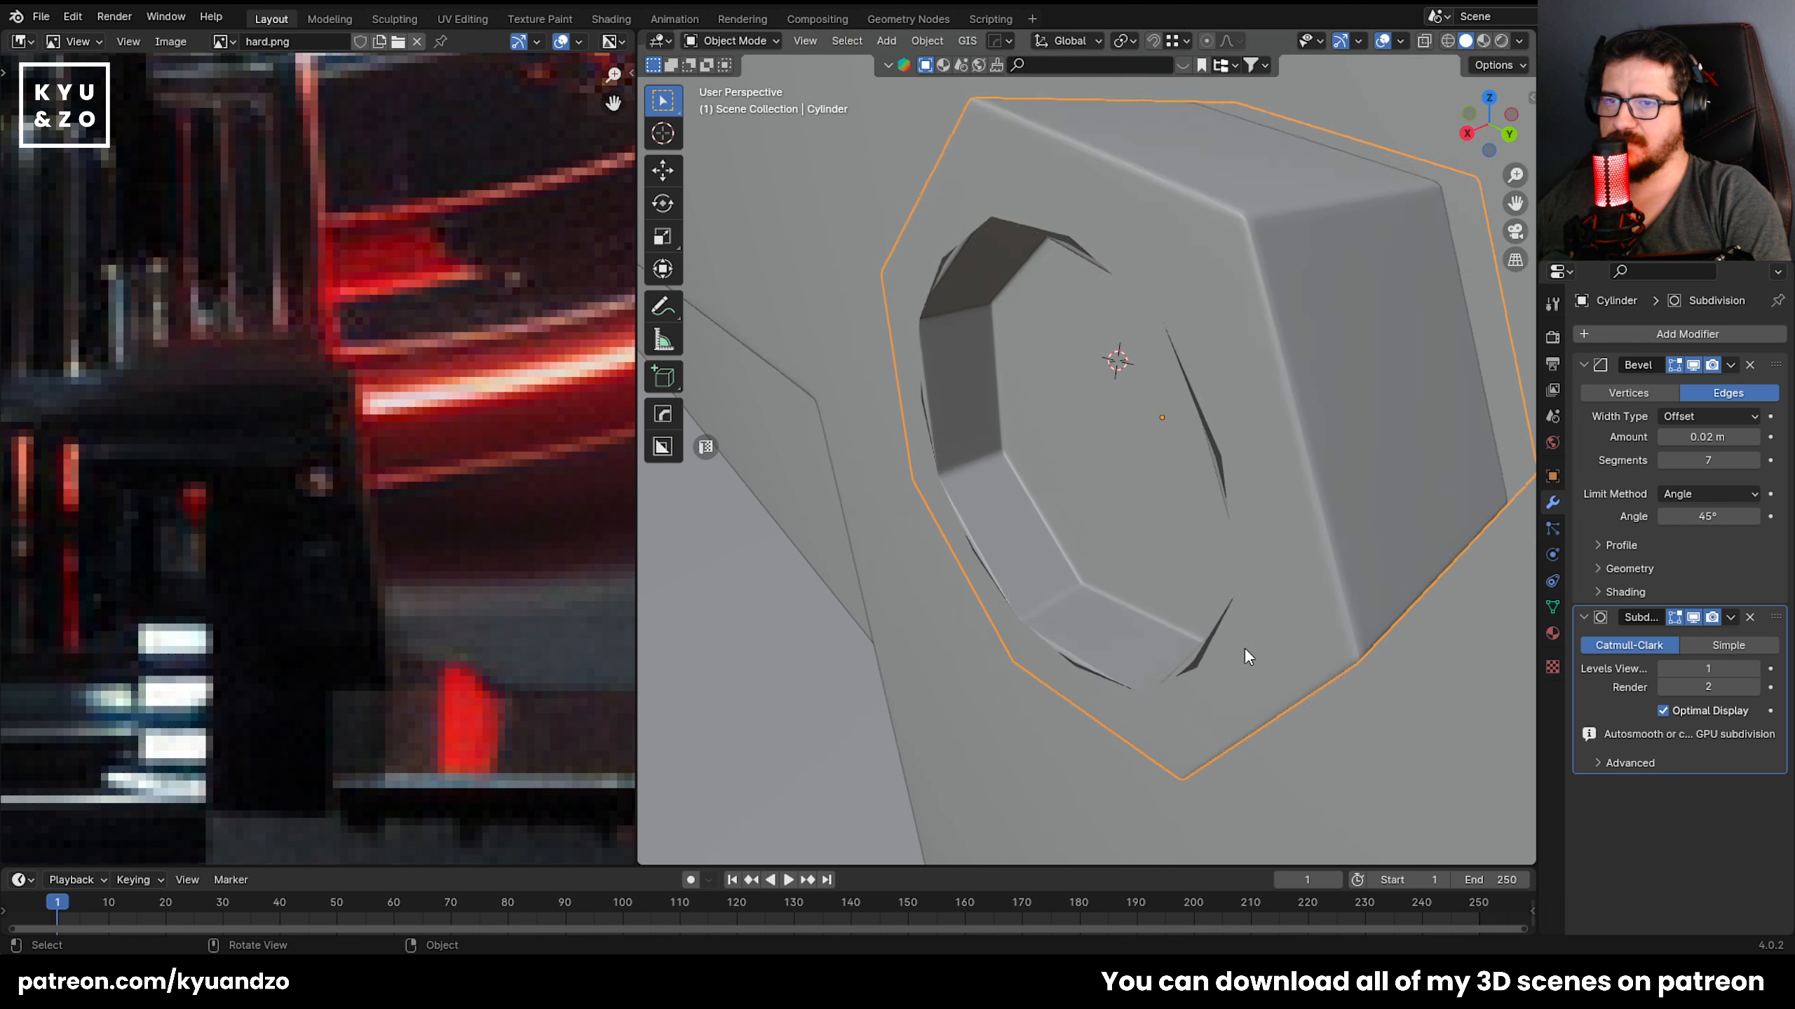
Add an edge loop on the front ring close to the recess rim, with a slide factor of about 0.93.
middle_drag(1230, 526, 1256, 402)
scroll(1094, 340, up, 3)
key(Tab)
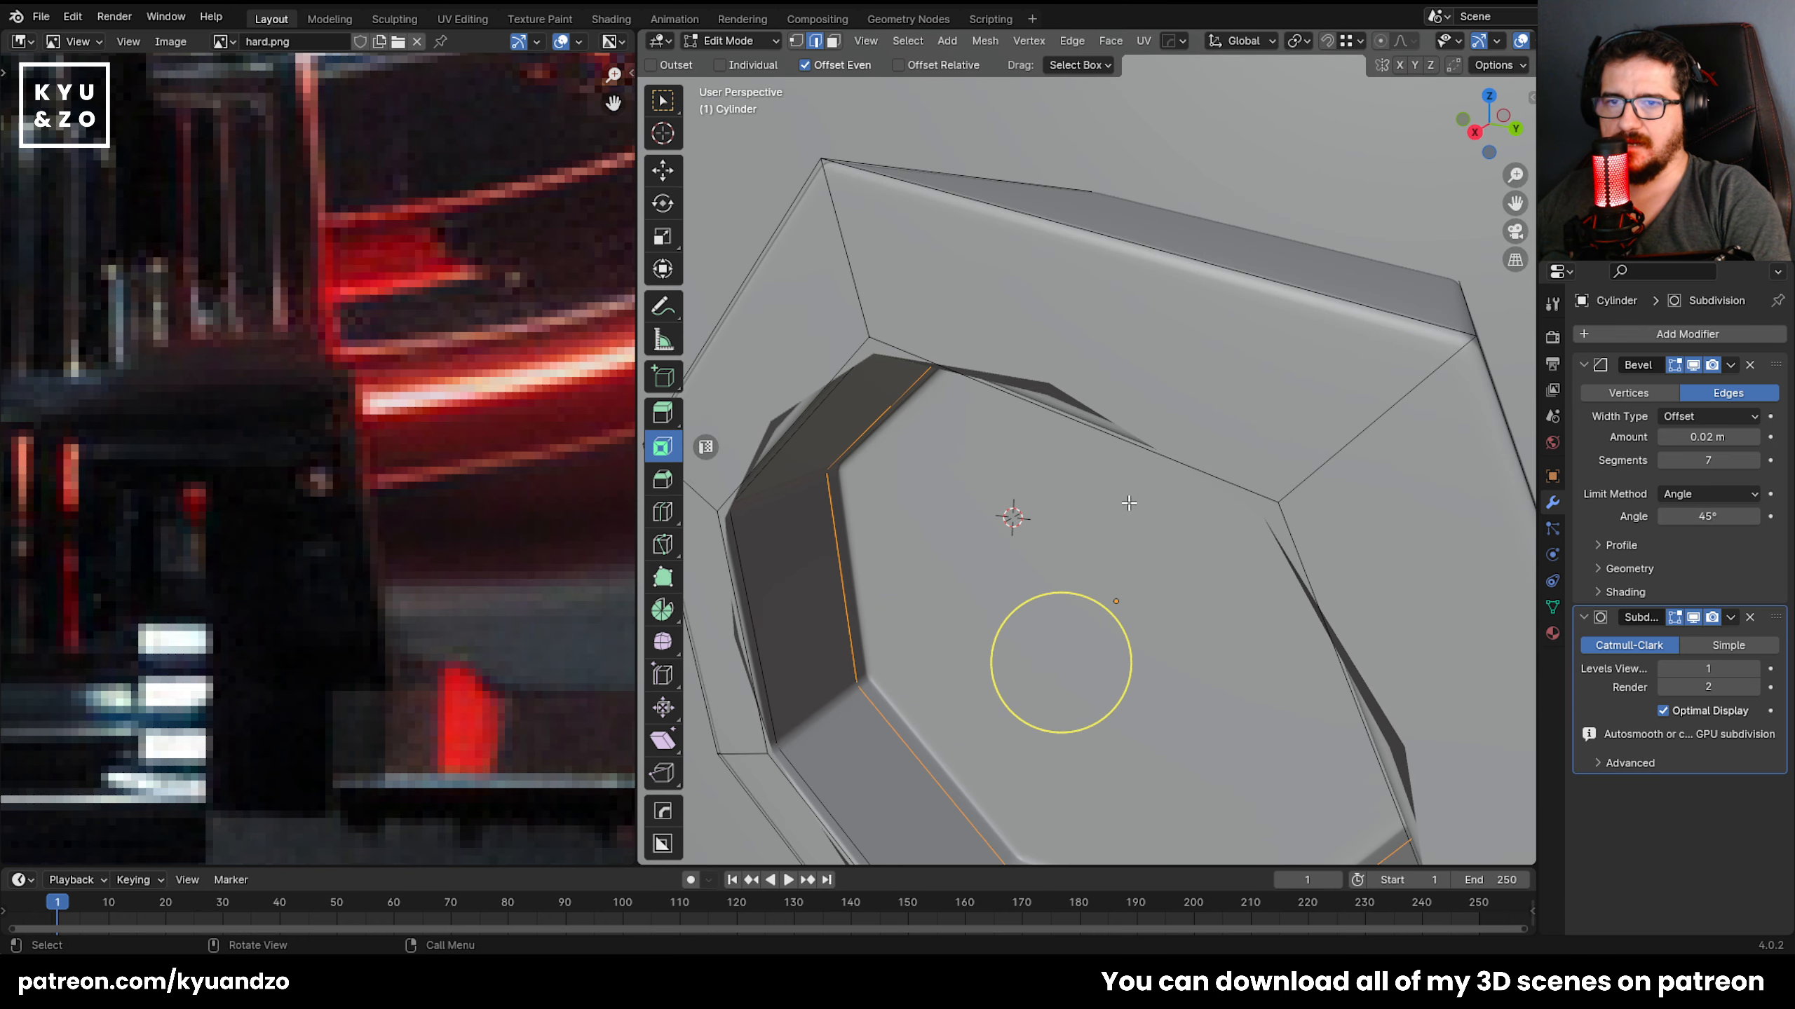
alt+click(1131, 444)
key(g)
key(g)
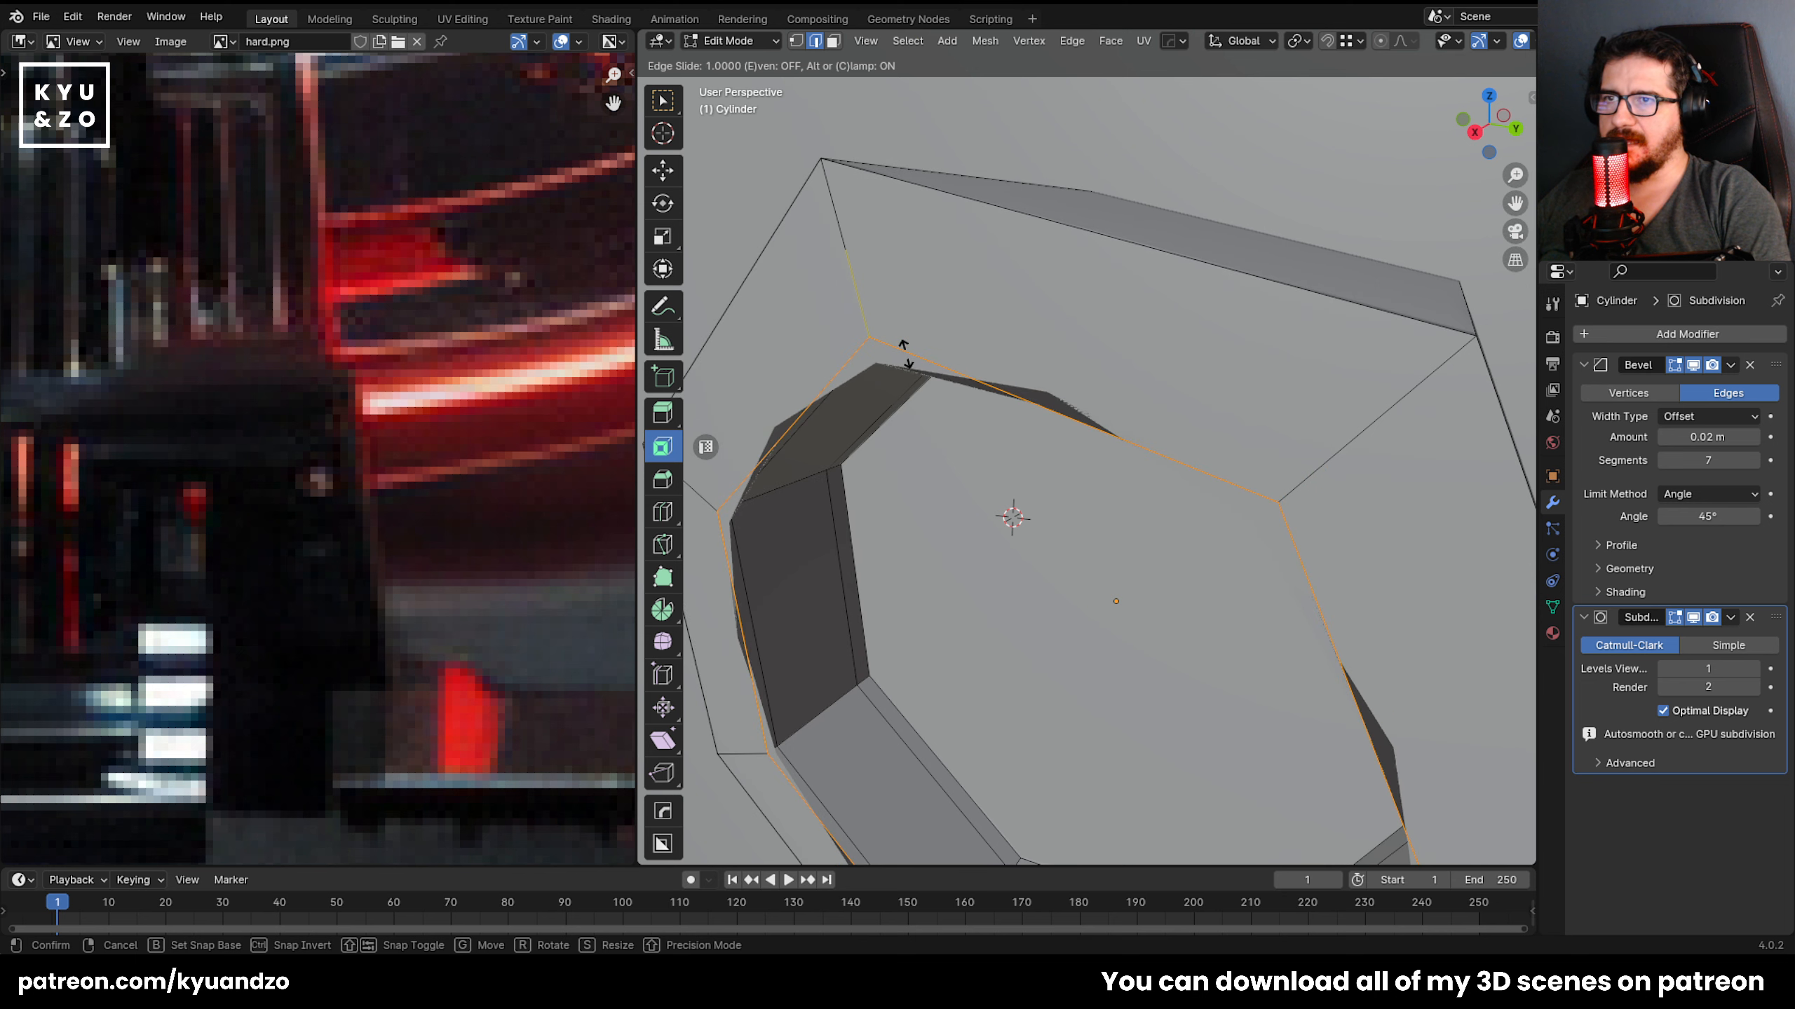
click(896, 345)
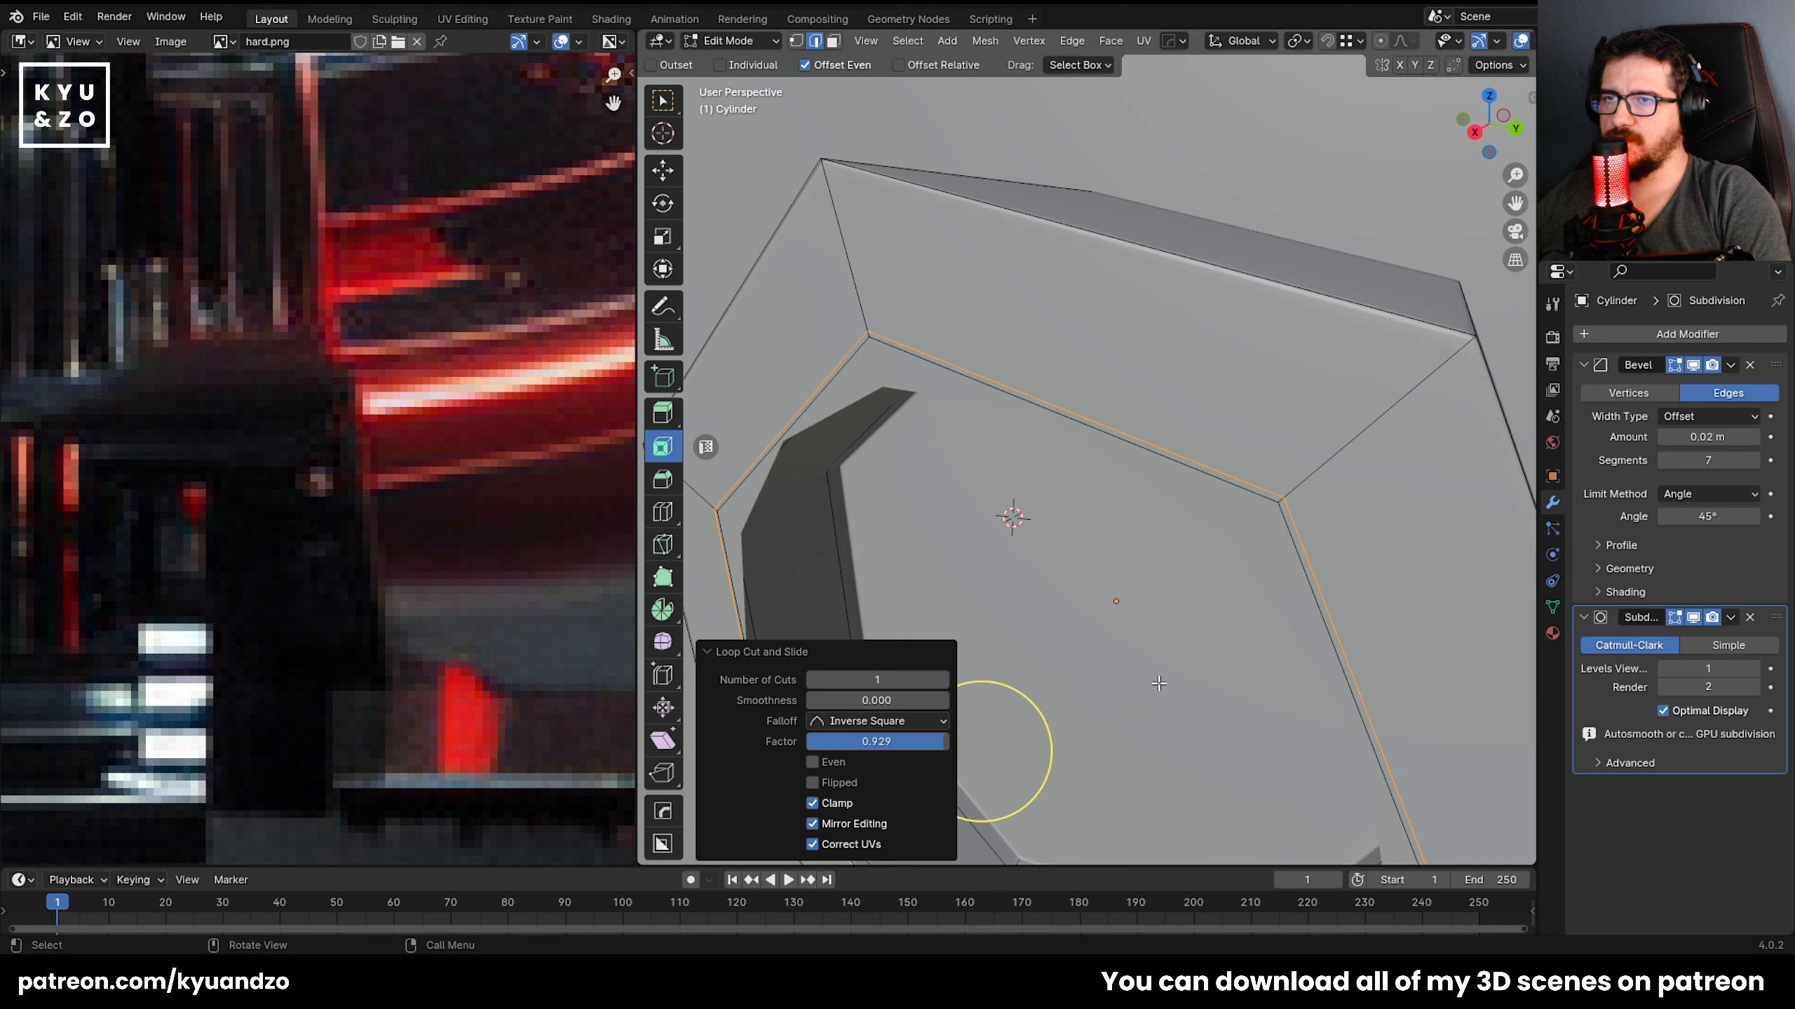
Add another edge loop on the recess's inner wall toward the front rim, with a slide factor of about 0.8.
middle_drag(993, 750, 1133, 533)
key(Tab)
scroll(1133, 534, down, 2)
key(Tab)
scroll(1133, 542, up, 2)
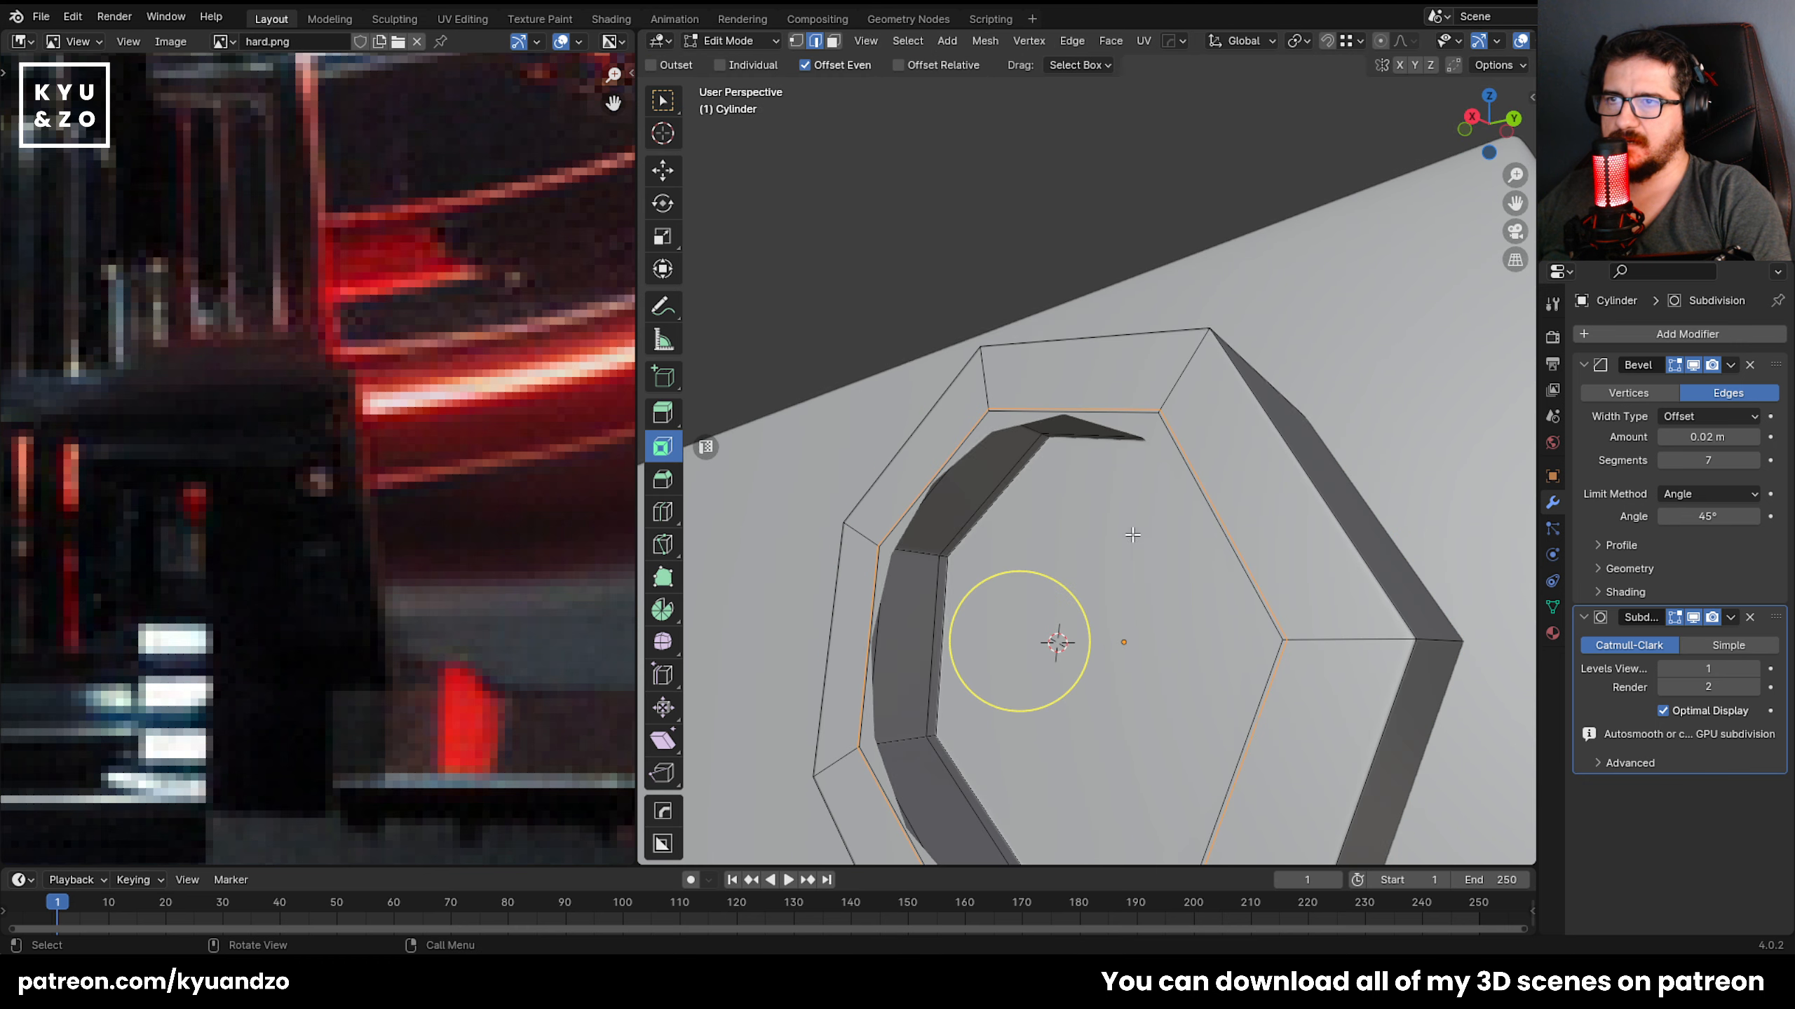
middle_drag(945, 588, 964, 588)
key(ctrl+r)
click(962, 588)
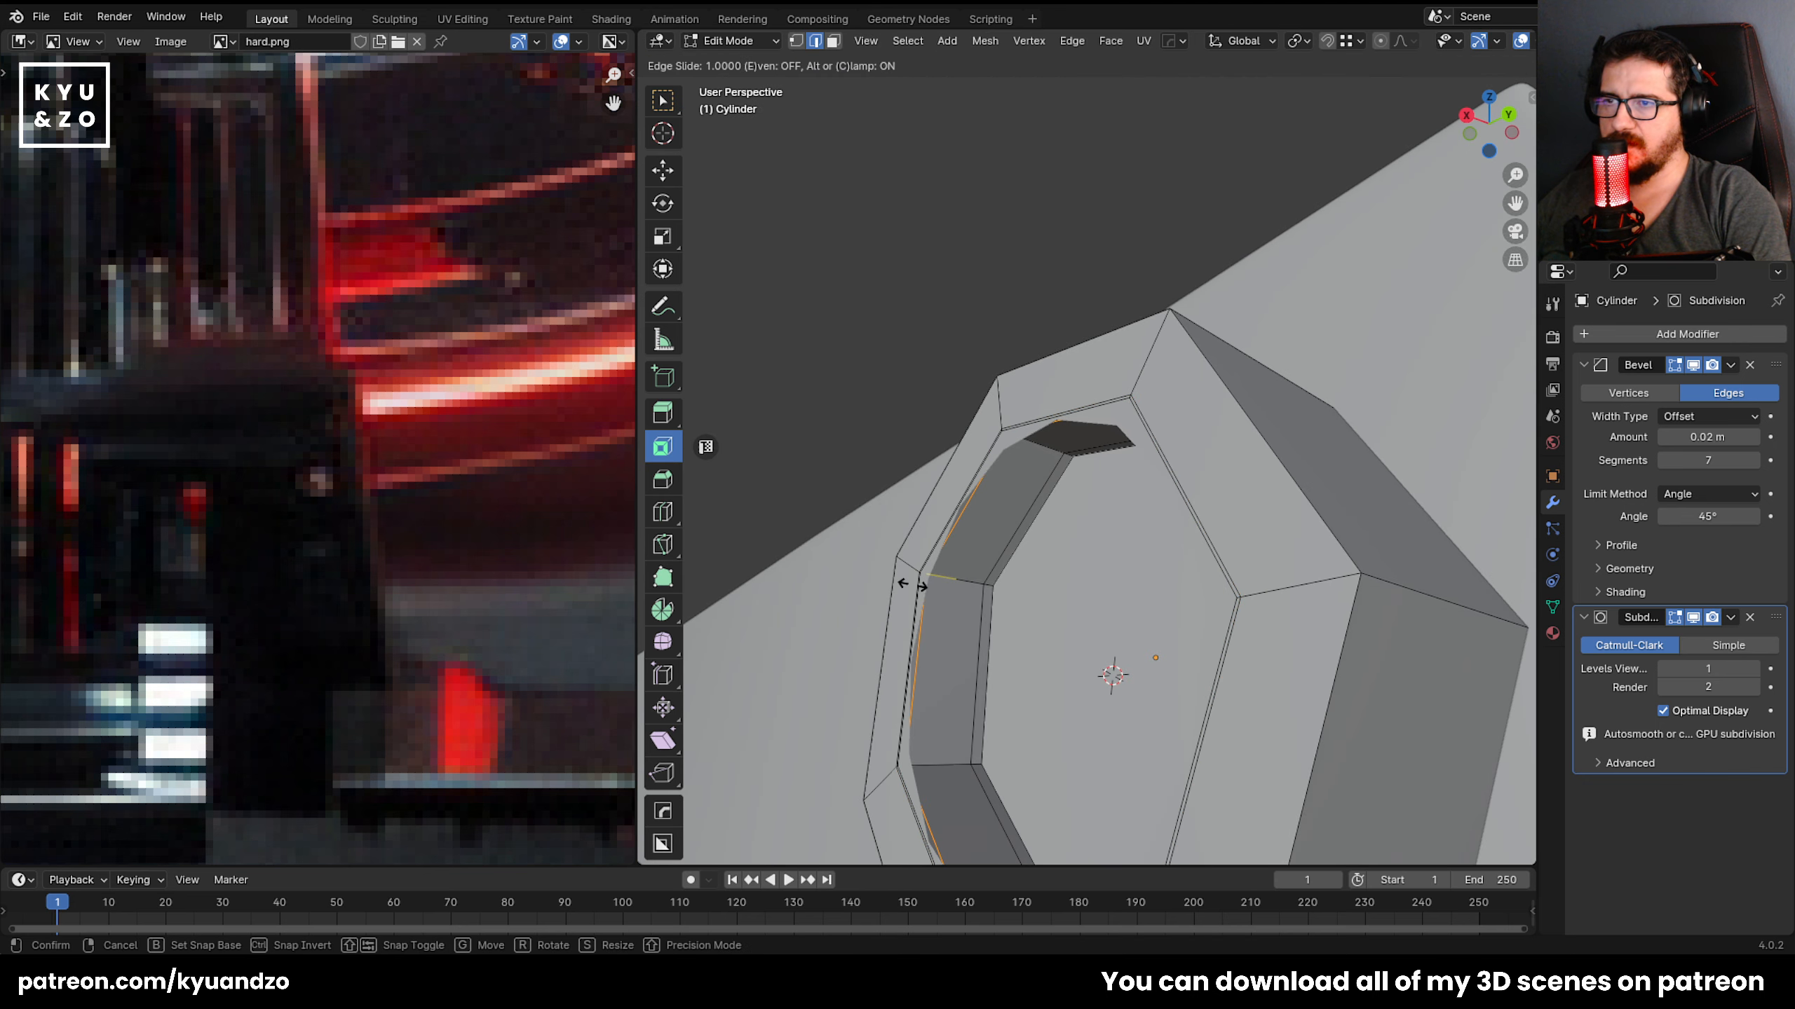
click(932, 582)
Add an edge loop around the front ring with a slide factor of about 0.43, and save the file.
key(ctrl+r)
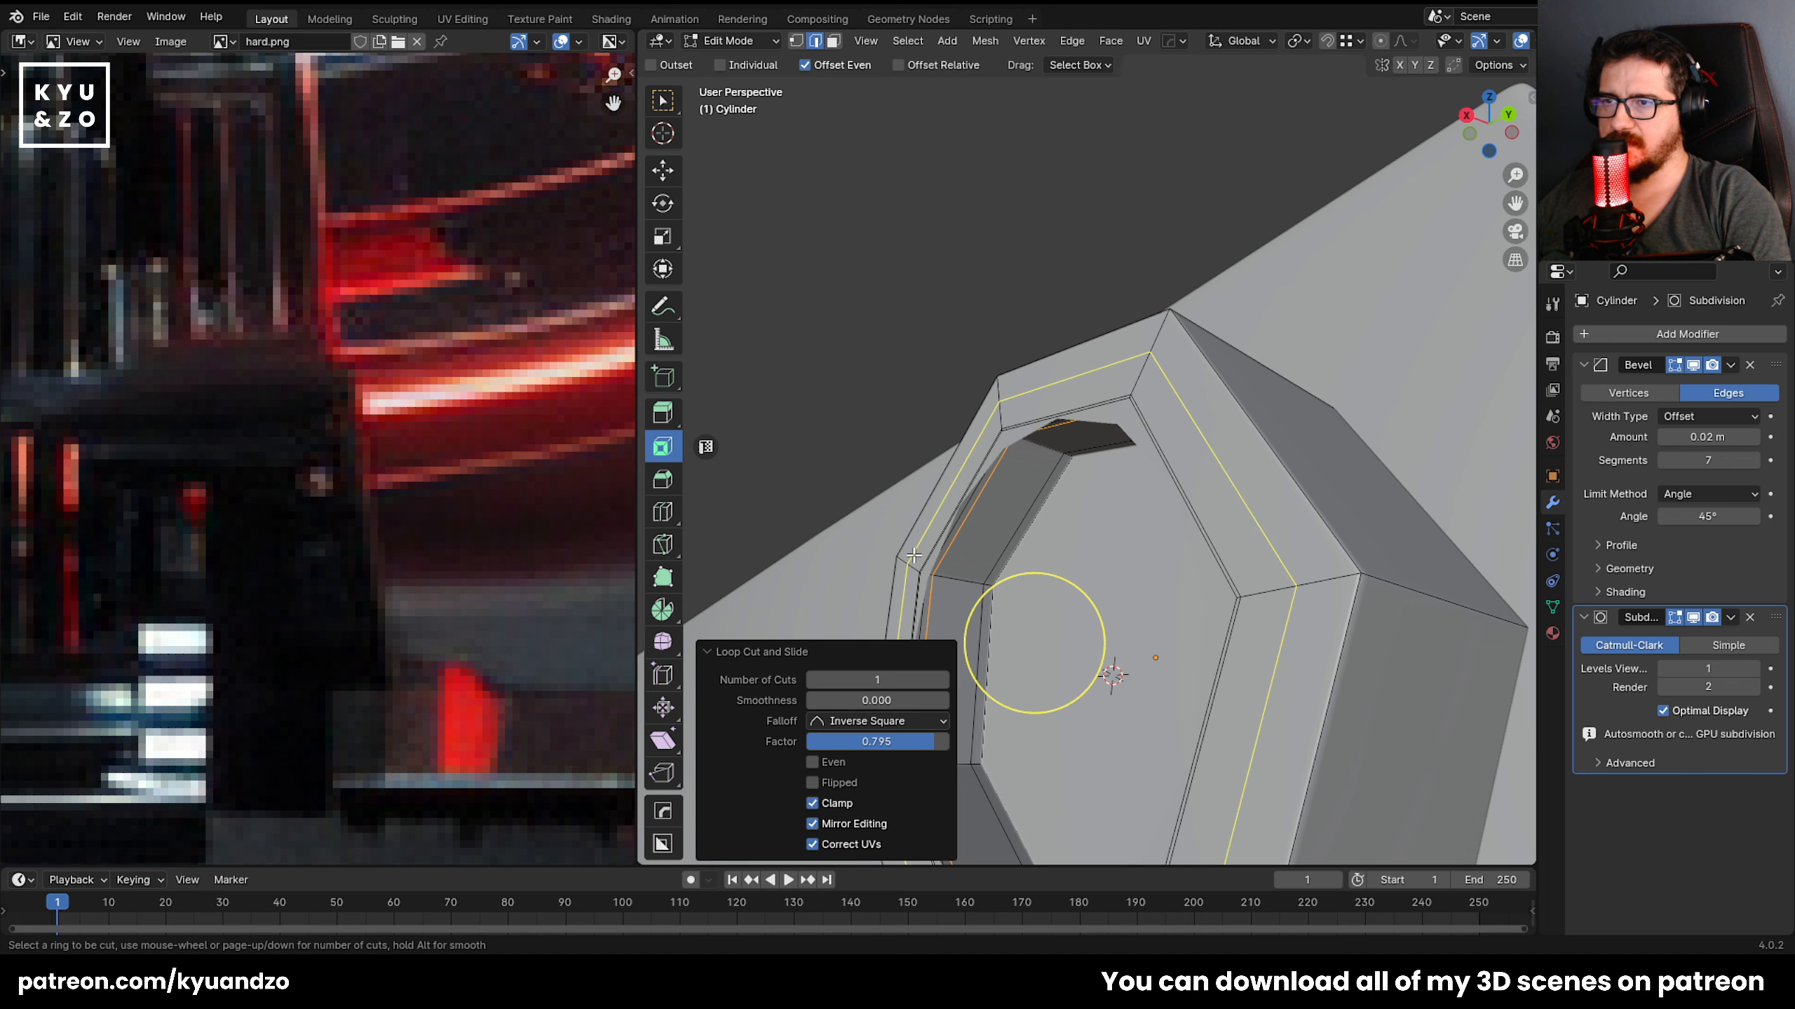
click(915, 544)
click(925, 543)
middle_drag(1019, 642, 1277, 342)
scroll(1196, 357, up, 2)
shift+middle_drag(1277, 342, 1052, 264)
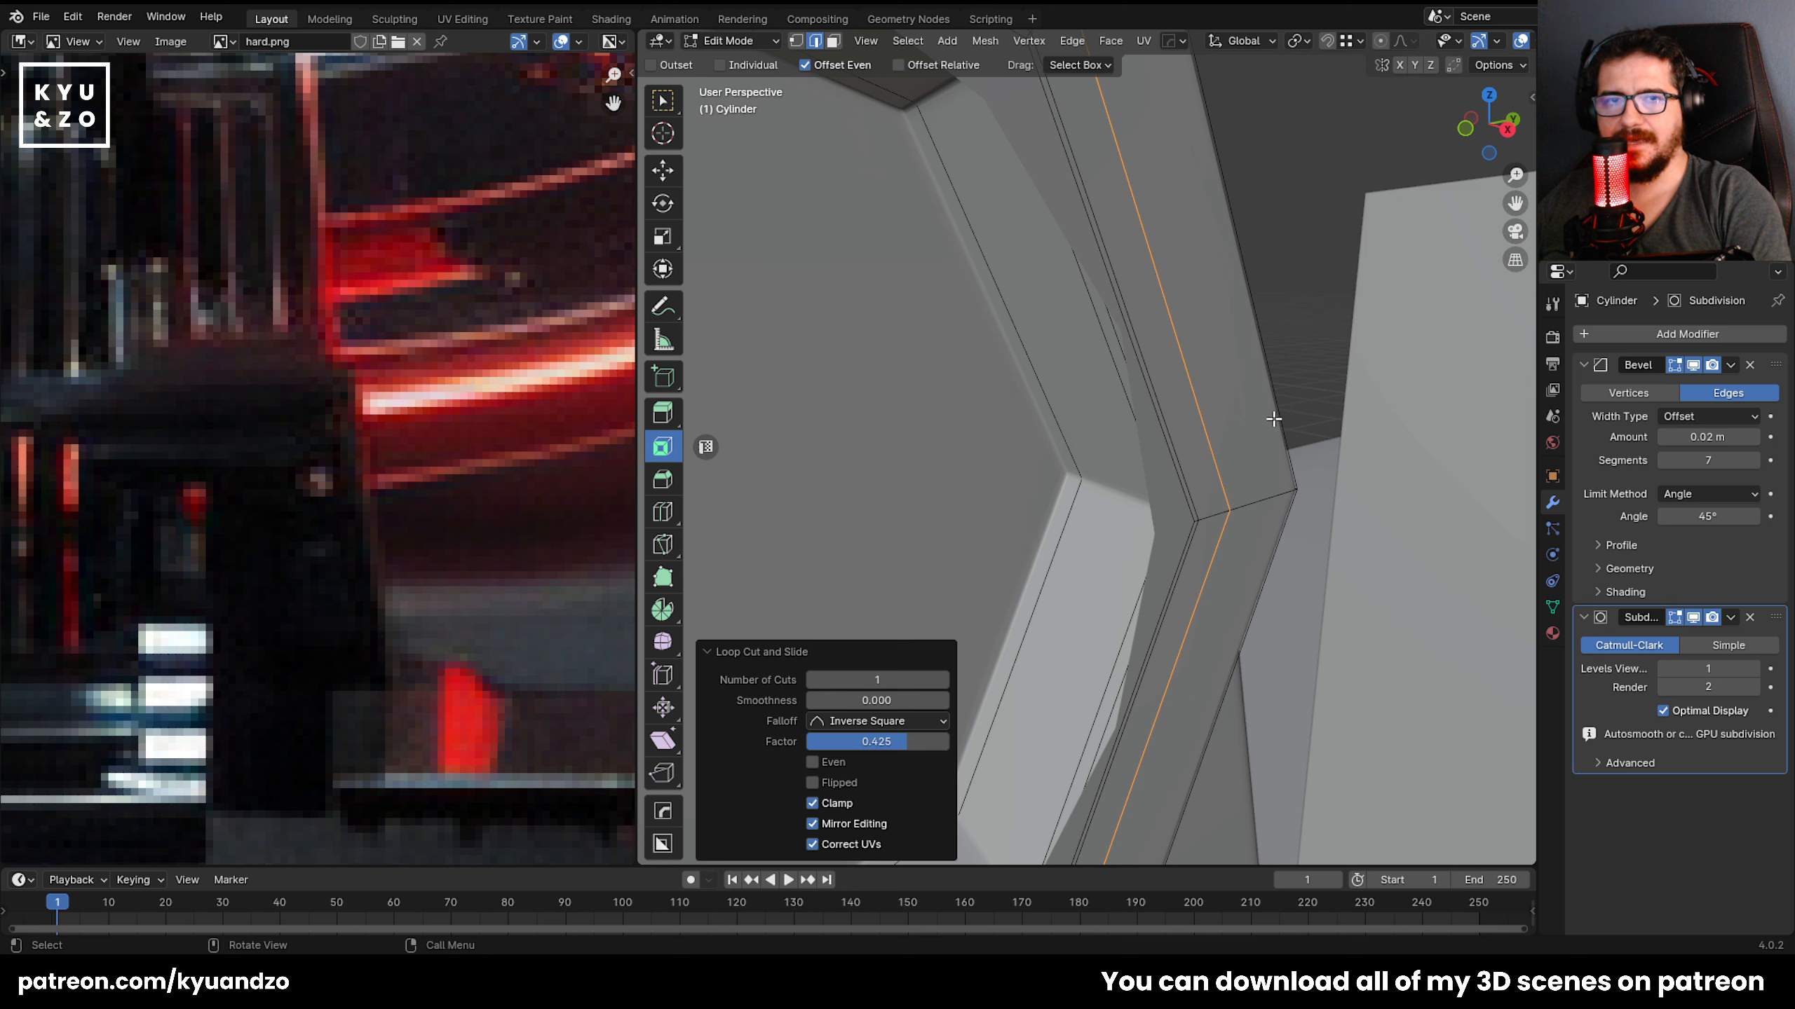
middle_drag(1274, 419, 1263, 417)
key(ctrl+s)
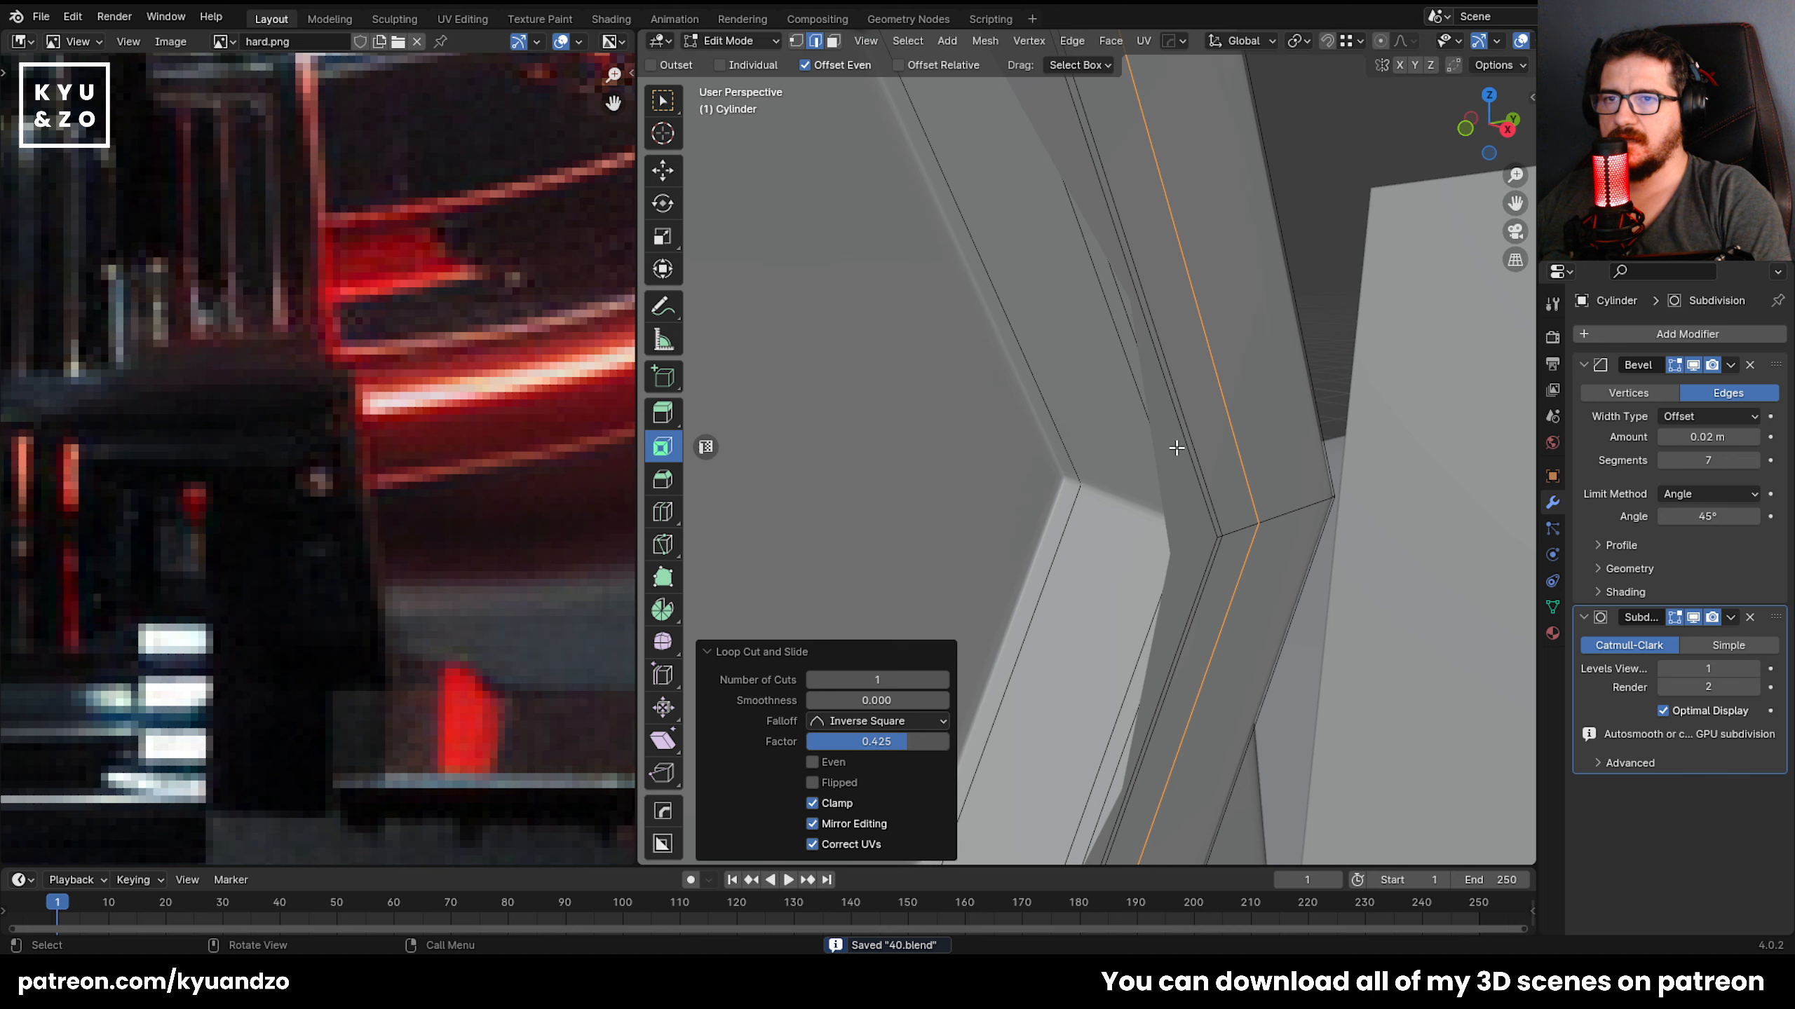
Add a supporting edge loop on each side of the corner edge that crosses the recess wall and front ring.
middle_drag(1177, 447, 1134, 365)
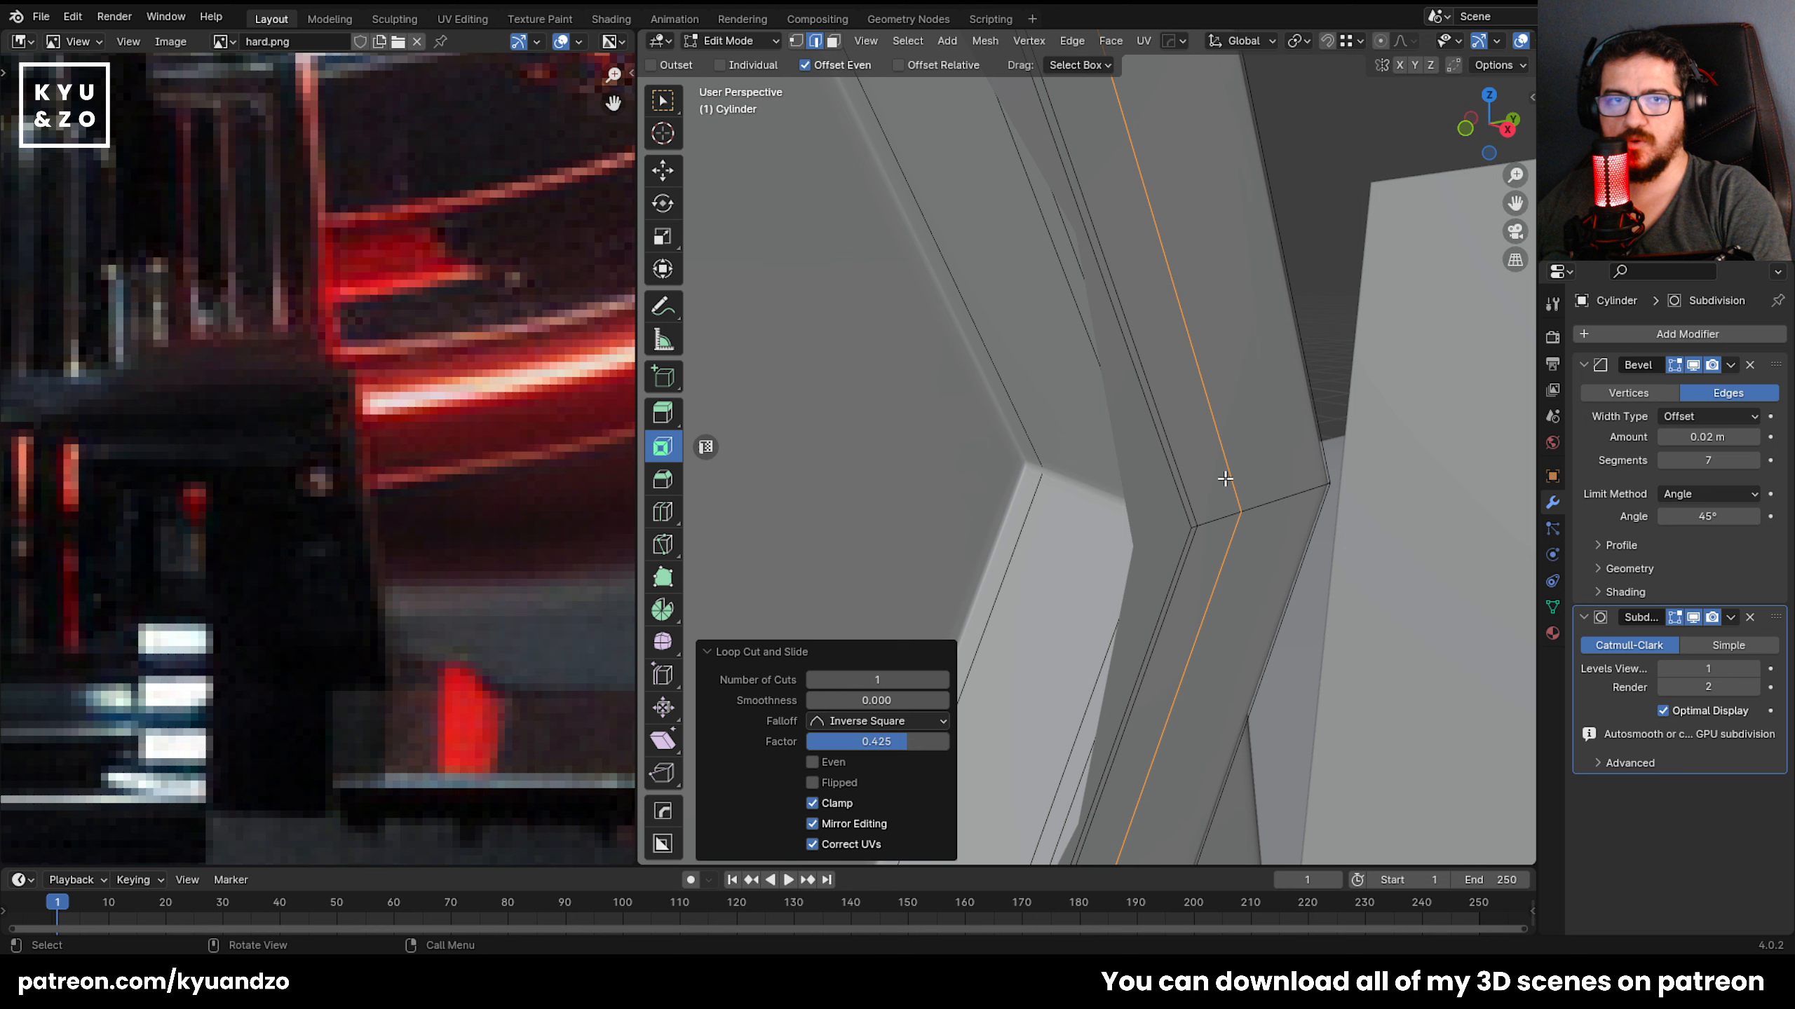
middle_drag(1205, 452, 1115, 446)
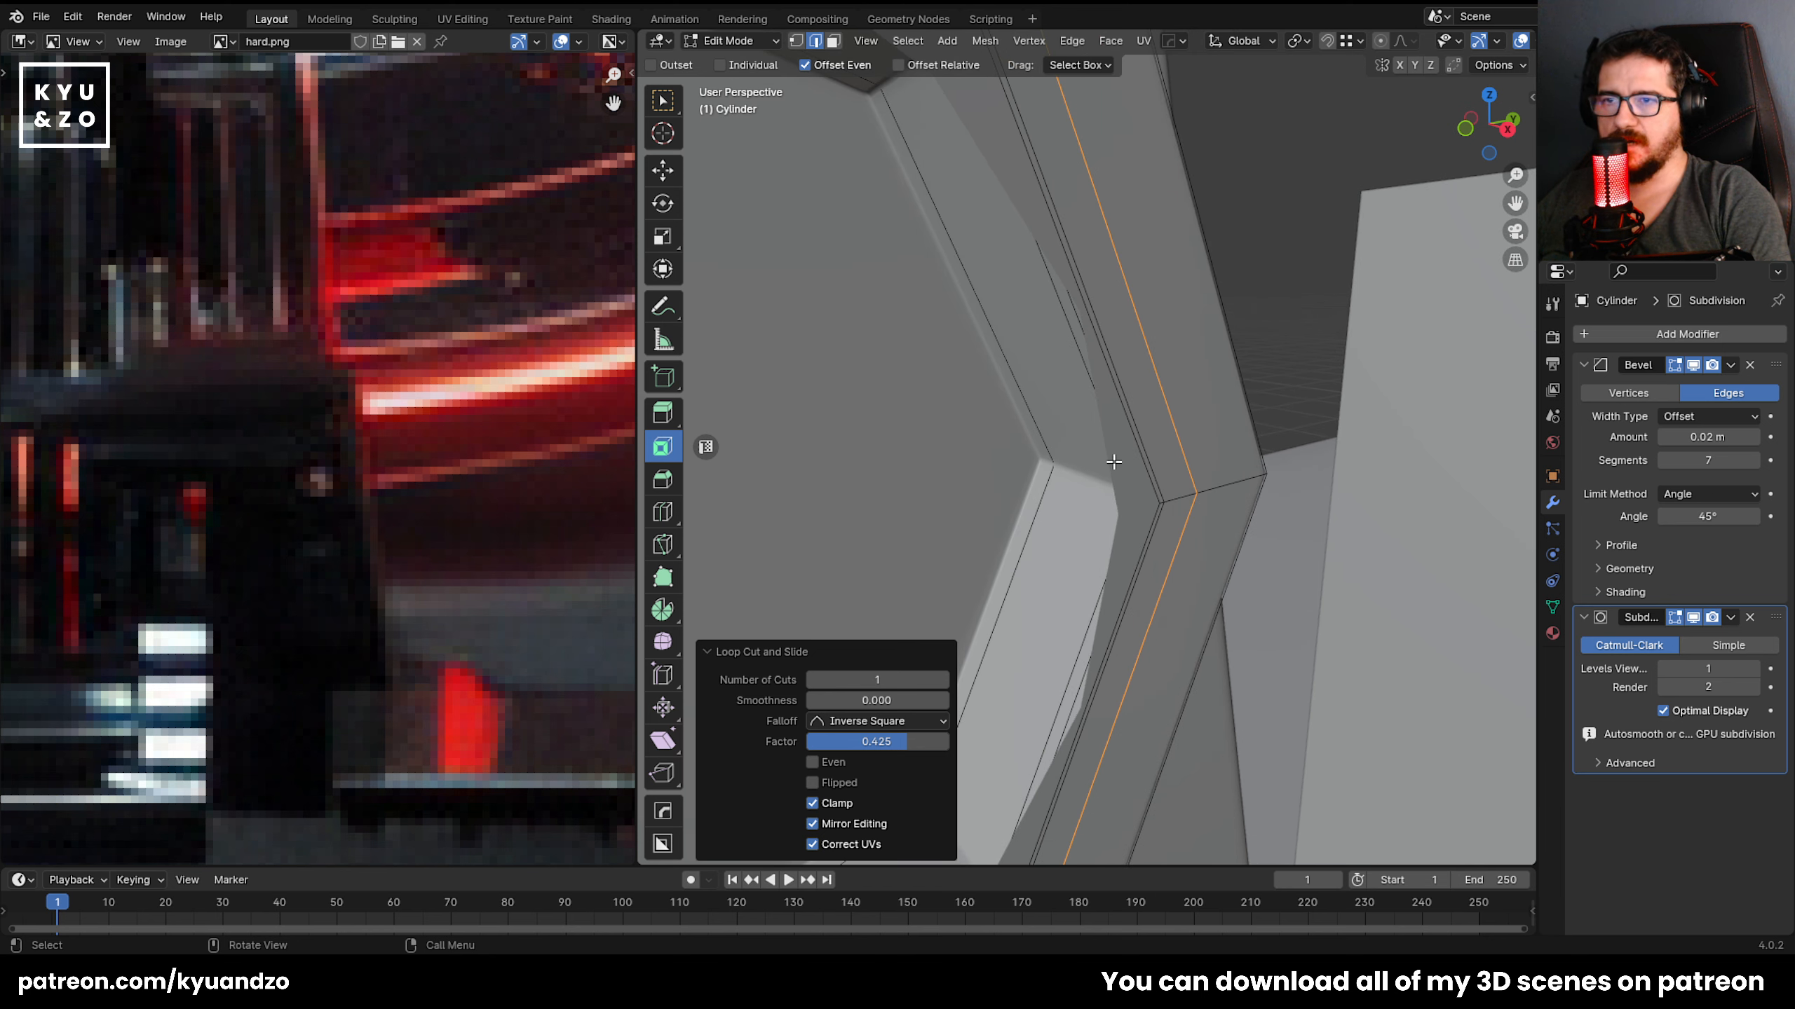
scroll(1111, 587, up, 1)
scroll(1073, 556, up, 1)
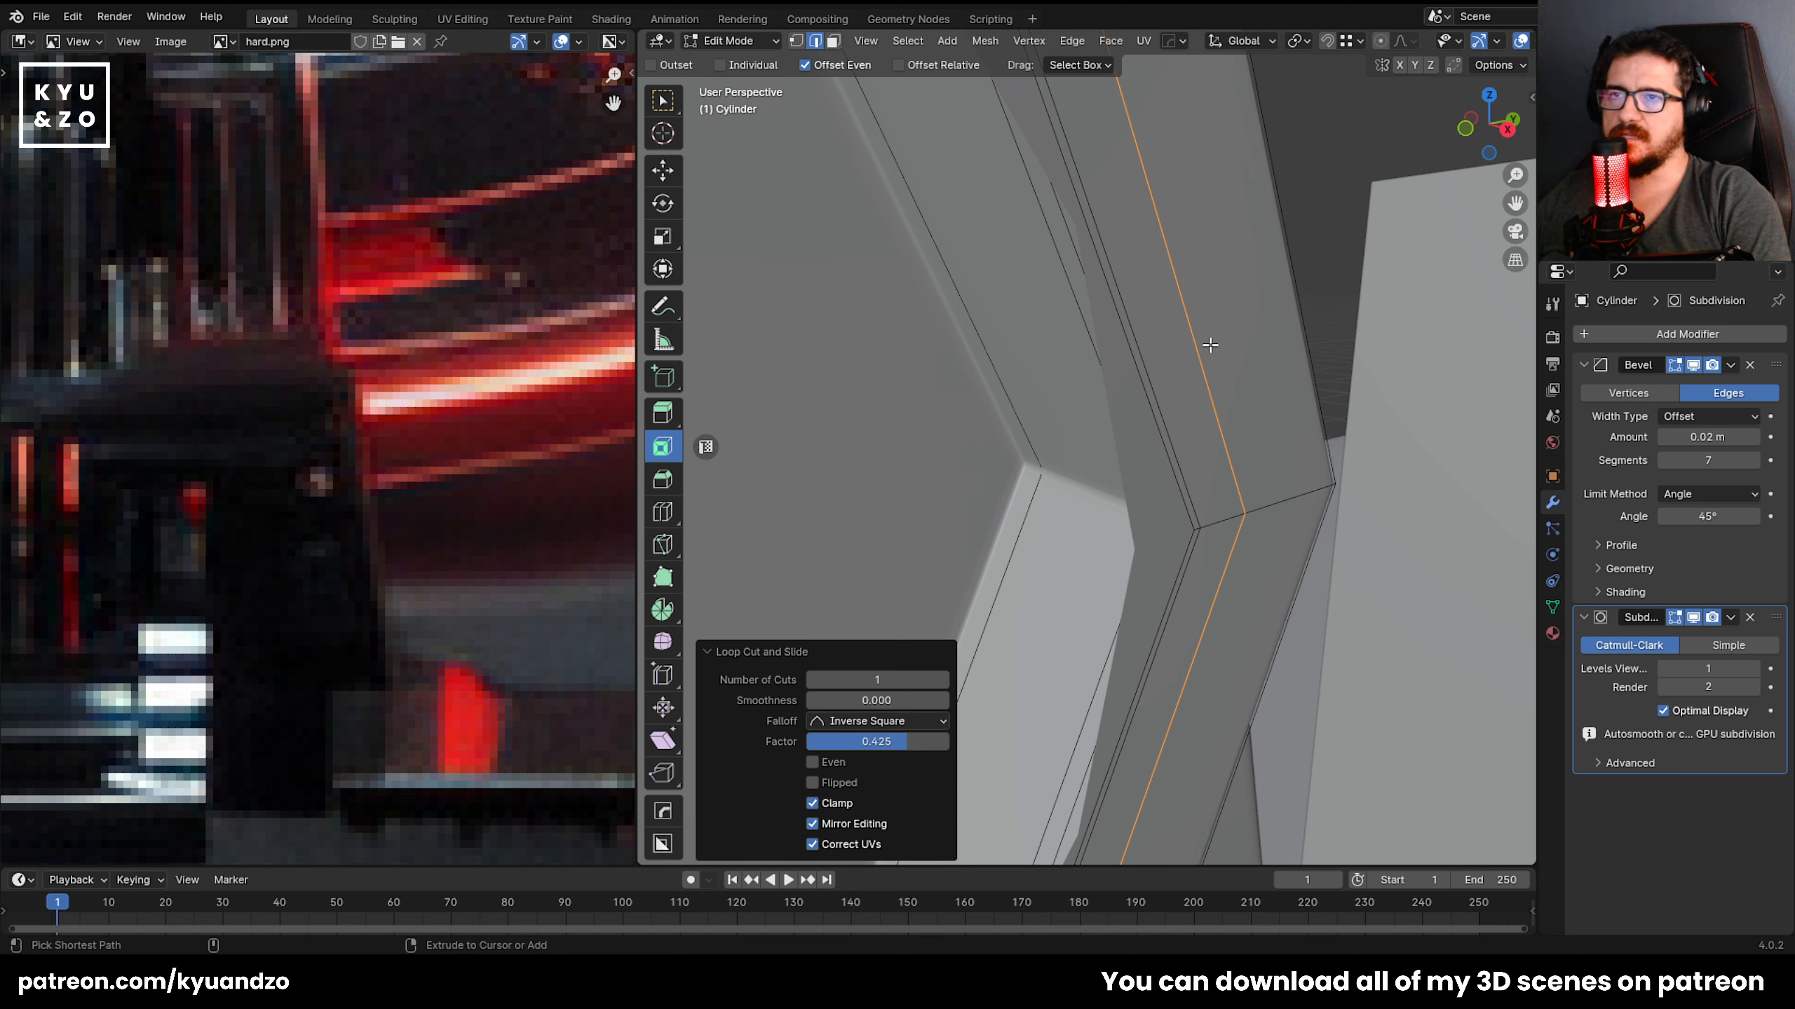
key(ctrl+r)
click(1130, 374)
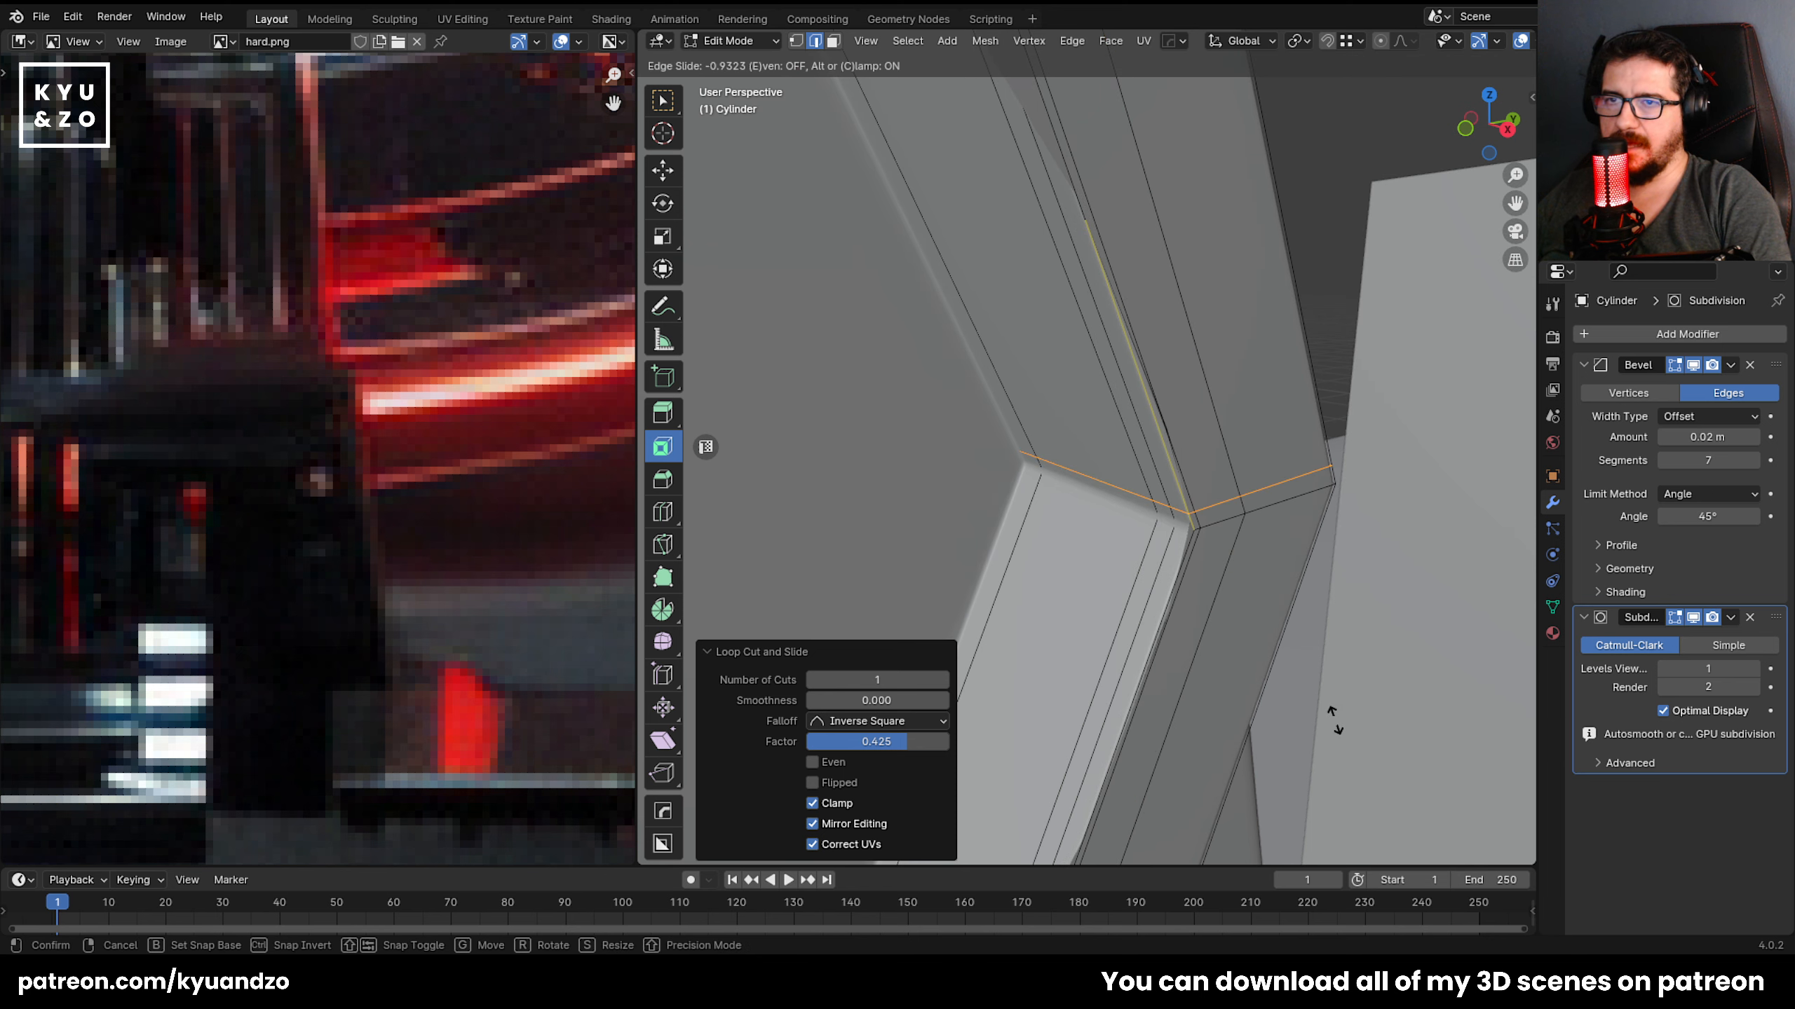
click(1337, 728)
key(g)
key(g)
click(1061, 461)
key(Tab)
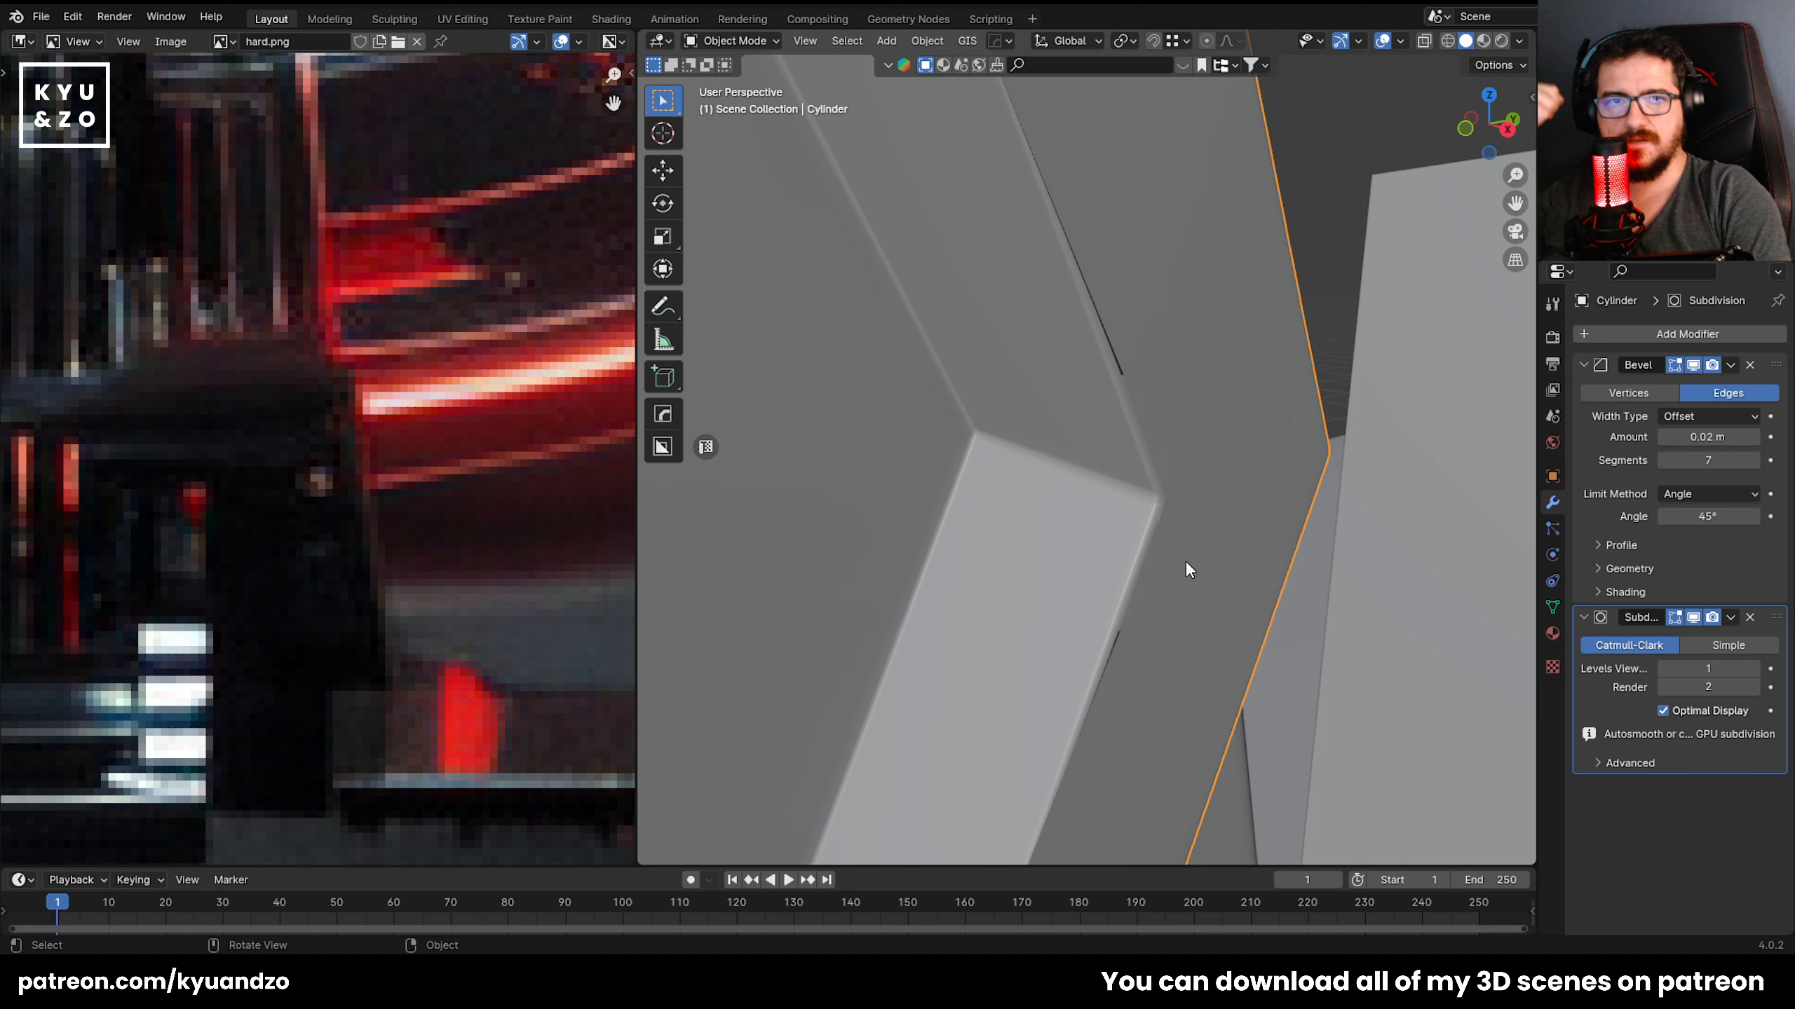
Slide both supporting loops closer to the recess's corner edge and check the corner's shading.
middle_drag(1175, 536, 1146, 499)
key(Tab)
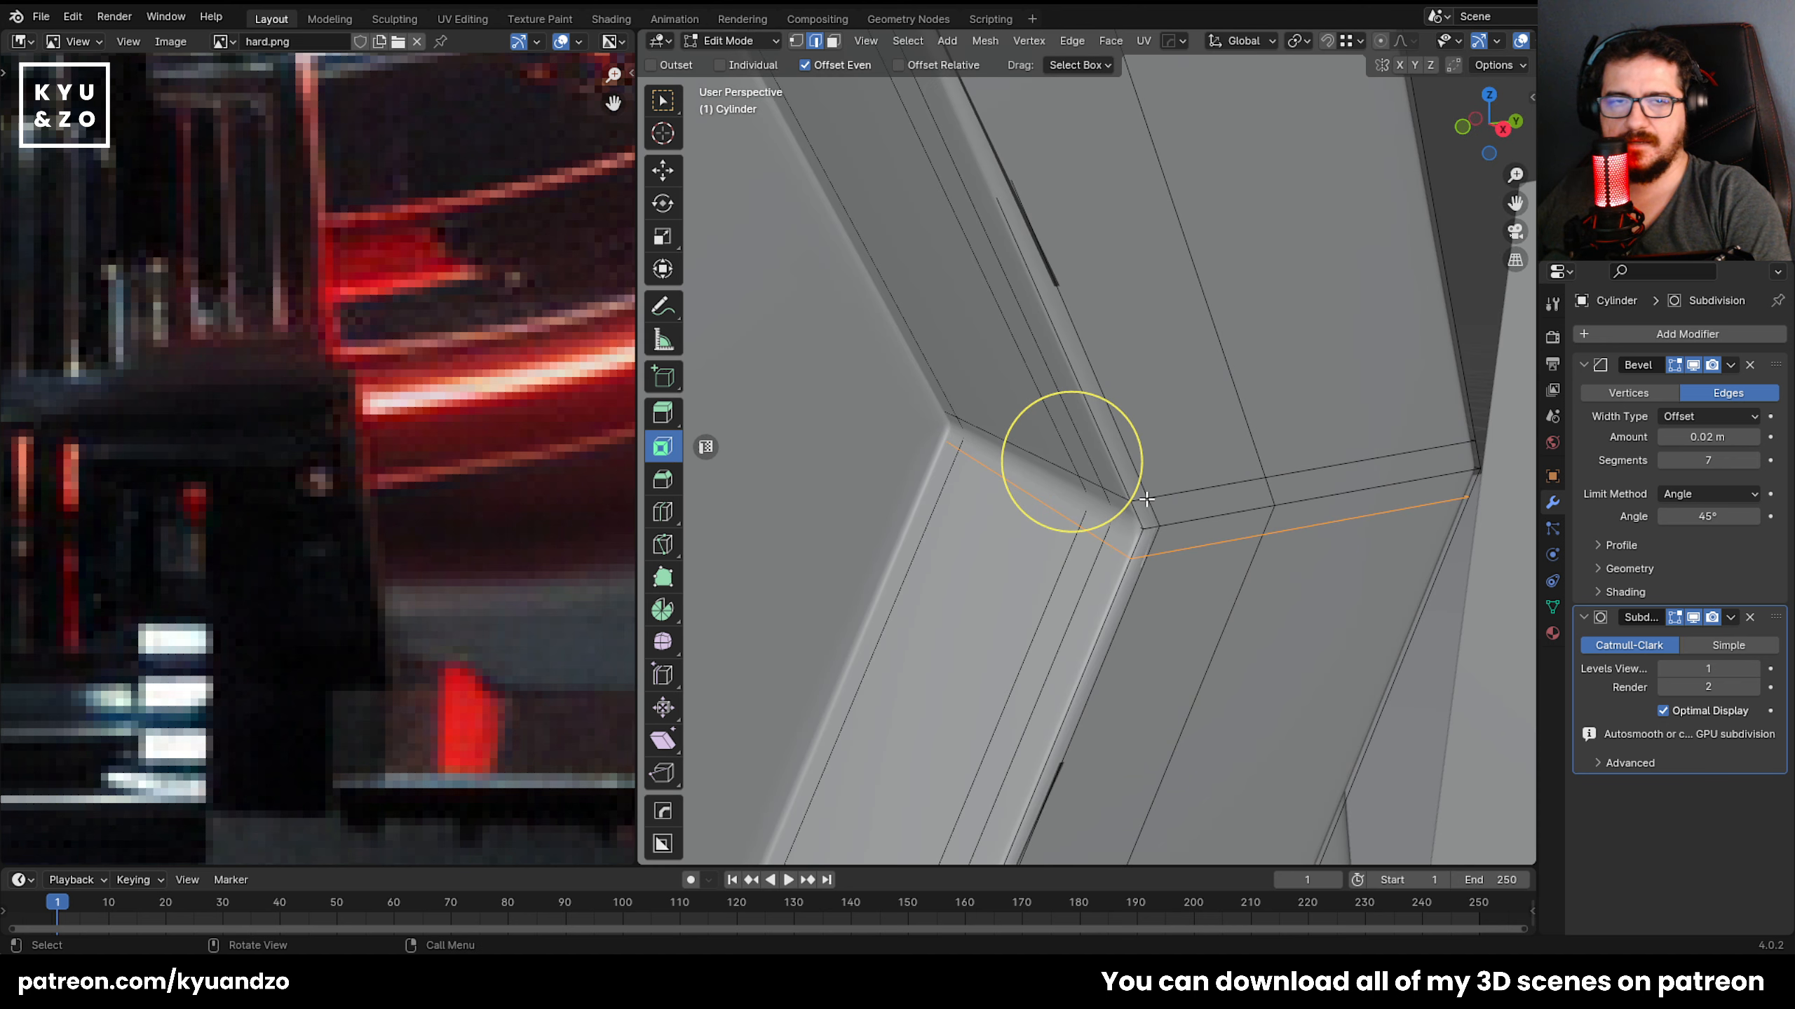
key(g)
key(g)
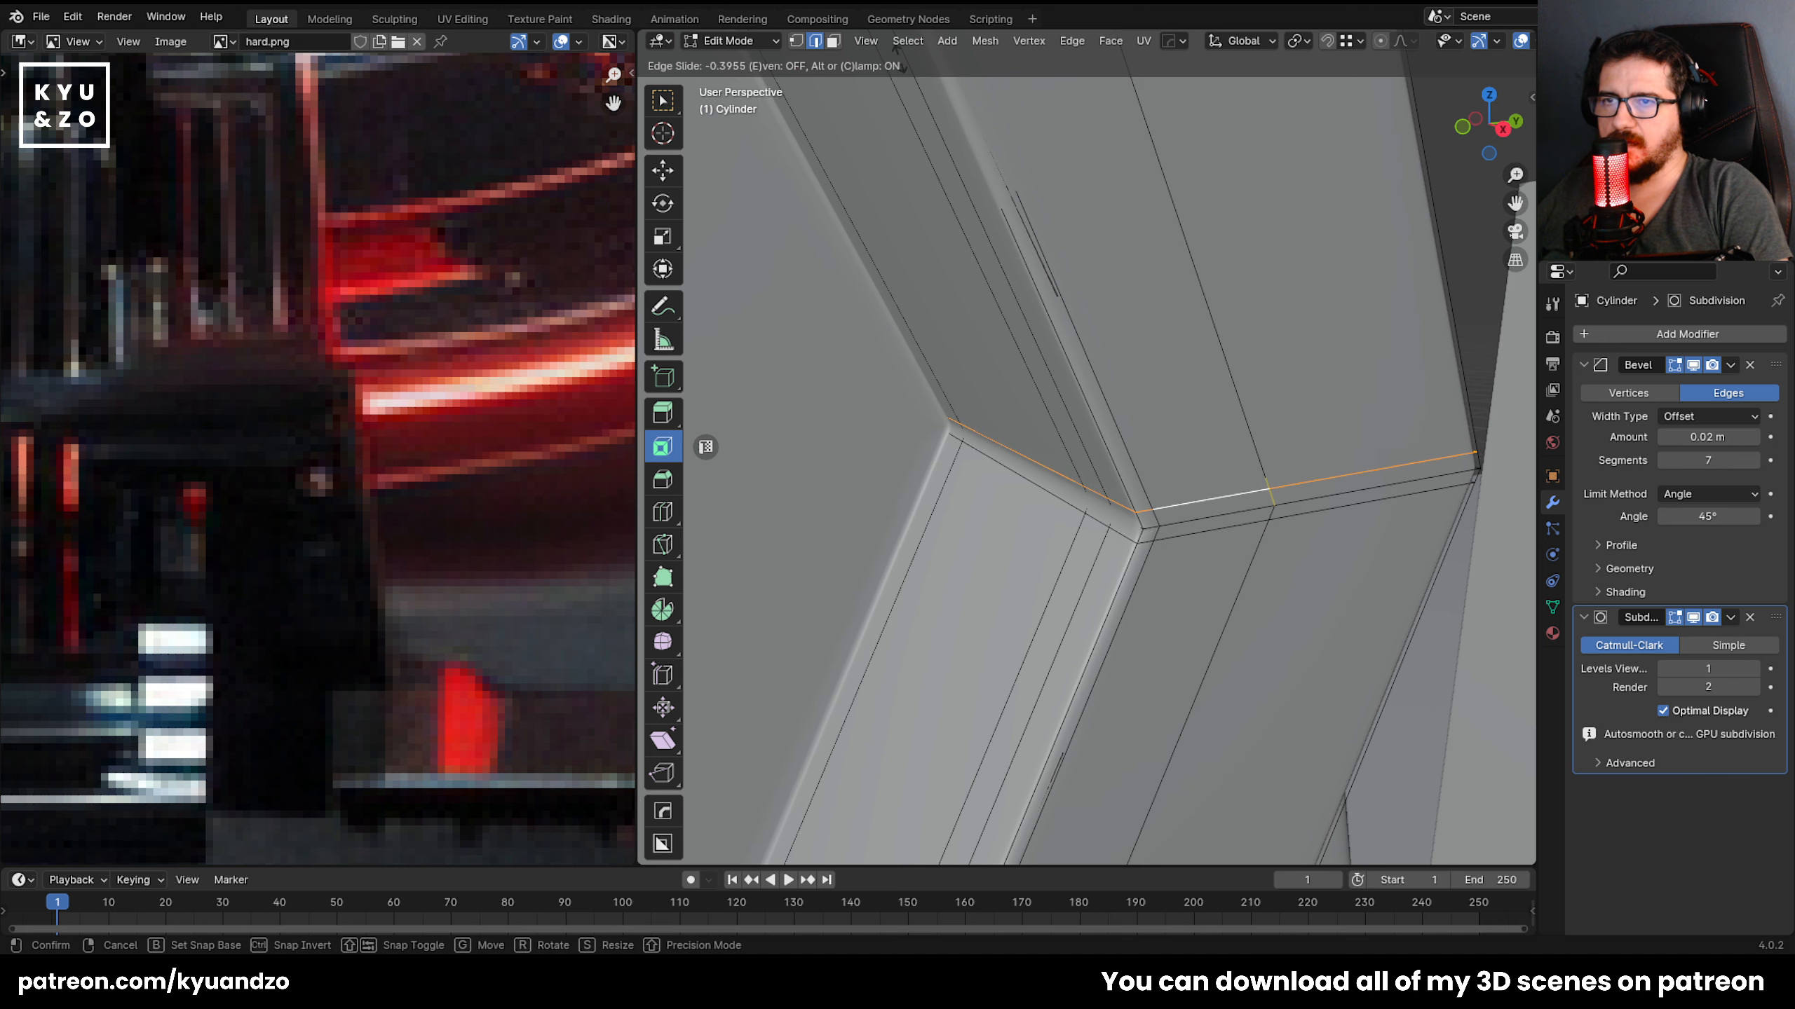
click(1073, 421)
key(Tab)
scroll(1118, 418, down, 2)
key(Tab)
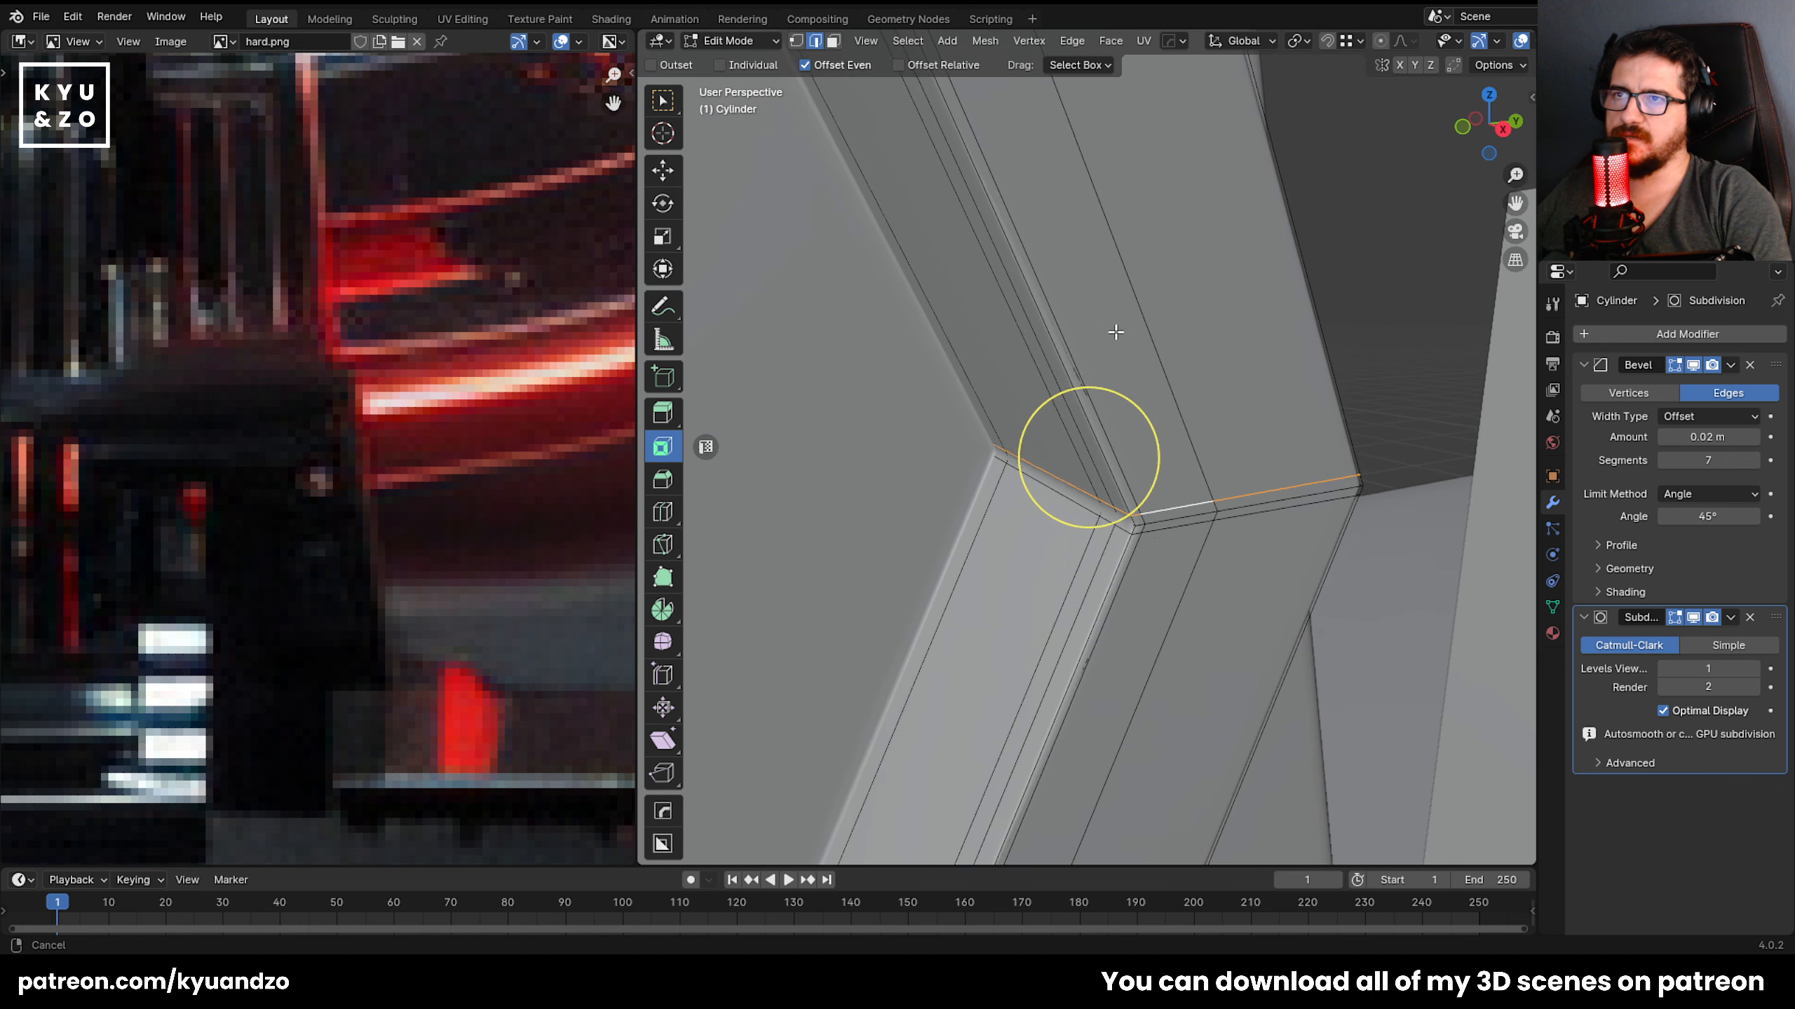
In vertex selection mode, pick the recess rim vertex at the neighbouring corner and examine the rim edge between the two corners.
shift+middle_drag(1113, 333, 1154, 417)
scroll(1154, 417, down, 4)
shift+middle_drag(1017, 265, 1071, 345)
scroll(1060, 368, up, 1)
scroll(947, 233, up, 1)
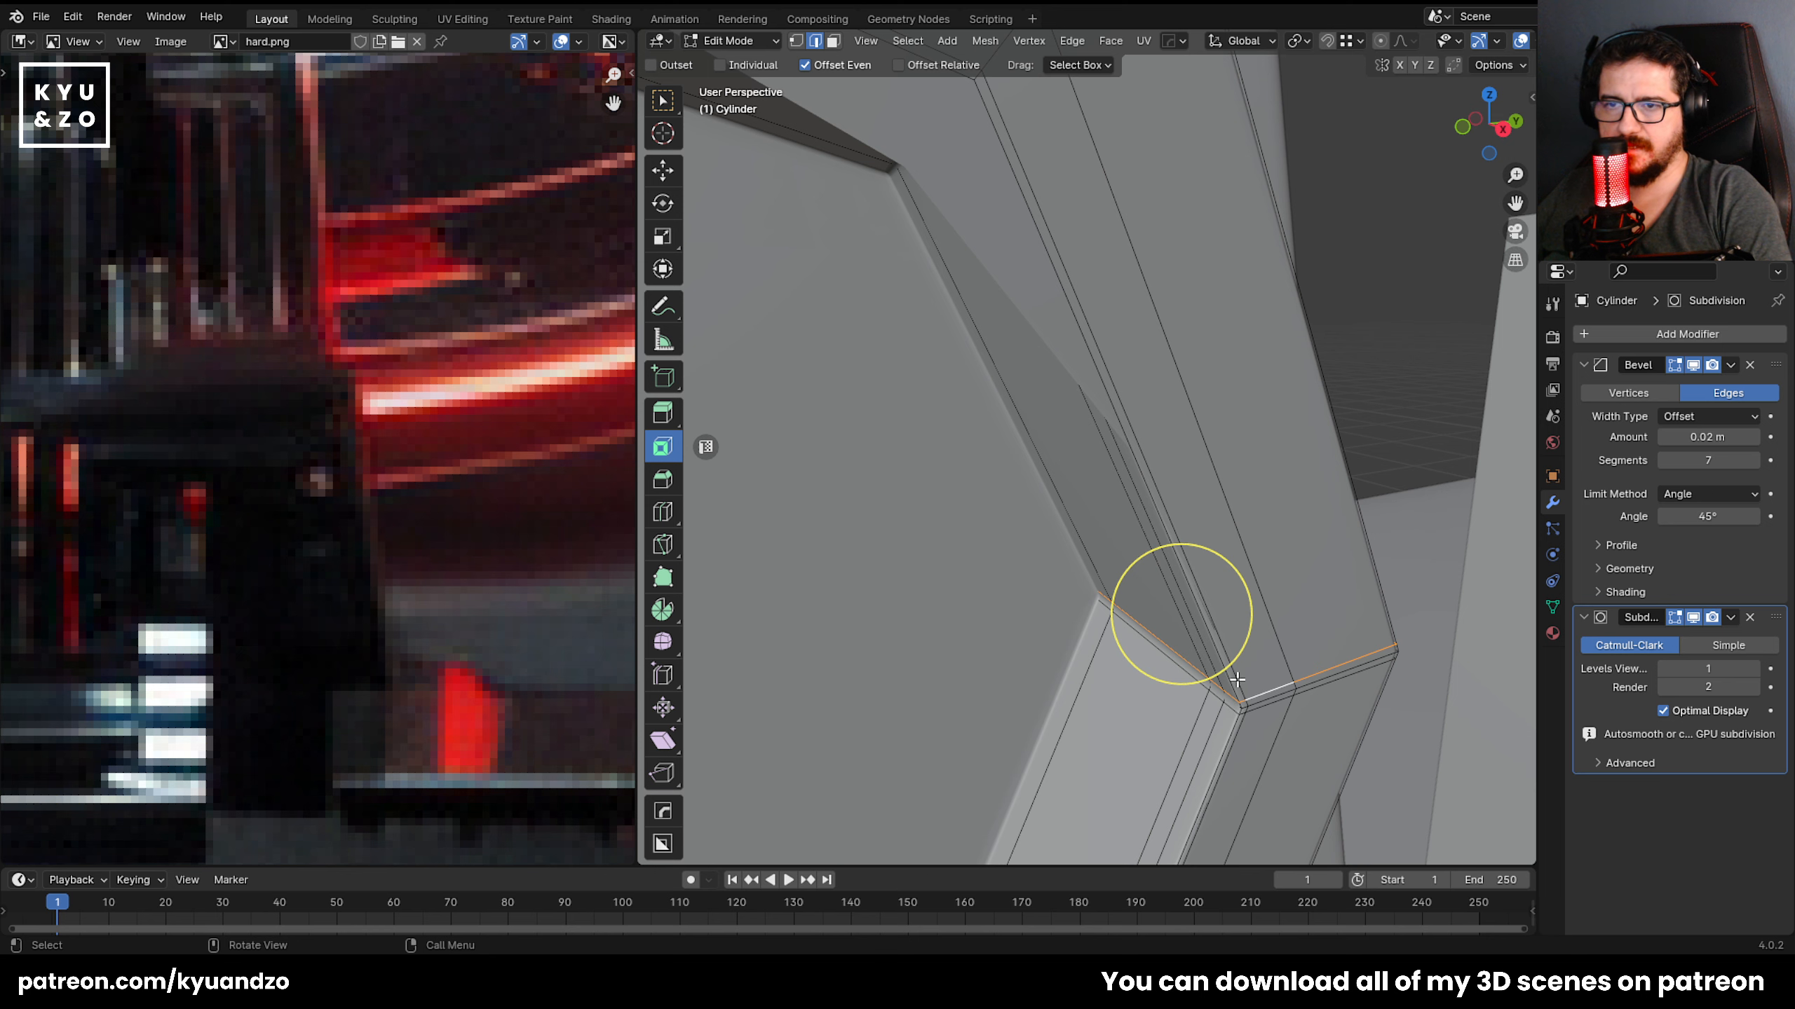
middle_drag(944, 97, 1029, 222)
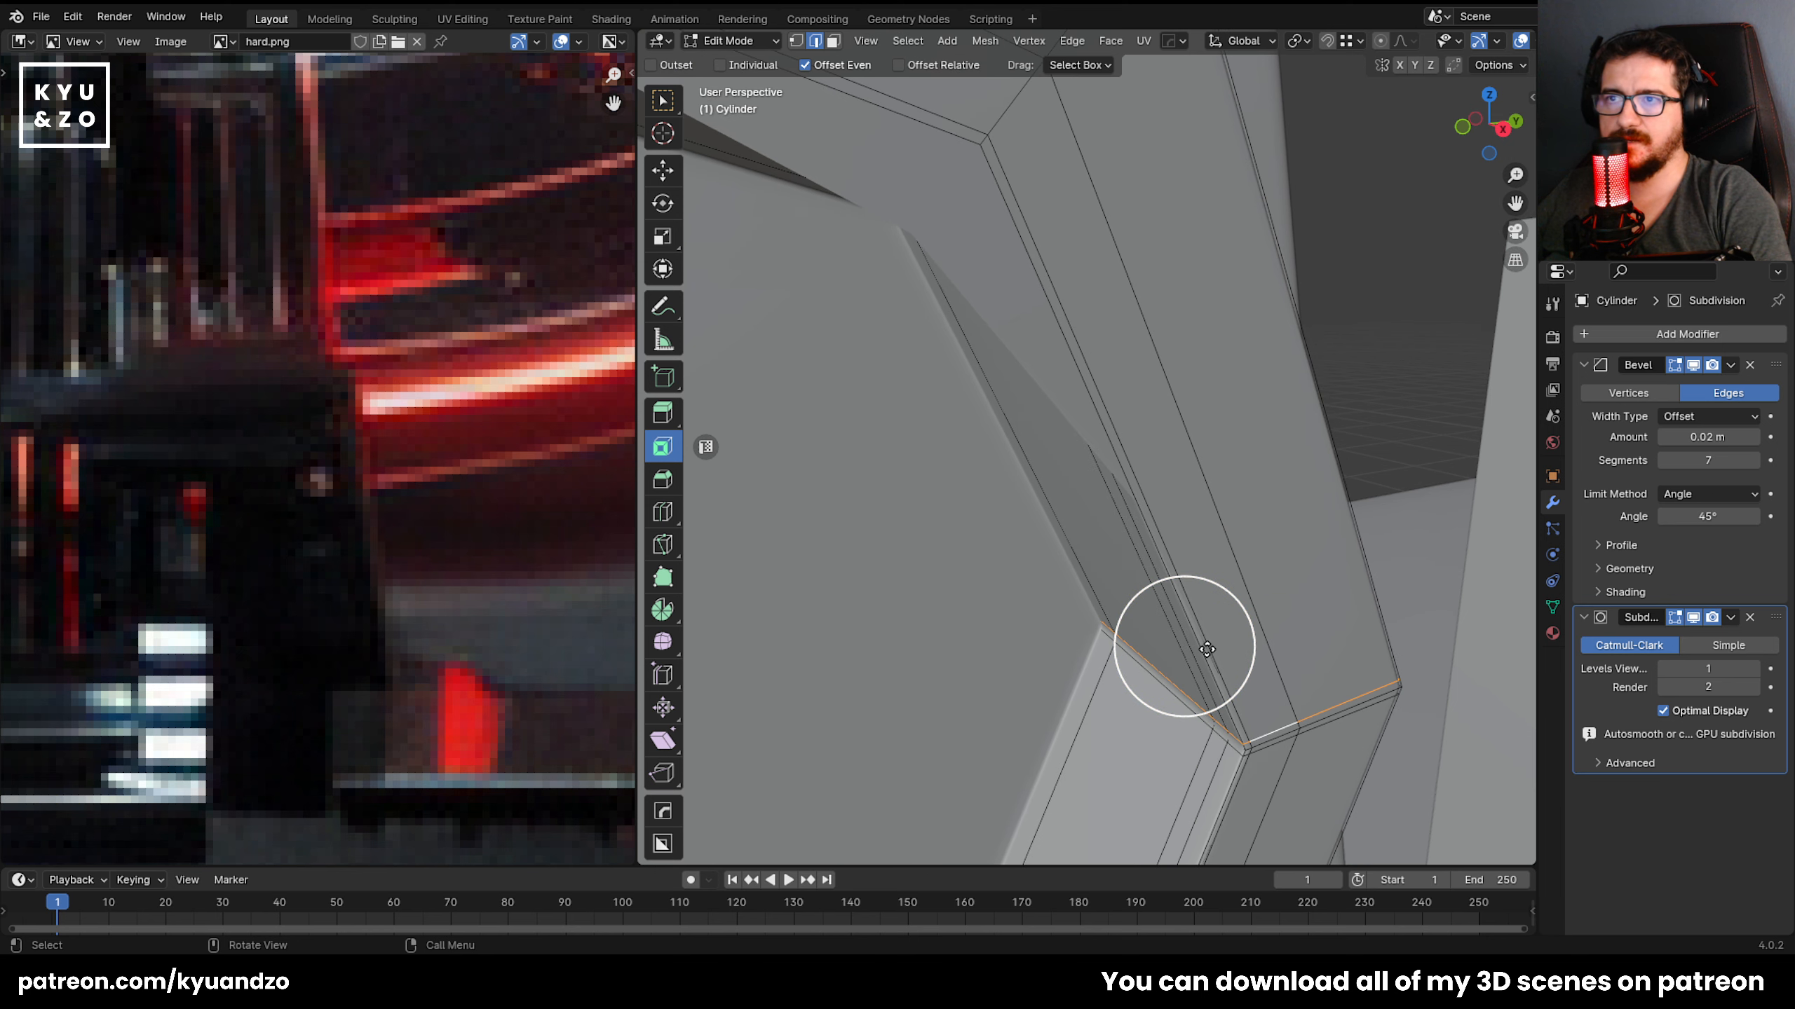
key(1)
click(976, 145)
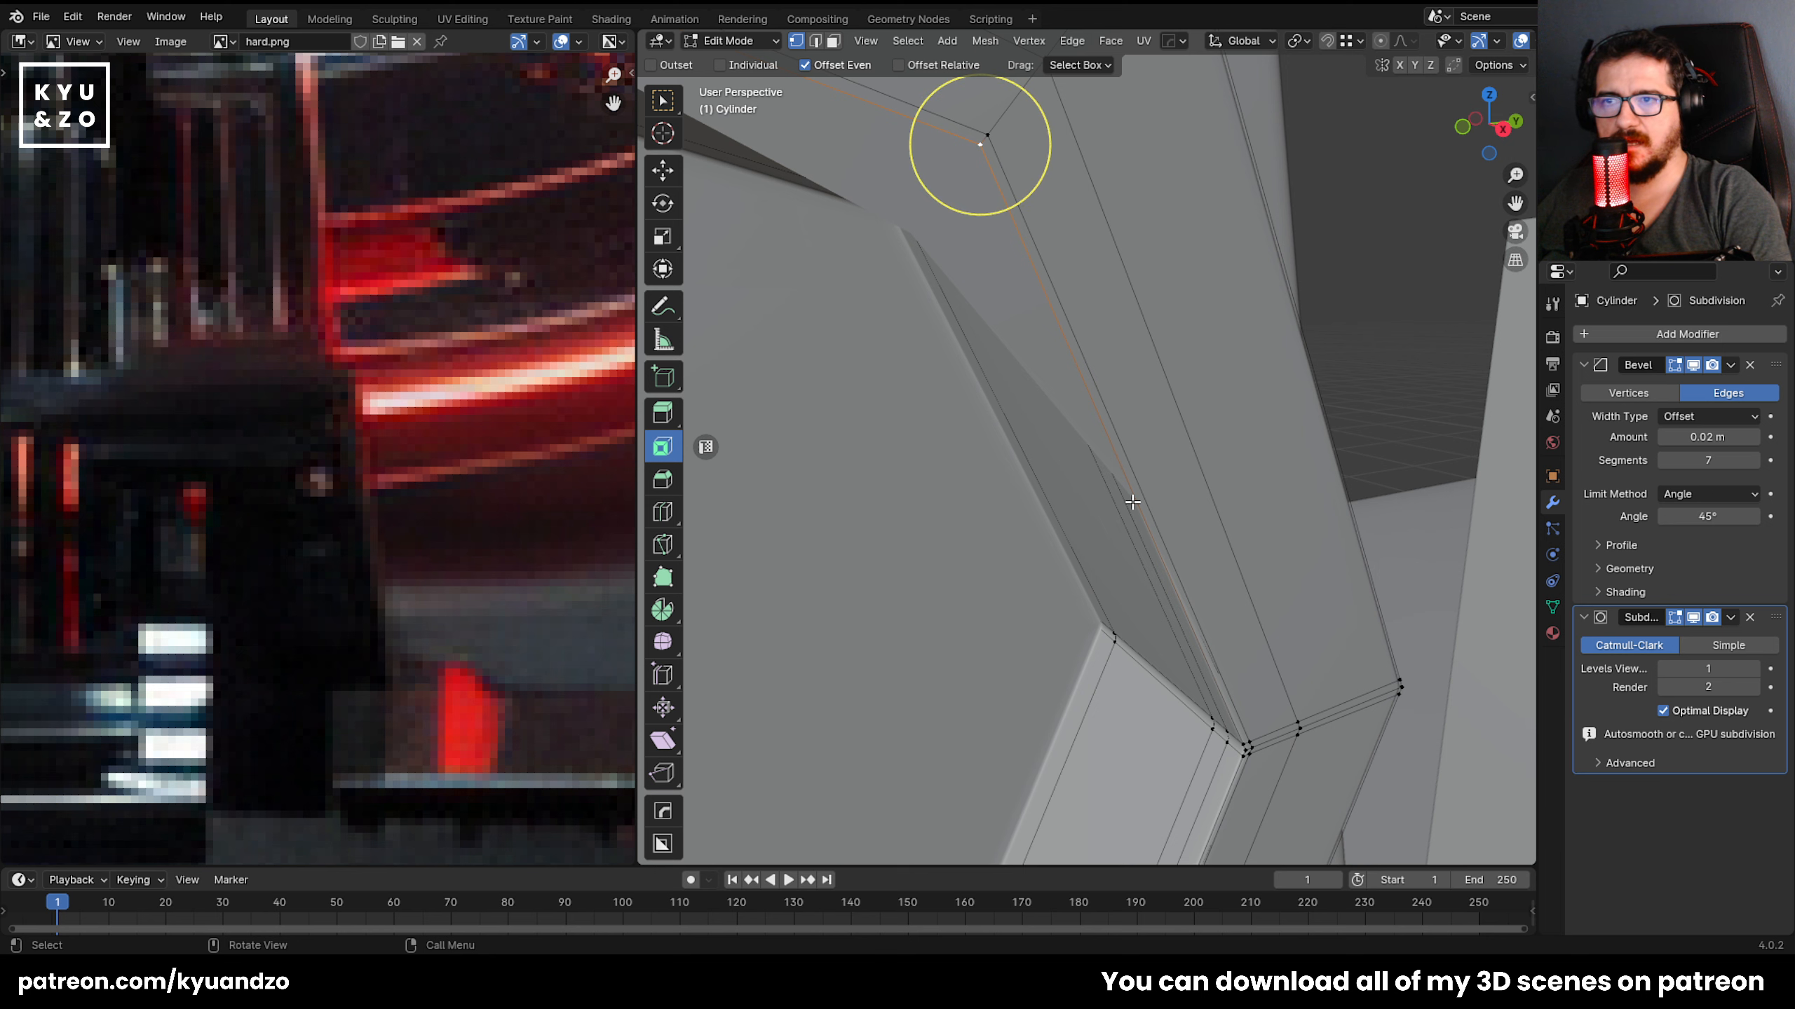
middle_drag(989, 354, 1130, 530)
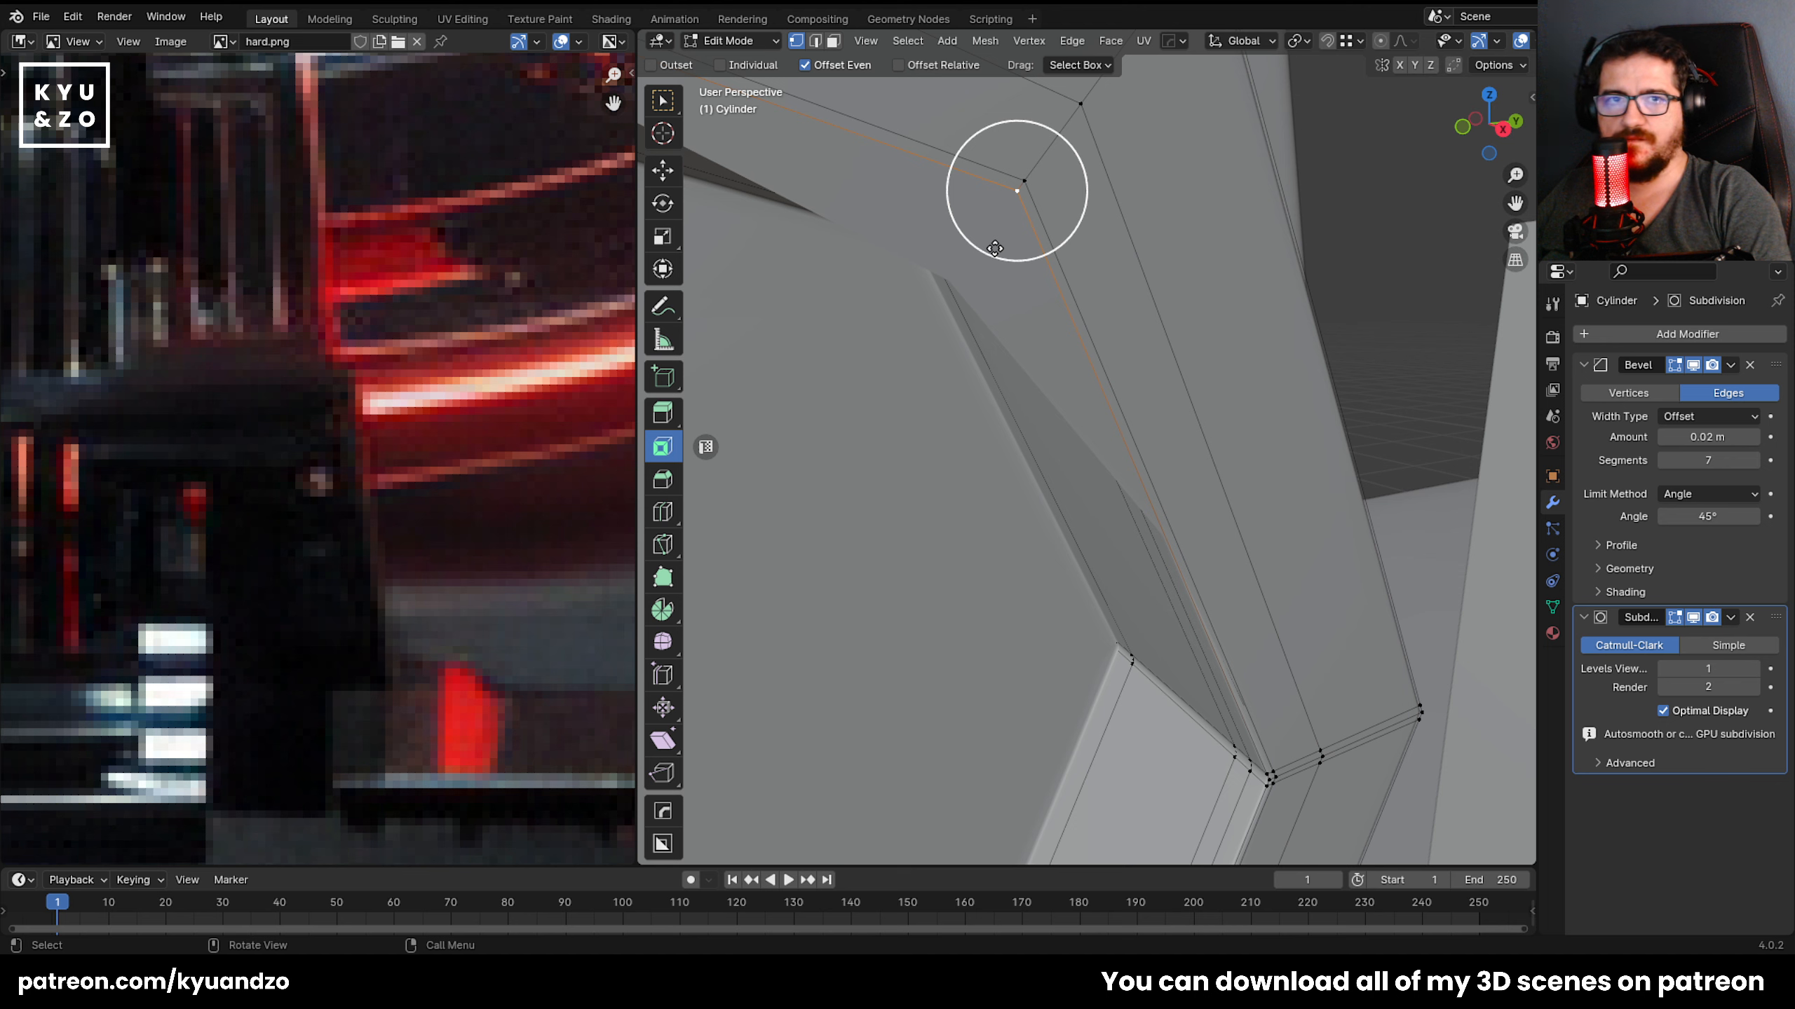
click(1266, 774)
Add a supporting edge loop beside the neighbouring recess corner, with a slide factor of about 0.97.
shift+middle_drag(1013, 280, 1060, 309)
alt+shift+click(1061, 310)
key(g)
key(g)
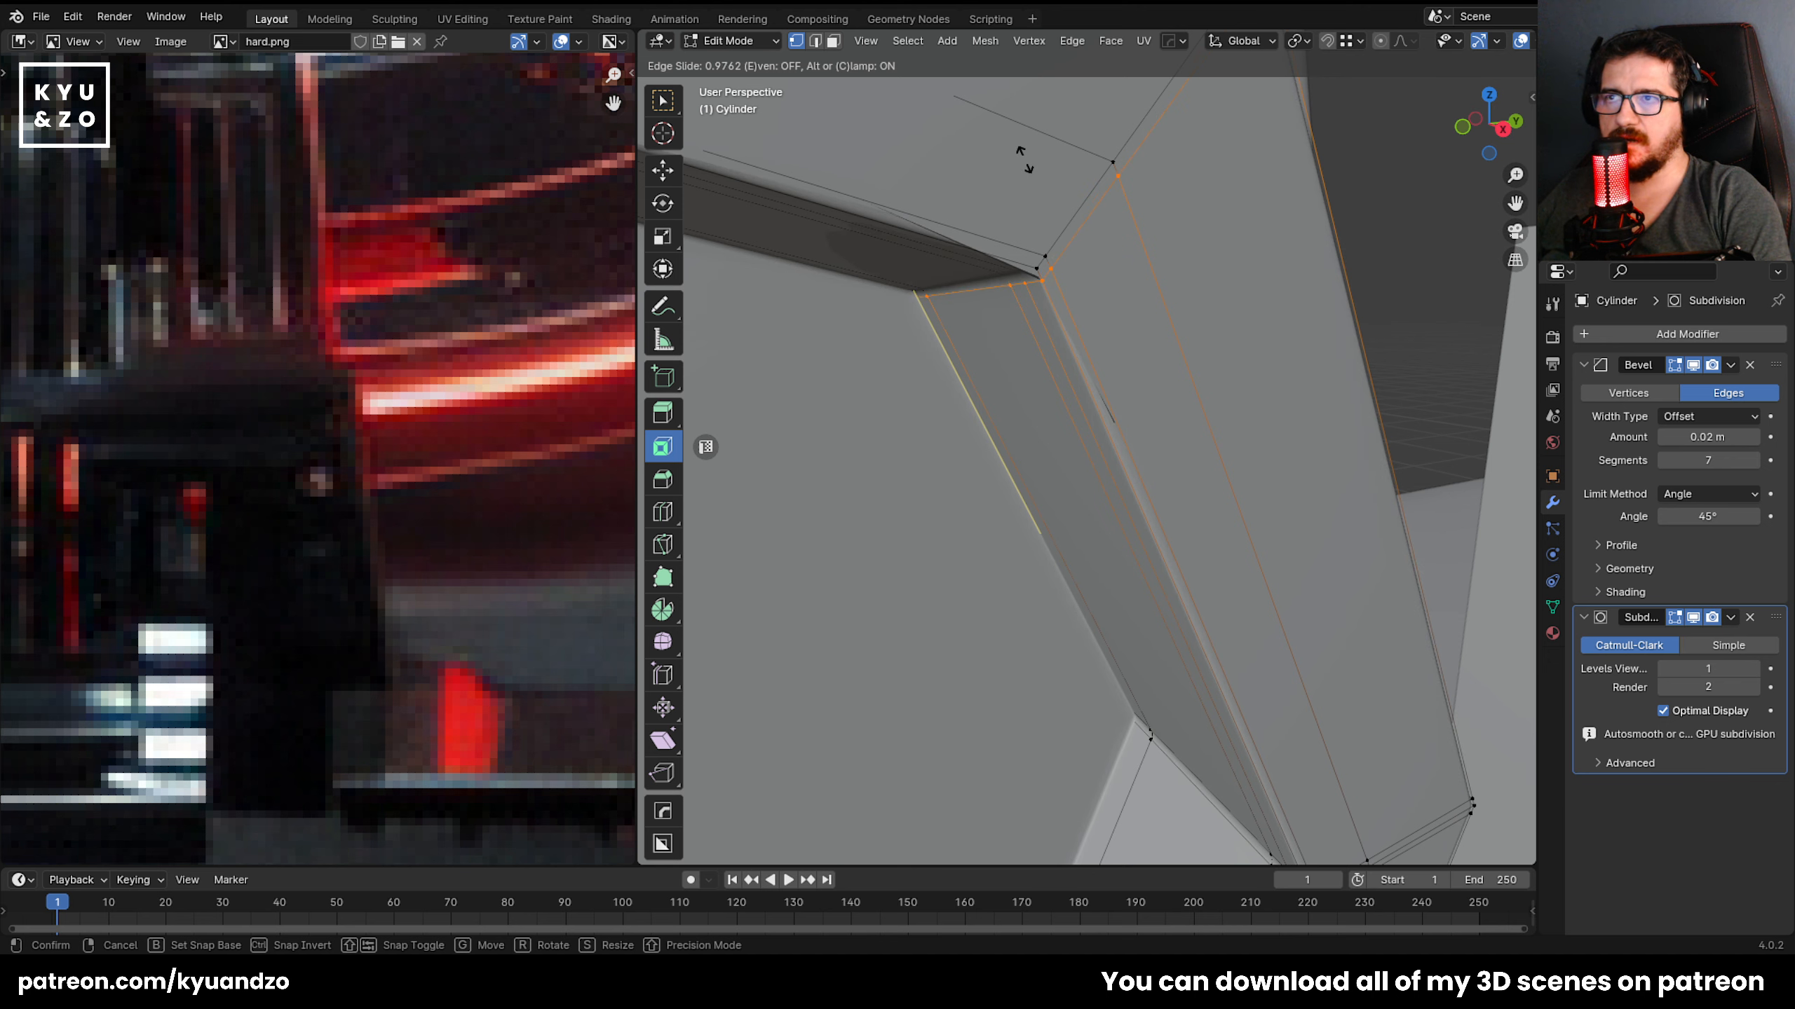
click(998, 237)
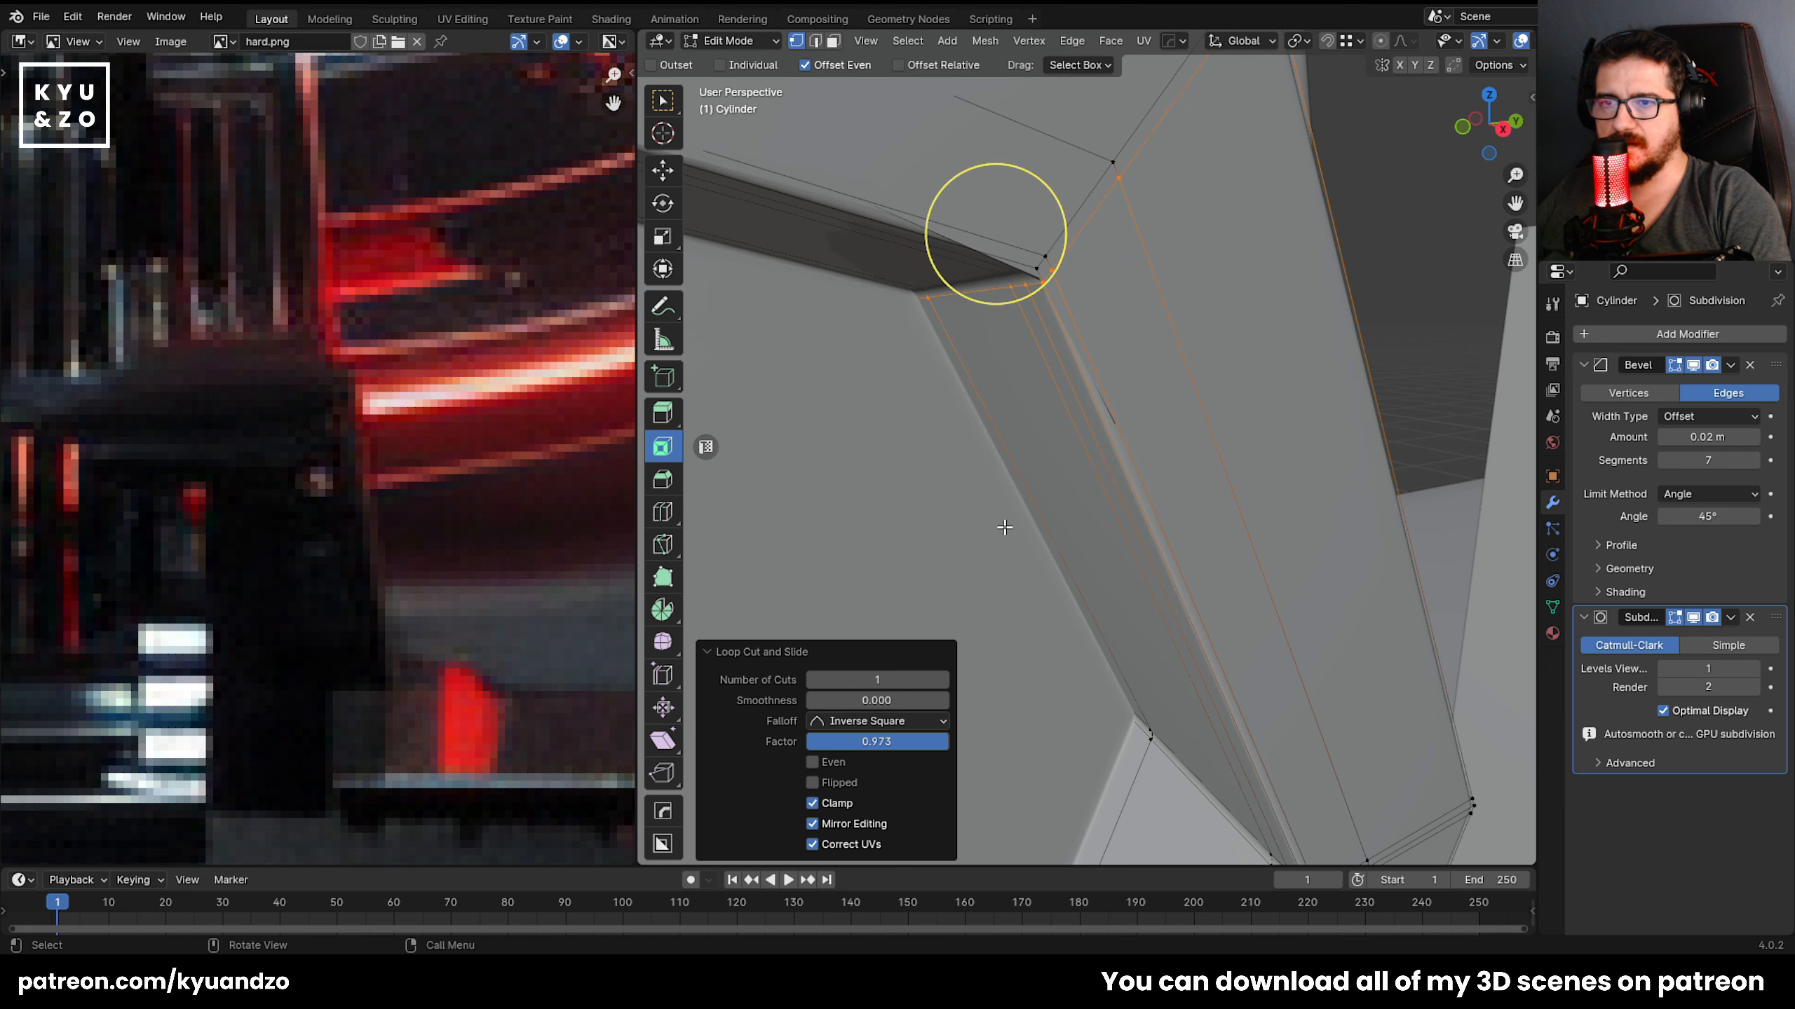
Slide the new loop closer to its corner by a factor of about -0.51 and select the rim vertex at the following corner.
middle_drag(1072, 234, 982, 272)
key(g)
key(g)
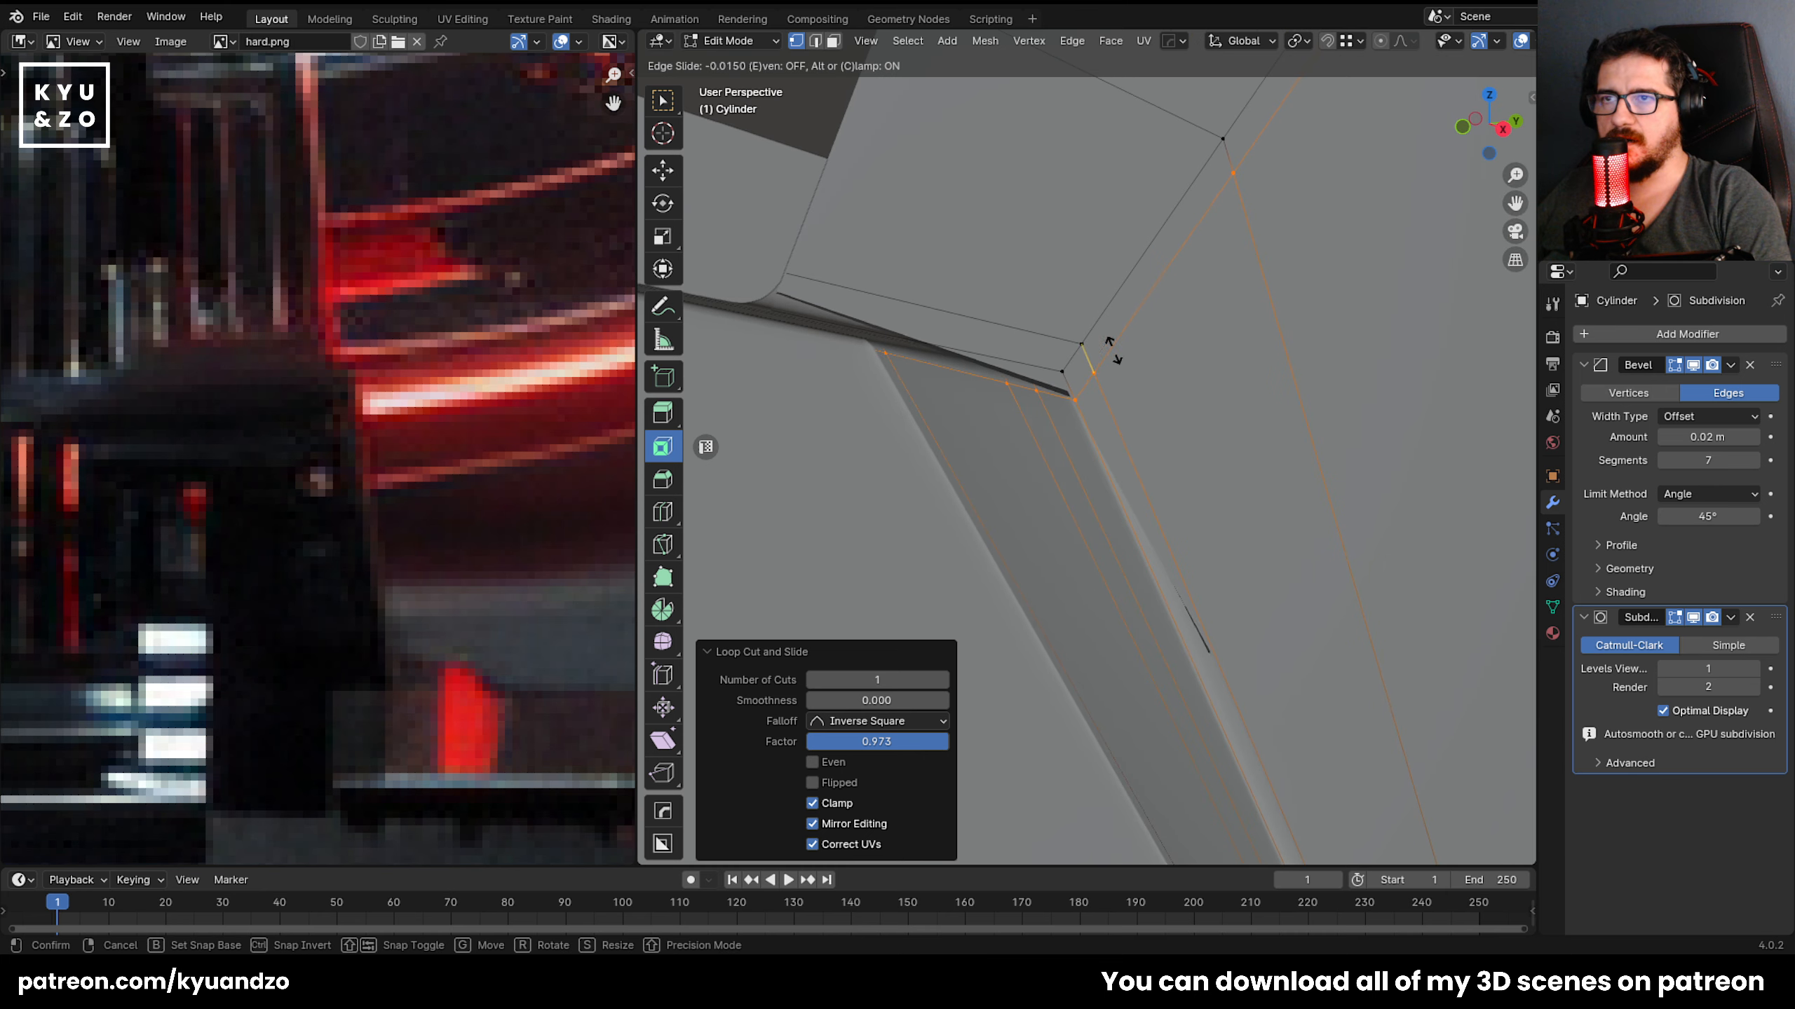
click(1029, 103)
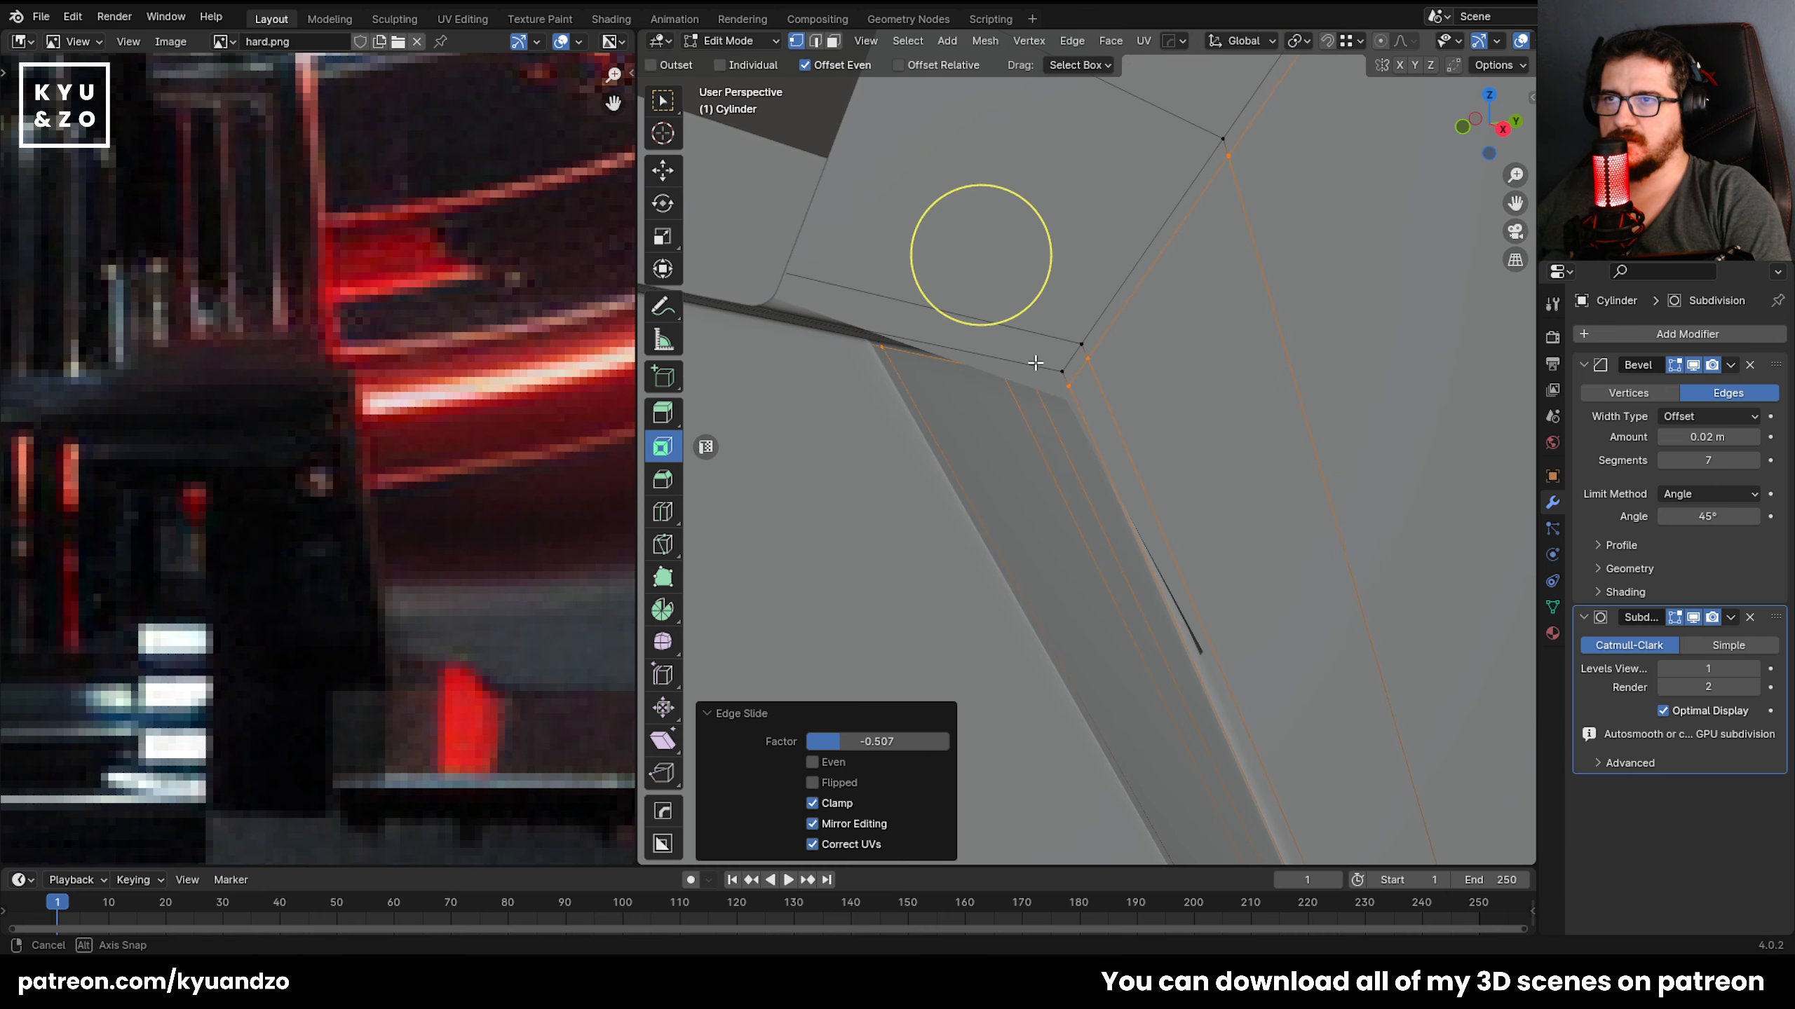
middle_drag(1034, 360, 955, 353)
scroll(954, 354, down, 3)
click(776, 263)
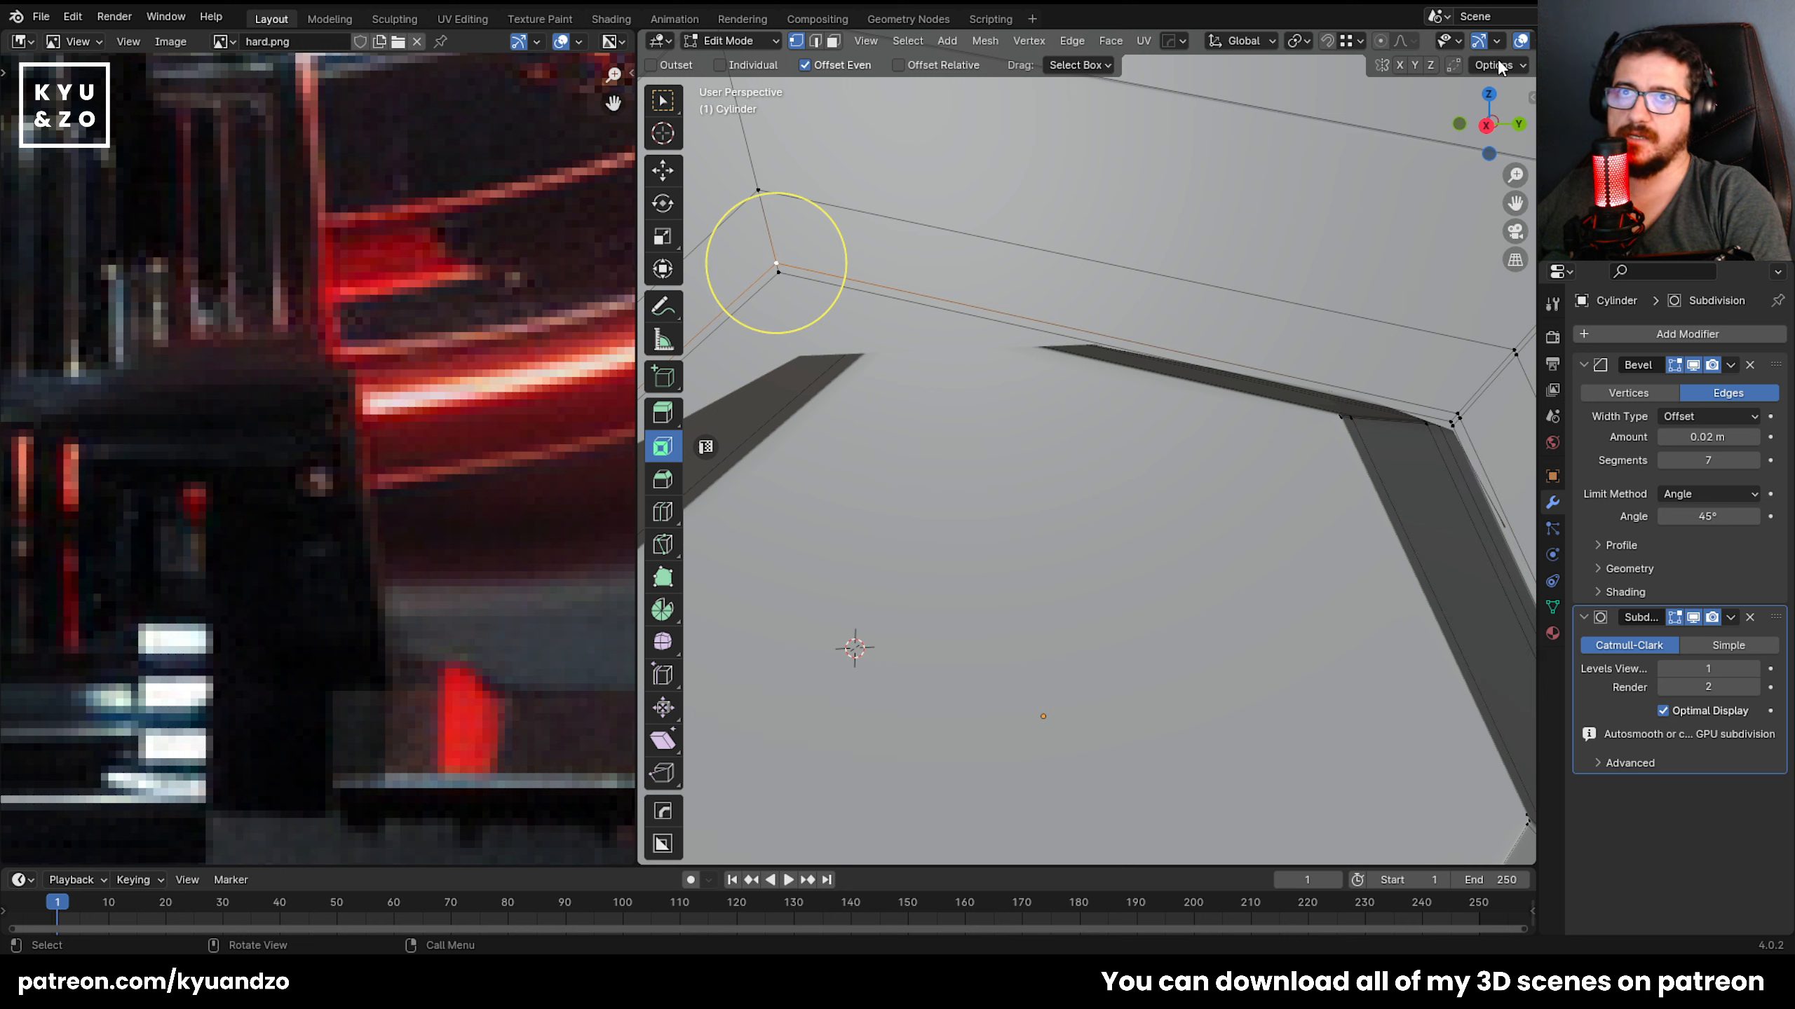
Enable Cavity in the viewport shading with its type set to Both.
scroll(1496, 41, down, 5)
click(1520, 40)
click(1414, 507)
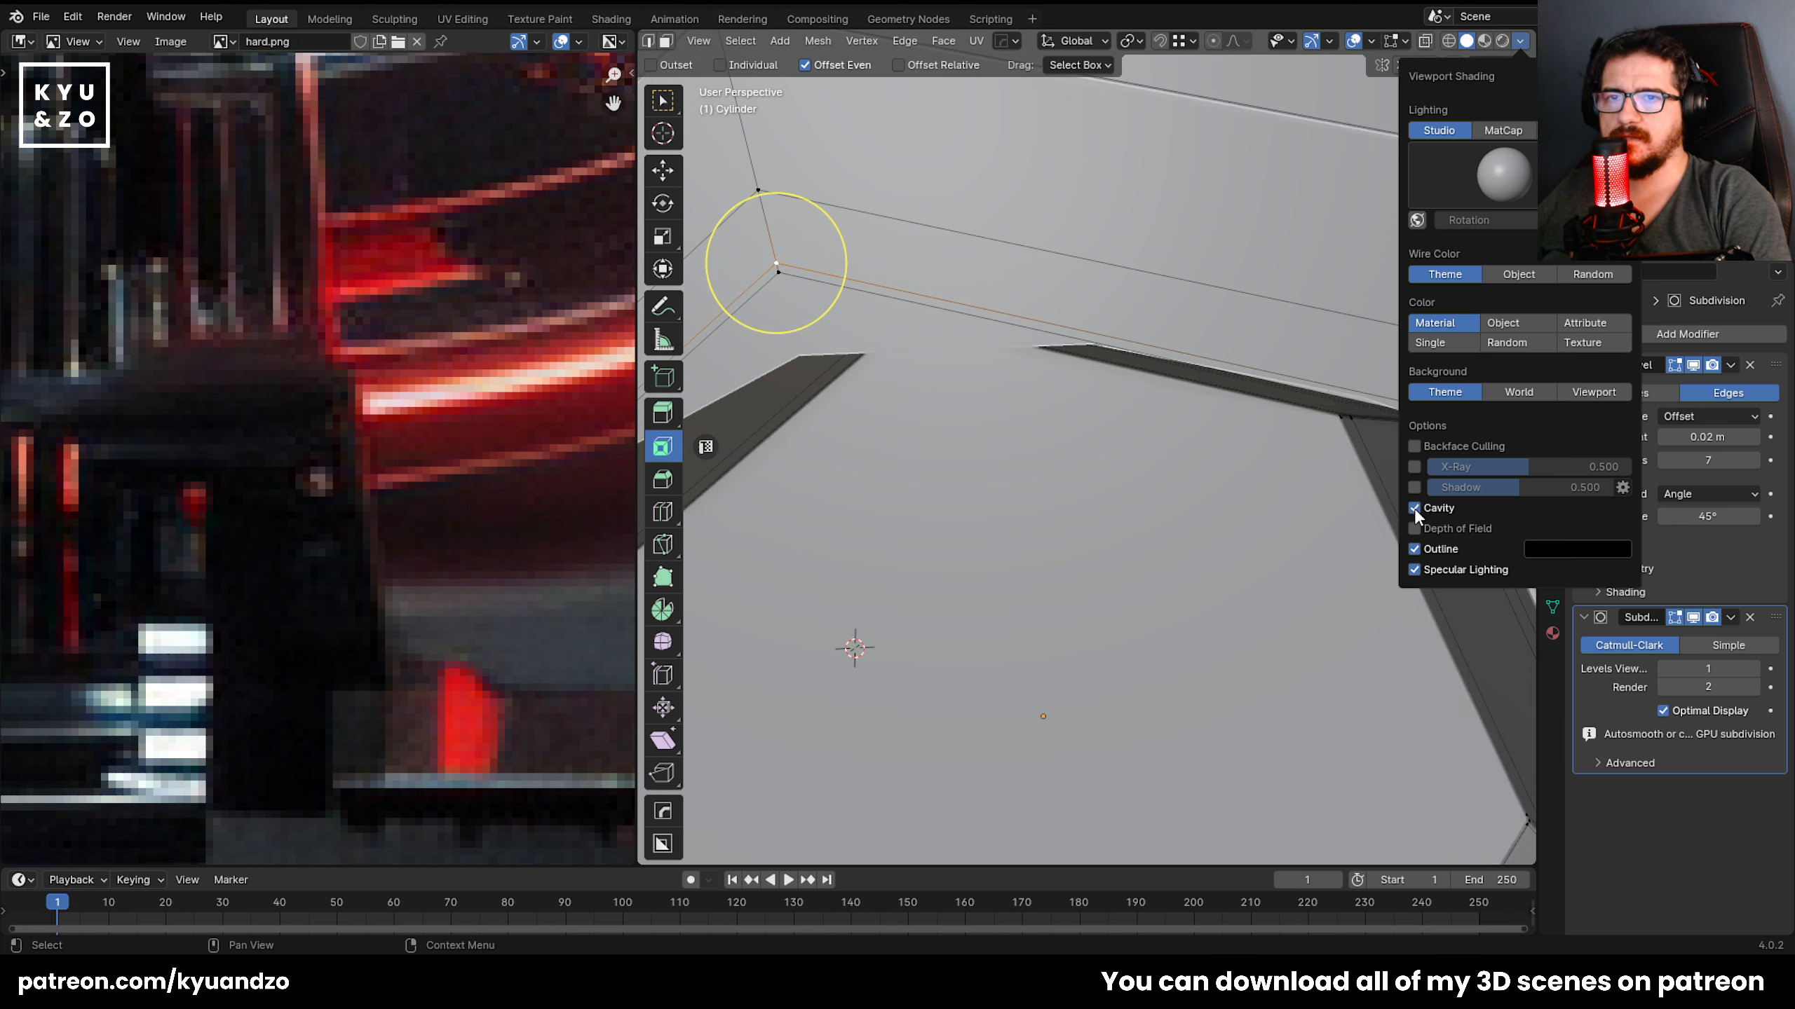
drag(1491, 549, 1597, 534)
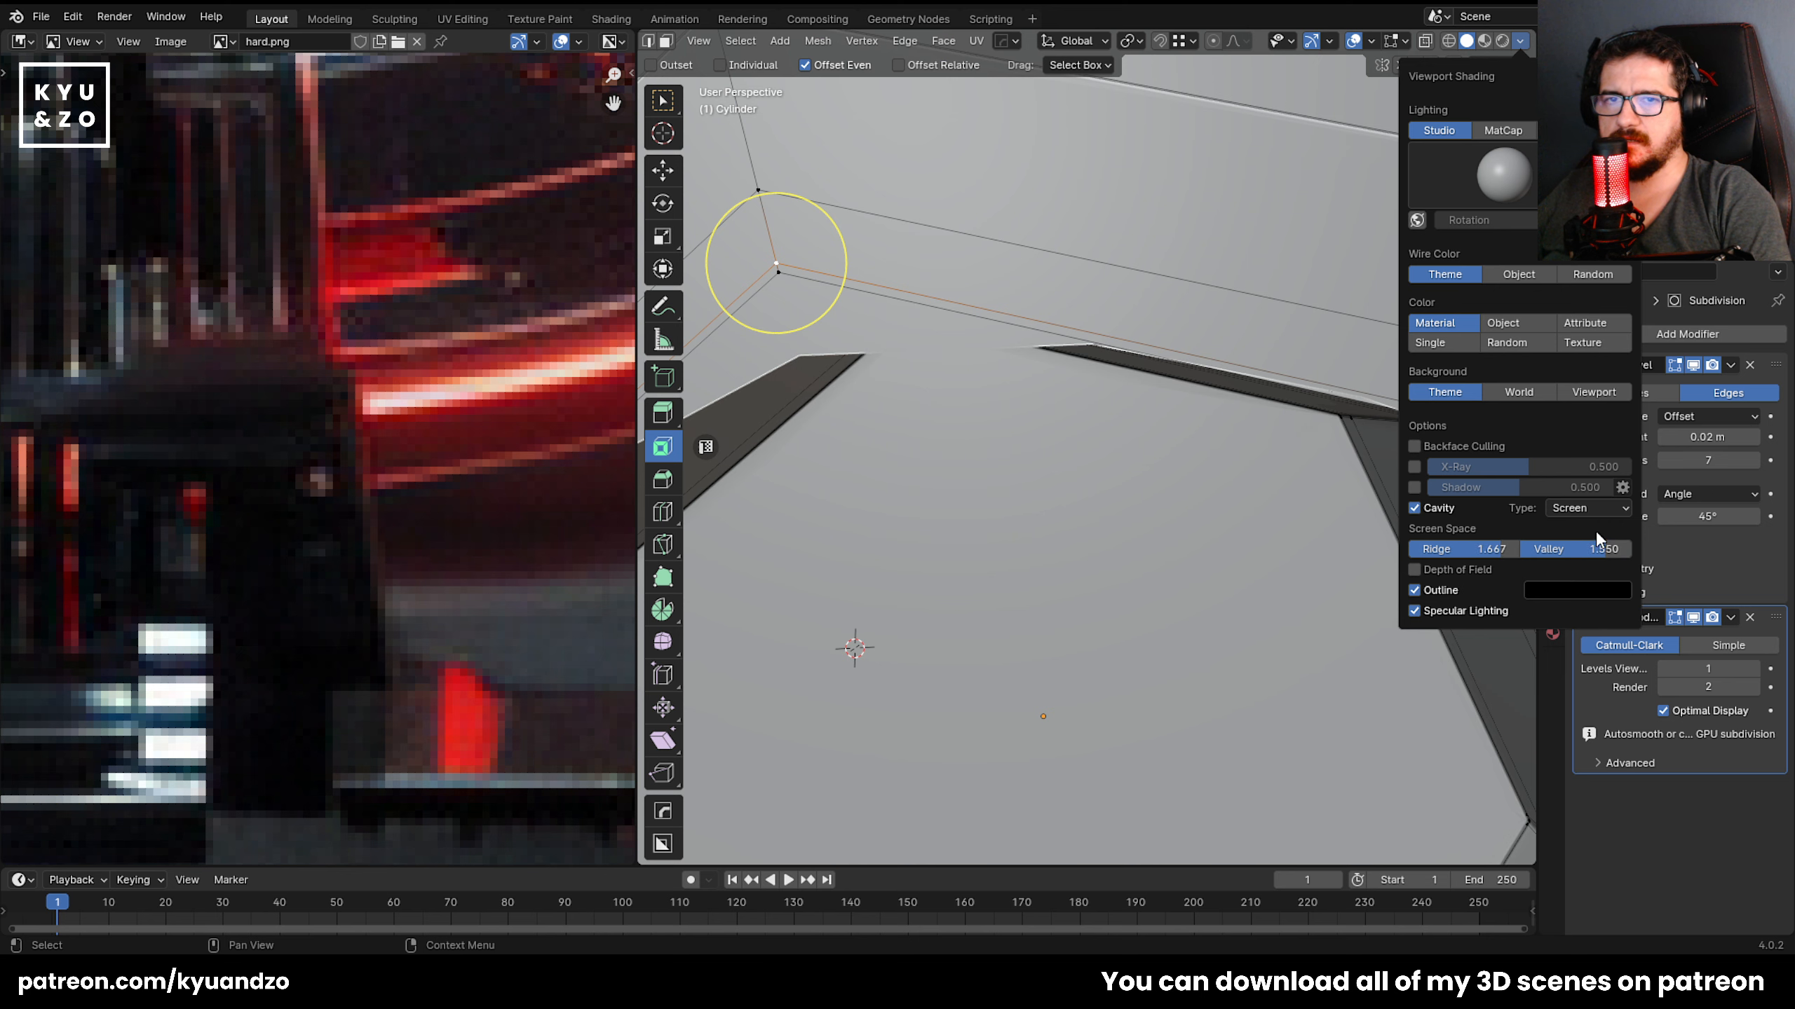
click(1589, 567)
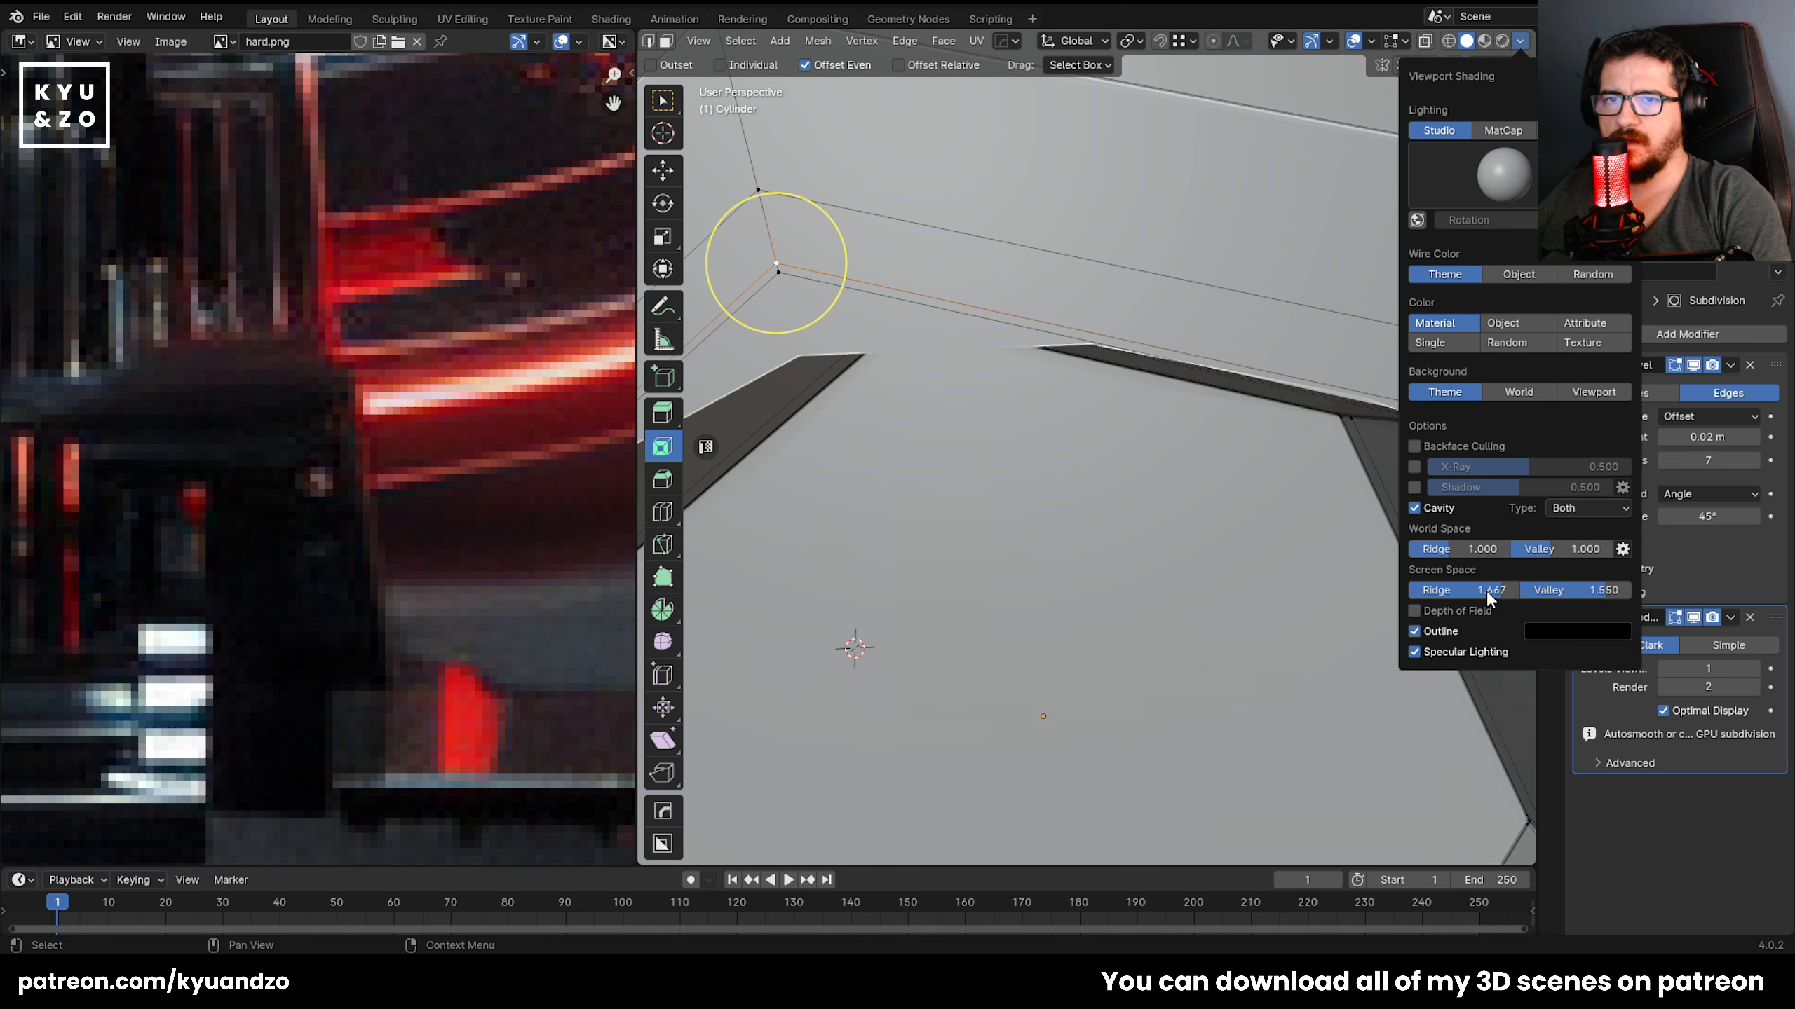
Add a supporting edge loop beside the recess's upper-right corner, with a slide factor of about -0.99.
key(shift+grave)
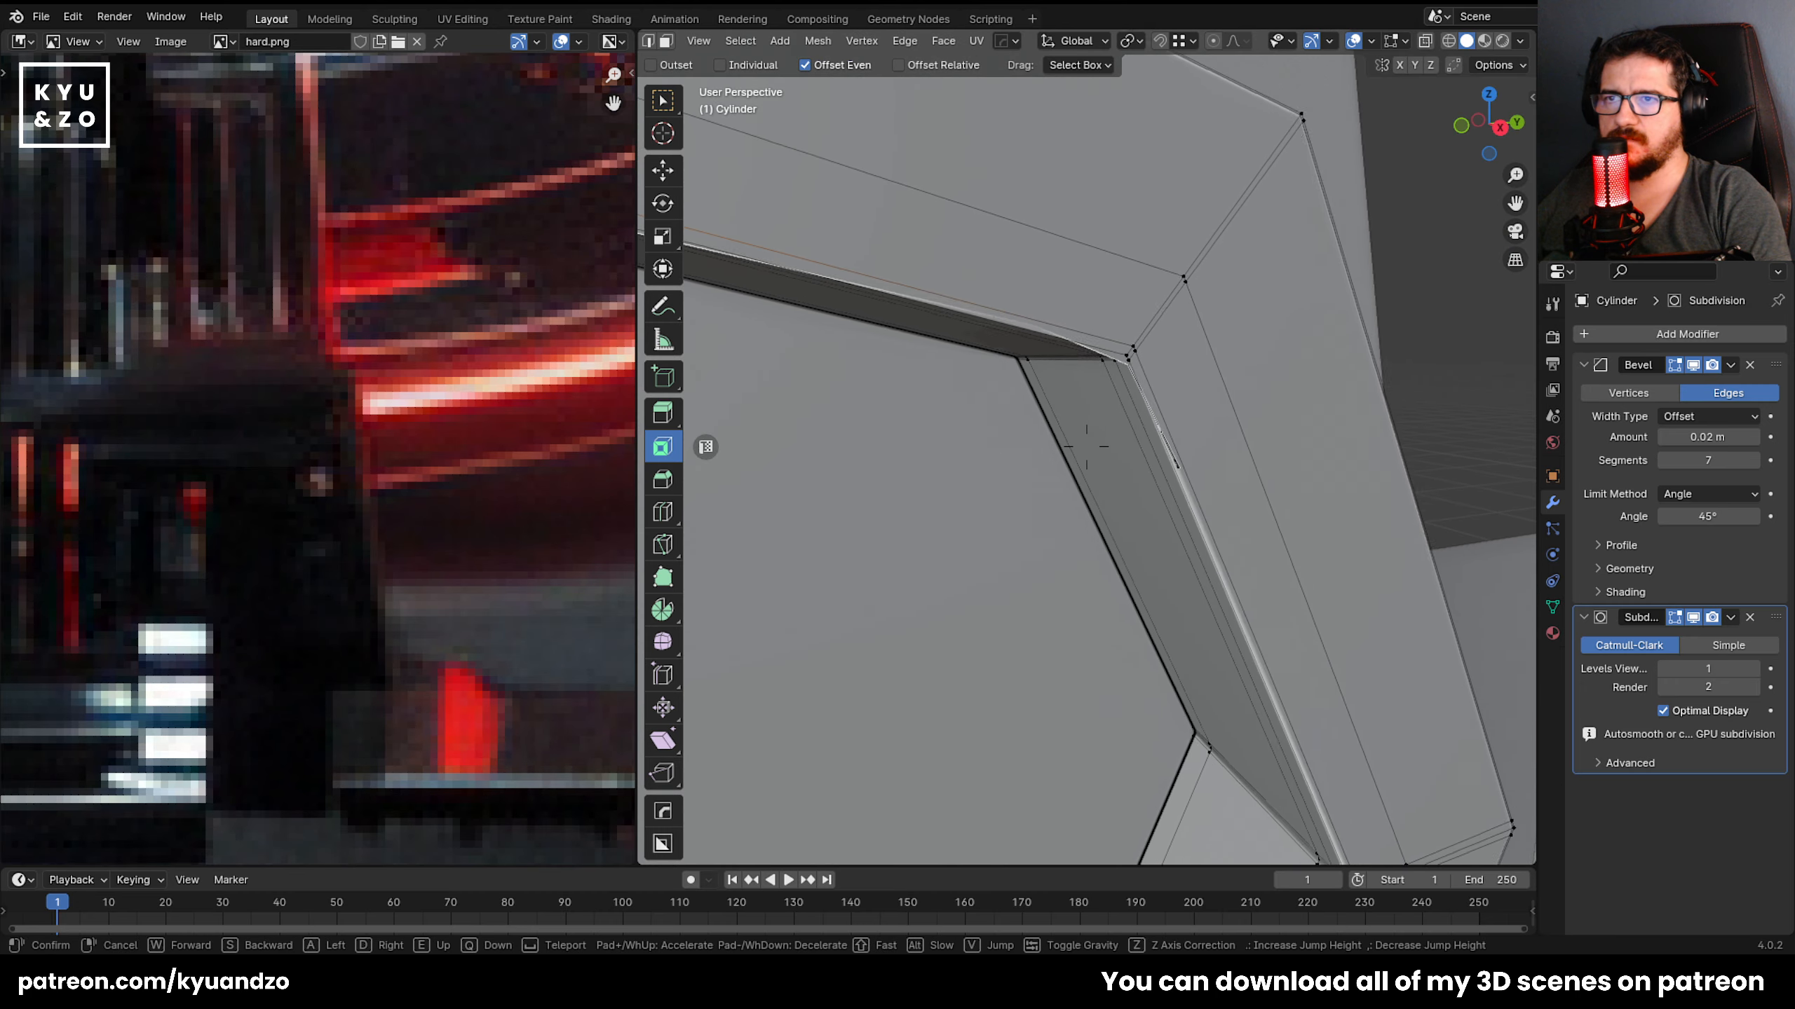
key(w)
key(s)
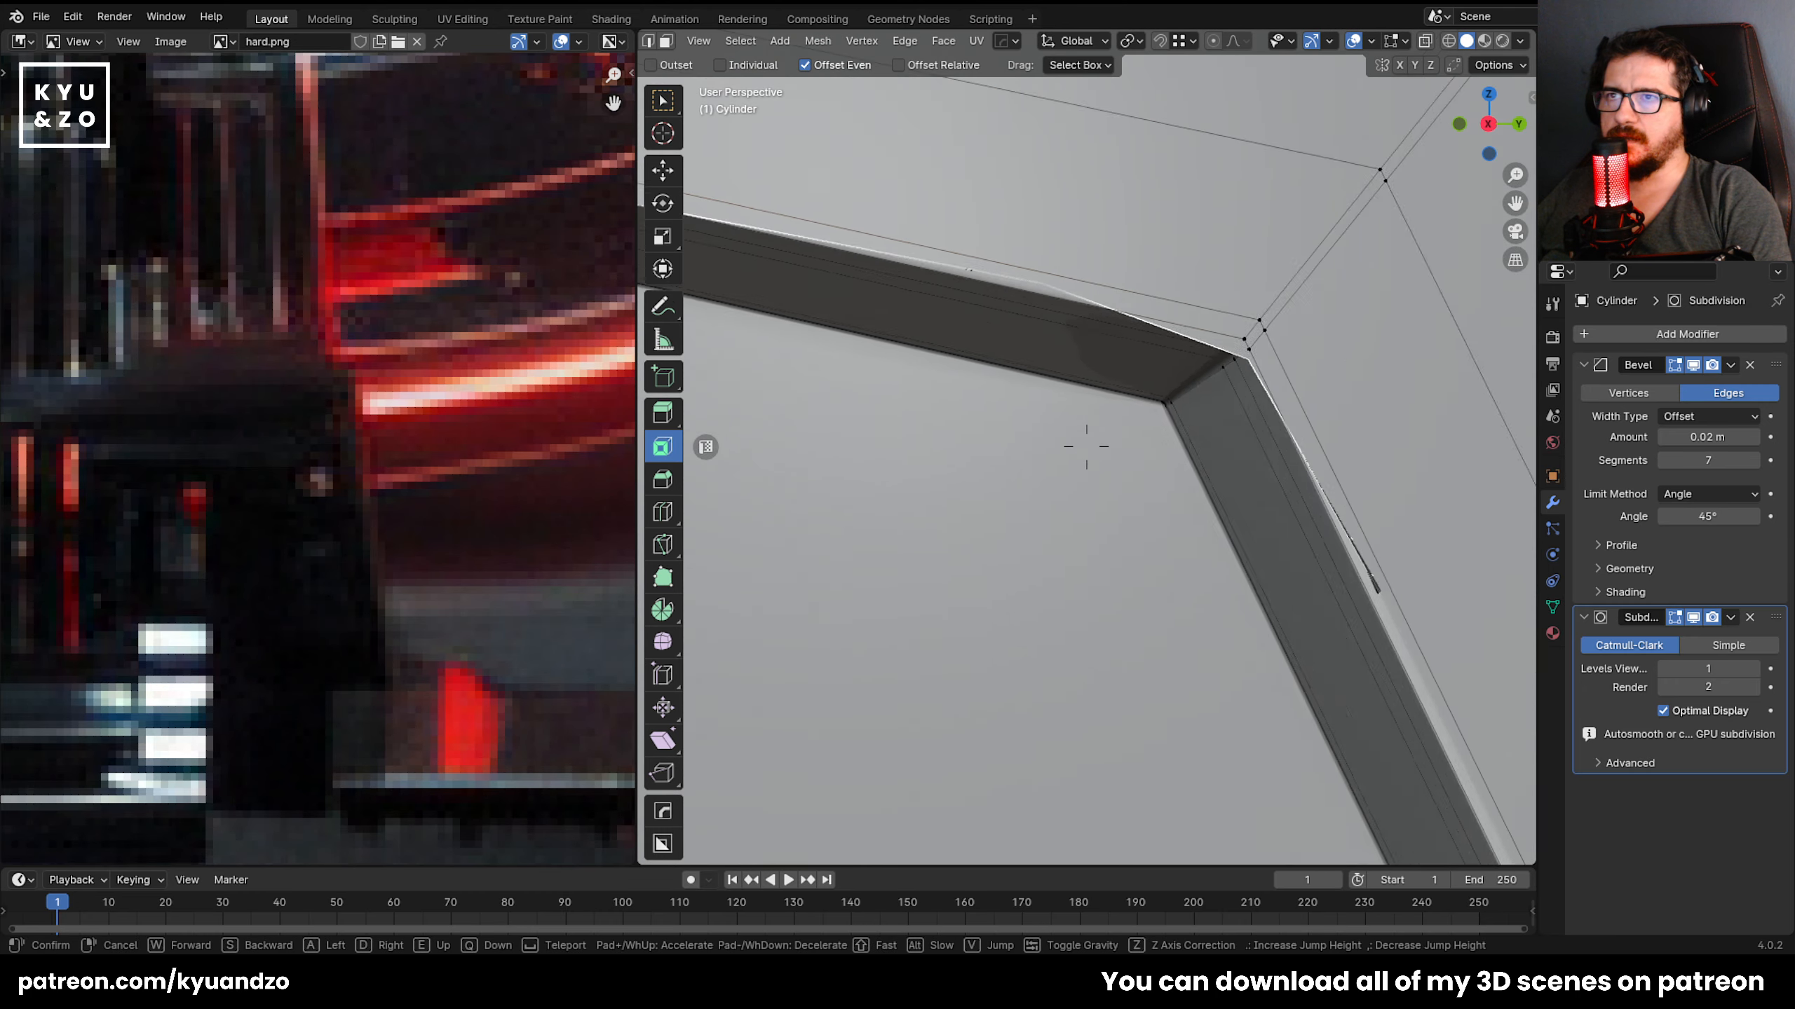
click(1086, 446)
alt+click(974, 294)
key(g)
key(g)
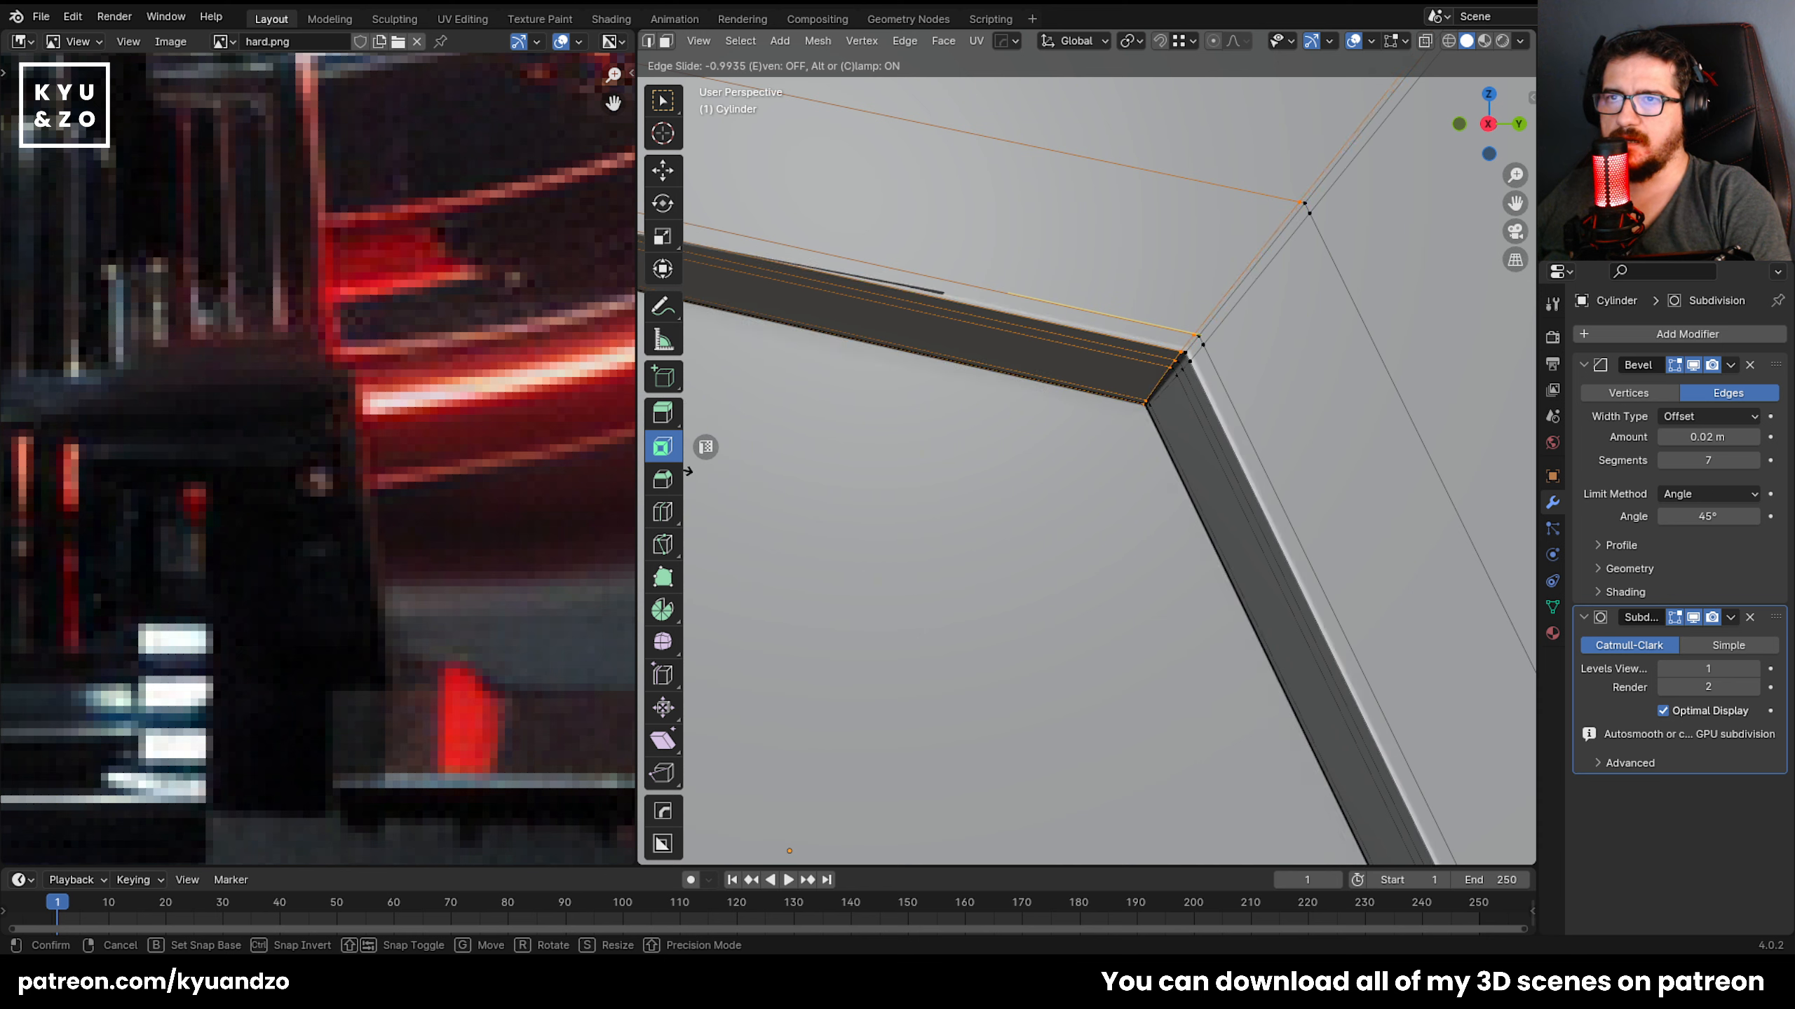
click(689, 474)
Examine the shading of the recess rim and its corners from several angles in Object Mode.
key(shift+grave)
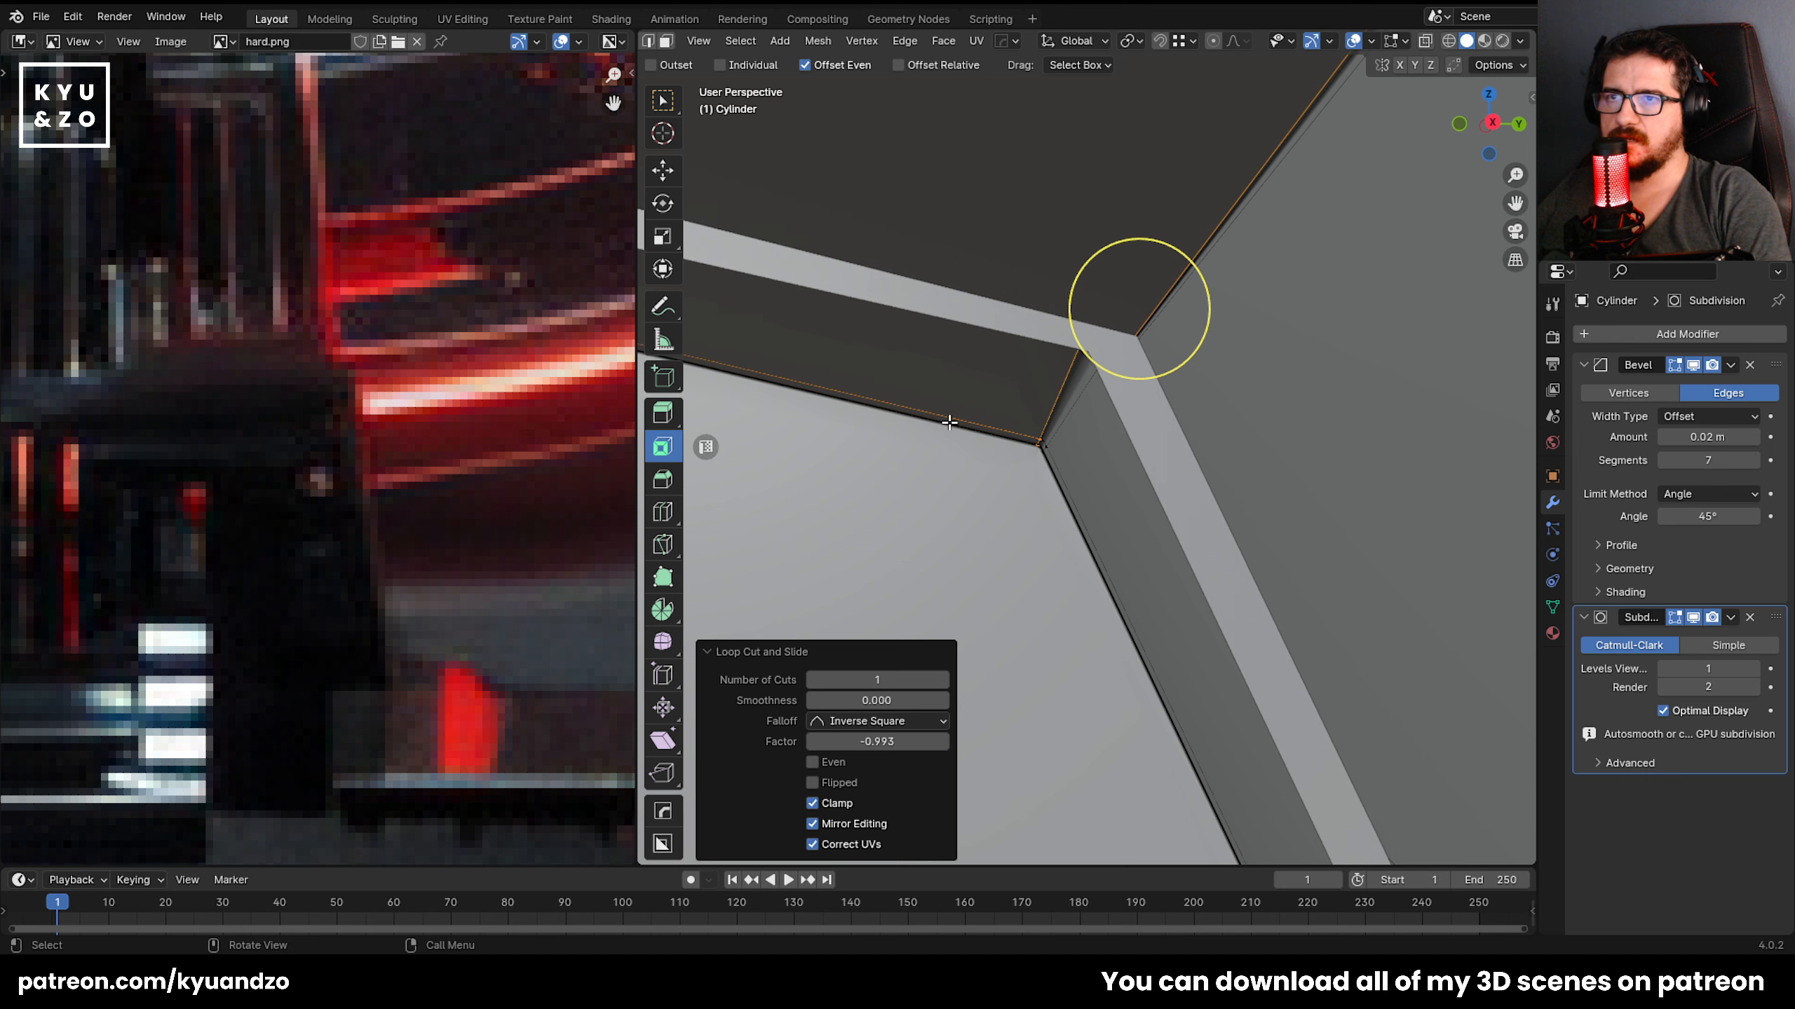
click(936, 462)
key(Tab)
middle_drag(936, 461, 1102, 488)
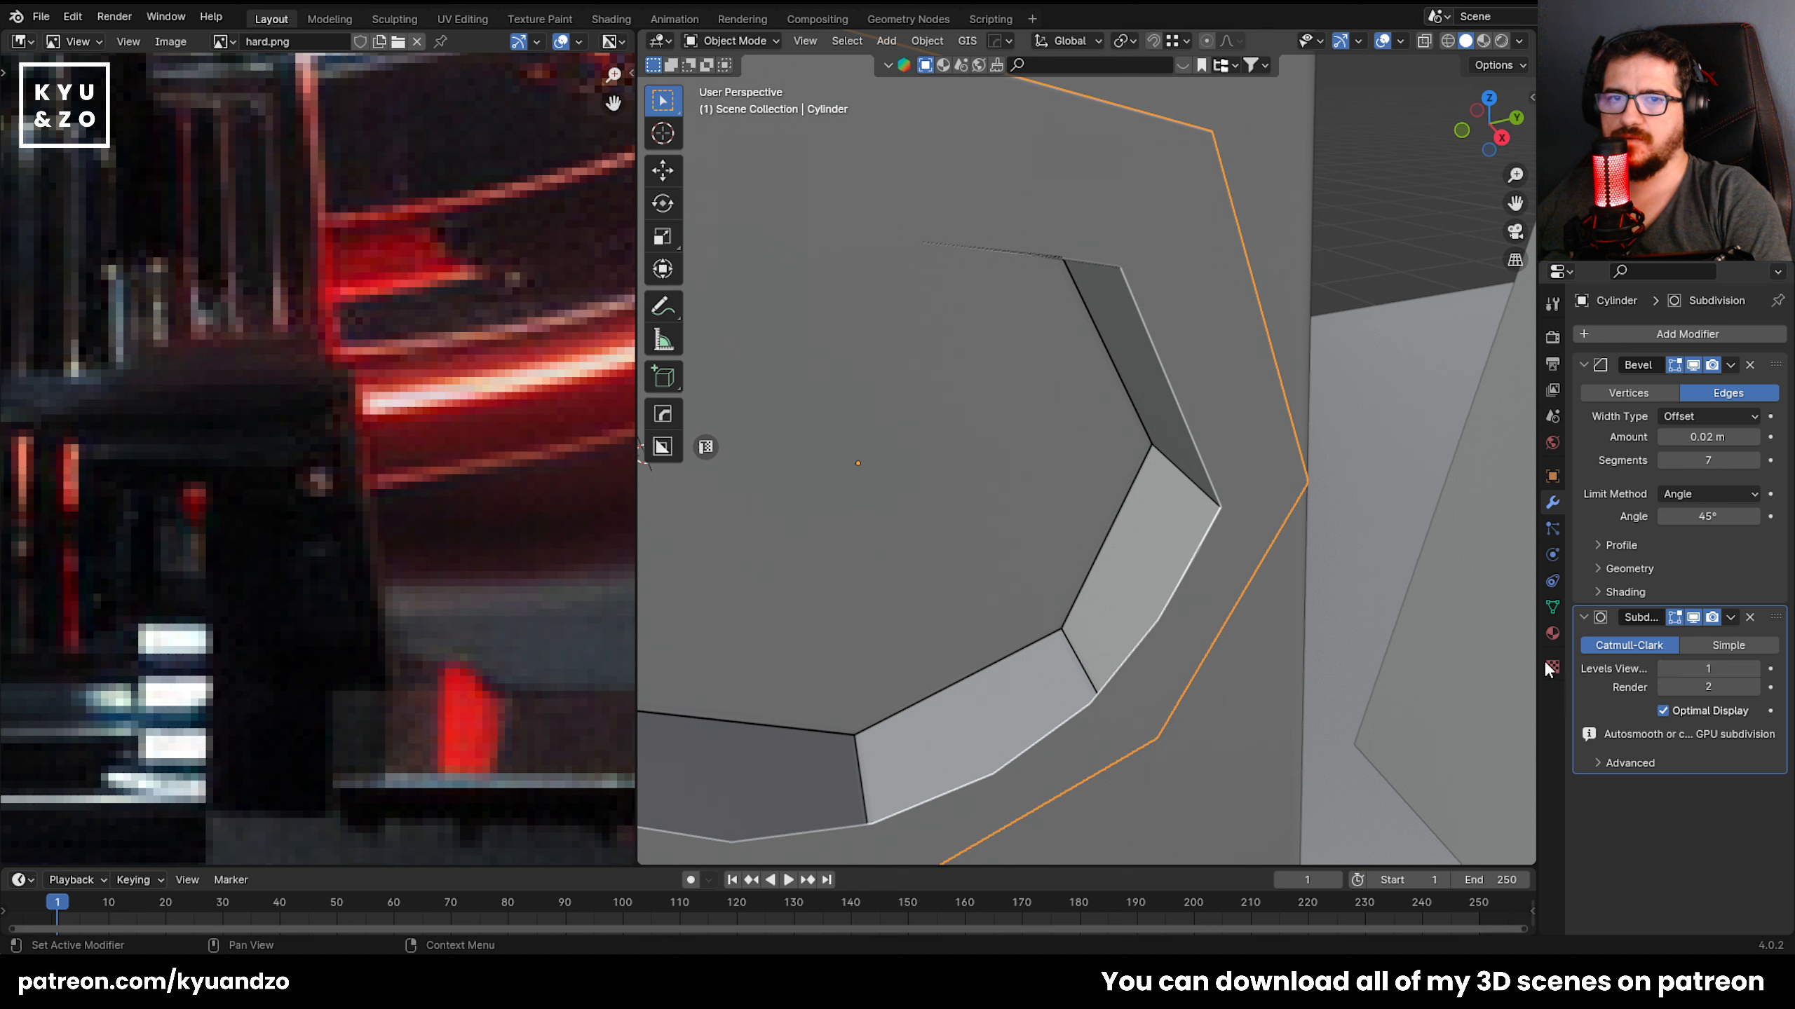
middle_drag(1205, 625, 1071, 539)
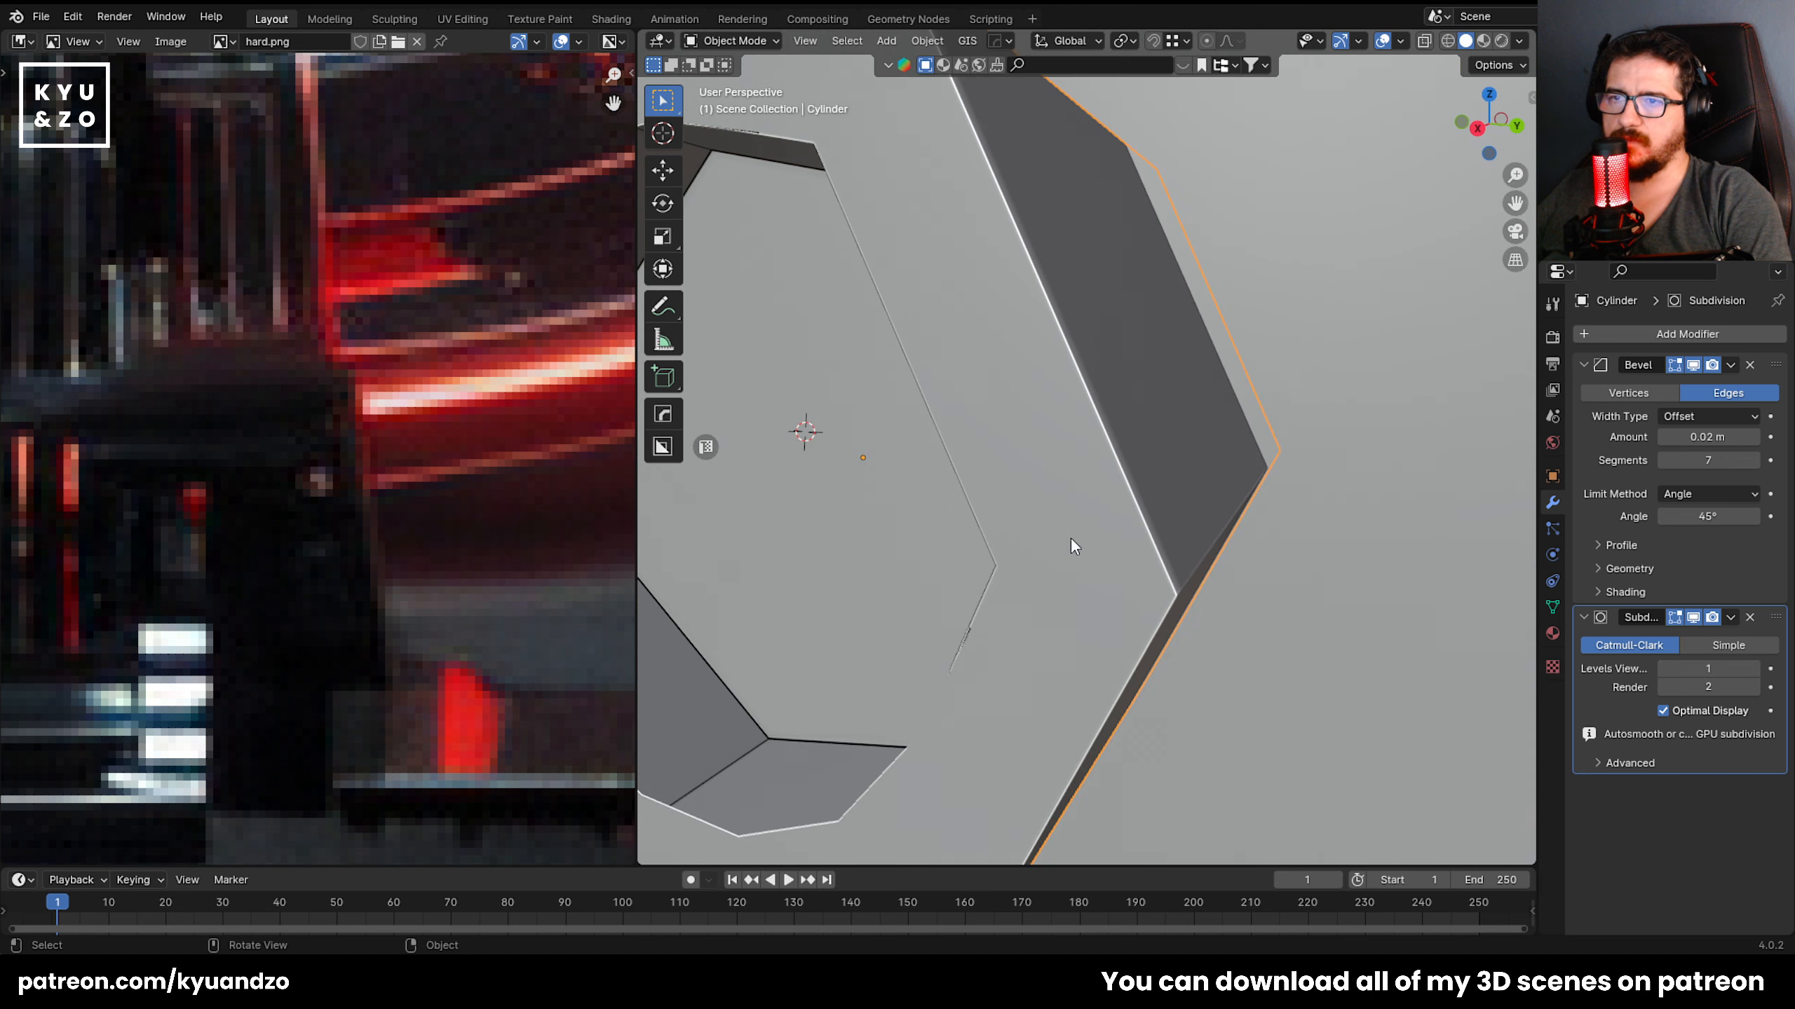
click(1071, 538)
scroll(1170, 504, down, 3)
middle_drag(954, 403, 1012, 376)
key(shift+grave)
click(1148, 427)
click(1161, 386)
Tighten the supporting loop at the recess's right corner and add one before the following corner, with a slide factor of about -0.93.
key(Tab)
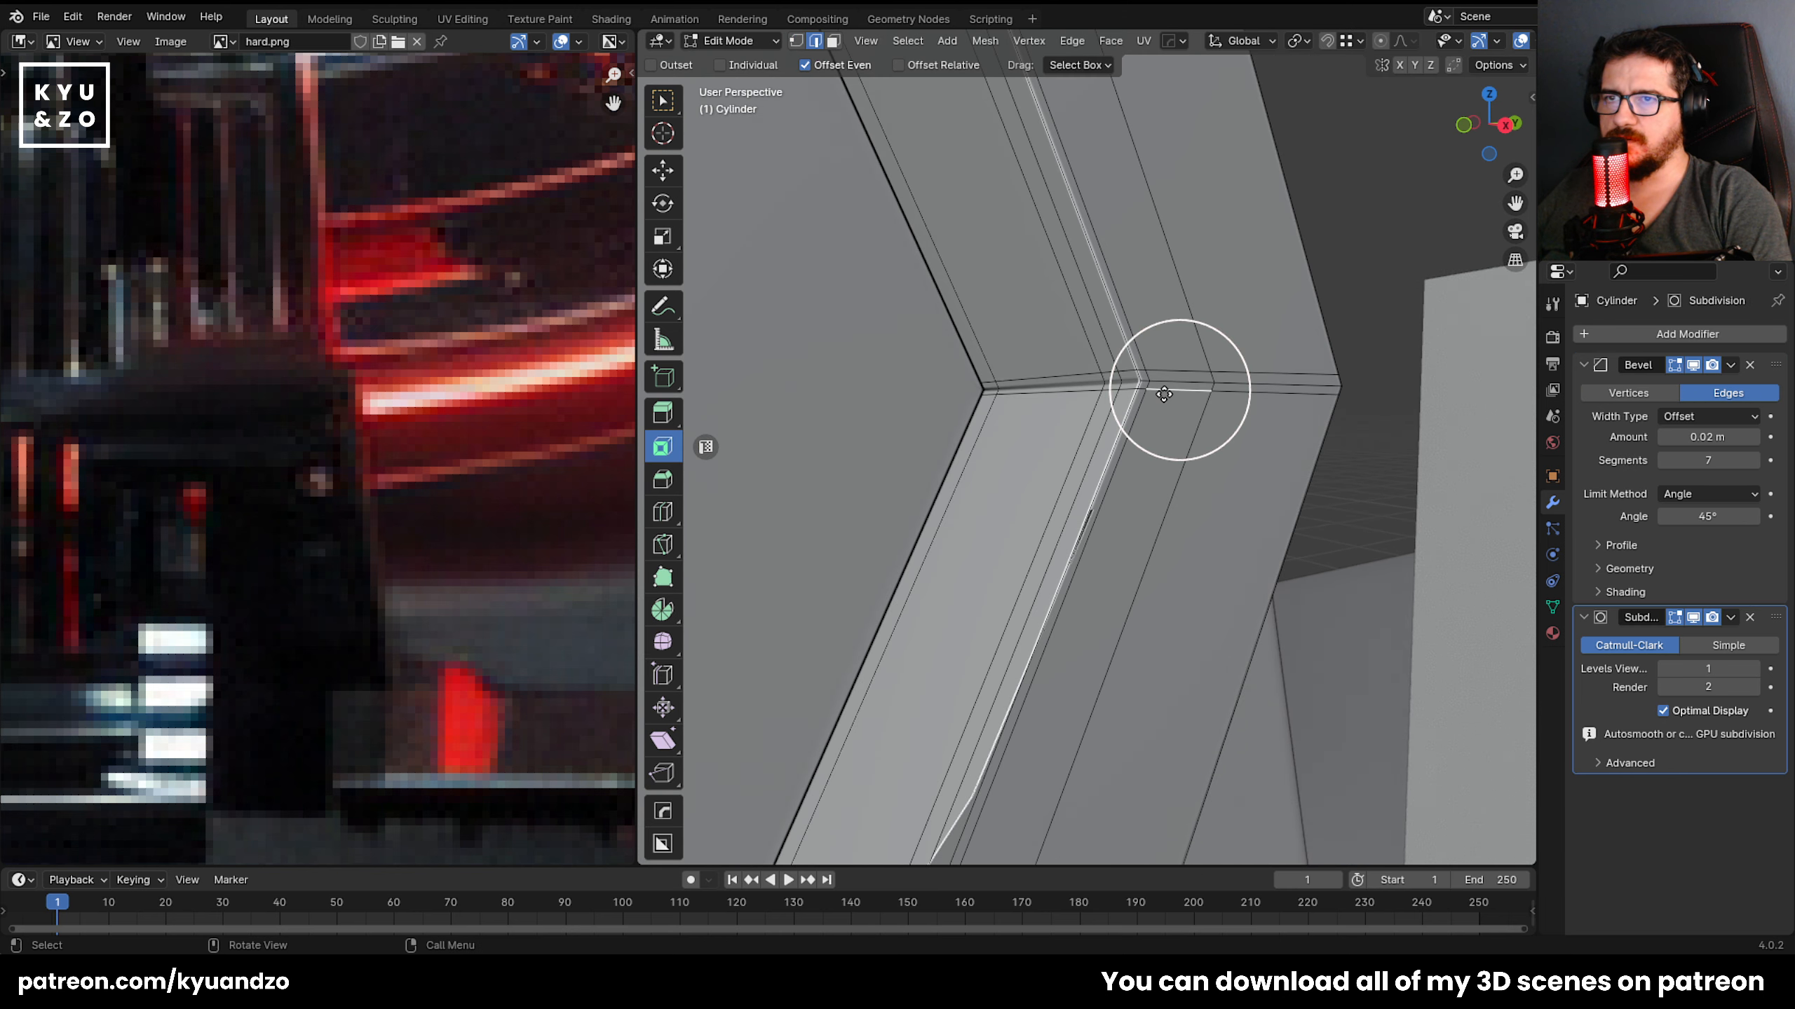
key(alt+a)
alt+click(1164, 394)
key(alt+a)
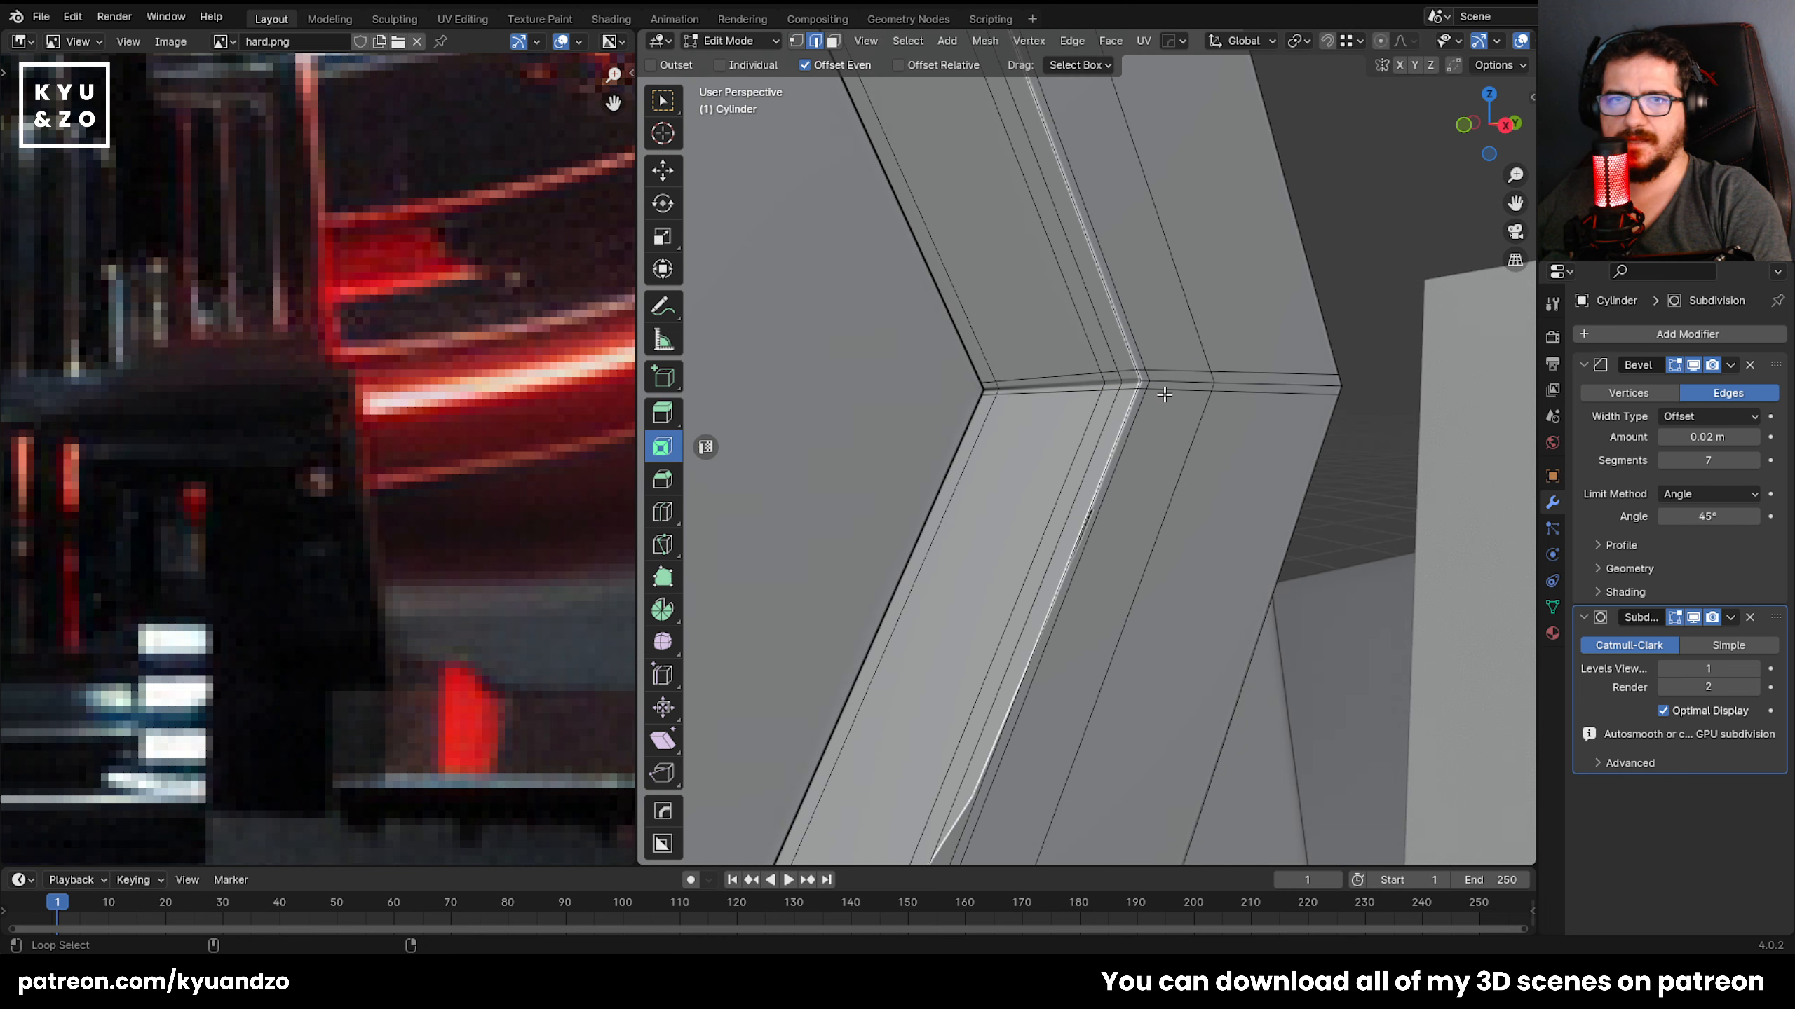
alt+click(1164, 394)
key(shift+grave)
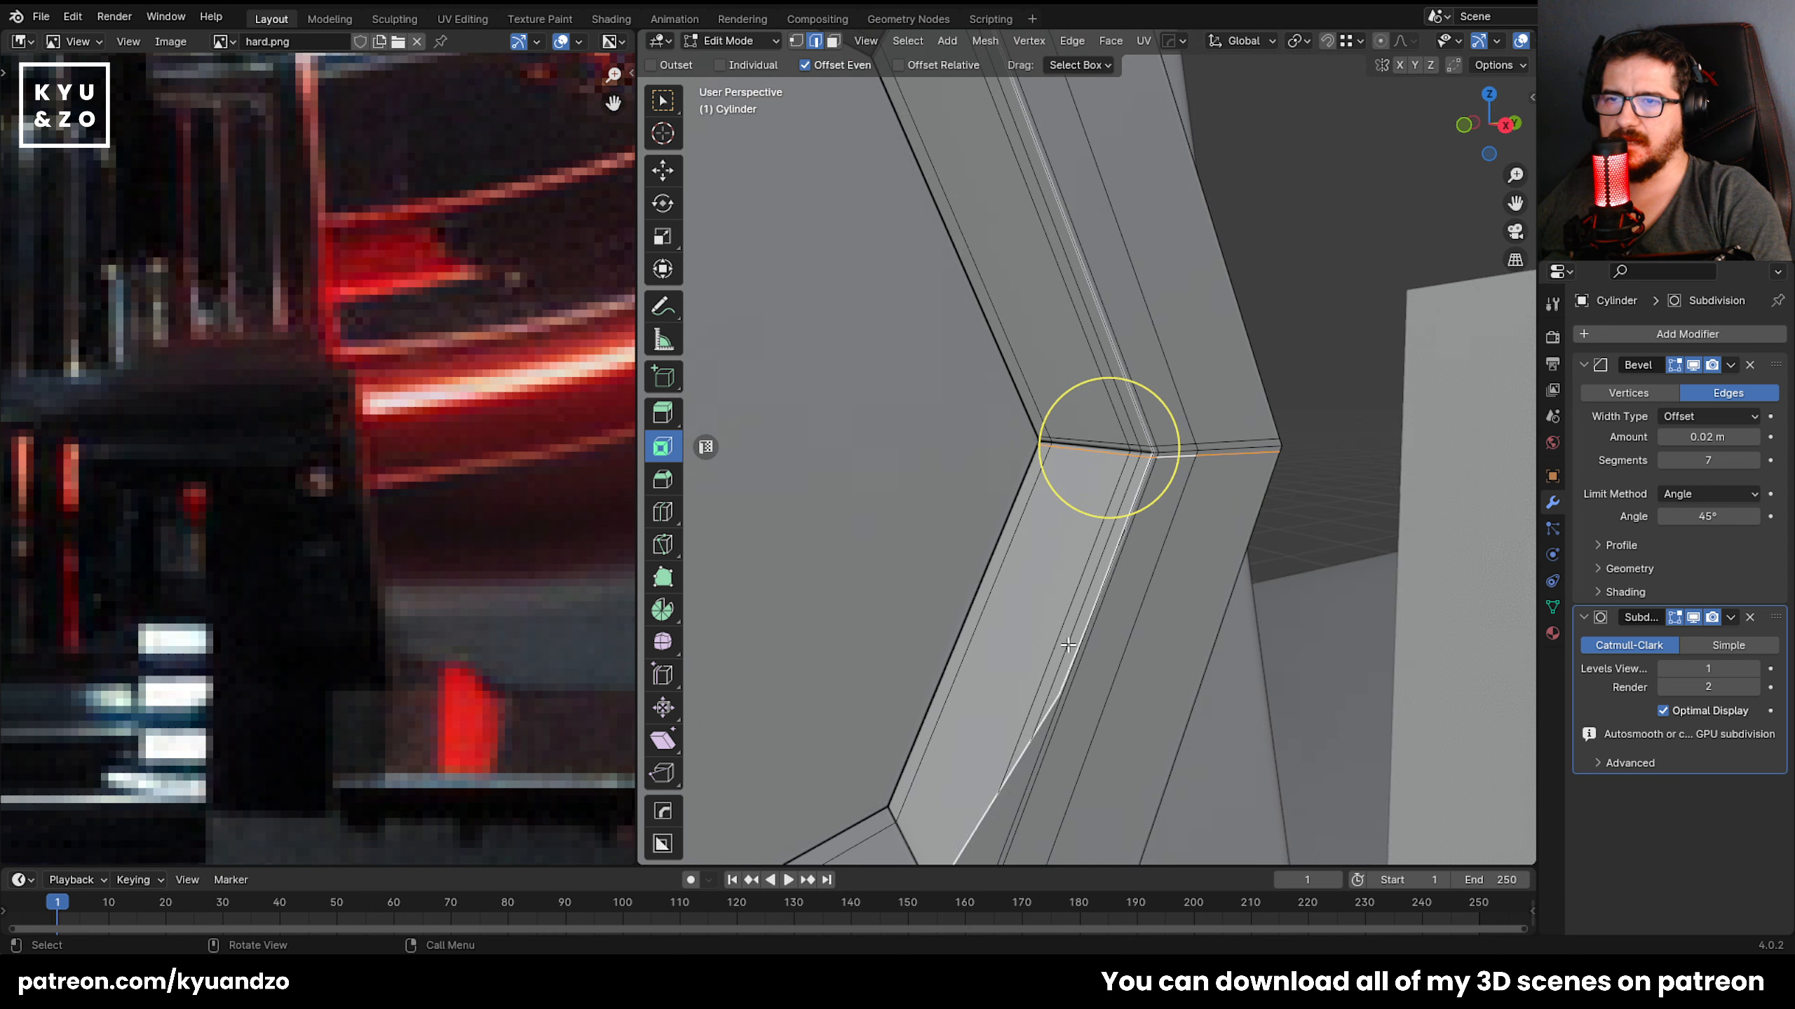
click(1086, 446)
key(g)
key(g)
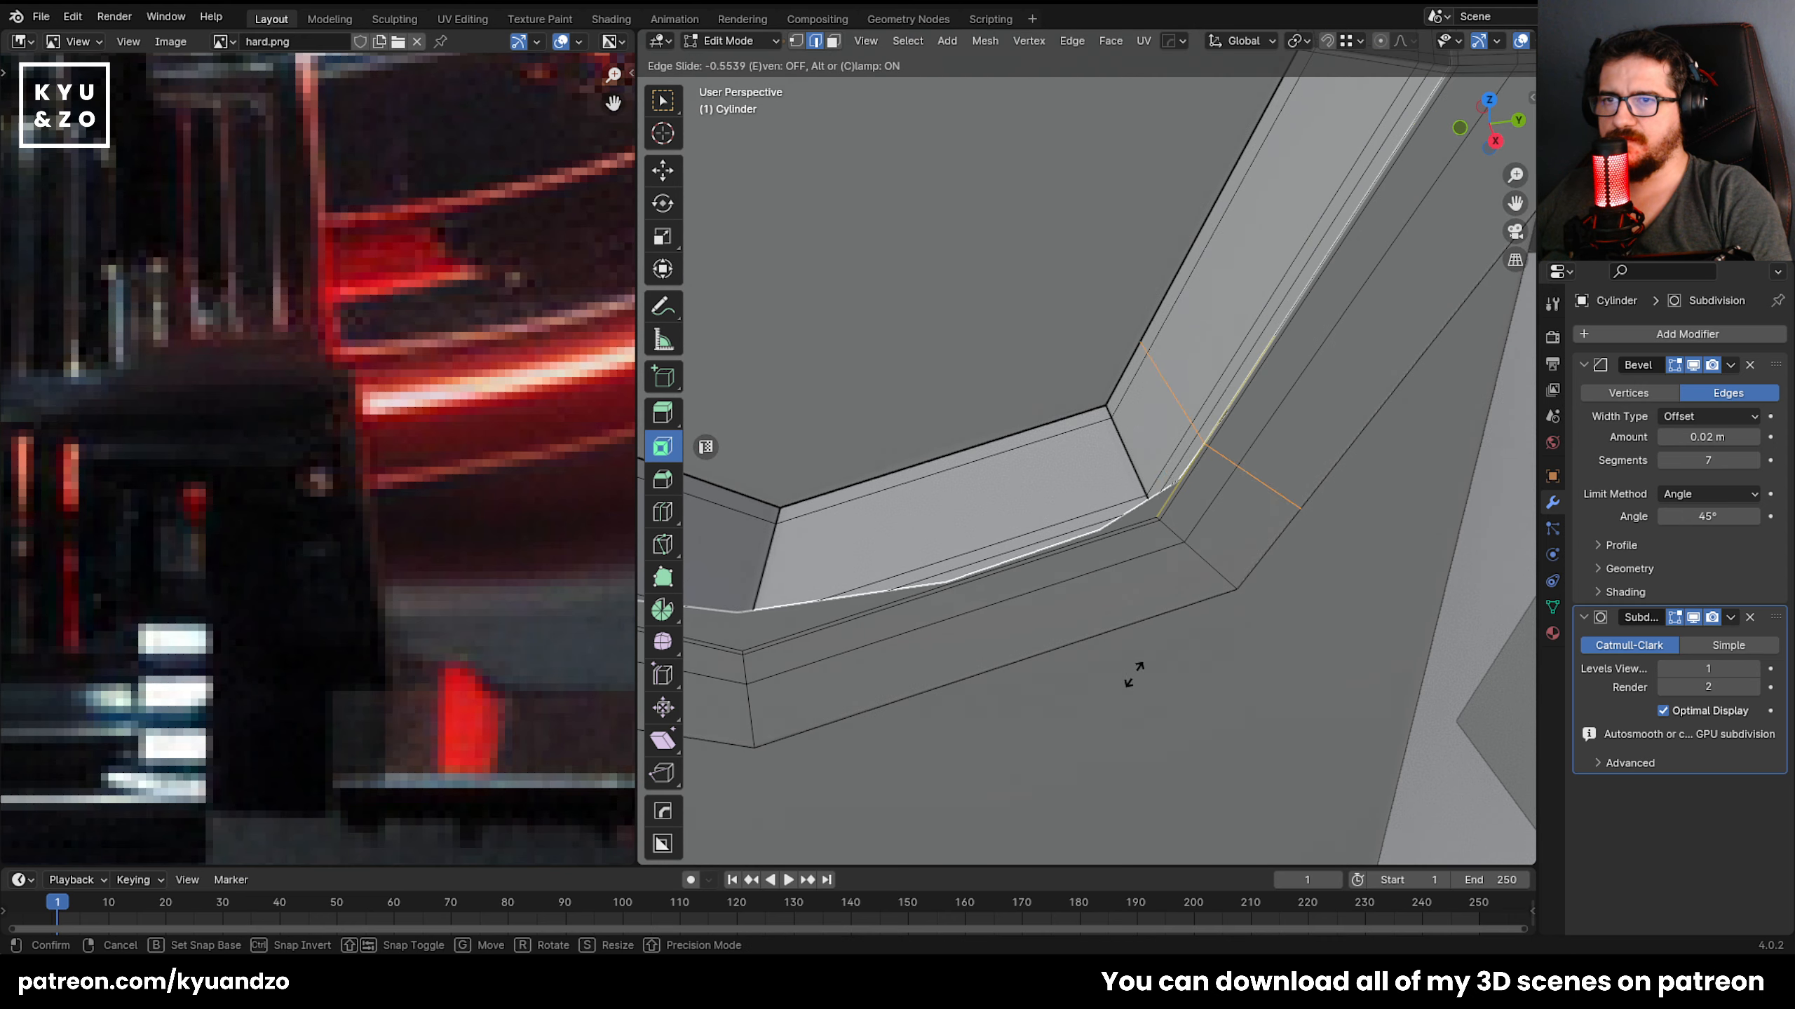
click(1126, 701)
Add a supporting edge loop on the other side of that same recess corner, with a slide factor of about 0.96.
key(ctrl+r)
click(1132, 551)
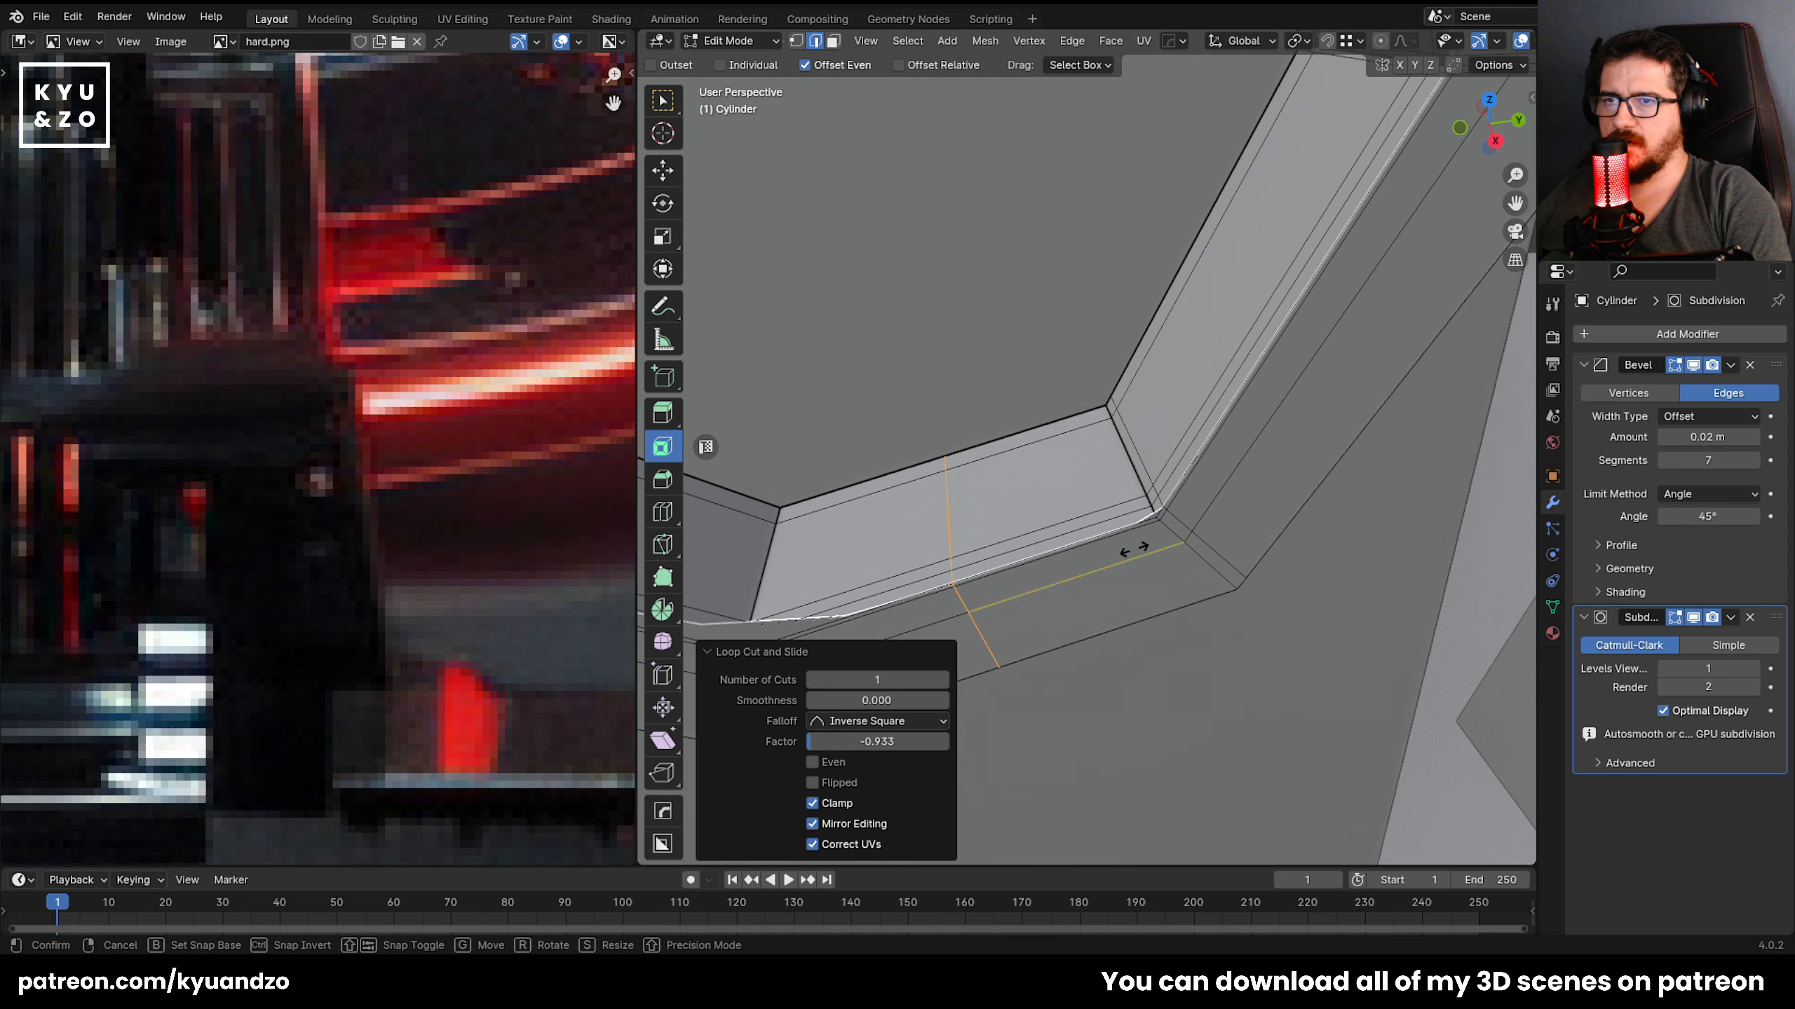
click(1288, 430)
Add supporting edge loops on both sides of the next lower recess corner, with slide factors of about -0.96 and 0.94.
shift+middle_drag(1038, 374, 1270, 333)
key(ctrl+r)
click(1107, 357)
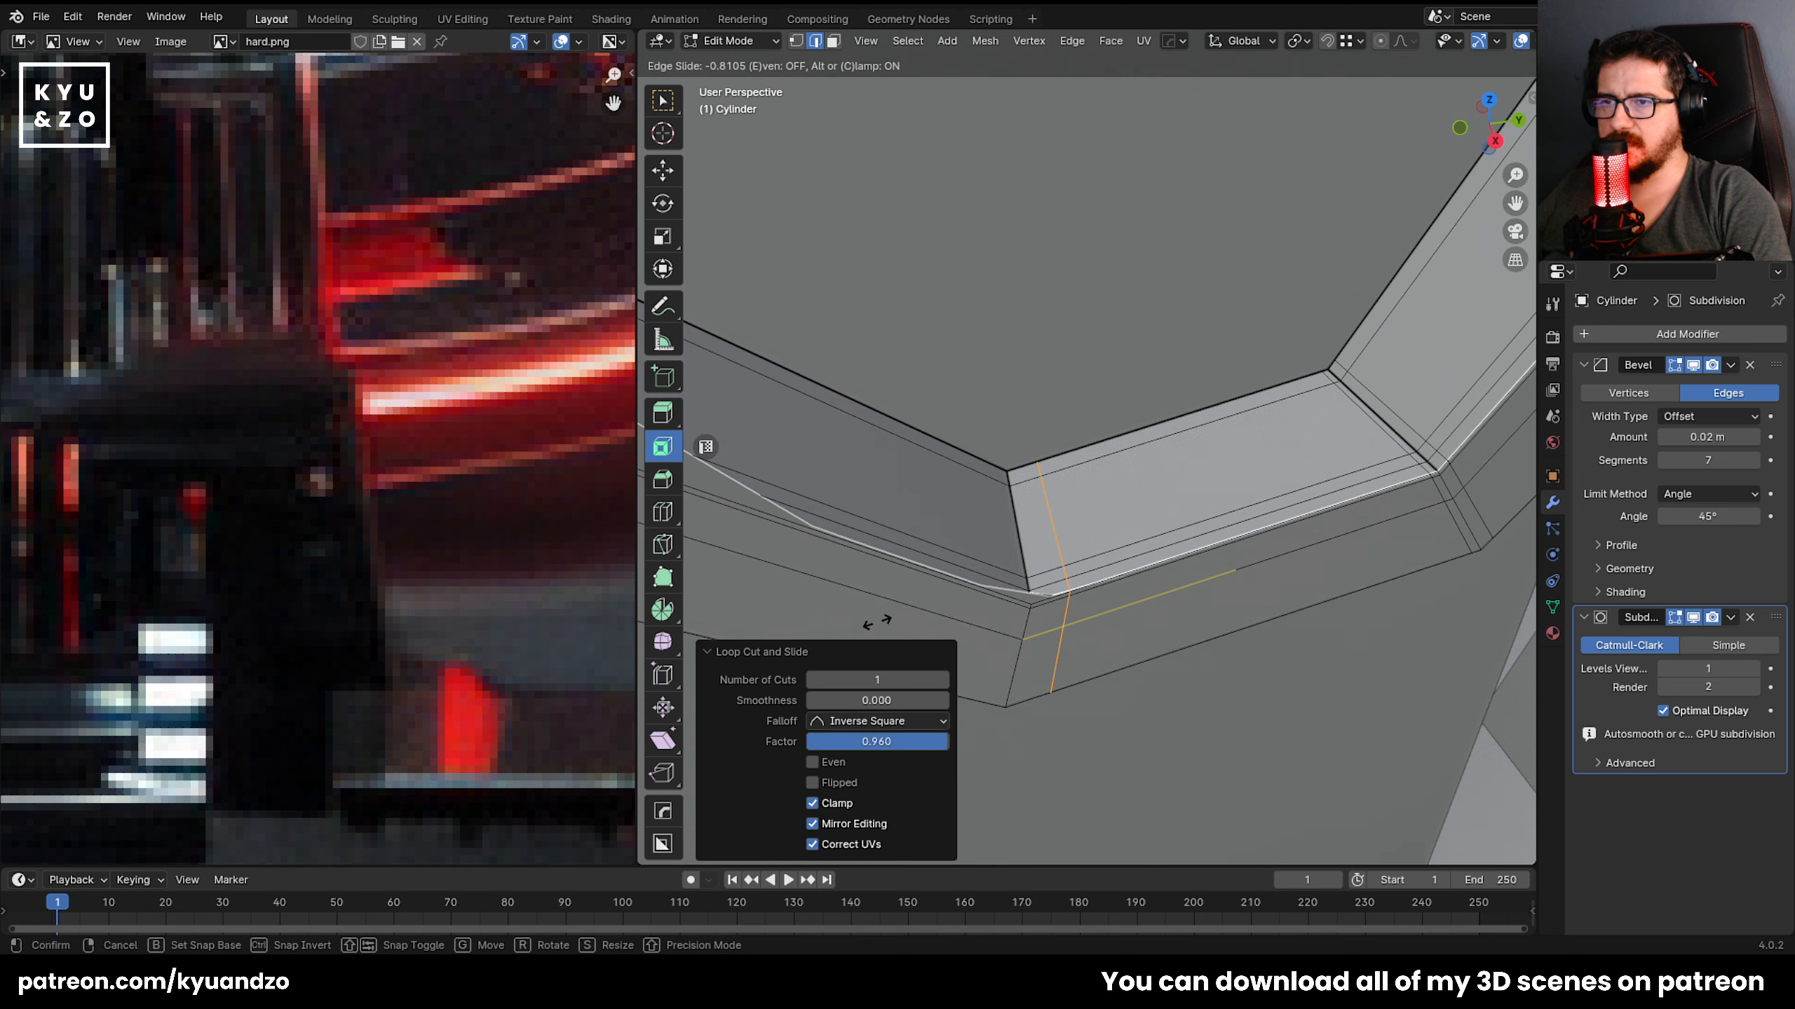
click(1015, 540)
middle_drag(843, 638, 1003, 488)
key(ctrl+r)
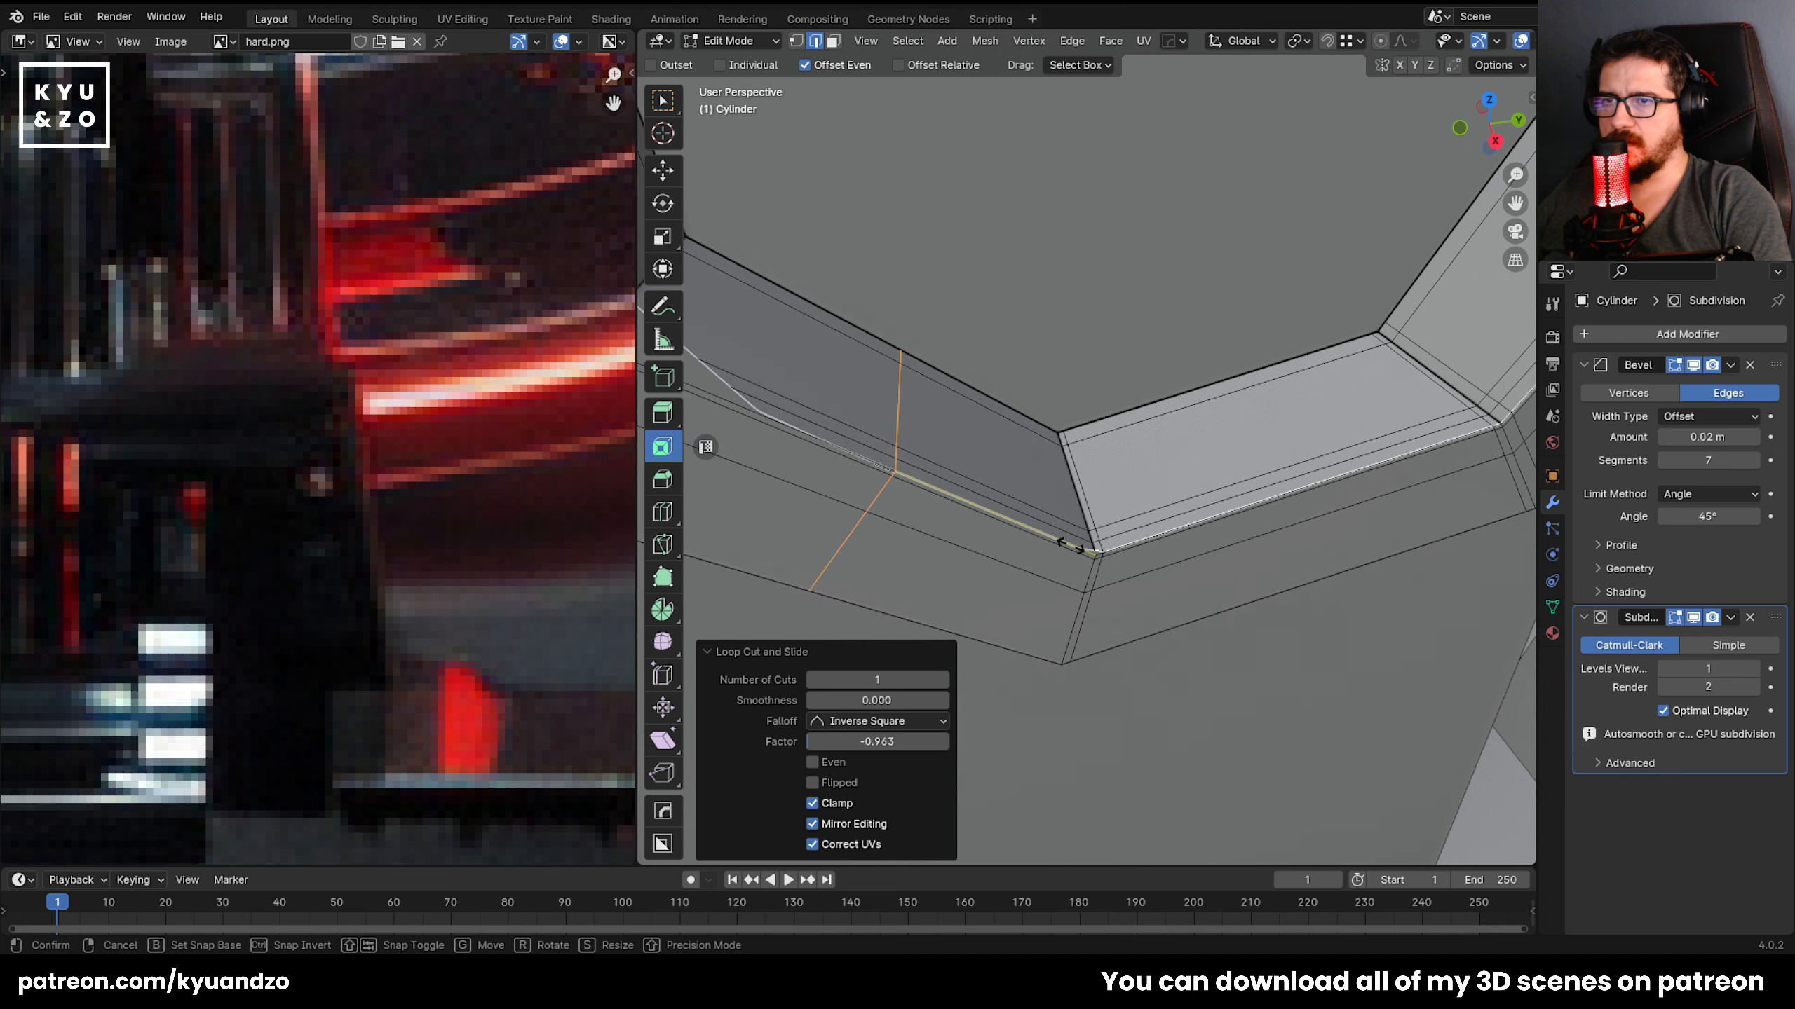
click(1066, 533)
click(1266, 605)
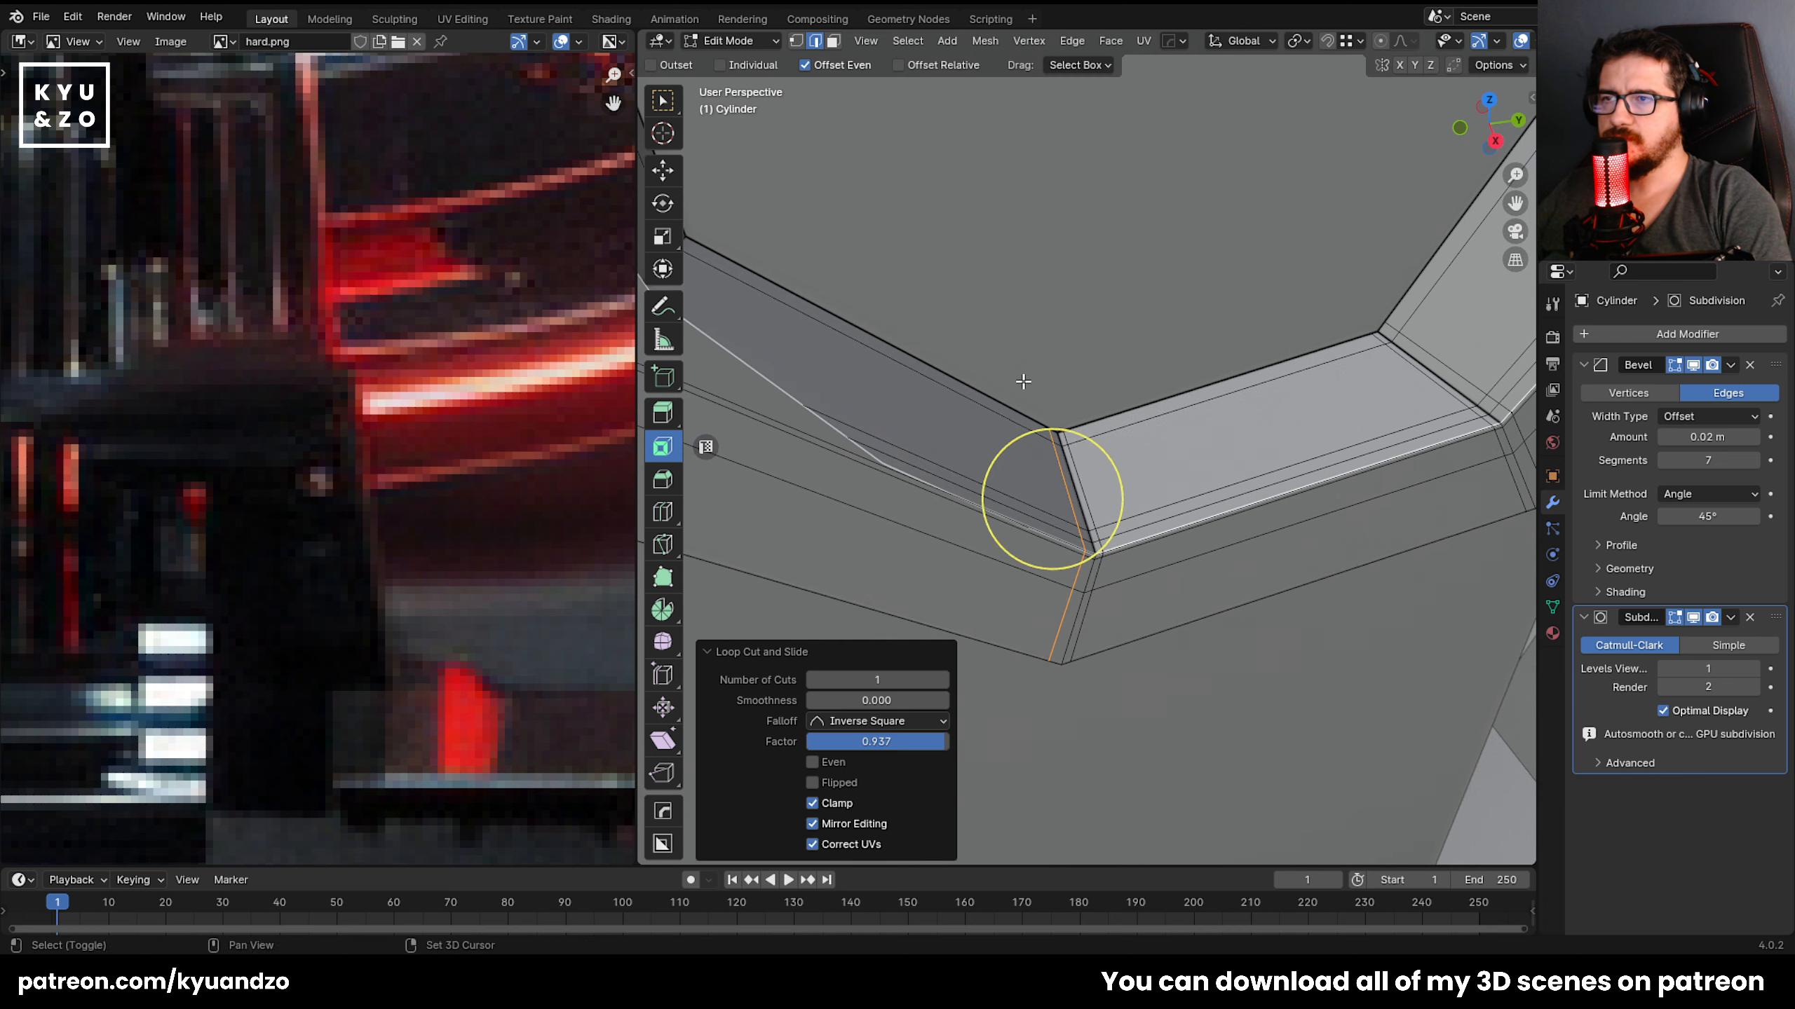
Add supporting edge loops on both sides of the recess's lower-left corner, the first with a slide factor of about -0.91.
middle_drag(1022, 389, 1098, 520)
key(ctrl+r)
click(964, 442)
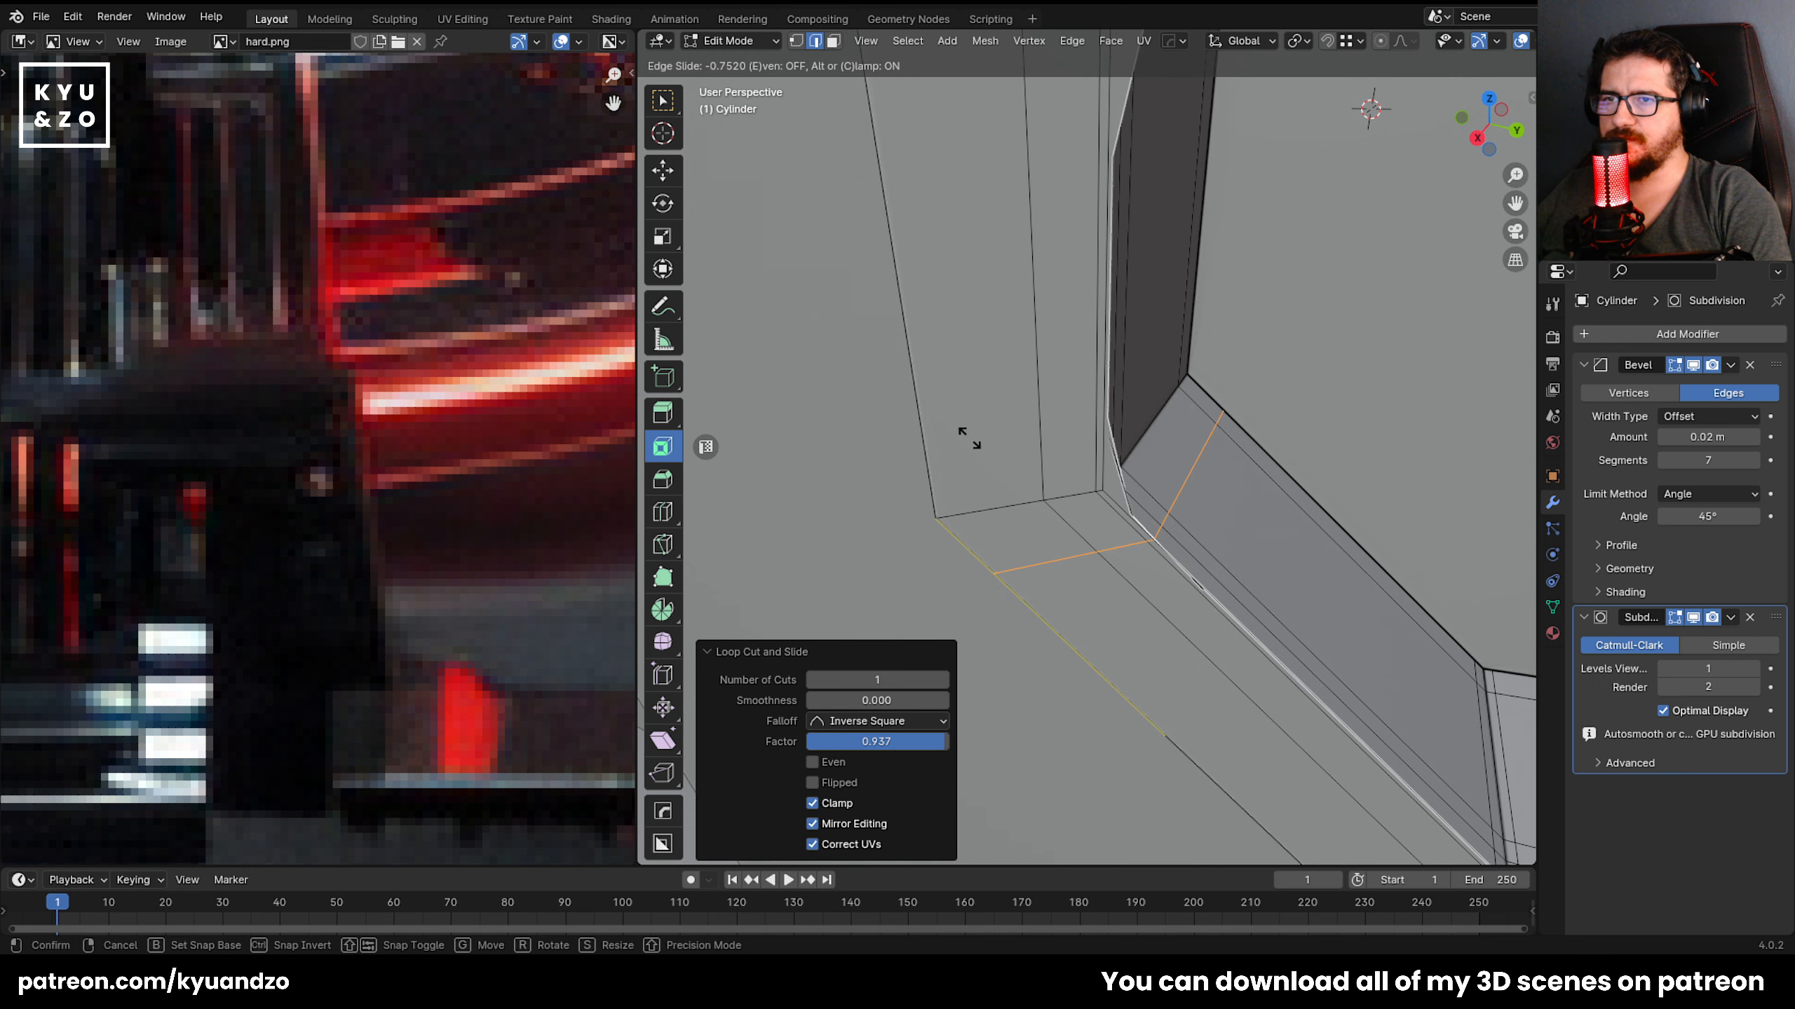
click(1130, 438)
key(ctrl+r)
click(1081, 338)
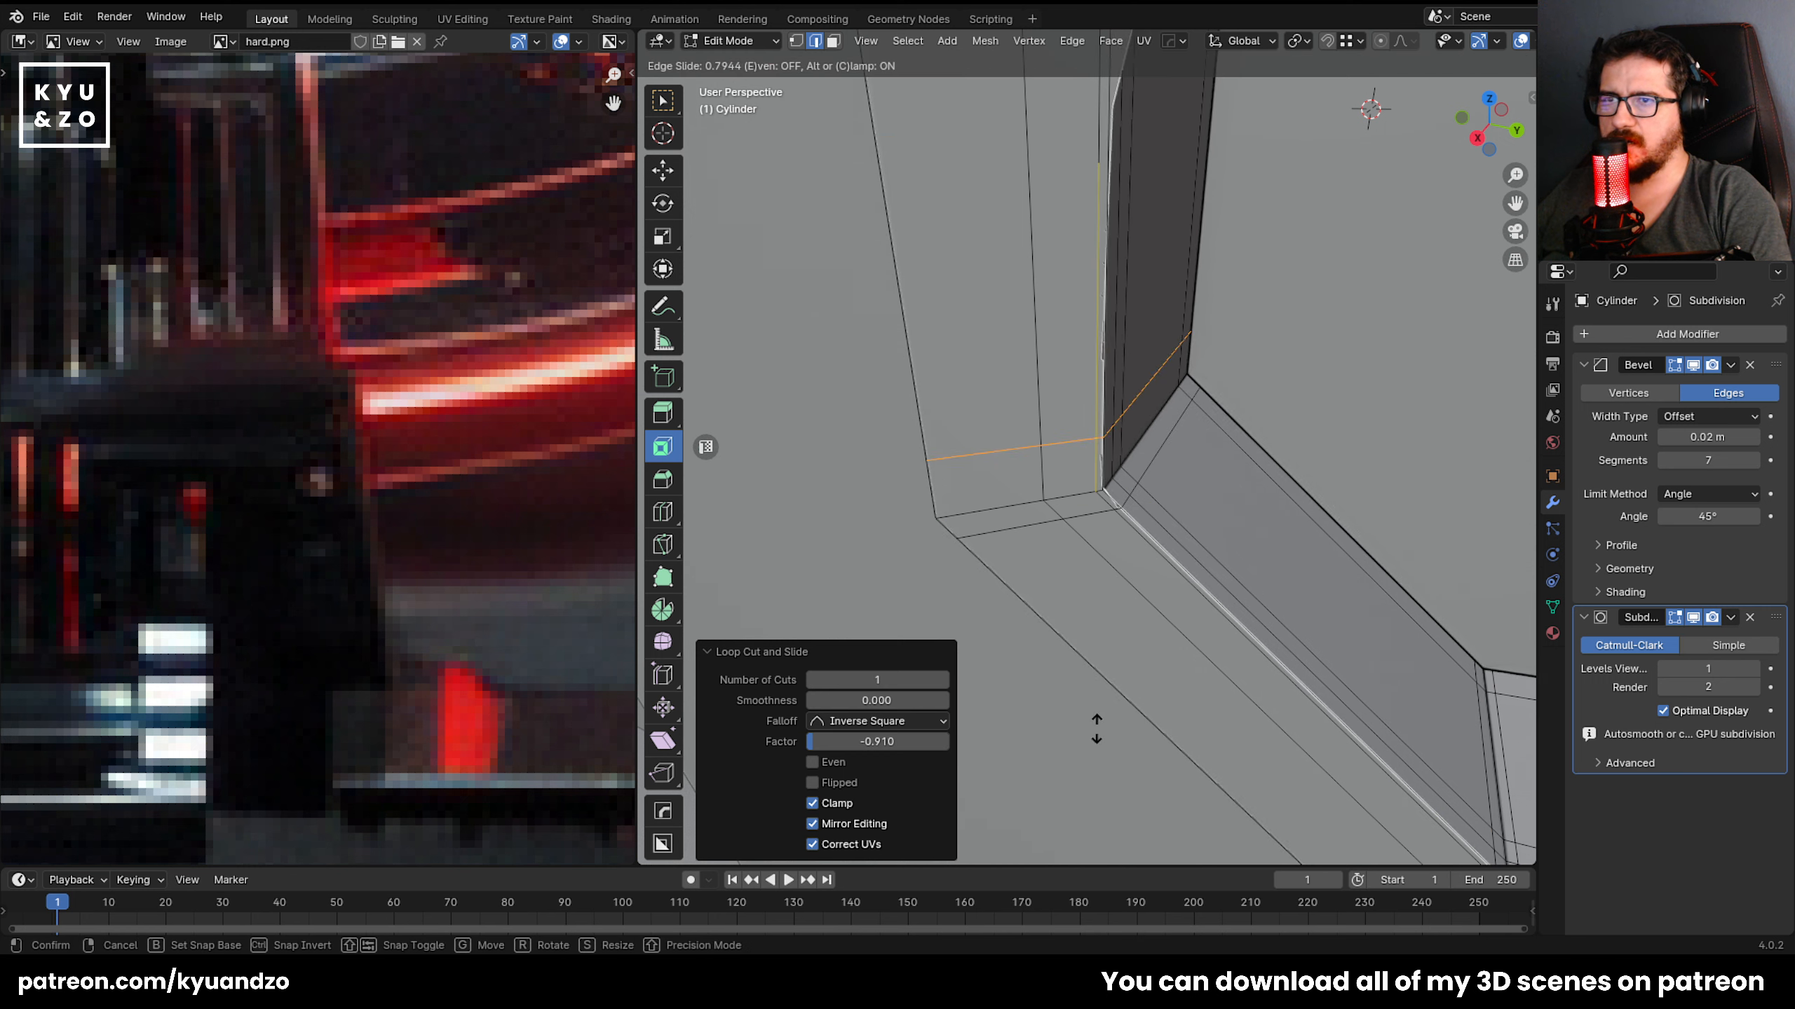
click(1097, 783)
Slide the supporting loop below the lower-left recess corner closer to it by a factor of about -0.26.
key(ctrl+r)
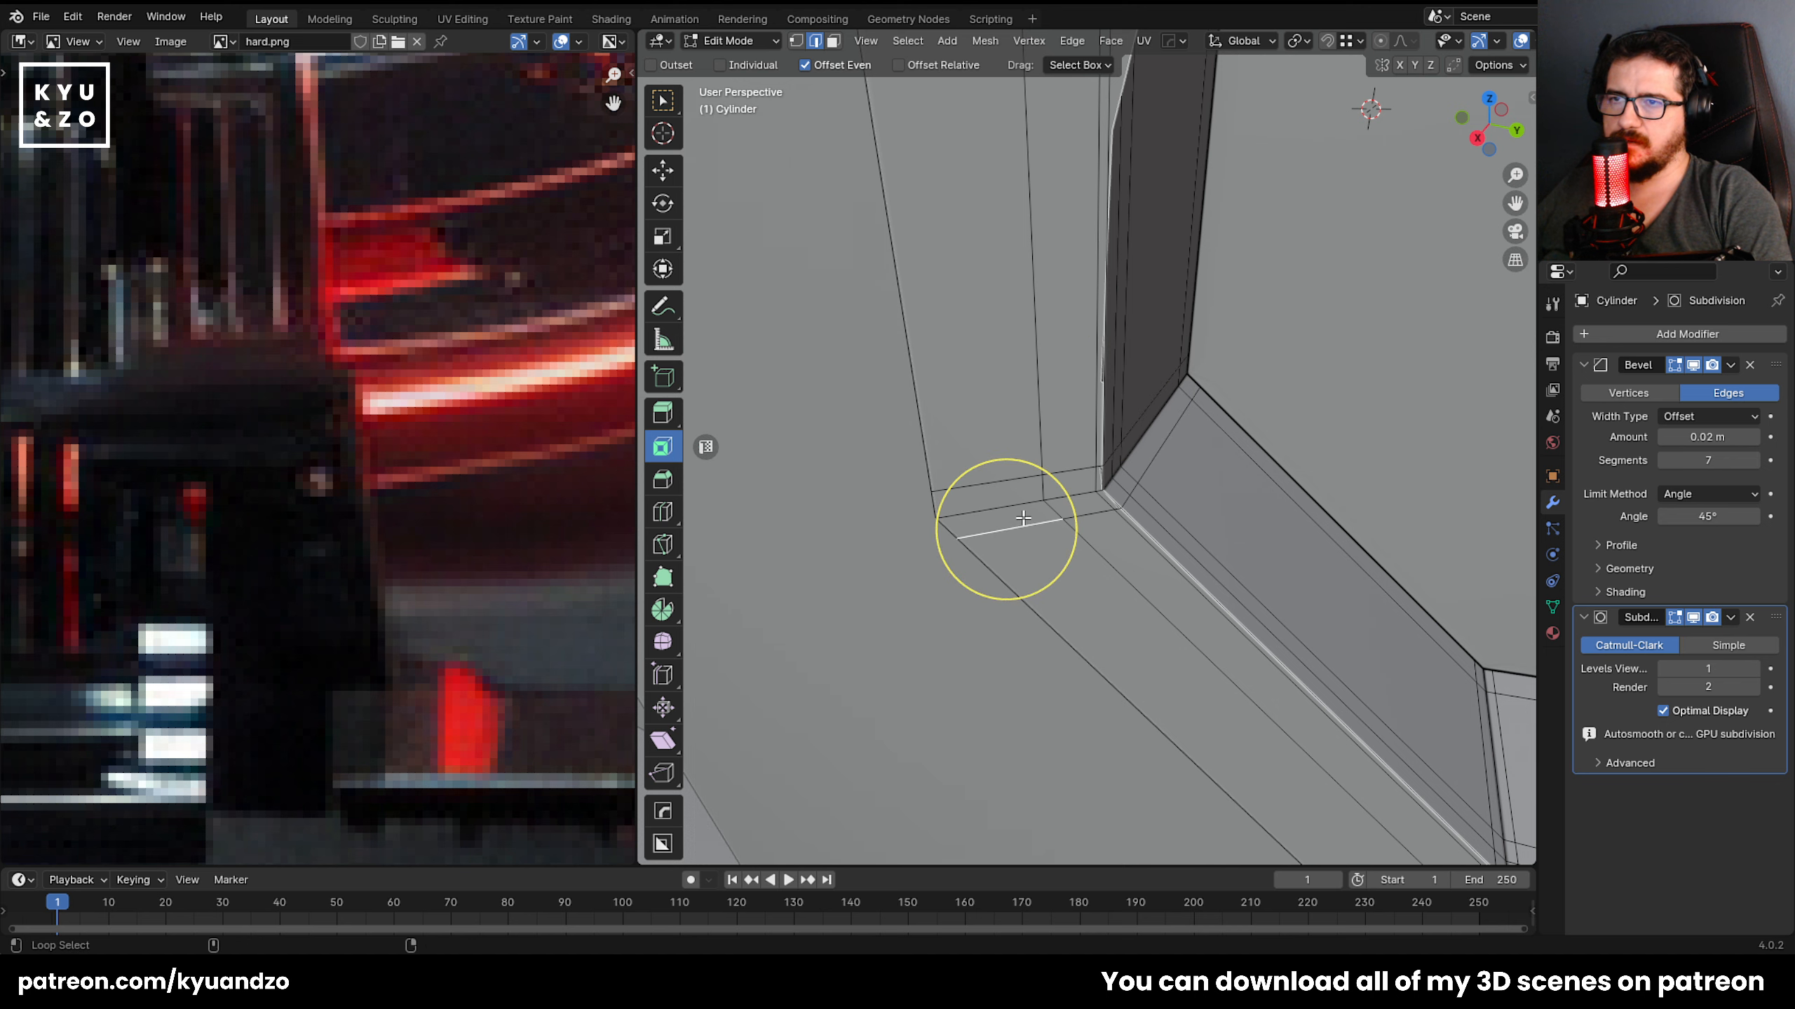
click(1128, 459)
click(1088, 513)
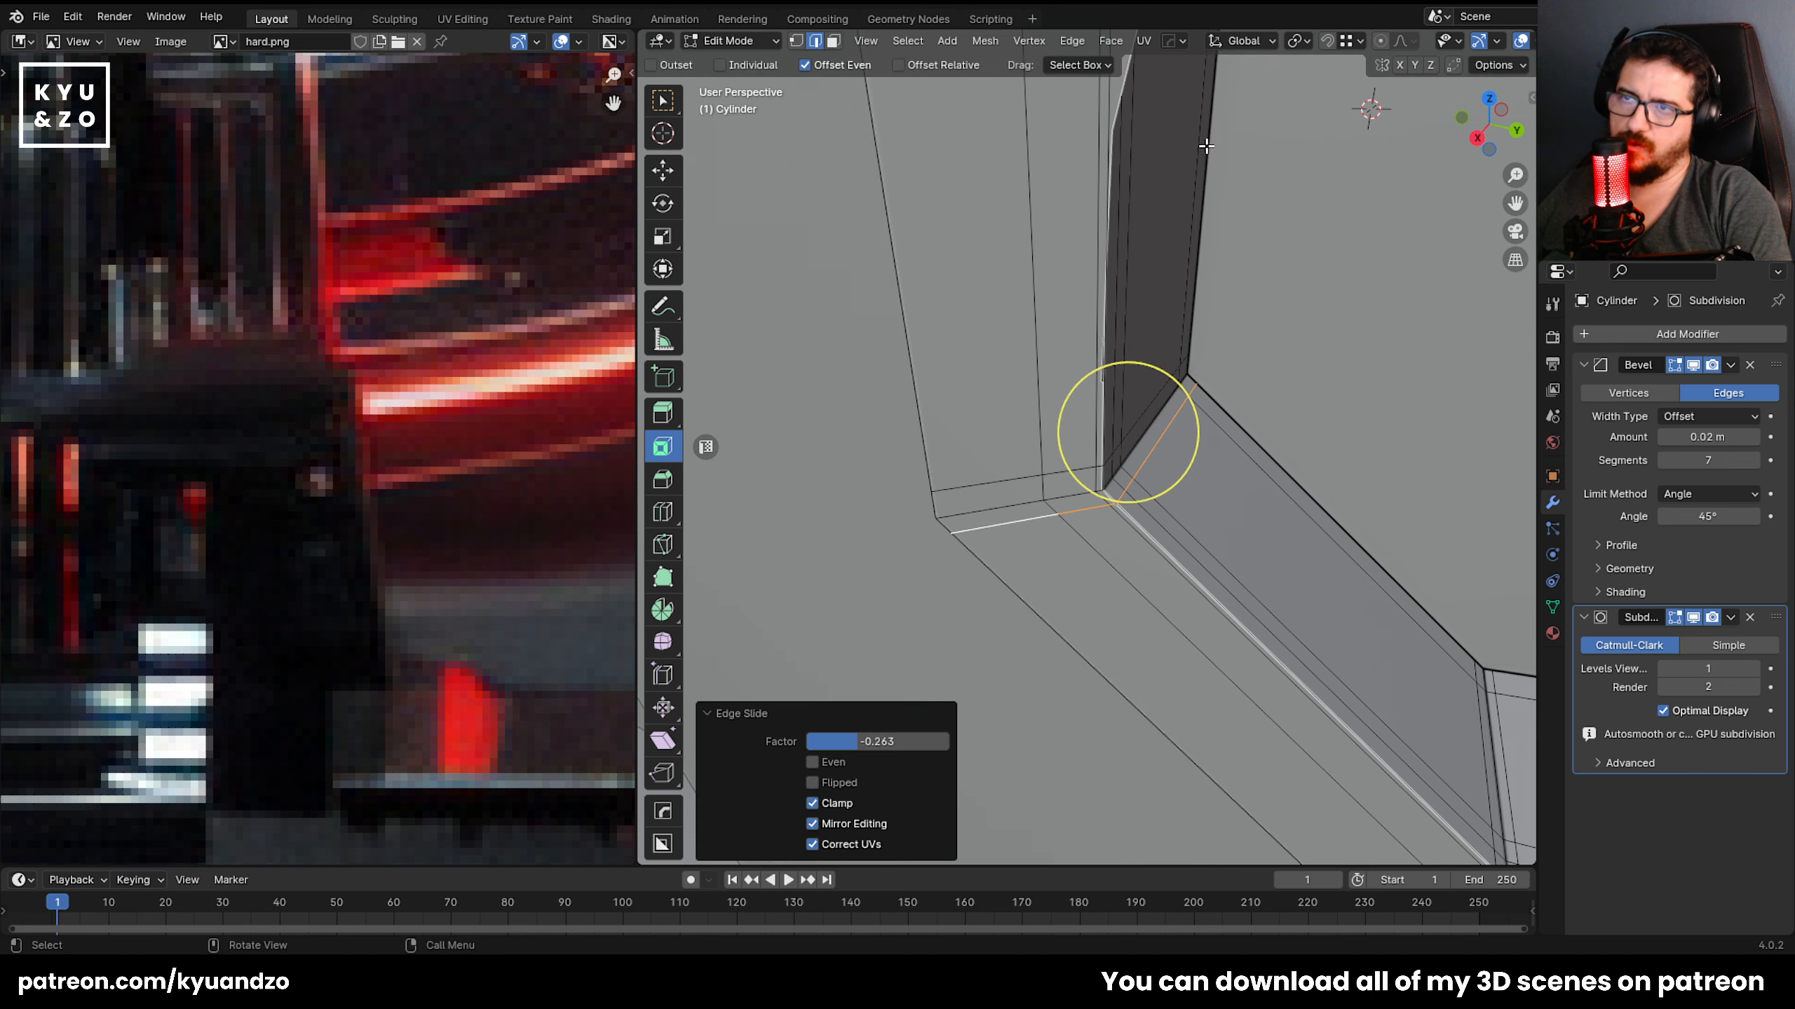
Add supporting edge loops on both sides of the recess's upper-left corner, with slide factors of about -0.89 and 0.92.
key(shift+grave)
key(w)
click(1086, 447)
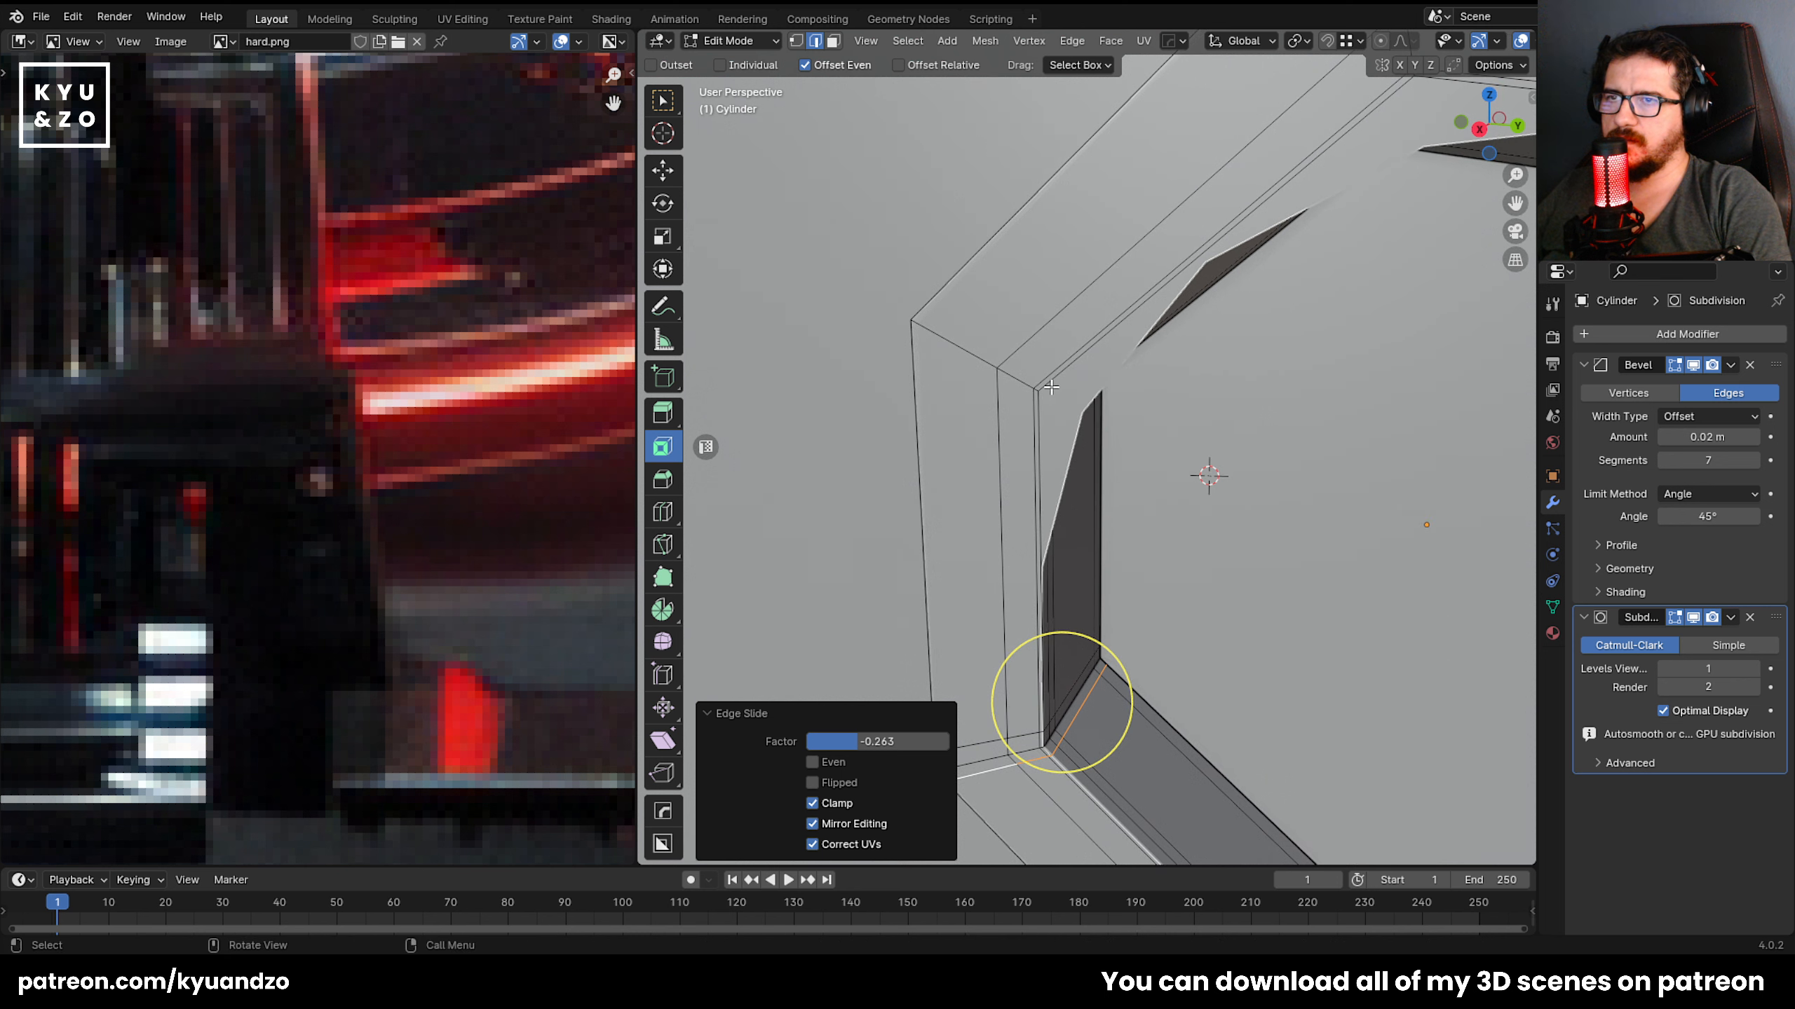
key(ctrl+r)
click(1023, 388)
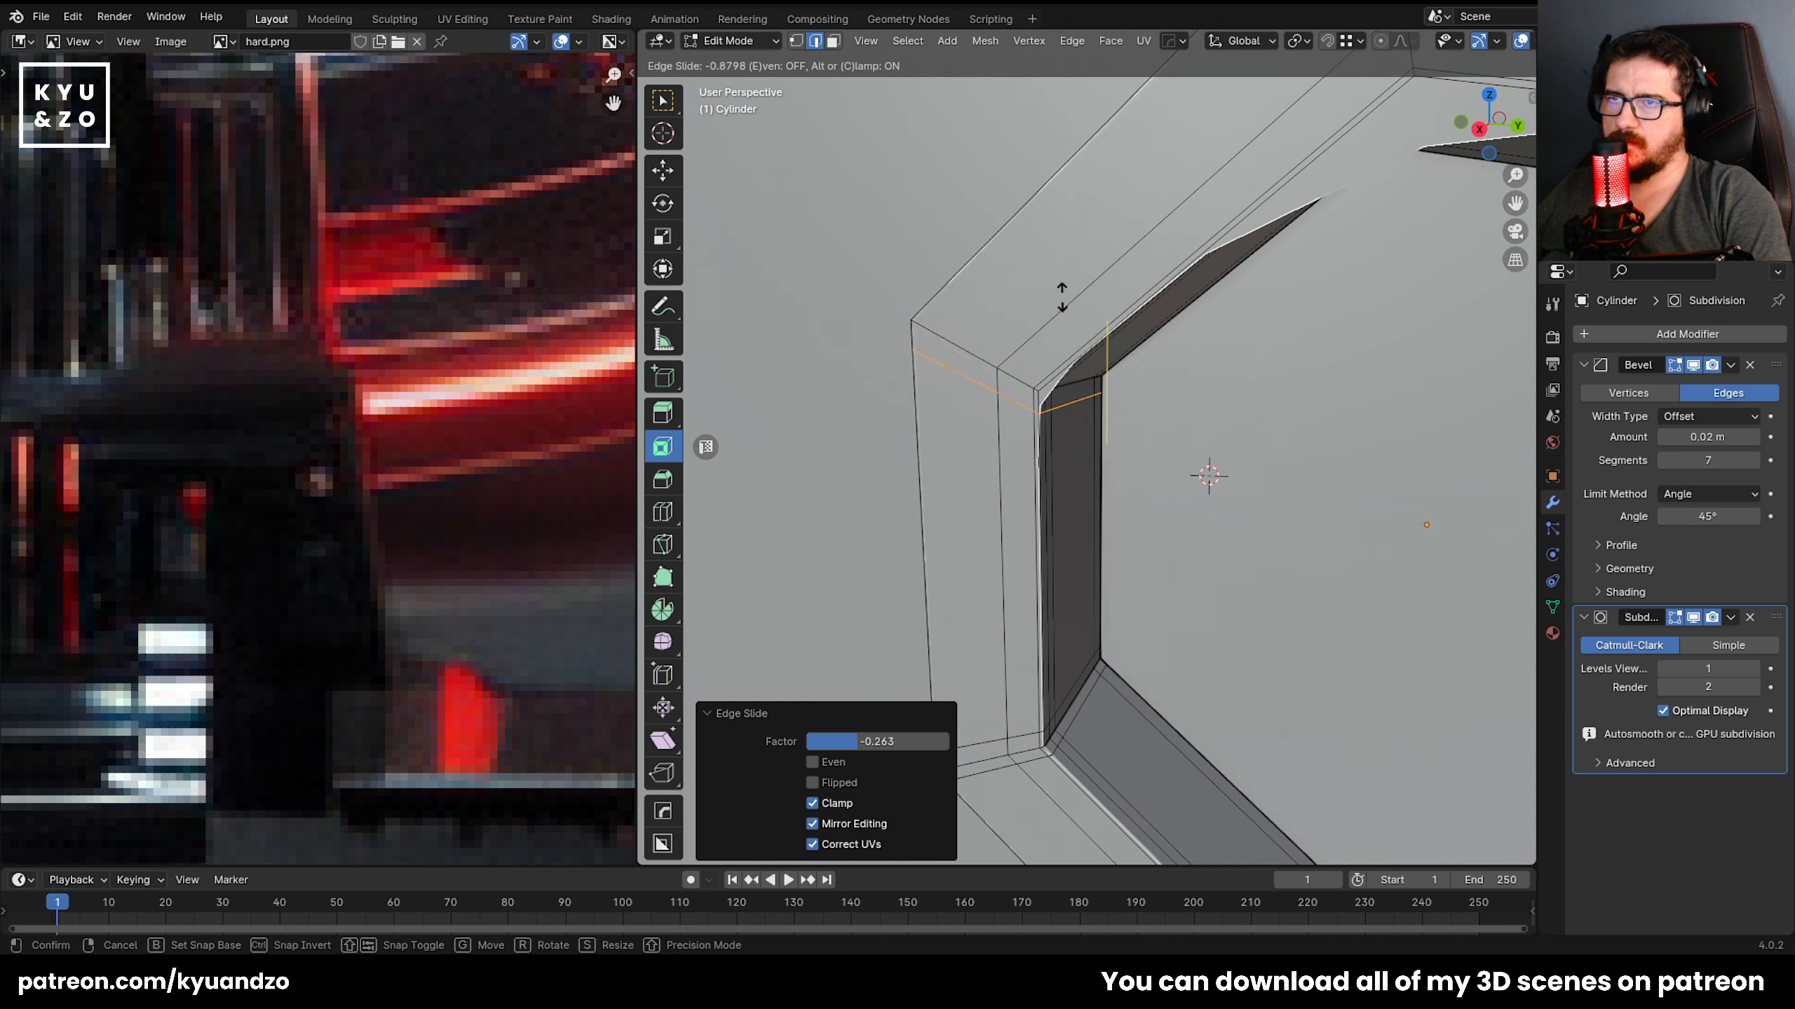
click(1058, 289)
key(ctrl+r)
click(937, 401)
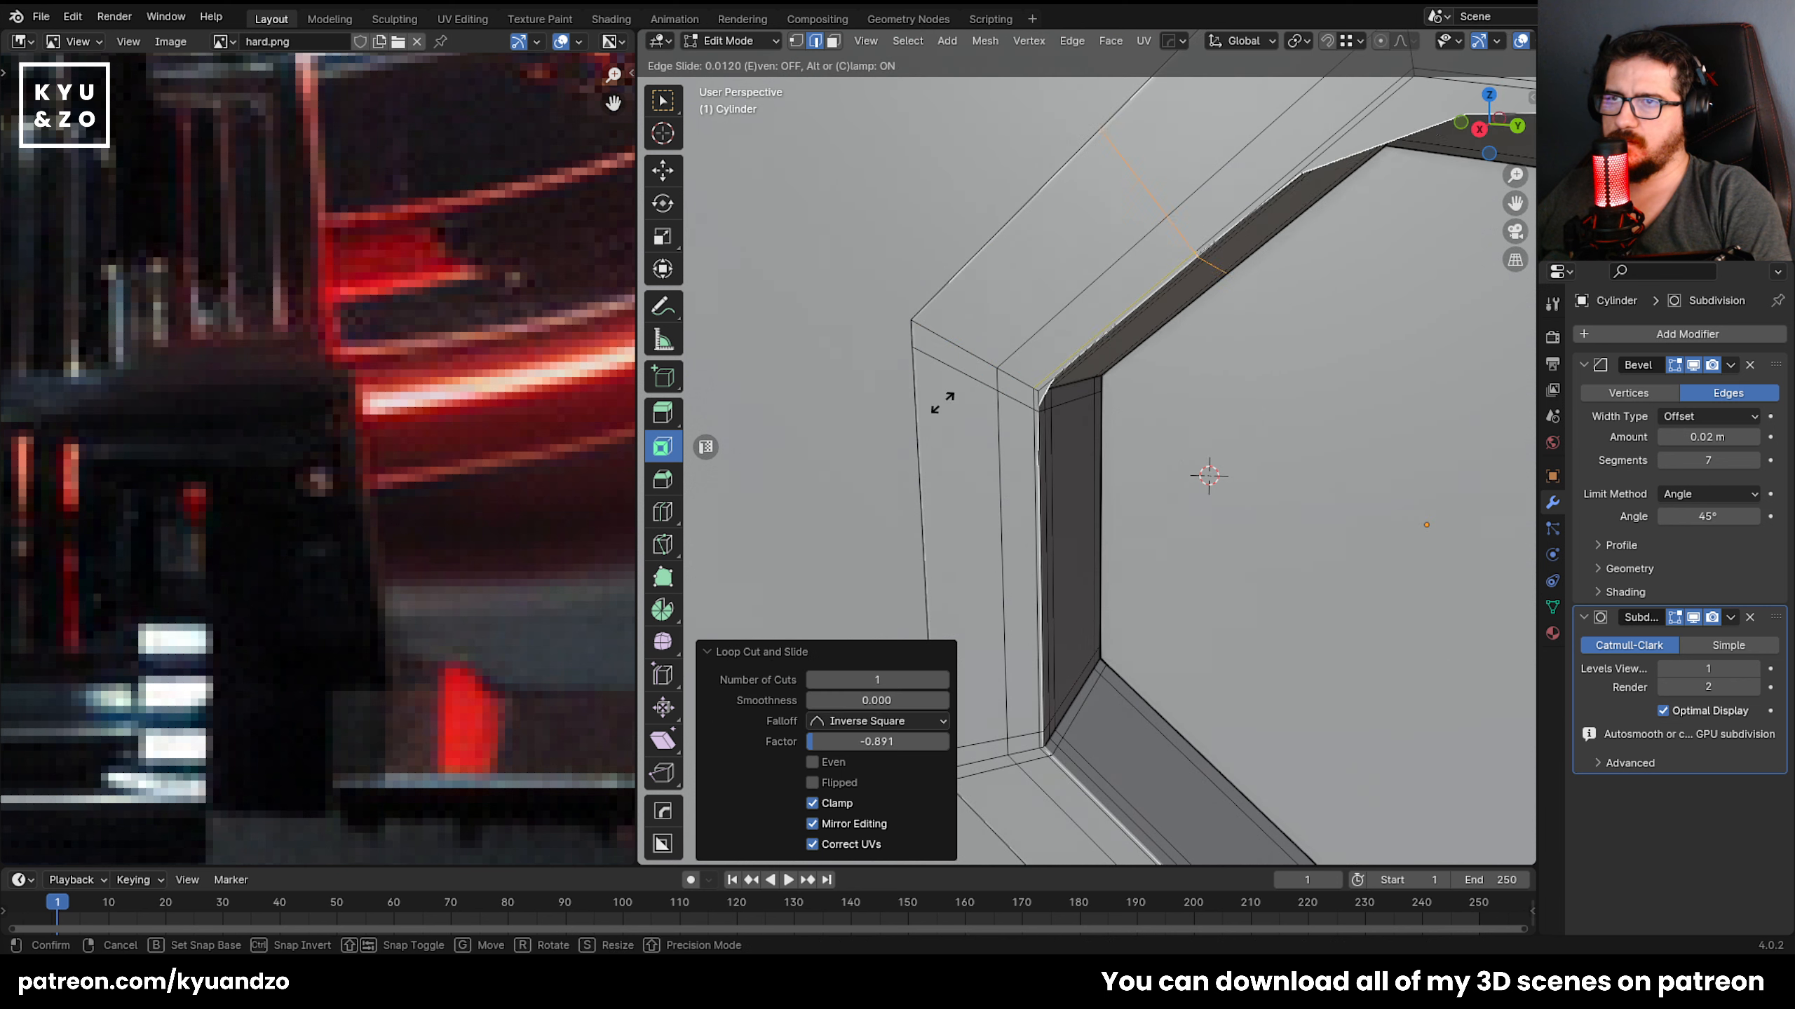
click(862, 466)
Add supporting edge loops on both sides of the recess's top corner, with slide factors of about -0.98 and 0.94.
key(shift+grave)
click(1178, 204)
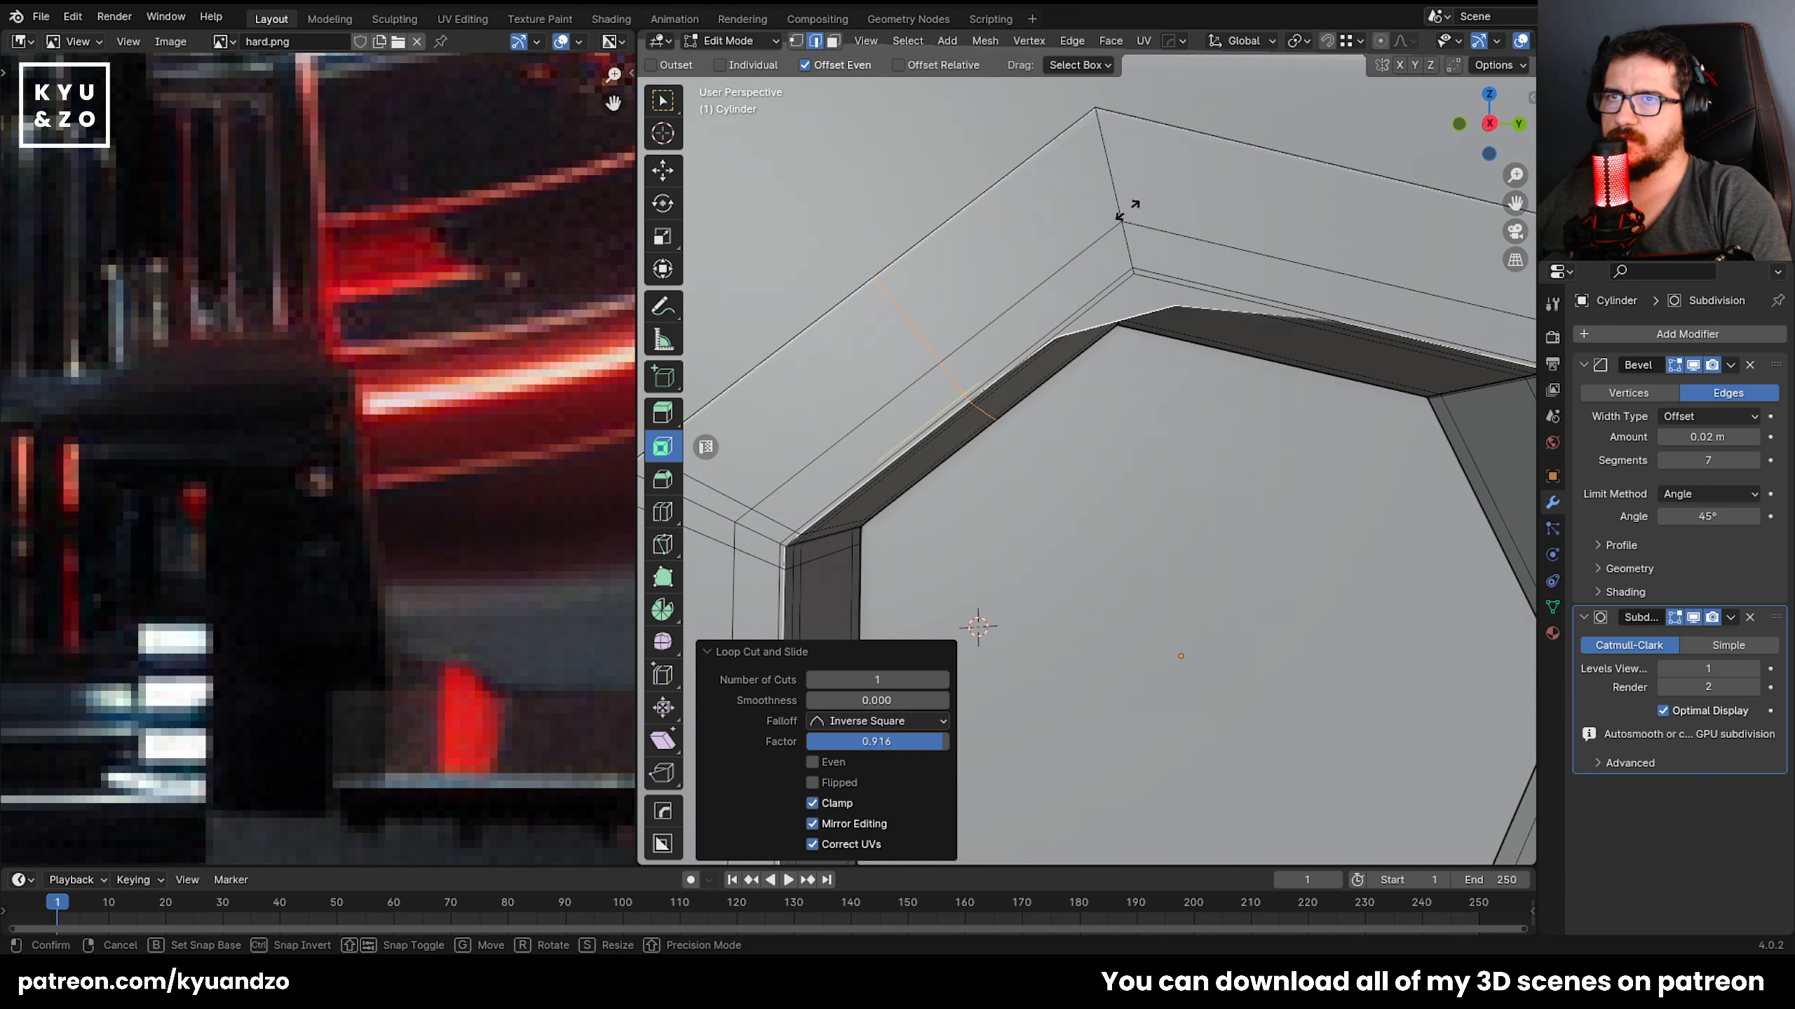
key(ctrl+r)
click(1226, 112)
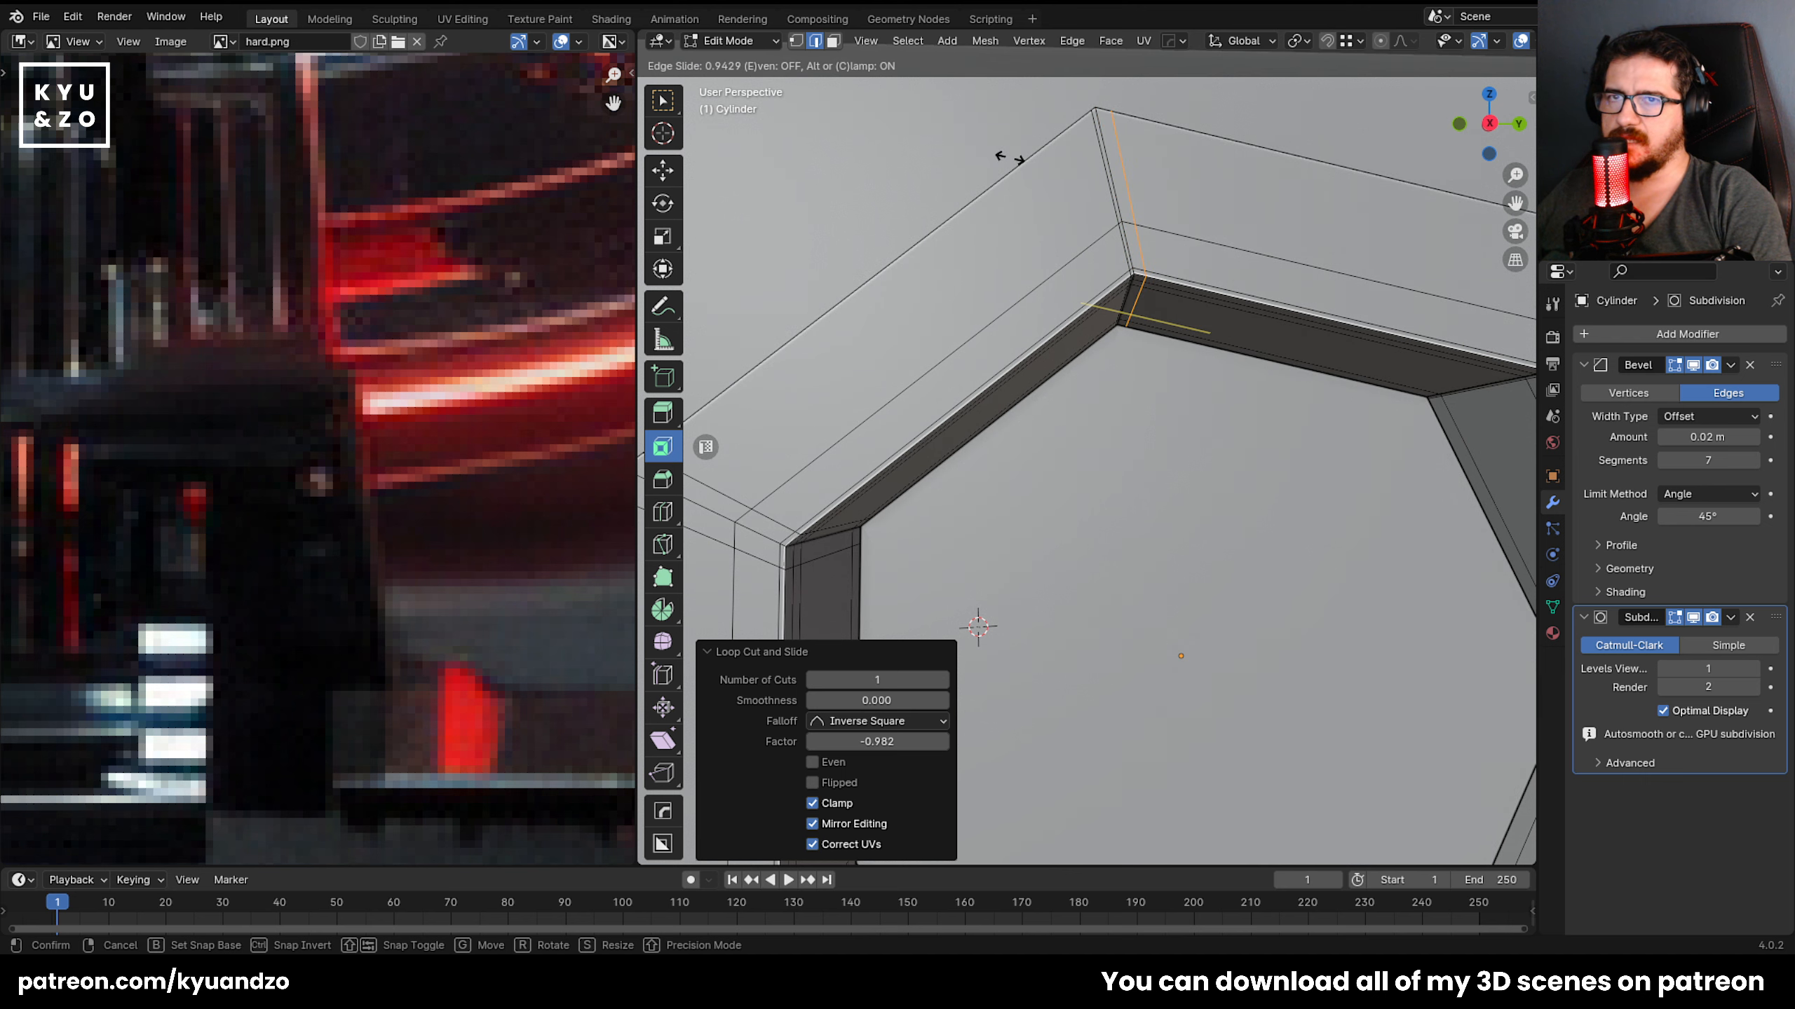
click(1010, 157)
Inspect the recess and the cylinder's outer faces in Object Mode, and compare them with the edit-mode wireframe.
key(shift+grave)
click(1087, 445)
key(Tab)
key(shift+grave)
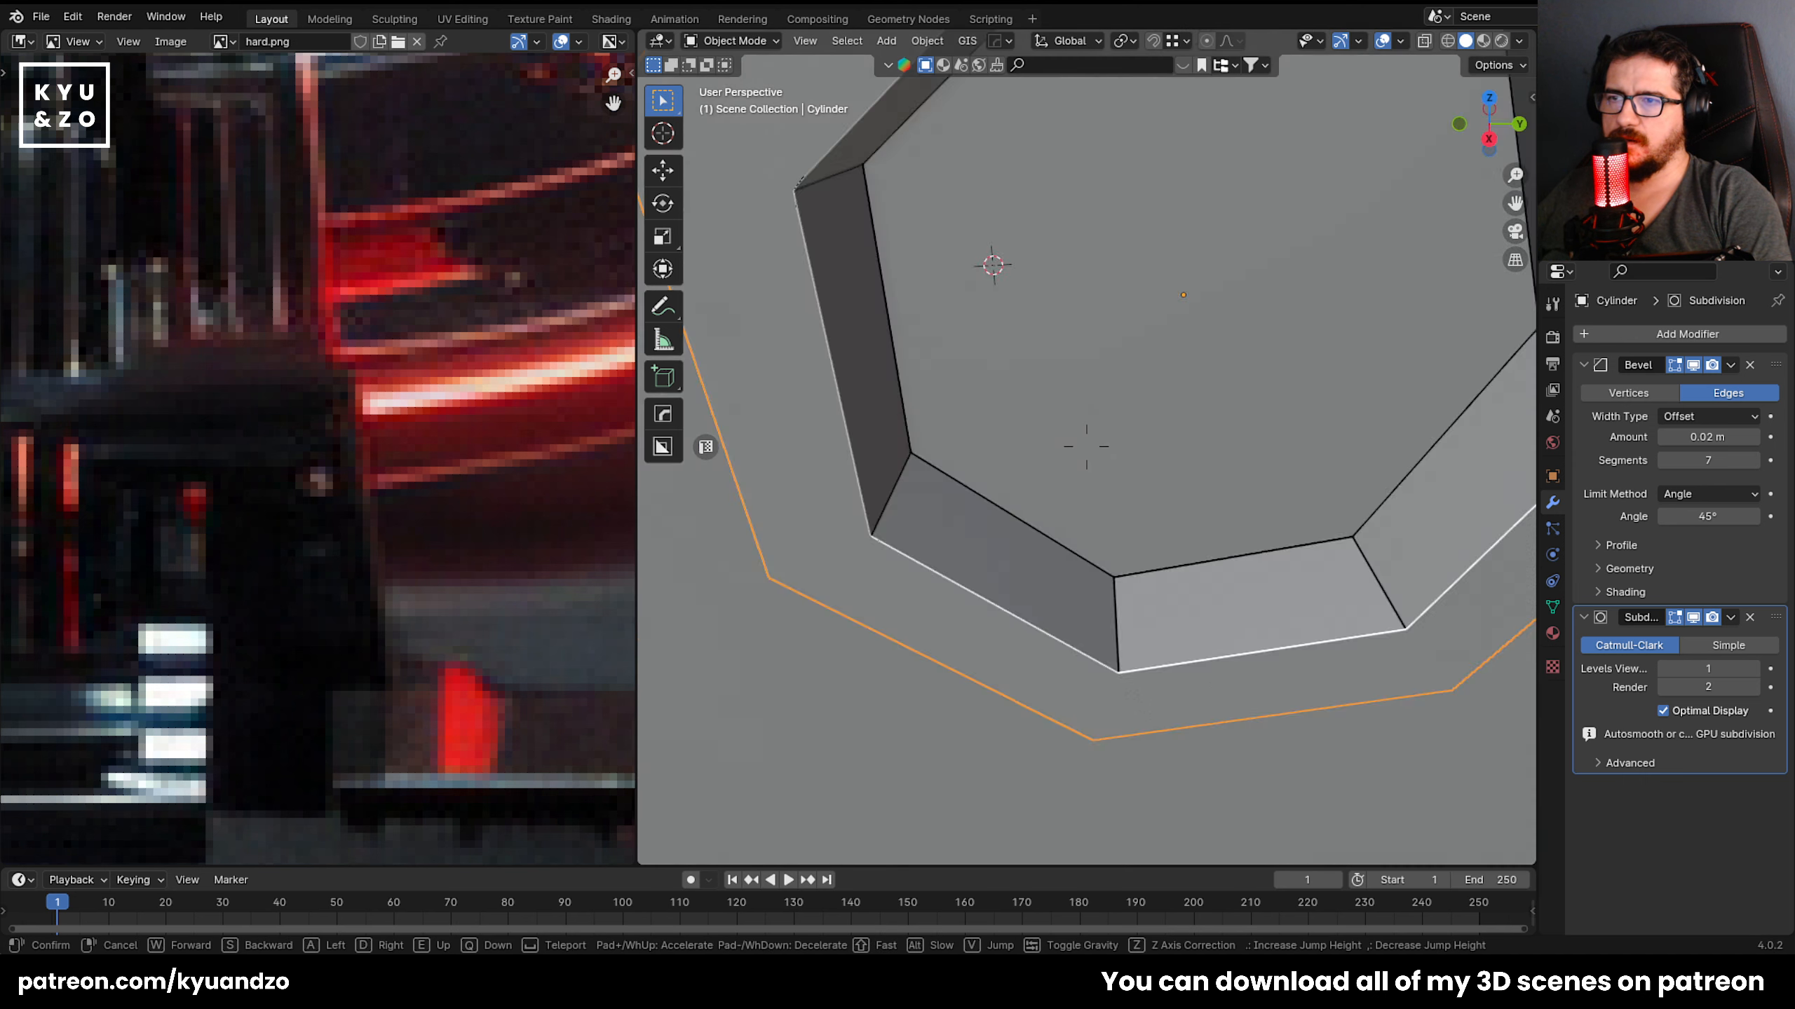
key(s)
key(w)
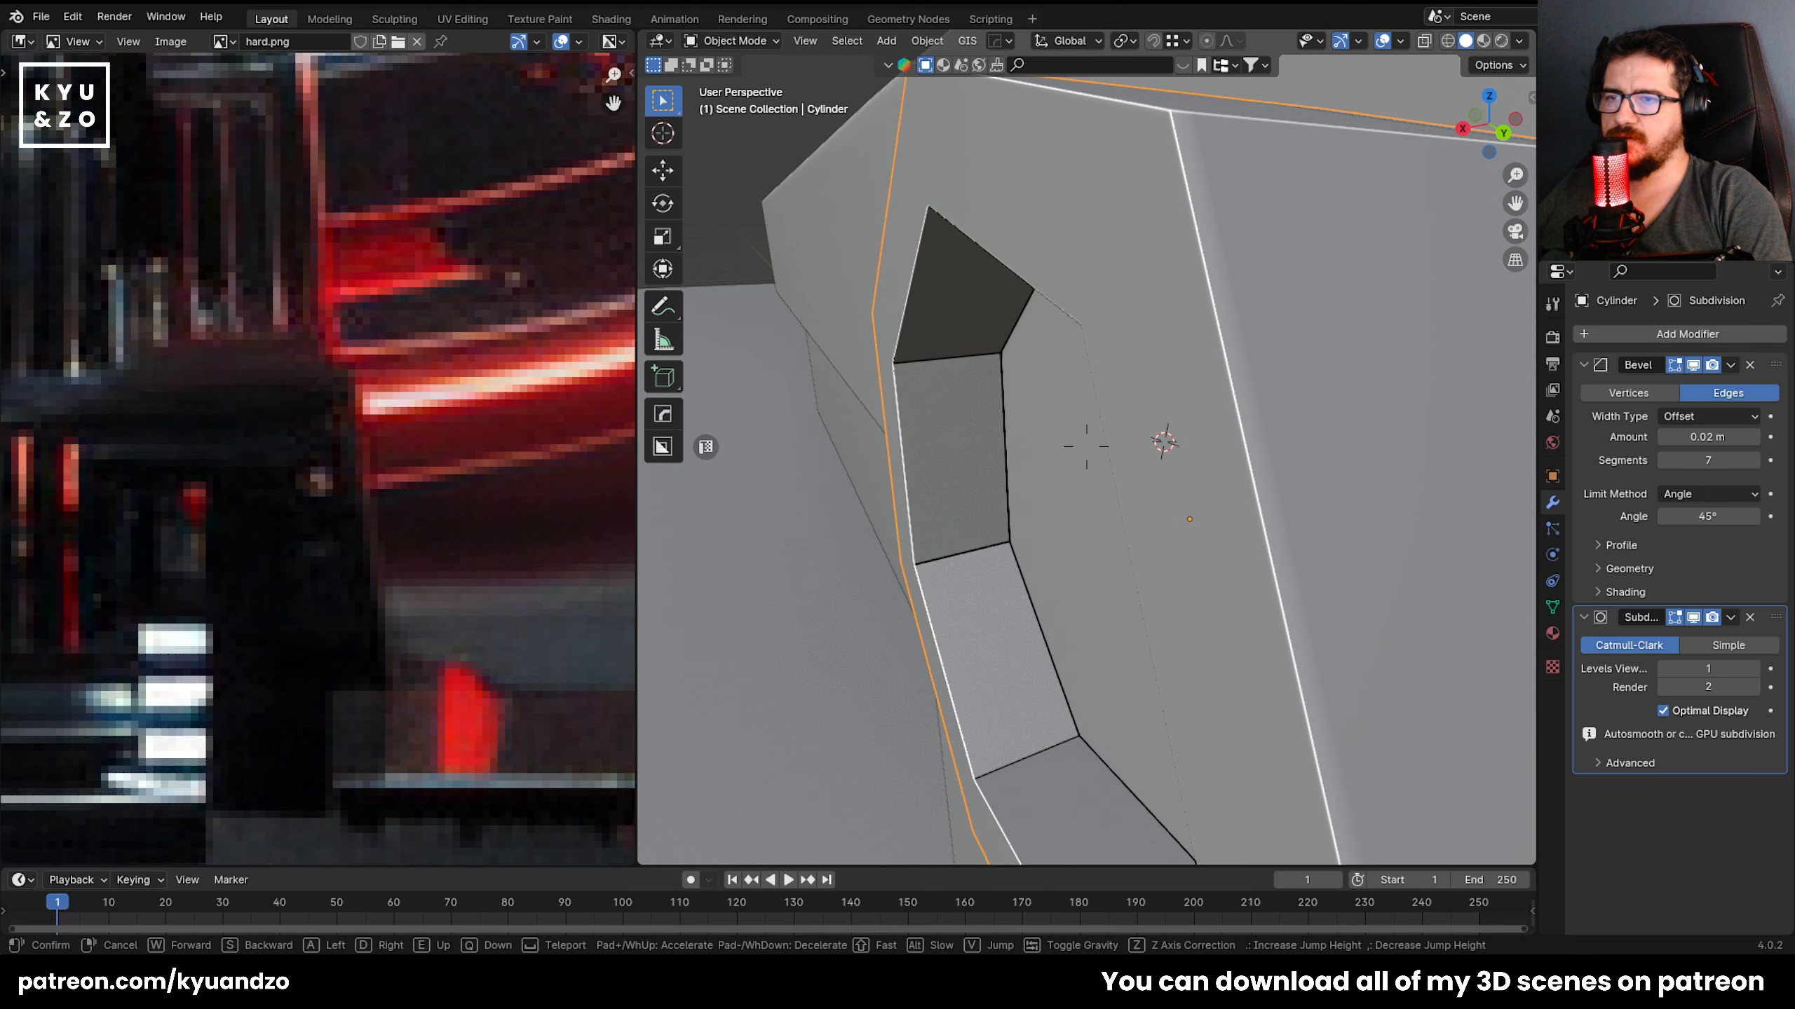
click(1087, 445)
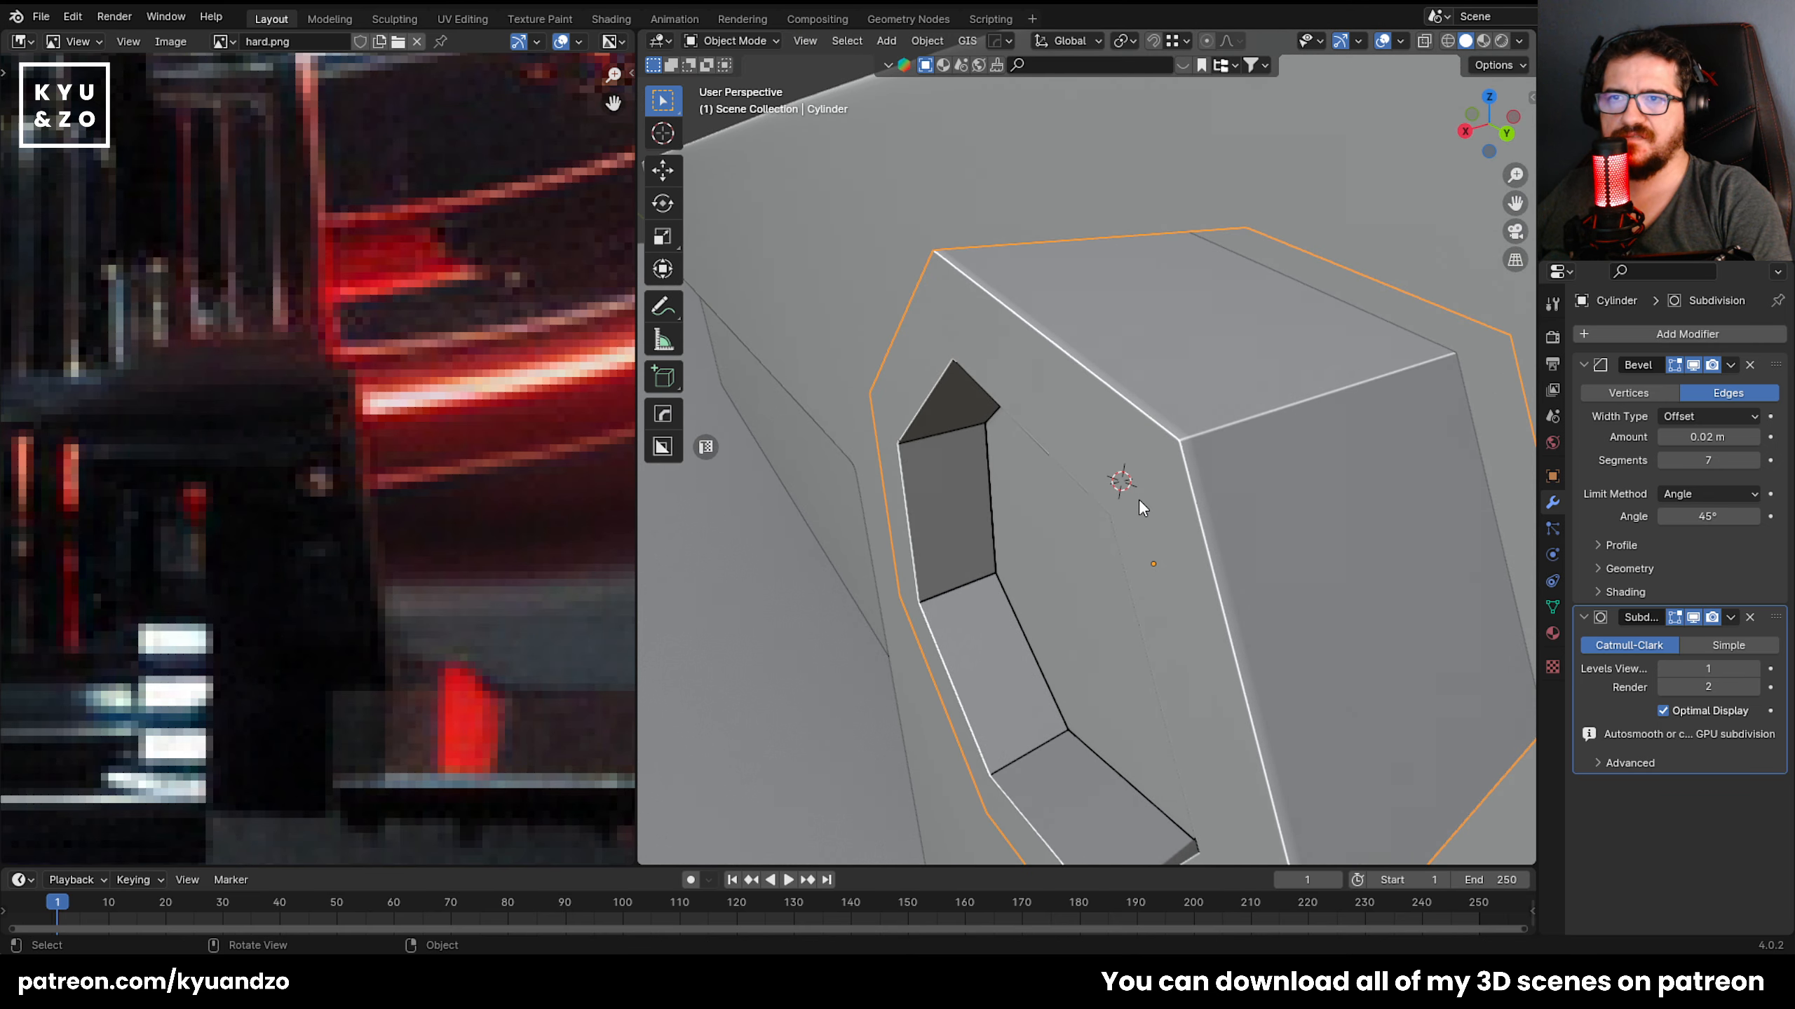
key(shift+grave)
click(1087, 445)
key(Tab)
key(Tab)
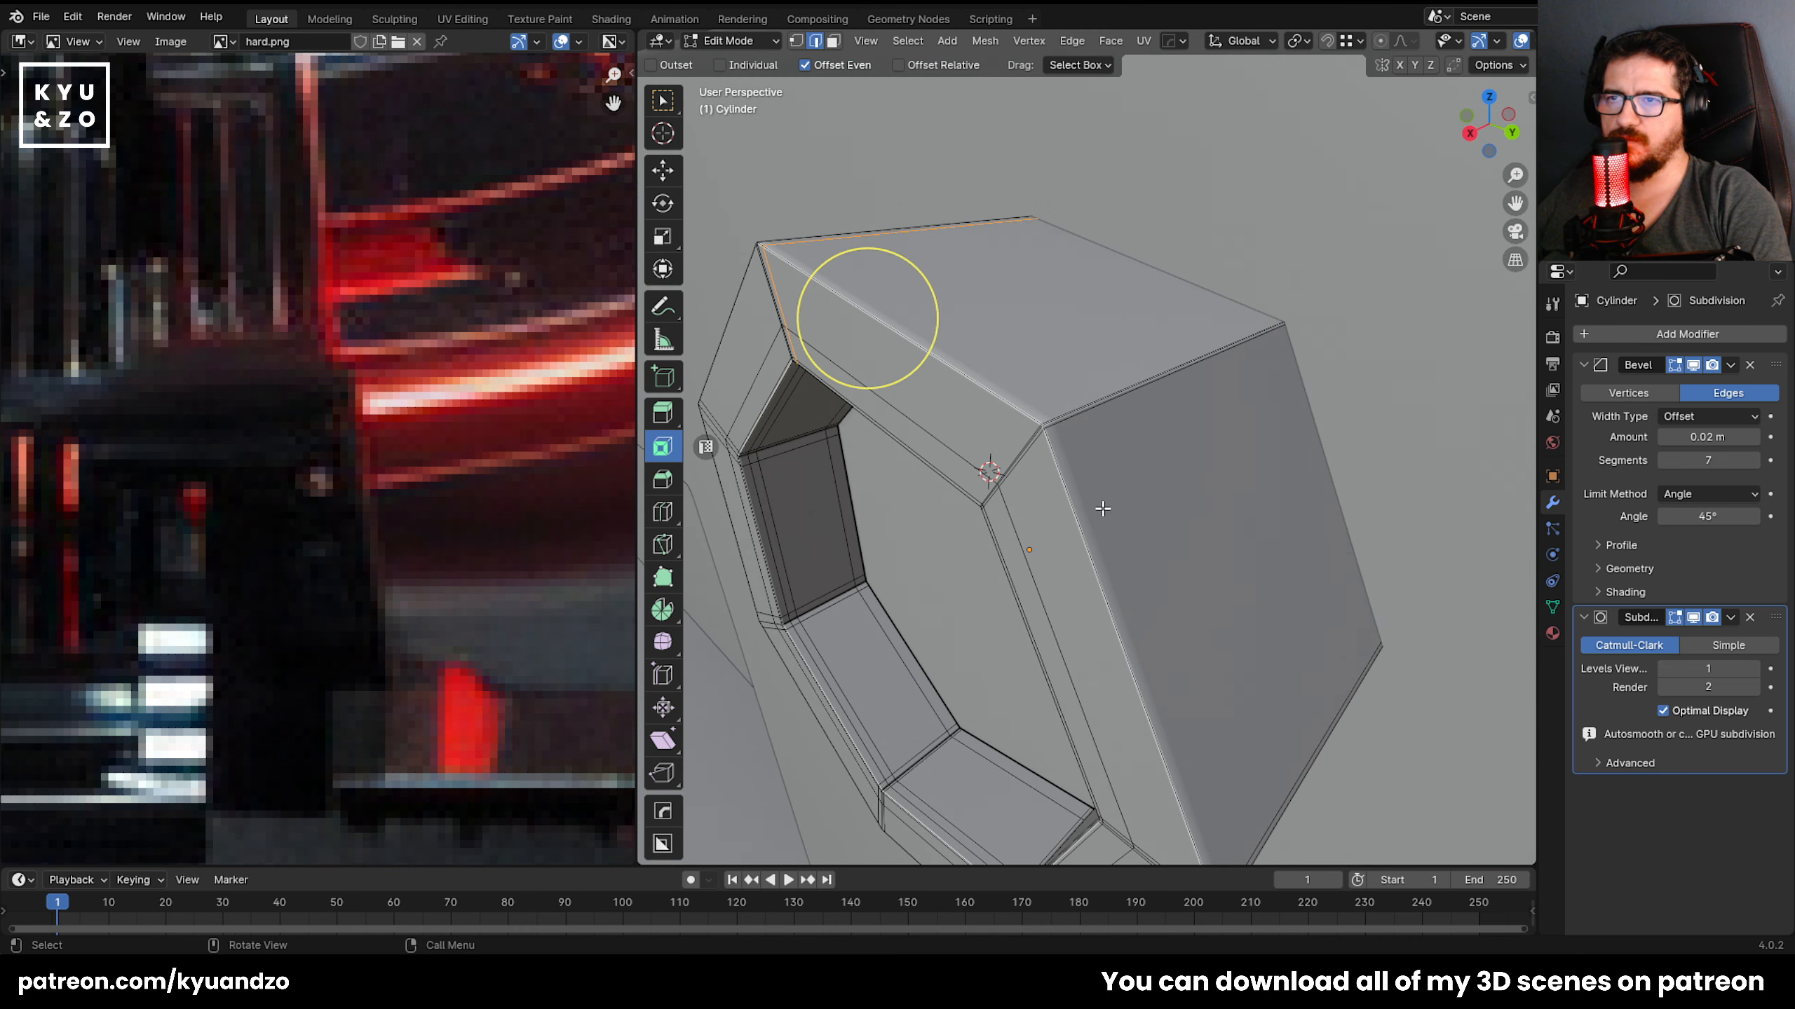
Compare the cylinder's shading with the Subdivision modifier's viewport display switched off and on.
click(1692, 617)
click(1691, 617)
click(1691, 617)
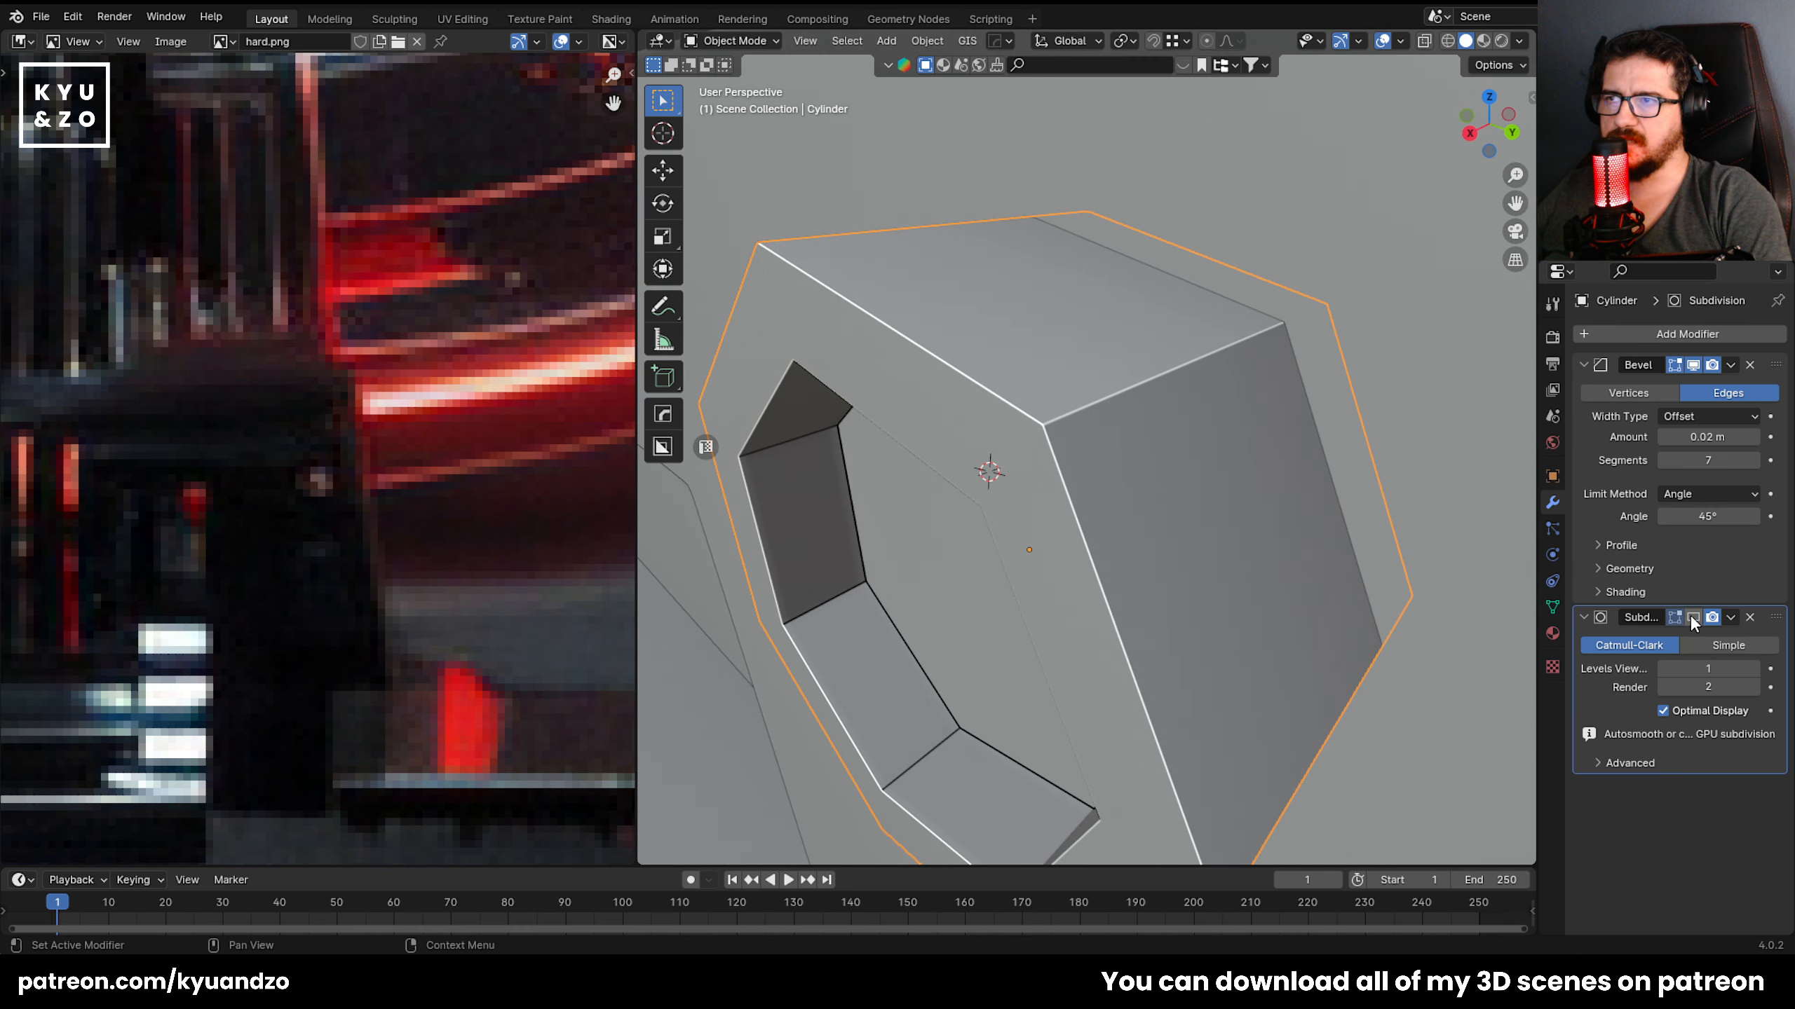
click(1691, 617)
click(1692, 617)
click(1692, 617)
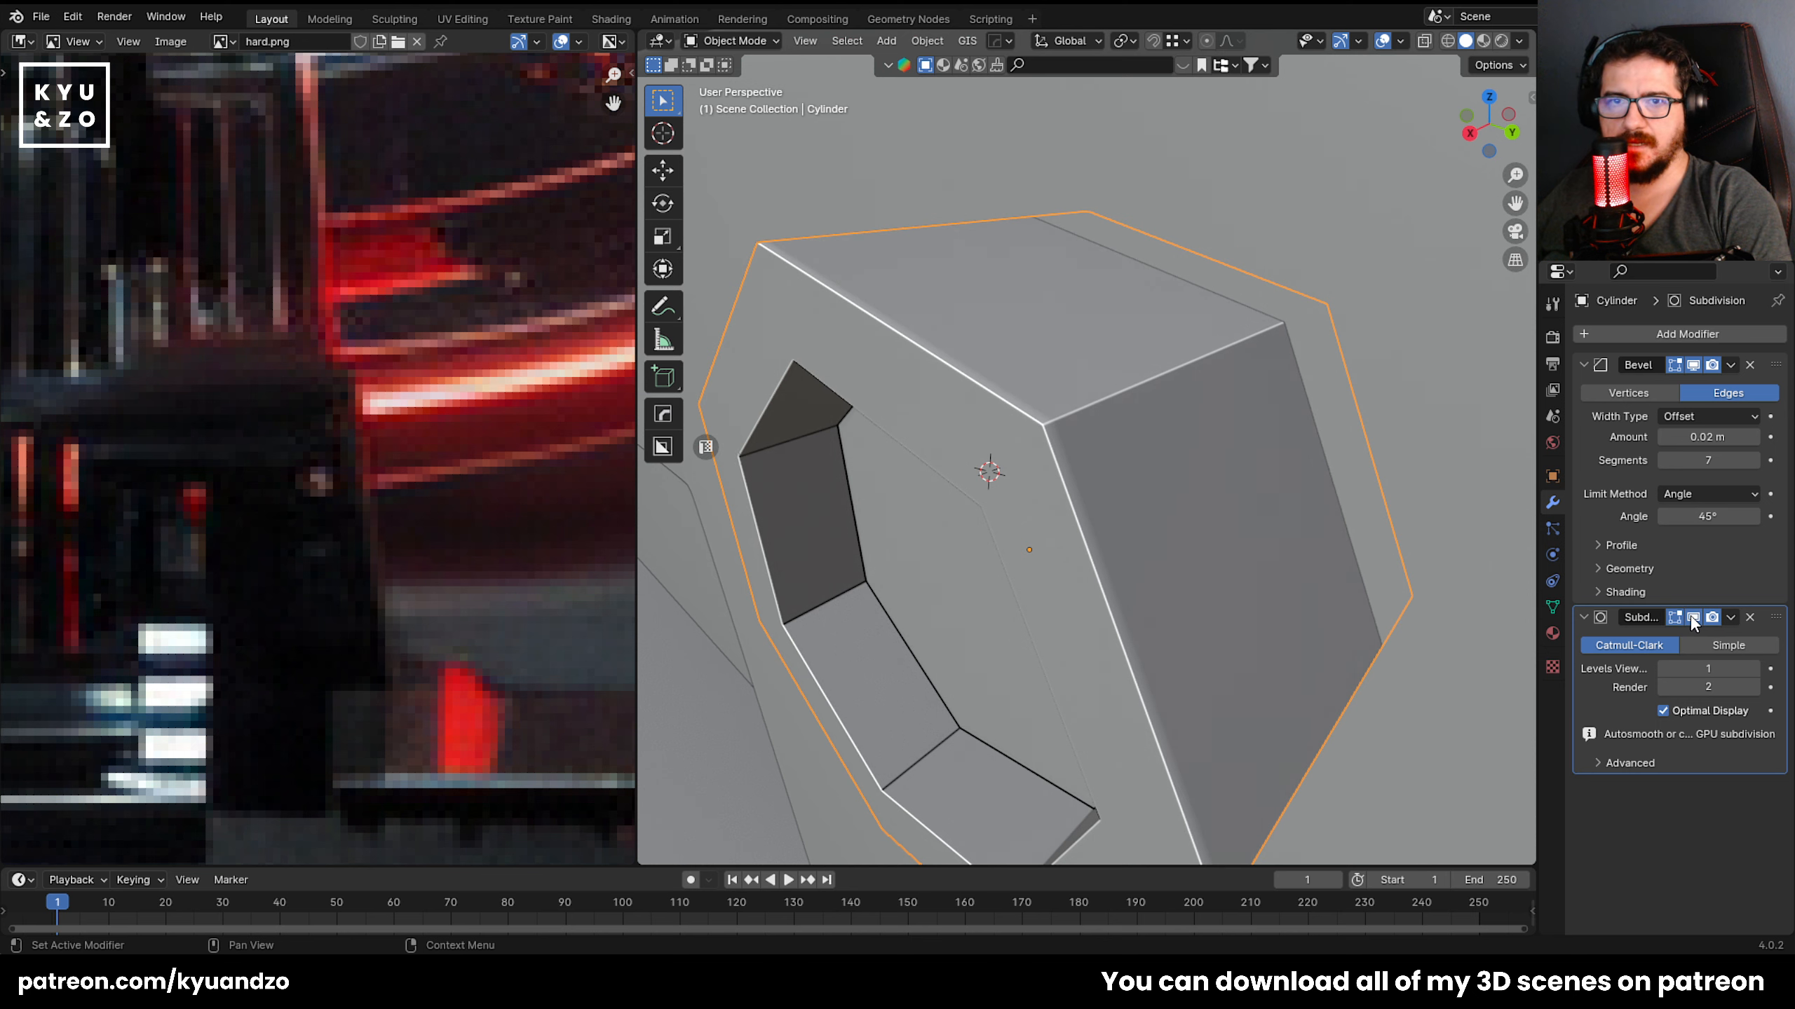
click(1692, 617)
click(1692, 617)
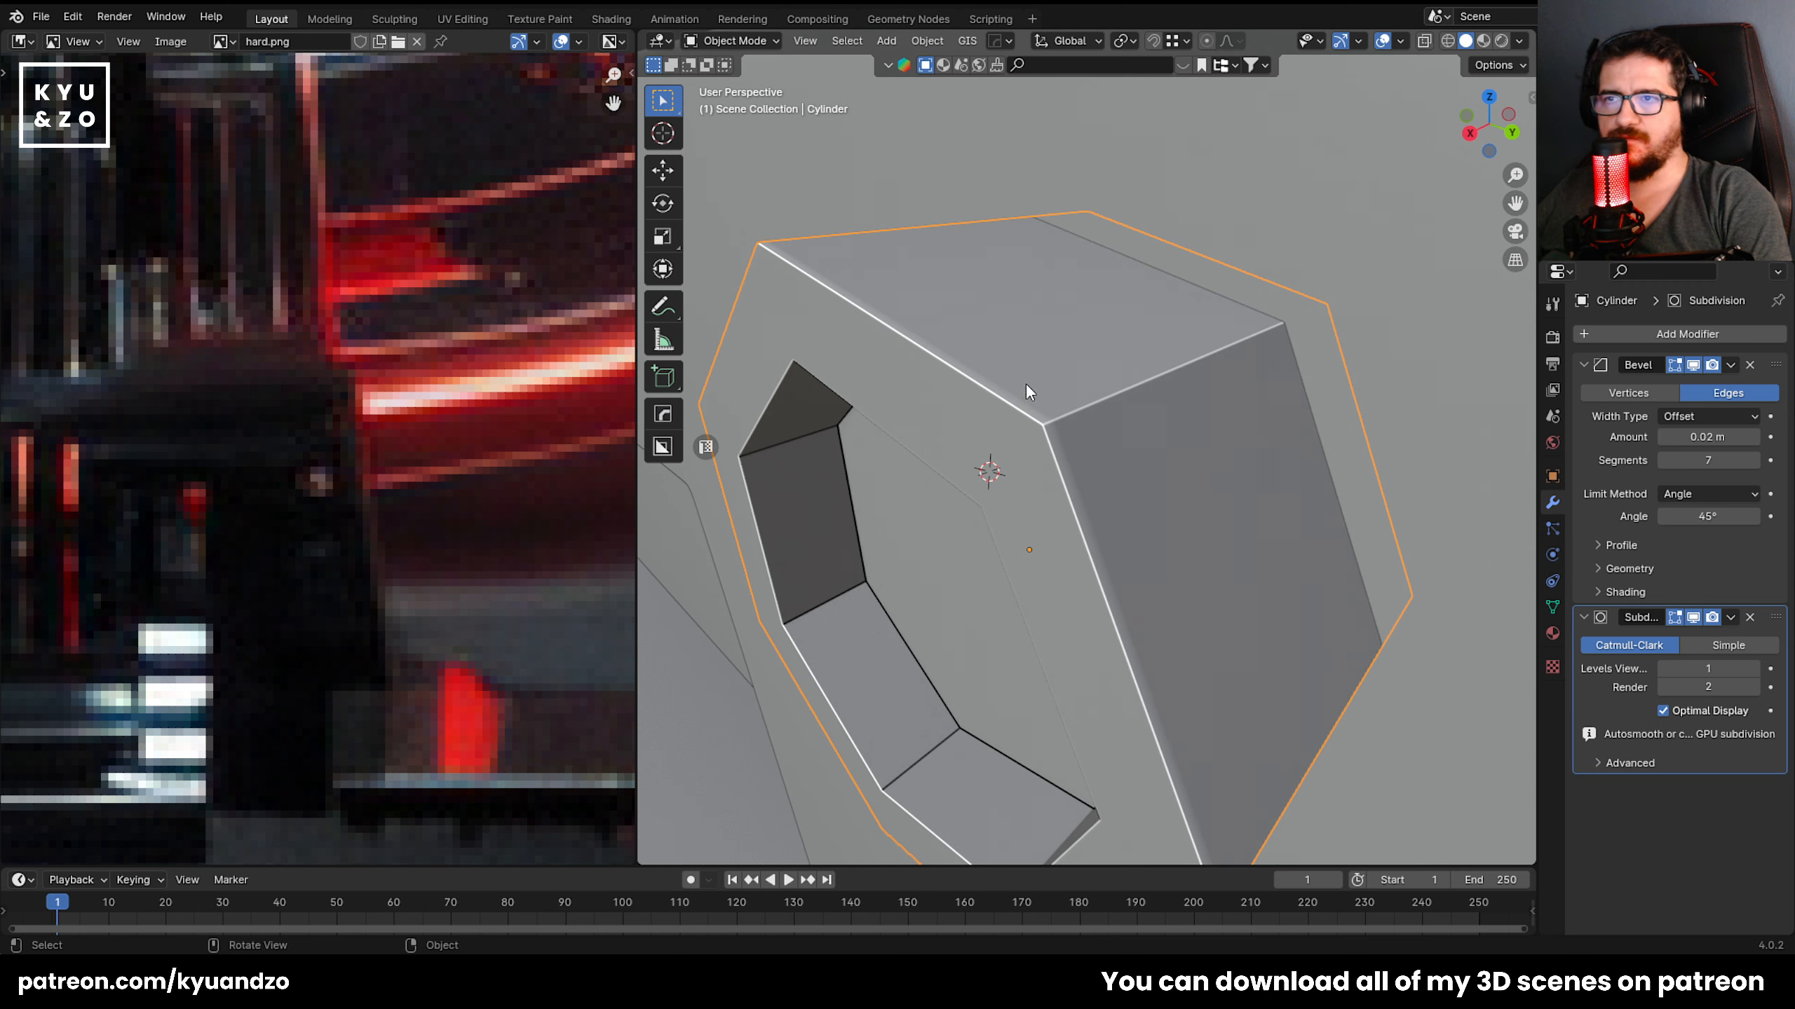
Set the Subdivision modifier's viewport levels to 2.
key(Tab)
key(Tab)
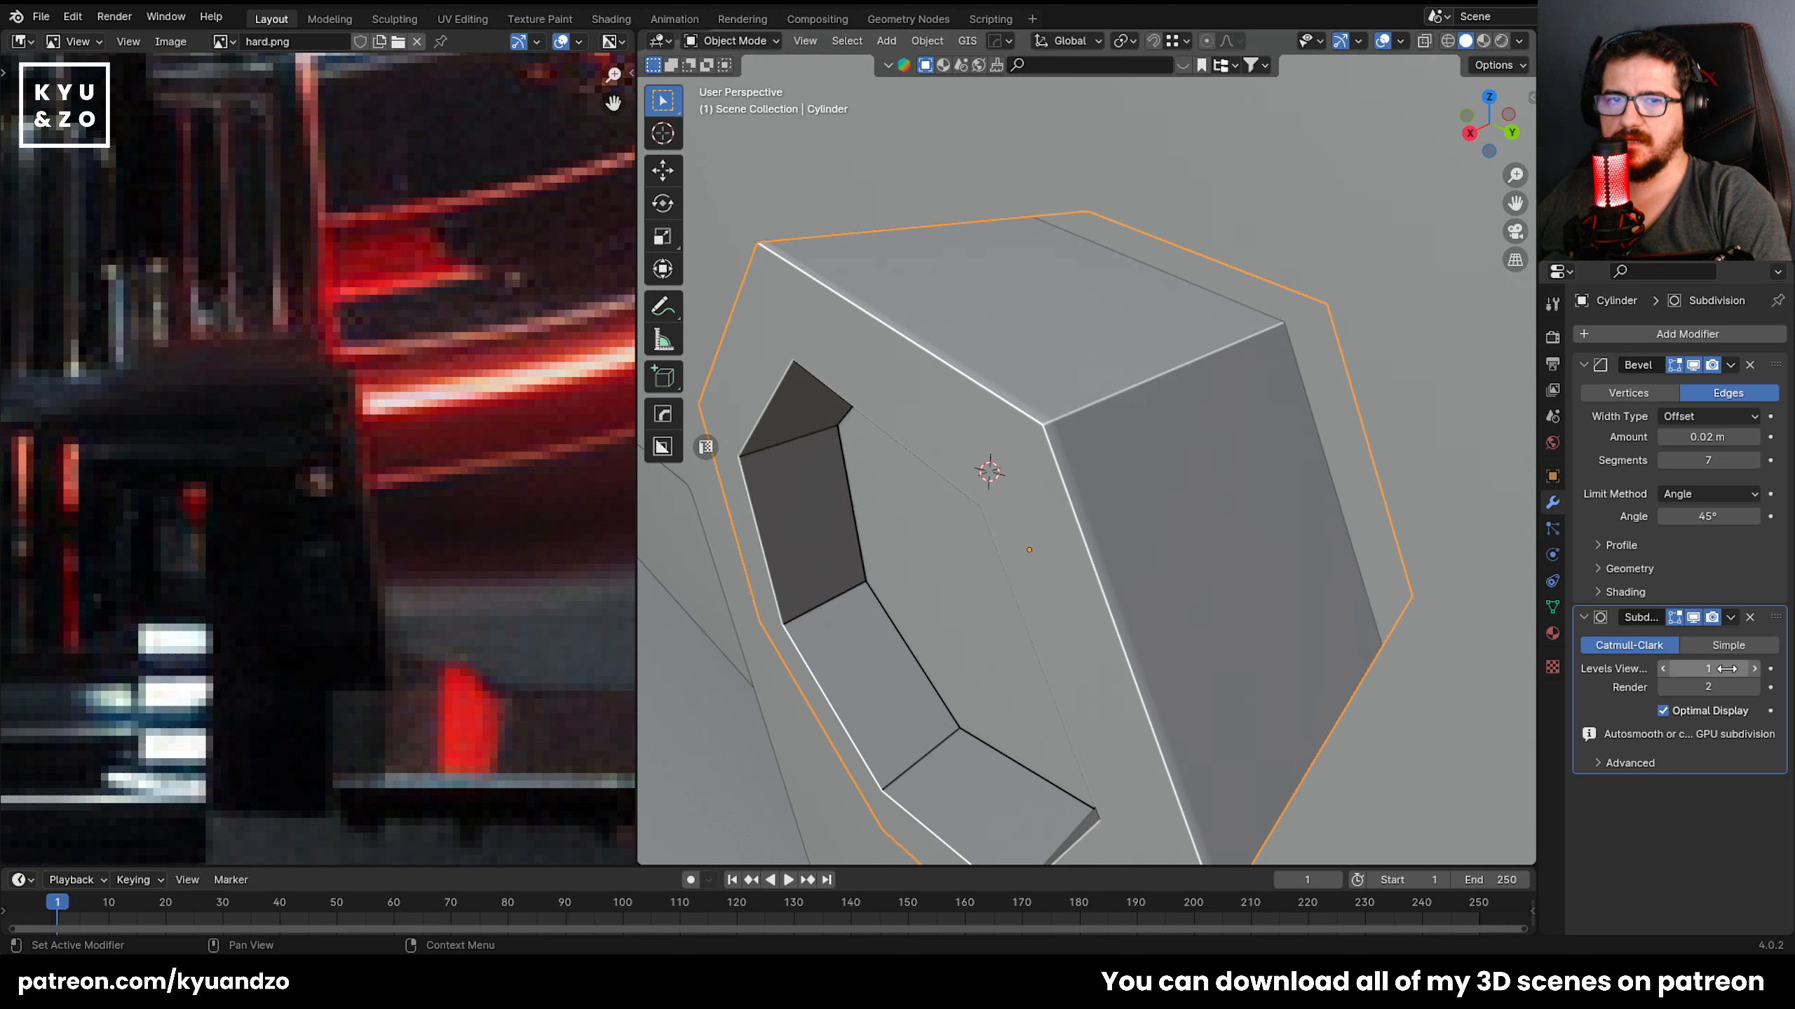
click(1755, 669)
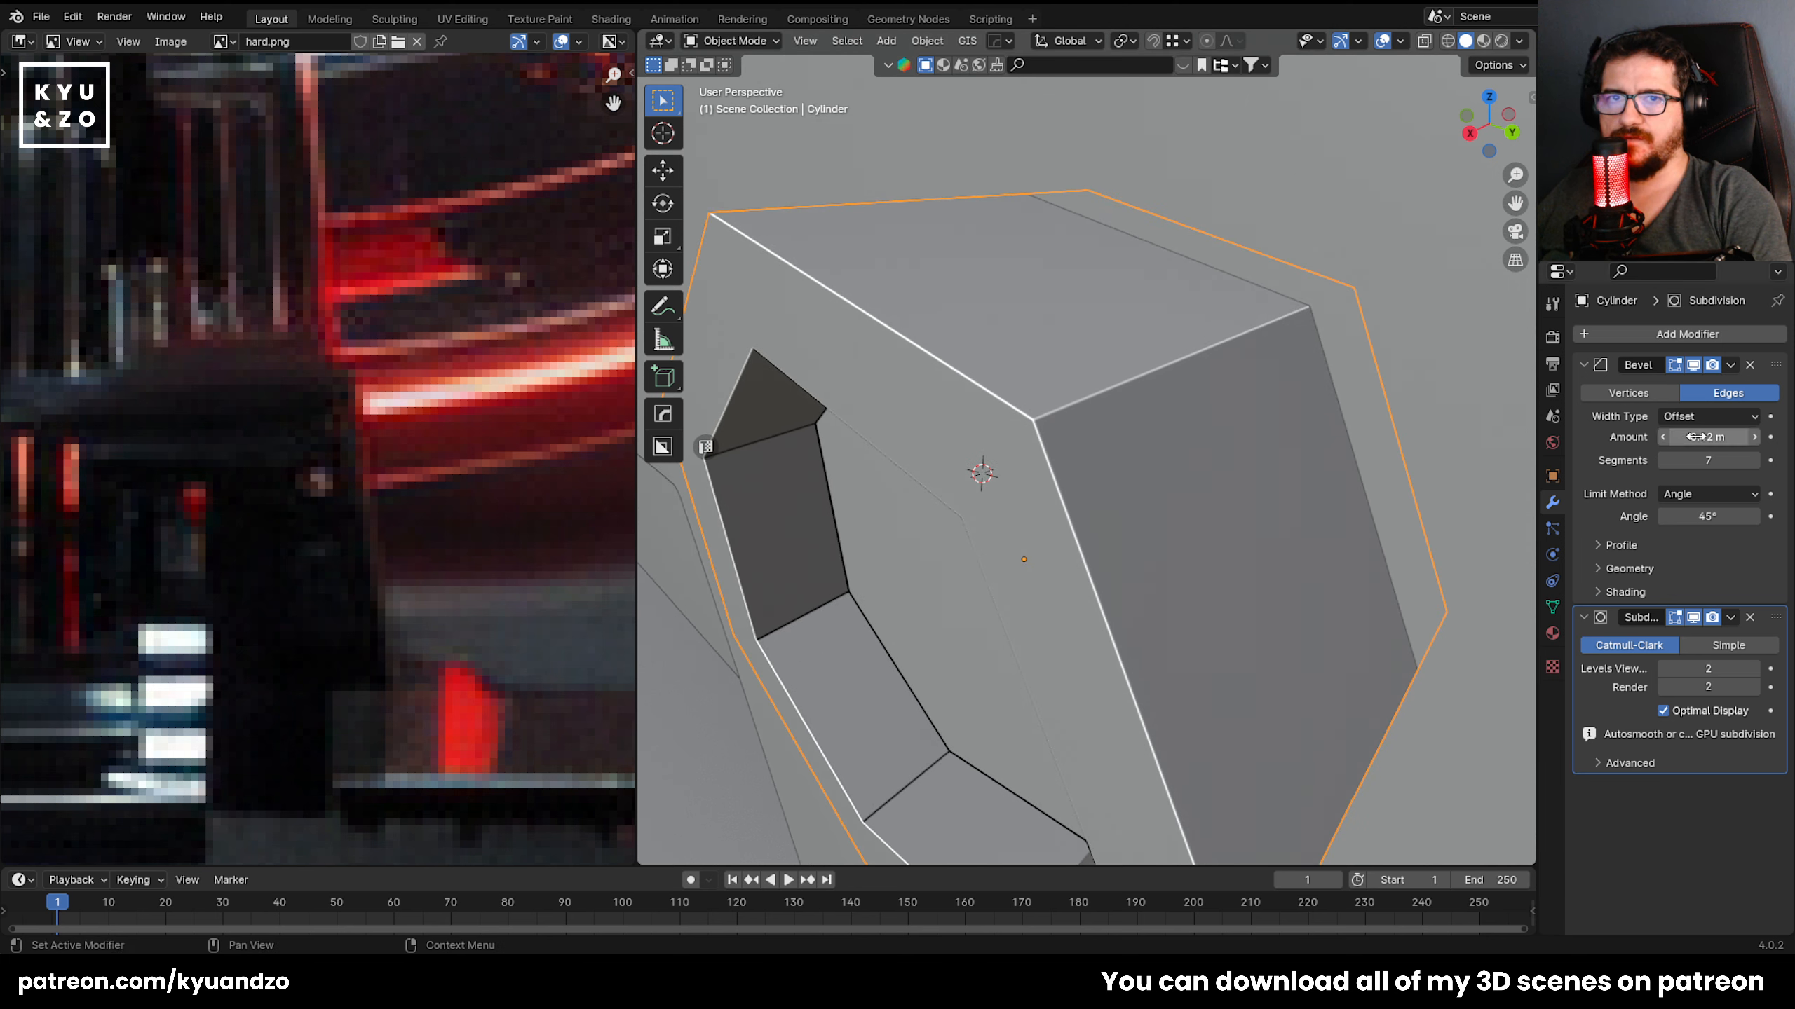
Try amounts of 0.01 m and 0.007 m in the cylinder's Bevel modifier.
drag(1707, 437, 1668, 437)
click(1722, 438)
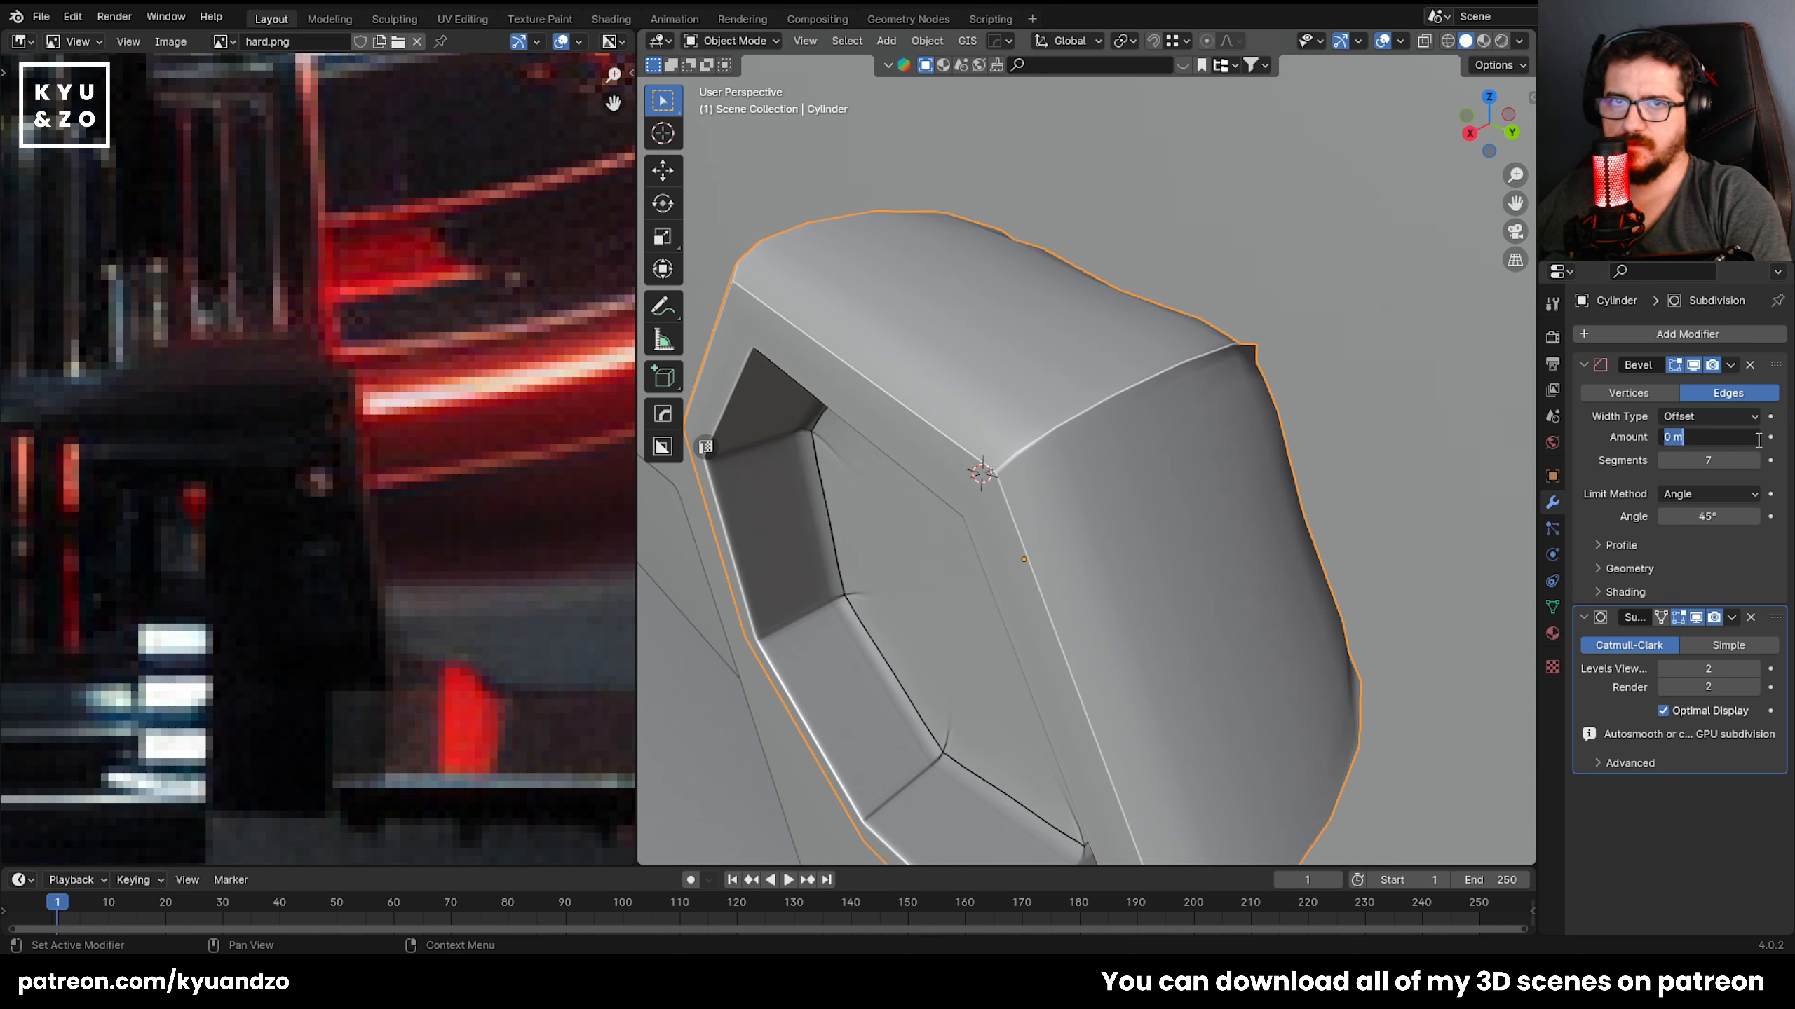
text(0.01)
key(Return)
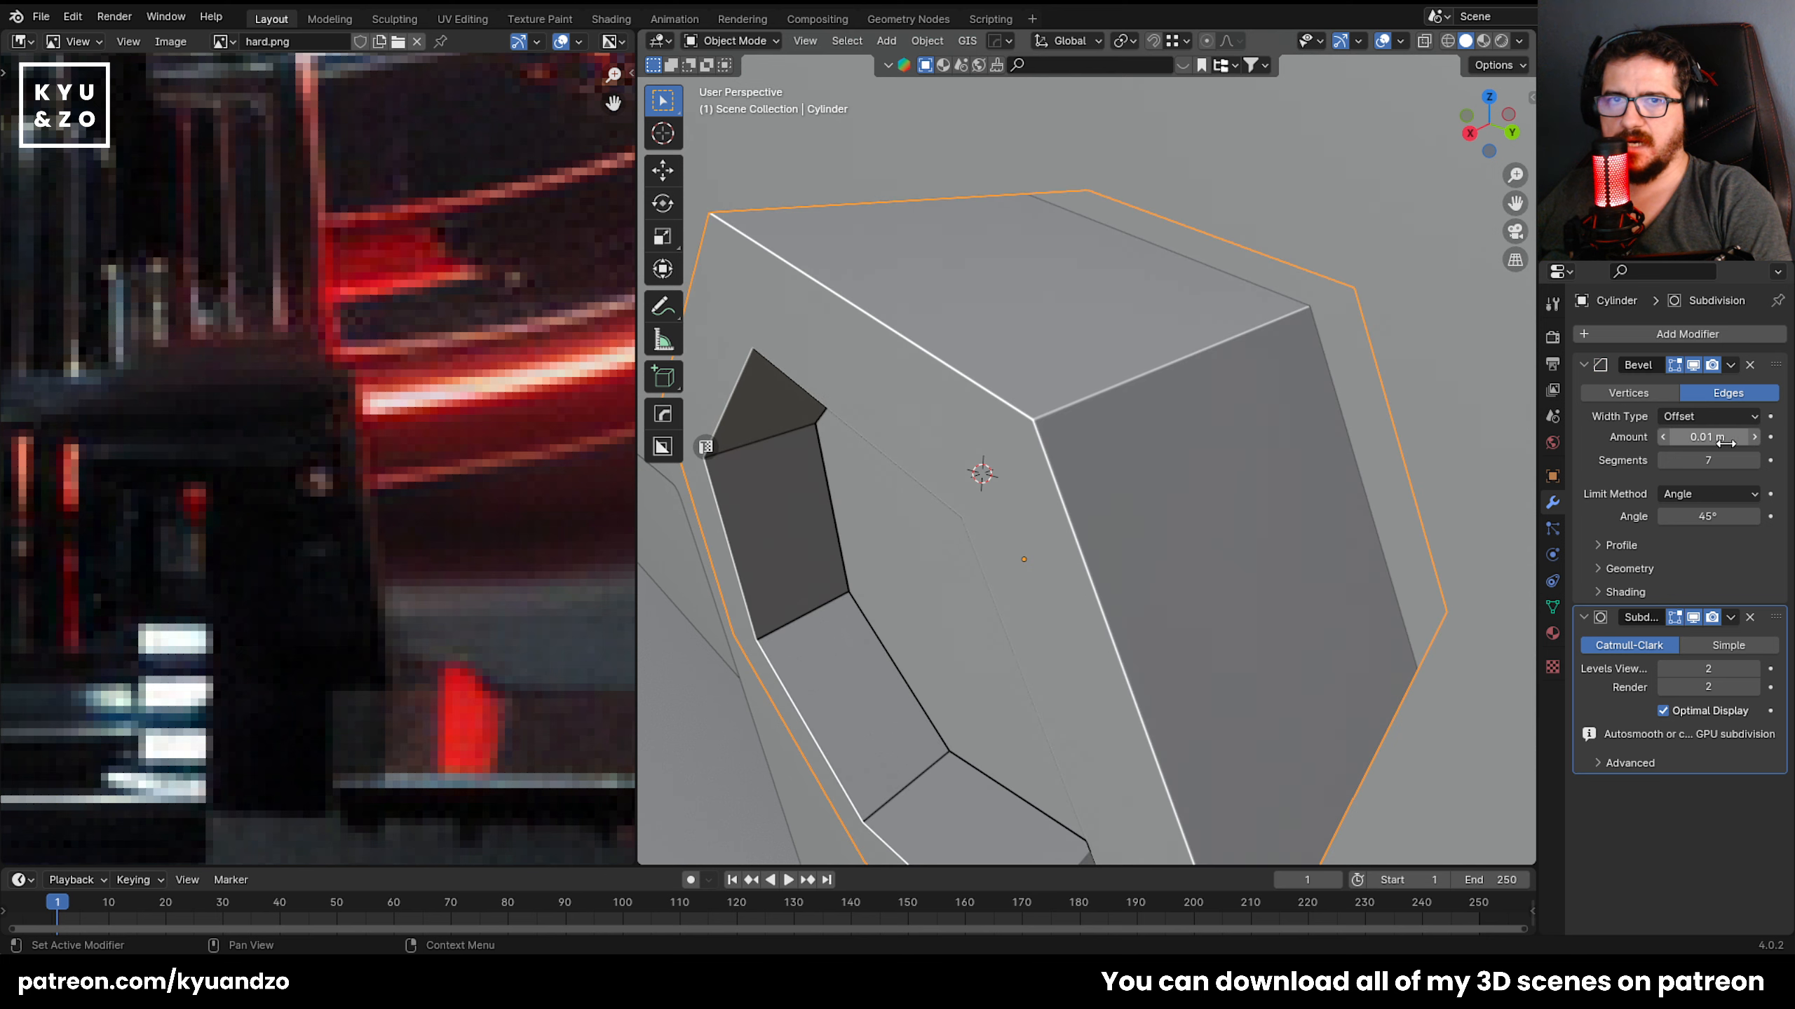
double_click(1714, 438)
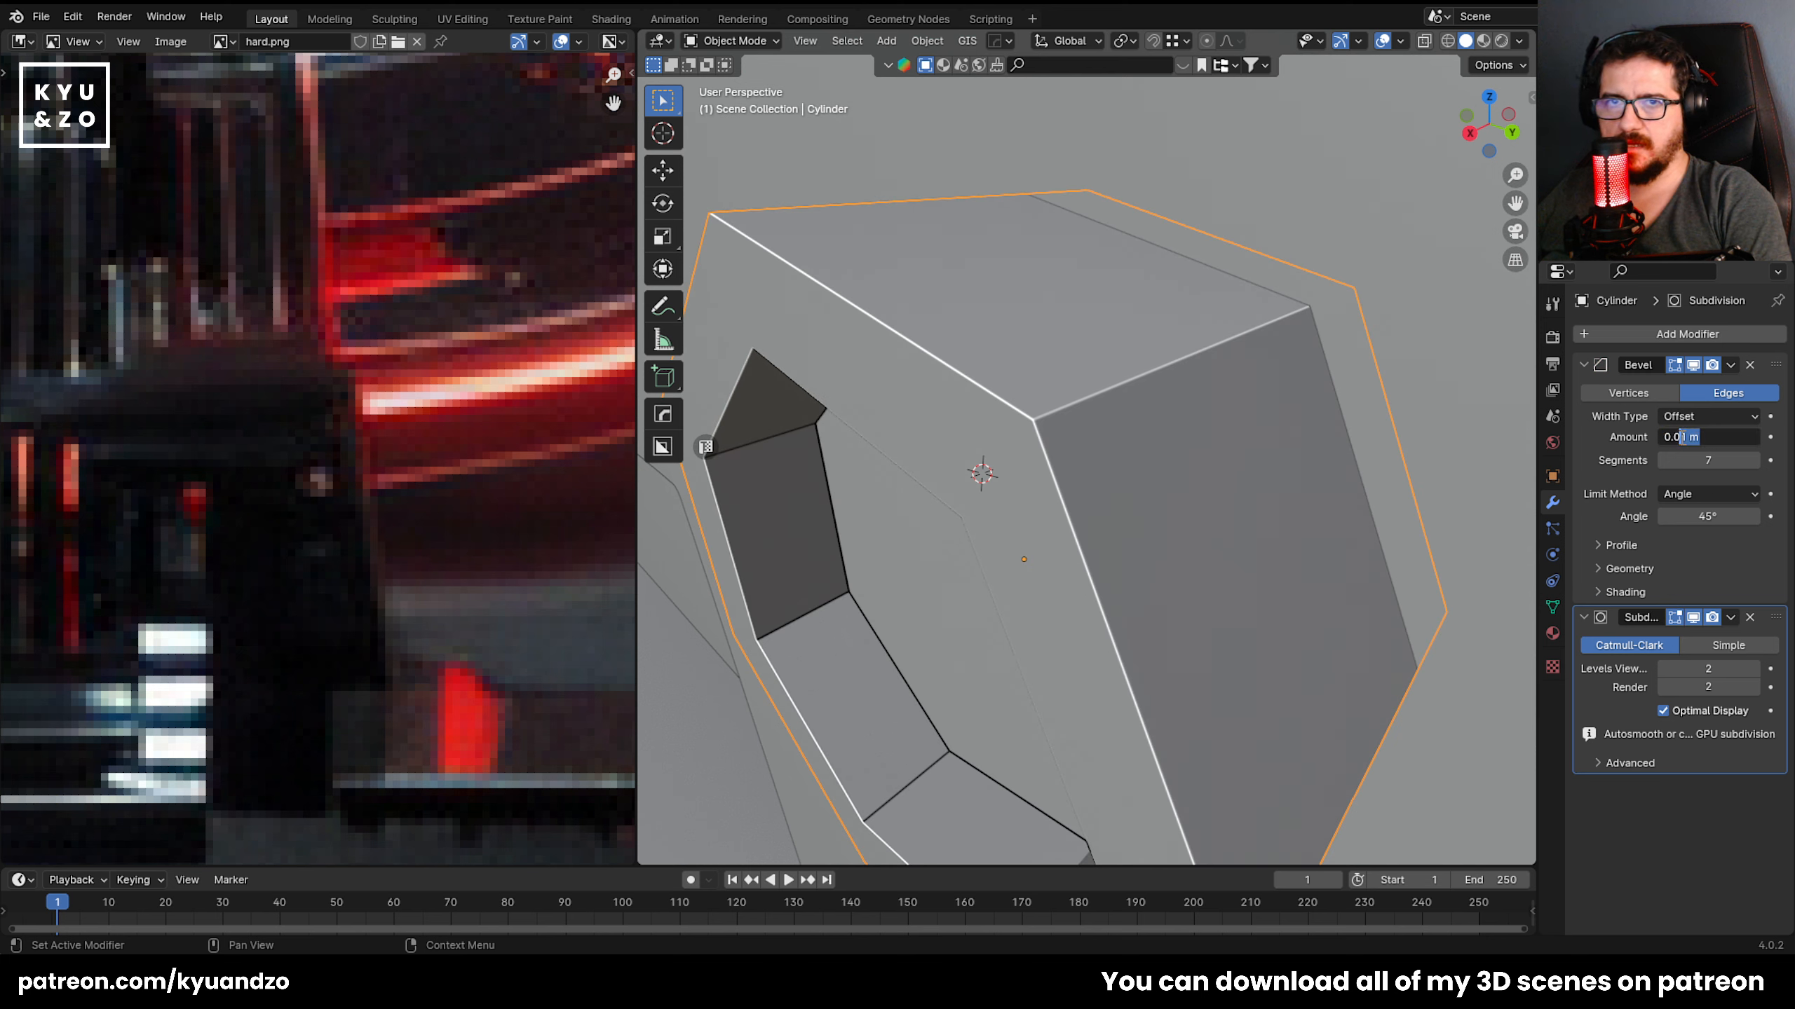
text(0.007)
key(Return)
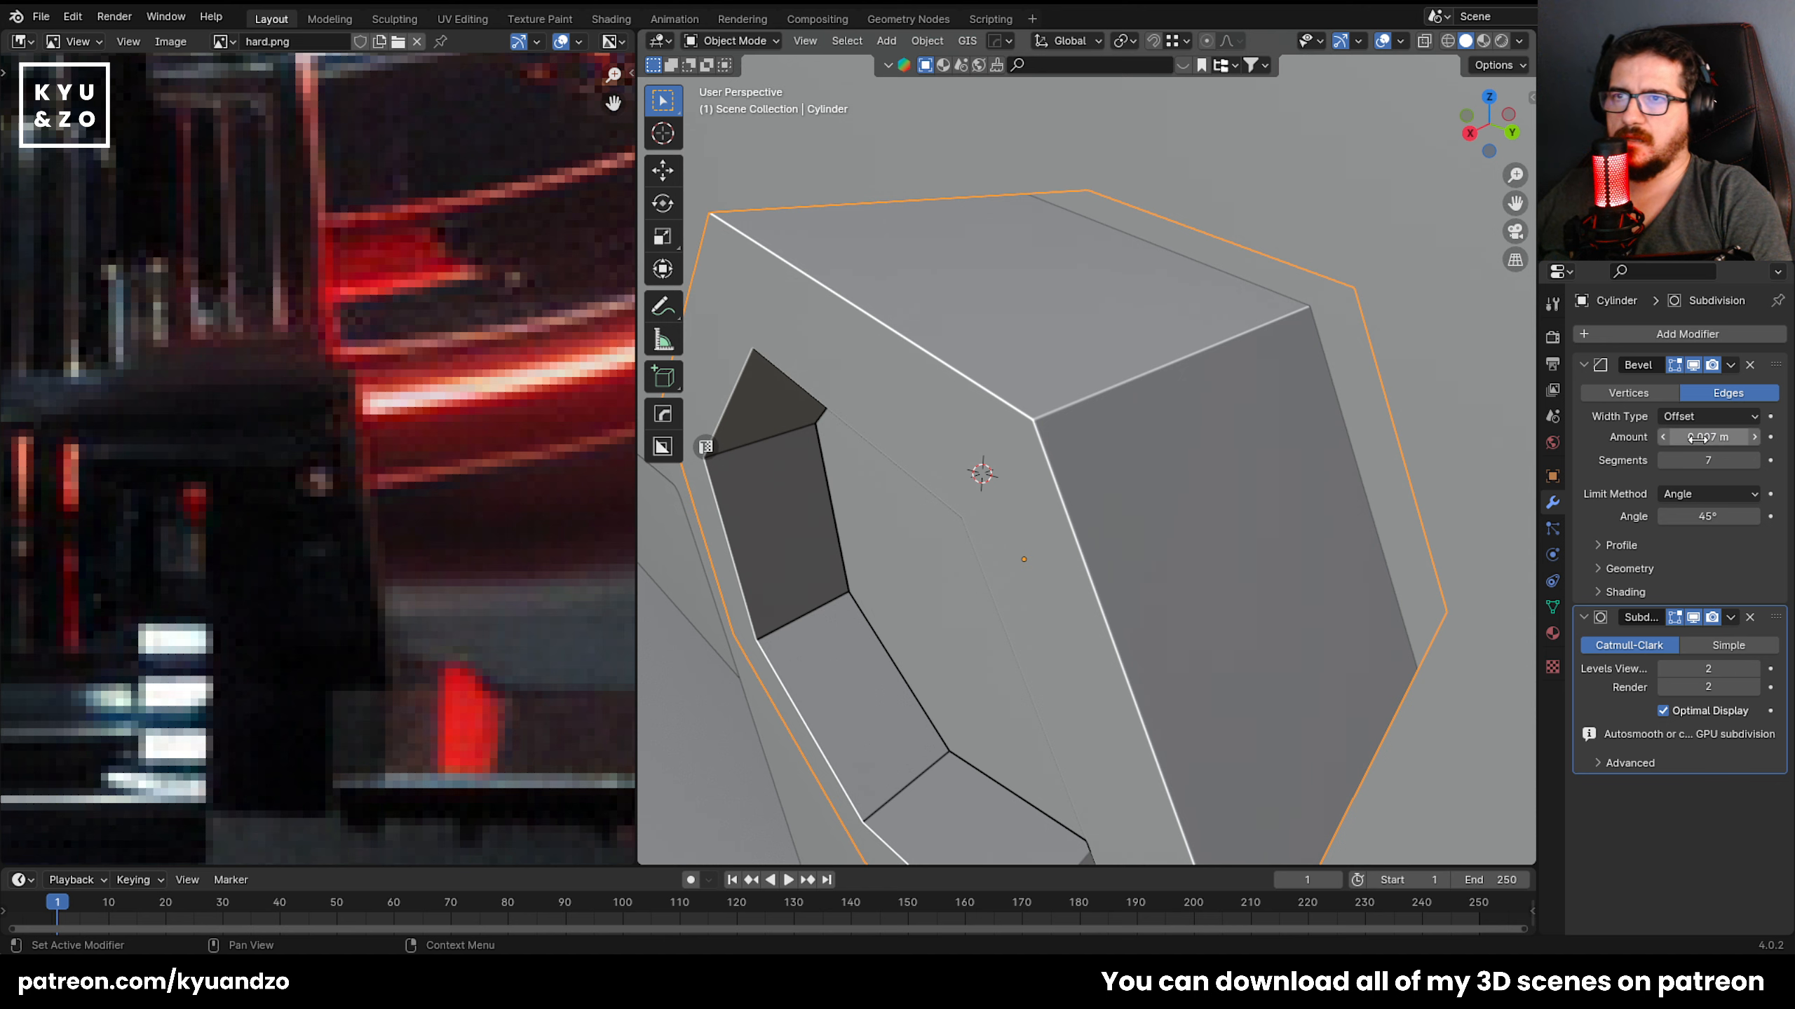
Try further amounts in the cylinder's Bevel modifier, finishing with 1 m.
click(1722, 439)
drag(1722, 438, 1675, 438)
text(1)
key(Return)
click(1689, 438)
key(Return)
click(1734, 438)
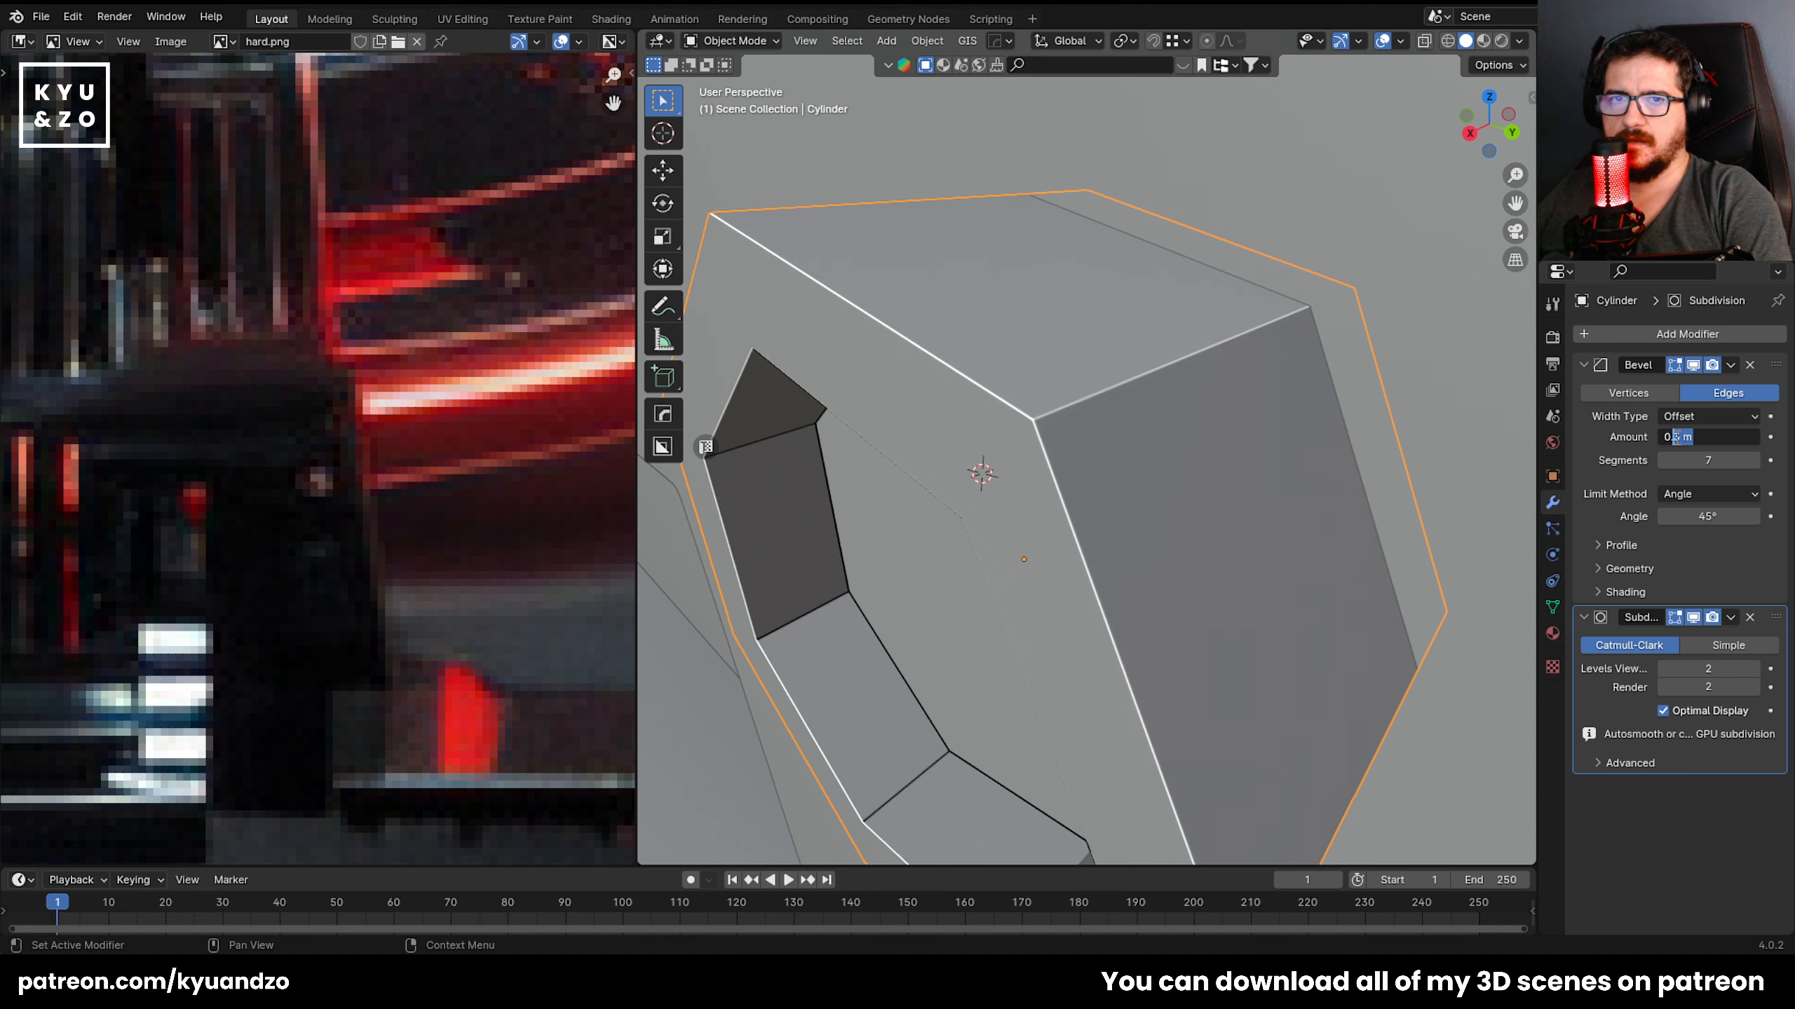
text(6)
key(Return)
click(1725, 440)
text(1)
key(Return)
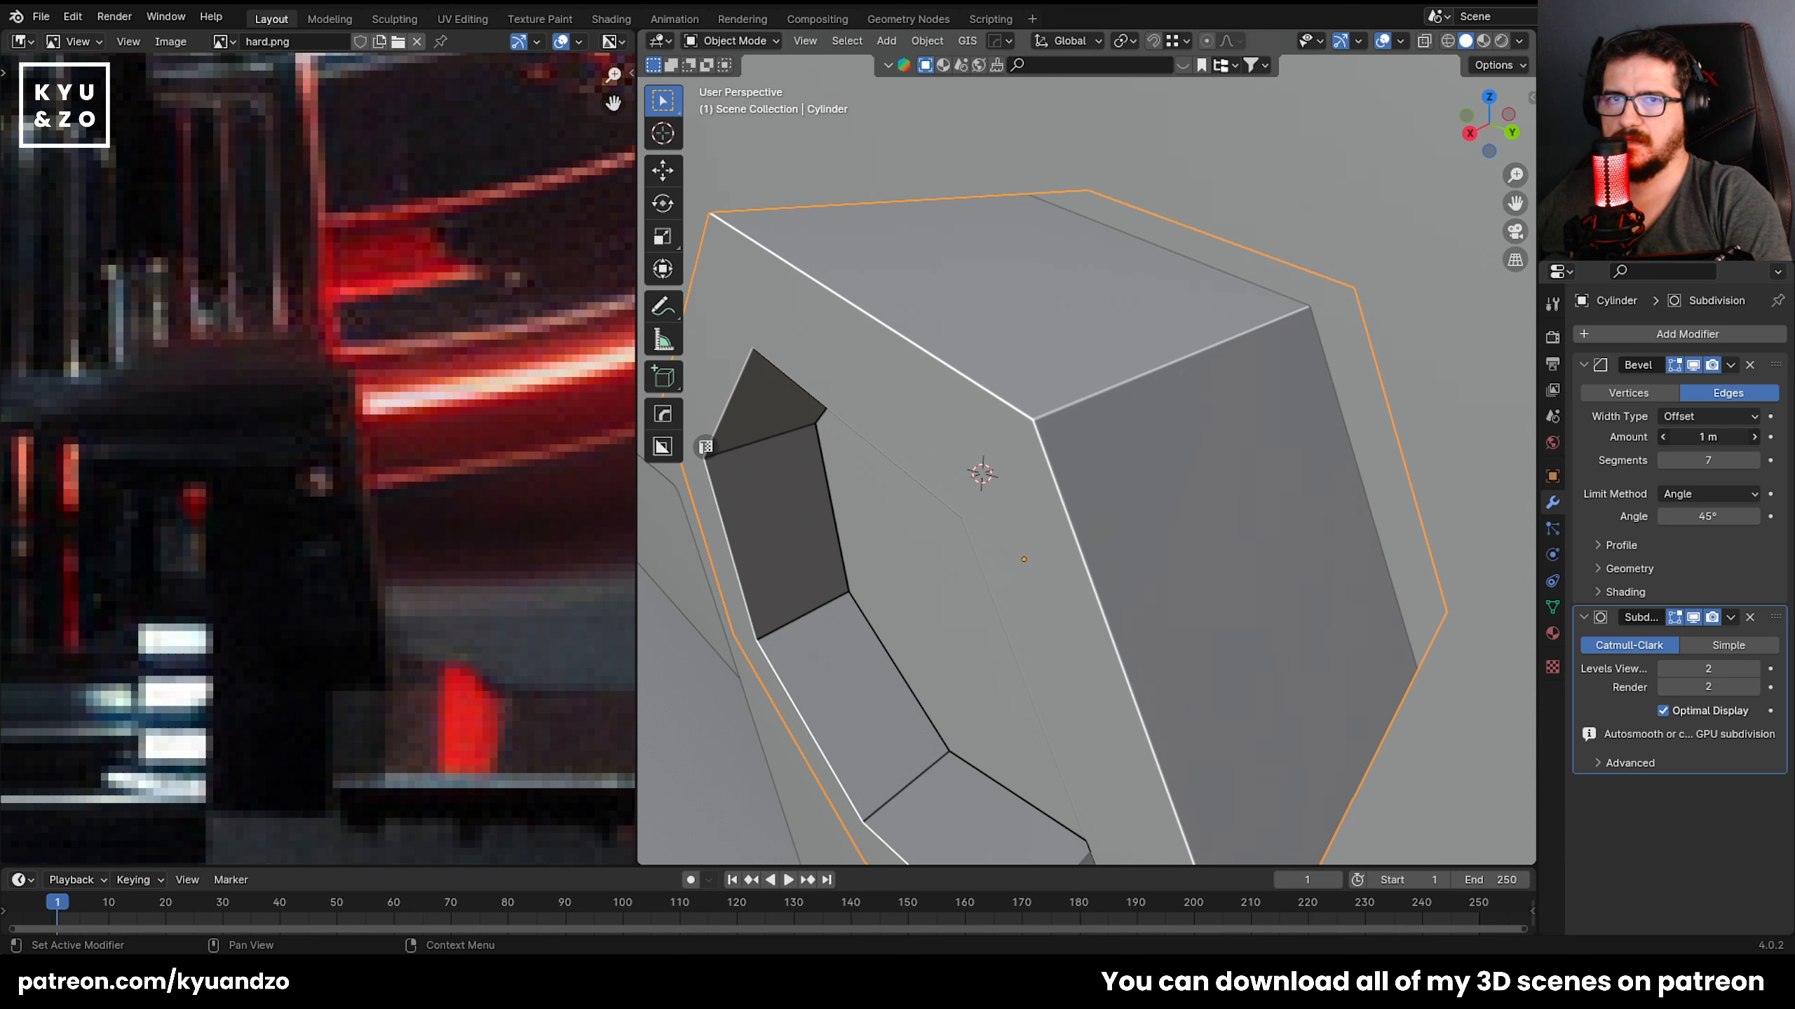
Set the Bevel modifier's amount to 0.00003 m, its segments to 14 and its angle limit to 0°.
drag(1708, 436, 1682, 436)
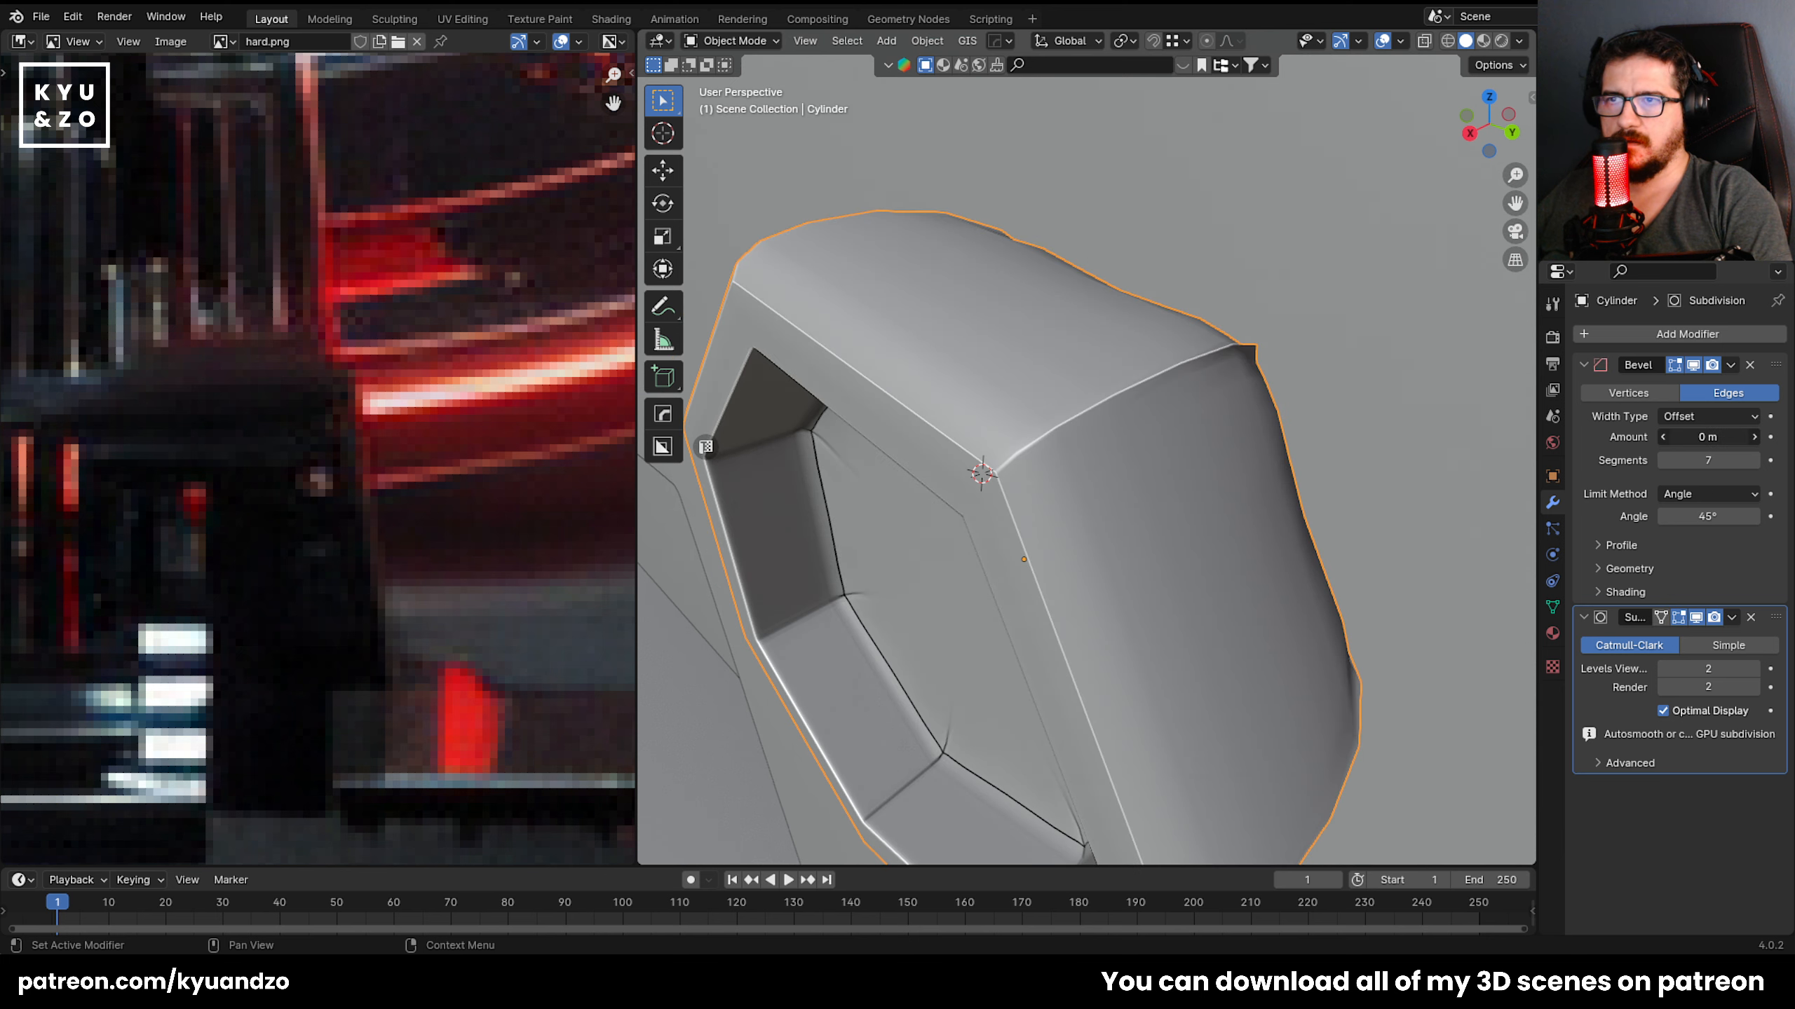
click(1725, 439)
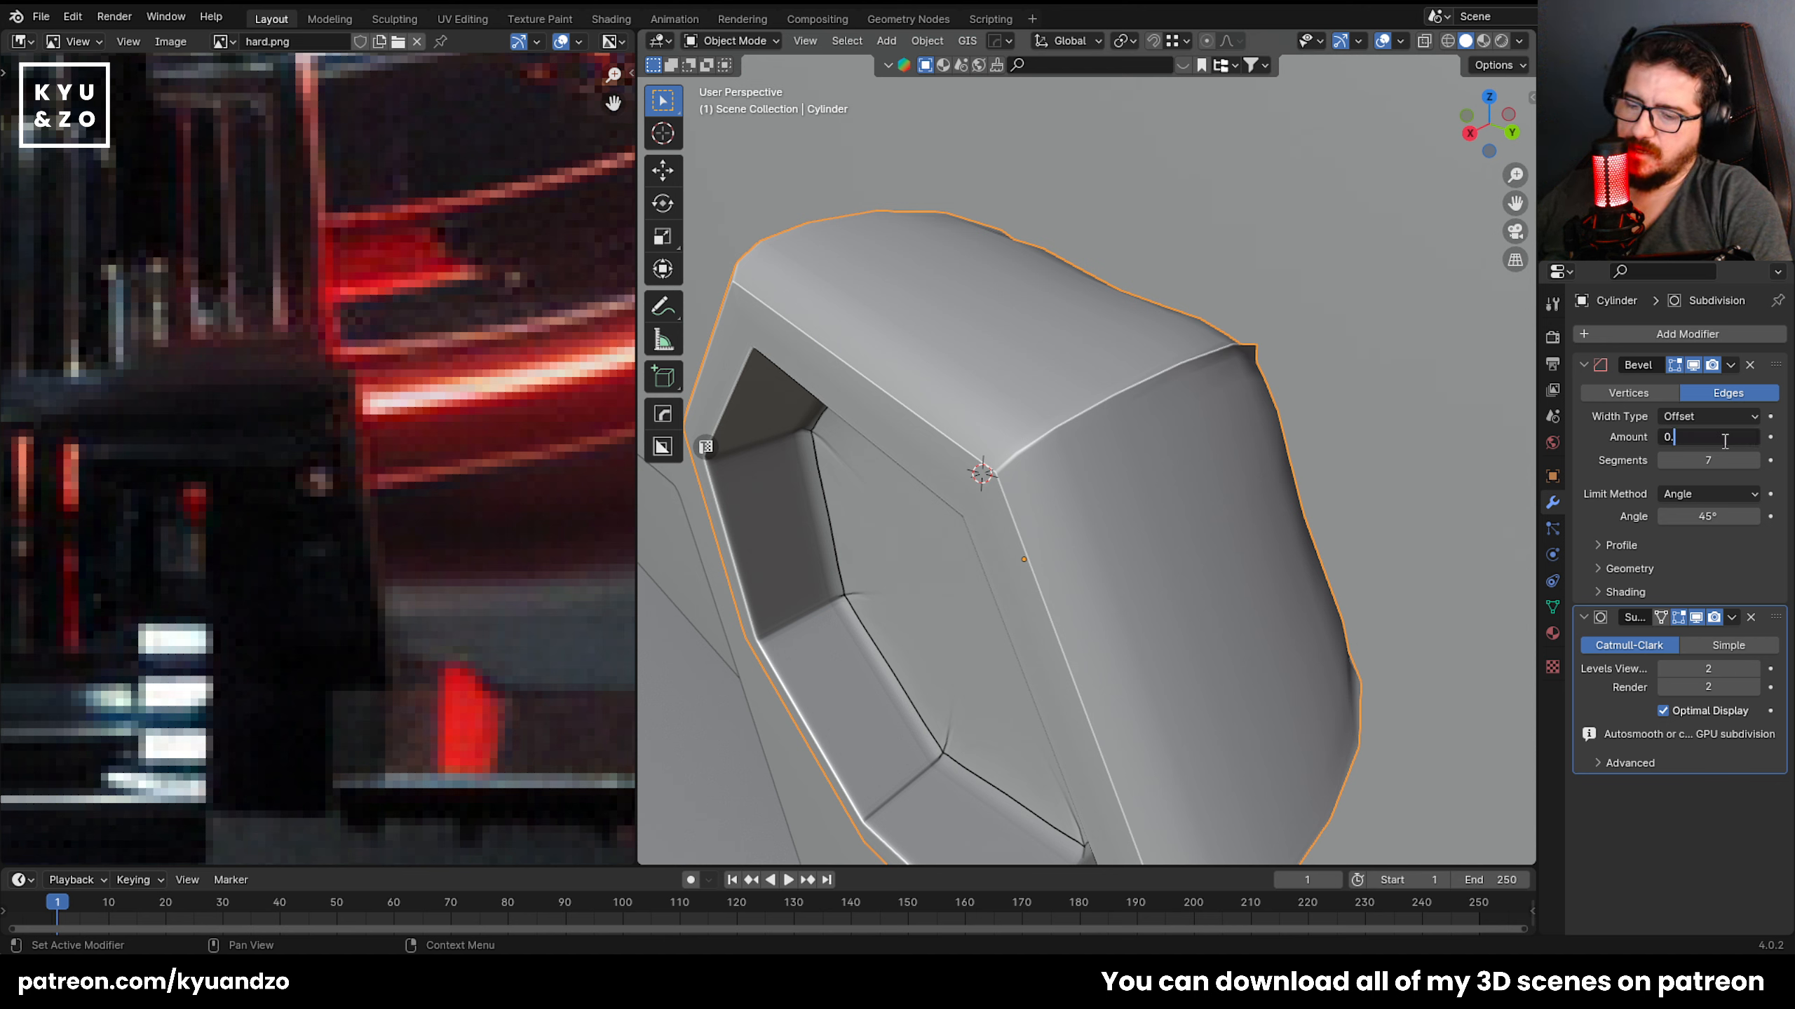
key(Return)
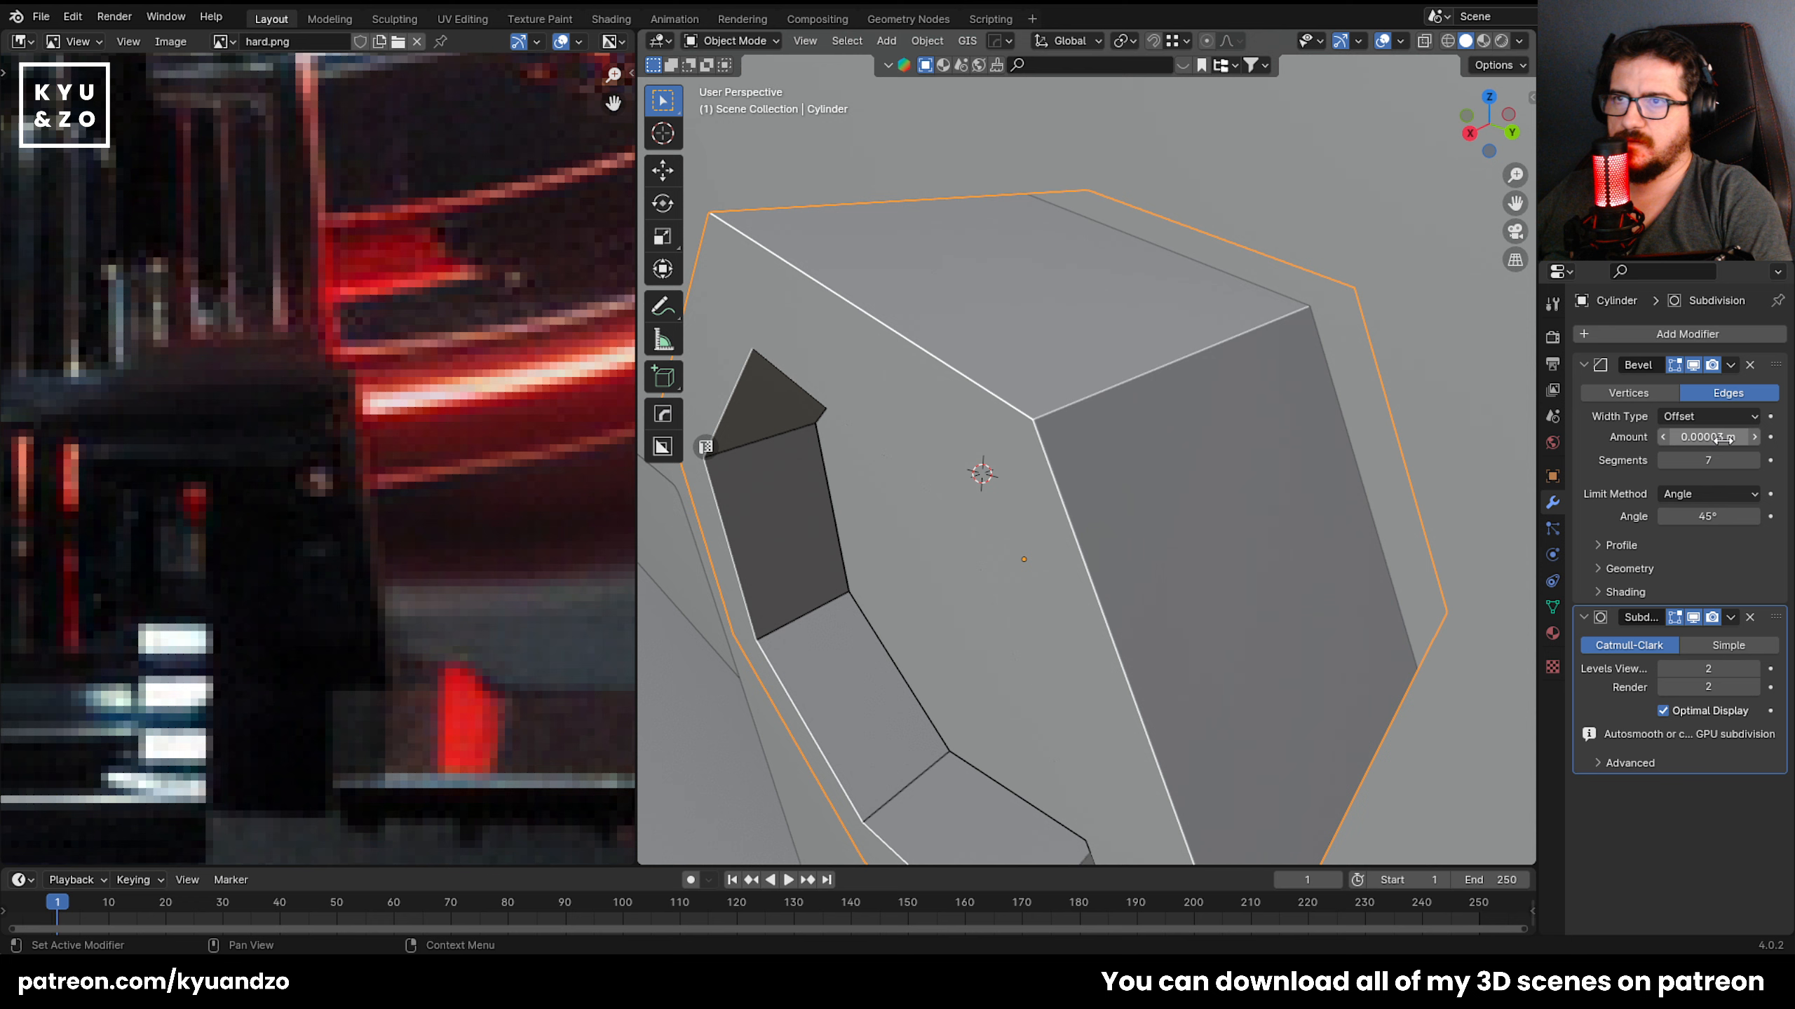
mouse_move(1717, 460)
mouse_down()
mouse_move(1681, 460)
mouse_move(1741, 460)
mouse_up()
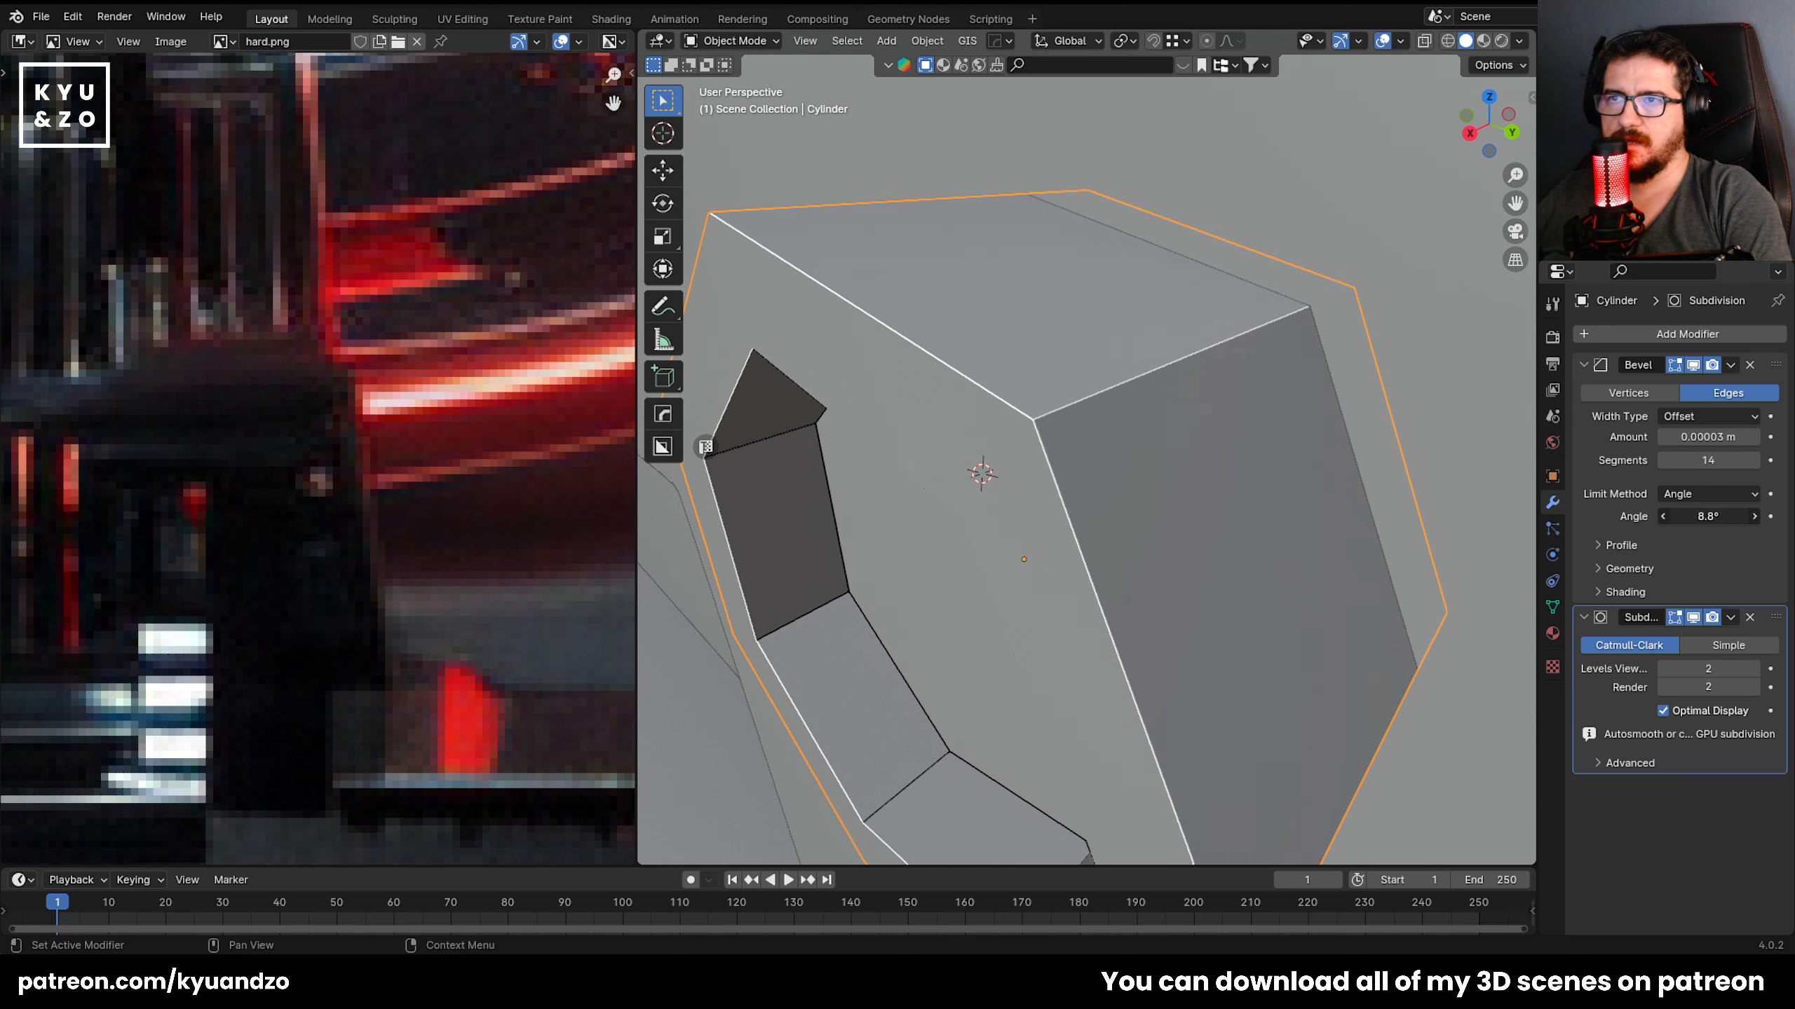
key(BackSpace)
In Edit Mode, slide the supporting edge loop beside the cylinder's outer corner by a factor of about 0.03.
key(Tab)
middle_drag(996, 441, 1001, 488)
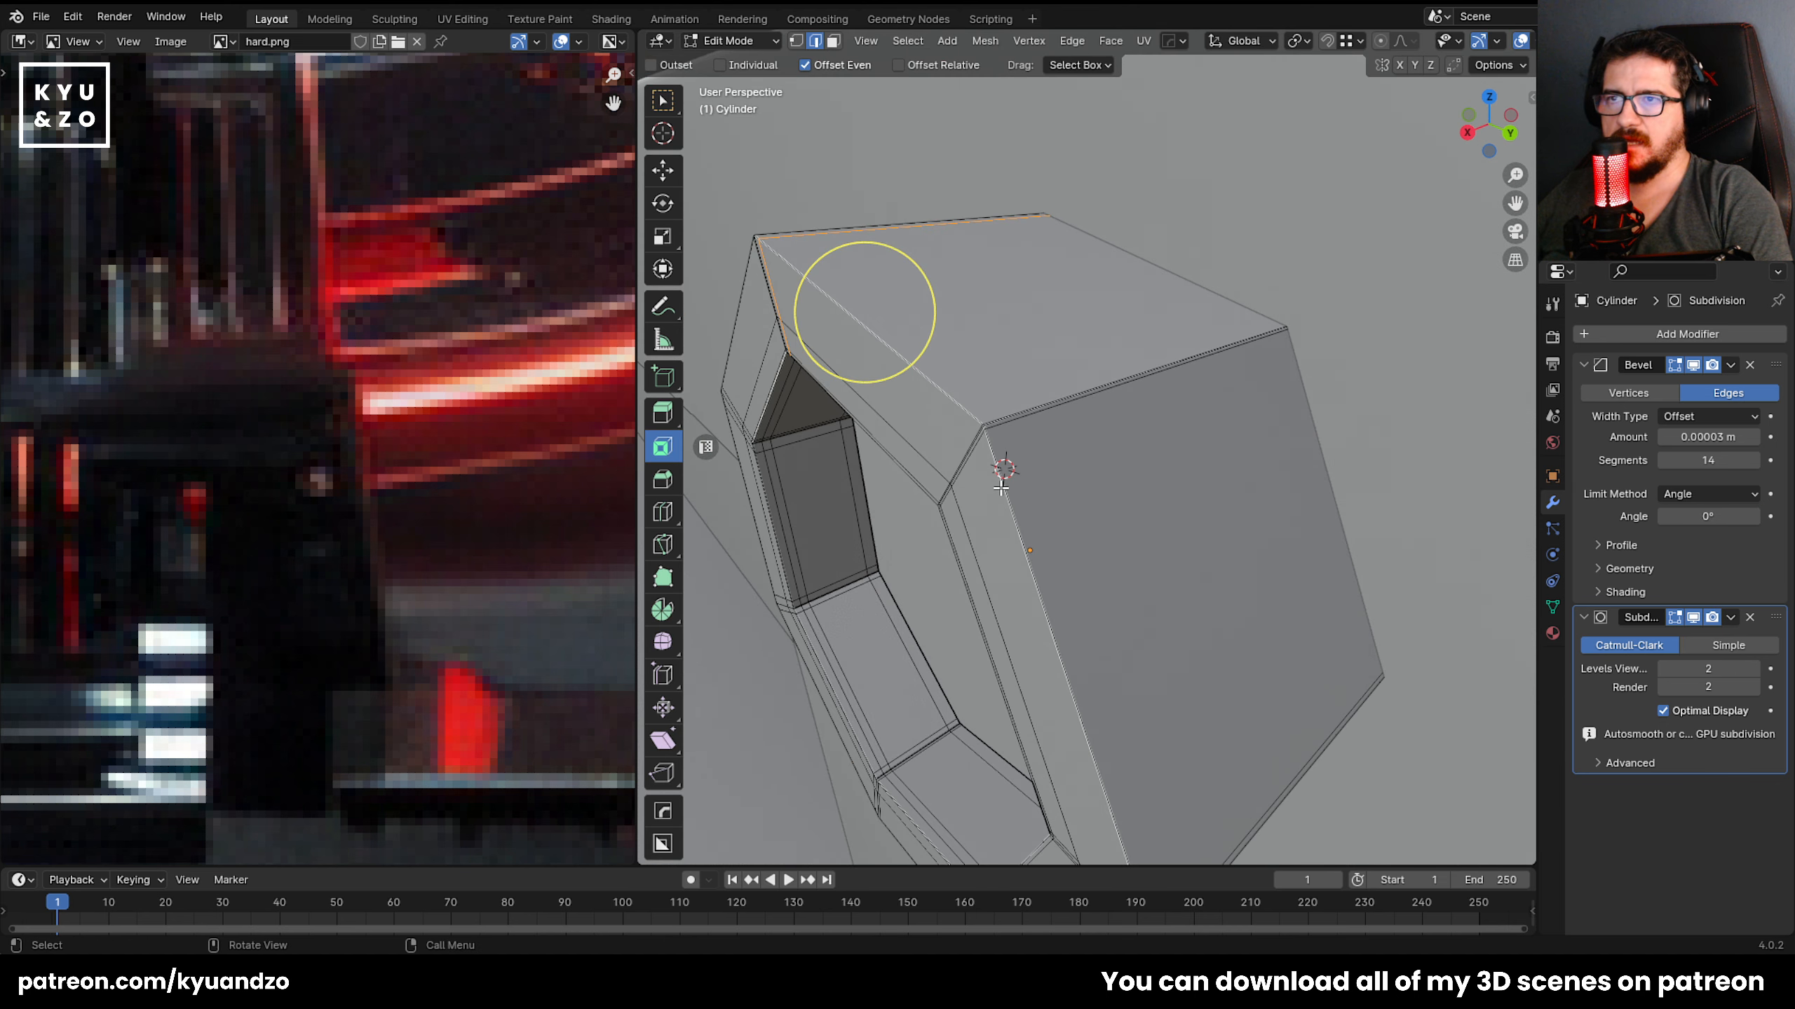
scroll(987, 426, up, 3)
click(1025, 376)
shift+click(1025, 376)
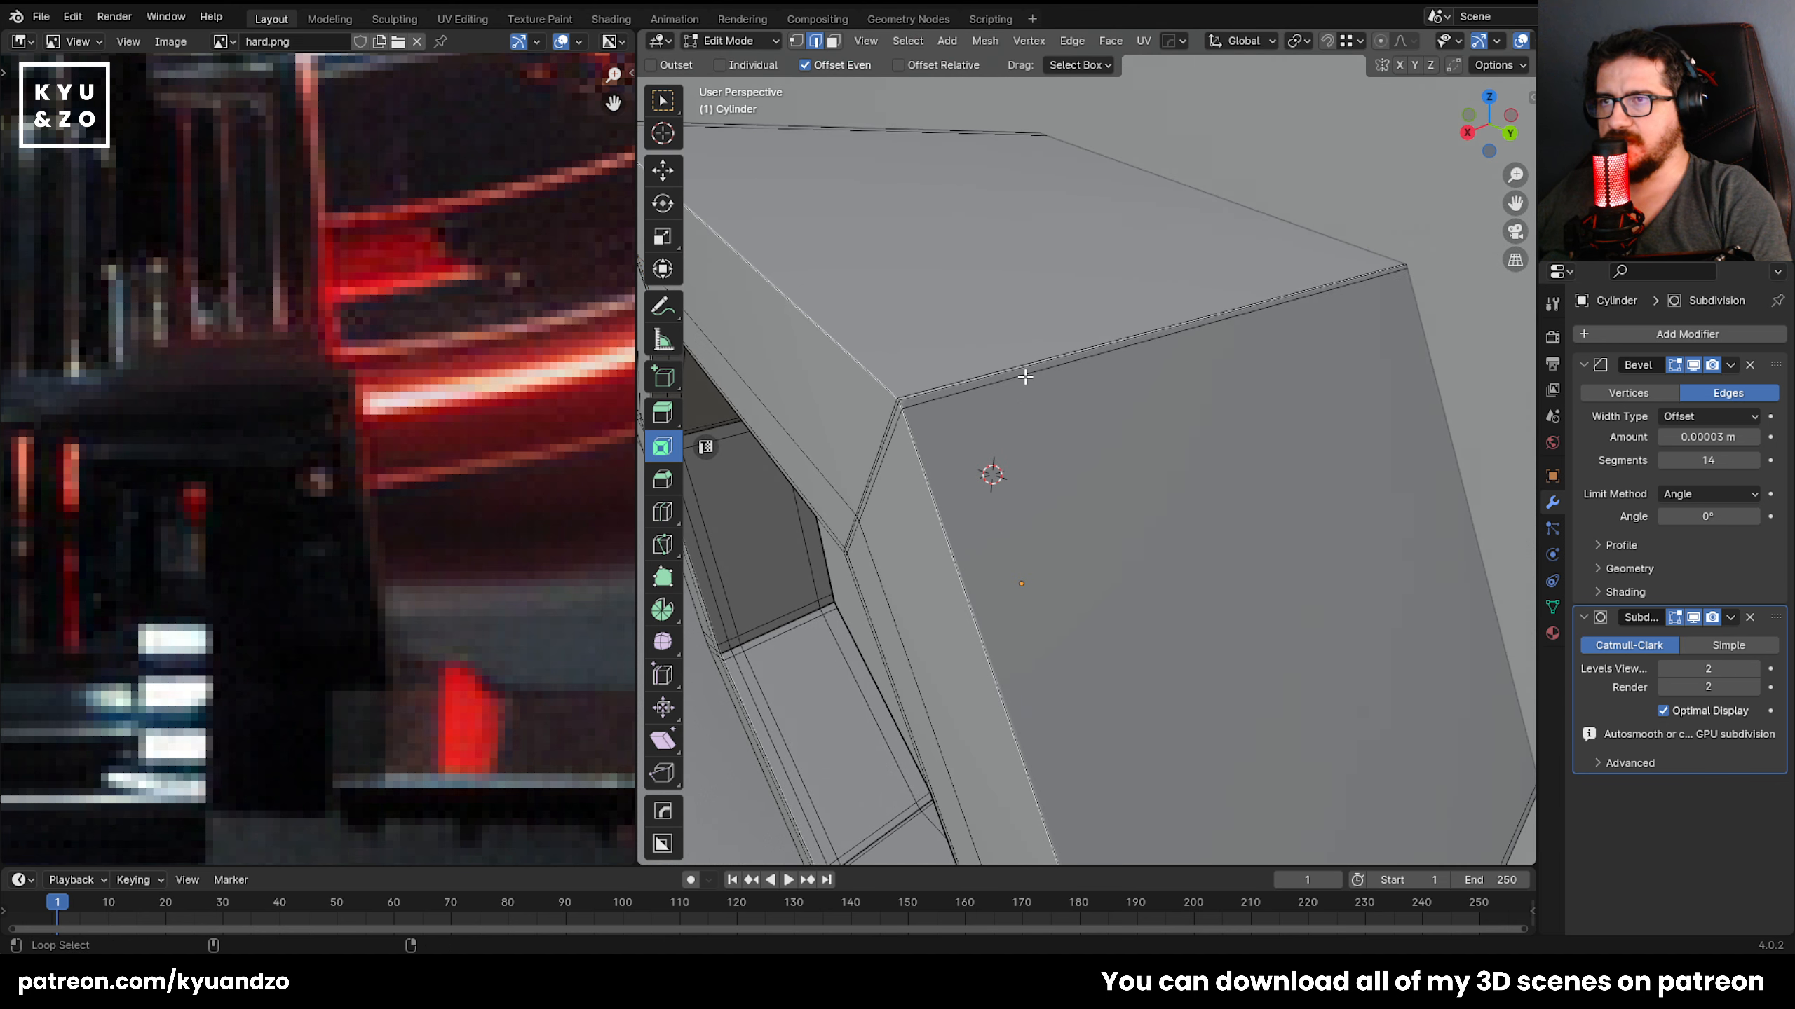
alt+shift+click(1025, 377)
shift+middle_drag(1070, 359, 1222, 413)
key(g)
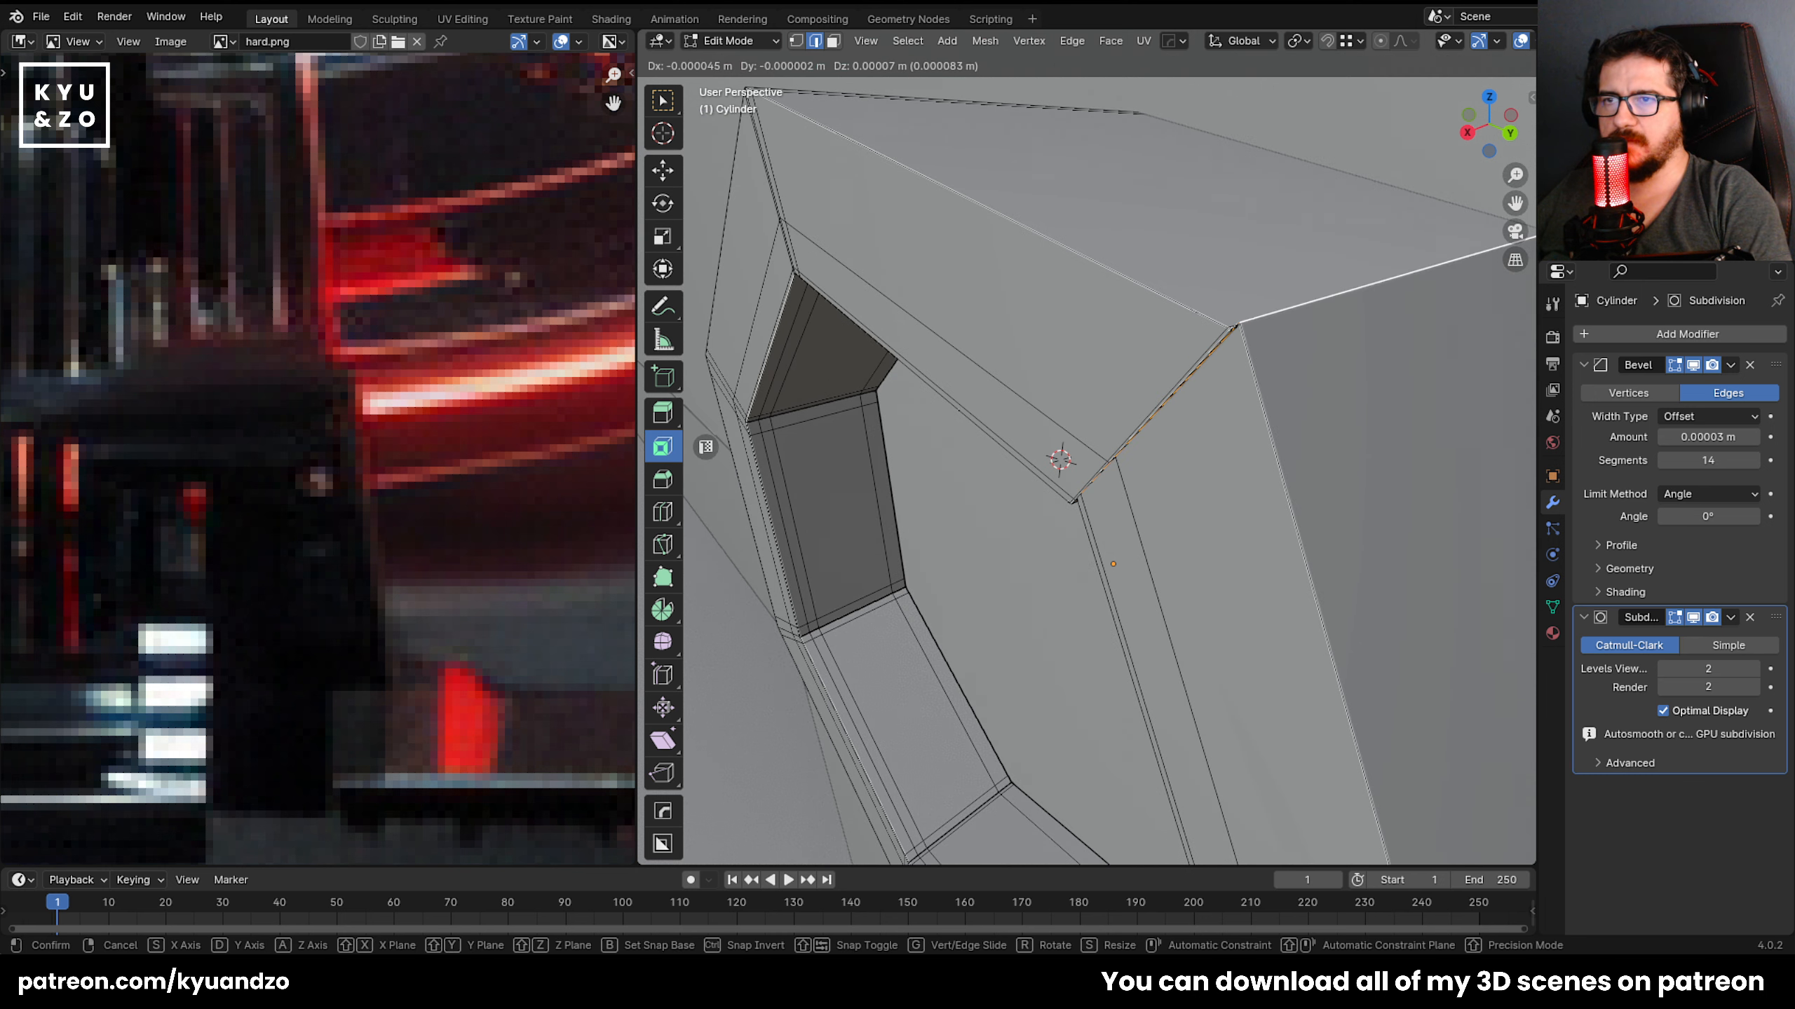
key(g)
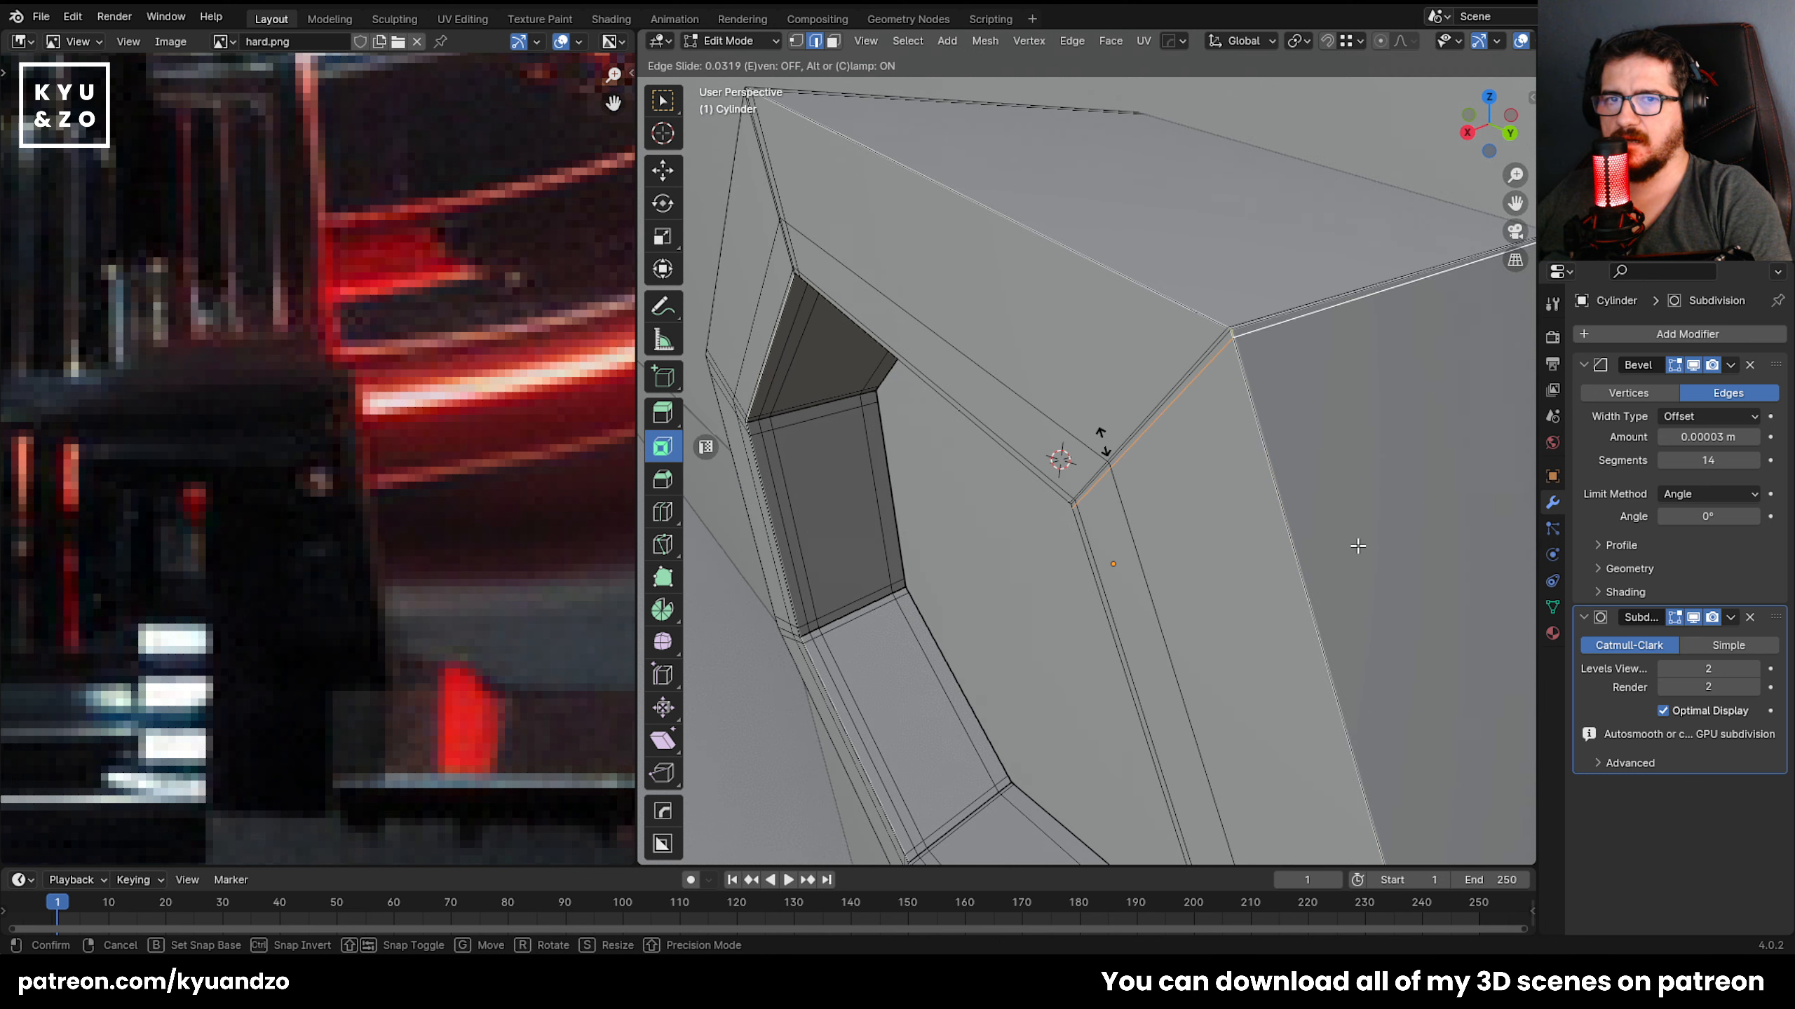
click(1358, 546)
Set the Bevel modifier's amount to 1 m while staying in Edit Mode.
scroll(1058, 541, down, 1)
scroll(1058, 540, up, 1)
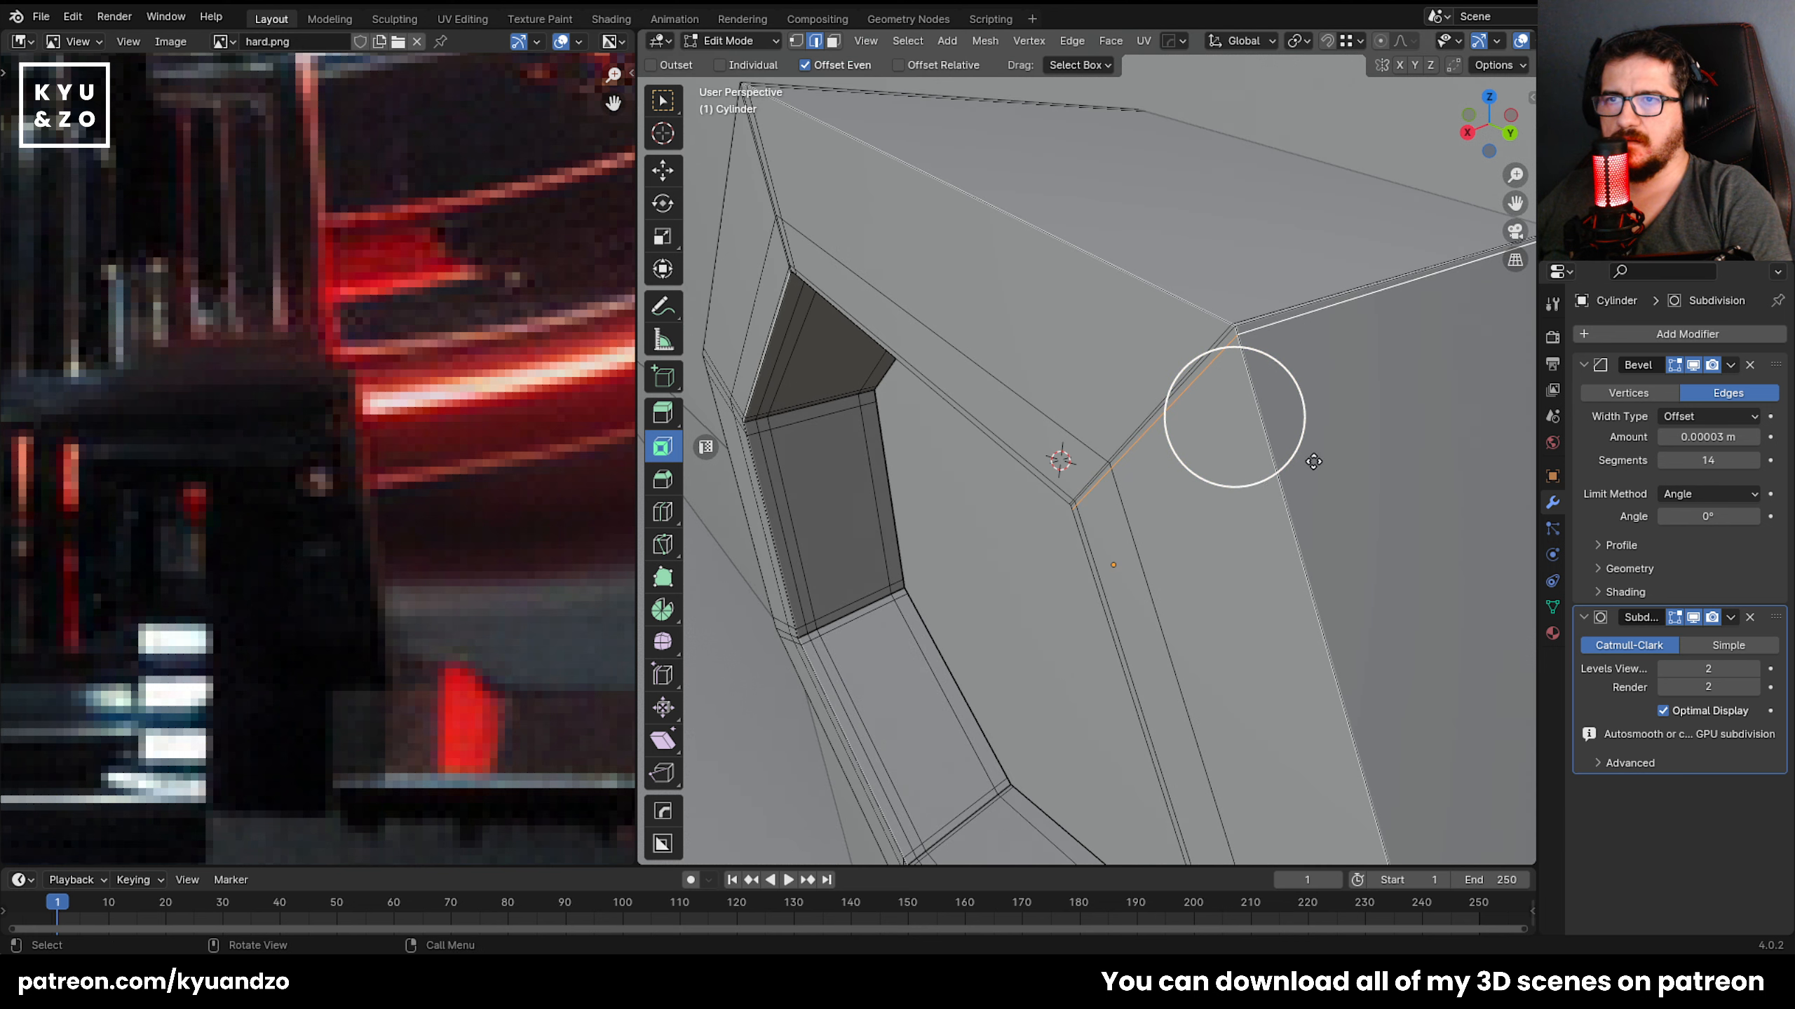
click(1727, 438)
text(1)
key(Return)
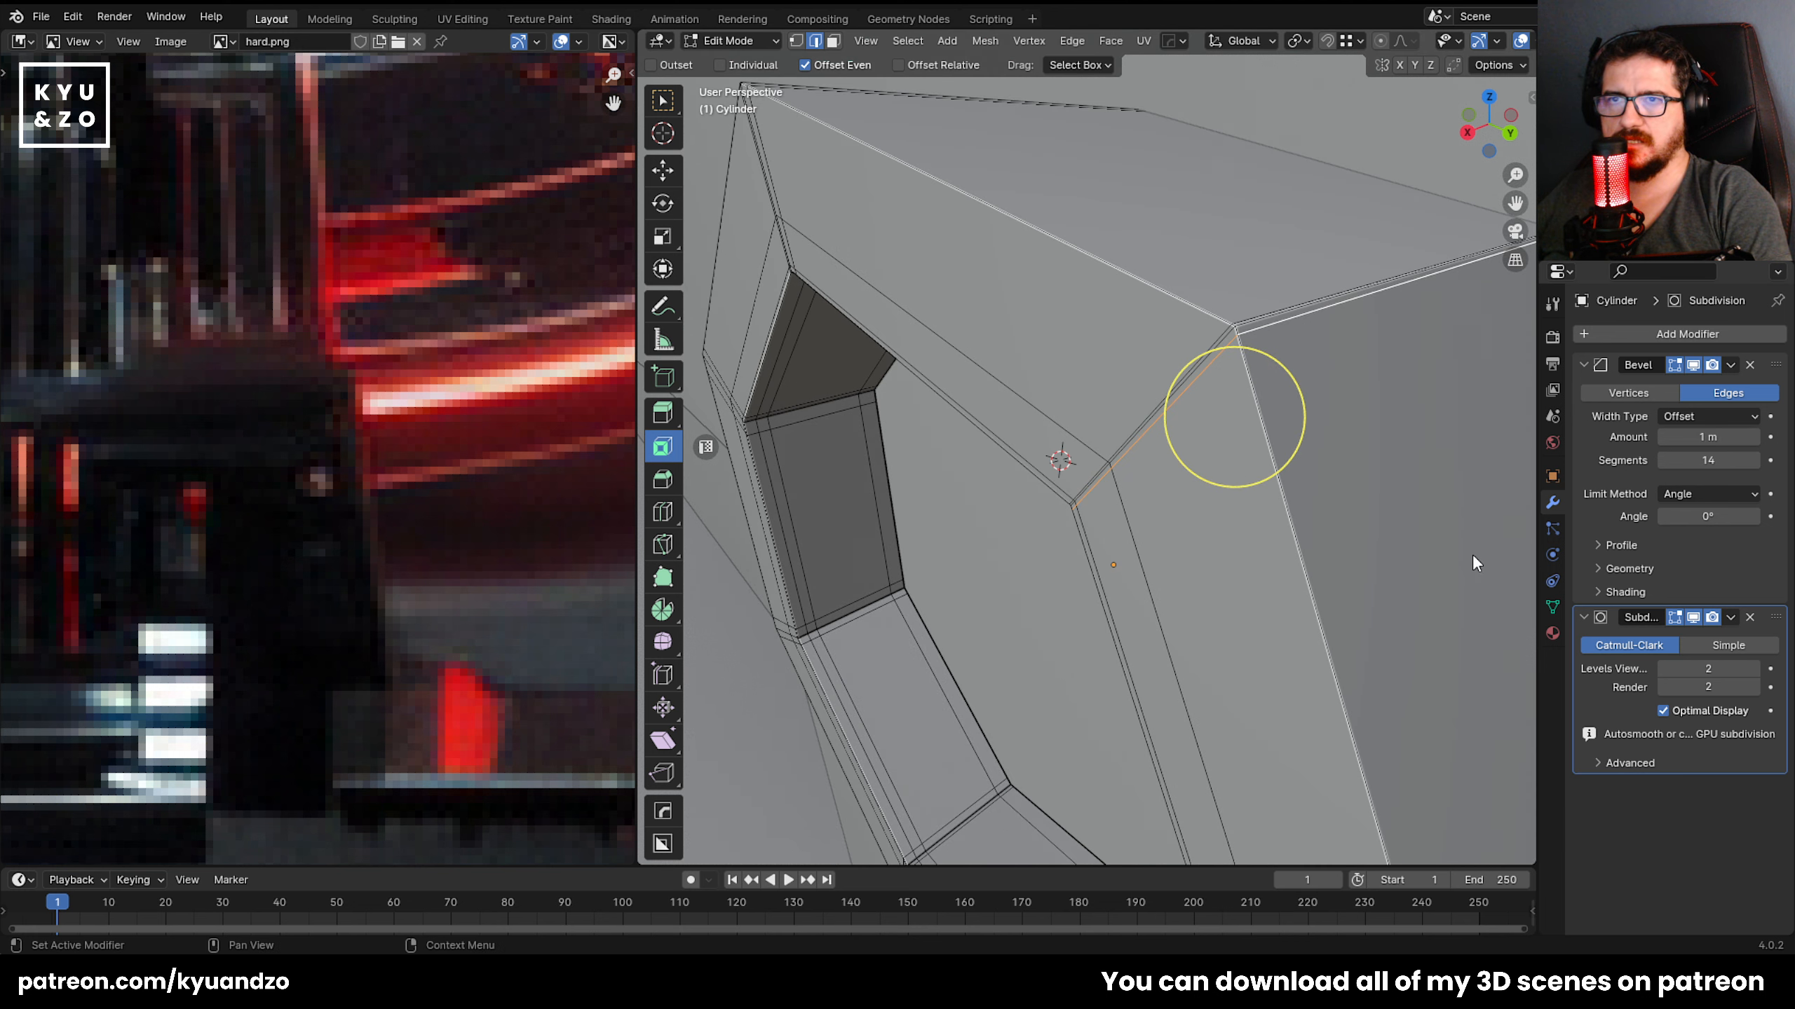
Slide the supporting loops on both sides of the outer corner away from it, along the neighbouring faces.
key(ctrl+r)
click(1217, 526)
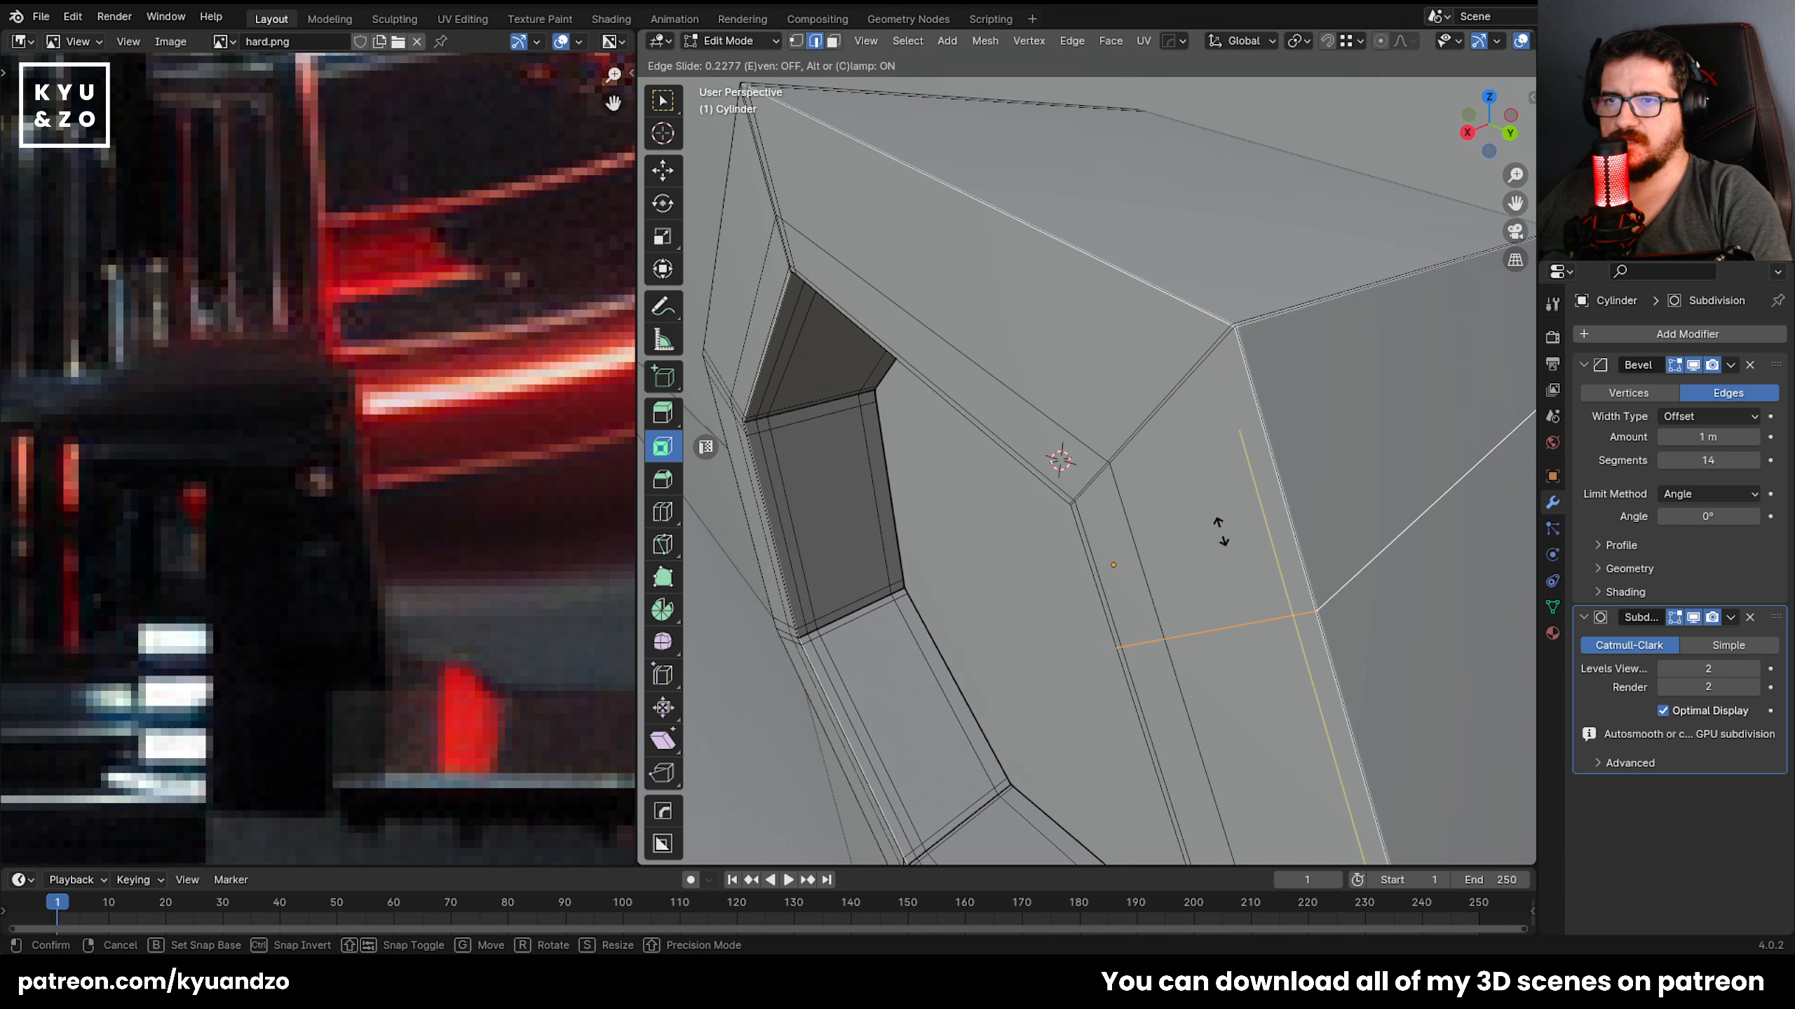
click(1217, 526)
alt+click(1164, 401)
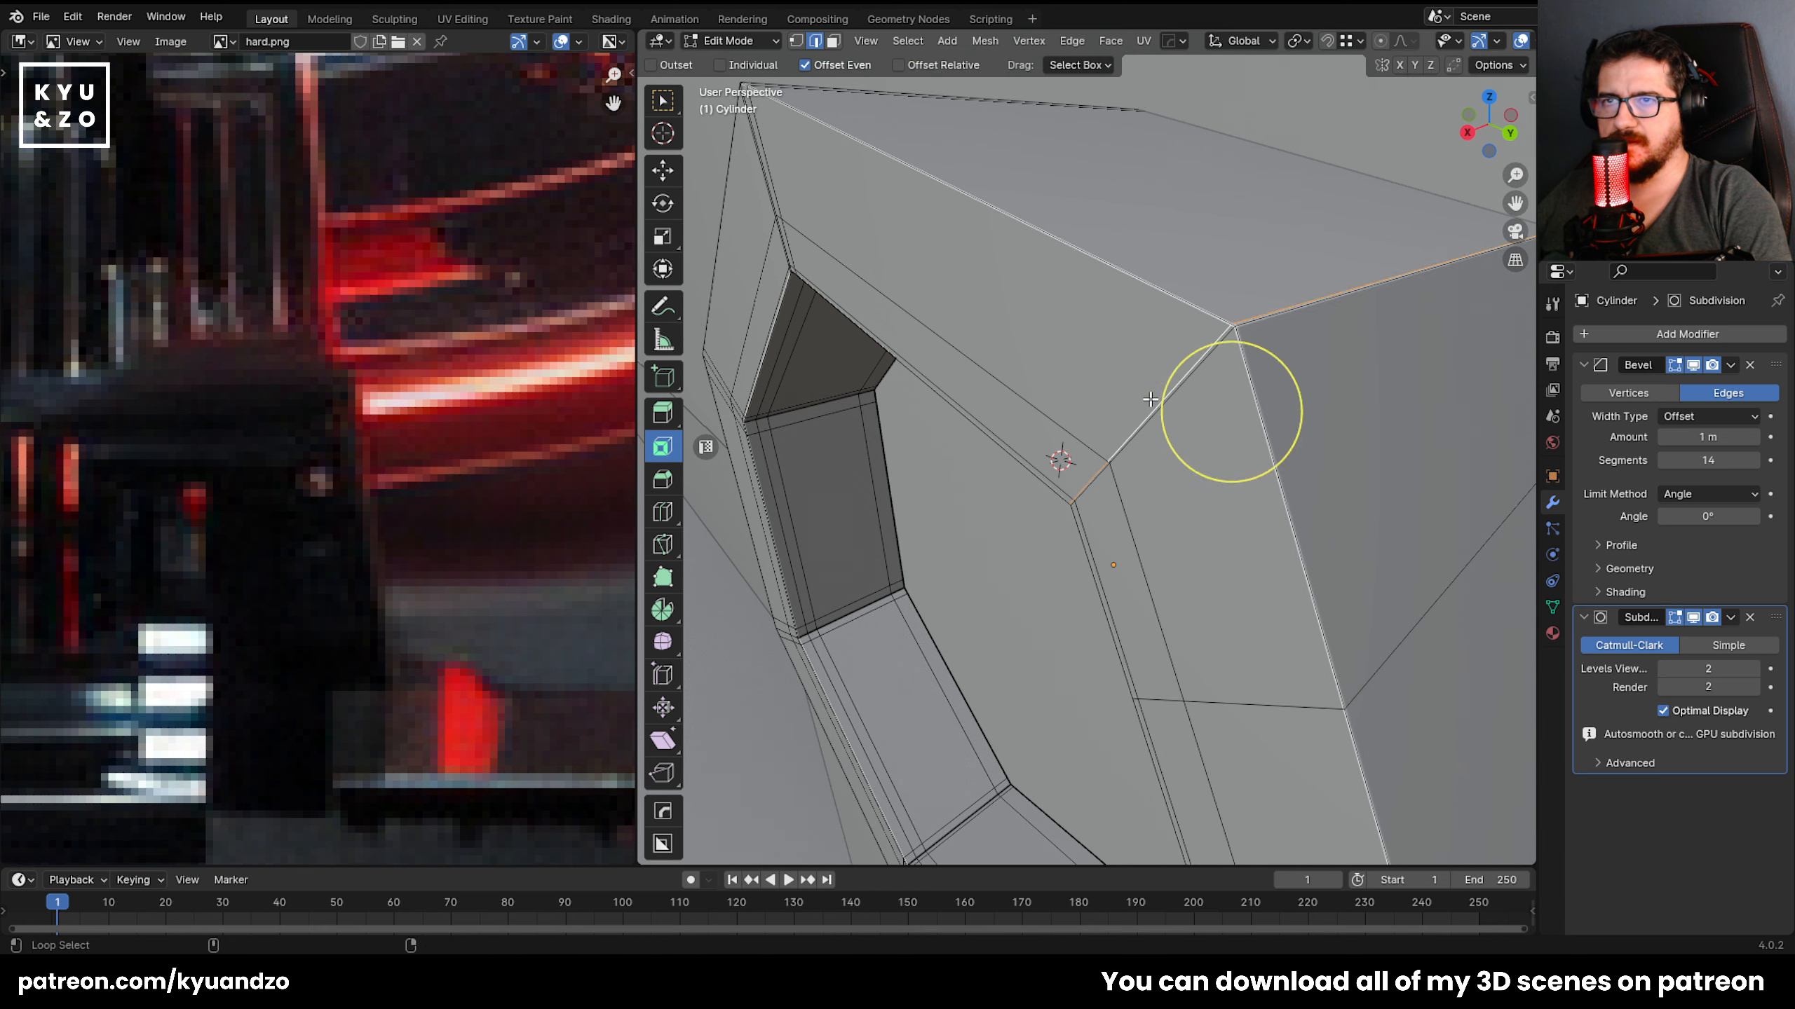
key(g)
key(g)
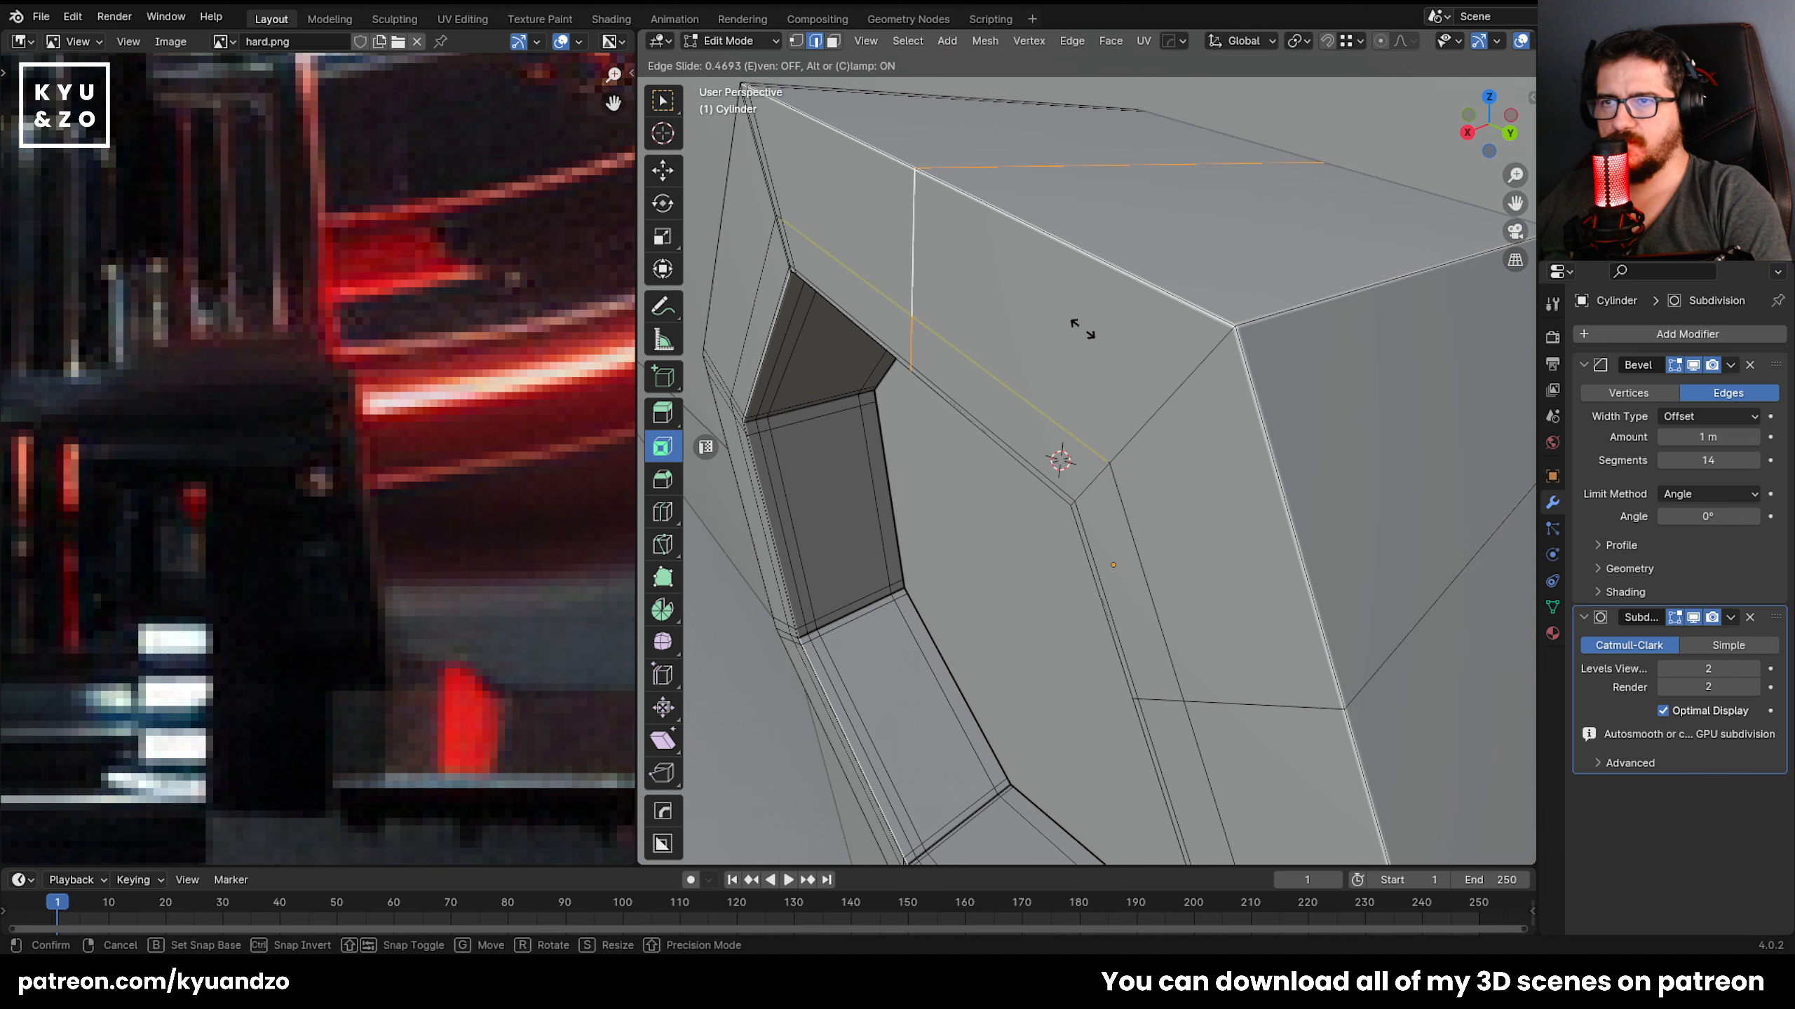
click(1042, 301)
Select the remaining edge loop at the outer corner and bevel it with one segment.
middle_drag(1053, 336, 1250, 414)
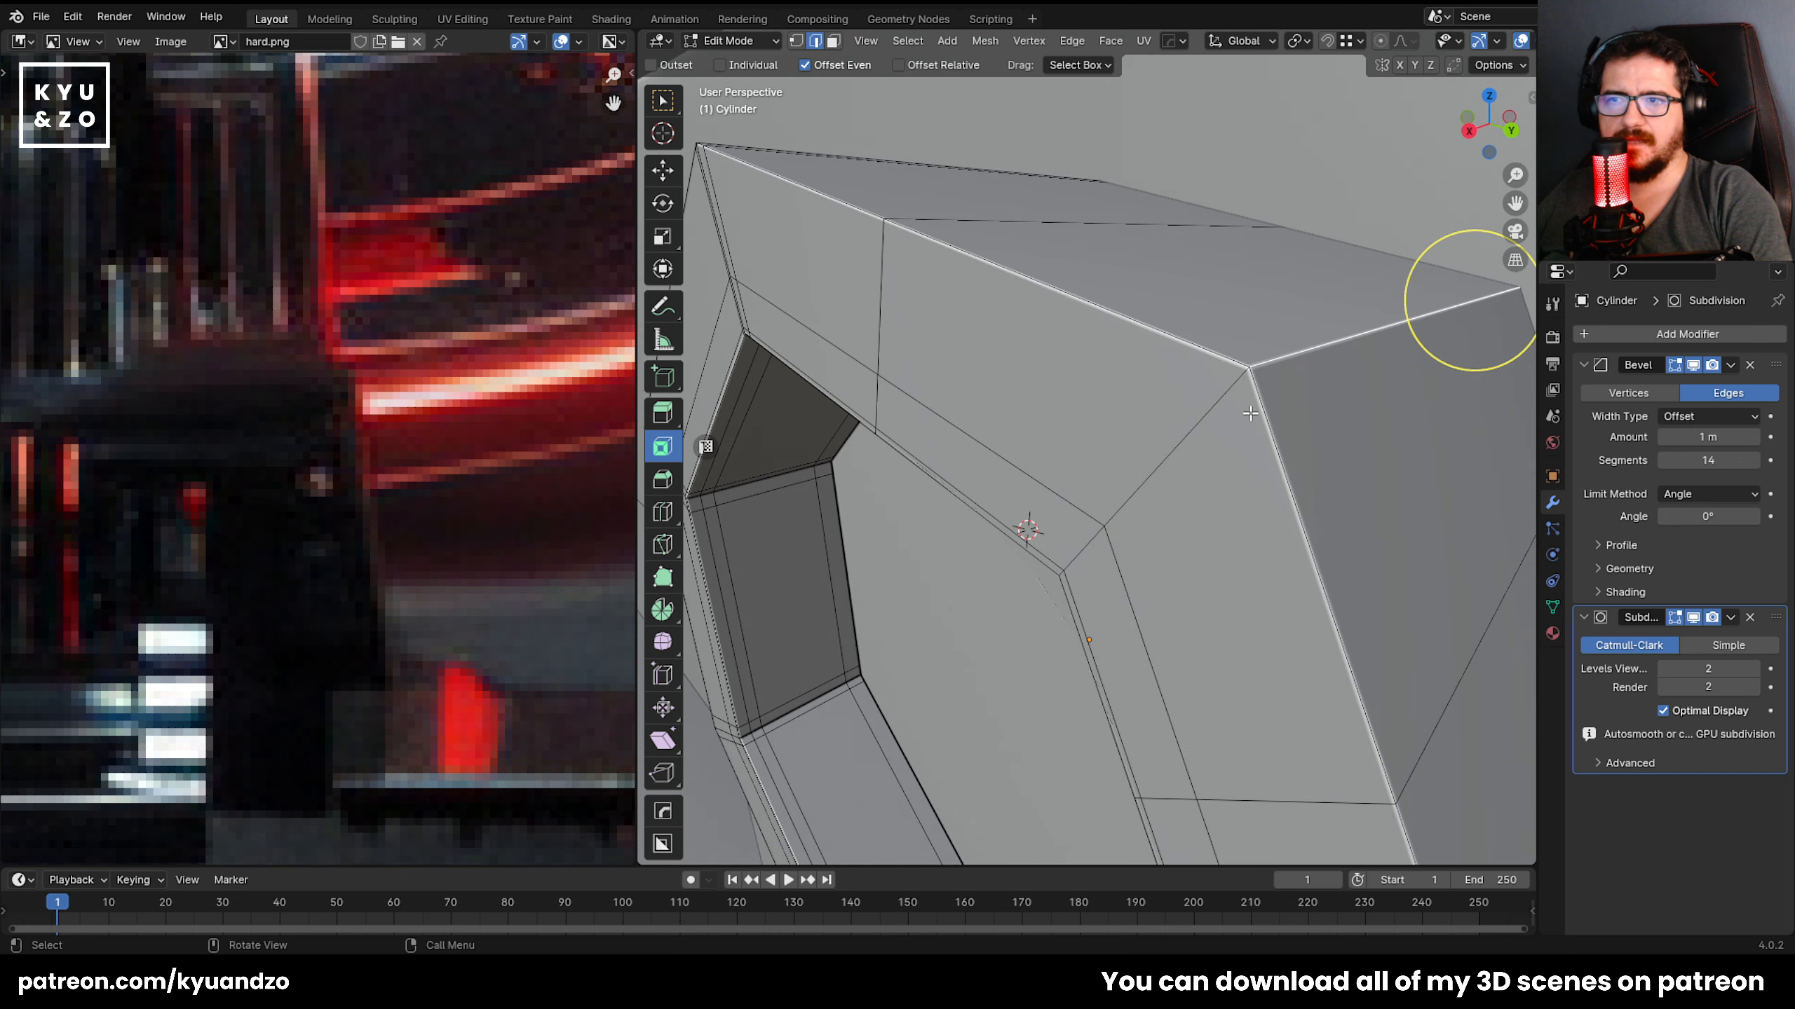
click(1242, 321)
click(1303, 353)
key(alt+a)
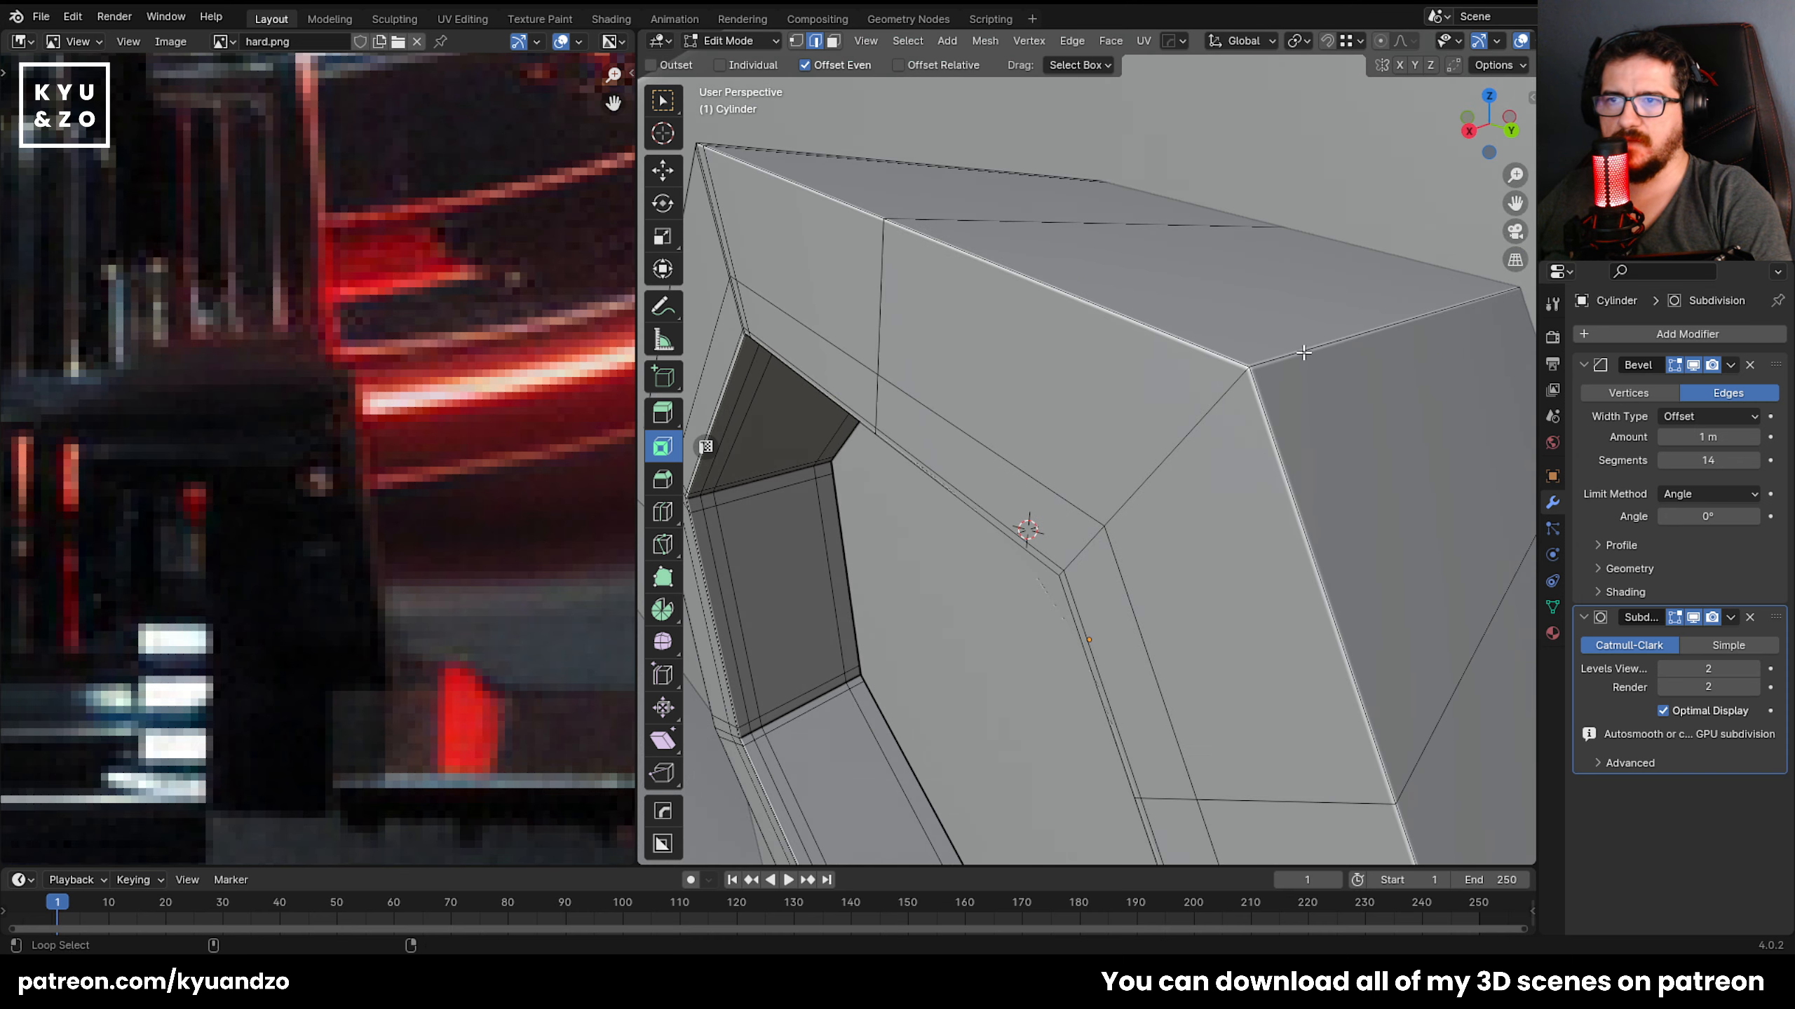
alt+click(1303, 353)
shift+middle_drag(1304, 354, 1122, 478)
click(669, 476)
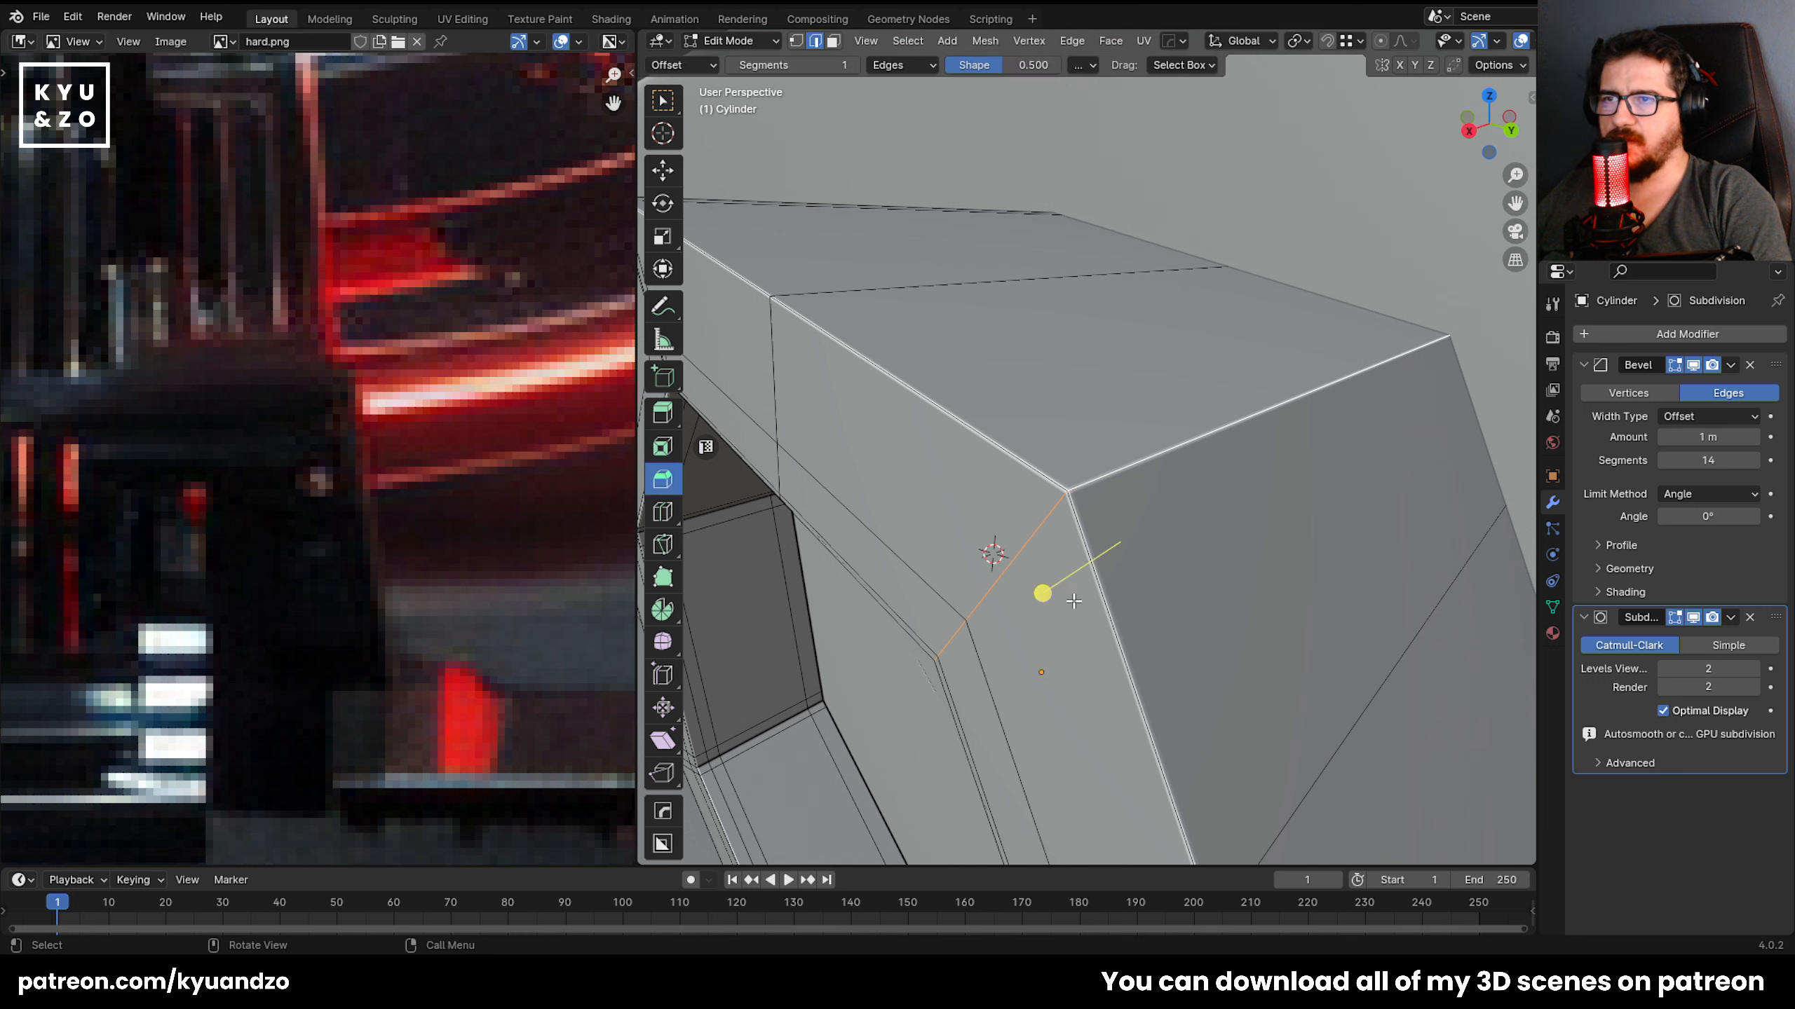
key(ctrl+b)
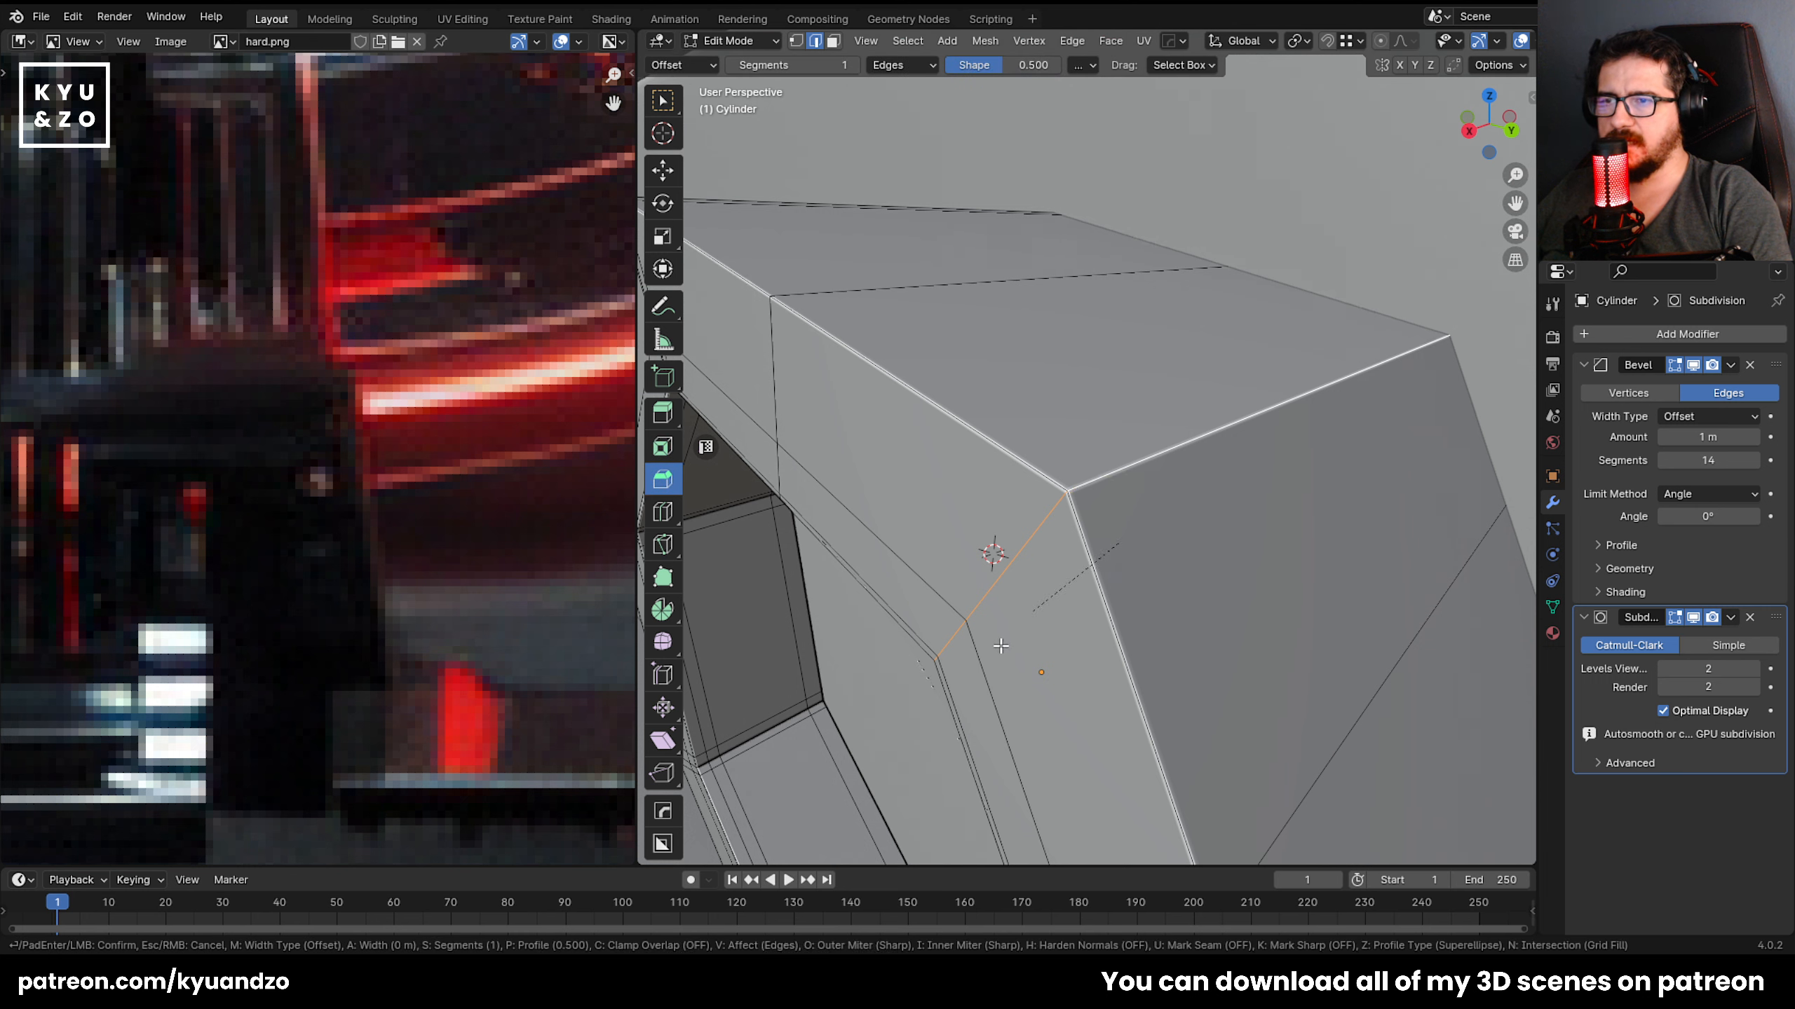
click(989, 549)
Inspect the beveled outer corner in Object Mode, keeping the Subdivision viewport levels at 2.
key(Tab)
middle_drag(1175, 491, 1133, 530)
shift+middle_drag(1263, 555, 1075, 493)
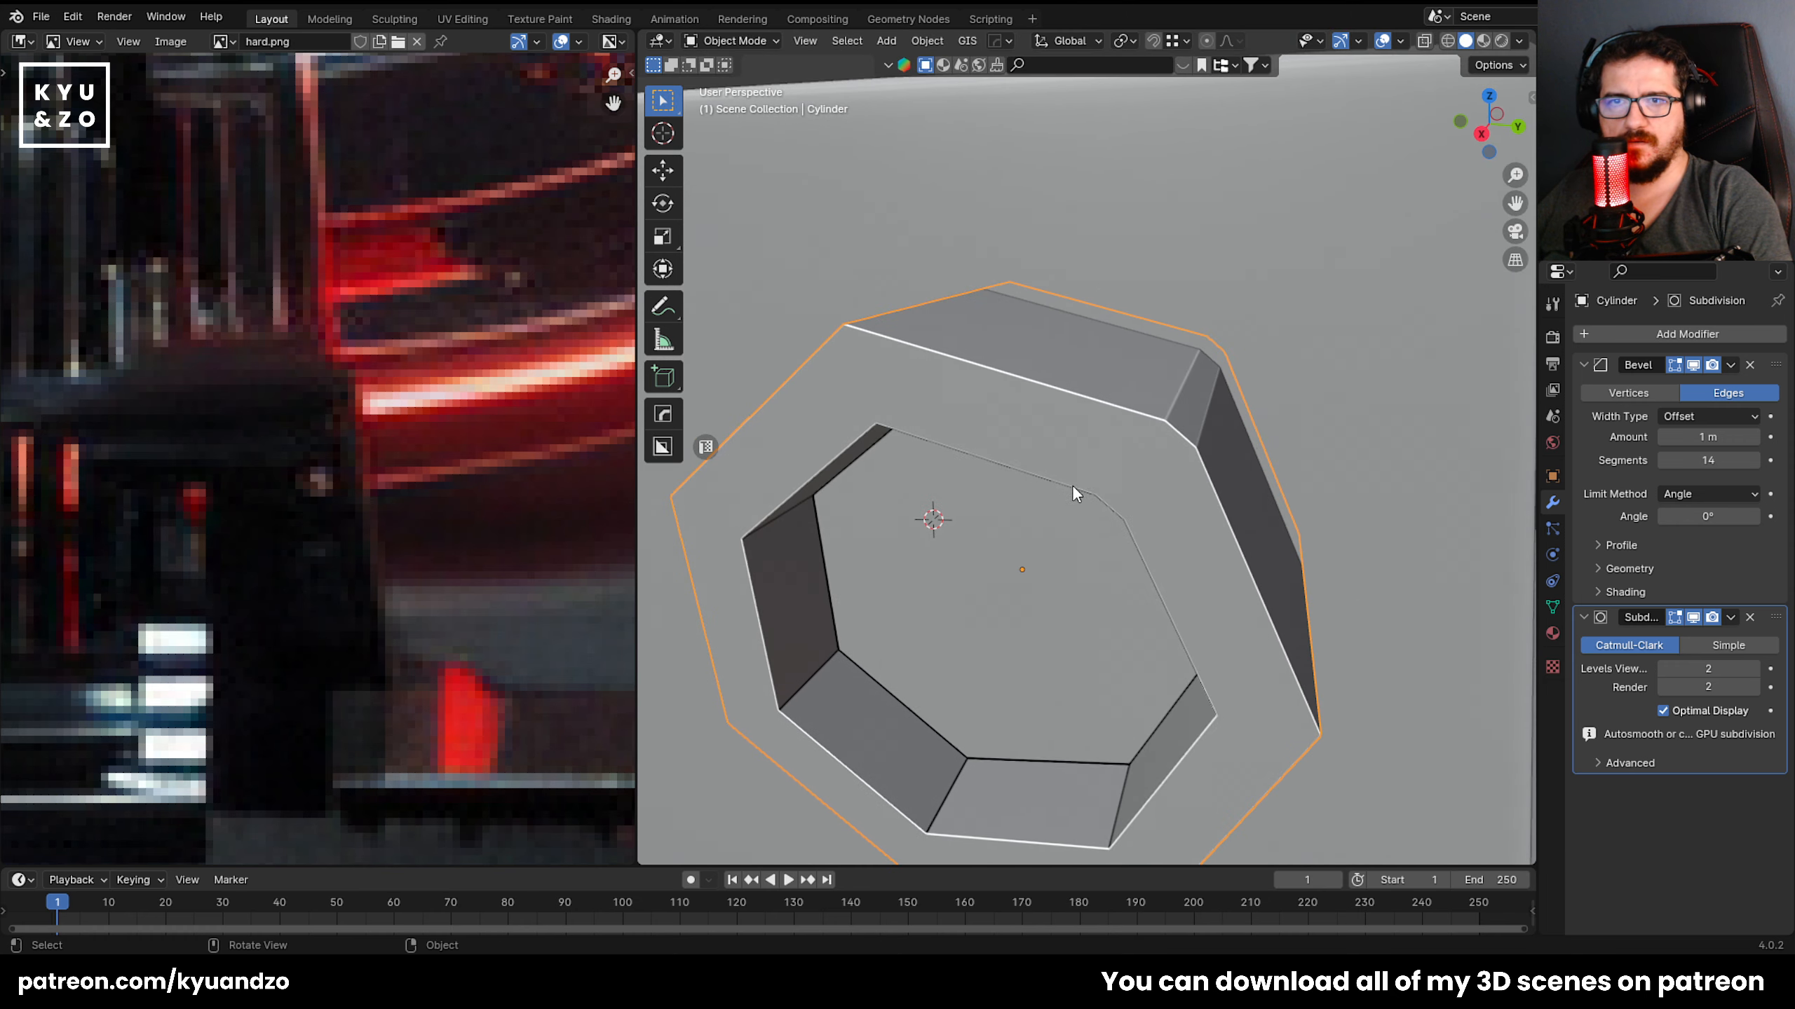
shift+middle_drag(1186, 504, 1167, 503)
click(1231, 360)
click(1166, 420)
scroll(1201, 438, up, 2)
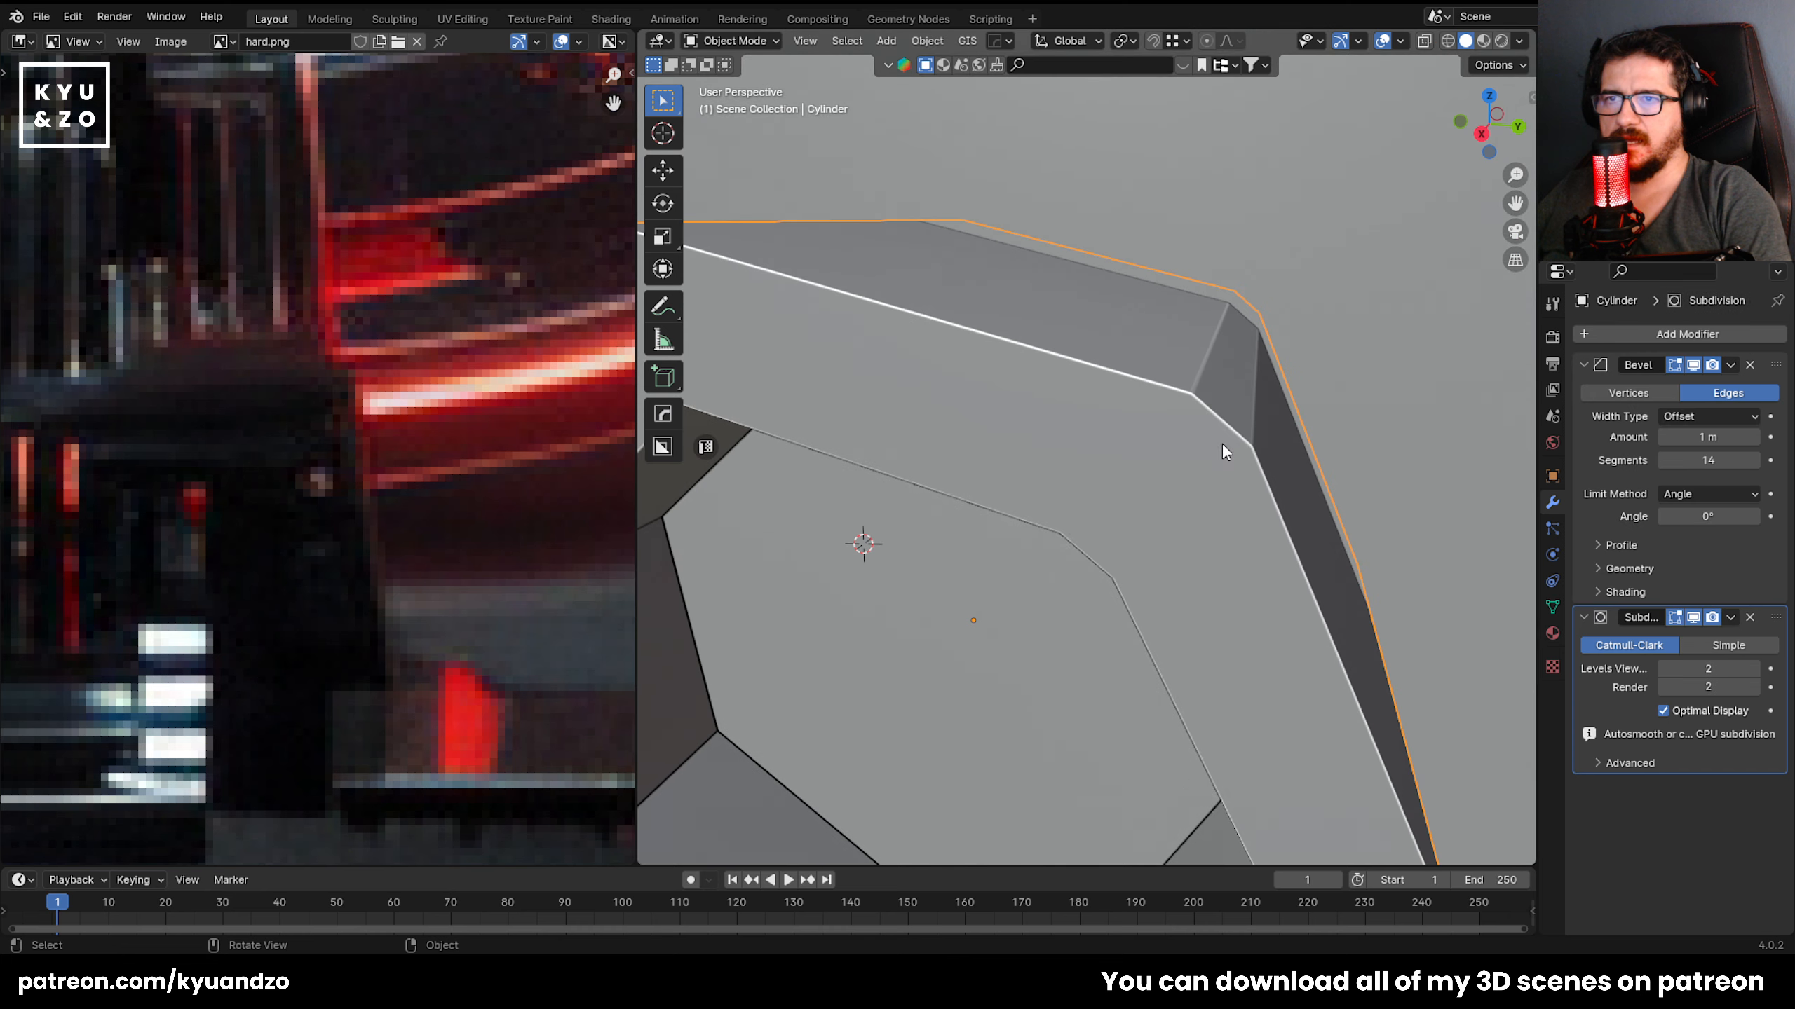
click(1664, 668)
click(1754, 668)
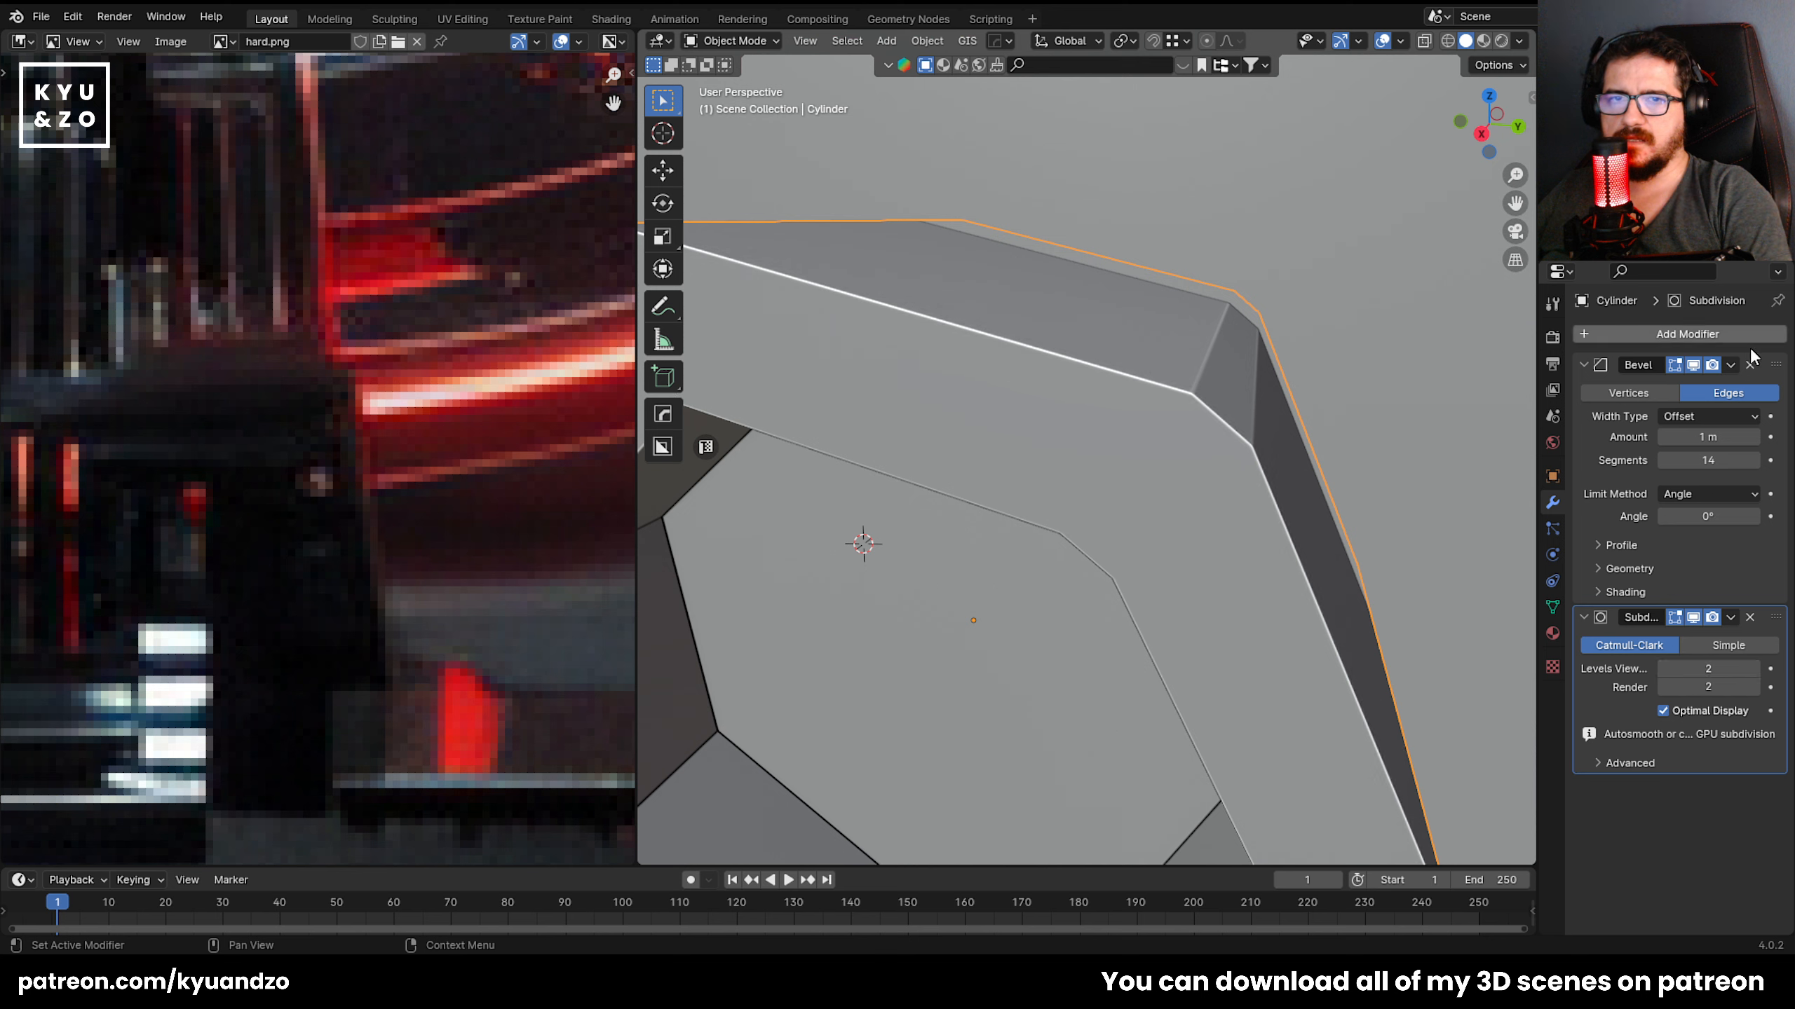
Compare the cylinder's shading with the Bevel modifier's viewport display switched off and on.
click(1693, 364)
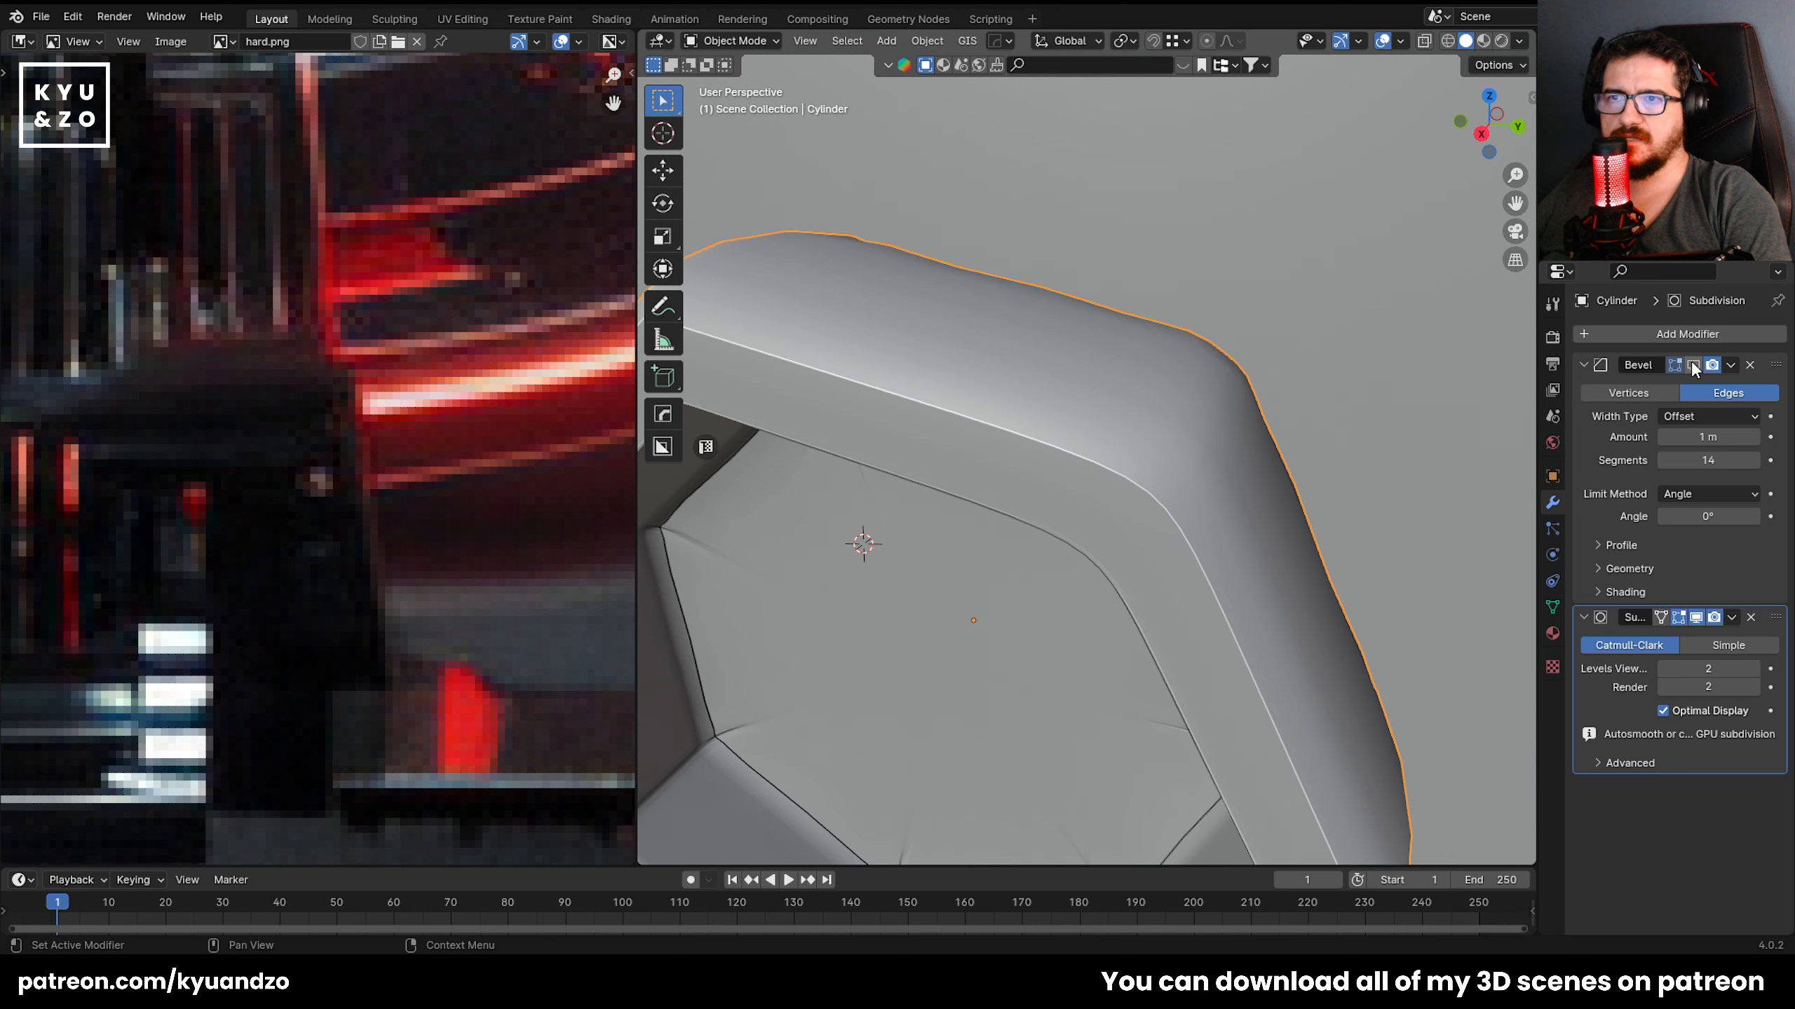
click(1692, 365)
scroll(1018, 472, down, 2)
scroll(1015, 472, up, 1)
click(1694, 364)
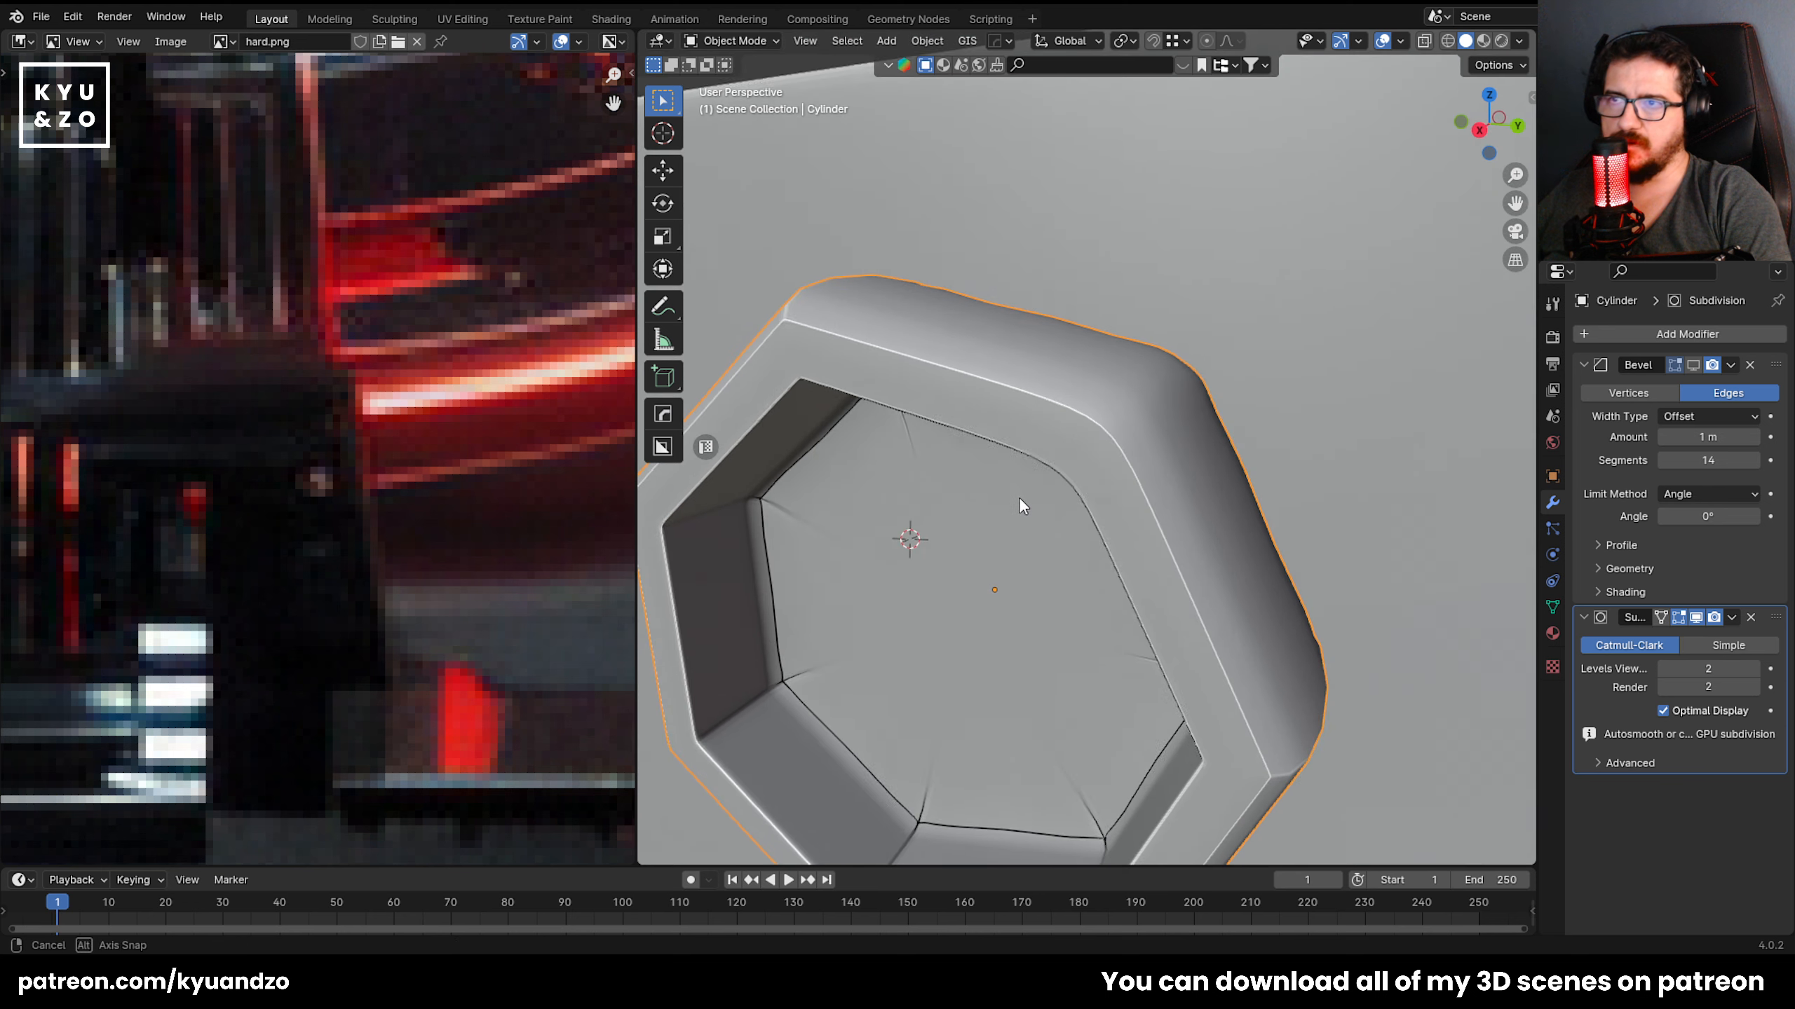
middle_drag(1018, 496, 990, 417)
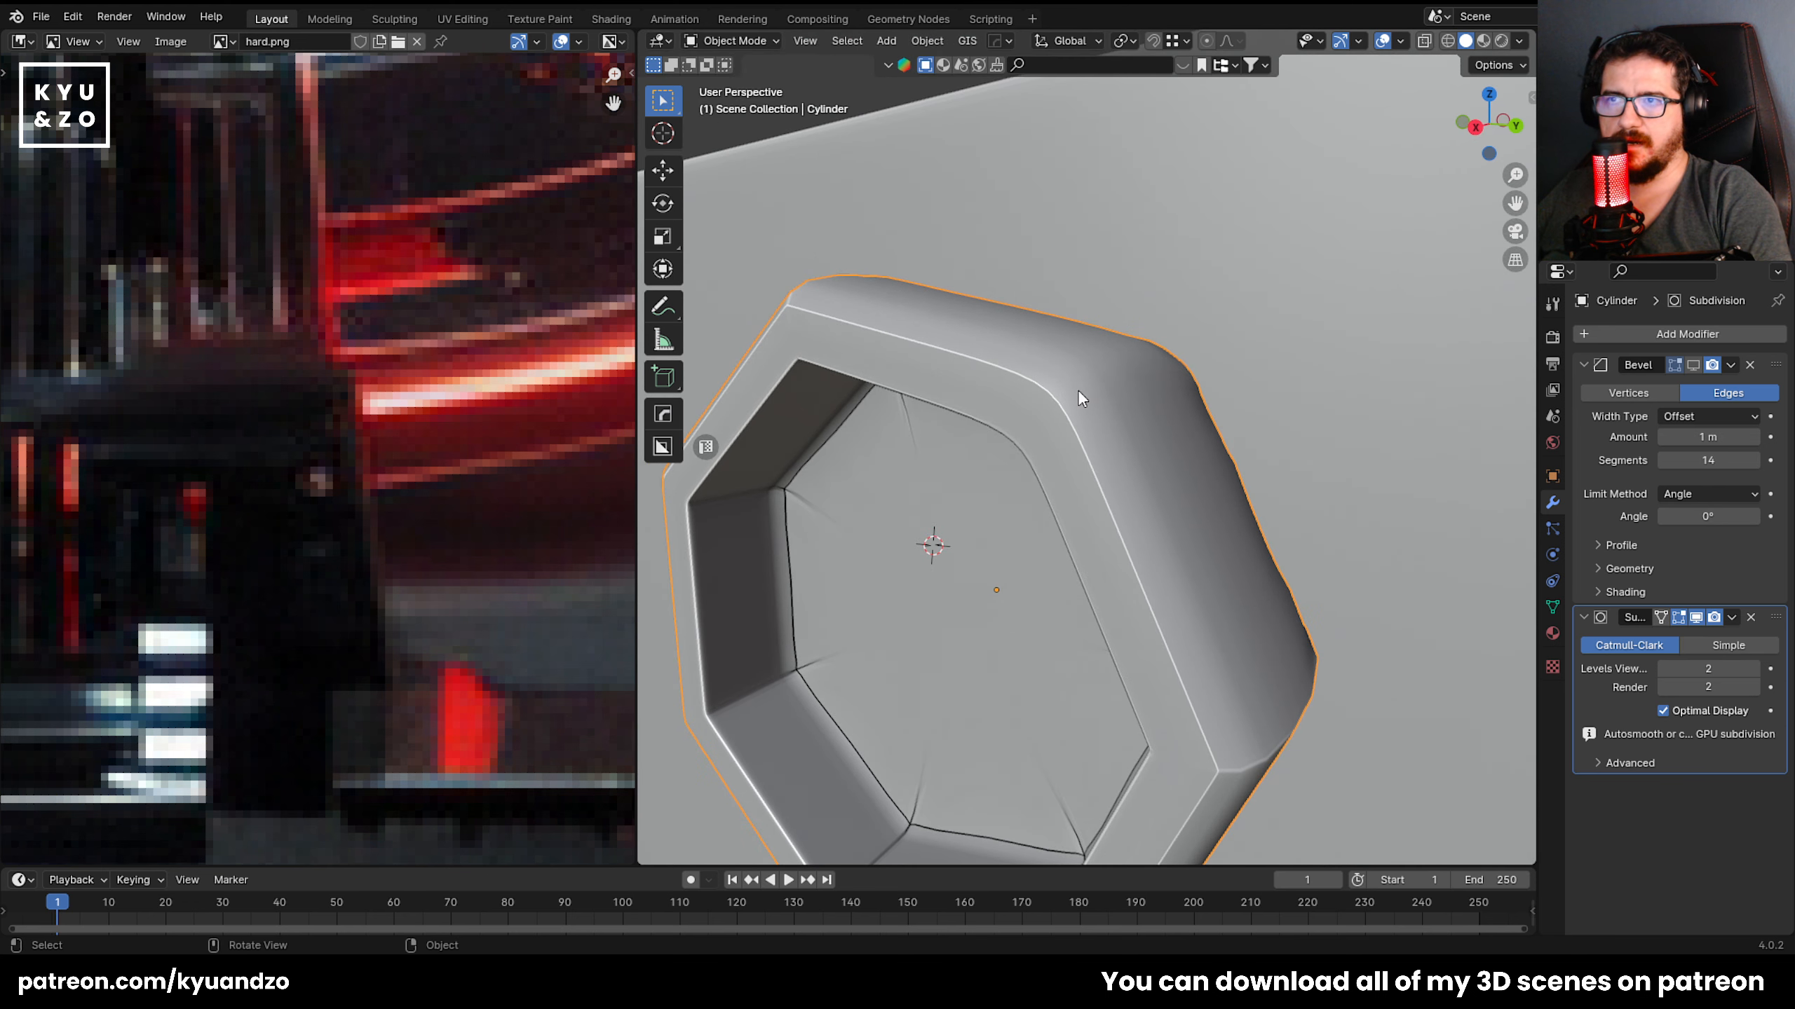
scroll(1060, 293, down, 3)
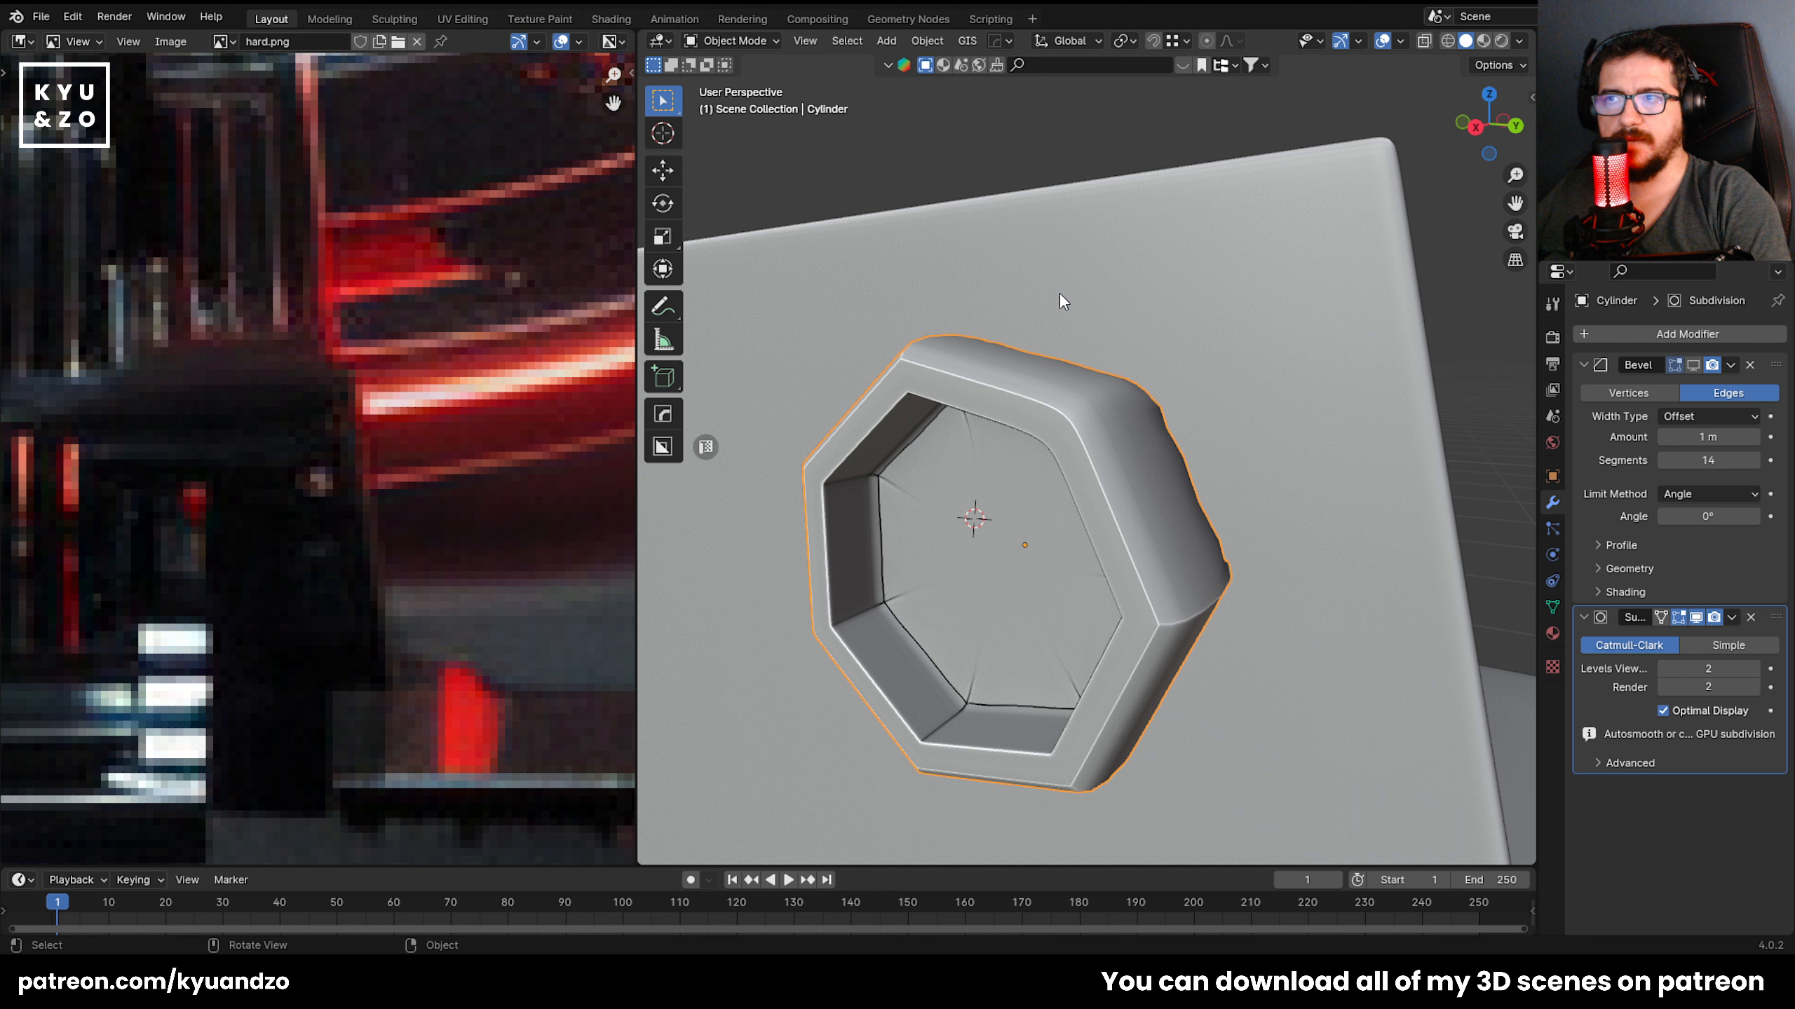
scroll(1028, 522, up, 1)
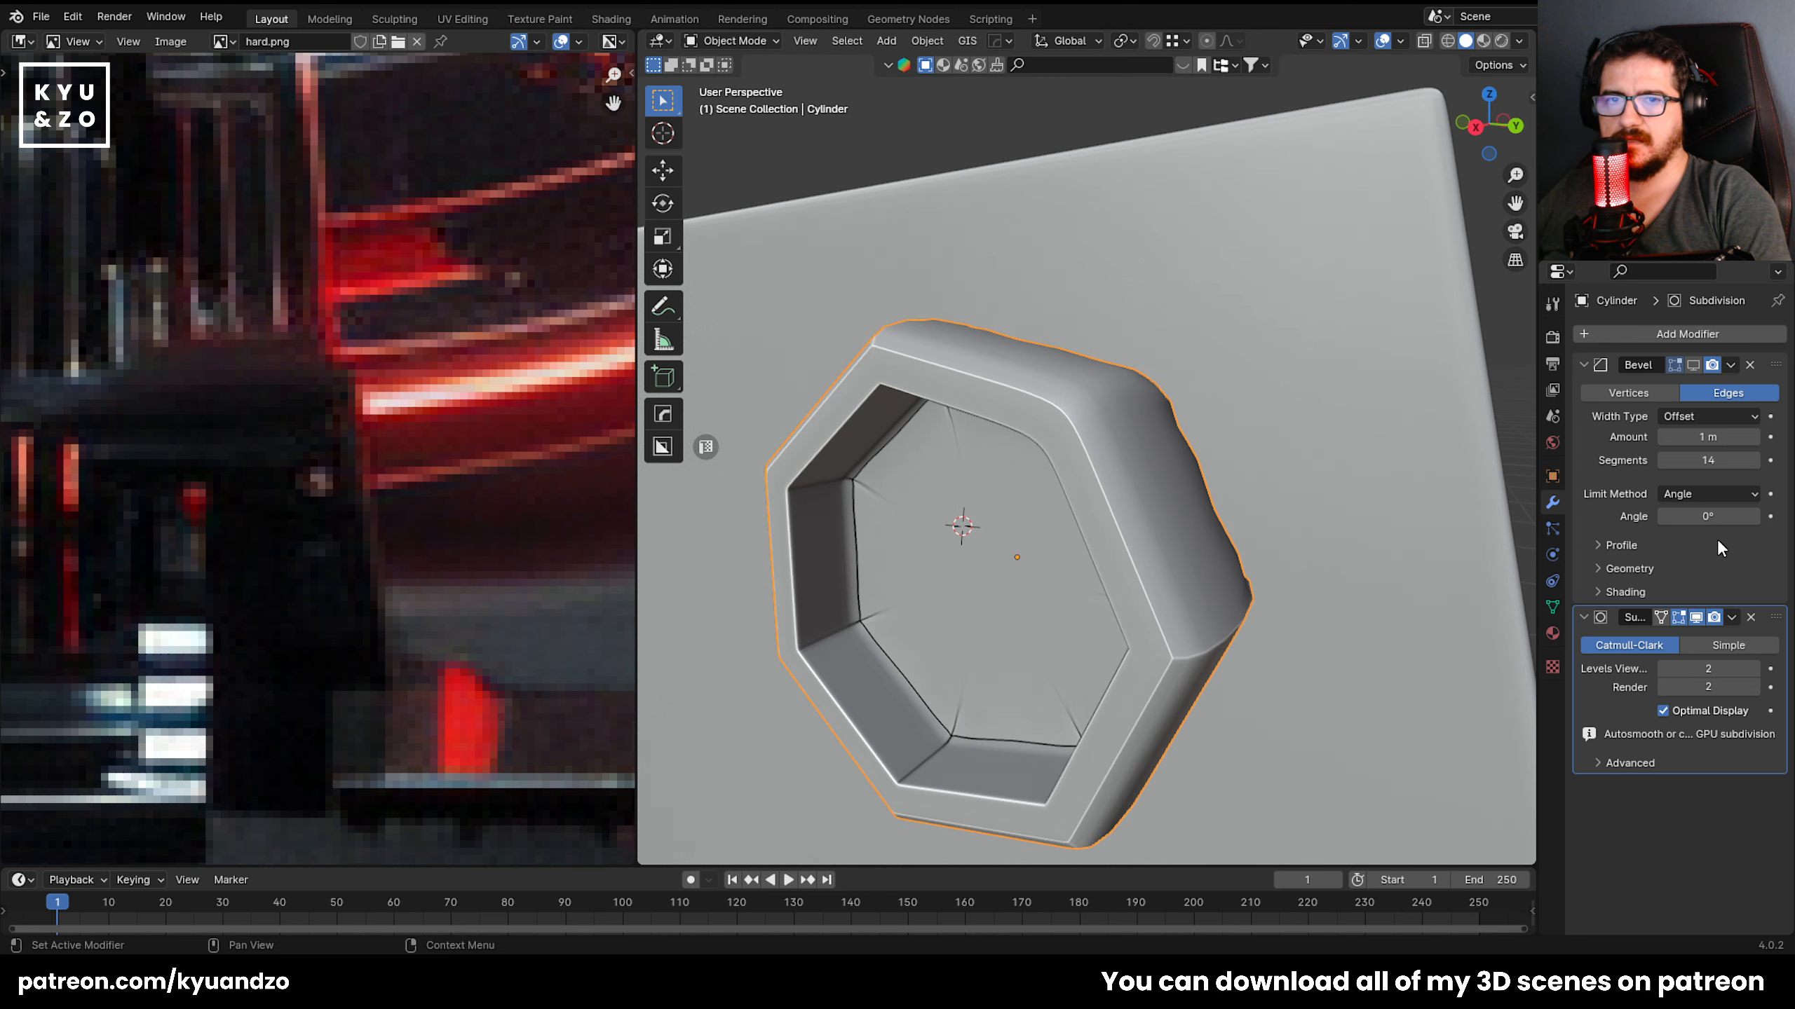
key(h)
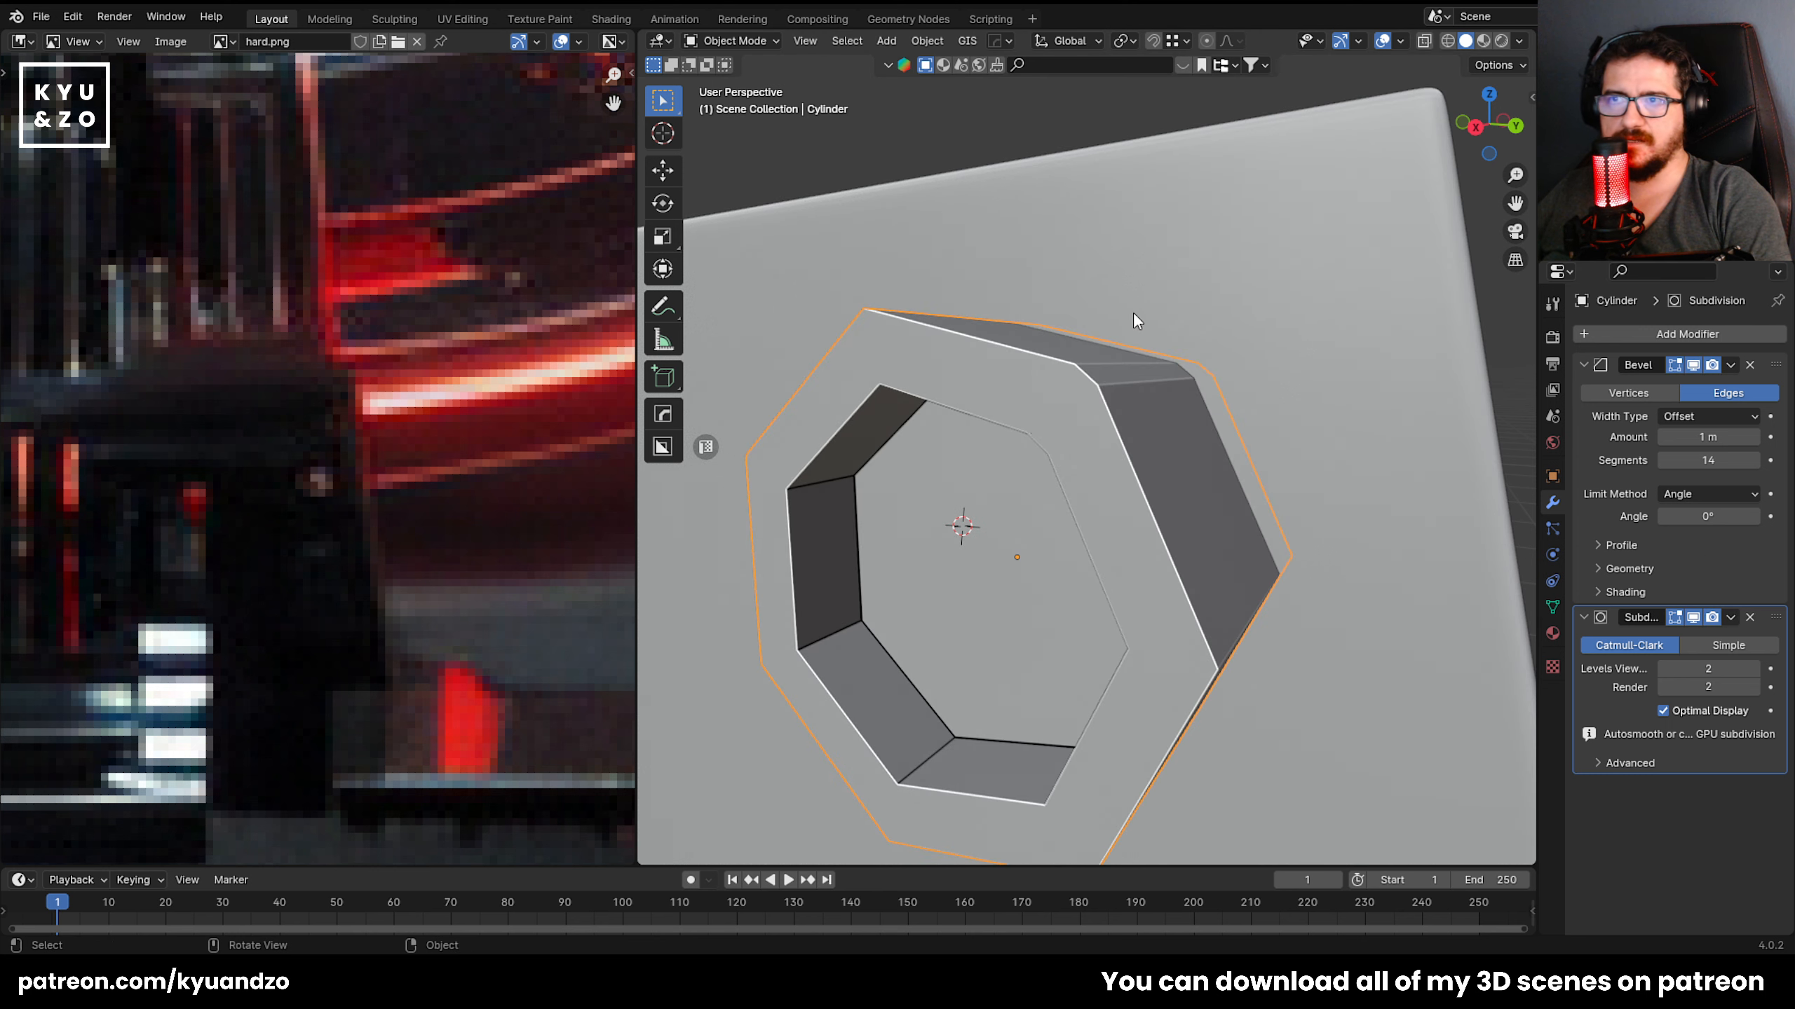
Undo the corner bevel, the loop slides away from the corner and the 1 m Bevel amount.
click(1029, 387)
middle_drag(1030, 386, 1057, 586)
key(ctrl+z)
key(ctrl+z)
key(ctrl+1)
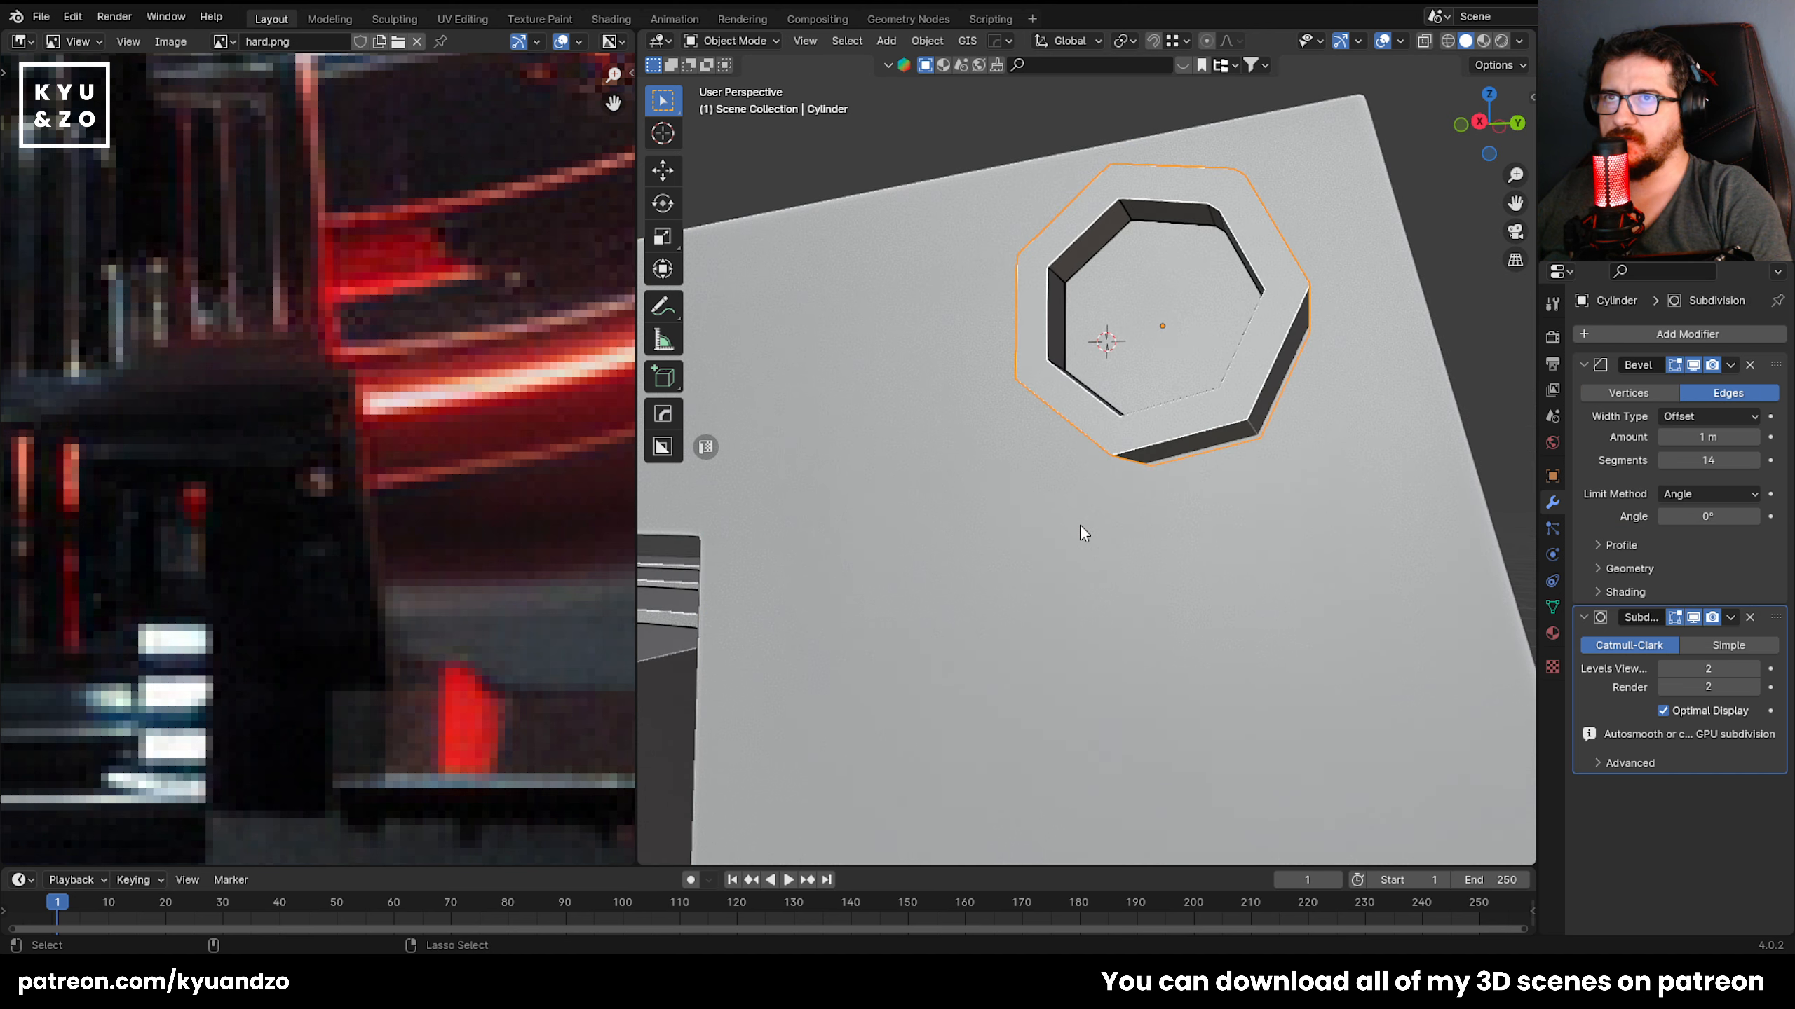
middle_drag(1079, 524, 1102, 298)
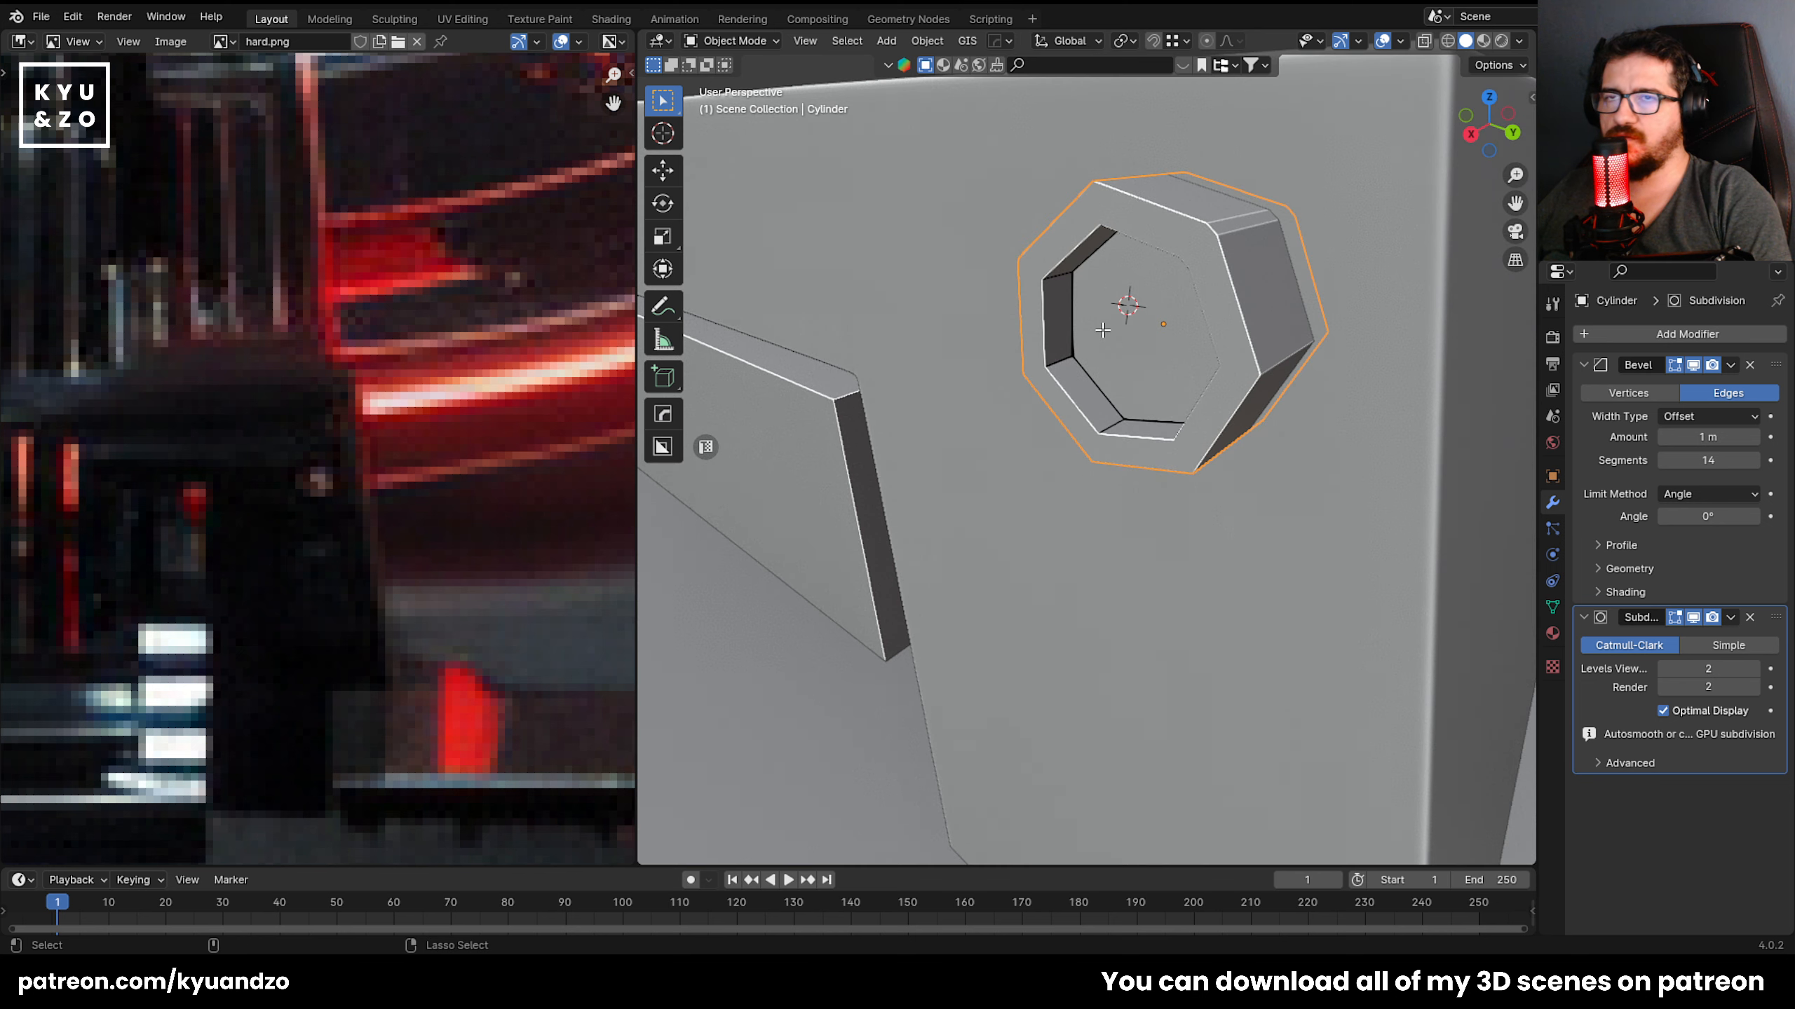
key(ctrl+2)
key(Tab)
middle_drag(1102, 328, 1079, 488)
key(Tab)
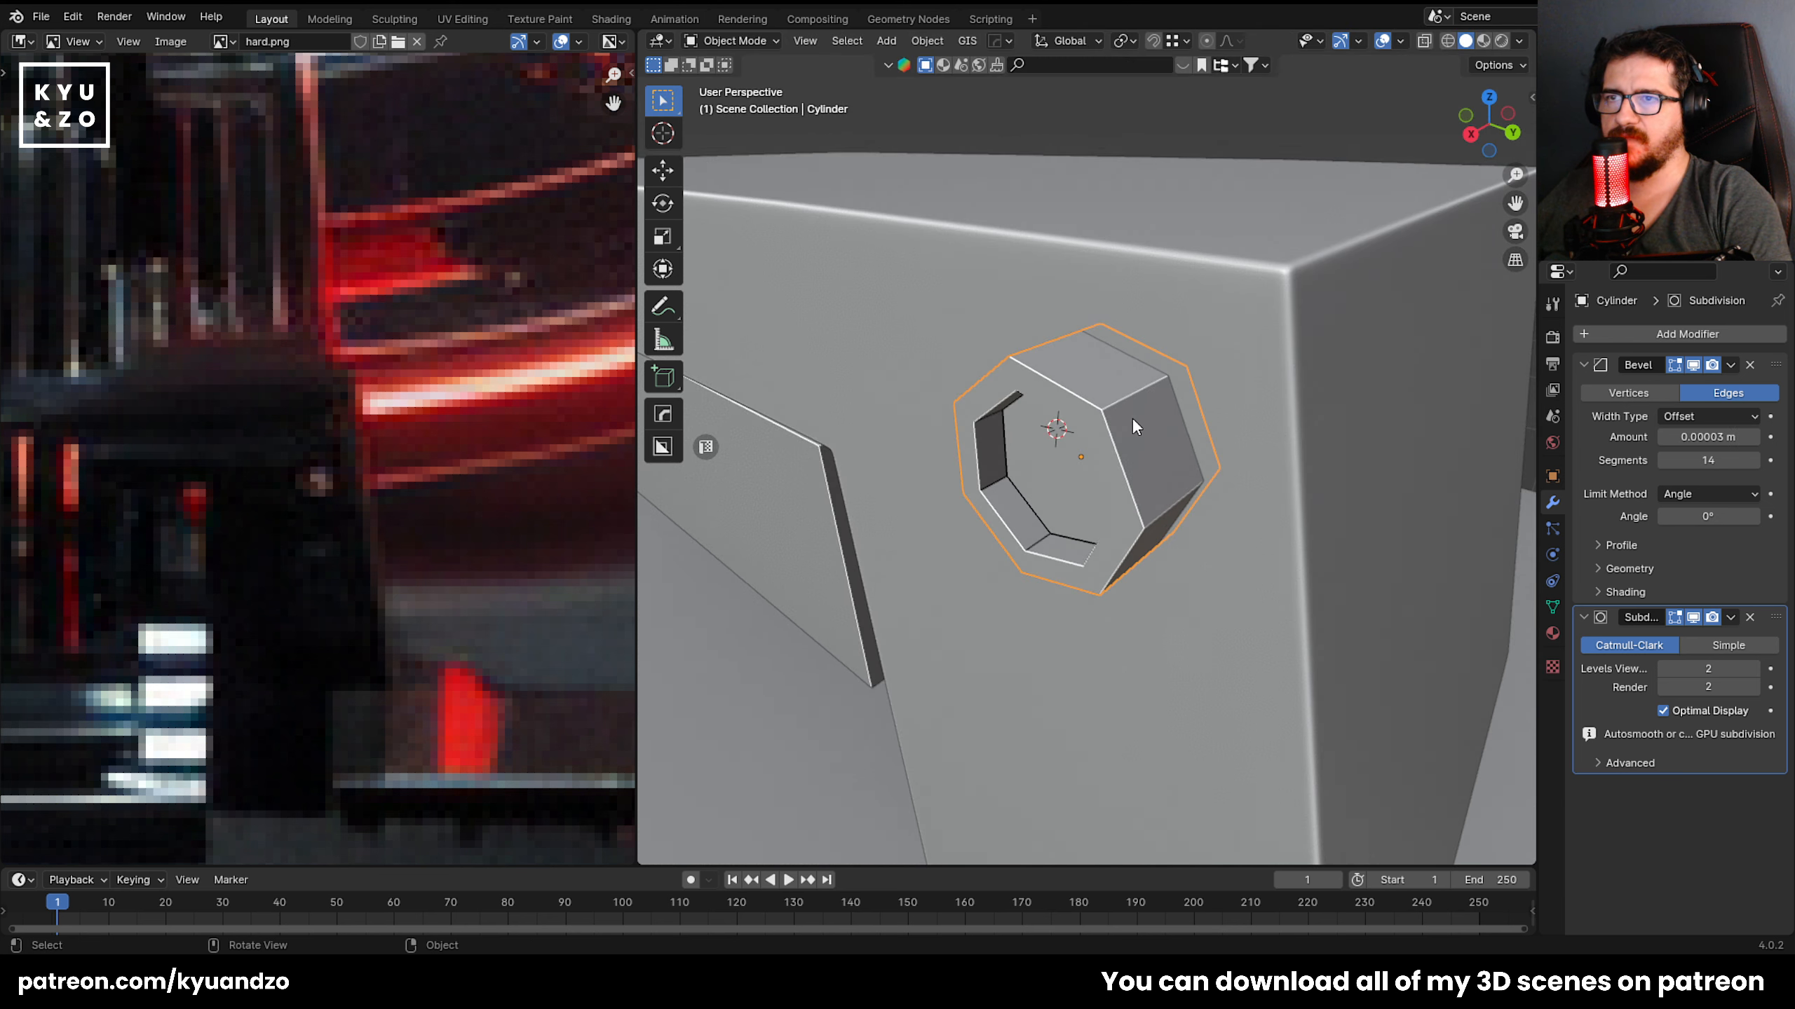
Undo the remaining loop edits beside the cylinder's corner and inspect the recess in Object Mode.
middle_drag(1132, 416, 1204, 344)
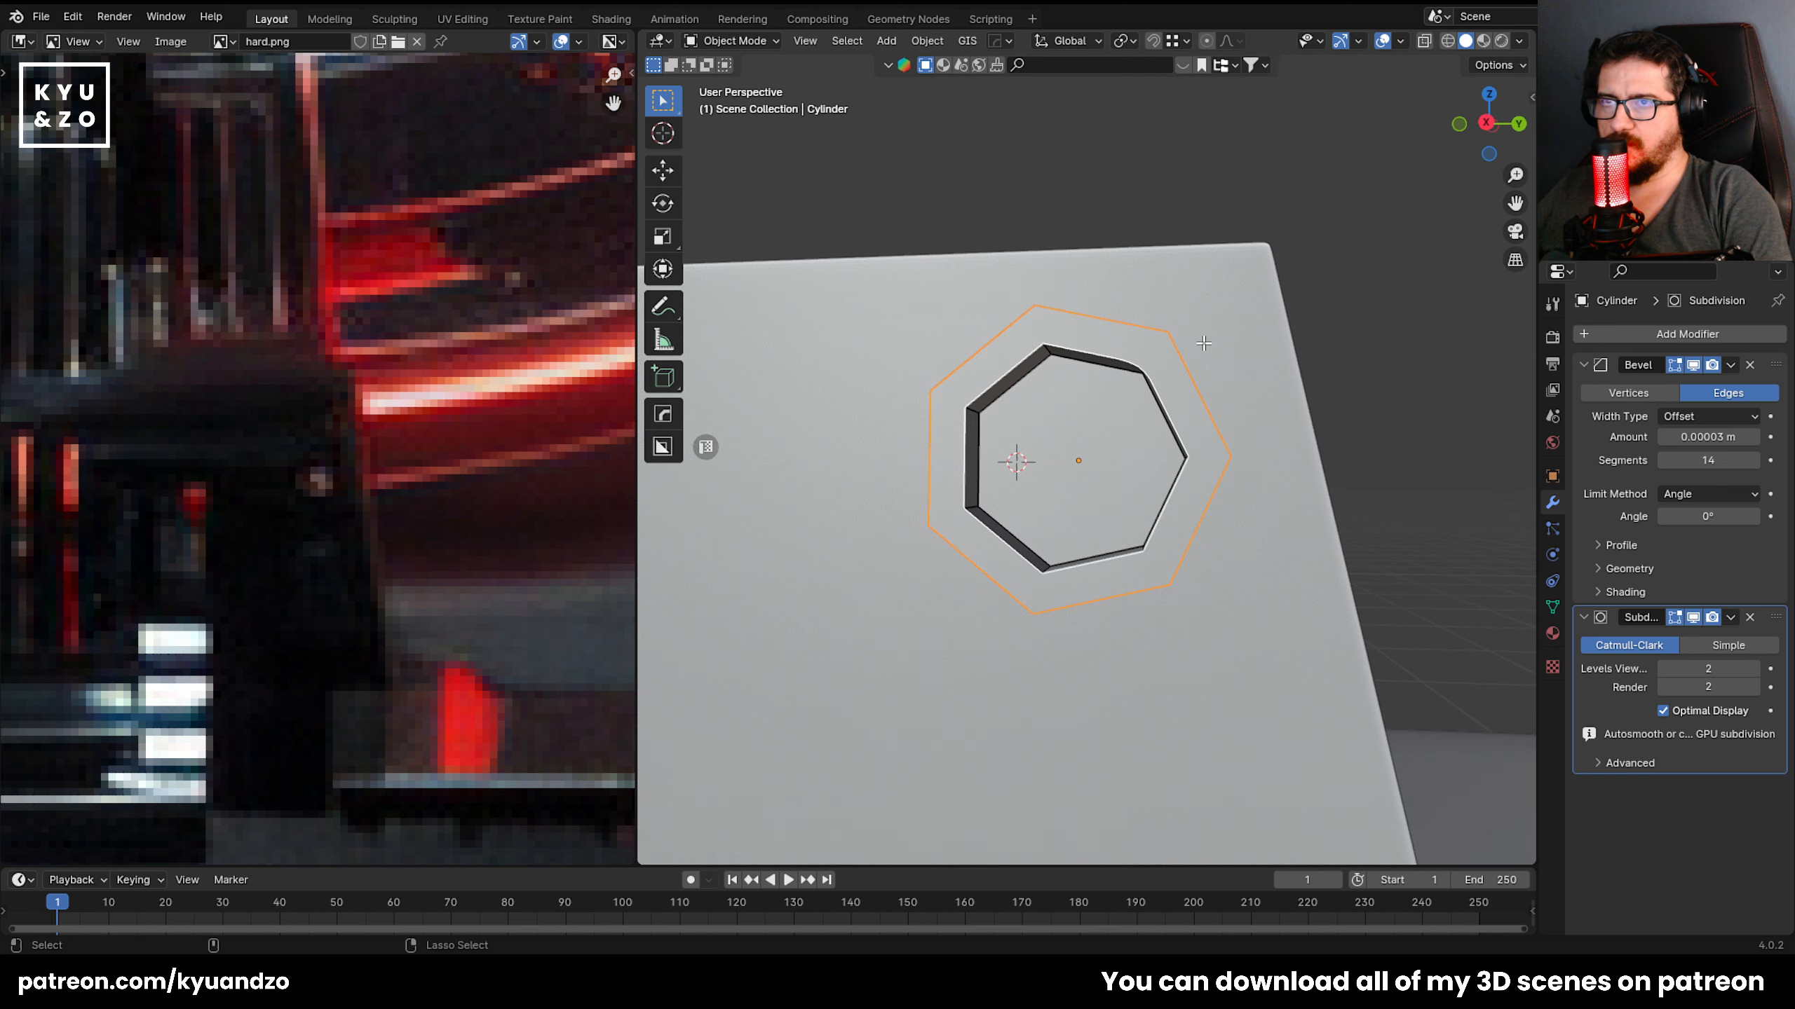
key(Tab)
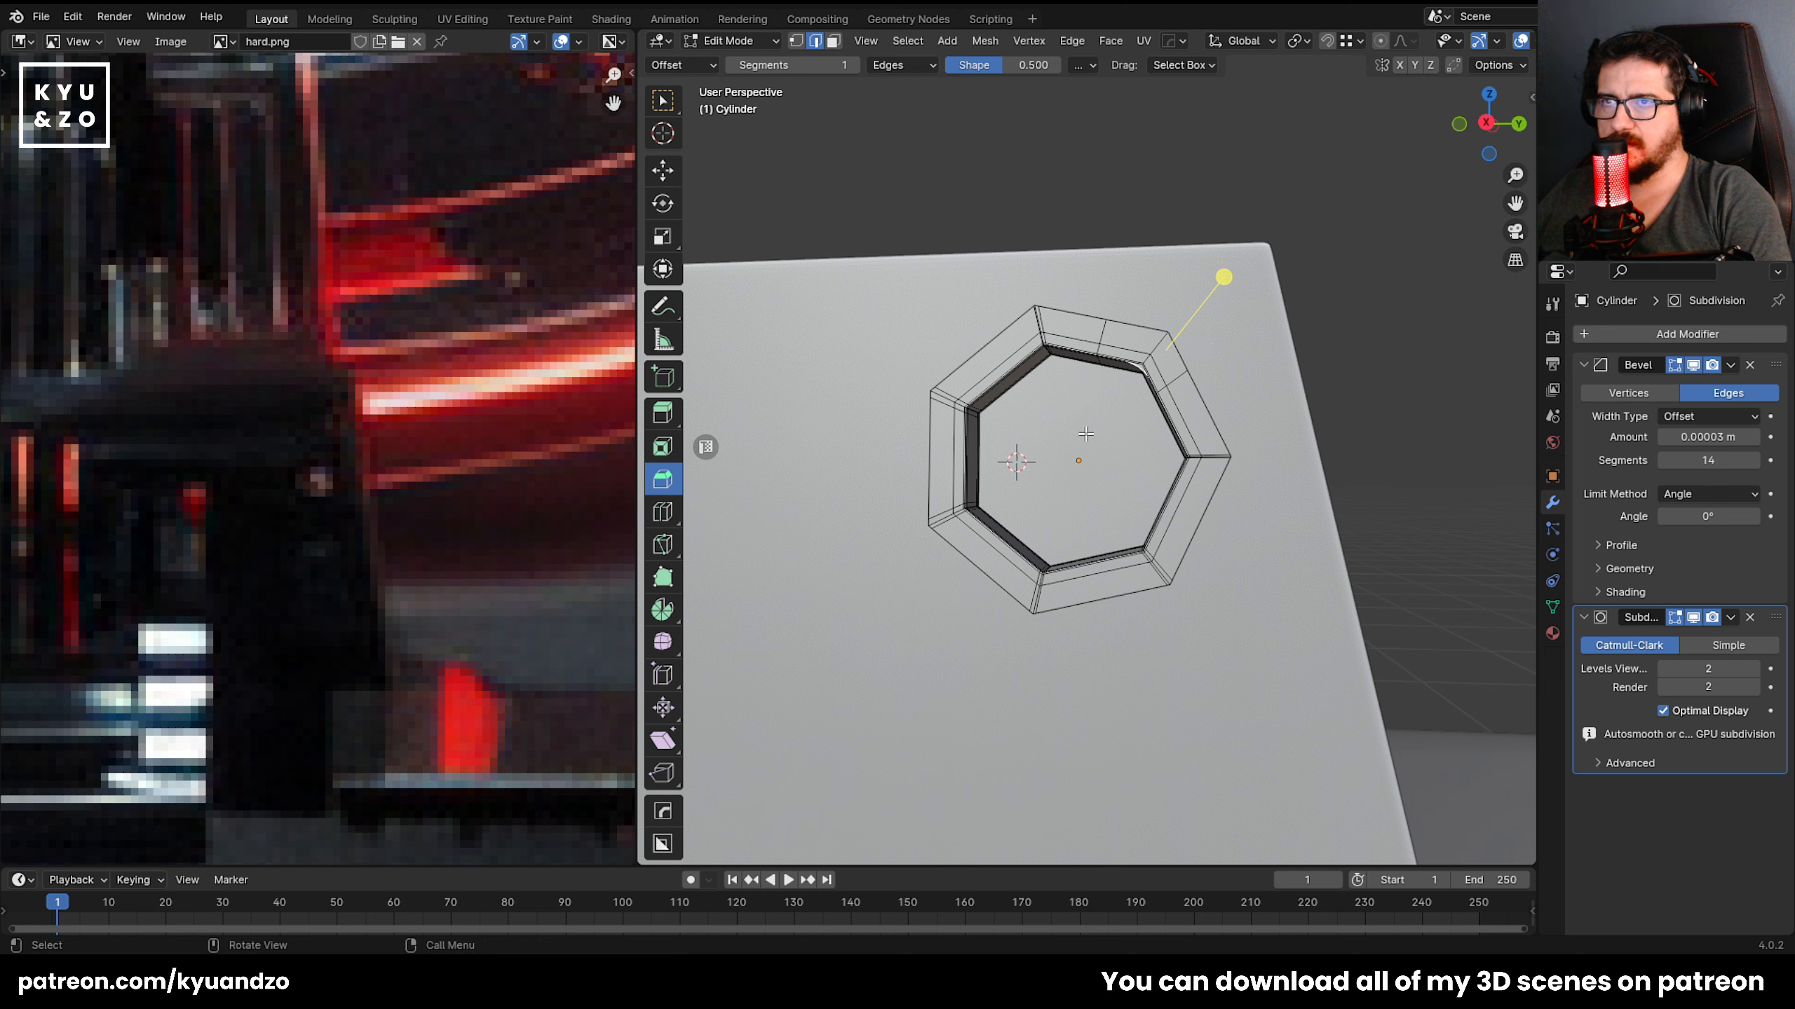
scroll(1212, 413, up, 1)
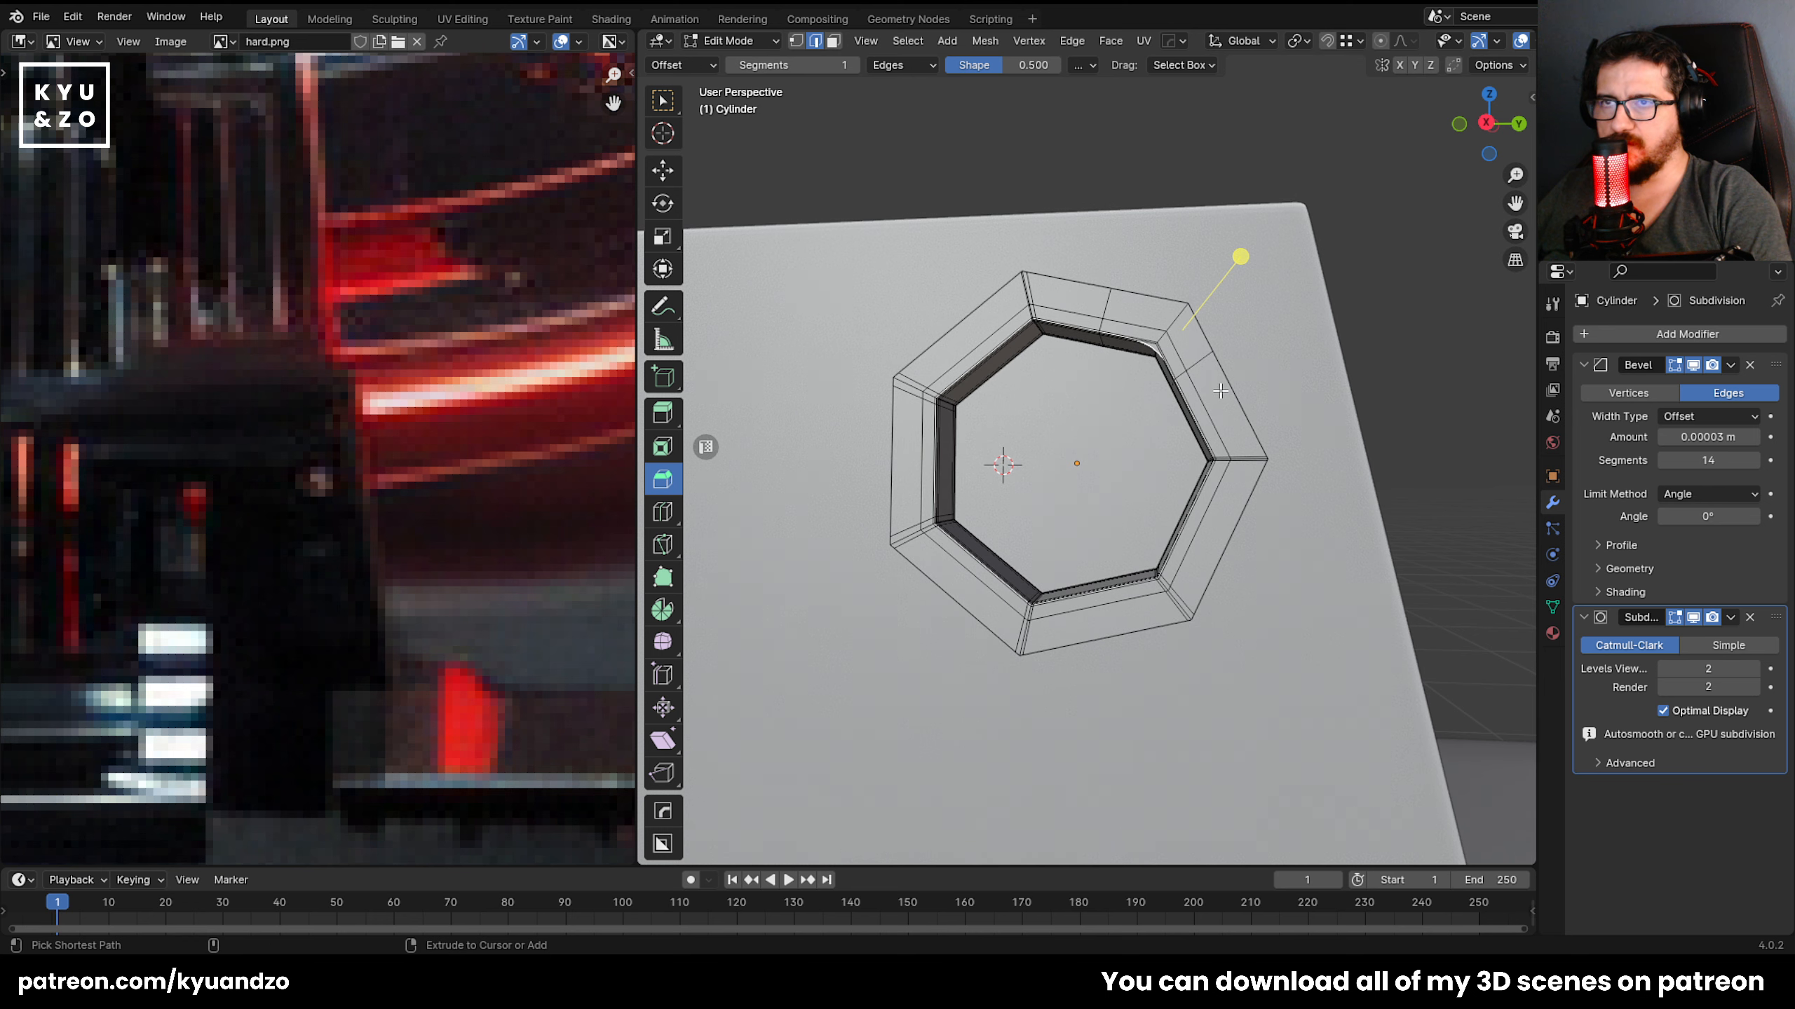
key(ctrl+z)
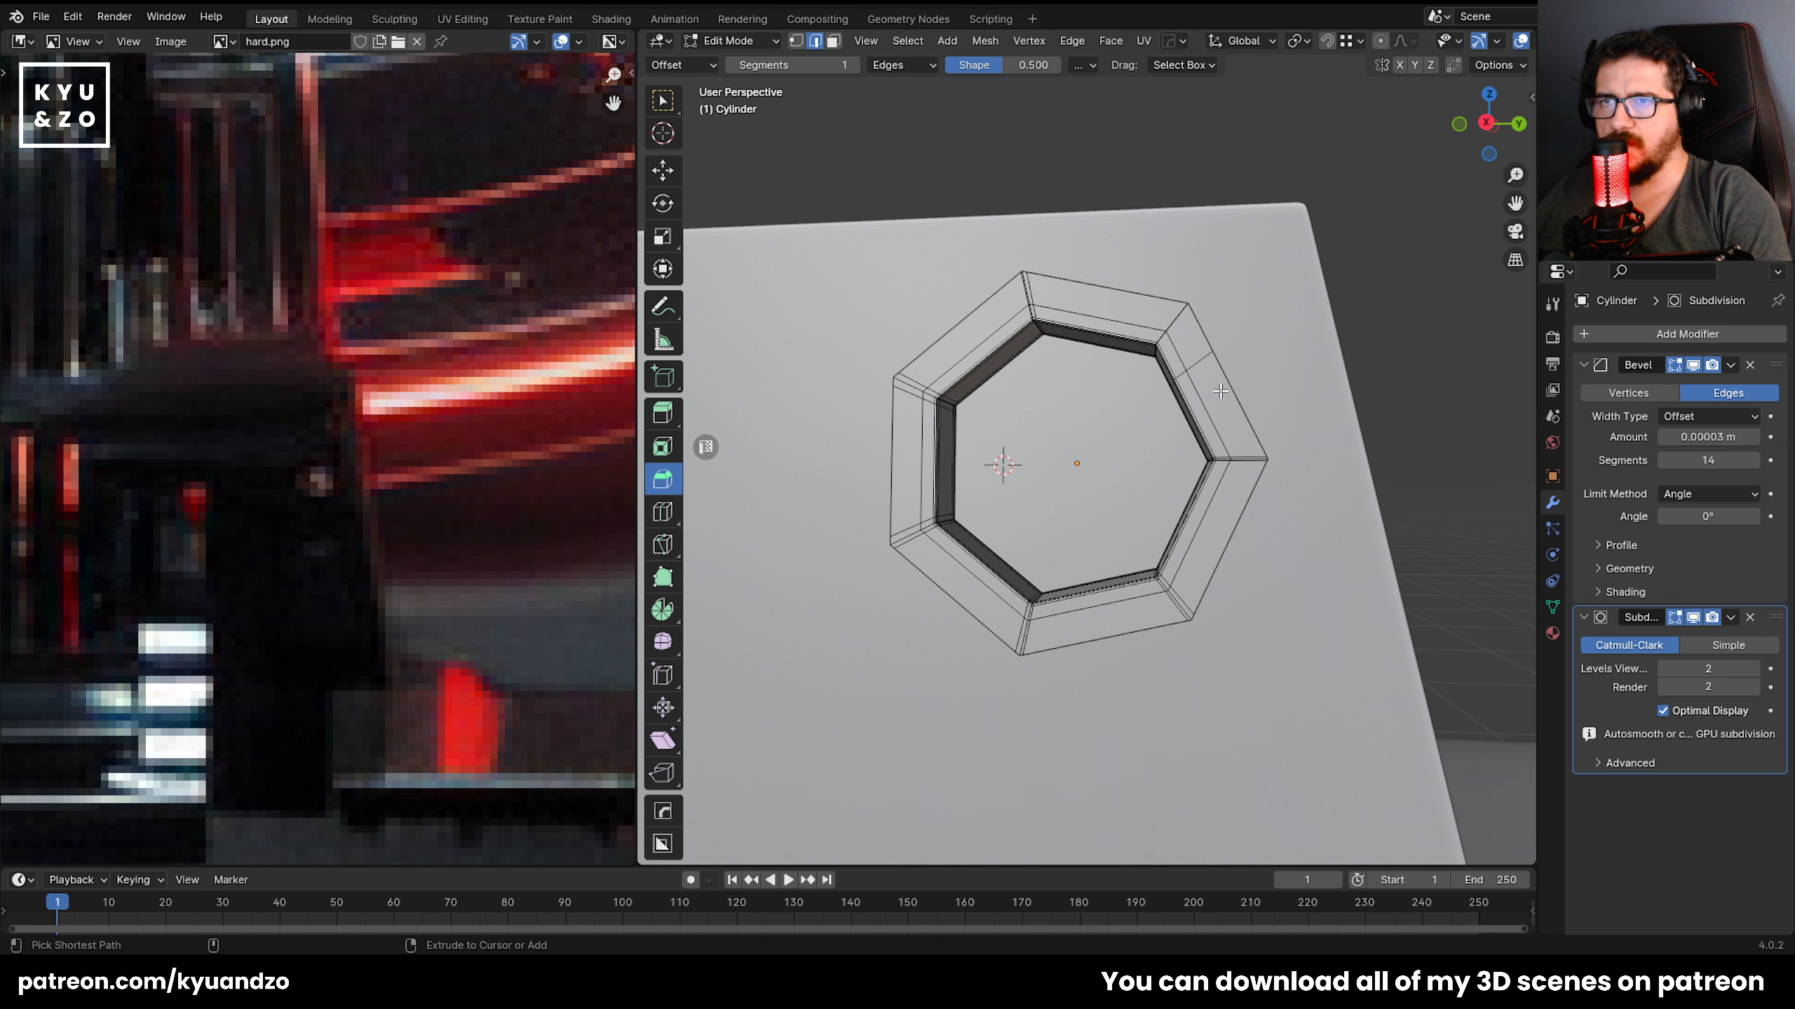
ctrl+click(1220, 392)
key(ctrl+z)
scroll(1221, 391, down, 2)
key(Tab)
middle_drag(1287, 309, 1115, 421)
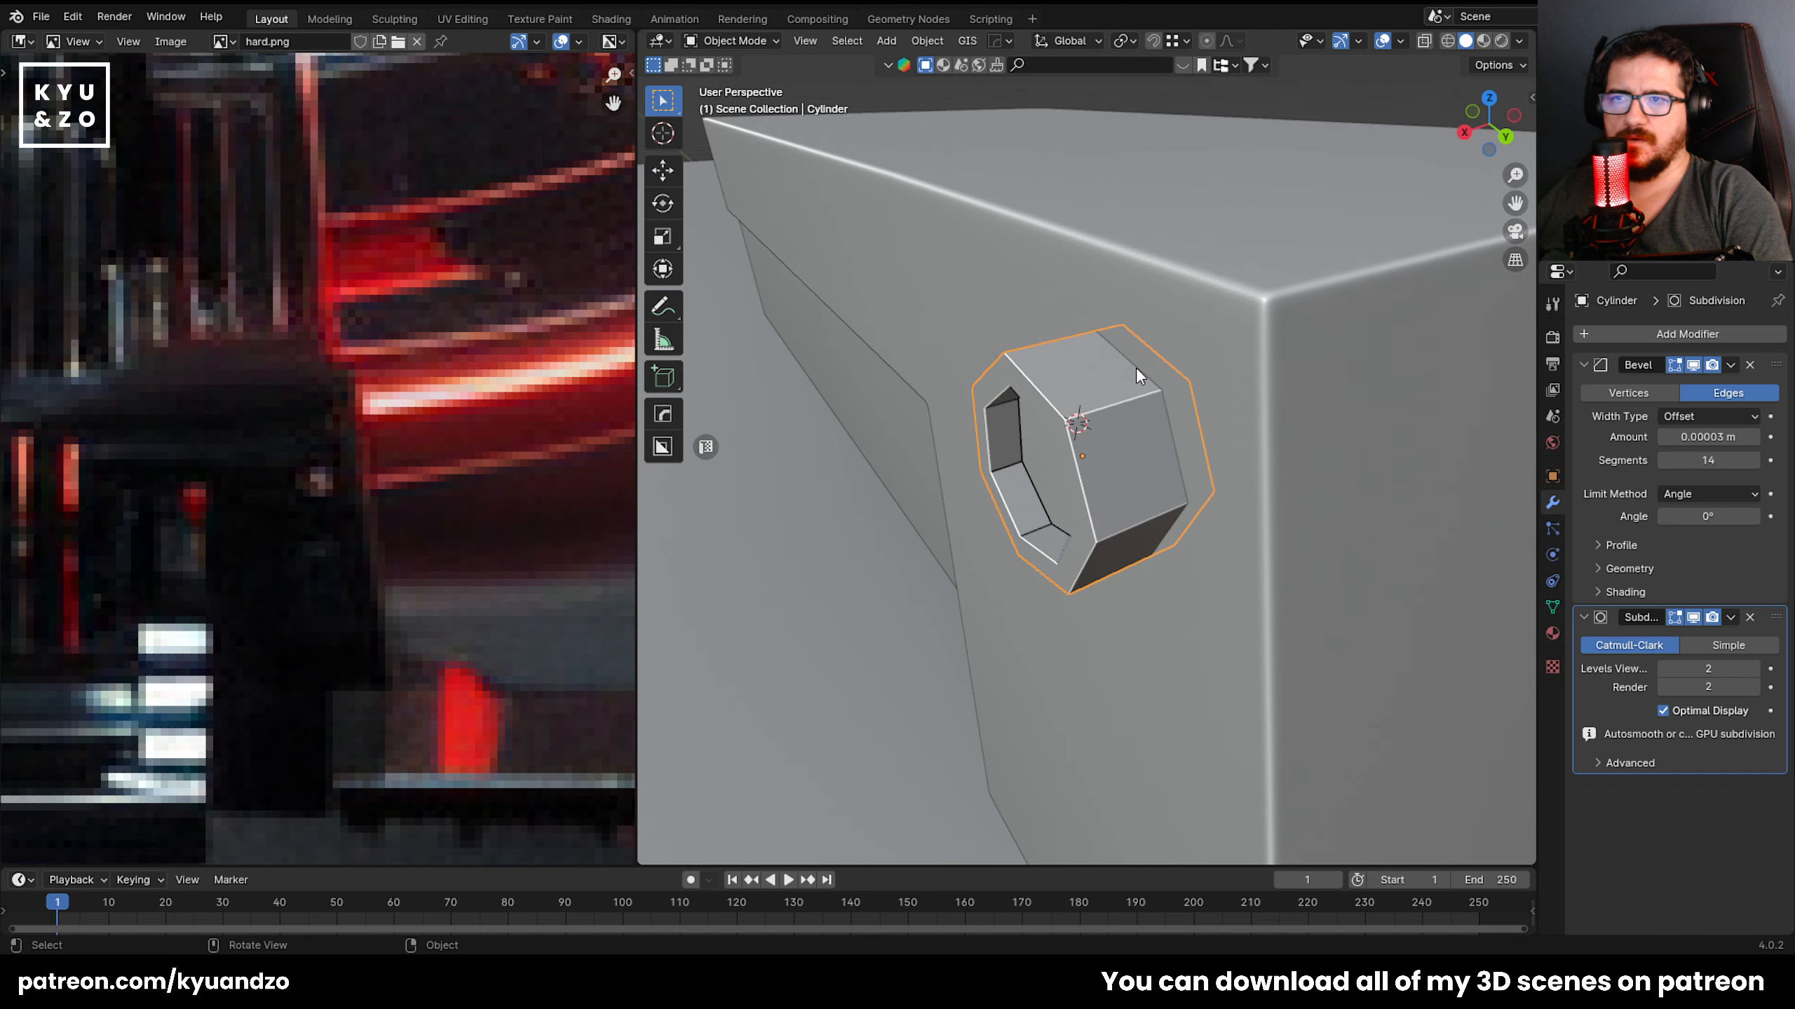
middle_drag(995, 469, 1011, 369)
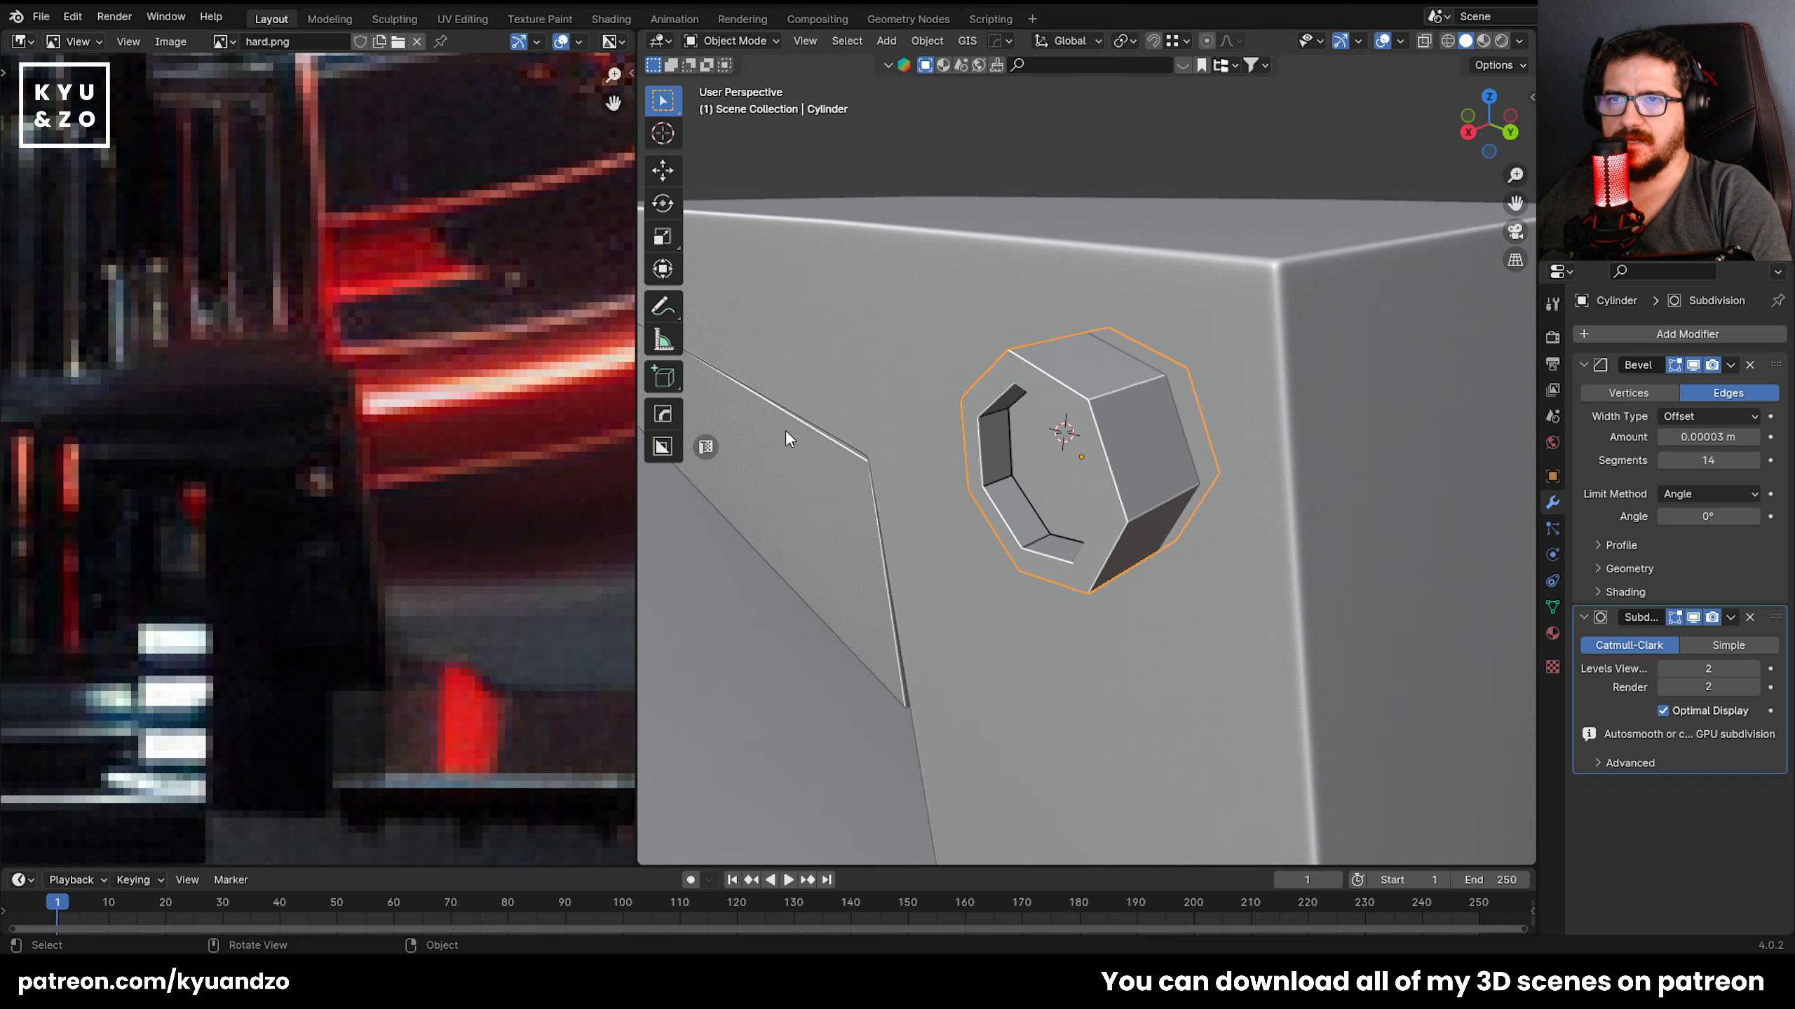
Duplicate the cylinder about 0.027 m down along global Z and remove the Bevel modifier from the copy.
shift+middle_drag(914, 472, 1057, 530)
key(shift+d)
key(z)
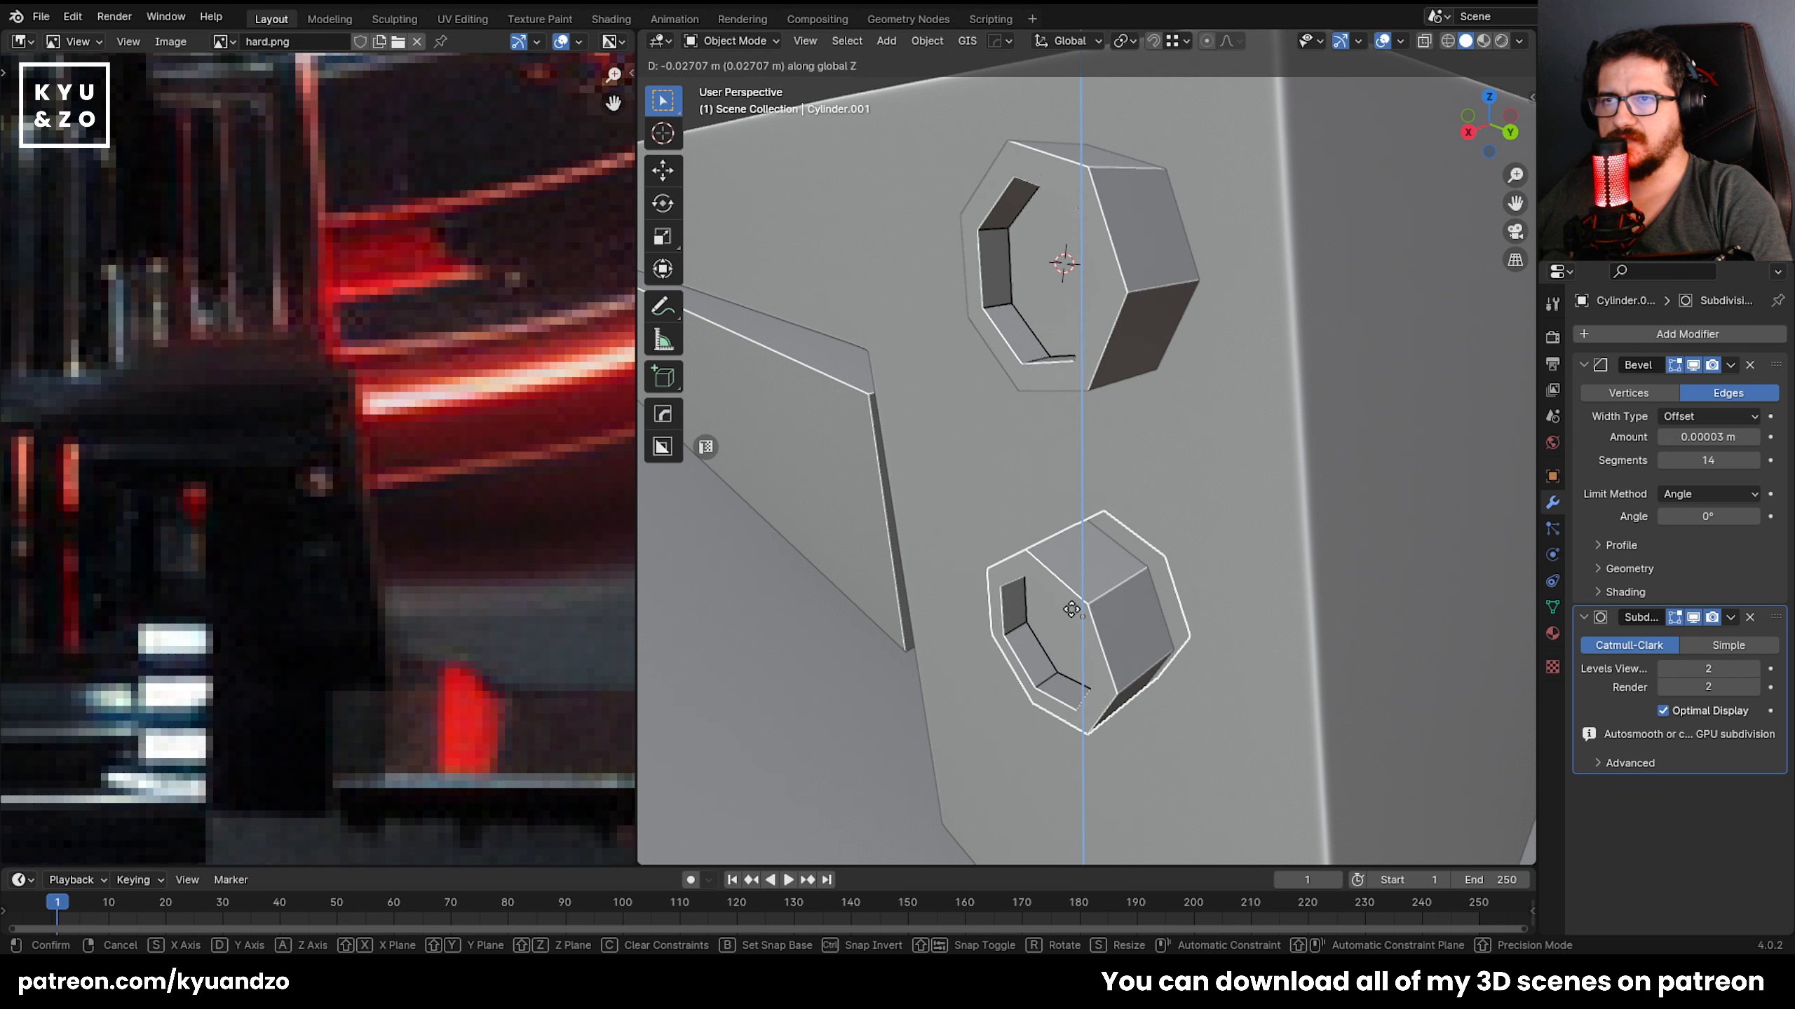
click(1072, 609)
key(KP_Decimal)
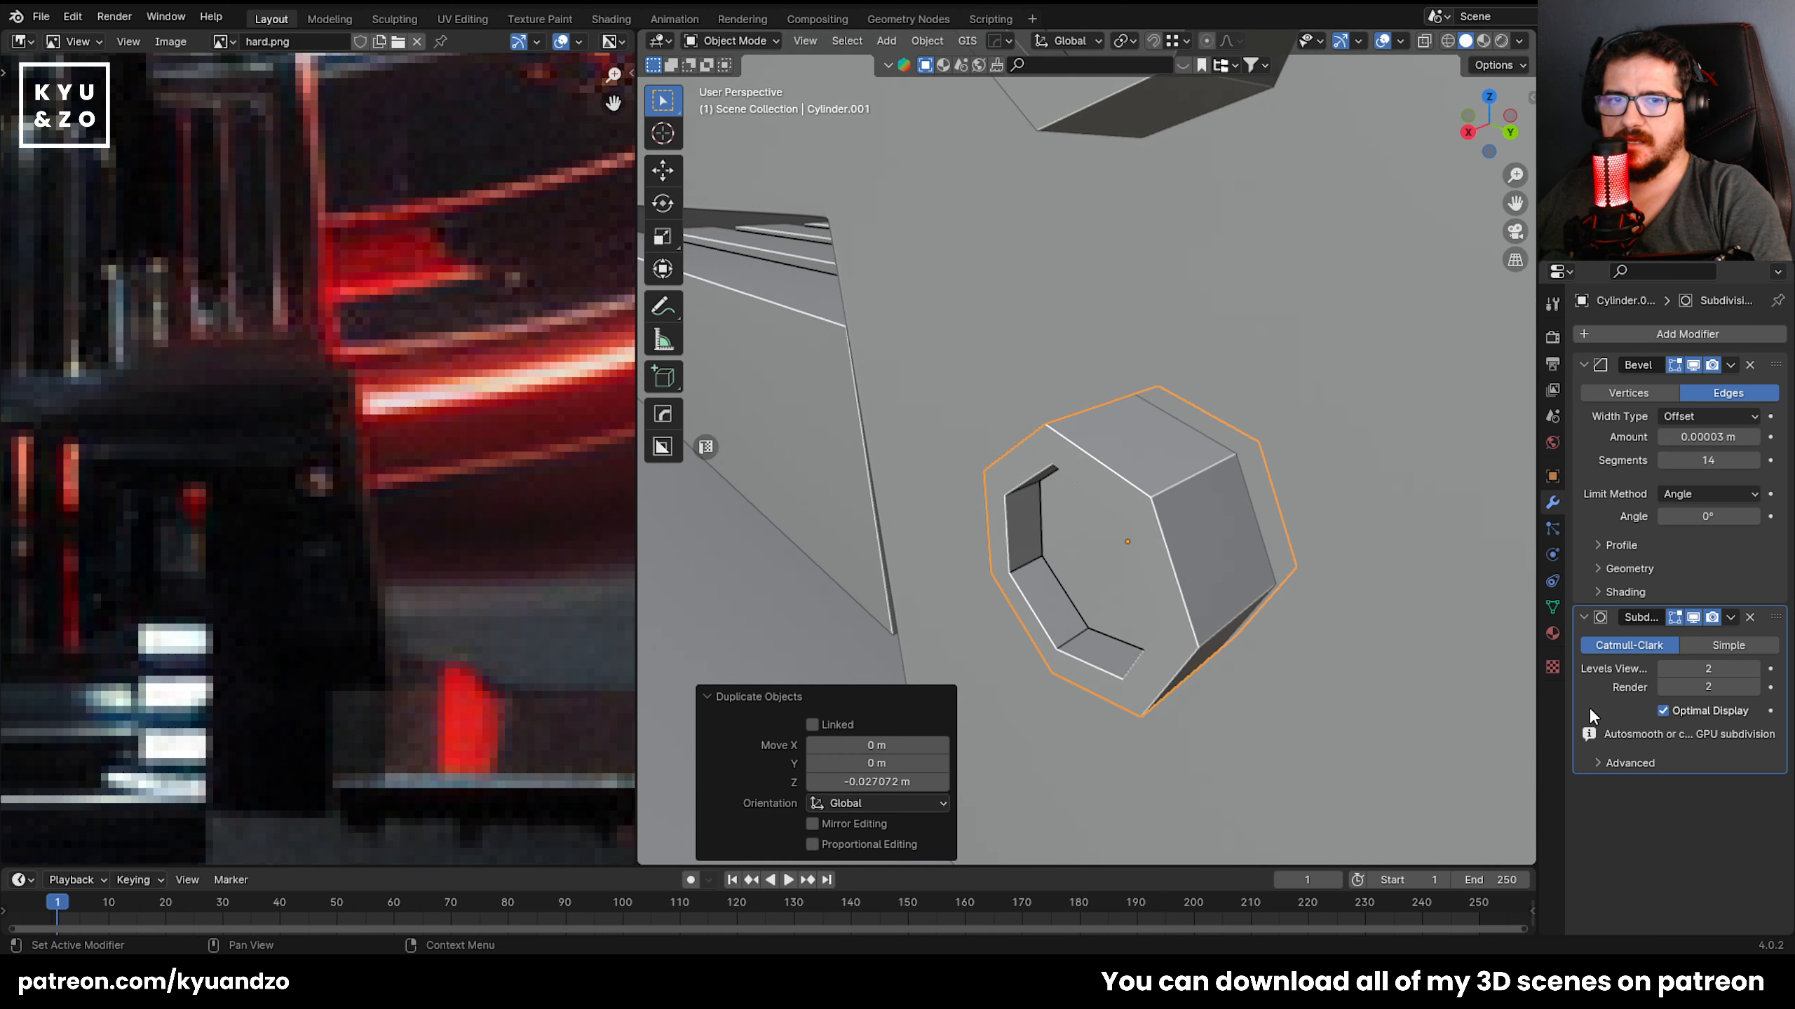
click(1749, 364)
Cut a supporting edge loop around the duplicate's outer wall, slid to about 0.93 close to the end of the wall.
middle_drag(1080, 637, 1107, 505)
key(Tab)
key(ctrl+r)
click(1125, 311)
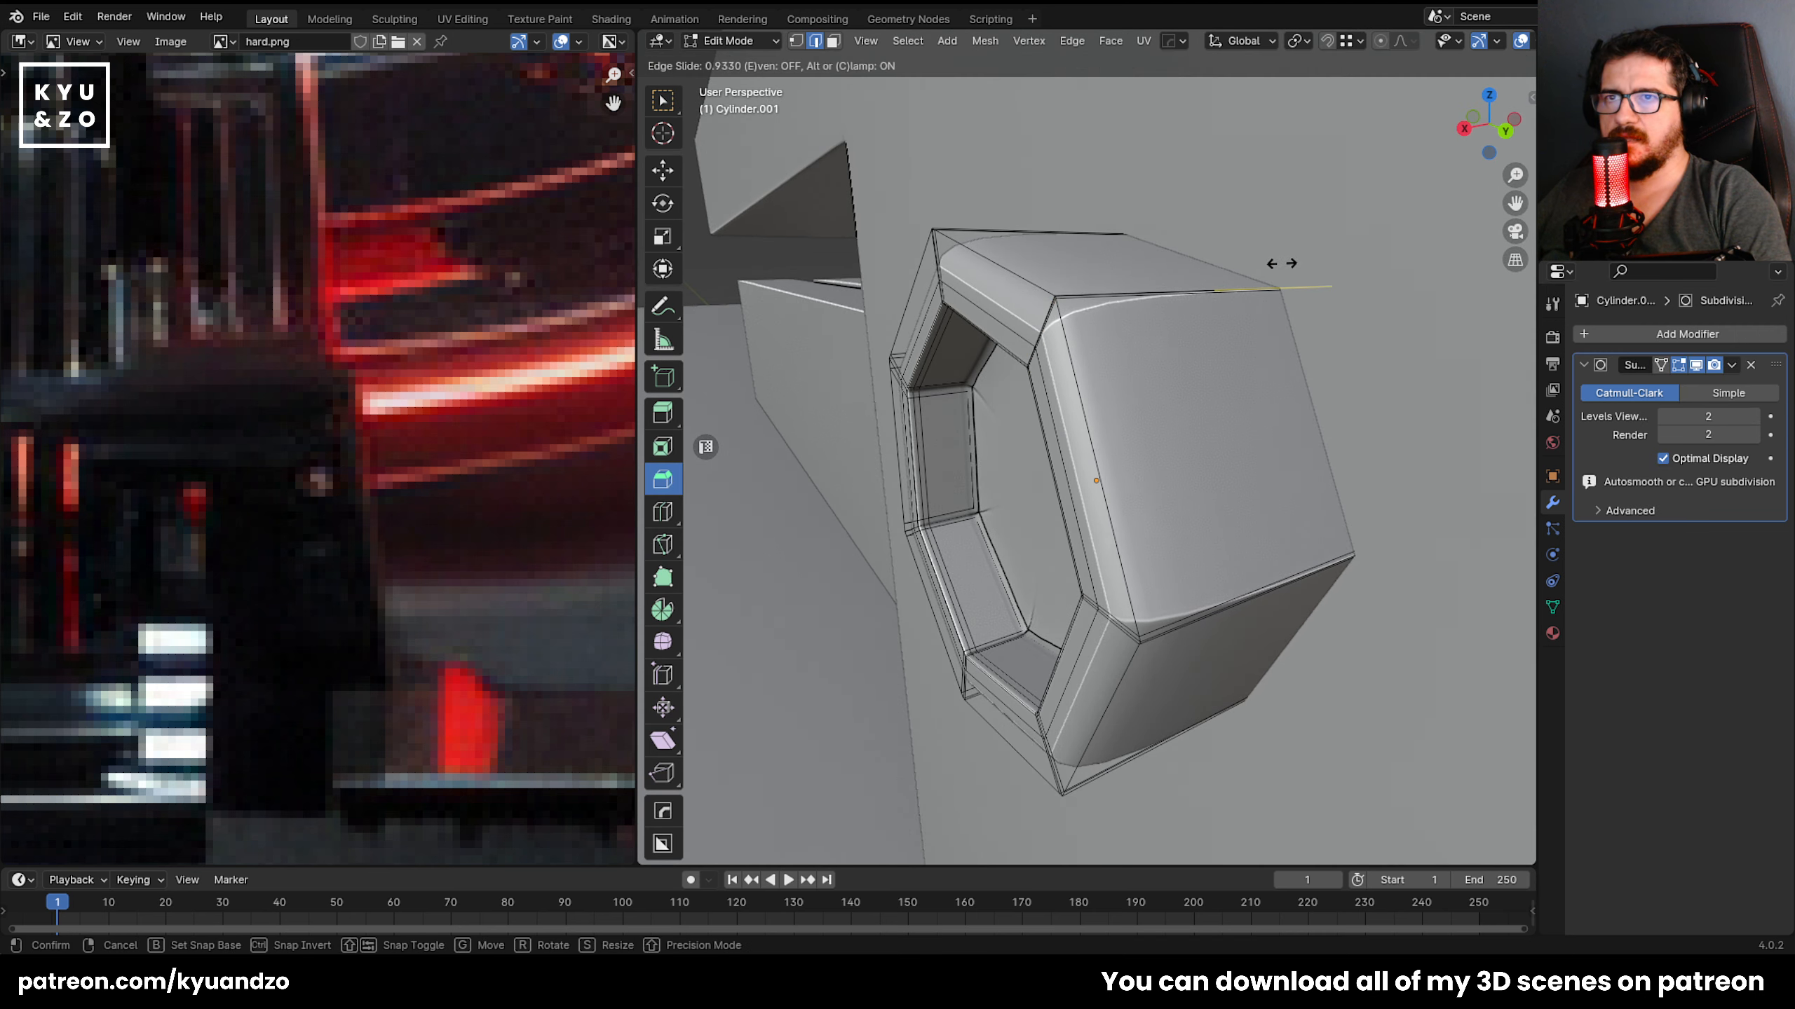
click(1247, 275)
key(Tab)
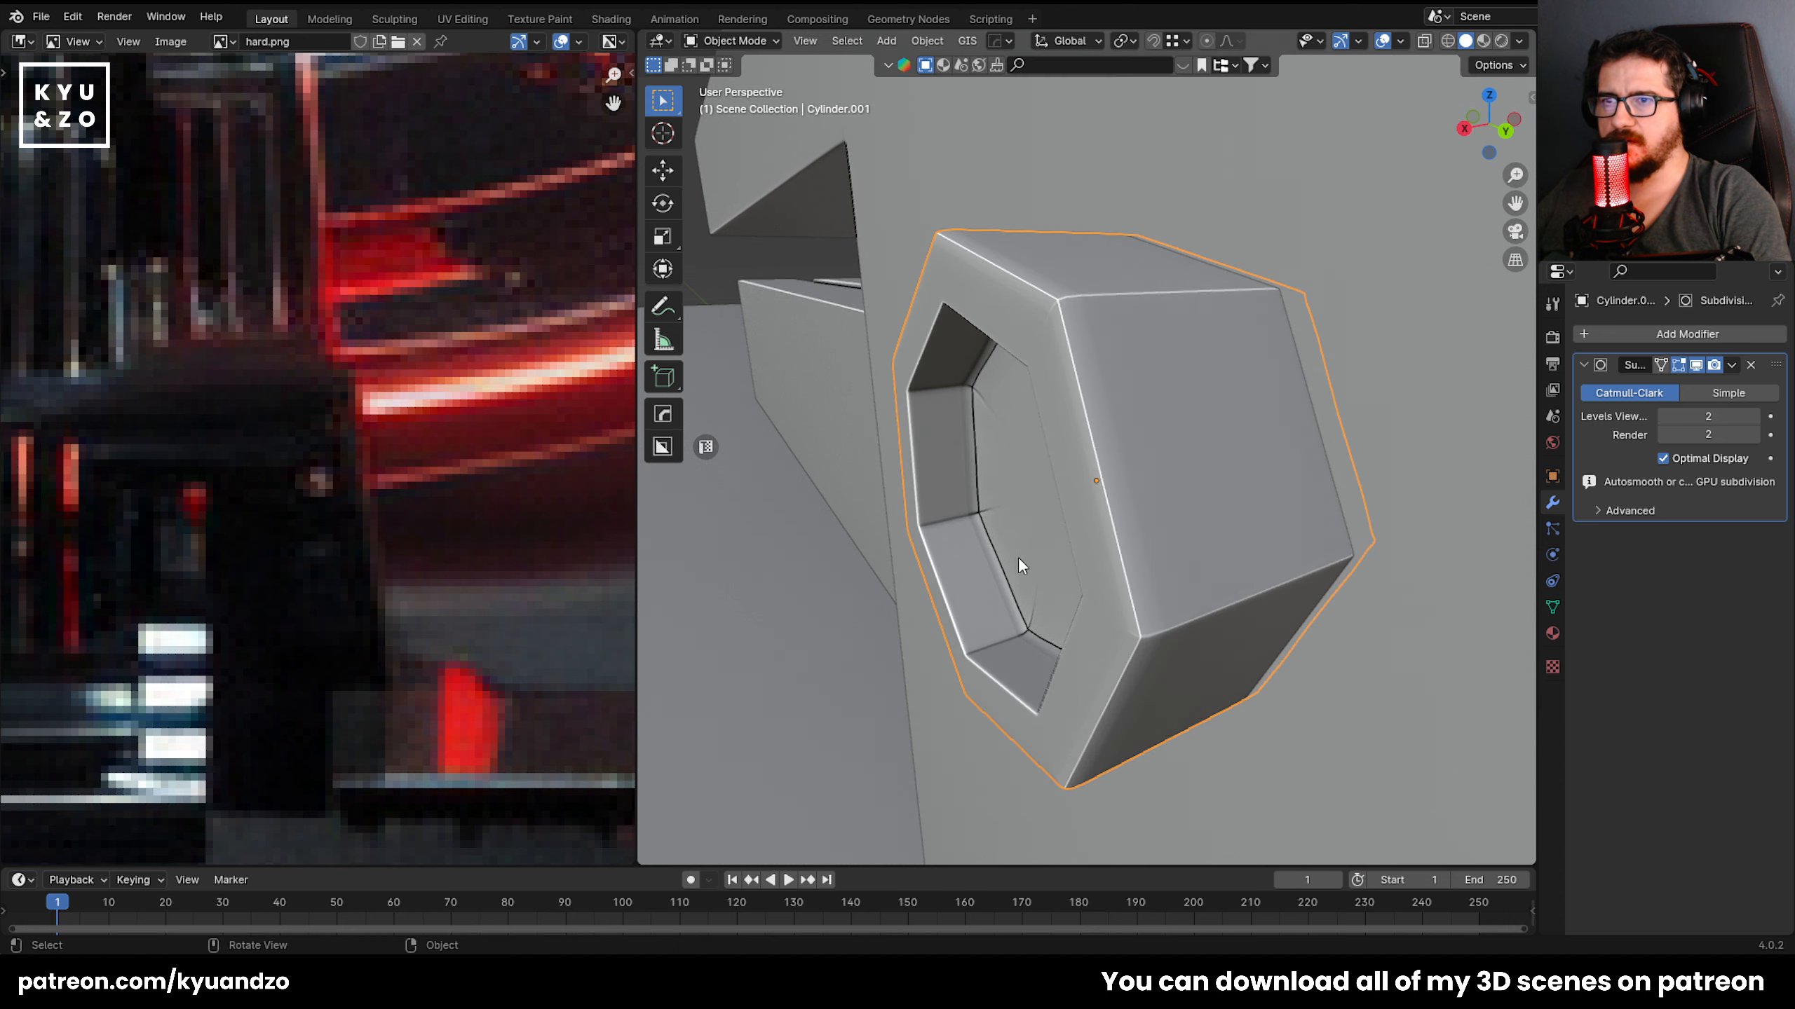
Try to inset the duplicate's recess floor face and resize the inner face by 1.135.
middle_drag(1018, 566, 1093, 495)
key(Tab)
key(alt+z)
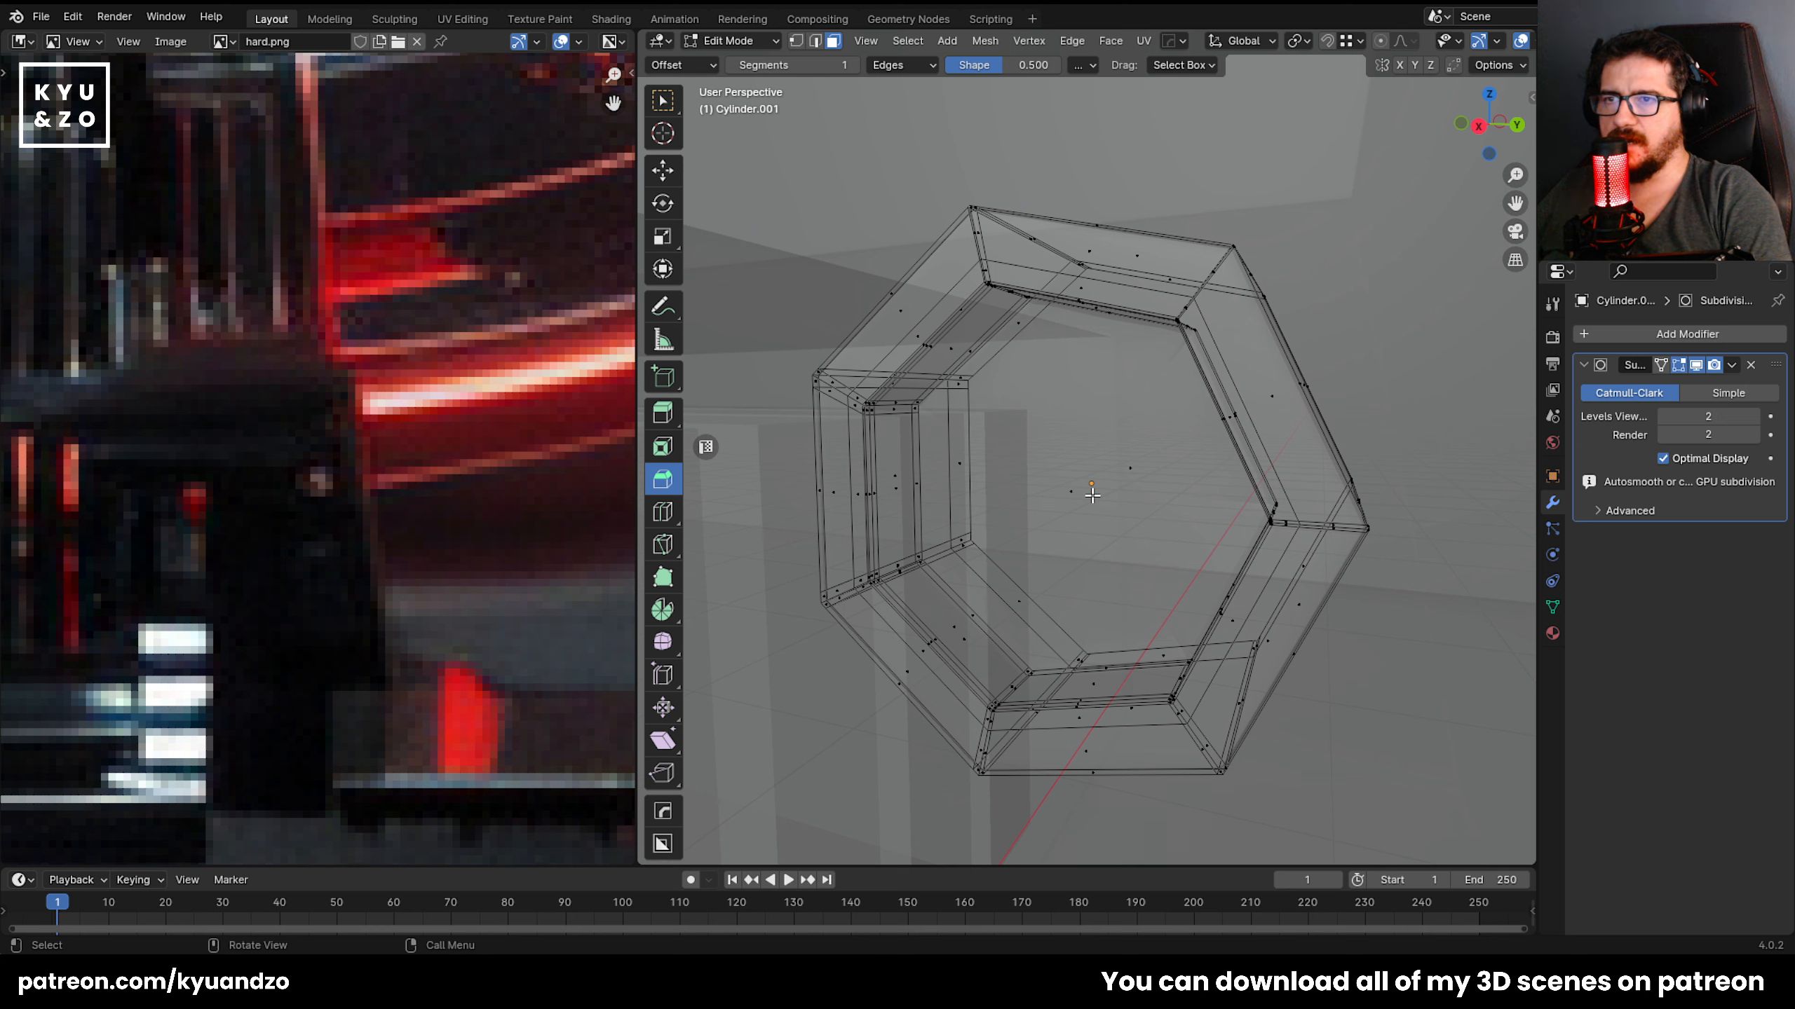
click(1092, 495)
key(alt+z)
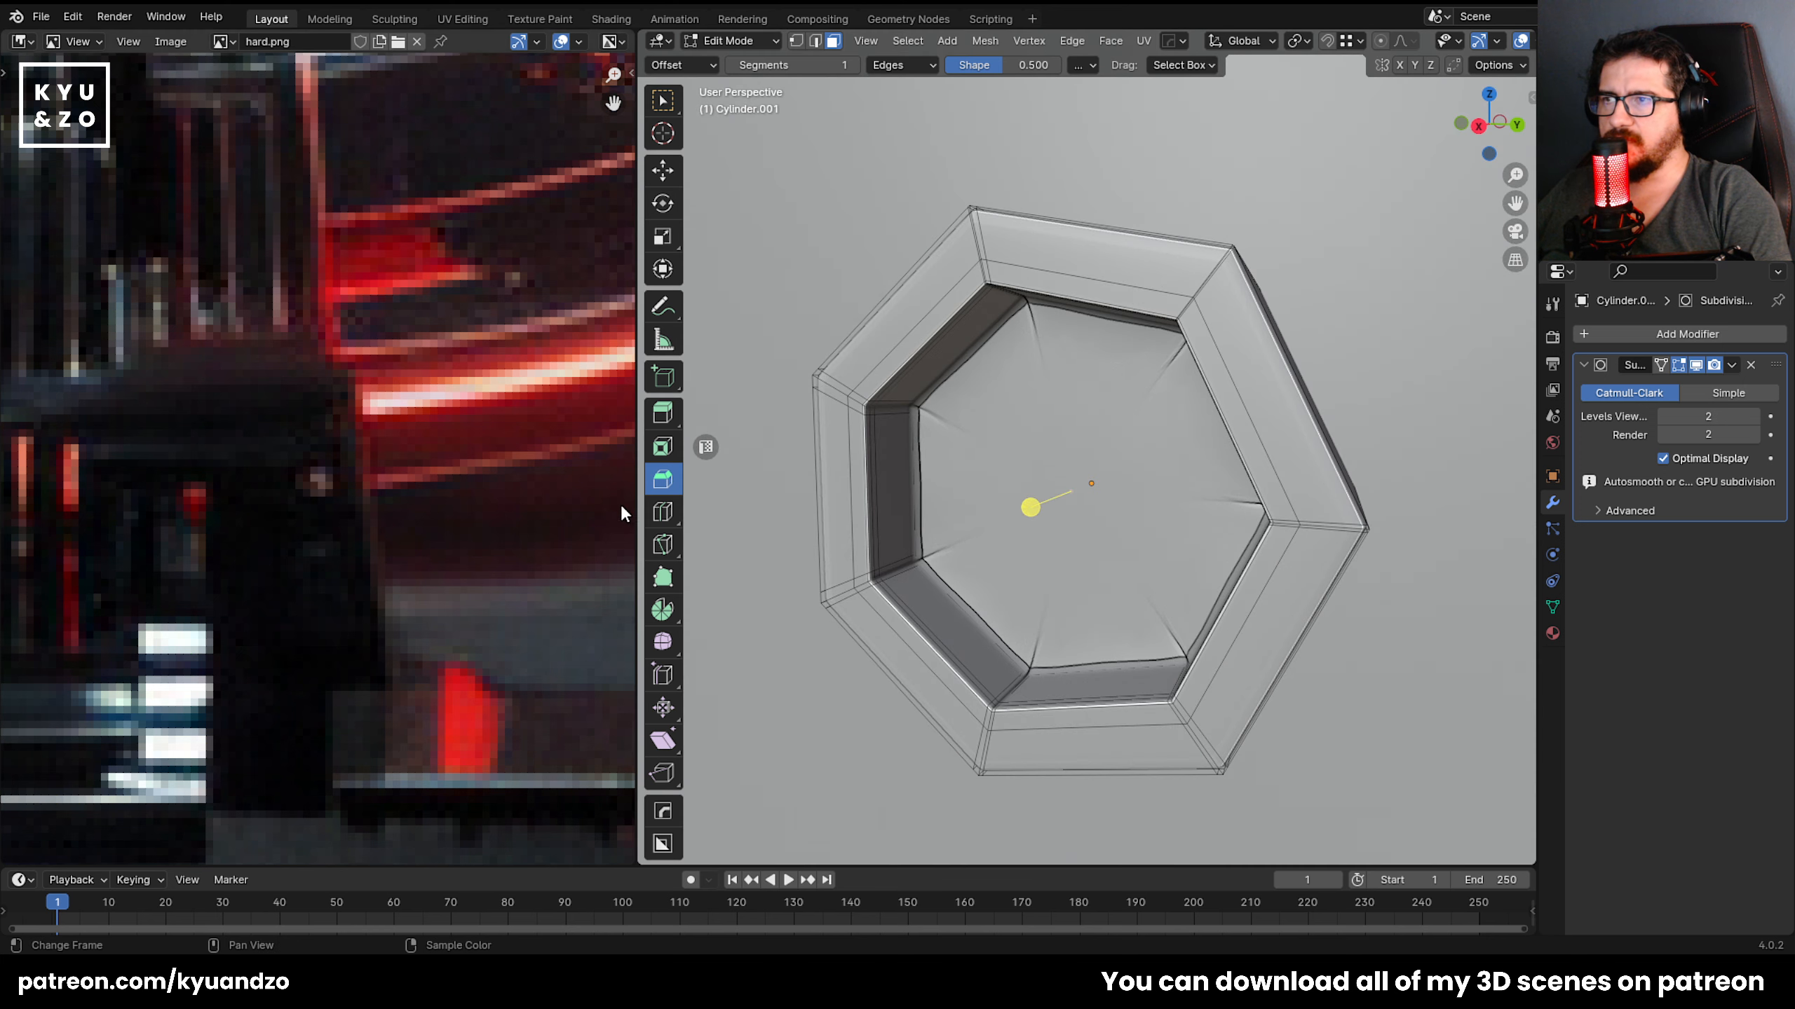
click(662, 446)
drag(1099, 441, 1091, 461)
key(s)
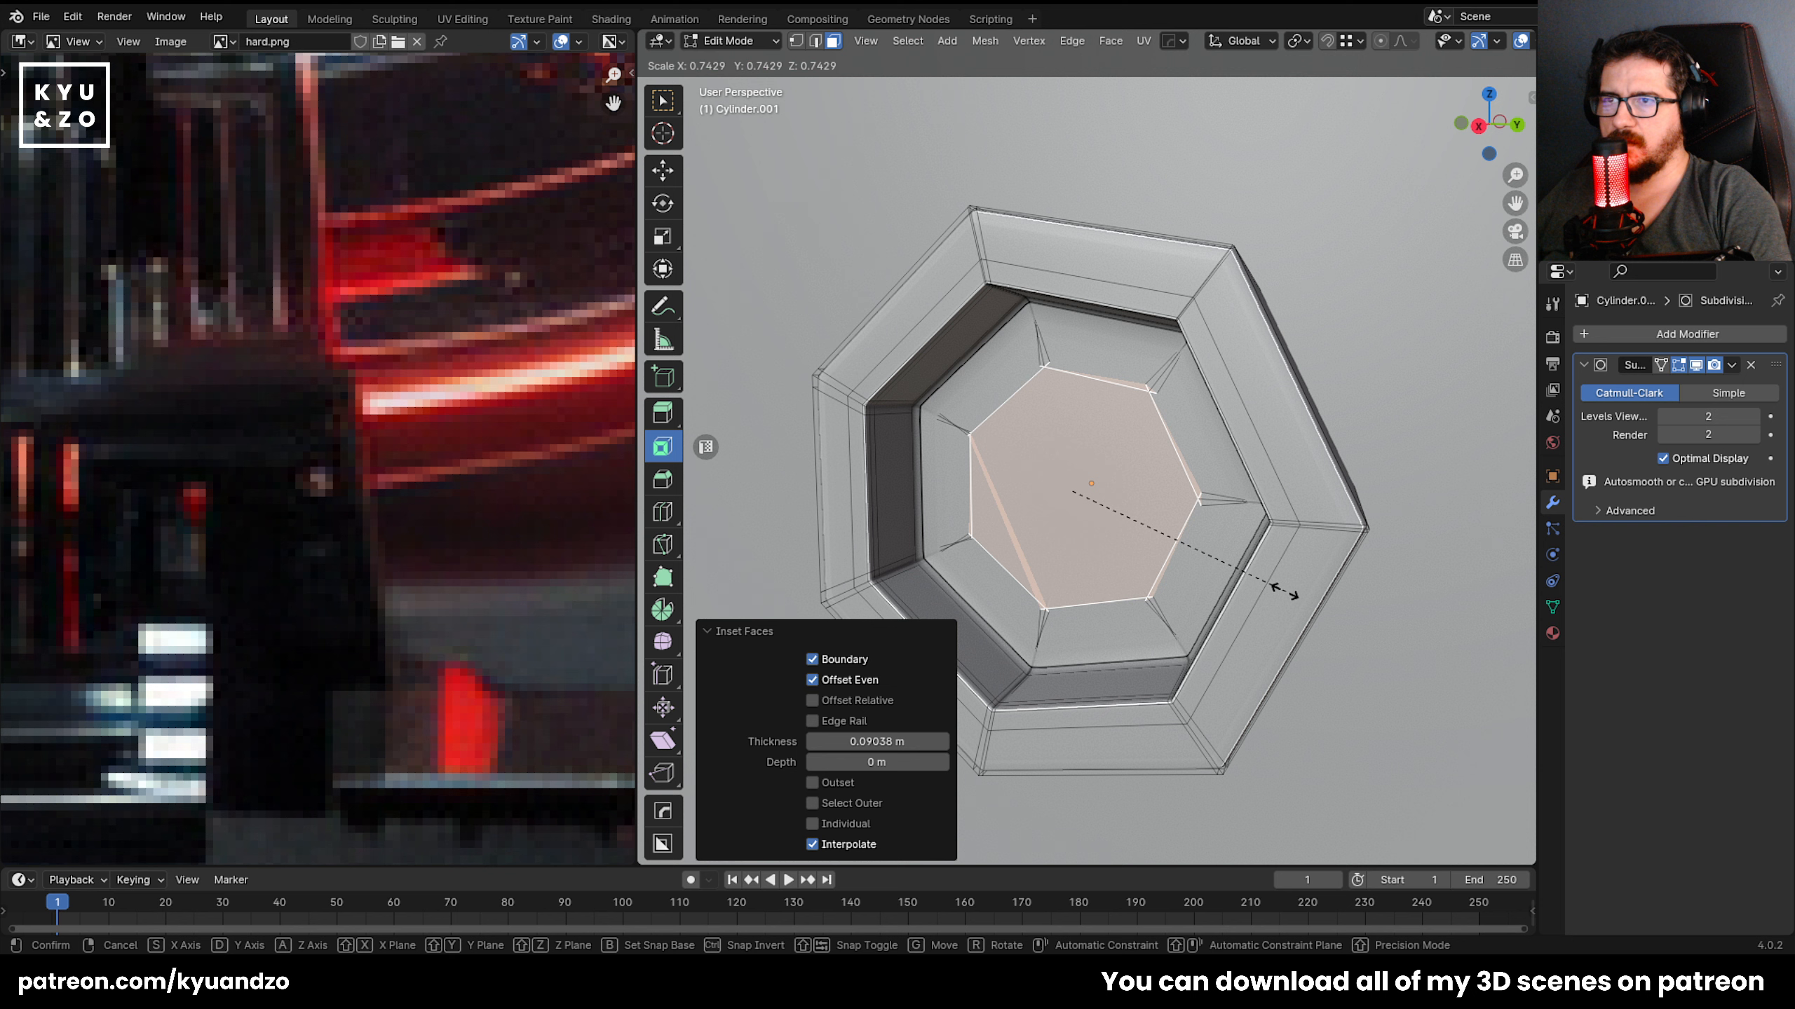
click(1388, 660)
key(x)
key(Escape)
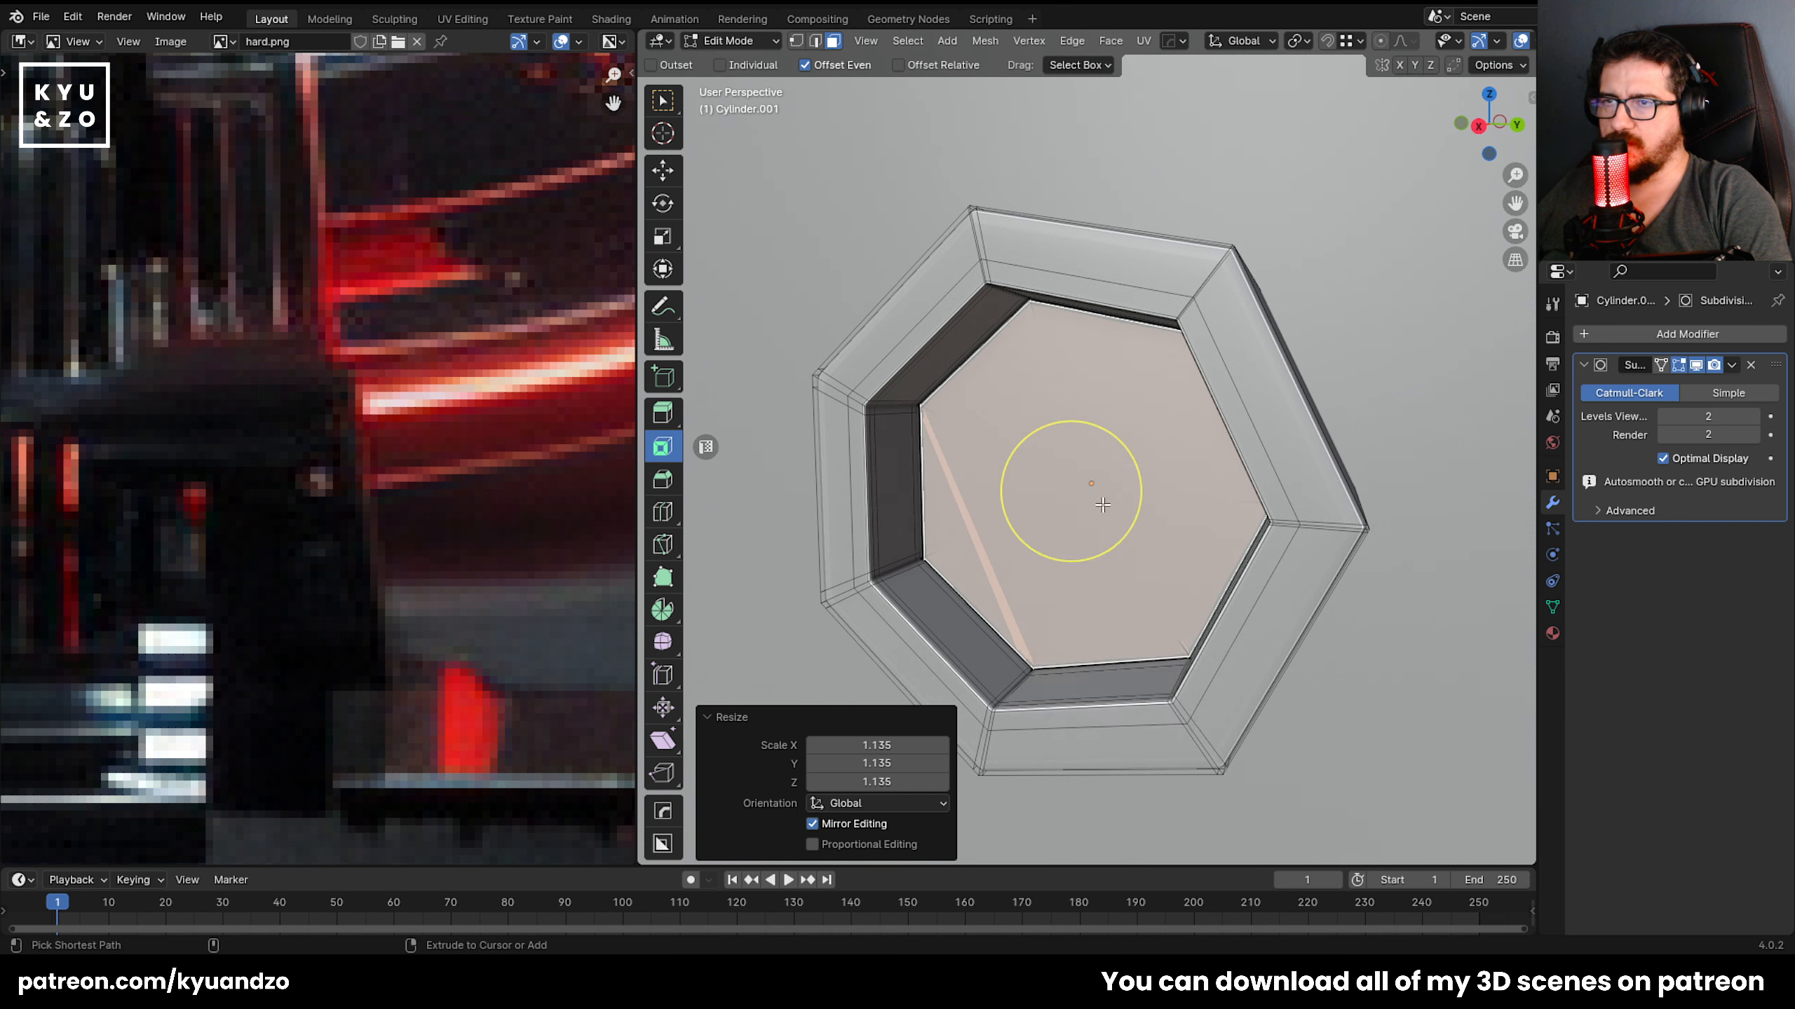
key(ctrl+z)
key(ctrl+z)
key(ctrl+z)
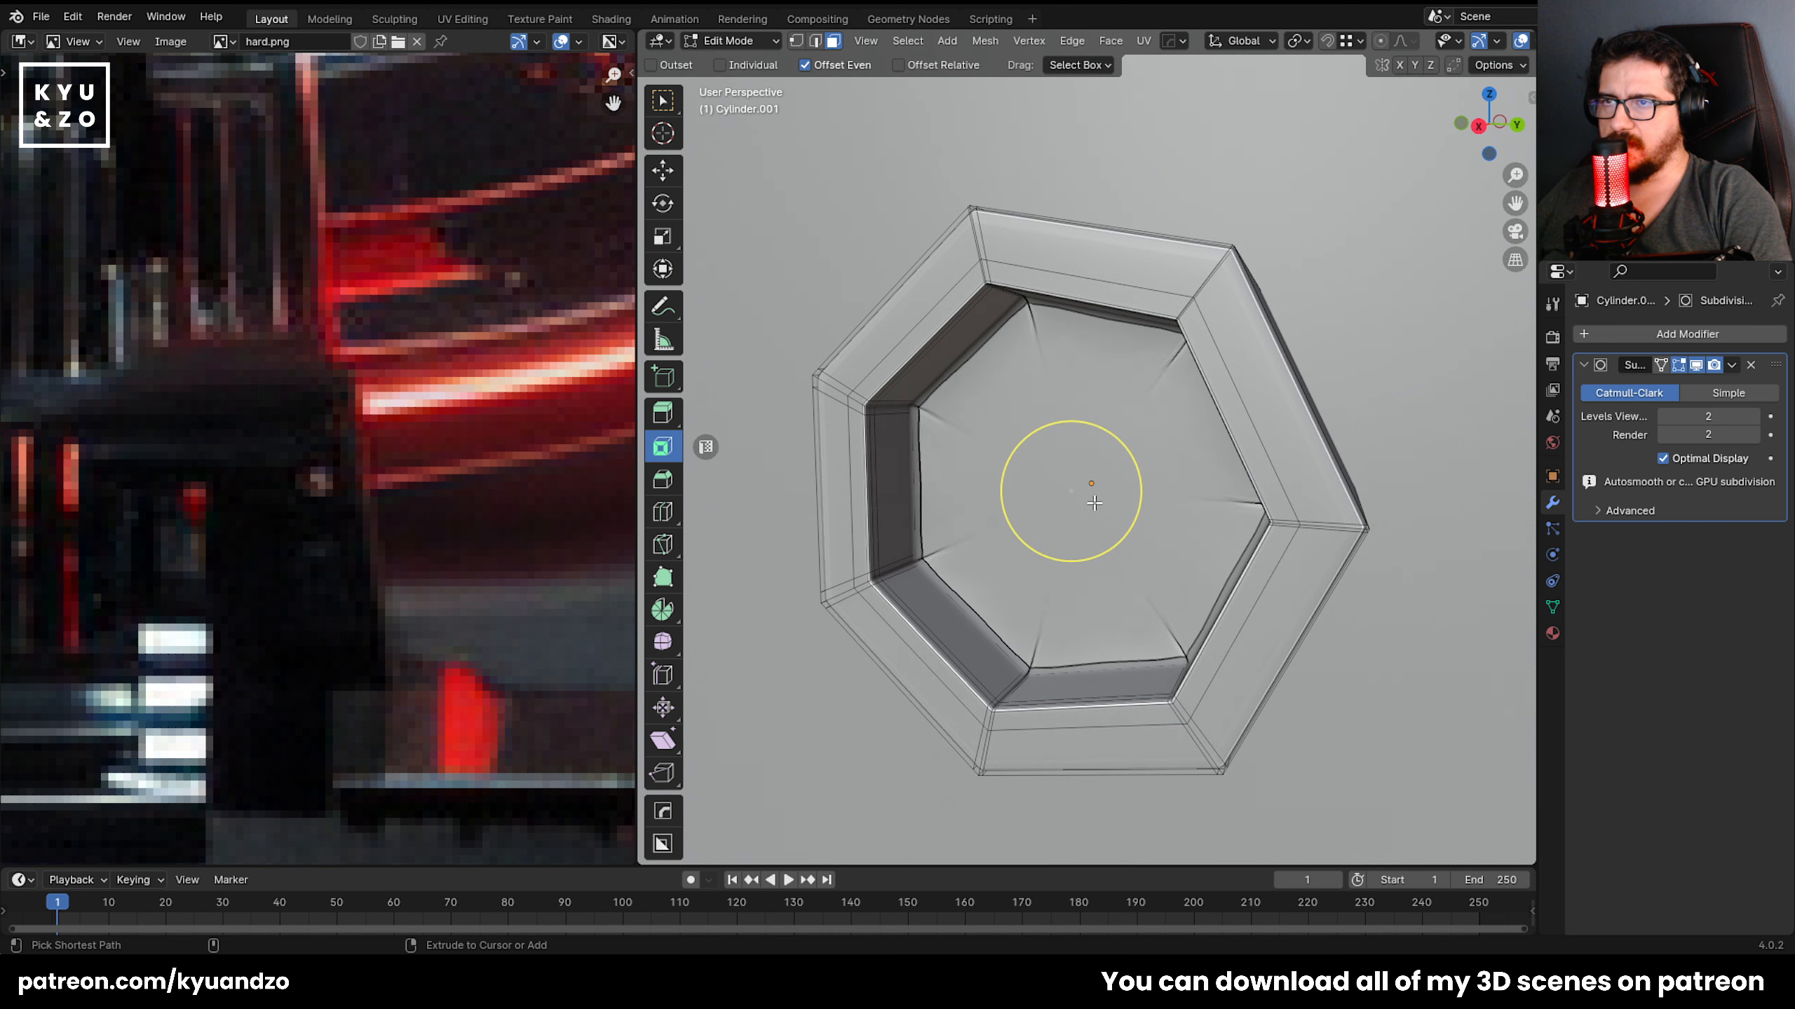
Inset the recess floor with the Subdivision viewport display off, scaling the inner face to about 0.91.
click(1044, 512)
middle_drag(1044, 512, 1058, 525)
key(alt+z)
key(alt+z)
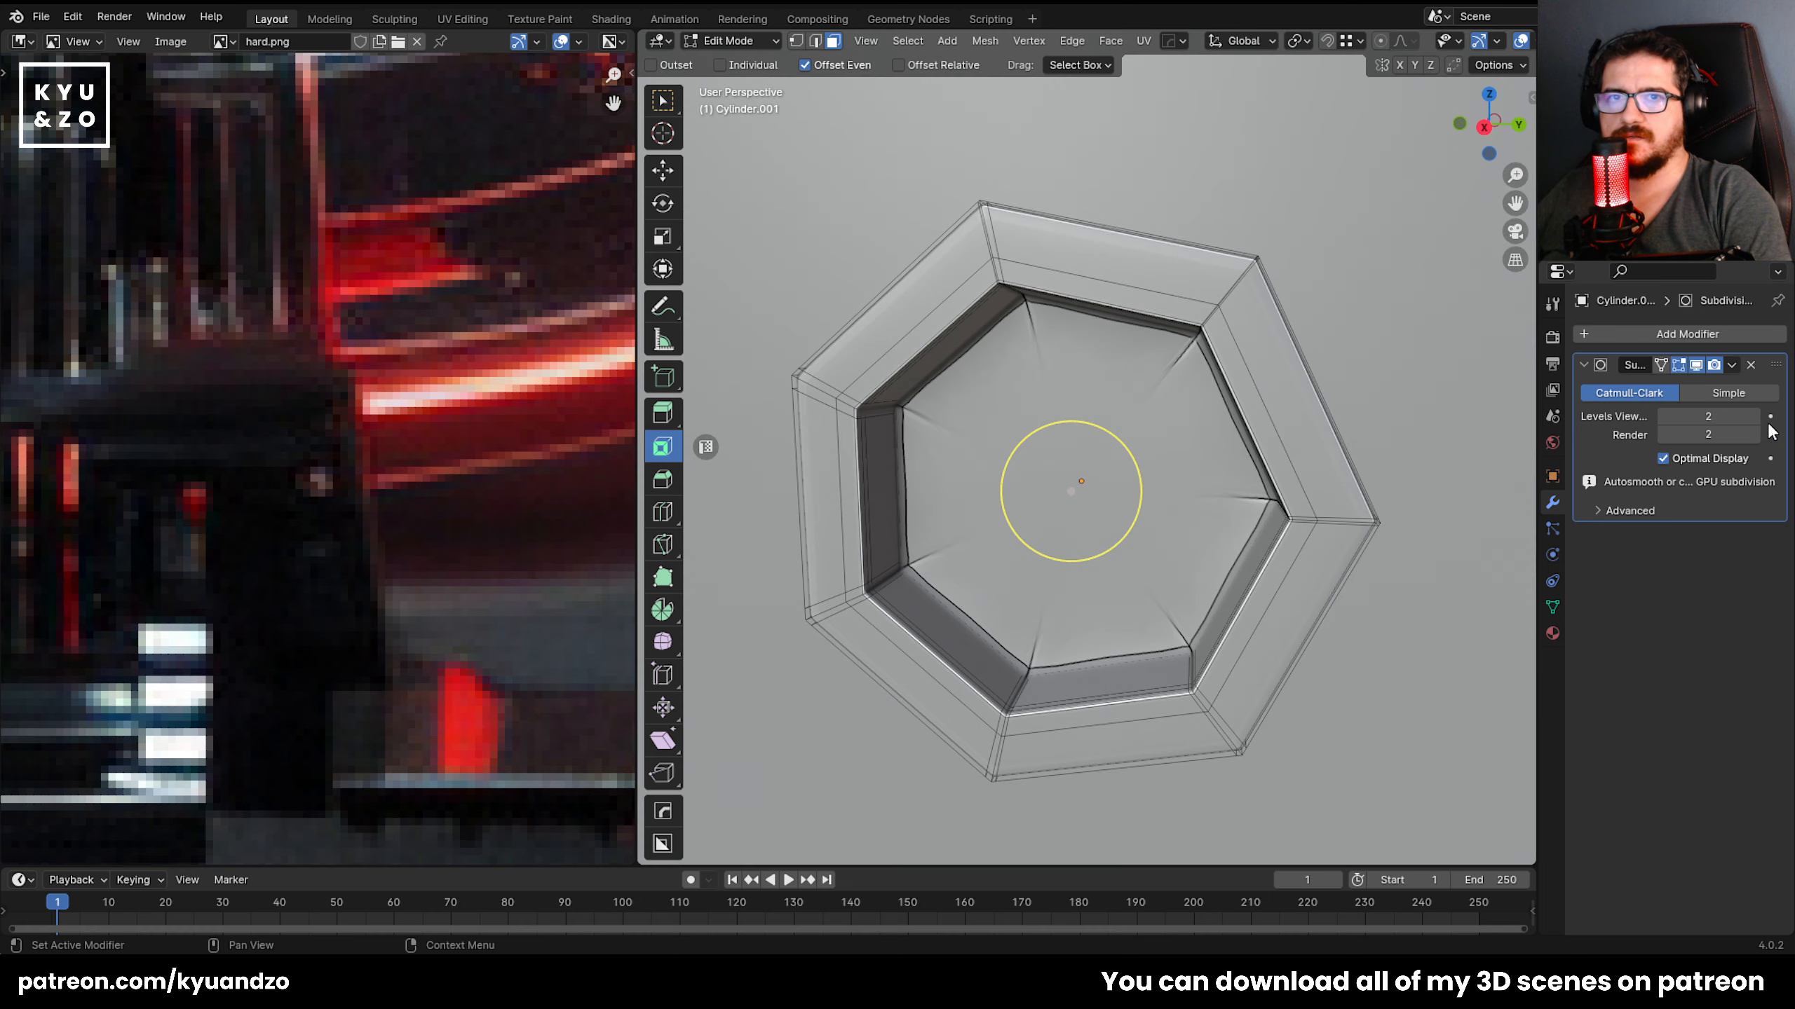
click(1696, 364)
scroll(1200, 537, up, 3)
key(s)
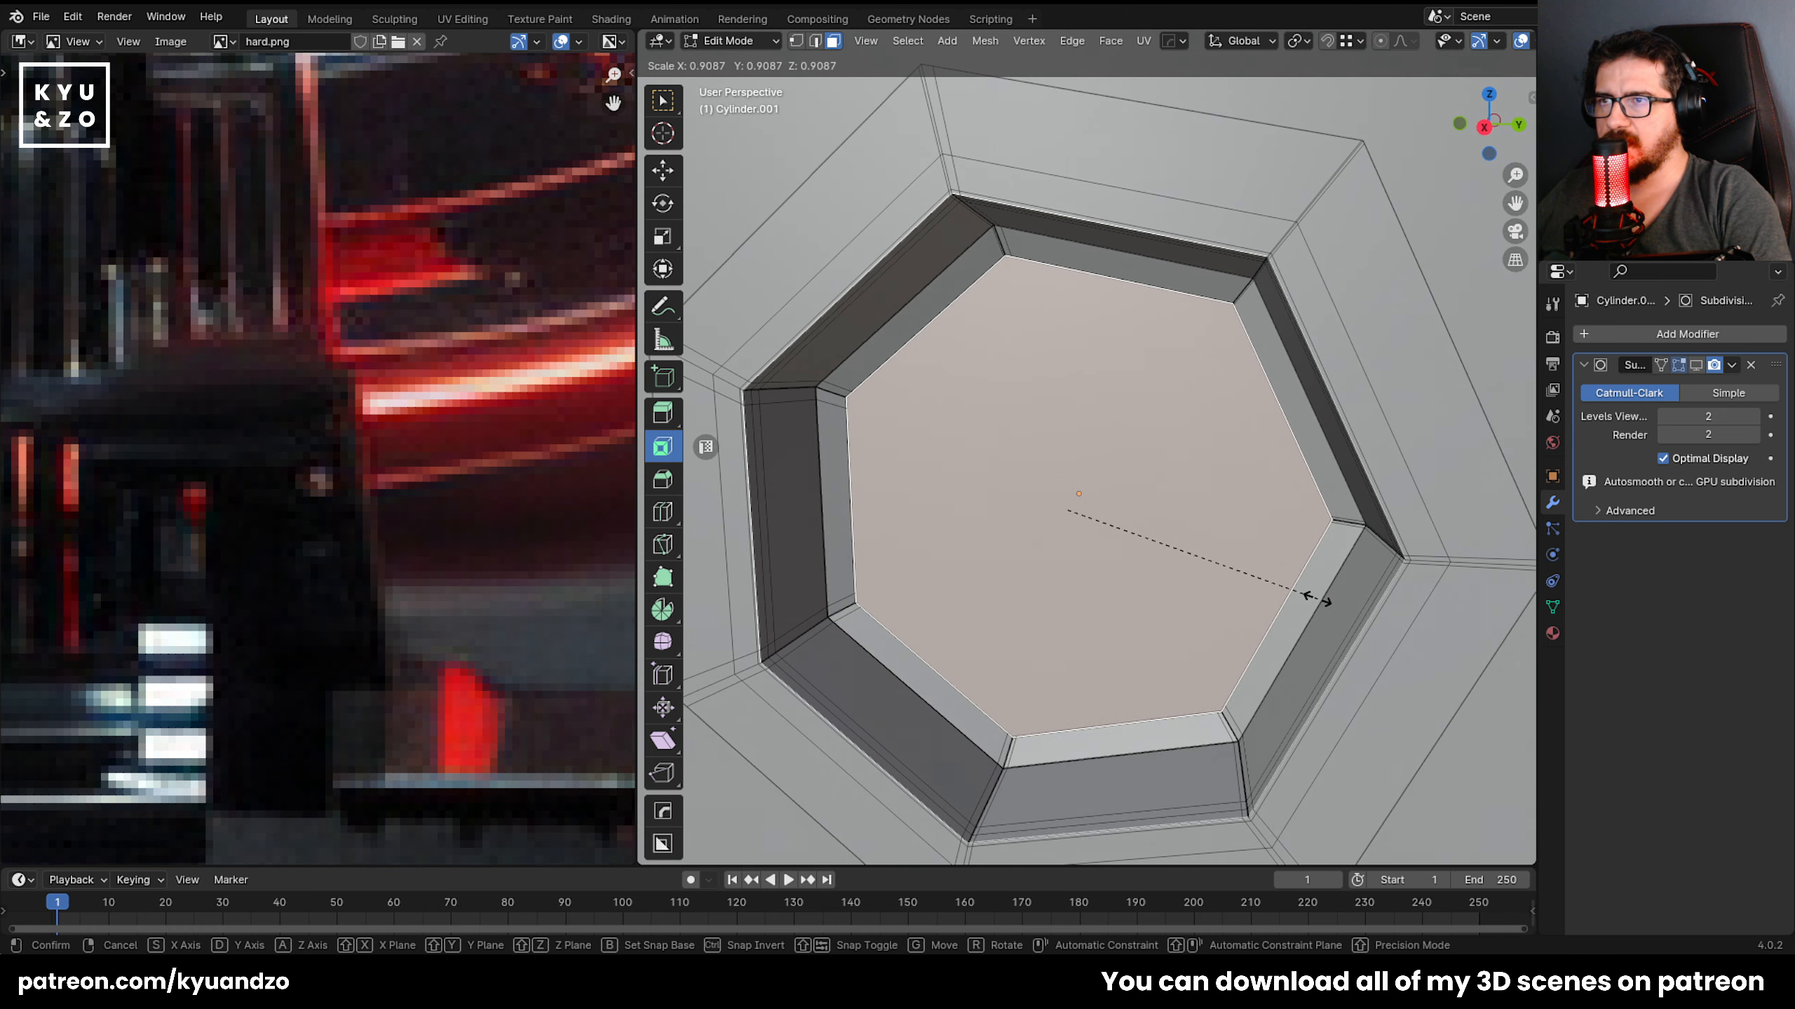
click(1297, 591)
Cut one edge loop into the narrow ring around the recess floor, with a slide factor of -0.359.
middle_drag(1297, 591, 912, 452)
key(1)
scroll(989, 494, up, 3)
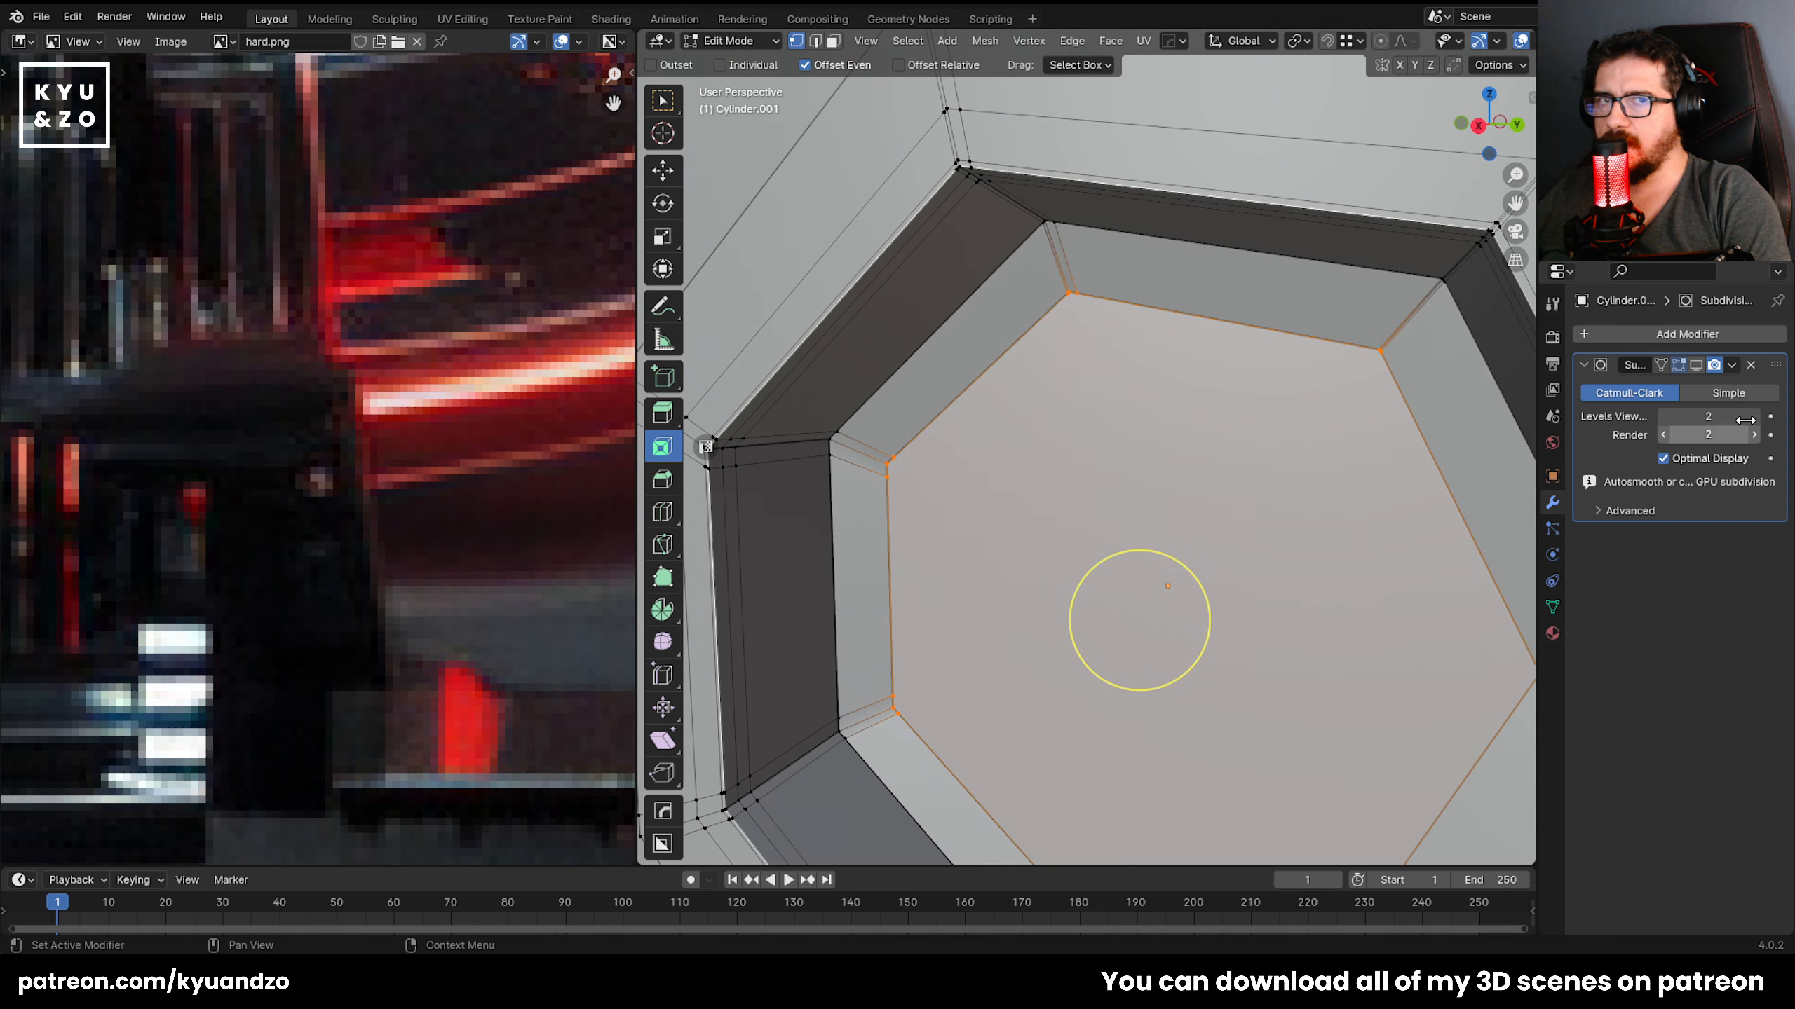
click(1696, 364)
click(1696, 364)
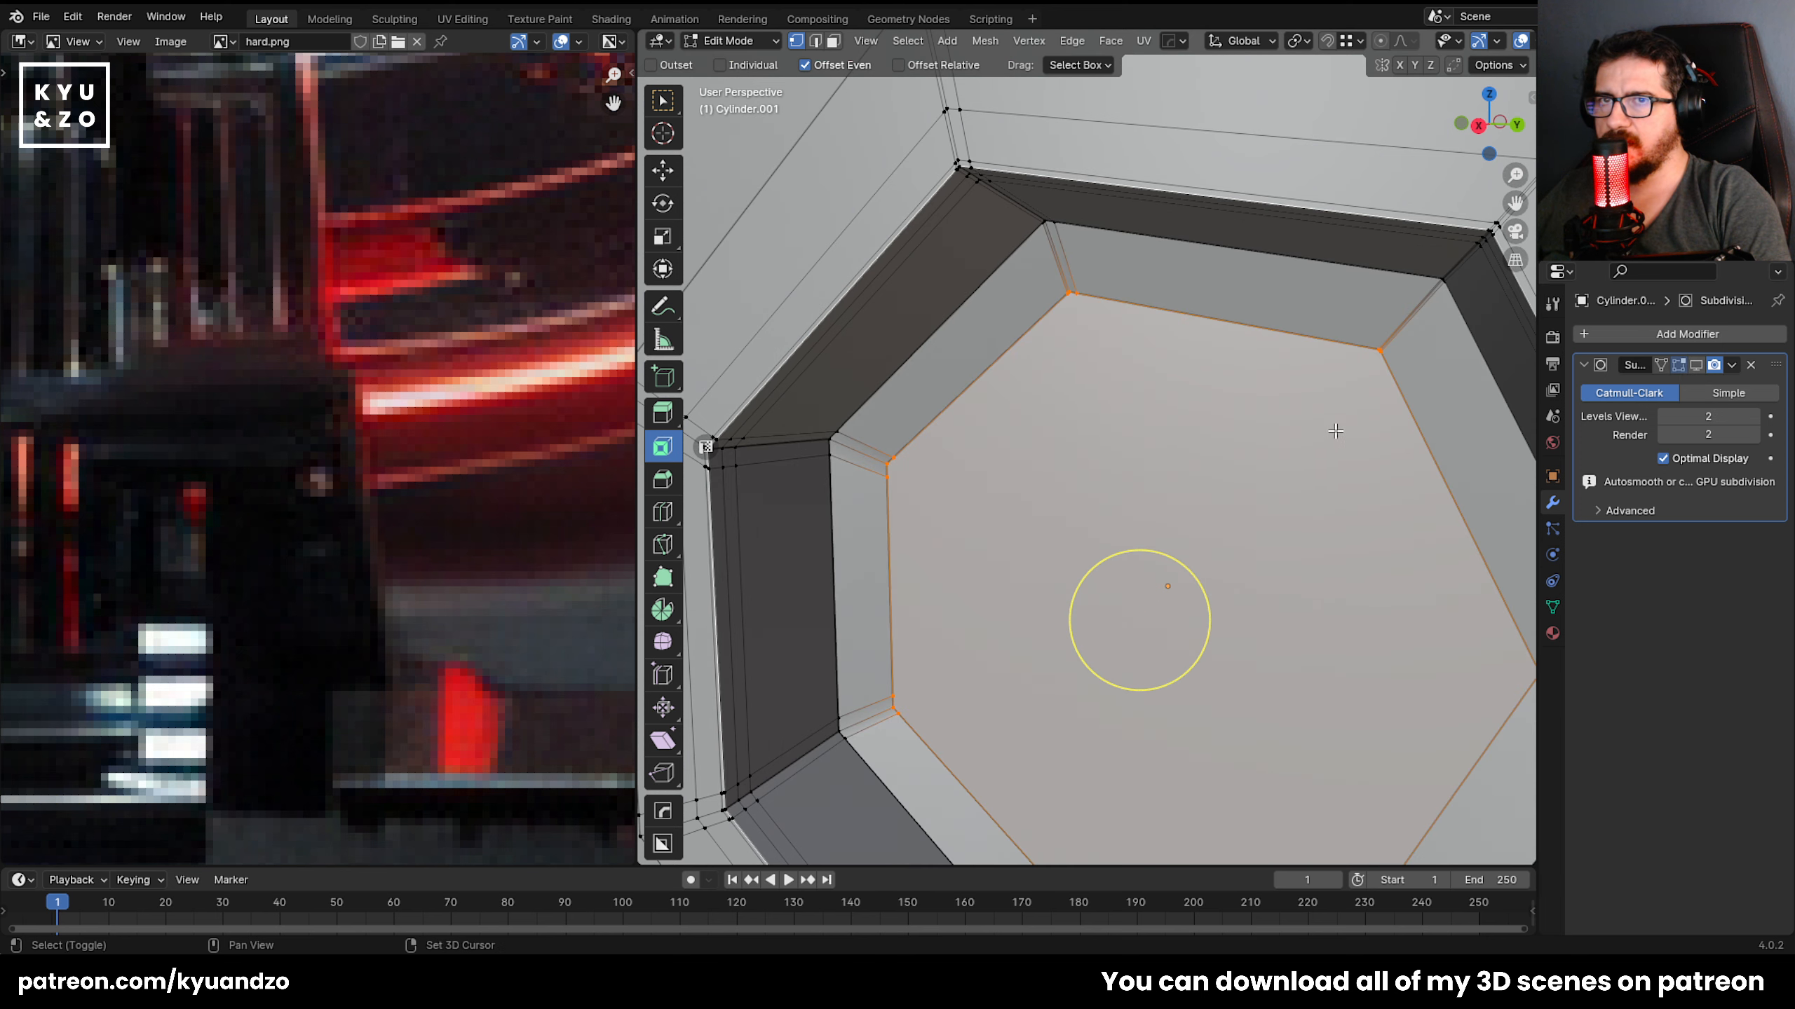
key(ctrl+r)
click(1342, 368)
click(1111, 622)
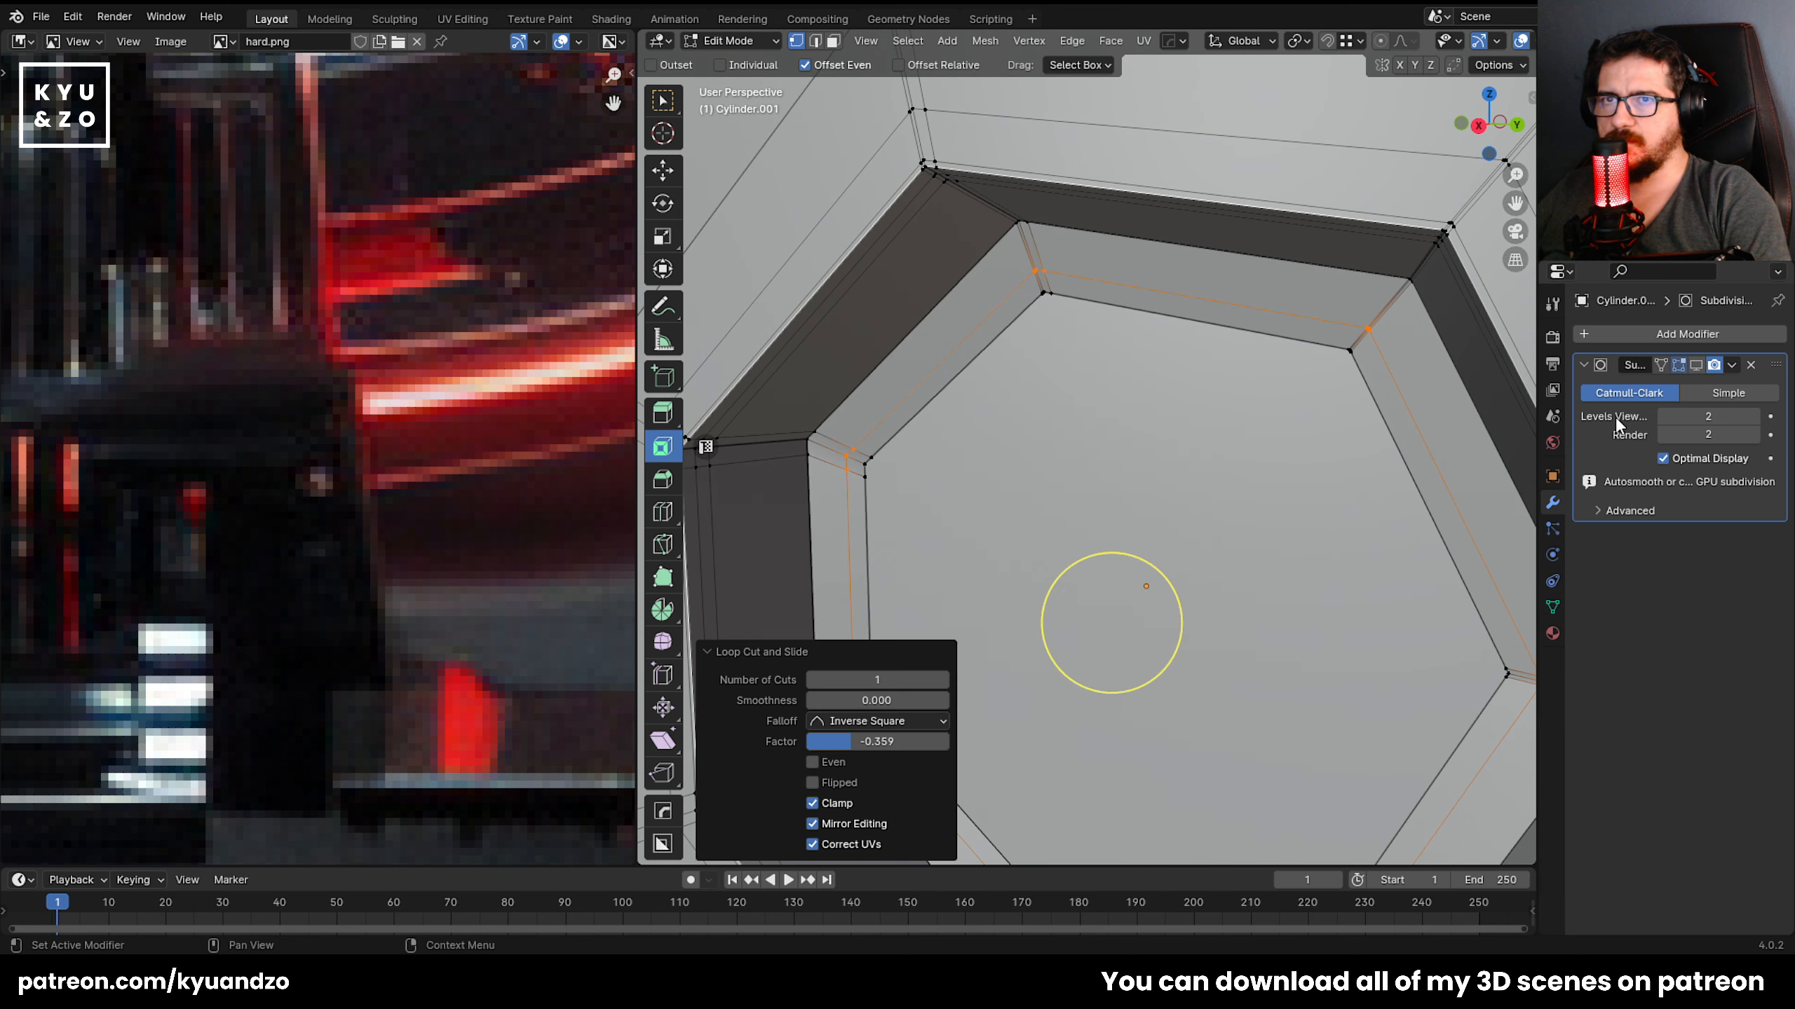
Switch the Subdivision viewport display on and slide the new loop close to the recess wall.
click(1698, 365)
key(g)
key(g)
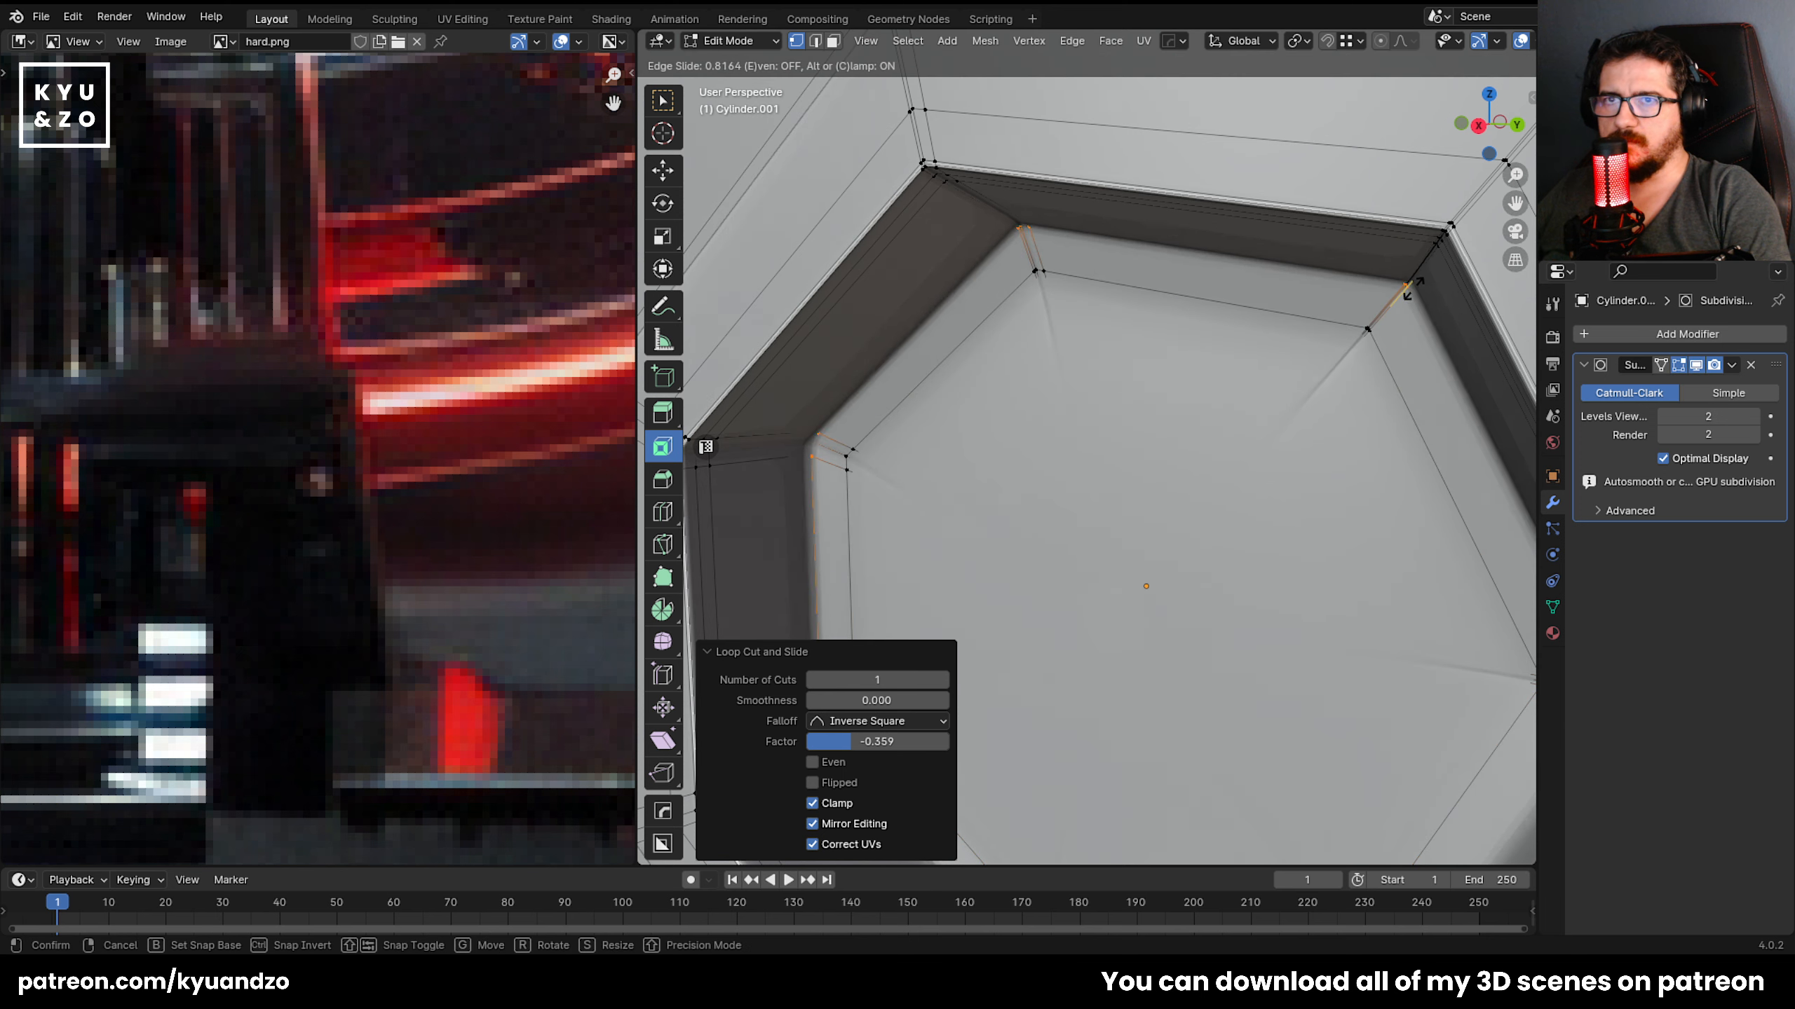
click(1101, 629)
Try to cut a loop running across the recess wall.
alt+click(1213, 203)
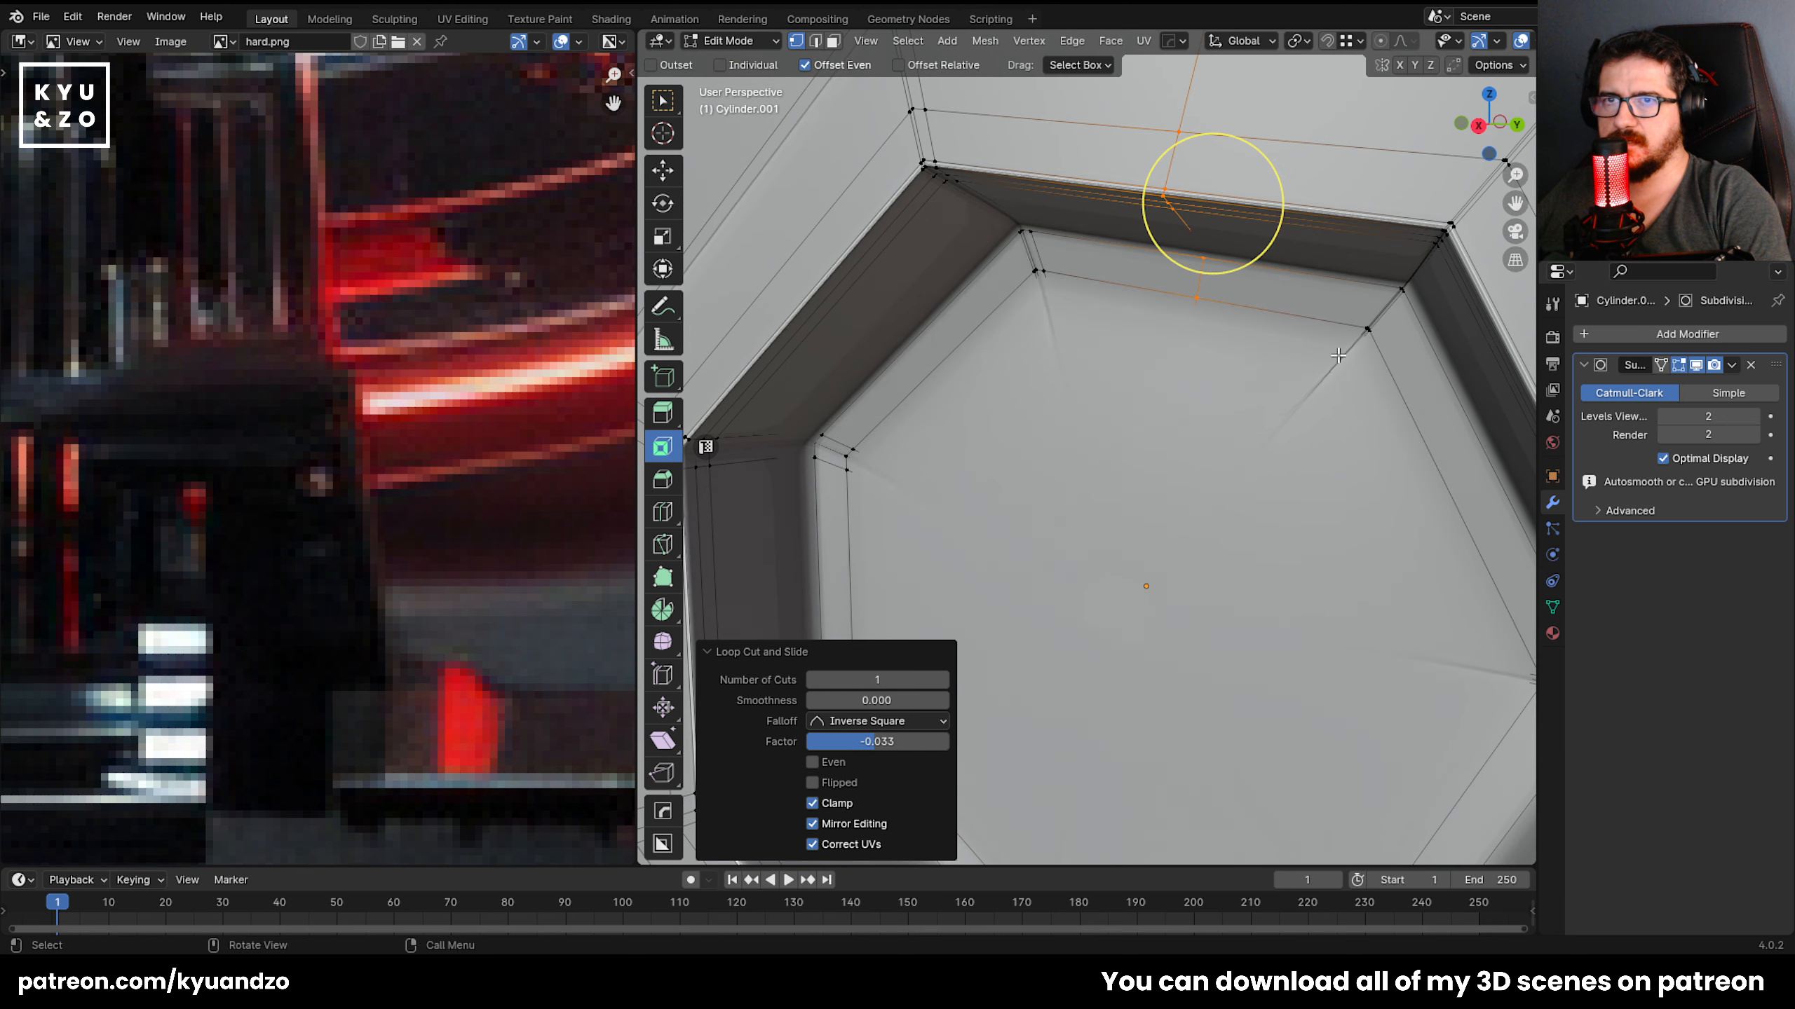
key(ctrl+z)
key(ctrl+r)
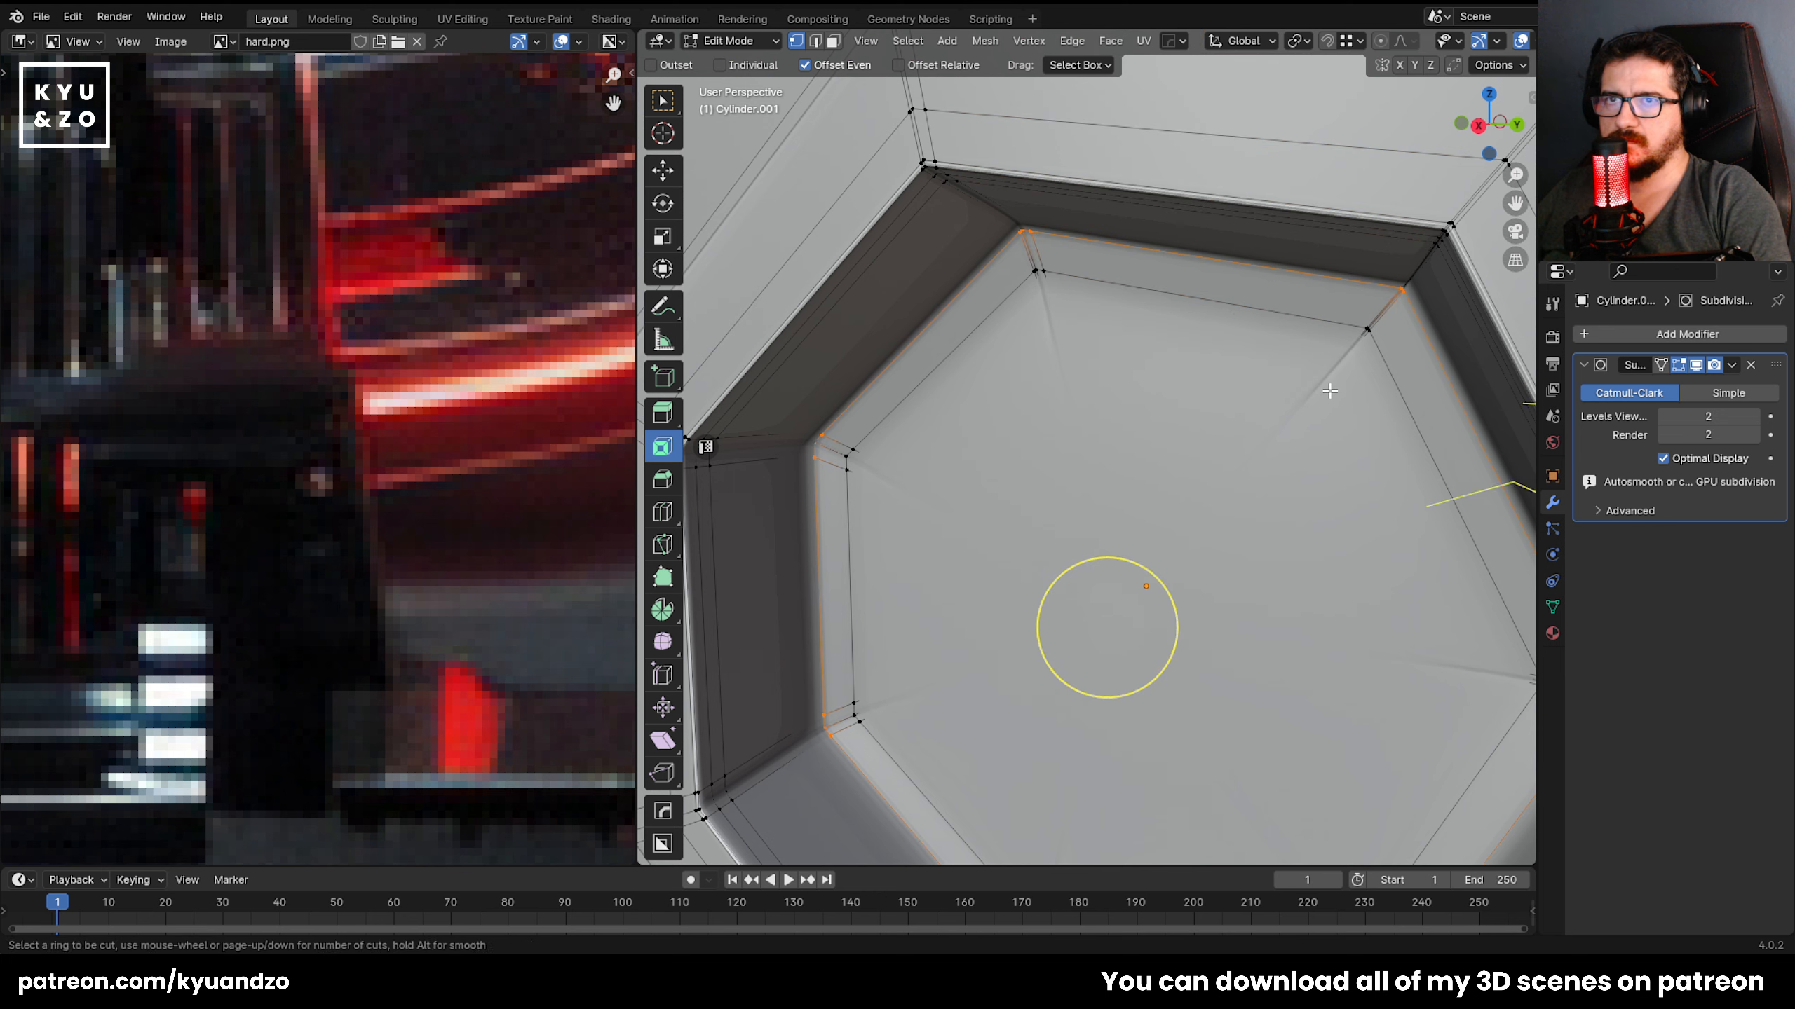
click(1194, 207)
key(ctrl+z)
Cut another loop into the floor ring, slid fully against the floor face with a factor of -1.000.
key(ctrl+r)
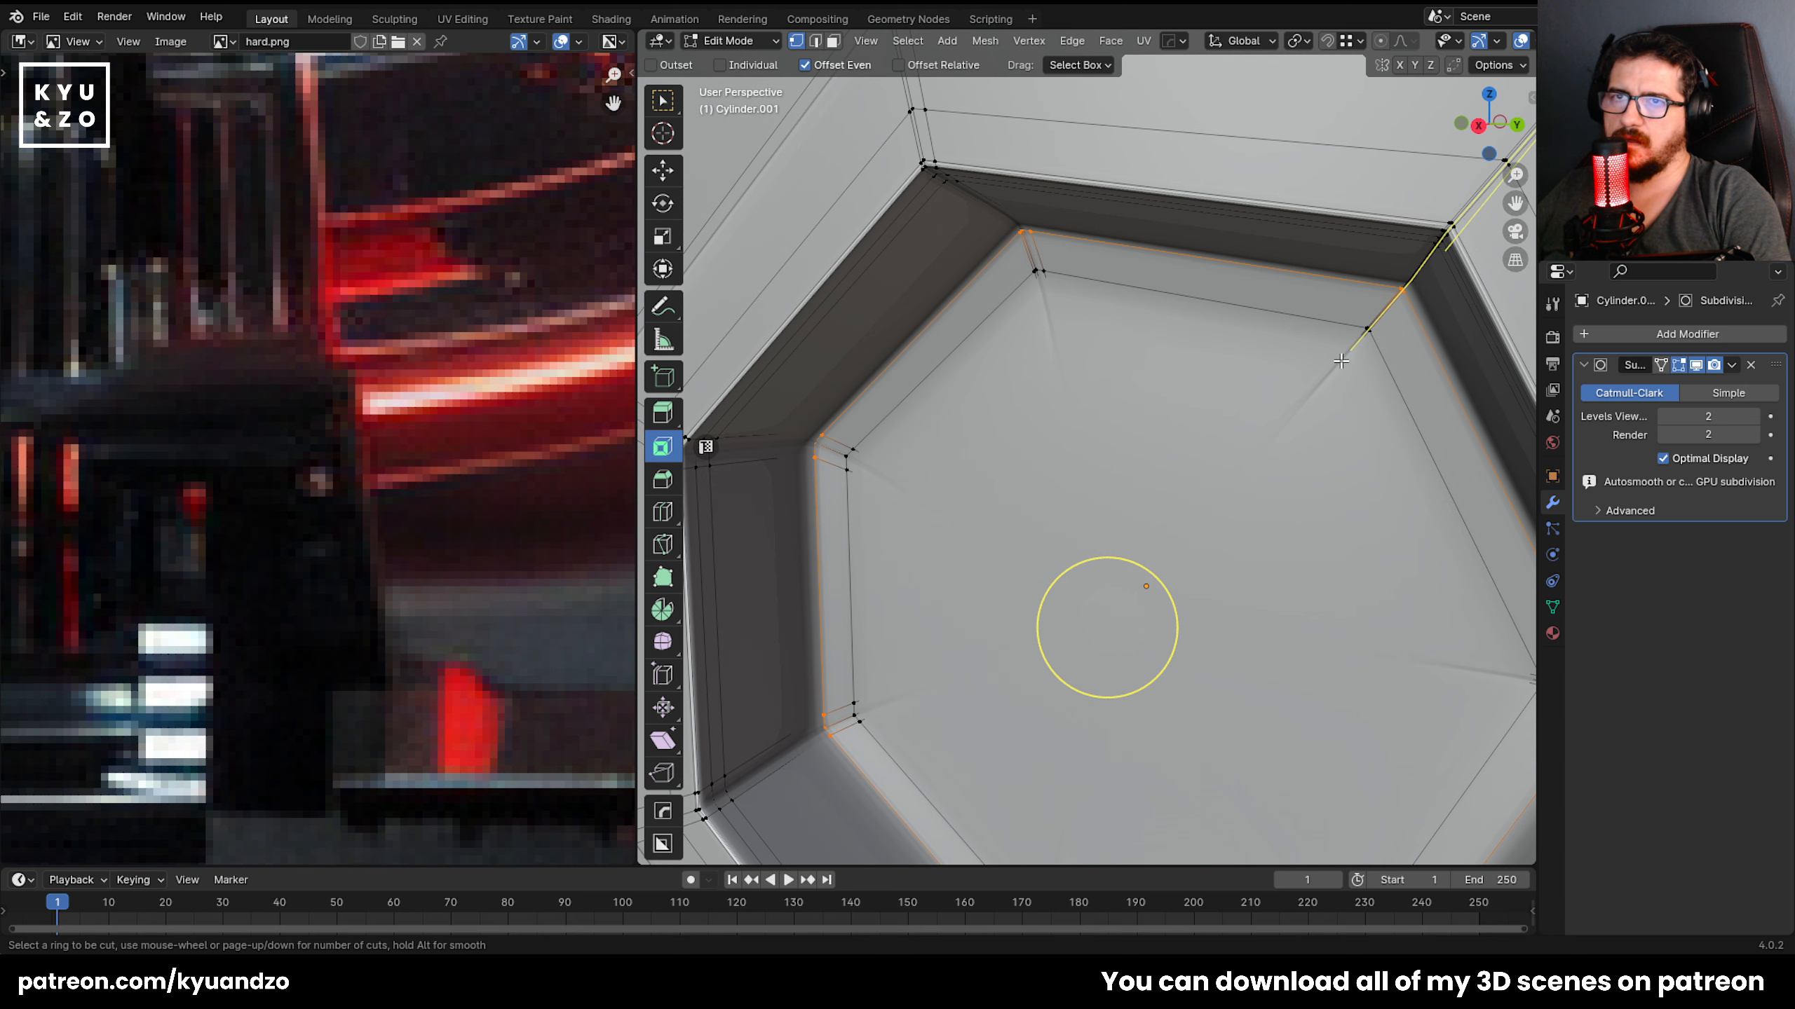
click(1331, 368)
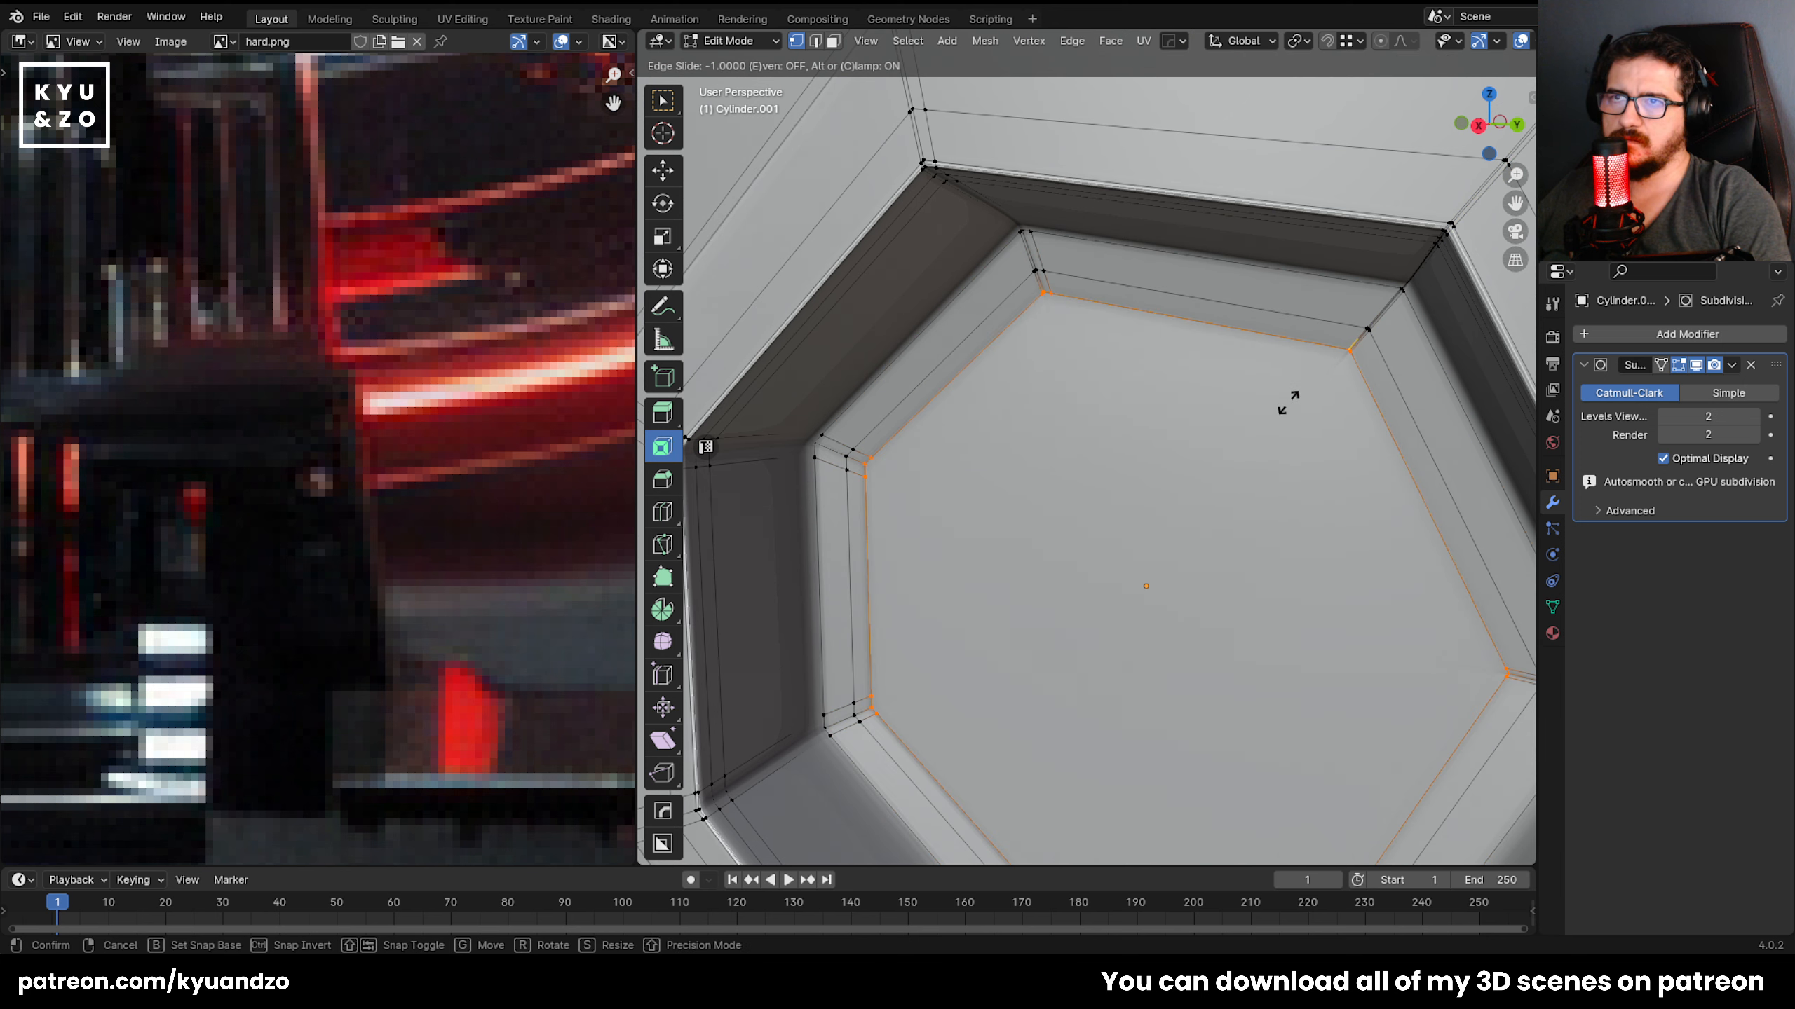
click(1131, 608)
scroll(1126, 544, down, 3)
middle_drag(1125, 544, 1131, 551)
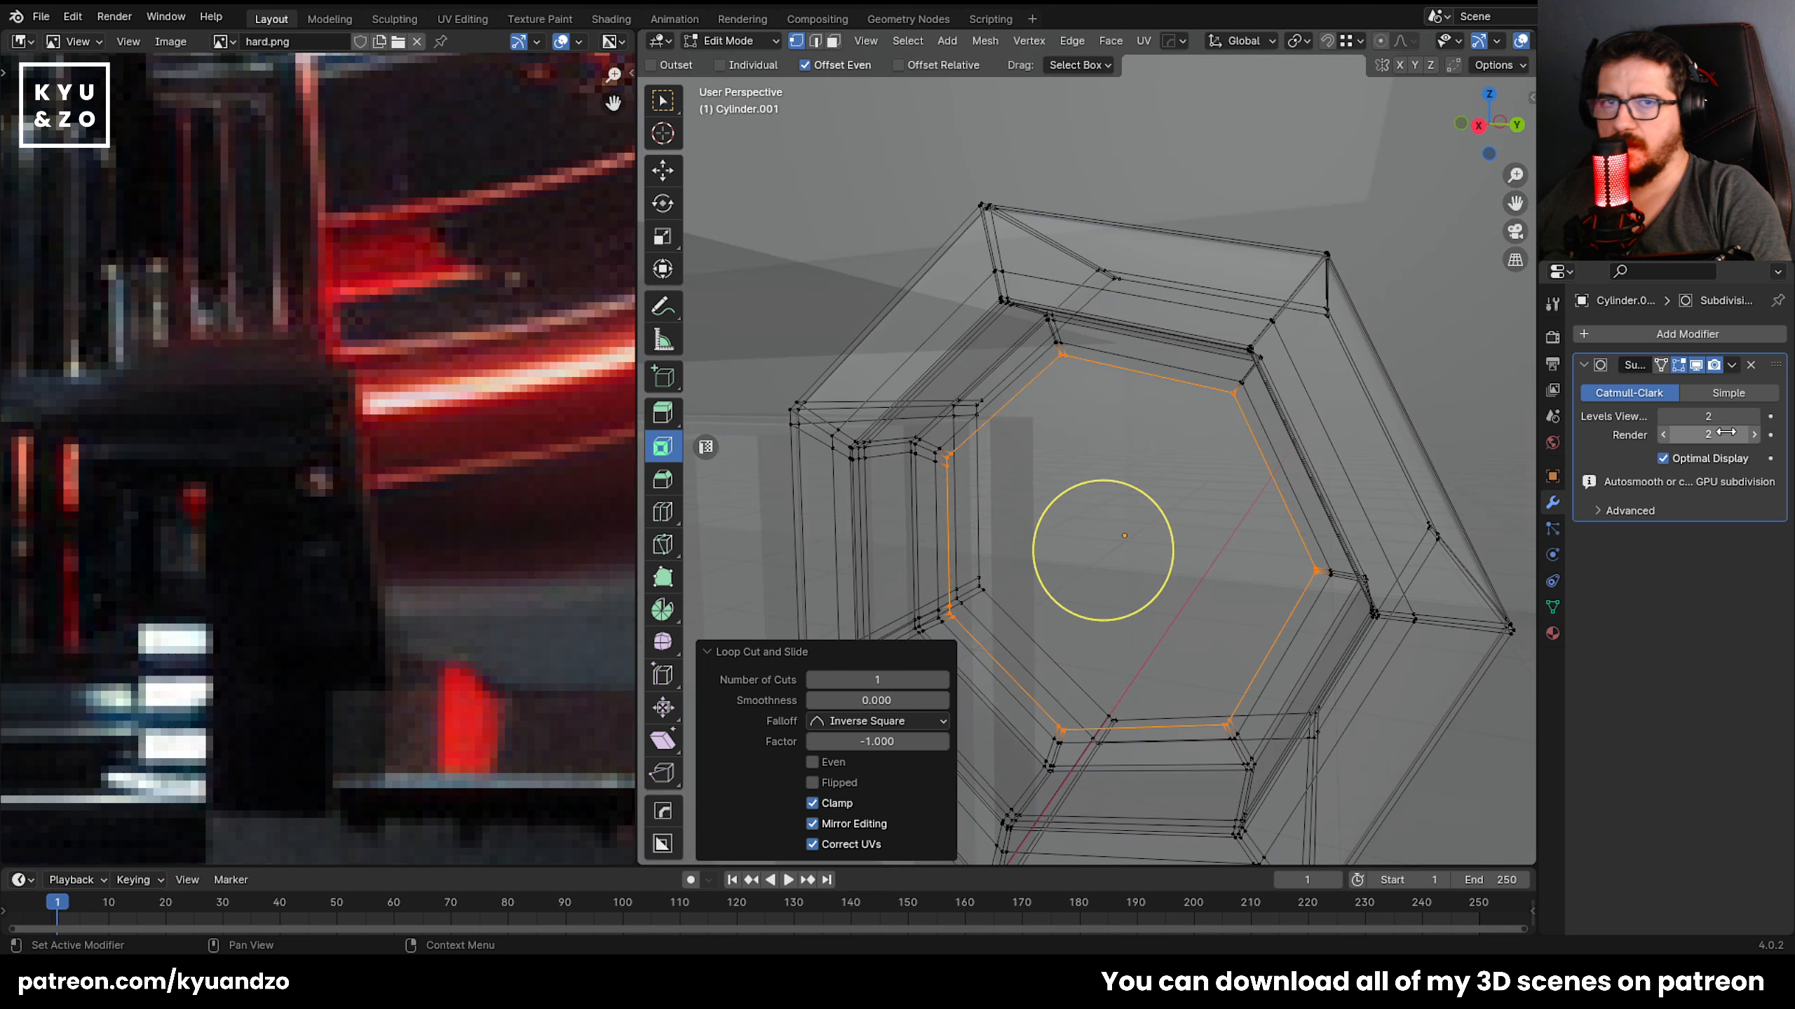
Inset the recess floor again, scaling its inner face to 0.740 and once more to 0.943, with the Subdivision display temporarily off.
click(1697, 364)
scroll(1159, 566, up, 3)
key(alt+z)
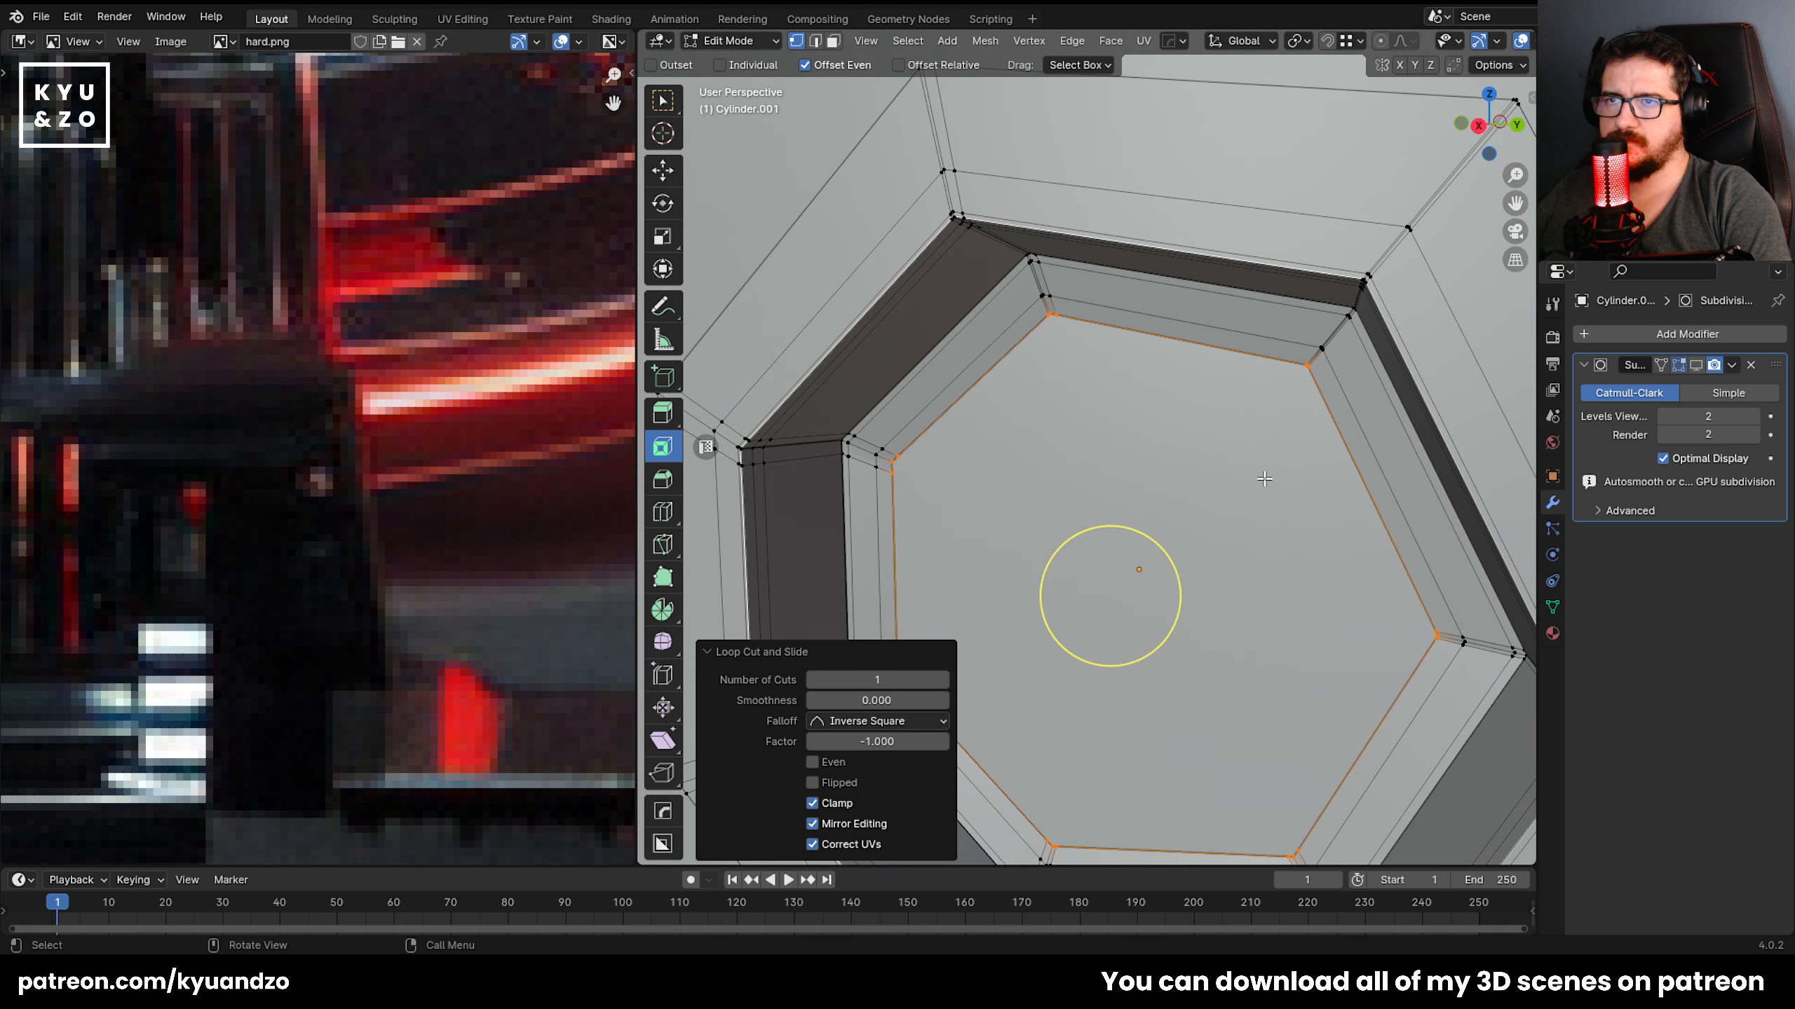
key(3)
click(1191, 539)
scroll(1191, 540, down, 1)
key(s)
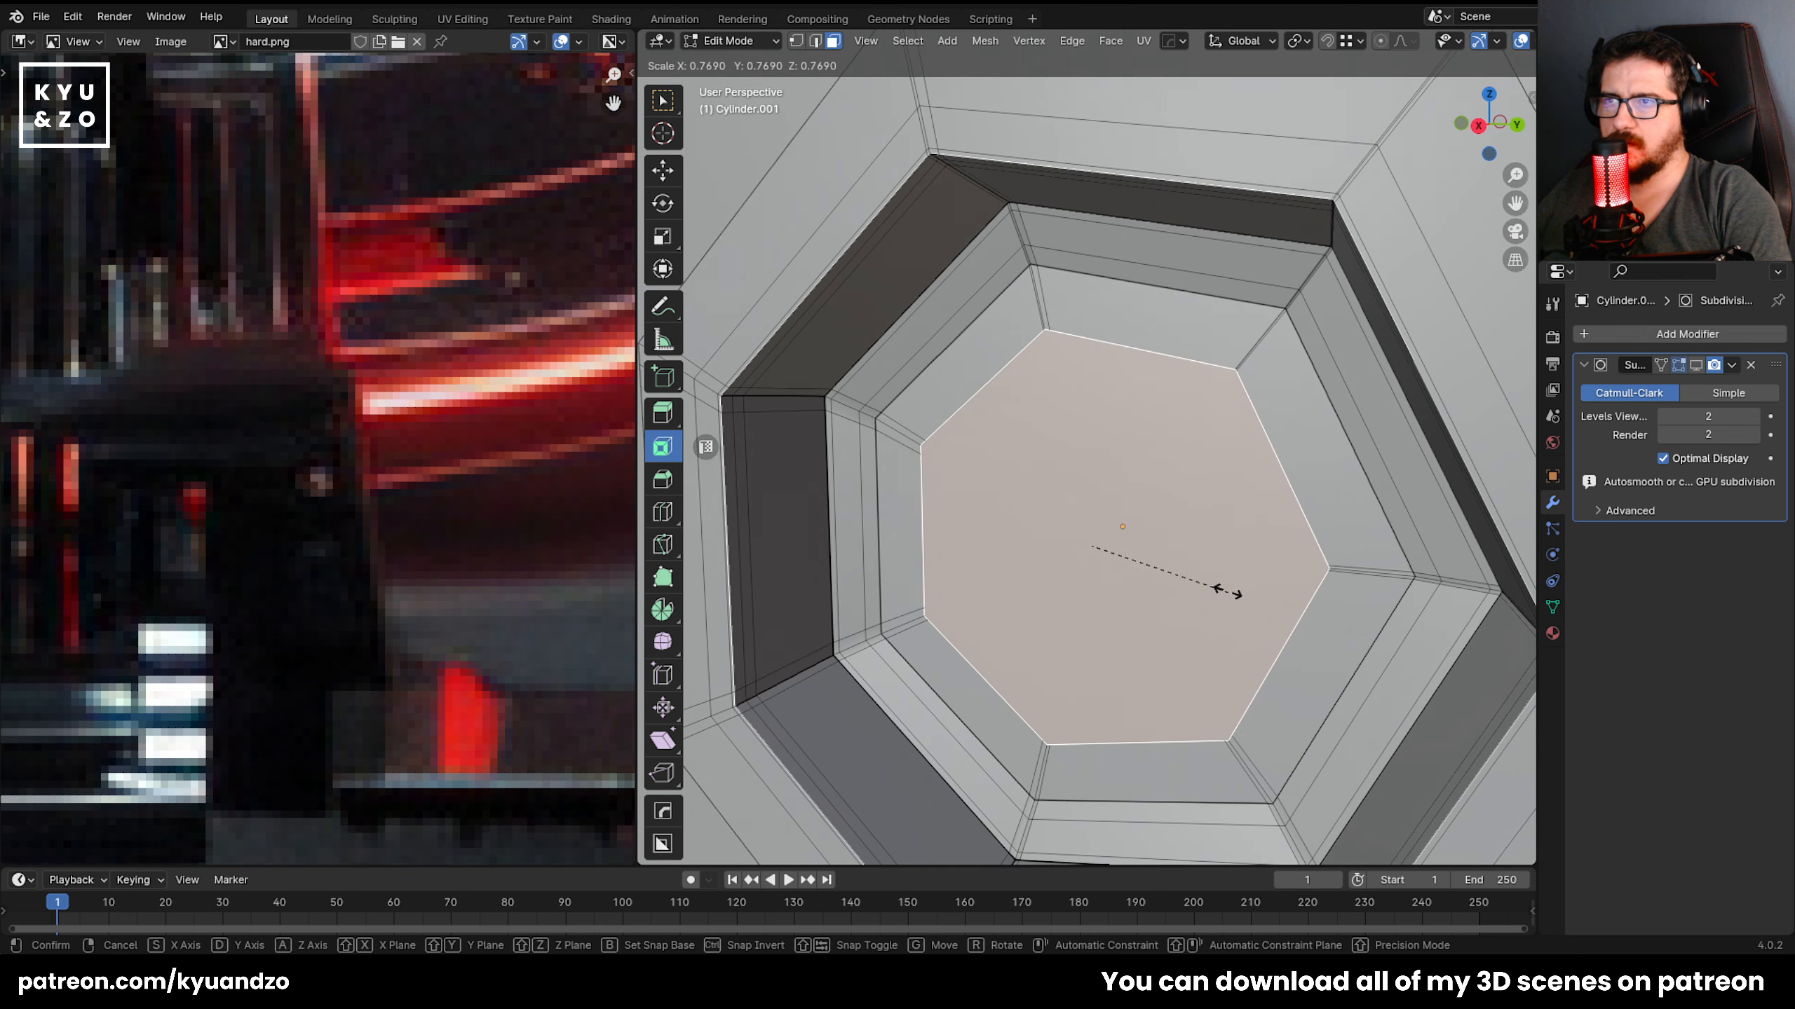
click(1321, 665)
key(s)
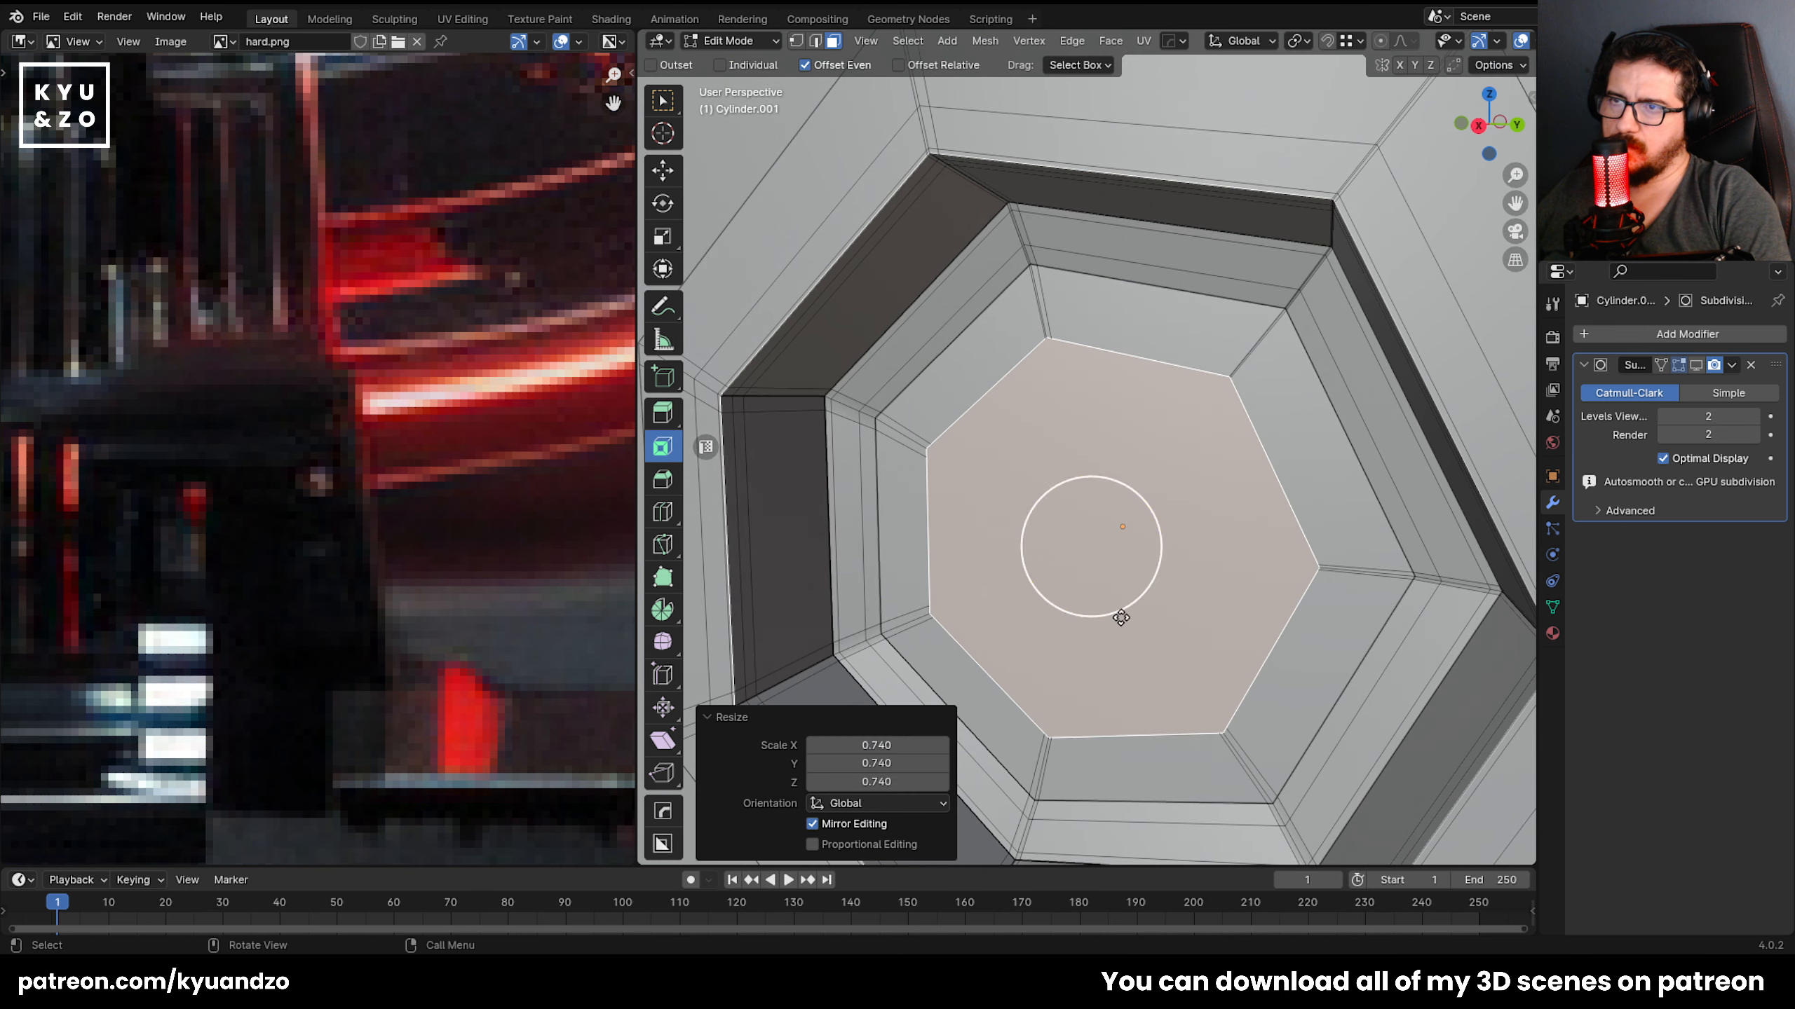
click(1363, 654)
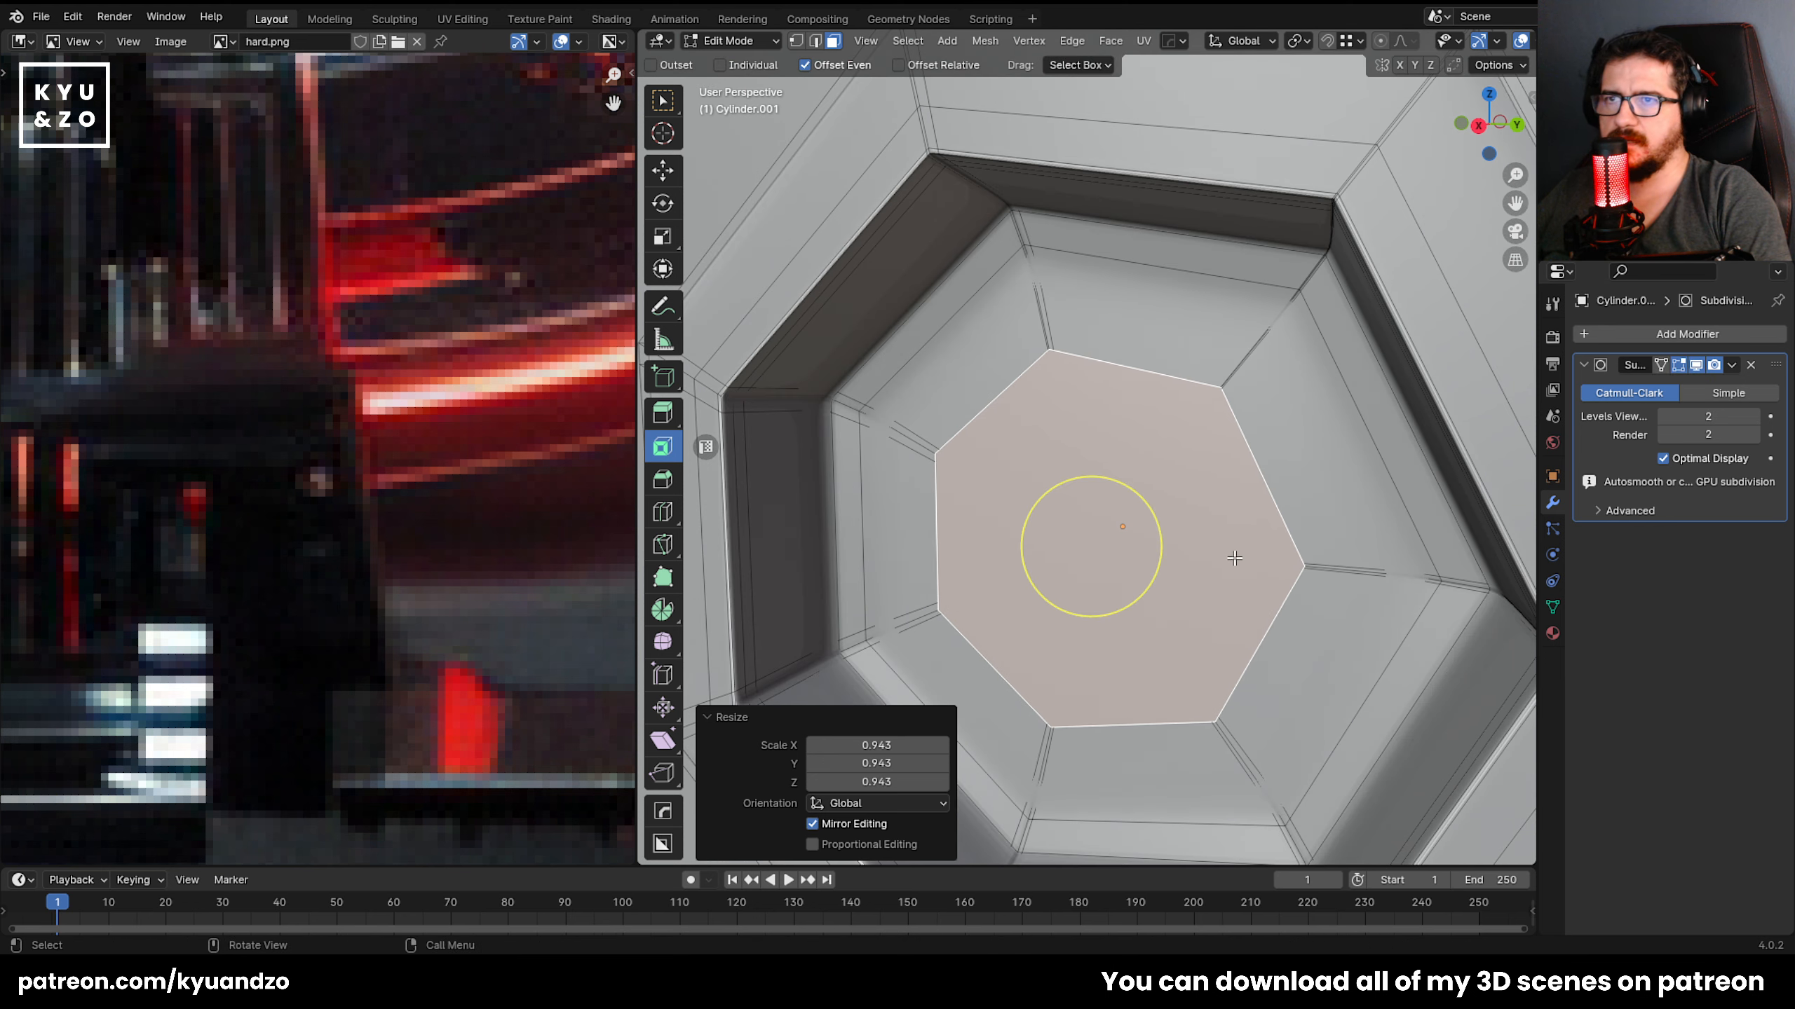
key(Tab)
scroll(1210, 556, down, 5)
middle_drag(1206, 552, 1267, 405)
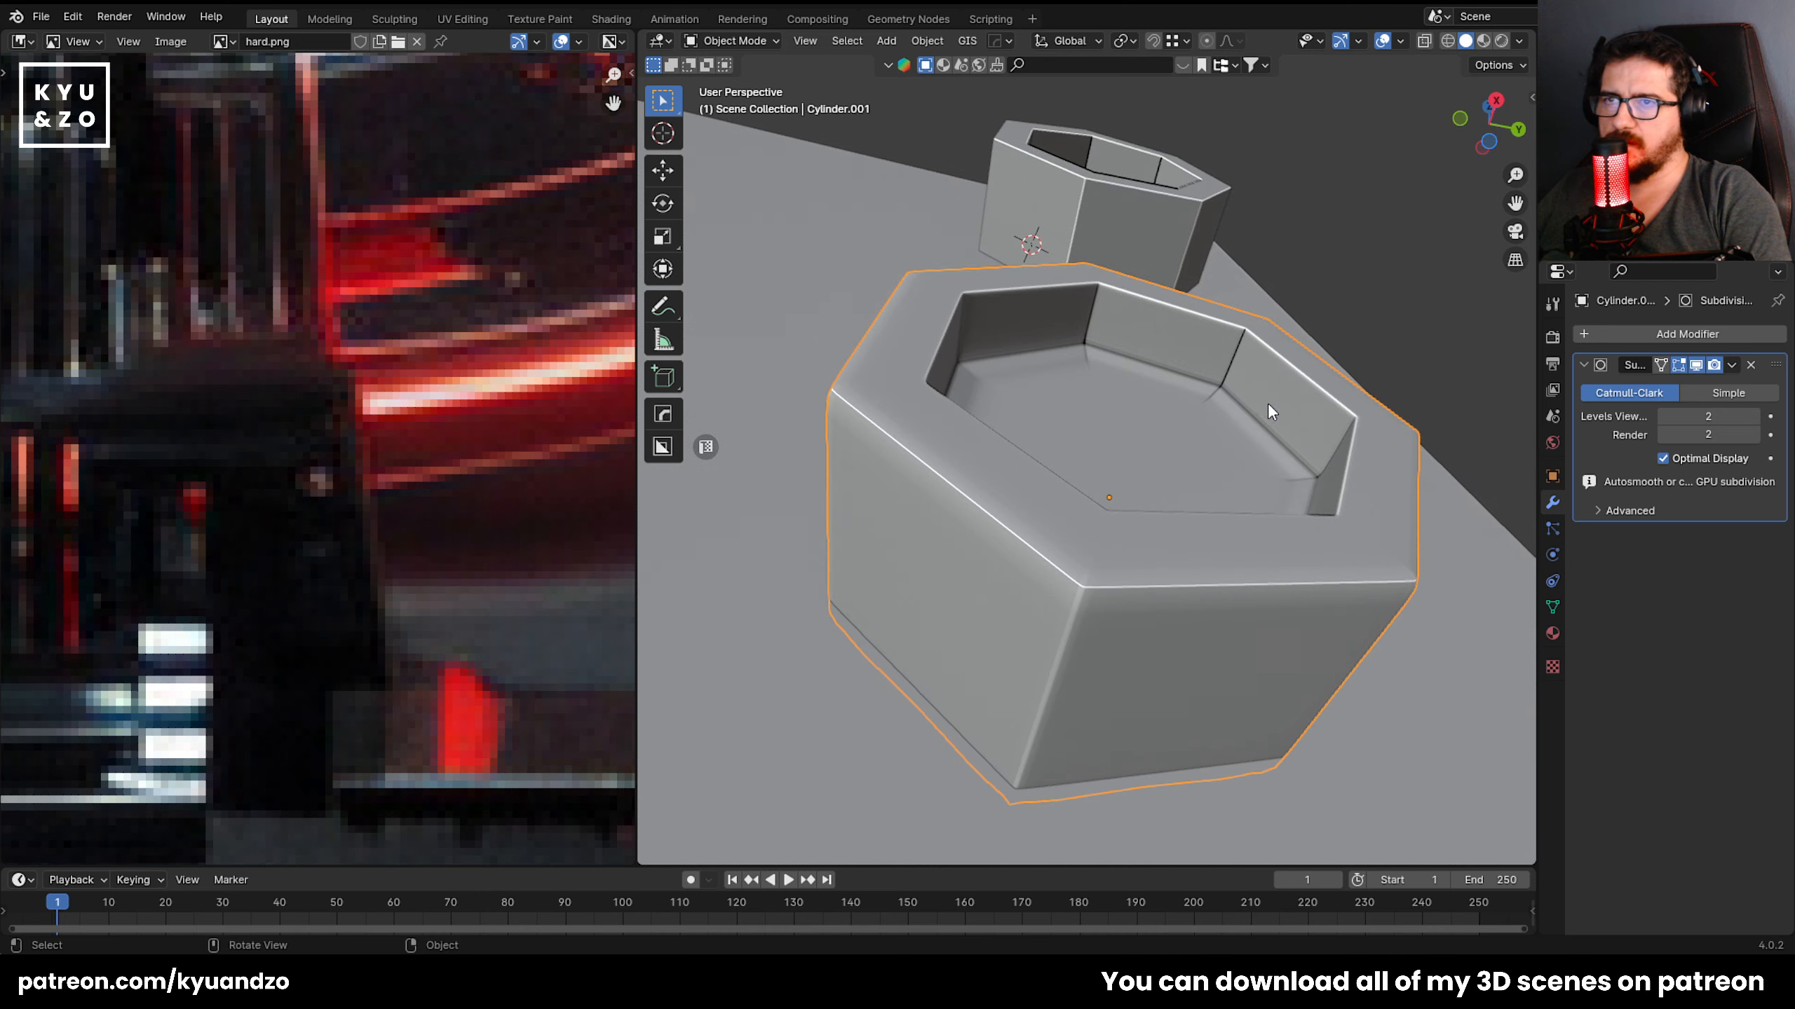
scroll(1144, 409, up, 5)
key(Tab)
key(g)
right_click(1120, 594)
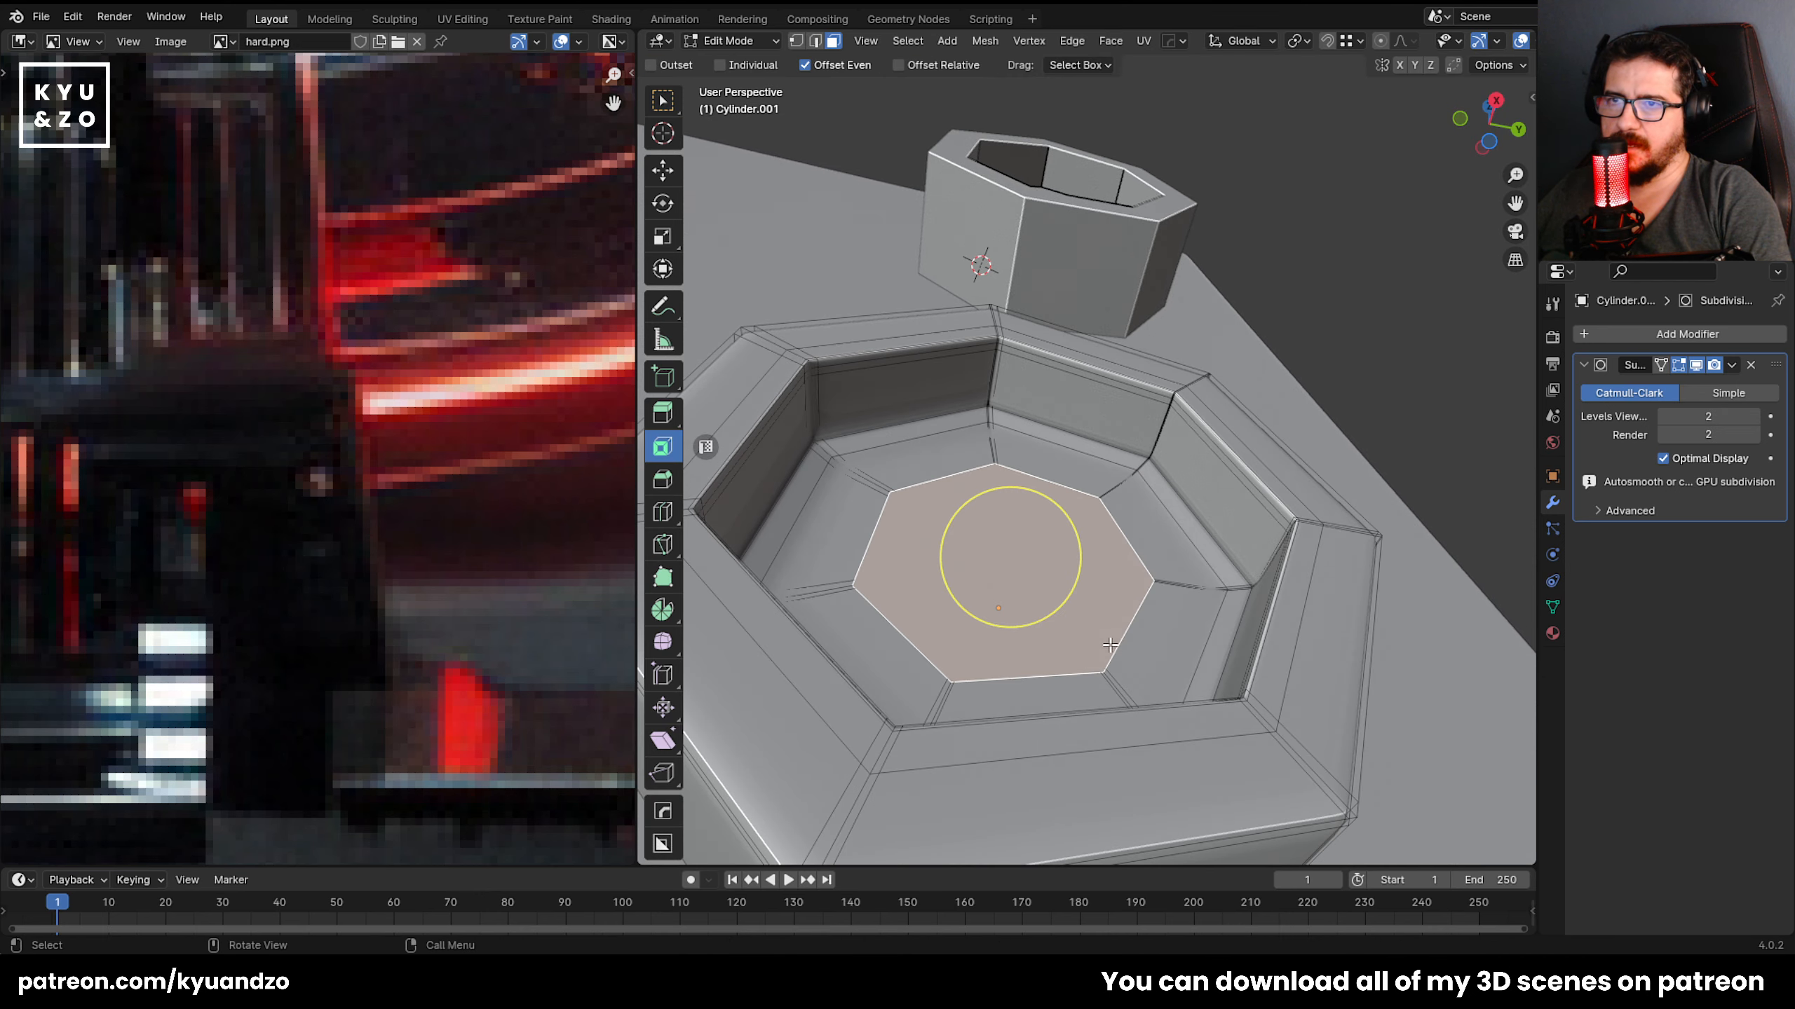
key(g)
key(a)
right_click(1124, 577)
Move the central floor face 0.008107 m along global X so it protrudes out of the recess.
middle_drag(1123, 577, 1264, 509)
key(g)
key(y)
key(x)
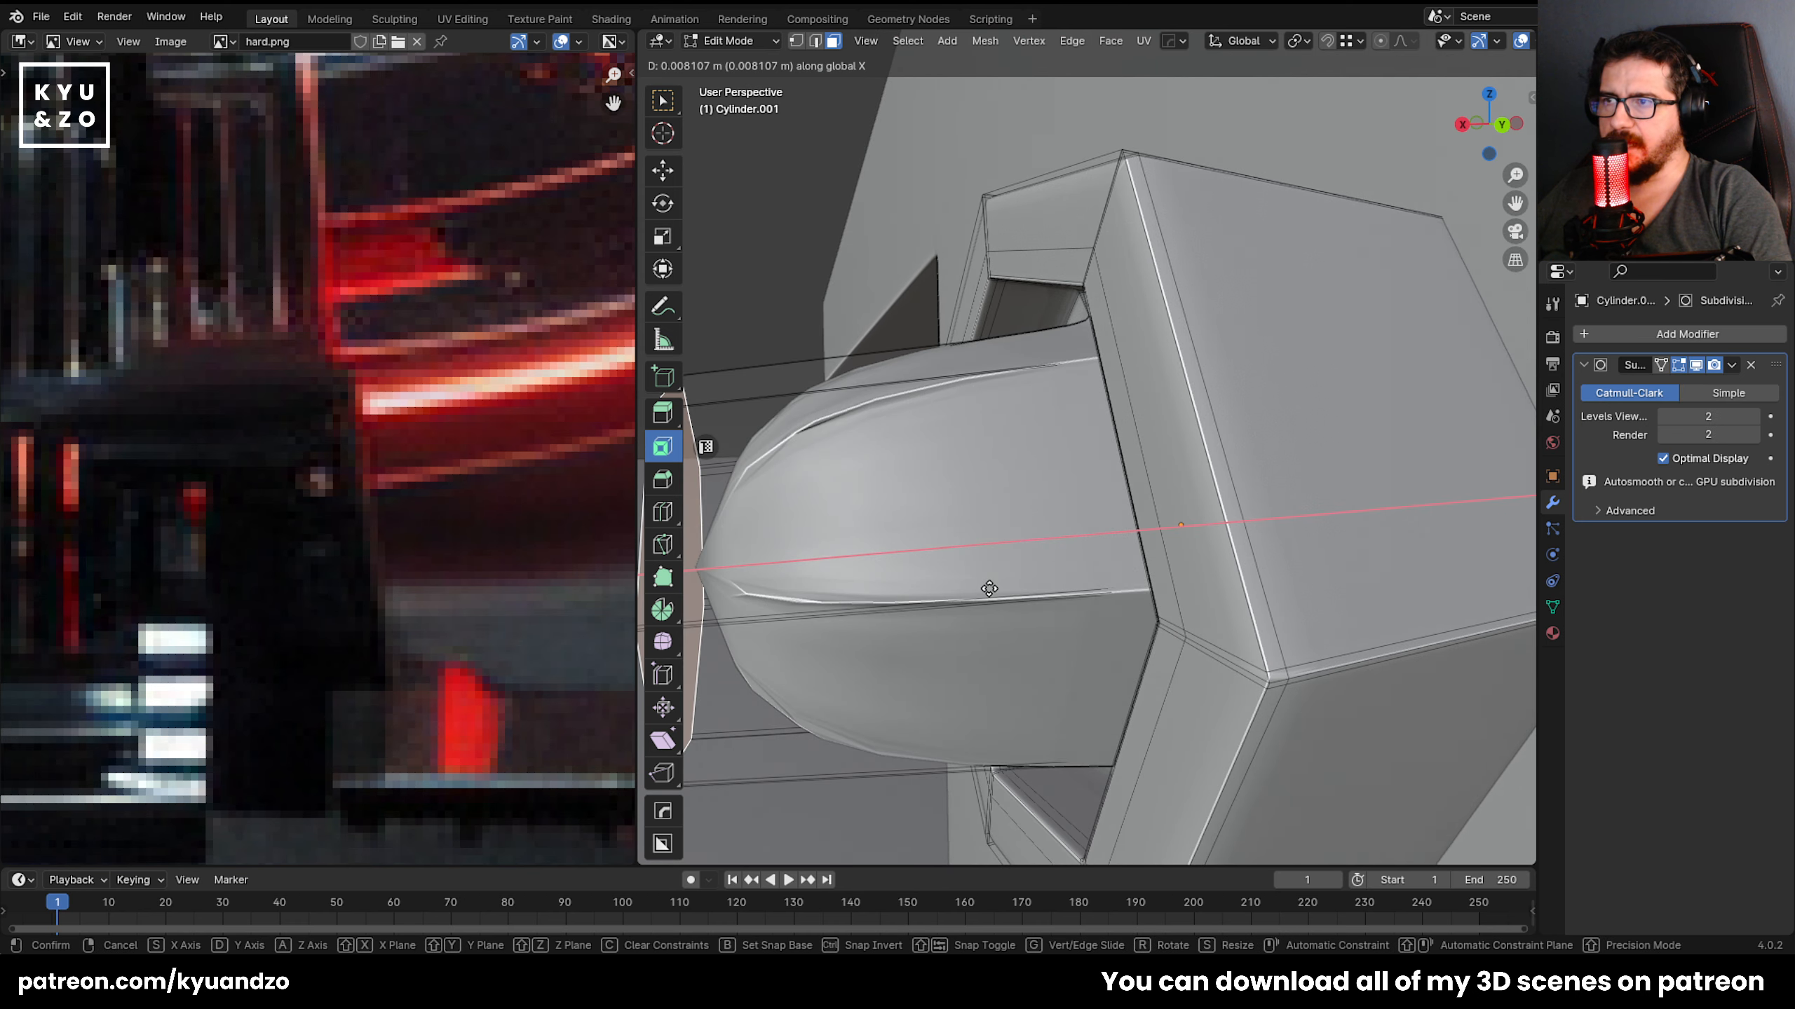
click(989, 588)
Cut two supporting loops around the protruding block, one close to its outer end and one nearer the recess at factor 0.377.
shift+middle_drag(989, 589, 1098, 548)
key(ctrl+r)
click(1003, 452)
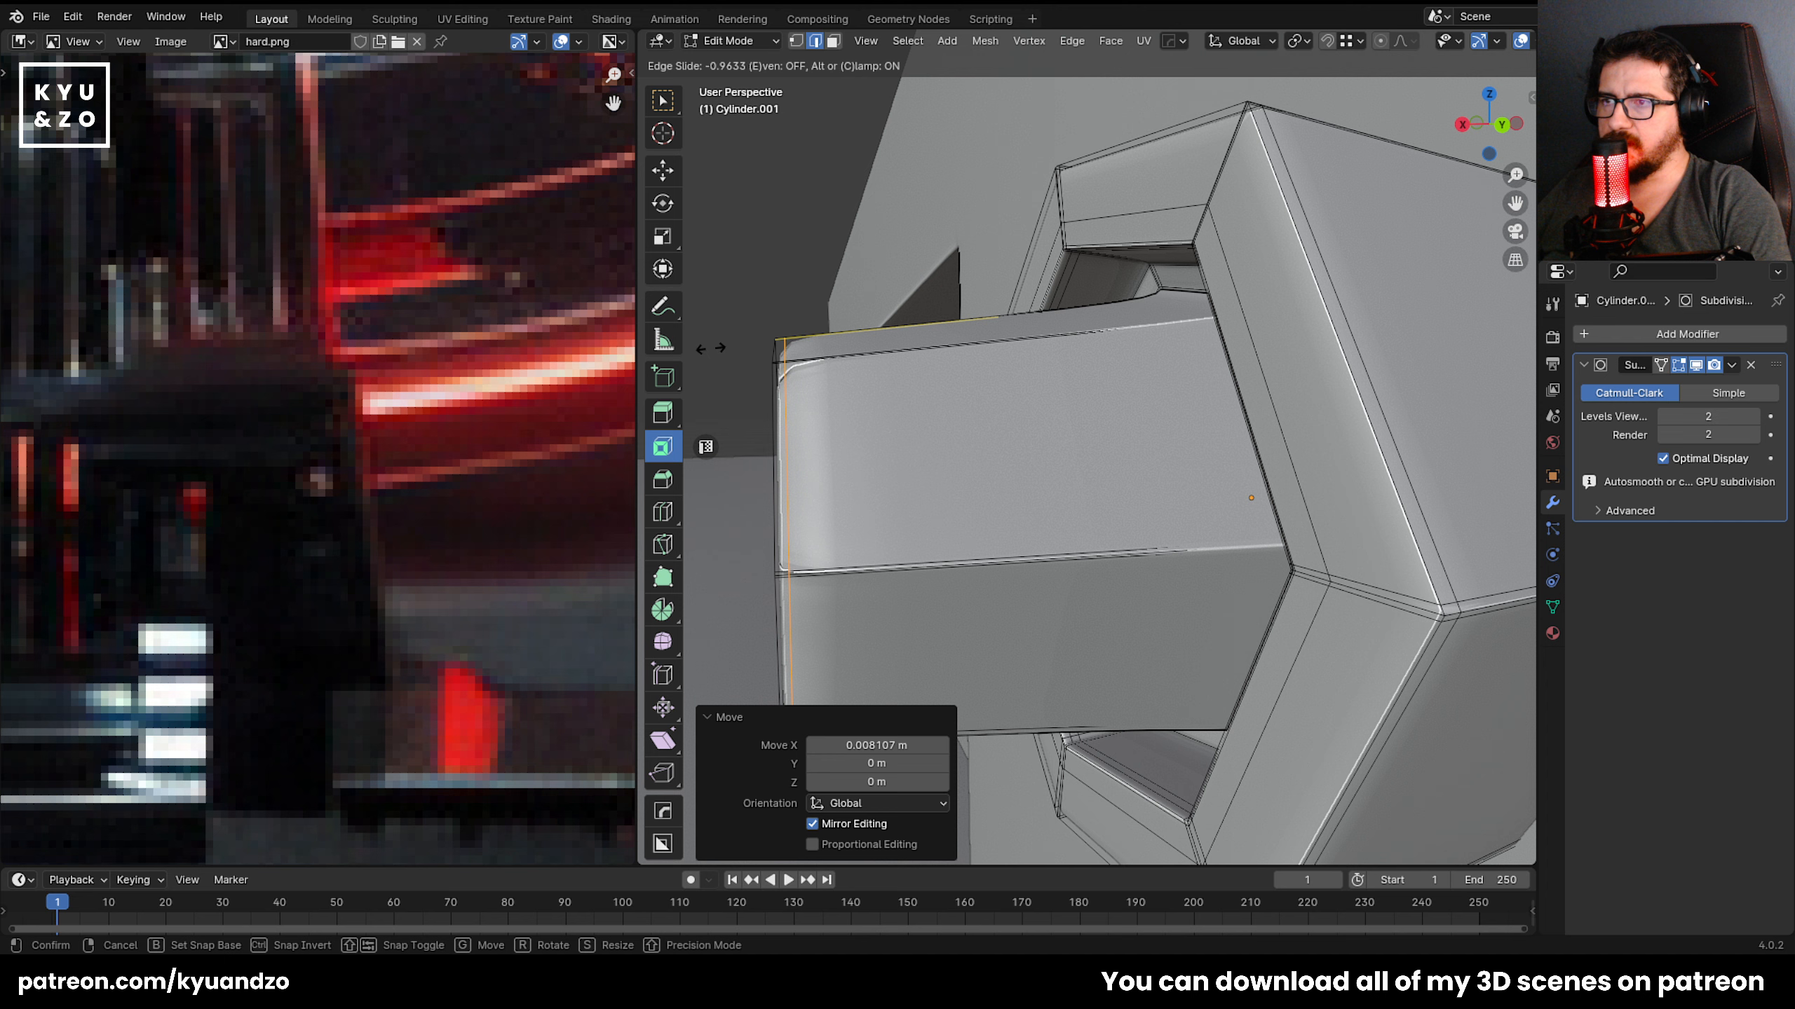
click(785, 521)
key(ctrl+r)
click(1161, 550)
click(1090, 513)
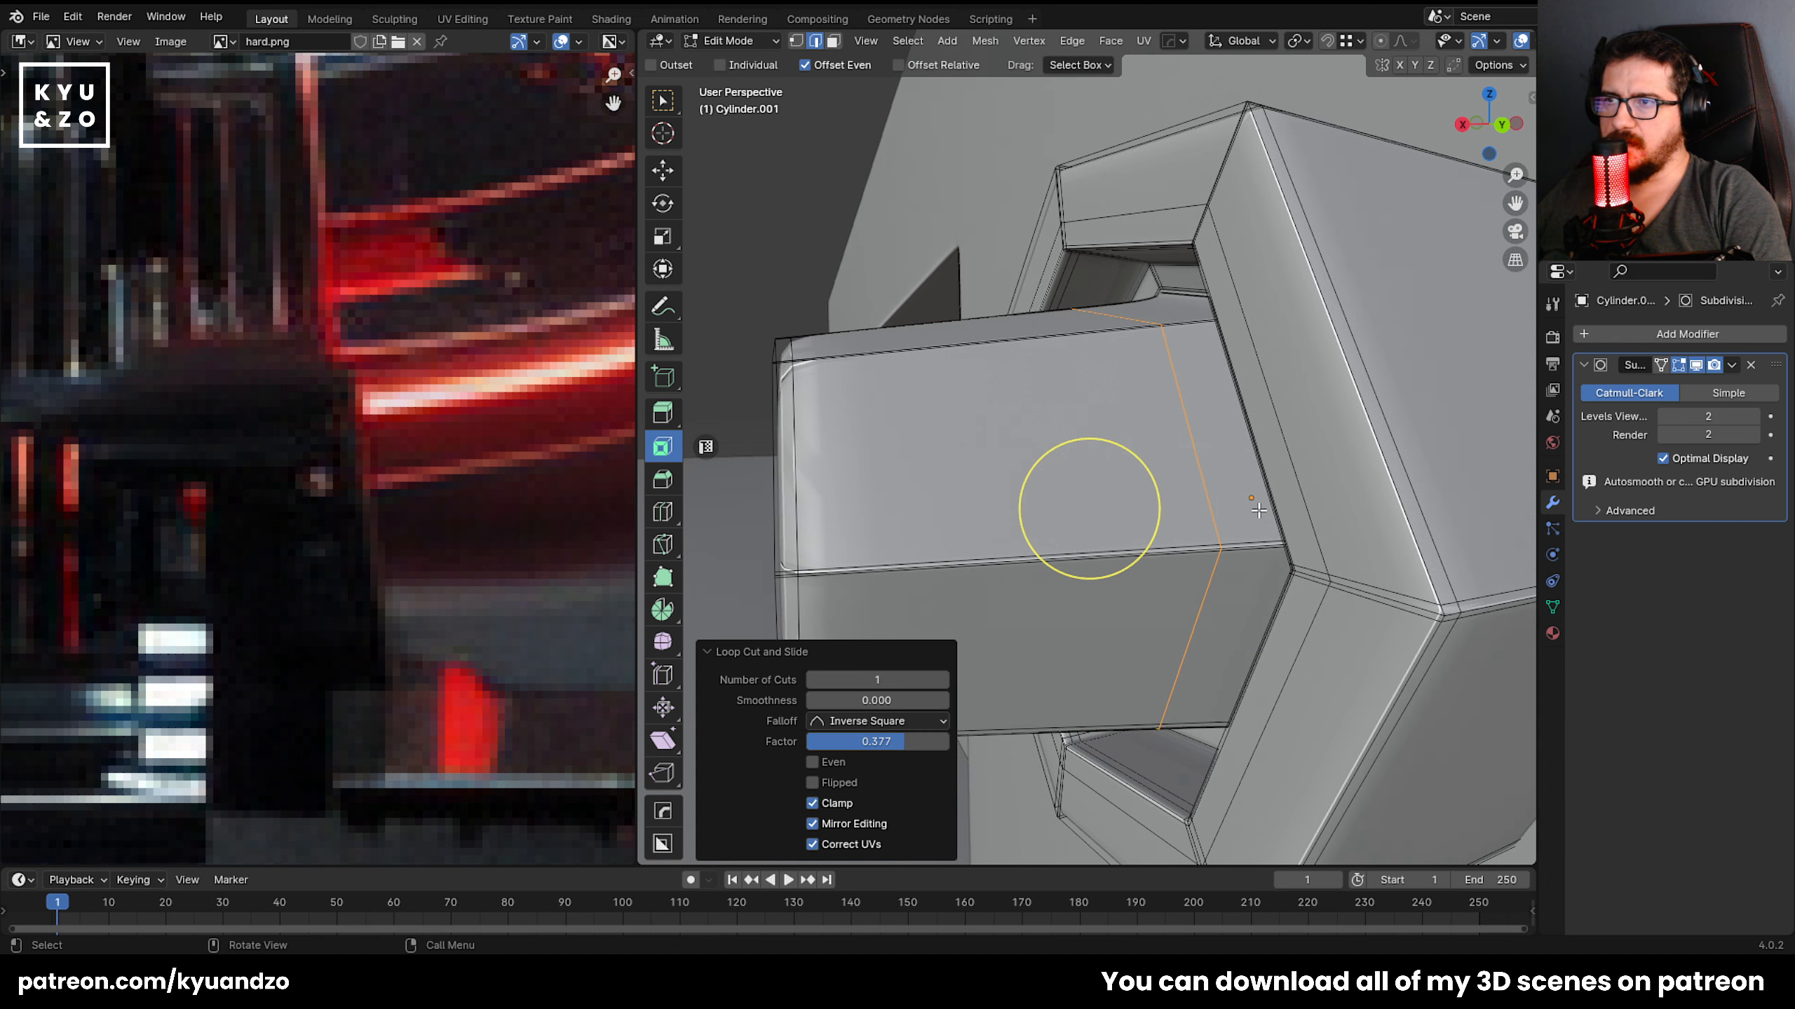
Slide the coincident edge loop at the protruding block's corner onto the adjacent side face as a supporting loop along the long edge.
middle_drag(1089, 513, 1187, 519)
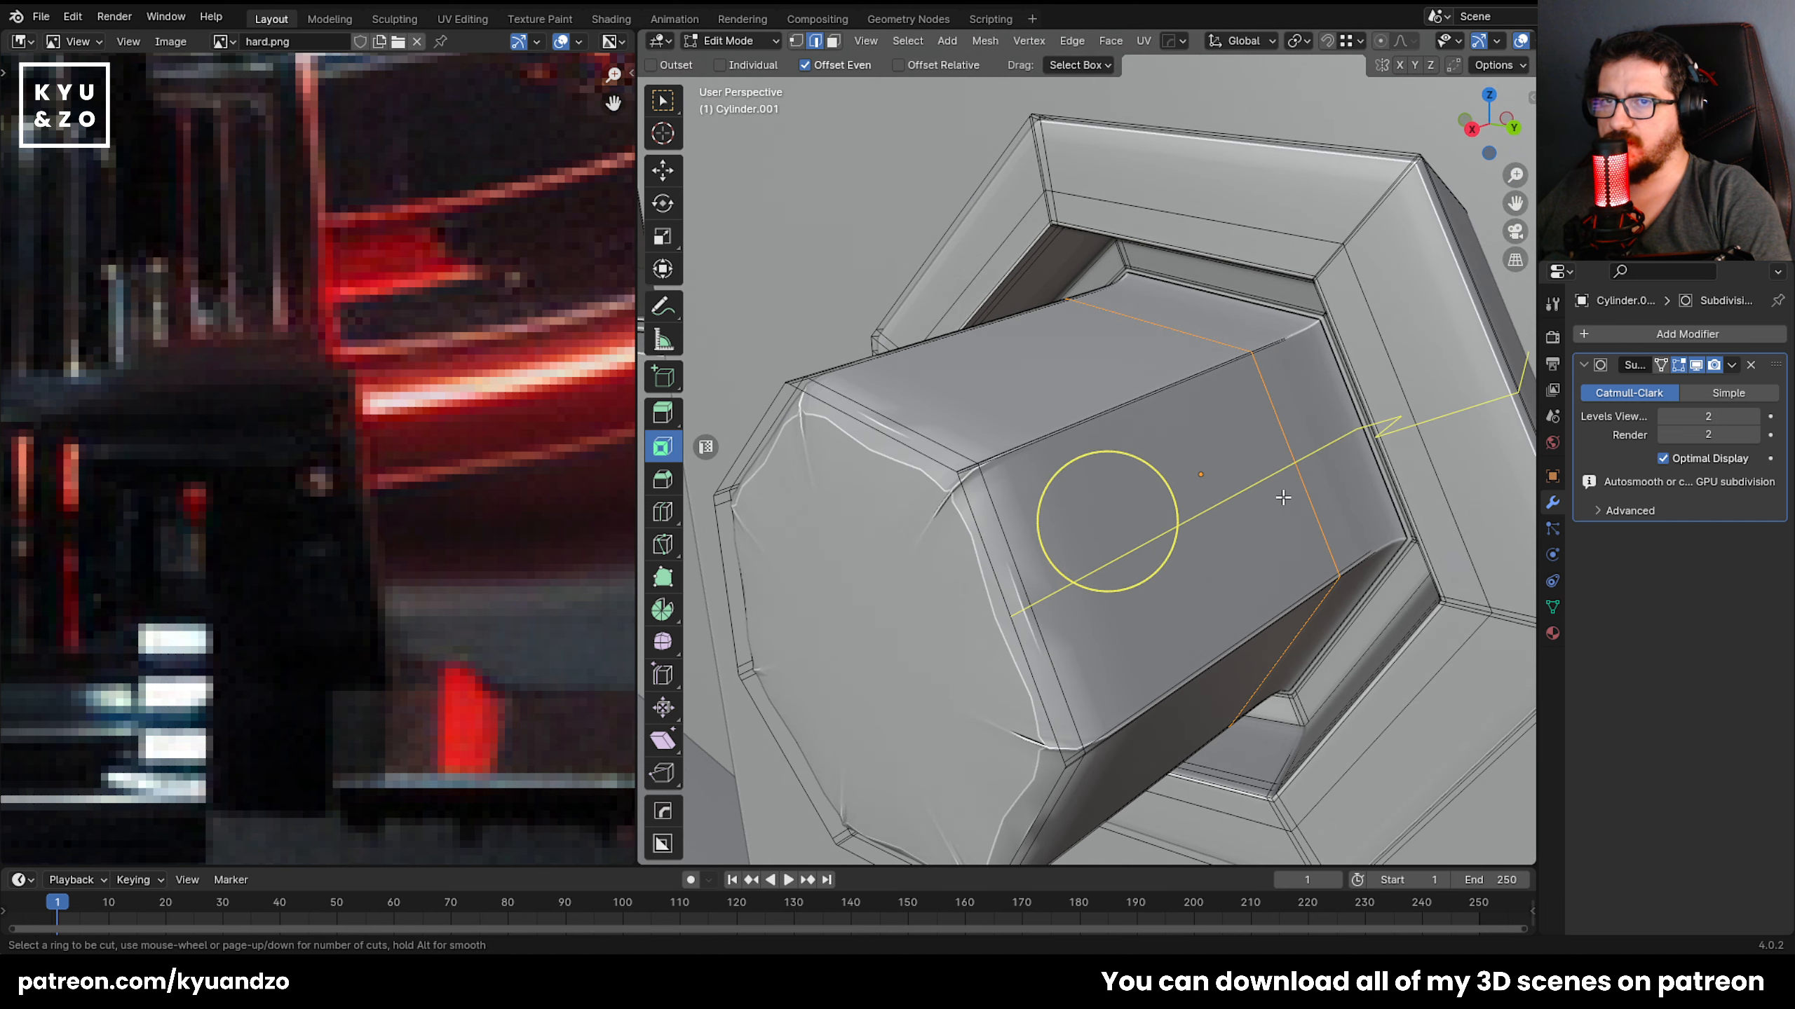
key(1)
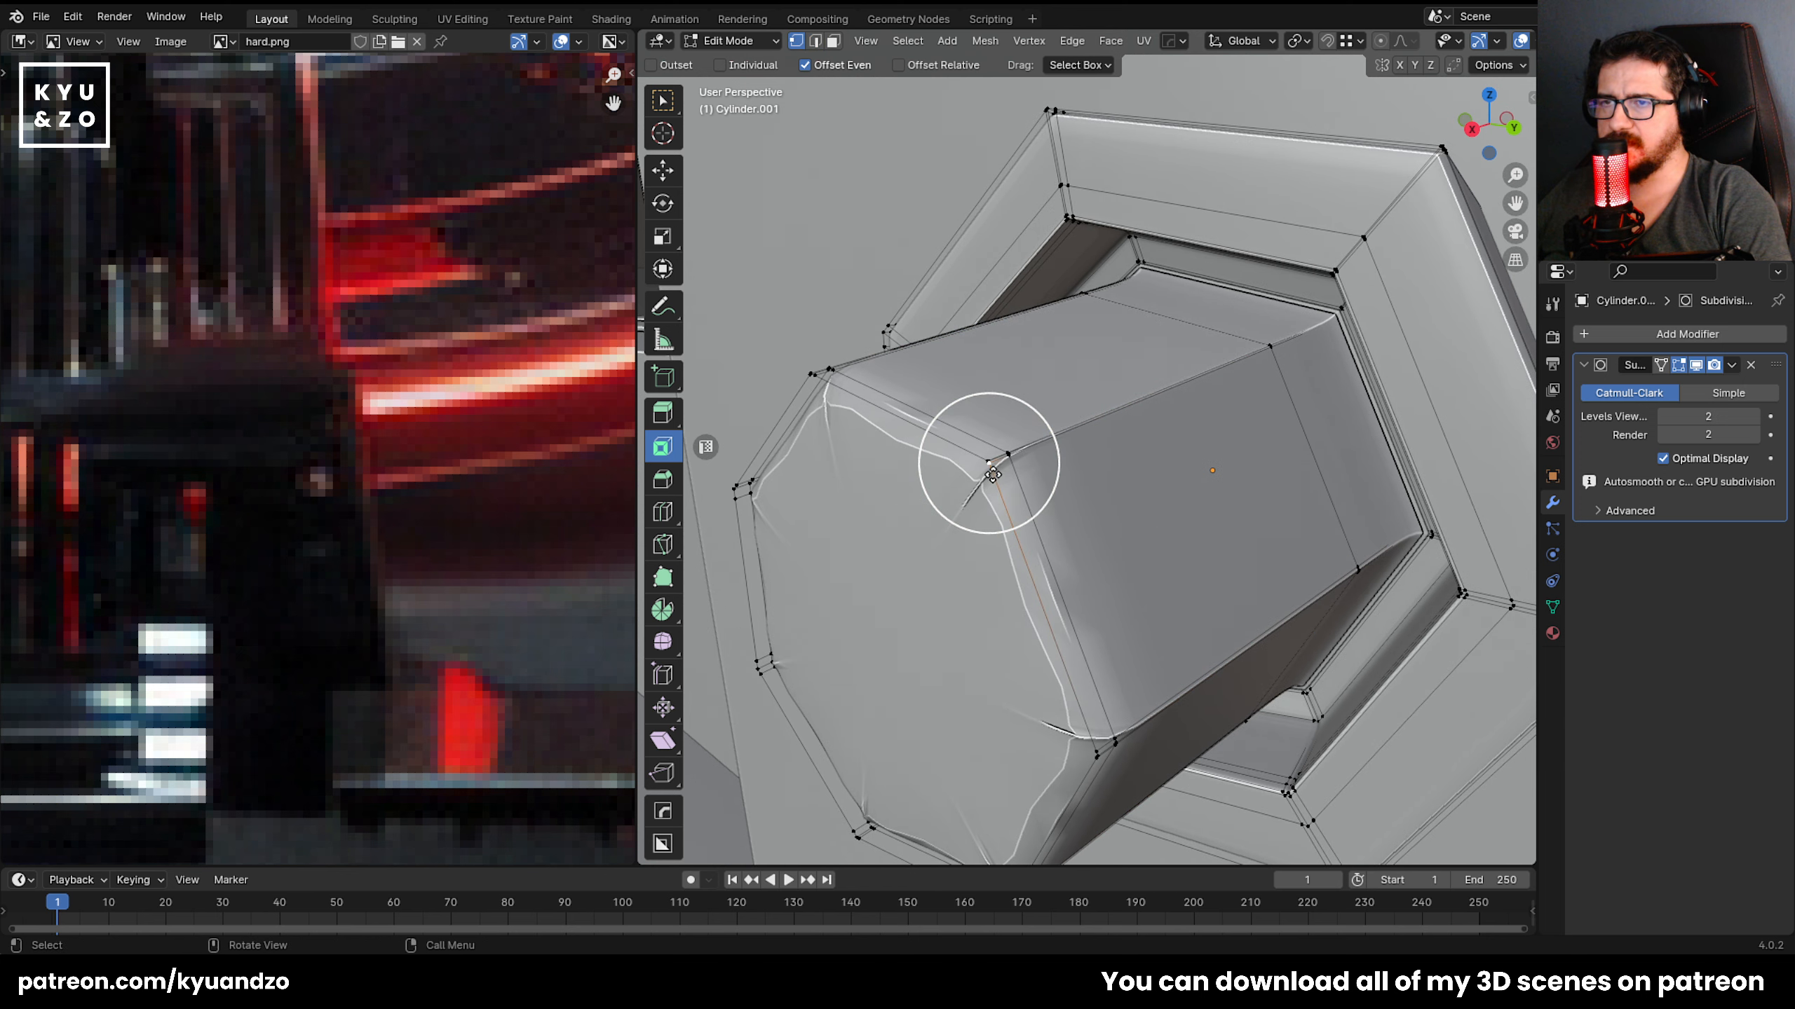
scroll(947, 488, up, 5)
key(shift+v)
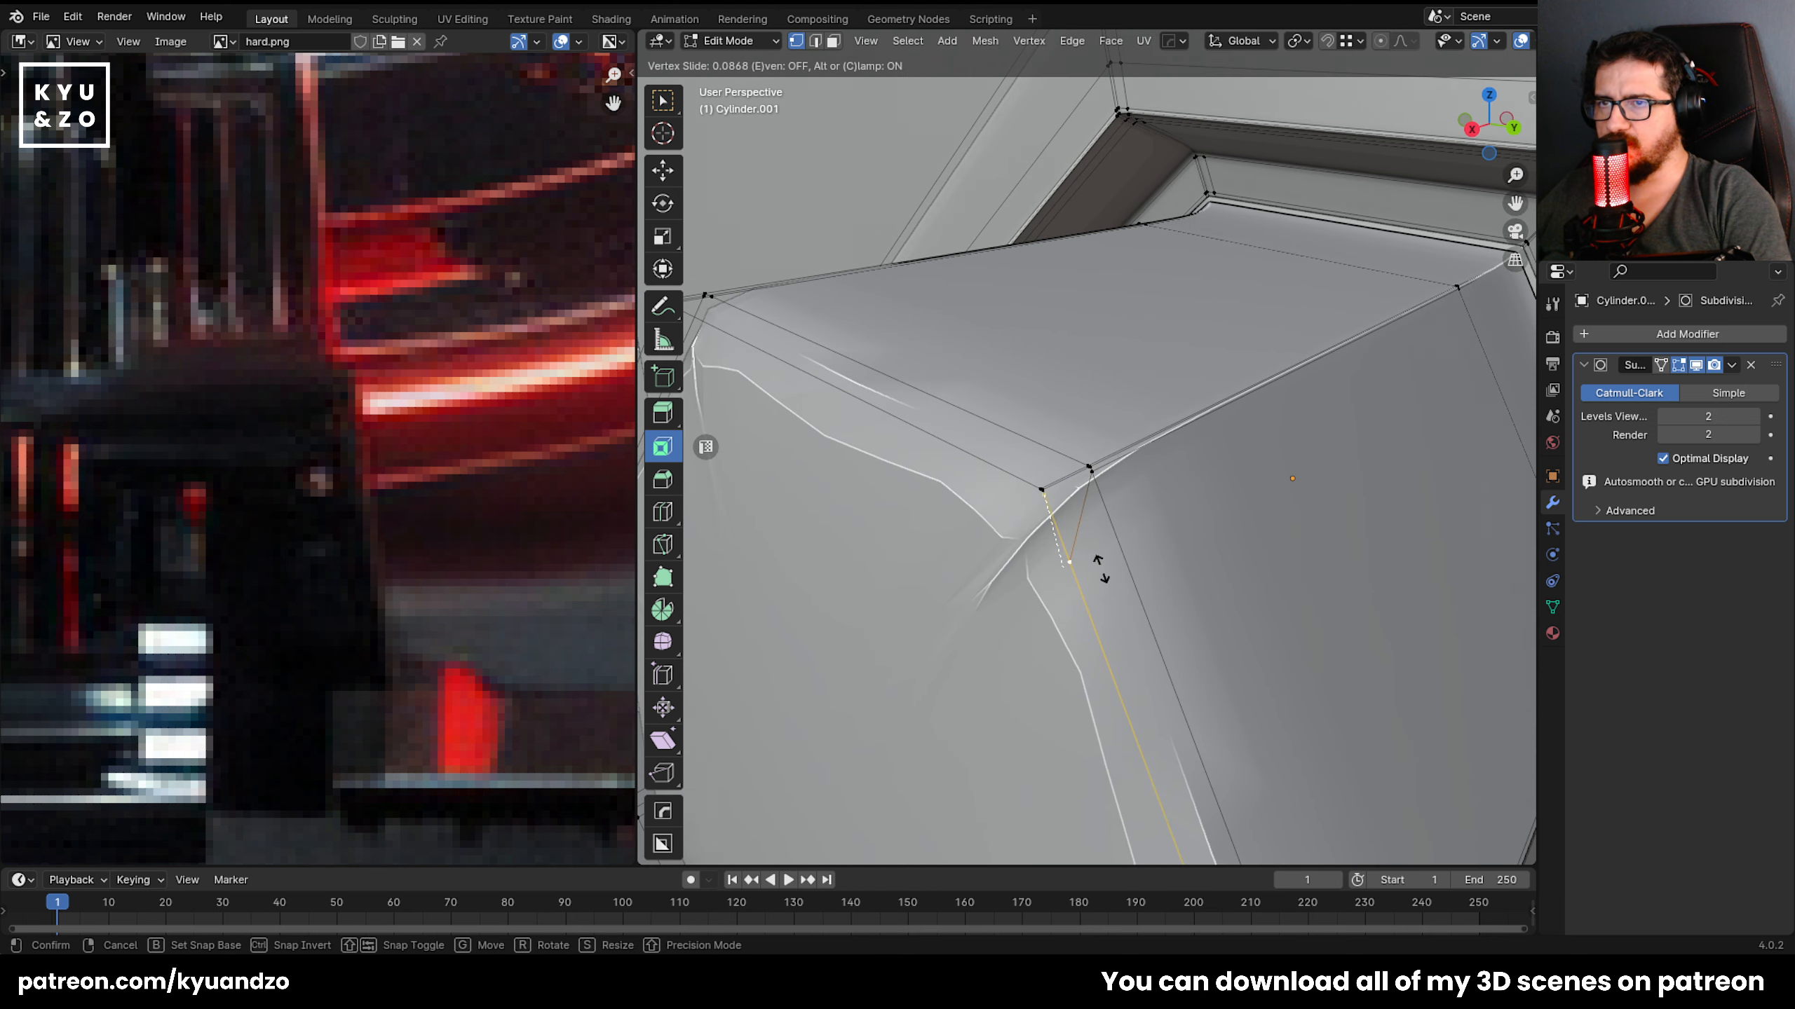
click(1072, 528)
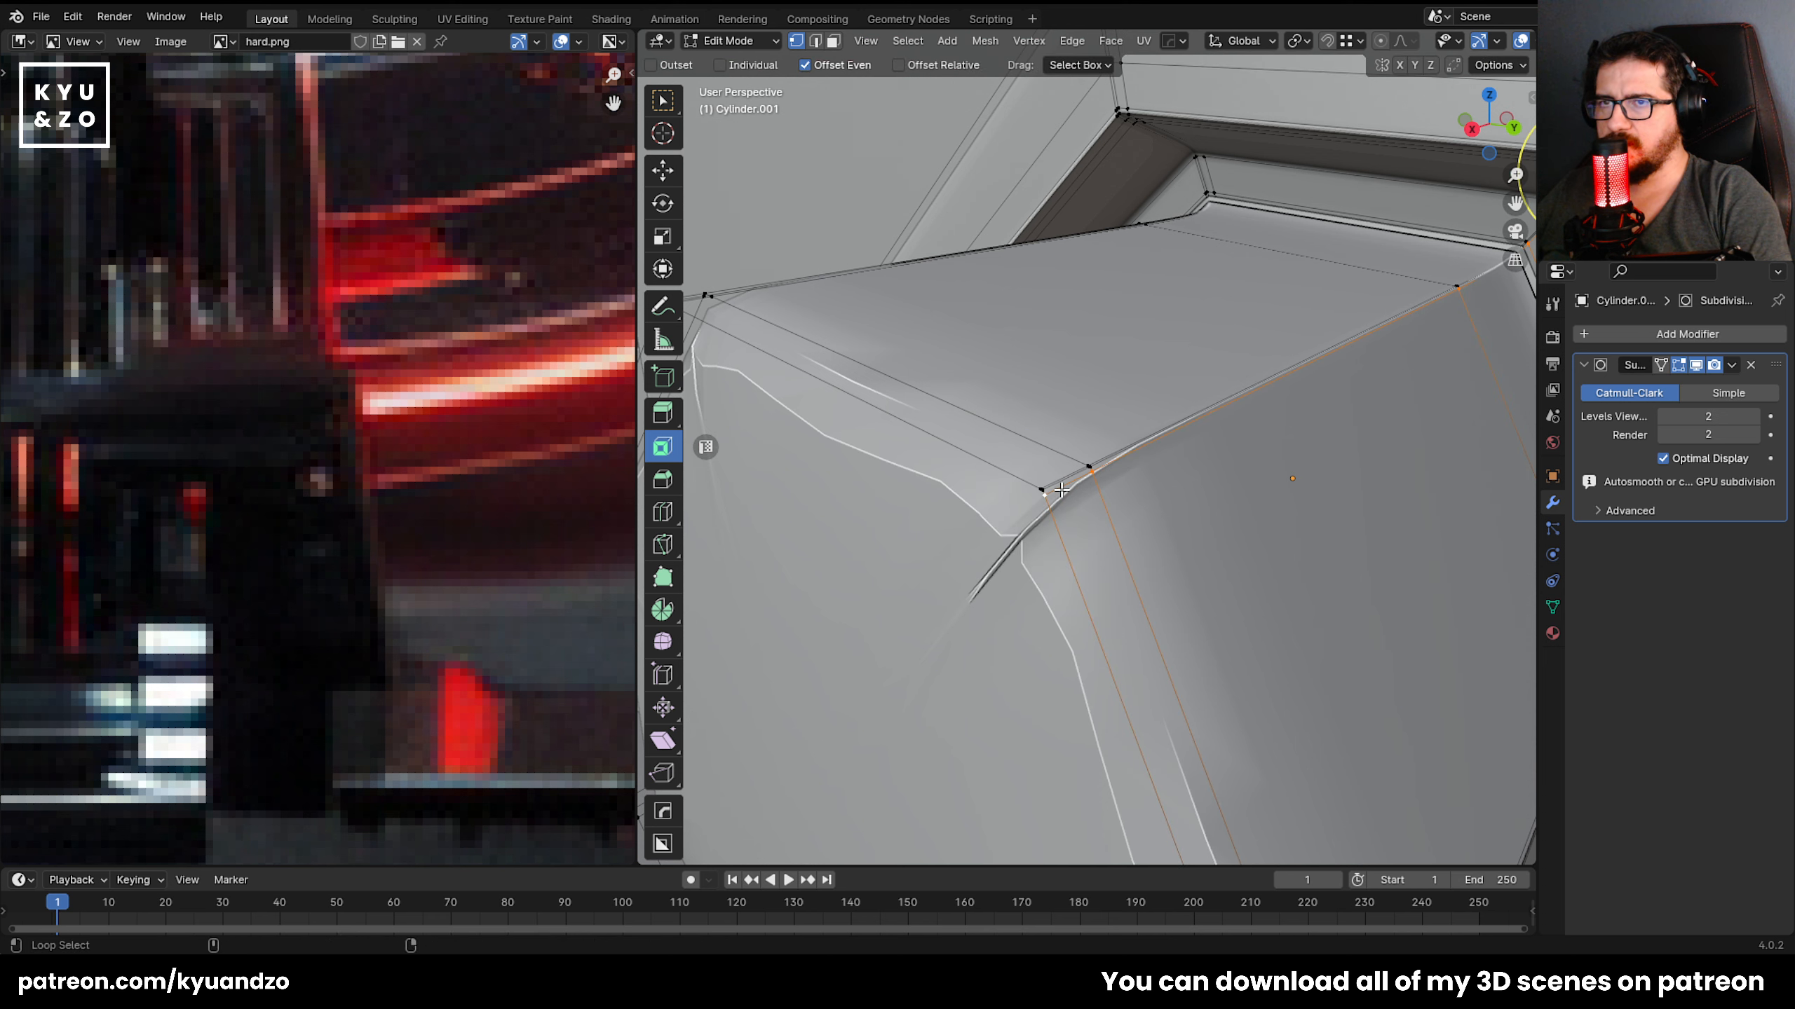
key(g)
key(g)
click(1091, 526)
Slide the other loop at the same corner onto the upper face with factor -0.458, then slide it back closer to the corner edge.
alt+click(1069, 467)
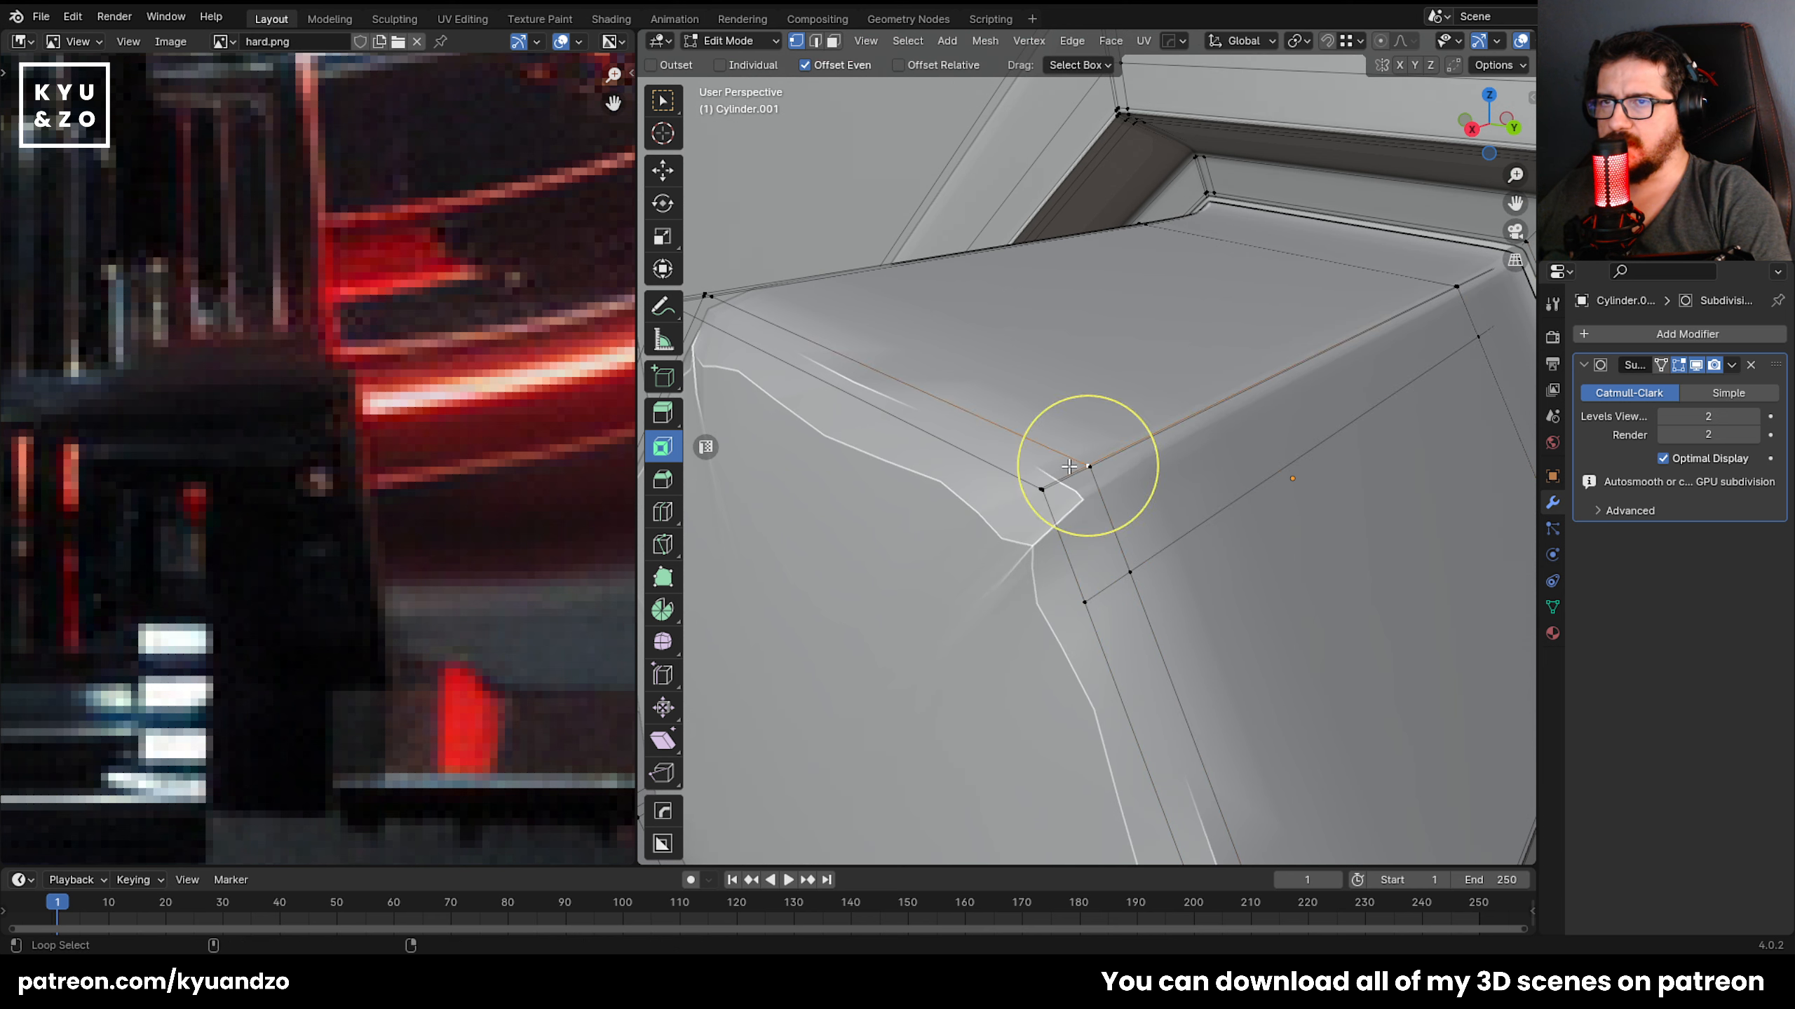
click(1061, 476)
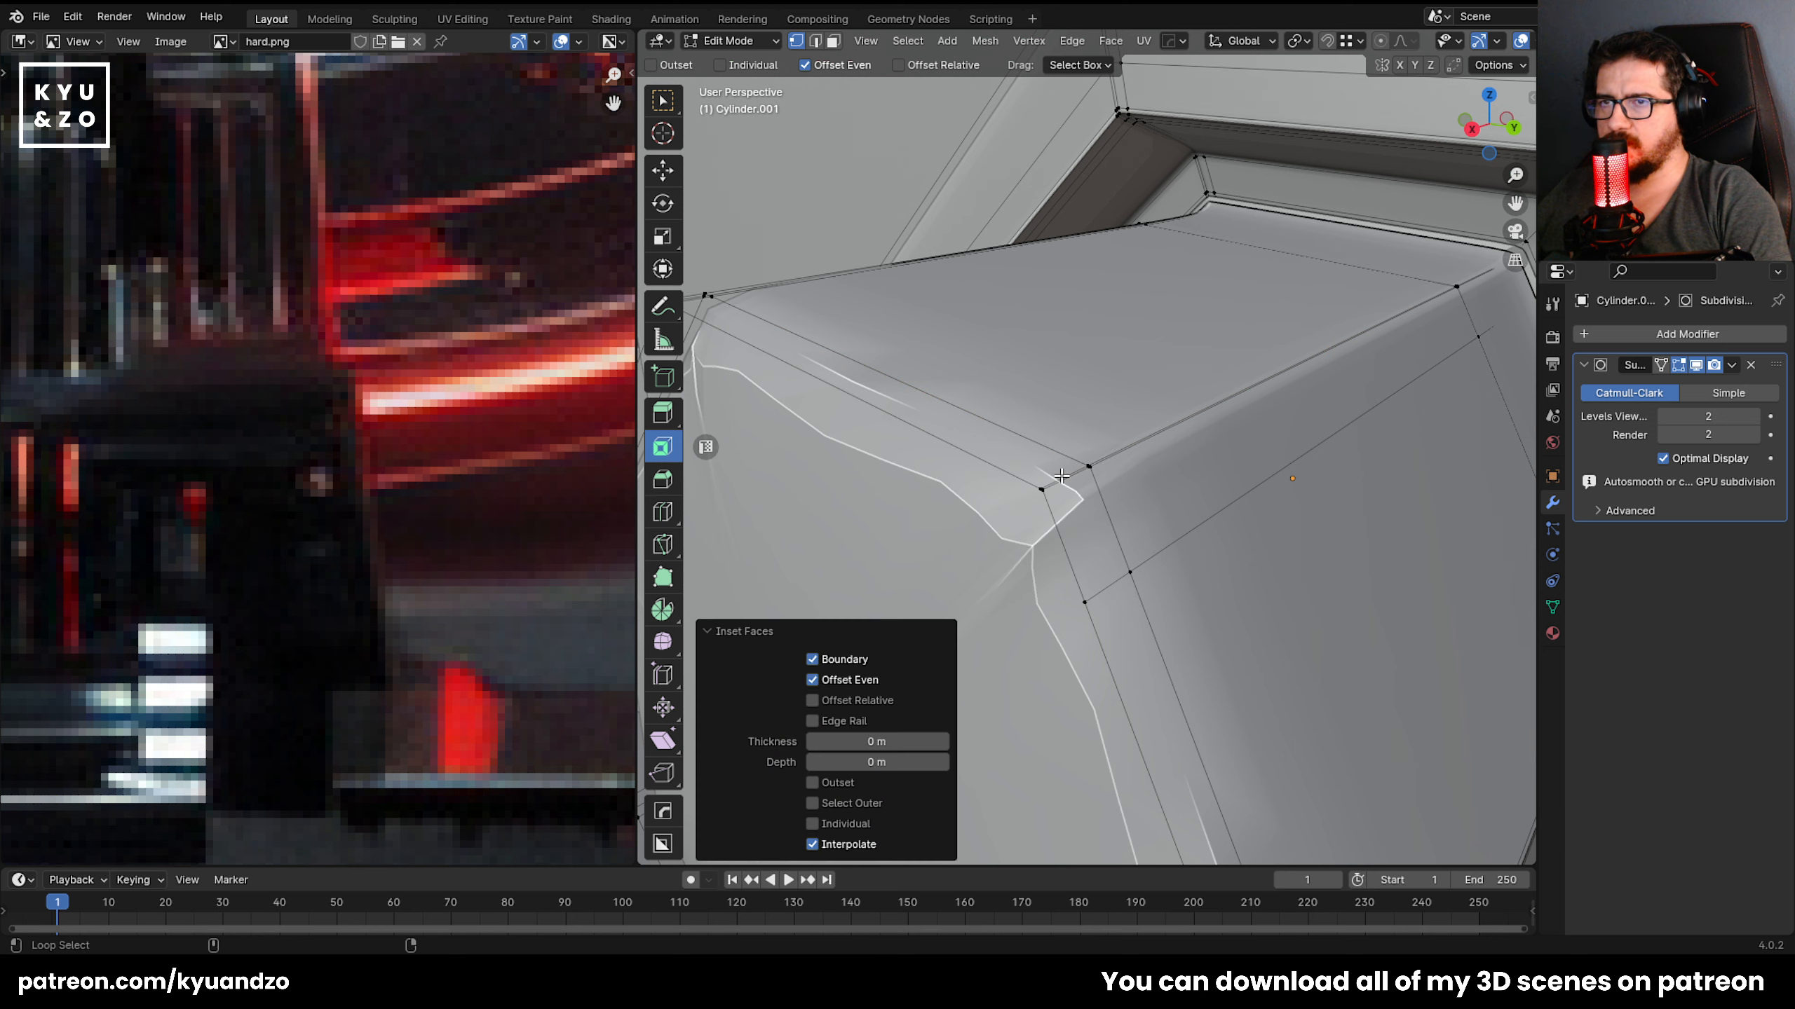
scroll(1086, 470, up, 2)
key(g)
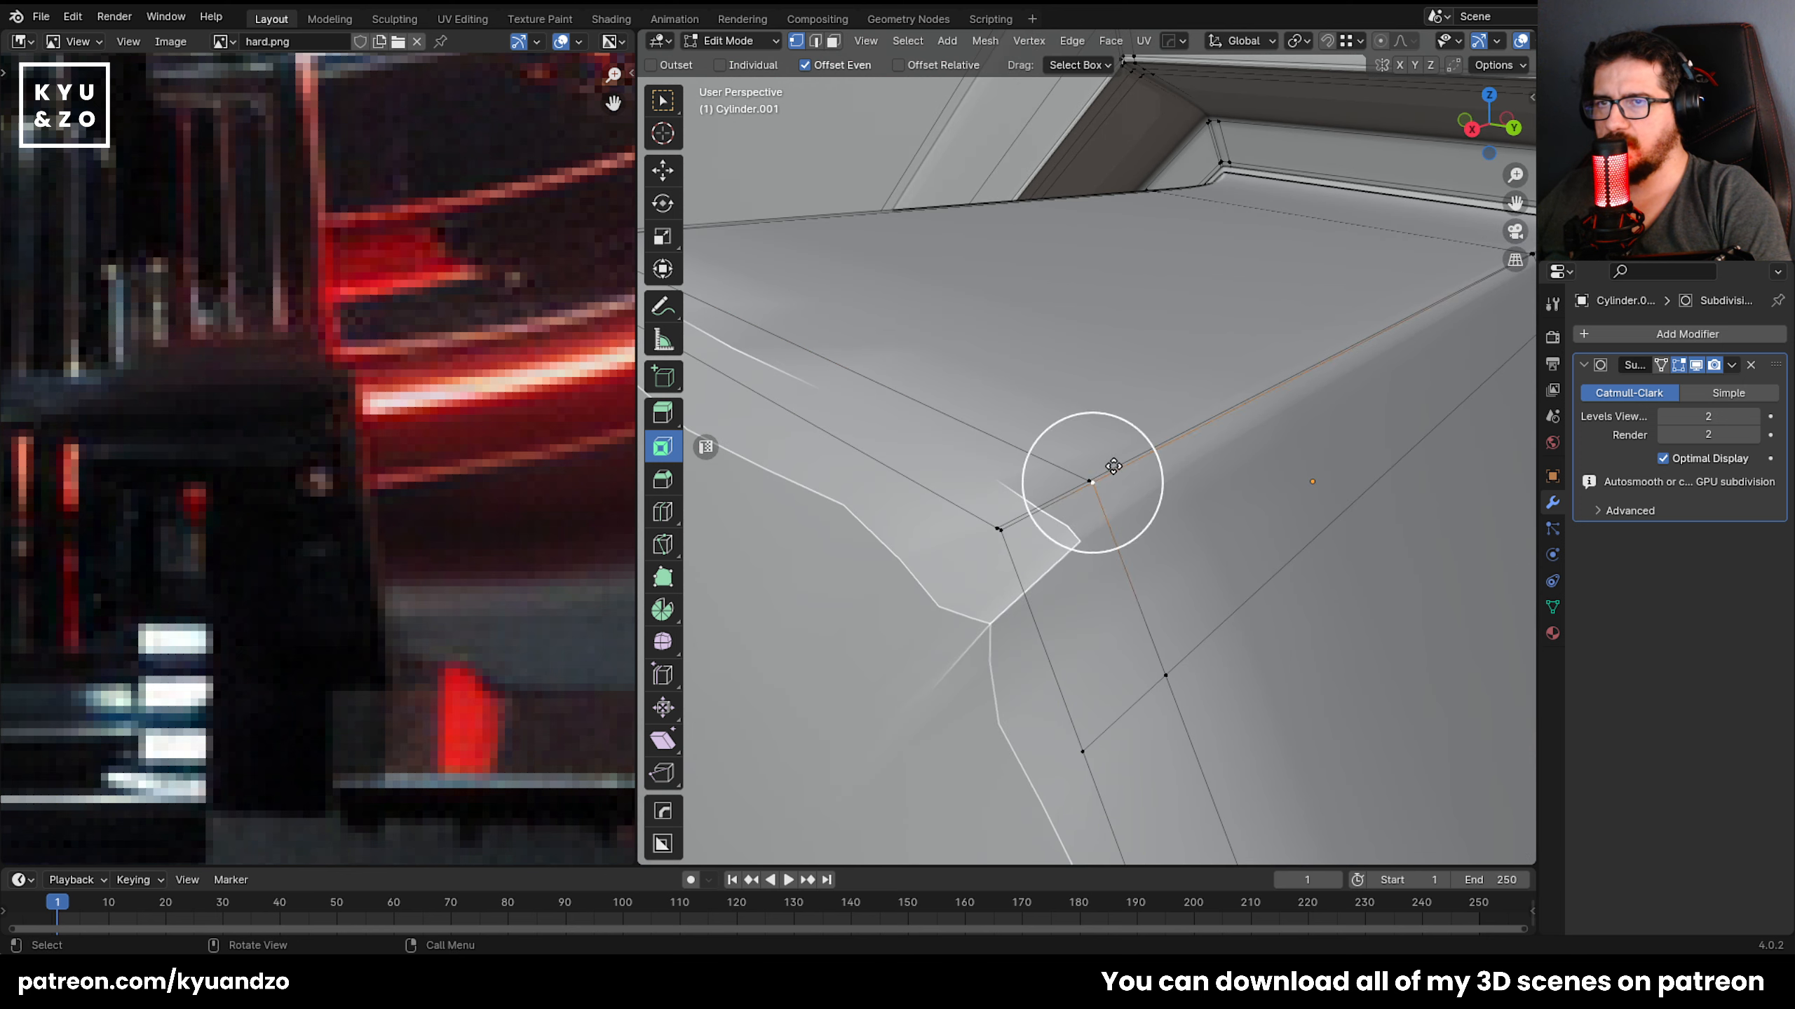
key(g)
key(g)
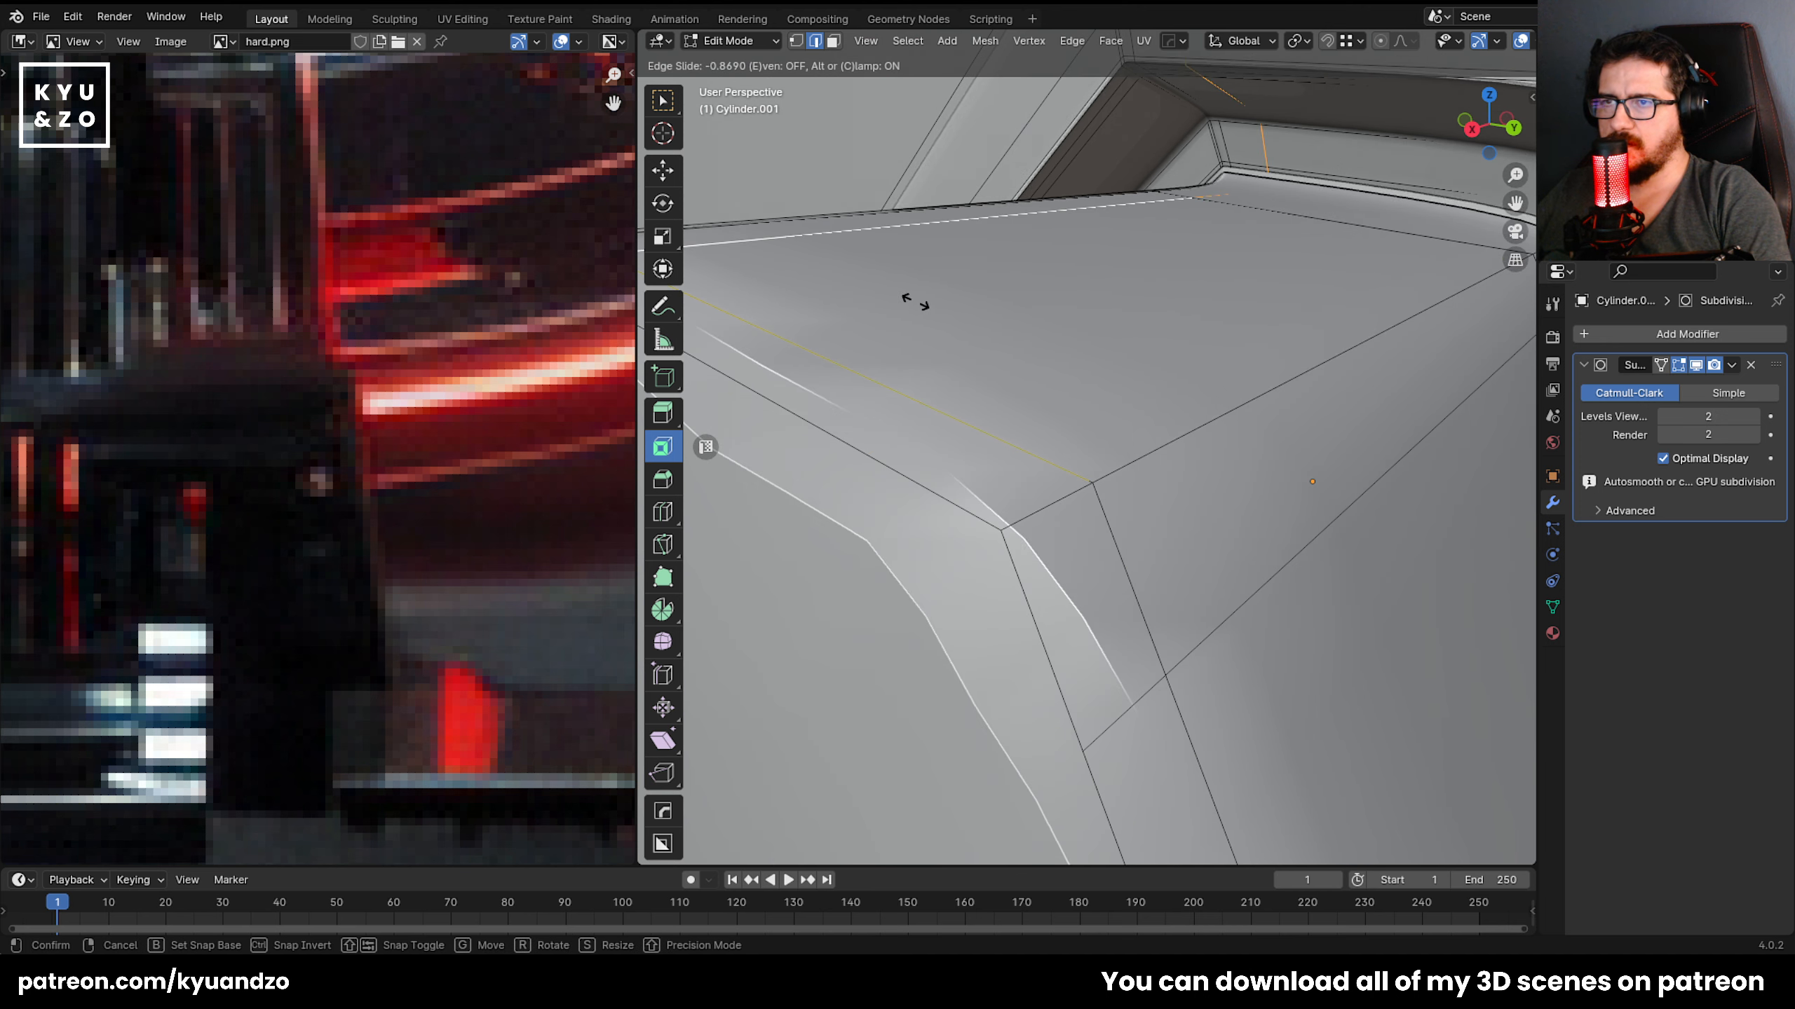
click(1023, 411)
scroll(1023, 409, down, 4)
key(g)
key(g)
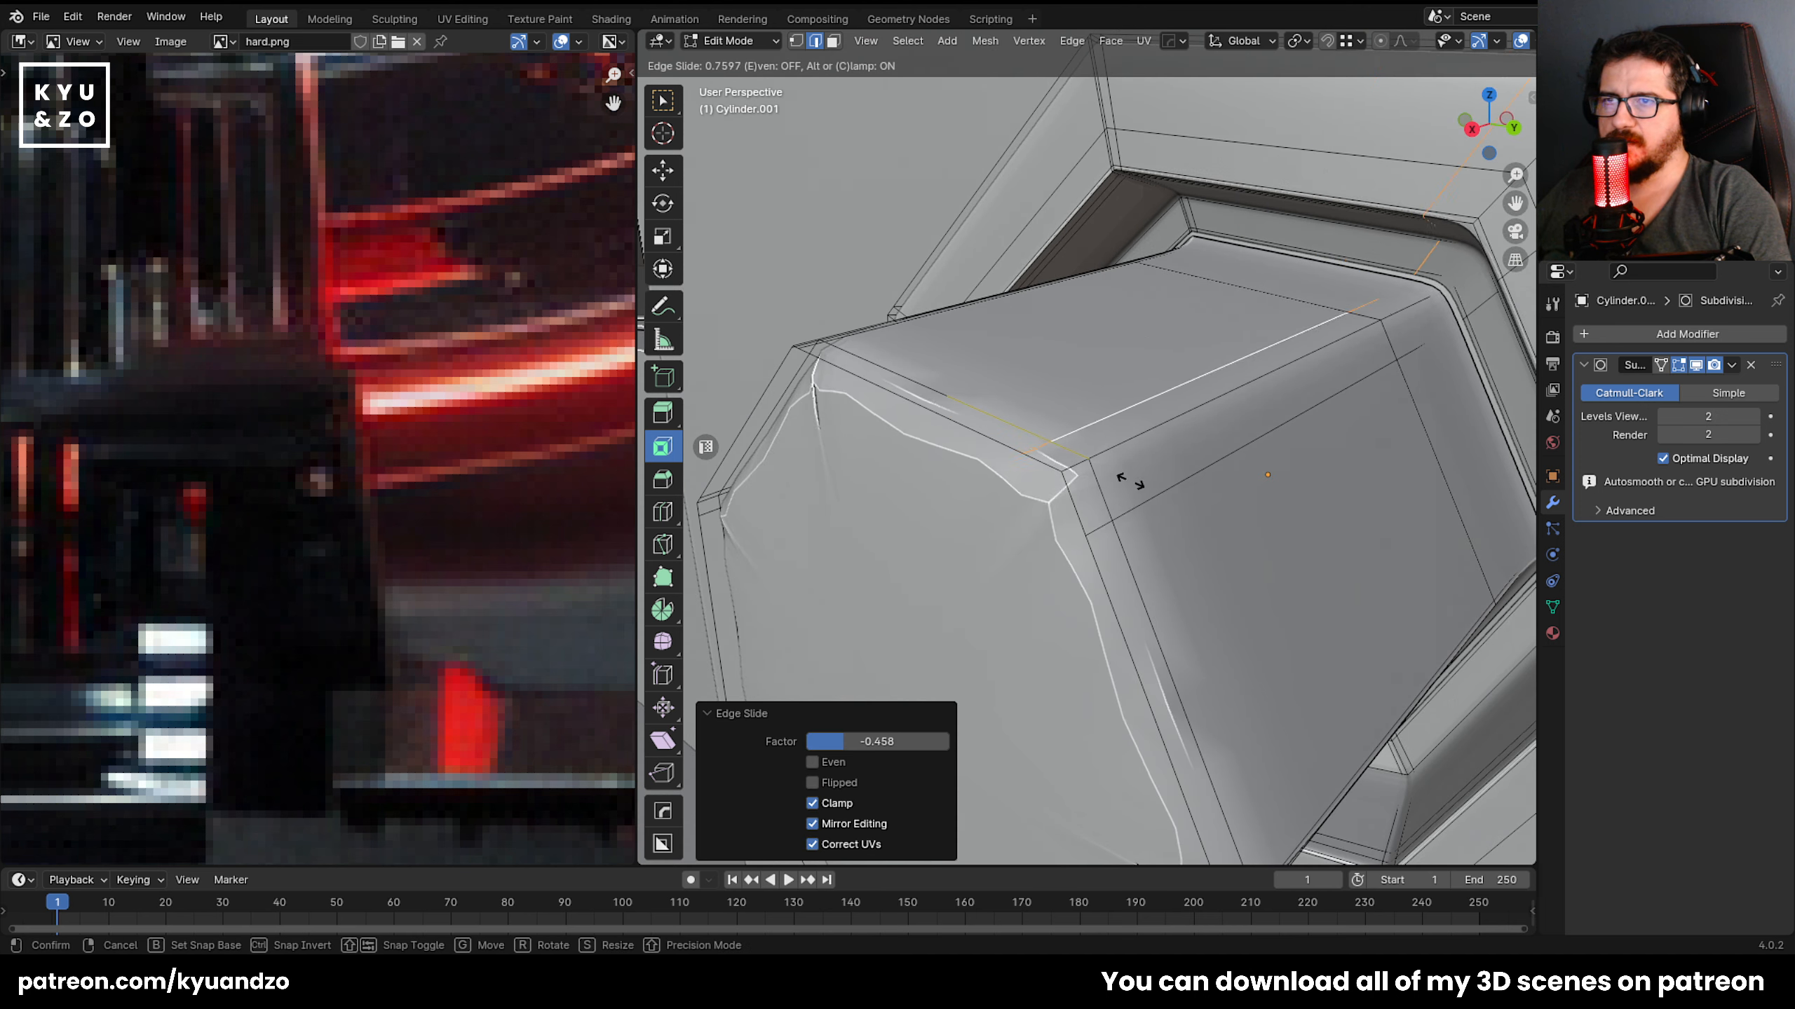
click(1136, 484)
Inset the end face of the protruding block slightly to support its outer rim, and return to Object Mode.
key(Tab)
scroll(1080, 541, down, 3)
scroll(1080, 542, up, 2)
key(Tab)
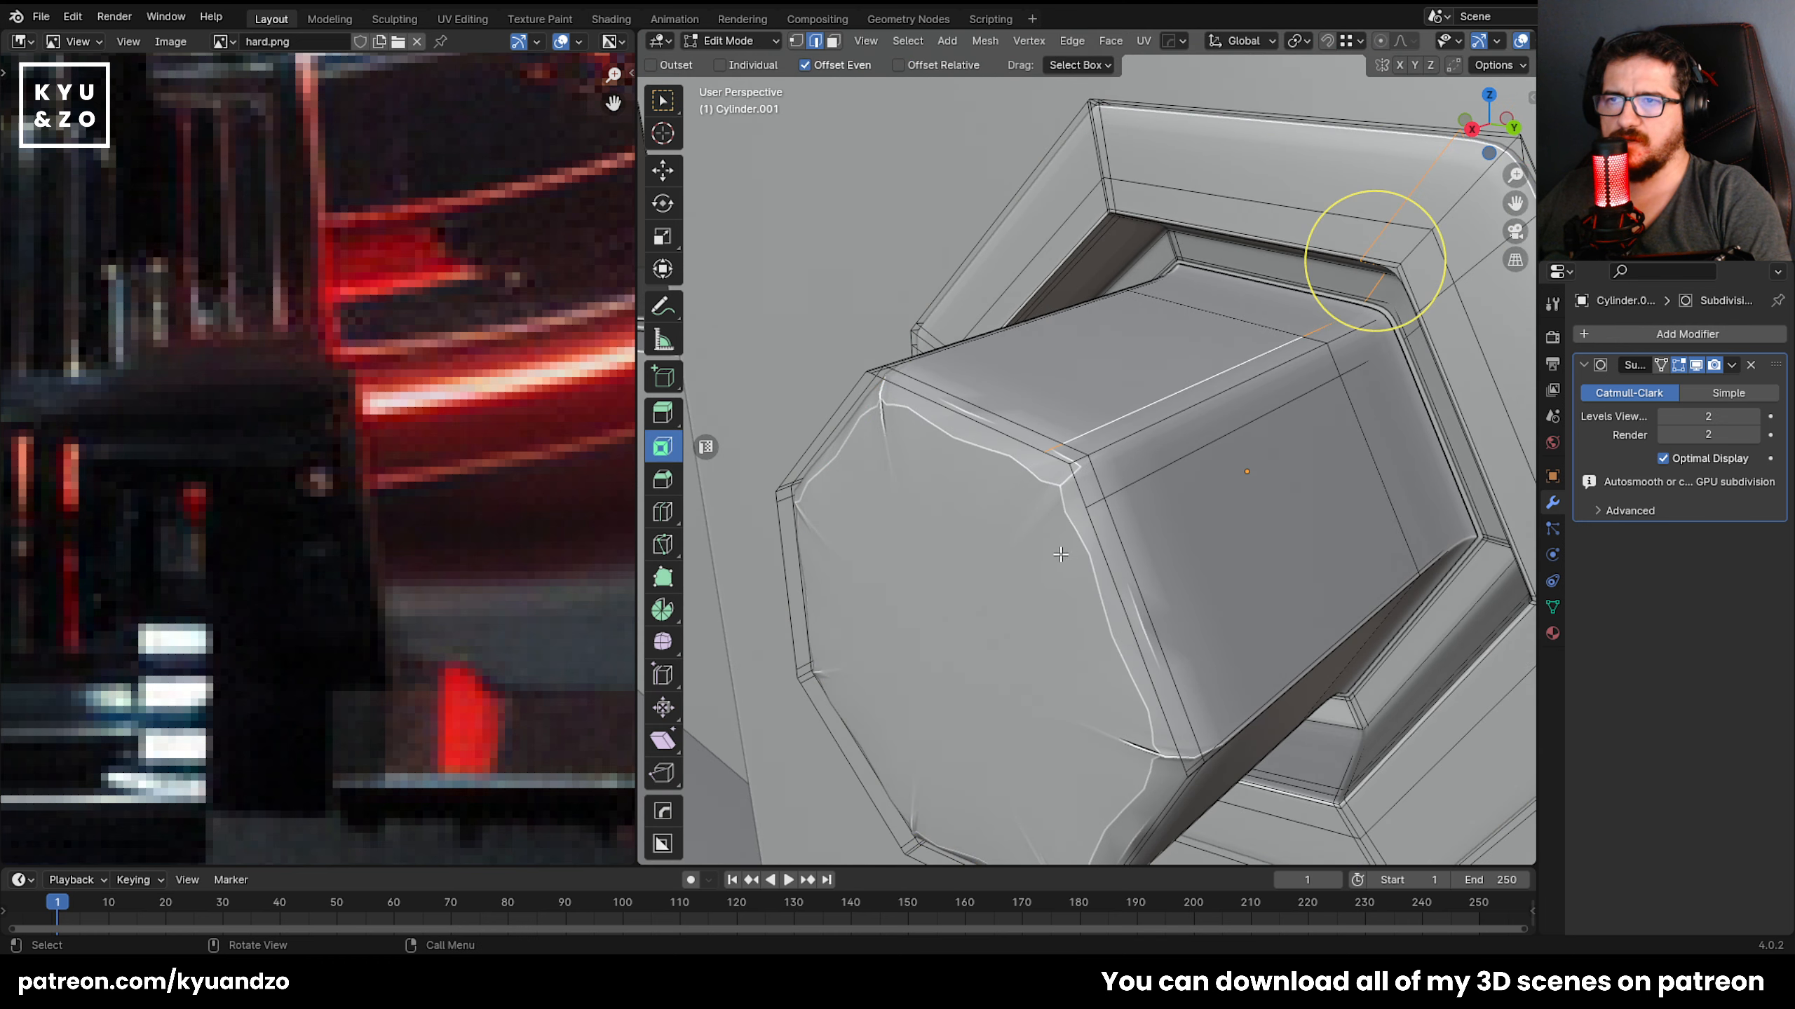
click(987, 492)
key(3)
click(928, 655)
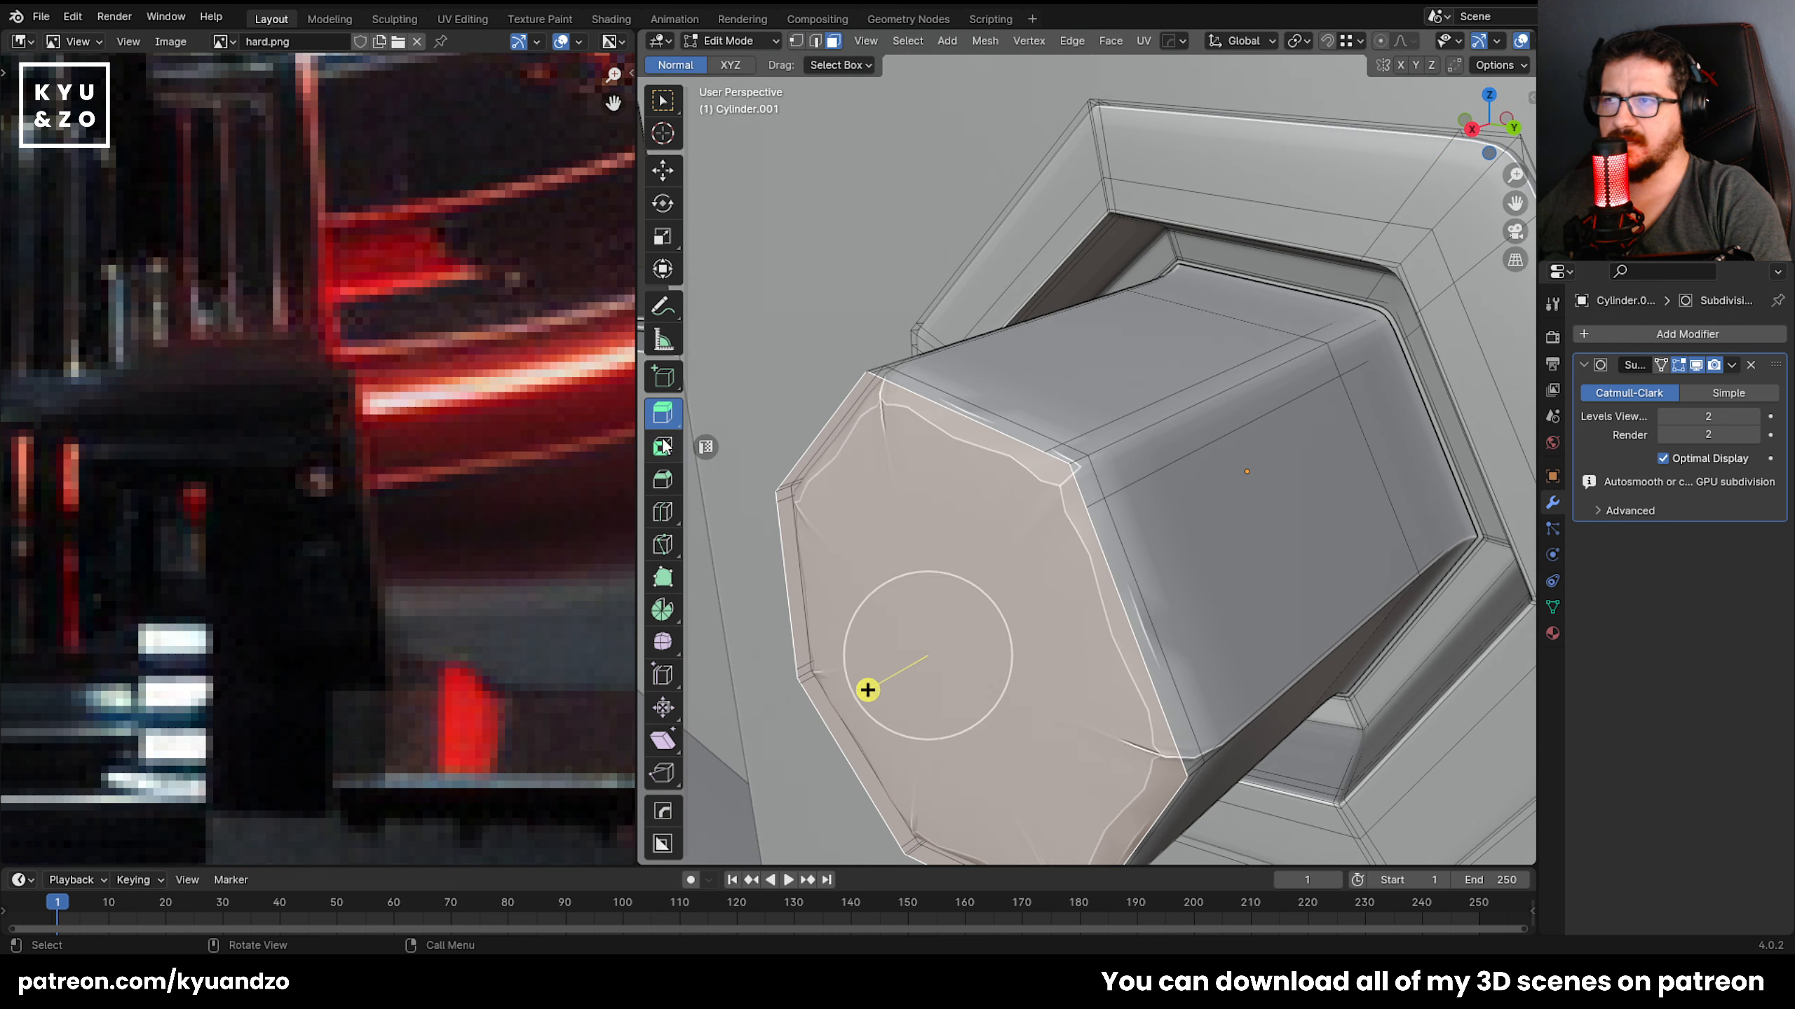
drag(929, 590, 946, 612)
key(Tab)
Examine the subdivided block's edges and corners up close and from a distance, comparing them with the recessed cylinder above on the panel.
scroll(1184, 503, down, 4)
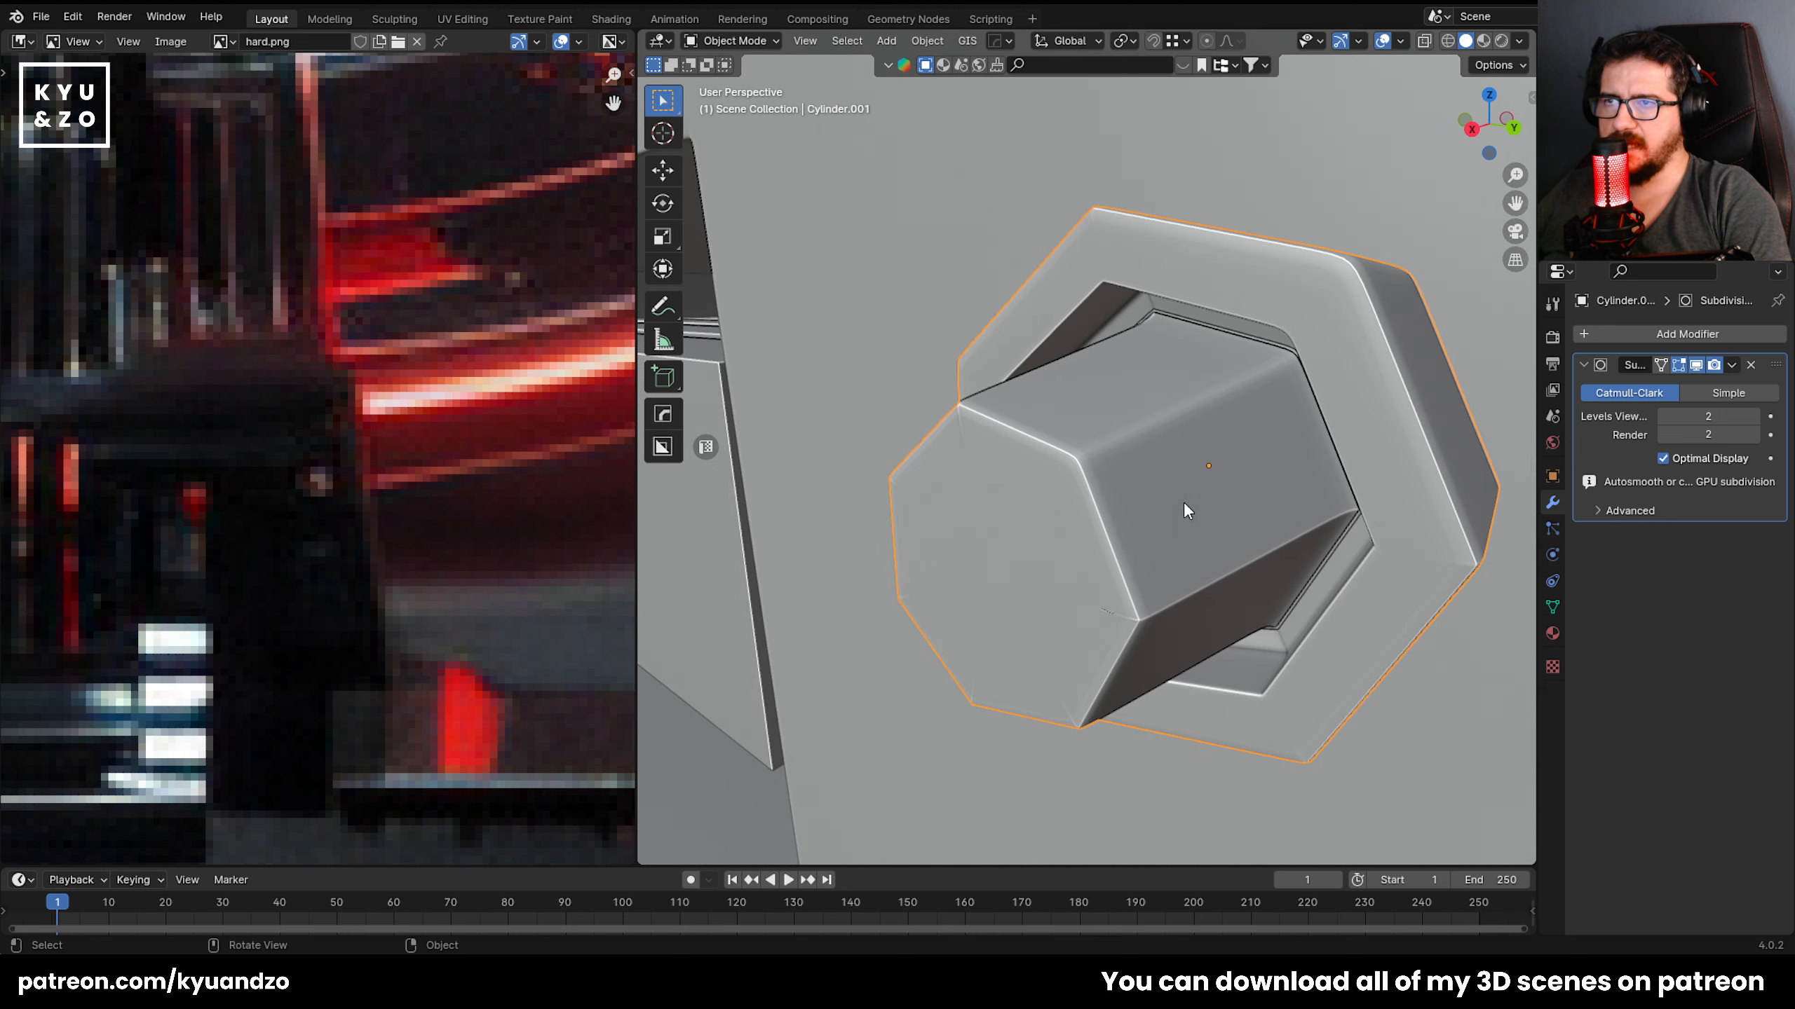
middle_drag(1183, 502, 870, 426)
scroll(1174, 448, up, 5)
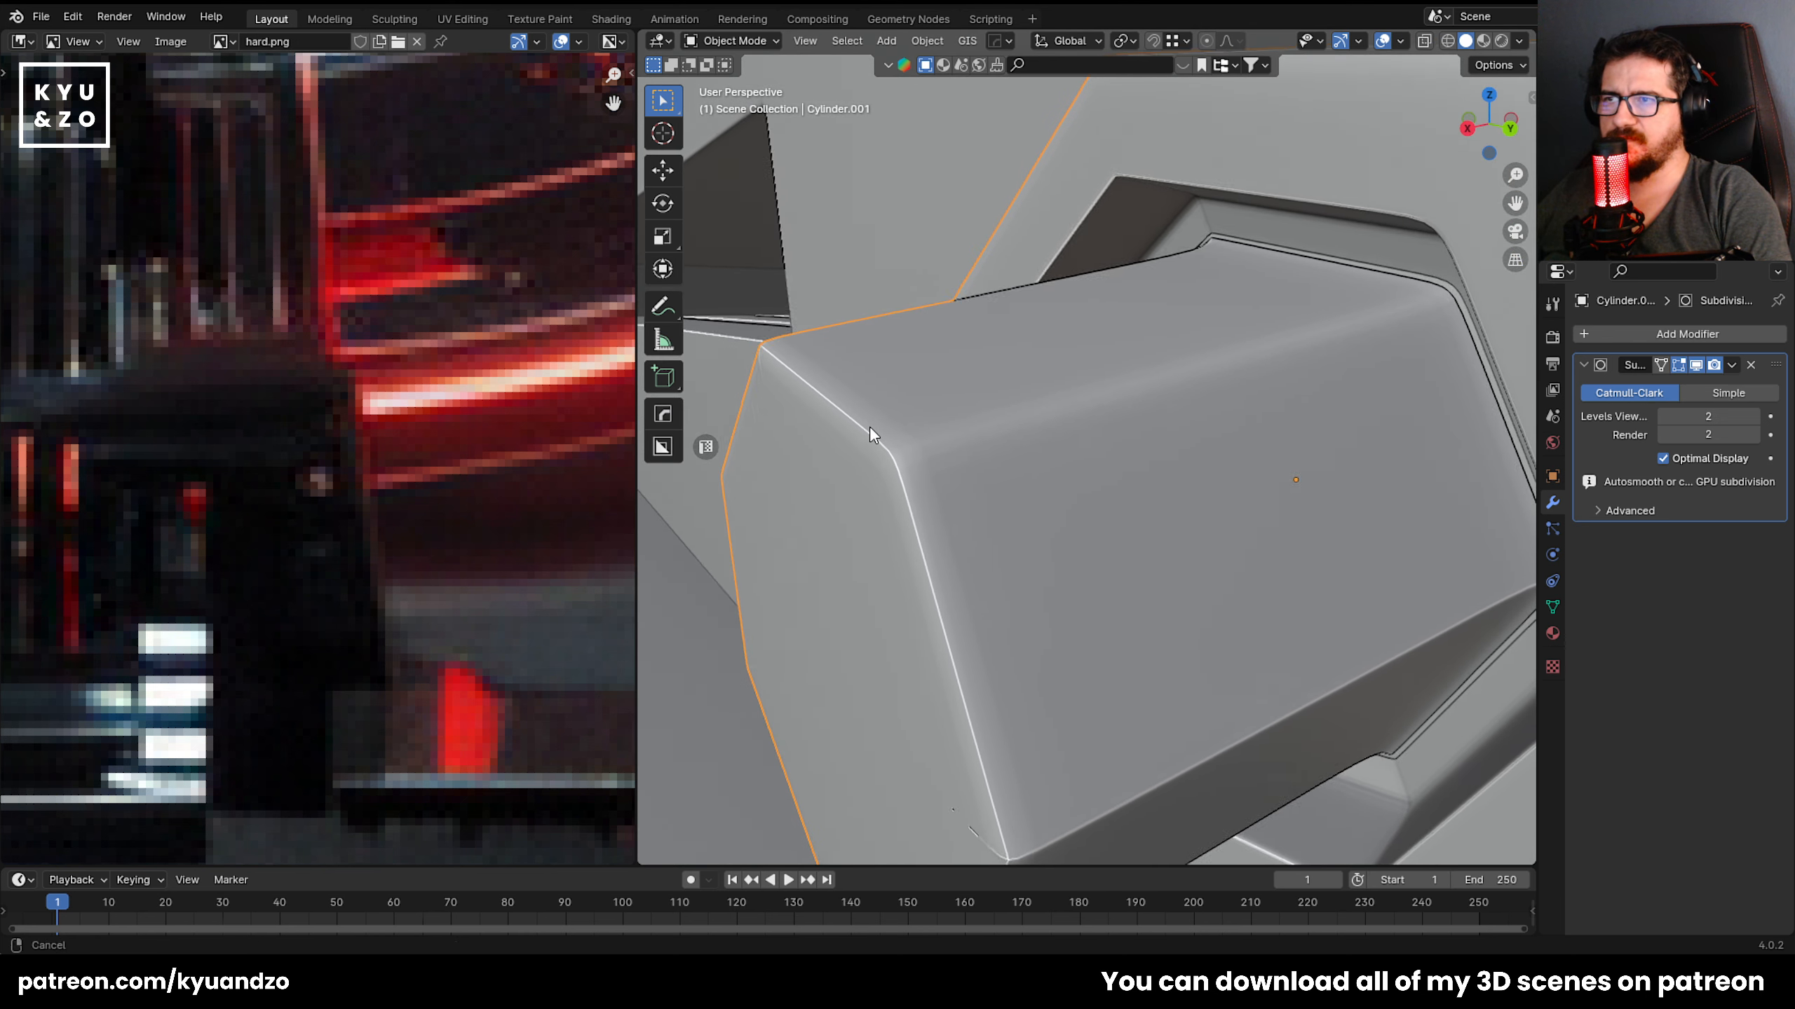
scroll(919, 502, down, 3)
scroll(961, 473, up, 2)
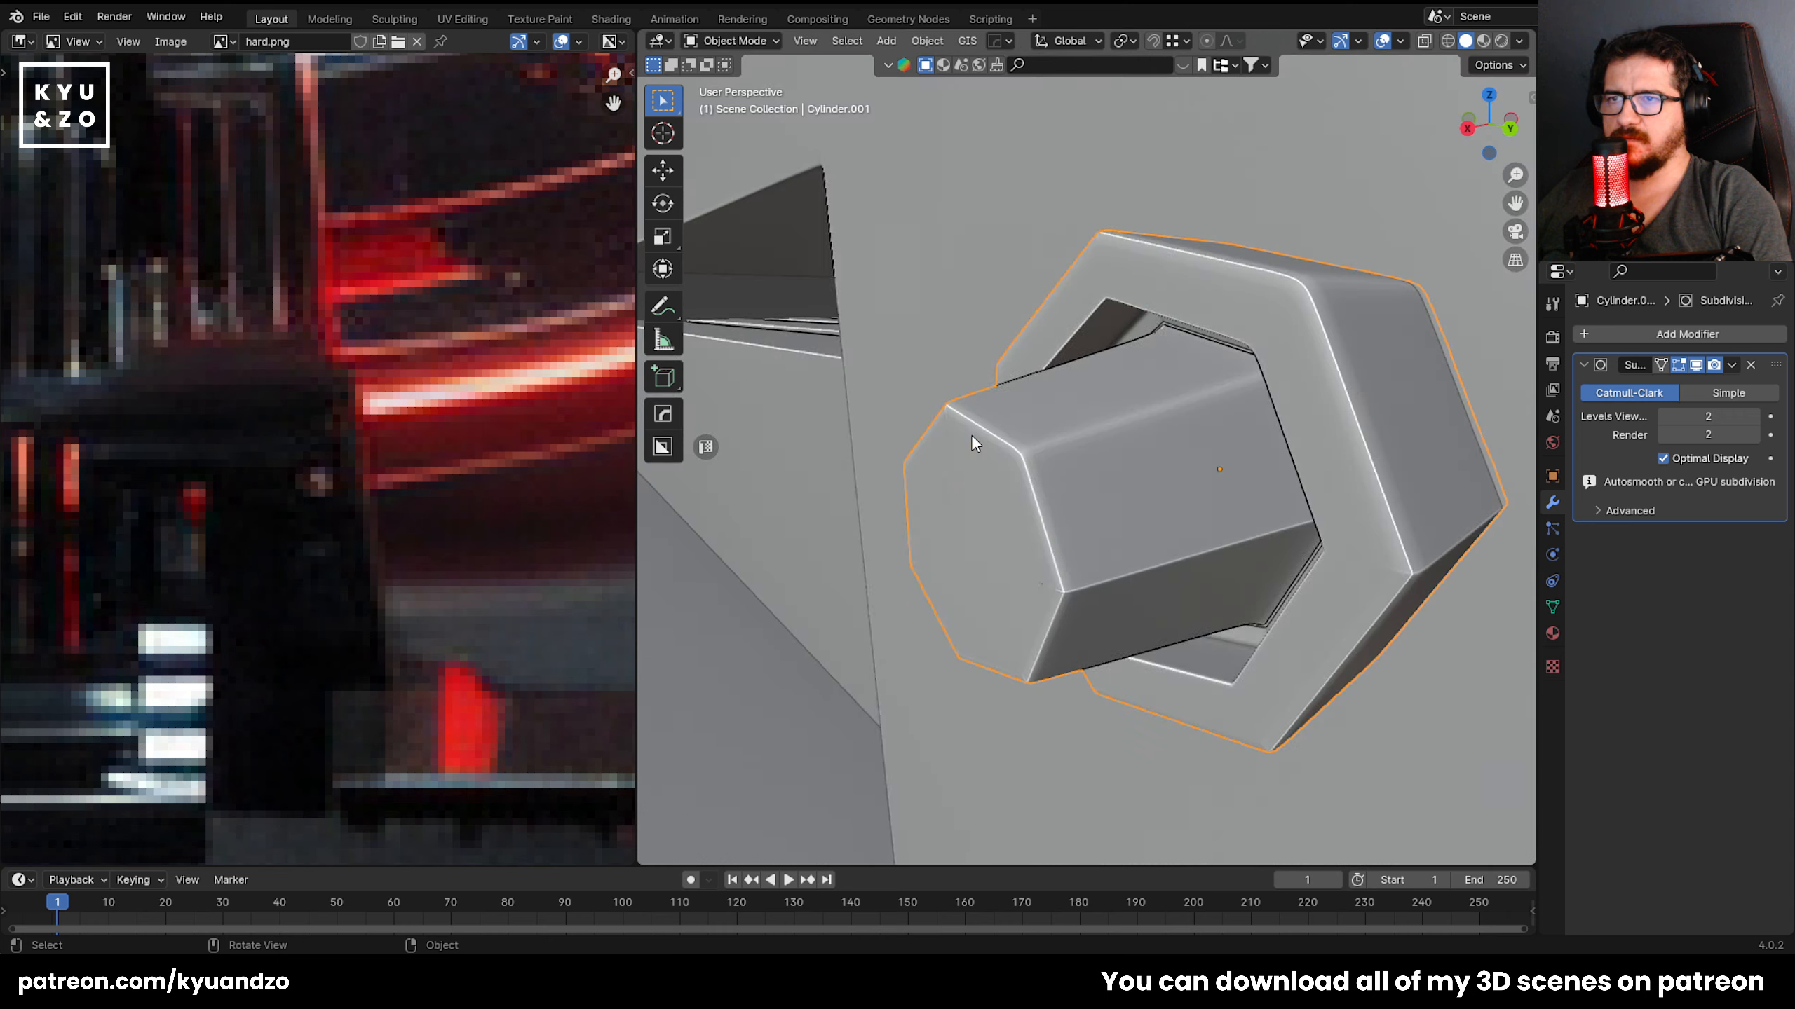
click(889, 519)
key(KP_Decimal)
scroll(904, 488, up, 6)
scroll(976, 399, up, 2)
shift+middle_drag(1021, 431, 1027, 501)
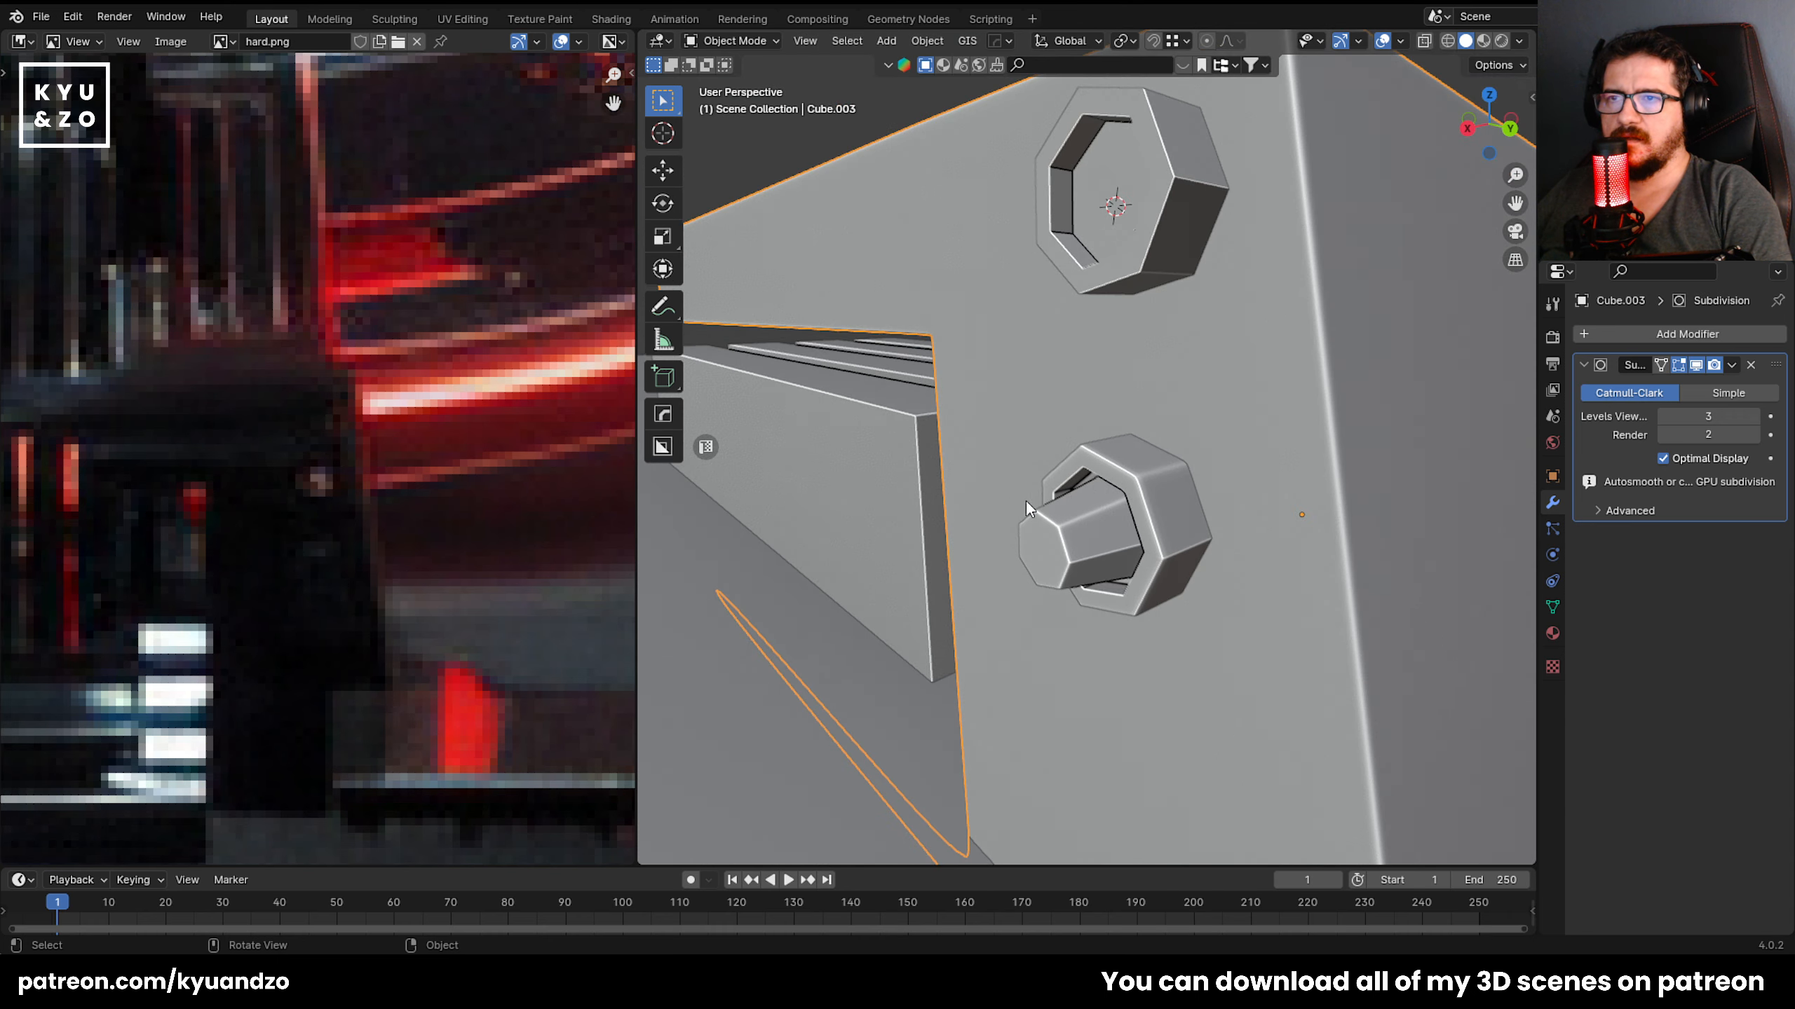
click(1140, 537)
scroll(1140, 537, up, 3)
key(Tab)
key(Tab)
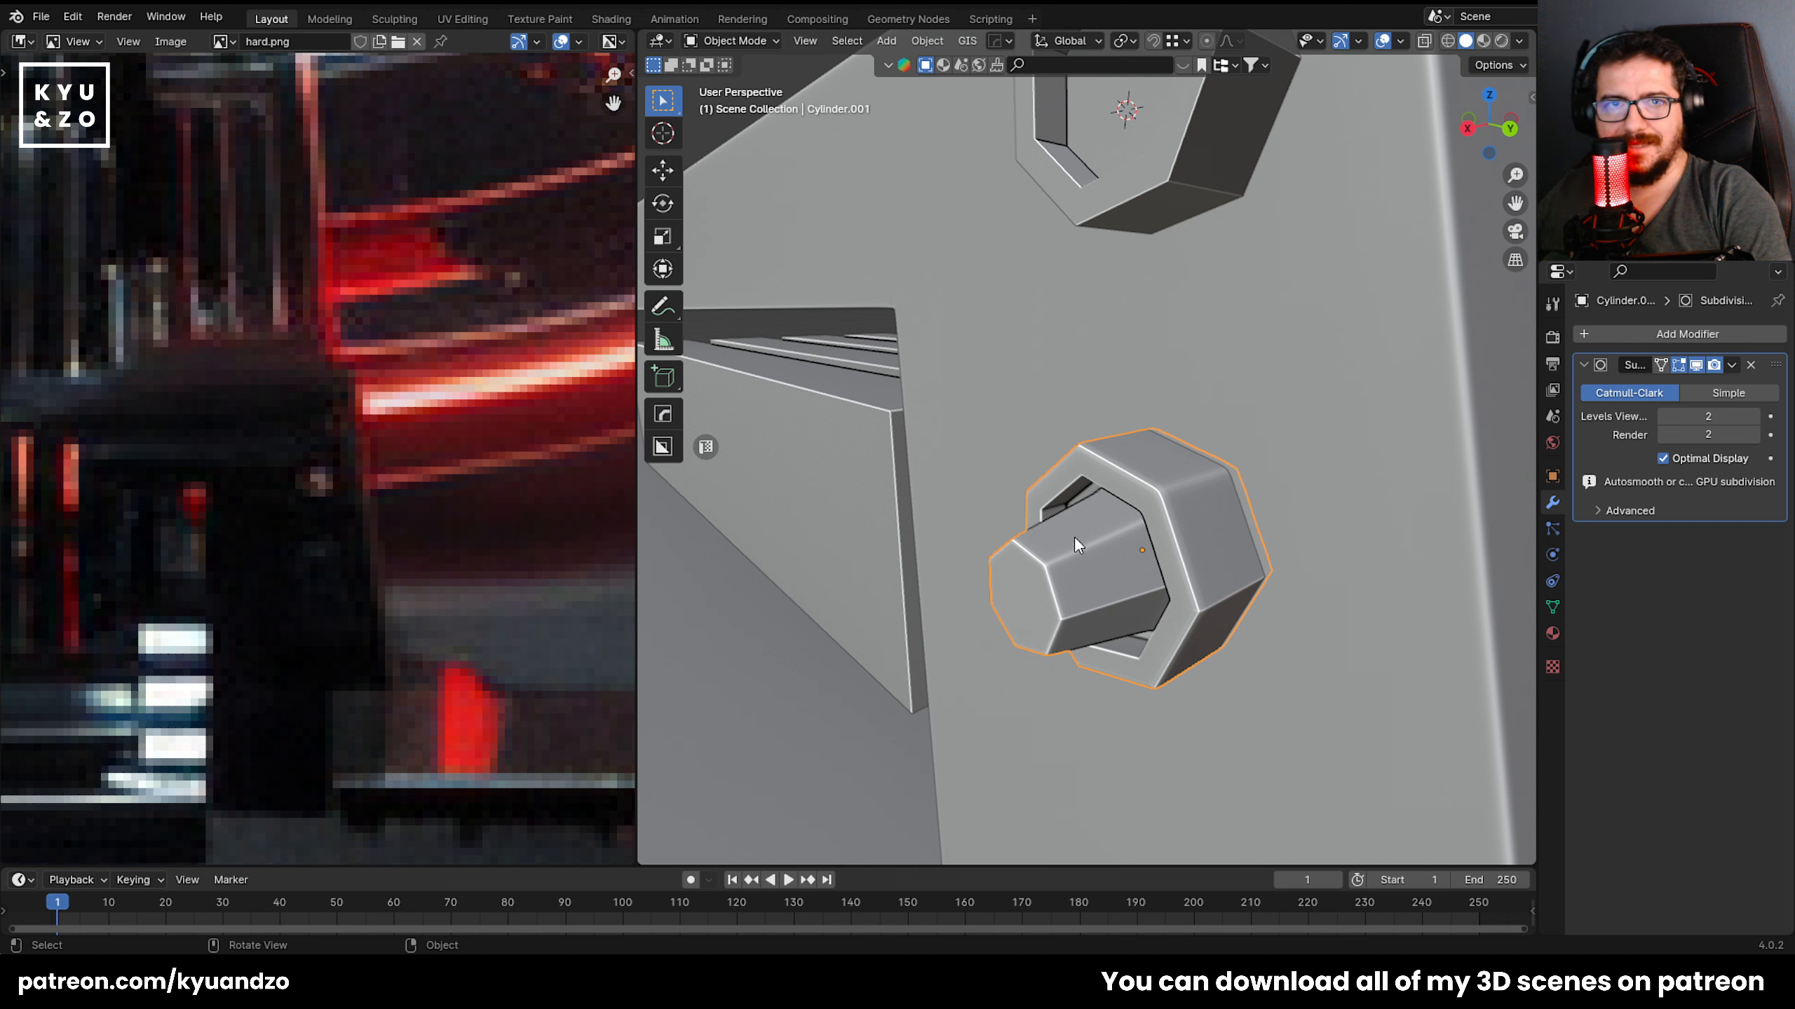
Remove the Bevel and Subdivision modifiers from the upper octagonal nut.
scroll(1066, 519, down, 2)
scroll(1170, 226, up, 2)
click(1171, 225)
click(1129, 542)
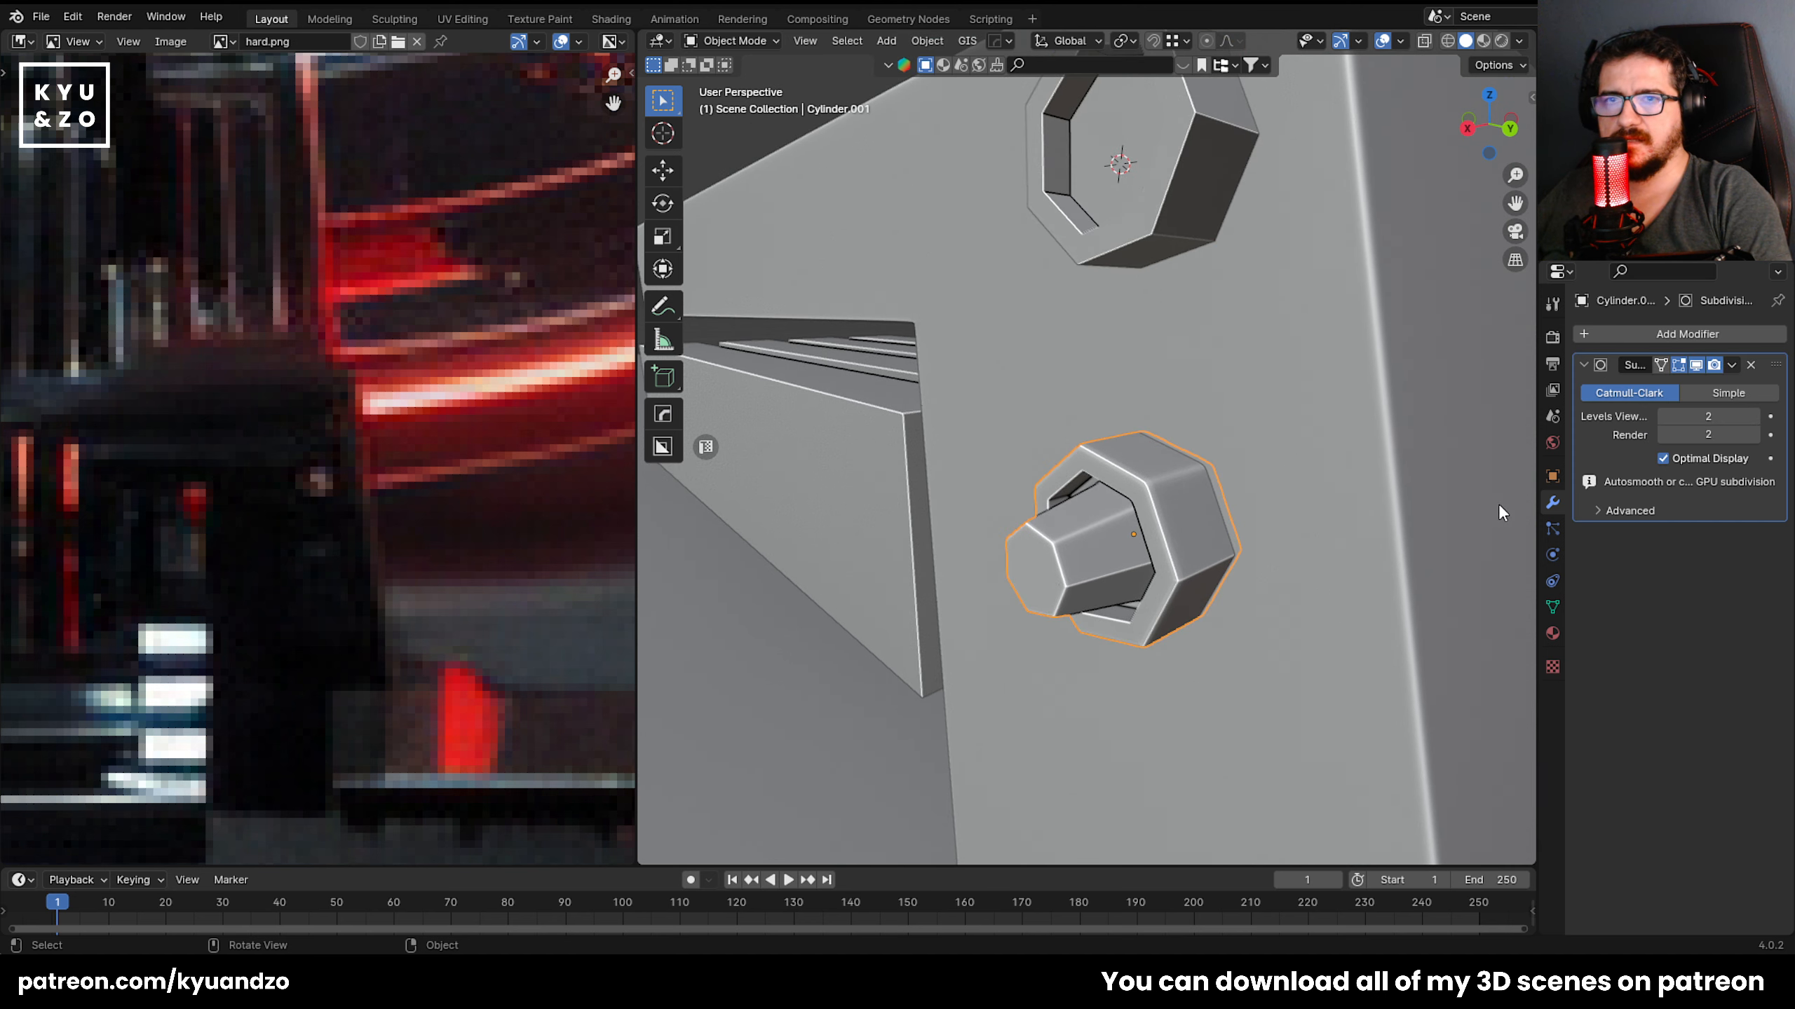
middle_drag(1199, 269, 1208, 263)
click(1210, 265)
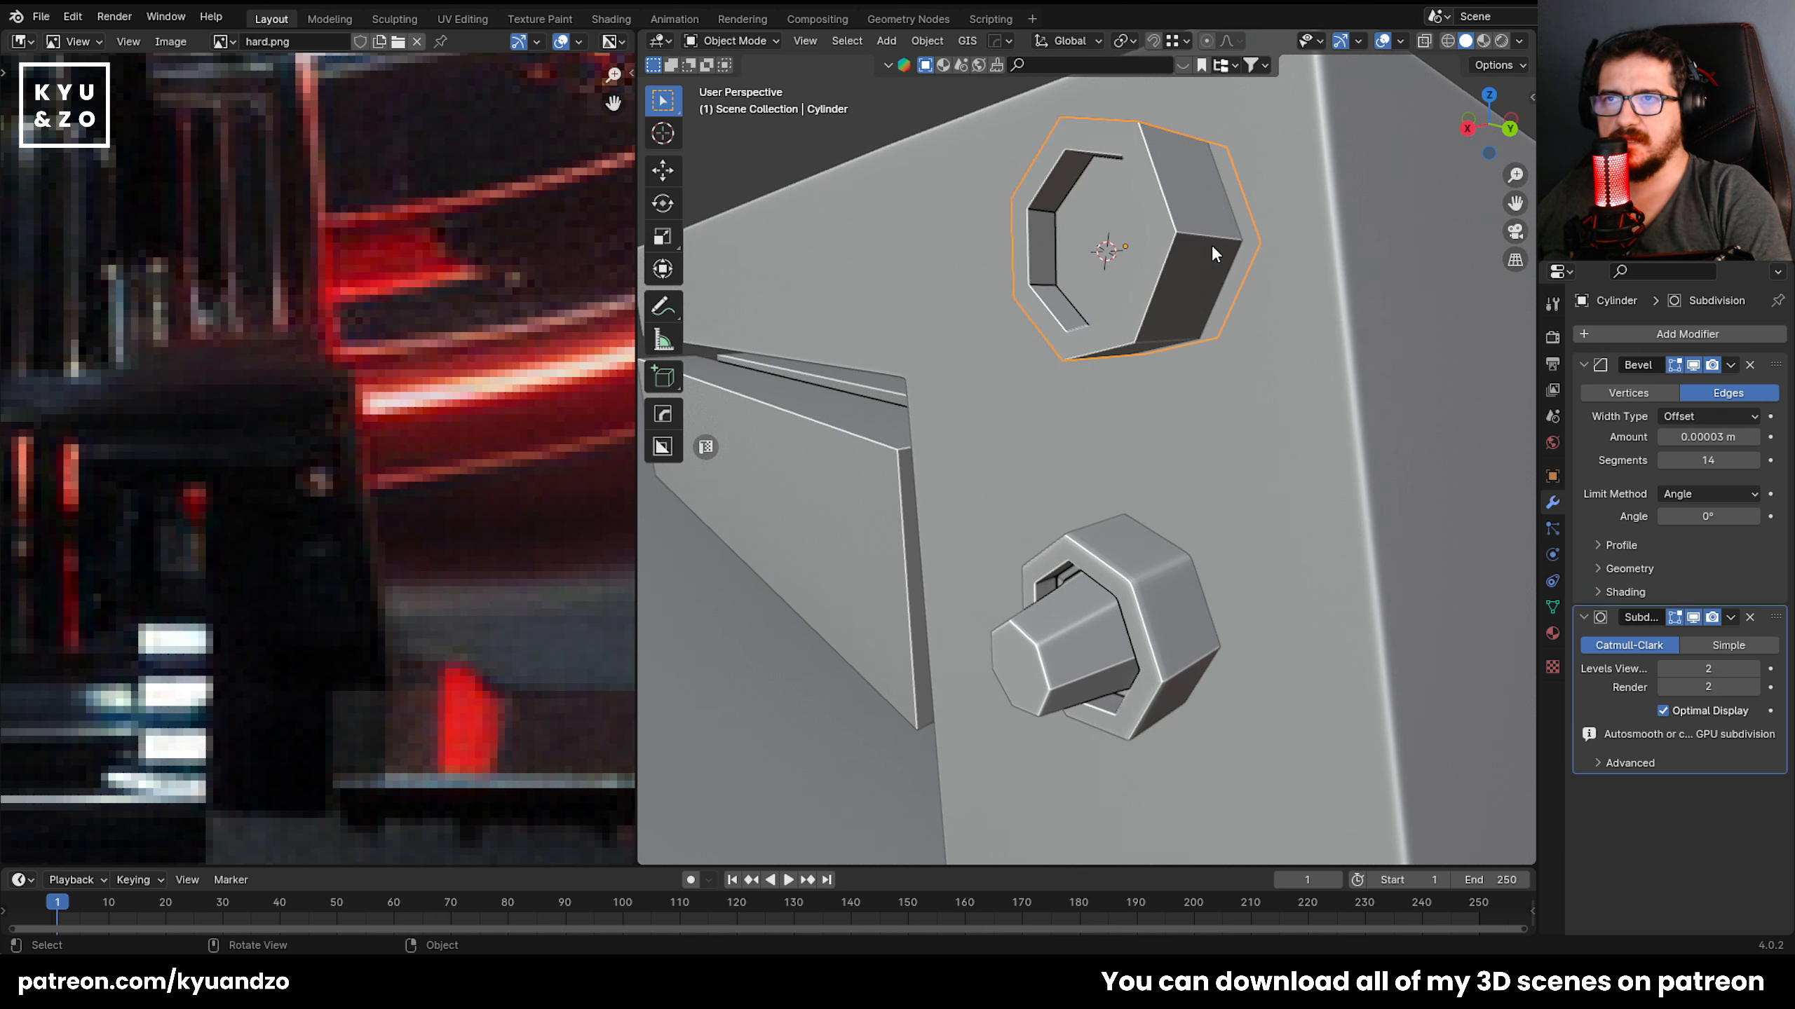
mouse_move(1104, 305)
middle_down()
mouse_move(1134, 148)
mouse_move(1114, 291)
middle_up()
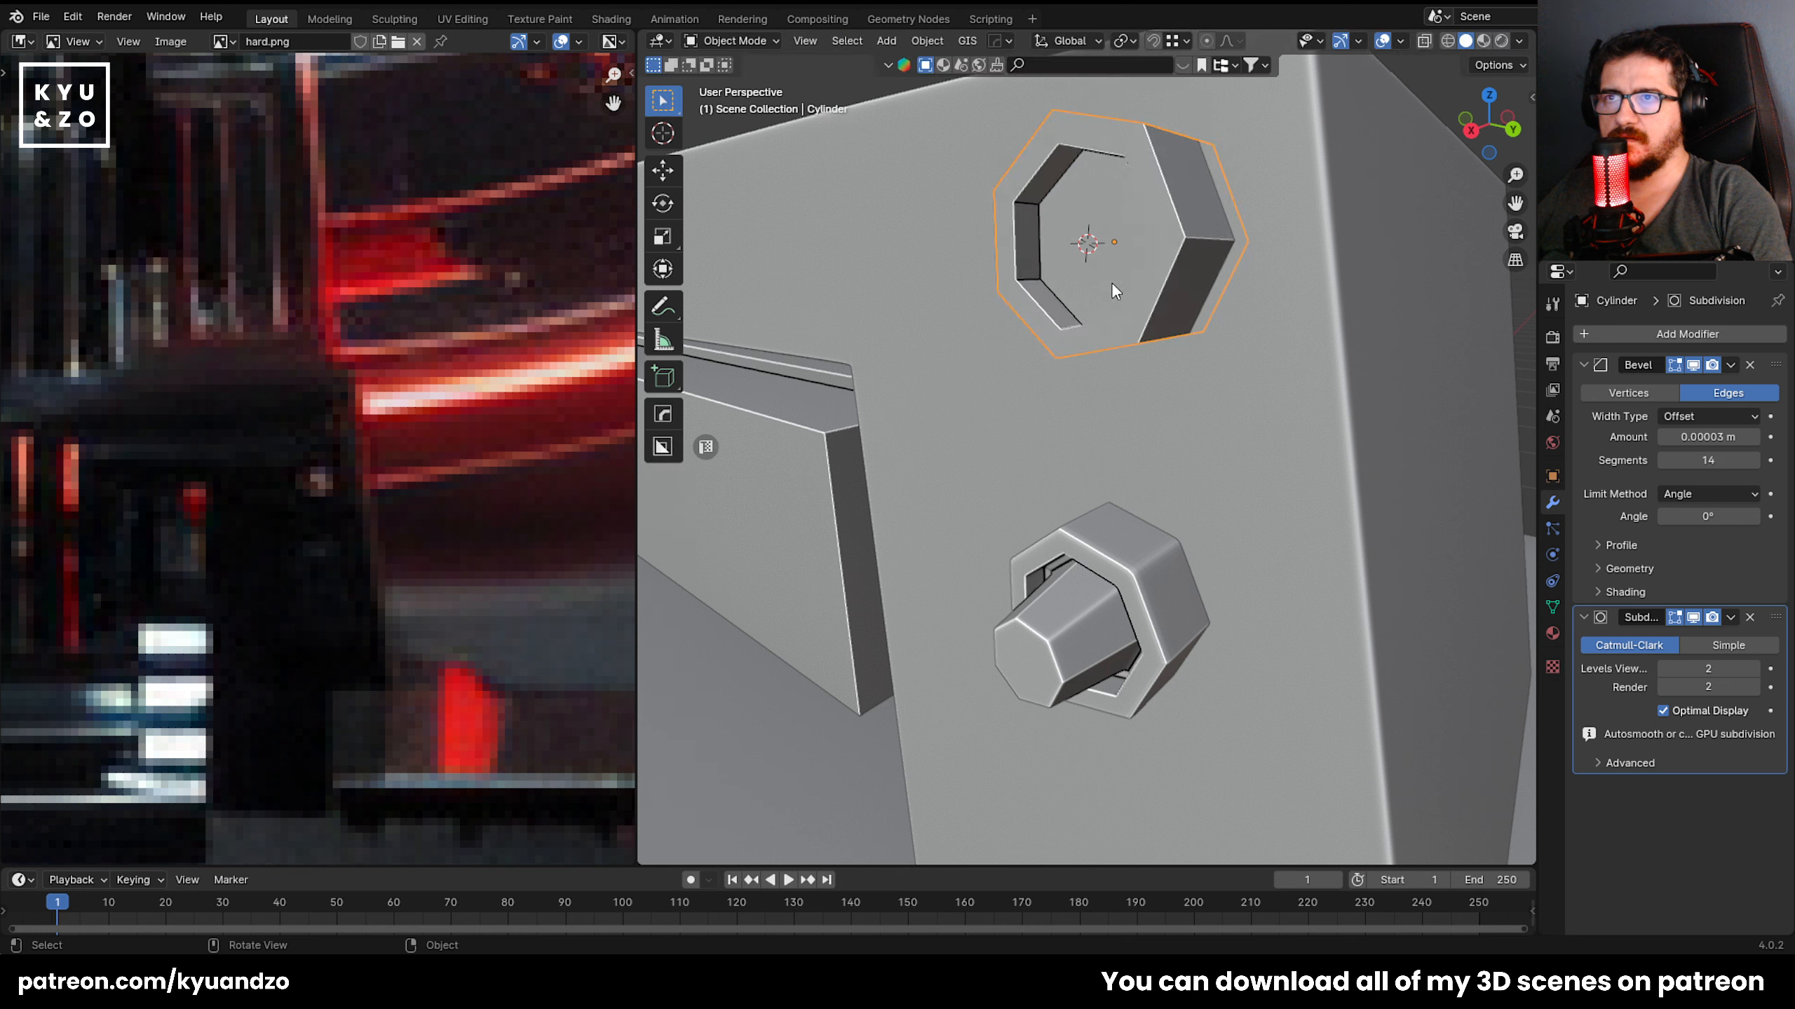
click(1749, 365)
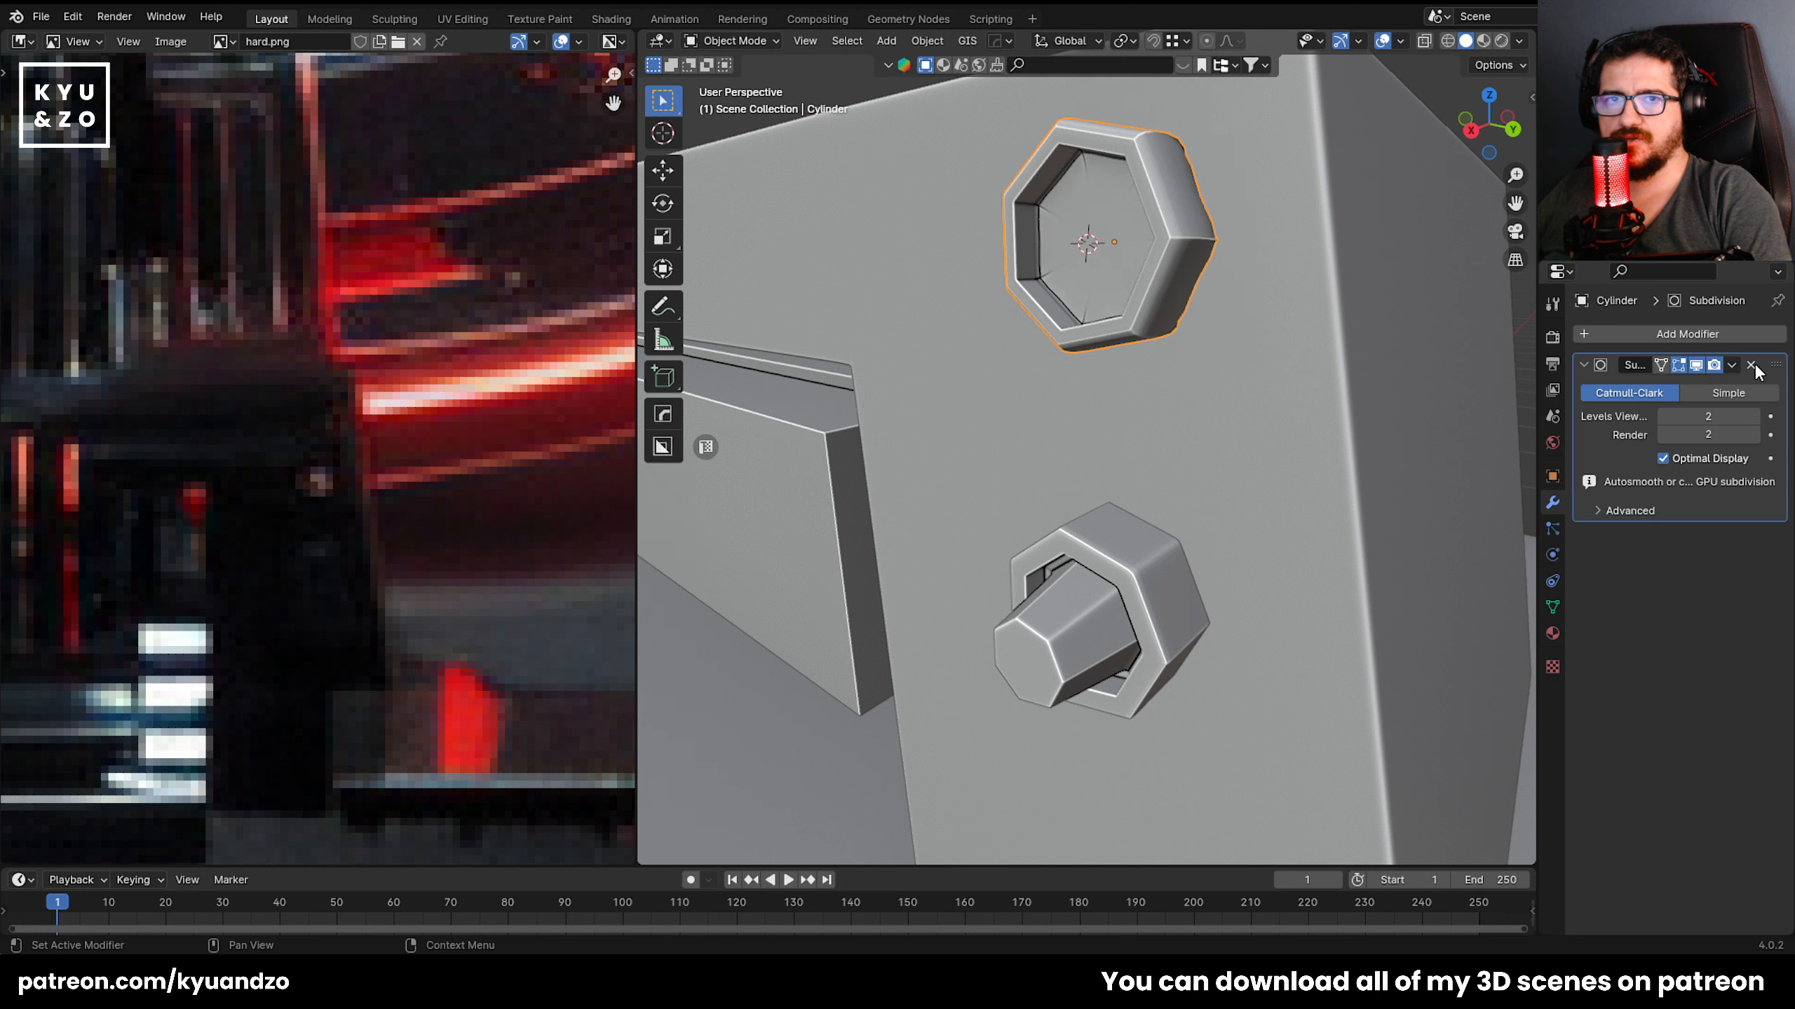
click(1751, 365)
Scale down the recessed inner face of the upper nut and extrude it outward about 0.0098 m as a shaft.
middle_drag(1529, 326, 1113, 283)
key(Tab)
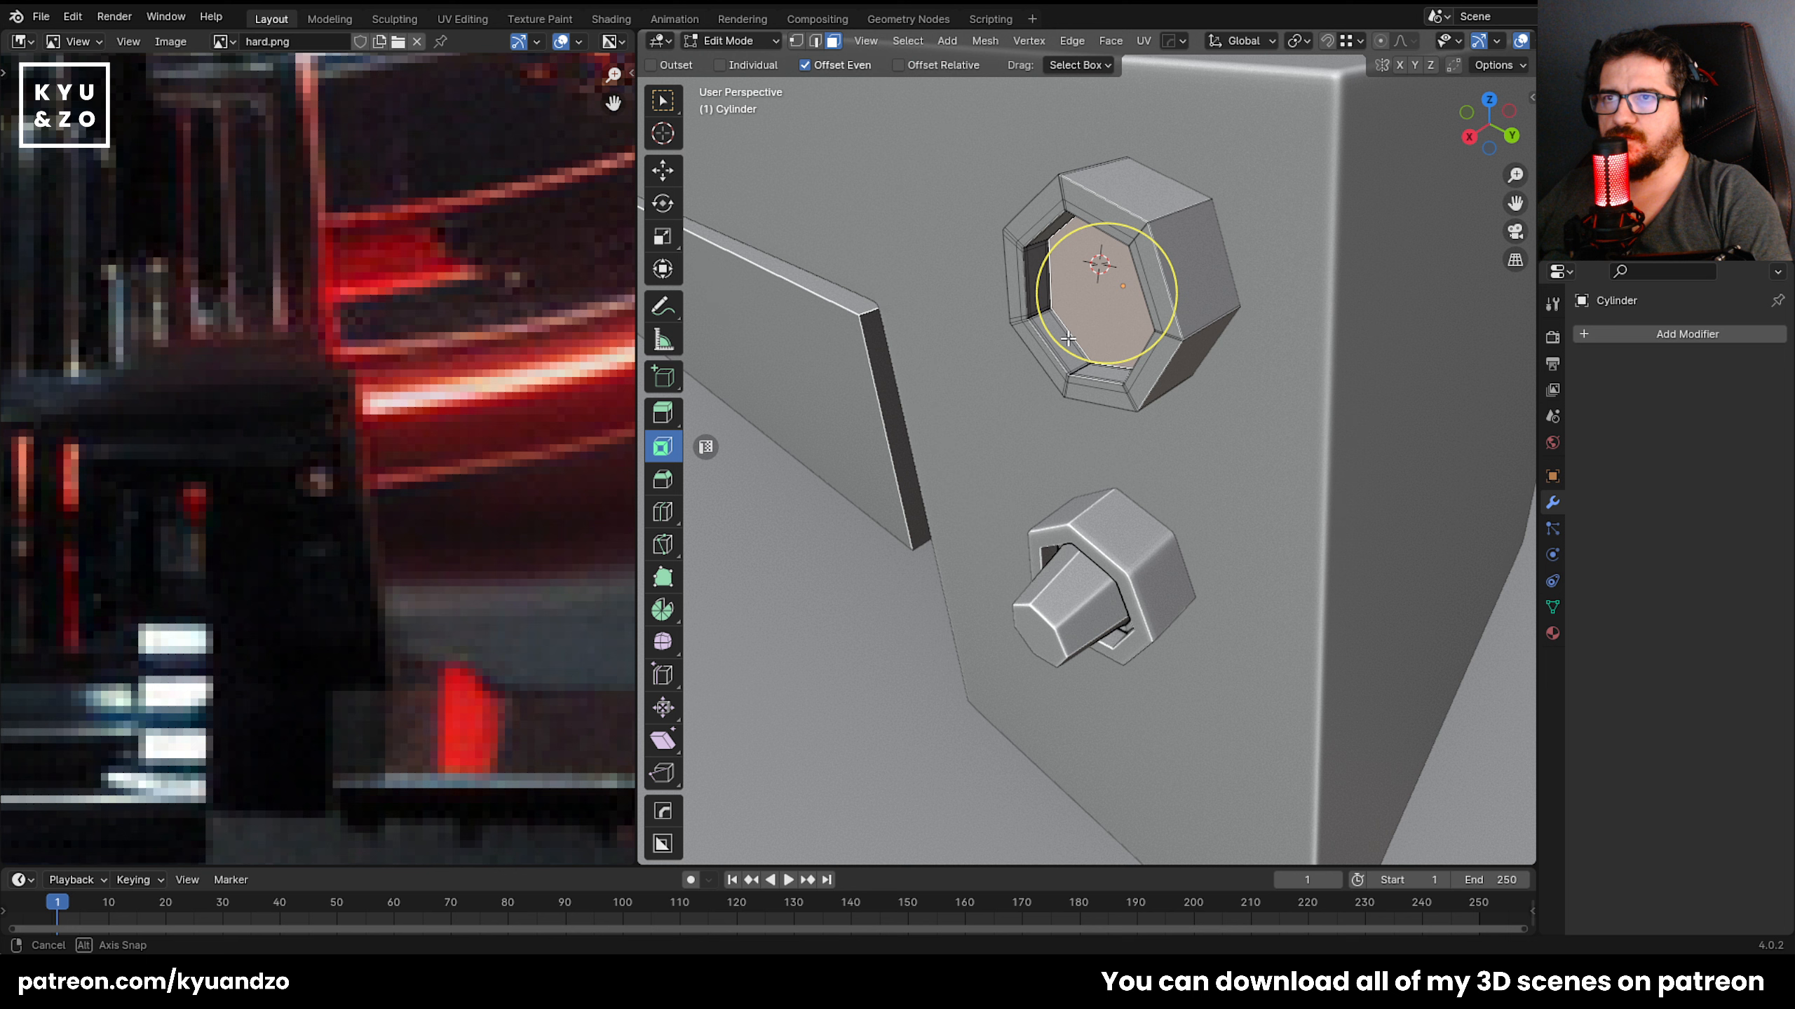
middle_drag(1068, 339, 1067, 333)
scroll(1043, 443, up, 3)
scroll(1091, 143, down, 1)
shift+middle_drag(1090, 143, 1064, 286)
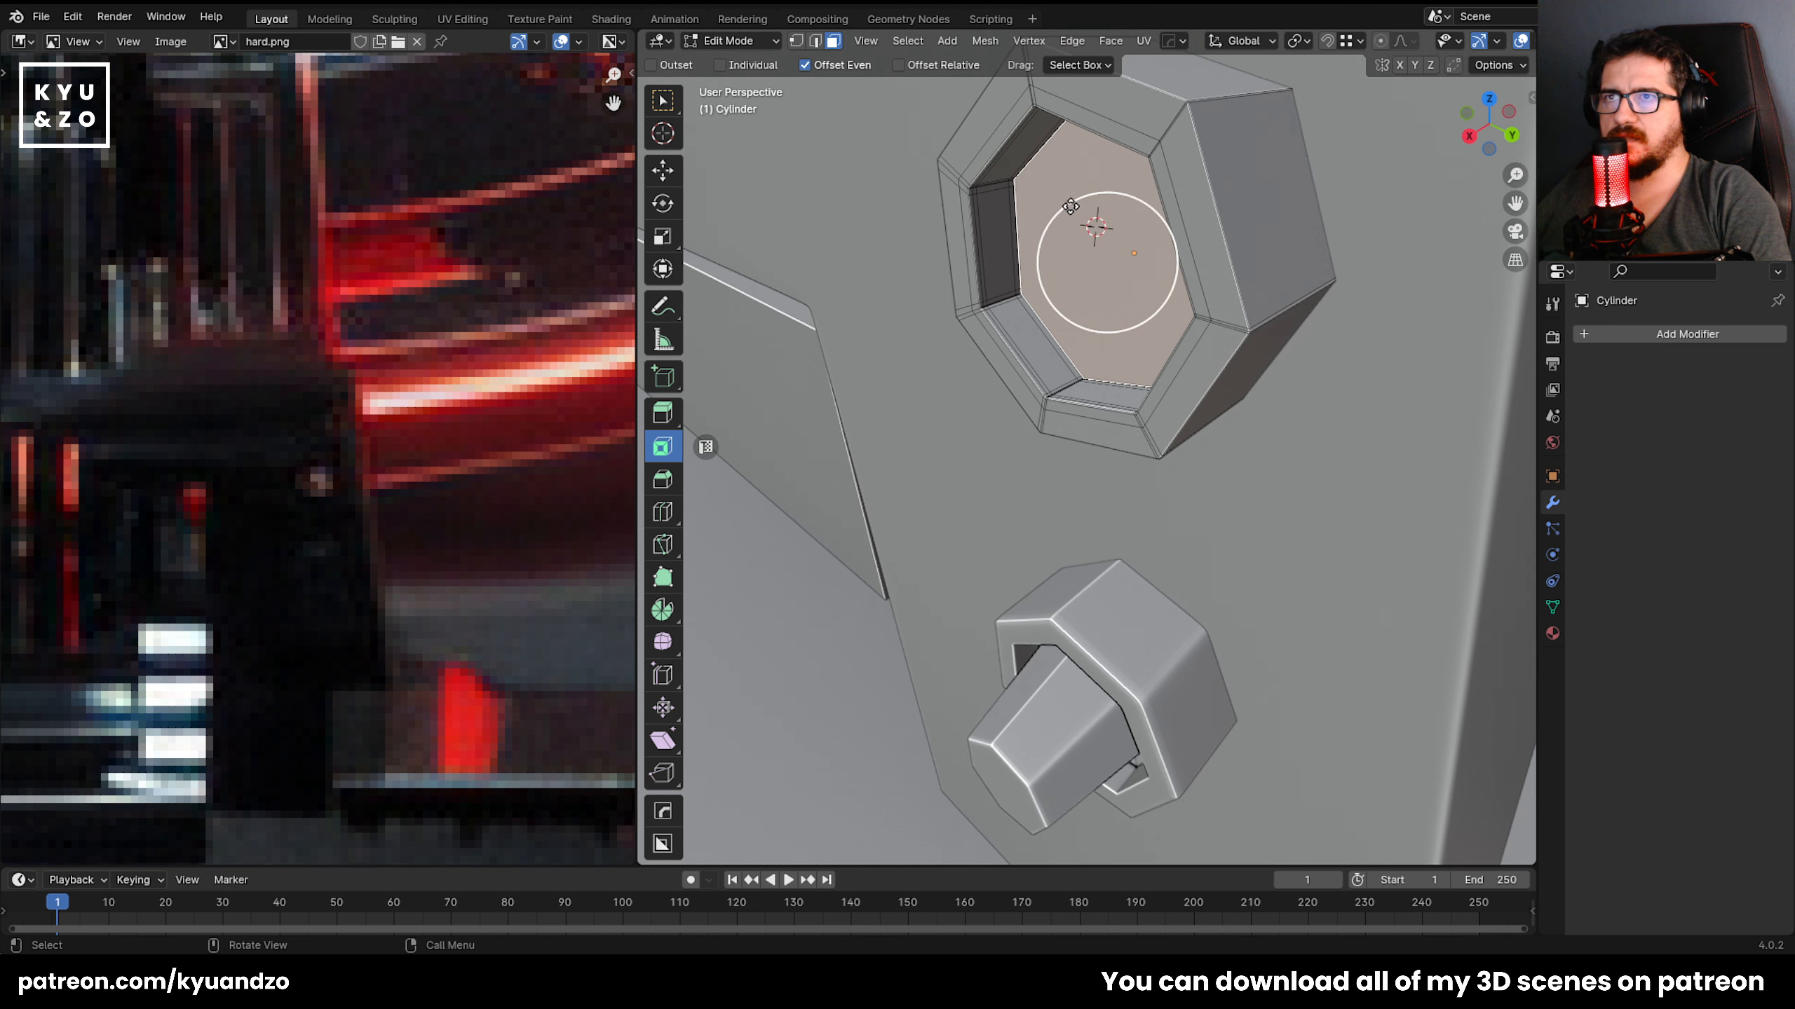
drag(1071, 205, 1075, 230)
key(s)
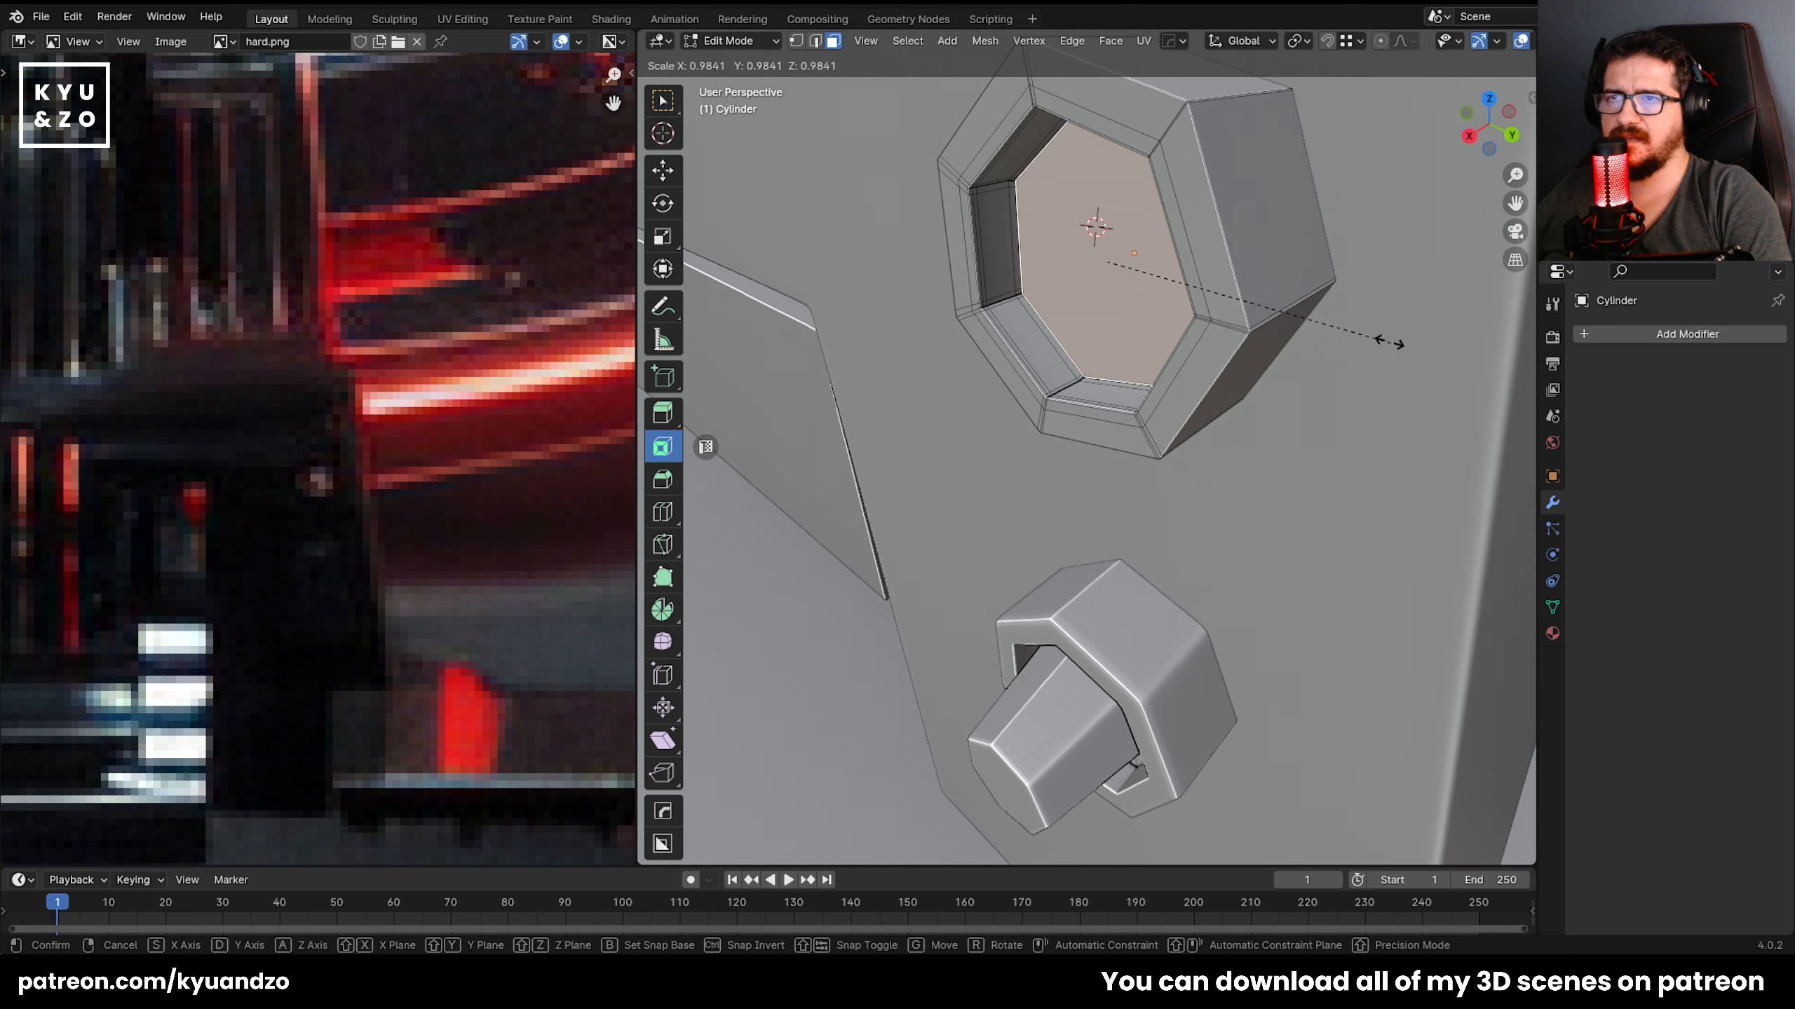
click(1326, 309)
middle_drag(1318, 309, 1237, 332)
key(e)
click(1004, 364)
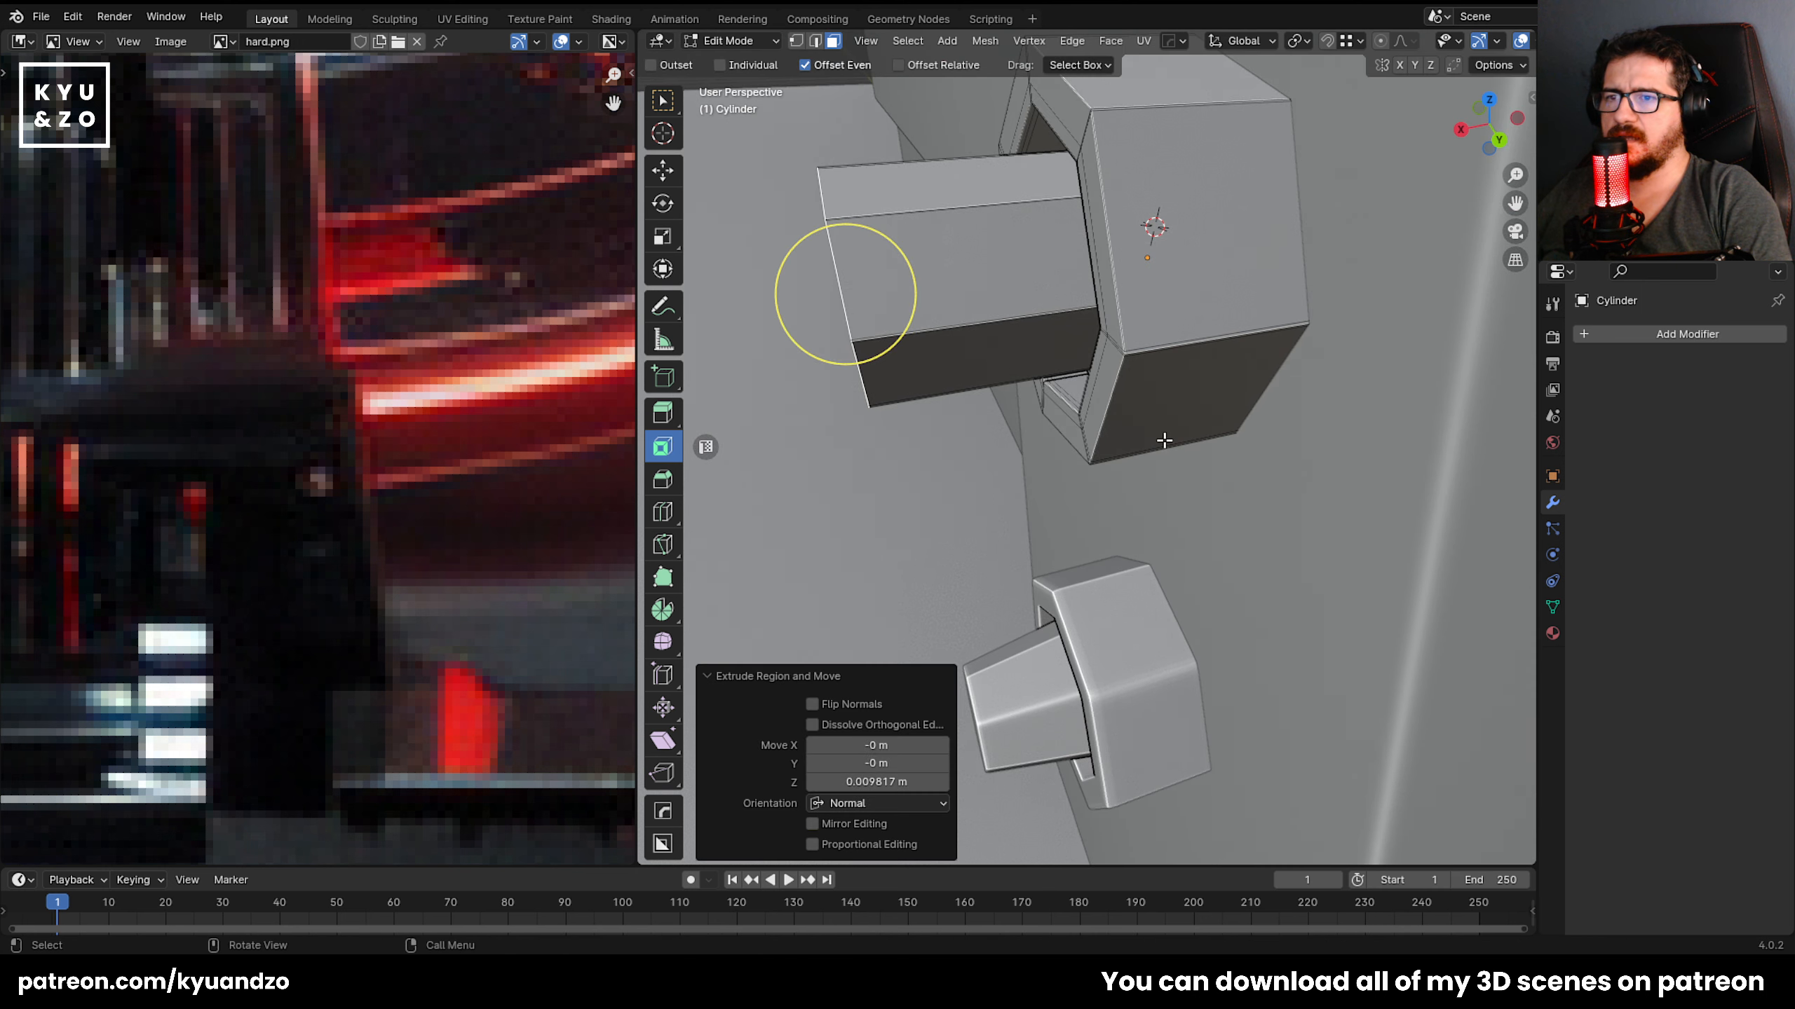
Taper the upper nut's shaft by shrinking its end face, and move that face along X to shorten the shaft.
key(s)
click(989, 359)
key(g)
key(y)
key(x)
click(1087, 439)
key(Tab)
scroll(1087, 439, down, 3)
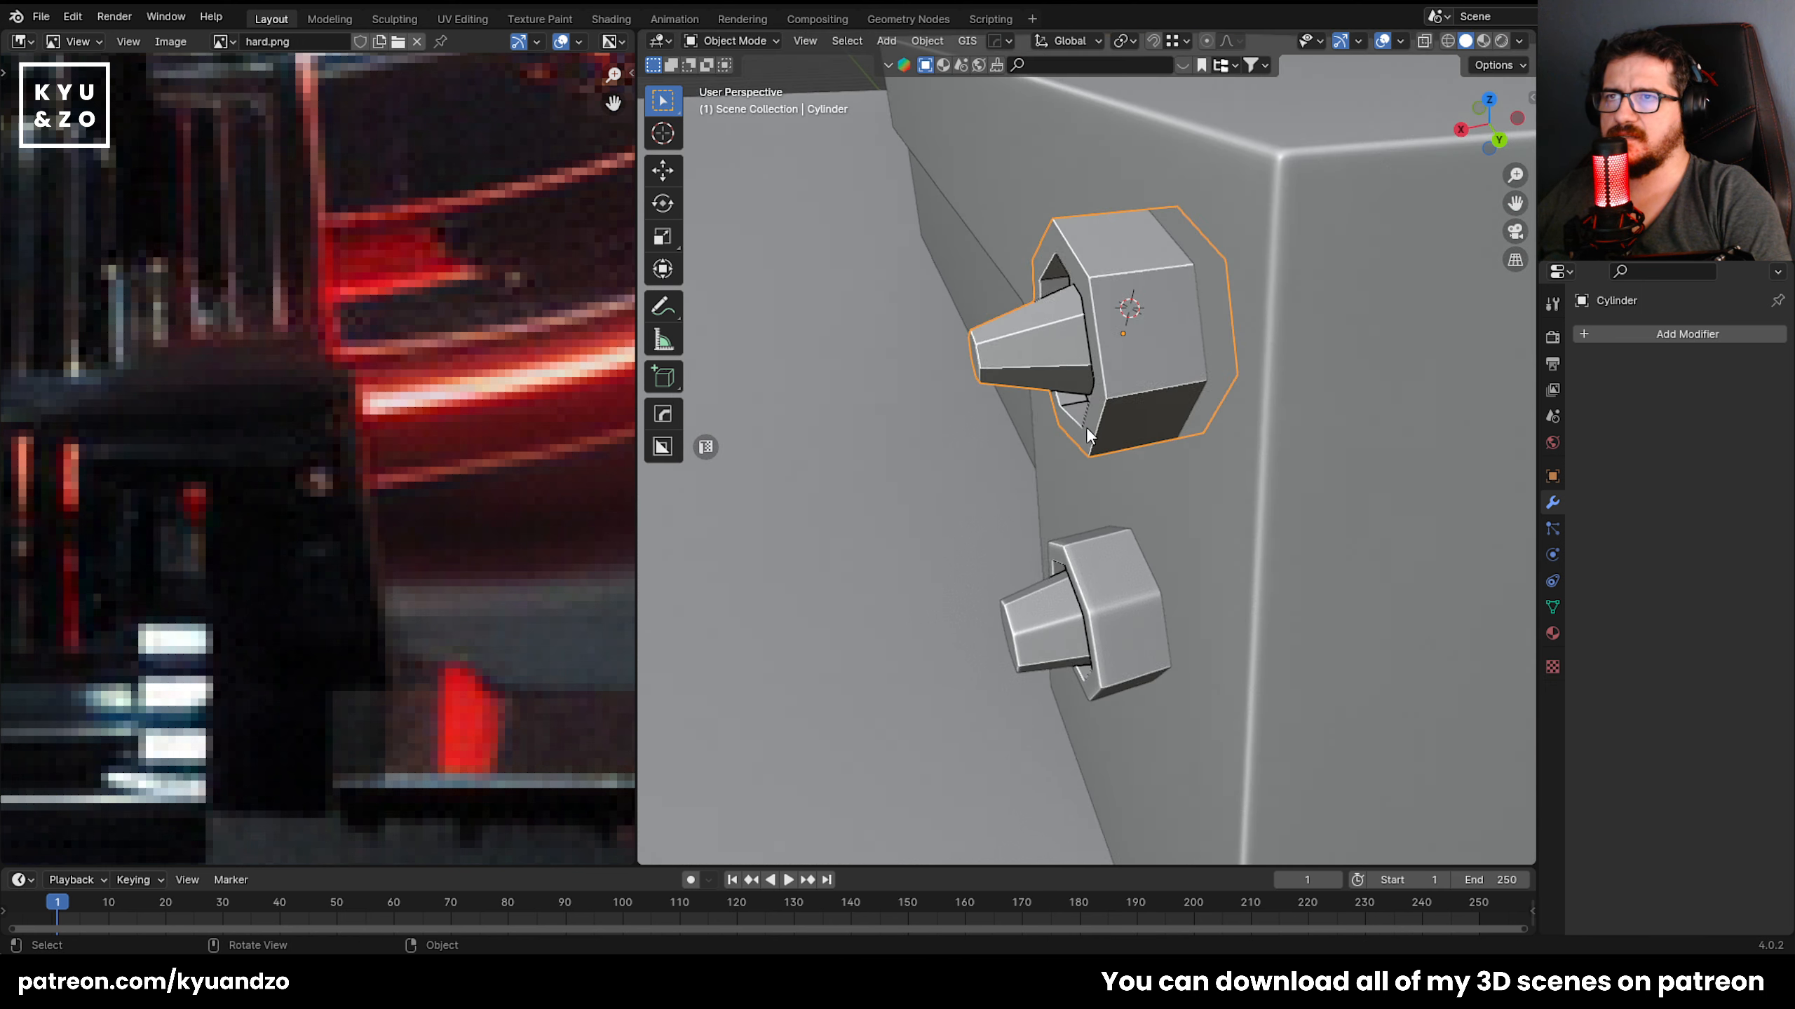
Move the lower bolt up along Z so it sits closer to the upper one.
scroll(1085, 426, down, 4)
middle_drag(1085, 426, 1106, 389)
click(871, 641)
scroll(945, 595, up, 7)
scroll(945, 595, down, 3)
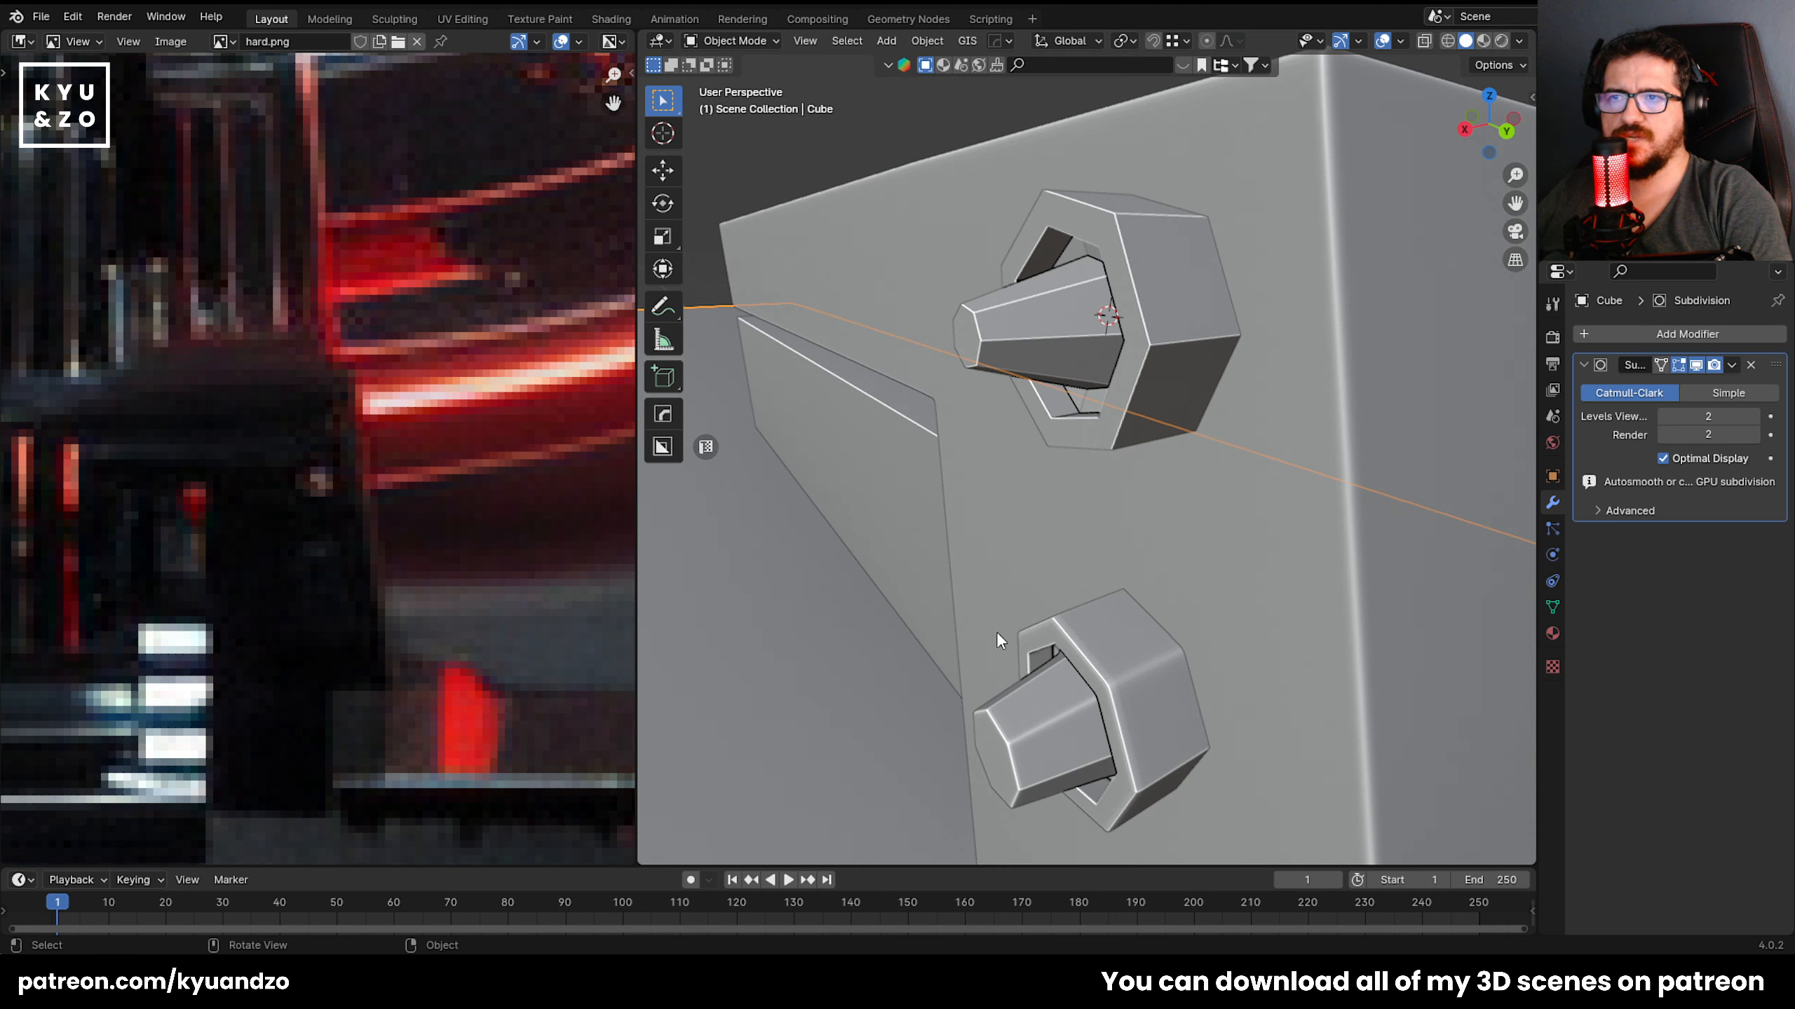
click(1130, 696)
key(g)
key(z)
click(1173, 549)
click(1292, 513)
shift+middle_drag(1032, 568, 1049, 545)
click(1119, 496)
key(g)
key(z)
click(1102, 544)
Add centred loop cuts around the lower bolt's shaft and select a middle face on the shaft's upper side.
click(1040, 630)
key(Tab)
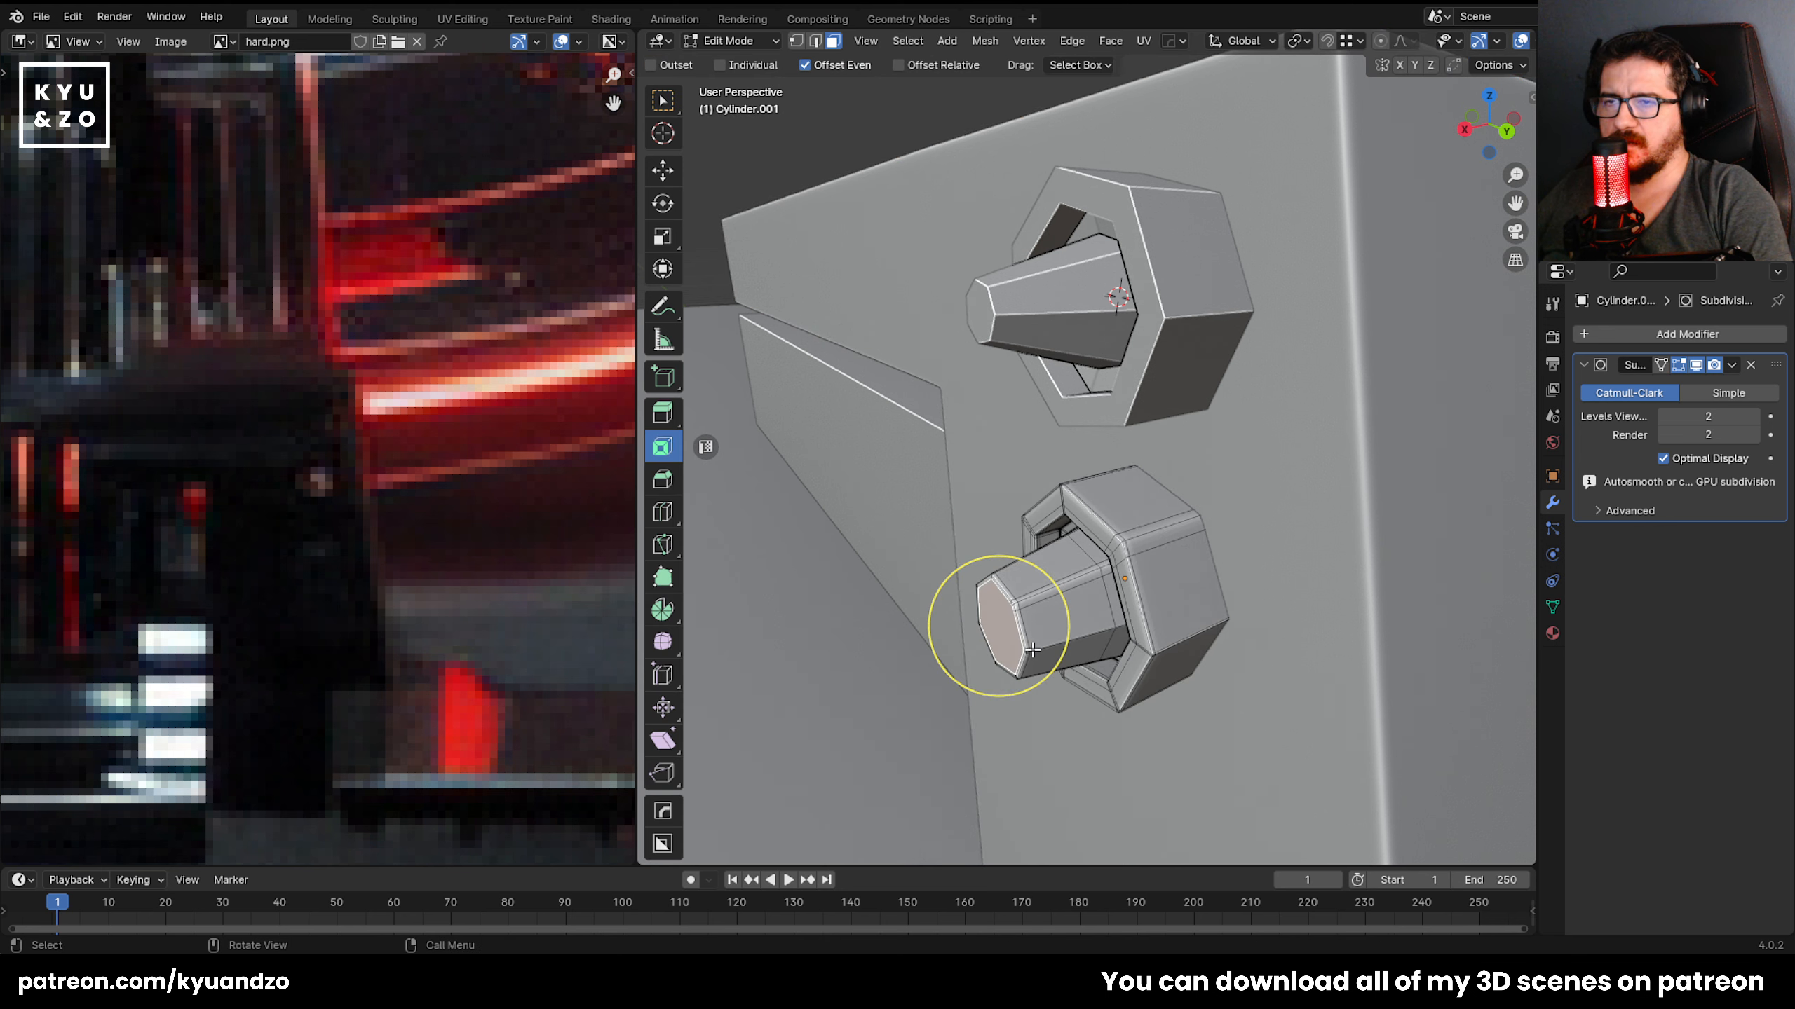
scroll(1053, 600, up, 3)
scroll(1072, 555, up, 1)
click(1073, 555)
right_click(1072, 555)
key(3)
click(1044, 535)
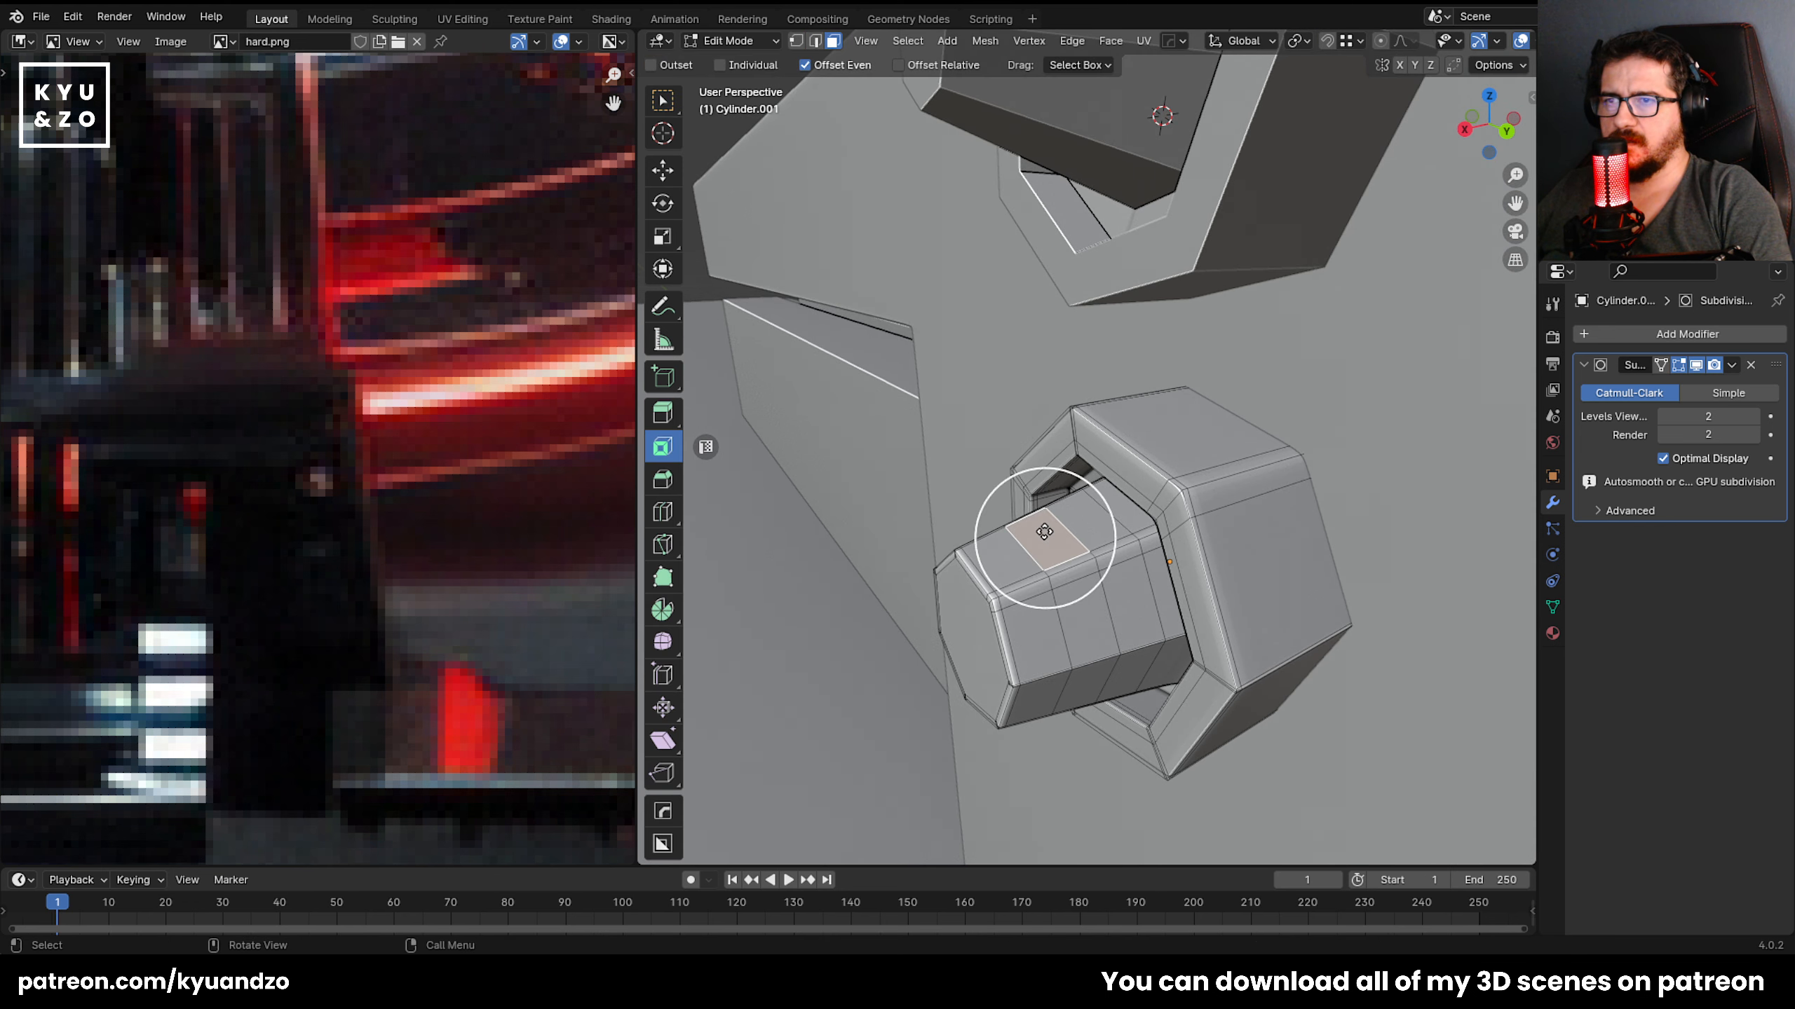
Extrude the selected shaft face upward about 0.0064 m to form a peg.
scroll(1060, 516, down, 3)
shift+middle_drag(1118, 361, 1119, 403)
scroll(1220, 502, up, 1)
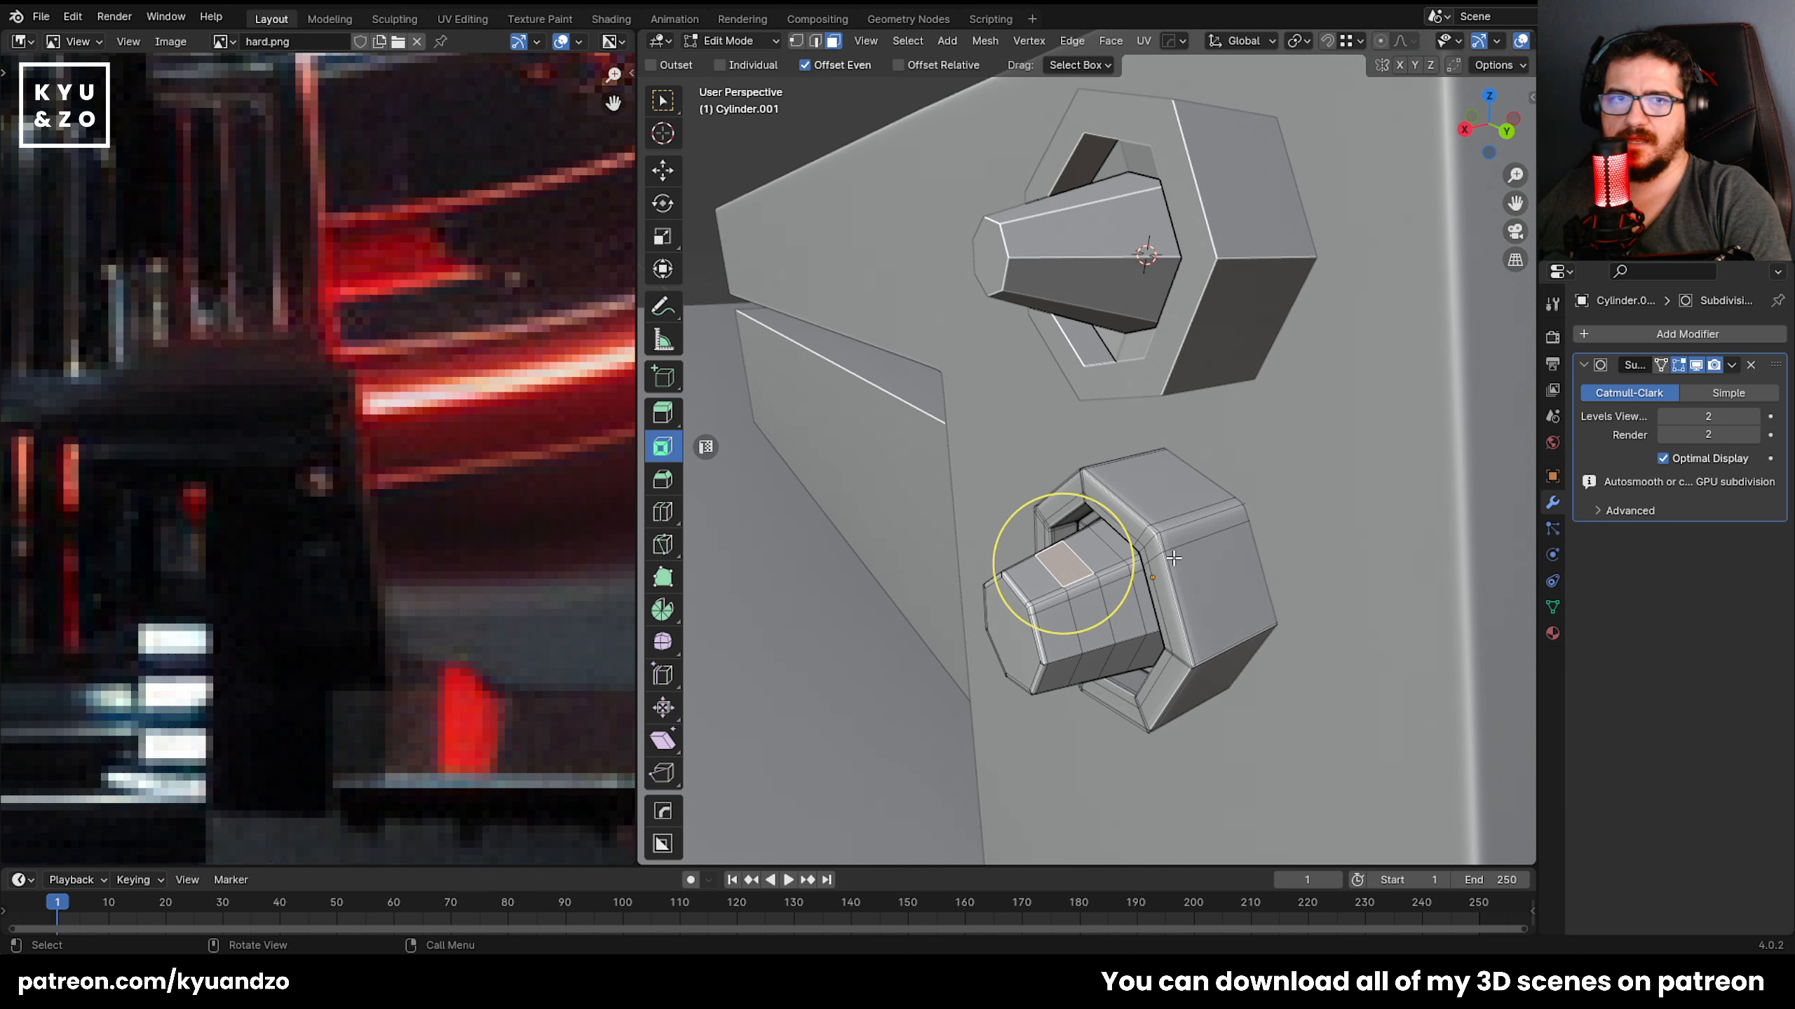
shift+middle_drag(1219, 502, 1221, 489)
scroll(1092, 540, up, 2)
key(e)
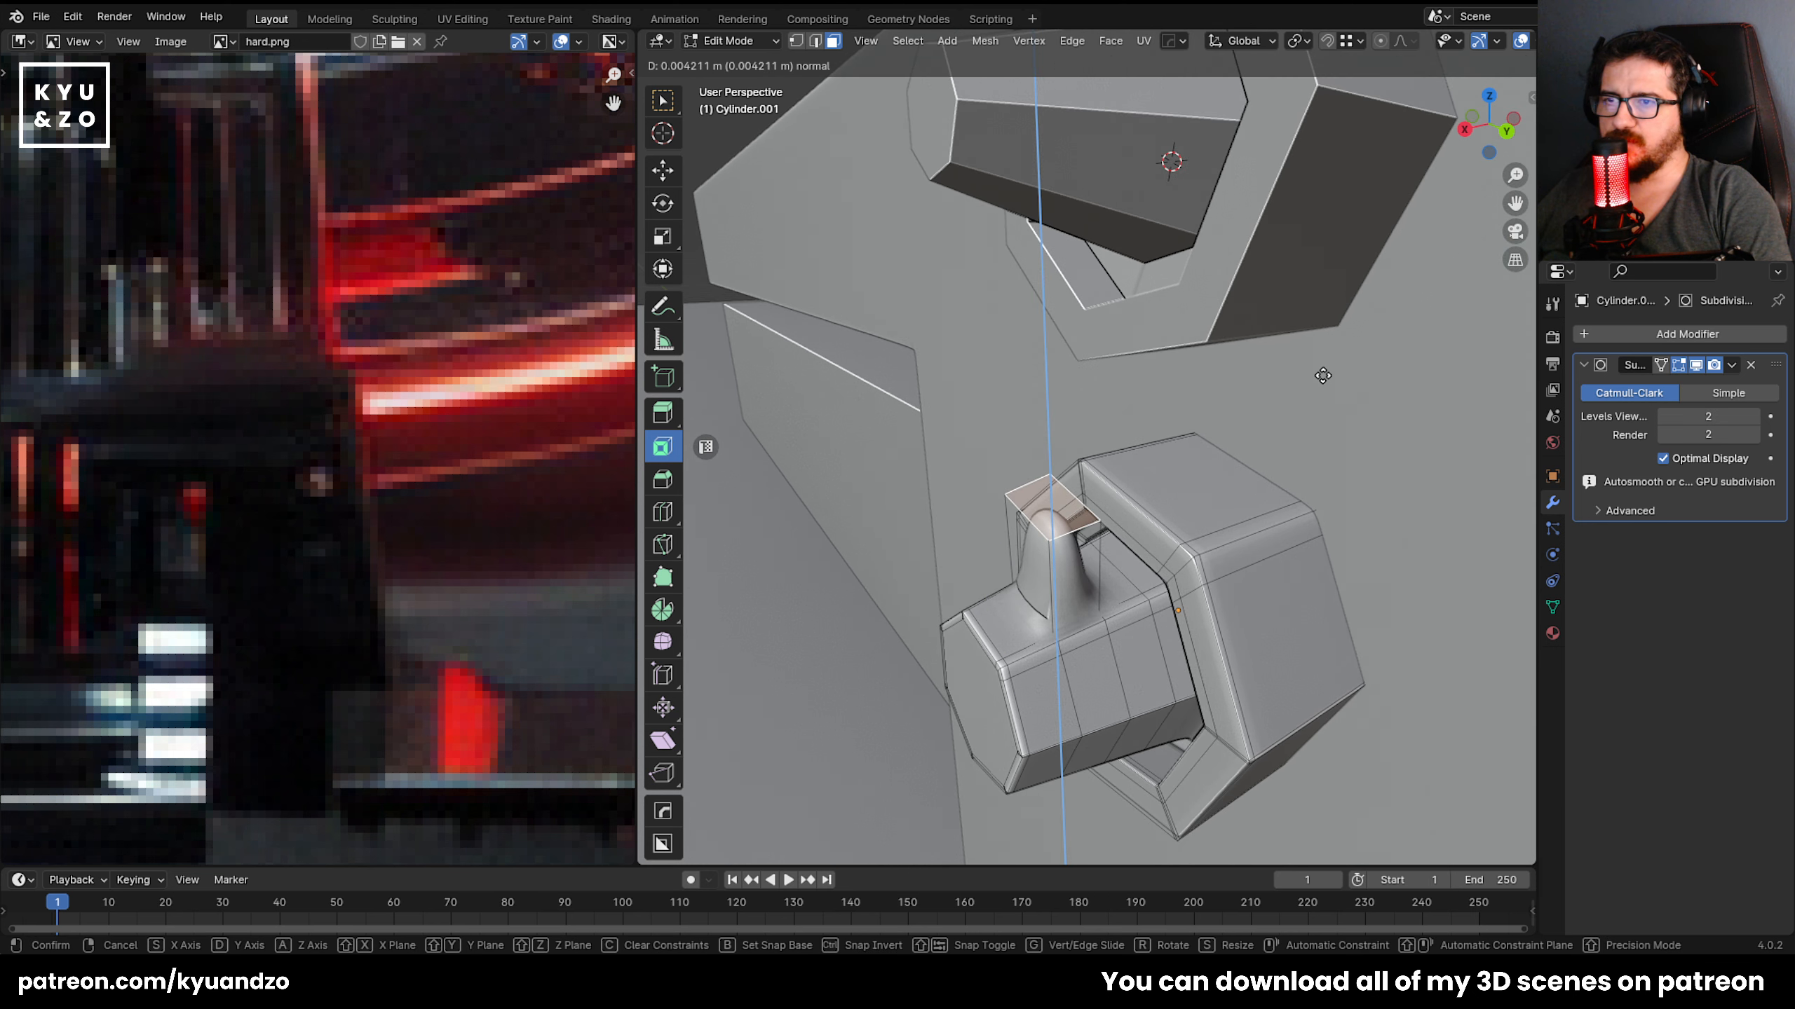
click(1034, 521)
Add one loop cut near the peg's base at factor 0.952 and another close to its top to sharpen both ends.
key(ctrl+r)
click(1041, 615)
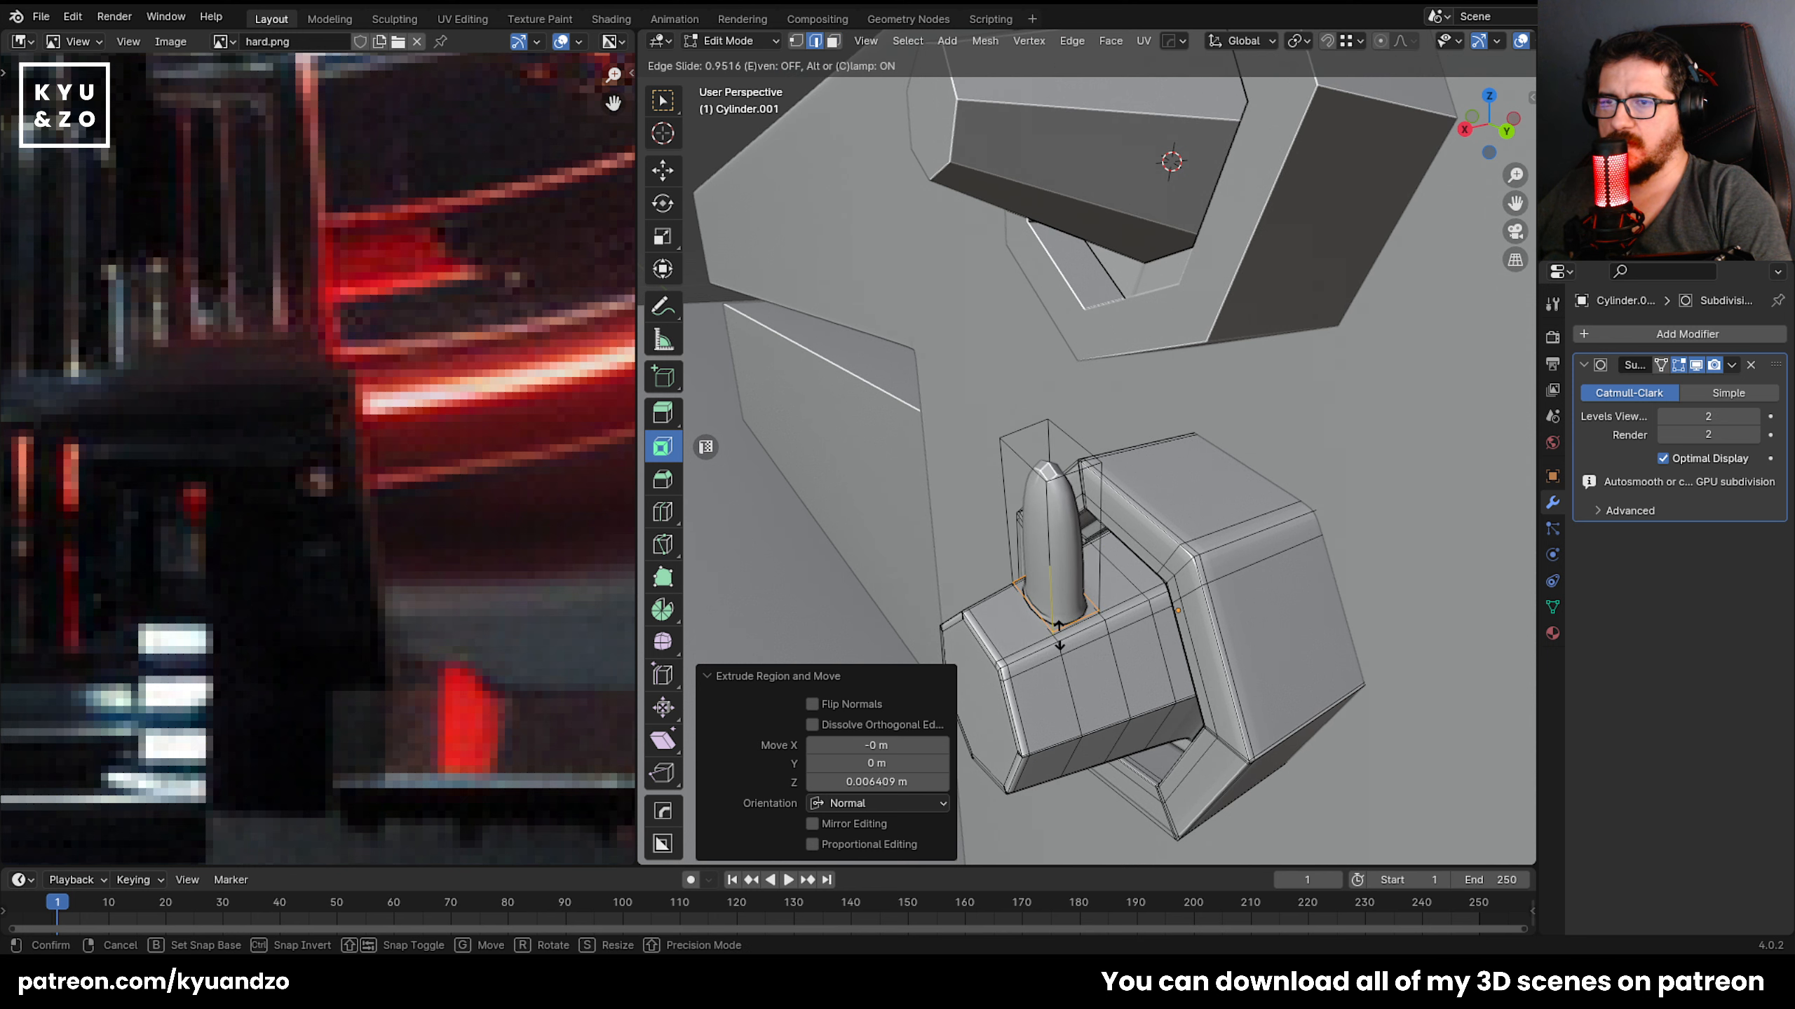
click(1059, 636)
key(ctrl+r)
click(1051, 452)
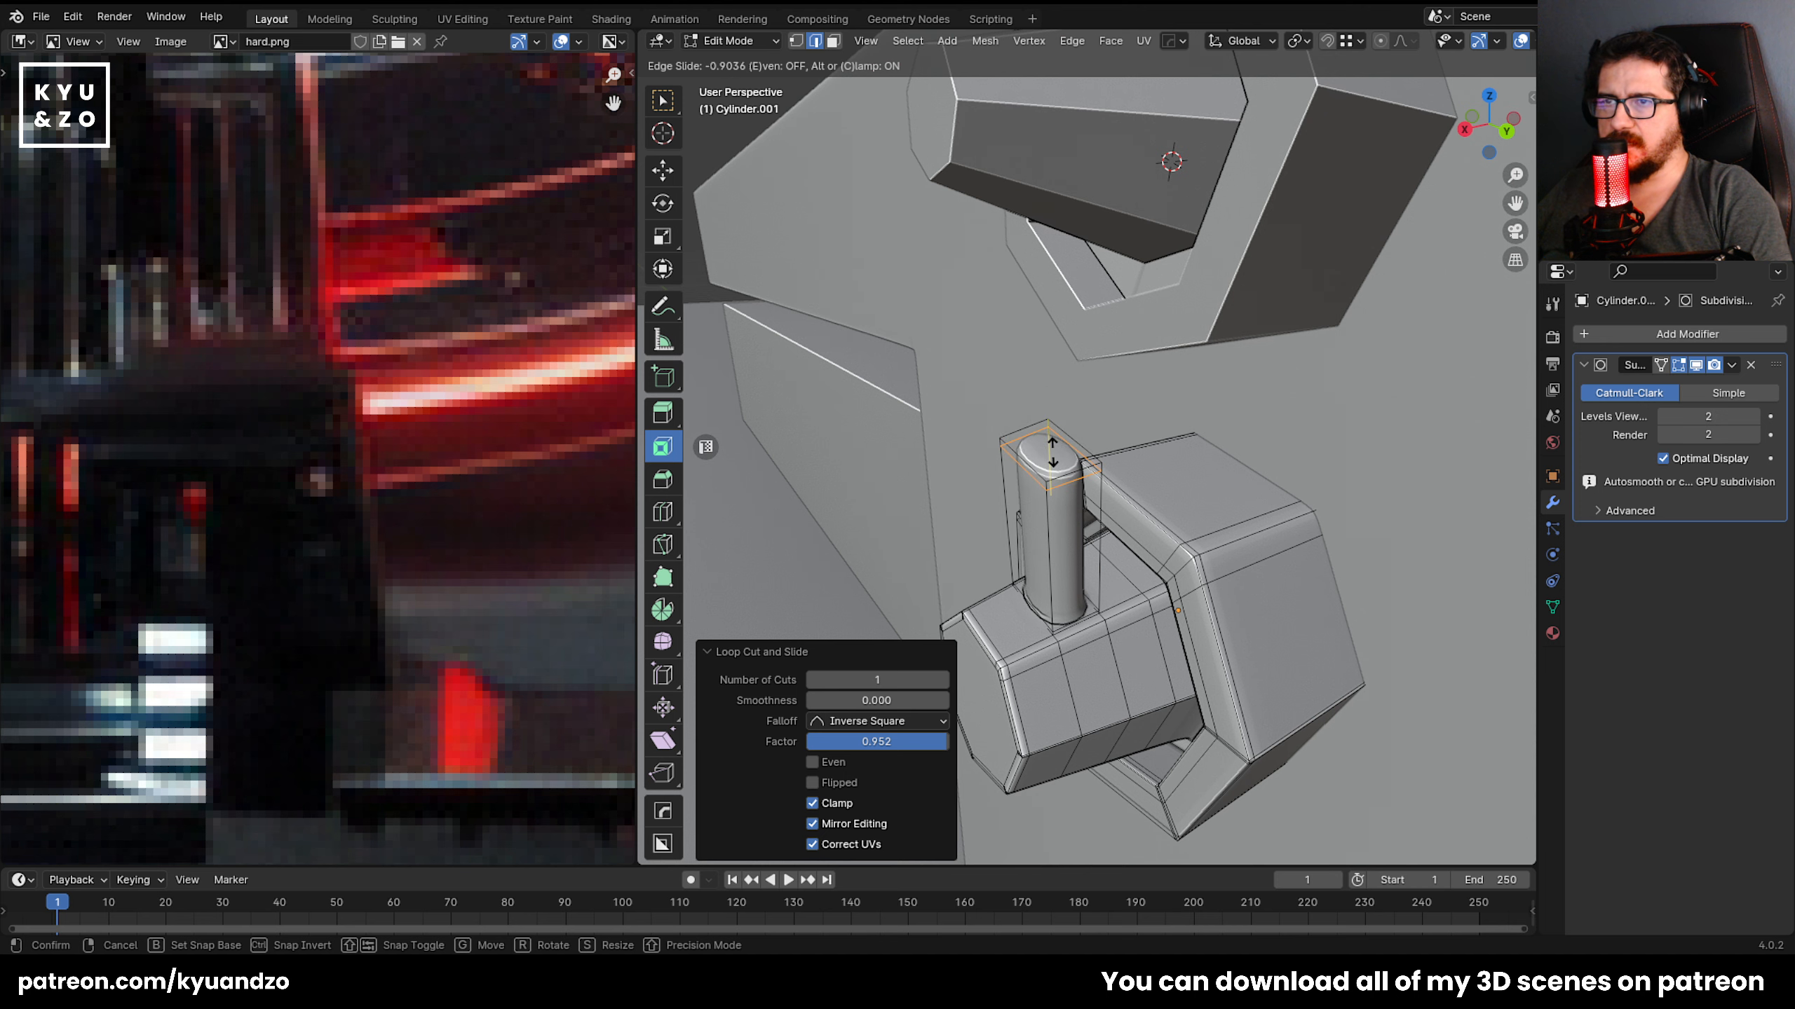
click(1052, 452)
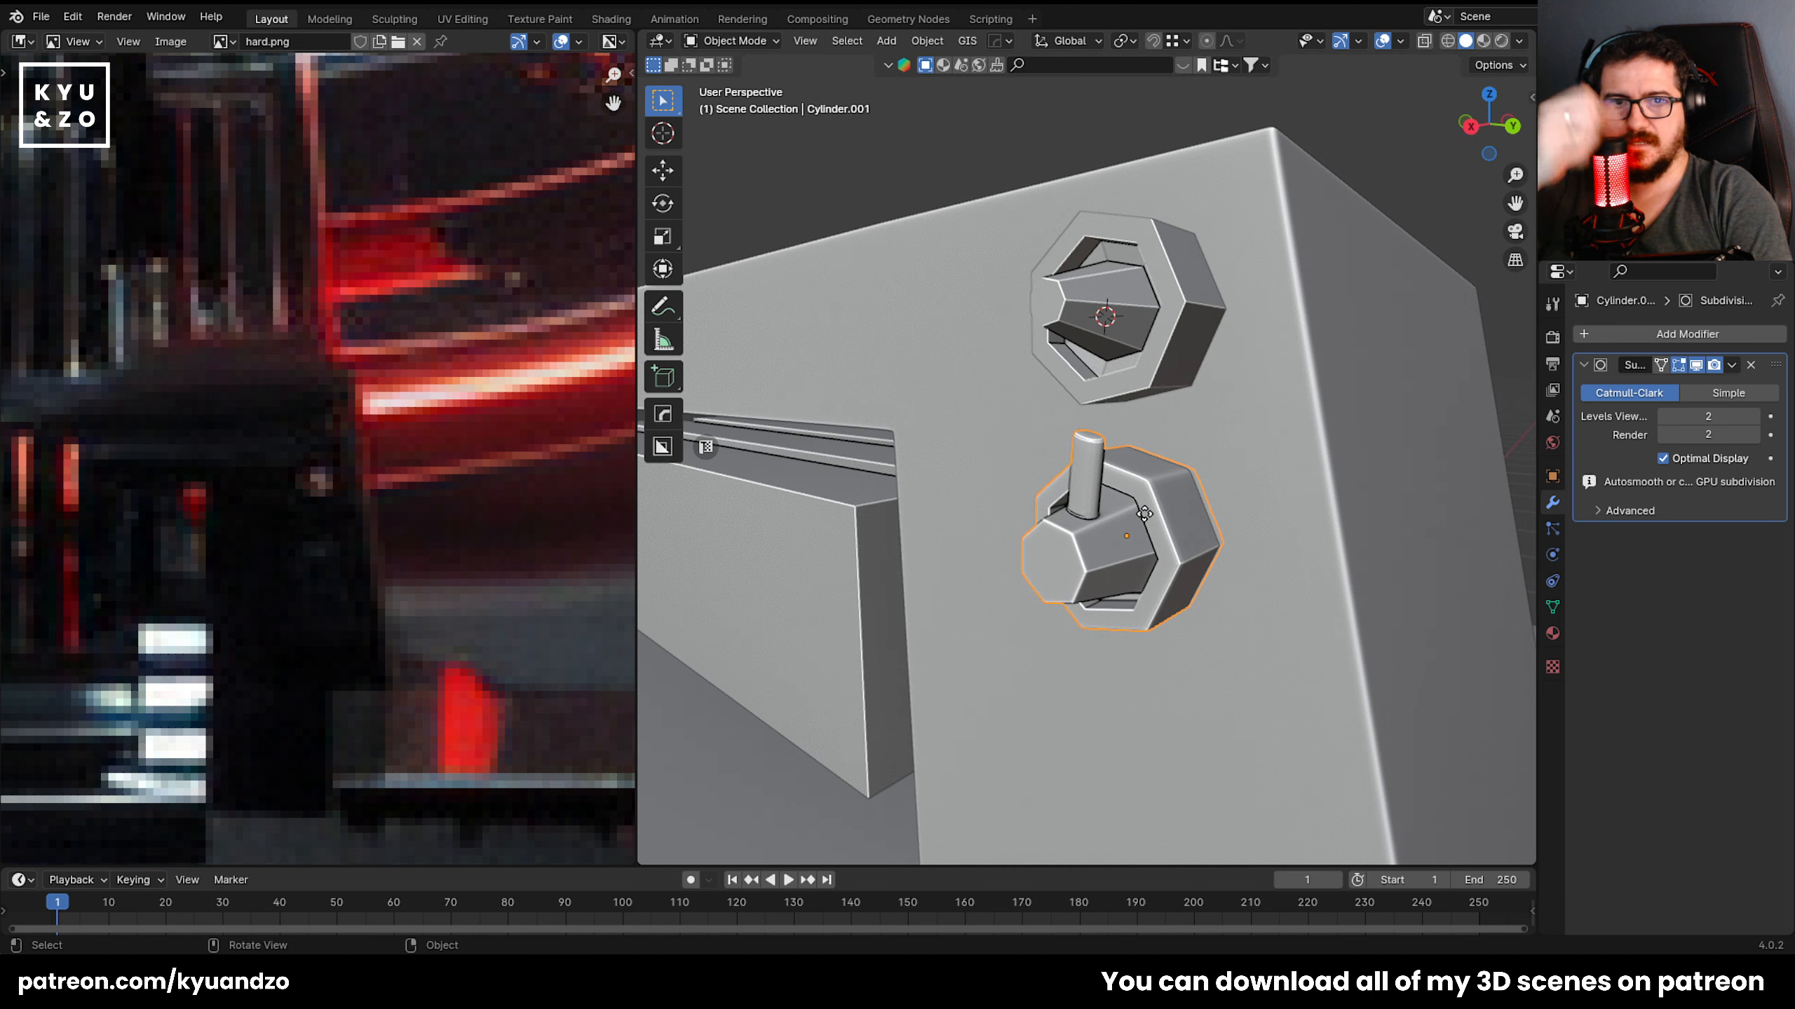
Add five evenly spaced loop cuts along the height of the peg.
middle_drag(1164, 549, 989, 522)
scroll(1025, 551, up, 6)
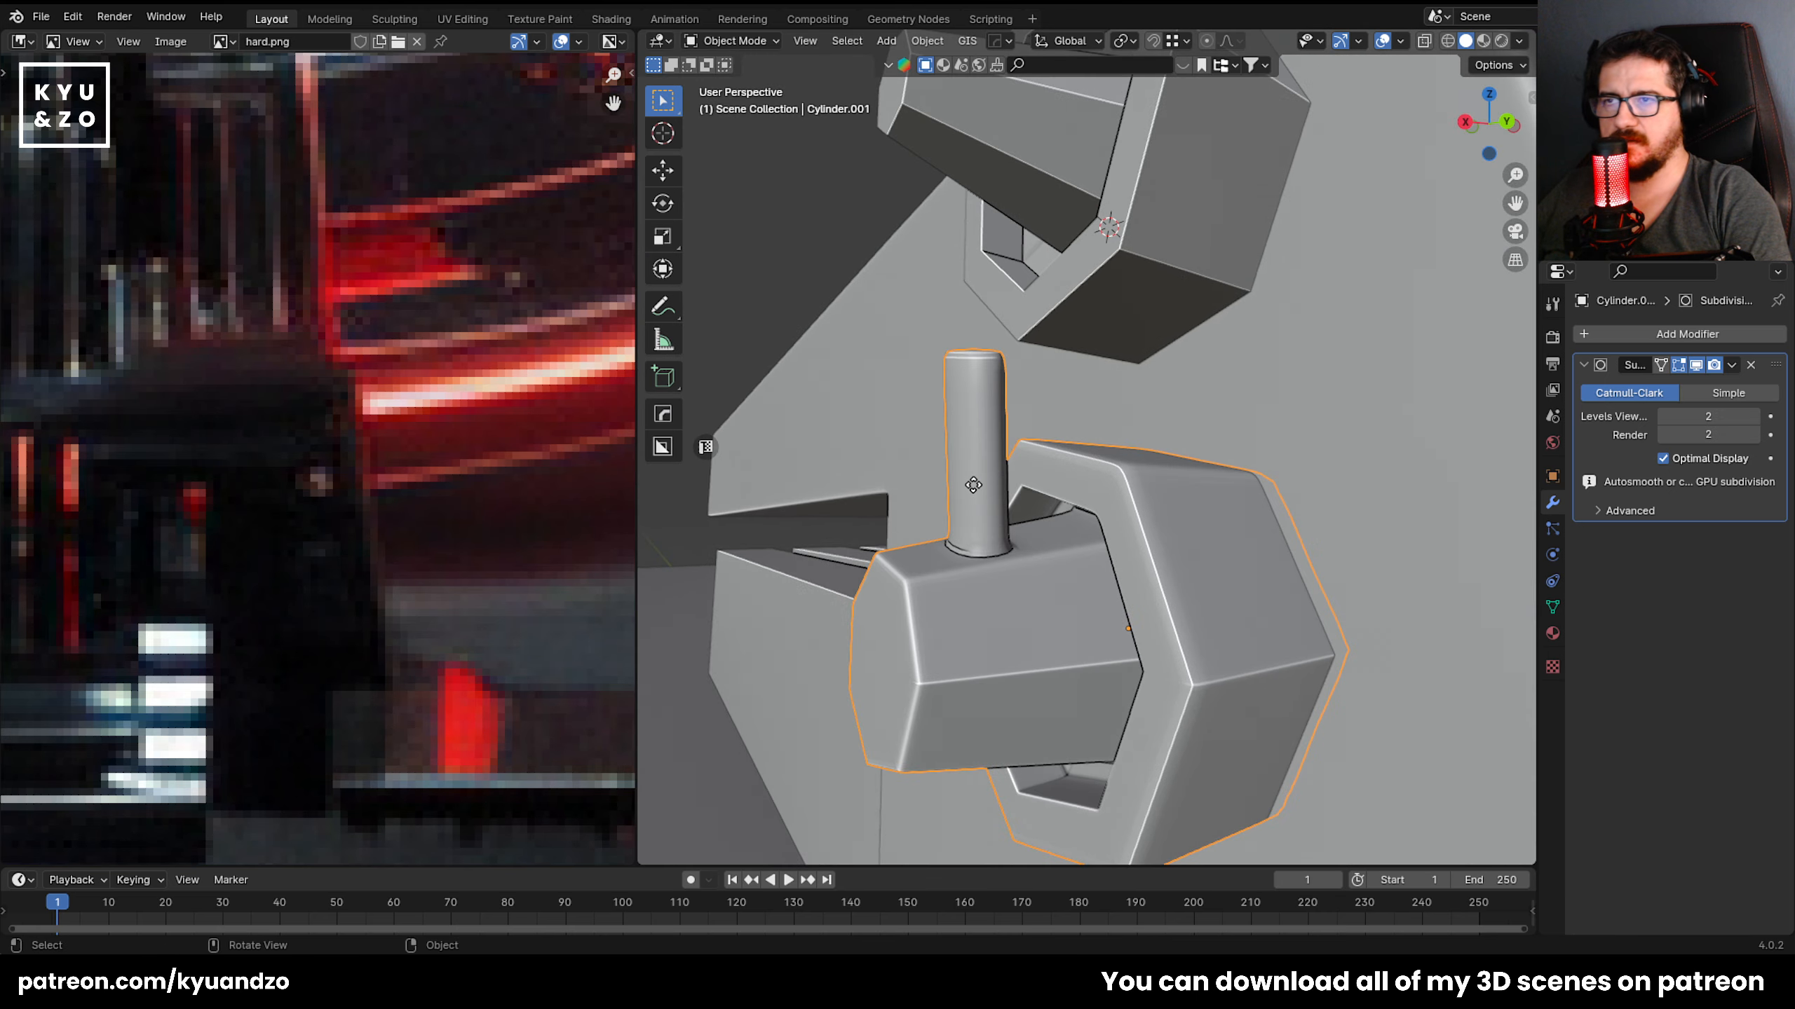
key(Tab)
click(1059, 586)
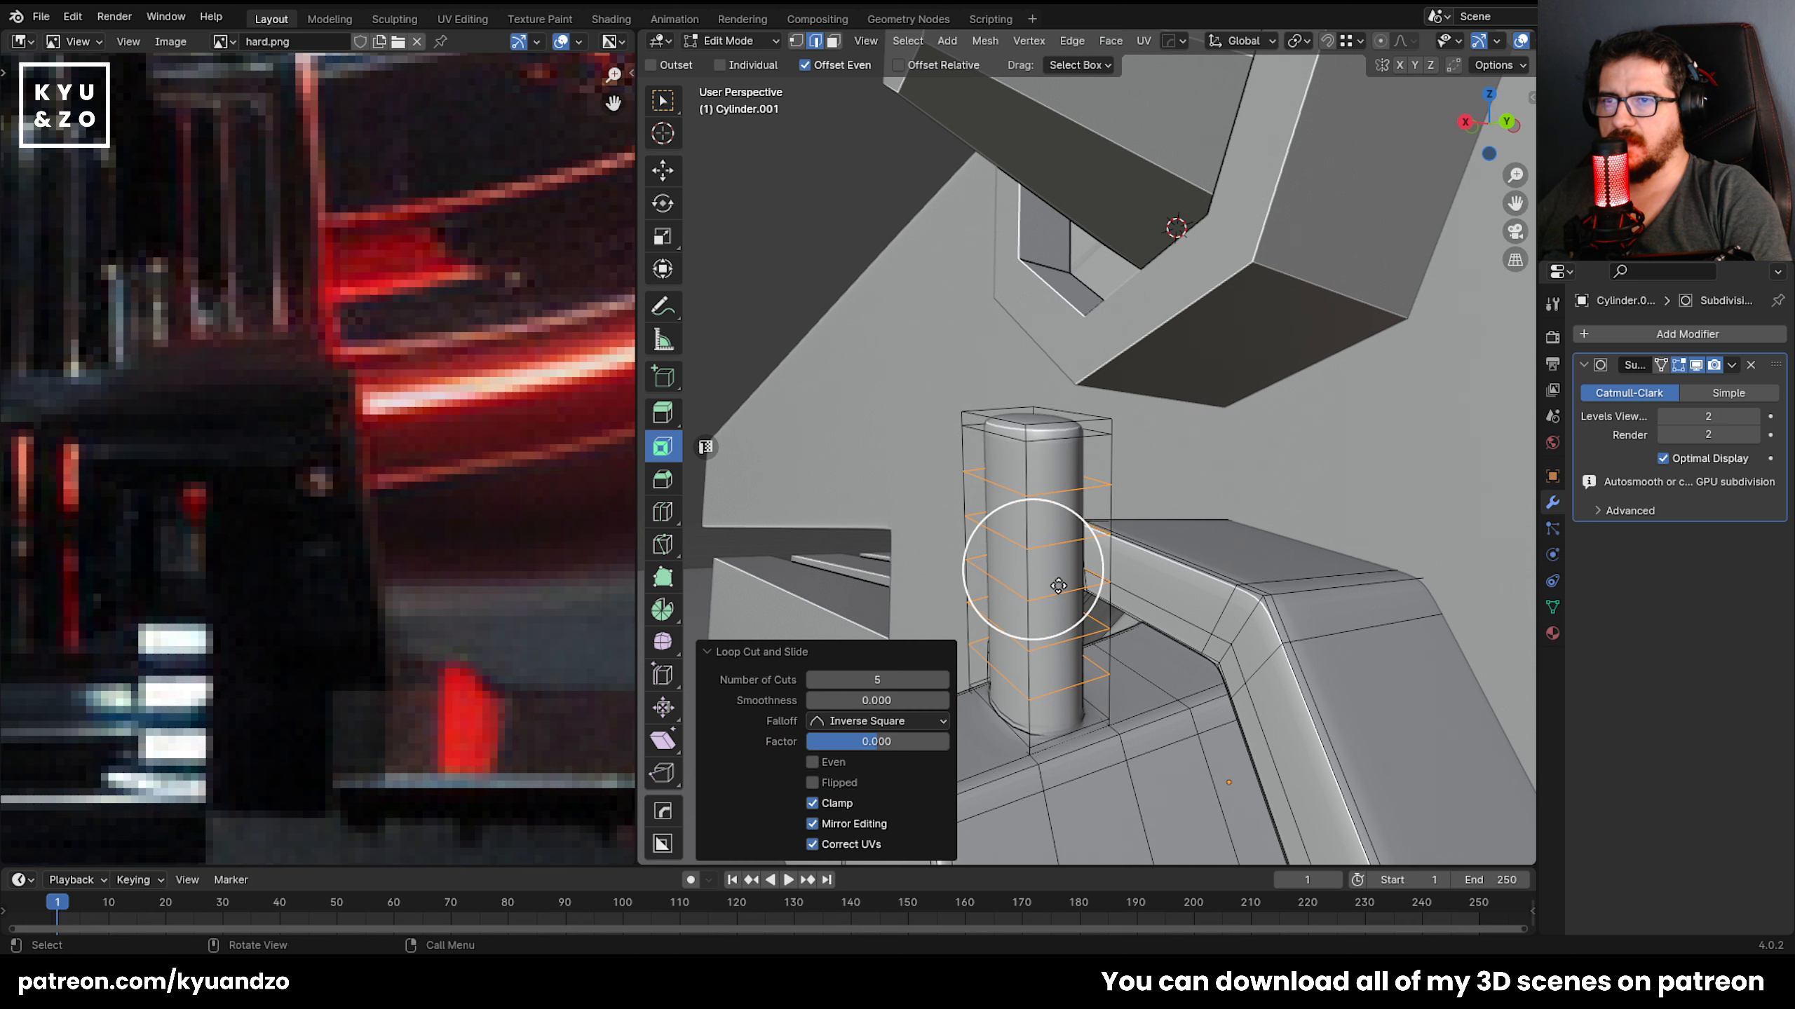
Select two alternating face rings around the peg and shrink them inward along their normals to form grooves.
key(3)
alt+shift+click(1033, 608)
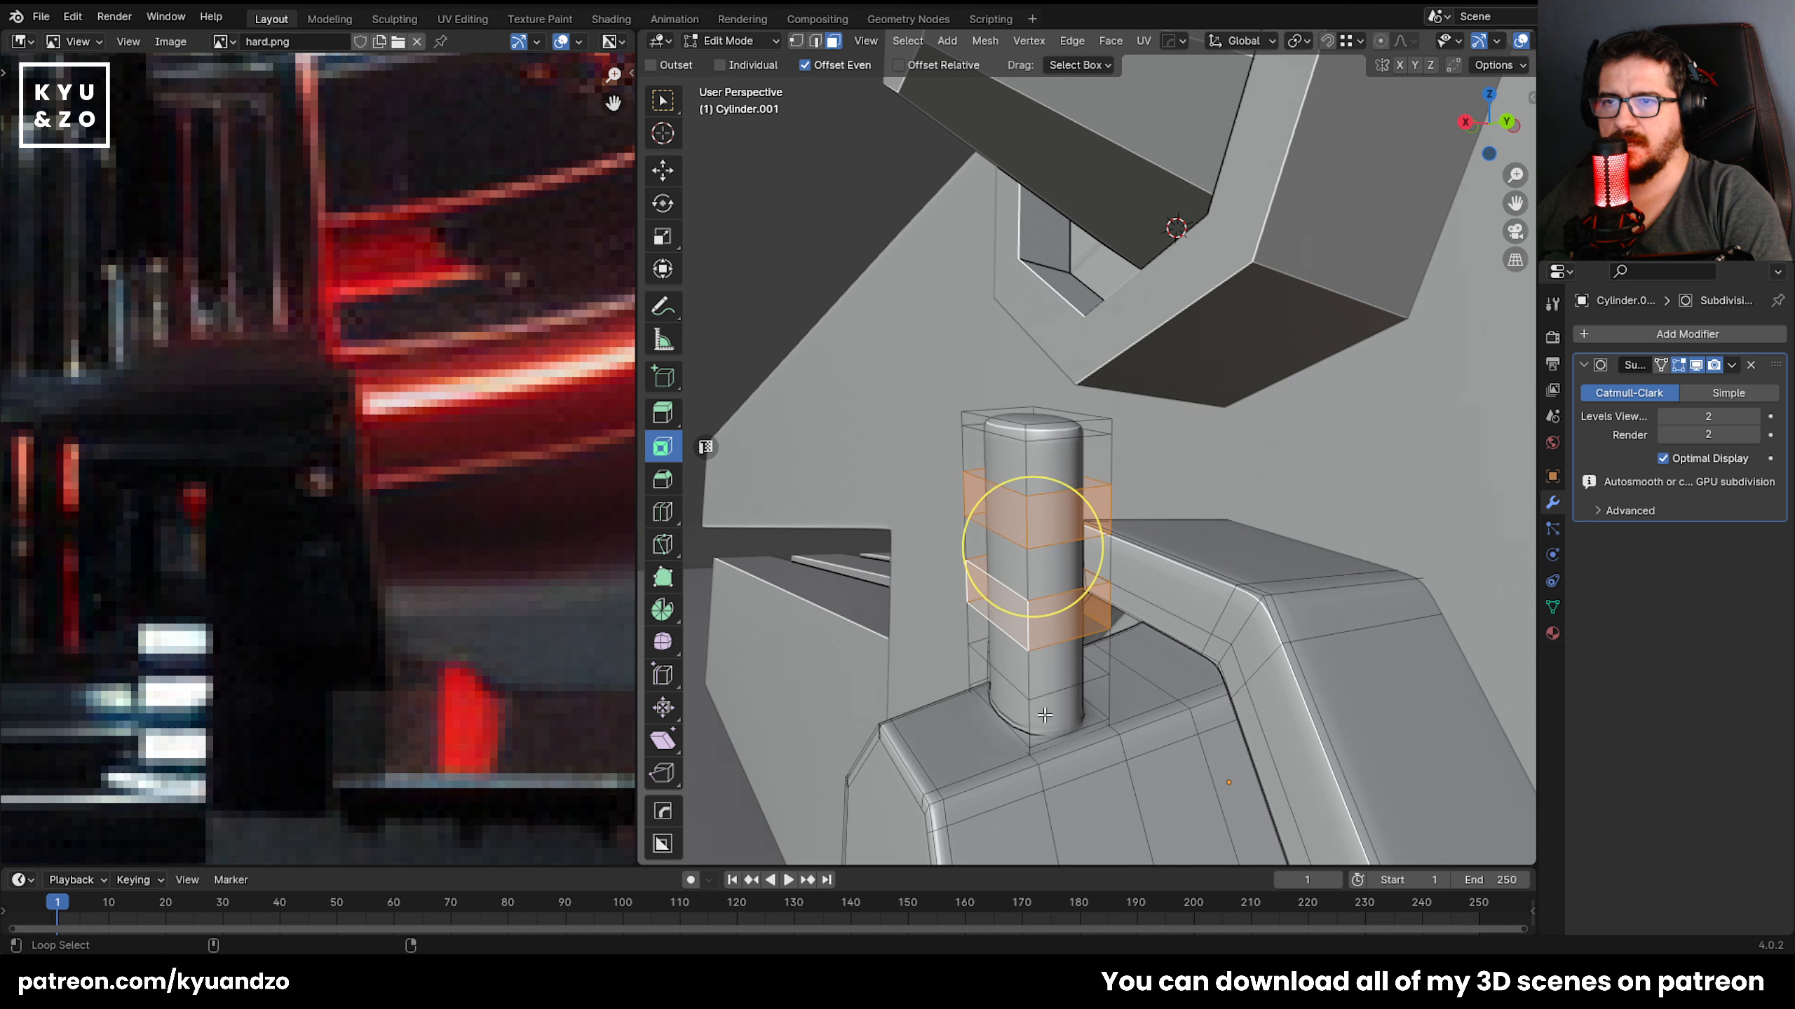
middle_drag(939, 297, 895, 234)
click(1088, 39)
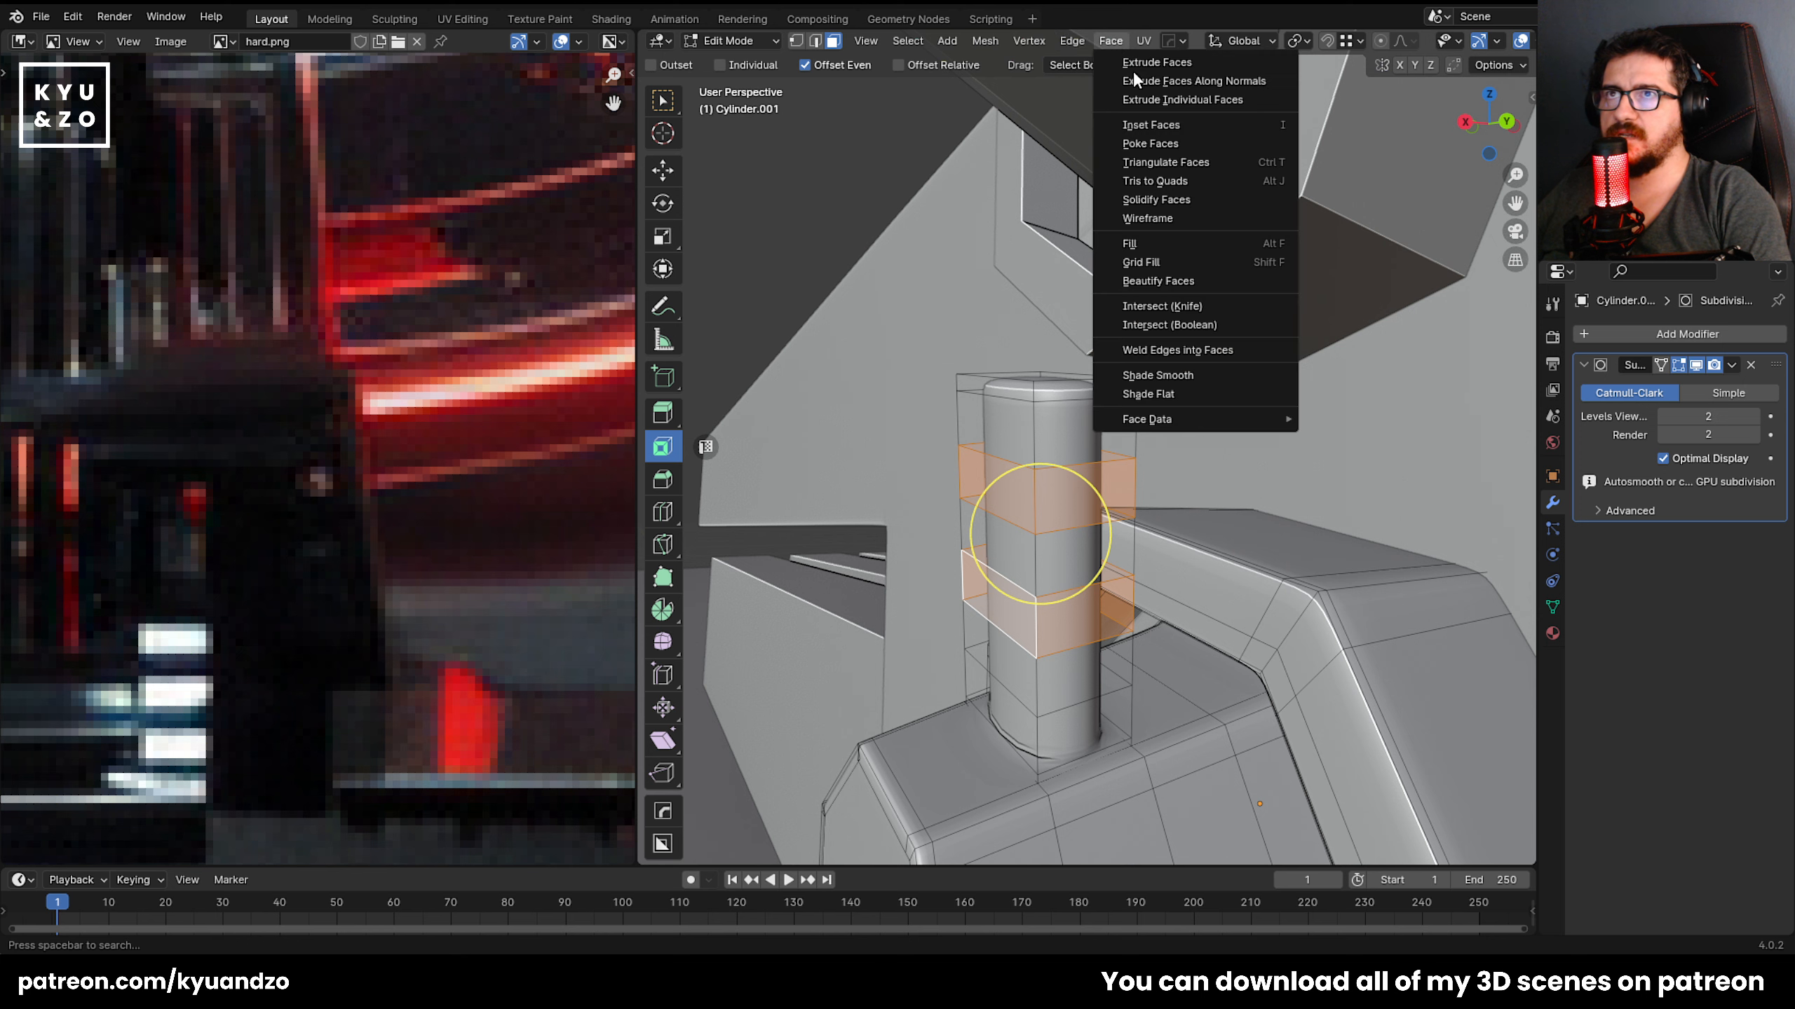
key(alt+s)
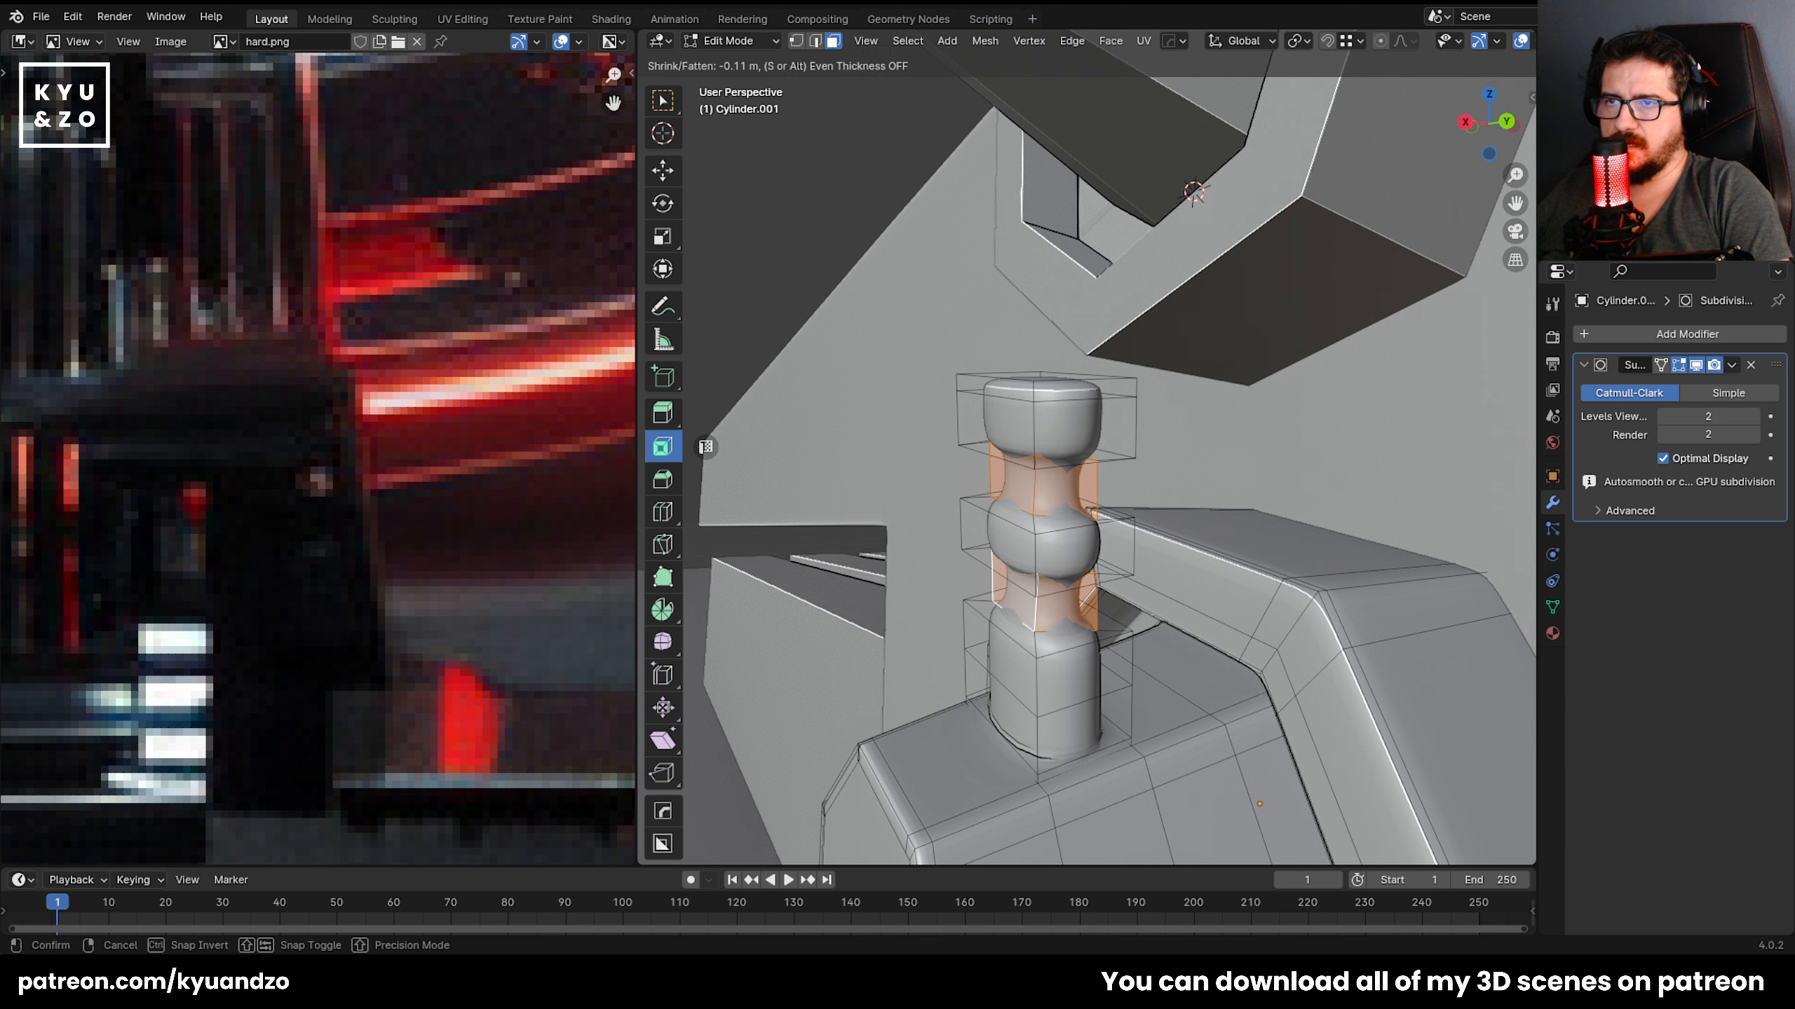
click(1407, 115)
Add supporting loop cuts near the upper and lower ends of the peg's upper groove.
key(Tab)
scroll(1046, 549, up, 4)
key(Tab)
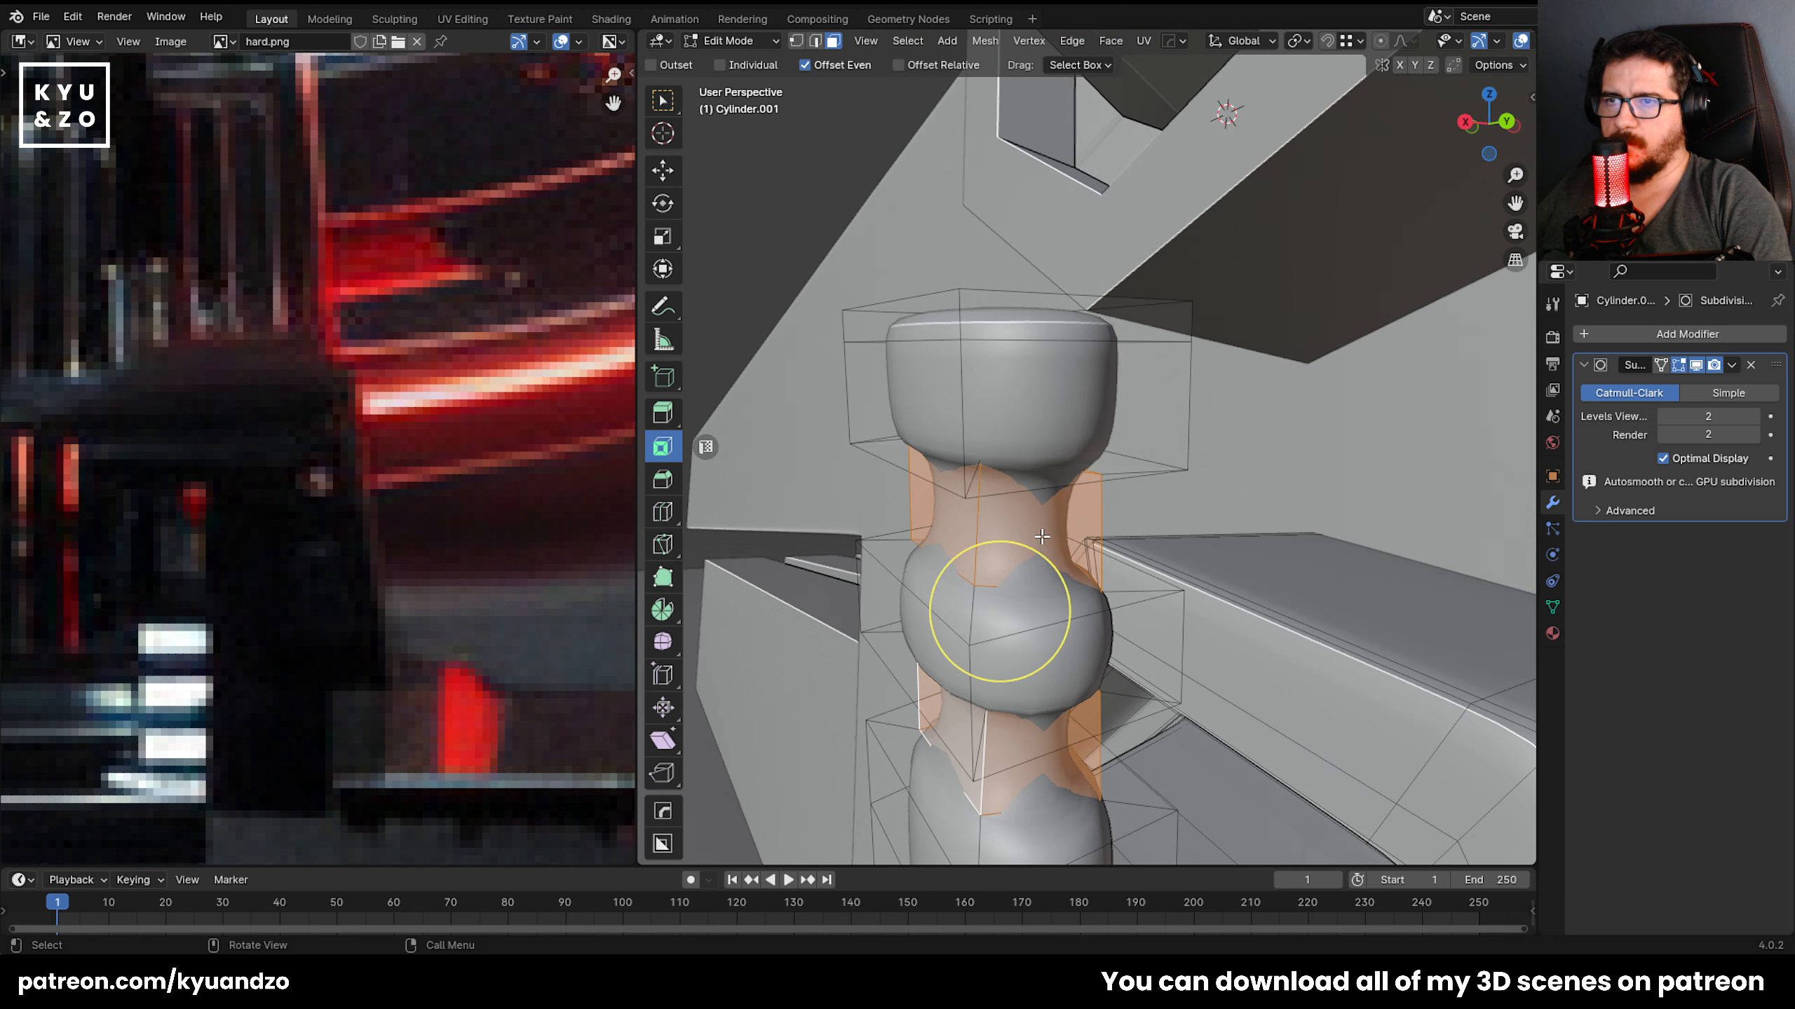
scroll(1046, 549, up, 2)
key(ctrl+r)
click(978, 476)
click(979, 477)
key(c)
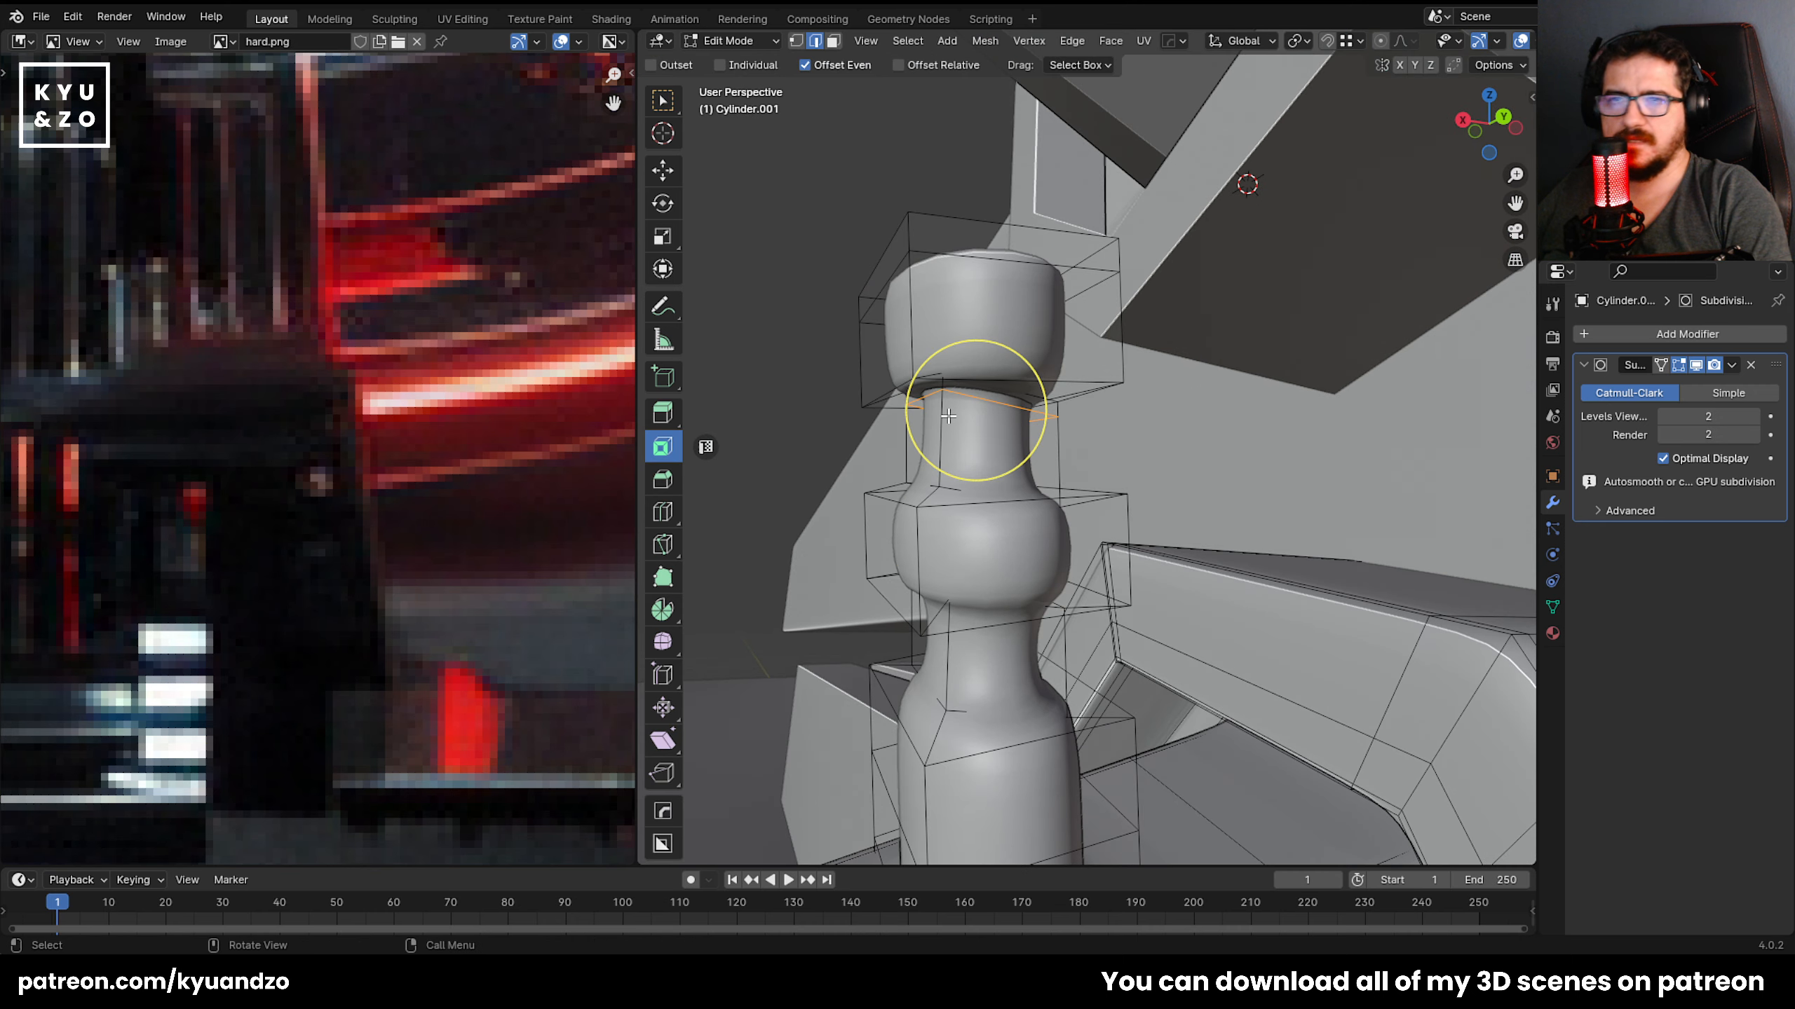
scroll(948, 416, up, 2)
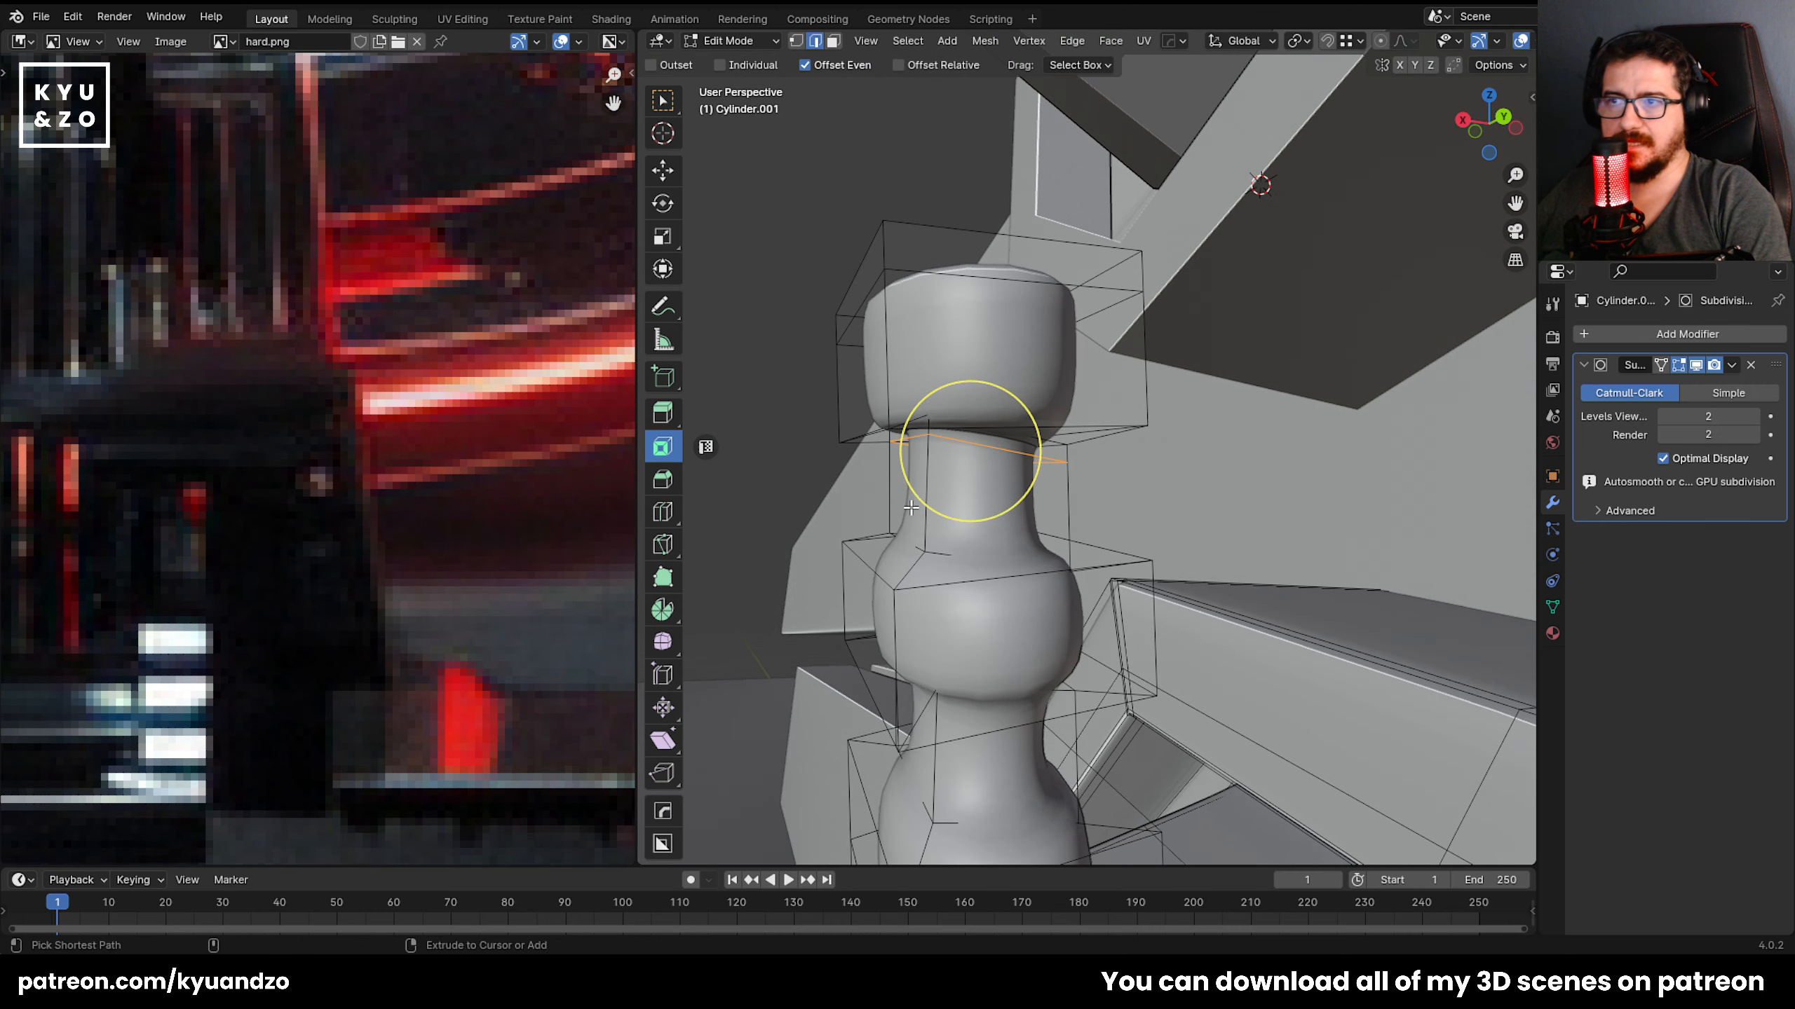
key(g)
key(g)
click(933, 520)
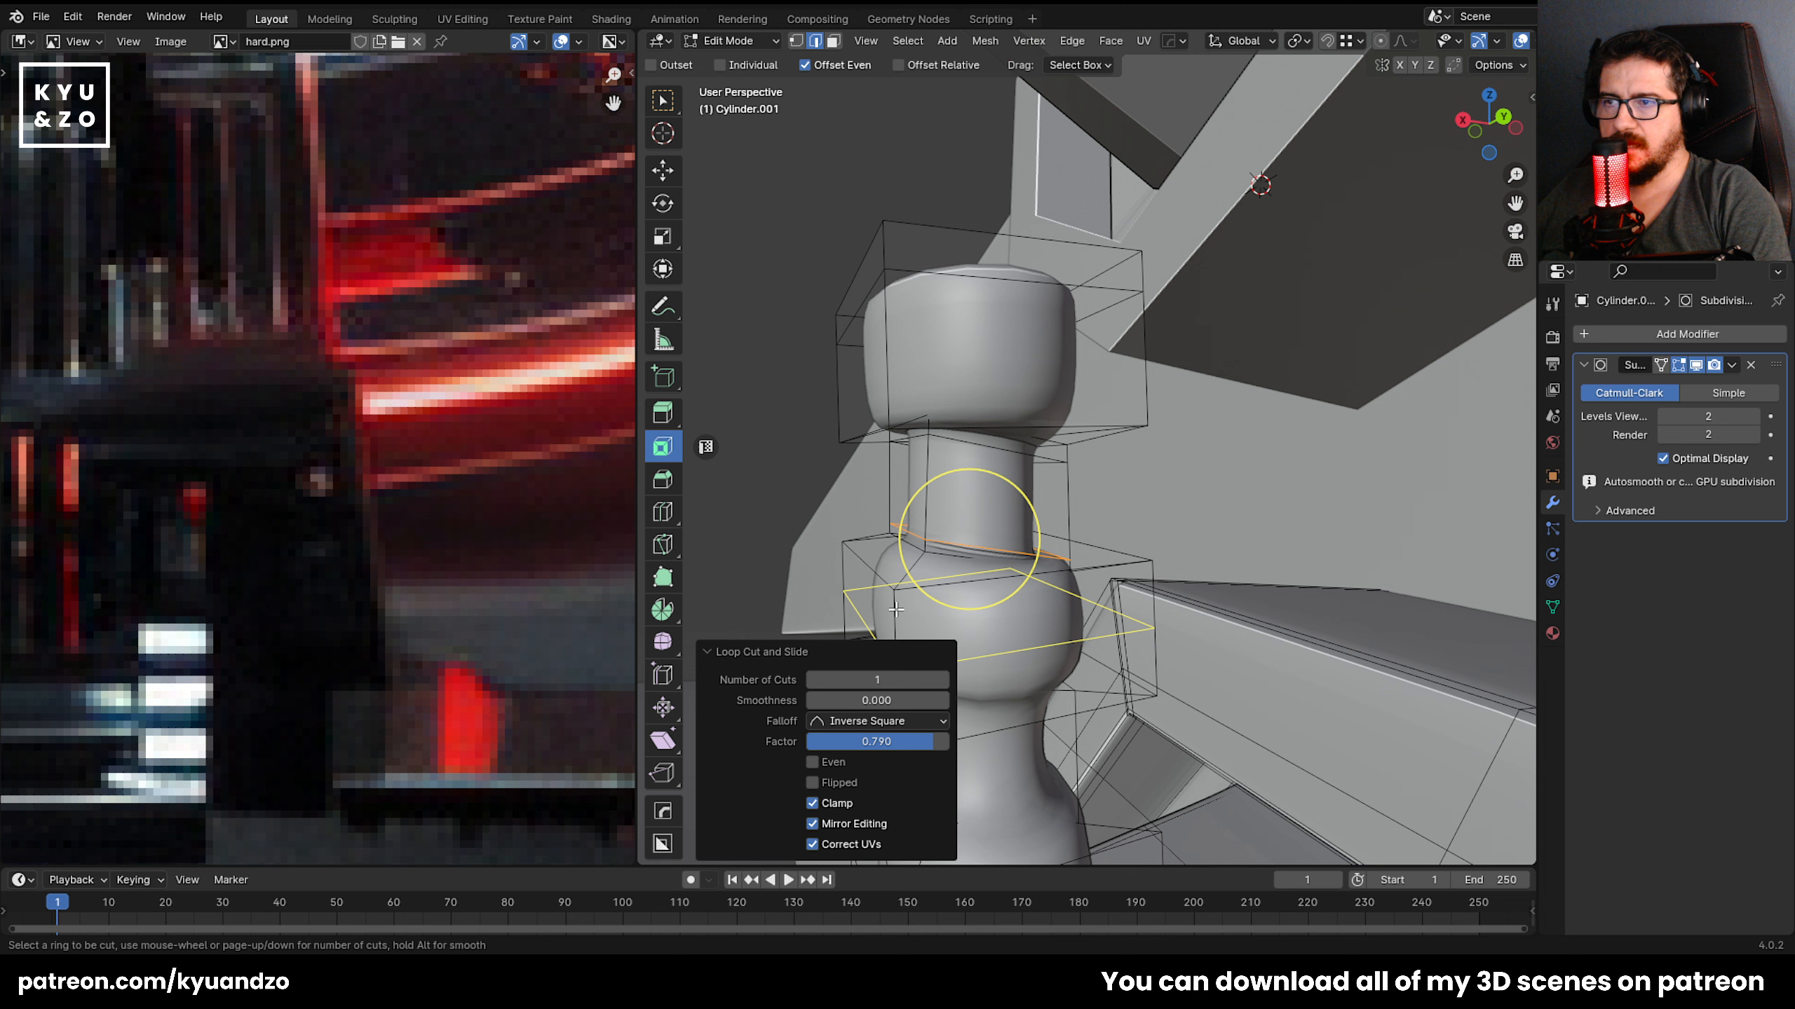
Add loop cuts along the middle bead's upper edge and the top bead's lower and upper edges.
drag(896, 609, 897, 543)
click(896, 350)
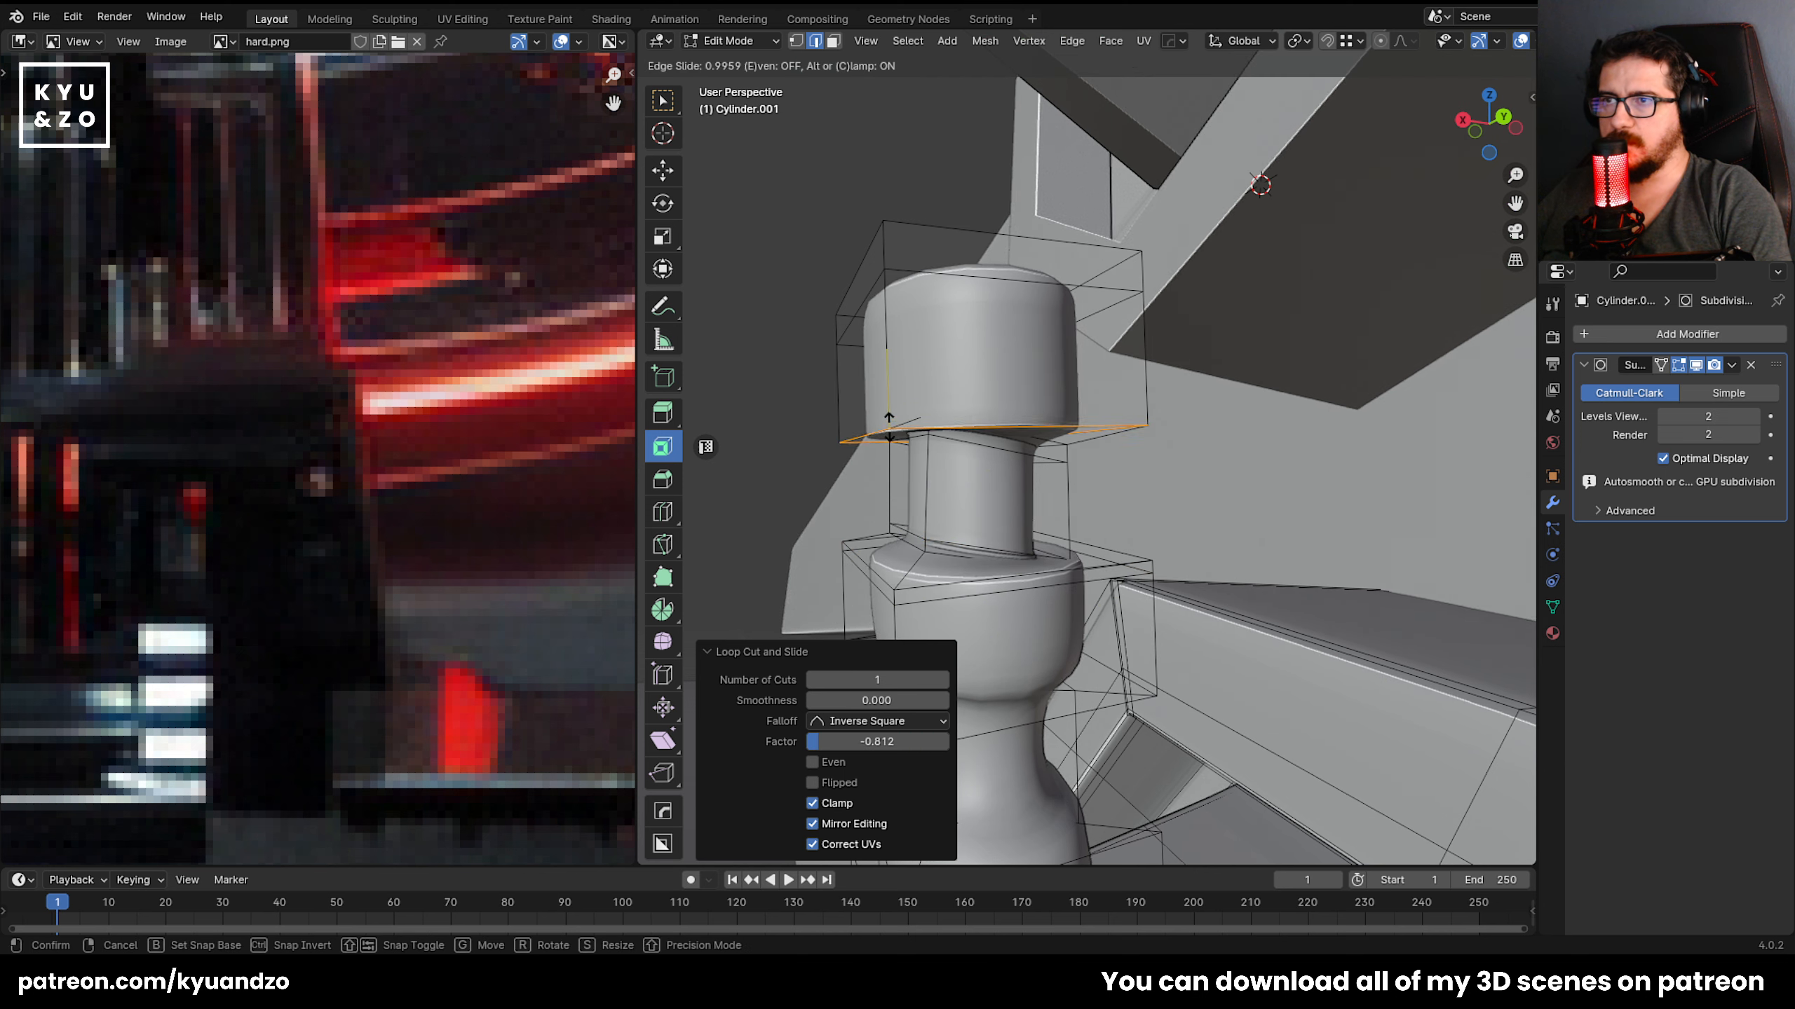
click(889, 417)
key(ctrl+r)
click(885, 341)
click(880, 257)
Add loop cuts near the middle bead's lower edge and the upper edge of the peg's base section.
shift+middle_drag(880, 256, 947, 106)
drag(1038, 385, 1020, 563)
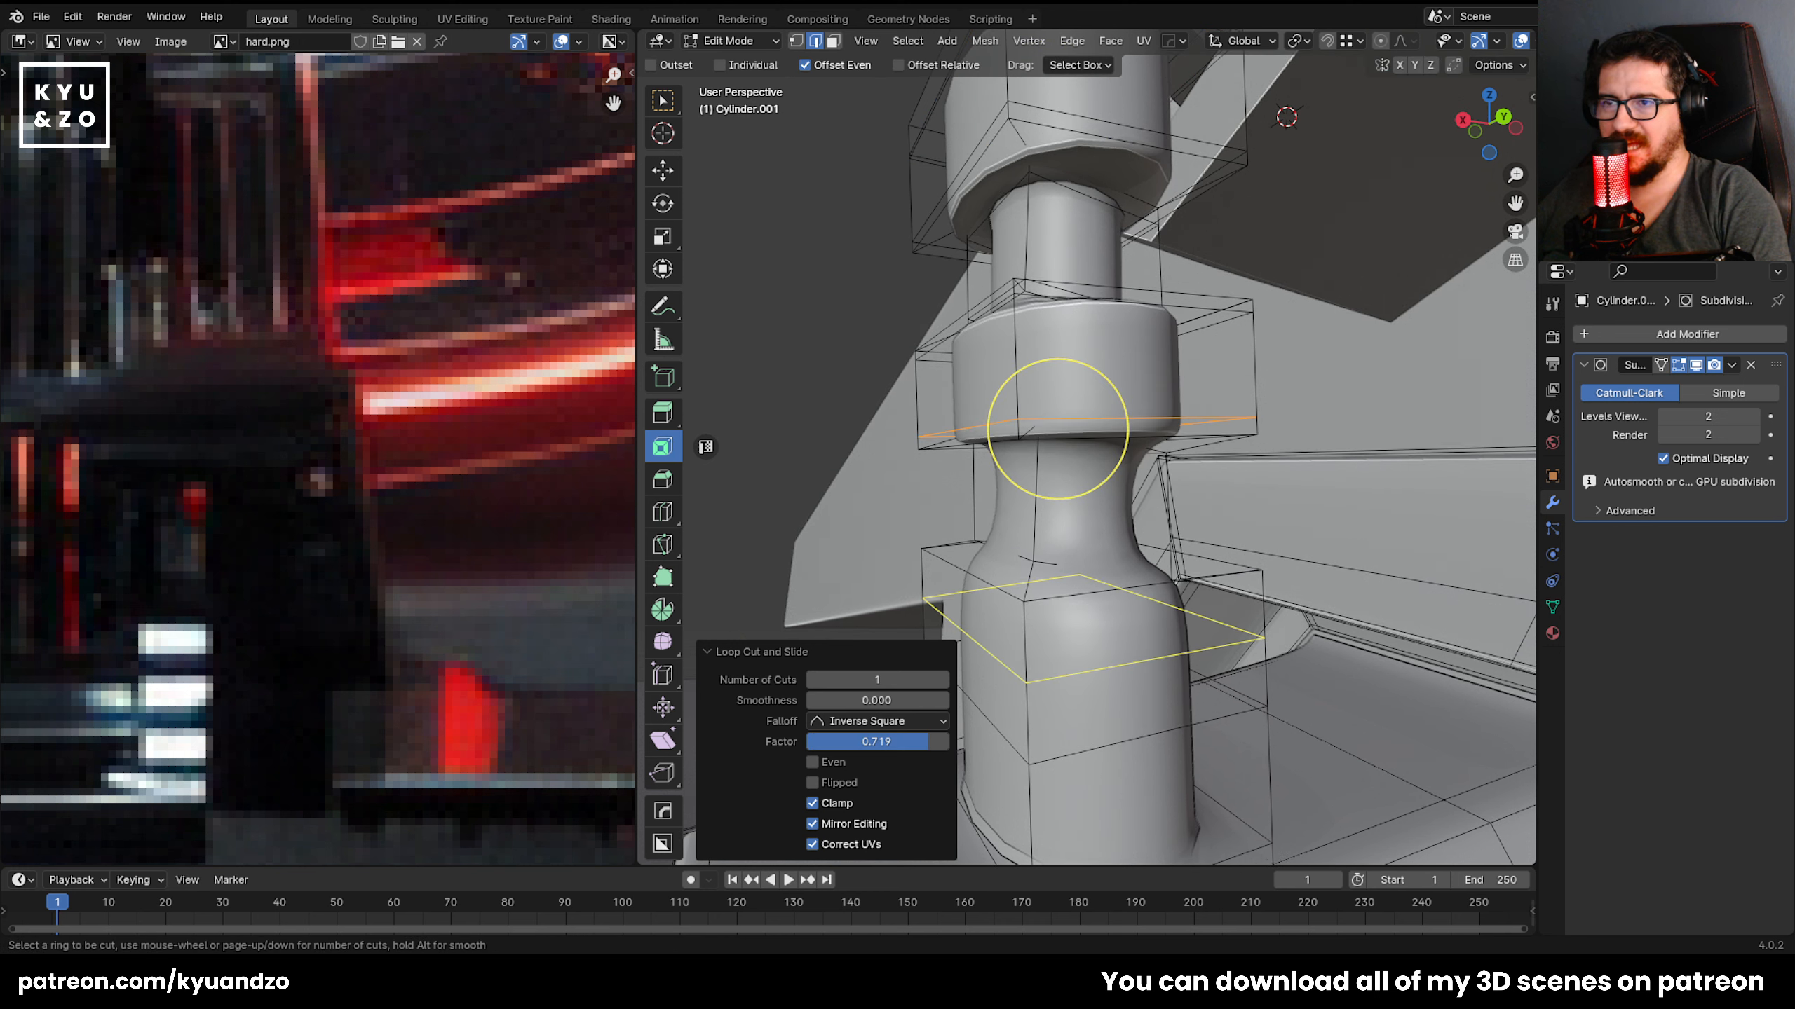
key(Tab)
scroll(1055, 492, down, 5)
middle_drag(1054, 493, 1088, 538)
scroll(1147, 528, up, 2)
Select the outward-facing side faces of the peg's base section and inset them about 0.048 m.
key(Tab)
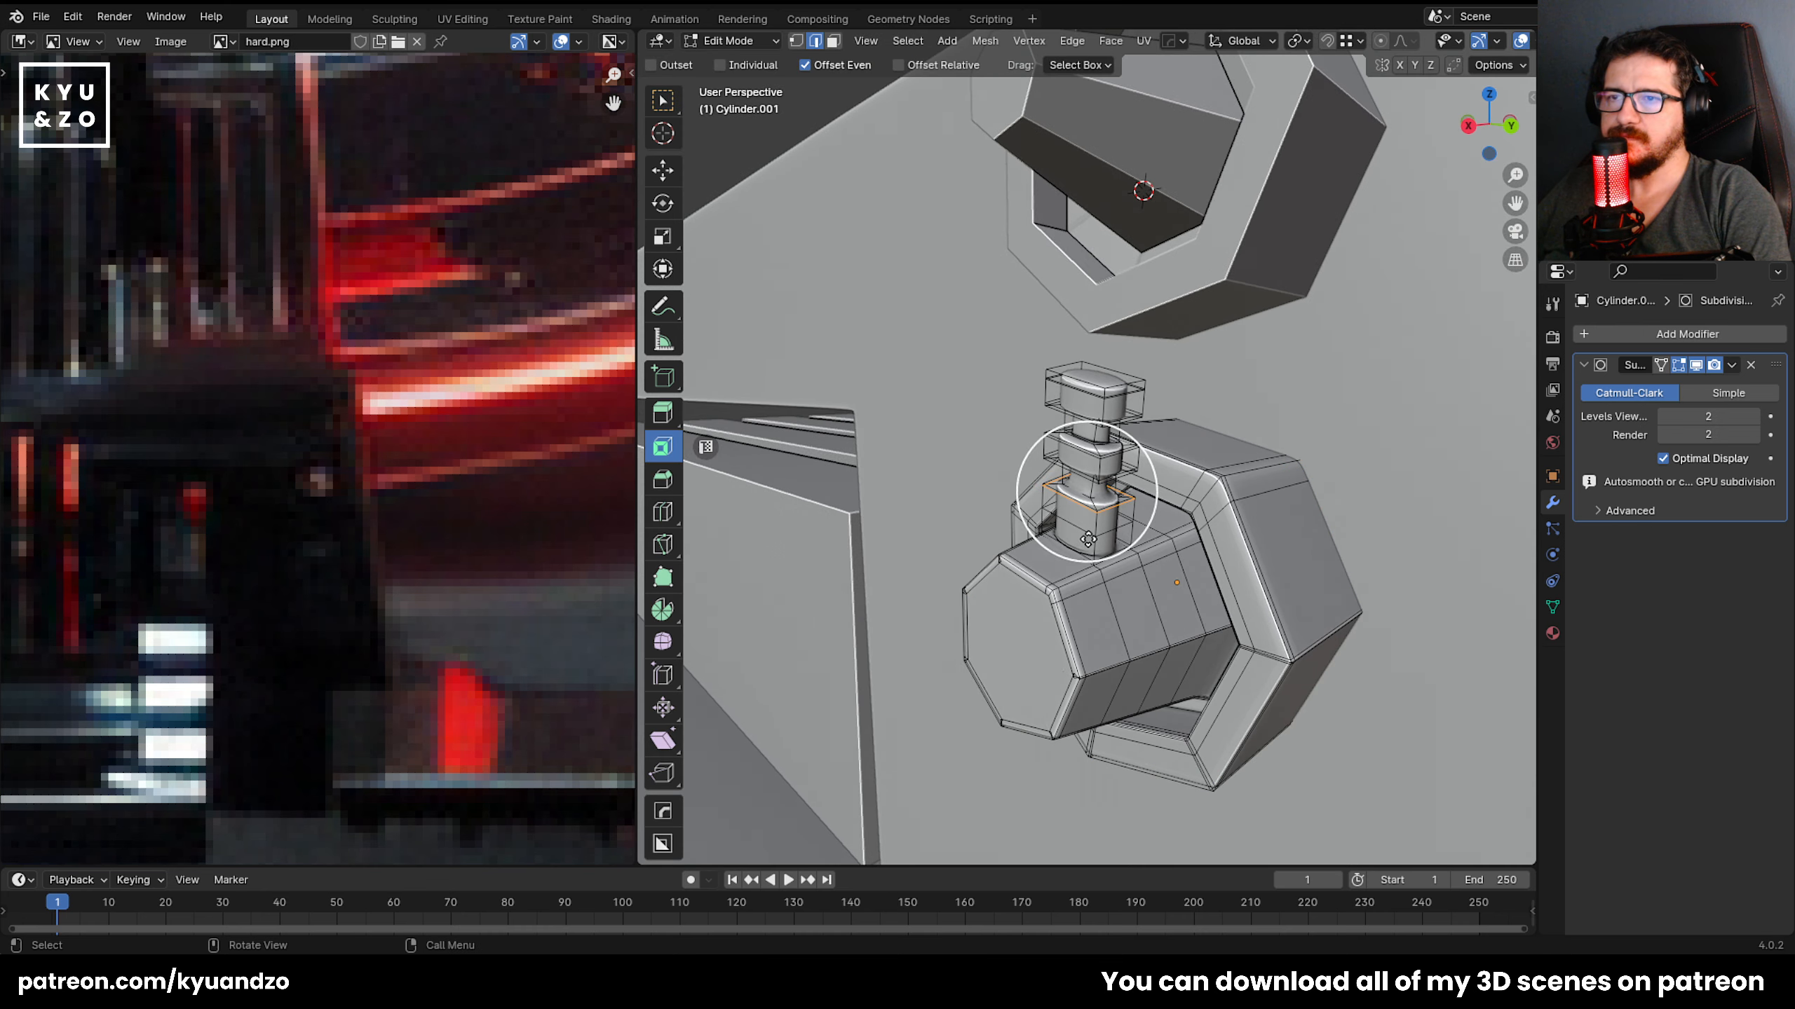
key(3)
click(1081, 500)
scroll(1069, 530, up, 5)
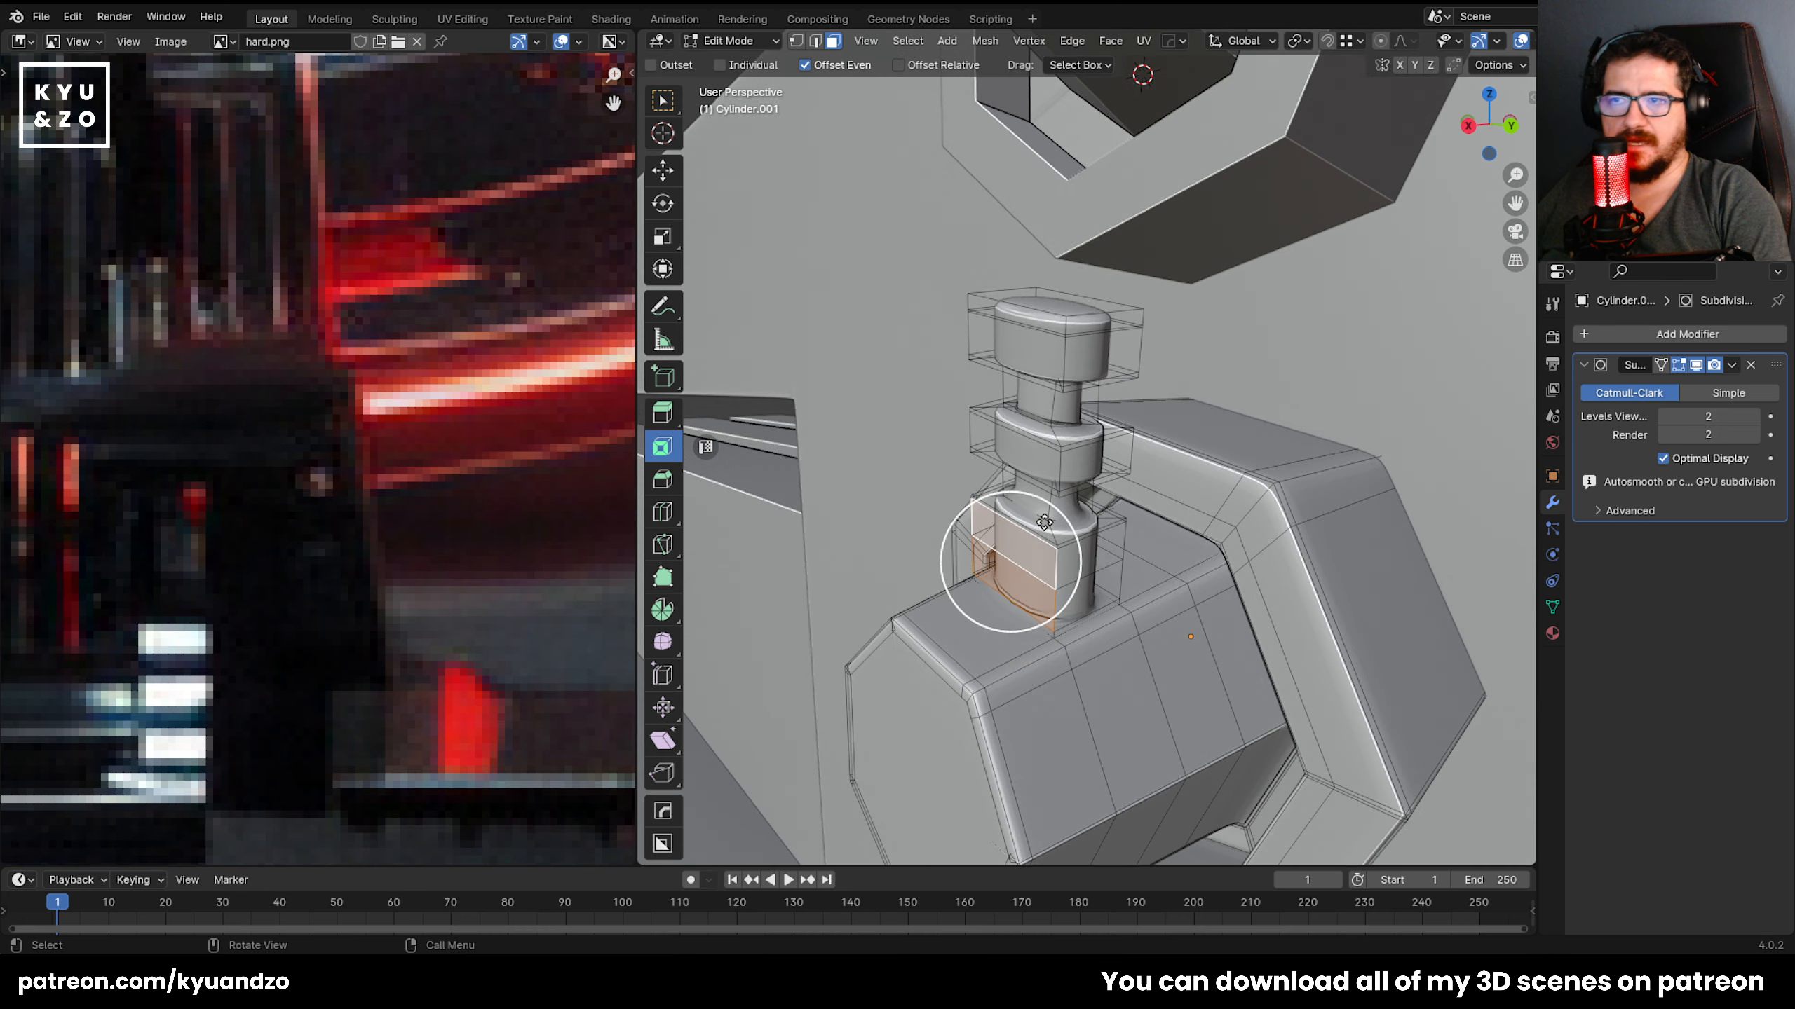
drag(958, 470, 958, 510)
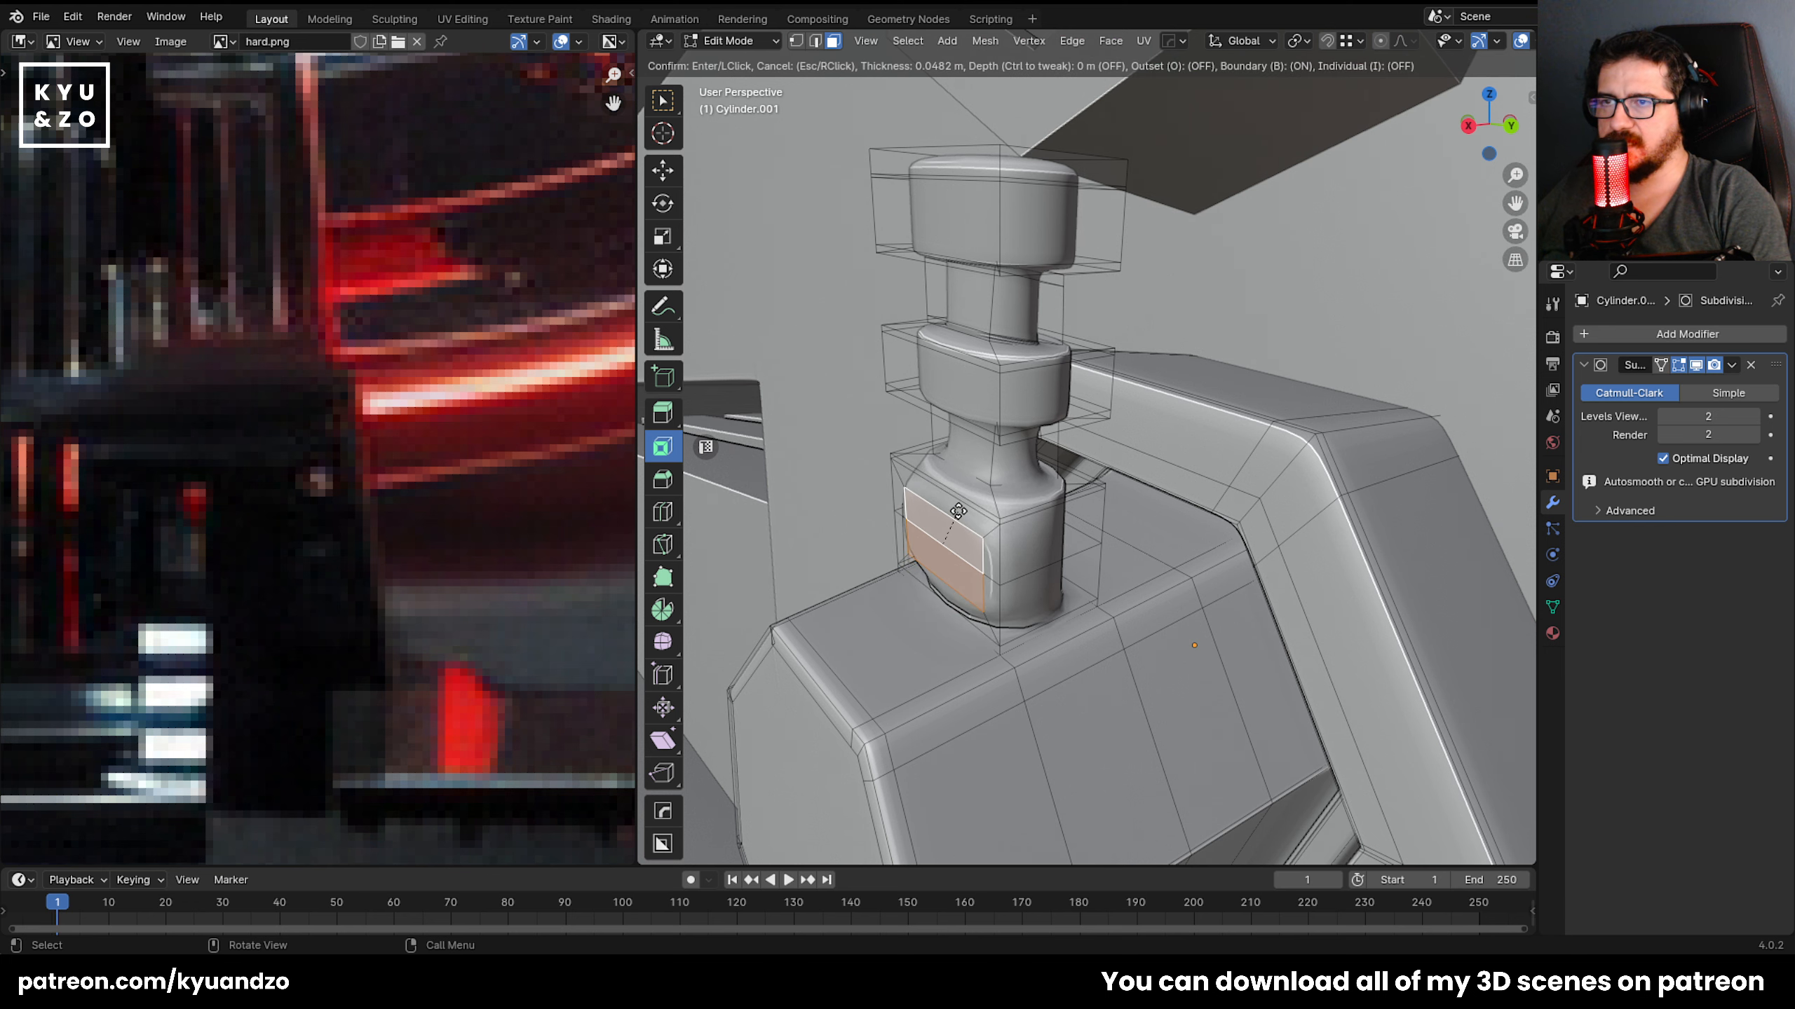
click(958, 510)
Extrude the inset faces outward about 0.013 m into a side arm and slide an edge loop along it.
key(e)
scroll(892, 527, down, 4)
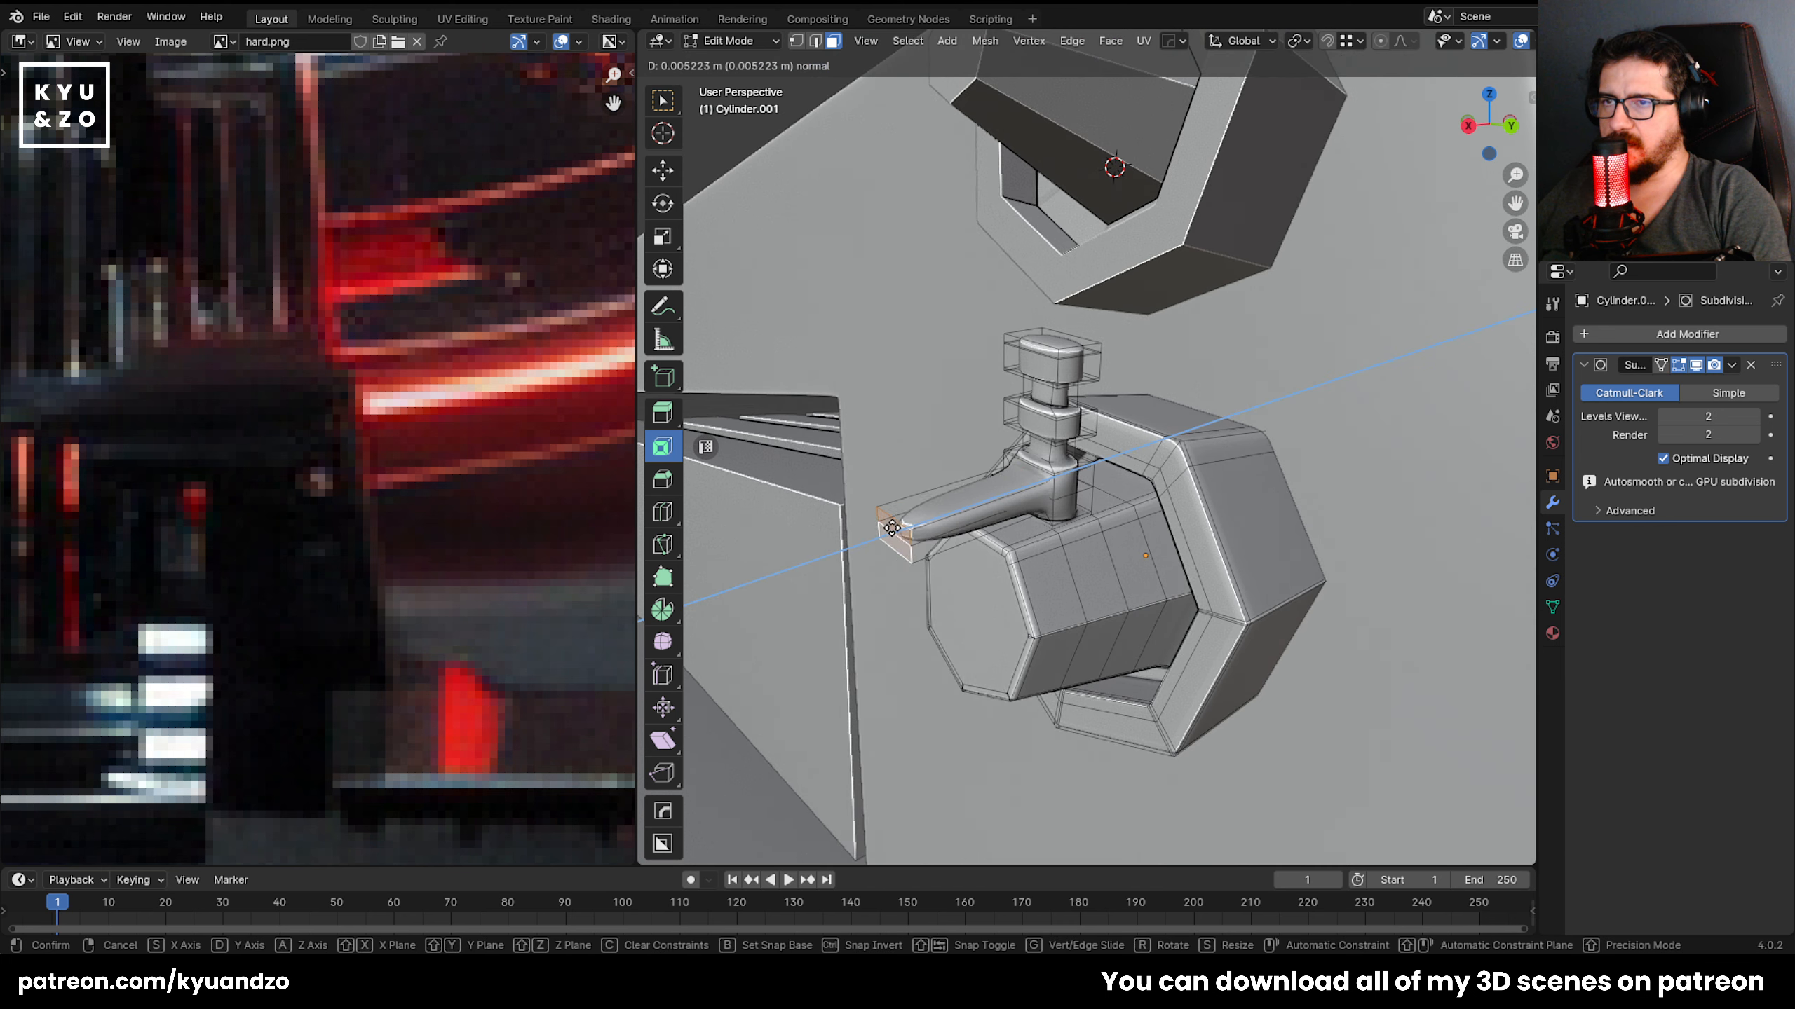
click(891, 527)
scroll(892, 527, up, 3)
key(2)
key(g)
key(g)
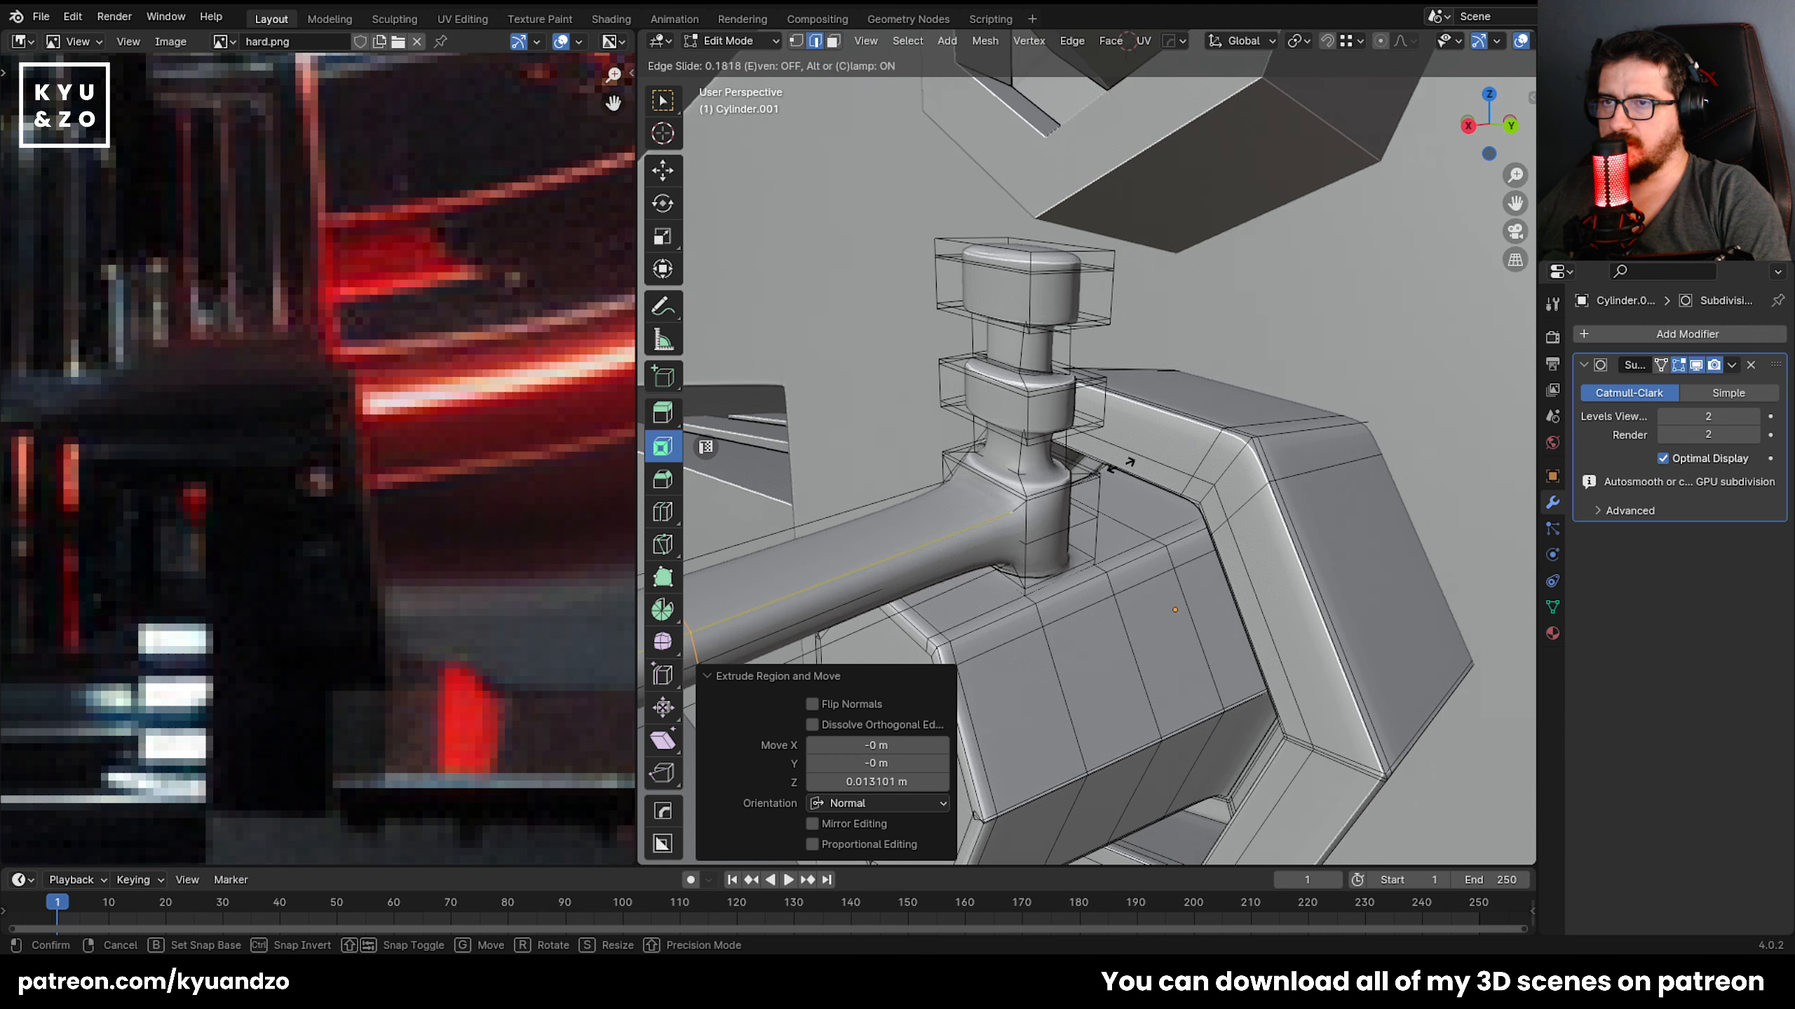
click(970, 539)
Add a loop cut close to the side arm's tip at factor -0.971.
scroll(987, 504, down, 3)
shift+middle_drag(986, 505, 1108, 506)
key(3)
click(1235, 618)
shift+click(1238, 649)
drag(965, 672, 942, 684)
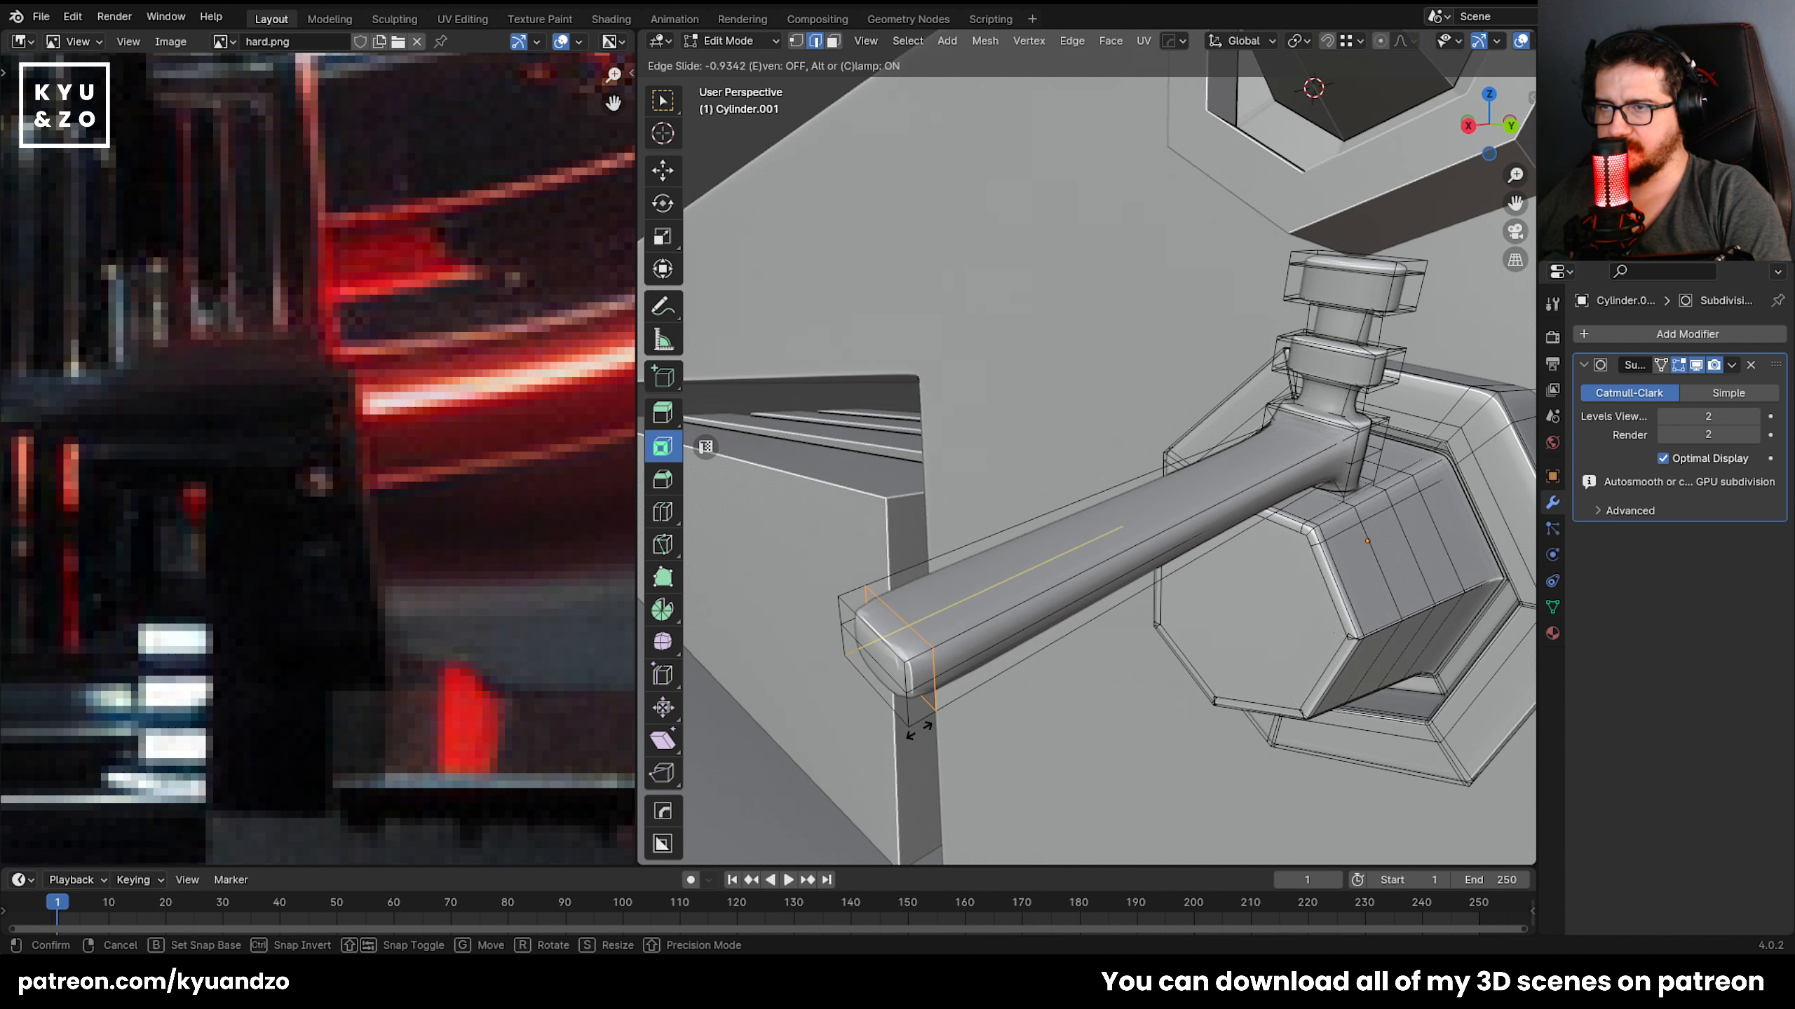
click(883, 647)
Add a loop cut around the side arm close to the peg's base section.
middle_drag(883, 647, 1230, 452)
drag(1230, 452, 1247, 447)
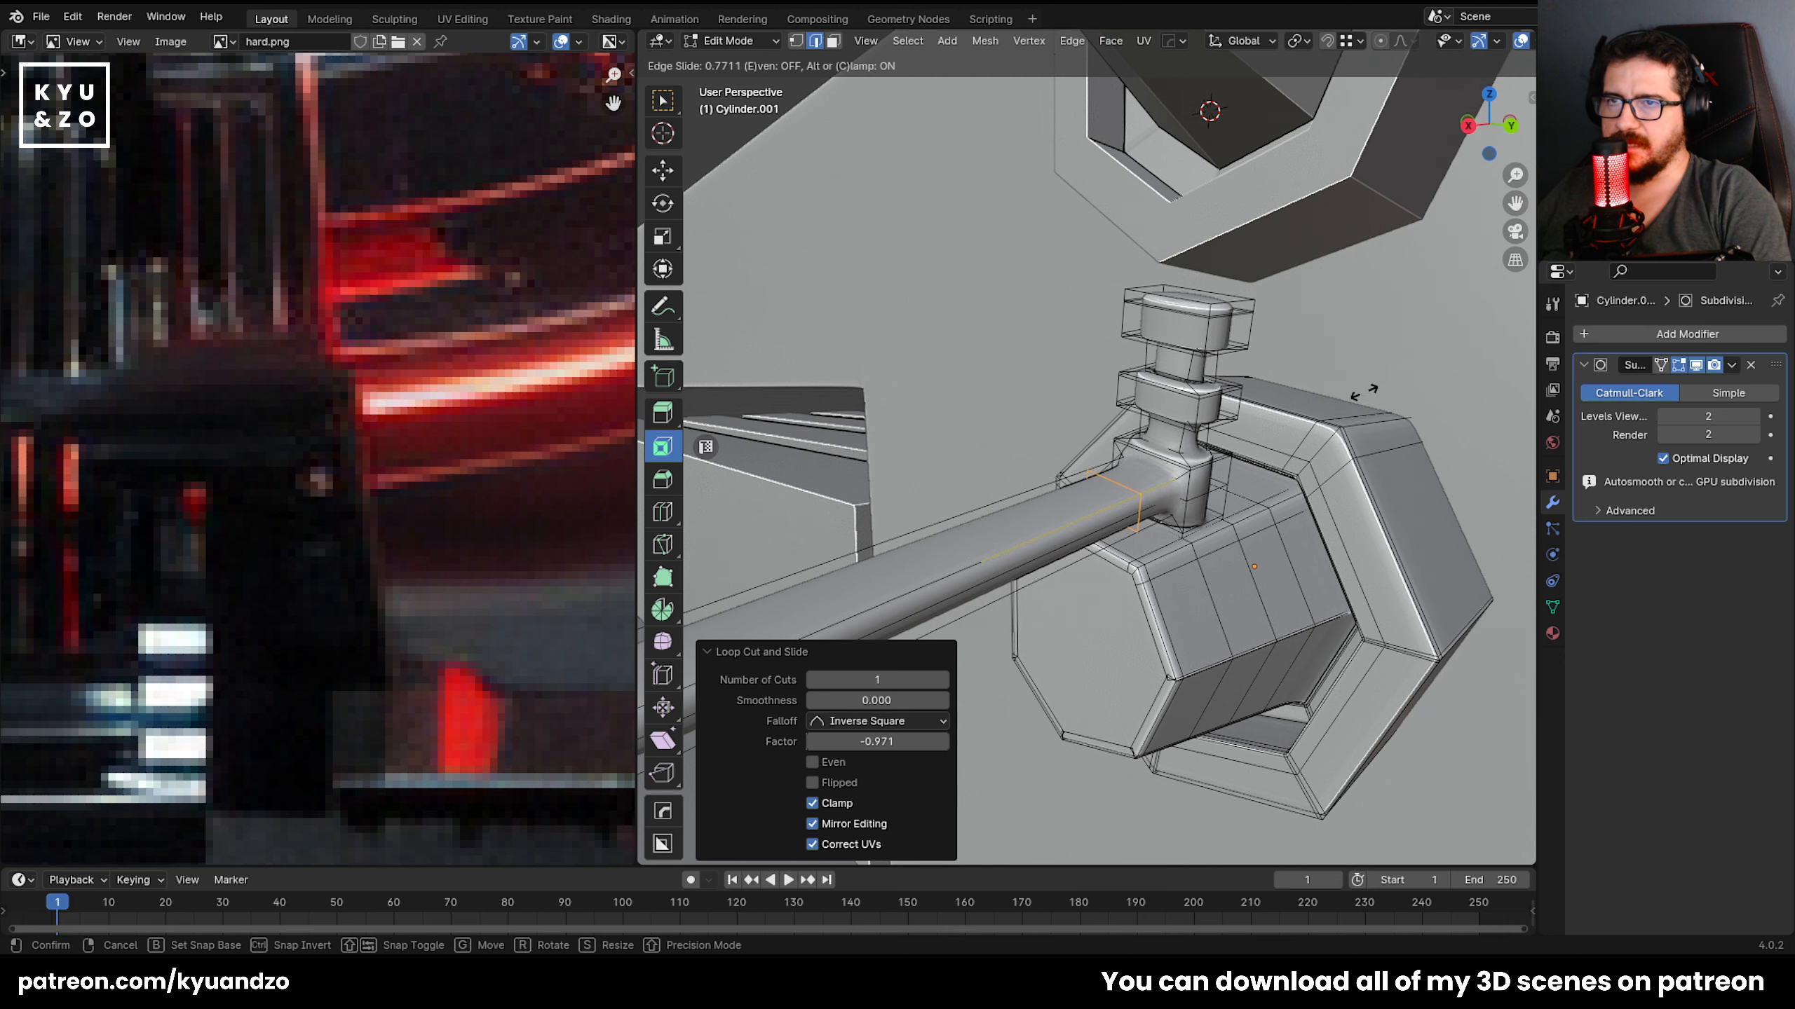
click(1388, 367)
key(Tab)
scroll(1388, 367, down, 3)
middle_drag(1388, 368, 1078, 574)
scroll(1099, 524, up, 2)
Try to extrude the lower side face of the second bolt's shaft outward about 0.014 m.
key(Tab)
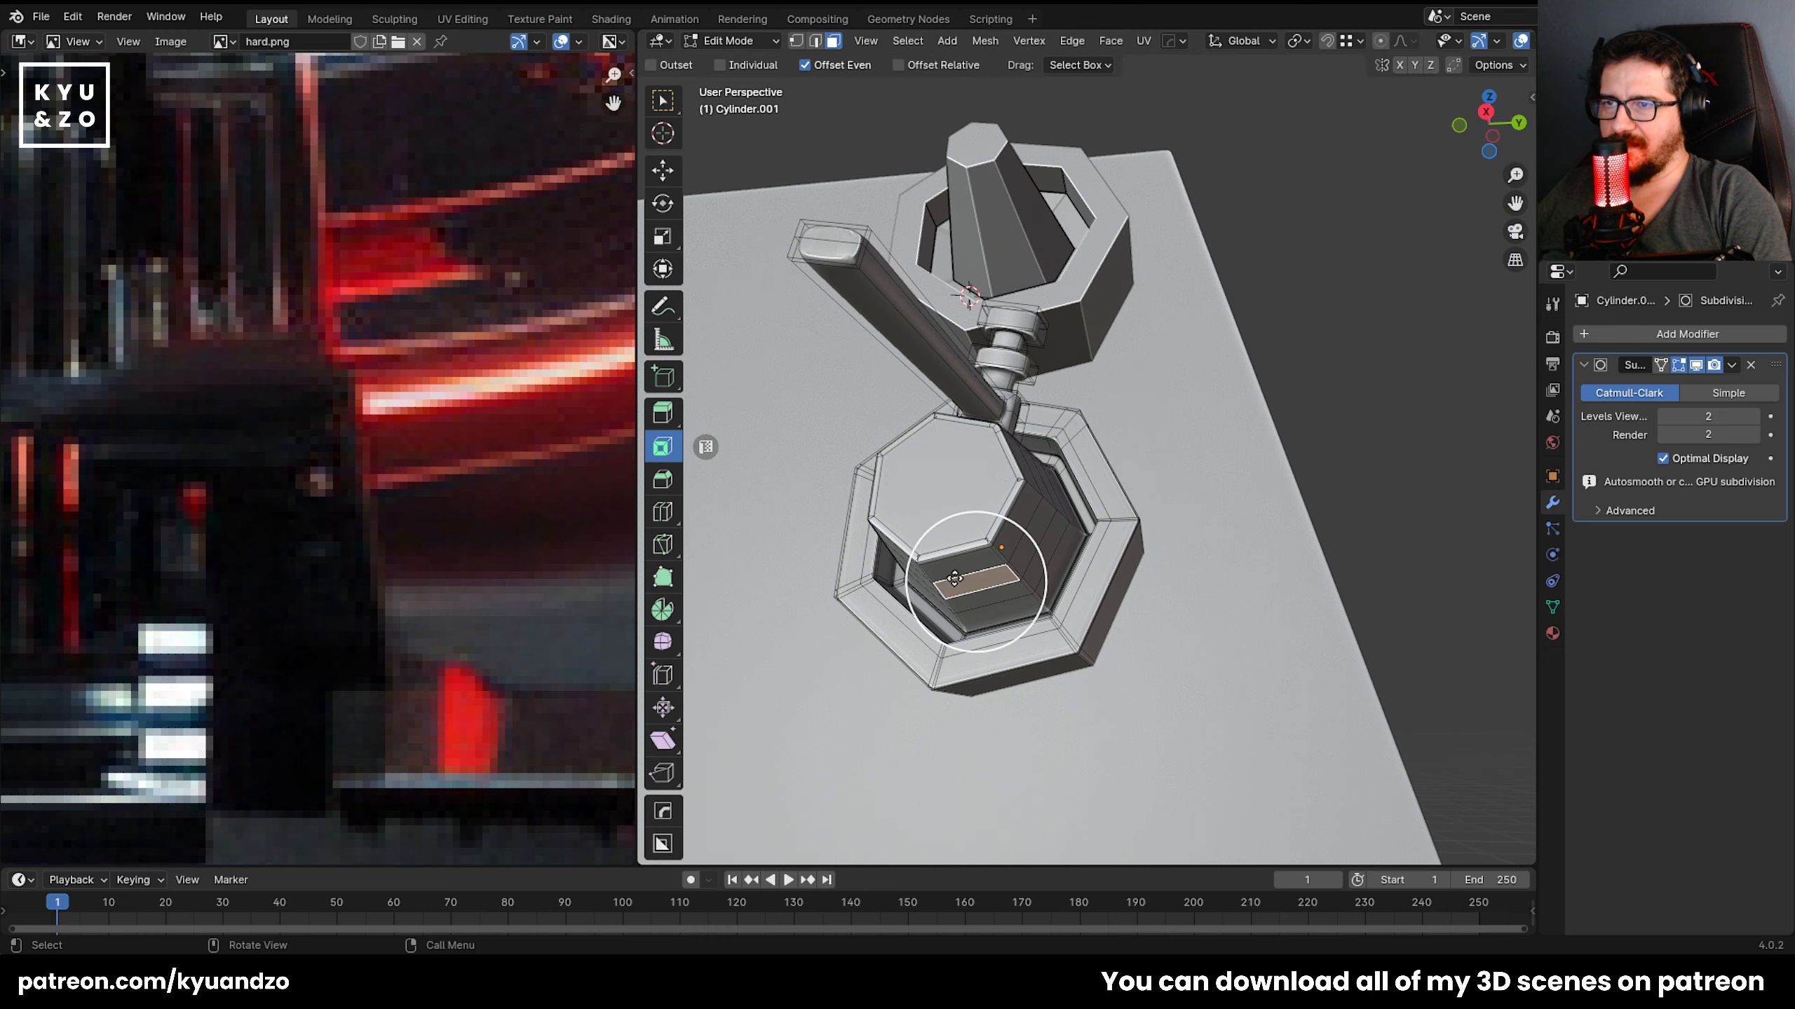
key(e)
click(1054, 754)
scroll(1054, 706, down, 4)
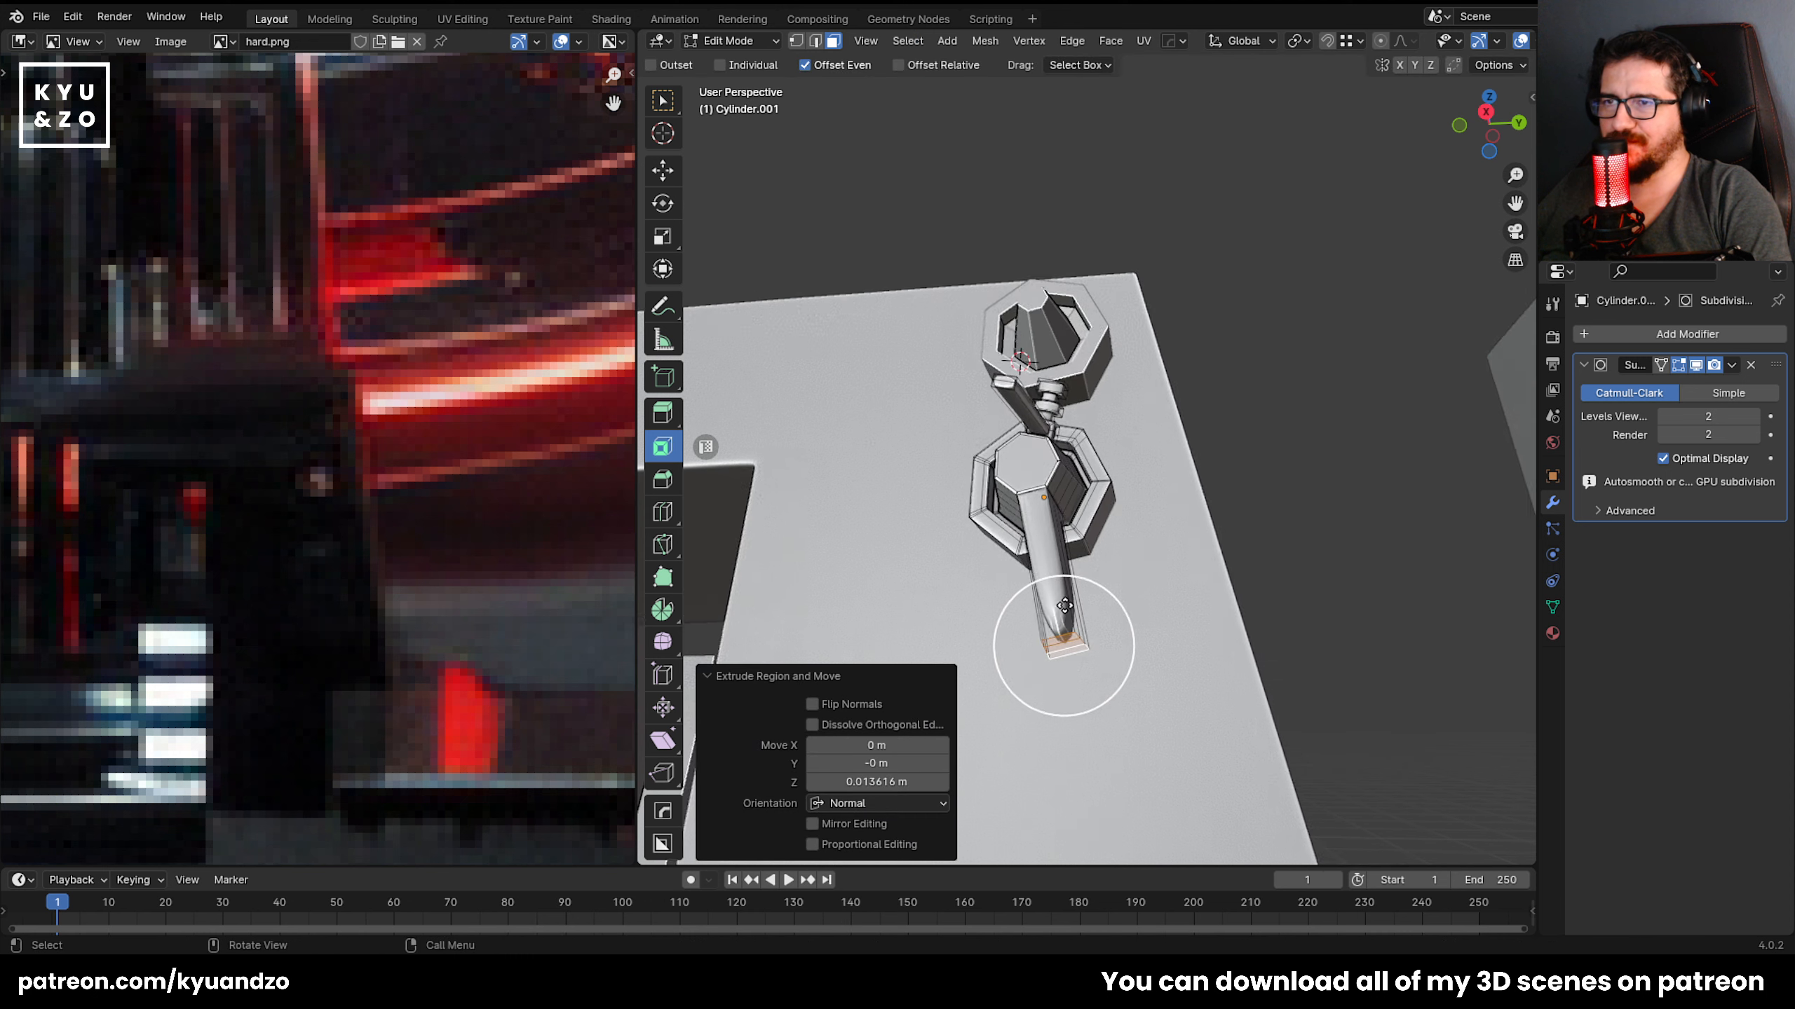
middle_drag(1078, 495, 1010, 562)
key(Tab)
key(ctrl+z)
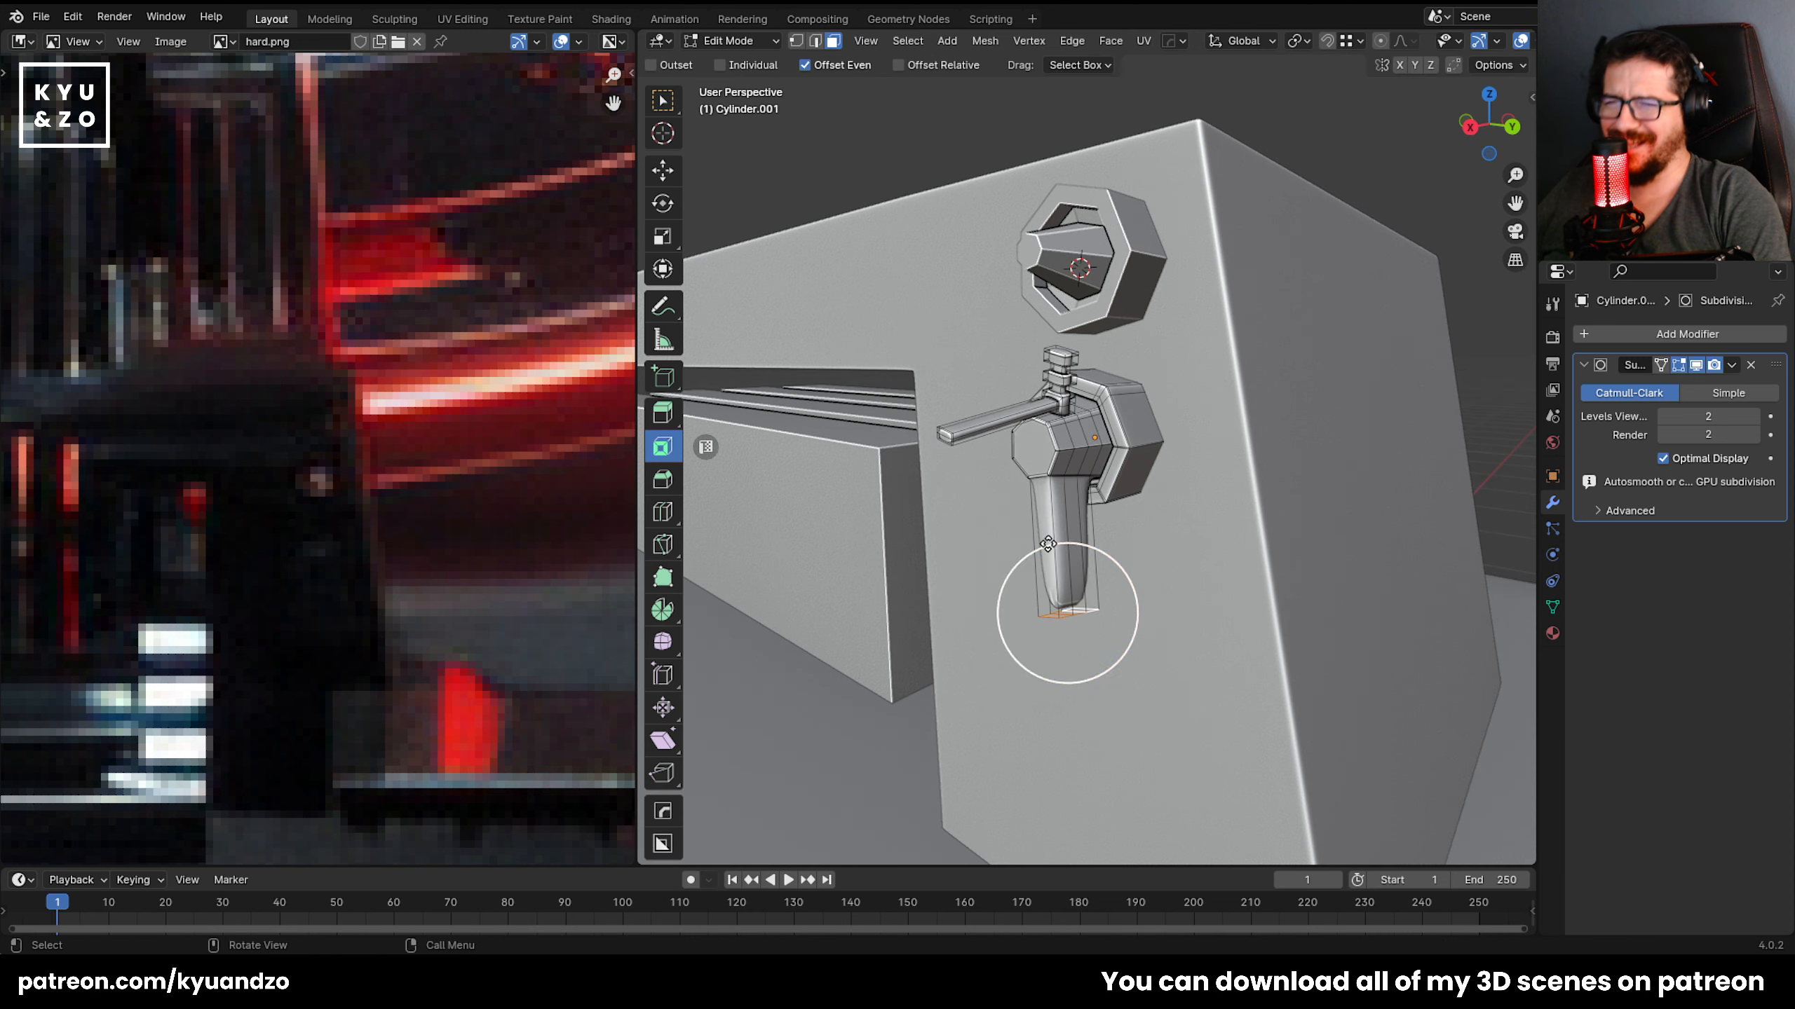
scroll(1010, 561, up, 2)
key(ctrl+z)
key(Tab)
Place the 3D cursor on the panel below the second bolt, add a cube there and scale it down in stages, including by 0.168.
middle_drag(1040, 405, 1046, 544)
scroll(968, 609, down, 10)
scroll(968, 608, up, 7)
shift+right_click(1015, 621)
key(shift+a)
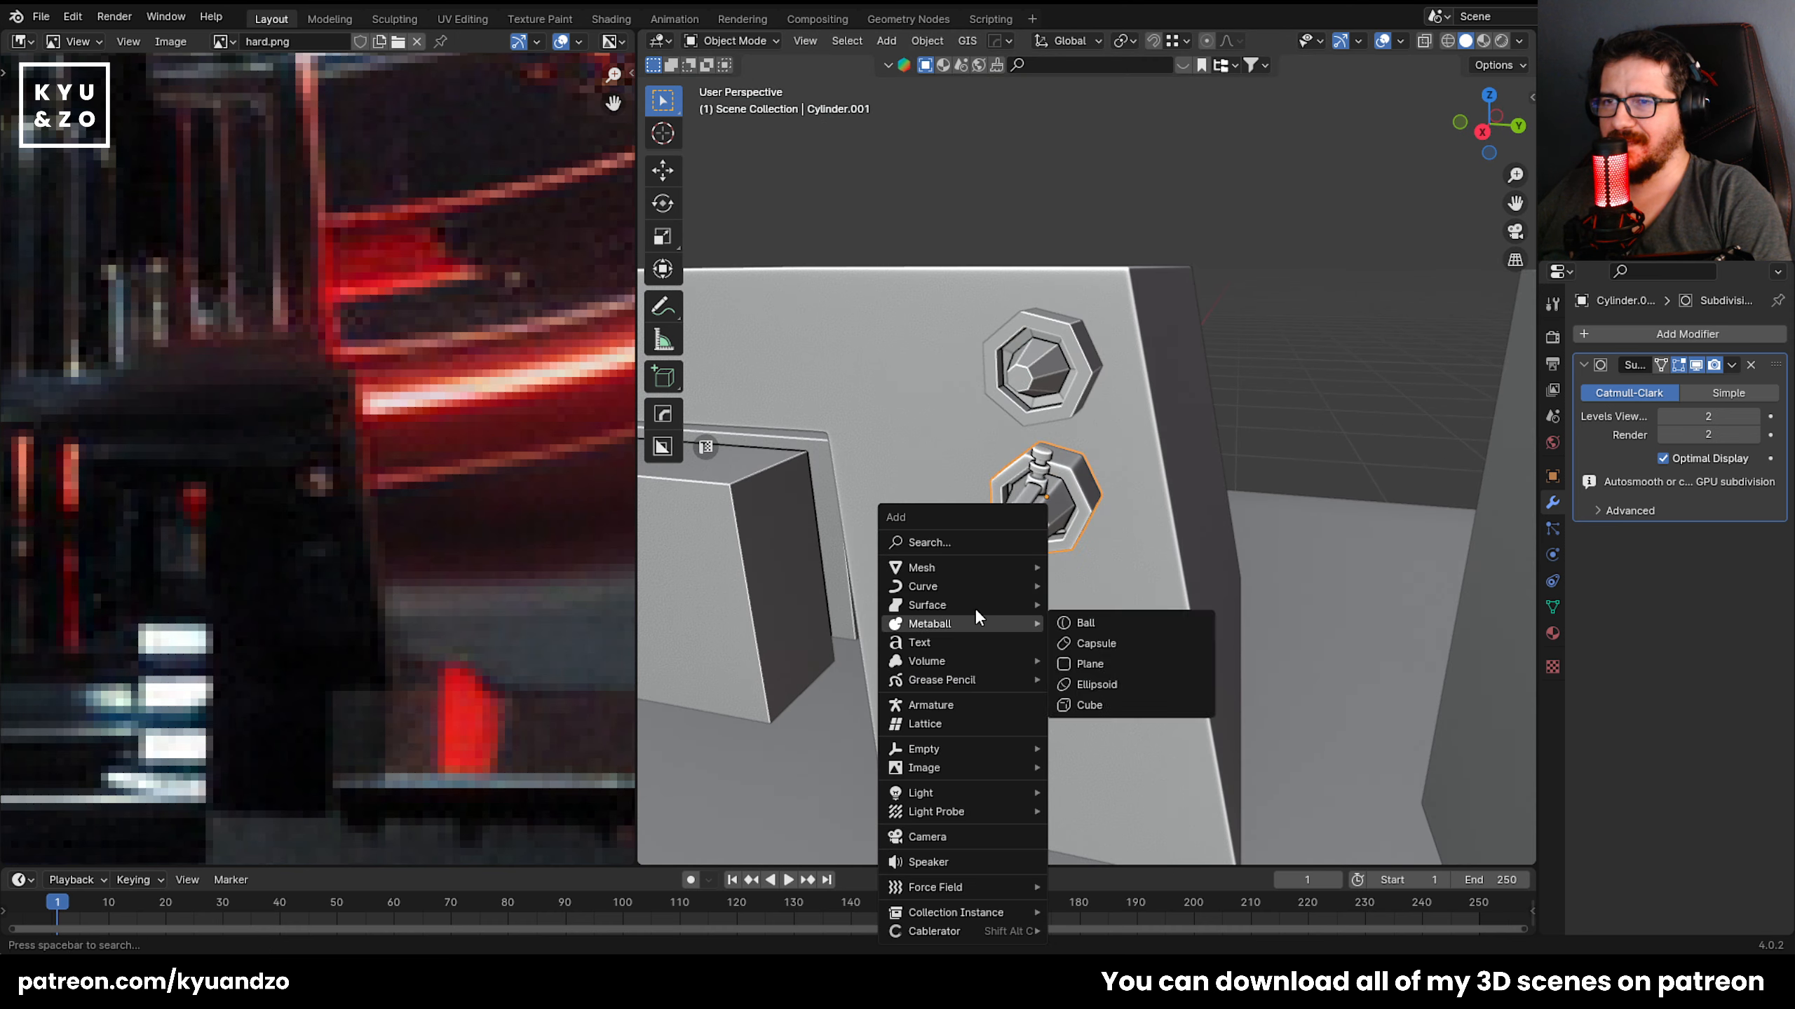
mouse_move(989, 561)
click(1102, 157)
key(s)
click(1088, 544)
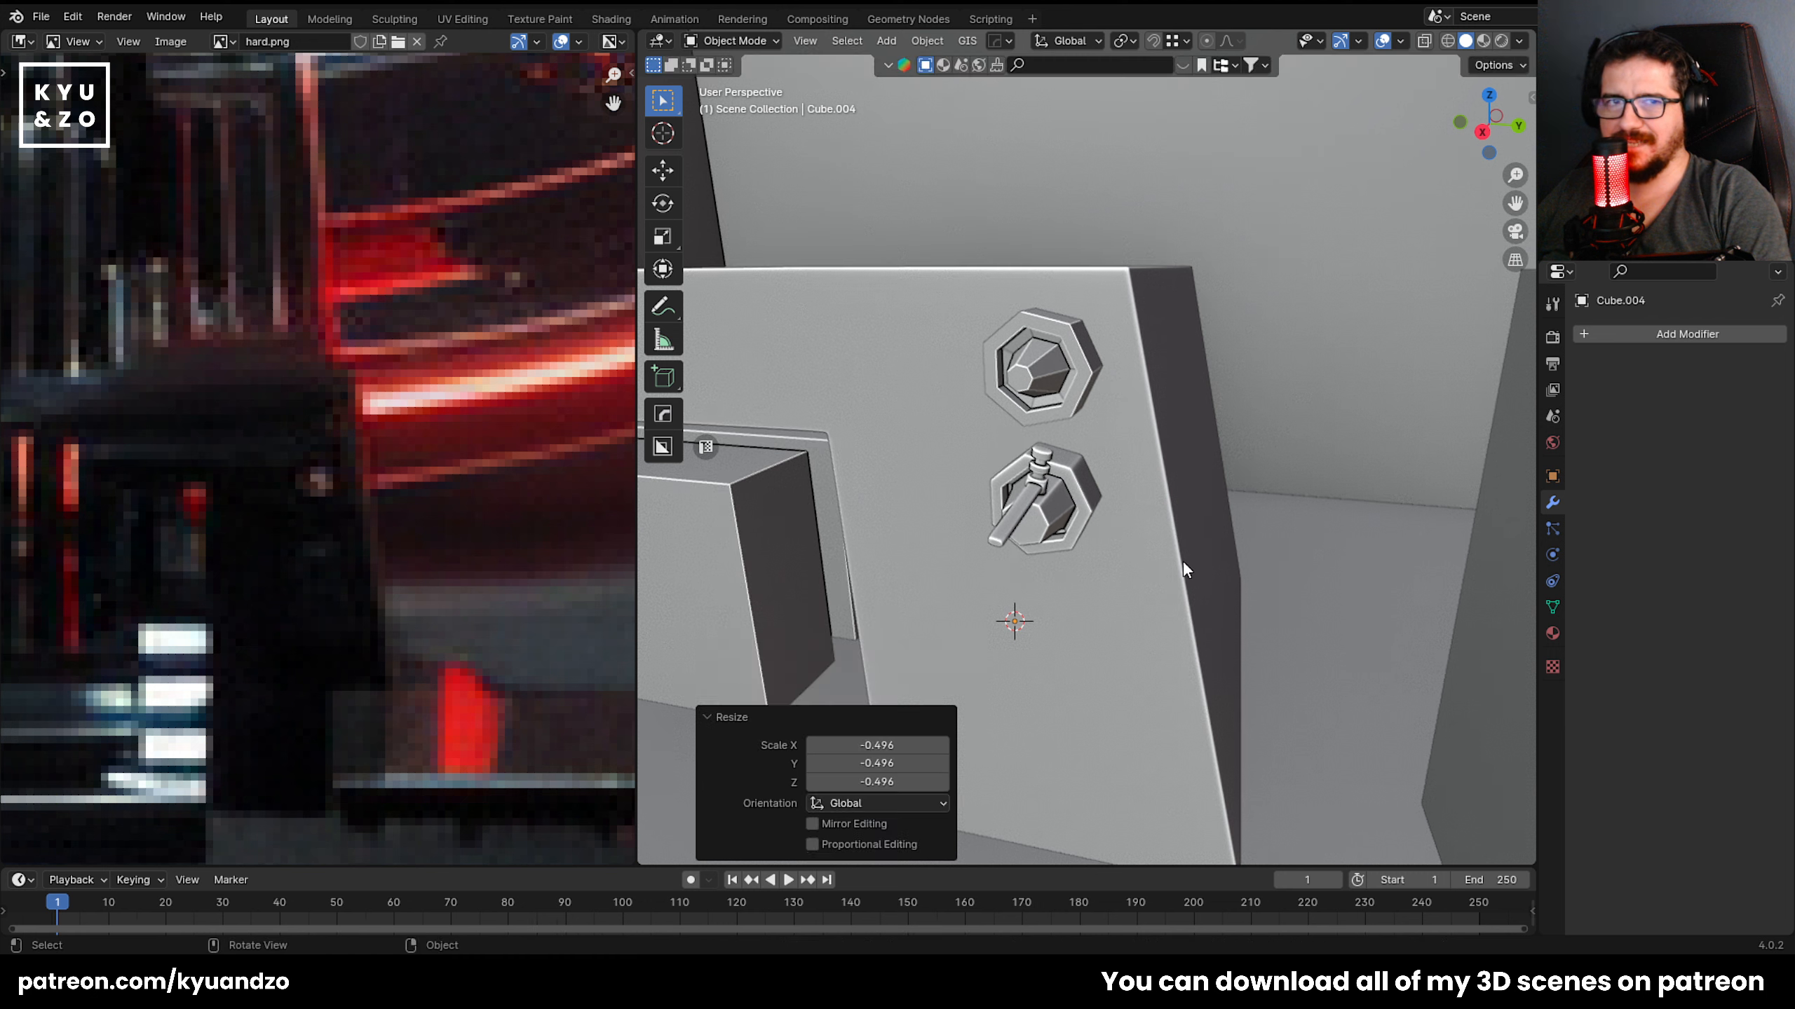
key(s)
click(965, 548)
key(s)
click(1074, 643)
Flatten the cube along Z to about 0.105 of its height and raise the slab to just beneath the second bolt.
key(s)
key(z)
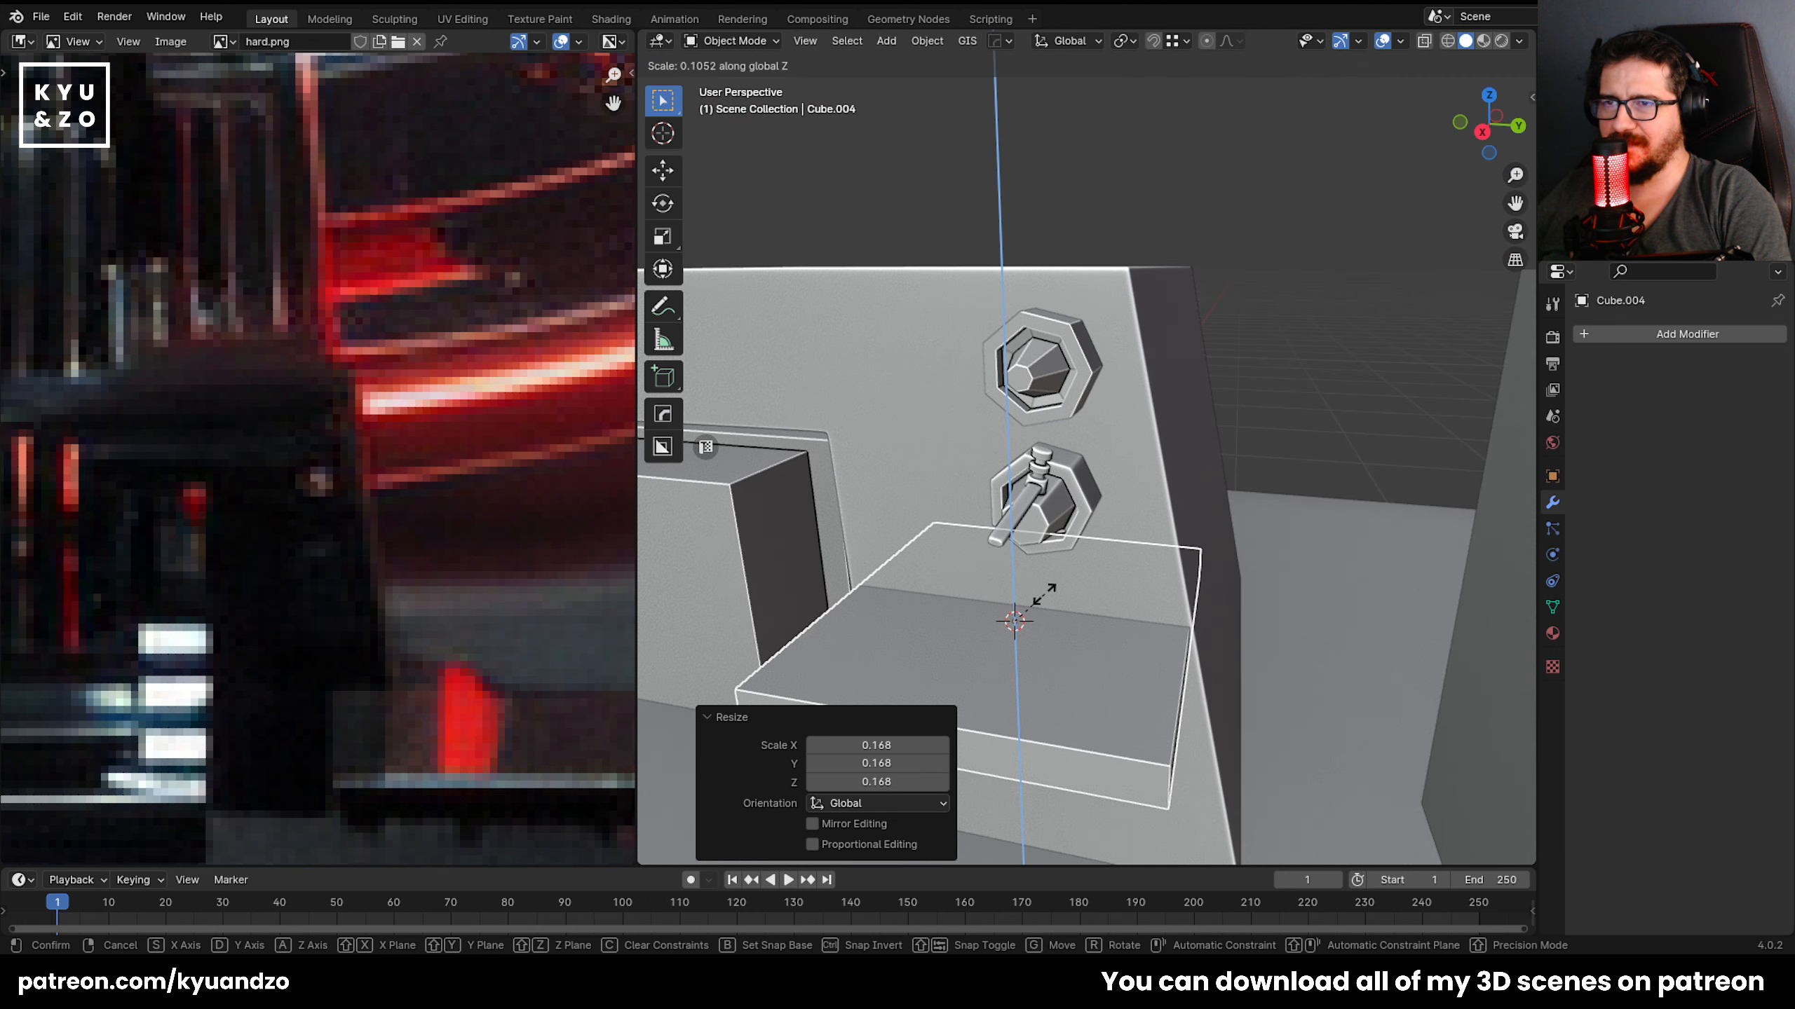
click(1046, 597)
key(g)
key(z)
click(1242, 626)
scroll(1146, 383, down, 3)
click(1184, 382)
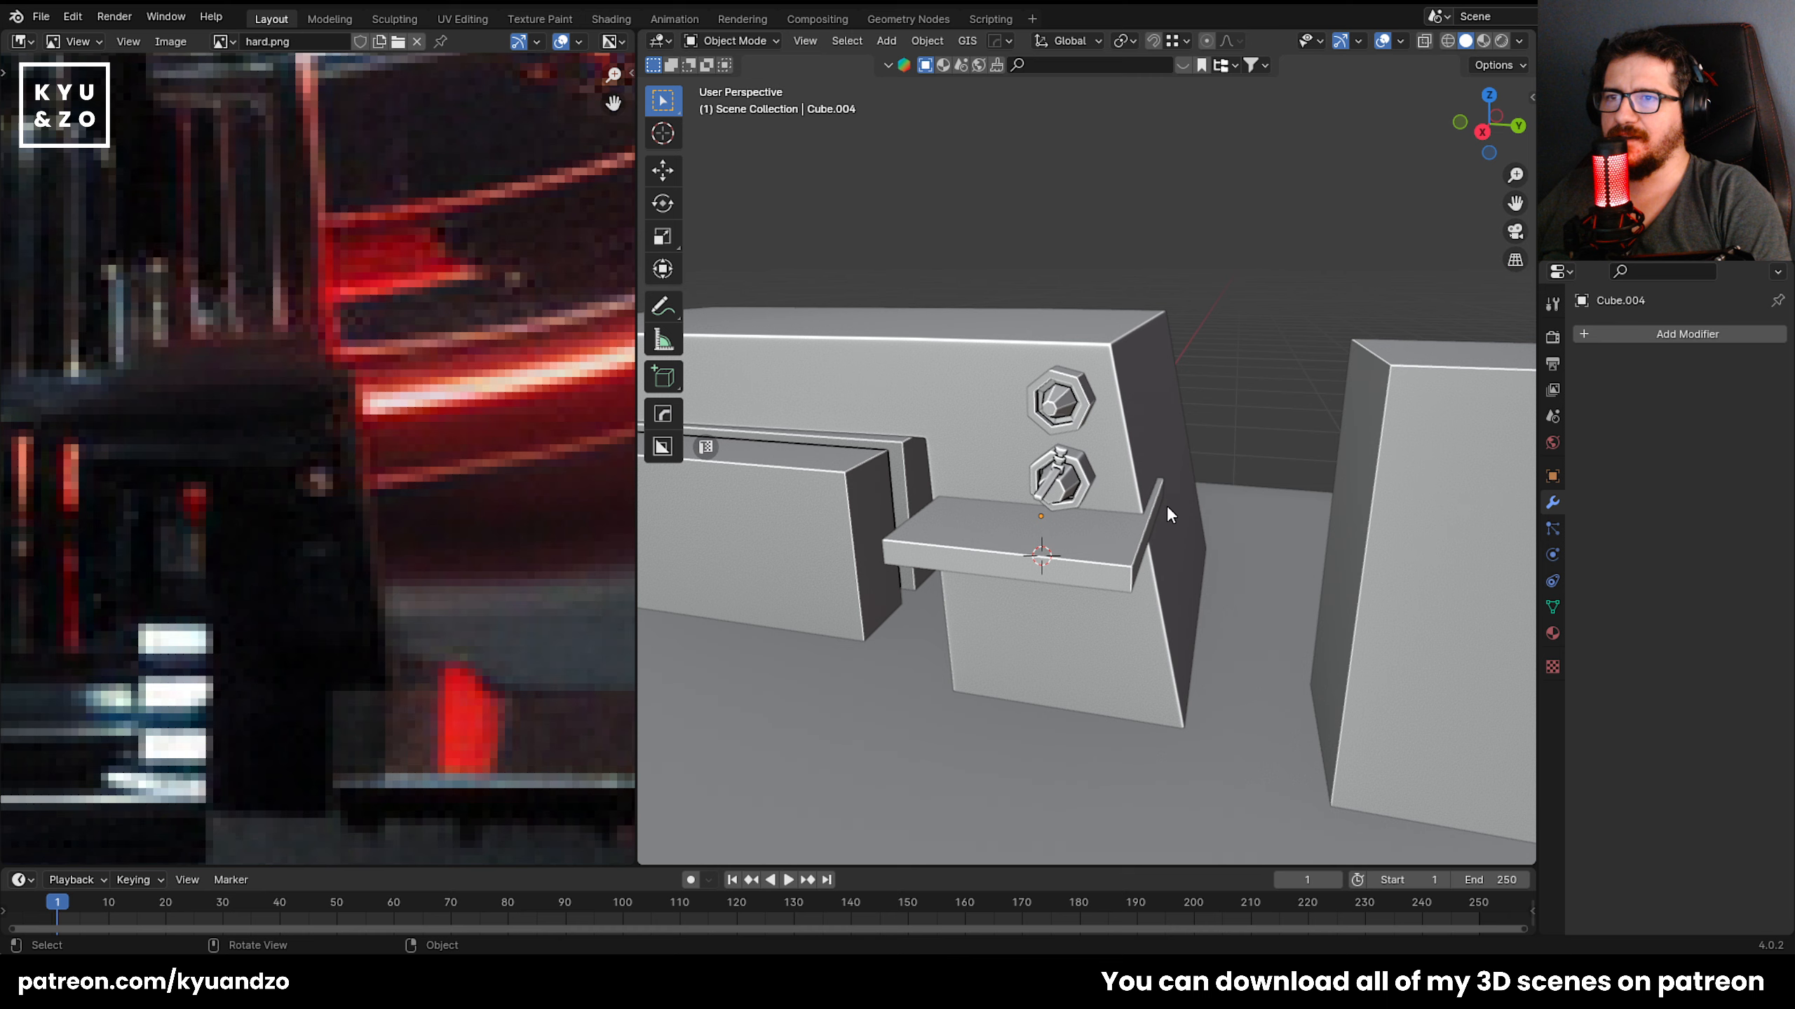
scroll(1166, 504, down, 2)
scroll(1113, 573, up, 5)
scroll(1075, 576, up, 1)
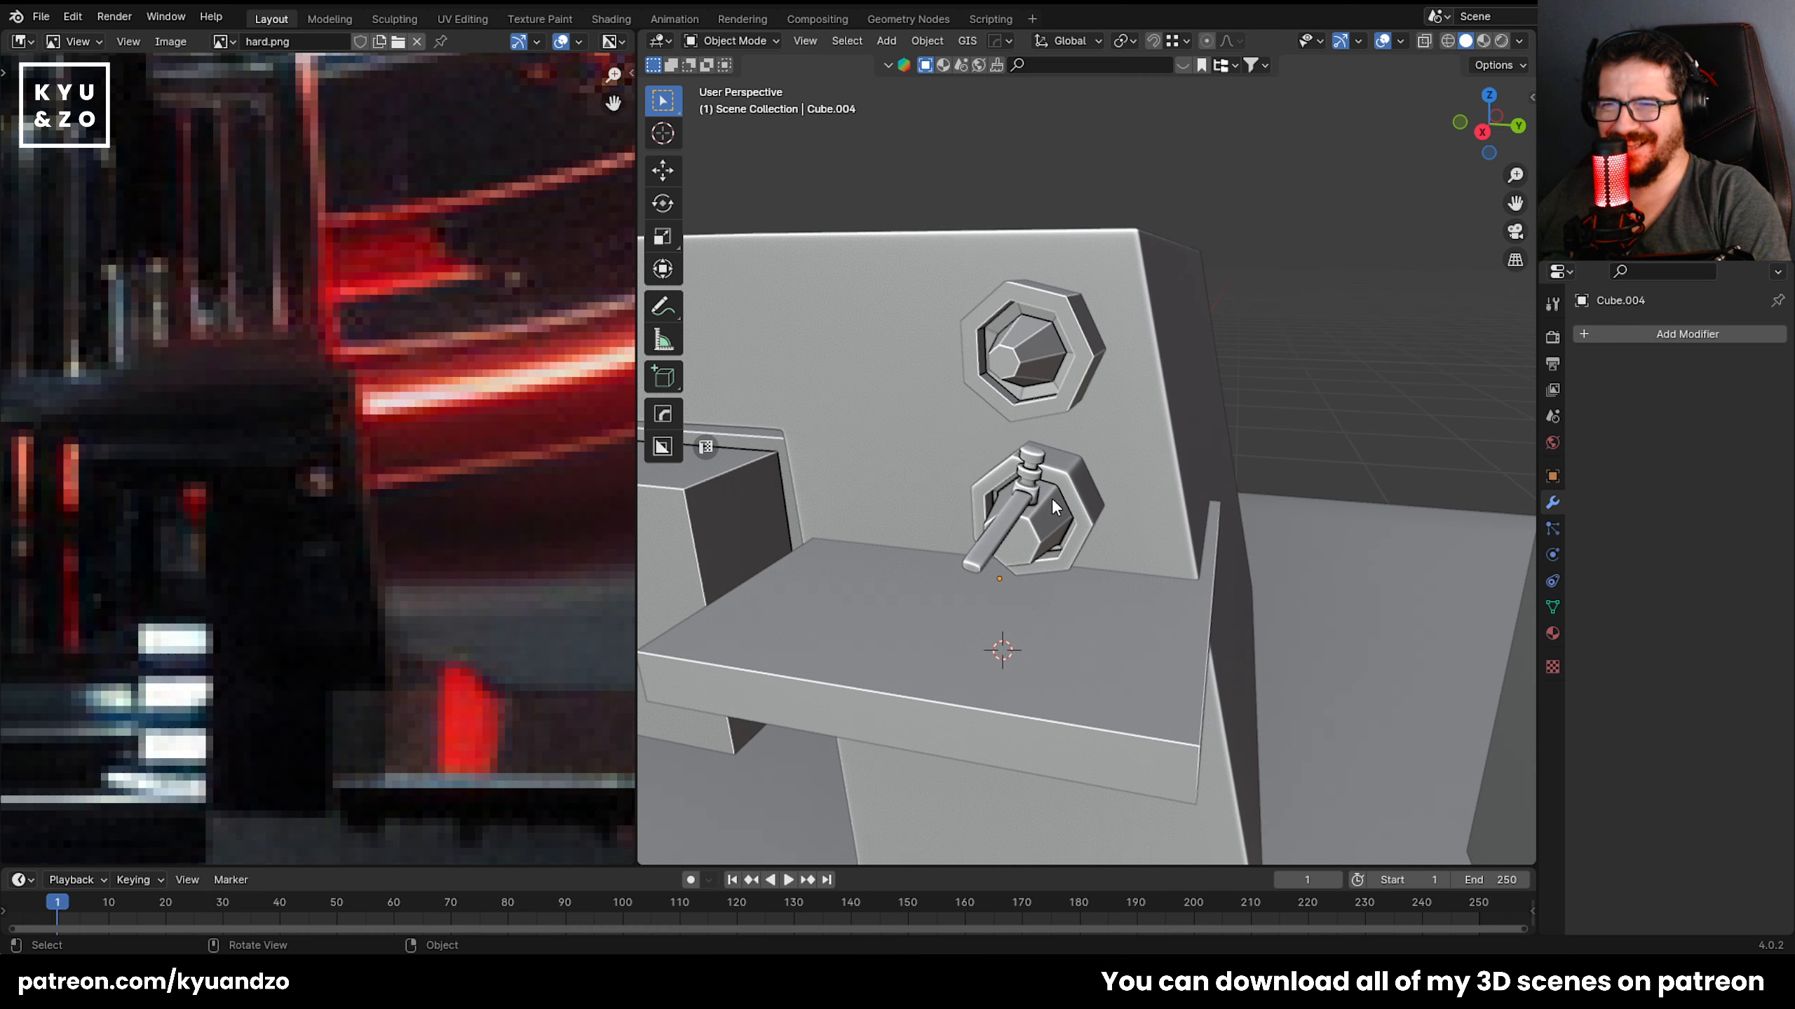
Hide the second bolt with its side arm and the flat slab below it.
click(1051, 497)
key(h)
click(1031, 654)
key(h)
Add a Subdivision Surface modifier to the remaining octagonal bolt and set its viewport levels to 2.
click(996, 331)
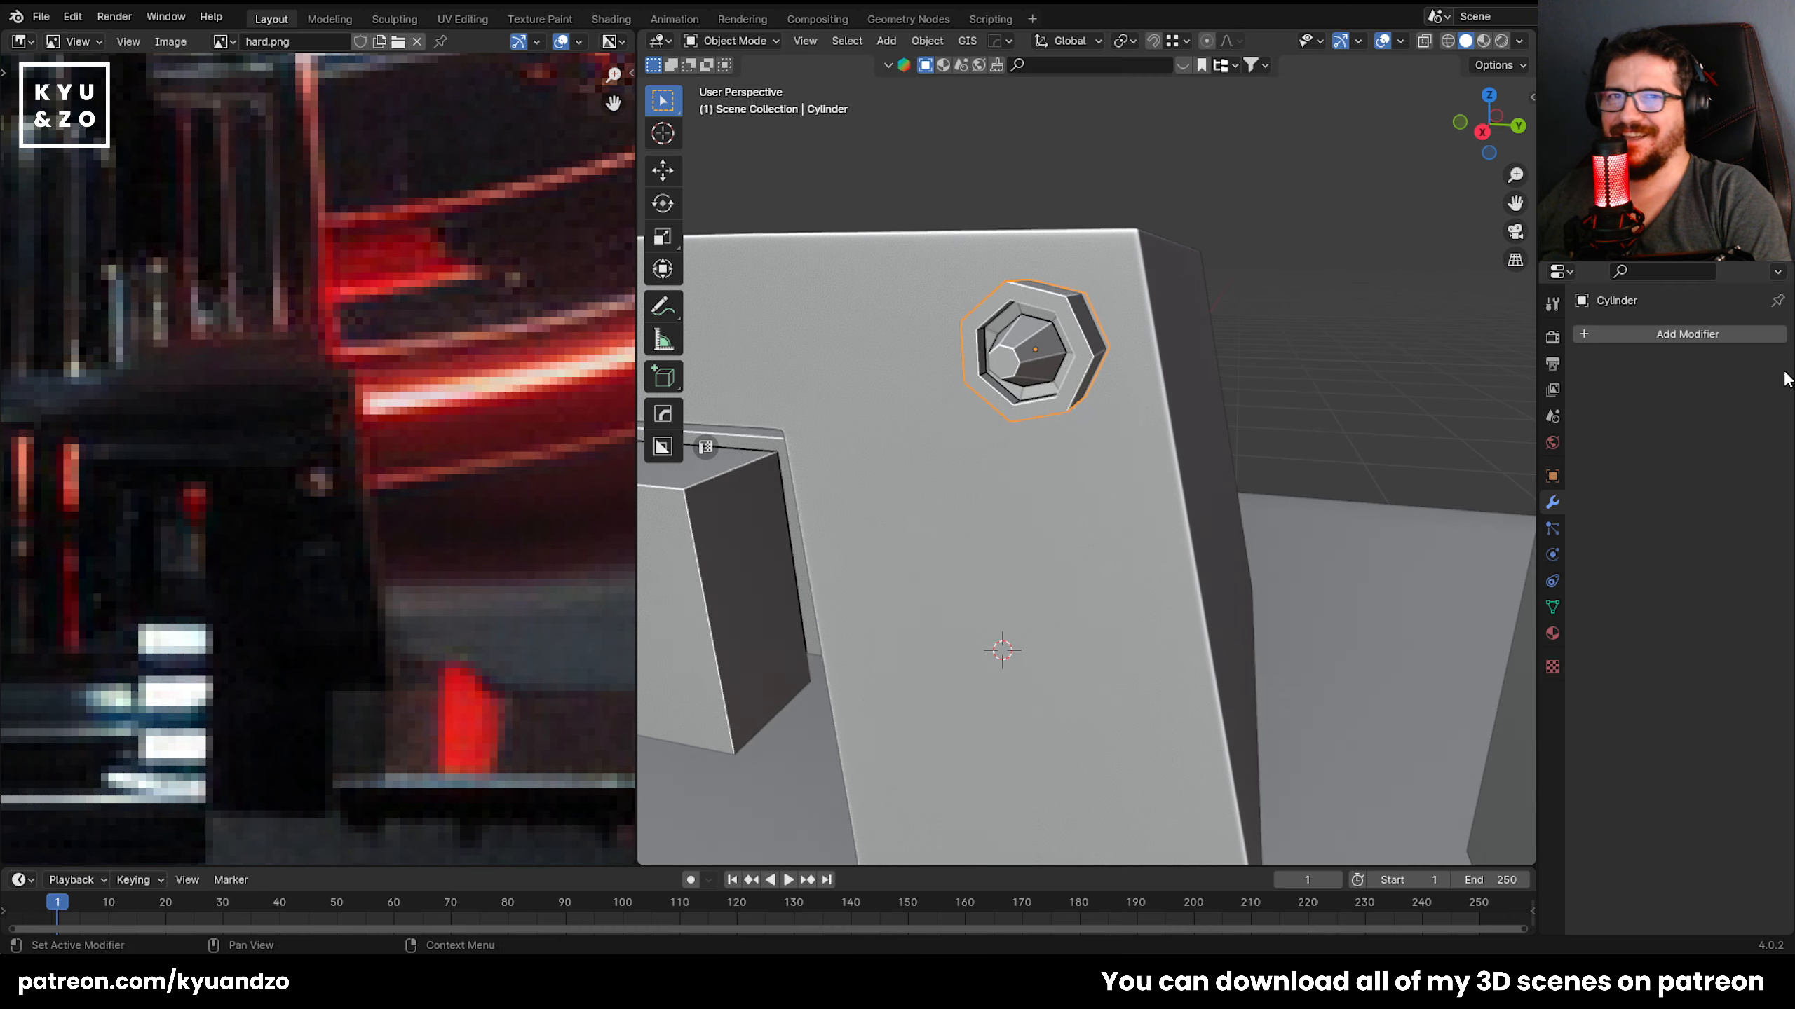
click(1701, 334)
mouse_move(1654, 326)
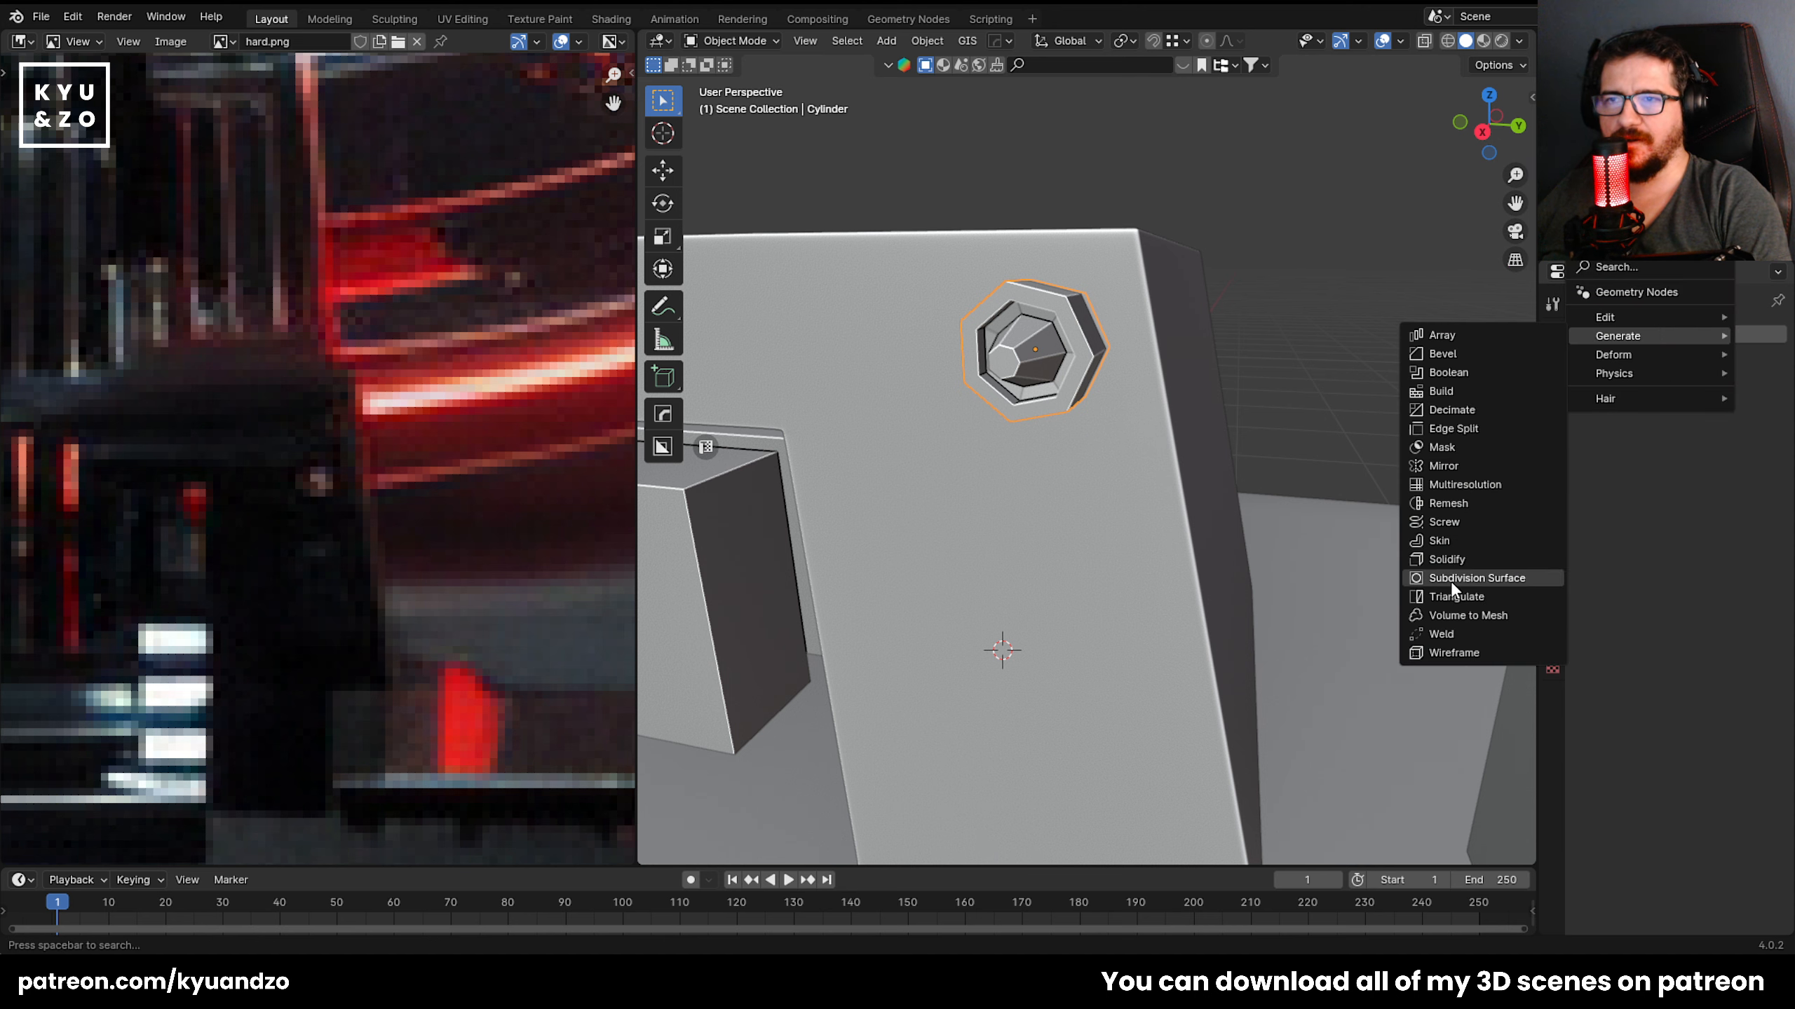
click(1449, 578)
scroll(1000, 337, up, 2)
shift+middle_drag(999, 338, 1211, 522)
middle_drag(1100, 339, 995, 382)
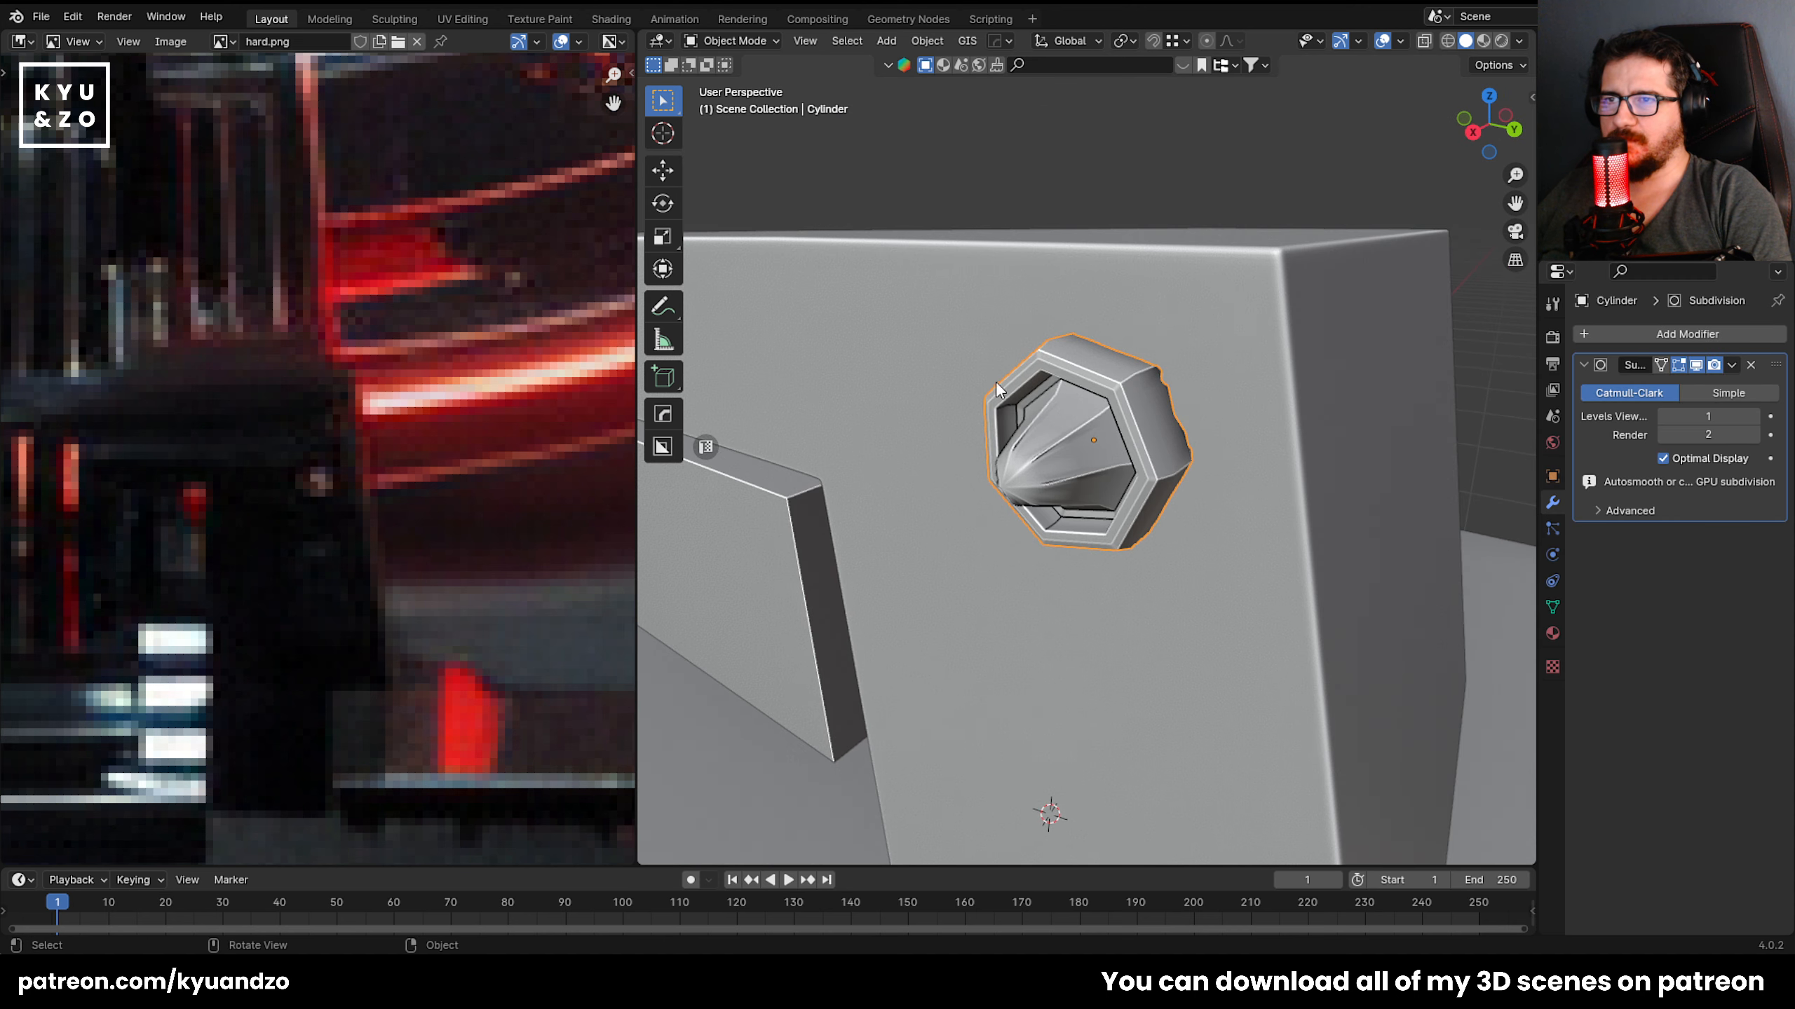
middle_drag(1066, 457, 961, 354)
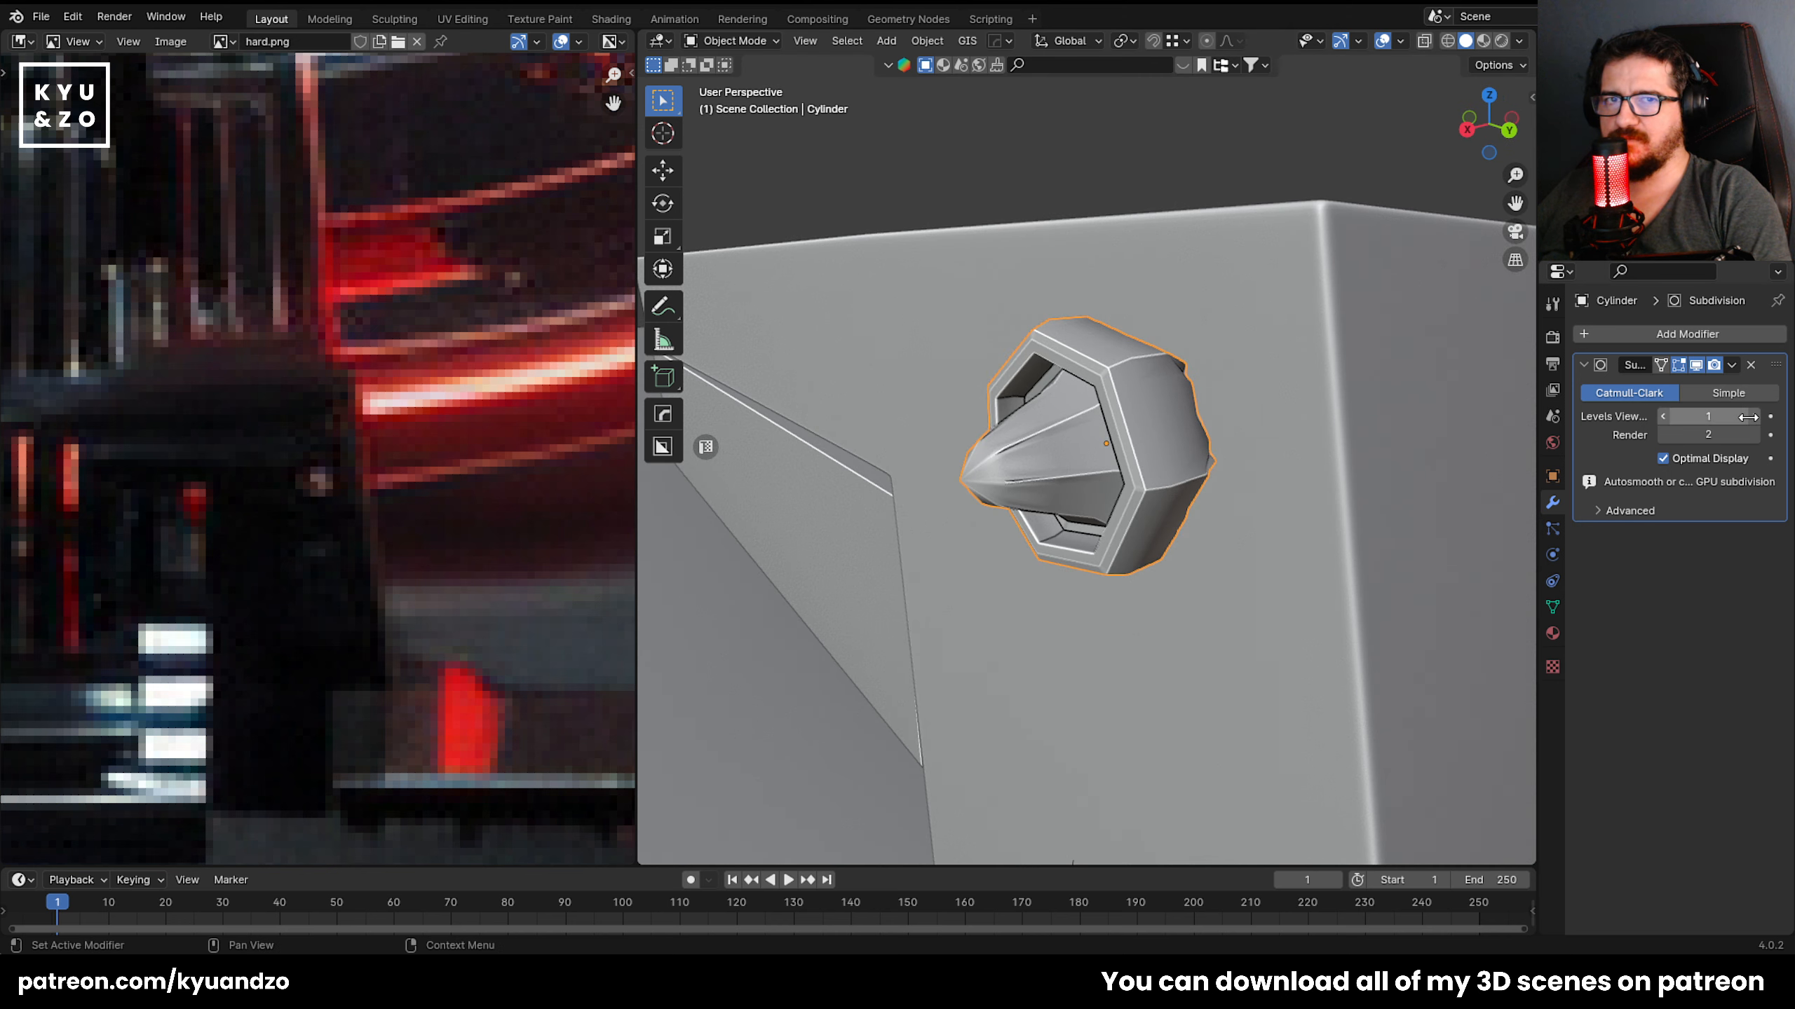
click(1747, 417)
Move the tip face of the bolt's tapered shaft back along X into the recess of the ring.
key(KP_Decimal)
key(Tab)
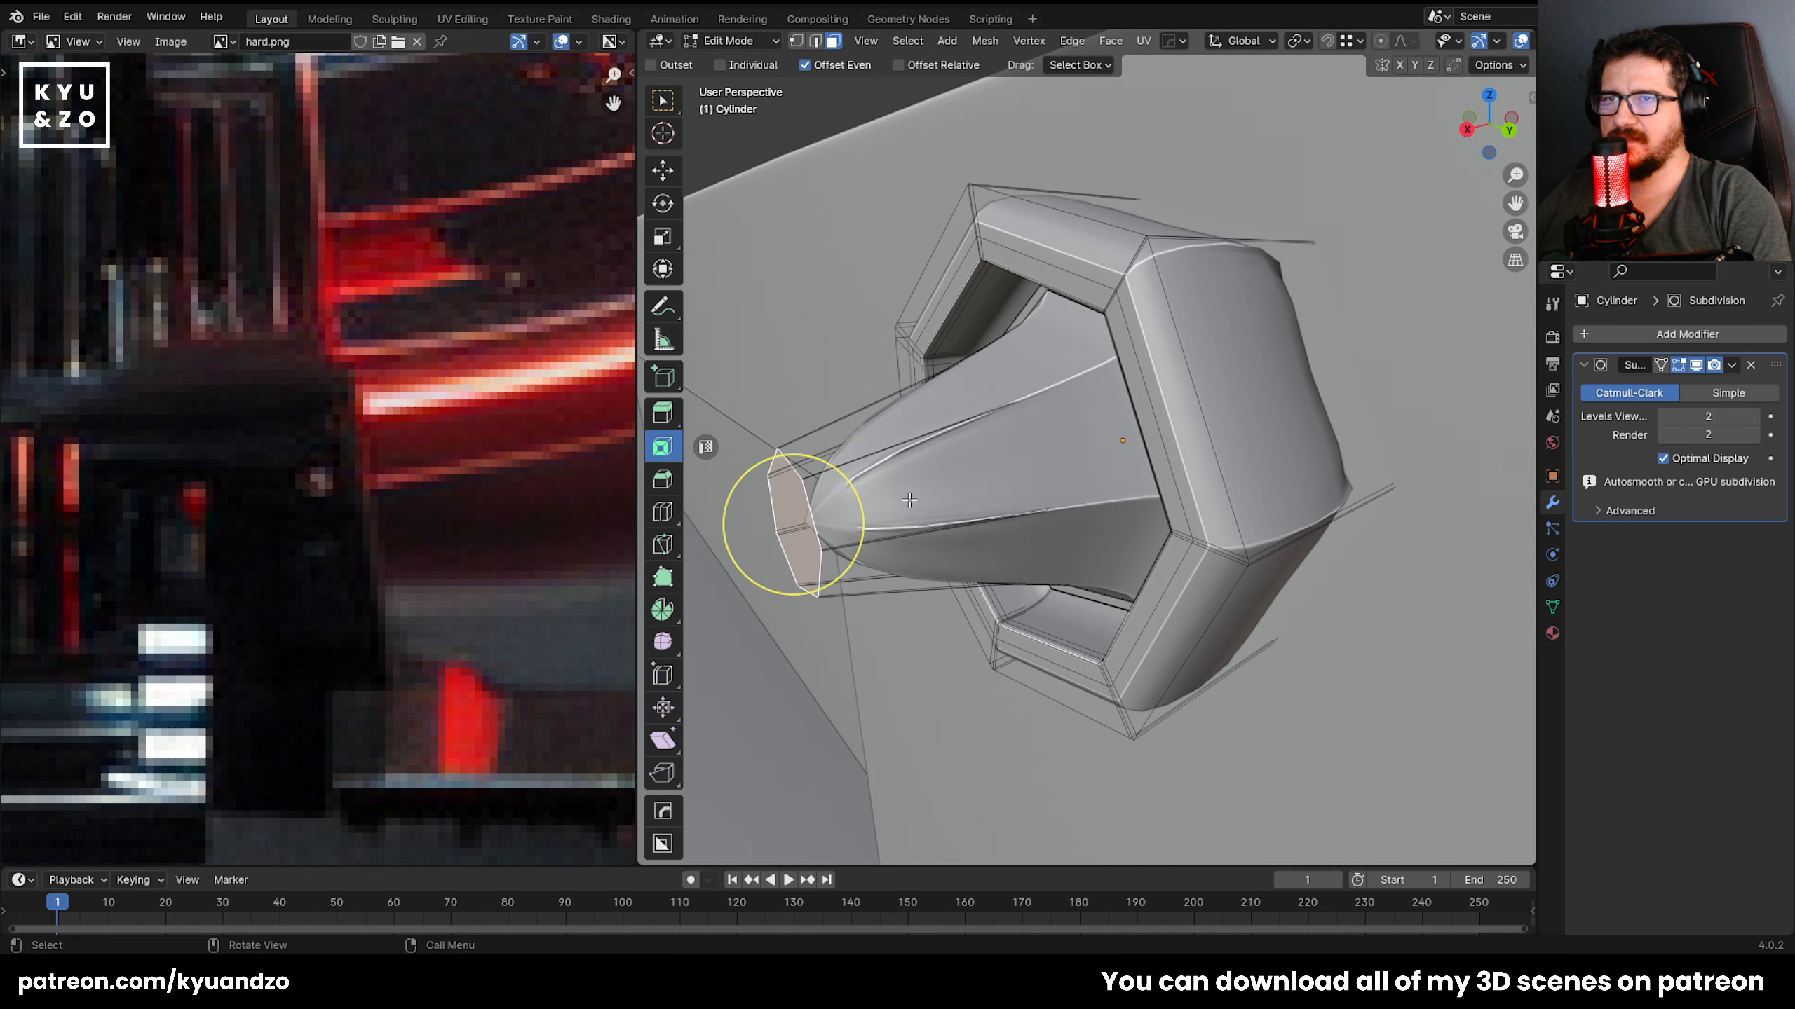
key(g)
key(x)
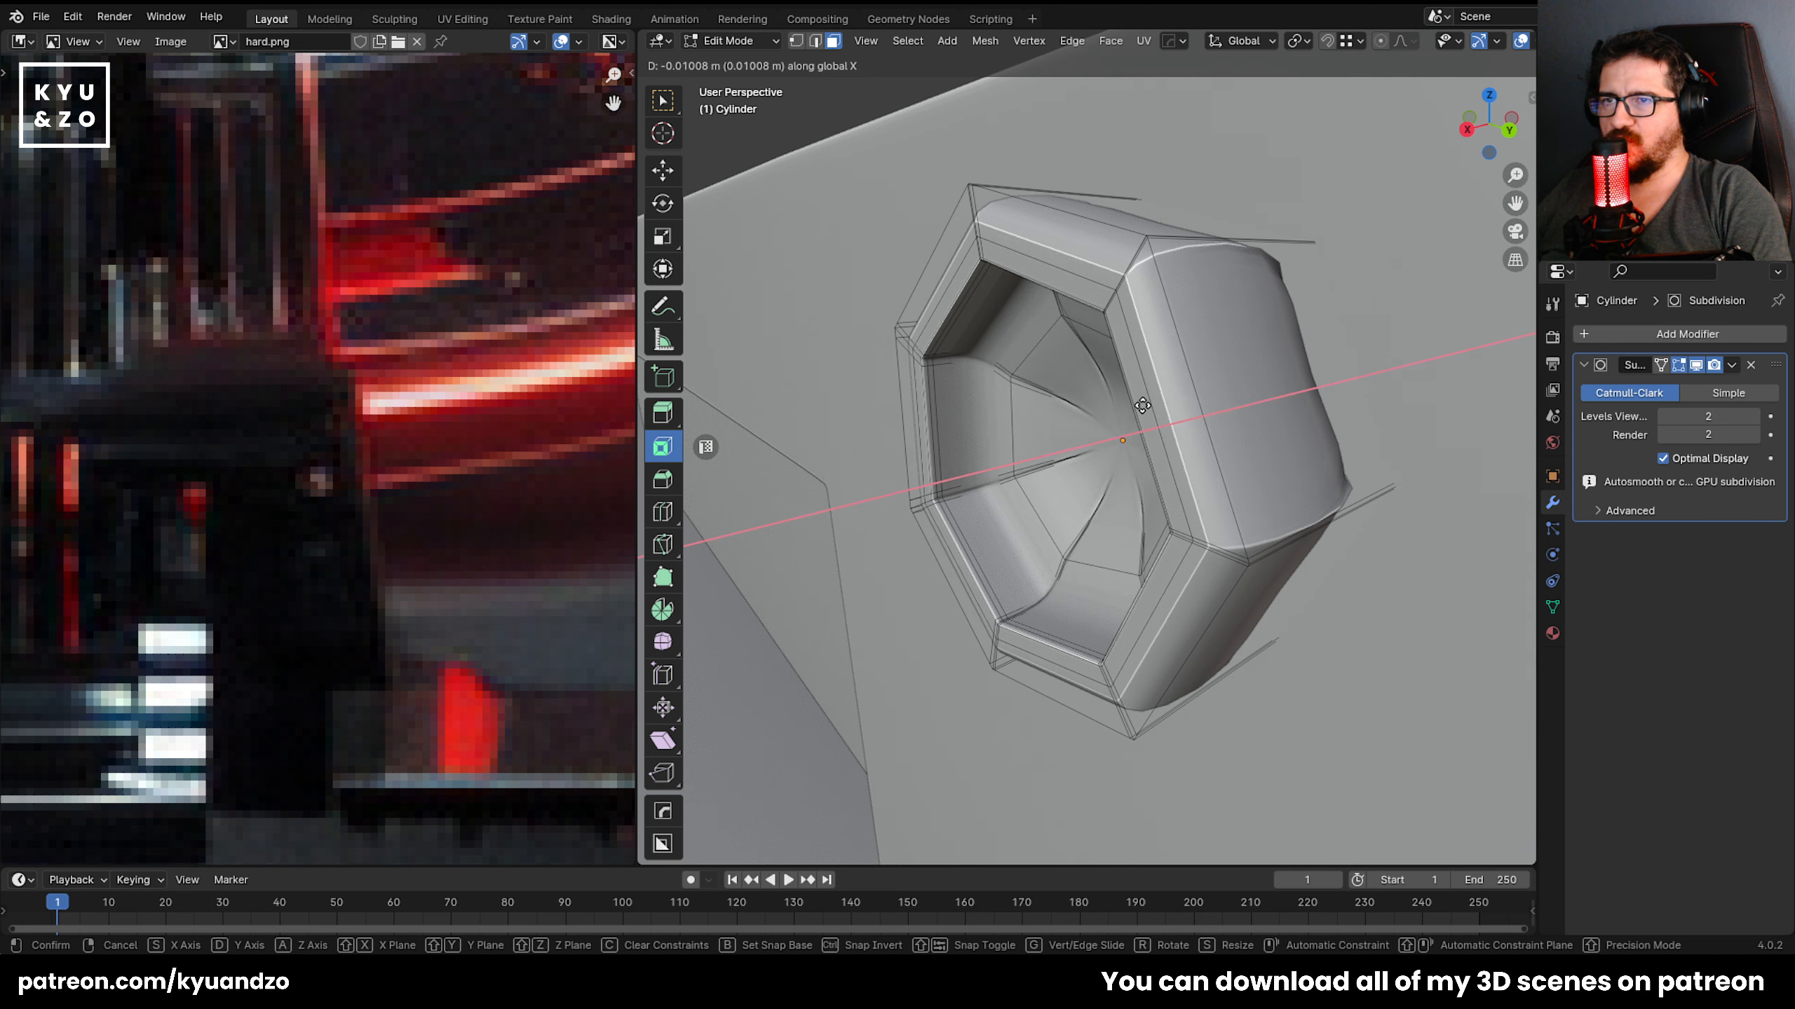
click(1053, 426)
middle_drag(1053, 426, 1013, 589)
key(Tab)
scroll(1049, 469, up, 4)
key(Tab)
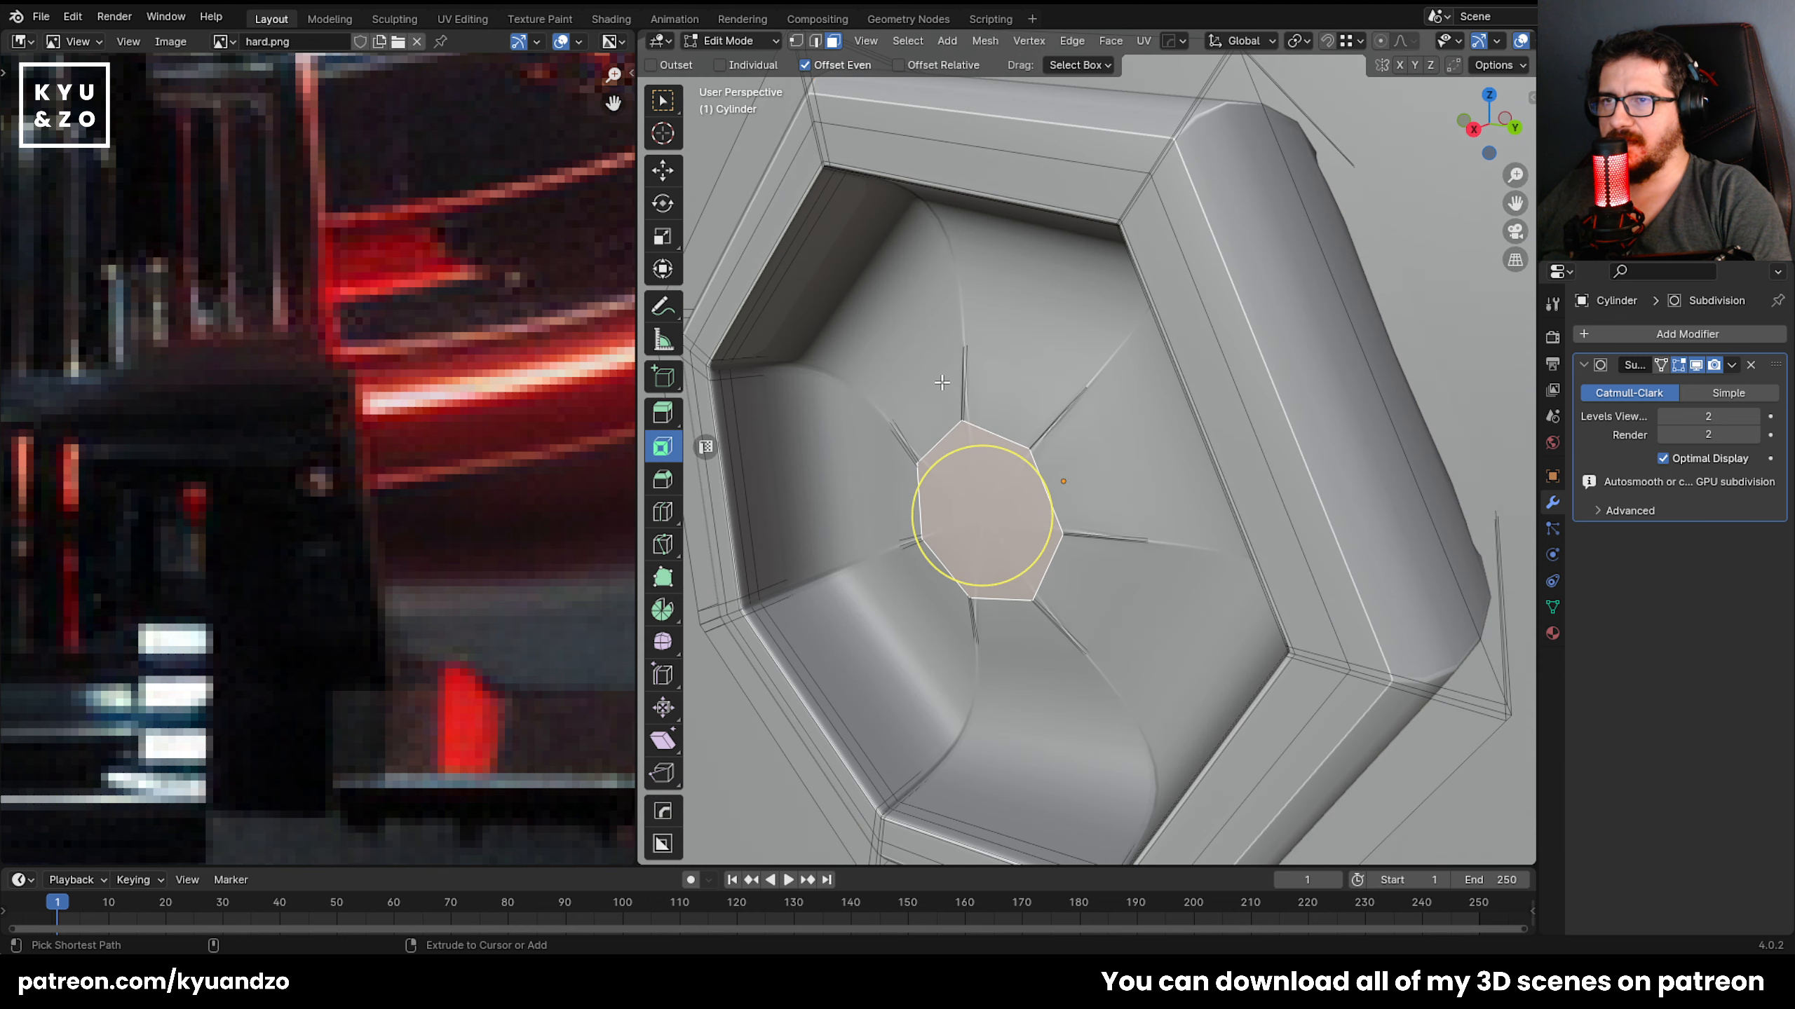
Add concentric loop cuts on the recess between the central face and the ring, the innermost at factor -0.768.
click(959, 362)
click(961, 416)
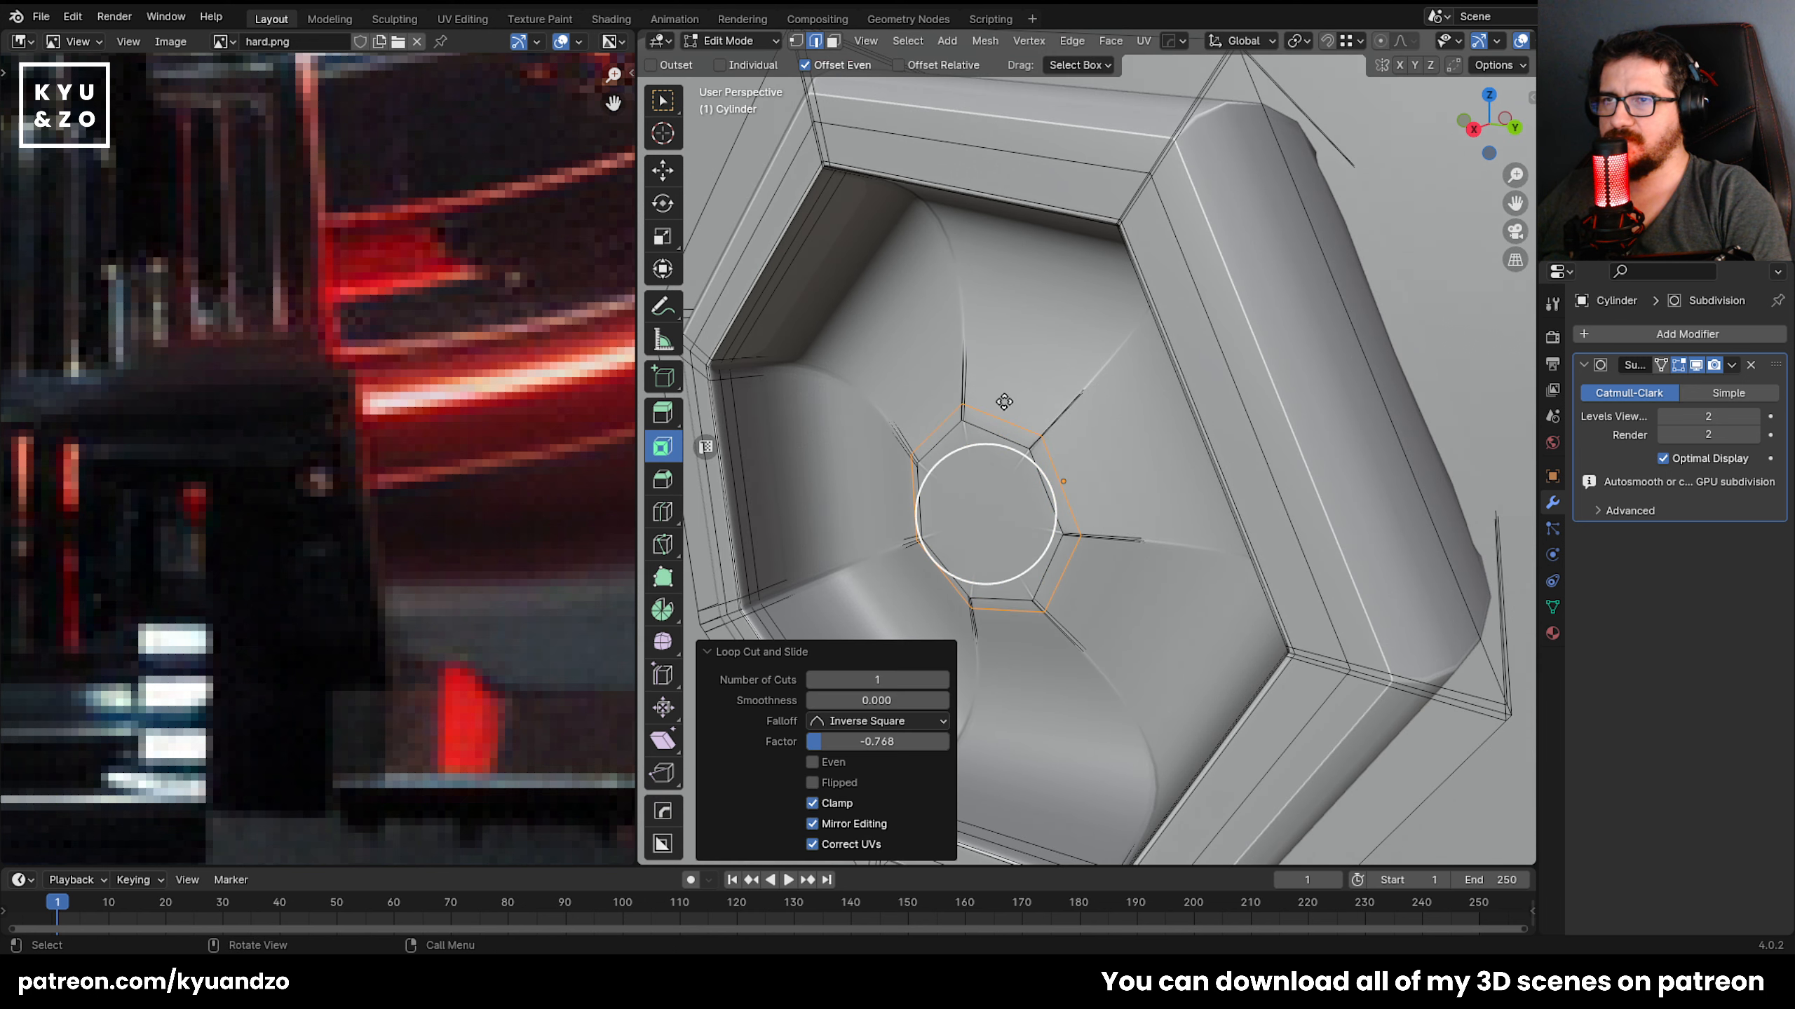
click(958, 258)
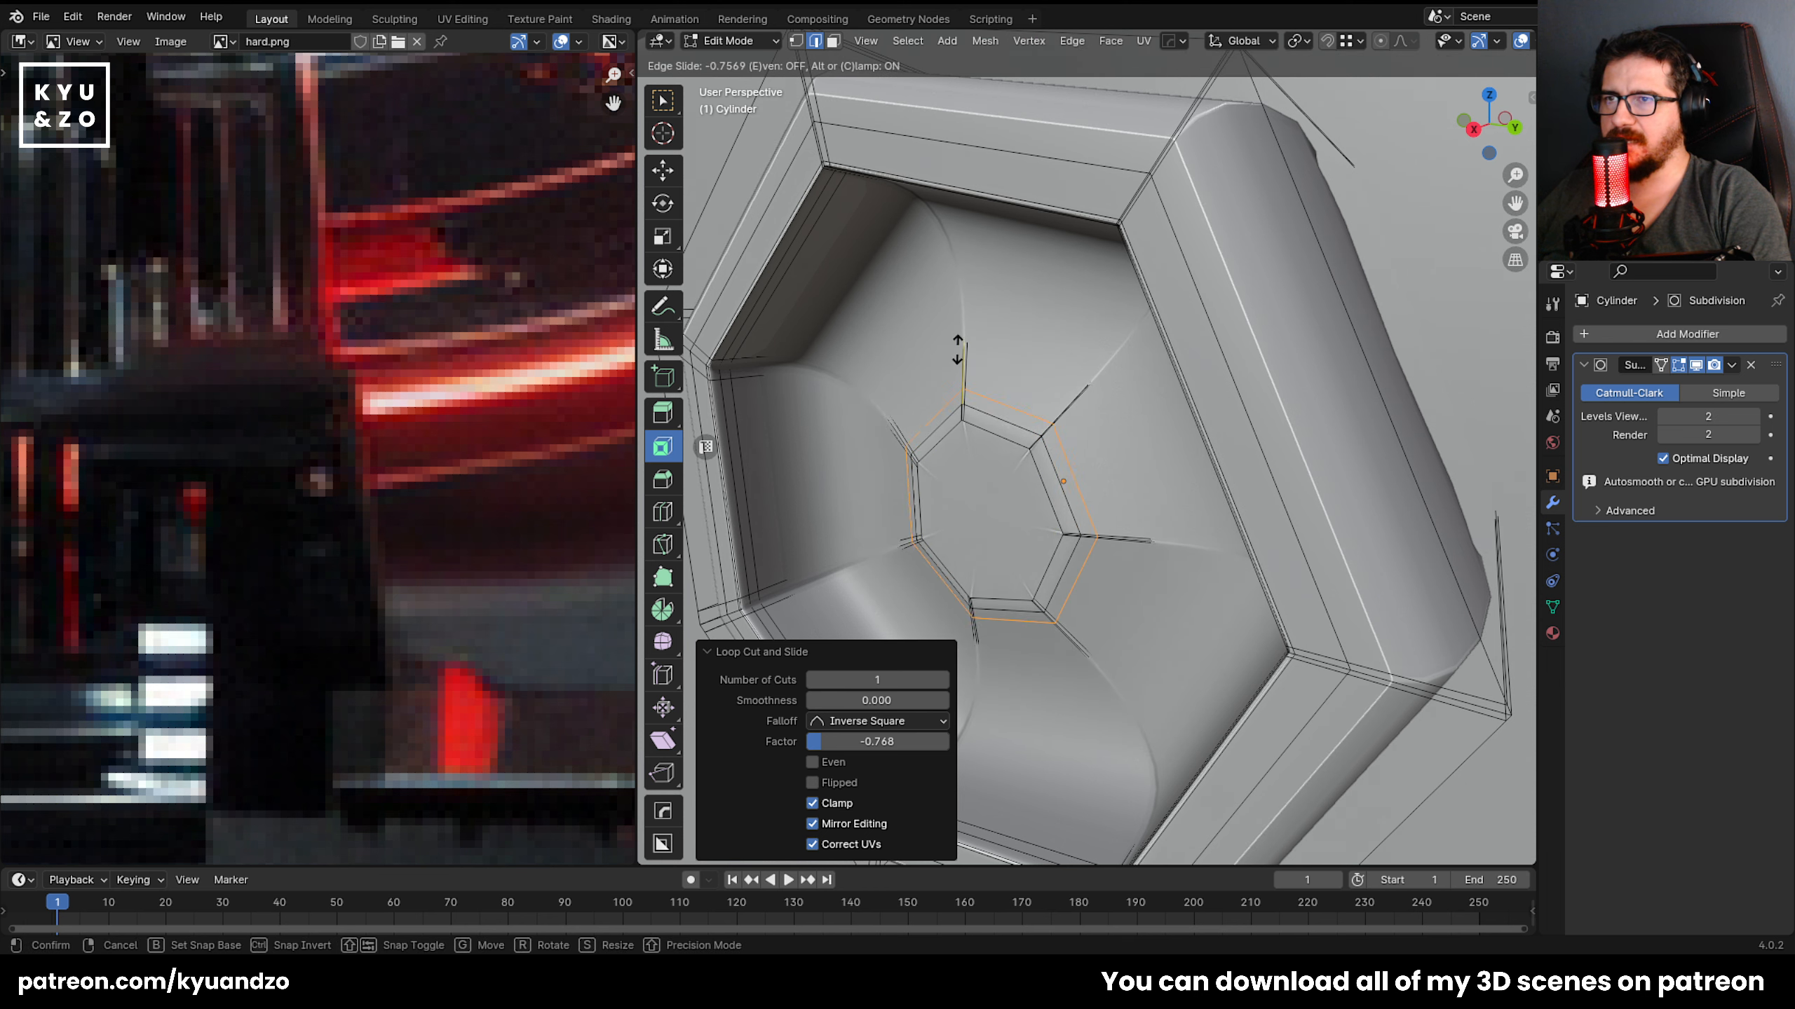
click(959, 284)
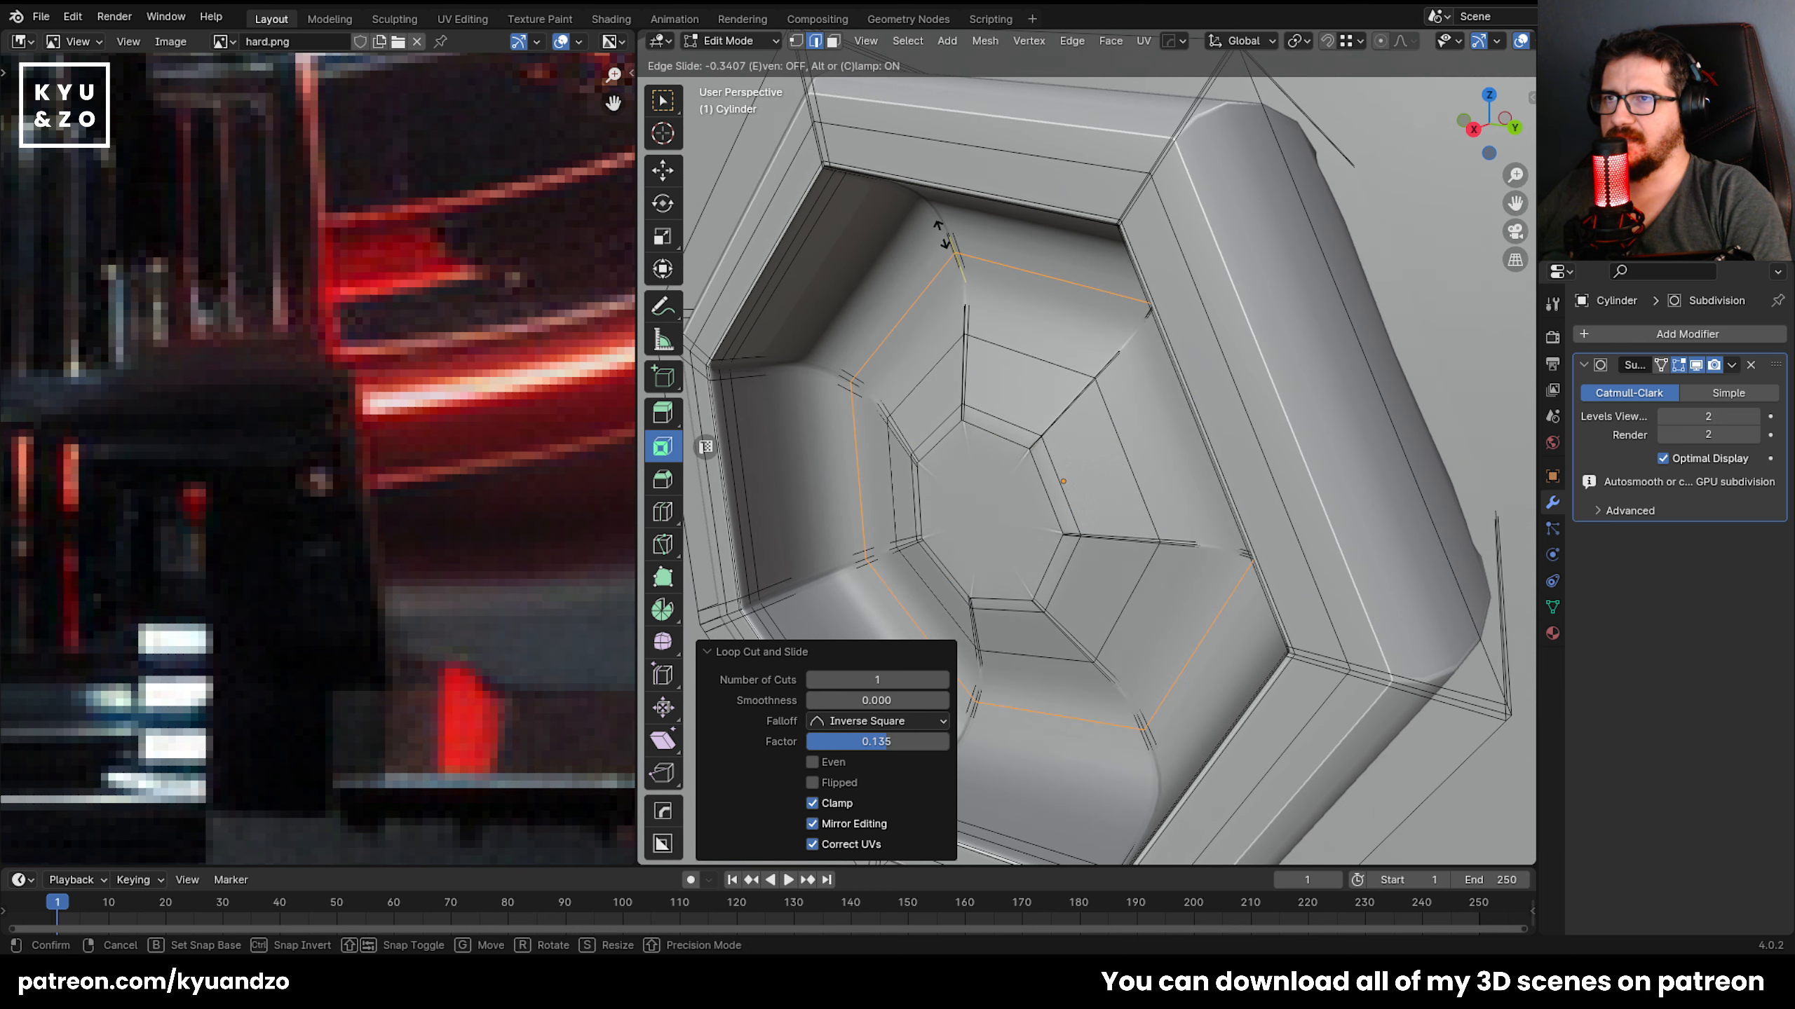
key(Tab)
scroll(1203, 579, down, 5)
scroll(1200, 579, up, 2)
middle_drag(1200, 578, 1010, 527)
scroll(951, 581, up, 2)
Add a Weighted Normal modifier to the bolt and enable Keep Sharp.
click(1737, 335)
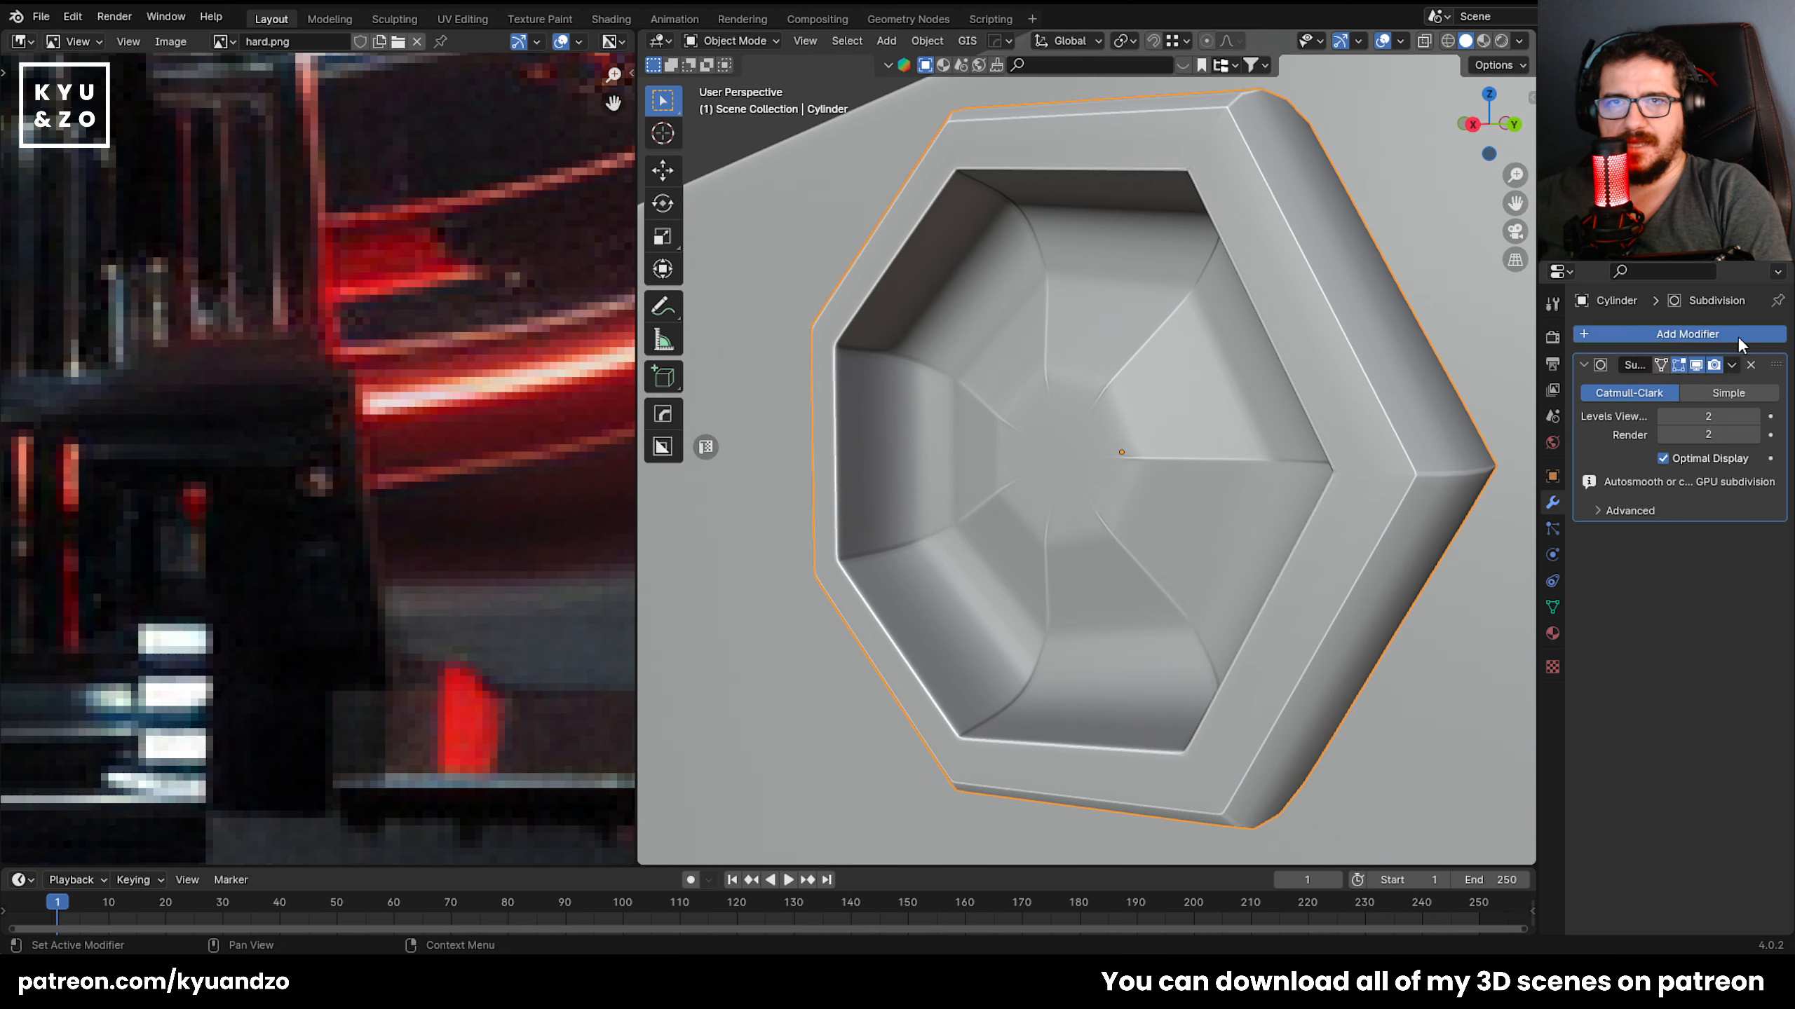
mouse_move(1738, 337)
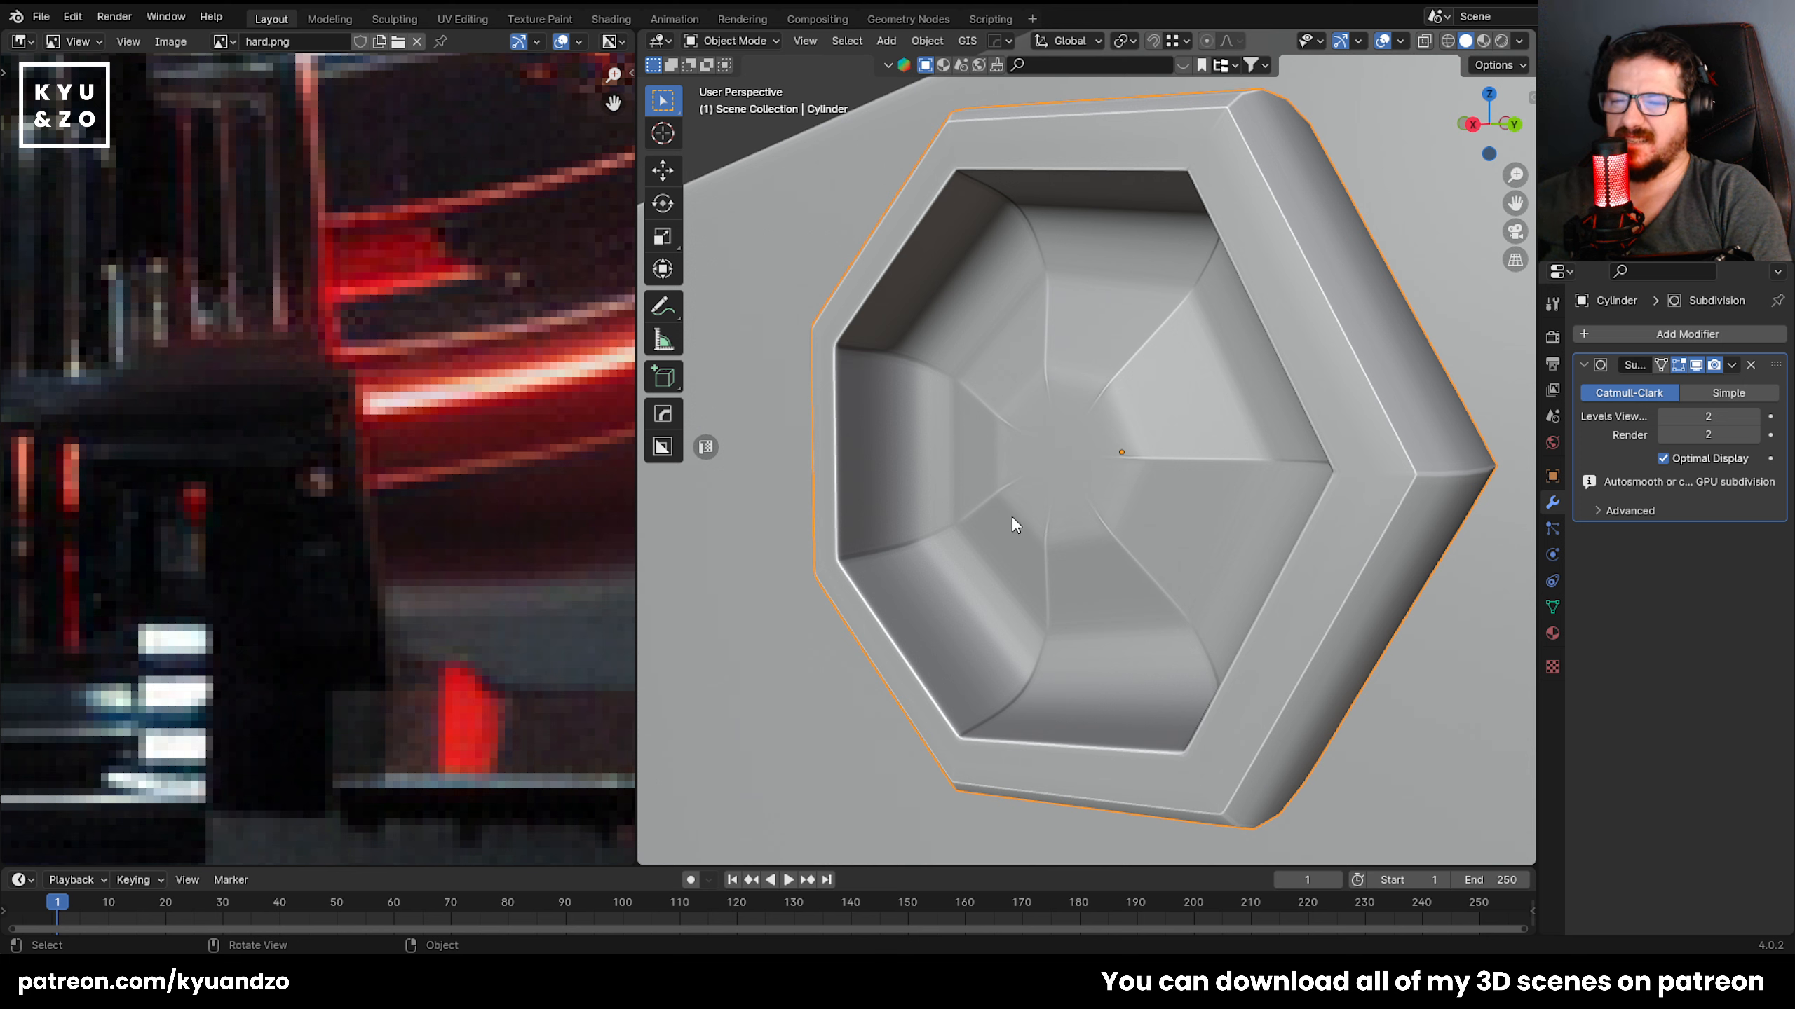
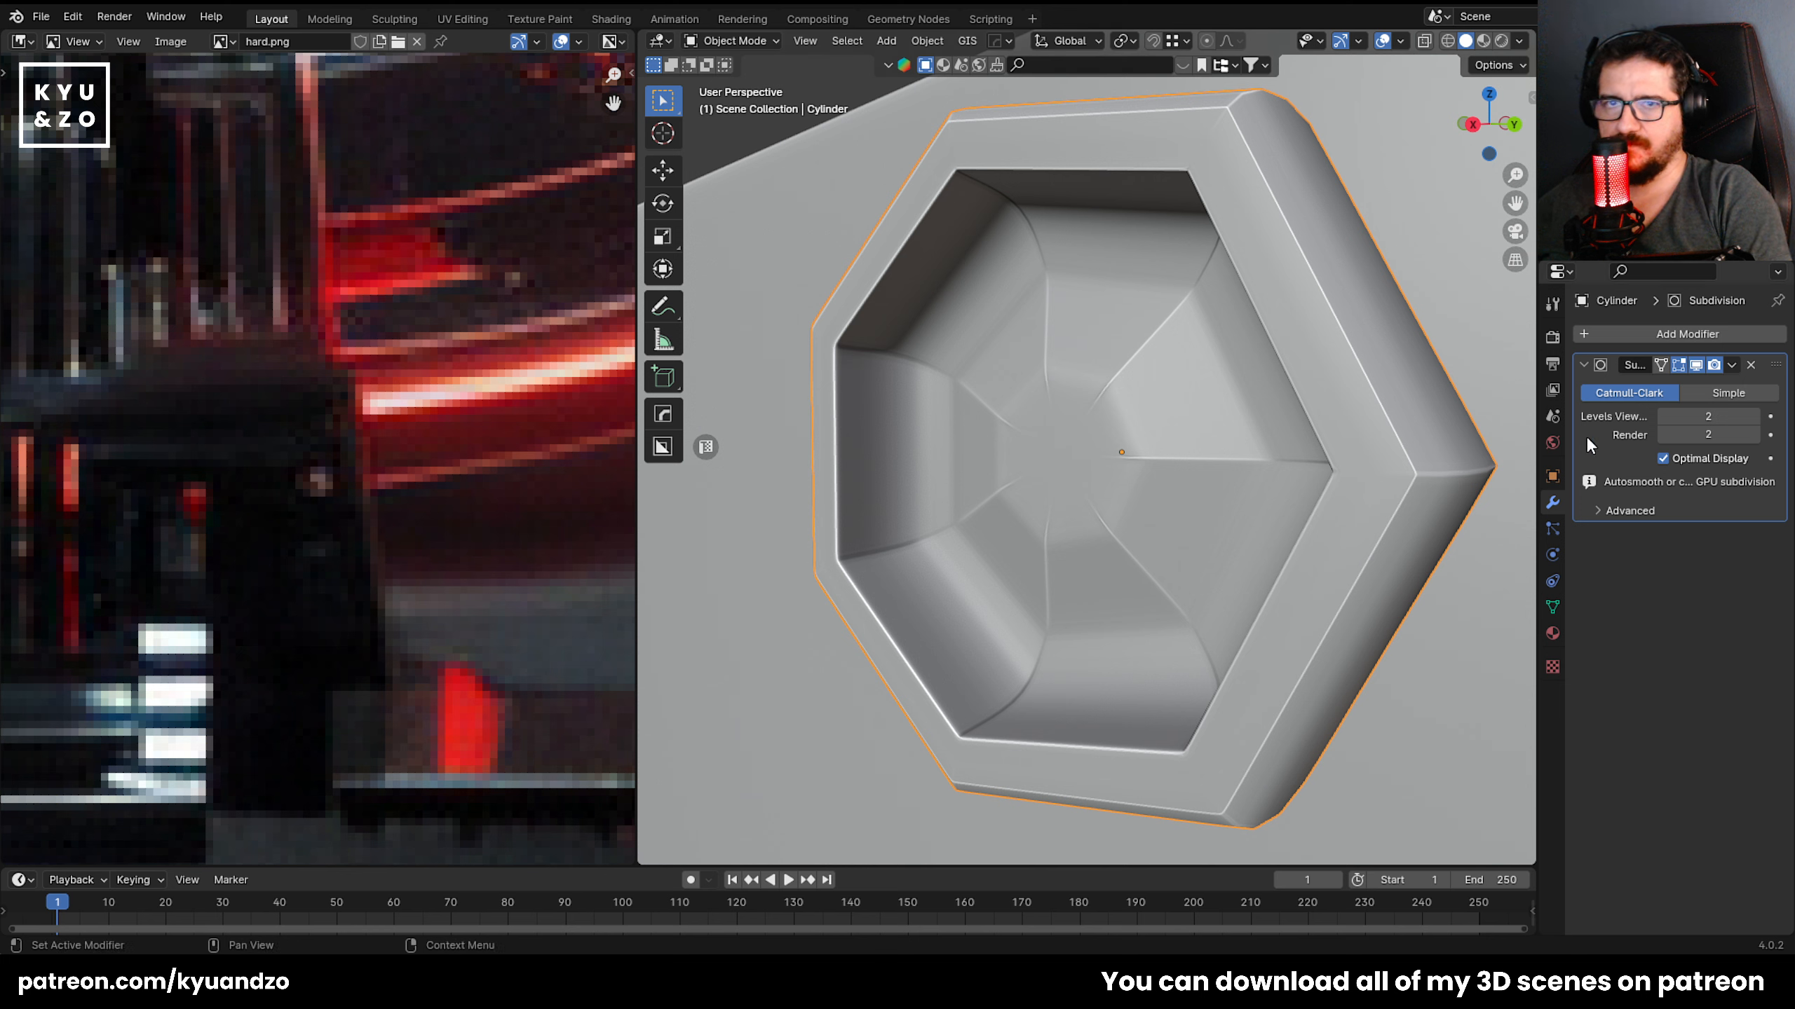
click(1627, 331)
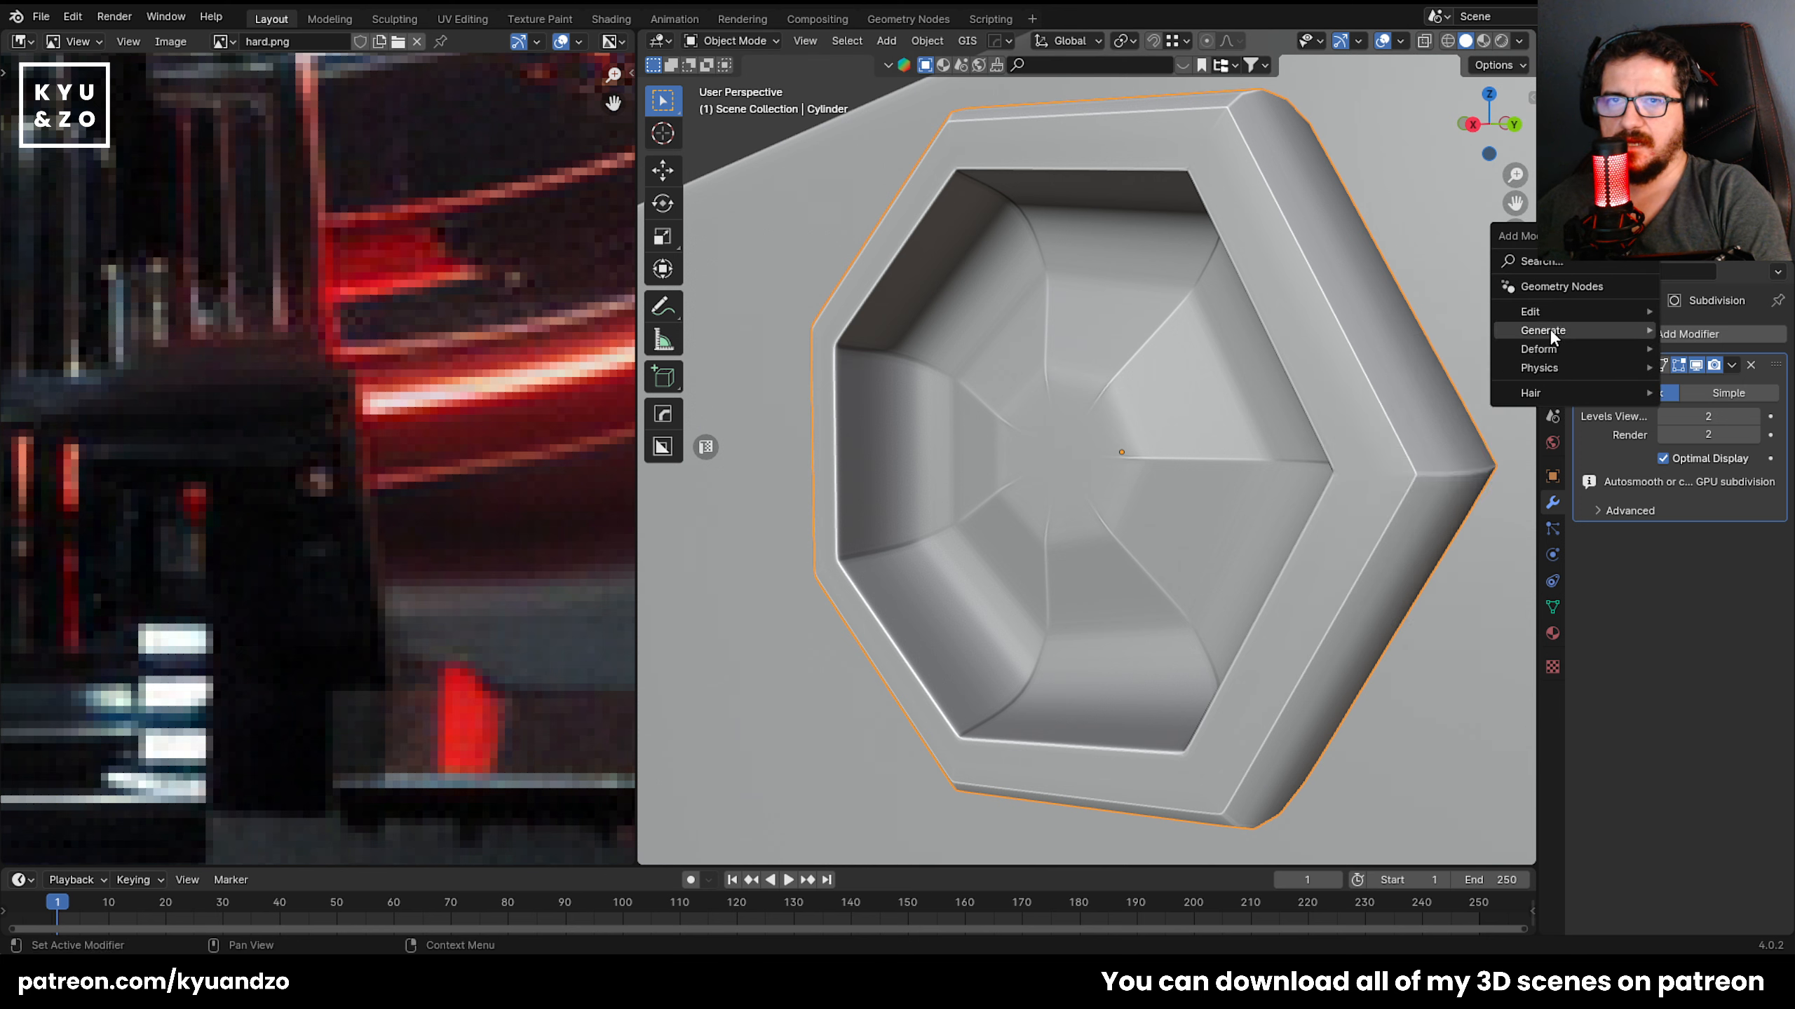
mouse_move(1557, 362)
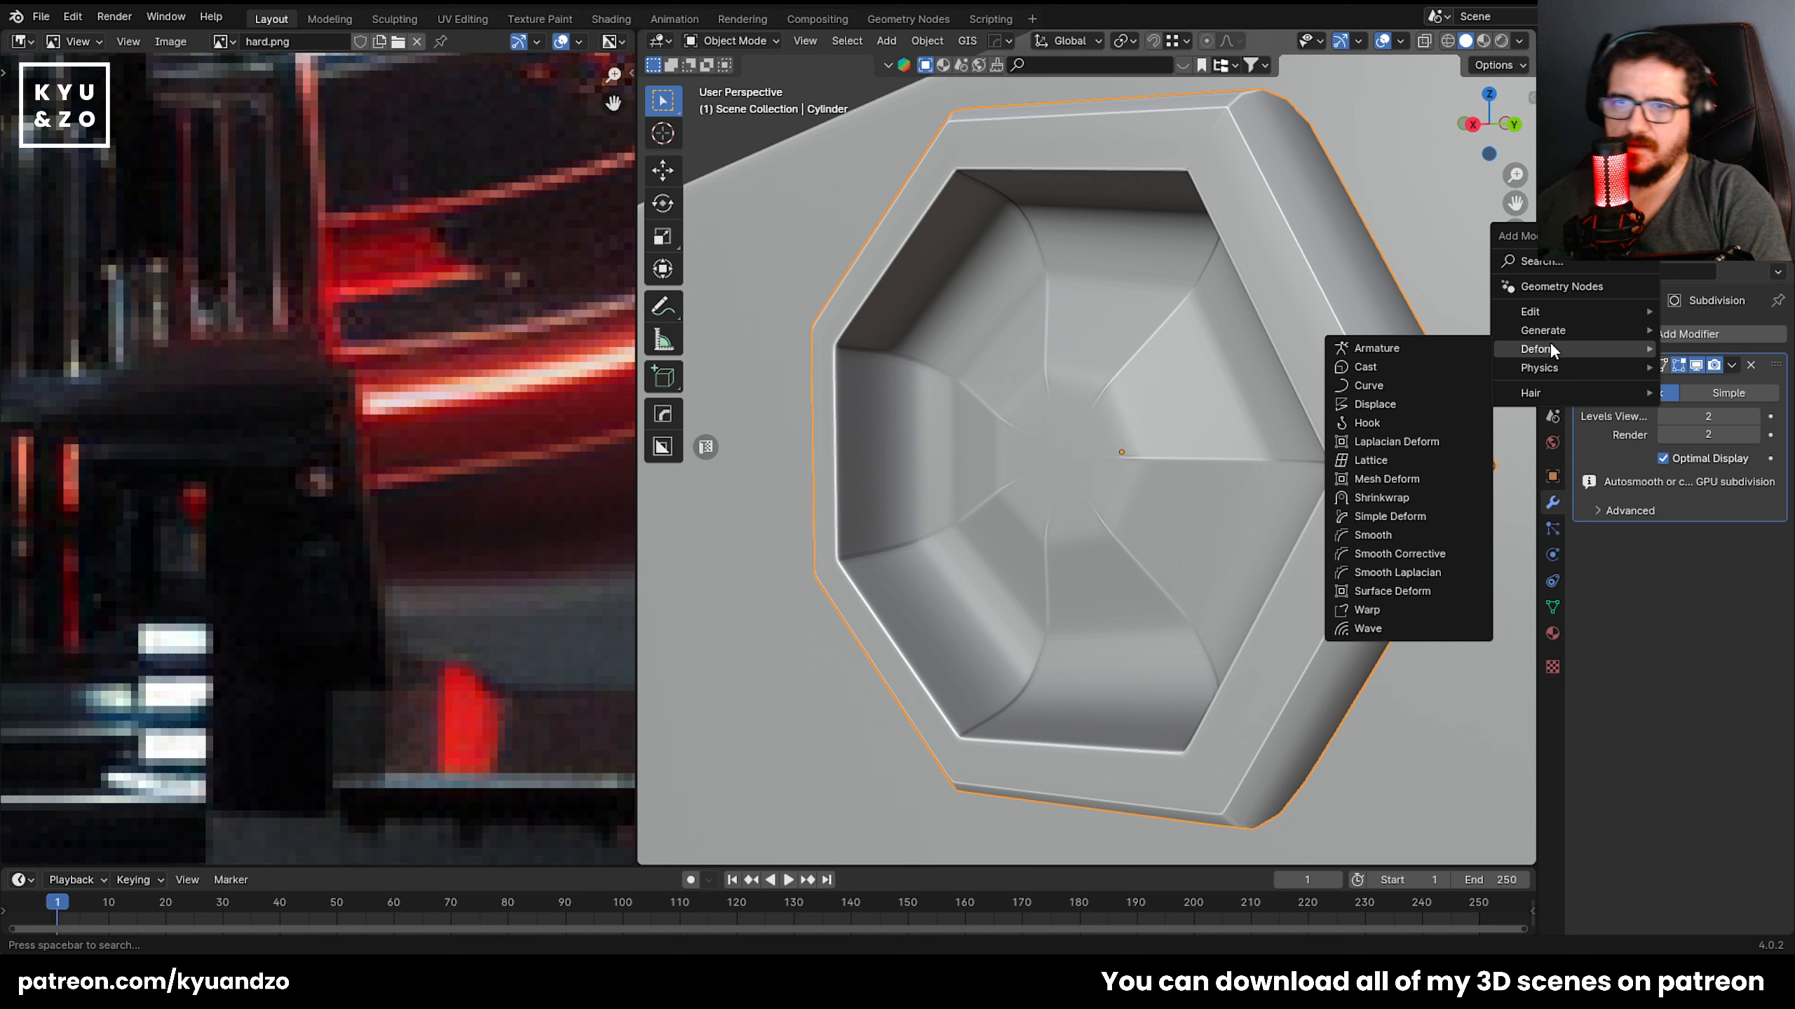
mouse_move(1537, 314)
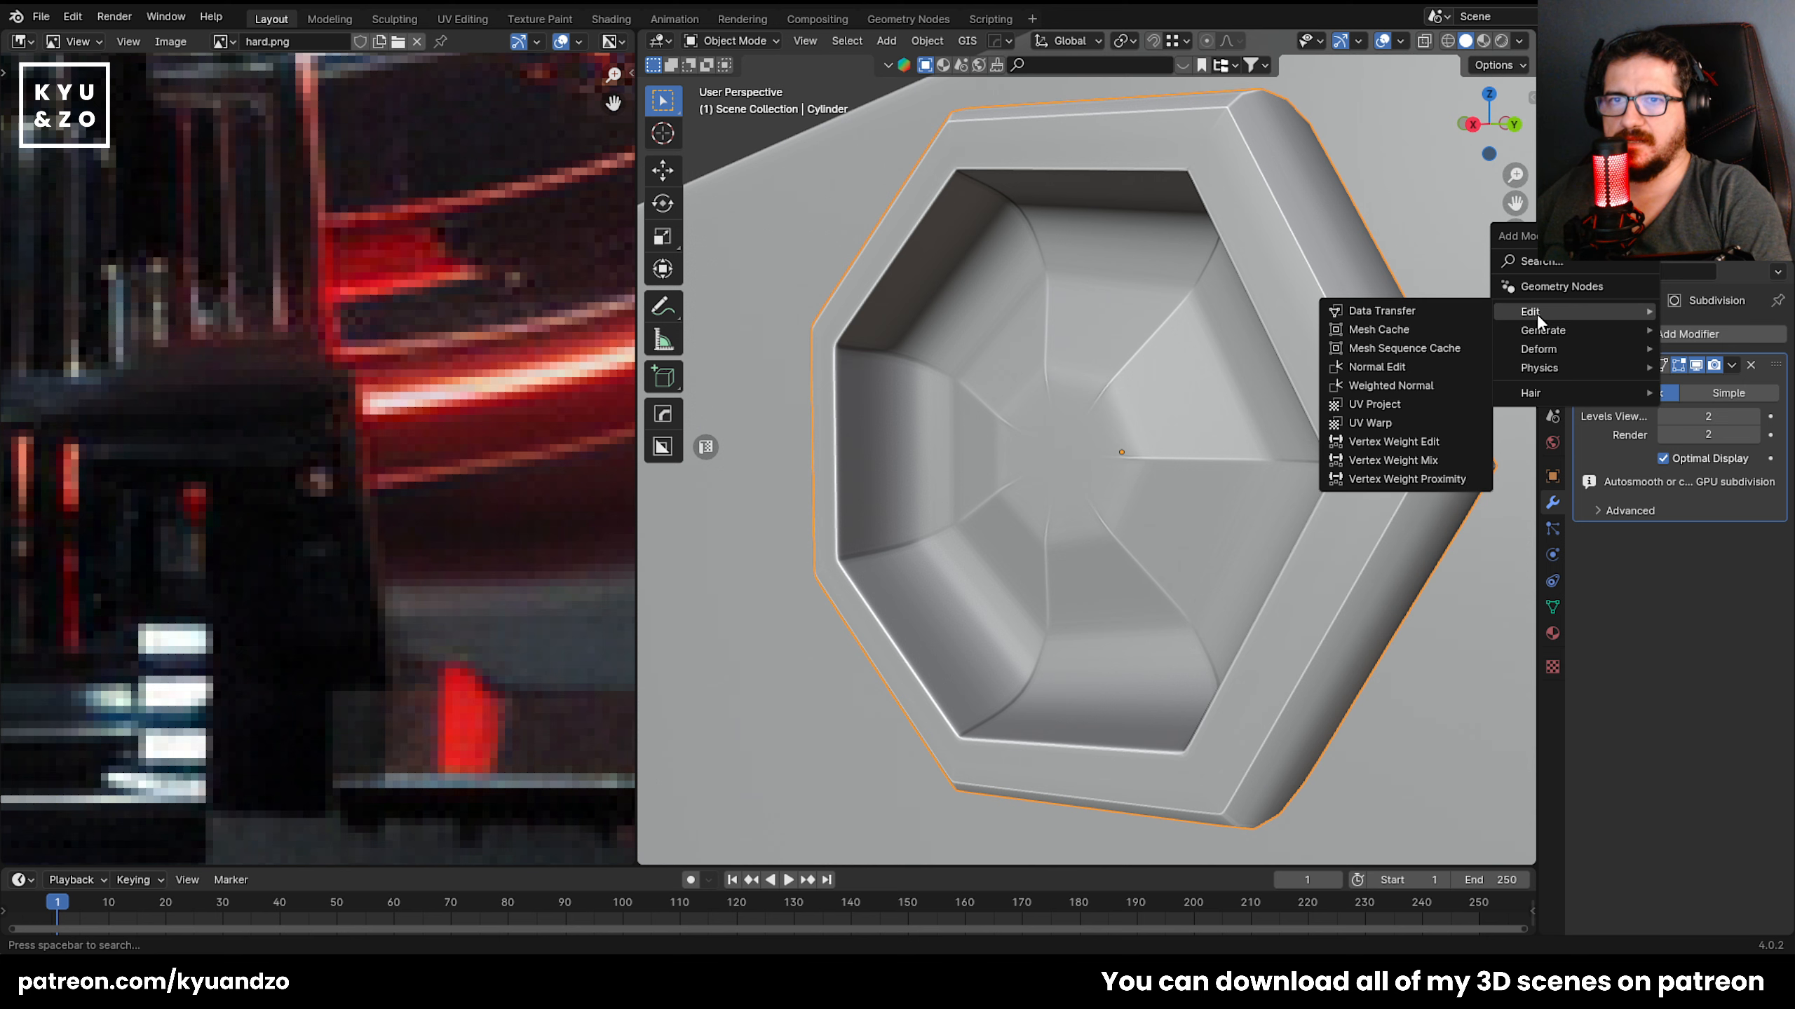
click(1392, 386)
click(1764, 366)
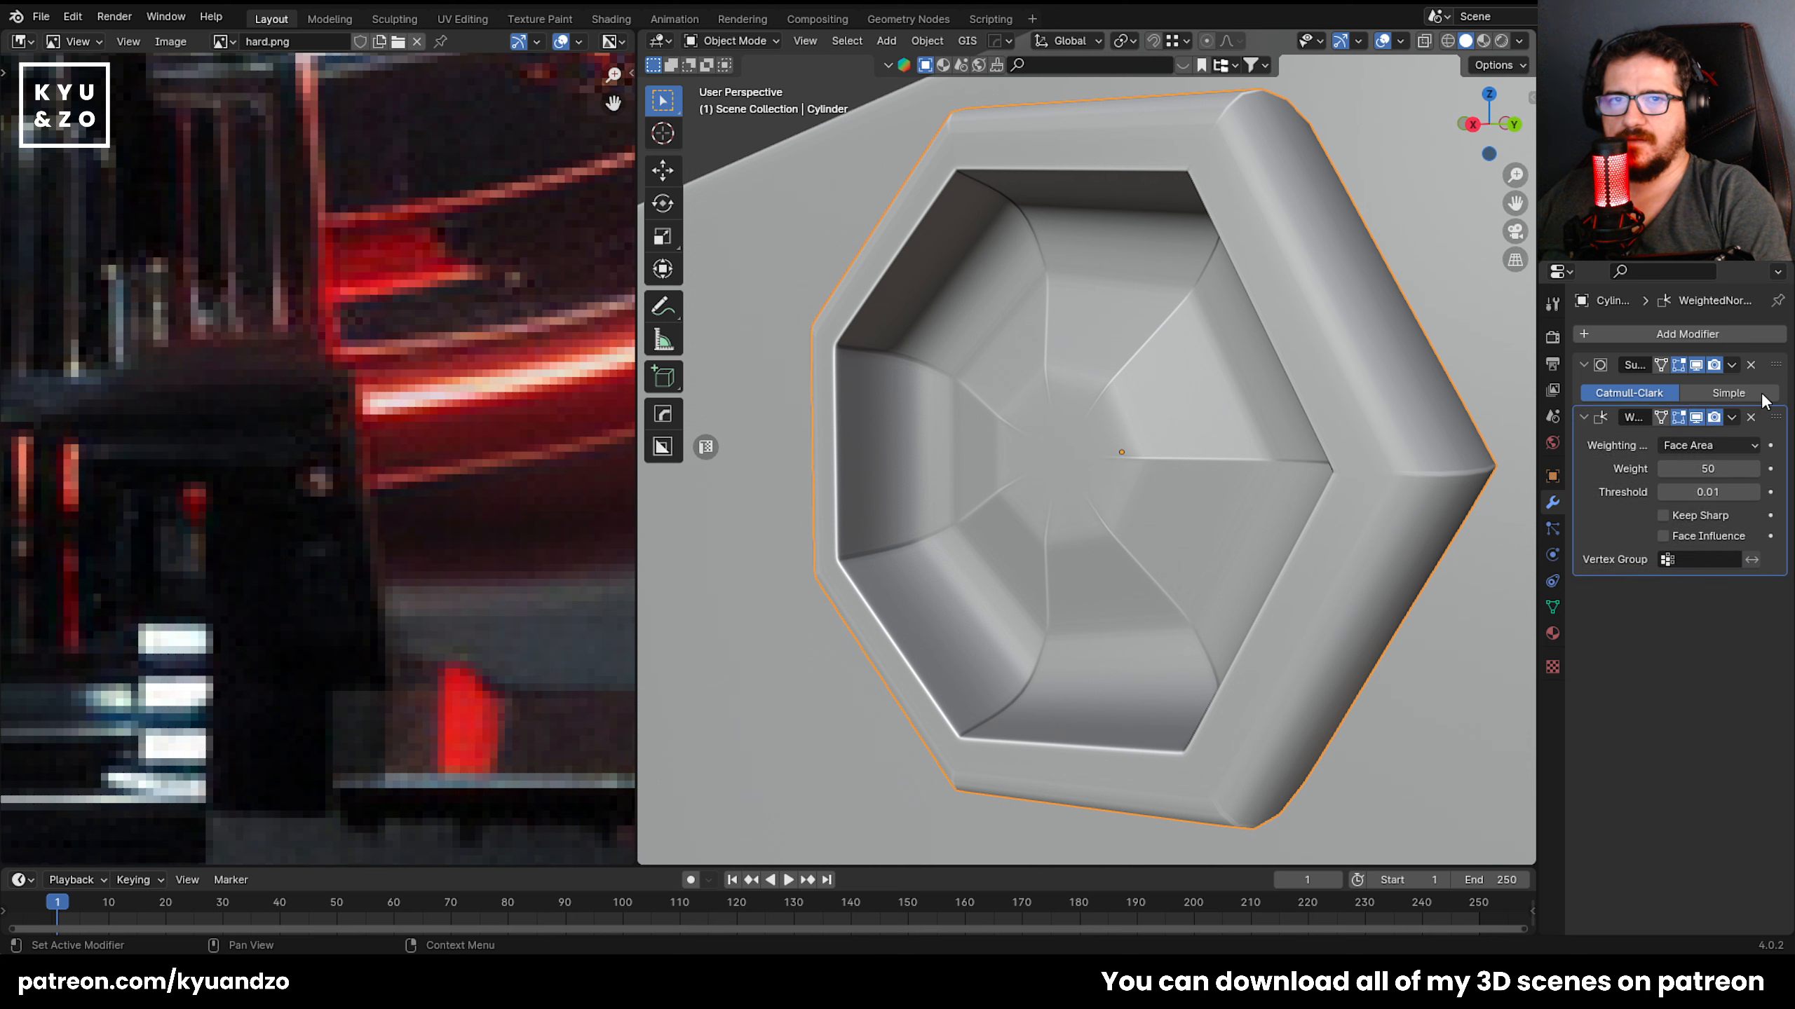
drag(1776, 364, 1774, 537)
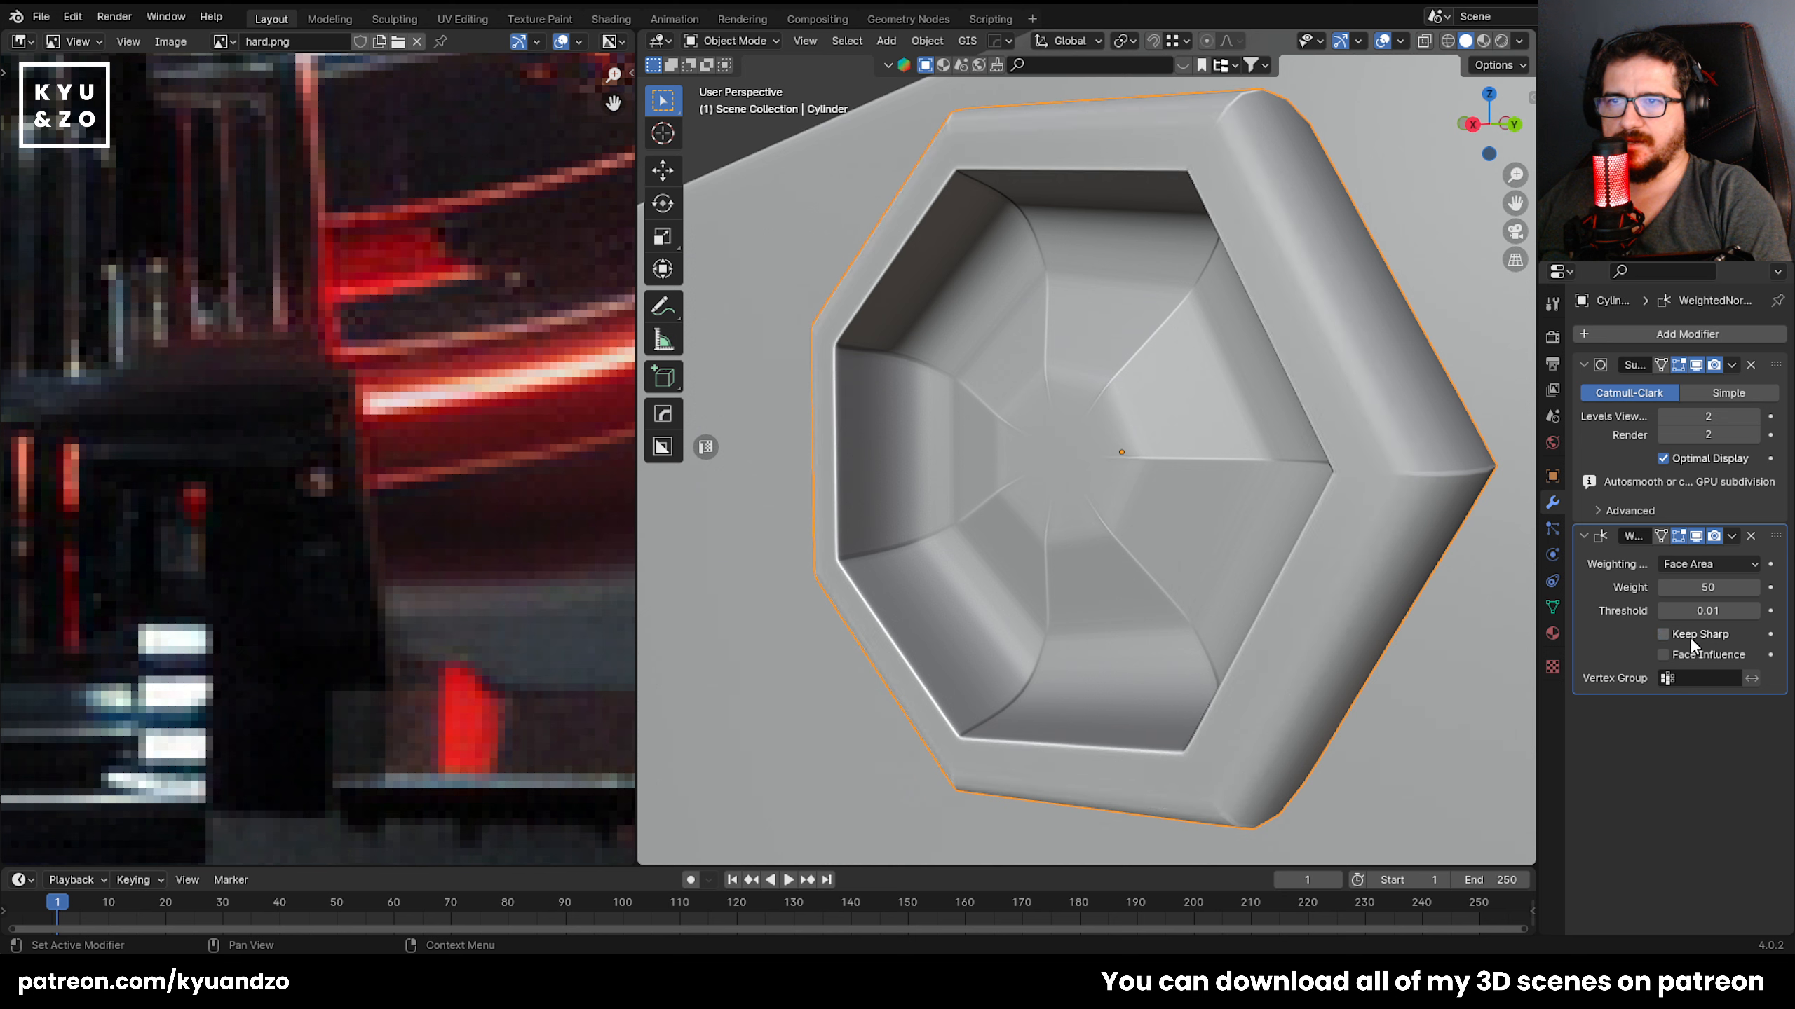
click(1664, 635)
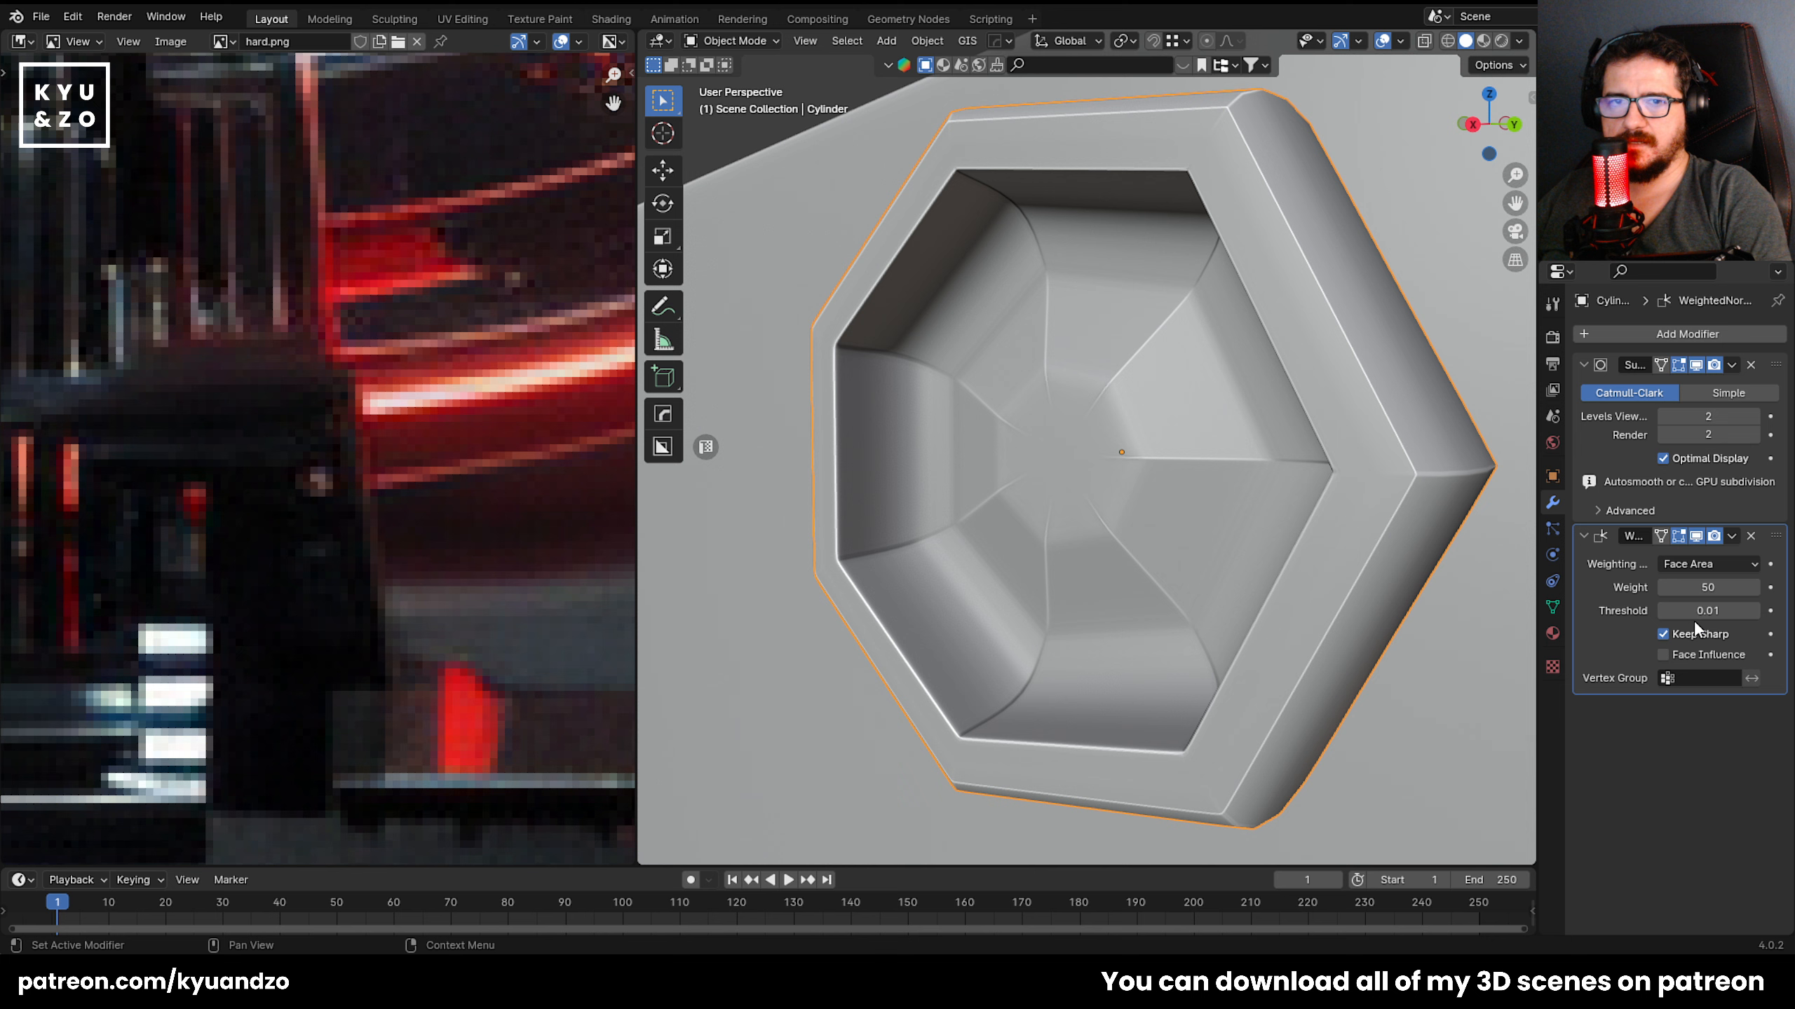
Place Weighted Normal above Subdivision with weight 100 and threshold 0.29, and enable Face Influence.
mouse_move(1707, 587)
mouse_down()
mouse_move(1745, 587)
mouse_move(1776, 365)
mouse_up()
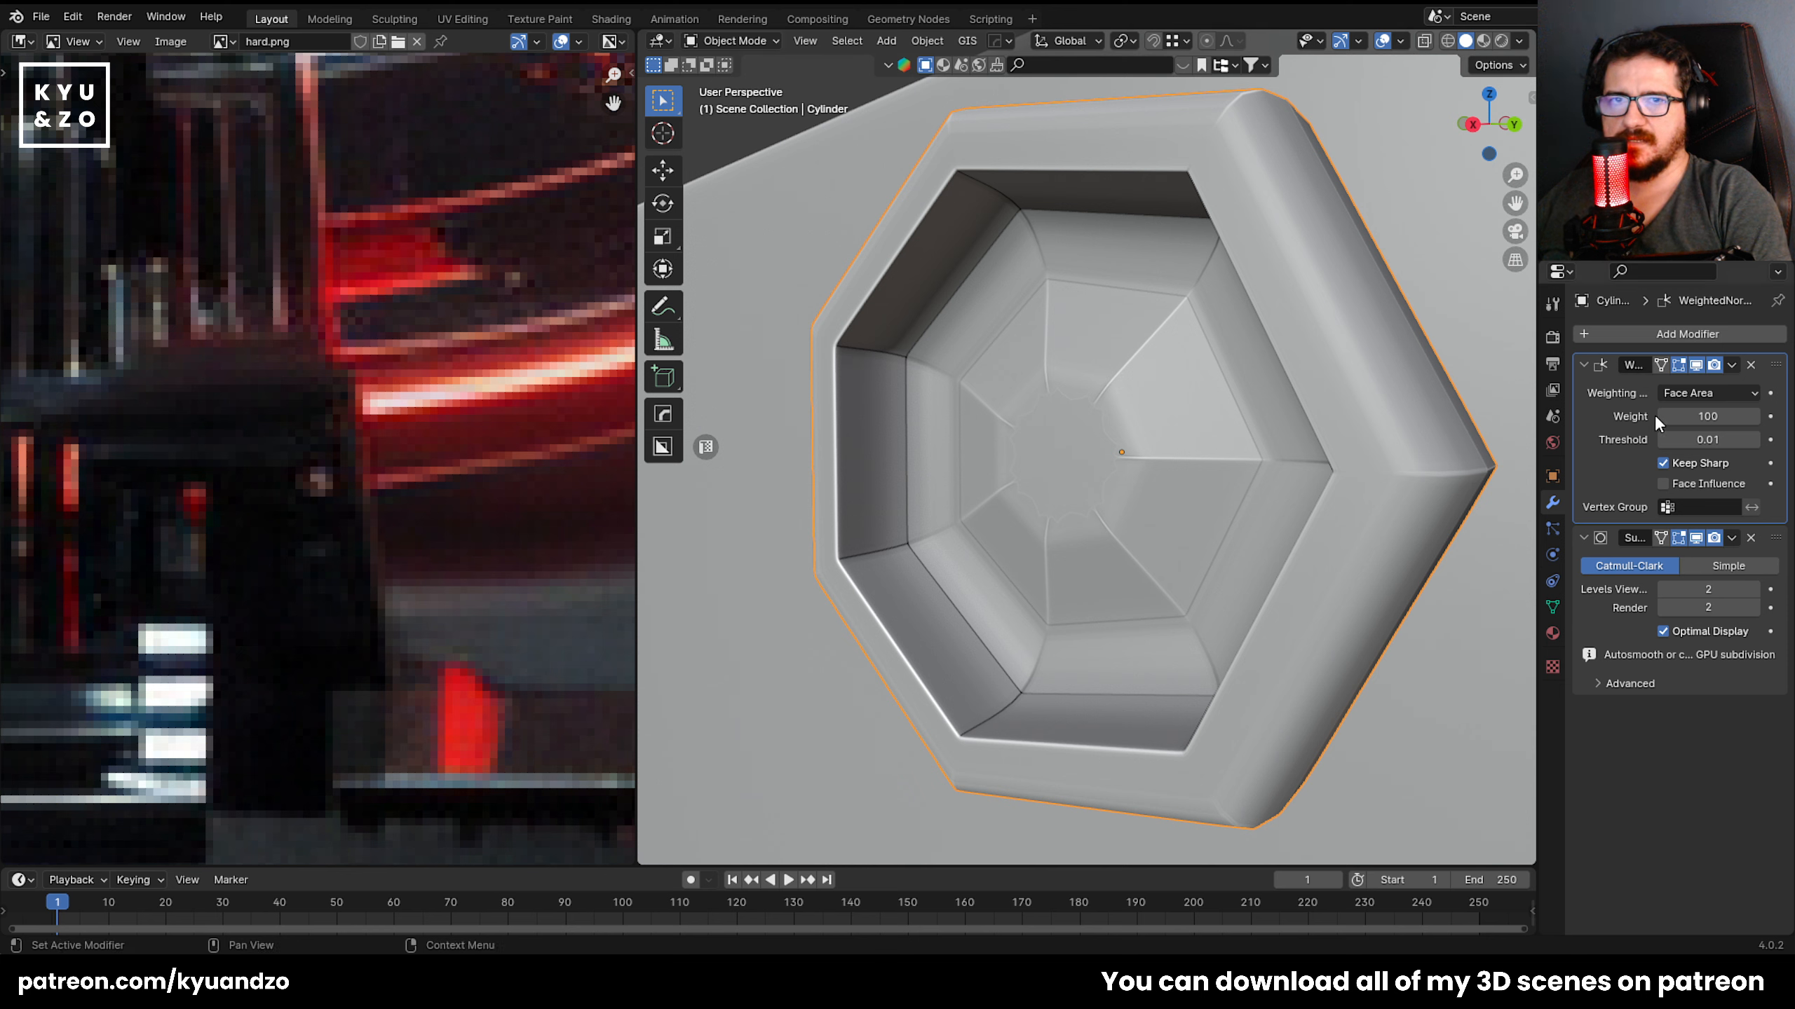
click(1663, 464)
click(1663, 463)
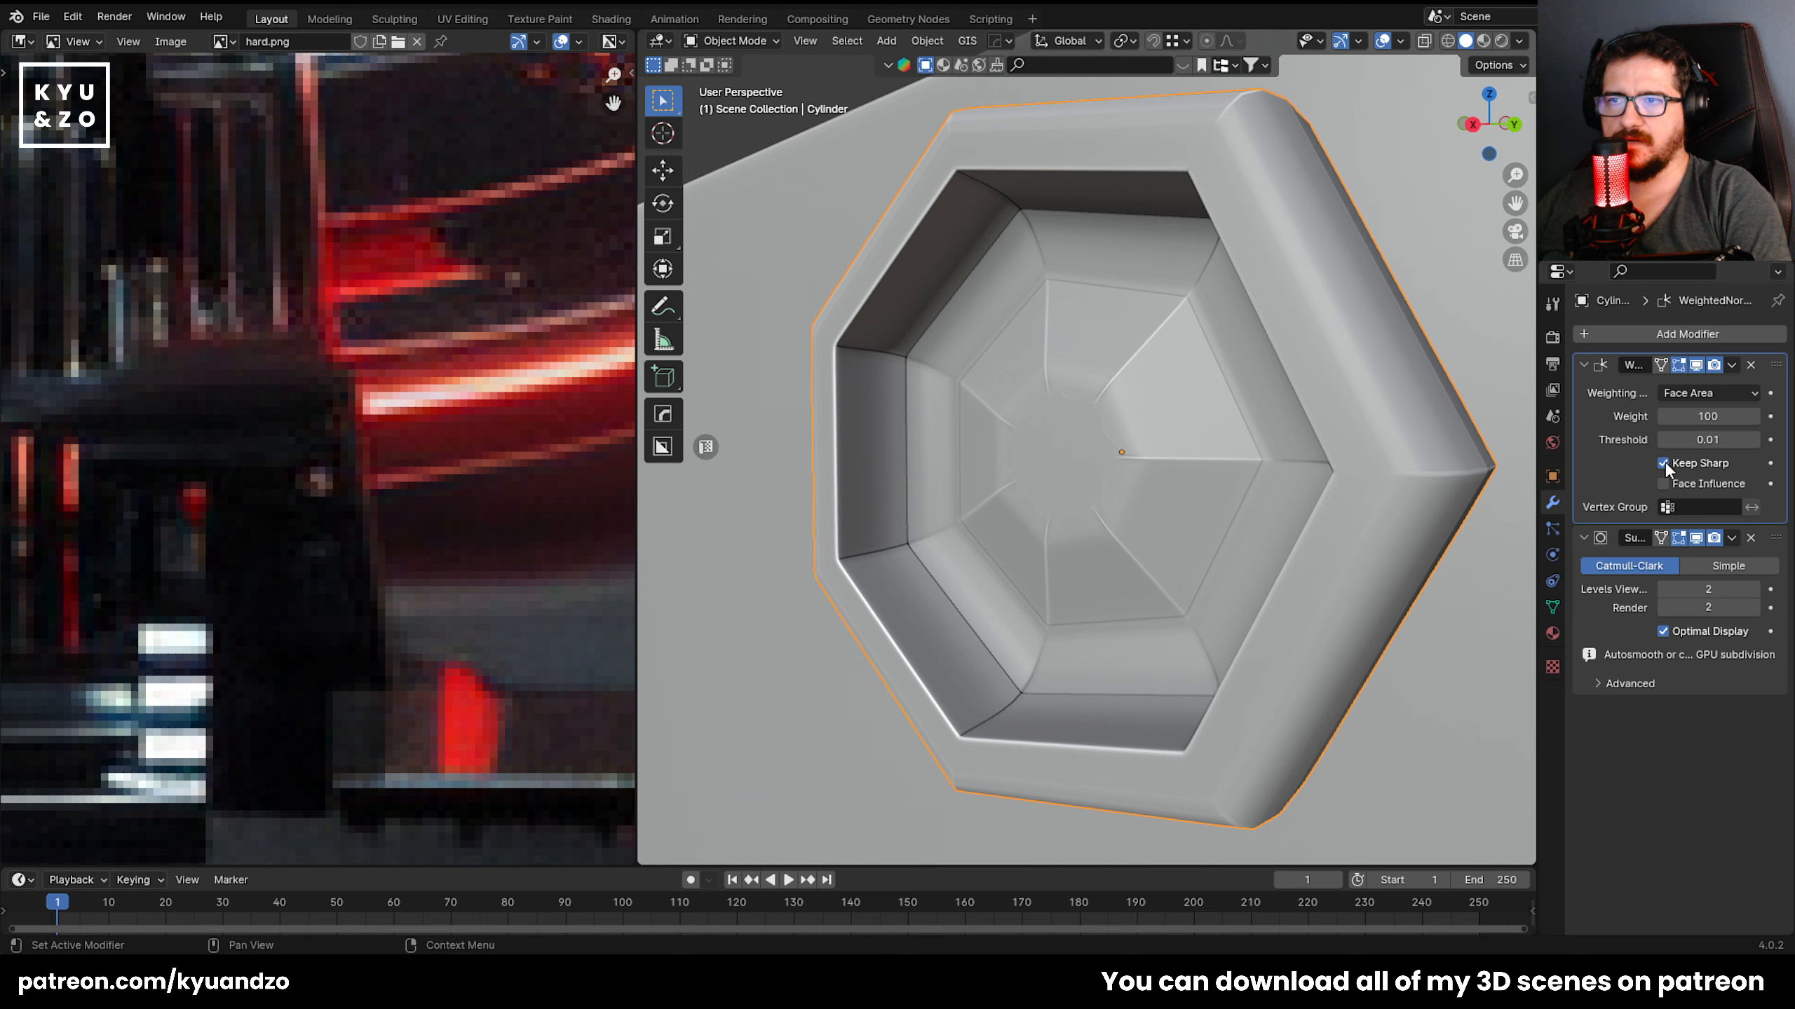
drag(1707, 416, 1667, 416)
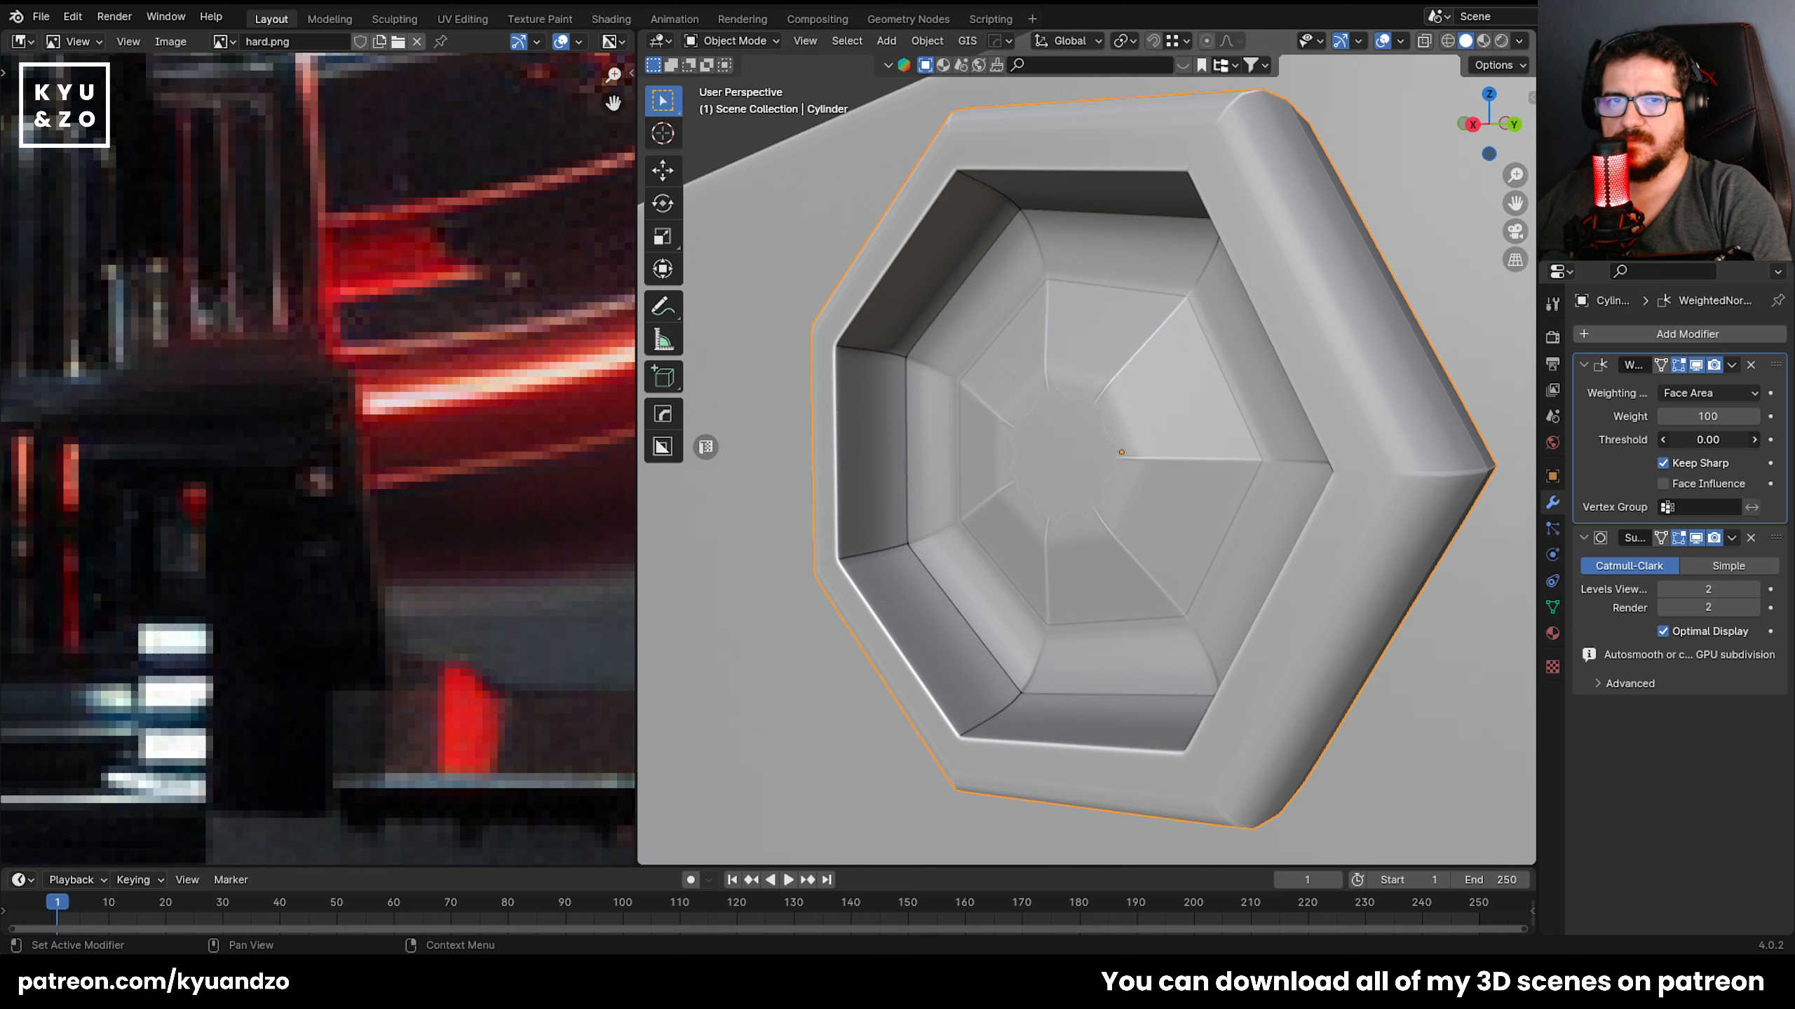
drag(1707, 440, 1703, 439)
click(1663, 484)
Try to inset the recess's central face by about 0.0125 m.
key(Tab)
middle_drag(1144, 438, 1116, 438)
scroll(1088, 452, up, 4)
drag(1115, 405, 1102, 440)
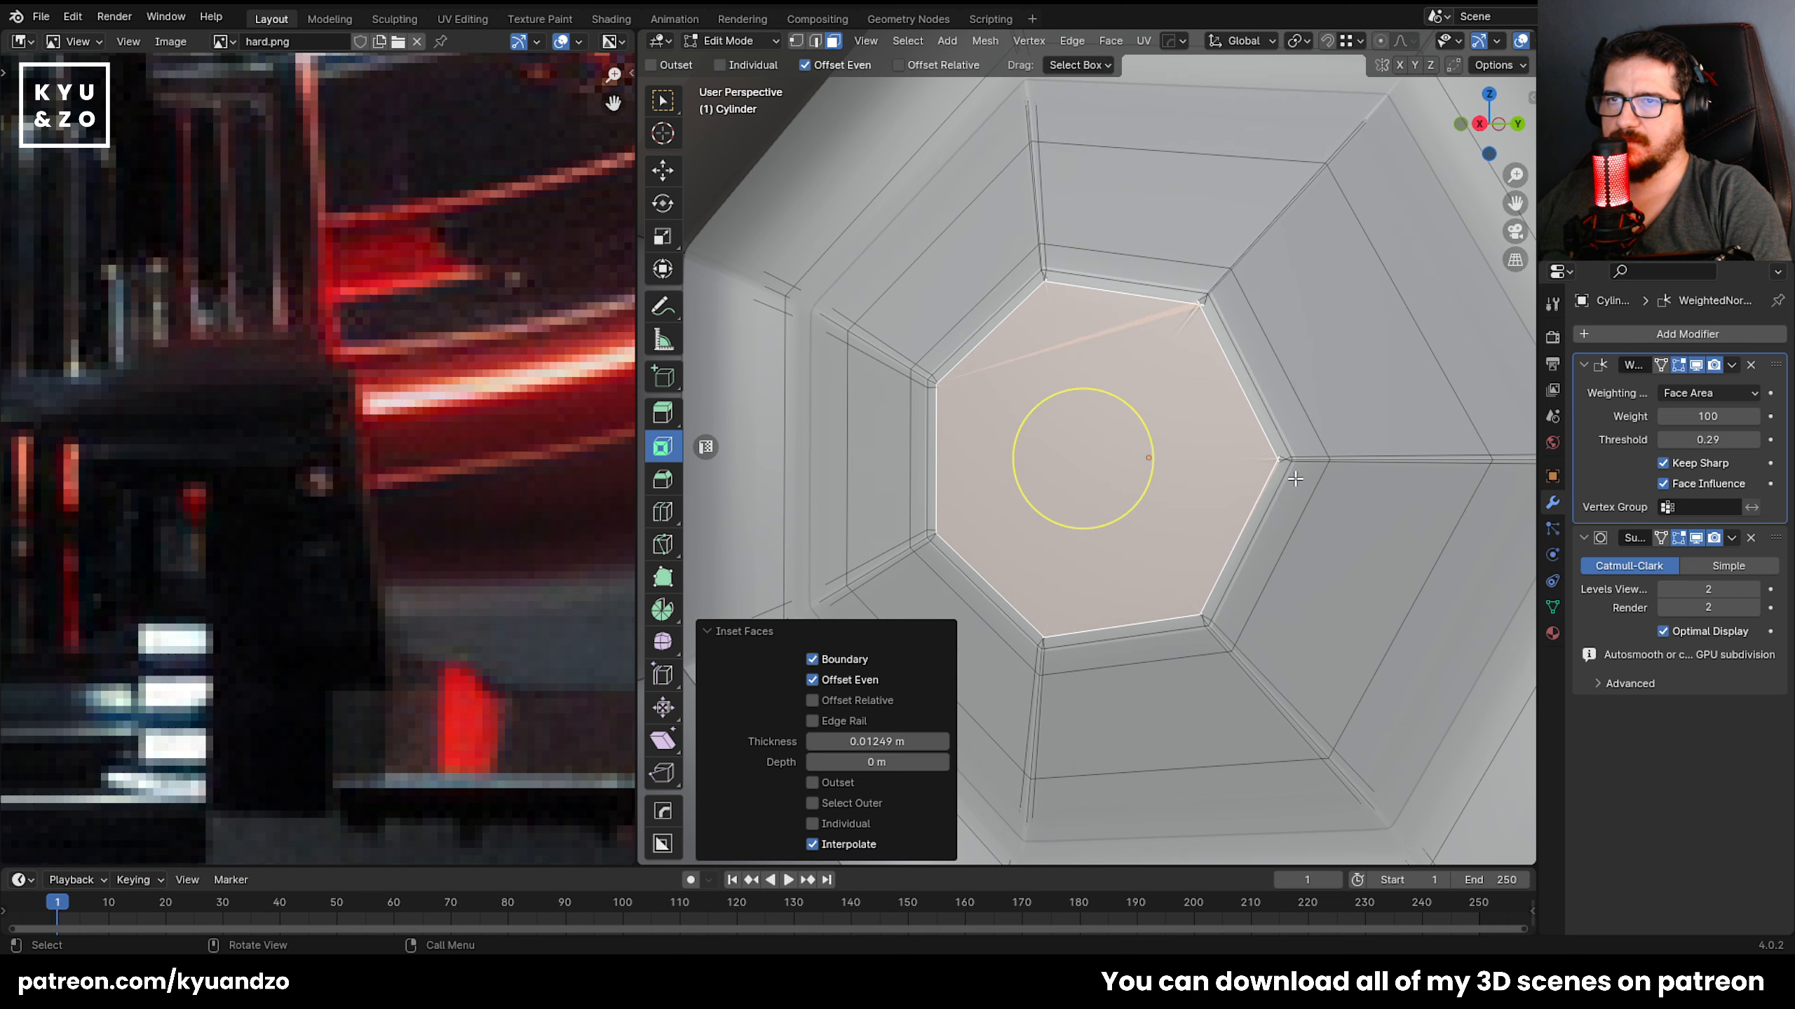
key(ctrl+z)
Select the recess's central face and scale it down to a small polygon in the middle.
scroll(1226, 405, up, 1)
scroll(1205, 446, up, 1)
middle_drag(1226, 405, 1200, 459)
scroll(1298, 576, up, 1)
scroll(1201, 460, up, 1)
key(1)
scroll(1201, 439, up, 3)
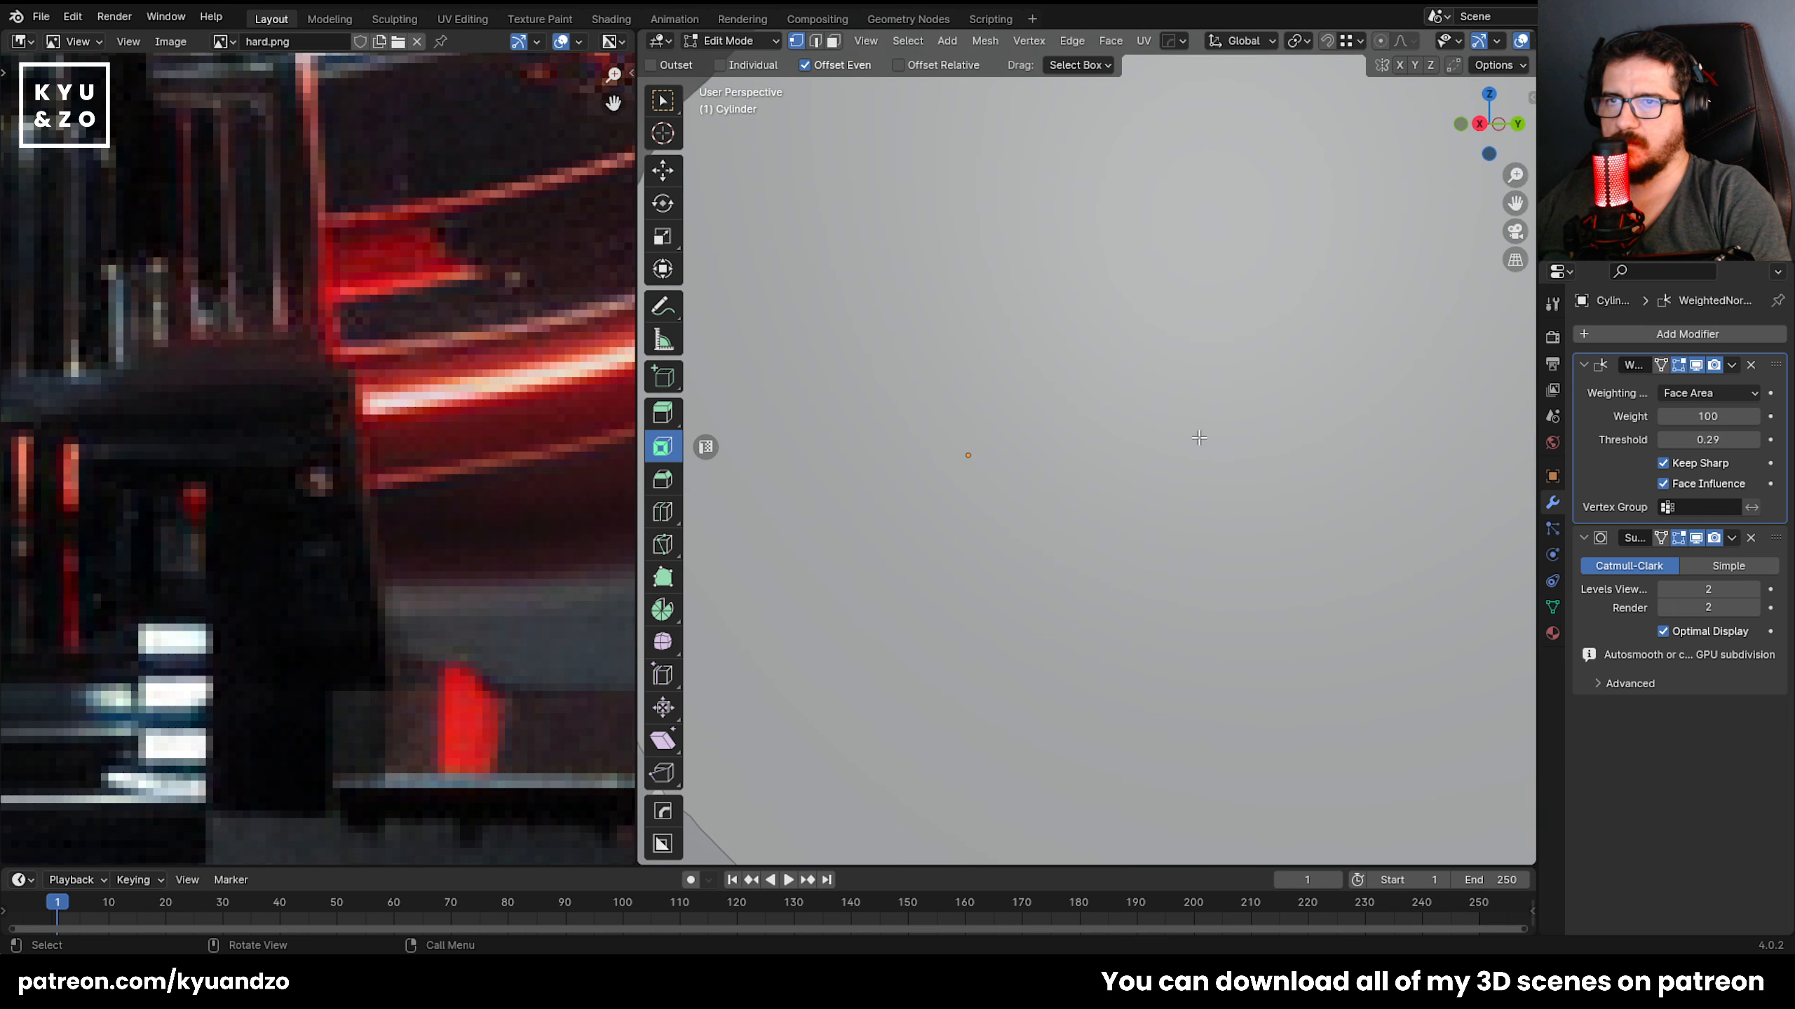
scroll(1203, 381, down, 5)
key(3)
click(947, 441)
scroll(970, 466, up, 2)
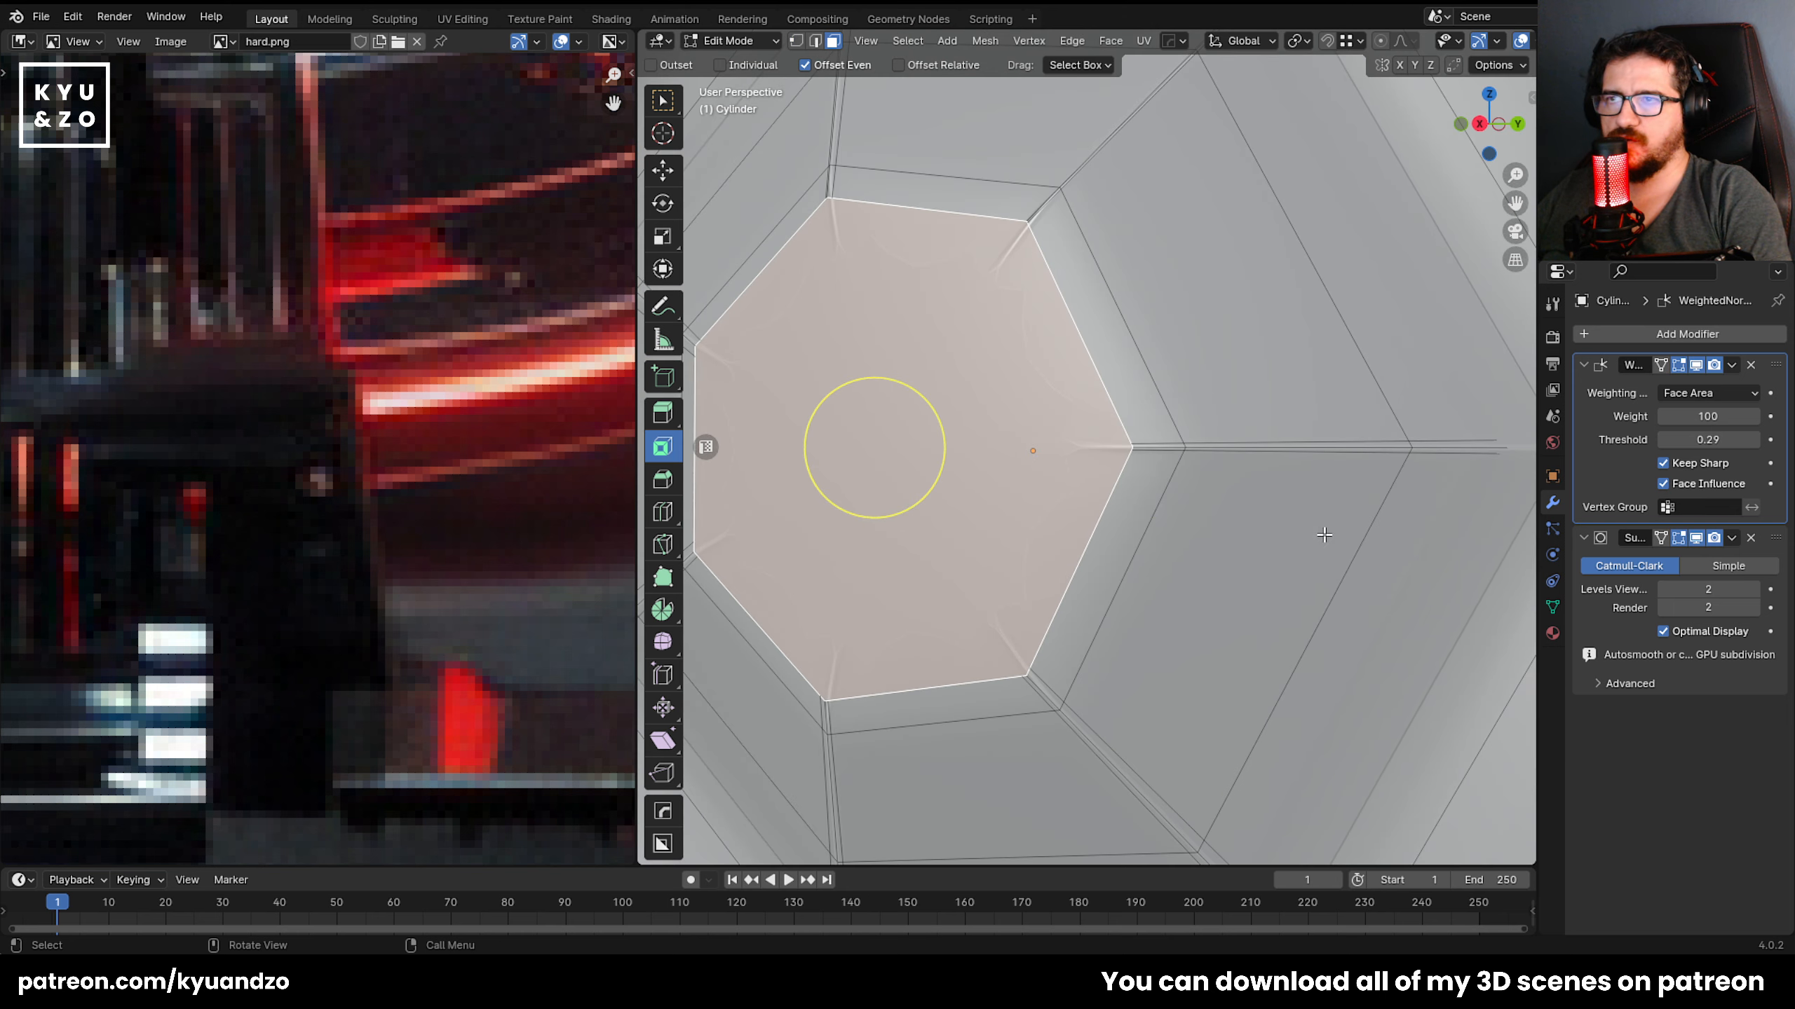
key(s)
click(1004, 472)
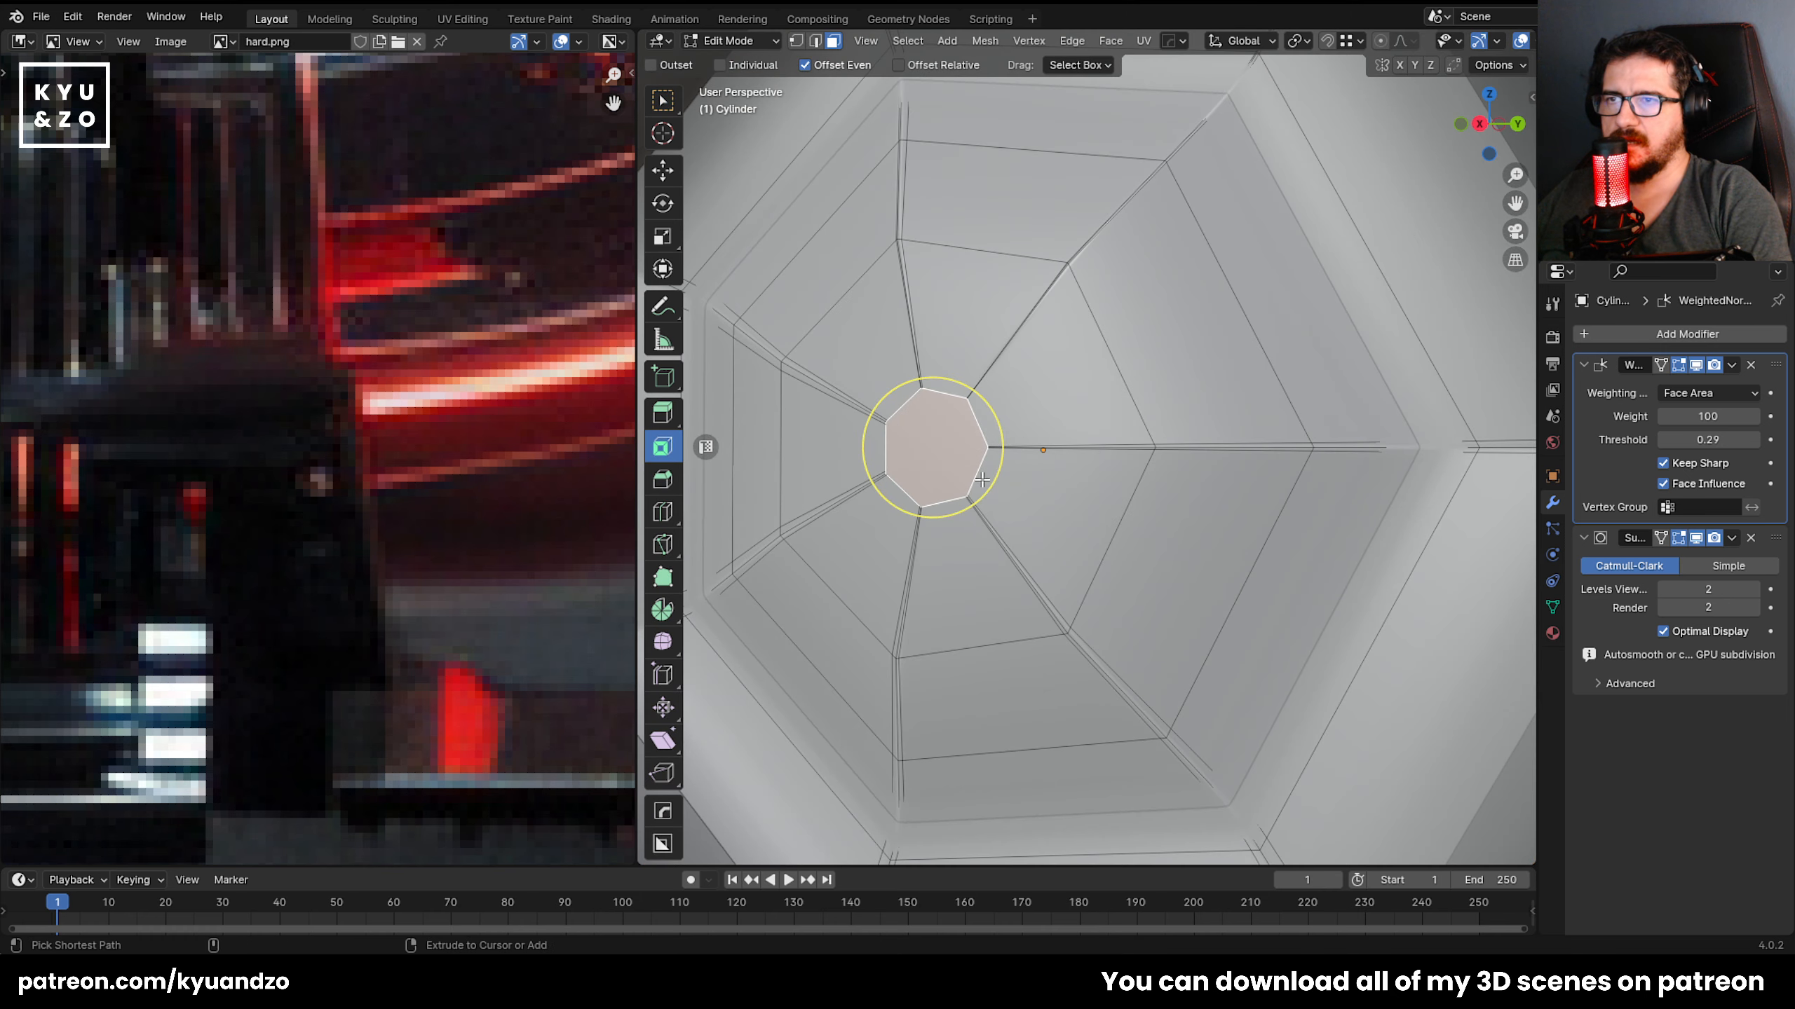
Scale the recess's central face down a little further.
scroll(946, 465, up, 2)
scroll(945, 465, down, 2)
scroll(936, 498, up, 2)
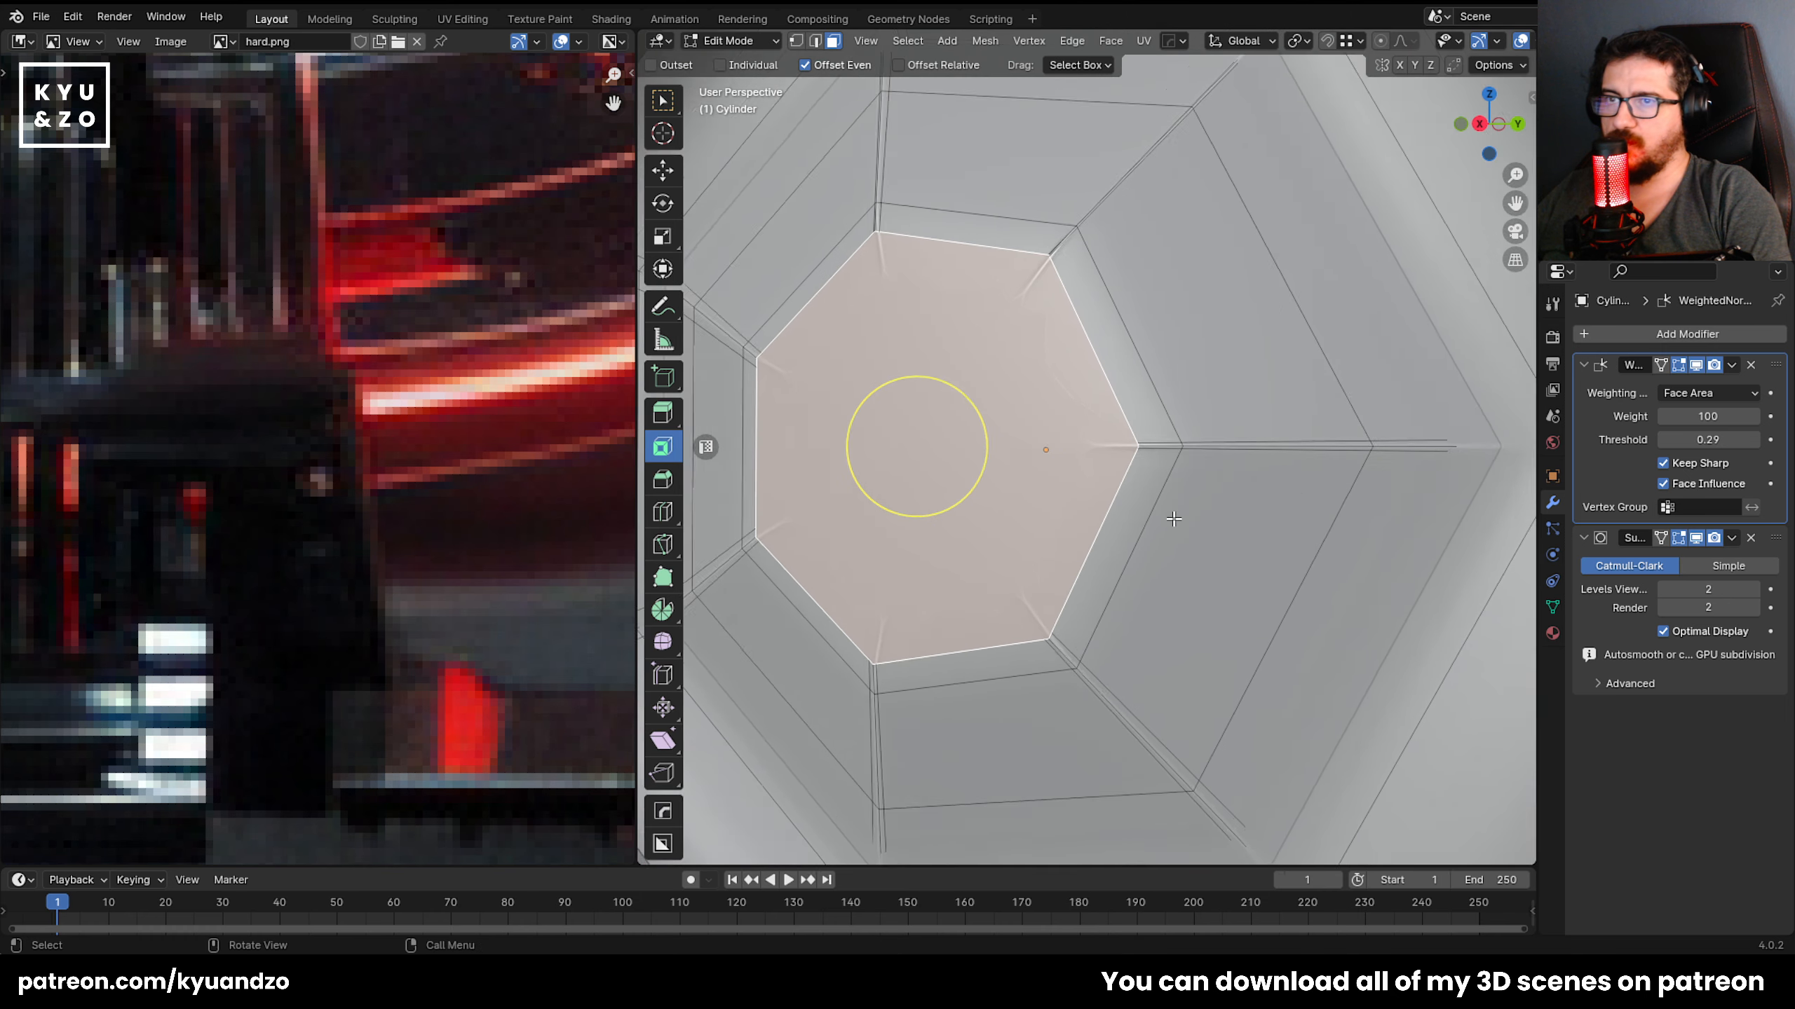
key(s)
click(1016, 443)
Select the edge loop around the recess's central face and mark it sharp.
key(2)
click(1011, 379)
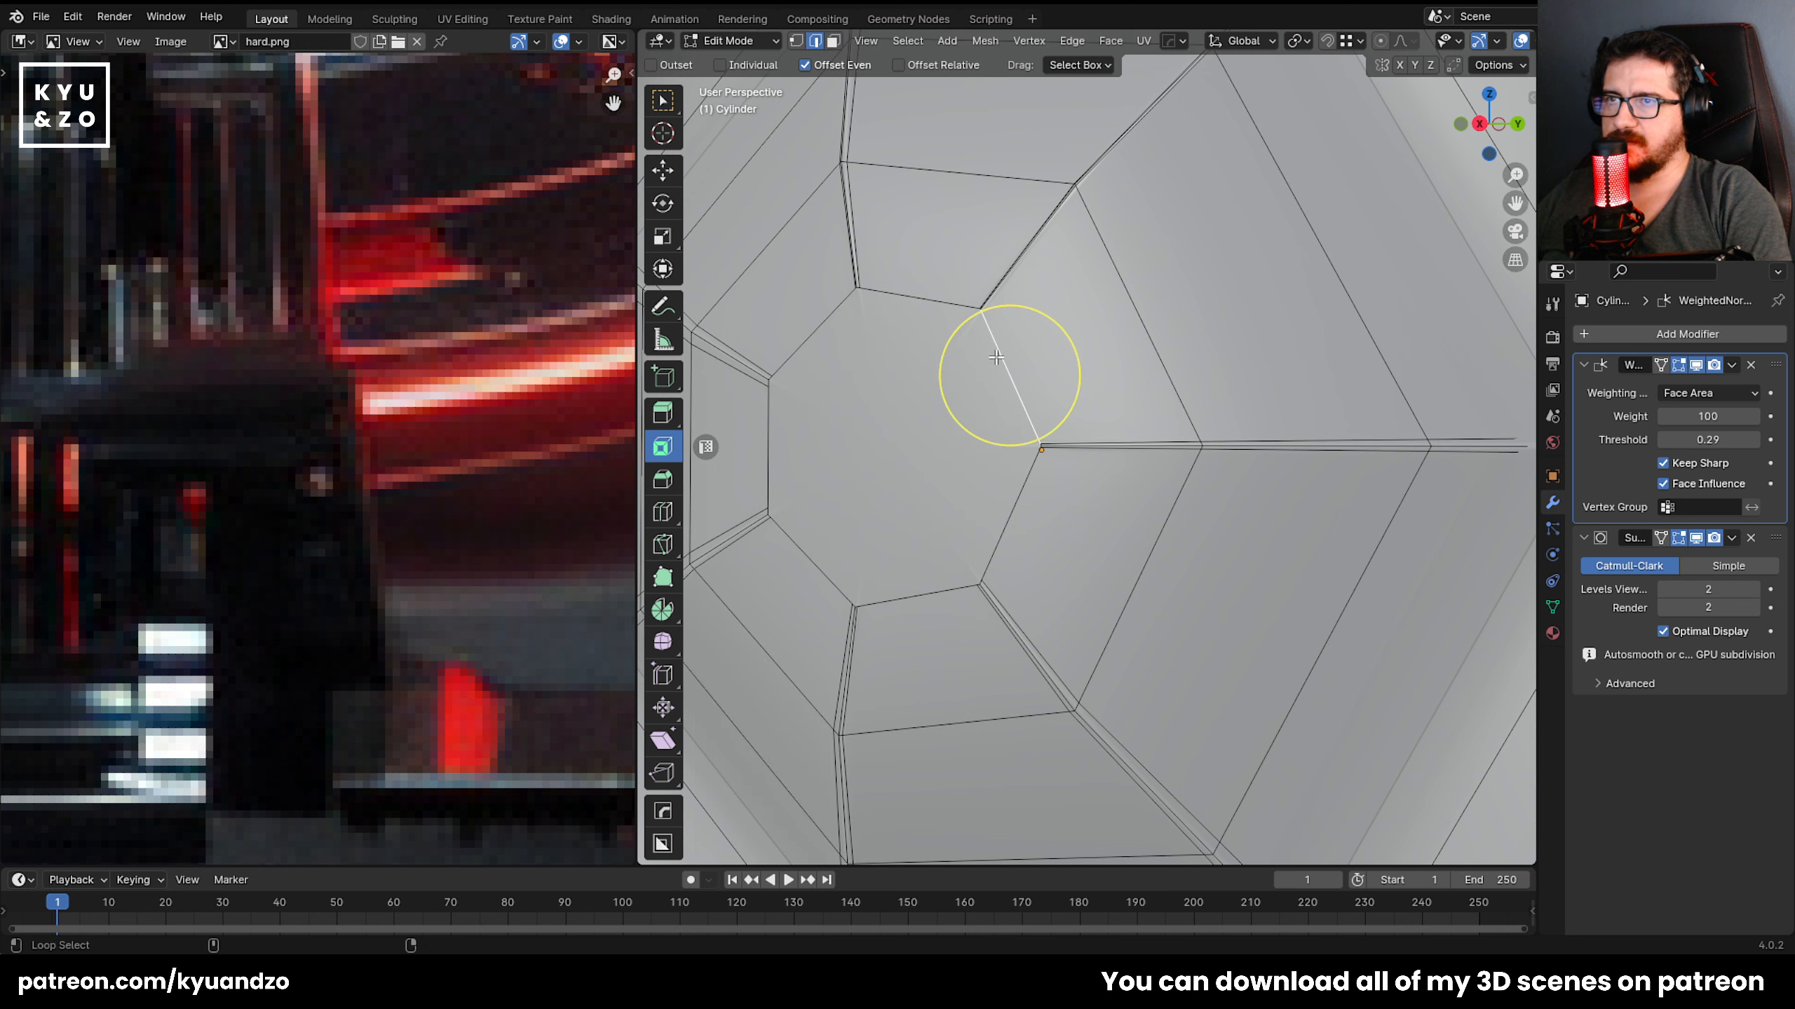
alt+click(1011, 379)
middle_drag(1011, 379, 1130, 328)
right_click(1130, 328)
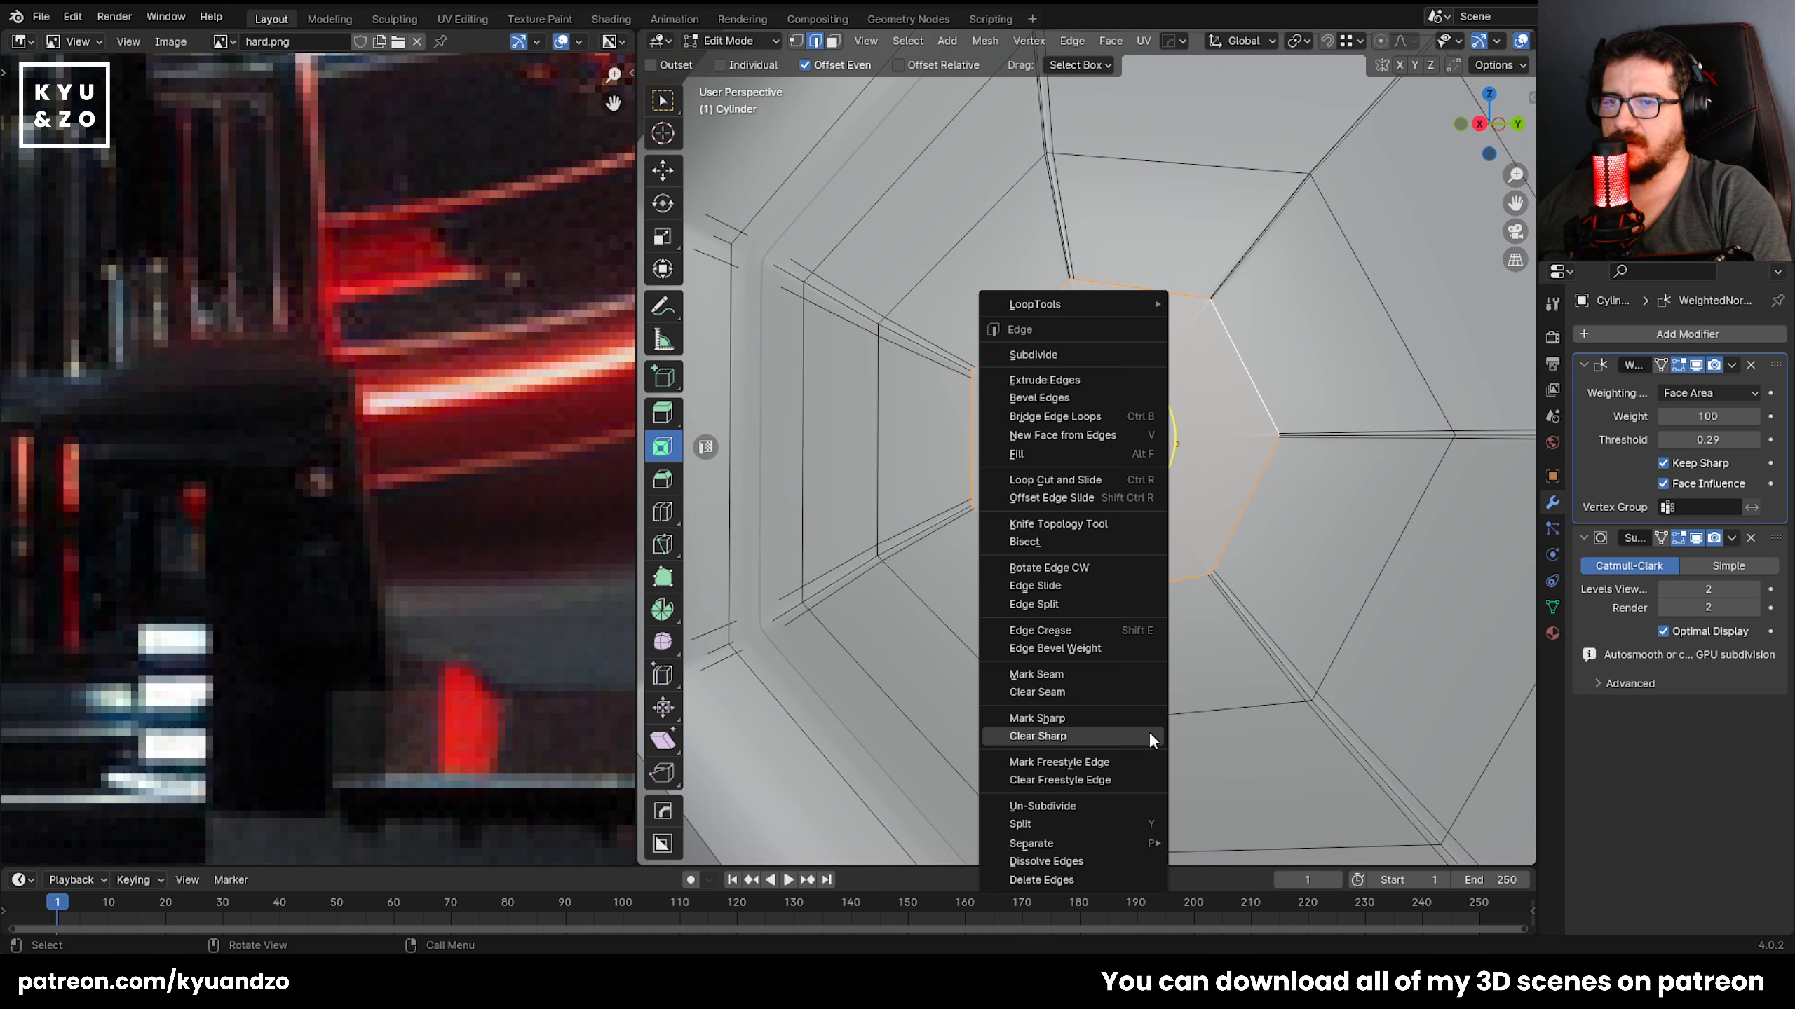
right_click(1018, 448)
click(922, 769)
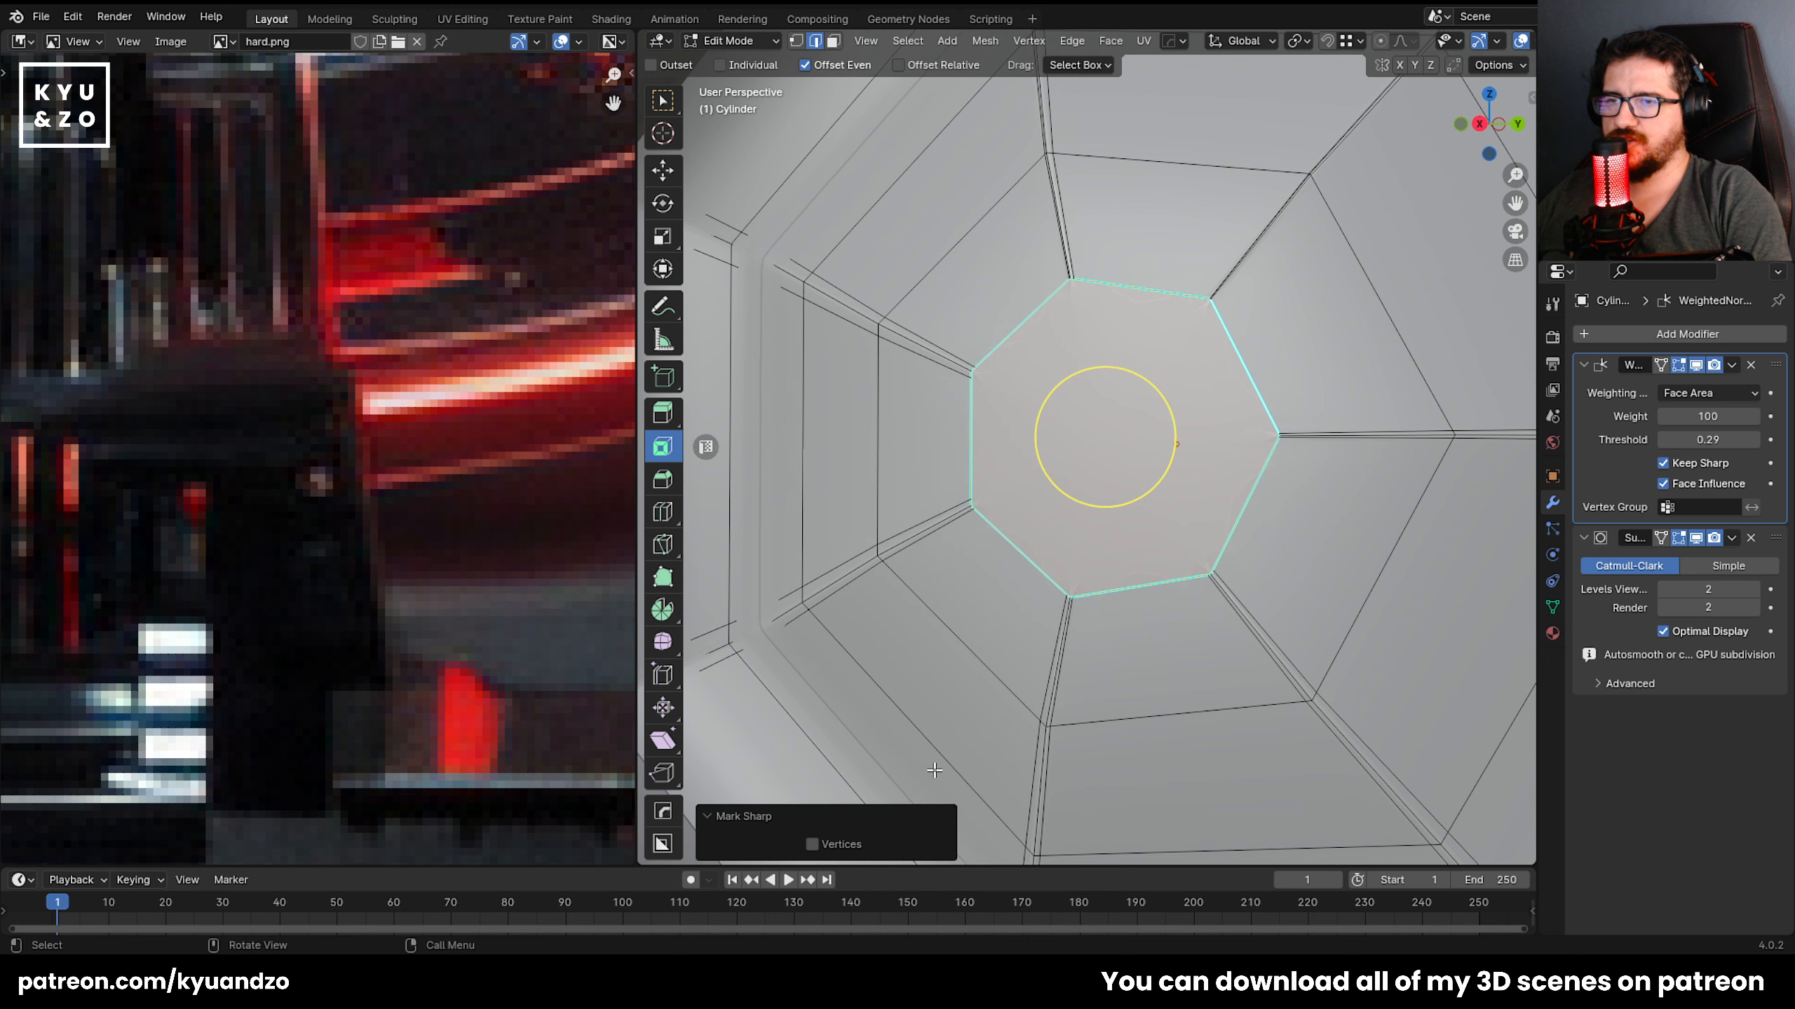
Apply Shade Auto Smooth to the bolt with an angle of 157°.
key(Tab)
right_click(1118, 385)
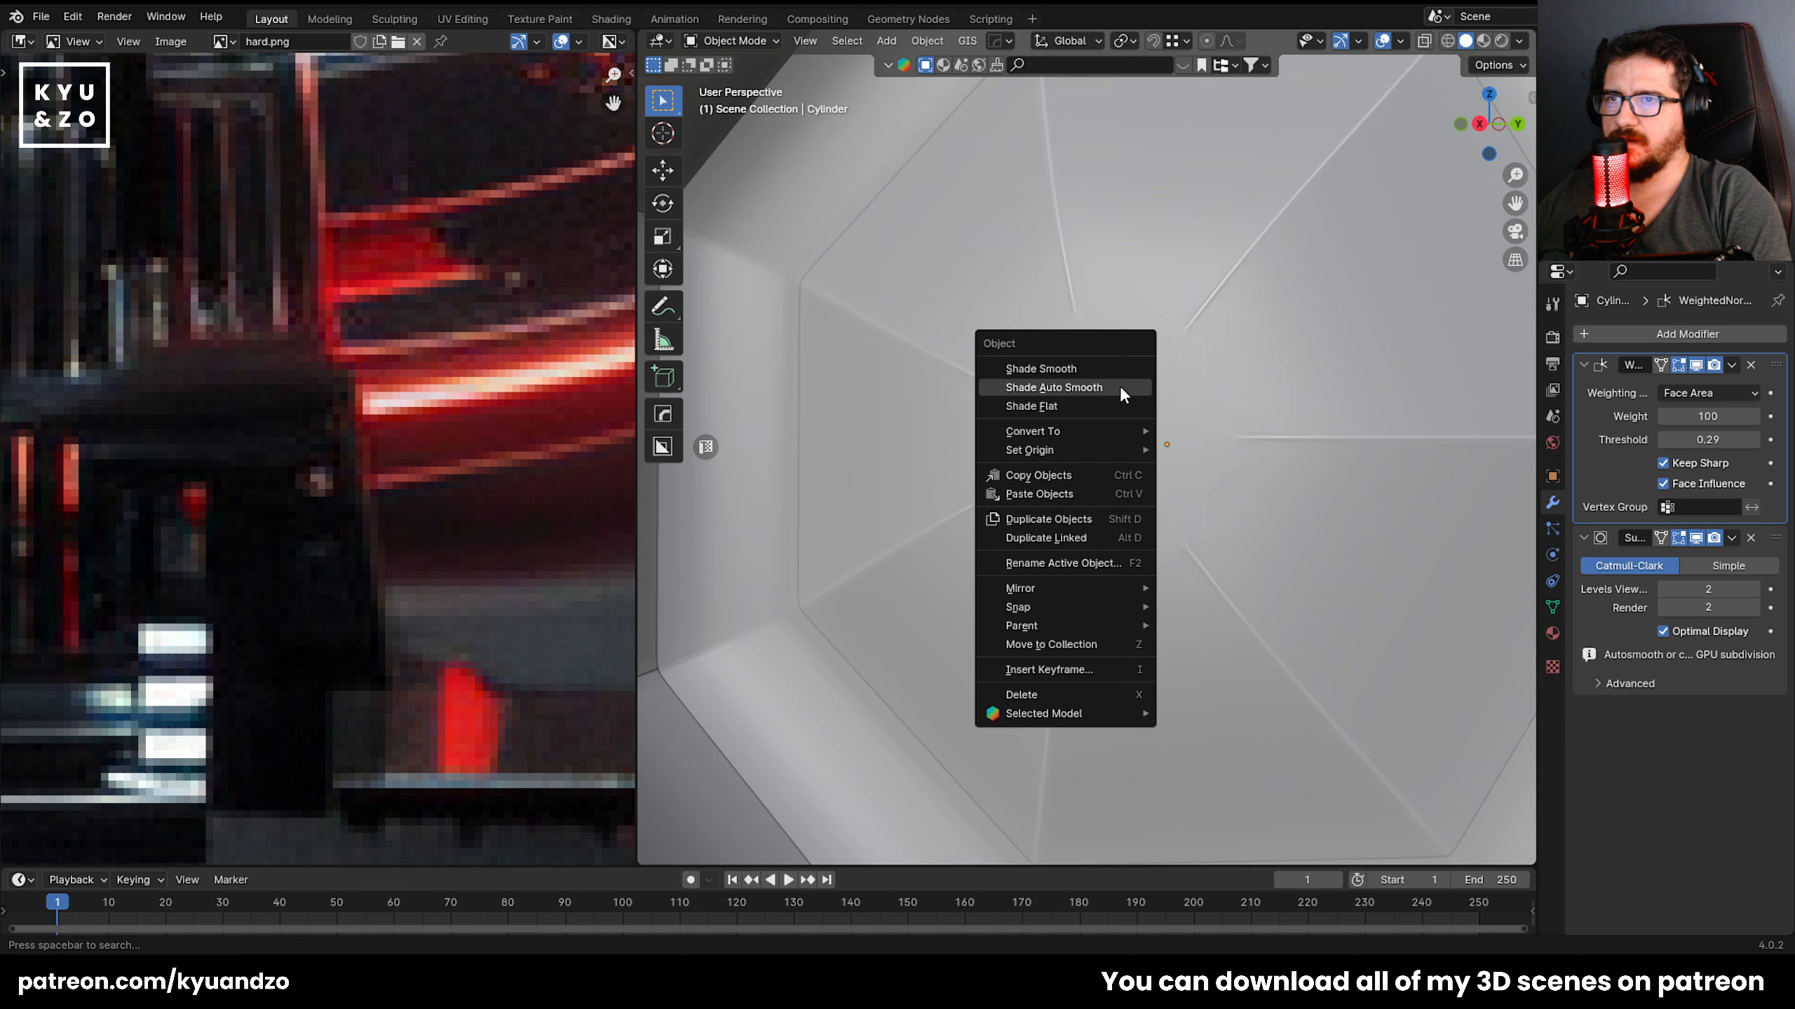
click(1118, 388)
mouse_move(846, 851)
mouse_down()
mouse_move(812, 851)
mouse_move(940, 844)
mouse_move(819, 844)
mouse_move(911, 844)
mouse_up()
scroll(996, 537, down, 6)
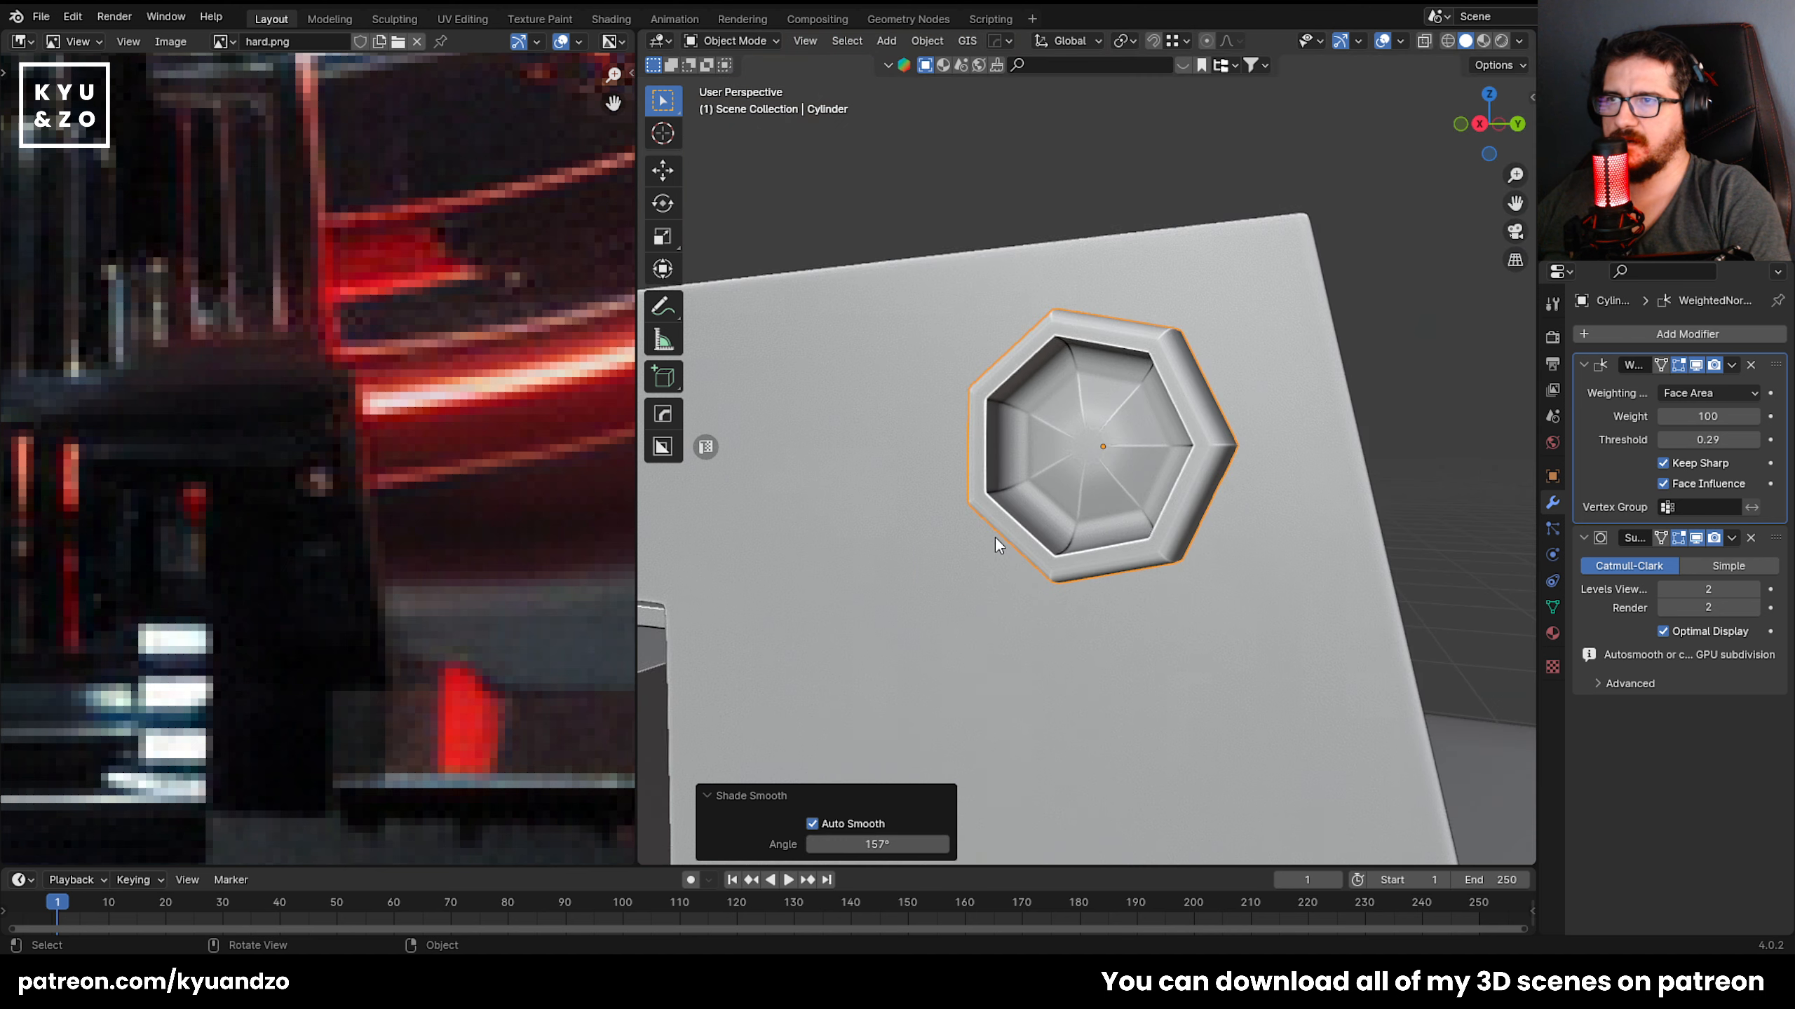
Inspect the small central face up close and remove the Weighted Normal modifier from the bolt.
scroll(998, 537, up, 3)
middle_drag(1004, 538, 973, 509)
key(Tab)
scroll(1053, 454, up, 8)
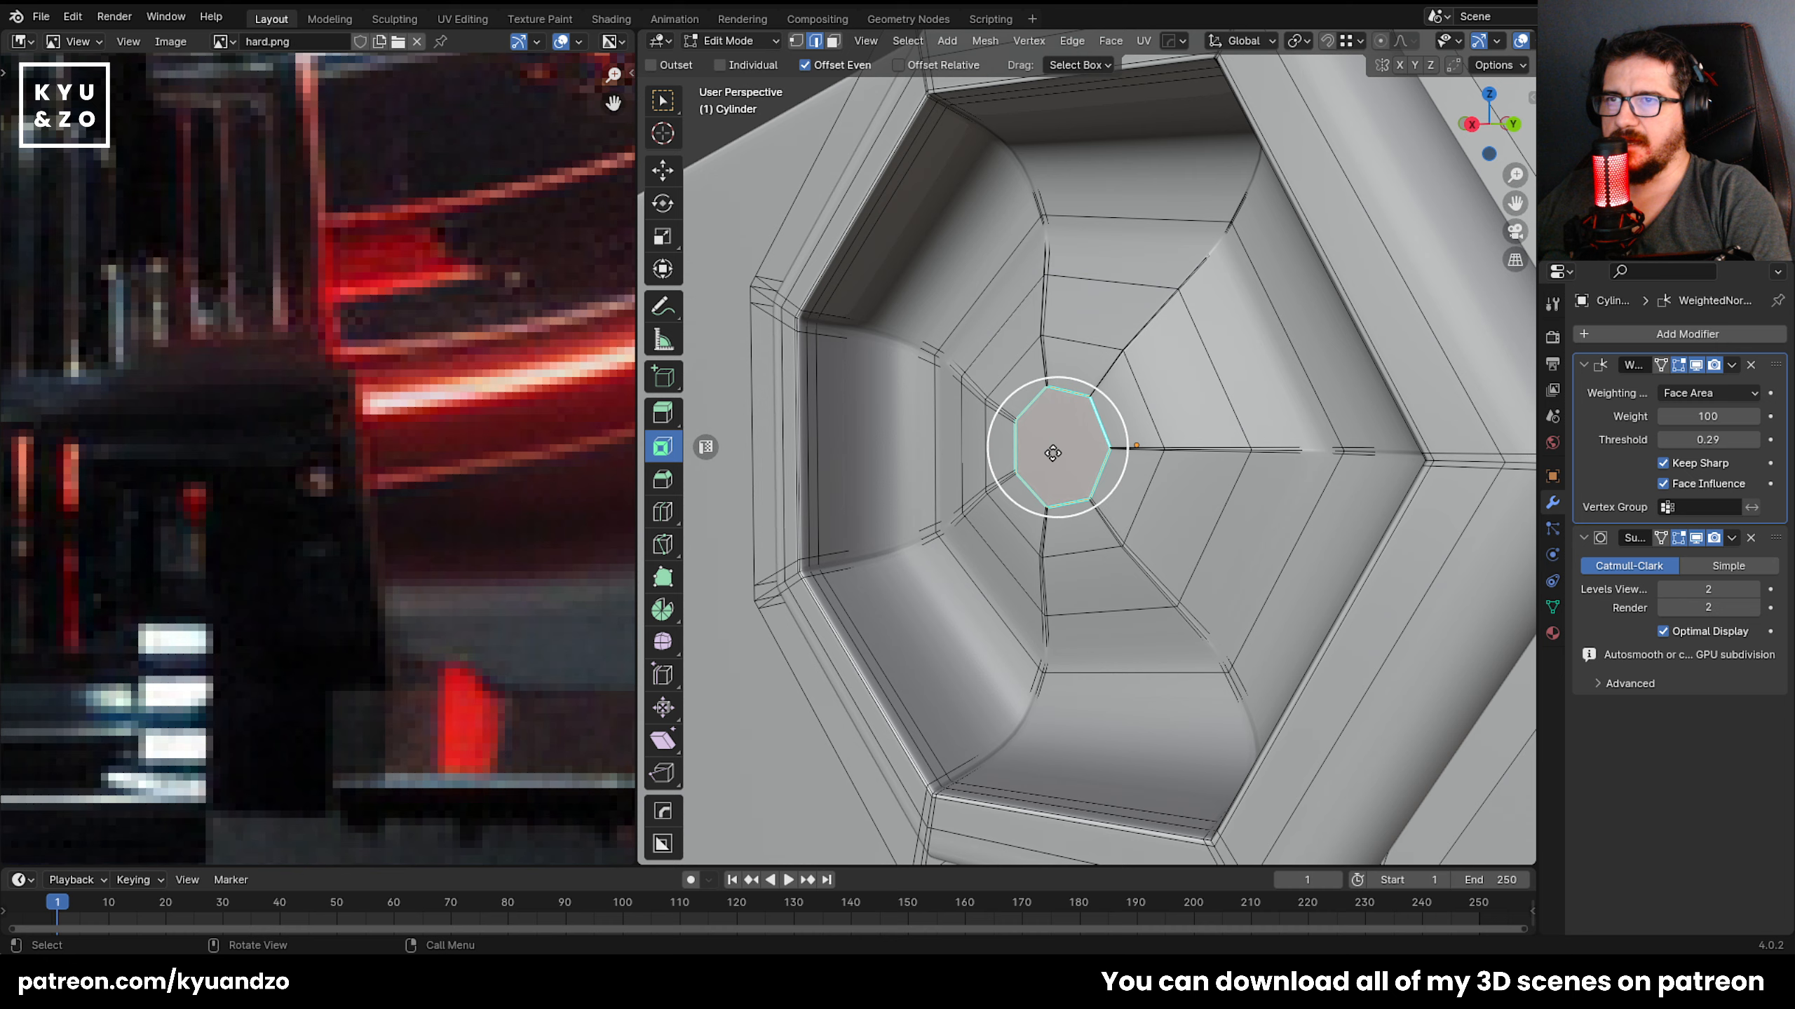
key(Tab)
key(Tab)
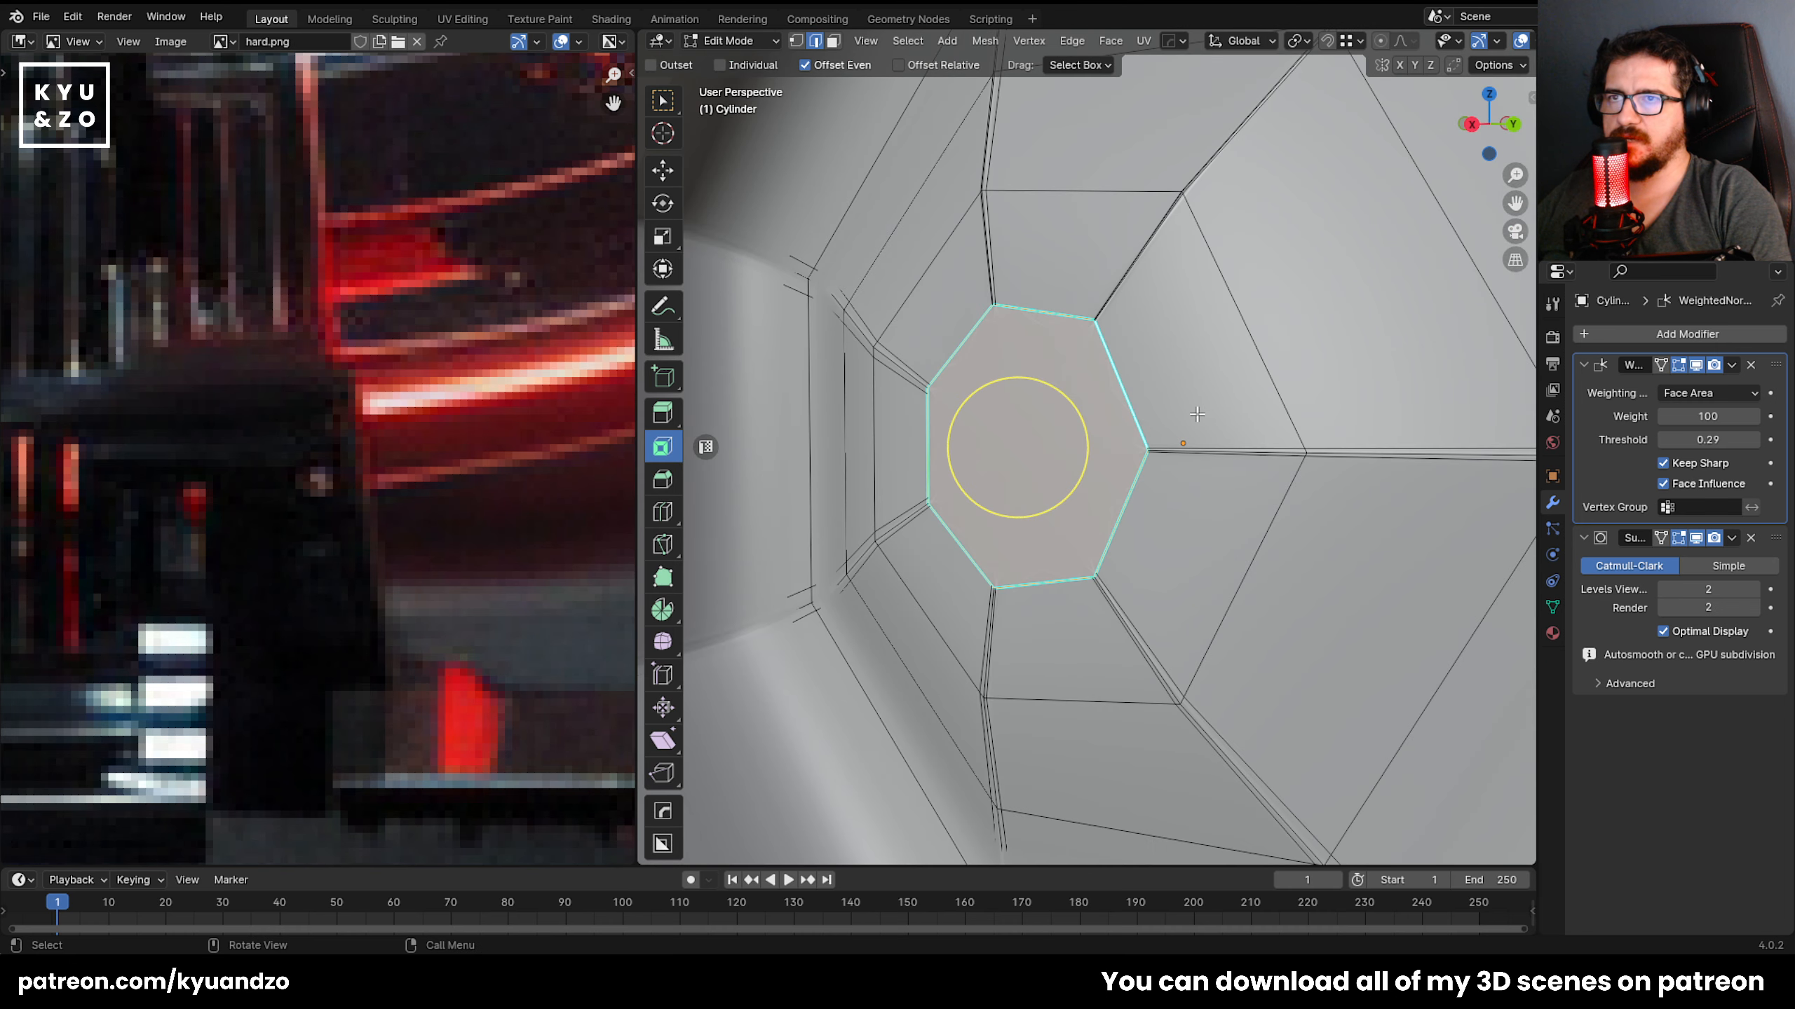
click(1752, 365)
key(Tab)
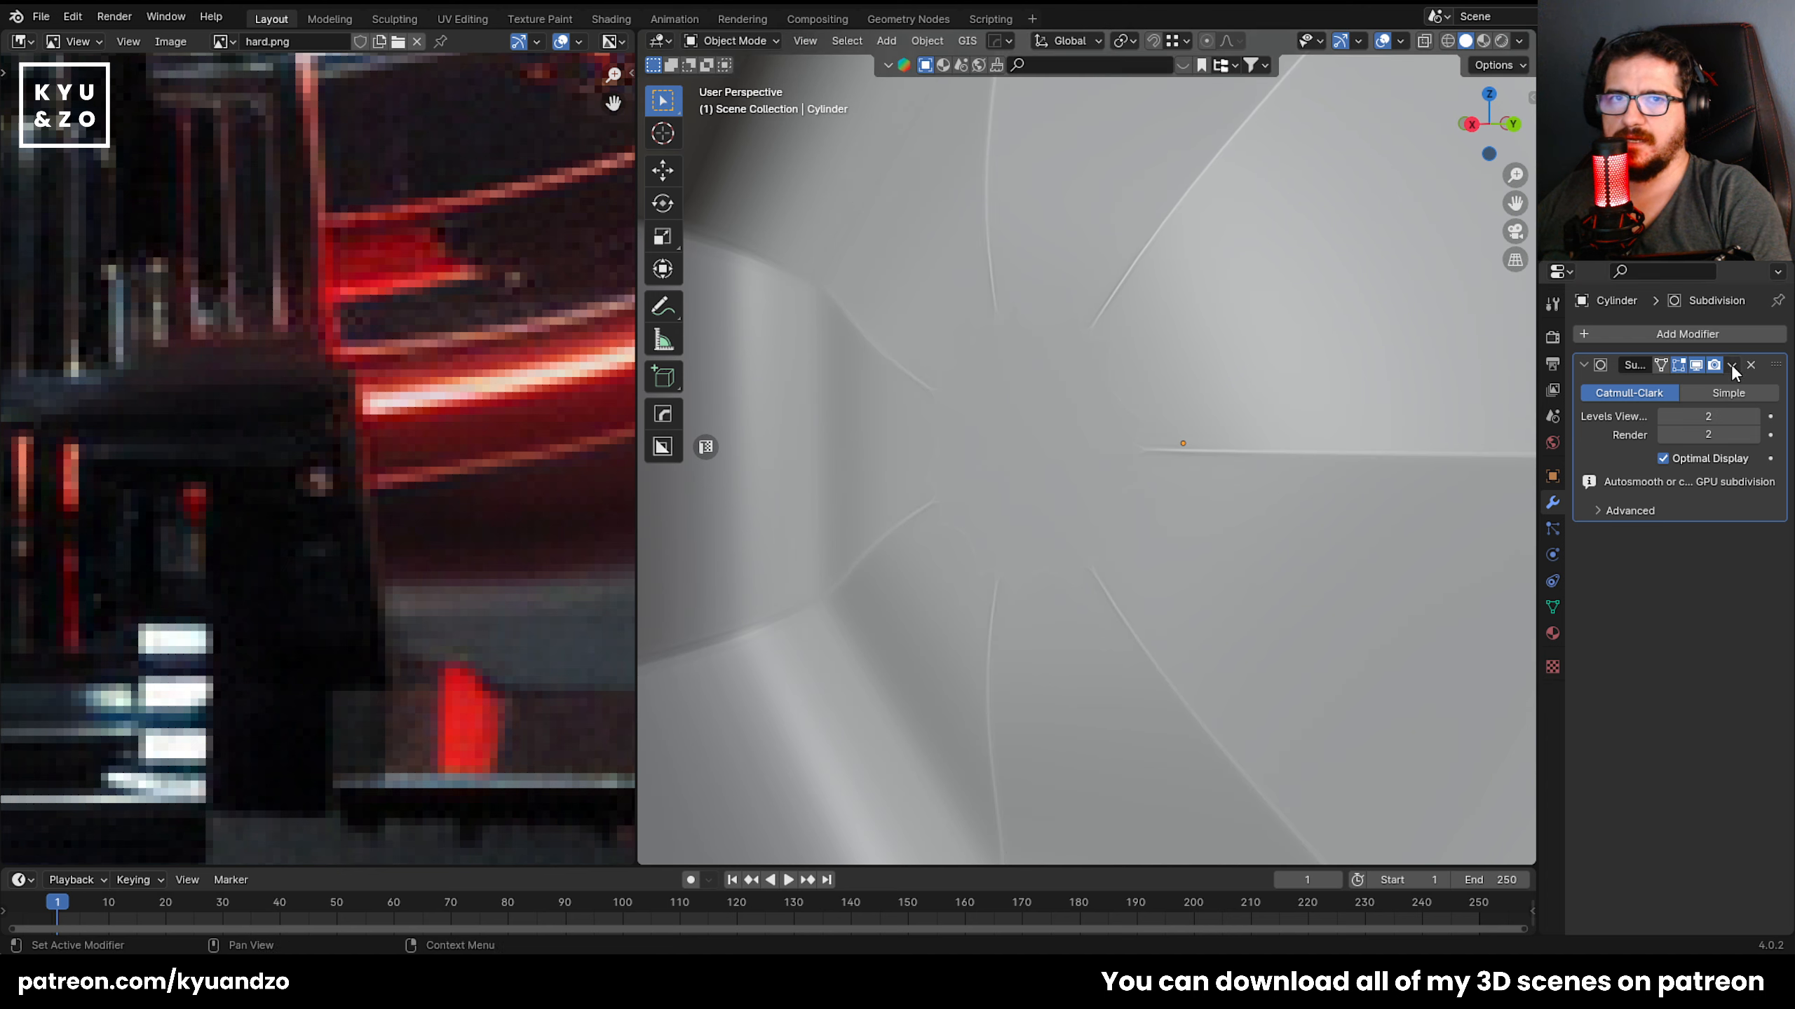
Compare the bolt's recess shading with the Subdivision modifier's viewport display switched off and on.
click(1696, 365)
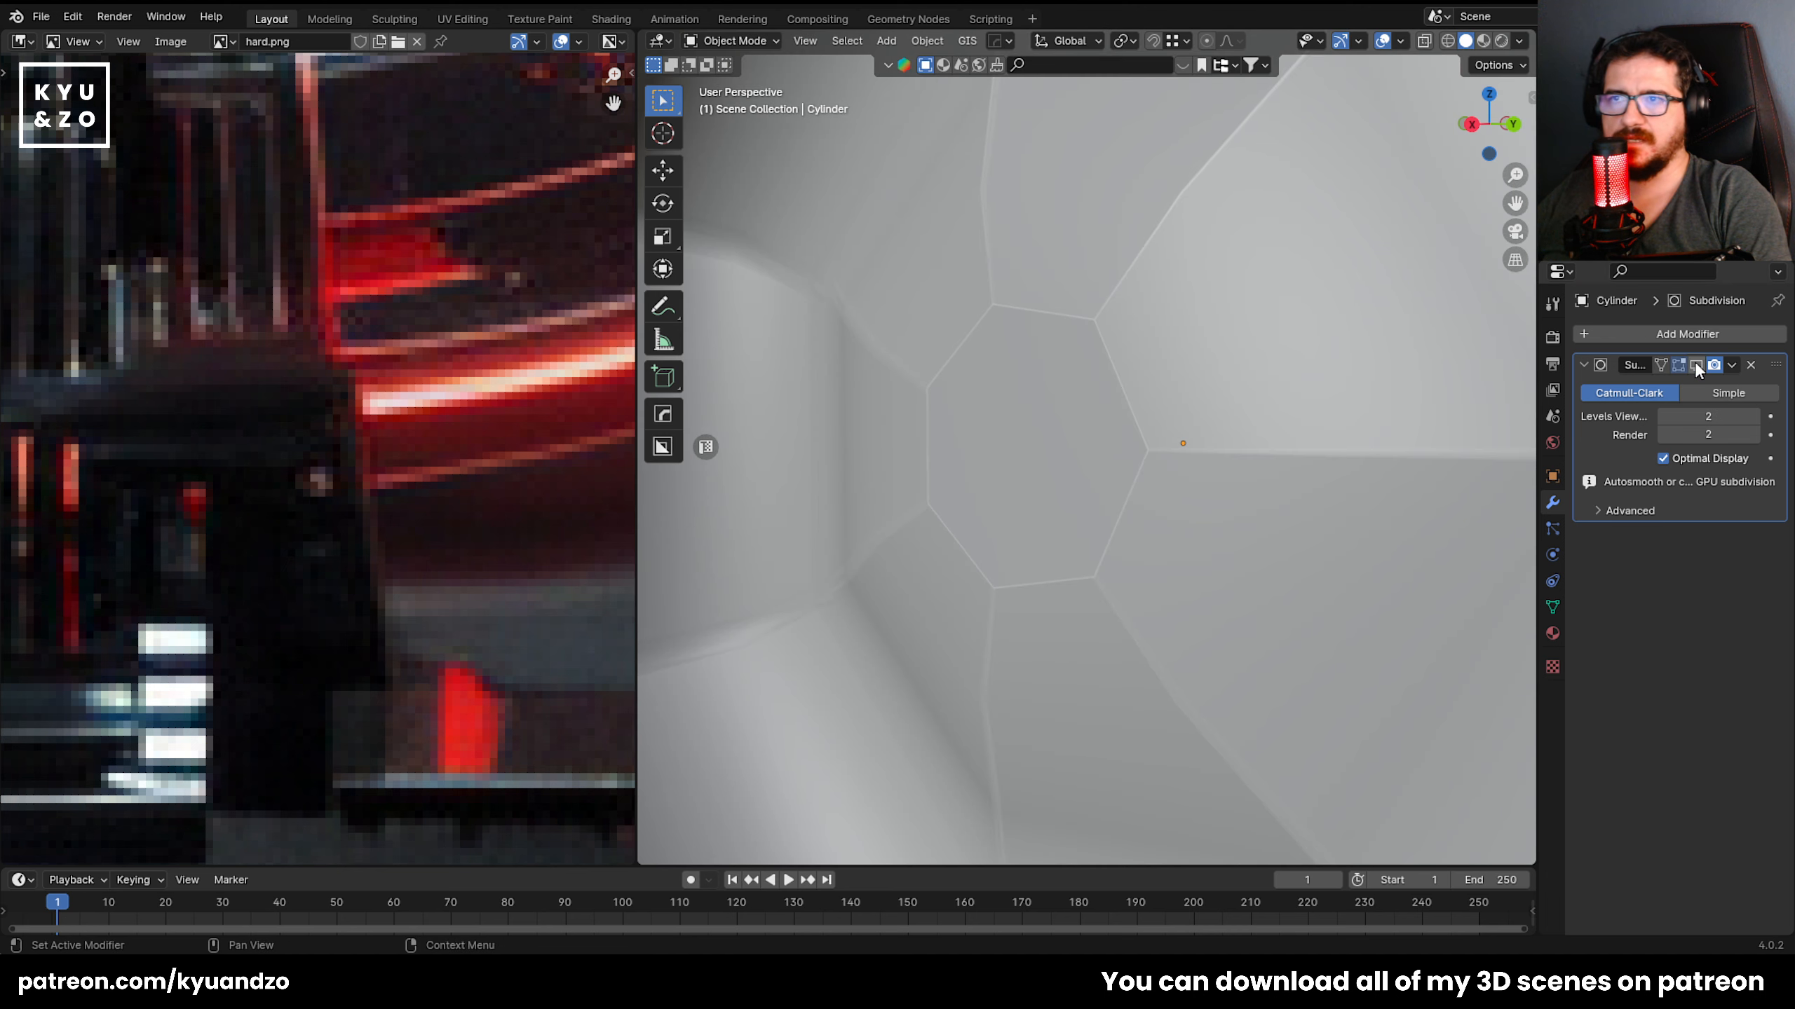
scroll(1001, 418, down, 5)
scroll(1001, 416, up, 1)
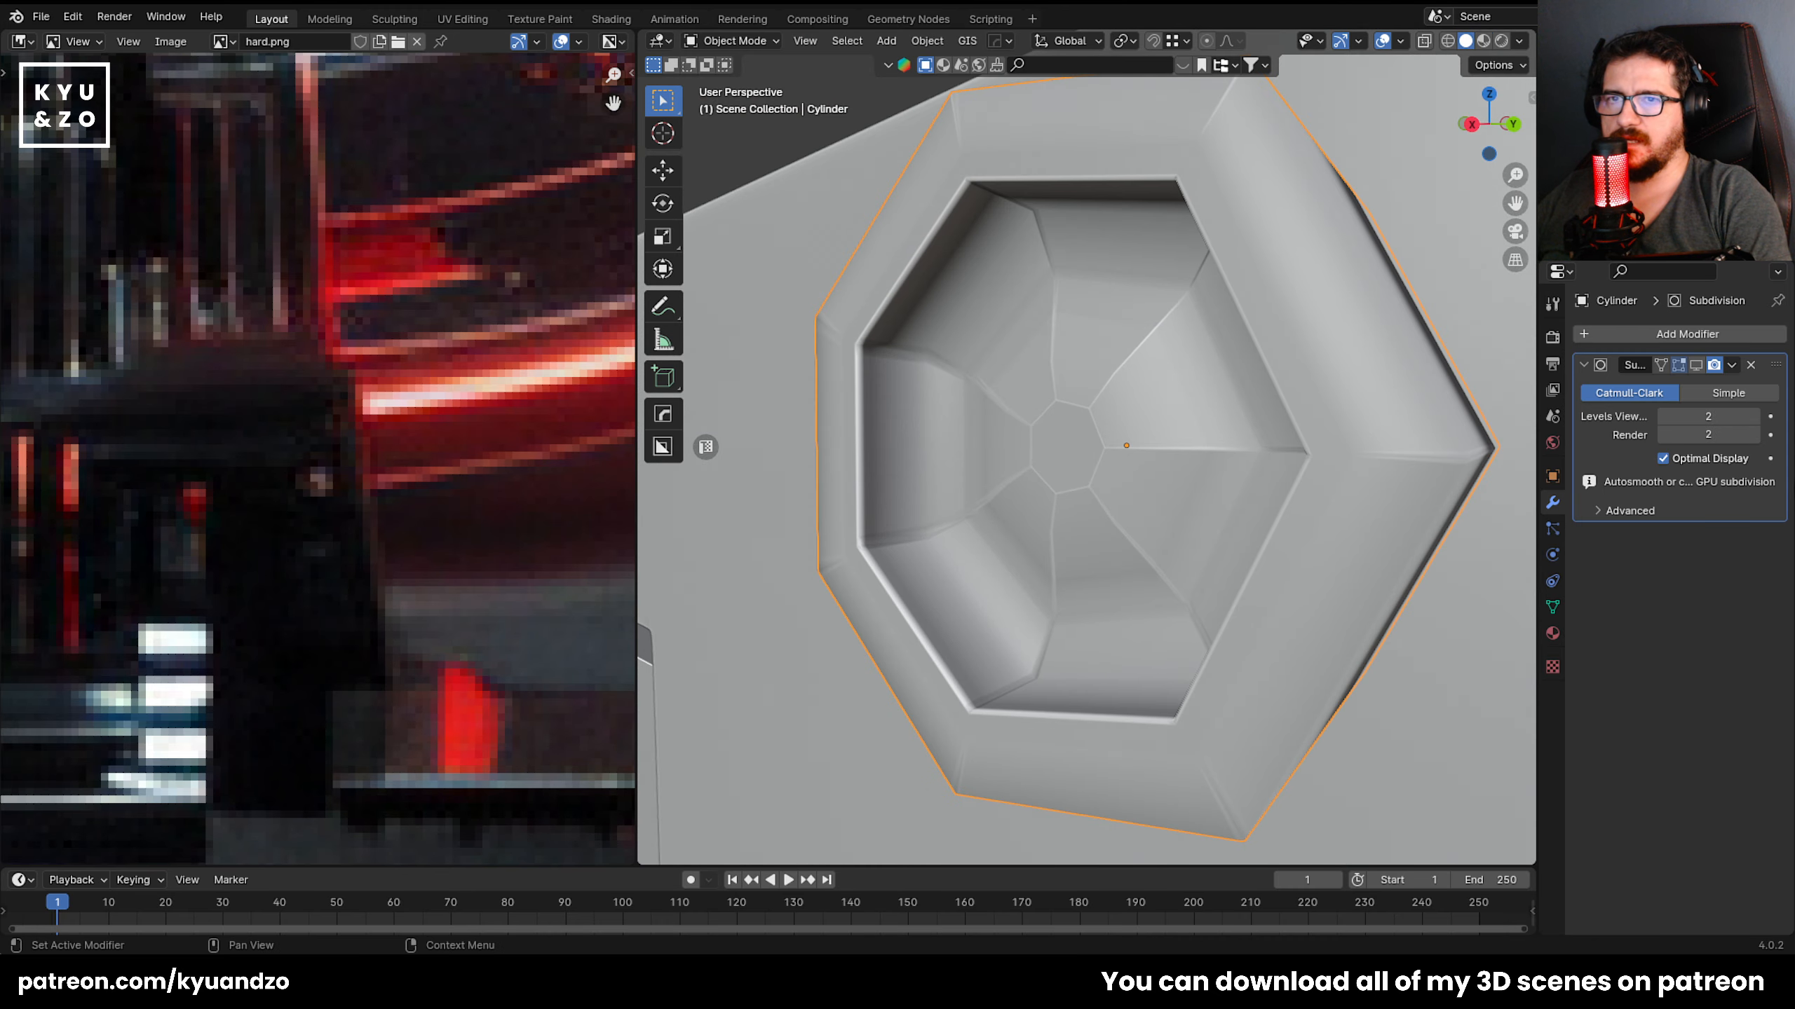
click(1695, 364)
click(1696, 365)
click(1696, 365)
click(1695, 365)
click(1696, 365)
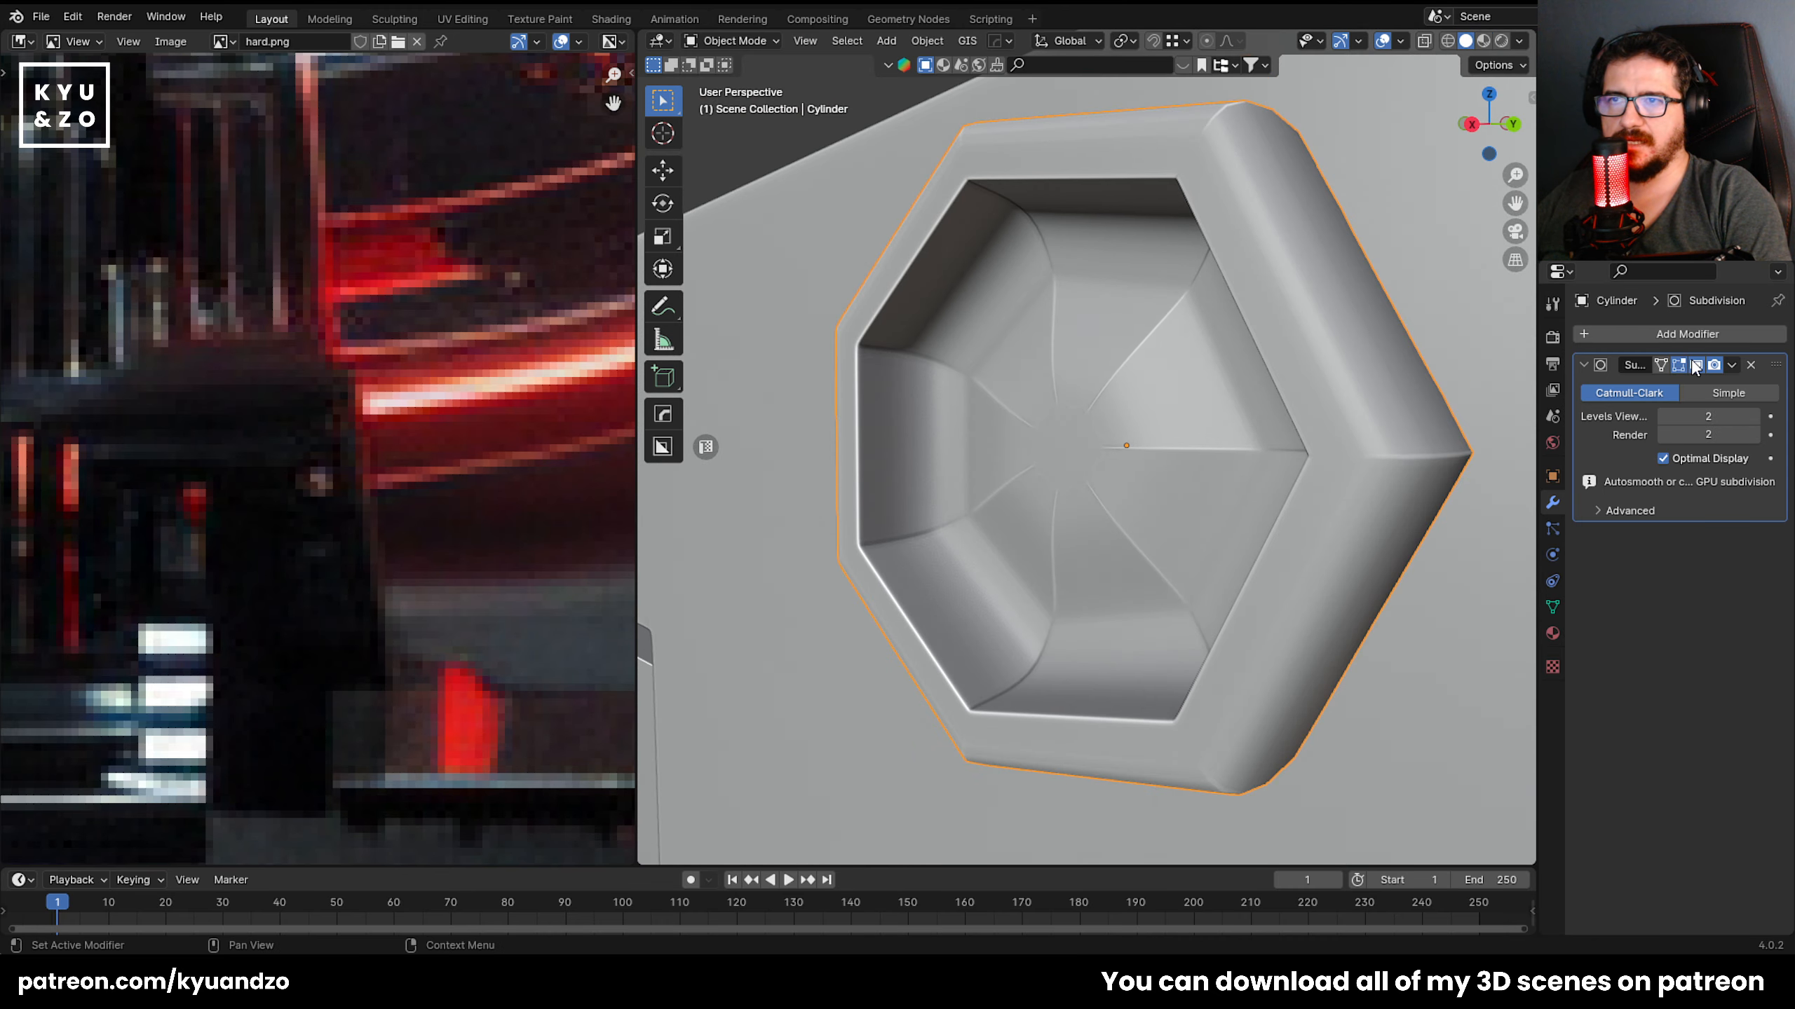
click(1694, 364)
scroll(1071, 414, up, 4)
key(Tab)
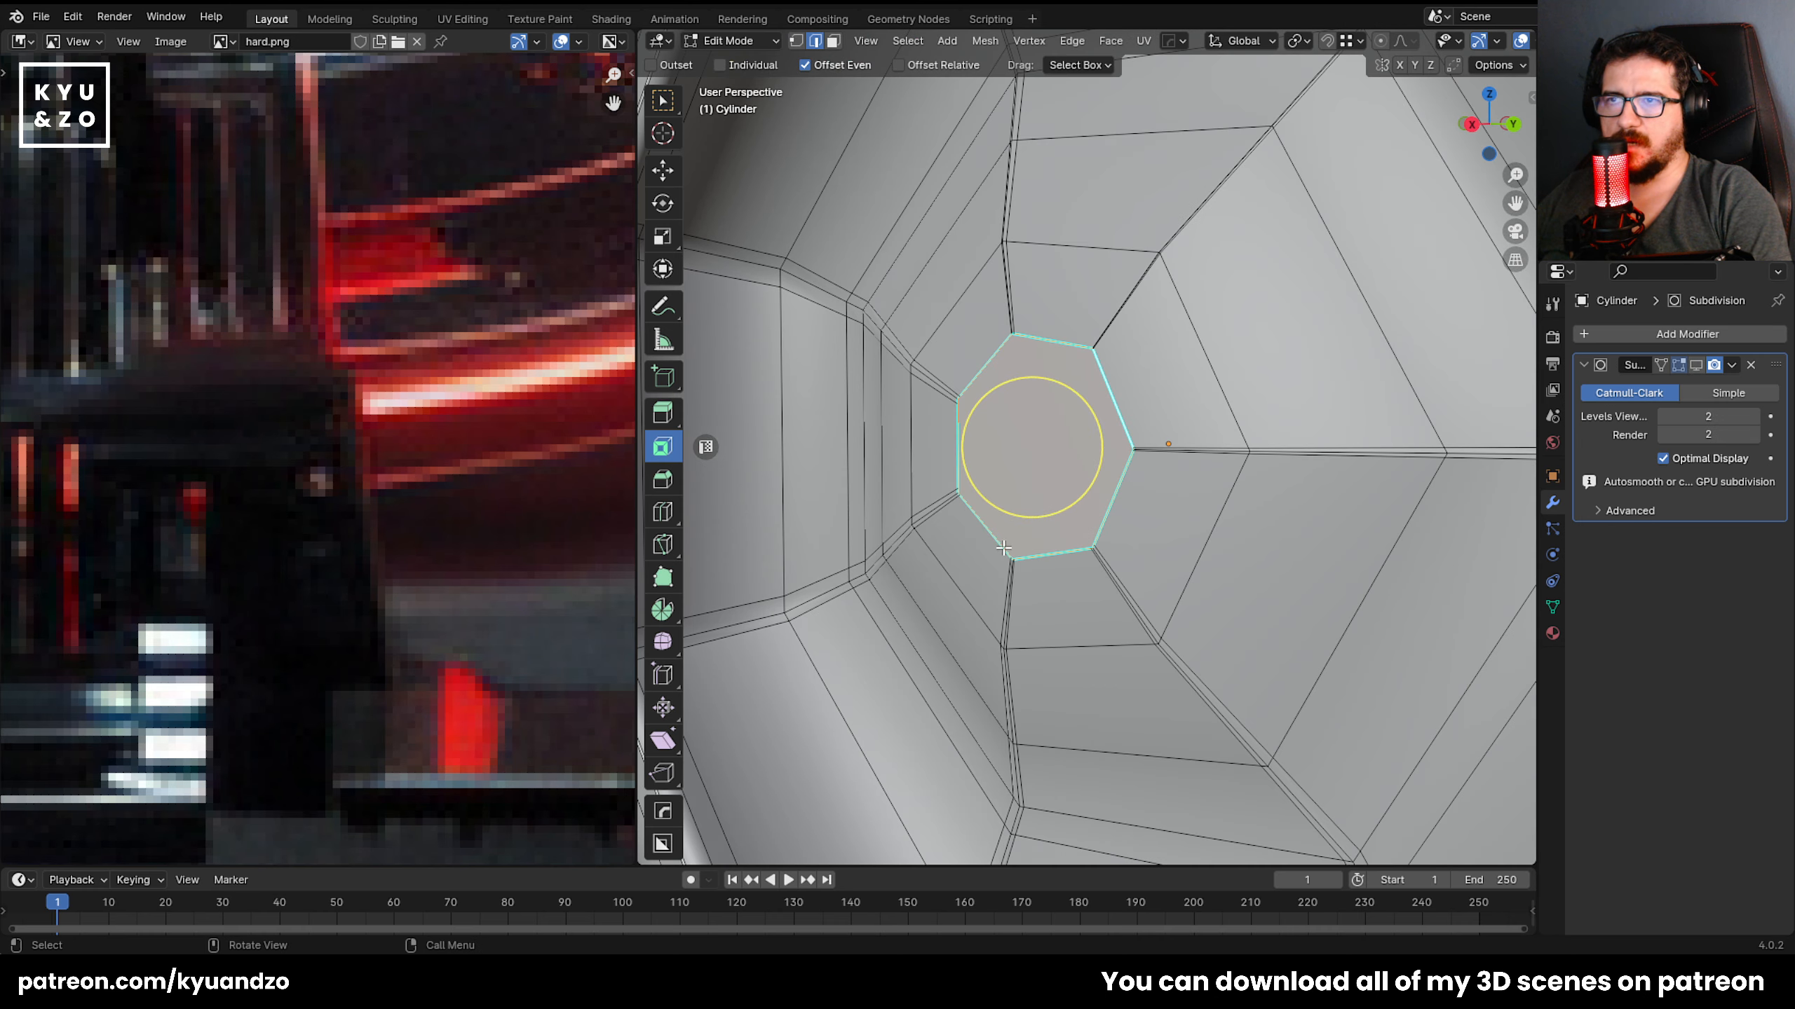
scroll(1024, 509, up, 3)
key(Tab)
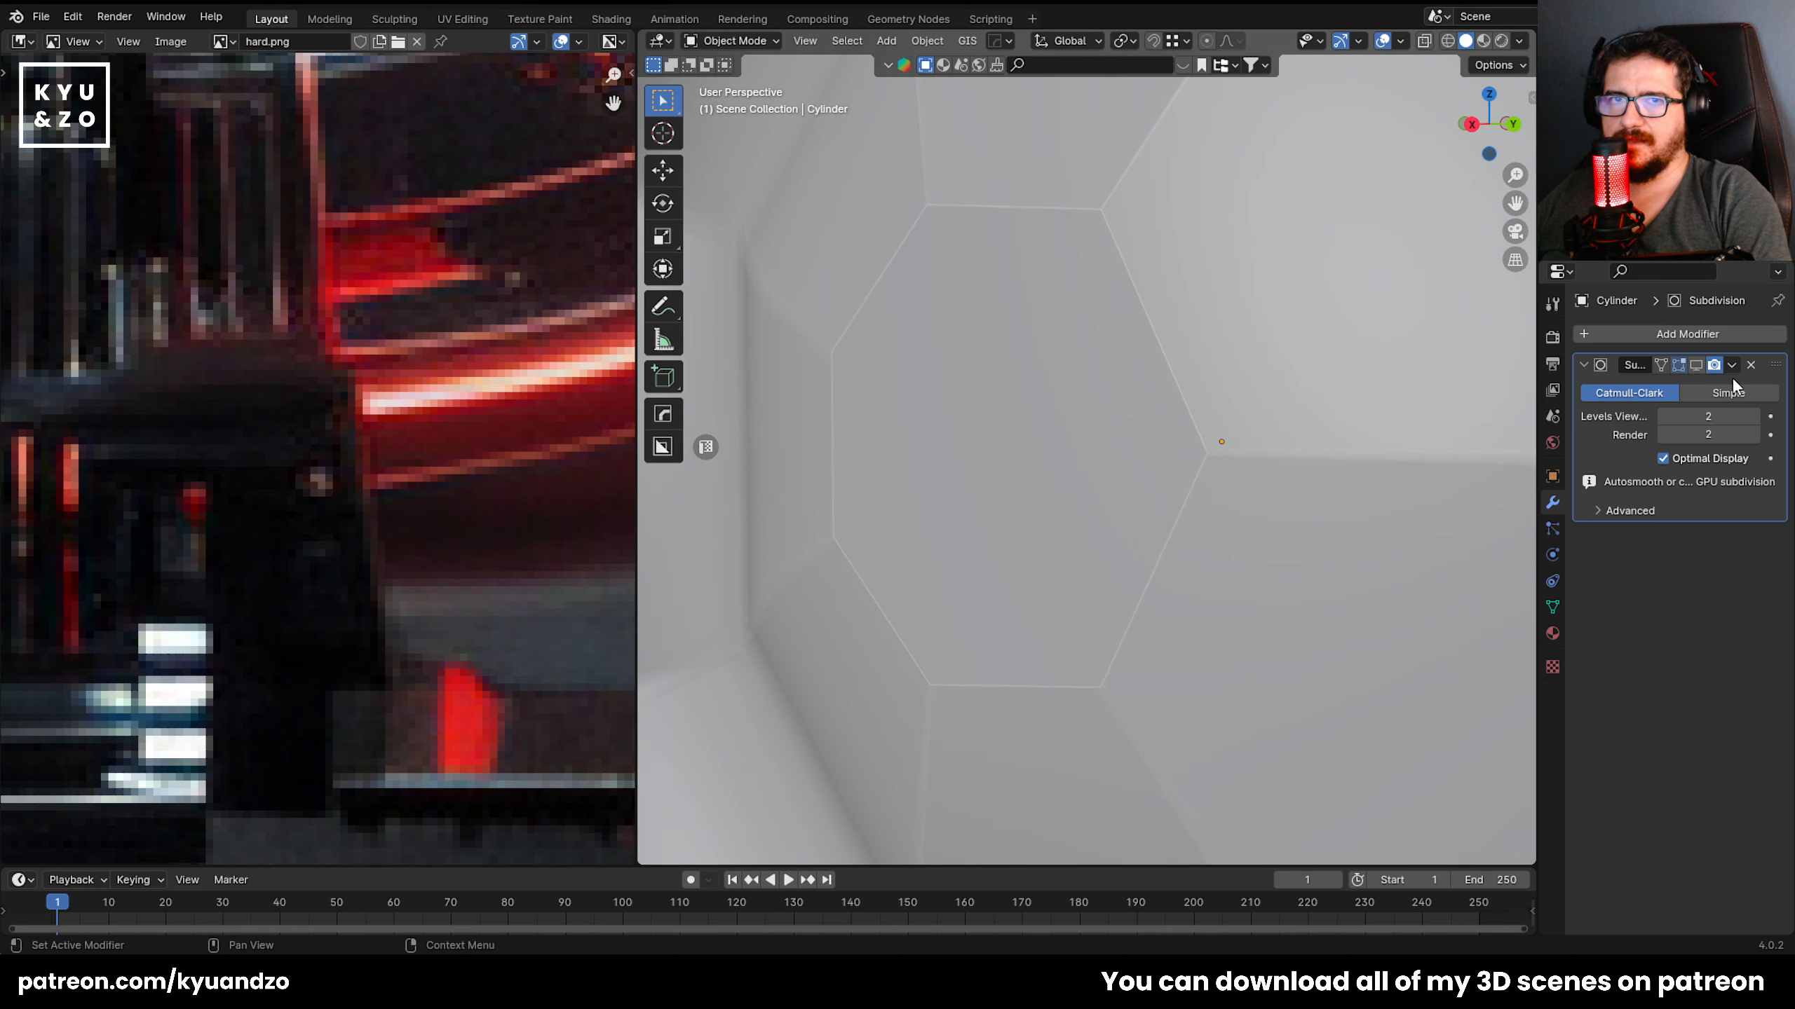
click(1696, 364)
Merge the clustered vertices at the right-hand corner of the recess's central face.
key(Tab)
scroll(1079, 528, up, 1)
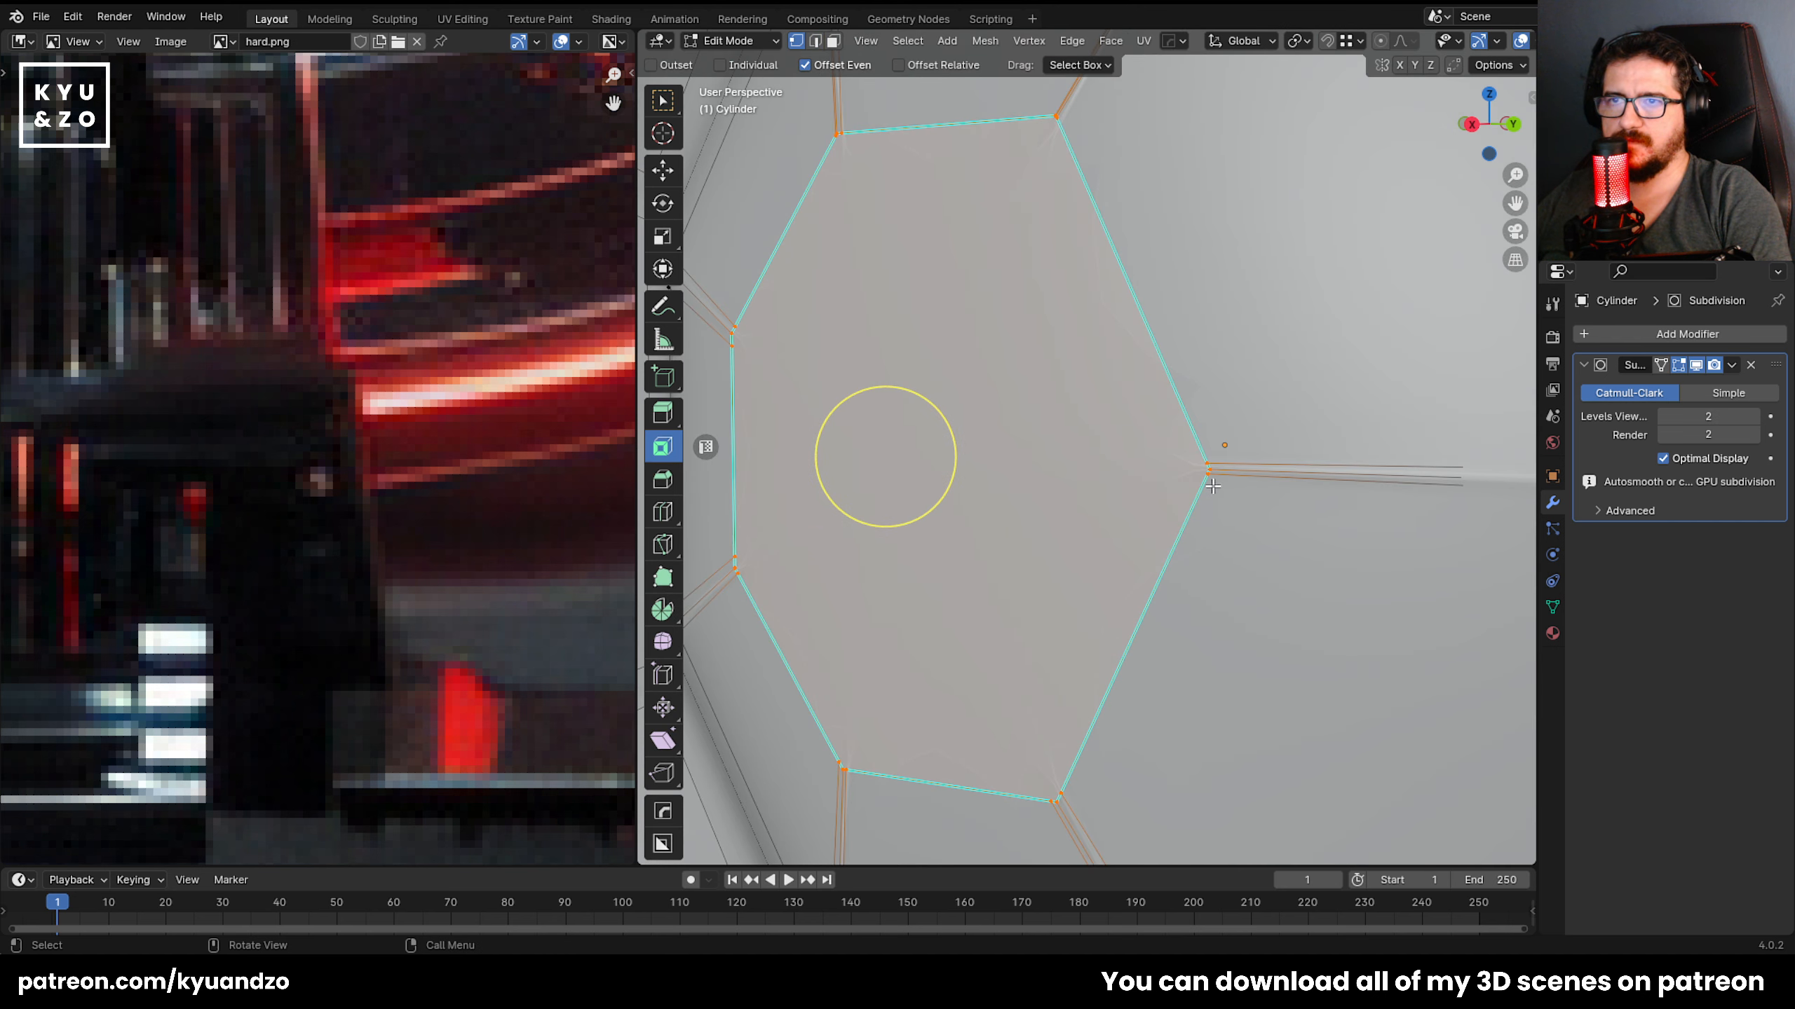
key(1)
key(shift+grave)
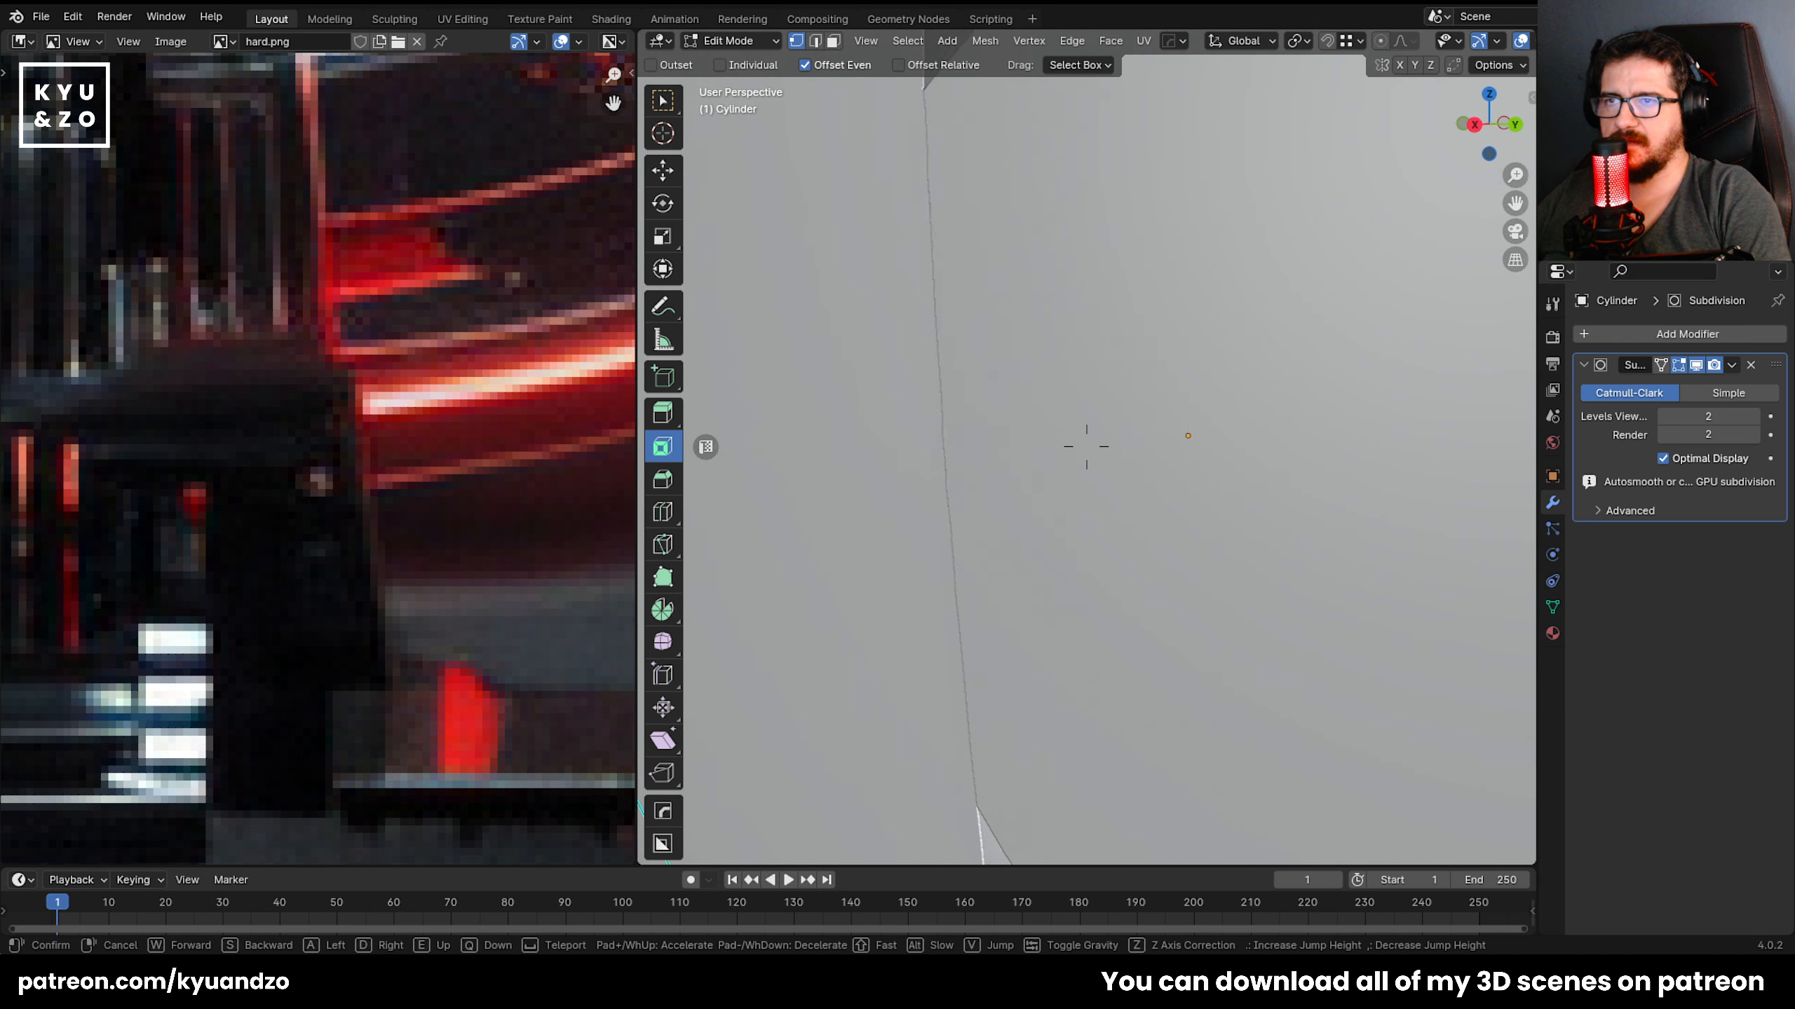
click(1128, 514)
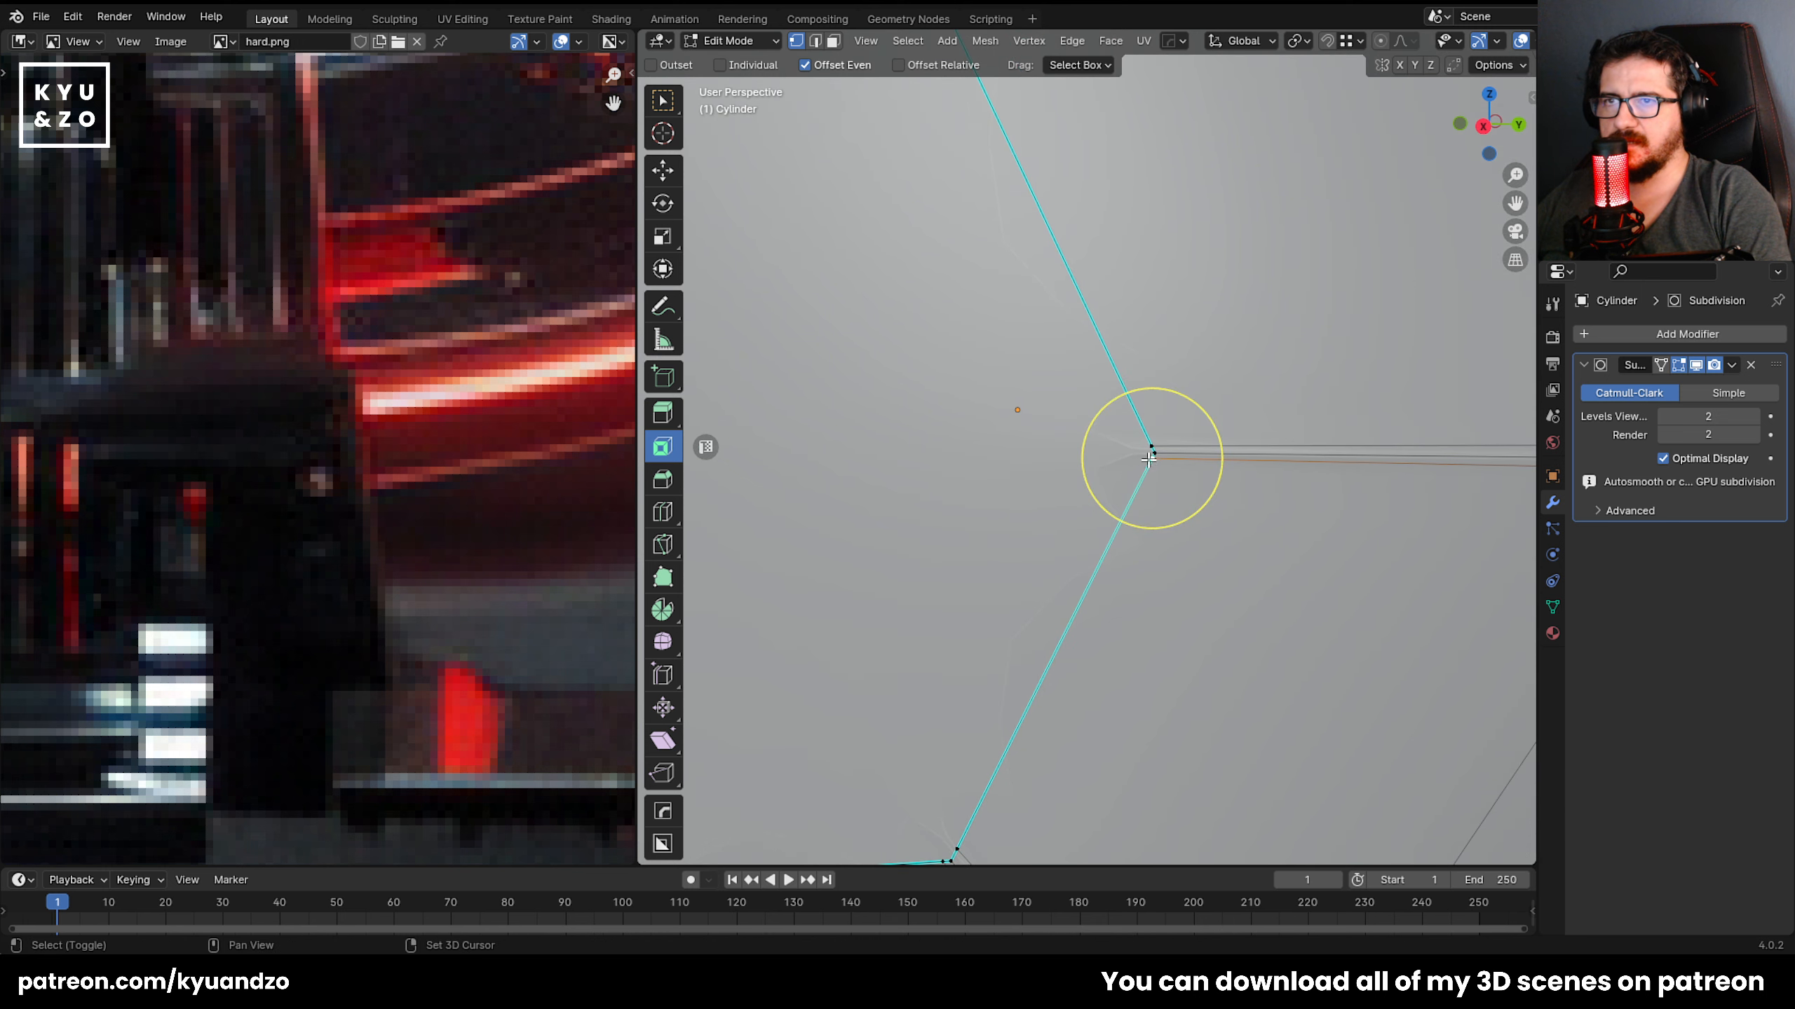
key(m)
click(1097, 523)
key(Tab)
scroll(1016, 556, down, 5)
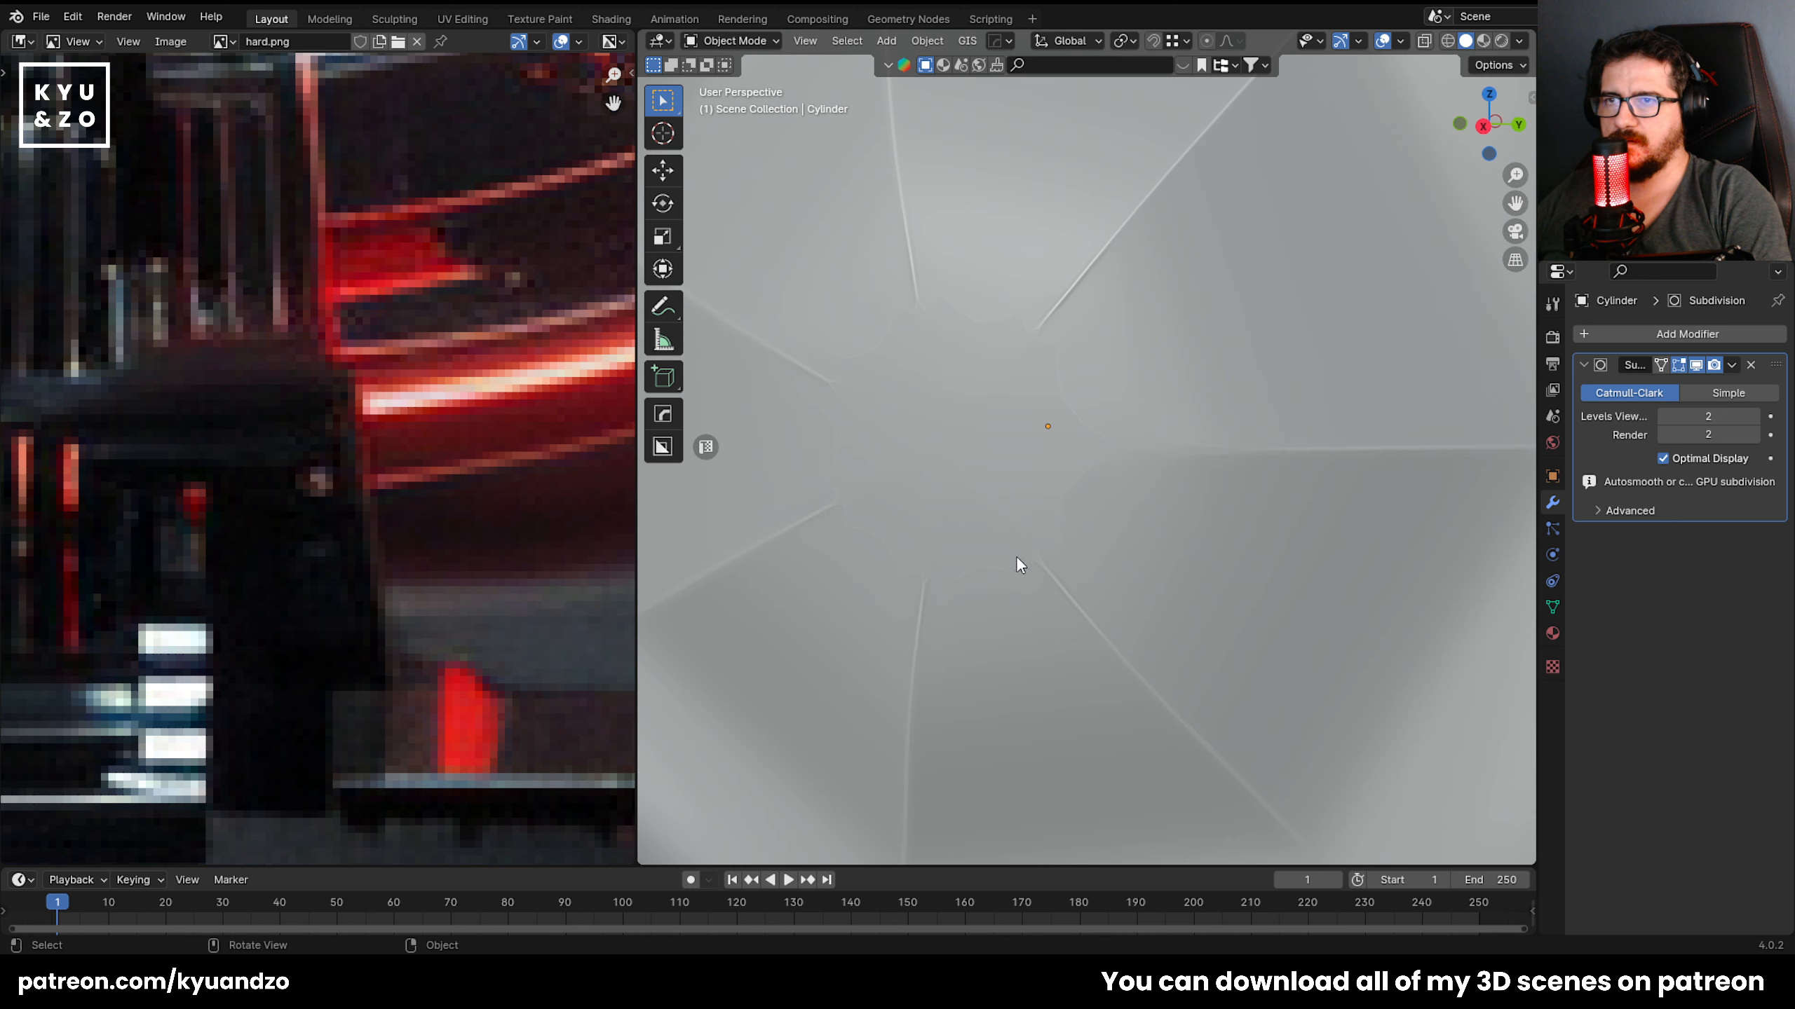
Try to inset the recess's central face by about 0.0074 m.
key(Tab)
scroll(989, 500, up, 1)
key(3)
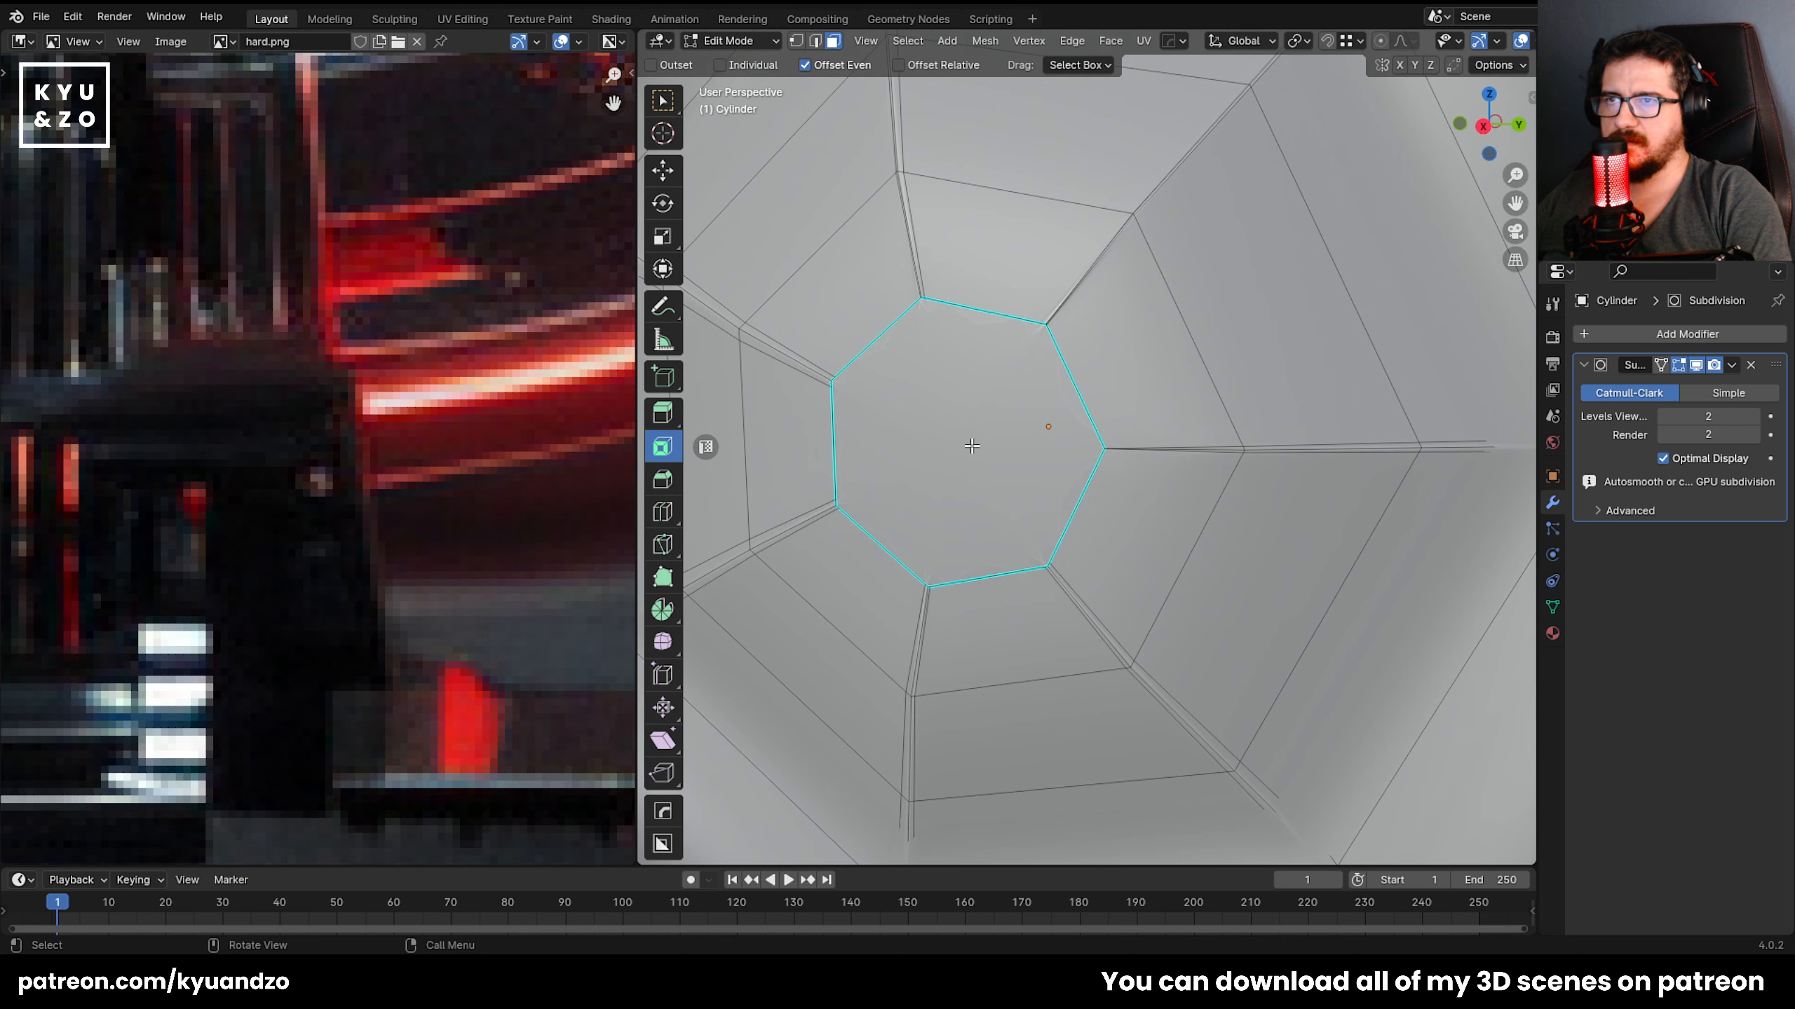
key(i)
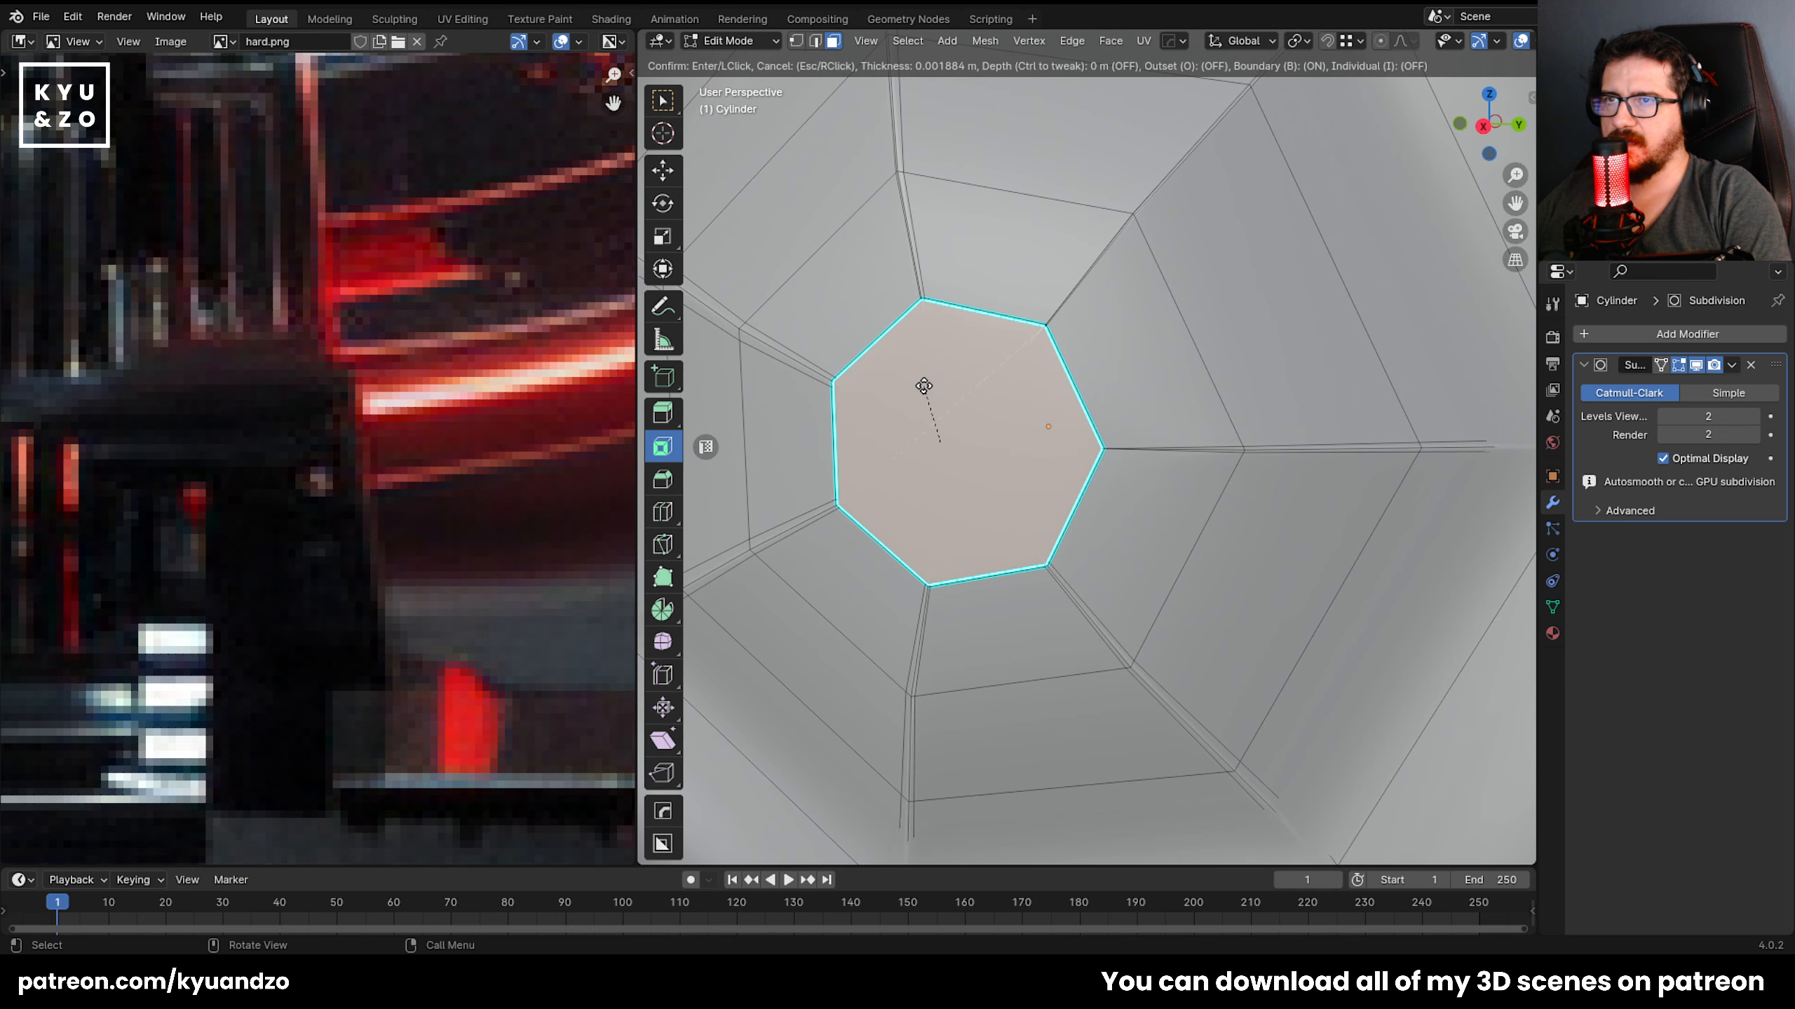
click(926, 391)
scroll(1073, 449, up, 3)
scroll(1074, 449, up, 3)
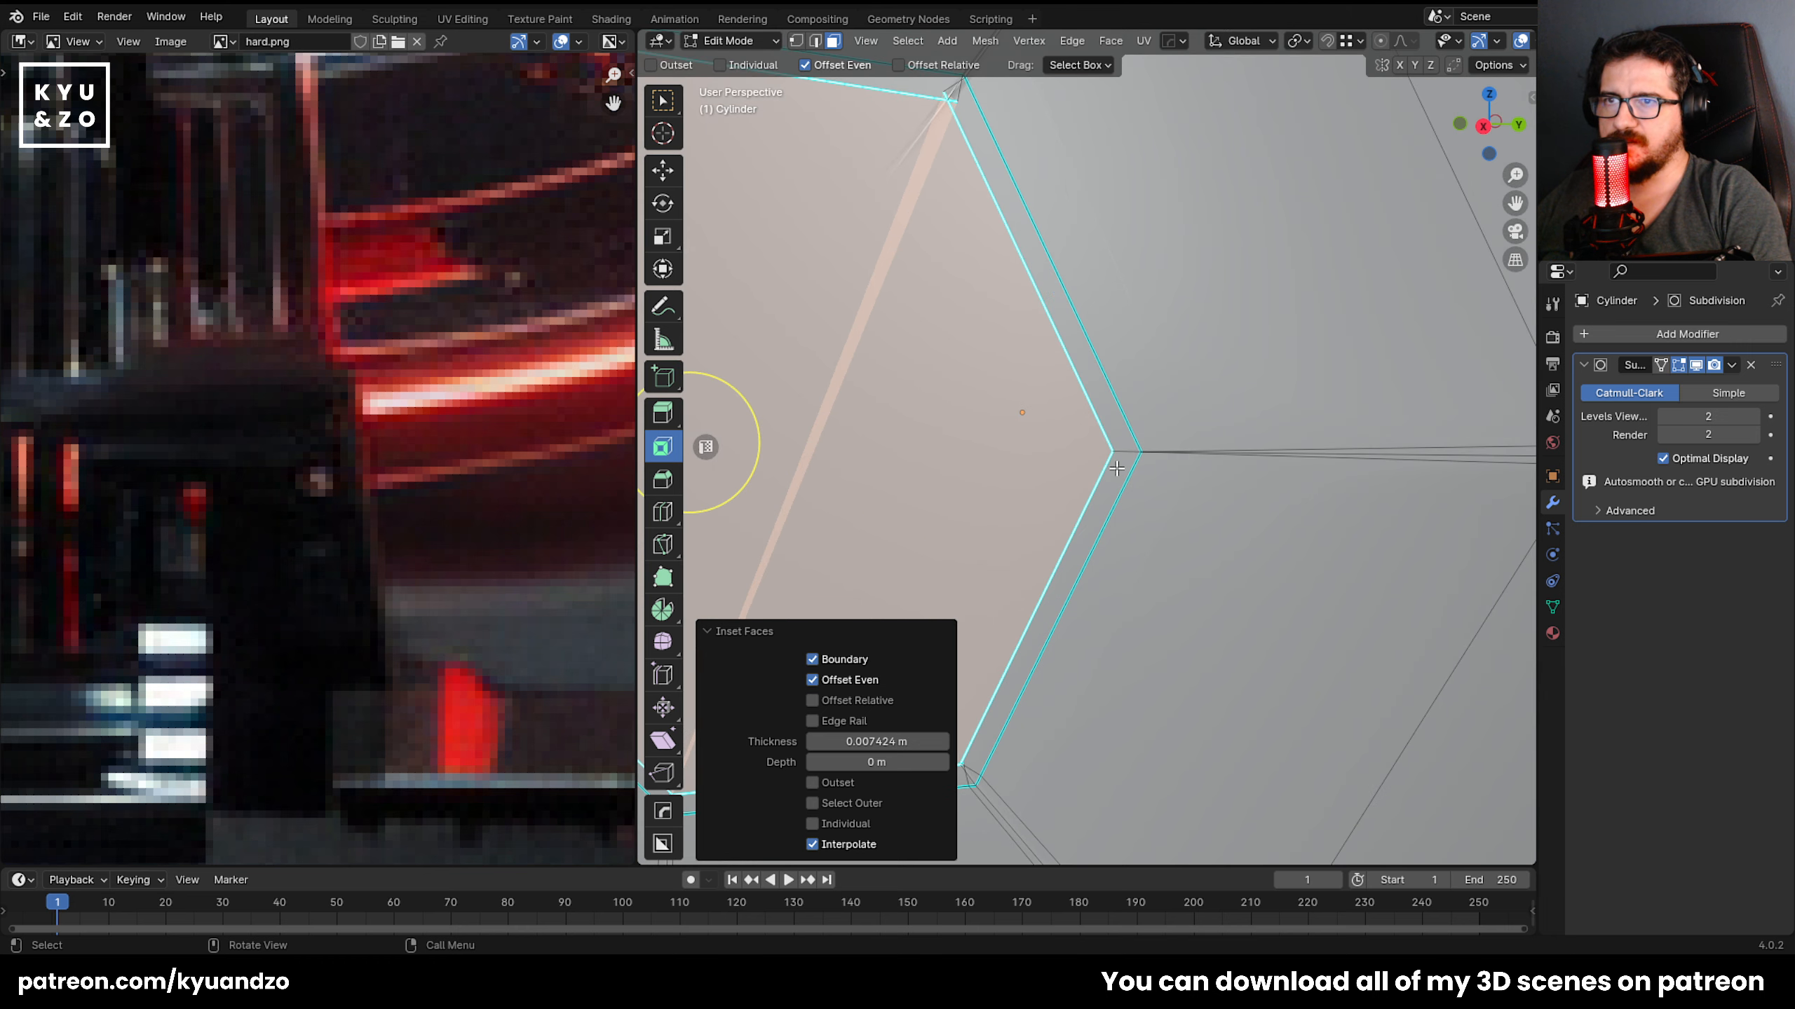
scroll(1131, 428, down, 4)
key(ctrl+z)
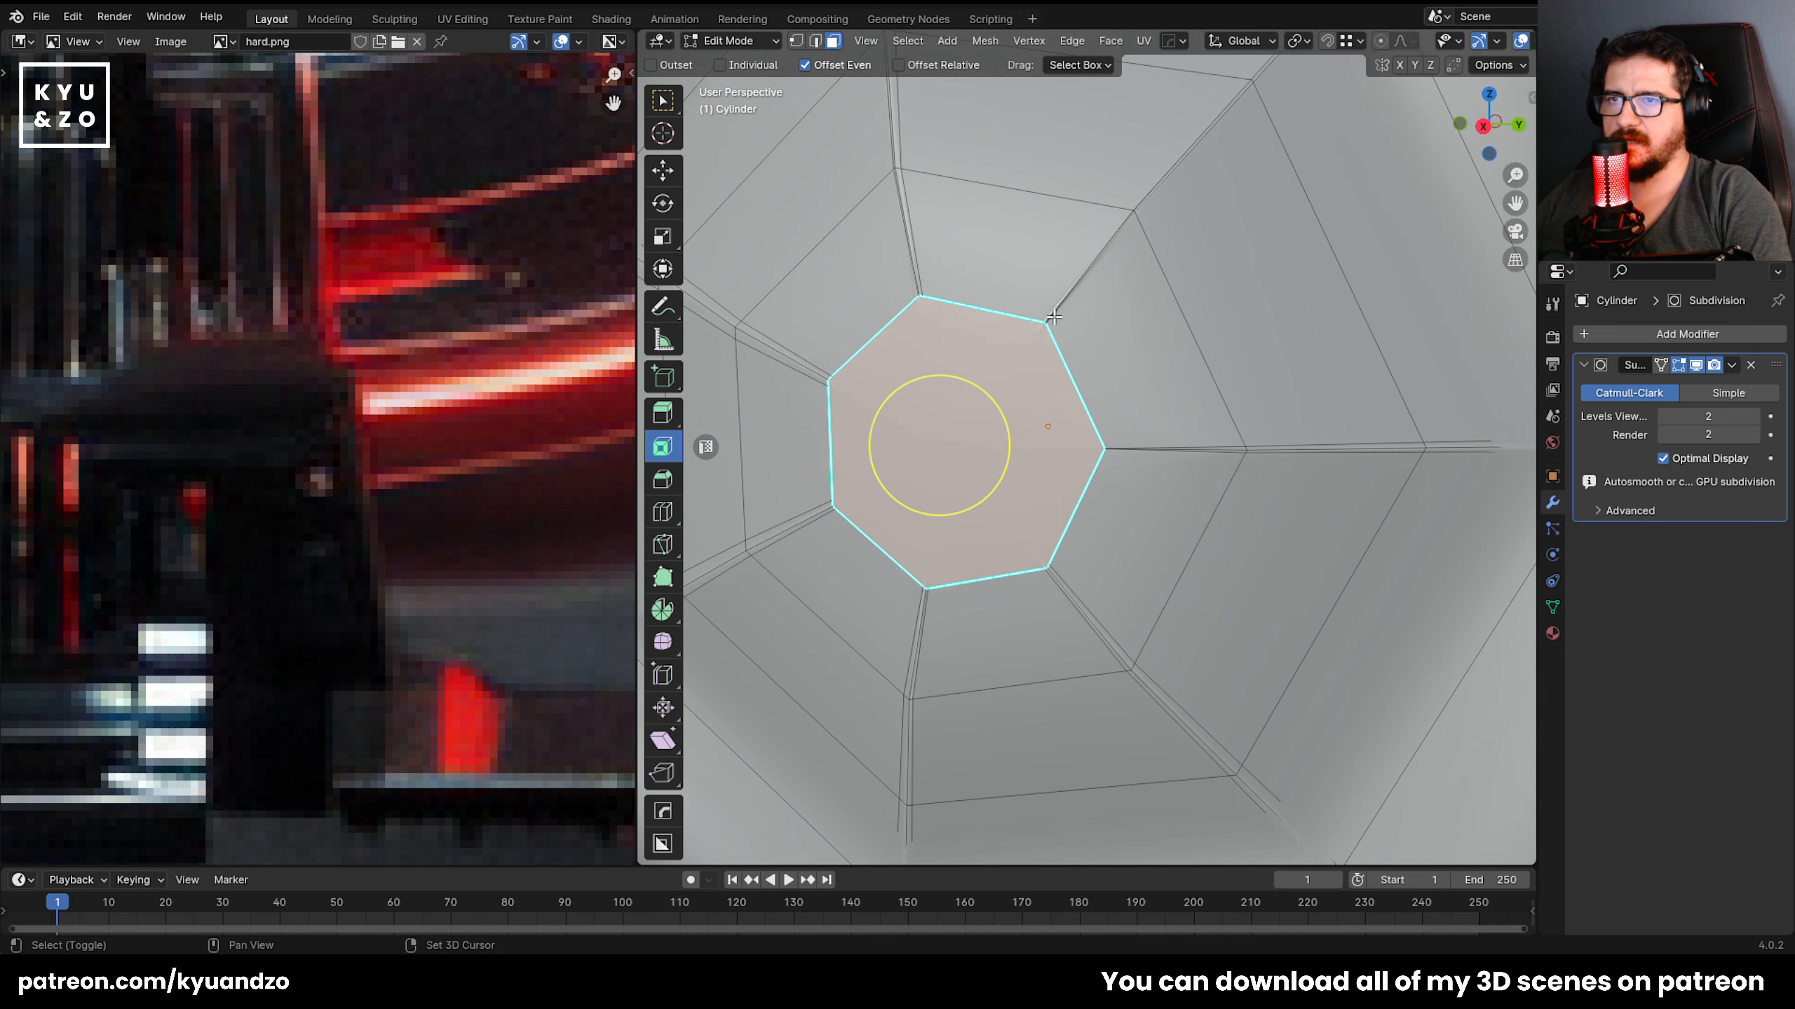
Merge the clustered vertices at the central face's upper-right corner into one, using Merge At Last.
scroll(1081, 366, up, 5)
key(shift+grave)
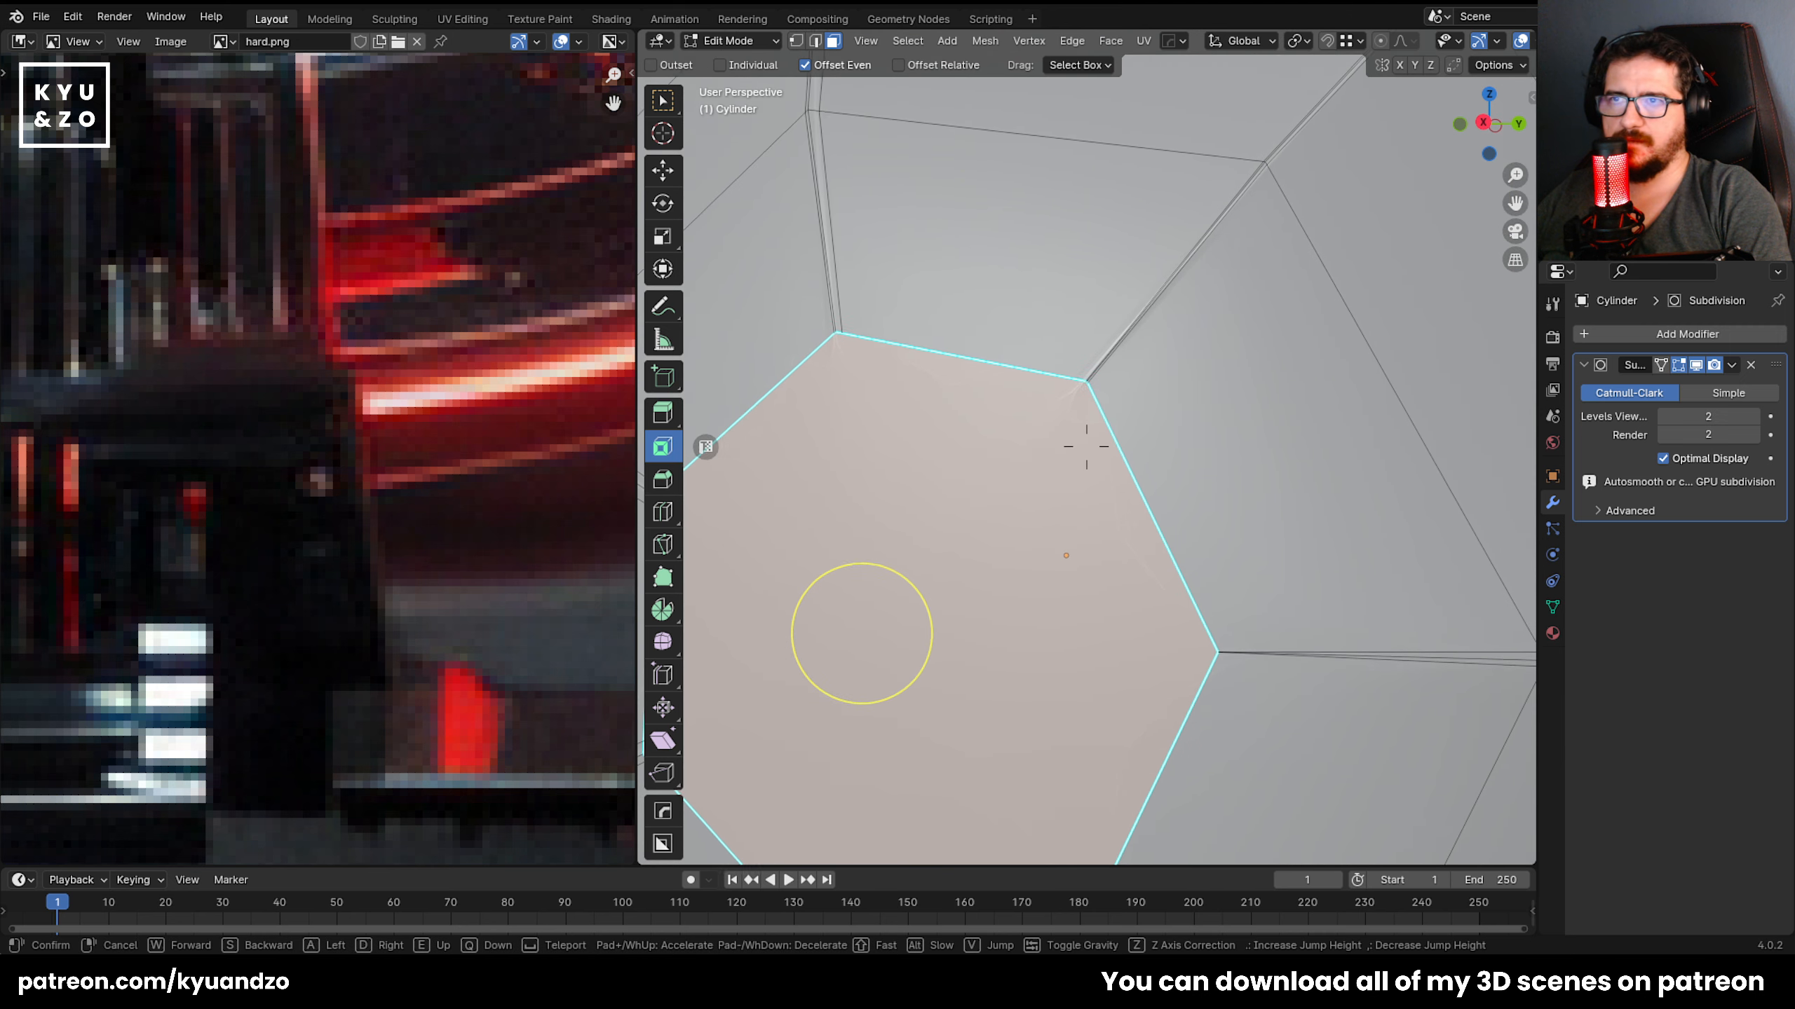
key(w)
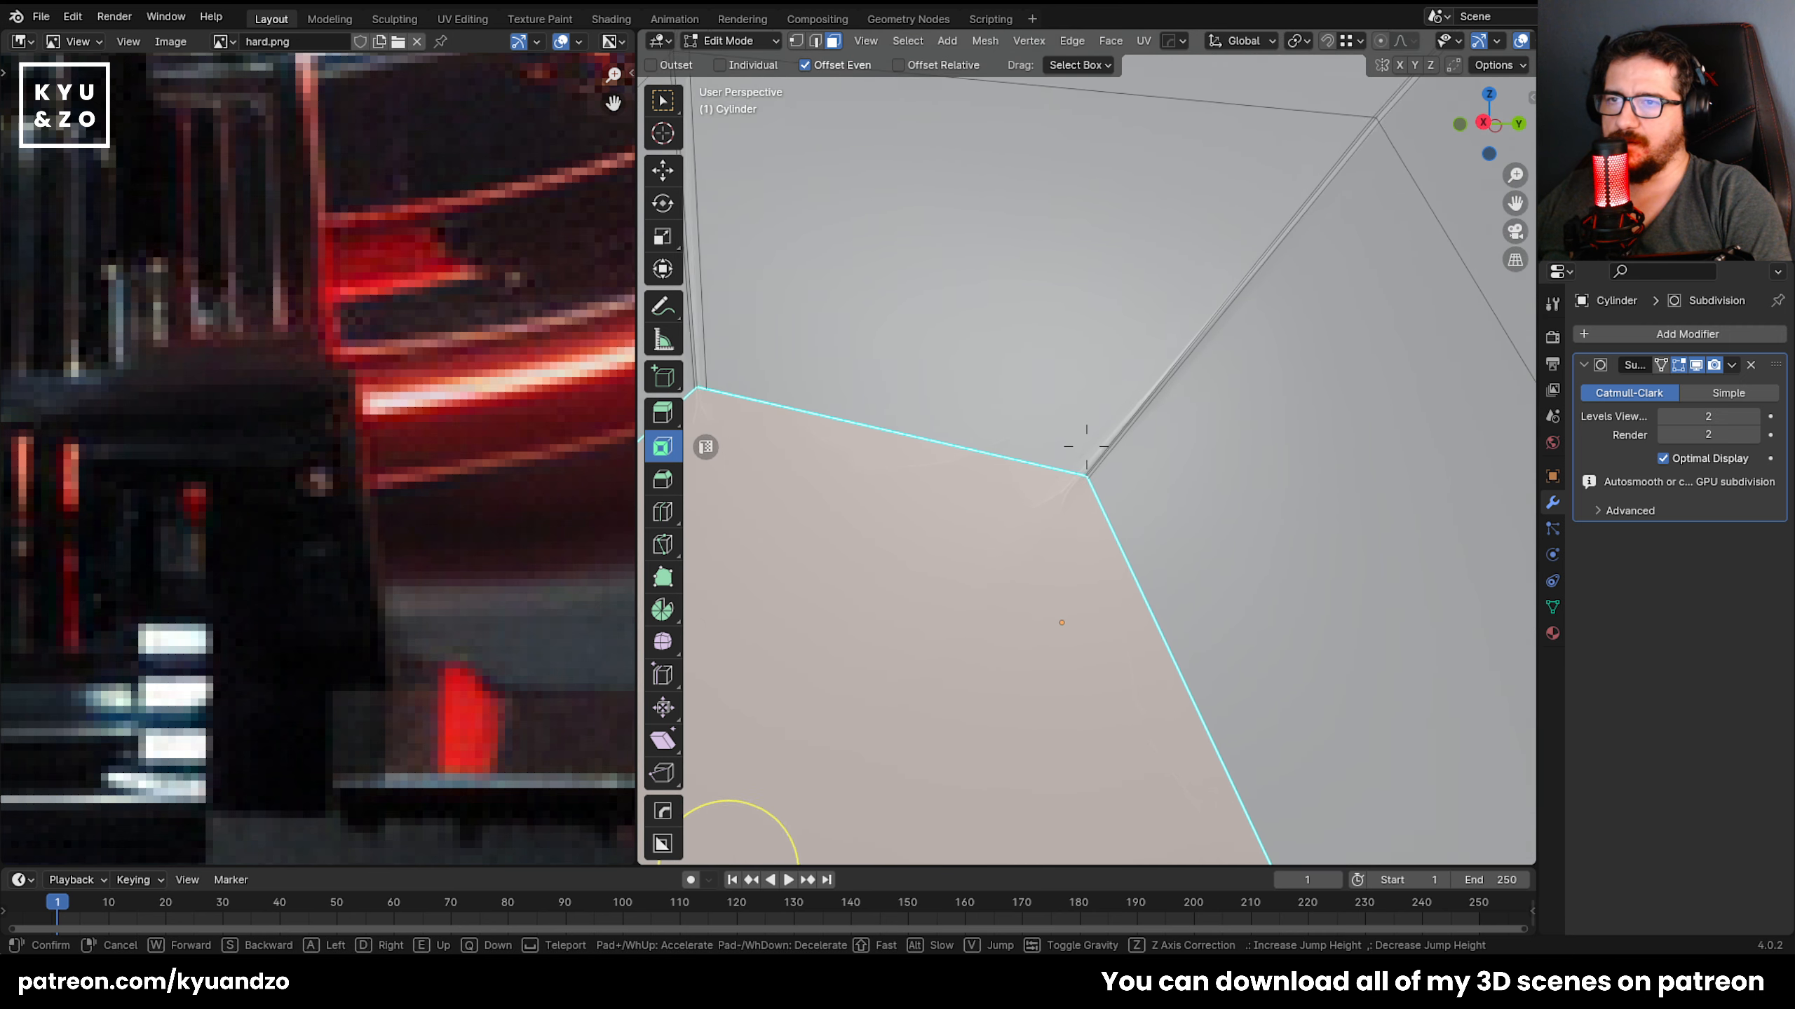
key(s)
click(1081, 366)
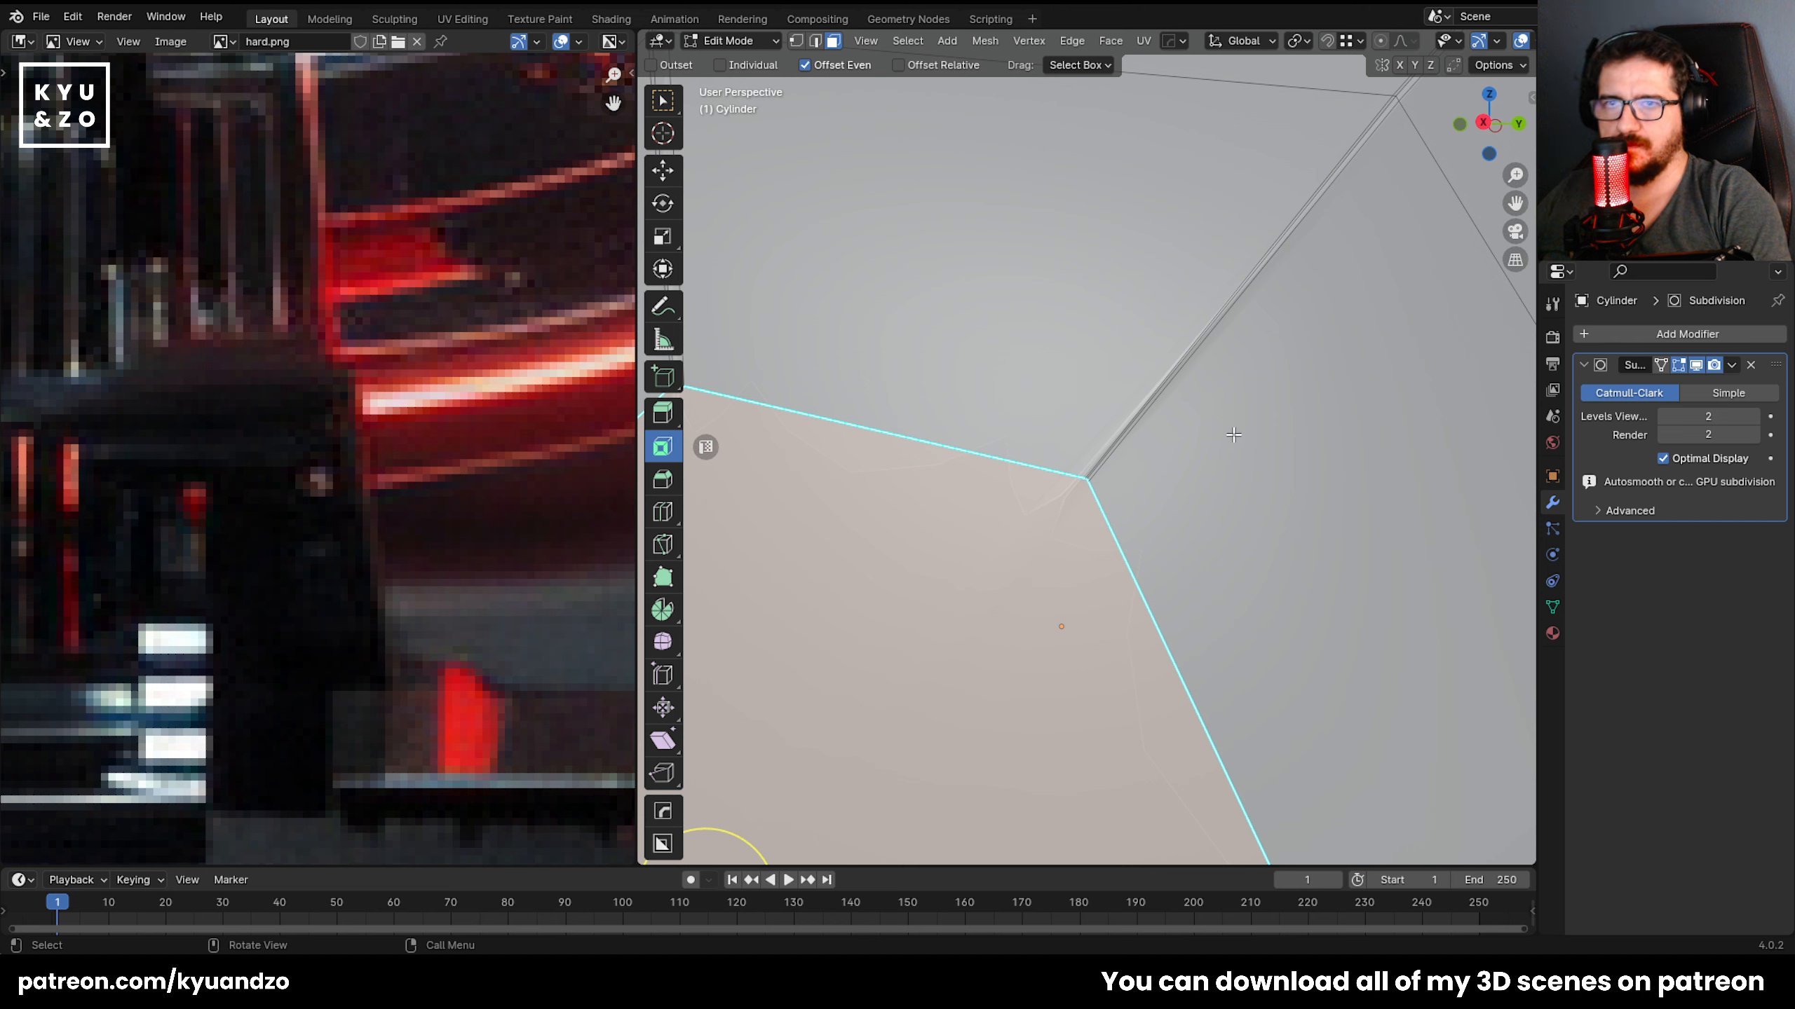
key(1)
click(1090, 489)
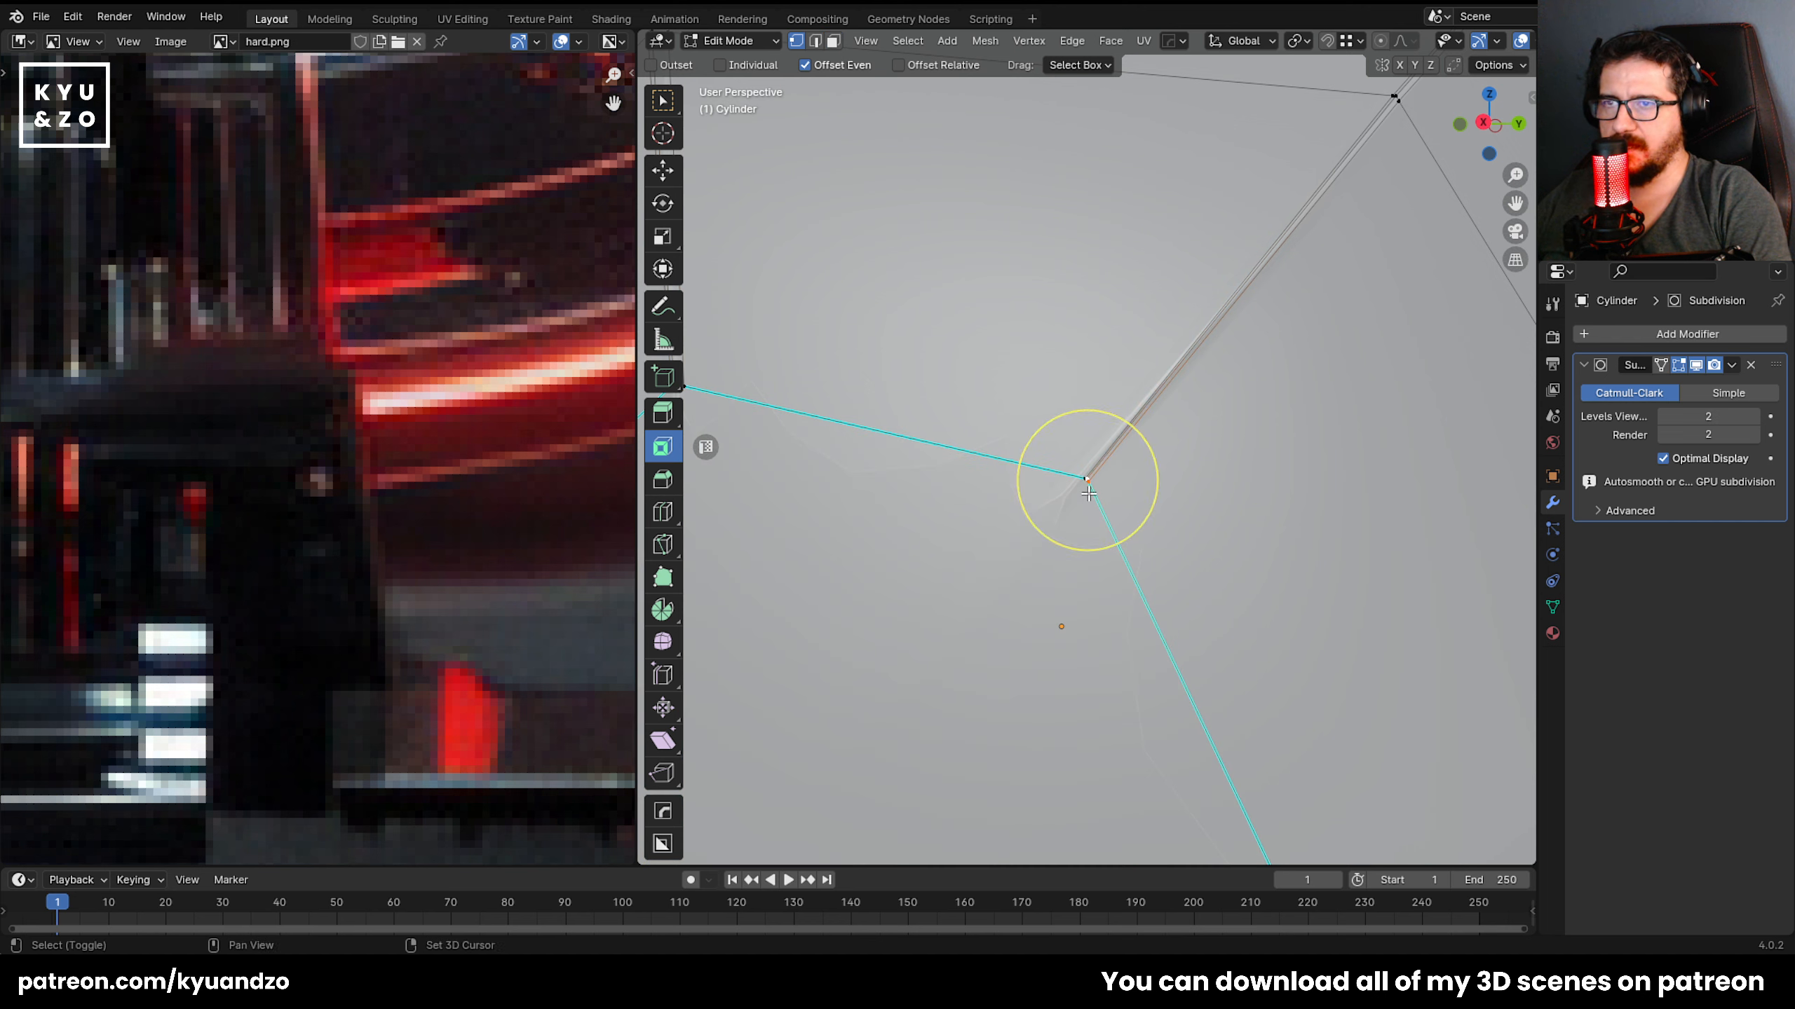
key(shift+r)
key(g)
shift+click(1081, 478)
key(shift+r)
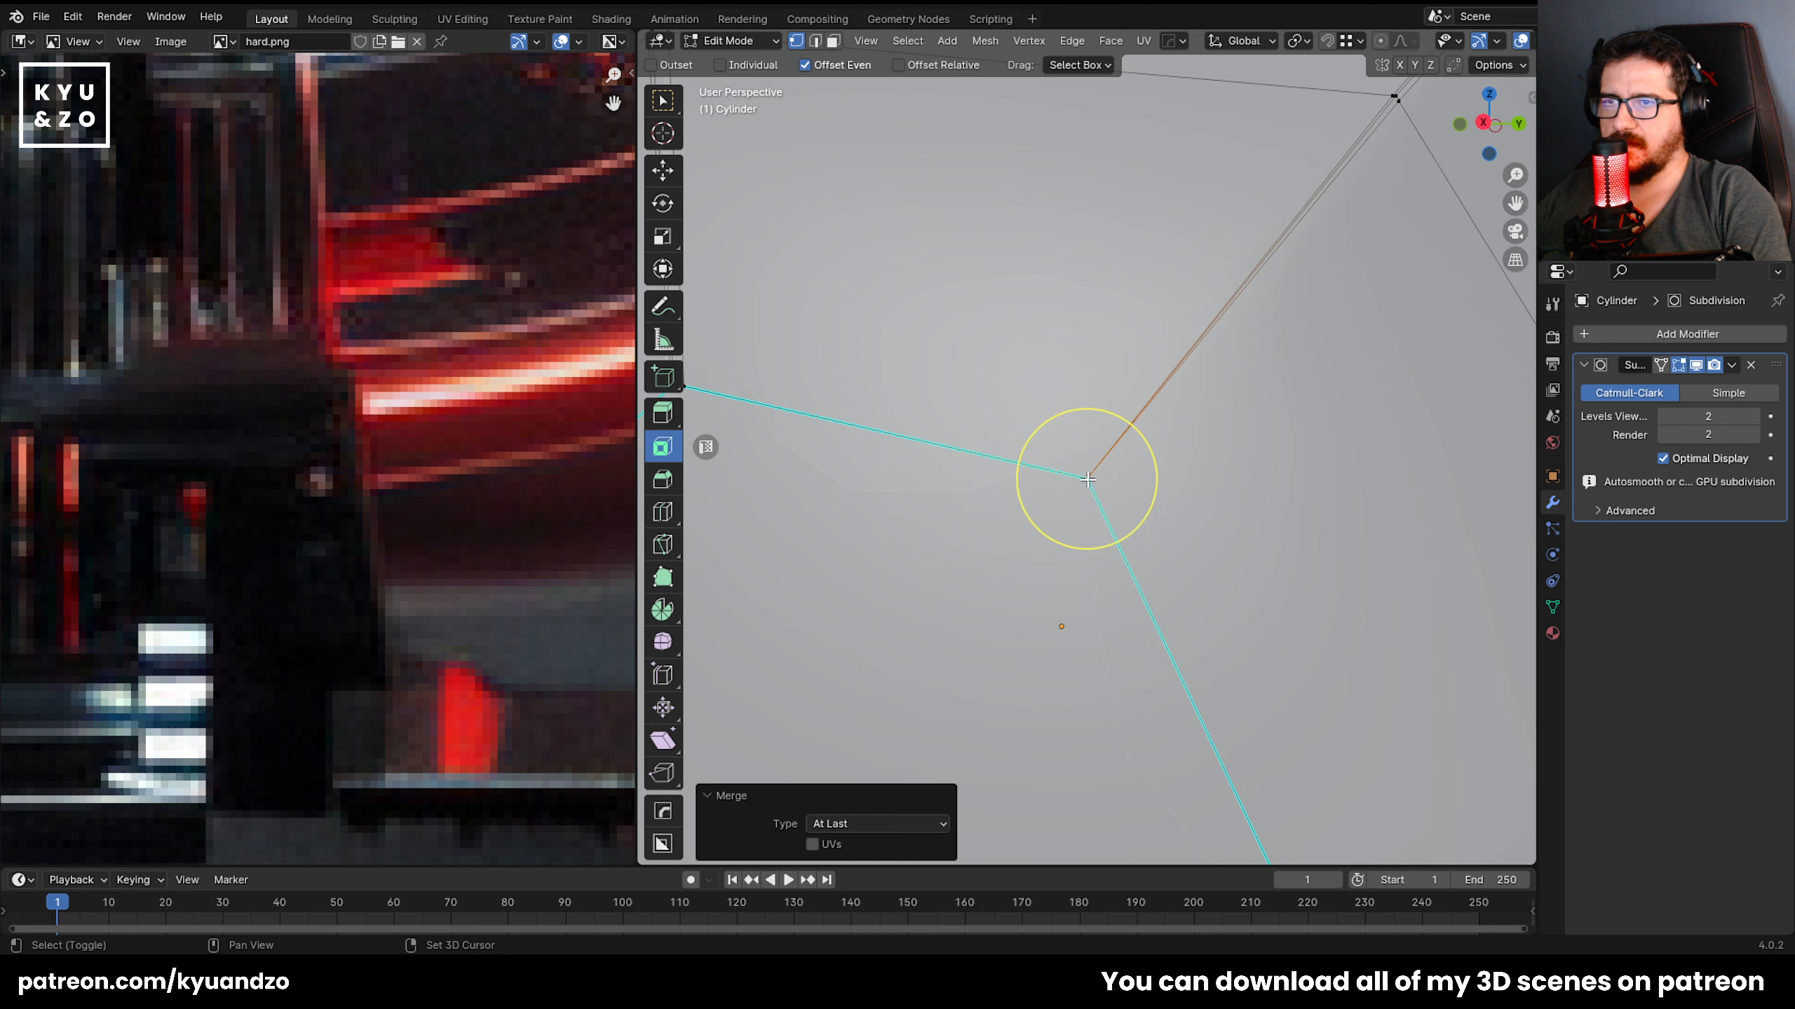
Merge the three vertices at the central face's topmost corner into one, using Merge At Last.
key(shift+grave)
key(s)
key(w)
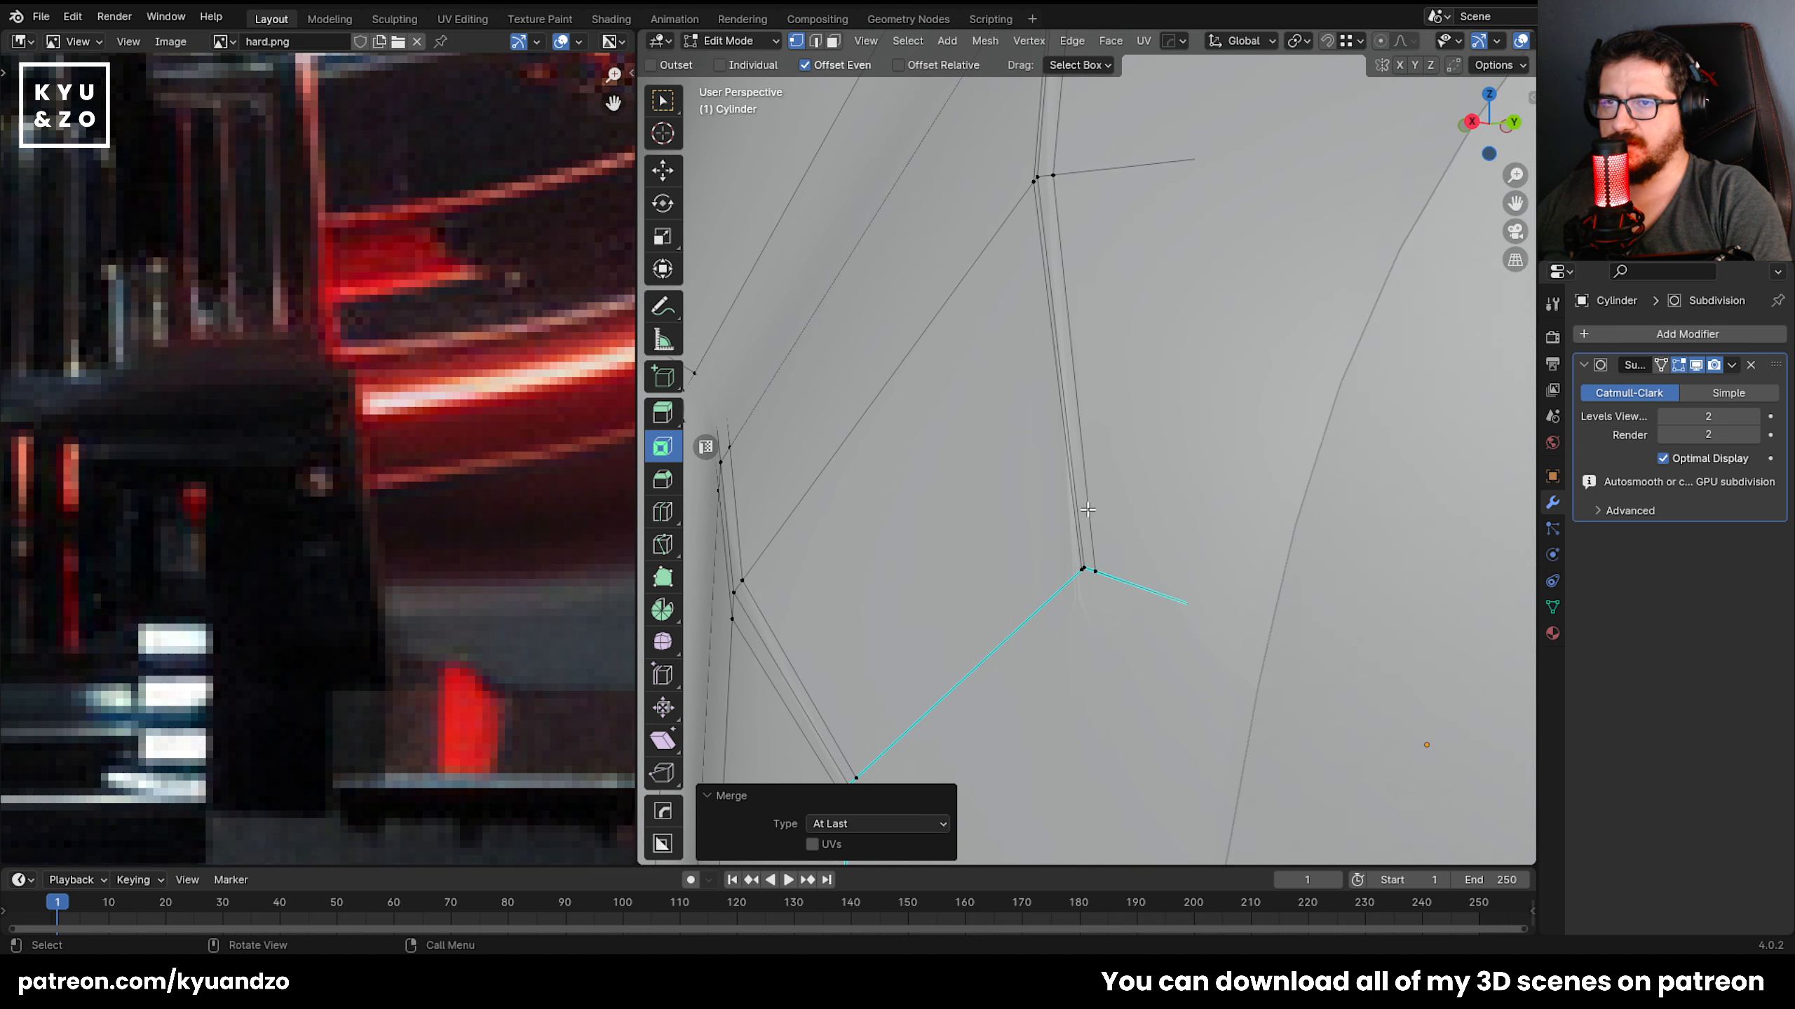
click(928, 487)
click(921, 428)
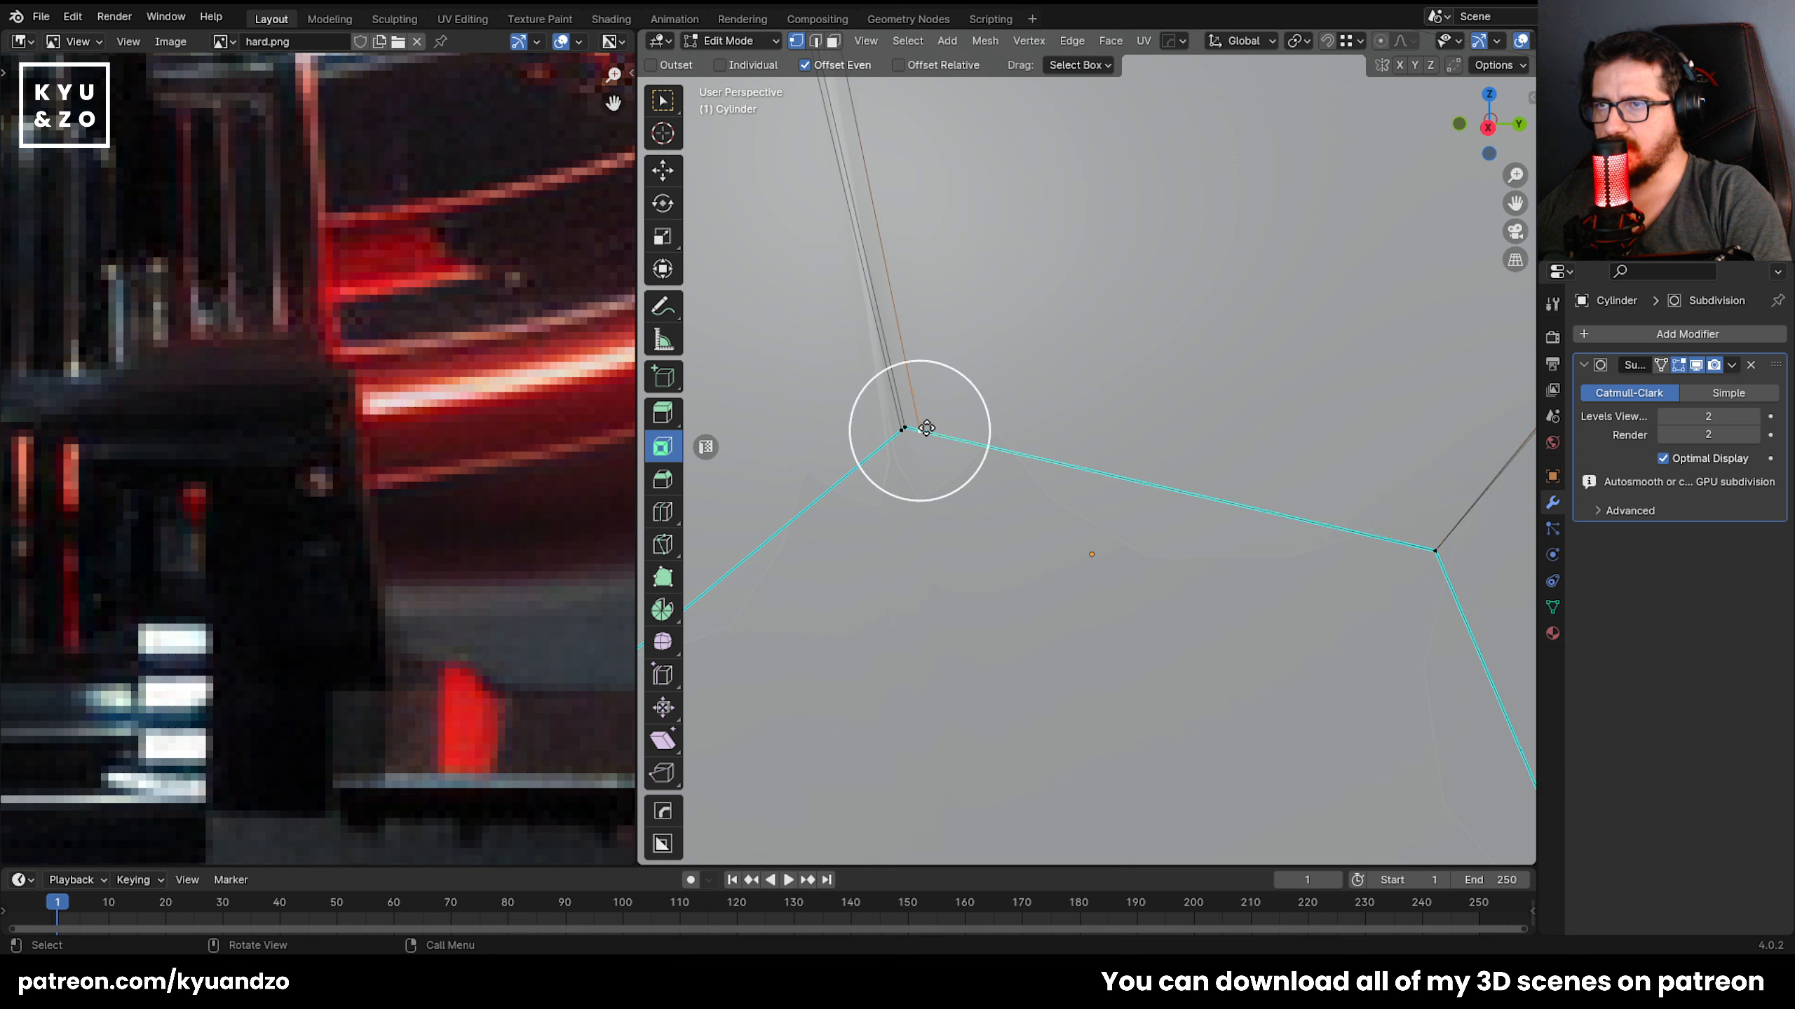
shift+click(905, 425)
key(shift+r)
click(897, 430)
shift+click(906, 424)
key(shift+r)
Merge the three vertices at the central face's upper-left corner into one, using Merge At Last.
key(shift+grave)
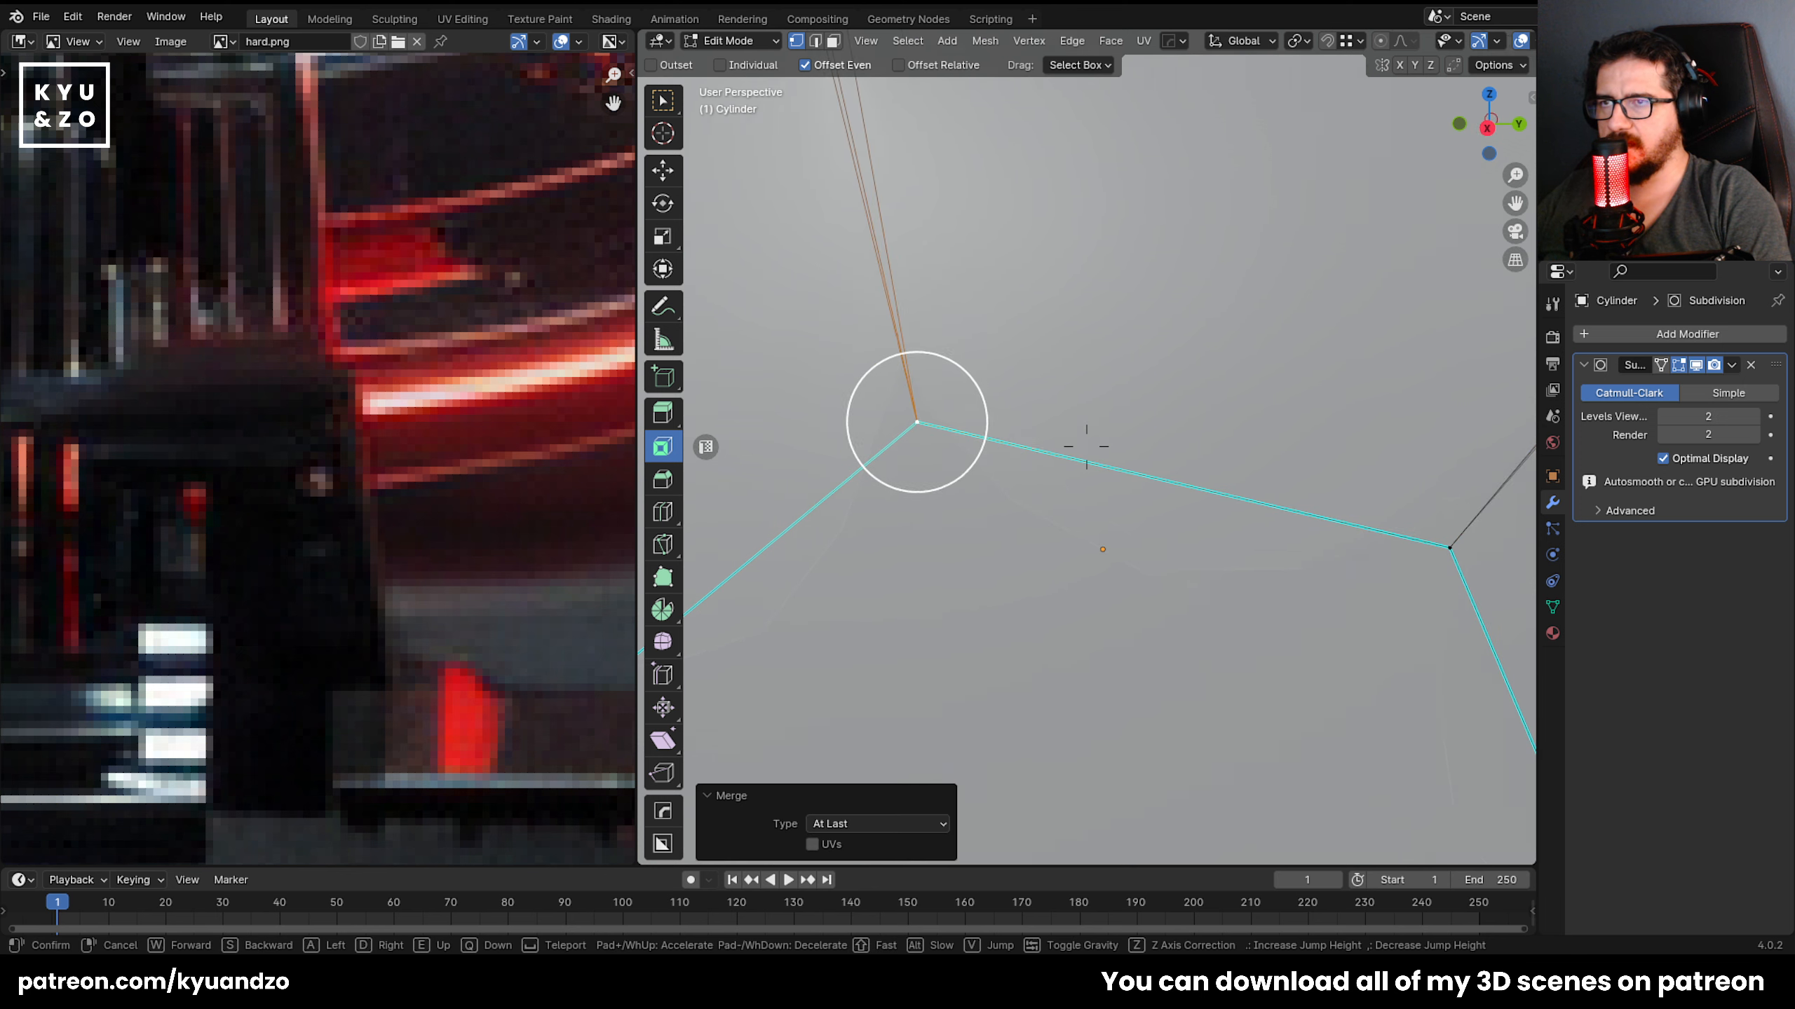
key(s)
click(832, 433)
click(1004, 421)
shift+click(1013, 405)
key(shift+r)
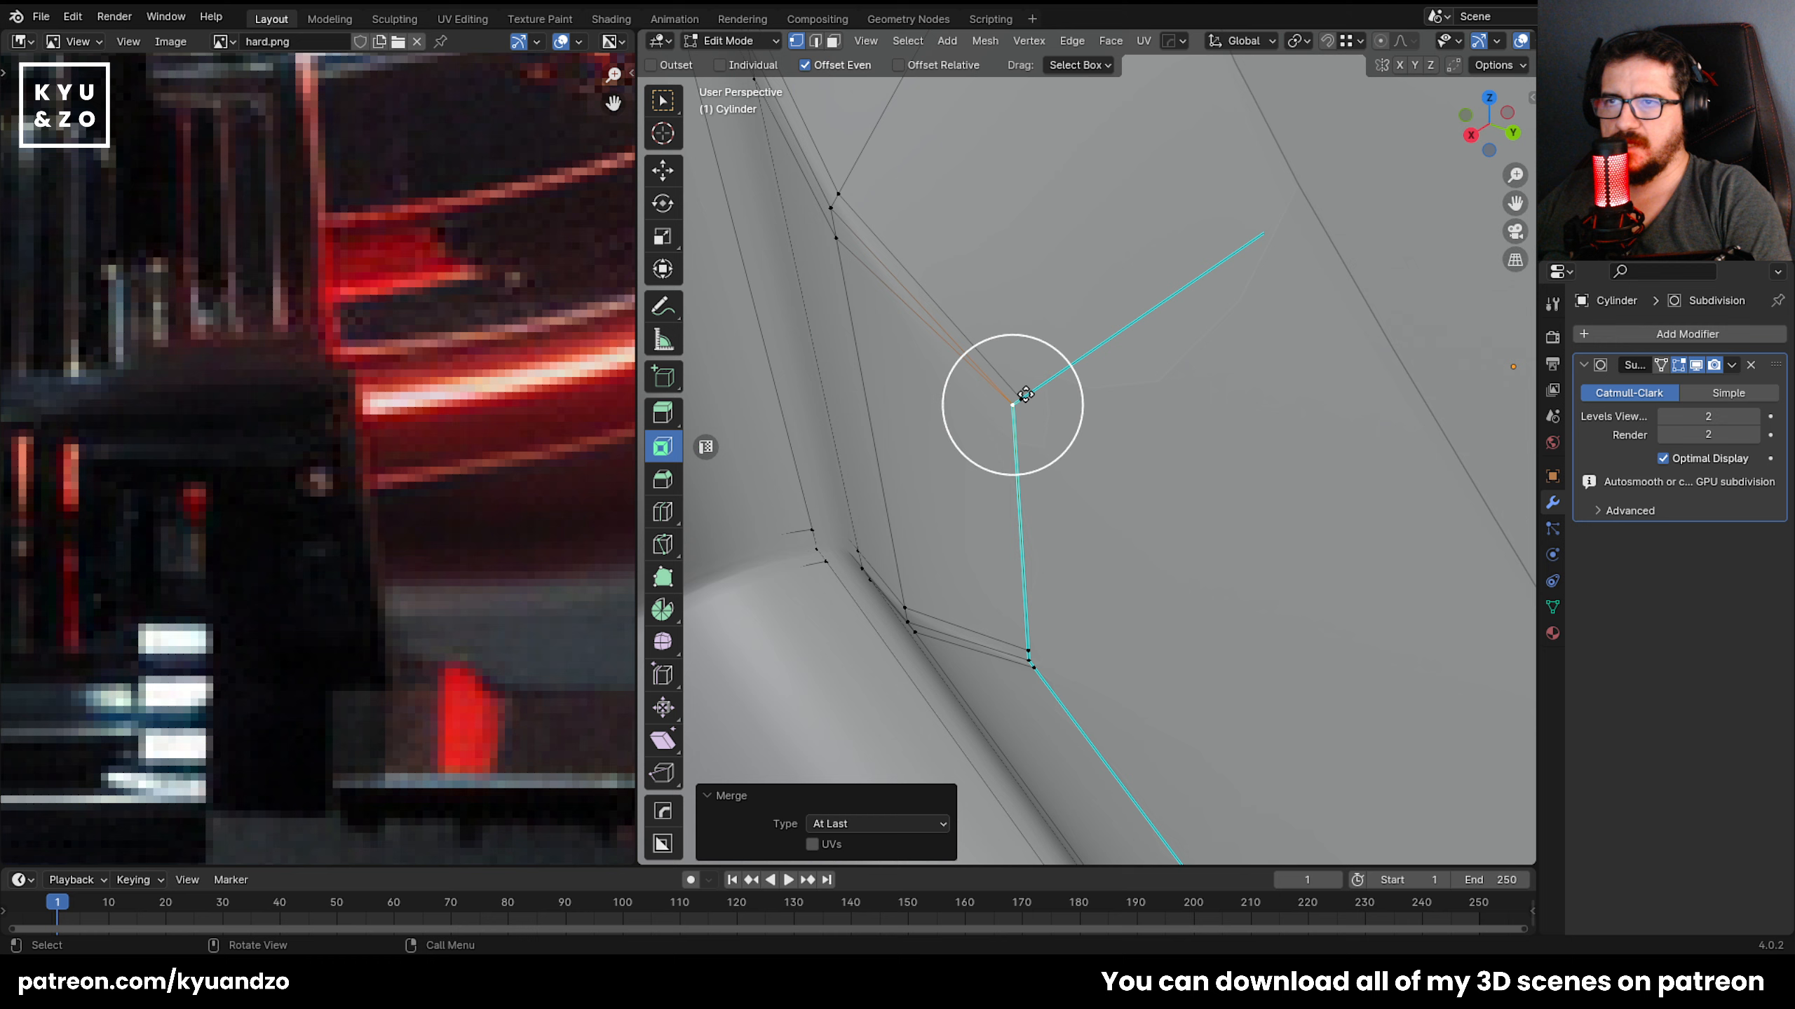
click(1021, 399)
shift+click(1013, 404)
key(shift+r)
Merge the three vertices at the central face's lower-left corner into one, using Merge At Last.
key(shift+grave)
key(w)
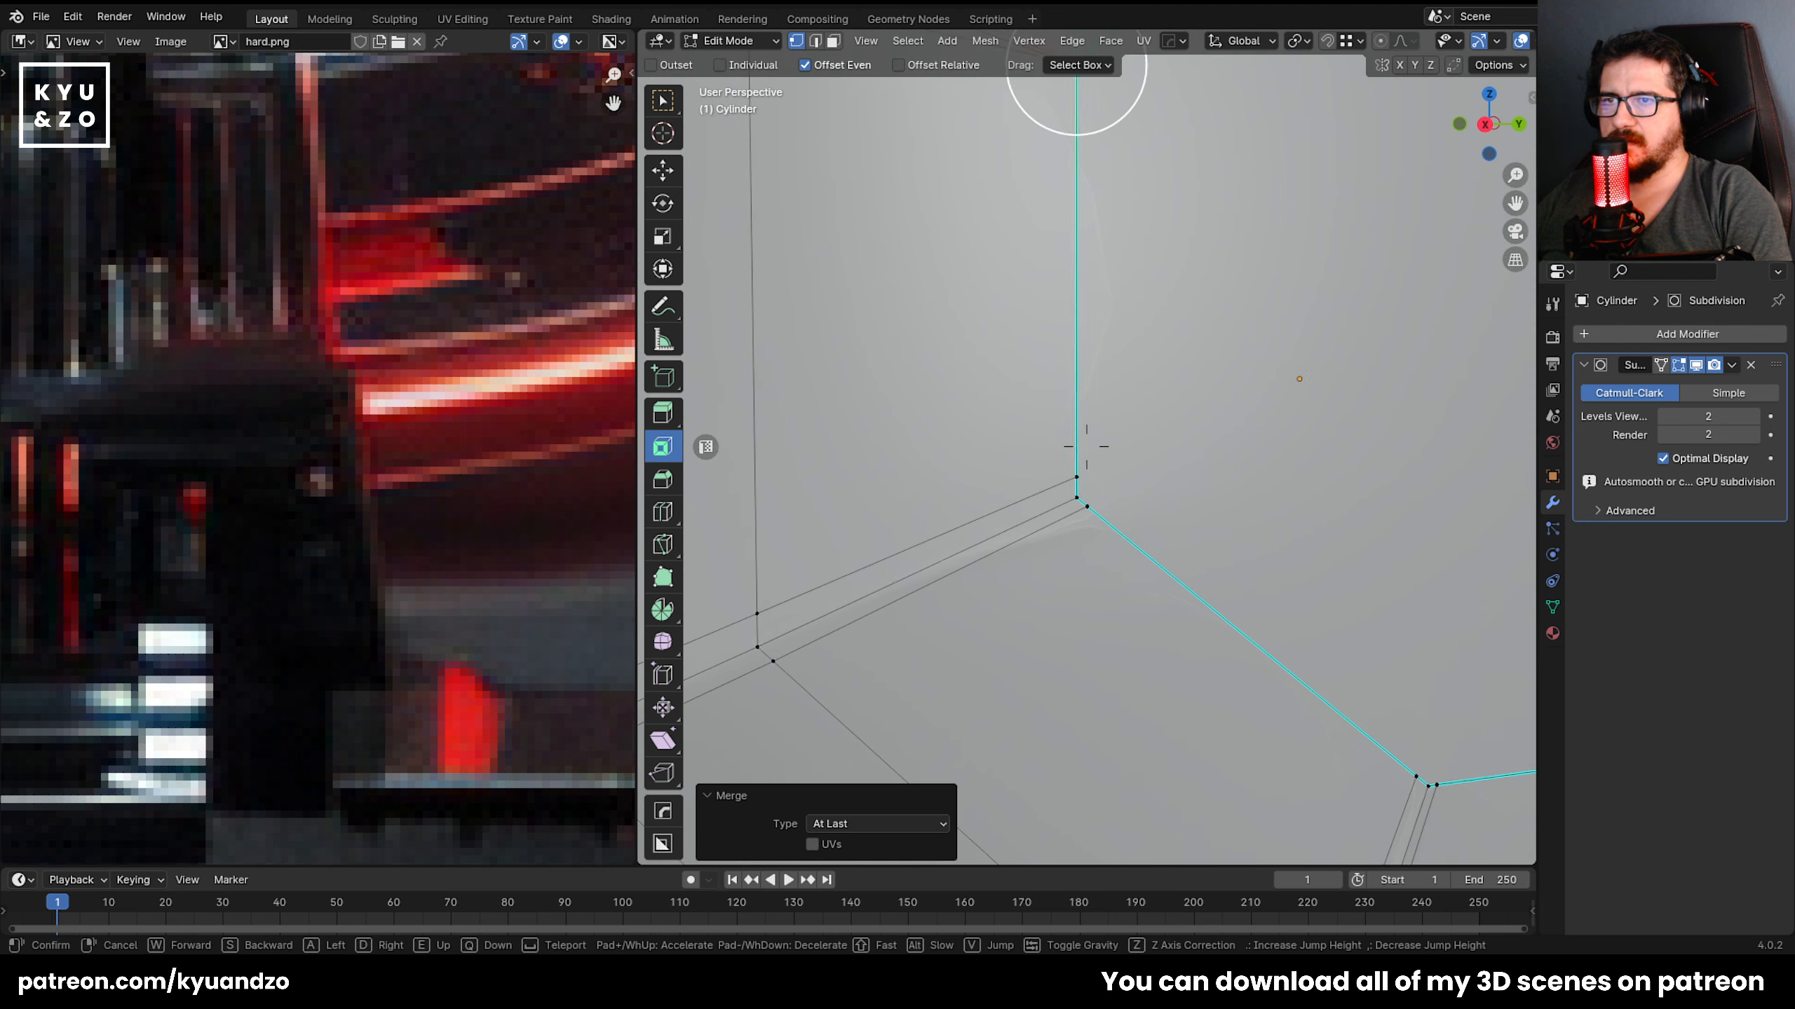
click(1043, 492)
click(1072, 476)
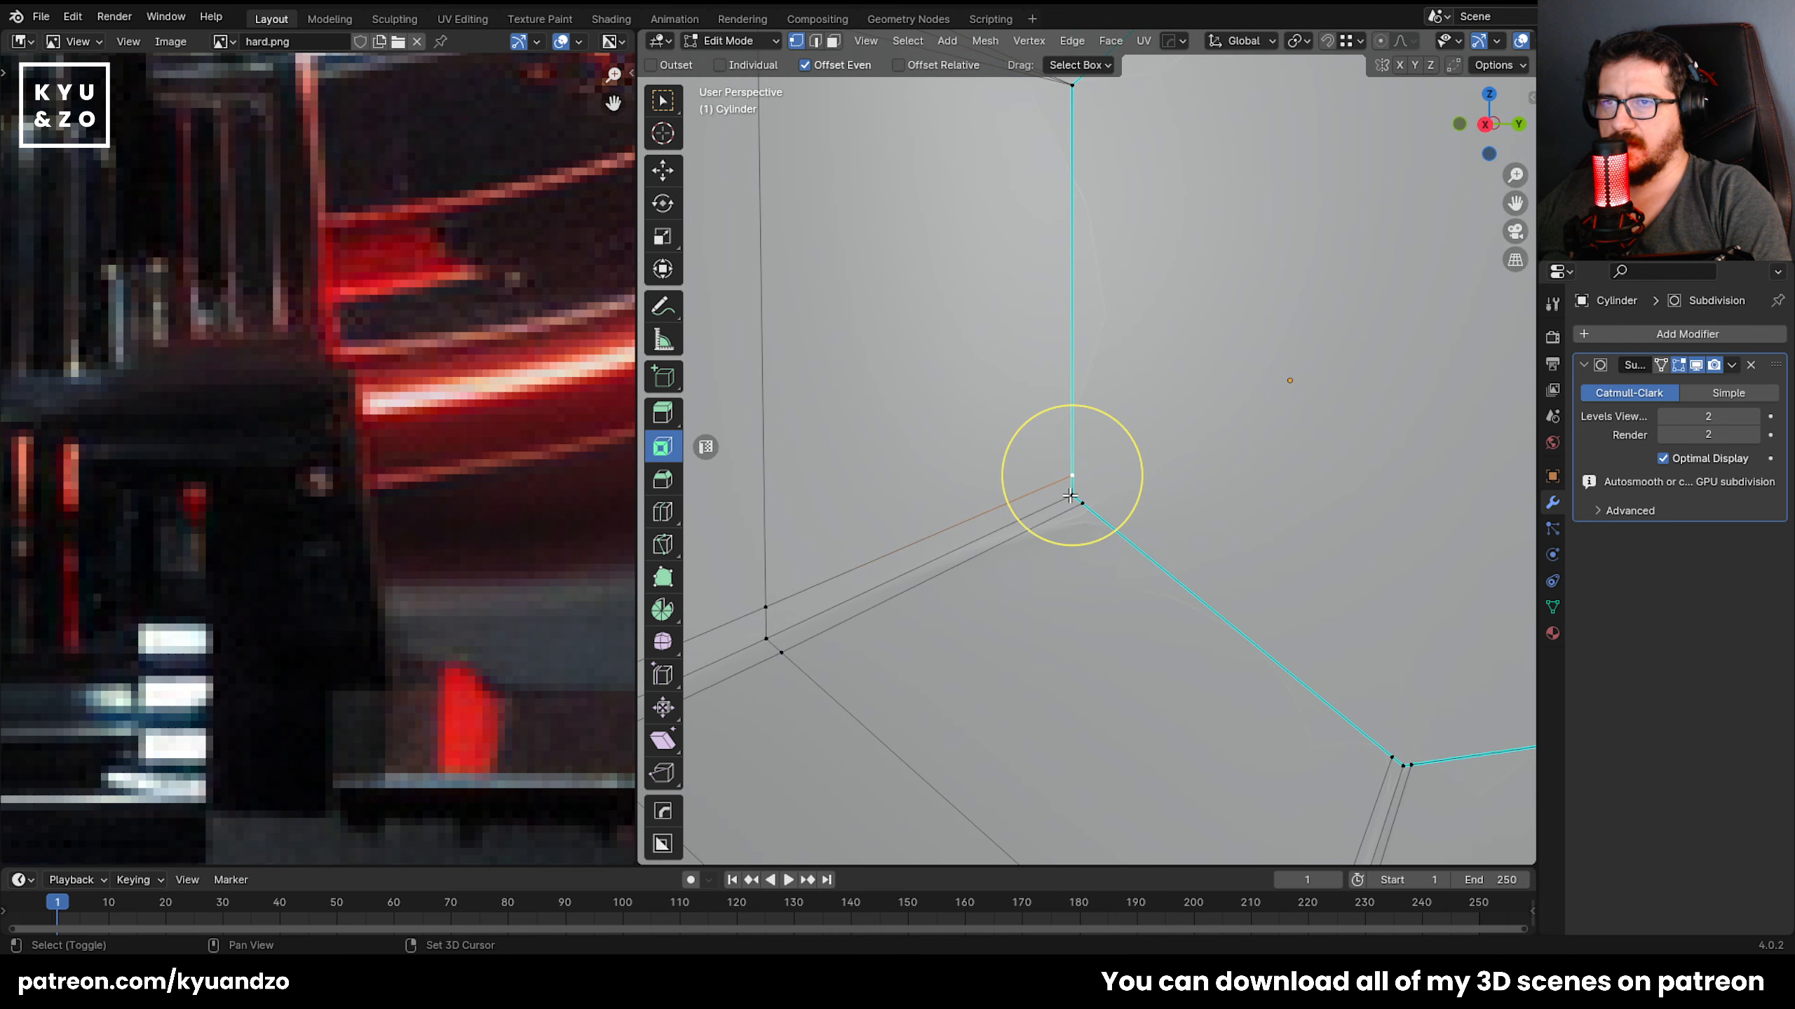
shift+click(1072, 495)
key(shift+r)
click(1082, 503)
shift+click(1072, 495)
key(shift+r)
Merge the clustered vertices at the central face's bottom-left corner into one, using Merge At Last.
key(shift+grave)
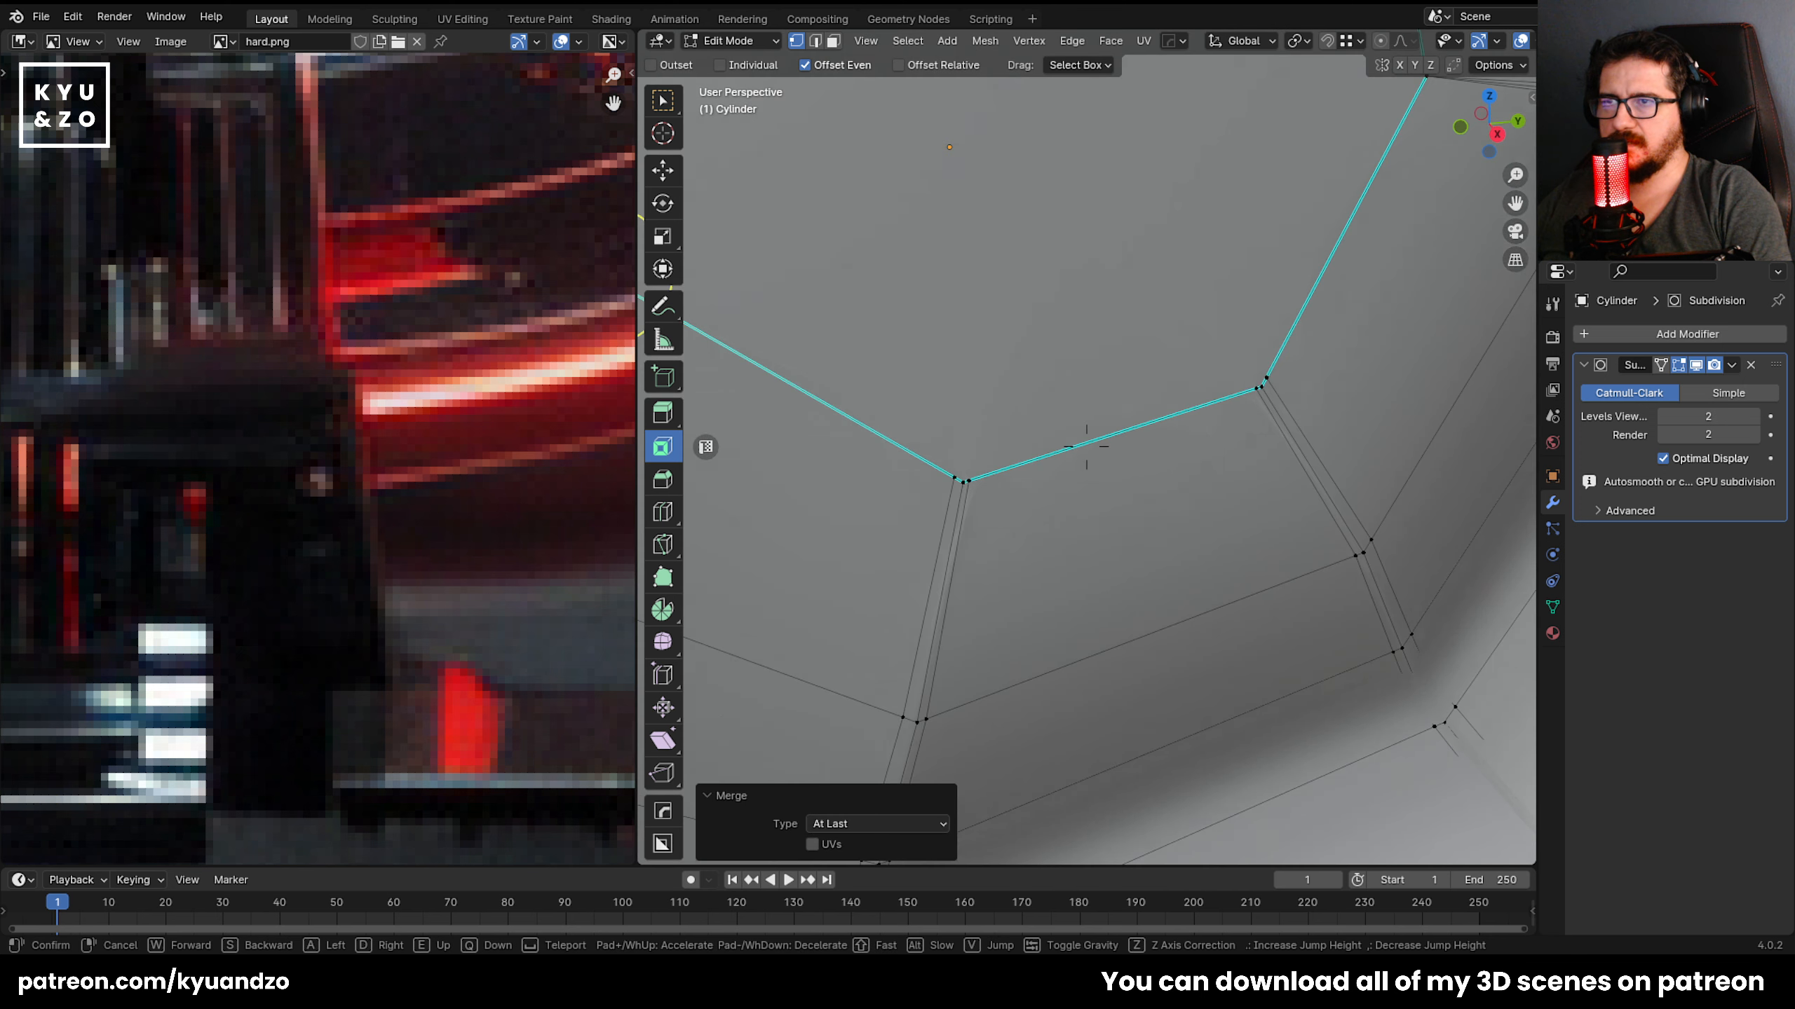
click(1298, 777)
click(1018, 481)
shift+click(1027, 486)
key(shift+r)
click(1034, 485)
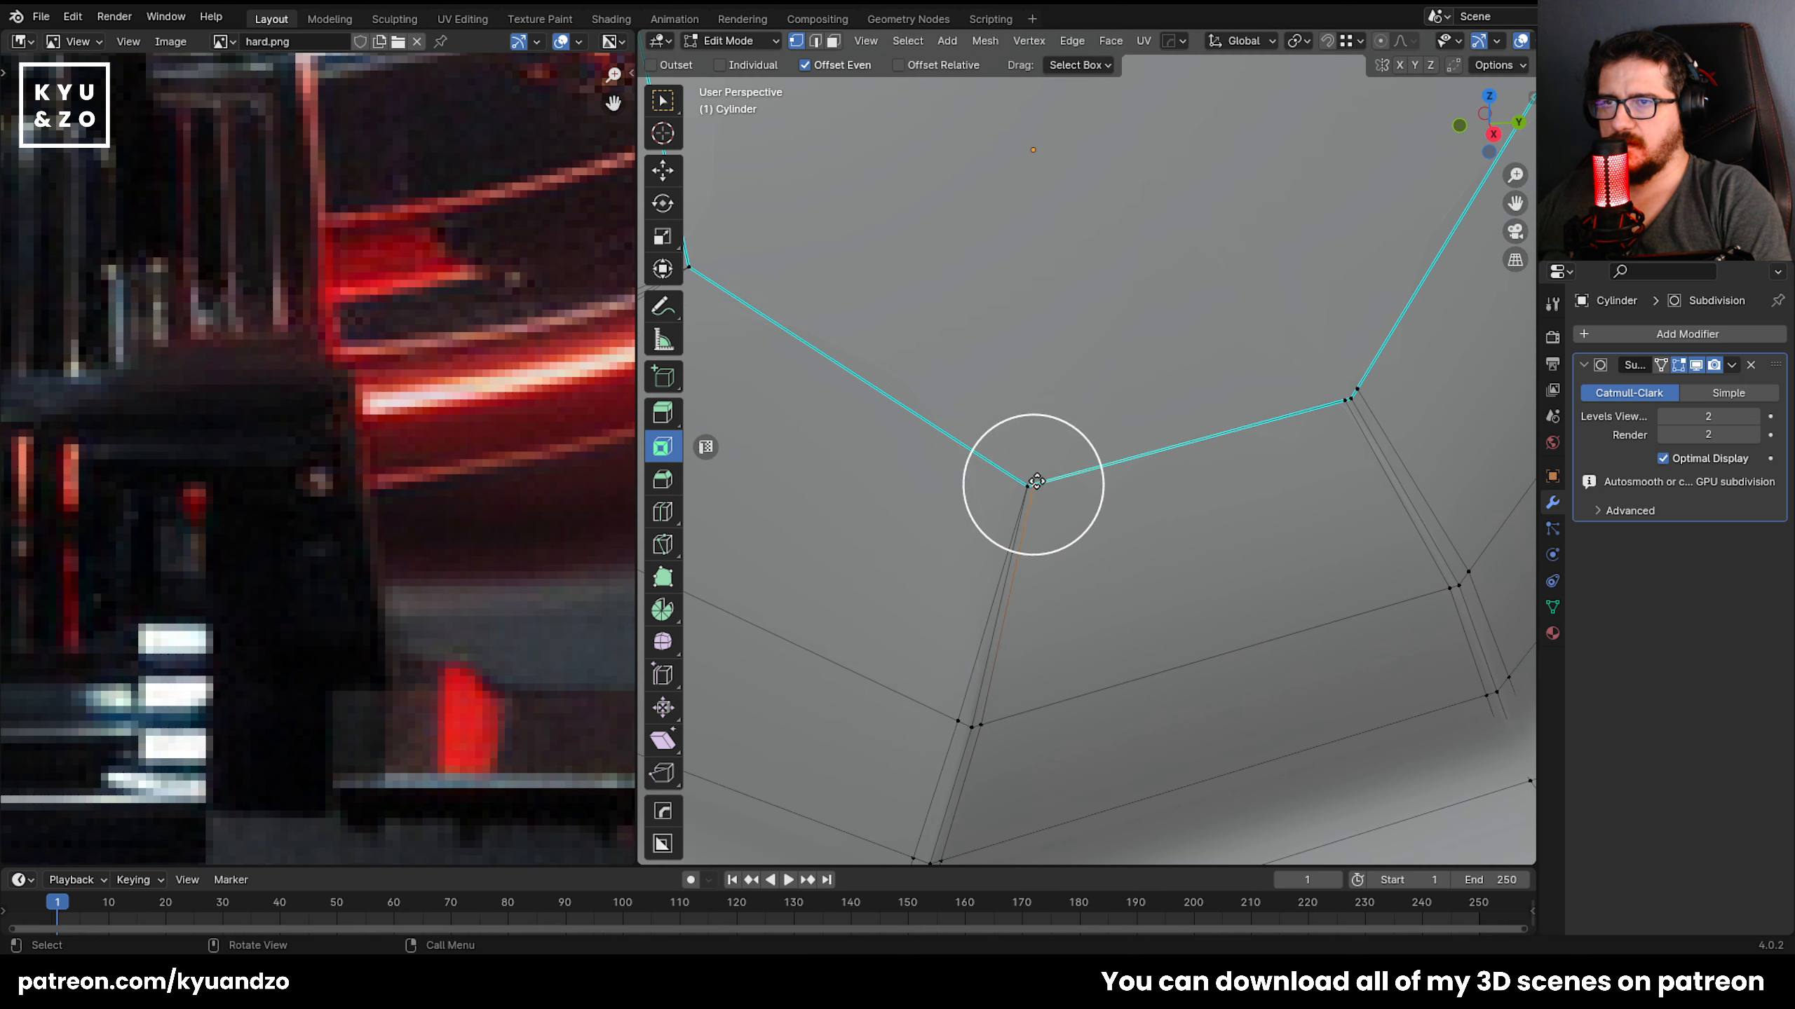
shift+click(1027, 486)
key(shift+r)
Merge the clustered vertices at the central face's bottom-right corner into one with Merge At Last, and check the surface in Object Mode.
key(shift+grave)
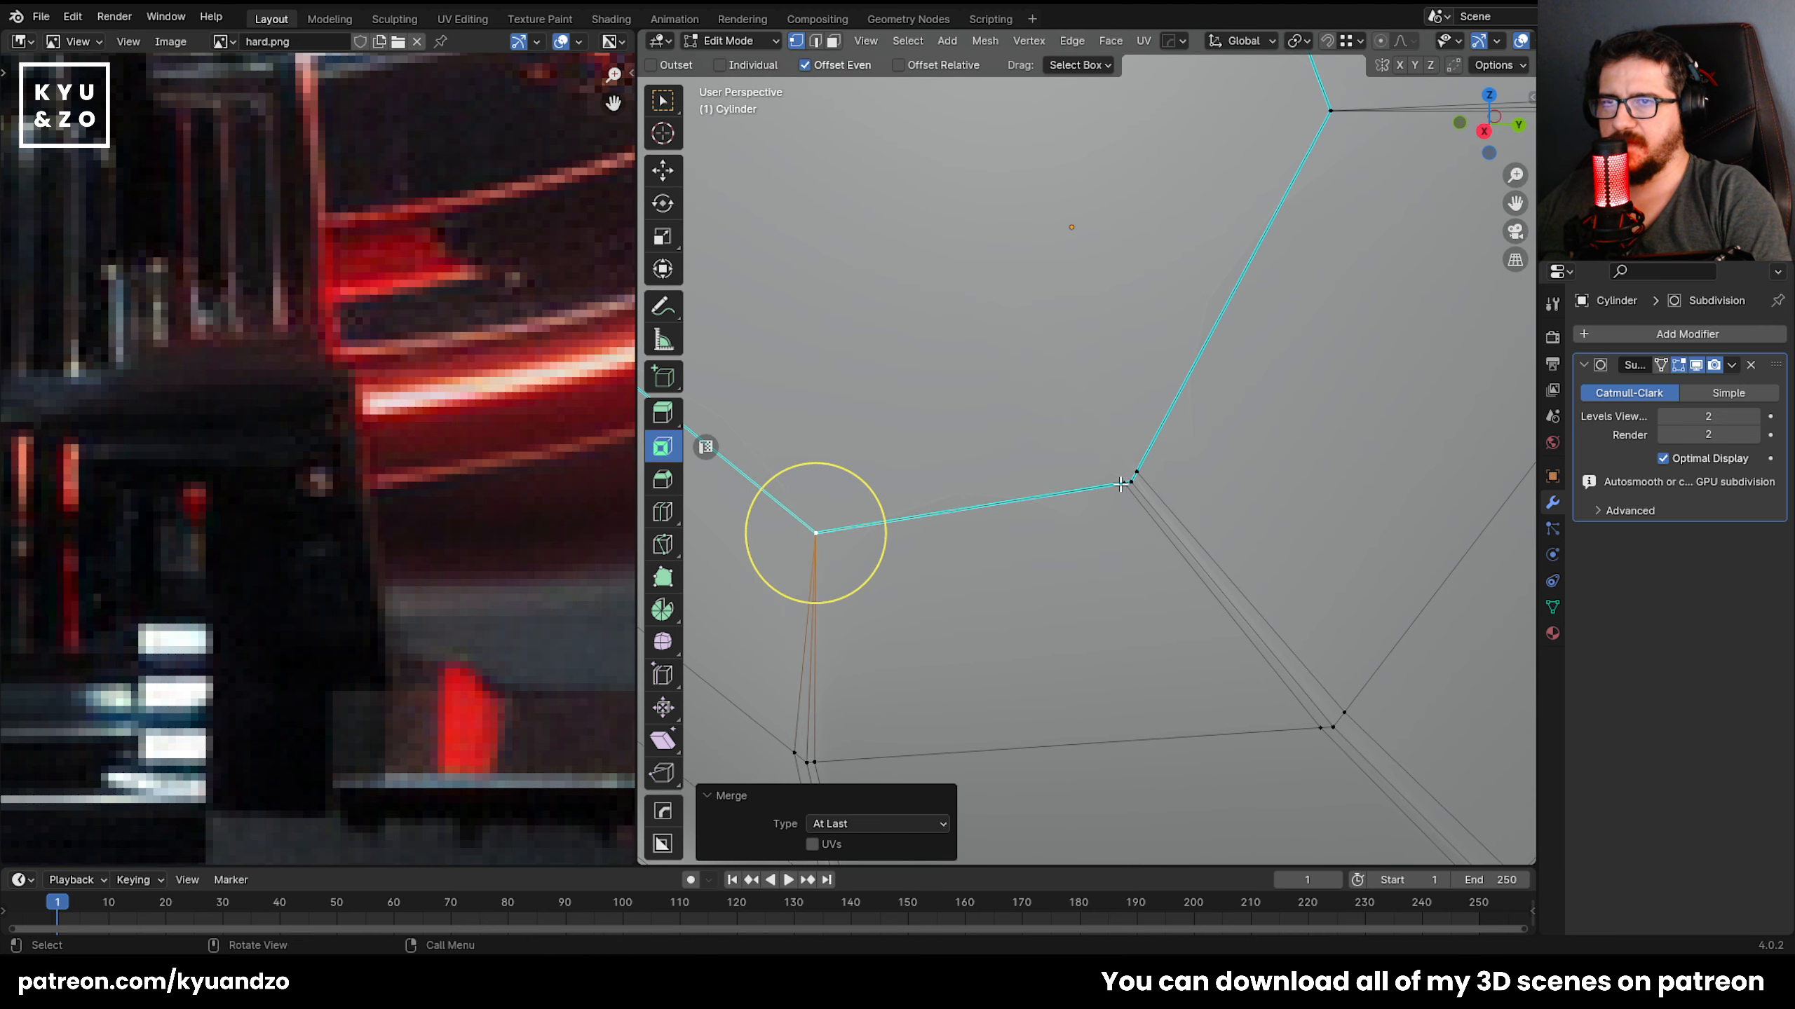
click(1145, 465)
shift+click(1145, 465)
key(shift+r)
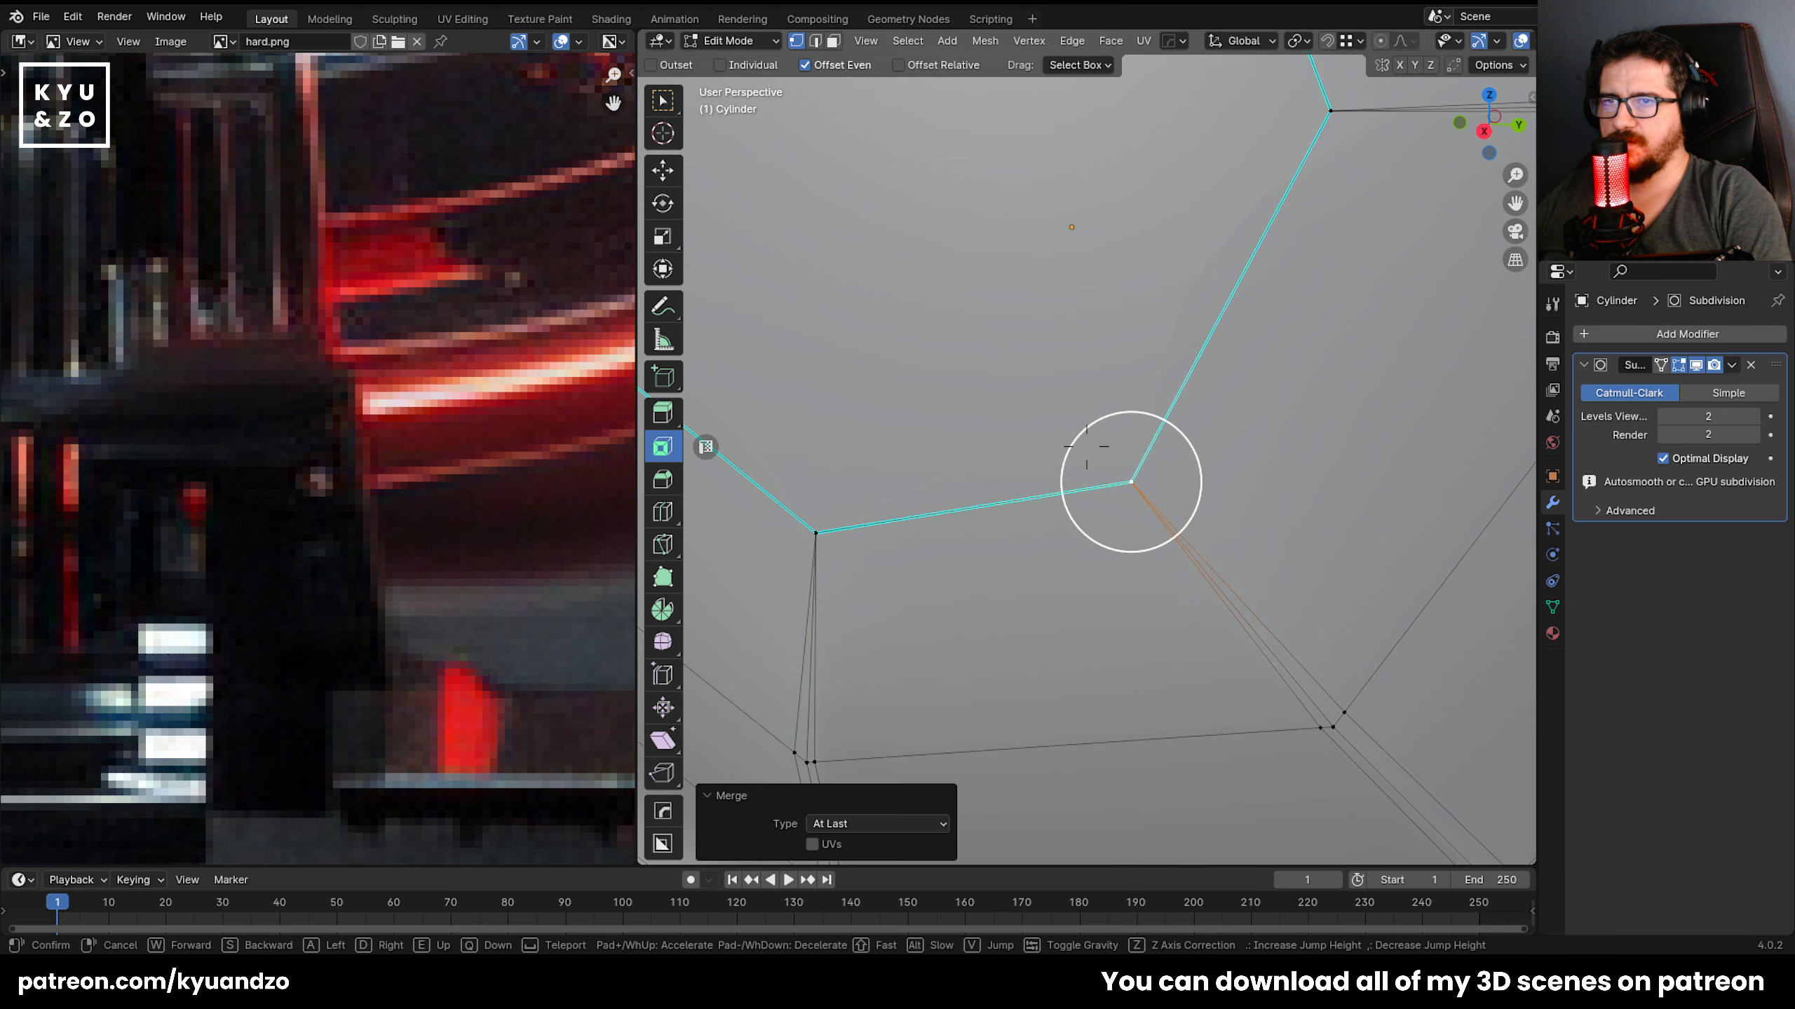
key(shift+grave)
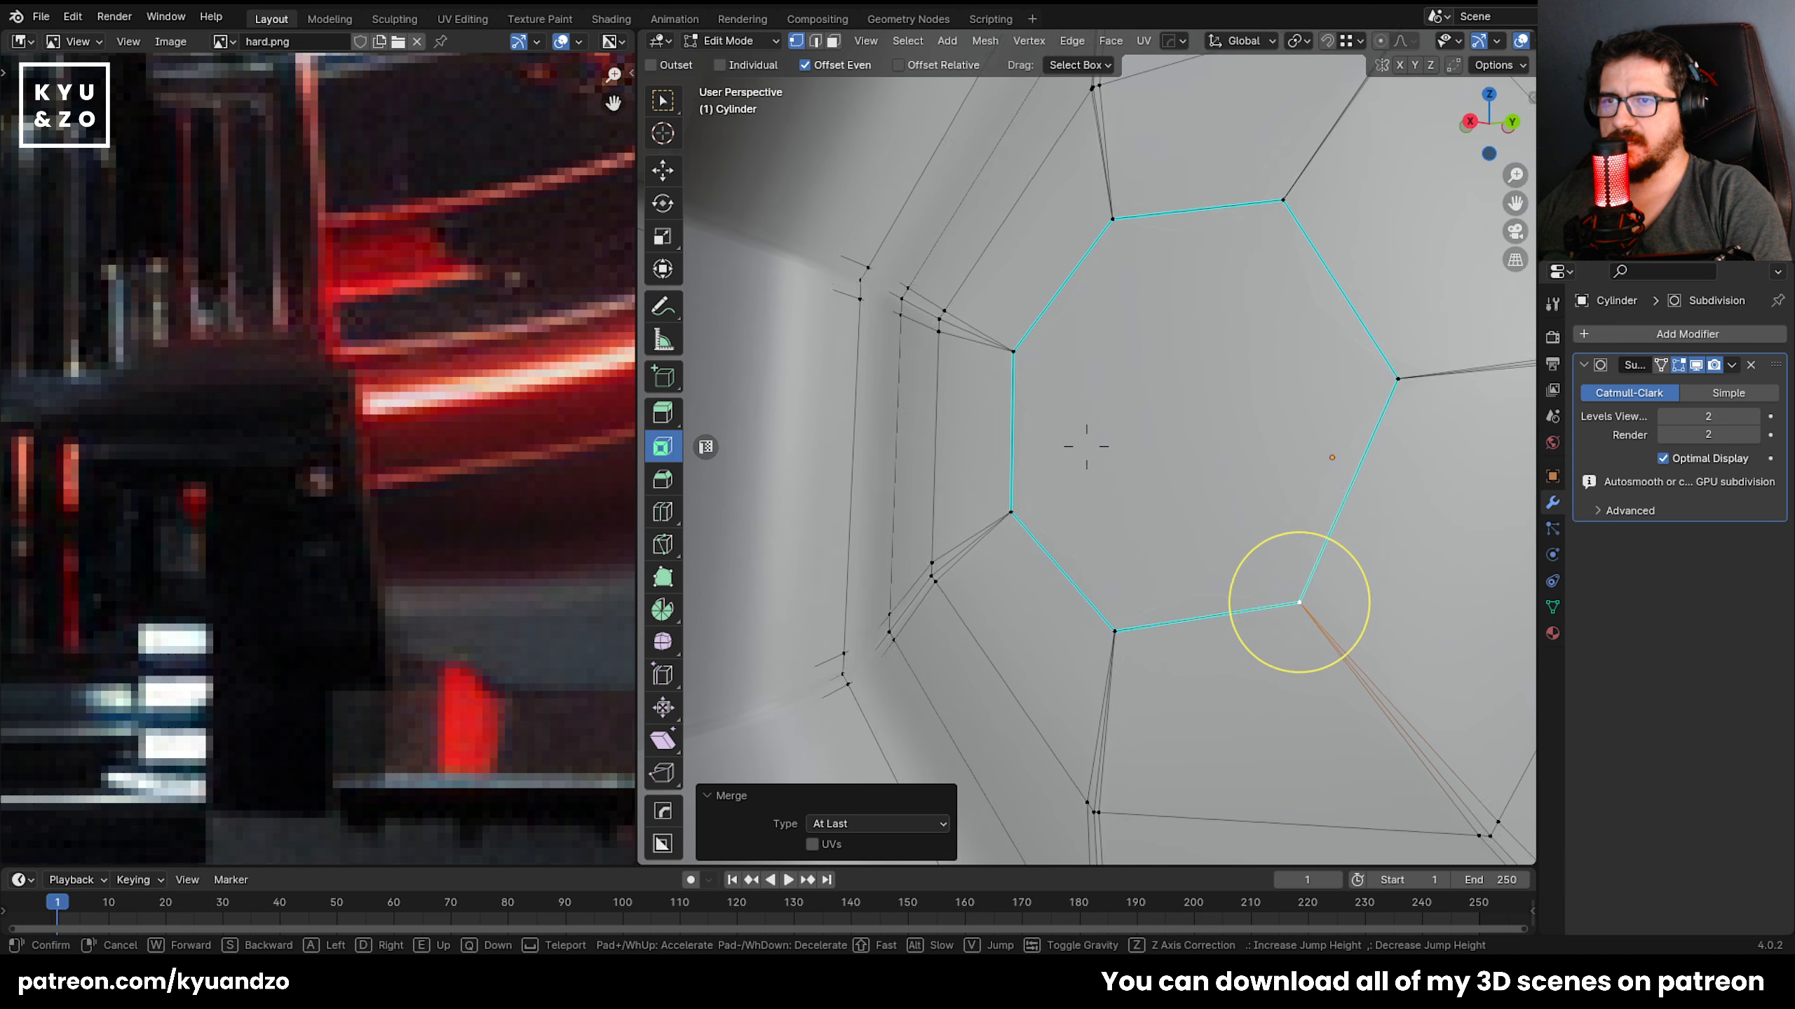
click(1186, 687)
key(Tab)
scroll(1123, 606, down, 2)
key(Tab)
scroll(1122, 606, up, 2)
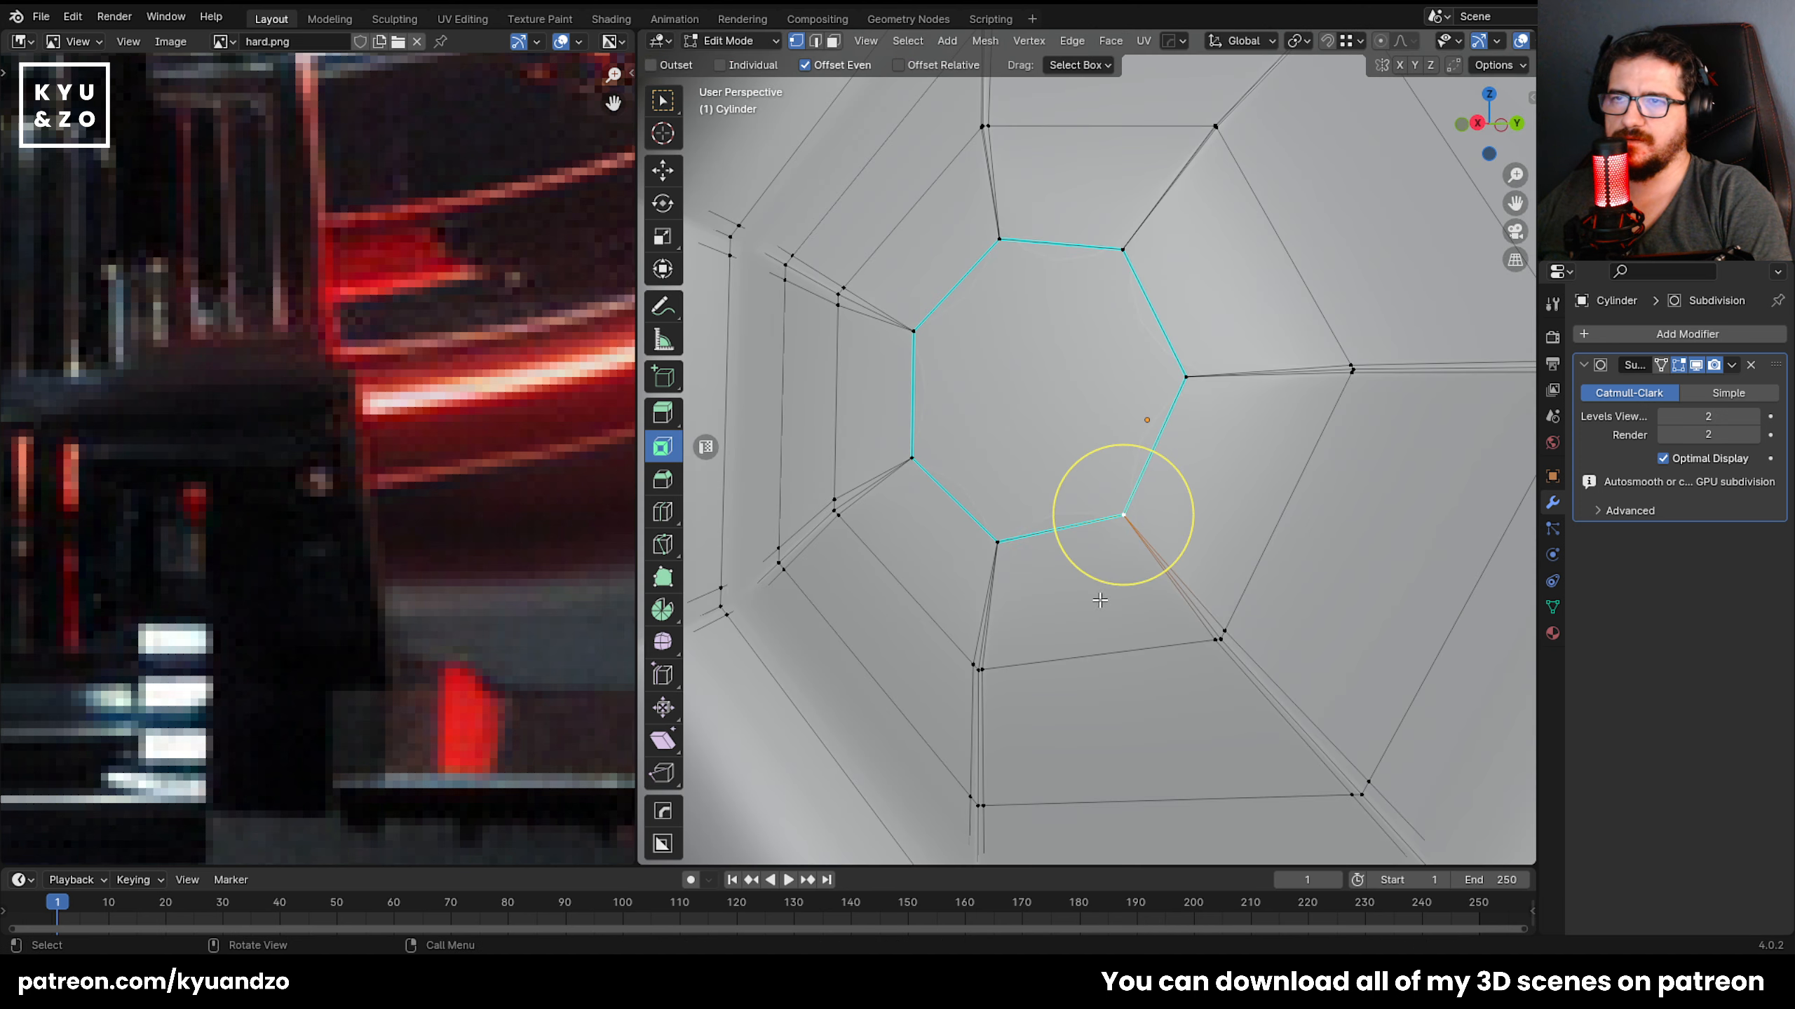
Inset the recess's central face and rescale the new inner face.
key(3)
click(1010, 389)
scroll(883, 329, up, 2)
key(i)
click(1244, 471)
key(s)
click(1206, 446)
key(Tab)
scroll(1198, 438, down, 3)
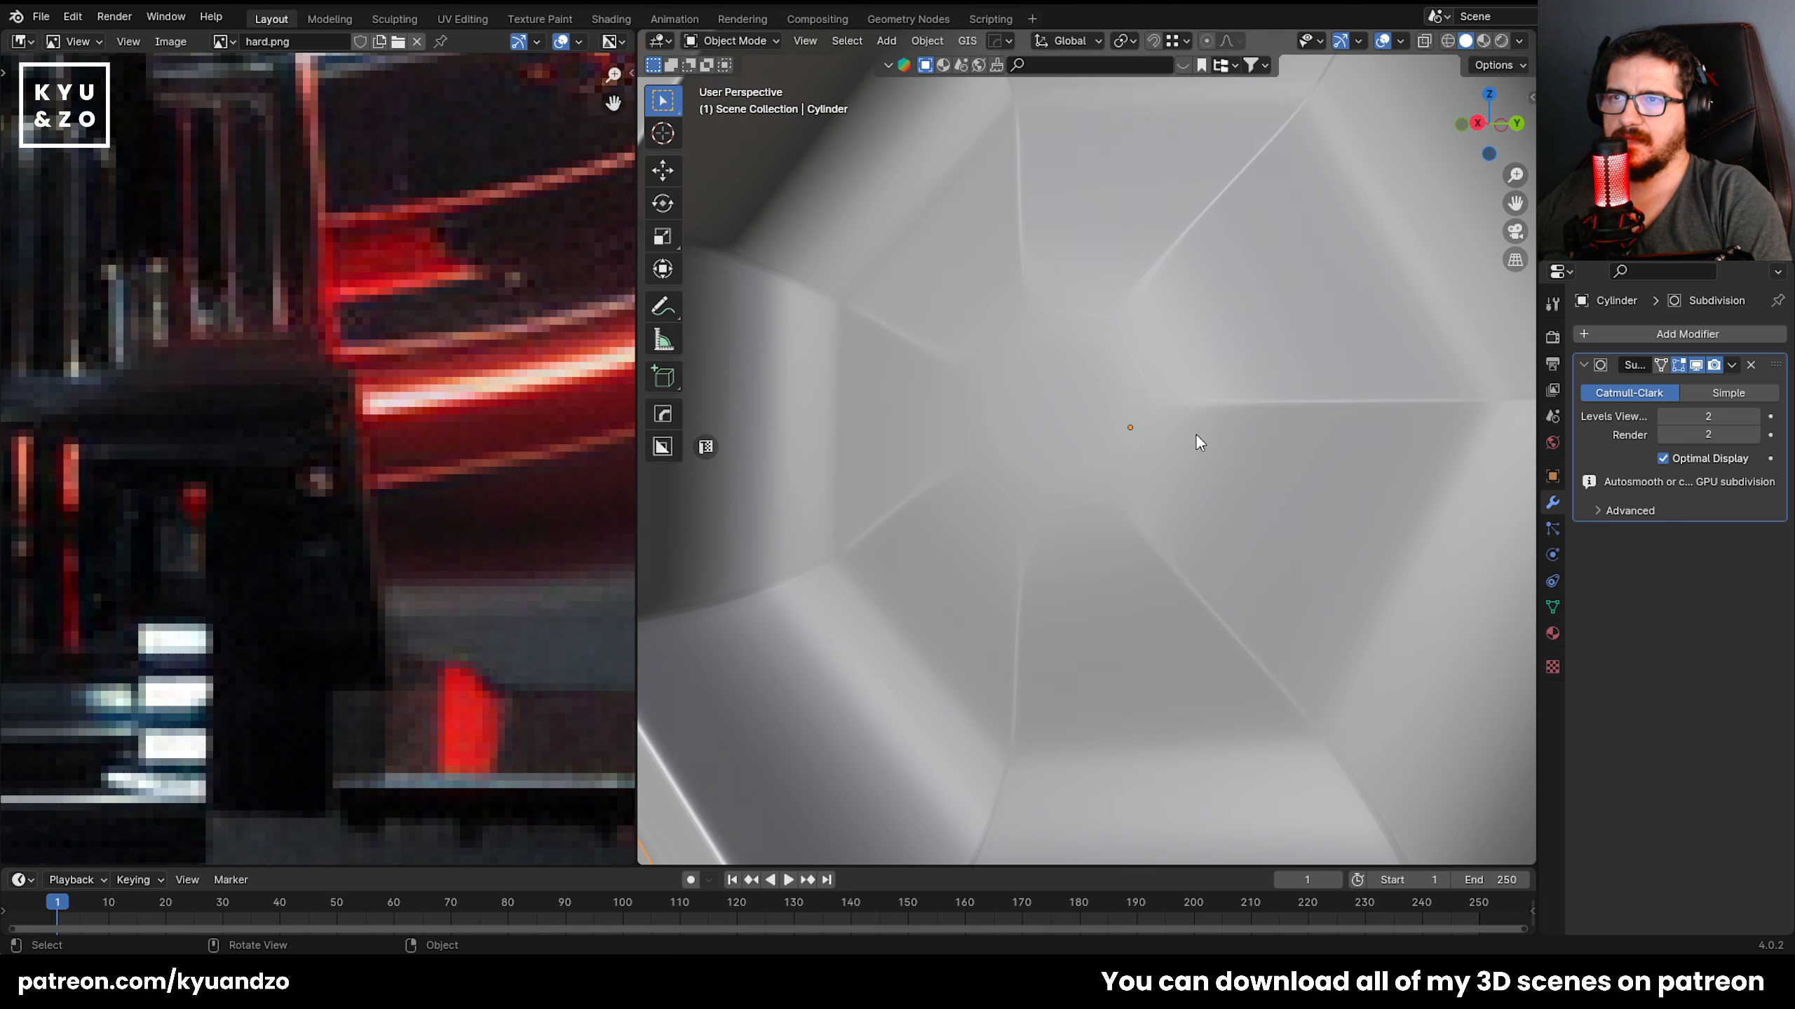
Extrude the inset face outward about 0.00226 m to form a central post.
middle_drag(1194, 432, 1140, 464)
key(Tab)
key(e)
click(993, 521)
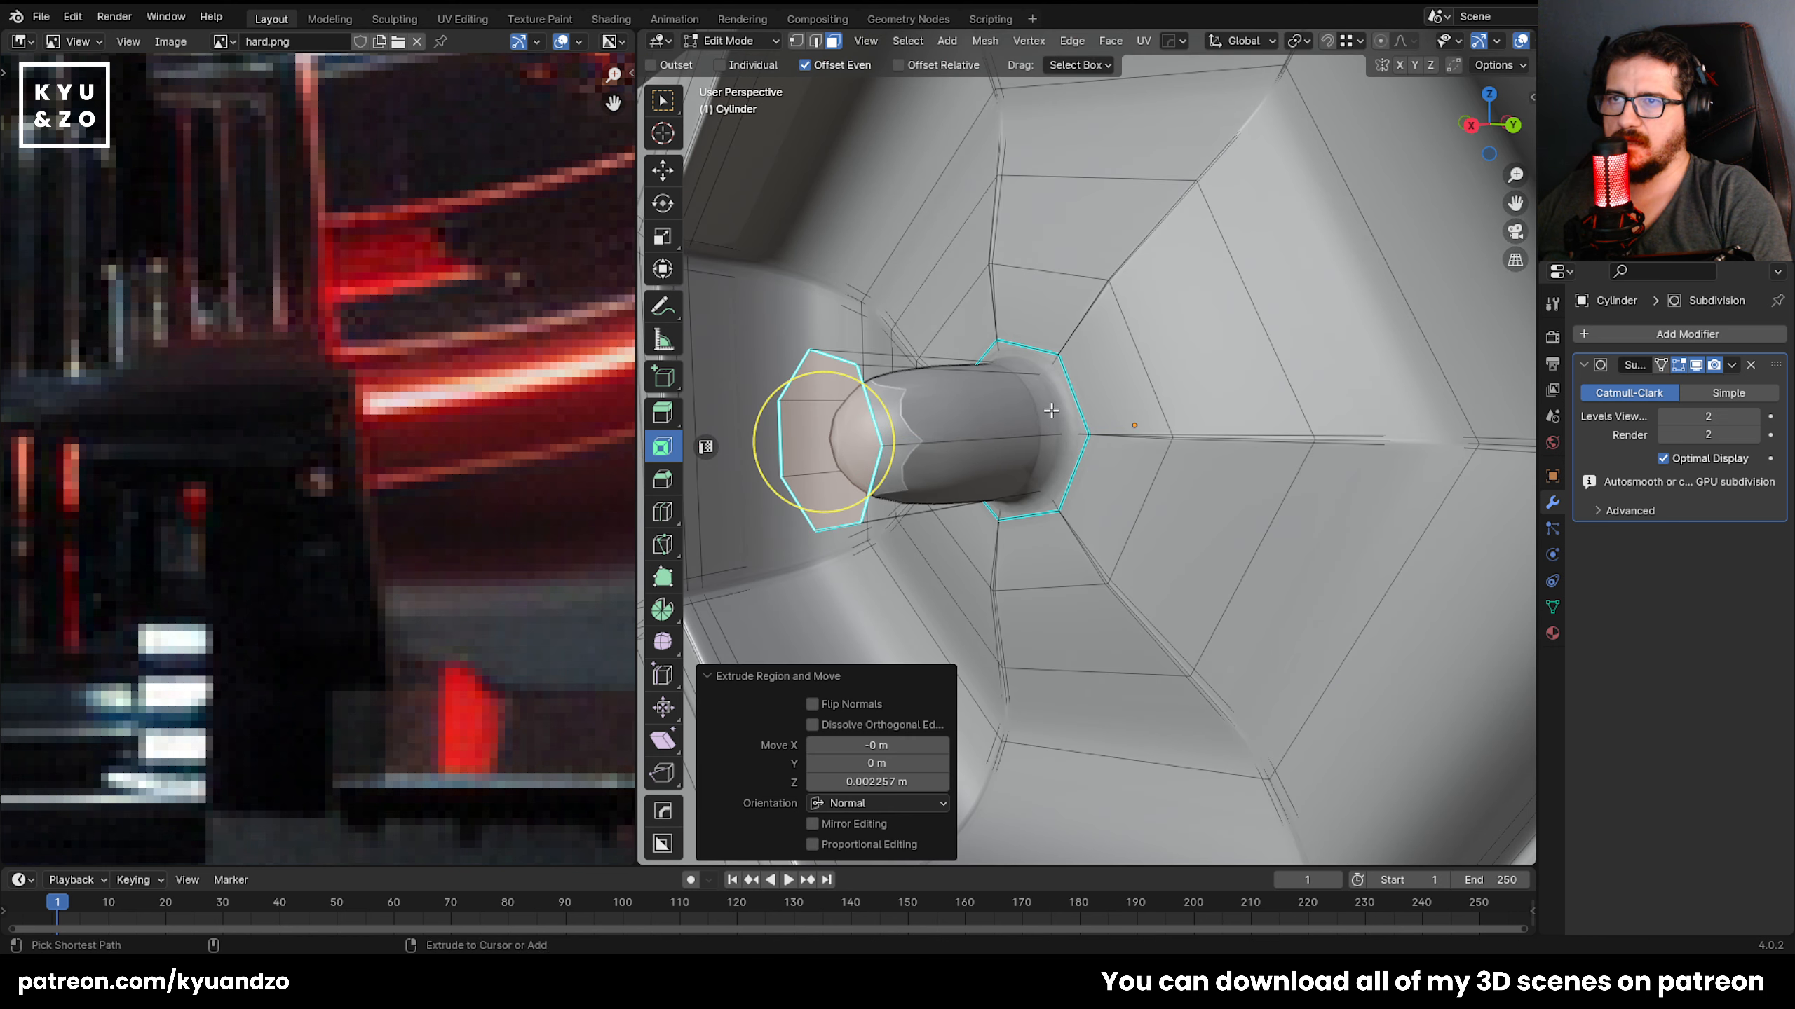
Add two edge loops around the extruded post, one close to its base and one close to its tip.
key(ctrl+r)
click(983, 406)
click(1060, 397)
key(ctrl+r)
click(932, 427)
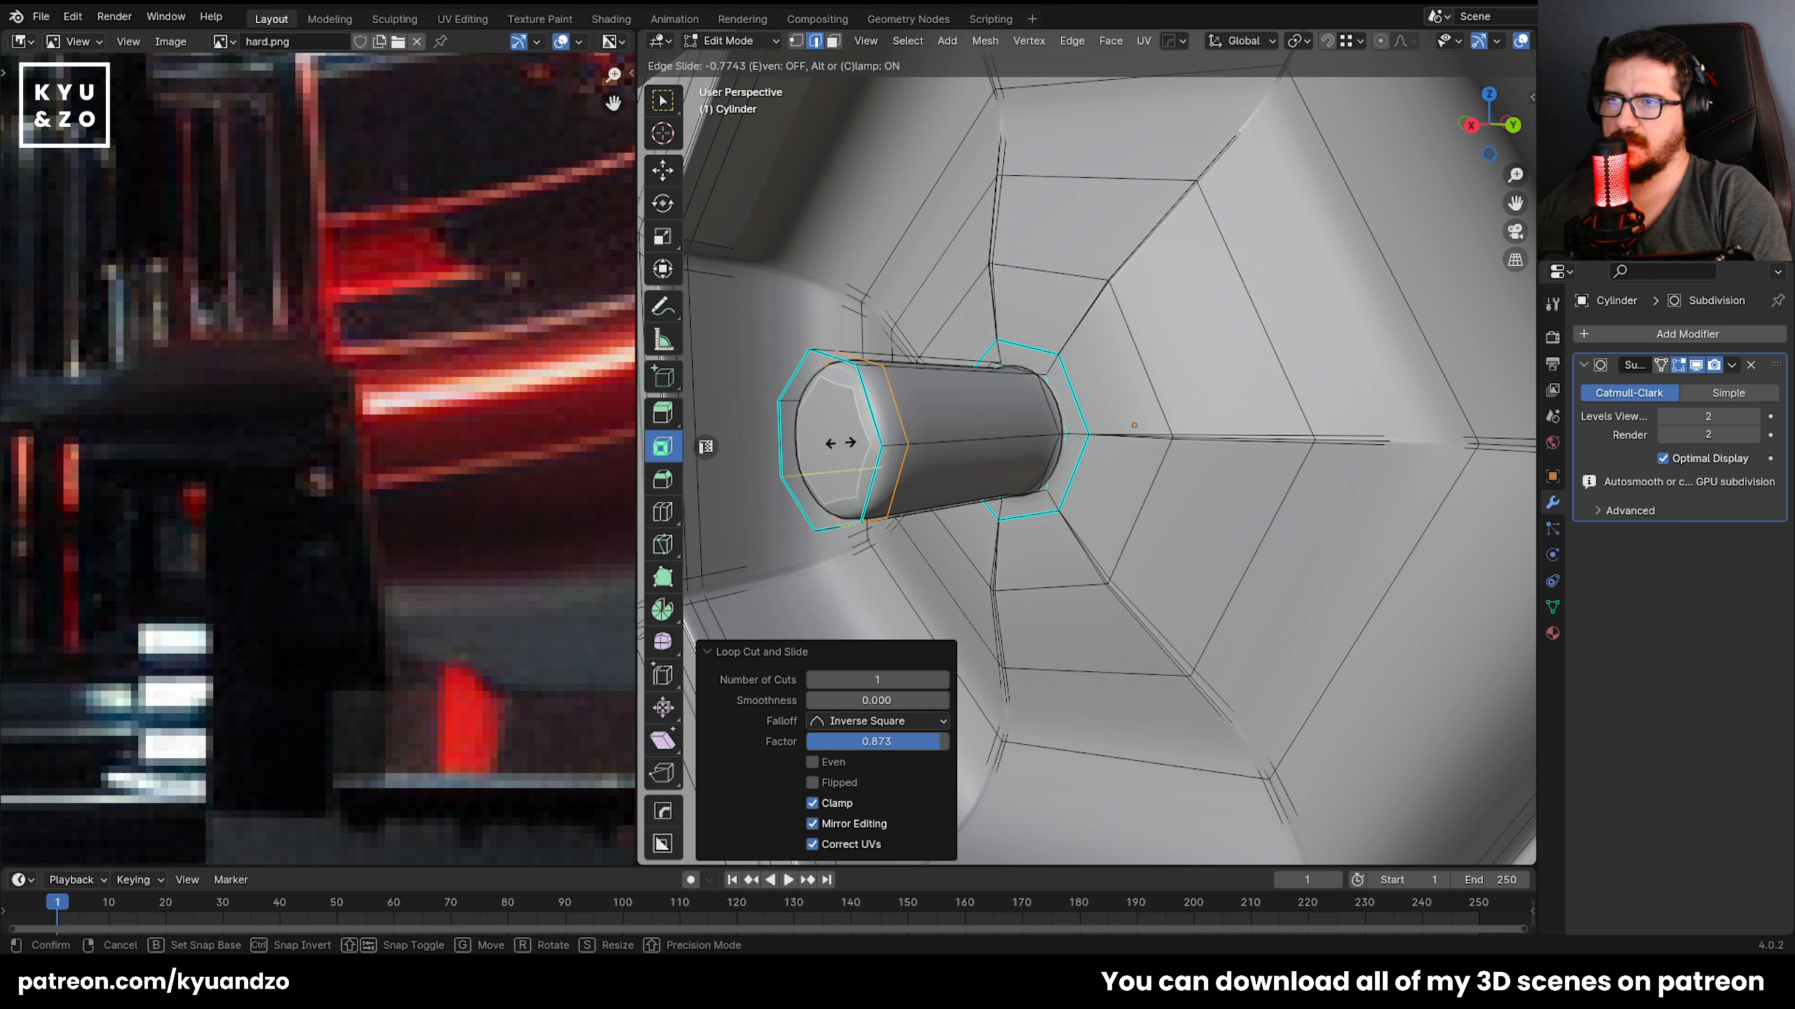
click(823, 448)
key(Tab)
scroll(1077, 561, down, 3)
scroll(1066, 550, up, 3)
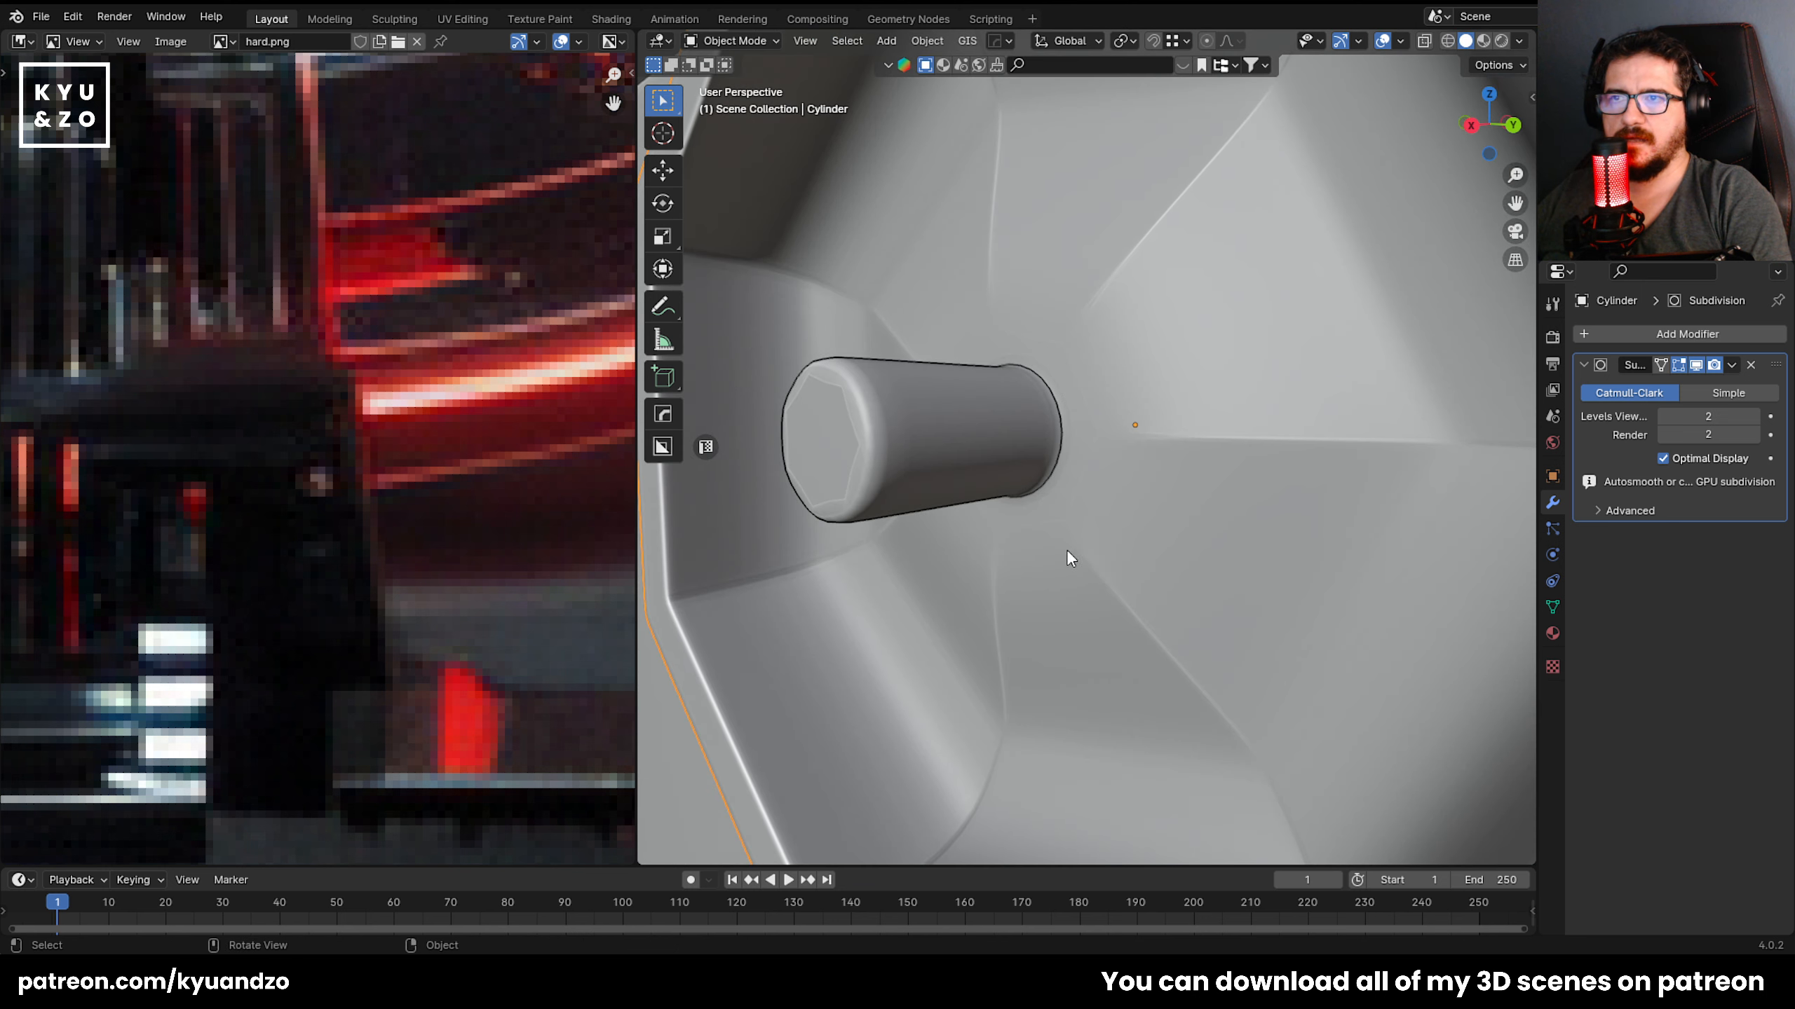
Undo the post's extrusion and both loop cuts, and check the smoothed inset face in Object Mode.
key(Tab)
key(ctrl+z)
key(ctrl+z)
key(ctrl+z)
key(Tab)
middle_drag(1052, 393, 1068, 389)
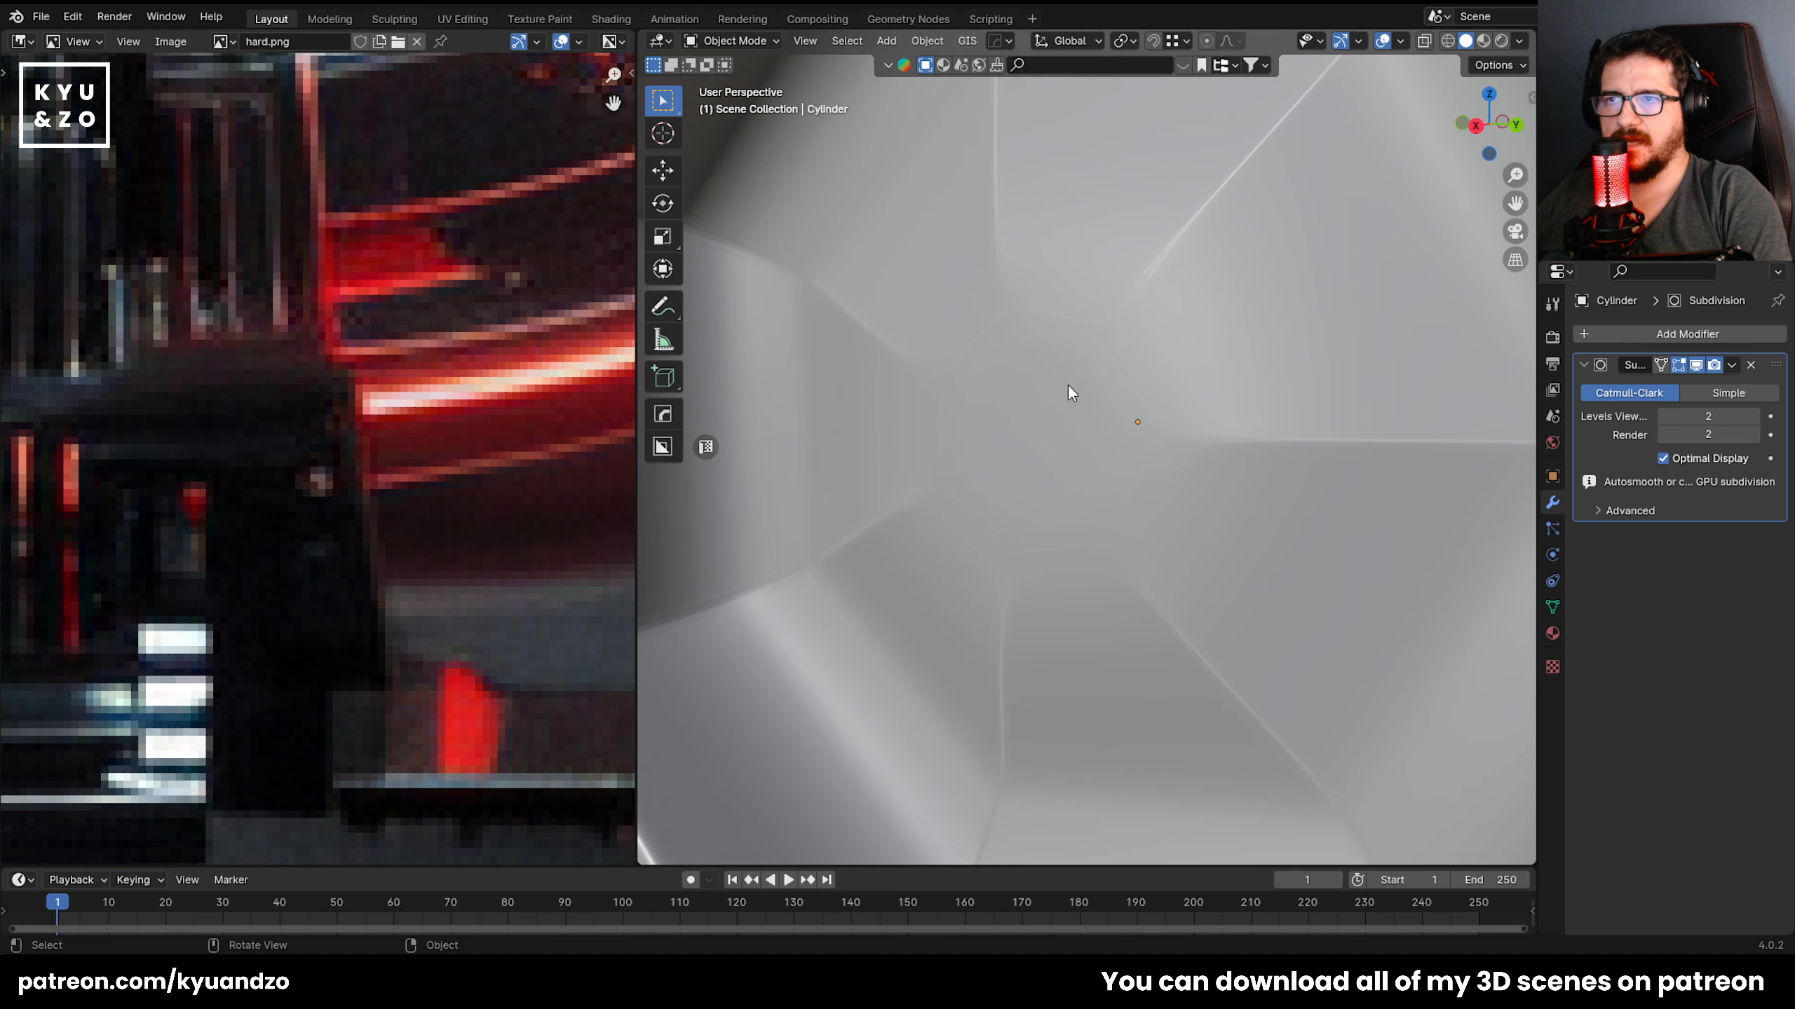
key(Tab)
scroll(1107, 323, up, 2)
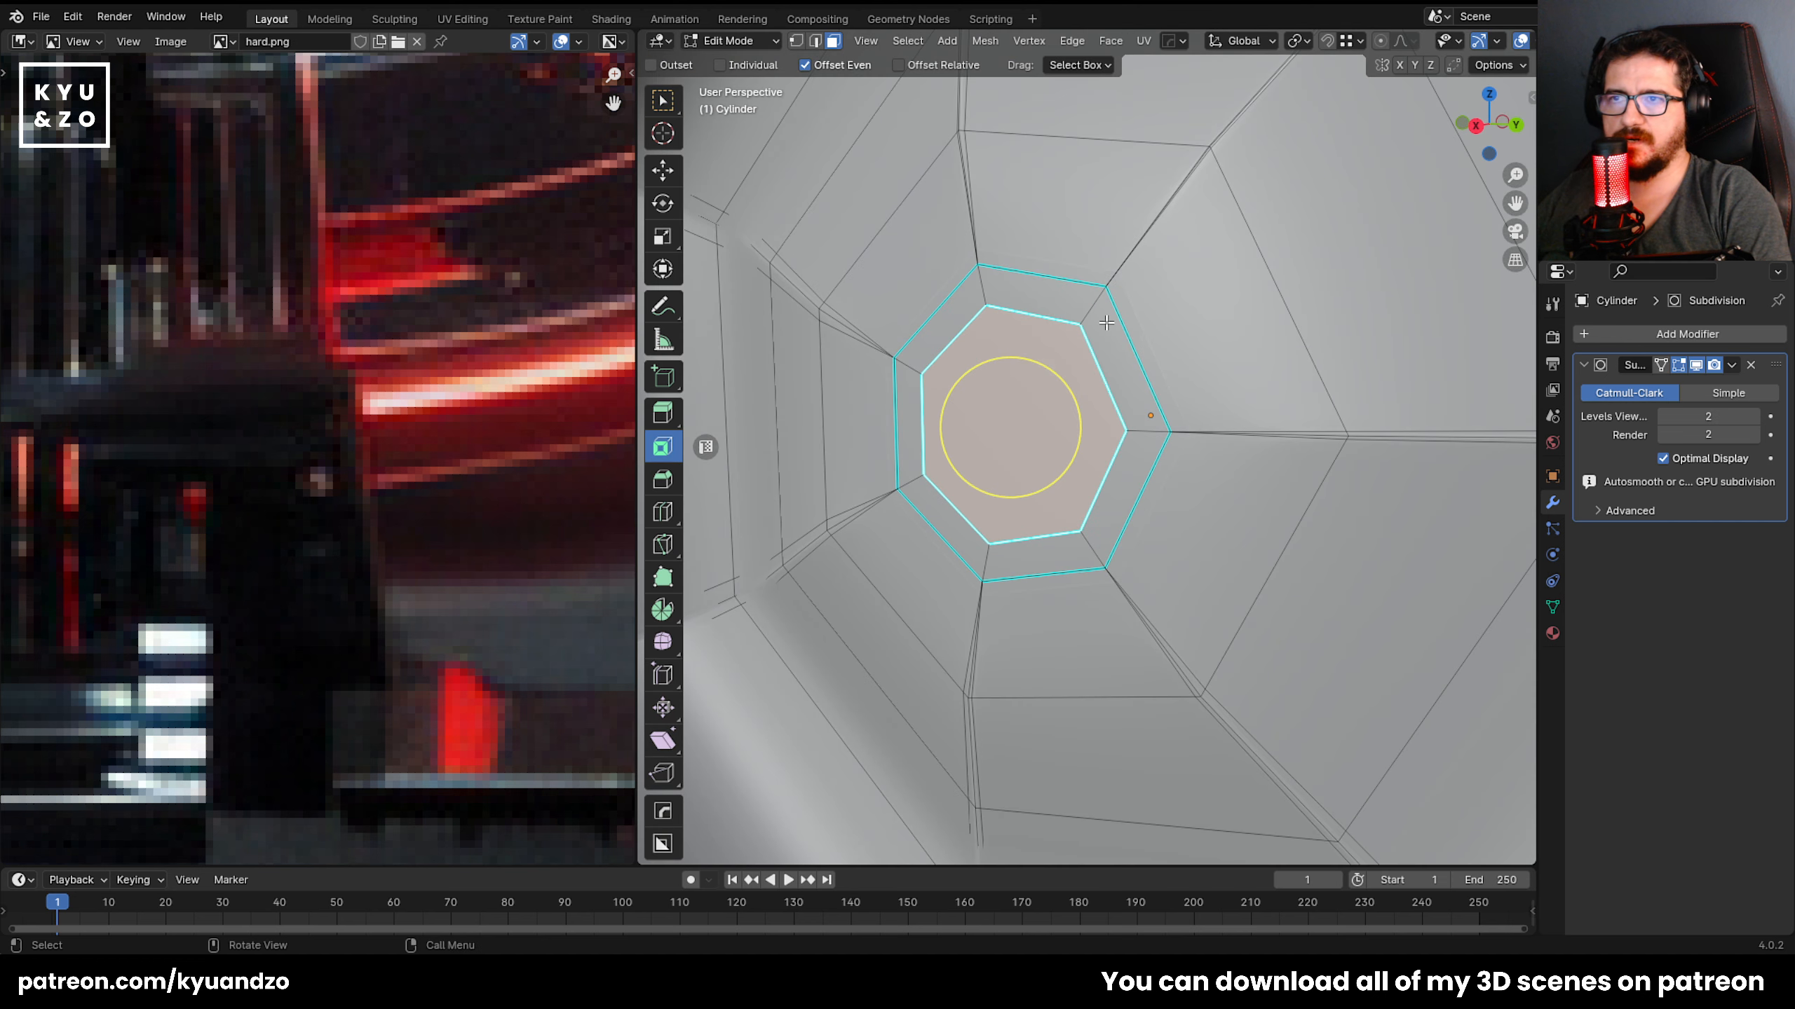
key(Tab)
scroll(1097, 333, up, 2)
key(Tab)
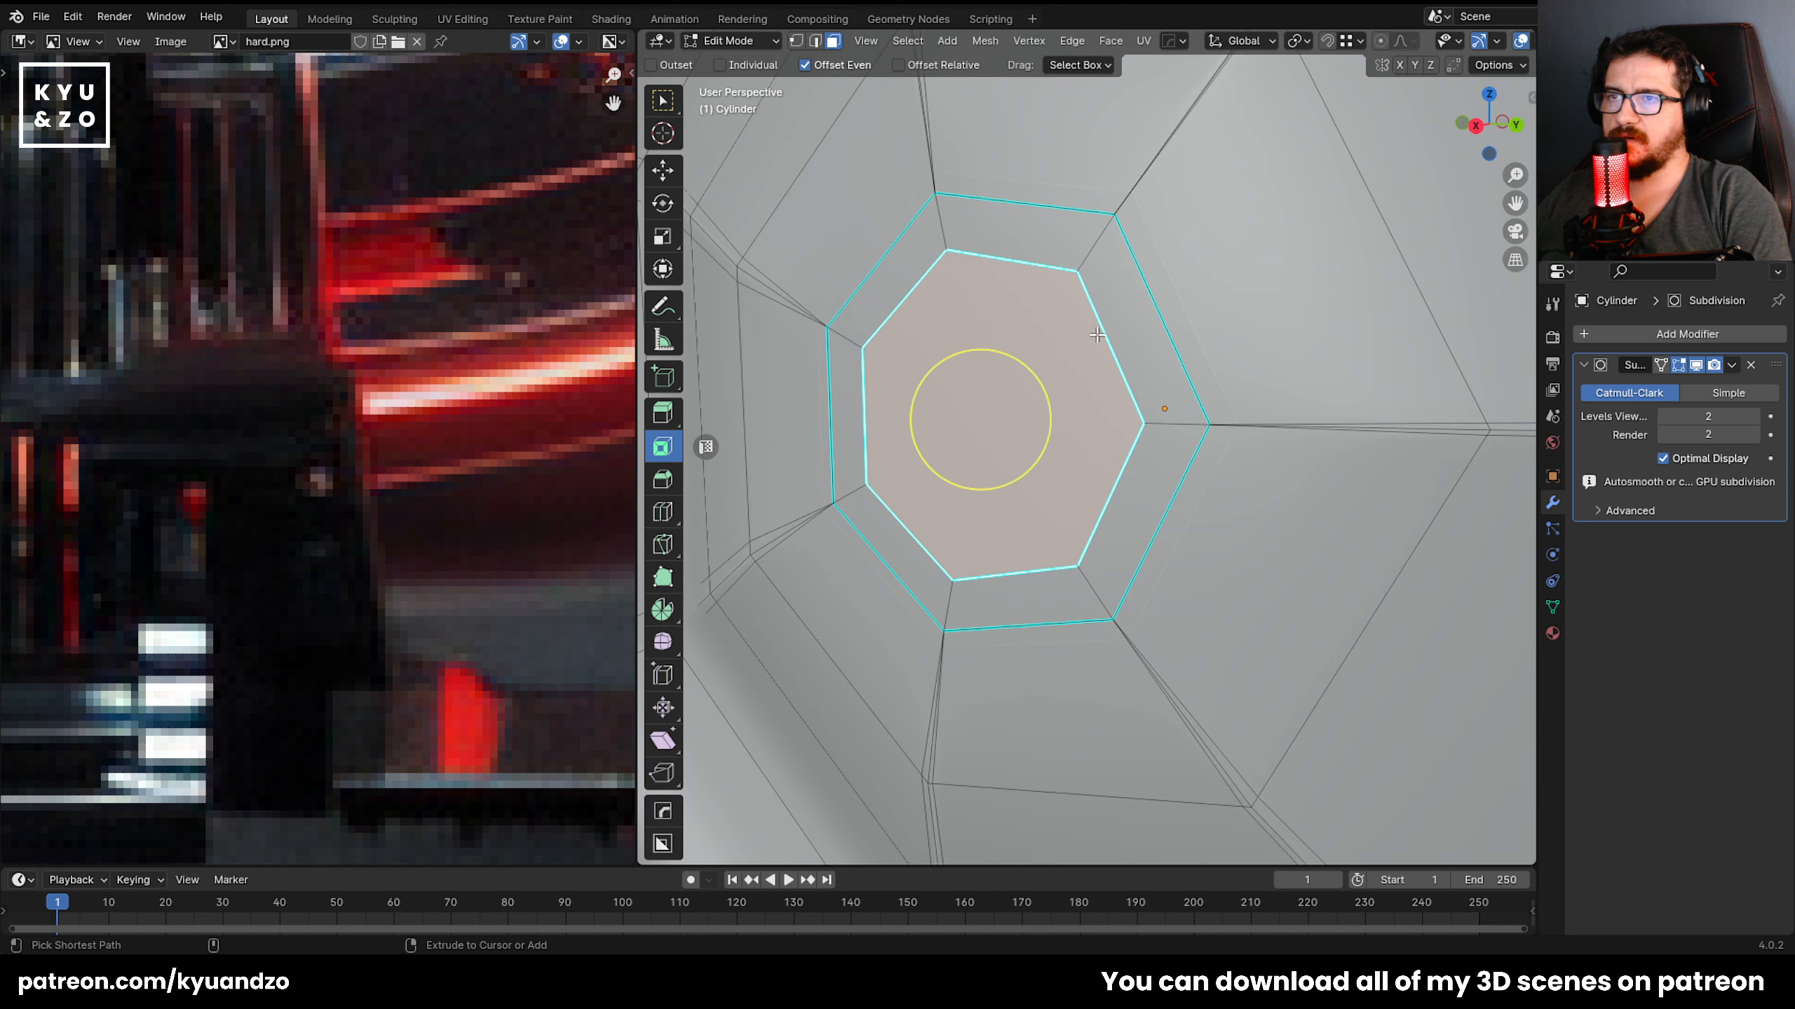
Try merging the outer and inner vertices at the inset's lower-right corner, and undo the merge.
key(1)
click(814, 327)
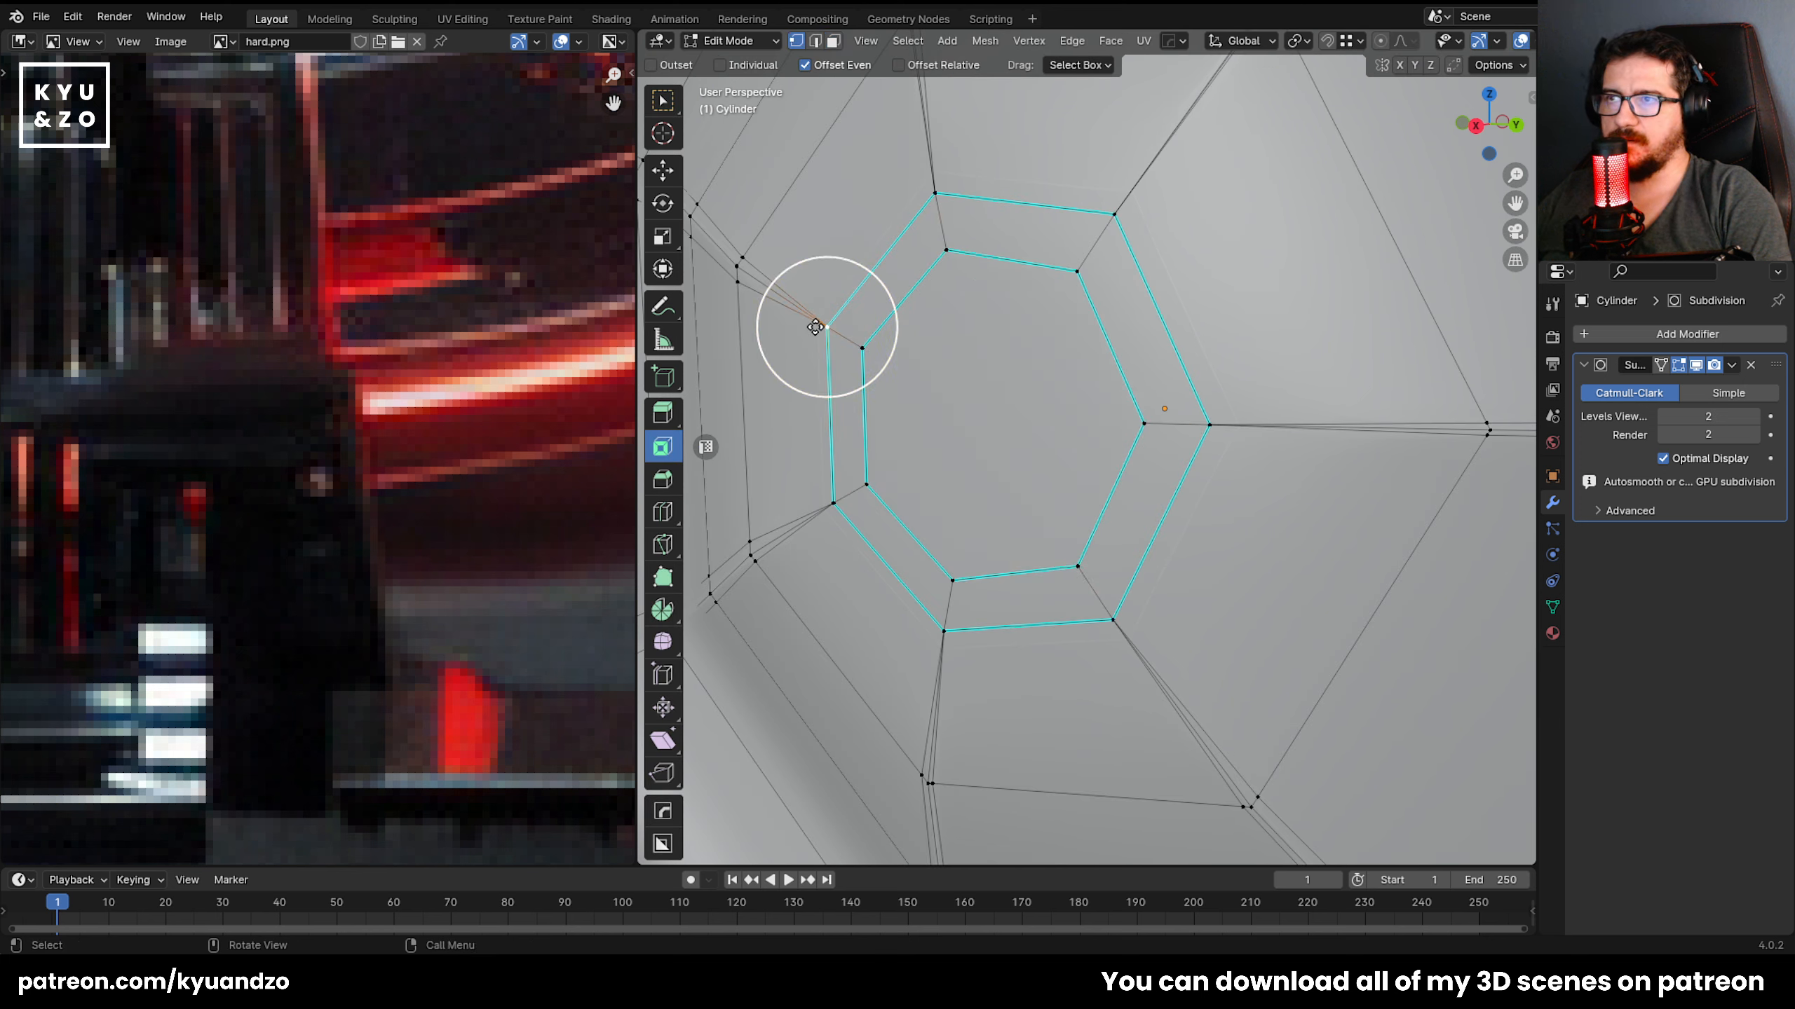
scroll(890, 346, up, 2)
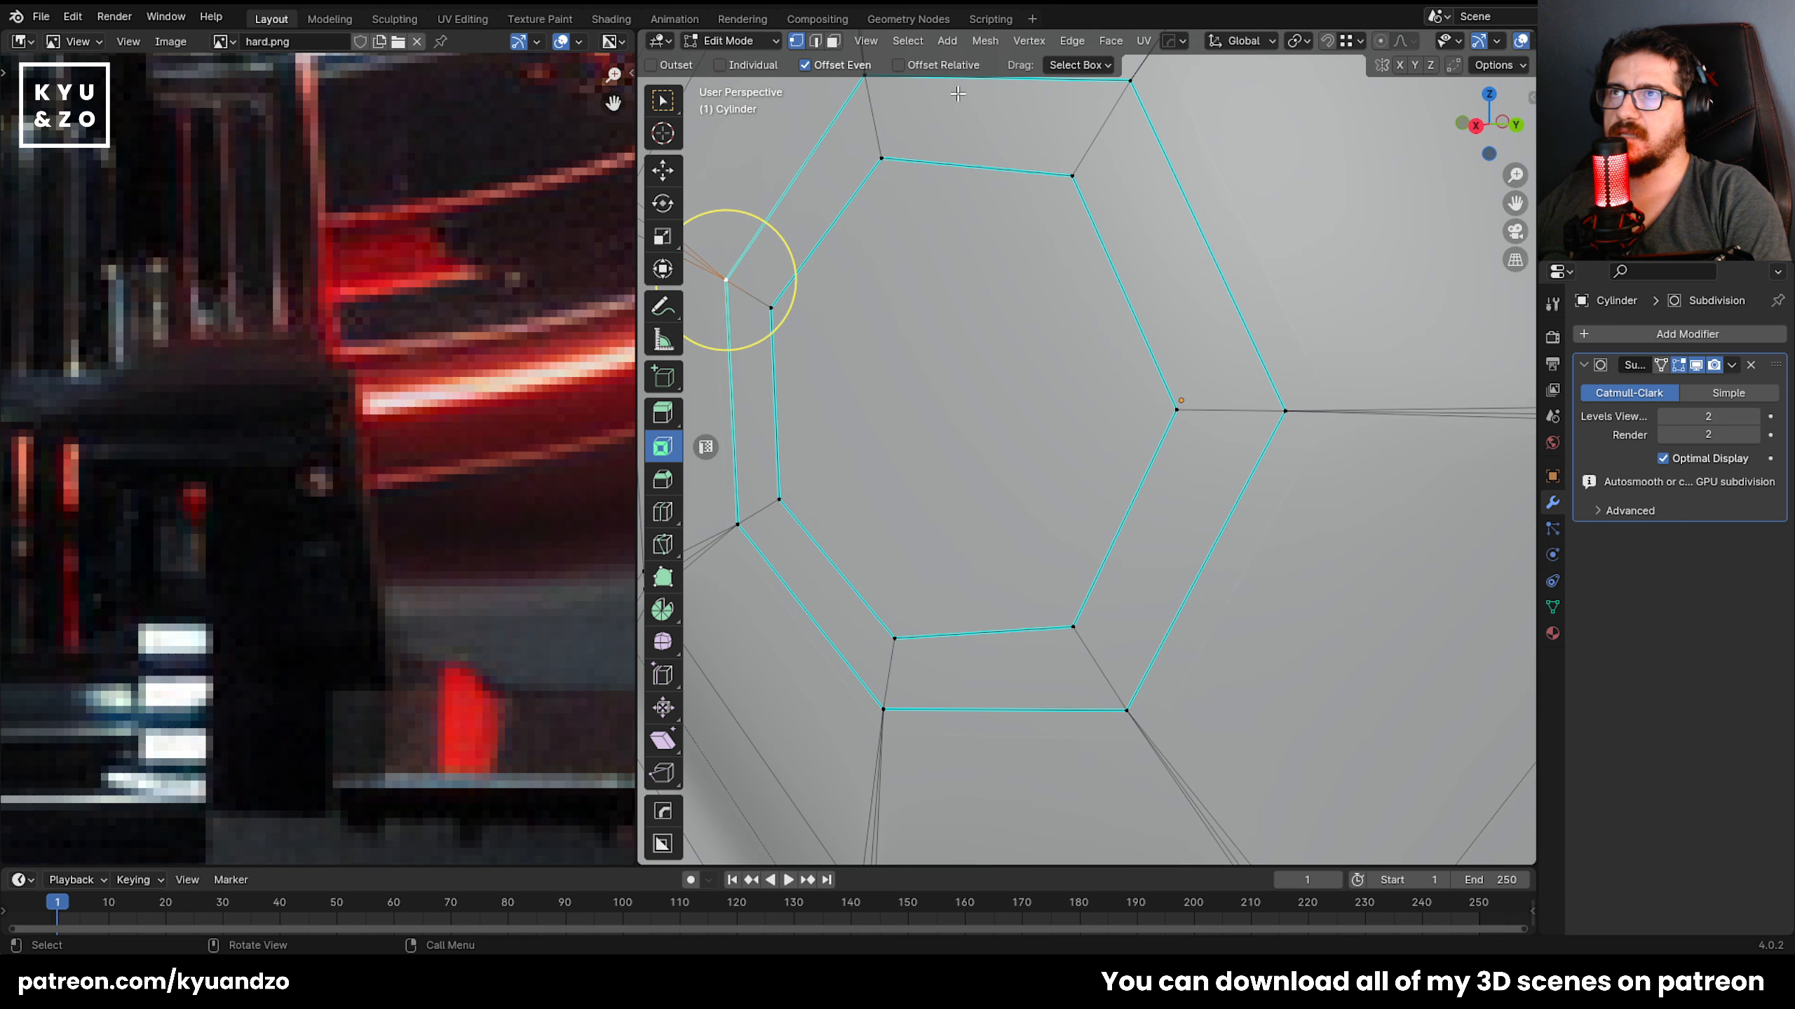
click(1125, 712)
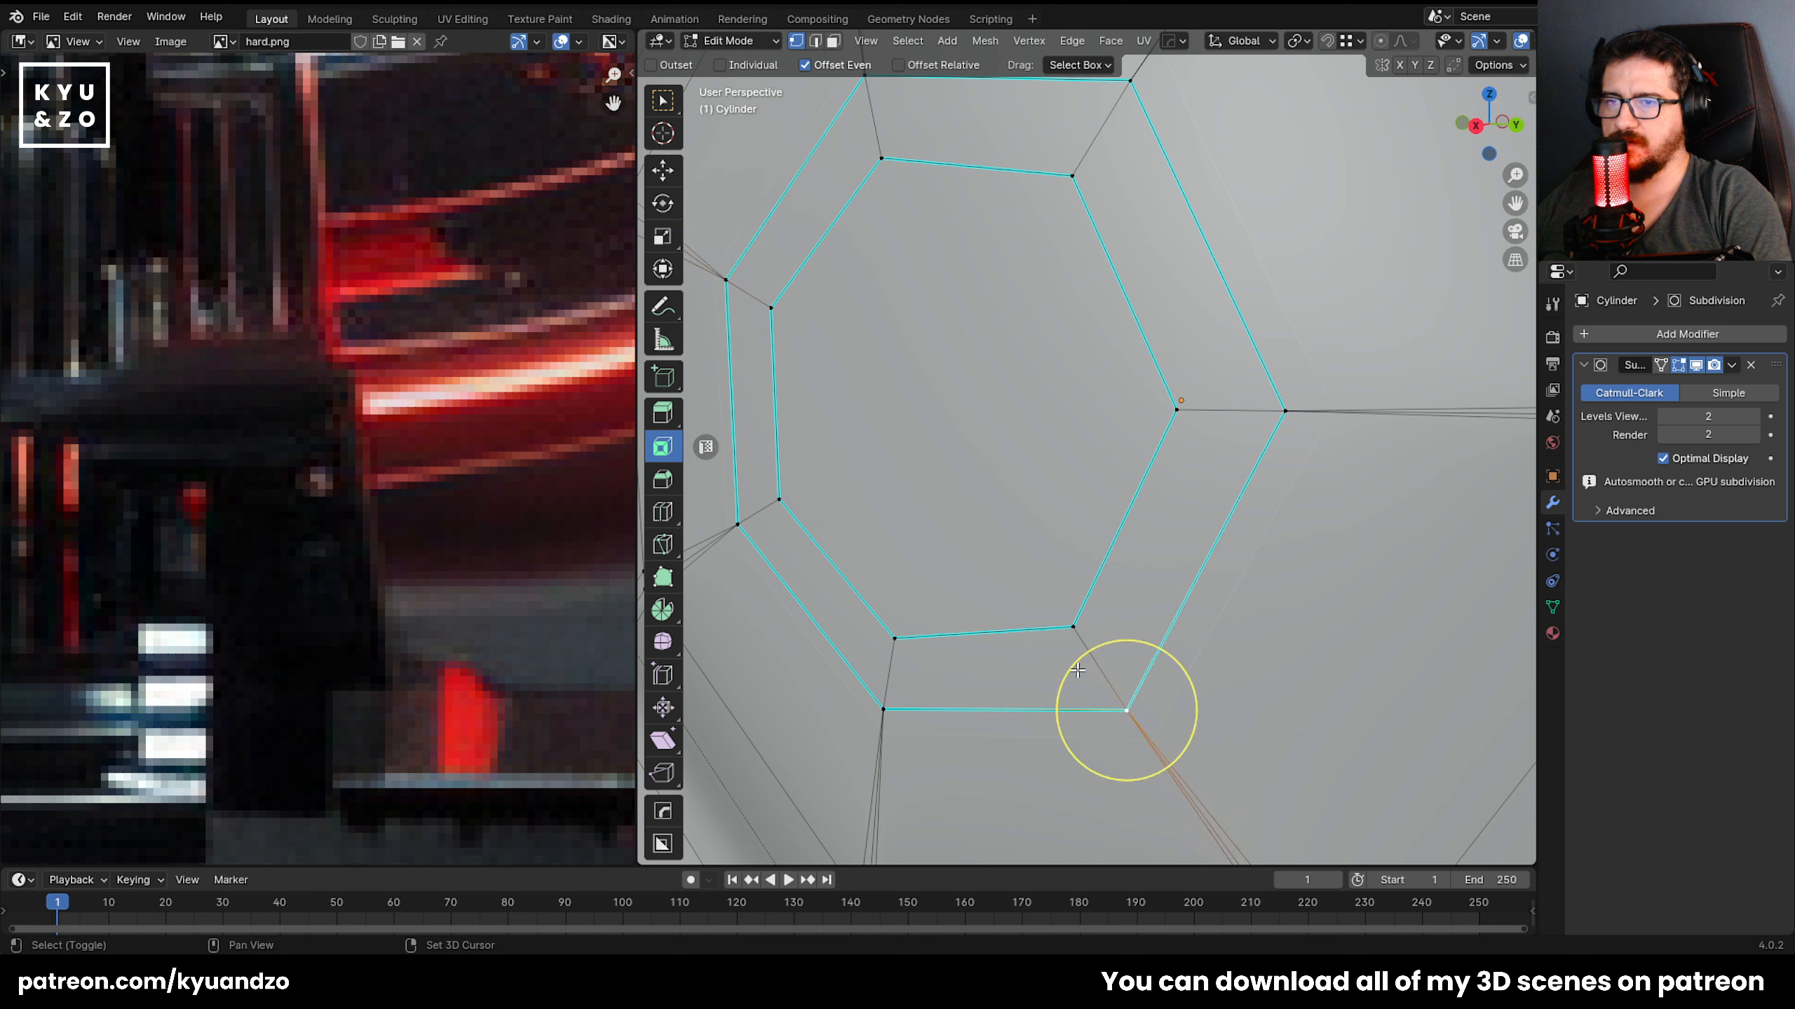
shift+click(1057, 636)
click(1125, 708)
key(ctrl+z)
Look up the Merge At Last operation and try it on the inset's two selected lower-right corner vertices.
click(990, 40)
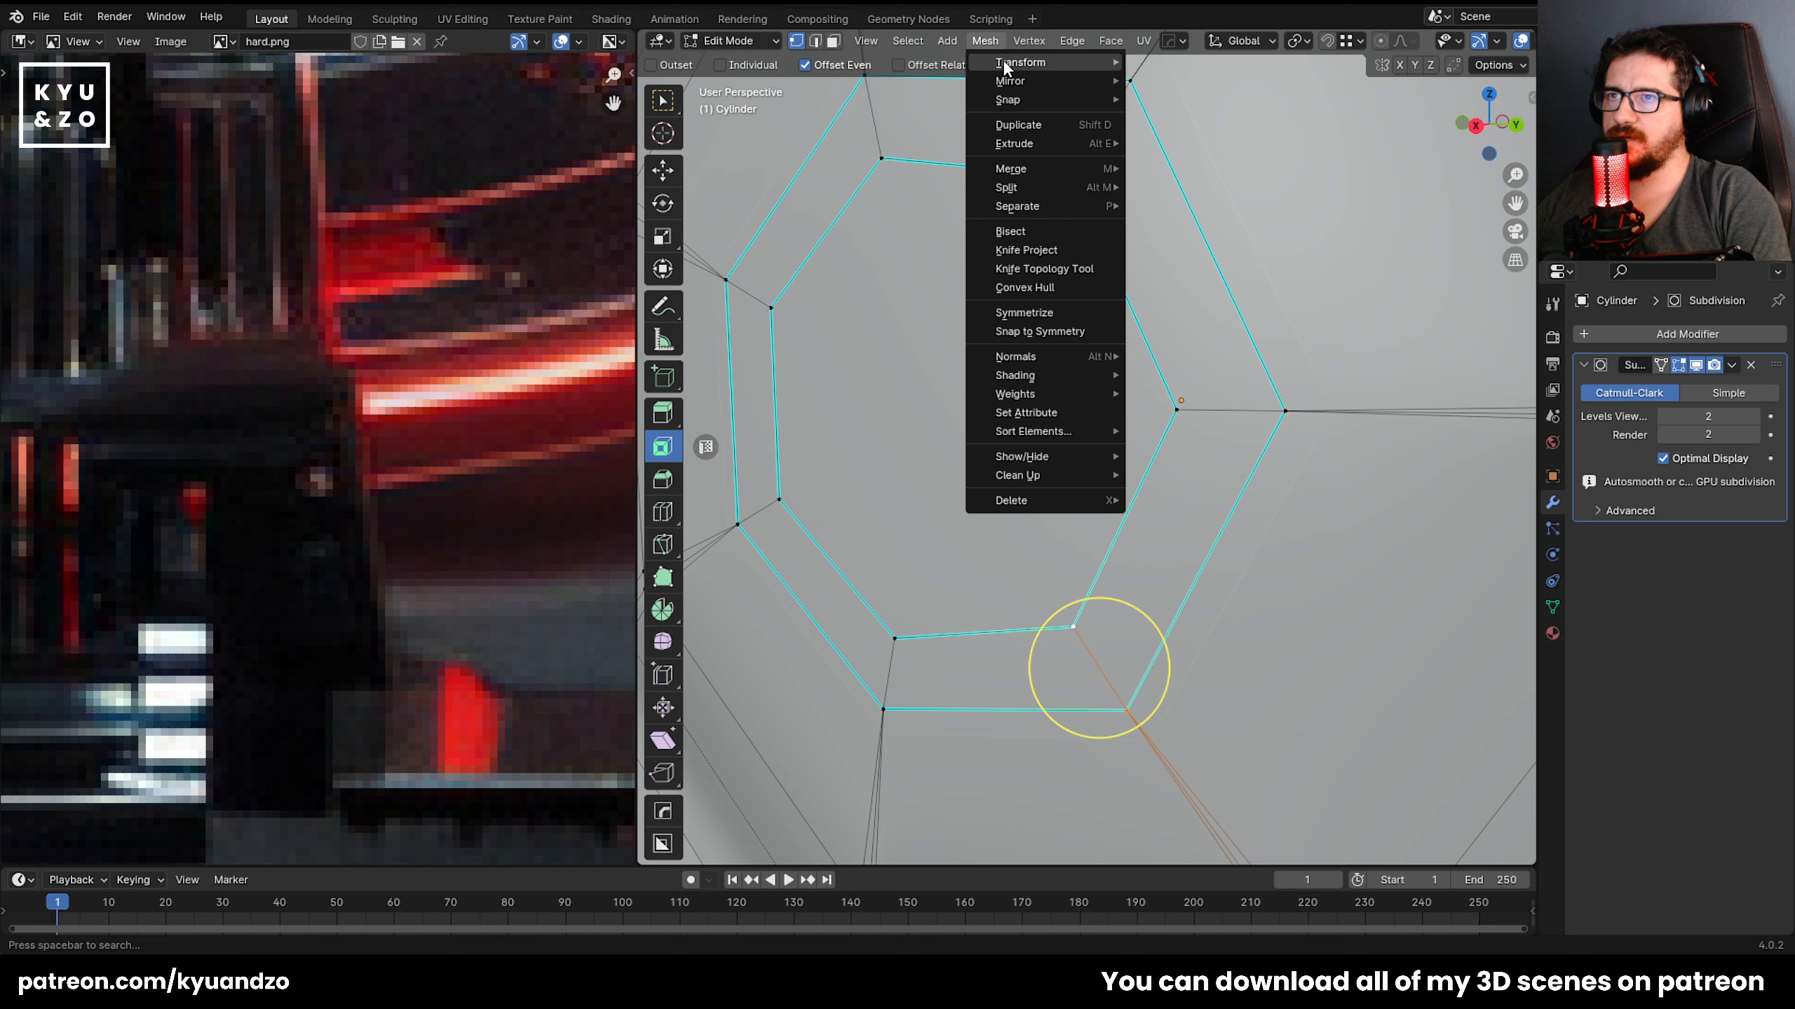
mouse_move(1066, 157)
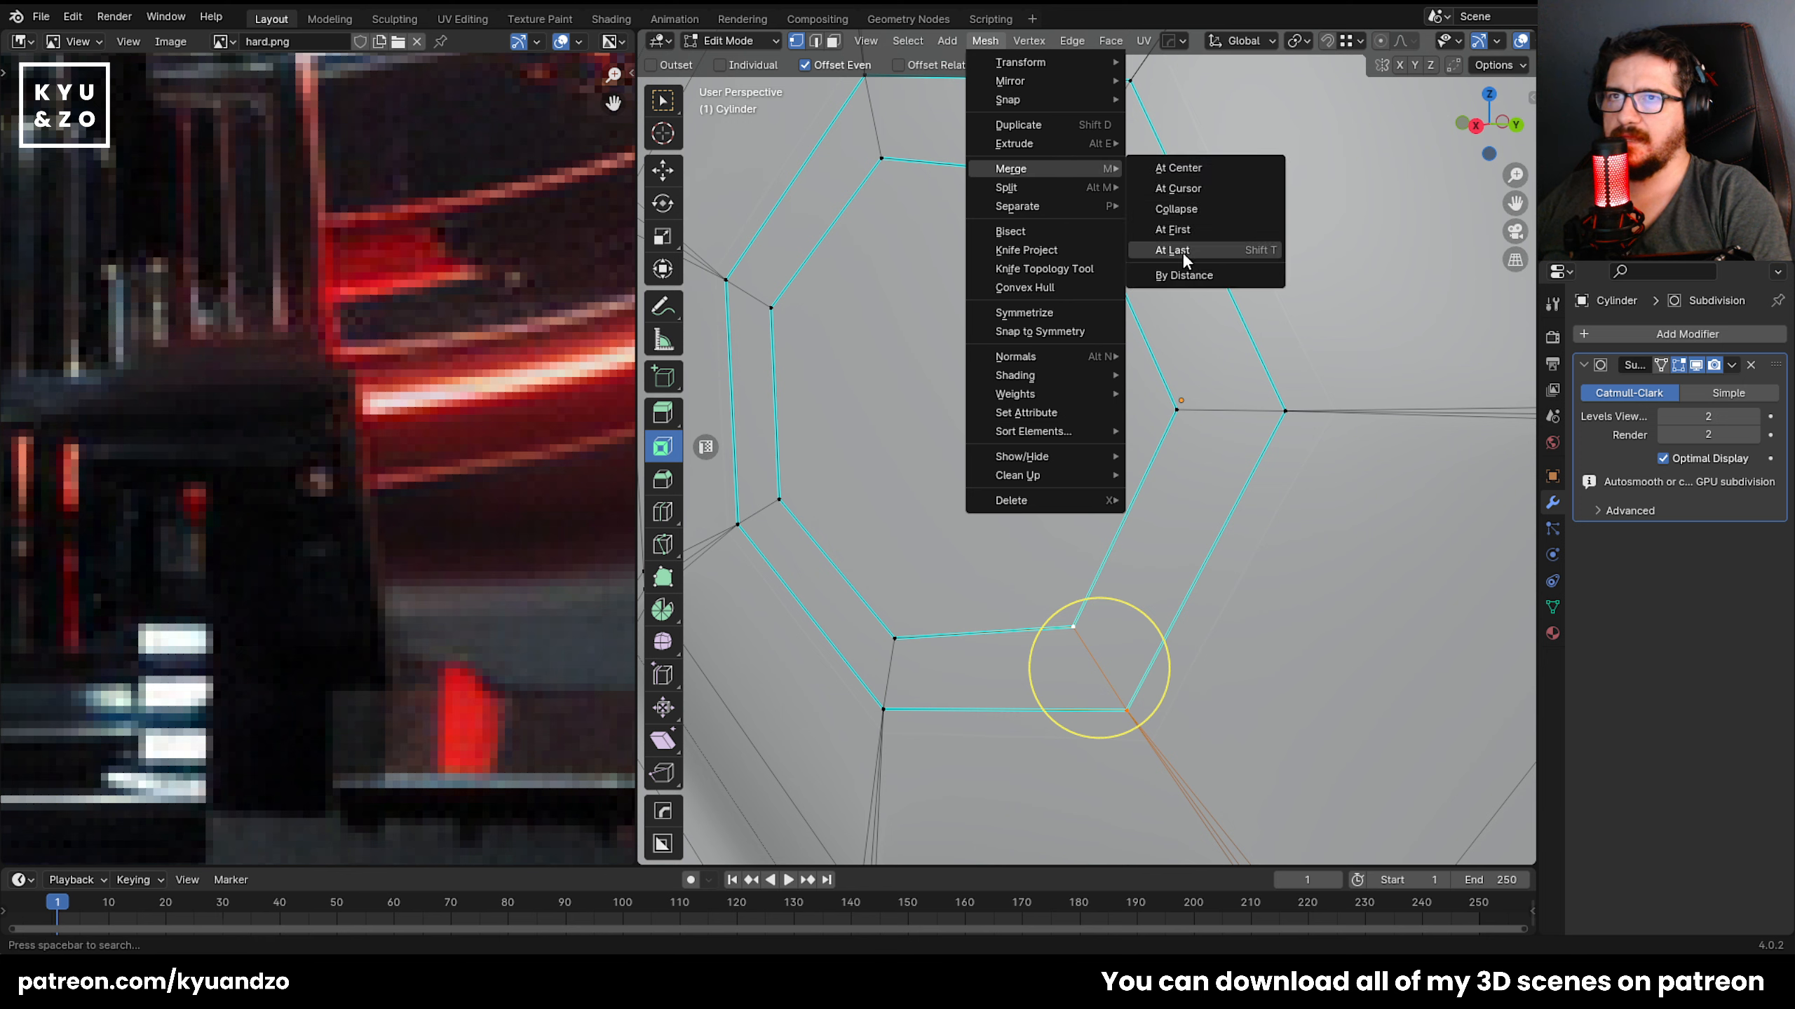
right_click(1183, 251)
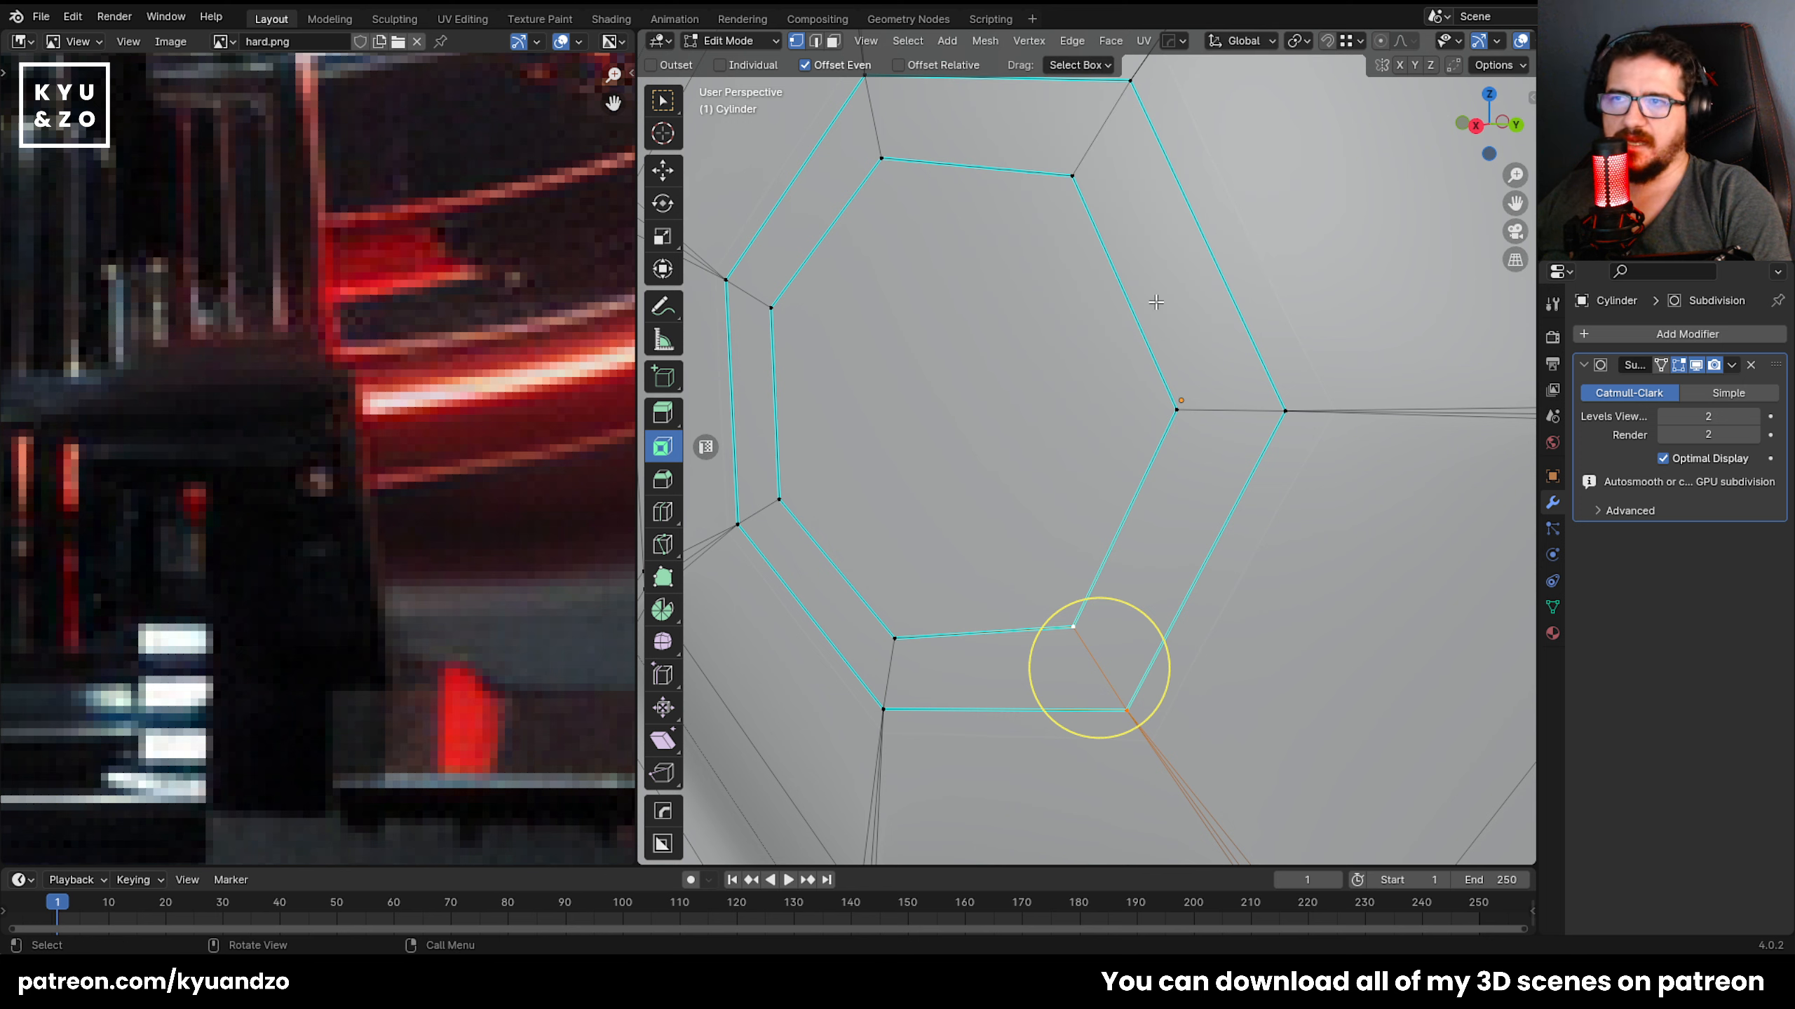
shift+middle_drag(1036, 722, 1014, 609)
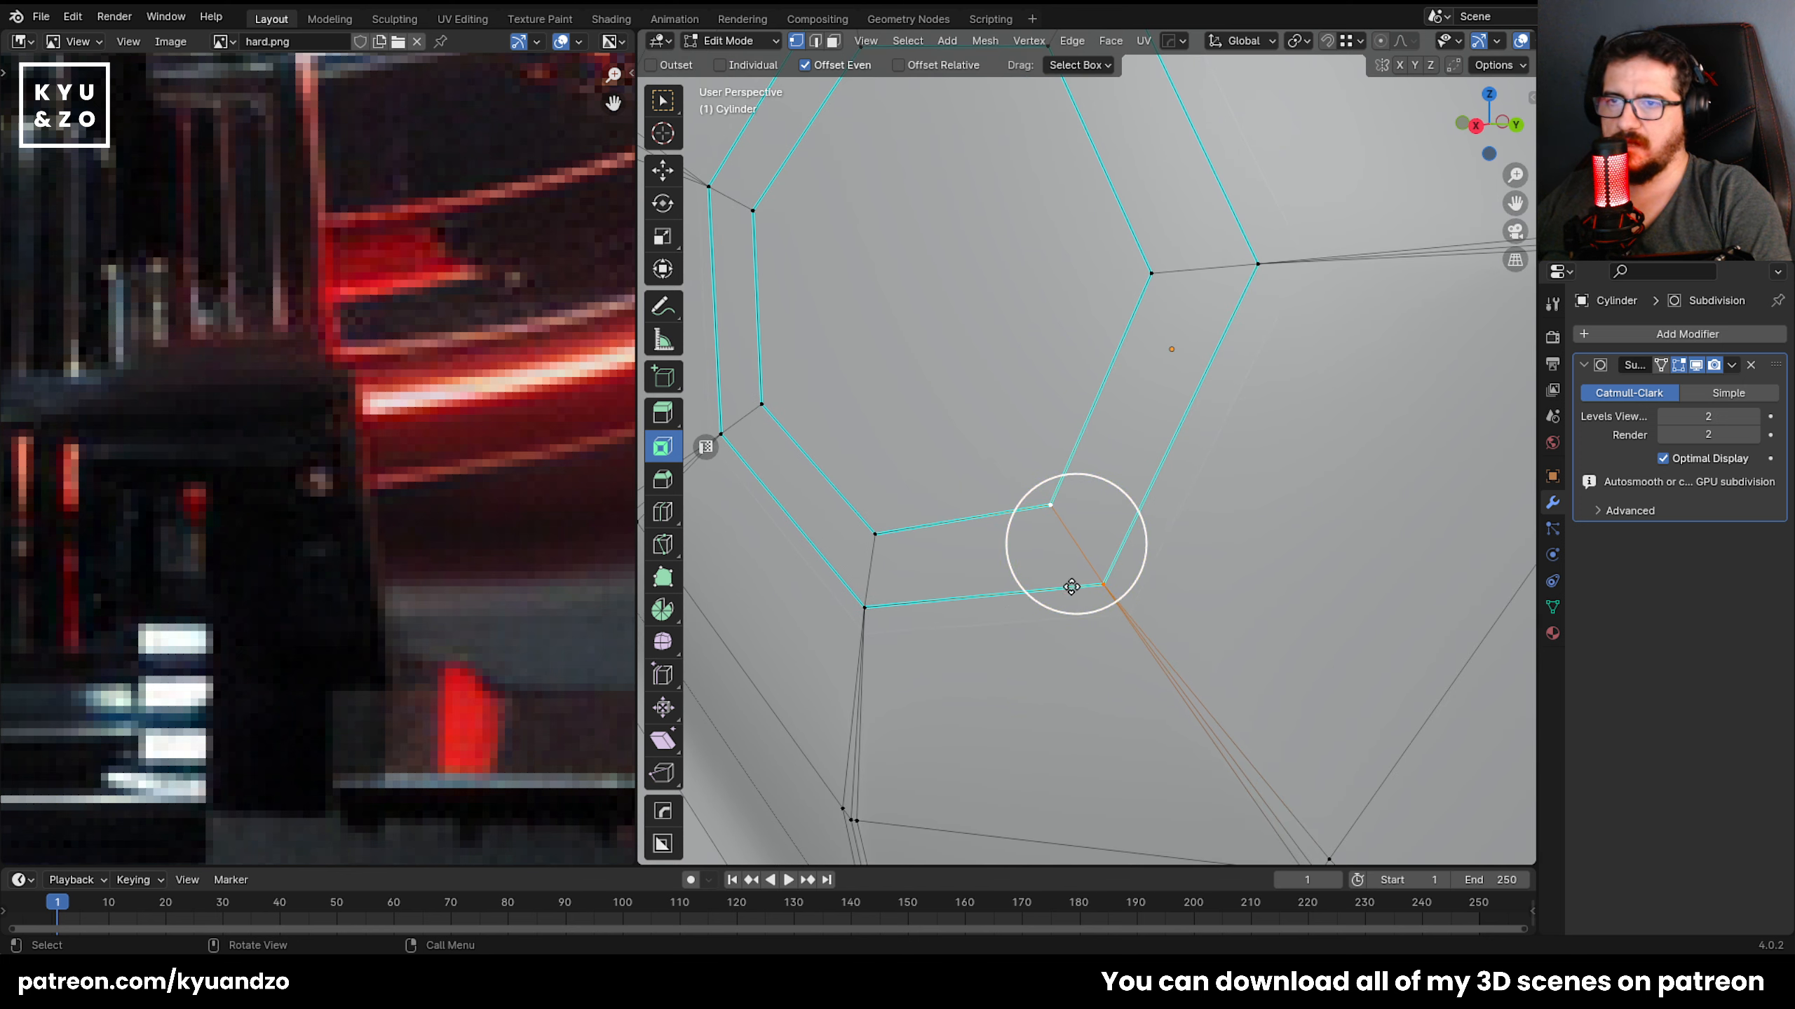
shift+click(1052, 506)
key(alt+m)
key(ctrl+z)
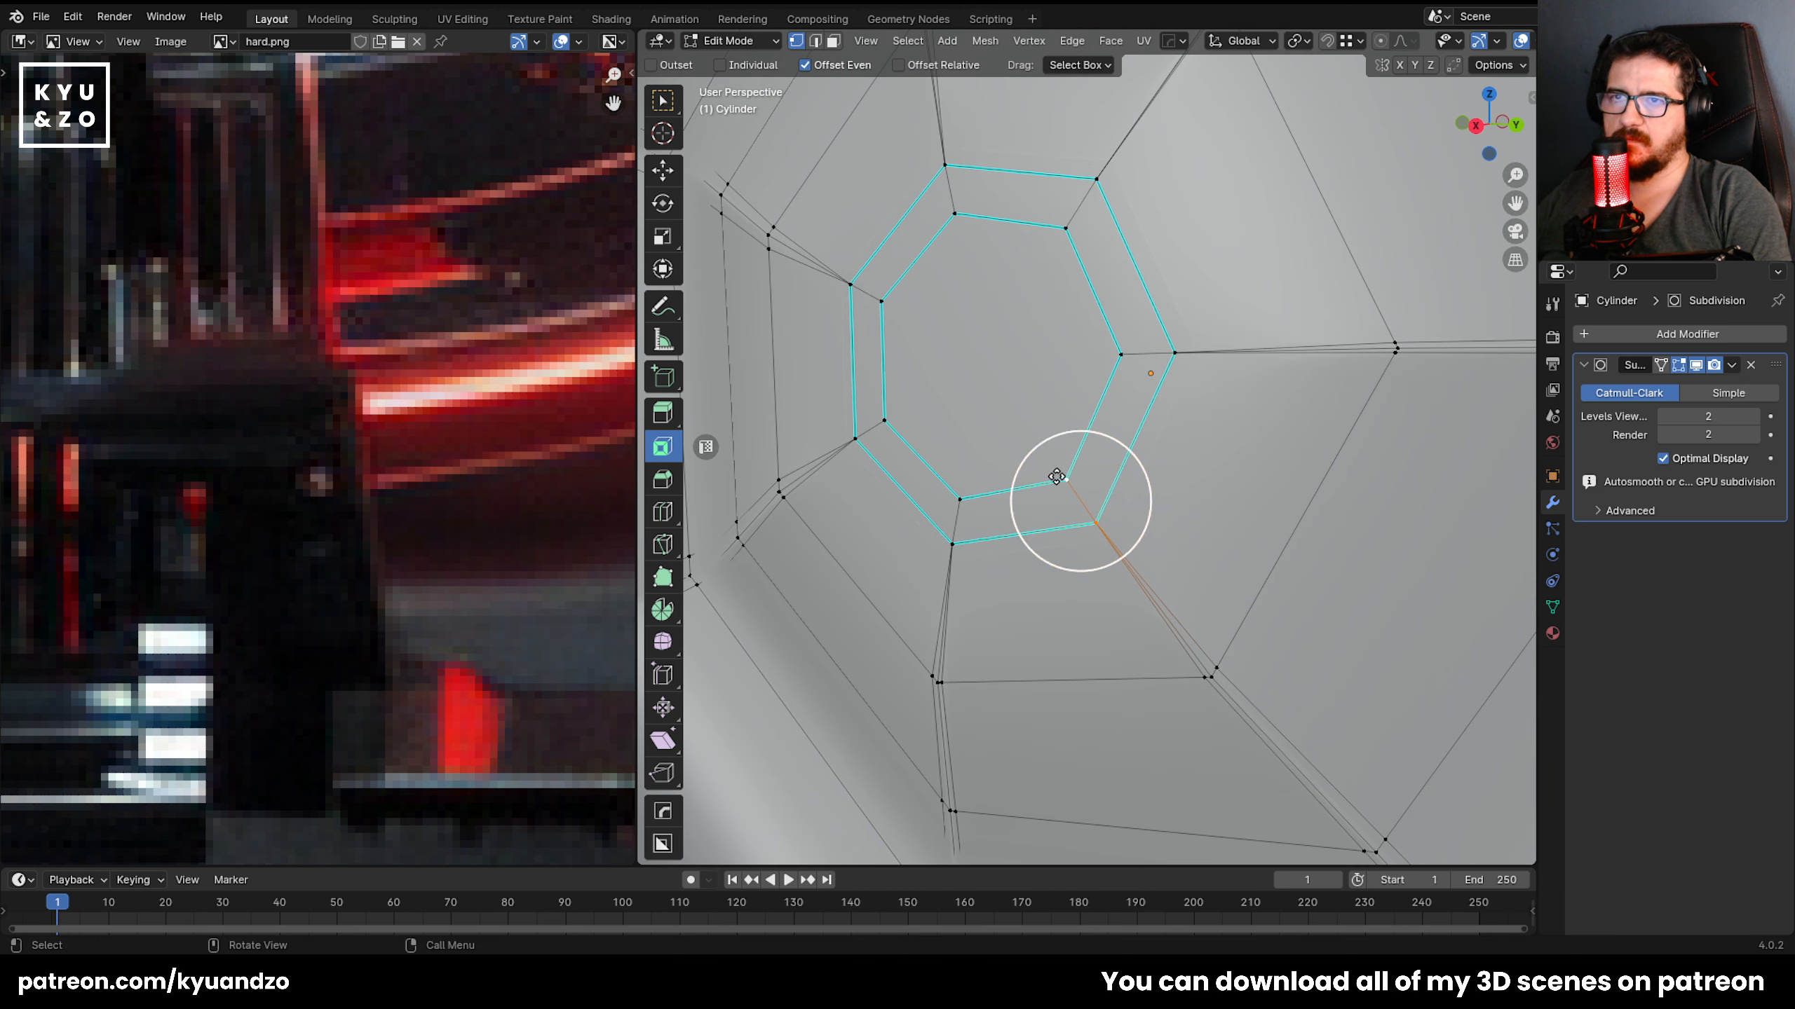
Try merging the clustered vertices directly right of the central face, on the first surrounding ring, and check the shading.
shift+middle_drag(1342, 364, 1230, 399)
scroll(1250, 399, up, 1)
click(1312, 382)
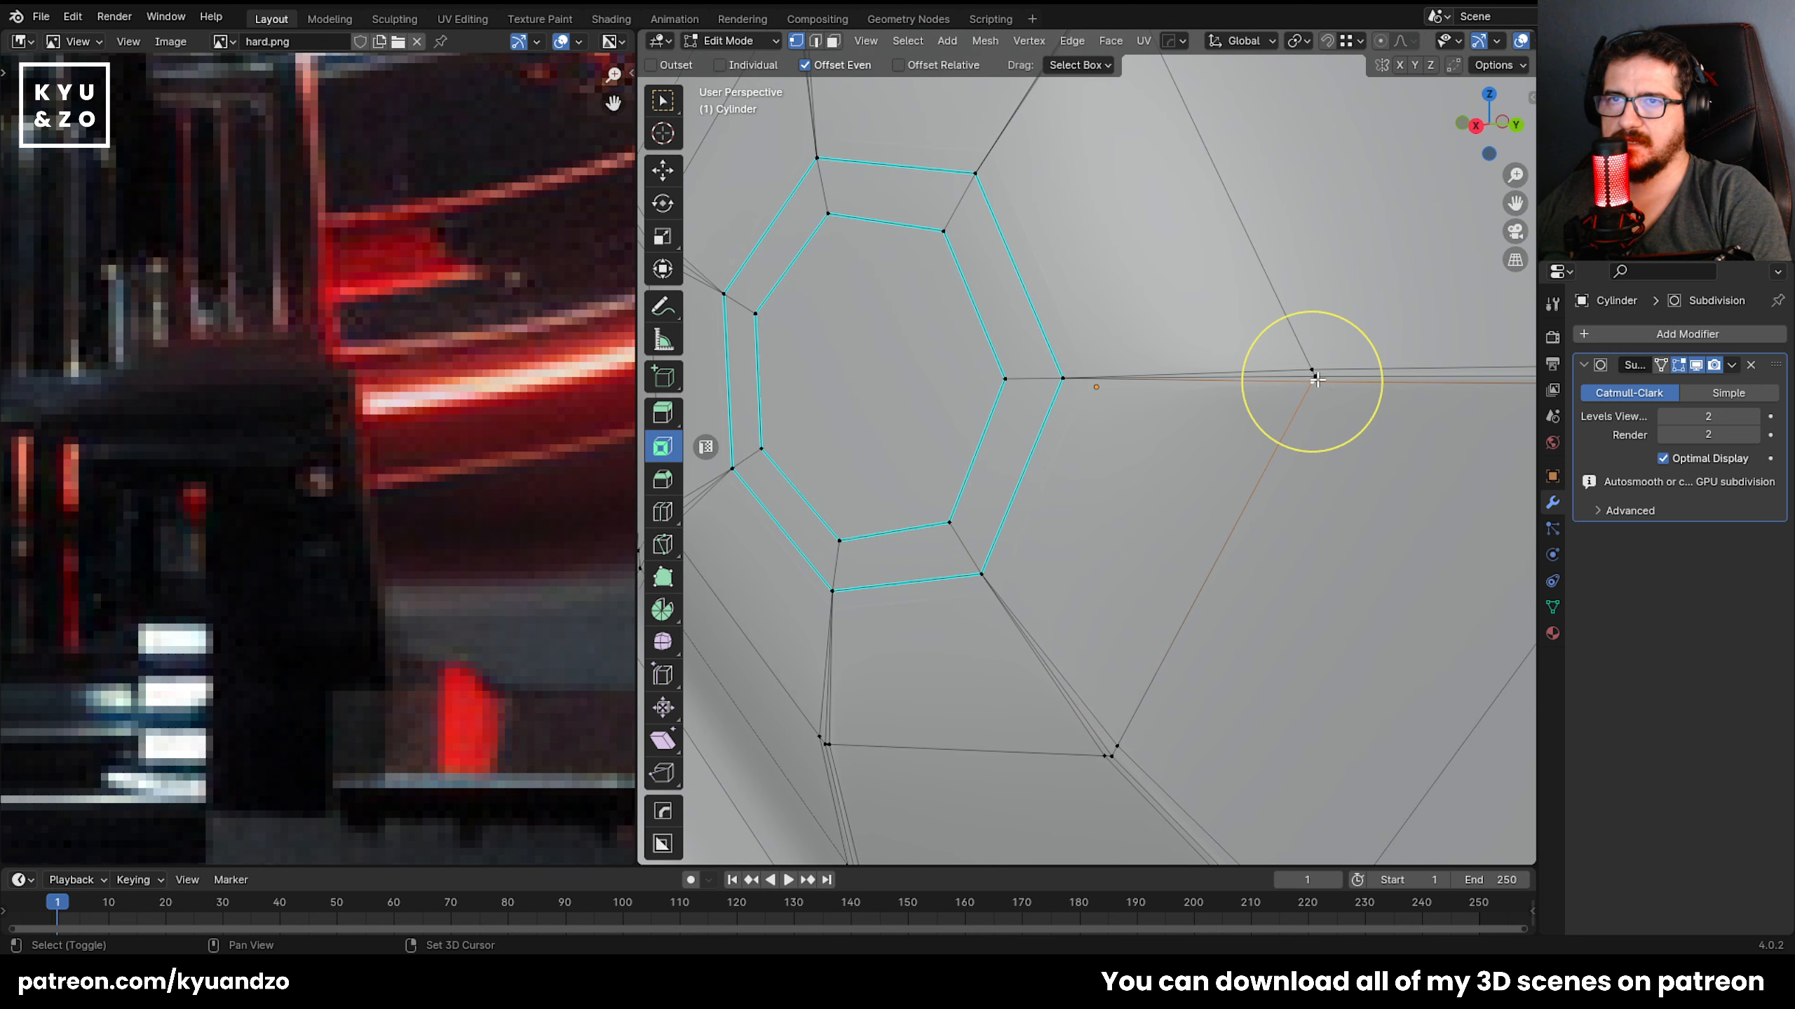
shift+click(1316, 378)
key(alt+m)
click(1311, 368)
shift+click(1314, 376)
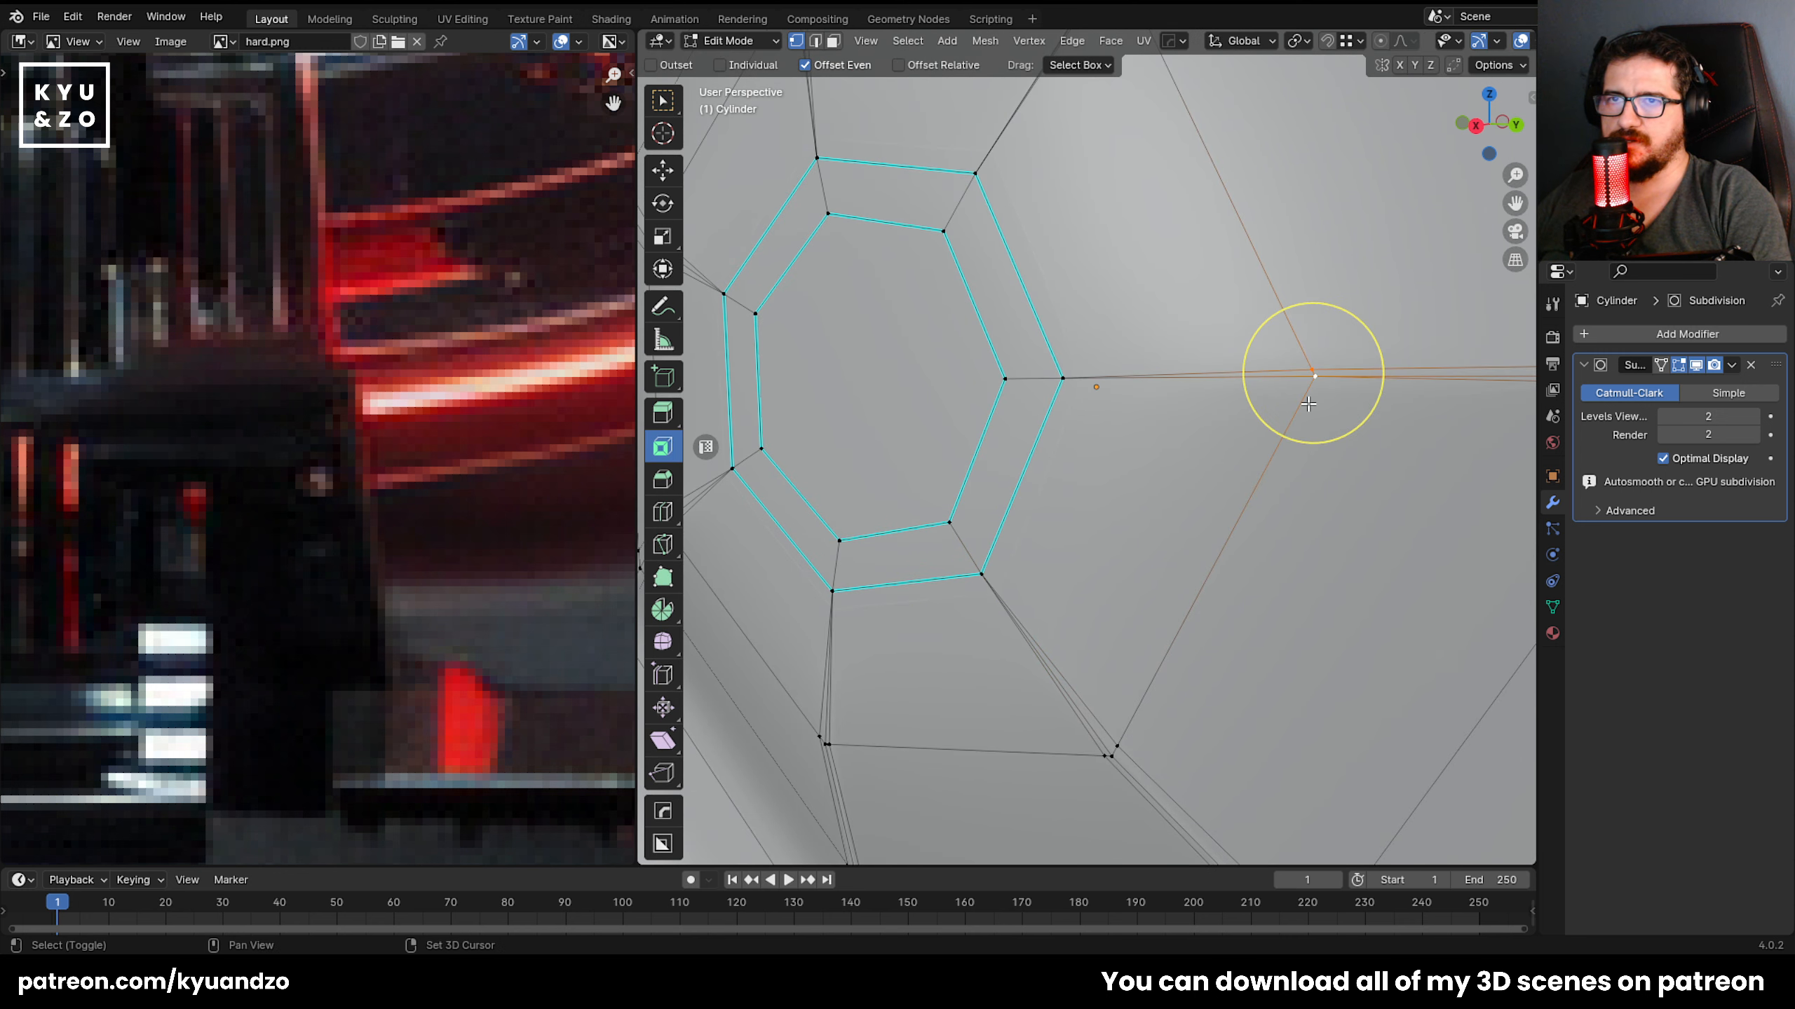
key(Tab)
scroll(1216, 495, down, 3)
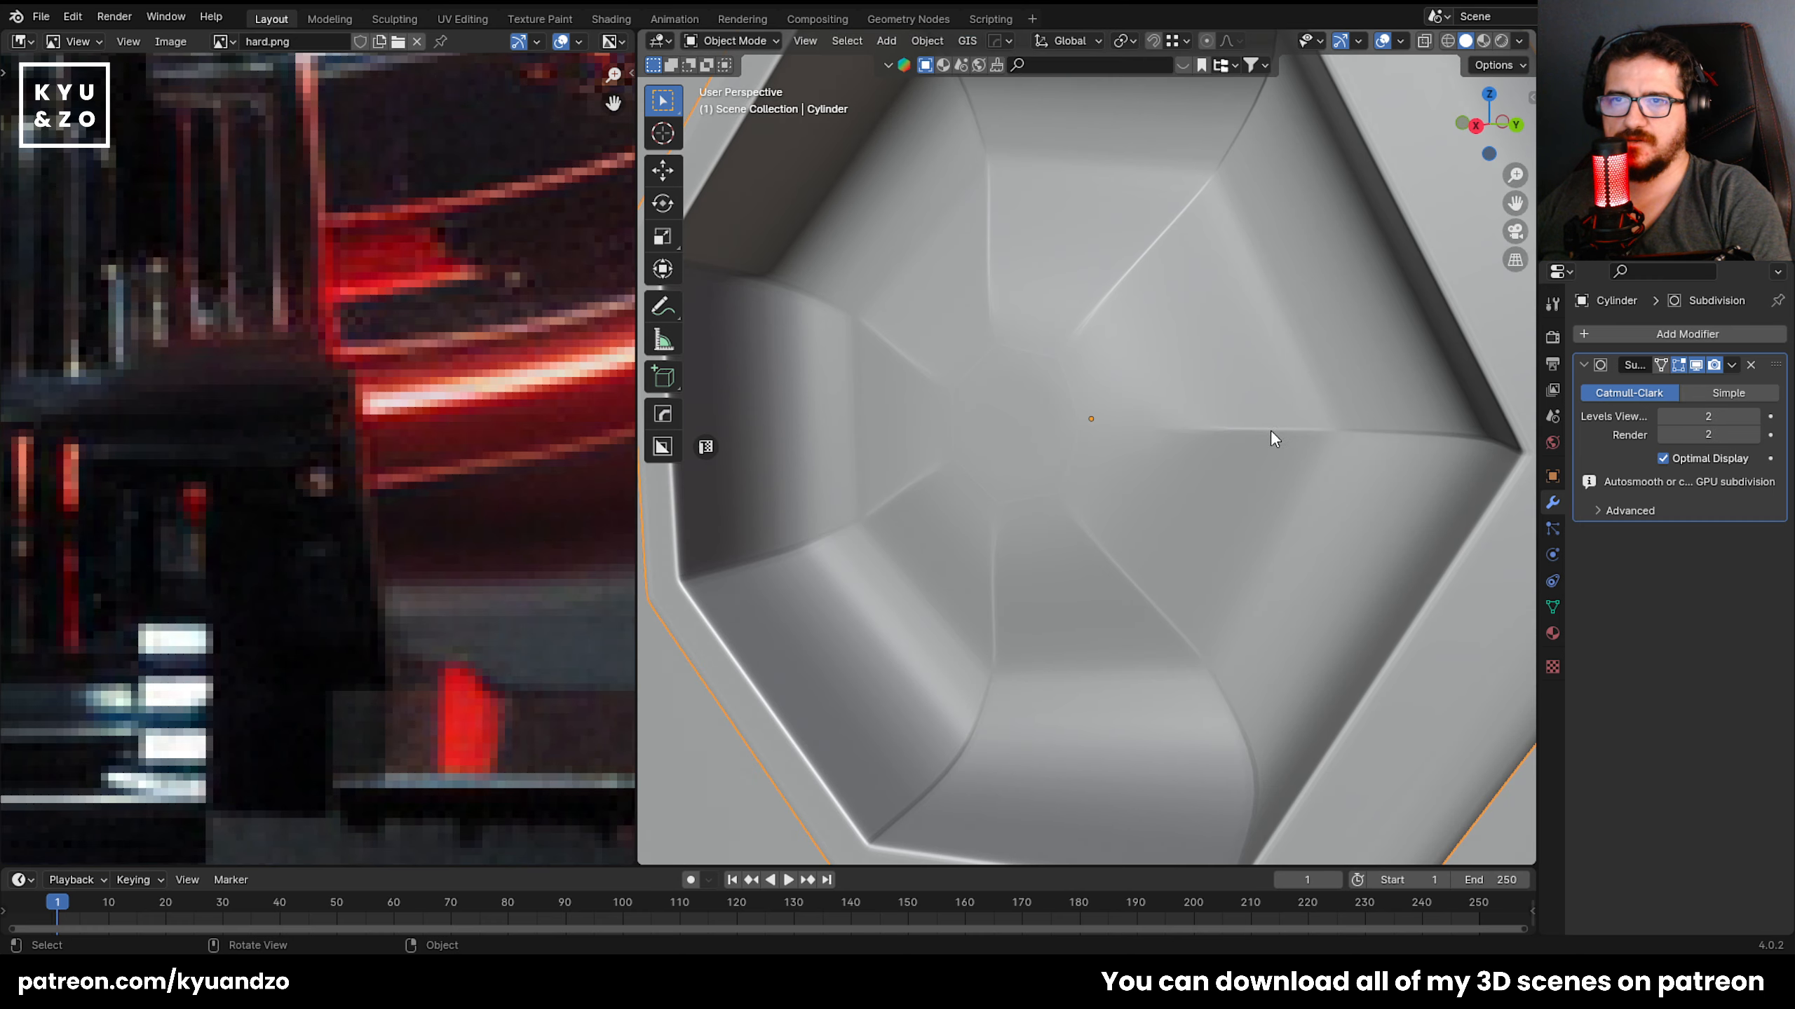
key(Tab)
scroll(1199, 448, up, 5)
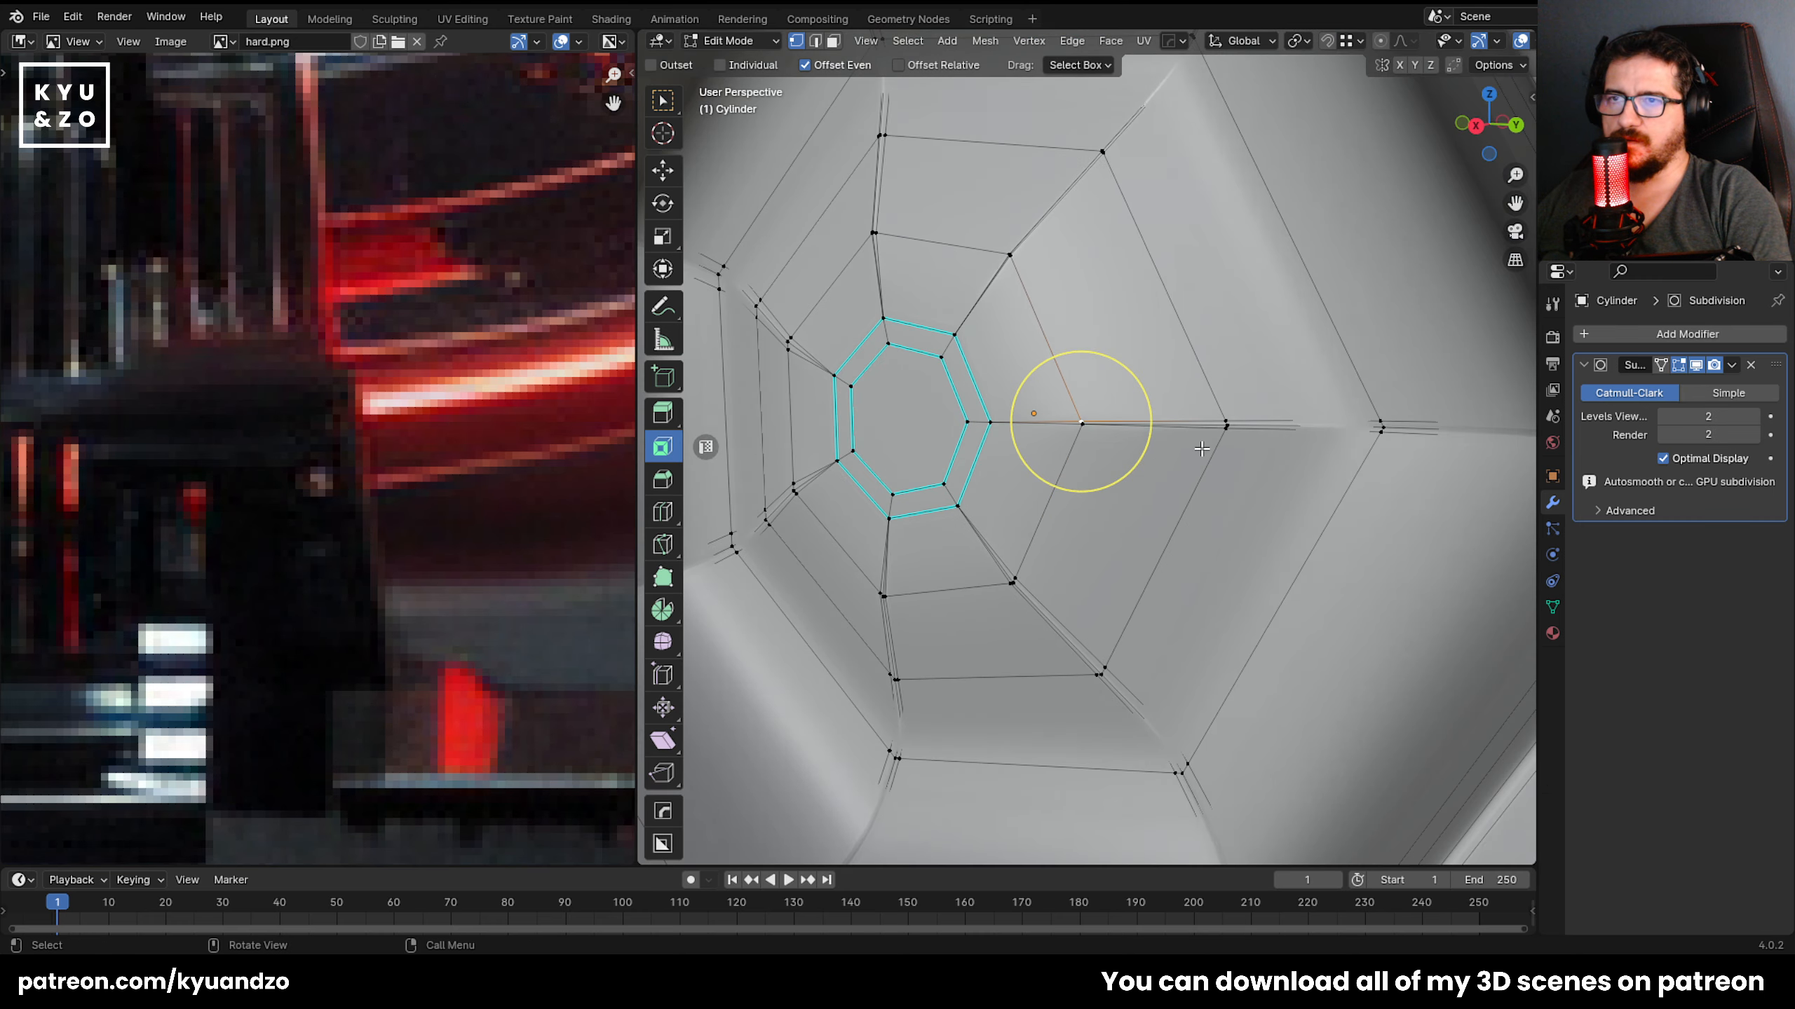
Slide the upper support edge right of the central face closer to the middle radial edge.
middle_drag(1194, 464, 957, 392)
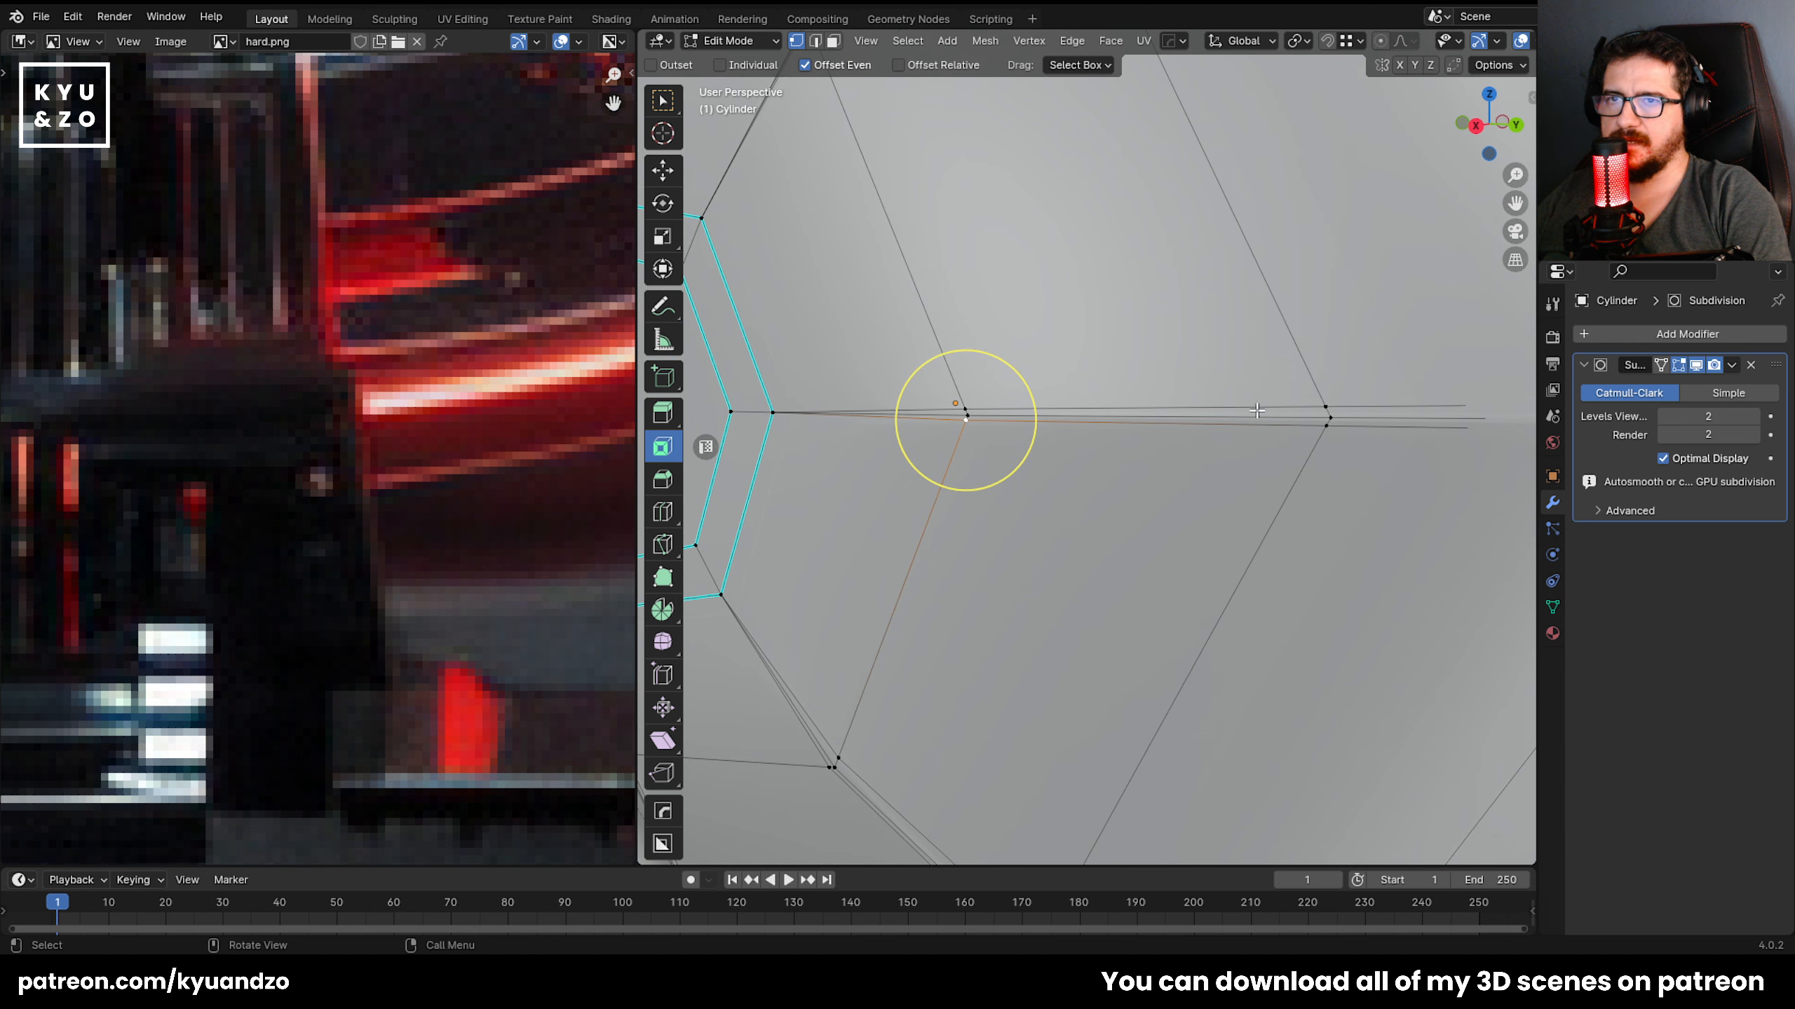
key(g)
key(g)
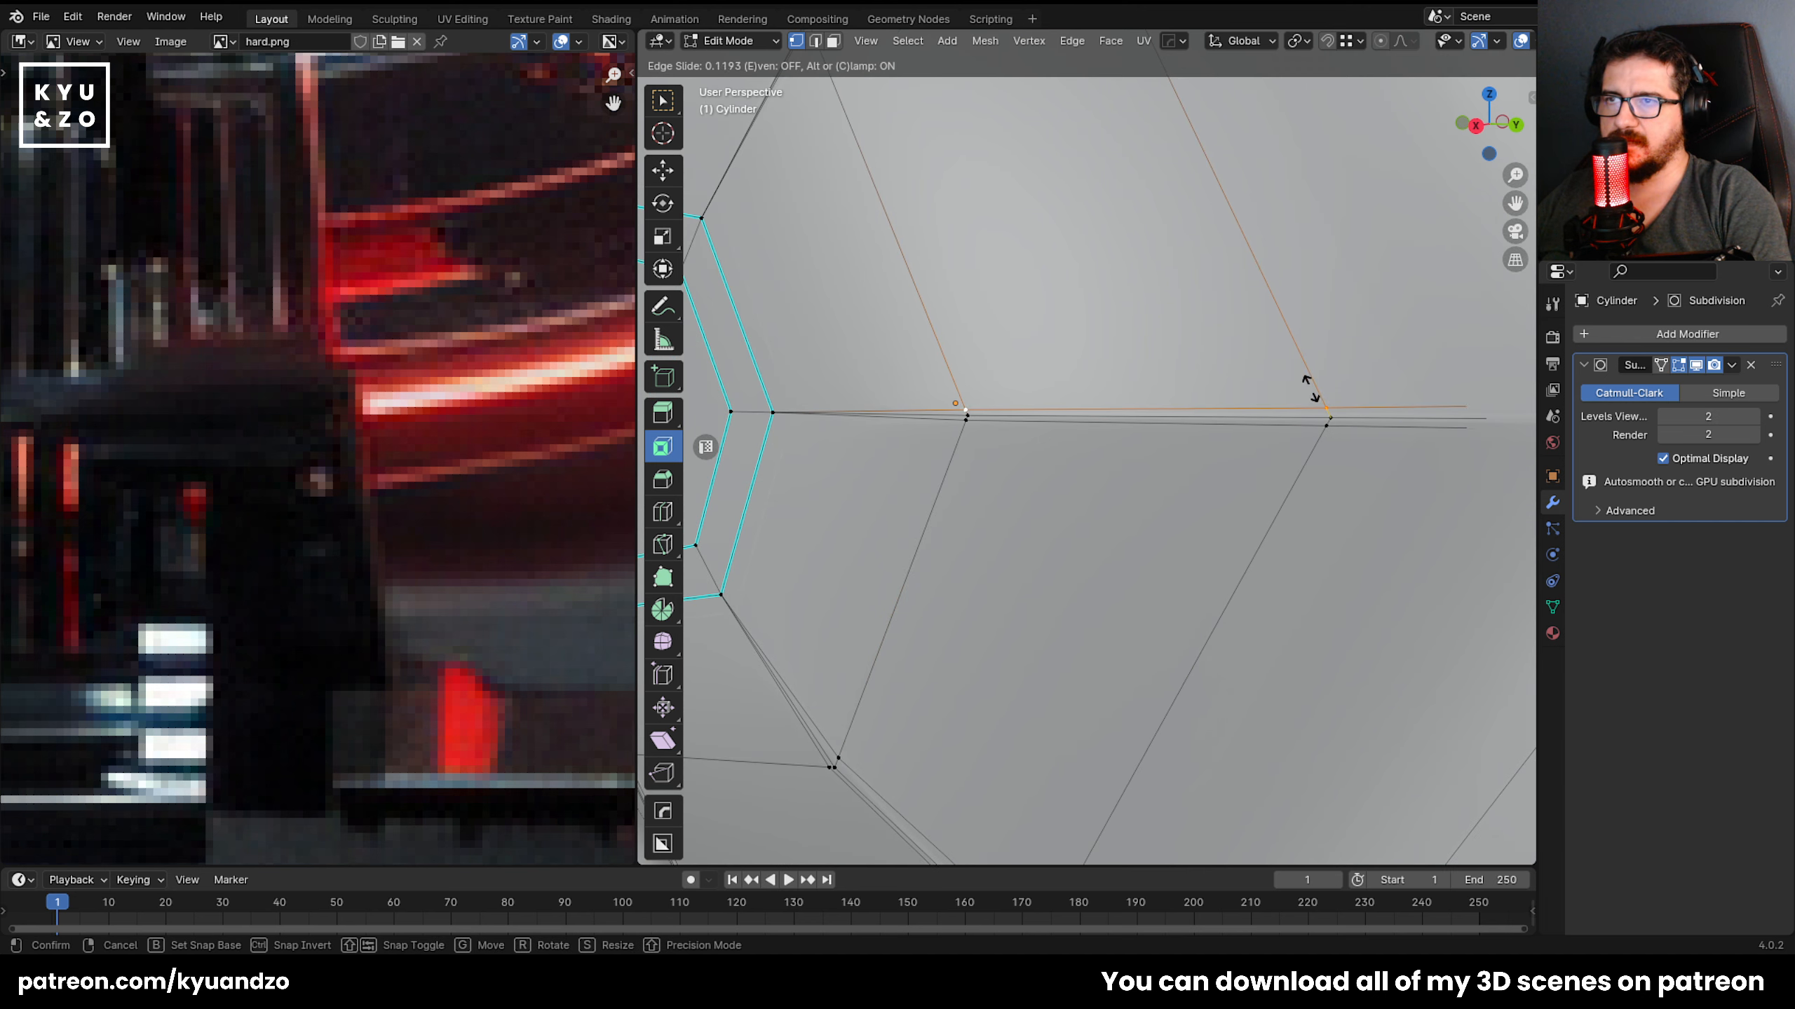
click(1397, 531)
Slide the lower support vertex on the second ring right of the central face, and check the recess's shading in Object Mode.
click(1327, 428)
key(g)
key(g)
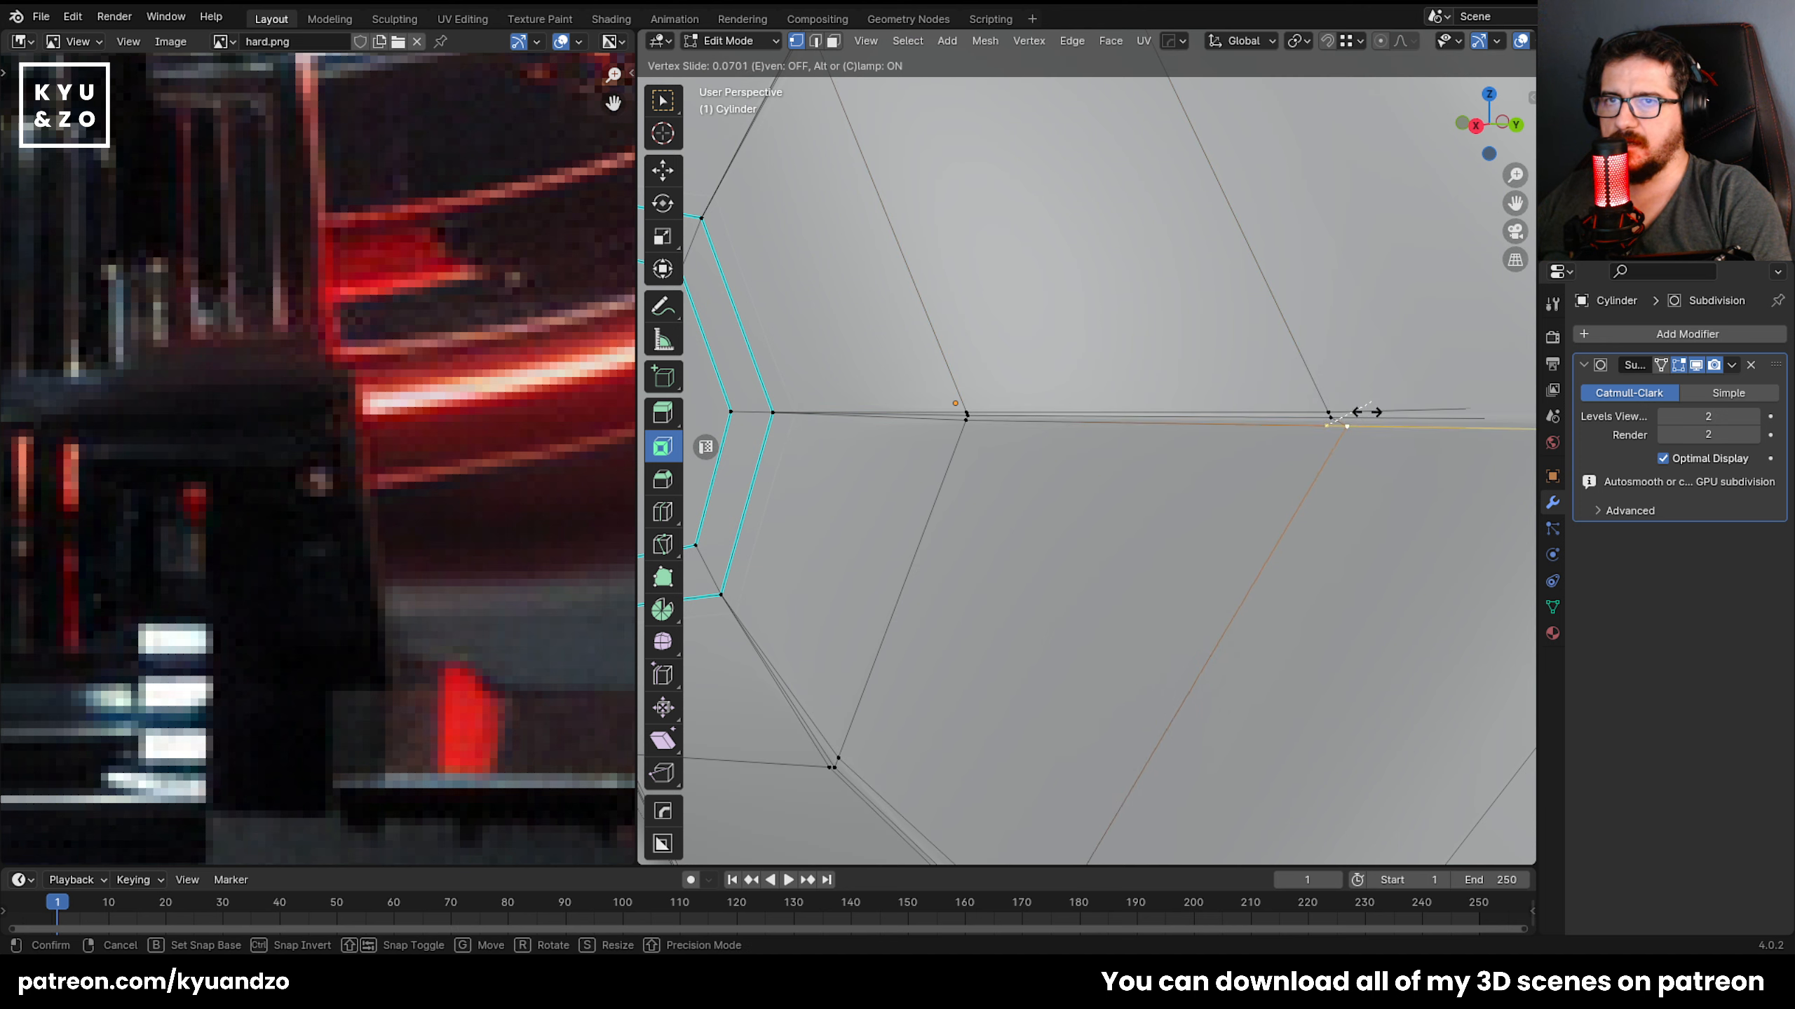
right_click(1365, 412)
key(g)
key(g)
click(1382, 465)
key(Tab)
scroll(1347, 472, down, 1)
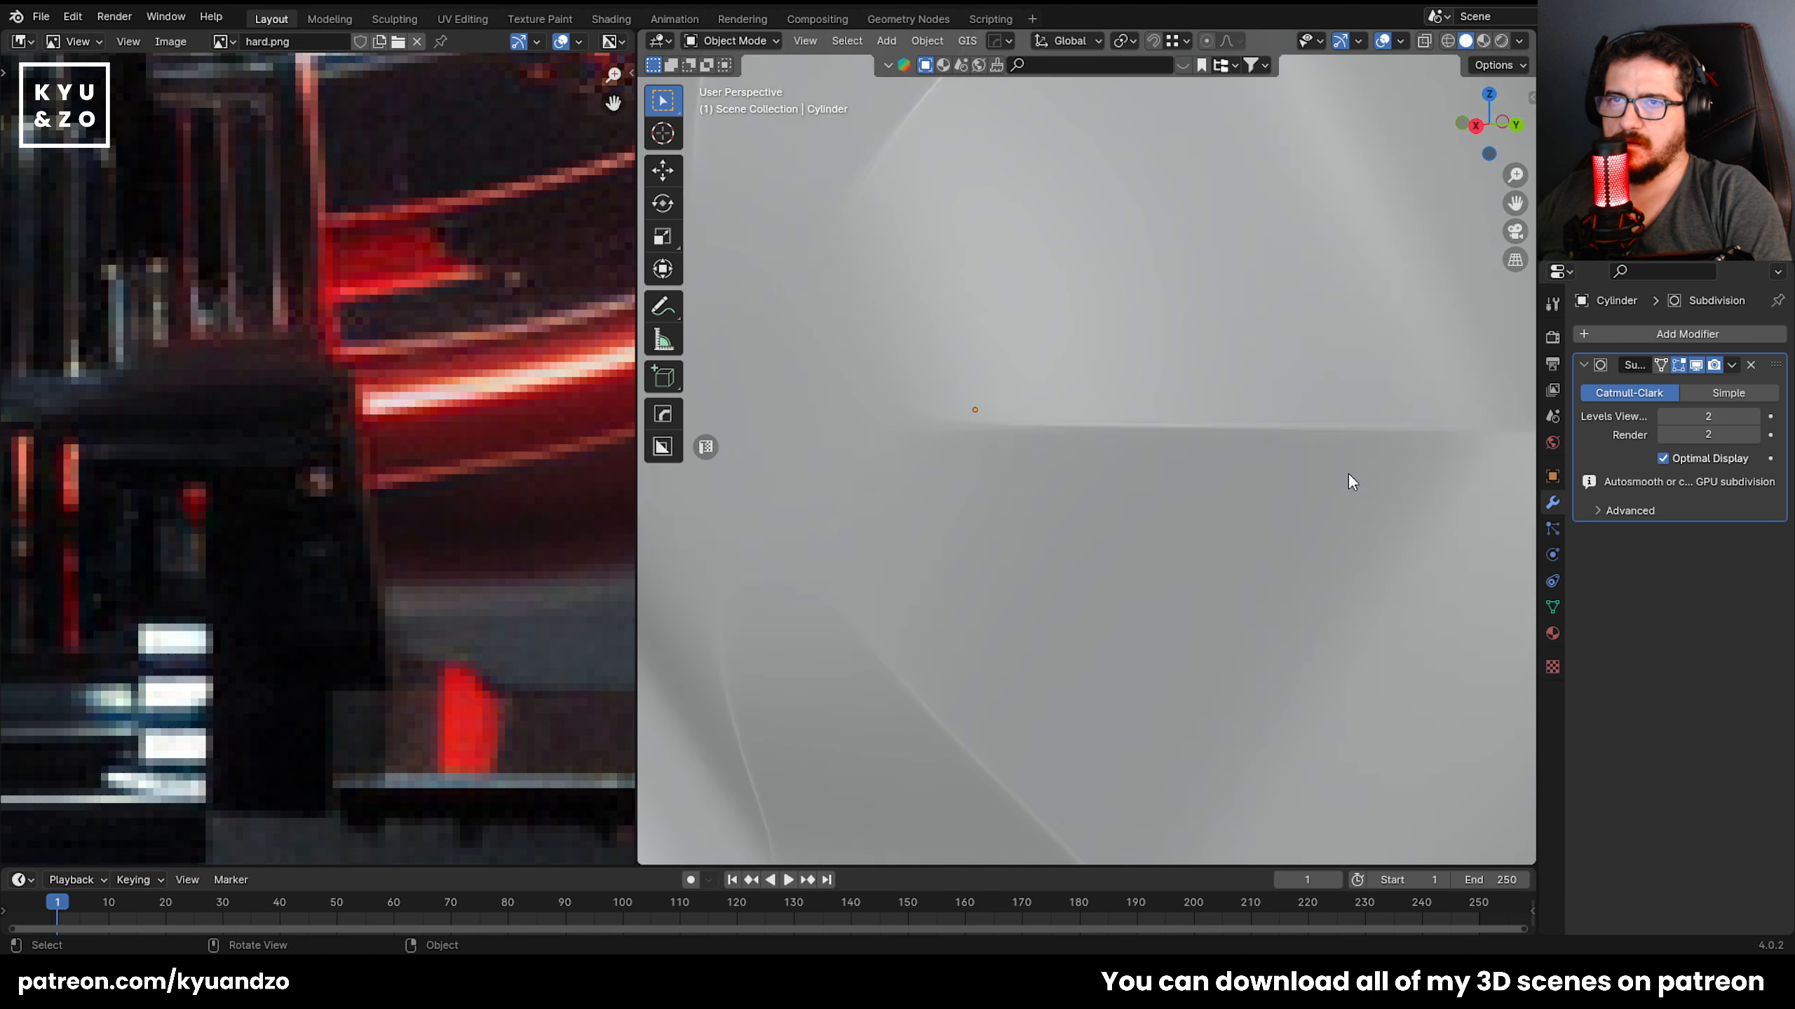
scroll(1348, 471, down, 2)
key(KP_Decimal)
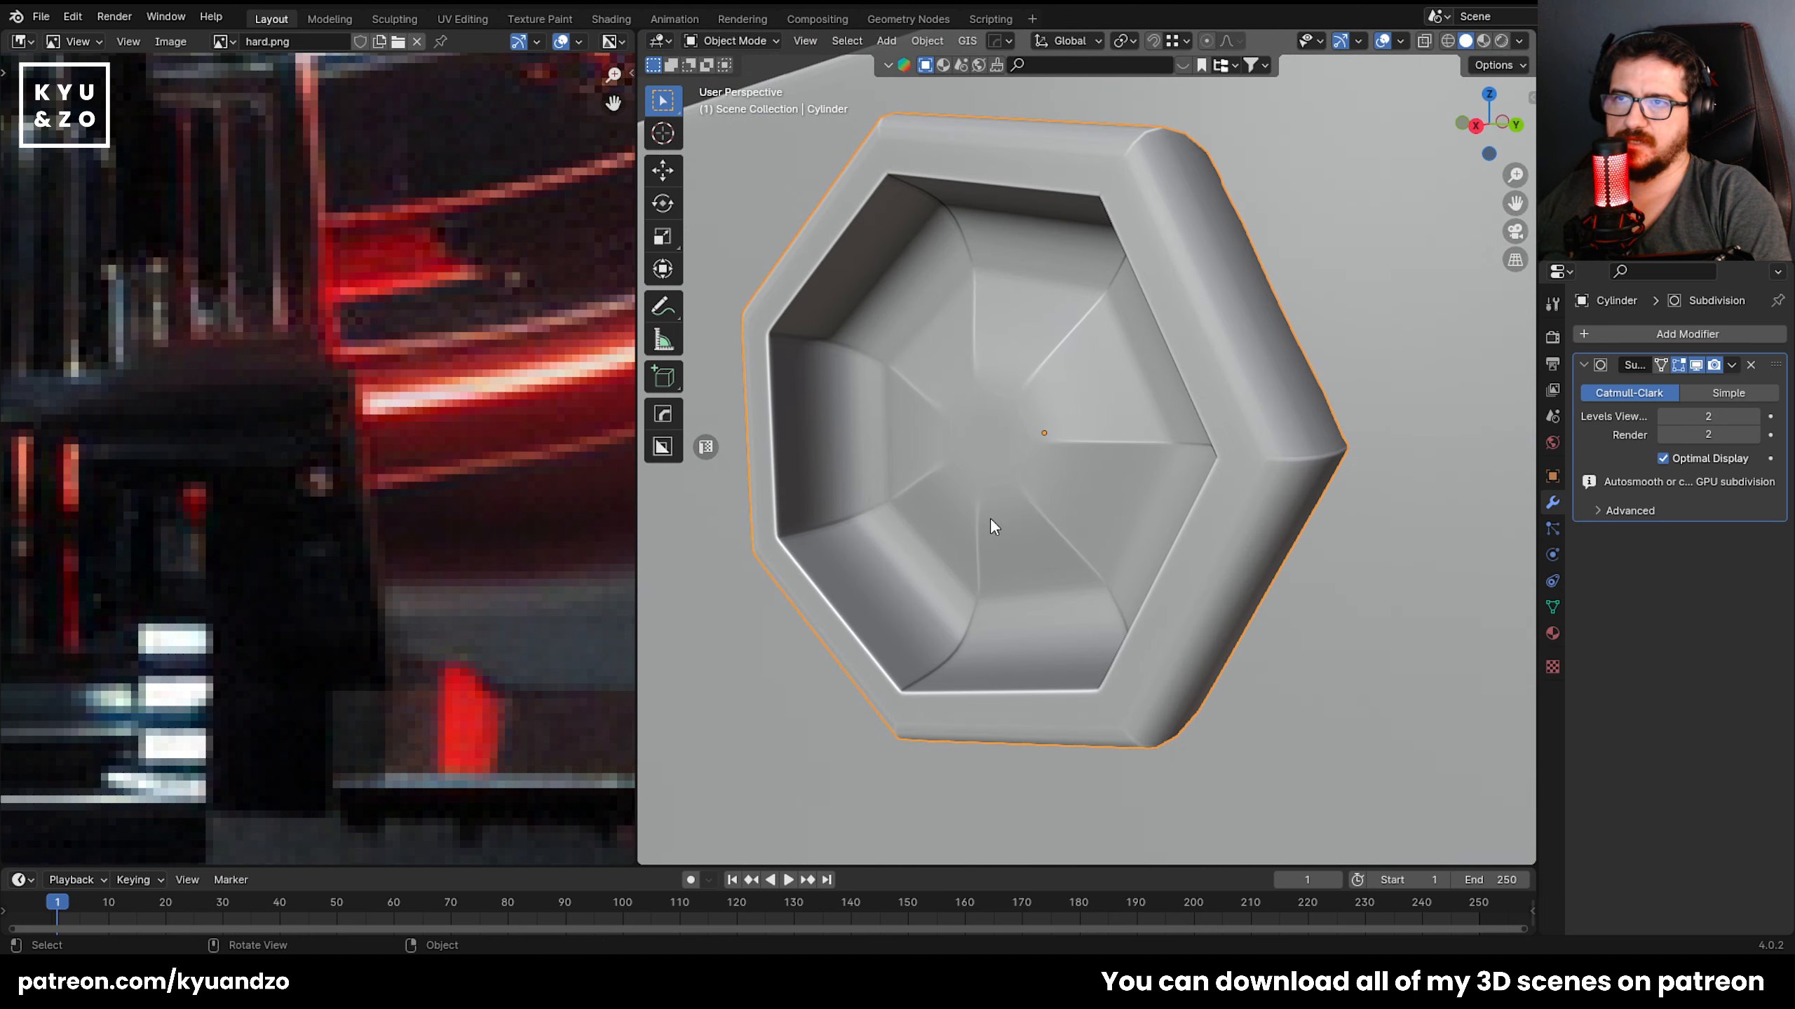
Cut an edge across the quad at the central face's upper-right side, close to the face outline, with a slide factor of -0.870.
middle_drag(992, 524, 1043, 486)
scroll(1043, 485, up, 6)
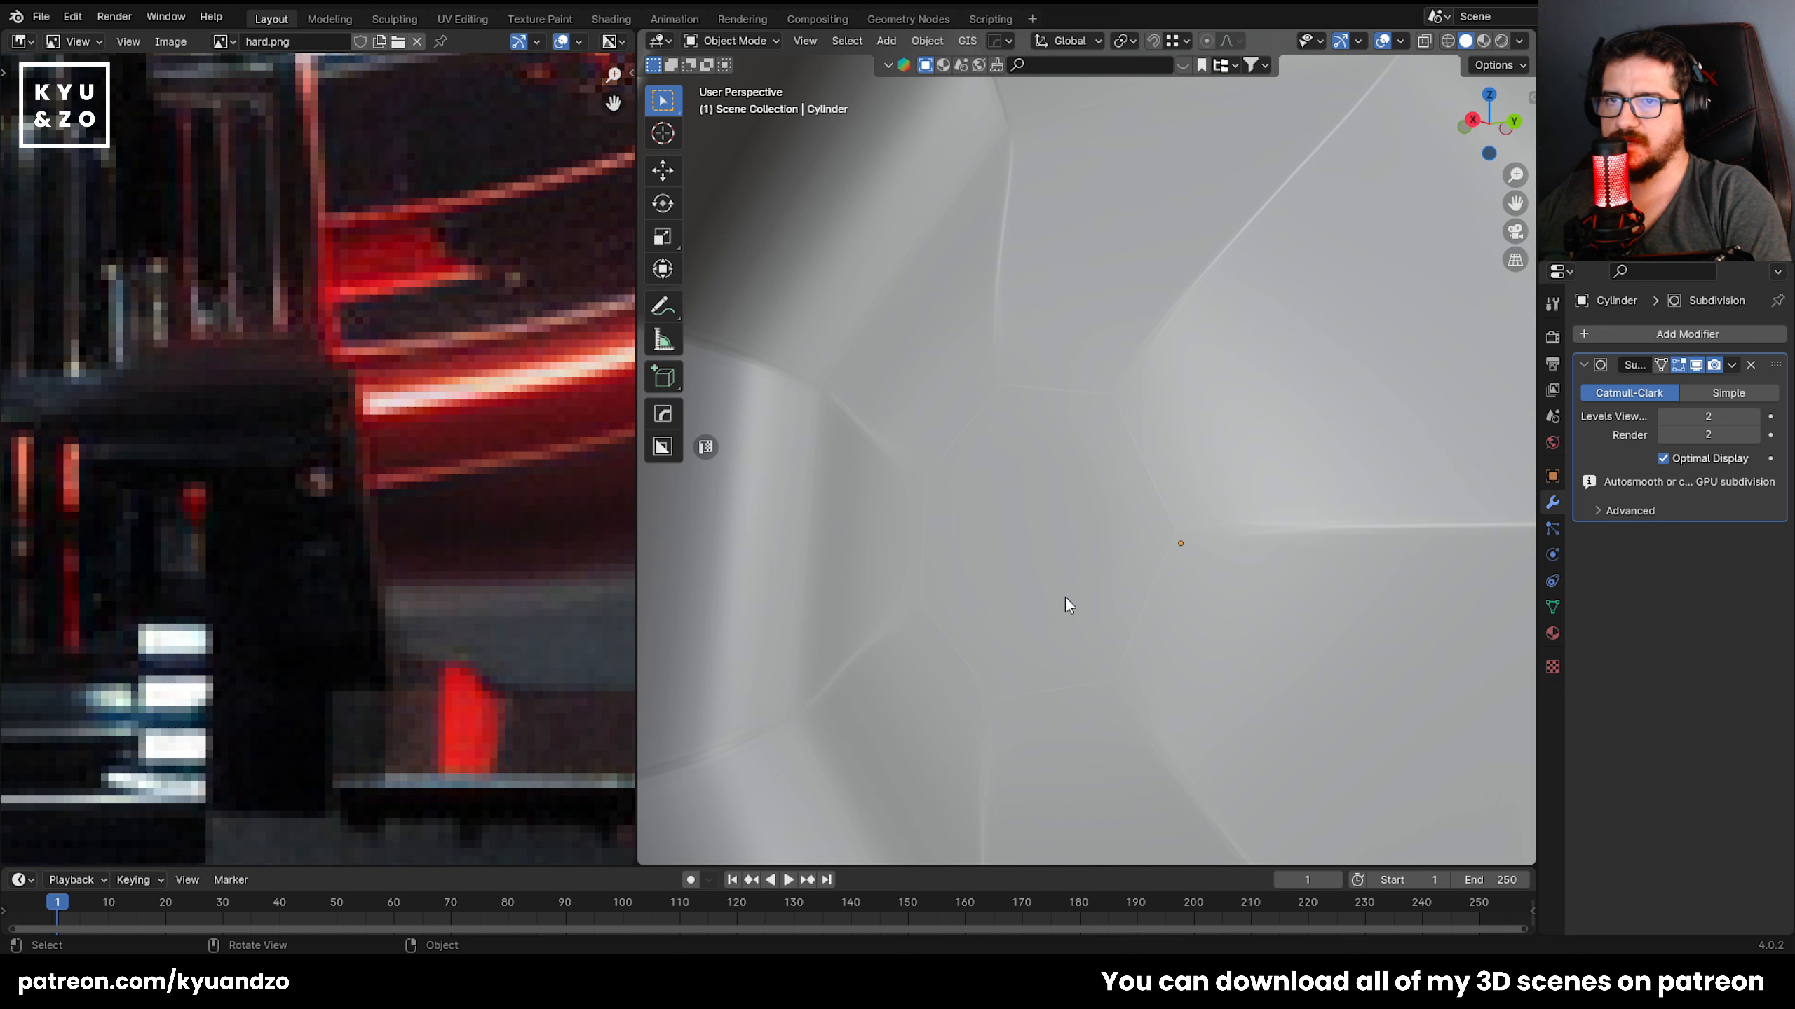
key(Tab)
key(ctrl+r)
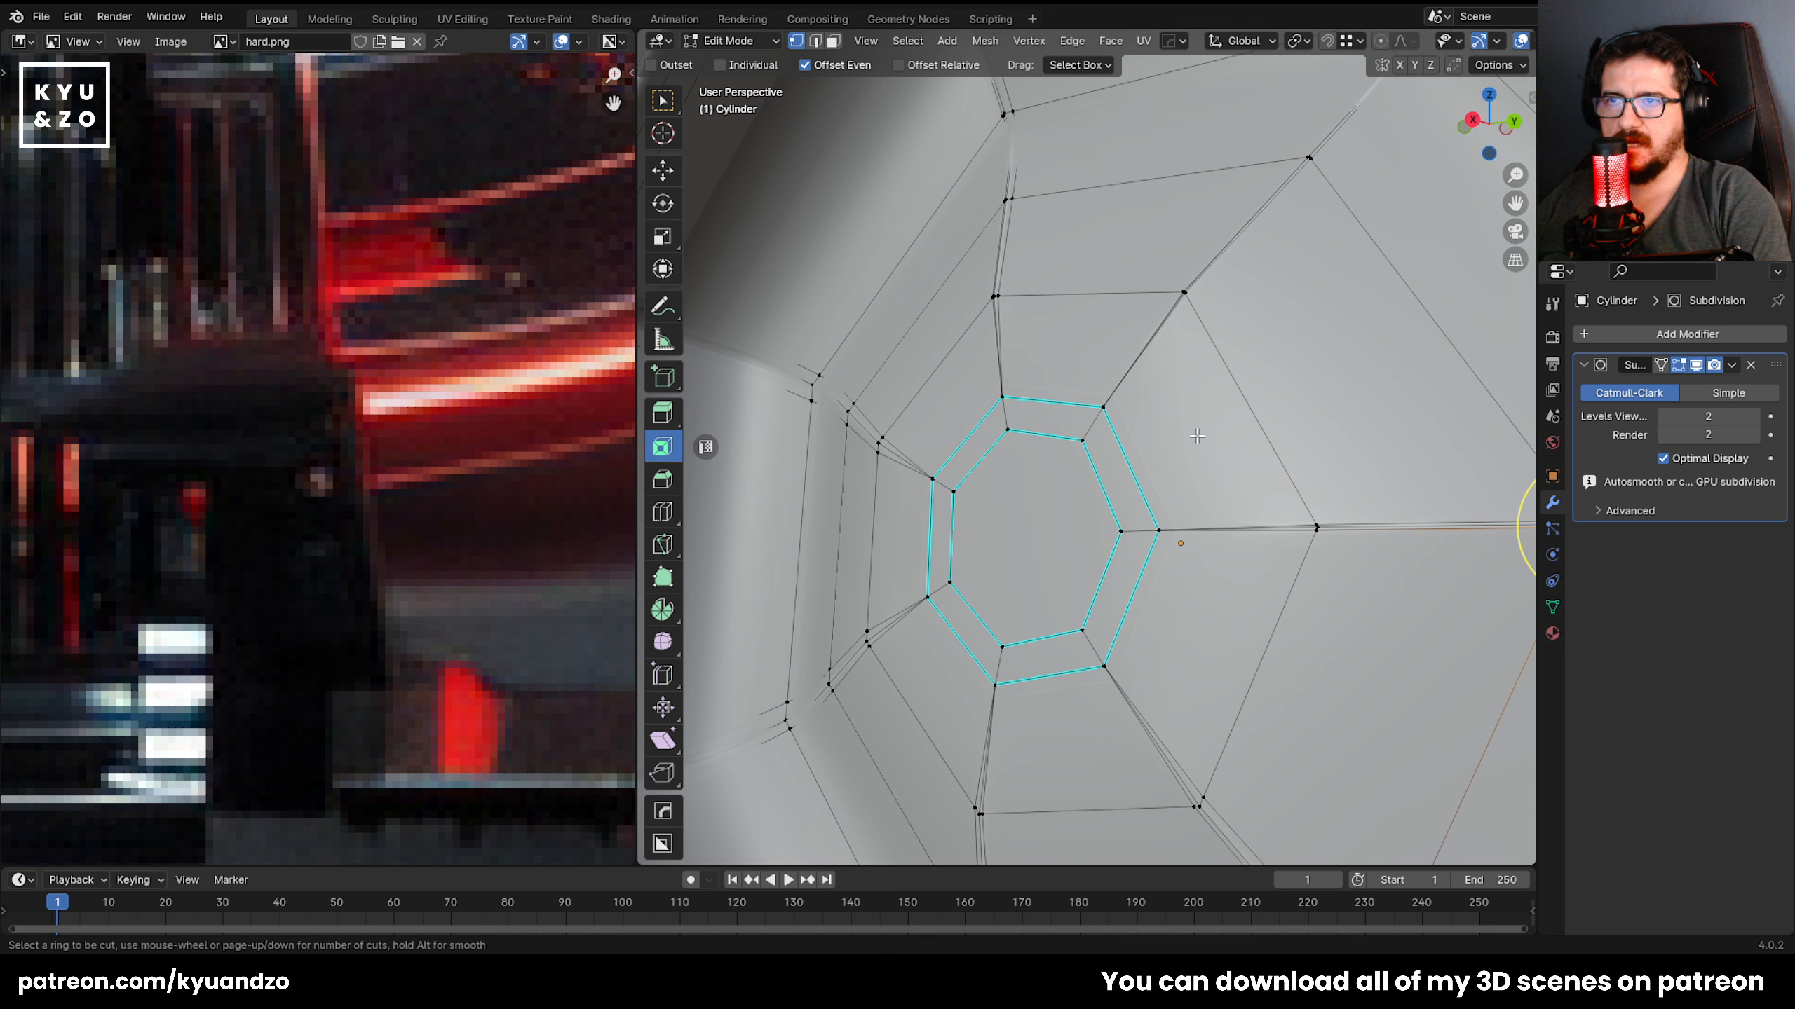
click(1205, 498)
click(1146, 507)
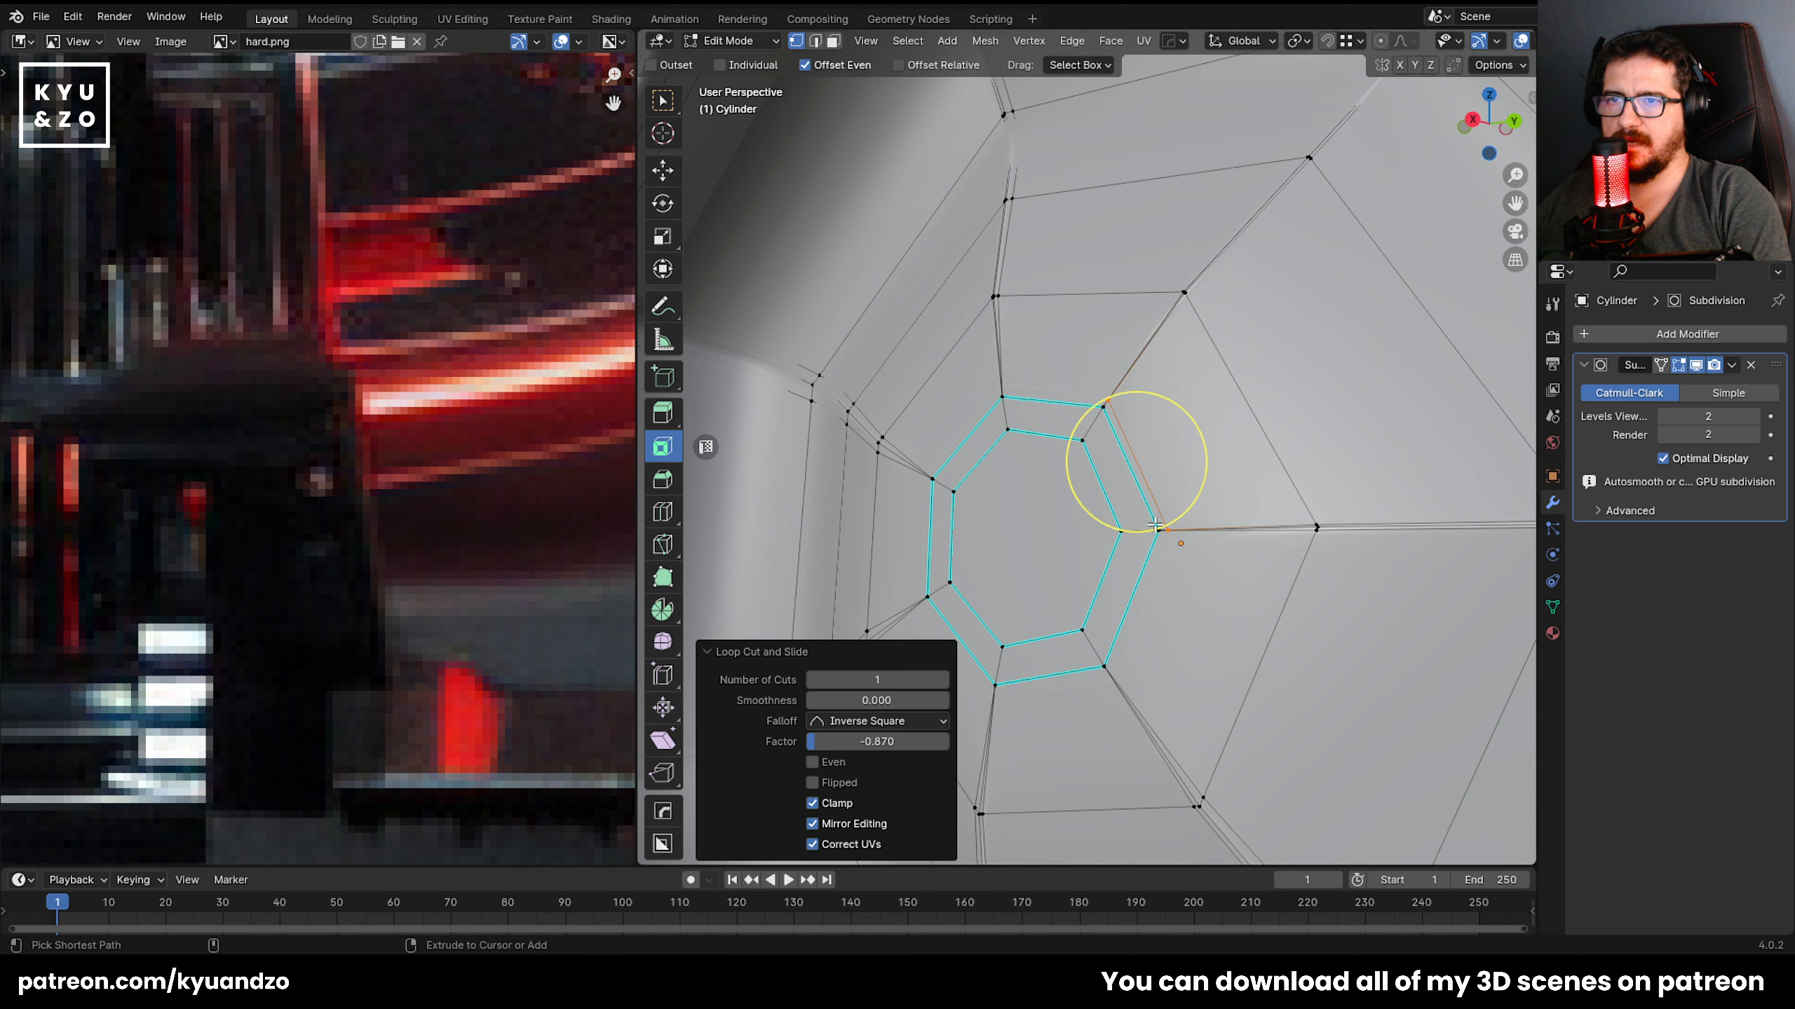
Cut an edge across the quad at the central face's lower-right side, and move its end vertex along Y toward the face outline.
click(1140, 700)
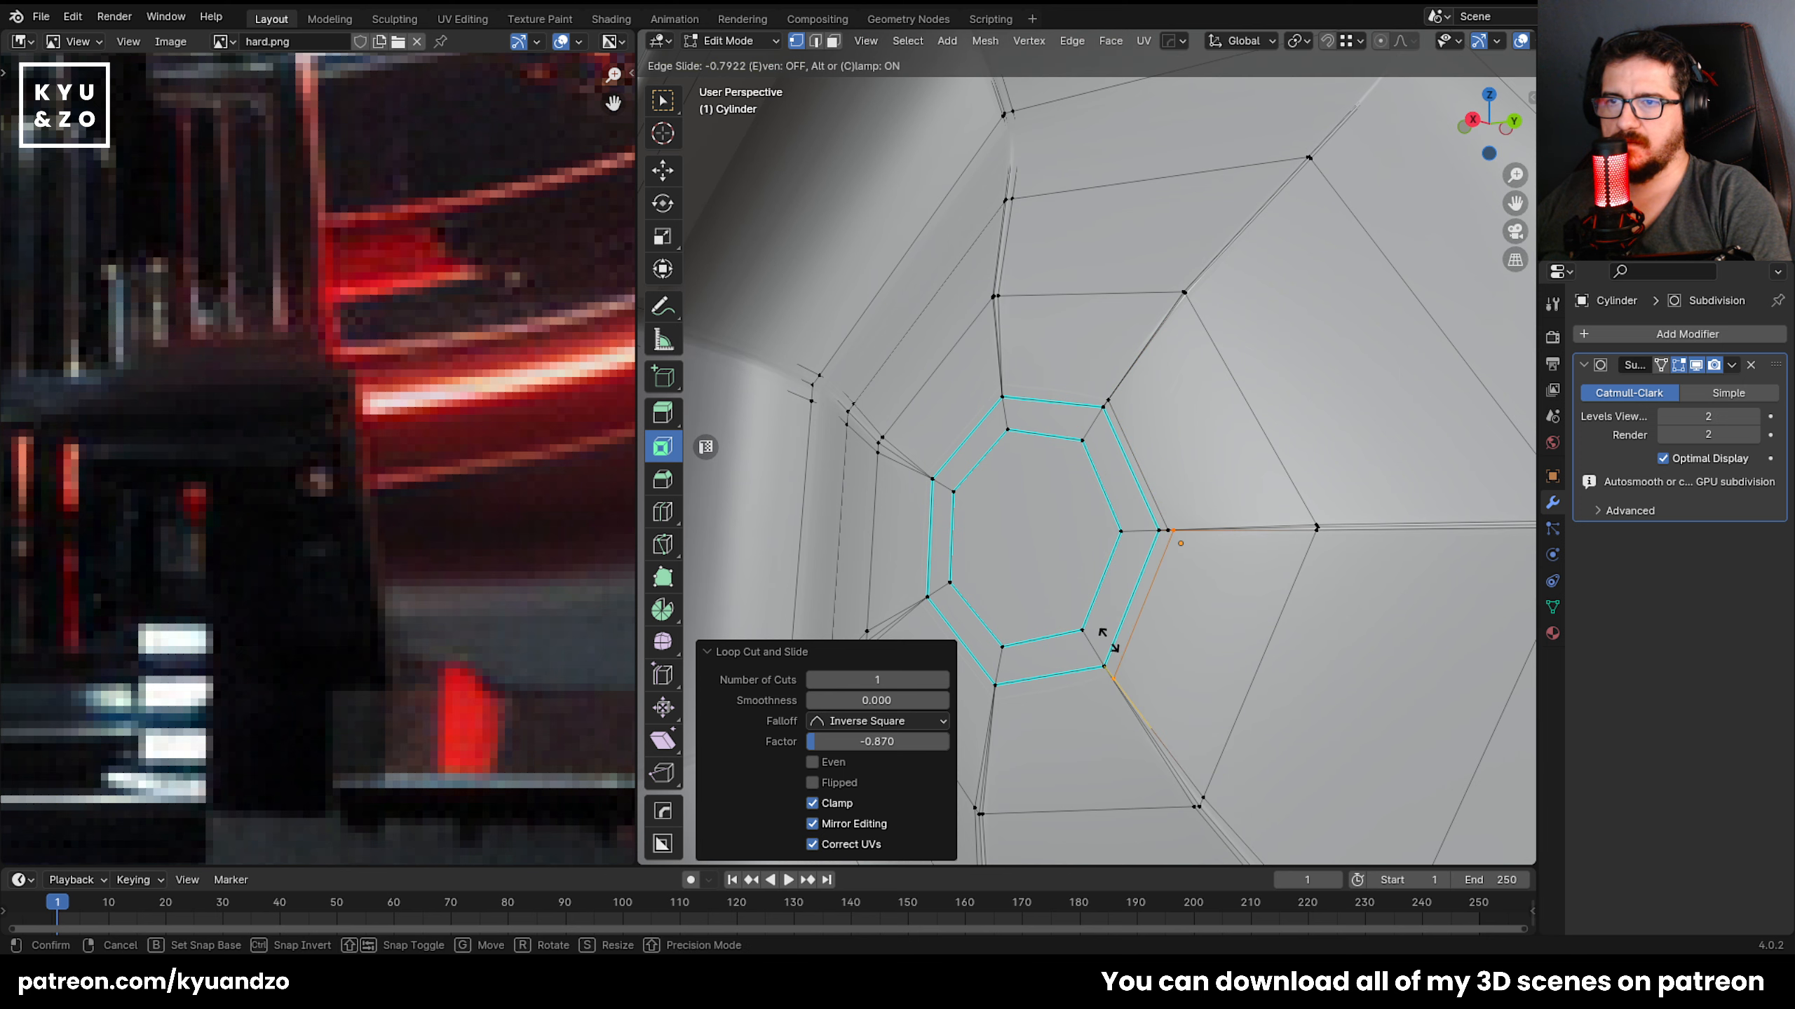
click(1107, 640)
key(g)
key(y)
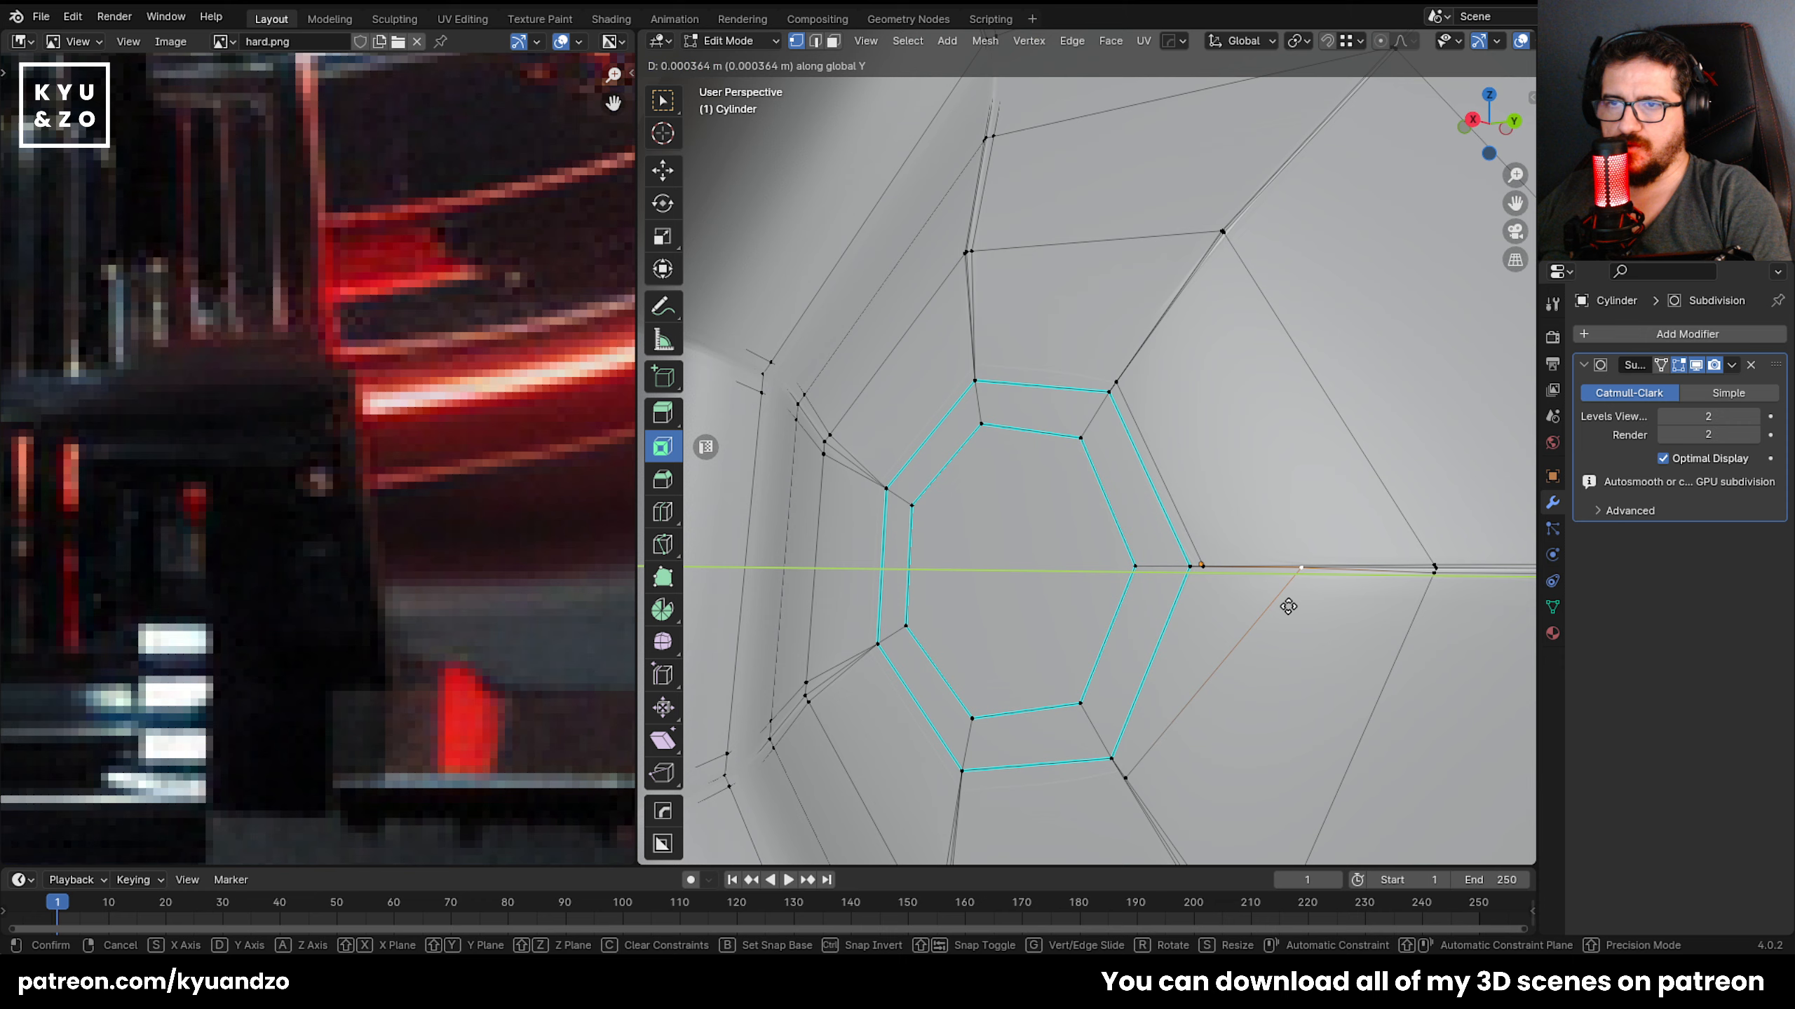
click(1199, 594)
Merge the two adjacent support vertices directly right of the central face at the last selected one.
middle_drag(1199, 593, 1099, 523)
key(Tab)
key(Tab)
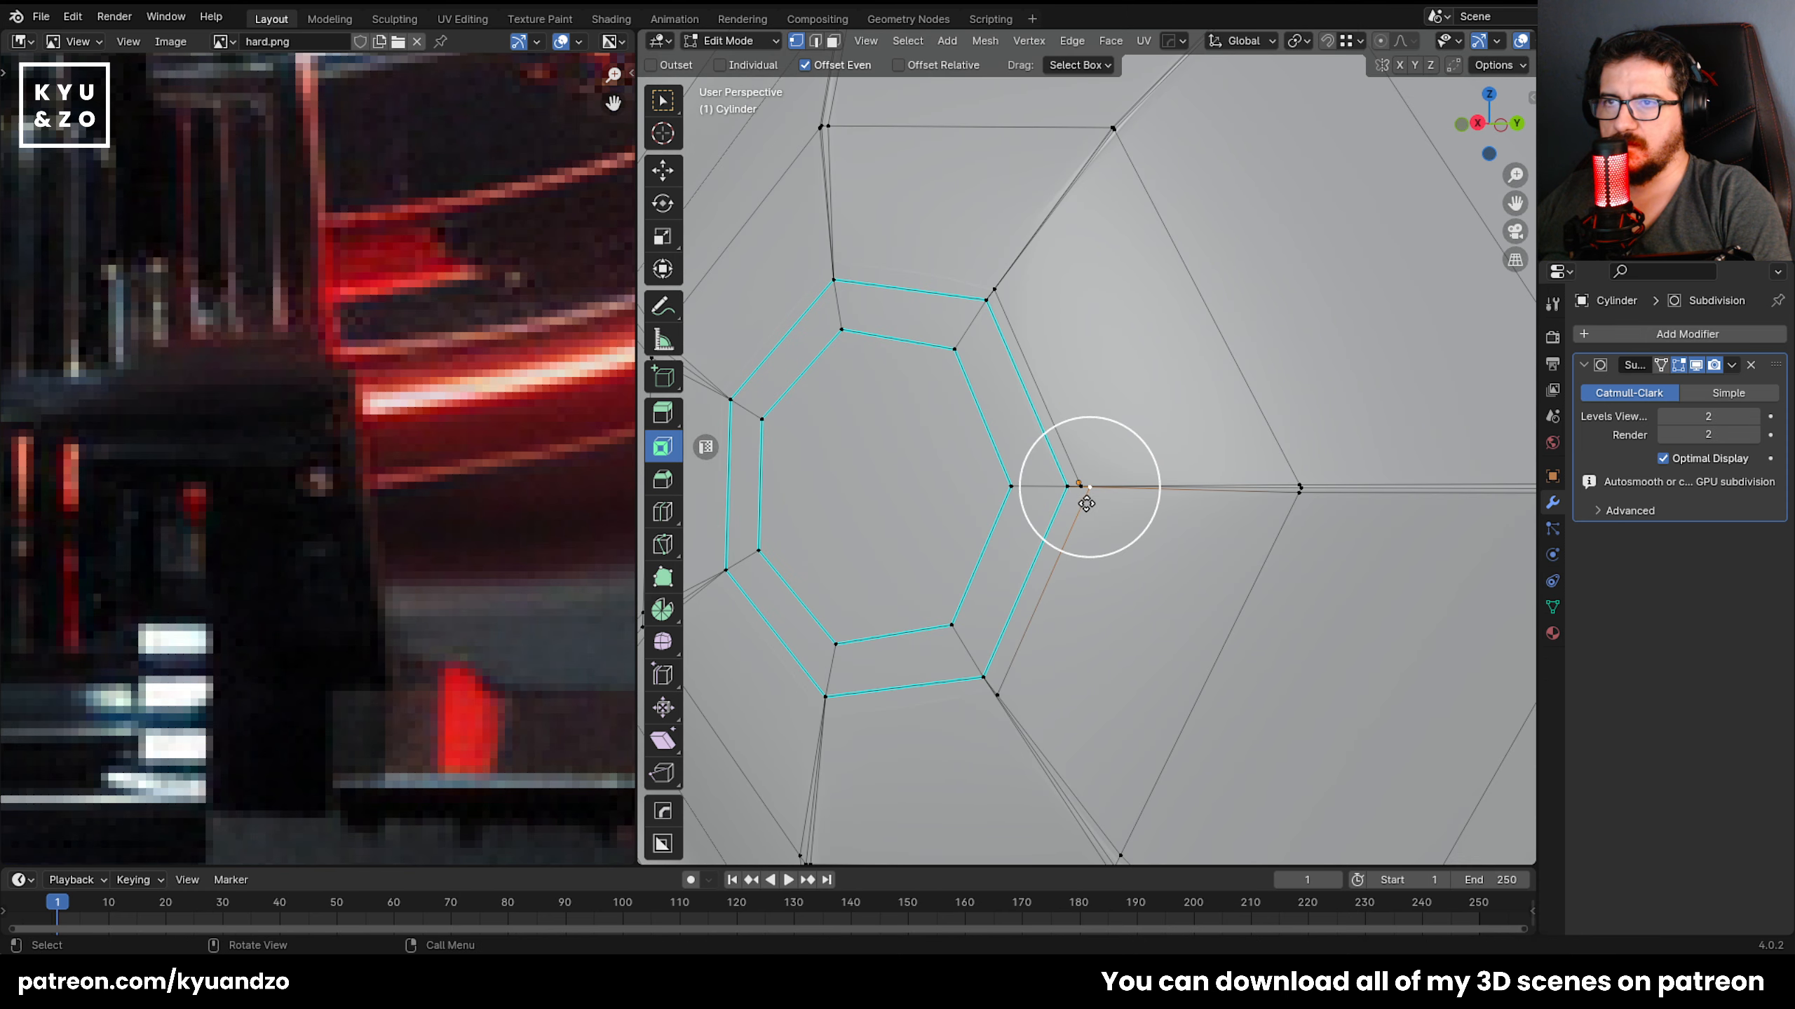
key(m)
click(1069, 567)
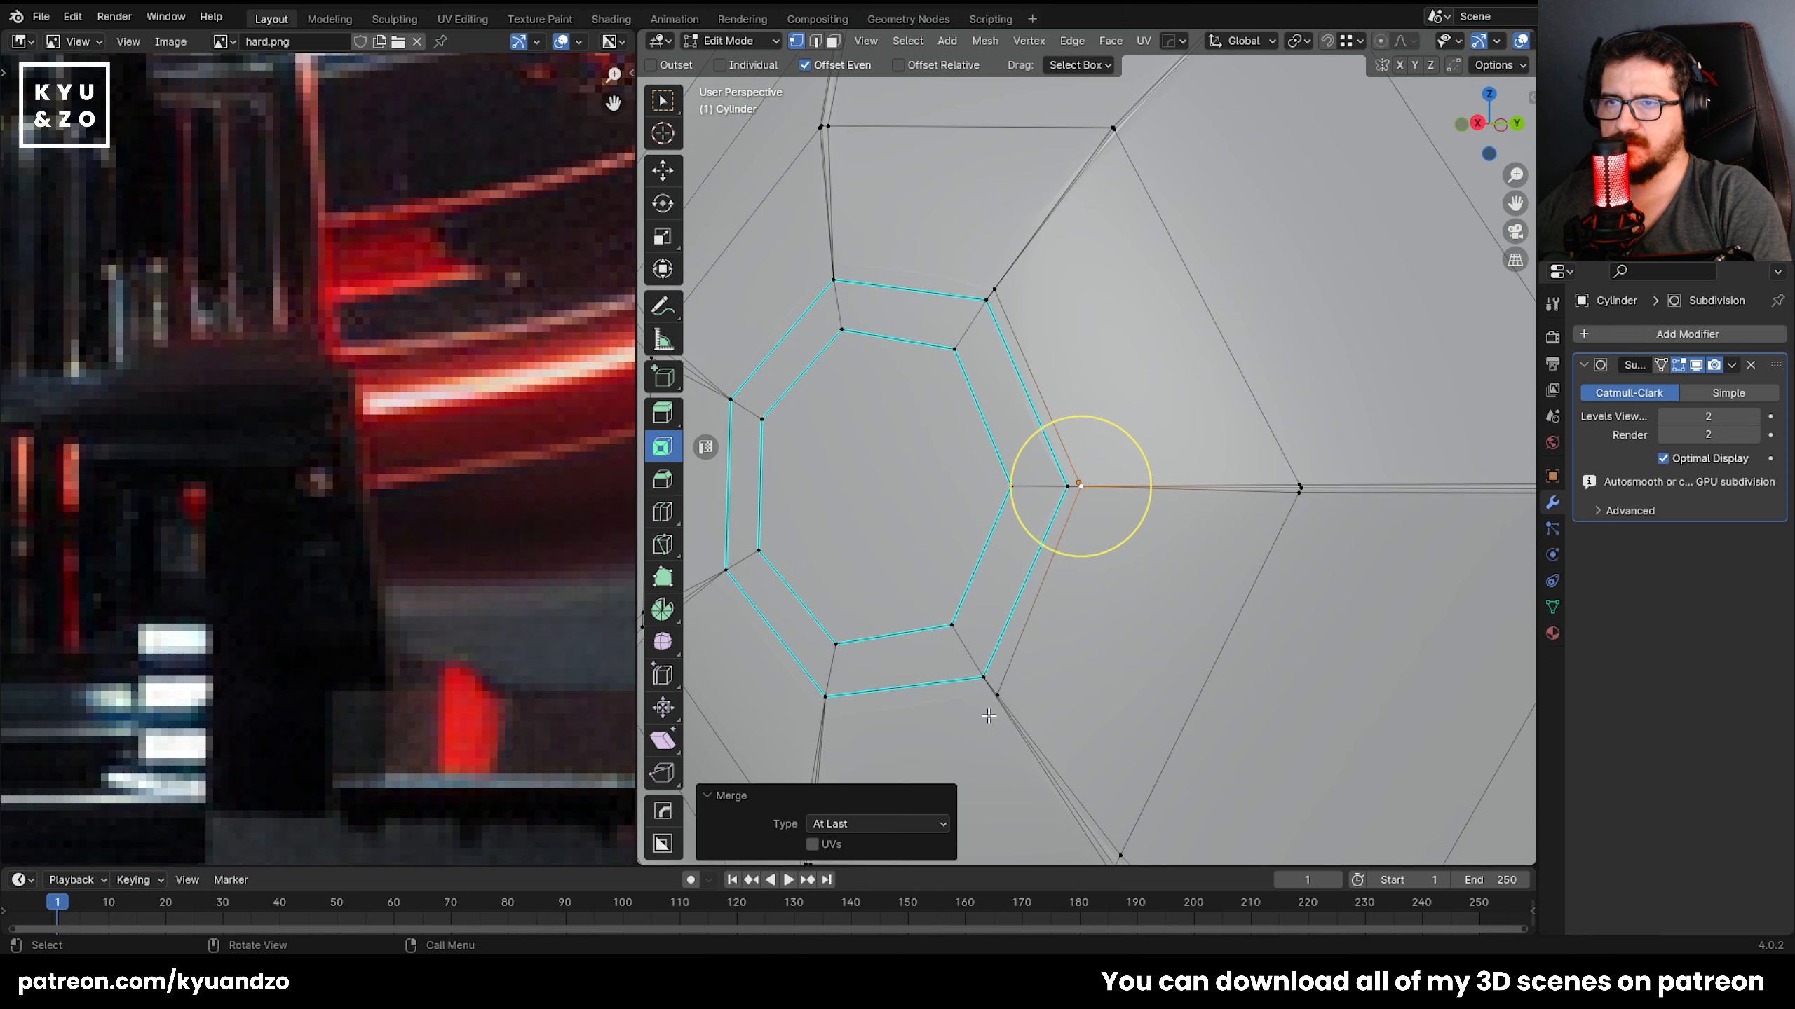
Slide a support edge below the central face close to its outline, merge its end at the lower-right corner, and check the shading.
middle_drag(989, 716, 1130, 495)
key(g)
key(g)
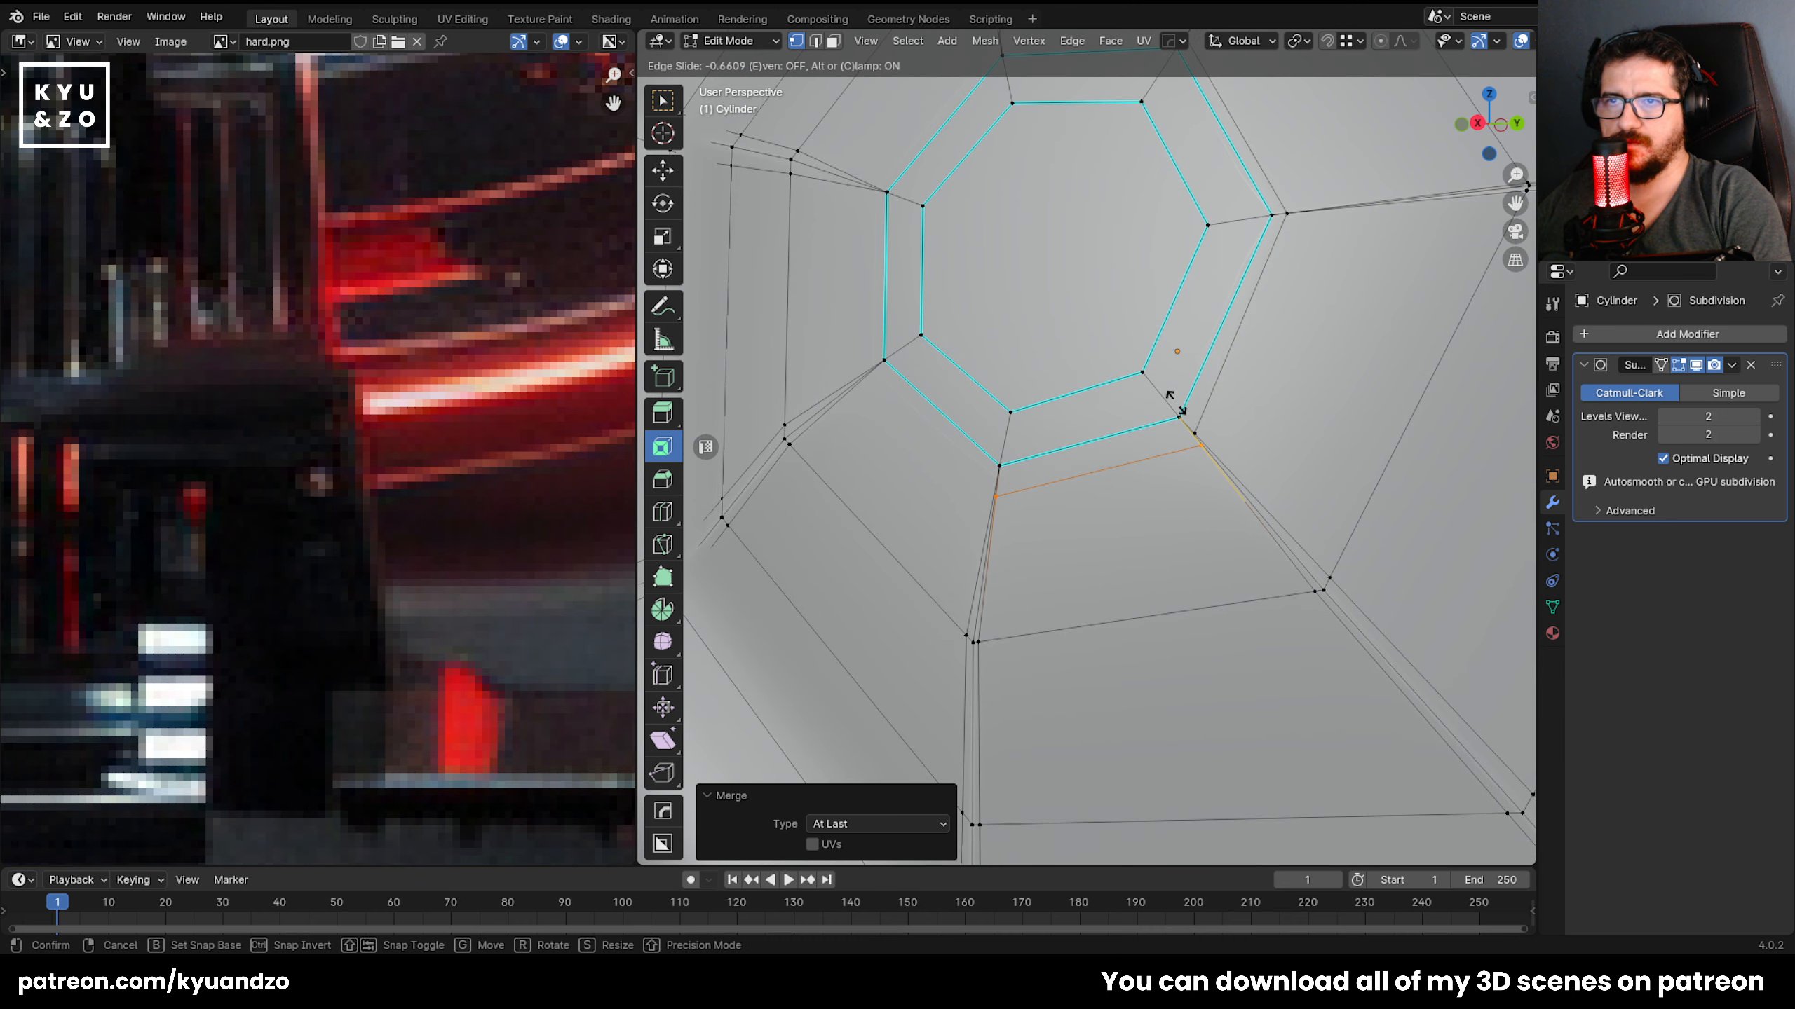
click(1176, 405)
key(ctrl+z)
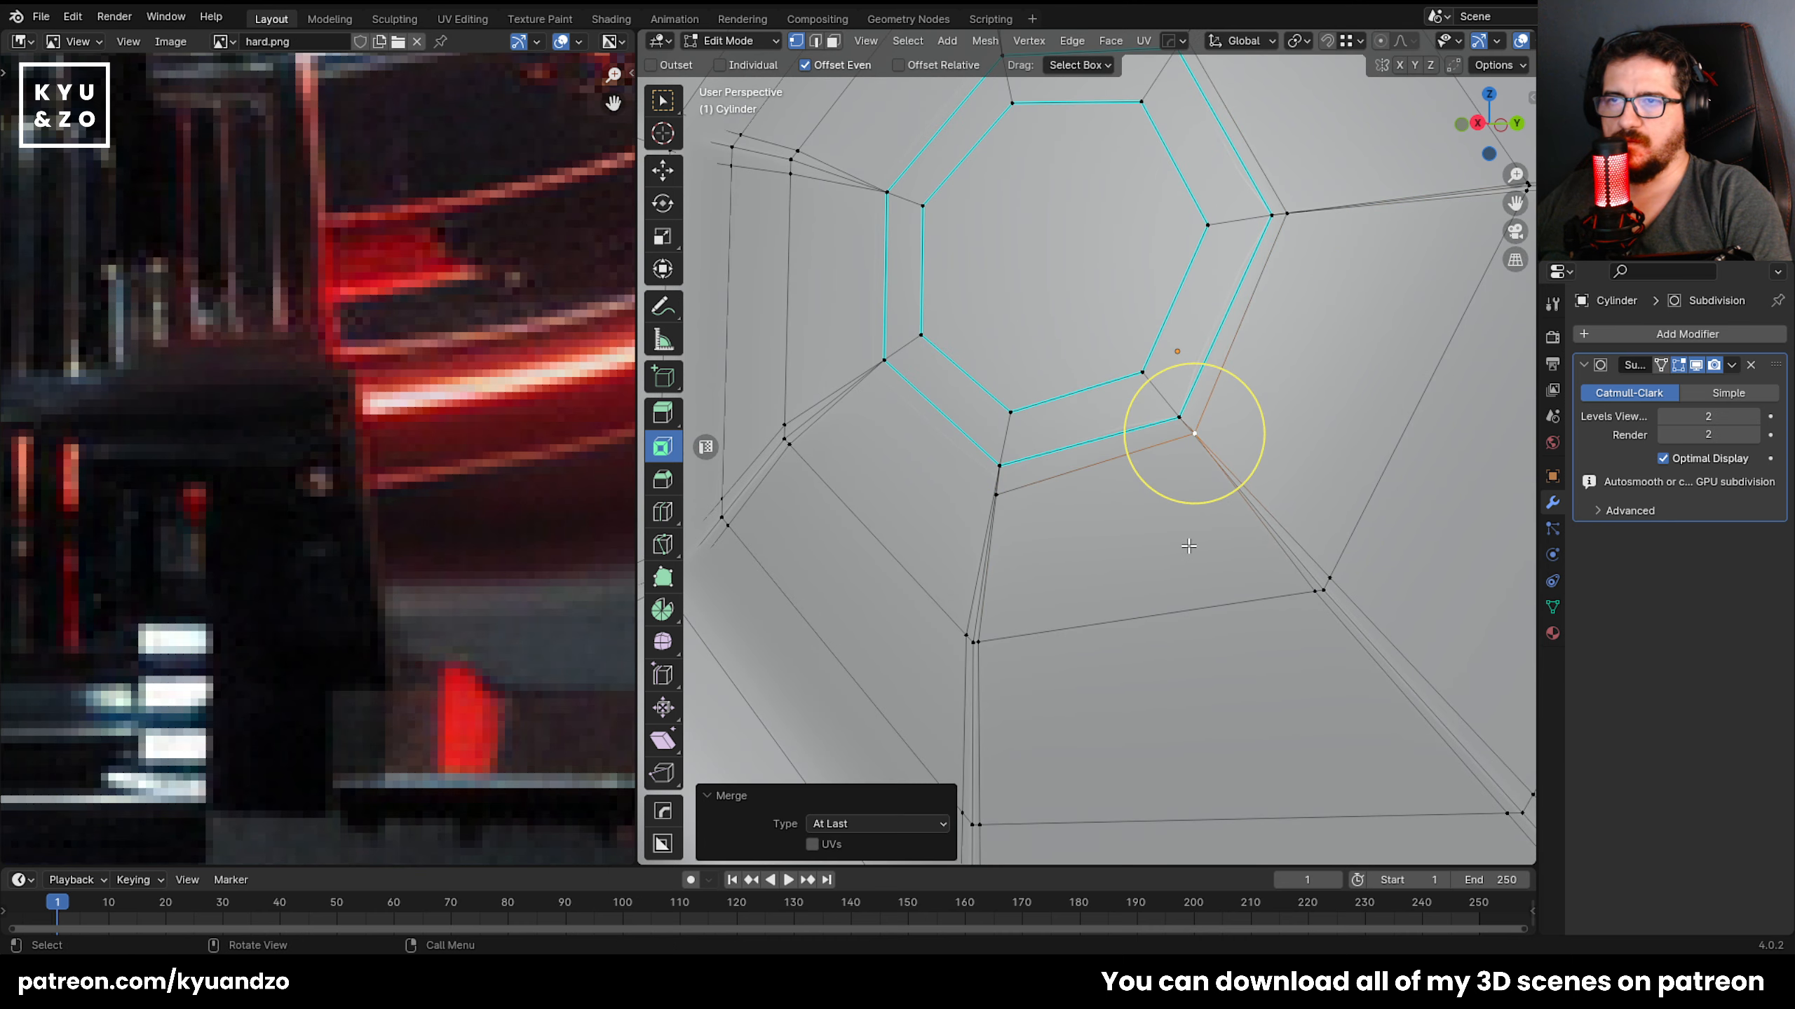
key(Tab)
scroll(1157, 528, down, 2)
middle_drag(883, 612, 840, 615)
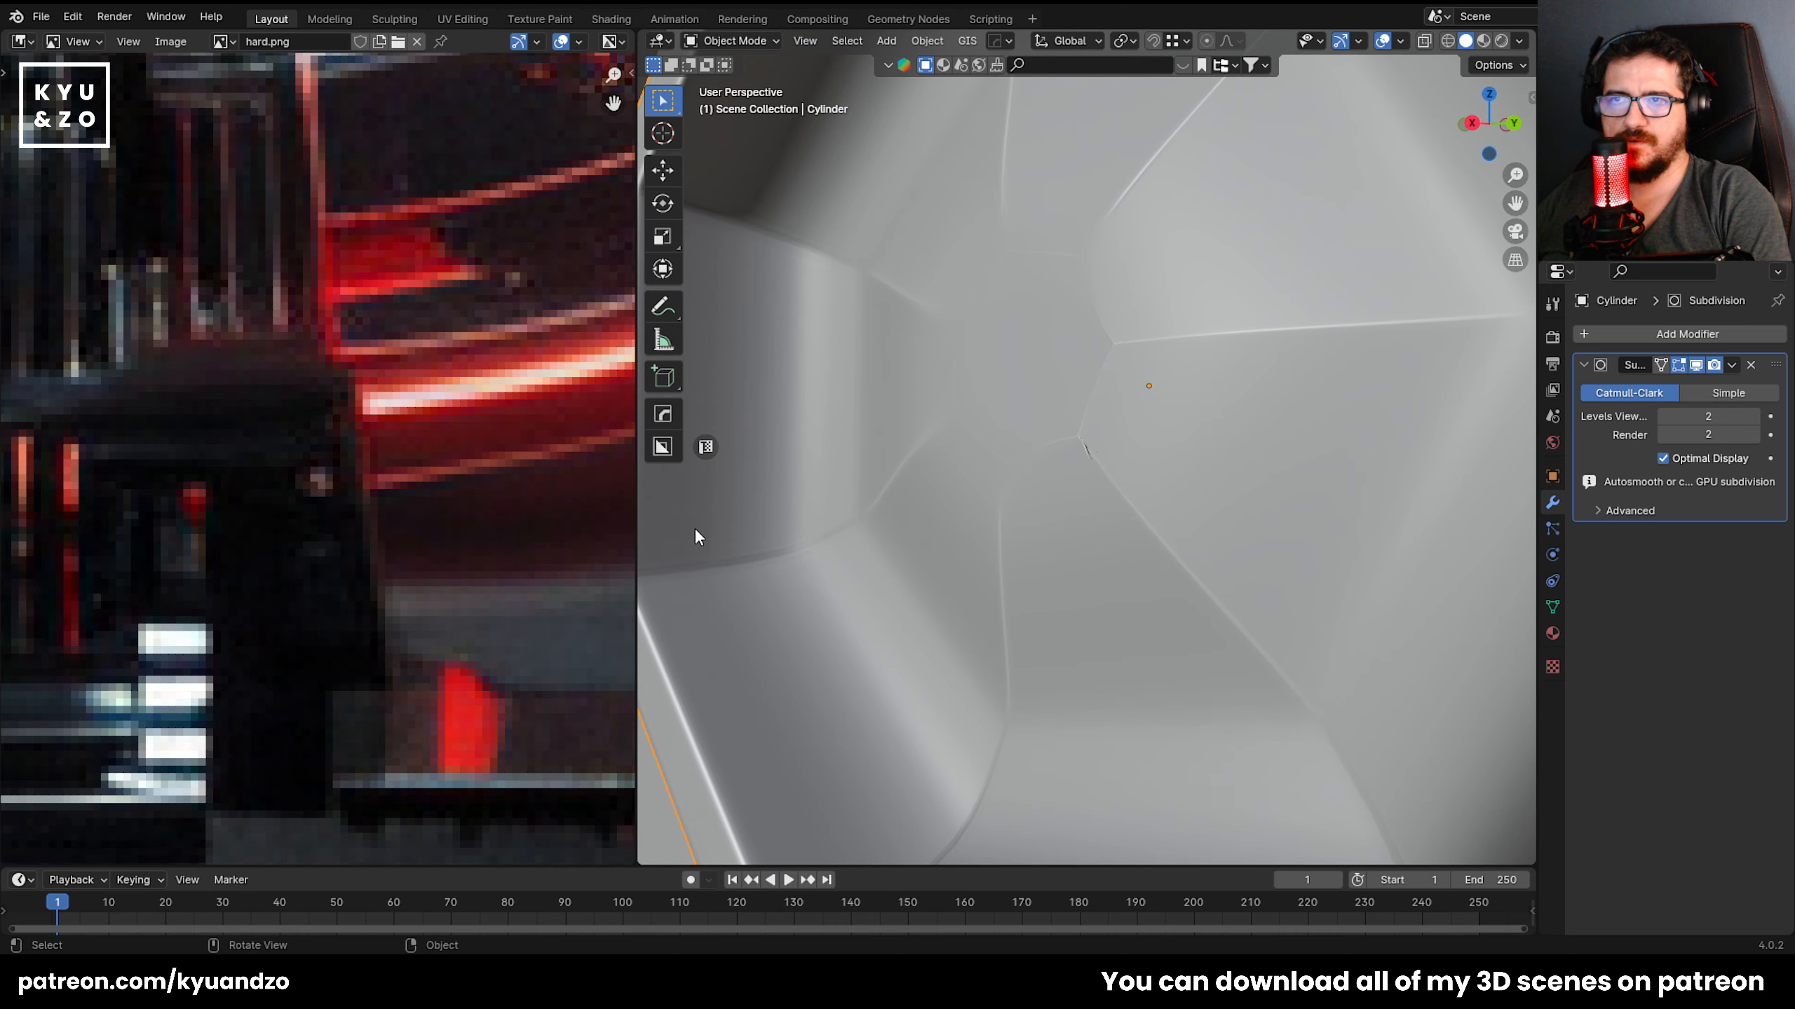
Reposition the support vertex at the central face's lower-right corner, and try sliding it along its edge.
key(shift+grave)
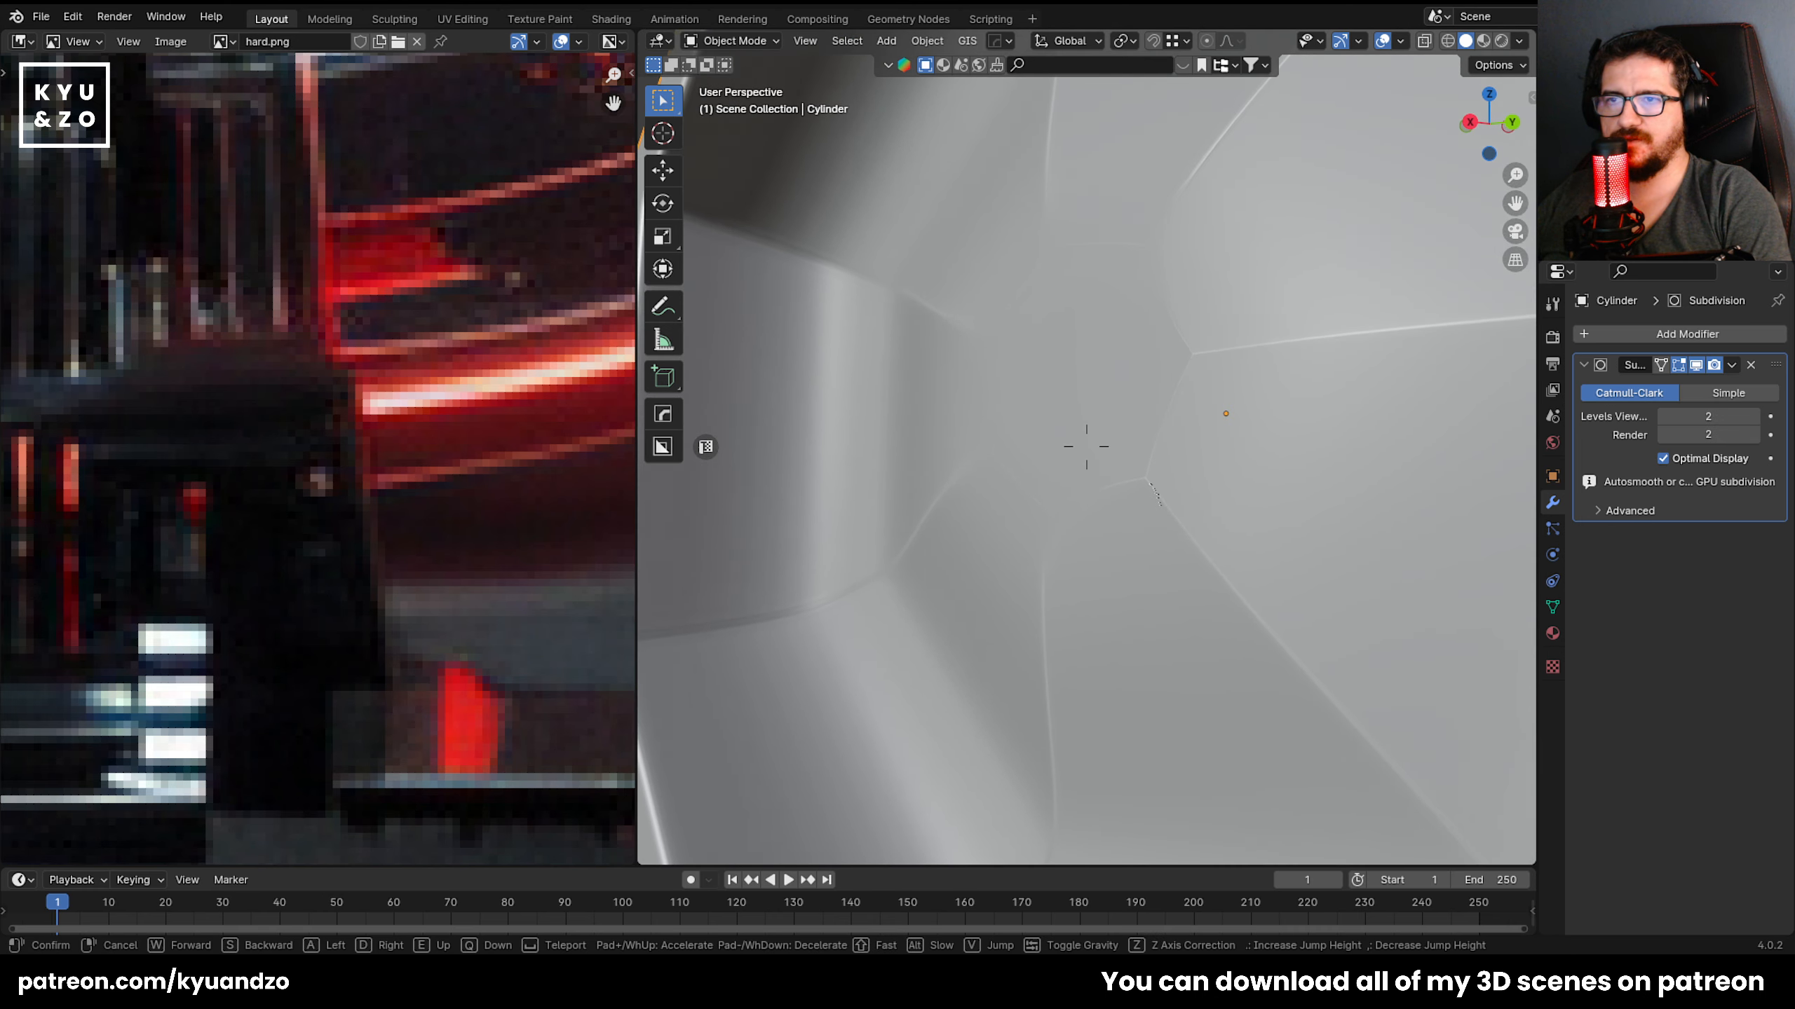
click(1086, 446)
key(Tab)
key(g)
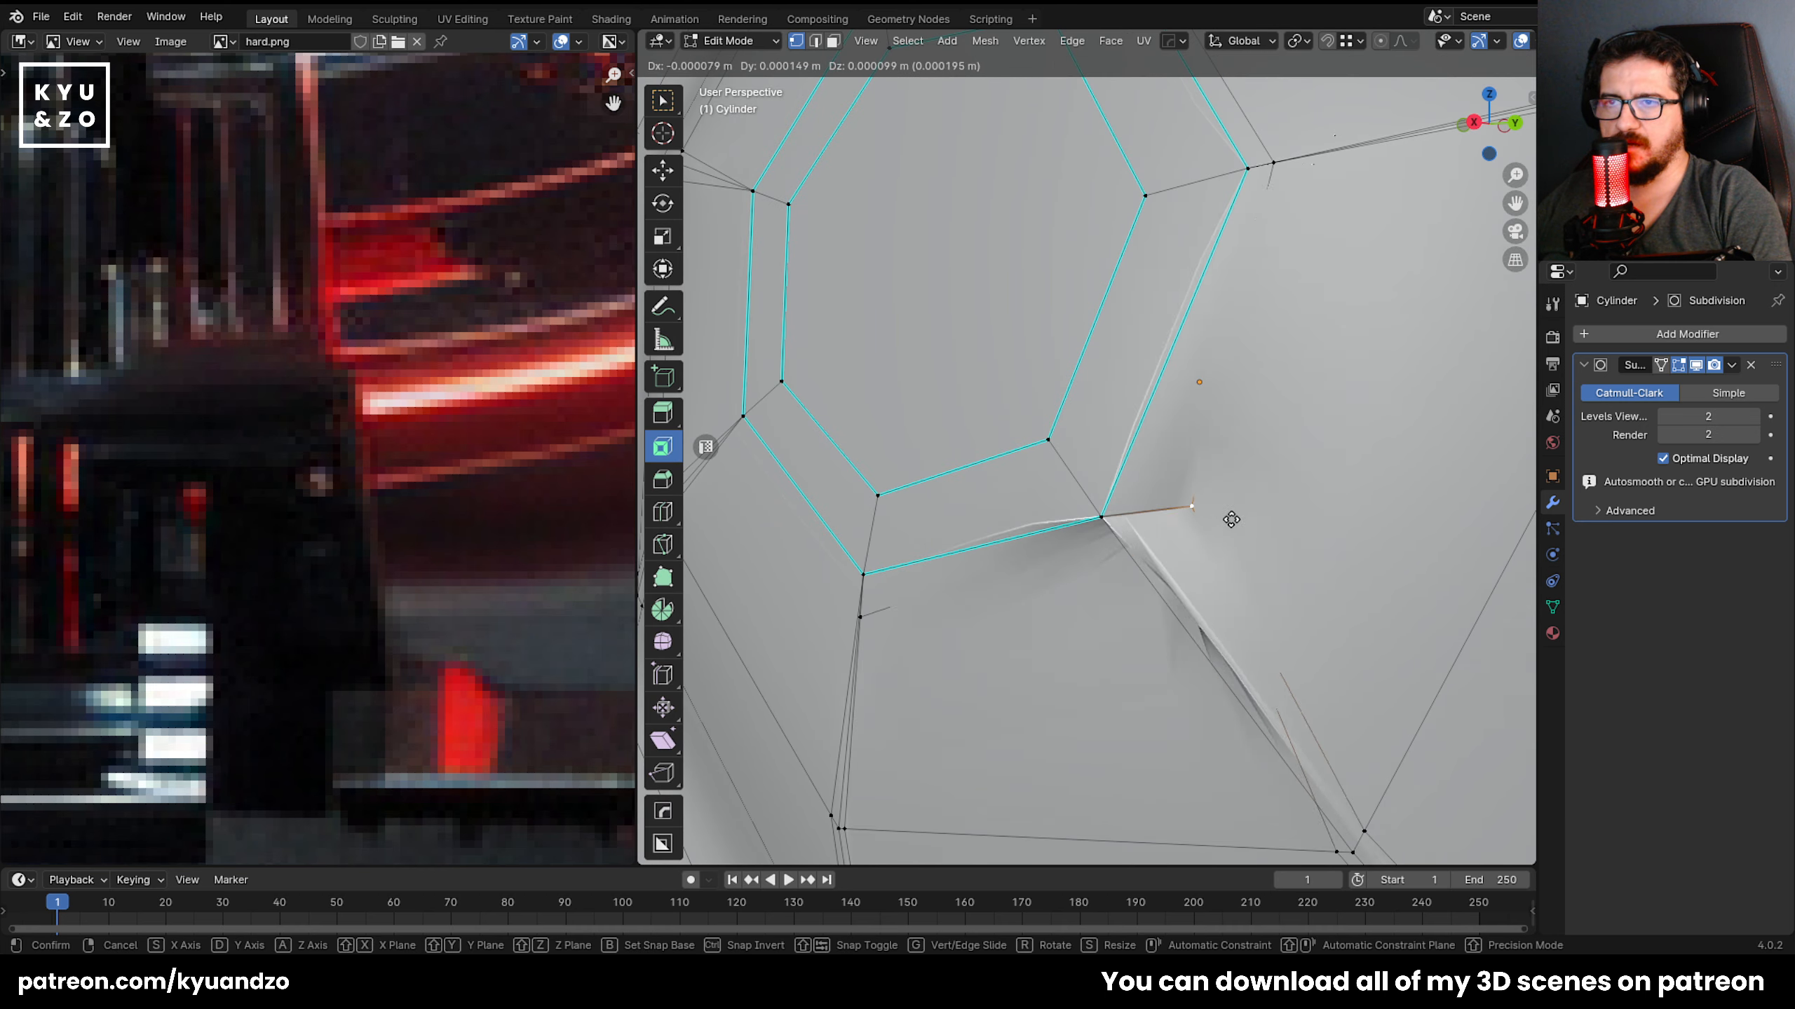
click(1103, 533)
middle_drag(1121, 545, 1125, 645)
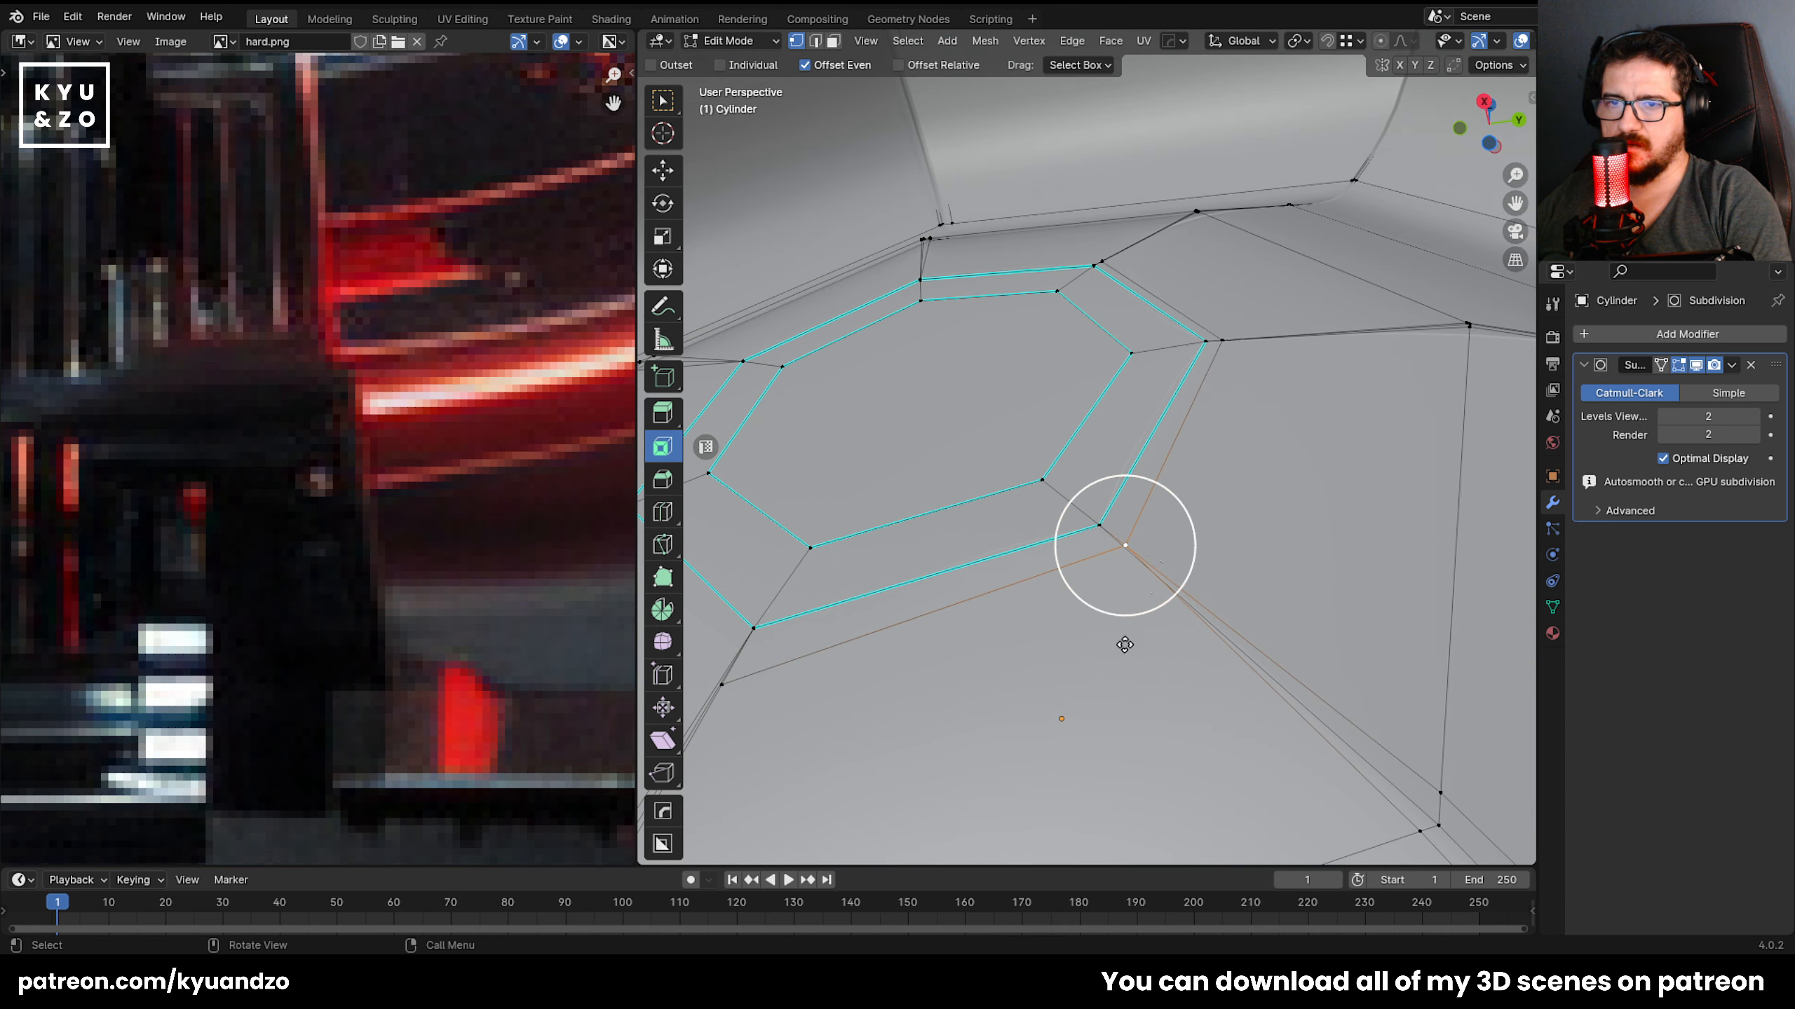
key(shift+v)
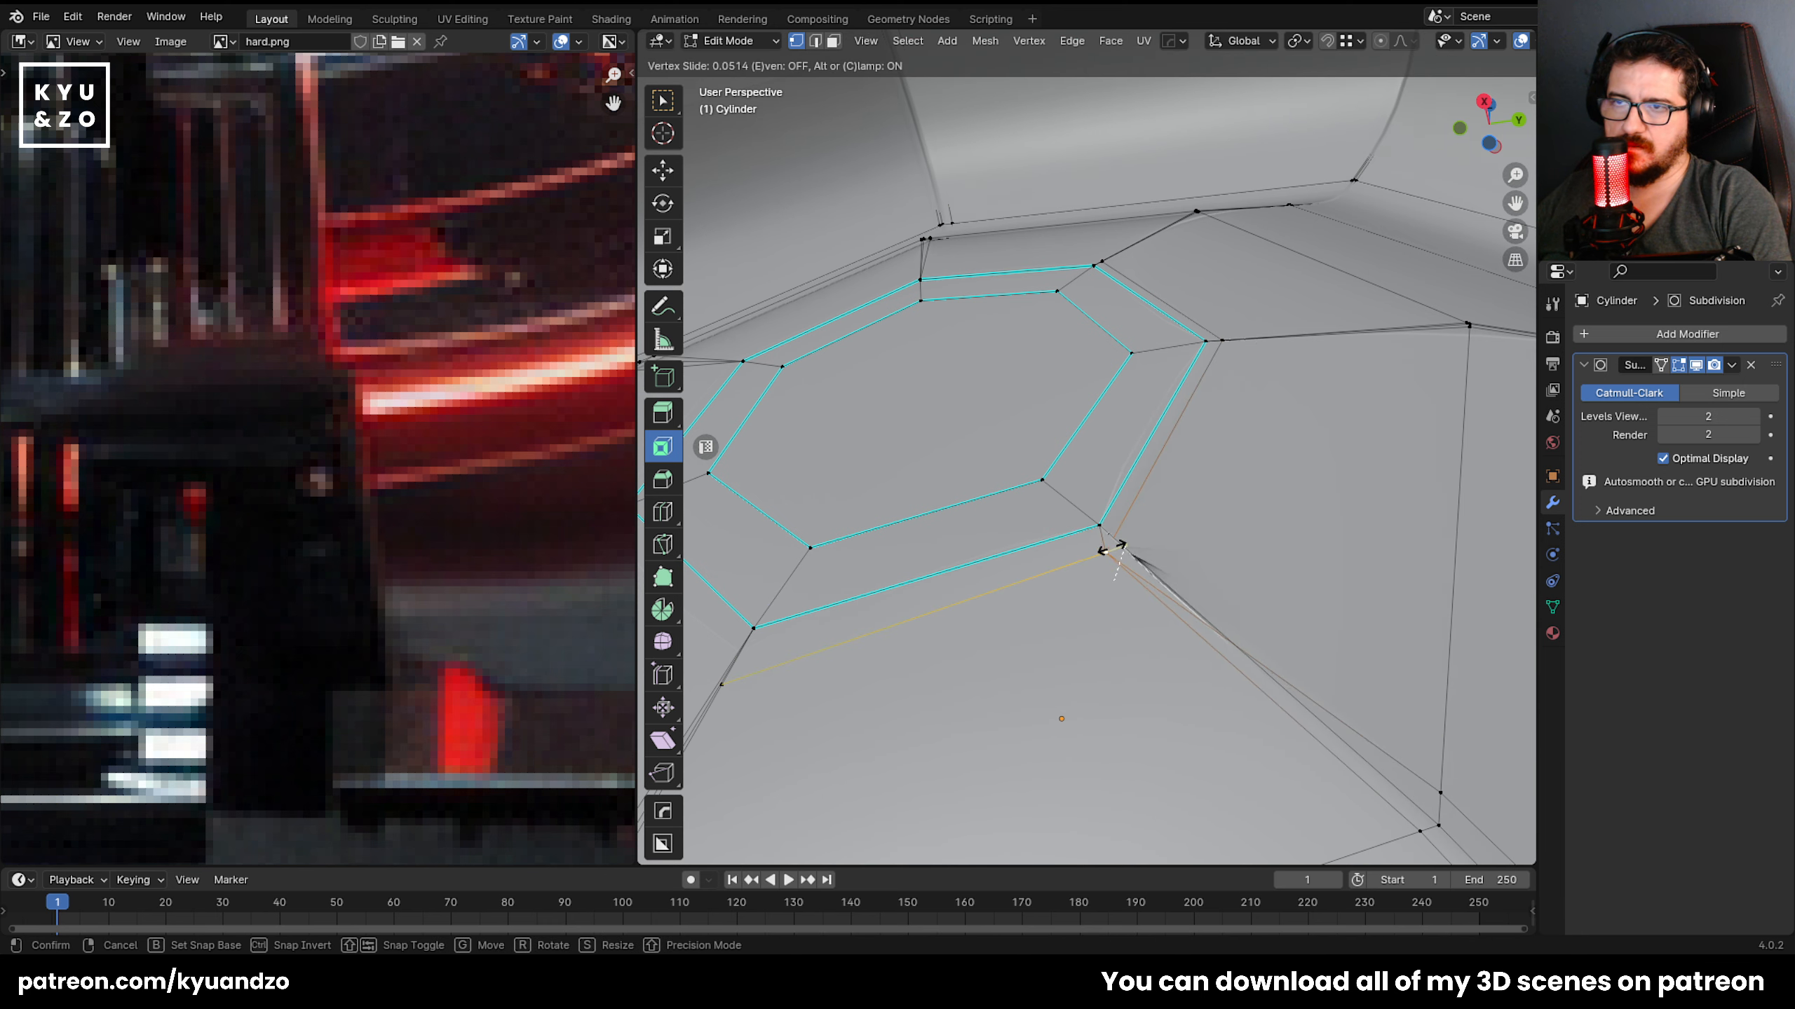
right_click(1133, 543)
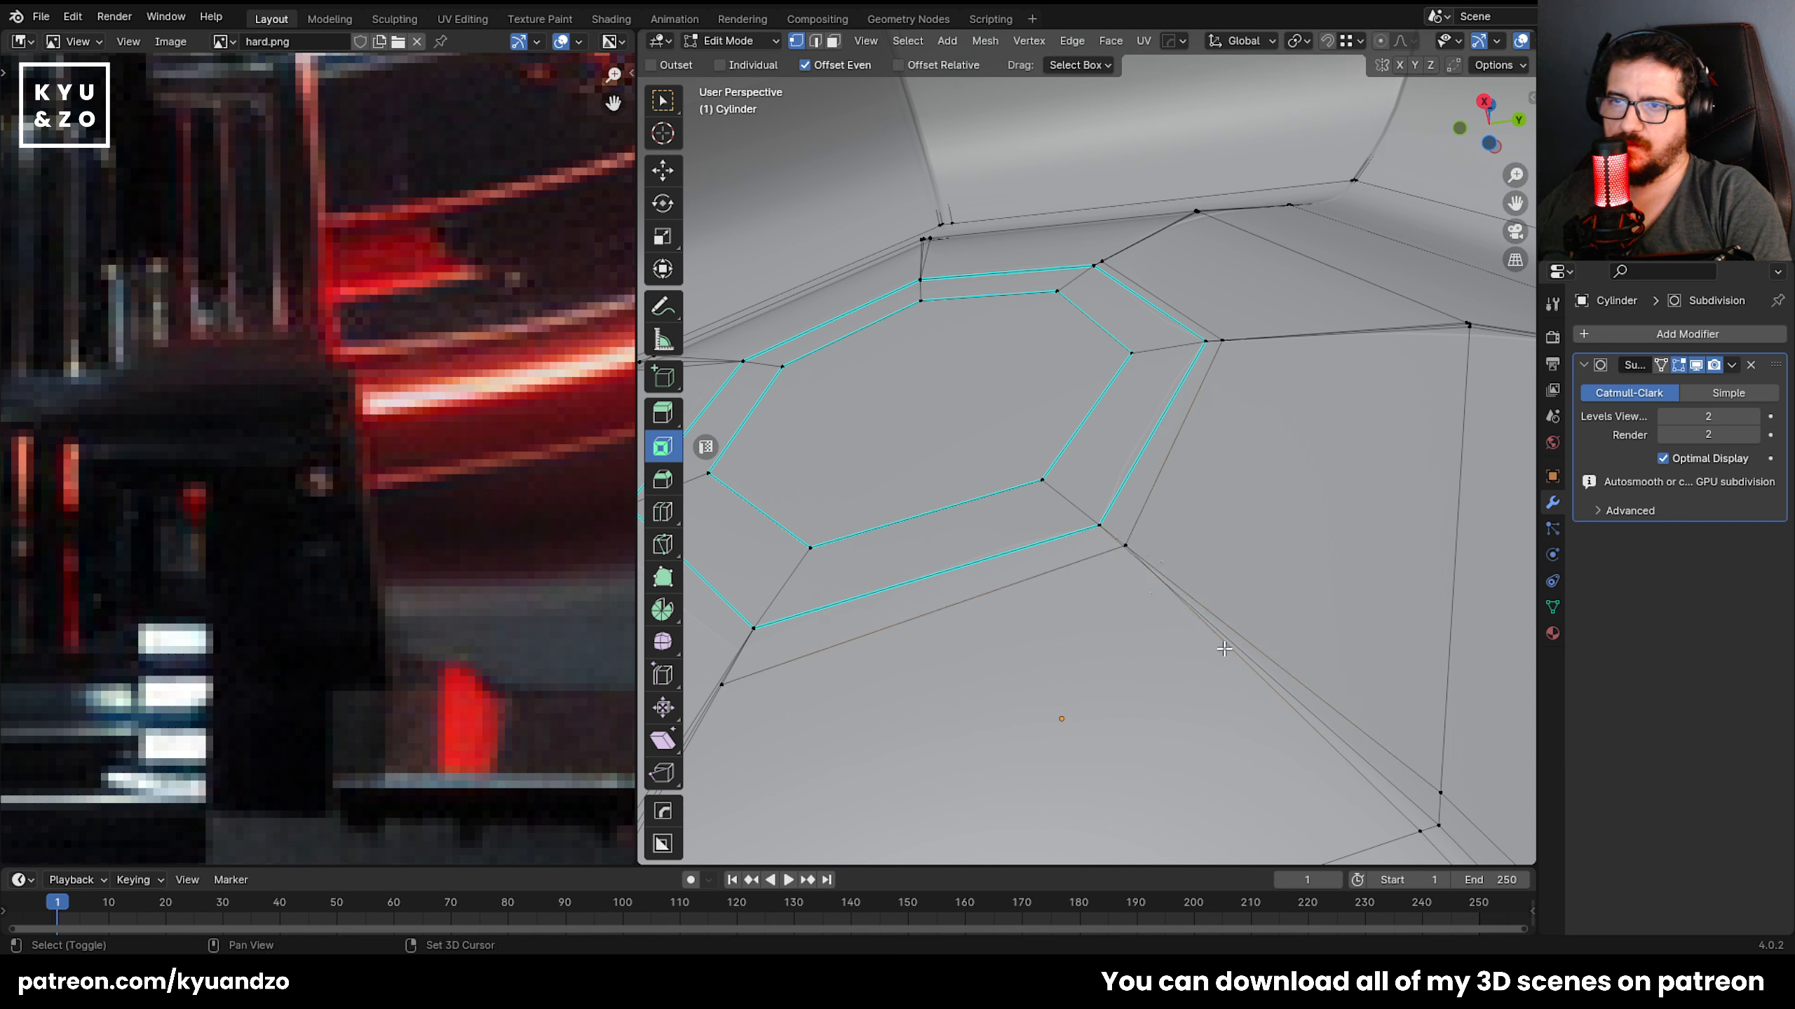
Try a centred loop cut through the first ring of quads around the central face.
key(ctrl+r)
click(1315, 718)
right_click(1314, 719)
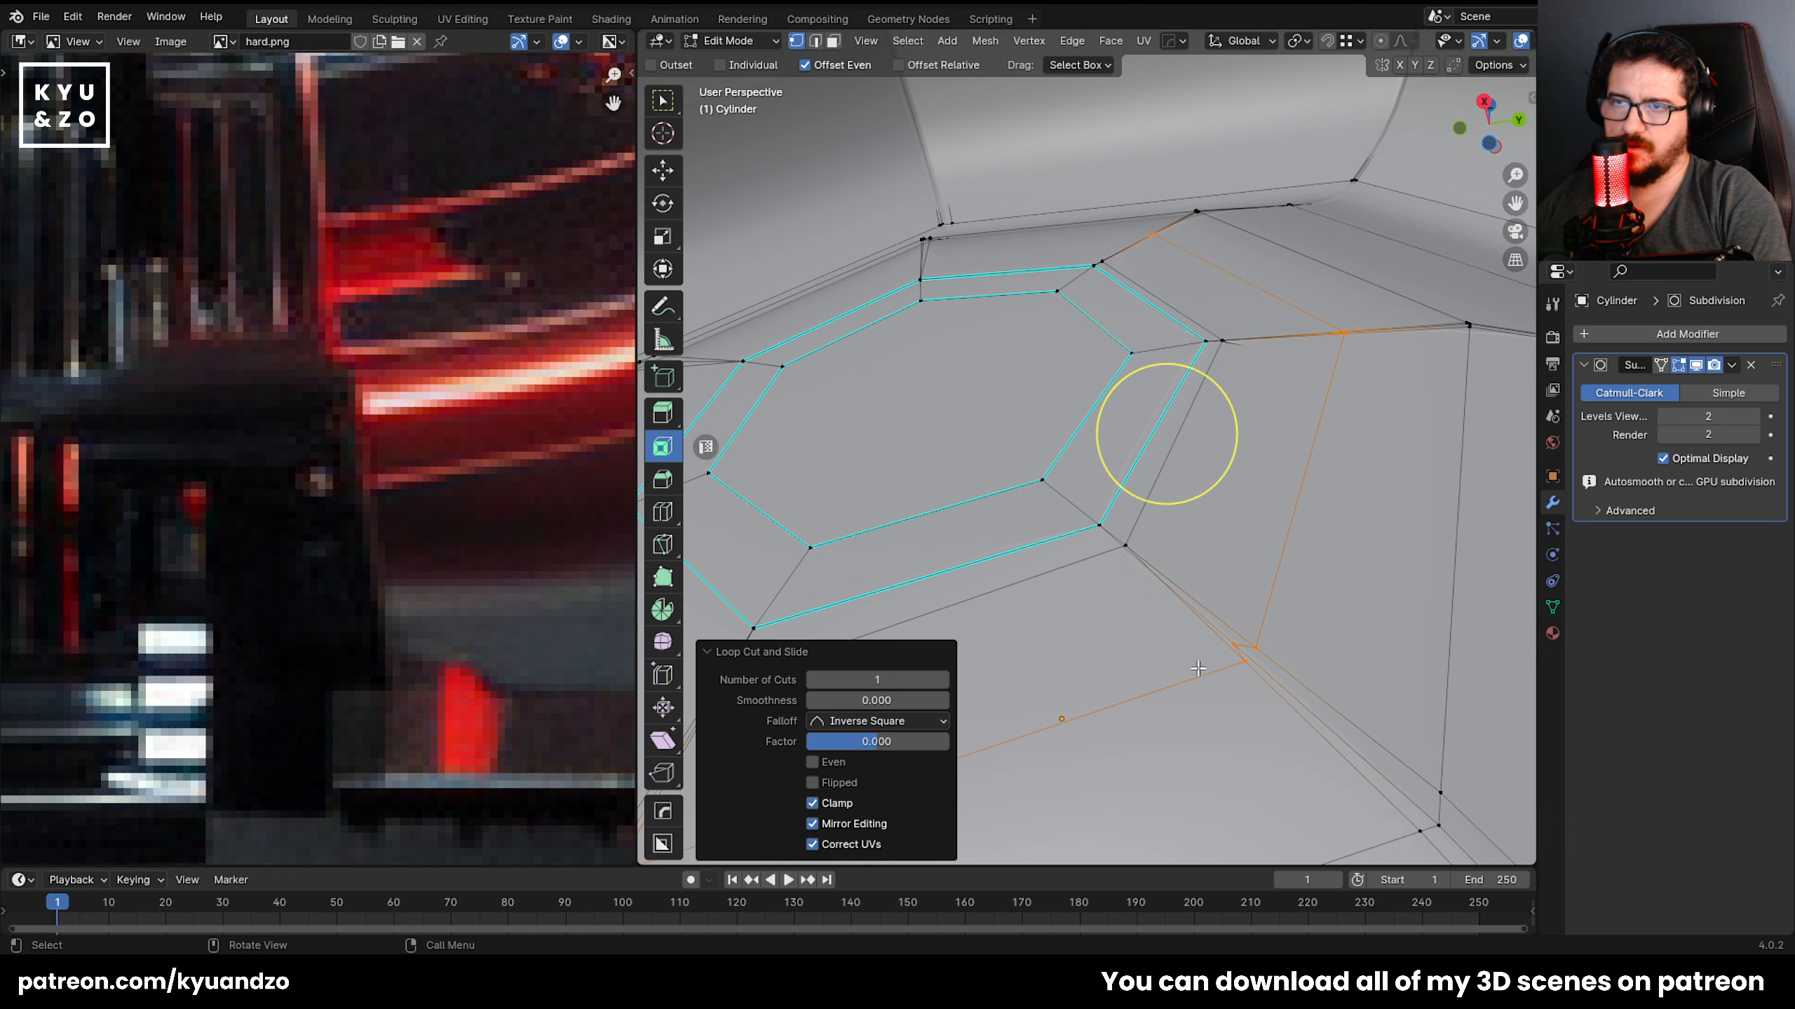
key(ctrl+z)
Examine the recess's shading around the central face, comparing the Object Mode surface with the Edit Mode topology.
click(1126, 546)
scroll(1169, 526, down, 1)
key(Tab)
shift+middle_drag(1016, 385, 1016, 404)
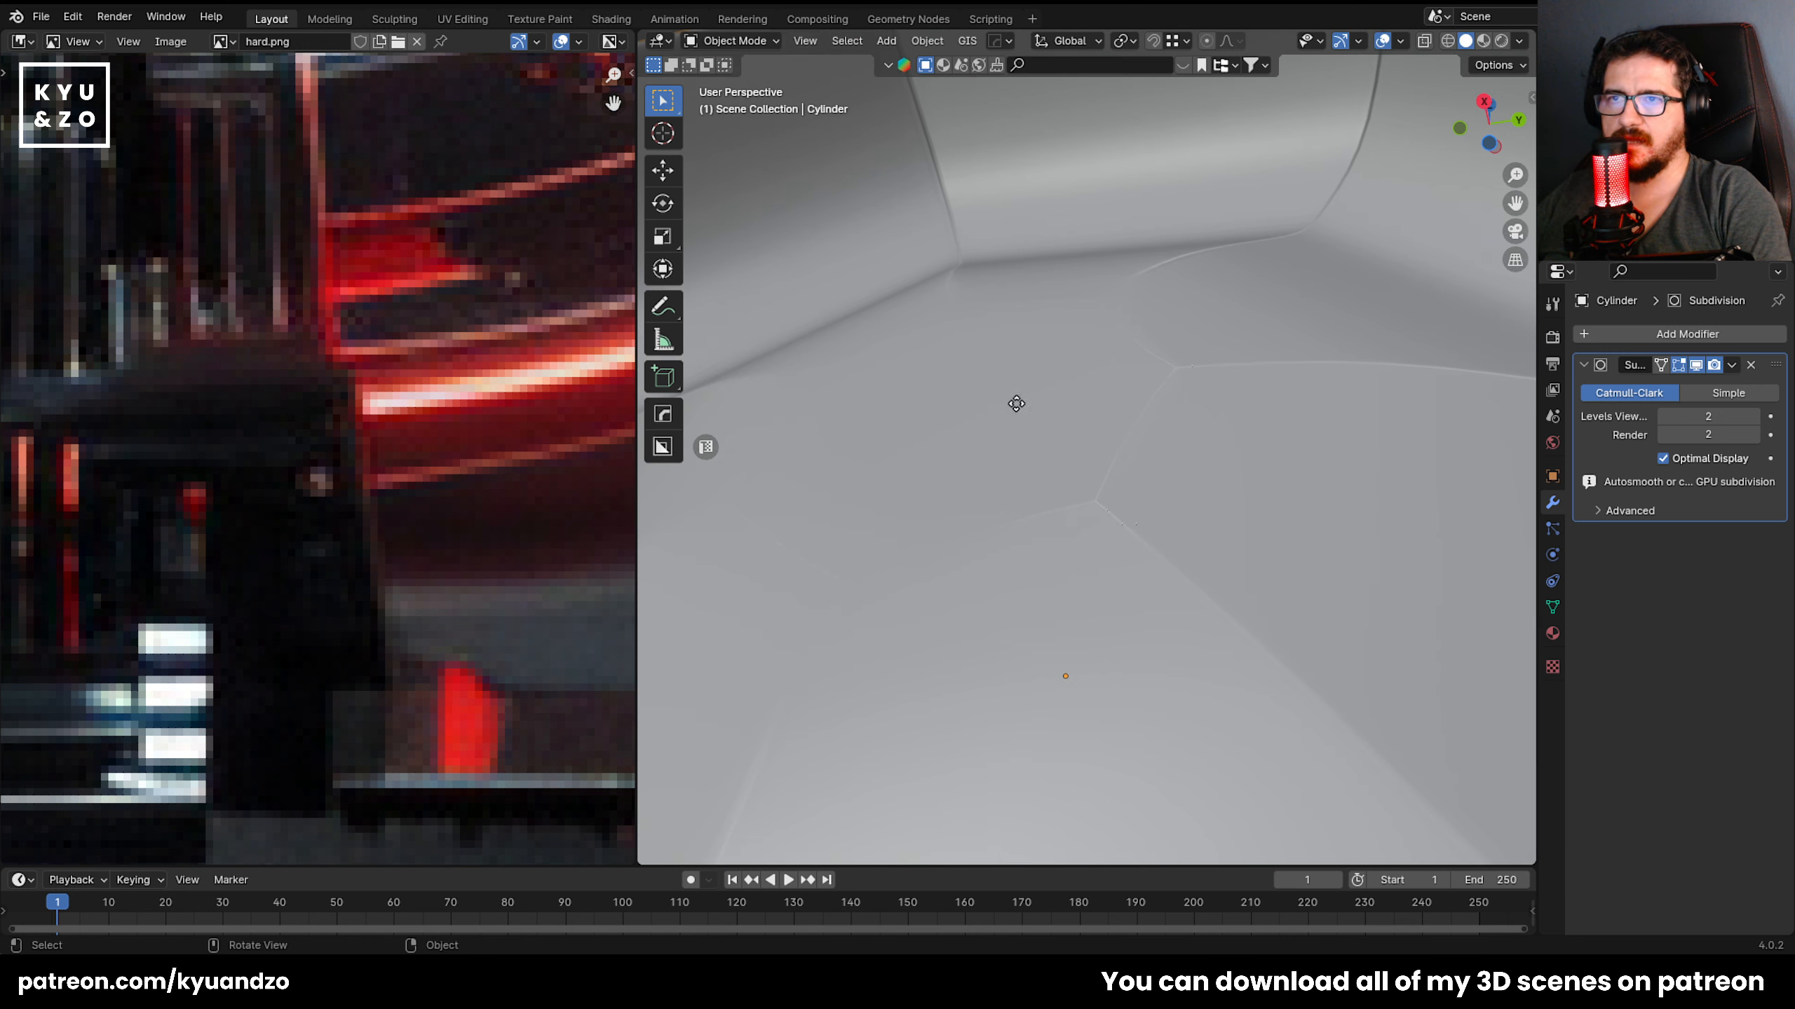
middle_drag(1149, 572, 1150, 621)
scroll(1138, 582, down, 8)
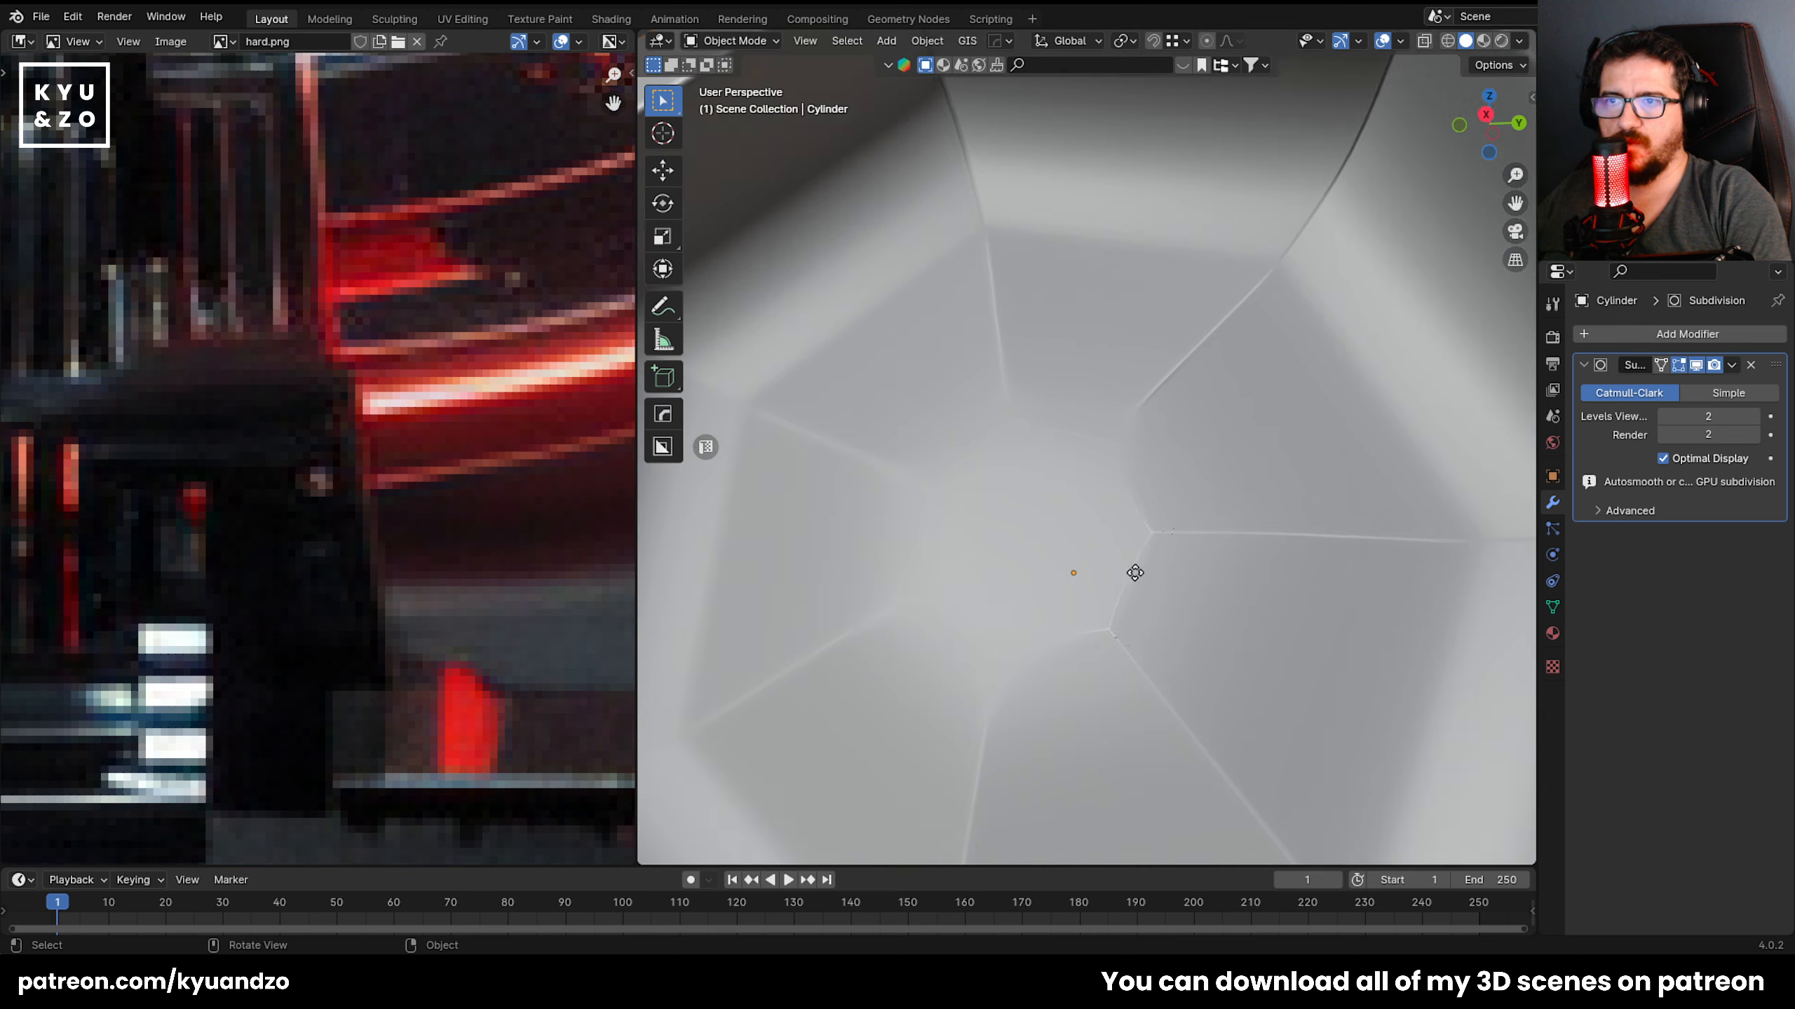
scroll(1136, 573, up, 3)
scroll(1135, 573, up, 3)
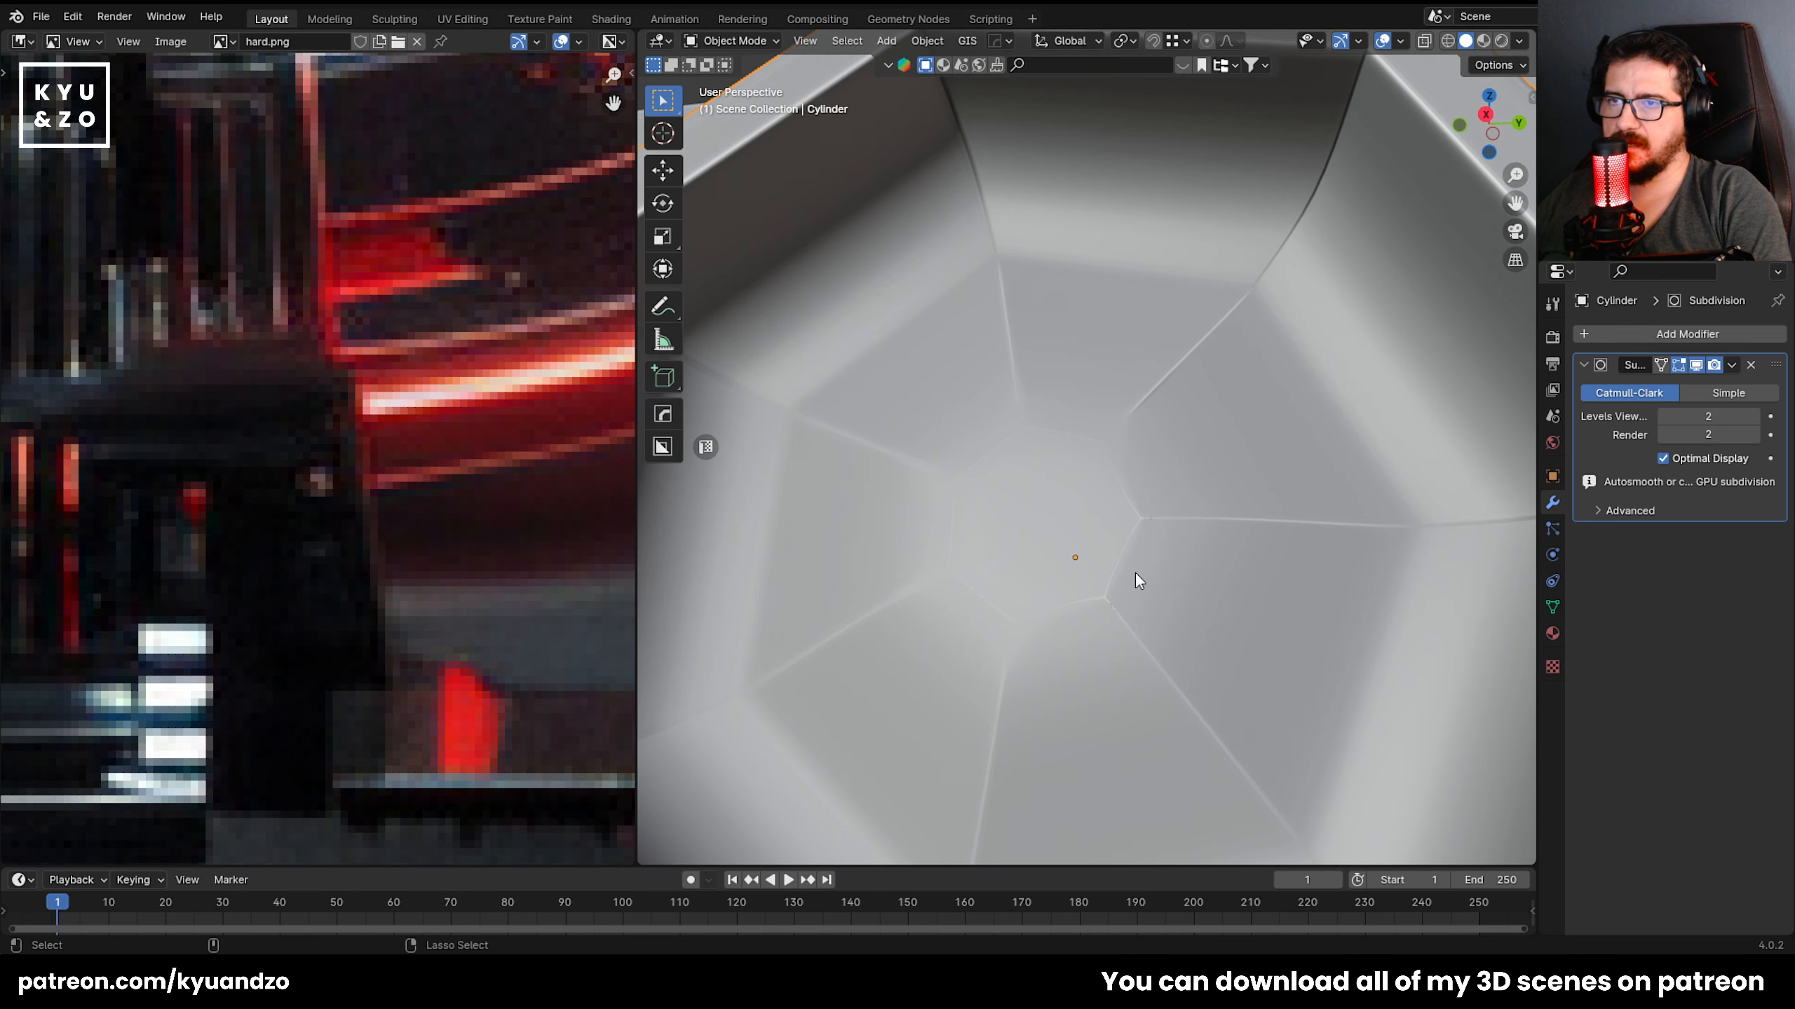
key(Tab)
key(Tab)
key(Tab)
key(Tab)
key(Tab)
key(Tab)
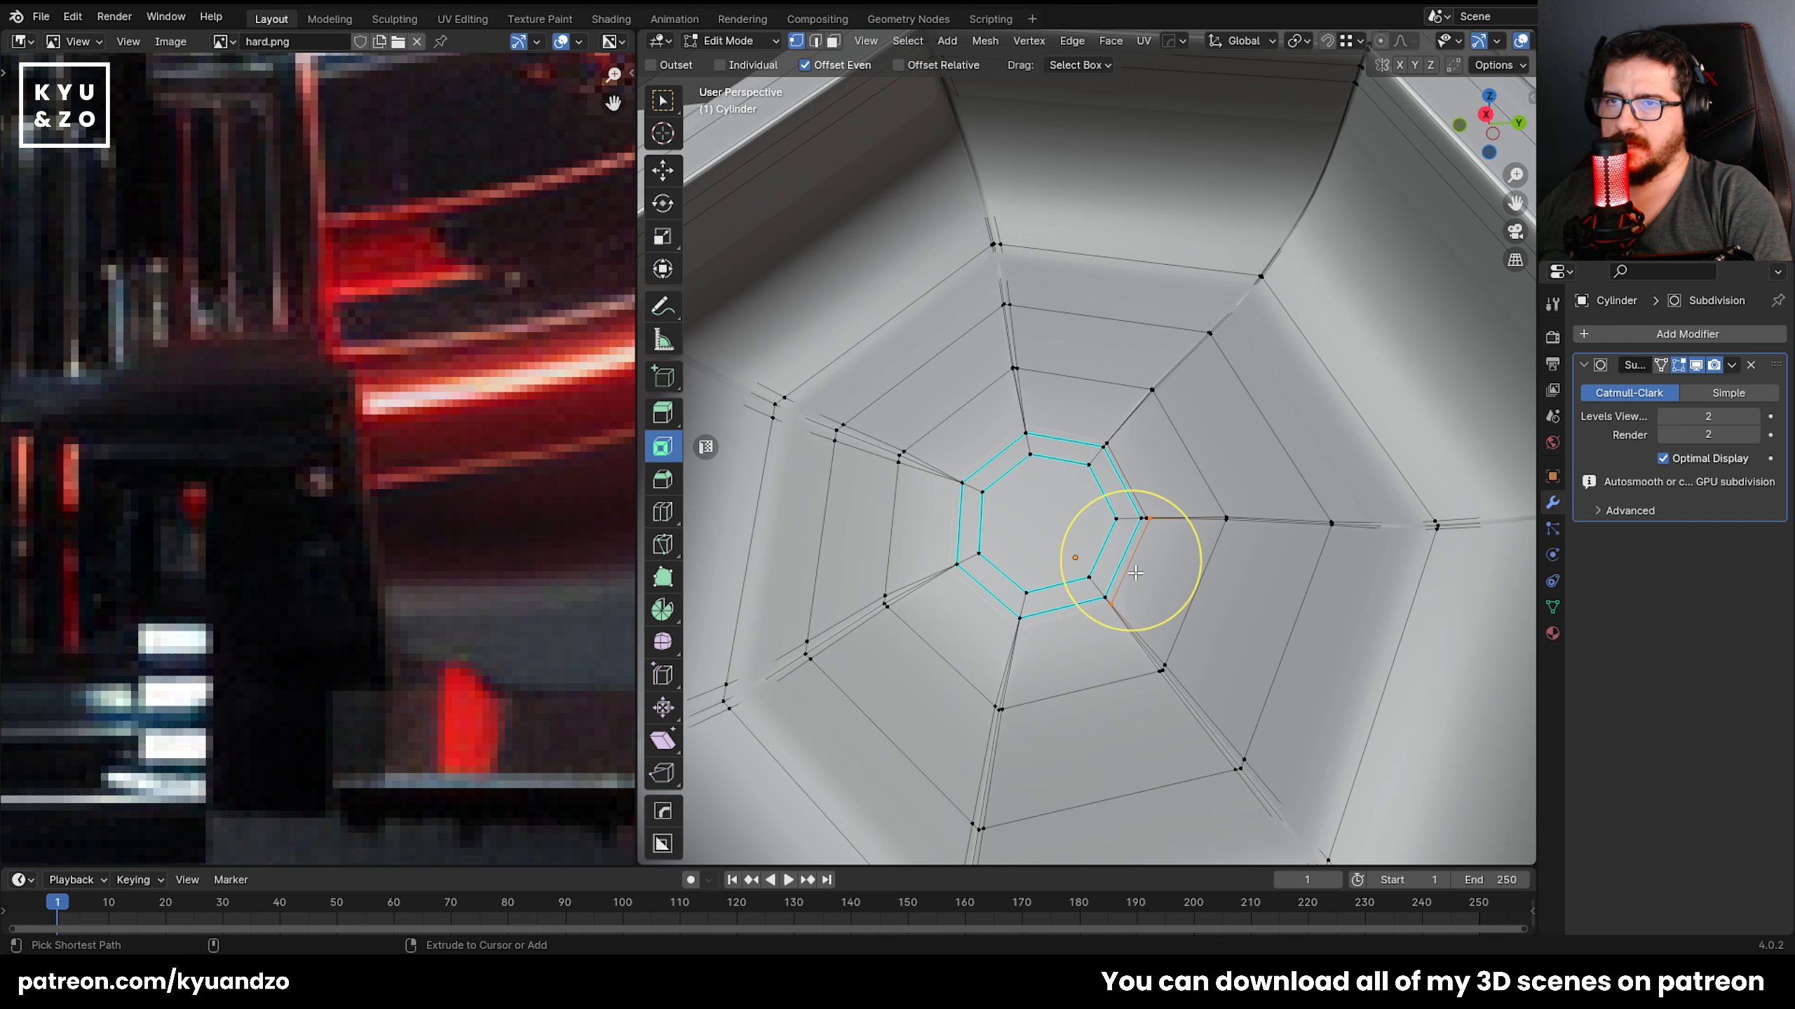
key(Tab)
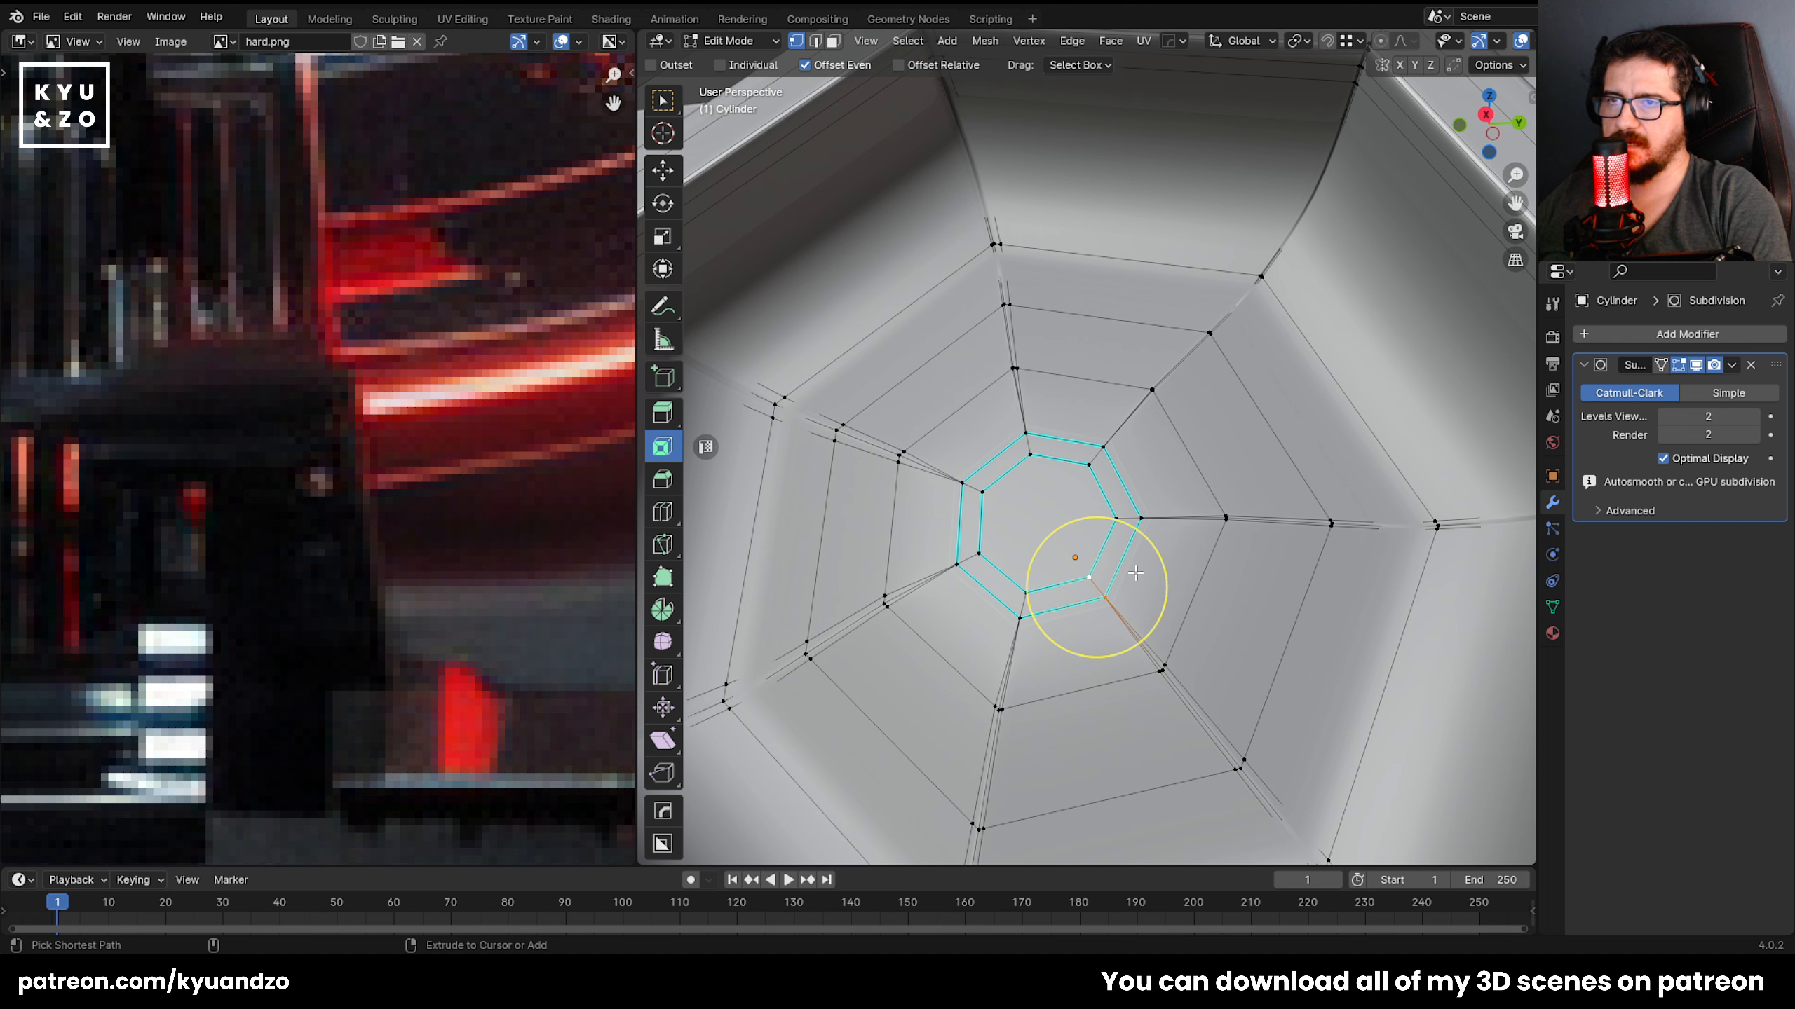
Inspect the central face within the whole recess, and view the complete bolt on the panel in Object Mode.
key(3)
scroll(1136, 573, down, 3)
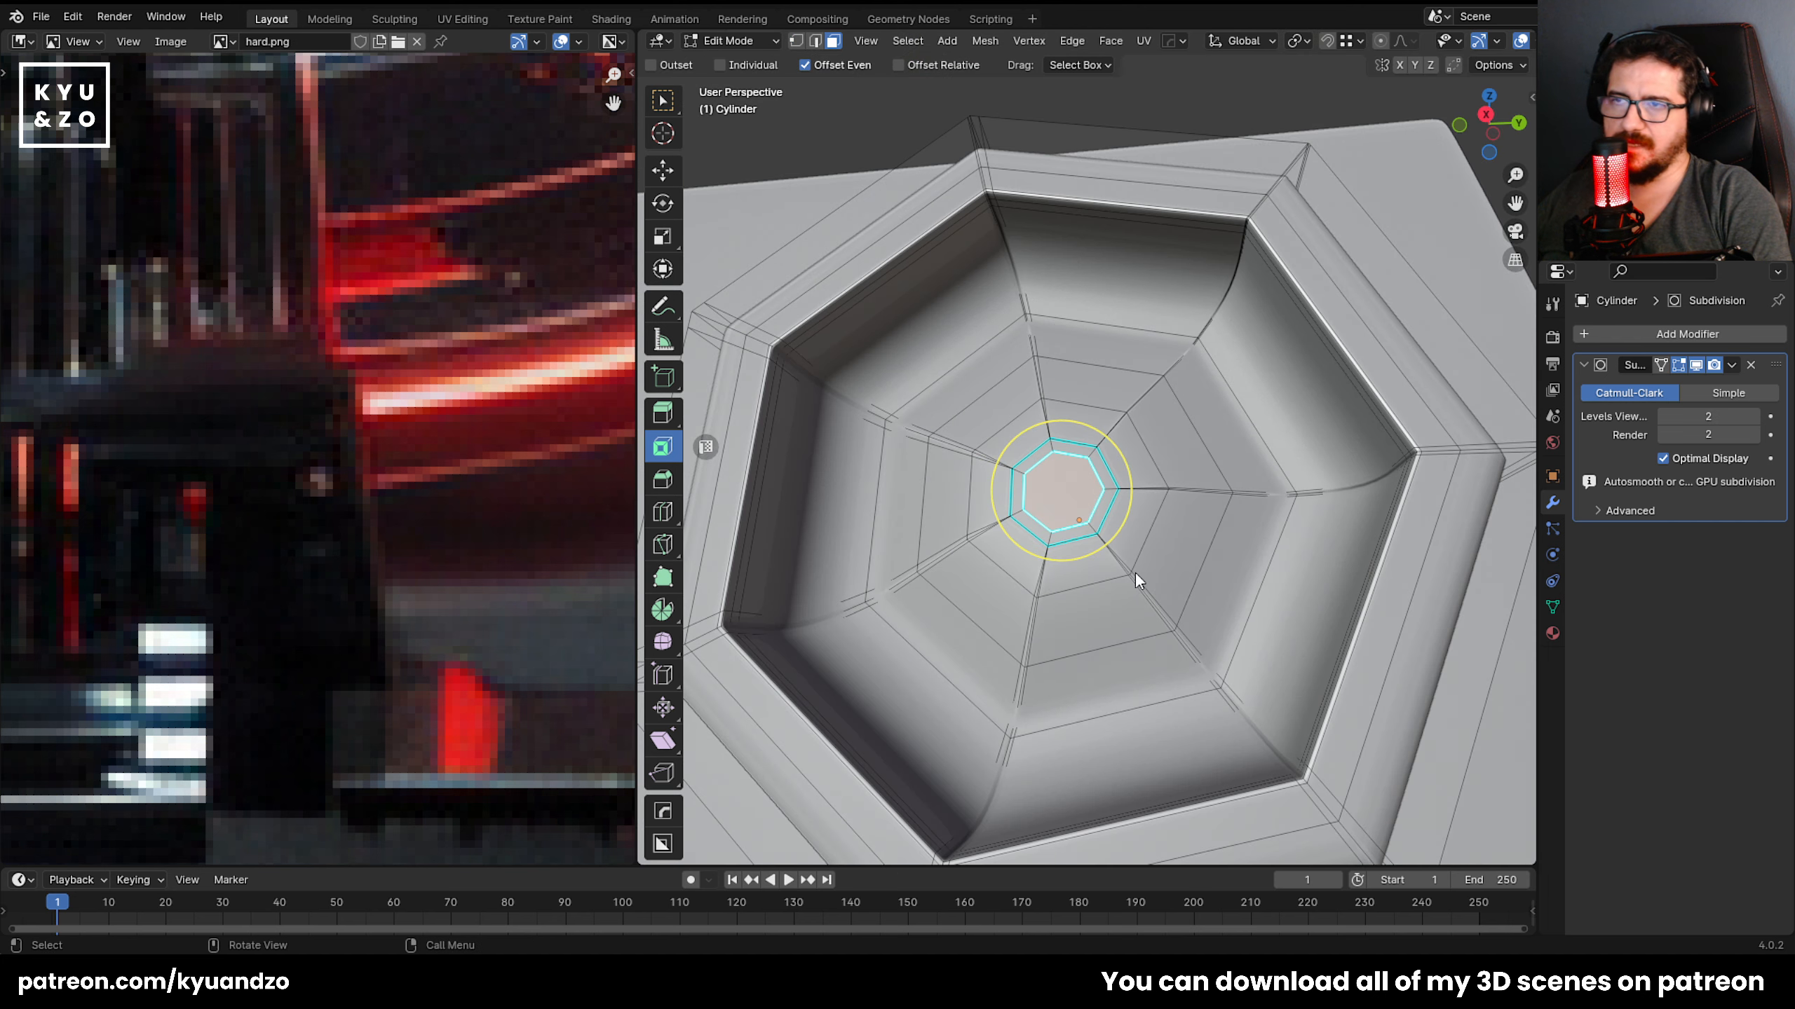
key(Tab)
scroll(1136, 573, down, 5)
middle_drag(1135, 572, 1054, 643)
scroll(1058, 578, down, 8)
key(KP_Decimal)
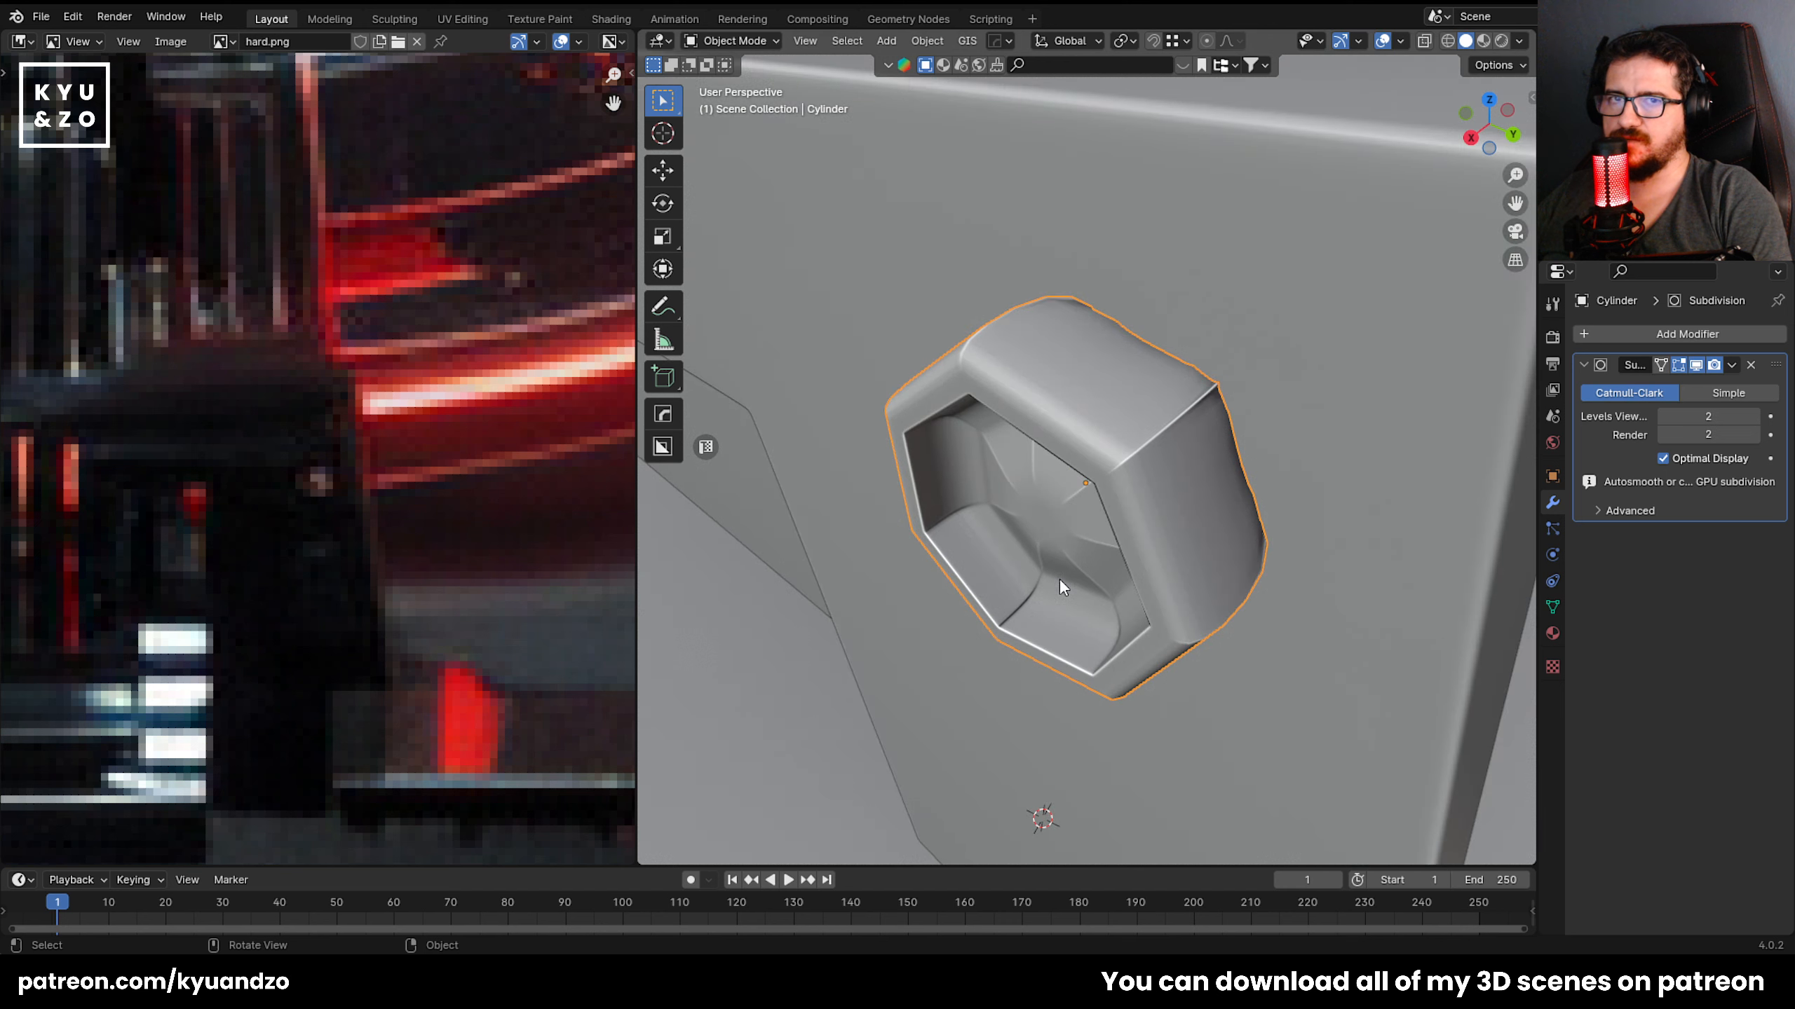
Remove the bolt's Subdivision modifier, delete the bolt, and add a new seven-vertex cylinder at the 3D cursor.
click(1748, 364)
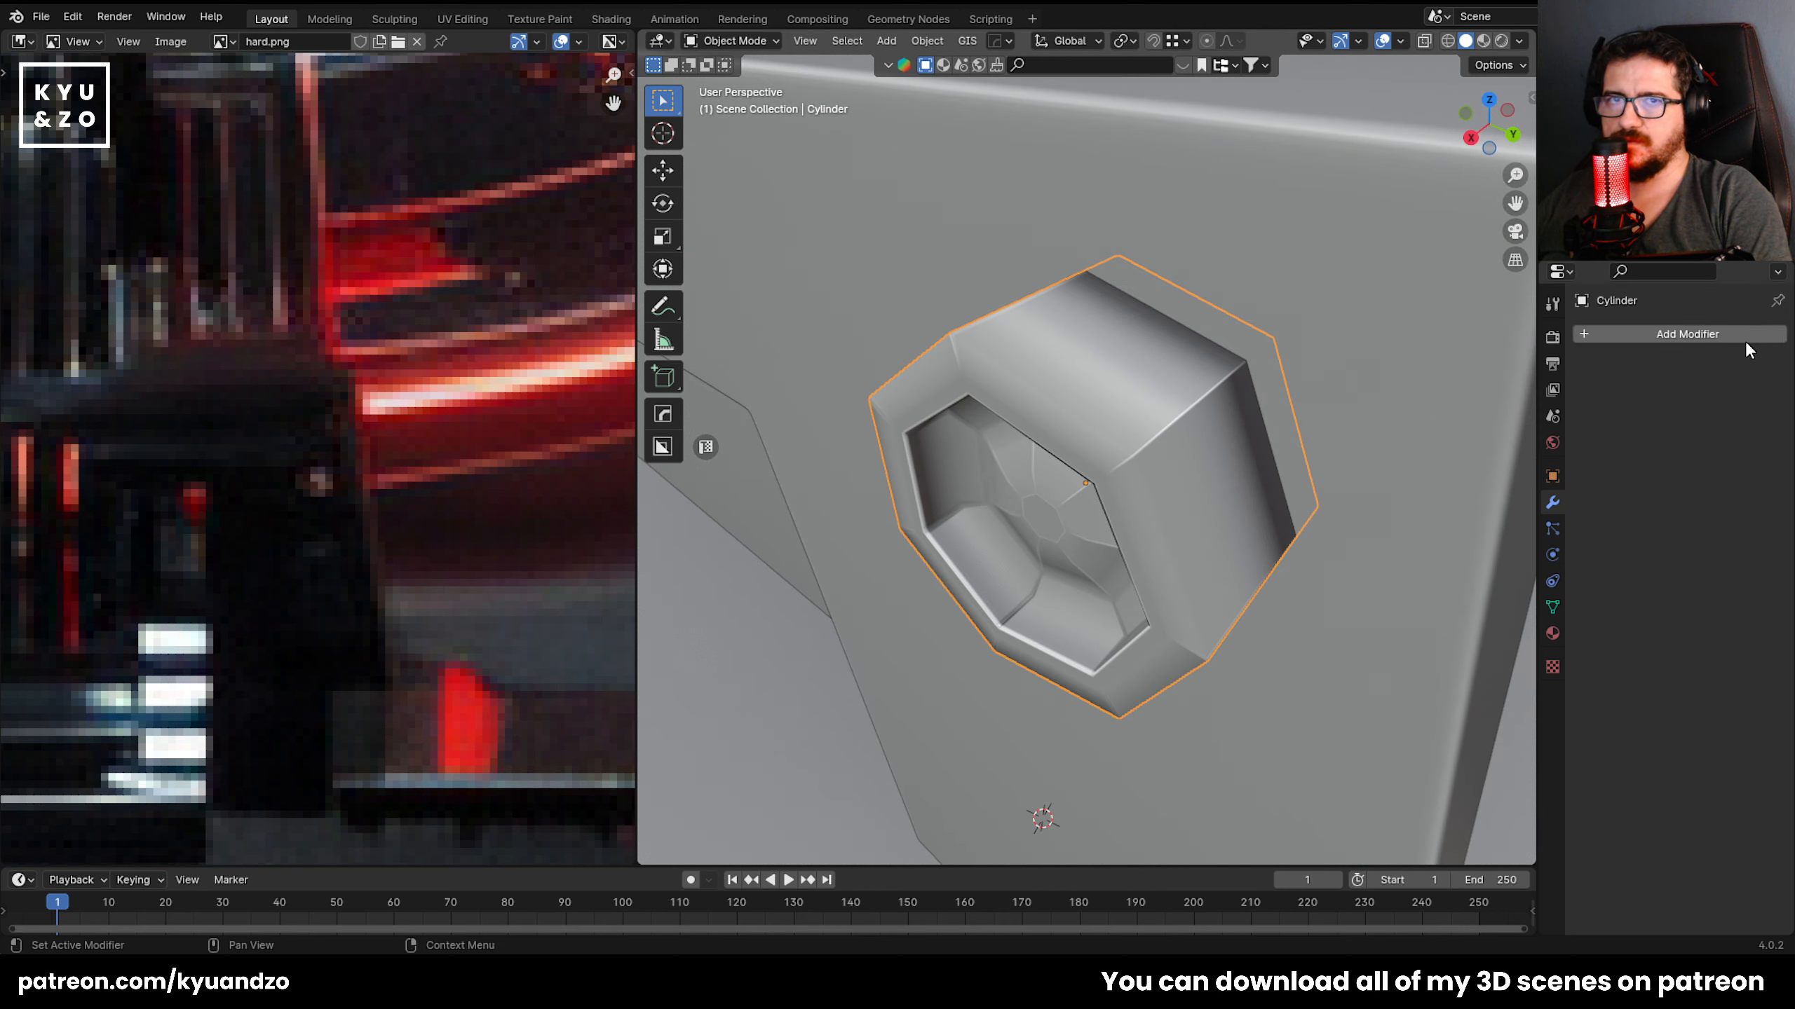
key(Delete)
key(shift+a)
mouse_move(1031, 502)
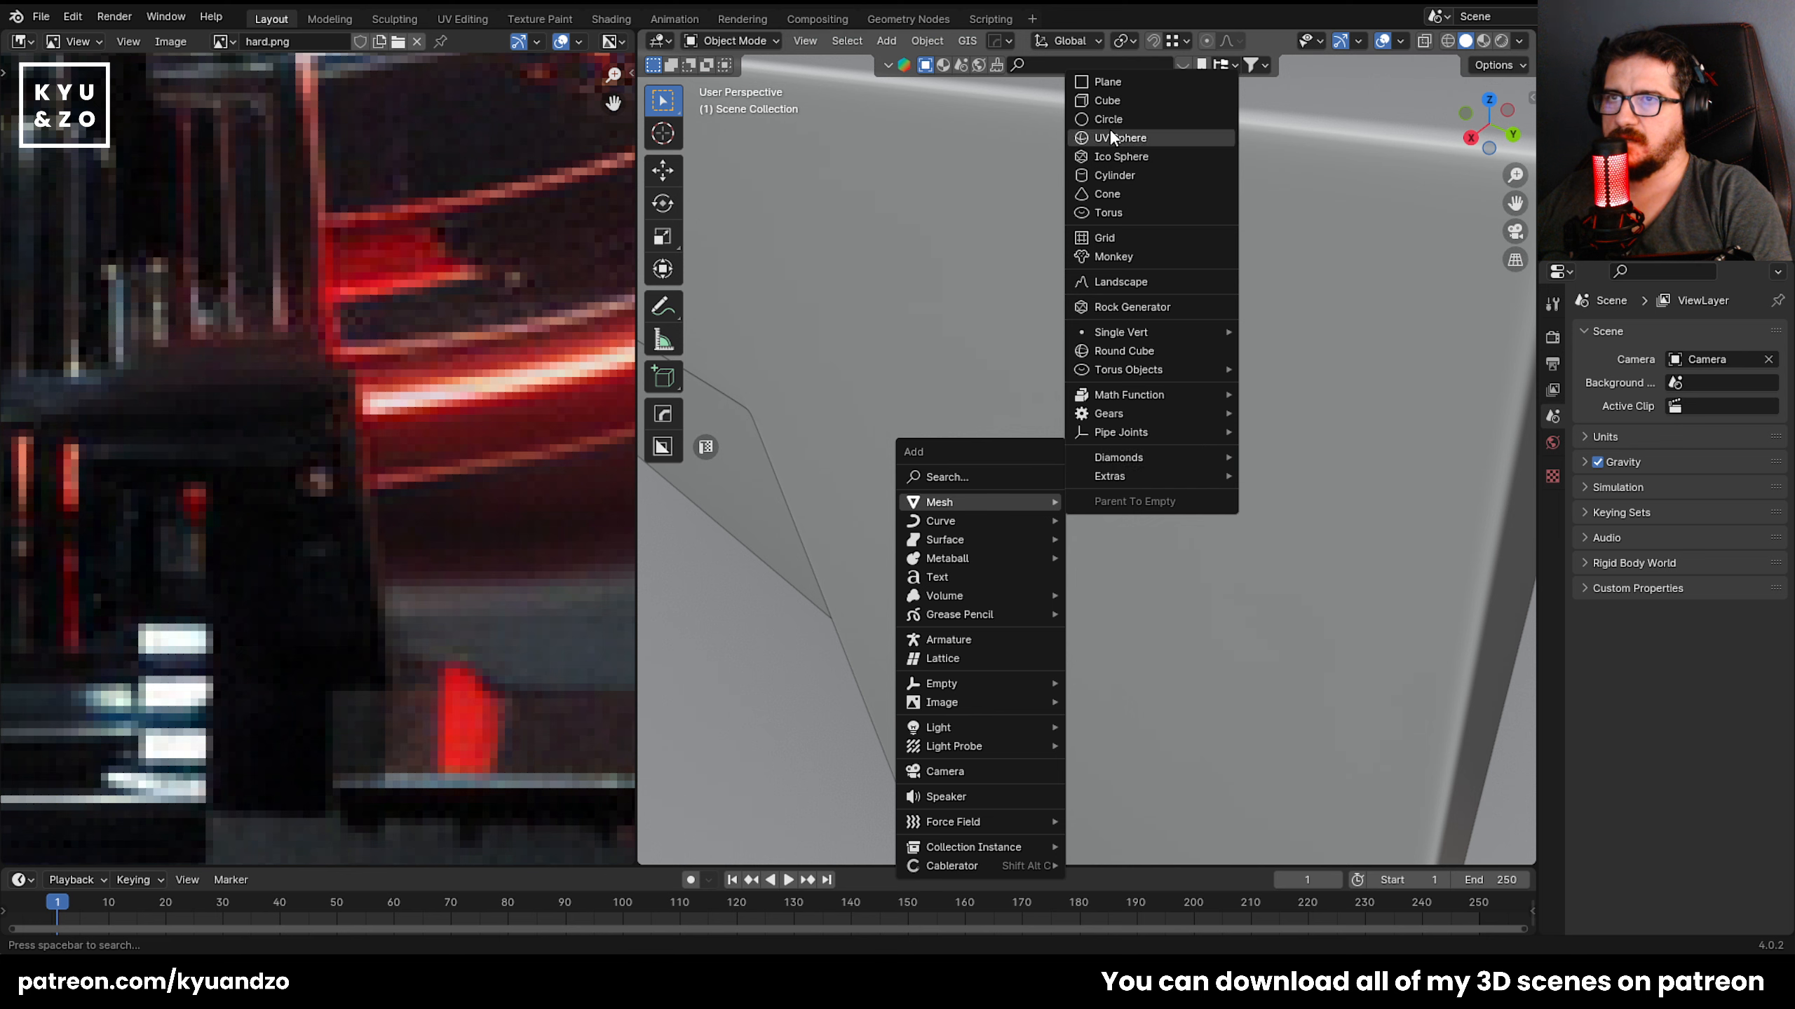
click(1117, 176)
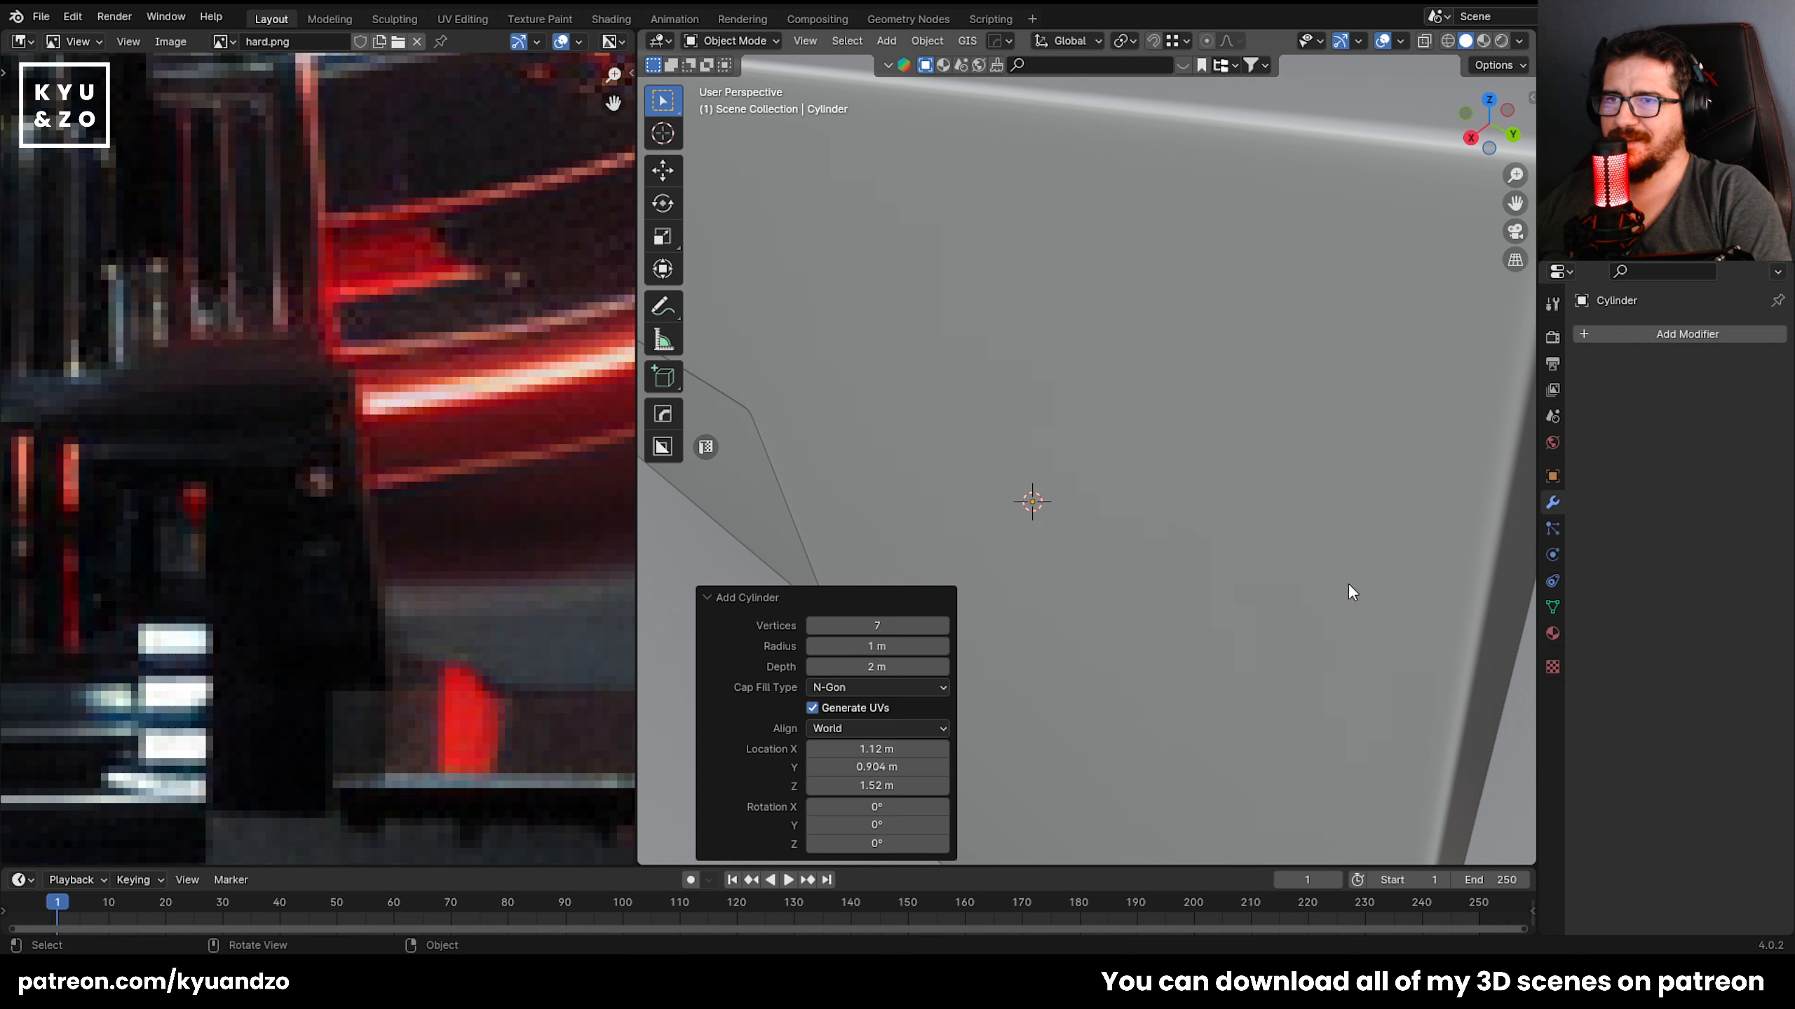
Scale the new cylinder down to bolt size and rotate it 90° about the Y axis.
scroll(1348, 585, down, 4)
key(s)
click(1199, 633)
key(s)
click(1054, 460)
text(r)
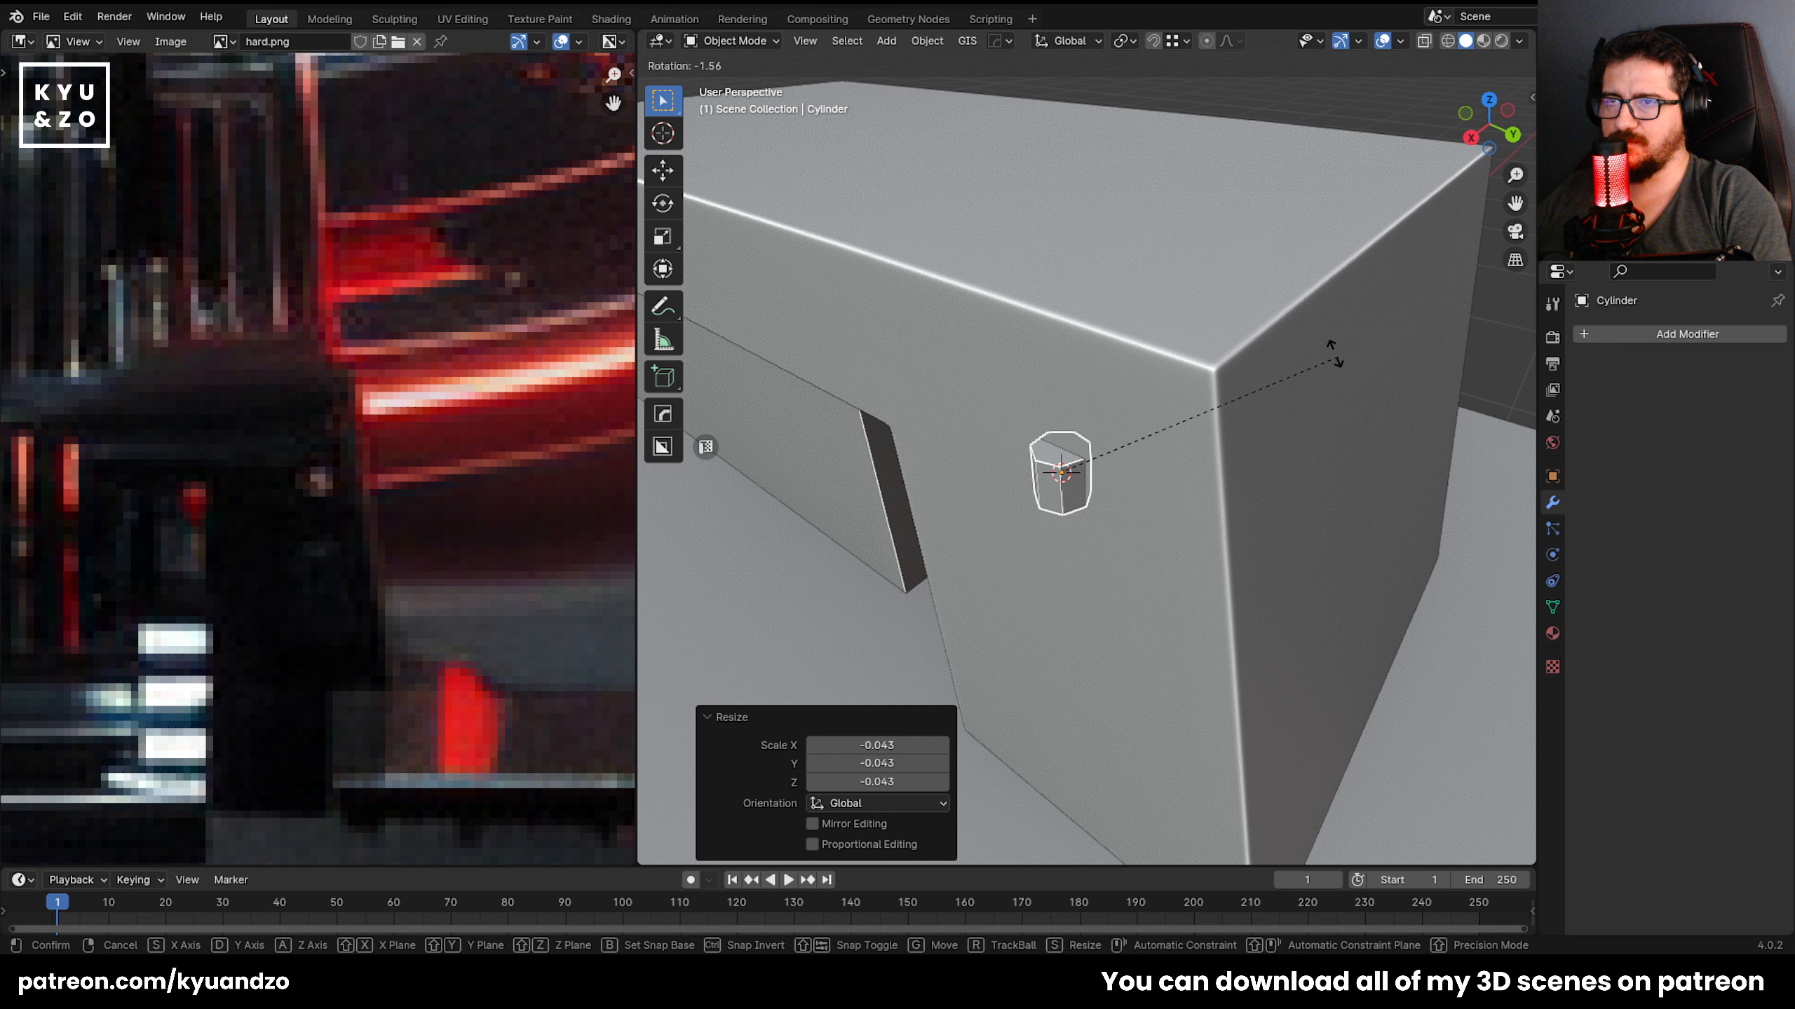
text(y90)
key(Return)
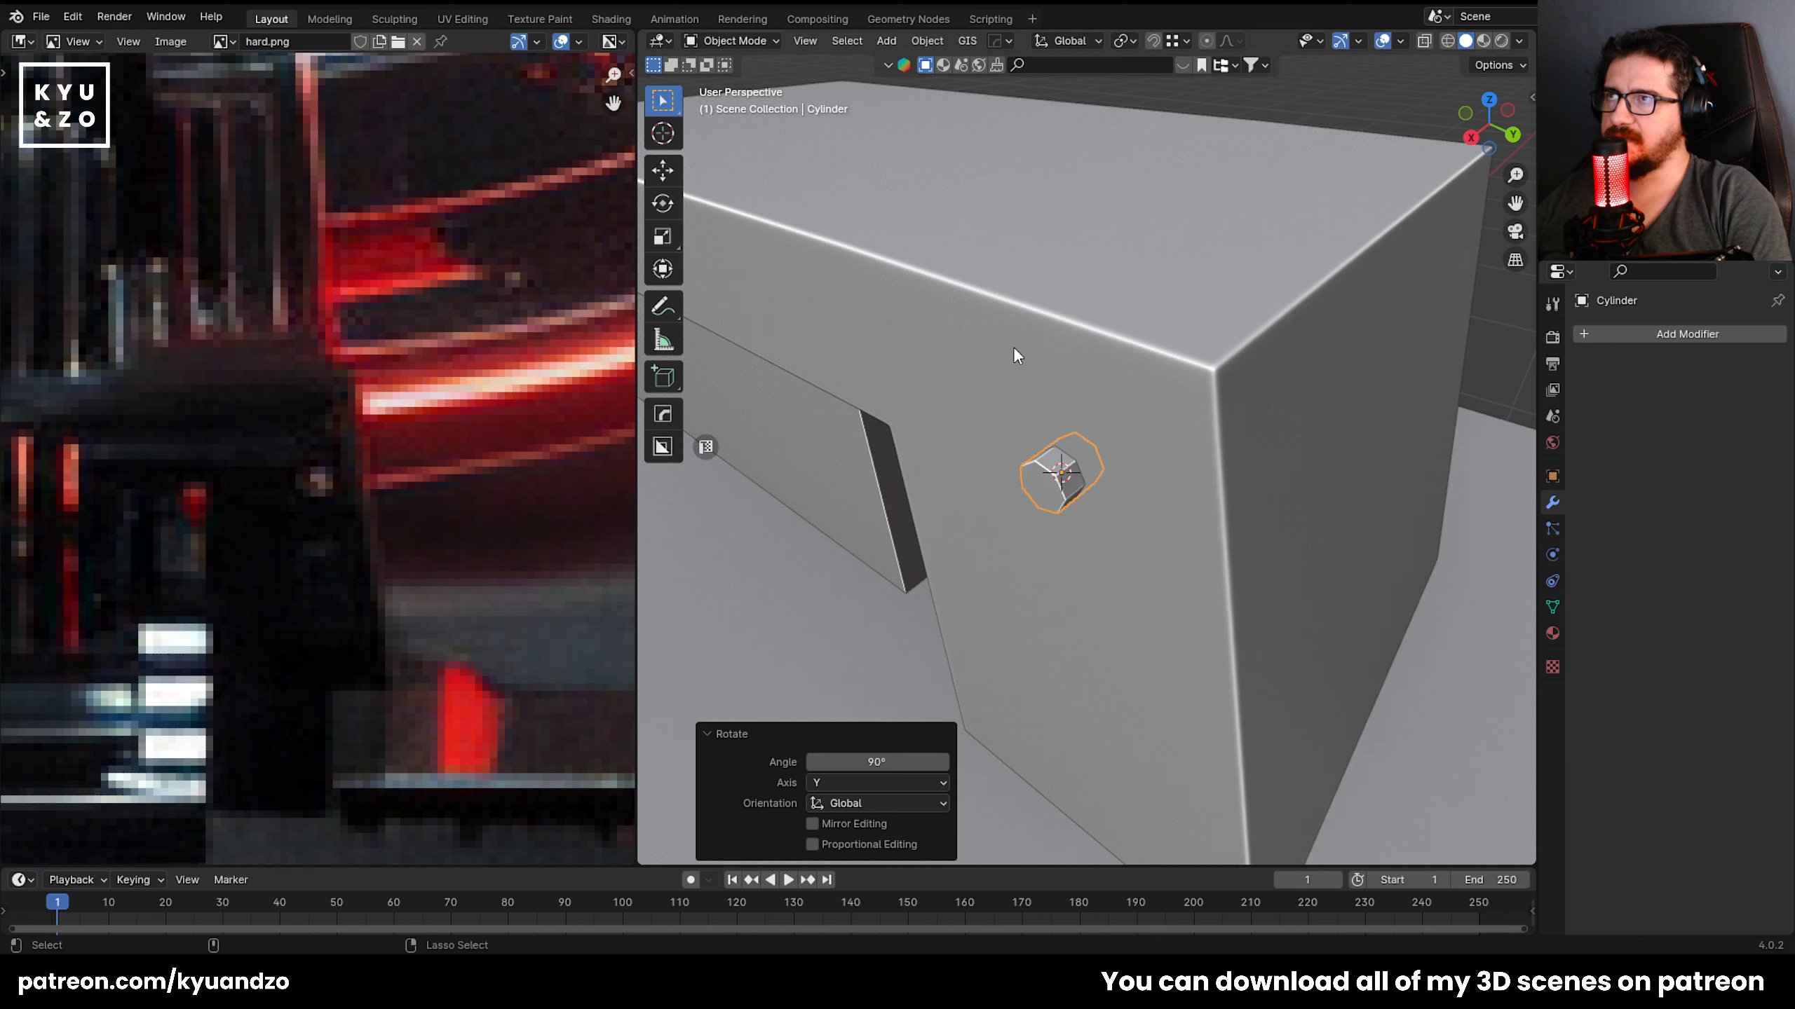
Enlarge the cylinder uniformly and flatten it along X by a factor of 0.315.
key(s)
click(1158, 593)
key(s)
key(y)
key(x)
click(1120, 453)
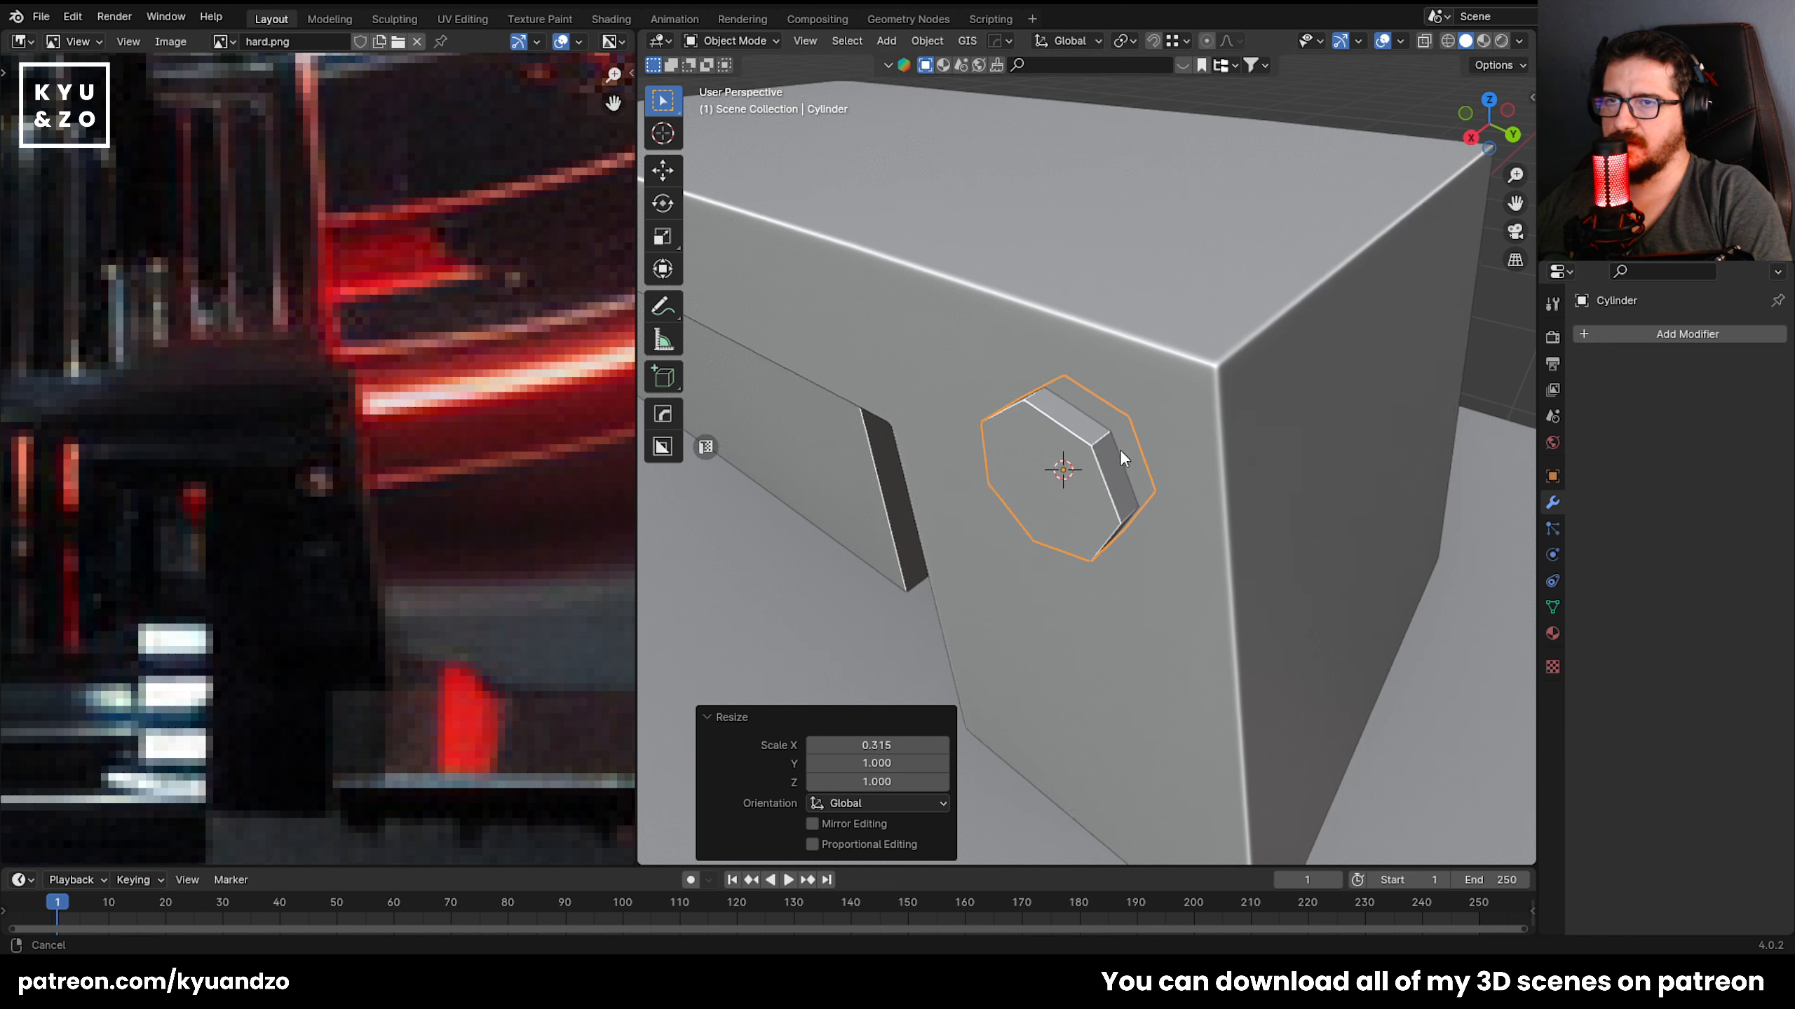
Try a Subdivision Surface modifier on the flattened cylinder, and remove it after viewing the shape.
scroll(1119, 449, up, 2)
click(1686, 334)
mouse_move(1620, 352)
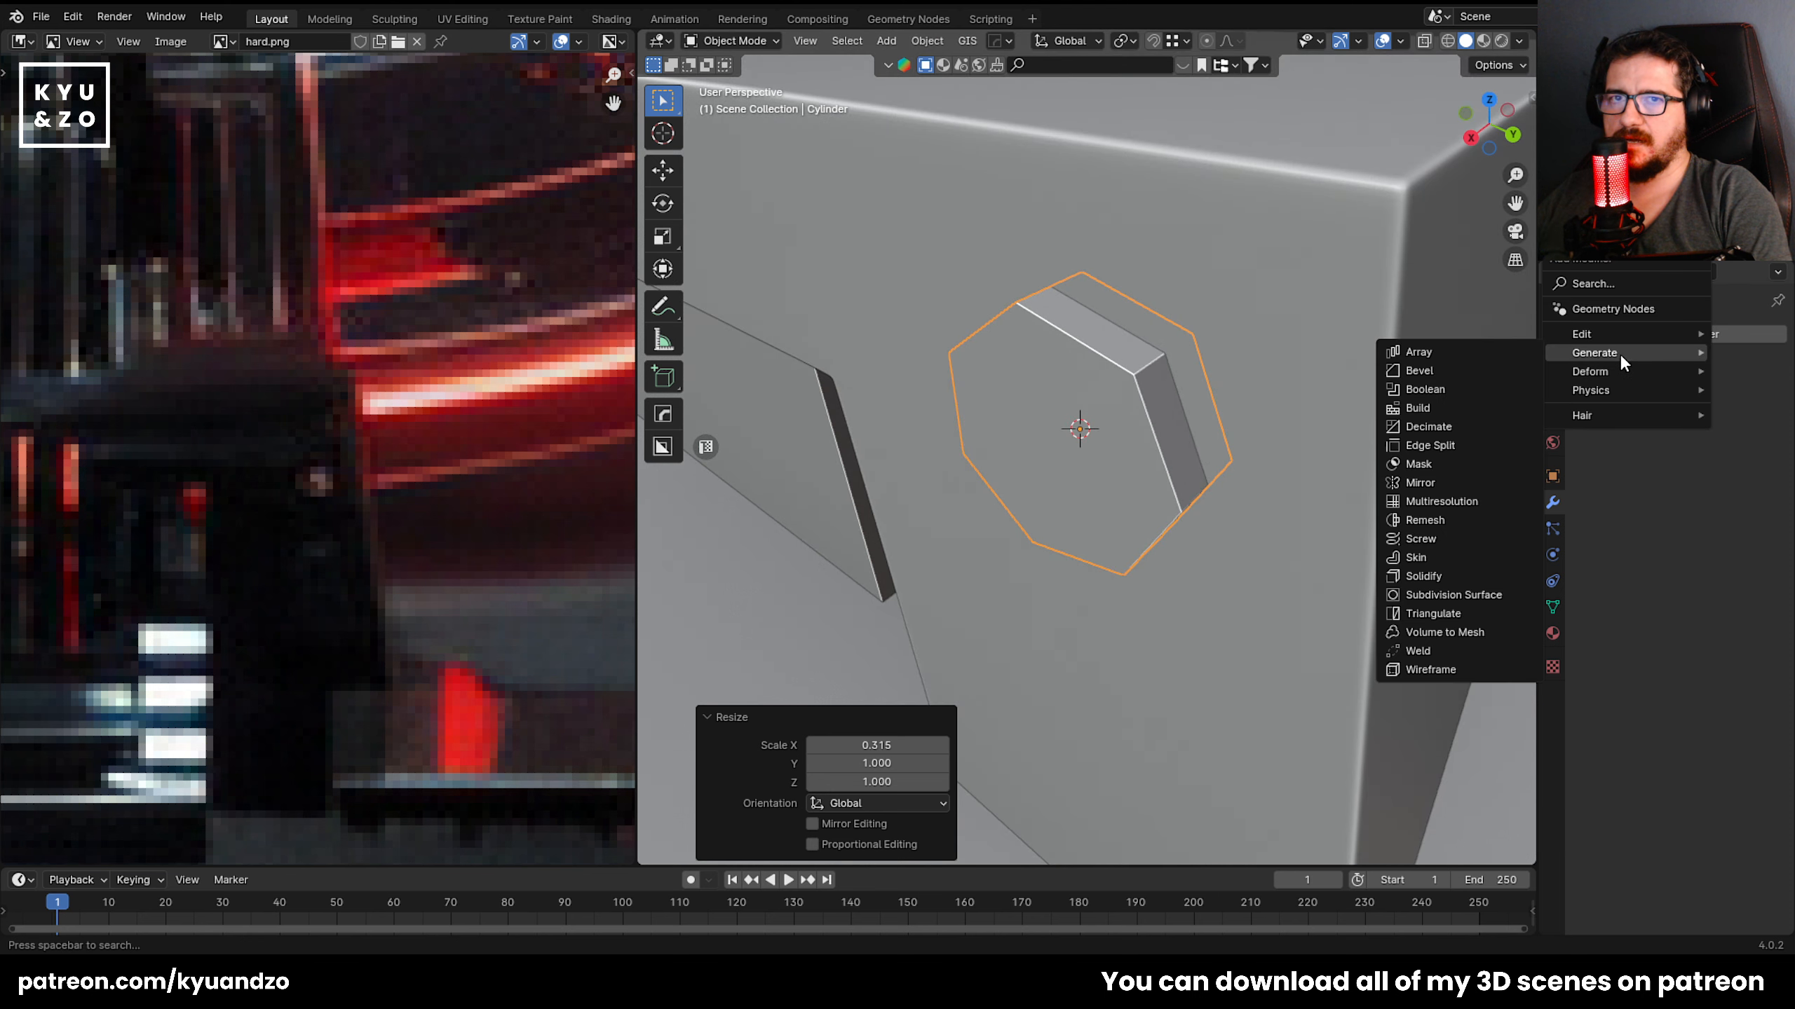
click(1447, 597)
mouse_move(1102, 424)
middle_down()
mouse_move(1057, 370)
mouse_move(1086, 445)
middle_up()
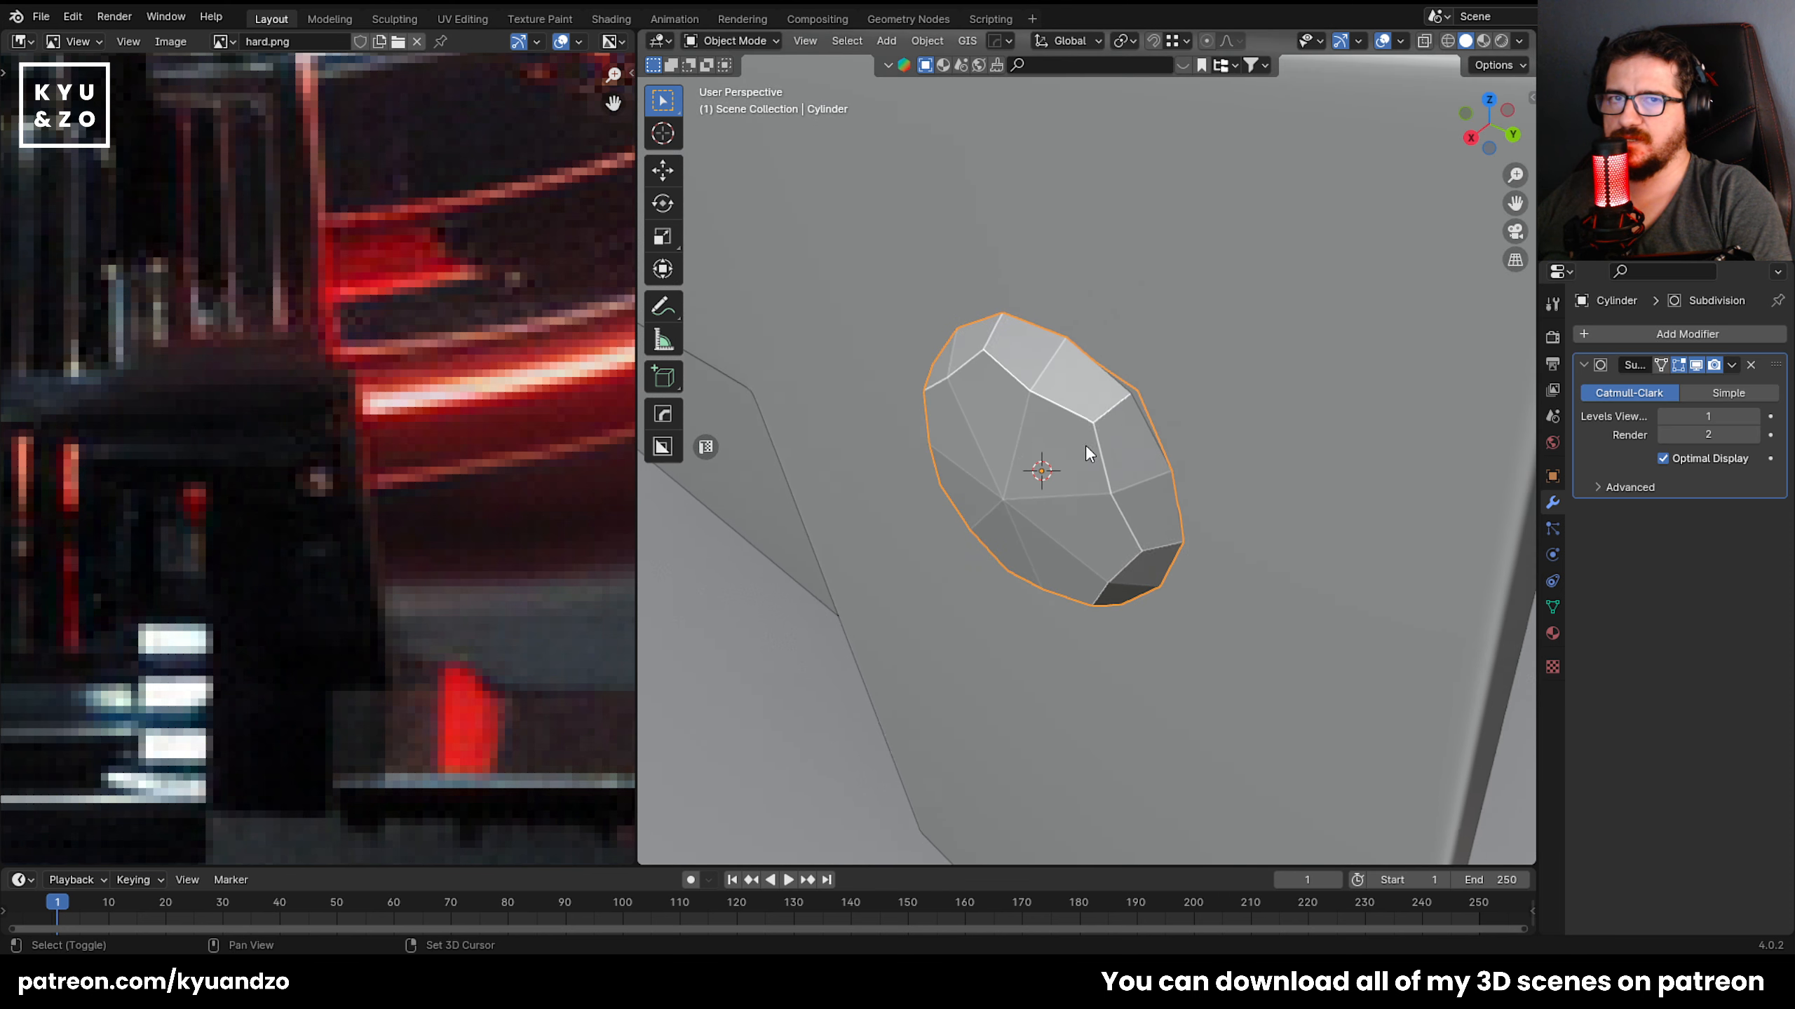
click(1751, 364)
Try extruding the cylinder's end face in X-ray view, and undo the extrusion.
key(Tab)
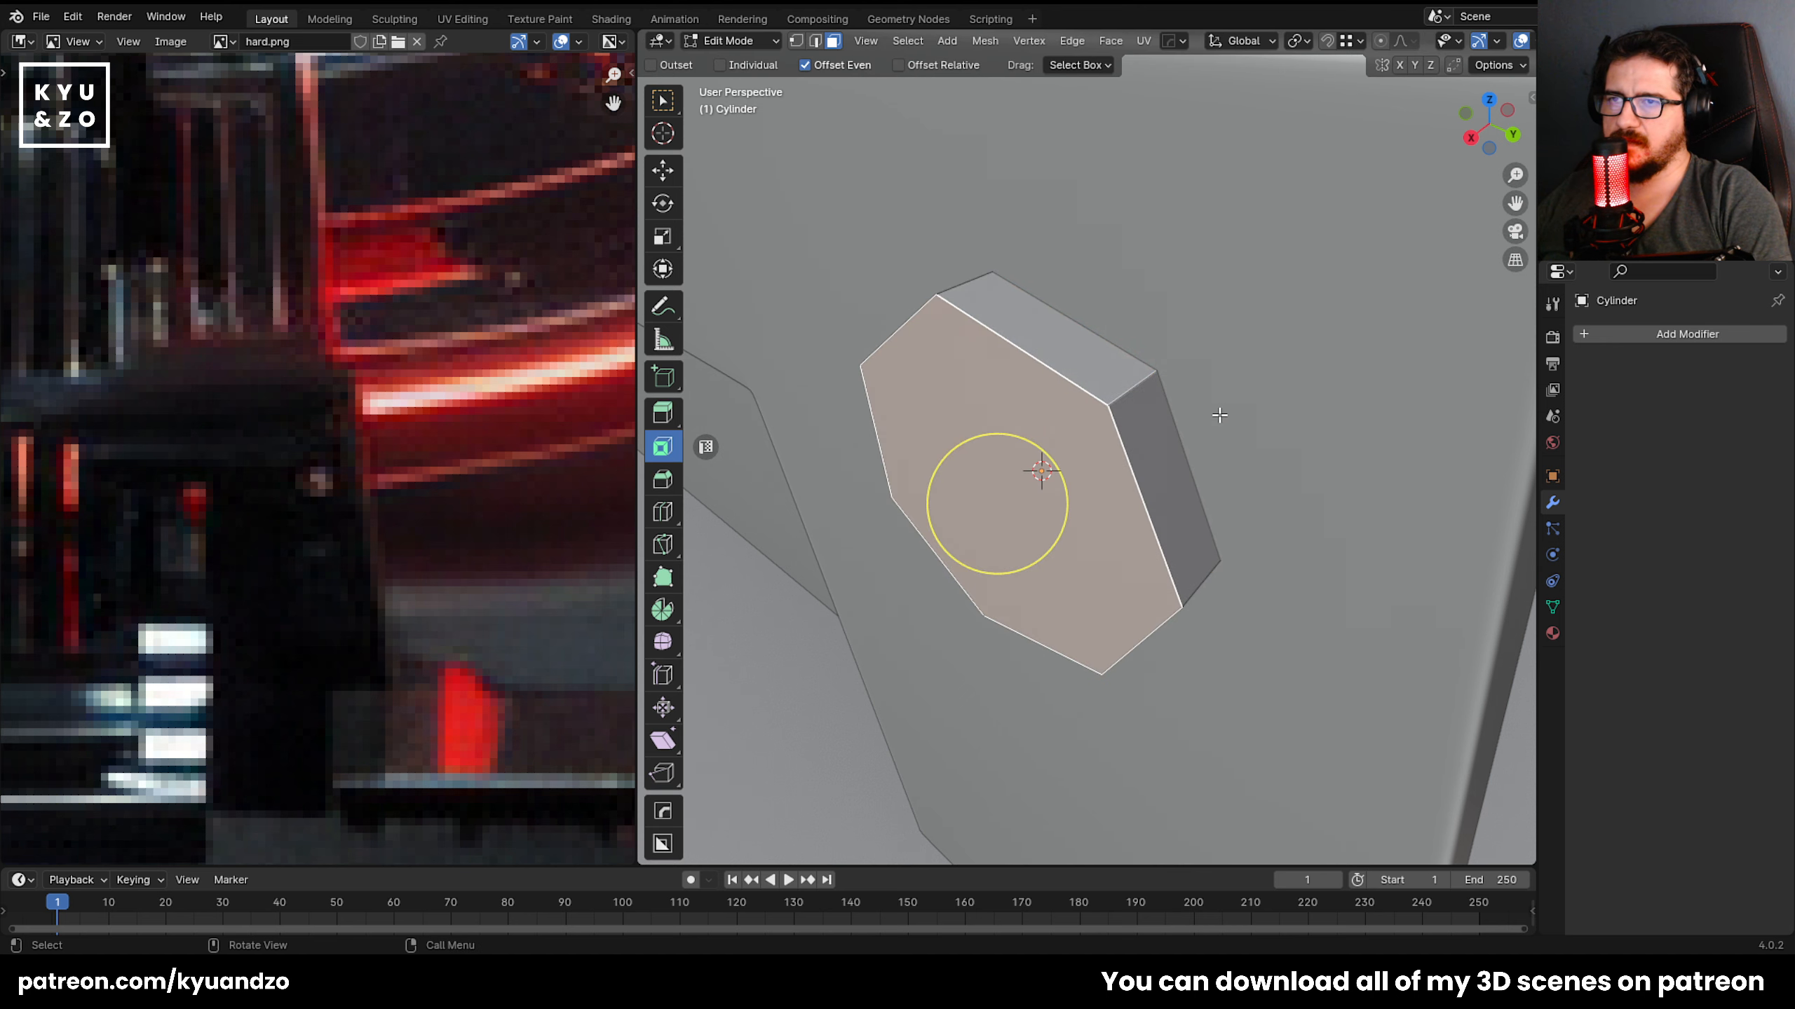
middle_drag(1220, 415, 1102, 452)
key(alt+z)
key(e)
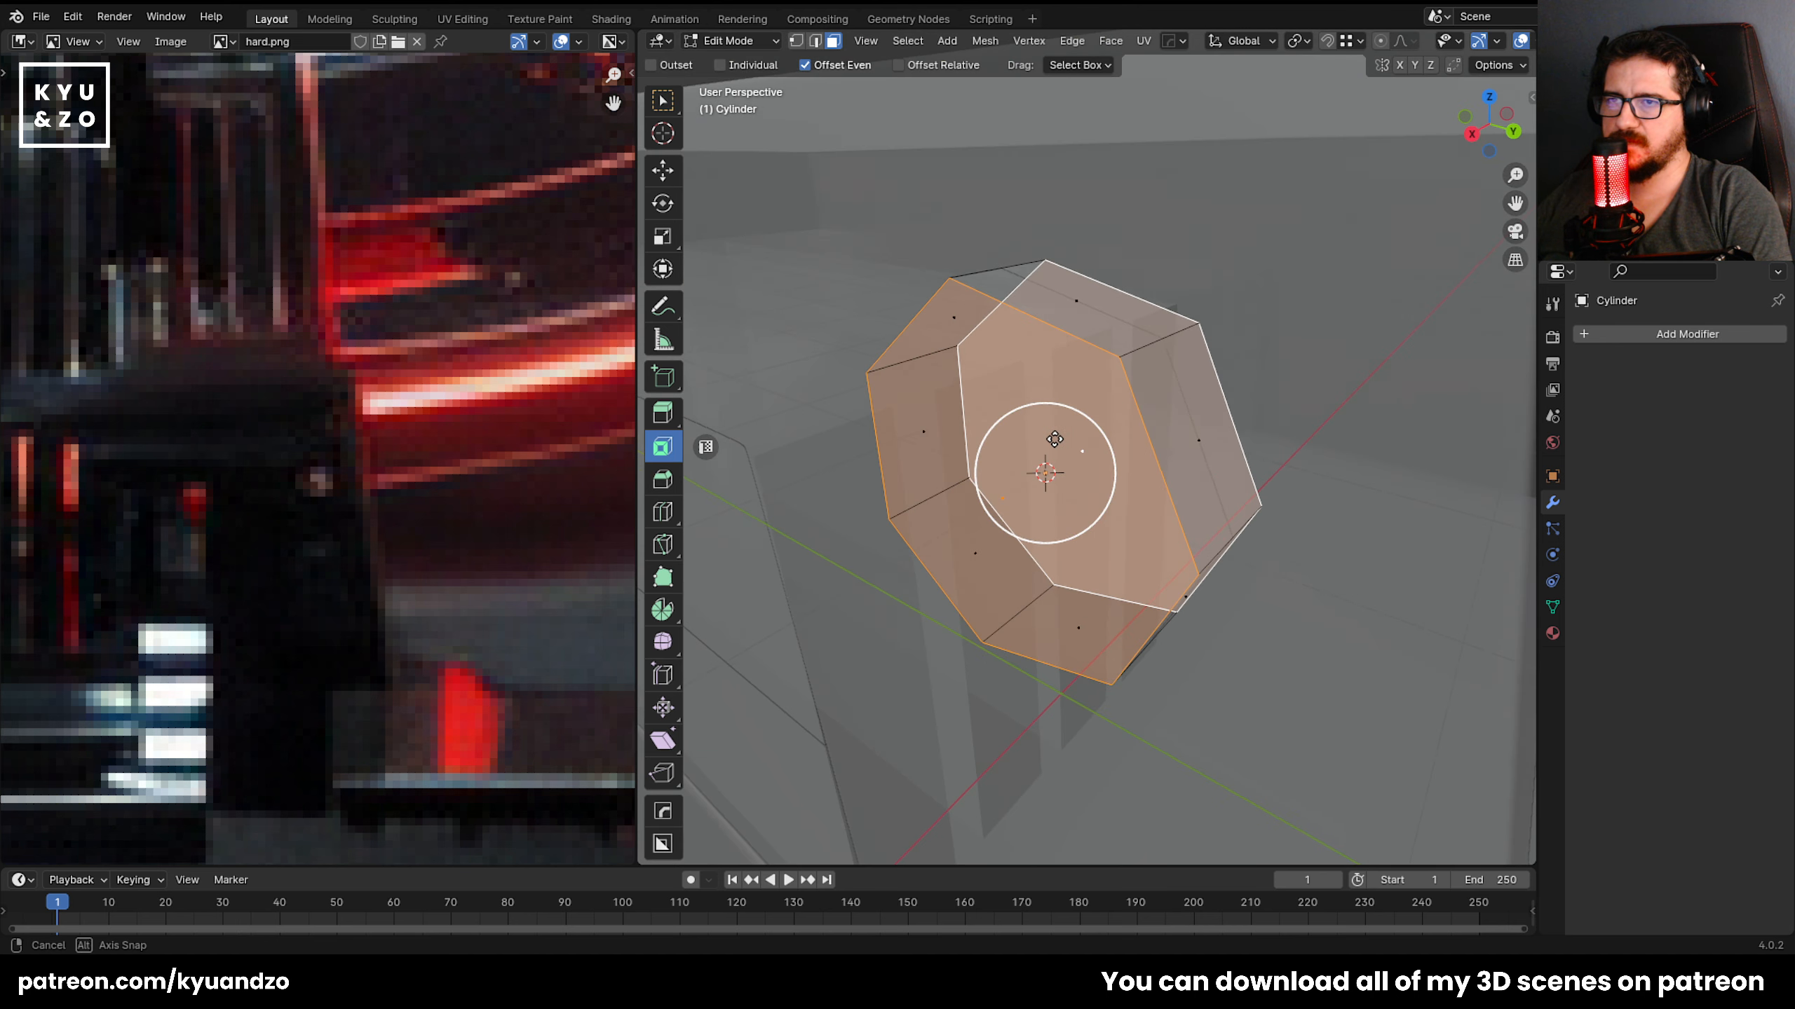
click(1054, 438)
key(alt+z)
drag(1114, 396, 1053, 472)
key(ctrl+z)
key(ctrl+z)
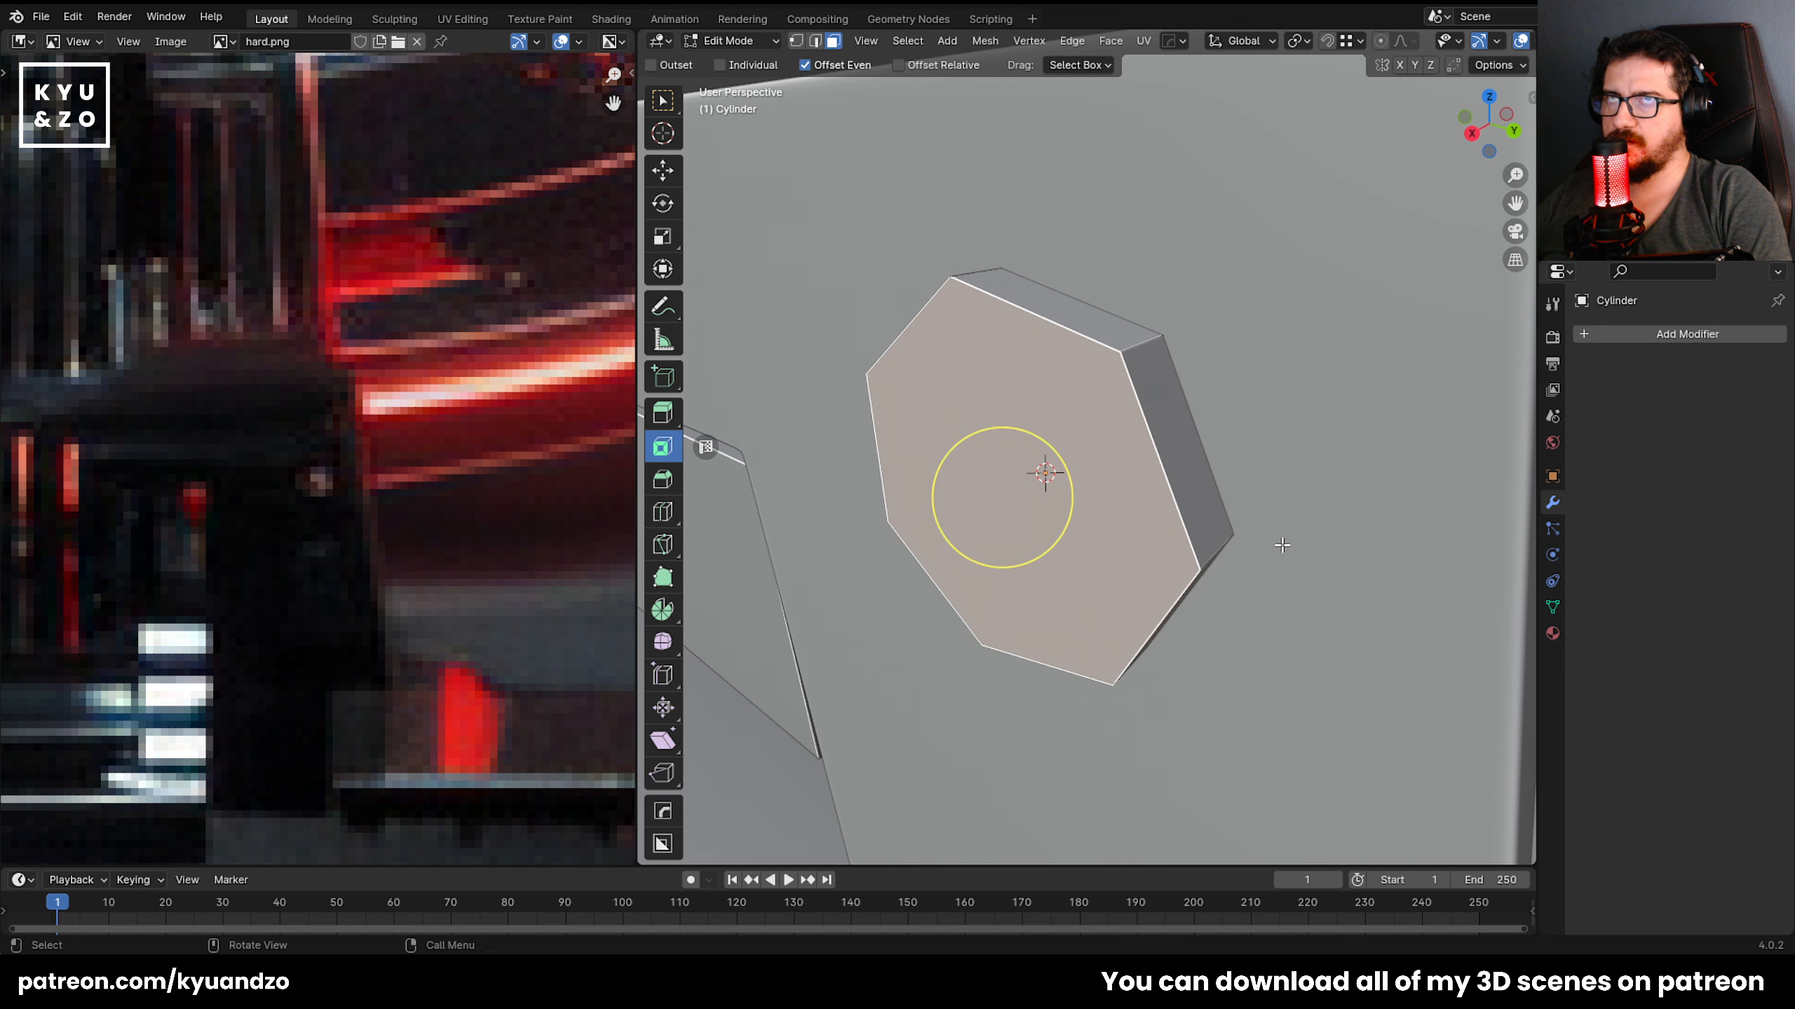
Move the cylinder outward from the panel along the X axis.
key(Tab)
scroll(1088, 428, down, 4)
key(g)
key(y)
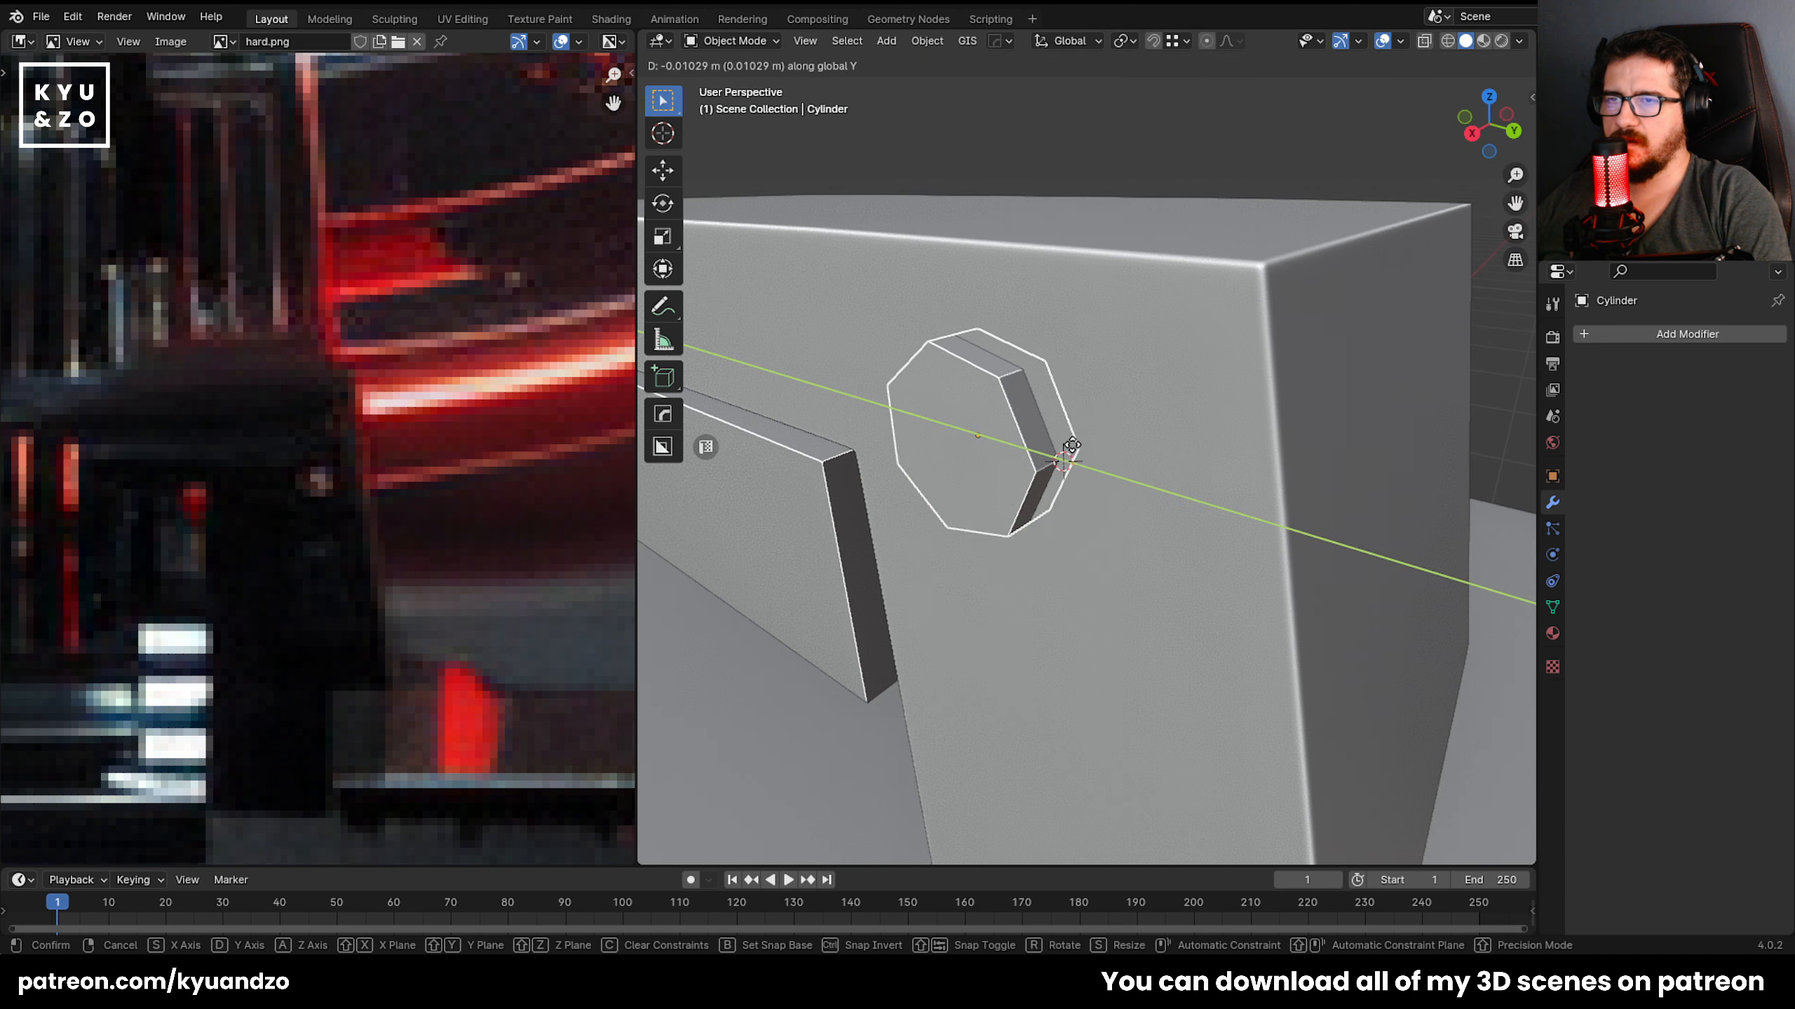
key(x)
click(1058, 464)
Examine the cylinder's front face, sides and position against the panel from several angles.
scroll(1058, 464, up, 2)
key(Tab)
scroll(1087, 456, down, 6)
key(shift+grave)
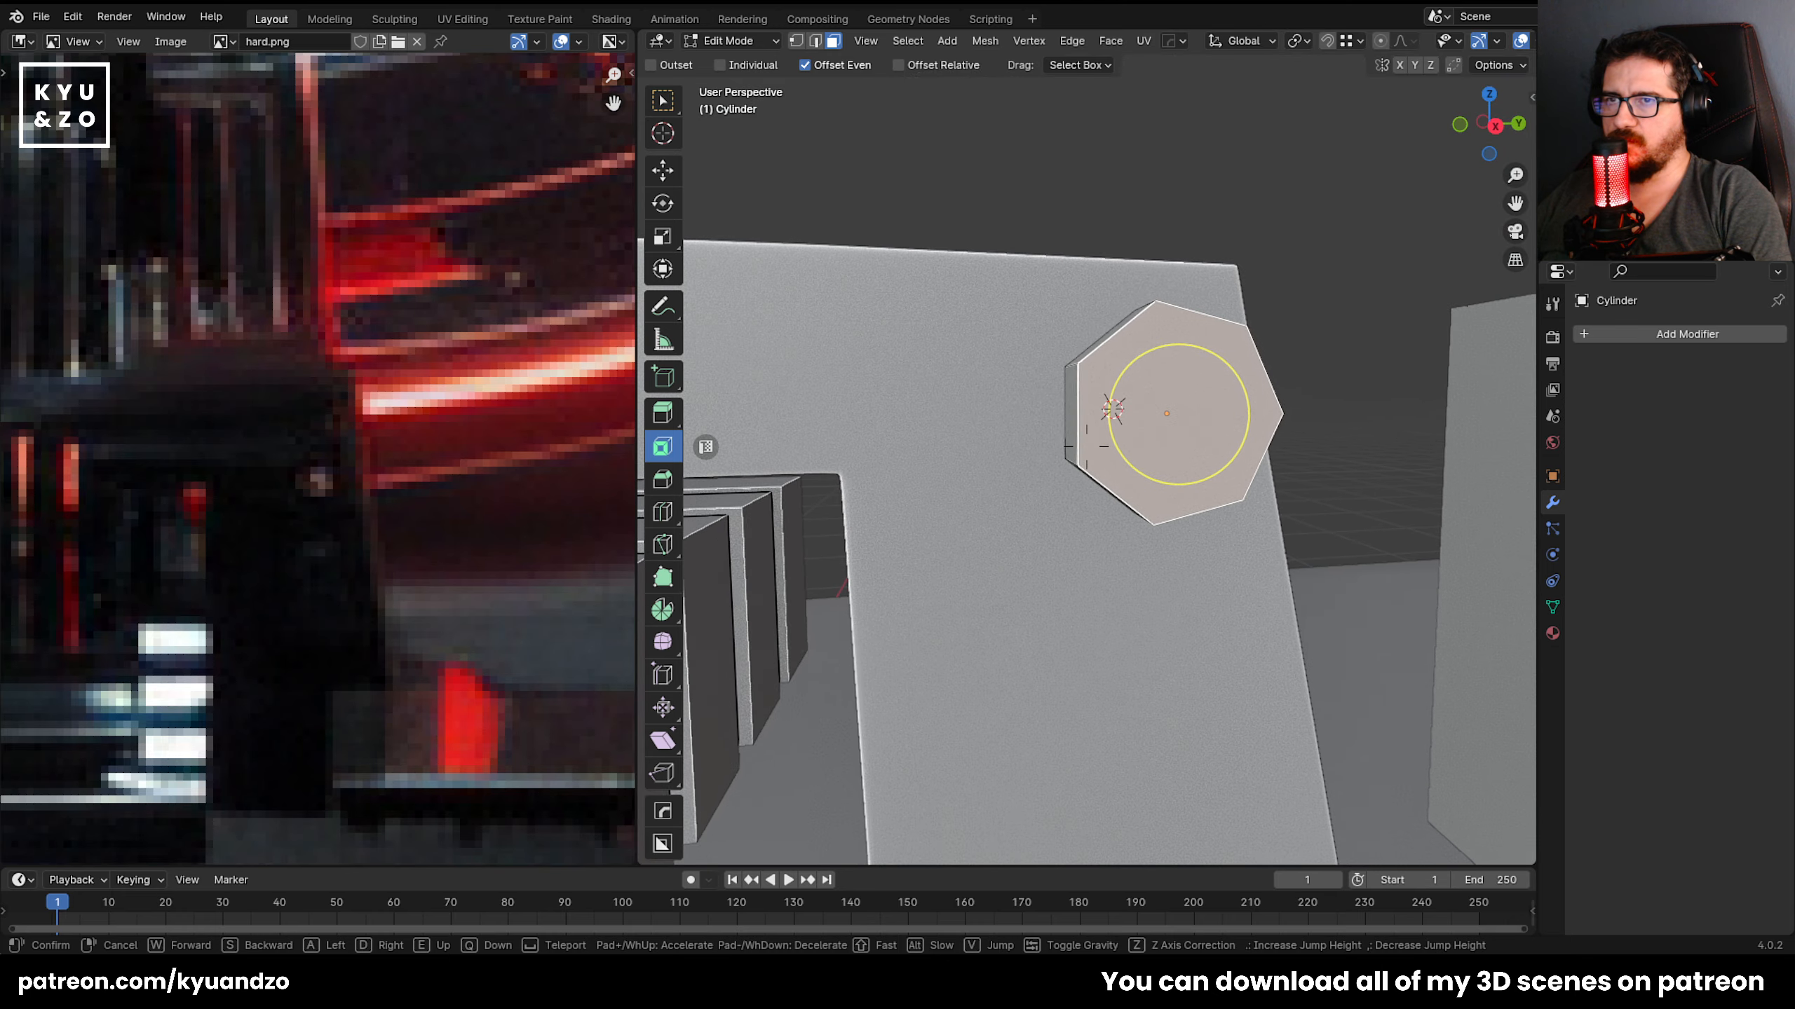
key(w)
key(d)
key(d)
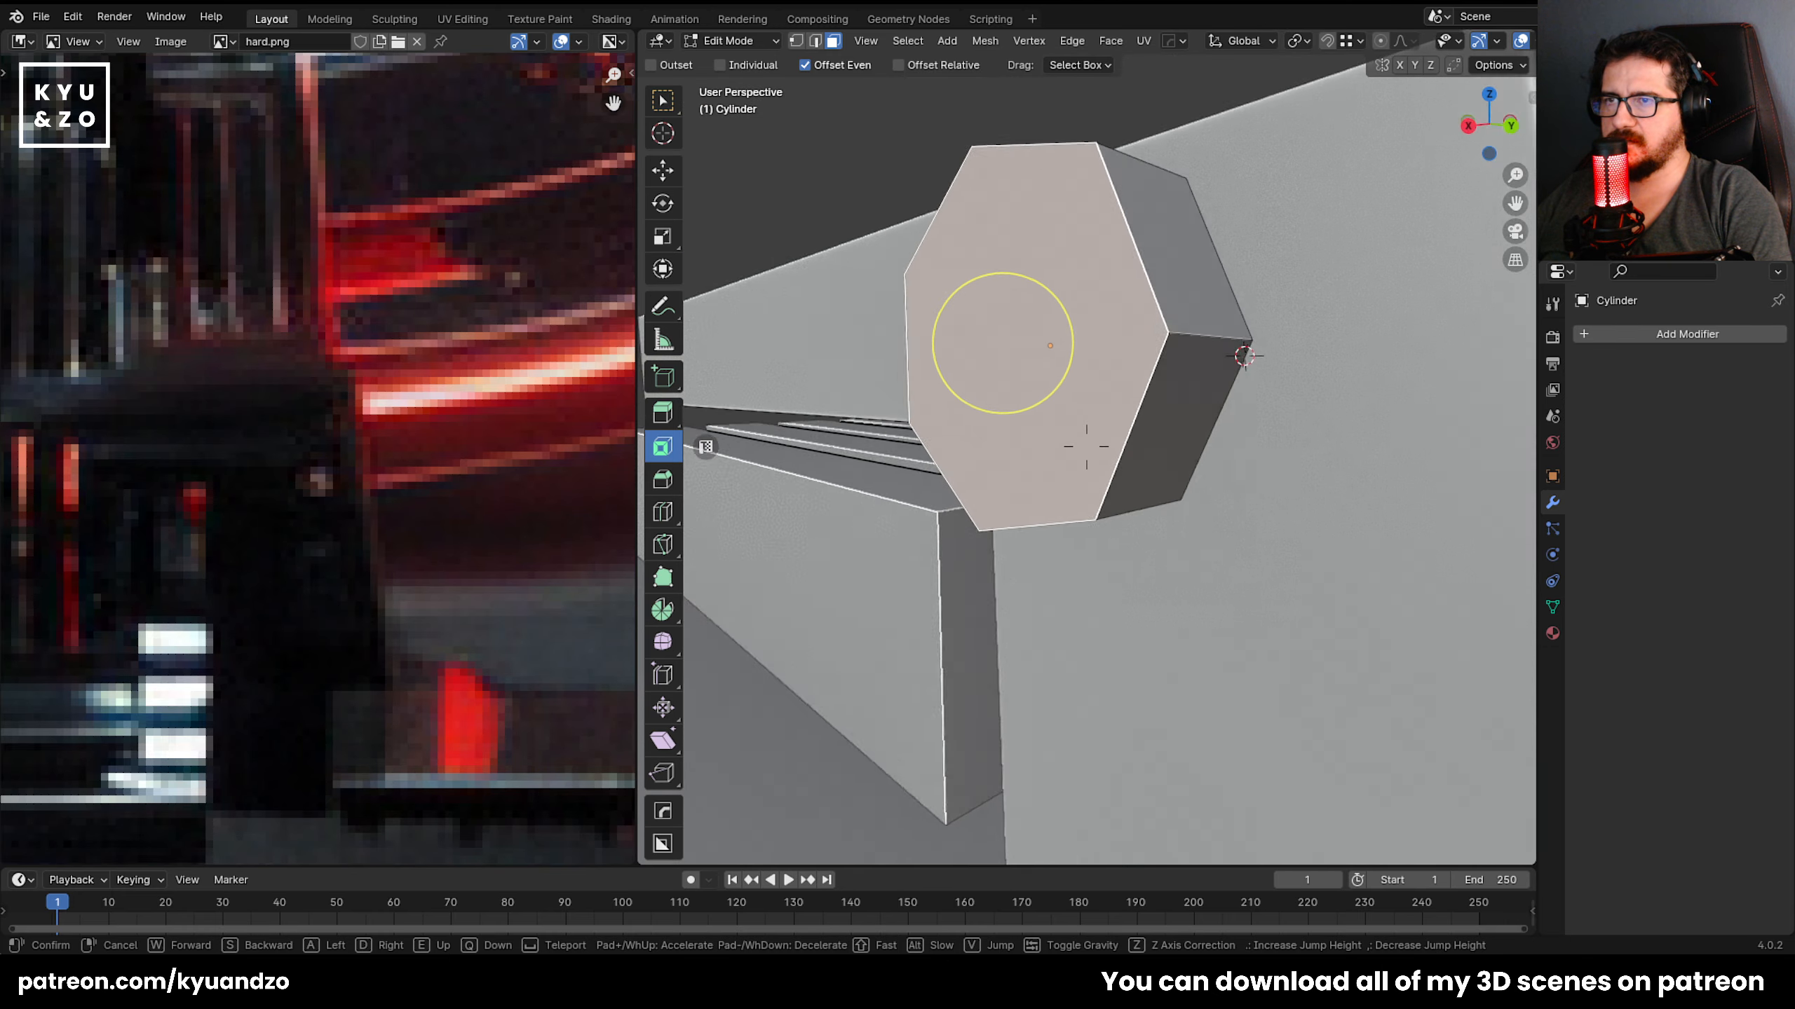
key(Return)
key(Tab)
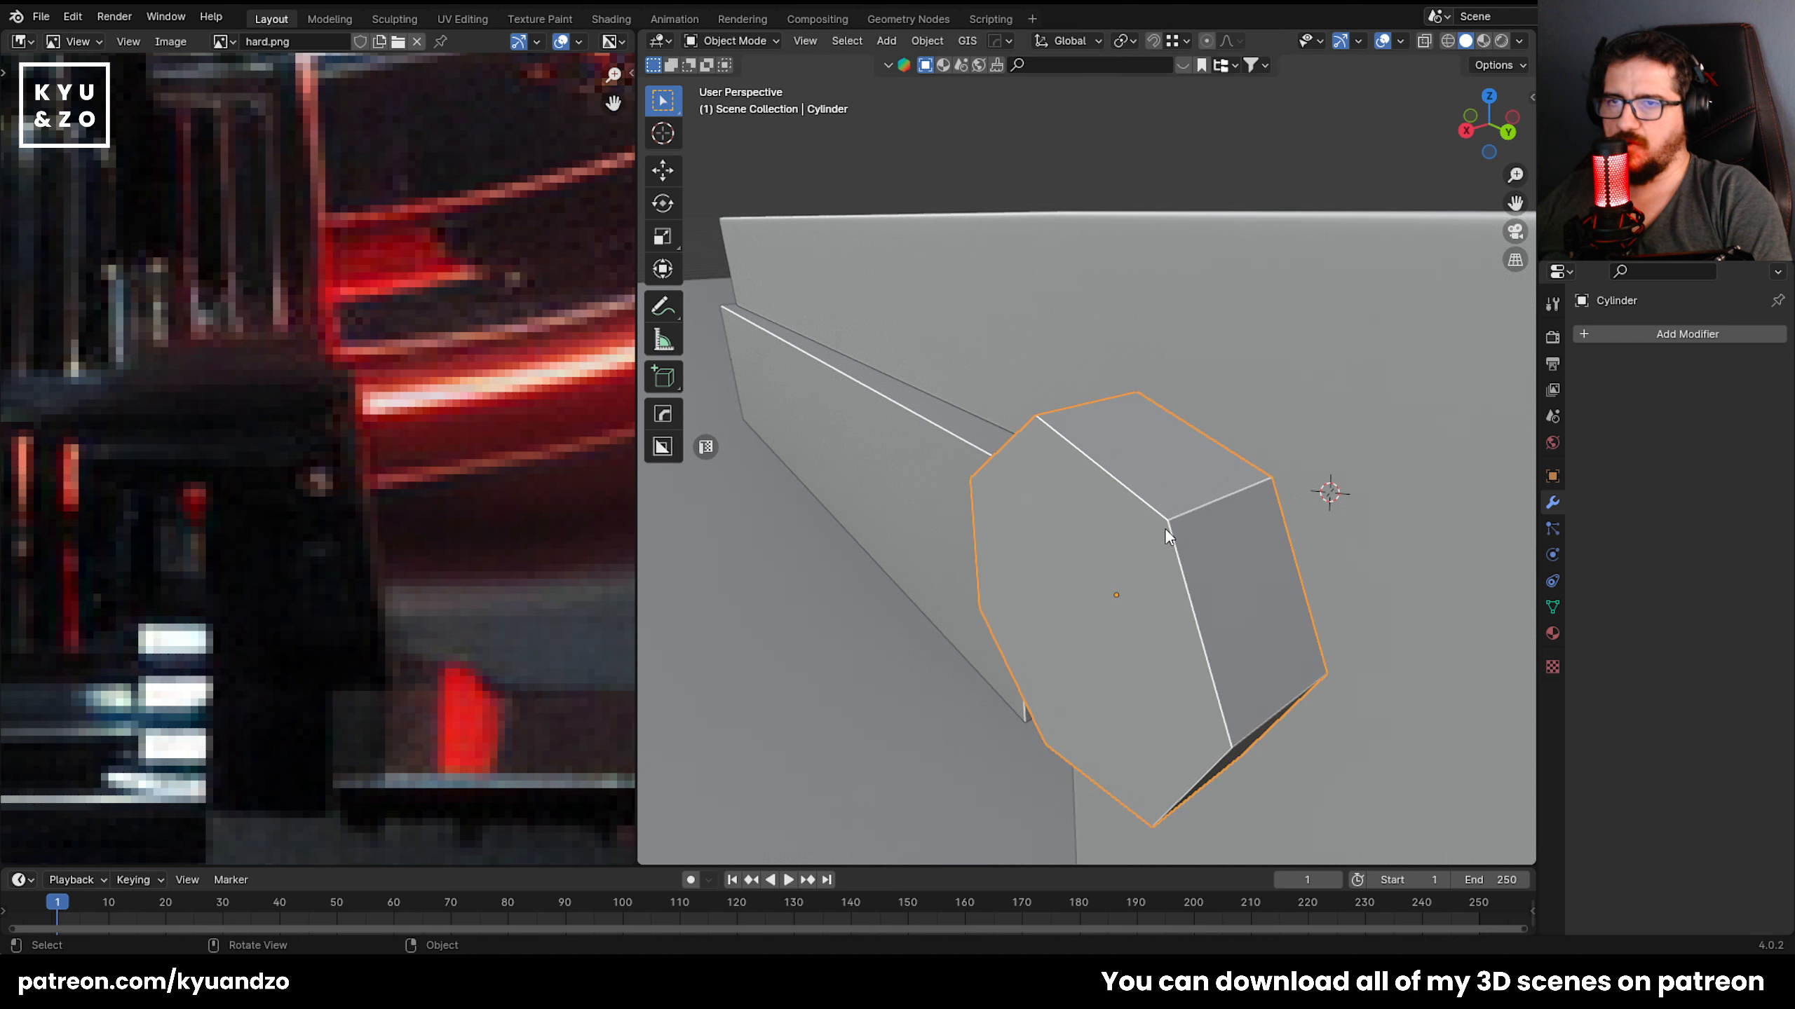
Try a smaller duplicate of the cylinder scaled to 0.590 and stretched along the X axis, and delete the copy.
key(shift+d)
right_click(1327, 736)
key(s)
click(1237, 687)
key(s)
key(y)
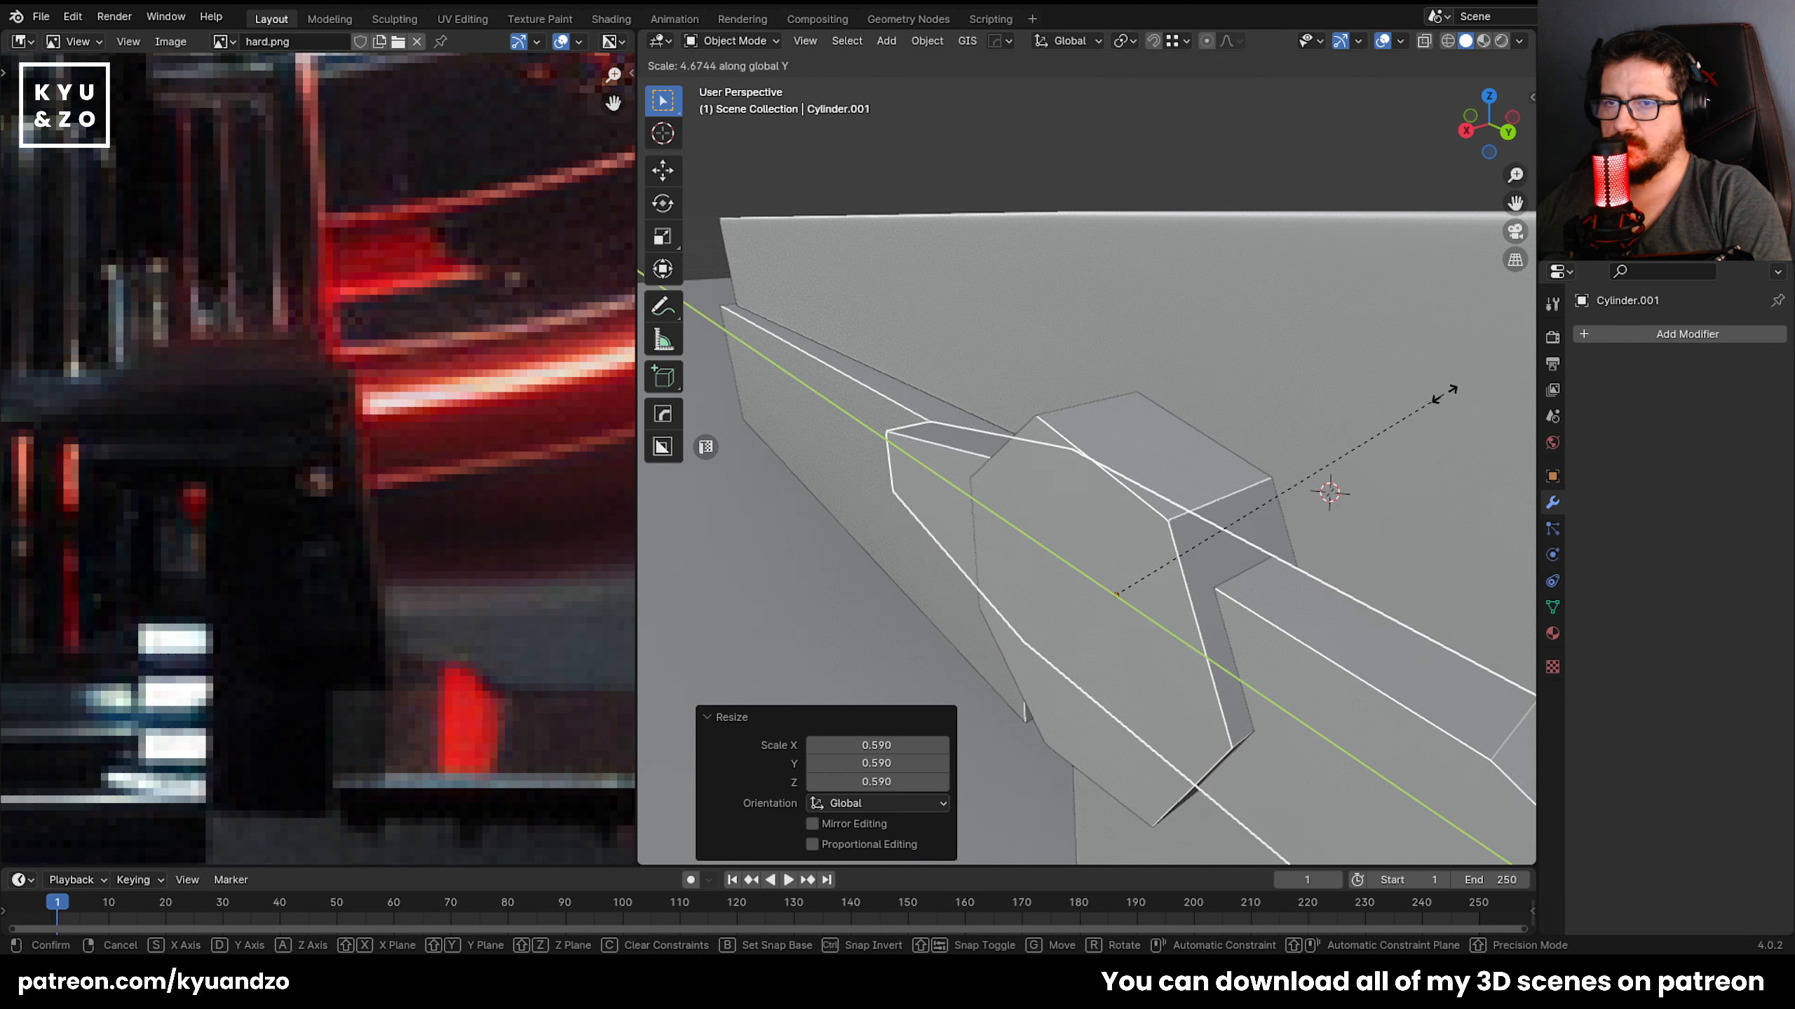
key(x)
click(1433, 398)
middle_drag(1236, 586, 1026, 617)
key(x)
click(973, 628)
Inset both end faces of the cylinder by about 0.2482 m, and try scaling the inset faces.
click(1024, 622)
key(Tab)
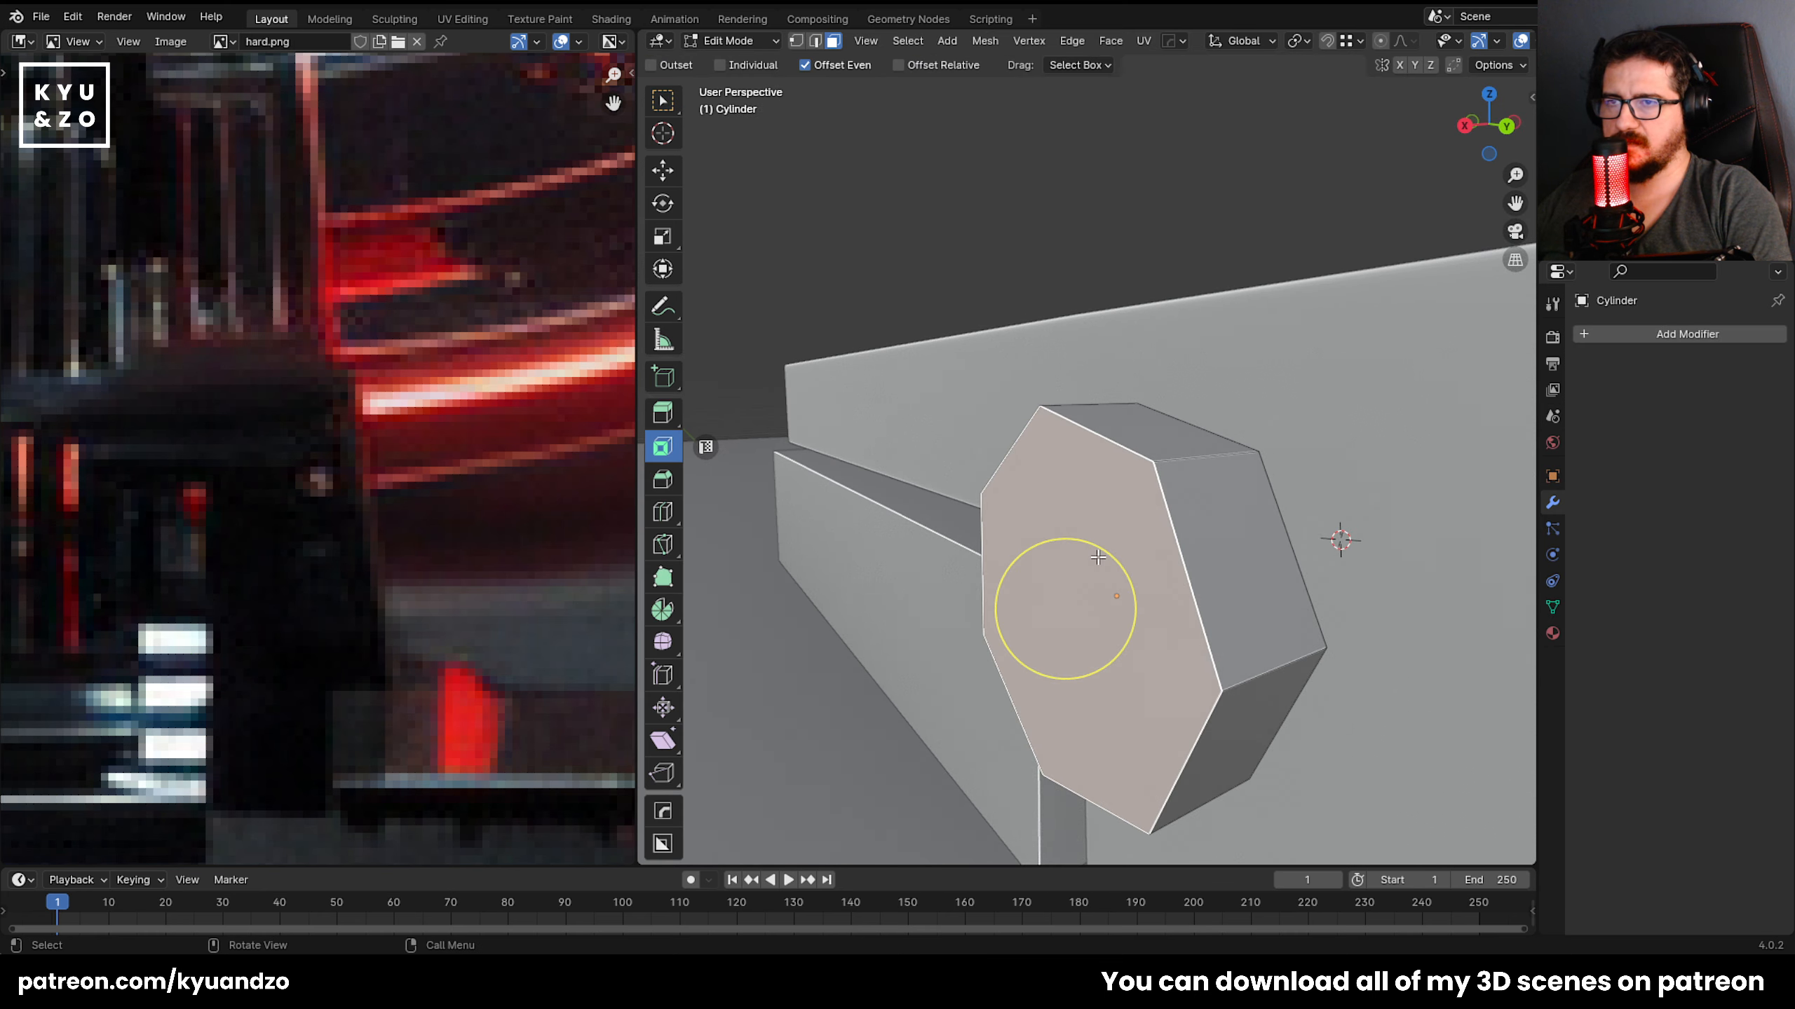
middle_drag(1334, 529, 683, 539)
click(1166, 559)
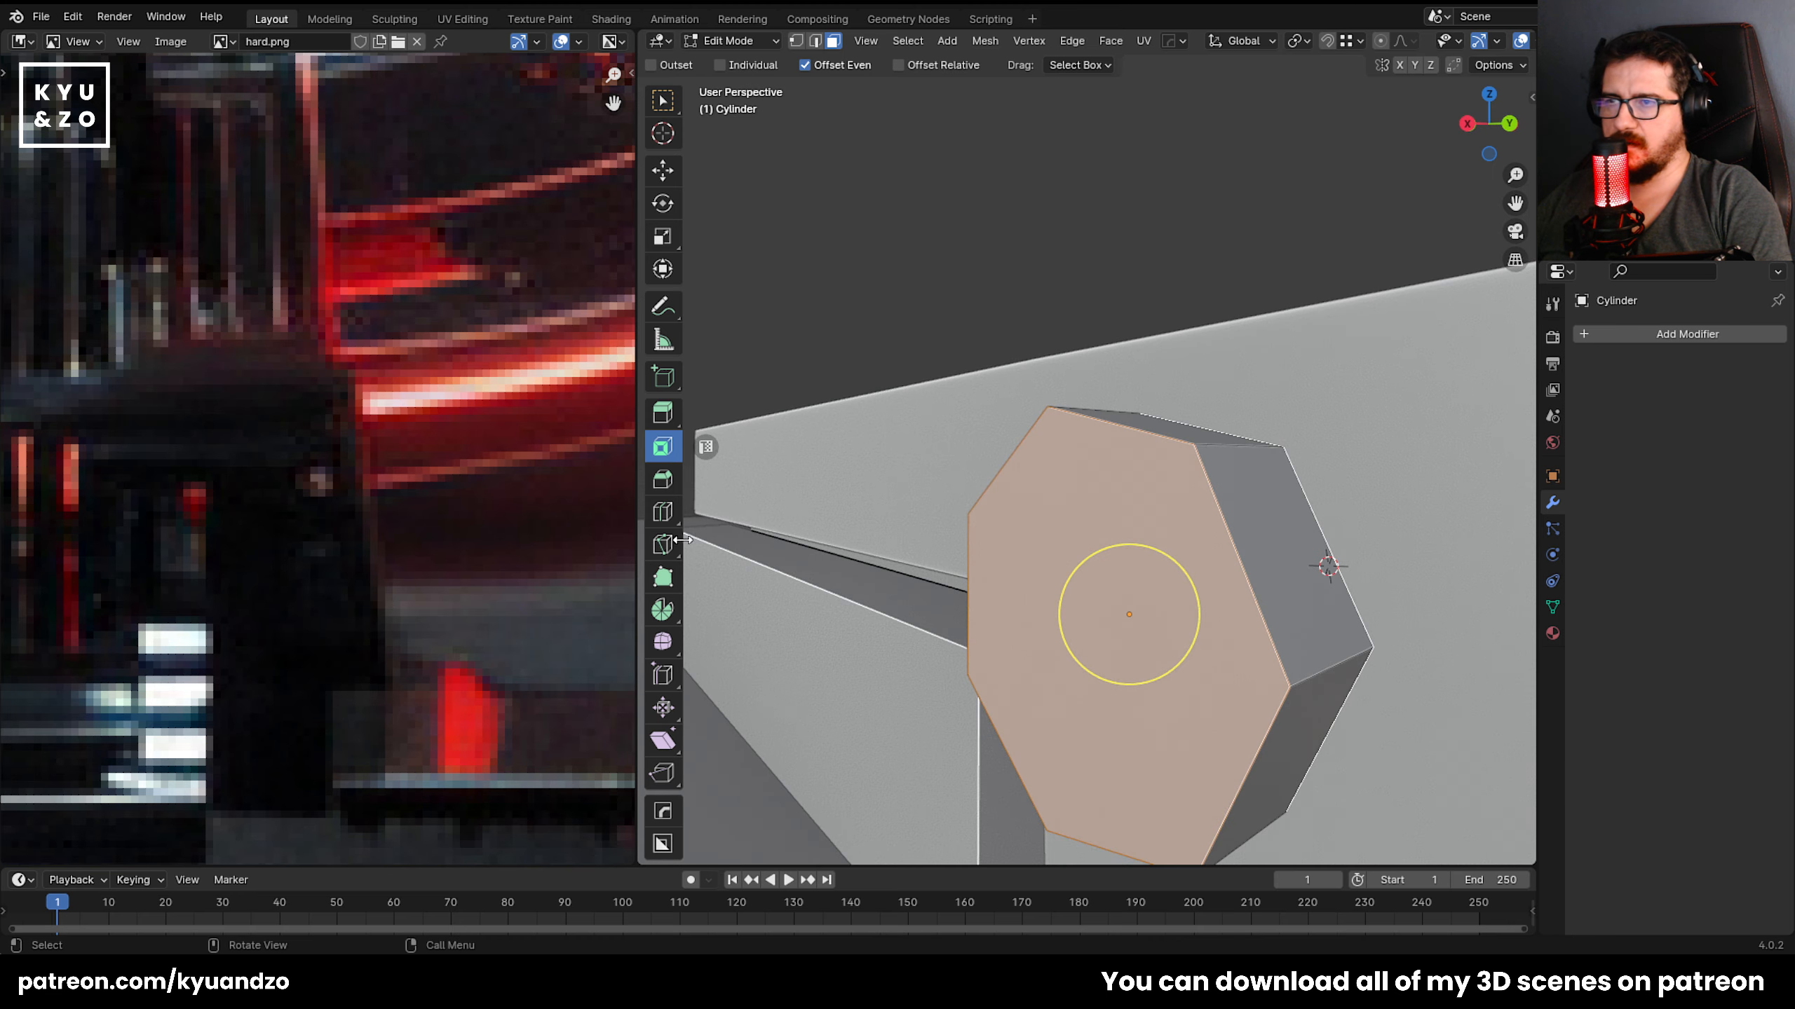
drag(1108, 562, 1131, 600)
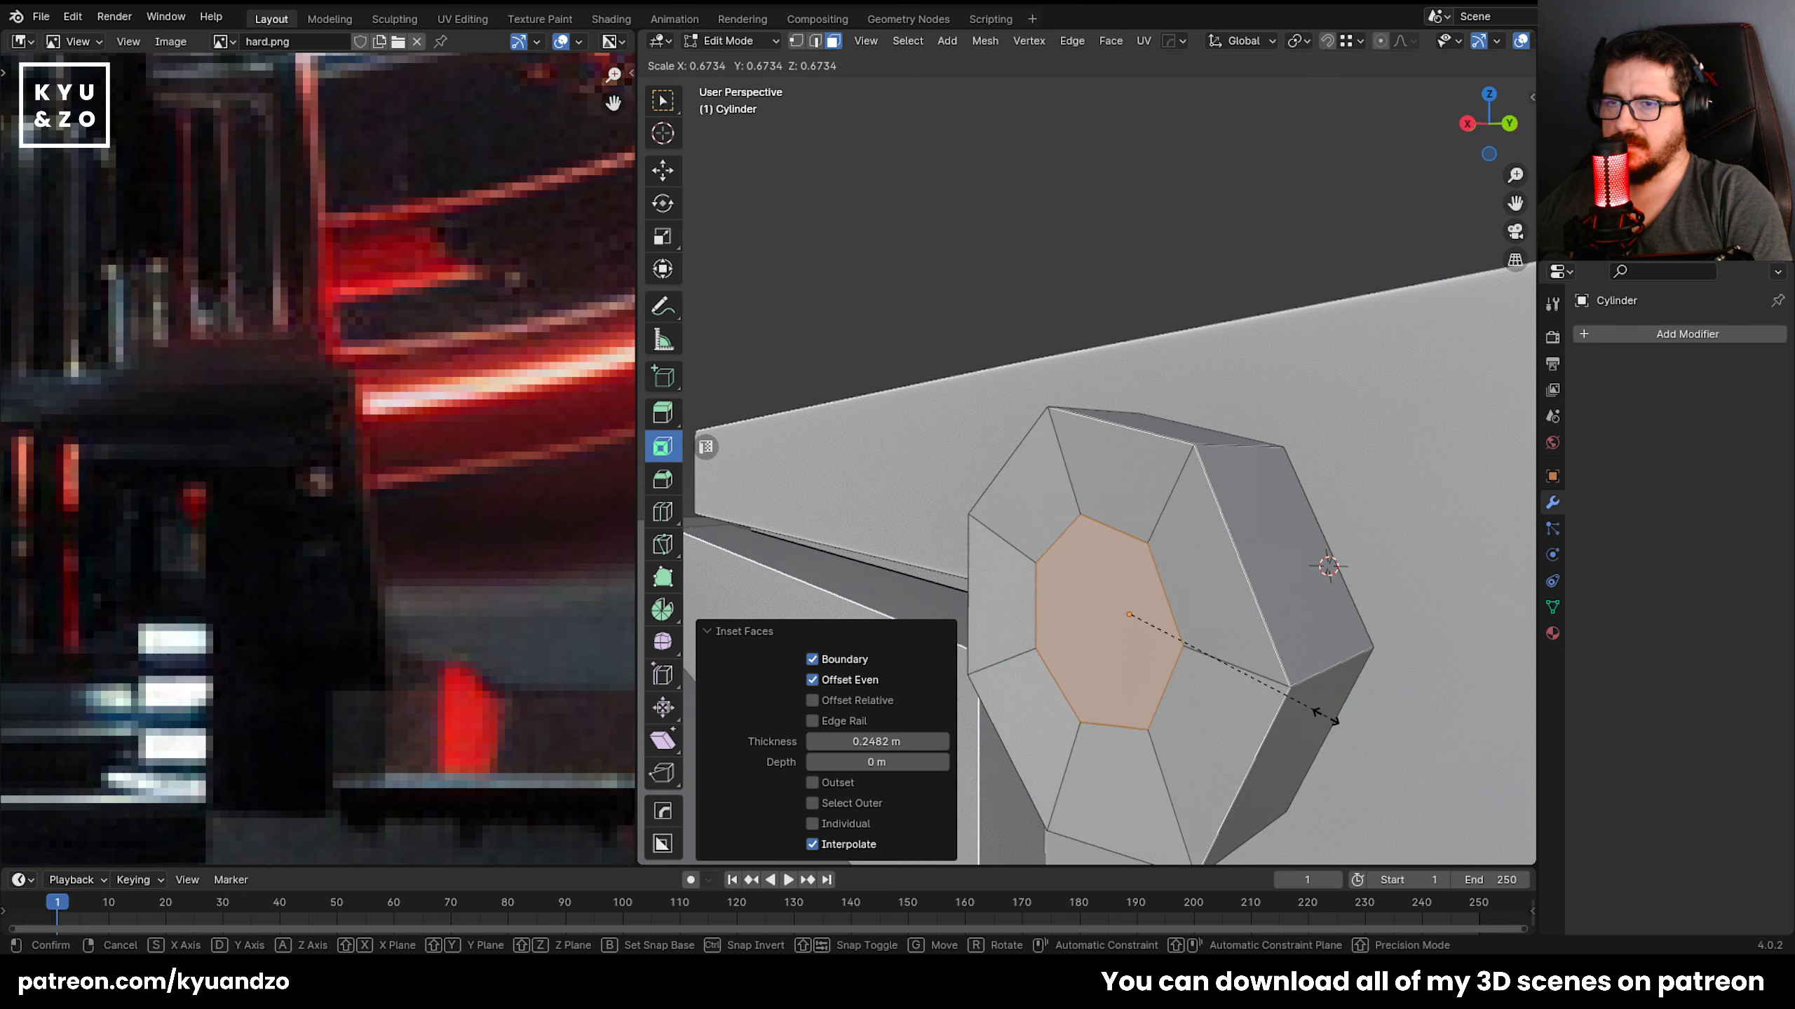
key(s)
right_click(1416, 801)
Set the transform pivot point to Bounding Box Center, and test it by scaling the inset faces.
middle_drag(1070, 537, 1166, 453)
click(1296, 40)
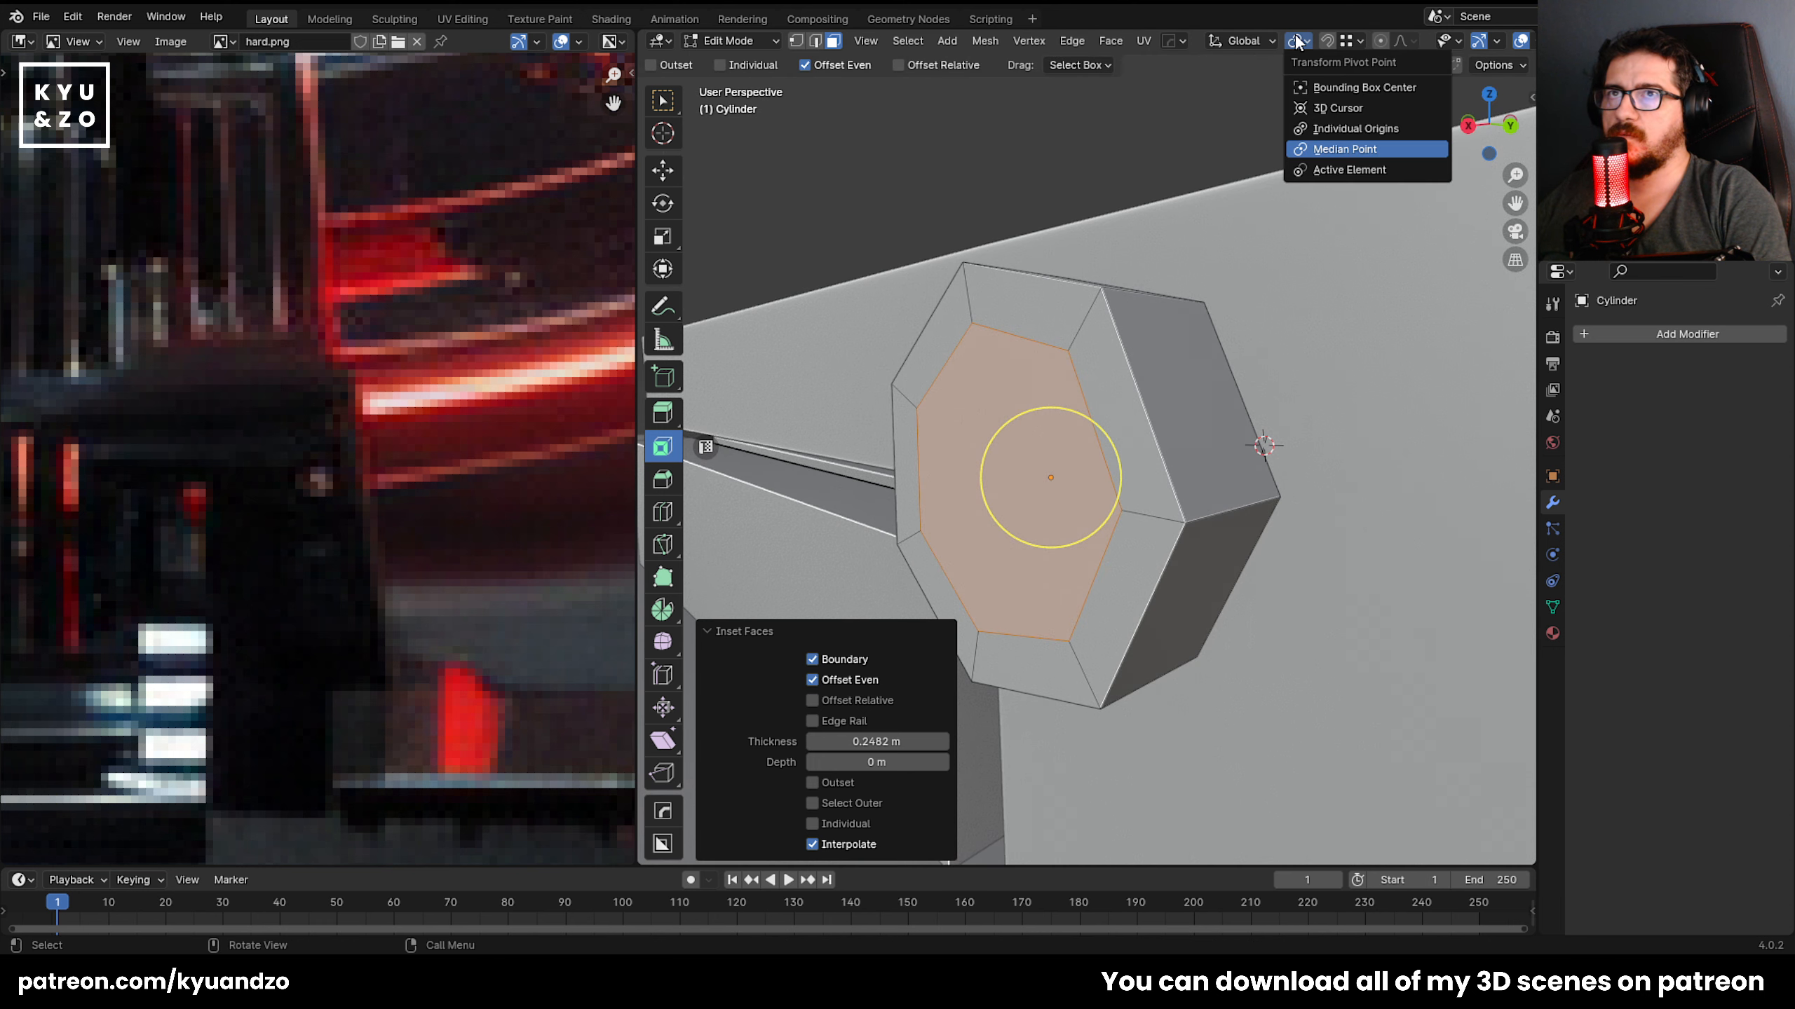
click(1346, 88)
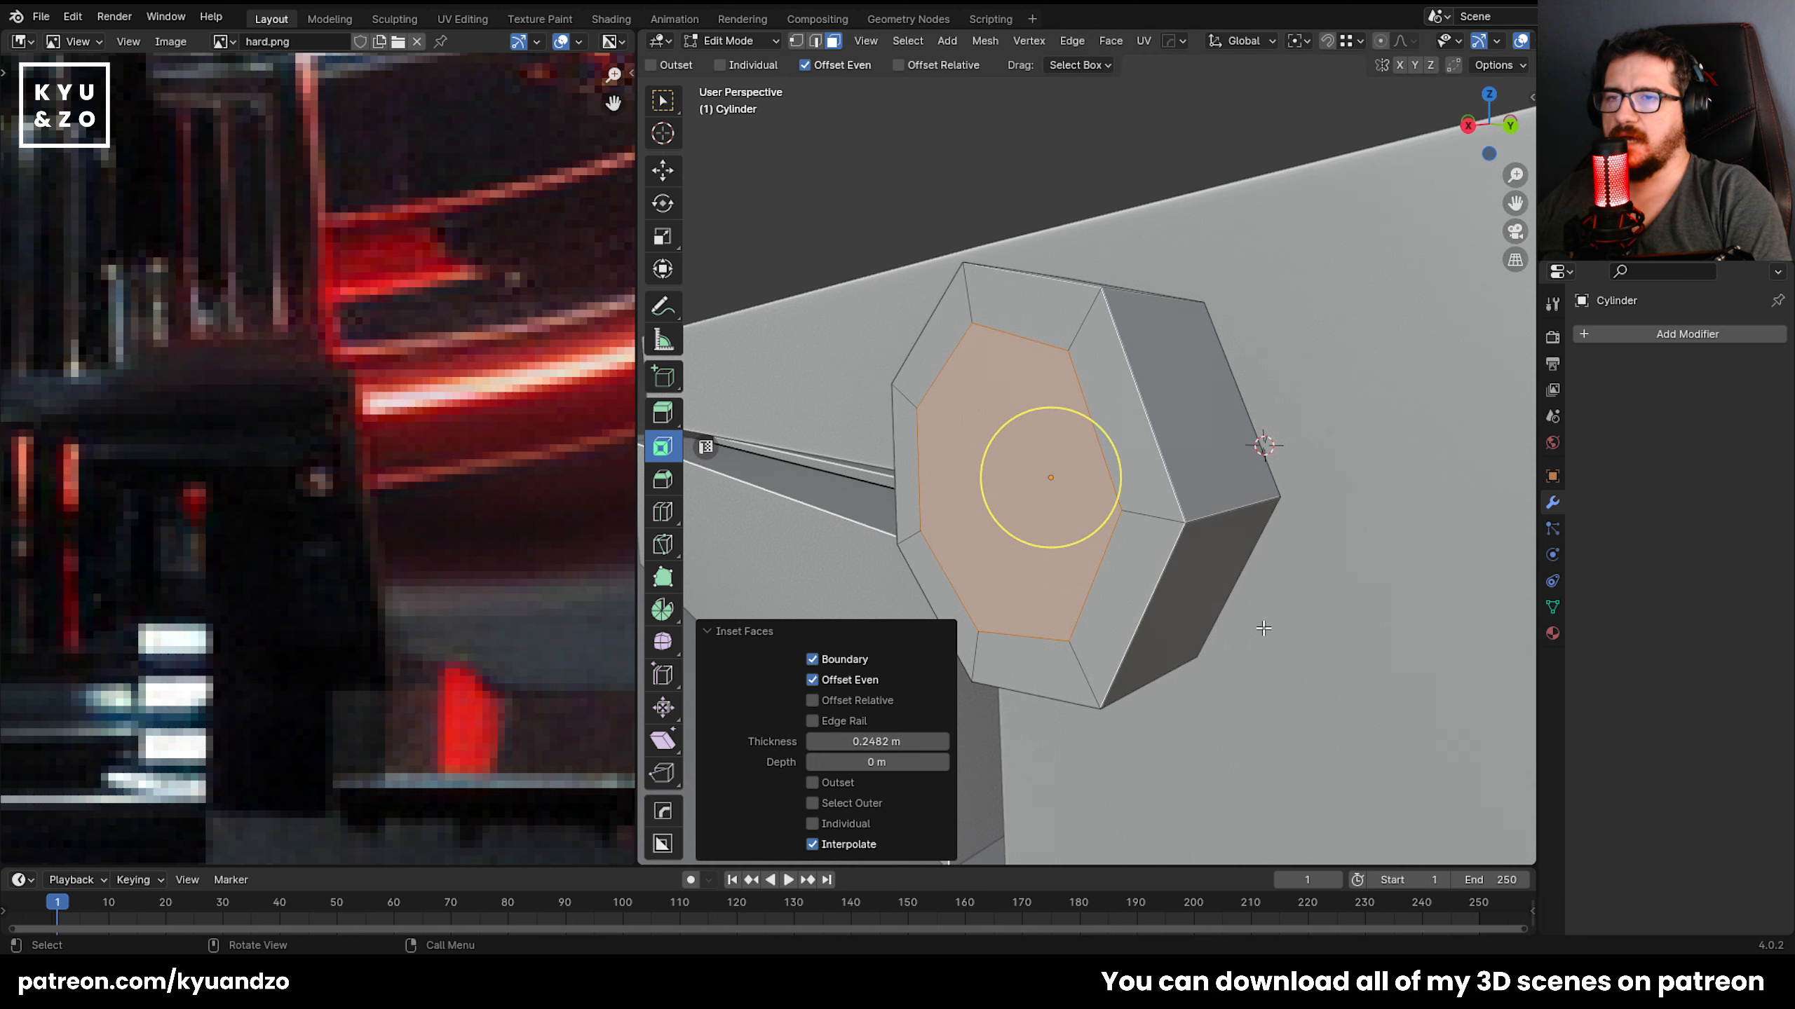
click(1296, 41)
click(1327, 88)
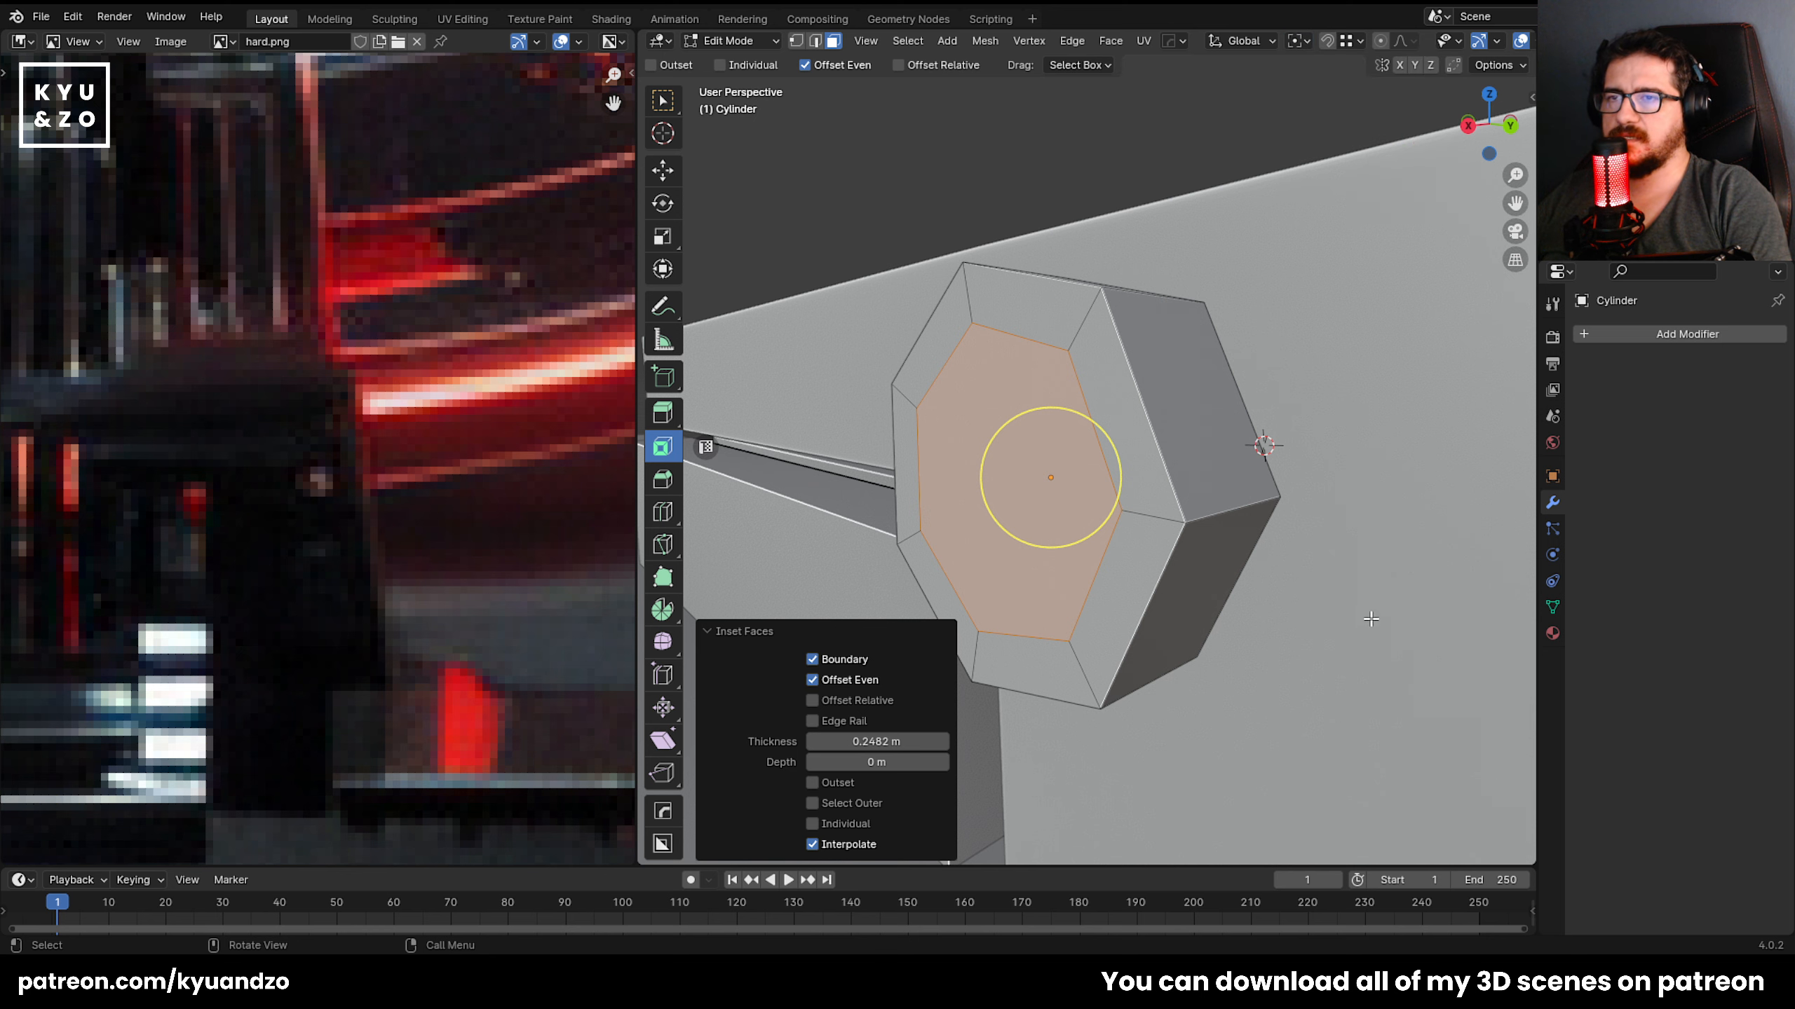
alt+middle_drag(1266, 449, 1204, 453)
key(s)
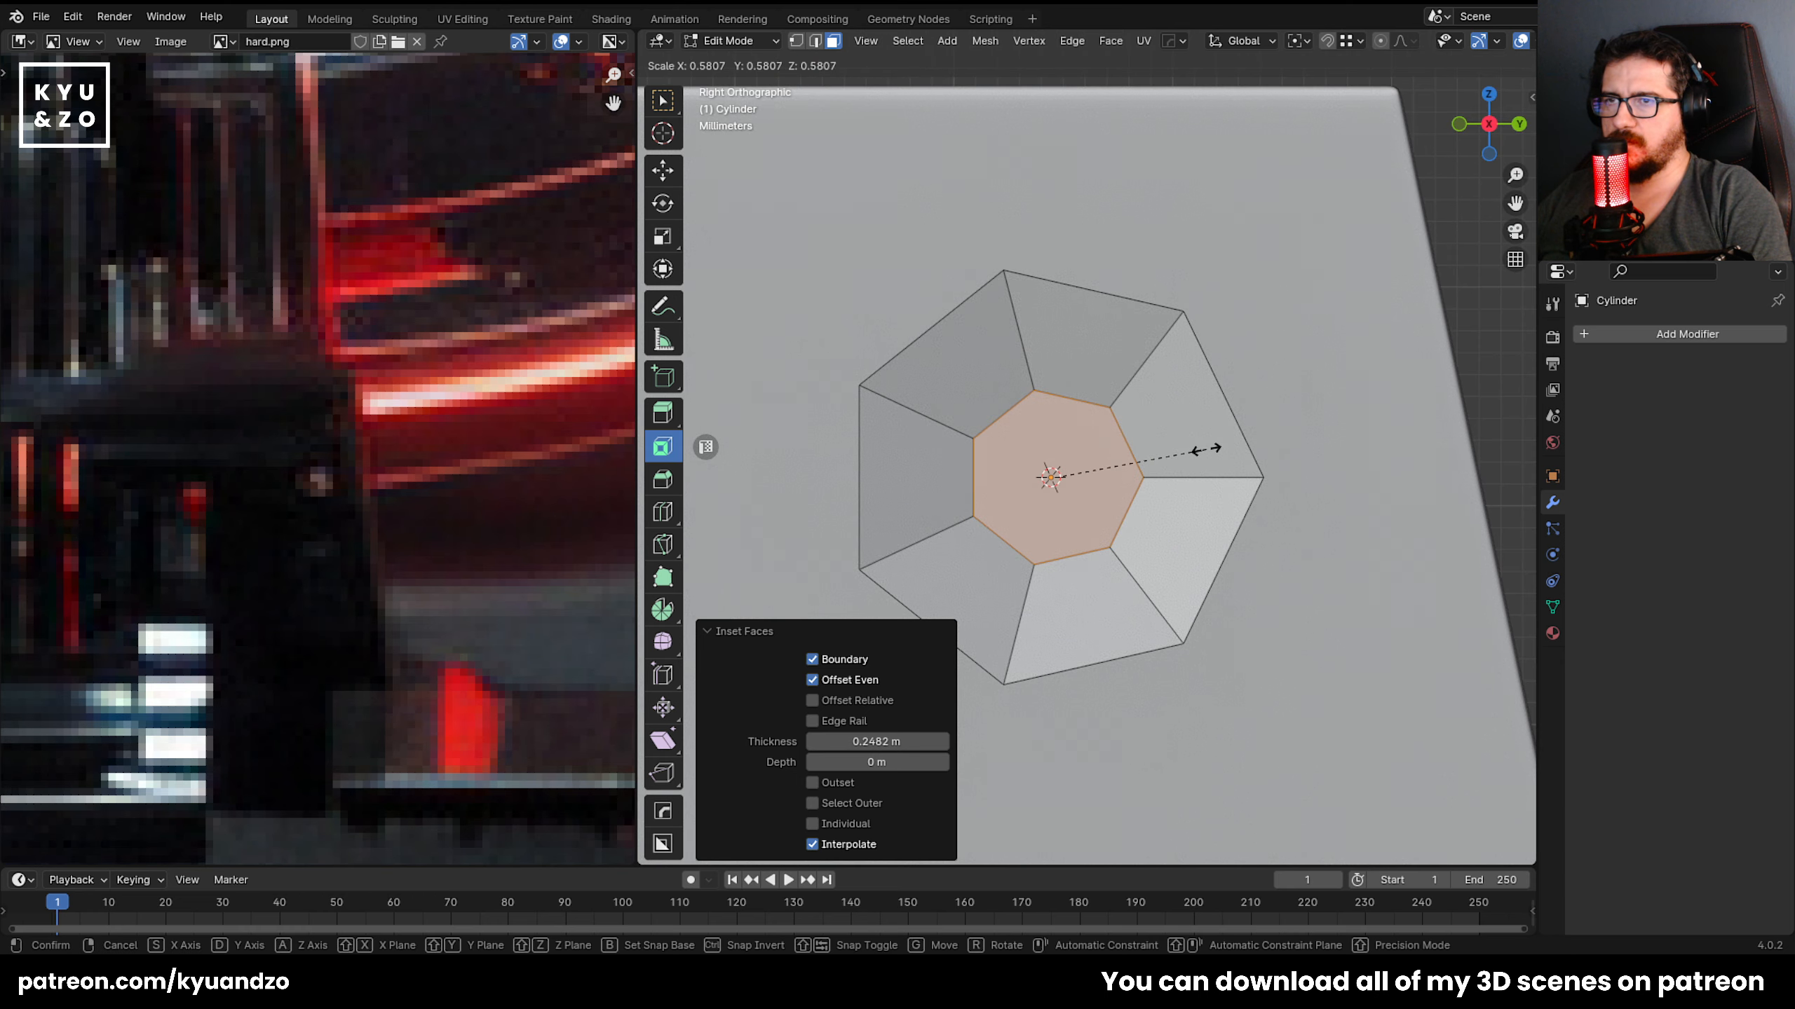
right_click(1061, 460)
Inset the cylinder's end faces again by about 0.2374 m, and try scaling them uniformly and along Z.
middle_drag(1061, 461, 1133, 458)
drag(1029, 442, 1052, 510)
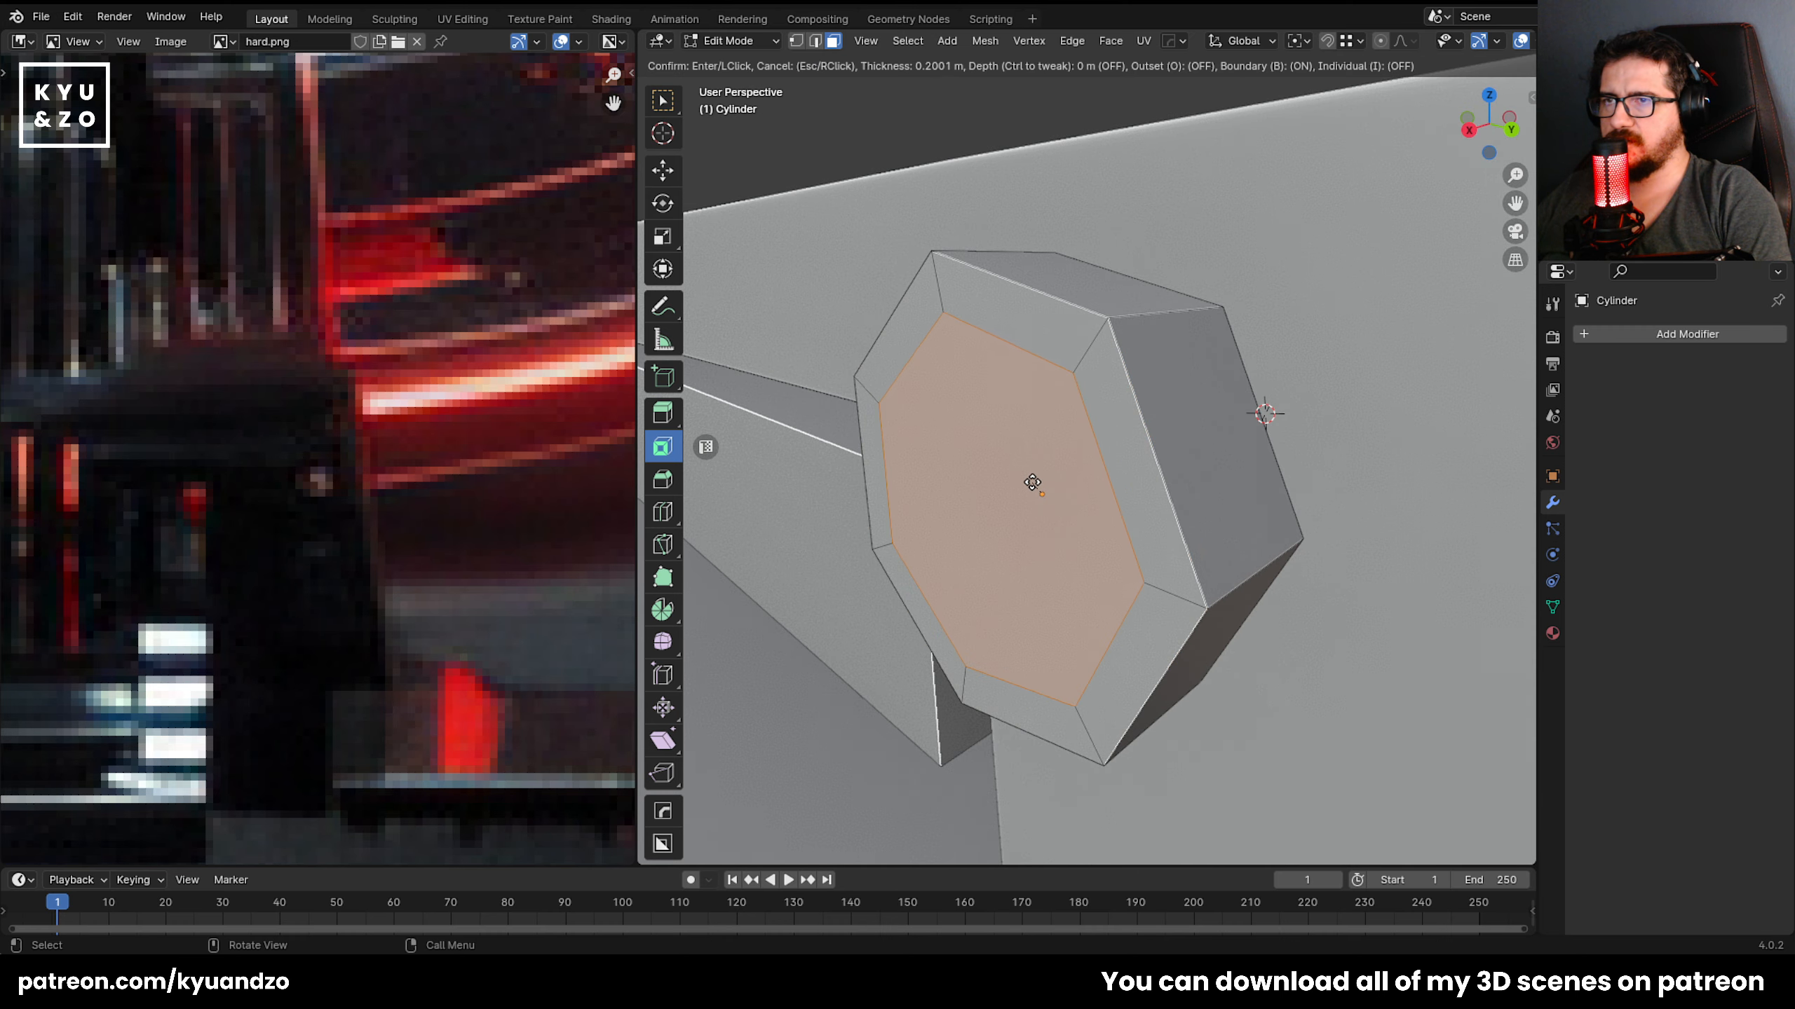
click(1043, 486)
key(s)
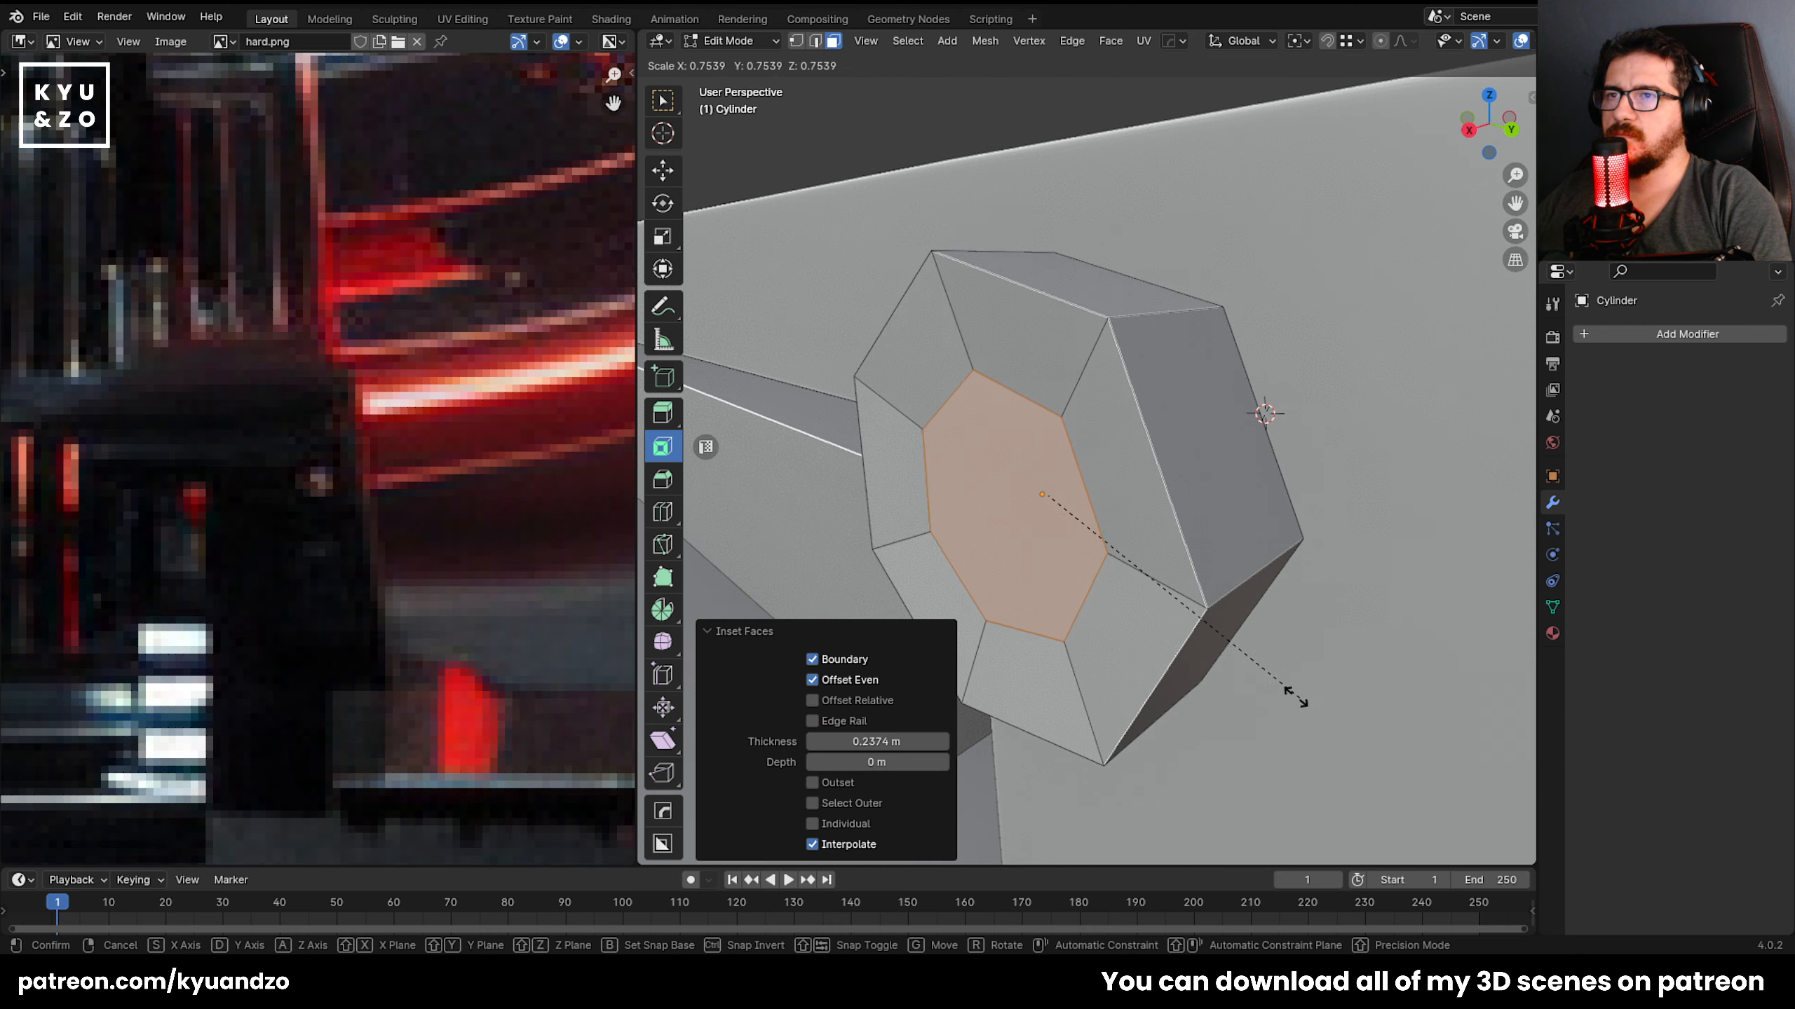
key(s)
key(d)
key(a)
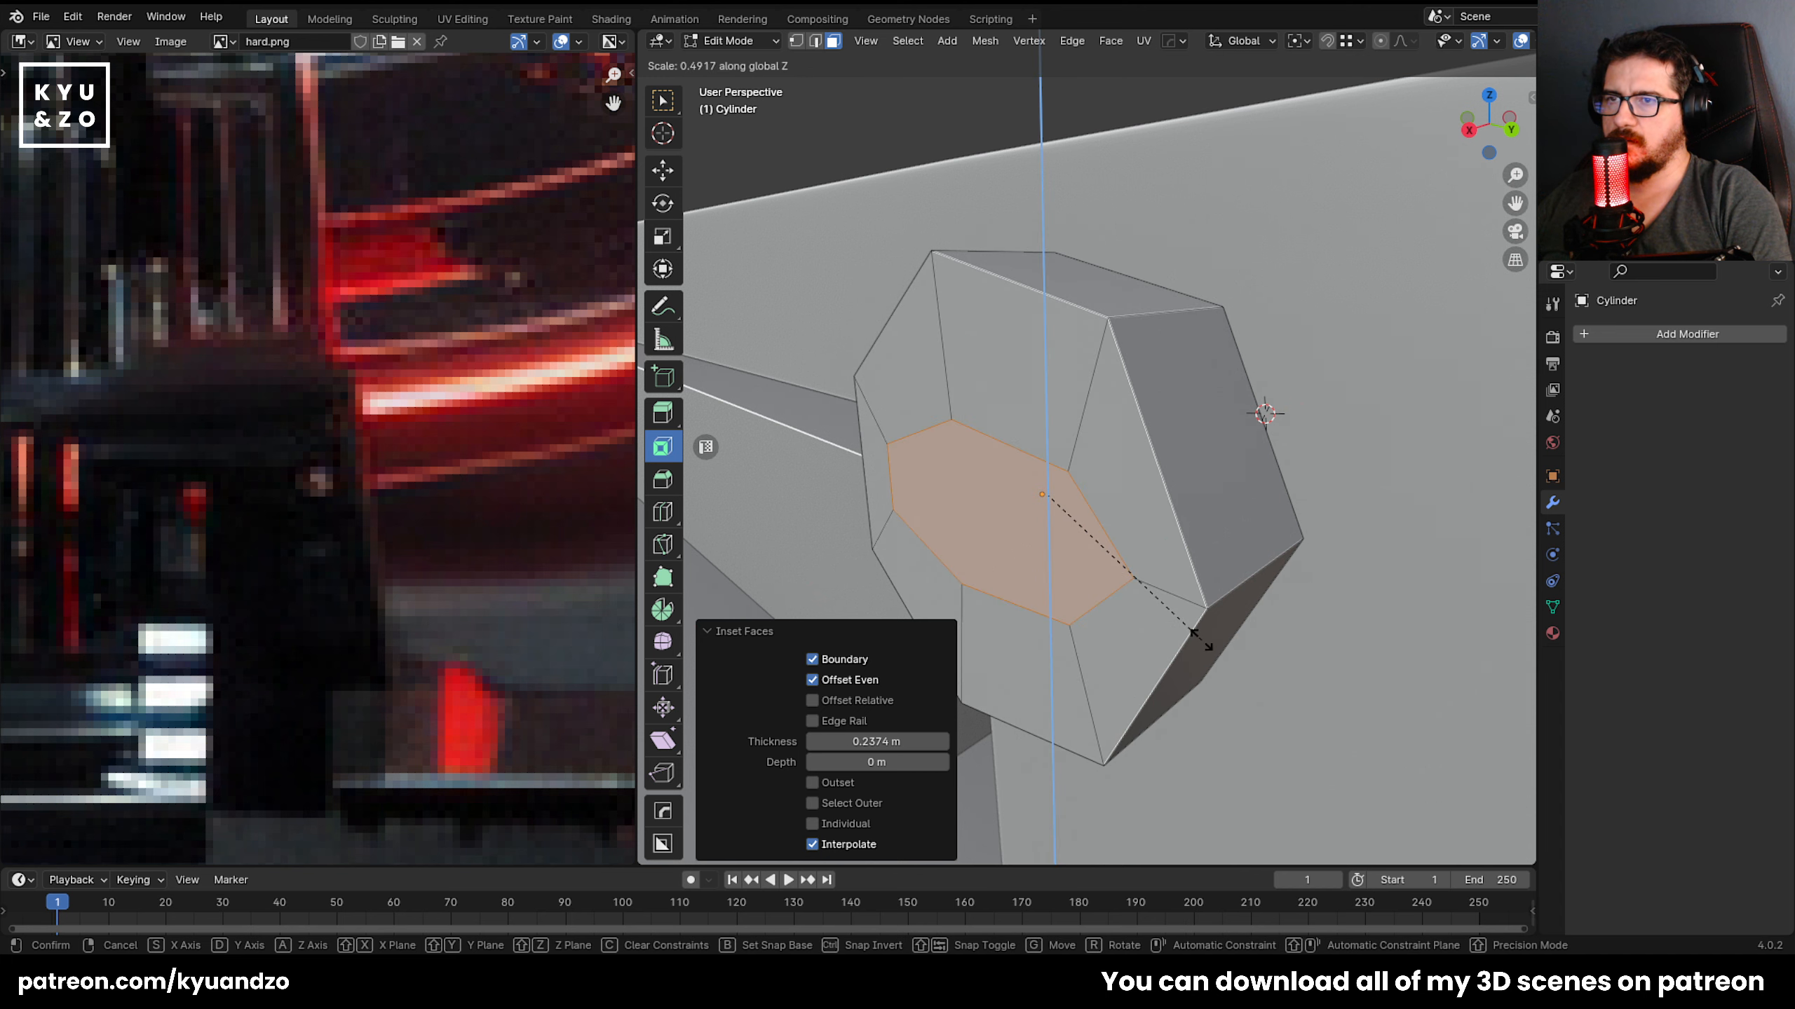
right_click(1204, 637)
Try scaling the inset end faces to 0.605 and spreading them apart along the X axis.
key(s)
click(1221, 545)
middle_drag(1222, 545, 1074, 501)
key(s)
key(x)
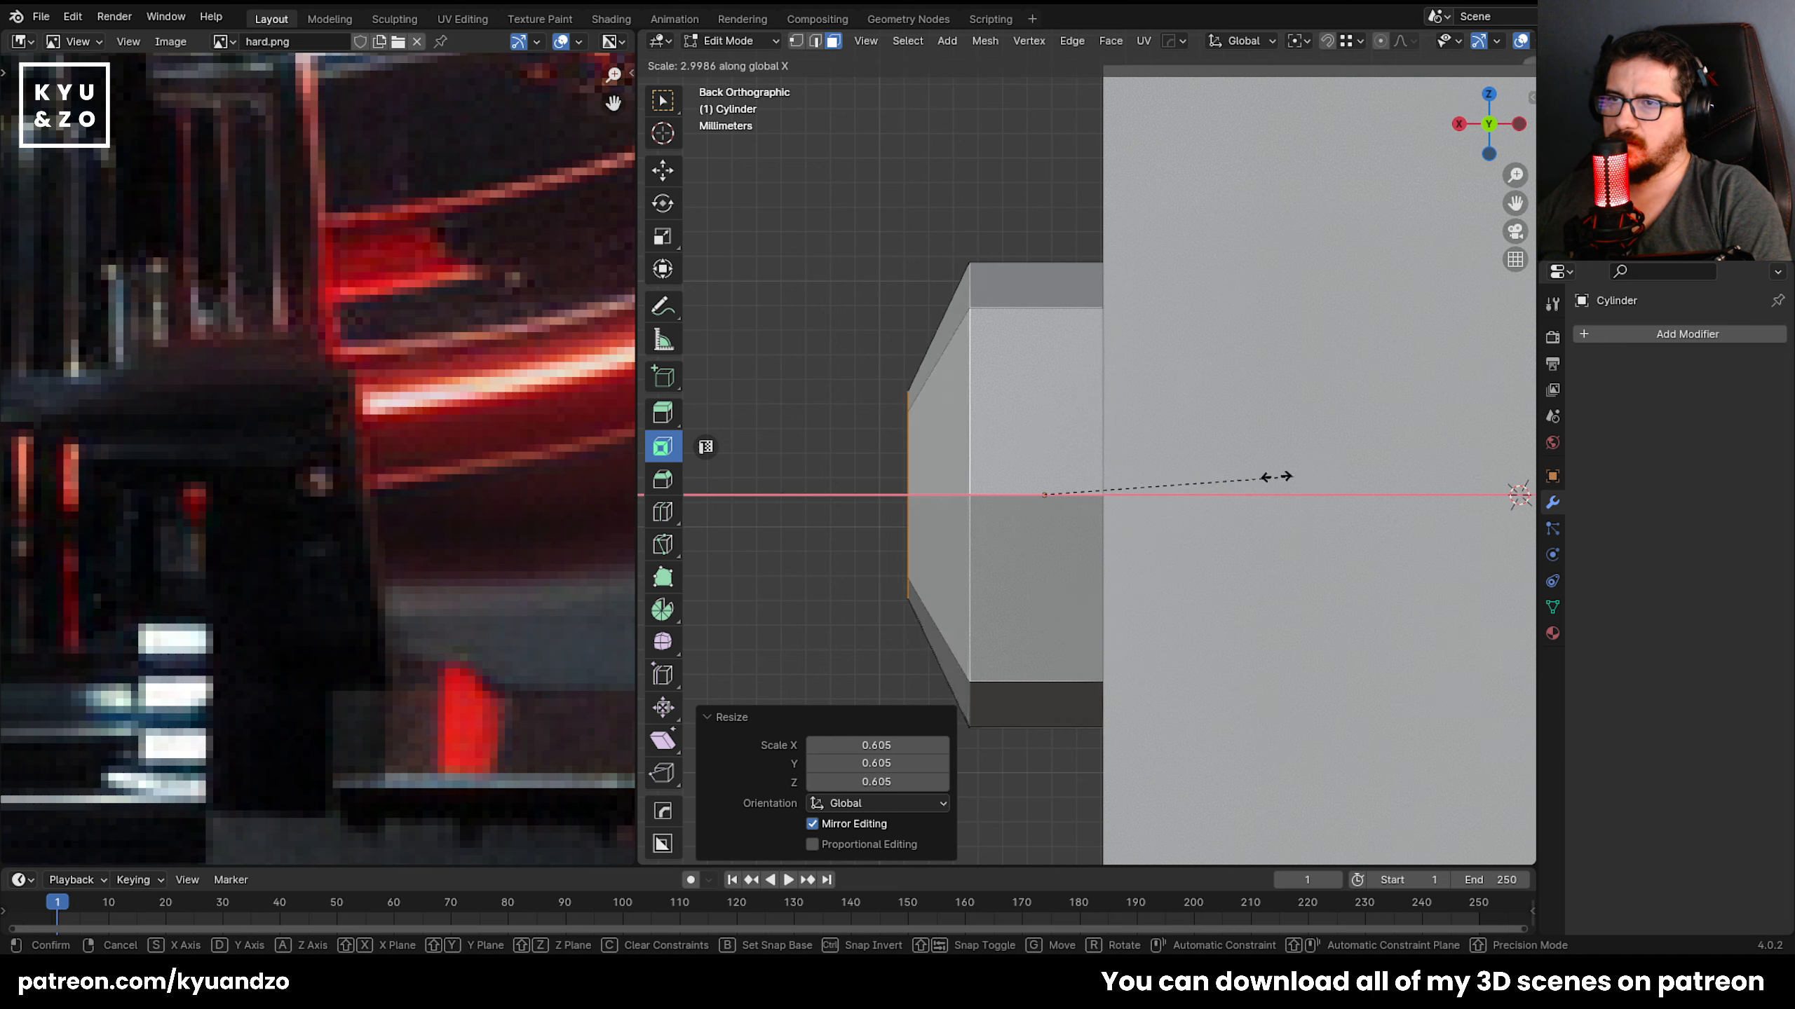
click(1177, 472)
Rescale the inset end faces, and delete them to open a hole through the cylinder.
middle_drag(1102, 499, 1347, 507)
key(Tab)
key(Tab)
scroll(1145, 645, down, 3)
key(s)
click(1258, 561)
key(x)
click(1125, 567)
middle_drag(1124, 567, 1029, 432)
key(Tab)
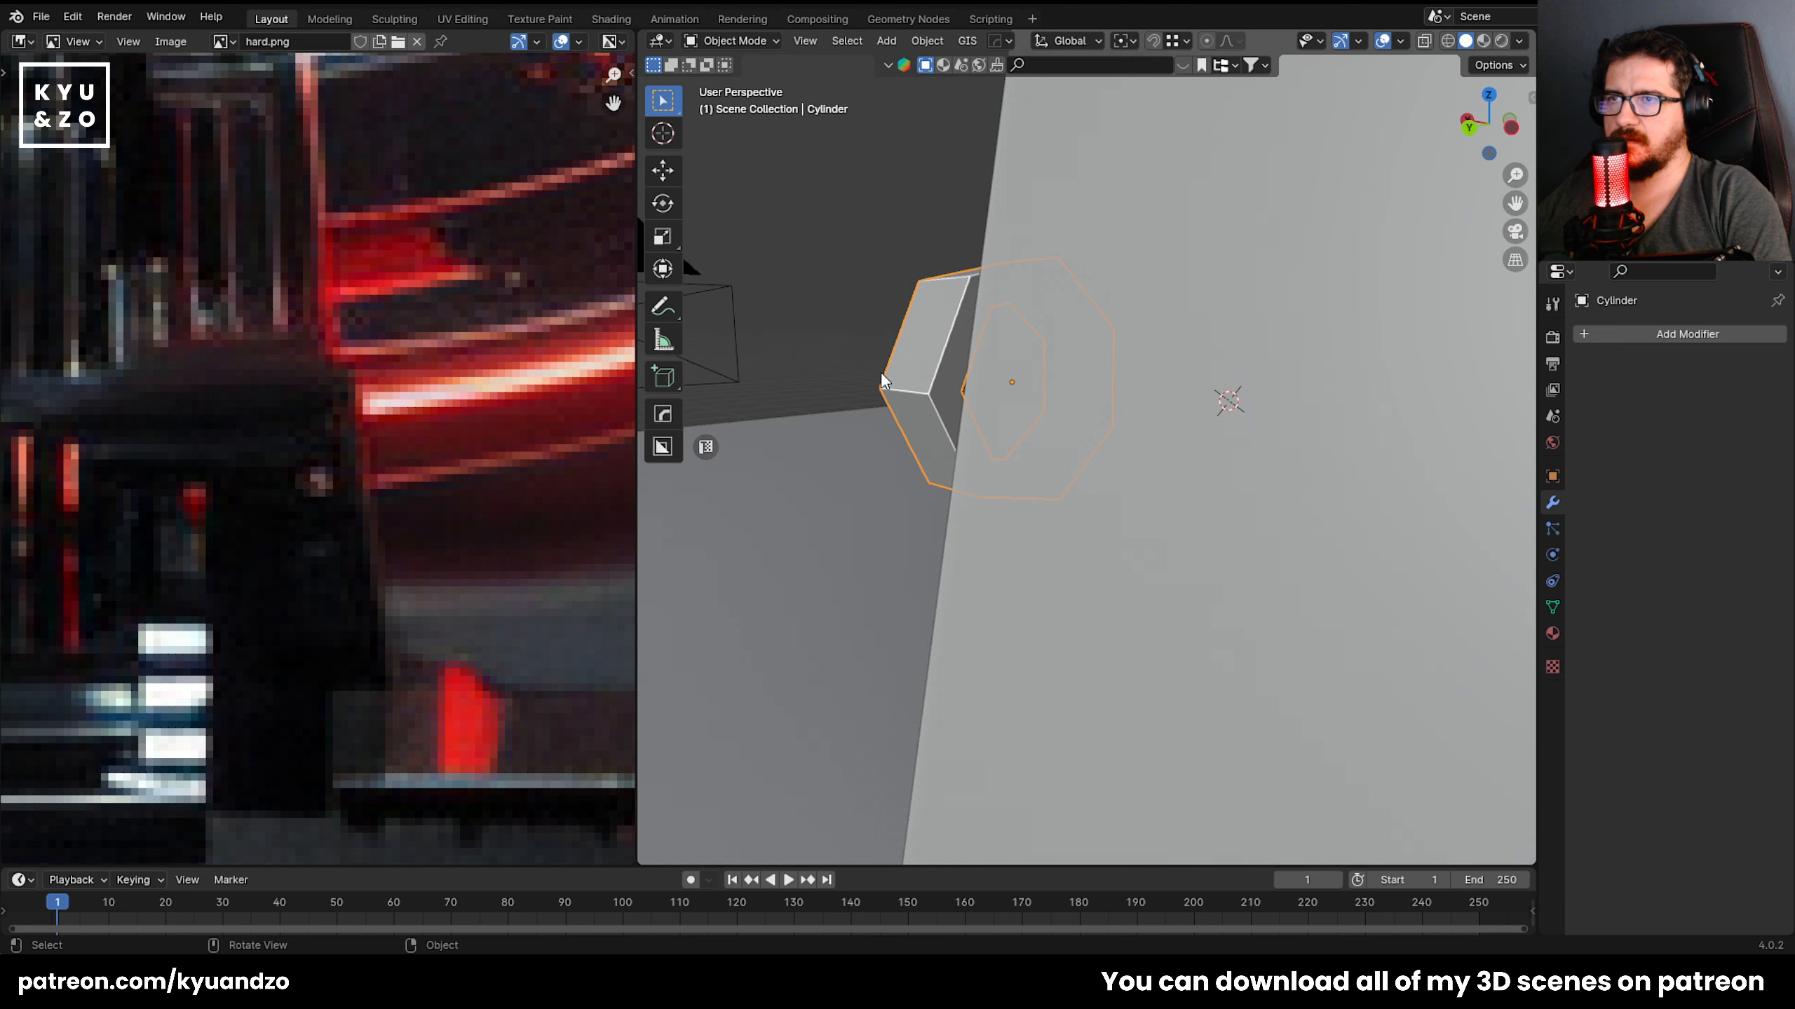
Isolate the hollow cylinder by hiding the other objects, and open its mesh for editing.
key(shift+h)
middle_drag(914, 267, 1173, 346)
scroll(1121, 342, up, 6)
key(Tab)
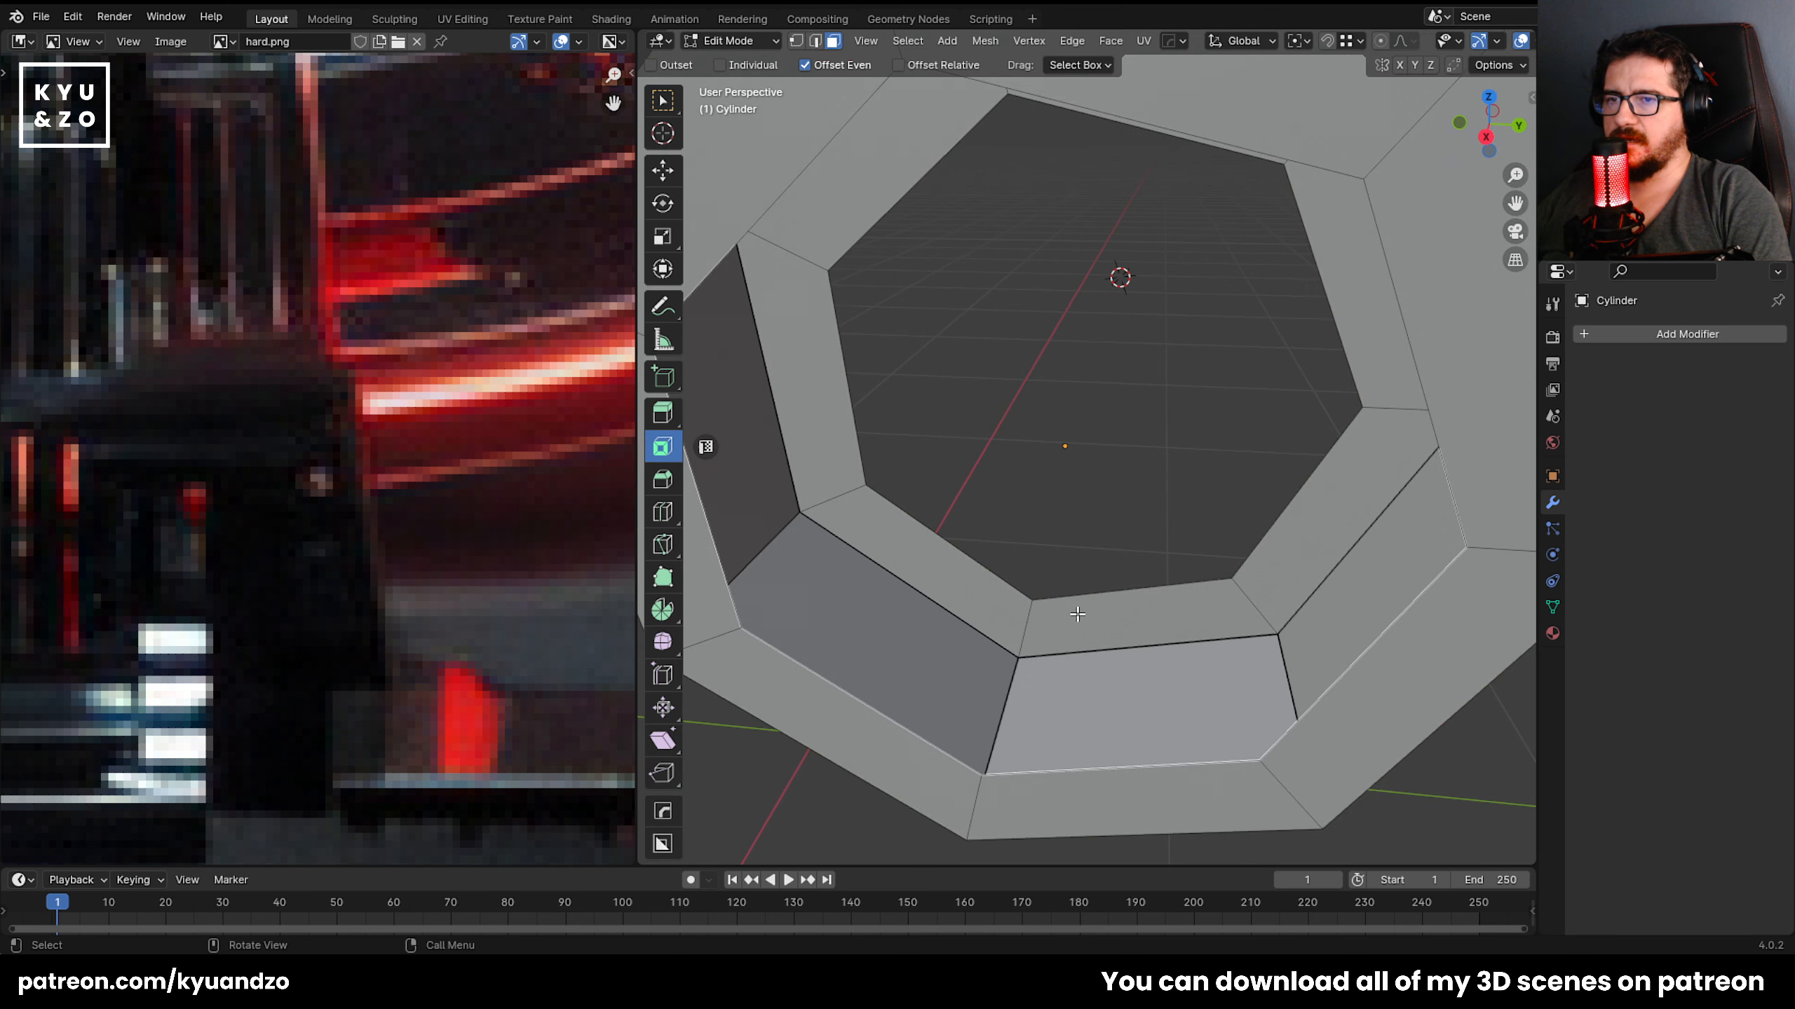
Fill a face between the front and back rim edges at the bottom of the hole.
click(1093, 581)
scroll(1109, 590, up, 5)
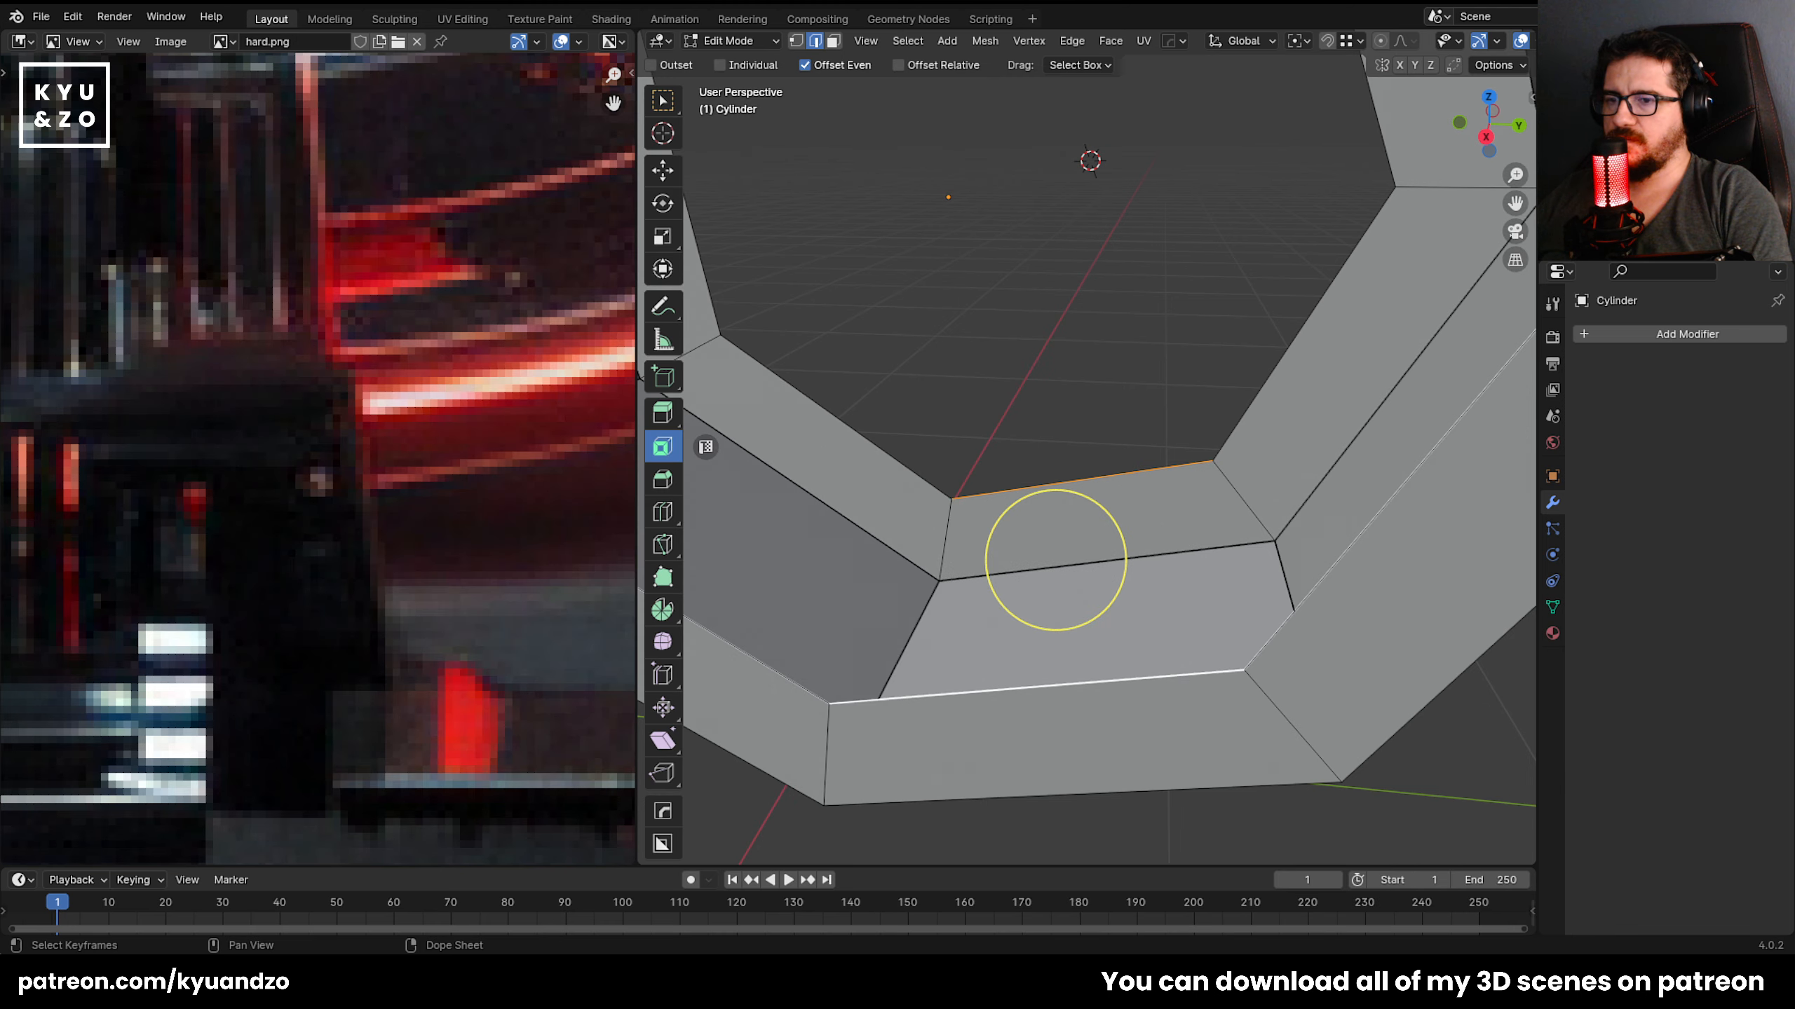
click(954, 727)
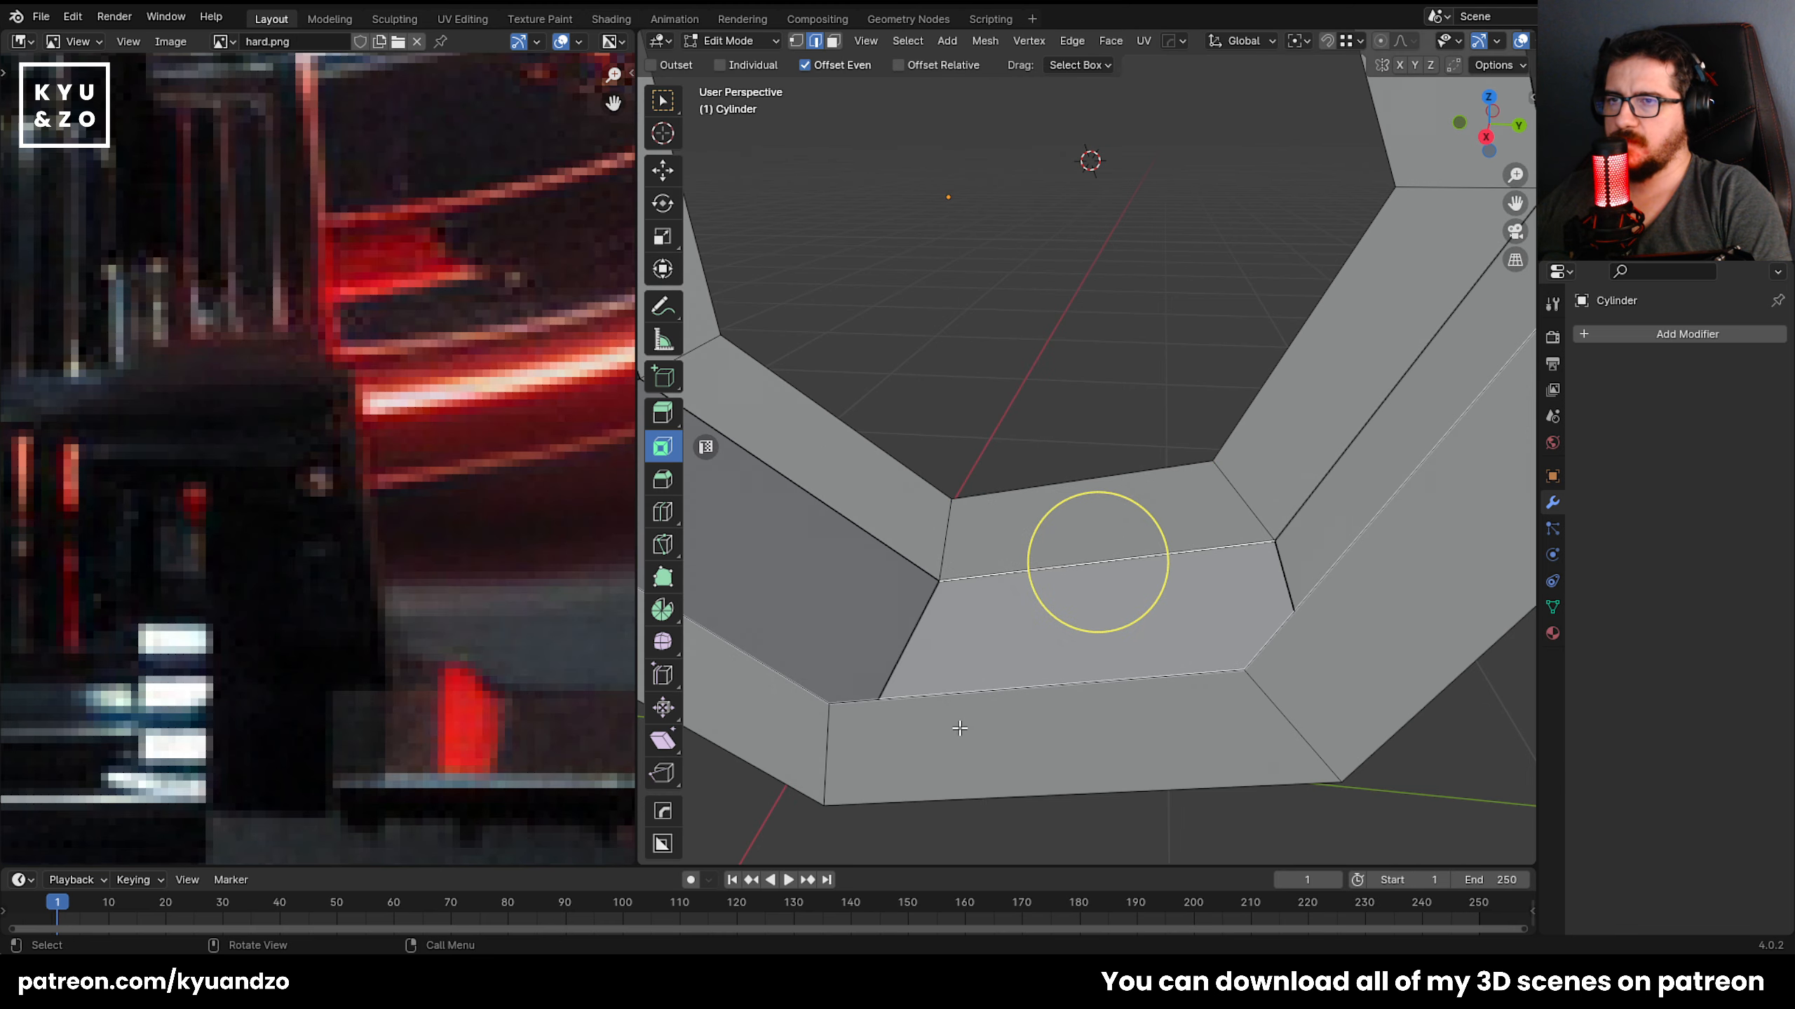
shift+click(1005, 499)
shift+middle_drag(1060, 565, 1194, 593)
Fill the neighbouring gaps between the front and back hole rims with faces, one edge pair at a time.
click(829, 638)
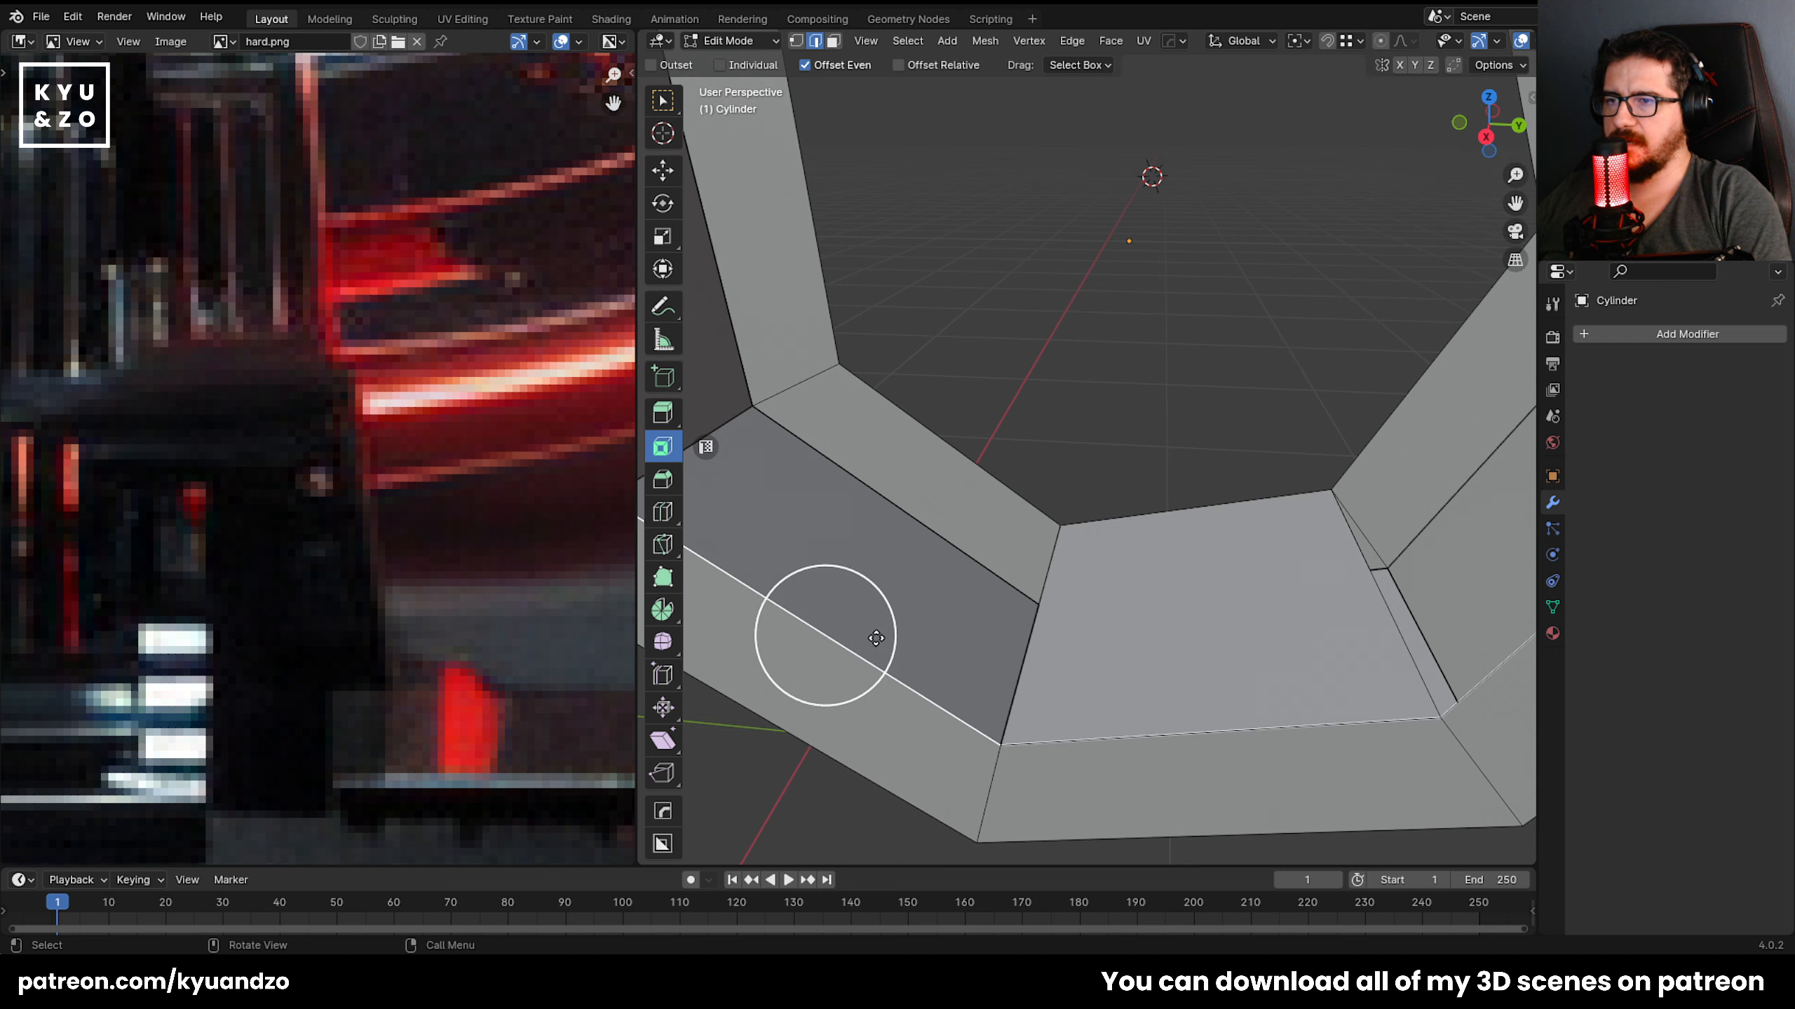
click(943, 453)
middle_drag(943, 452, 962, 389)
click(1046, 431)
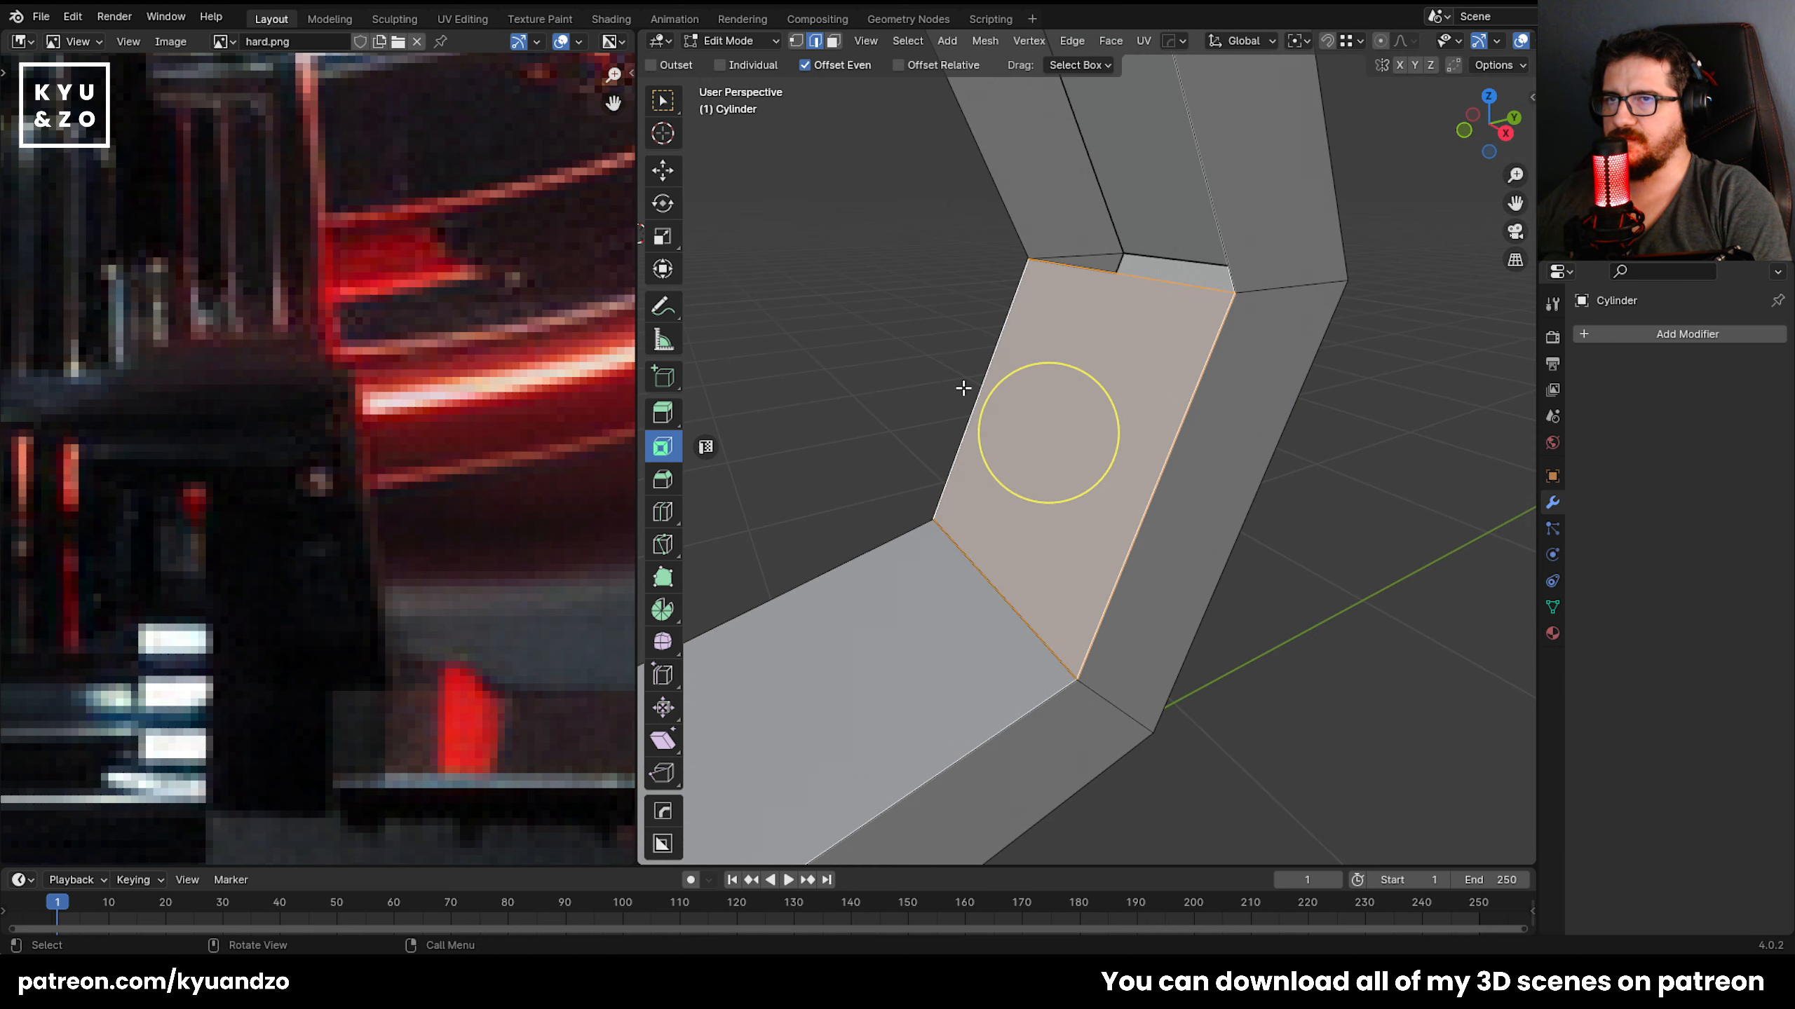
key(shift+grave)
click(1035, 342)
click(1198, 266)
shift+click(987, 376)
key(f)
key(shift+grave)
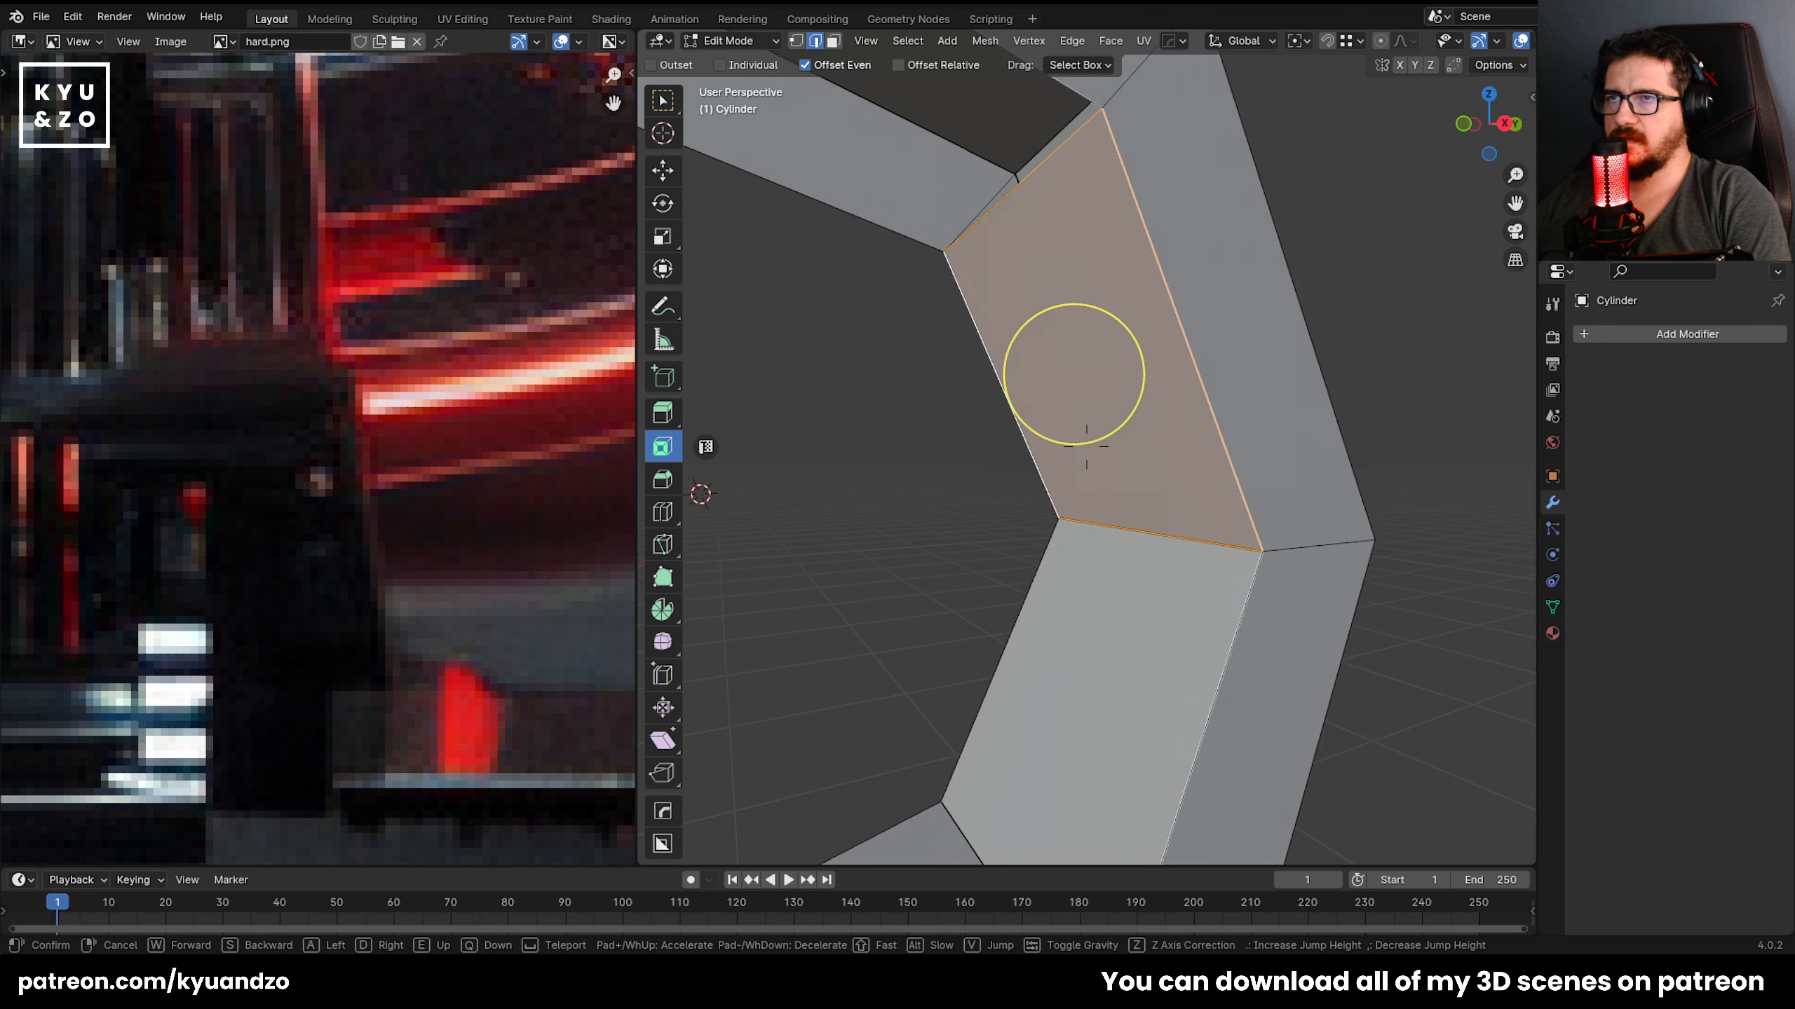
key(s)
click(978, 449)
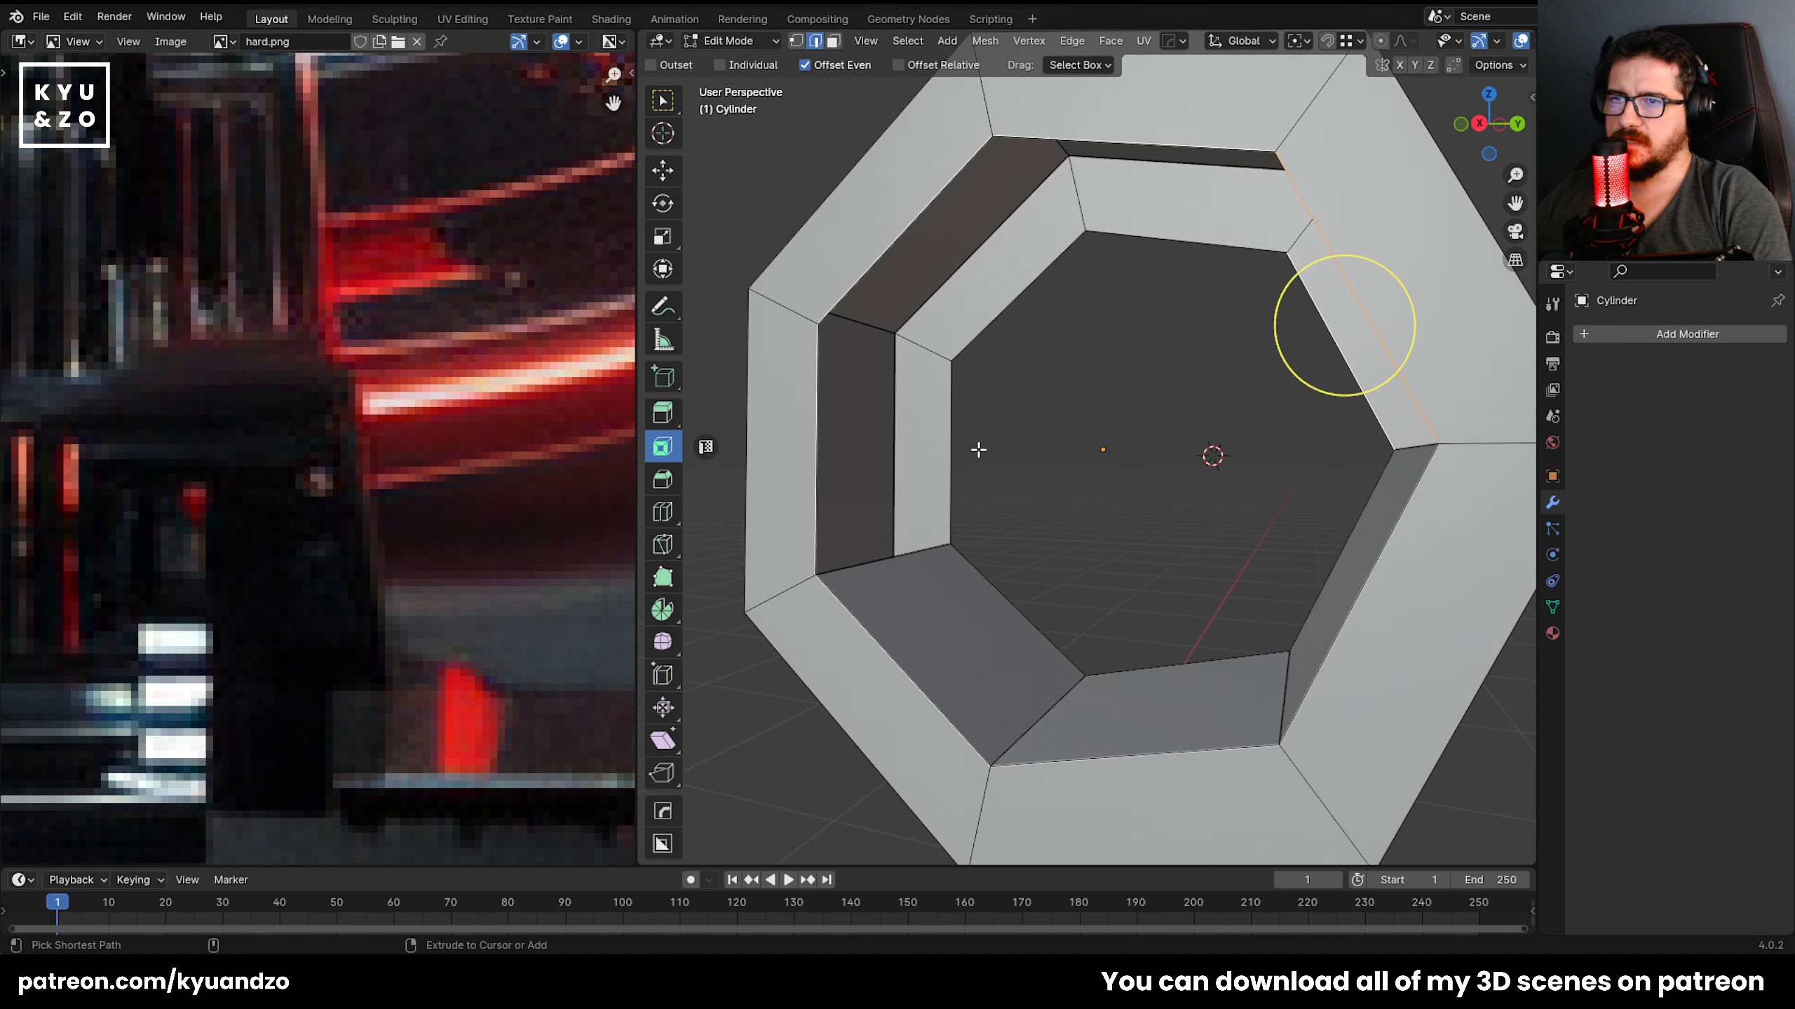
Undo the individually filled faces inside the hole.
key(ctrl+z)
key(ctrl+z)
key(ctrl+z)
key(ctrl+z)
key(ctrl+z)
key(ctrl+z)
key(ctrl+z)
key(ctrl+z)
key(ctrl+z)
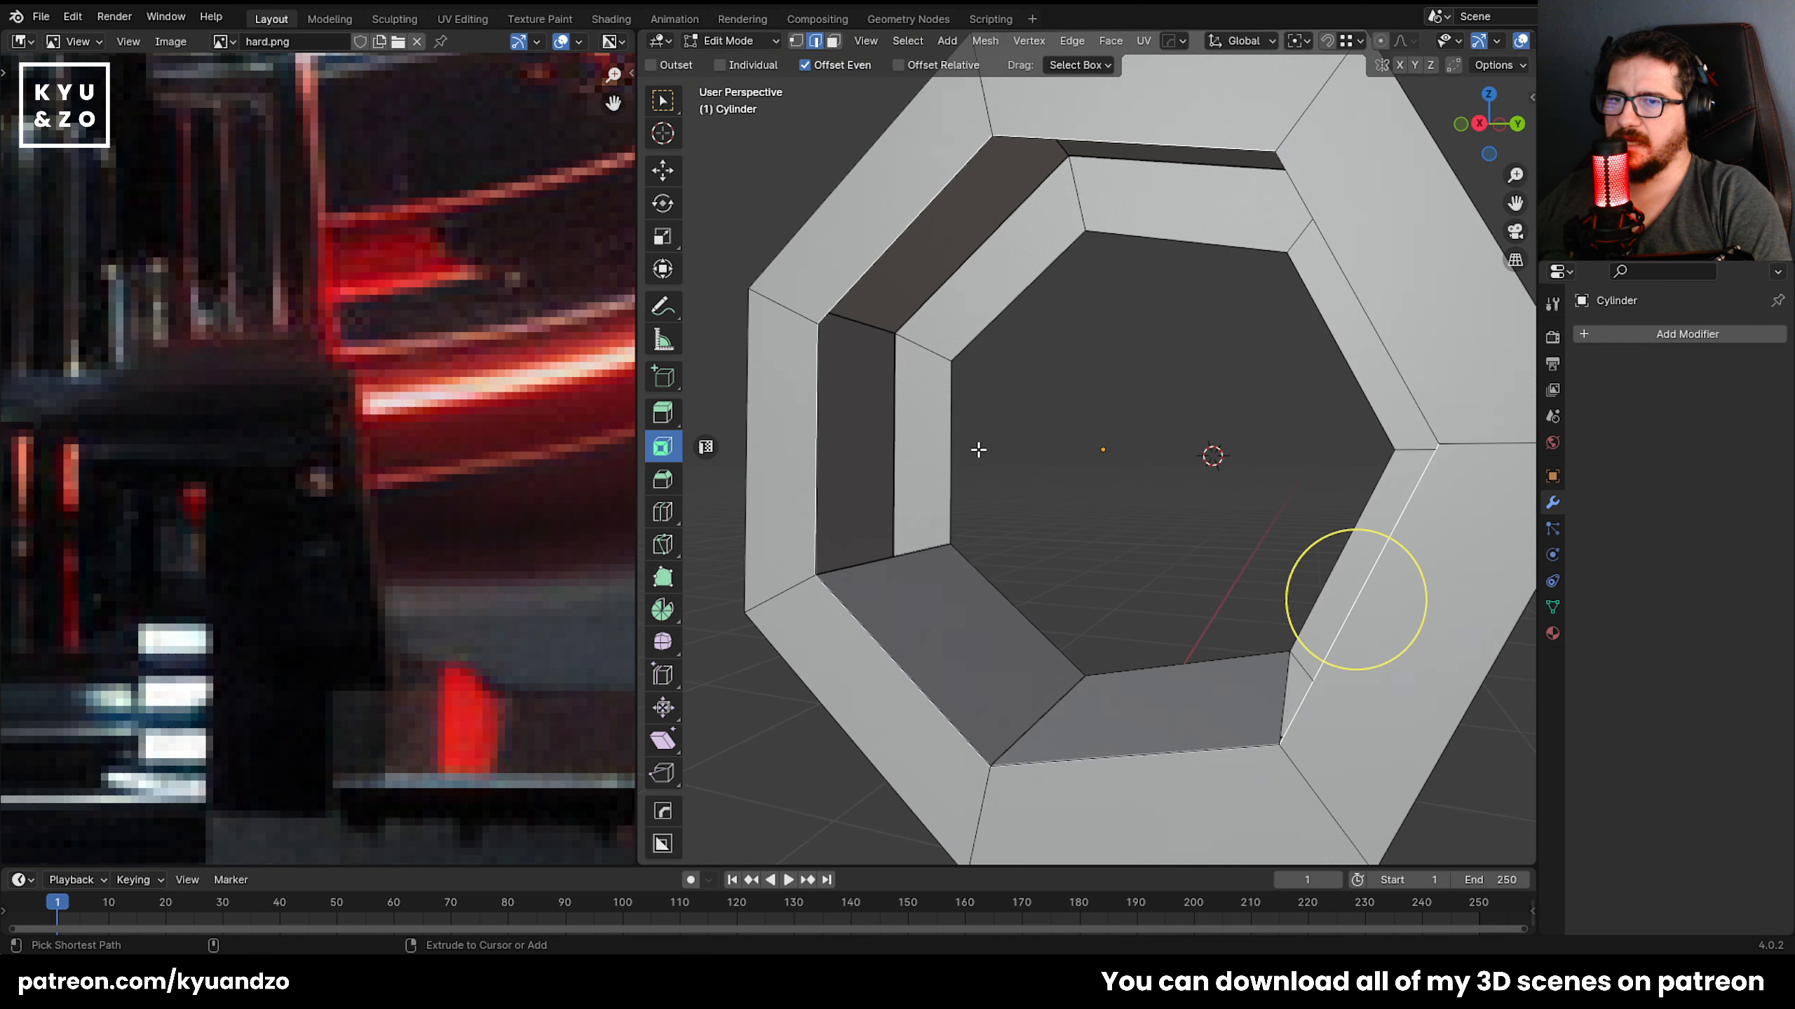
Select the front and back edge loops of the hole, and connect them with Bridge Edge Loops.
alt+shift+click(870, 647)
alt+shift+click(1027, 612)
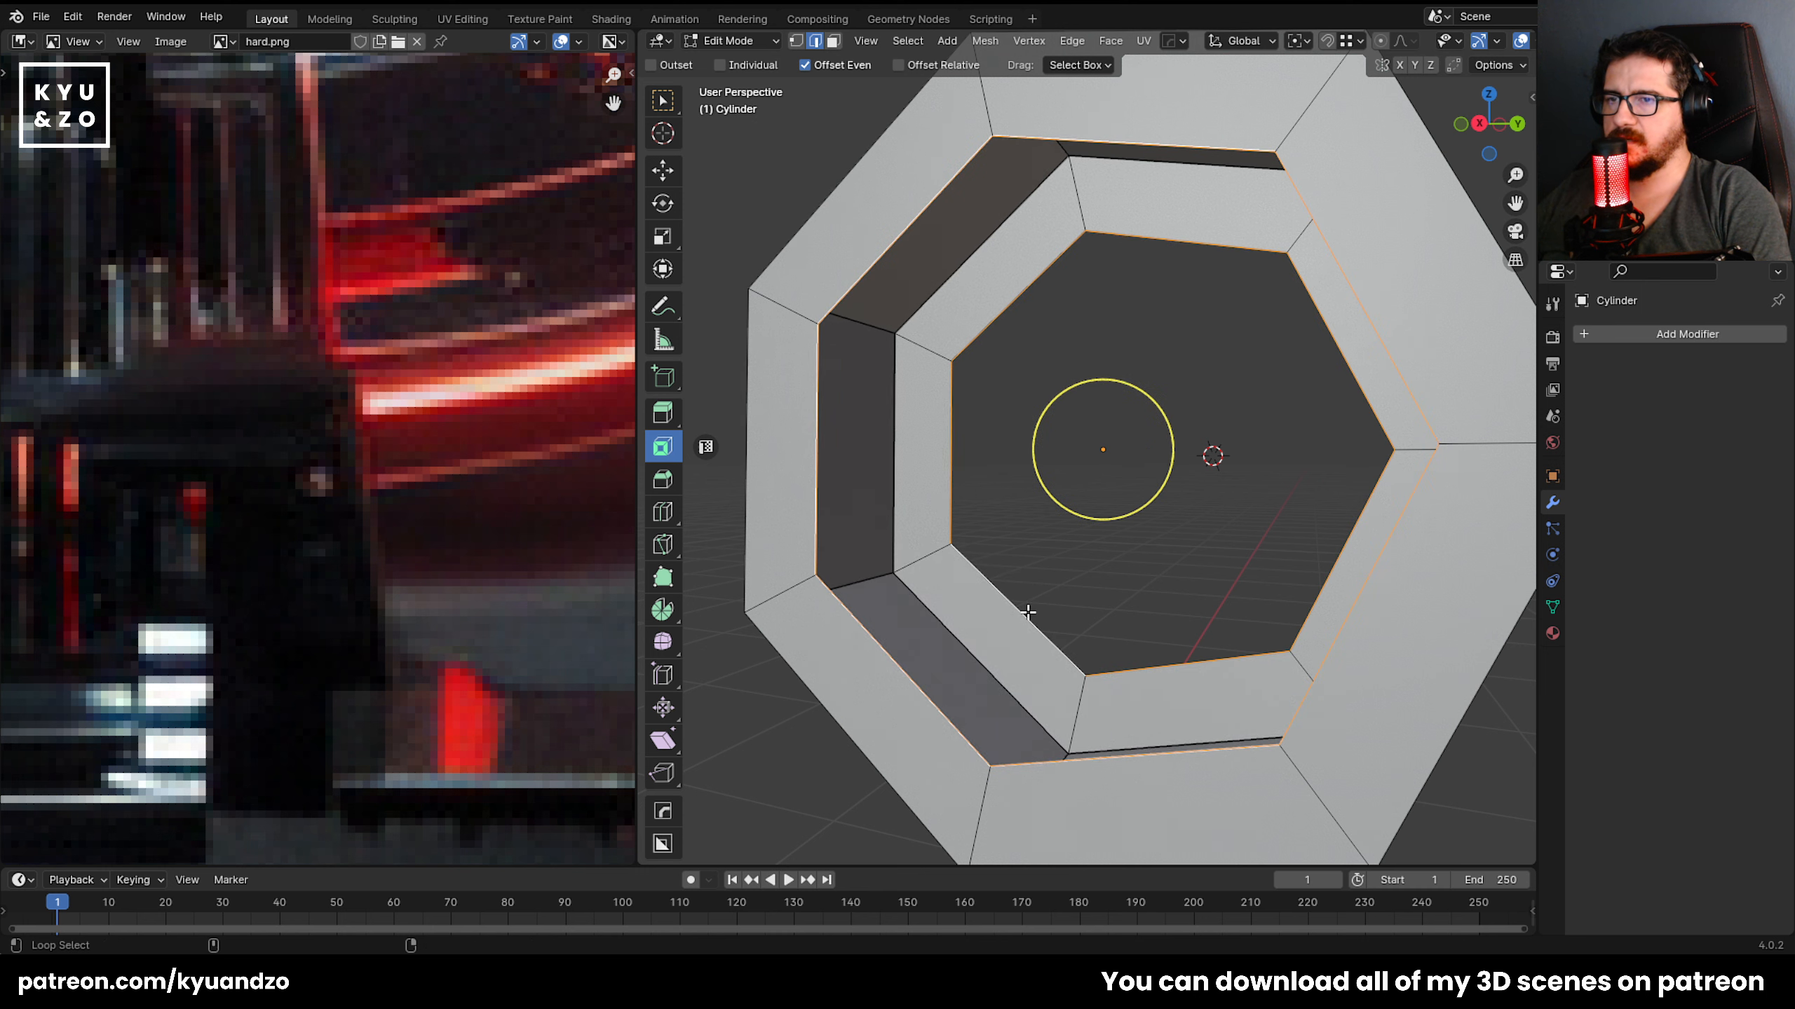
click(1072, 40)
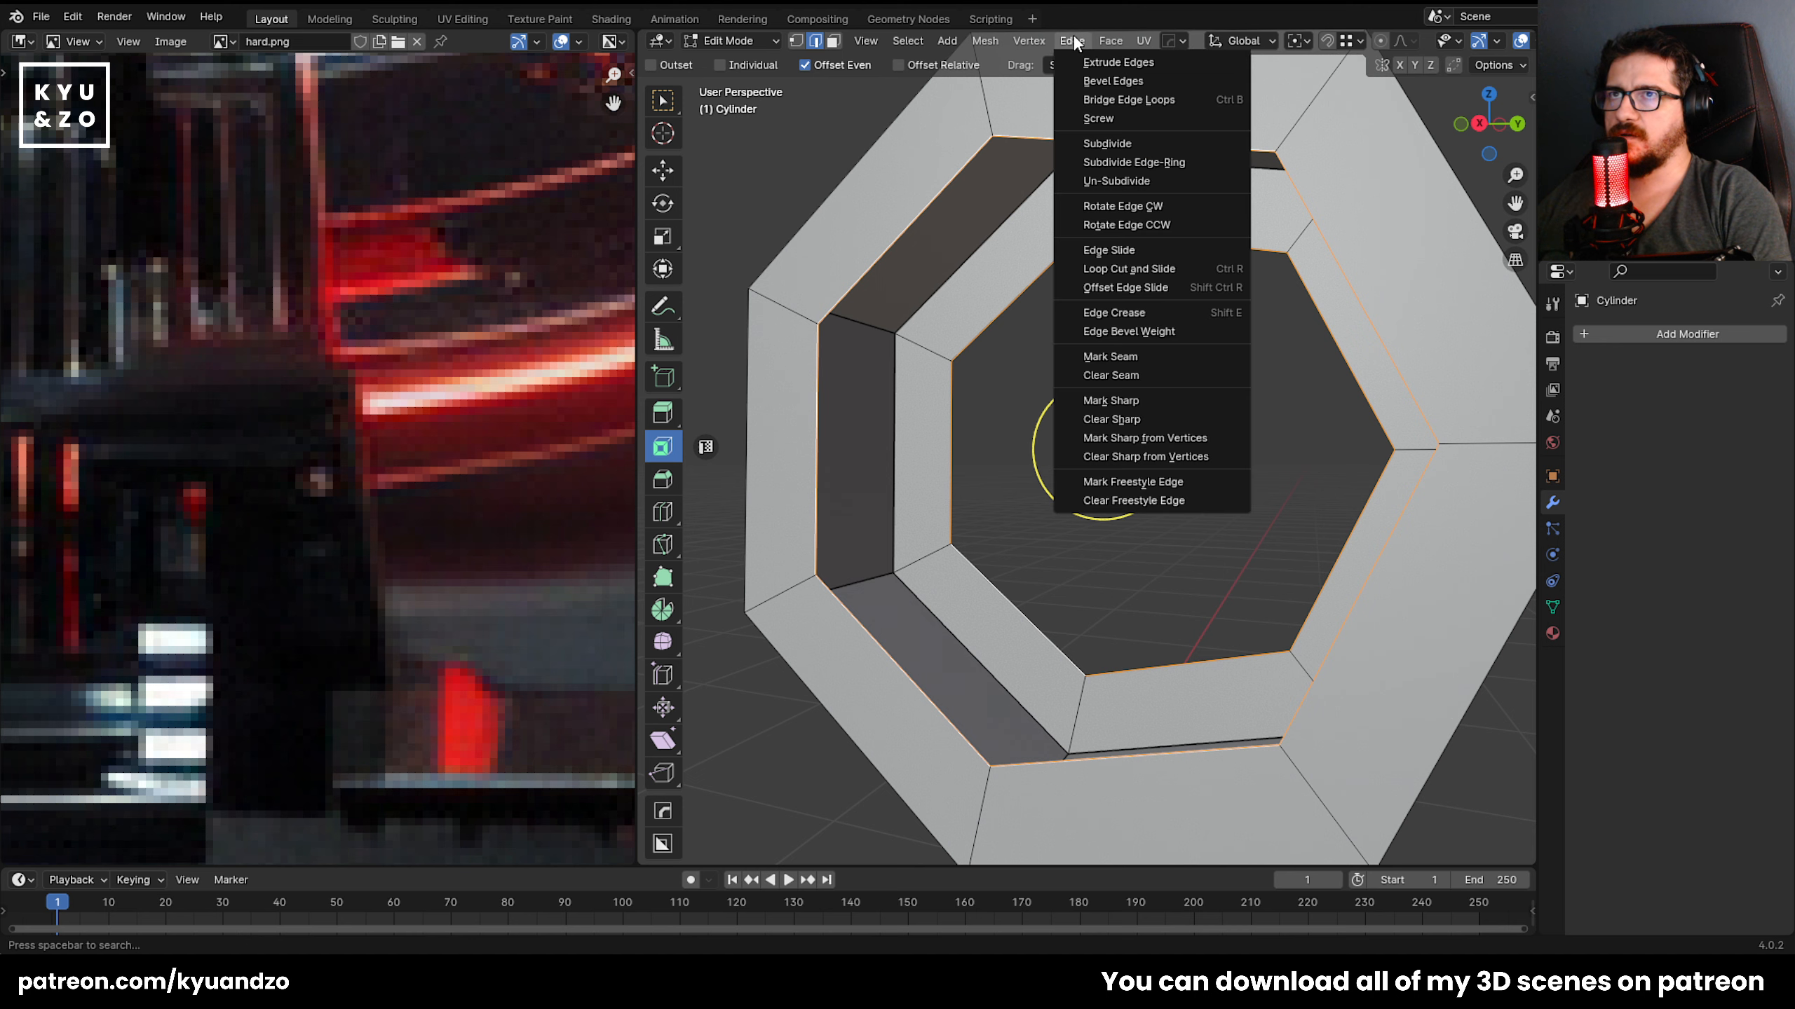
click(1094, 103)
Examine the ring's bridged inner wall and outer shape from several angles.
middle_drag(1066, 348, 1152, 448)
key(Tab)
click(1147, 426)
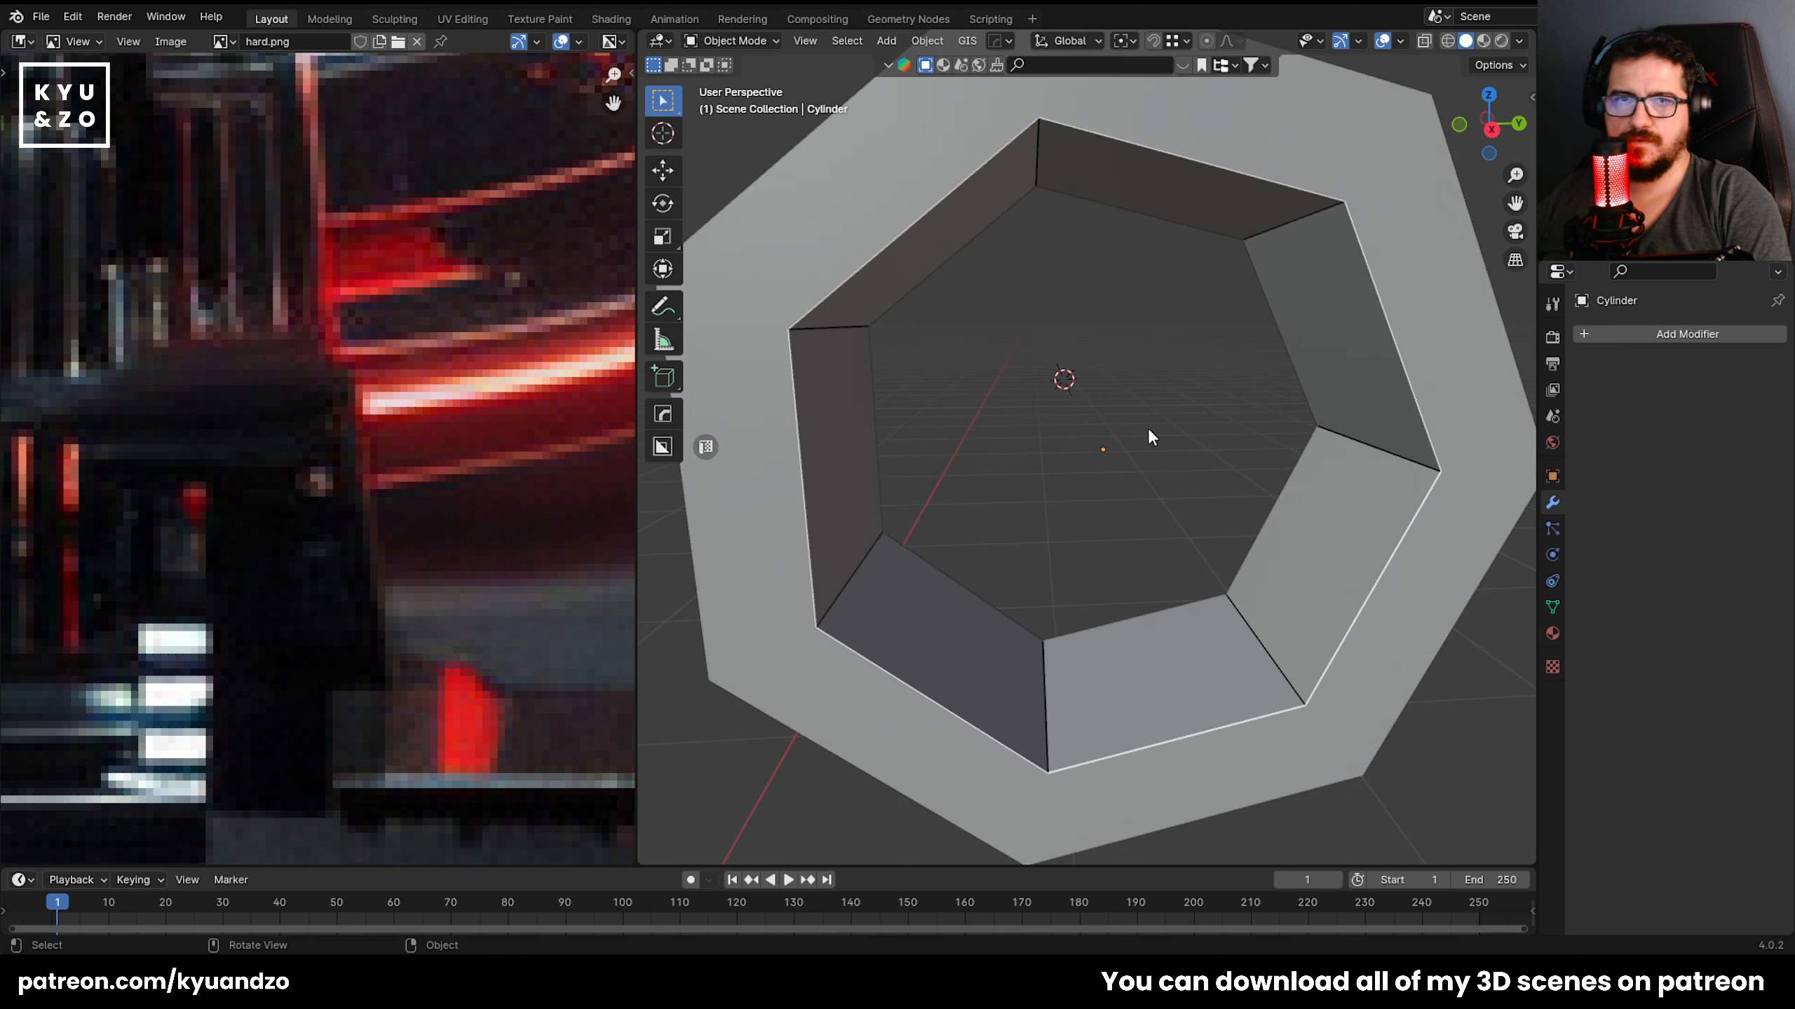
click(1302, 376)
scroll(1353, 350, down, 10)
scroll(1353, 351, up, 10)
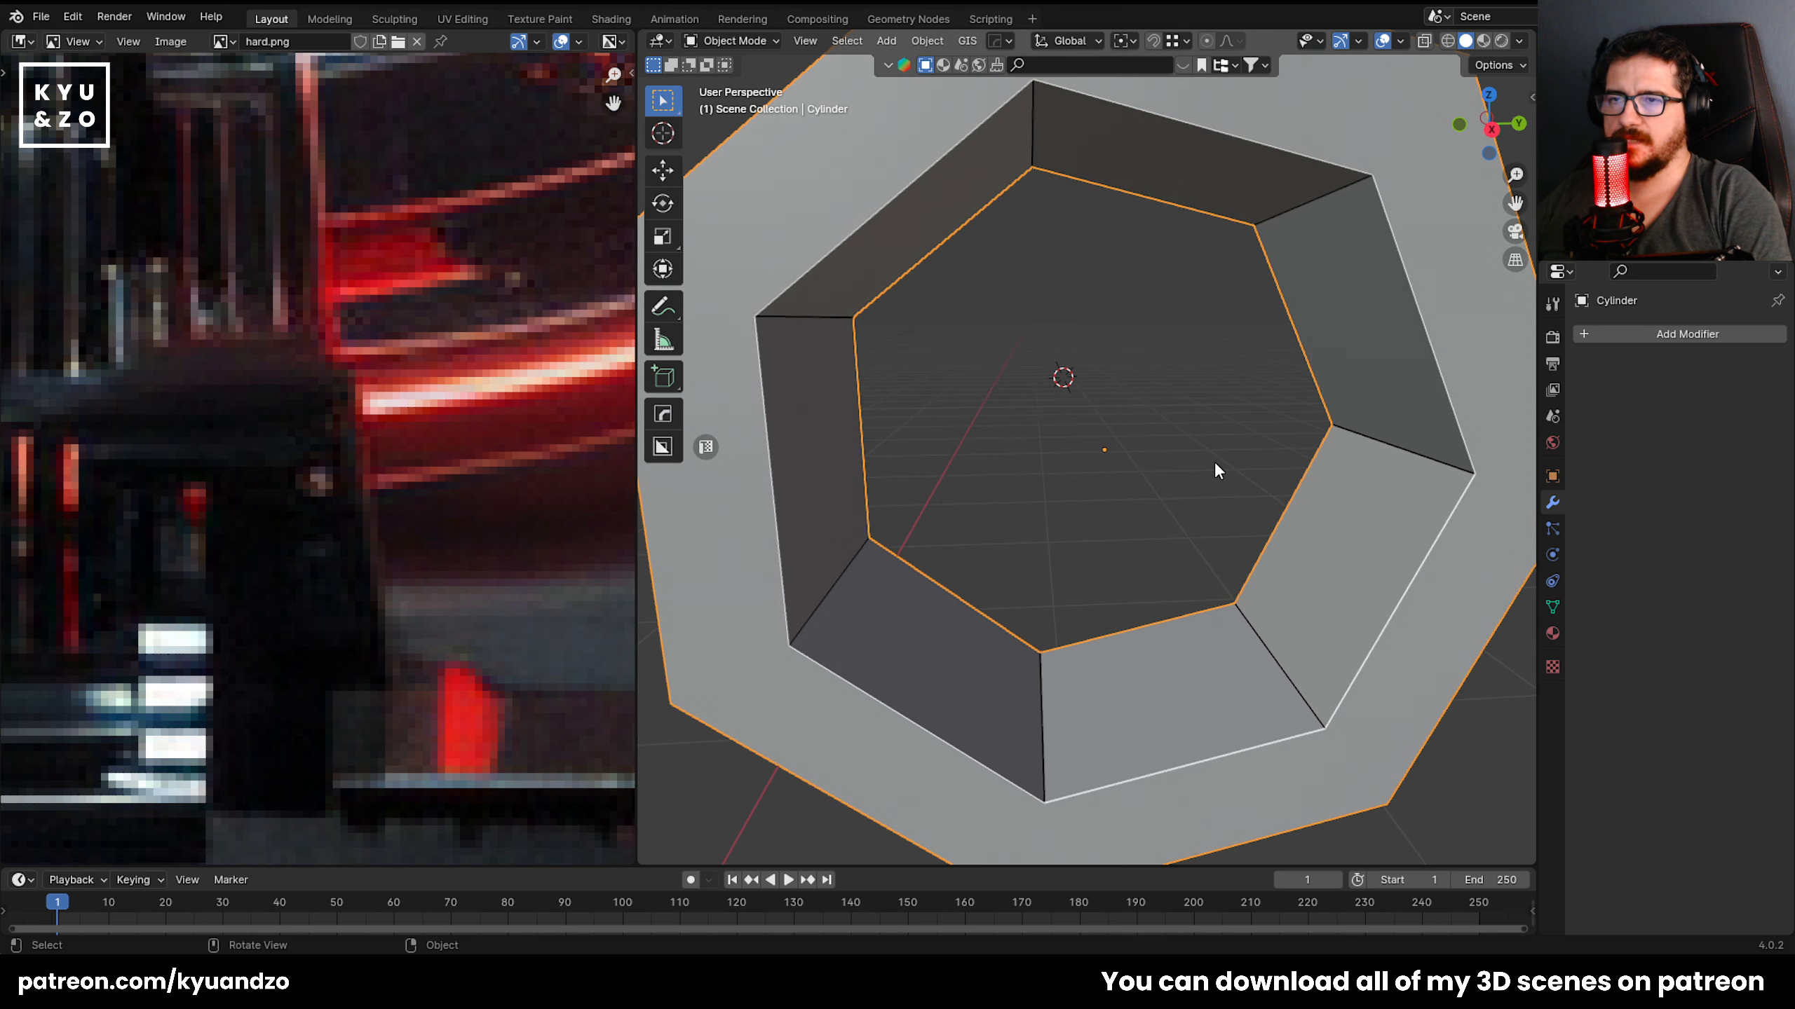
middle_drag(1241, 432, 1092, 437)
key(Tab)
key(Tab)
scroll(1046, 437, down, 6)
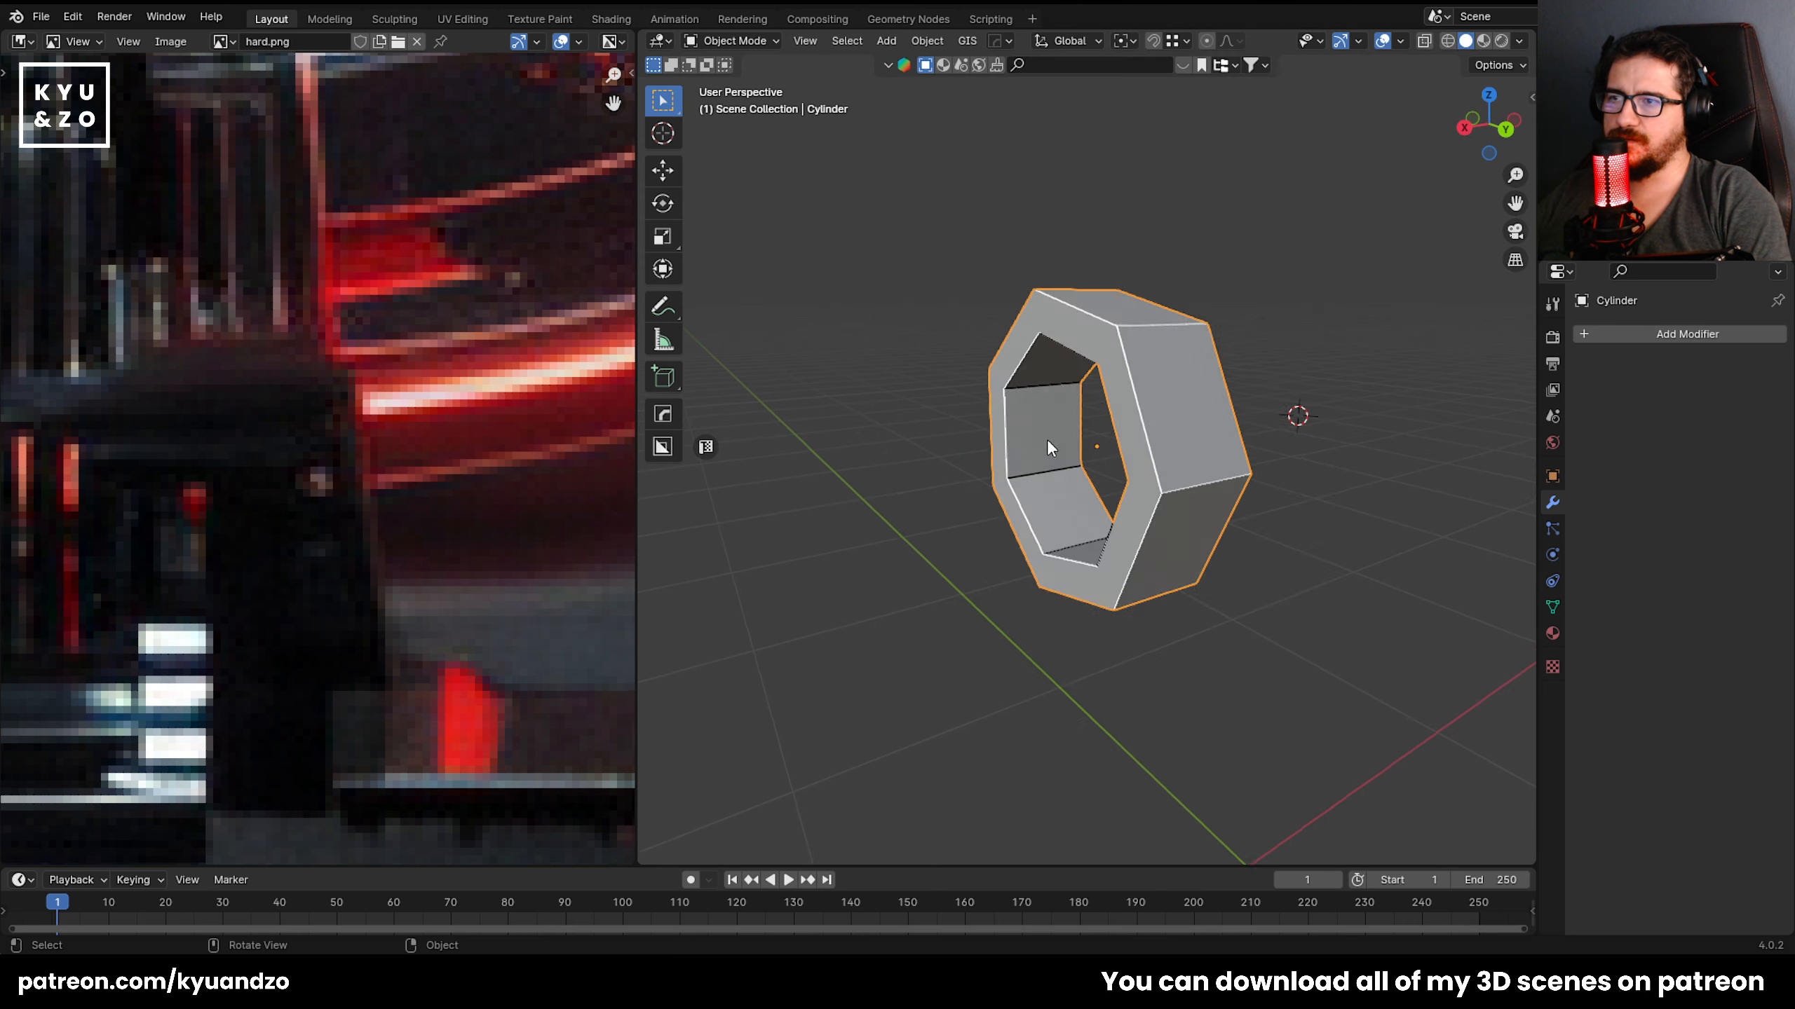
scroll(1003, 463, up, 6)
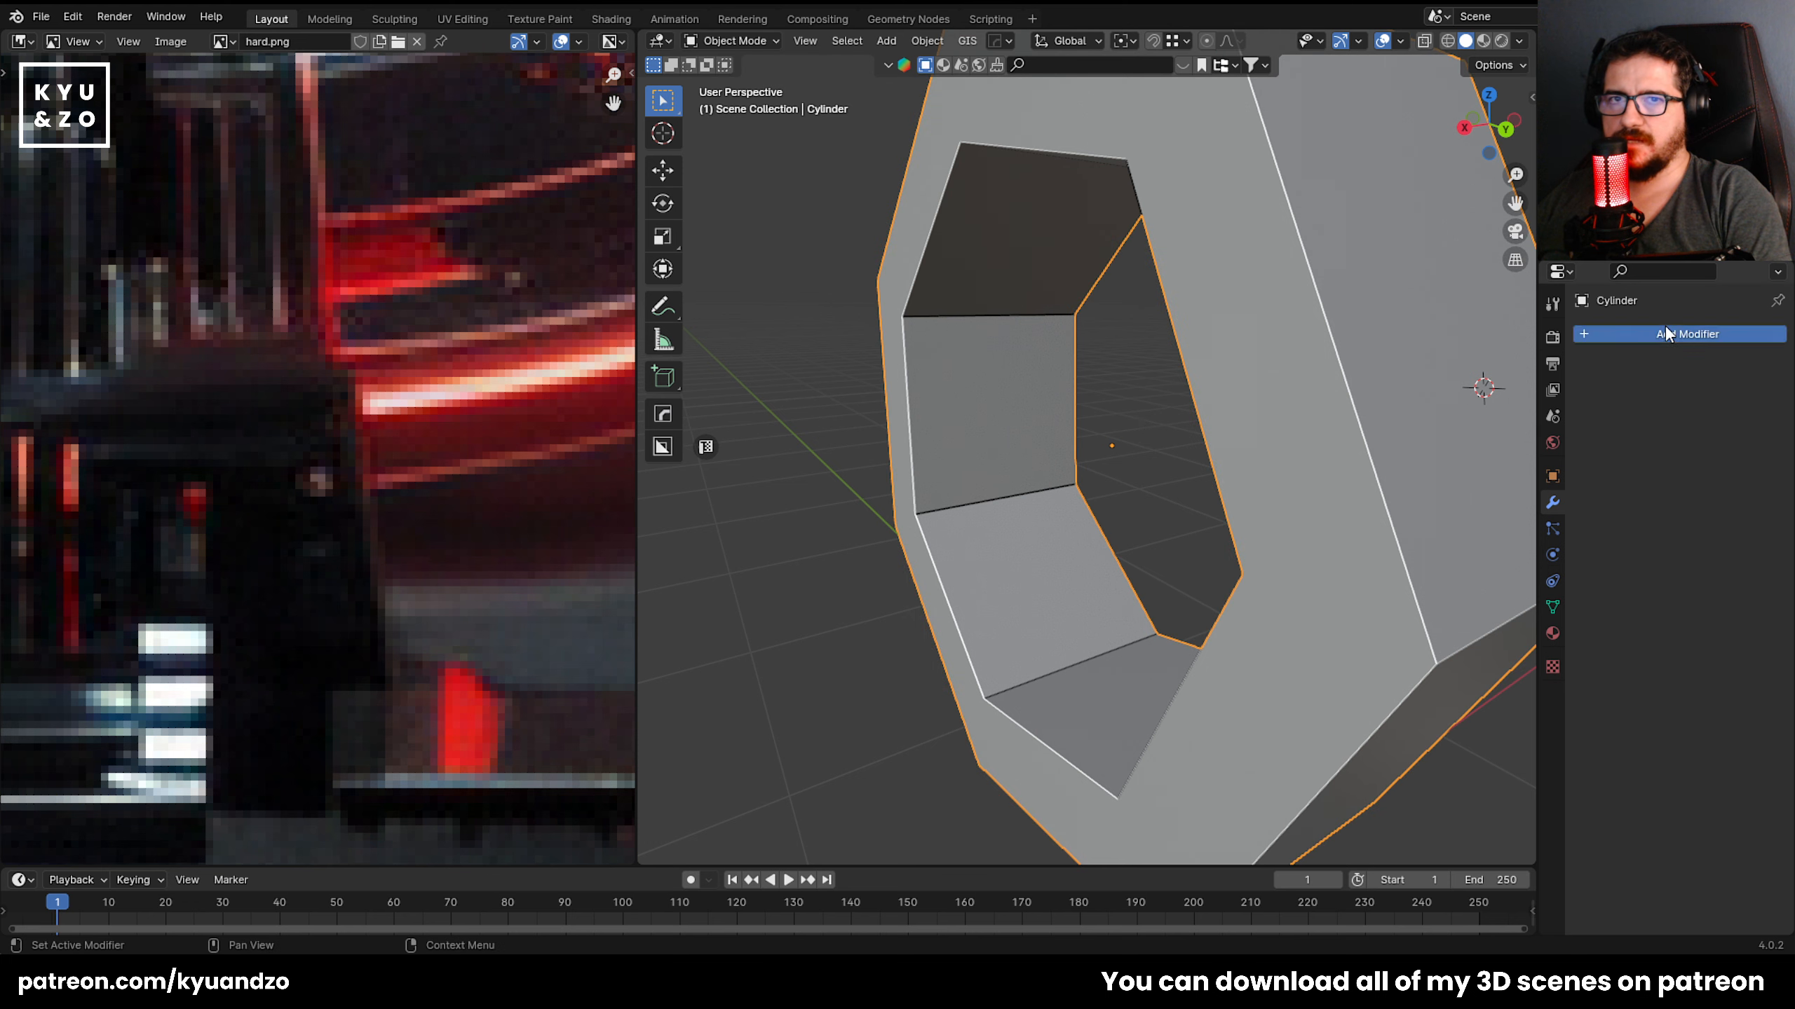
Add a Subdivision Surface modifier to the ring, and set its viewport level to 2.
click(1624, 327)
mouse_move(1580, 331)
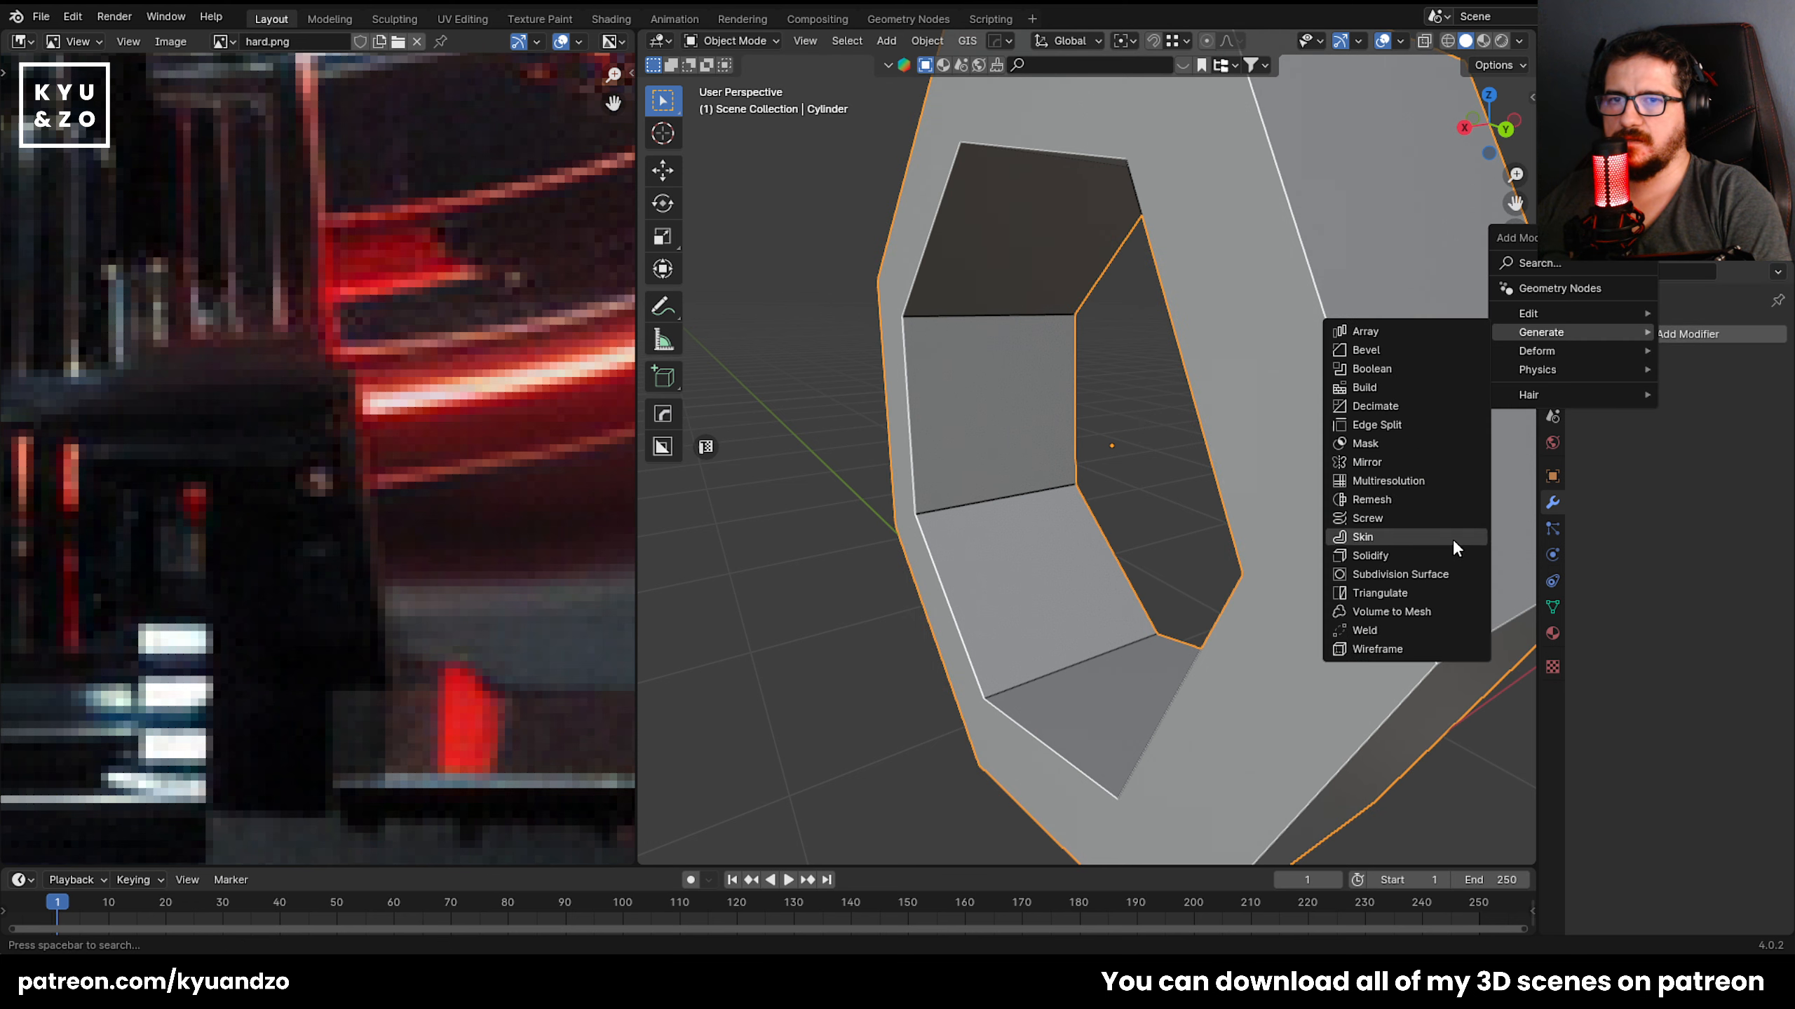
click(1435, 574)
click(1757, 416)
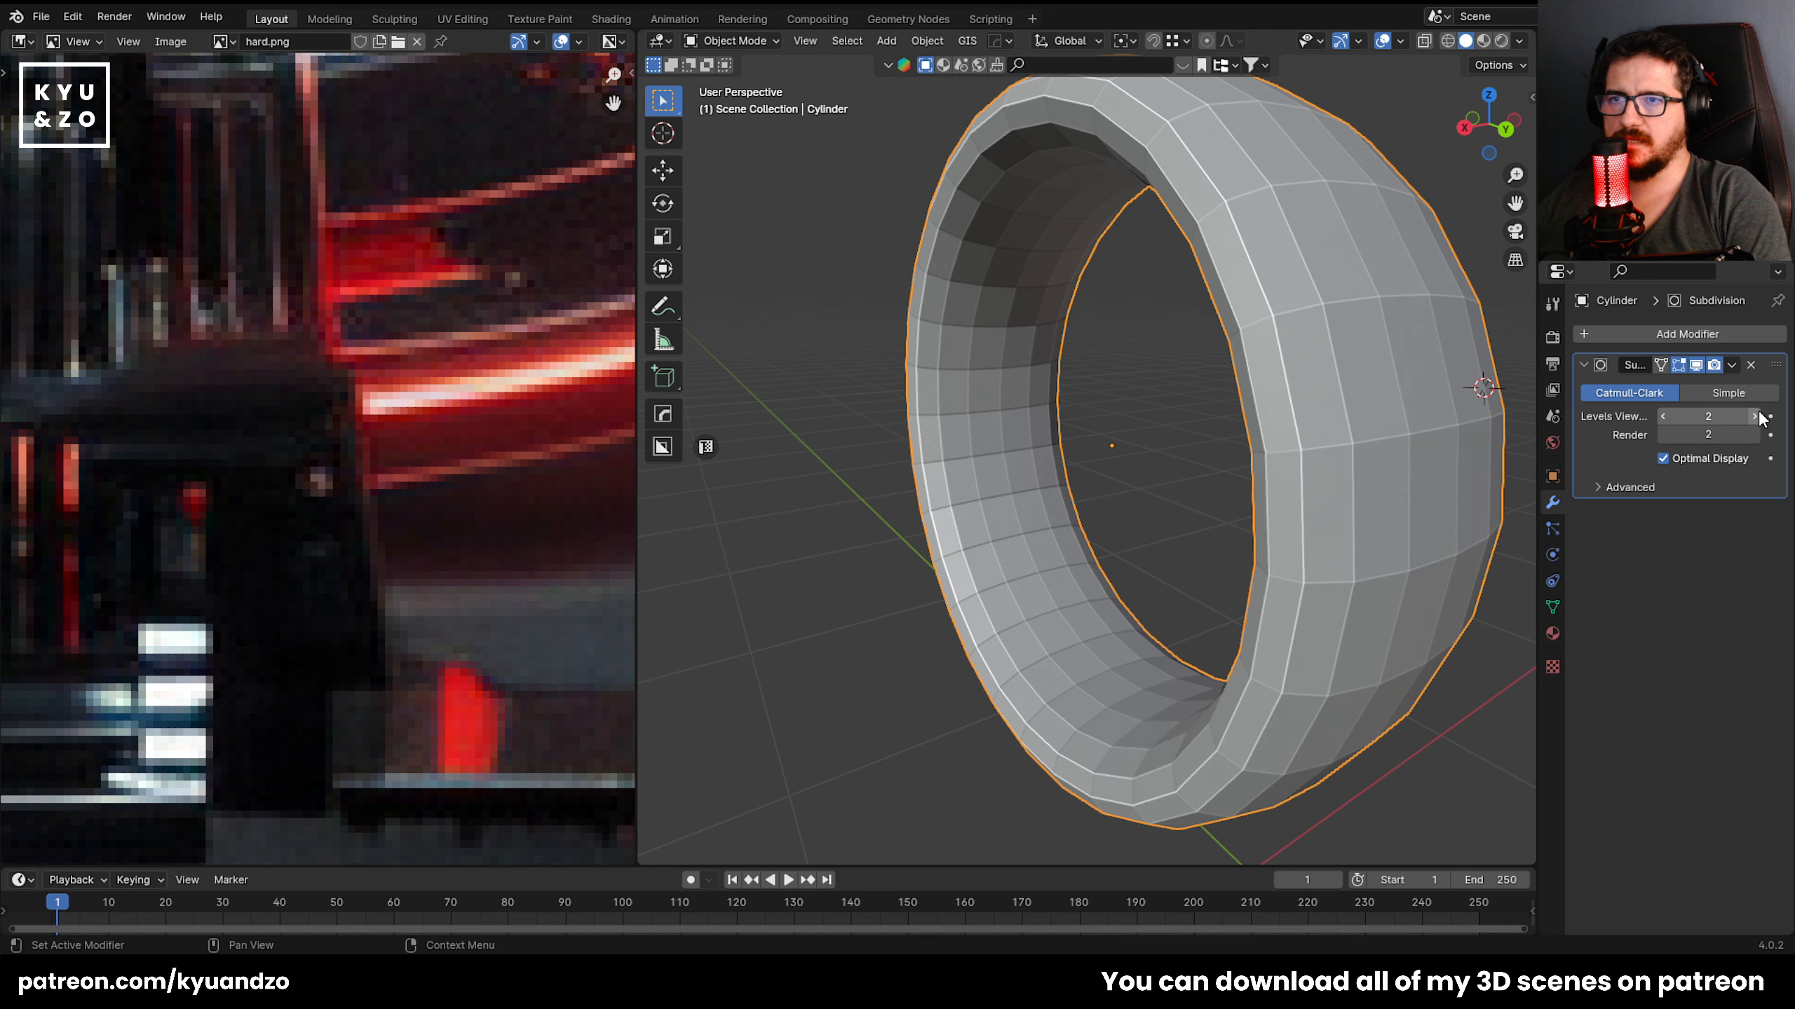
Apply Shade Auto Smooth to the ring, and set the Subdivision Surface viewport level to 3.
click(1211, 466)
right_click(956, 463)
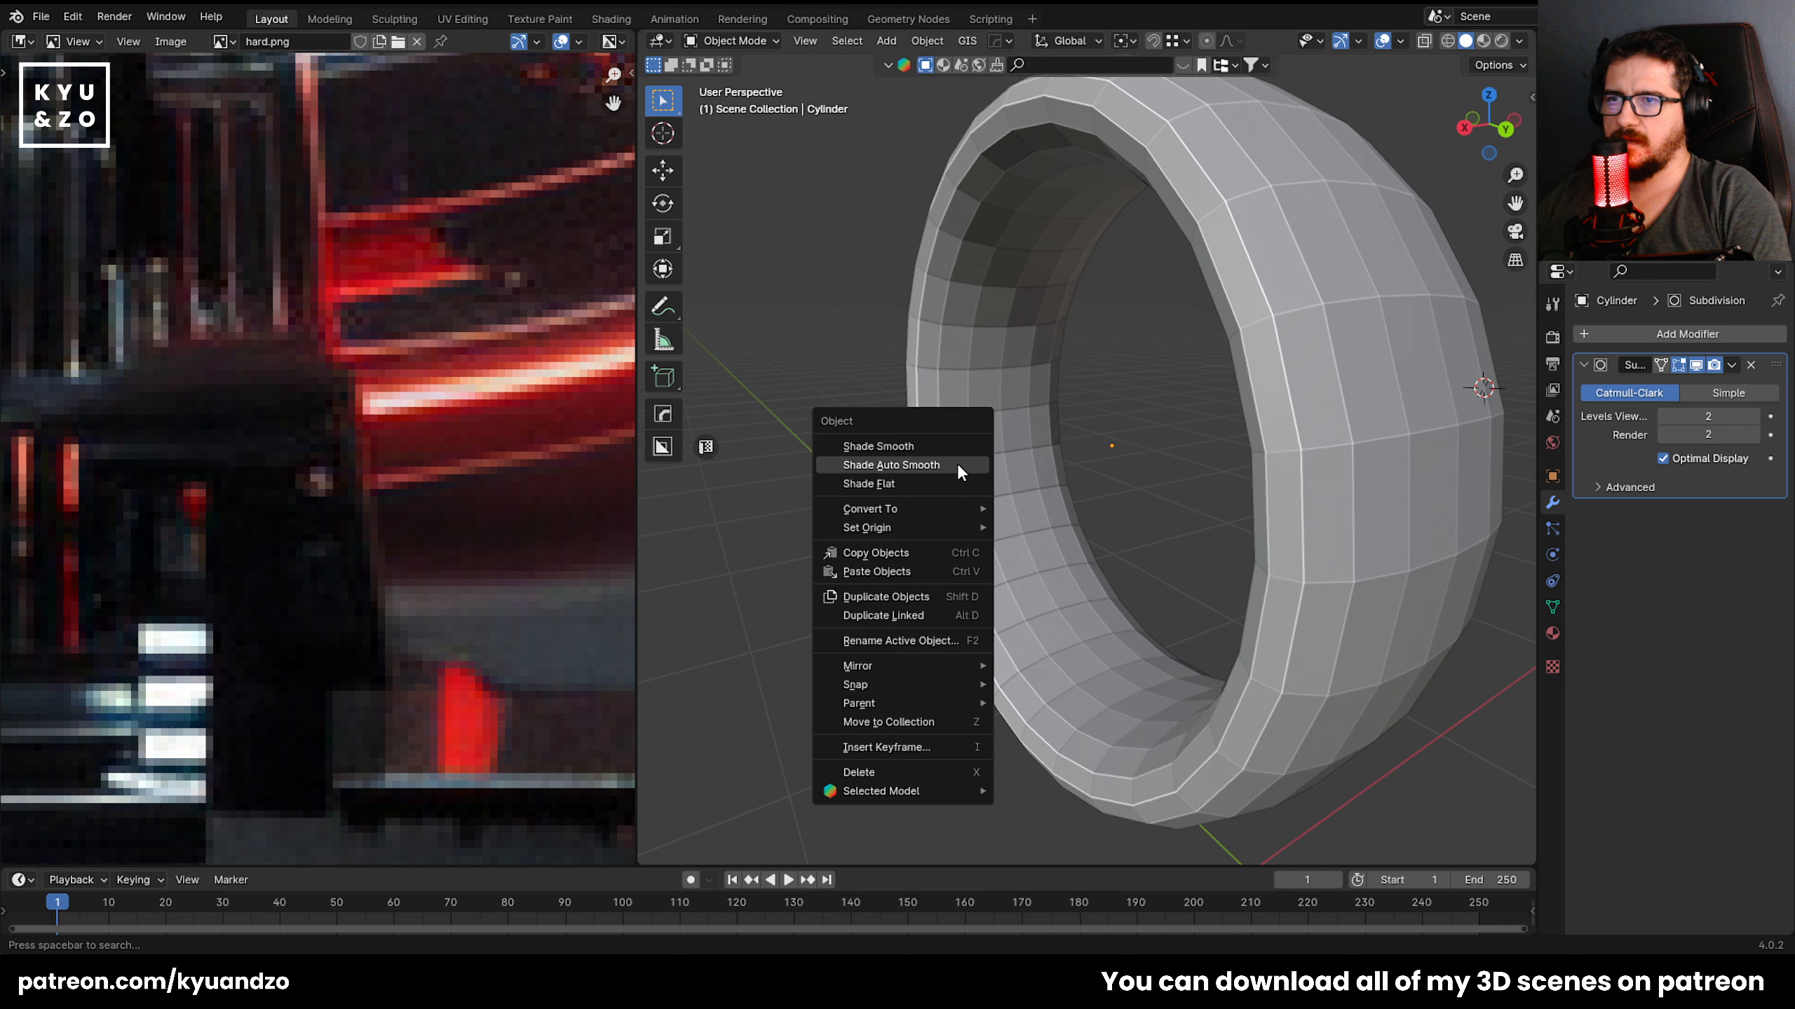
click(987, 362)
right_click(987, 362)
click(1049, 429)
scroll(1031, 418, down, 5)
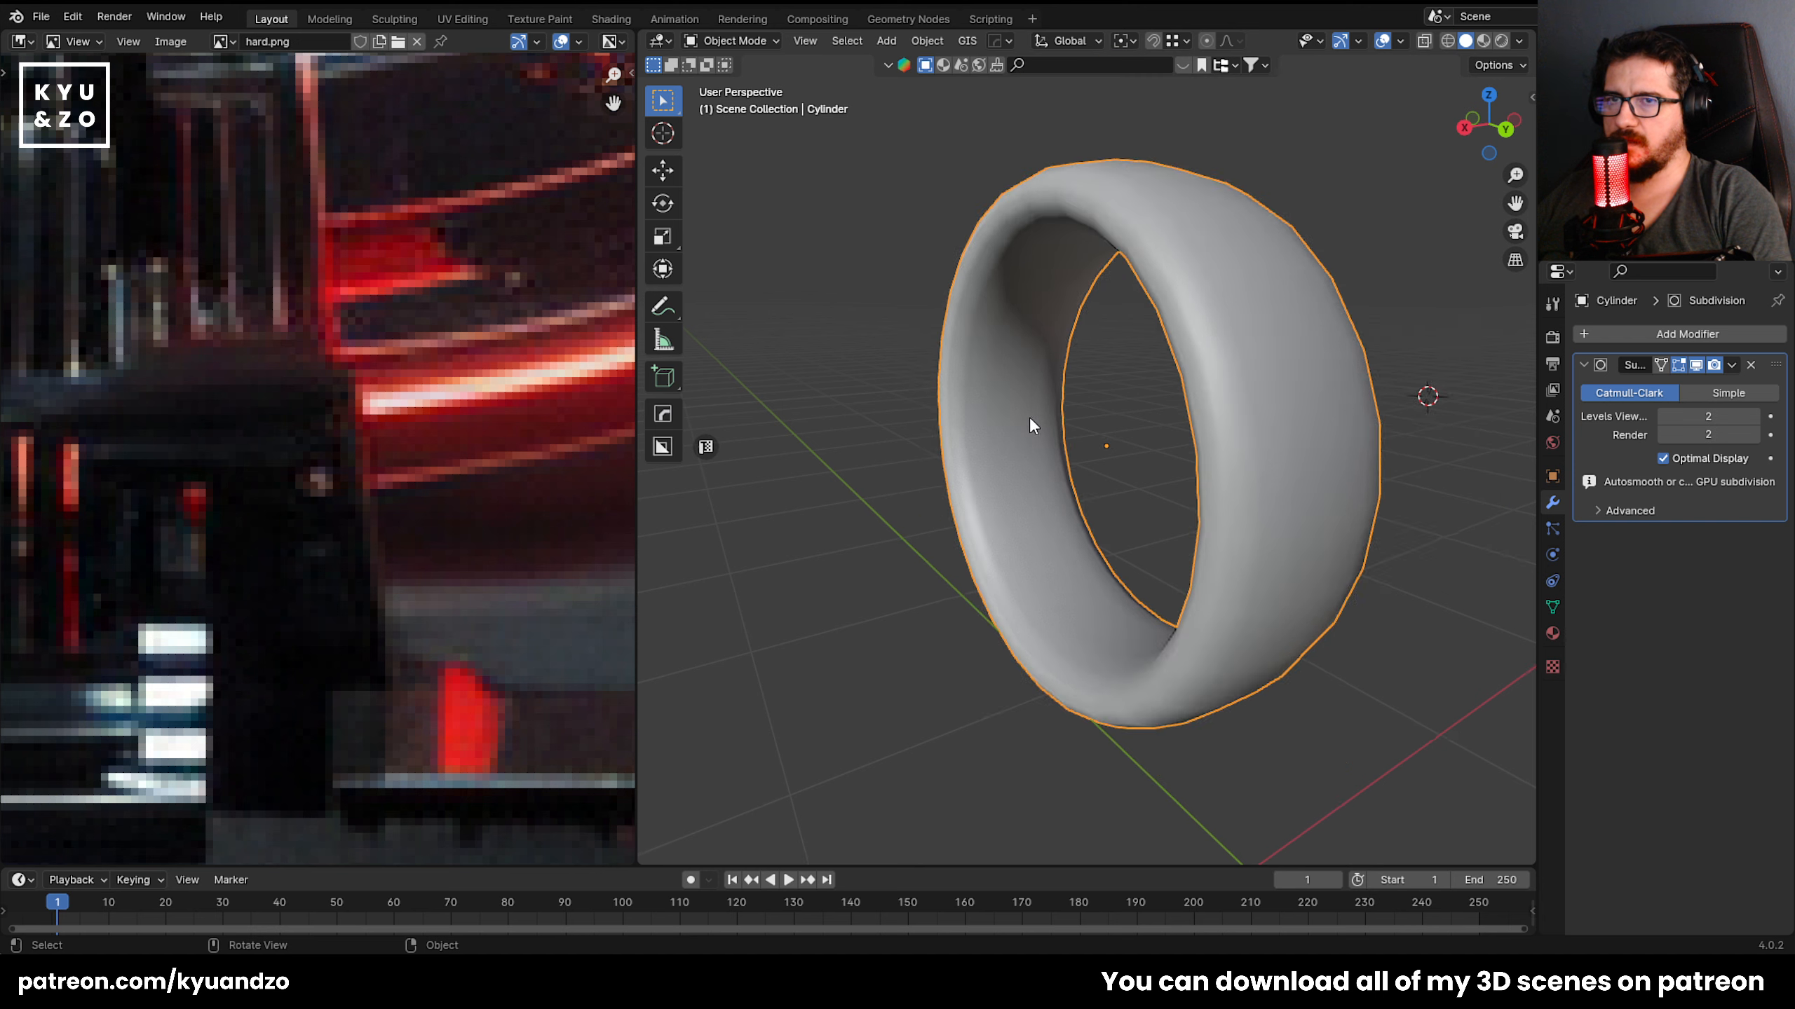
click(1752, 417)
scroll(1145, 444, up, 4)
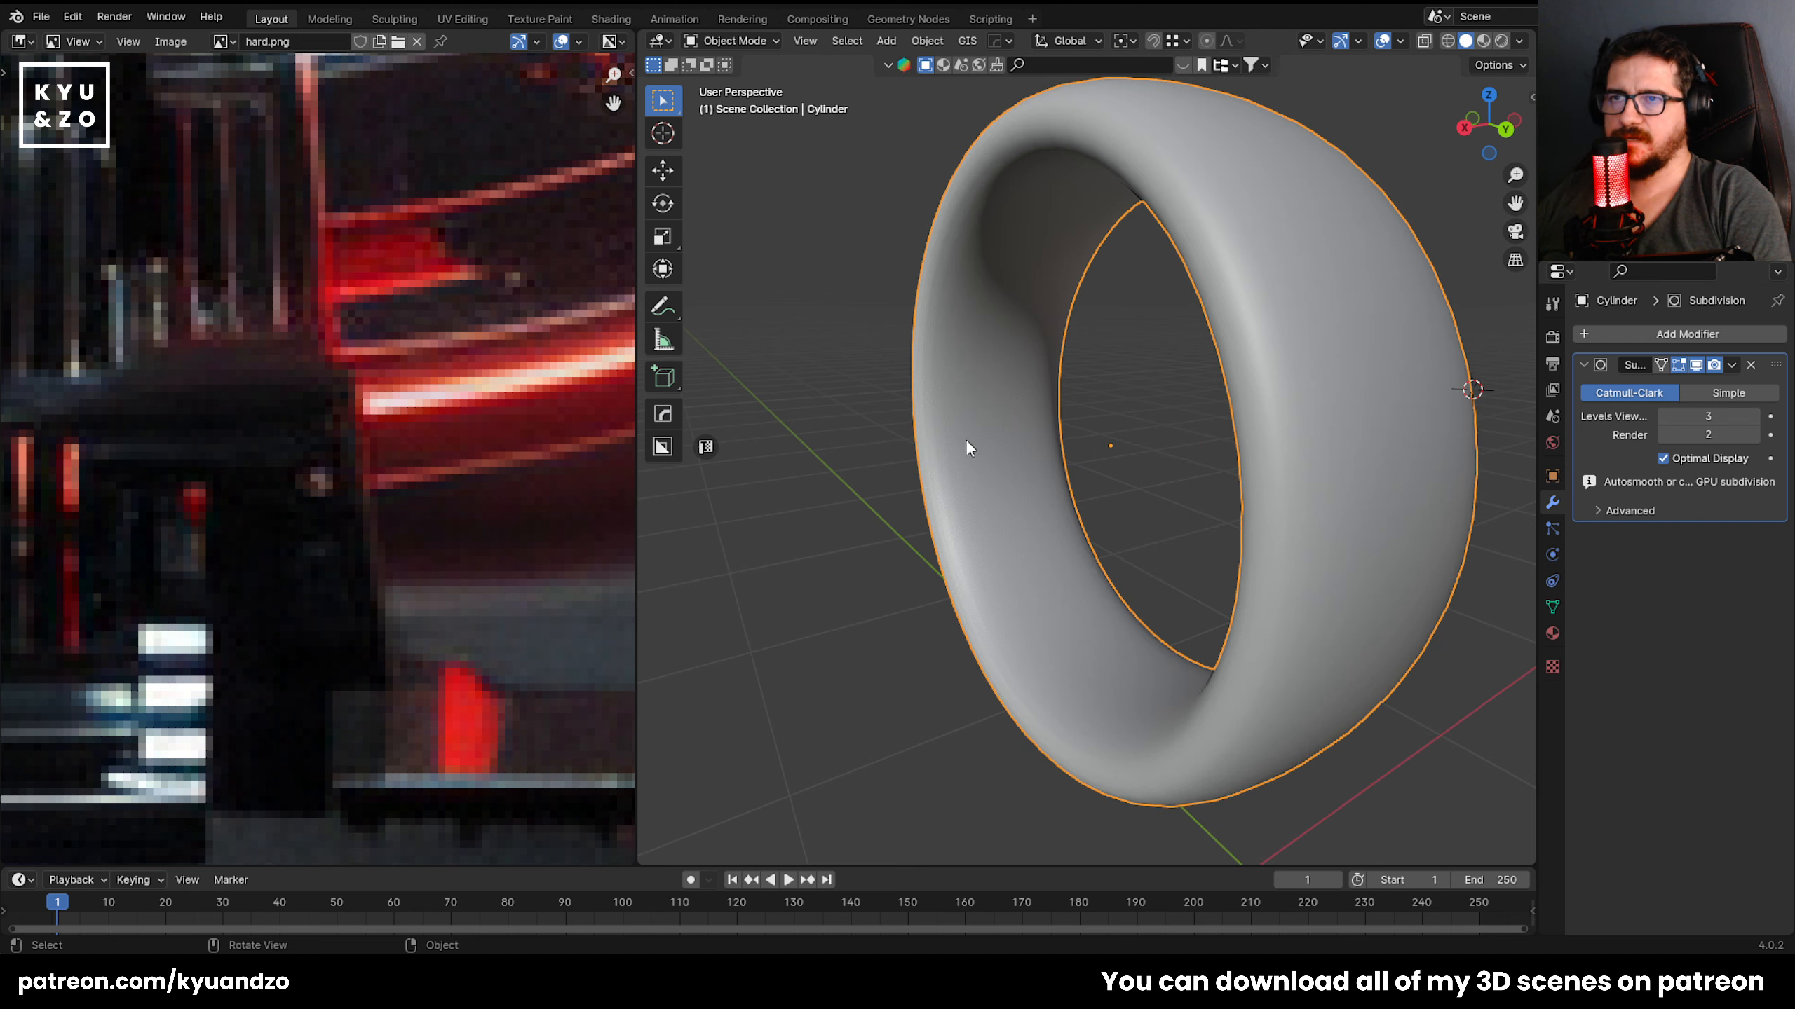
mouse_move(965, 444)
middle_down()
mouse_move(1234, 389)
mouse_move(961, 446)
middle_up()
Add two loop cuts around the ring's outer wall, and select the band of faces between them.
key(Tab)
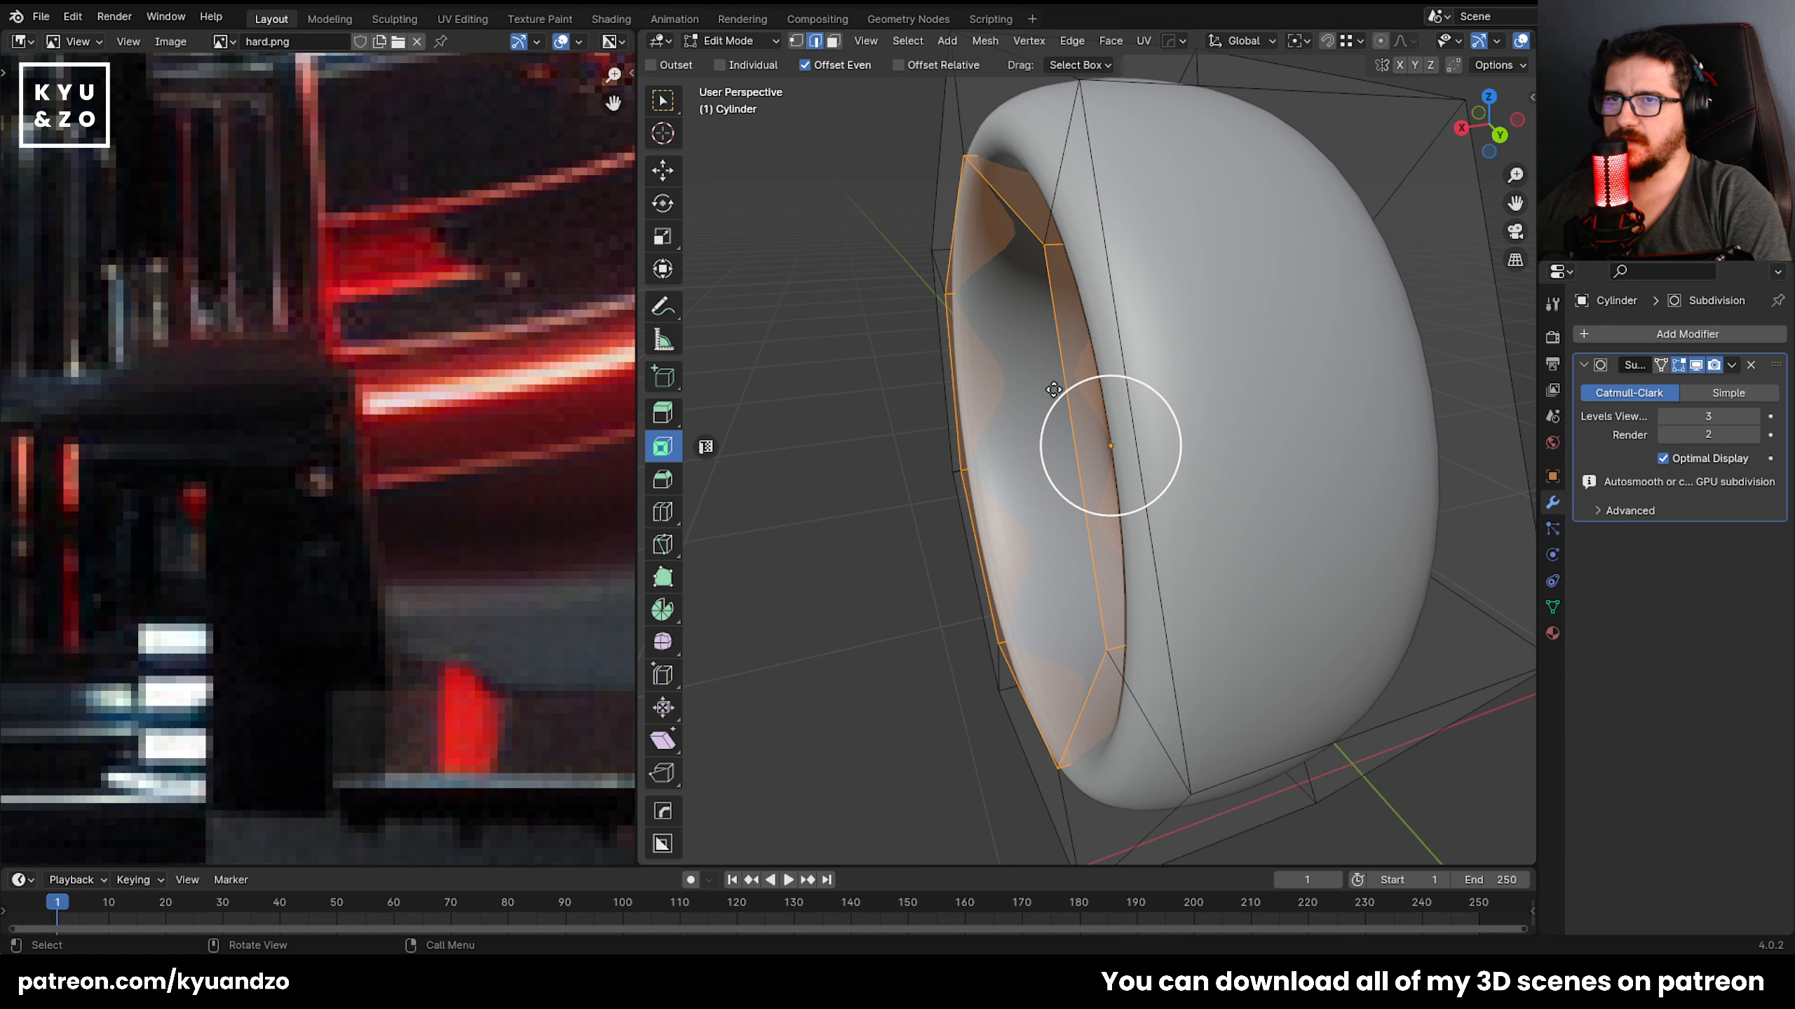
click(1337, 767)
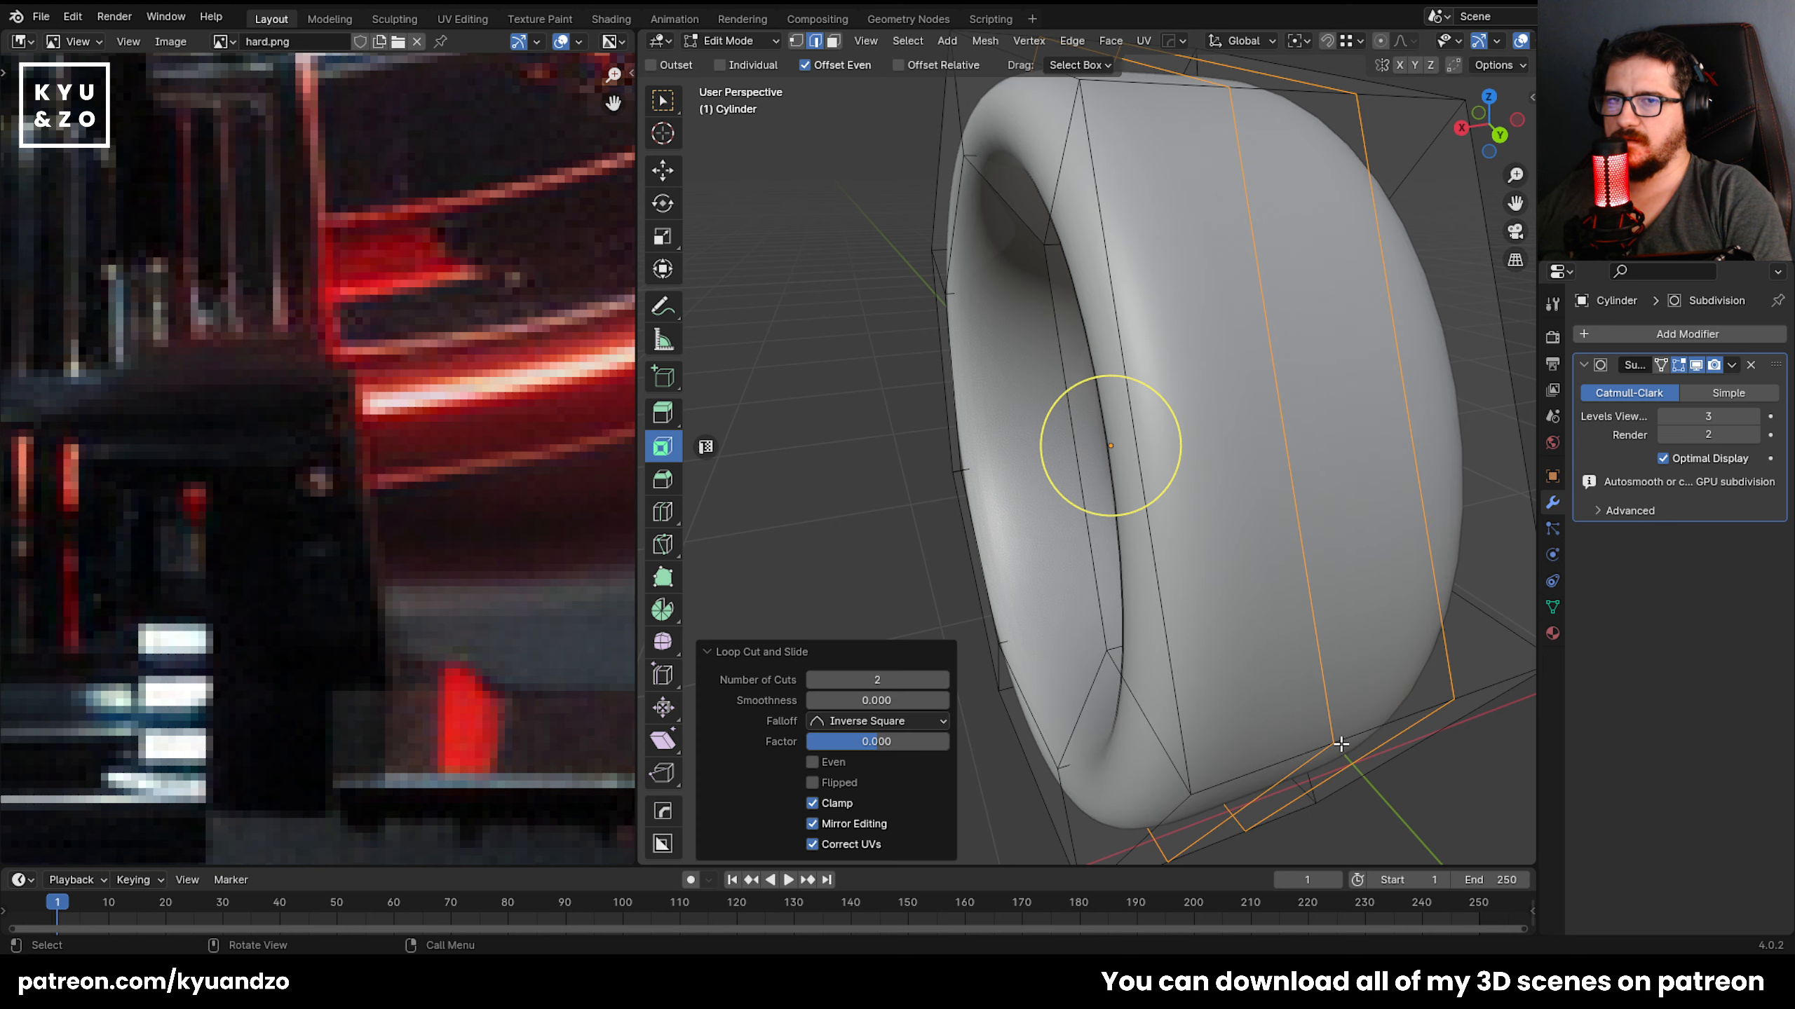
key(3)
click(1376, 735)
alt+shift+click(1376, 736)
middle_drag(1376, 735, 1195, 530)
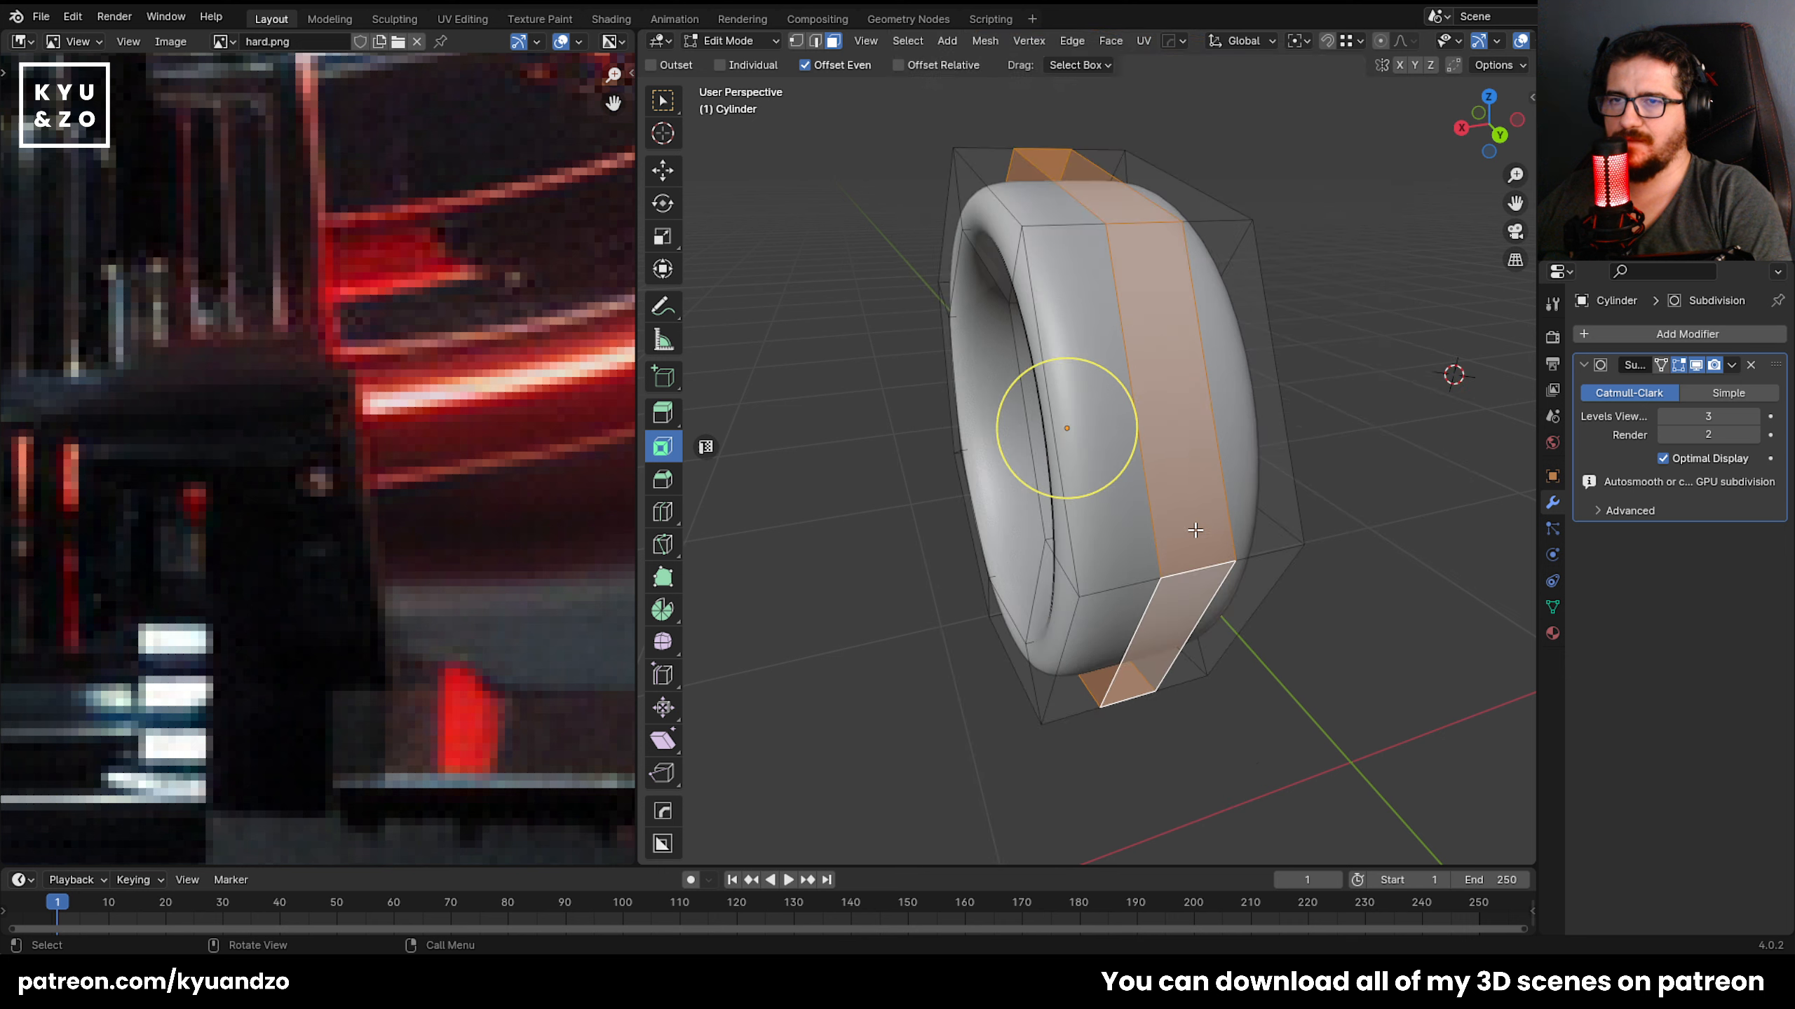
Try to push the selected face band on the ring's outer wall inward with Shrink/Fatten to form a groove.
click(1111, 48)
click(1122, 77)
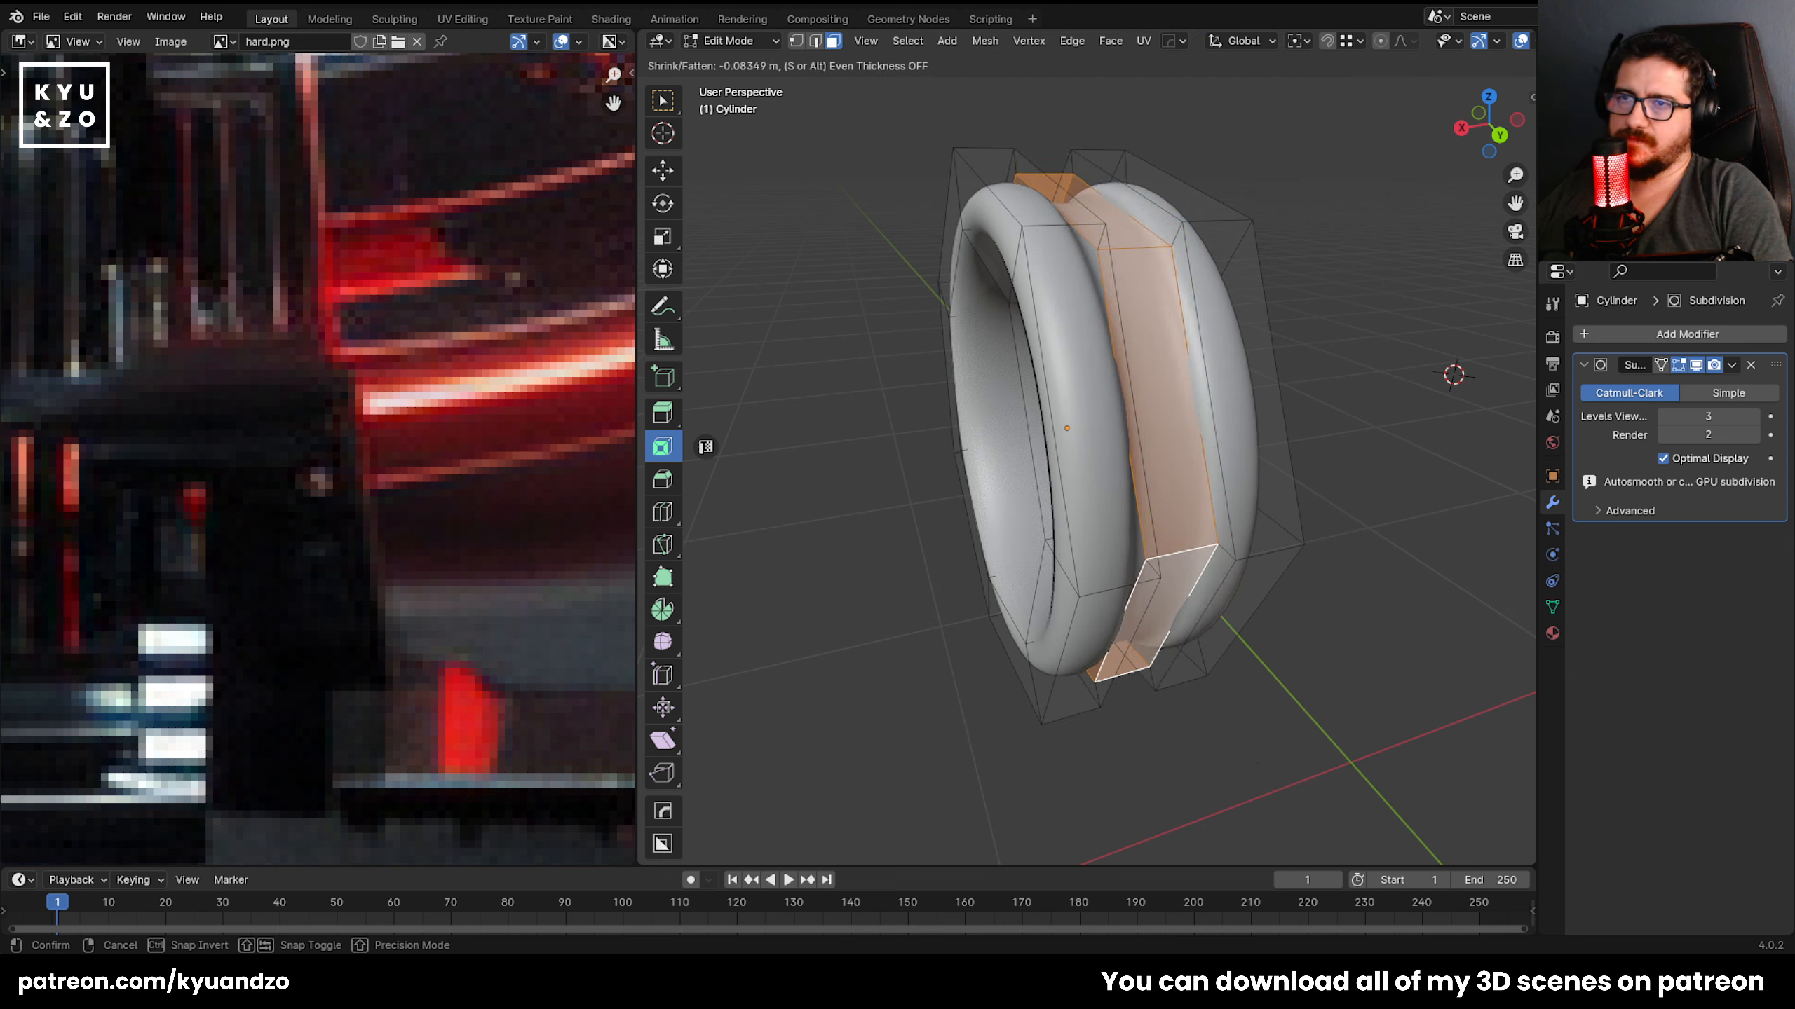
click(1149, 454)
Add a support loop on the ring's front face close to the inner rim, with a slide factor of about 0.924.
key(Tab)
scroll(1166, 438, down, 5)
middle_drag(1175, 426, 1093, 500)
scroll(1168, 406, up, 6)
key(Tab)
key(alt+a)
key(2)
alt+click(1142, 301)
key(g)
key(g)
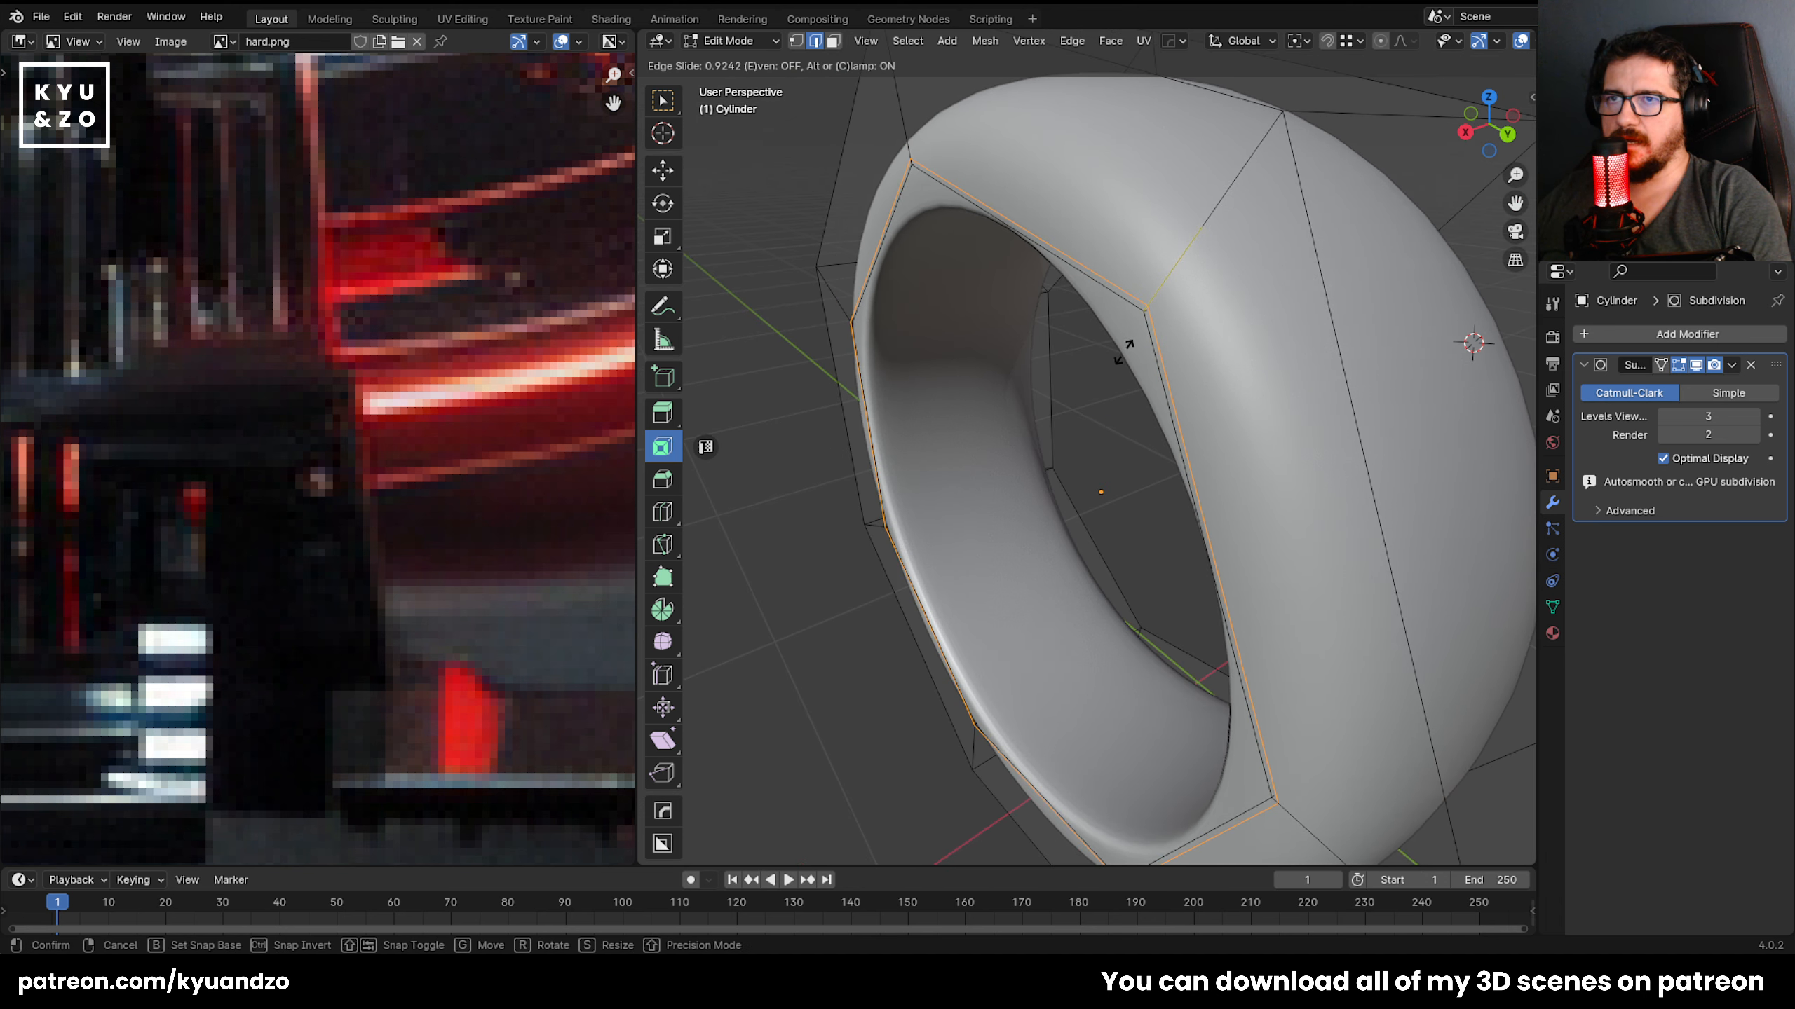
click(982, 562)
Add a second support loop on the front face close to the outer edge, with a slide factor of about -0.96.
middle_drag(982, 561, 1281, 188)
key(g)
key(g)
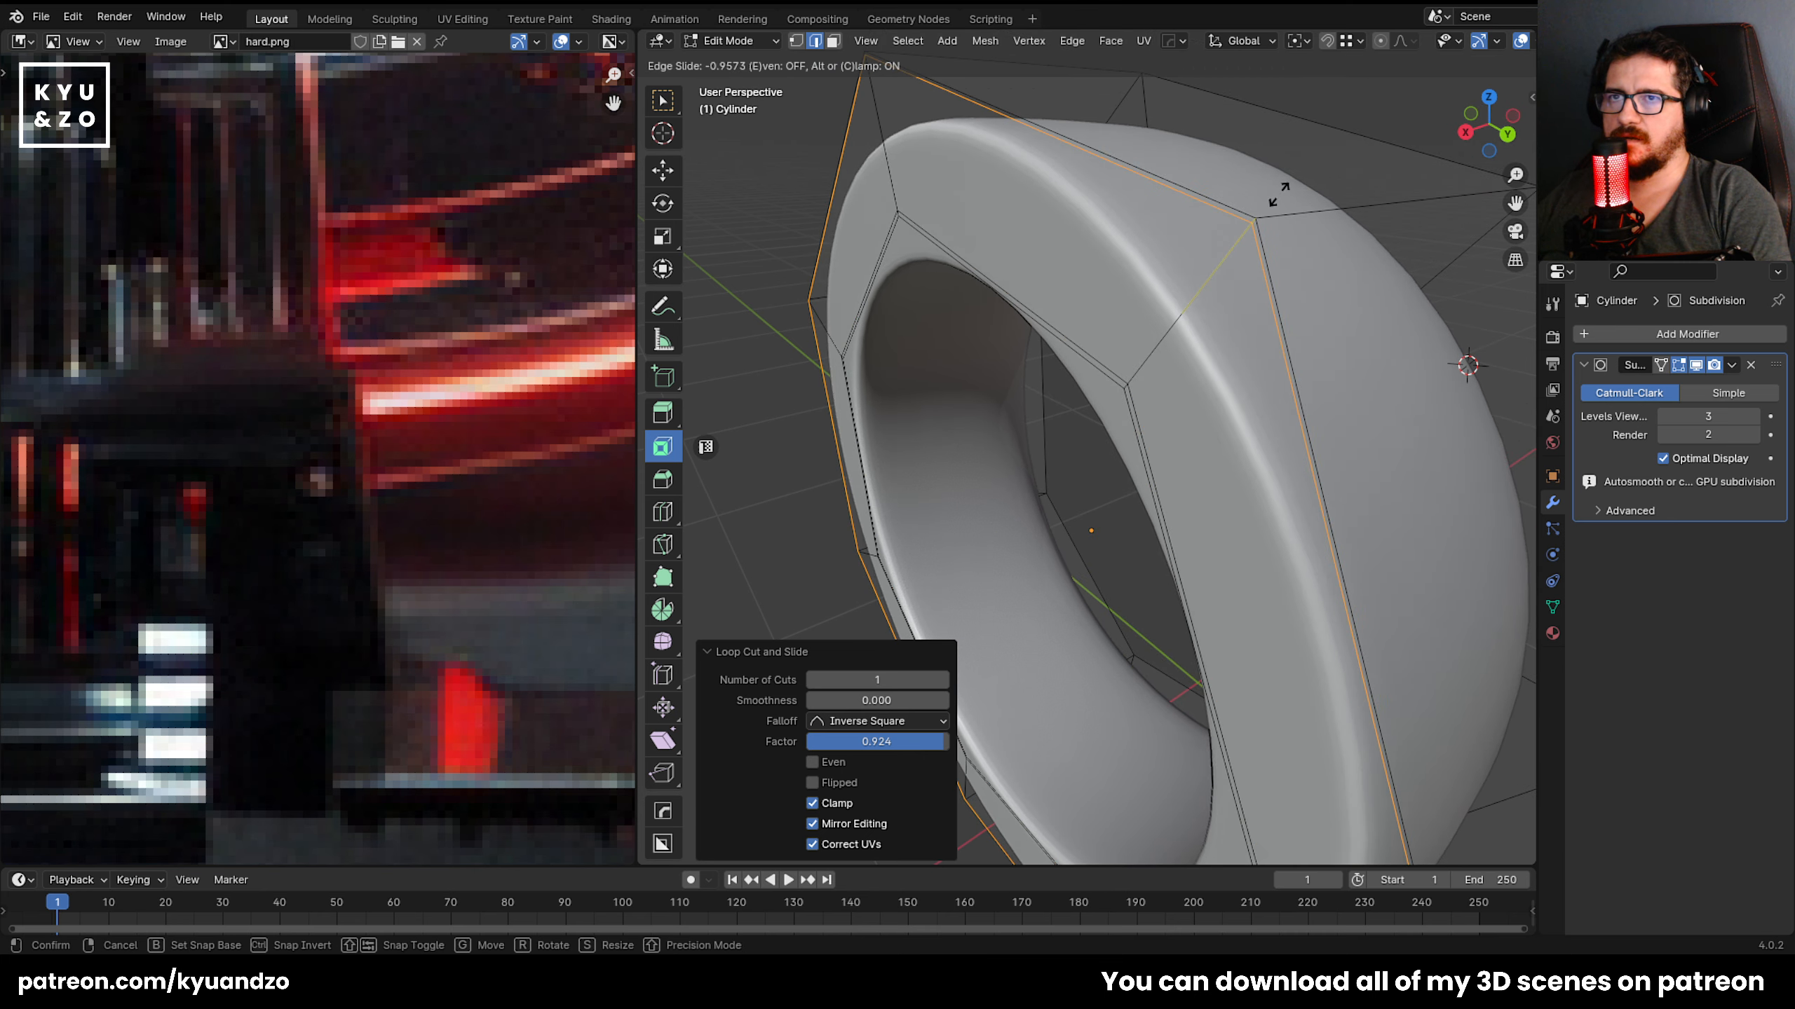
click(975, 577)
Add support loops across the ring next to its two upper corners, with slide factors of about 0.96 and -0.97.
middle_drag(974, 577, 1074, 403)
drag(1166, 437, 1124, 326)
click(1230, 369)
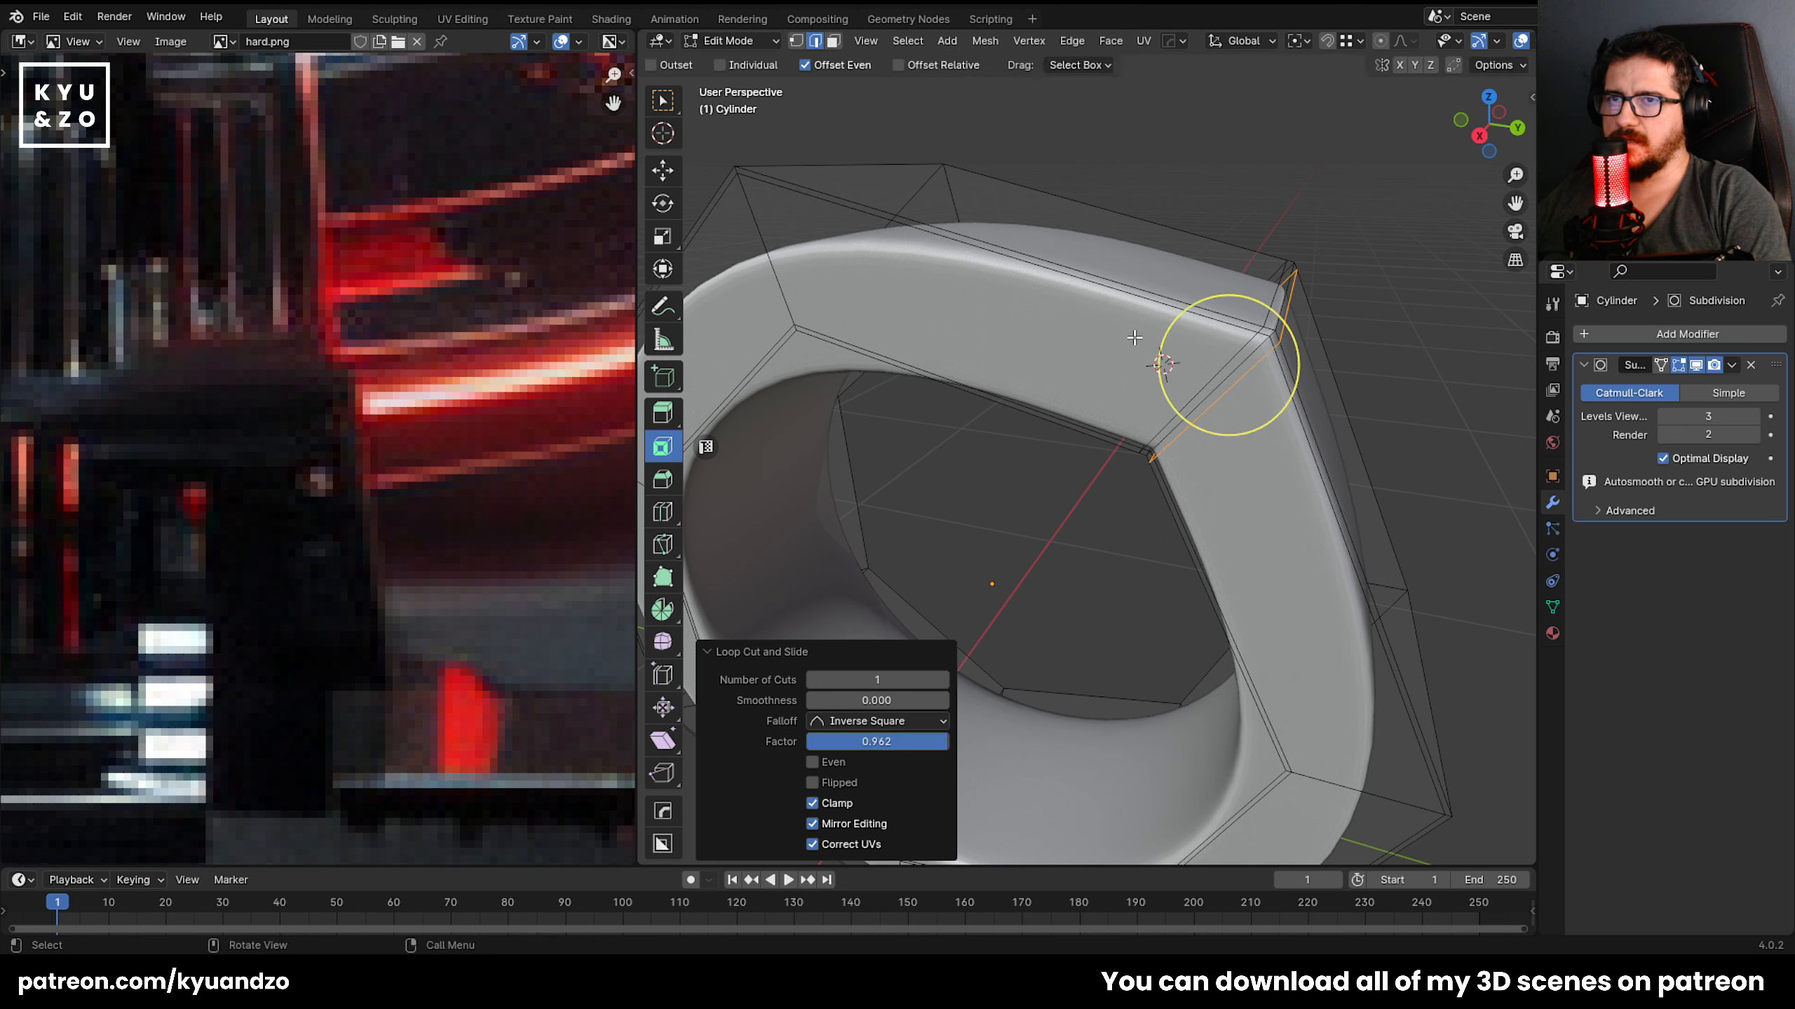
middle_drag(1231, 369, 884, 283)
drag(884, 282, 920, 130)
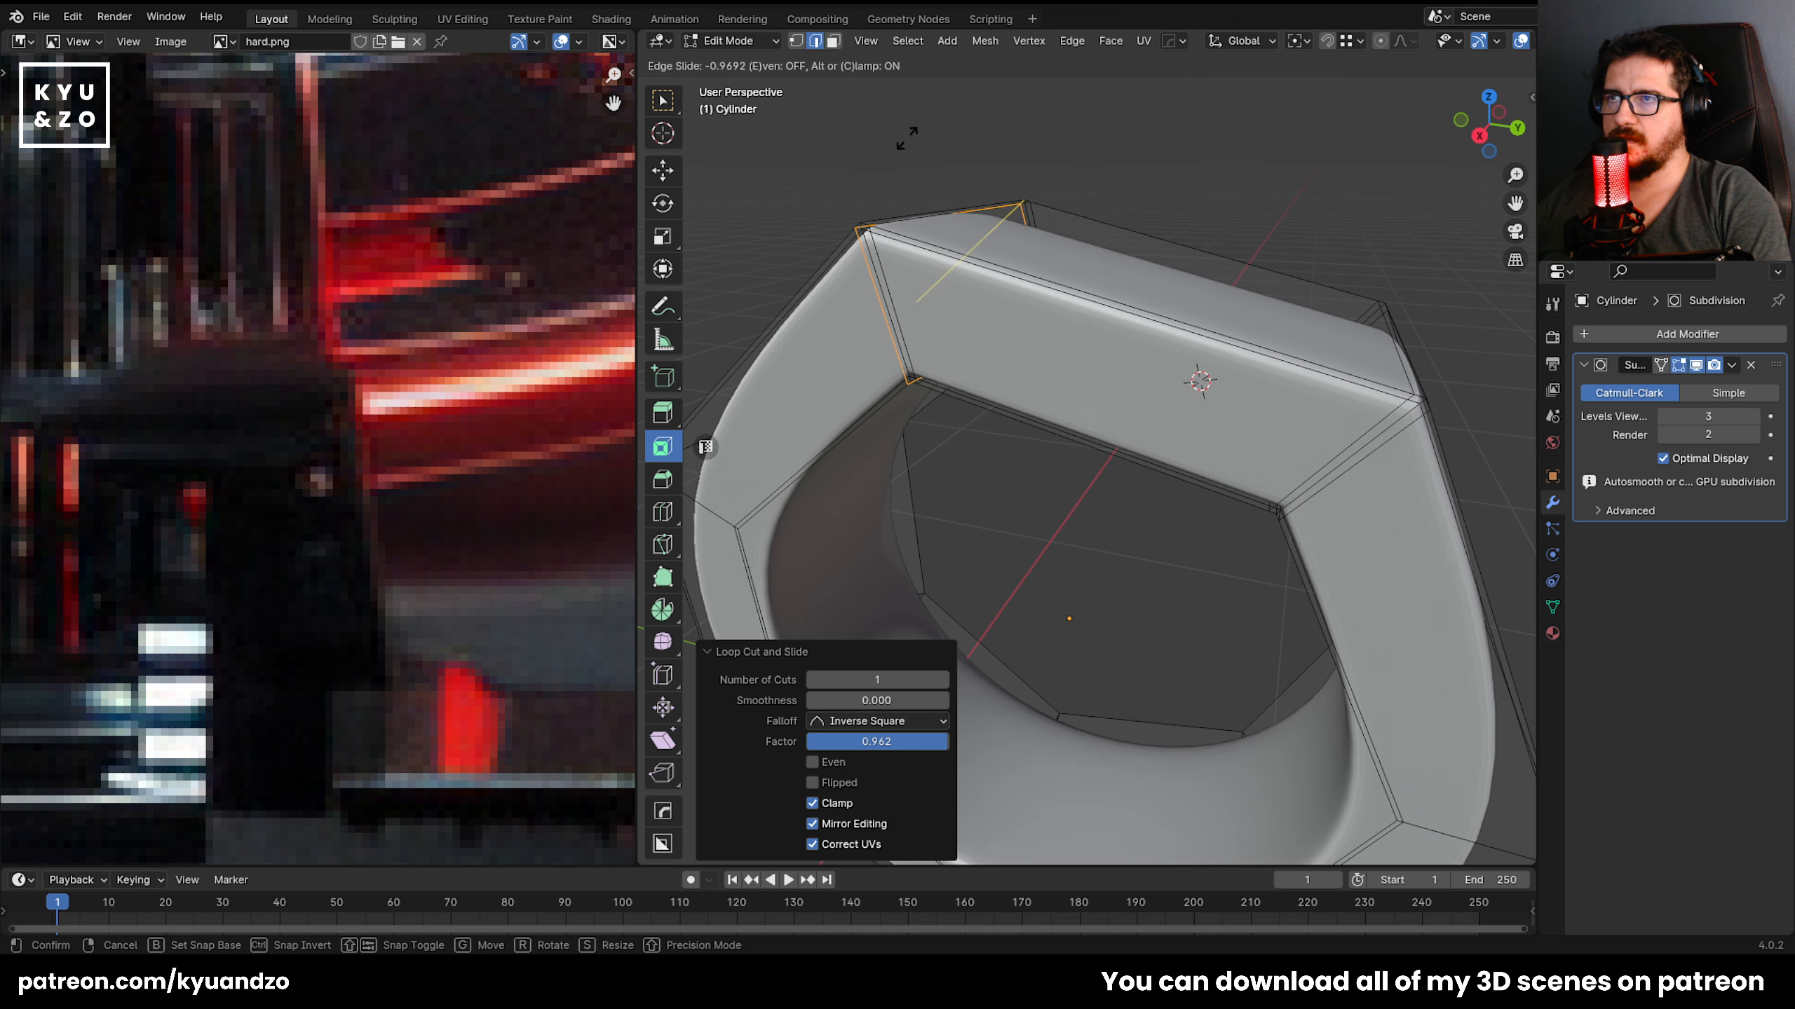
click(906, 138)
Add a support loop on each side of the ring's right corner, with slide factors of about 0.955 and -0.944.
middle_drag(929, 300, 1201, 509)
key(ctrl+r)
drag(1201, 509, 1199, 490)
click(1198, 495)
key(ctrl+r)
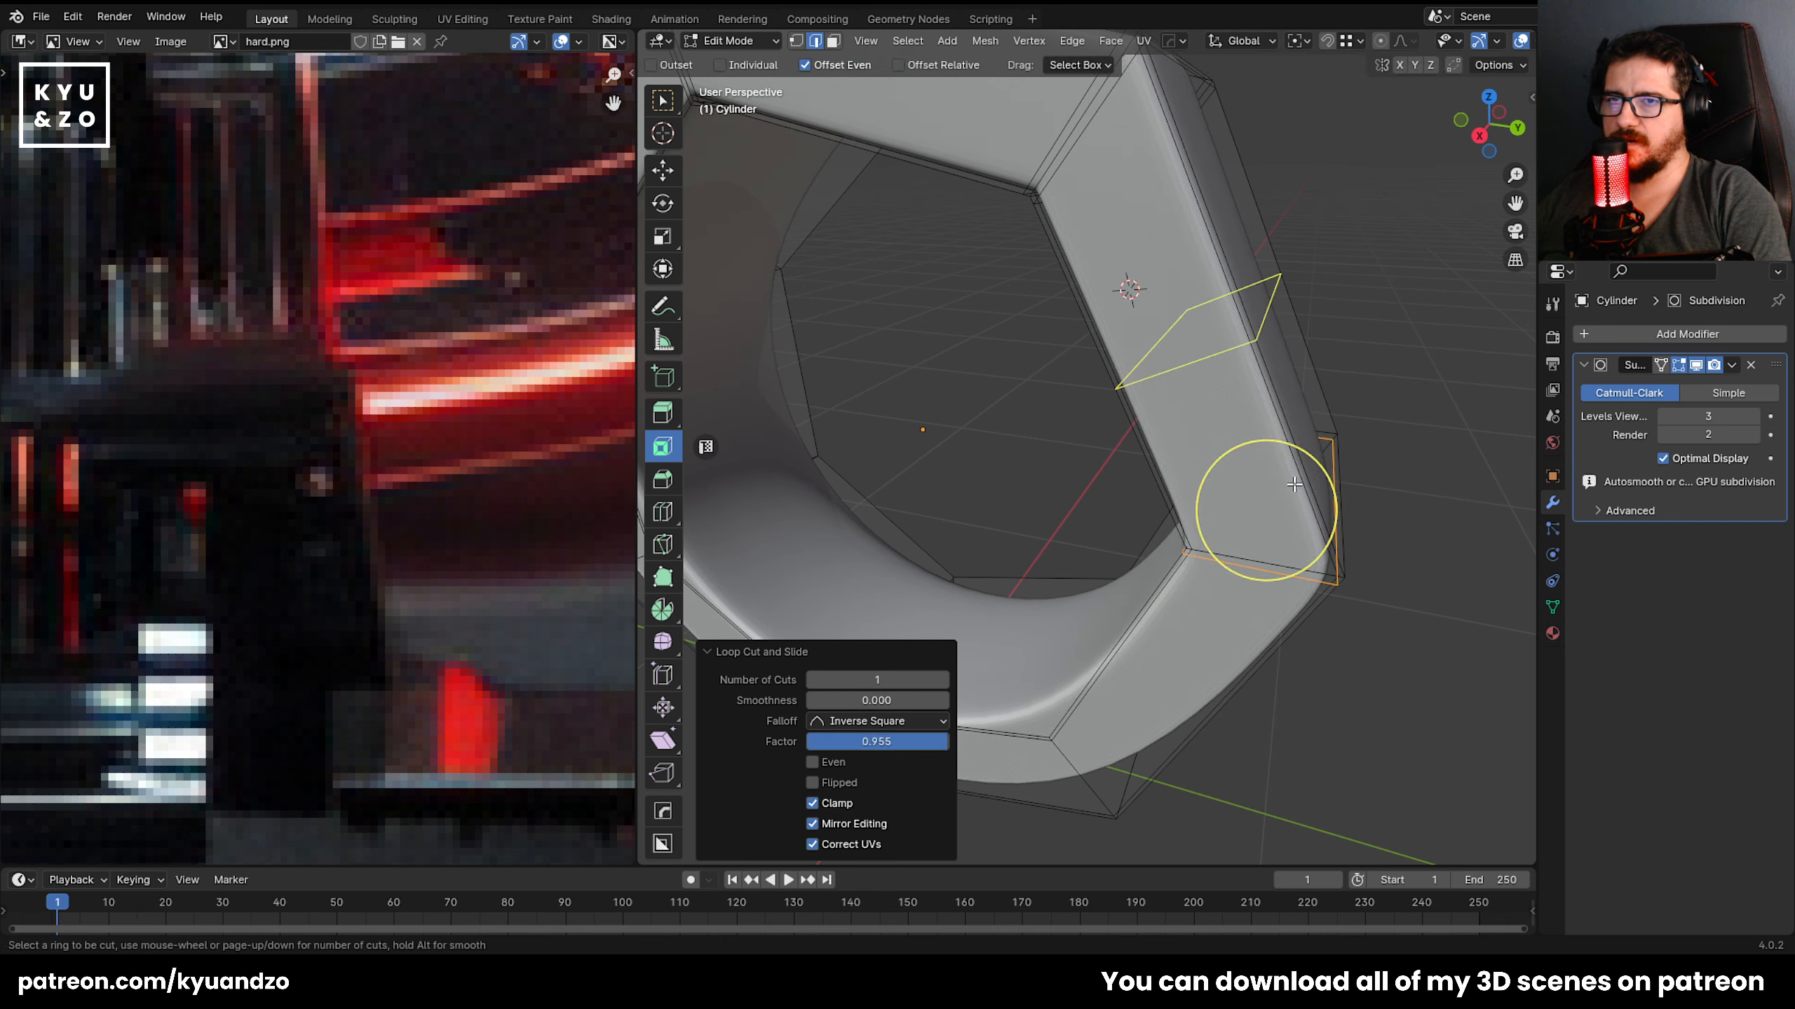
click(1269, 530)
click(1477, 699)
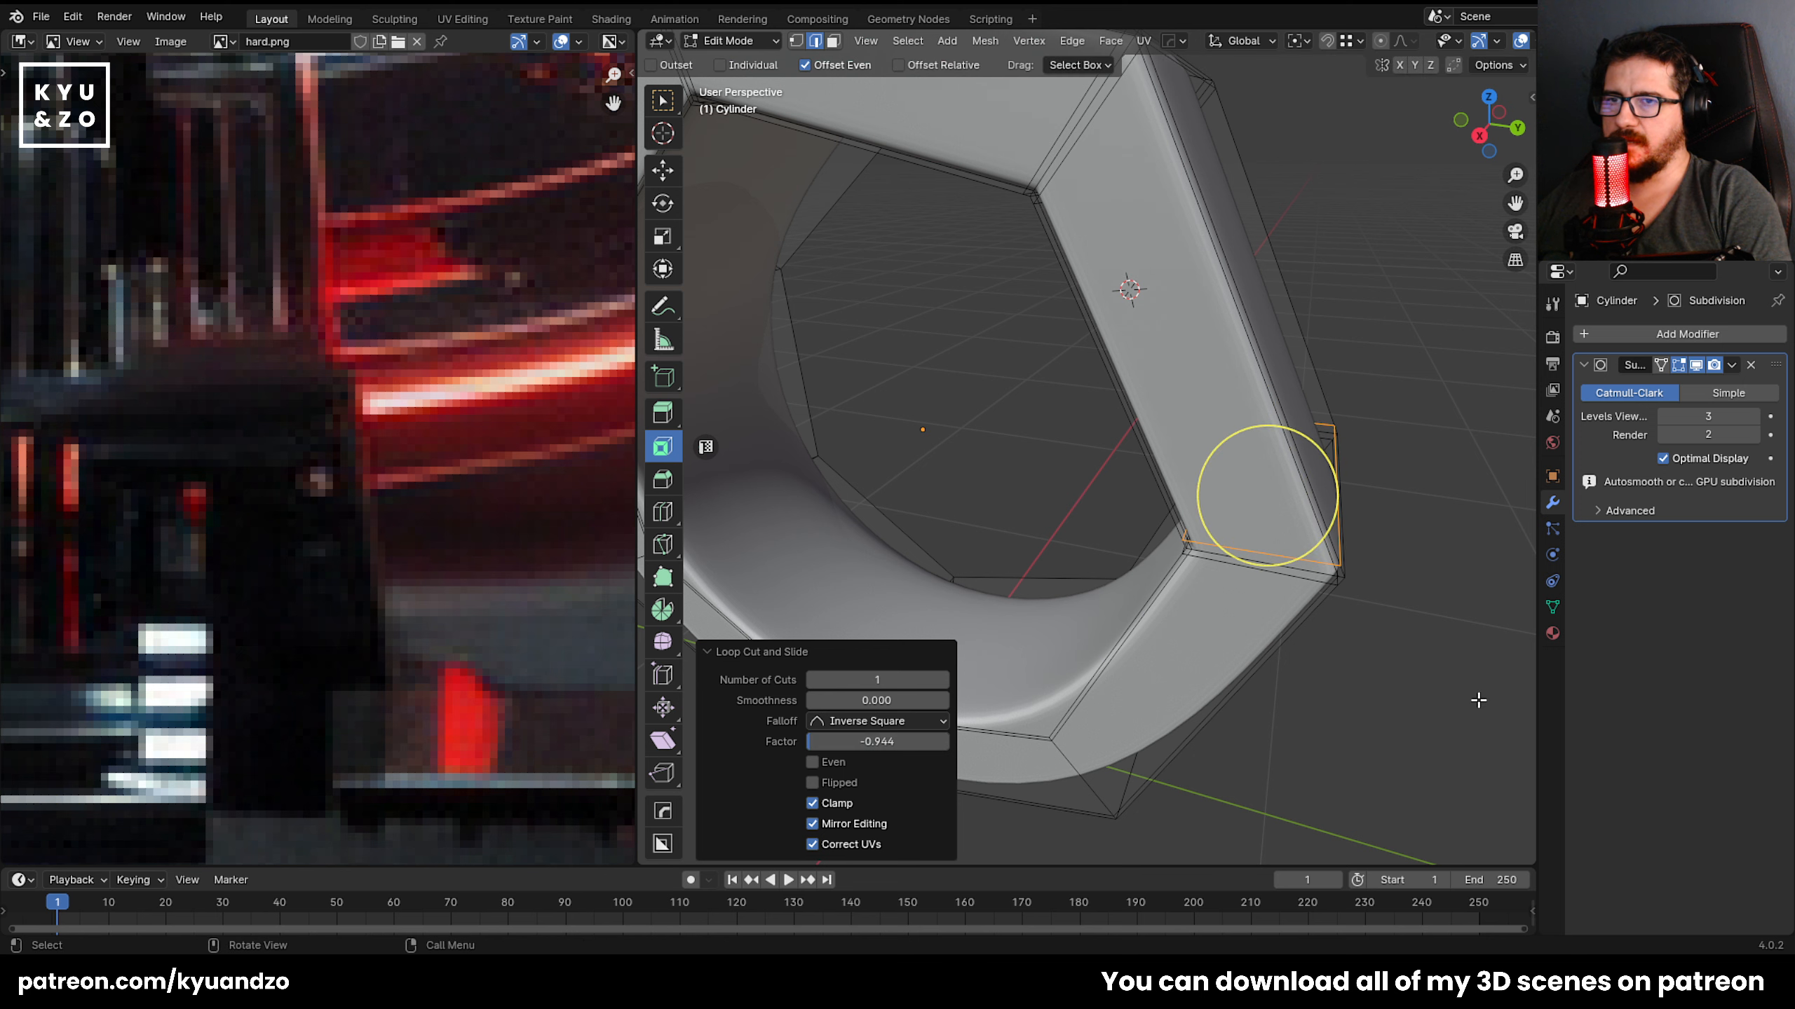
Add a support loop on each side of the lower-right corner, with slide factors of about -0.948 and 0.943.
shift+middle_drag(1240, 607, 1318, 323)
scroll(1317, 322, up, 2)
key(ctrl+r)
click(1169, 456)
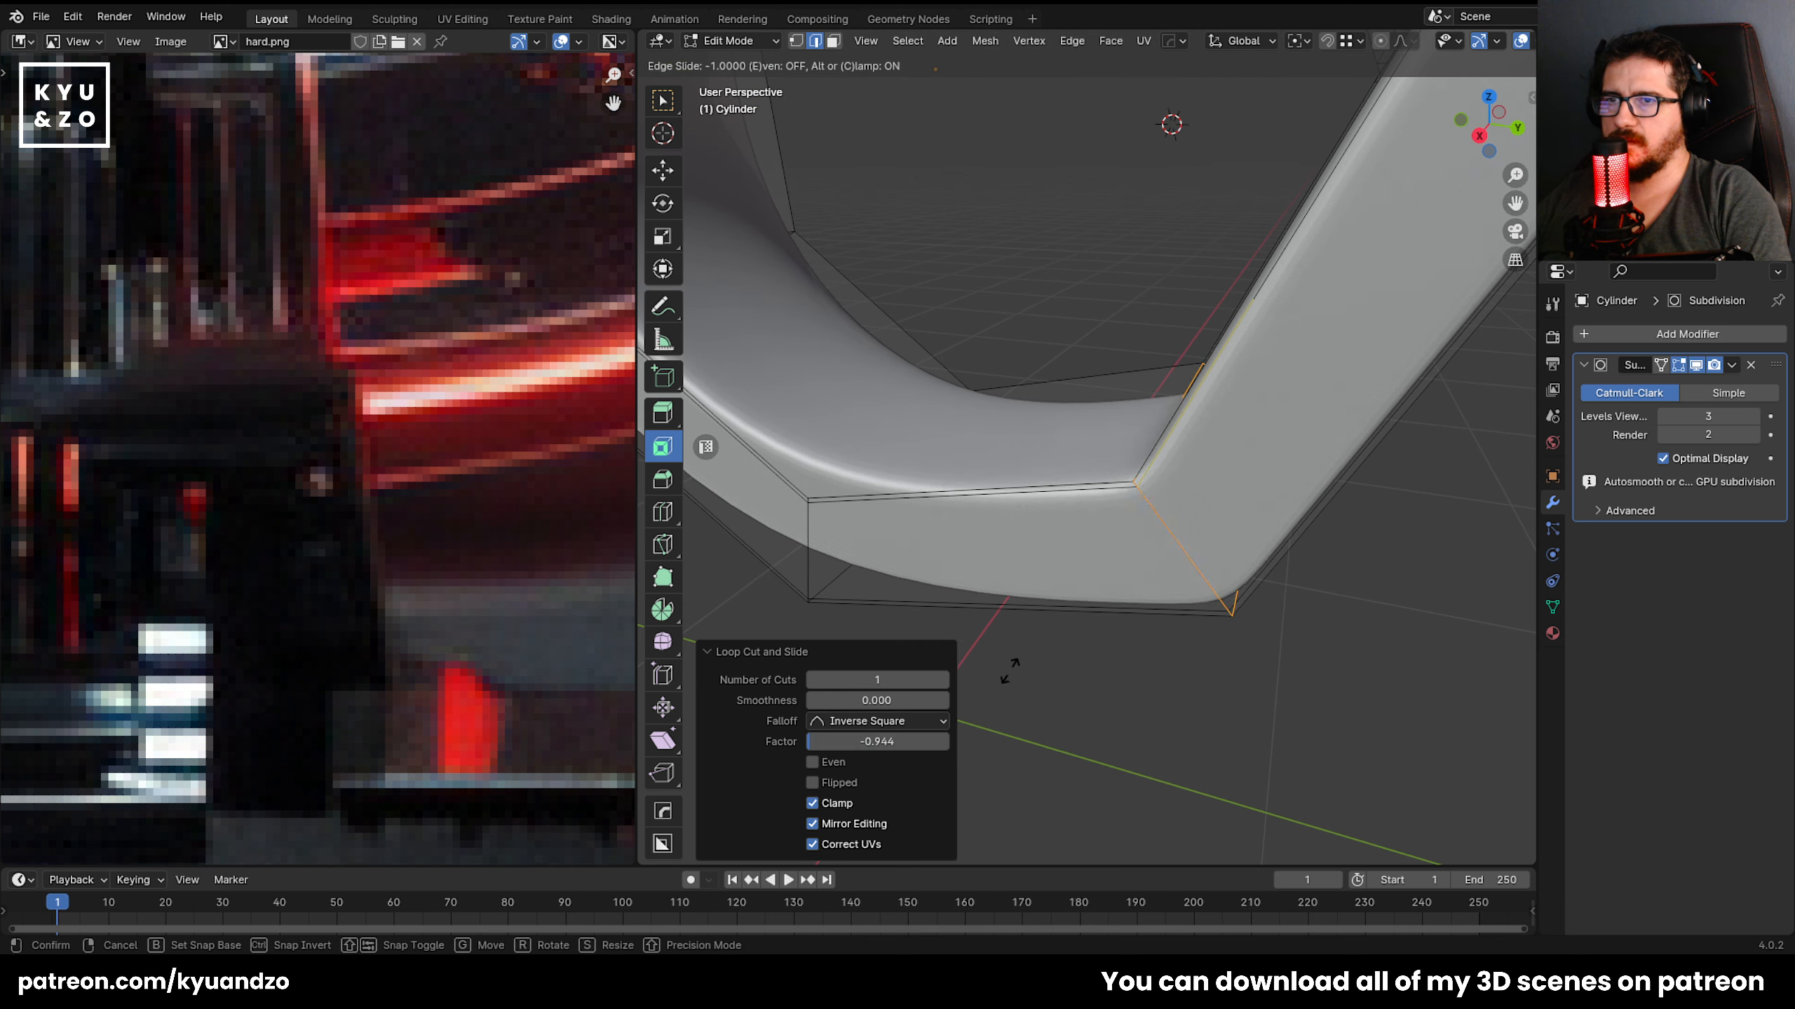
click(1027, 653)
key(ctrl+r)
click(1059, 483)
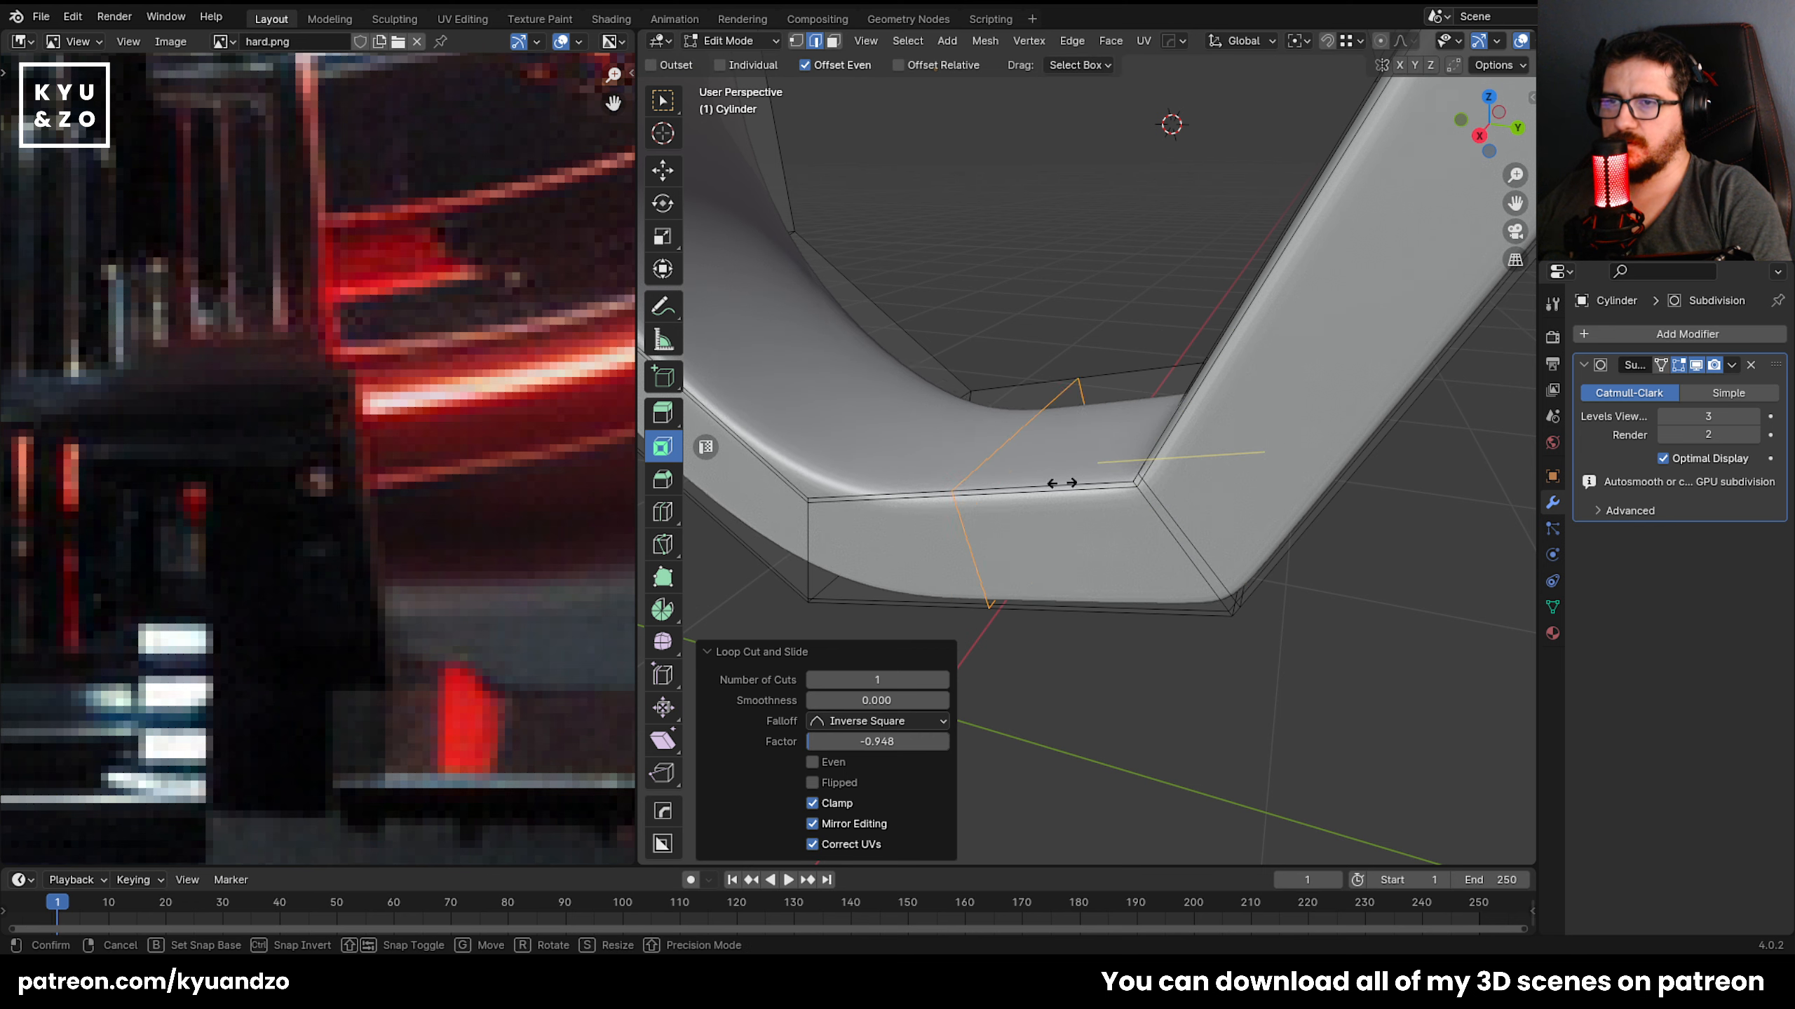
click(1209, 455)
Add a support loop on each side of the lower-left corner, with slide factors of about -0.953 and 0.941.
scroll(1210, 454, up, 2)
shift+middle_drag(1209, 455, 1314, 396)
key(ctrl+r)
click(1315, 421)
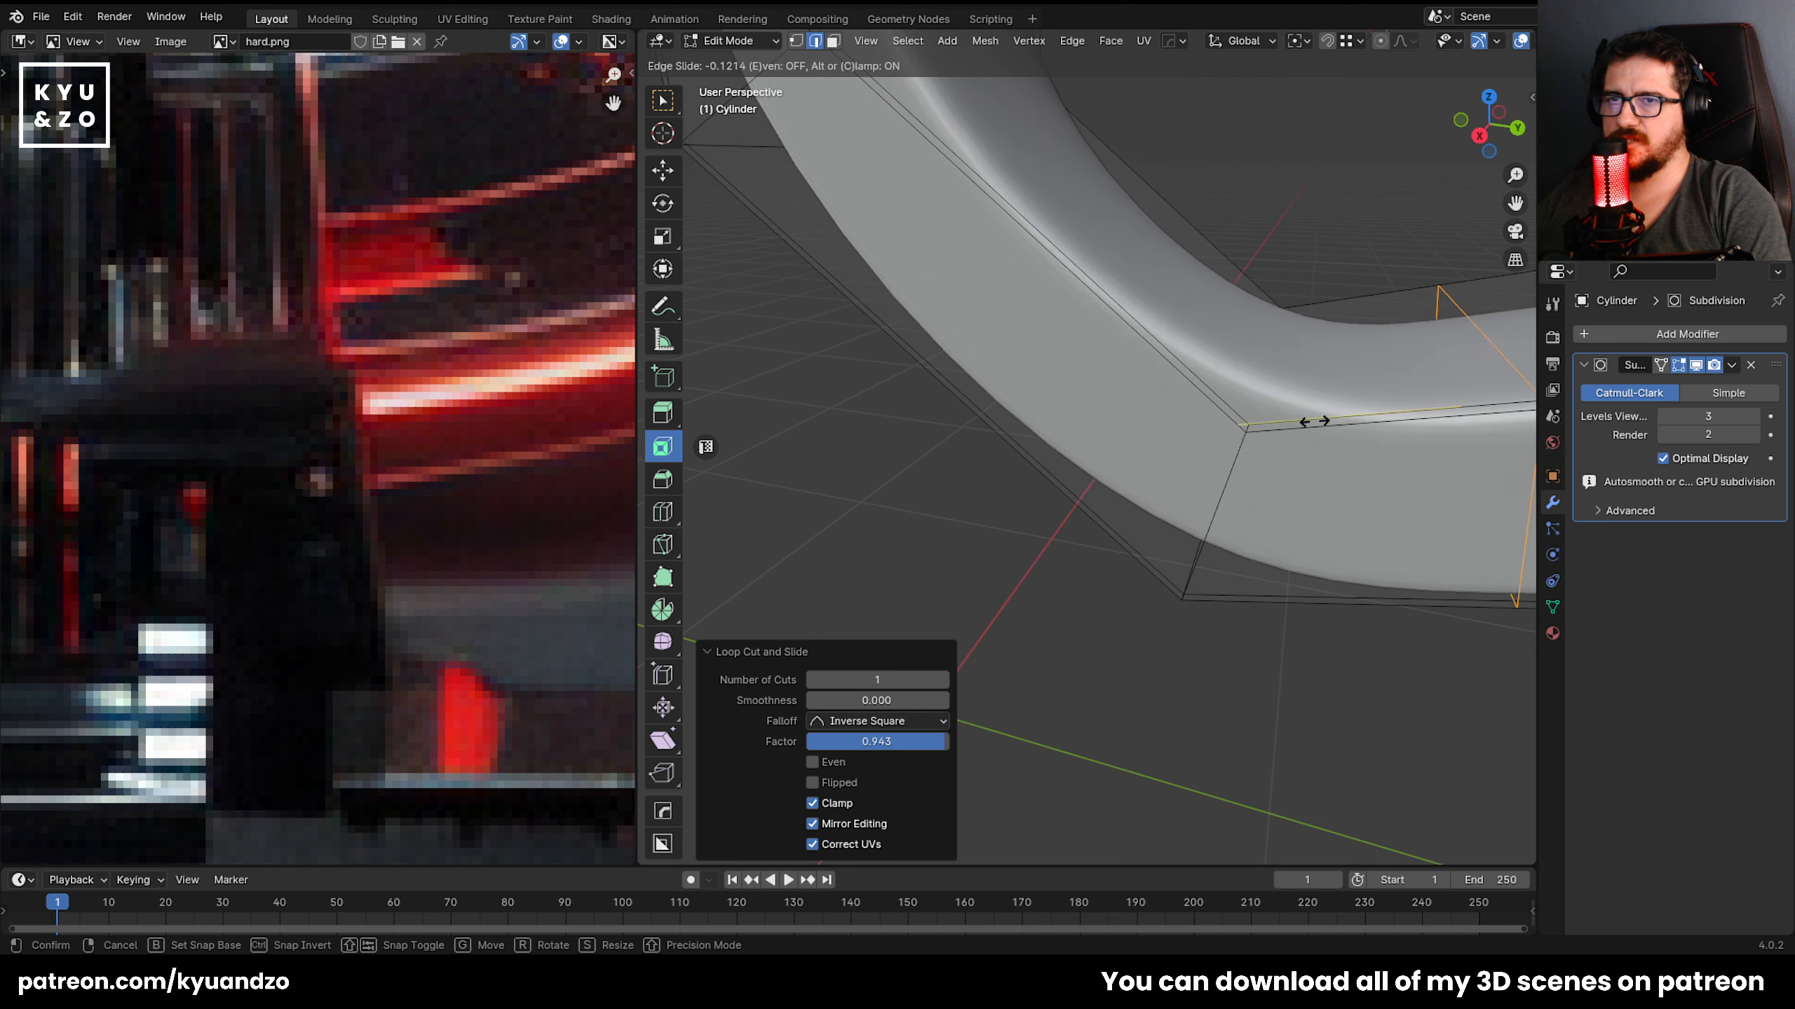
click(962, 425)
key(ctrl+r)
click(1153, 292)
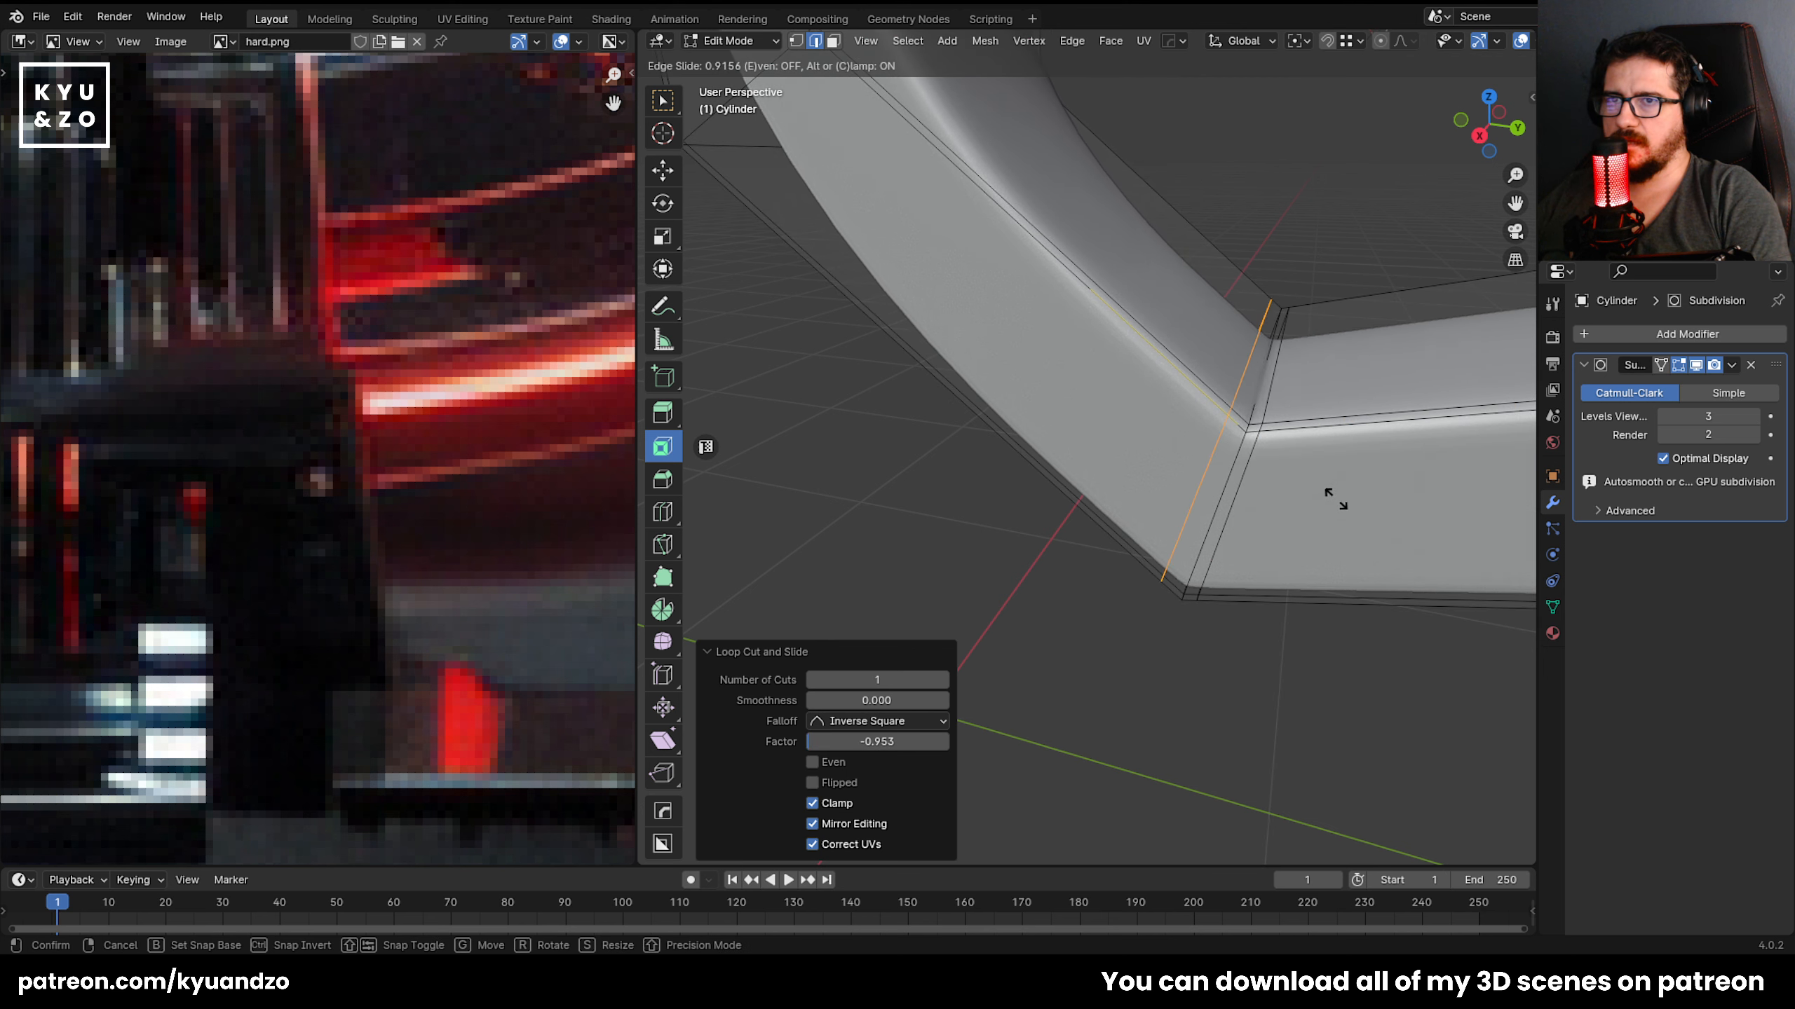
click(1336, 511)
Add a support loop on each side of the ring's left lower corner, with slide factors of about -0.961 and 0.953.
shift+middle_drag(1335, 511, 1384, 657)
scroll(1013, 370, down, 3)
shift+middle_drag(1014, 371, 1109, 478)
scroll(1110, 478, up, 3)
key(ctrl+r)
click(1039, 396)
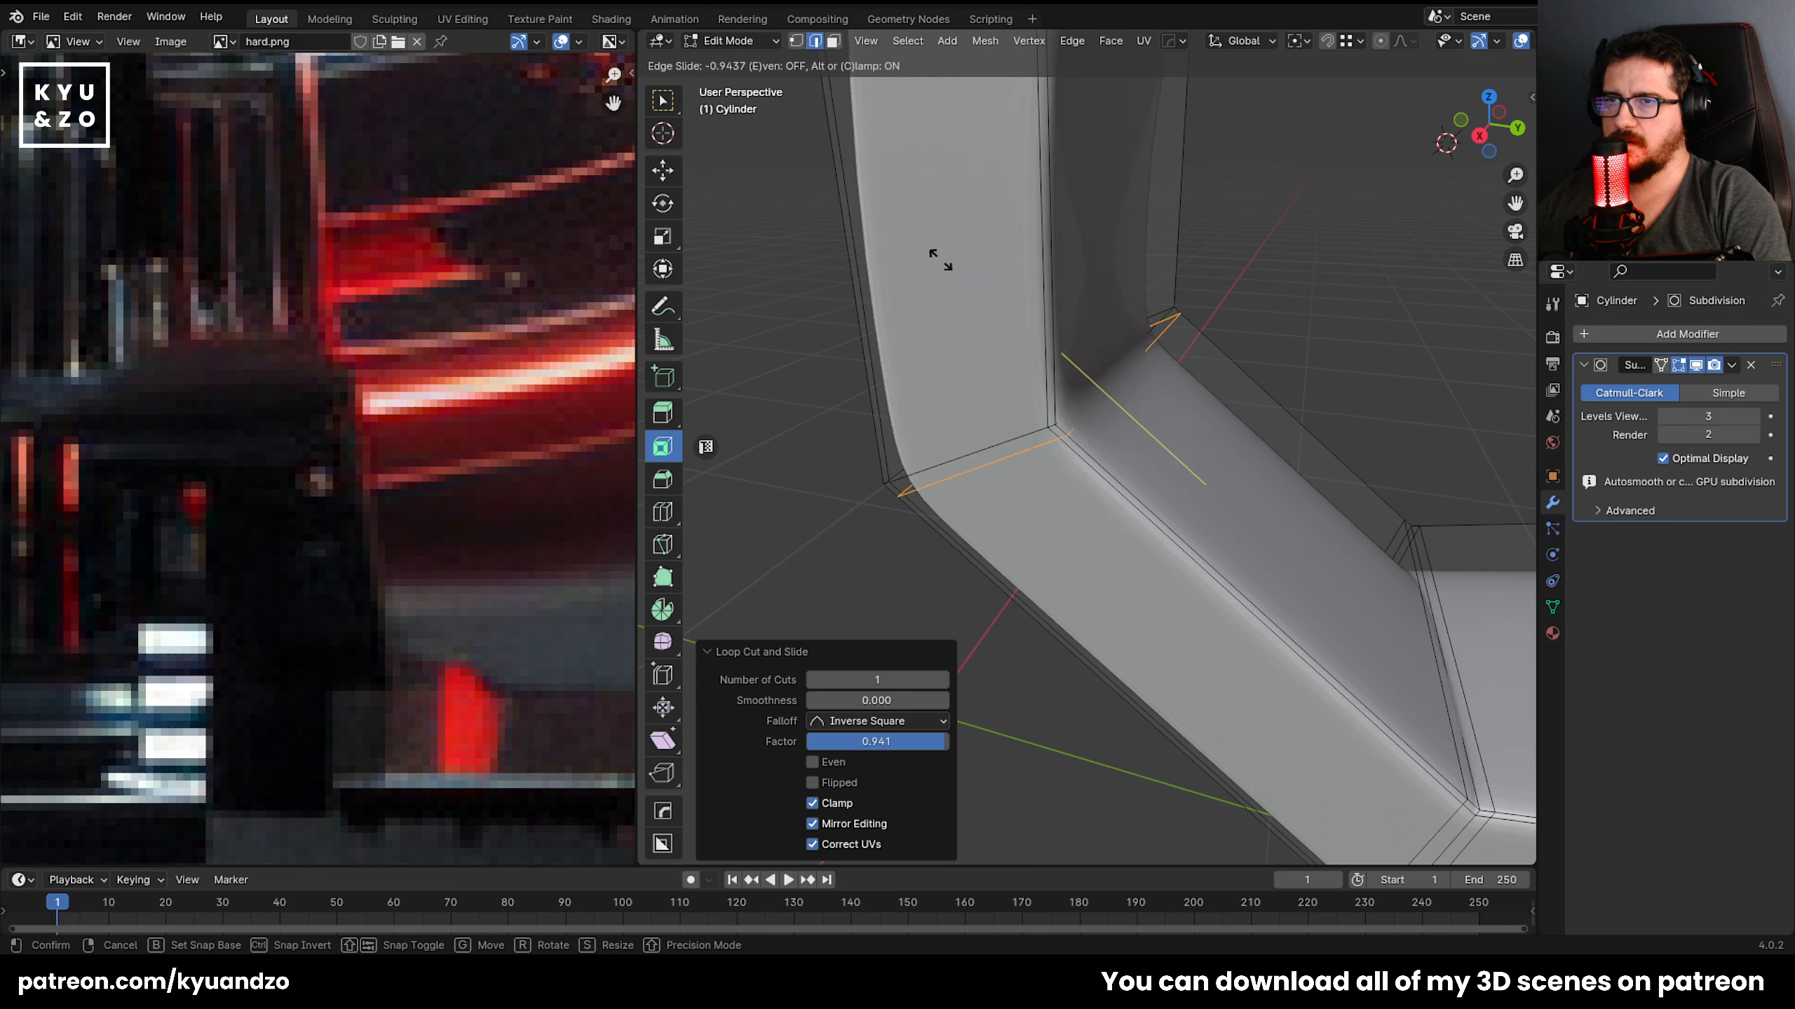
click(1042, 417)
key(ctrl+r)
click(1044, 424)
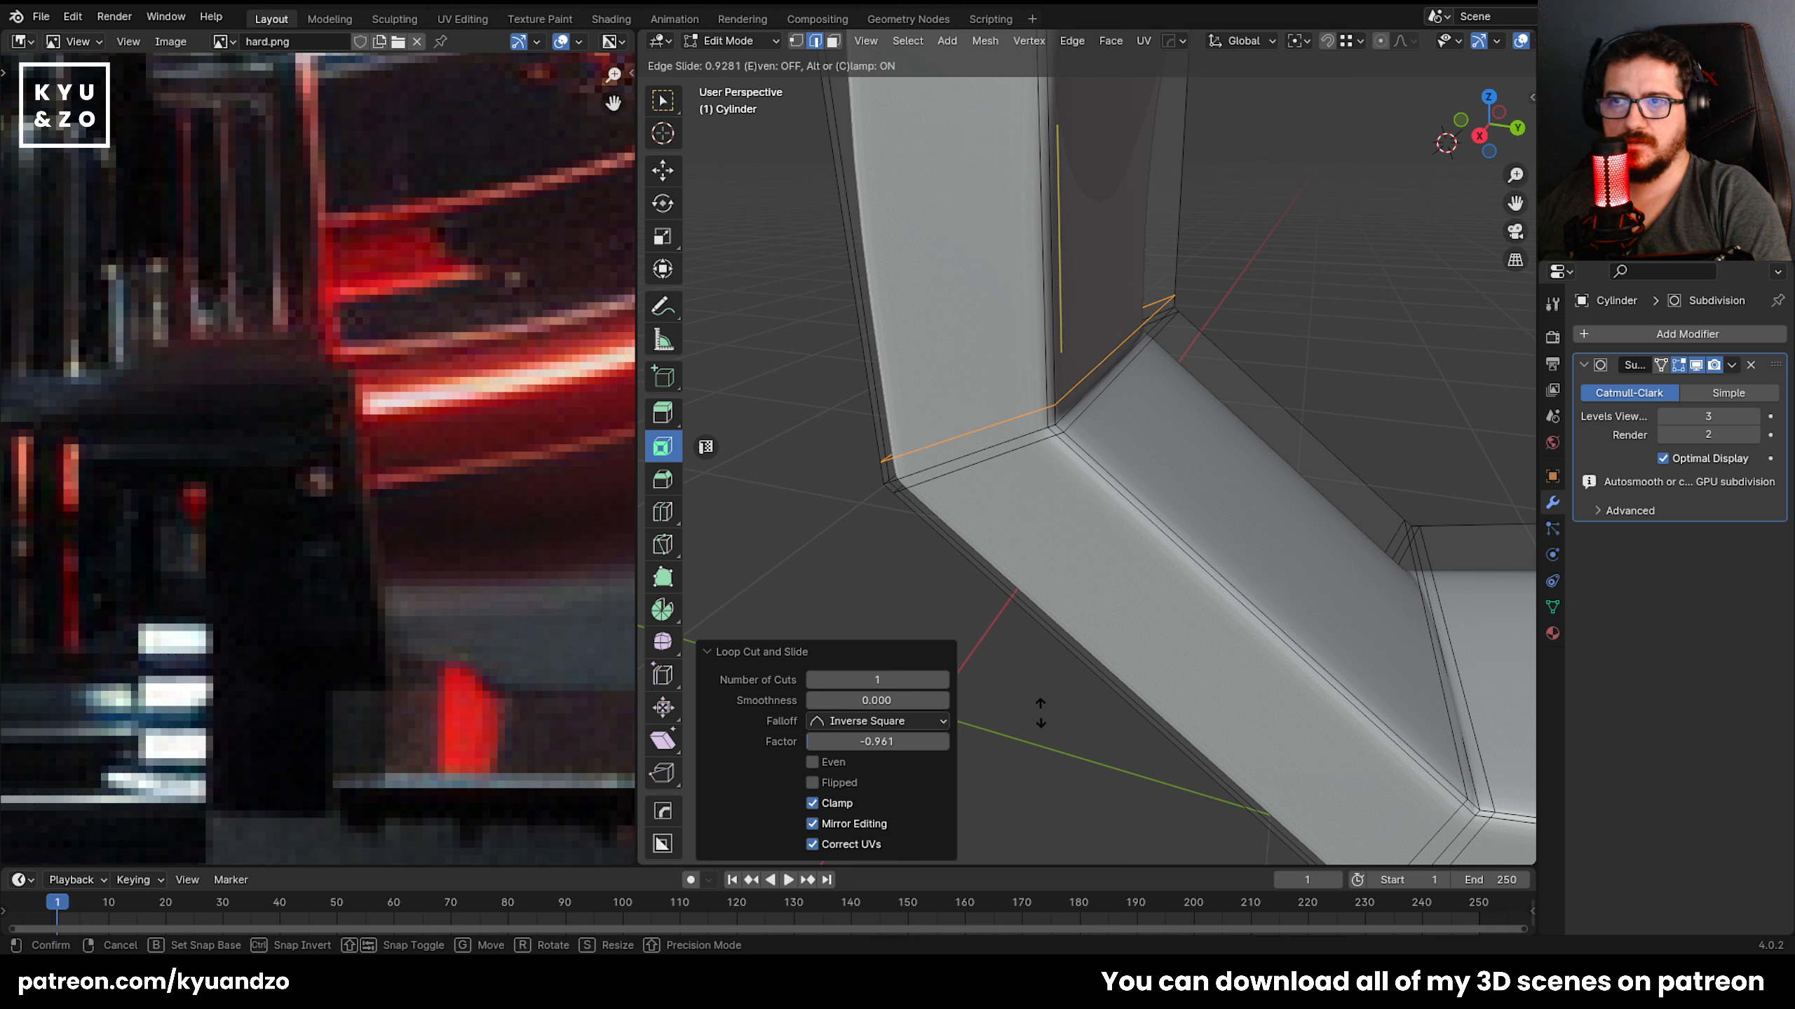
click(1040, 724)
Add a support loop on each side of the upper-left corner, with slide factors of about -0.978 and 0.949.
scroll(1134, 289, down, 4)
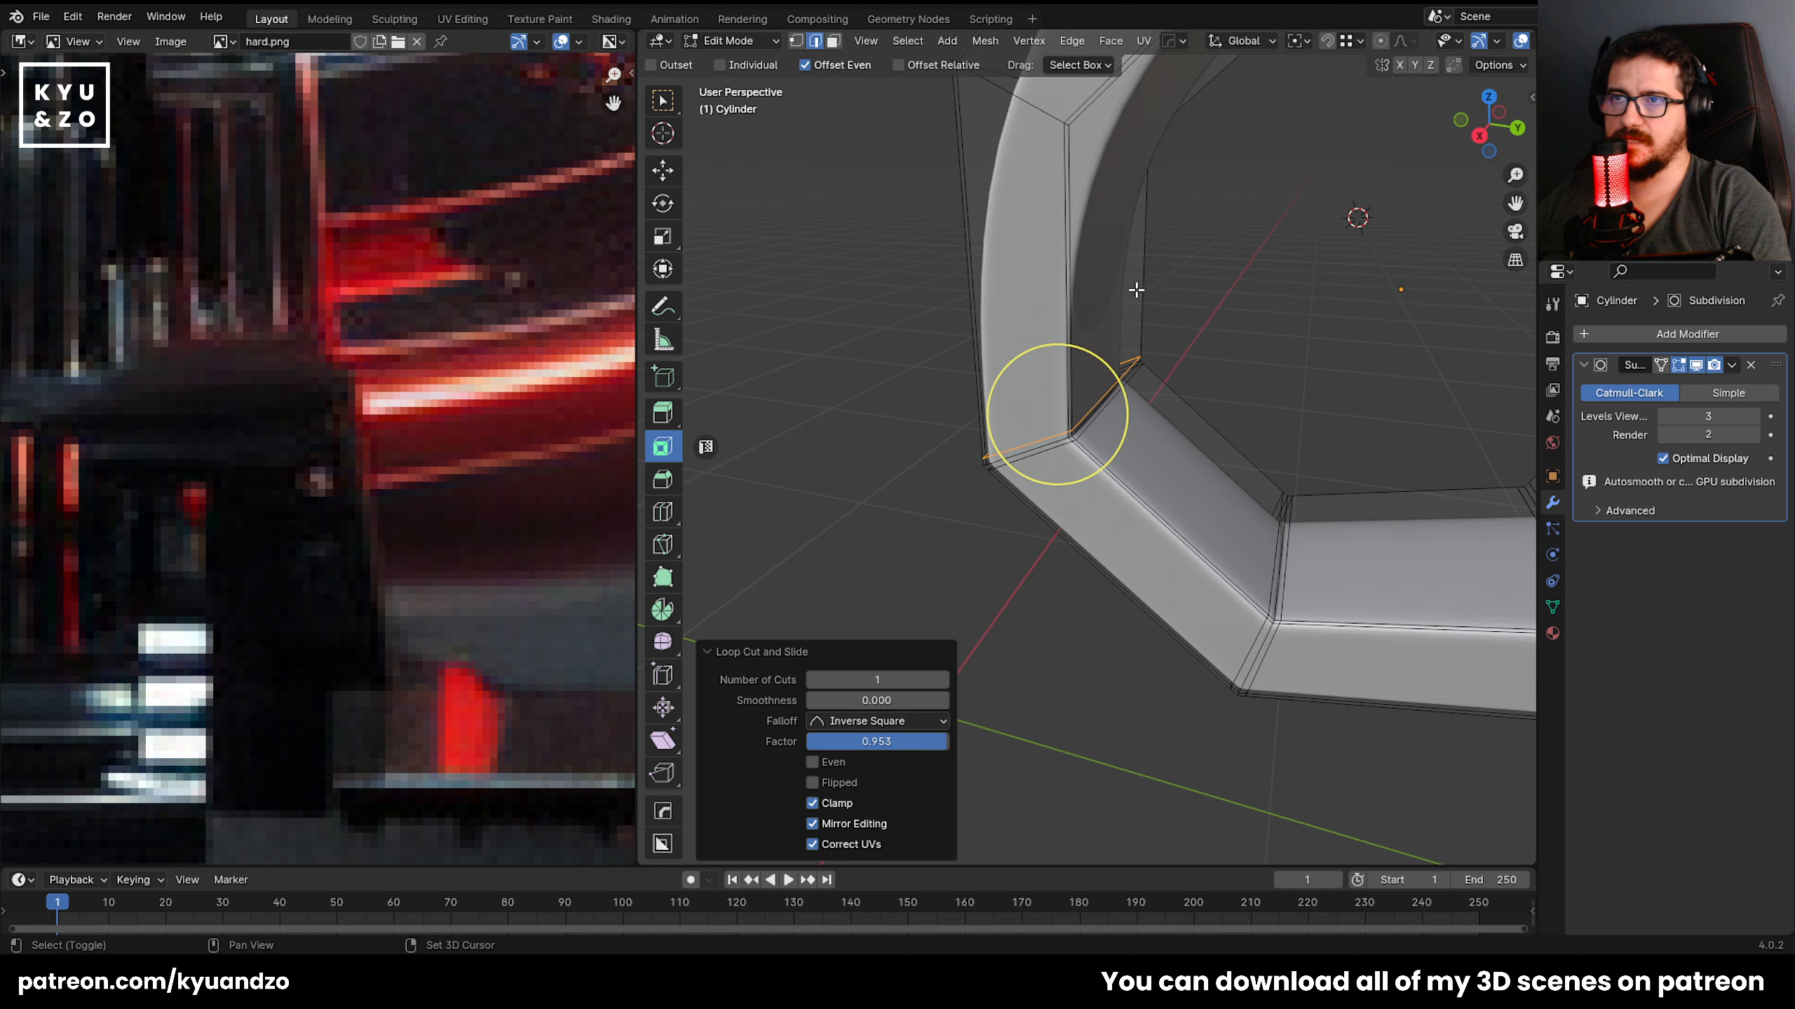
scroll(1081, 474, up, 3)
shift+middle_drag(1133, 288, 1075, 490)
key(ctrl+r)
click(1075, 488)
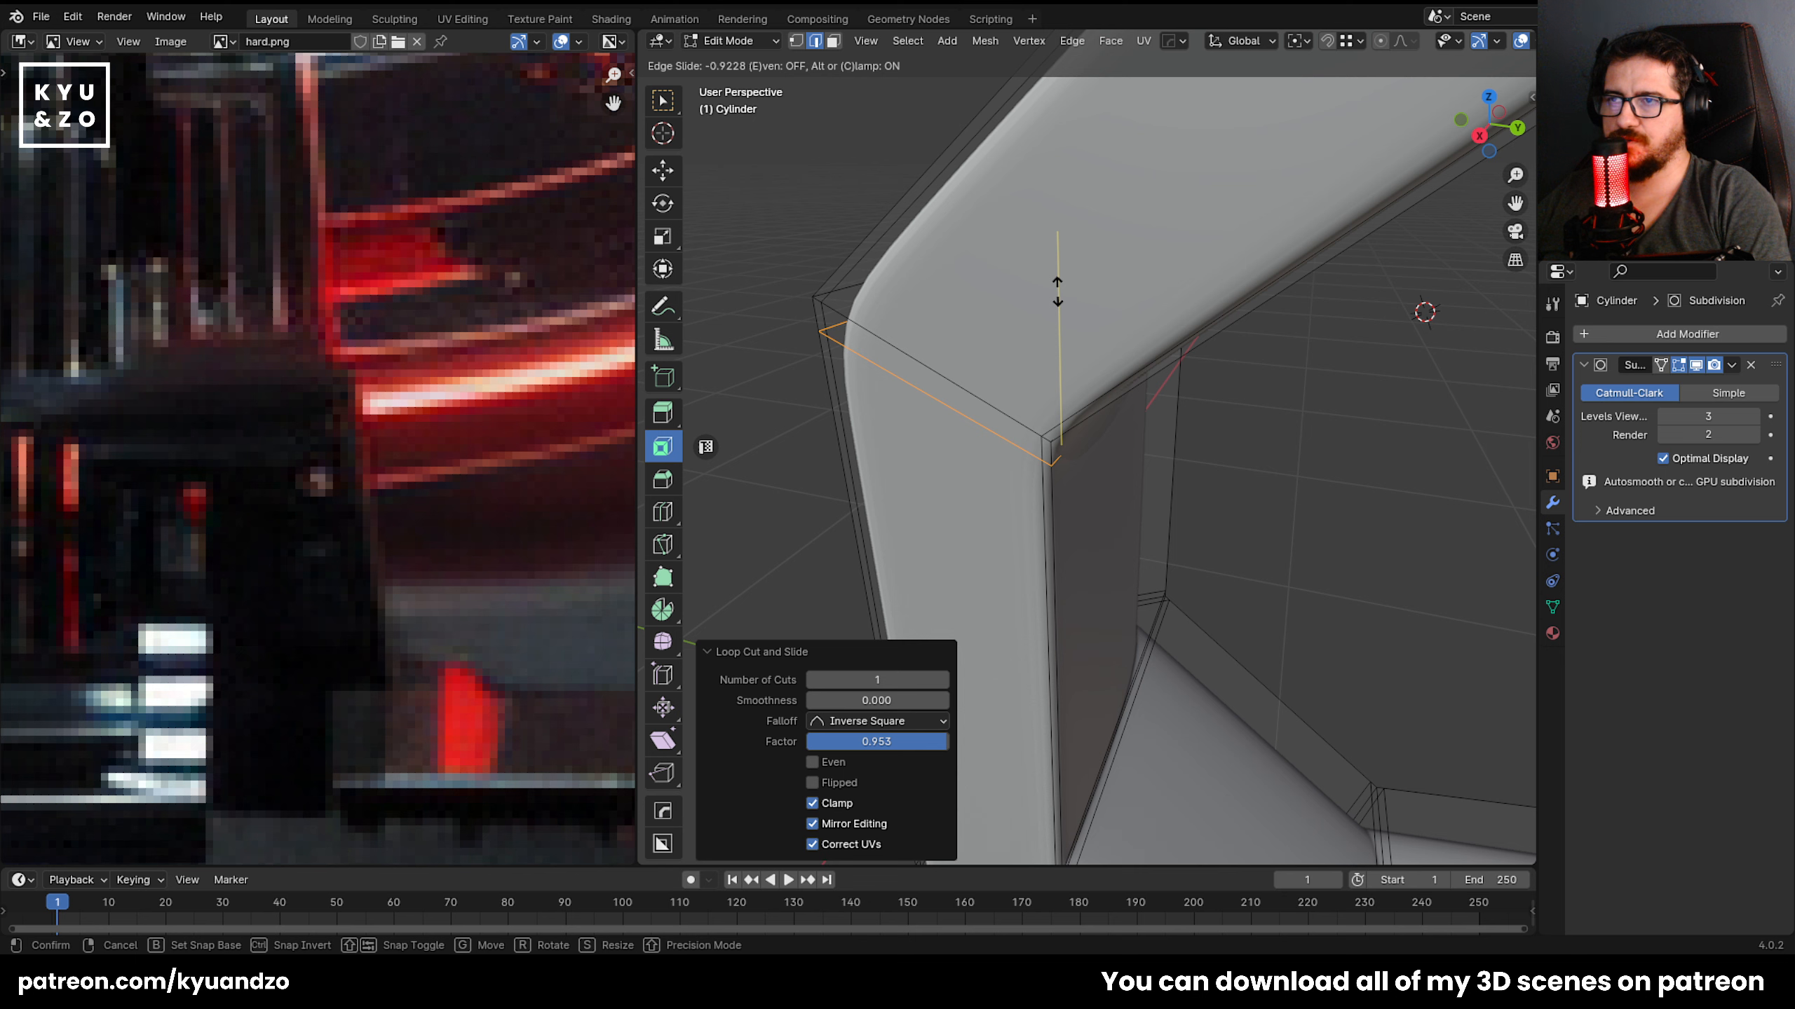
click(1066, 282)
key(ctrl+r)
click(1021, 313)
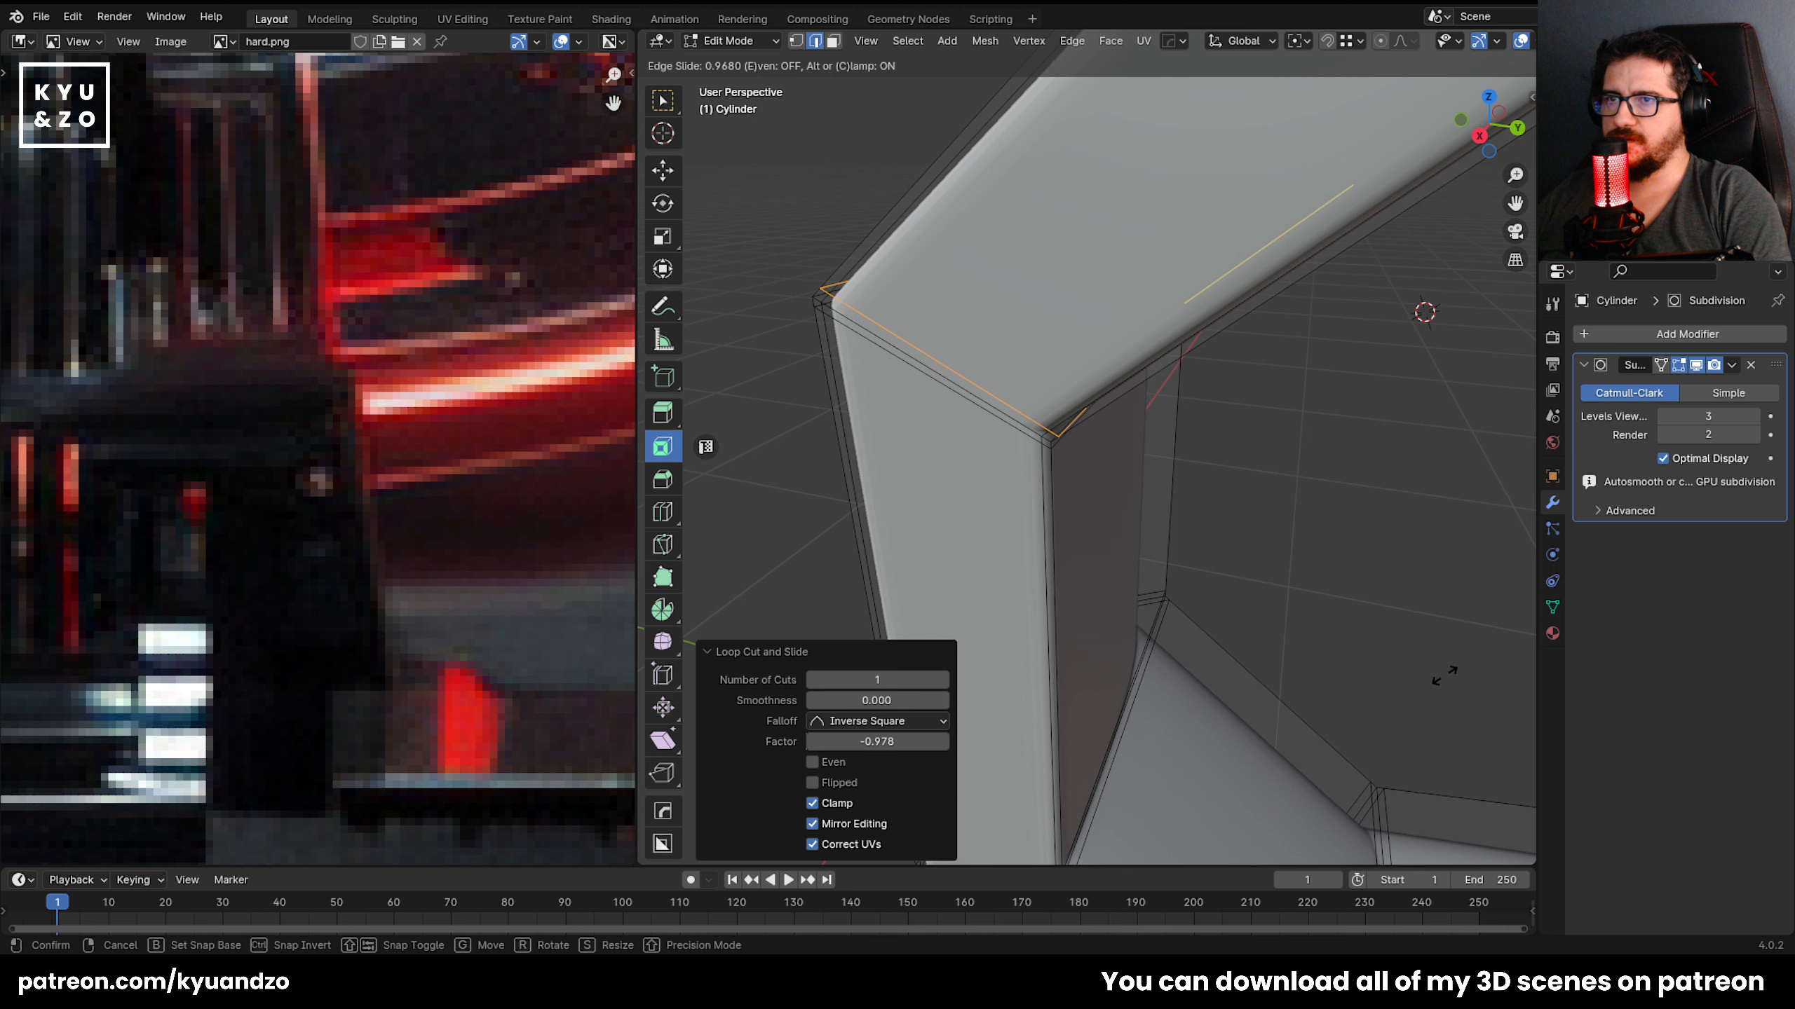
right_click(1023, 326)
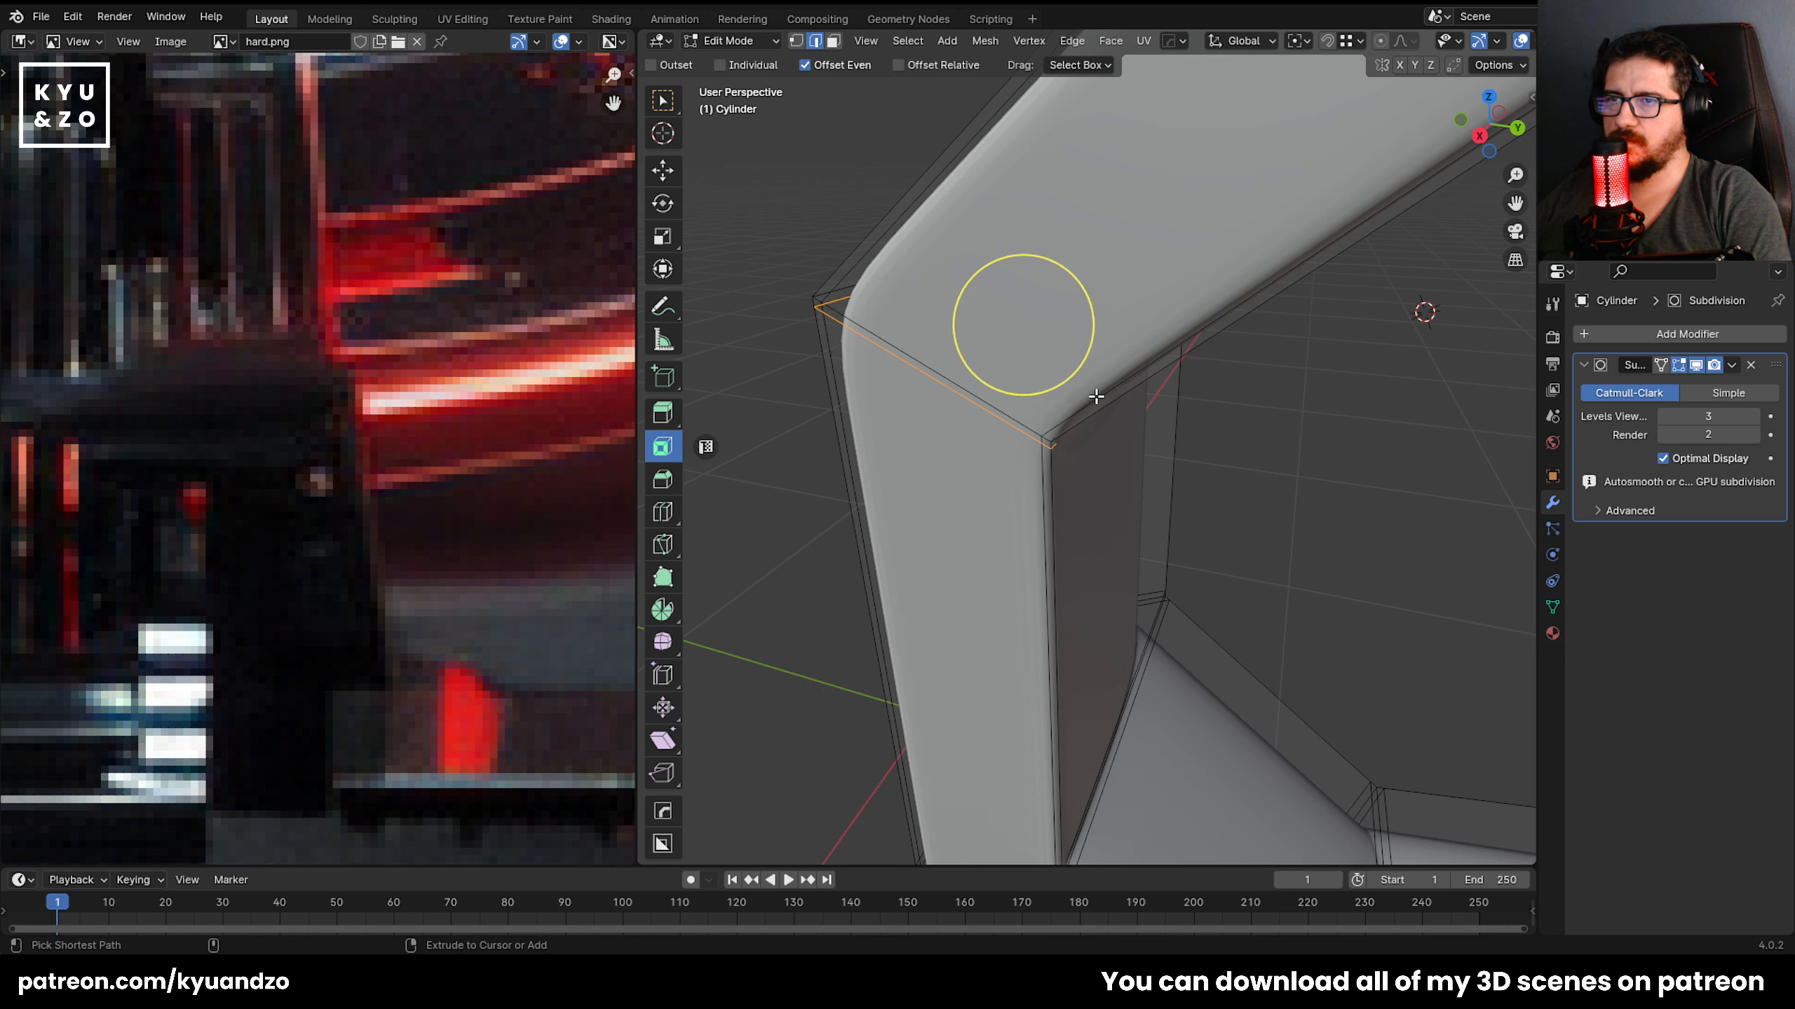
key(g)
key(g)
click(1409, 622)
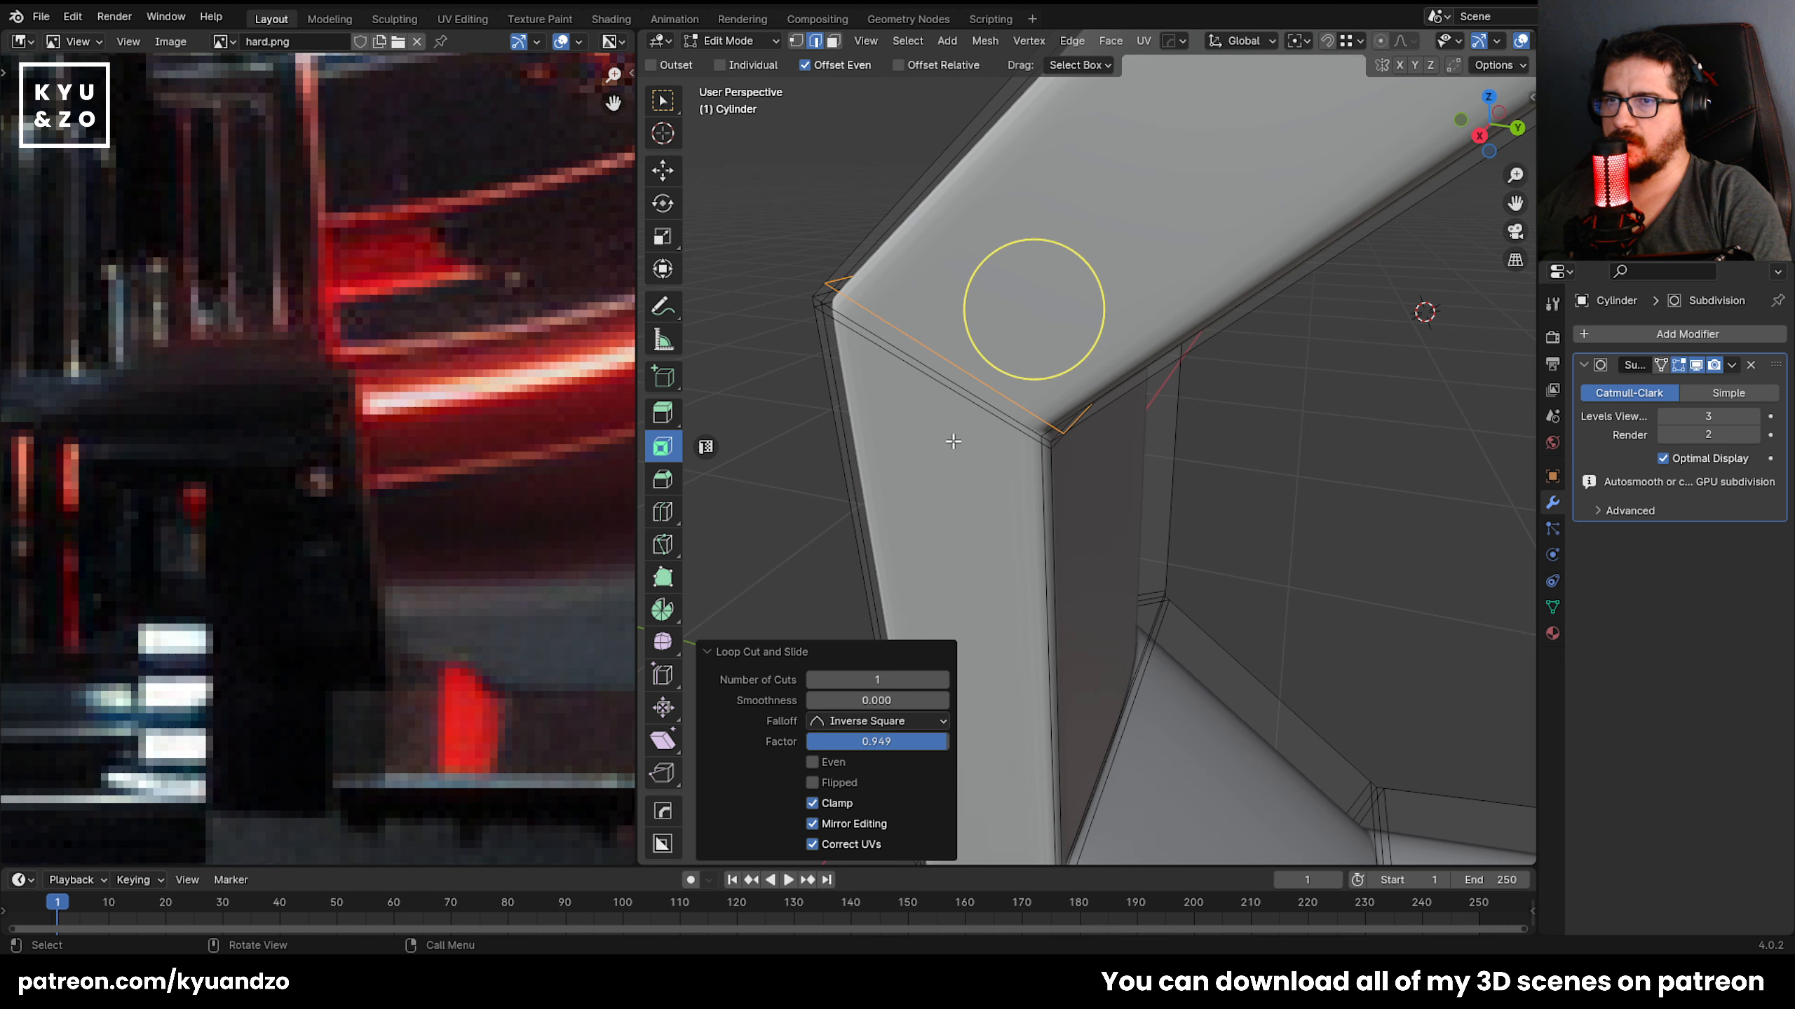
Select the loop just below the upper-left corner and edge-slide it slightly away from the corner, with a factor of about 0.018.
click(982, 418)
alt+click(981, 418)
key(g)
key(g)
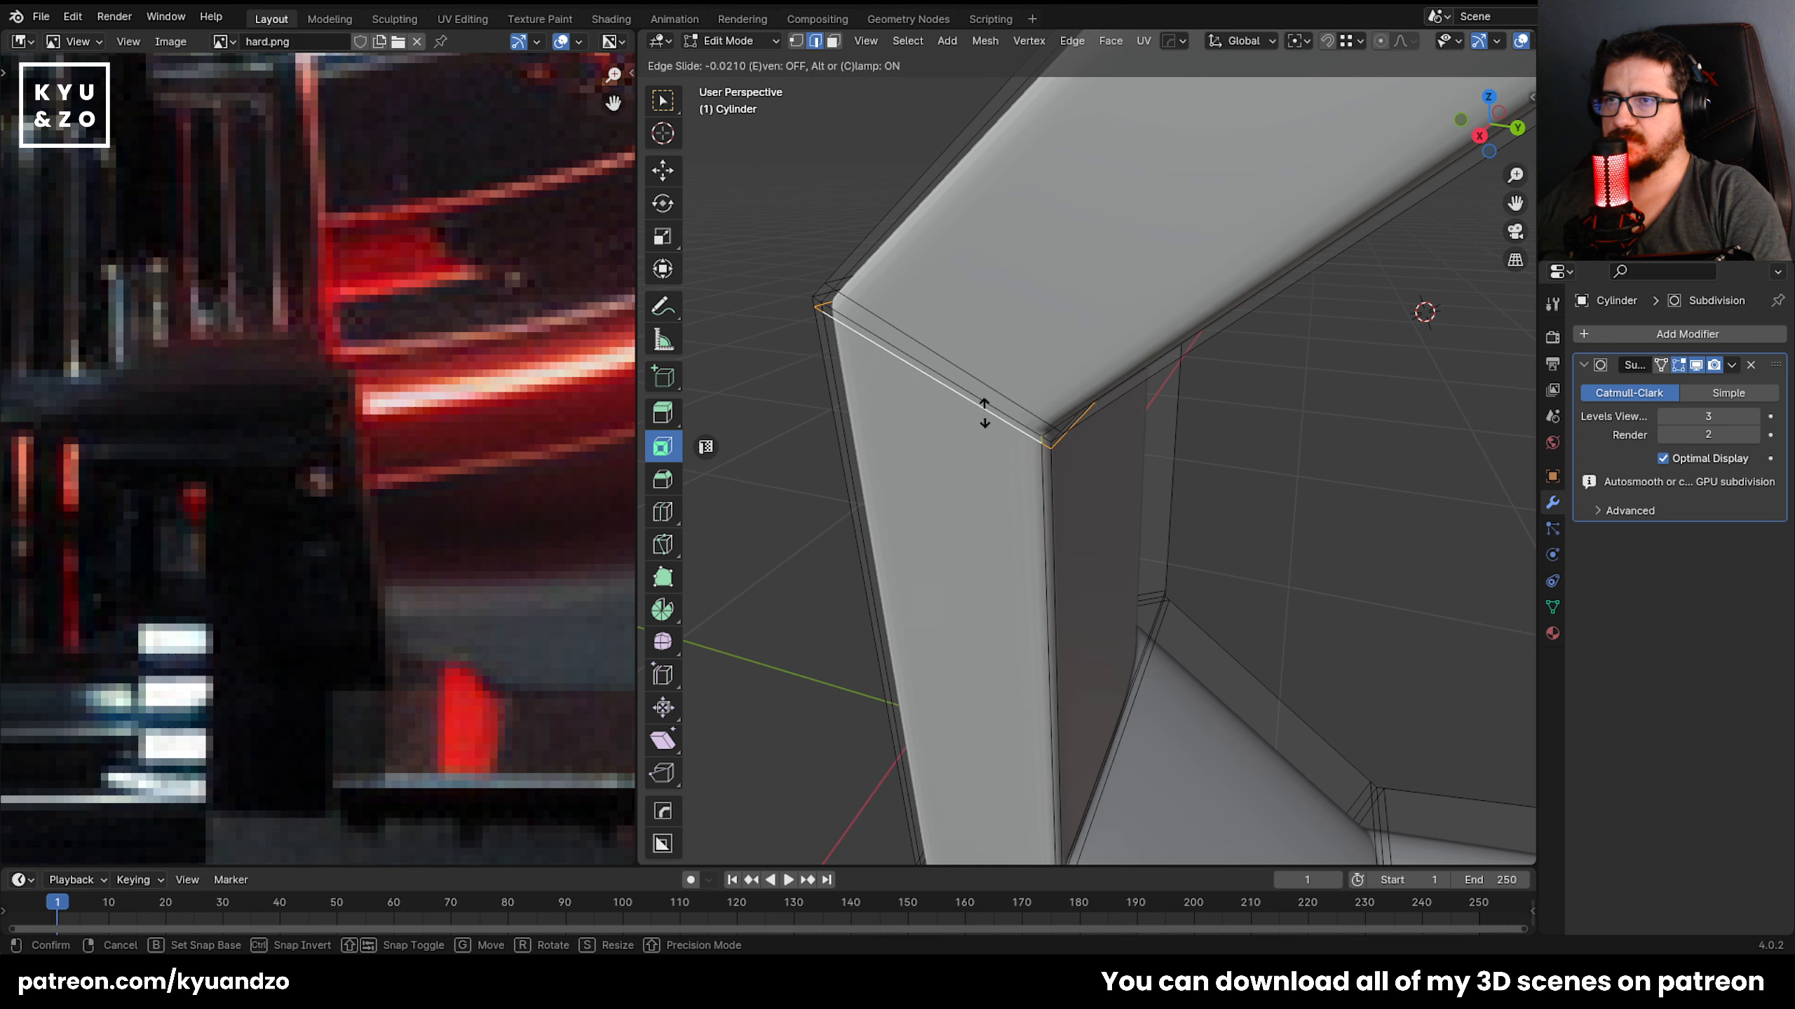
click(1023, 325)
key(g)
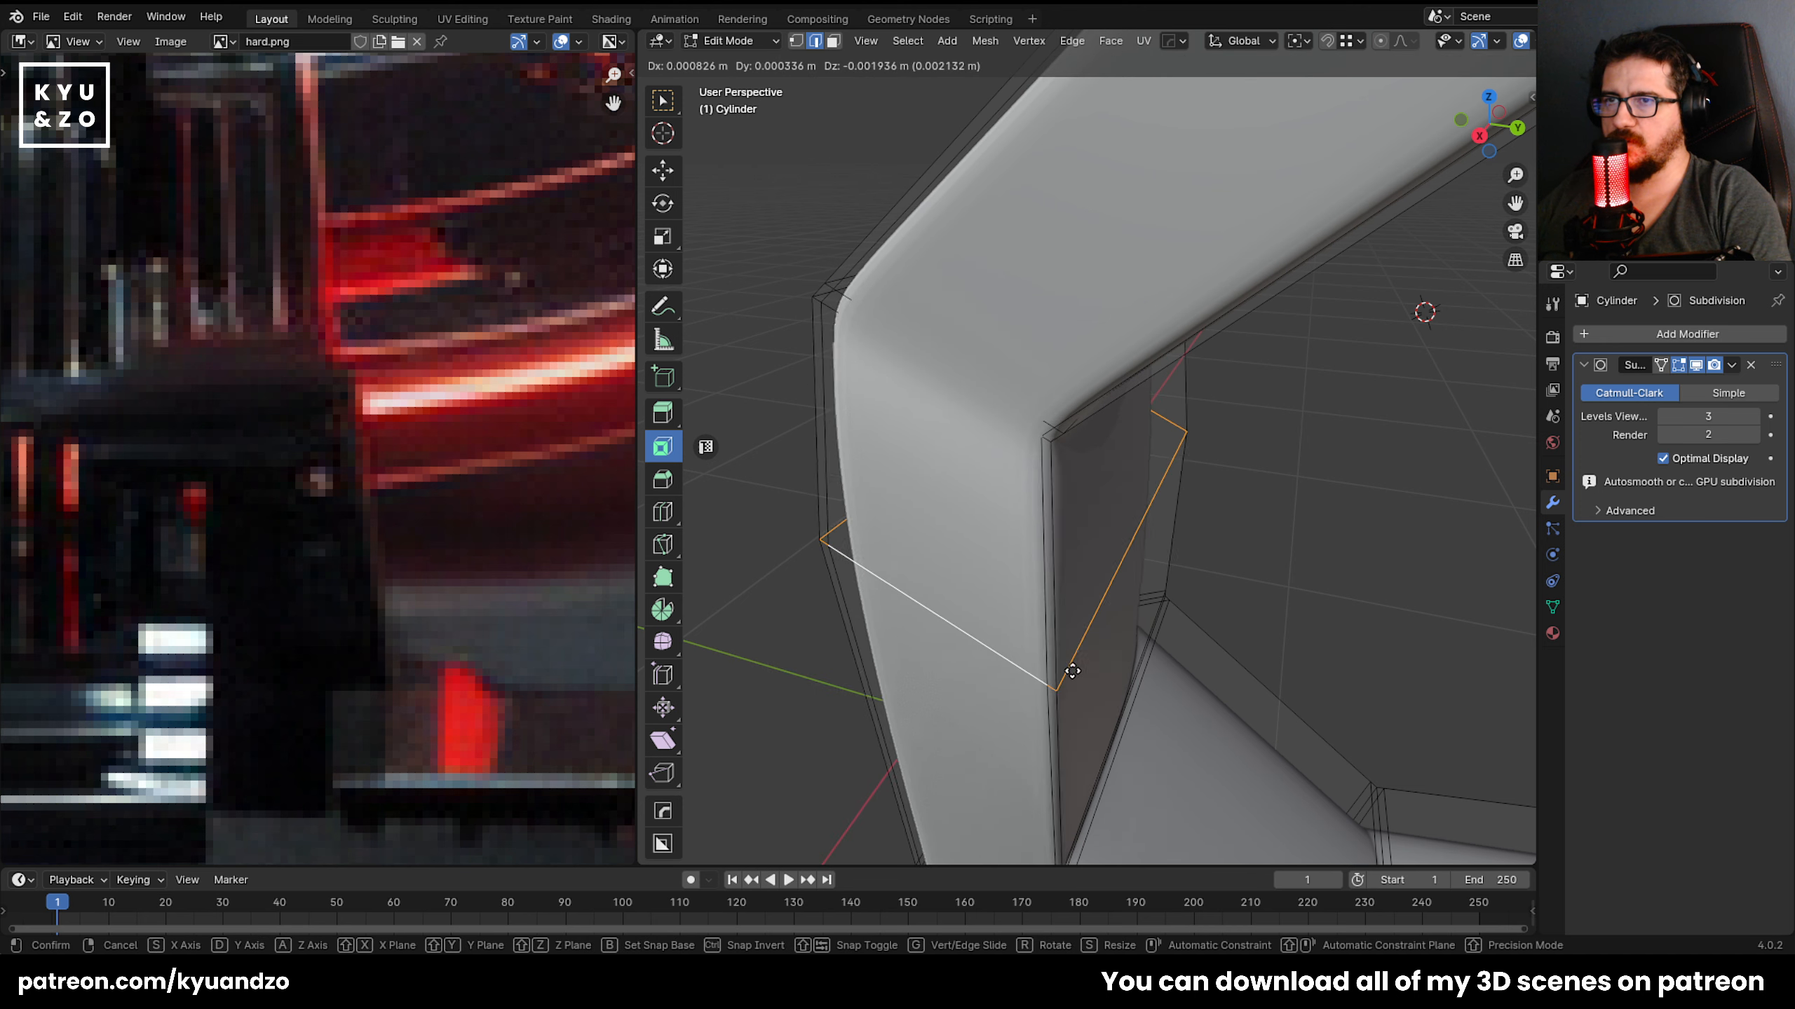
key(Escape)
key(g)
key(g)
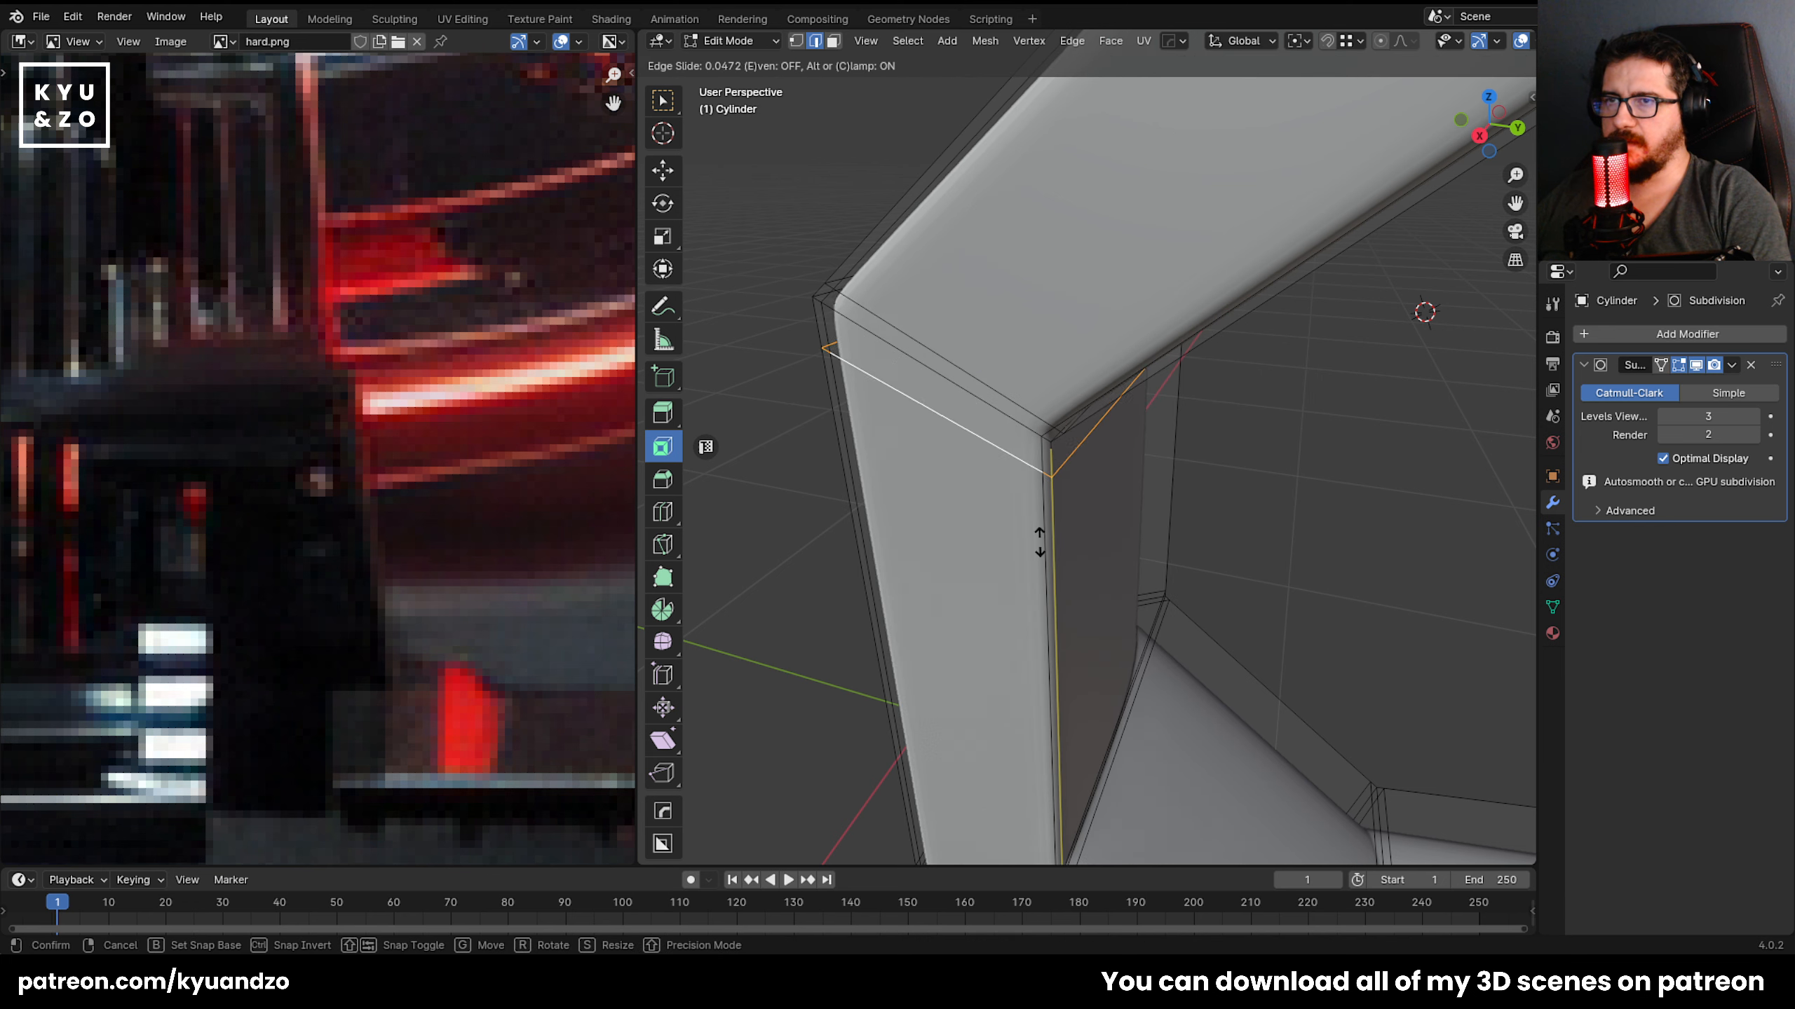
click(1045, 530)
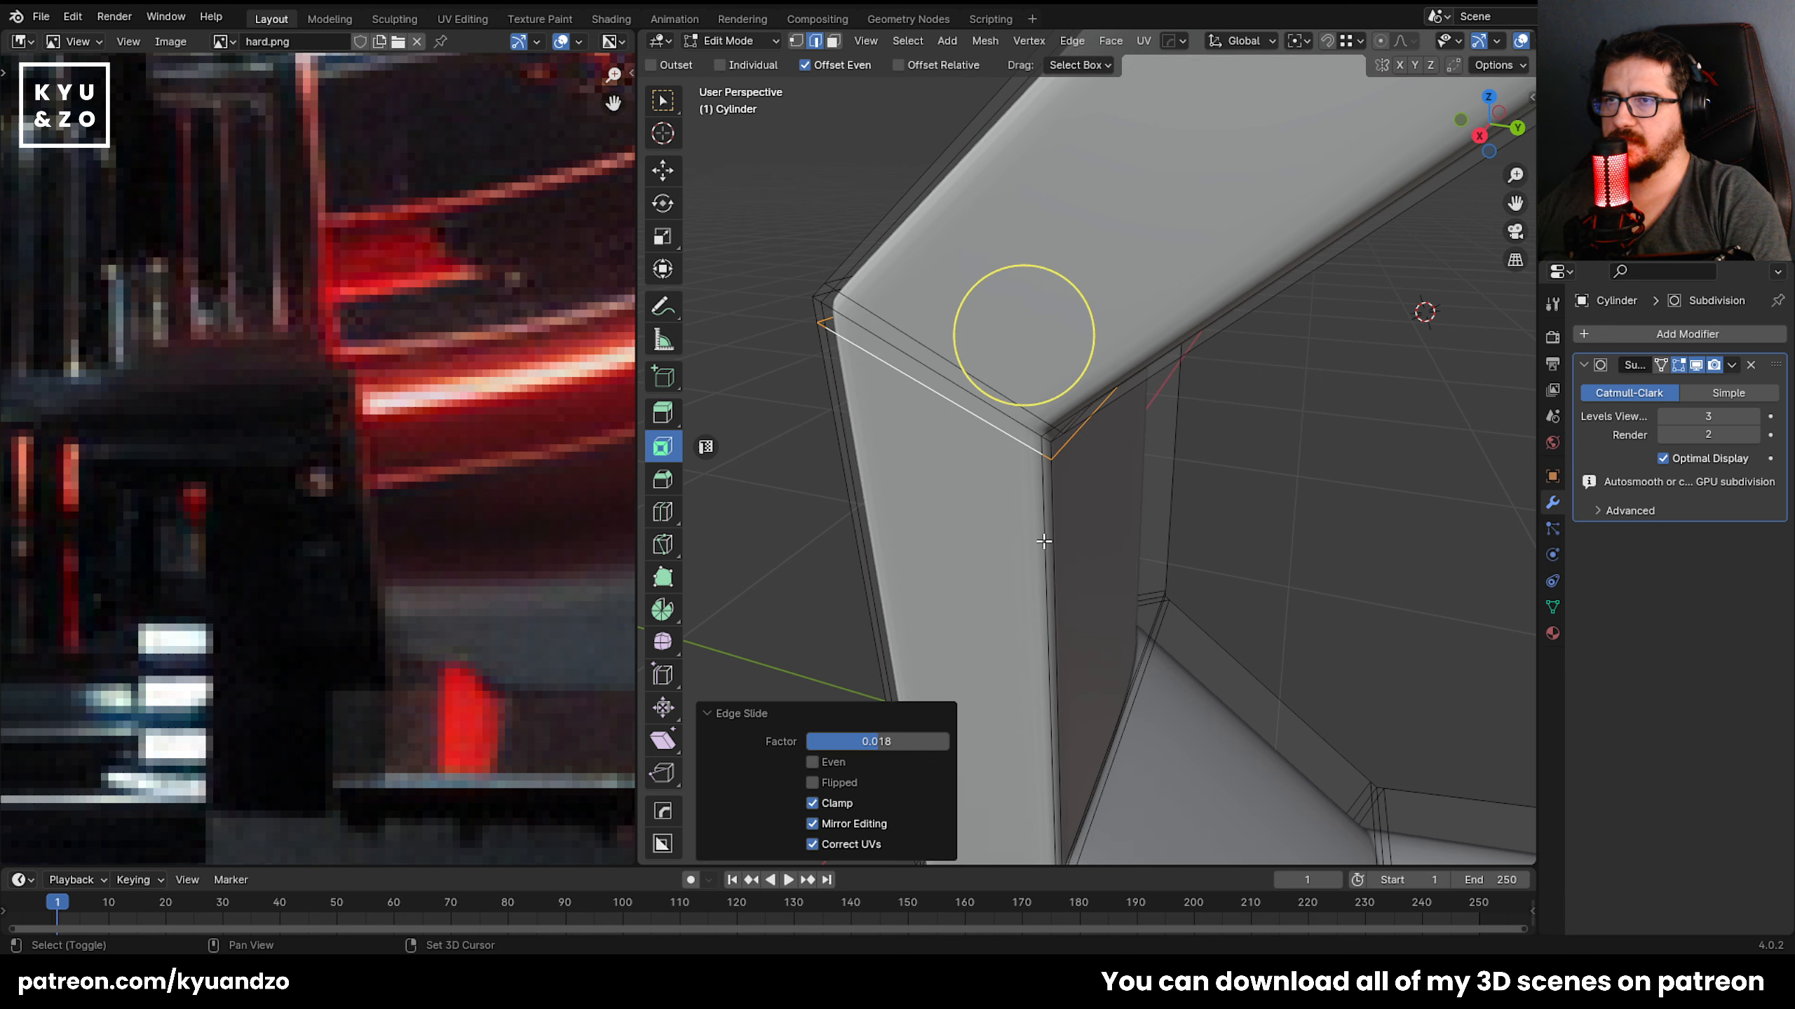
Add two support loops around the ring's outer wall, one close to each rim, the first with a slide factor of about -0.924.
scroll(1045, 530, down, 8)
key(Tab)
key(alt+a)
middle_drag(1152, 590, 1028, 535)
click(1172, 575)
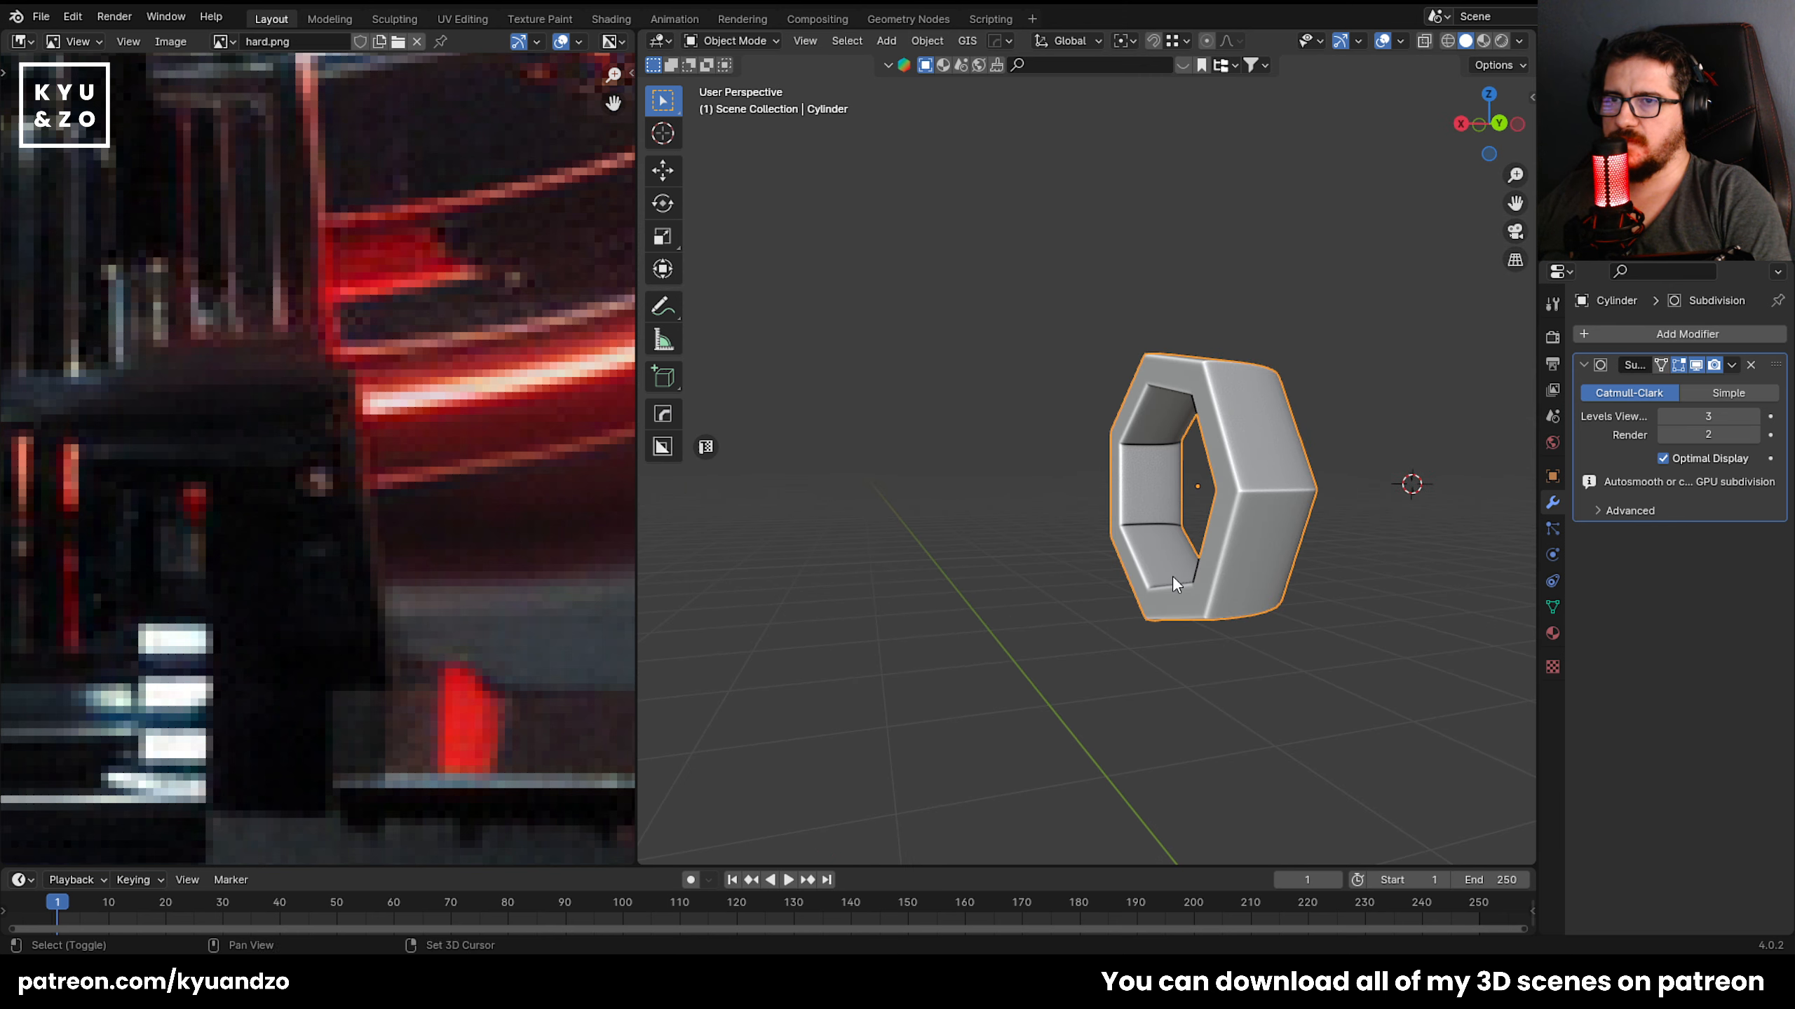
scroll(1158, 530, up, 4)
key(Tab)
middle_drag(1158, 530, 939, 707)
key(ctrl+r)
click(933, 806)
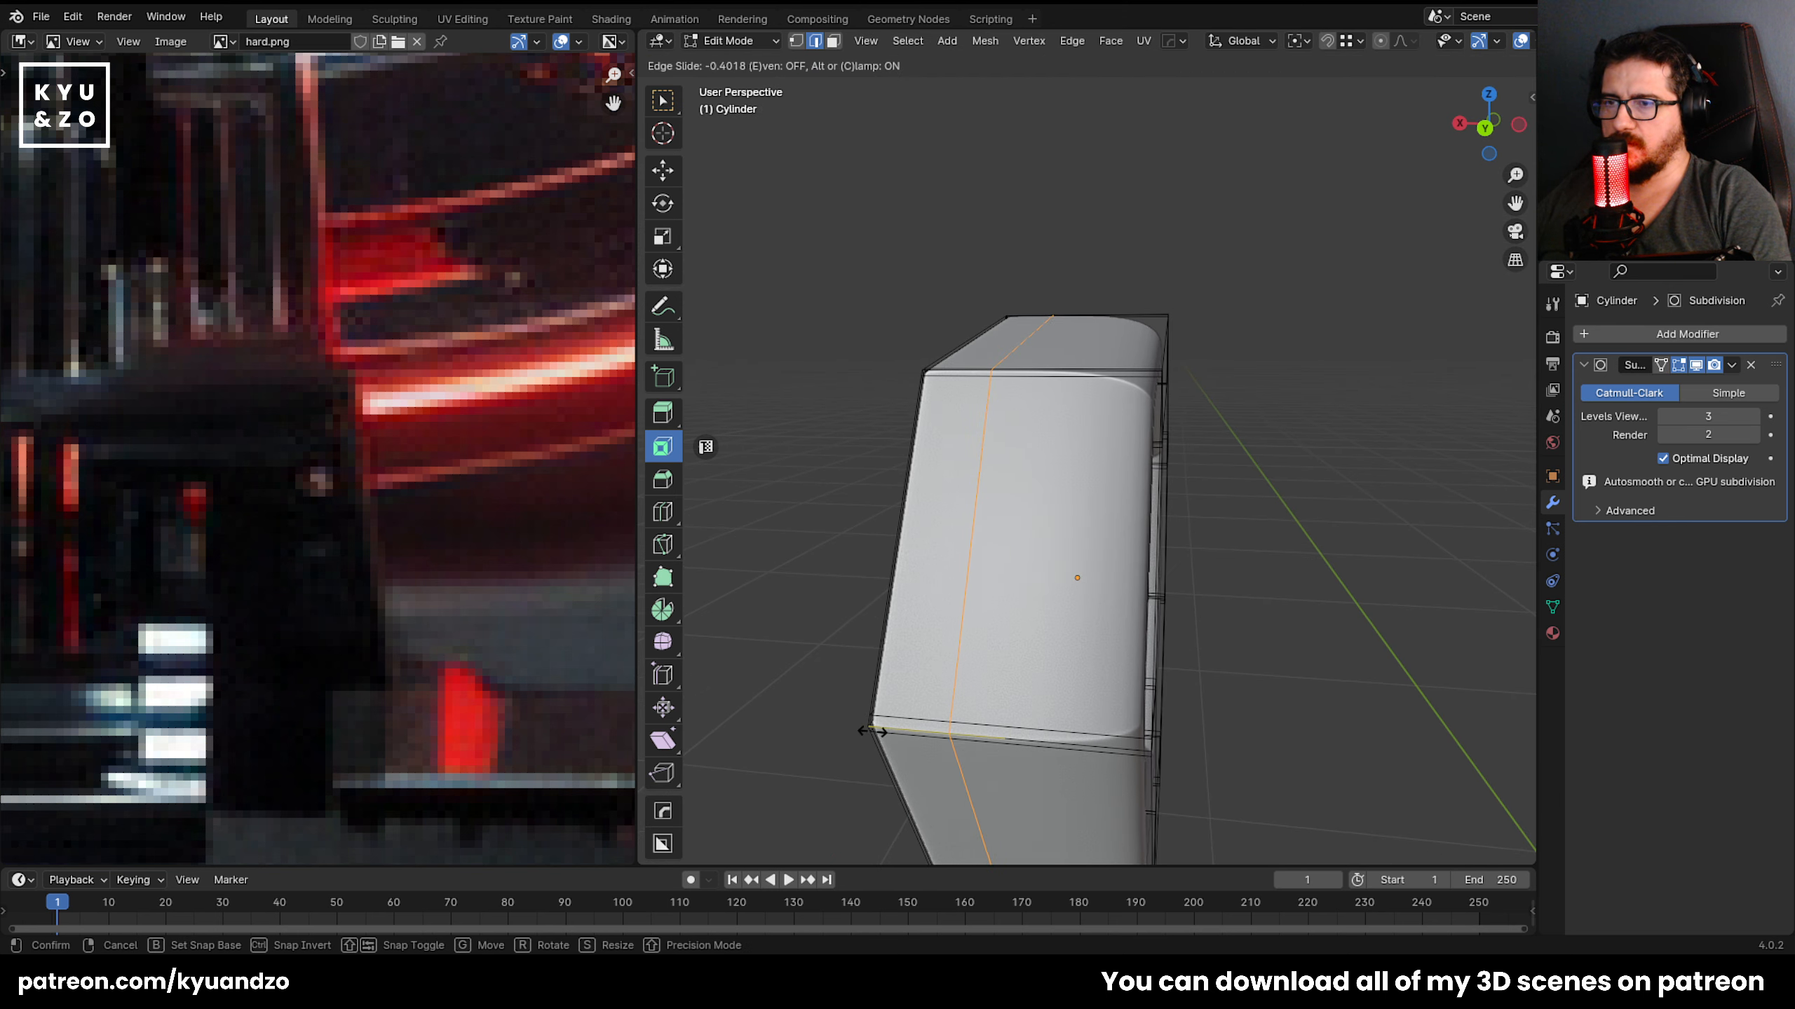
click(806, 707)
key(ctrl+r)
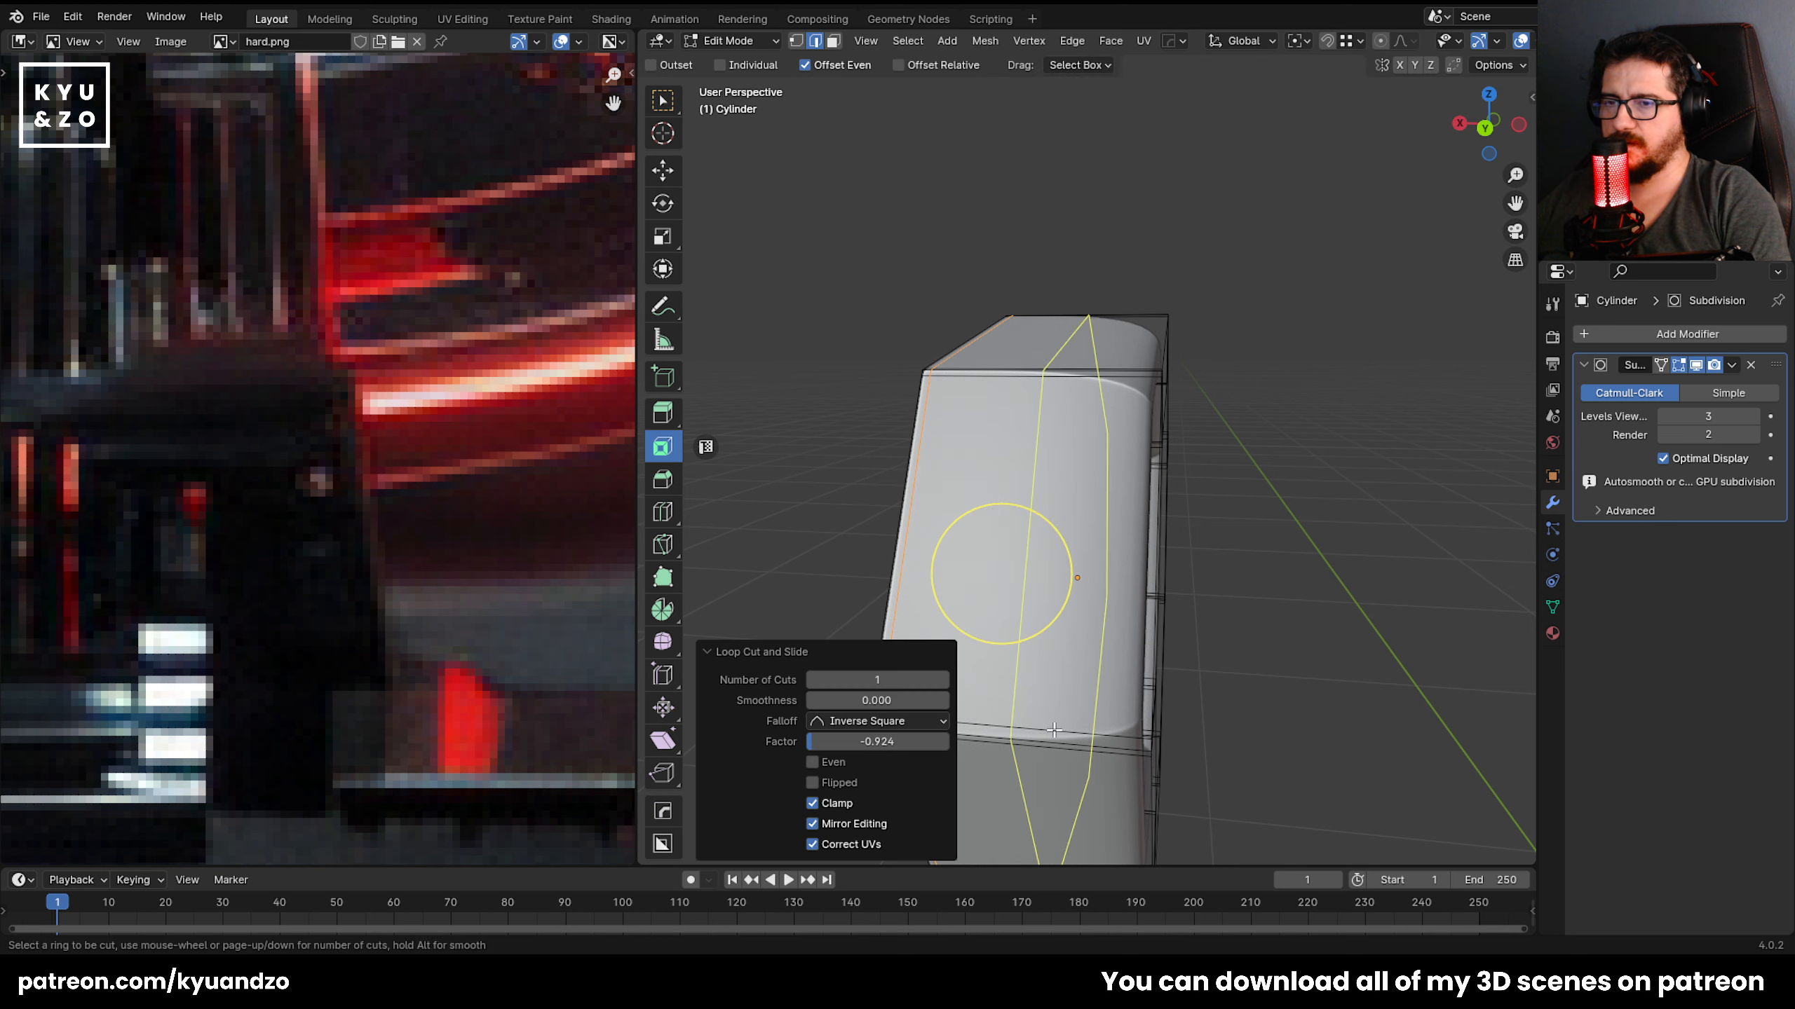
click(1001, 561)
click(1185, 737)
Examine the smoothed ring's inner corners and front face in Object Mode, up close and from a distance.
middle_drag(1186, 737, 1073, 453)
scroll(1147, 502, down, 2)
scroll(1145, 502, up, 3)
key(Tab)
key(shift+grave)
key(w)
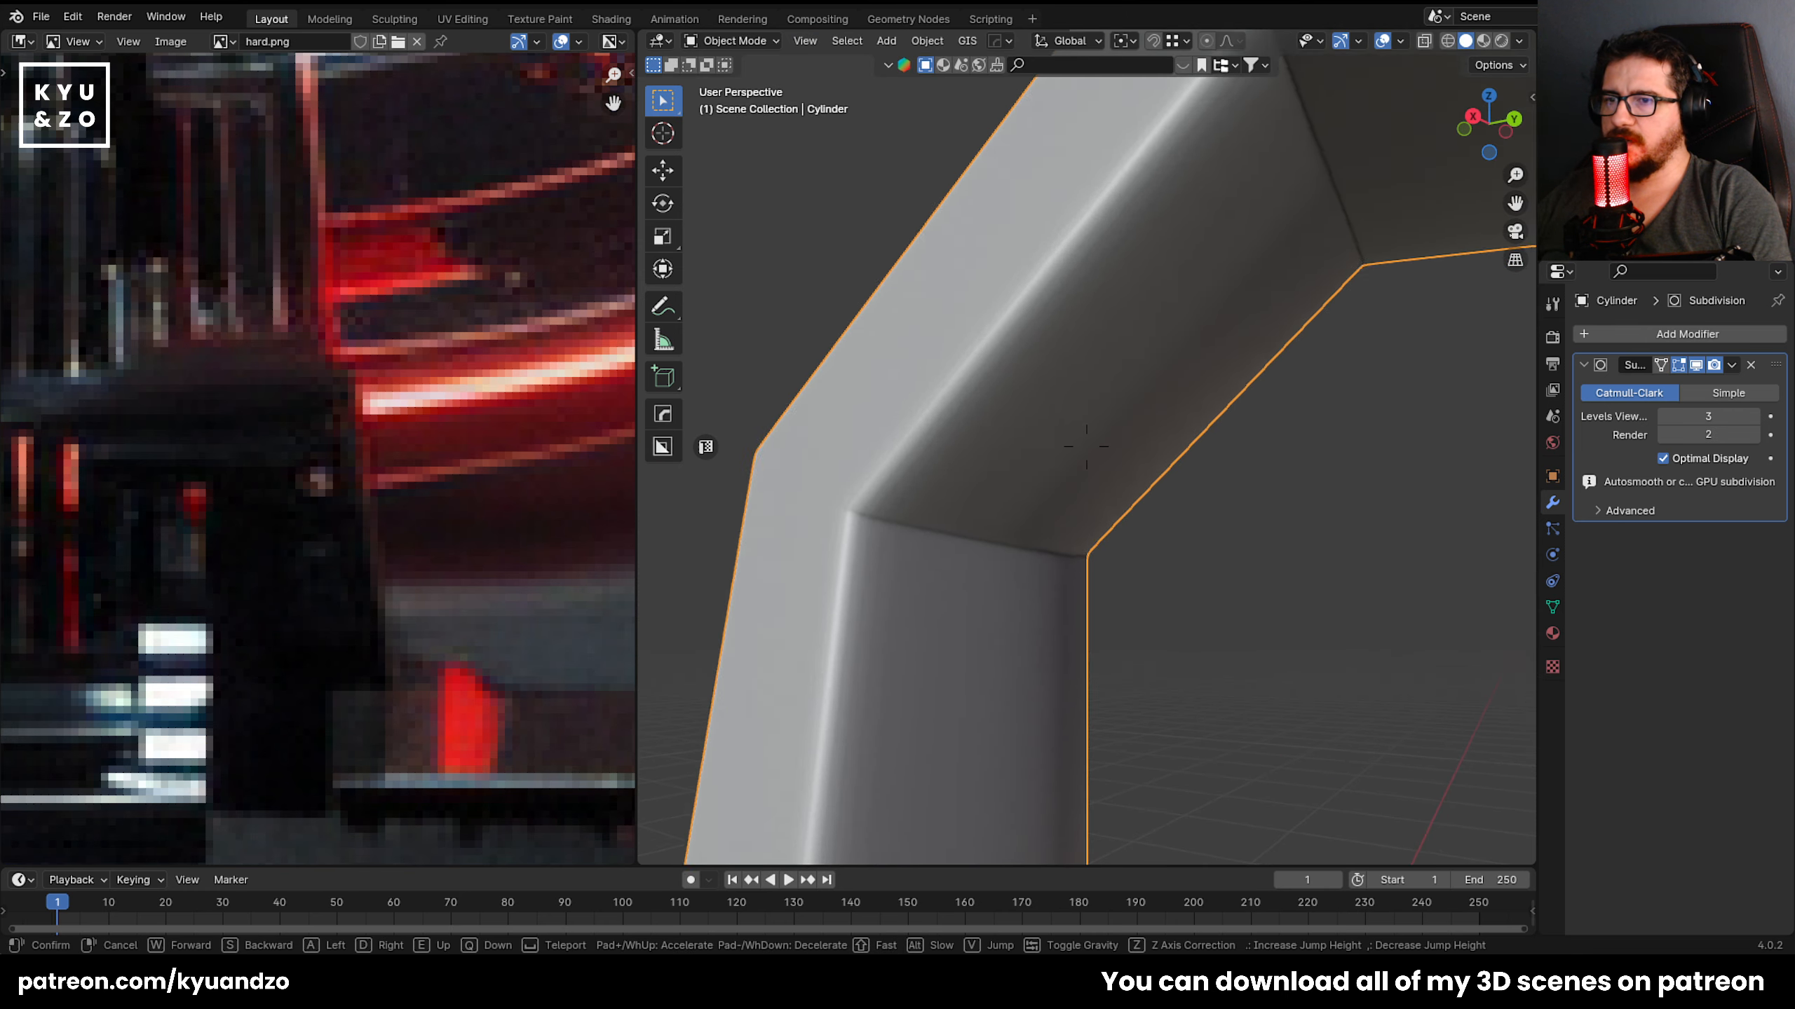
key(s)
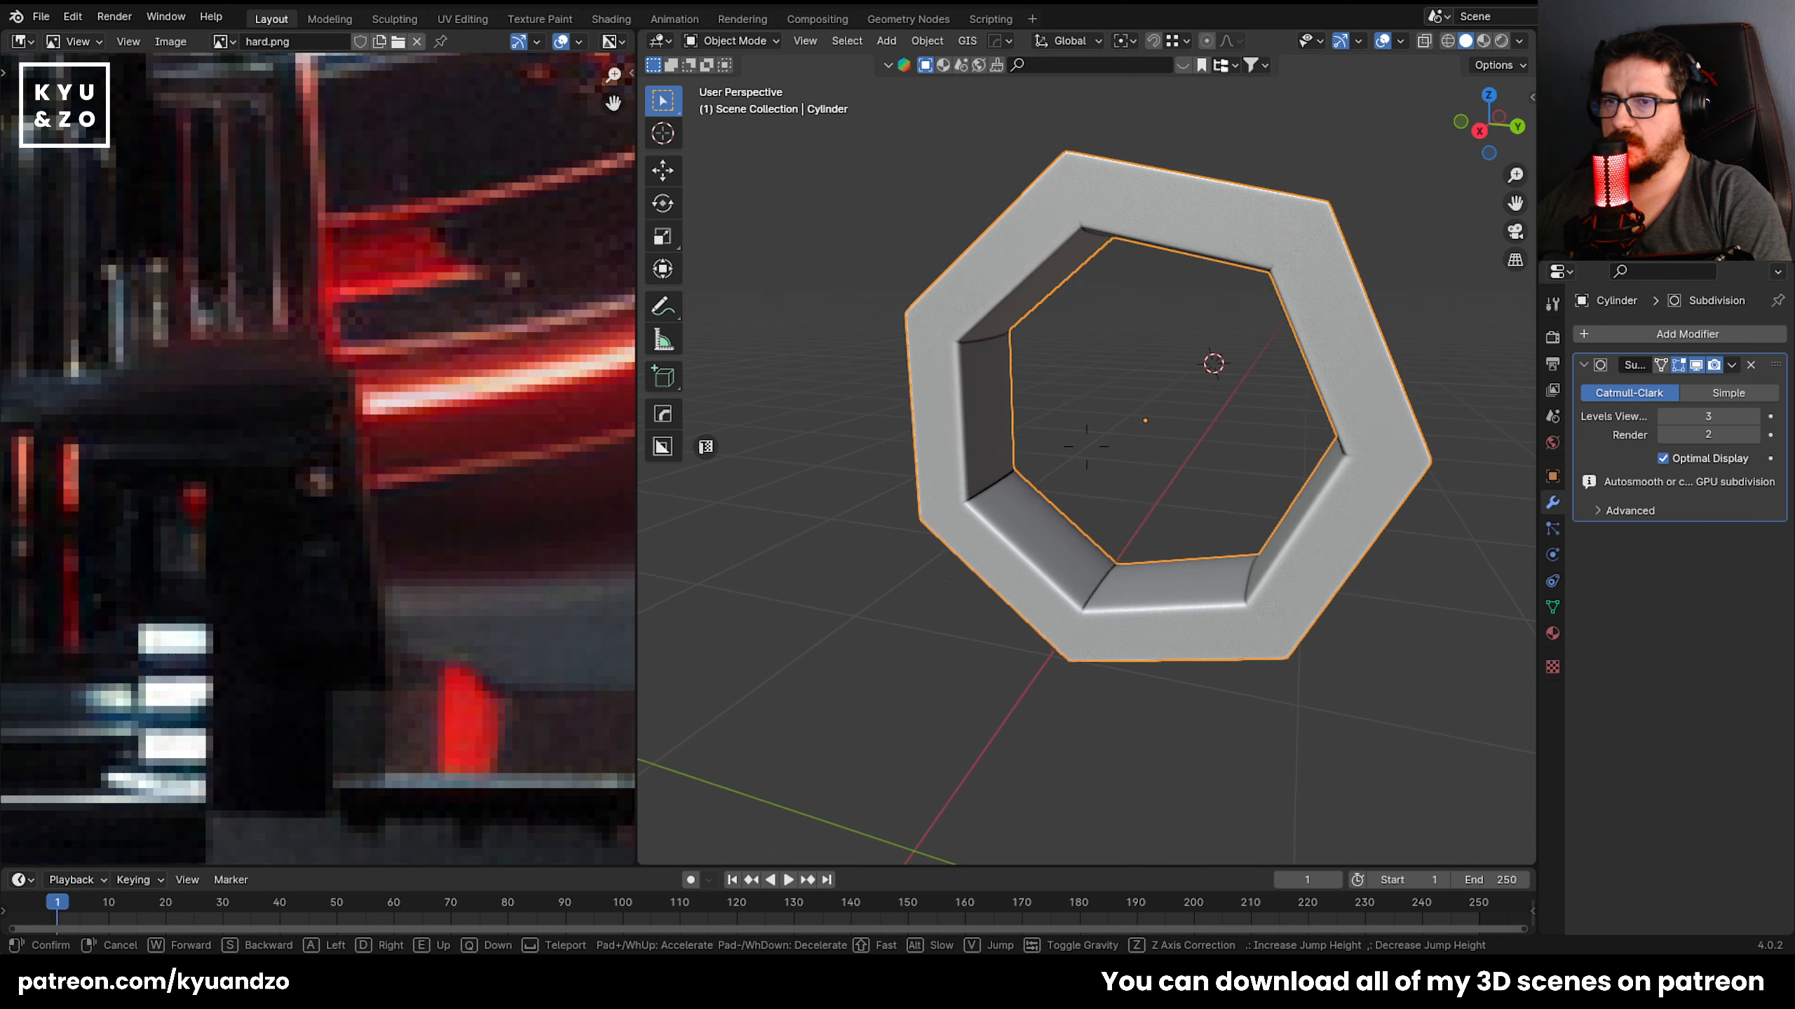
click(912, 482)
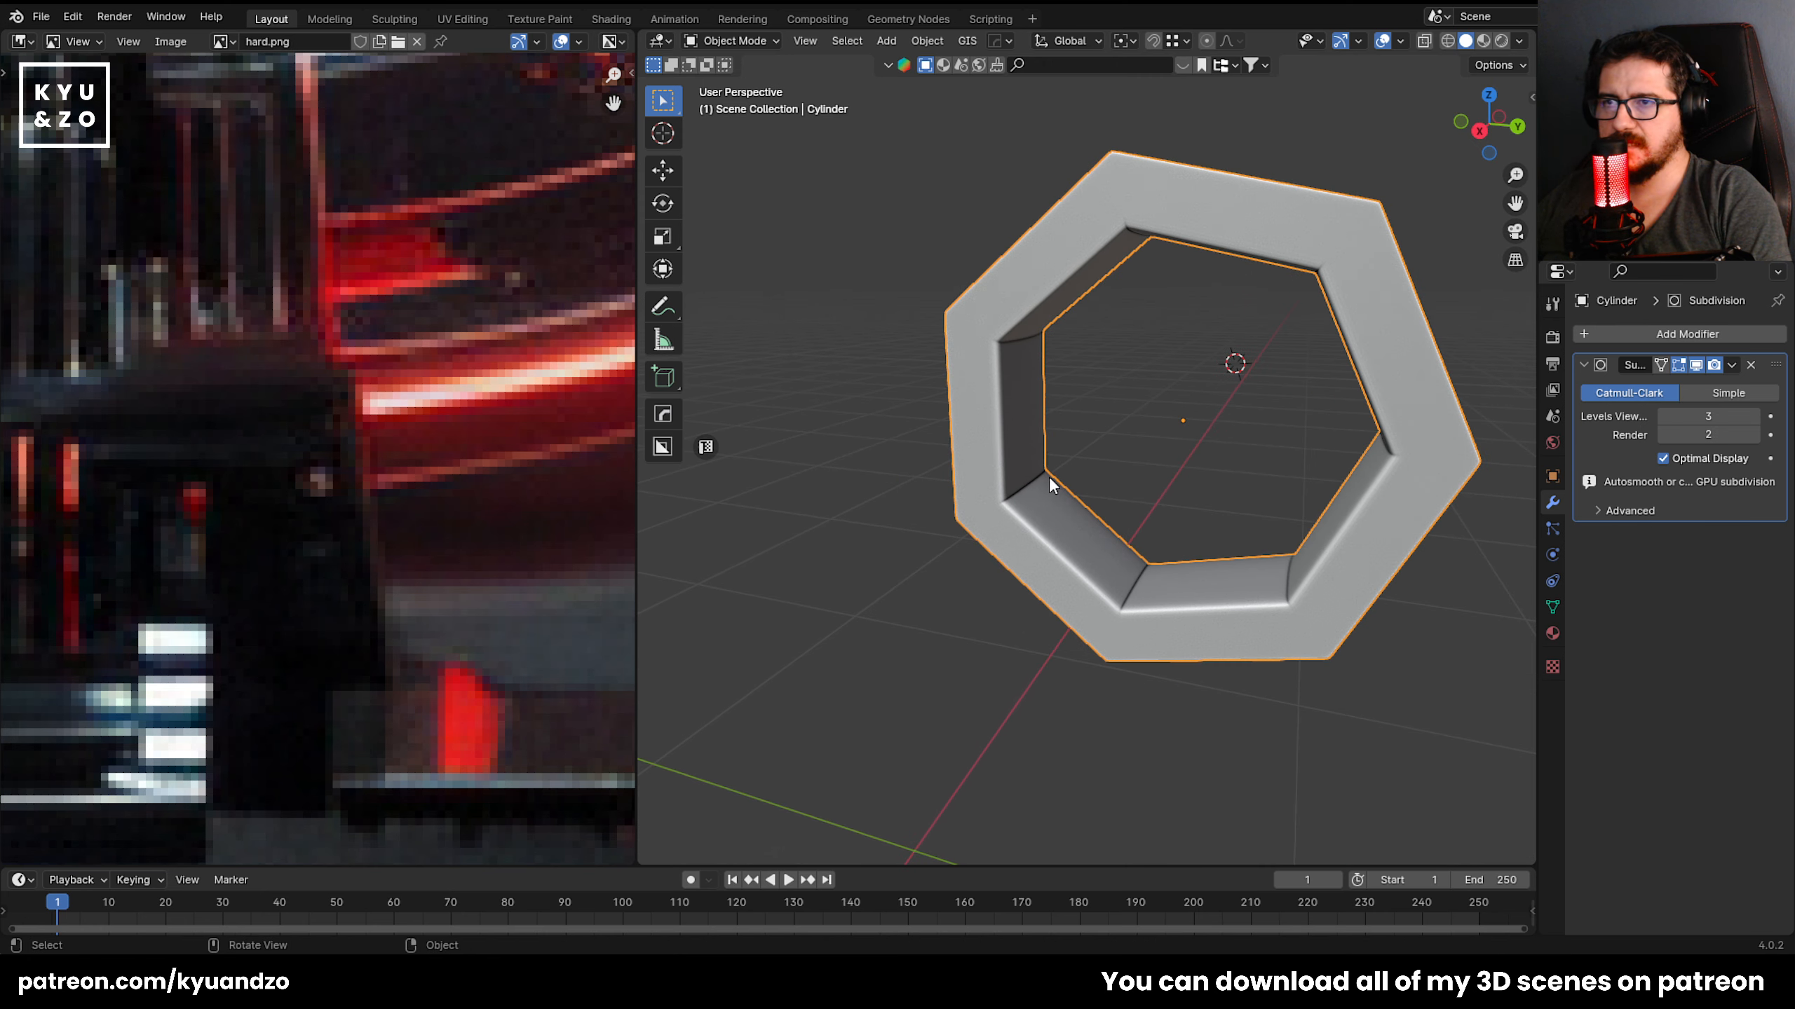
Set the viewport cavity's screen-space ridge to 1.700 and valley to 0.000, adjust the world-space ridge, and check the ring's shading.
click(1521, 40)
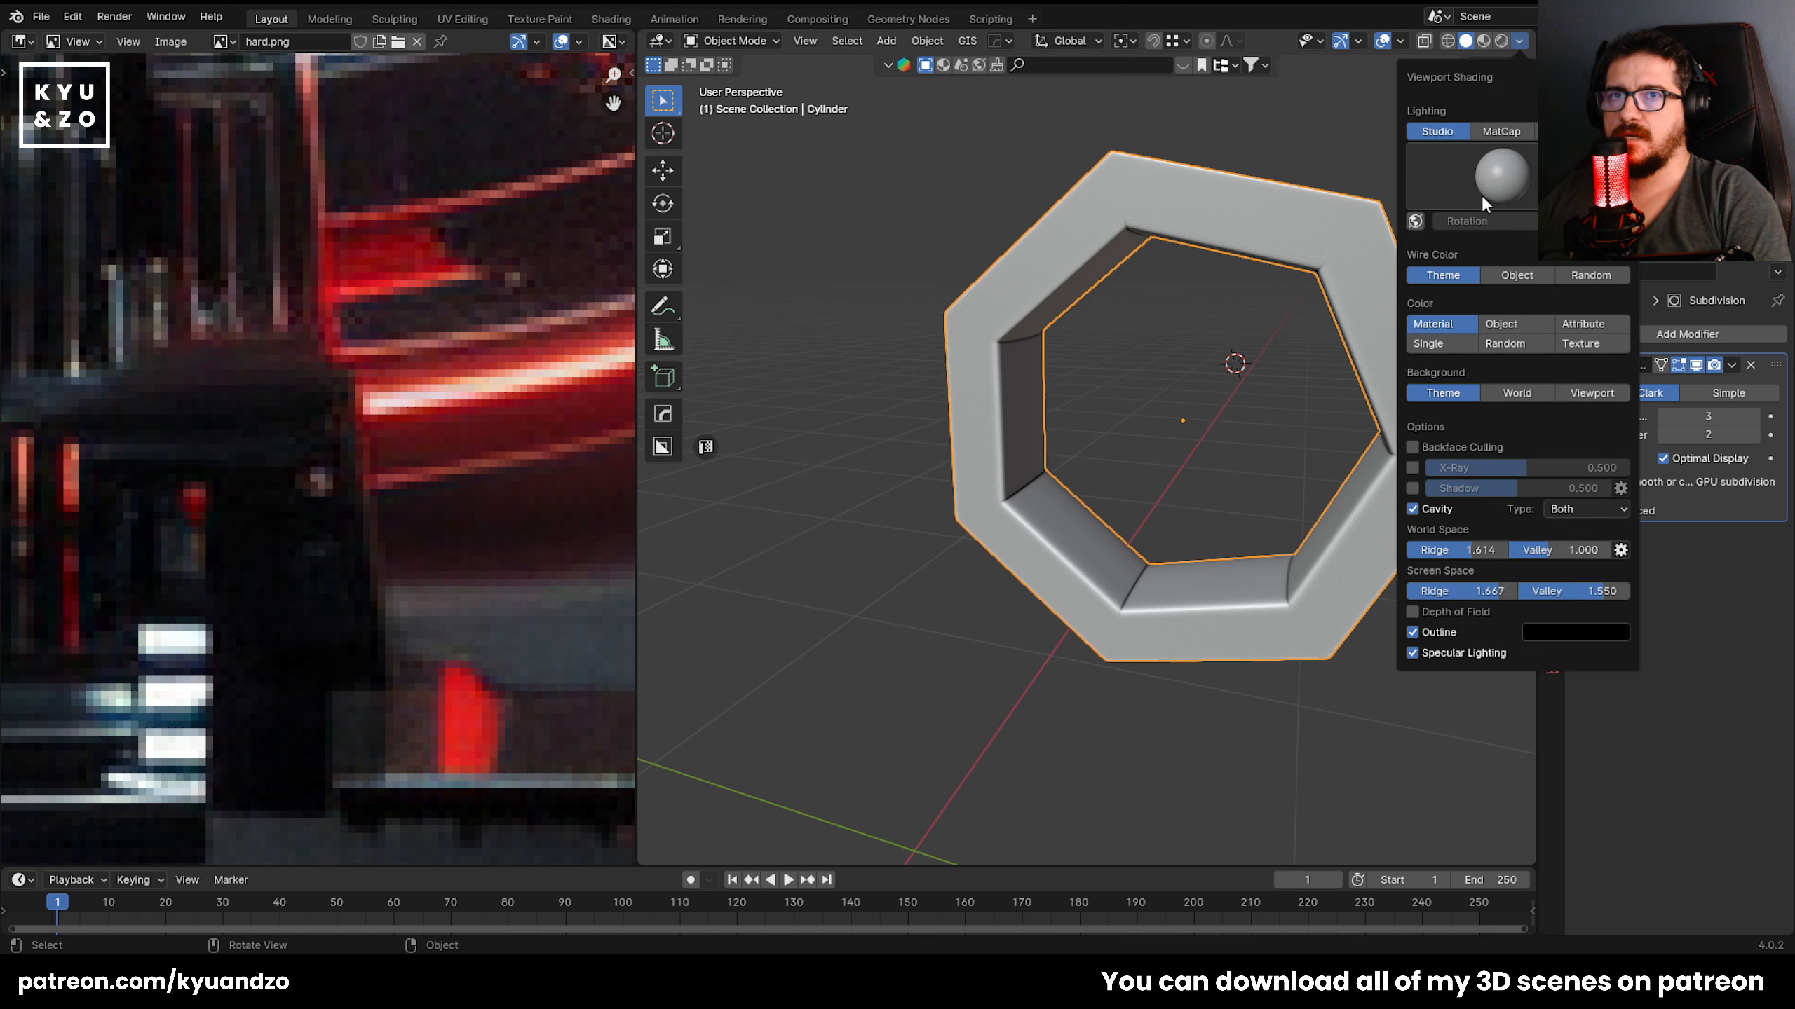
mouse_move(1455, 591)
mouse_down()
mouse_move(1410, 591)
mouse_move(1462, 591)
mouse_up()
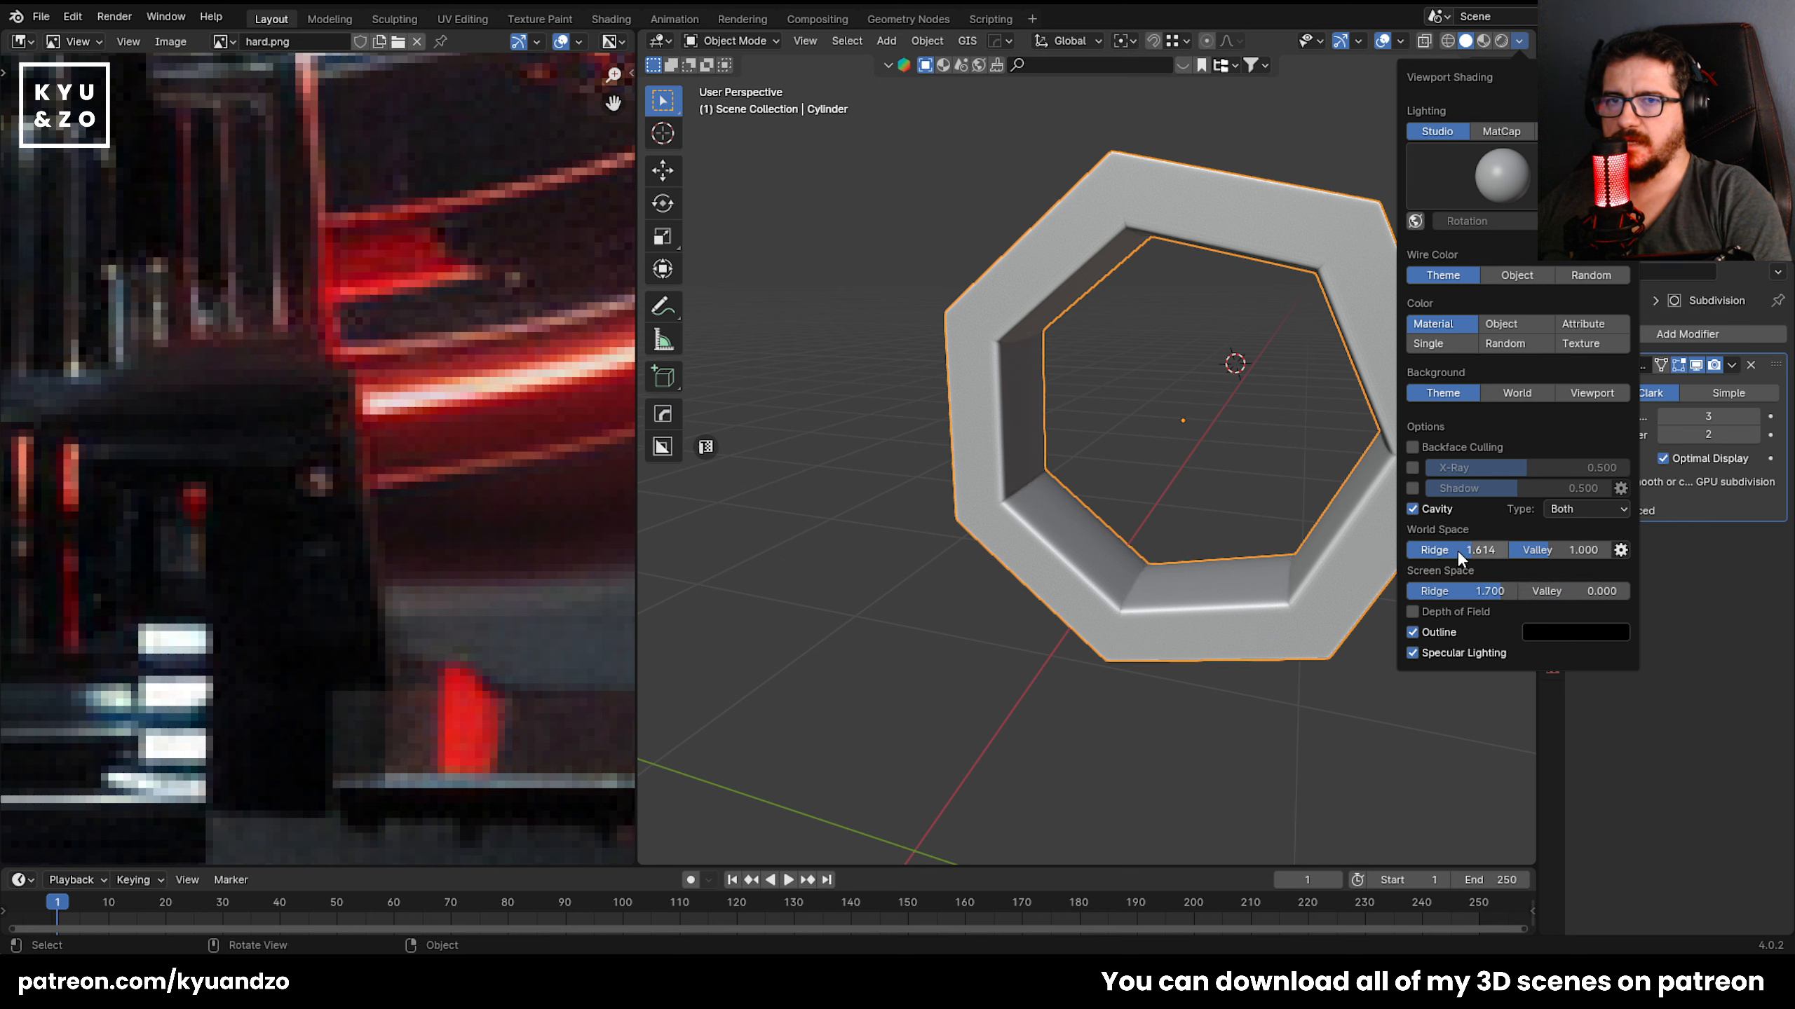
drag(1410, 550, 1506, 550)
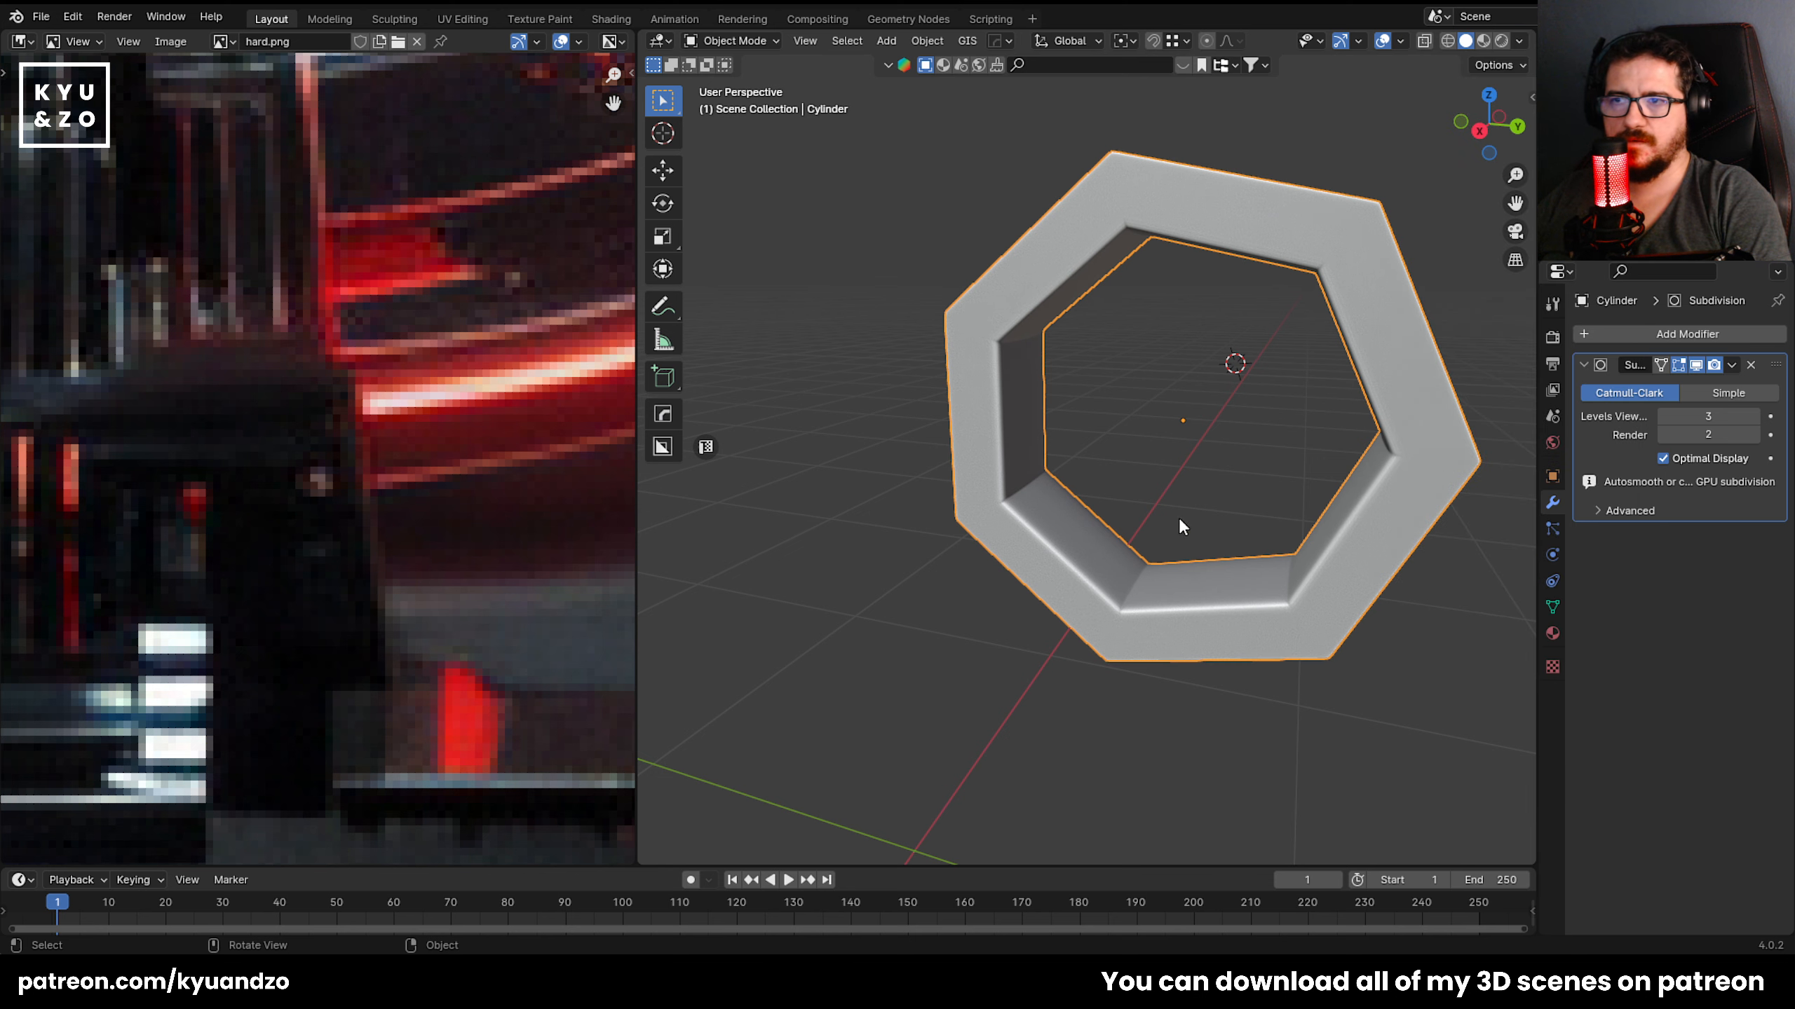
middle_drag(1181, 519, 905, 350)
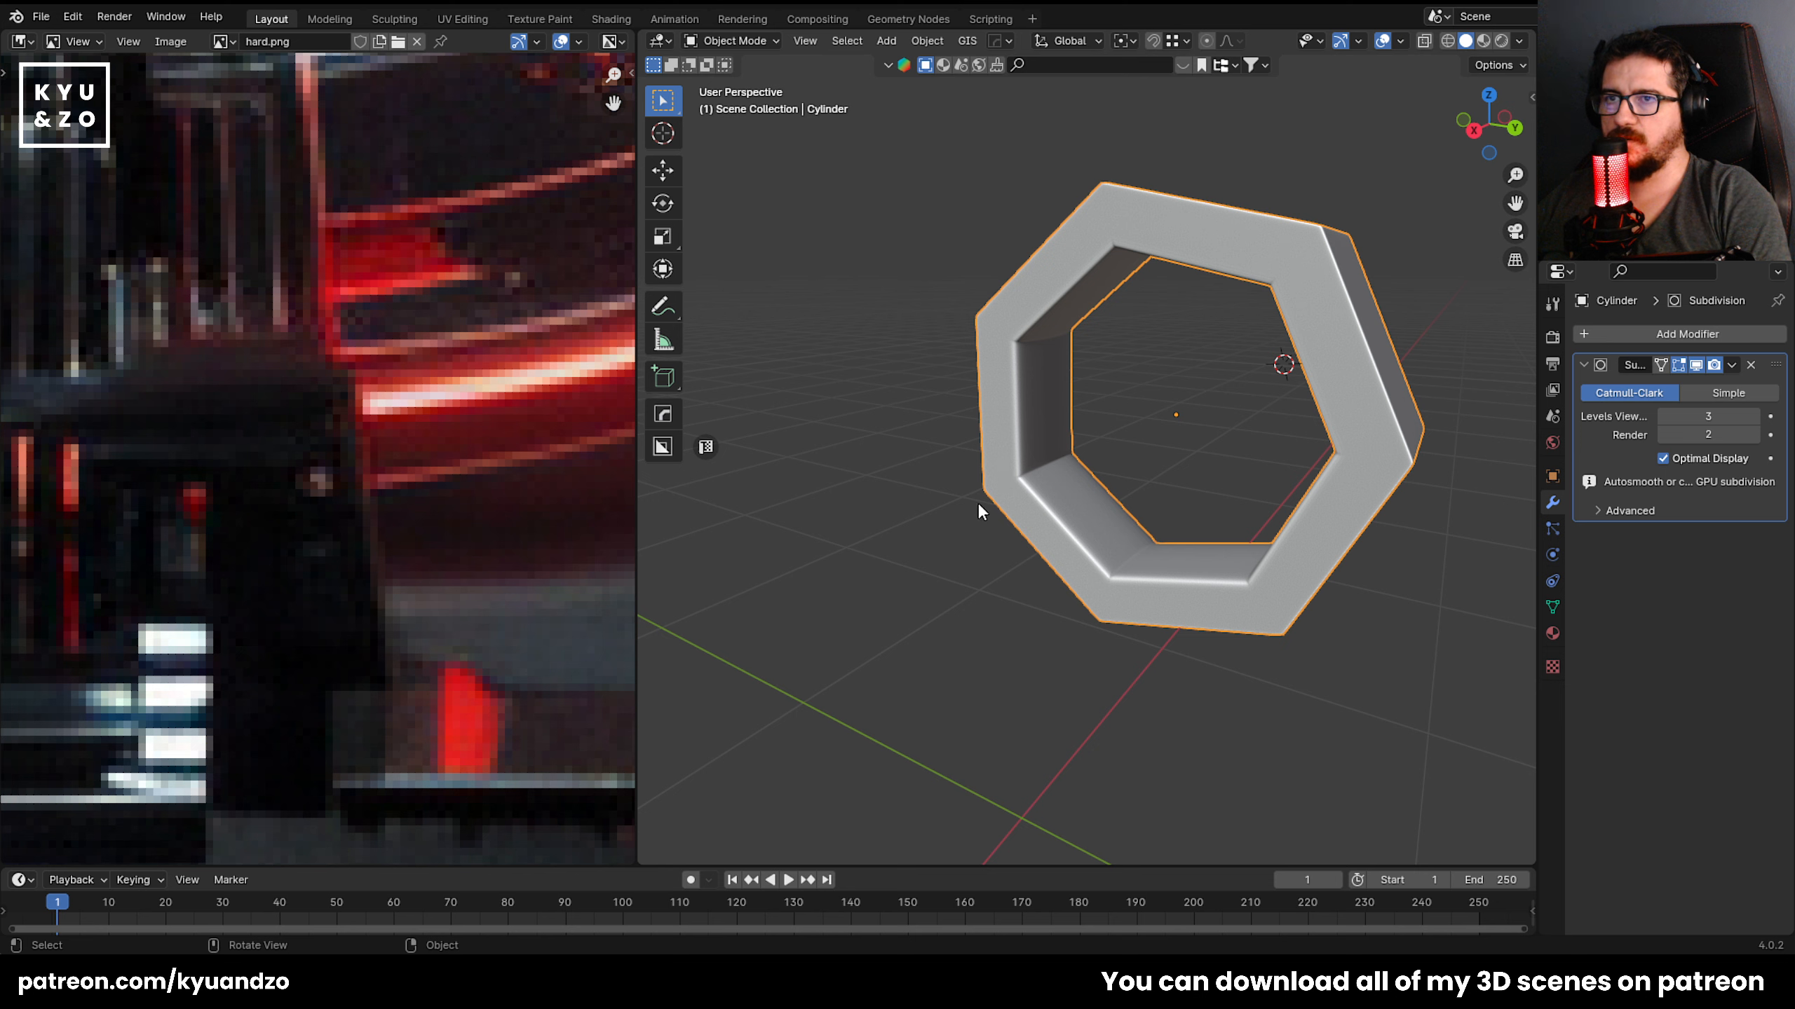
ctrl+middle_drag(977, 502, 977, 424)
key(Tab)
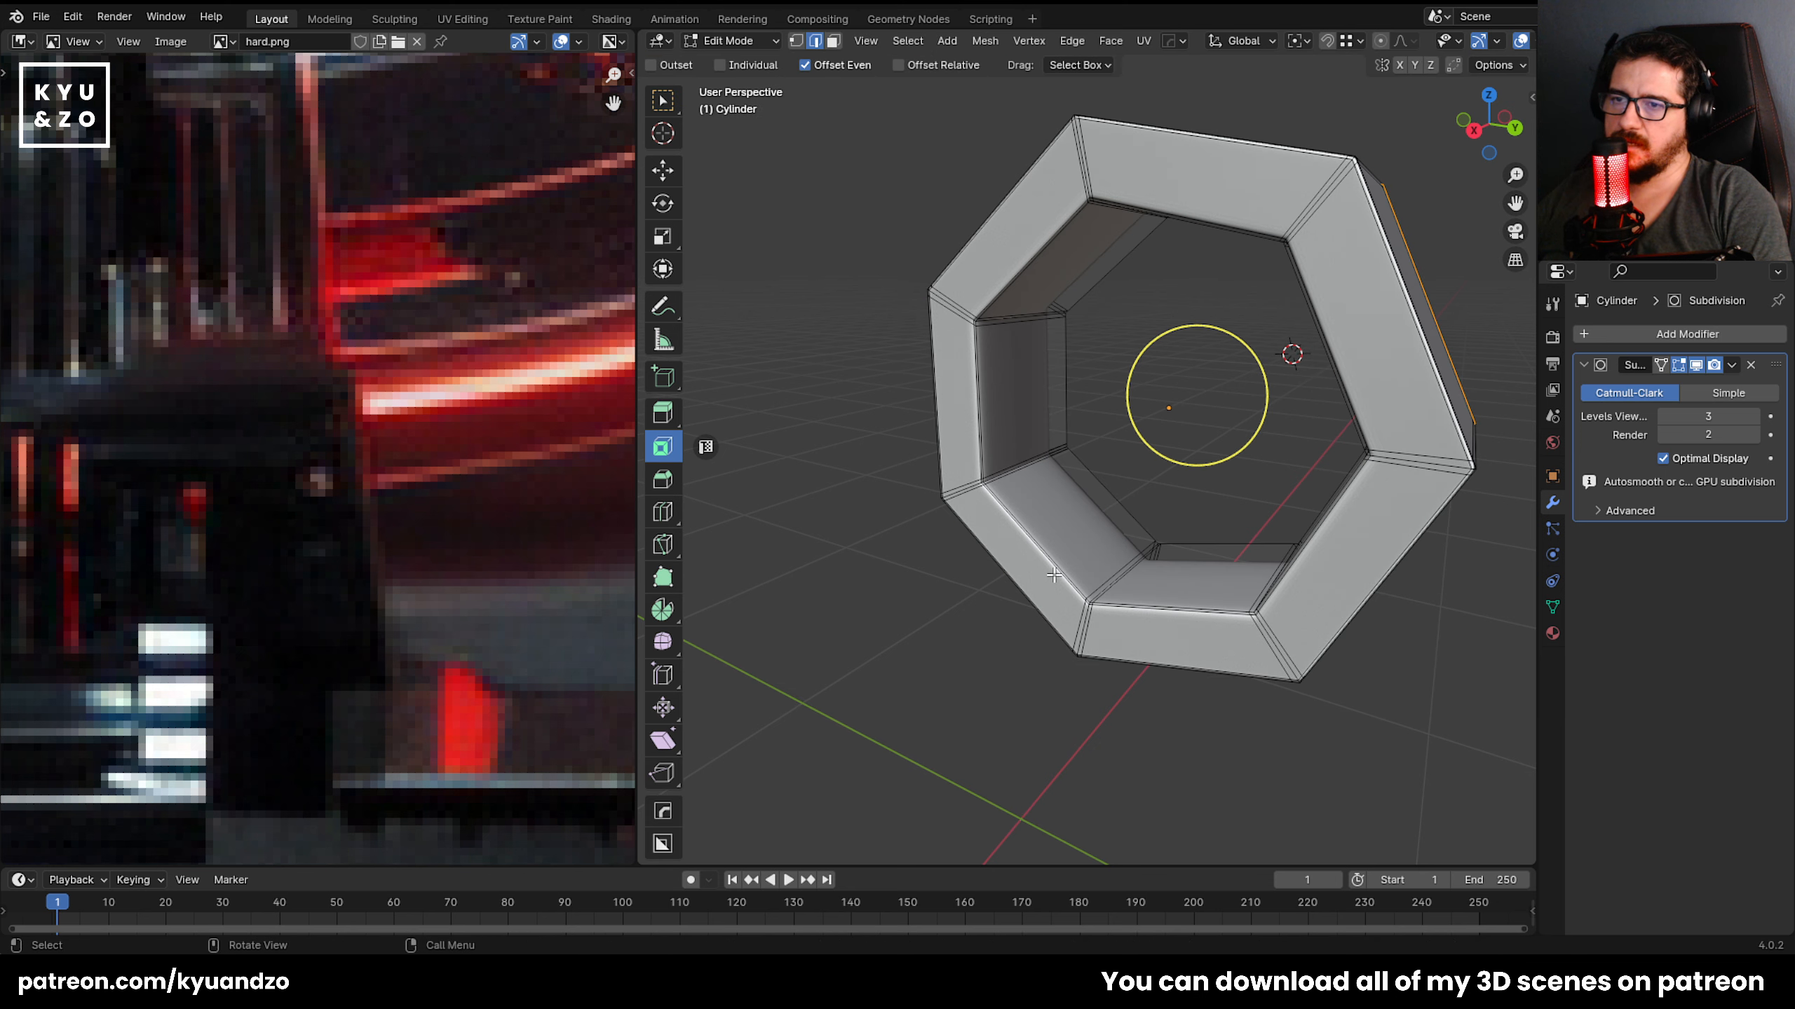
key(Tab)
click(1198, 435)
click(1210, 609)
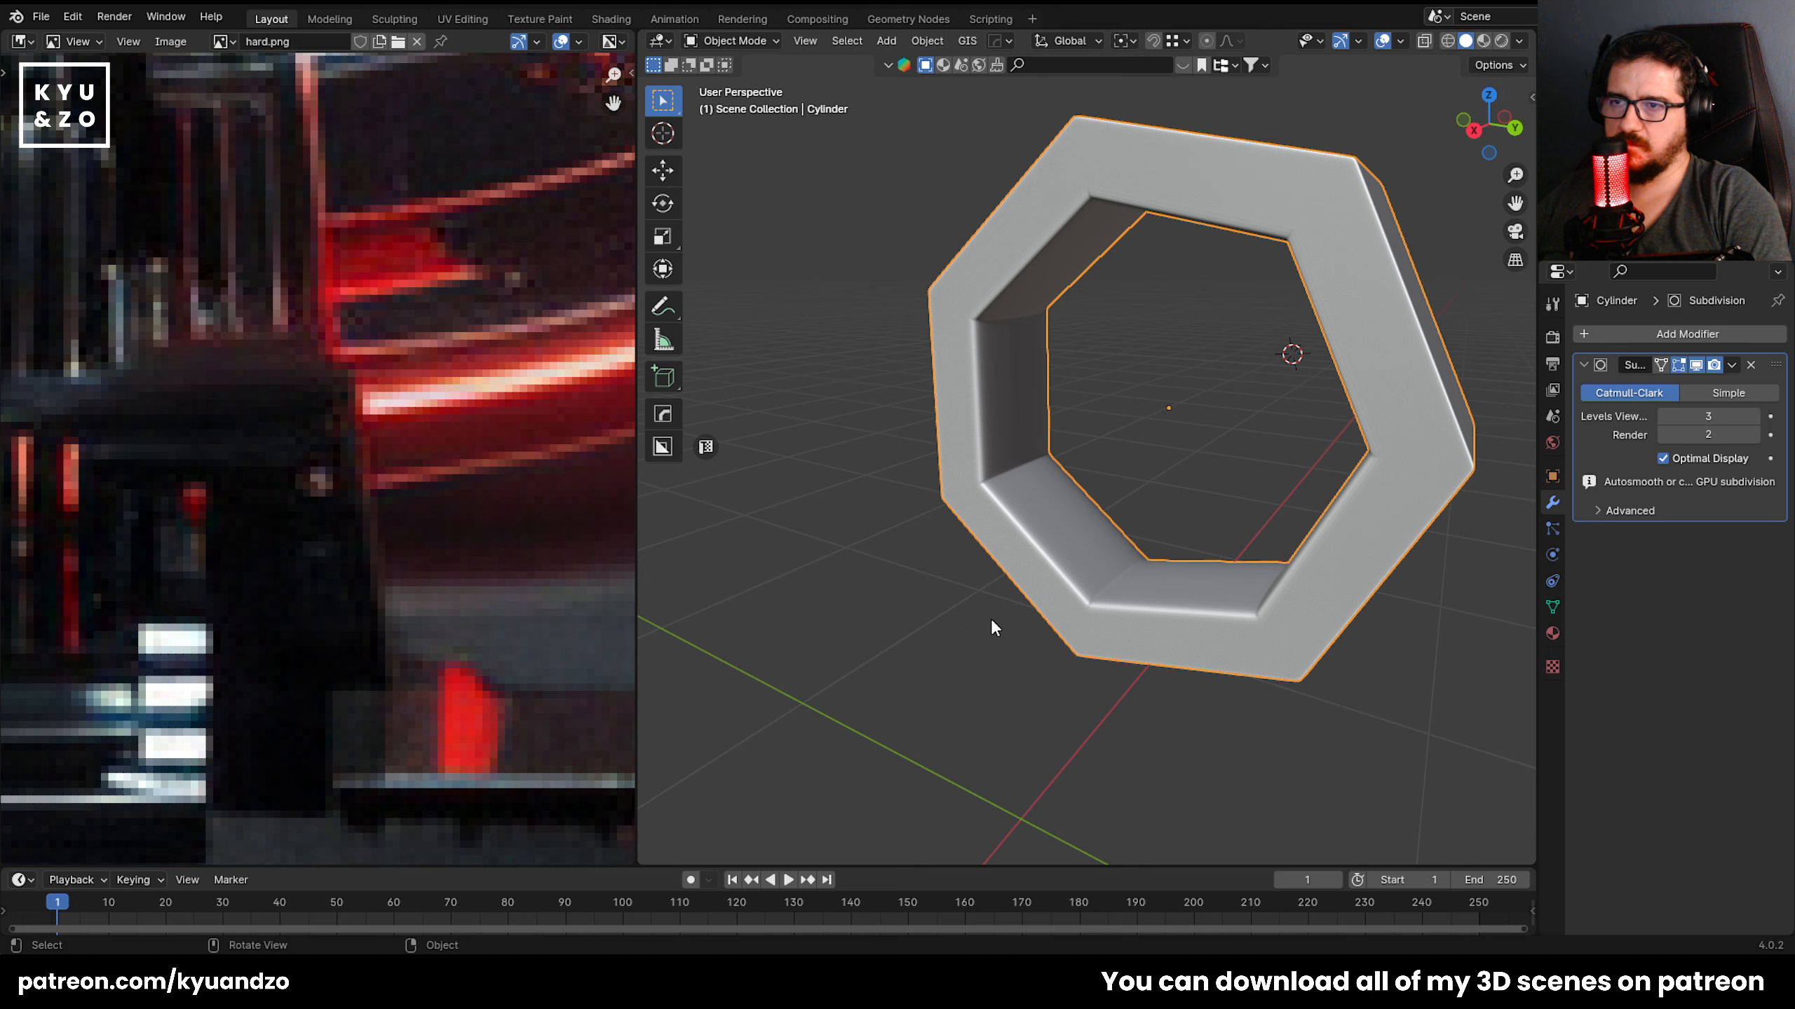
Add two support loops on the ring's front face, one beside the inner rim (factor 0.816) and one beside the outer rim (factor -0.737).
key(Tab)
ctrl+middle_drag(1185, 389, 1190, 321)
key(ctrl+r)
click(1290, 701)
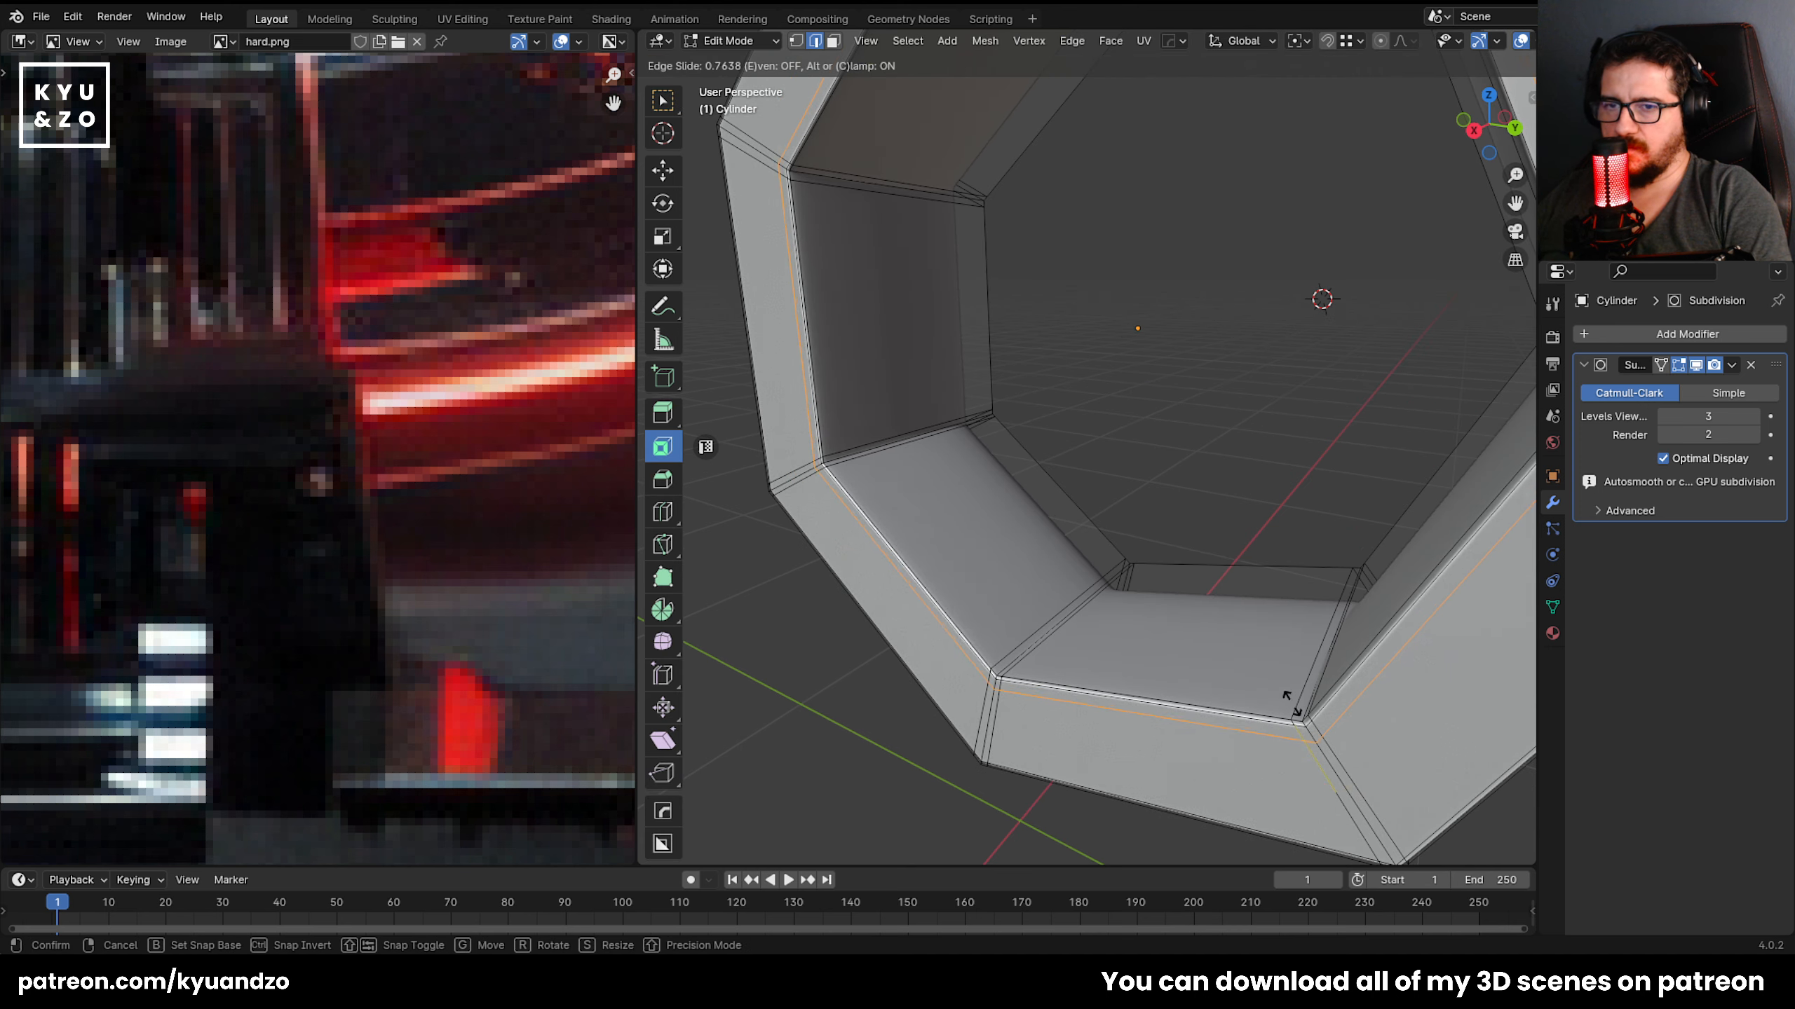
click(1290, 701)
shift+middle_drag(1041, 321, 949, 100)
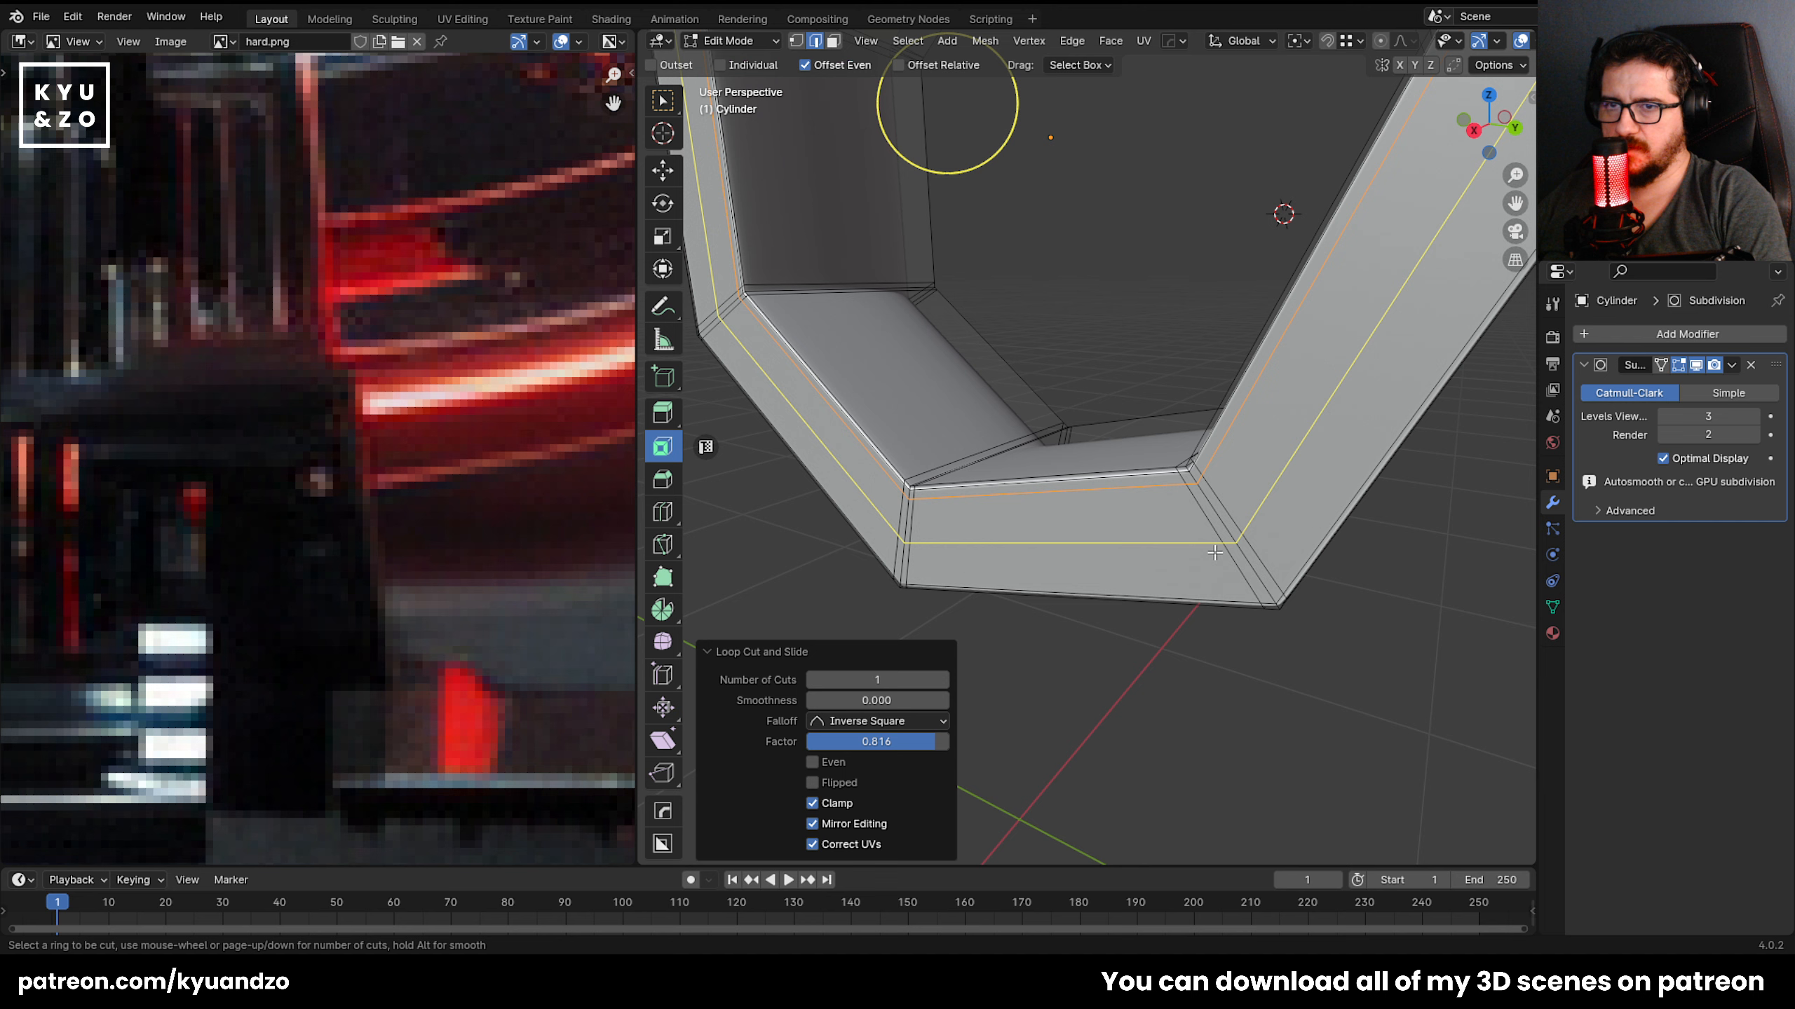
key(g)
key(g)
click(1269, 581)
Add support loops around the ring's inner wall, one near the front rim with a factor of 0.859 and one towards the back rim.
middle_drag(956, 446, 948, 578)
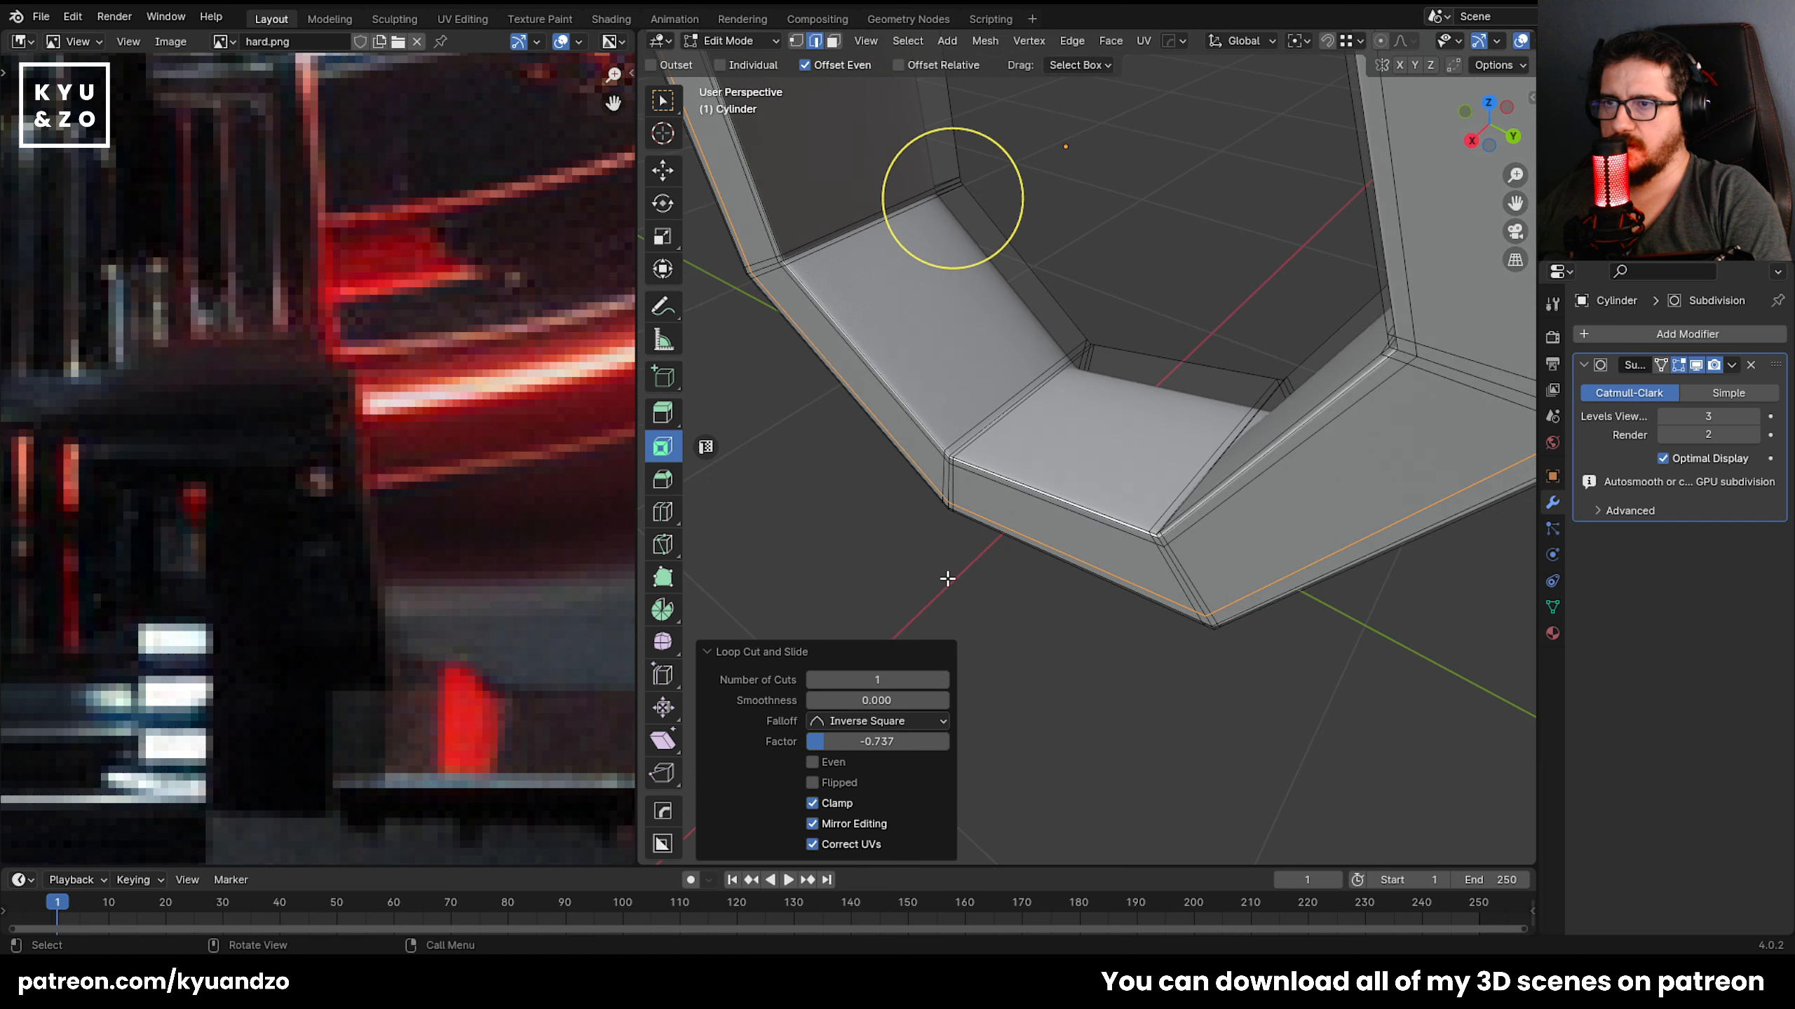
alt+click(919, 183)
key(g)
key(g)
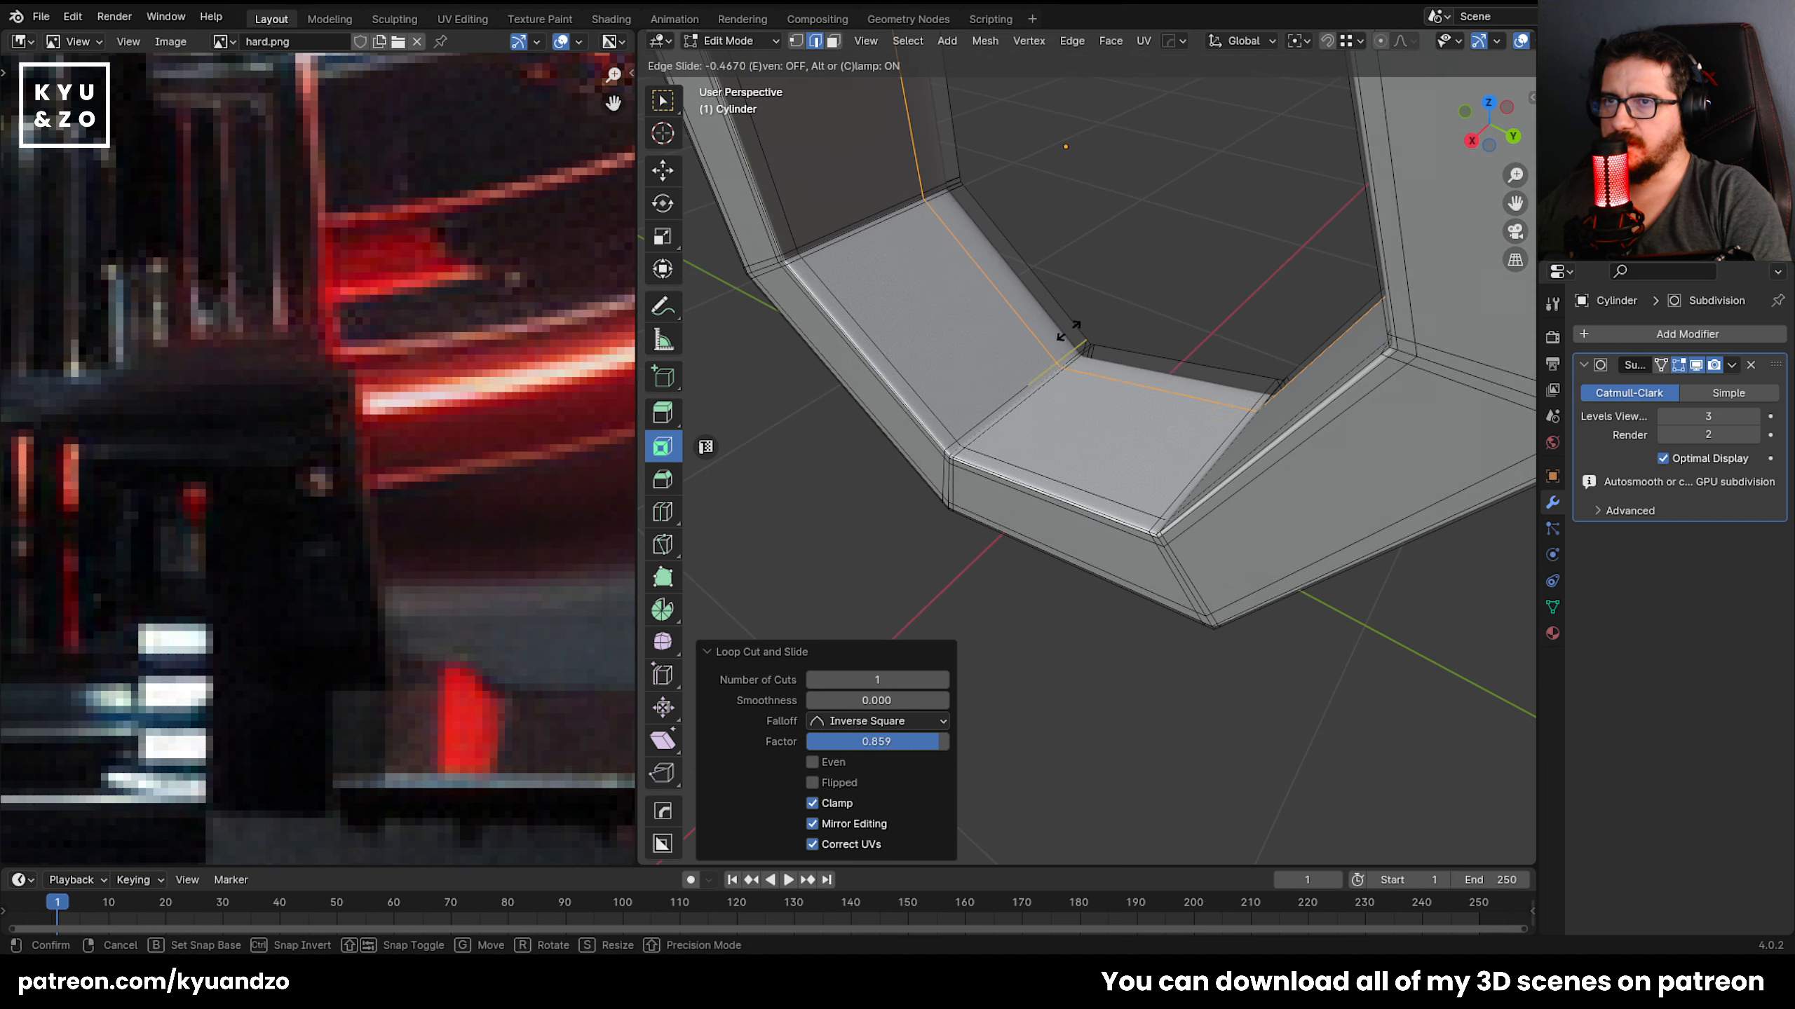
click(1126, 115)
Examine the smoothed ring's rims and inner corners in Object Mode and compare them with the edge loops in Edit Mode.
key(Tab)
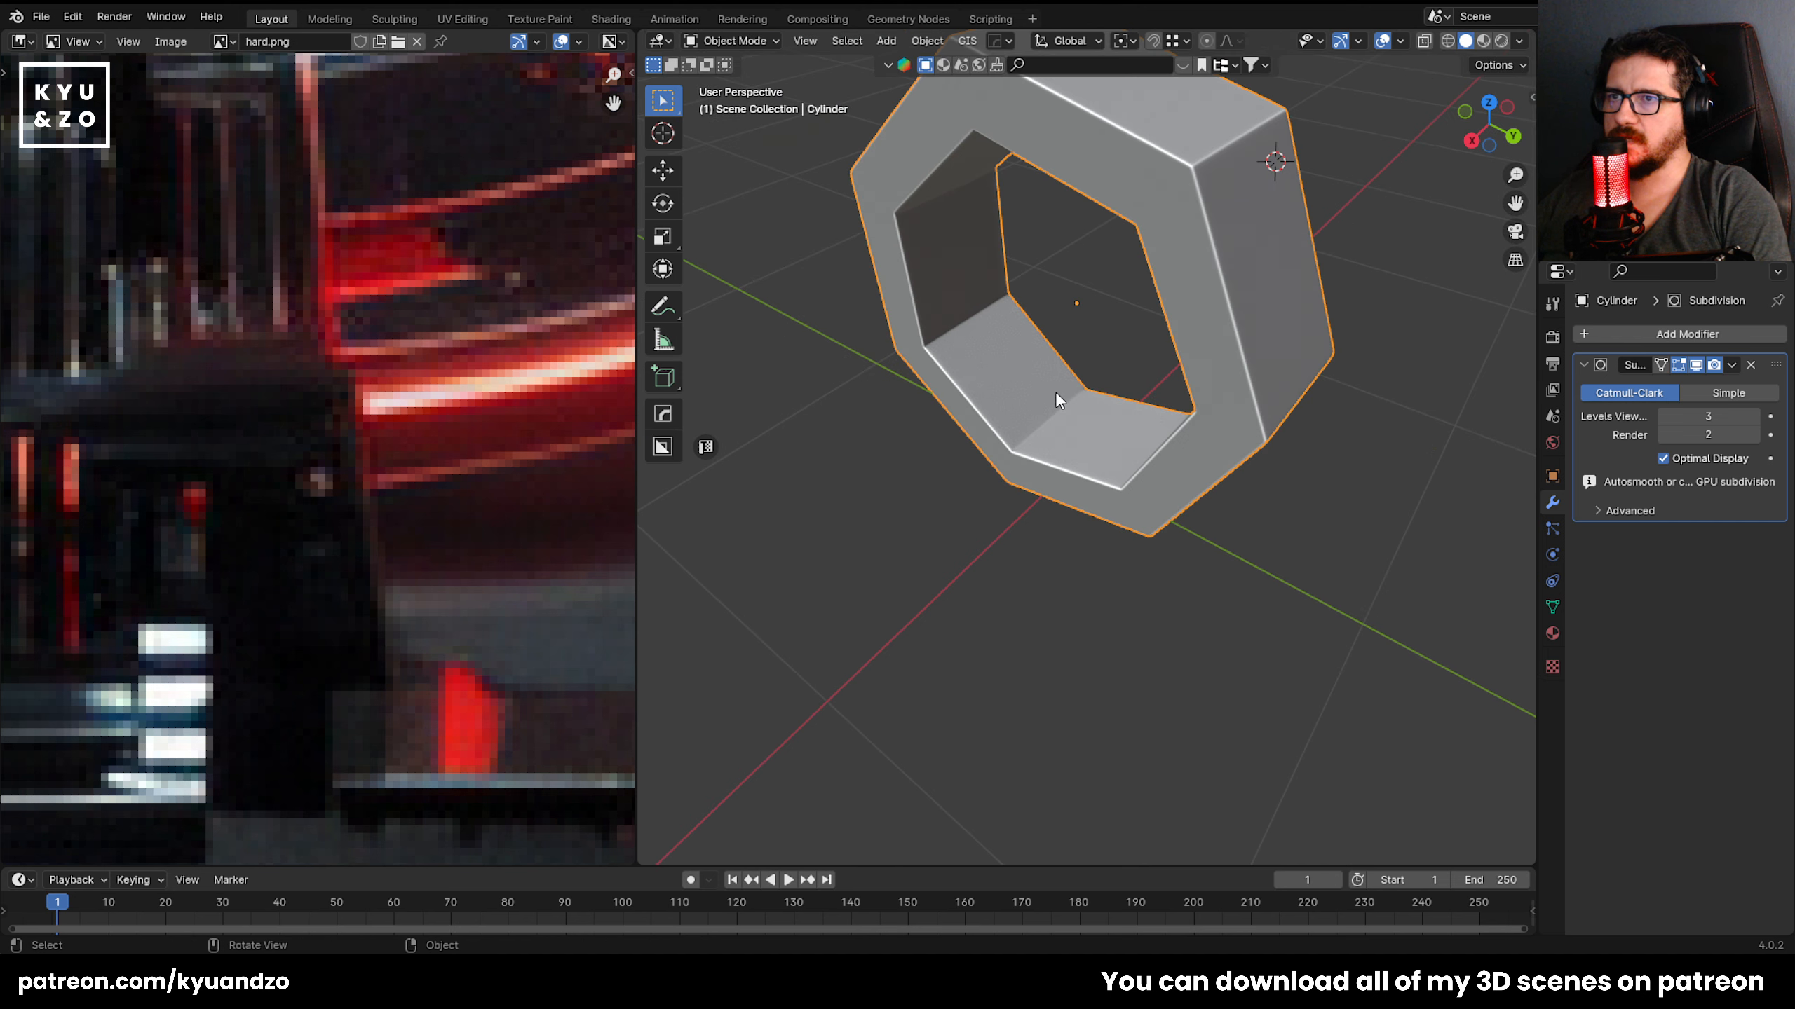
scroll(1054, 391, down, 5)
scroll(968, 466, up, 4)
middle_drag(1024, 369, 1034, 559)
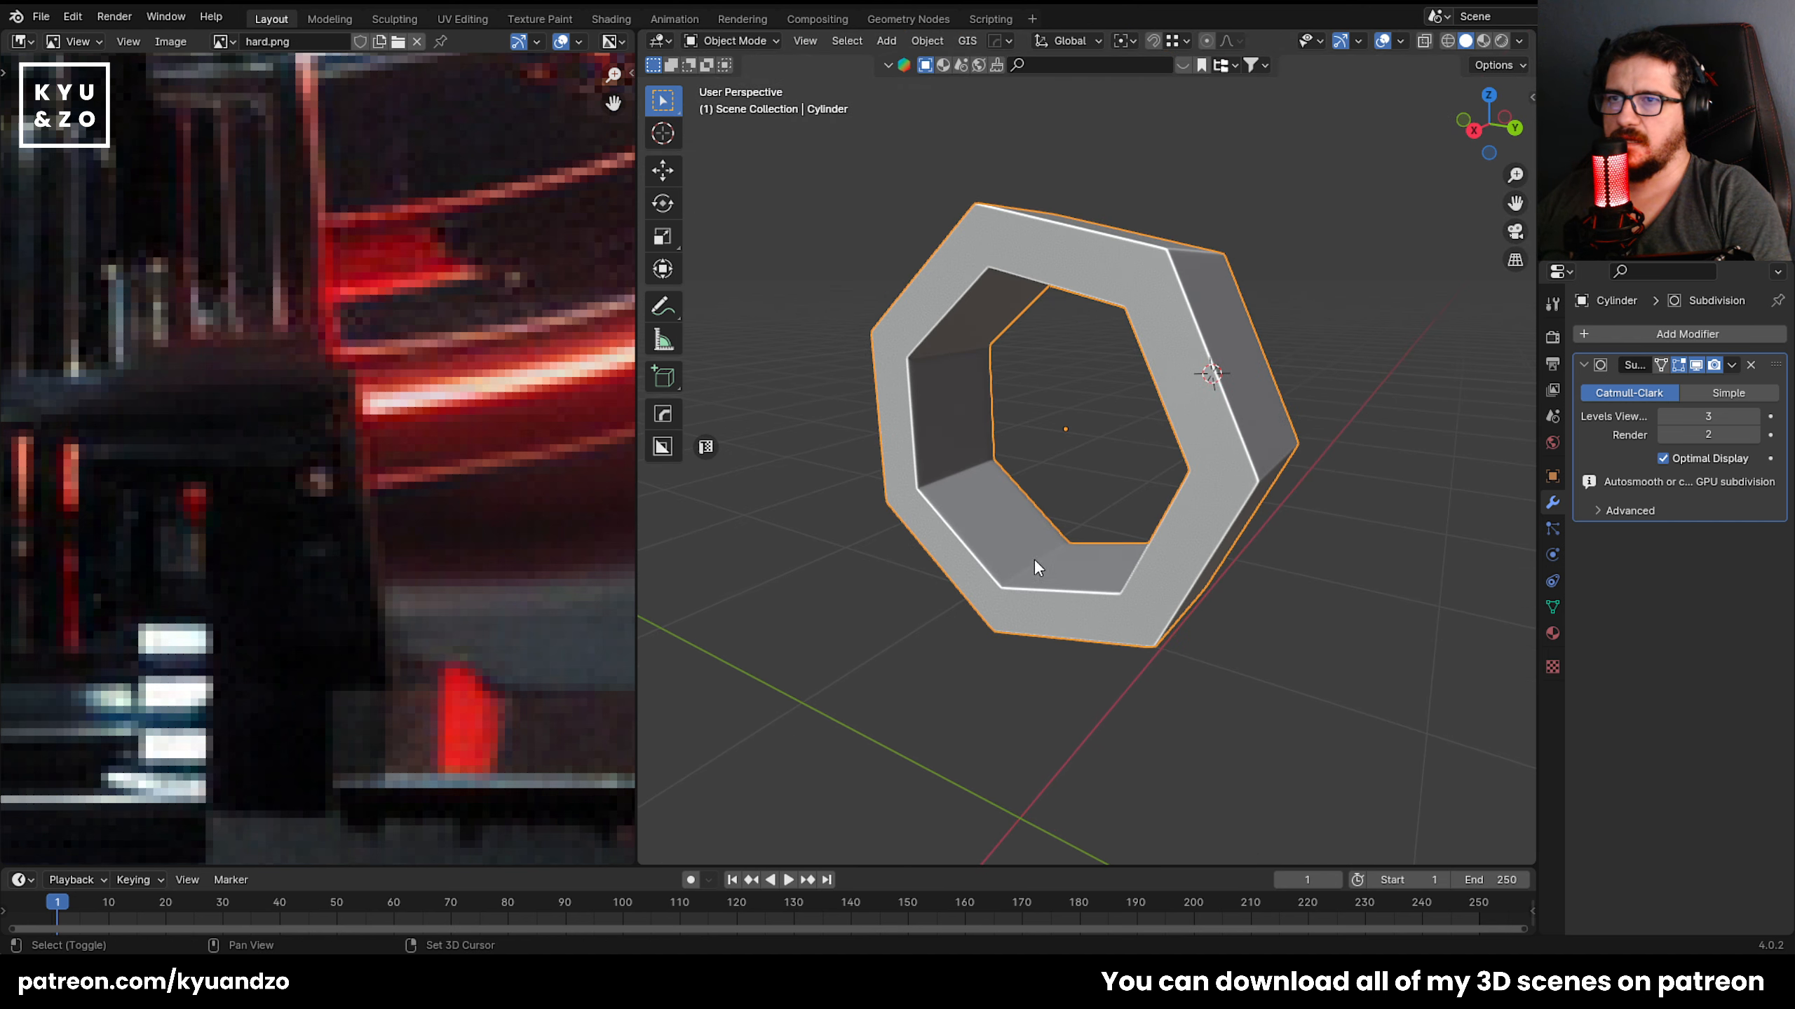
scroll(1056, 586, up, 4)
scroll(1056, 586, down, 3)
scroll(1050, 555, up, 4)
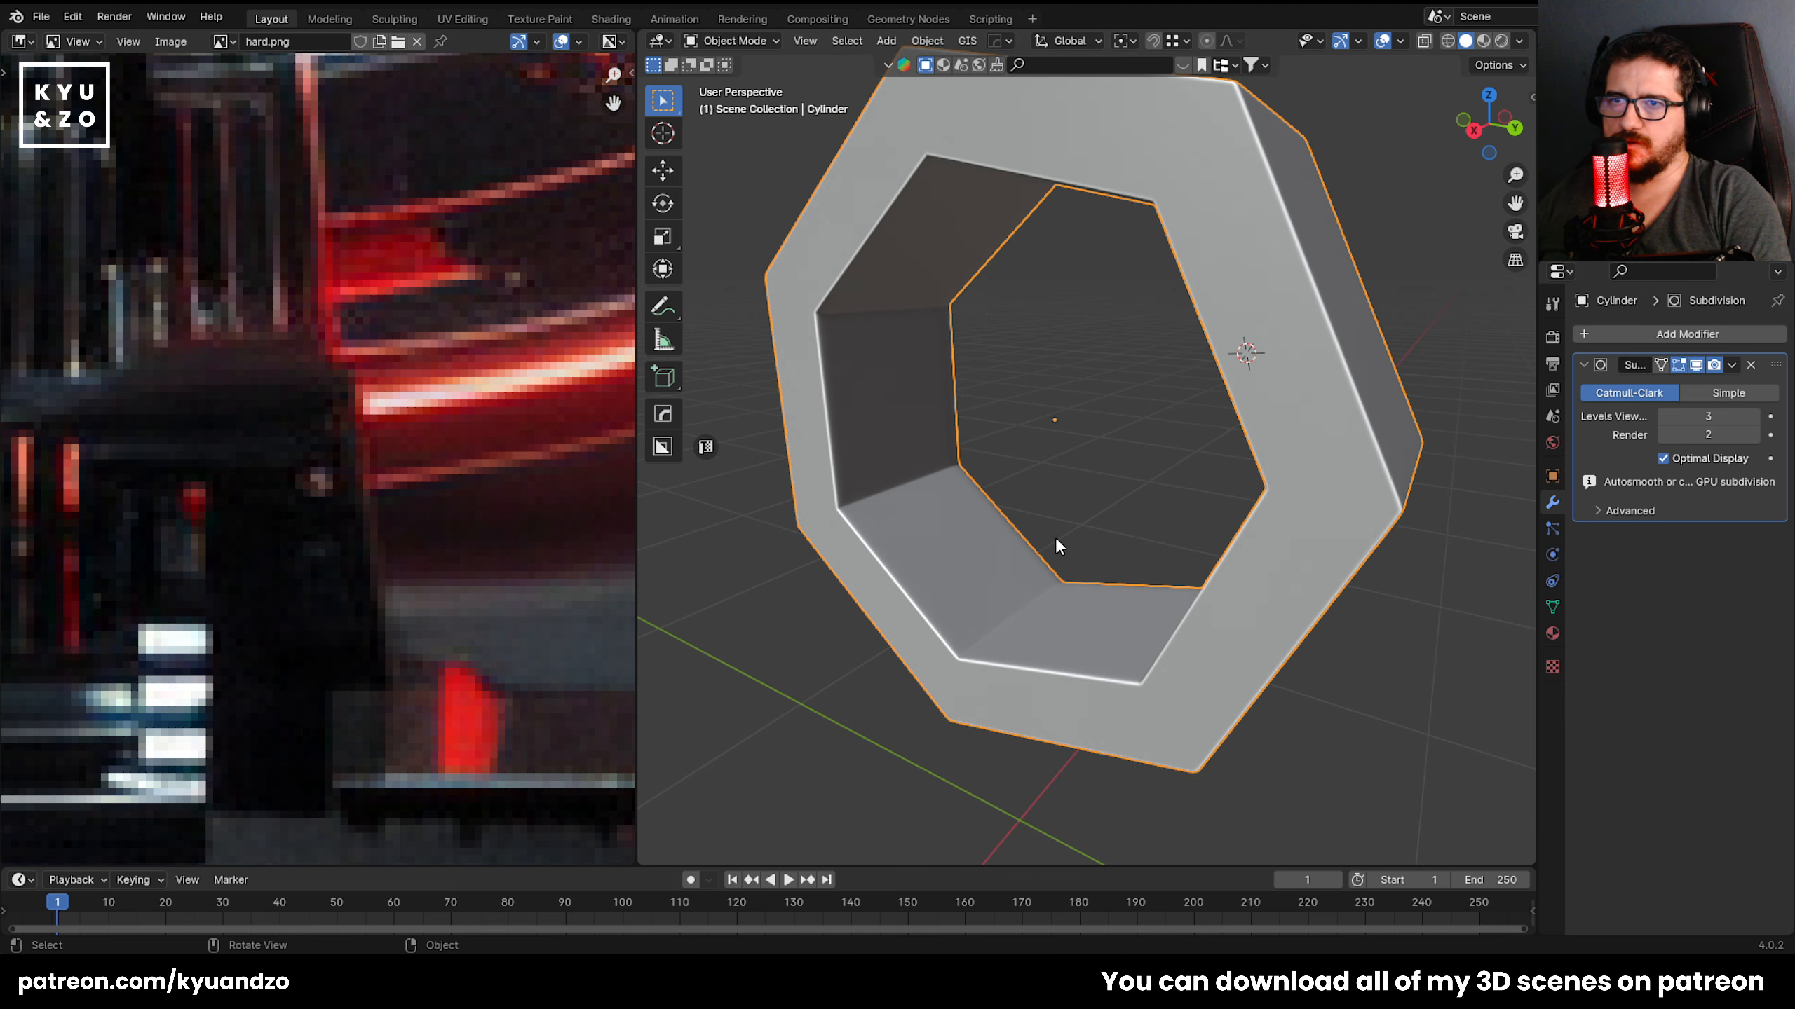
key(Tab)
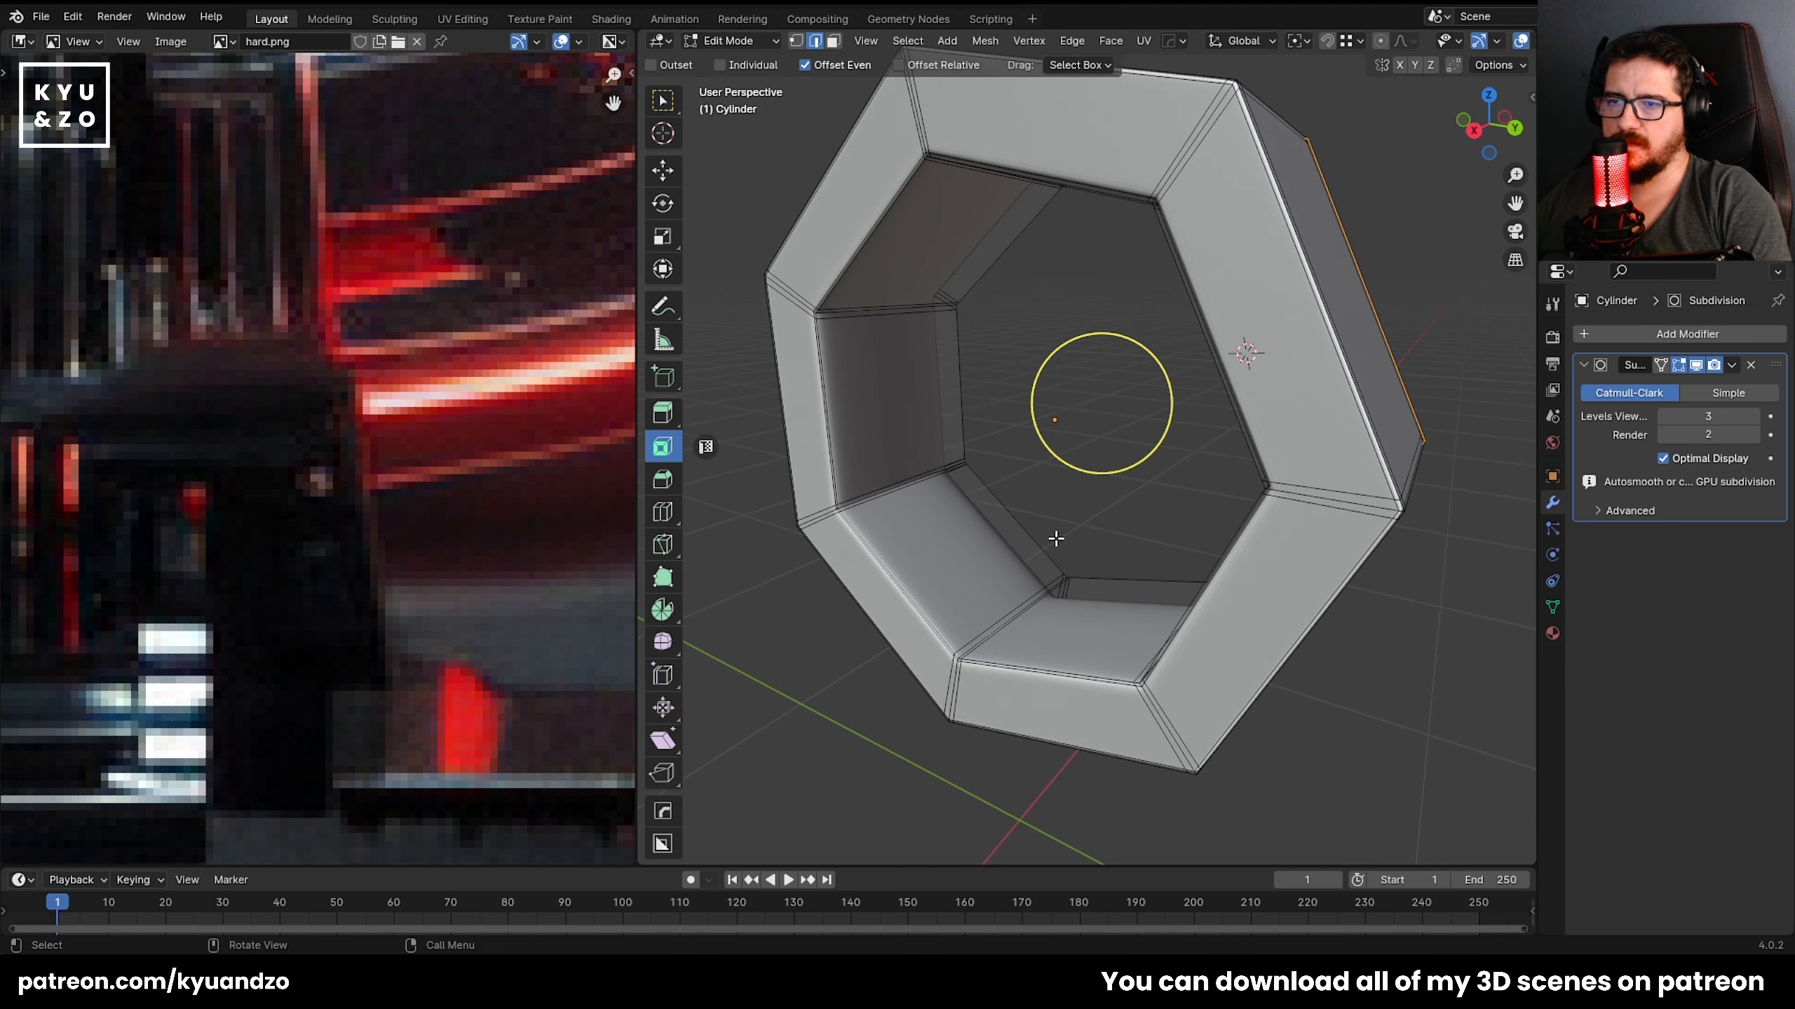
key(Tab)
key(Tab)
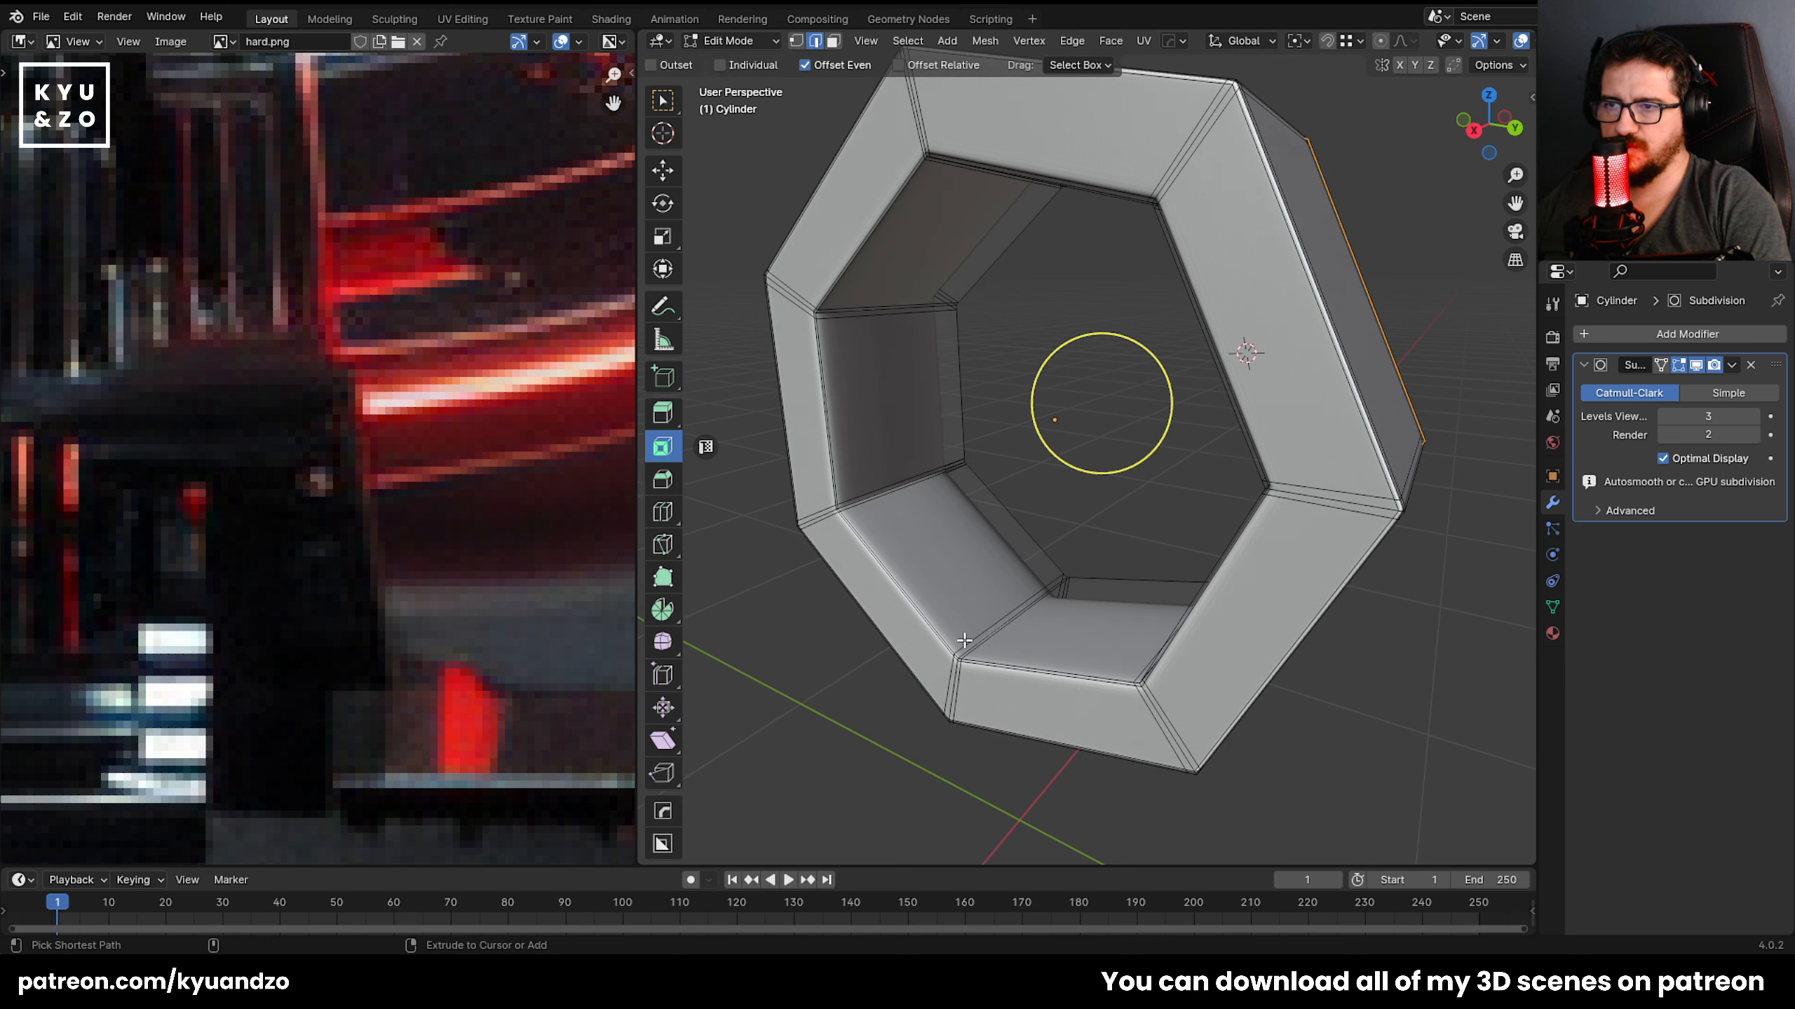
Add a support loop near each rim of the ring's inner wall, the first with a factor of 0.808, and check the smoothed result.
key(ctrl+r)
click(1012, 629)
click(934, 662)
key(ctrl+r)
click(1038, 584)
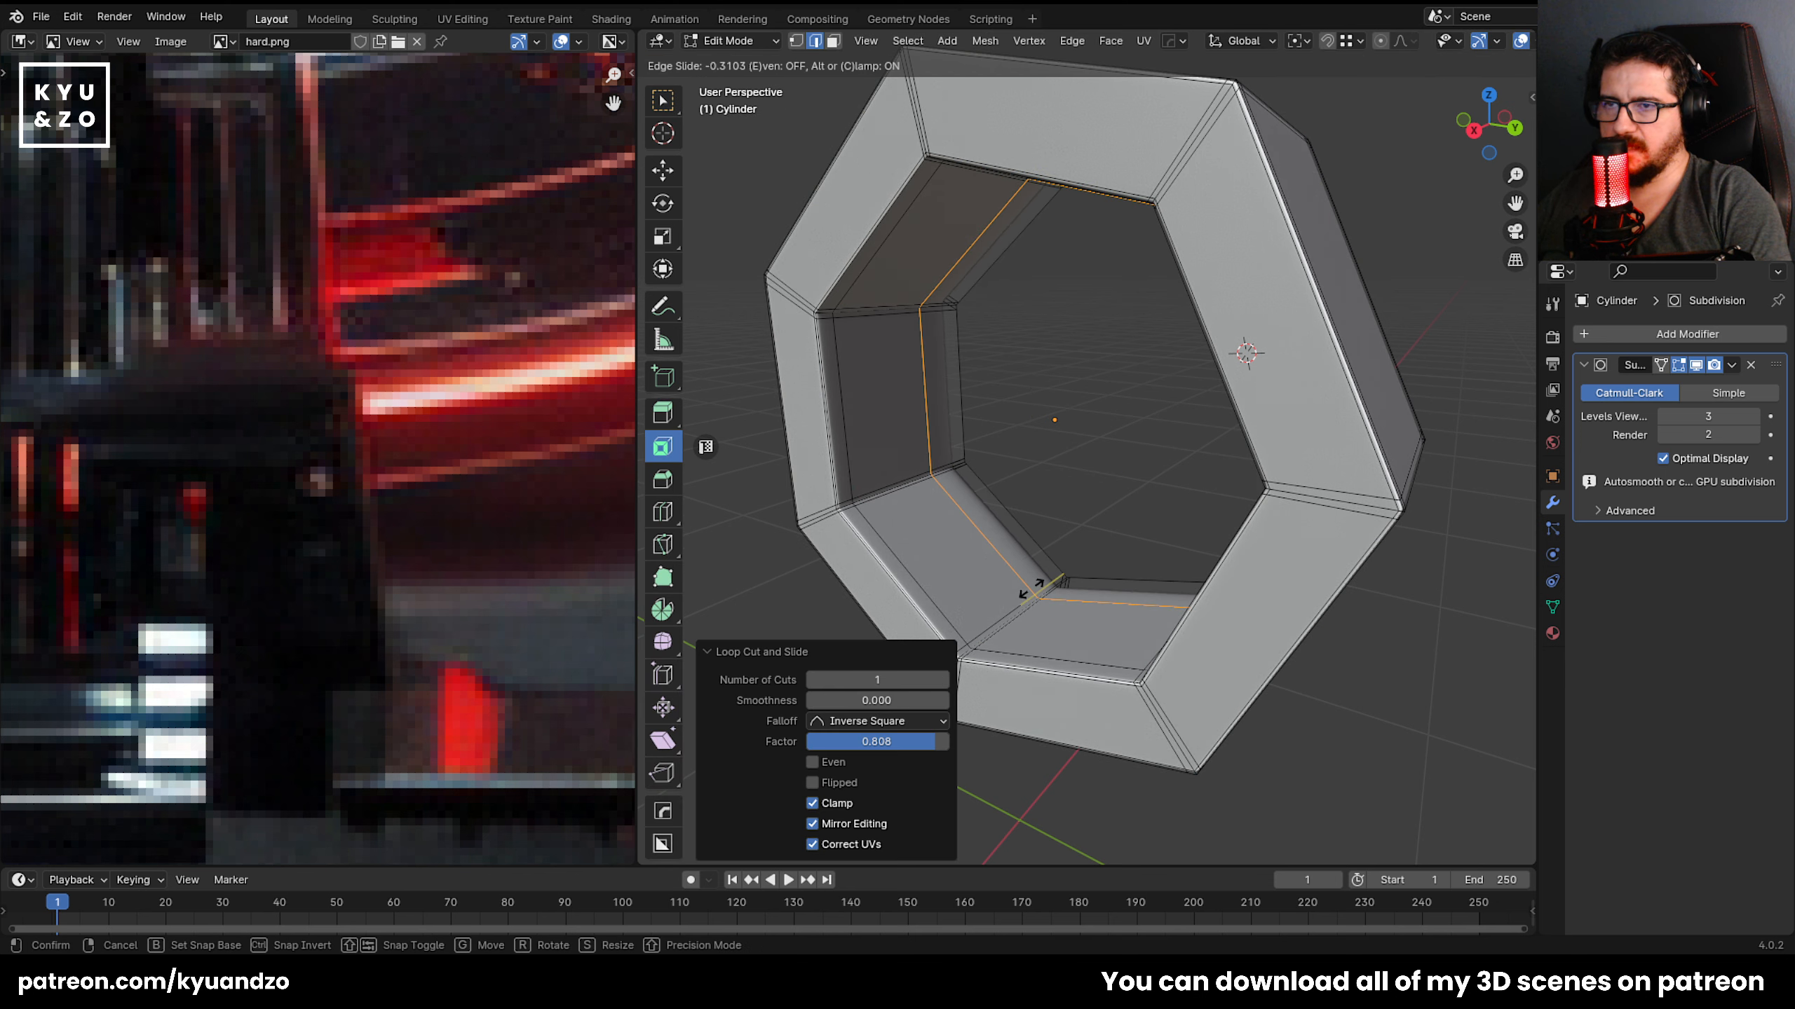
click(1052, 577)
key(Tab)
scroll(990, 519, up, 5)
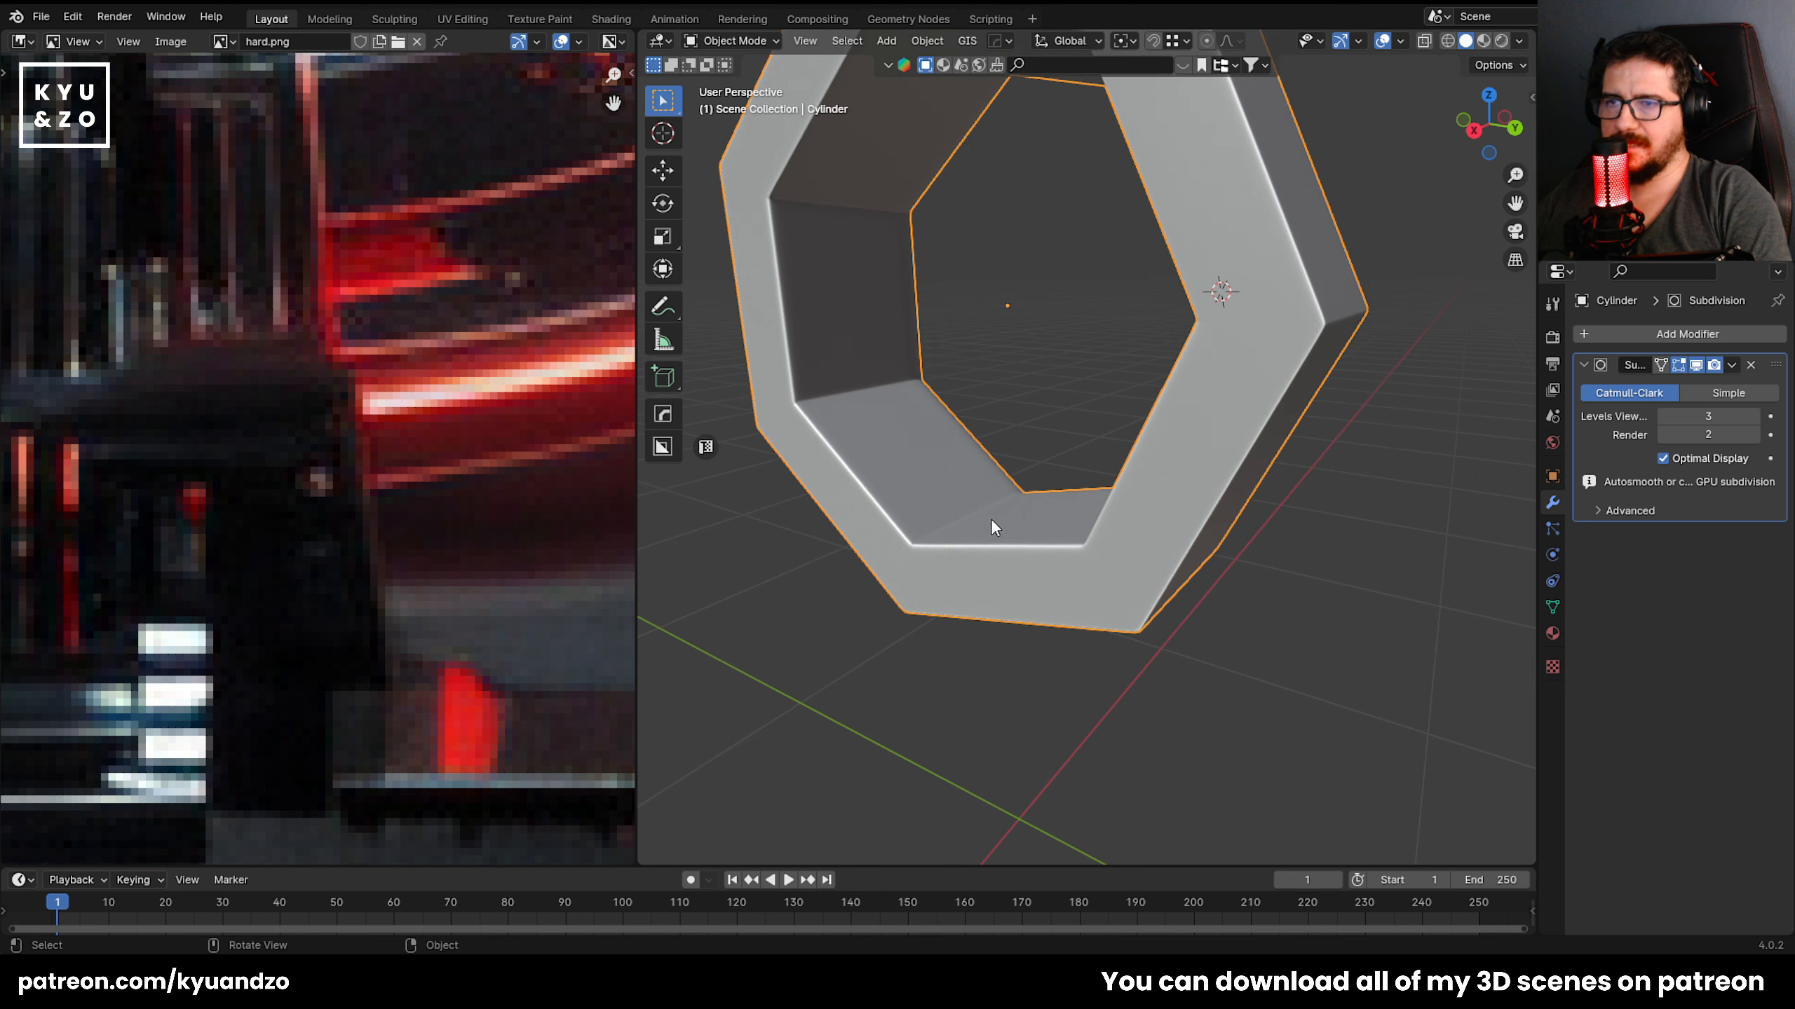
scroll(830, 614, down, 6)
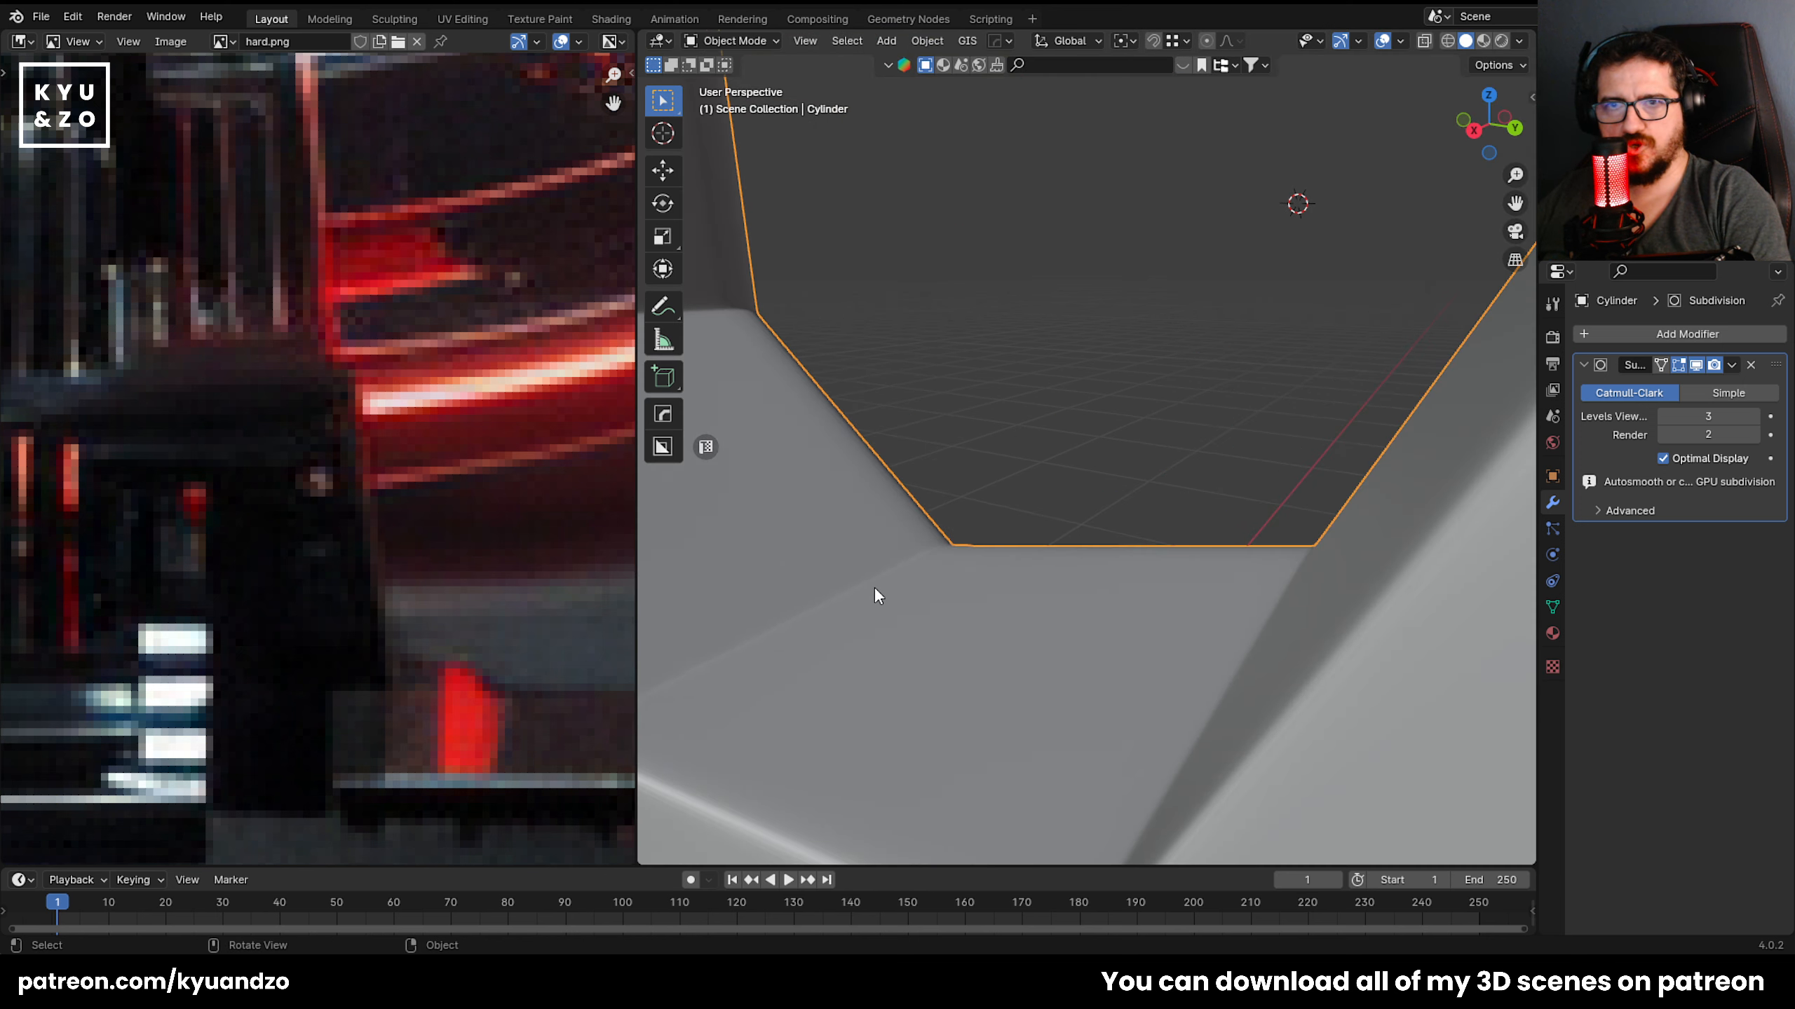
Leave local view and reposition the ring near the panel's upper-right corner in the right orthographic view.
key(KP_Divide)
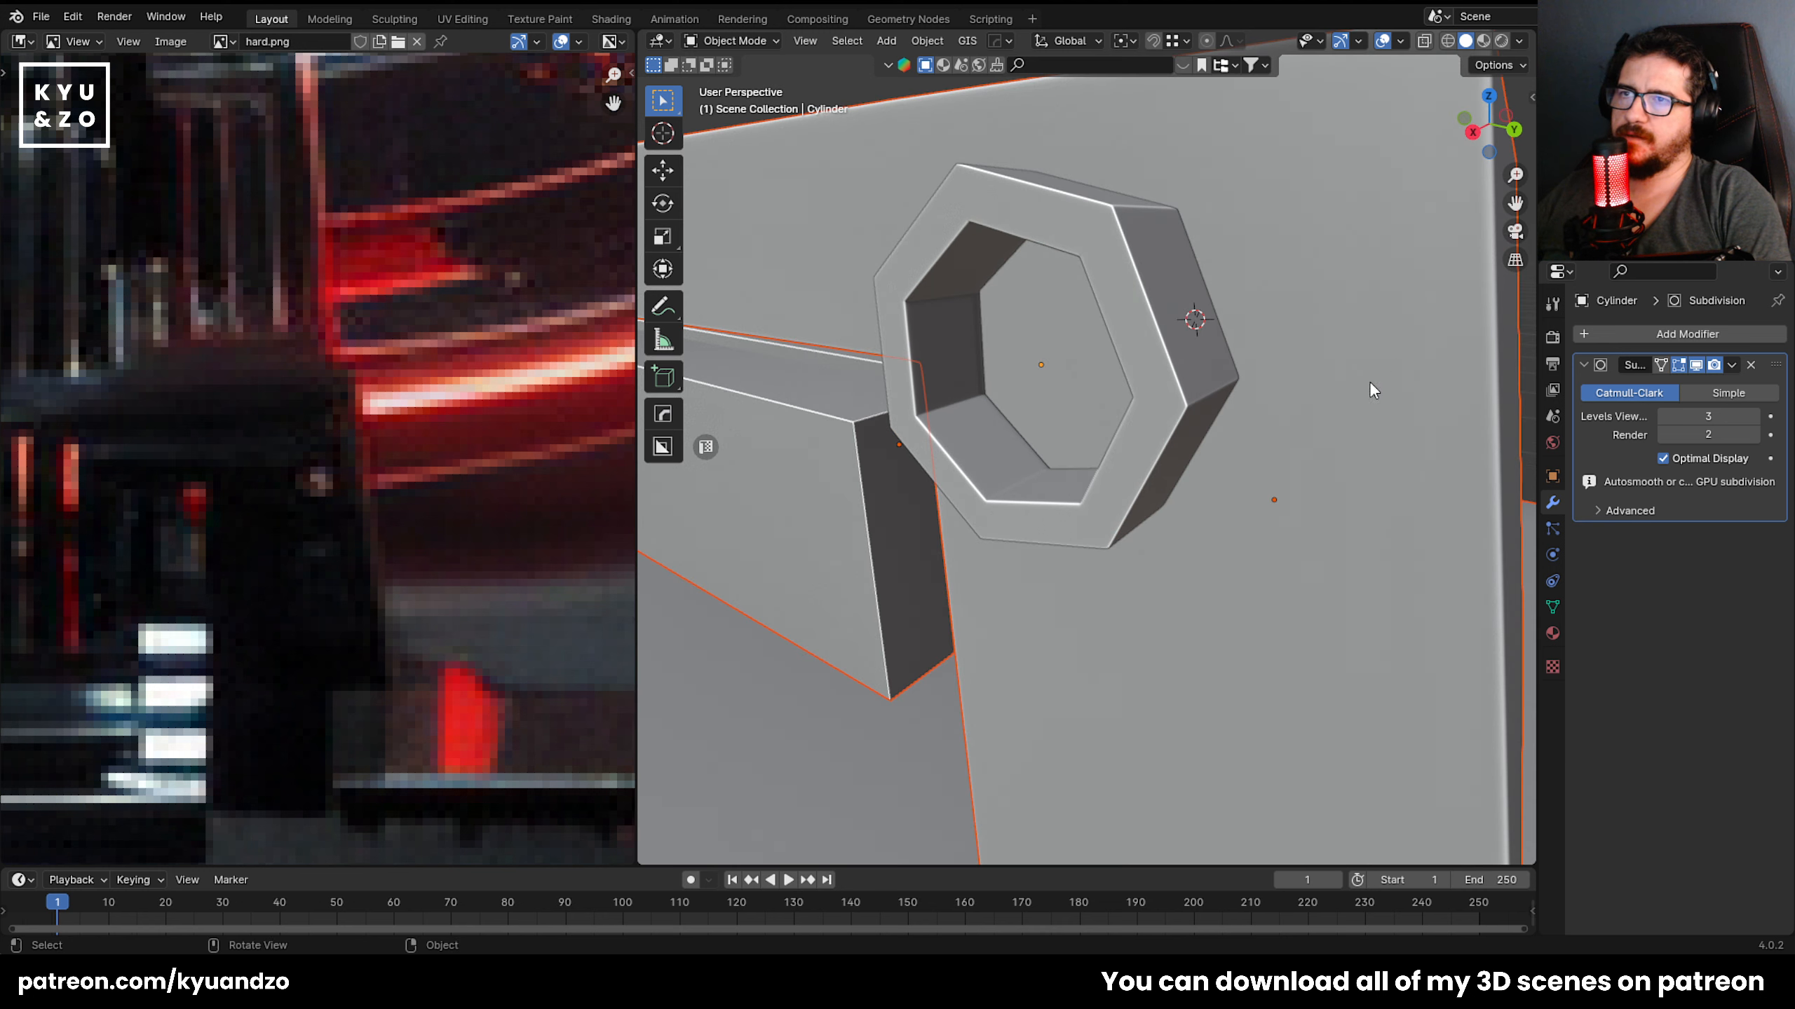
scroll(1144, 467, up, 4)
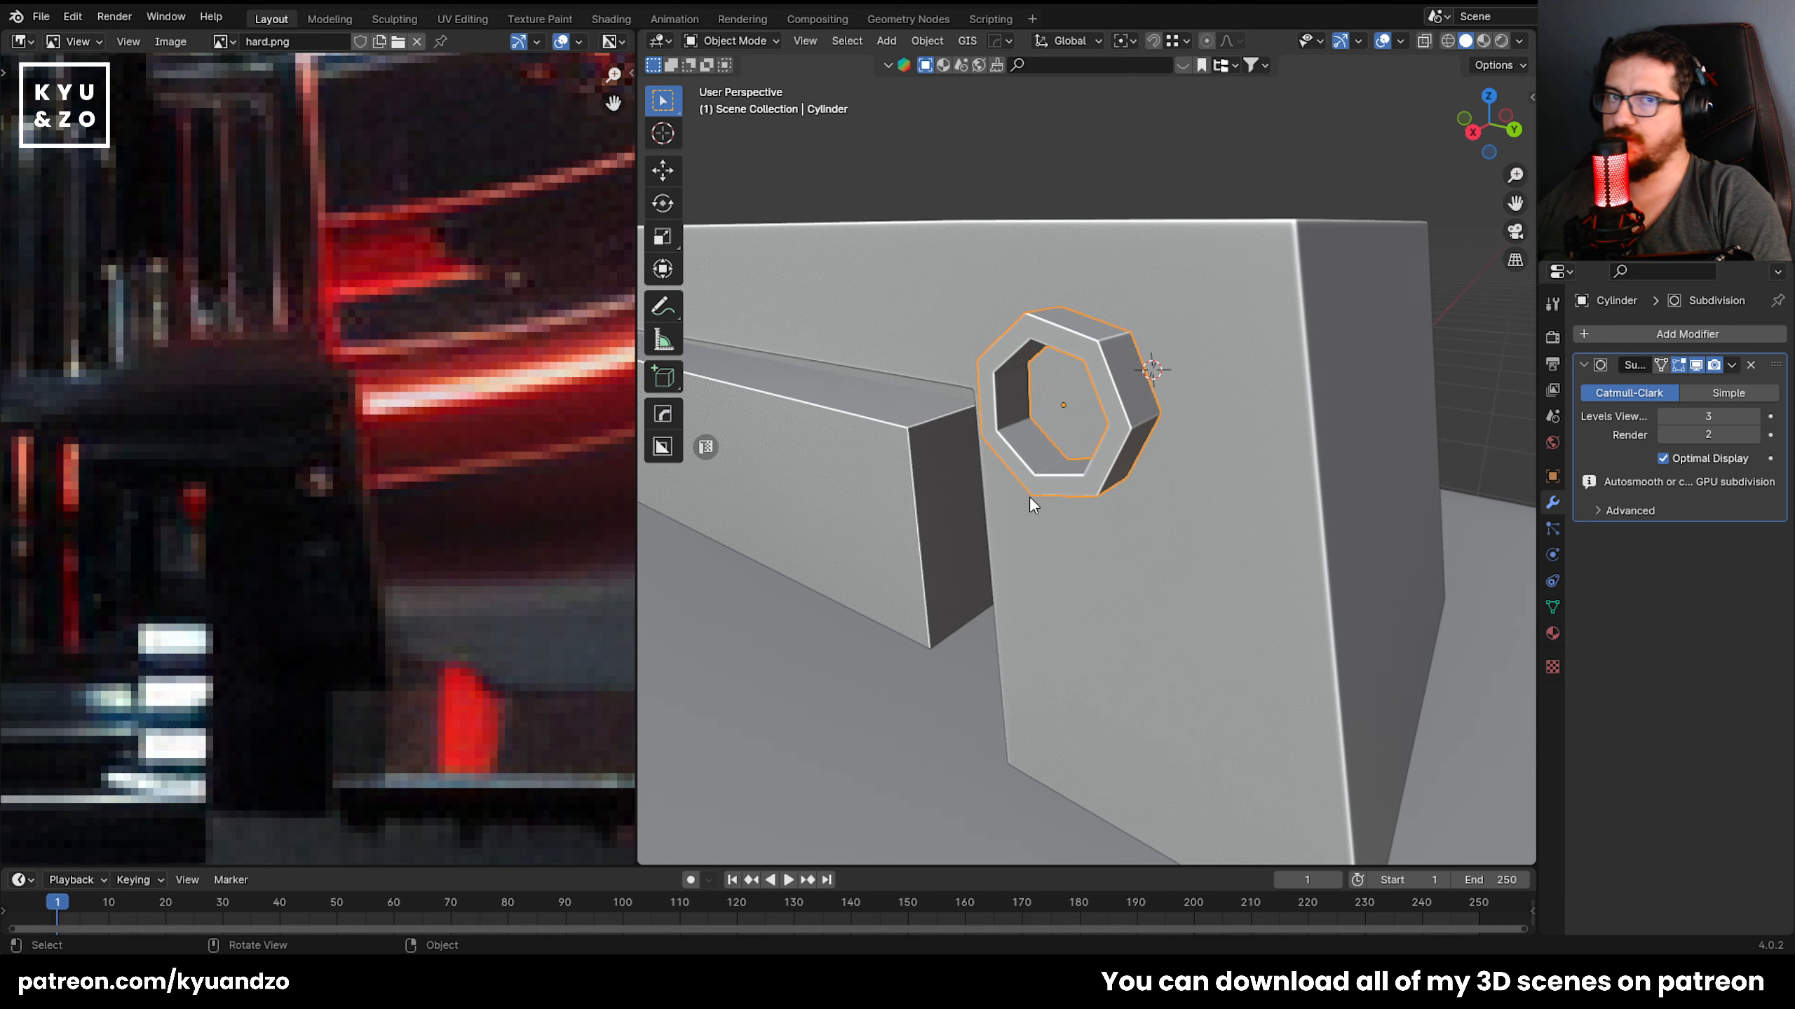
key(KP_3)
key(g)
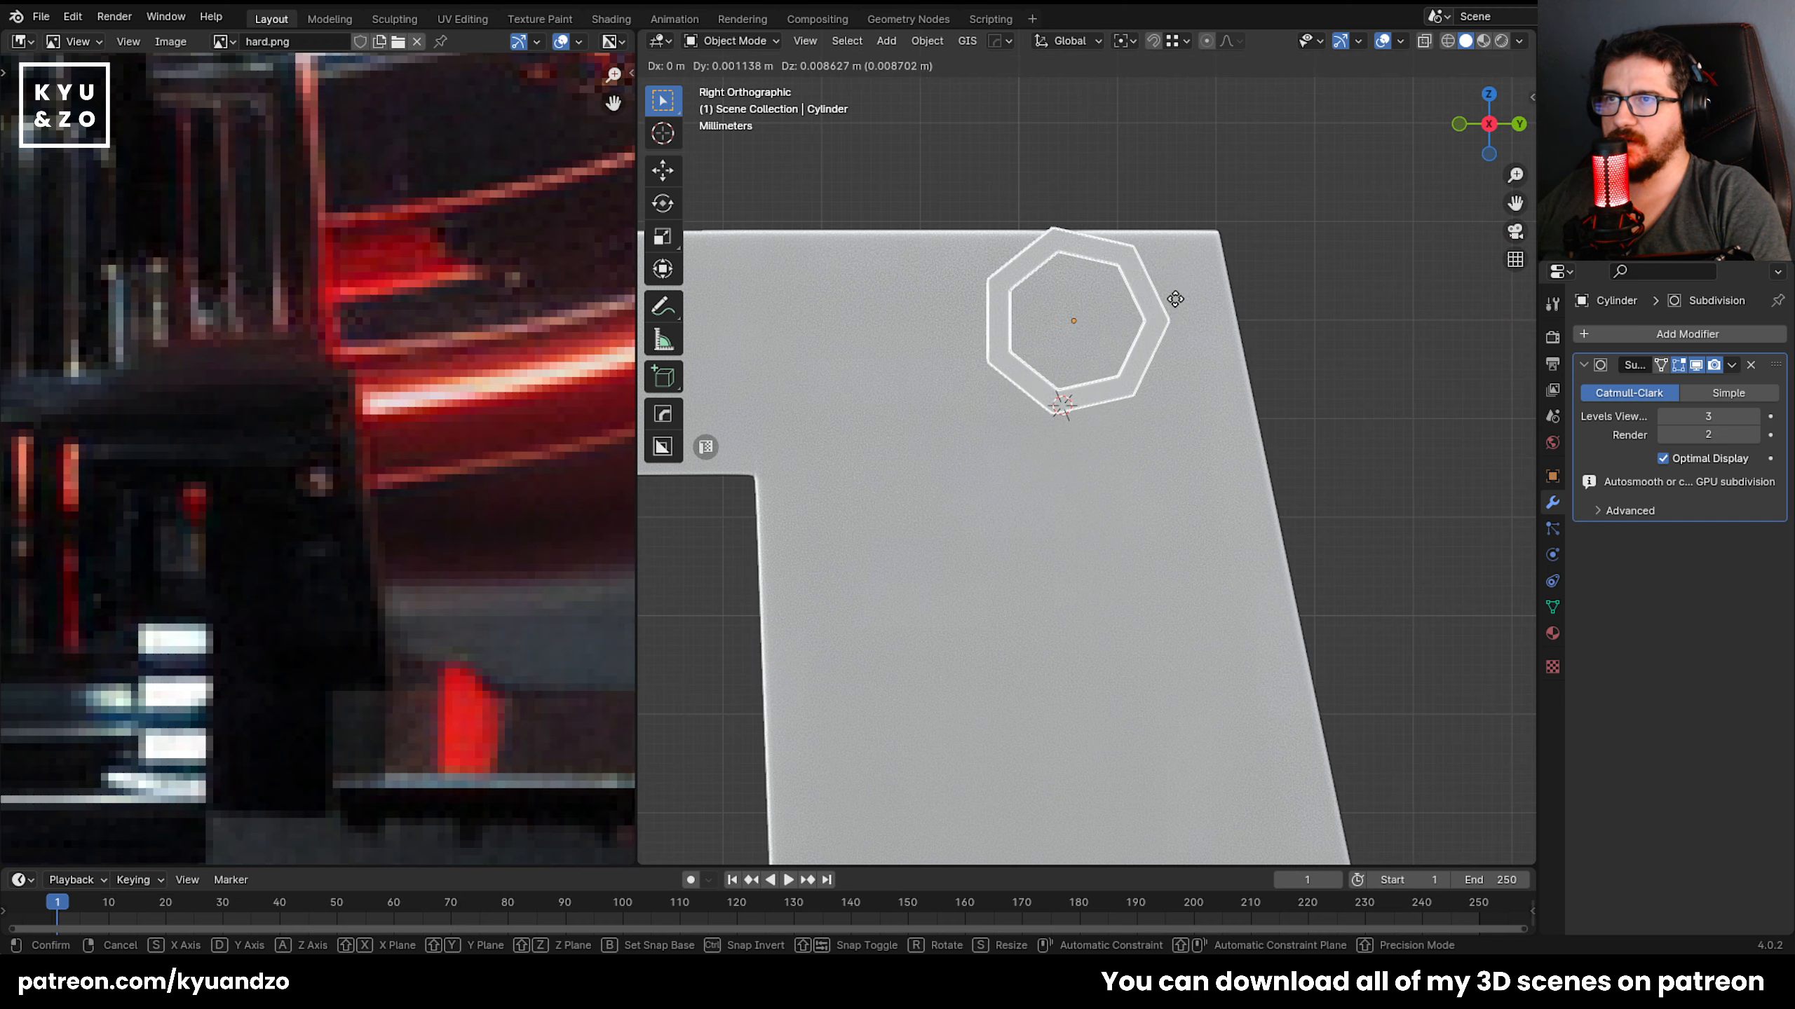
click(1194, 361)
Scale the ring down and rotate it by -28.2° in the right orthographic view.
key(s)
key(r)
click(1239, 301)
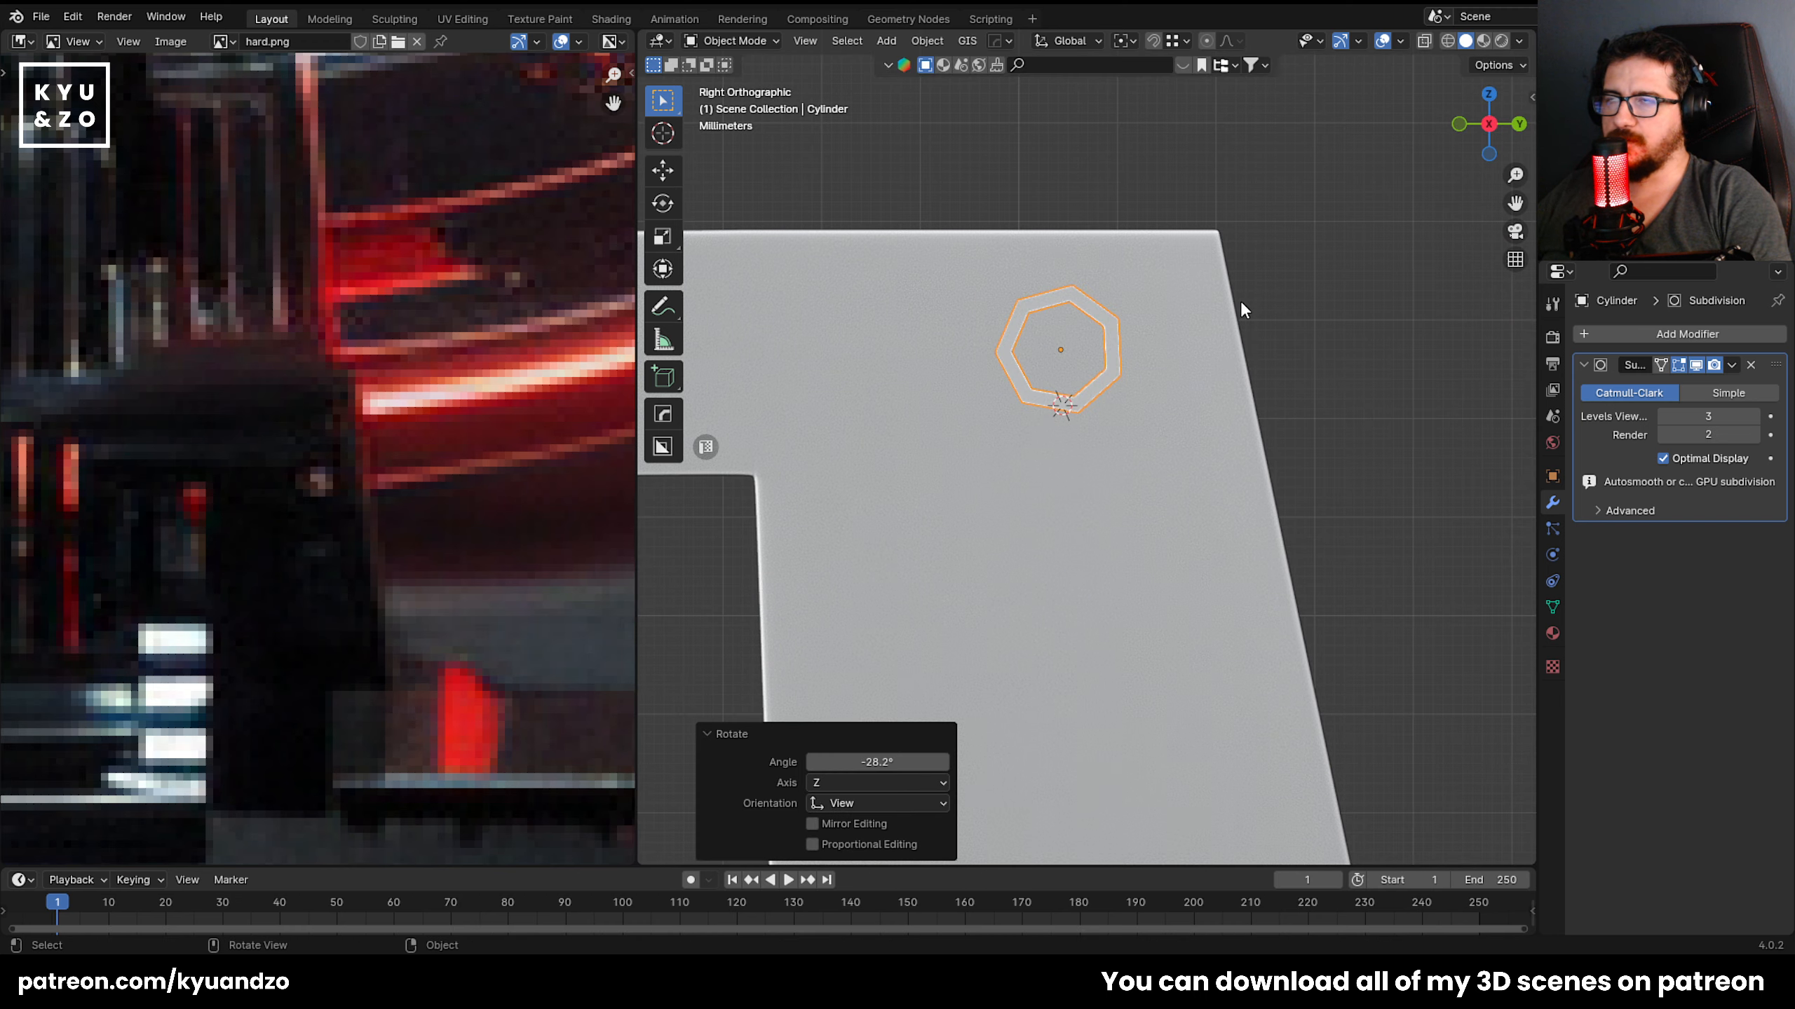
key(s)
click(1244, 409)
Move the ring -0.017978 m along global X towards the panel, and fine-tune its depth by 0.000393 m on the same axis.
middle_drag(1243, 409, 1357, 385)
key(g)
key(x)
click(1218, 404)
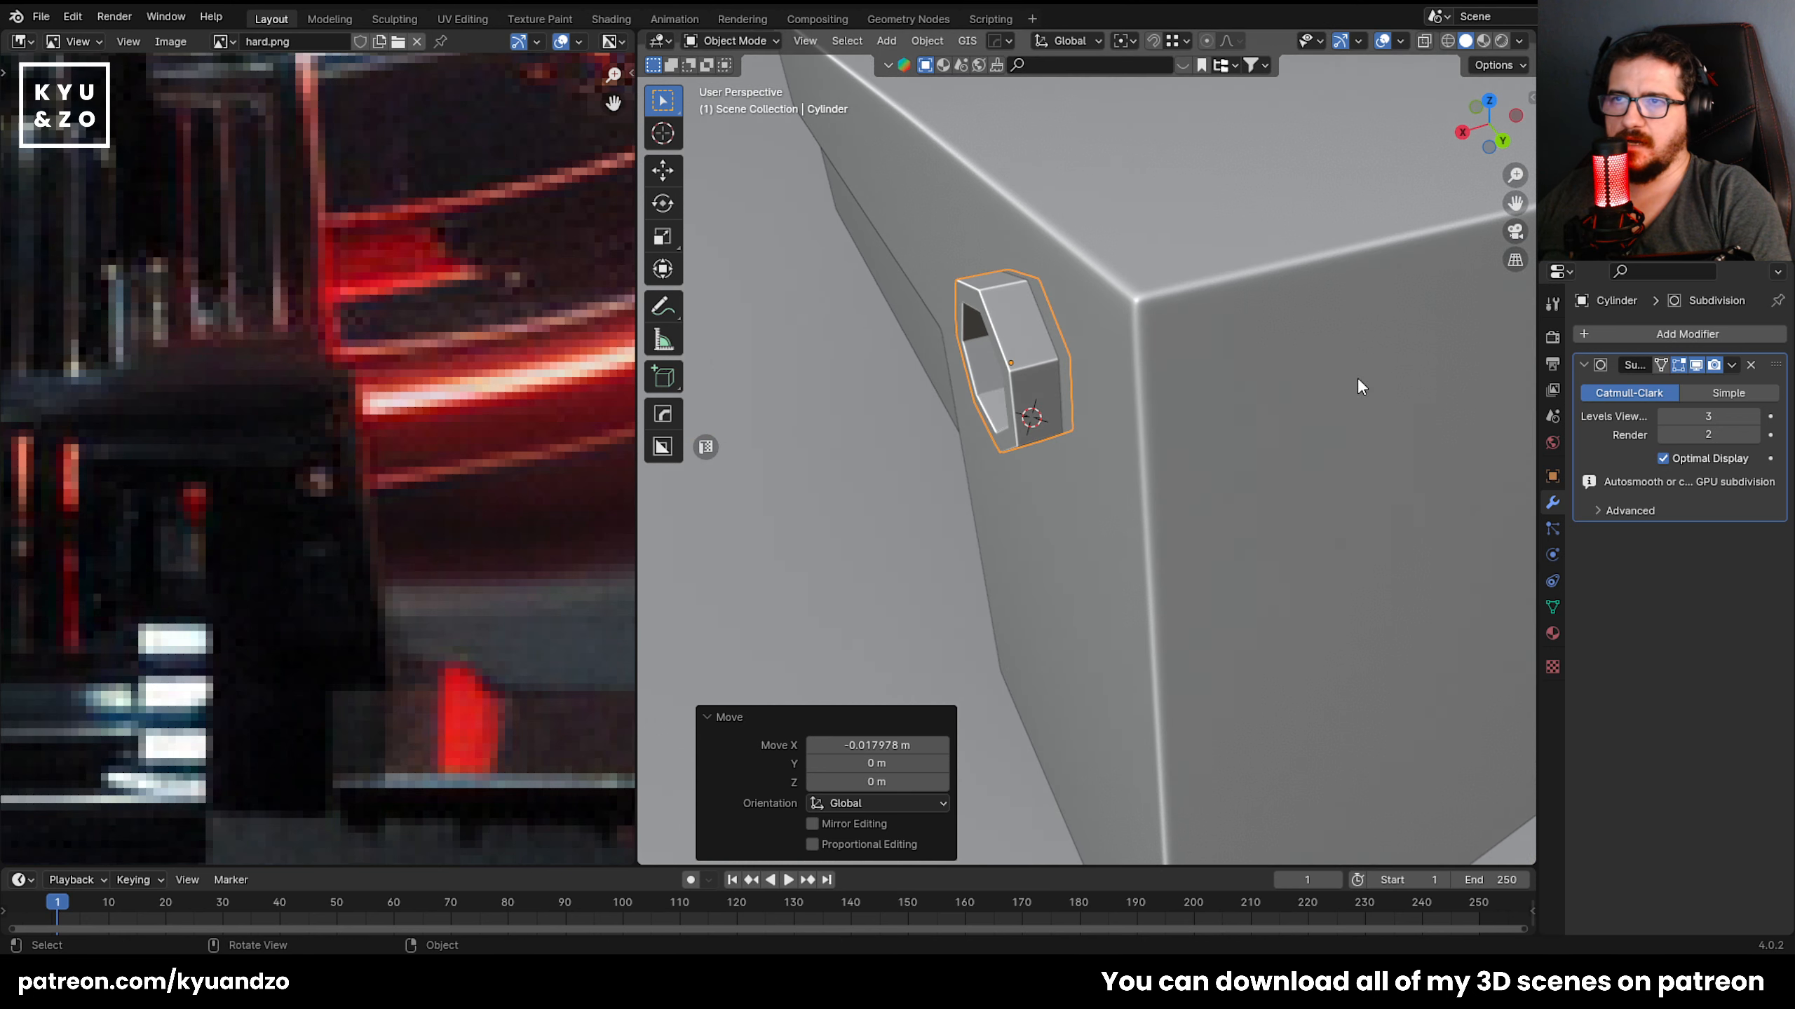
key(g)
key(y)
key(x)
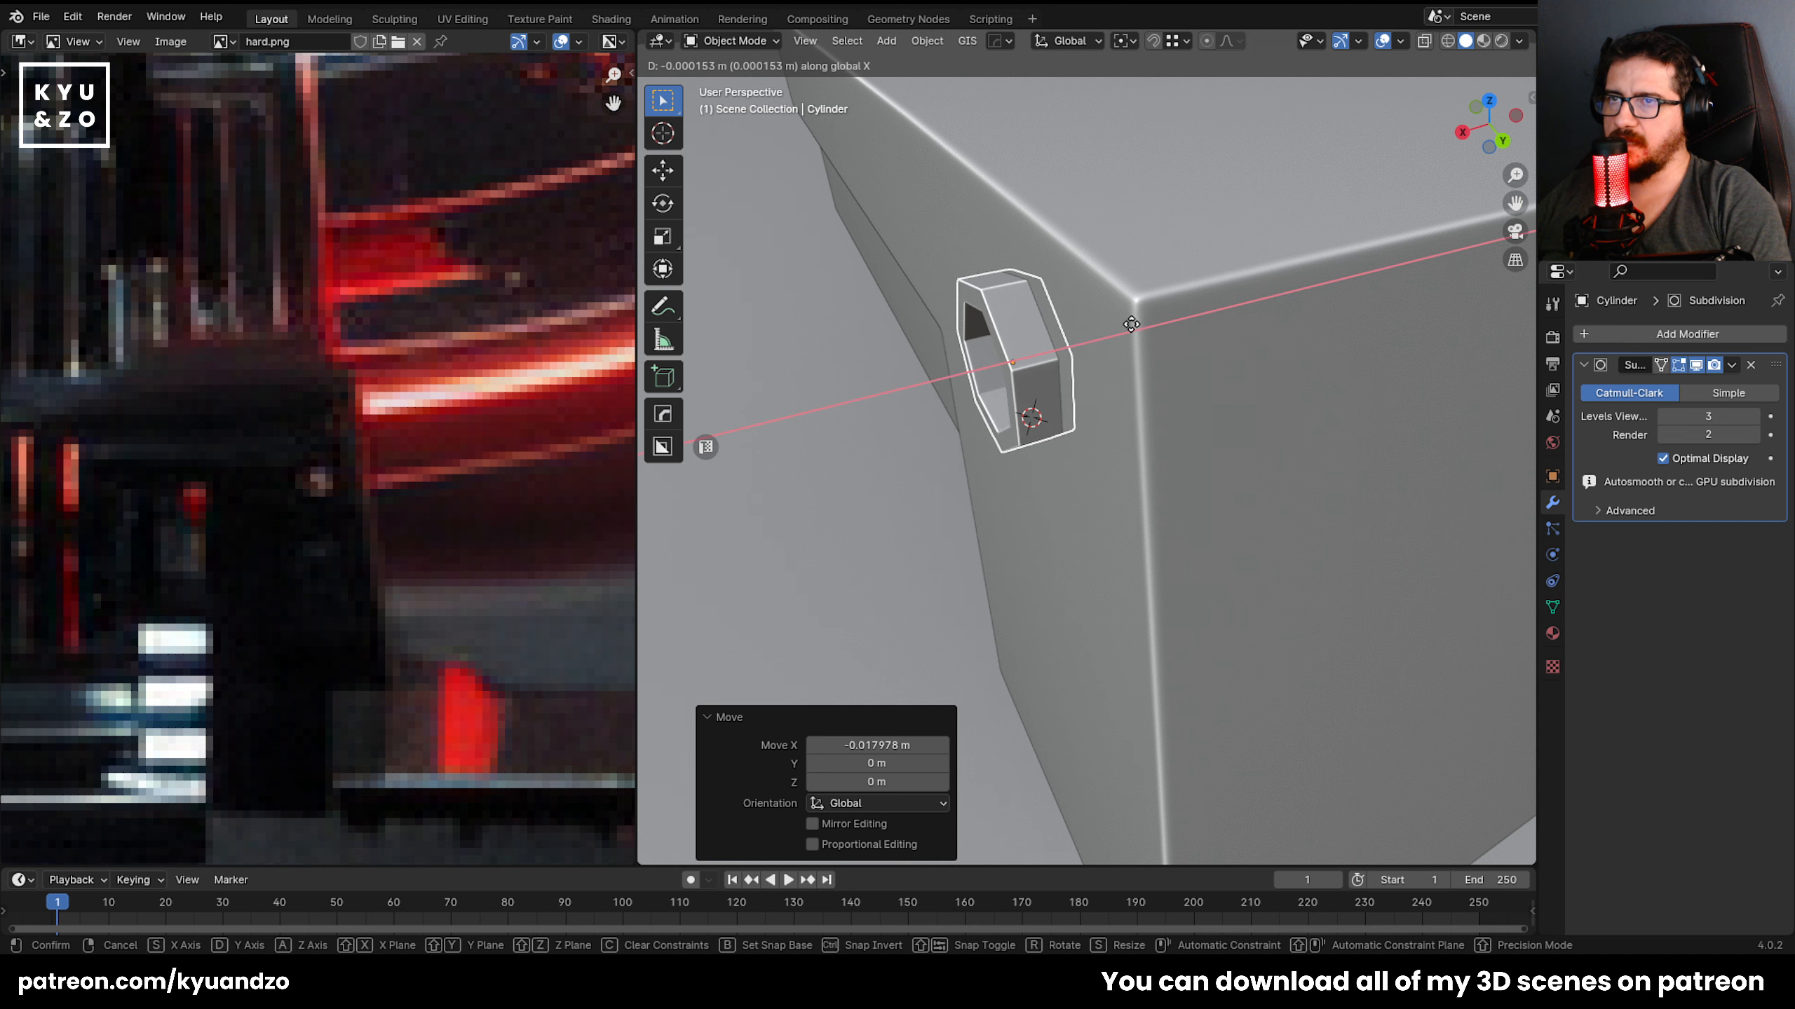
click(1136, 530)
middle_drag(1135, 530, 1204, 508)
Duplicate the ring with a Z offset of -0.036294 m and scale the copy uniformly by 1.570.
scroll(418, 691, down, 9)
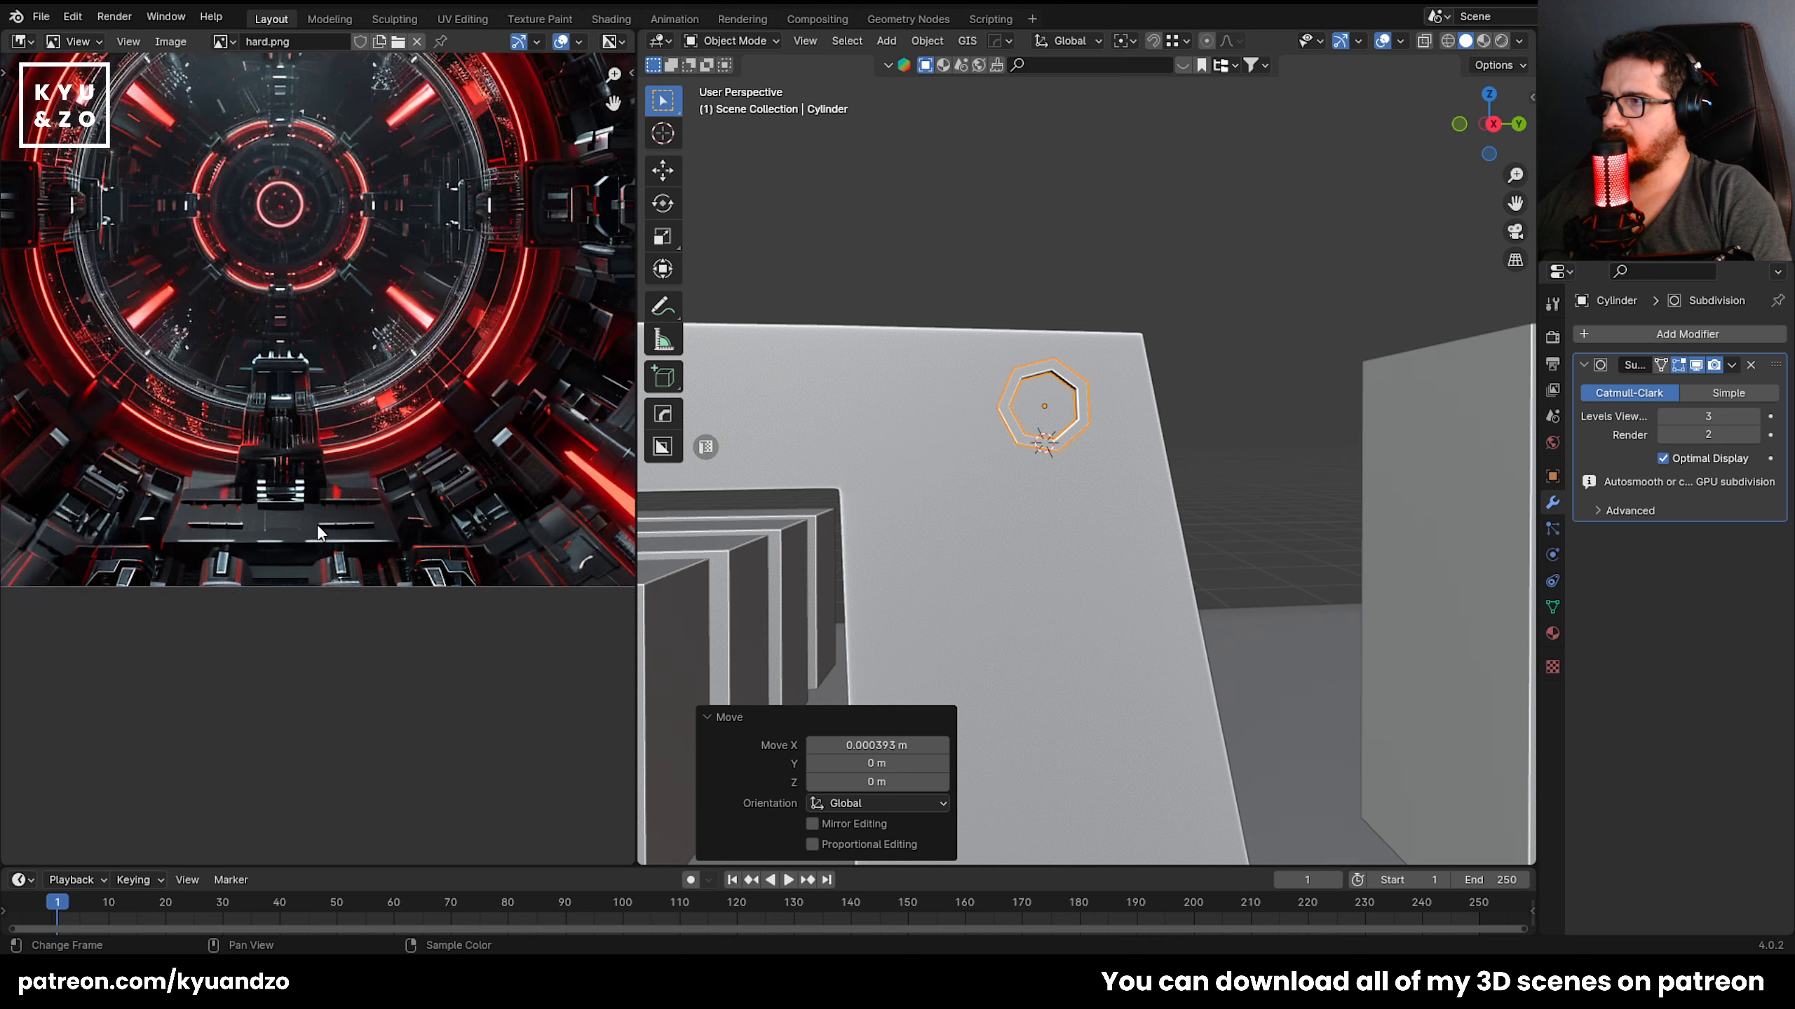
scroll(319, 530, up, 3)
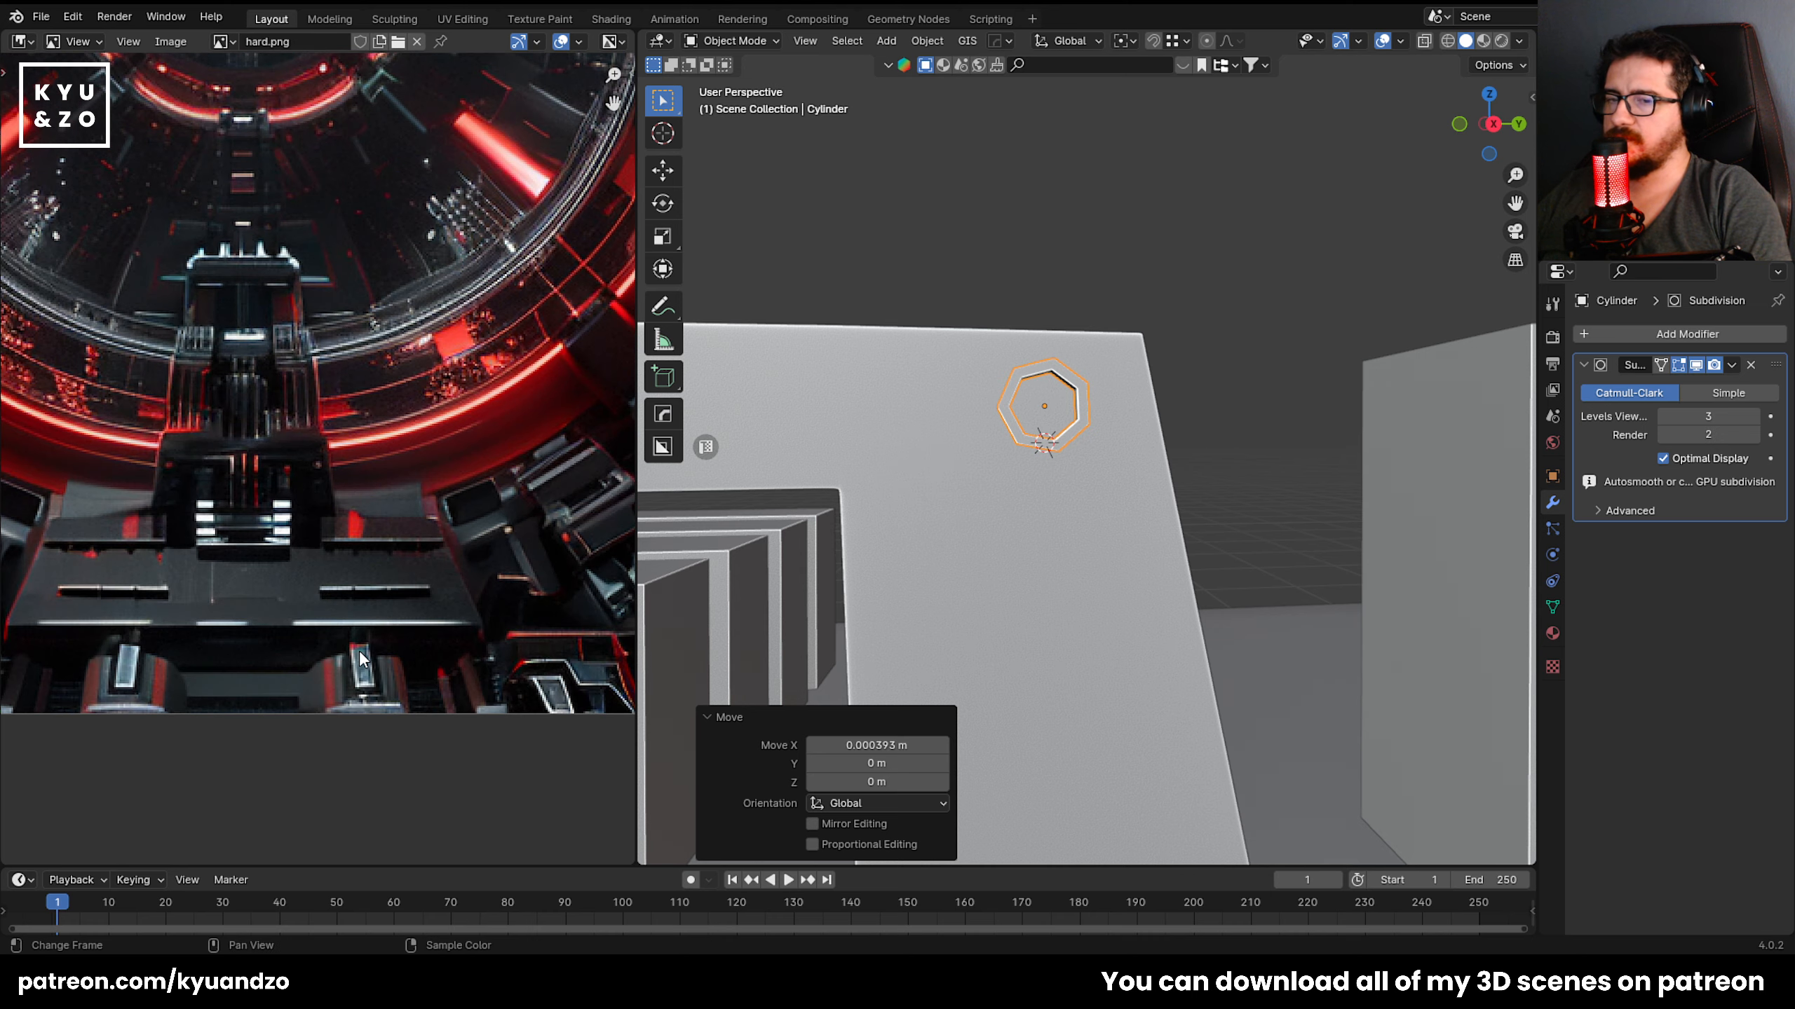
scroll(360, 657, up, 5)
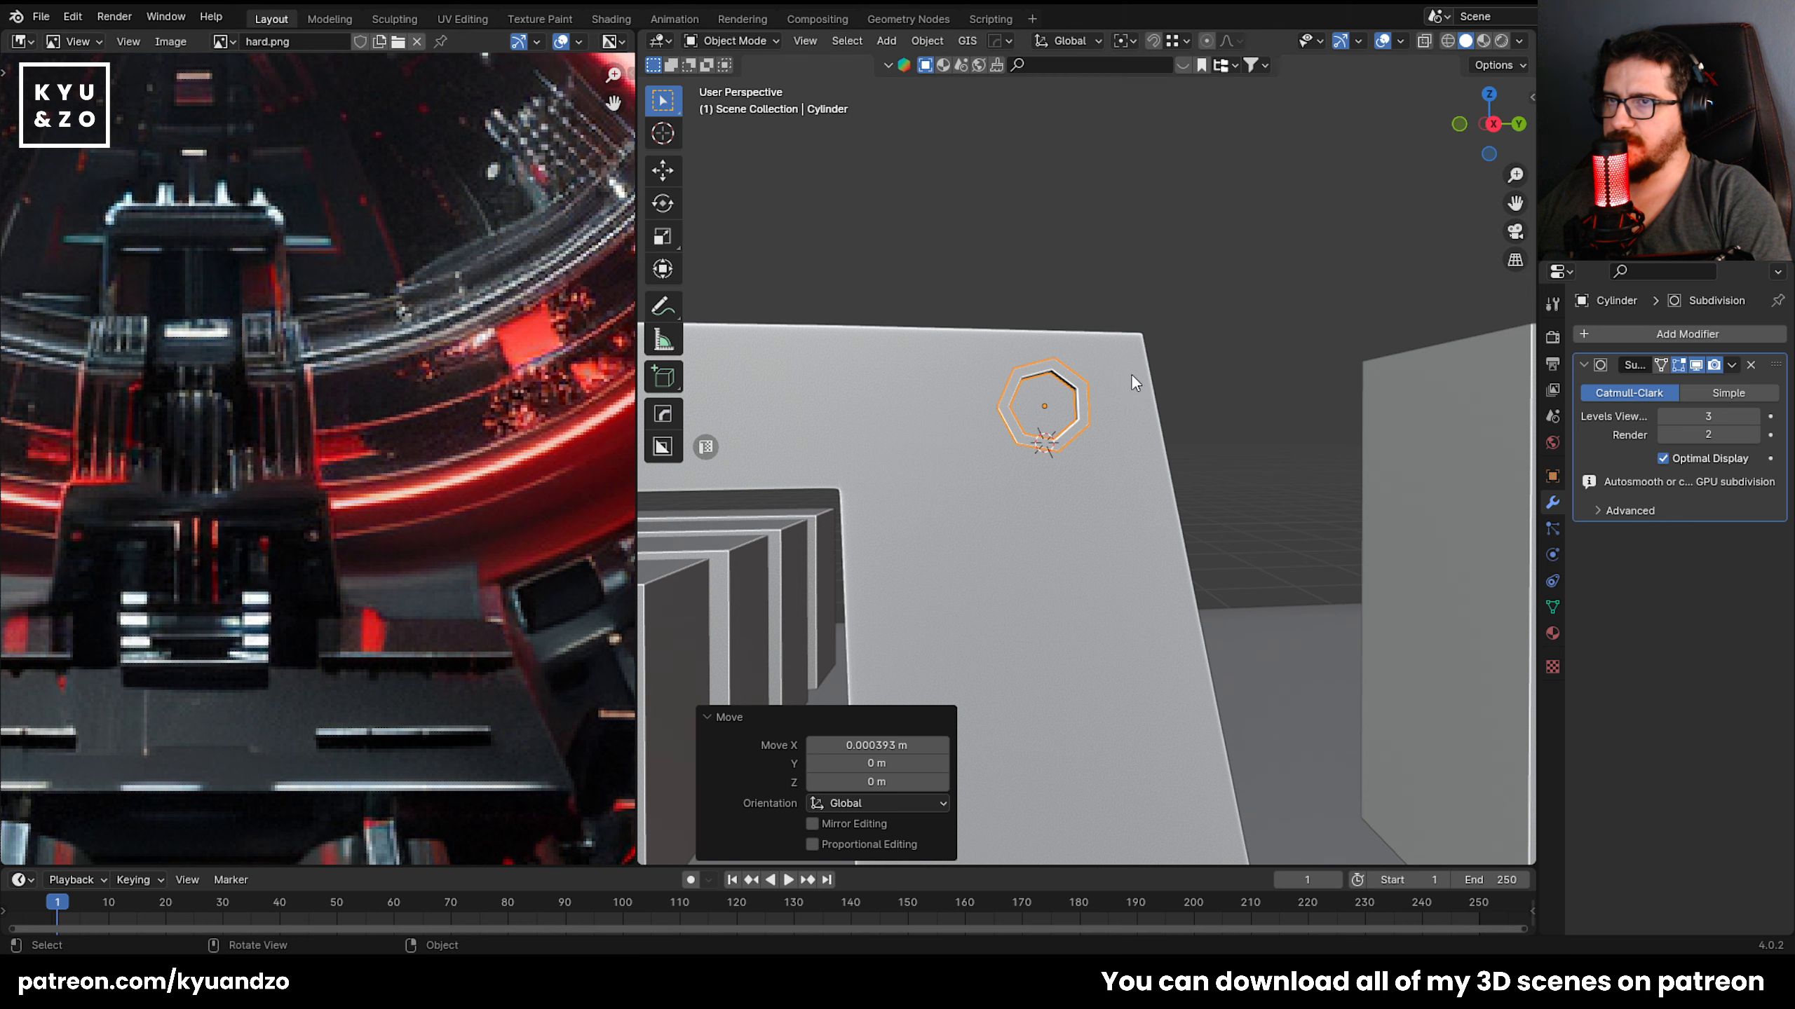
key(shift+d)
key(z)
click(1123, 591)
key(KP_3)
key(s)
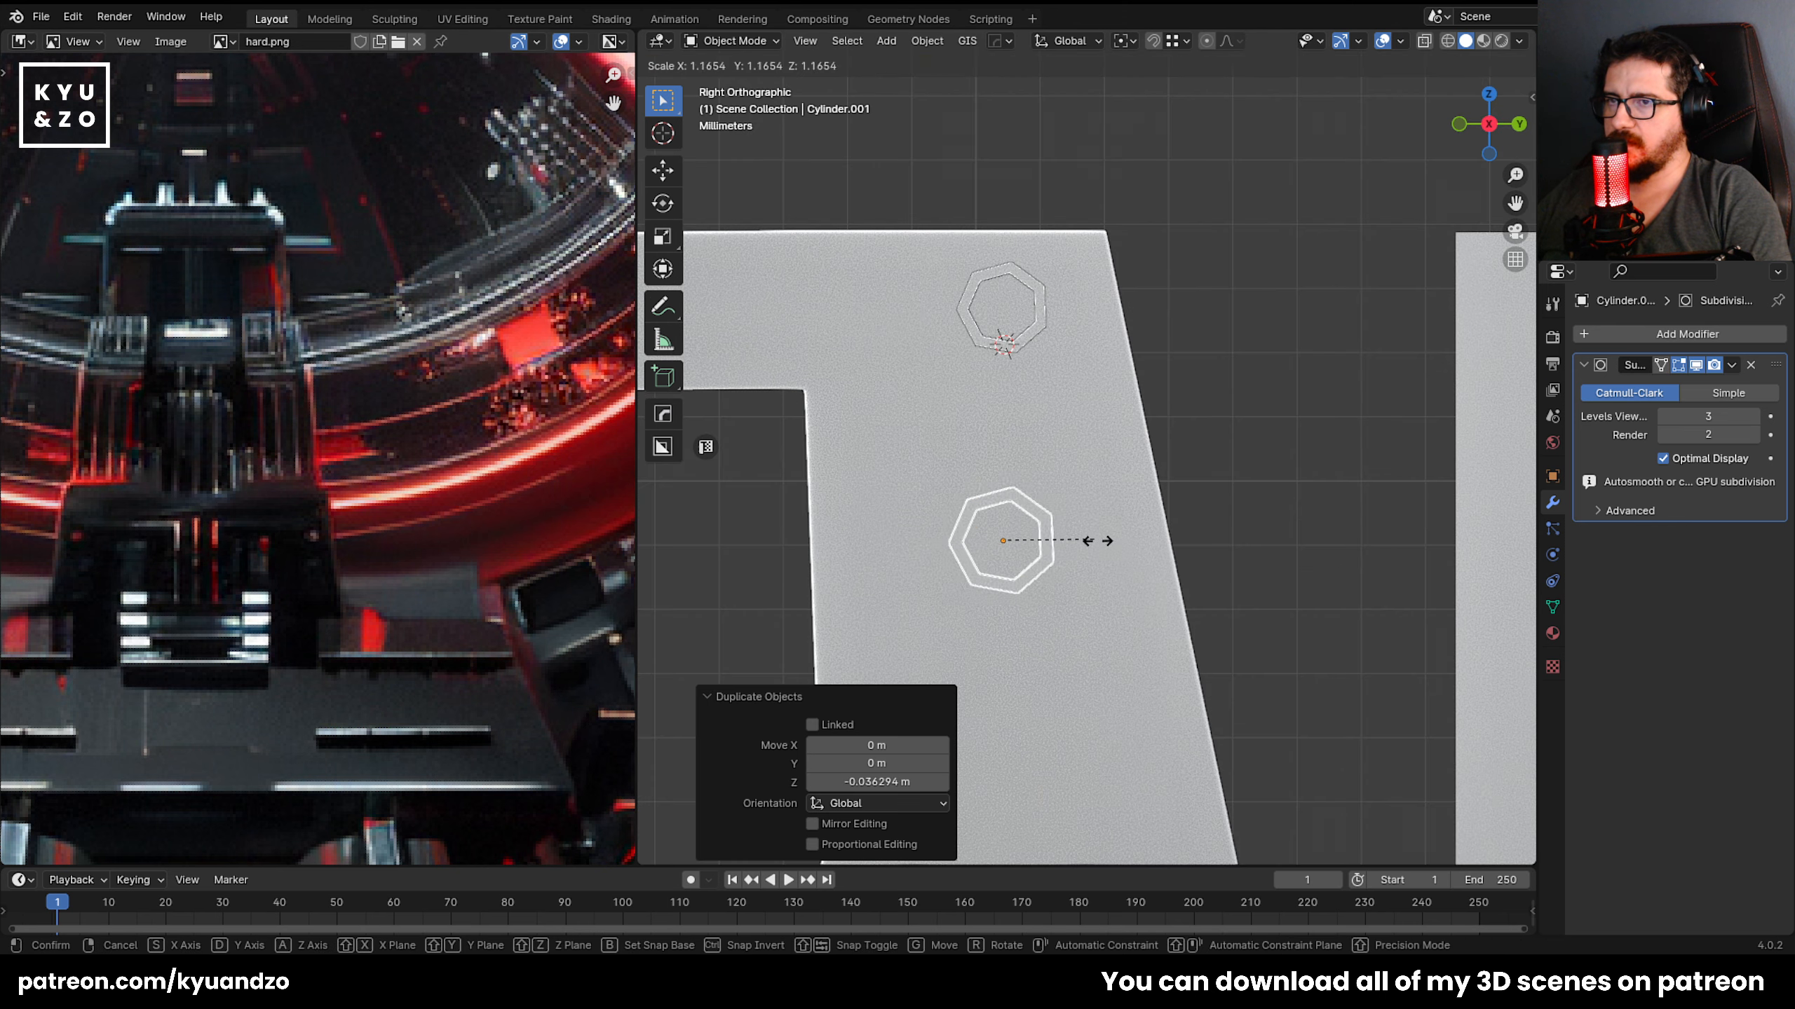
click(1118, 569)
middle_drag(998, 476, 1124, 429)
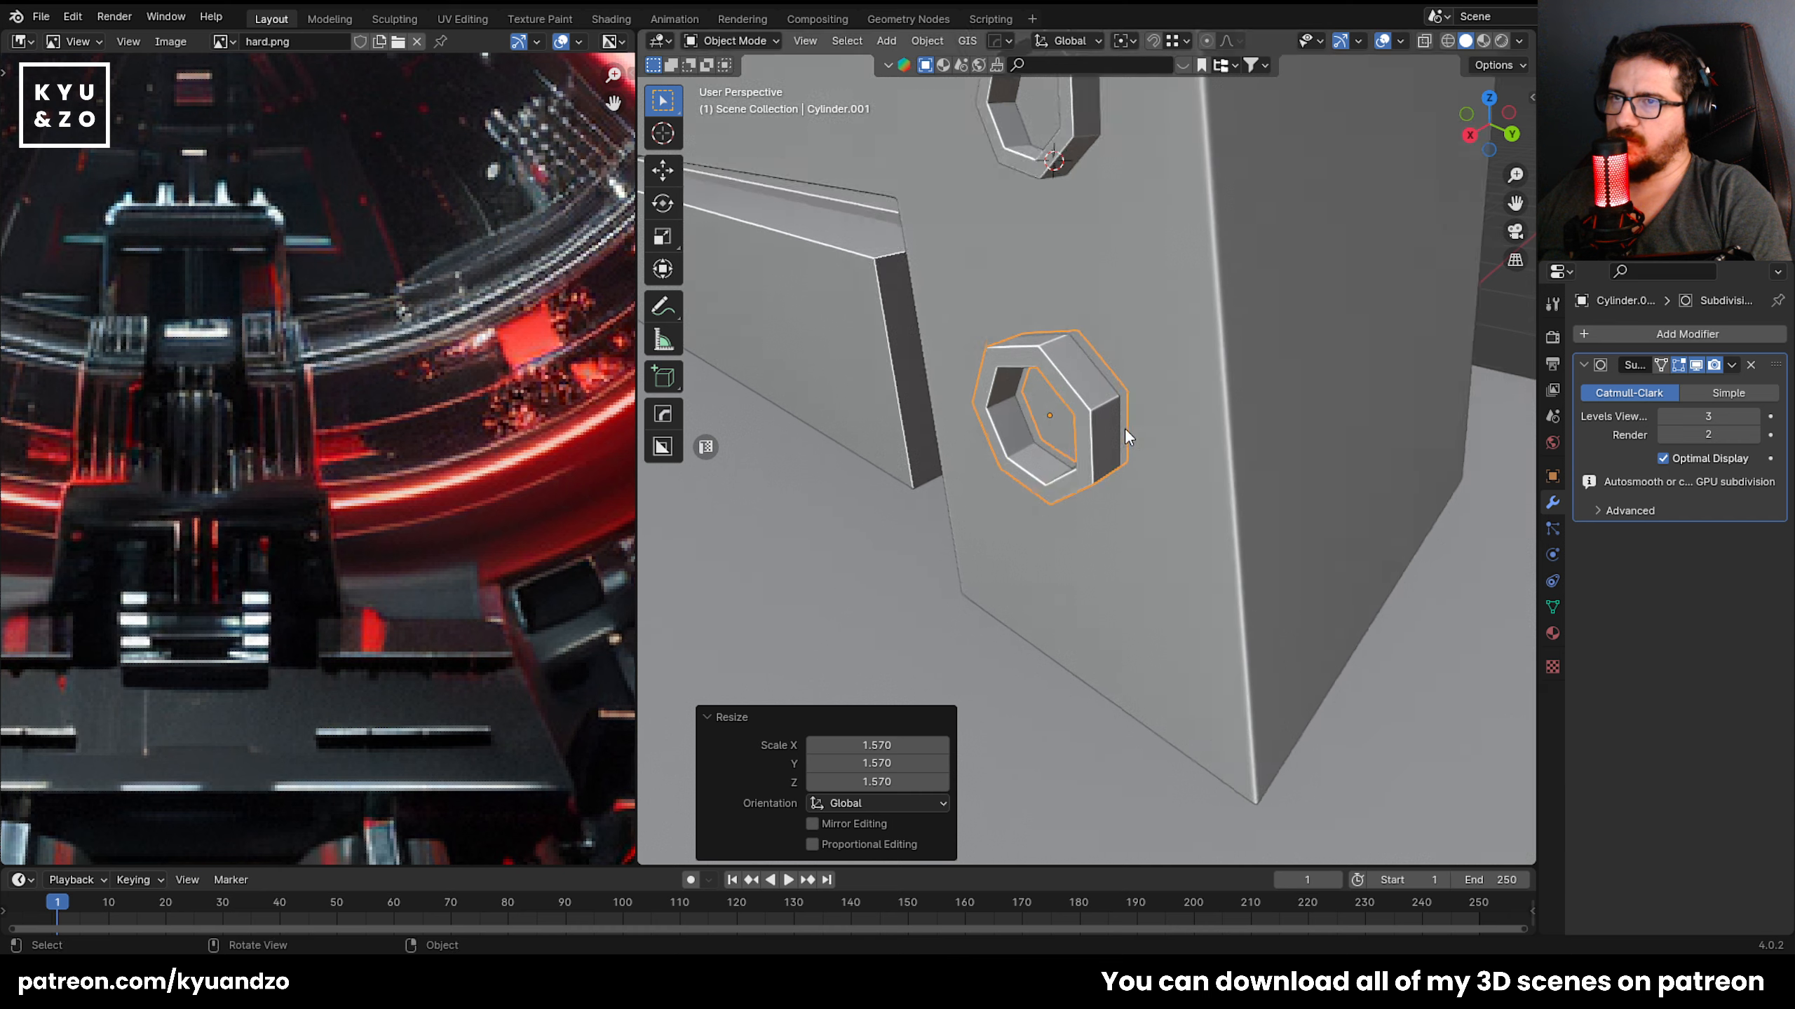
Examine the enlarged ring's topology and smoothed shading up close, and study the reference image.
key(Tab)
scroll(1090, 495, up, 8)
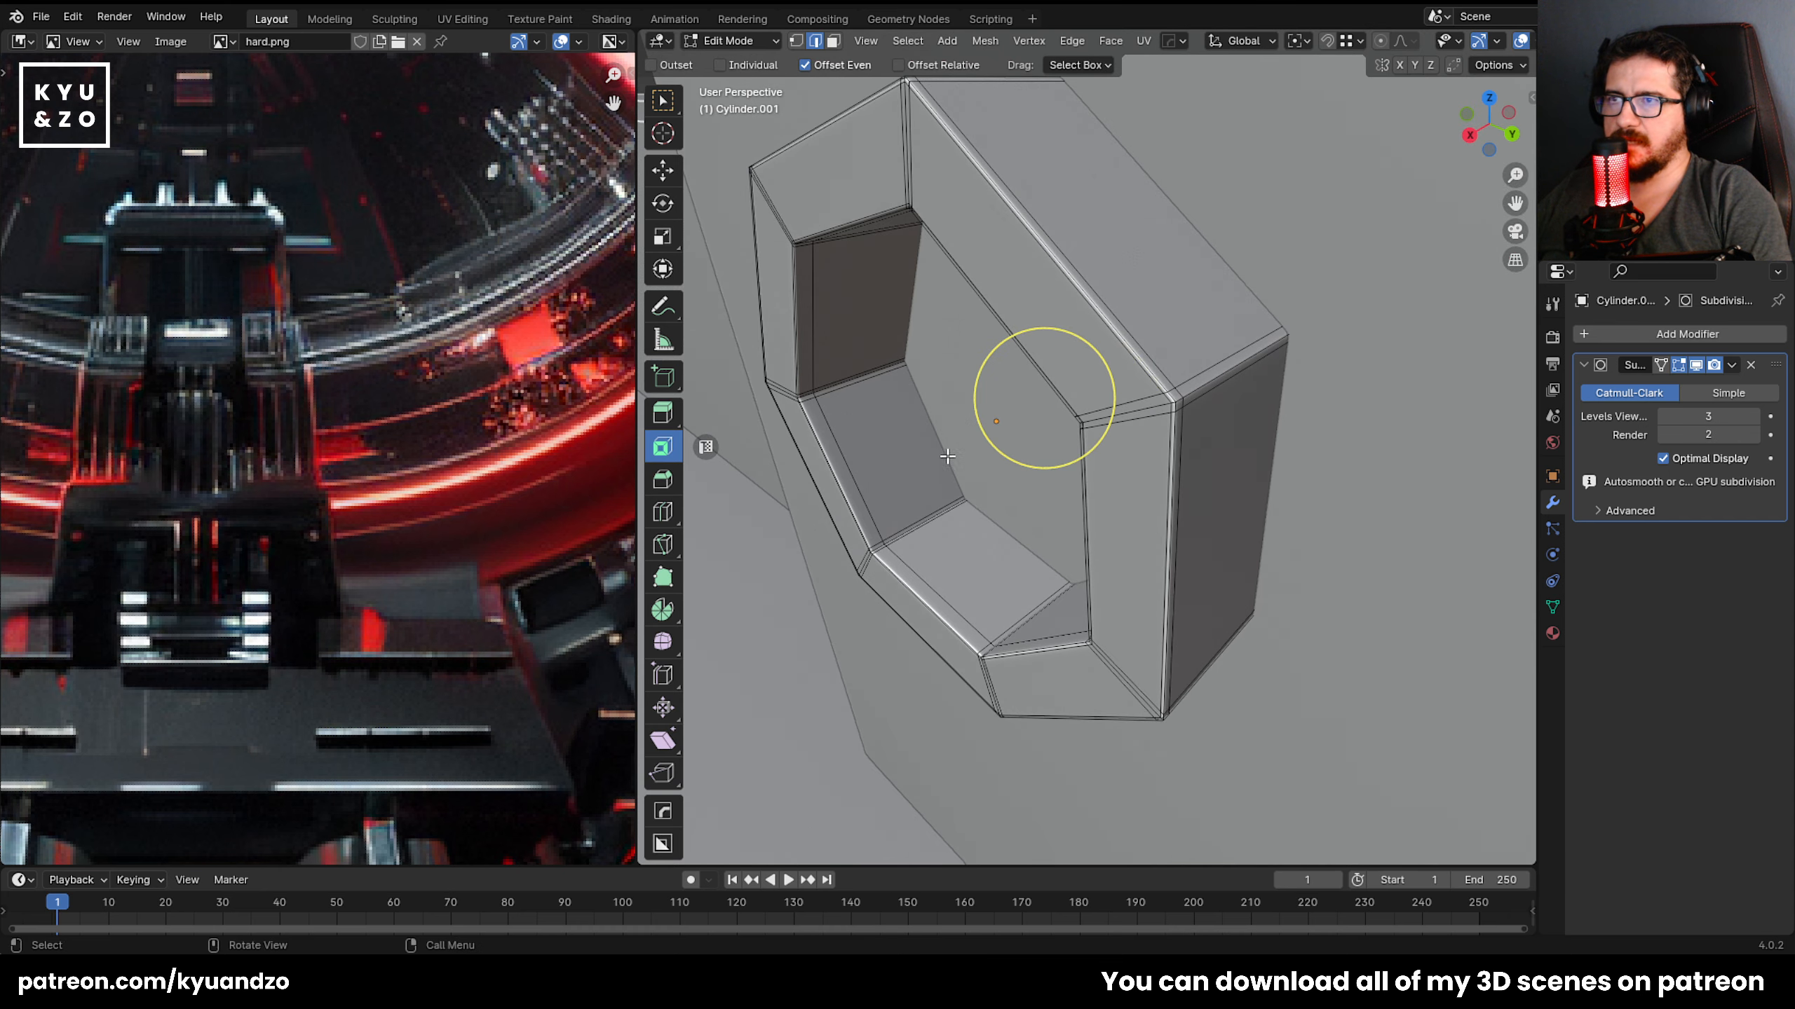
key(Tab)
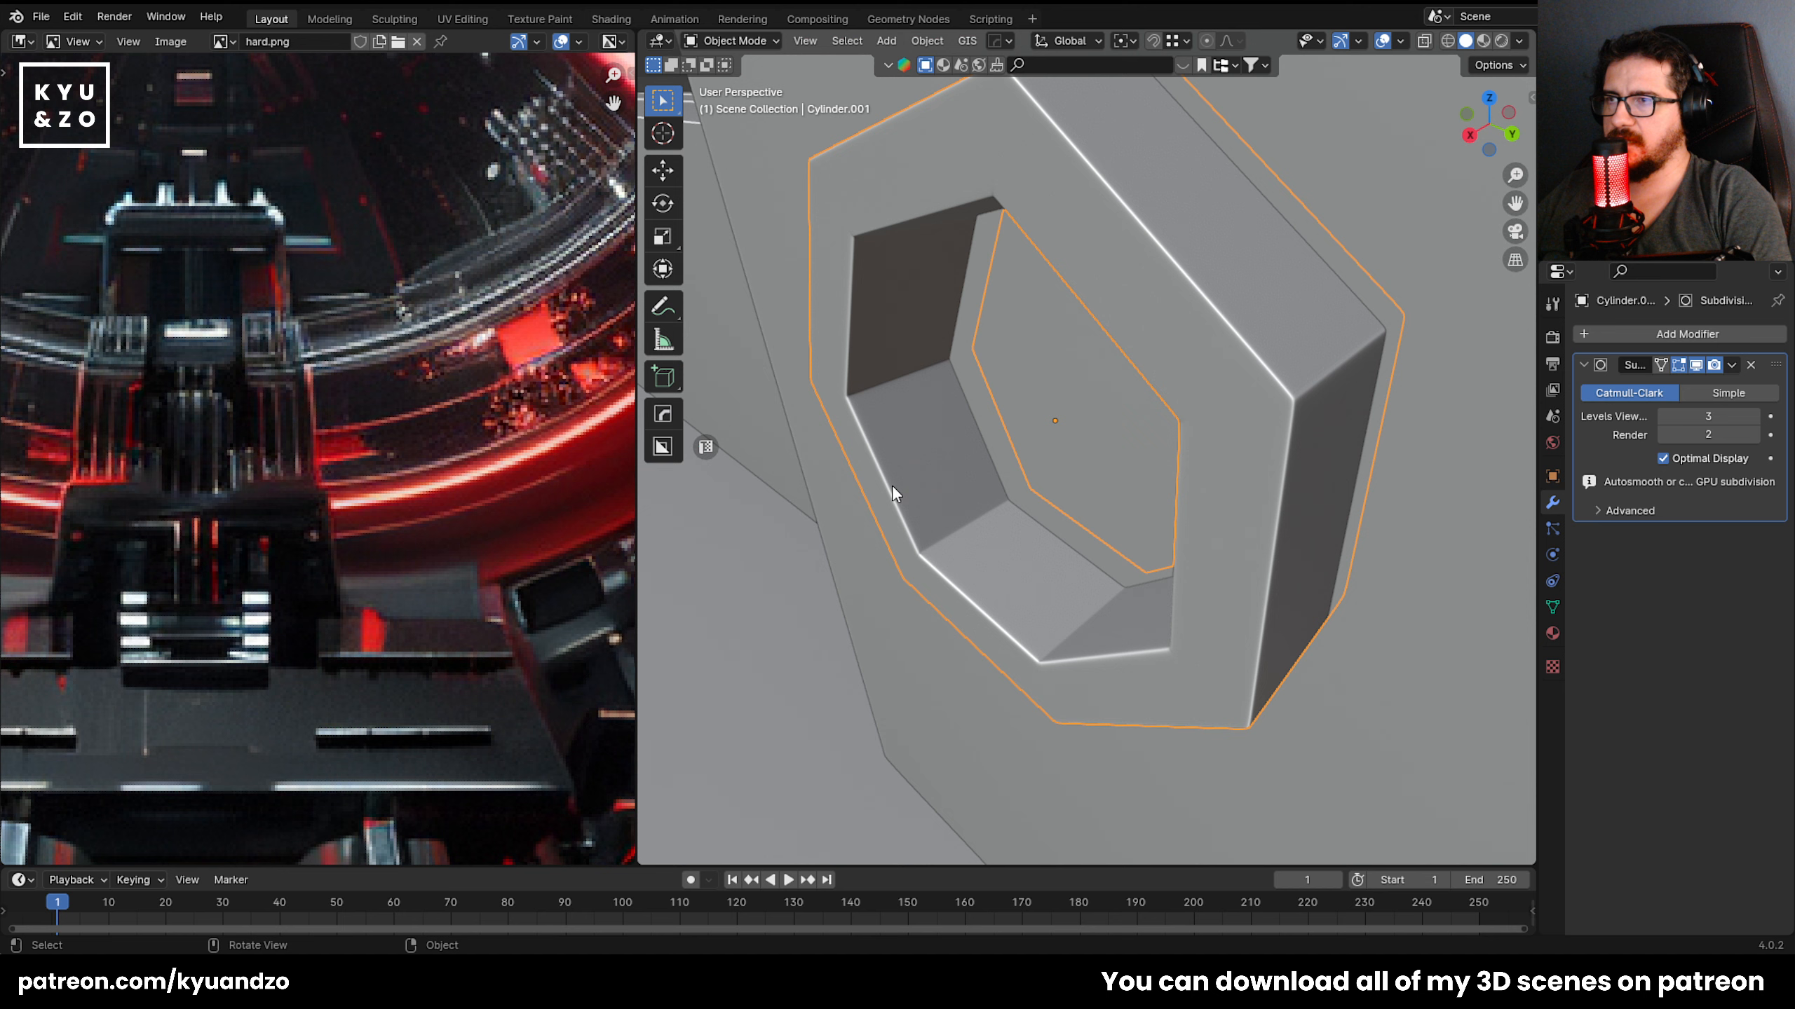
scroll(133, 494, down, 4)
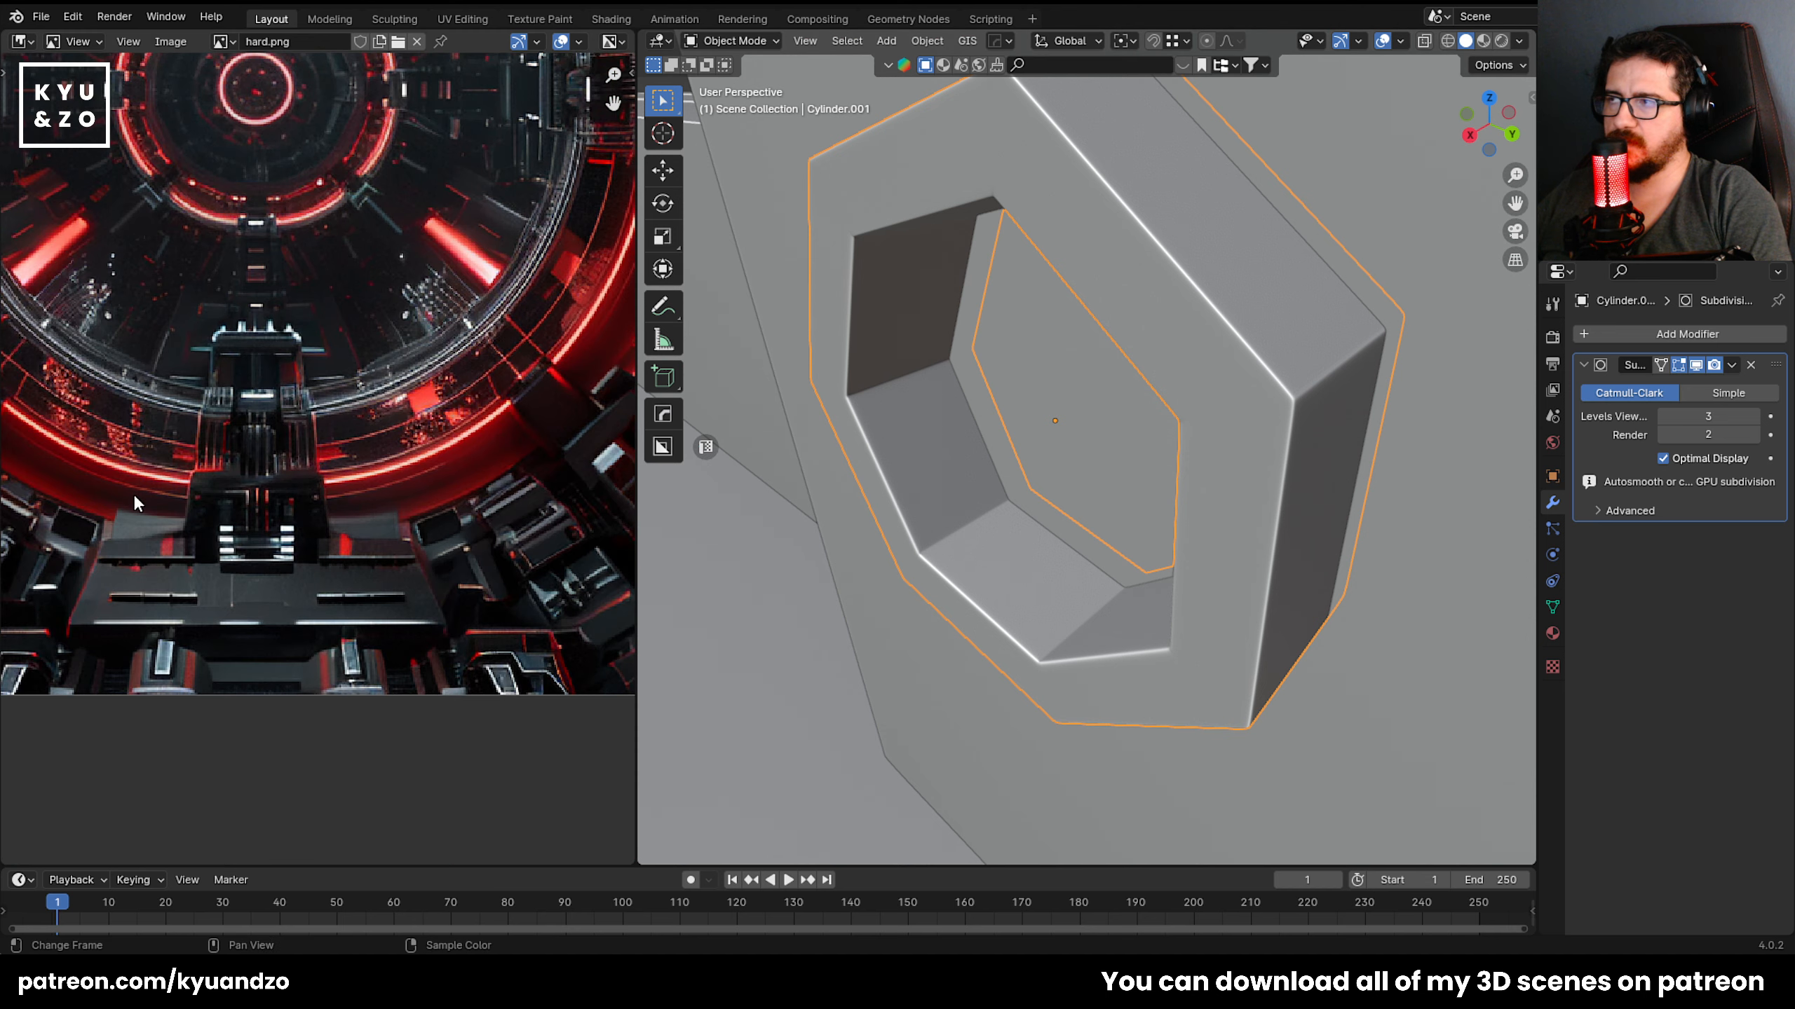
scroll(754, 513, down, 8)
scroll(979, 409, up, 2)
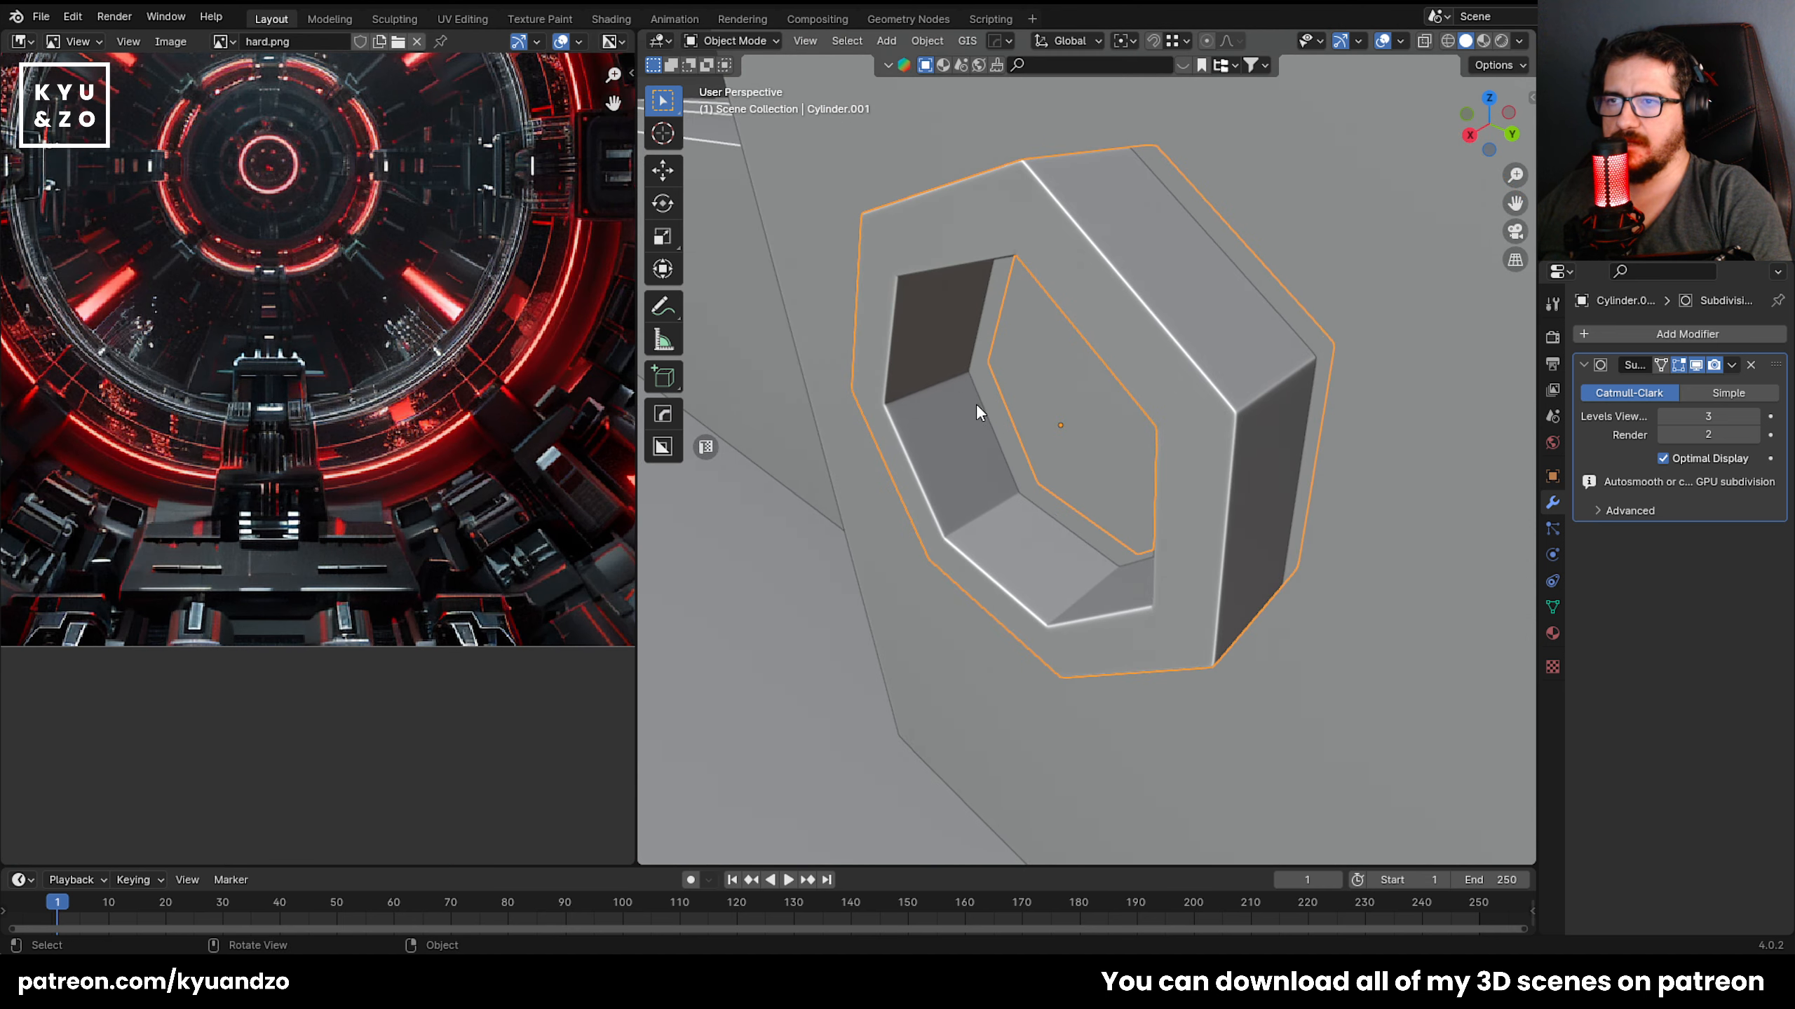
Cut two evenly spaced edge loops around the enlarged ring's inner wall and select the band of faces between them.
key(Tab)
scroll(925, 386, up, 2)
scroll(976, 343, up, 3)
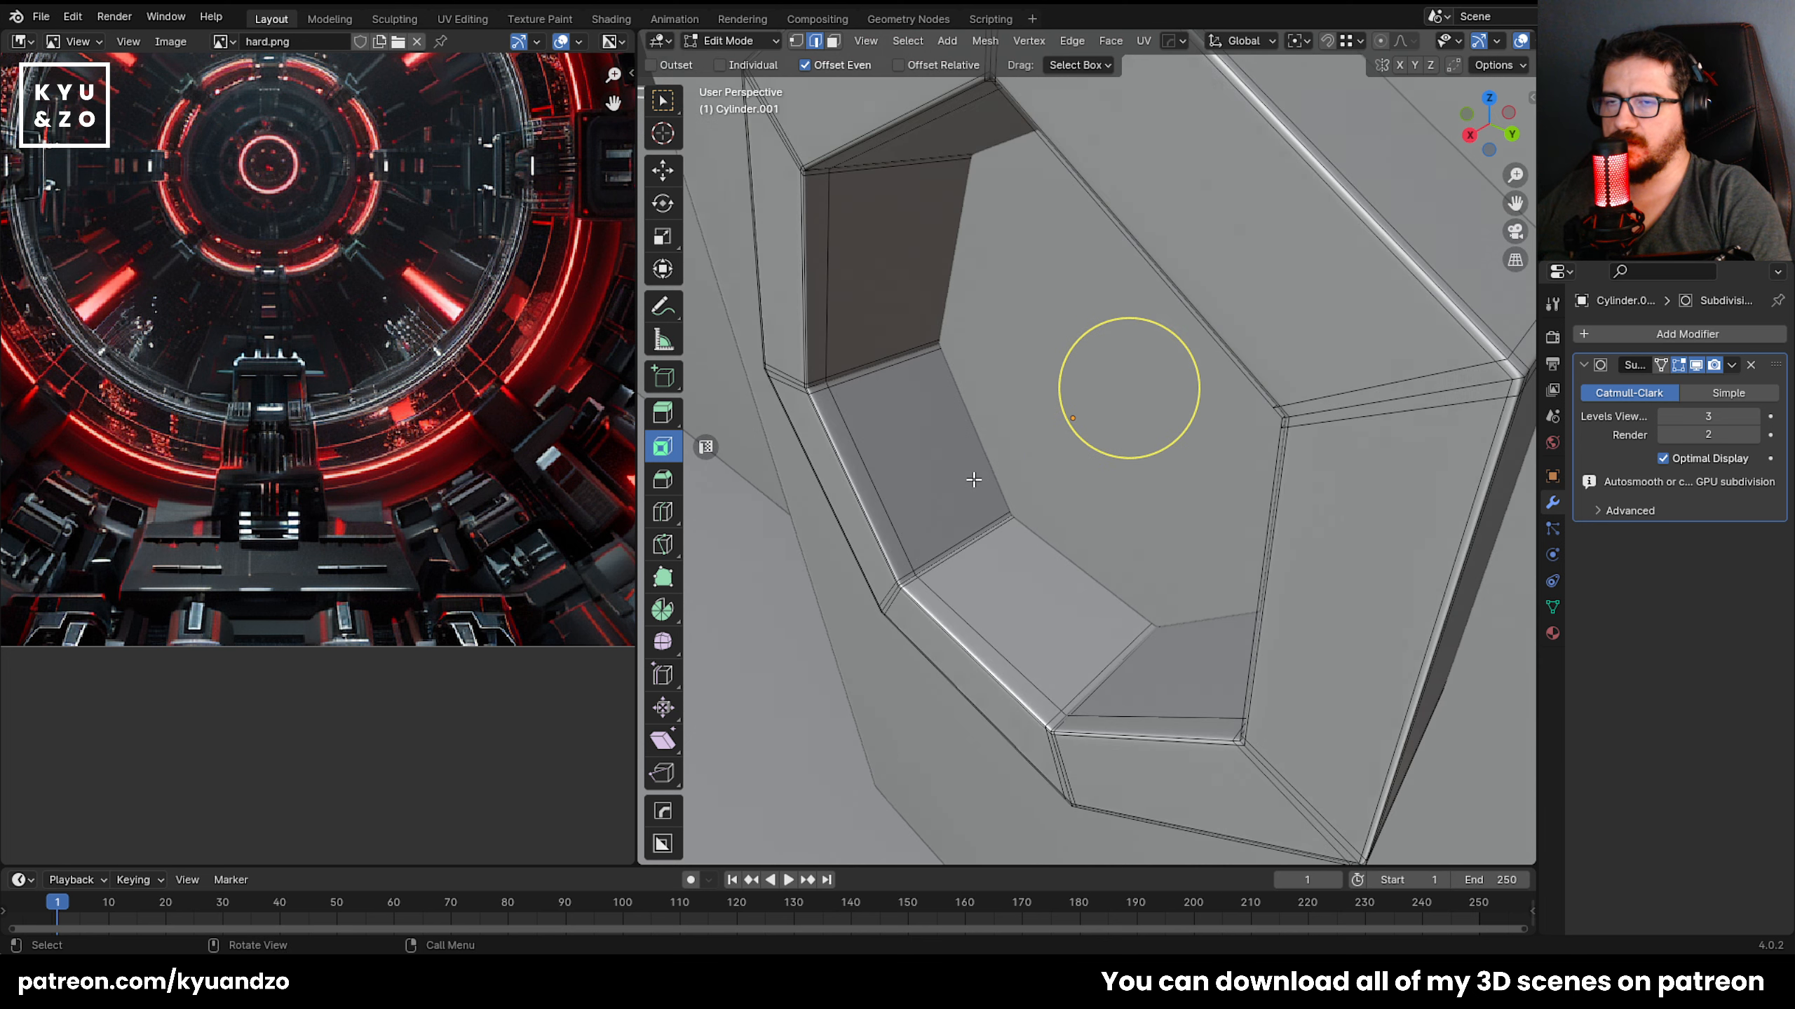
key(ctrl+r)
scroll(947, 541, up, 1)
click(947, 542)
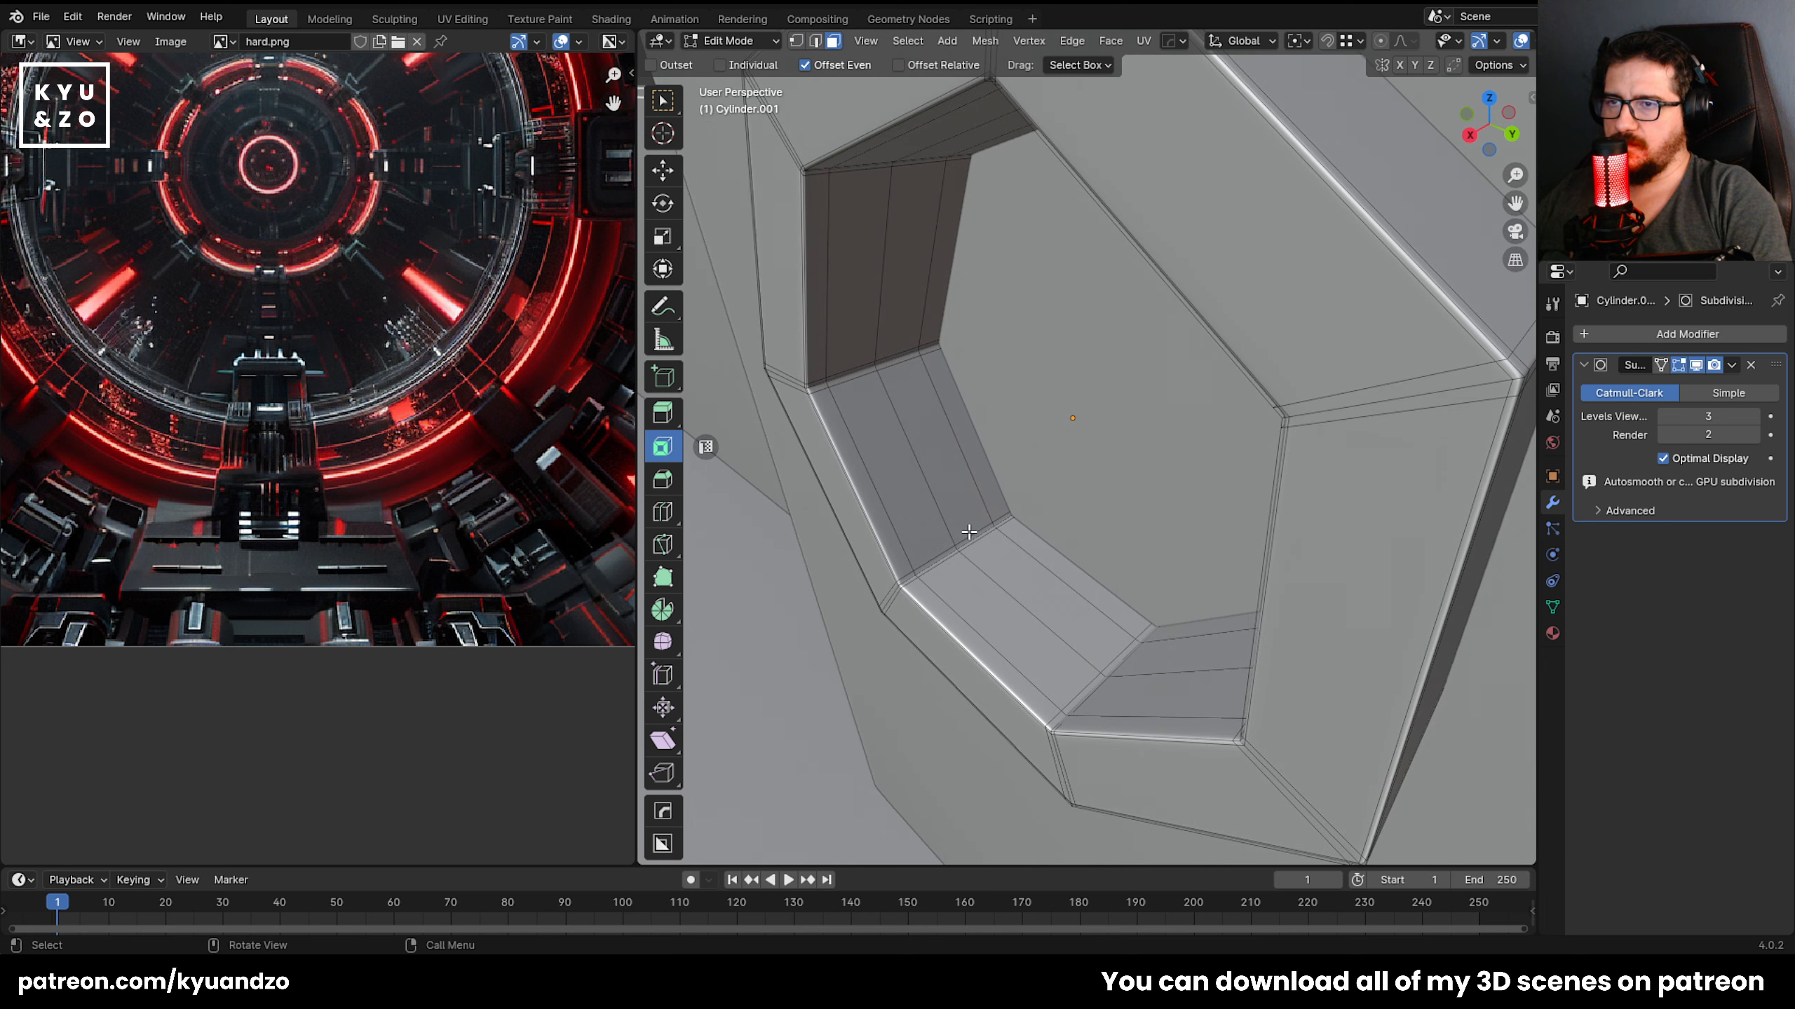
right_click(968, 532)
key(3)
Try extruding the inner band of faces along normals with an offset of about -0.06 m, and undo the extrusion.
click(1109, 40)
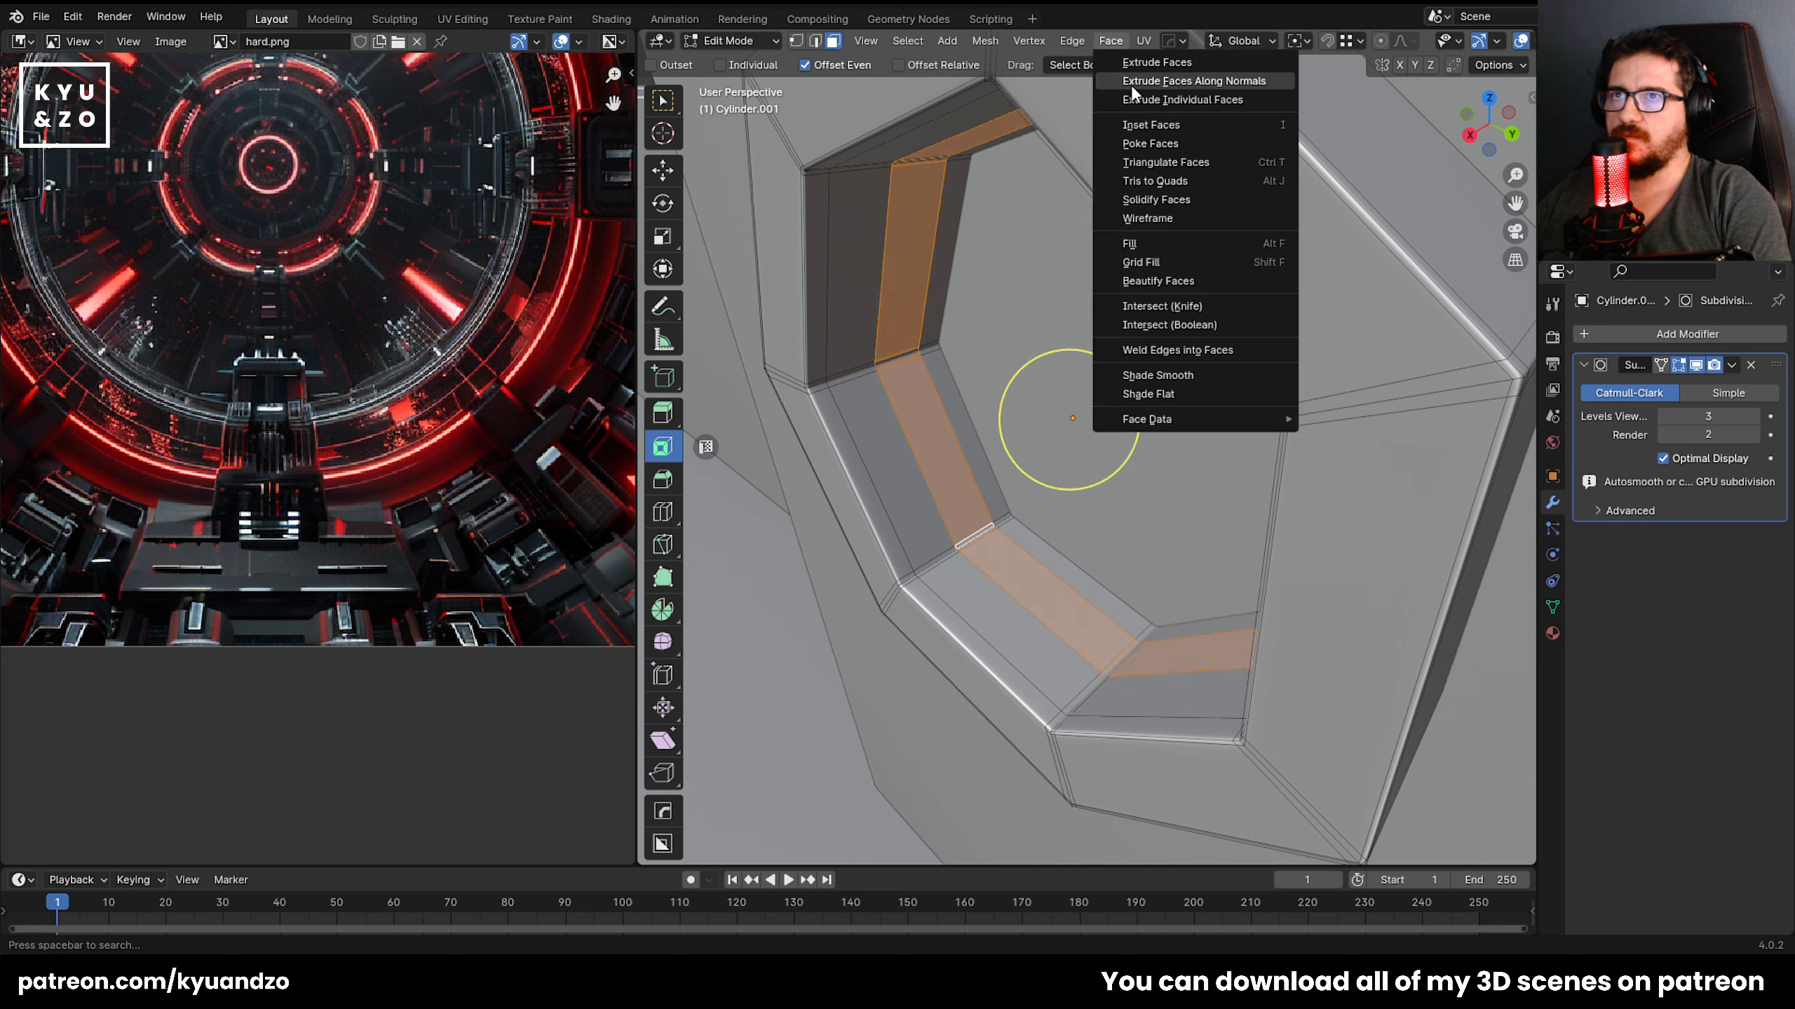
click(1200, 77)
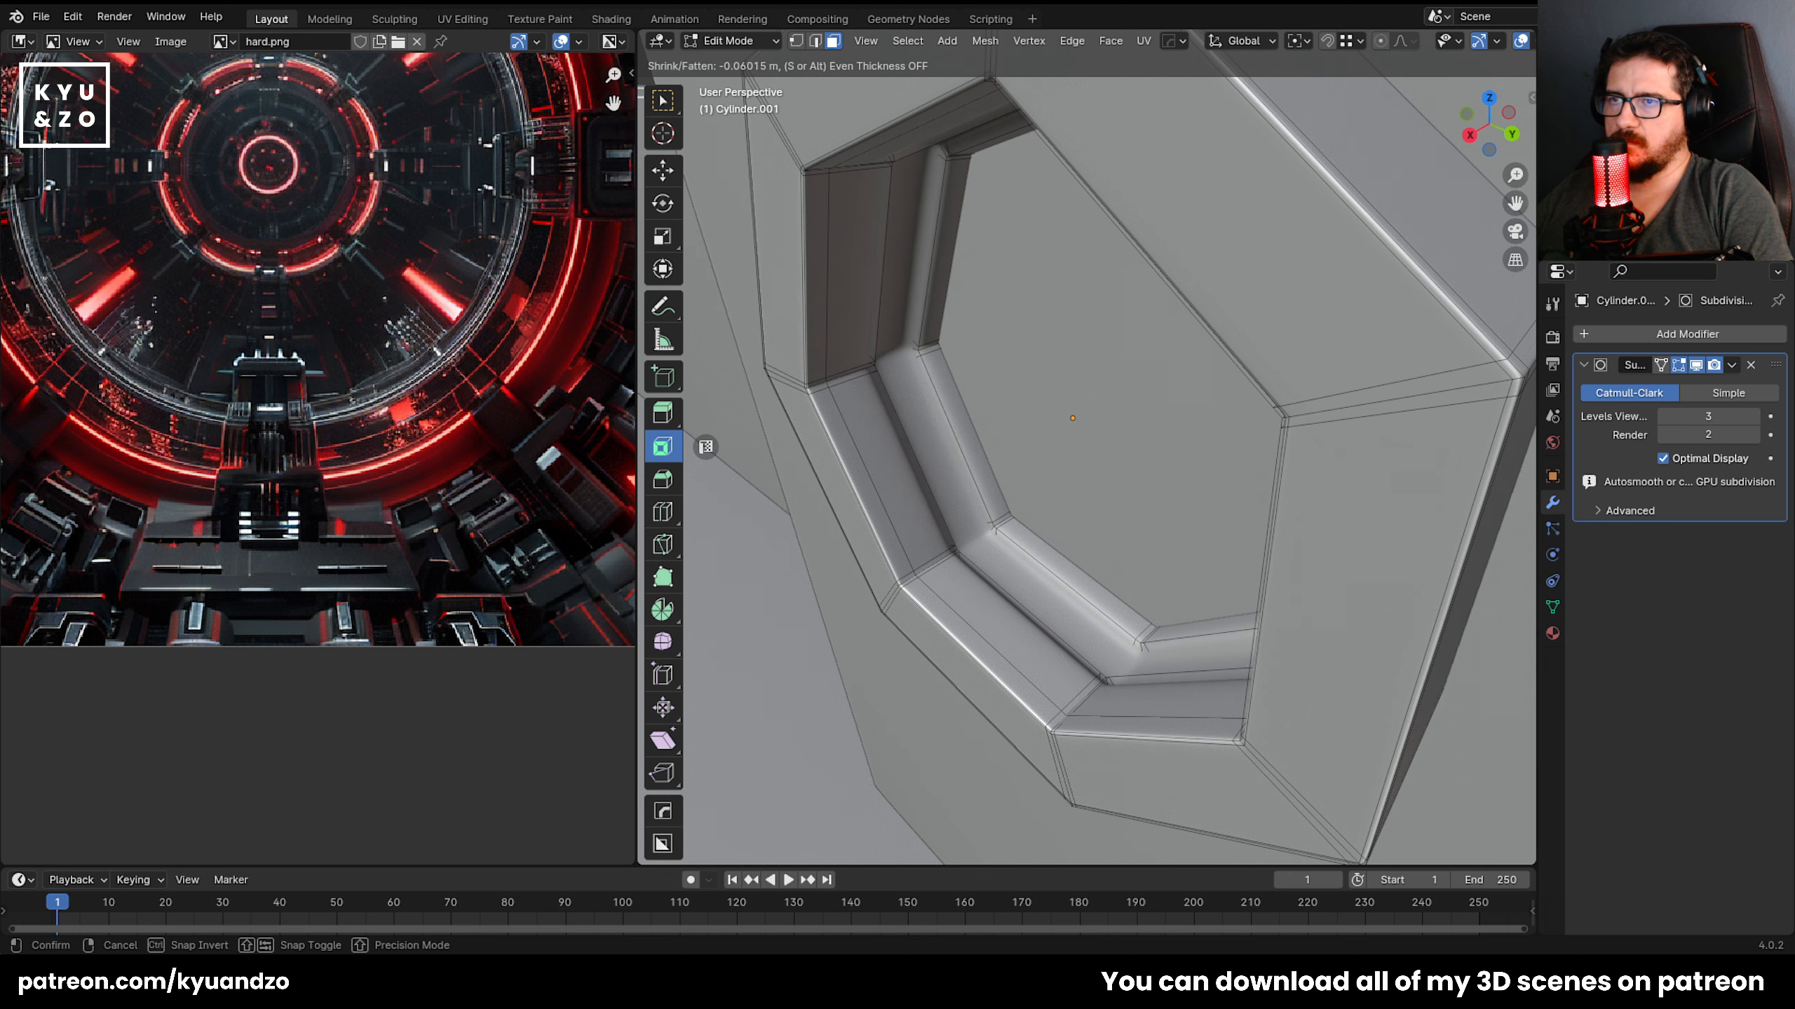
click(1035, 309)
scroll(981, 487, down, 3)
scroll(976, 451, up, 2)
key(ctrl+z)
scroll(976, 451, up, 2)
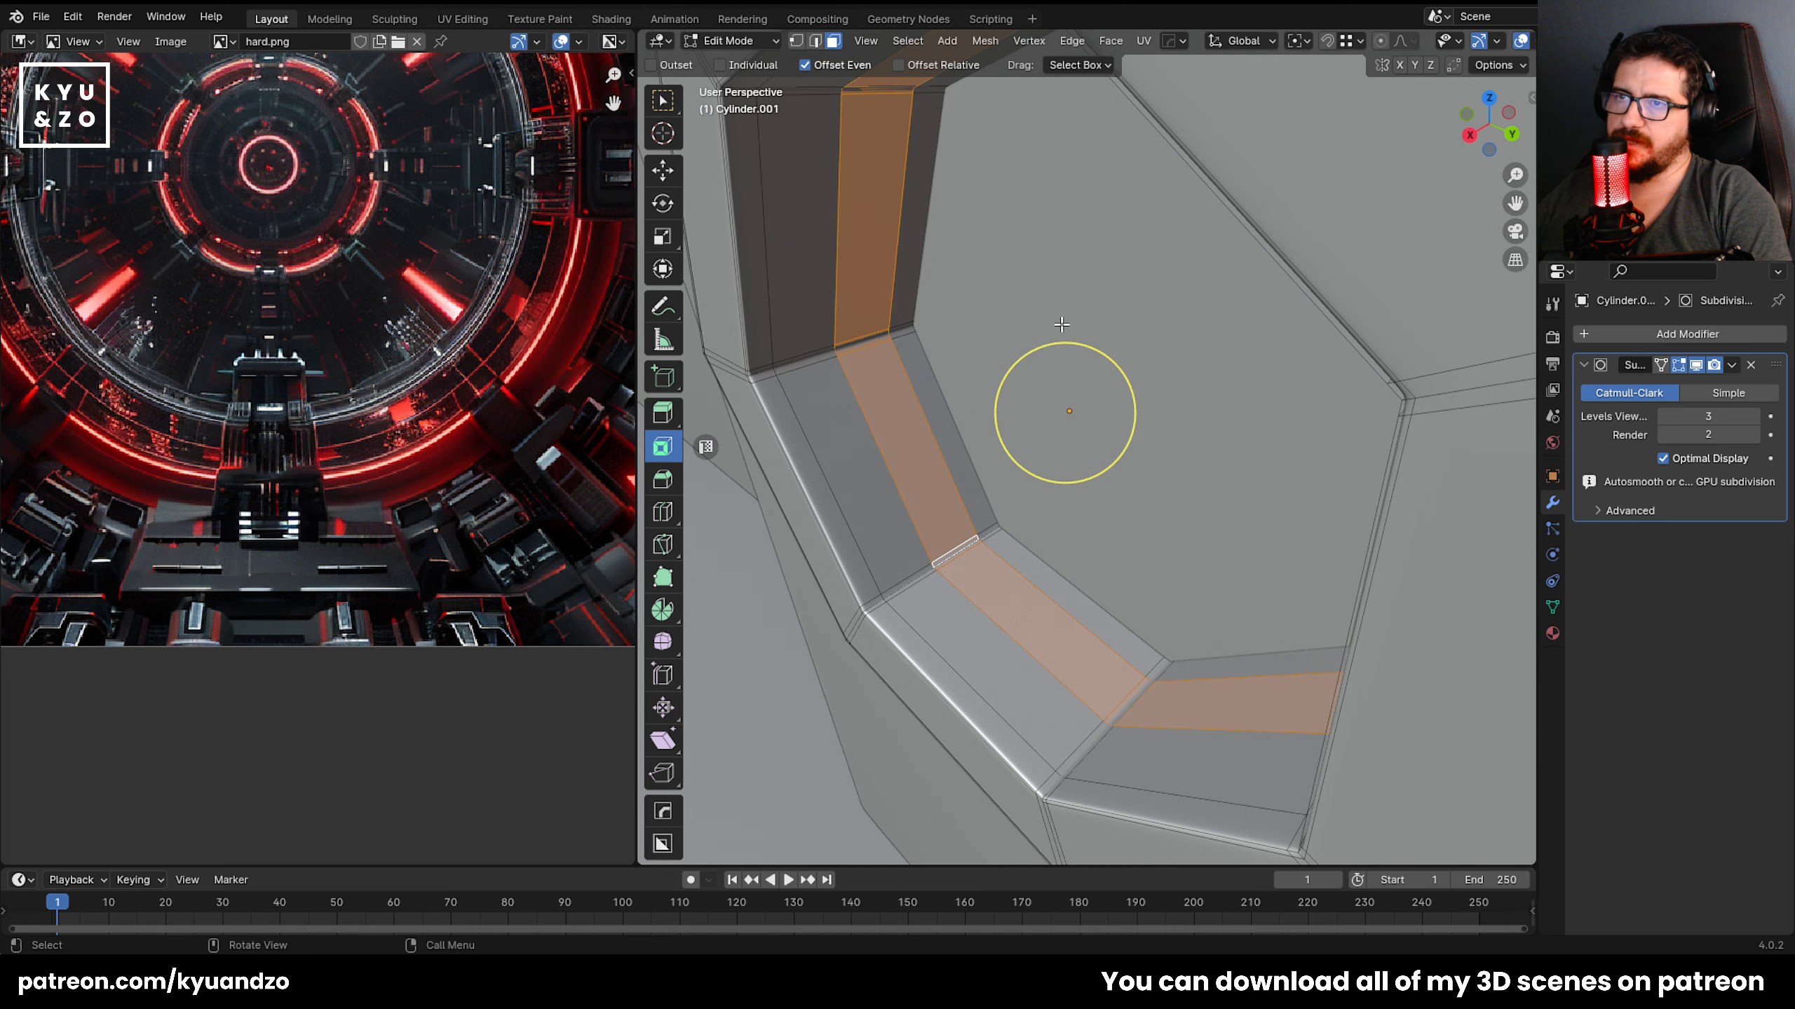
Try insetting the selected inner band of faces, and undo the inset.
mouse_move(1063, 382)
mouse_down()
mouse_move(1062, 537)
mouse_move(1071, 403)
mouse_up()
key(ctrl+z)
middle_drag(996, 536, 996, 513)
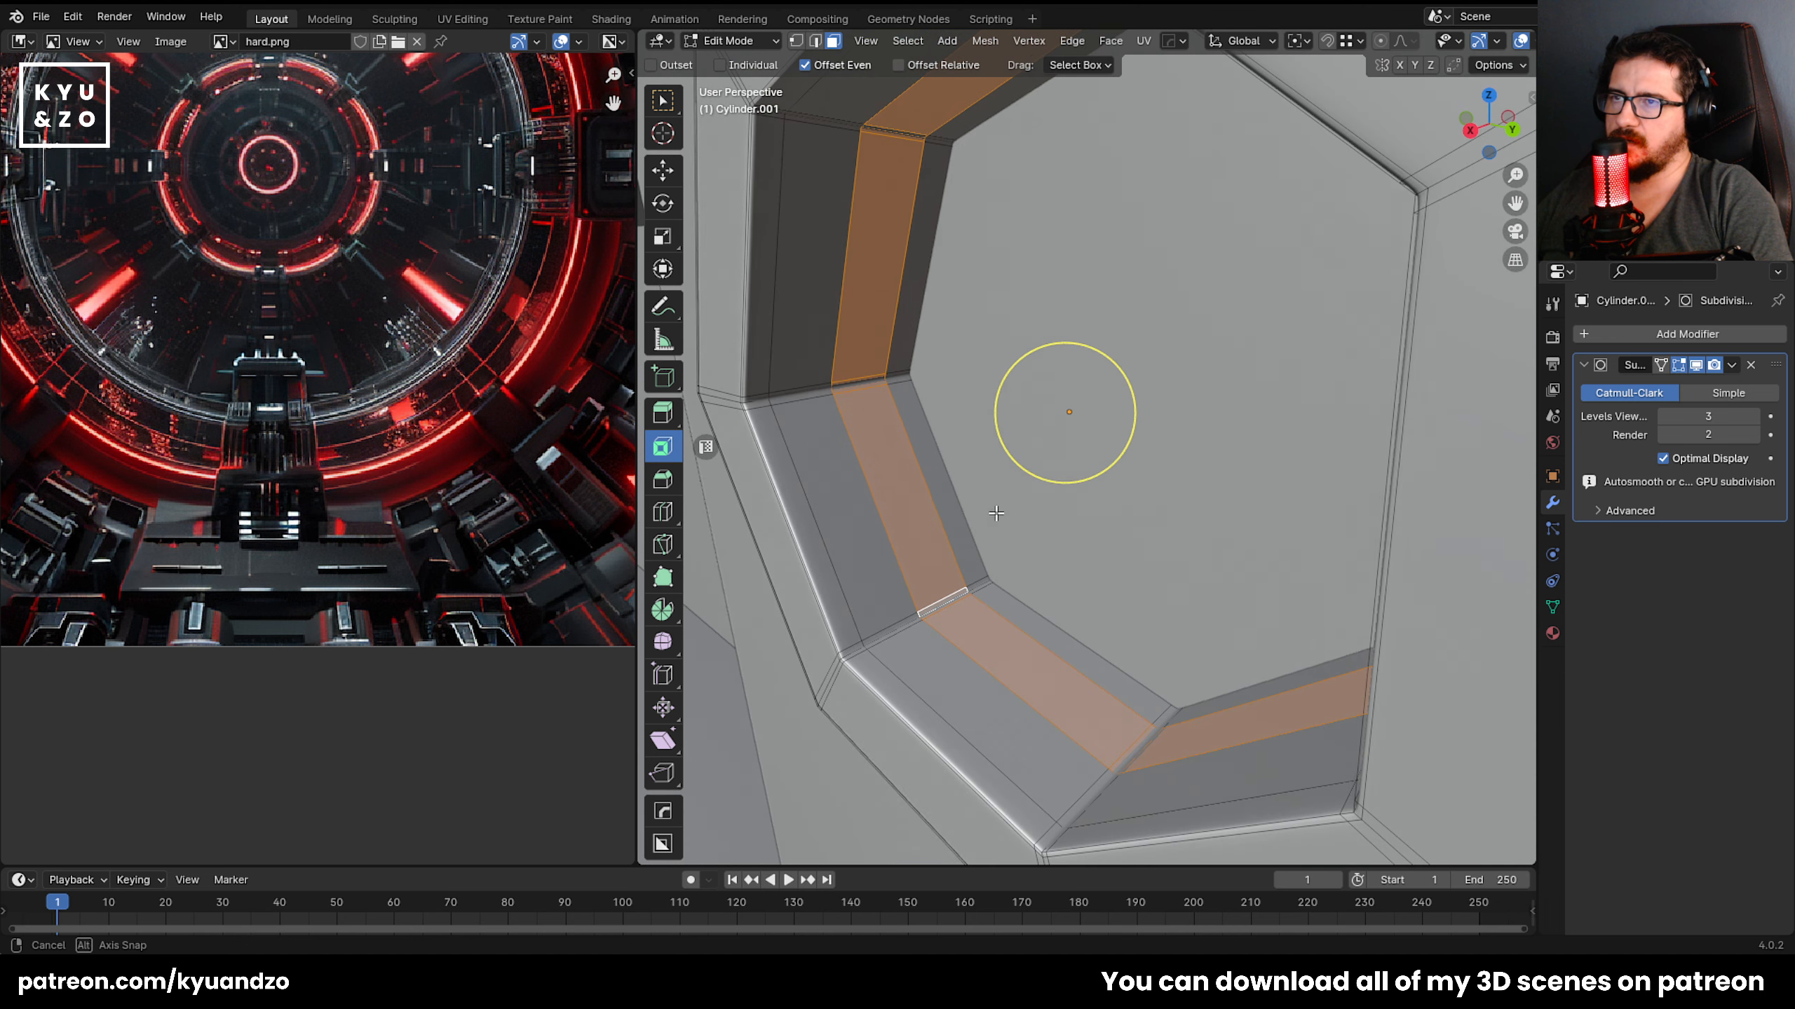
drag(1128, 373, 1367, 768)
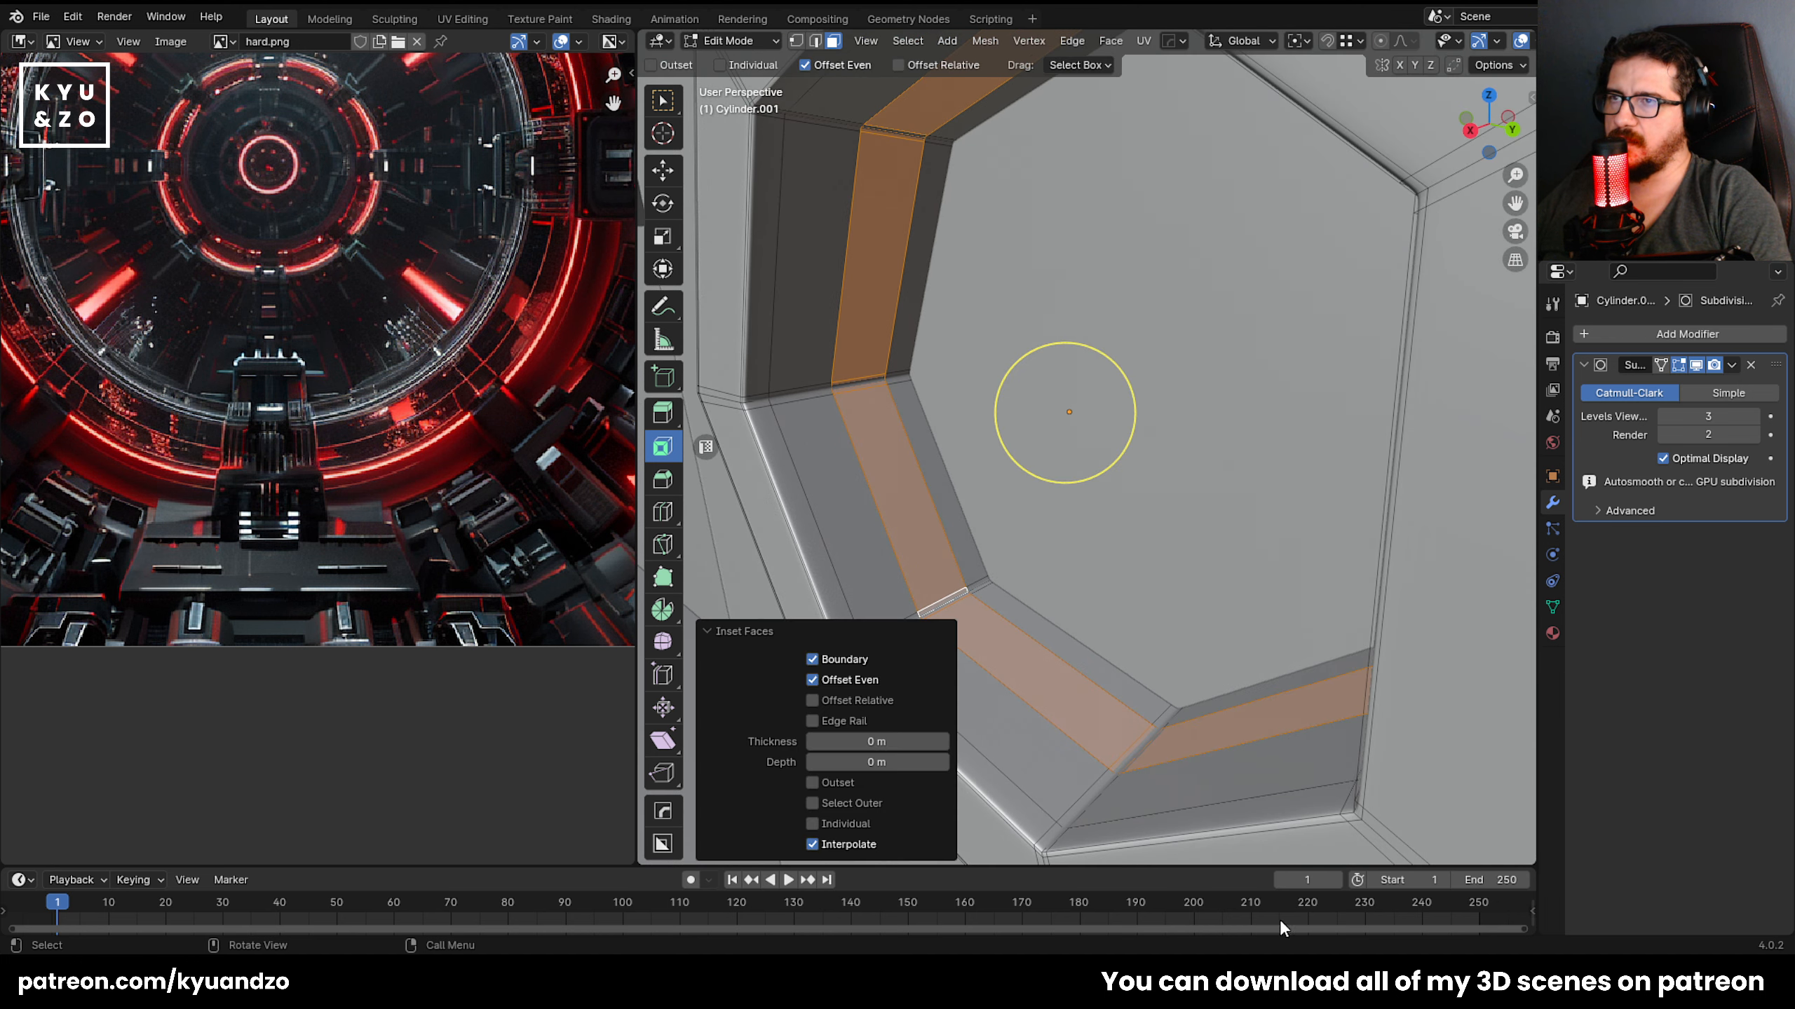
key(ctrl+z)
Try extruding the inner wall's selected band of faces along normals by about 0.189 m.
click(1110, 40)
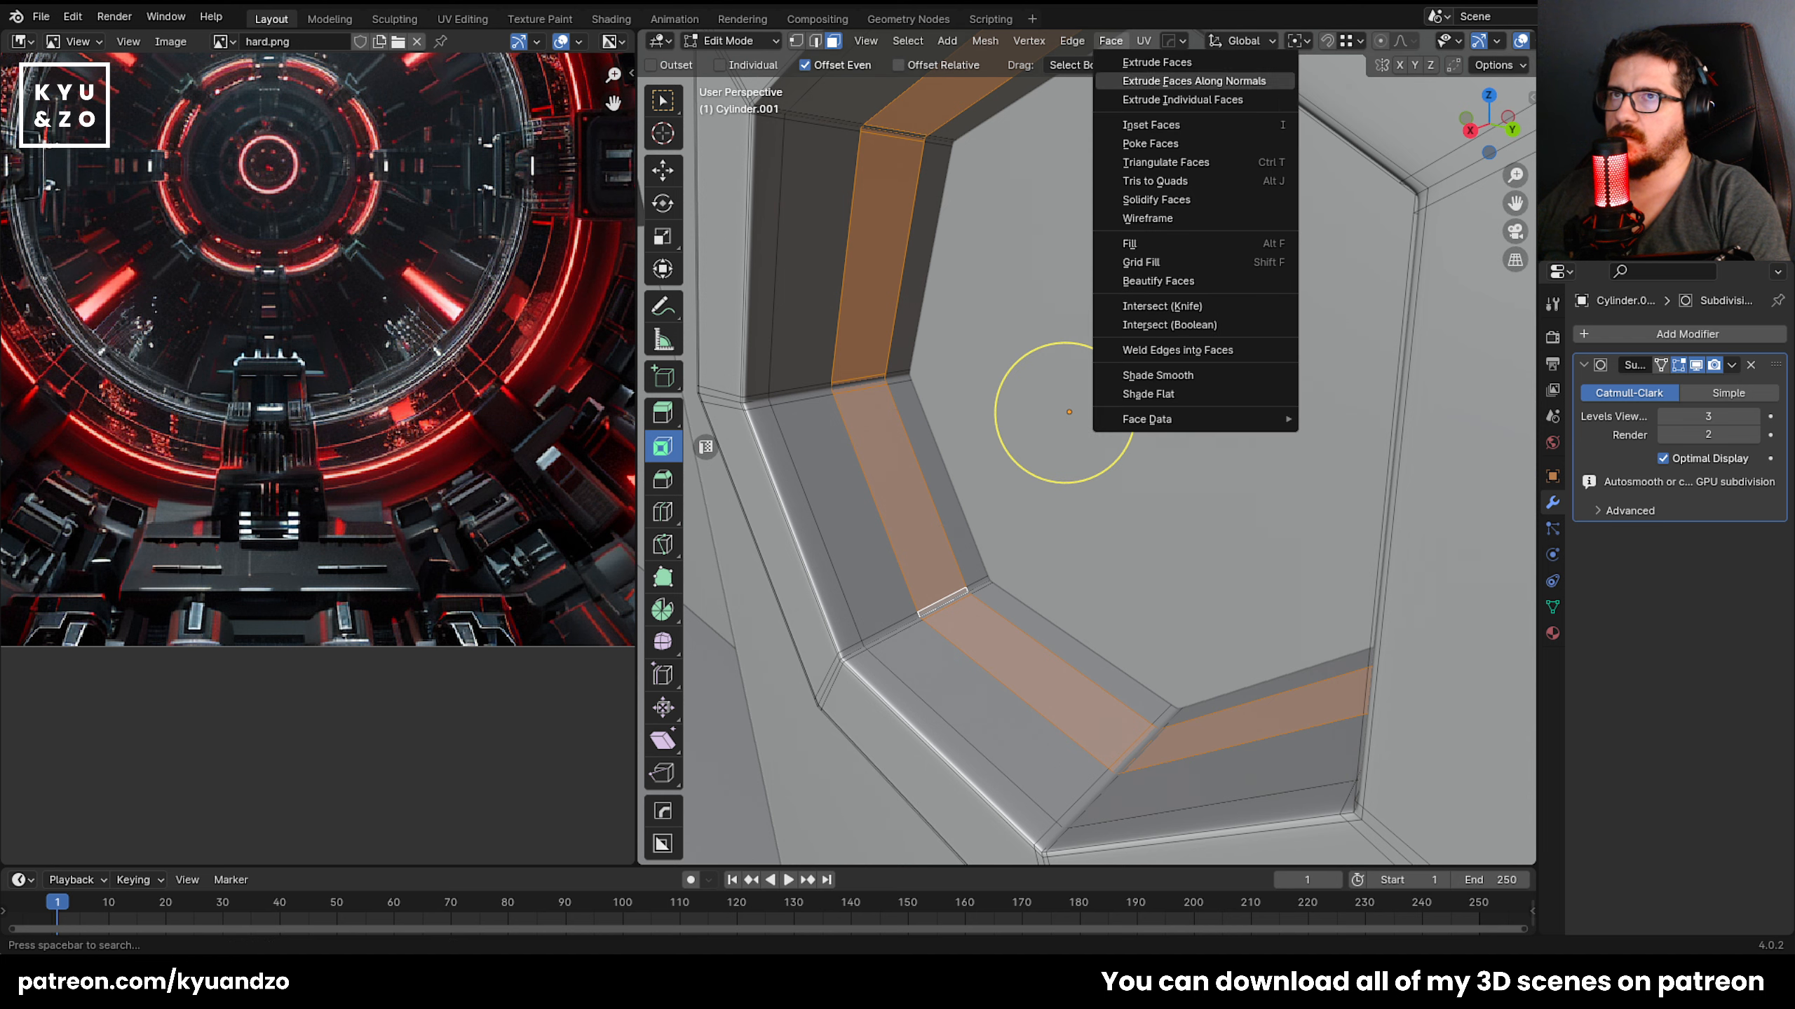
click(1134, 78)
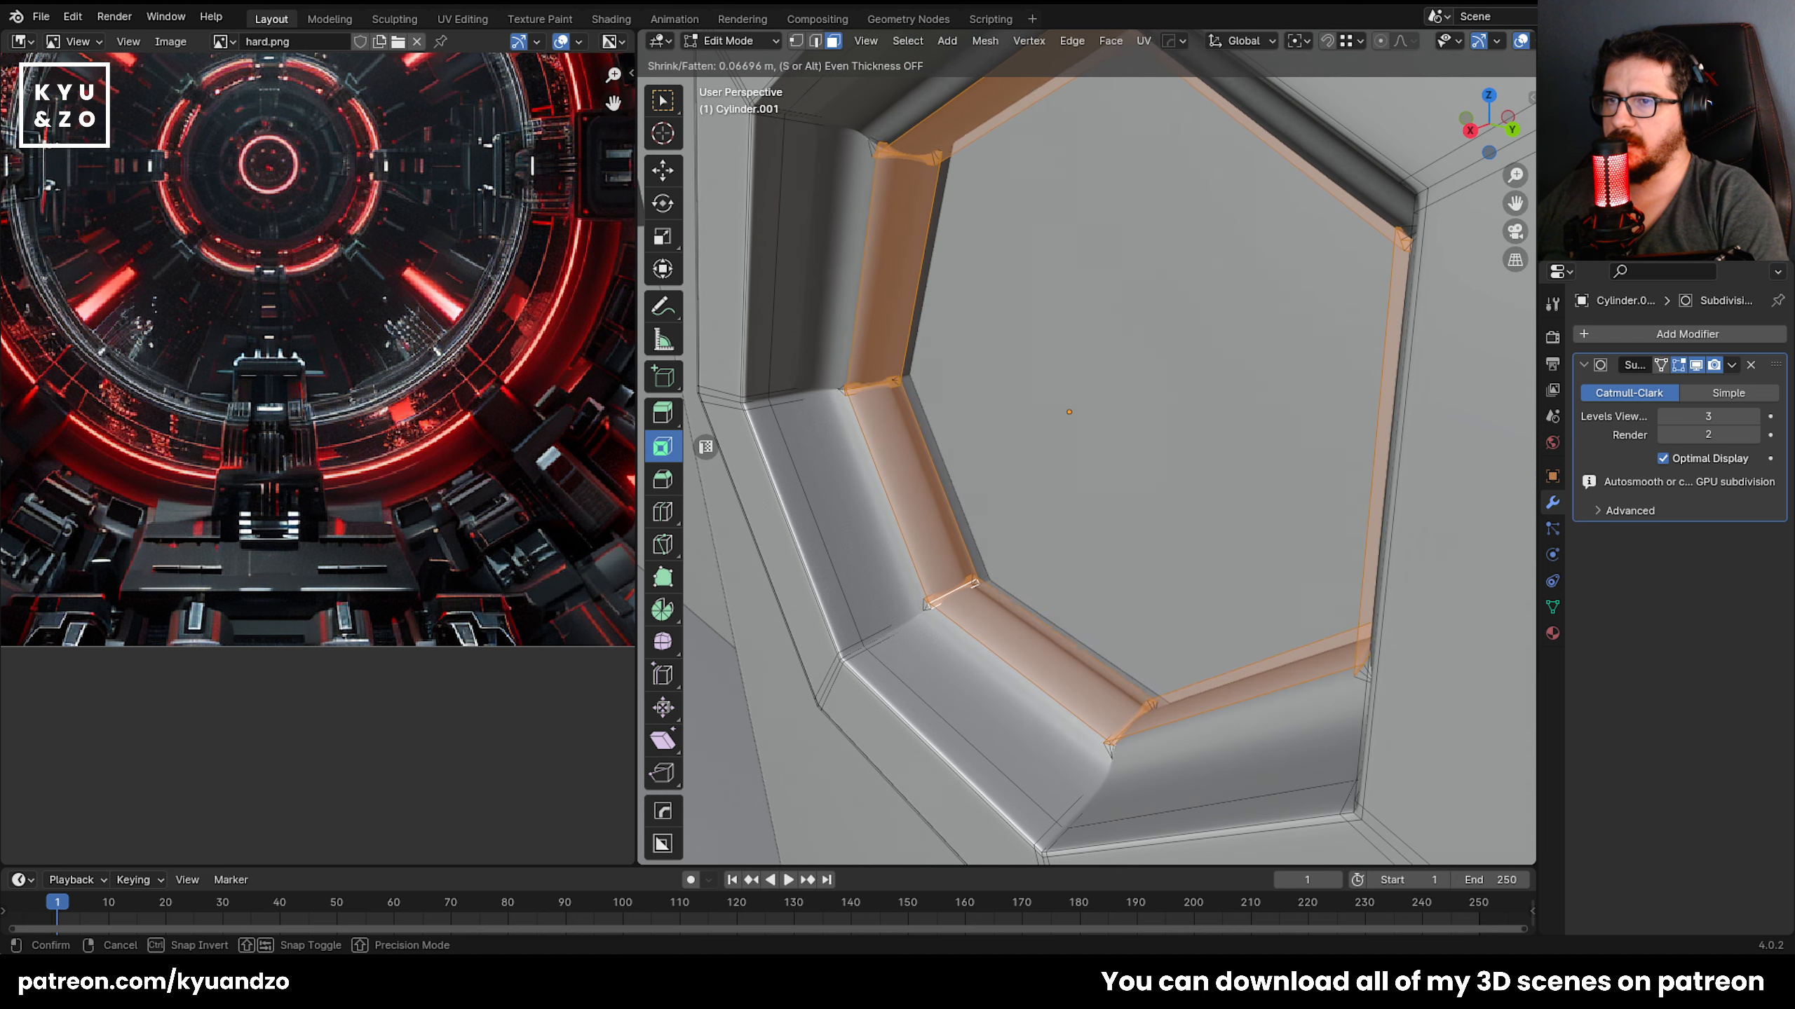
click(1469, 163)
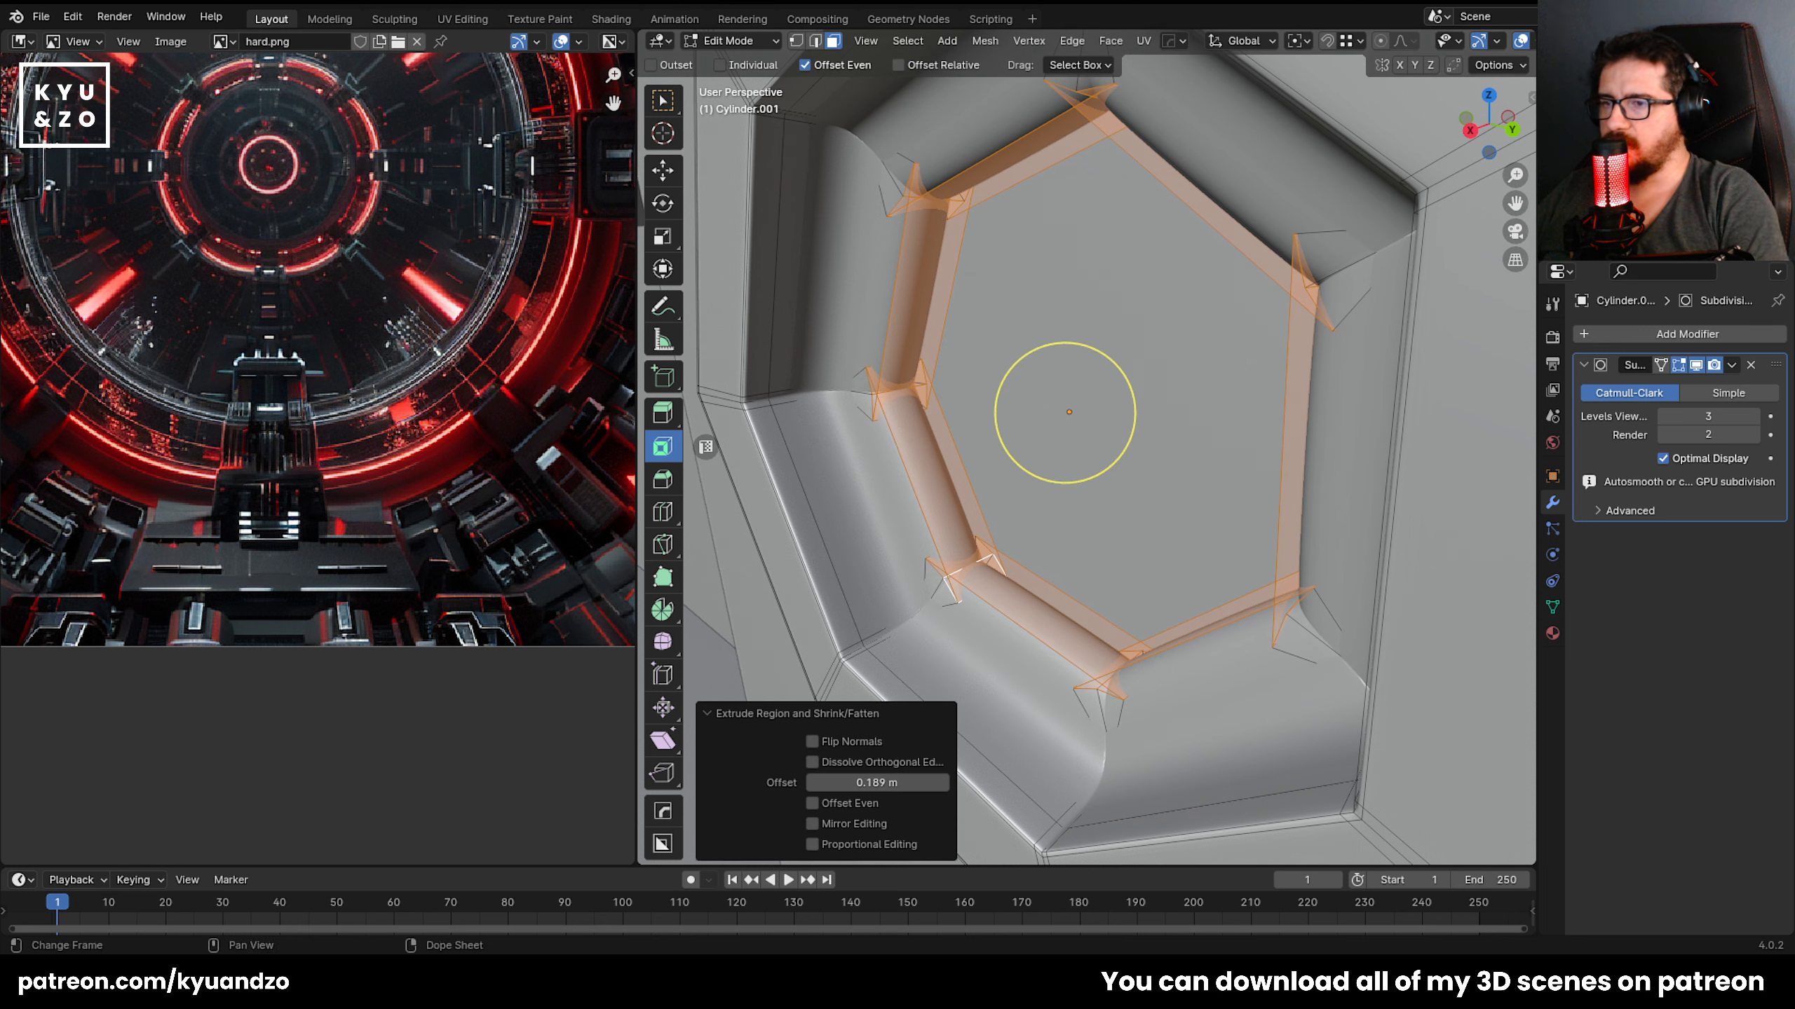
Try an even offset of 0.169 m on the band's extrusion, testing its flip-normals, dissolve-edges and proportional-editing options.
click(813, 802)
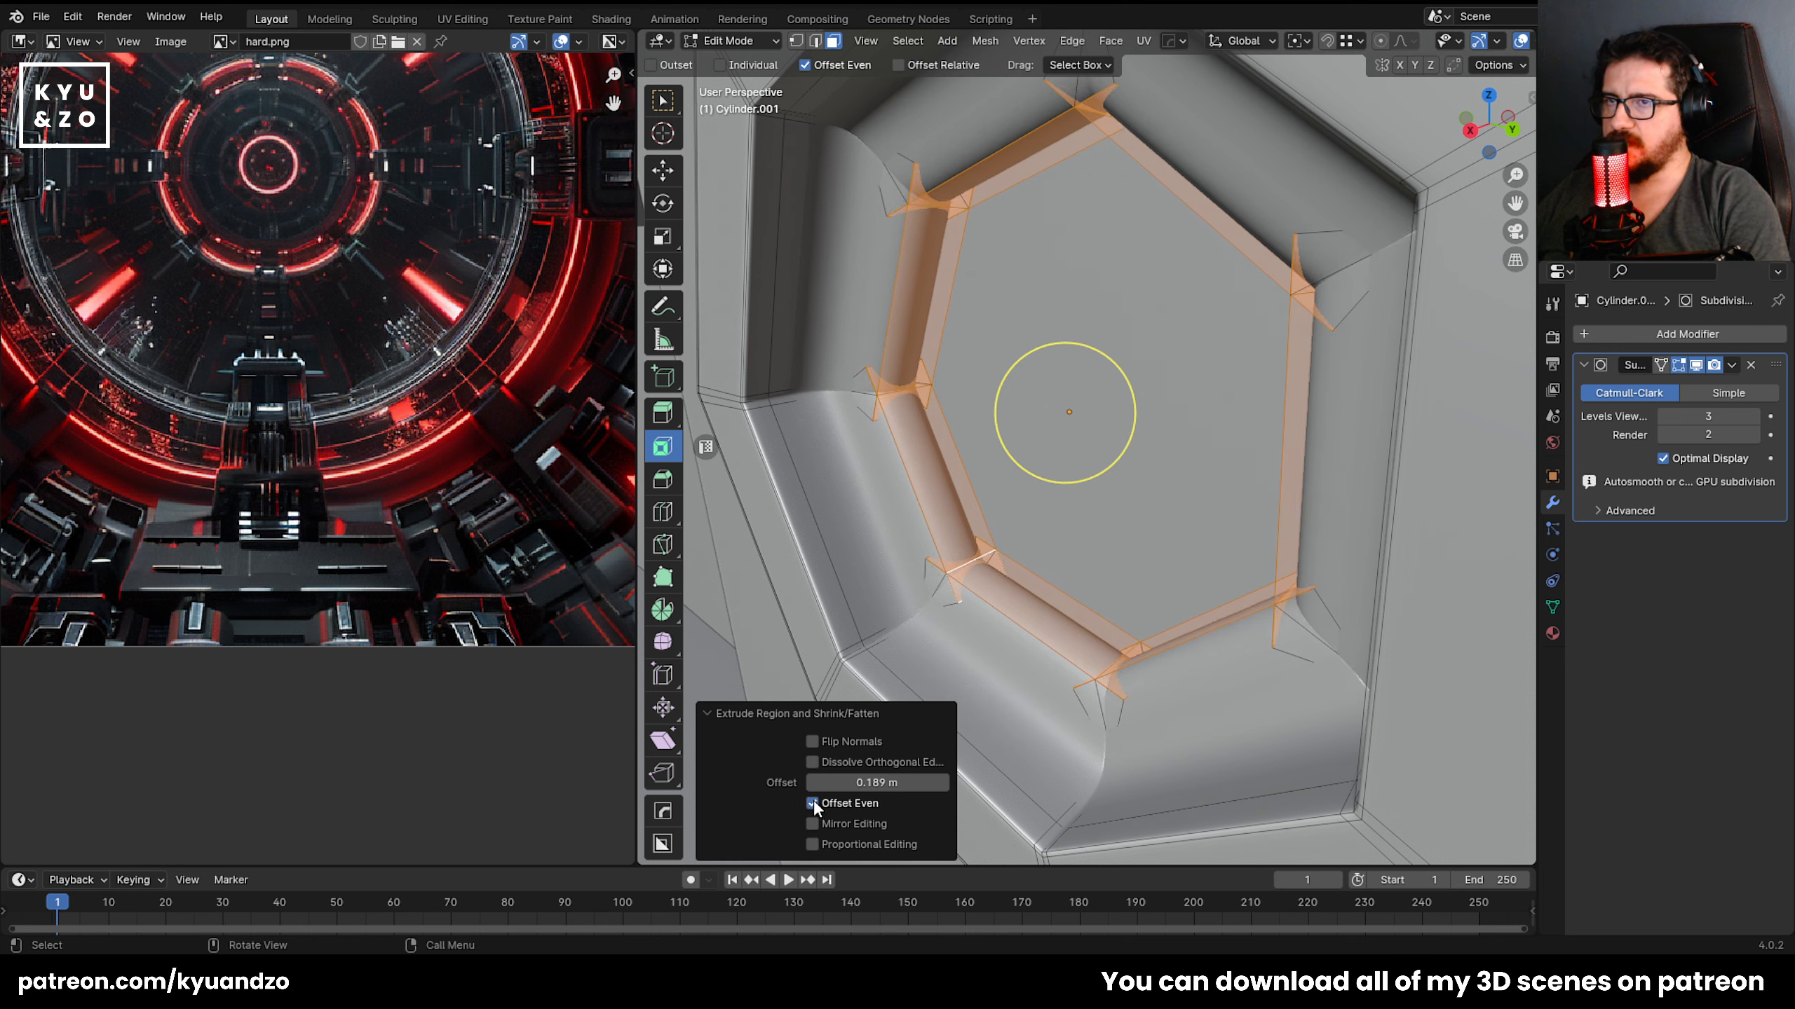
click(814, 802)
click(813, 802)
click(813, 802)
click(813, 804)
click(810, 741)
click(809, 739)
click(814, 762)
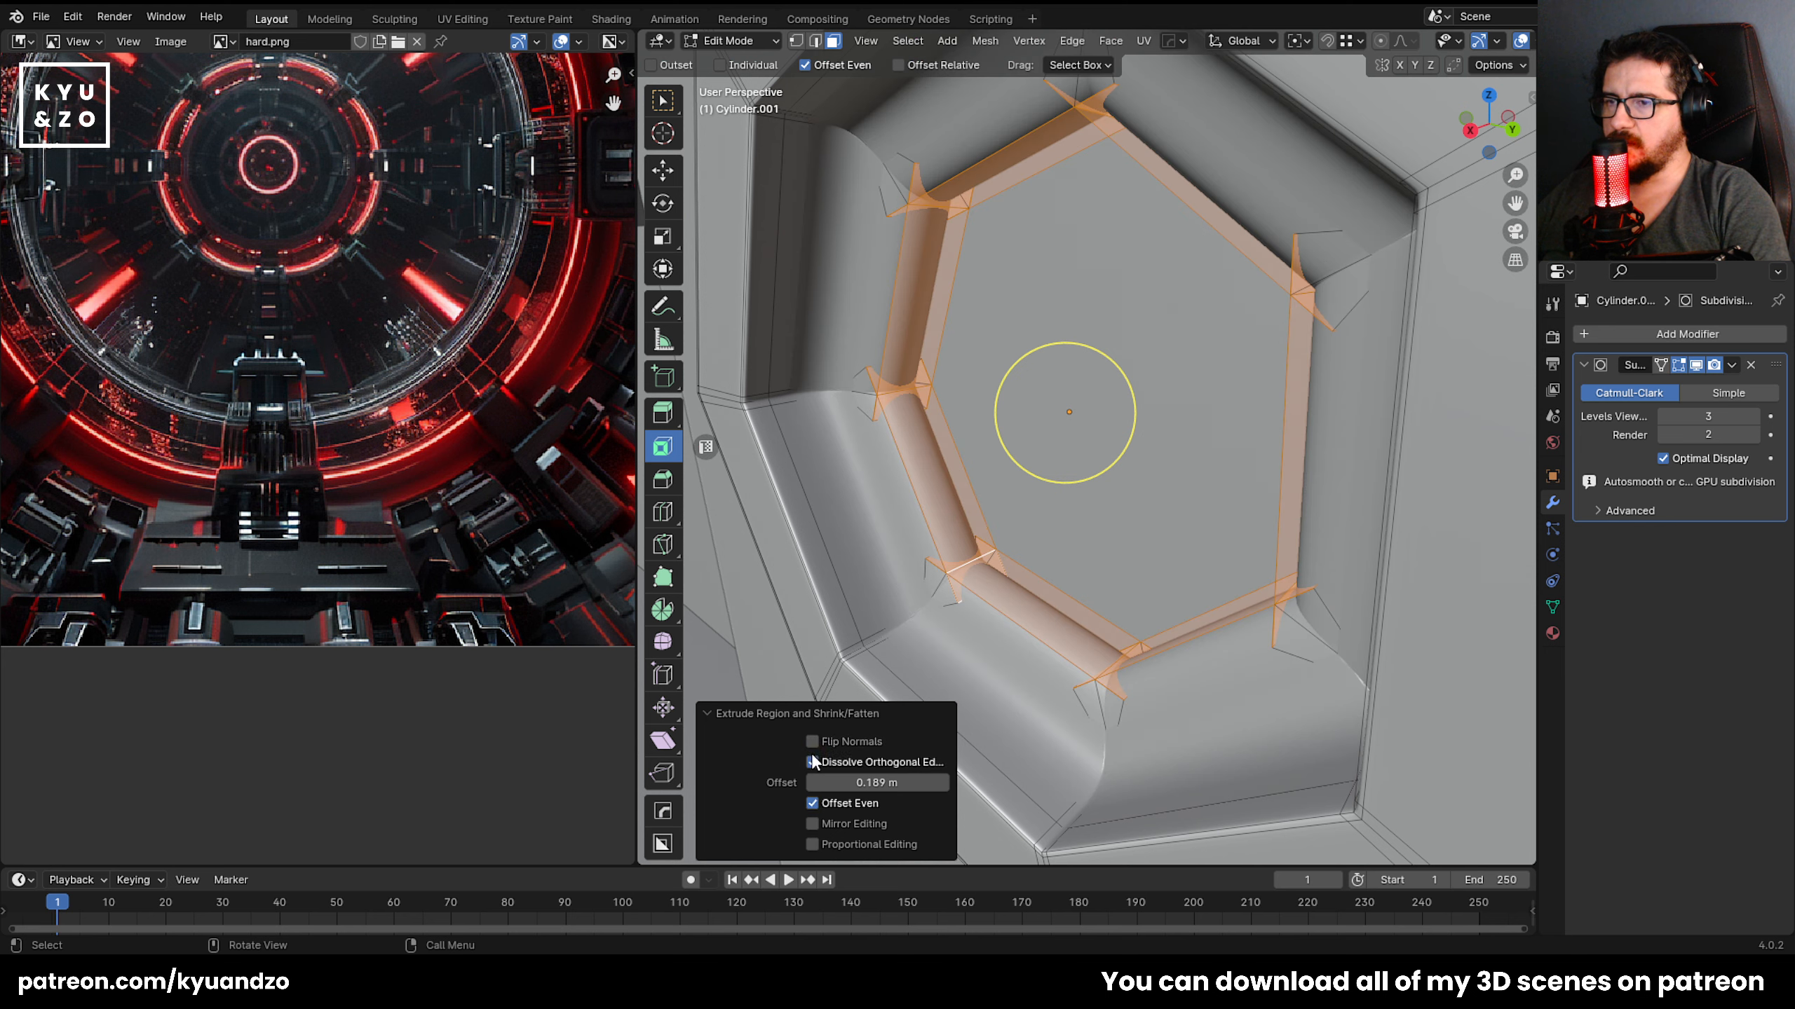
click(813, 761)
drag(877, 782, 842, 783)
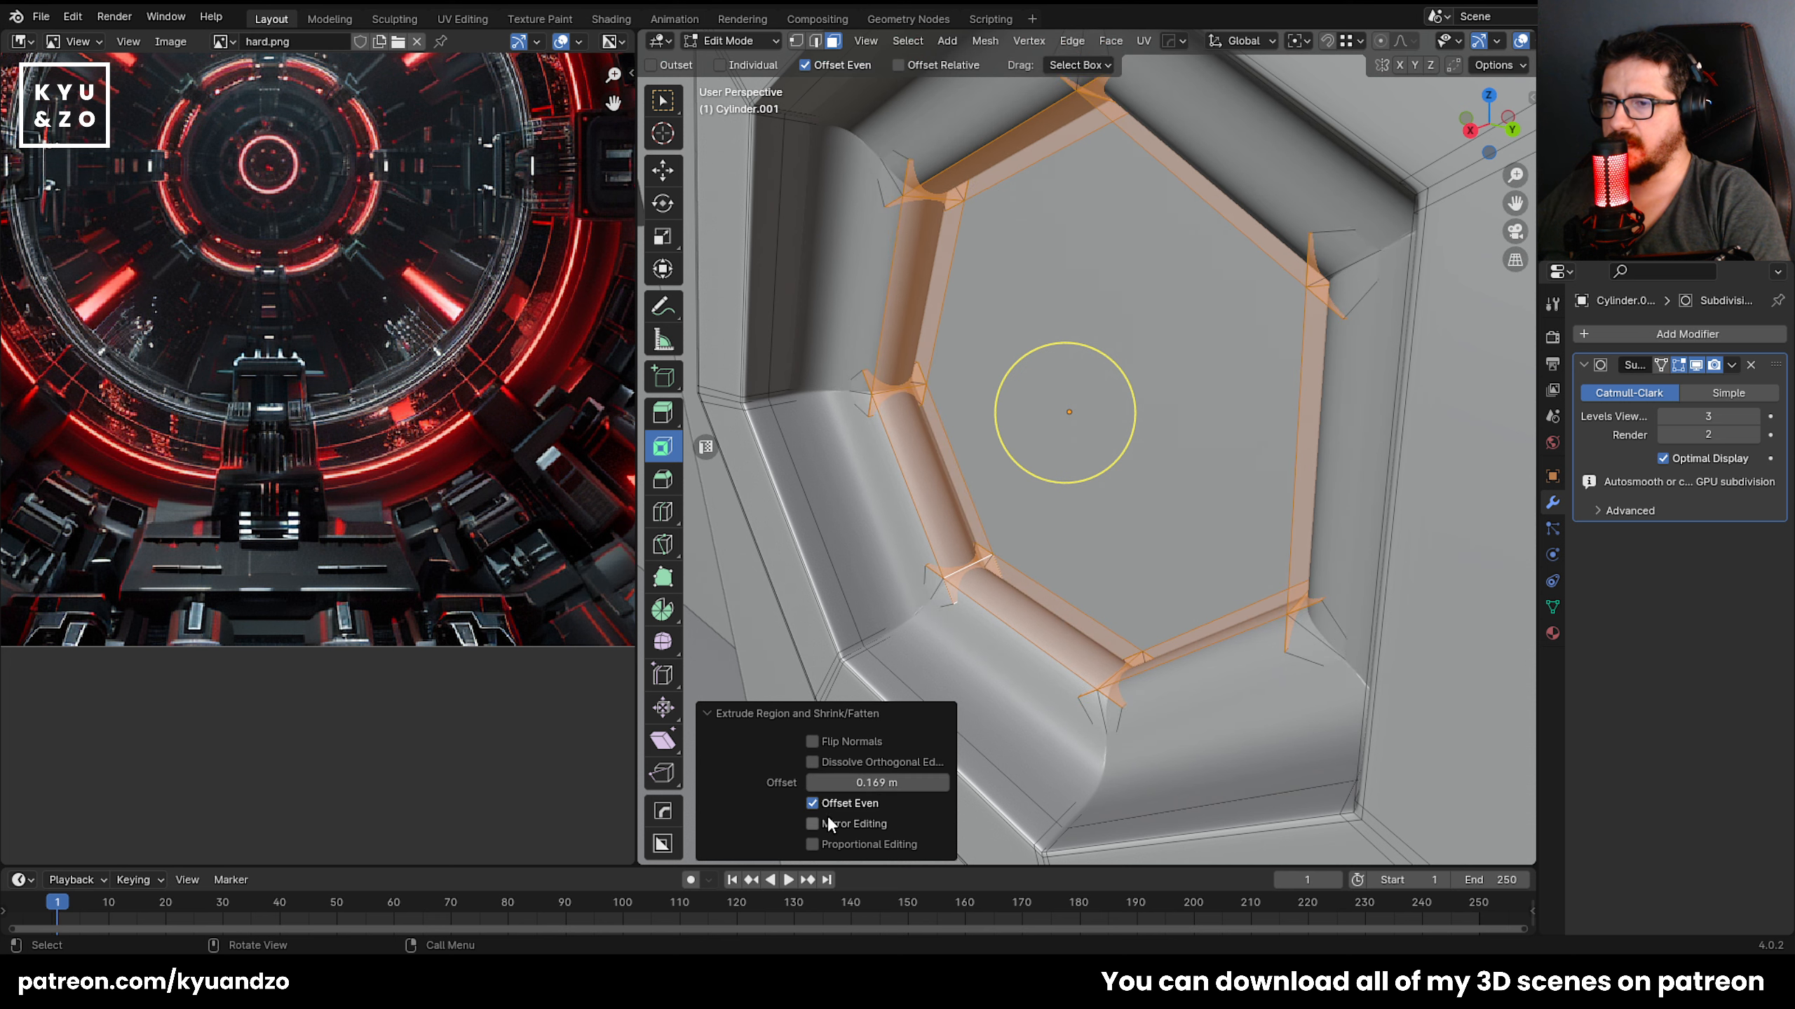
click(812, 843)
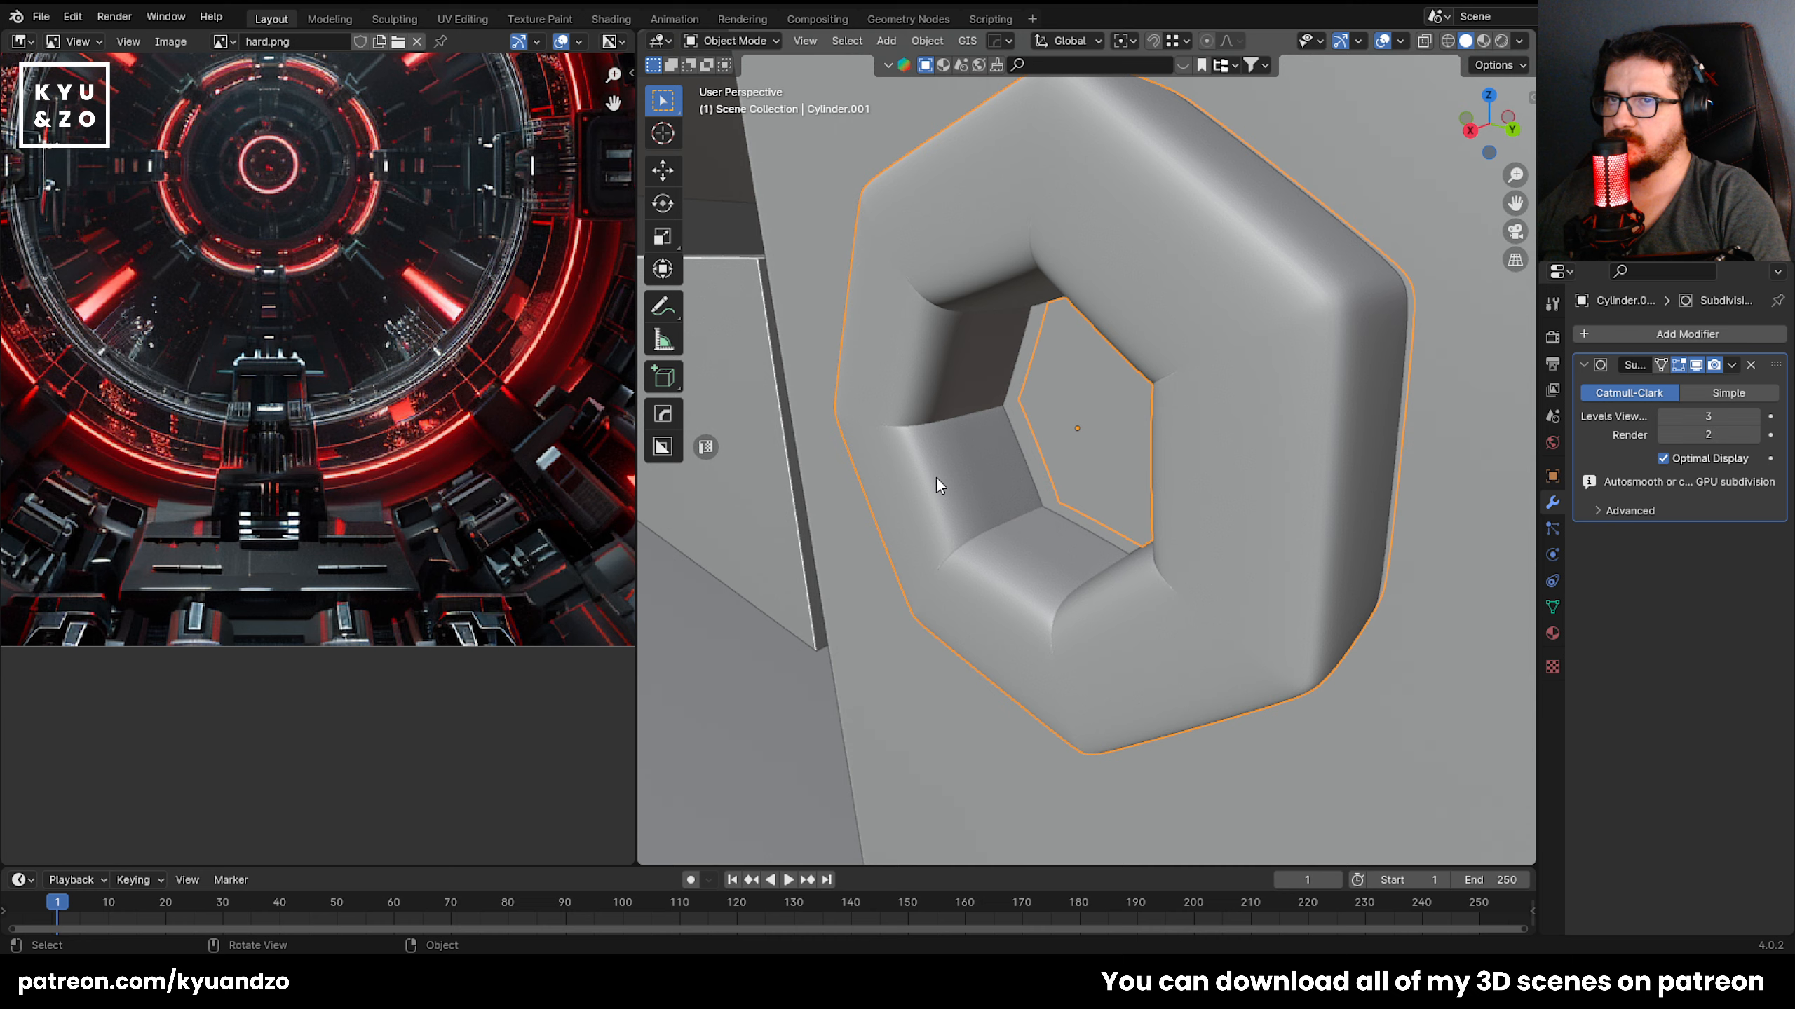
Check the smoothed result on the ring, and undo the inner band's extrusion.
scroll(925, 460, down, 5)
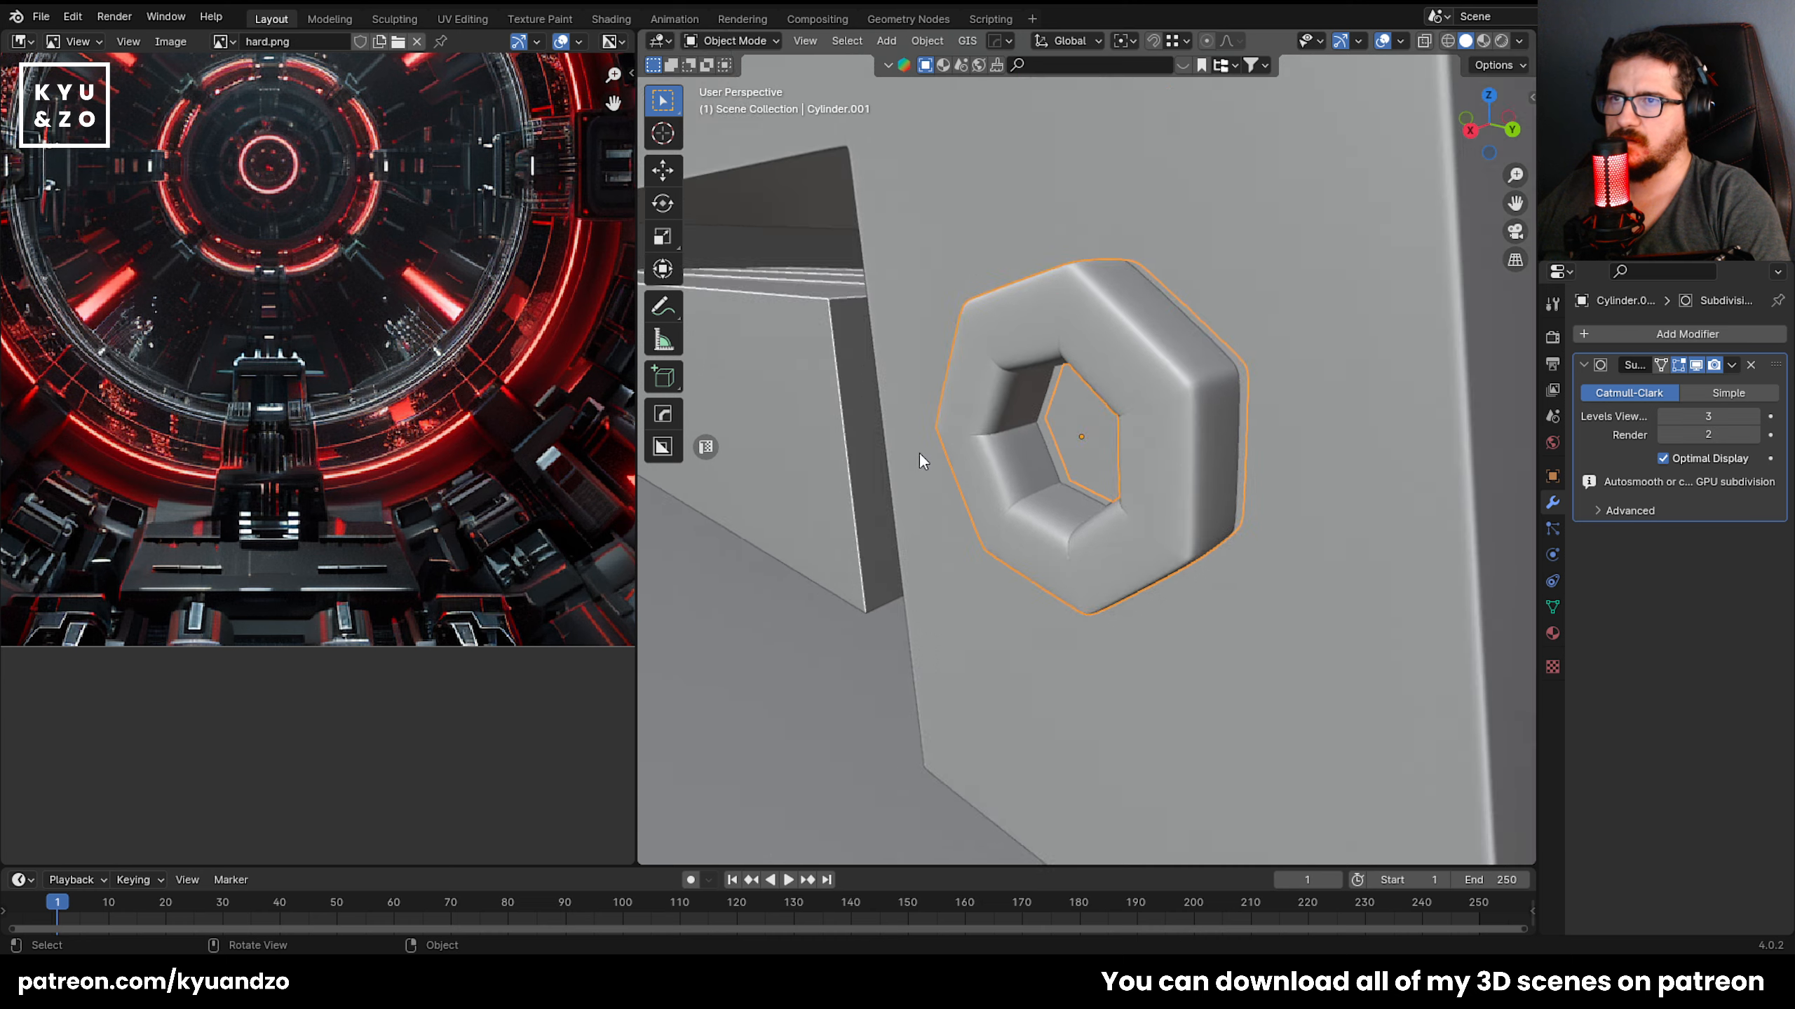
scroll(919, 452, up, 6)
key(ctrl+z)
key(ctrl+z)
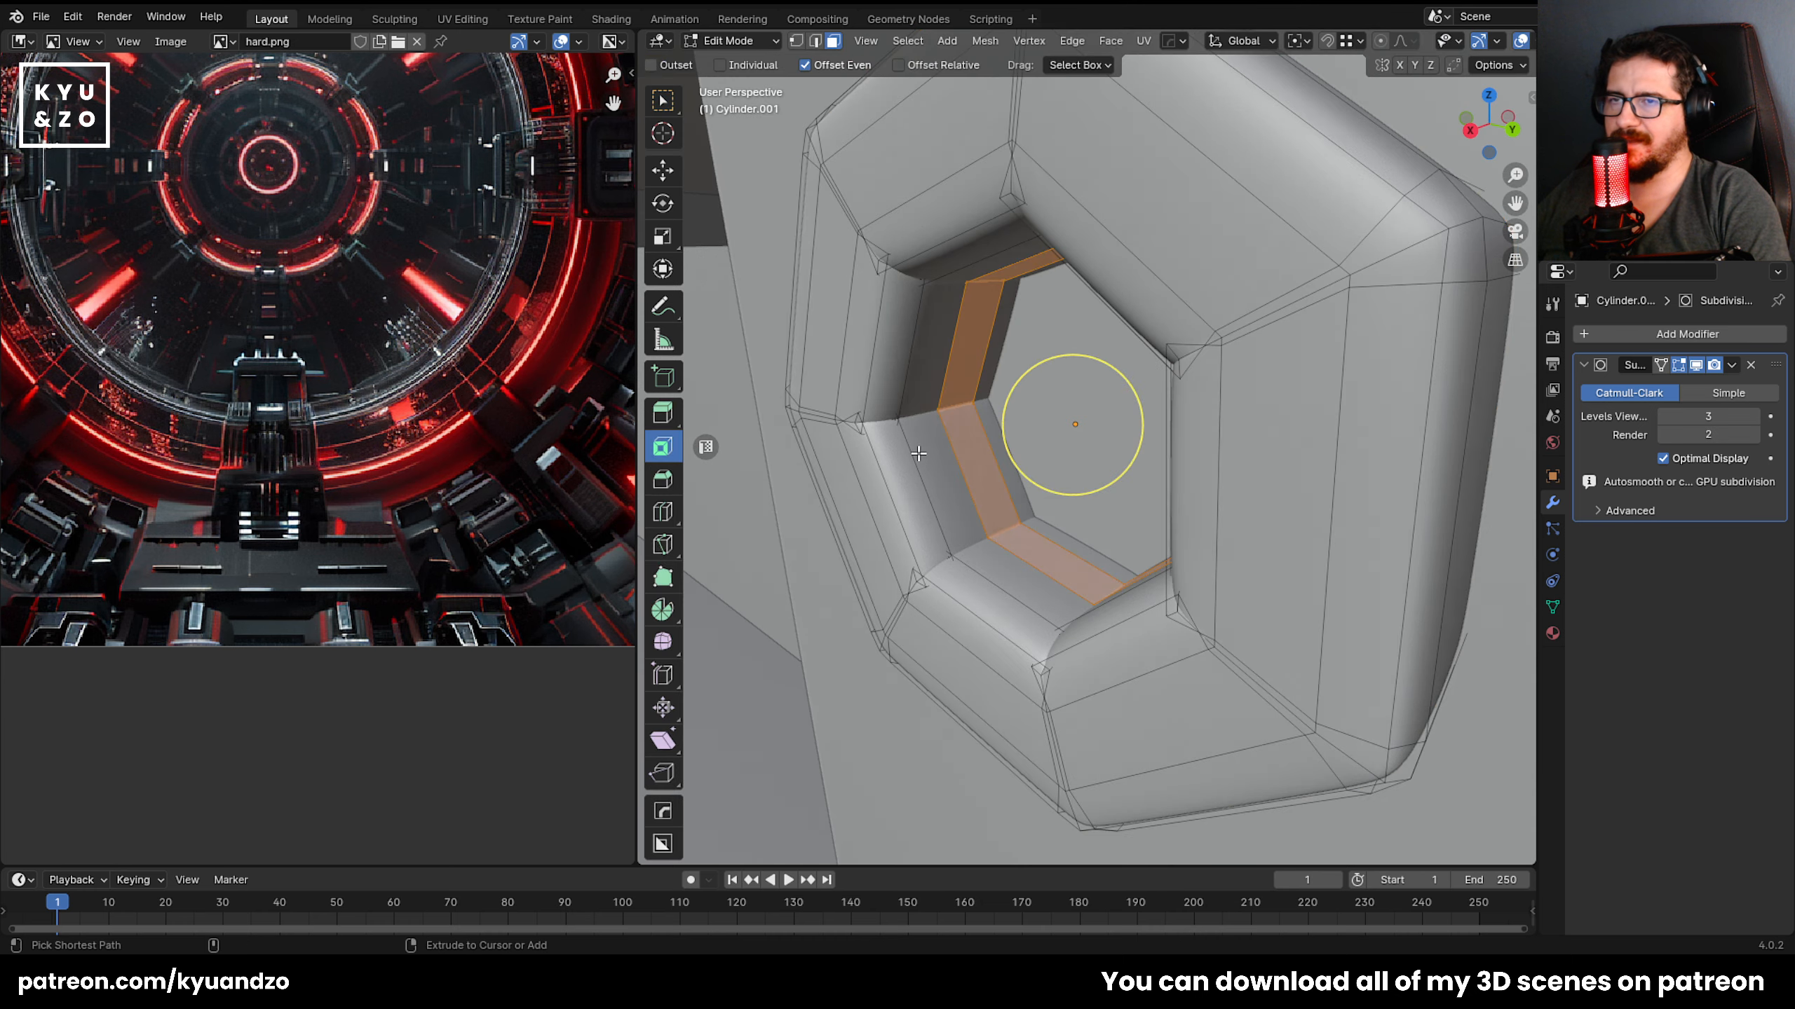
key(Tab)
key(Tab)
Remove the two extra edge loops from the ring's inner wall.
mouse_move(1005, 561)
middle_down()
mouse_move(1023, 546)
mouse_move(1009, 584)
middle_up()
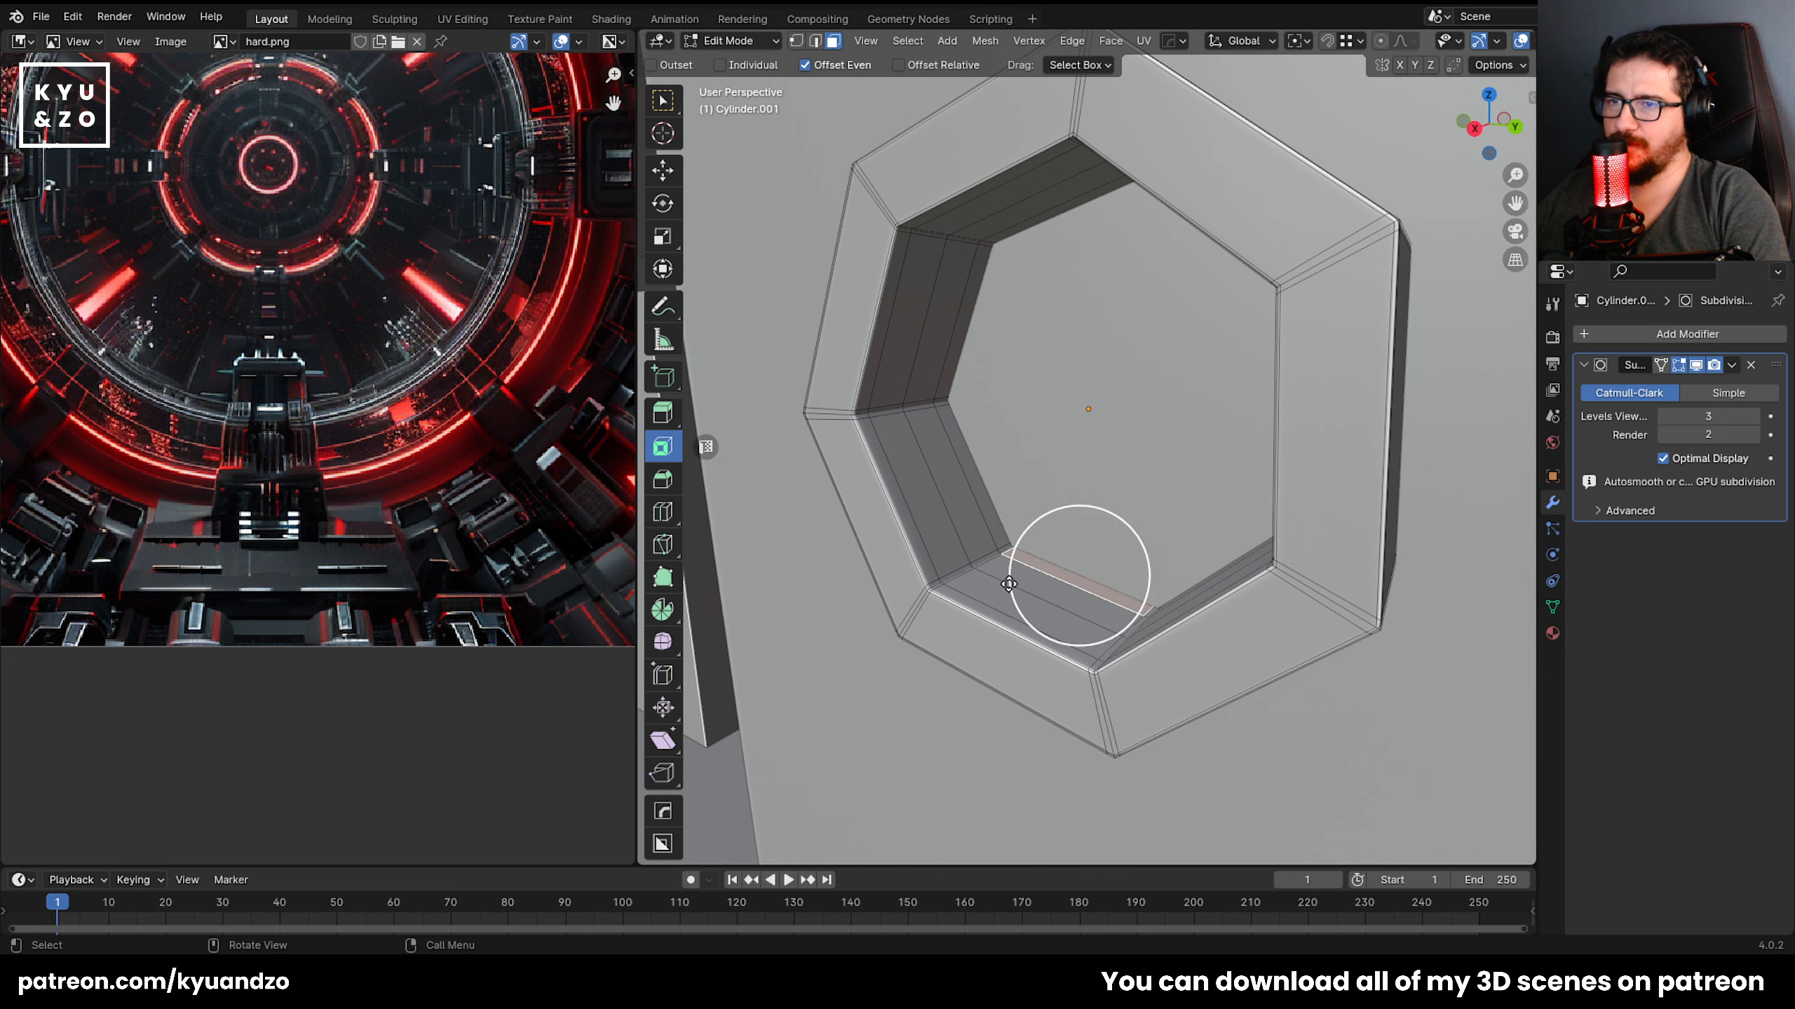
scroll(979, 564, down, 3)
key(Tab)
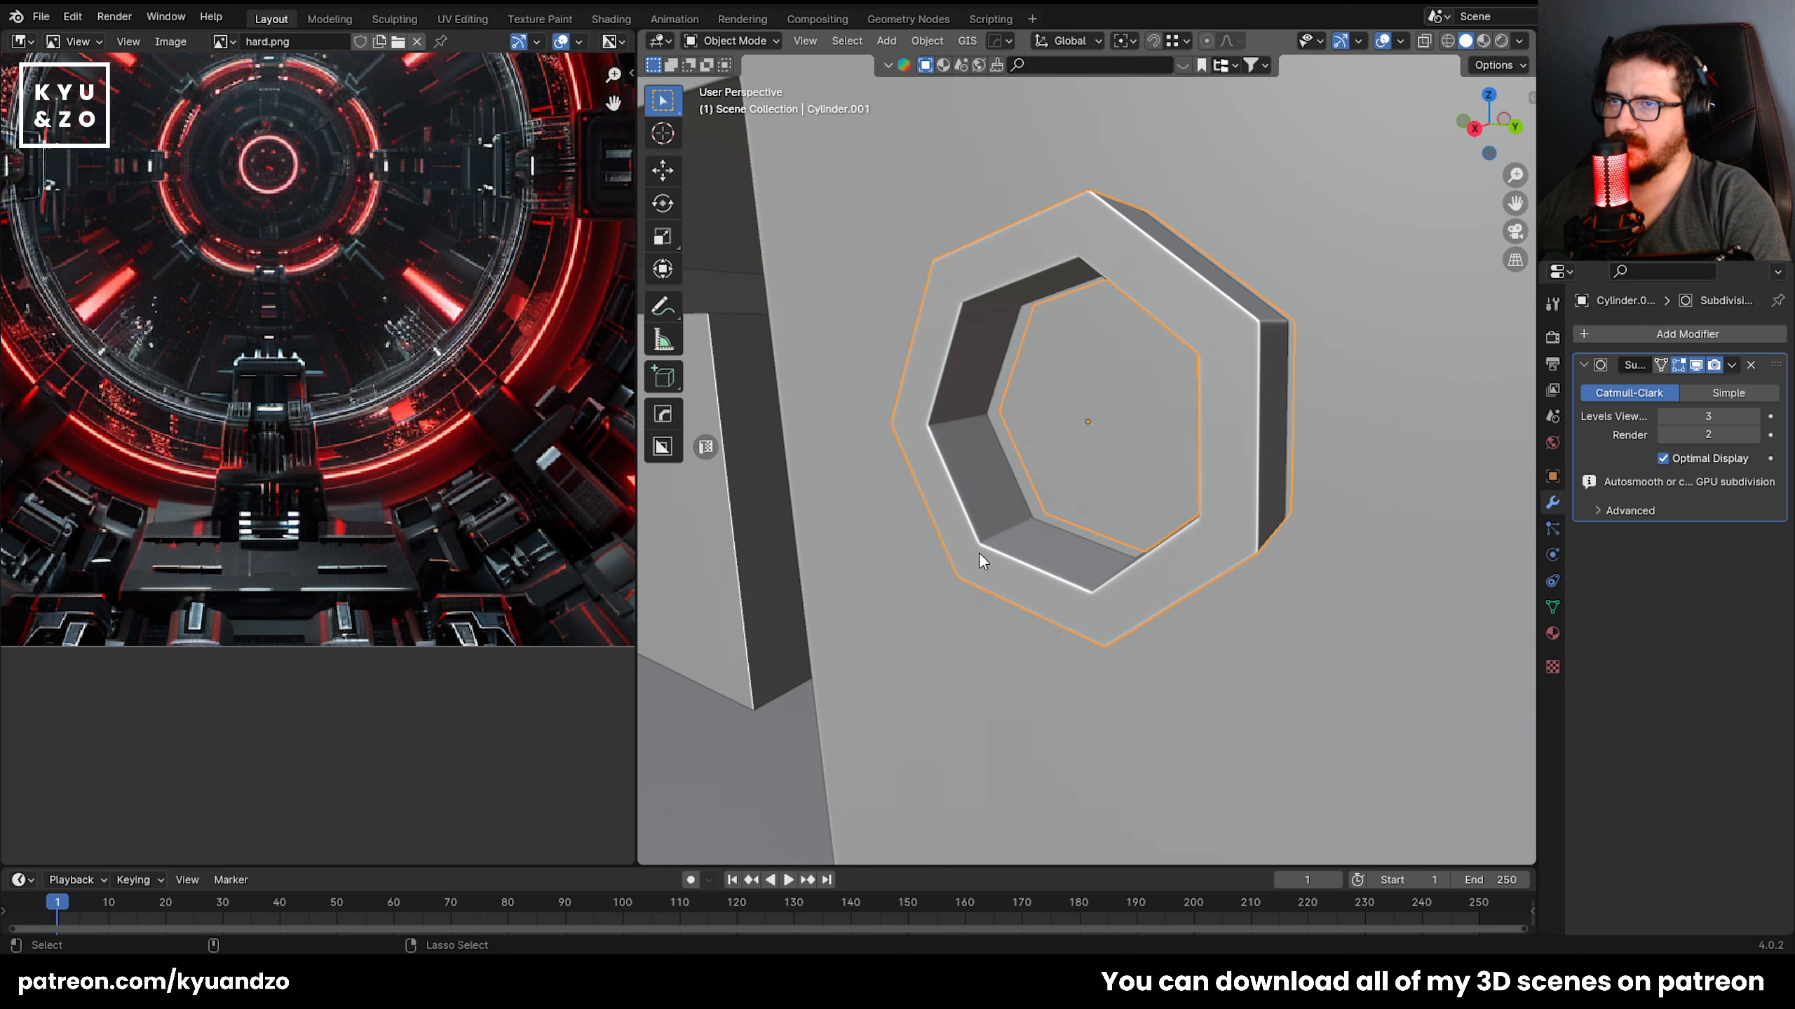
key(Tab)
alt+click(979, 554)
key(2)
key(Tab)
key(Tab)
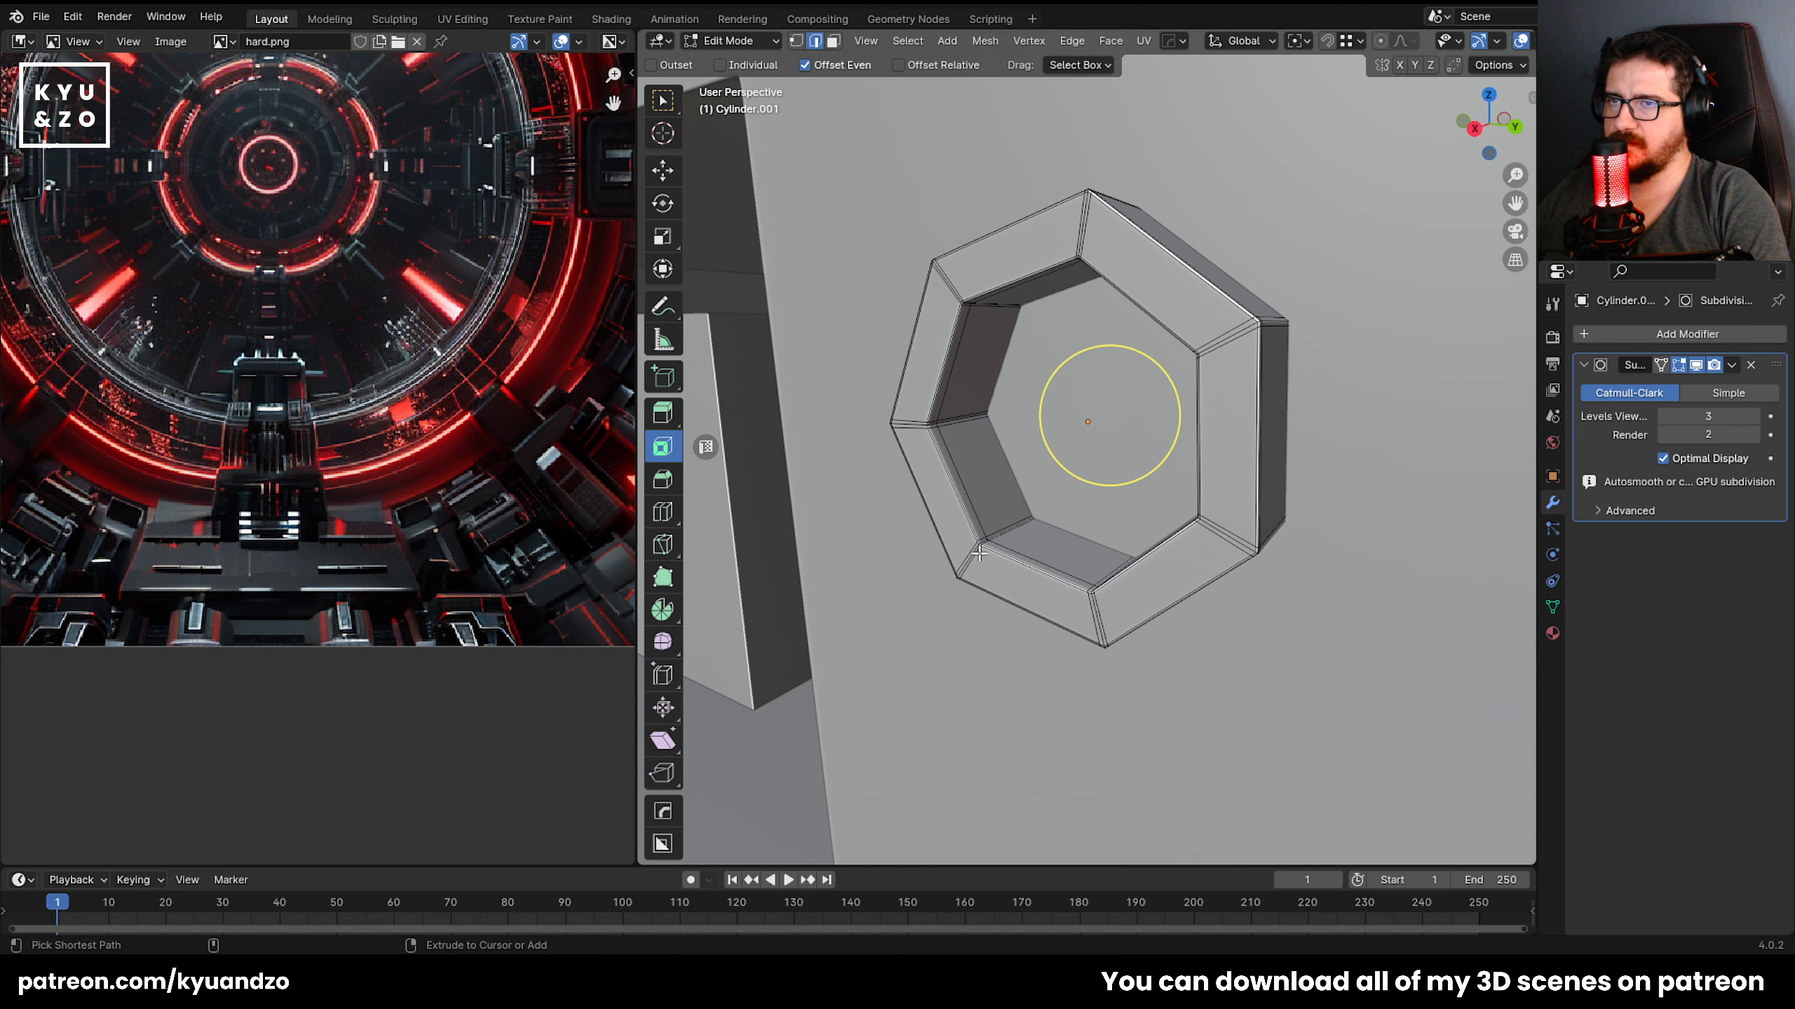
Try extruding a single lower face of the inner wall inward by about 0.012 m, and undo it.
scroll(1004, 622, up, 3)
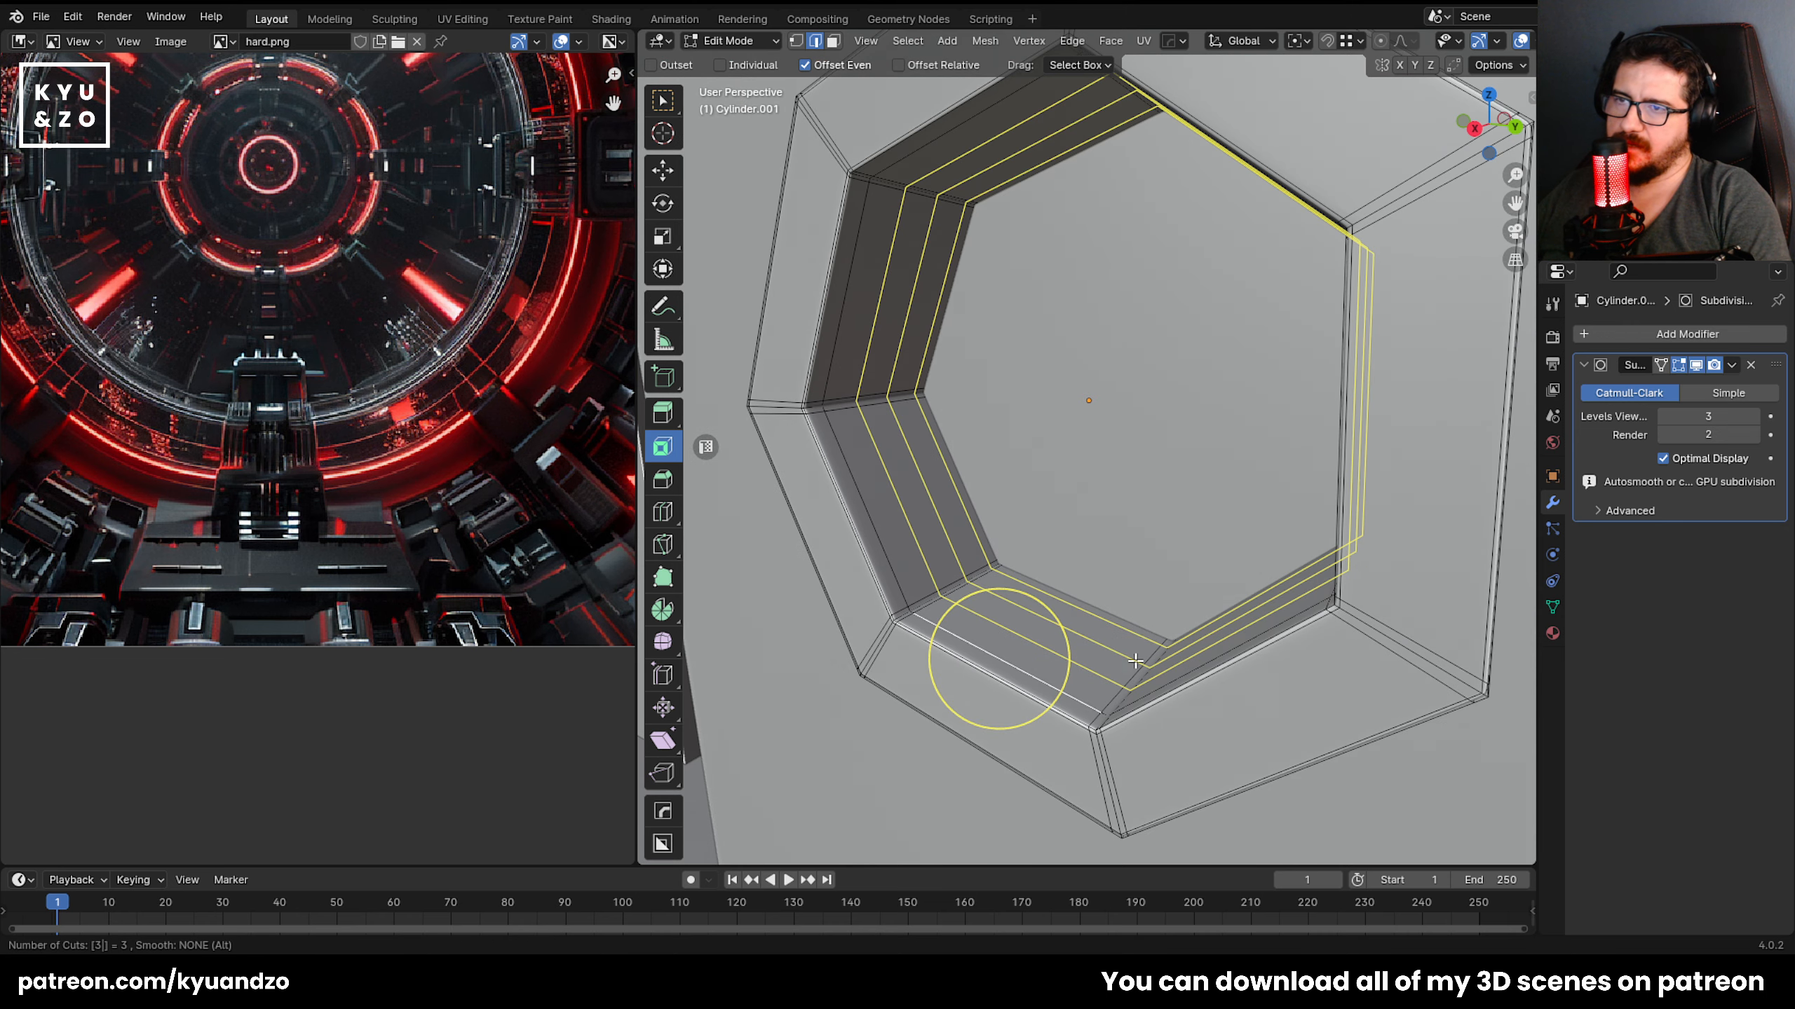
key(3)
click(1070, 647)
key(e)
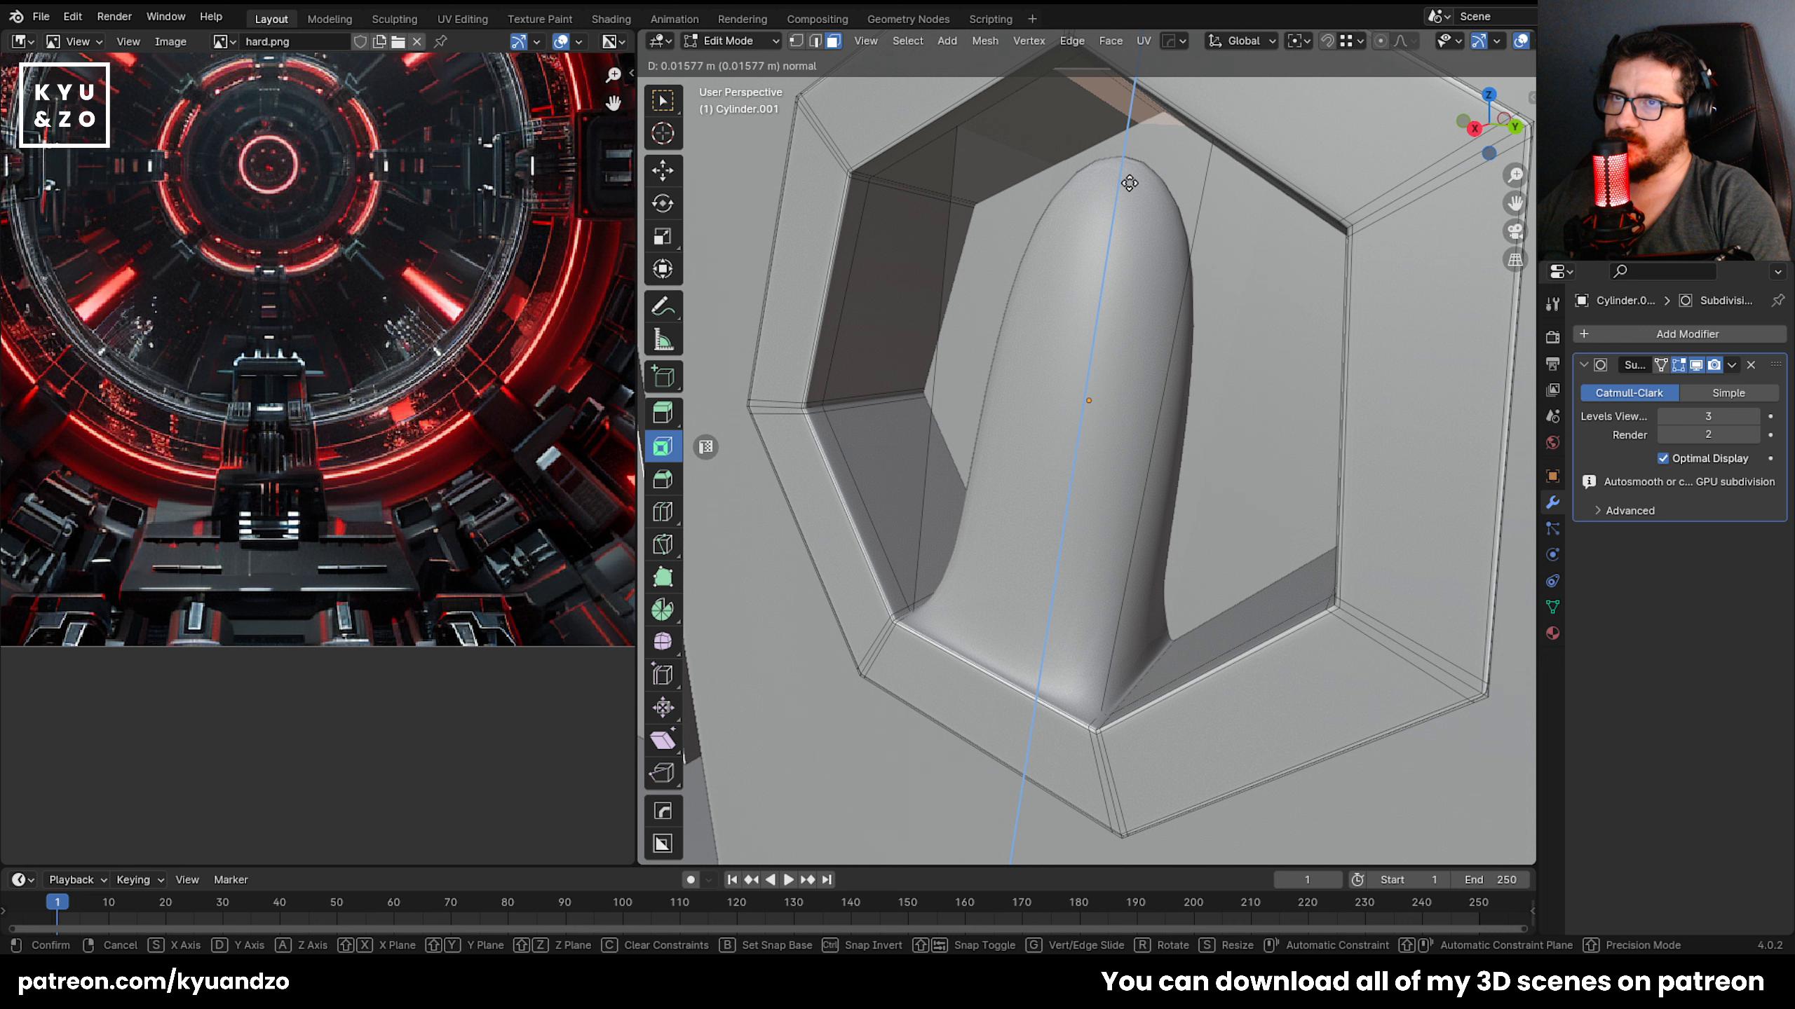
click(1110, 293)
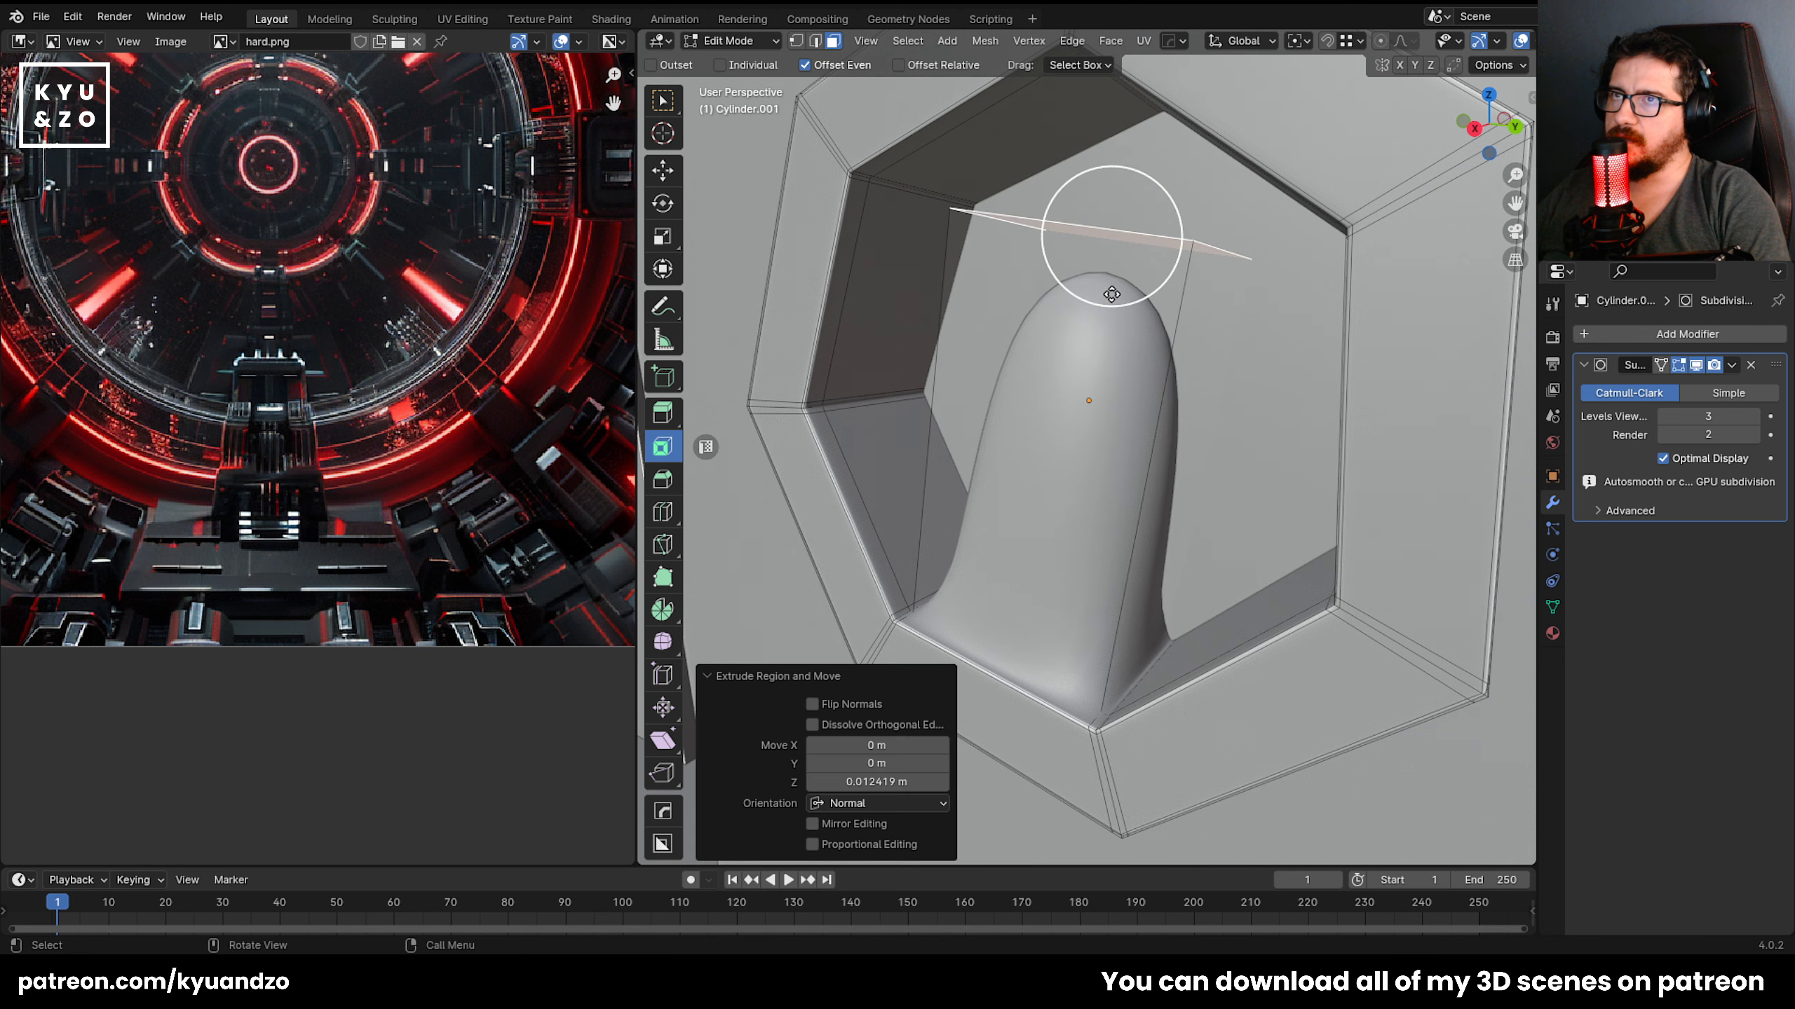
middle_drag(1110, 292, 1167, 325)
key(ctrl+z)
Try extruding three non-adjacent inner wall faces along normals by about 0.44 m.
shift+click(843, 269)
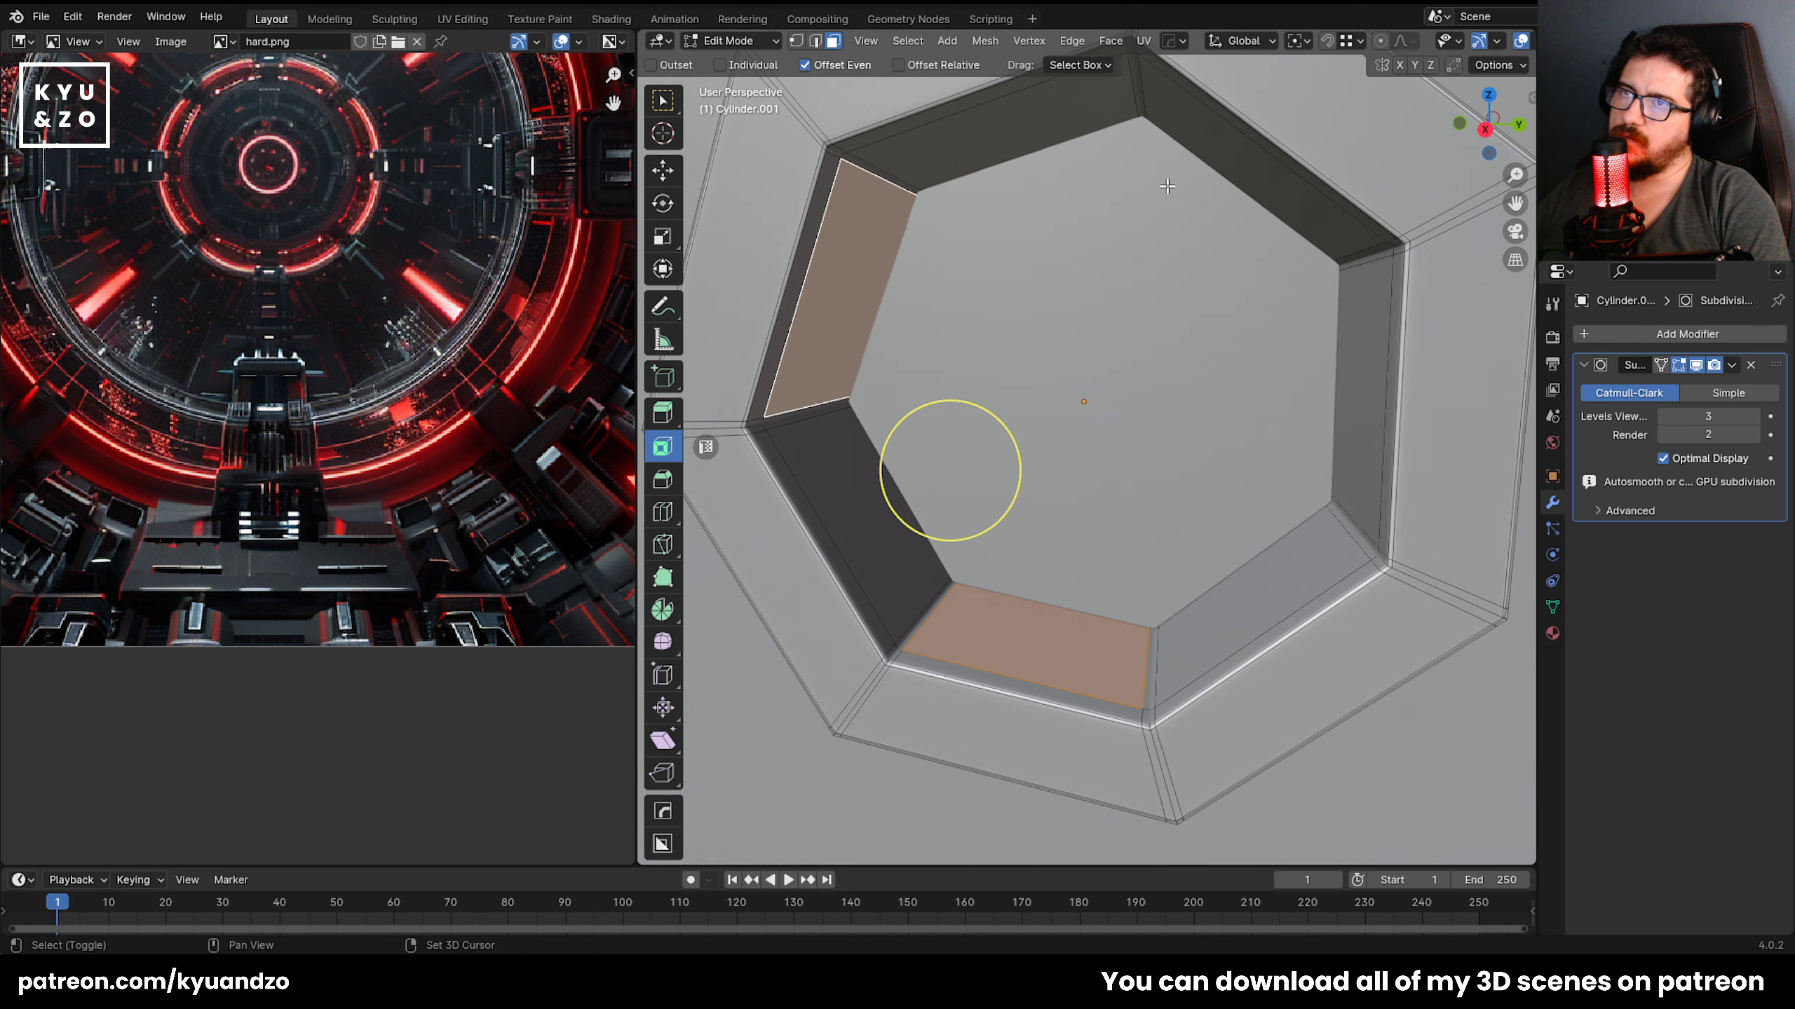
shift+click(1295, 188)
click(1072, 40)
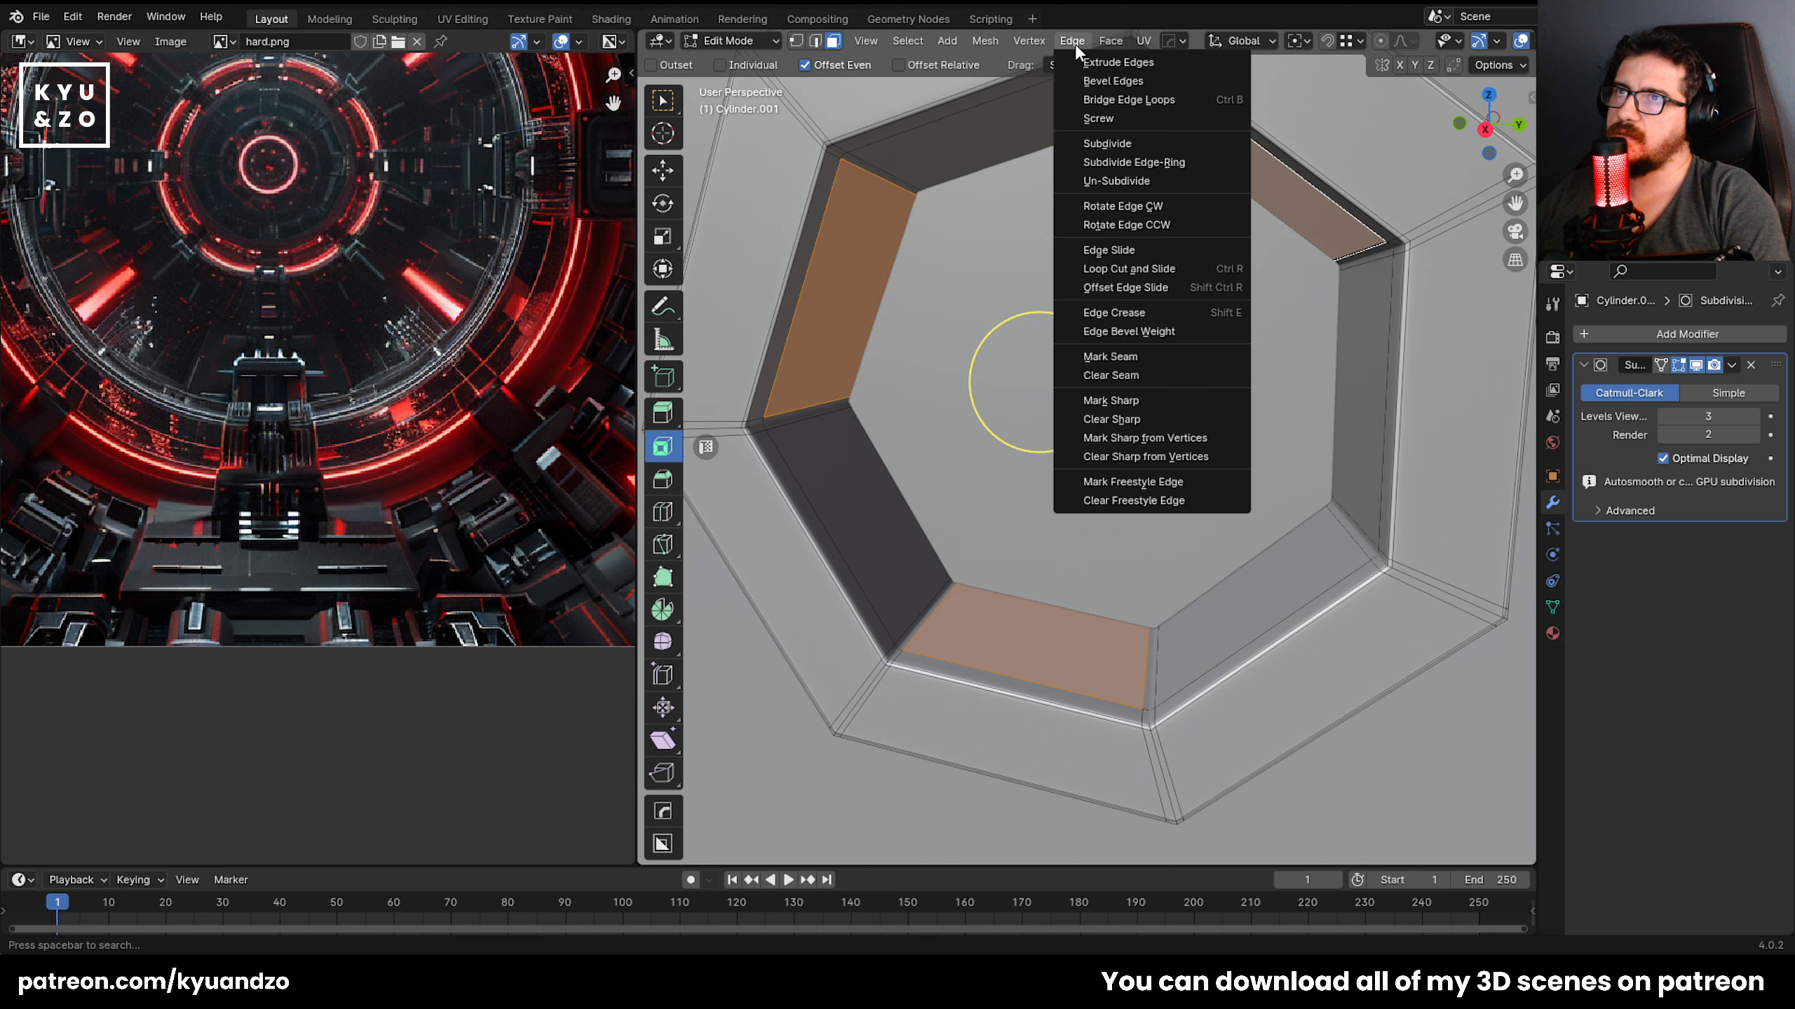
click(1113, 40)
click(1109, 40)
click(1139, 87)
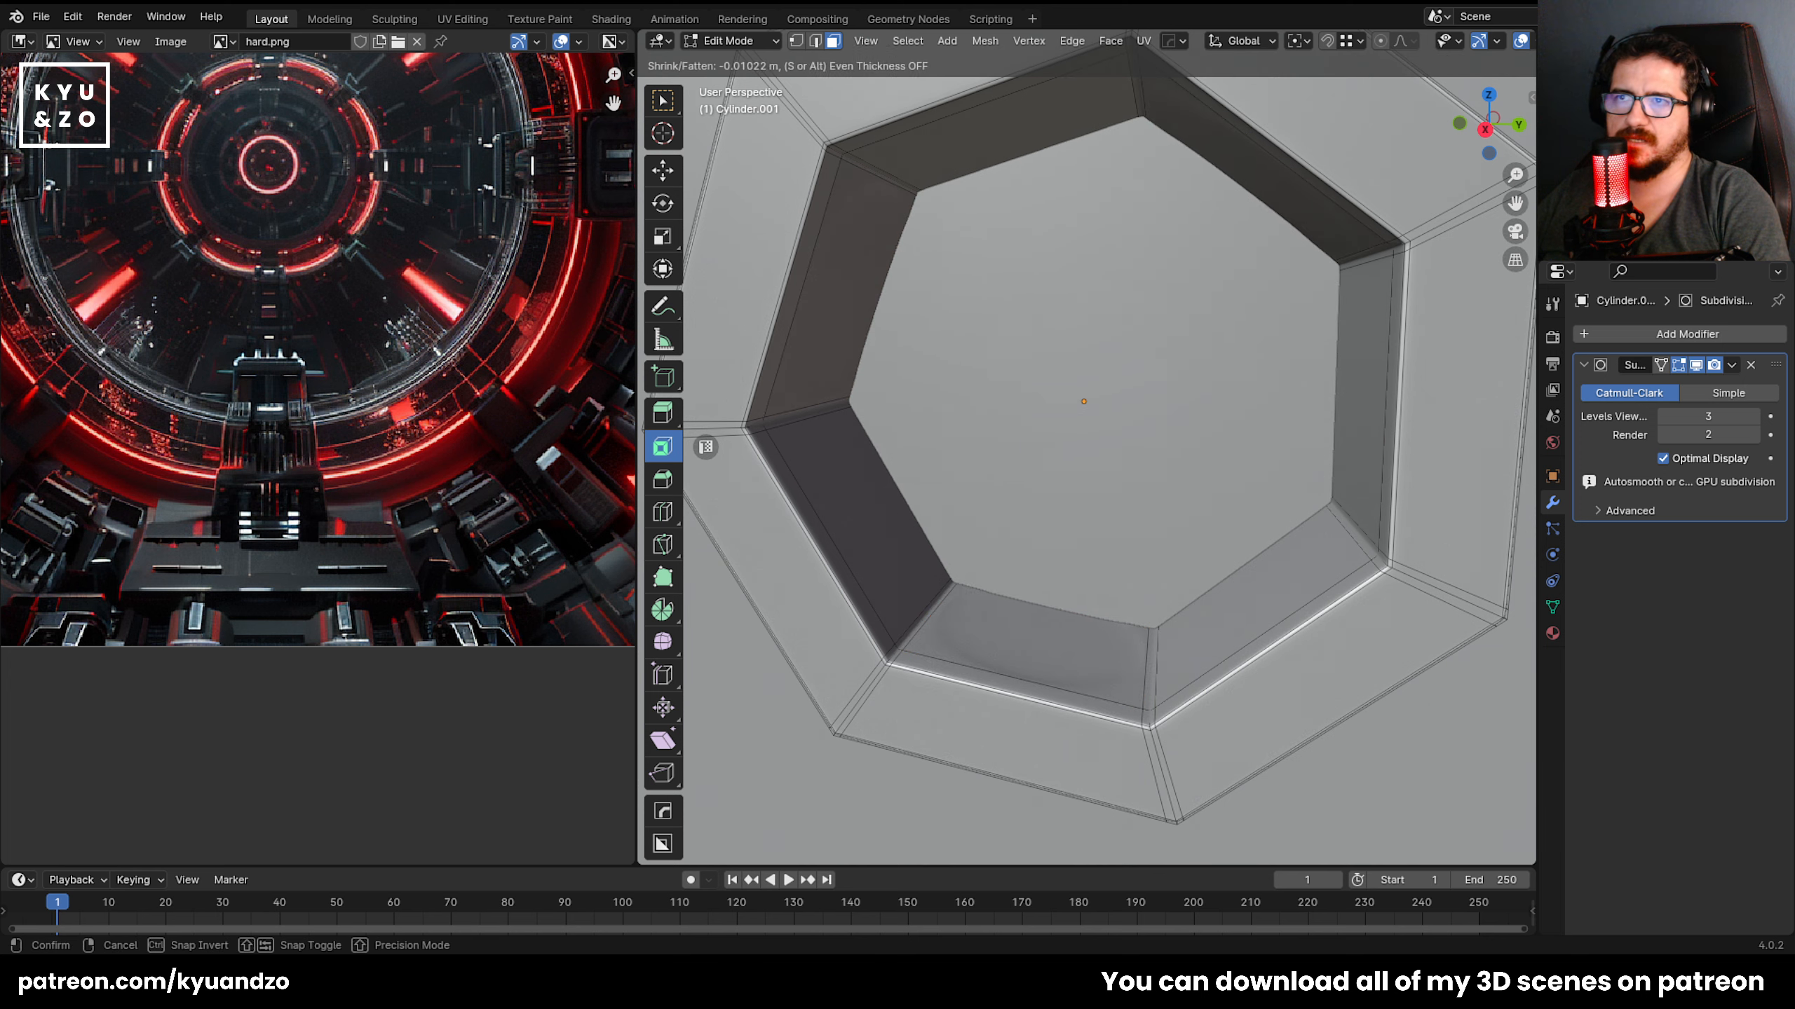
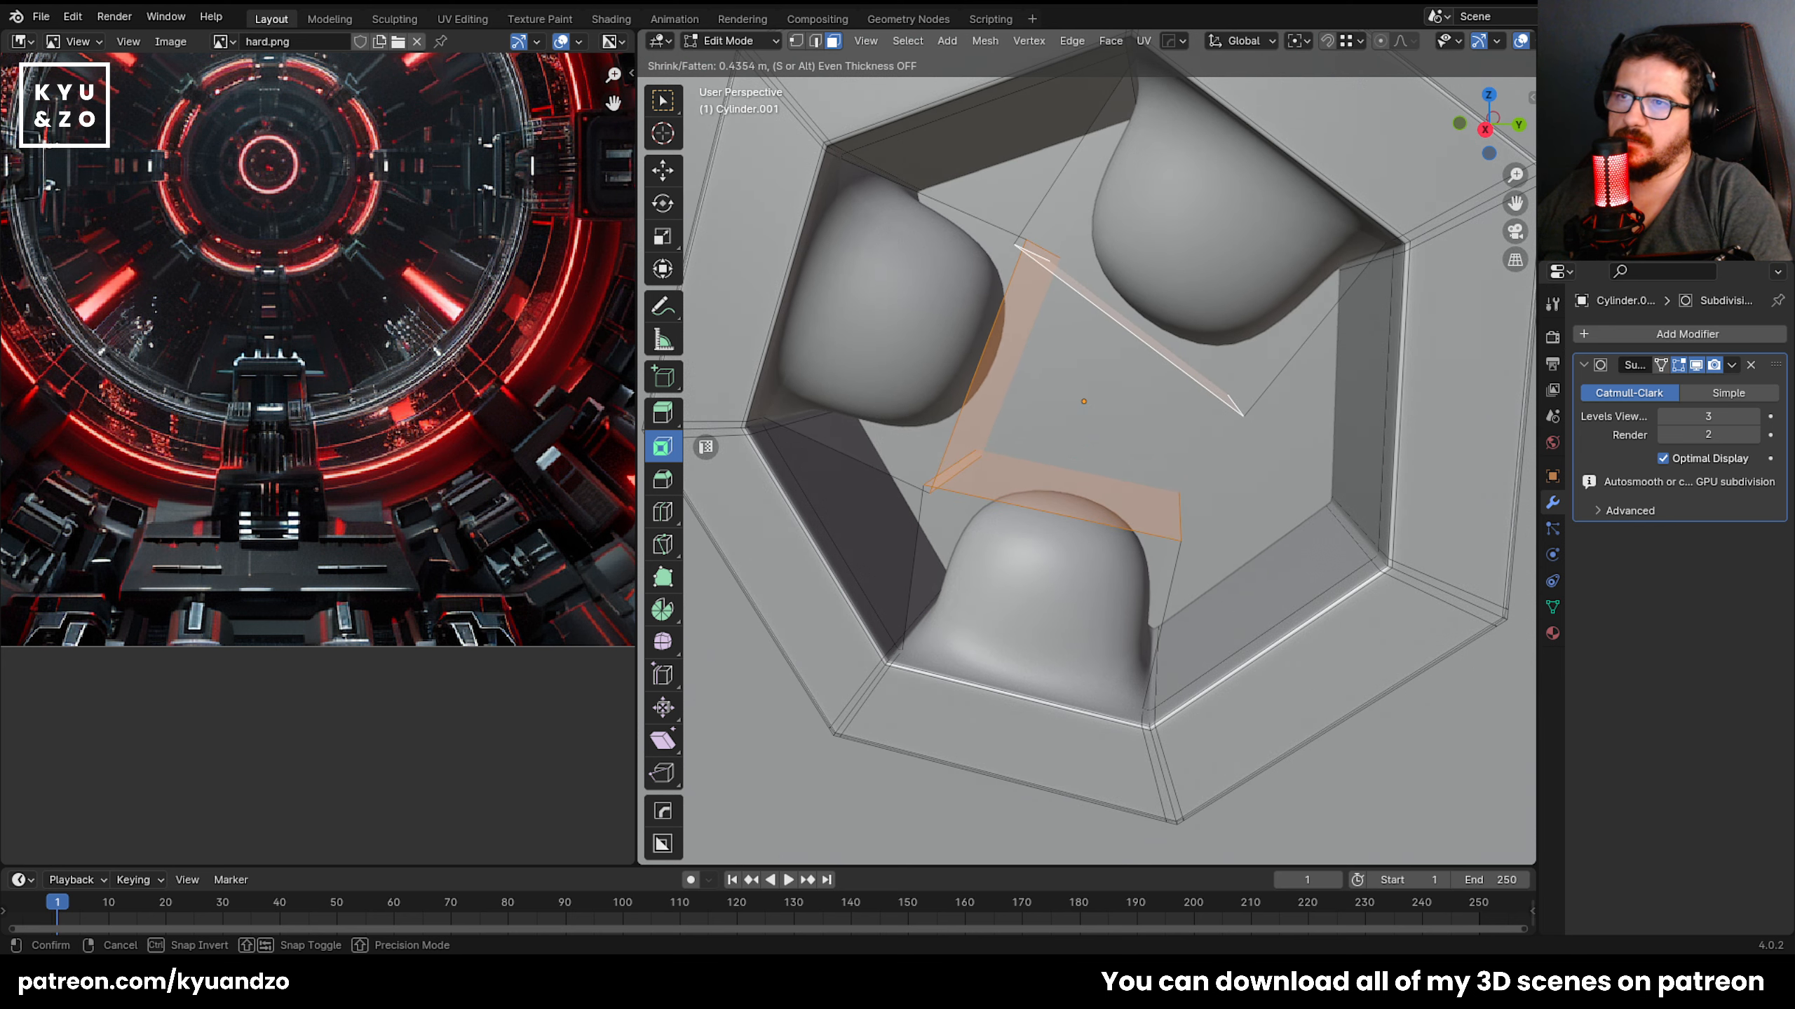
click(1420, 801)
Inspect the three extruded lobes from near and far, and undo their extrusion.
scroll(948, 474, down, 8)
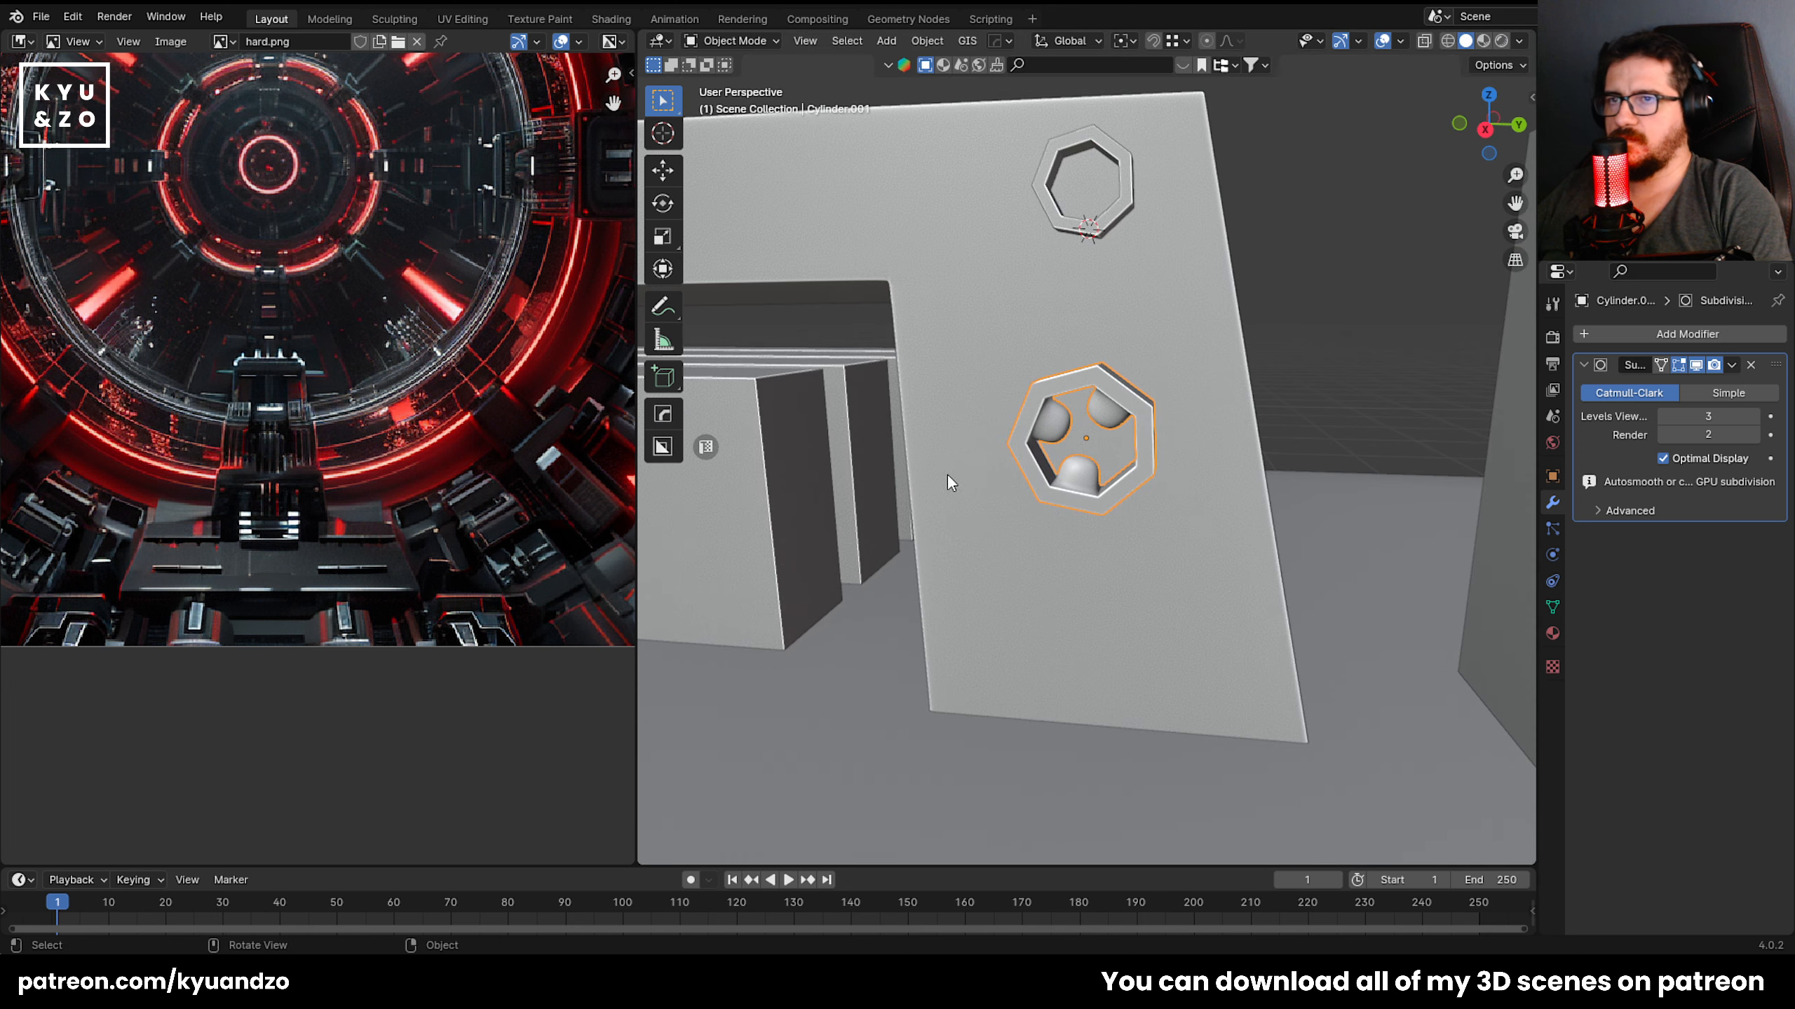
scroll(988, 493, up, 9)
scroll(1002, 509, down, 2)
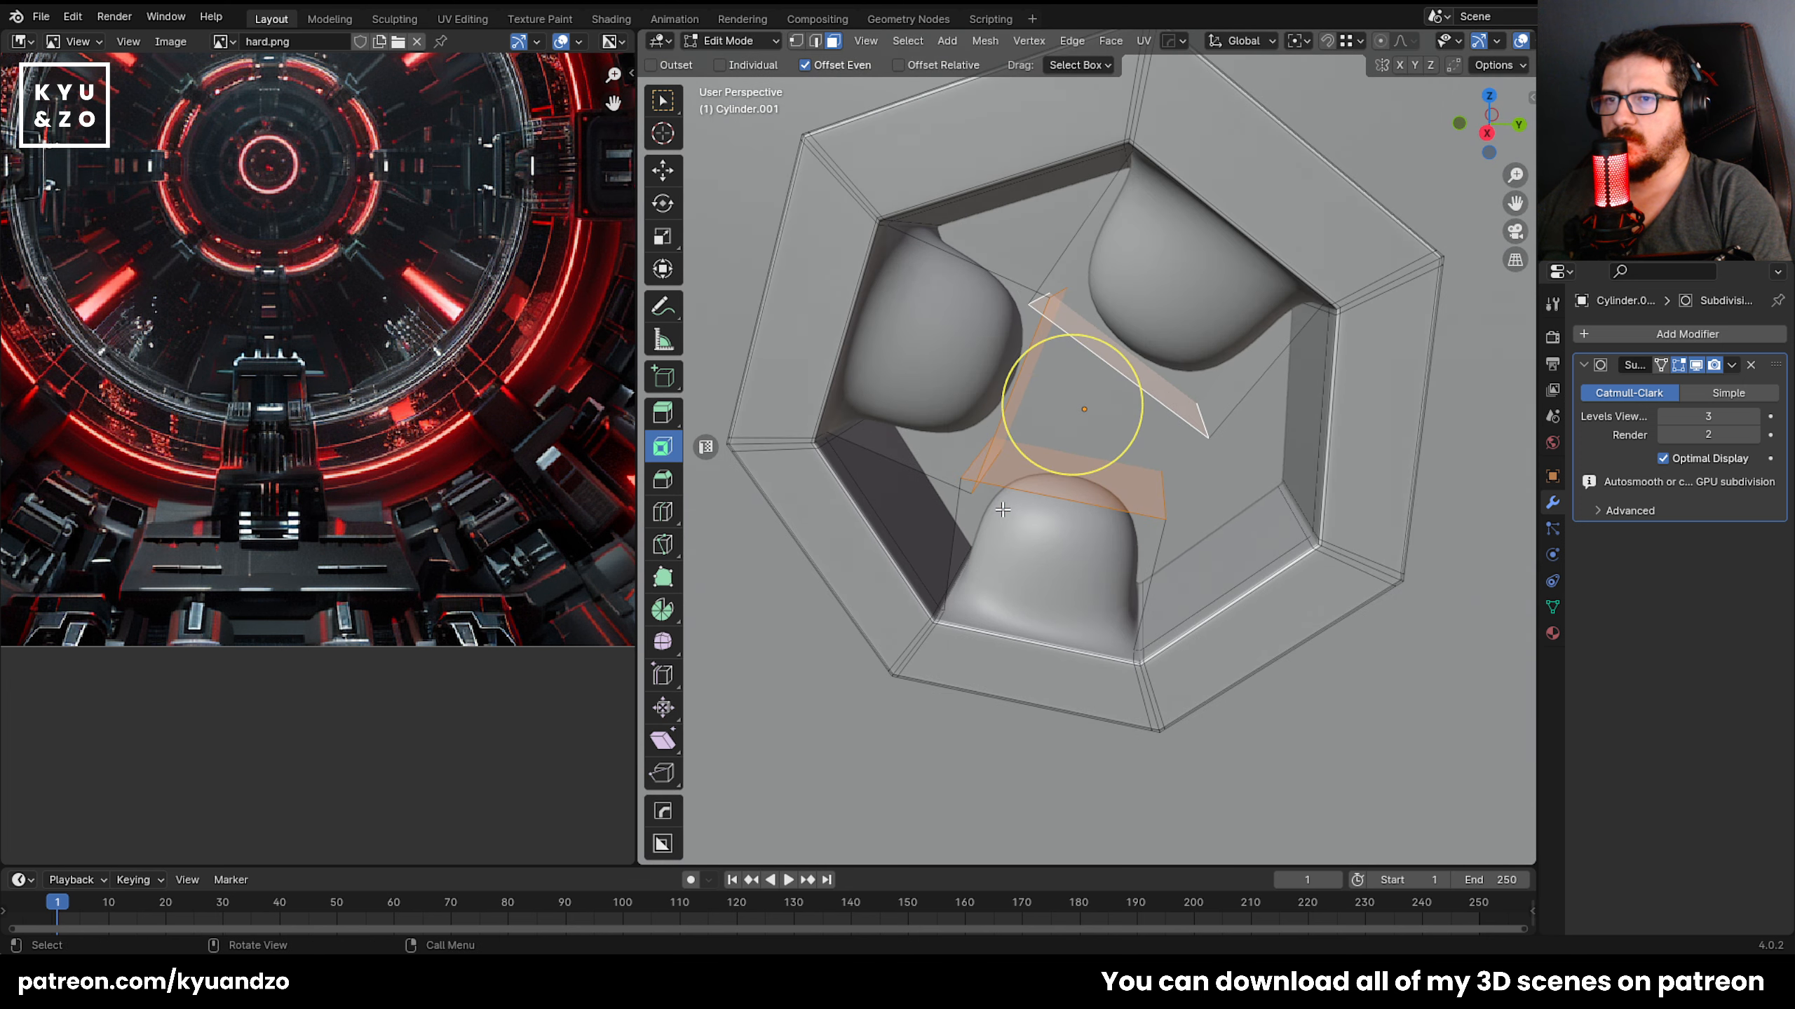
scroll(1003, 509, up, 2)
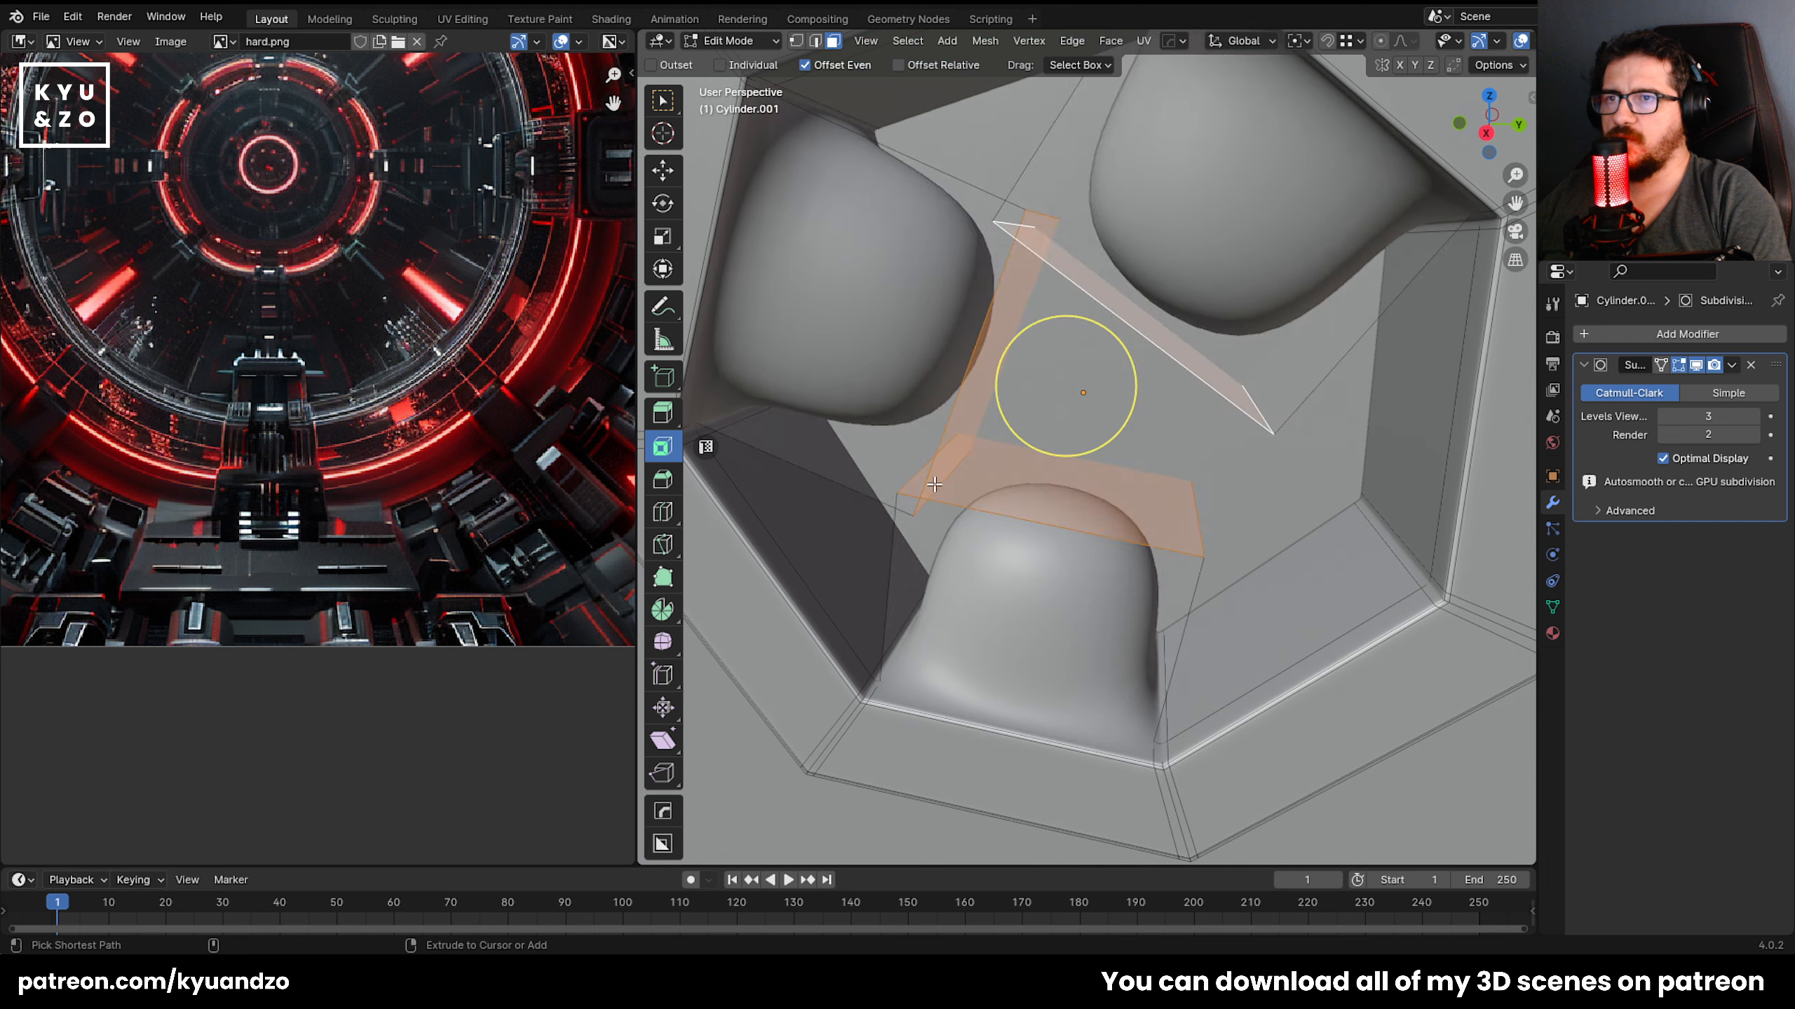
scroll(933, 484, down, 6)
Try selecting the inner wall's lower-right, top and lower-left faces as the three faces to extrude.
click(1205, 559)
middle_drag(1131, 481, 1075, 422)
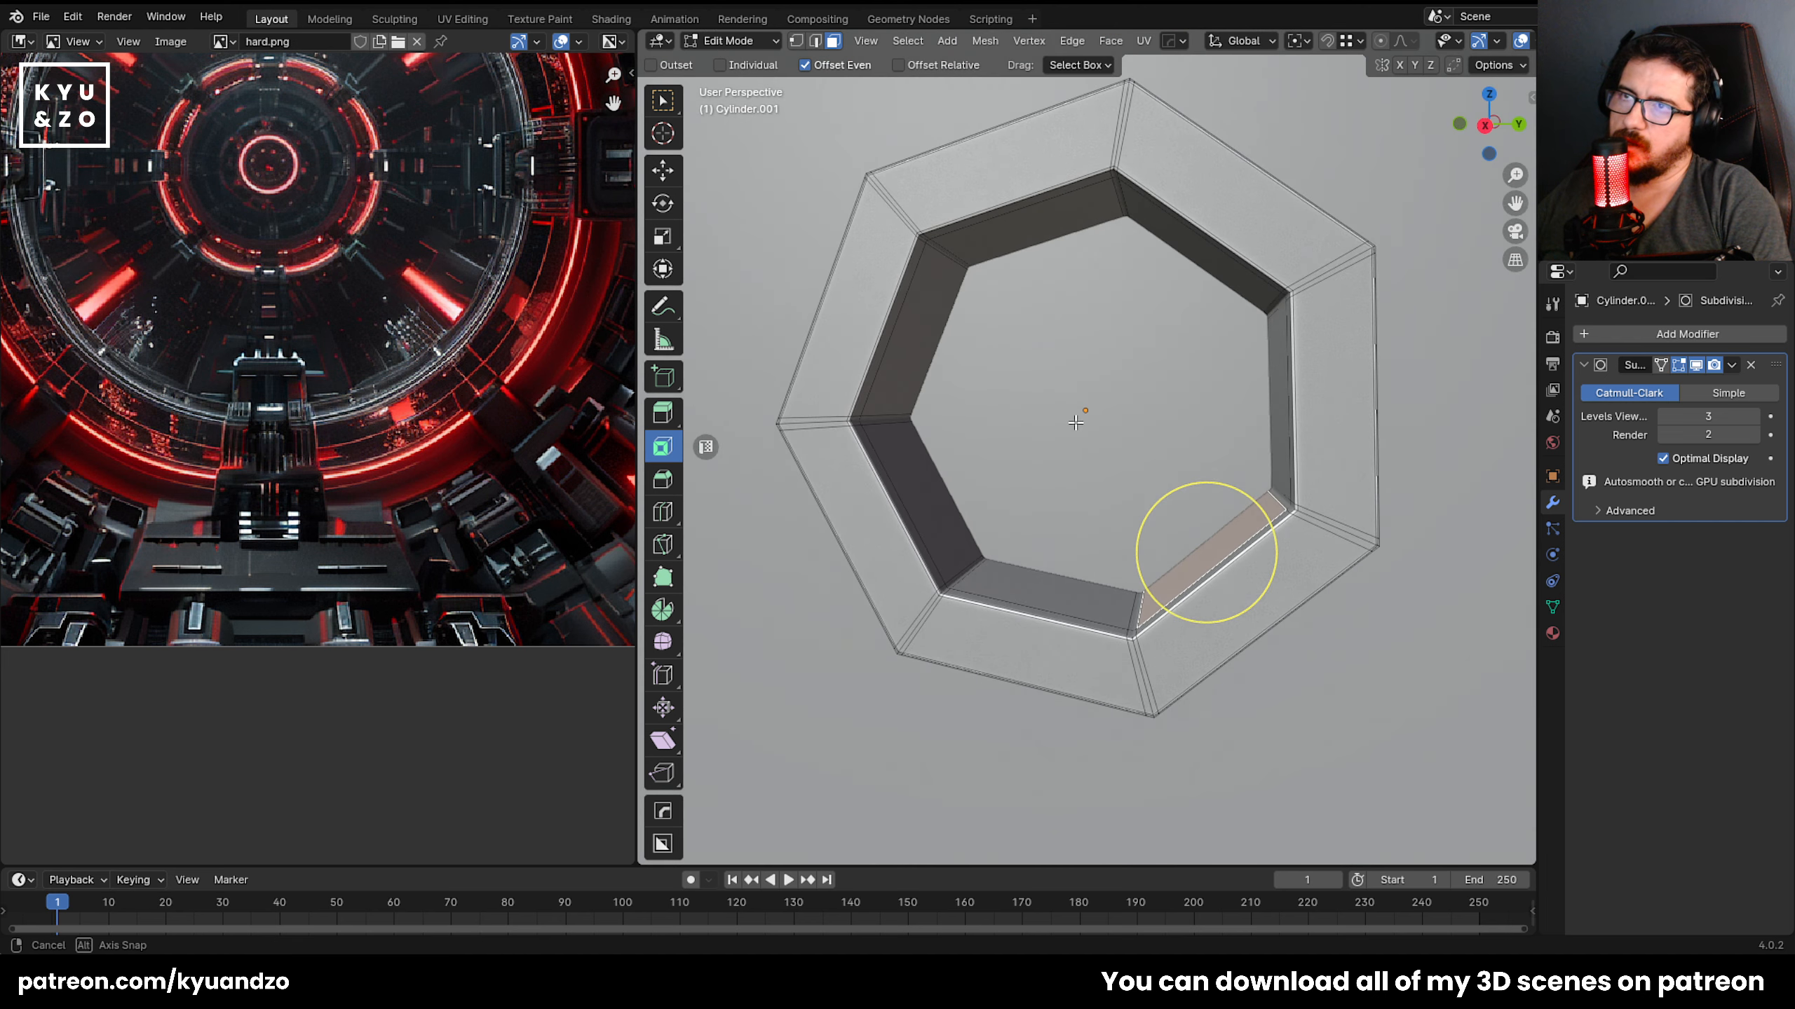
shift+click(1031, 234)
middle_drag(1021, 350, 1017, 391)
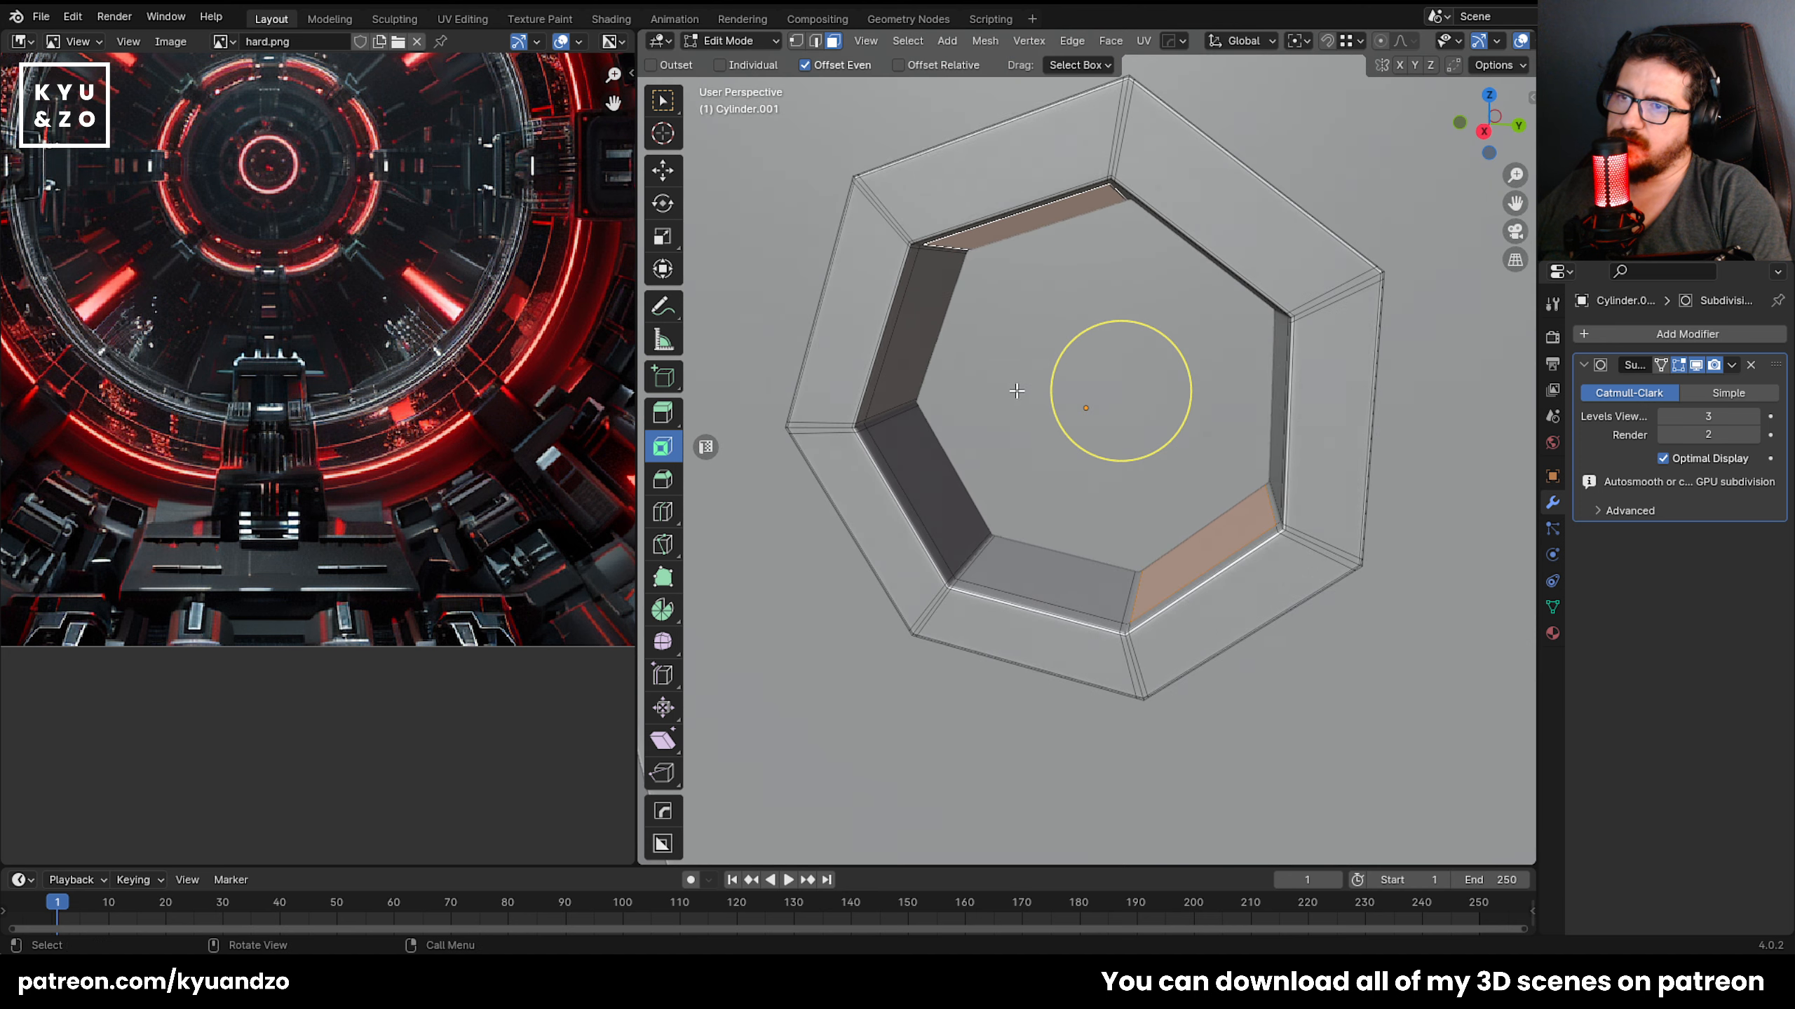
shift+click(933, 460)
middle_drag(933, 460, 963, 409)
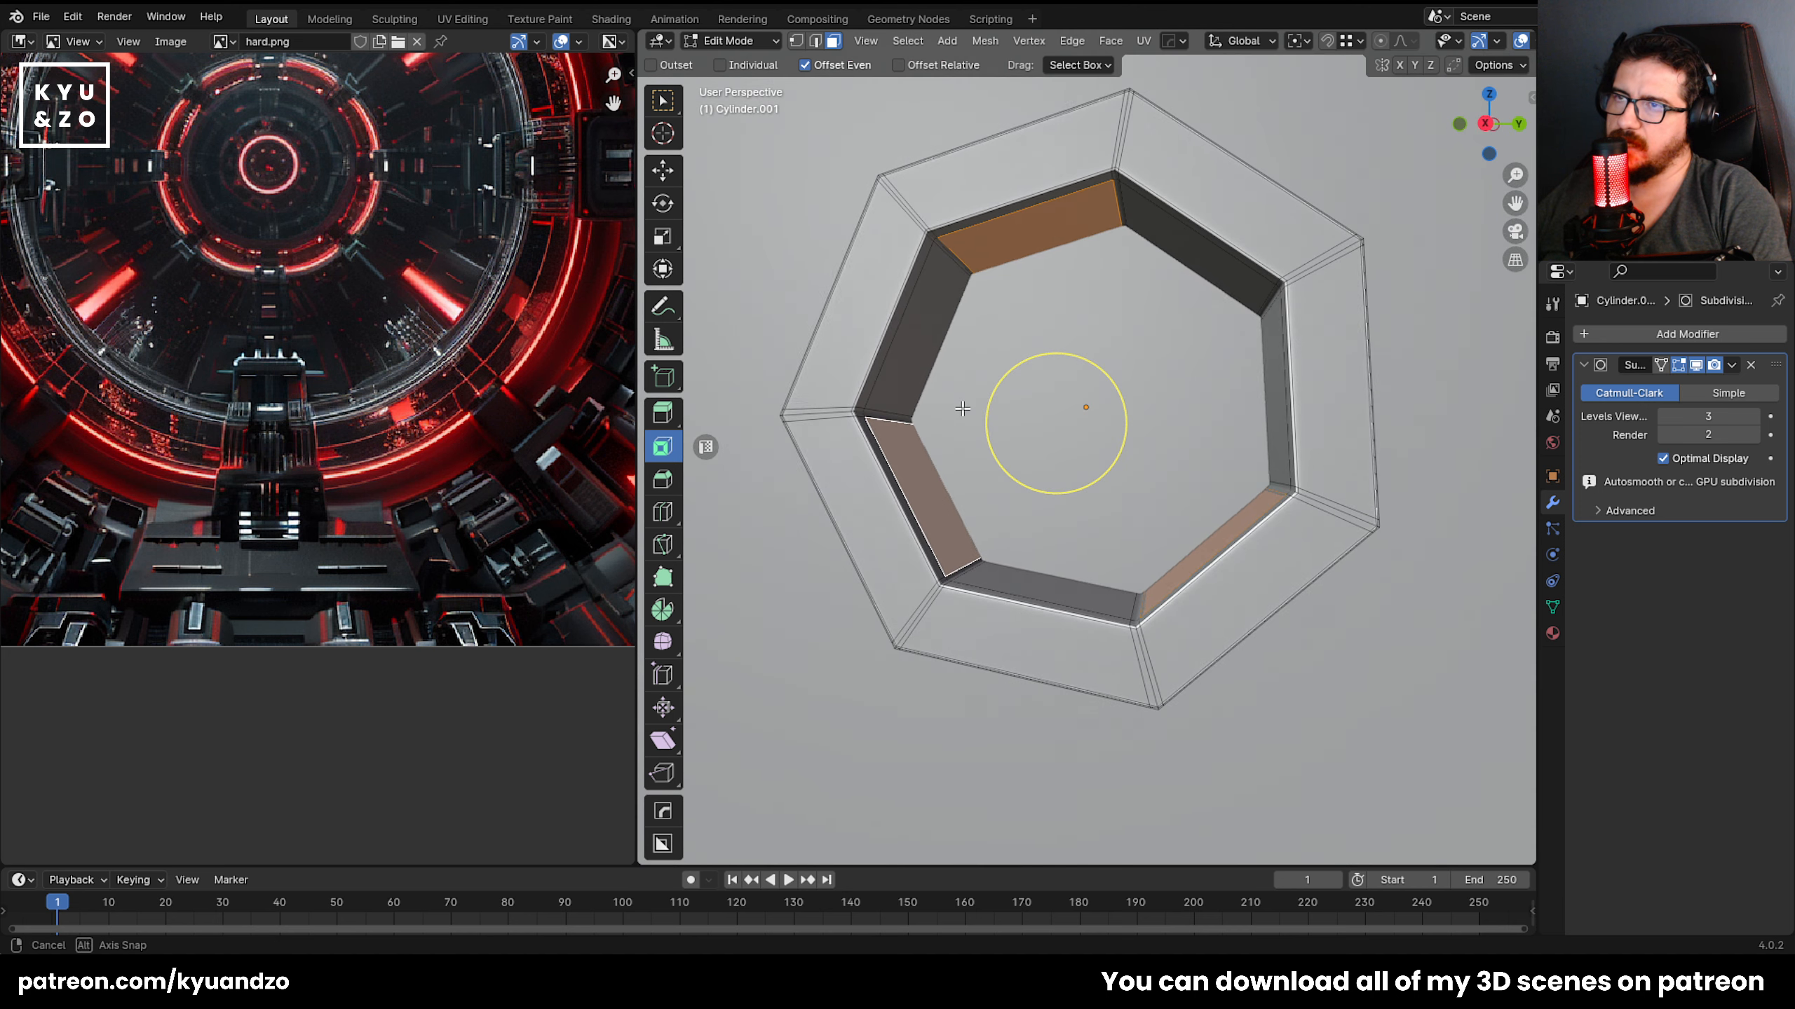
Extrude the upper-left, right and bottom faces of the inner wall along normals by about 0.562 m.
click(919, 338)
shift+click(1270, 385)
shift+click(1074, 594)
middle_drag(1074, 593, 875, 38)
click(1110, 41)
click(1137, 108)
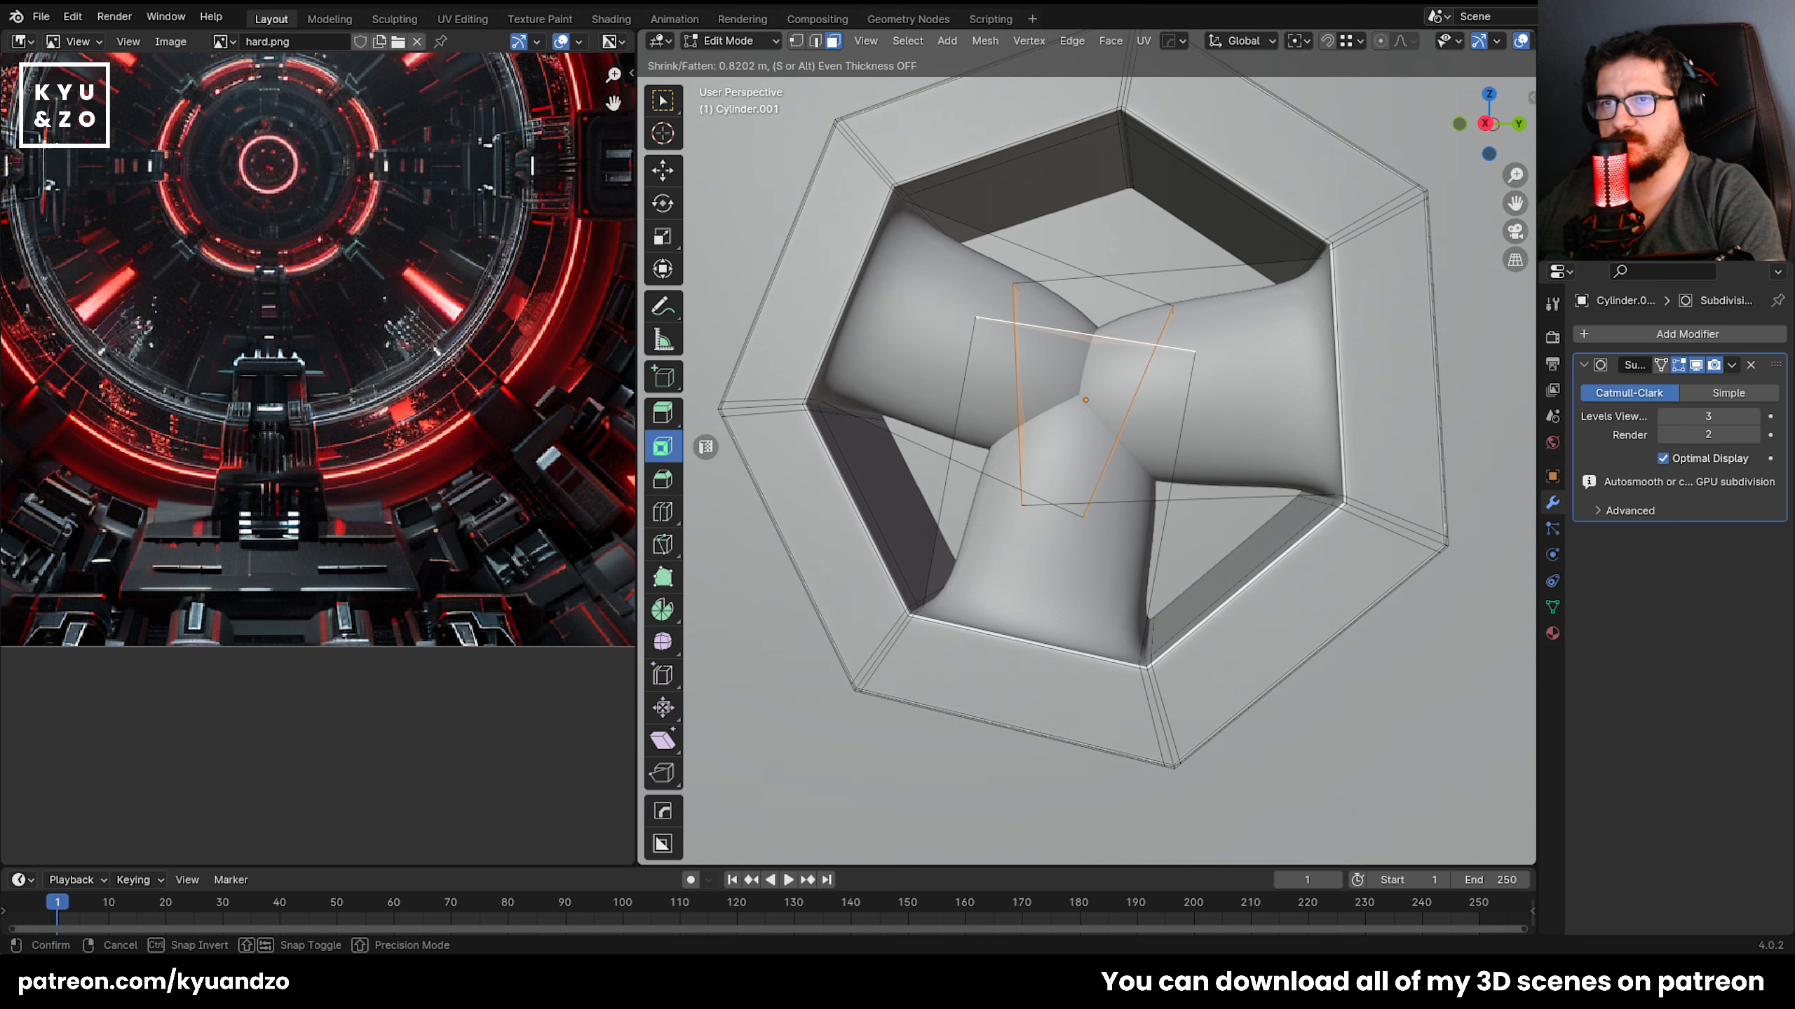
click(1085, 404)
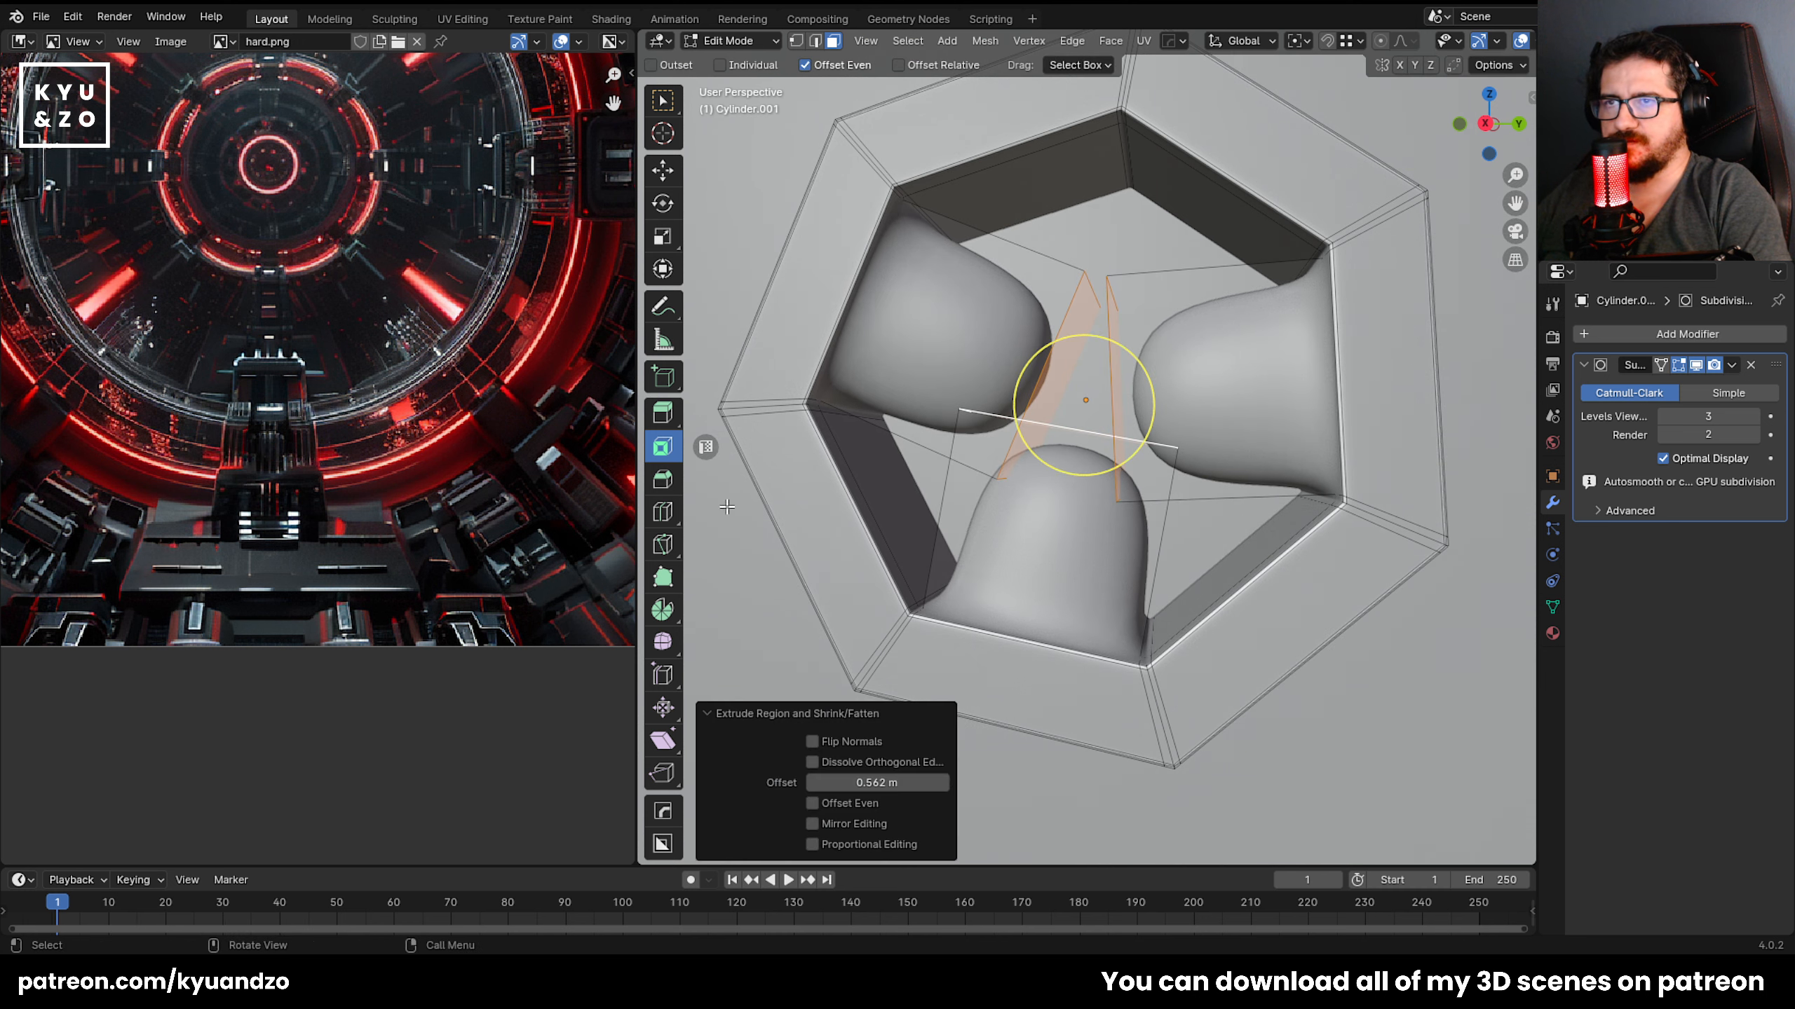
Cut a supporting edge loop close to the inner end of each of the three extruded prongs.
middle_drag(938, 526, 934, 558)
scroll(933, 558, up, 1)
key(Tab)
key(Tab)
key(ctrl+r)
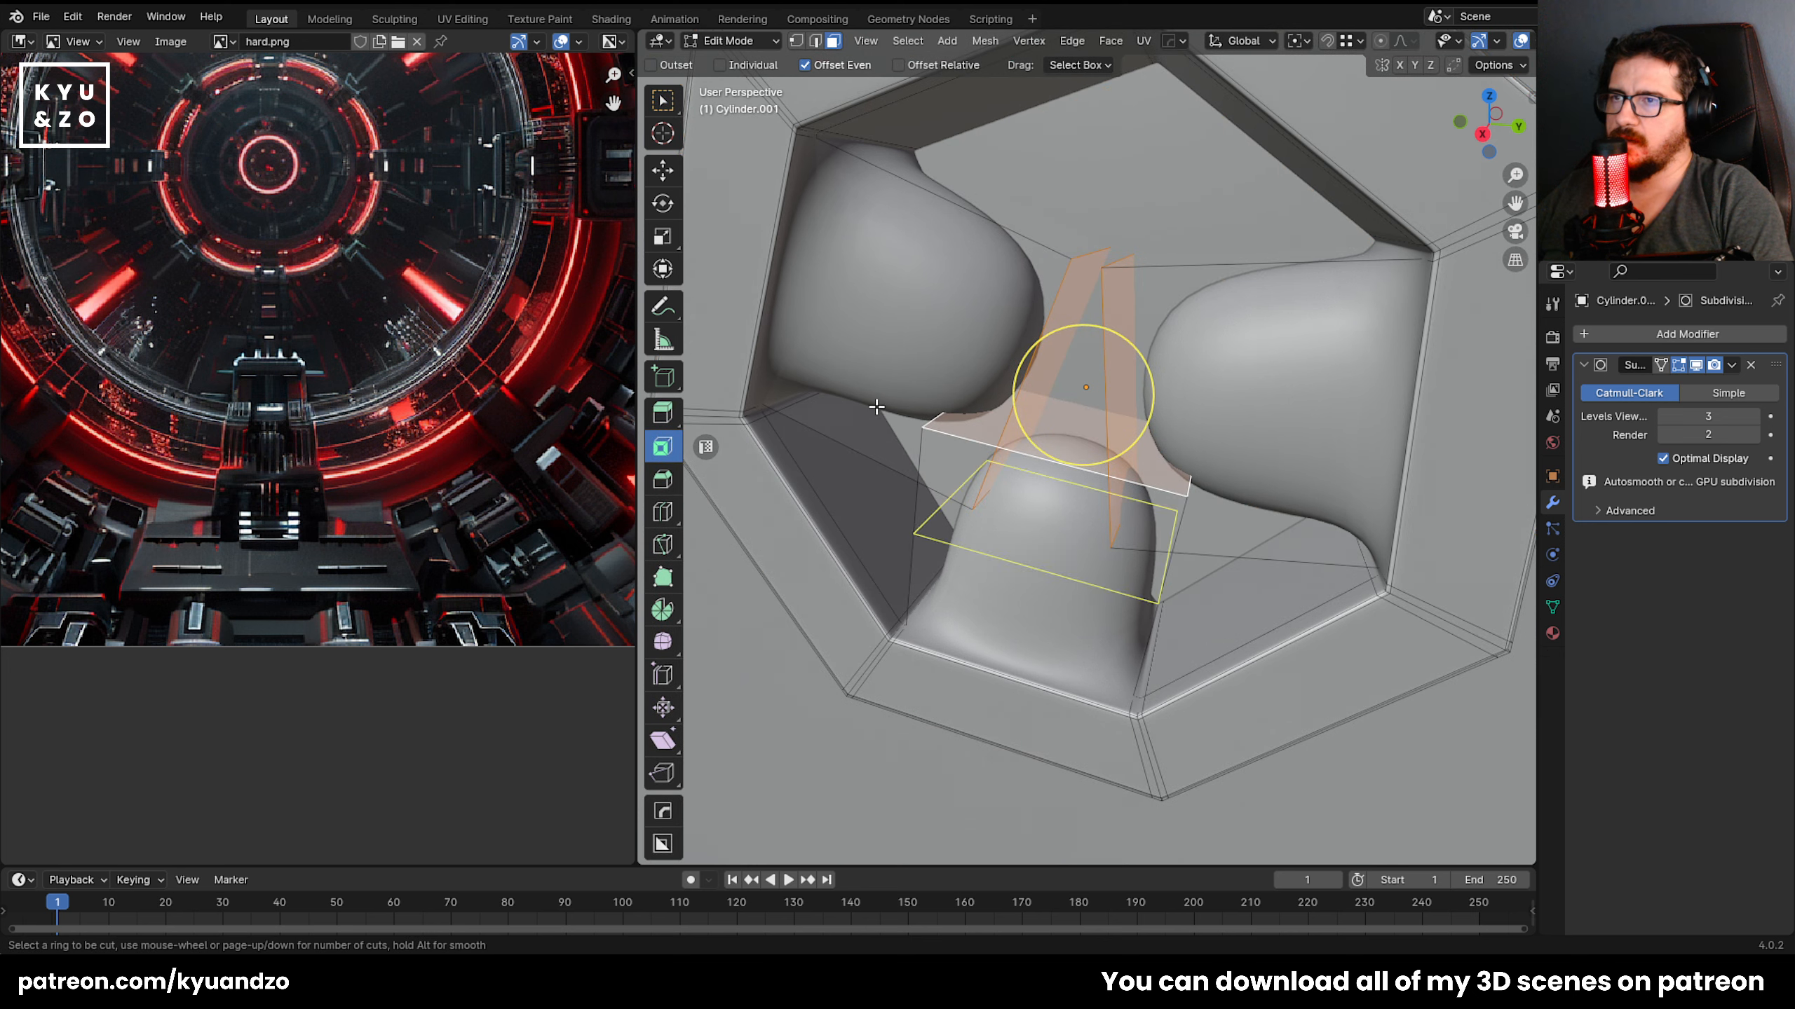
click(841, 439)
click(932, 478)
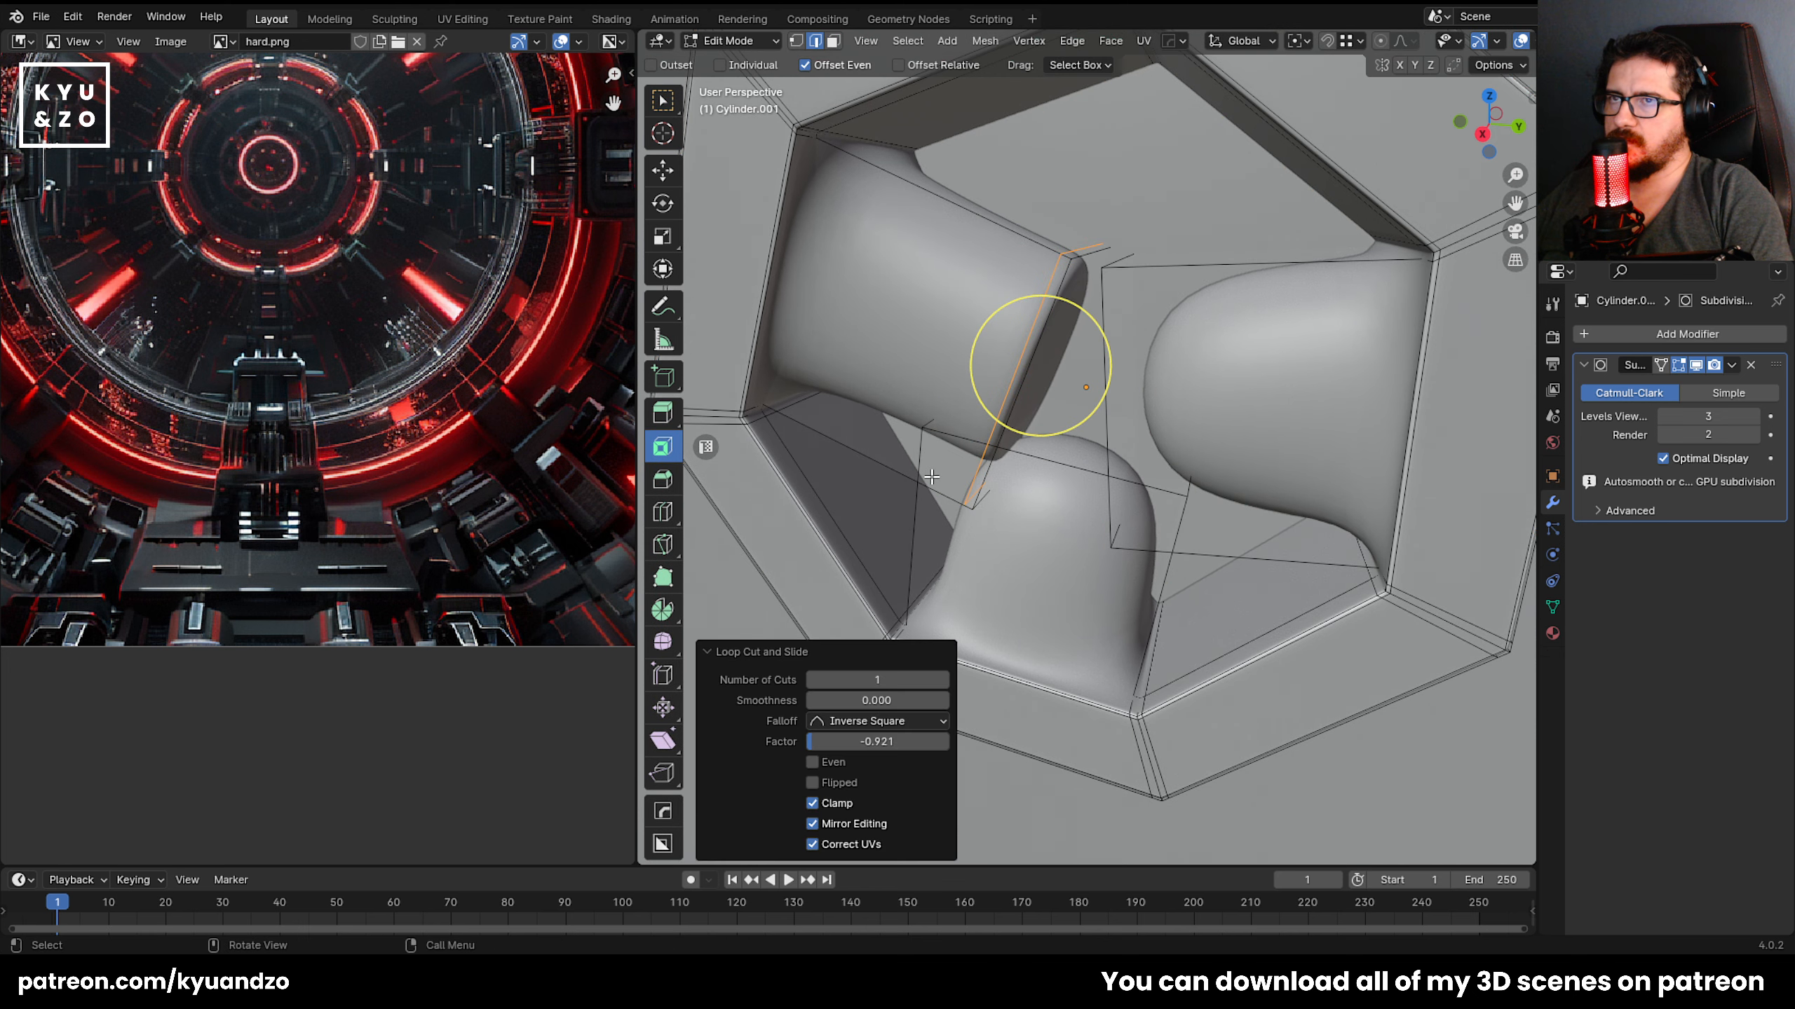
click(1239, 525)
click(1102, 523)
click(1150, 537)
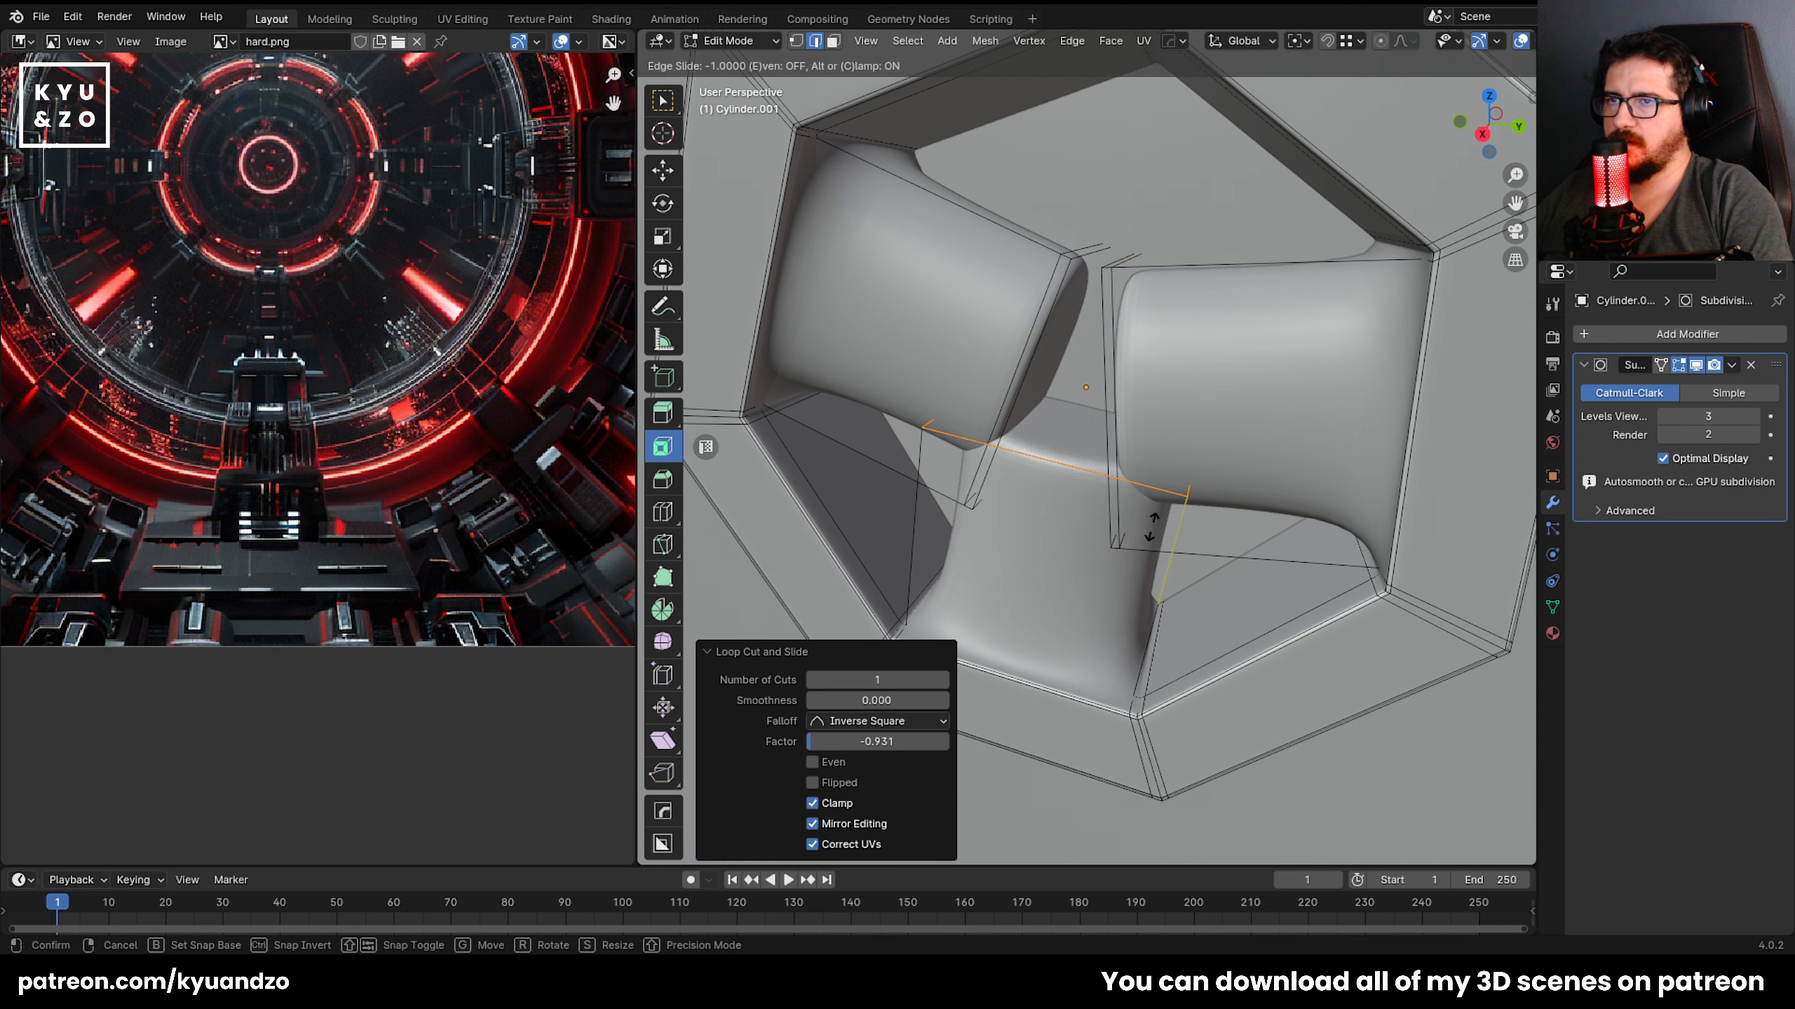
click(1152, 541)
mouse_move(1152, 541)
middle_down()
mouse_move(1138, 558)
mouse_move(1153, 565)
middle_up()
scroll(1153, 565, down, 6)
key(Tab)
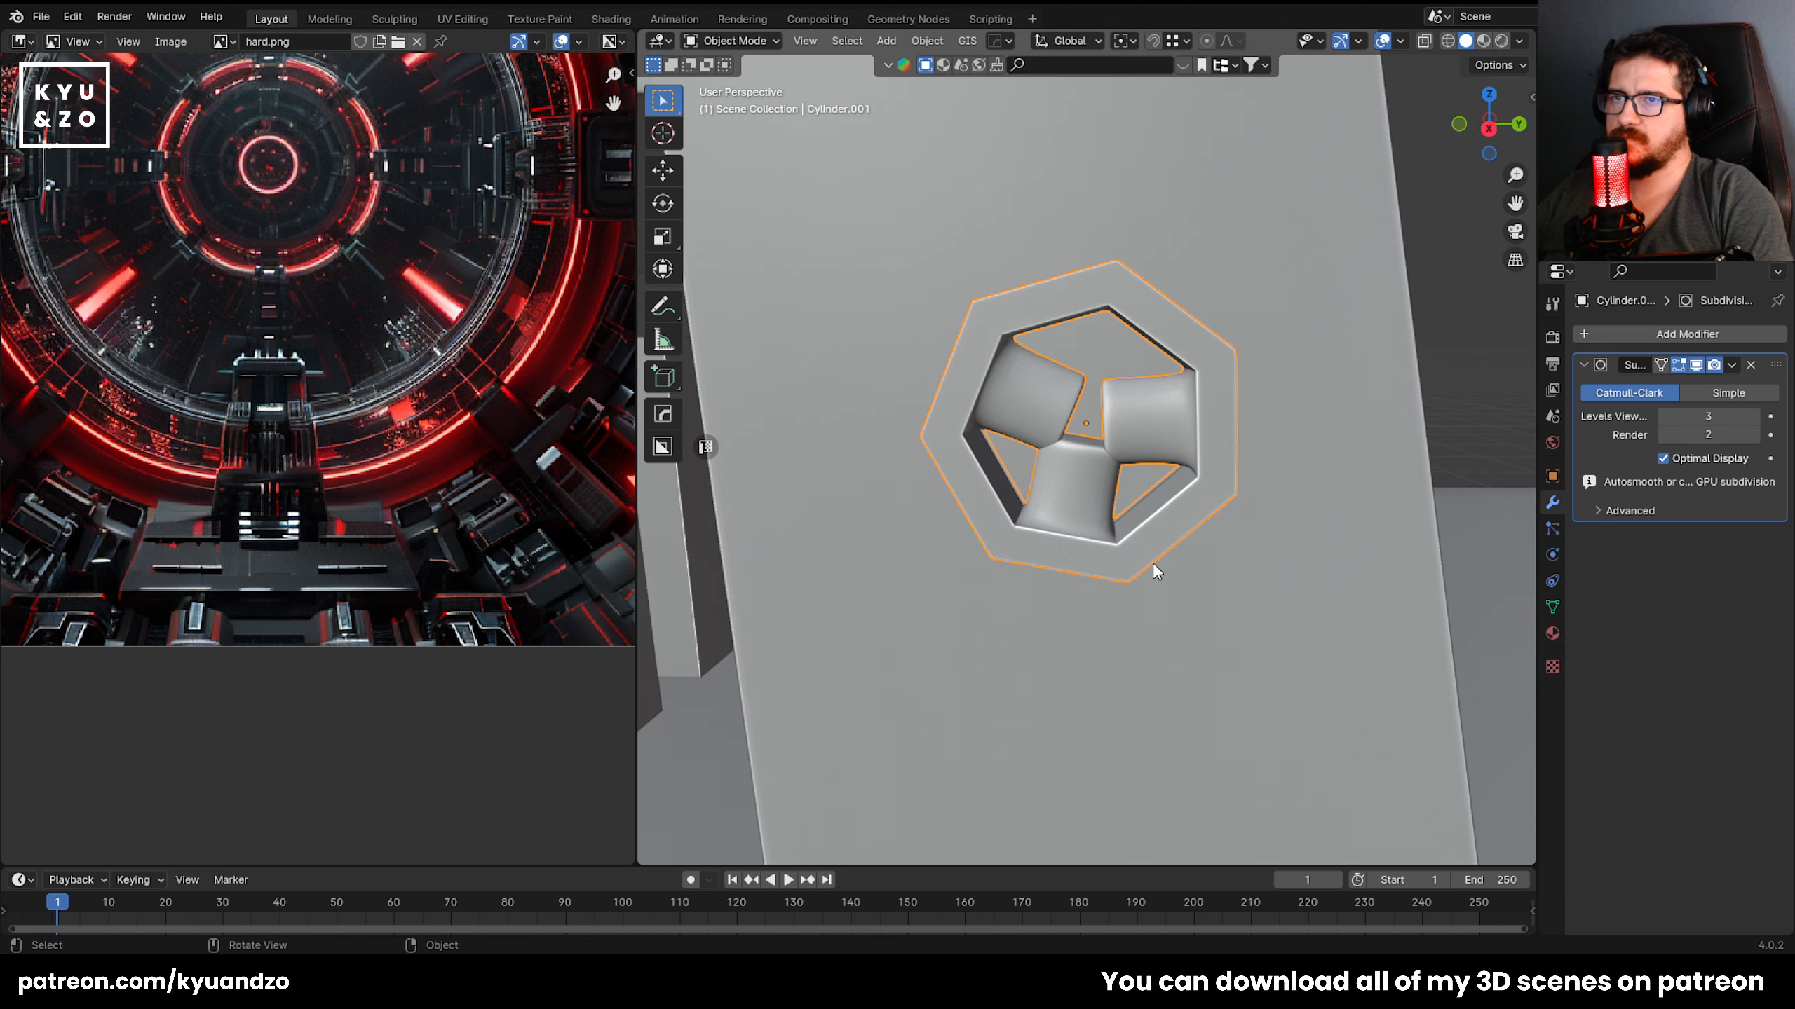
Try moving the bottom prong's end loop along Z and sliding it along its edges, cancelling both.
scroll(1142, 571, up, 2)
key(Tab)
scroll(1141, 570, up, 5)
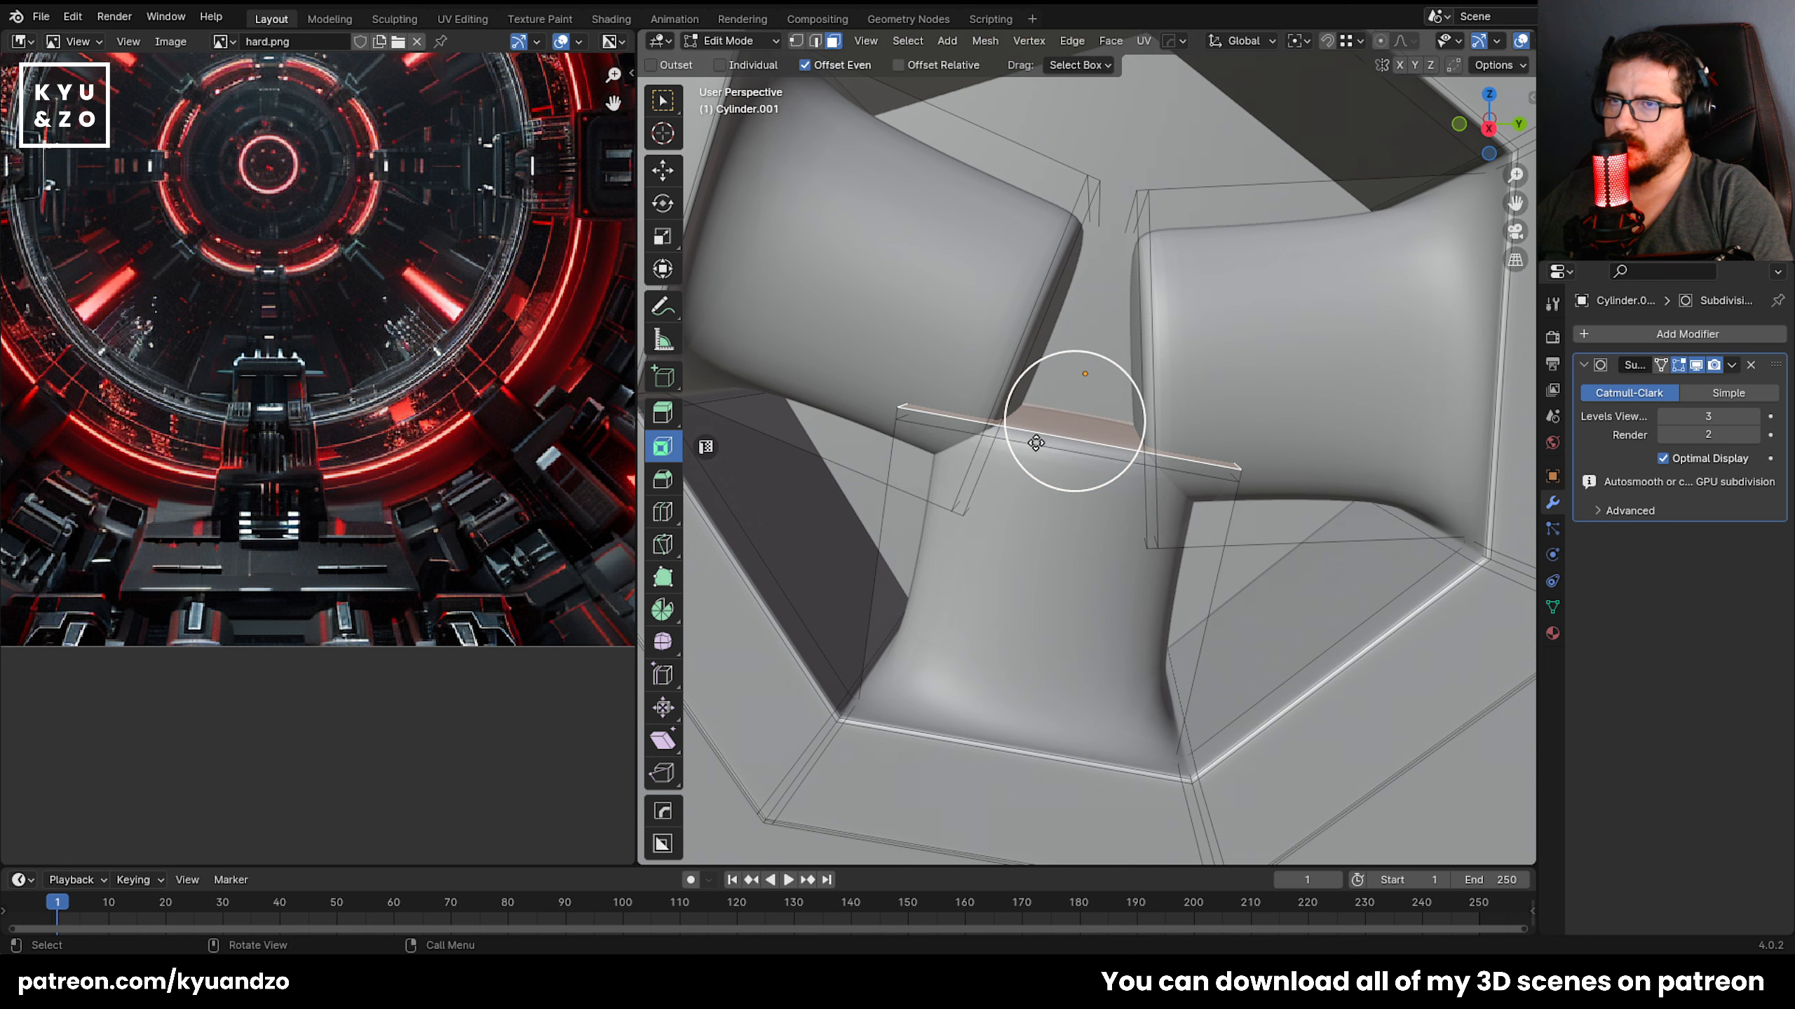
key(2)
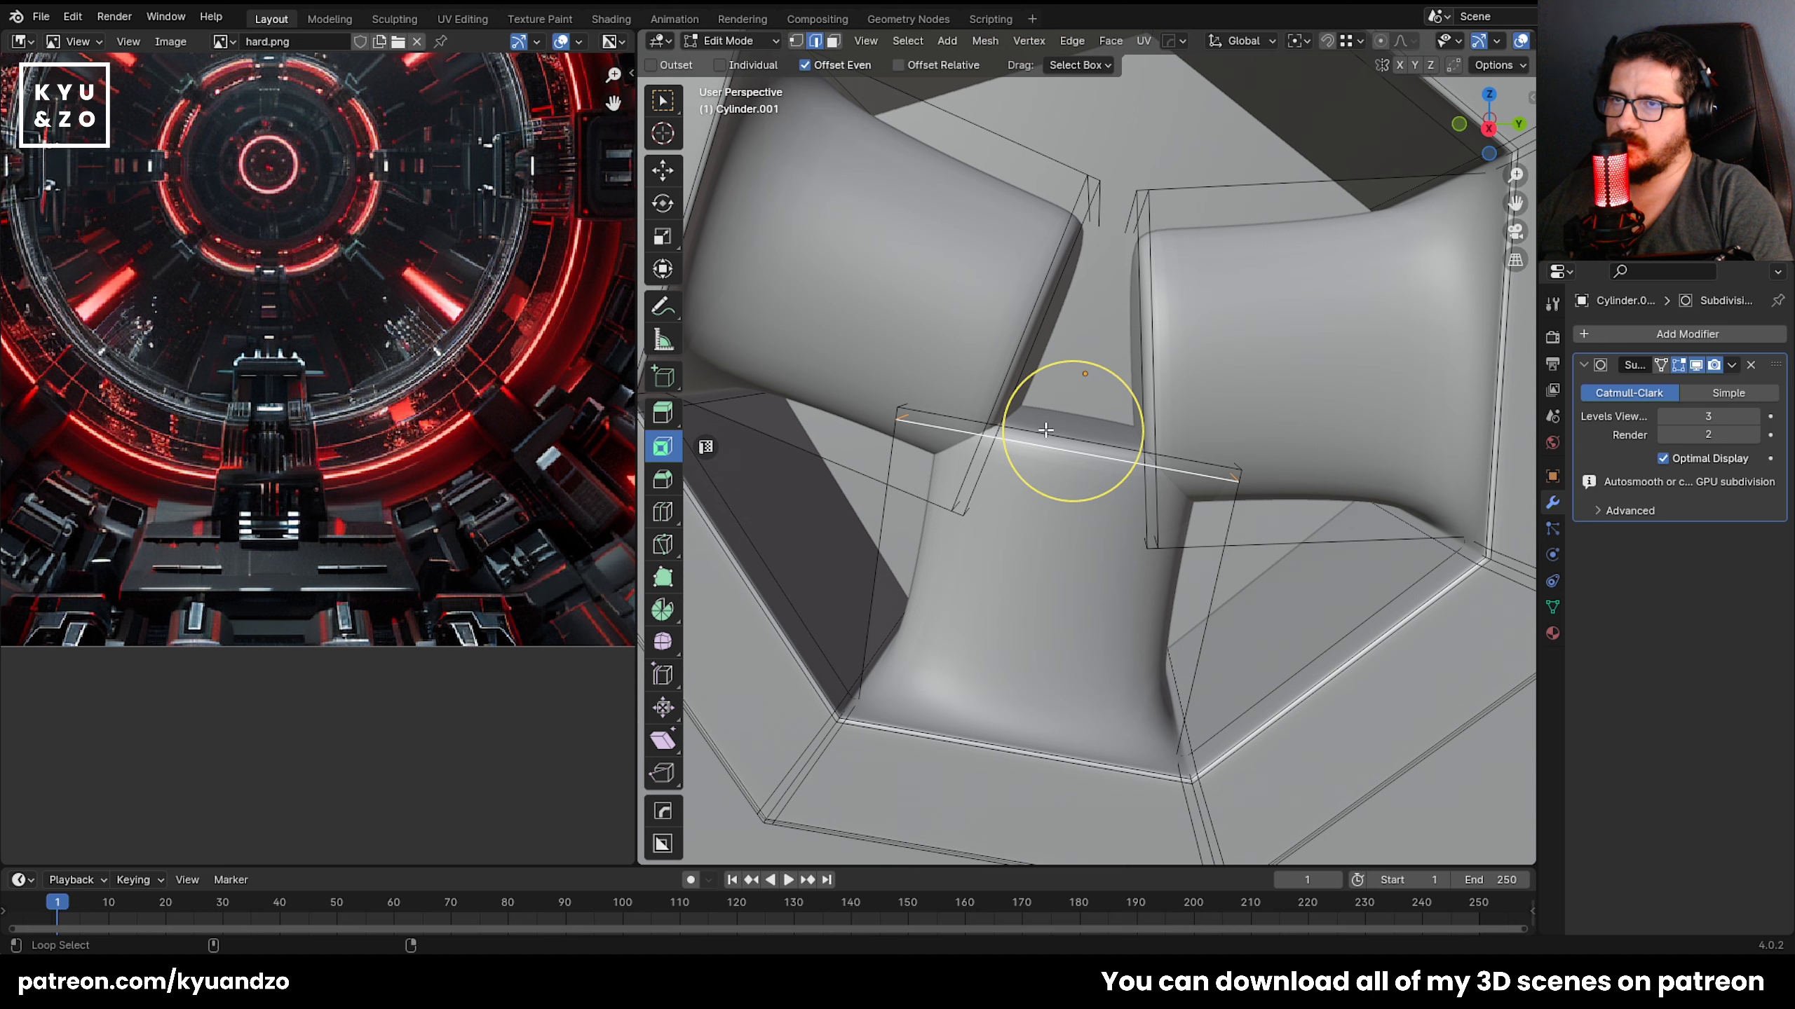
key(g)
key(z)
right_click(1062, 490)
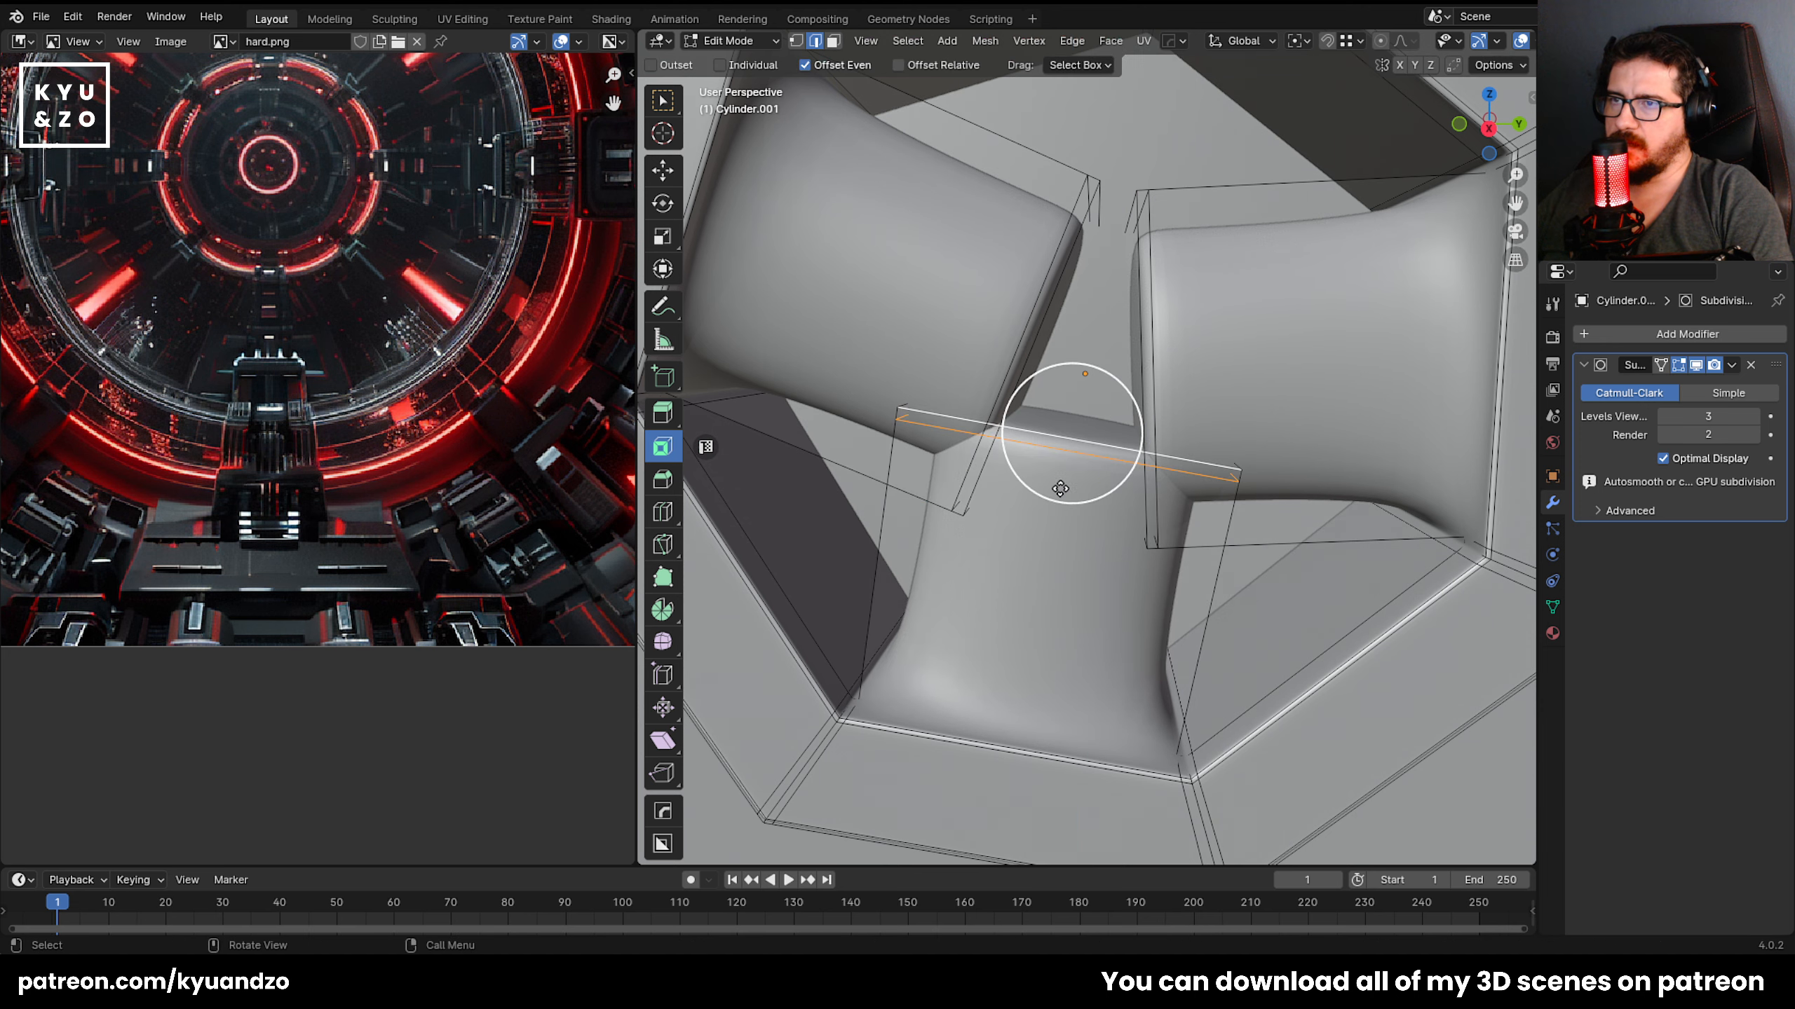
key(g)
key(g)
right_click(1055, 504)
middle_drag(1056, 504, 912, 504)
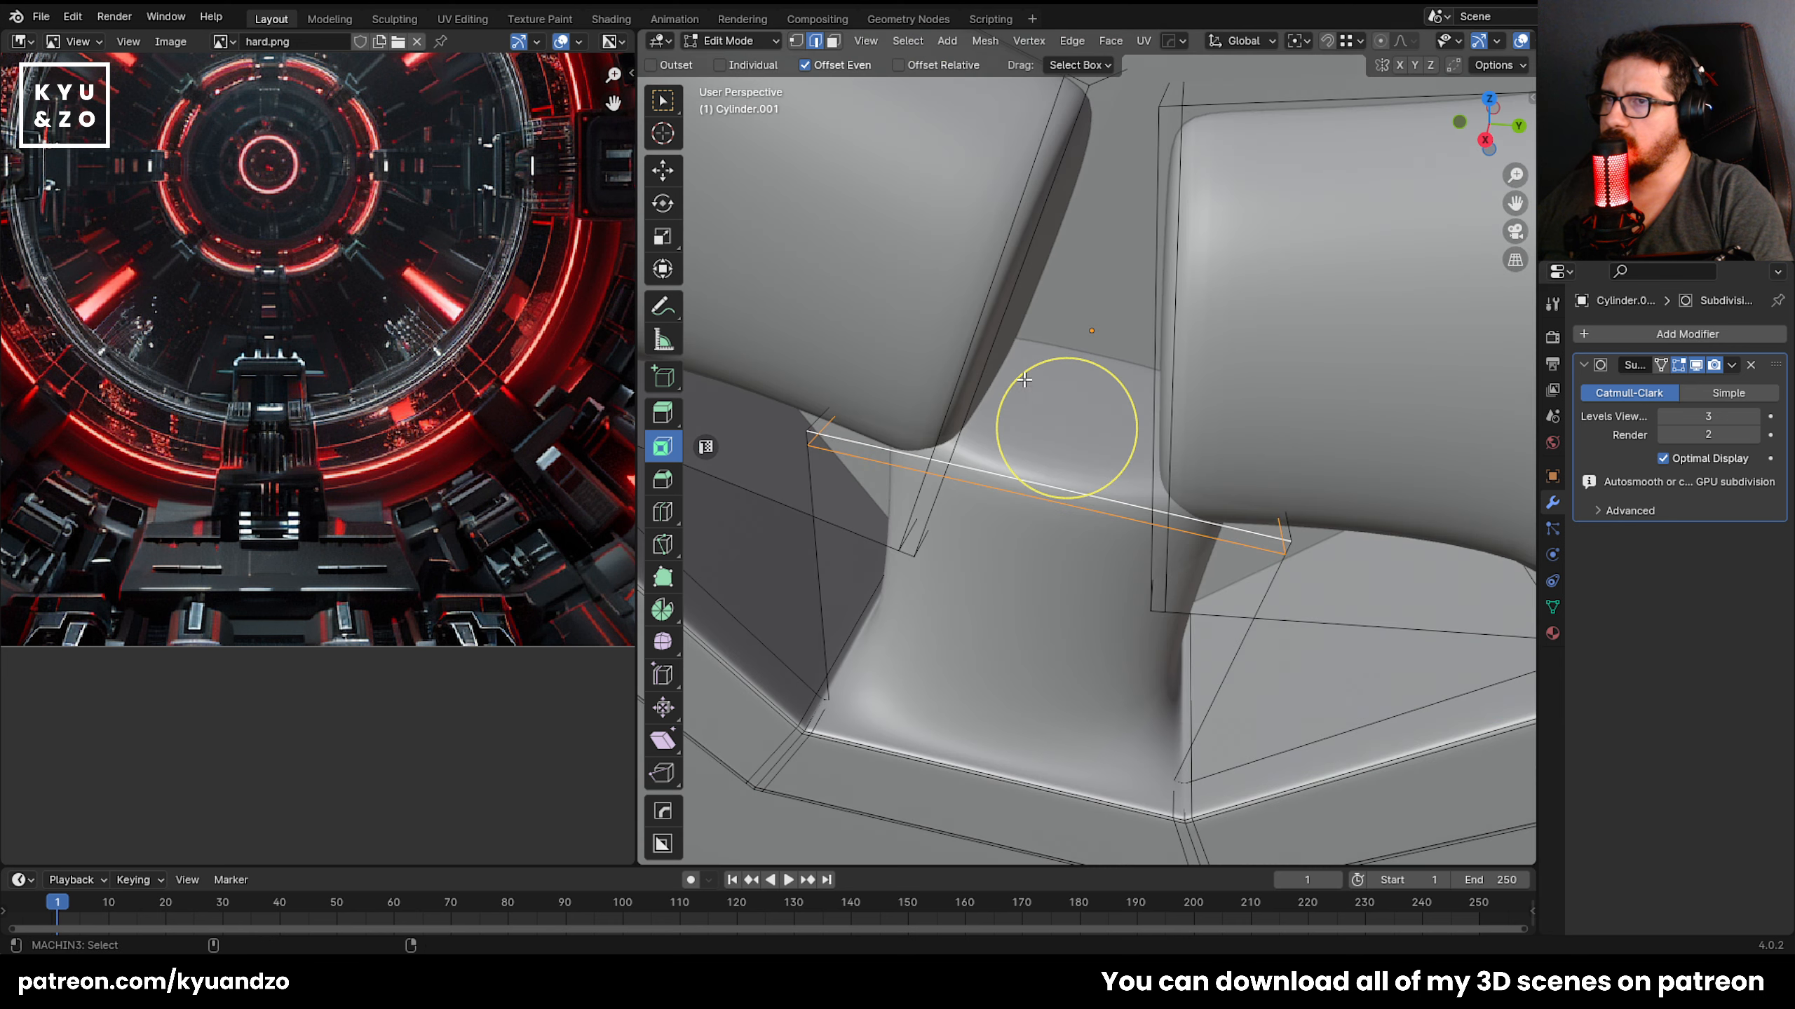
Hide the subdivision in the viewport and try sliding the bottom prong's end along its edges.
click(1695, 365)
mouse_move(1056, 519)
middle_down()
mouse_move(1021, 481)
mouse_move(1056, 520)
middle_up()
middle_drag(1068, 437, 1252, 501)
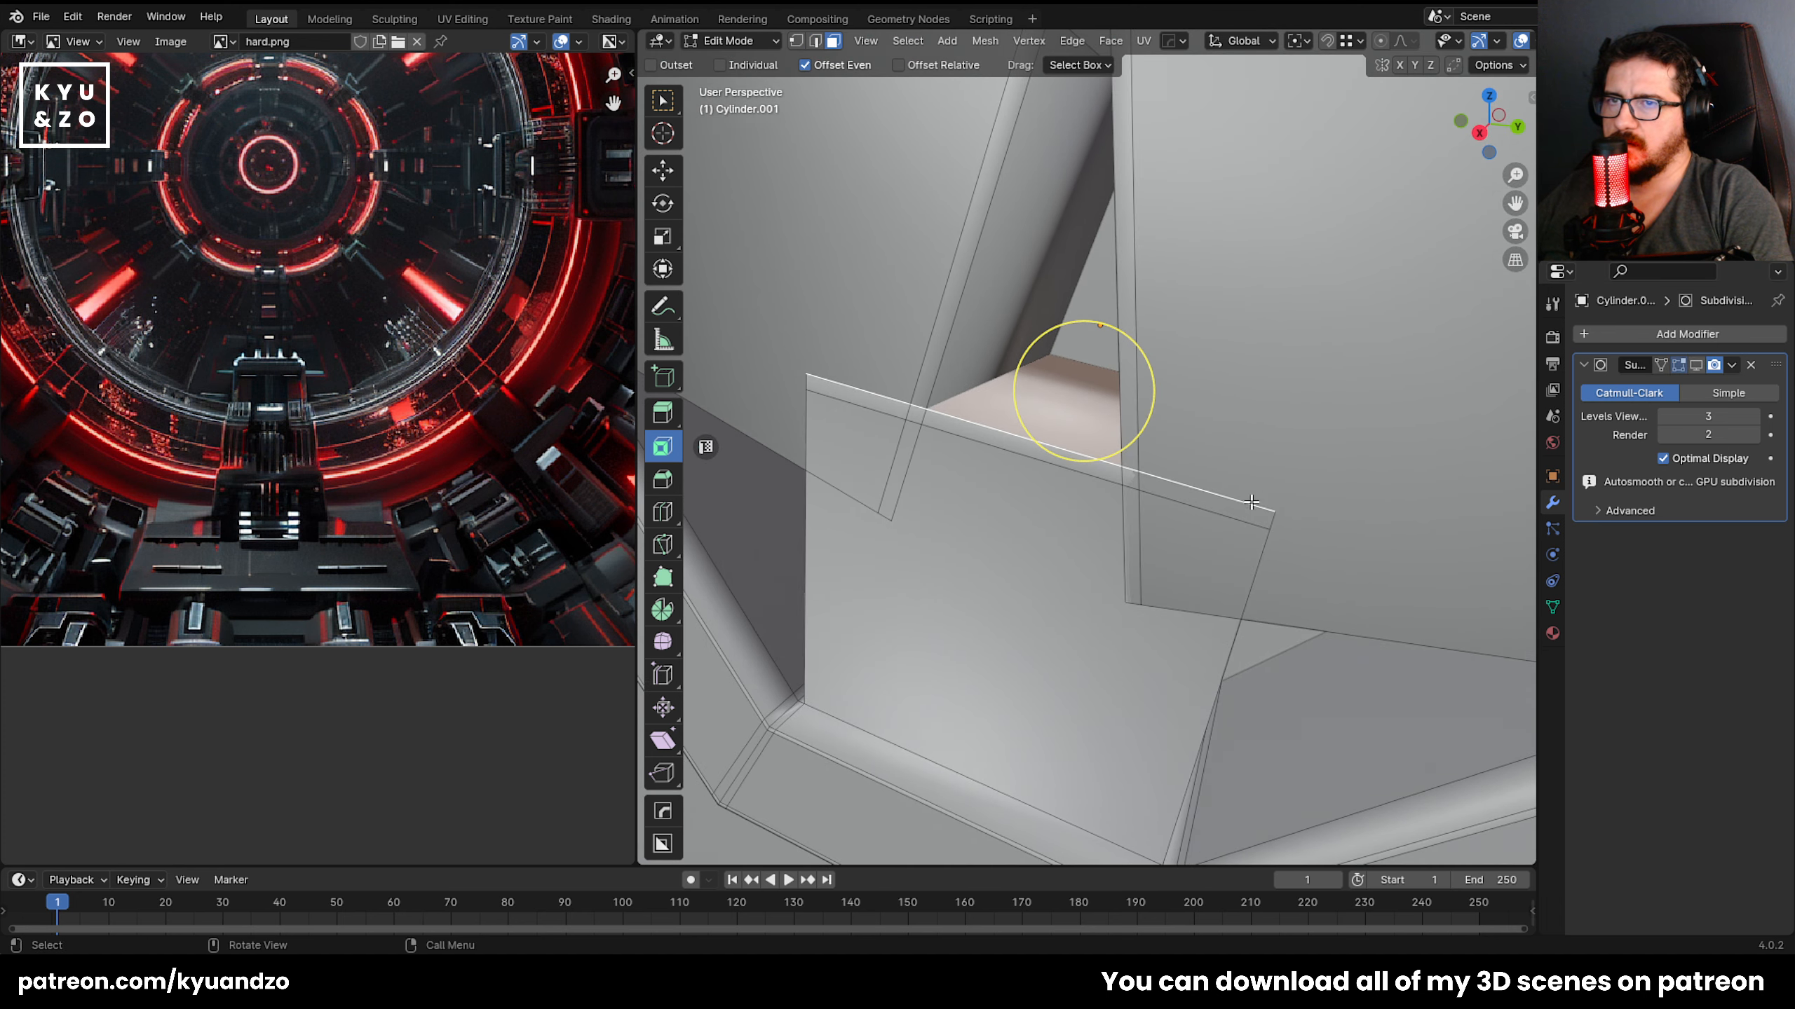
key(g)
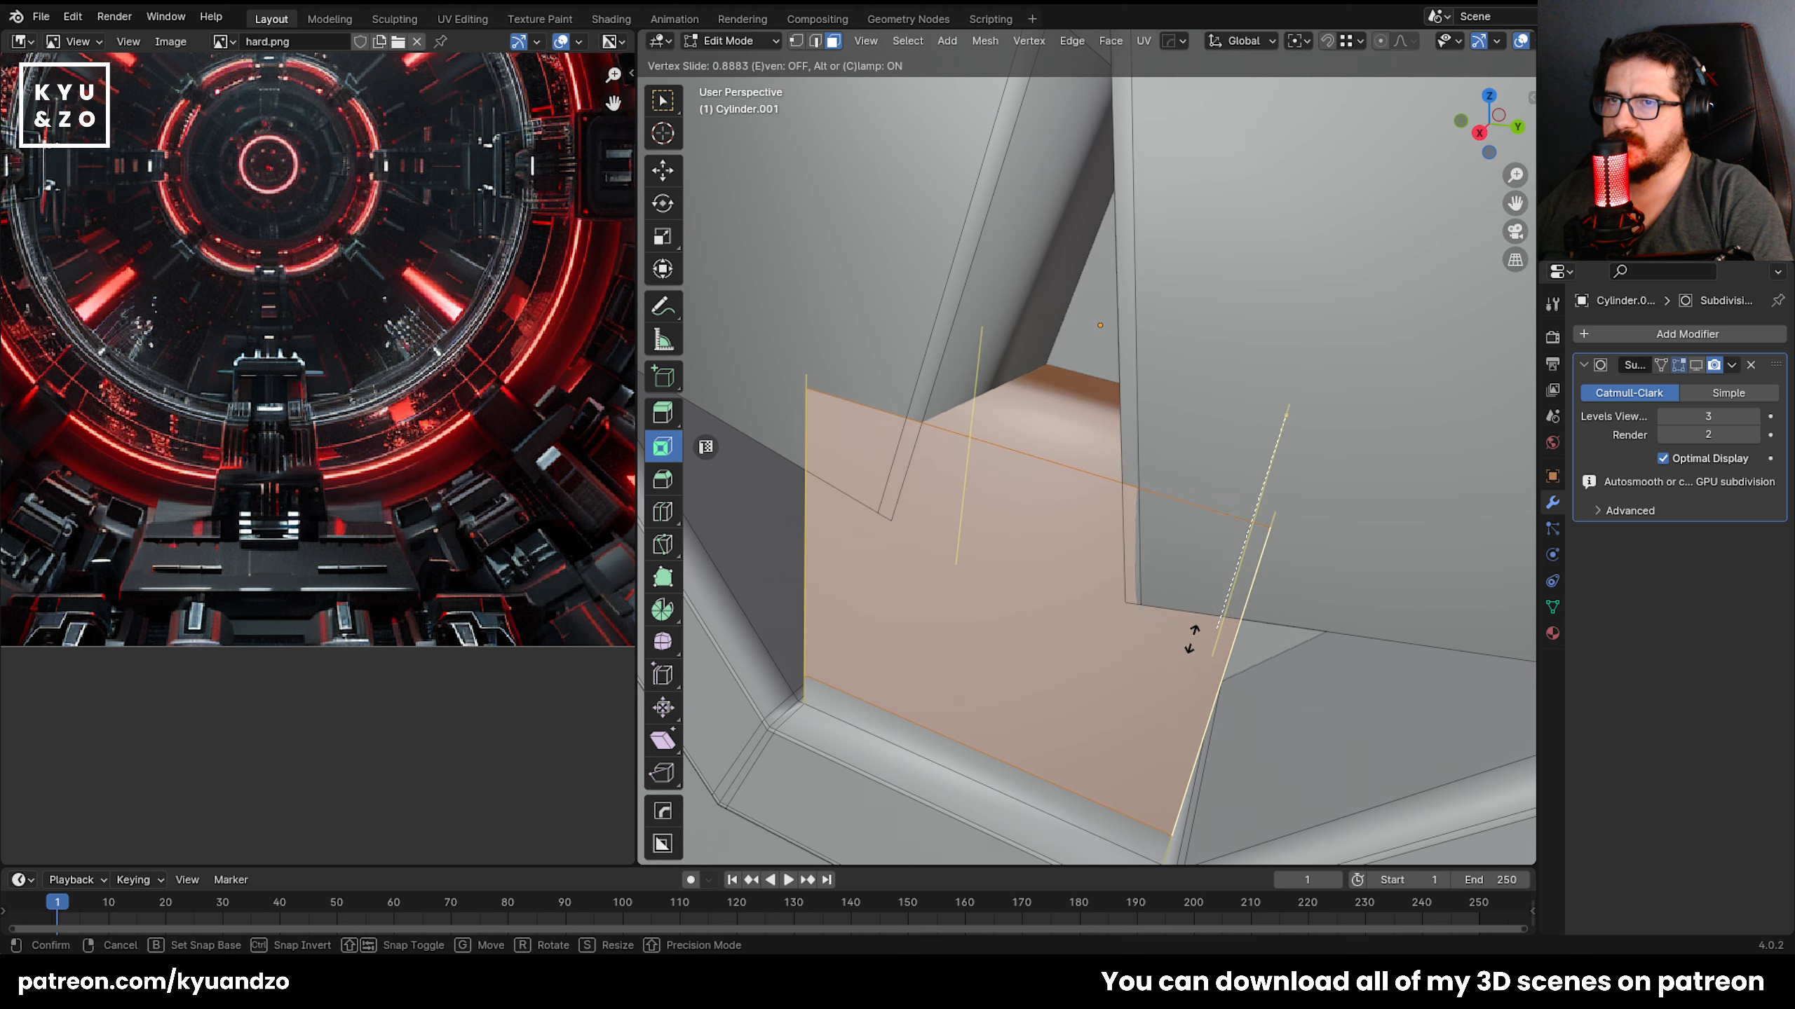
key(g)
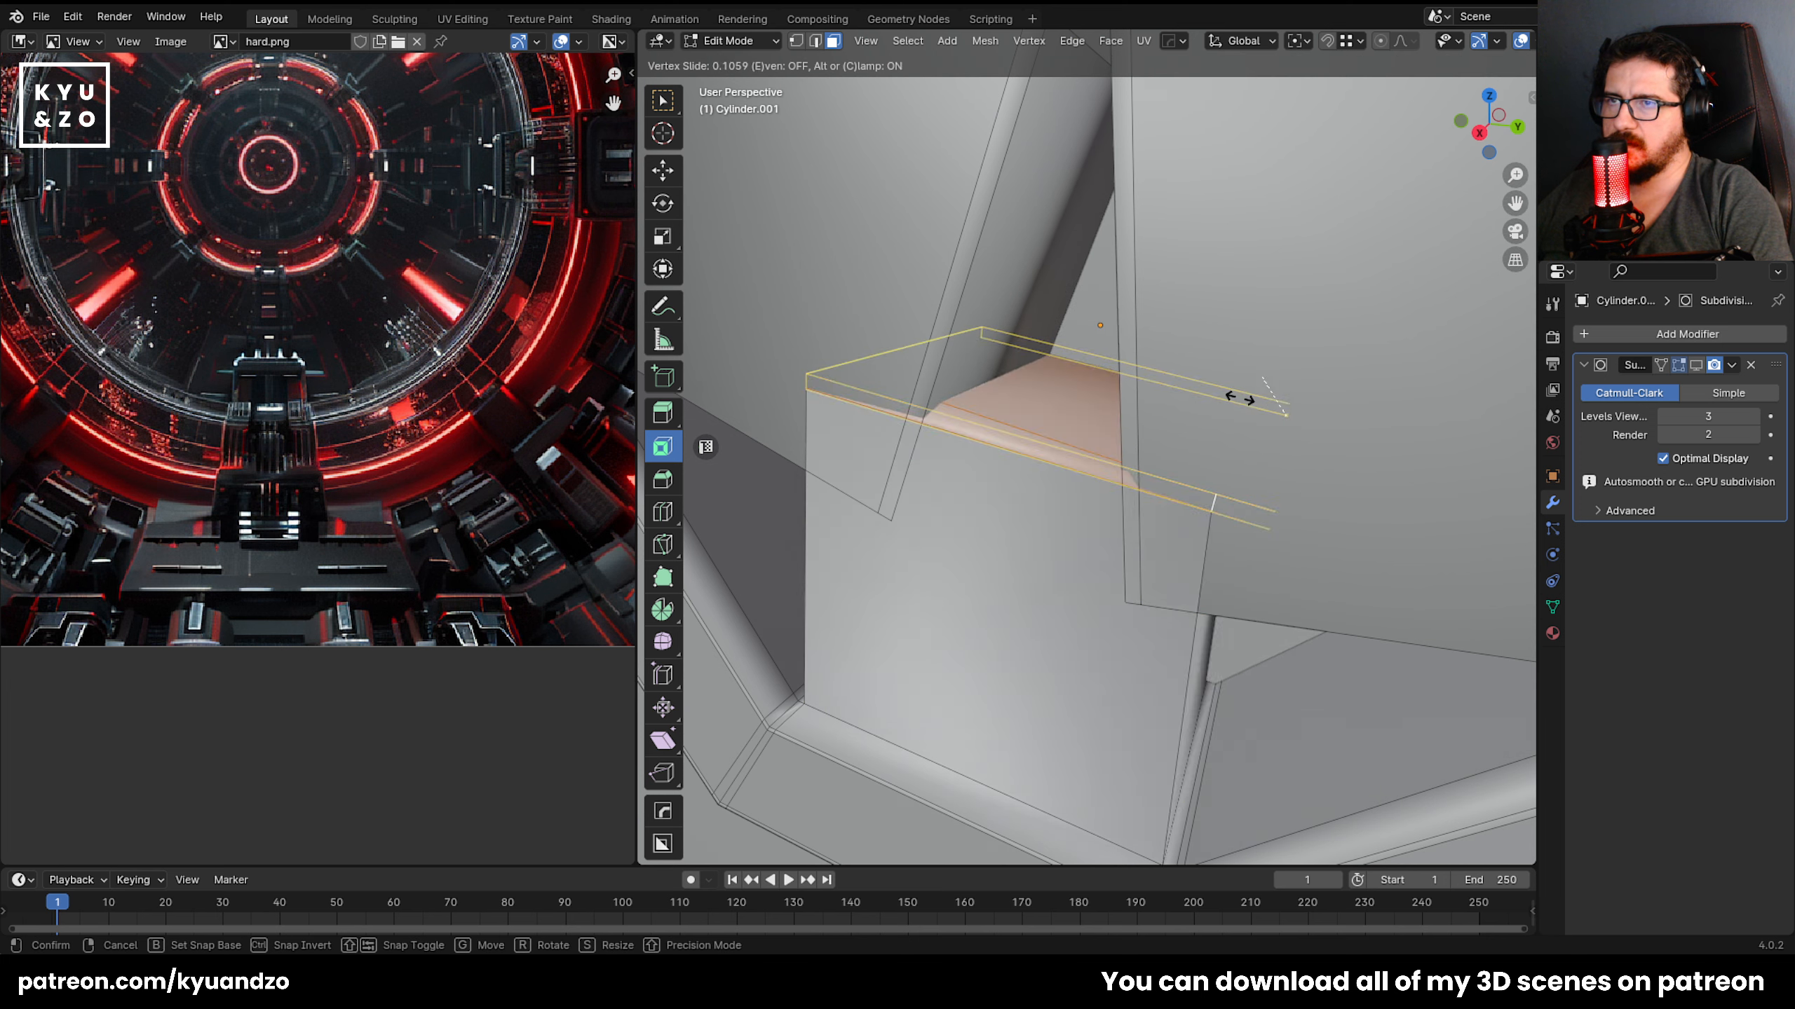
click(1230, 386)
mouse_move(1230, 386)
middle_down()
mouse_move(1261, 357)
mouse_move(1245, 371)
middle_up()
key(ctrl+z)
key(ctrl+z)
key(ctrl+z)
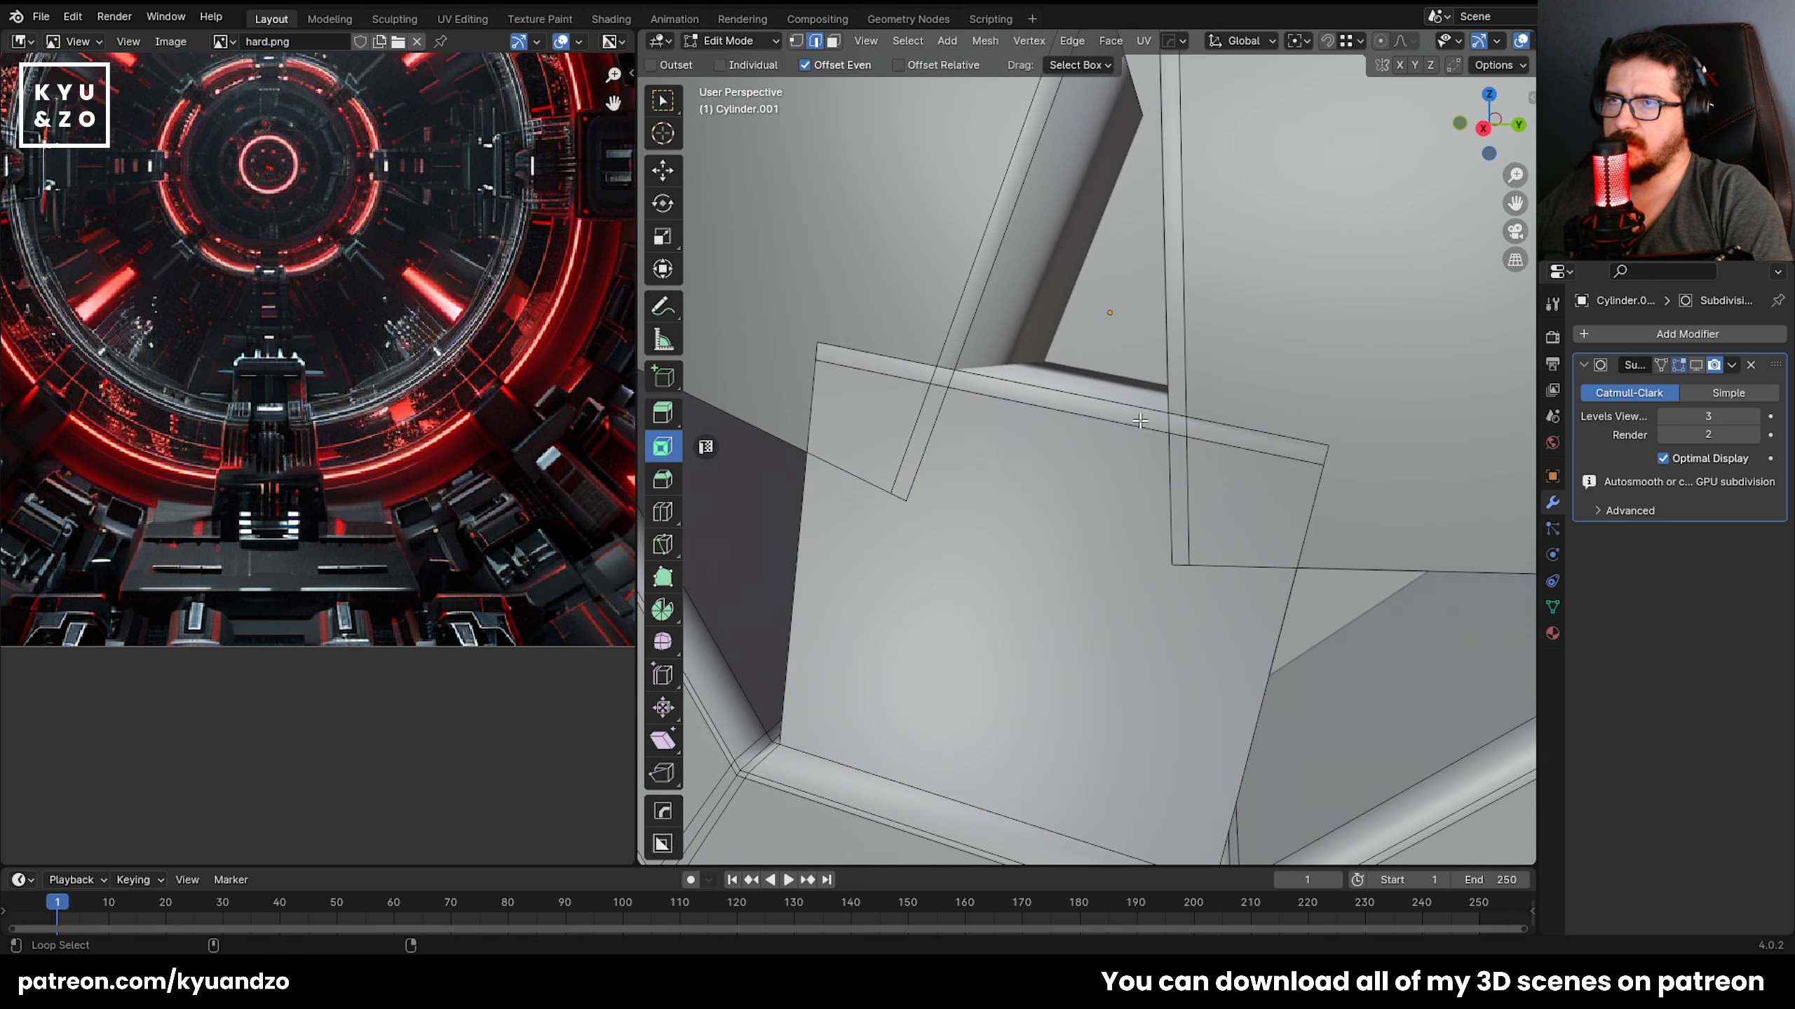
Slide the bottom prong's supporting edge loop down its length toward the ring's wall.
alt+click(1140, 421)
key(g)
key(g)
click(1057, 590)
Shorten the bottom prong by sliding the four edges around its inner end toward the ring's wall.
alt+click(1056, 391)
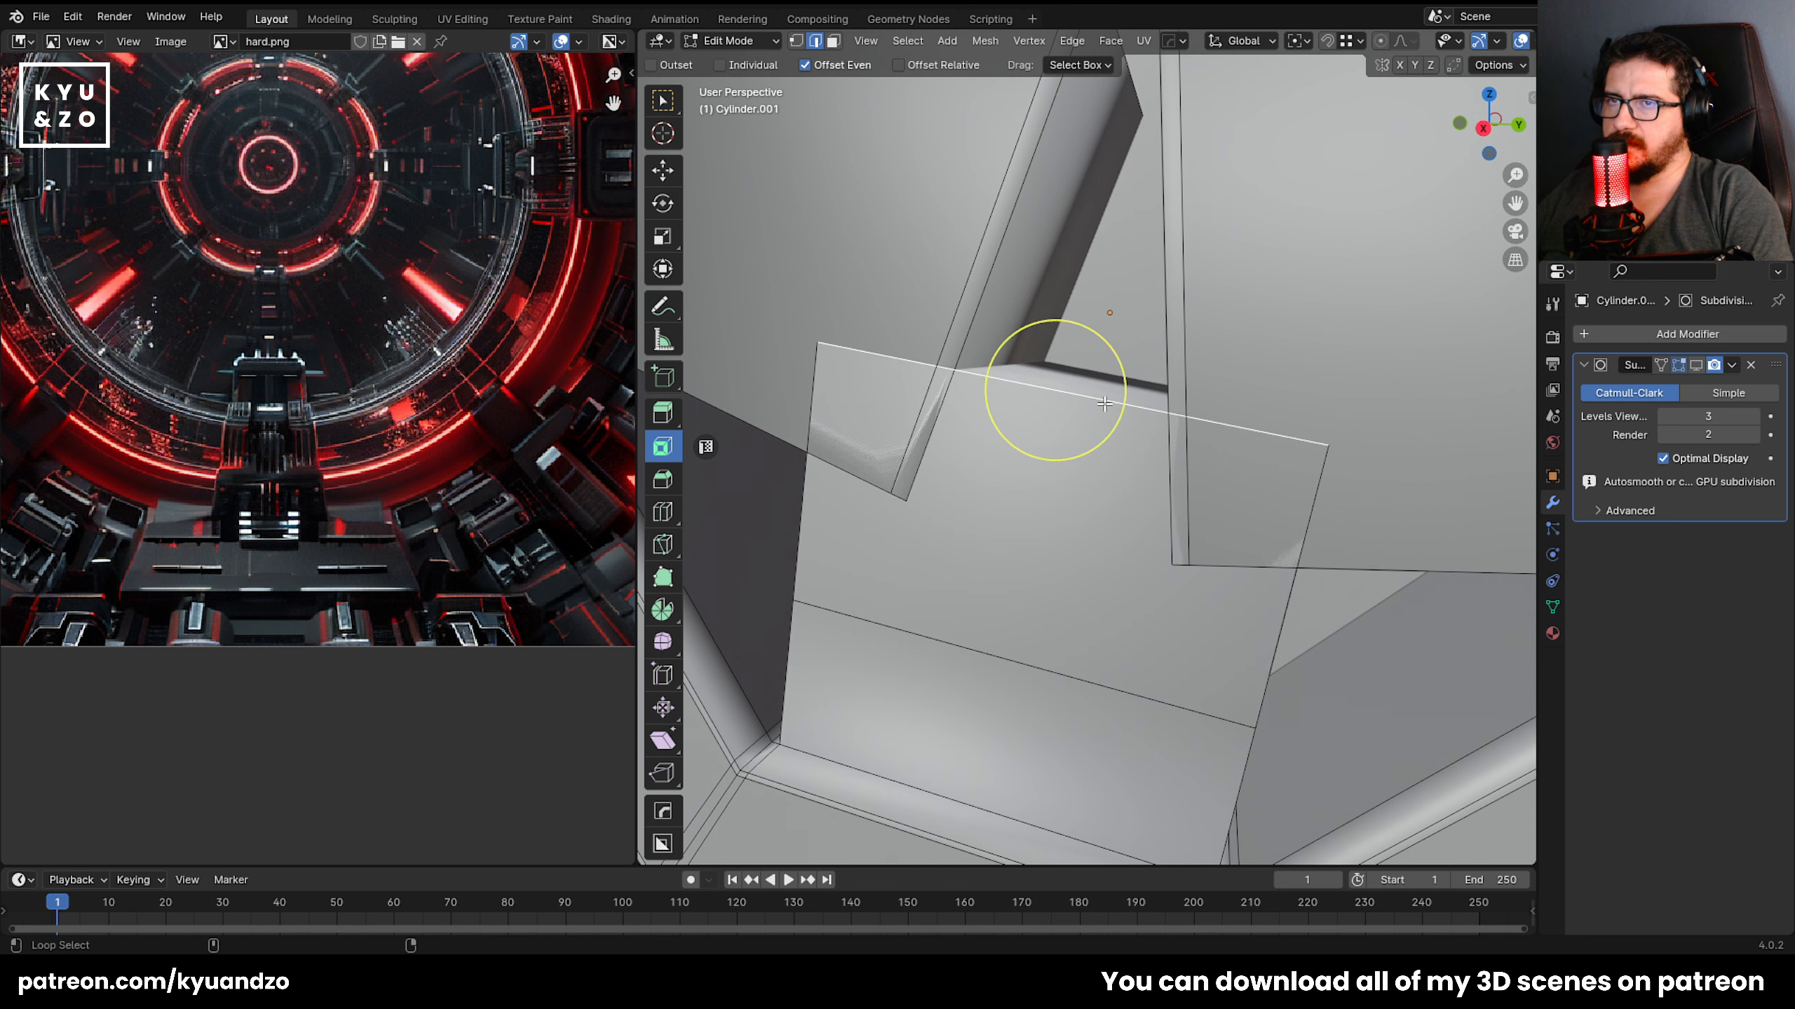
key(g)
key(g)
click(1019, 601)
mouse_move(1066, 525)
middle_down()
mouse_move(1045, 481)
mouse_move(1113, 305)
middle_up()
key(alt+z)
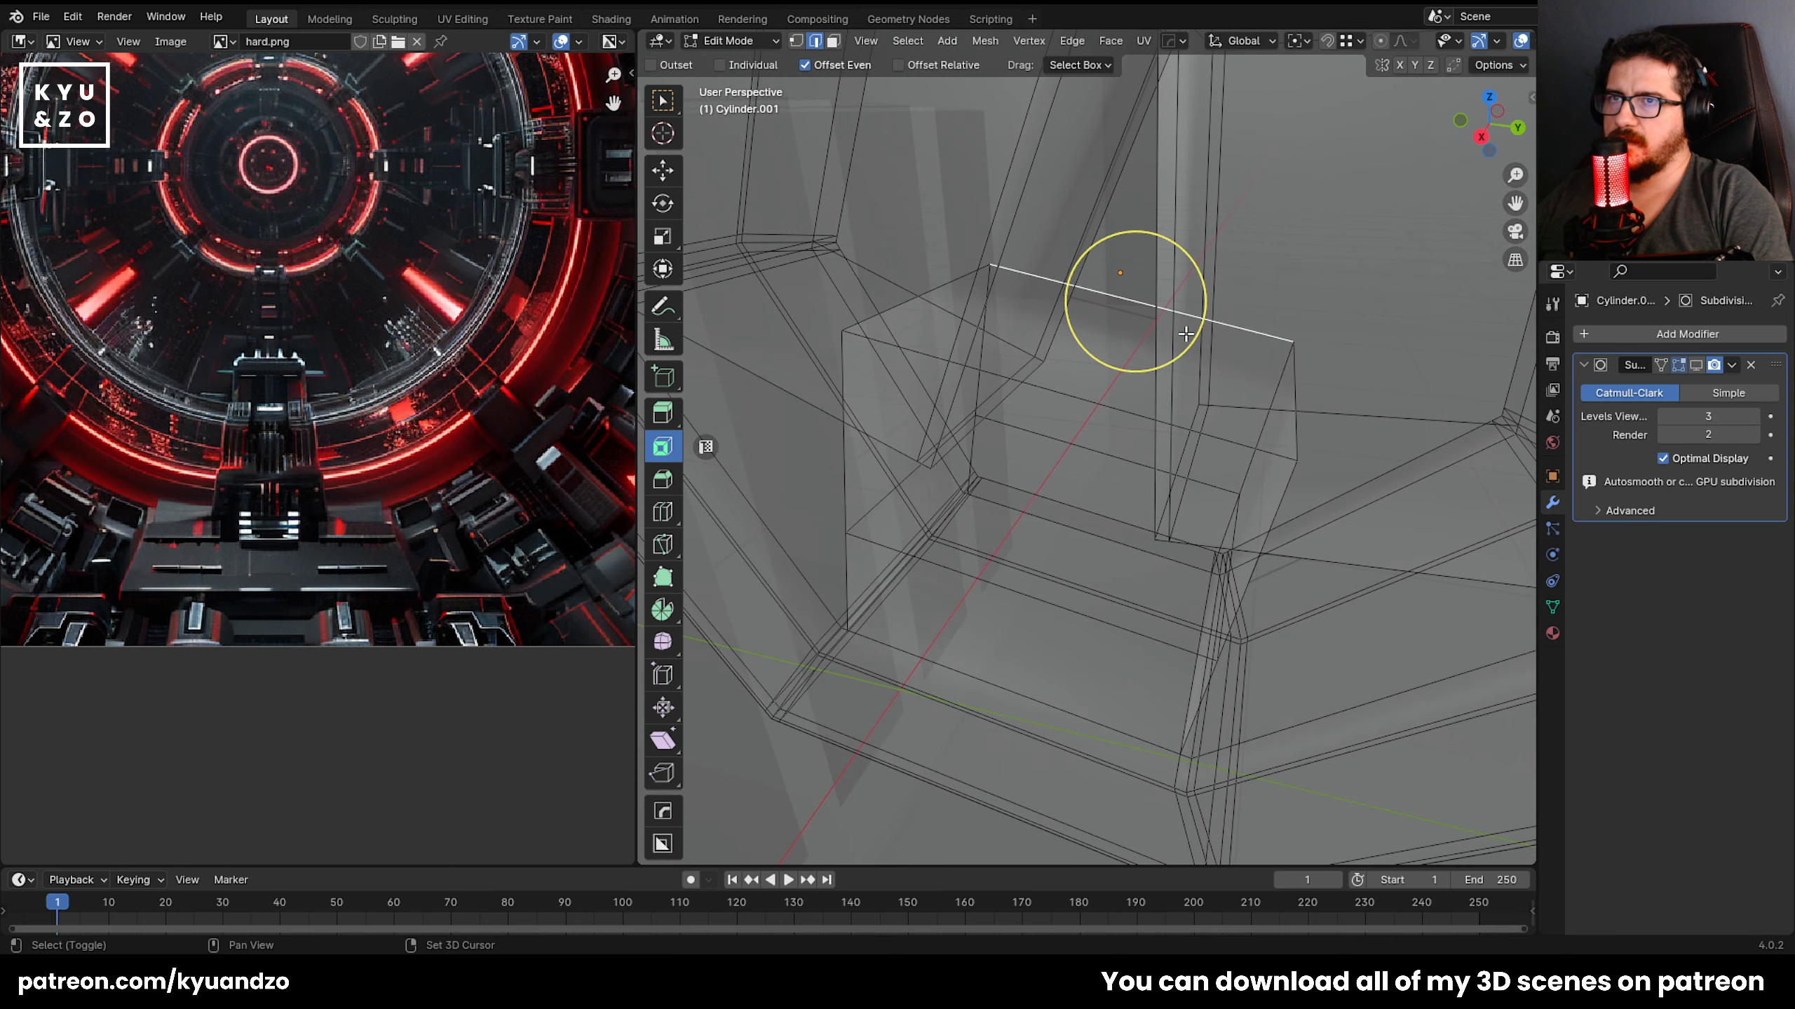
shift+click(1284, 382)
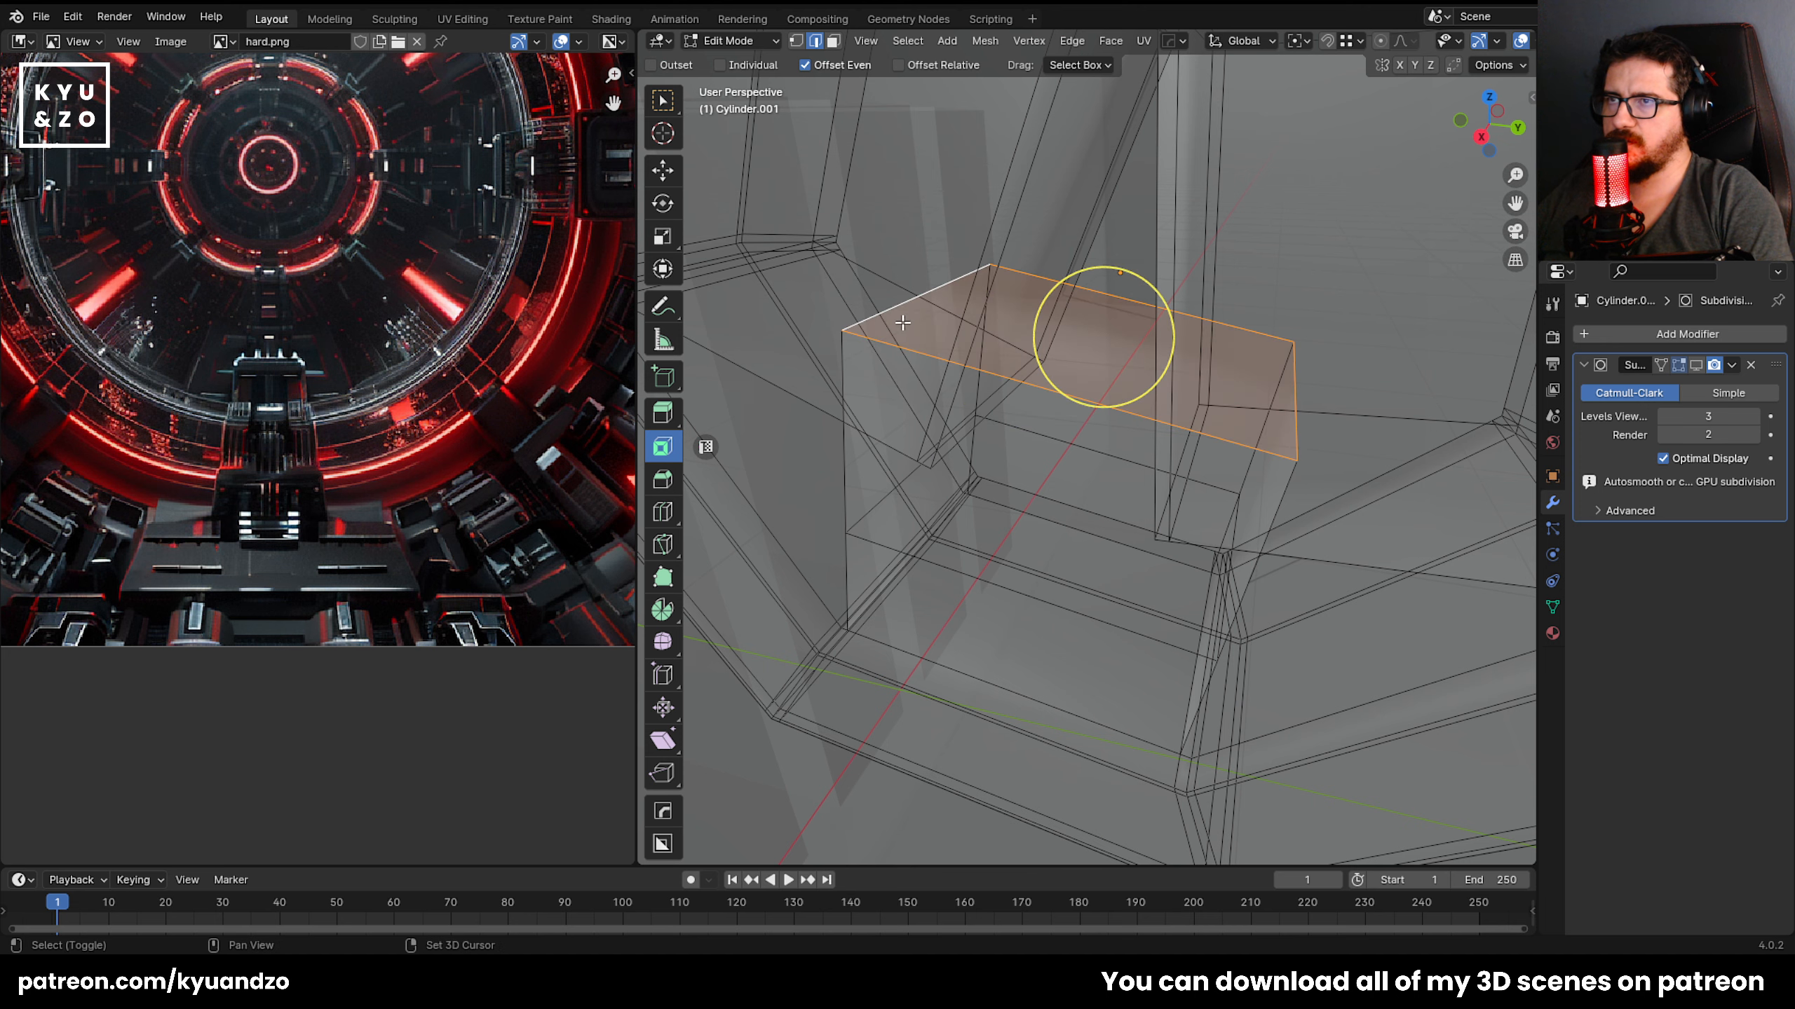
middle_drag(903, 322, 927, 313)
key(alt+z)
key(g)
key(g)
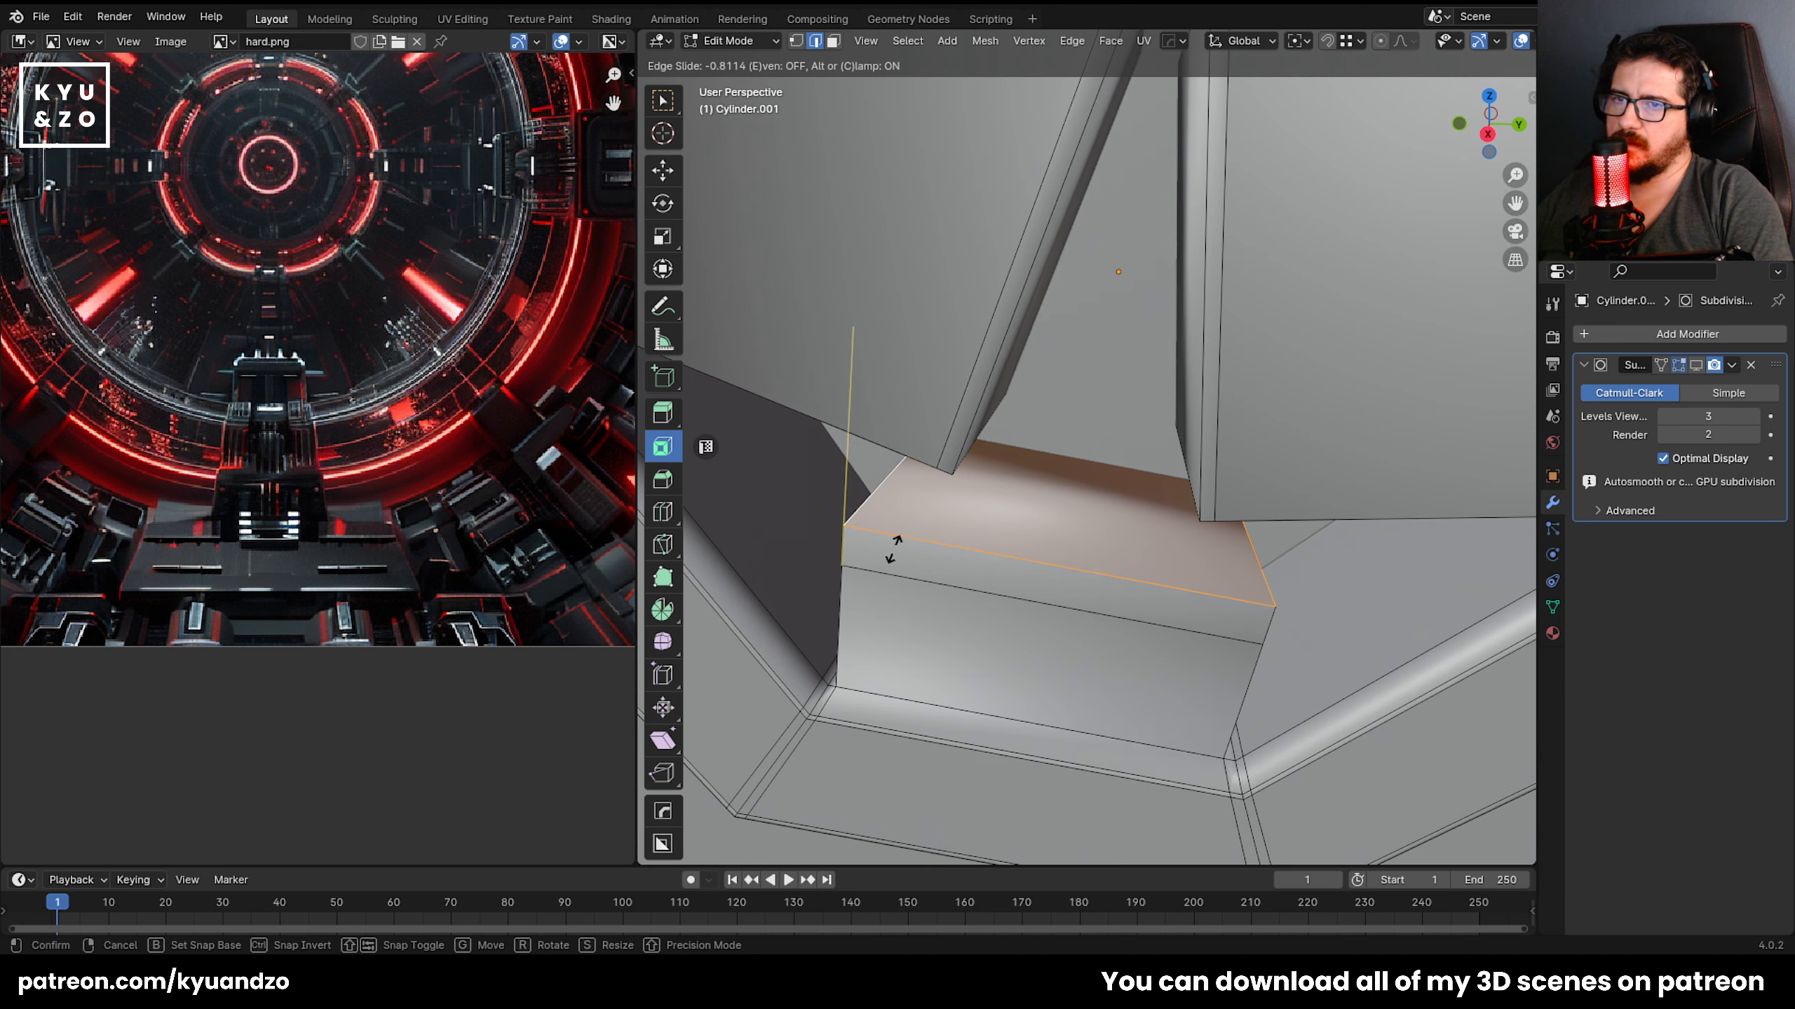
click(1074, 487)
Show the subdivision in the viewport again and inset the bottom prong's end face by about 0.027 m.
click(1695, 366)
key(Tab)
middle_drag(1108, 652, 1078, 577)
key(Tab)
scroll(1078, 577, up, 1)
key(3)
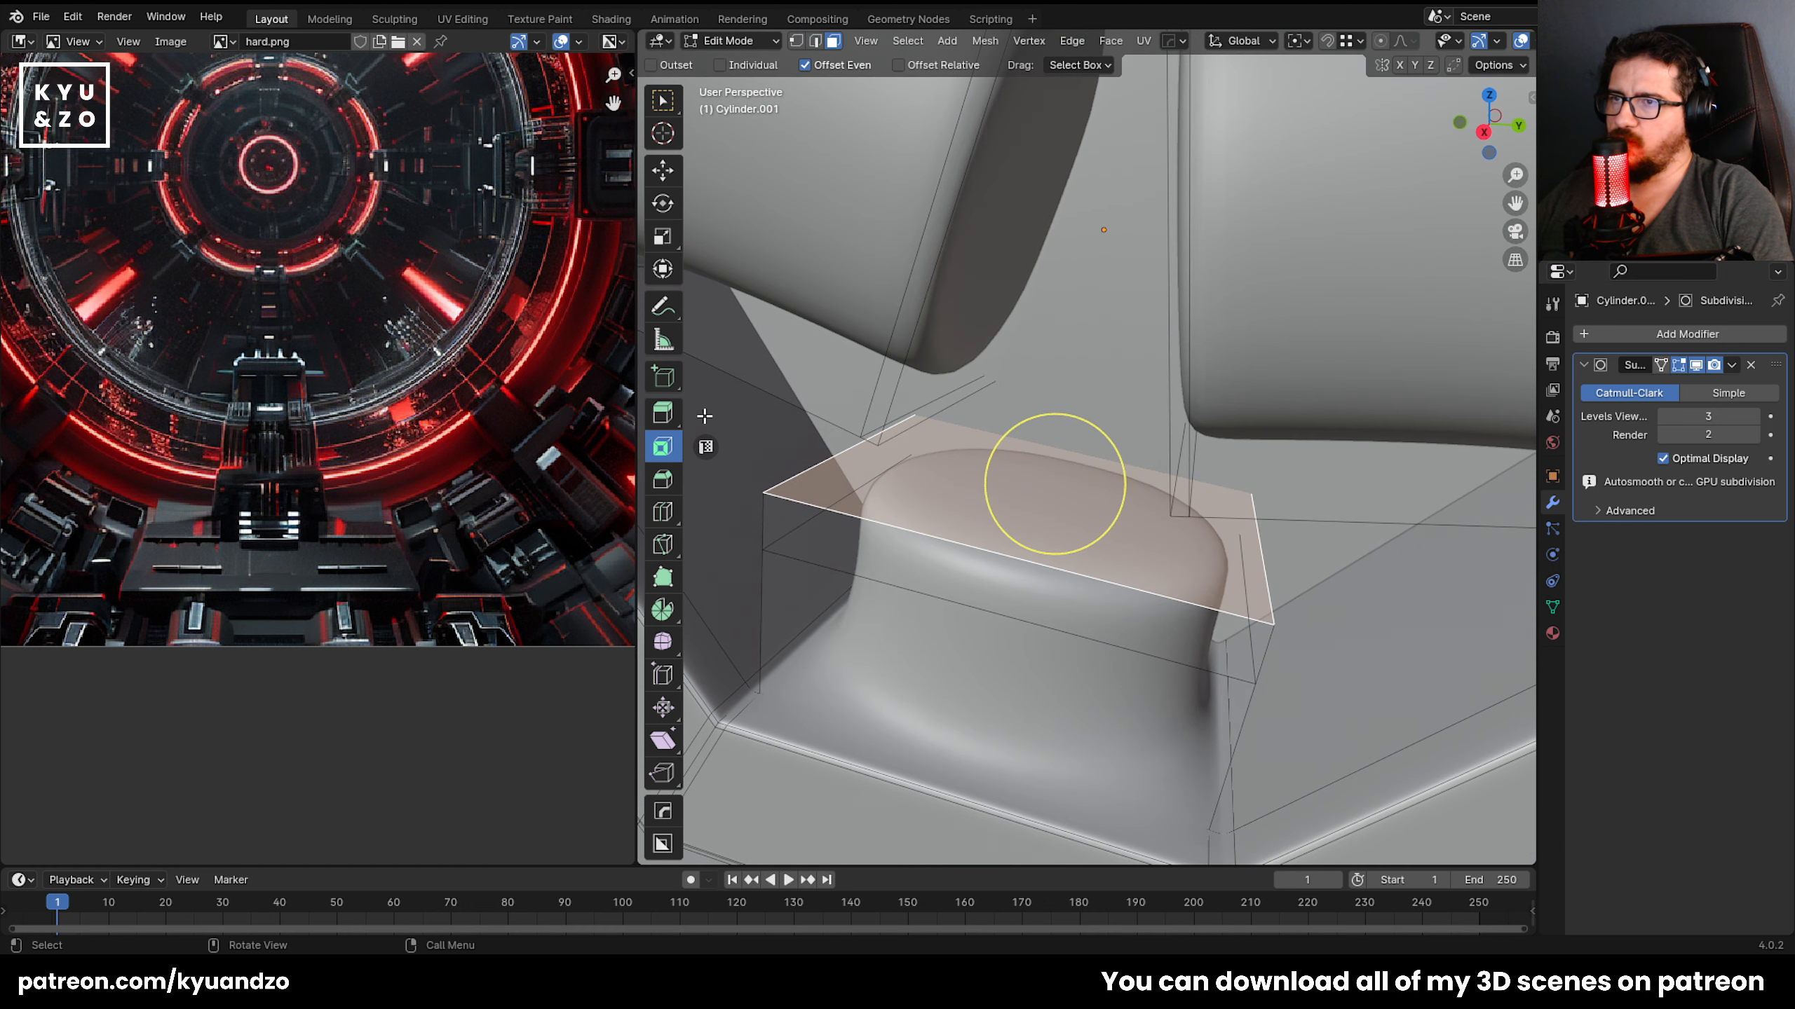
drag(1083, 426, 1086, 444)
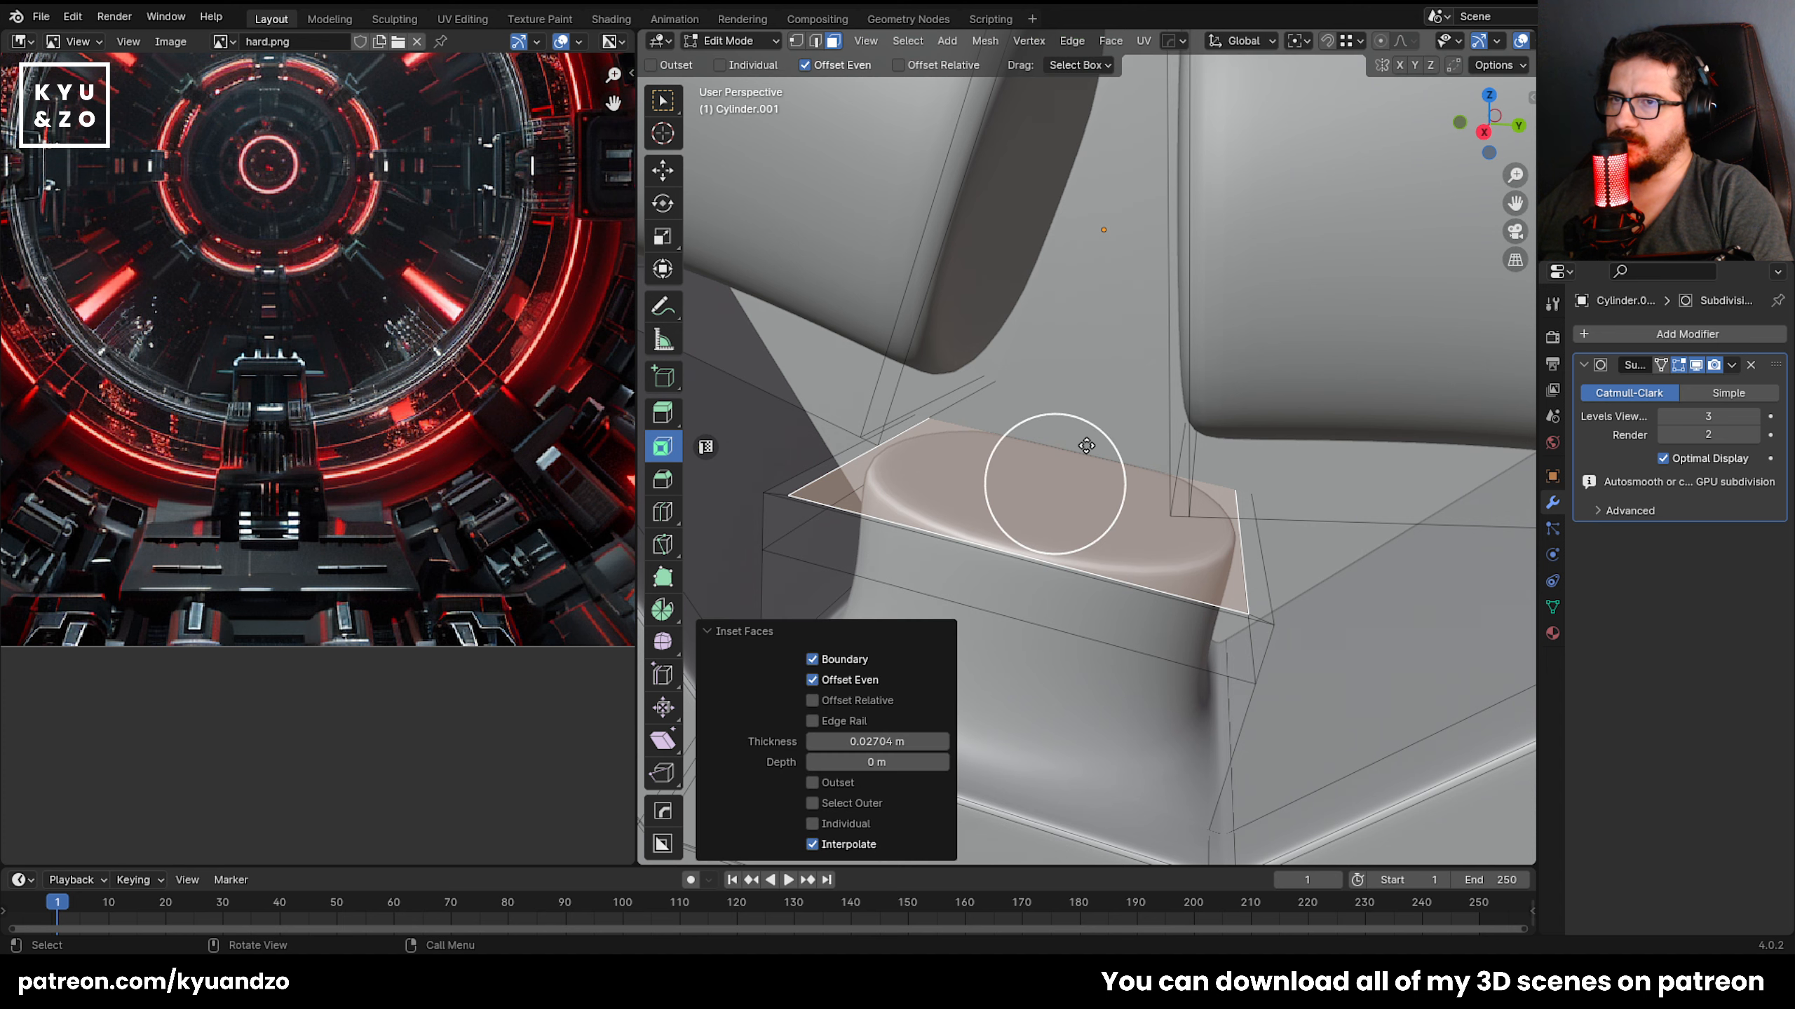
Cut a supporting edge loop close to each of the bottom prong's two sides.
shift+middle_drag(1094, 676, 1048, 586)
key(ctrl+r)
click(1118, 488)
click(1327, 509)
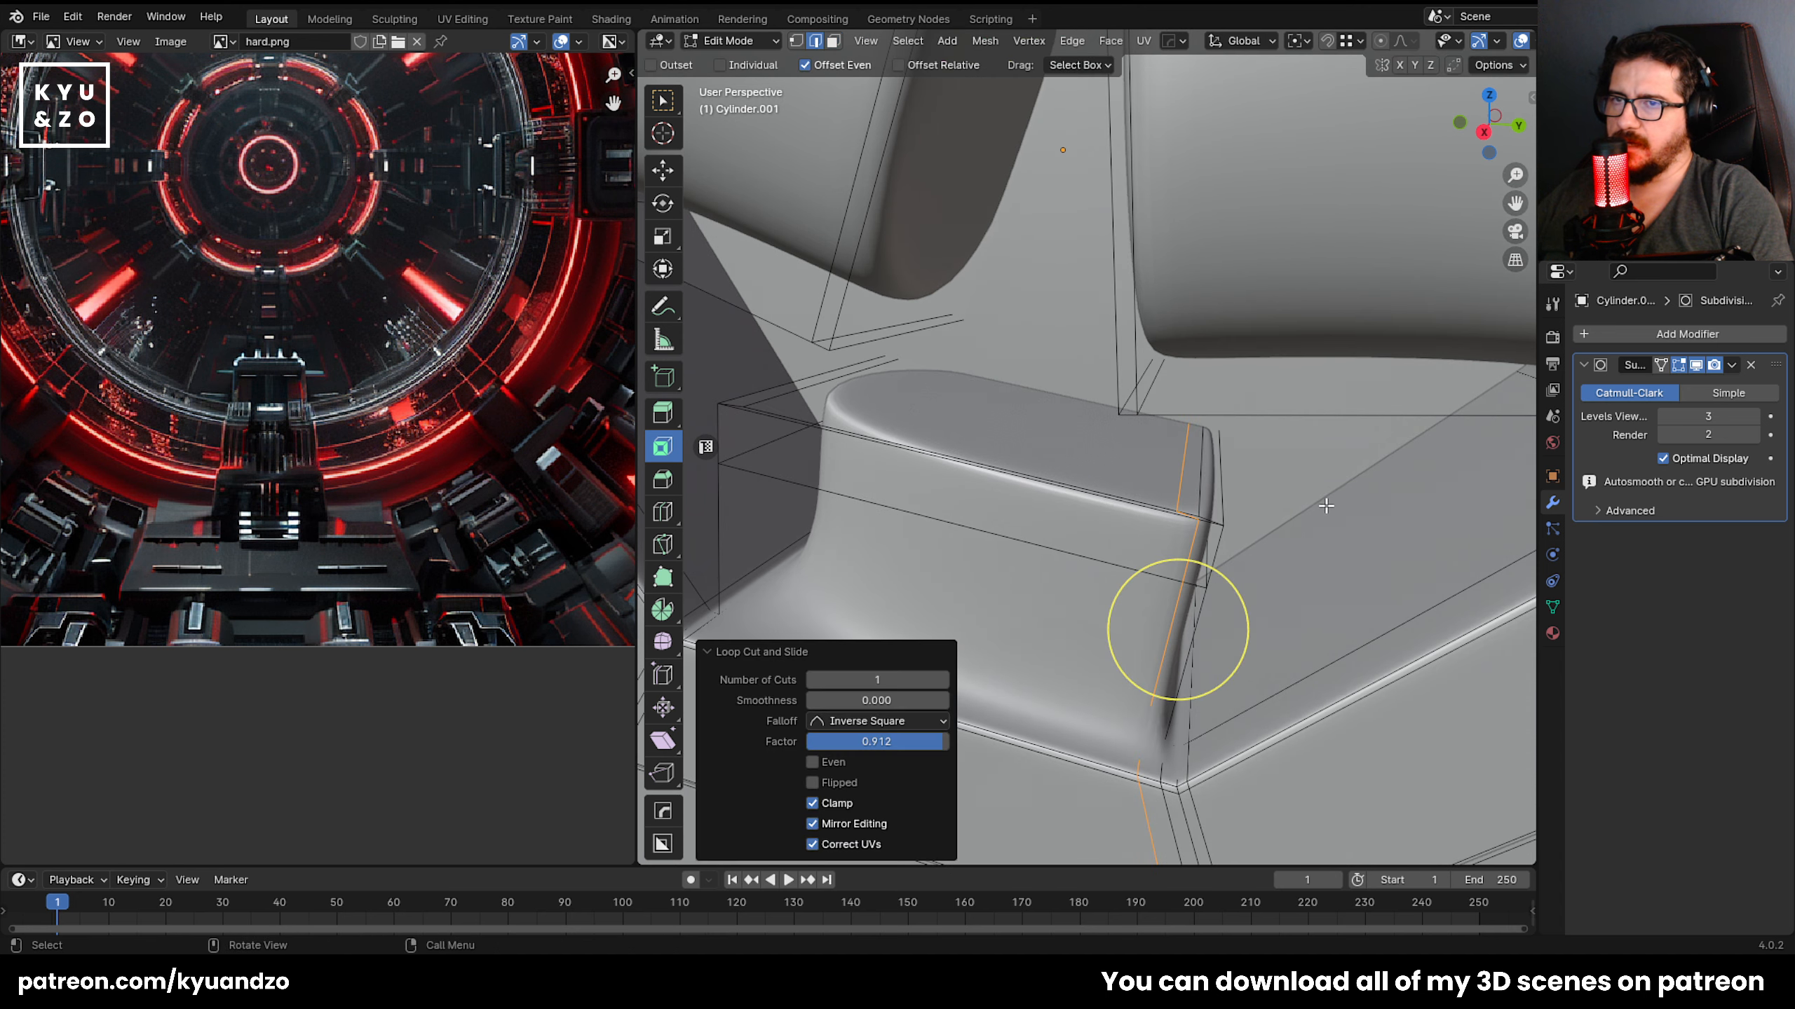
key(ctrl+r)
click(913, 424)
click(726, 382)
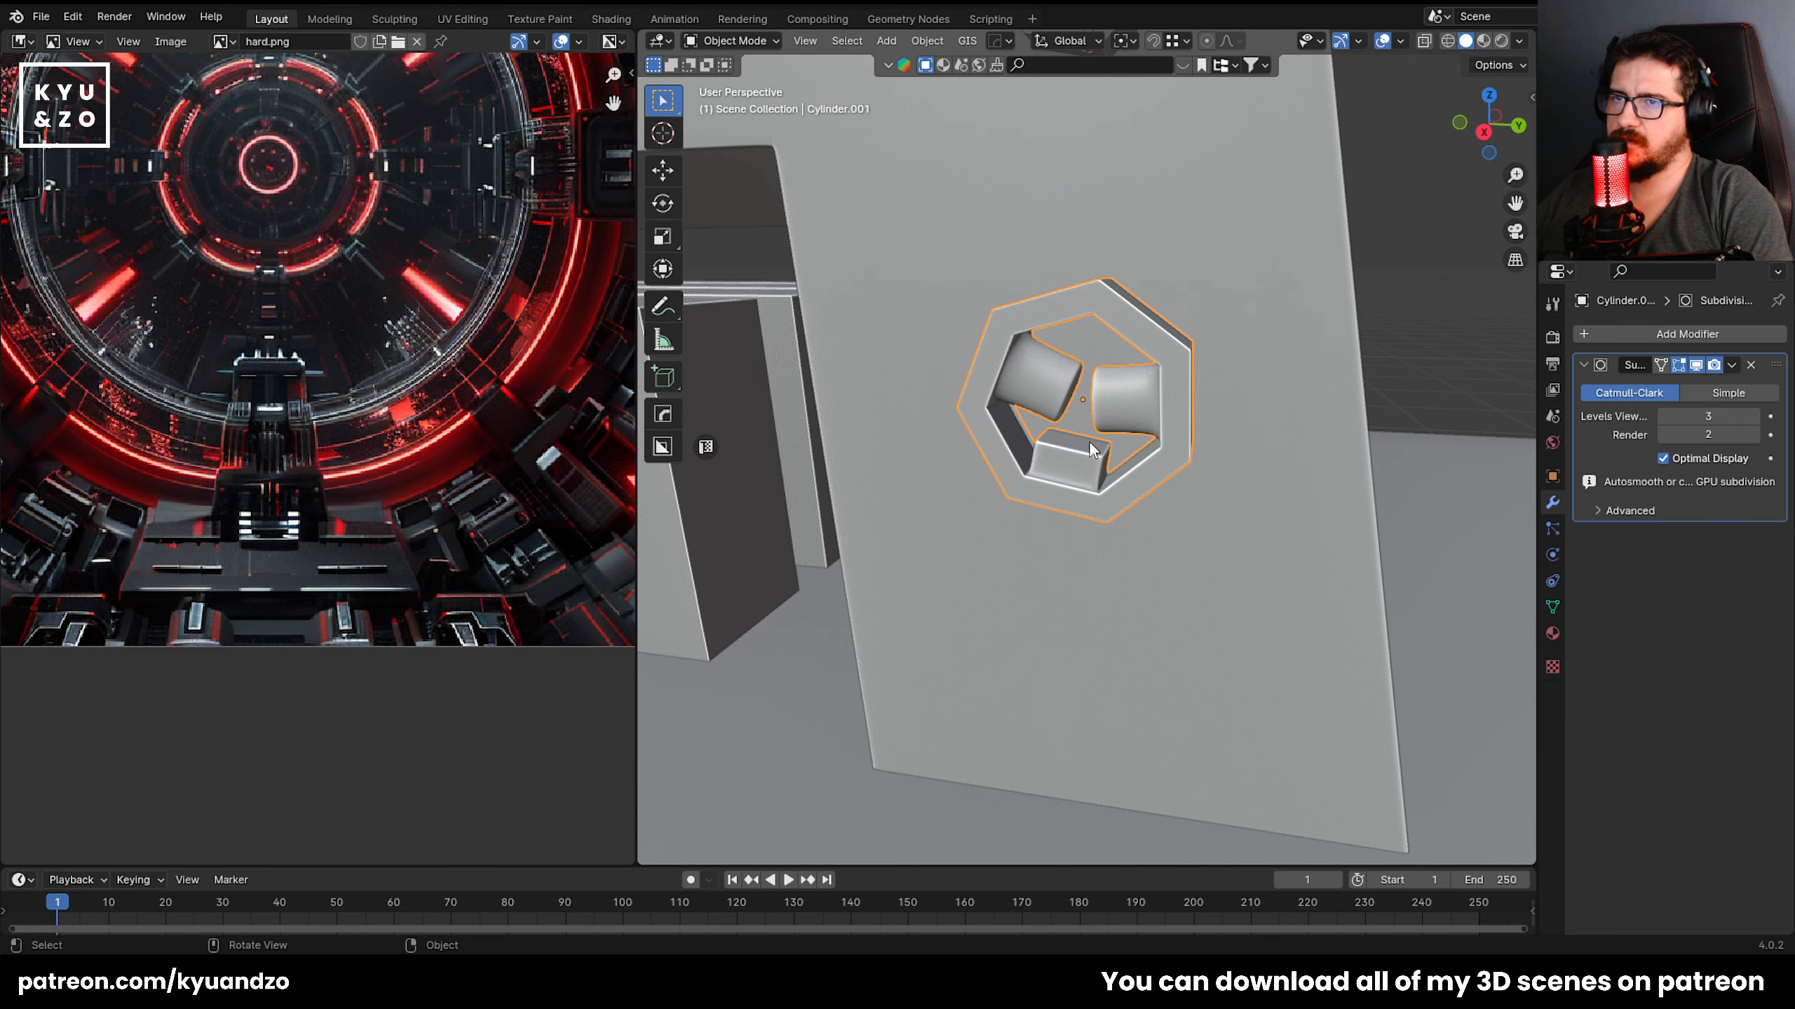
Inset the end face of the right-hand prong slightly.
scroll(1066, 414, up, 2)
key(Tab)
shift+middle_drag(1201, 333, 1092, 537)
scroll(1088, 516, up, 4)
key(3)
click(971, 433)
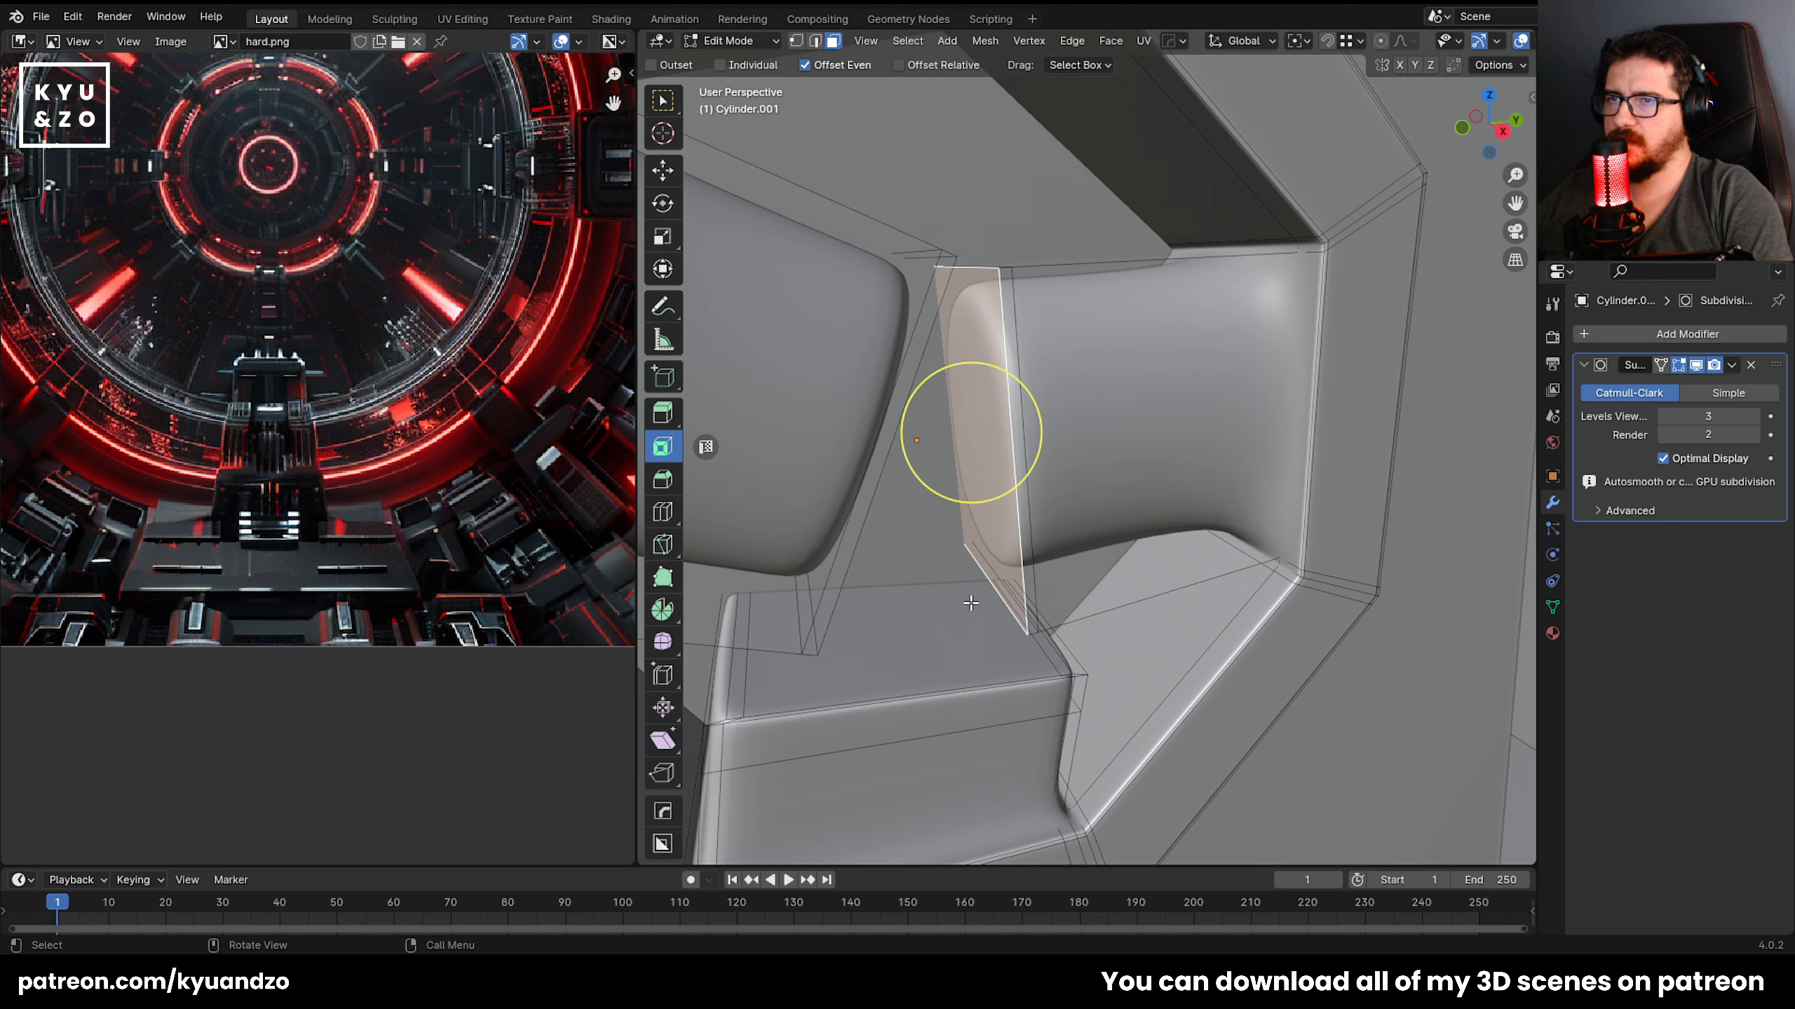
drag(949, 370, 954, 393)
Cut supporting edge loops close to the lower and upper sides of the right-hand prong.
key(ctrl+r)
click(961, 440)
click(1044, 746)
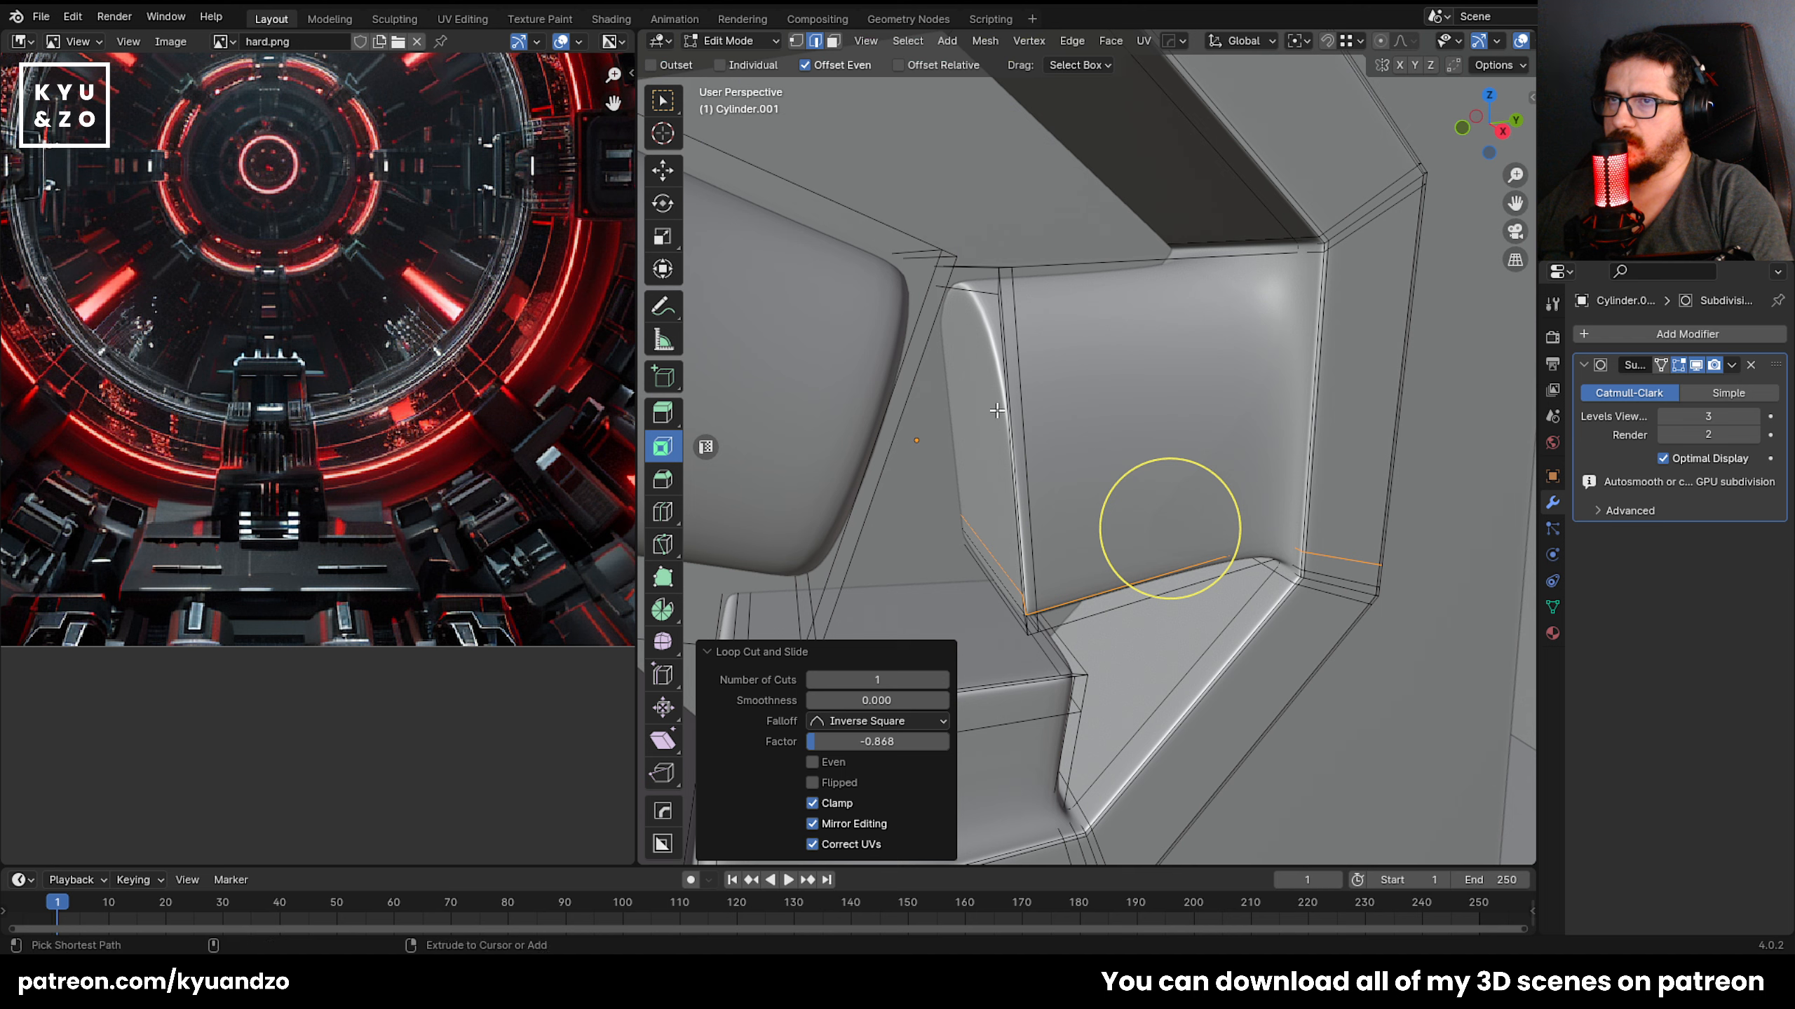
key(ctrl+r)
click(997, 276)
click(1003, 274)
key(Tab)
scroll(1054, 459, down, 6)
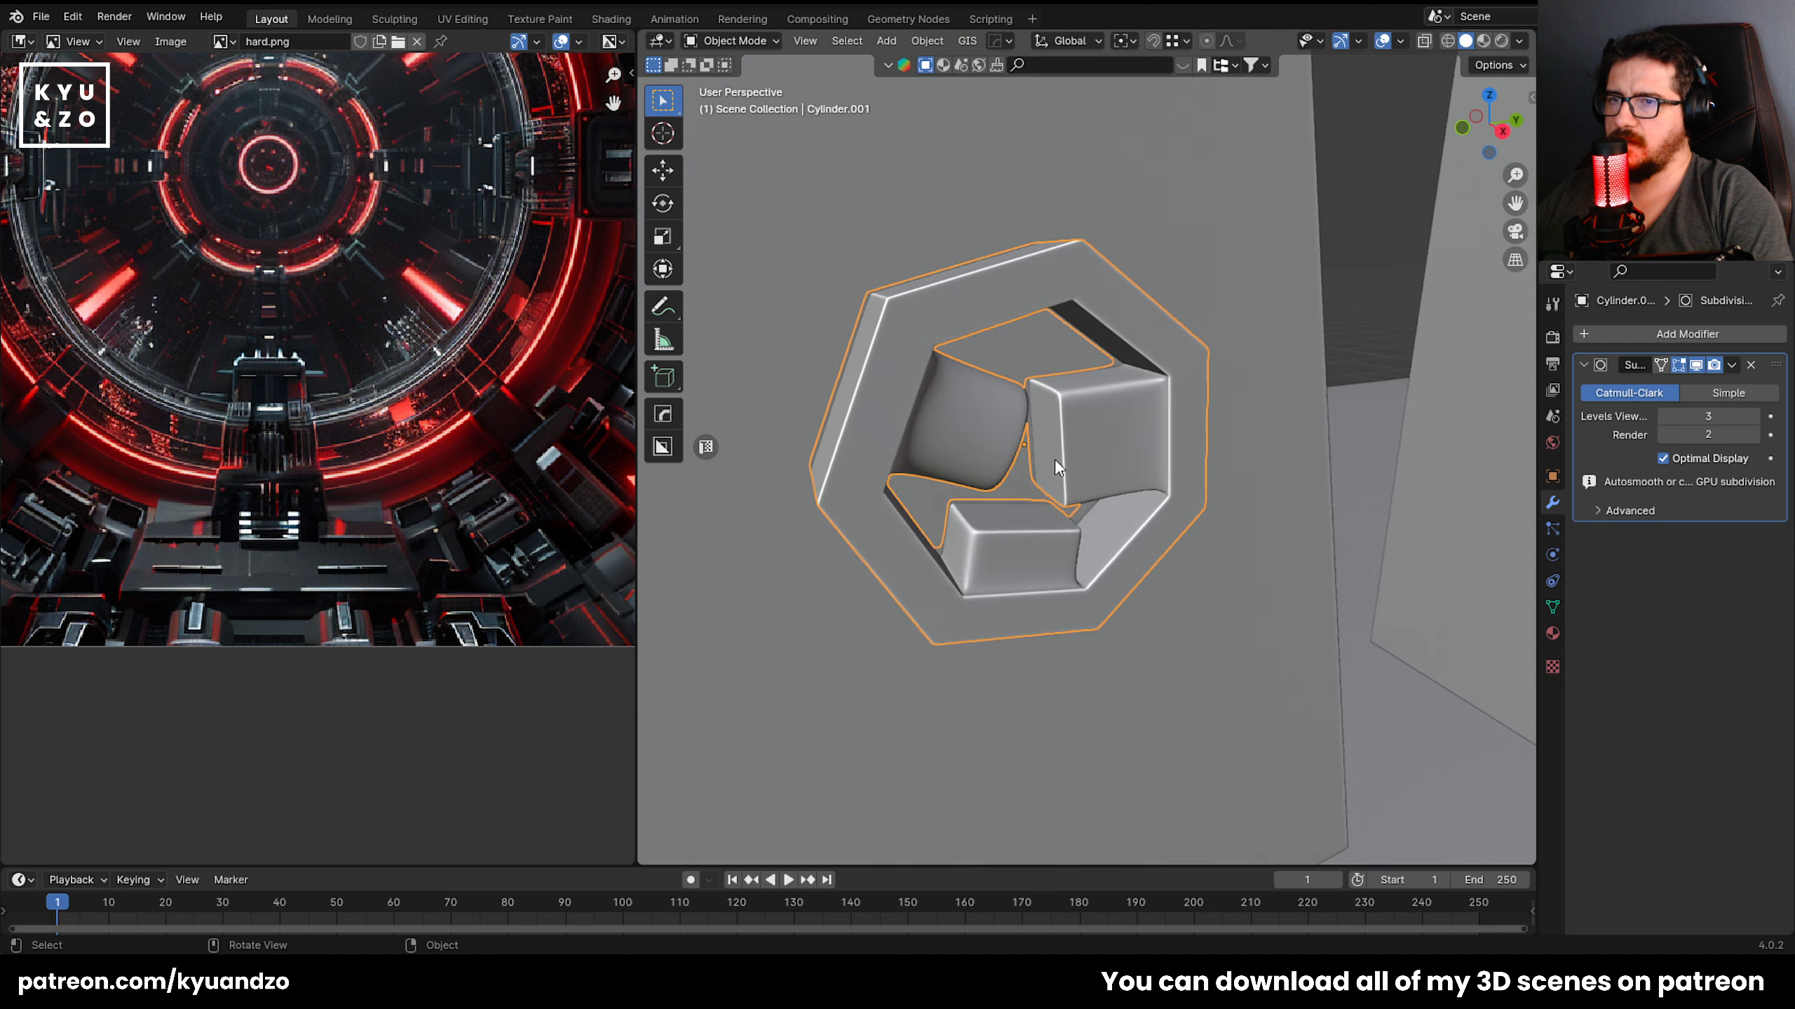
Discard the three-pronged detail inside the seven-sided ring.
middle_drag(1054, 460, 1037, 393)
scroll(985, 412, down, 4)
scroll(984, 412, up, 3)
key(Tab)
key(3)
click(1051, 461)
key(Tab)
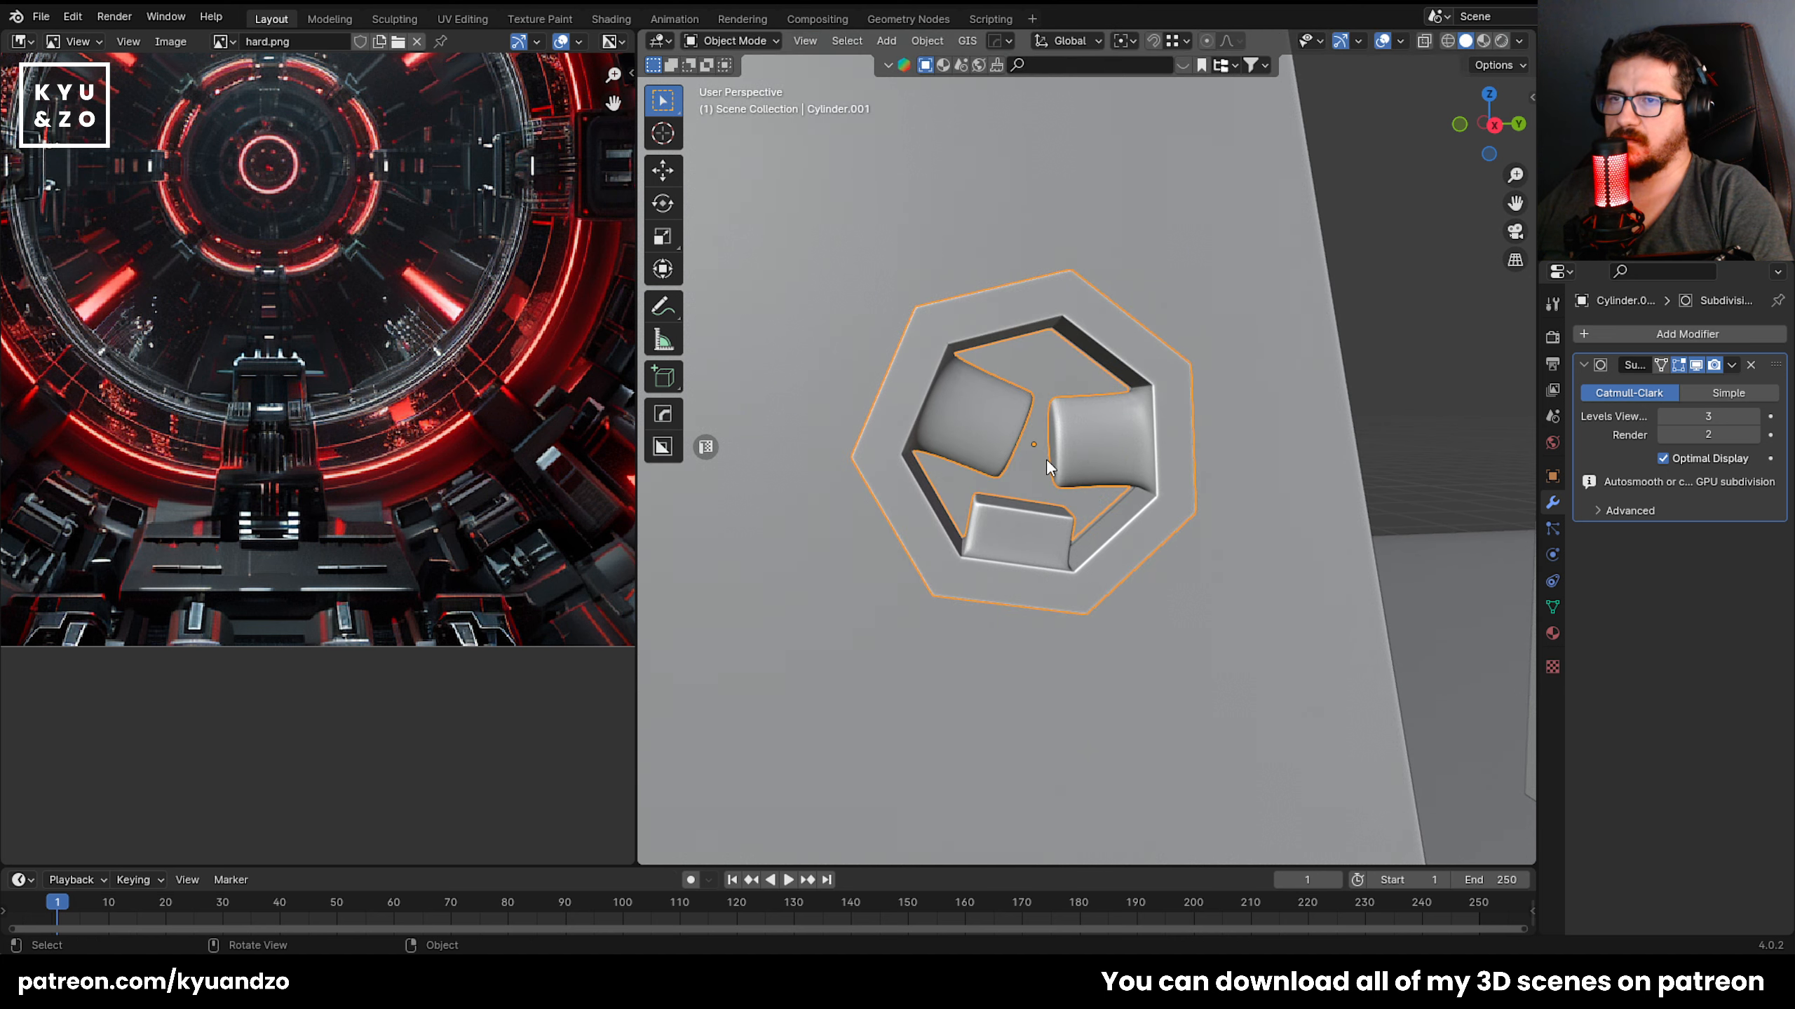
key(Delete)
Examine the panel around the plain ring and the lower central structure in the reference image.
scroll(1046, 460, down, 5)
middle_drag(1045, 460, 926, 466)
scroll(1049, 372, up, 1)
click(1049, 372)
scroll(1048, 380, up, 2)
shift+middle_drag(1049, 380, 954, 464)
scroll(443, 600, up, 4)
middle_drag(443, 600, 493, 578)
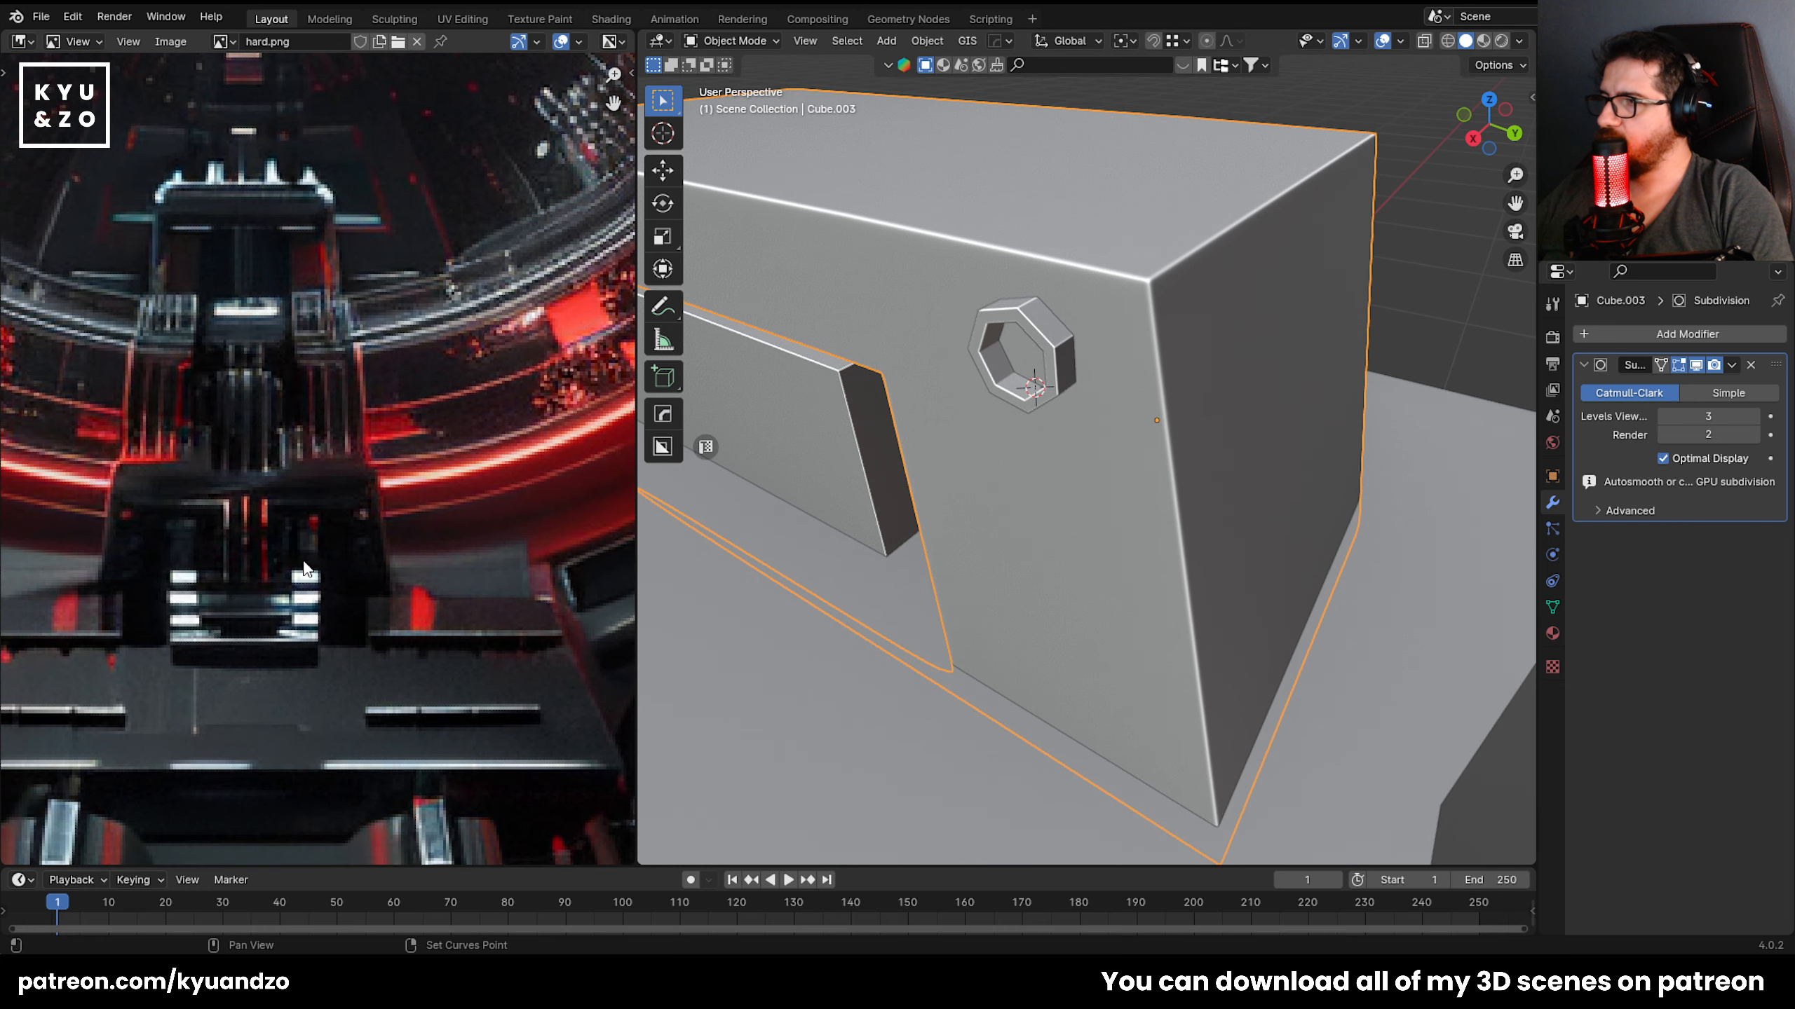
shift+middle_drag(974, 381, 1009, 375)
scroll(1010, 375, down, 3)
Add a cube near the panel and scale it down uniformly by about 0.241.
key(shift+a)
mouse_move(979, 347)
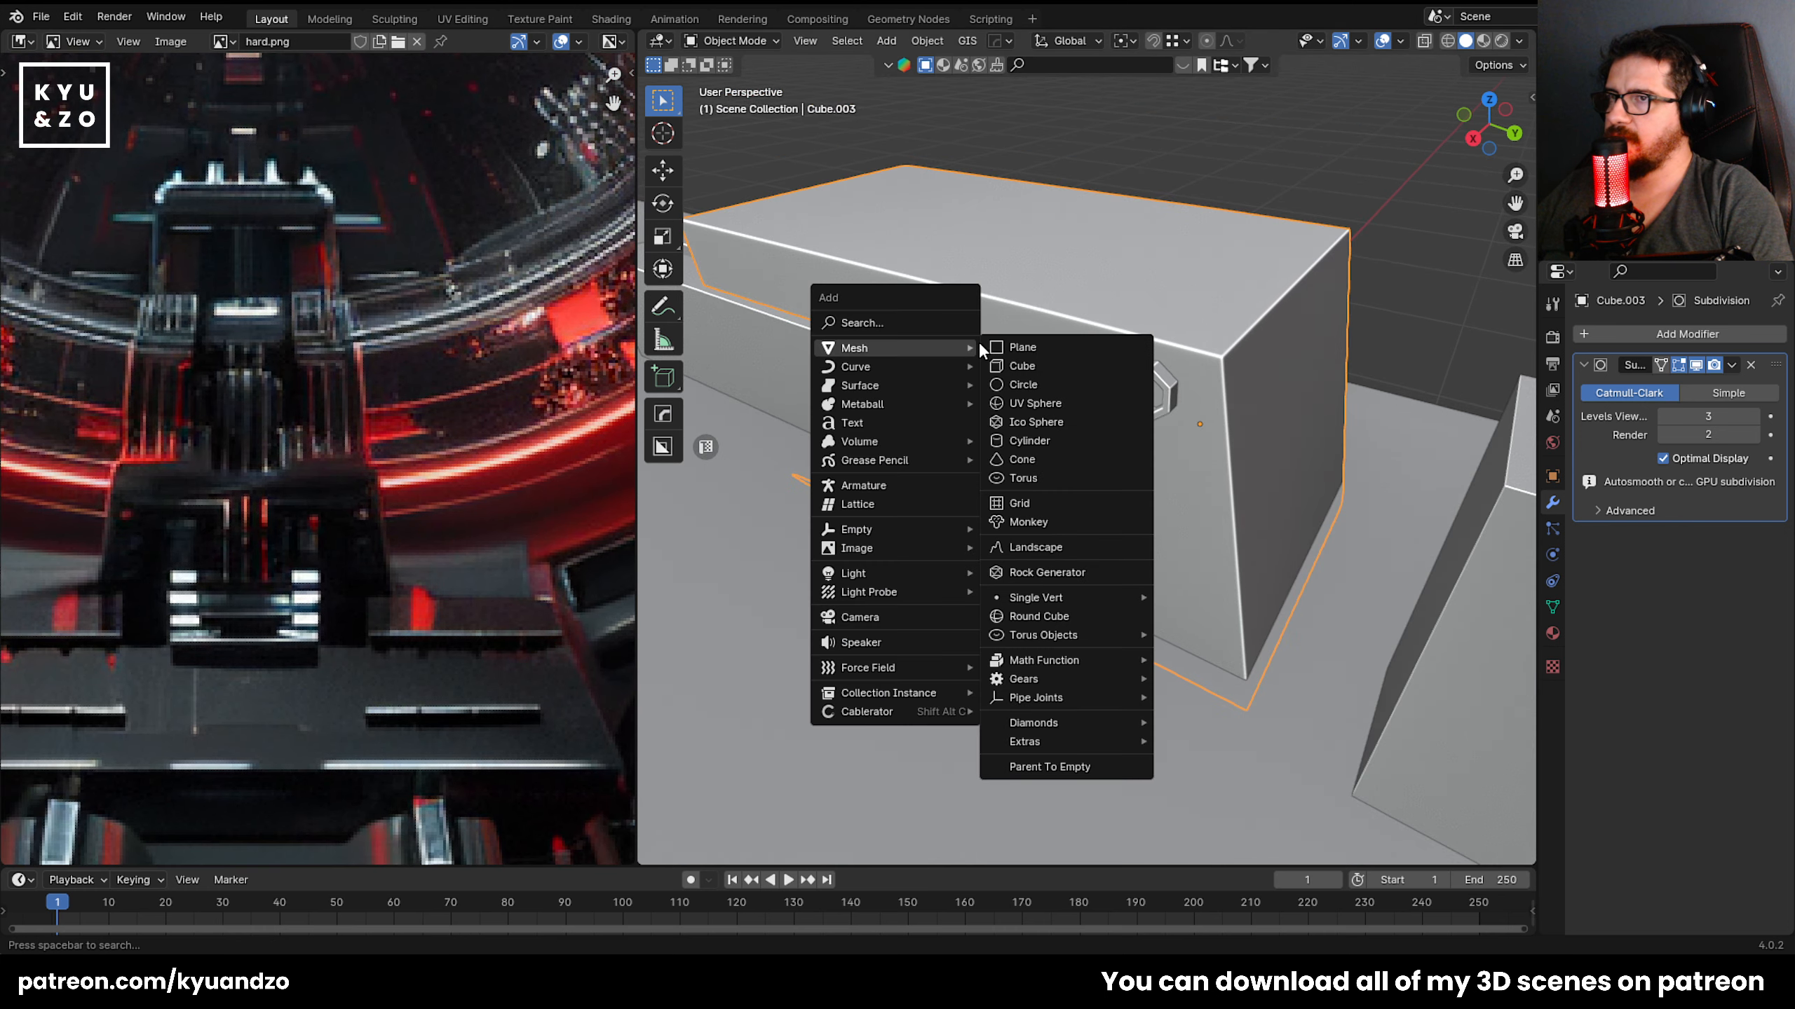
click(1045, 365)
key(s)
click(1059, 502)
key(s)
click(934, 429)
Narrow the cube into a thin vertical bar by scaling it along Y and by -0.104 along X.
key(s)
key(d)
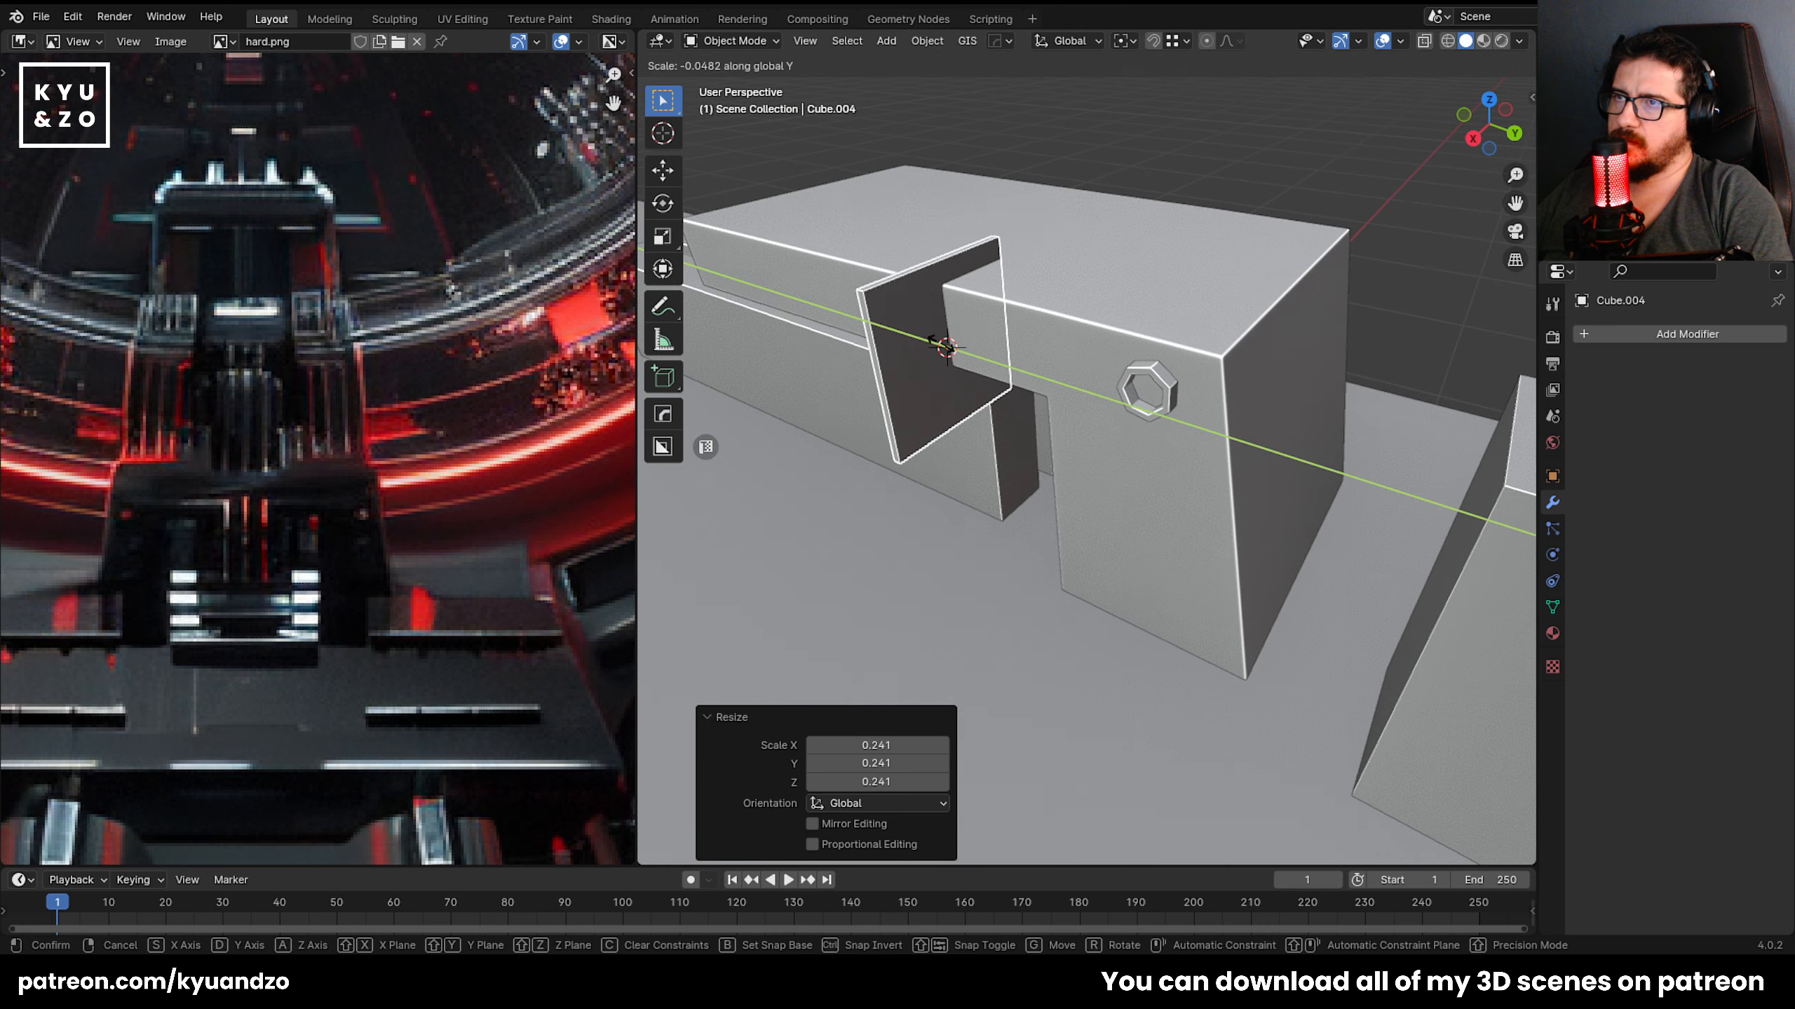
click(961, 359)
key(s)
key(s)
click(929, 322)
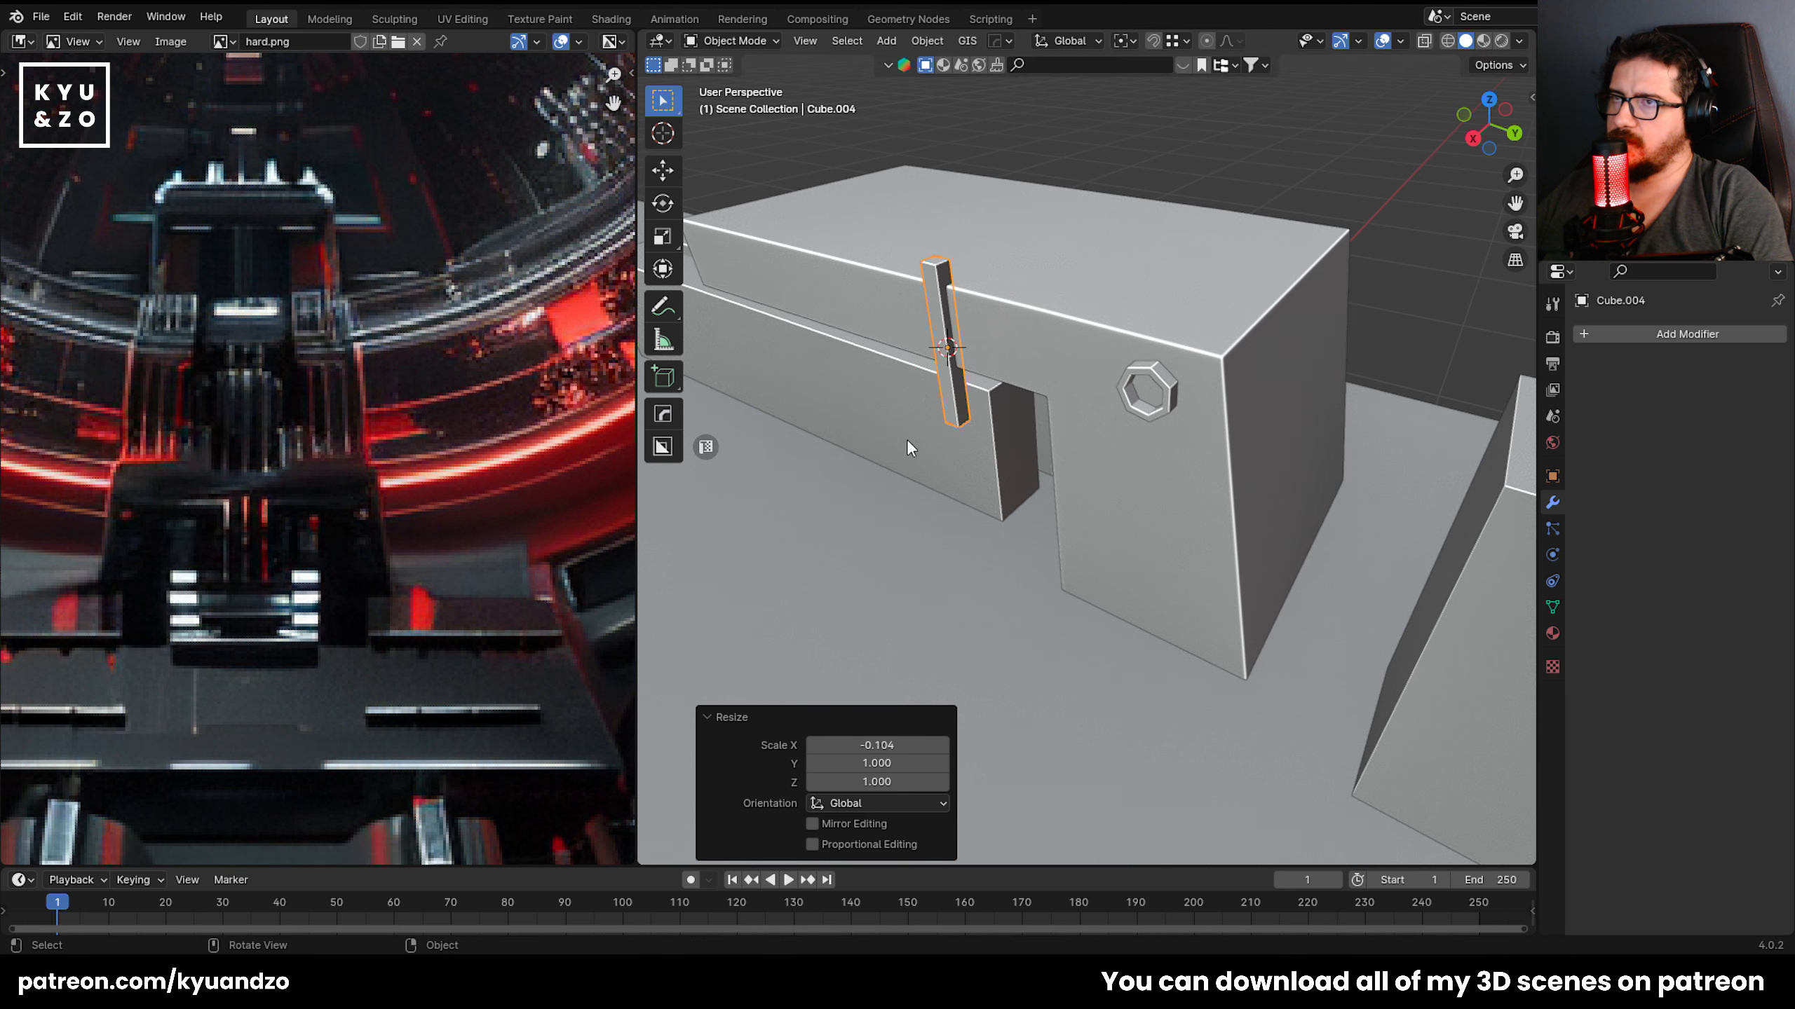
In camera view, move all the modelled parts together by about 0.078 m in X, -0.726 m in Y and -0.947 m in Z.
middle_drag(906, 438, 965, 654)
scroll(972, 629, down, 6)
click(960, 682)
key(KP_0)
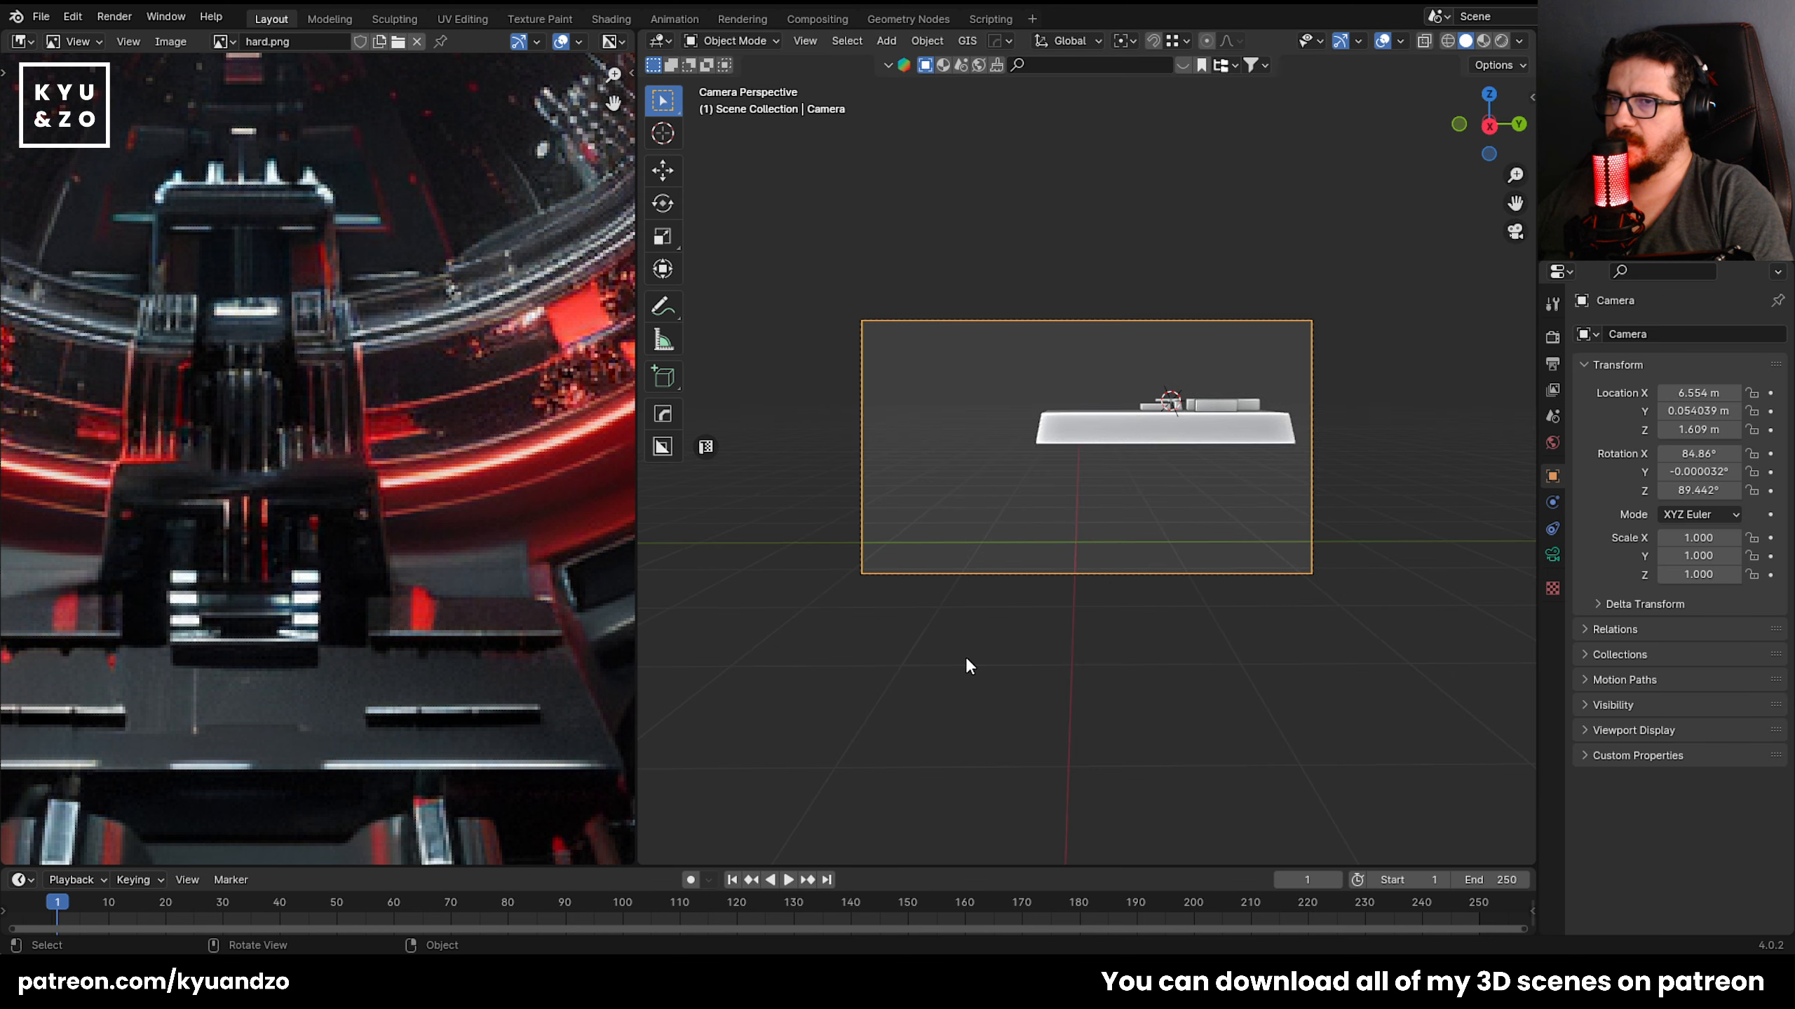
scroll(1017, 622, down, 2)
scroll(1124, 555, up, 1)
shift+middle_drag(1138, 443, 1059, 515)
scroll(1046, 541, up, 3)
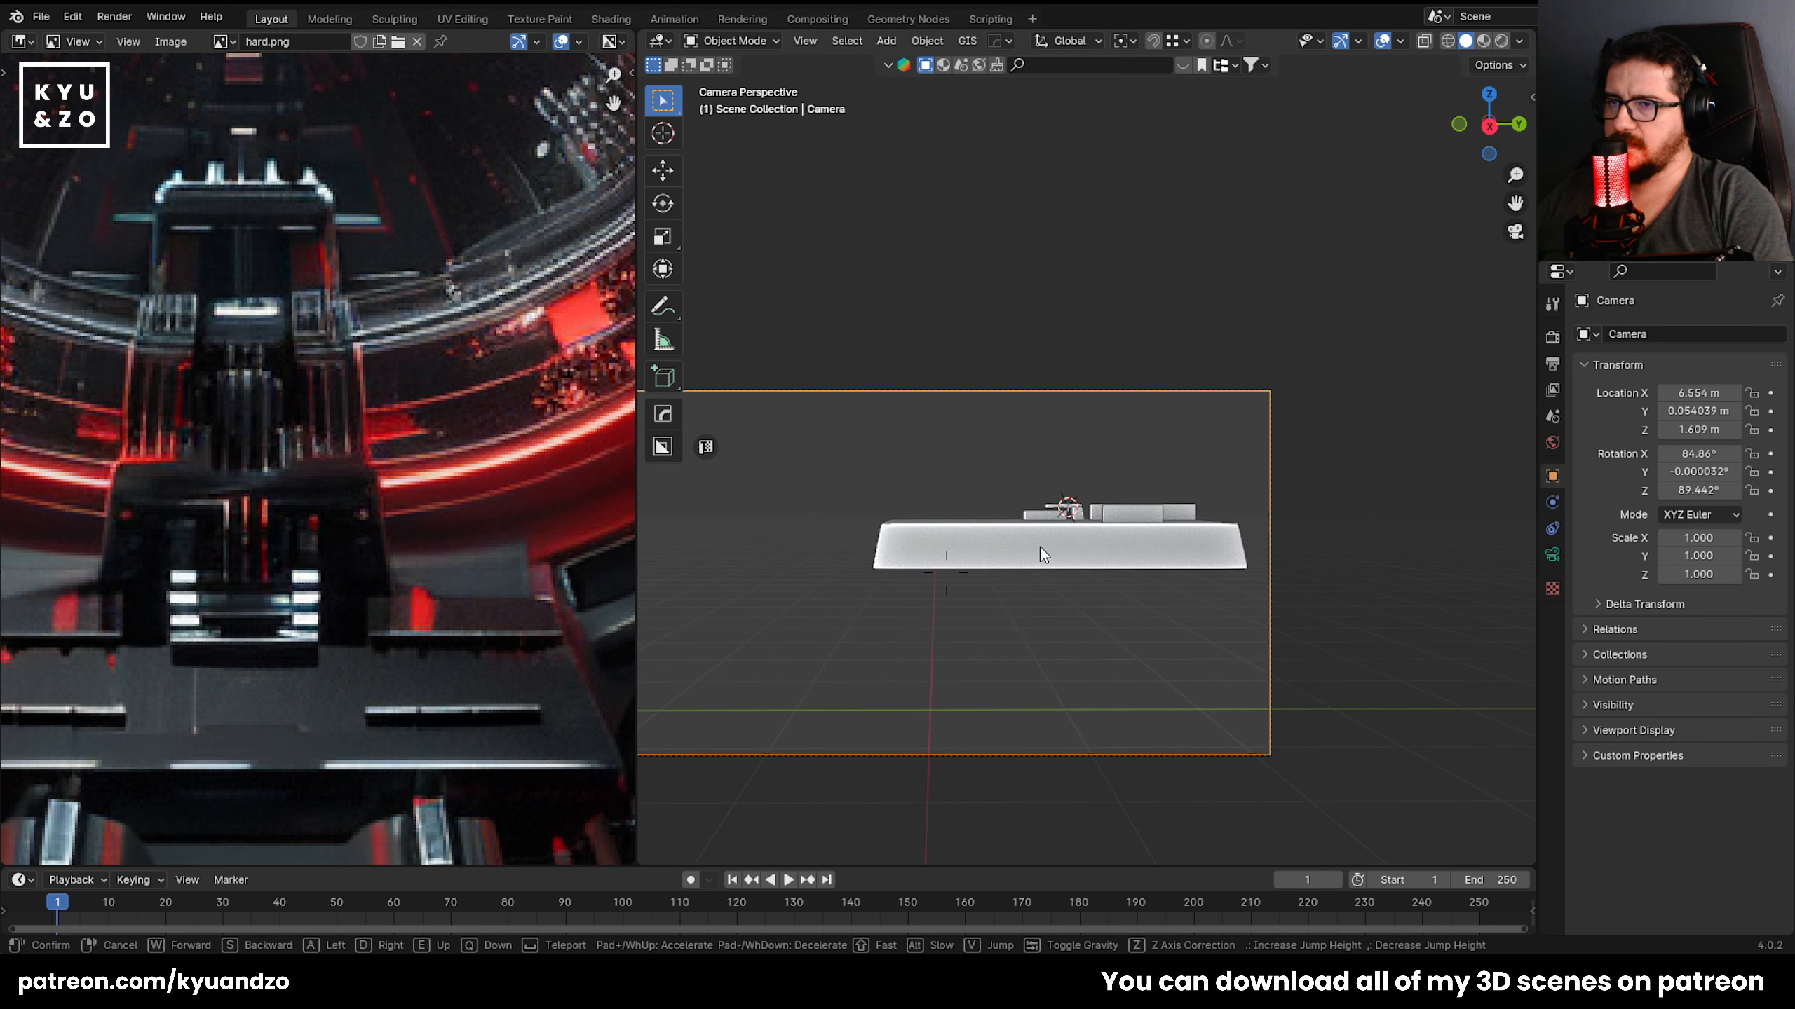
click(1109, 559)
key(g)
click(1069, 754)
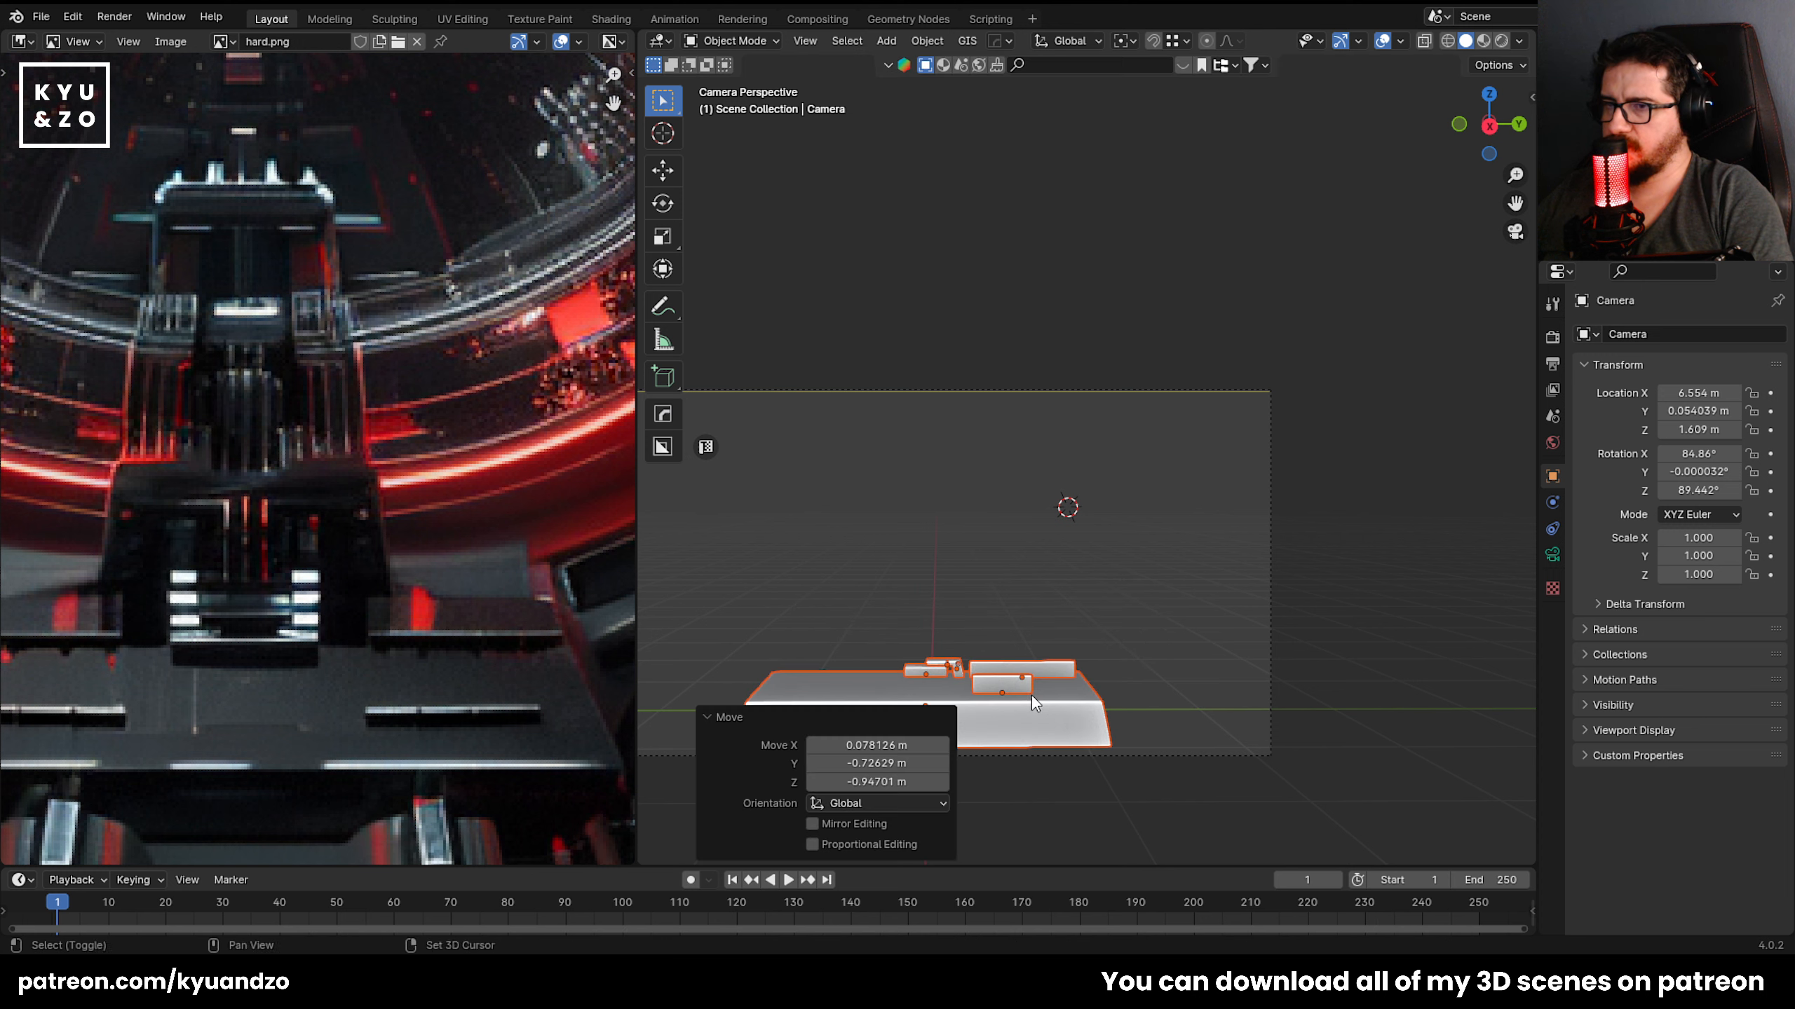
Flatten the base slab by scaling it 0.392 along Z and raise it about 0.033 m along Z.
shift+middle_drag(1039, 650, 1026, 522)
scroll(1026, 522, up, 1)
scroll(275, 607, down, 2)
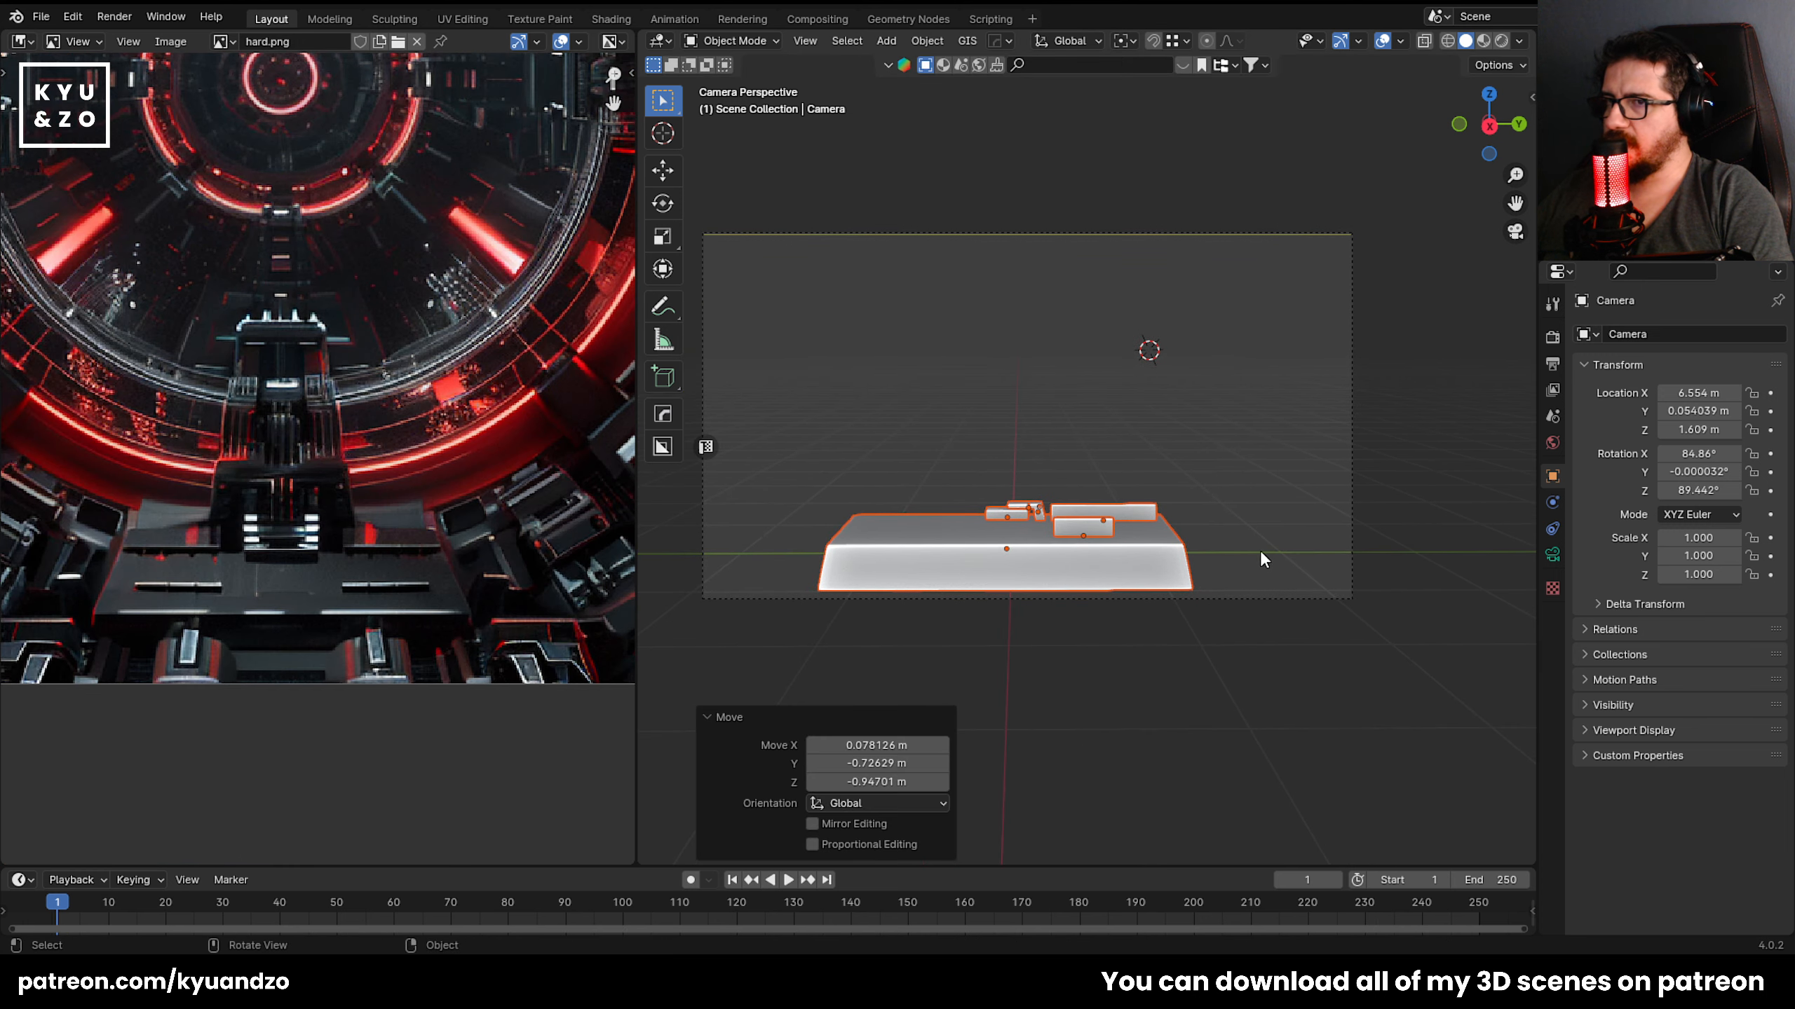
click(1058, 577)
key(s)
key(z)
click(1123, 541)
key(g)
key(z)
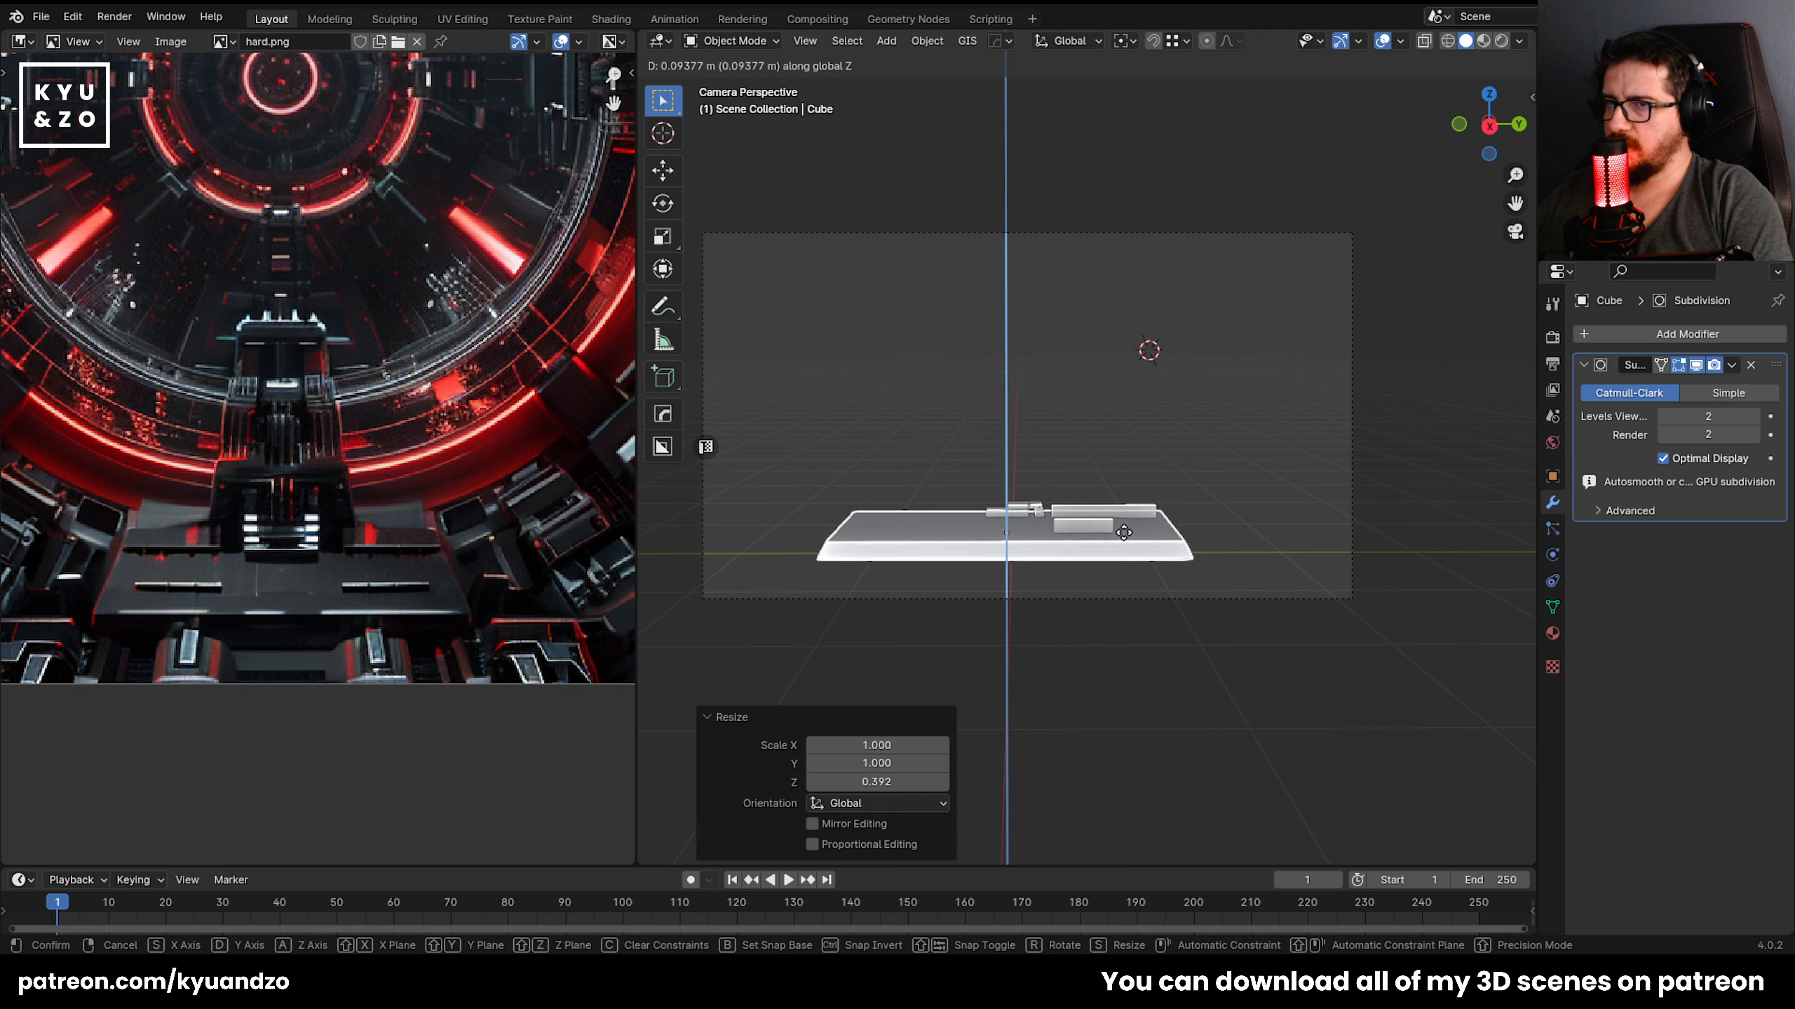
click(1132, 534)
scroll(1012, 541, up, 6)
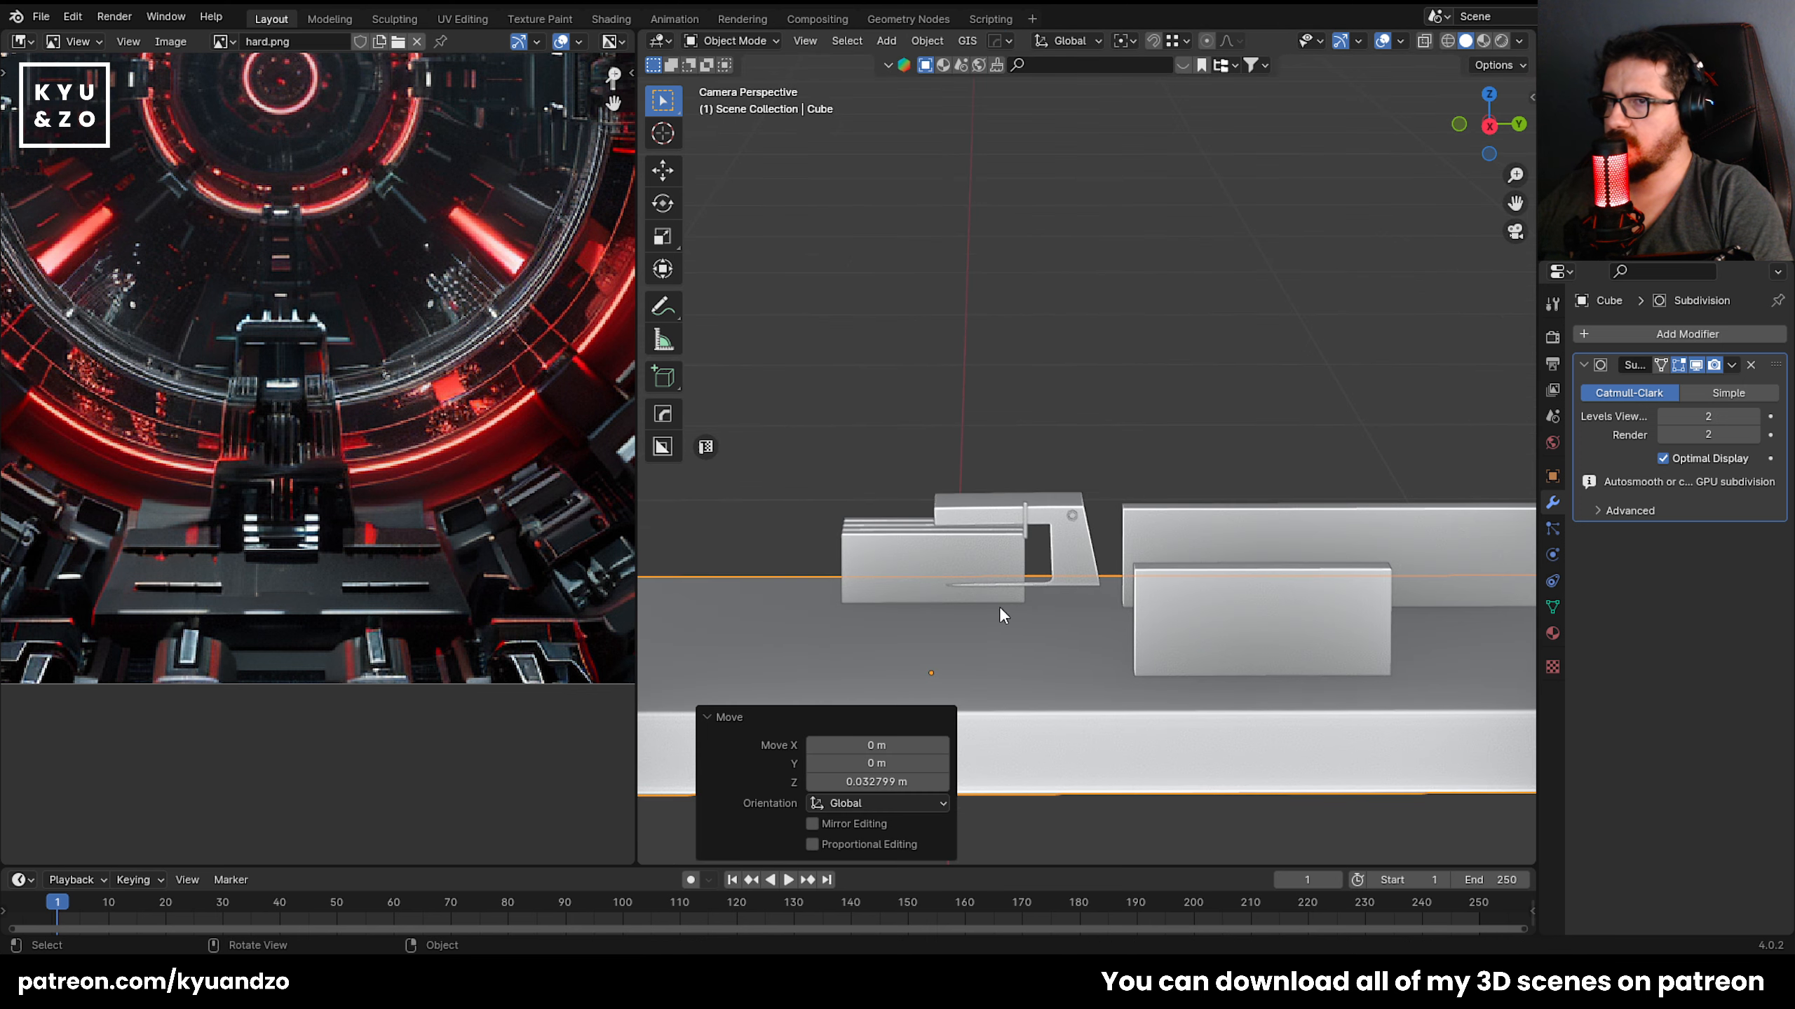
scroll(990, 576, down, 5)
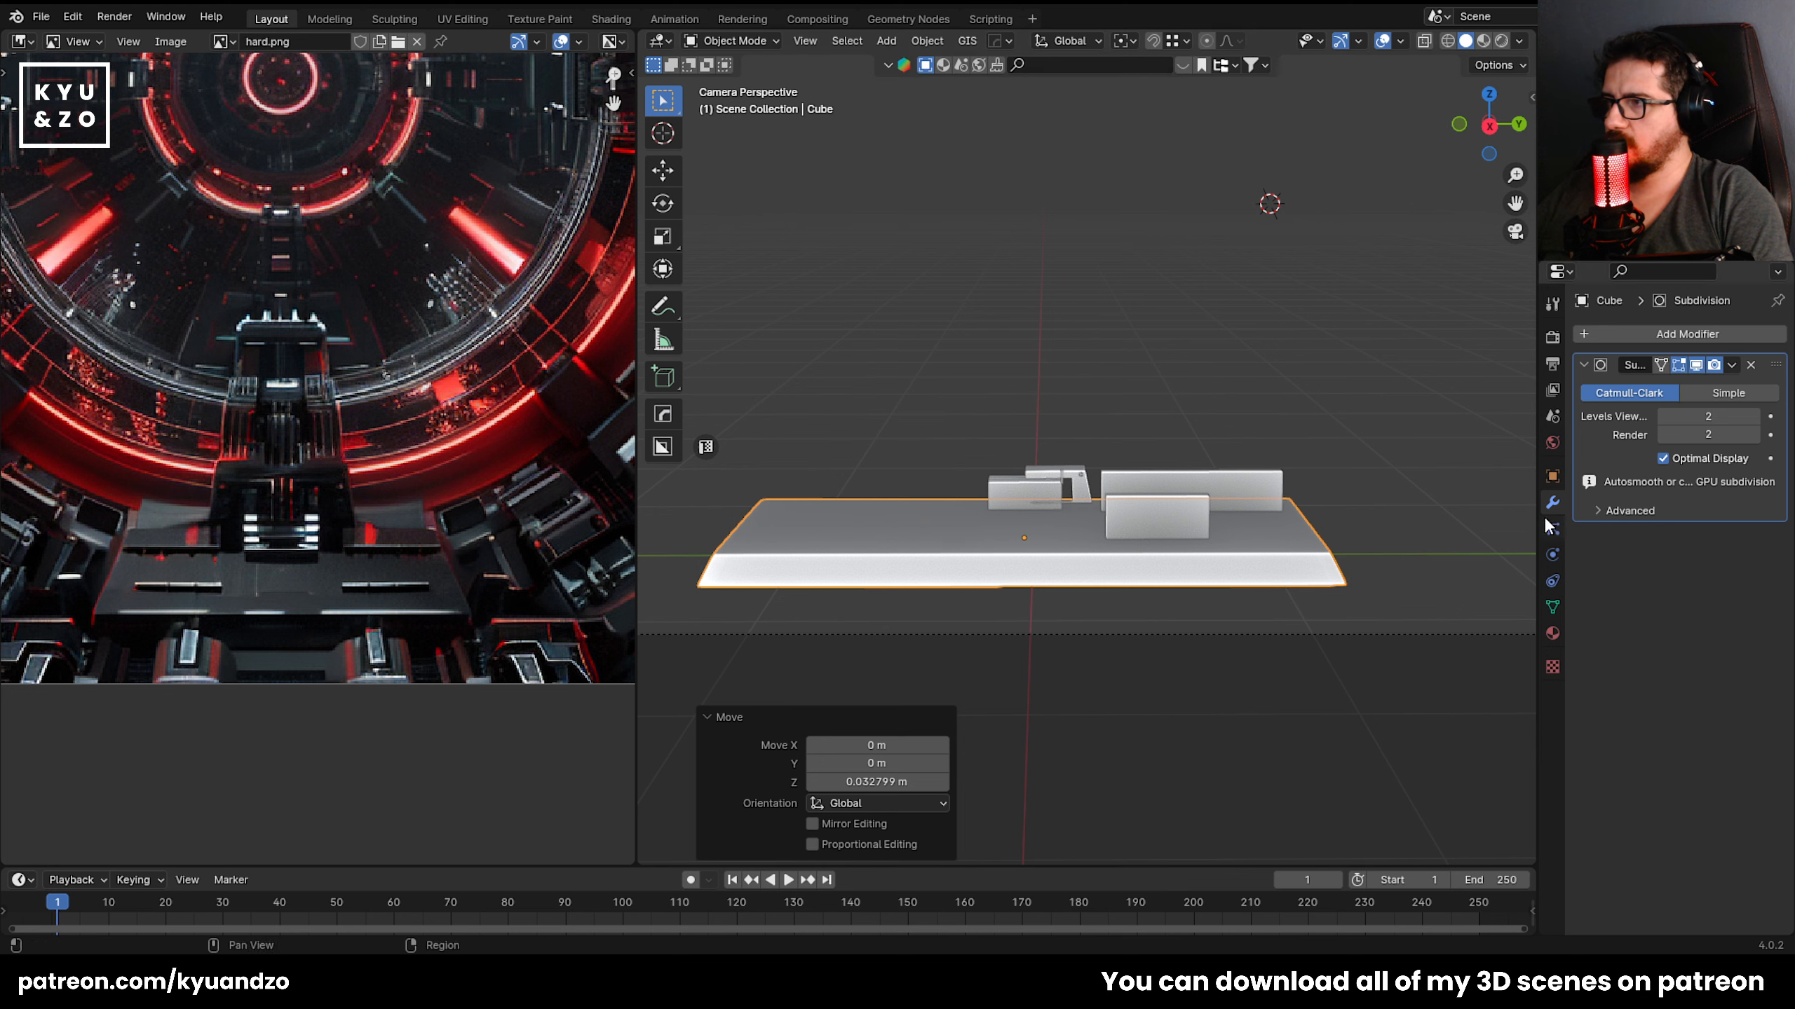
key(s)
key(y)
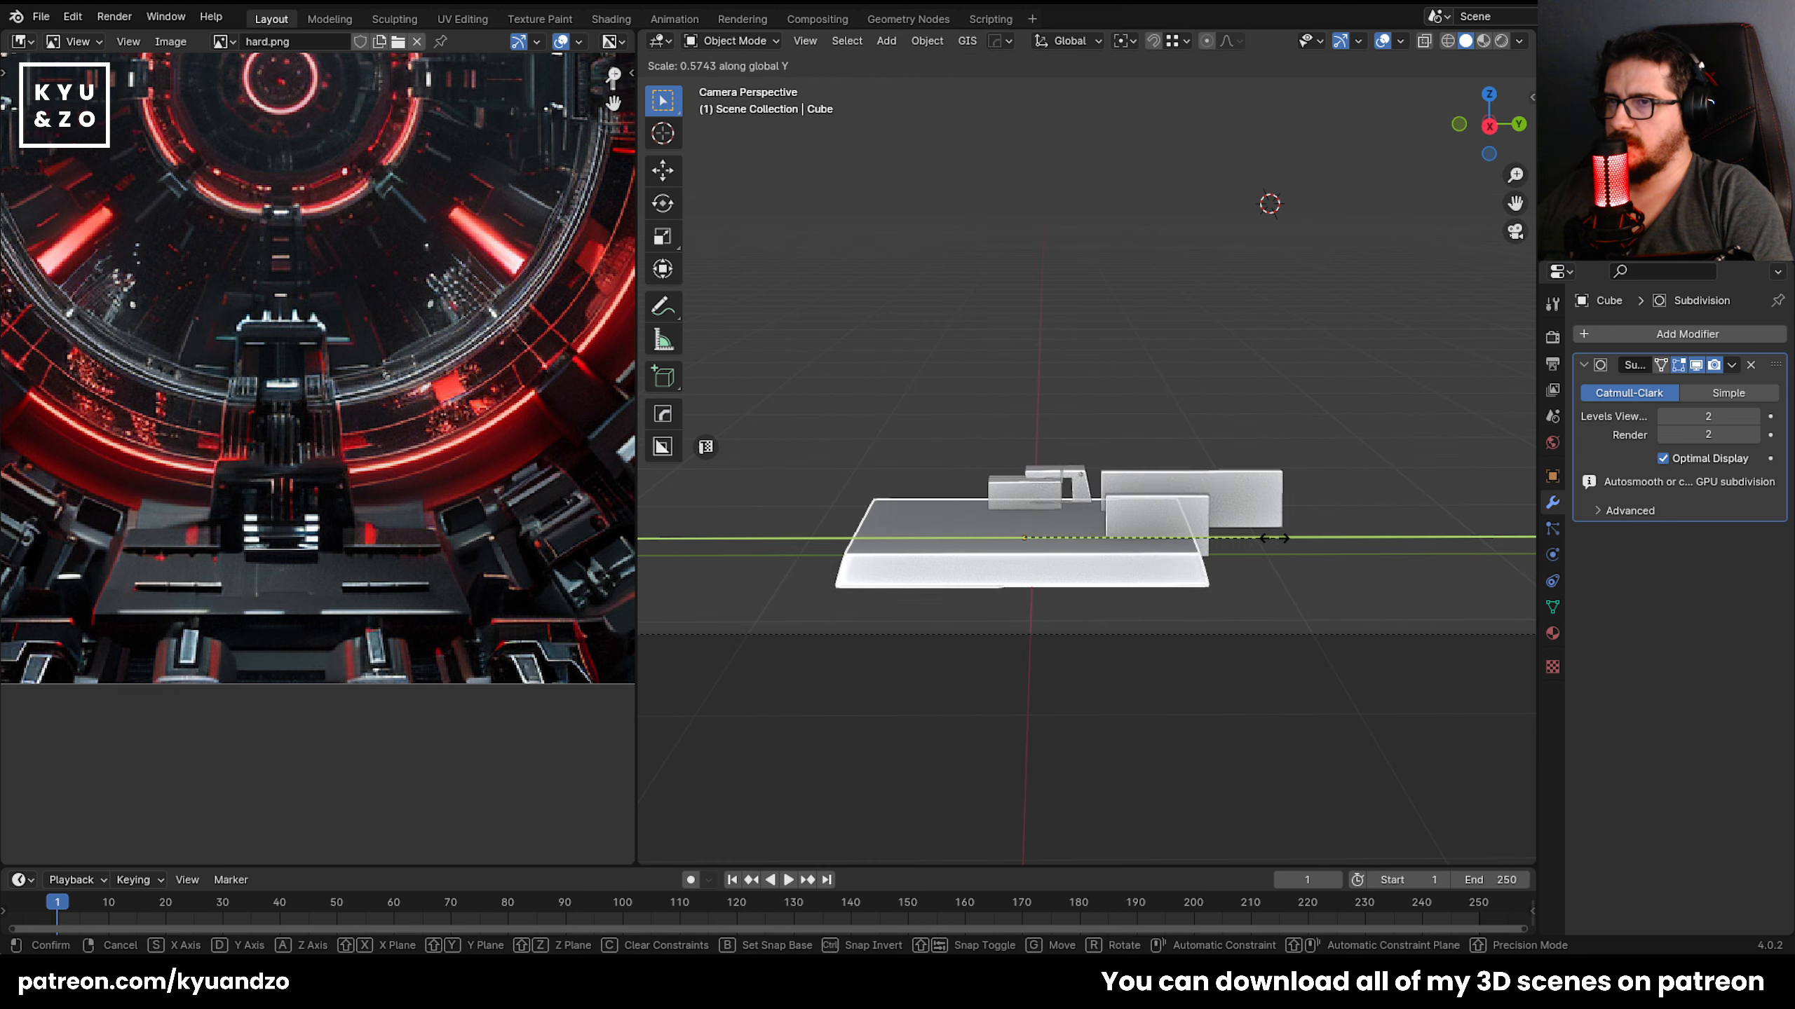
right_click(1354, 532)
Scale the base slab and the two plain upright blocks together by 0.705 along Y and reposition them along Y.
shift+click(1158, 516)
key(s)
key(y)
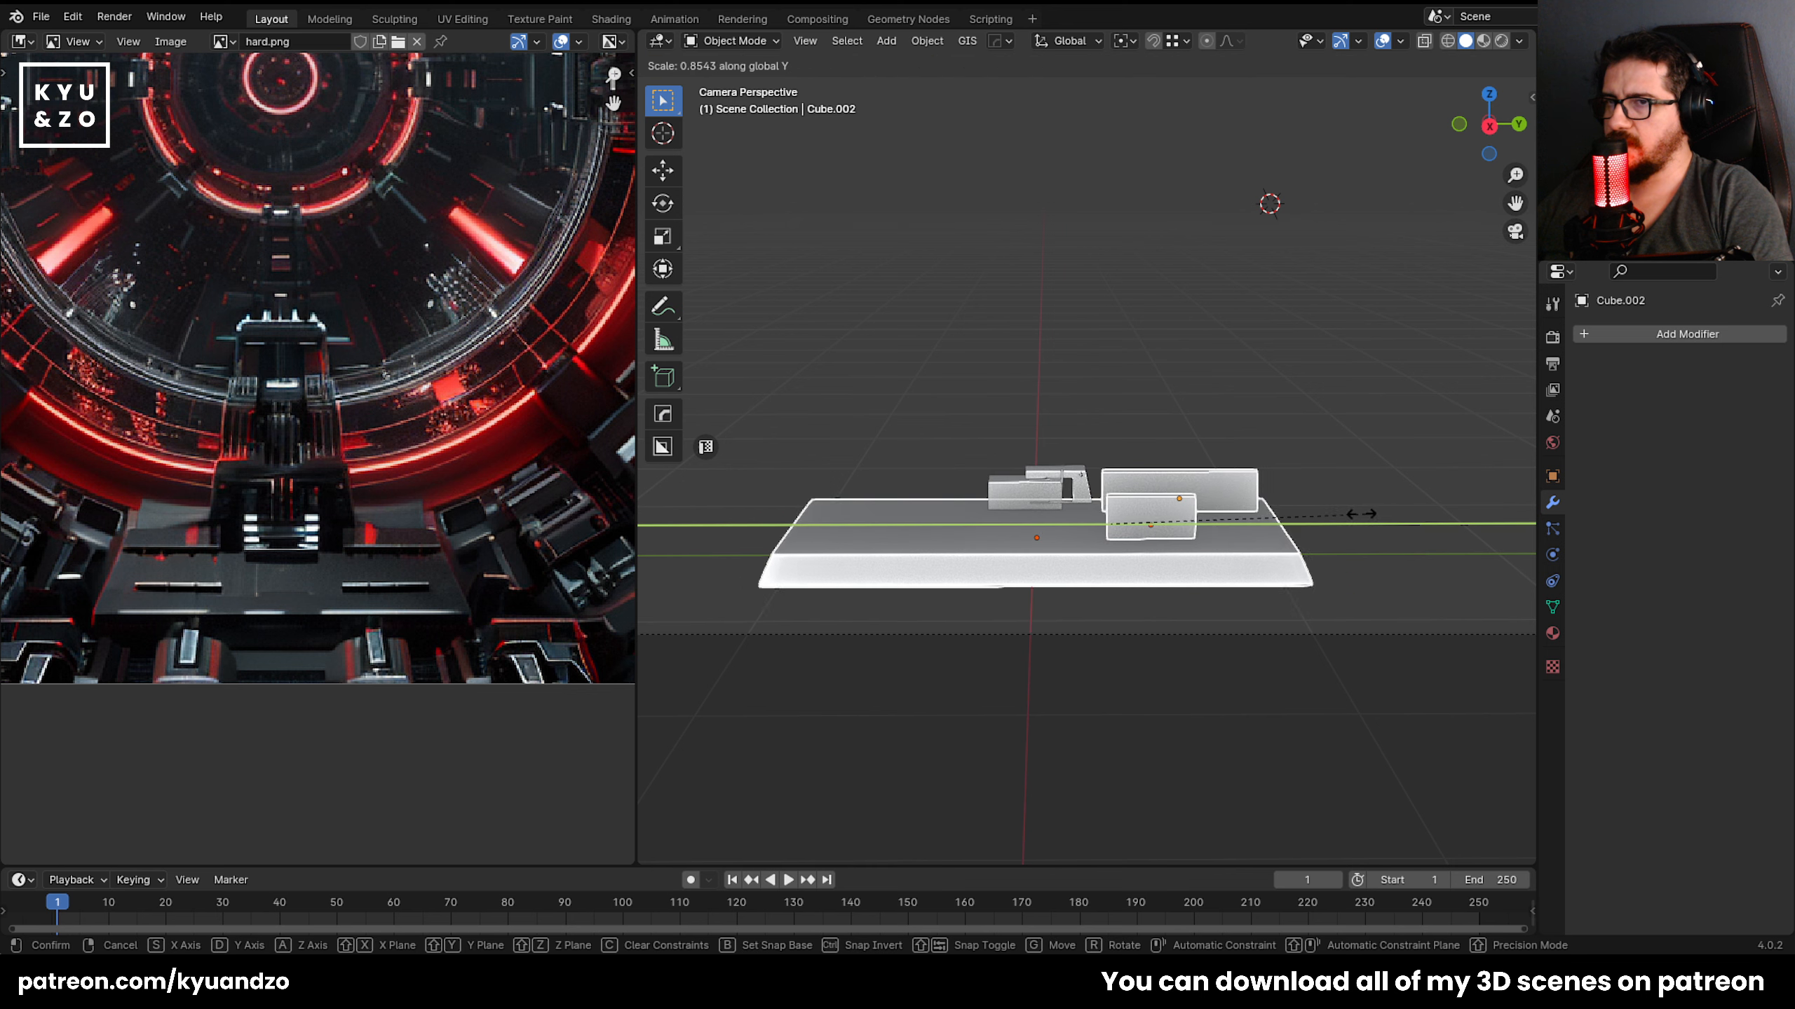
click(1311, 518)
key(g)
key(y)
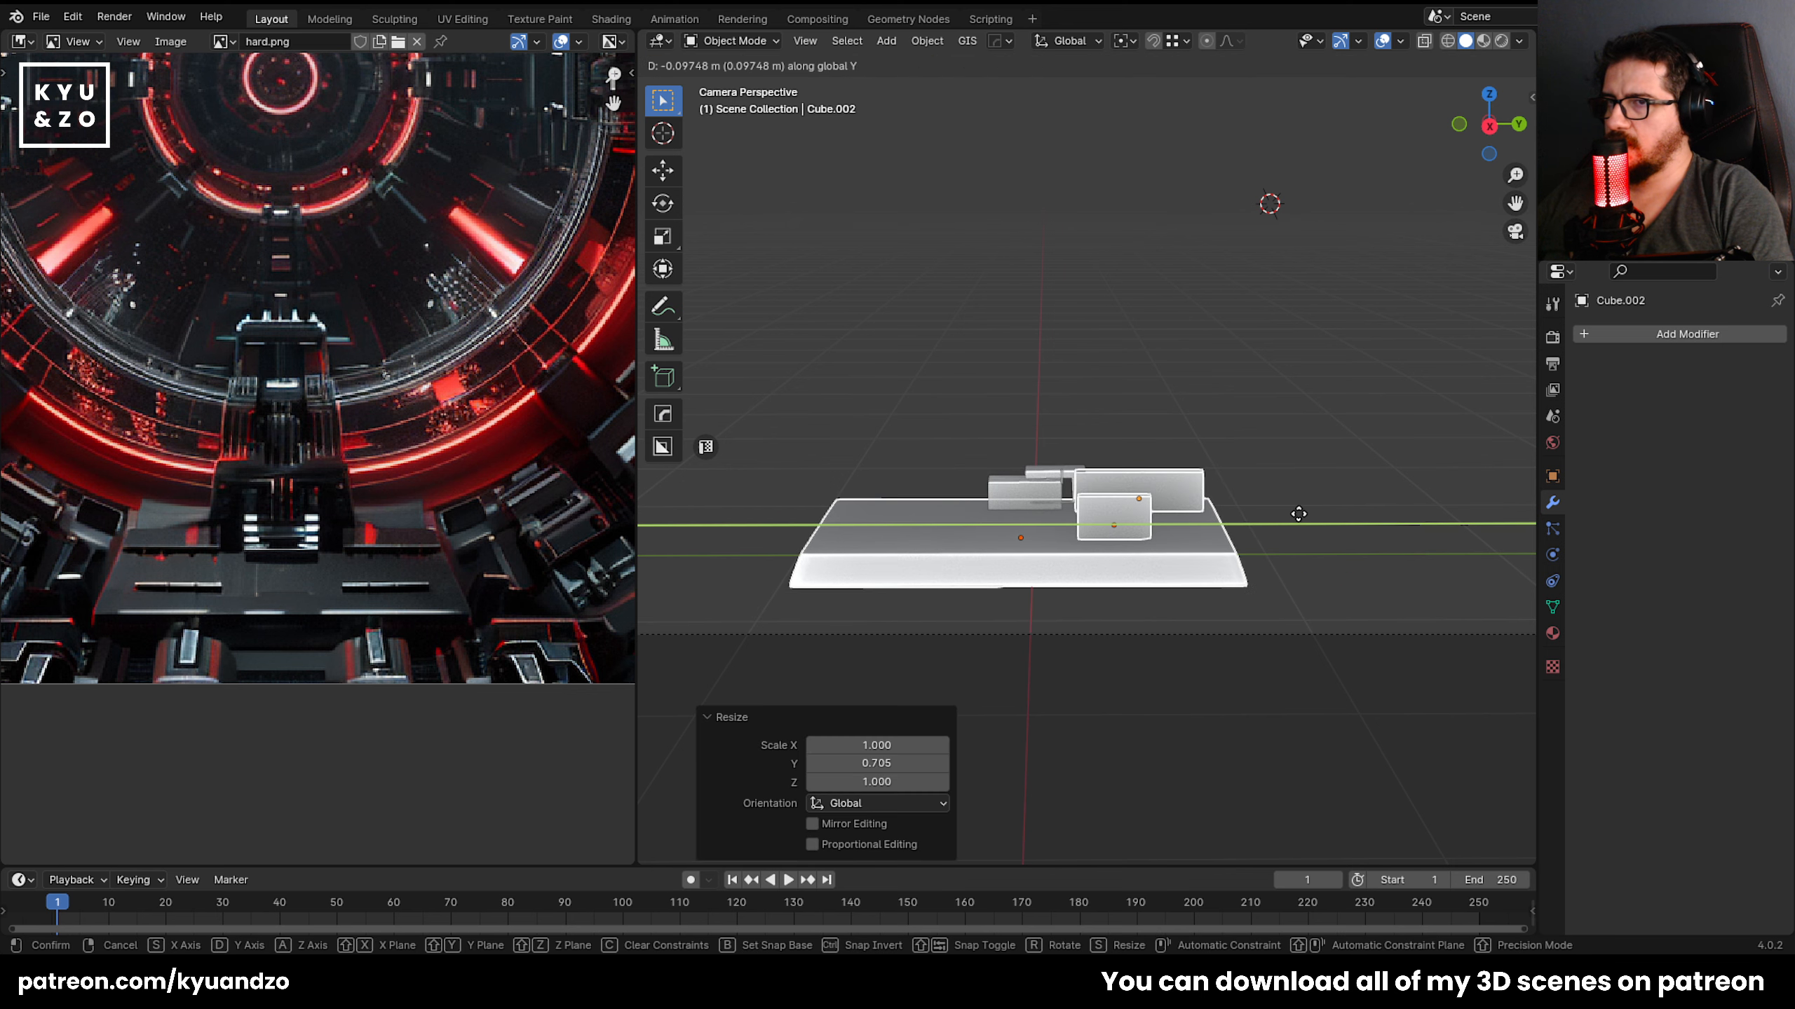
click(1310, 514)
Lengthen the front upright block by scaling it along Y.
middle_drag(1204, 550, 1171, 508)
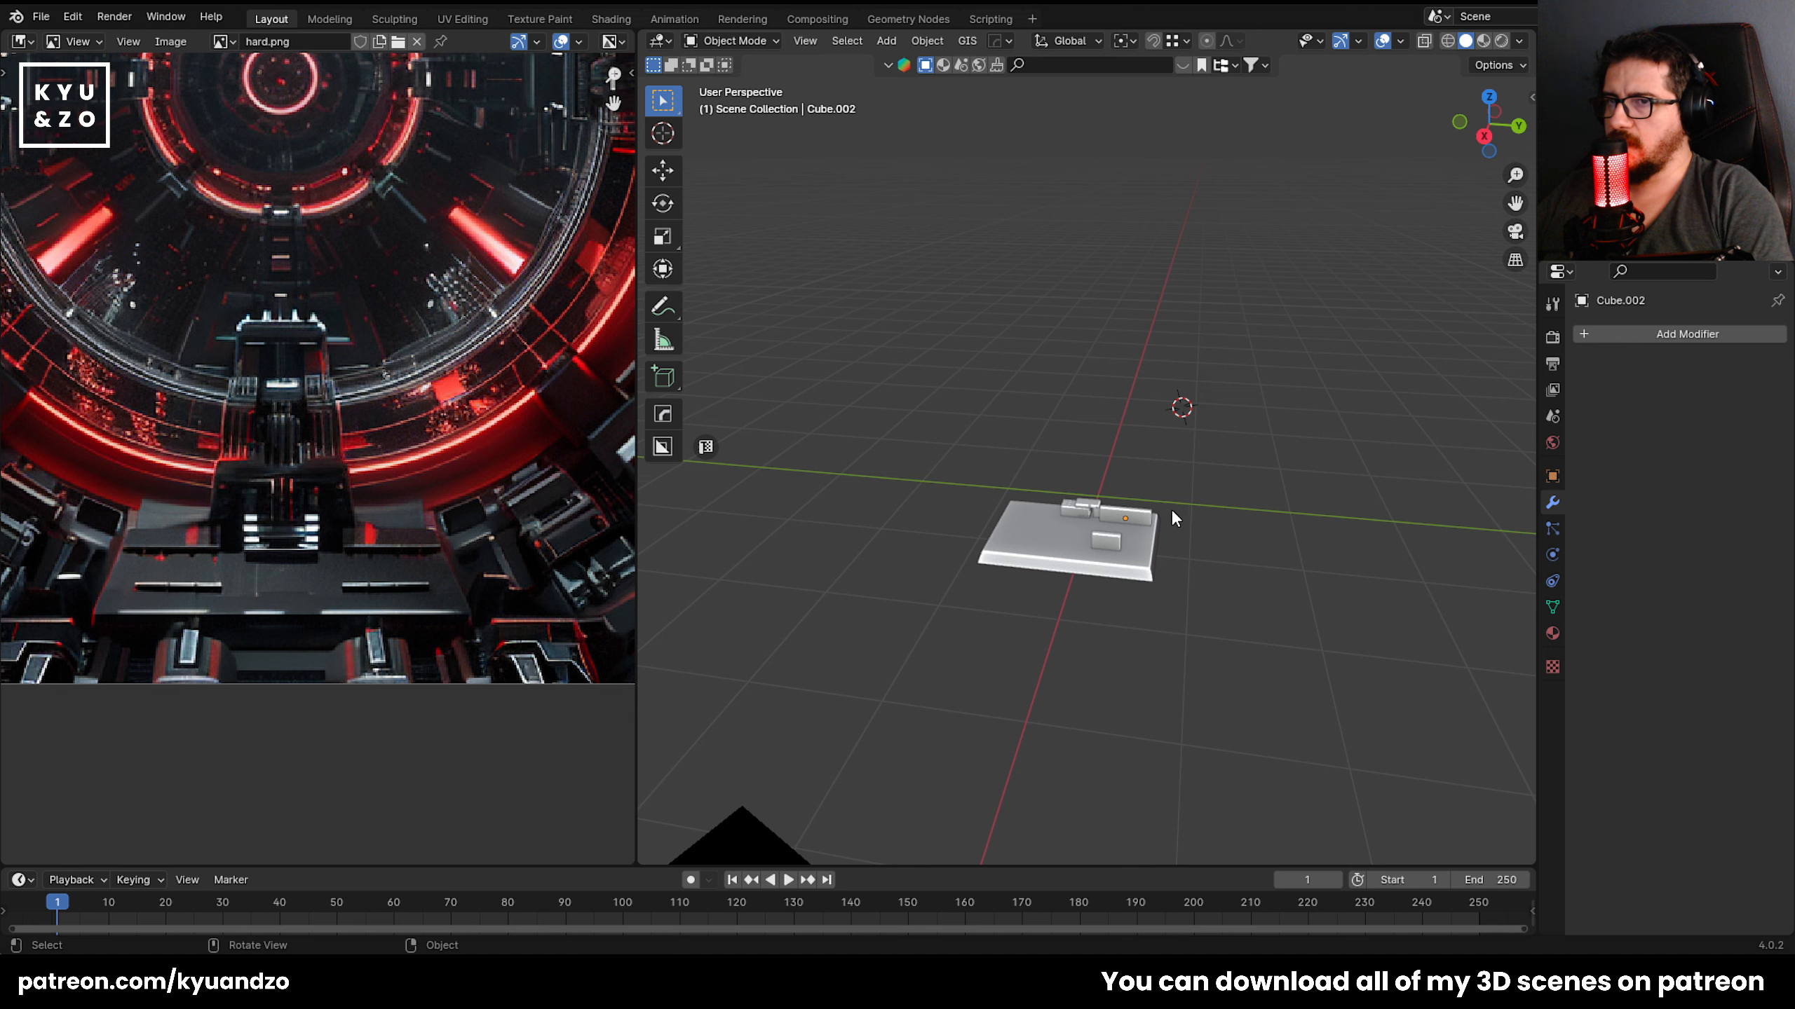
click(1117, 537)
key(KP_Decimal)
middle_drag(1114, 573, 1001, 540)
scroll(1009, 582, down, 9)
scroll(1104, 533, up, 1)
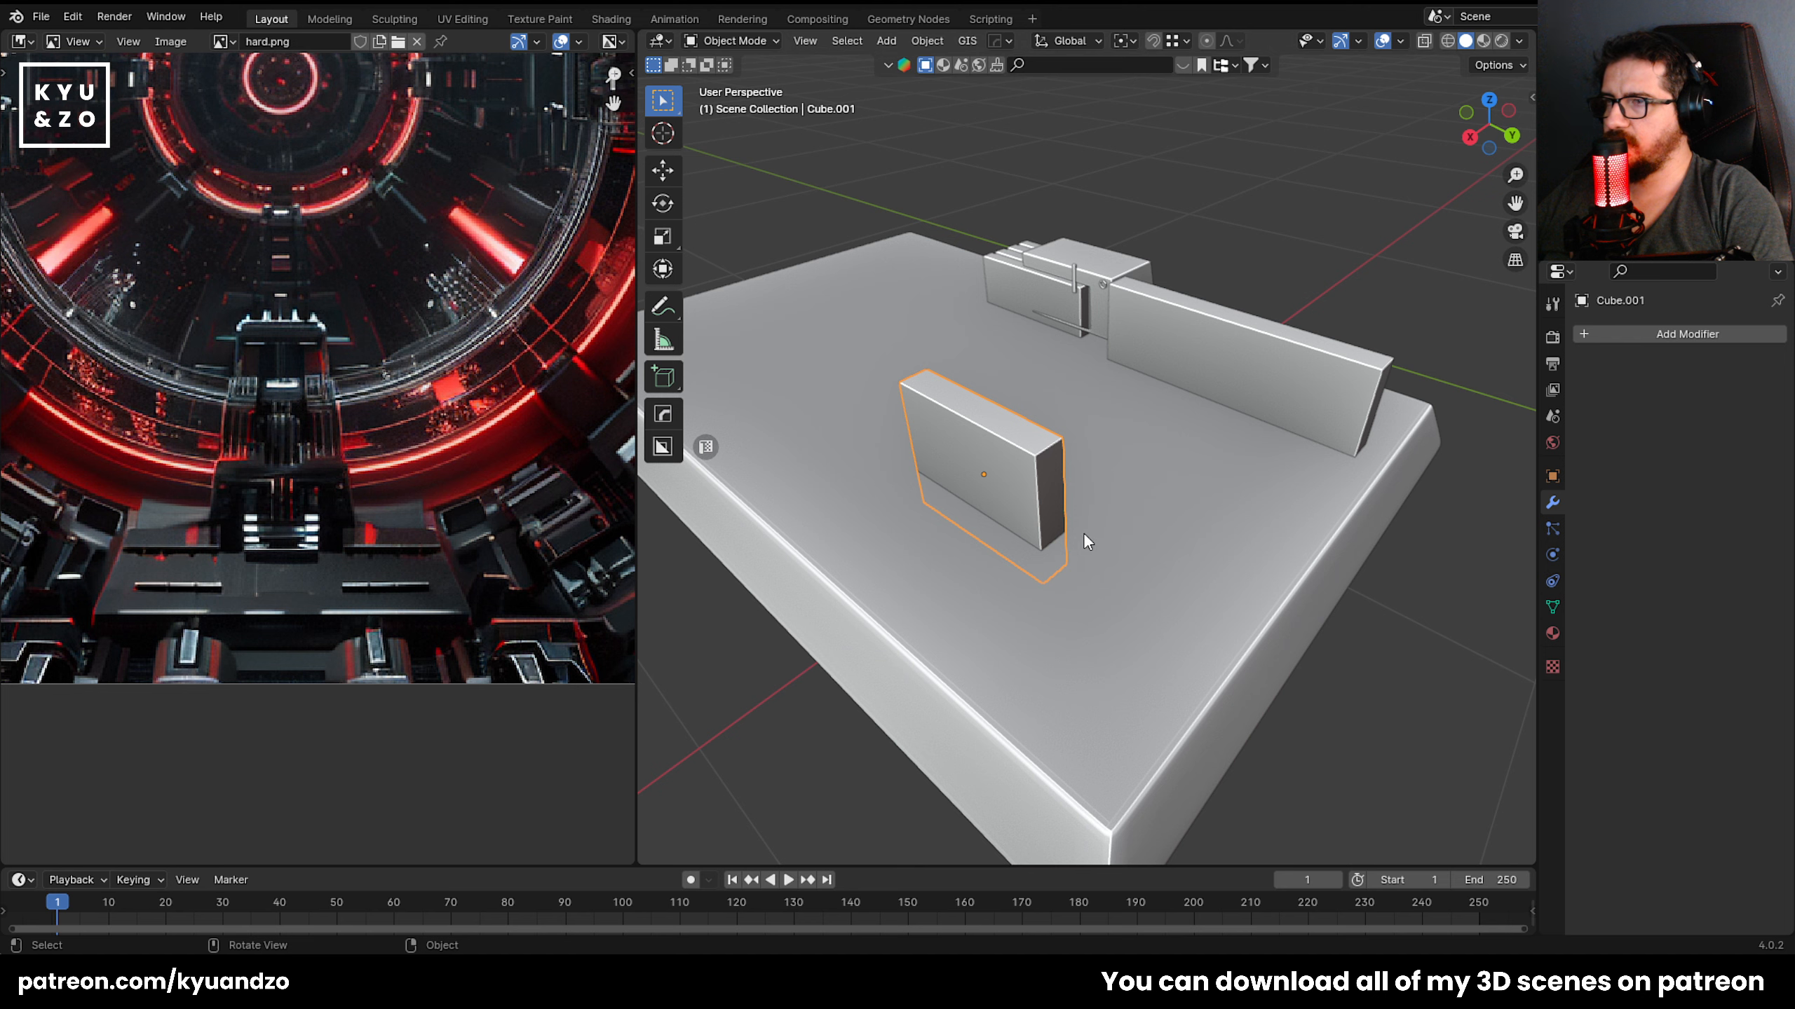
key(s)
key(y)
click(1079, 592)
Try selecting the two long upright blocks and the base slab together.
click(1296, 367)
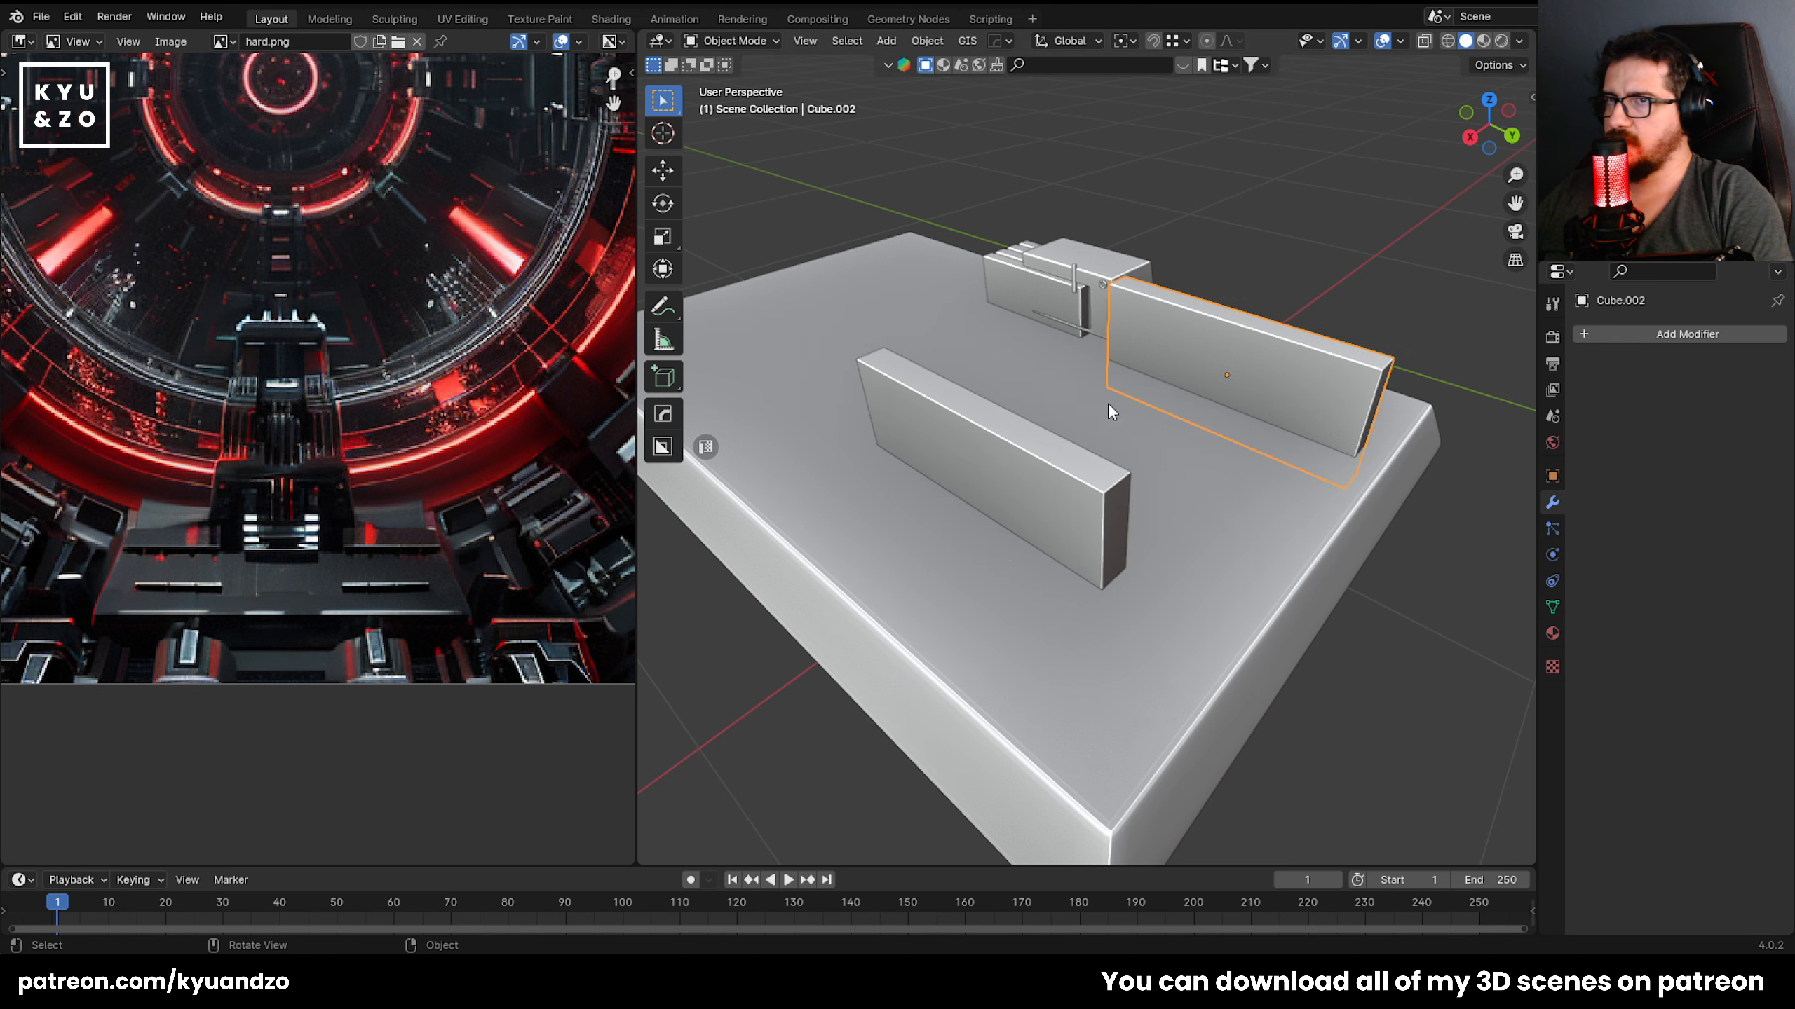
middle_drag(1108, 405, 914, 541)
click(1063, 365)
shift+click(783, 591)
shift+click(1123, 495)
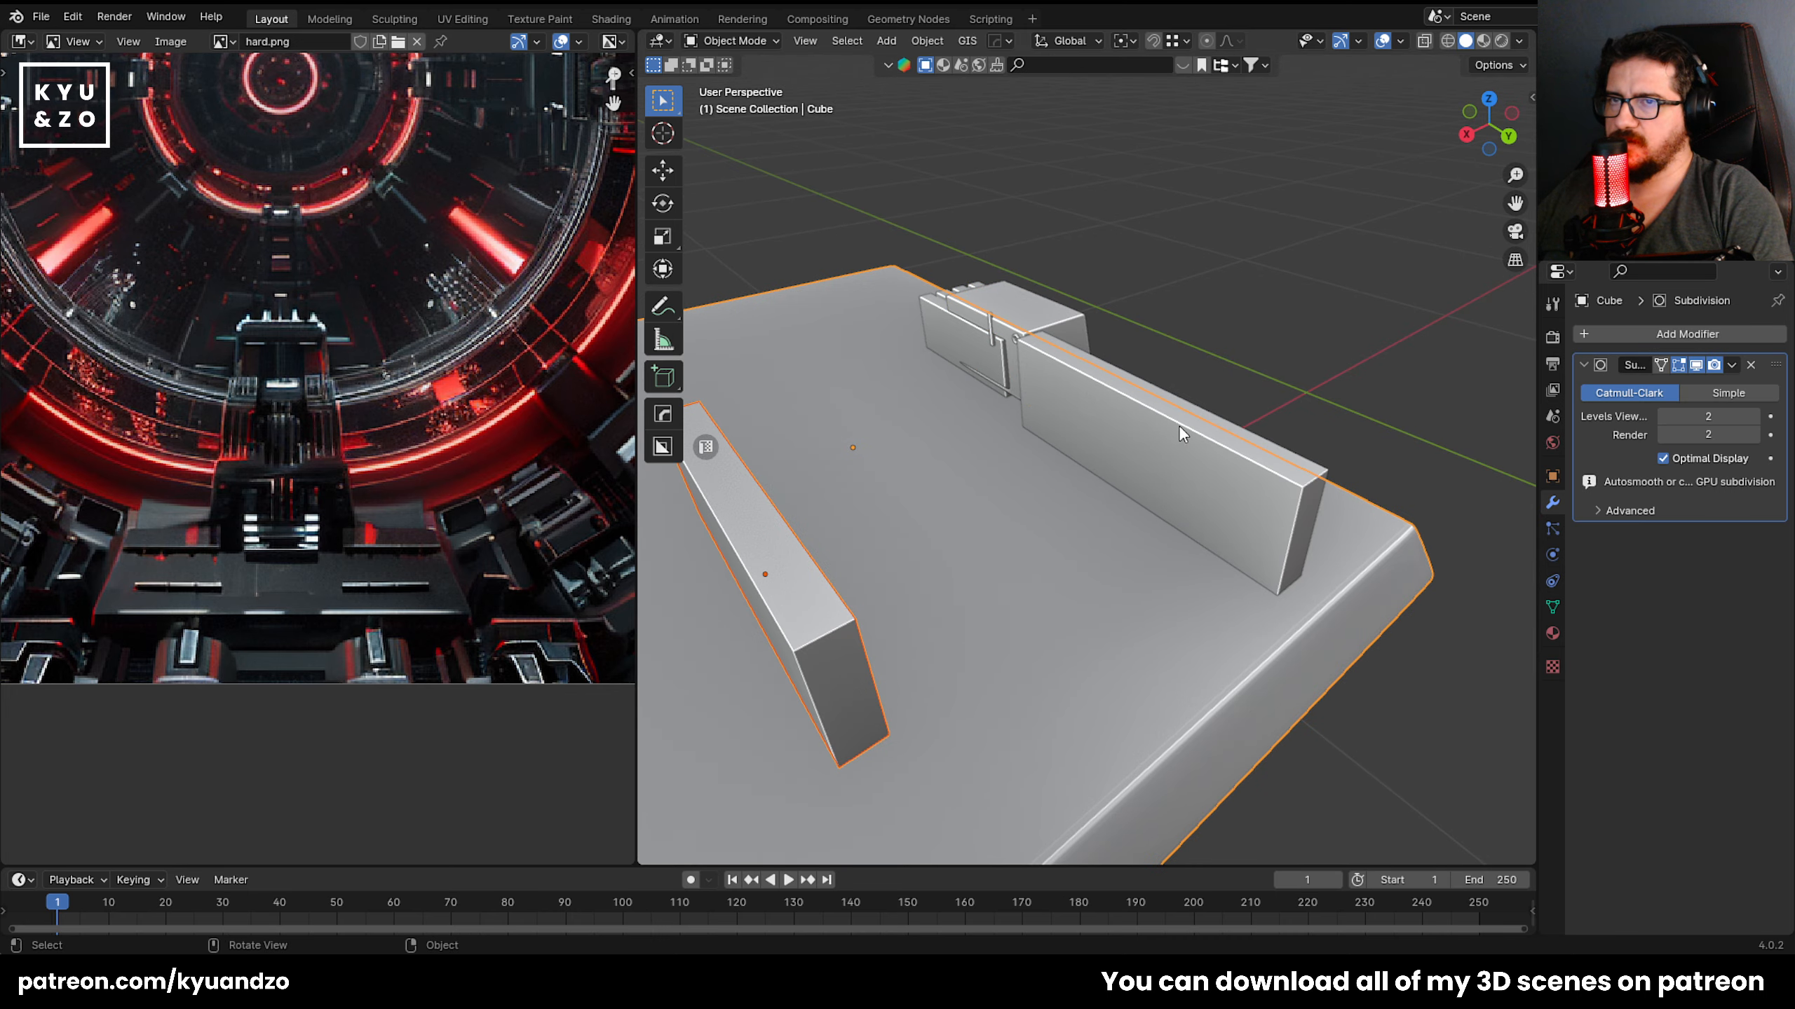
click(764, 578)
shift+click(1203, 435)
Add a Boolean Difference modifier to the base slab with the long upright blocks object Cube.002 as the cutter.
middle_drag(1242, 314, 1131, 636)
click(1131, 636)
click(1705, 334)
mouse_move(1672, 333)
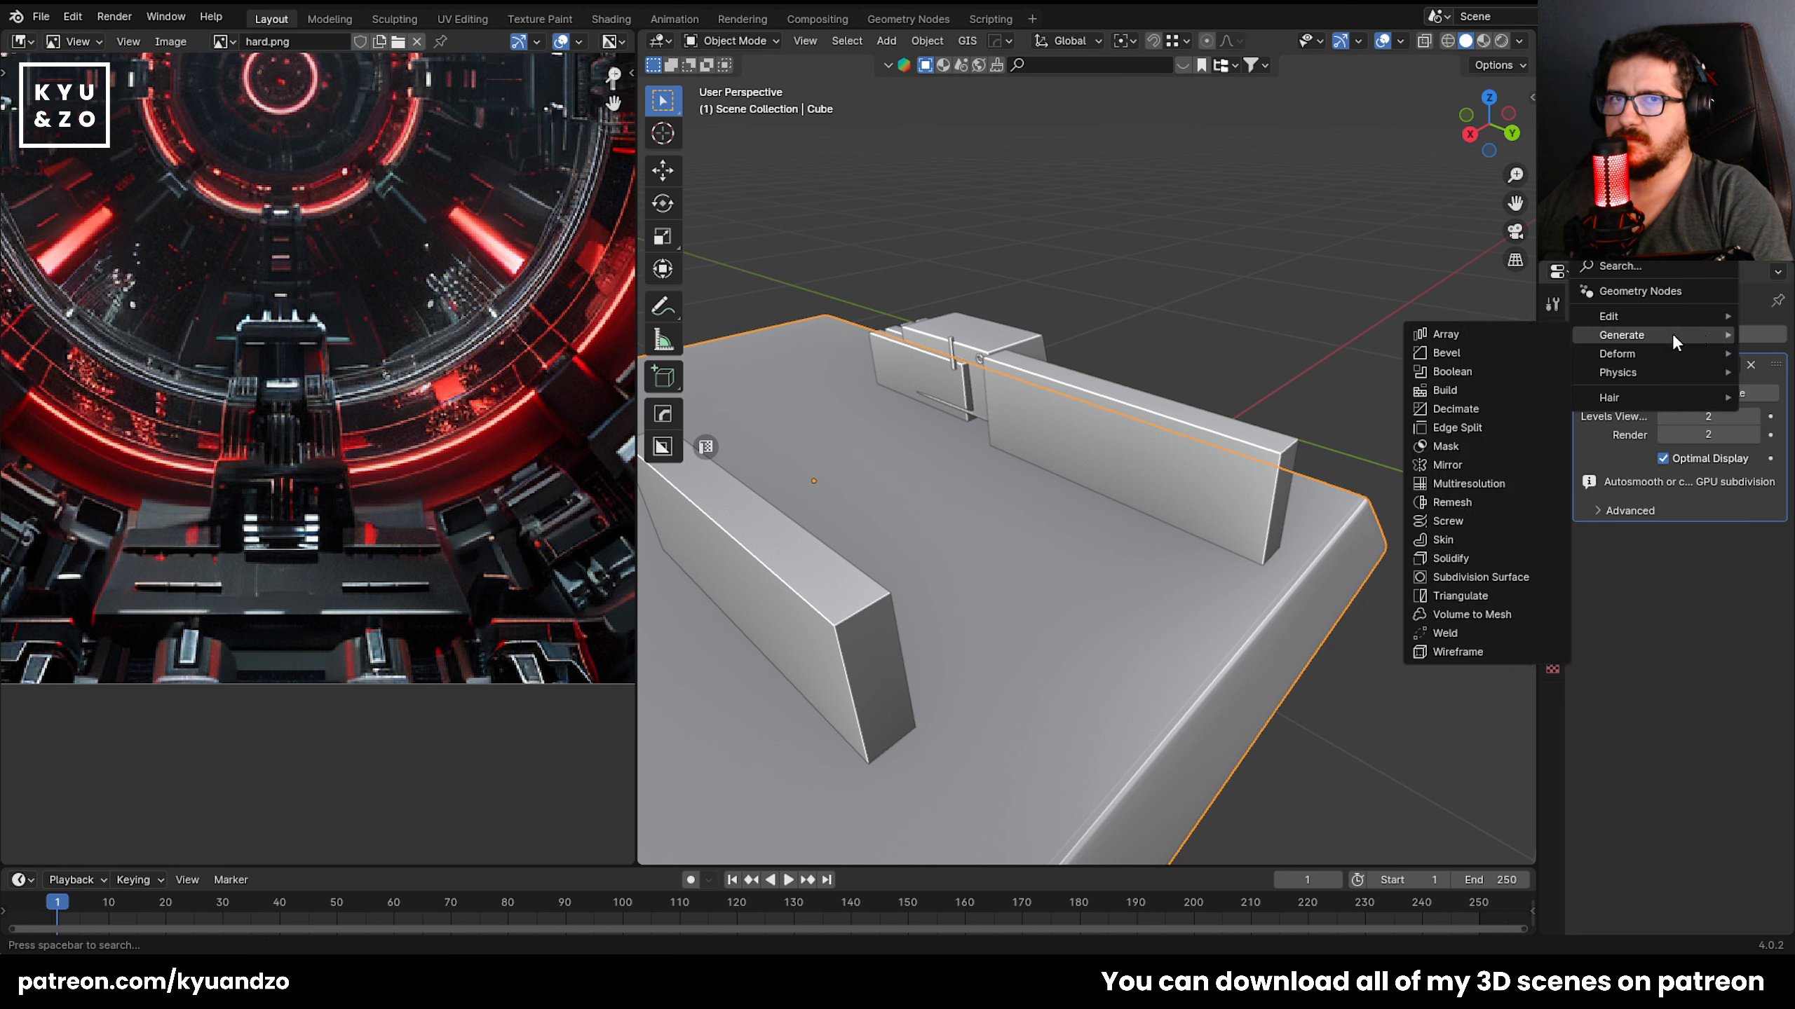
click(1475, 376)
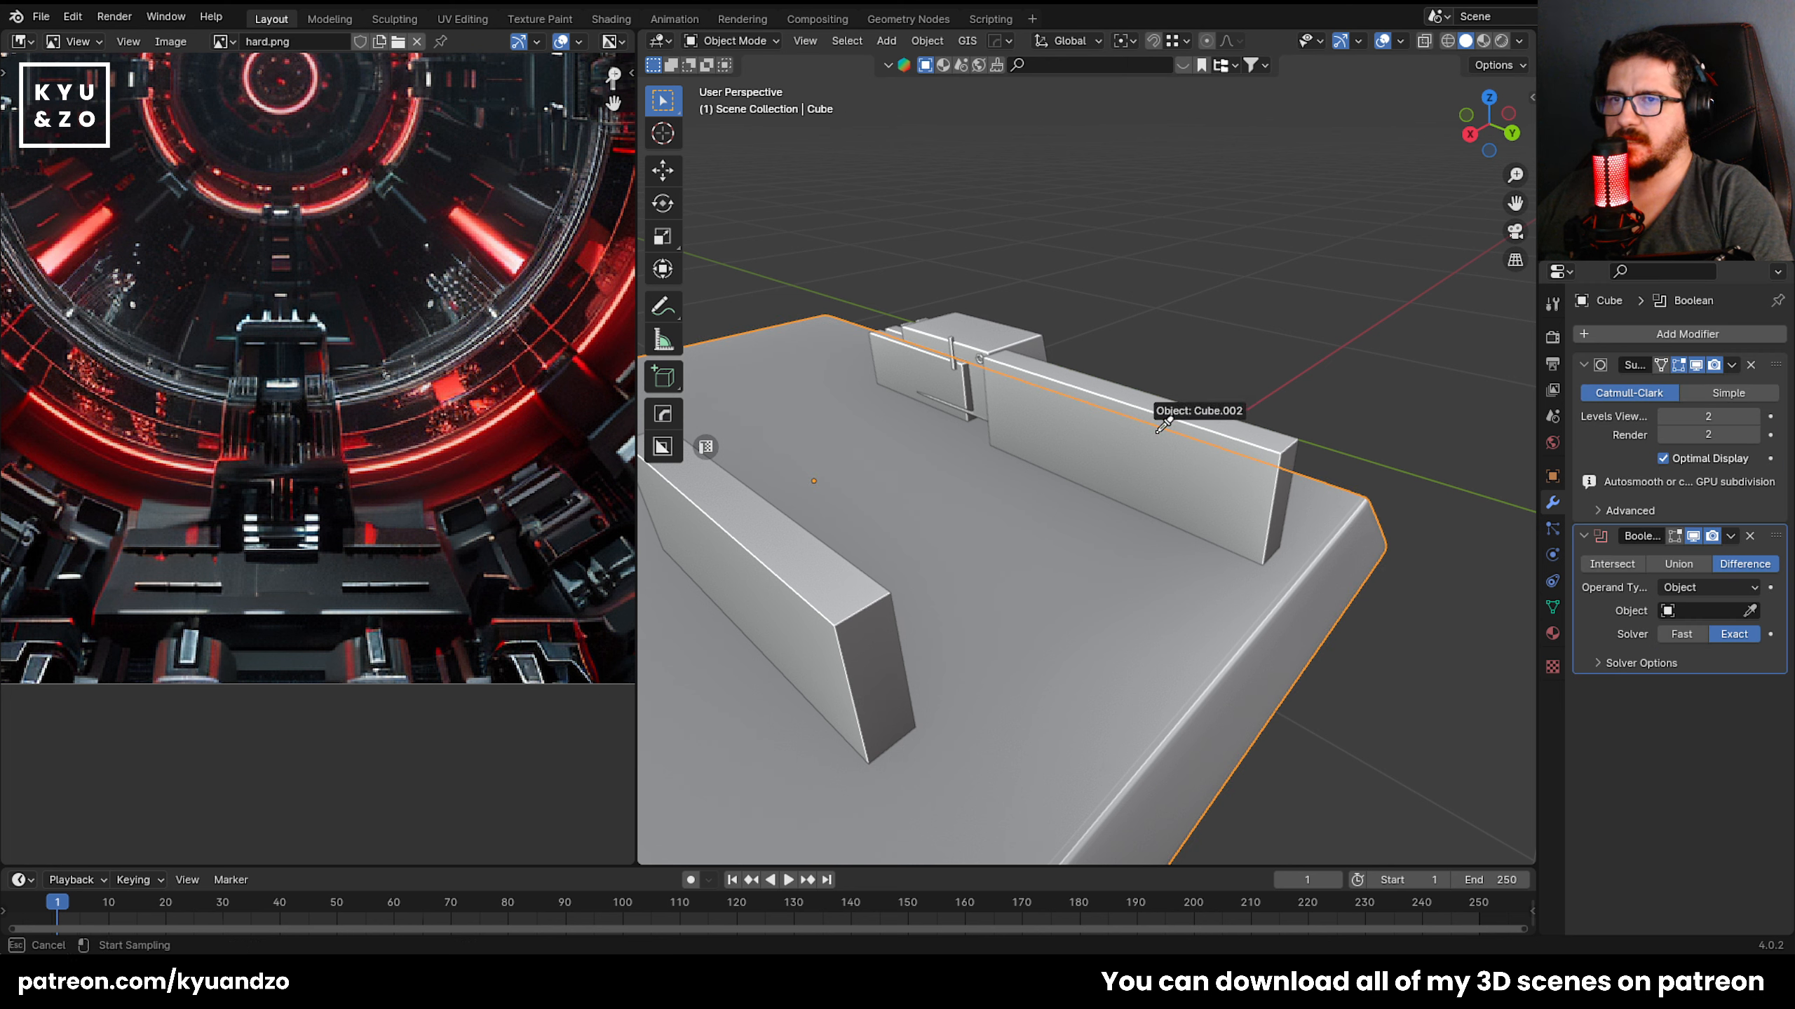
click(1172, 469)
Set the viewport display of the long upright cutter blocks to Wire so the slots in the slab show.
click(1551, 478)
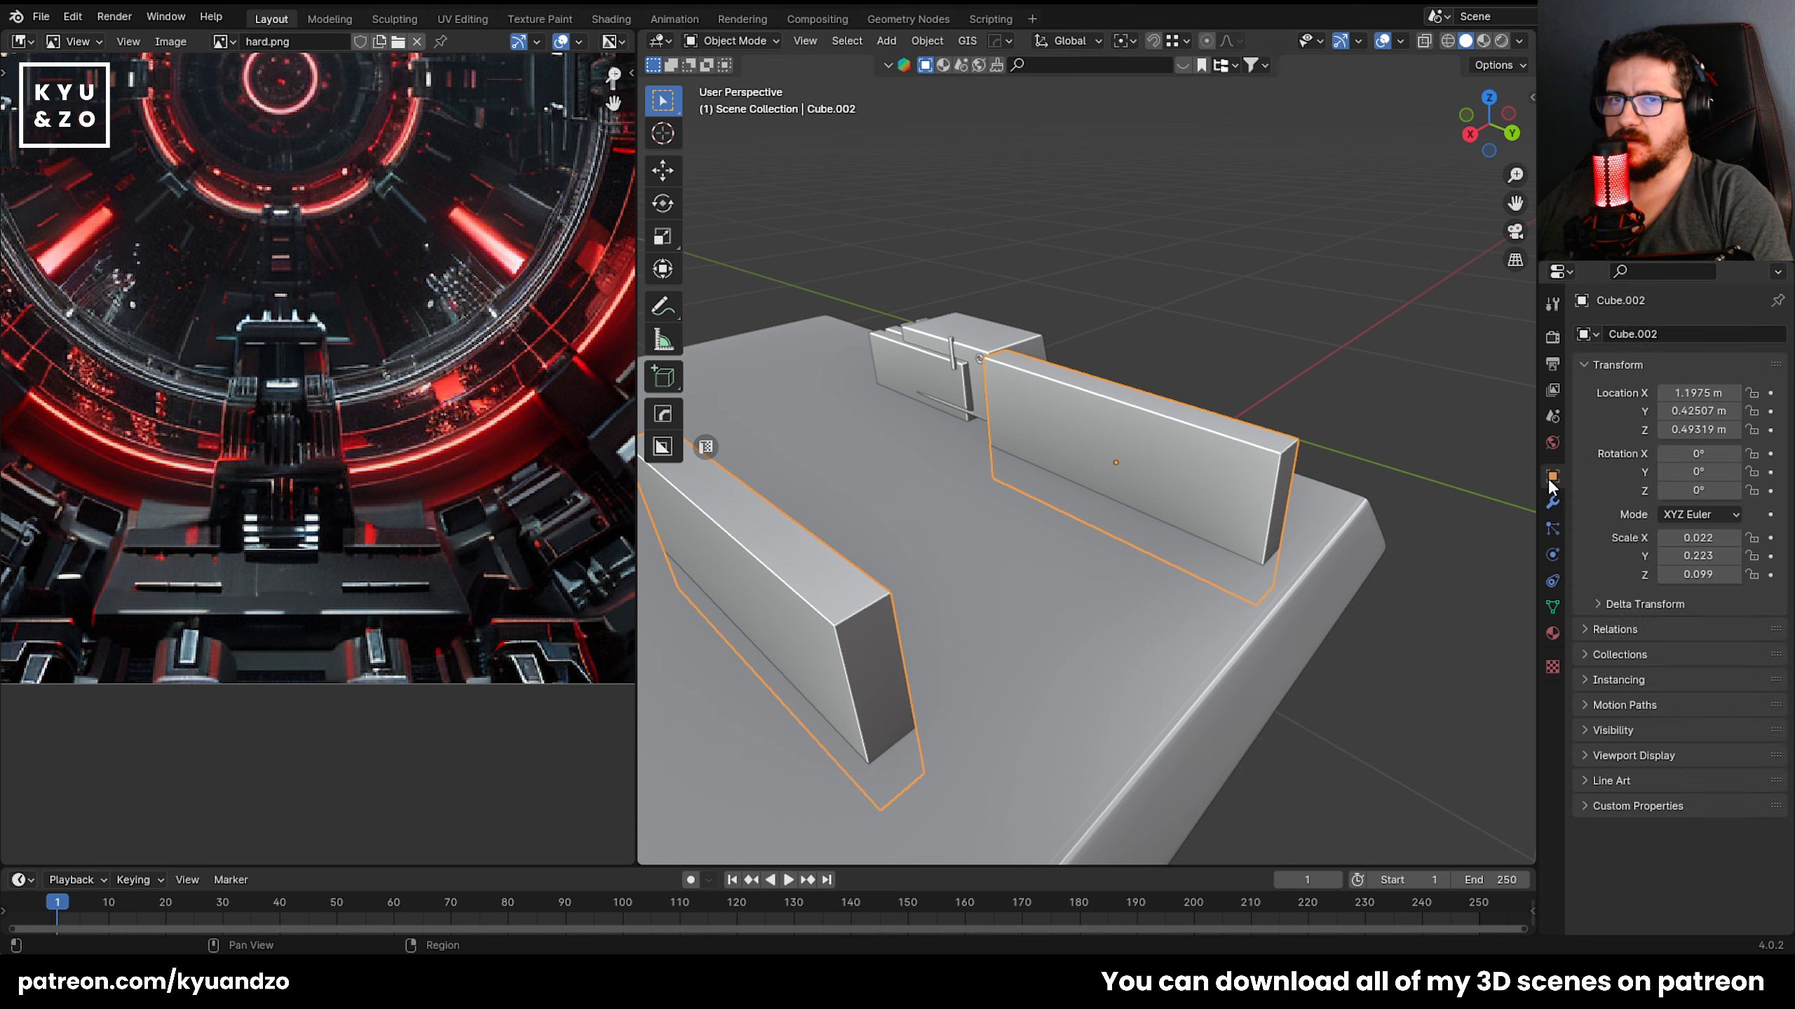
click(1633, 755)
scroll(1635, 747, down, 3)
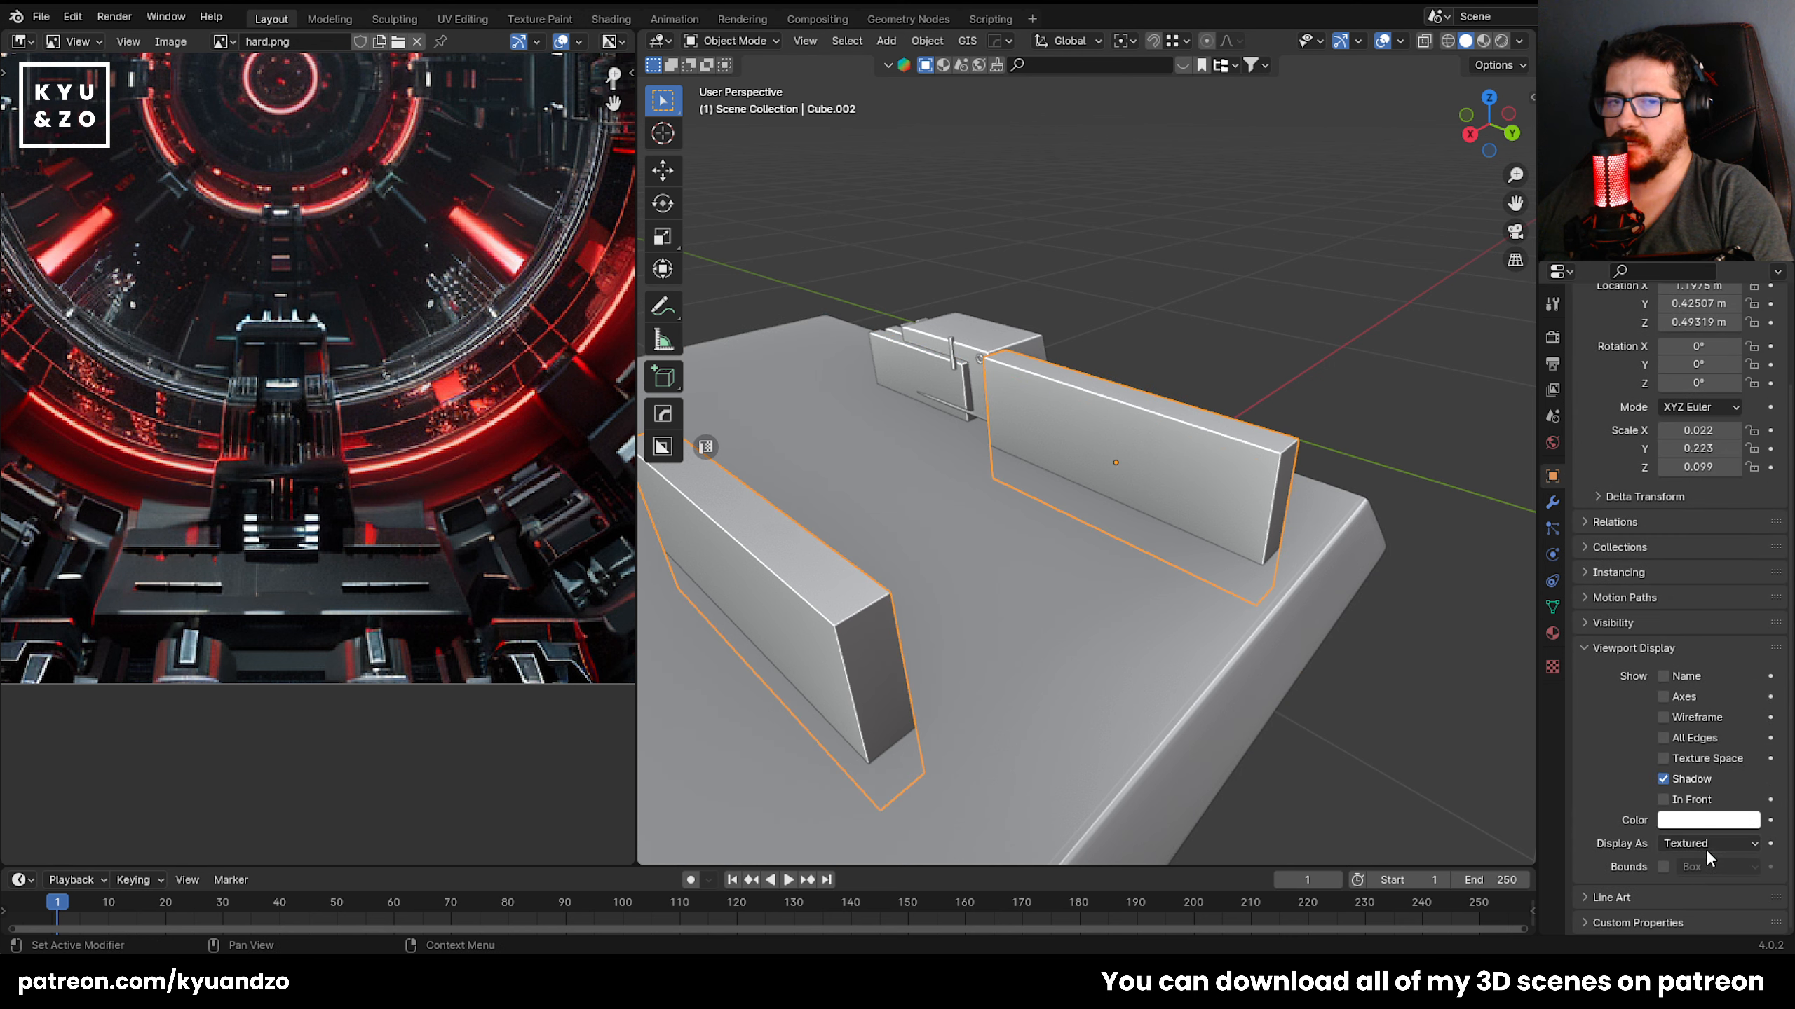
click(1705, 844)
click(1682, 885)
middle_drag(866, 574, 1021, 525)
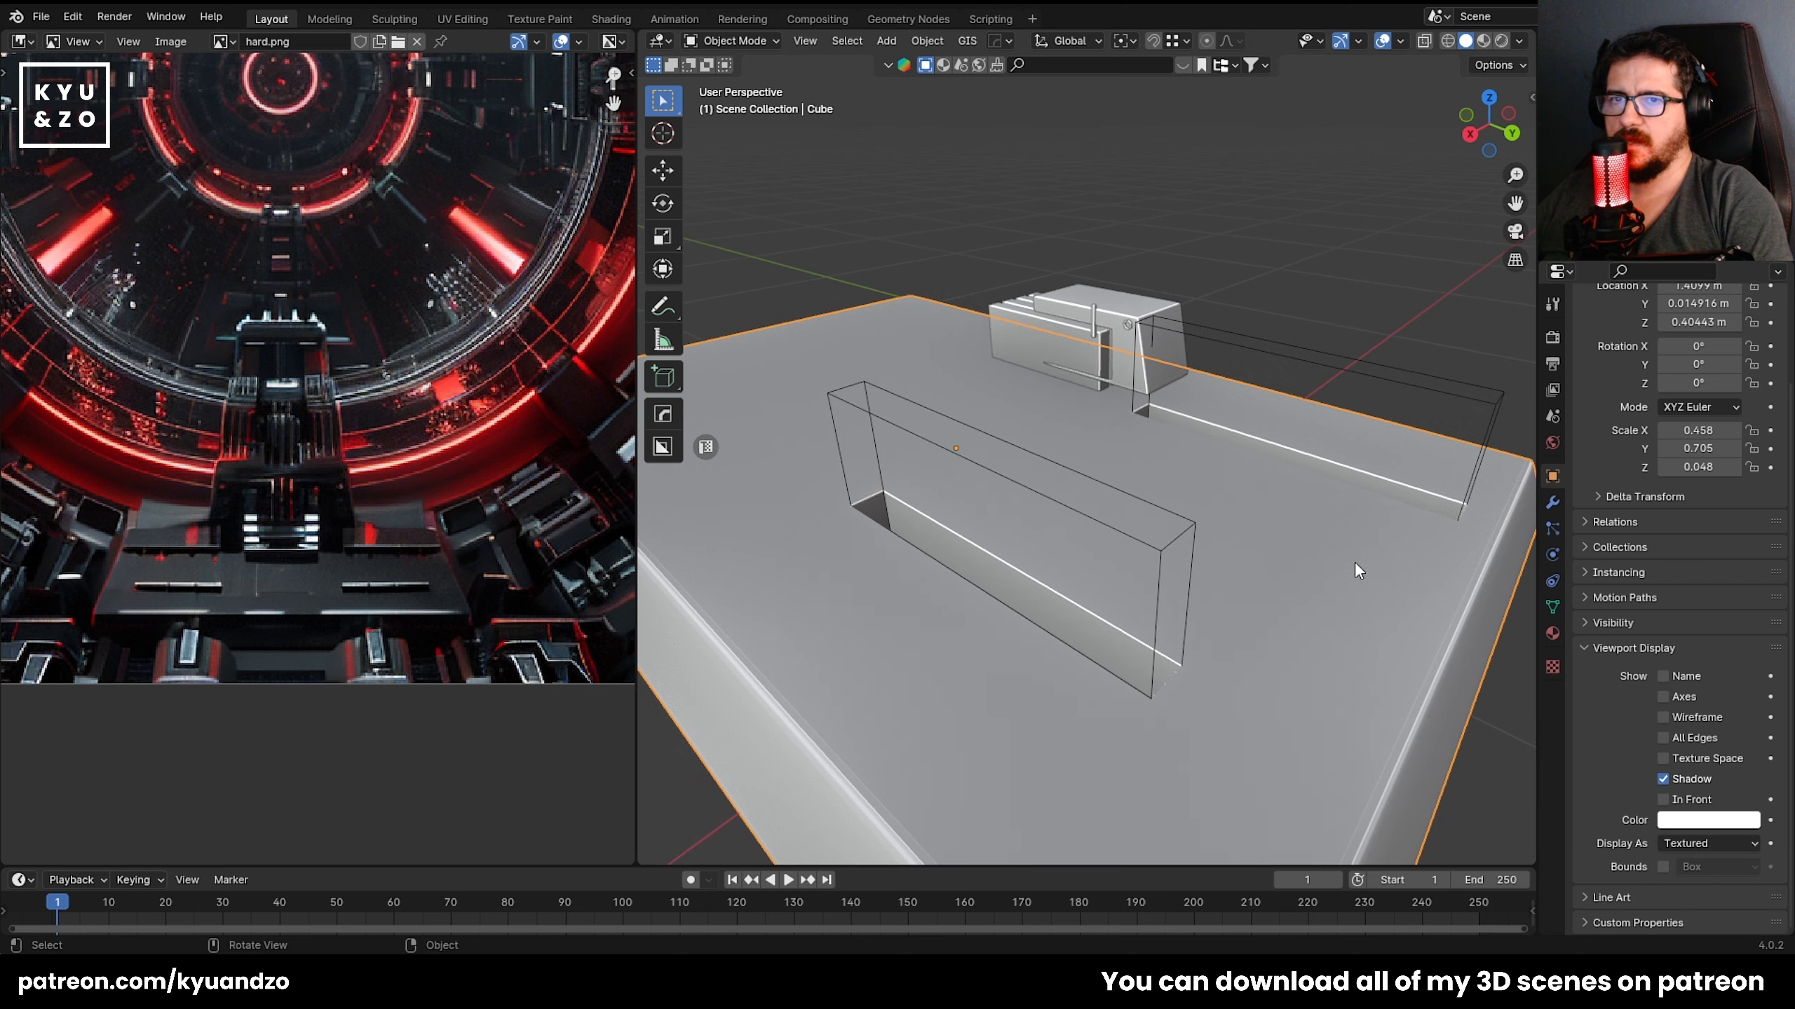
Try the base slab's Boolean modifier above Subdivision, inspect the cut, and restore the original modifier order.
click(1552, 503)
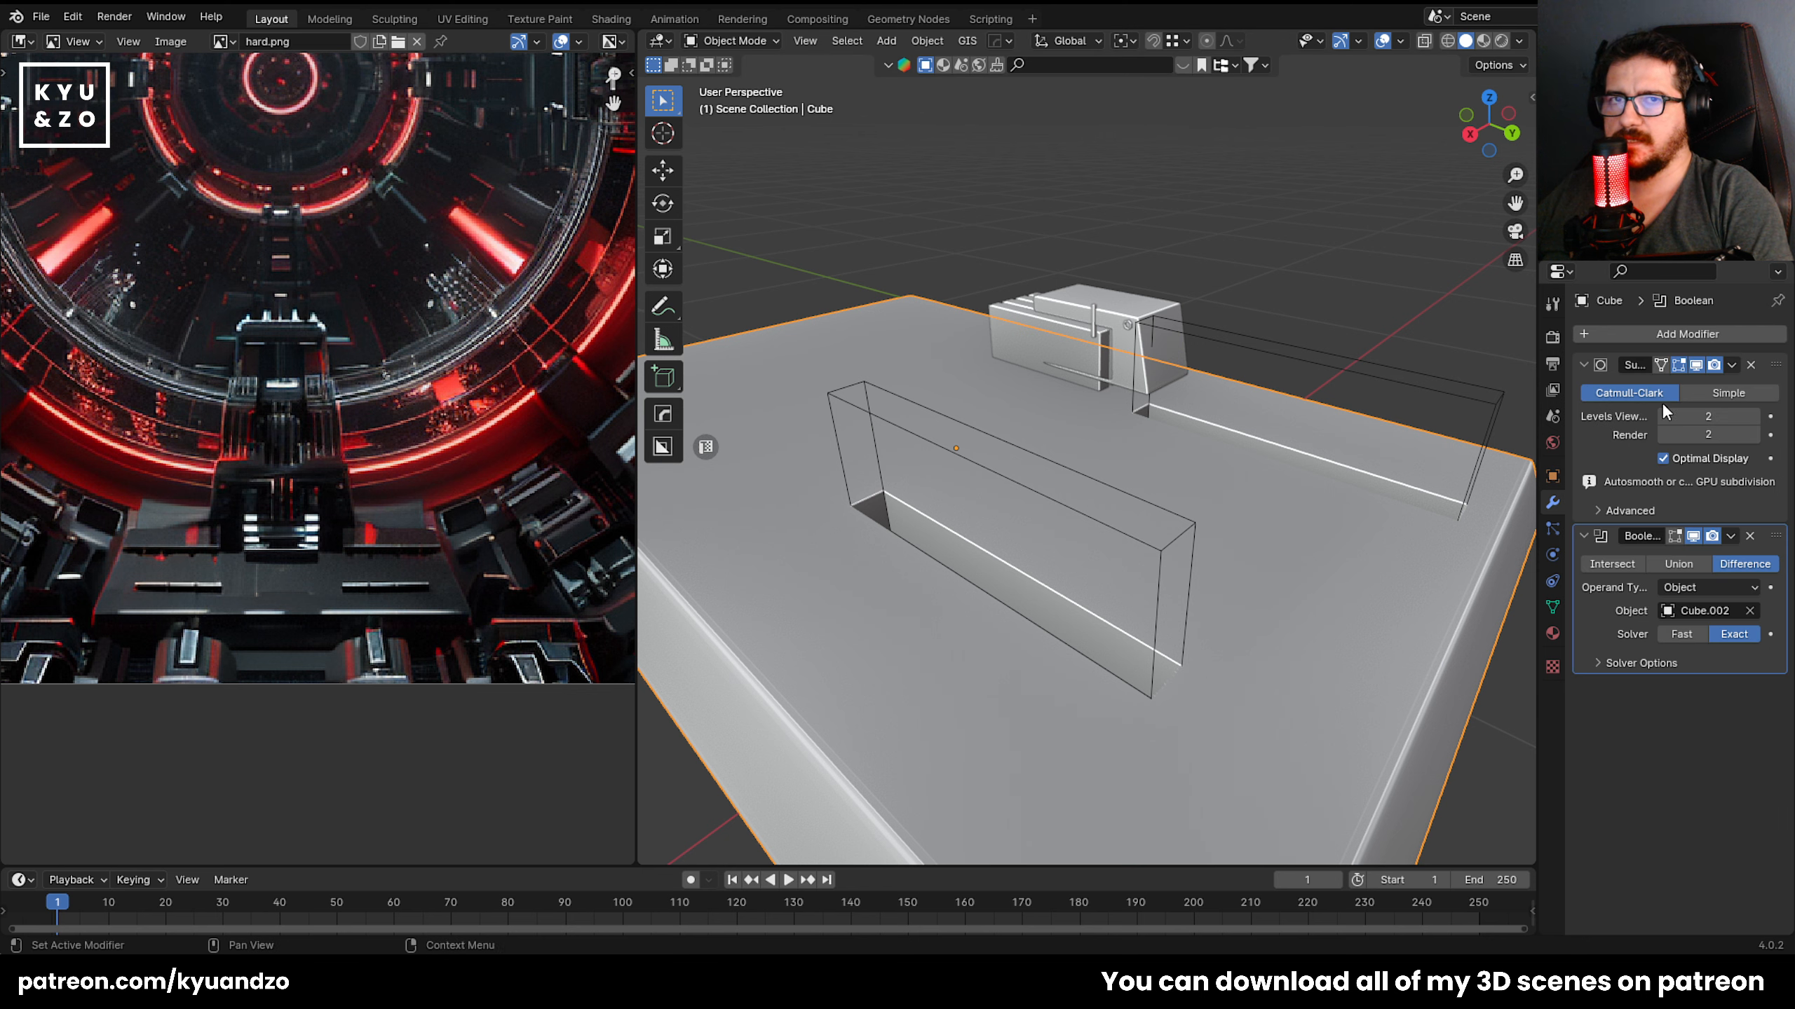
drag(1779, 537, 1762, 321)
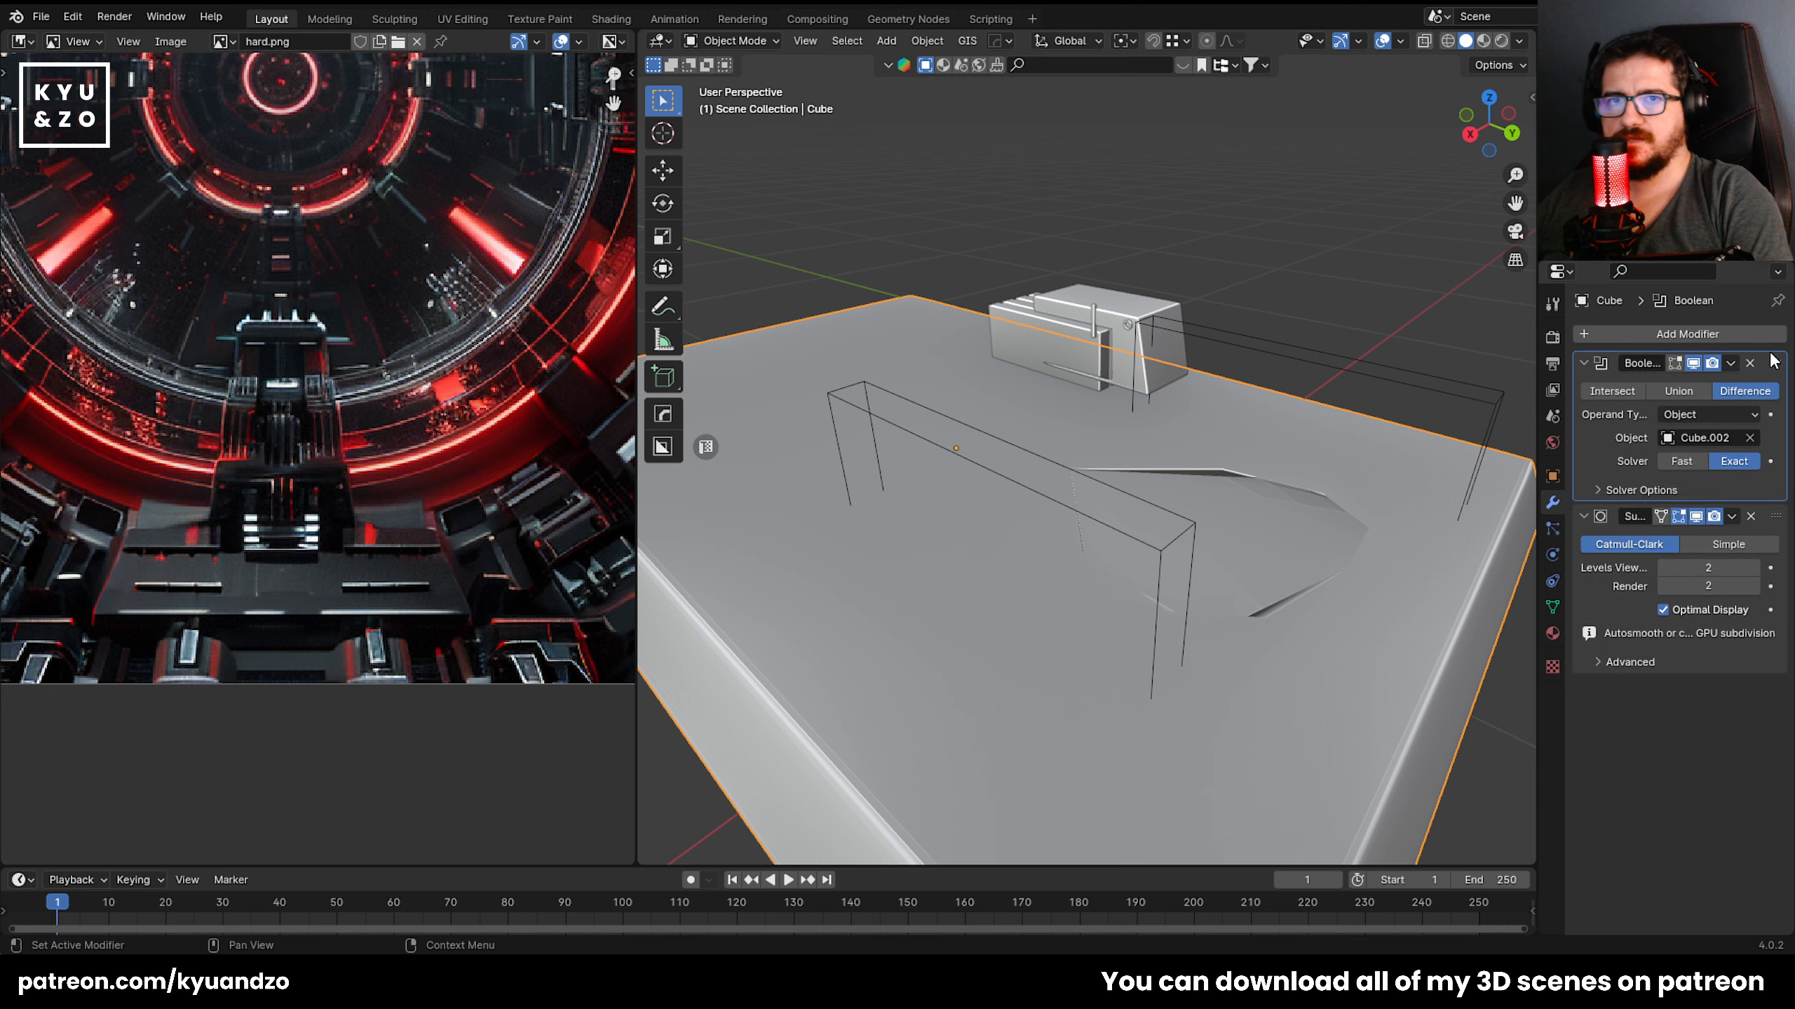
scroll(1363, 570, up, 3)
middle_drag(1351, 510, 1171, 612)
key(shift+grave)
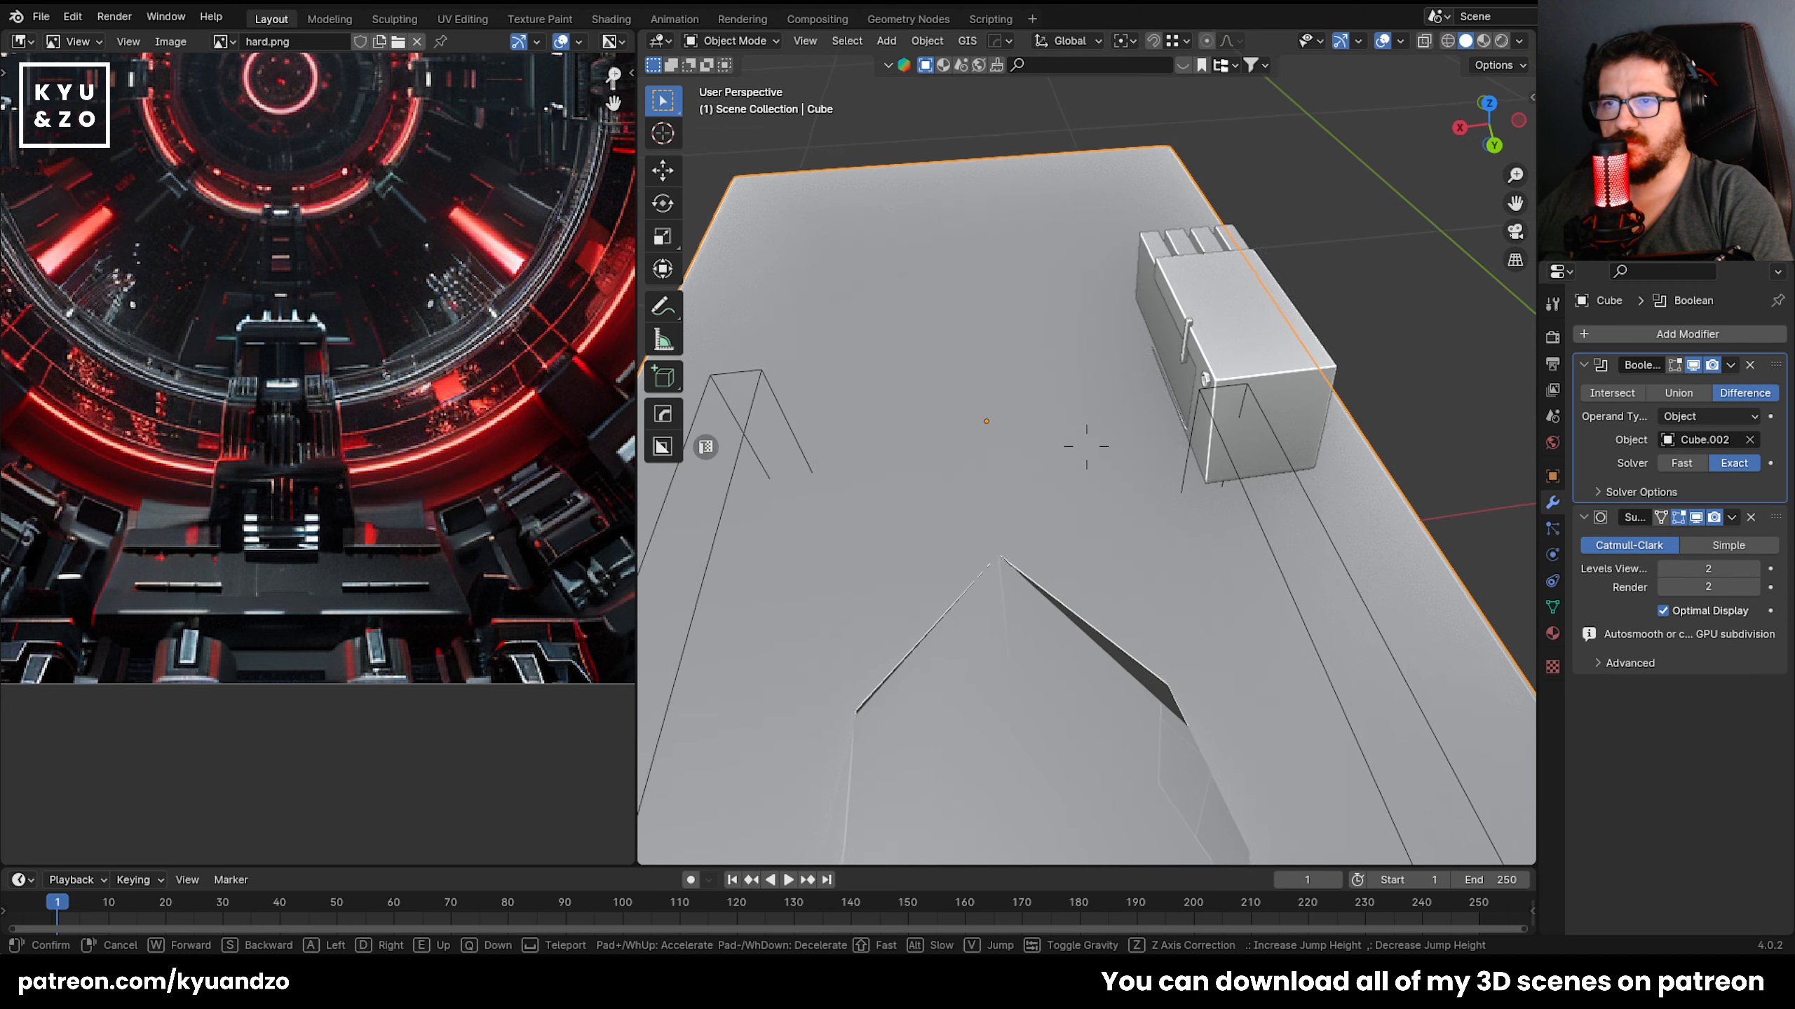
click(1088, 447)
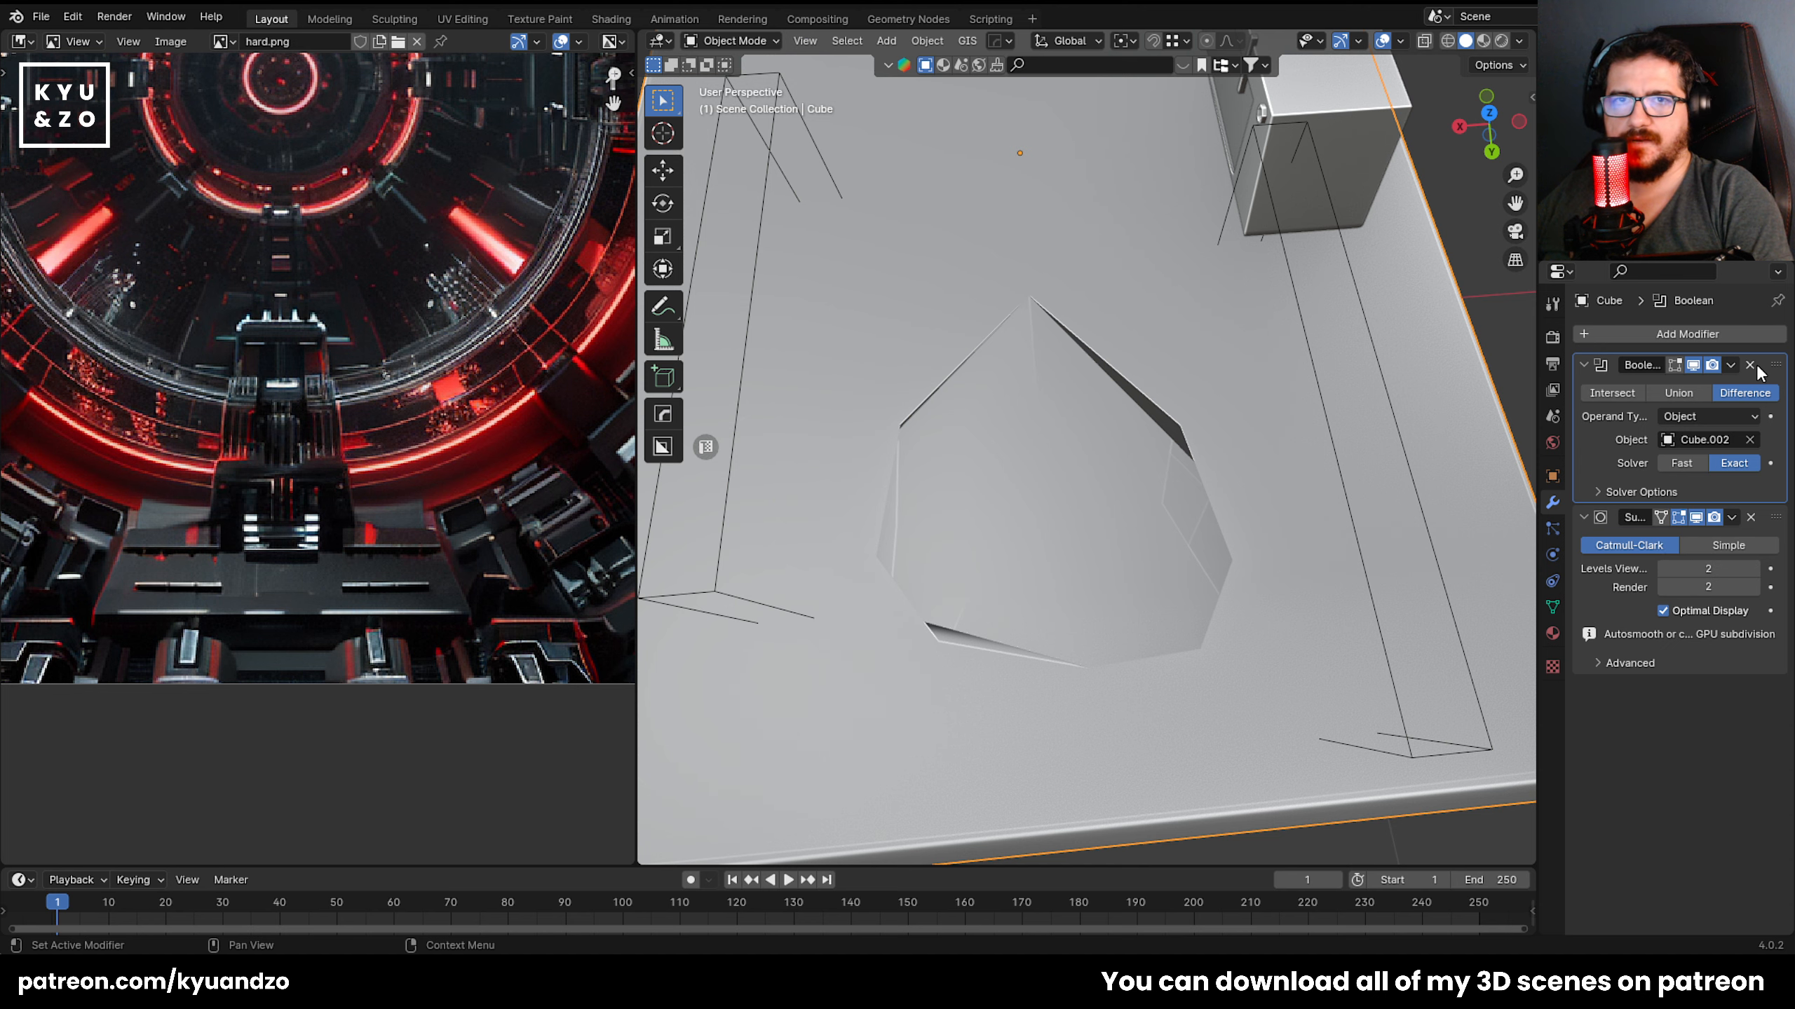
drag(1775, 365, 1773, 537)
key(shift+grave)
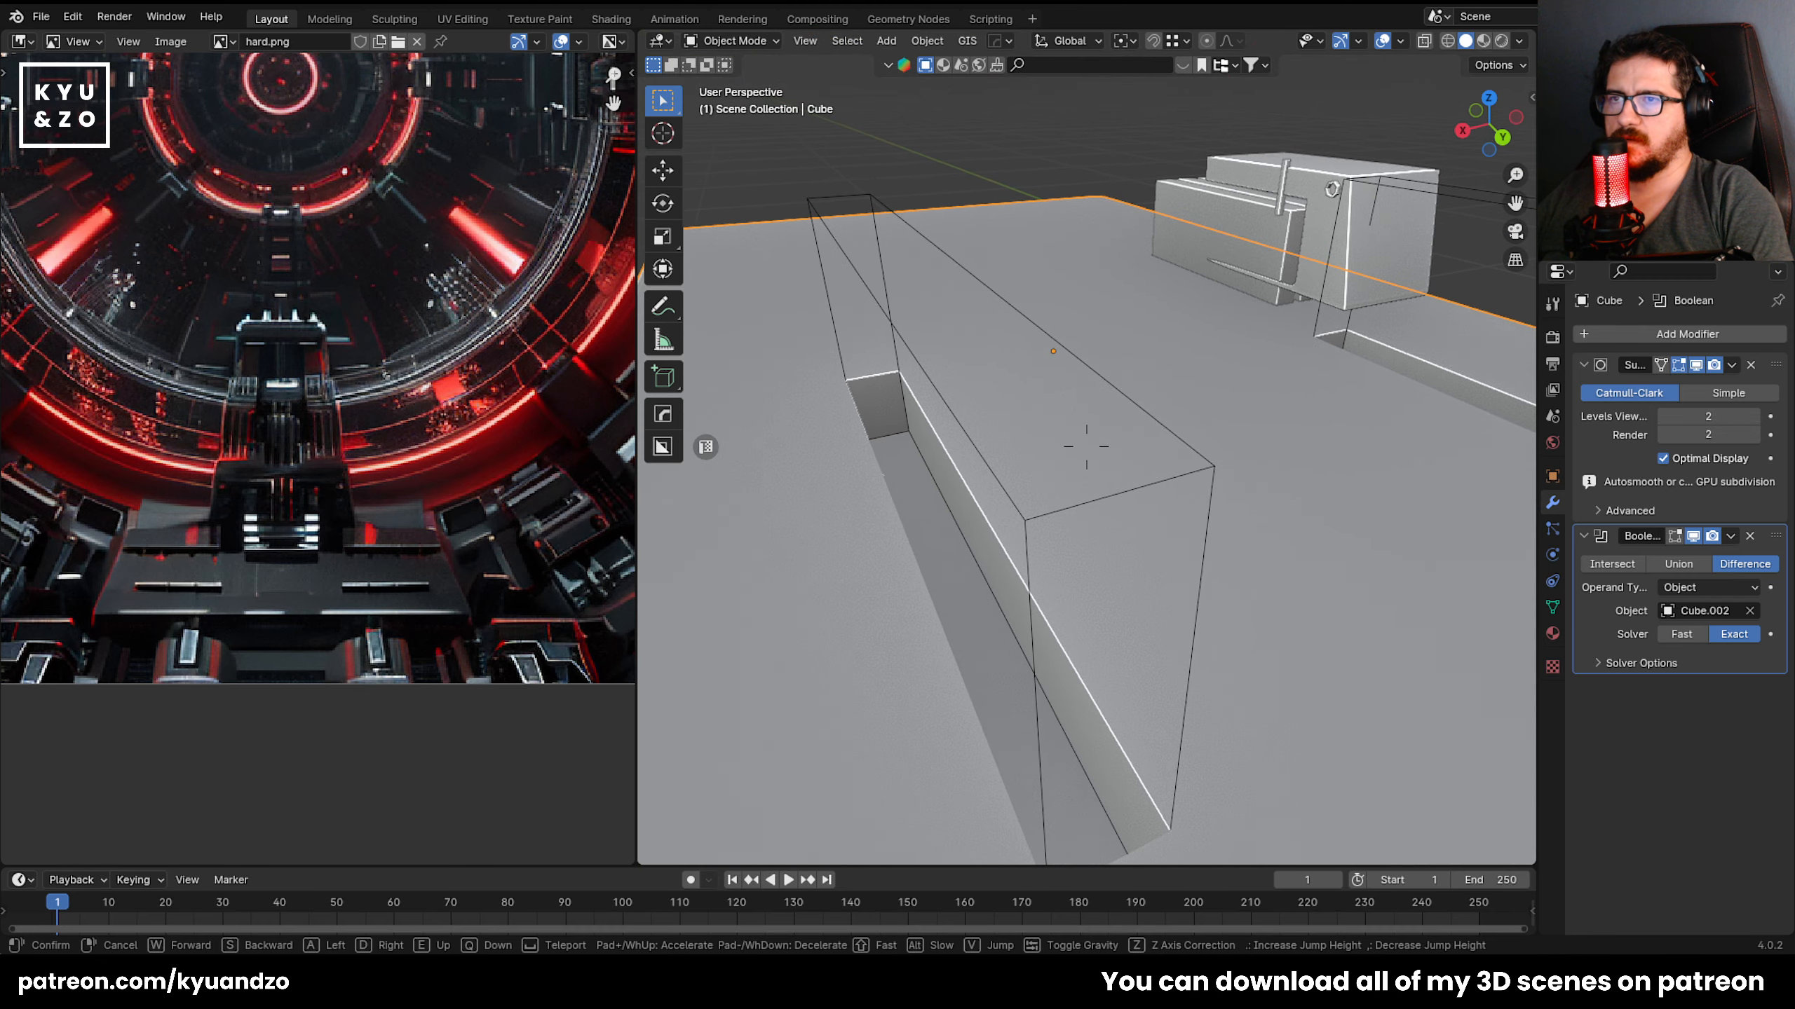
click(998, 428)
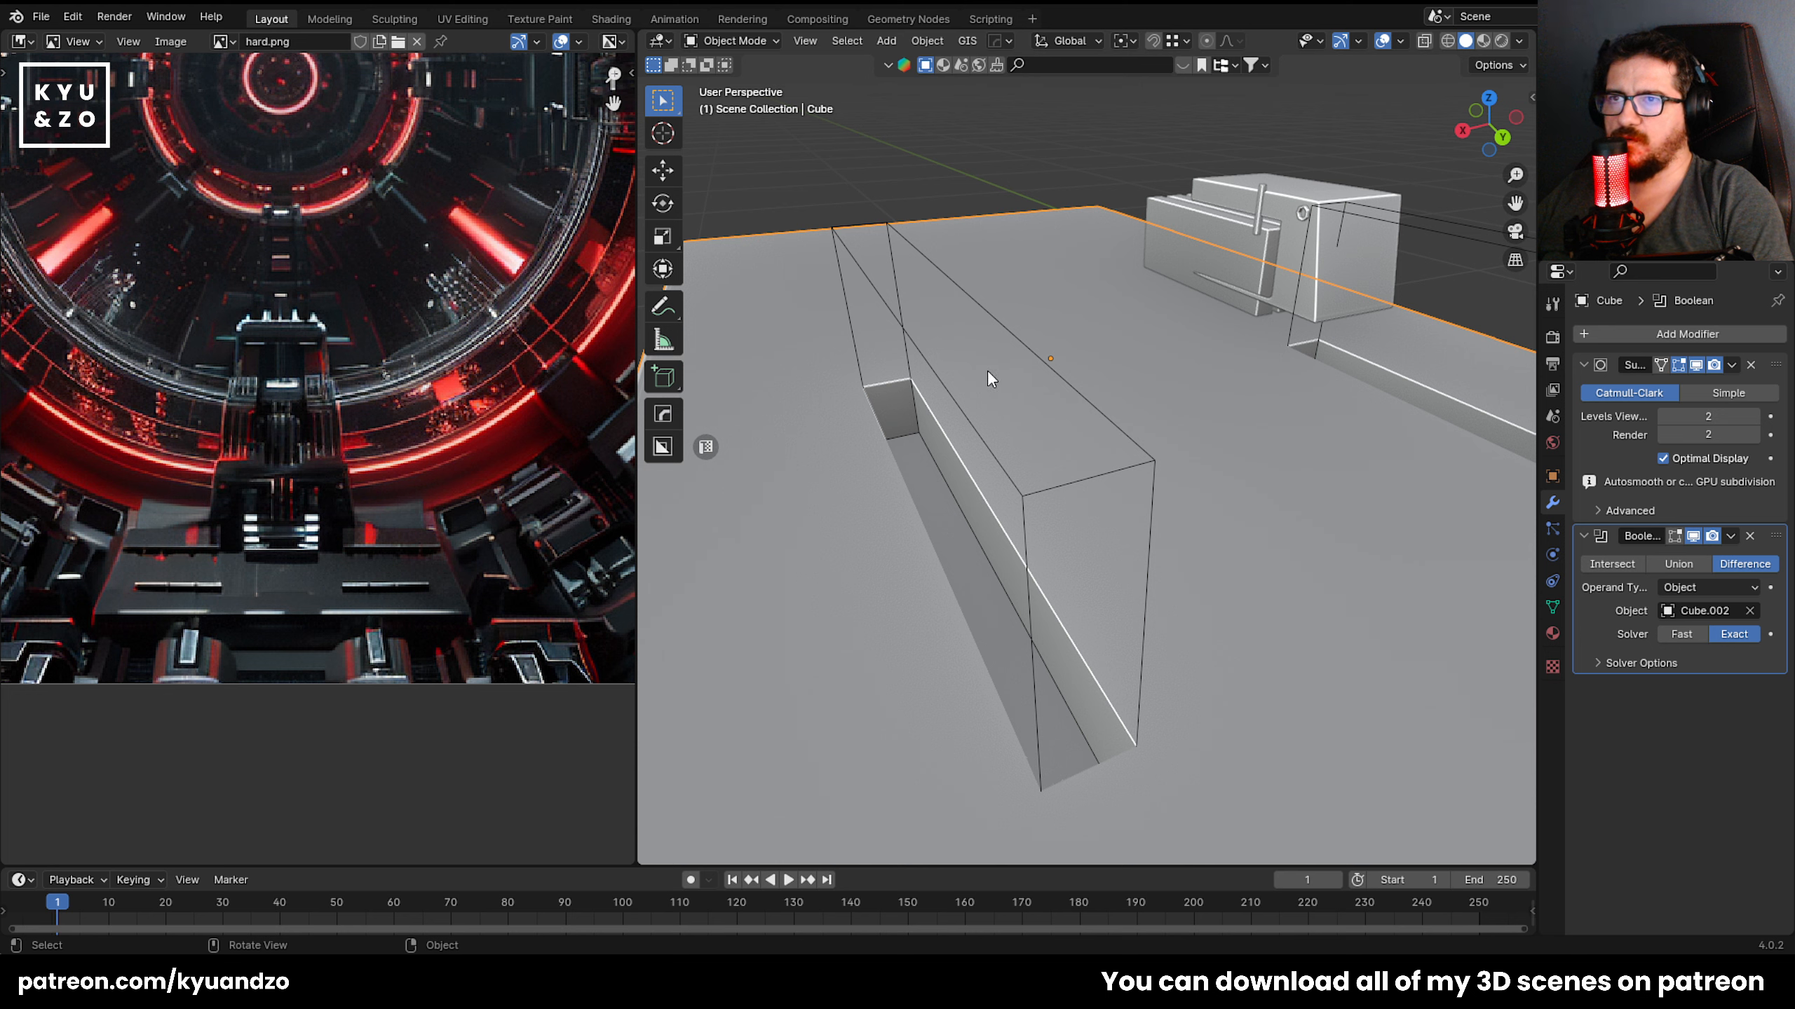
click(1048, 365)
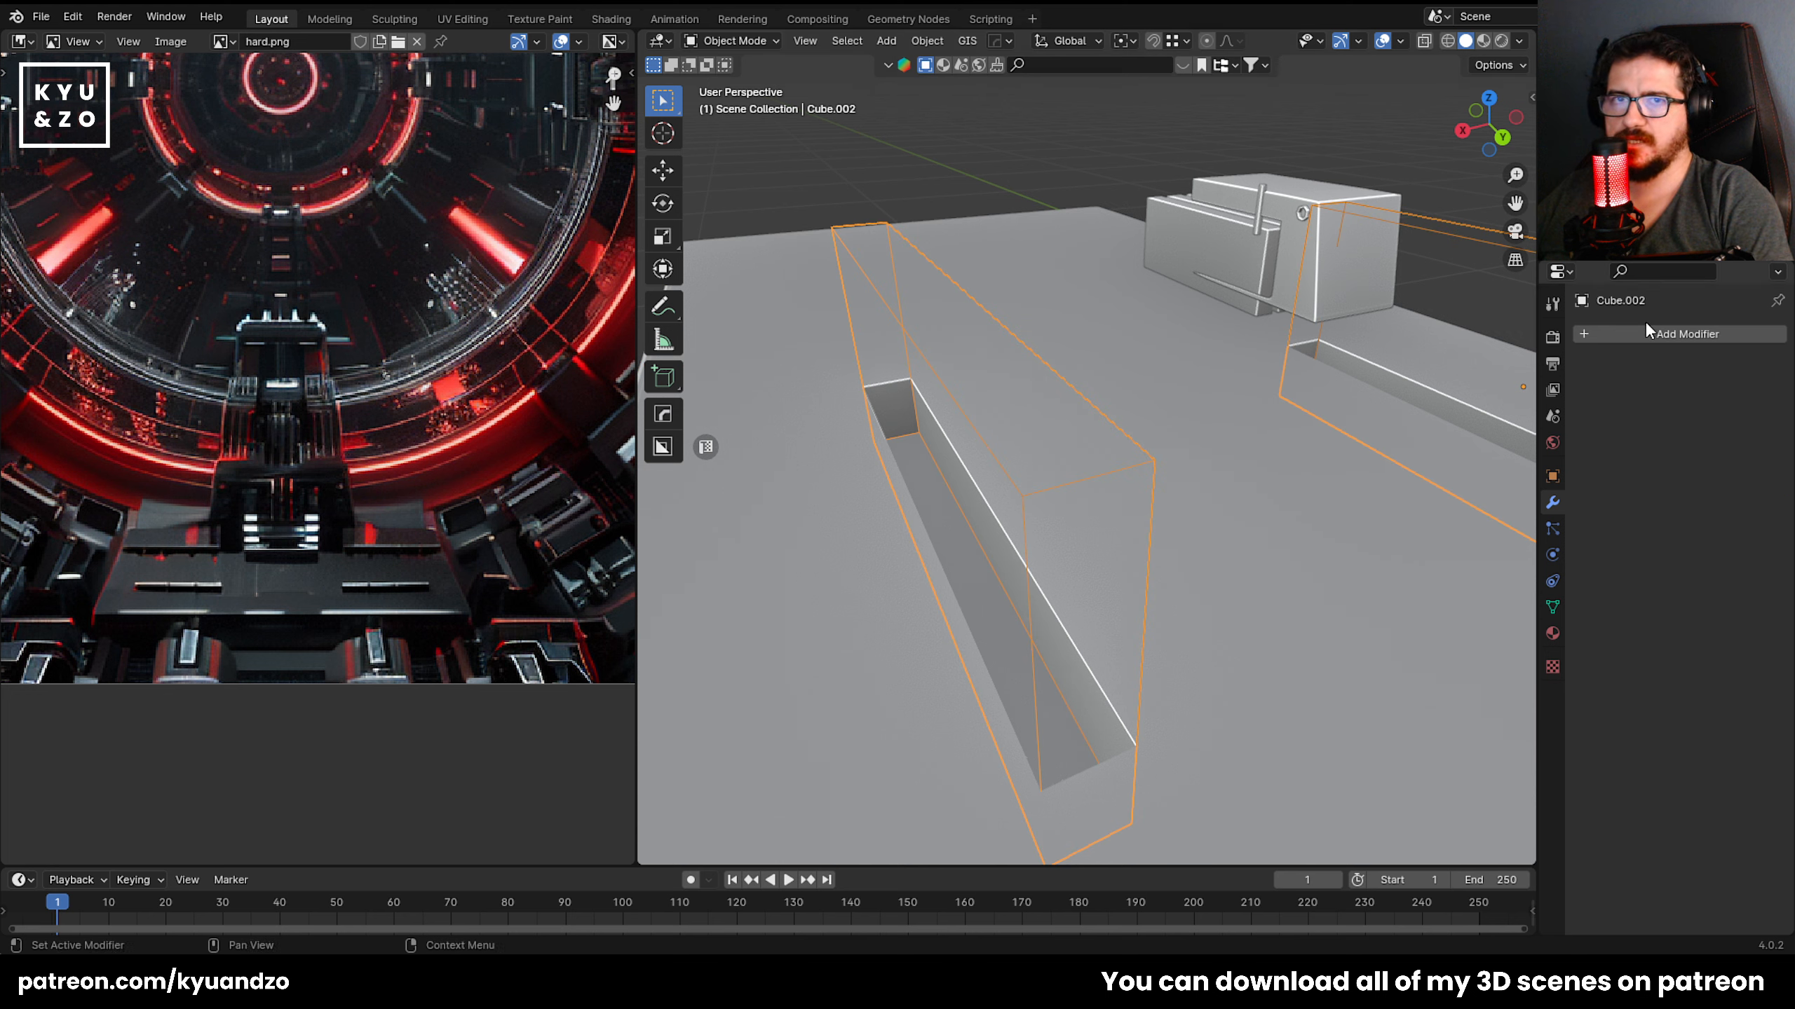
key(Tab)
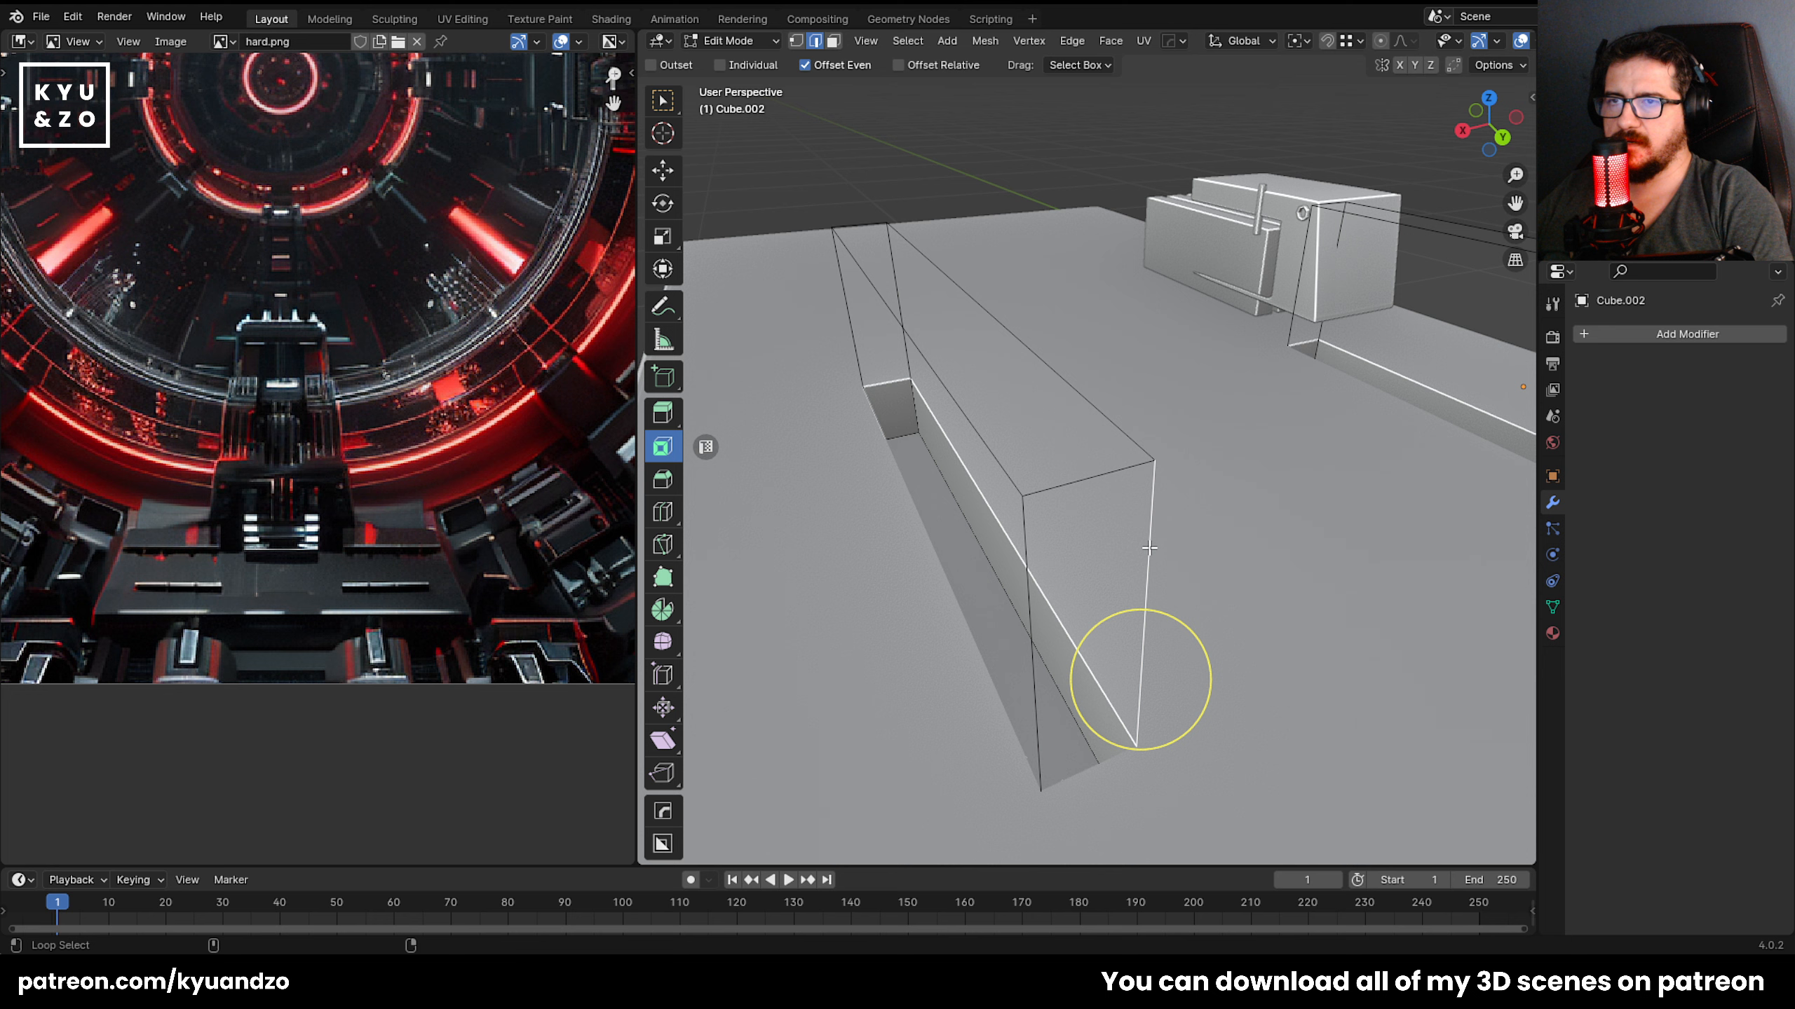
click(1005, 599)
click(1028, 592)
shift+click(1146, 555)
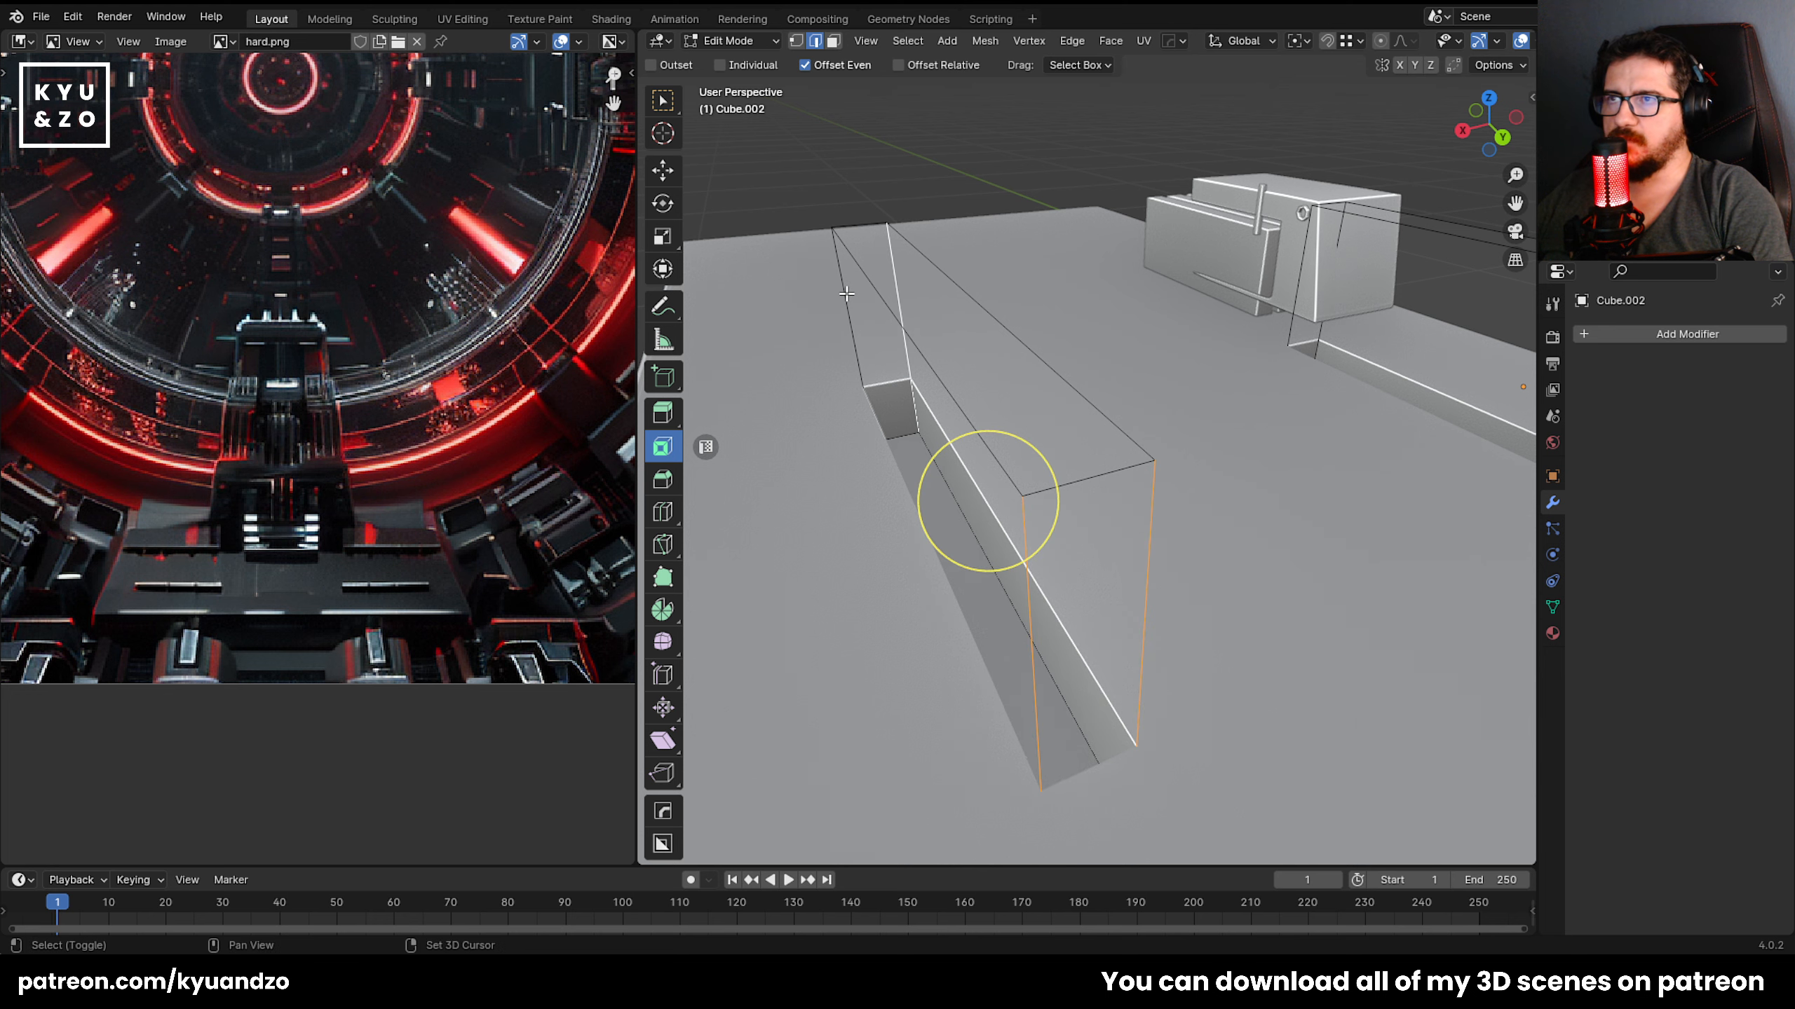
key(Tab)
Apply the scale of the cutter object Cube.002.
click(974, 446)
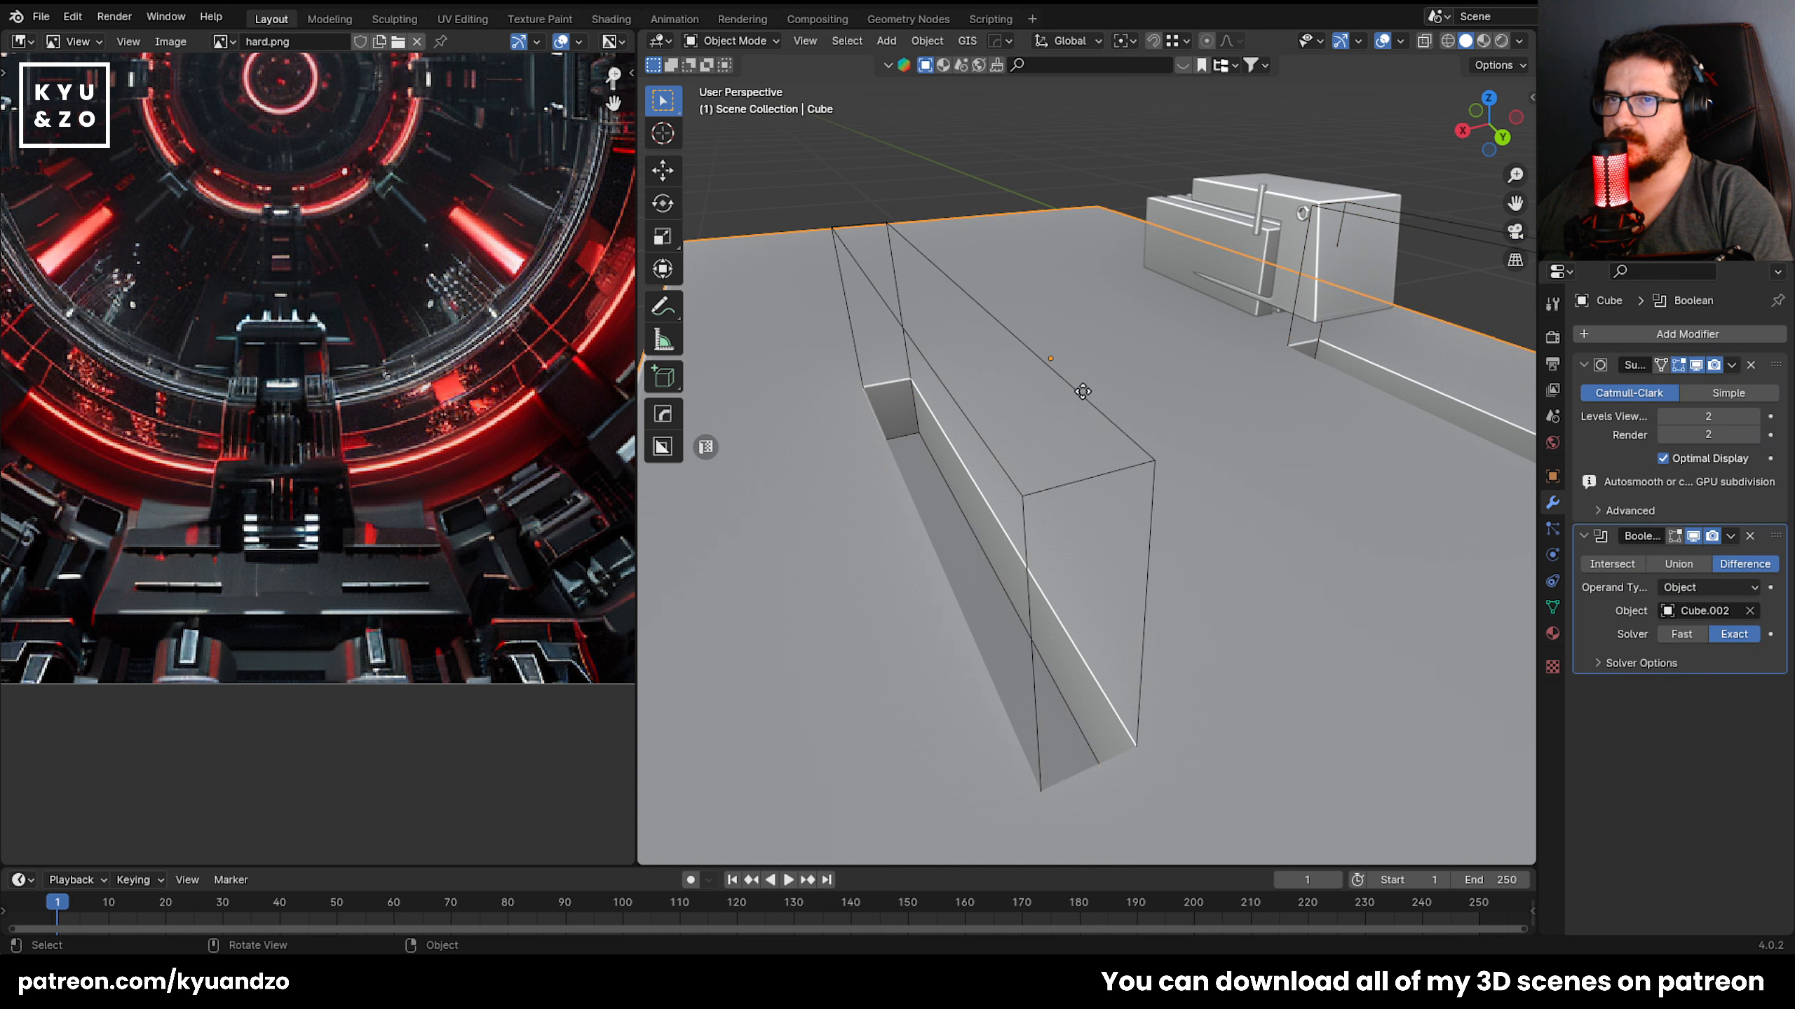
click(1083, 390)
key(ctrl+a)
click(1071, 427)
click(1077, 393)
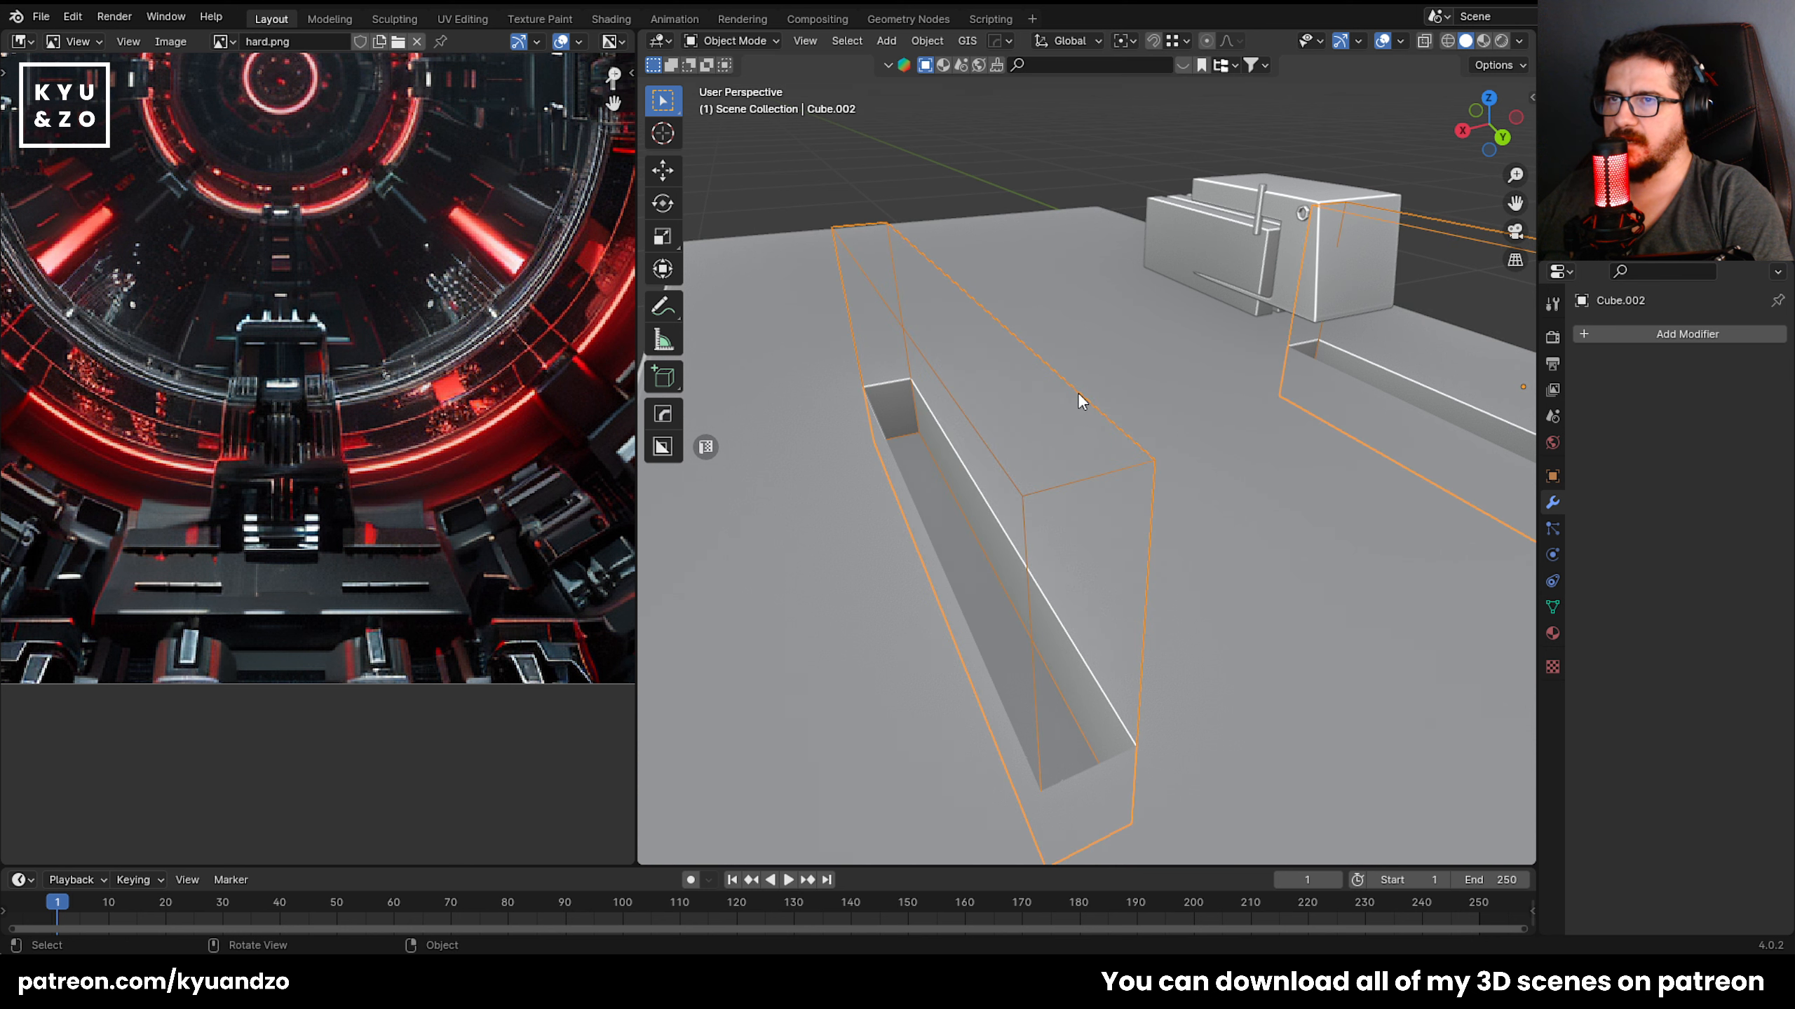
Bevel the four vertical edges of the front cutter block by about 0.015 m to round the slot's ends.
key(Tab)
click(1148, 517)
shift+click(1007, 544)
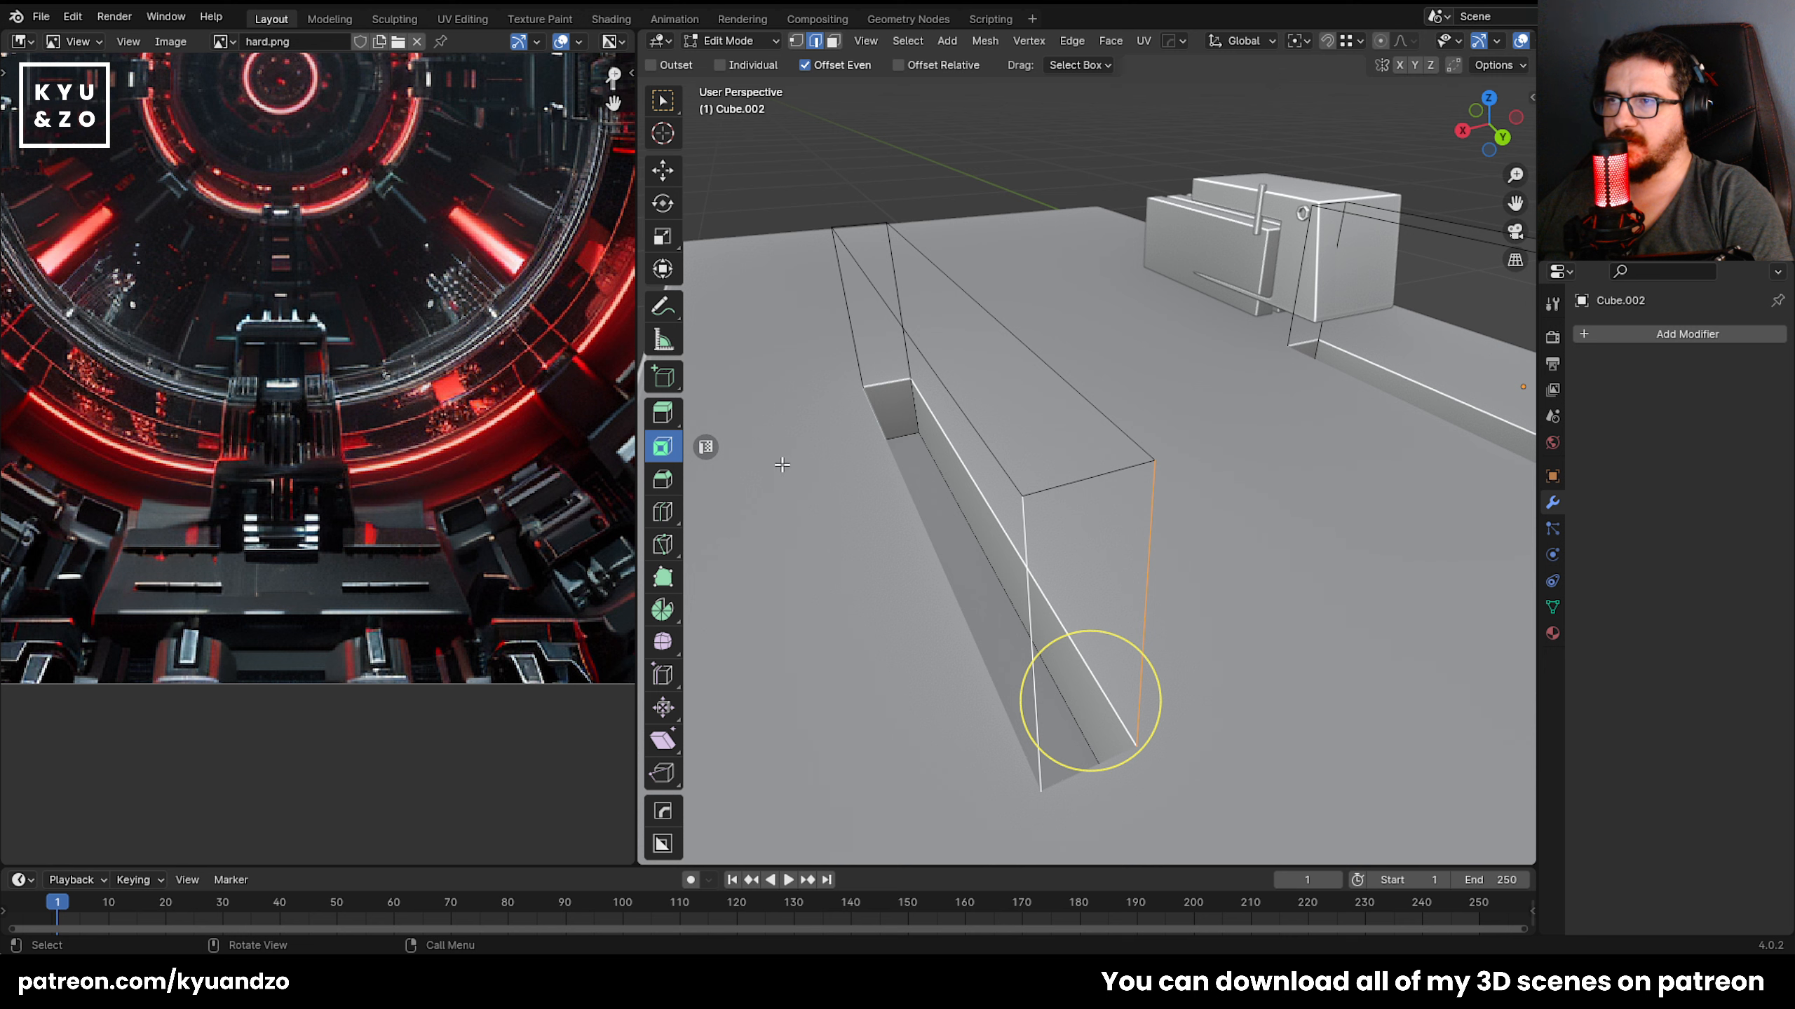
click(662, 479)
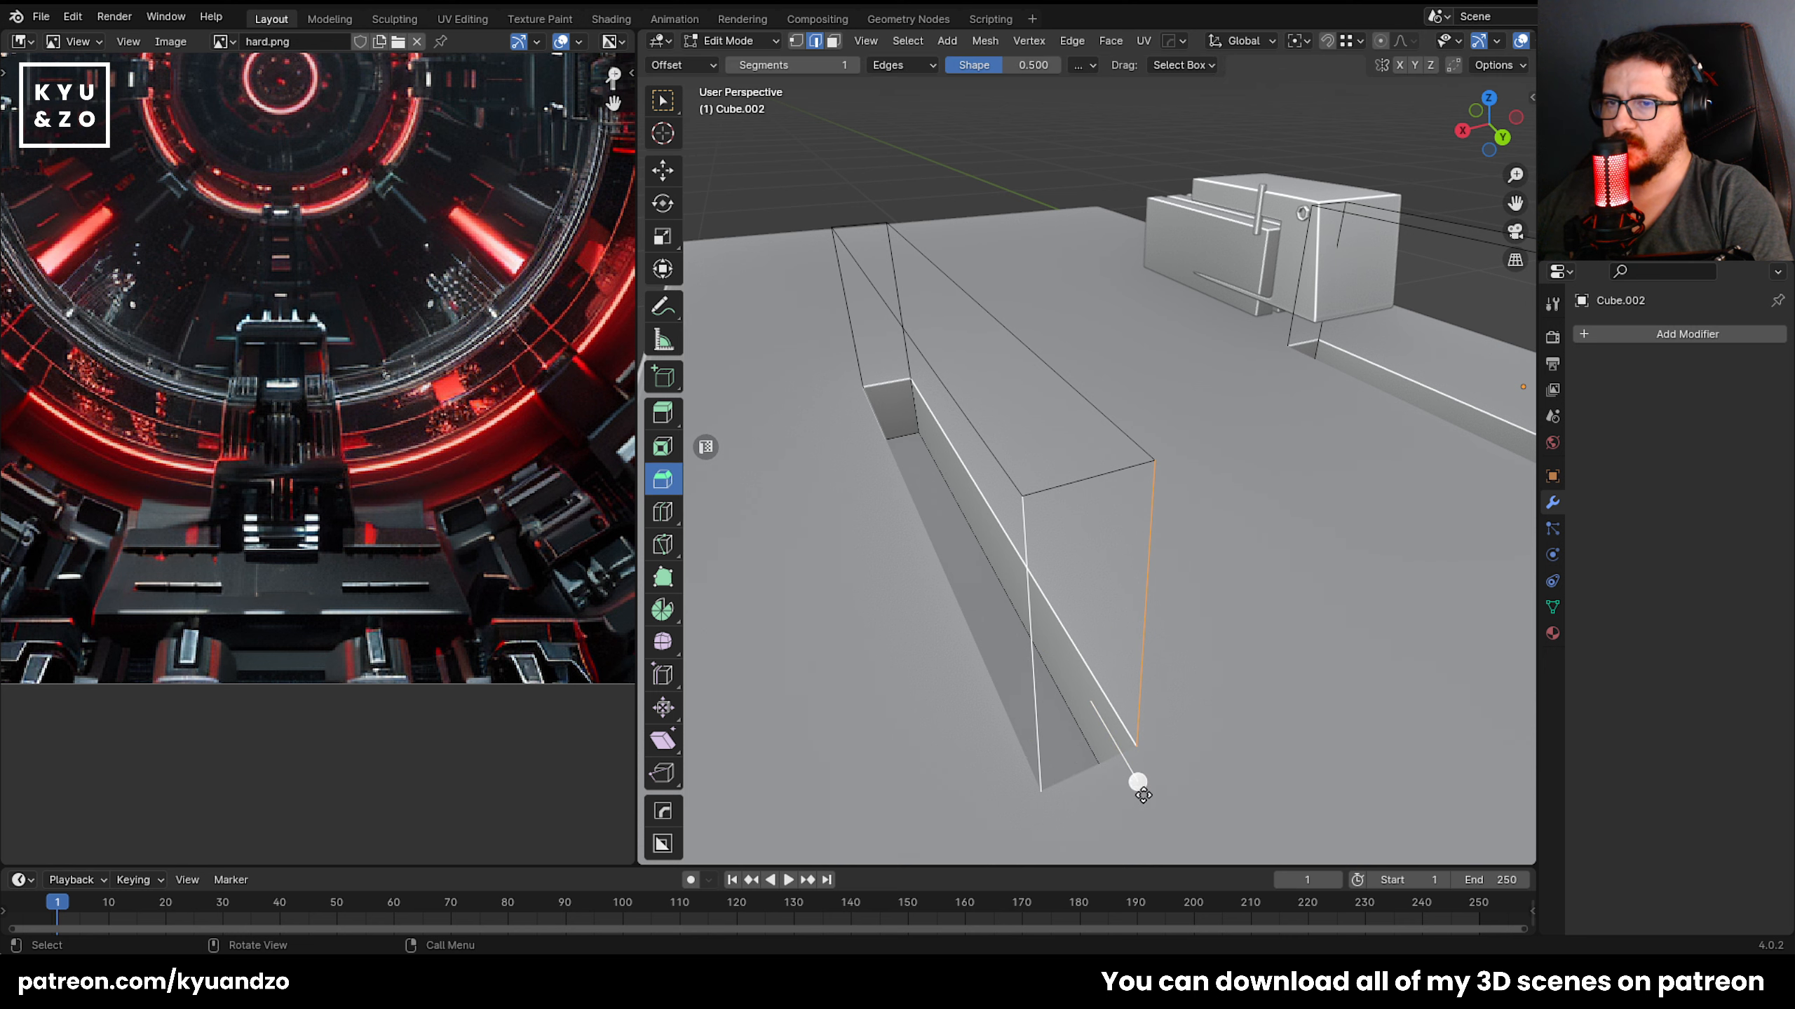
drag(1142, 795, 1030, 669)
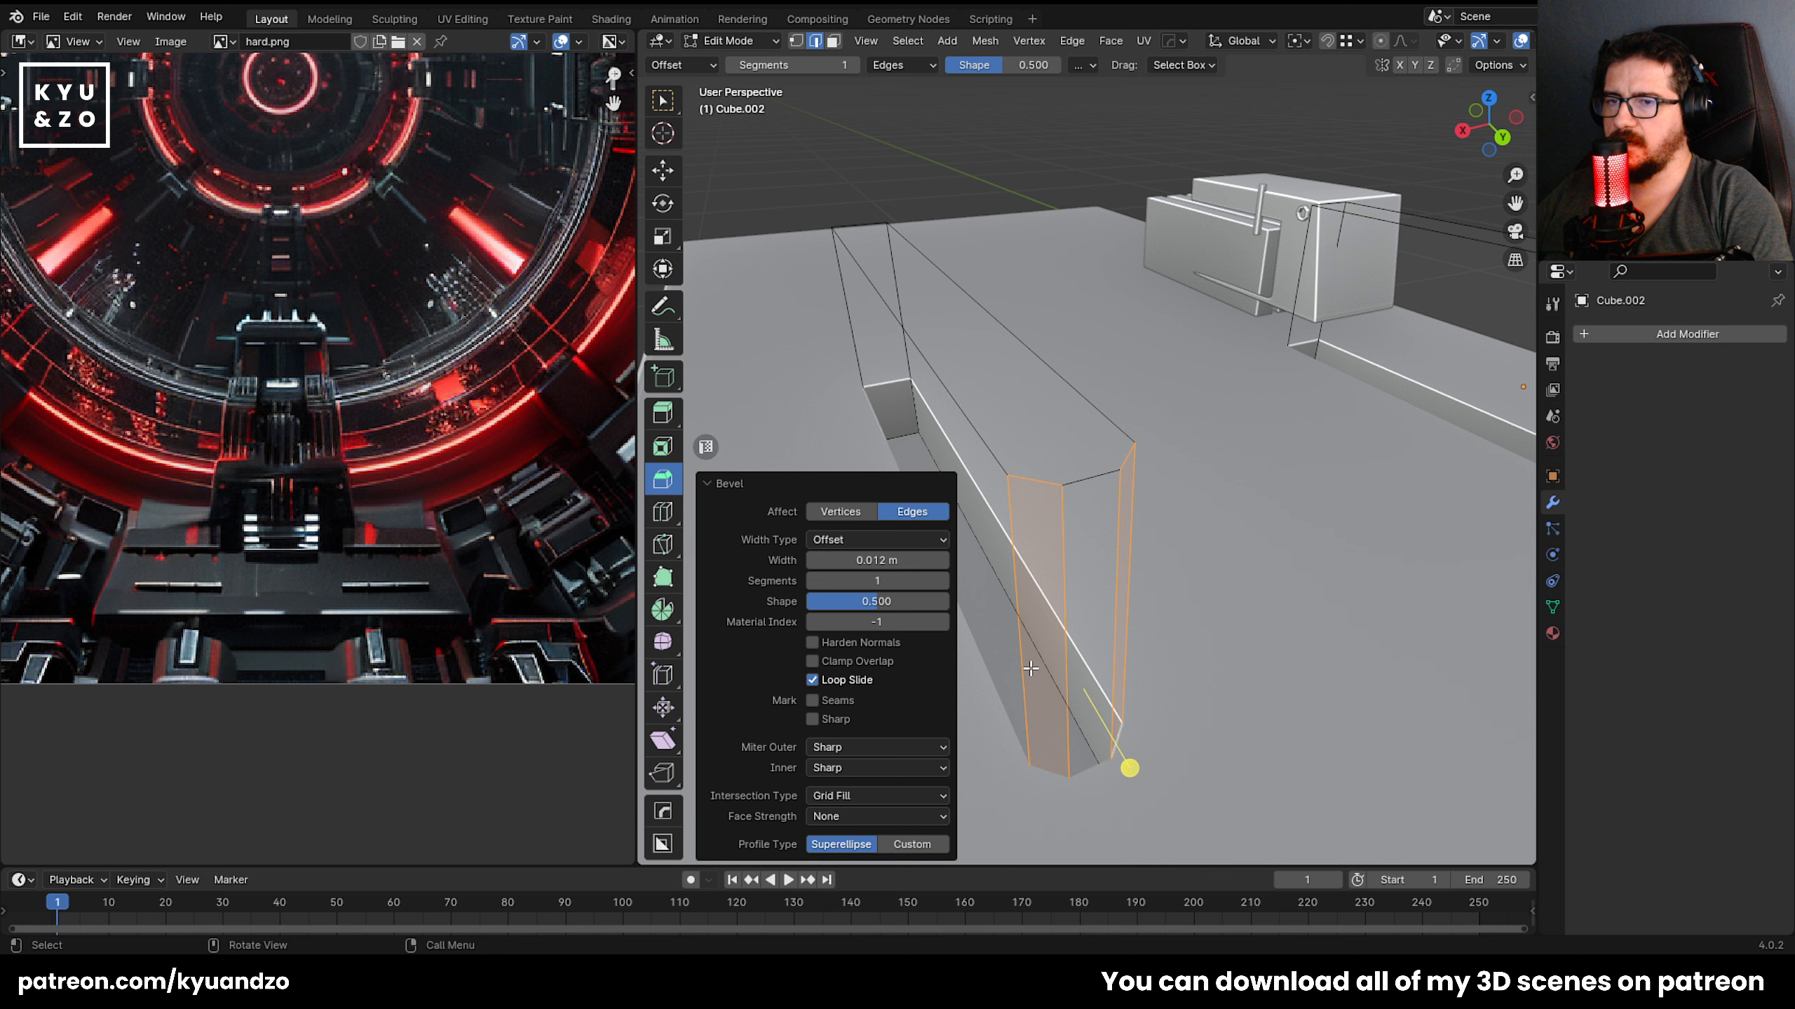
key(ctrl+z)
key(ctrl+z)
key(ctrl+z)
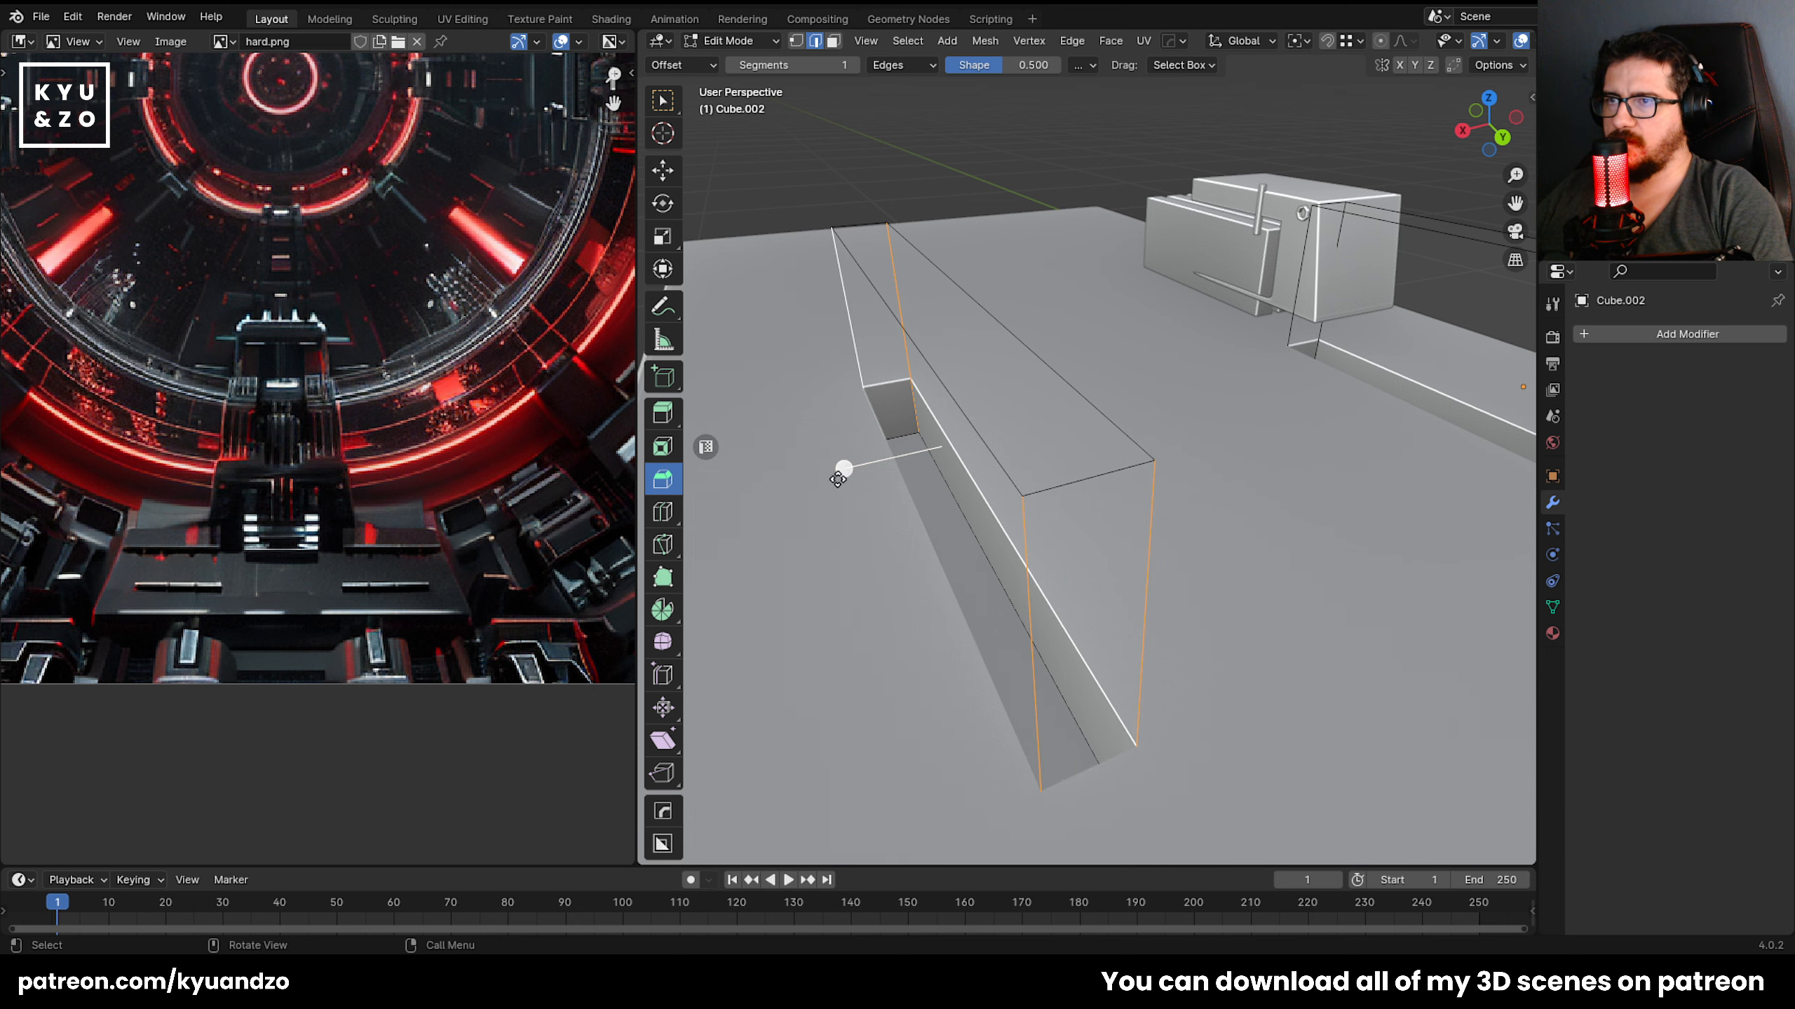
mouse_move(838, 480)
mouse_down()
mouse_move(785, 493)
mouse_move(802, 481)
mouse_up()
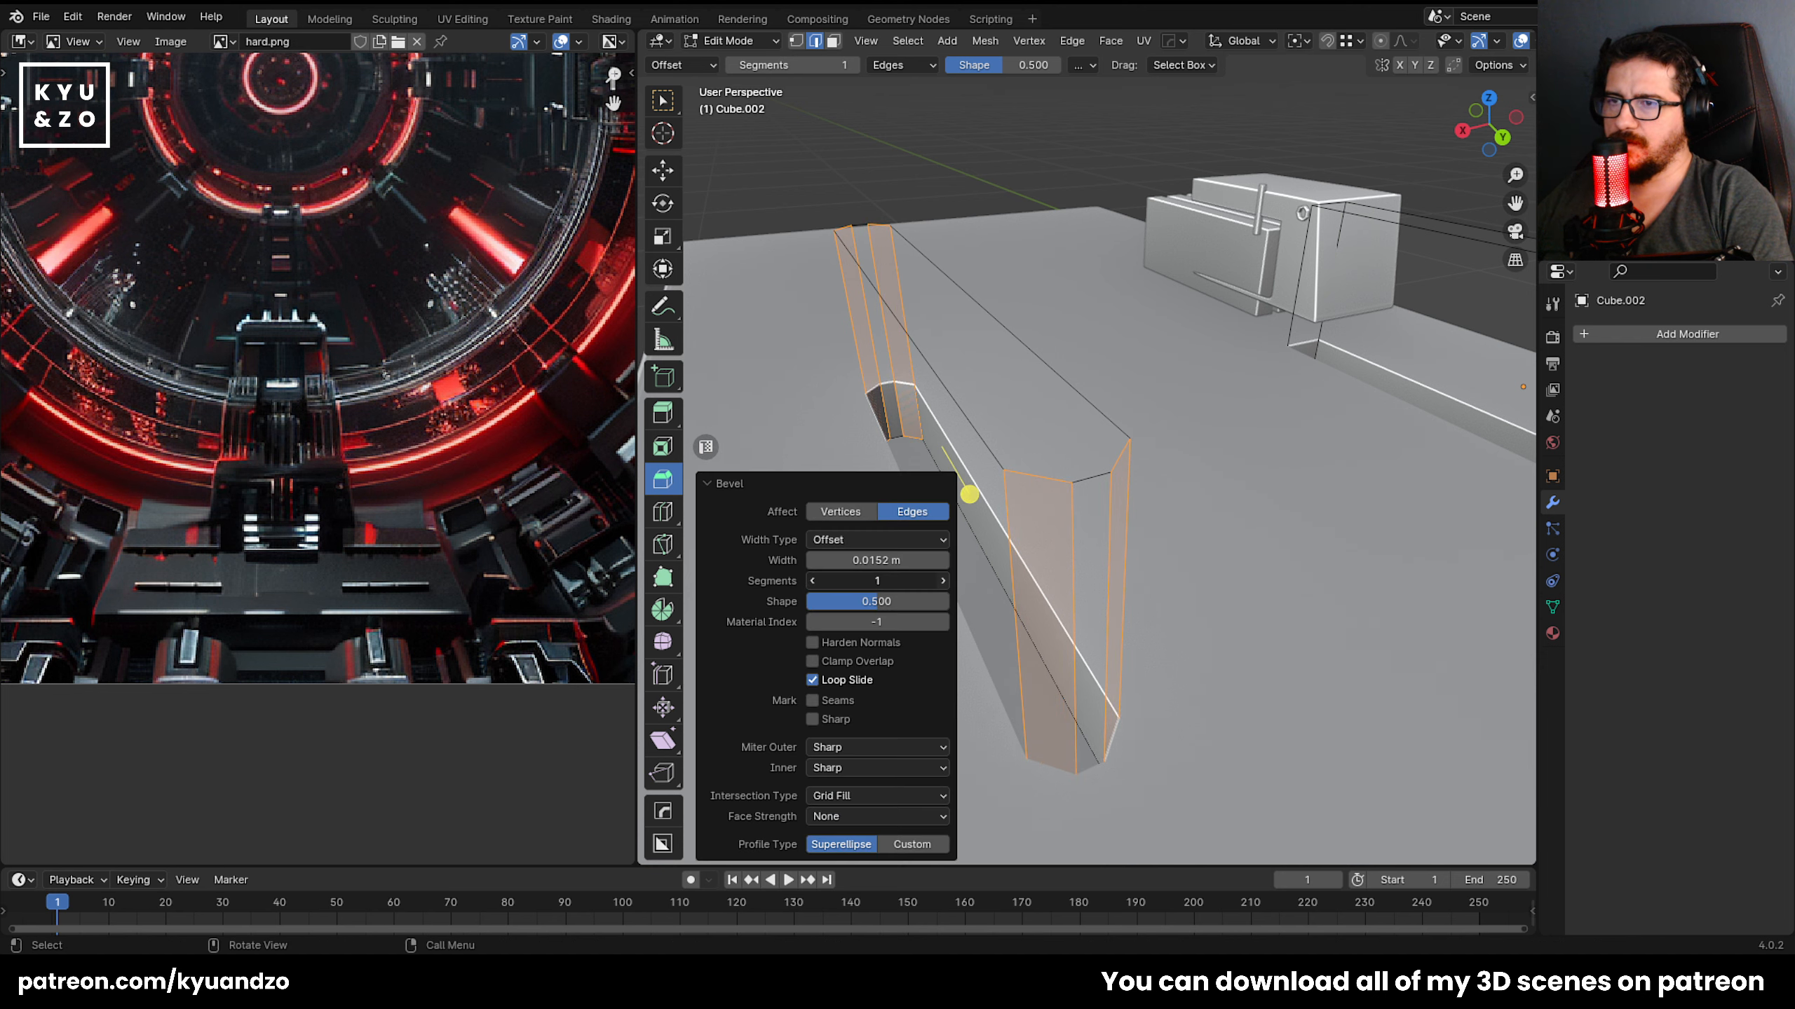
key(Tab)
Bevel the four vertical edges of the other cutter block by about 0.012 m with 3 segments.
middle_drag(1243, 558, 793, 478)
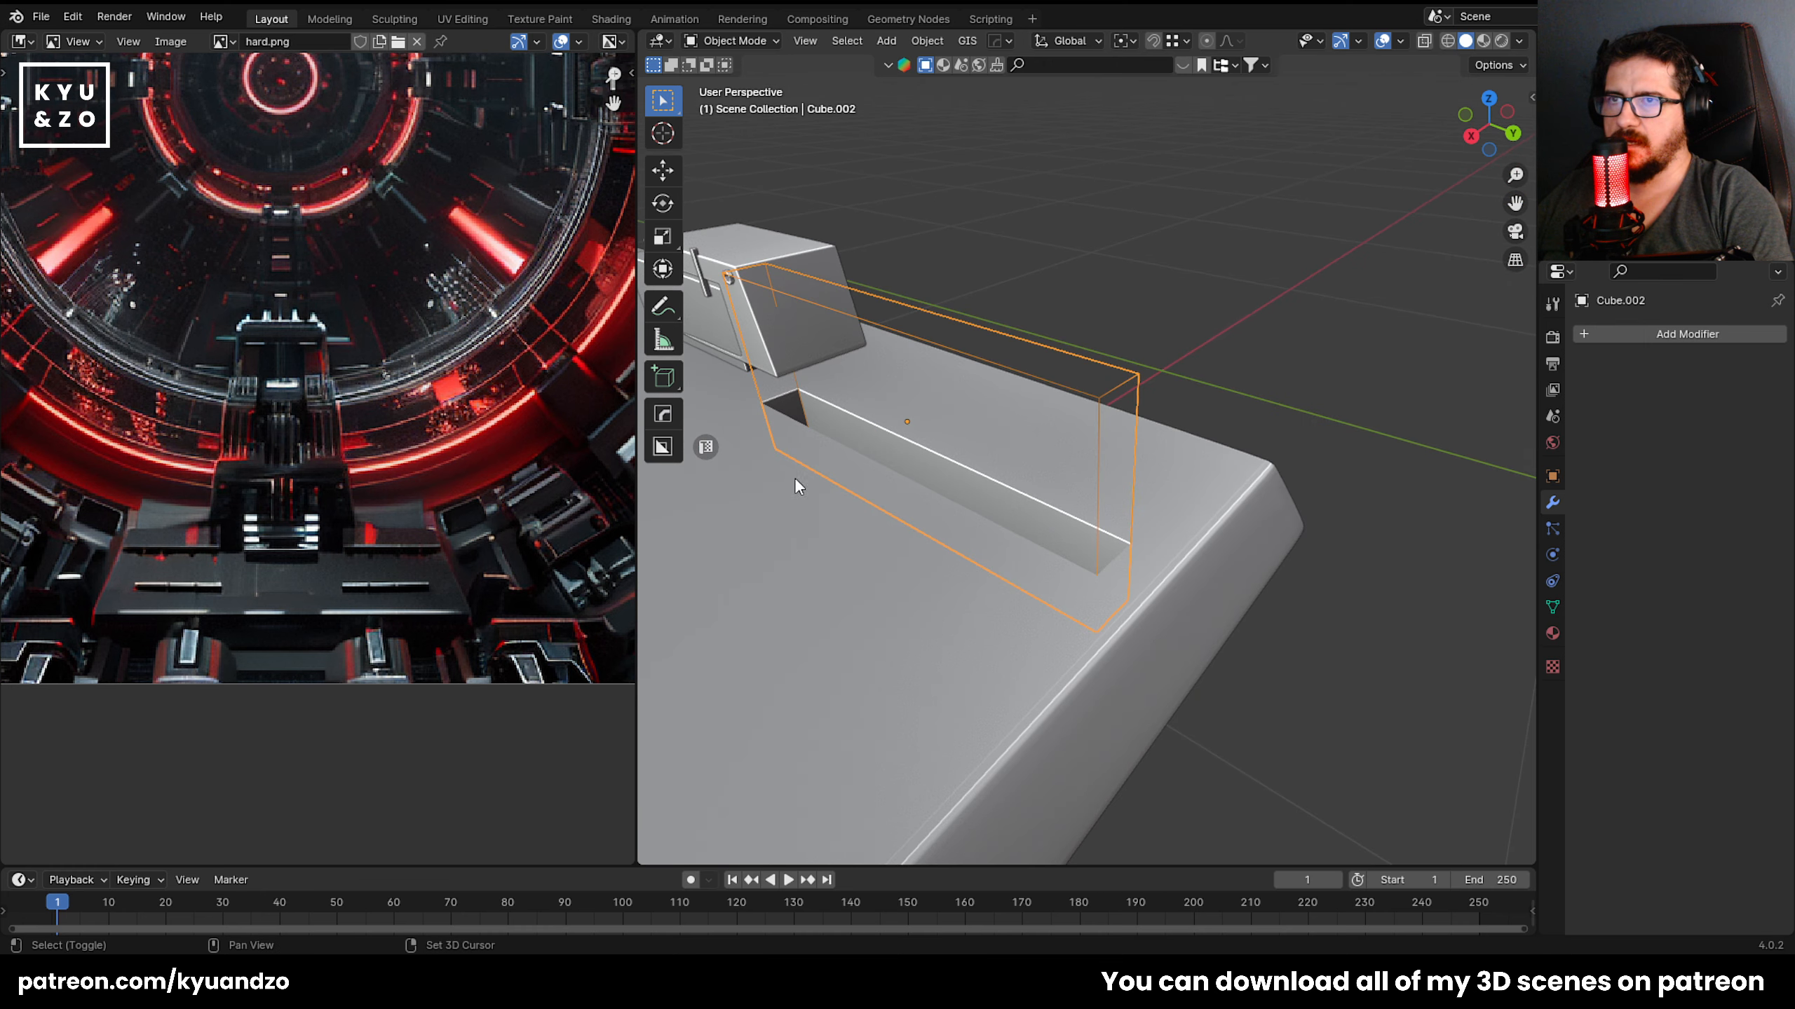
scroll(1047, 505, up, 2)
key(Tab)
click(1107, 488)
scroll(1131, 447, down, 2)
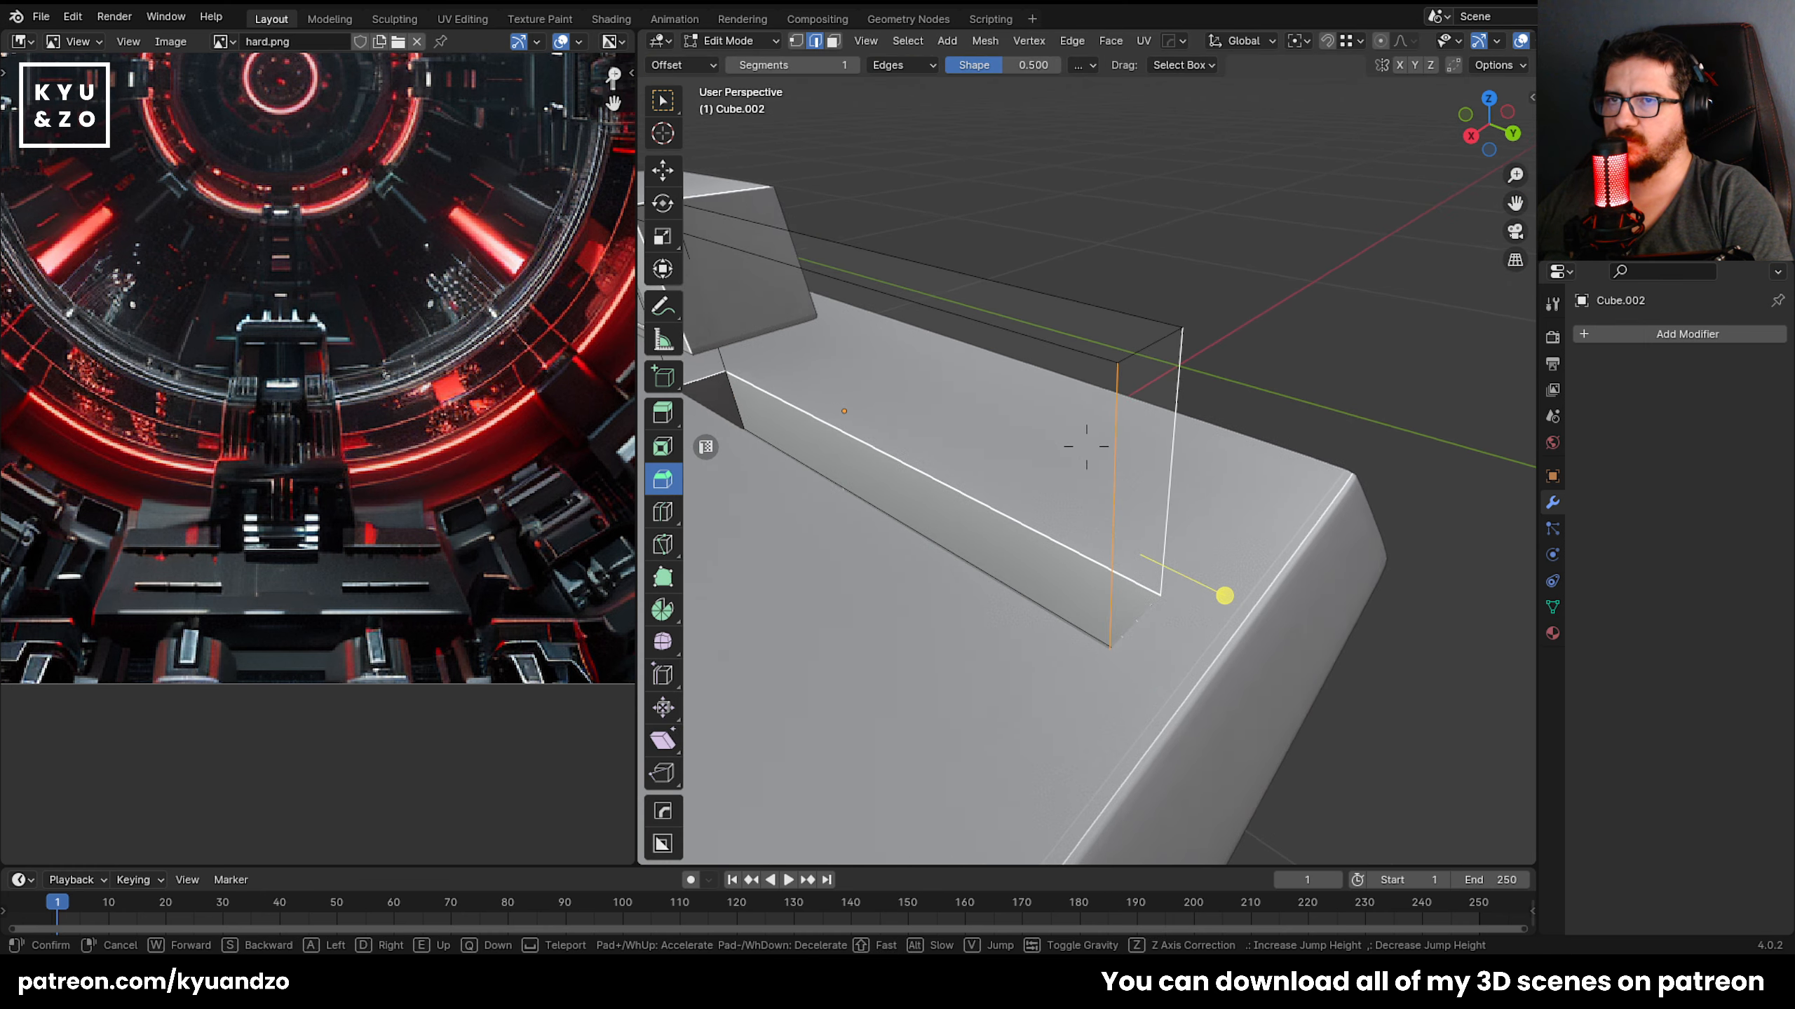
middle_drag(1089, 440, 985, 346)
shift+click(932, 350)
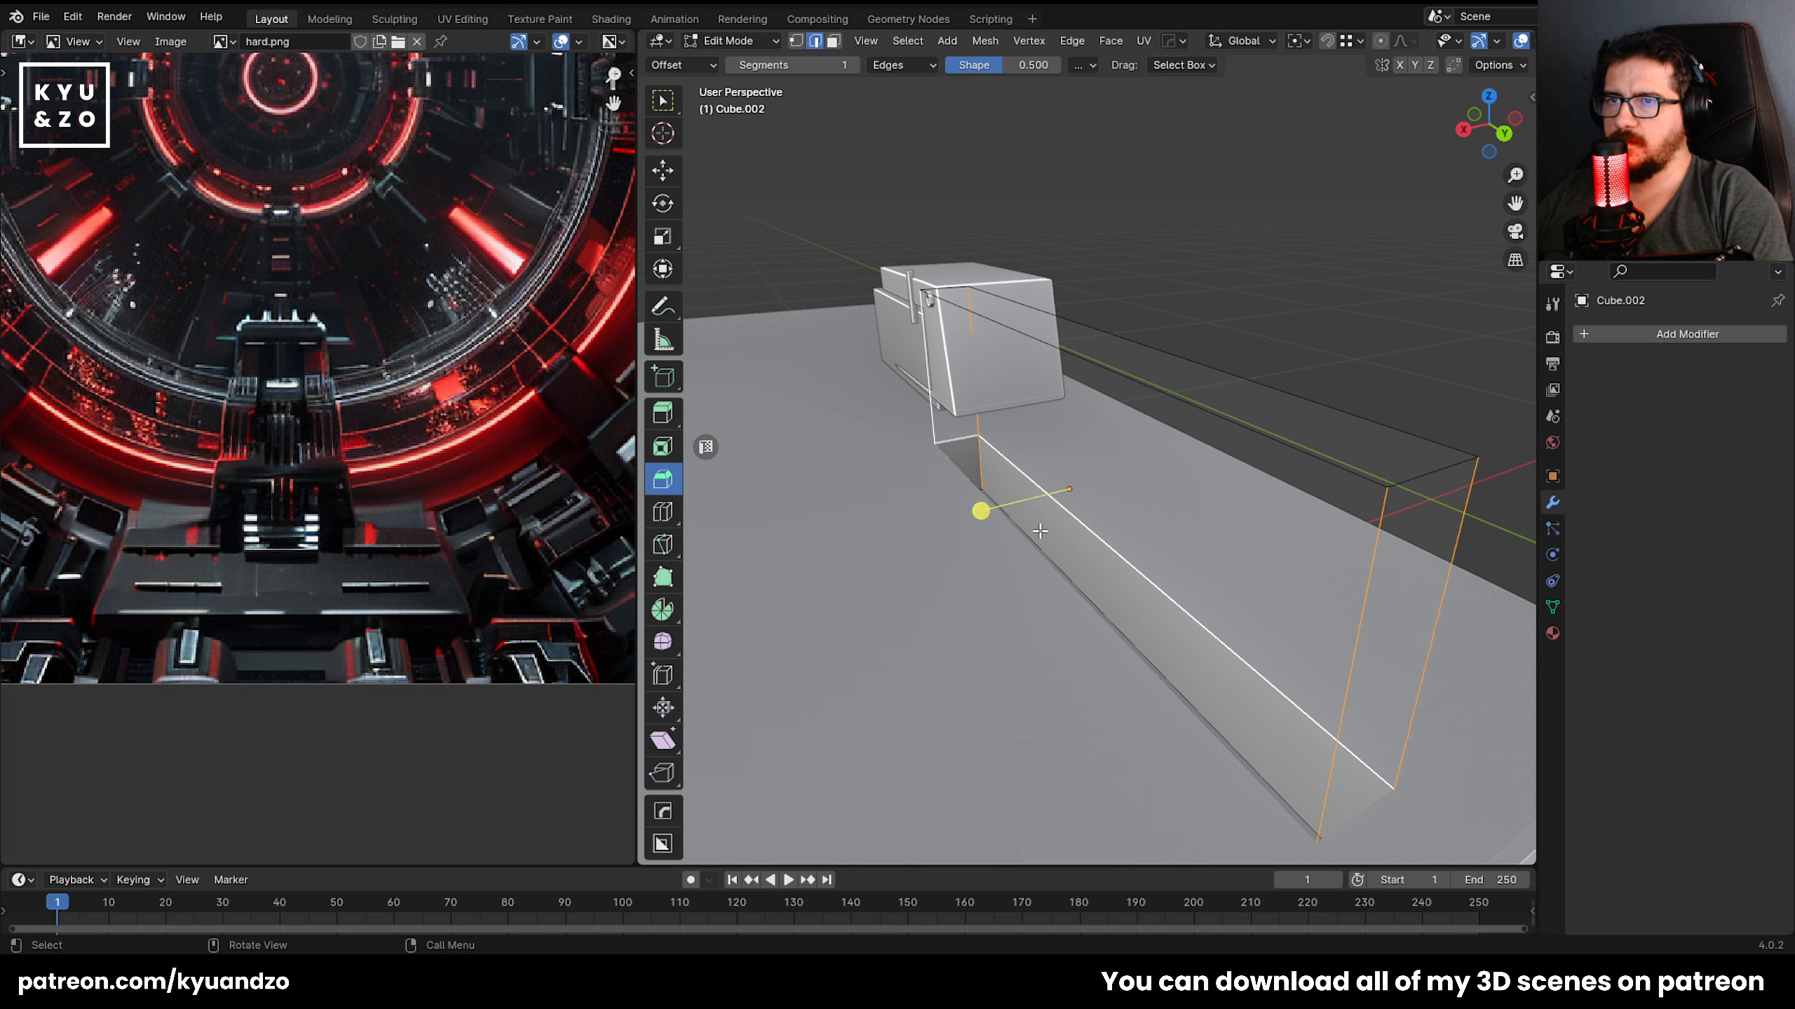
drag(979, 510, 954, 513)
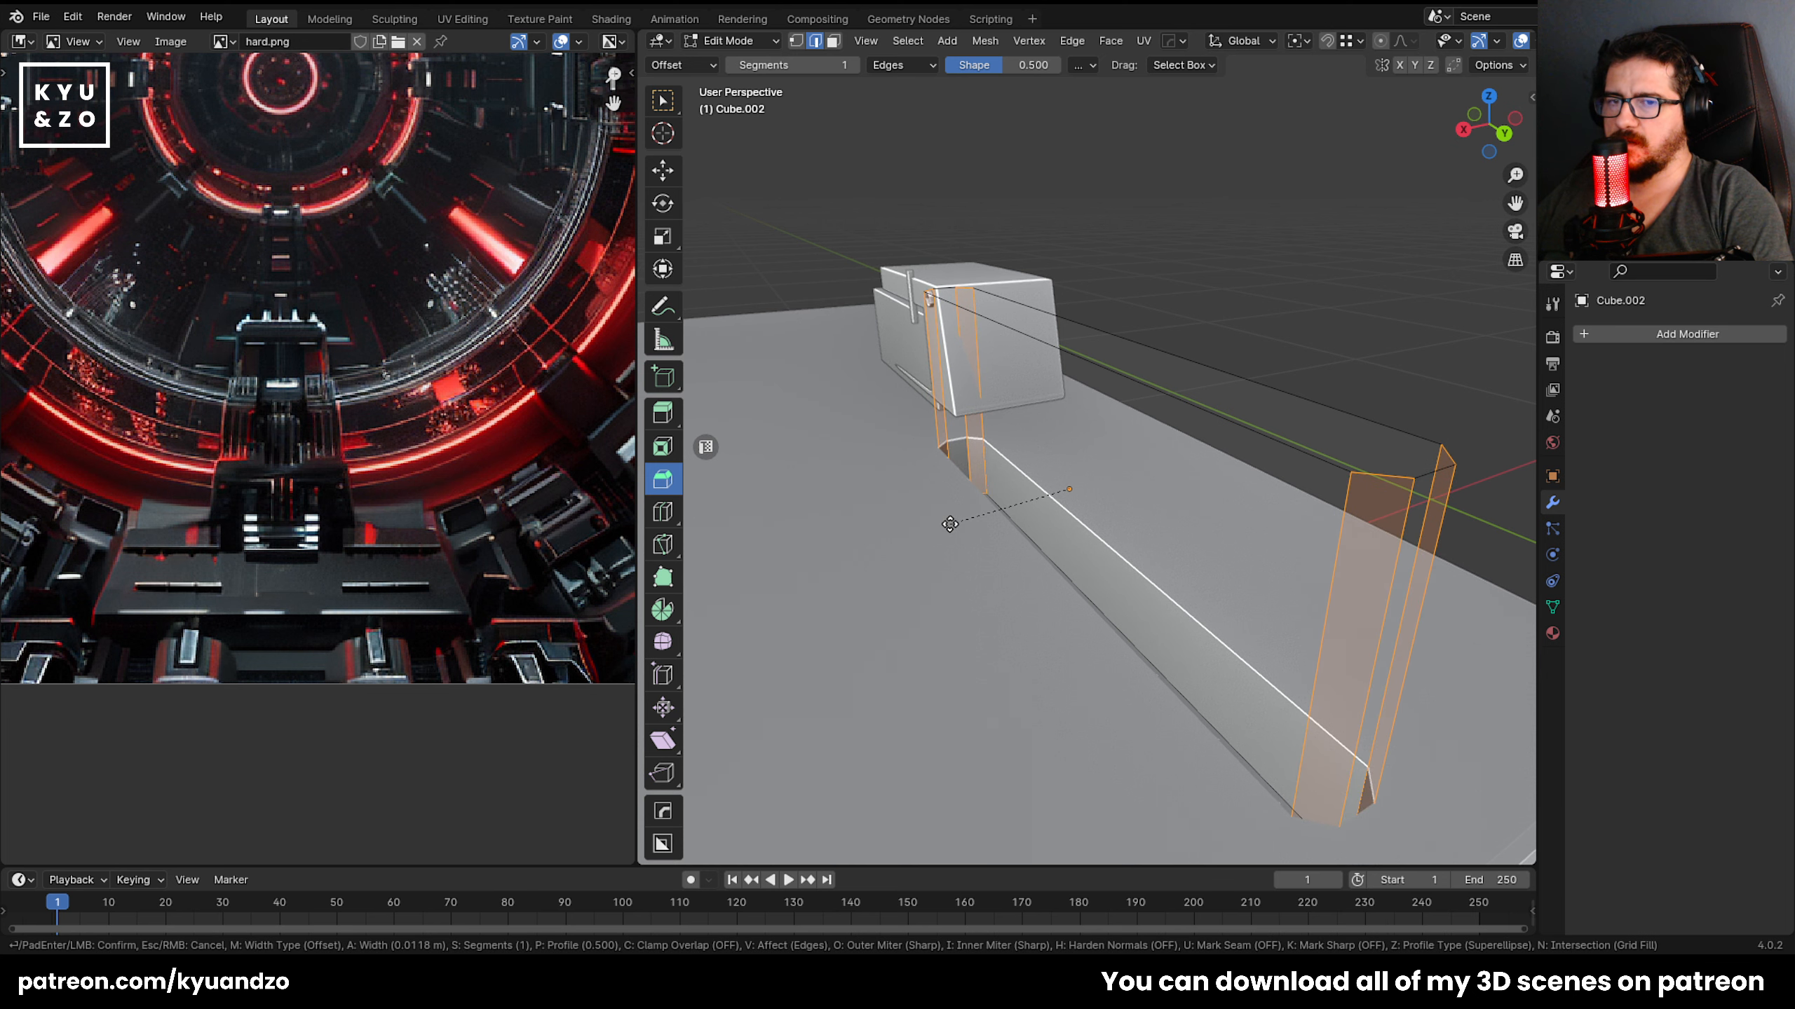
click(940, 580)
click(940, 580)
key(Tab)
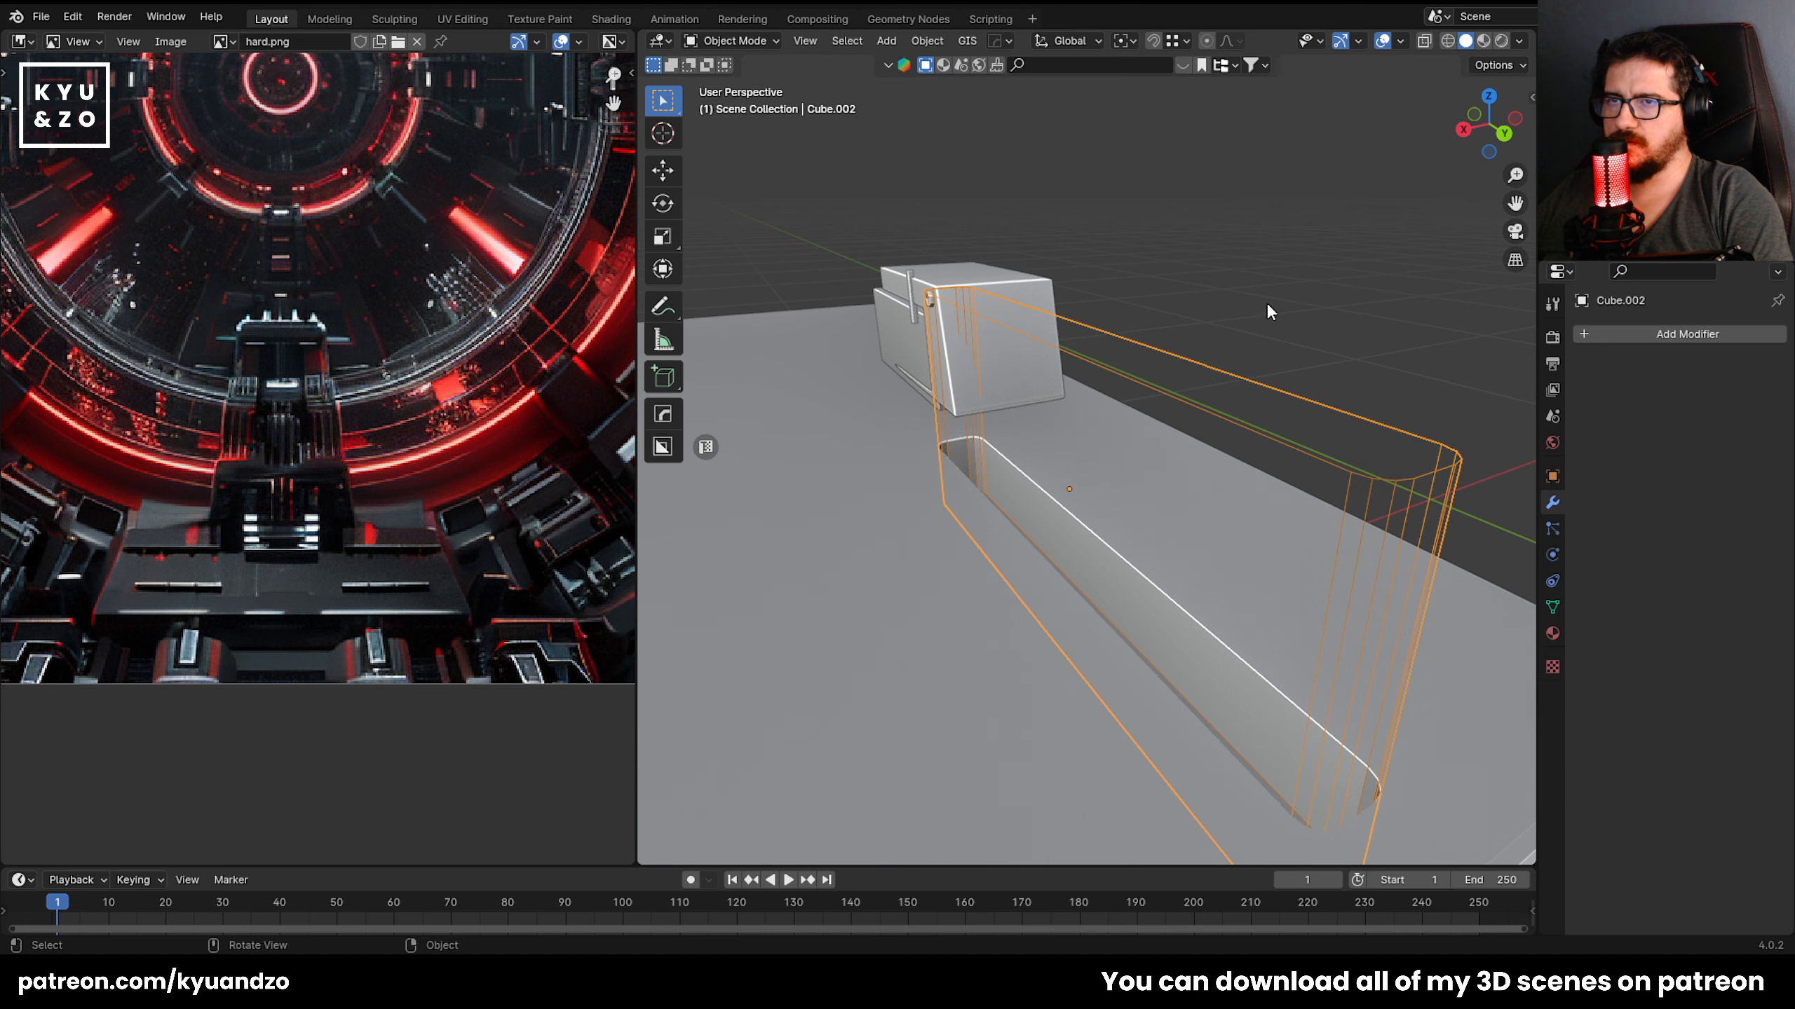
Try applying the base slab's Boolean modifier while it sits below Subdivision, and undo it.
click(1266, 302)
scroll(1201, 410, down, 7)
middle_drag(1130, 509, 1074, 563)
click(1018, 530)
middle_drag(964, 488, 939, 457)
scroll(1003, 424, up, 2)
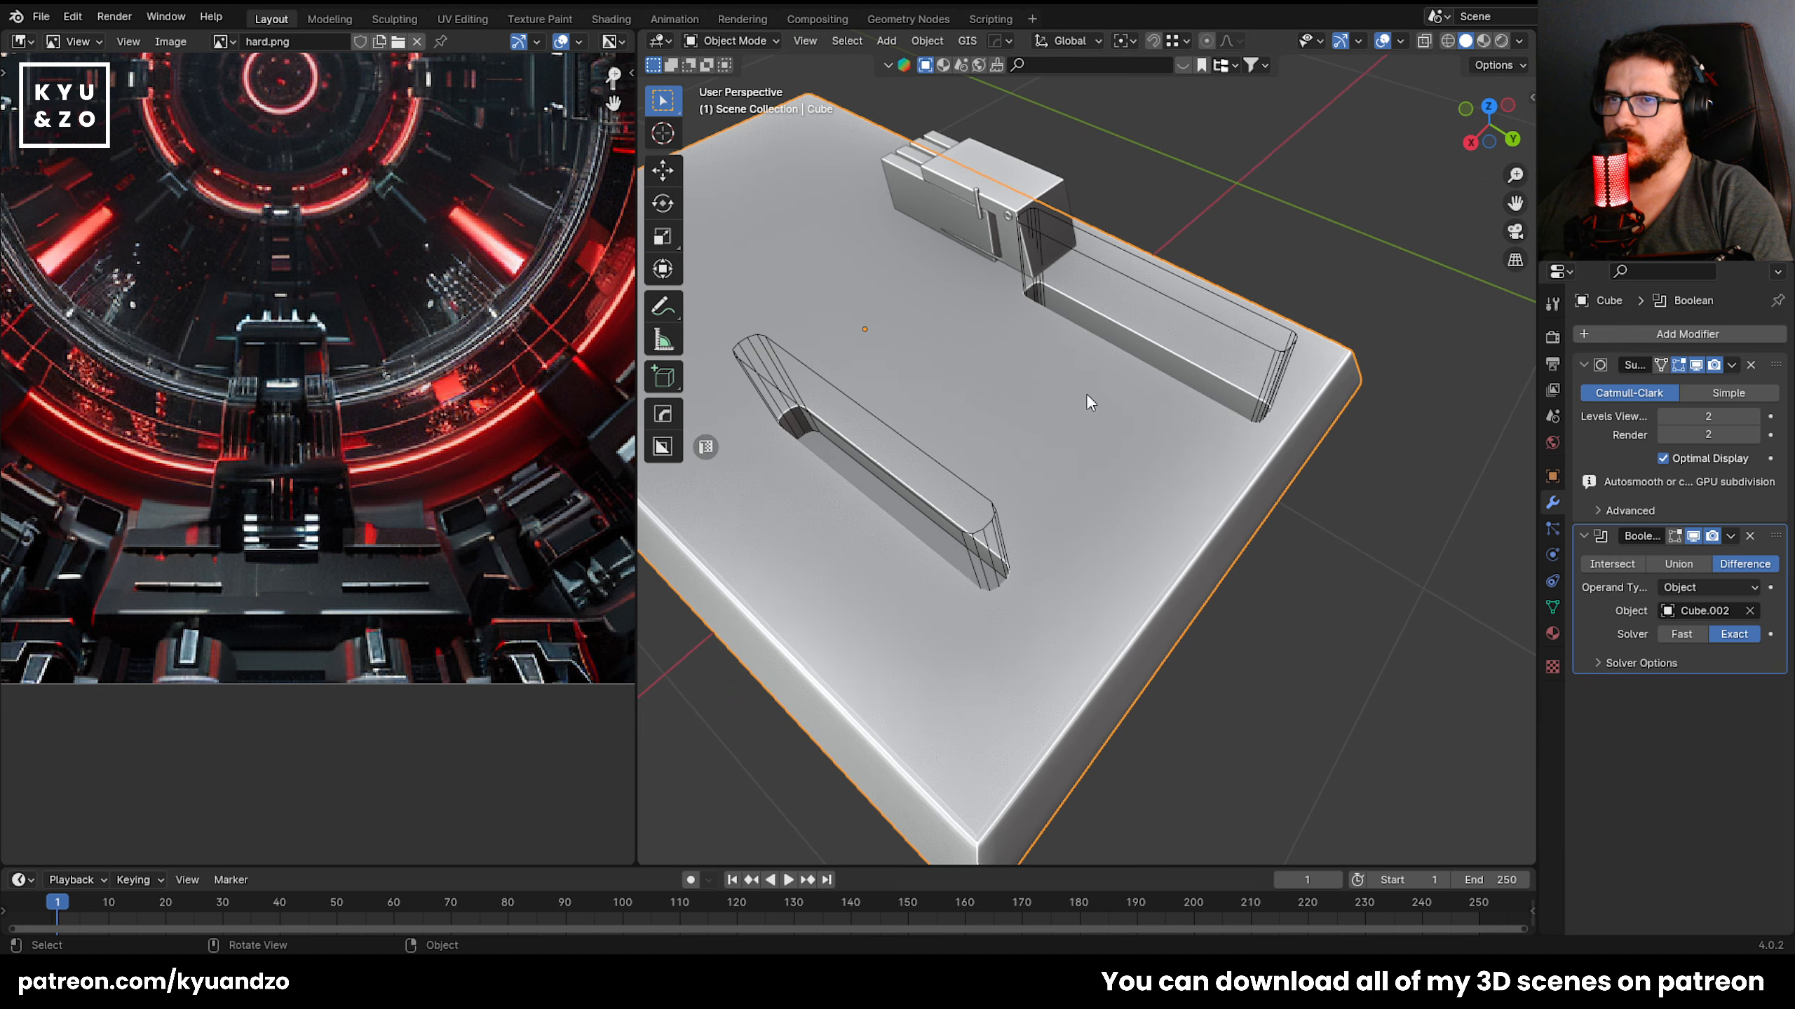
click(1728, 539)
click(1714, 558)
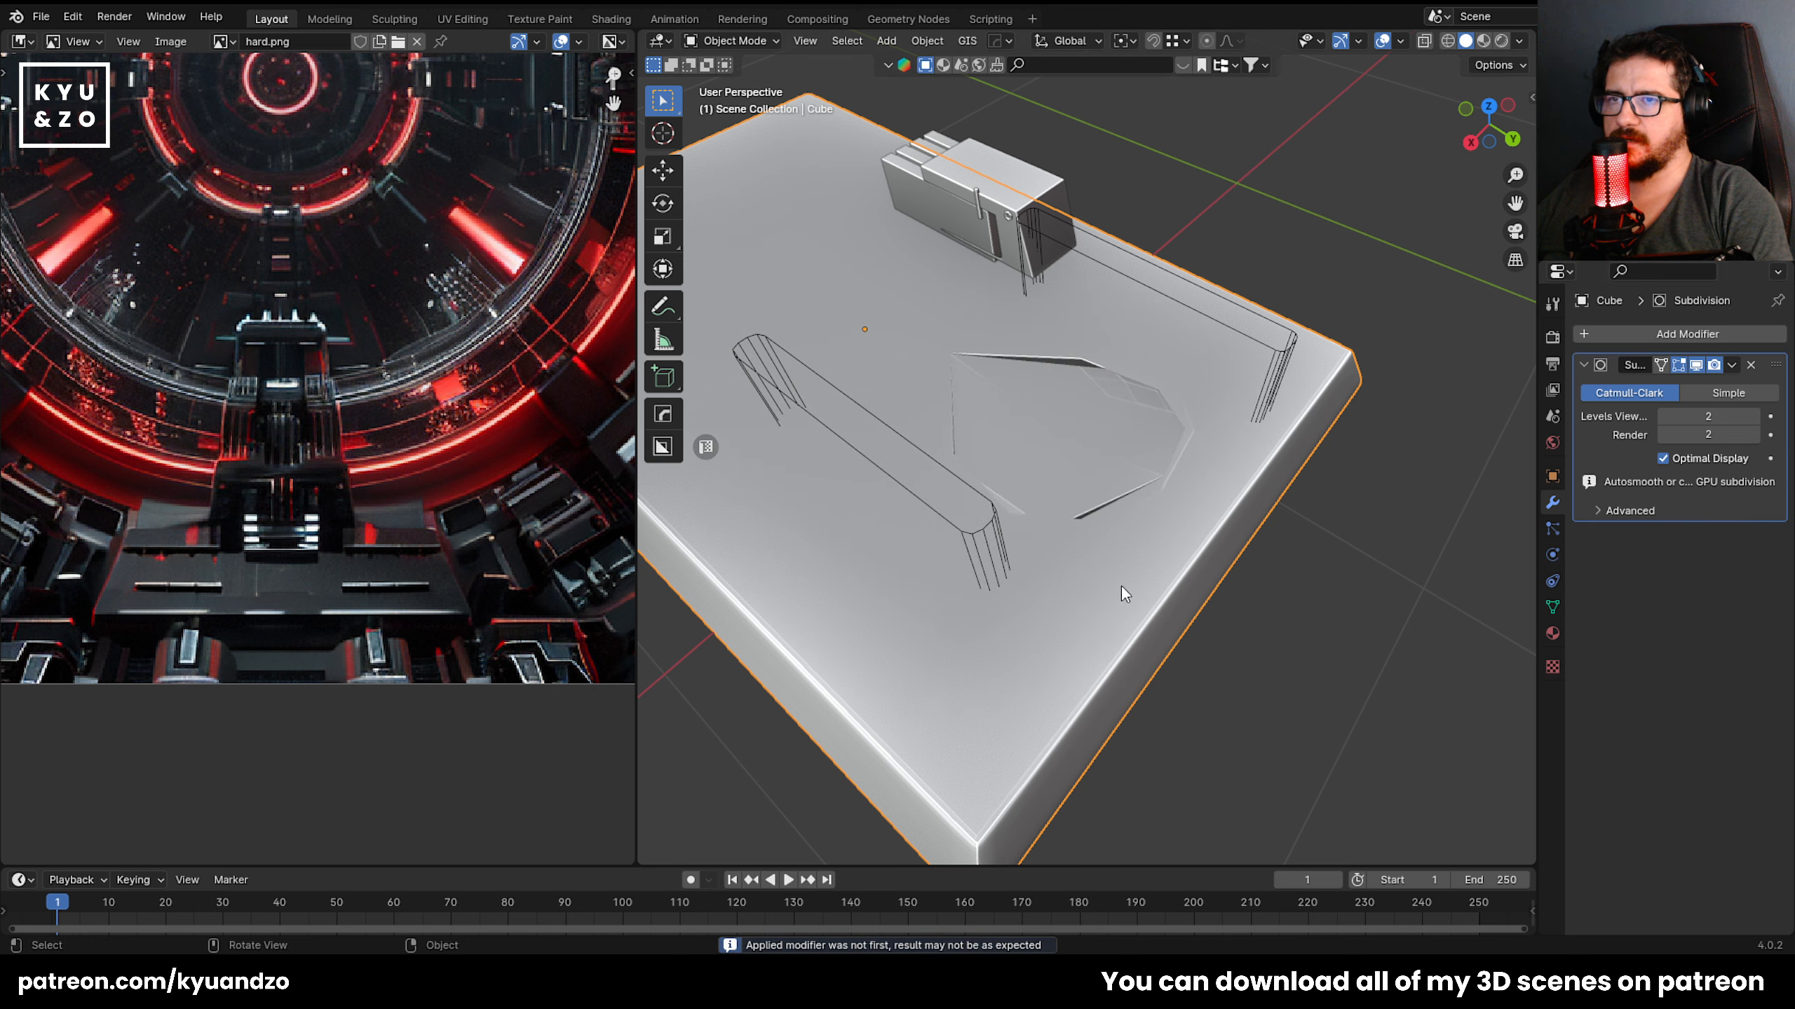
key(ctrl+z)
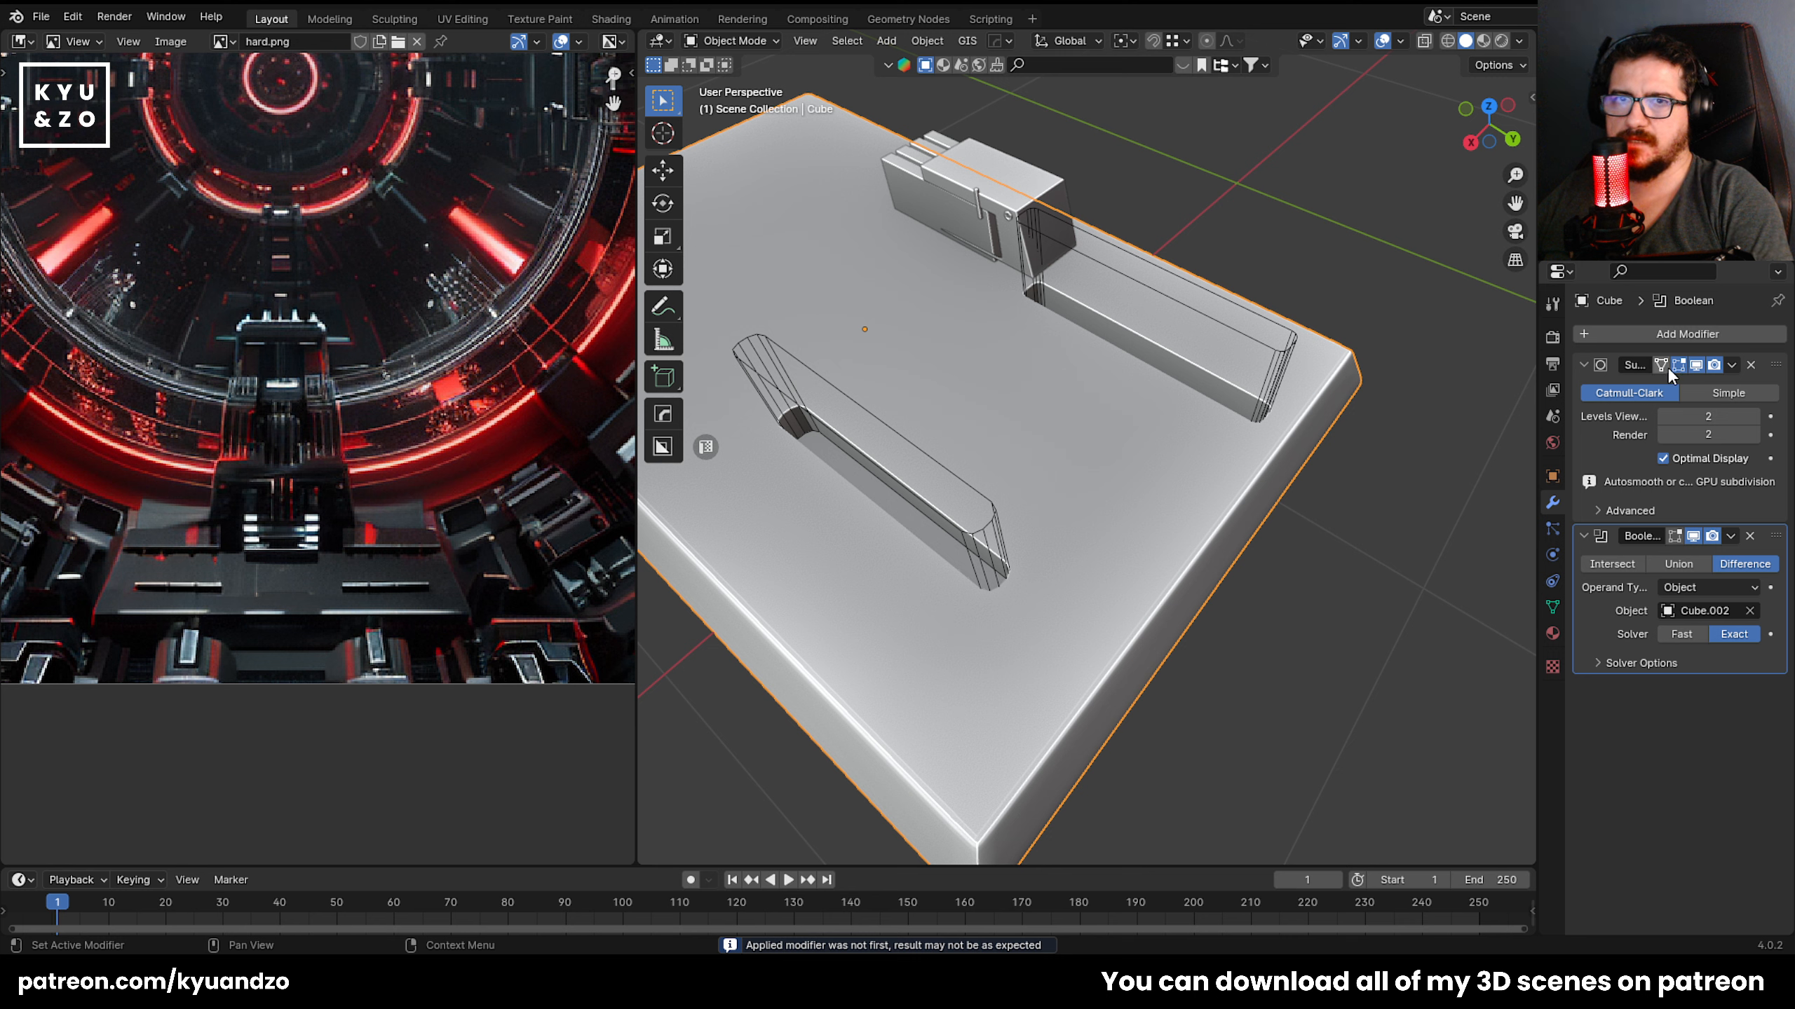
Try moving the slab's Boolean modifier above Subdivision once more with the rounded cutters, and undo the reordering.
click(1726, 367)
click(1680, 398)
key(ctrl+z)
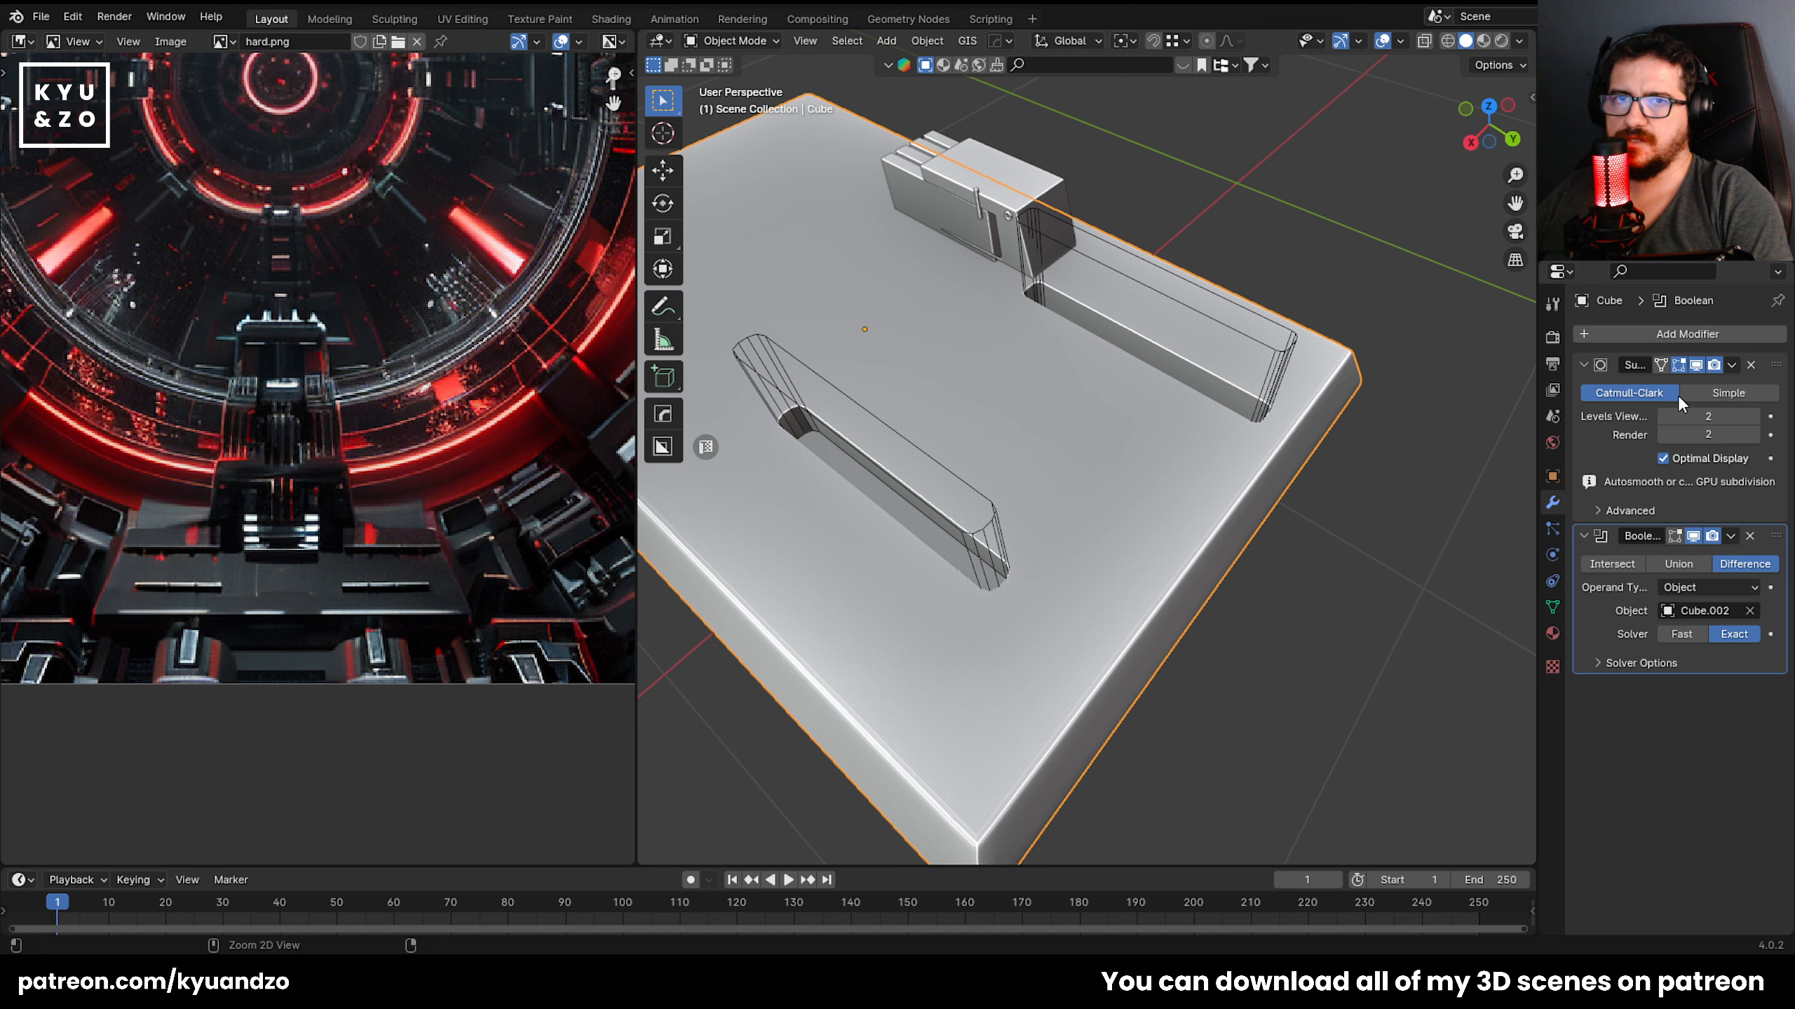
drag(1776, 537, 1791, 353)
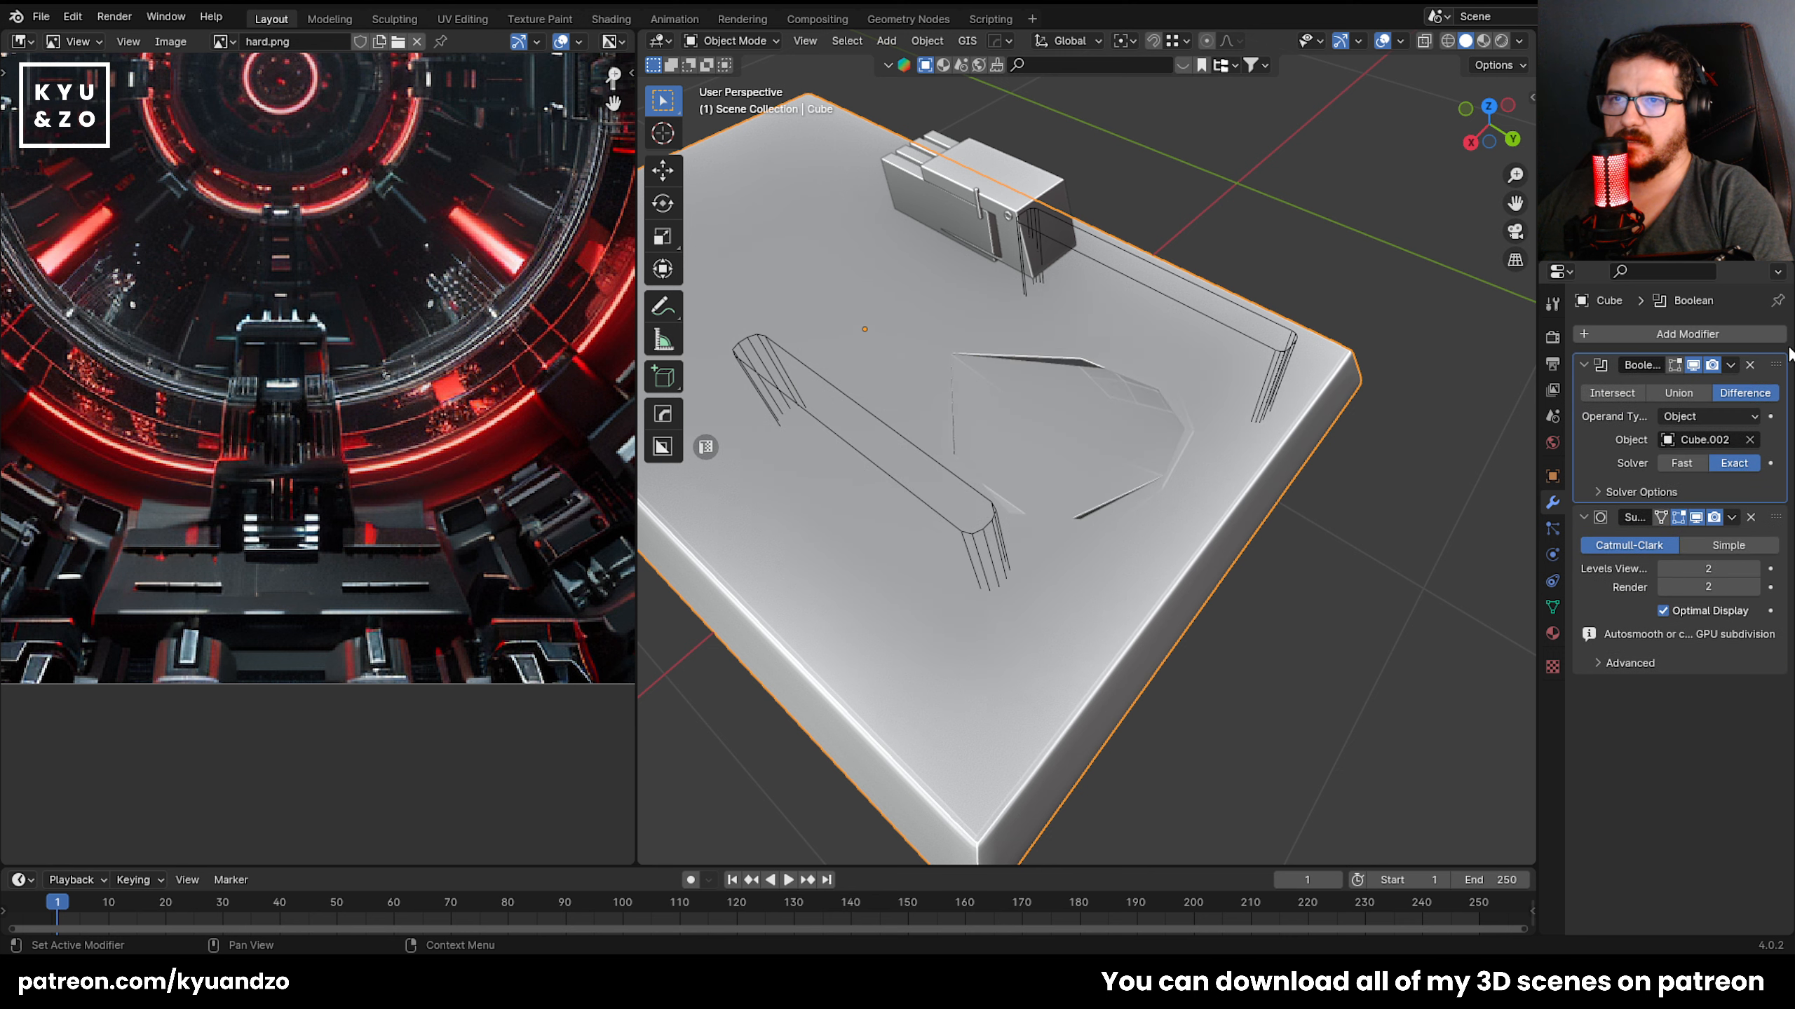
key(ctrl+z)
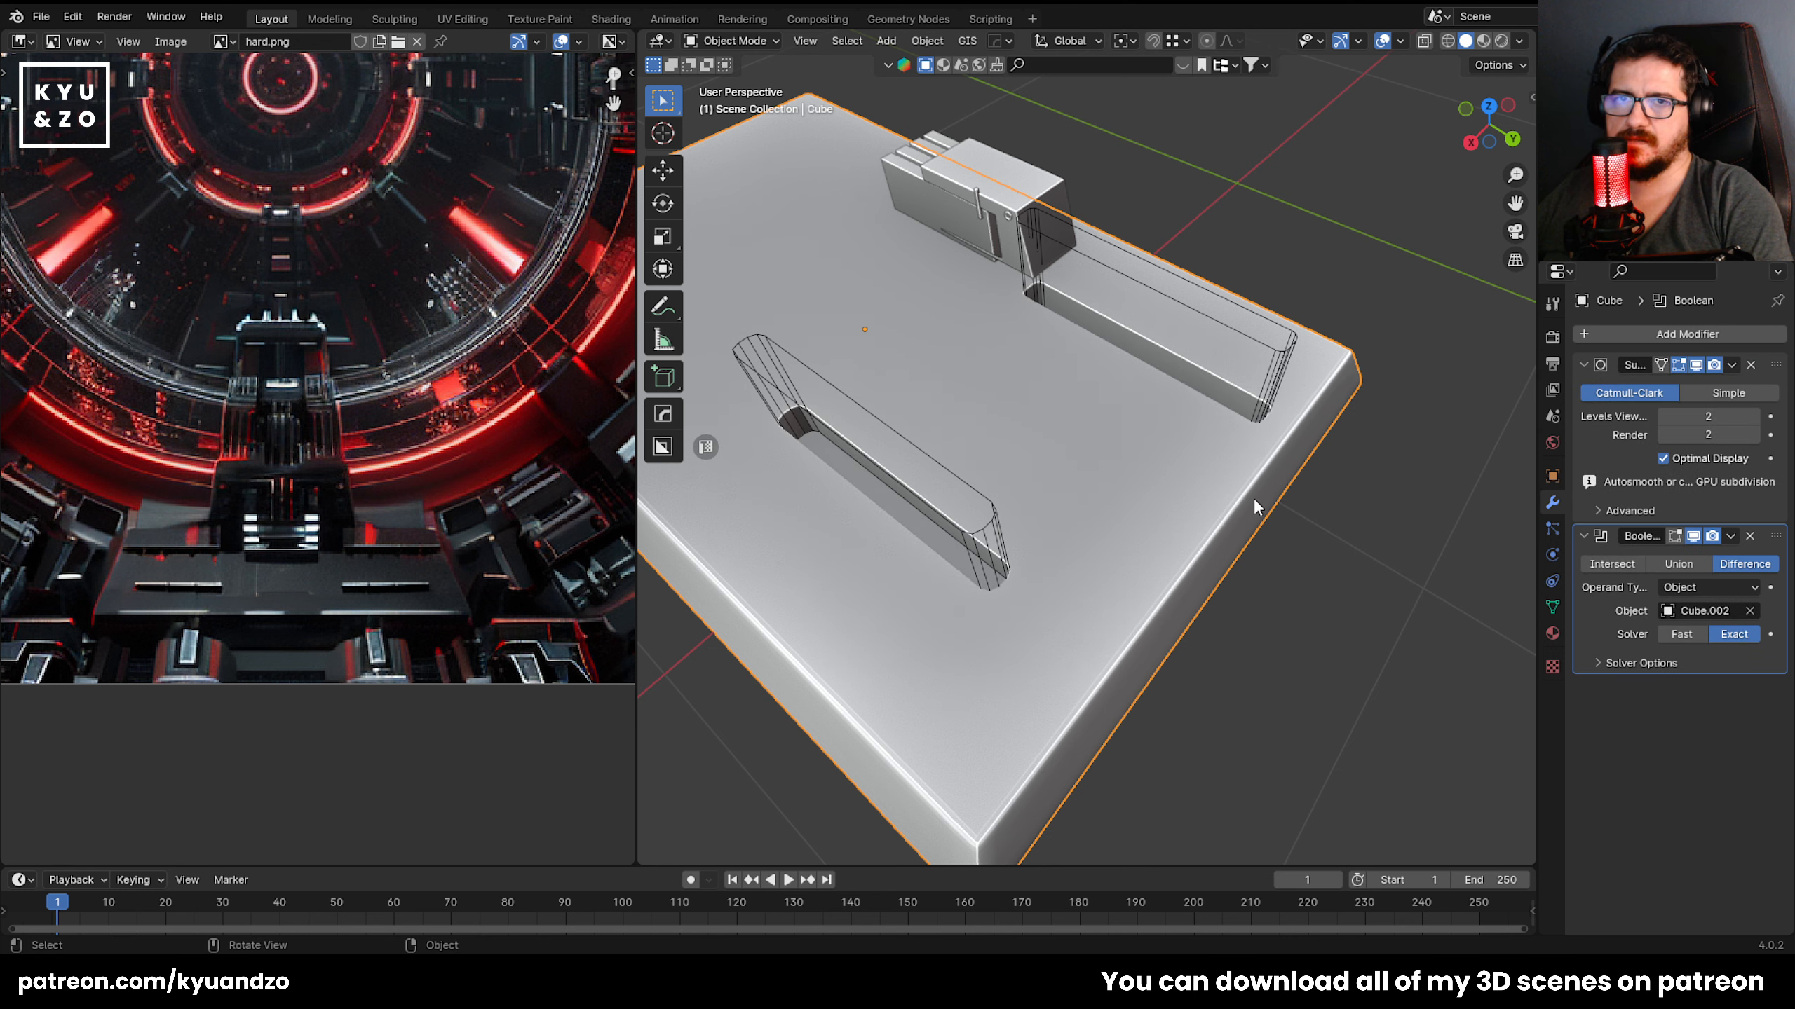
scroll(933, 445, up, 2)
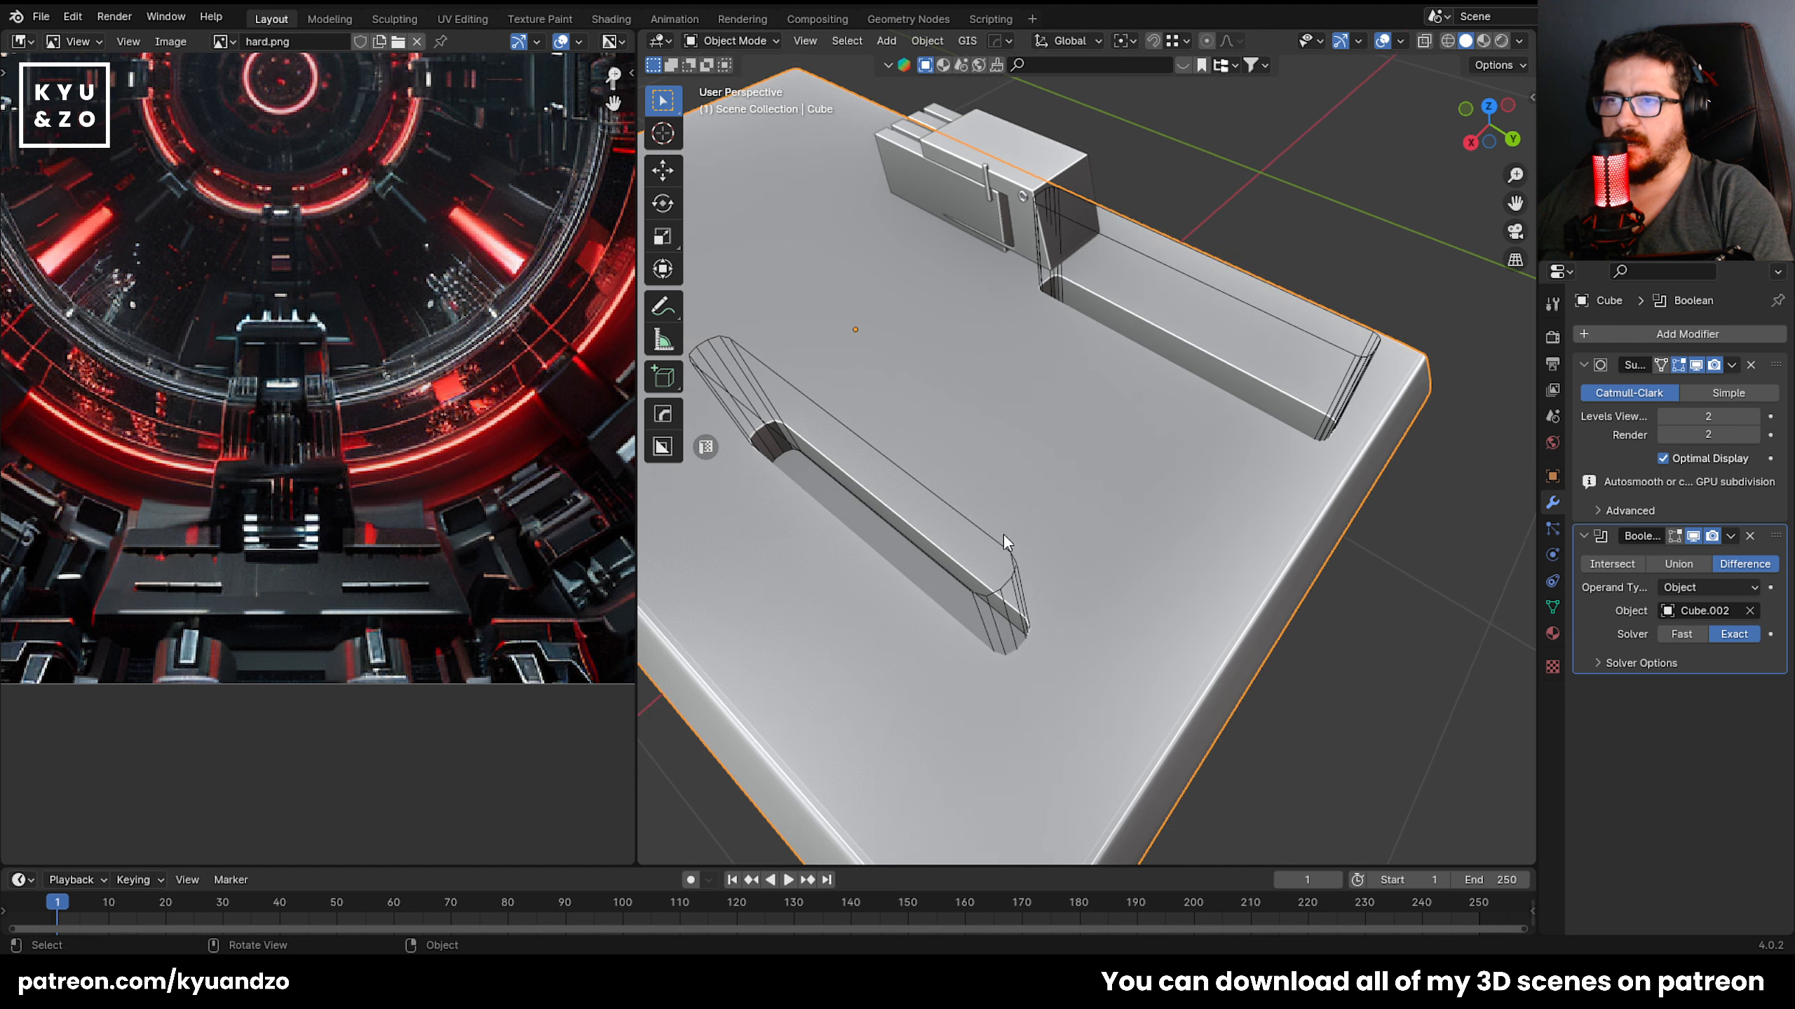
middle_drag(998, 519, 1003, 472)
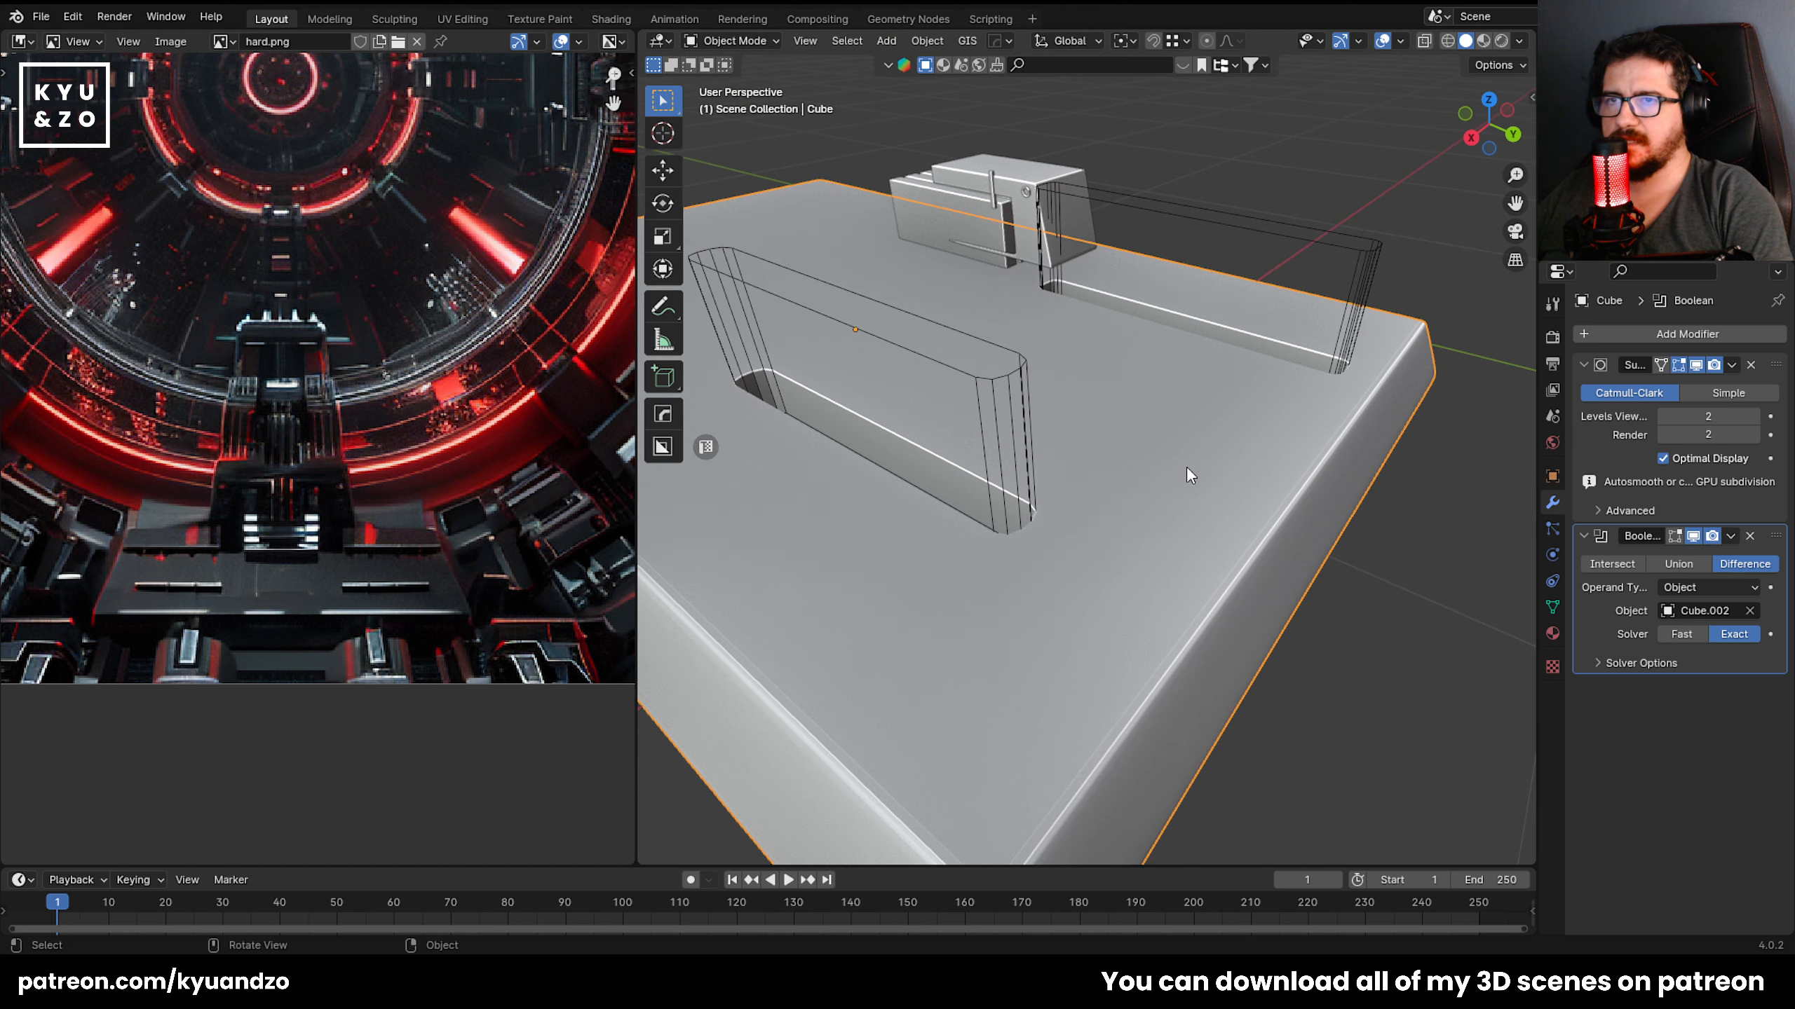
key(g)
right_click(1230, 485)
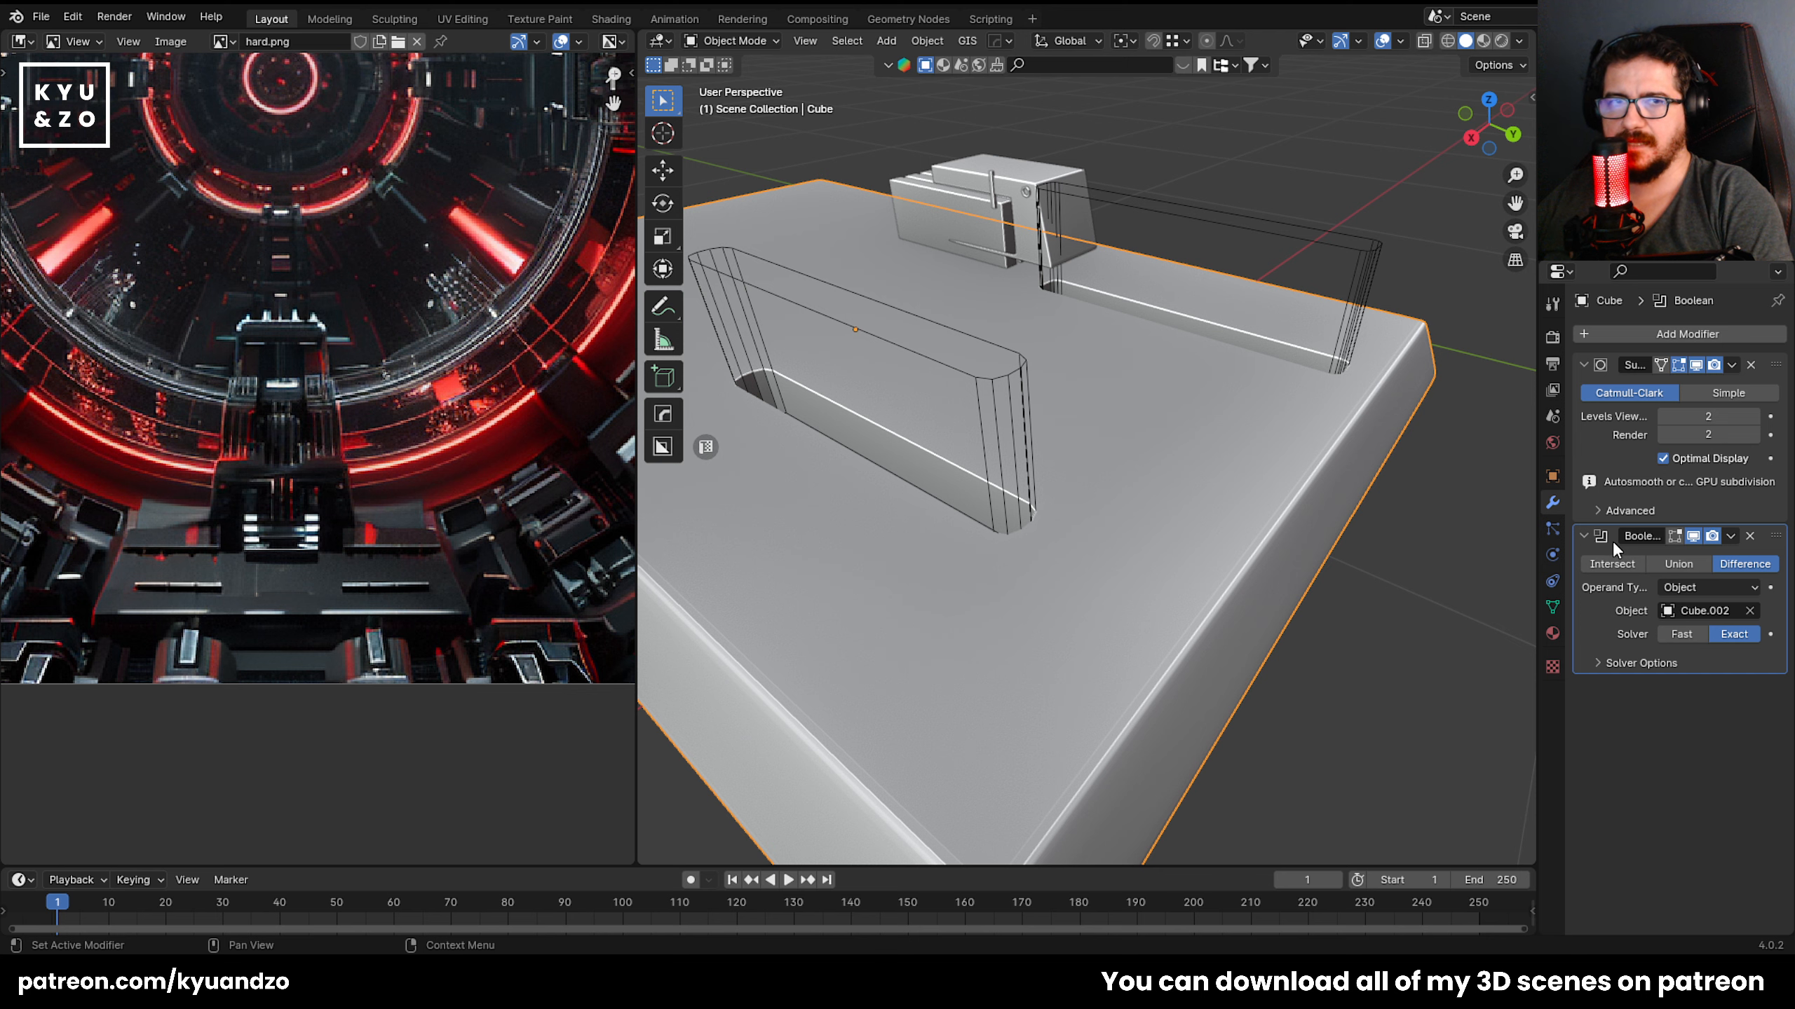
Apply the base slab's Subdivision modifier, followed by its Boolean modifier with the rounded cutters.
scroll(1014, 374, up, 2)
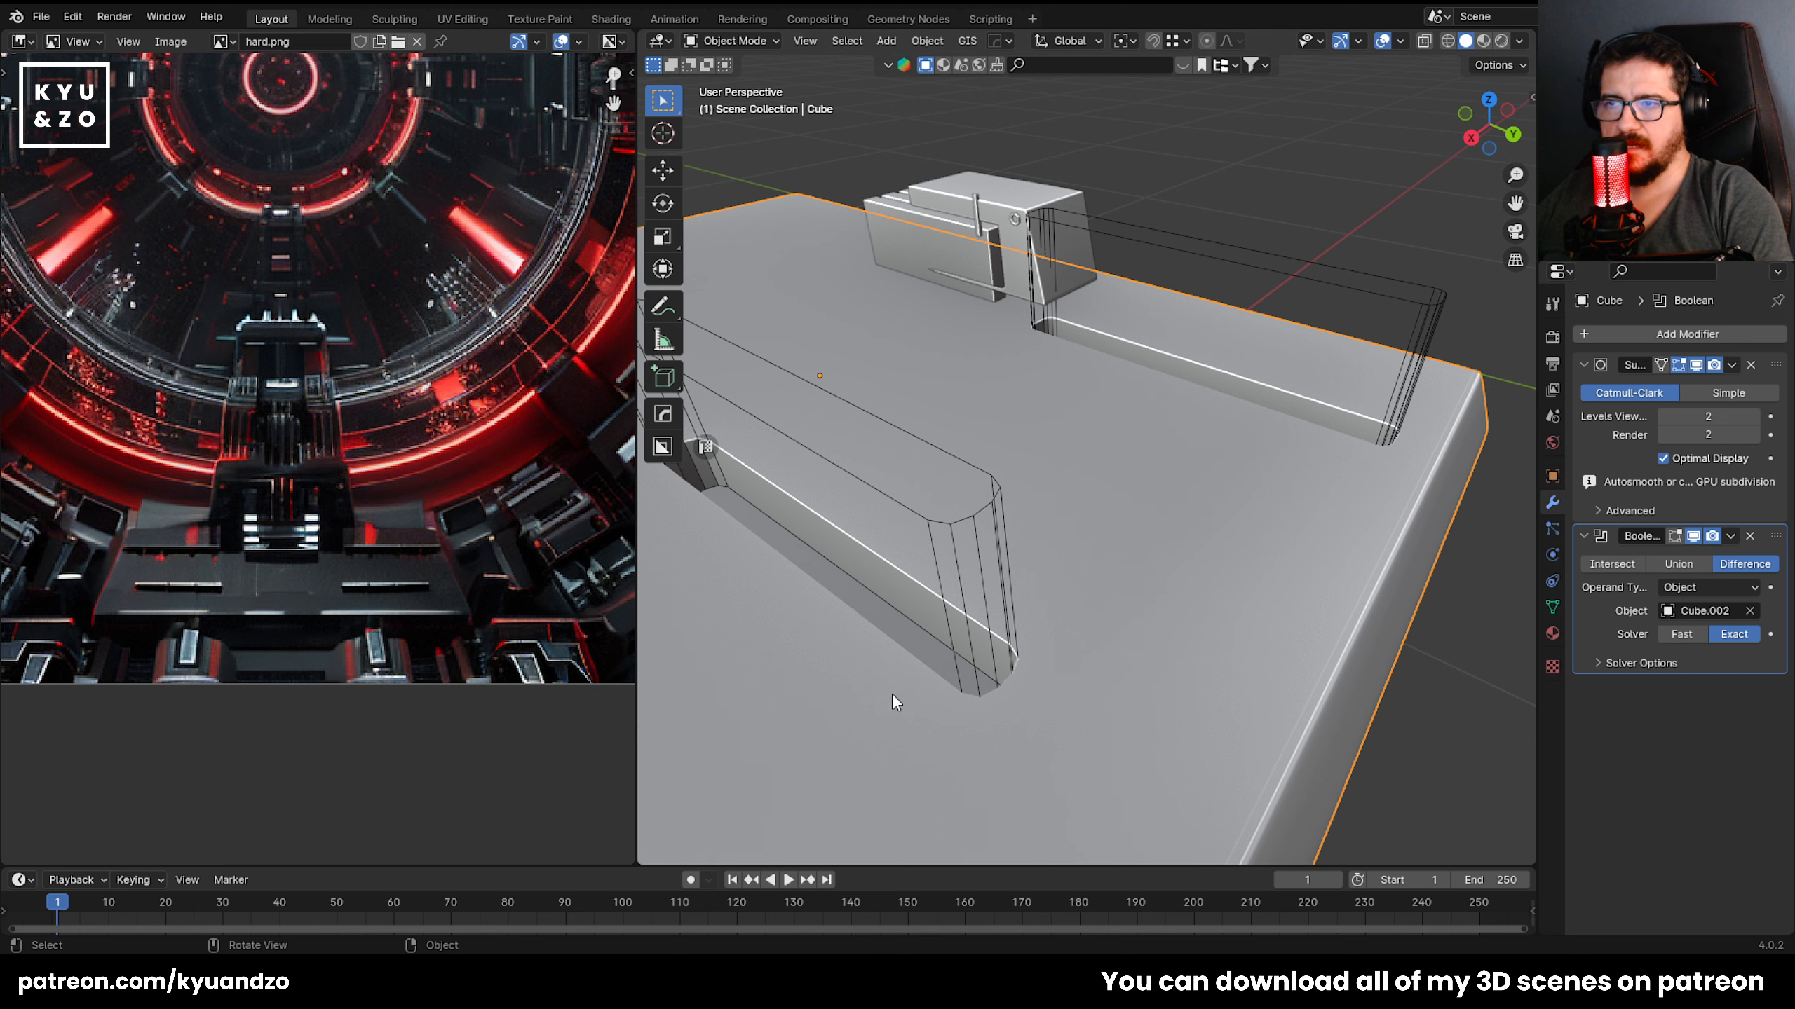
scroll(872, 491, up, 2)
scroll(1027, 465, up, 2)
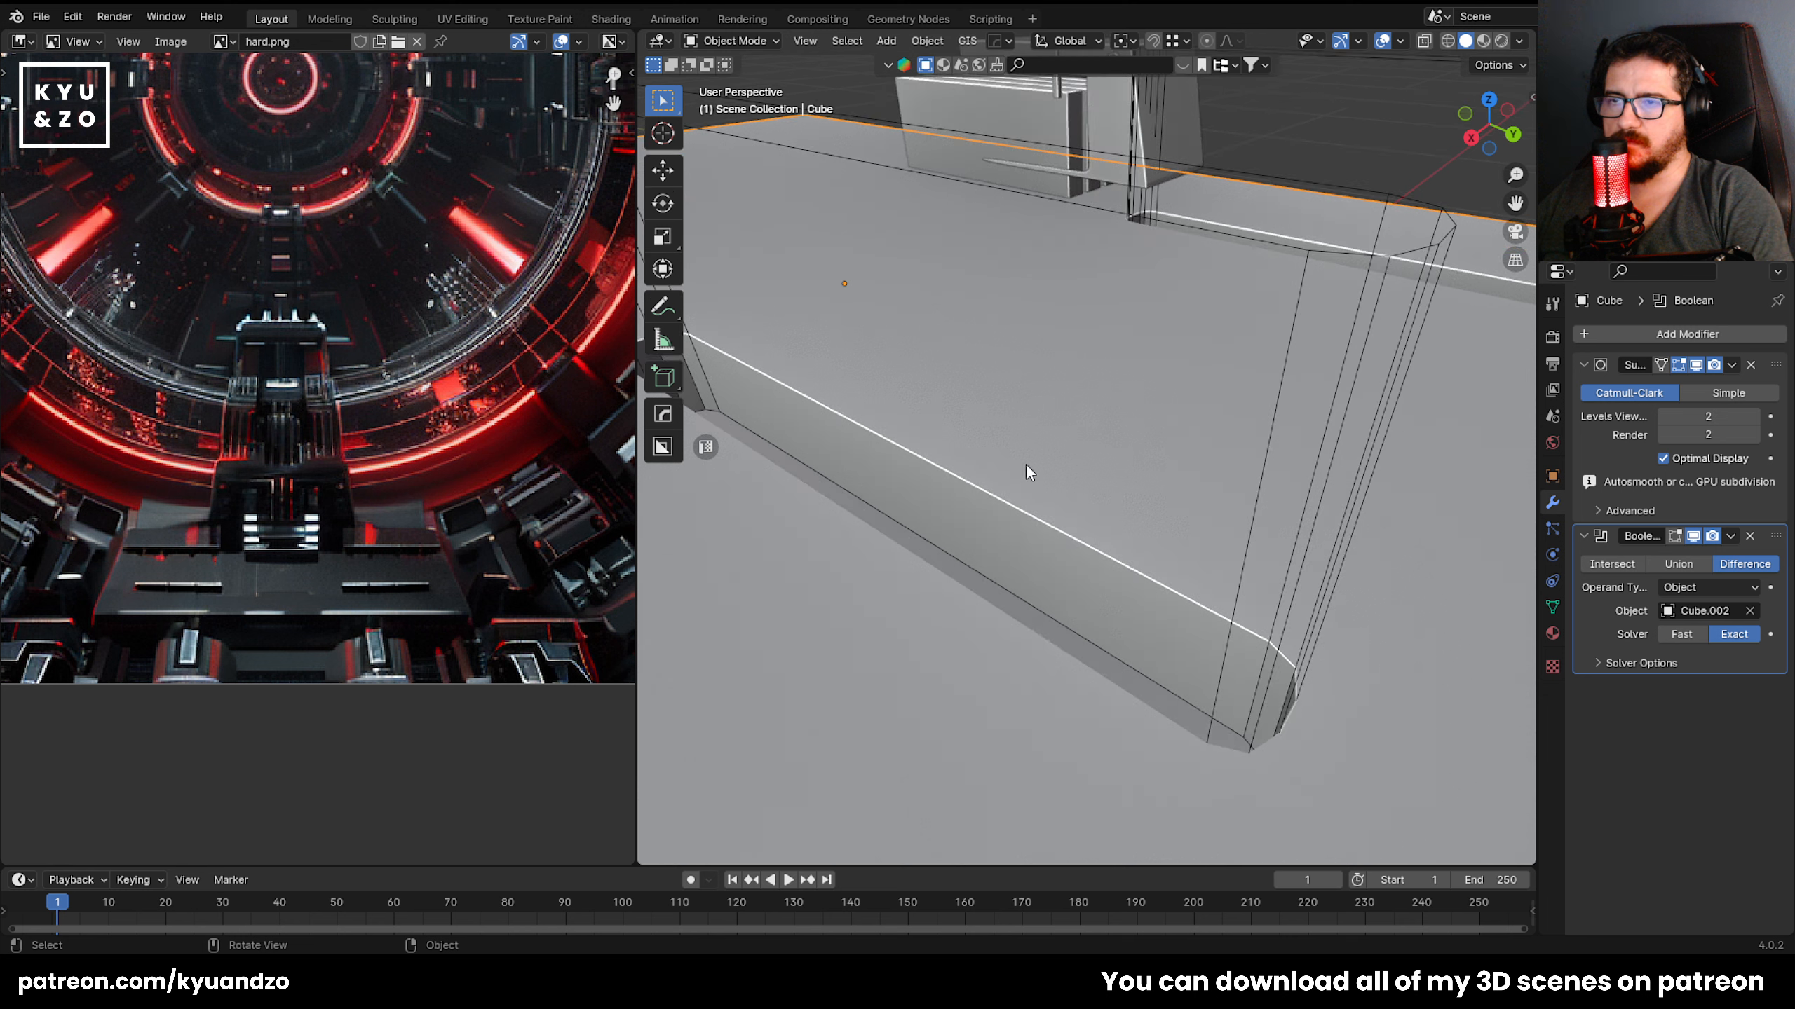
scroll(984, 471, down, 5)
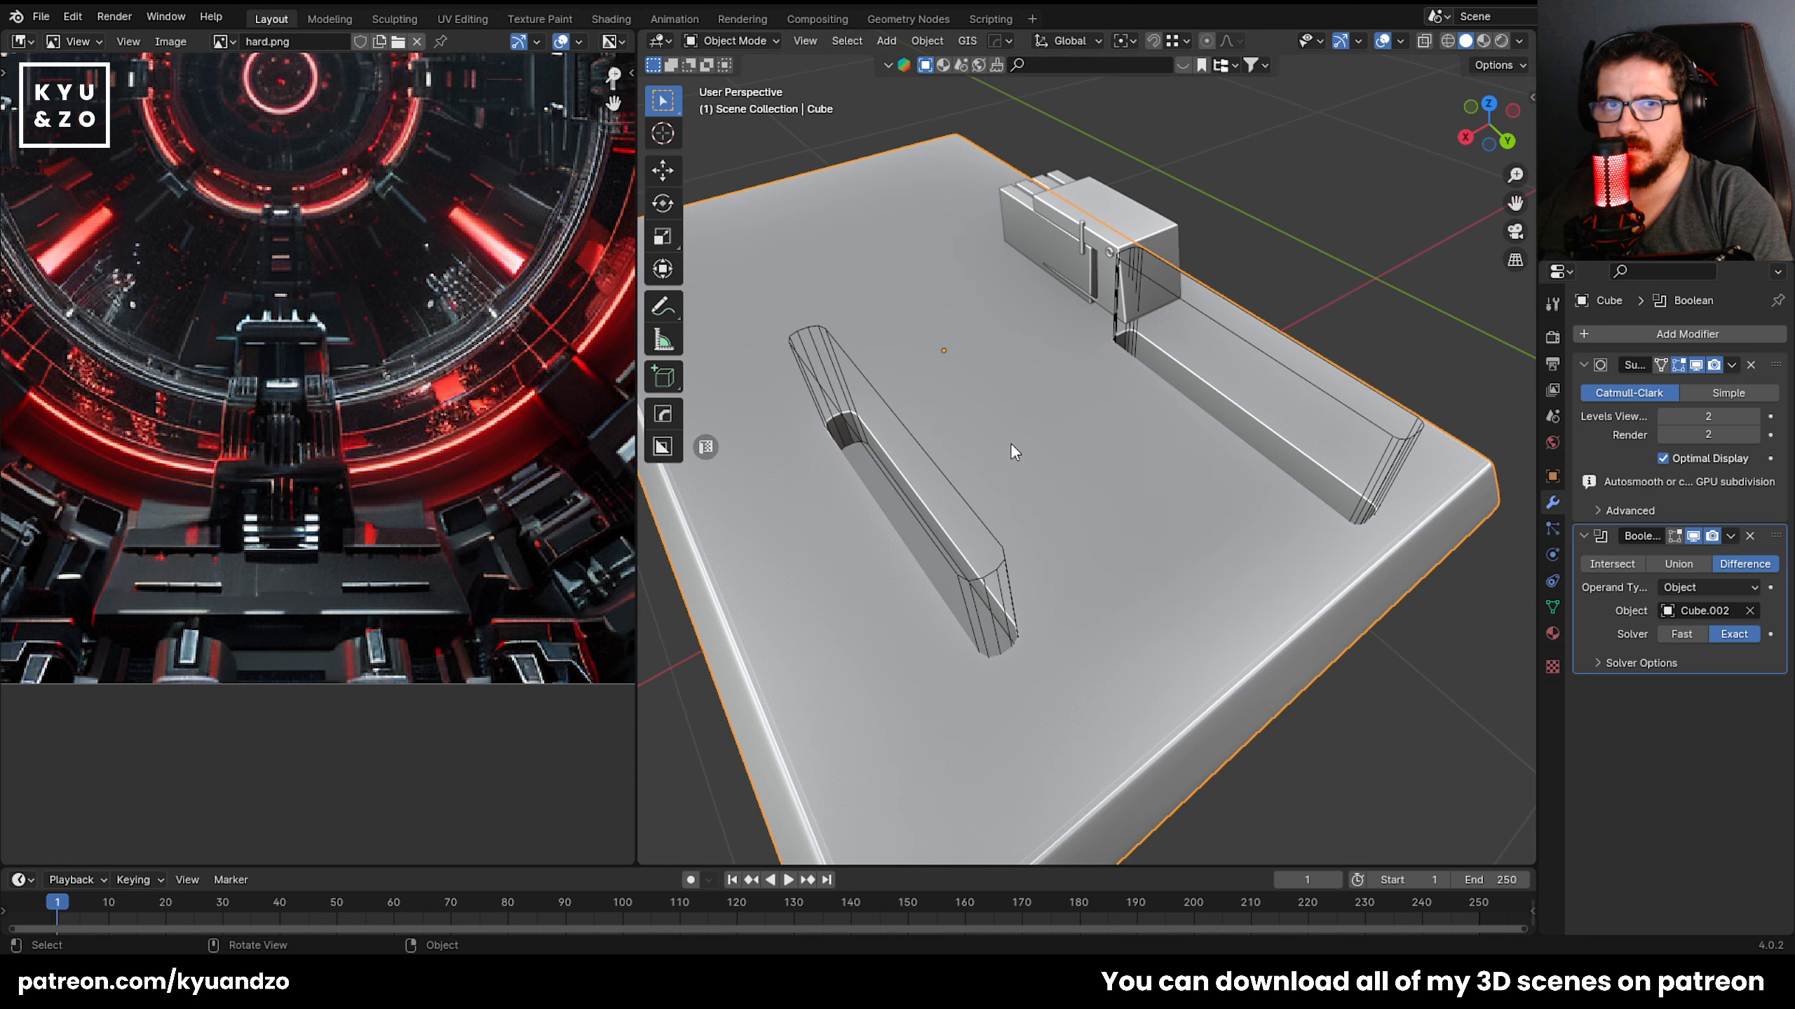
click(1731, 365)
click(1710, 387)
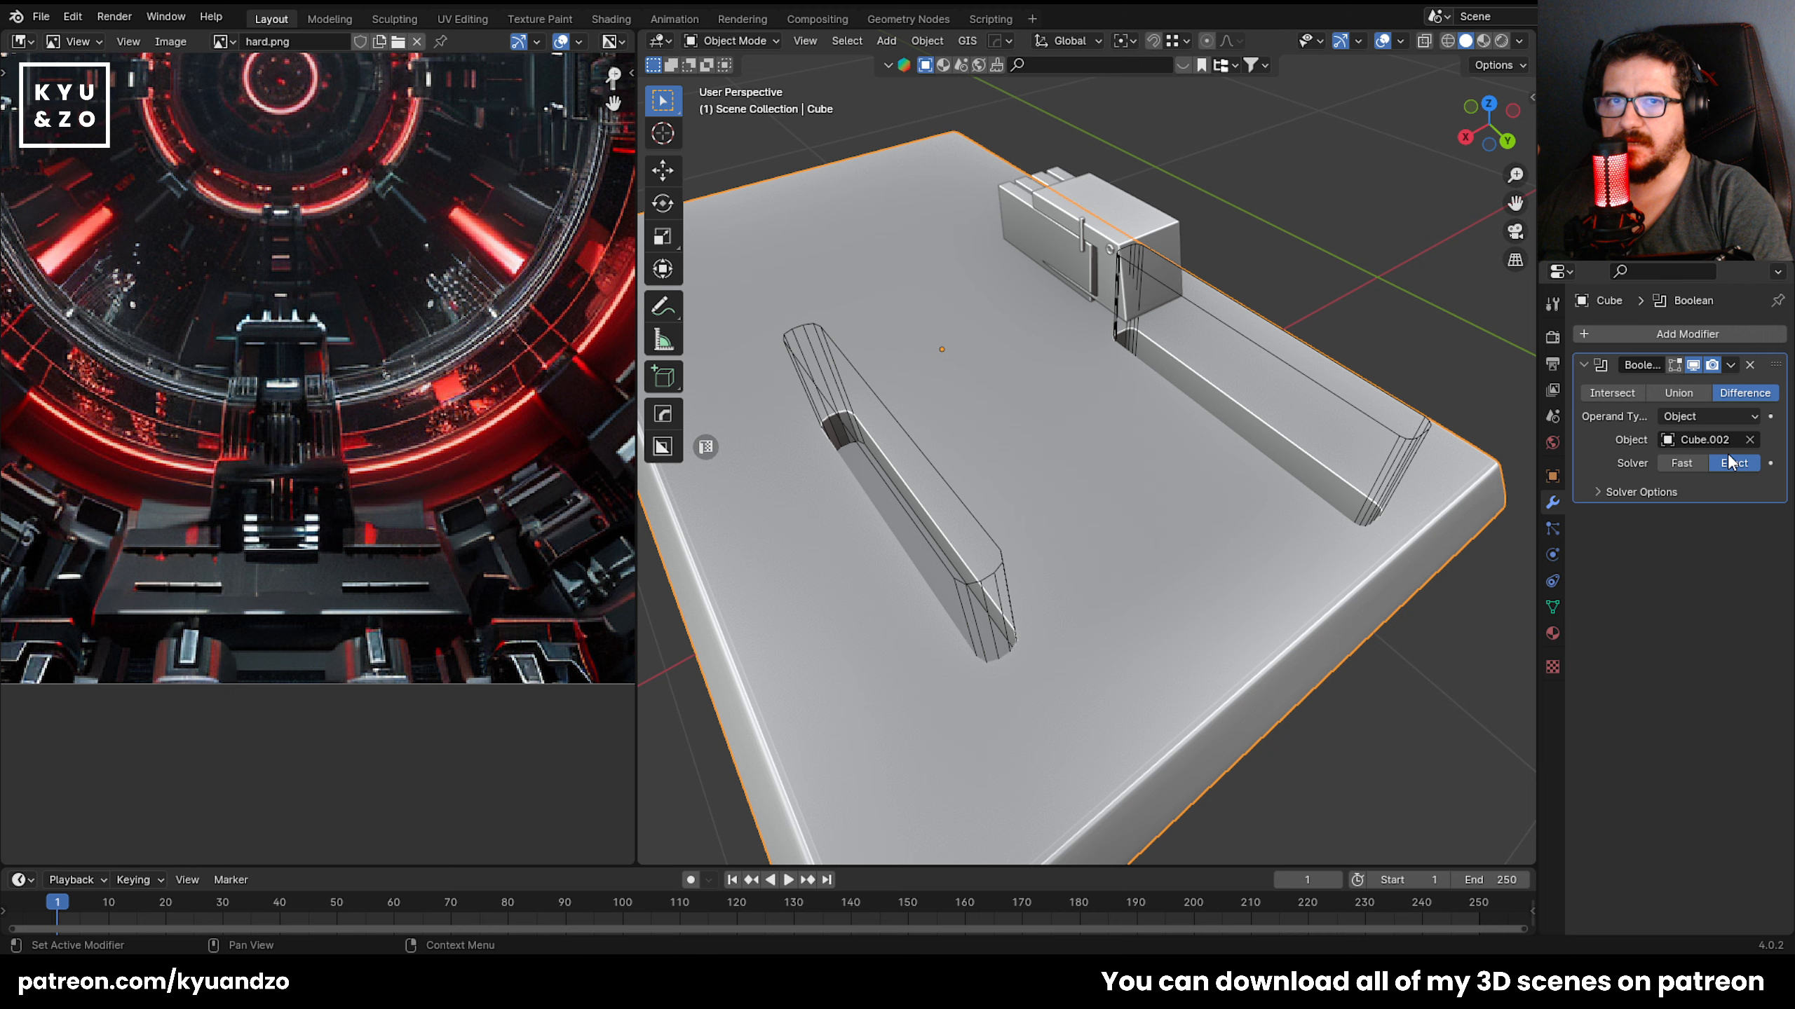
click(1733, 364)
click(1725, 382)
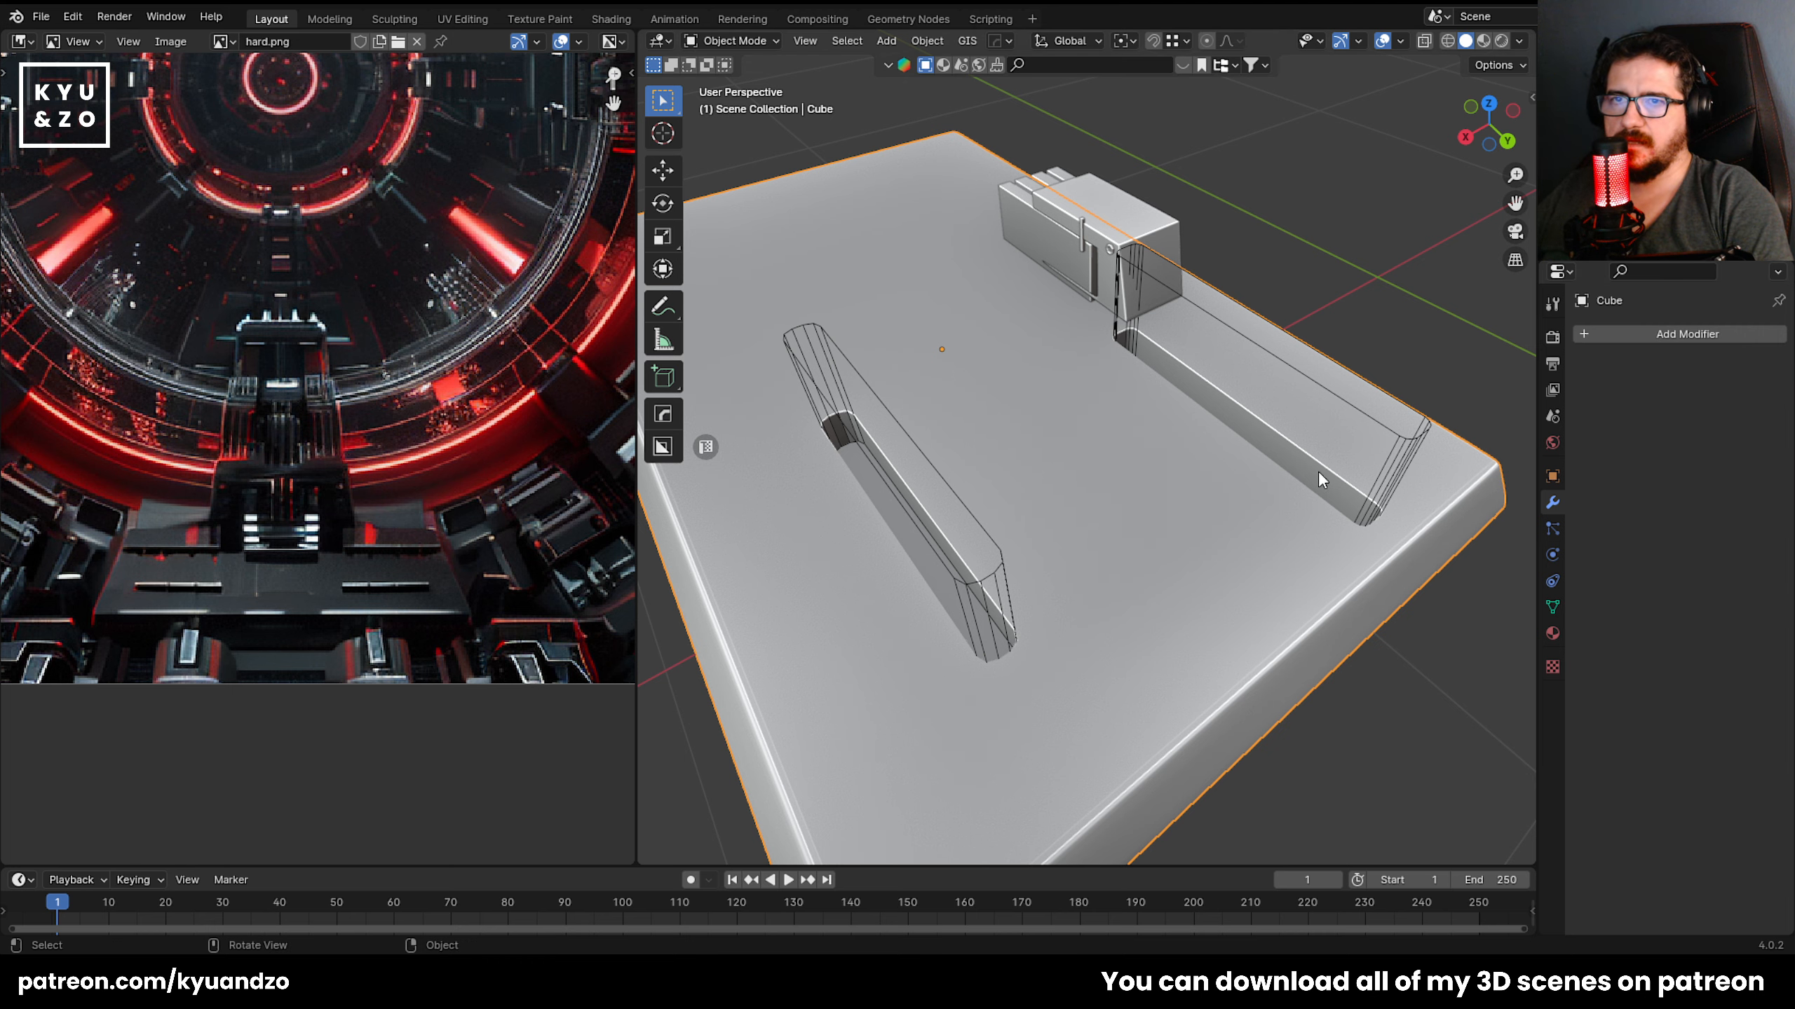
Delete the slot cutter object, check the slab's mesh in Edit Mode, and undo back to the unapplied modifiers.
click(1396, 439)
key(Delete)
click(1110, 561)
key(Tab)
middle_drag(1019, 571, 910, 556)
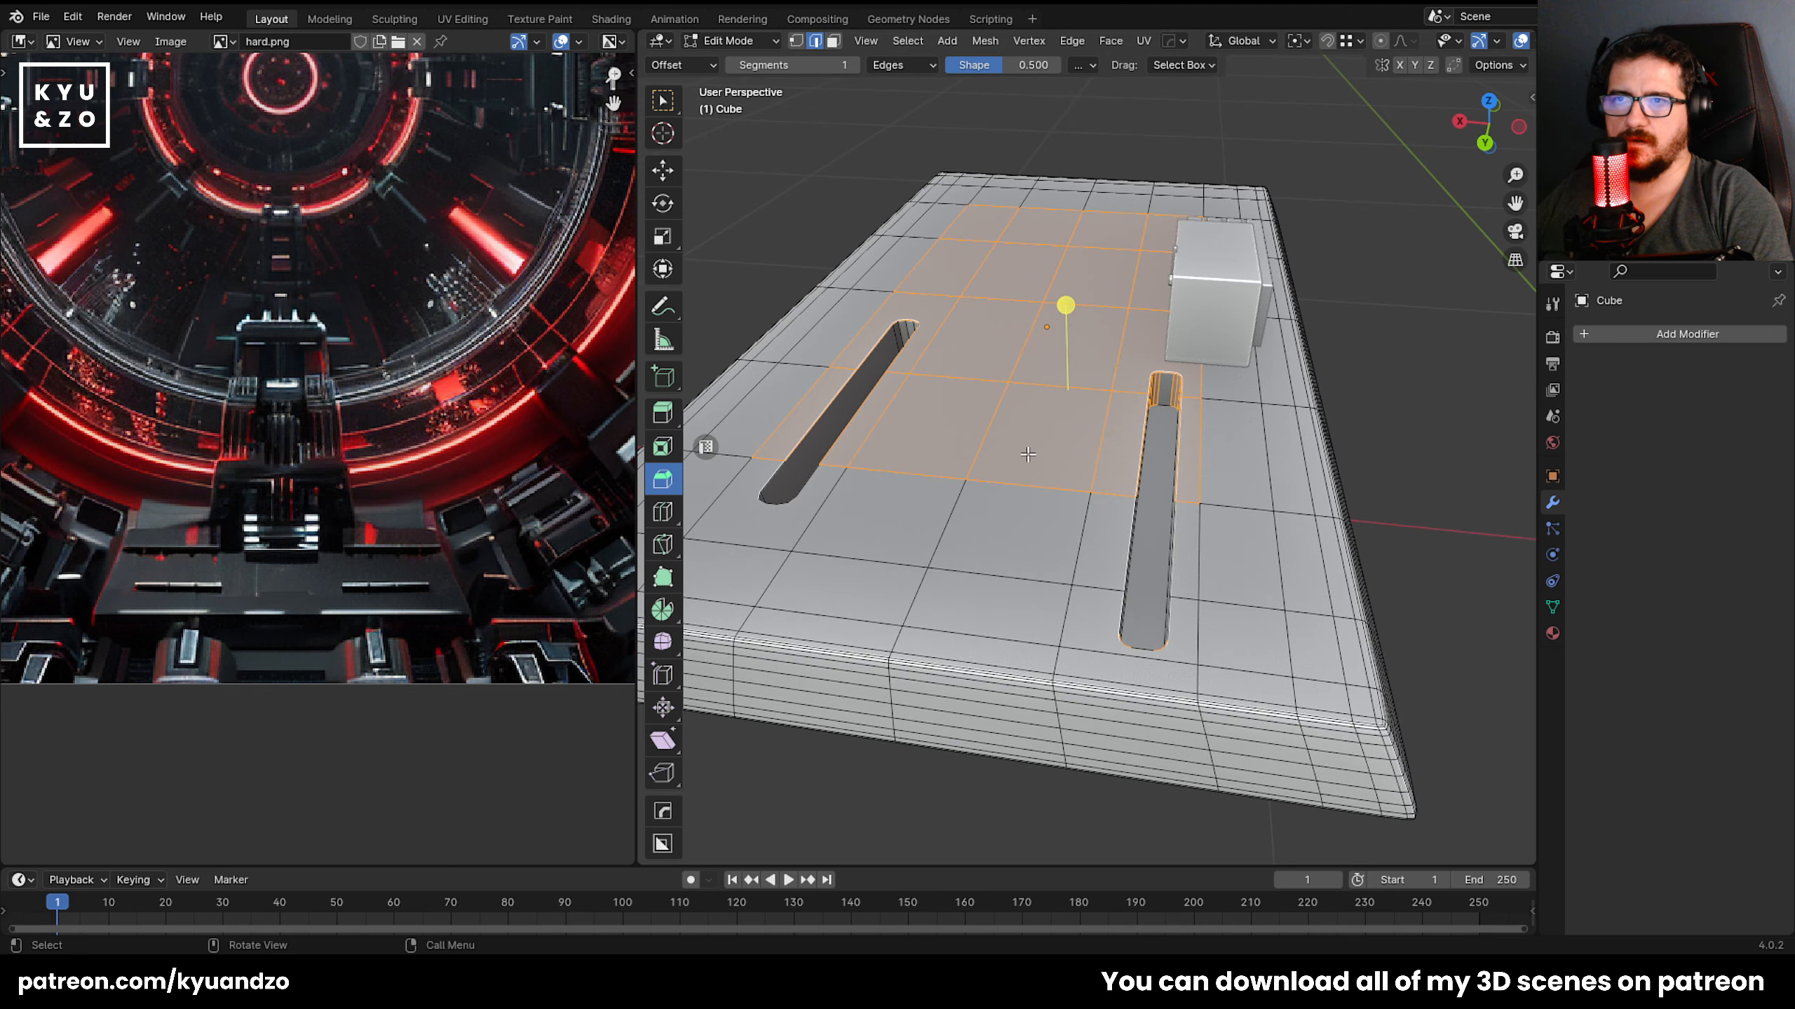
mouse_move(1028, 455)
middle_down()
mouse_move(1030, 481)
mouse_move(1049, 457)
middle_up()
key(Tab)
key(alt+a)
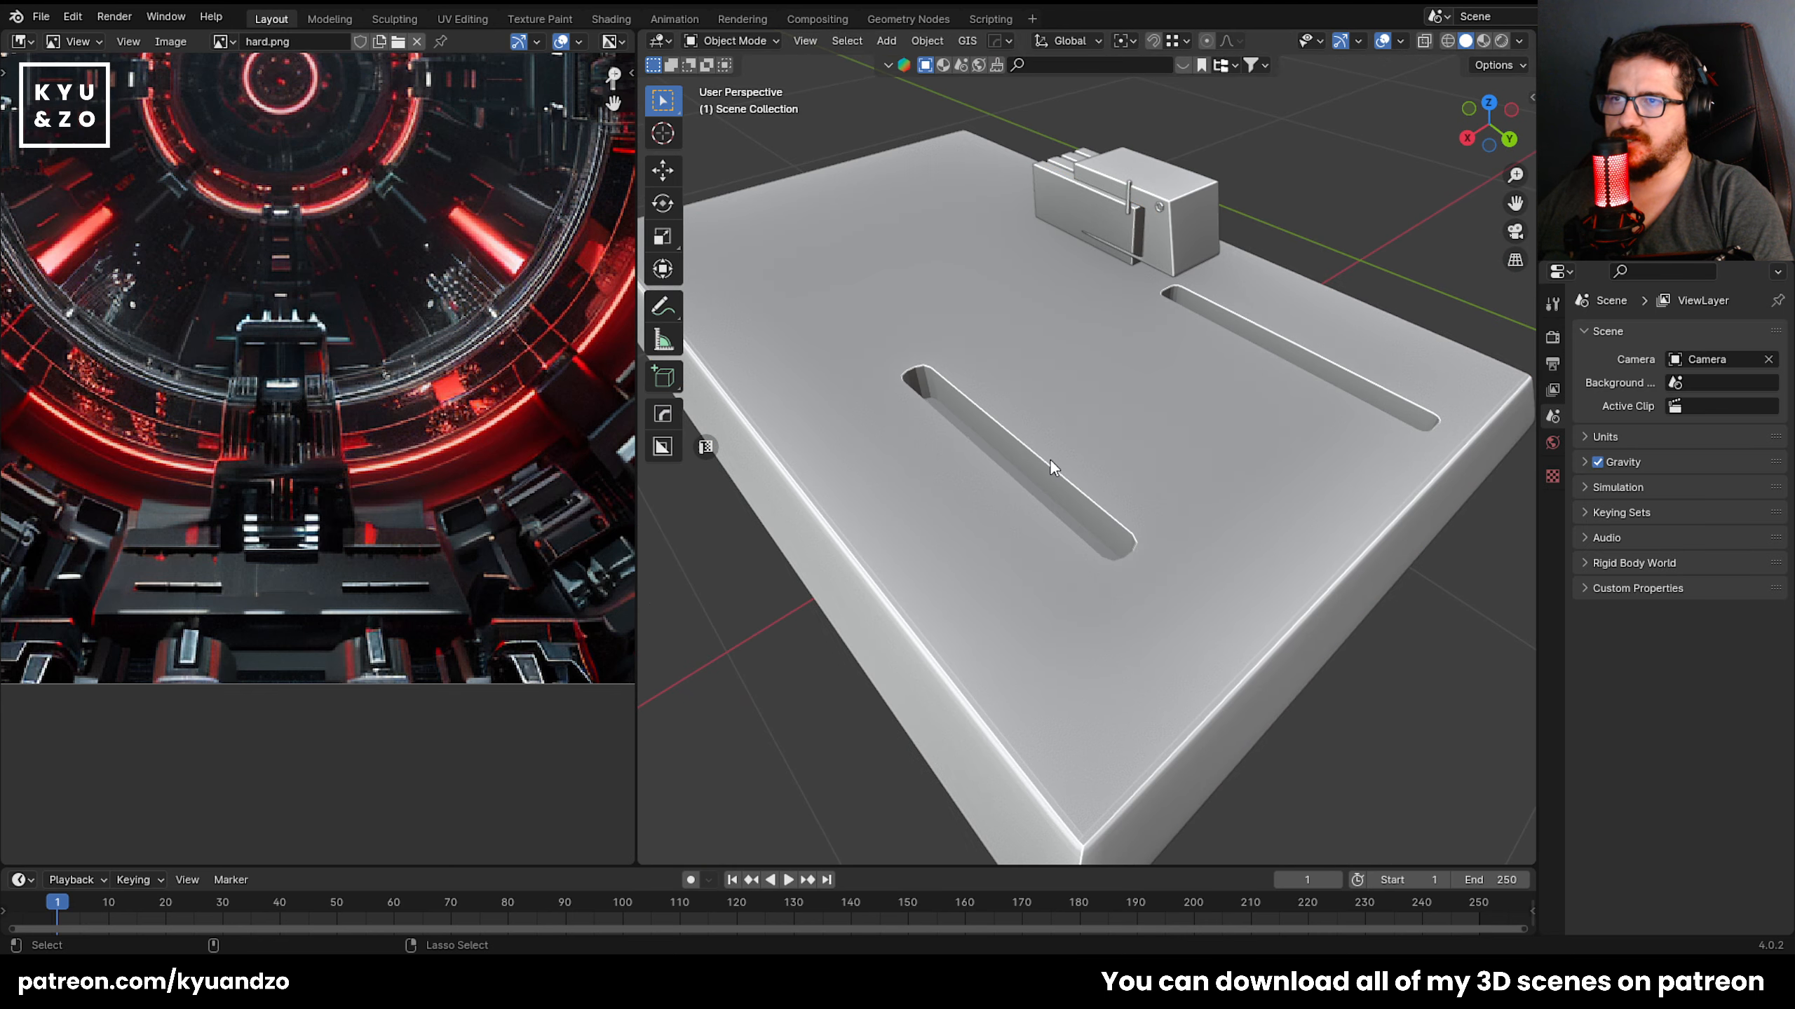
click(1049, 457)
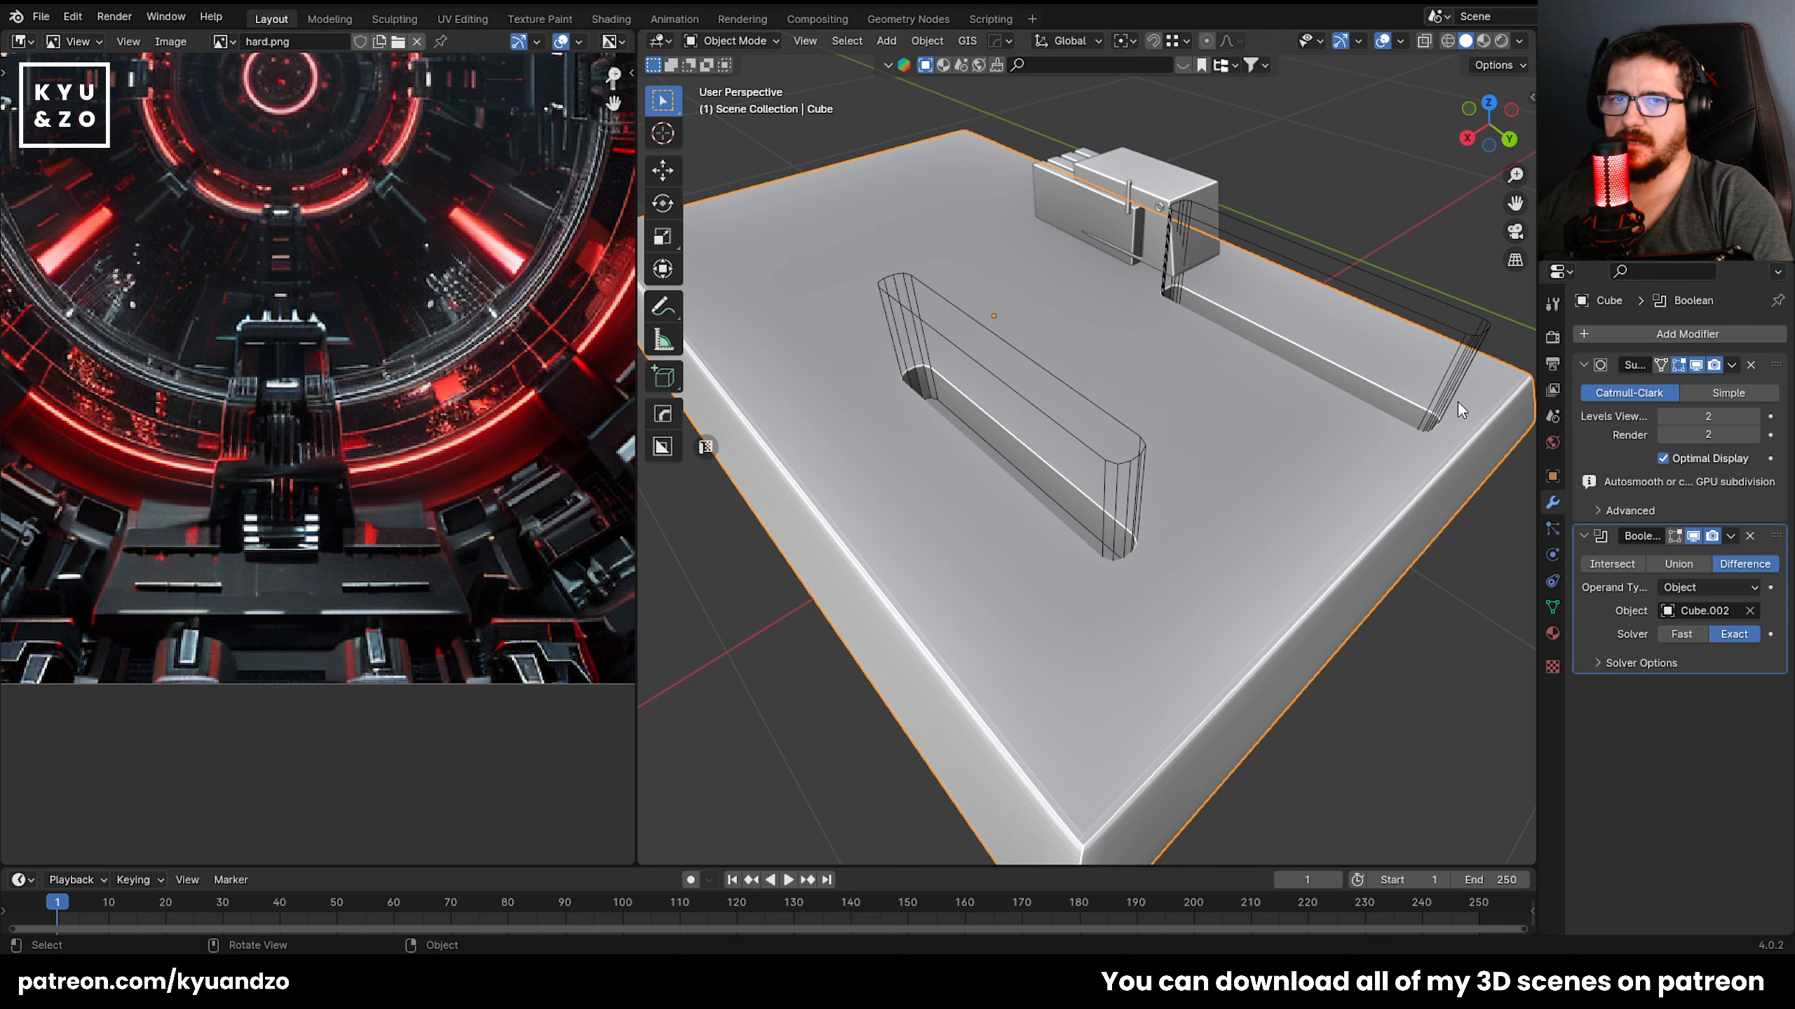
Try applying the slab's Subdivision at viewport level 4, check the mesh in Edit Mode, and undo it.
click(1758, 417)
click(1758, 416)
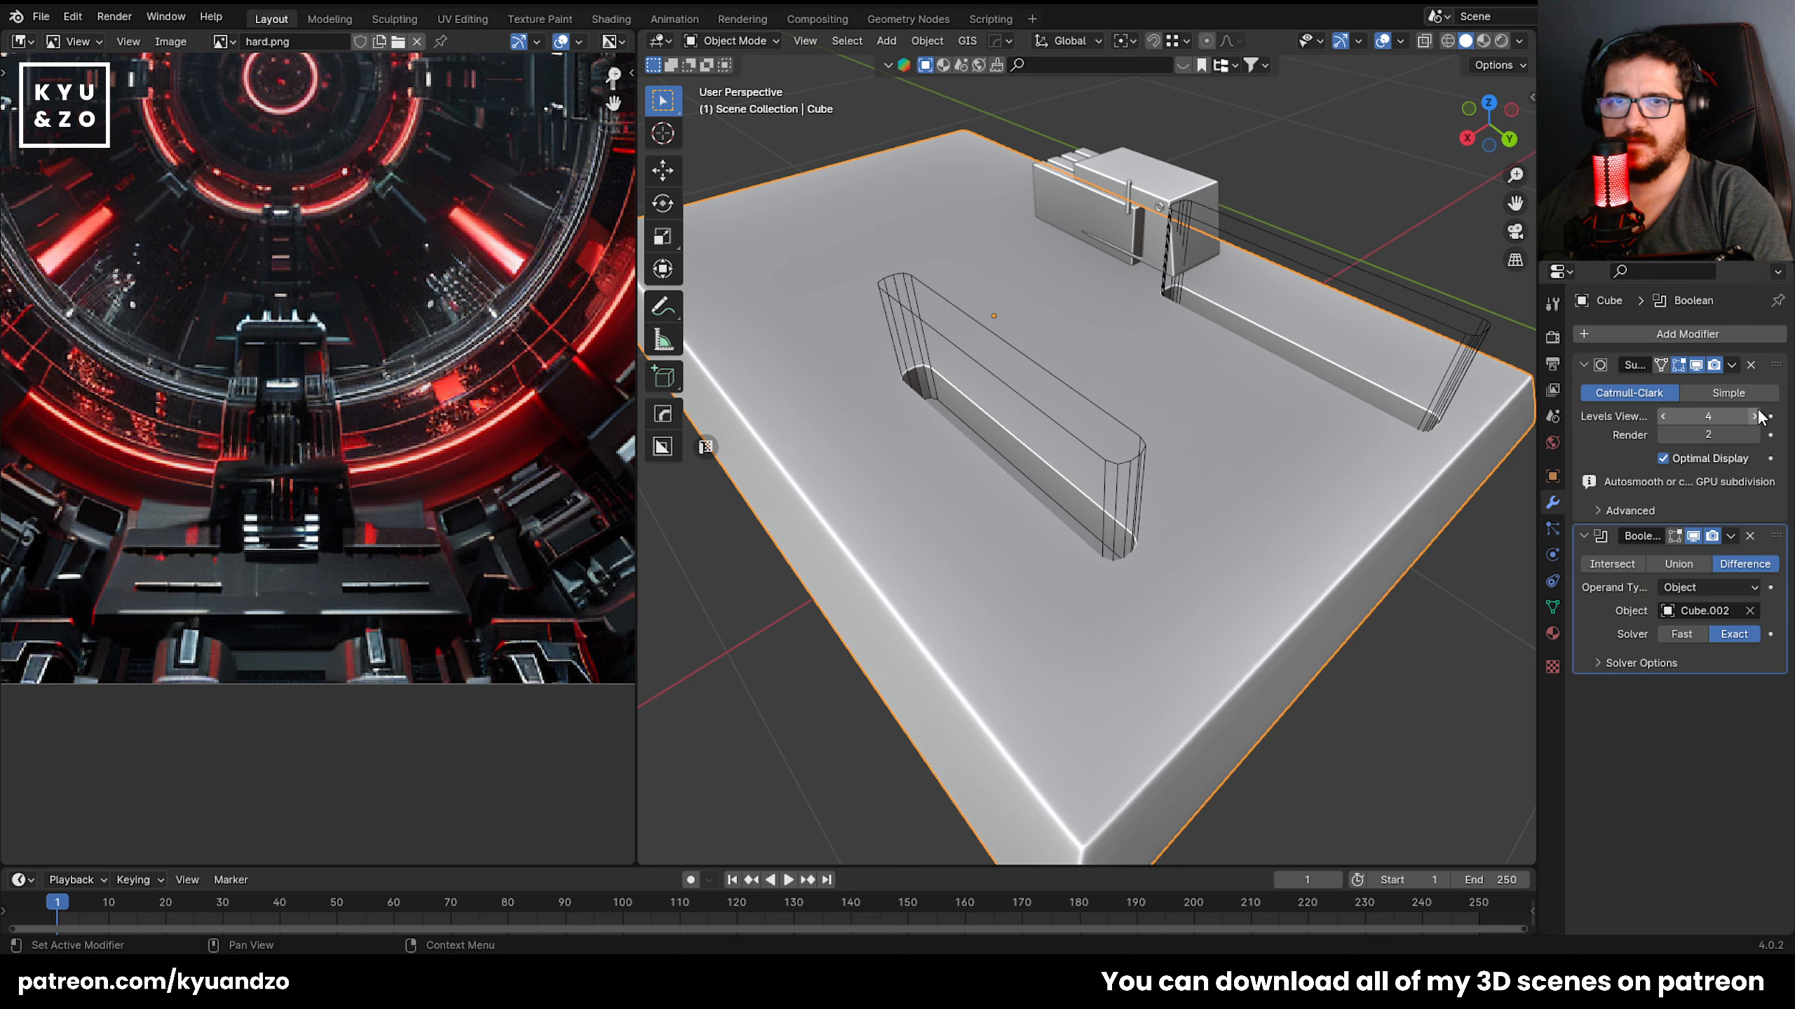
click(1731, 365)
click(1625, 387)
key(Tab)
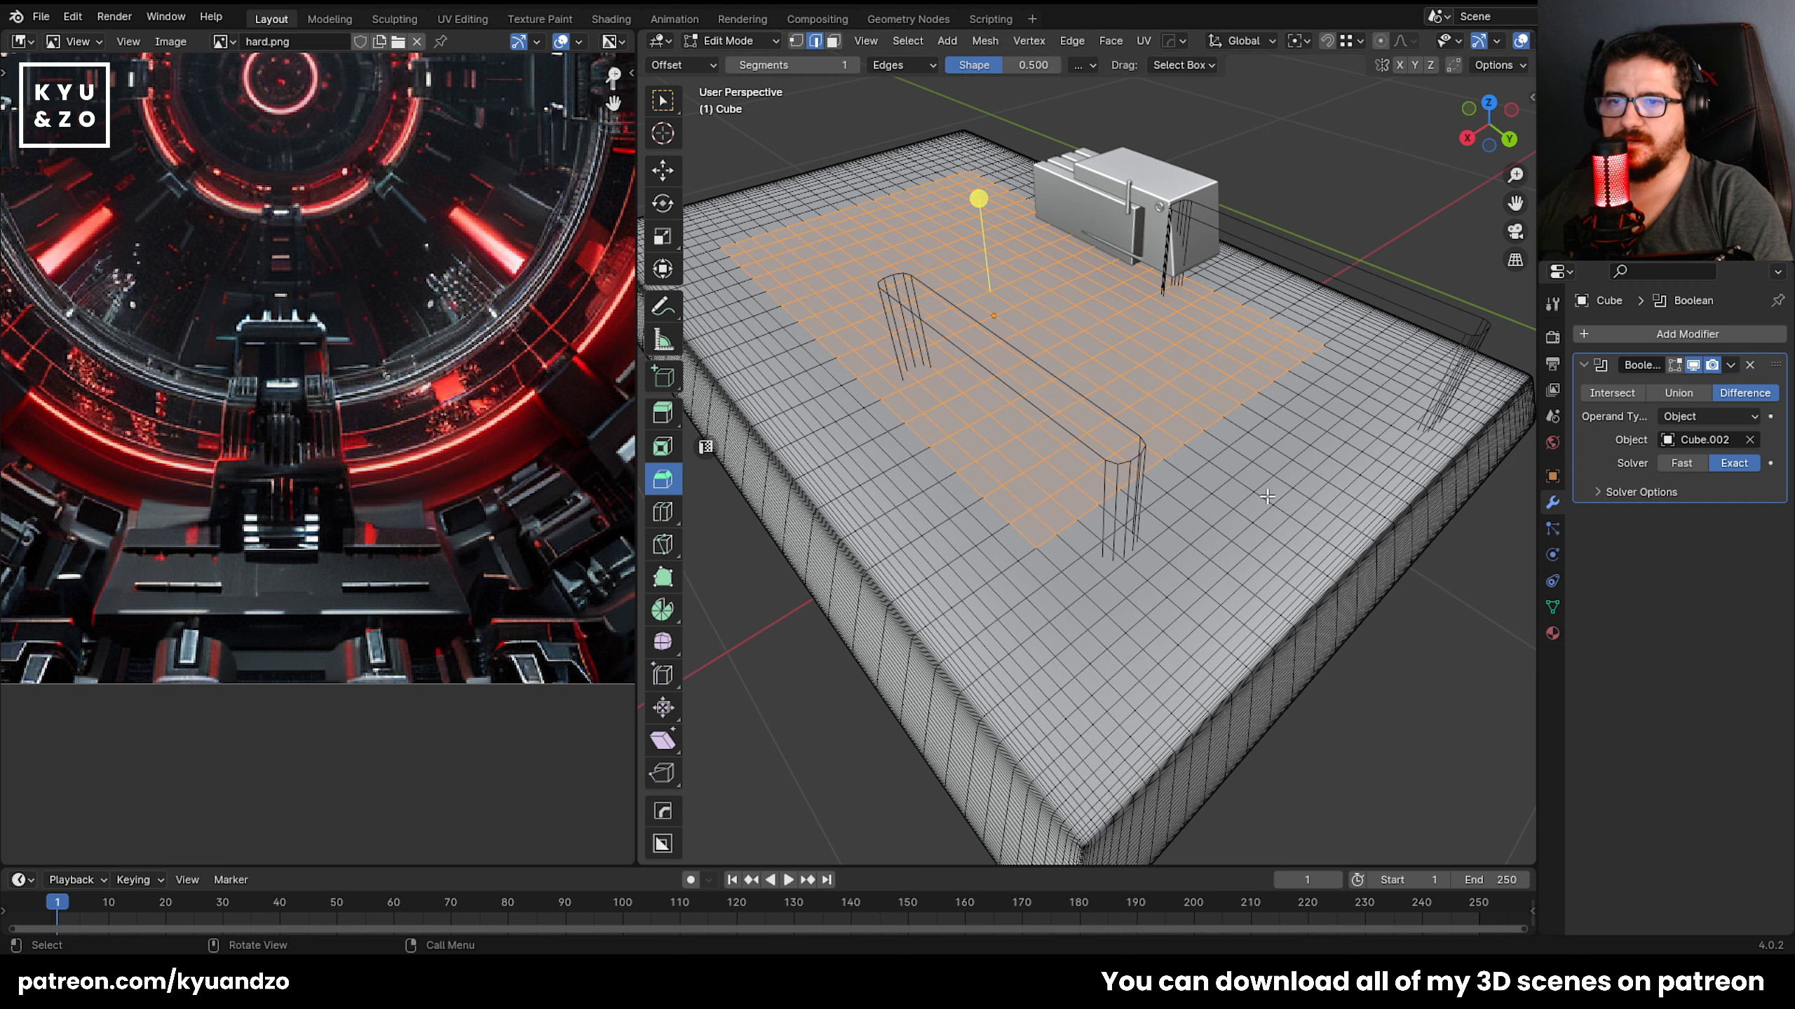
key(ctrl+z)
key(ctrl+z)
key(ctrl+z)
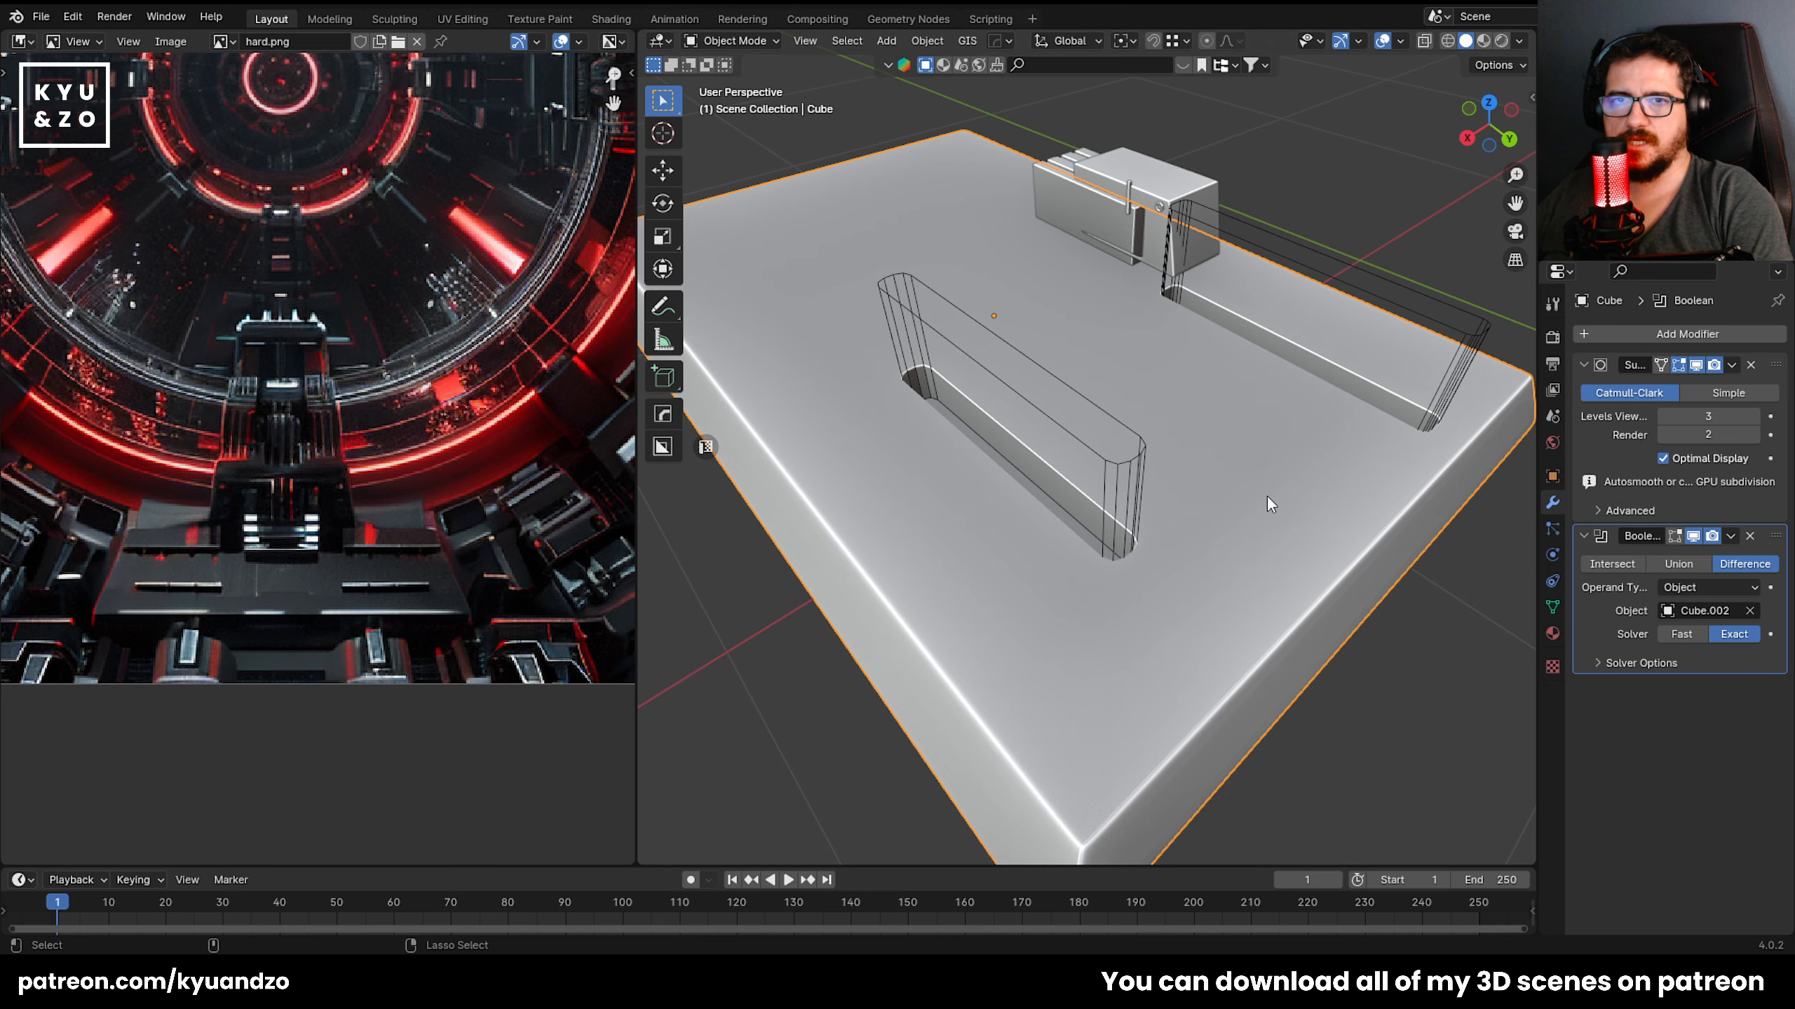
Remove the Subdivision modifier from the base slab and apply its Boolean modifier to the unsubdivided mesh.
click(1663, 417)
click(1662, 417)
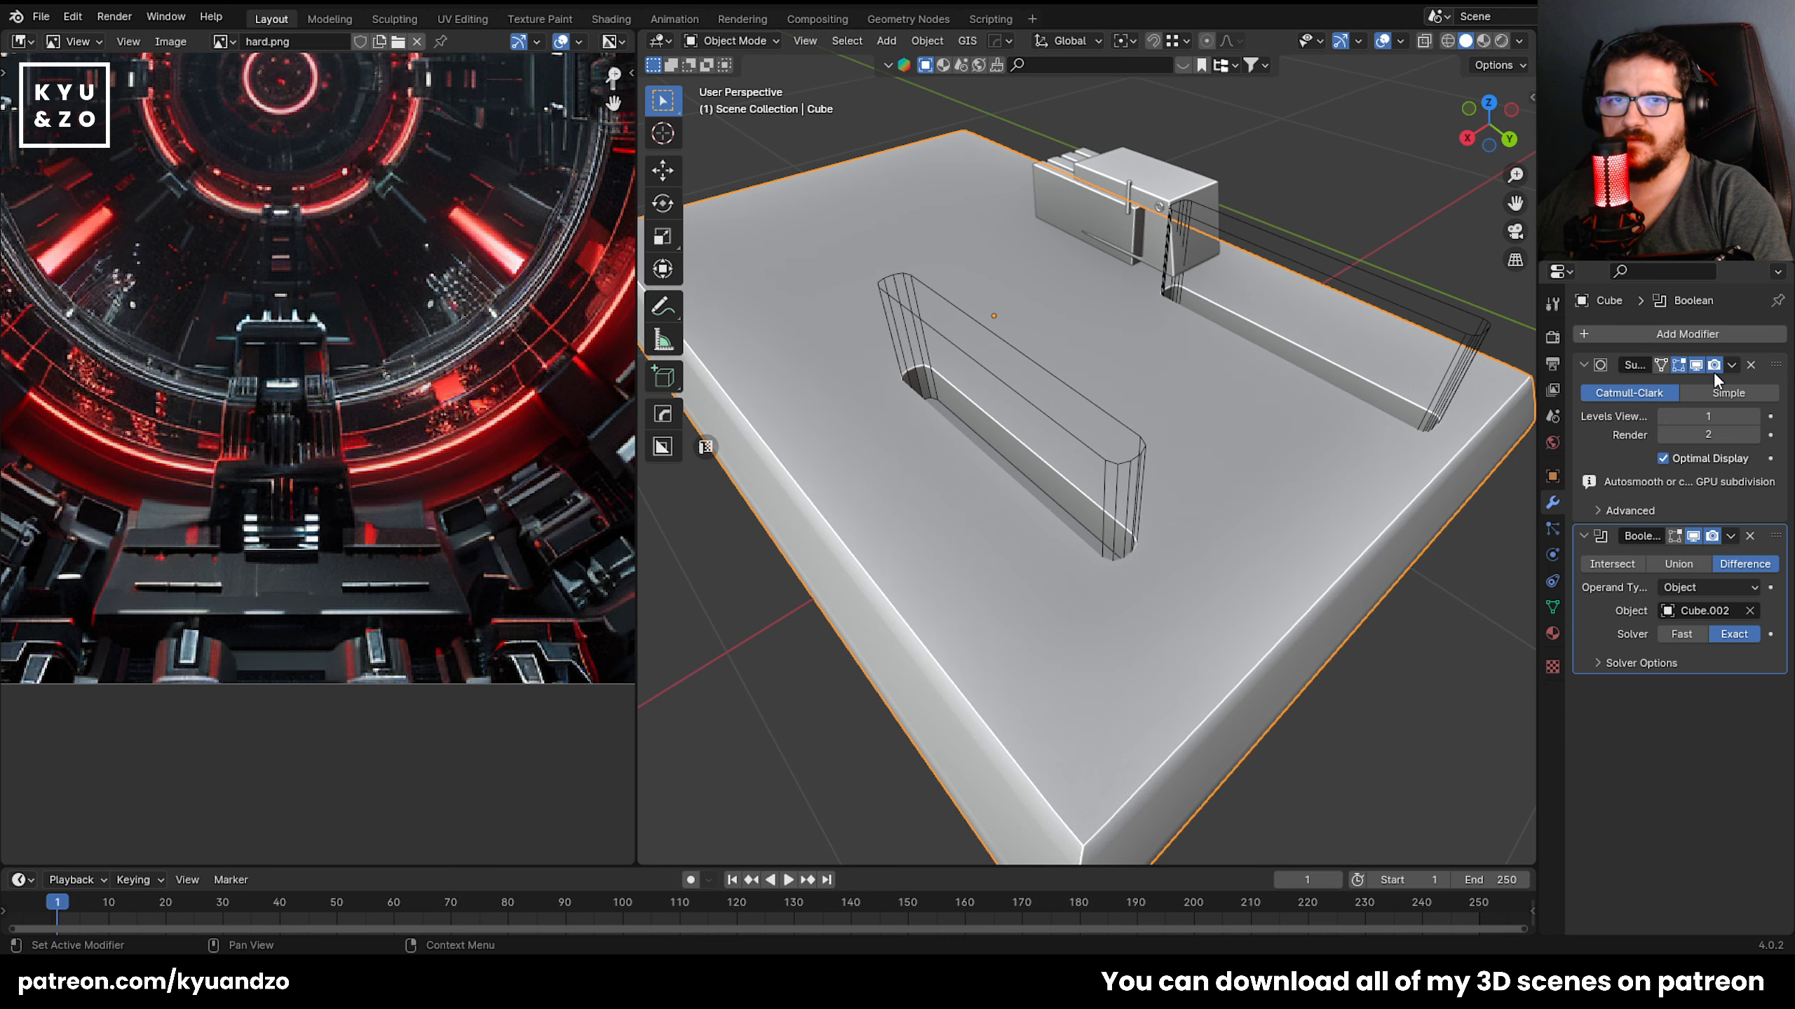
click(1695, 365)
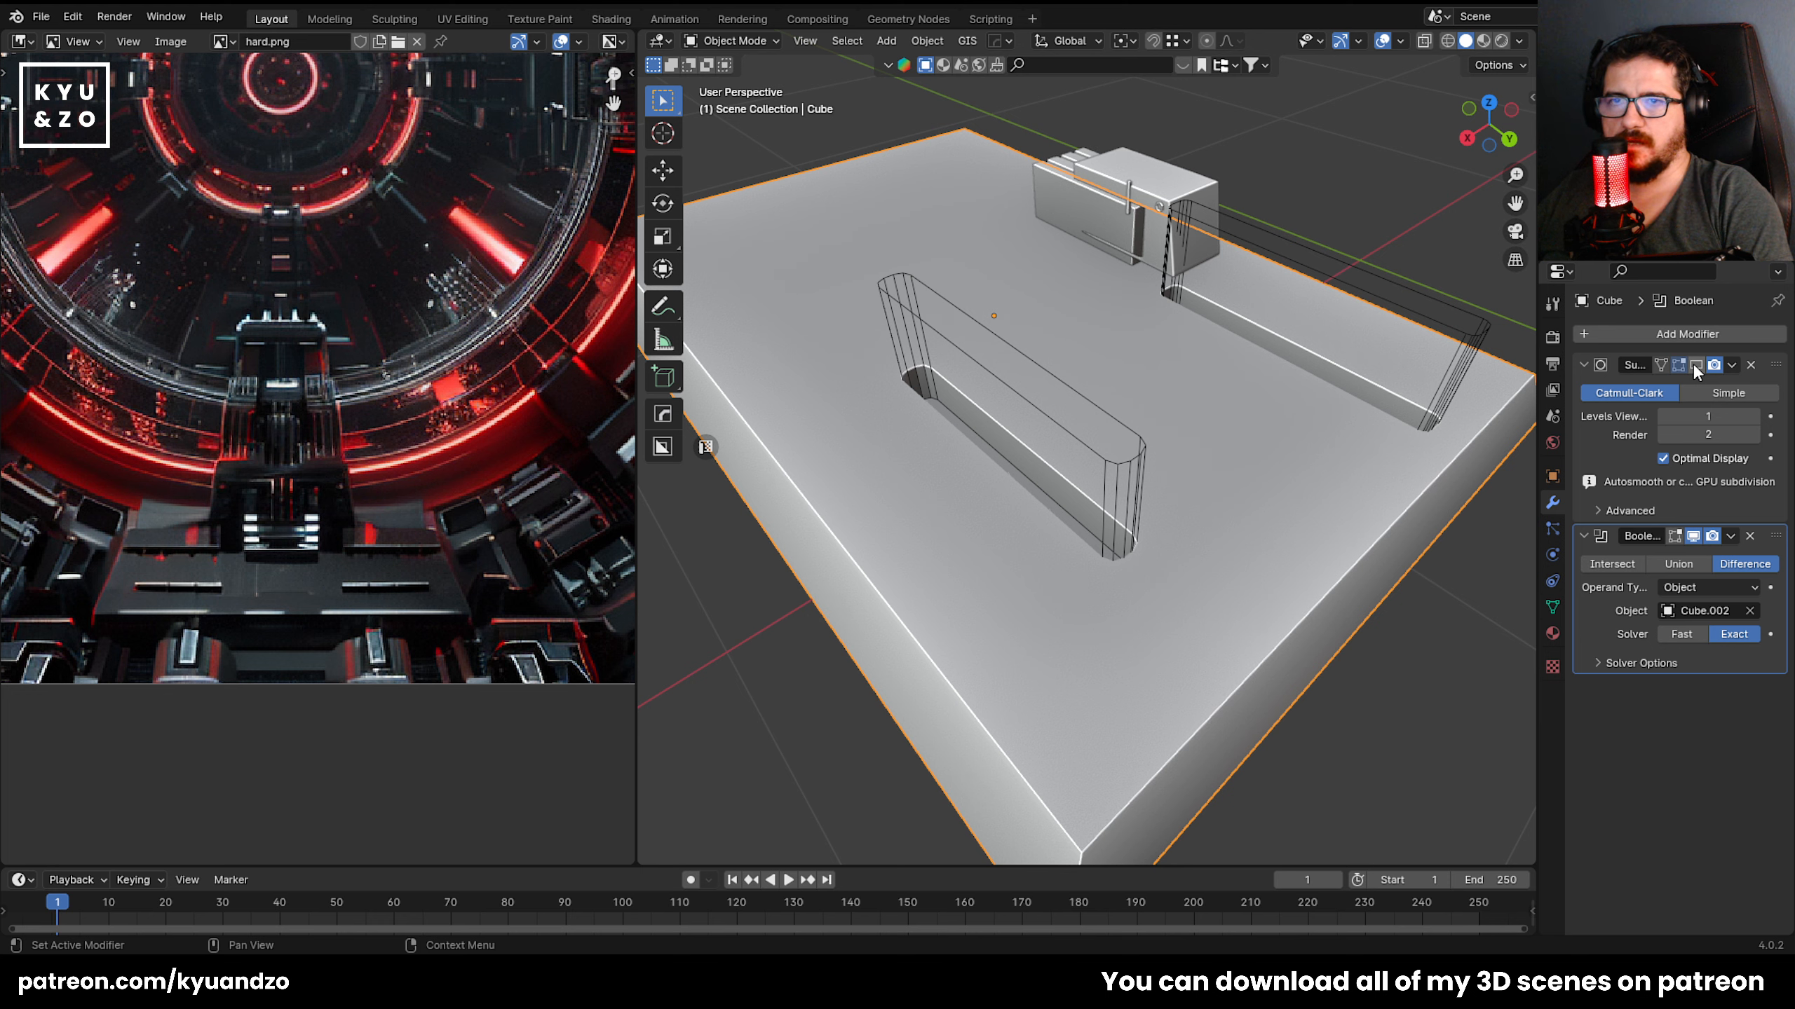
click(1749, 364)
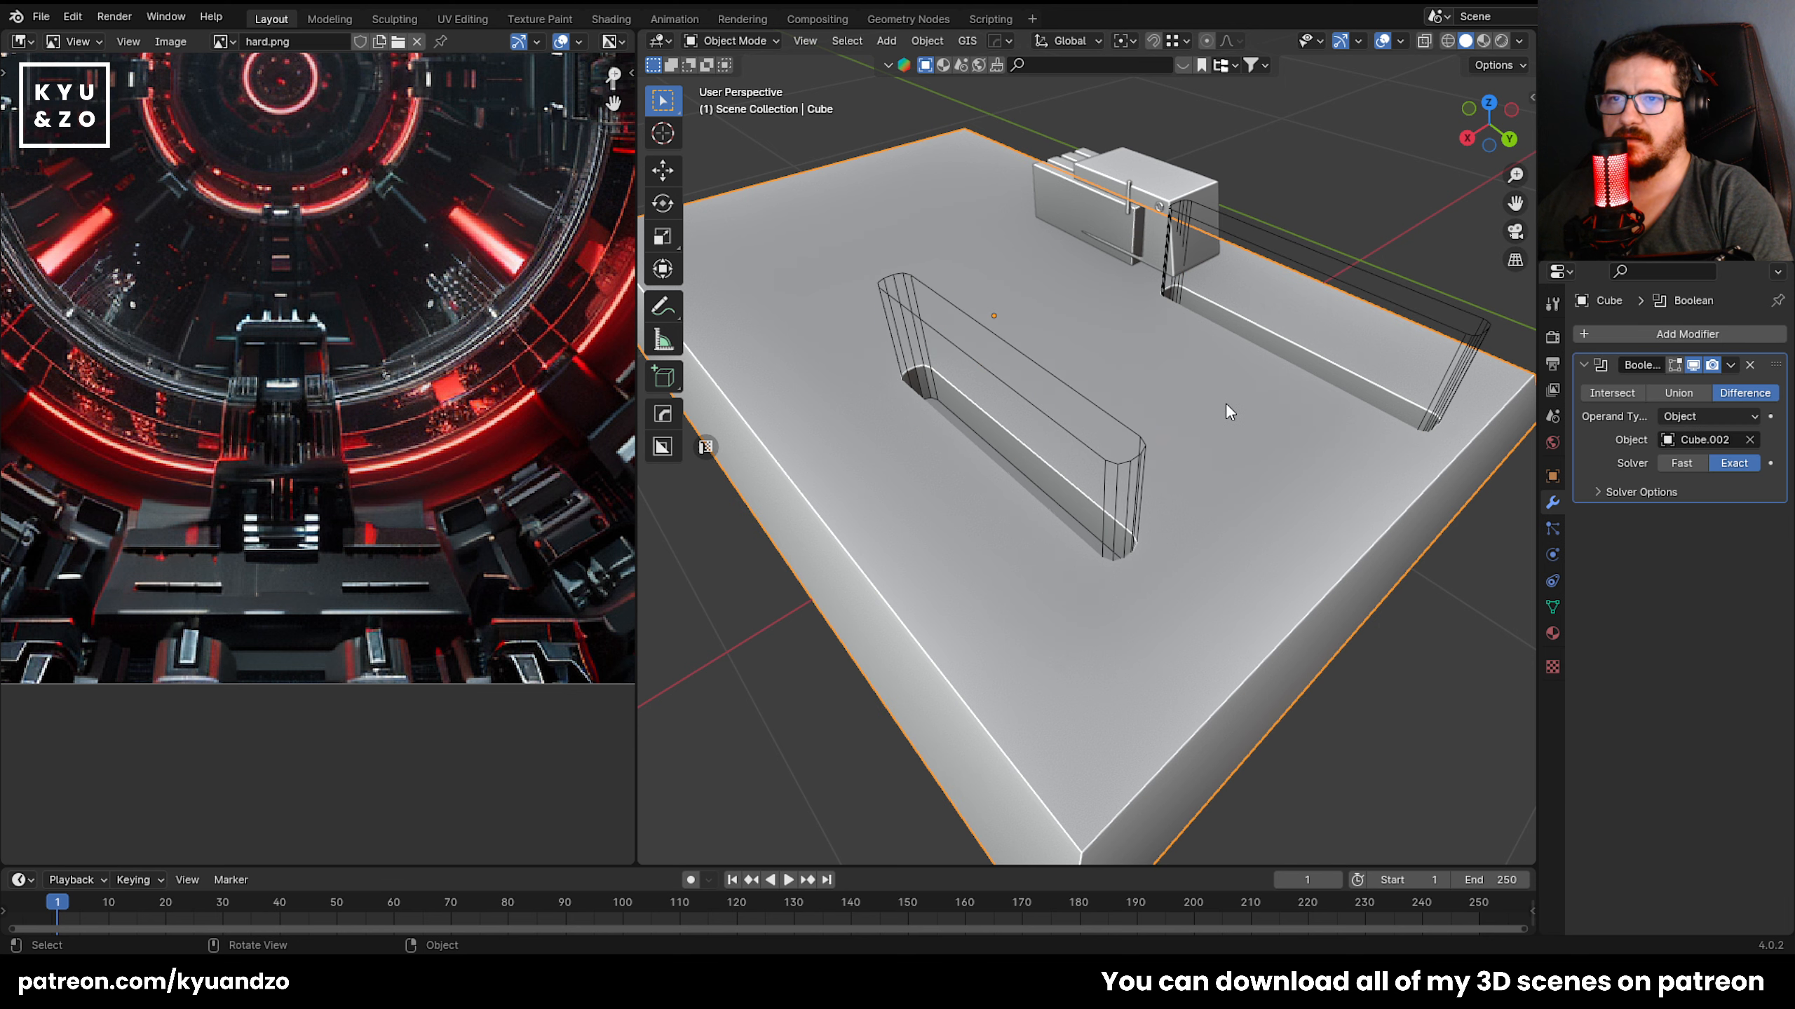
click(1728, 364)
click(1692, 382)
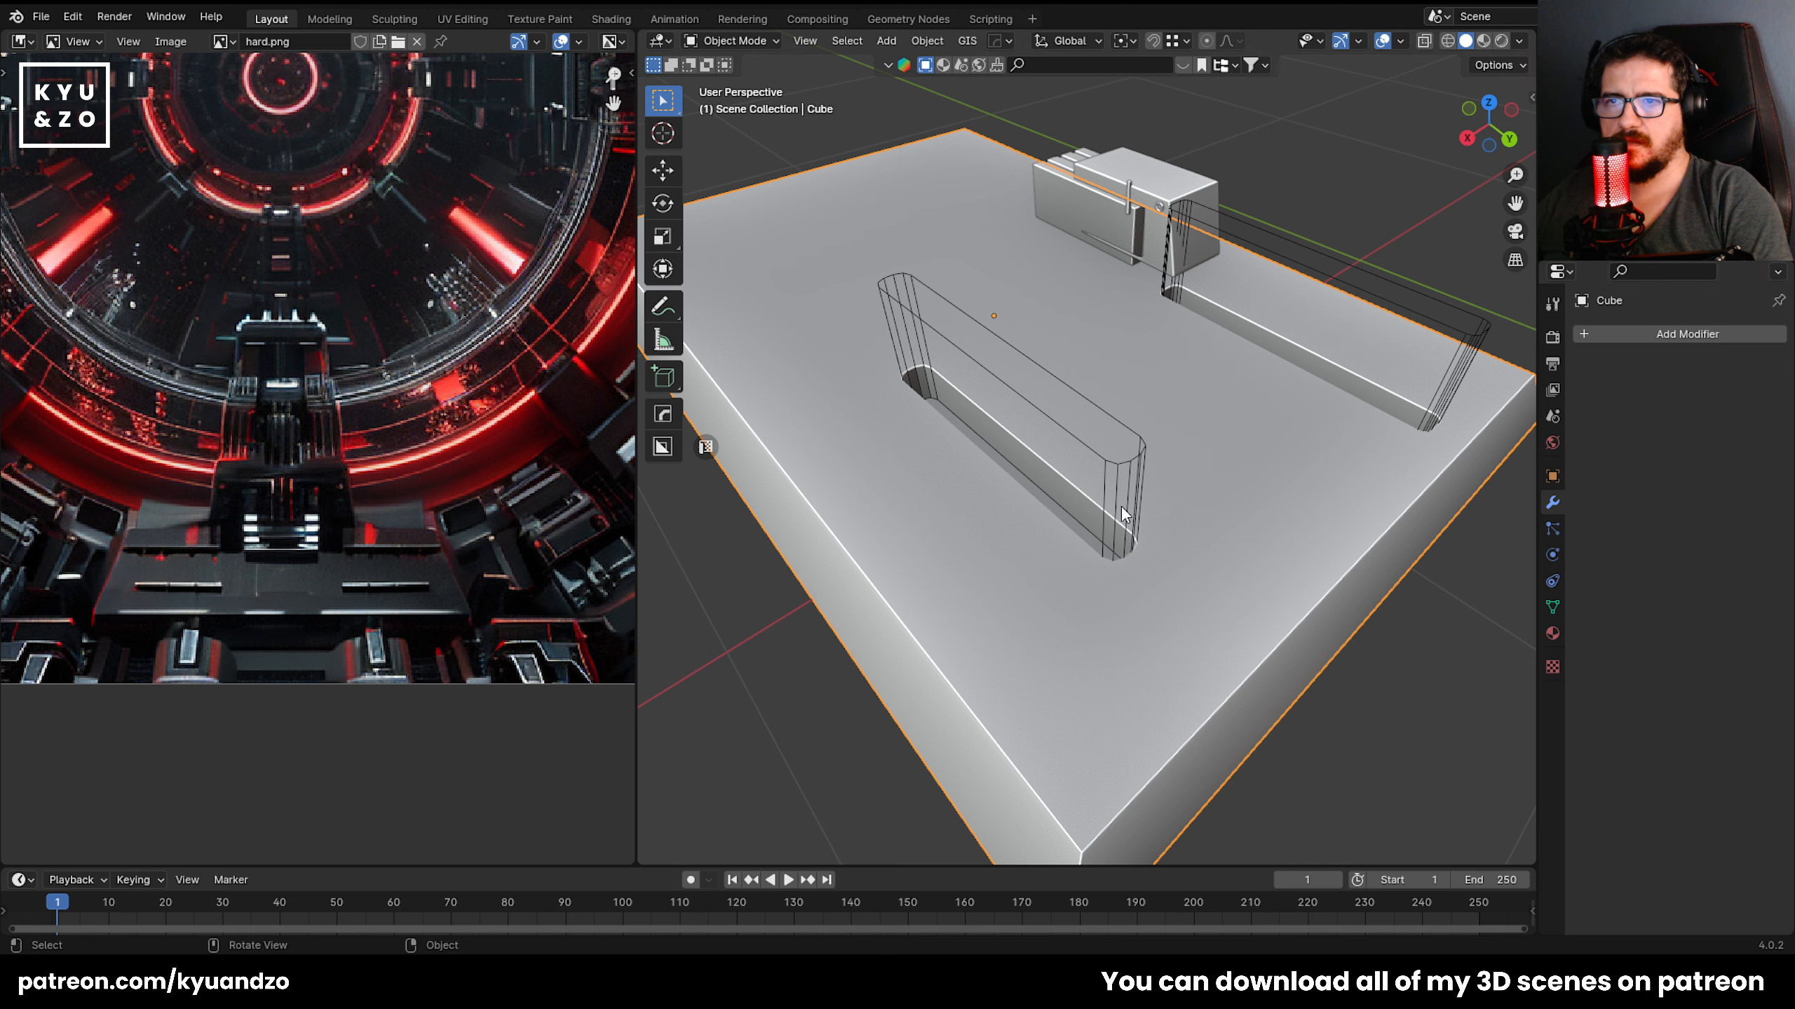
Delete the slot cutter object and open the base slab in Edit Mode at the front slot.
click(1130, 483)
key(Delete)
click(1110, 525)
key(Tab)
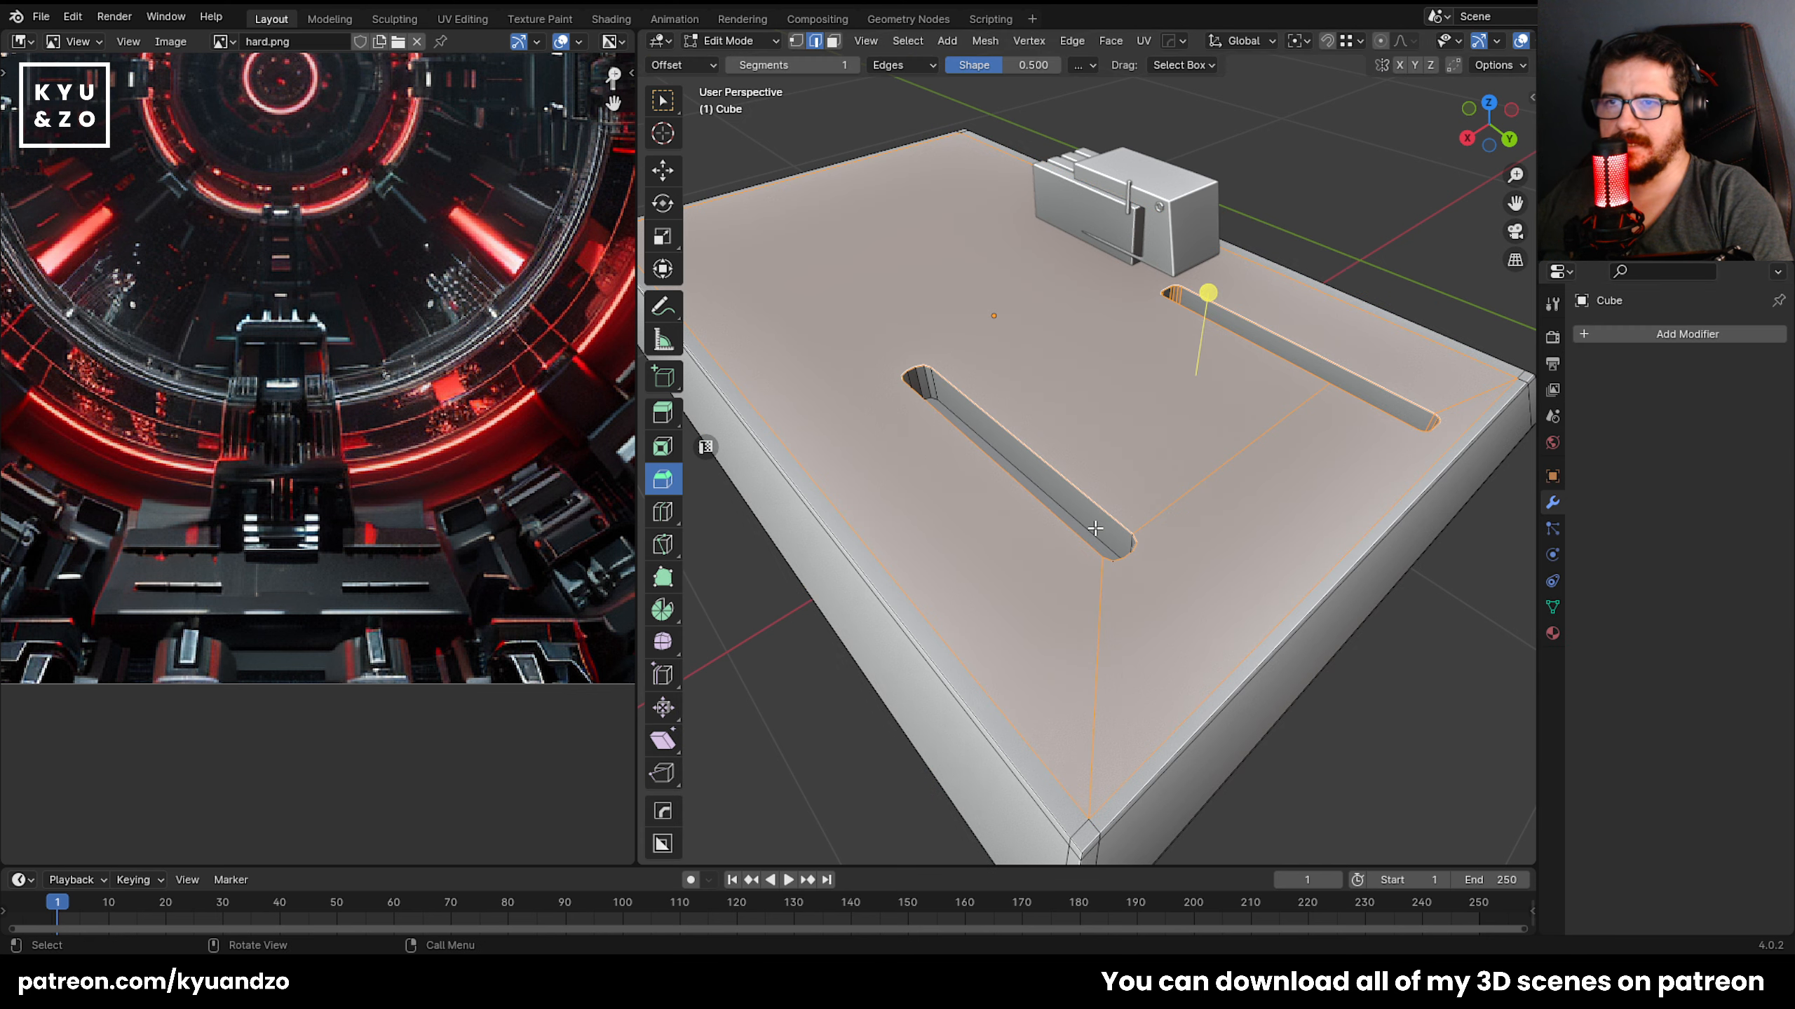
scroll(1098, 507, down, 3)
scroll(1099, 507, up, 6)
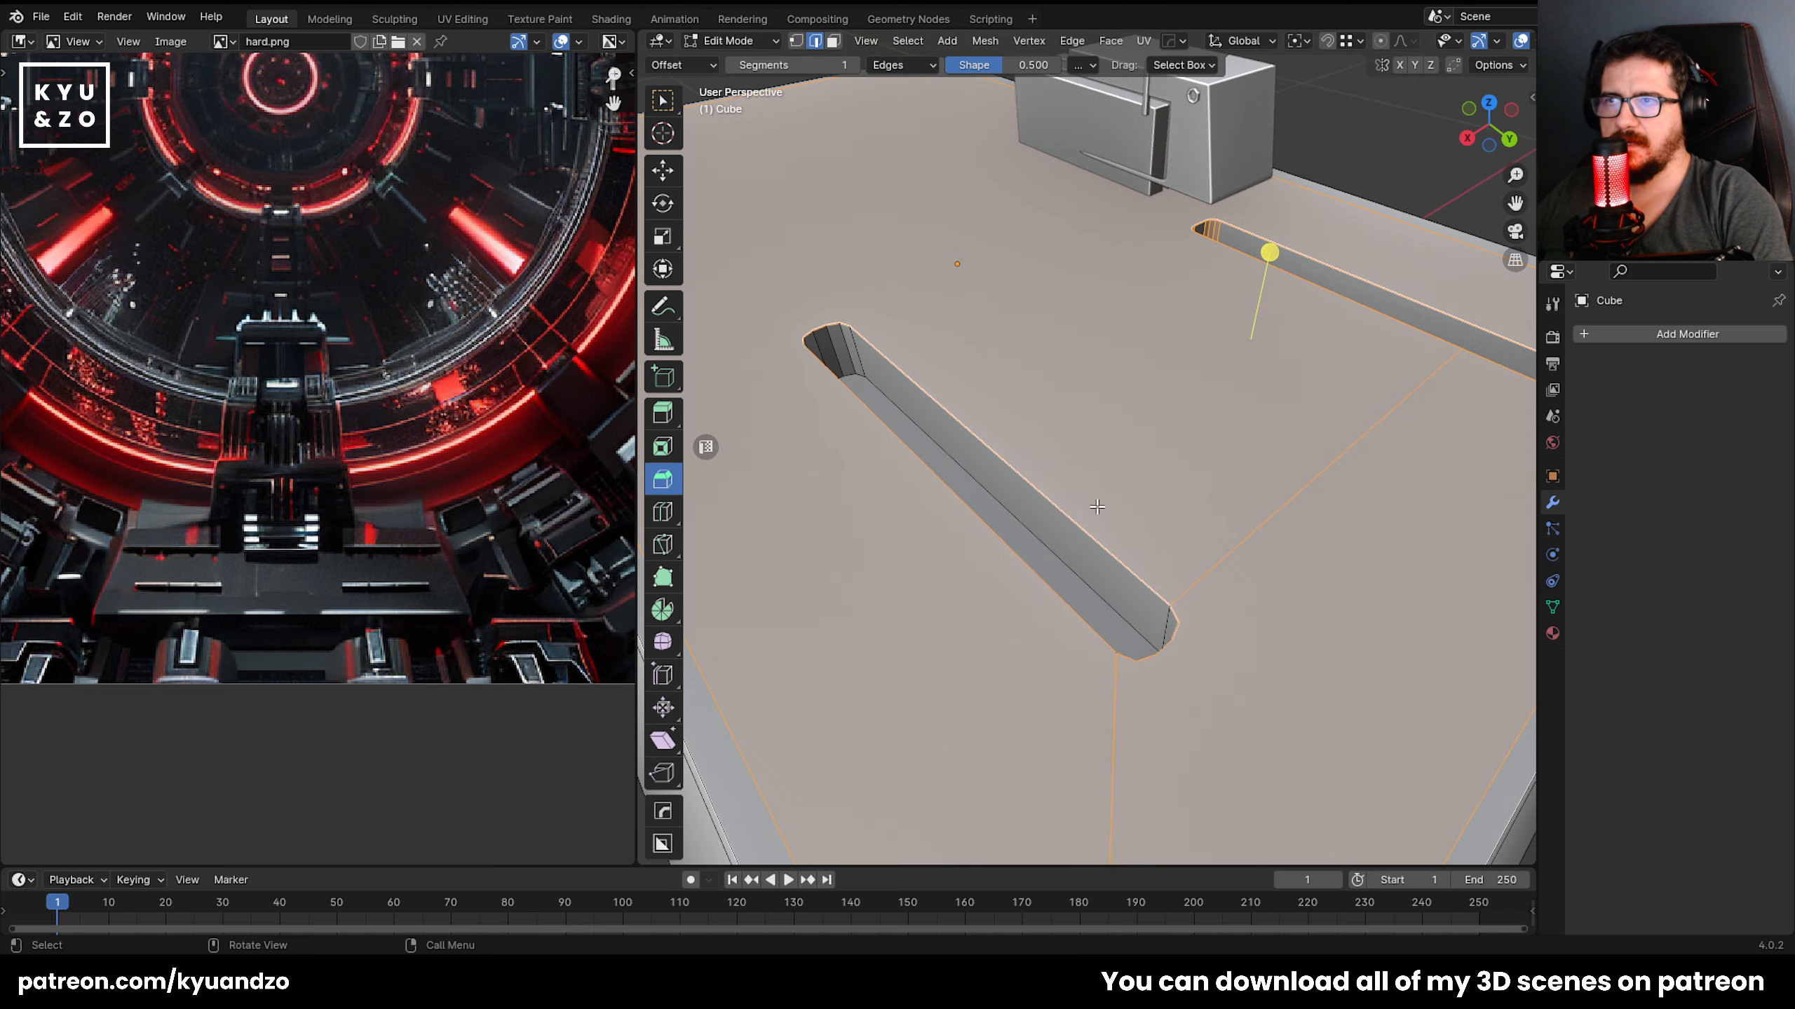
shift+middle_drag(970, 392, 1106, 394)
key(1)
click(1298, 664)
shift+middle_drag(1169, 647, 1093, 480)
scroll(1093, 481, down, 2)
key(ctrl+r)
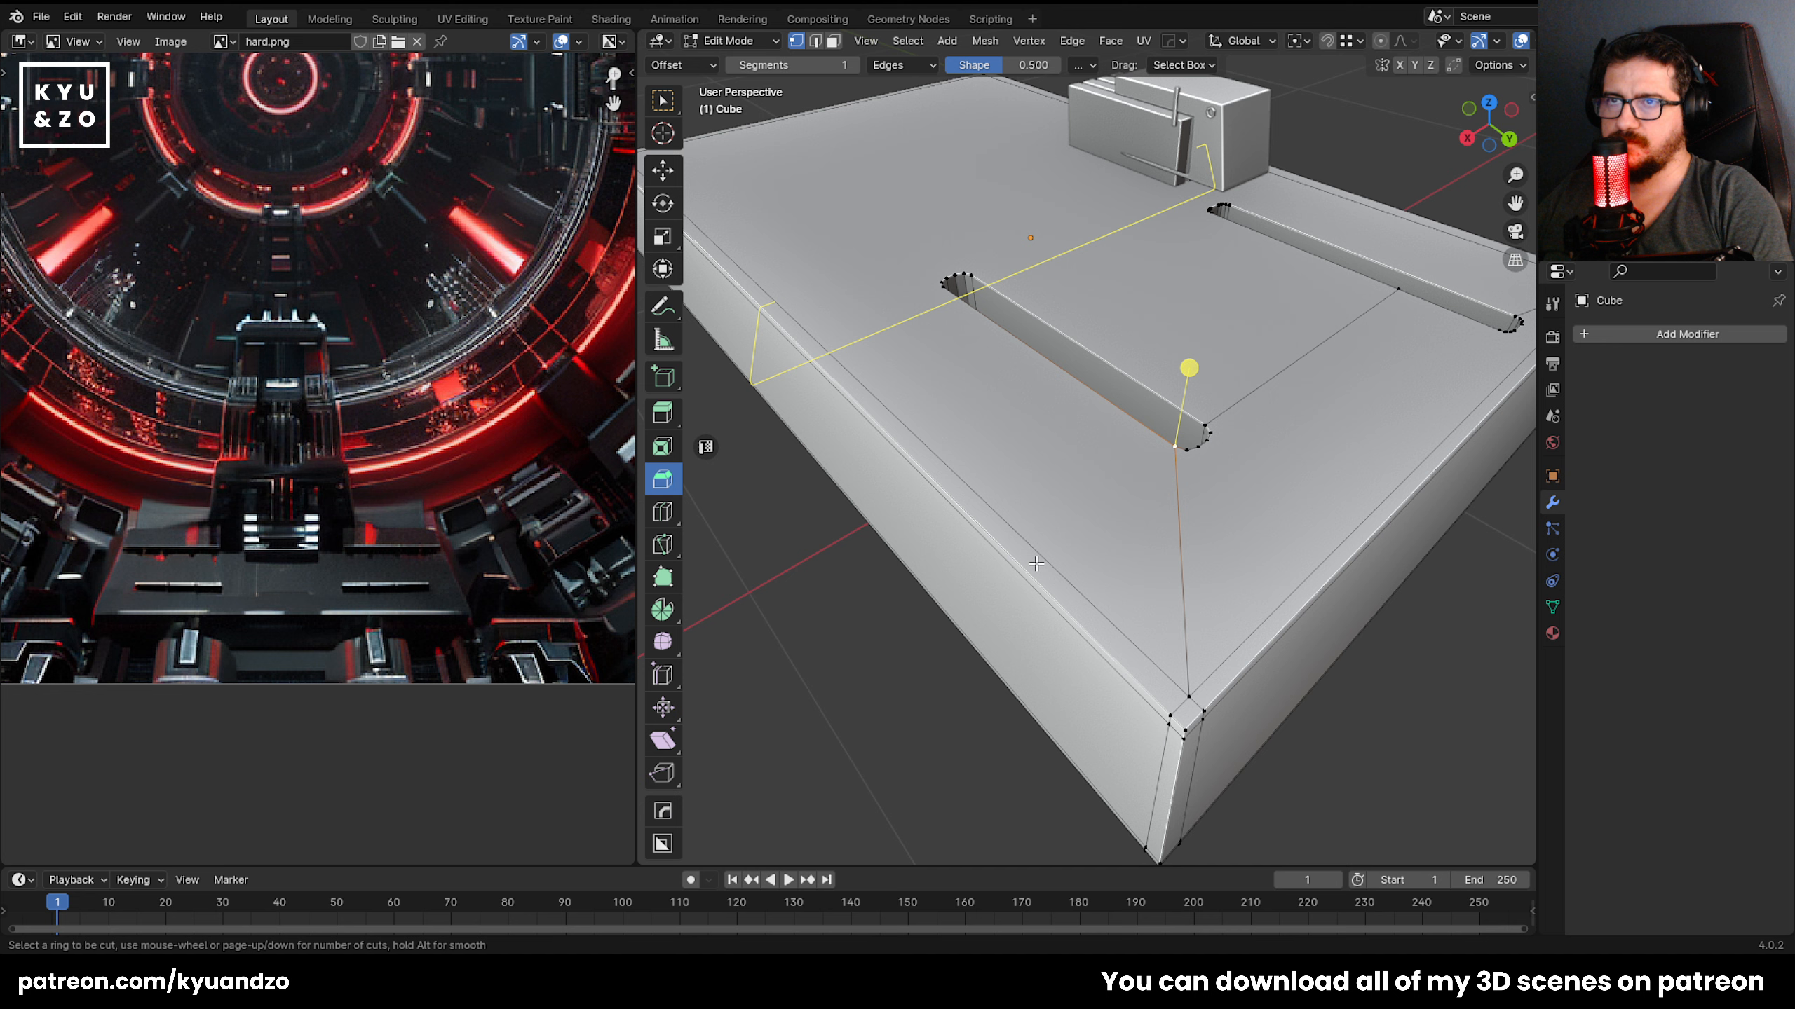
right_click(1193, 496)
scroll(1194, 496, up, 2)
middle_drag(1254, 374, 1193, 474)
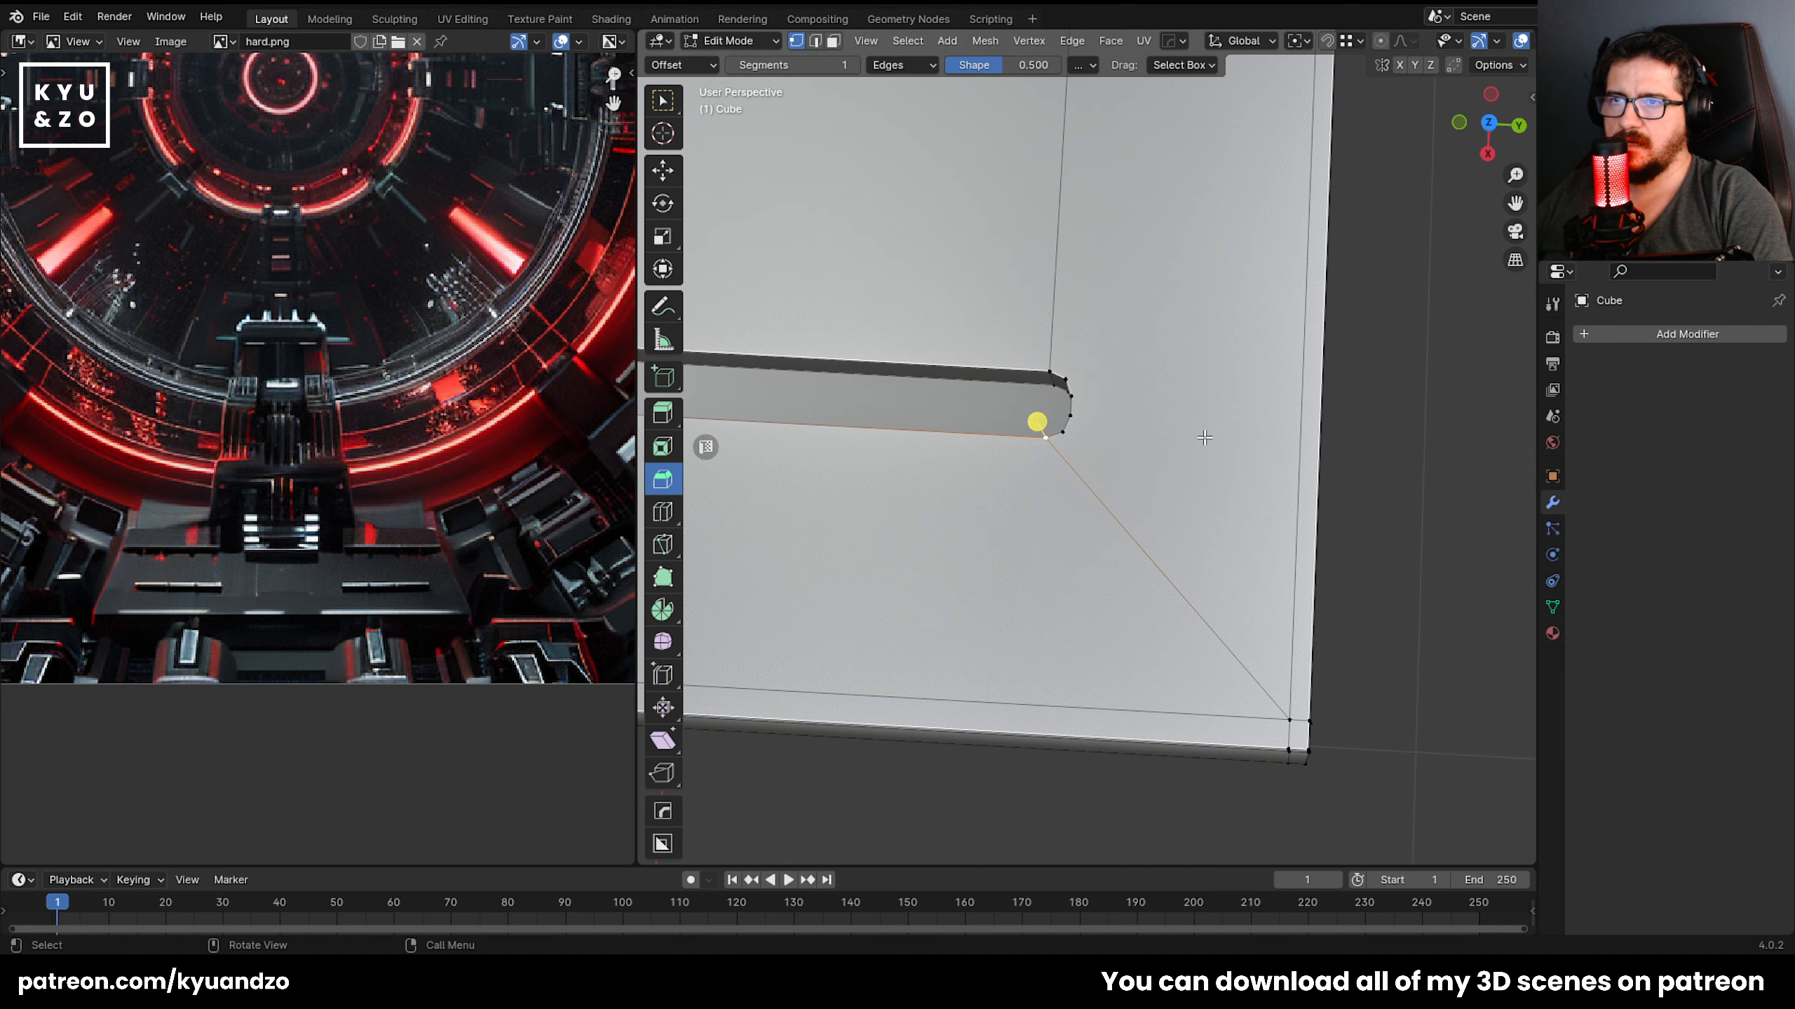
Knife a cut from the rounded end of the near slot to the slab's inner border edge.
key(3)
click(1162, 407)
key(1)
click(1069, 452)
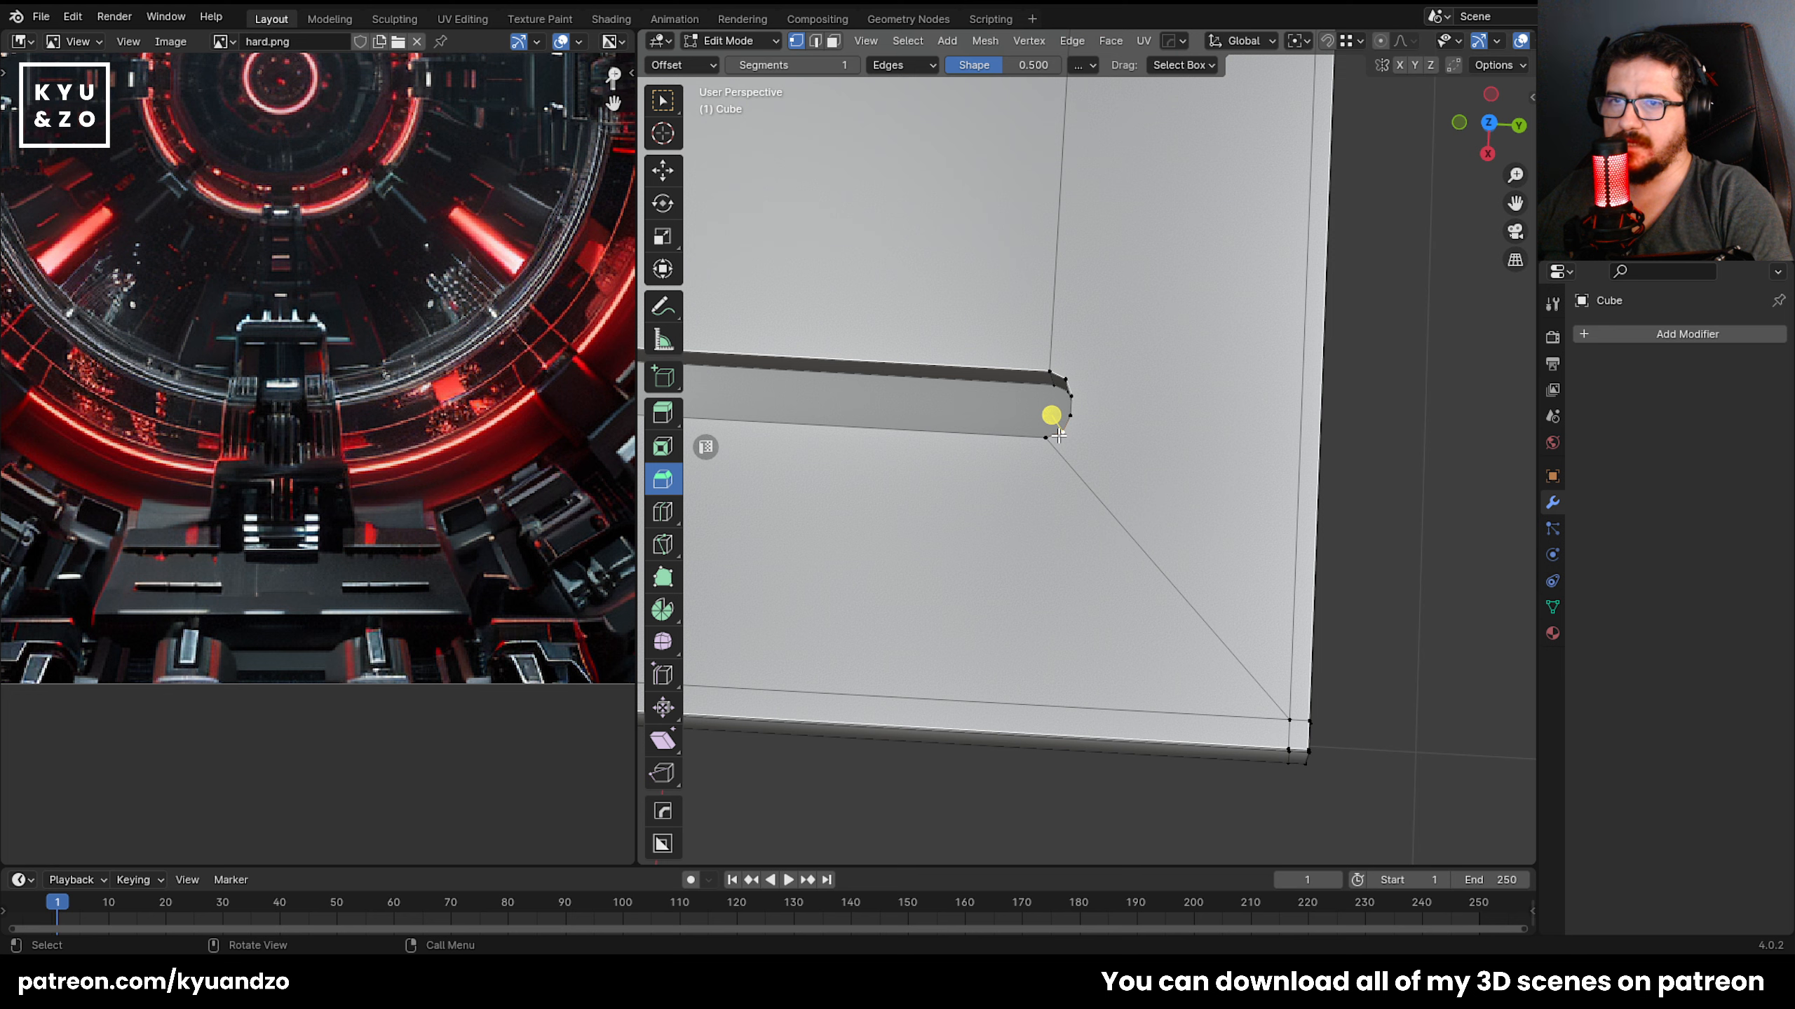
key(k)
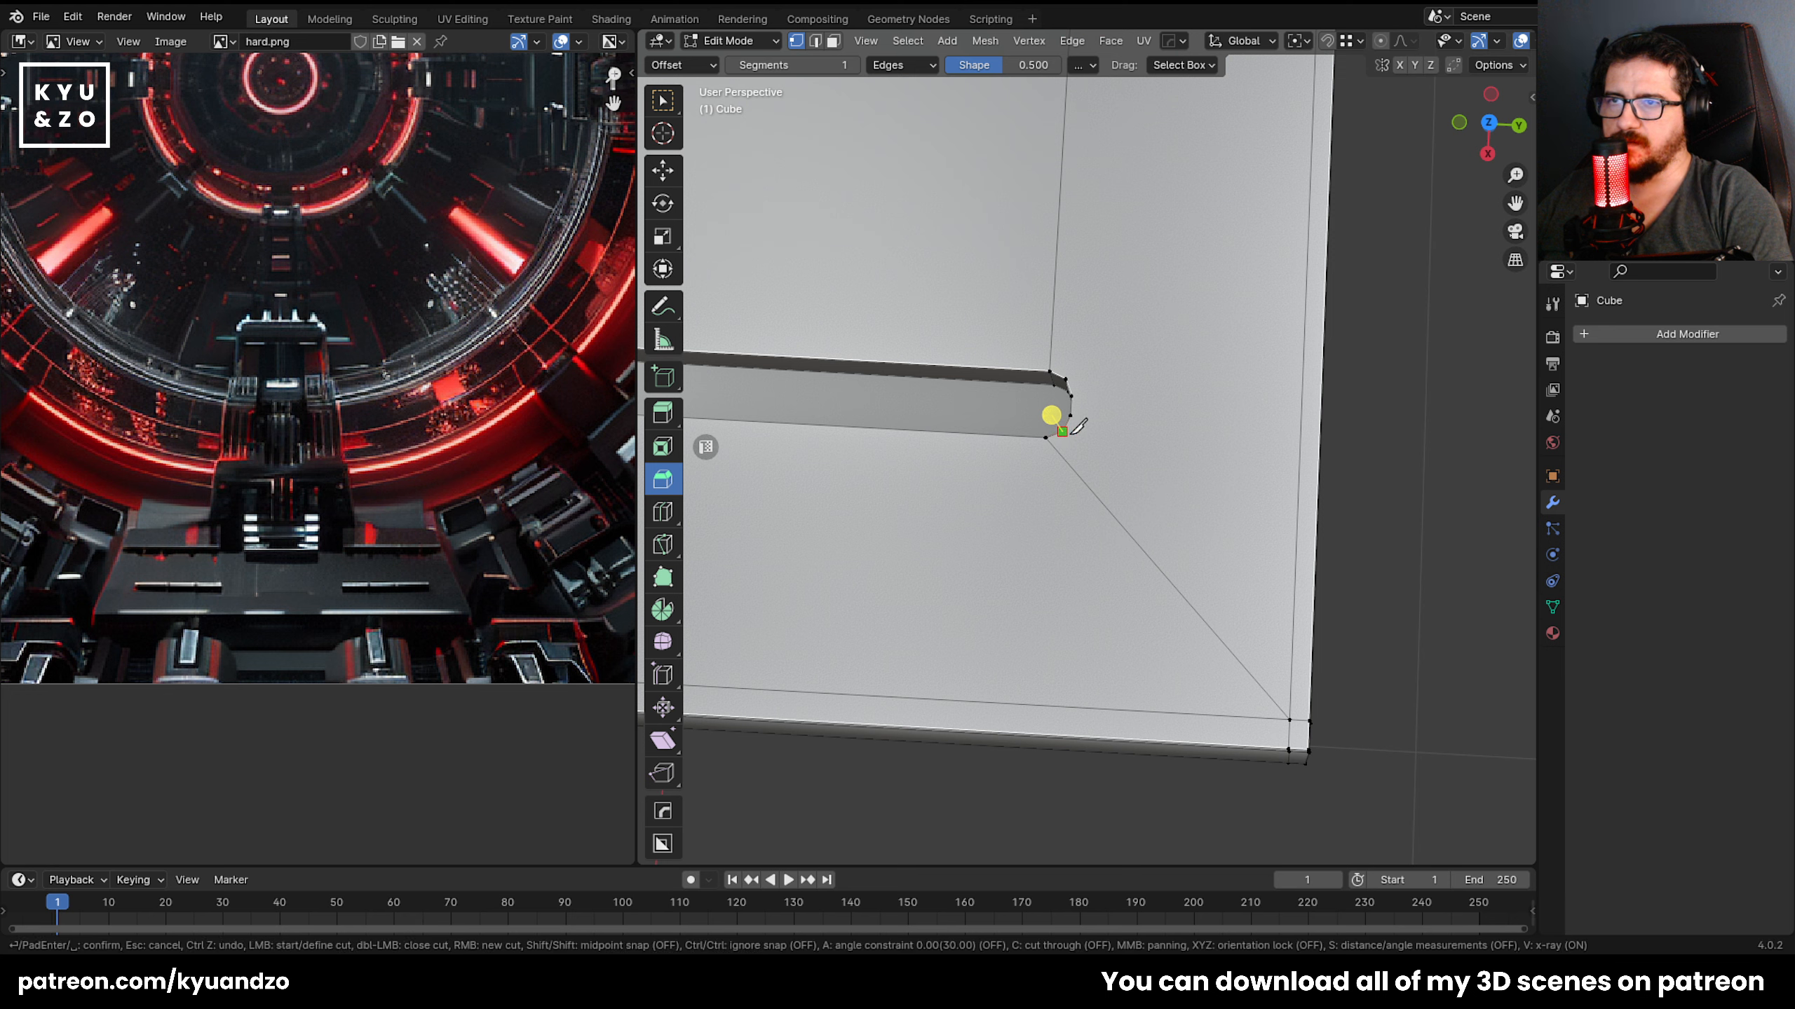
click(1062, 430)
click(1303, 549)
key(Return)
middle_drag(1166, 522, 920, 285)
scroll(1121, 503, down, 3)
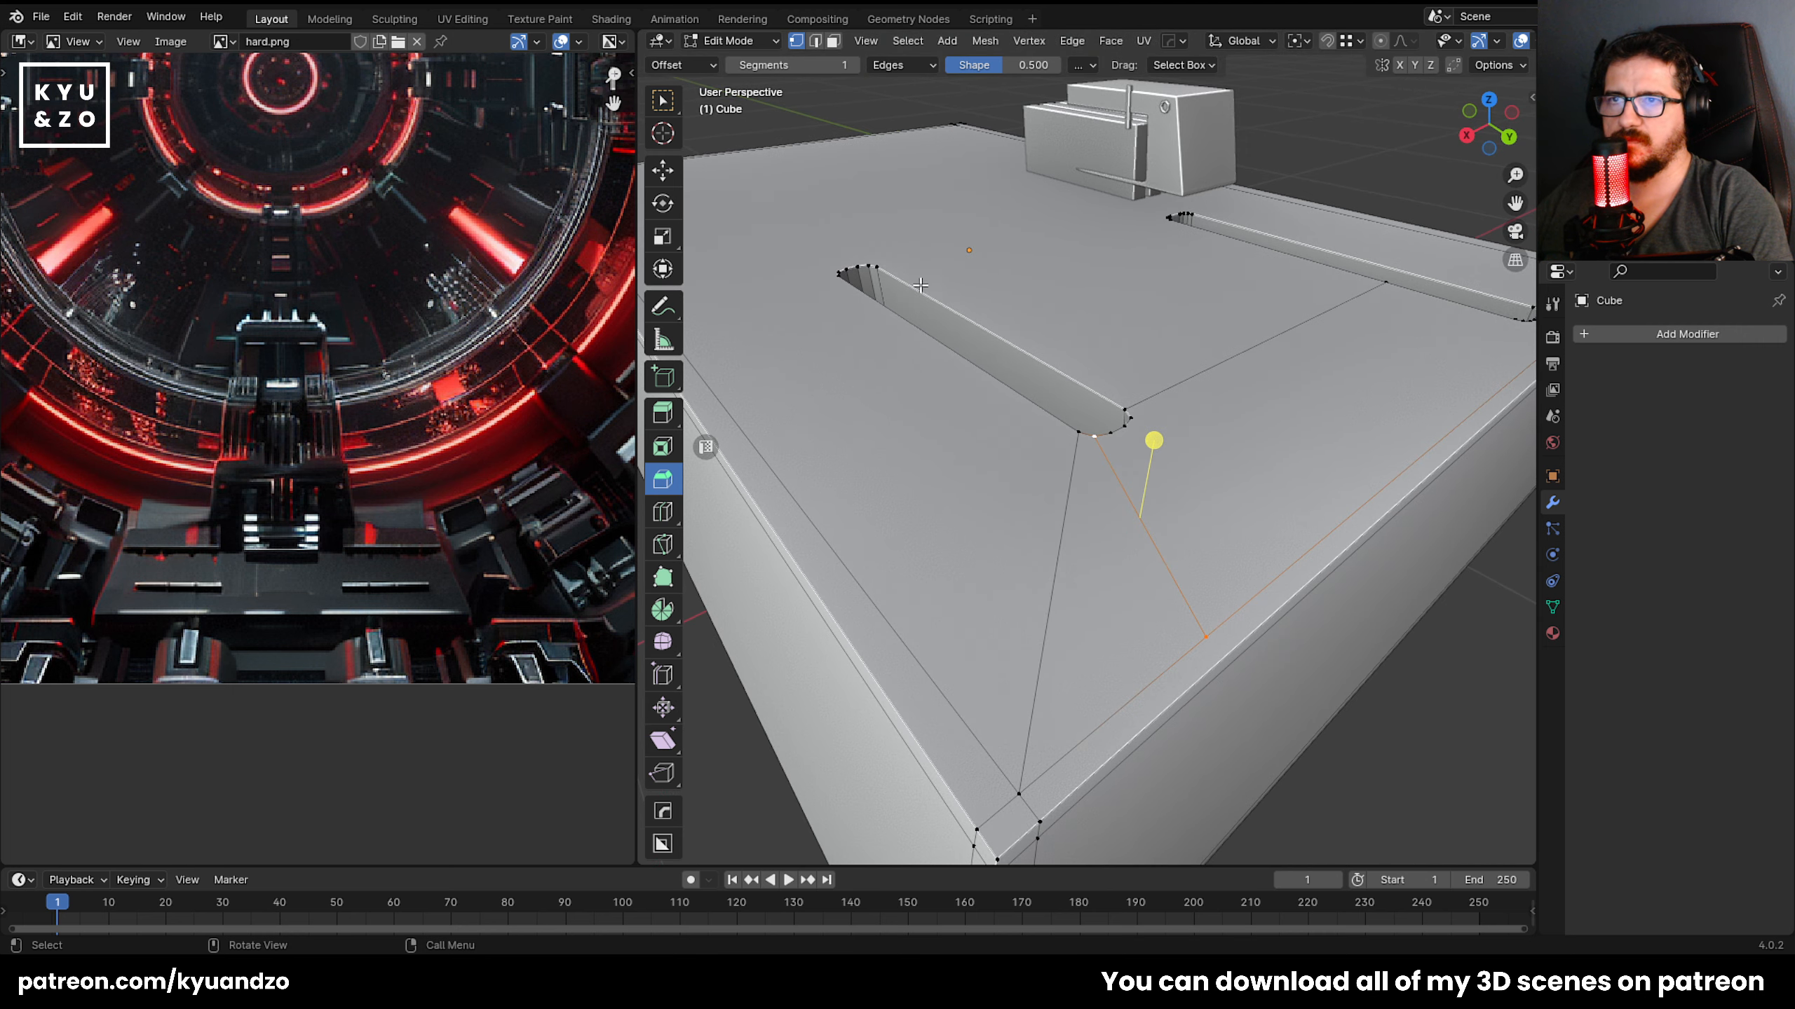
Return to Object Mode and add a Subdivision Surface modifier to the slotted slab.
scroll(941, 480, down, 4)
key(Tab)
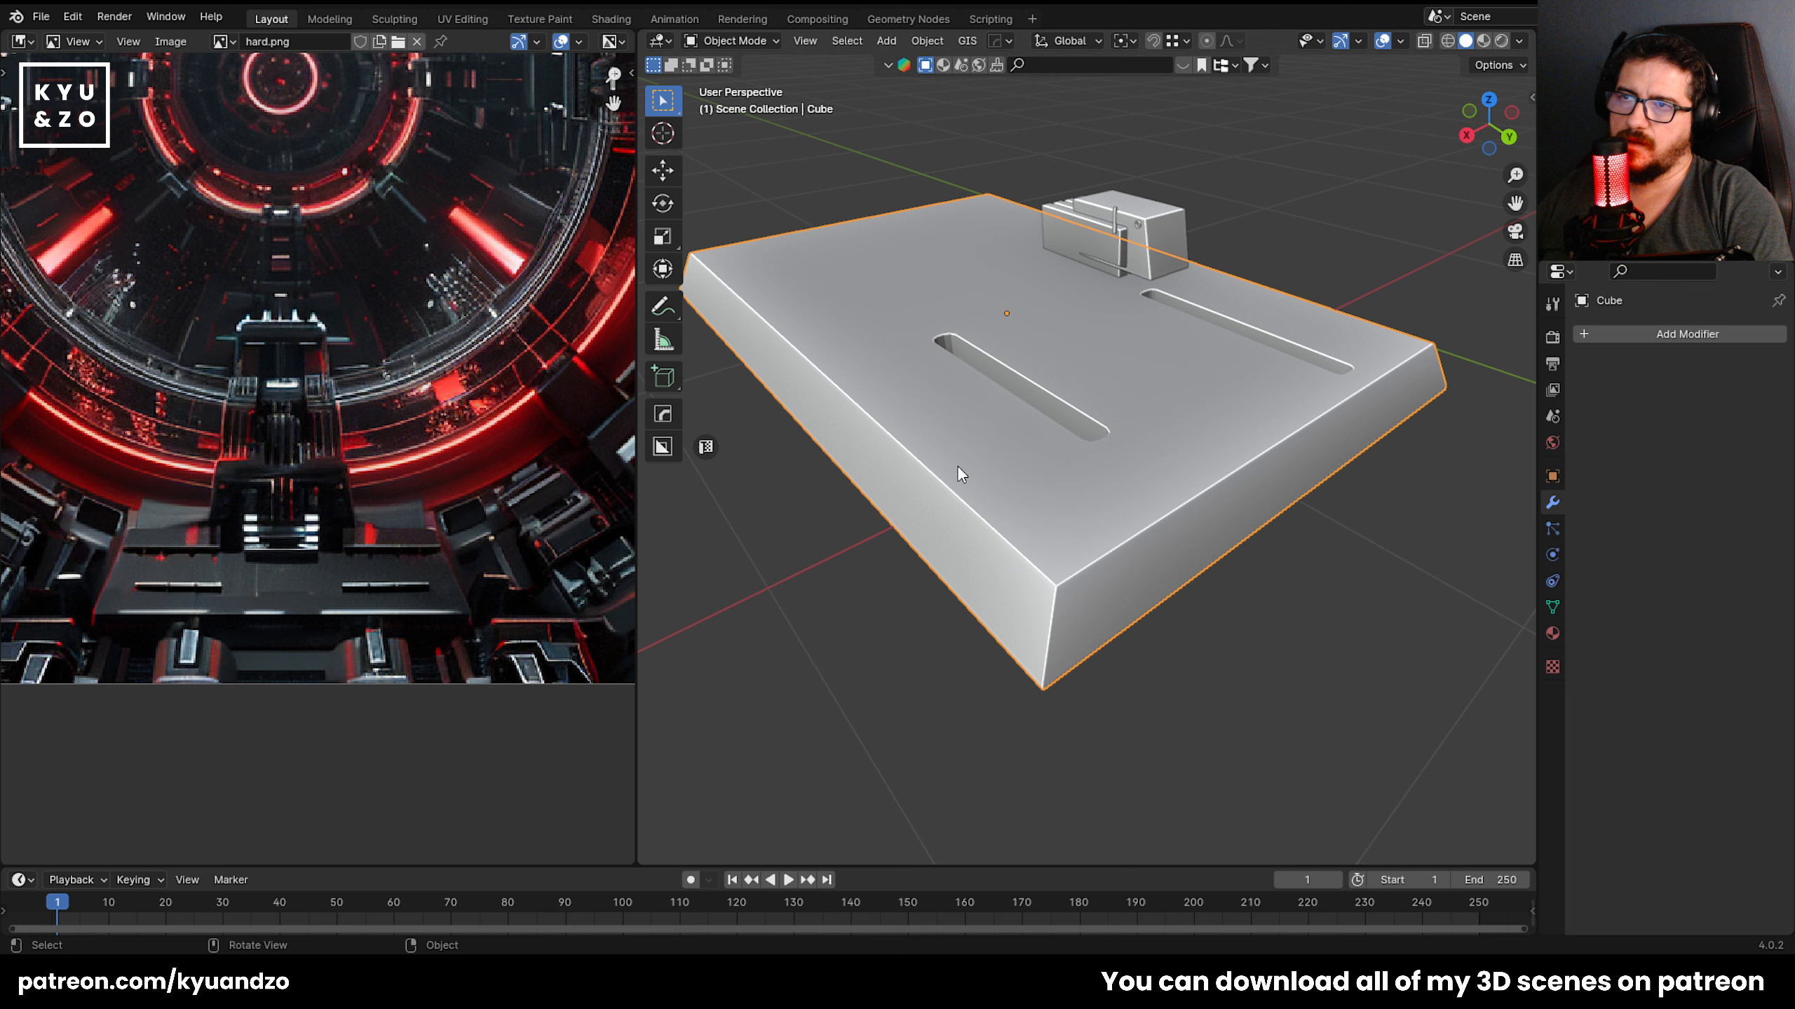
click(1711, 345)
mouse_move(1653, 337)
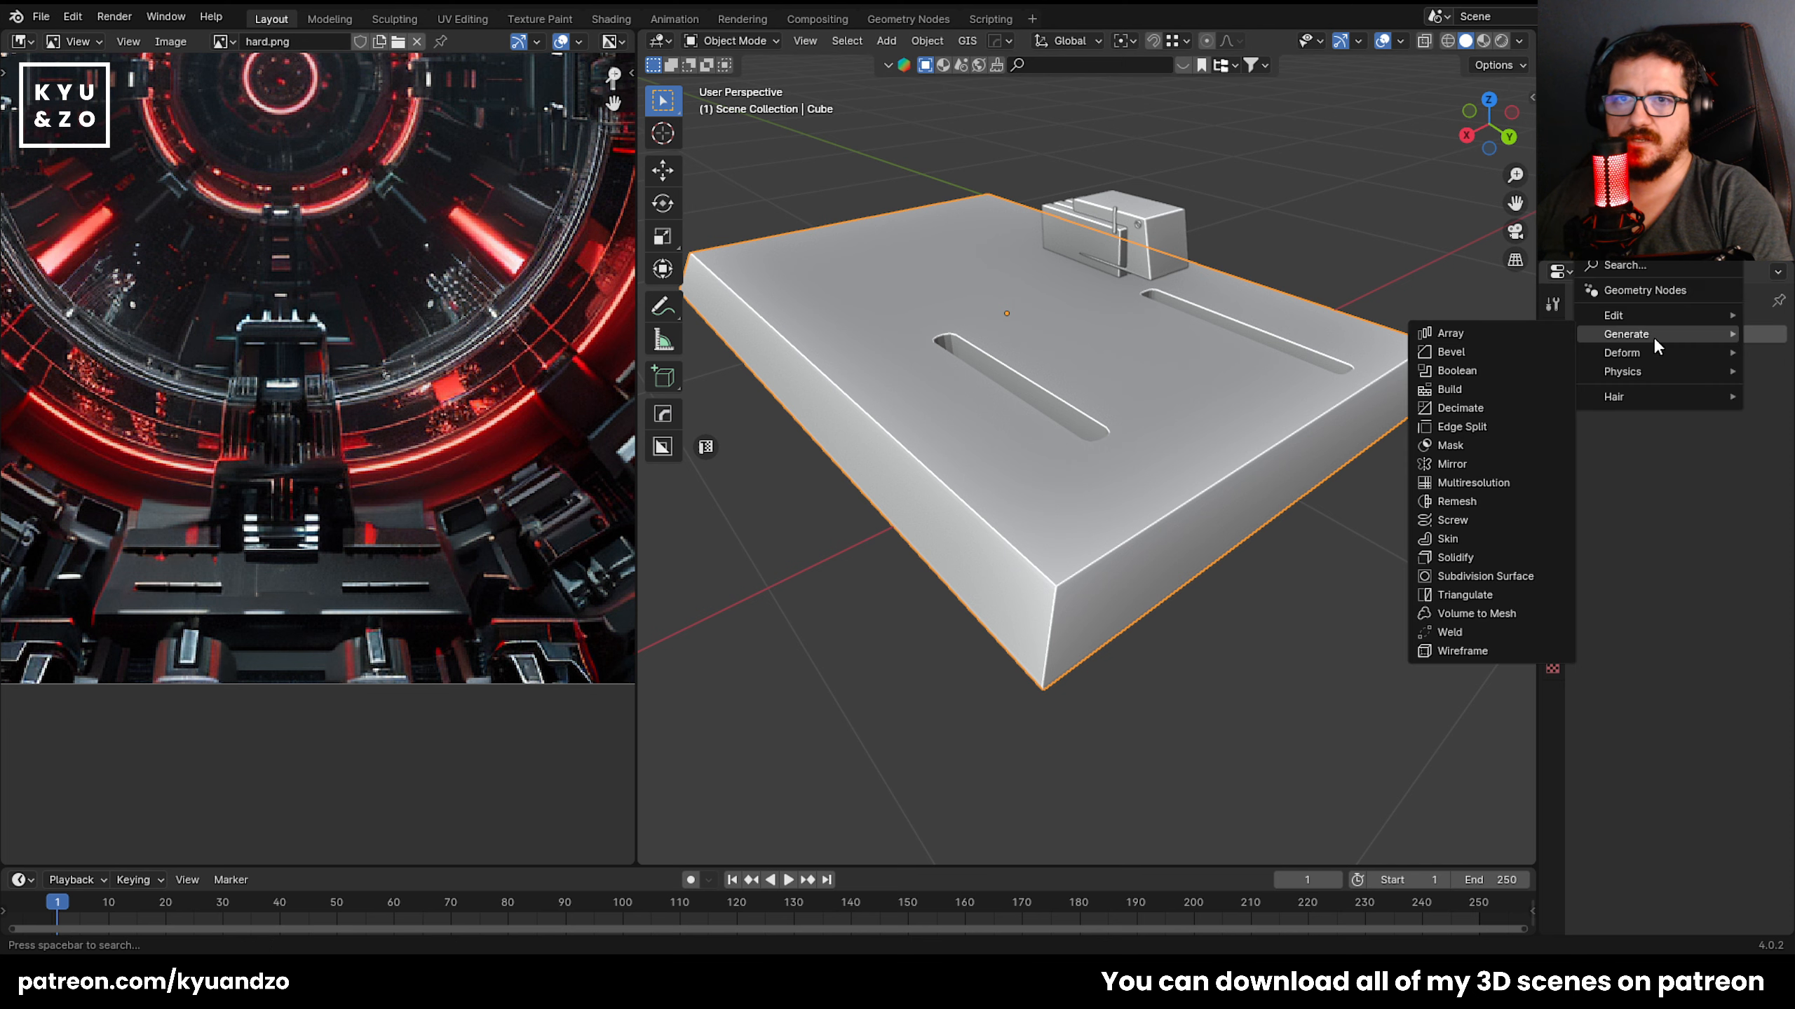
click(1485, 573)
scroll(1465, 411, up, 4)
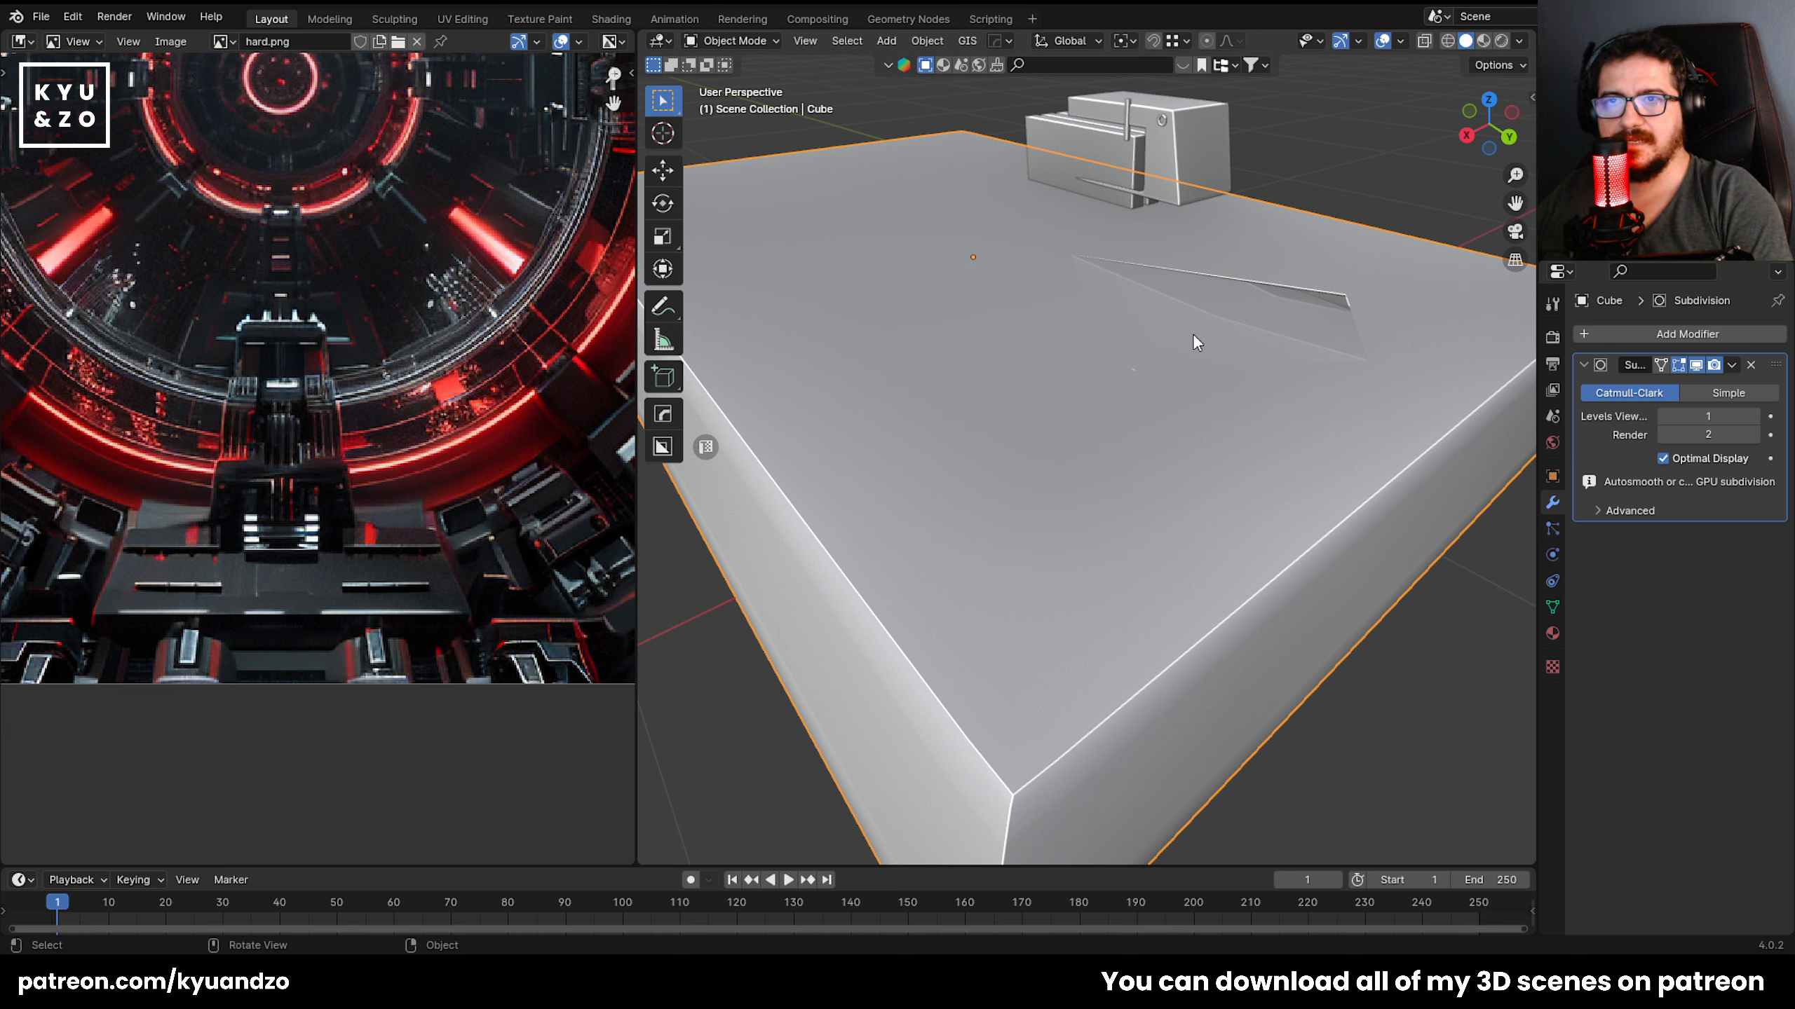
Examine the subdivided slab's mesh in Edit Mode for distortion around the two slots.
key(Tab)
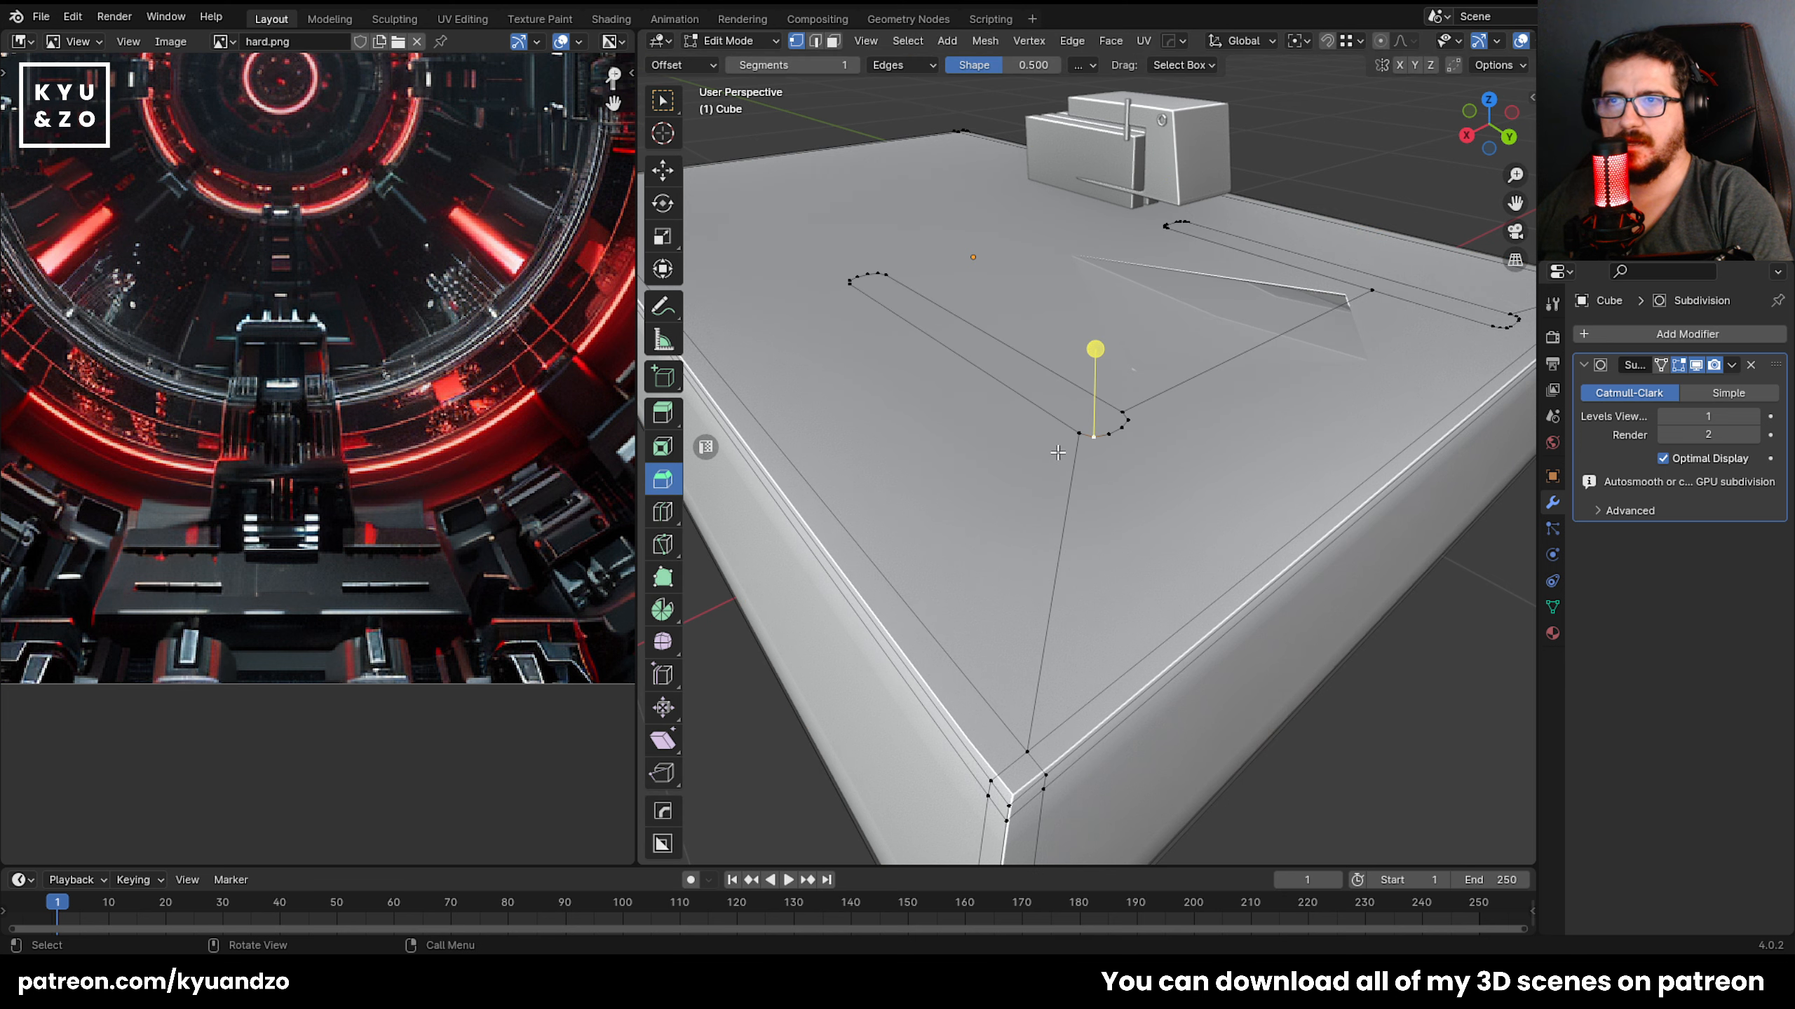
middle_drag(1225, 370, 1128, 495)
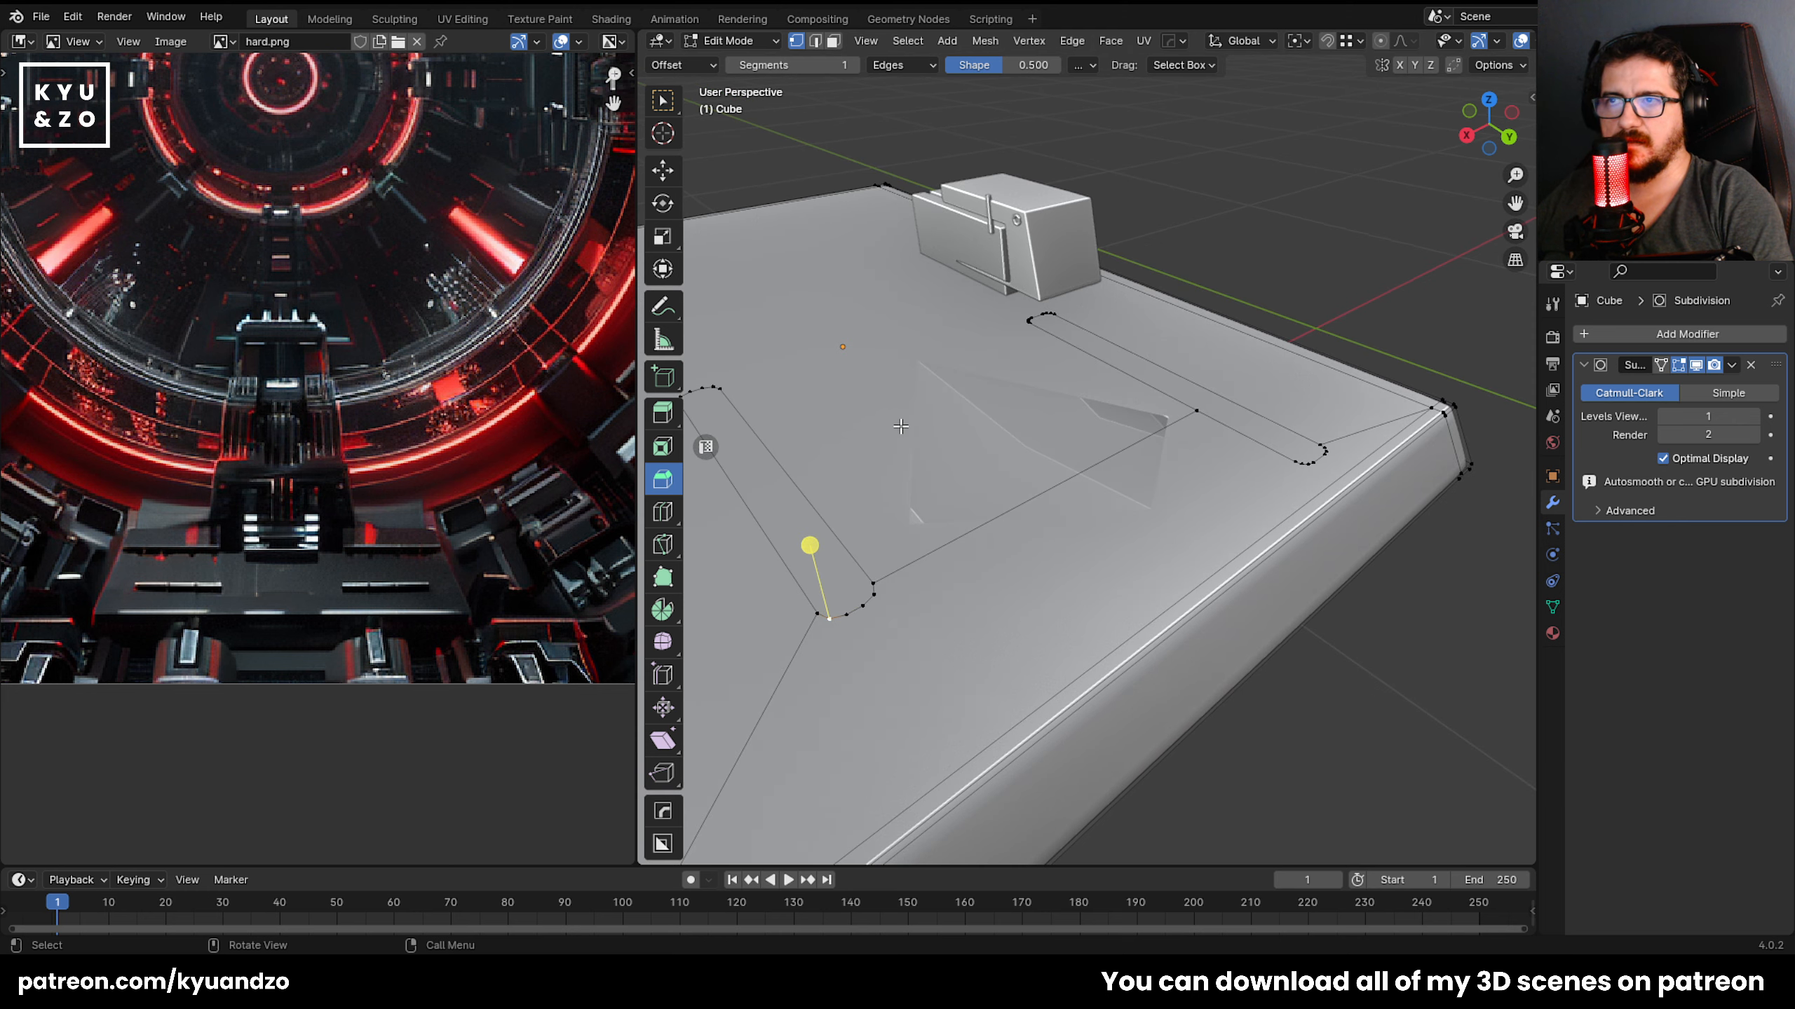
middle_drag(900, 426, 1043, 374)
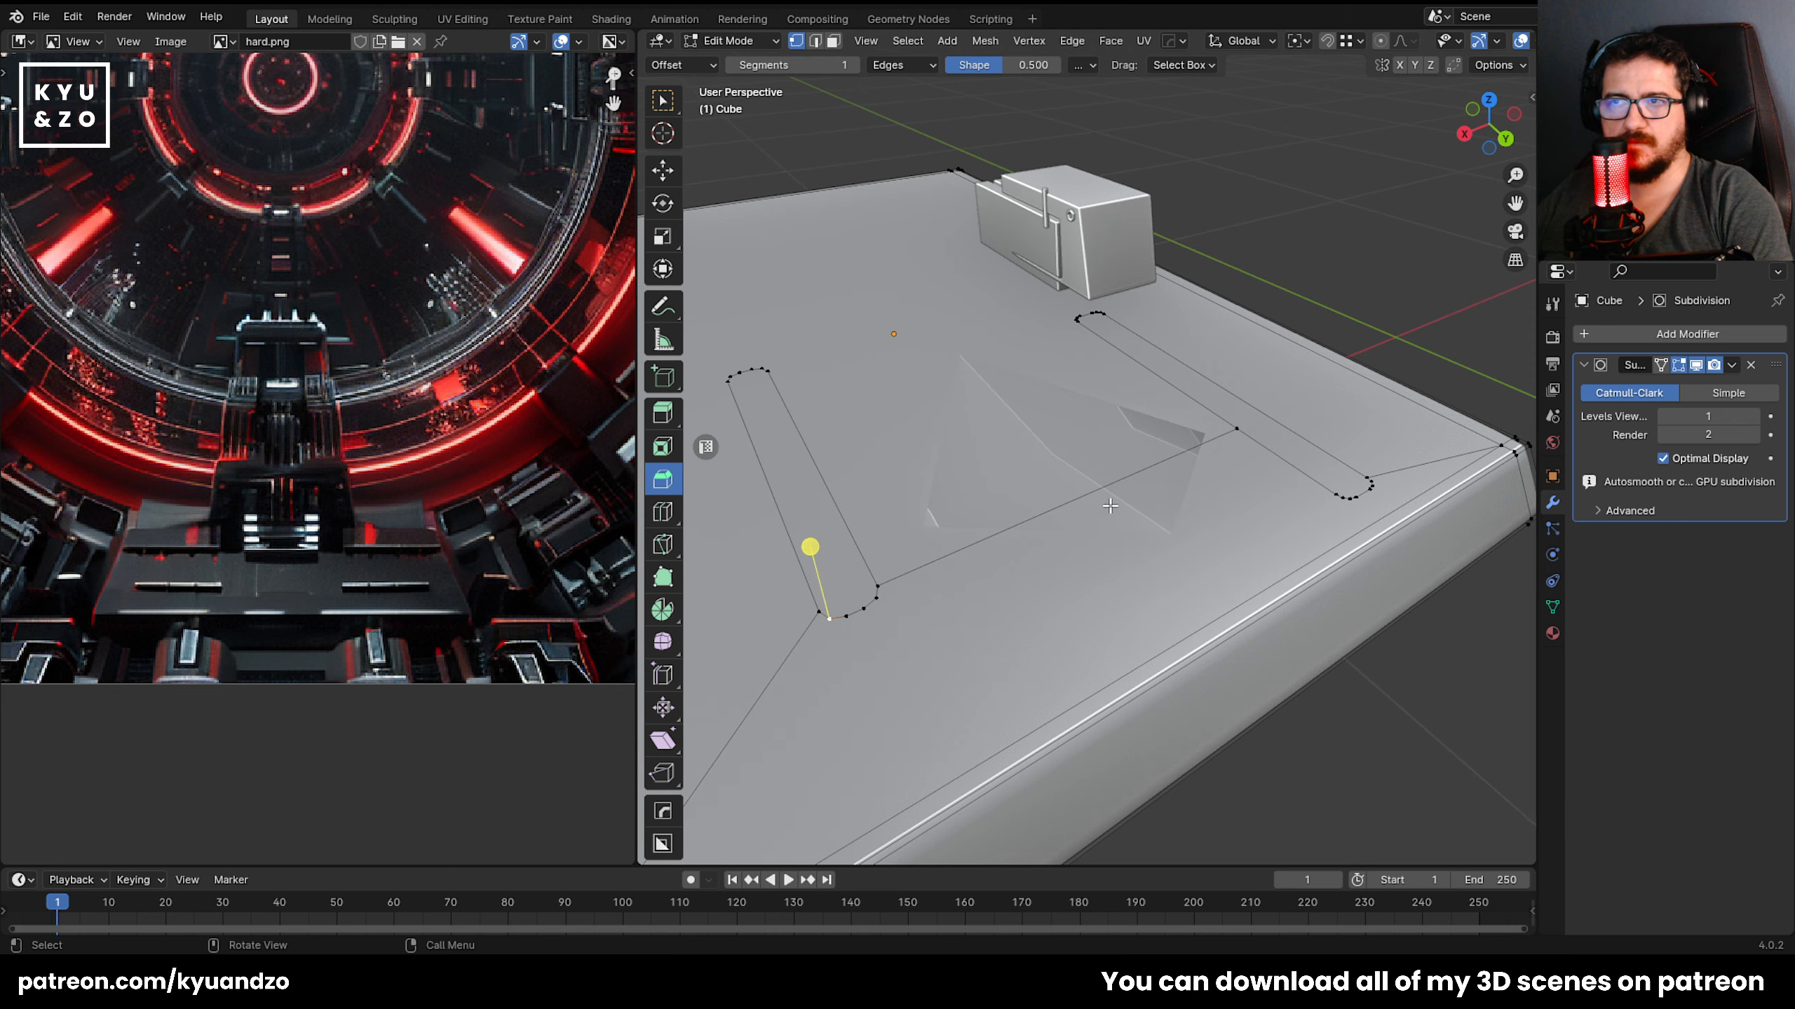
scroll(1109, 506, down, 1)
shift+middle_drag(1110, 505, 1206, 510)
scroll(1206, 511, up, 2)
click(1138, 619)
click(1123, 635)
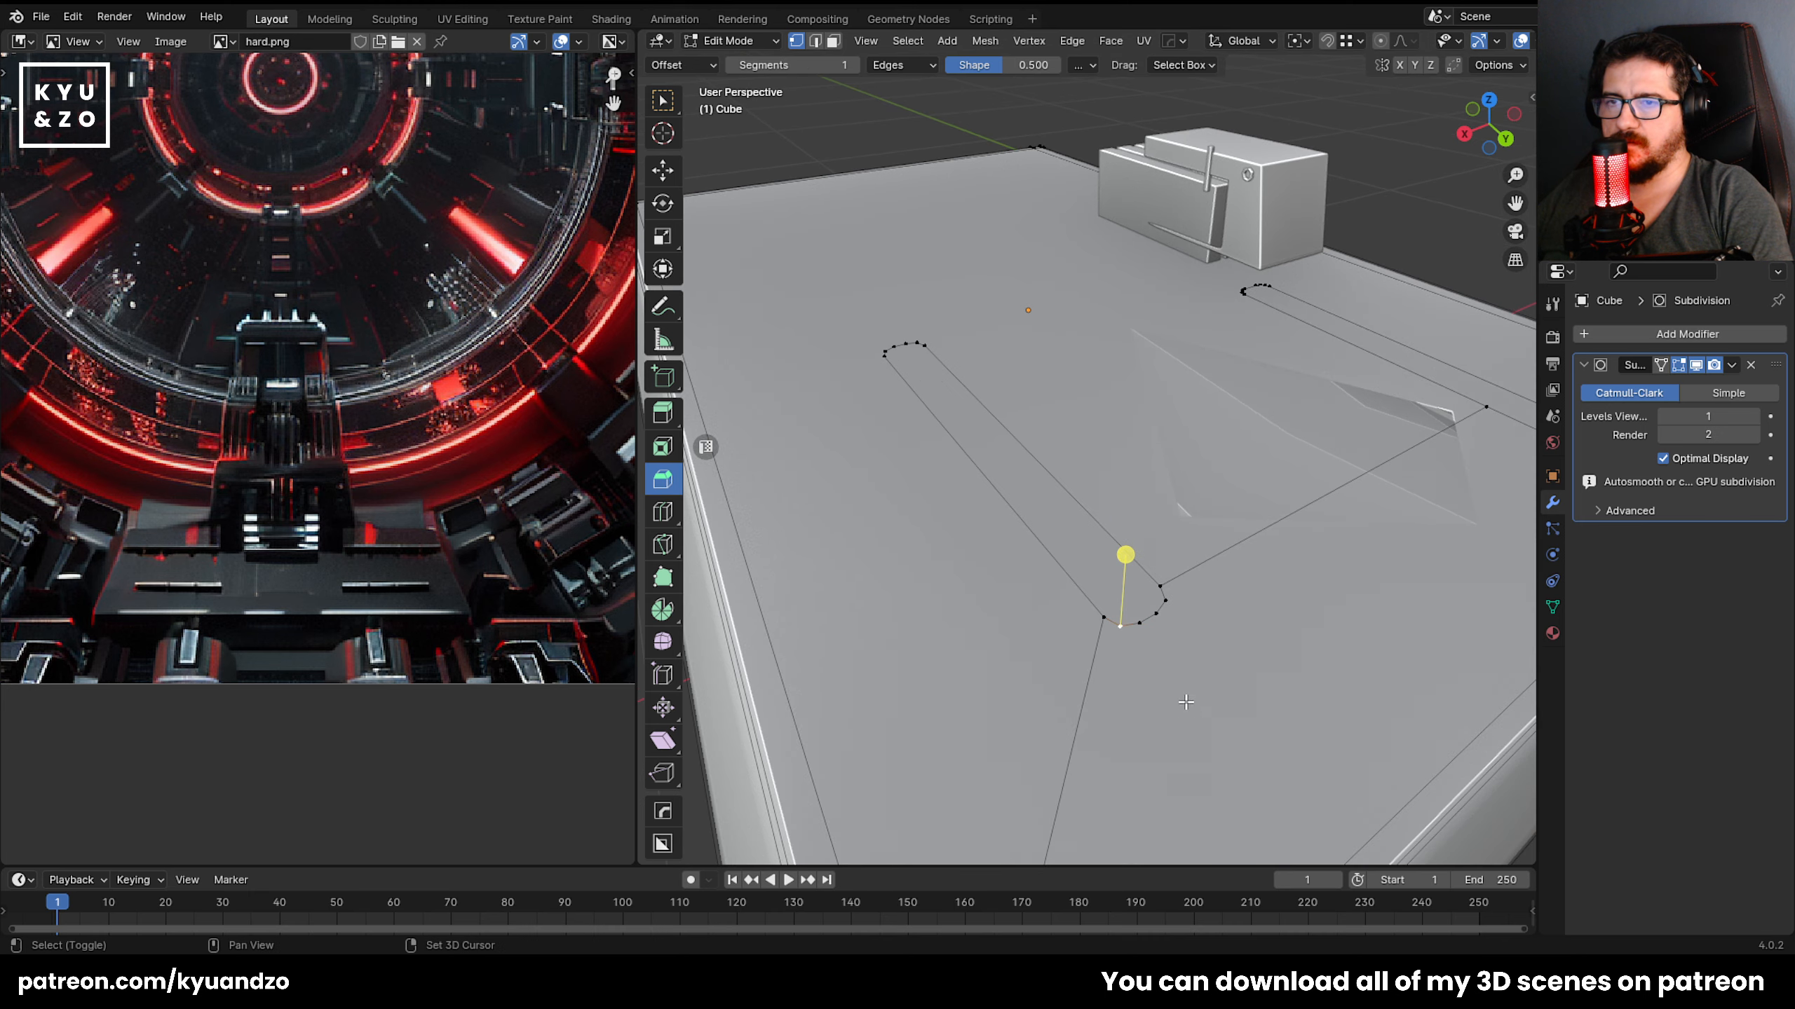
Knife a straight cut lengthwise across the slab's top face between the two slots.
shift+middle_drag(1186, 702, 1077, 544)
click(1066, 504)
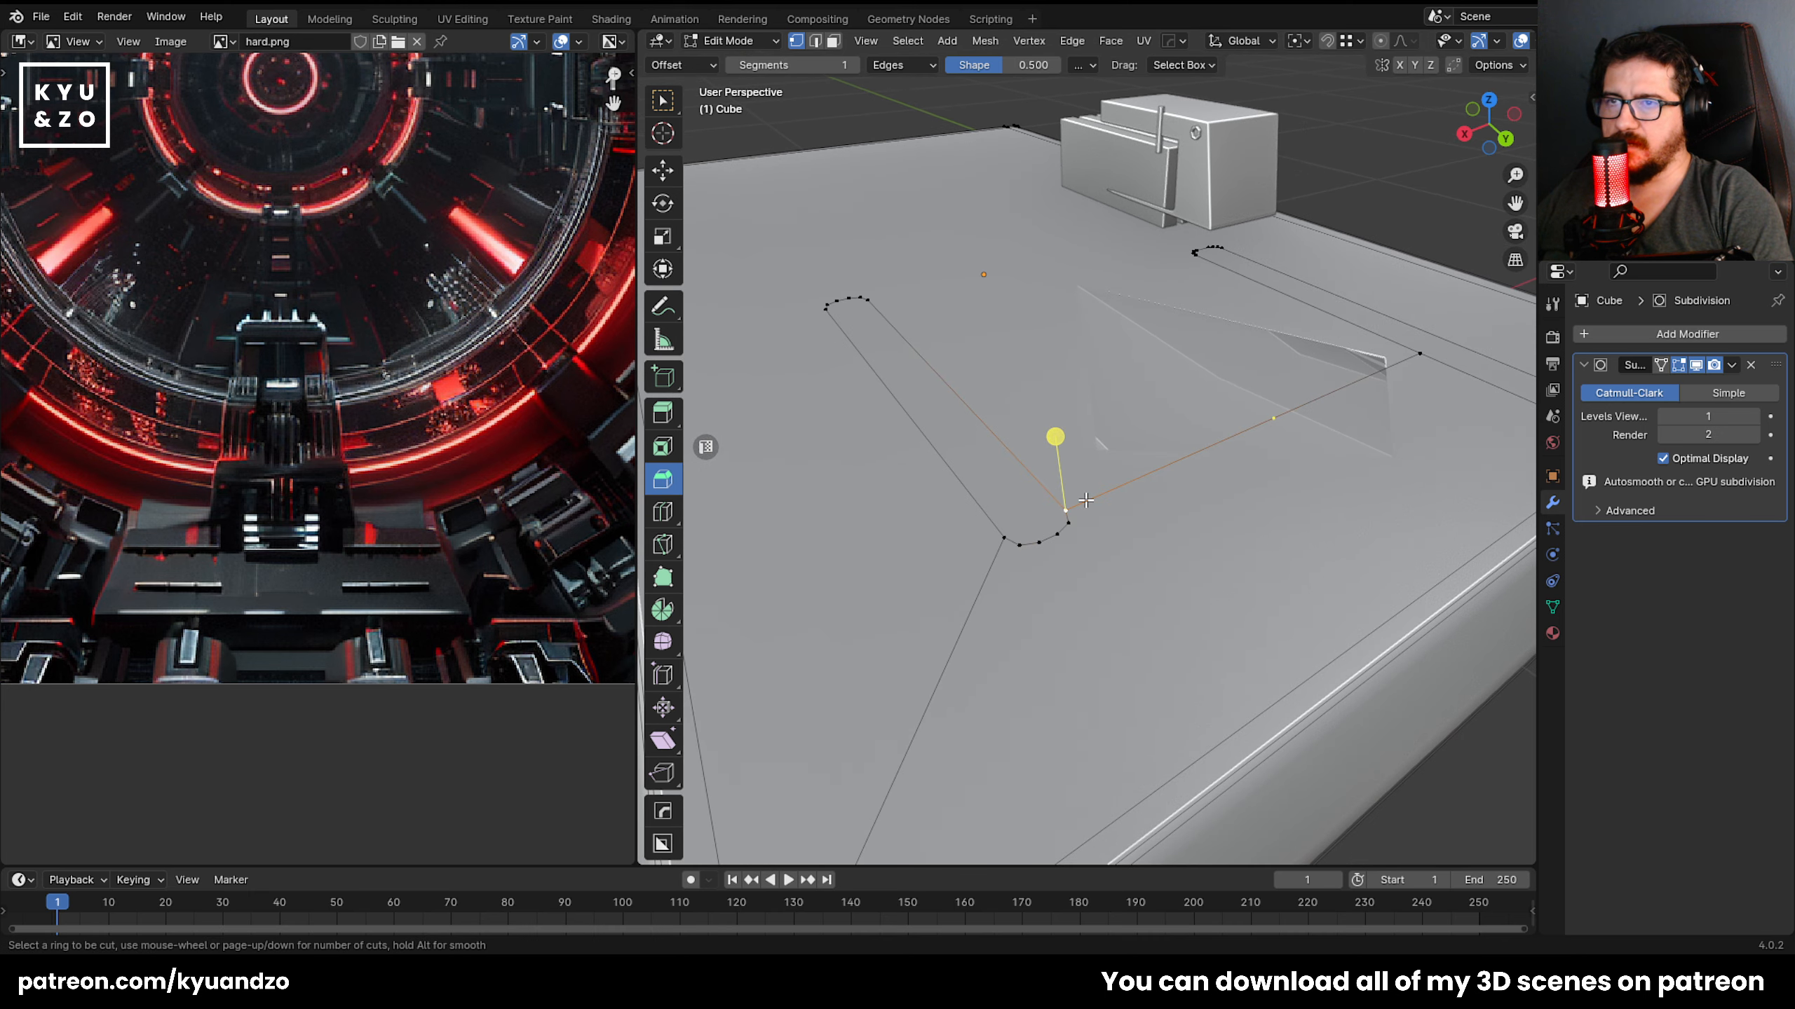
key(k)
click(1363, 635)
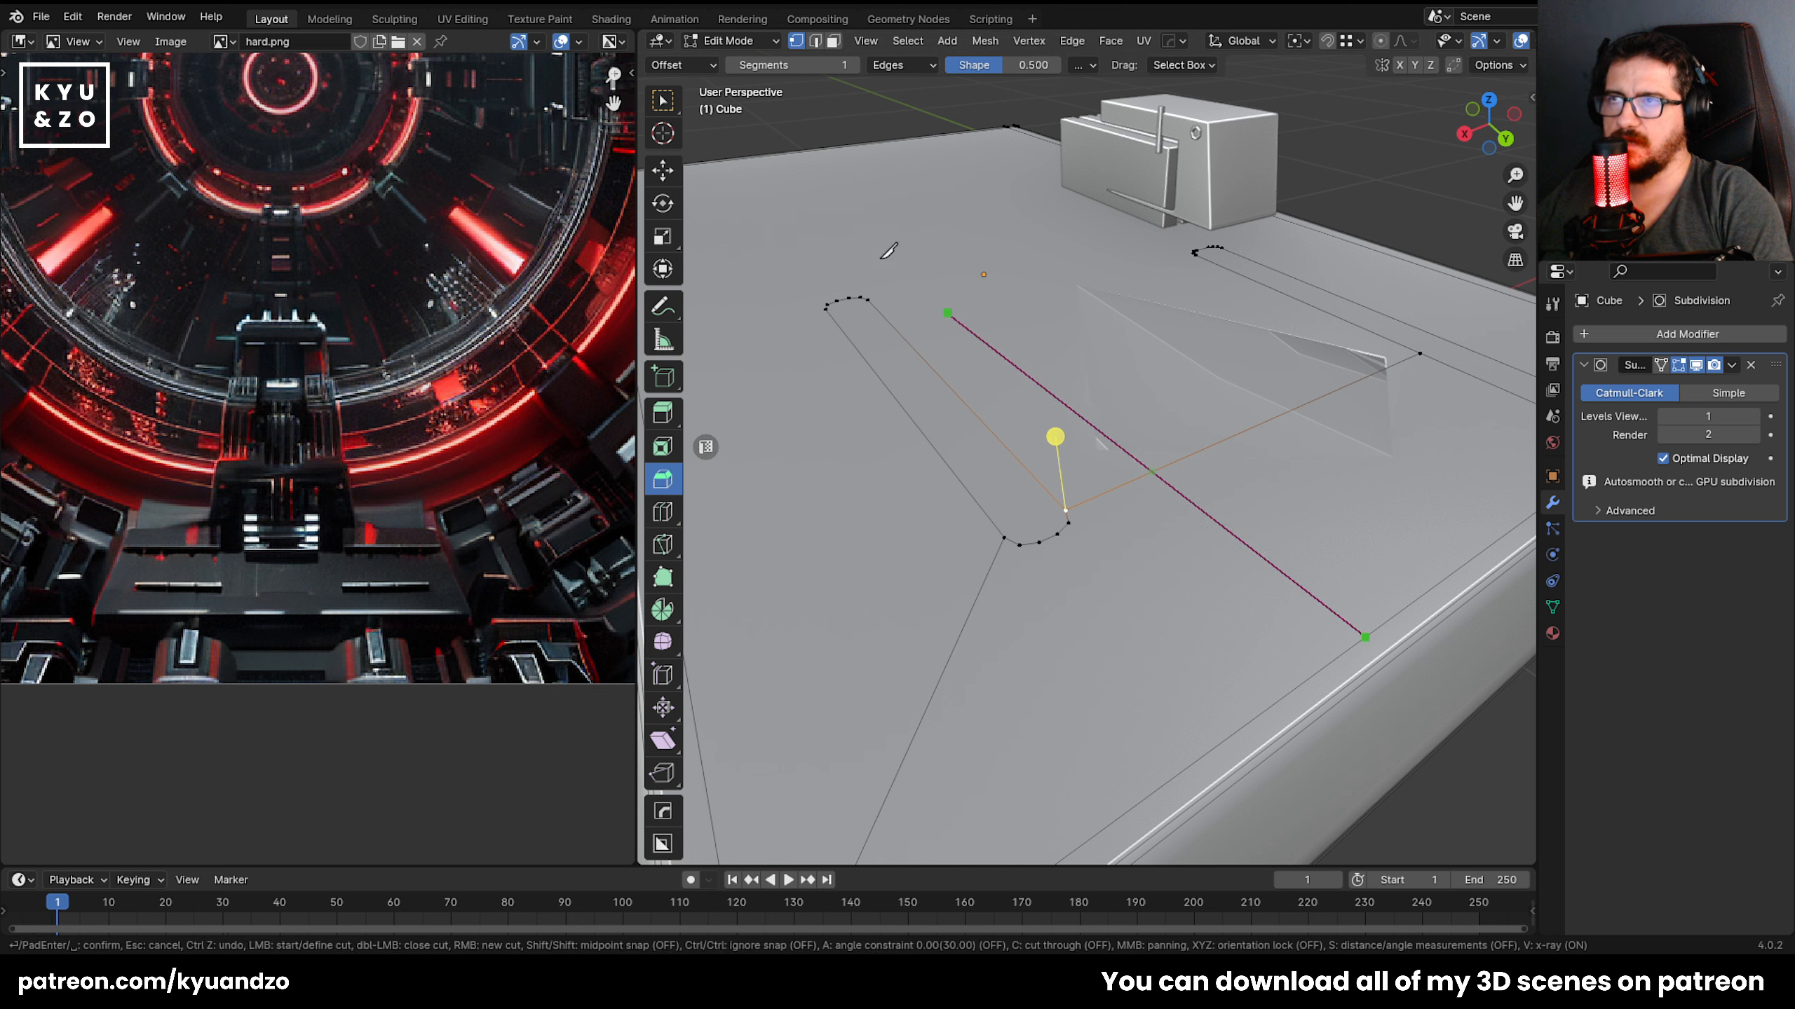
click(790, 150)
key(Return)
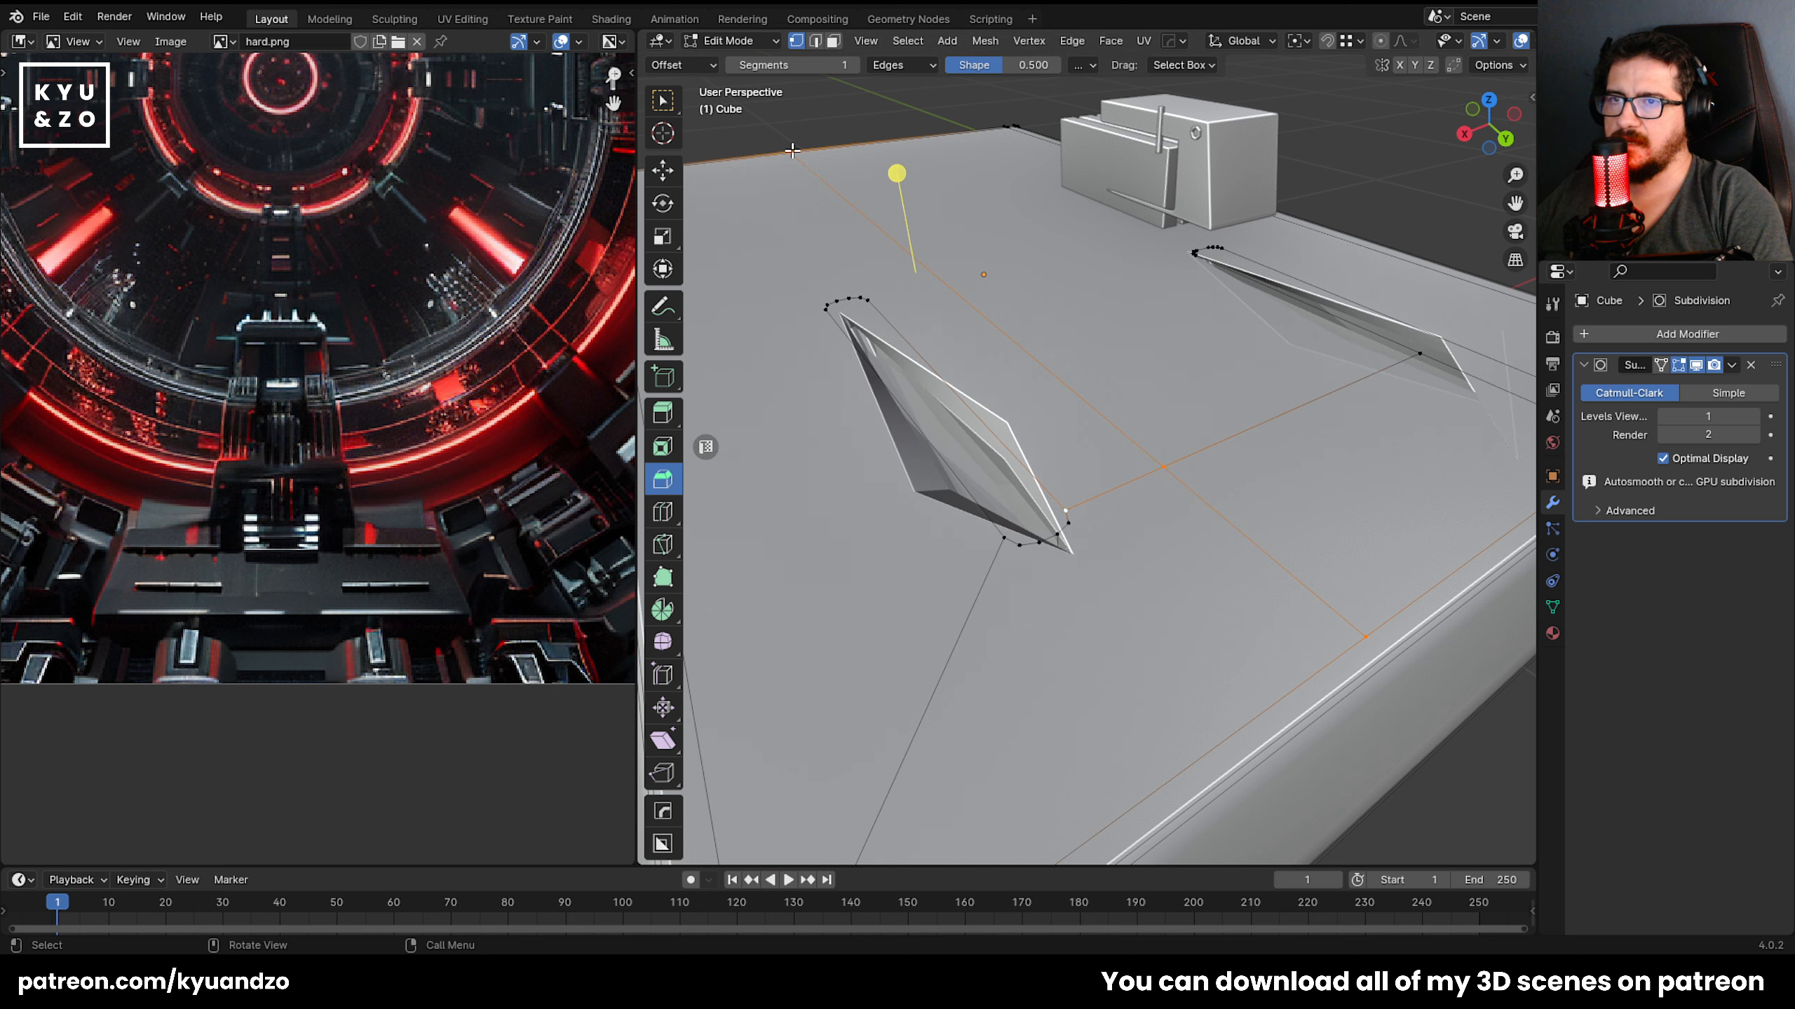
Undo the lengthwise knife cut and the Subdivision Surface modifier on the slab.
scroll(1127, 630, up, 1)
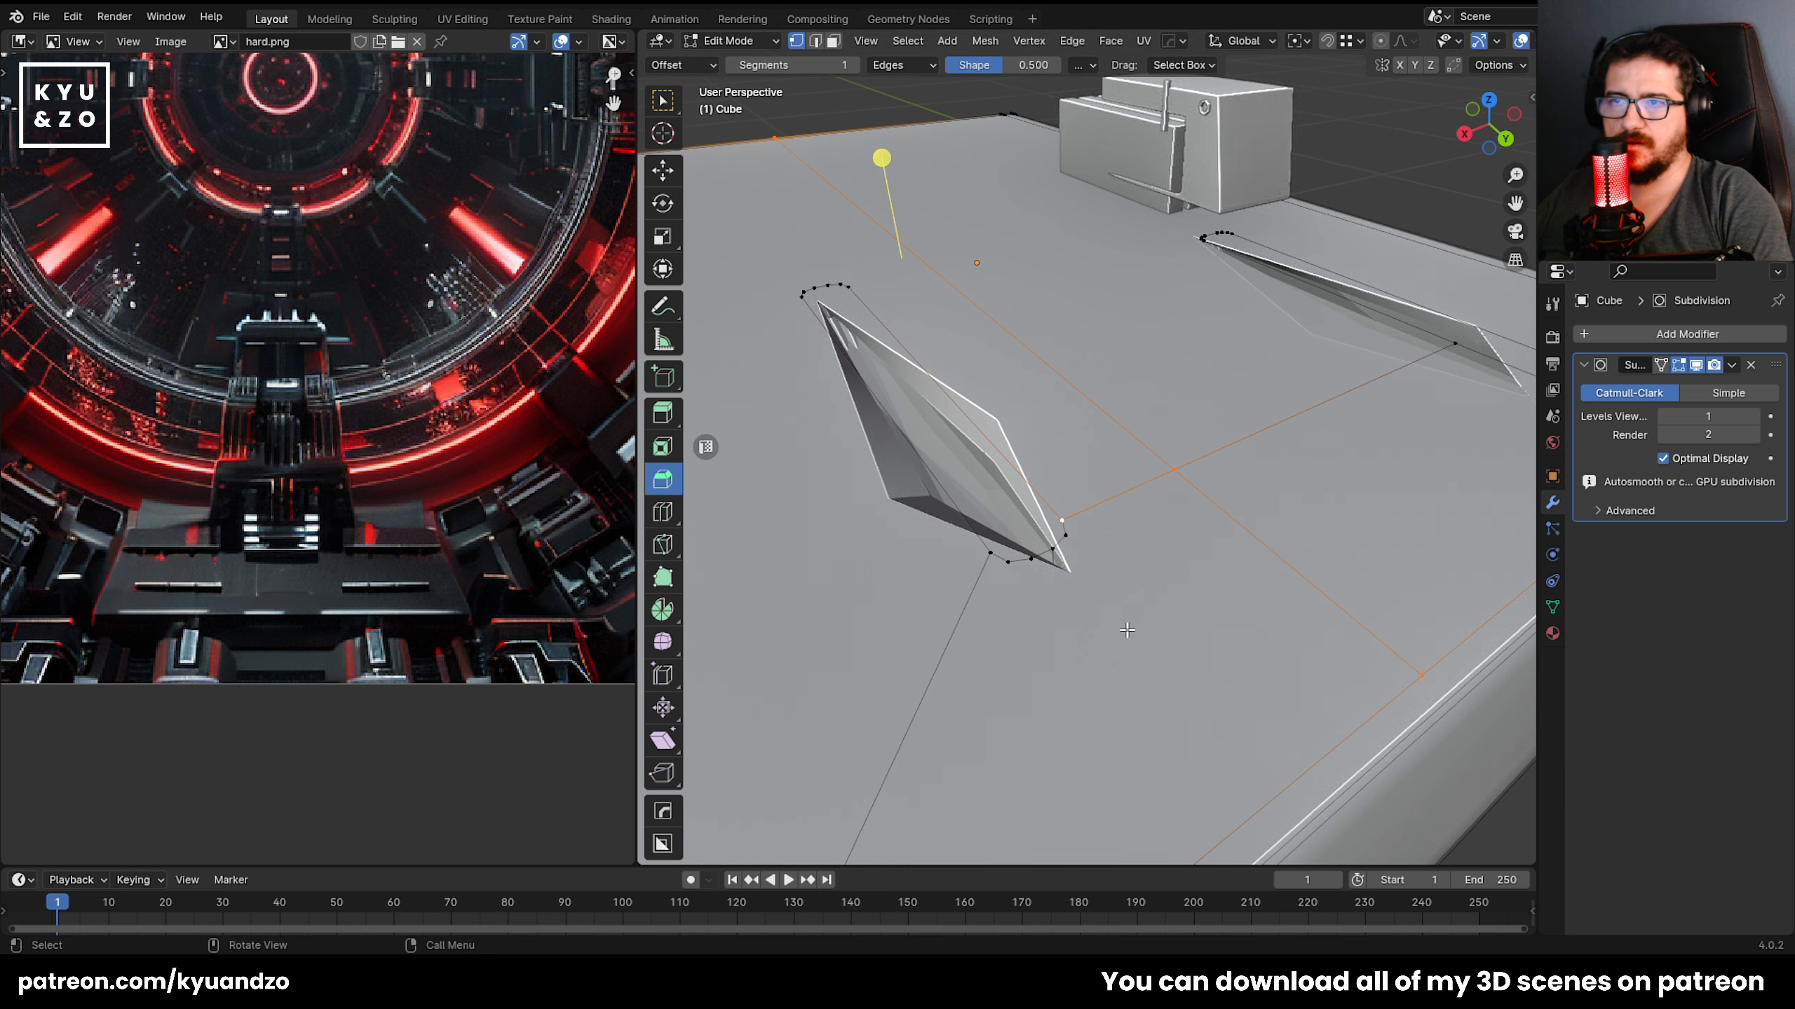
click(1062, 536)
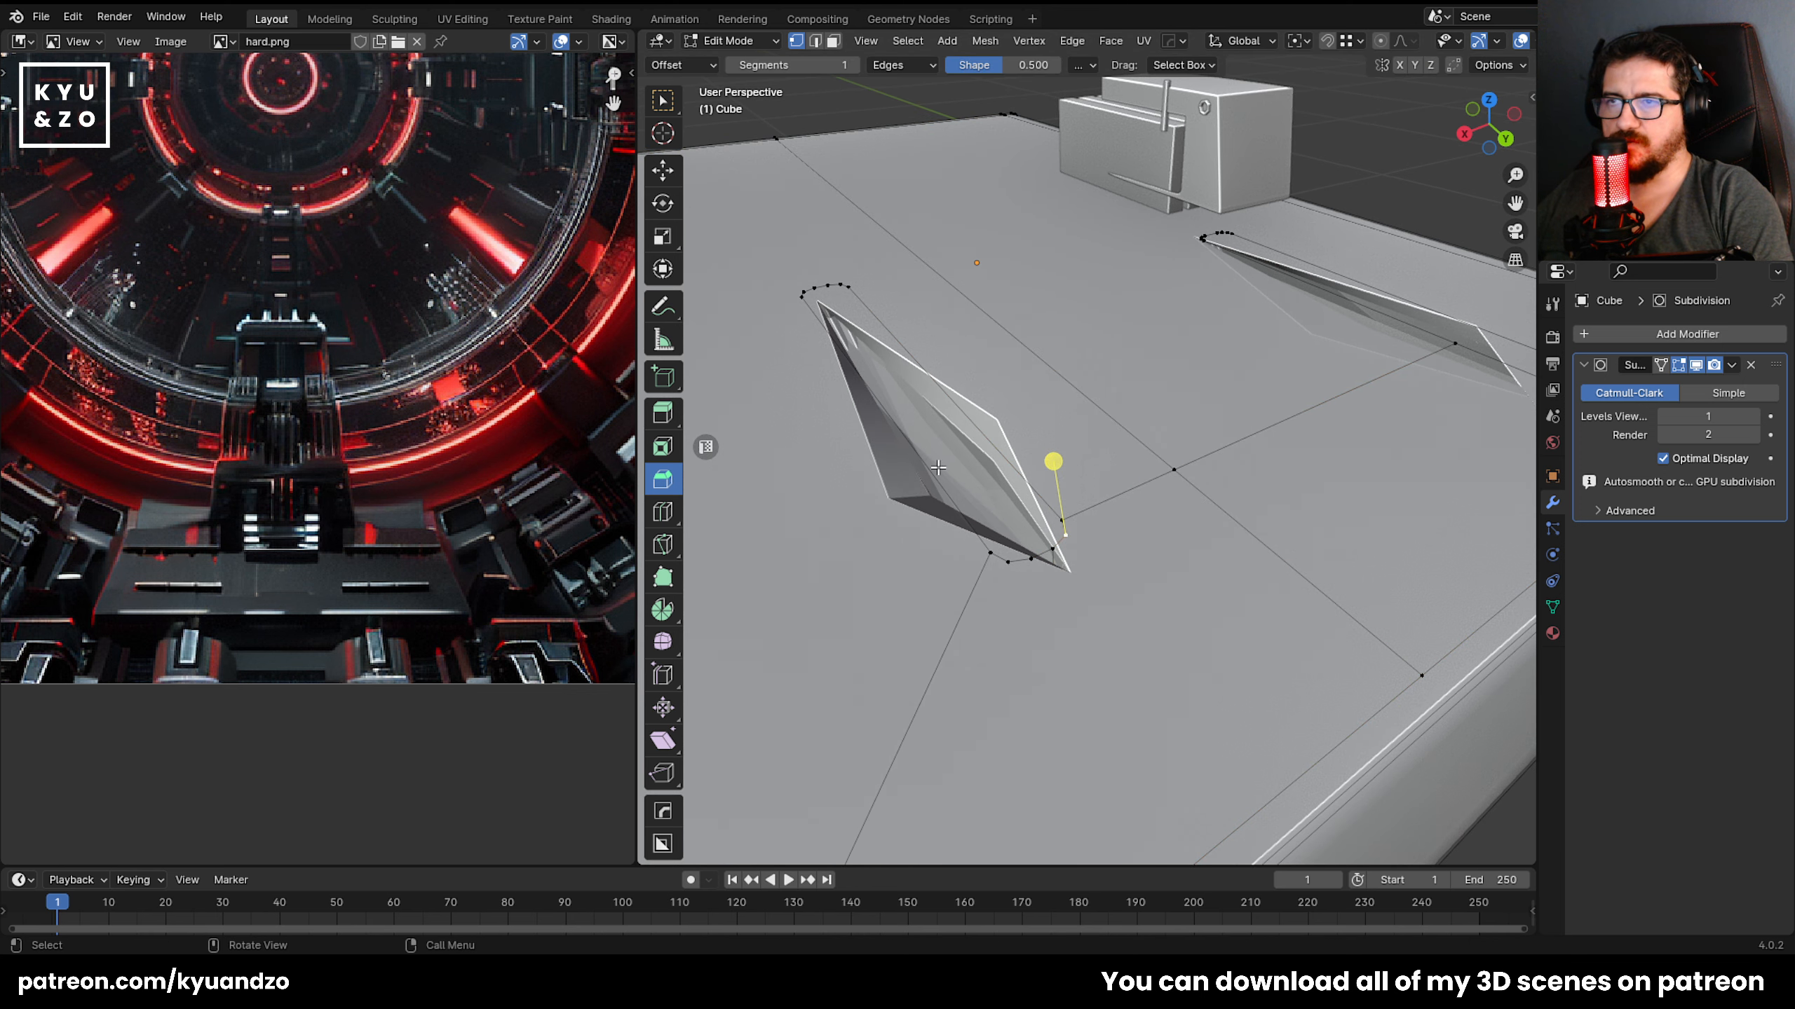
key(ctrl+z)
key(ctrl+z)
key(ctrl+z)
key(ctrl+z)
key(ctrl+z)
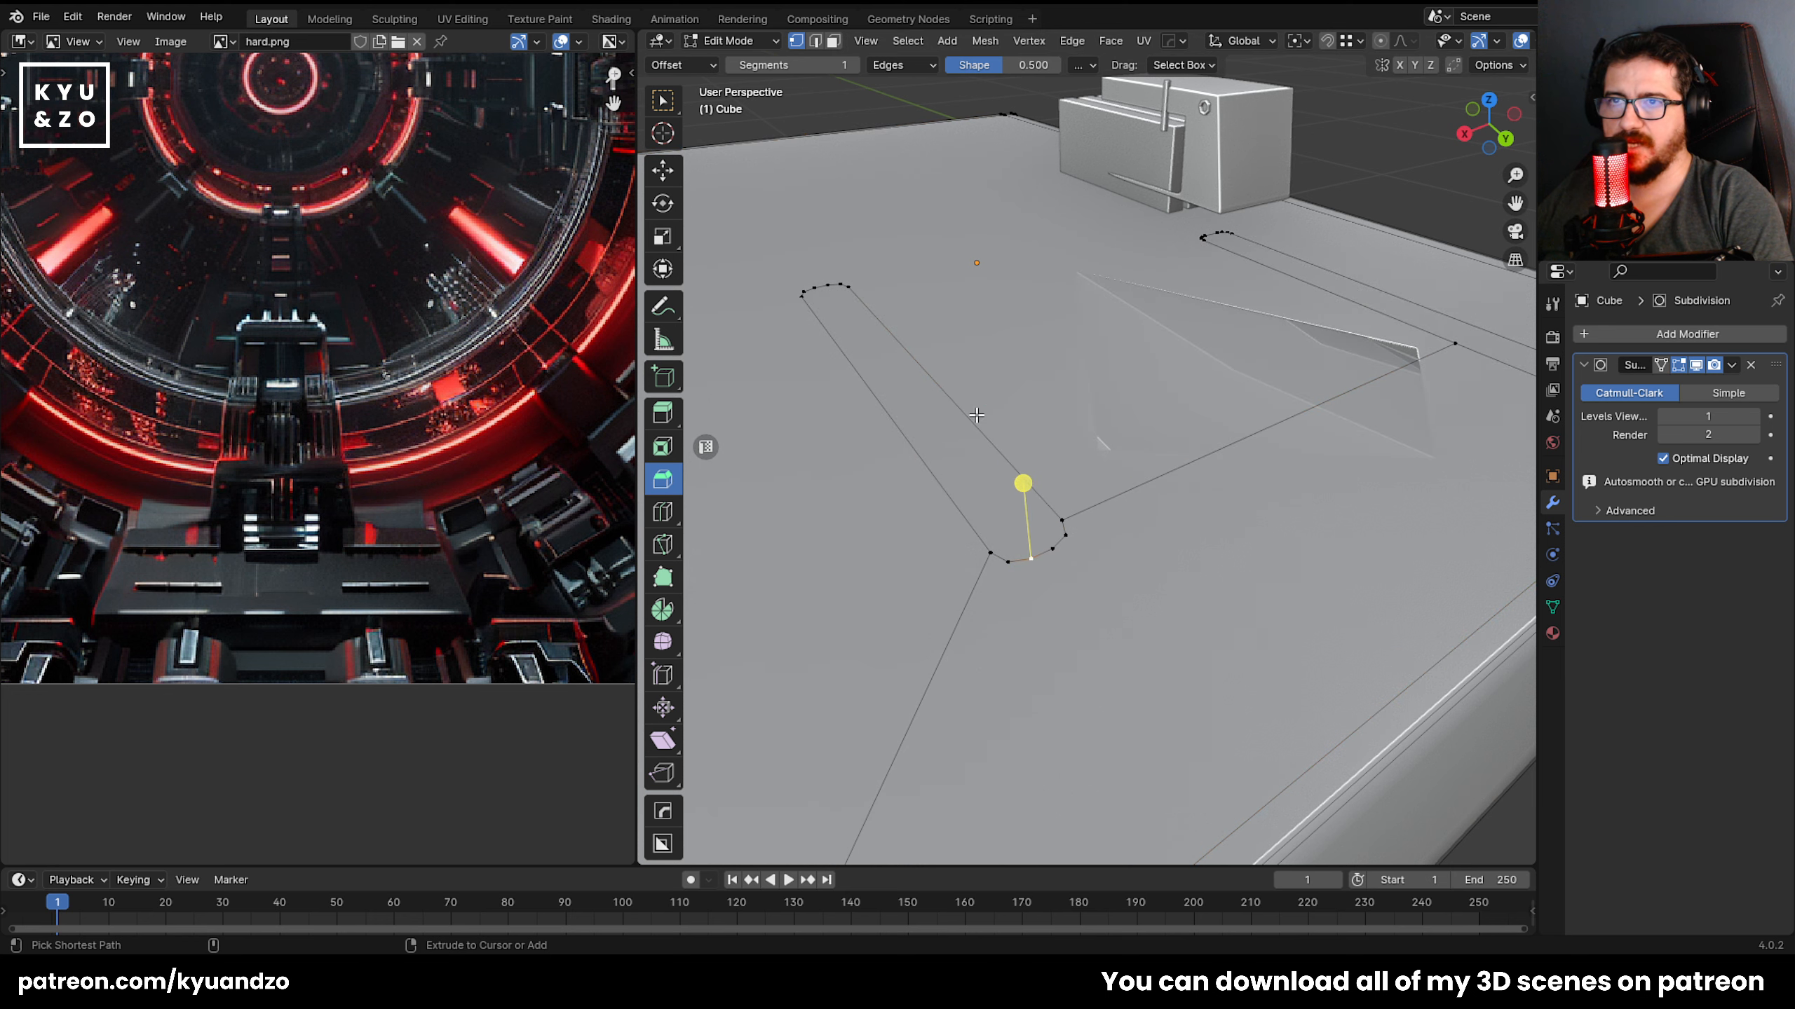
key(ctrl+shift+z)
key(ctrl+shift+z)
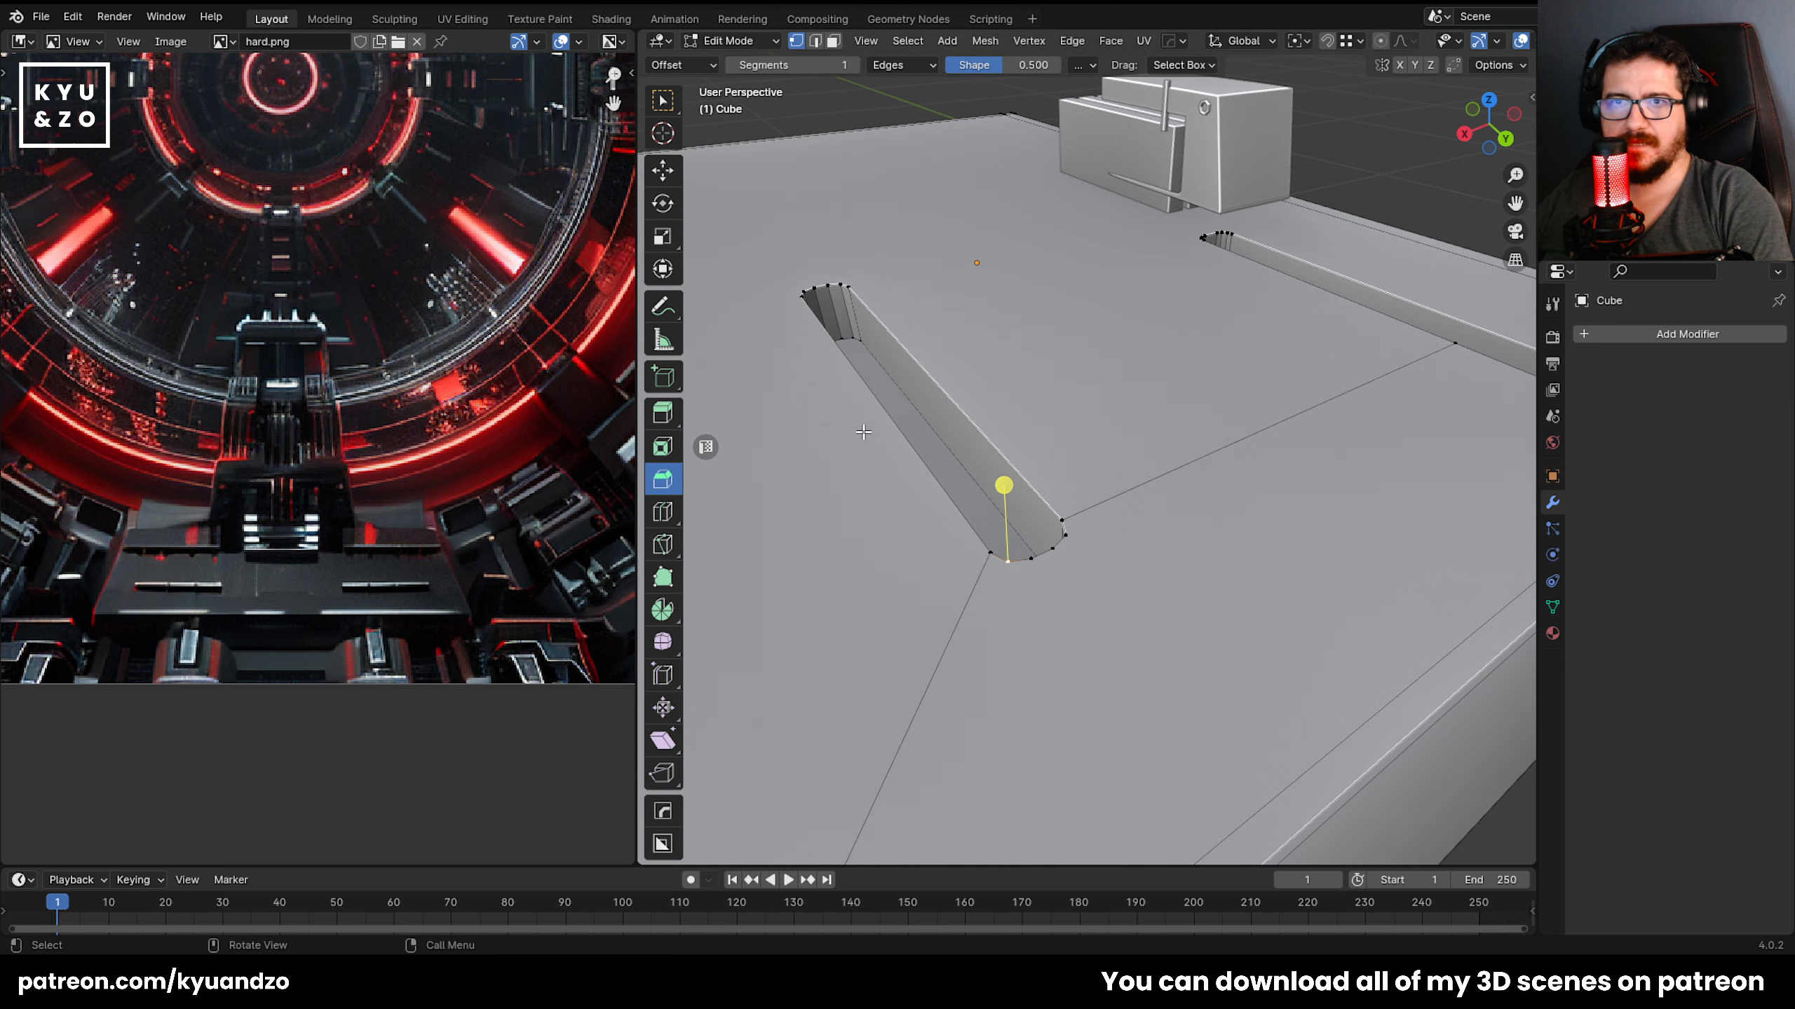
scroll(864, 431, down, 5)
key(Tab)
middle_drag(914, 306, 1088, 440)
scroll(1089, 376, up, 5)
key(Tab)
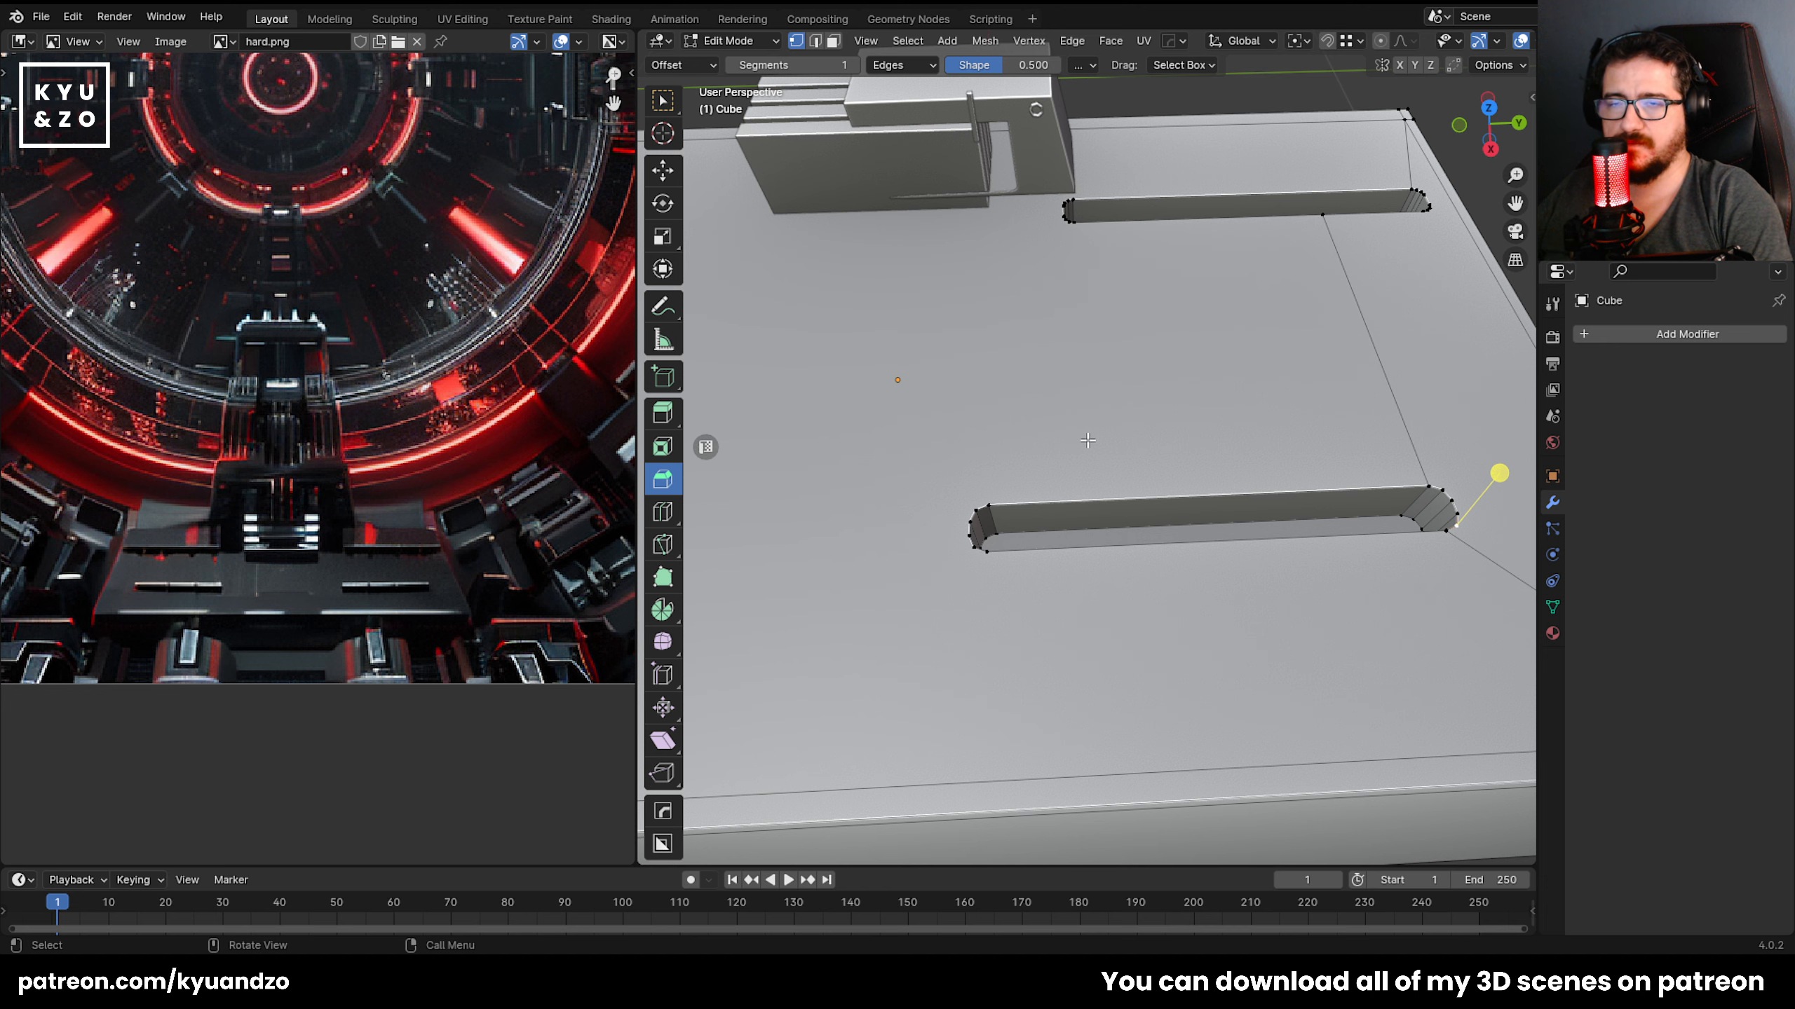
scroll(1111, 498, up, 5)
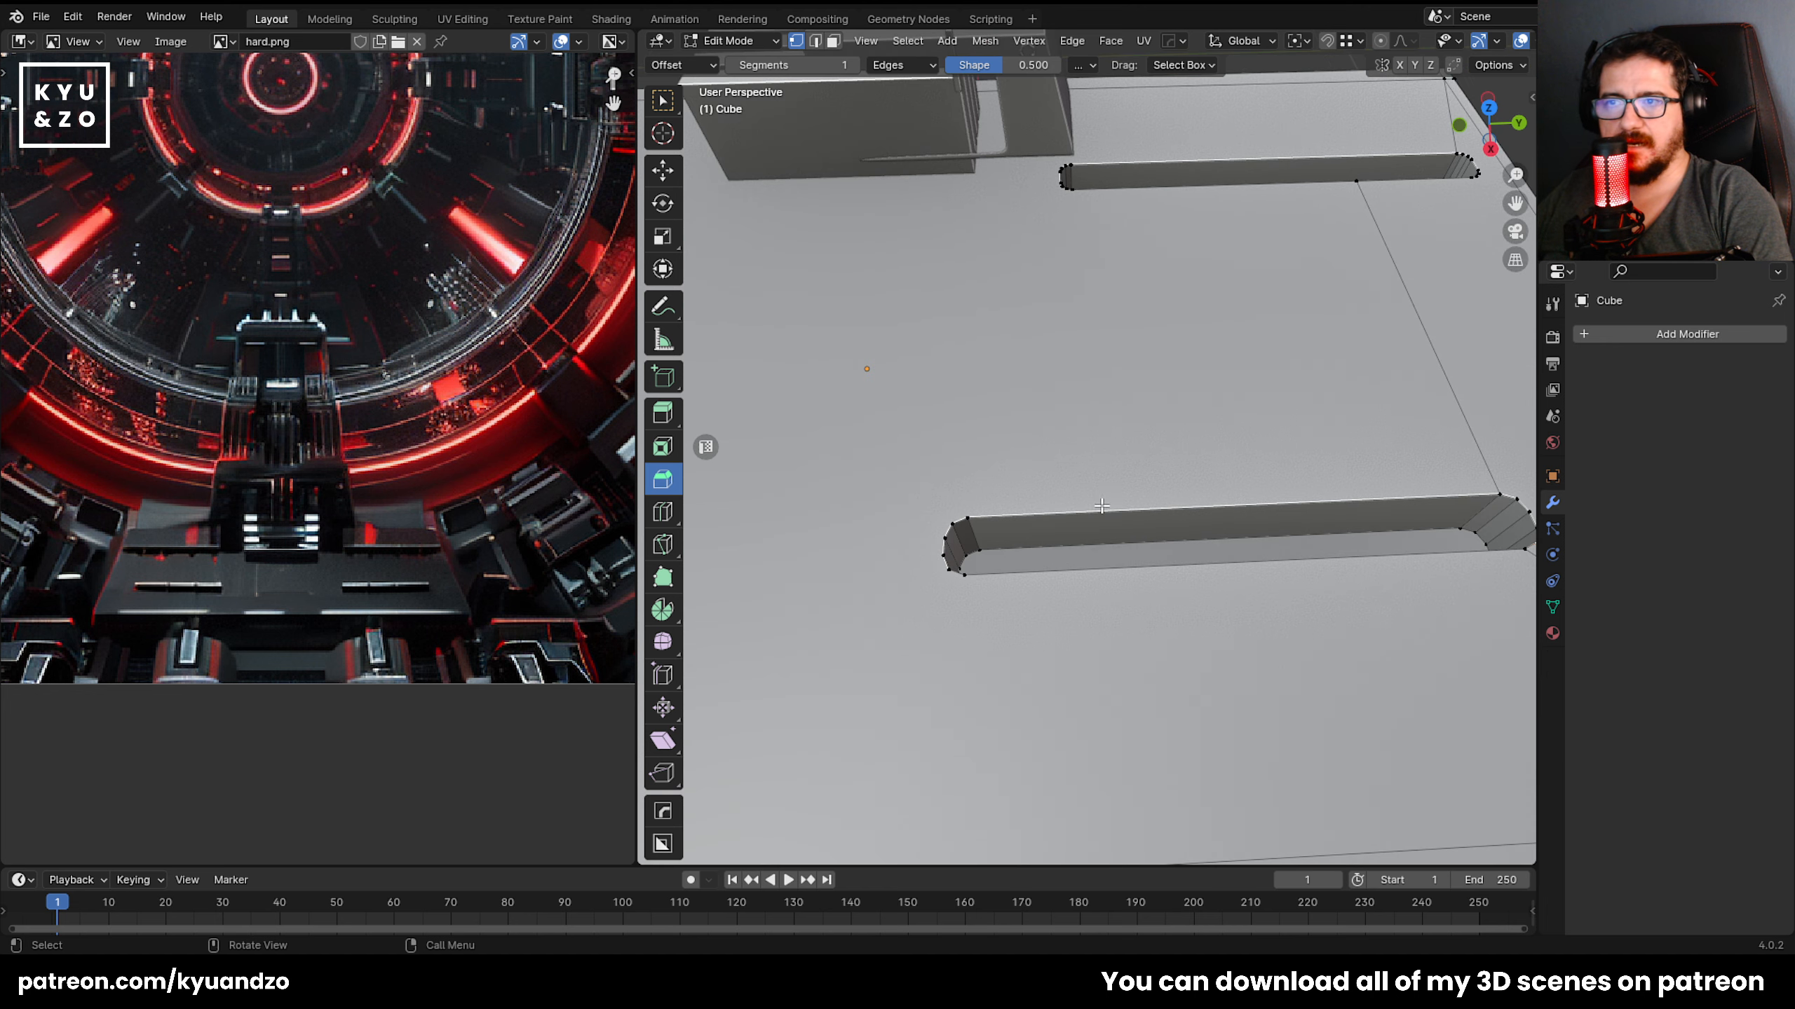
key(k)
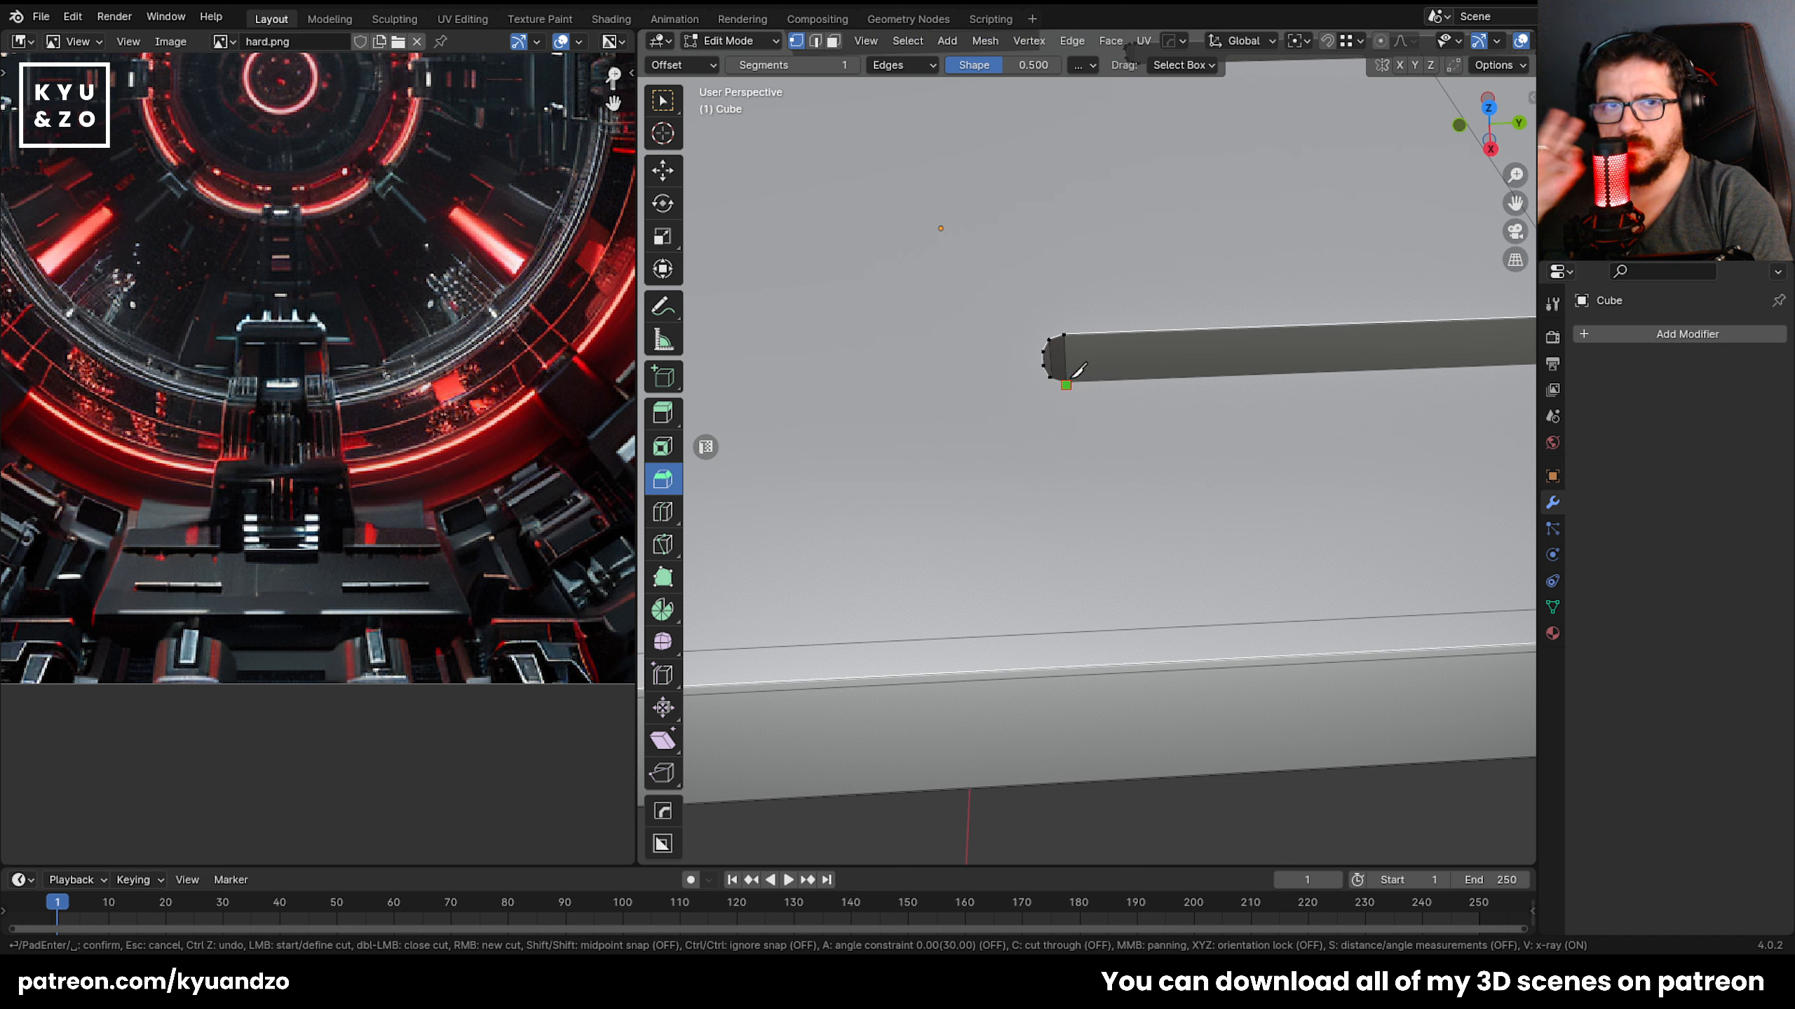
click(1070, 380)
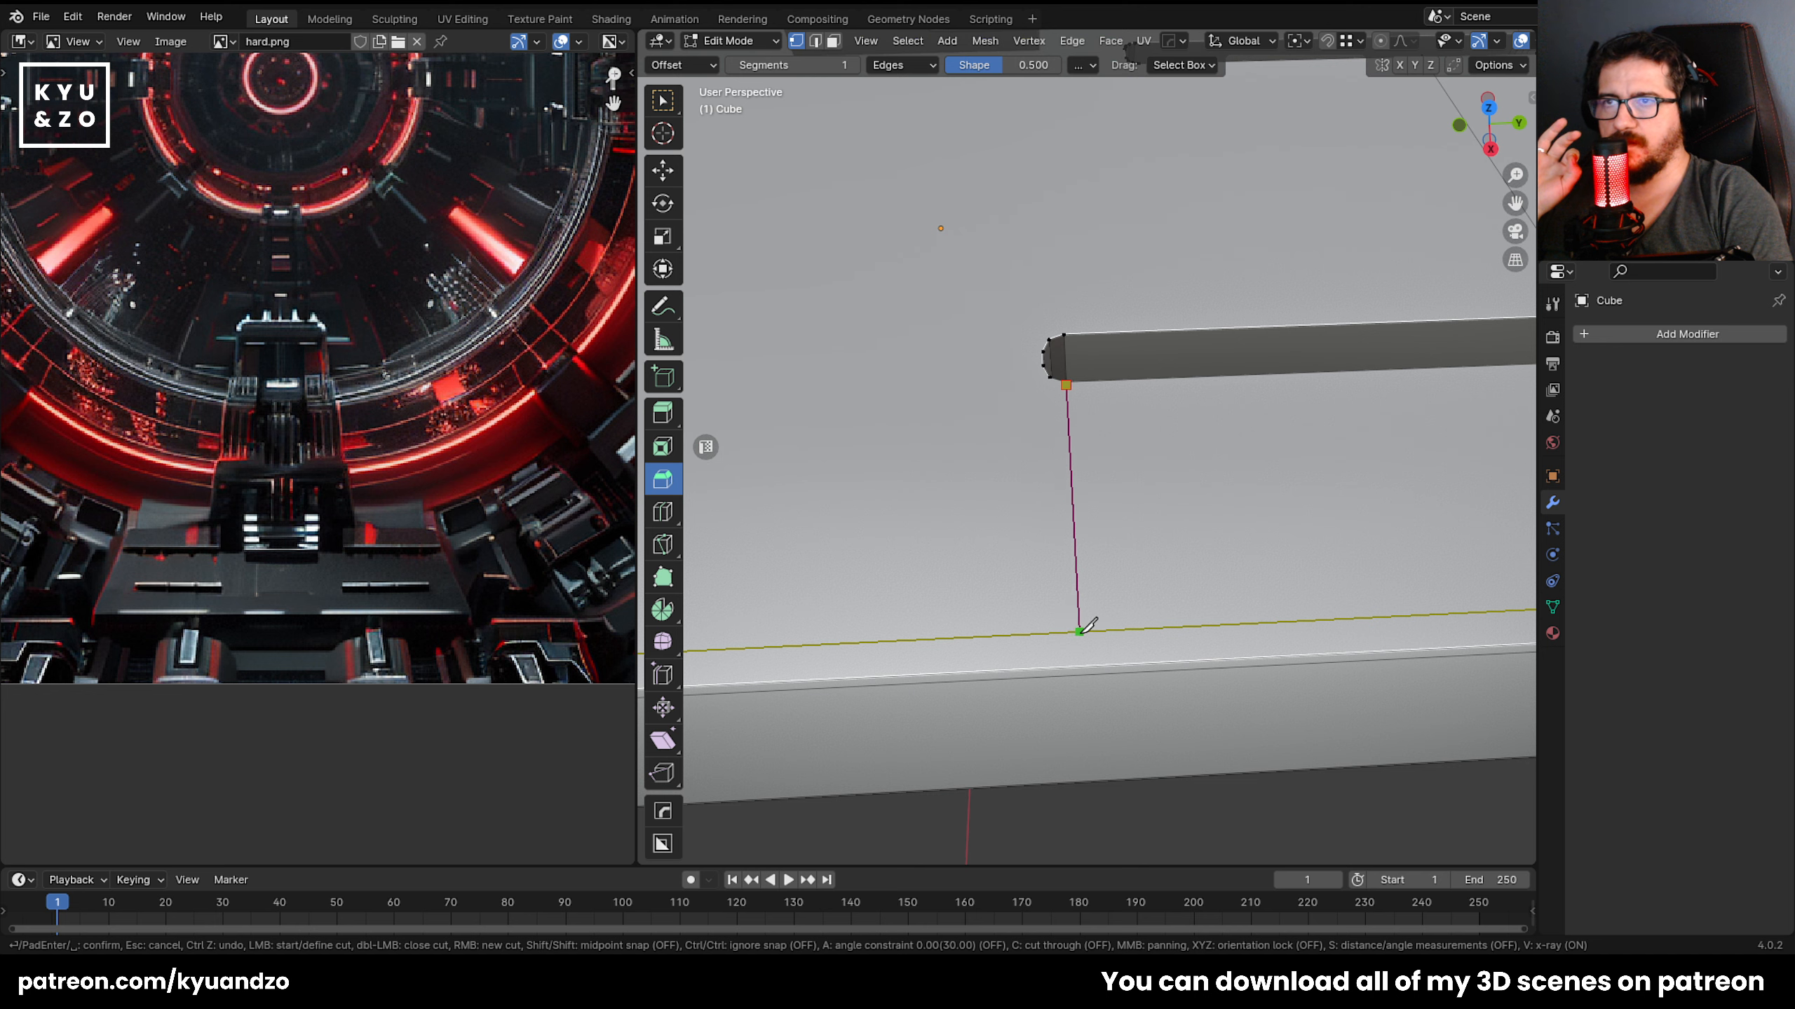
right_click(1080, 626)
key(Escape)
Knife a cut from the near slot's inner end corner straight to the slab's long border edge.
scroll(1116, 521, down, 5)
middle_drag(1116, 520, 1194, 501)
click(920, 541)
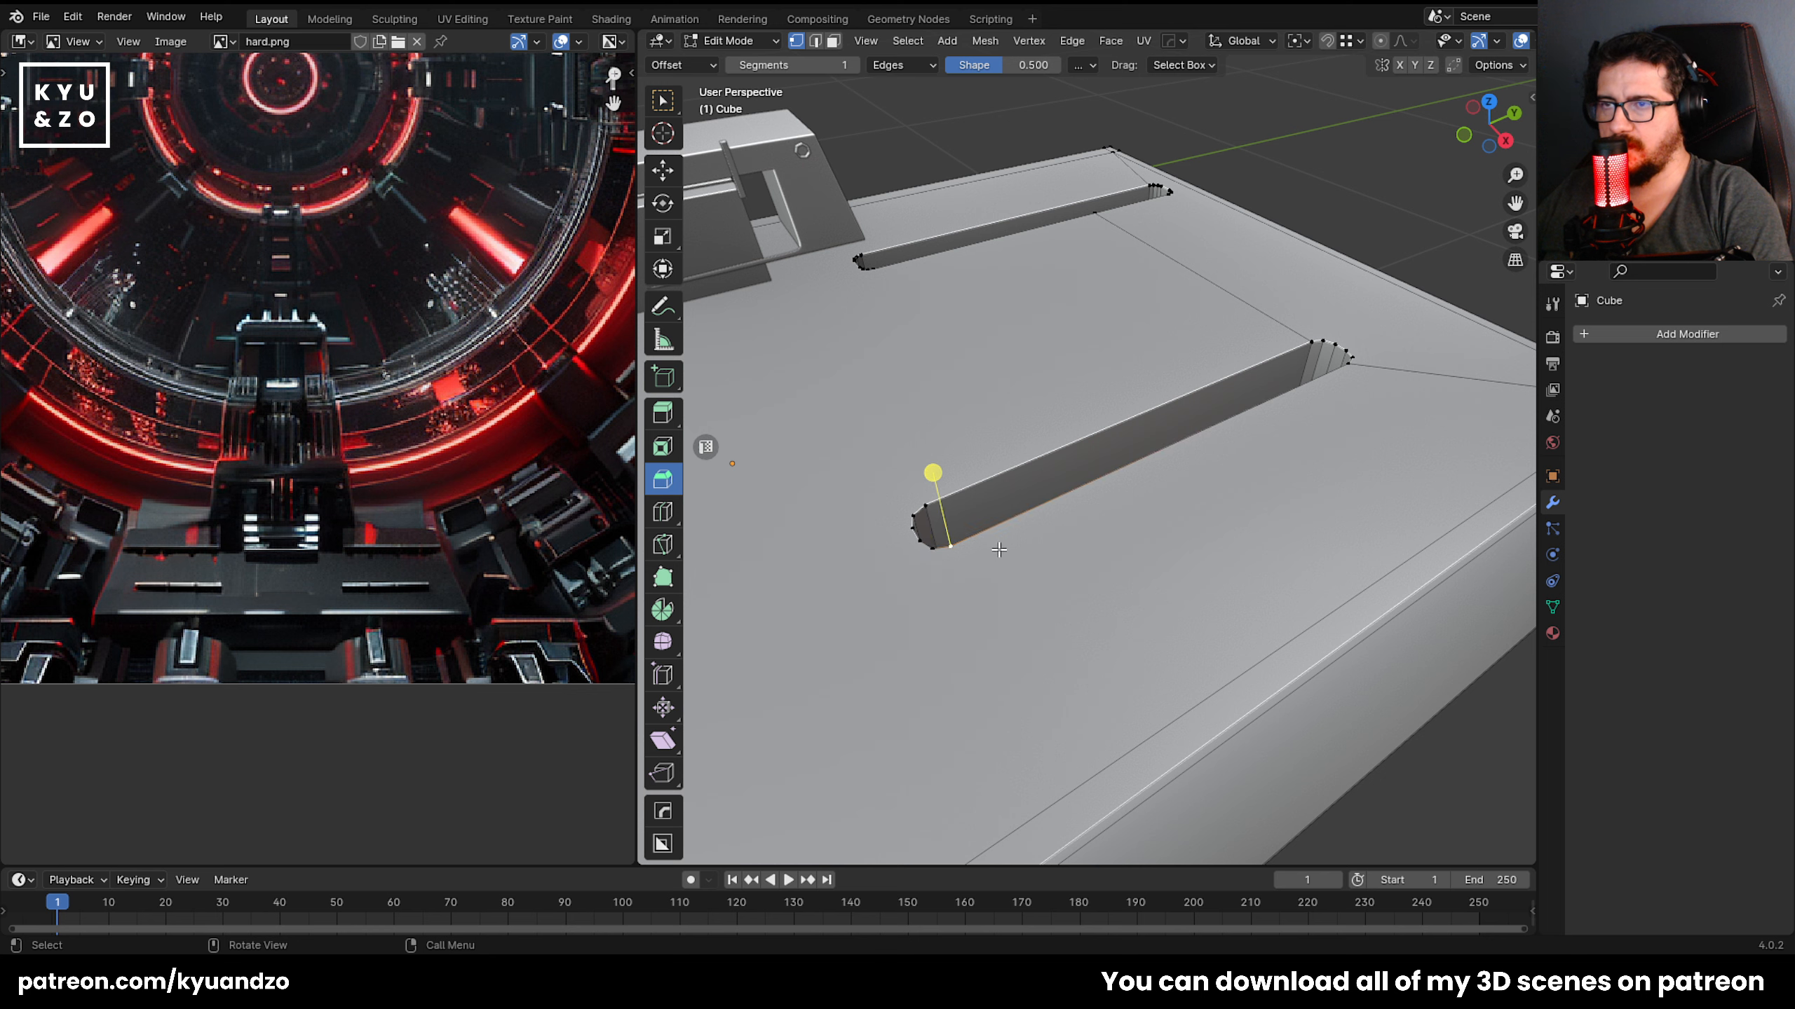
key(k)
click(951, 546)
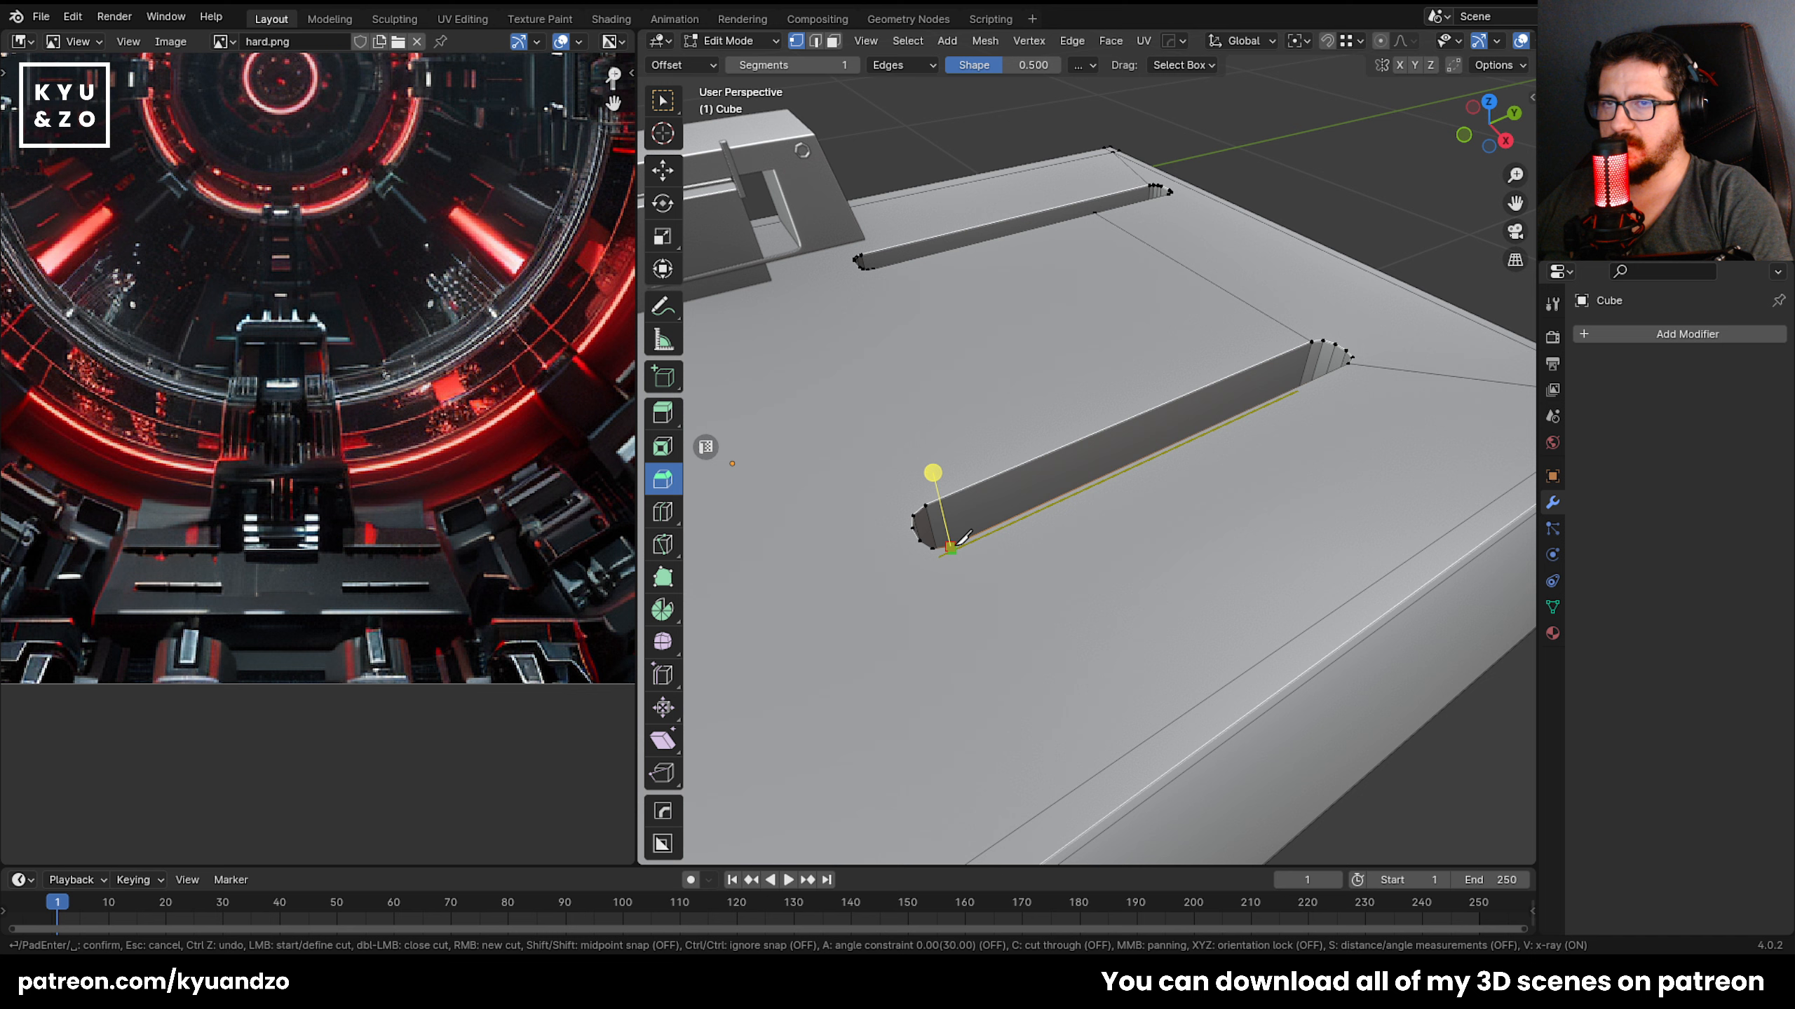
click(1126, 748)
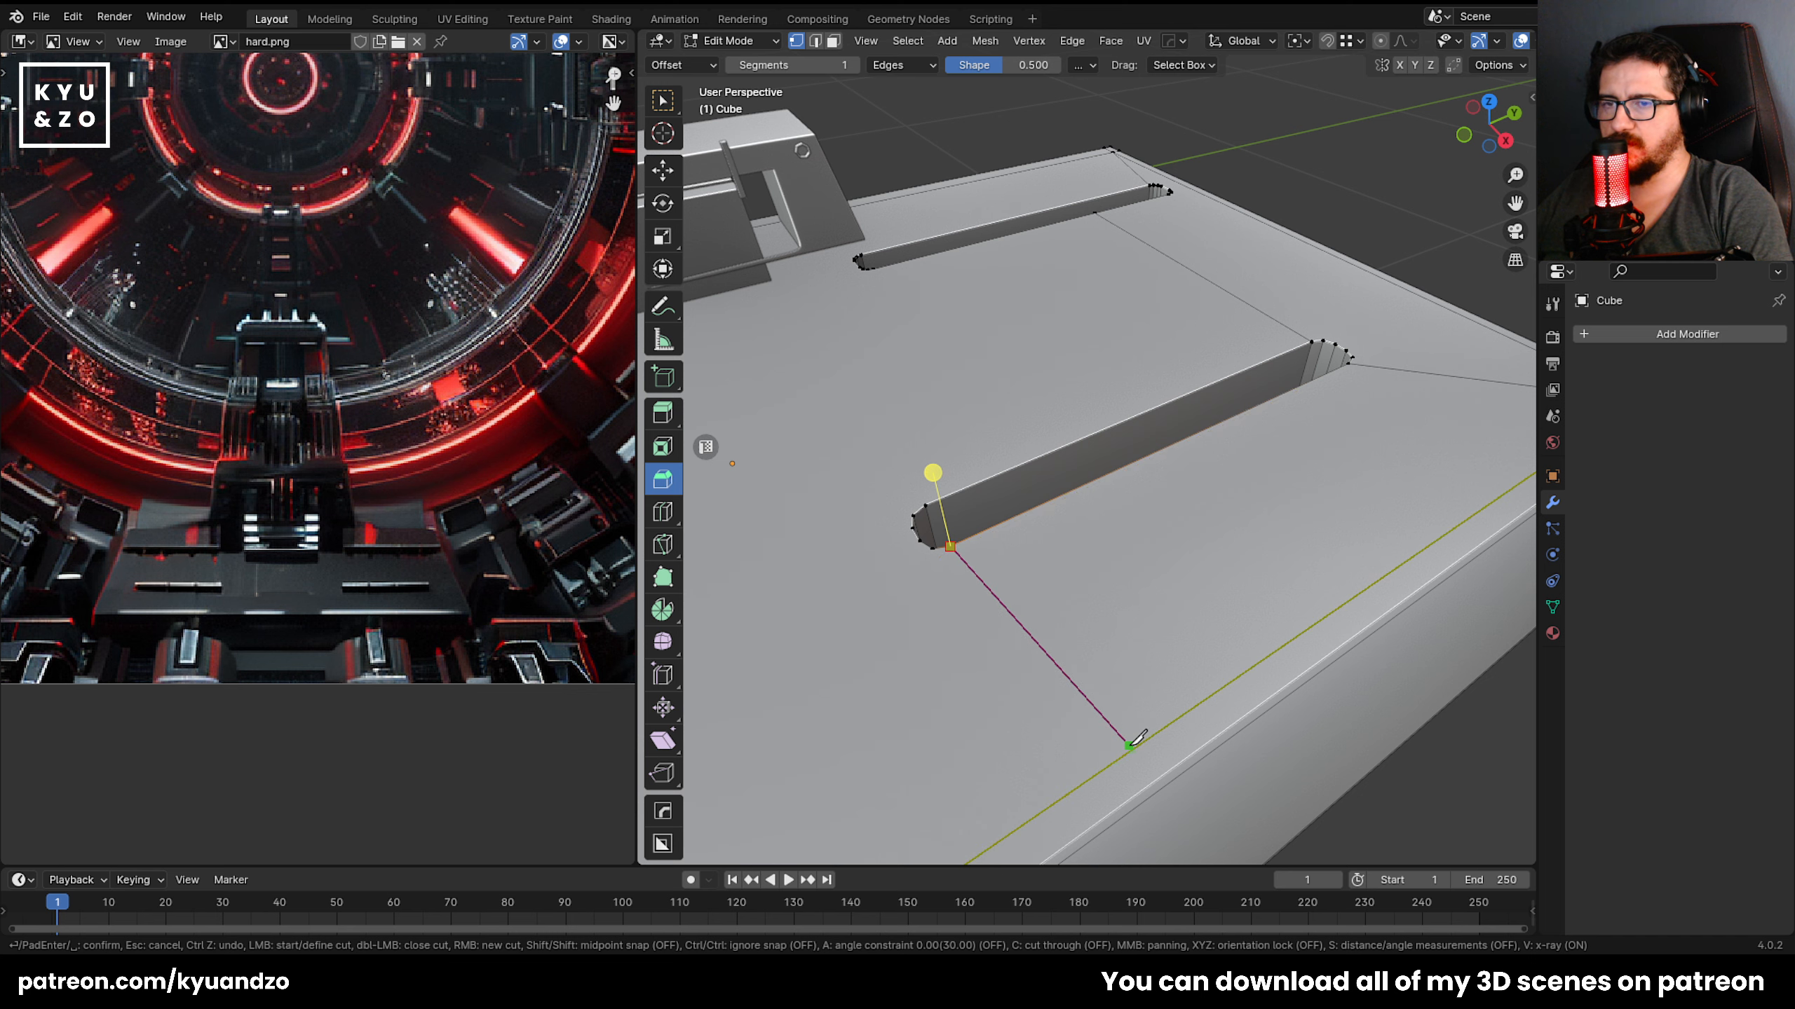
key(Return)
Select the face between the near slot and the slab's long edge and preview a loop cut on it.
scroll(1133, 663, down, 3)
middle_drag(1194, 495, 1058, 542)
key(3)
click(1130, 536)
scroll(1055, 542, up, 1)
key(1)
scroll(1056, 542, up, 5)
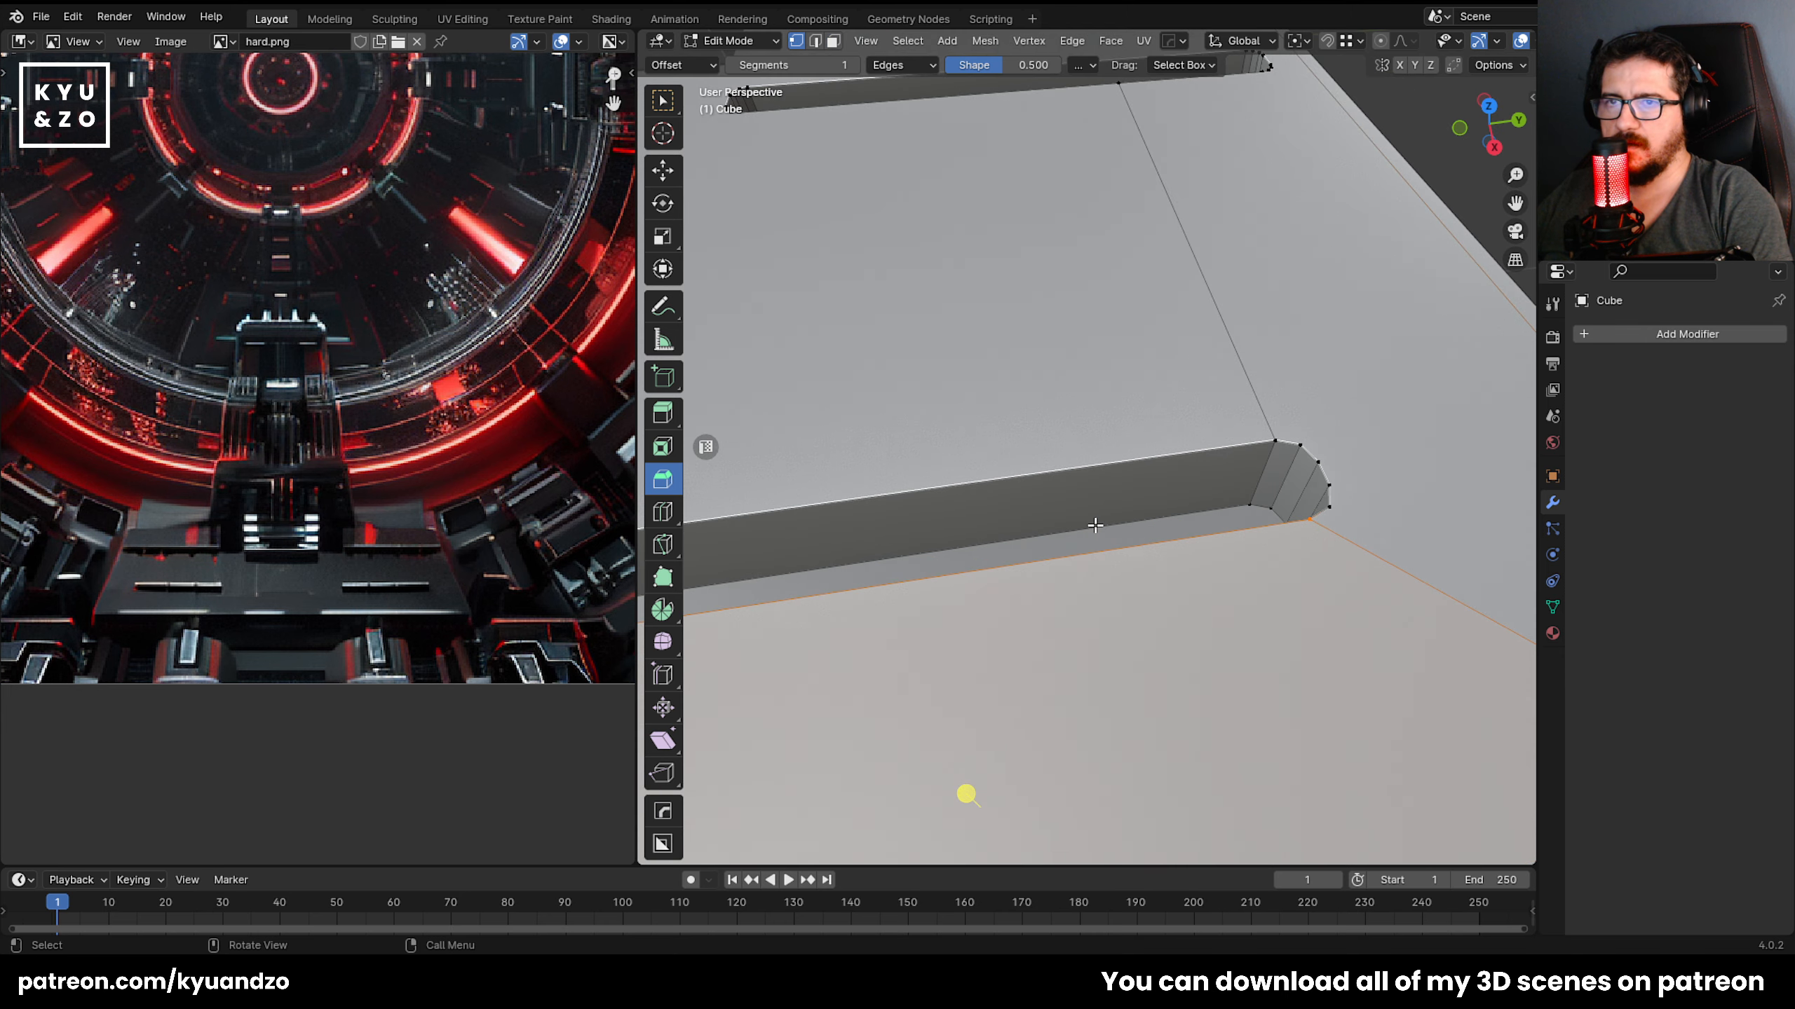
scroll(697, 537, down, 3)
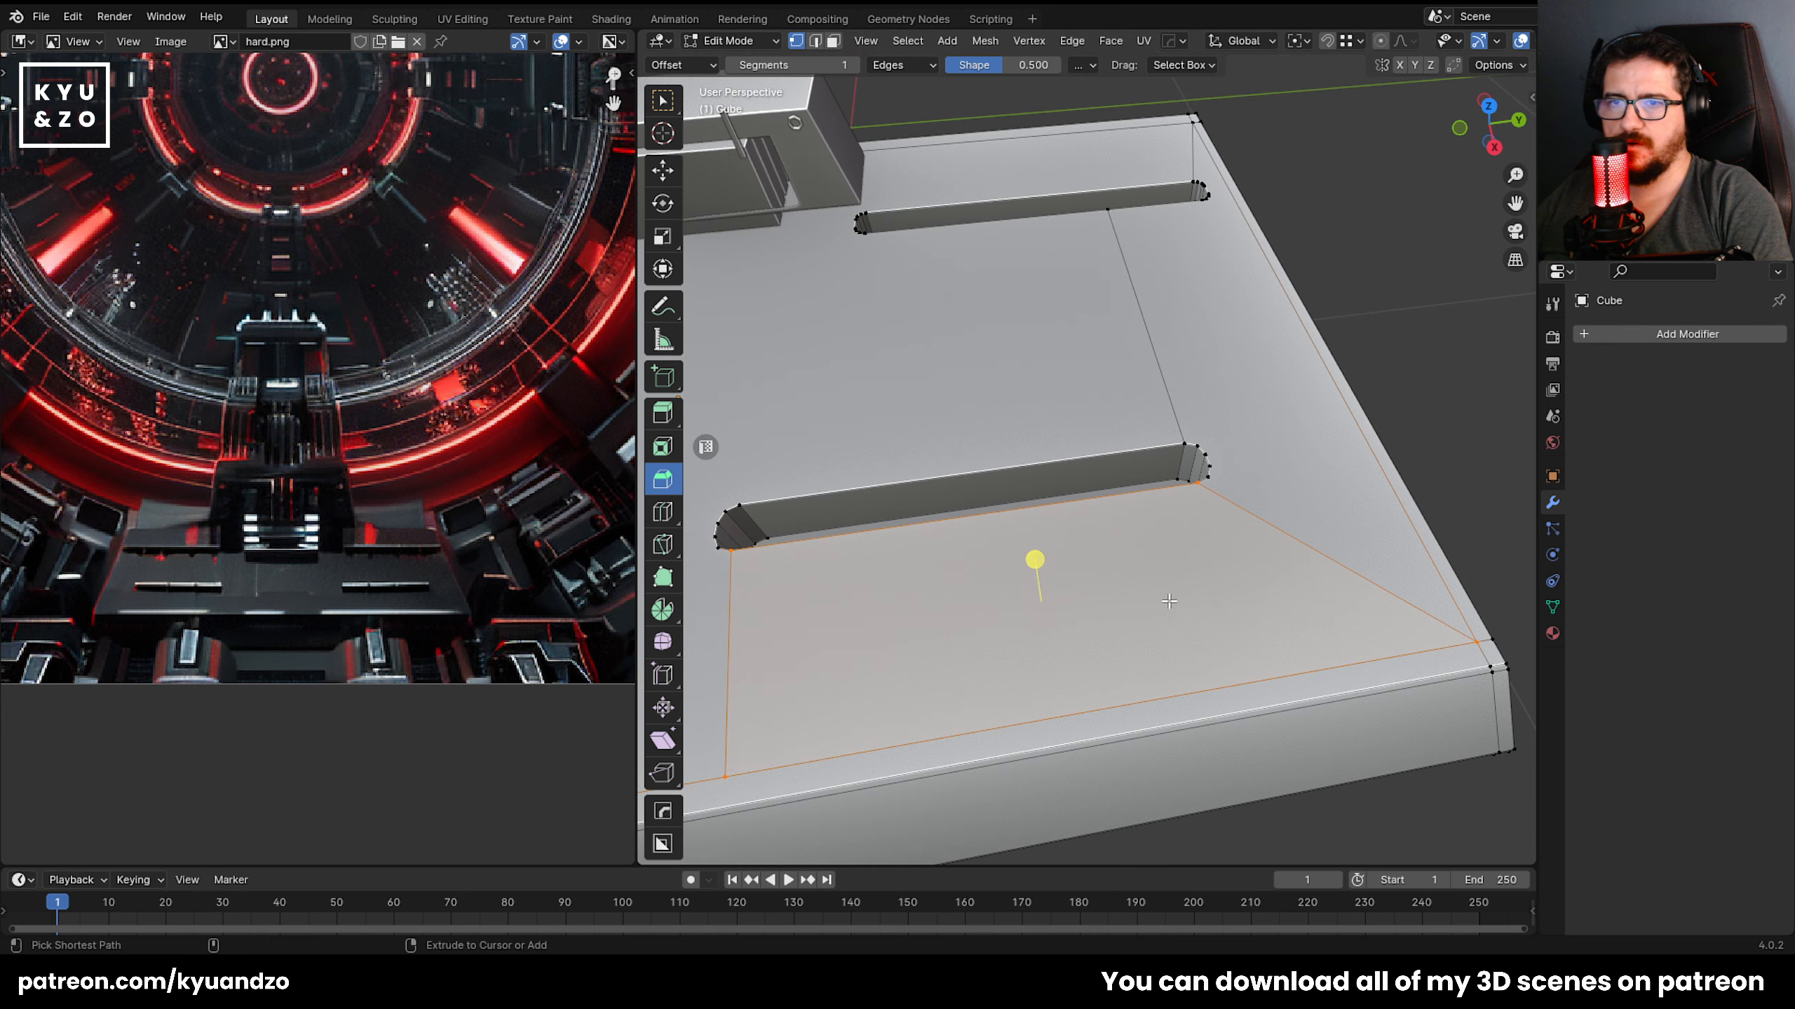
key(ctrl+r)
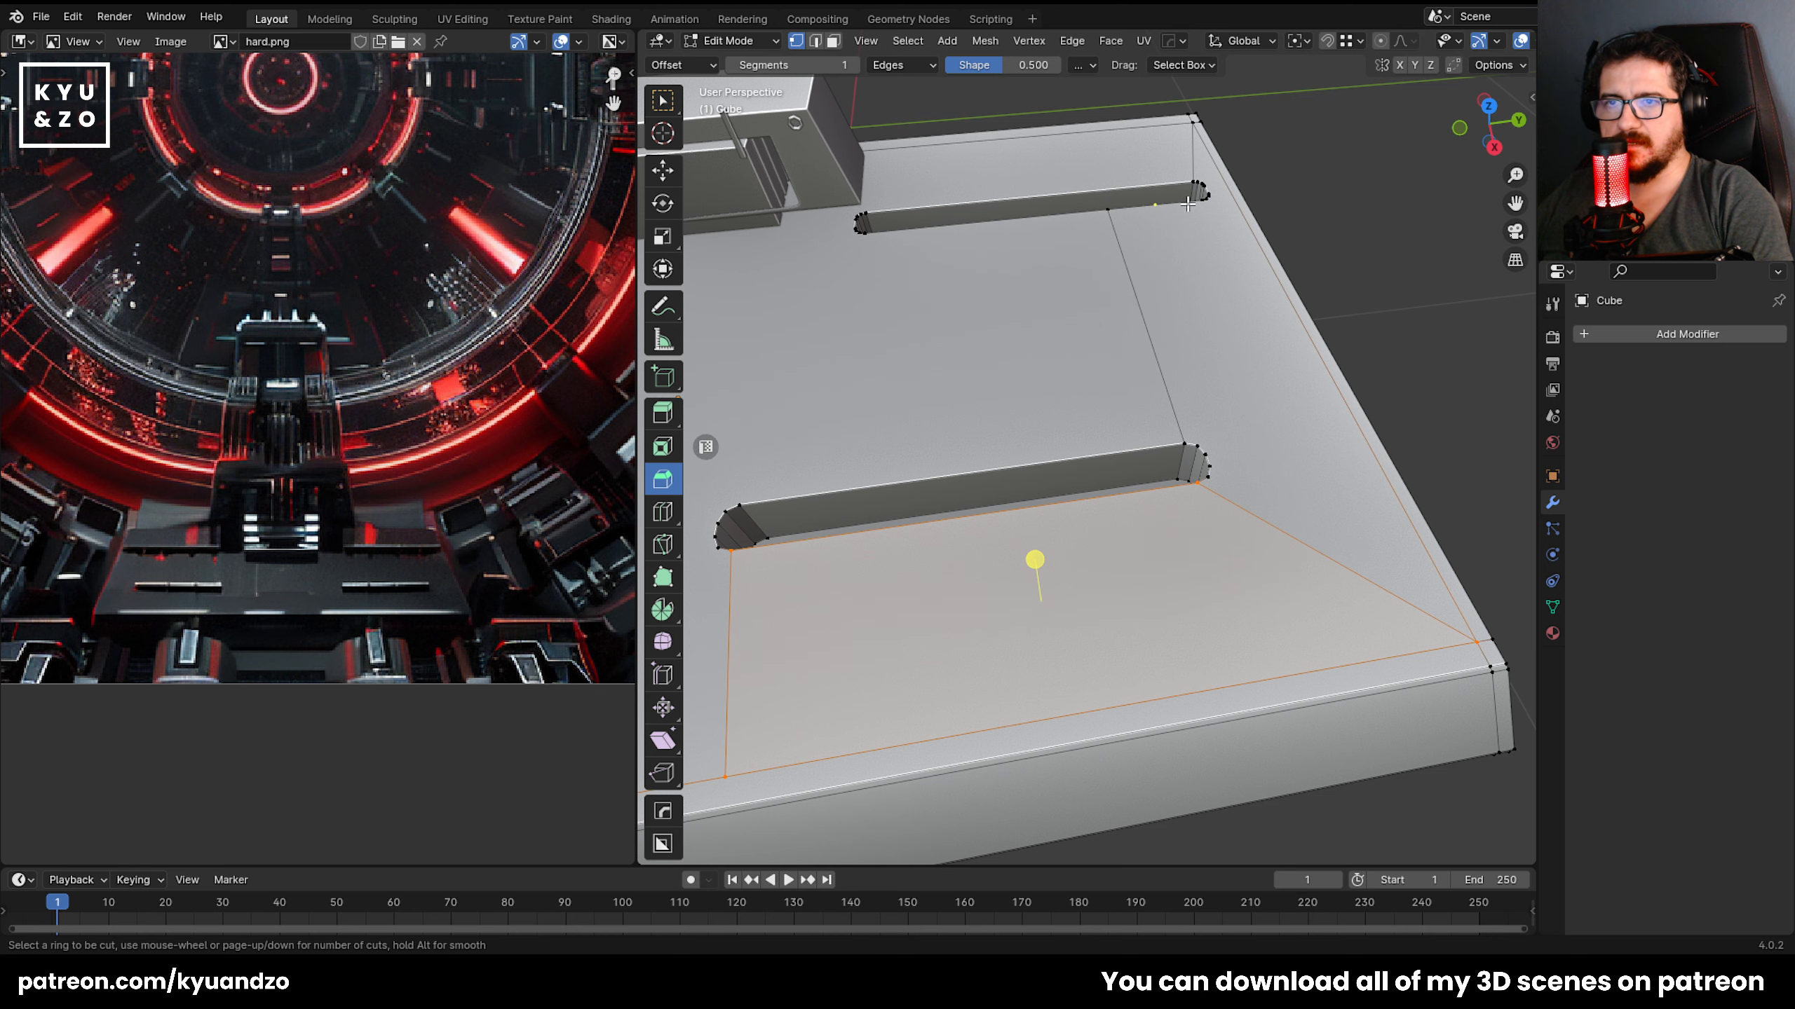
right_click(1289, 590)
Knife a cut from the near slot's outer rounded end to the border edge along the slab's short side.
shift+middle_drag(1252, 538, 1150, 504)
scroll(1149, 505, up, 2)
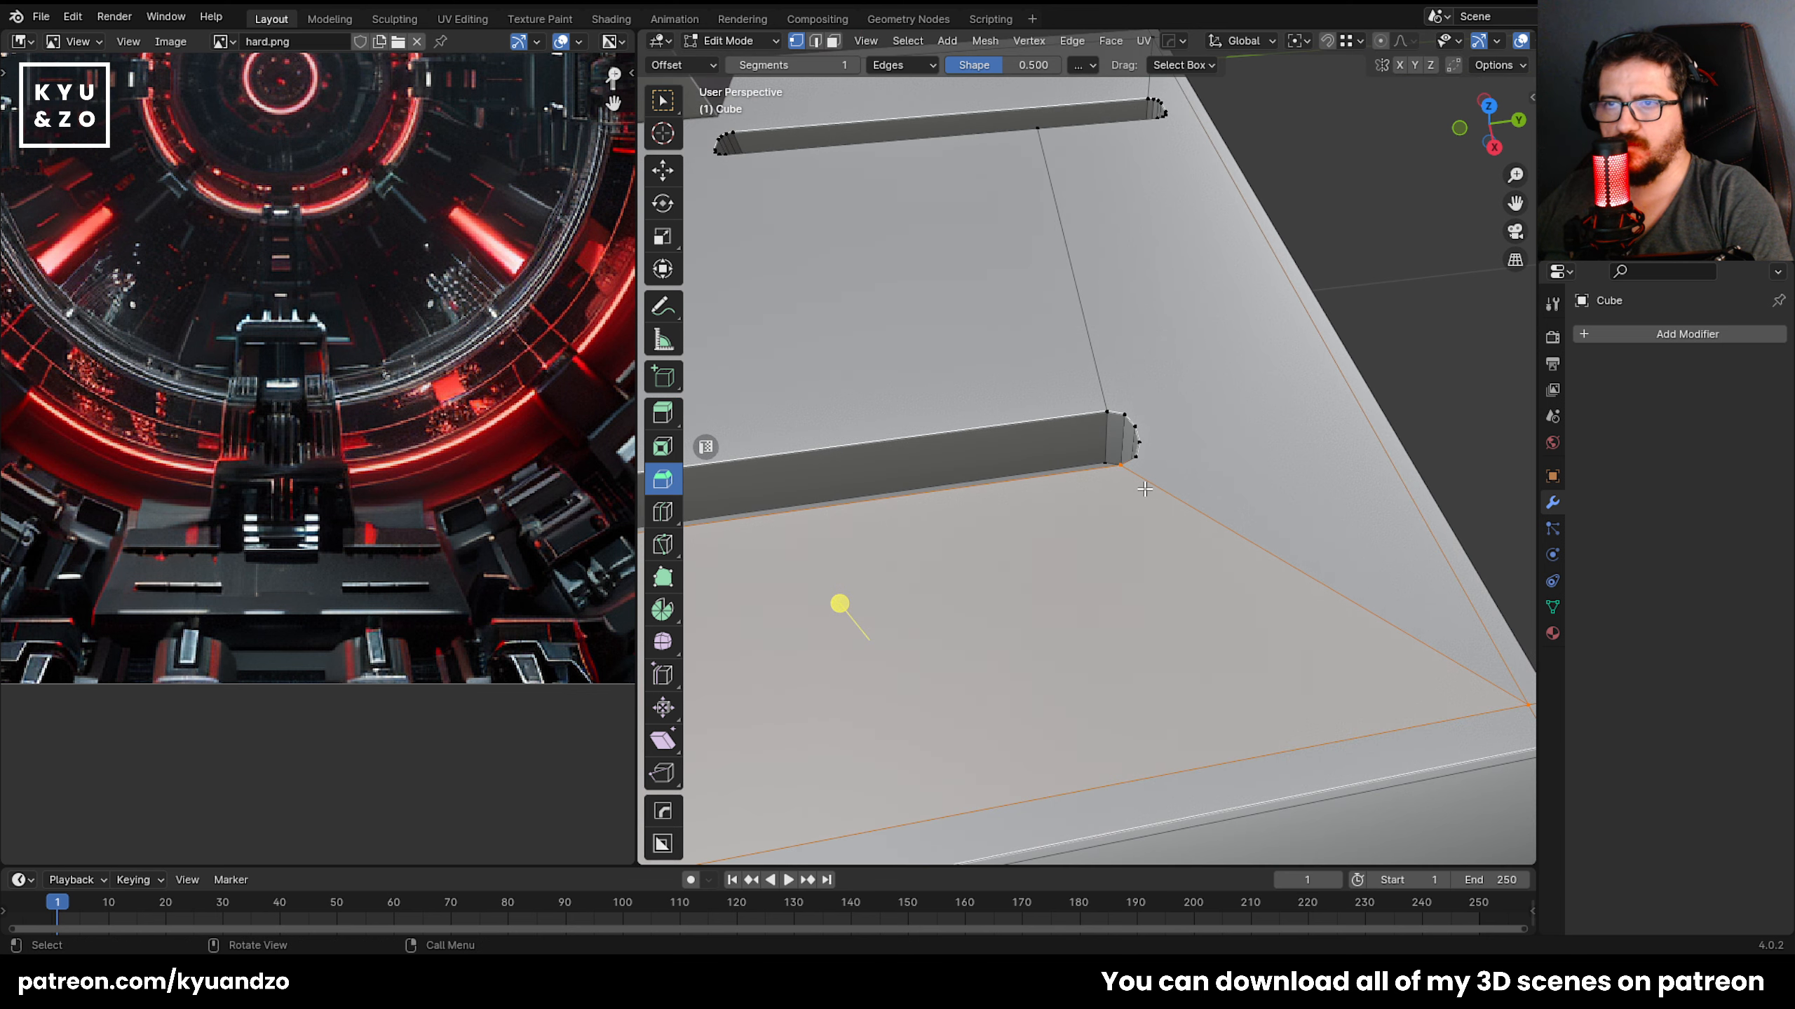
shift+middle_drag(1075, 424, 967, 441)
key(k)
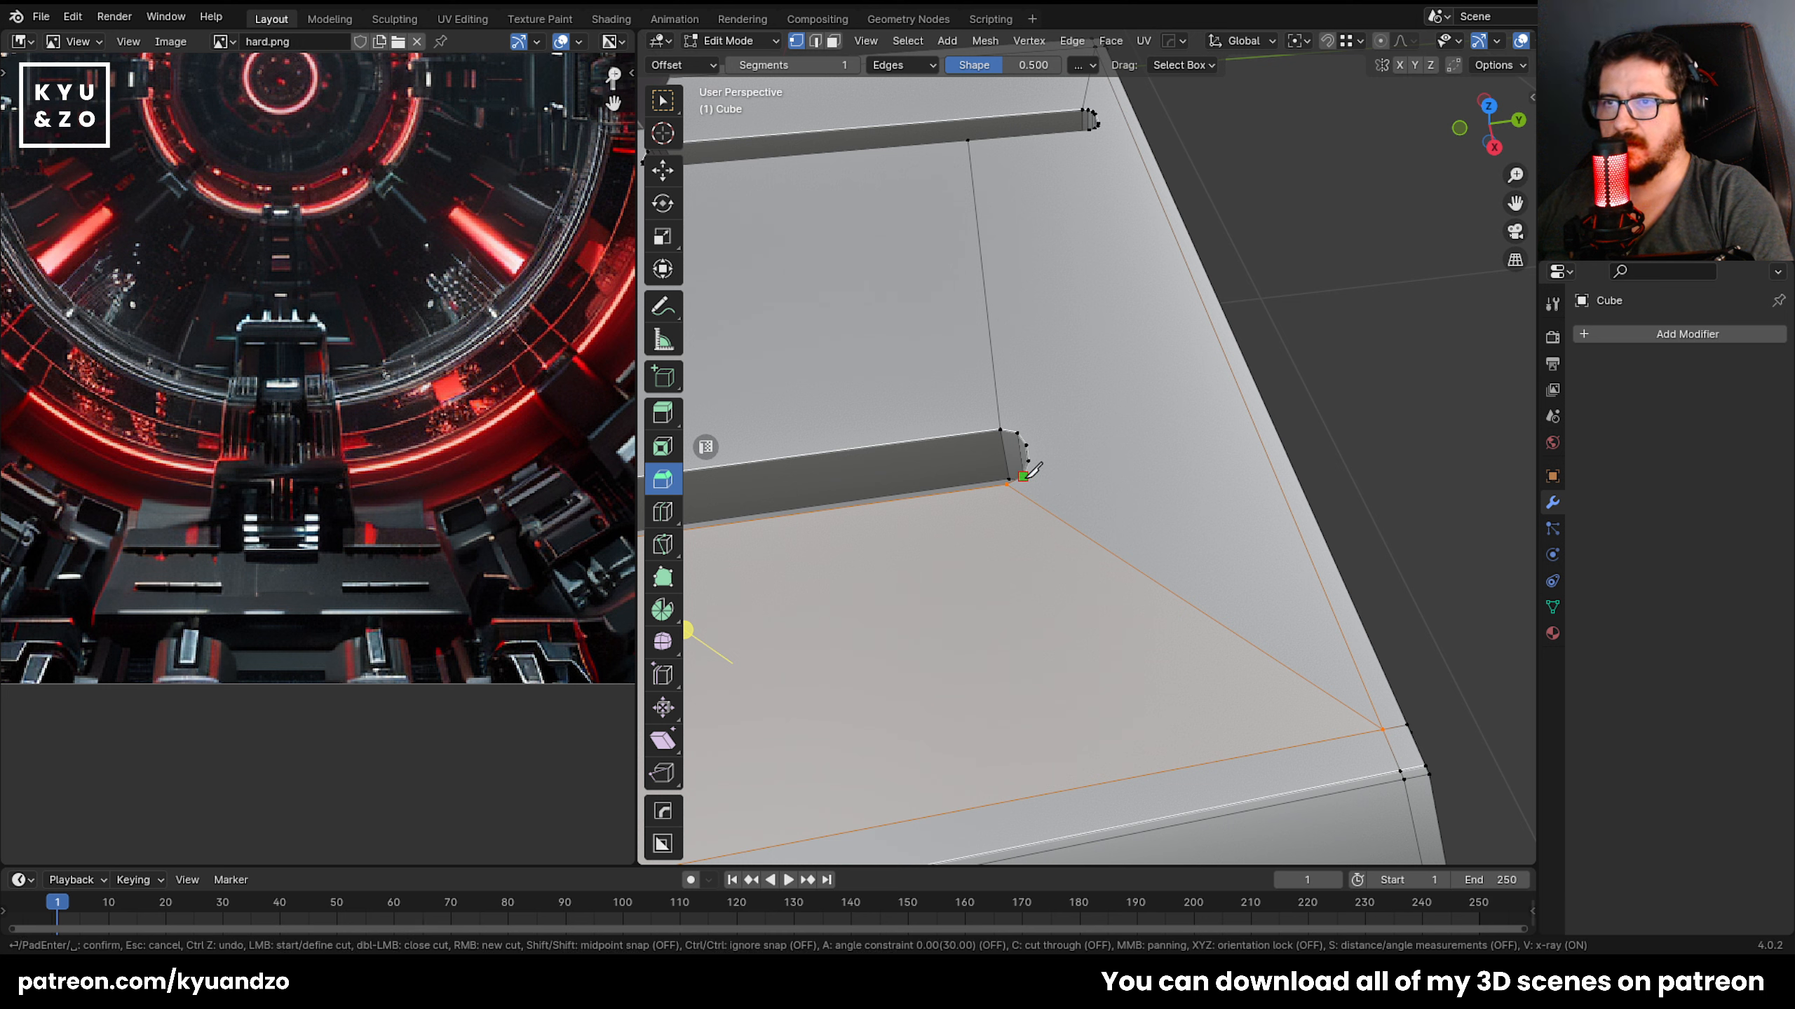
click(1024, 476)
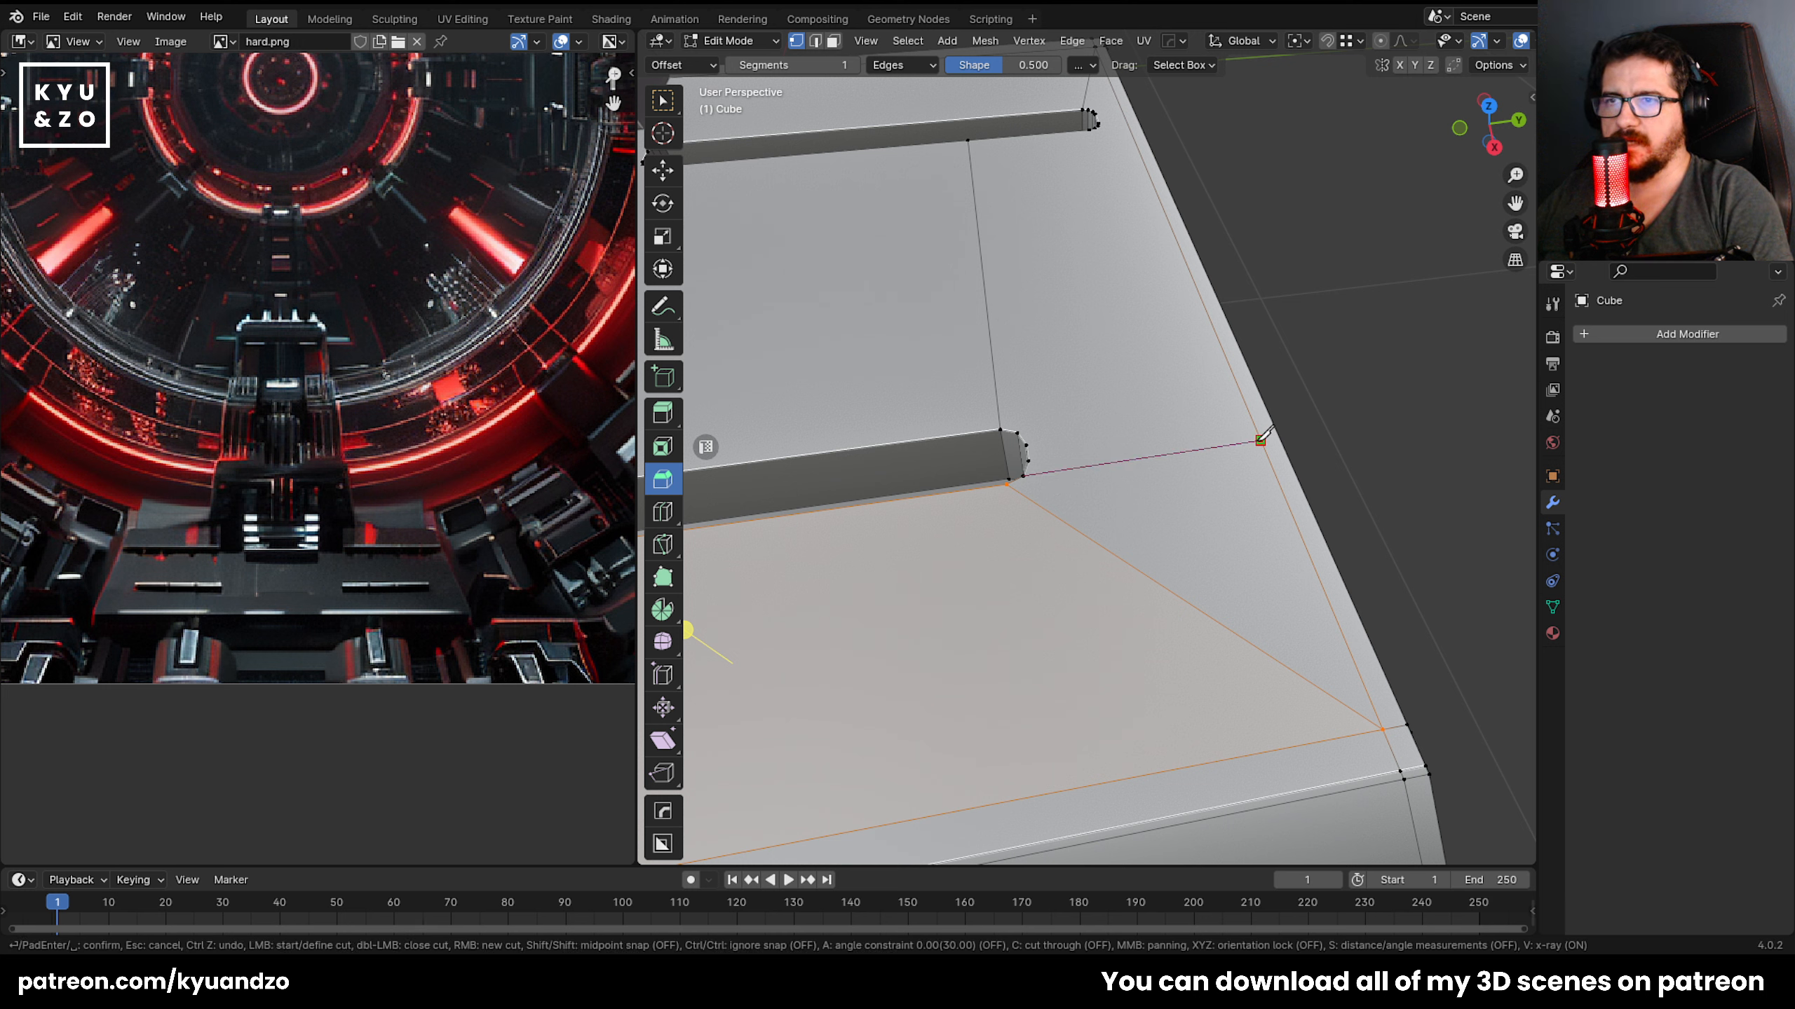
click(1260, 440)
key(Return)
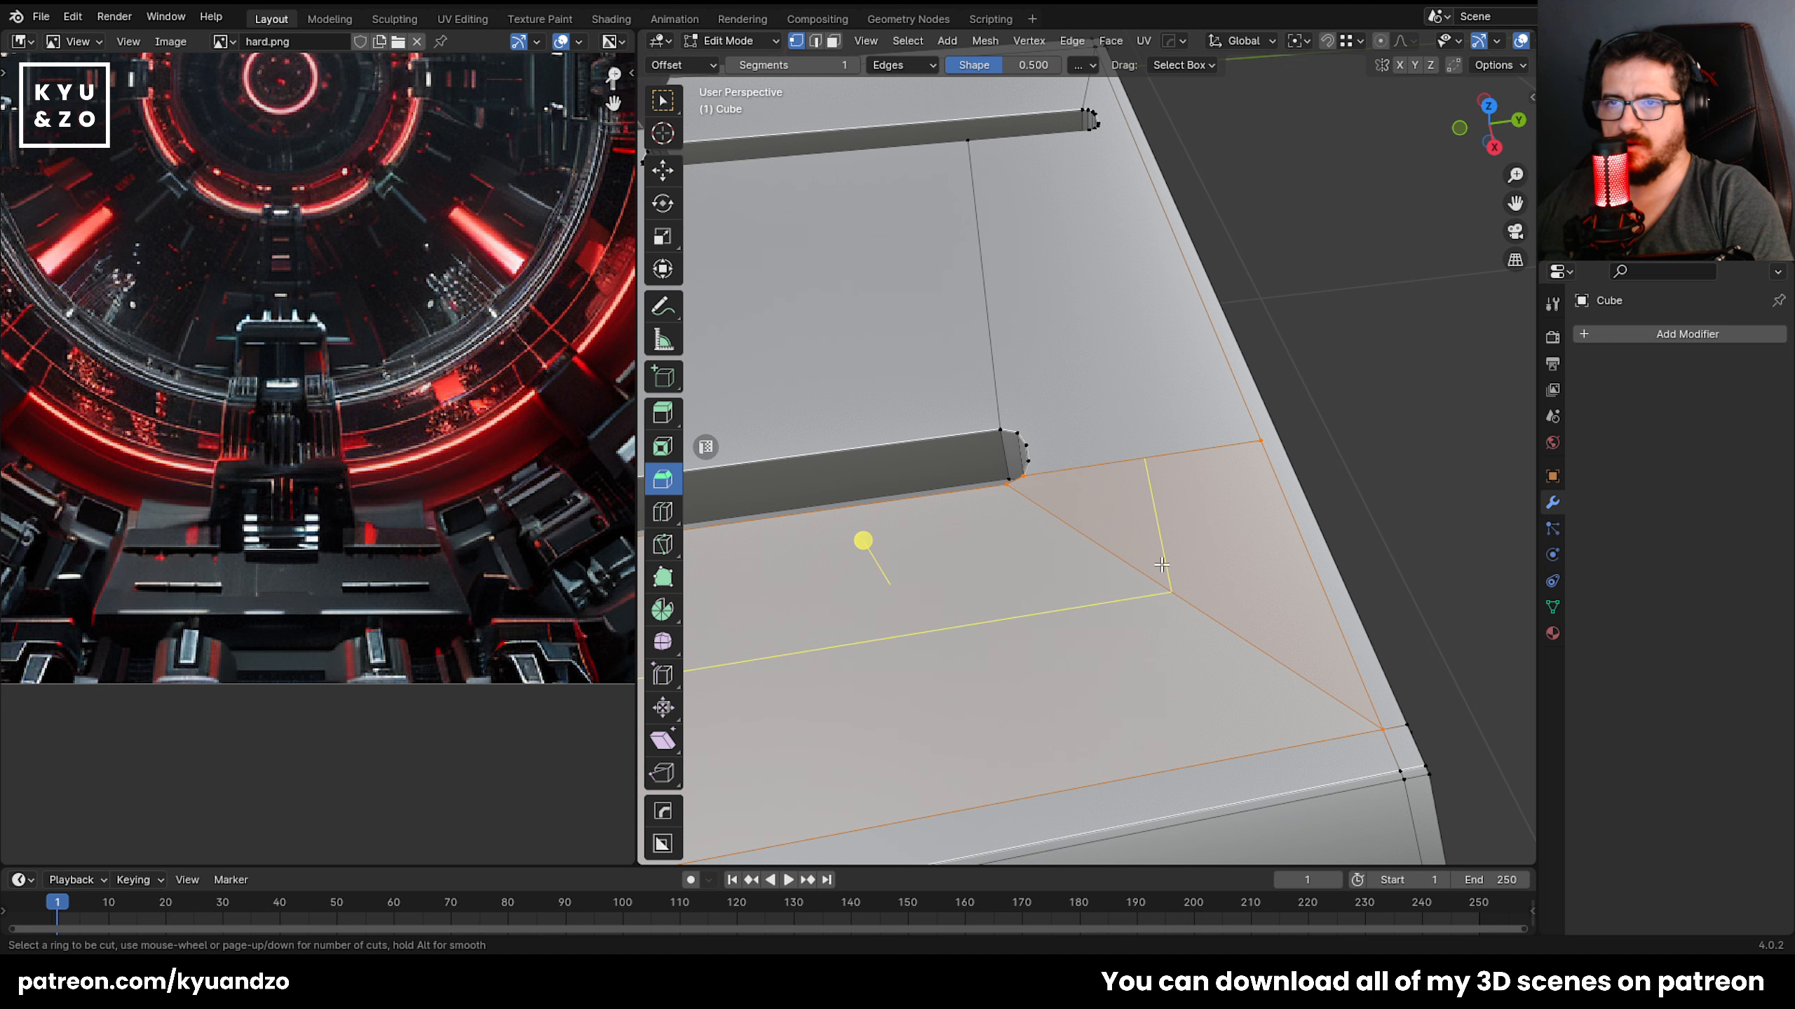
click(1067, 559)
Knife a diagonal cut from the near slot's inner rounded end to the slab's long border edge.
scroll(1162, 565, down, 3)
middle_drag(1162, 565, 893, 510)
scroll(989, 513, up, 2)
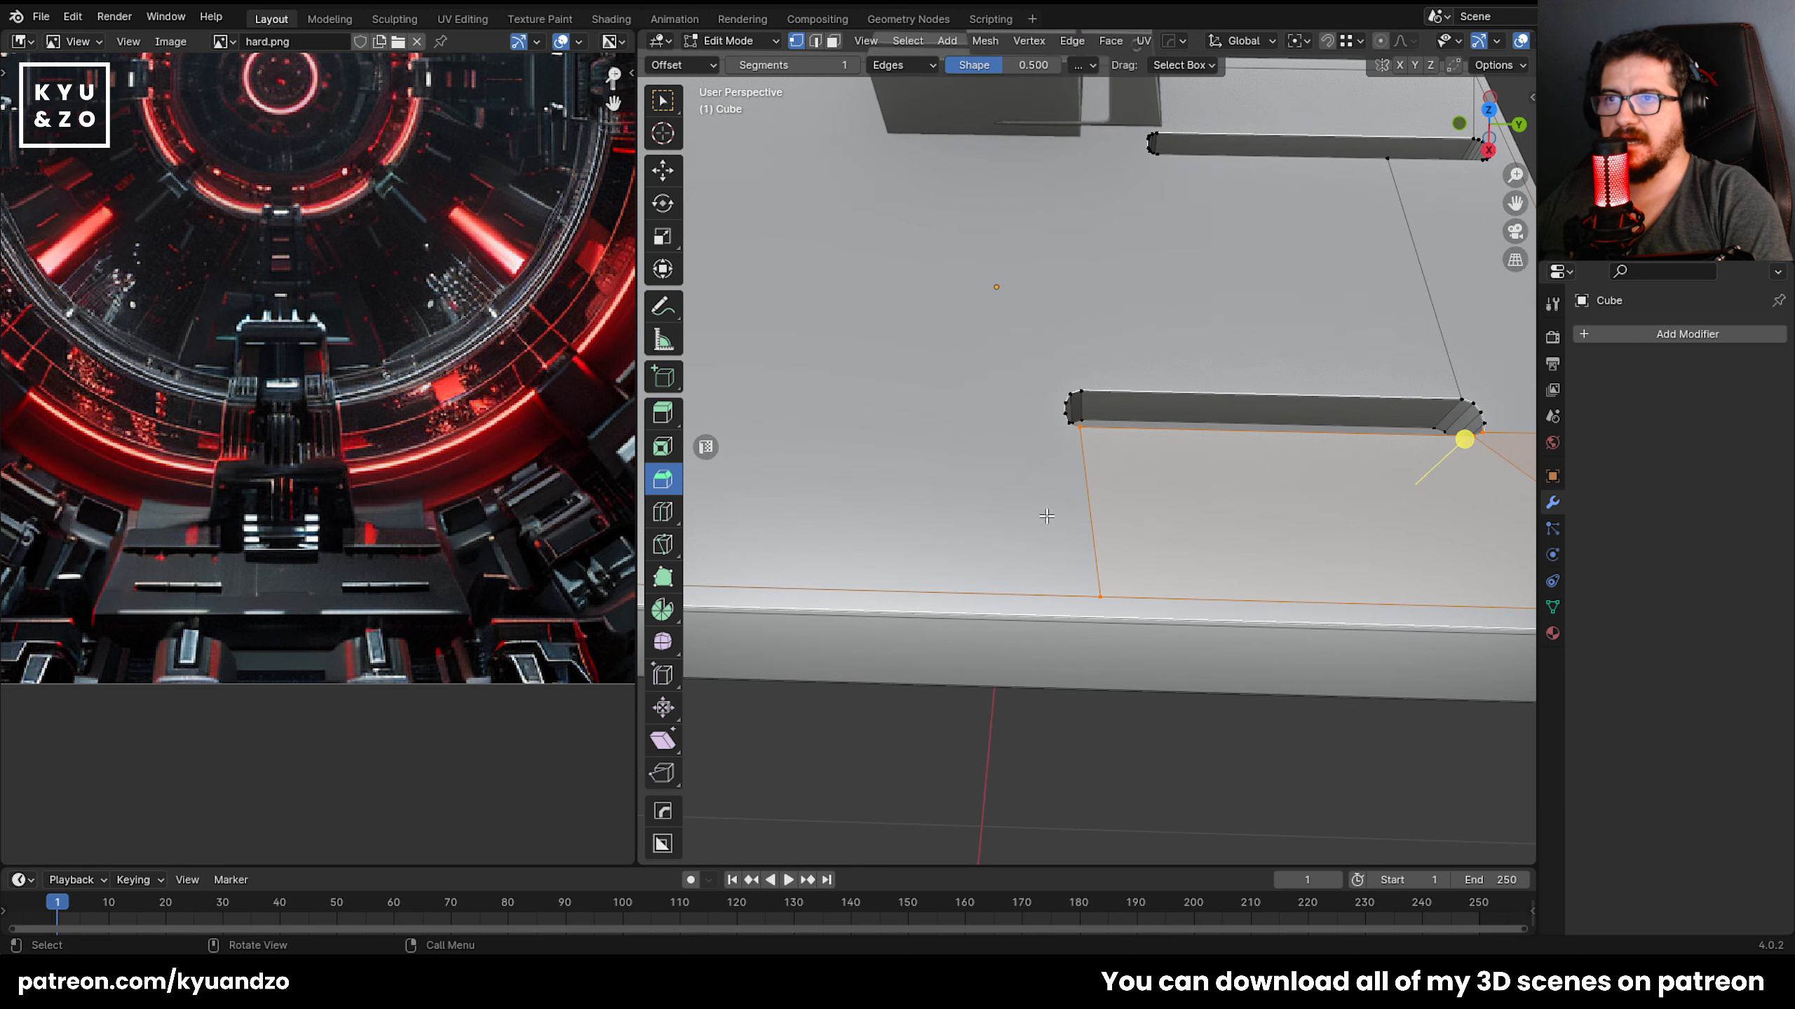
key(k)
click(1072, 423)
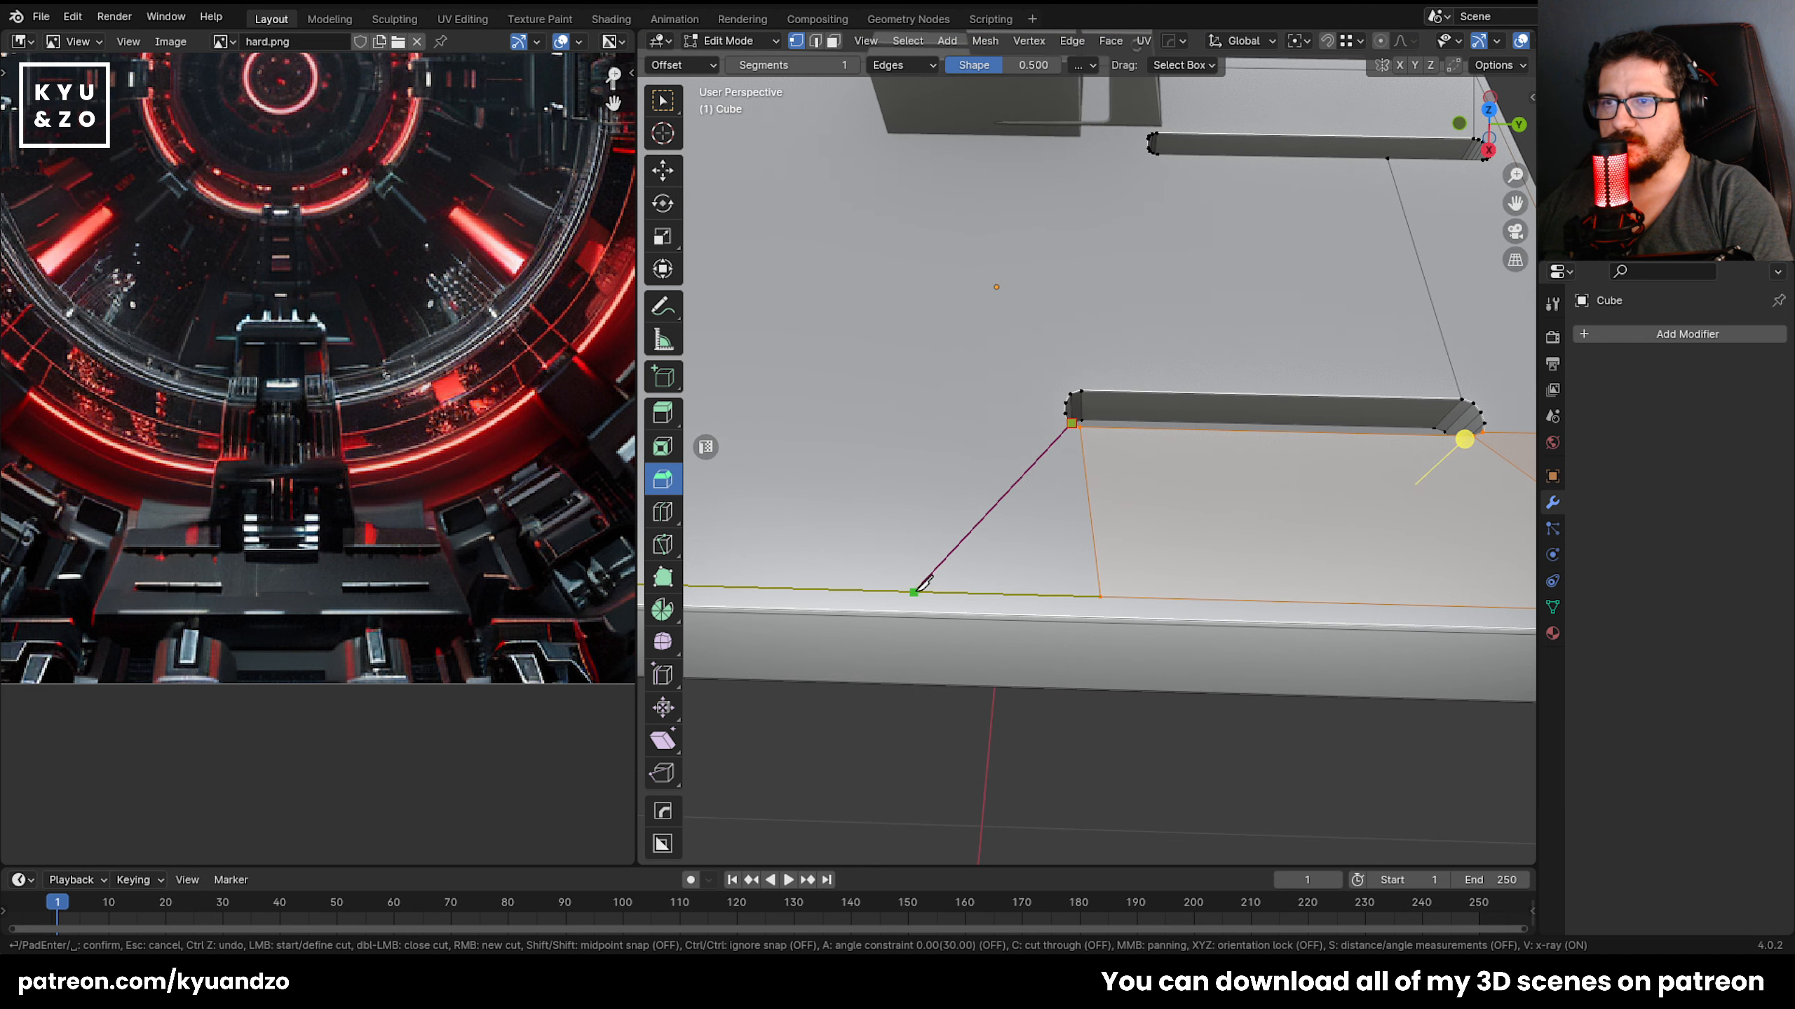
click(915, 591)
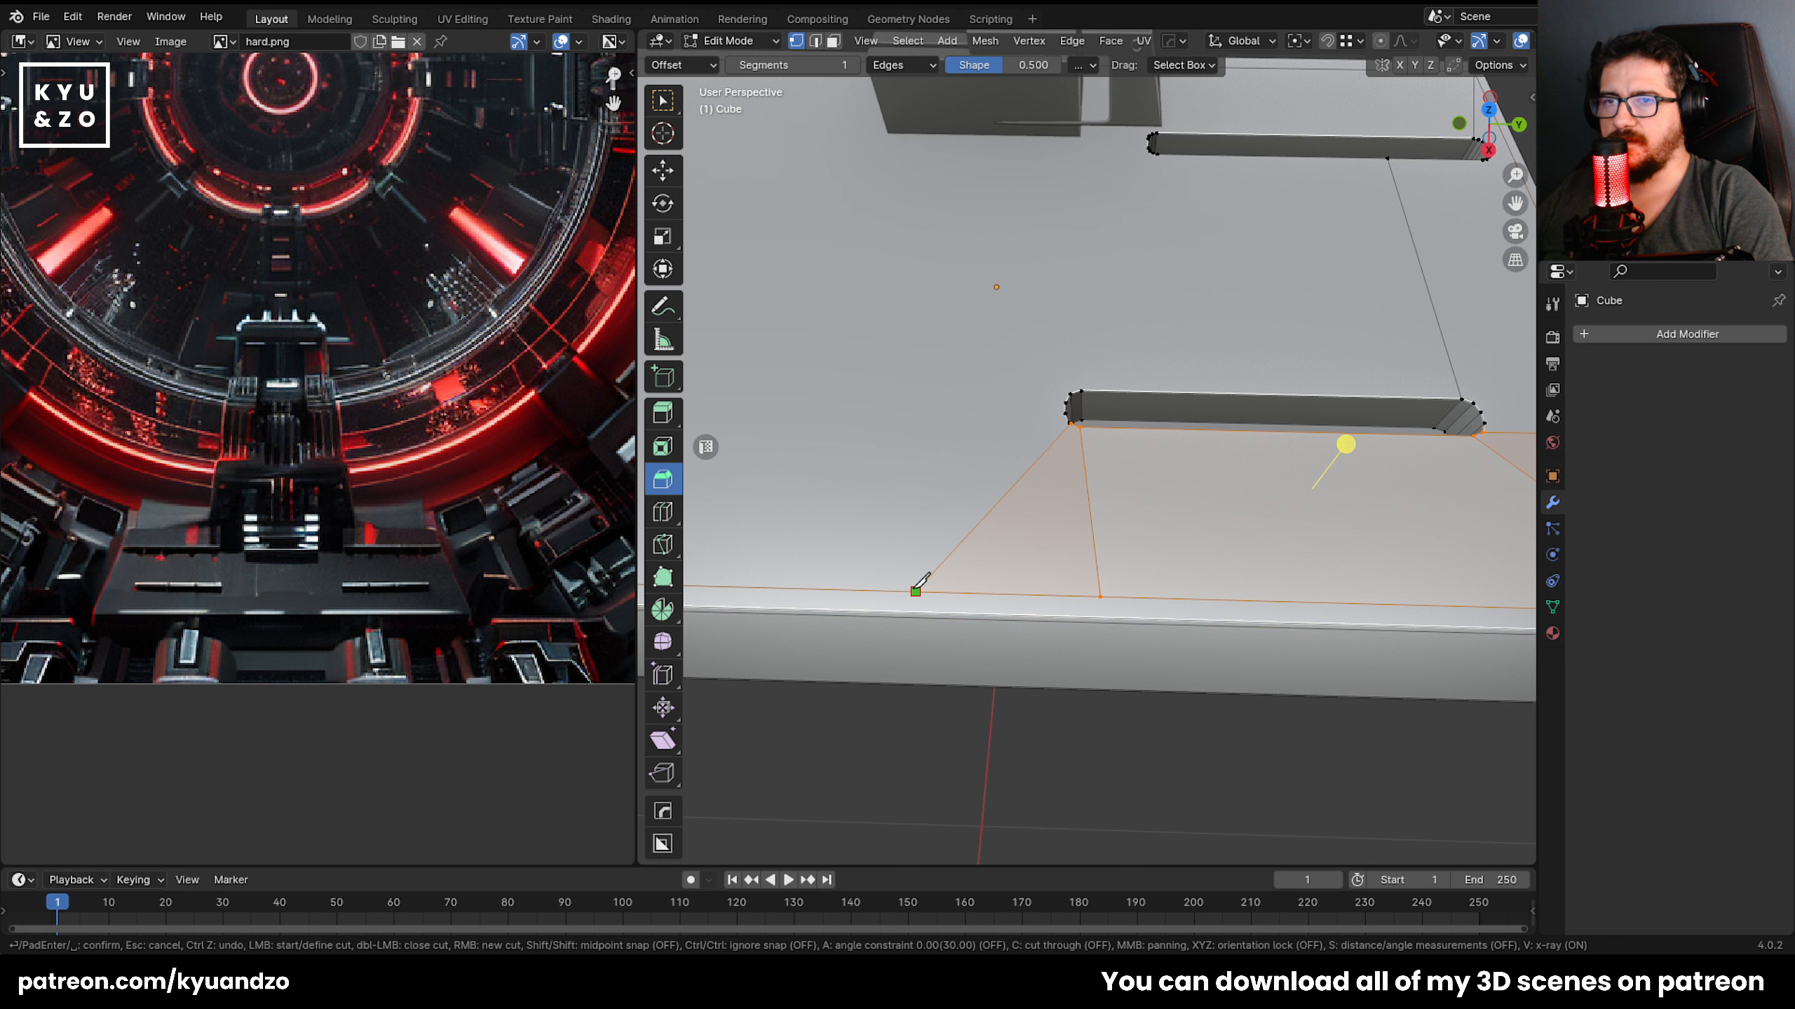
Knife a cut across the slab from the diagonal's border point to the opposite long border edge behind the console blocks.
scroll(918, 587, down, 2)
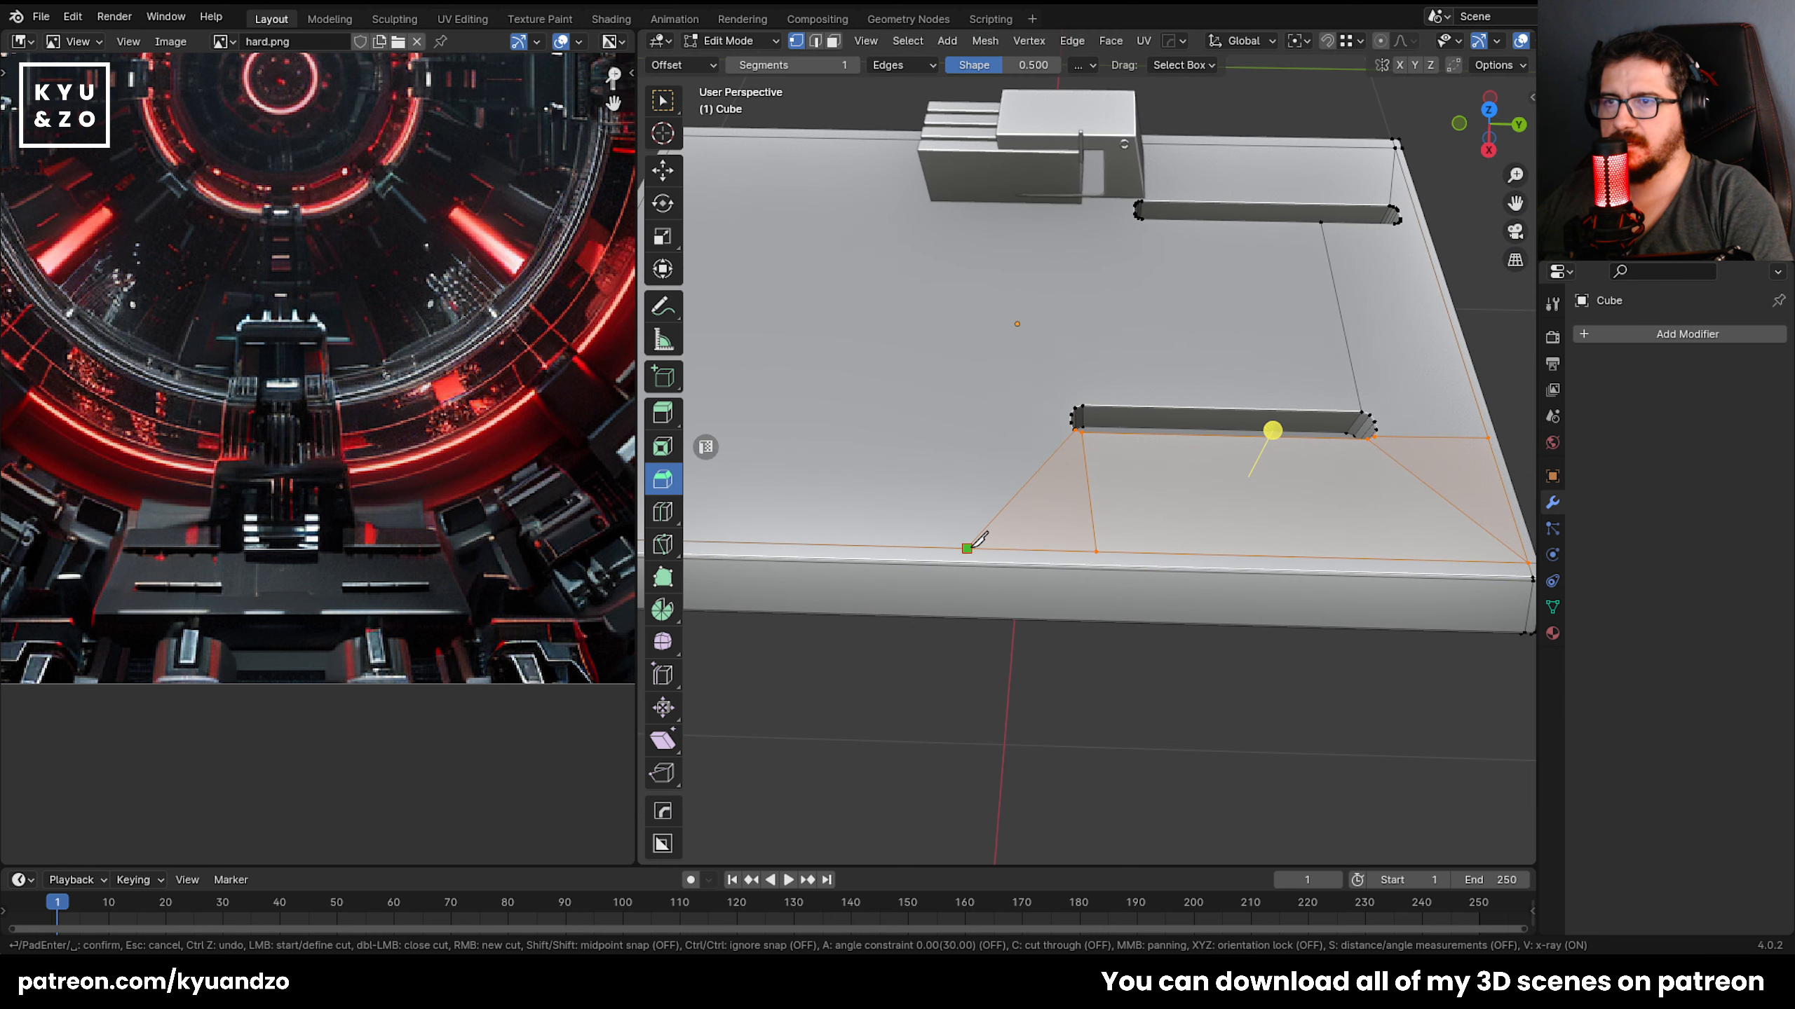
click(986, 141)
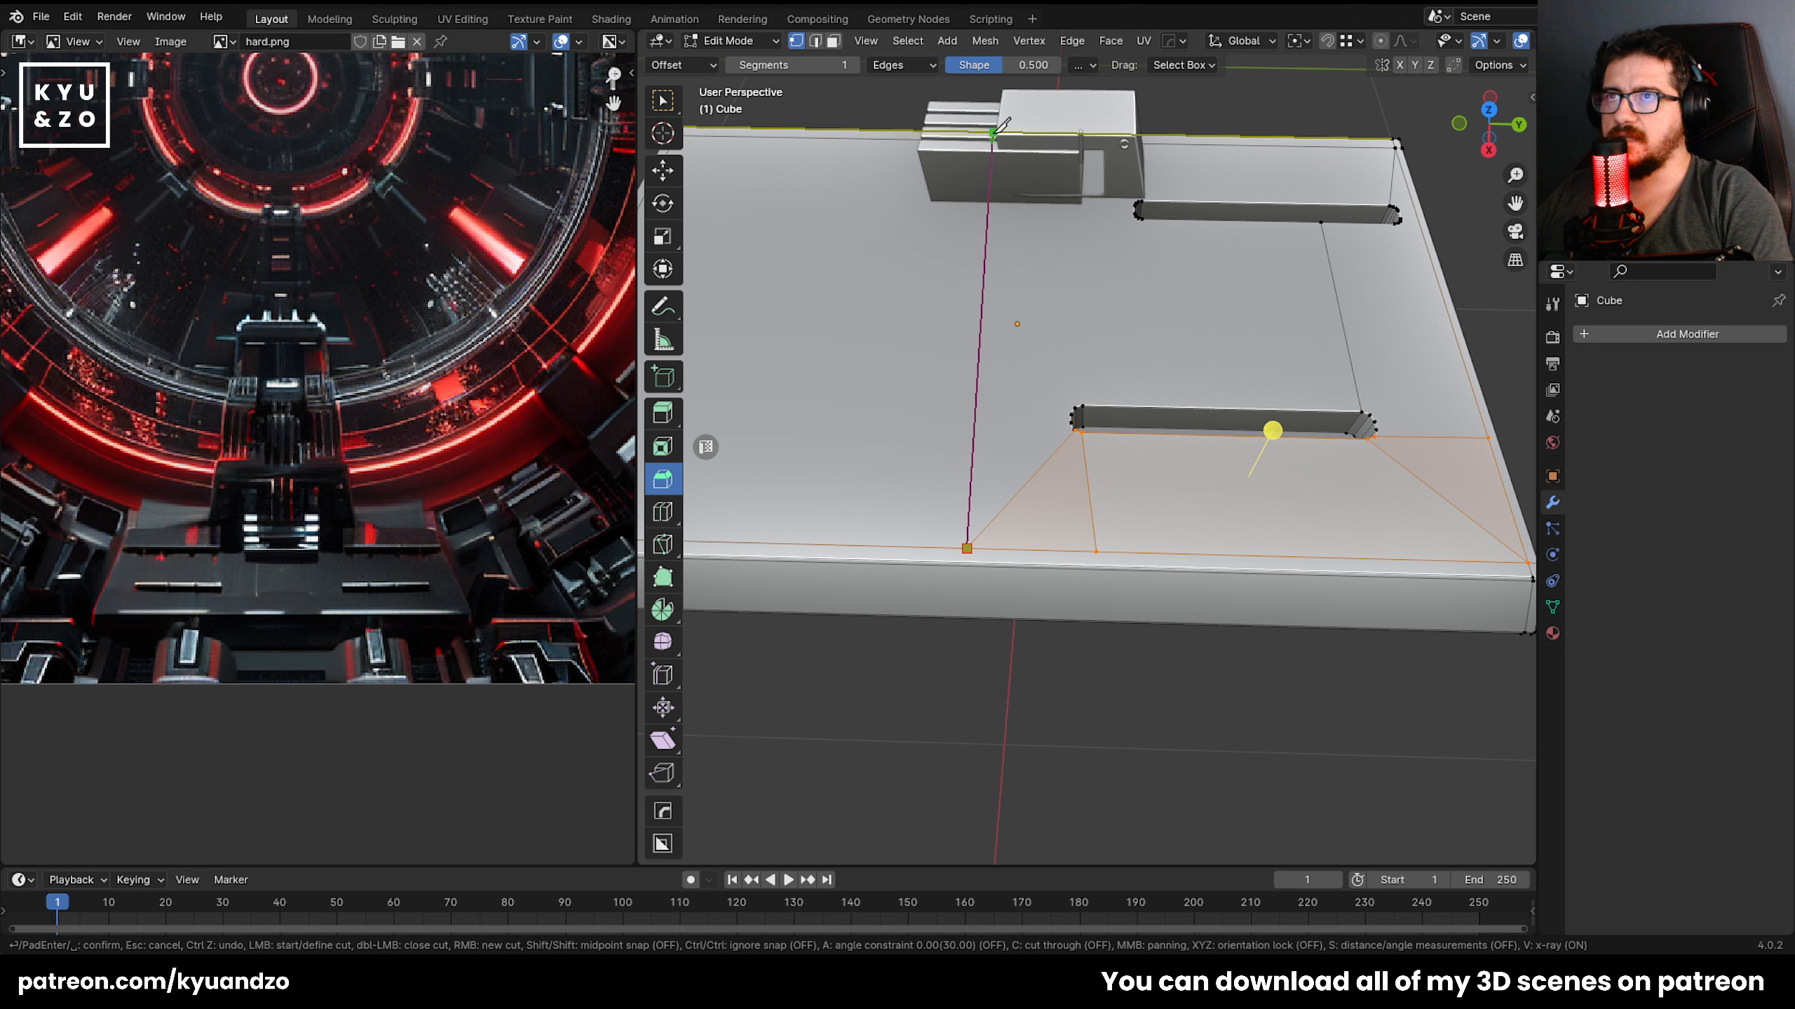
key(Return)
Try a knife cut from the near slot's inner end to the crosswise cut.
key(k)
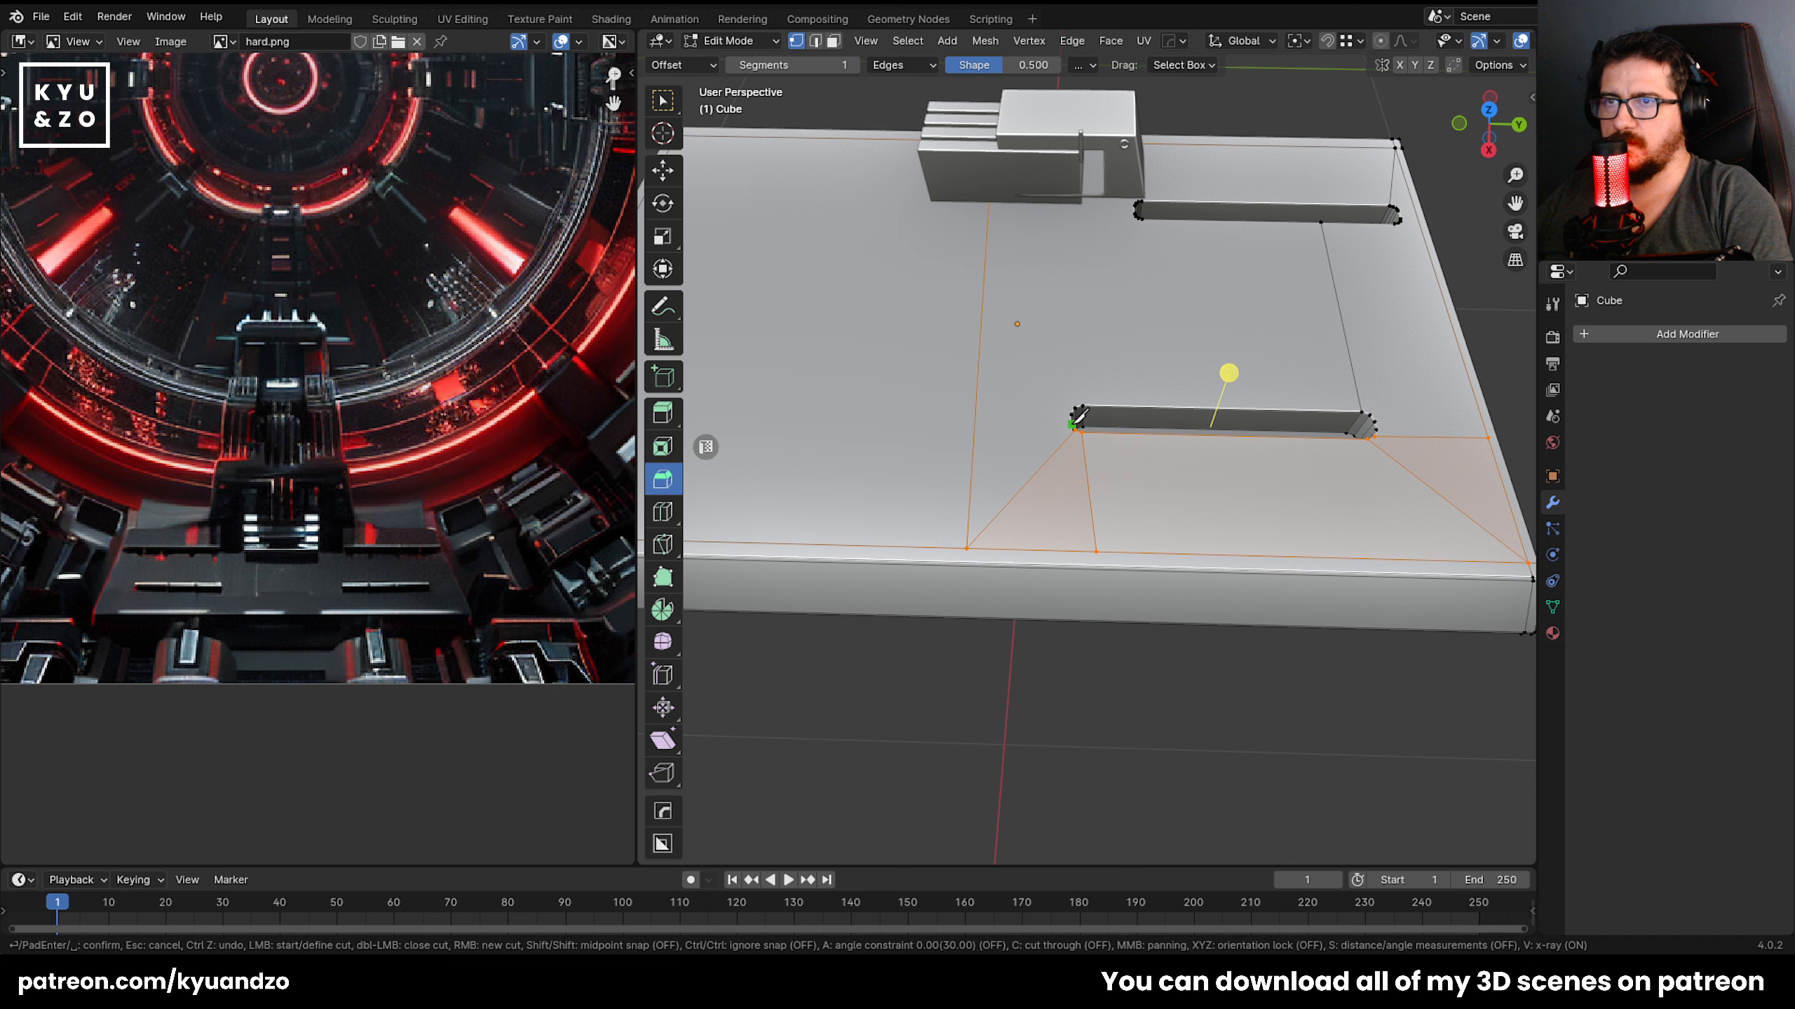
key(Return)
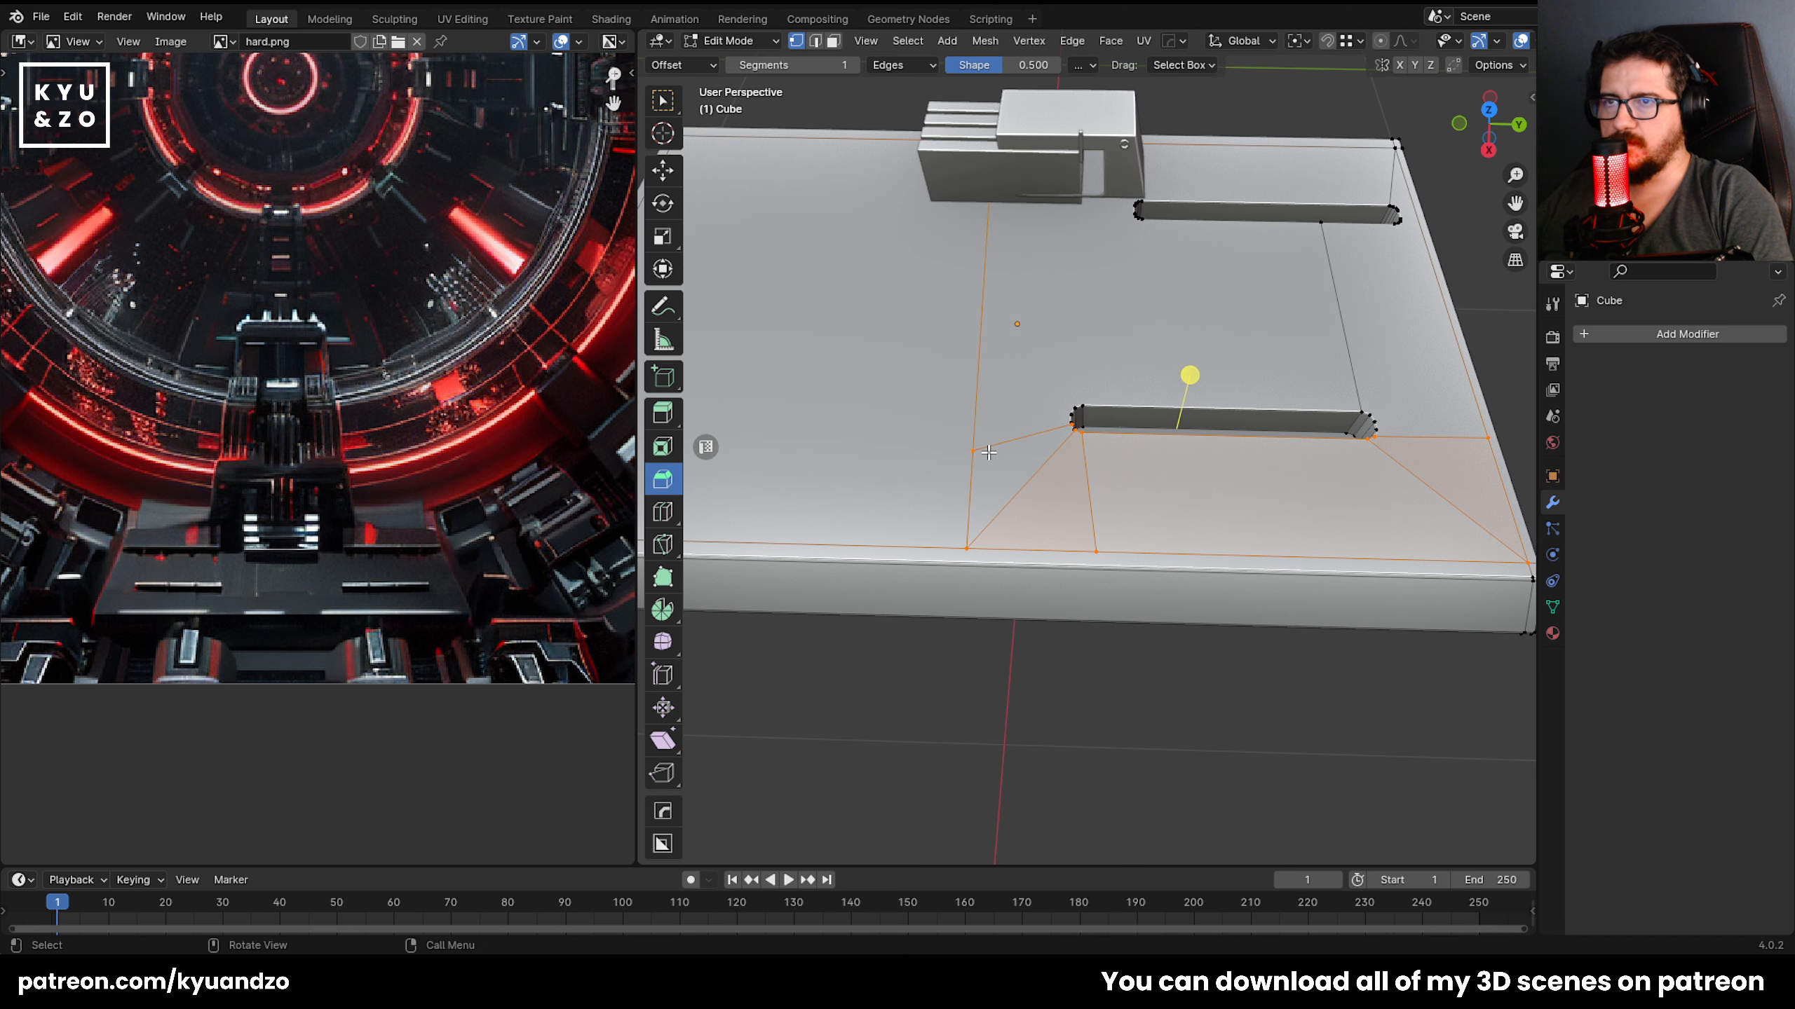
scroll(1018, 444, up, 4)
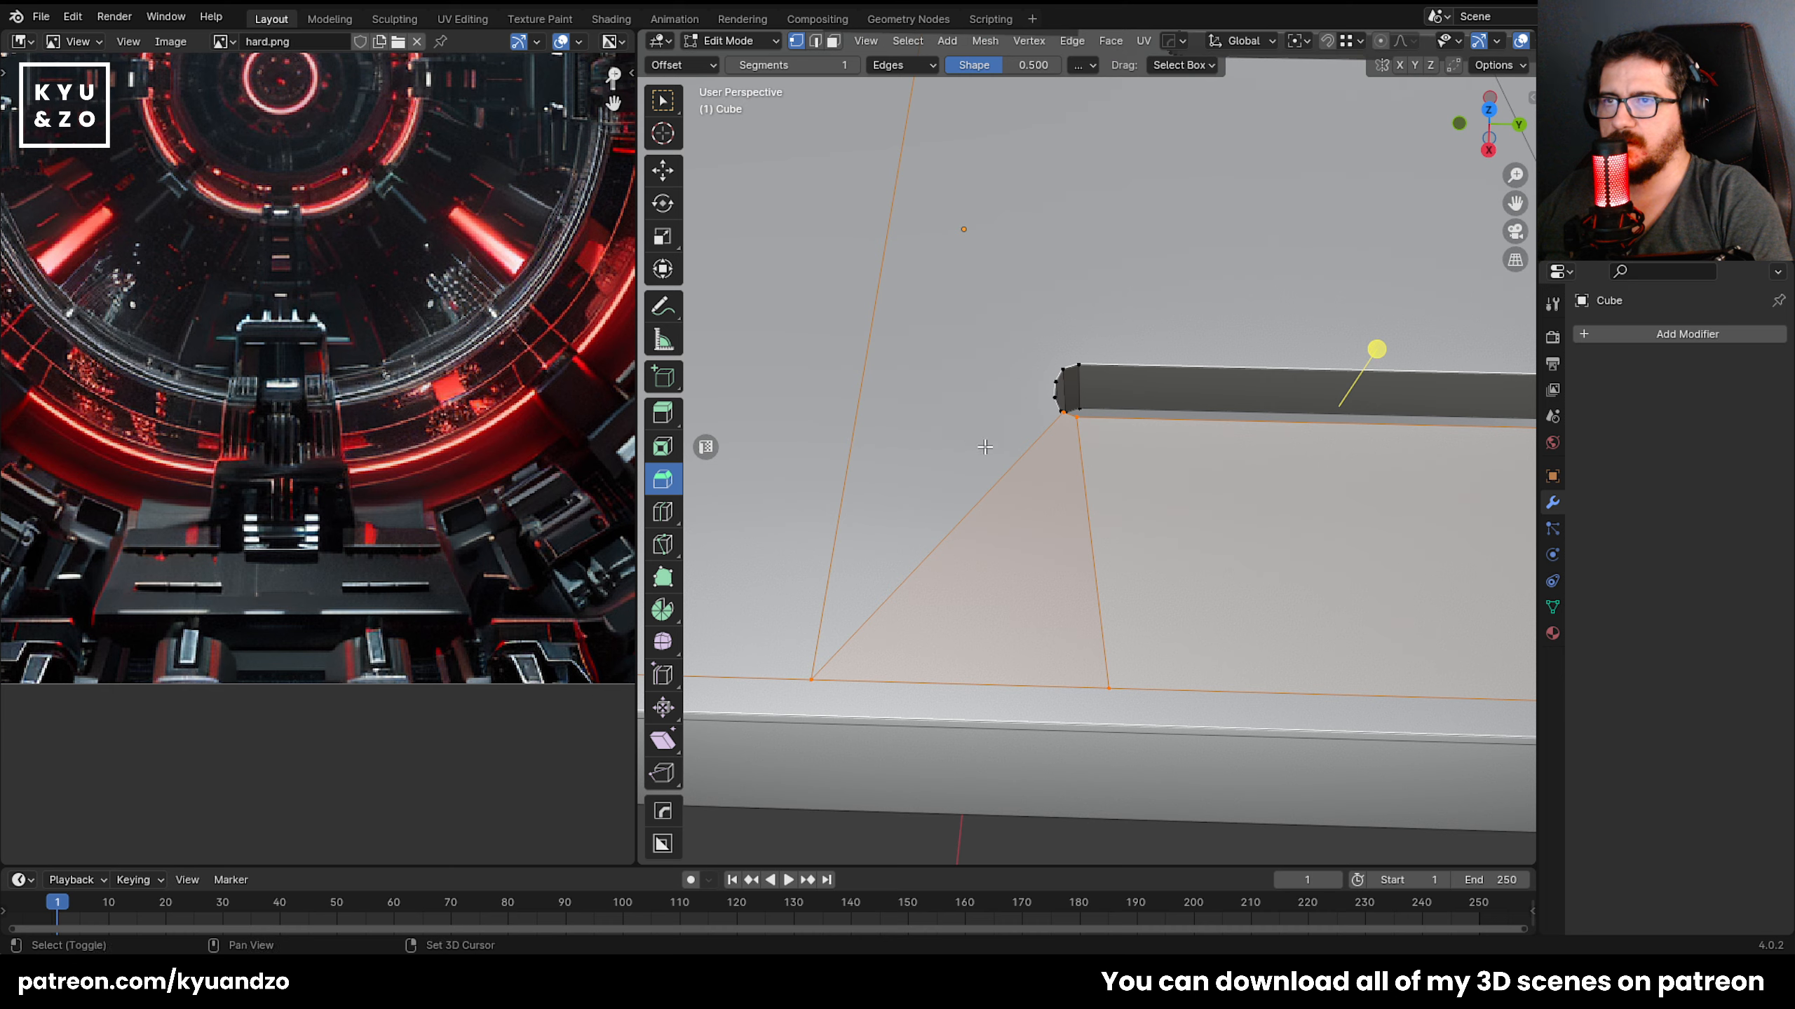
Merge the doubled vertices at the near slot's inner rounded end using At Last.
scroll(1081, 452, up, 4)
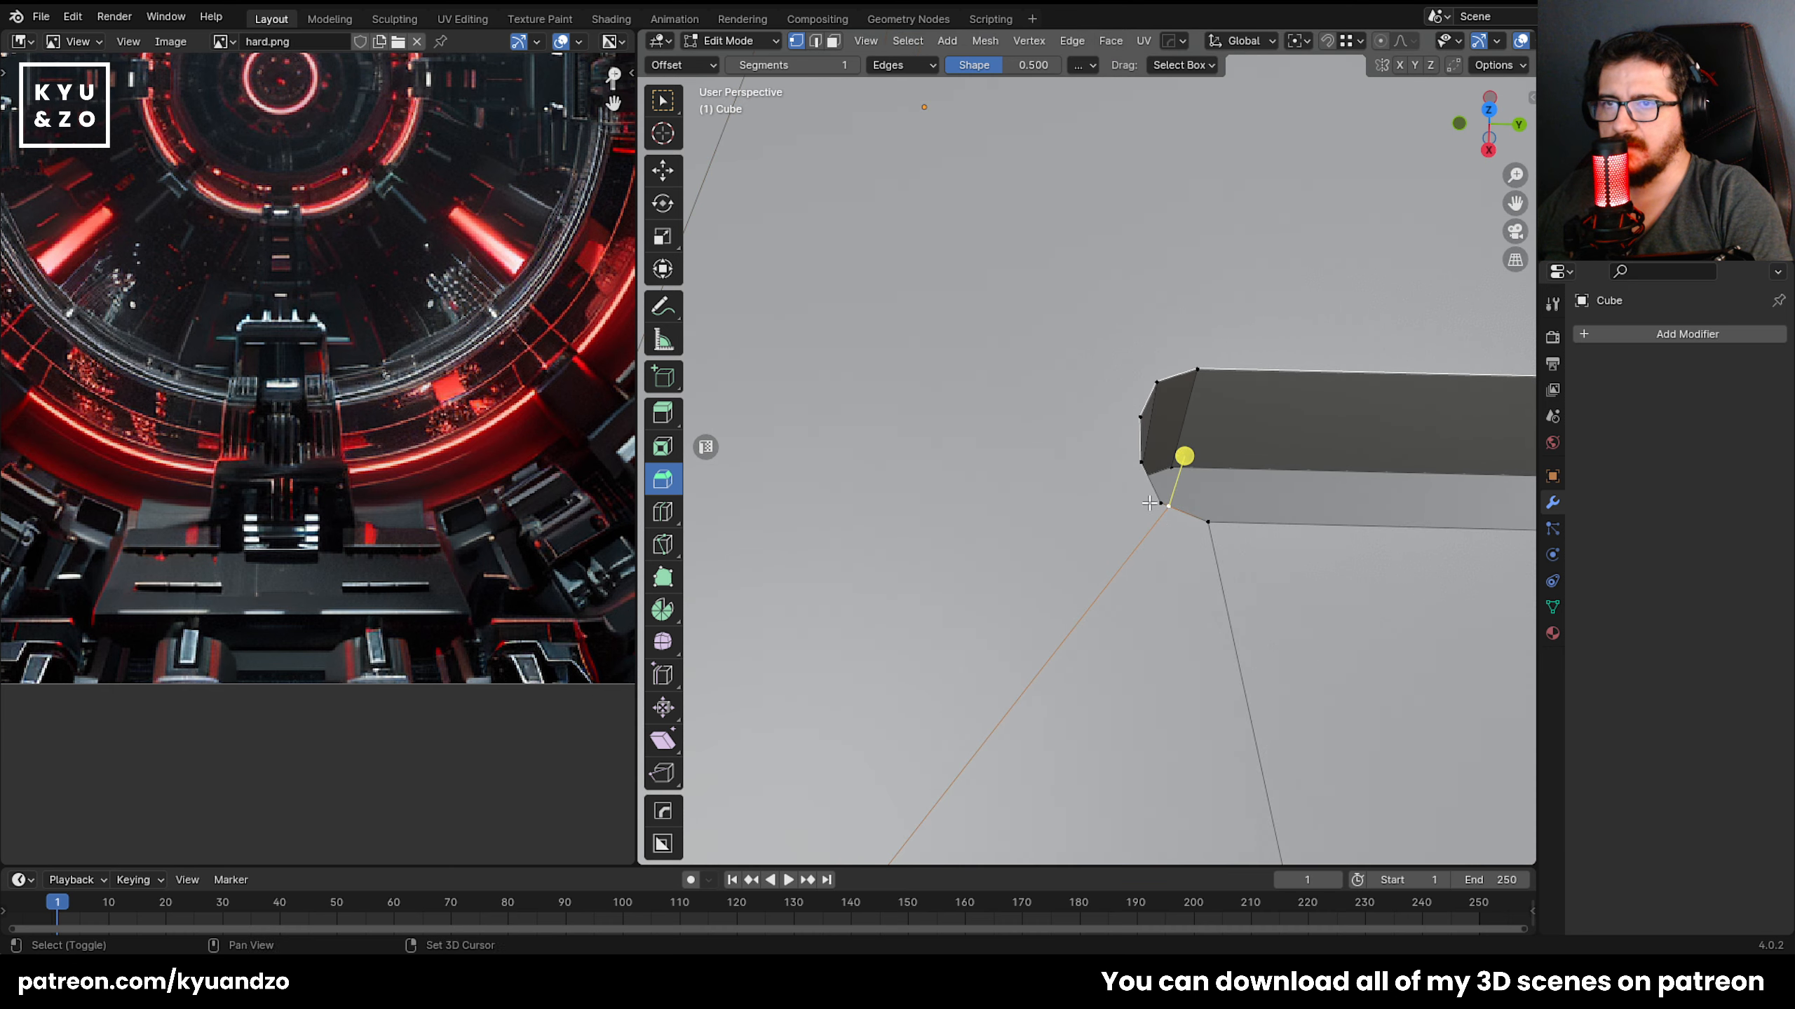
key(m)
click(1150, 503)
Knife a straight cut from the merged inner end of the near slot to the crosswise cut.
scroll(1138, 467, down, 1)
key(k)
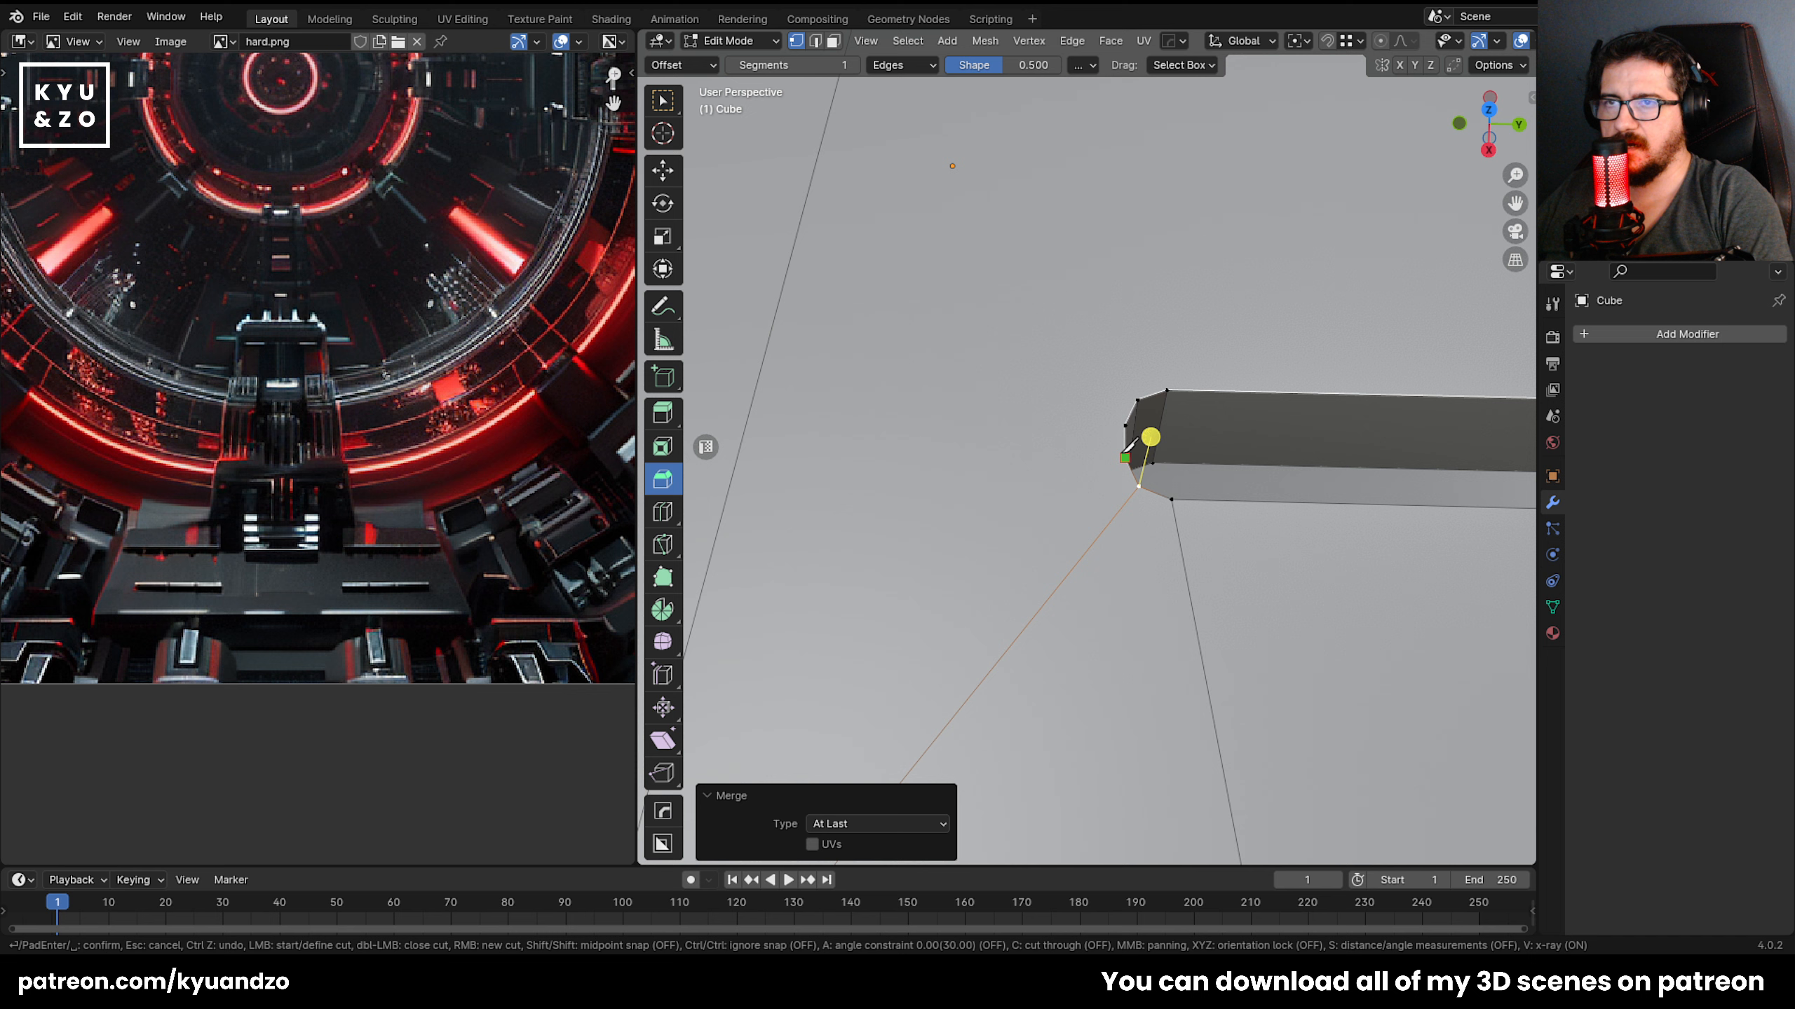
click(739, 451)
key(Return)
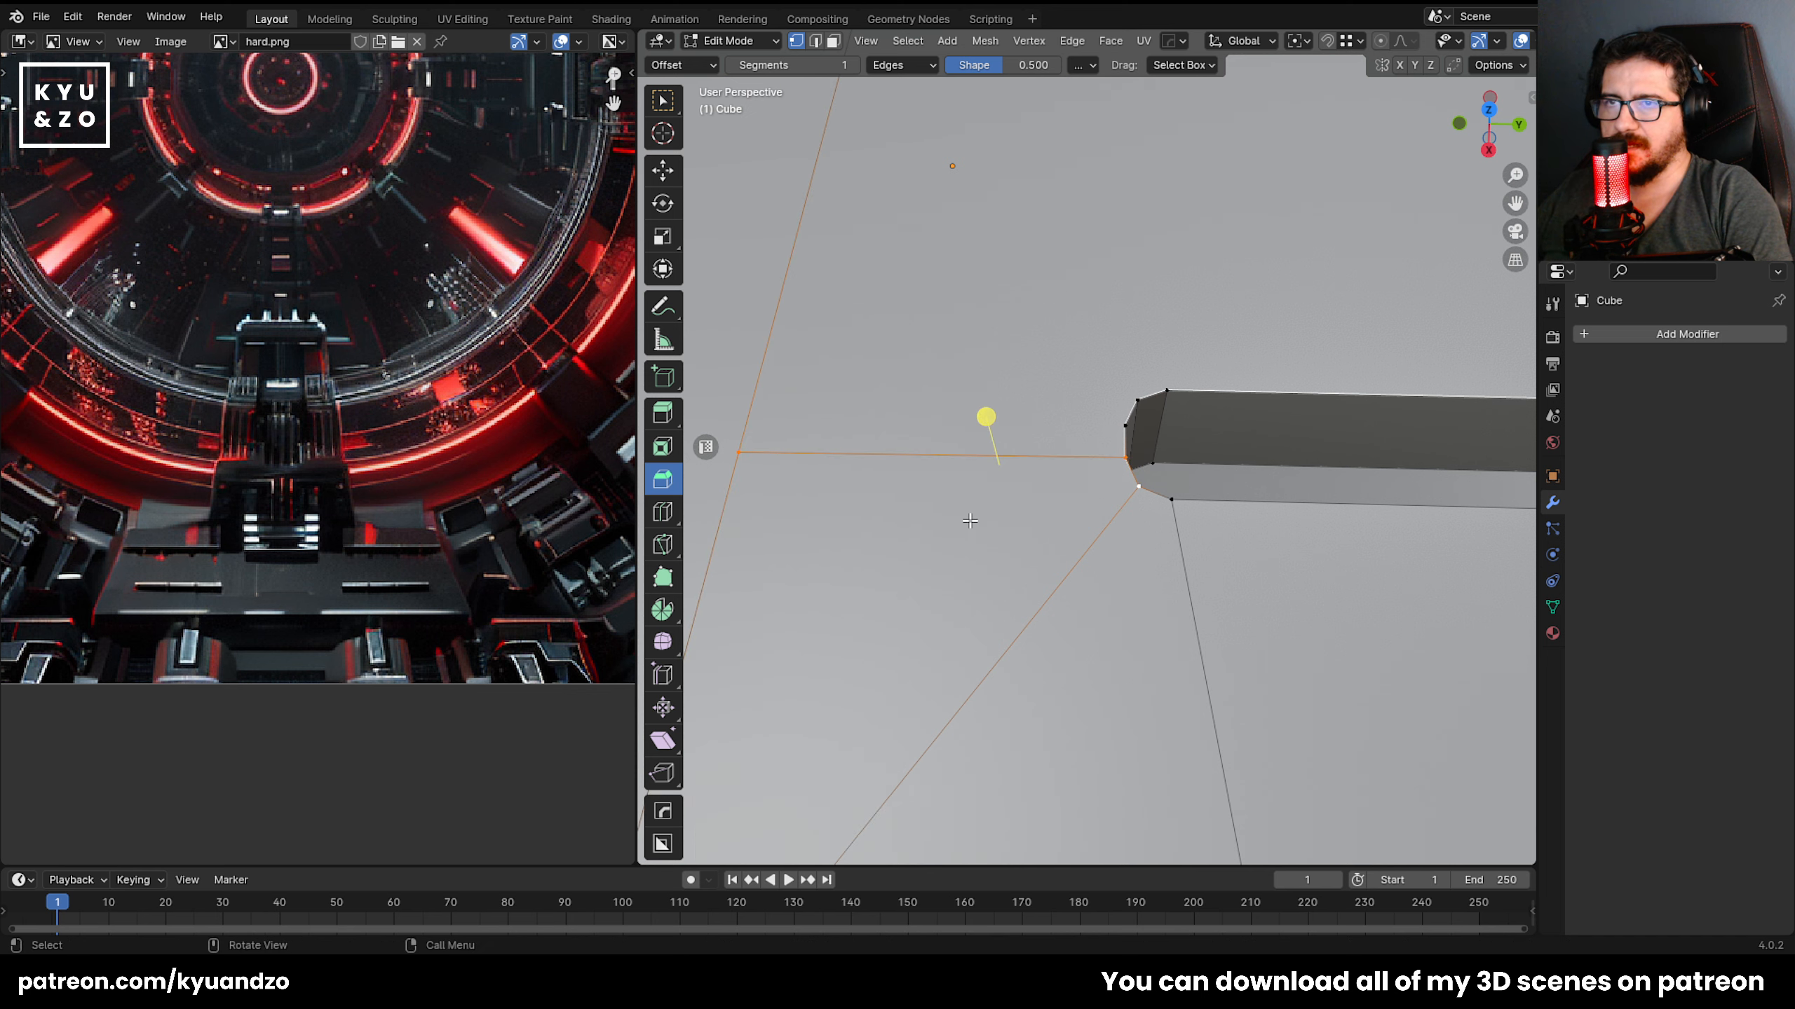
Select the new faces around the near slot's inner end one by one to check their layout.
key(3)
click(965, 521)
scroll(965, 521, down, 5)
click(1114, 553)
click(1200, 555)
scroll(989, 551, down, 5)
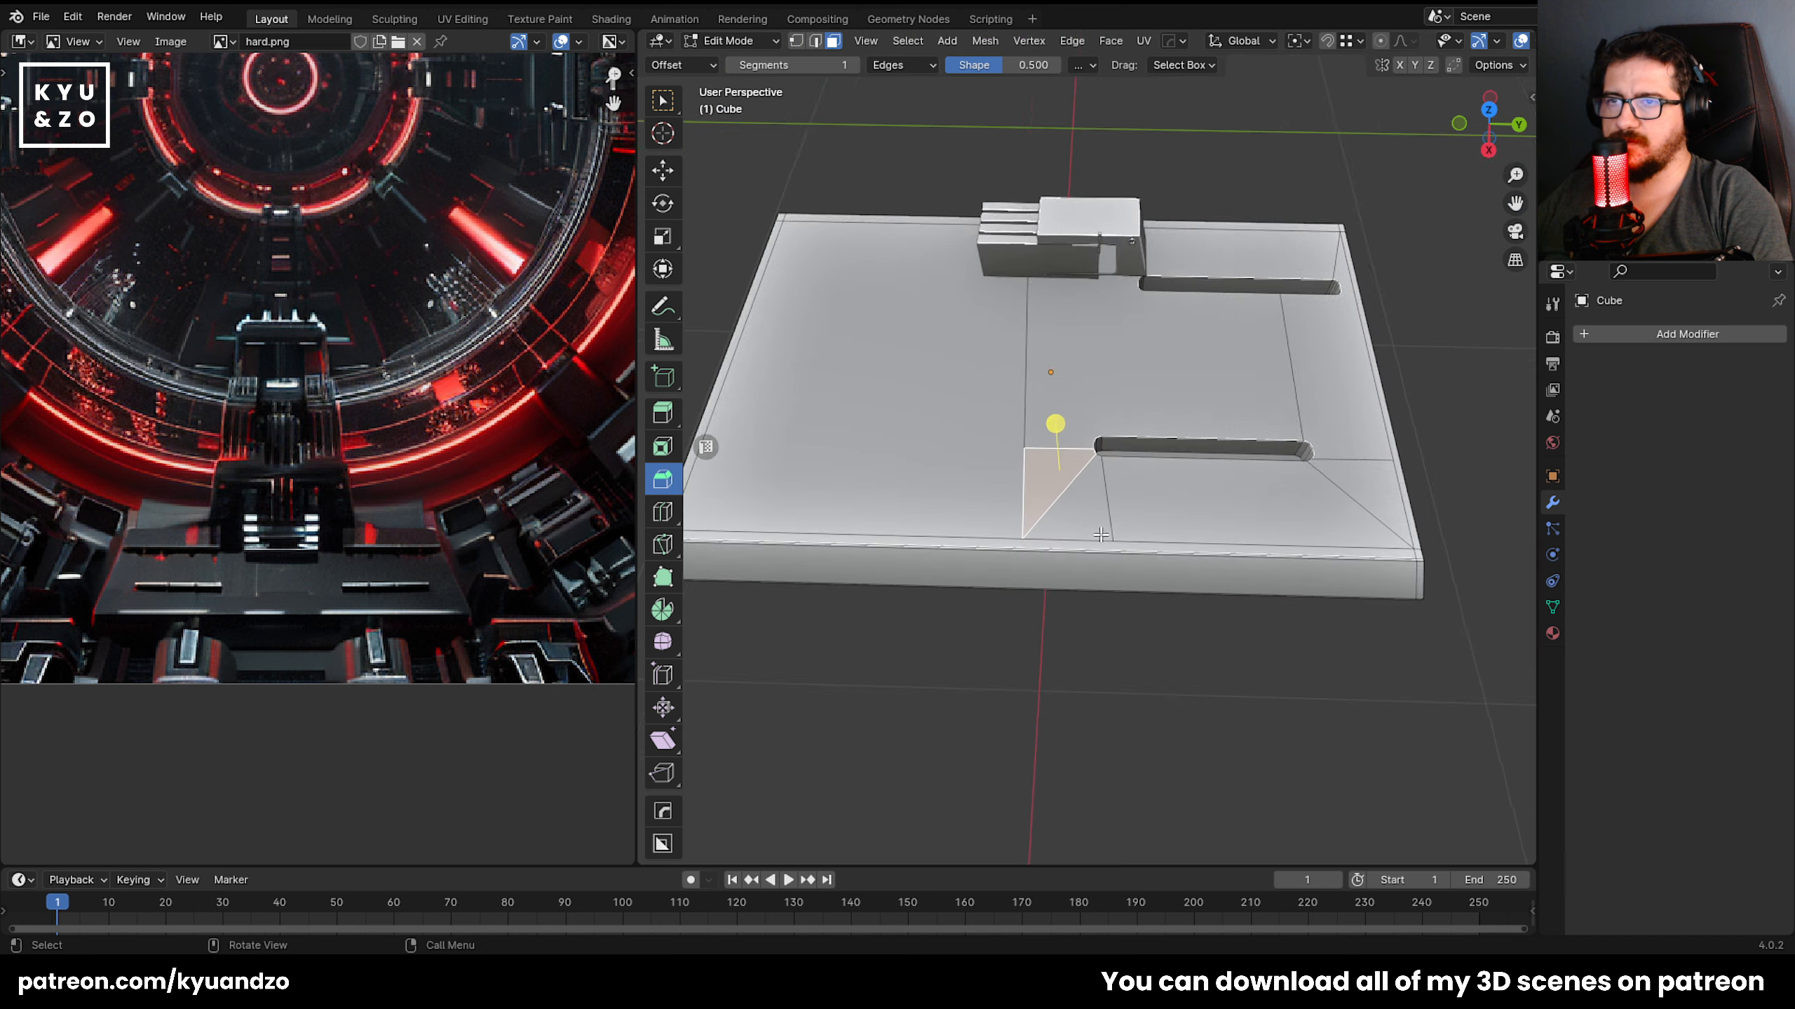
Add one centred loop cut through the faces wrapping the near slot's border side.
mouse_move(989, 551)
middle_down()
mouse_move(883, 562)
mouse_move(1012, 535)
middle_up()
key(2)
alt+click(874, 570)
key(g)
key(g)
right_click(874, 566)
scroll(997, 559, up, 3)
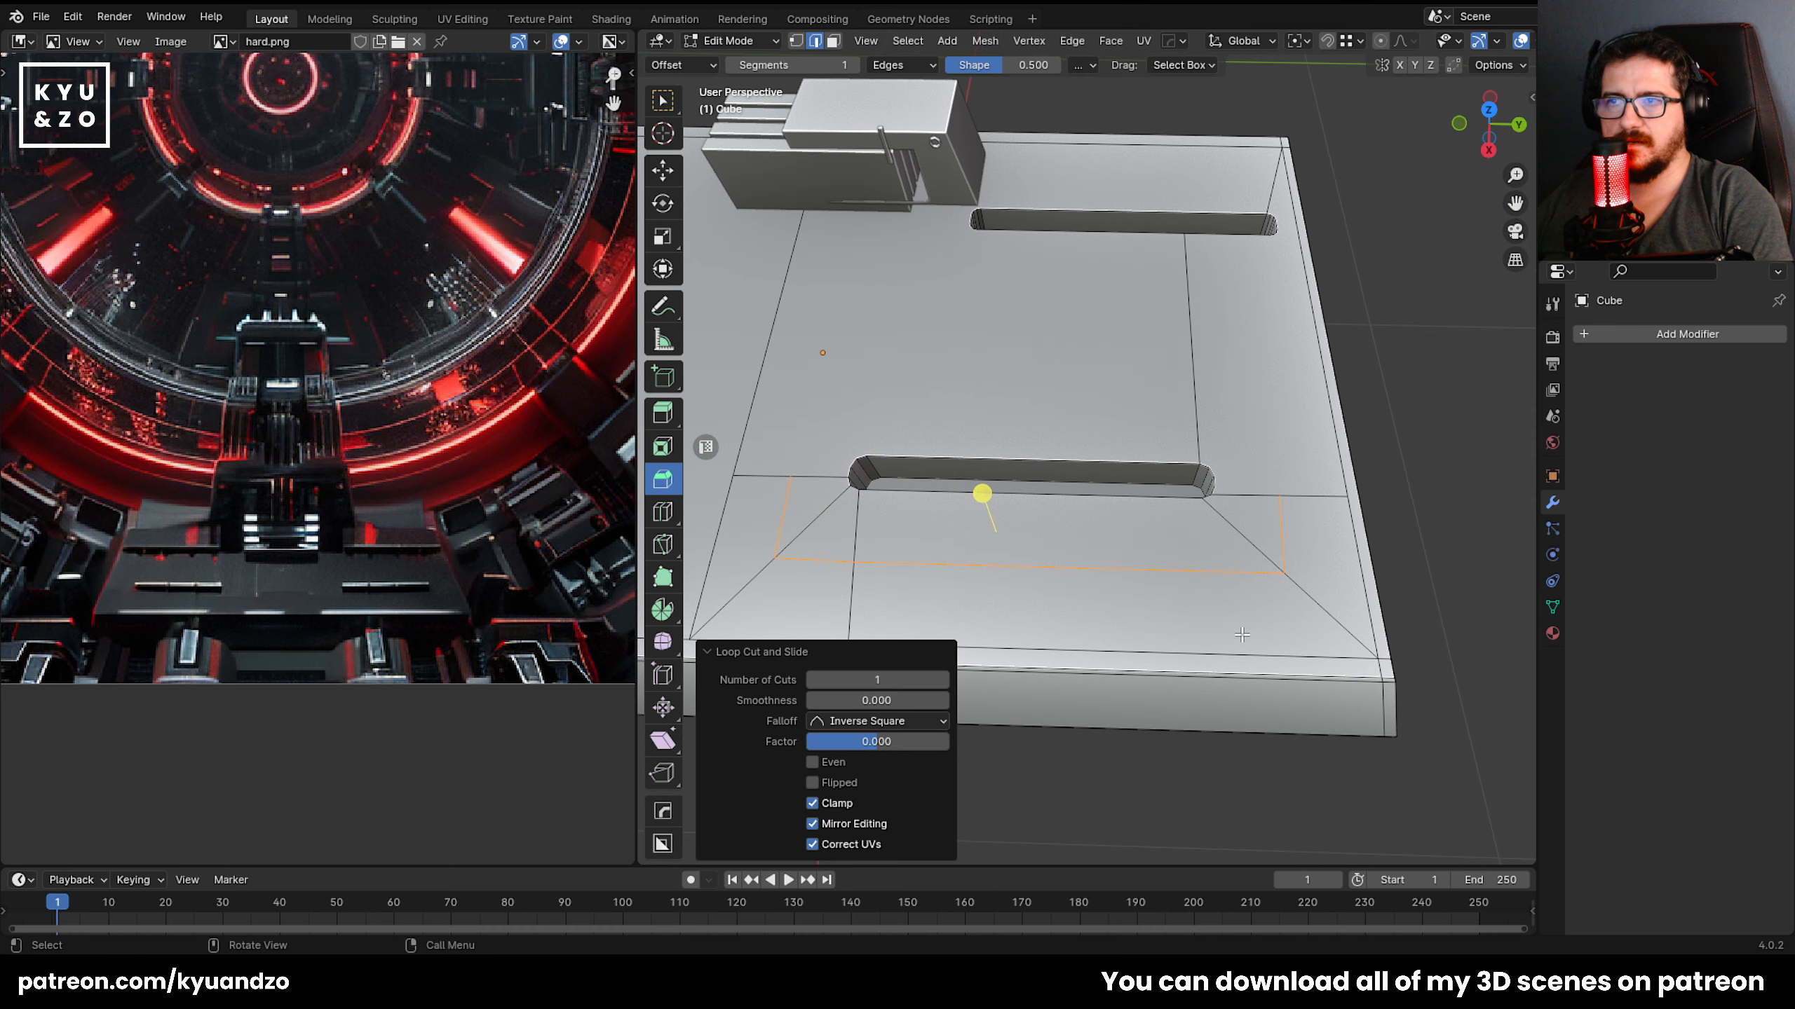
Slide the new edge loop close to the near slot's rim and leave Edit Mode.
key(g)
key(g)
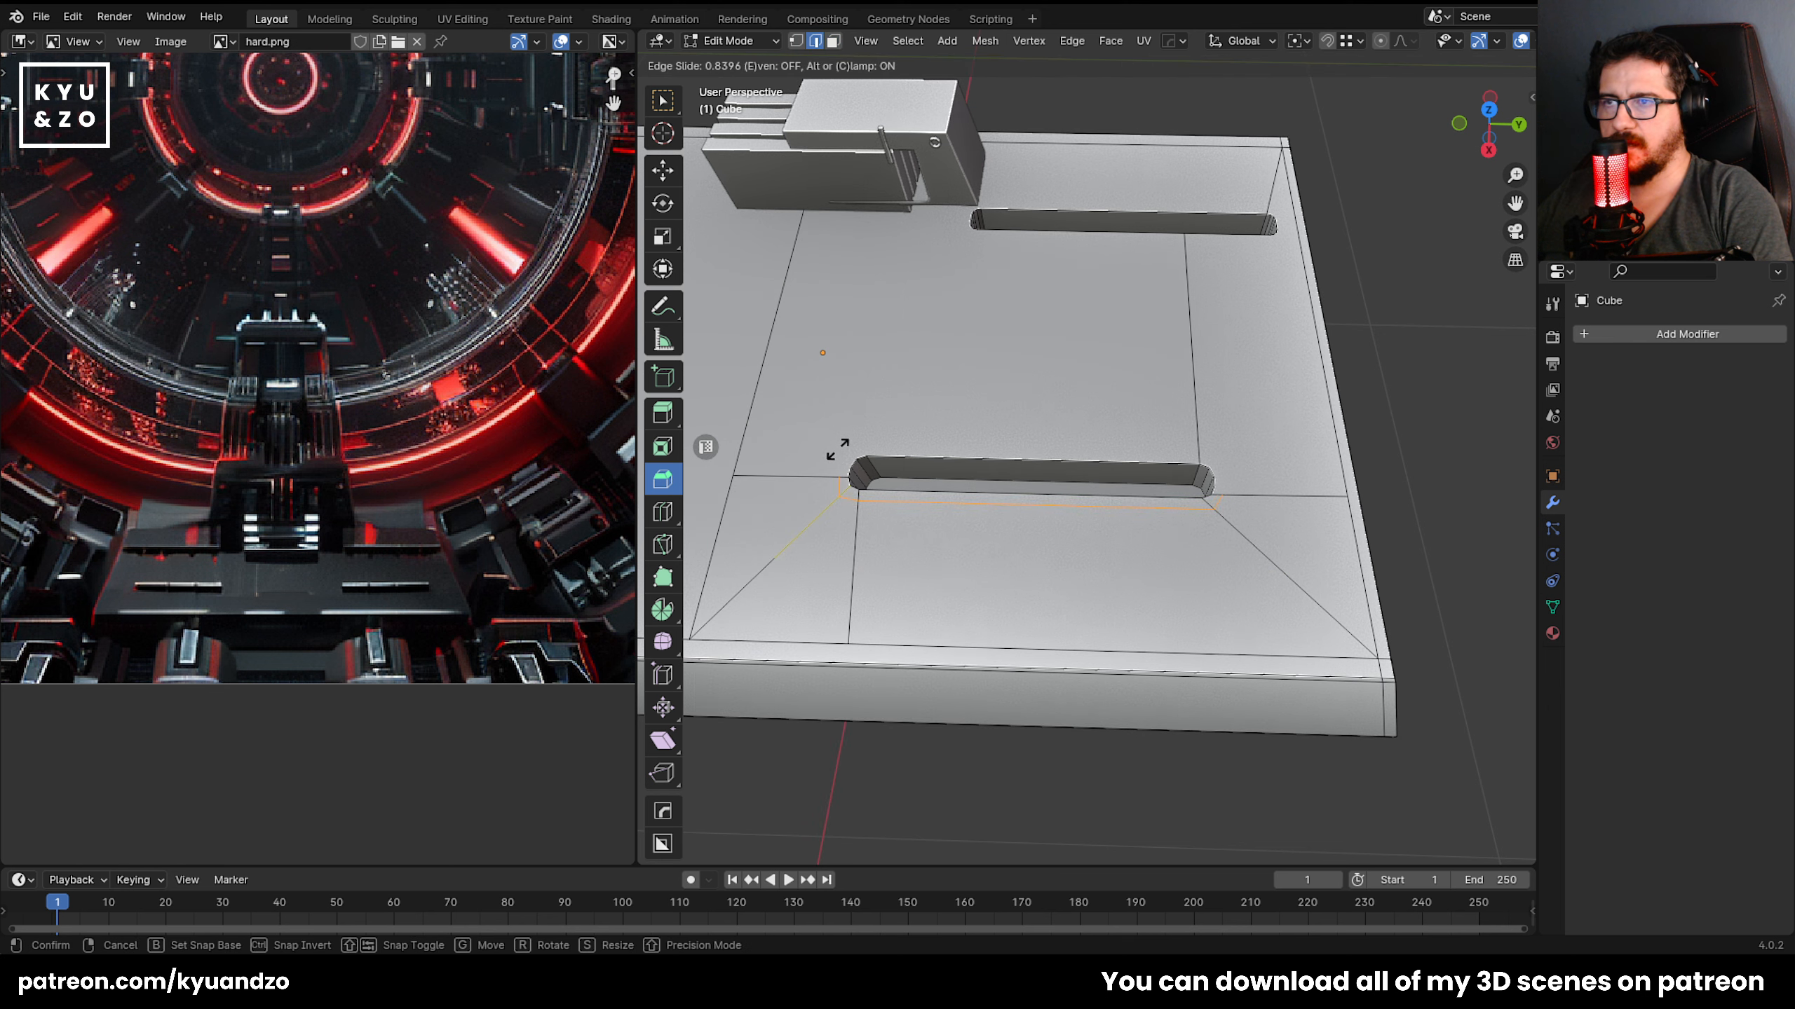
click(981, 452)
key(Tab)
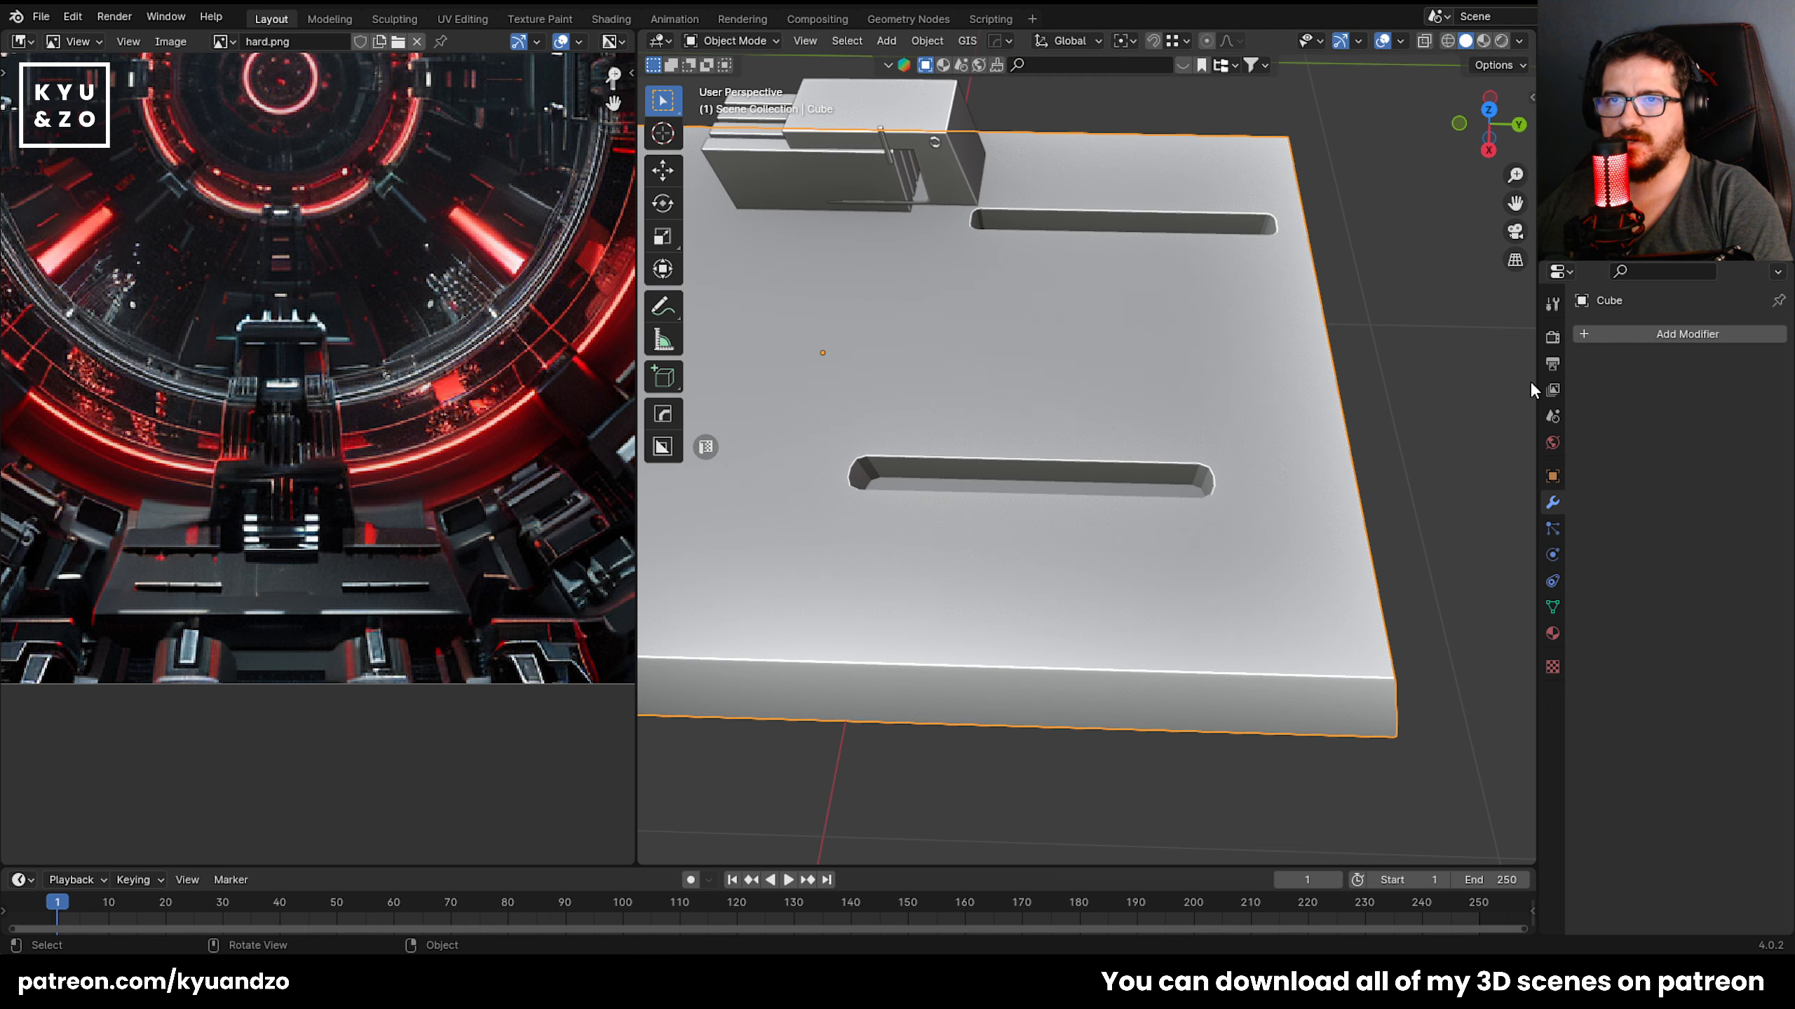
Add a Subdivision Surface modifier to the slab and inspect the surface around the near slot.
click(1648, 334)
mouse_move(1649, 339)
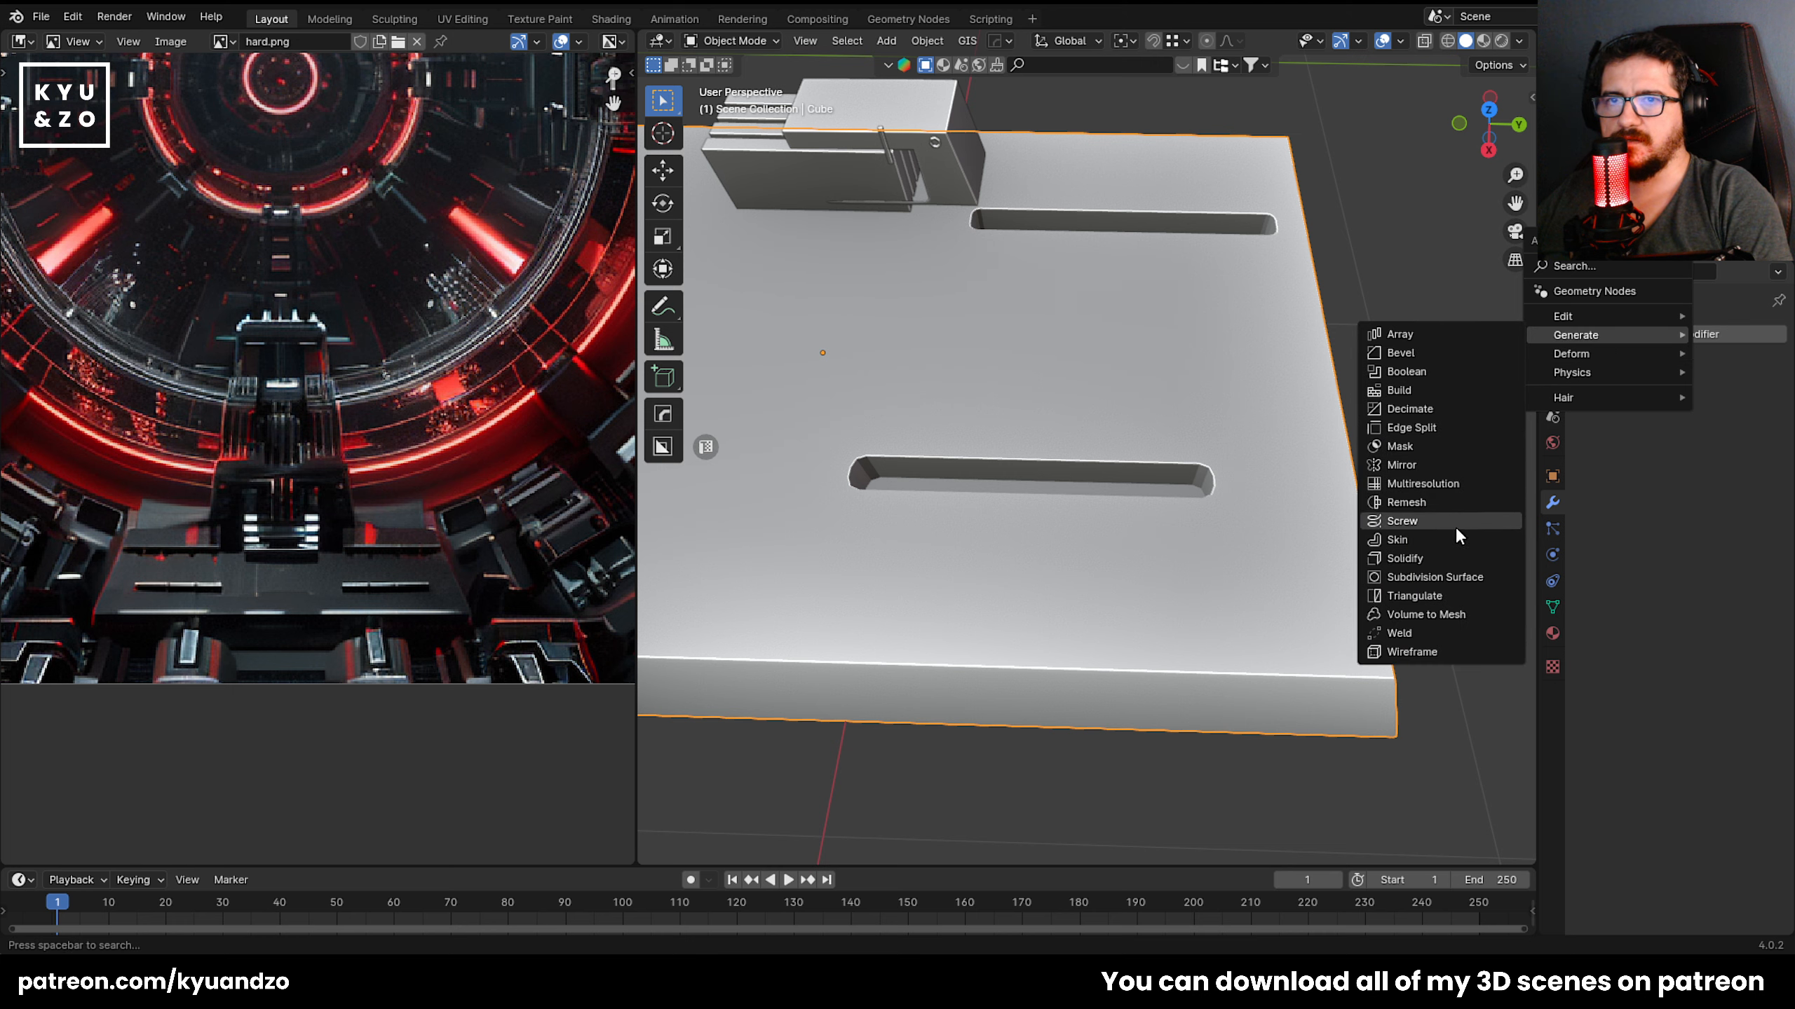
click(1434, 577)
key(shift+grave)
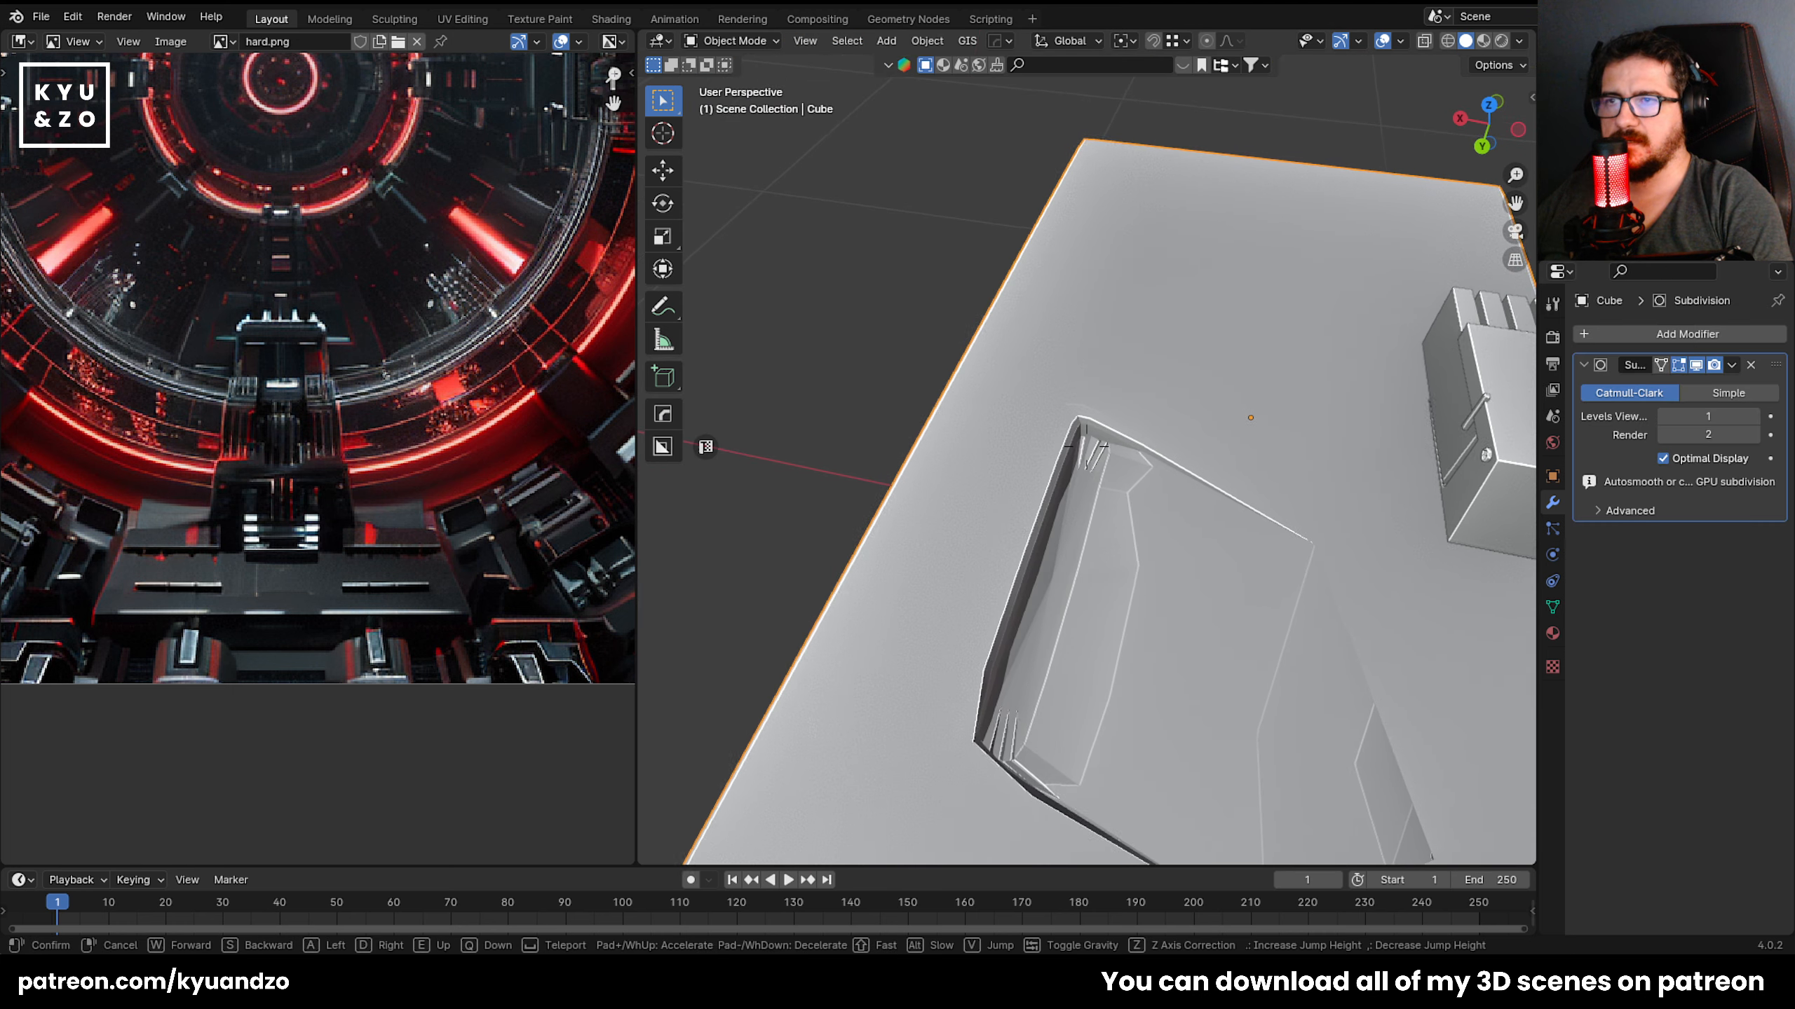
key(w)
click(946, 454)
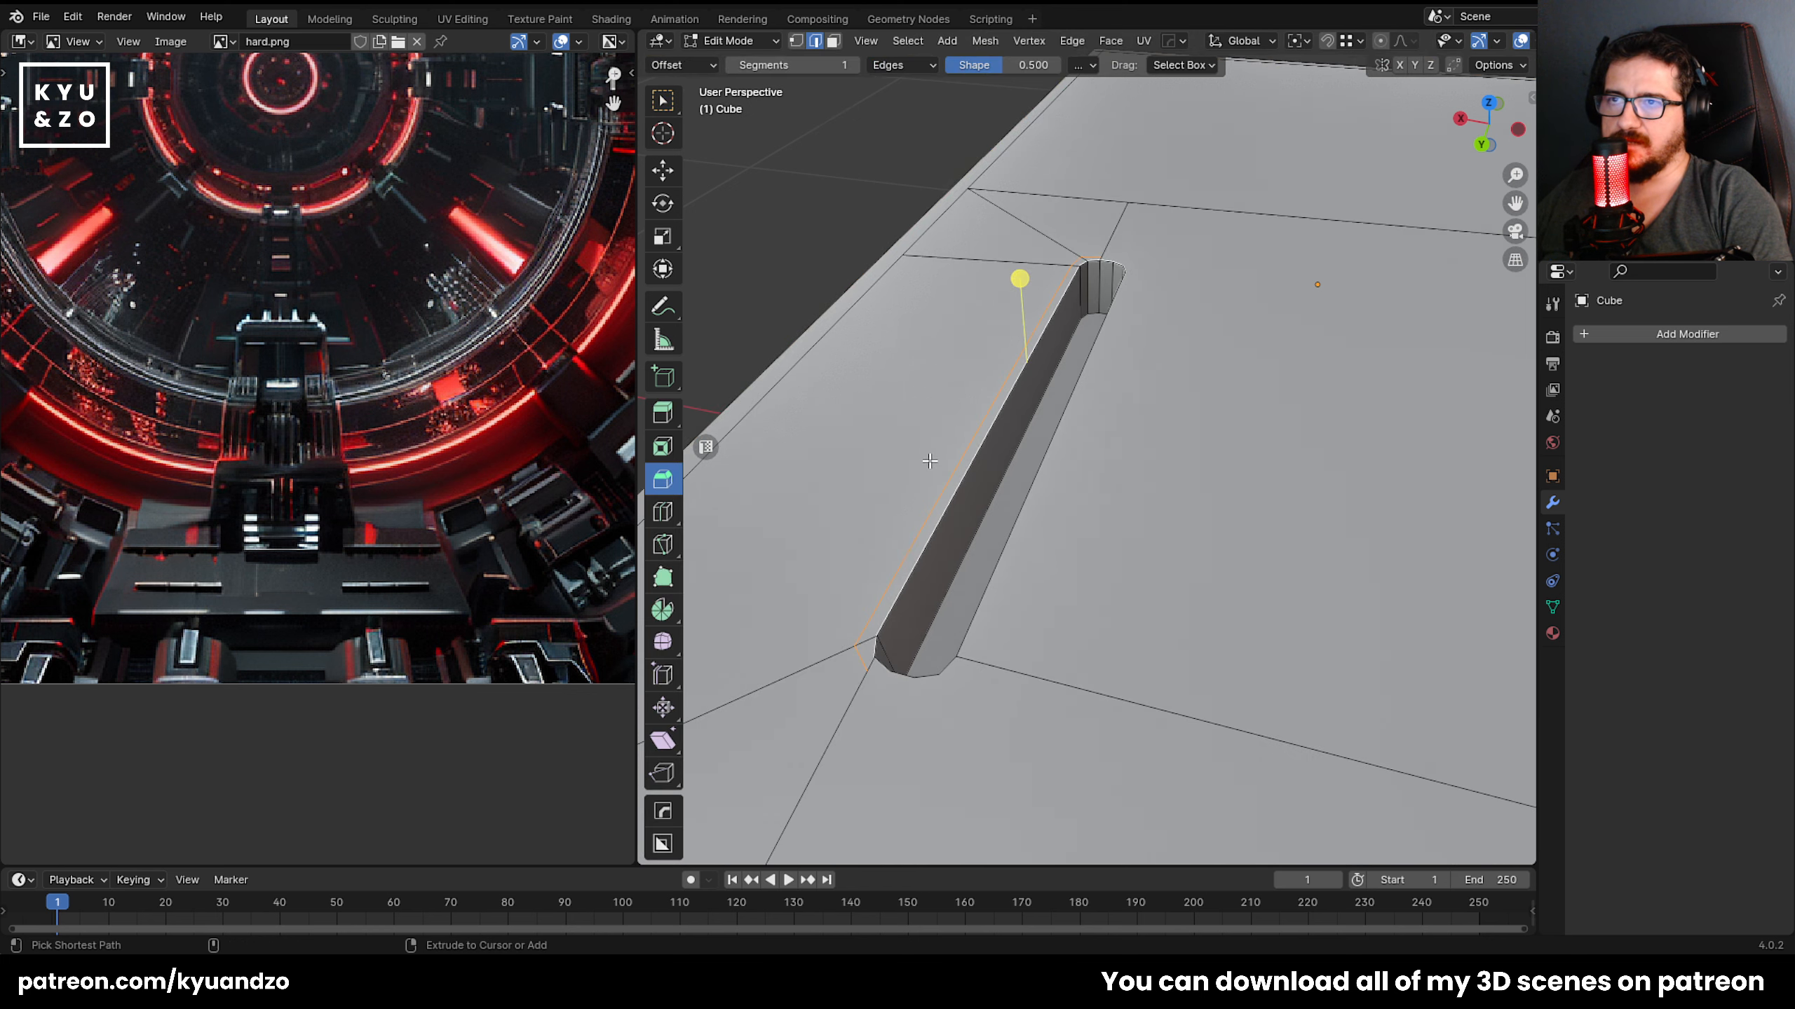
Undo the slab's loop cut and the knife cuts at the near slot's inner end, then return to Object Mode.
click(955, 432)
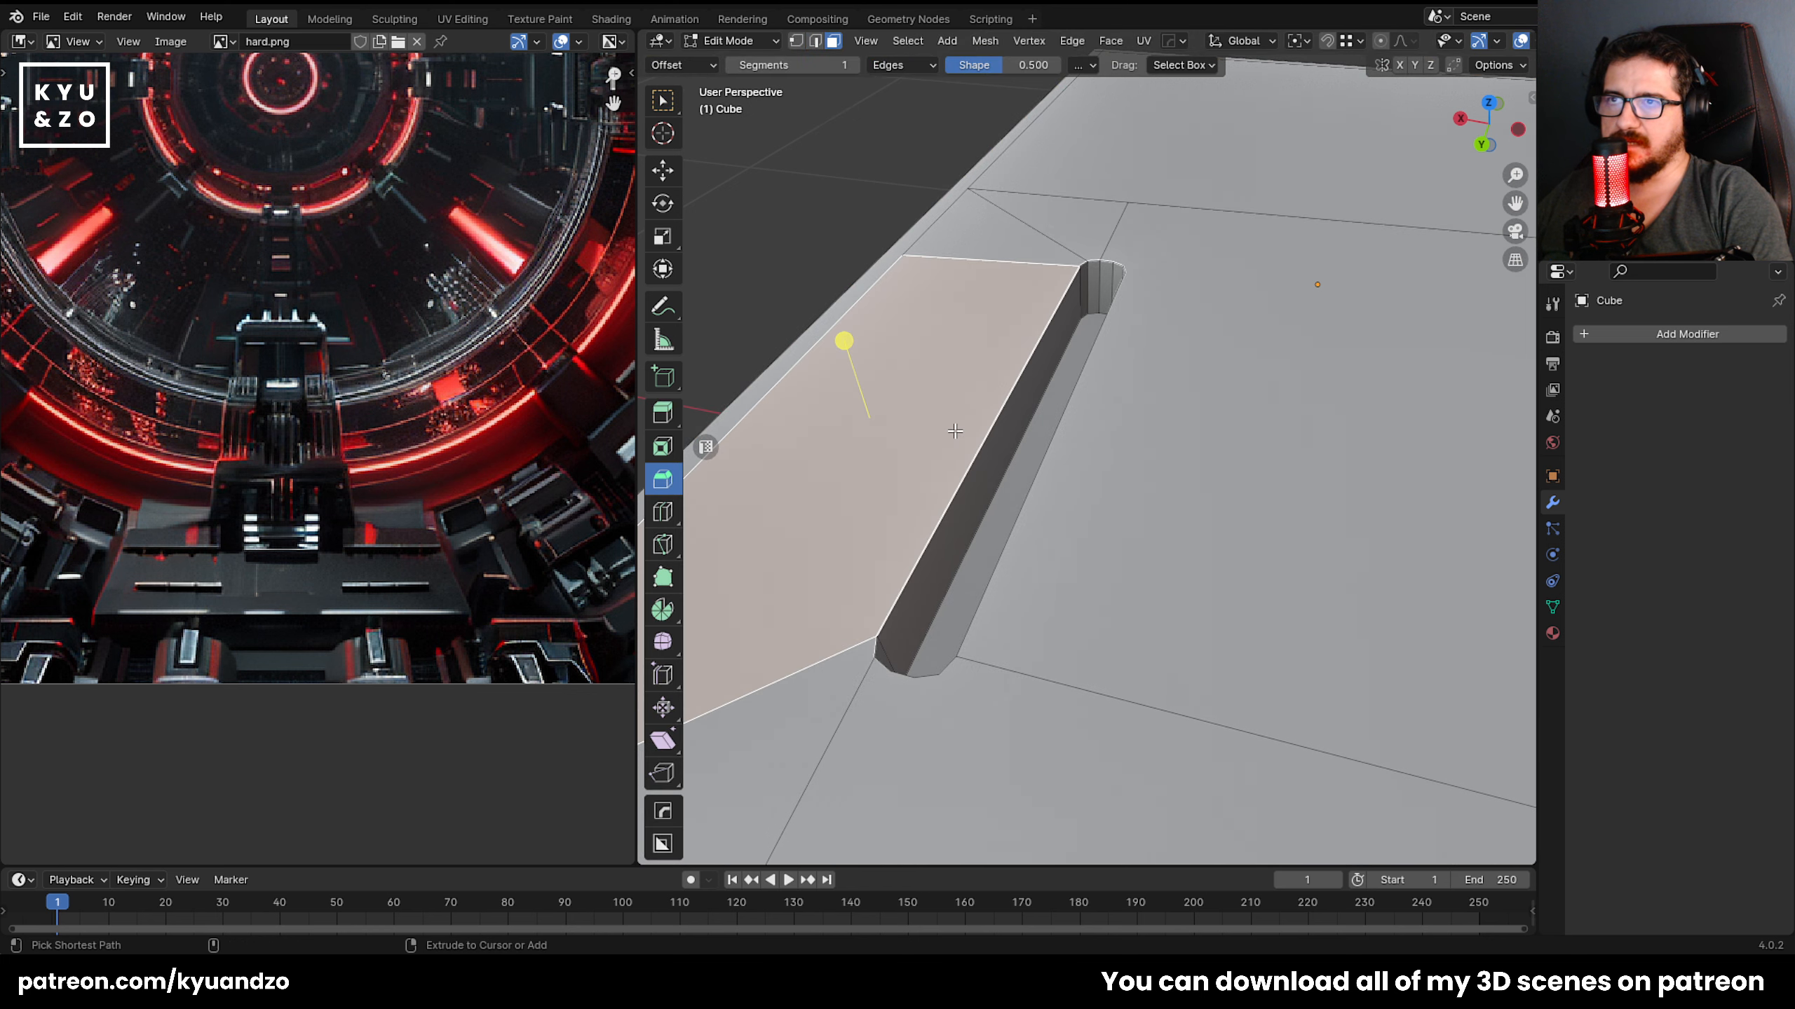
key(1)
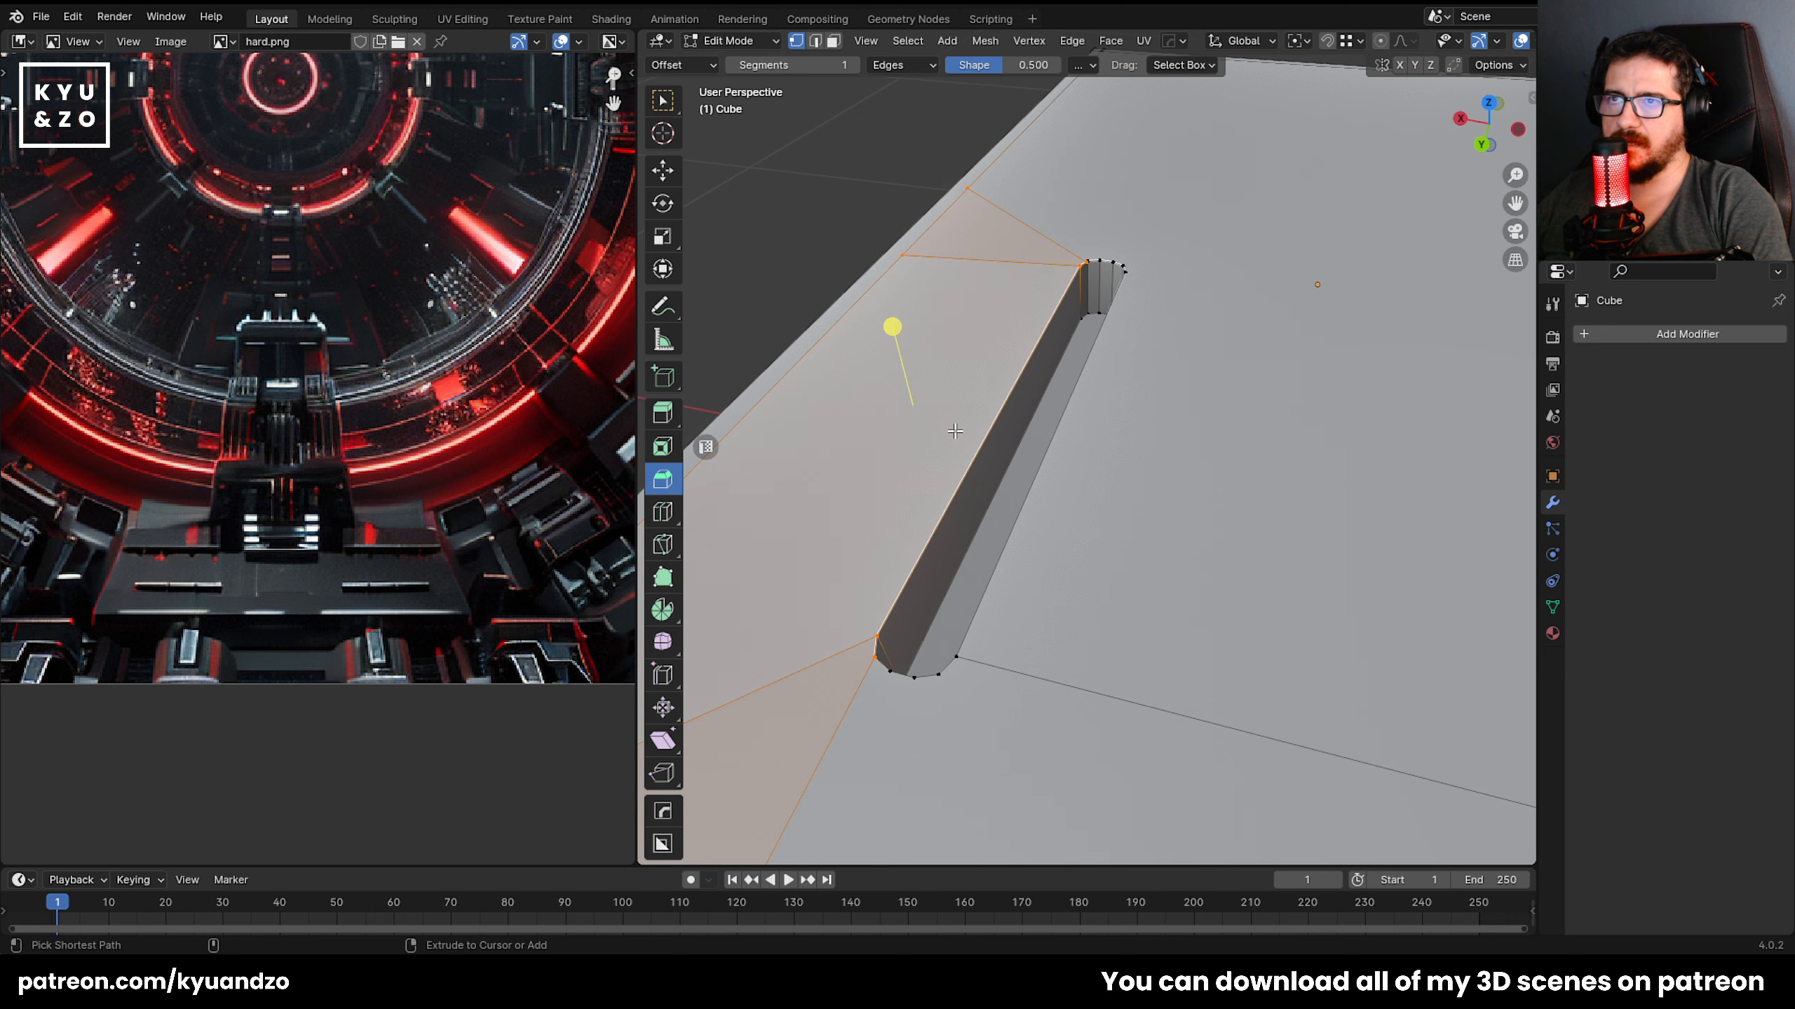
scroll(954, 431, down, 5)
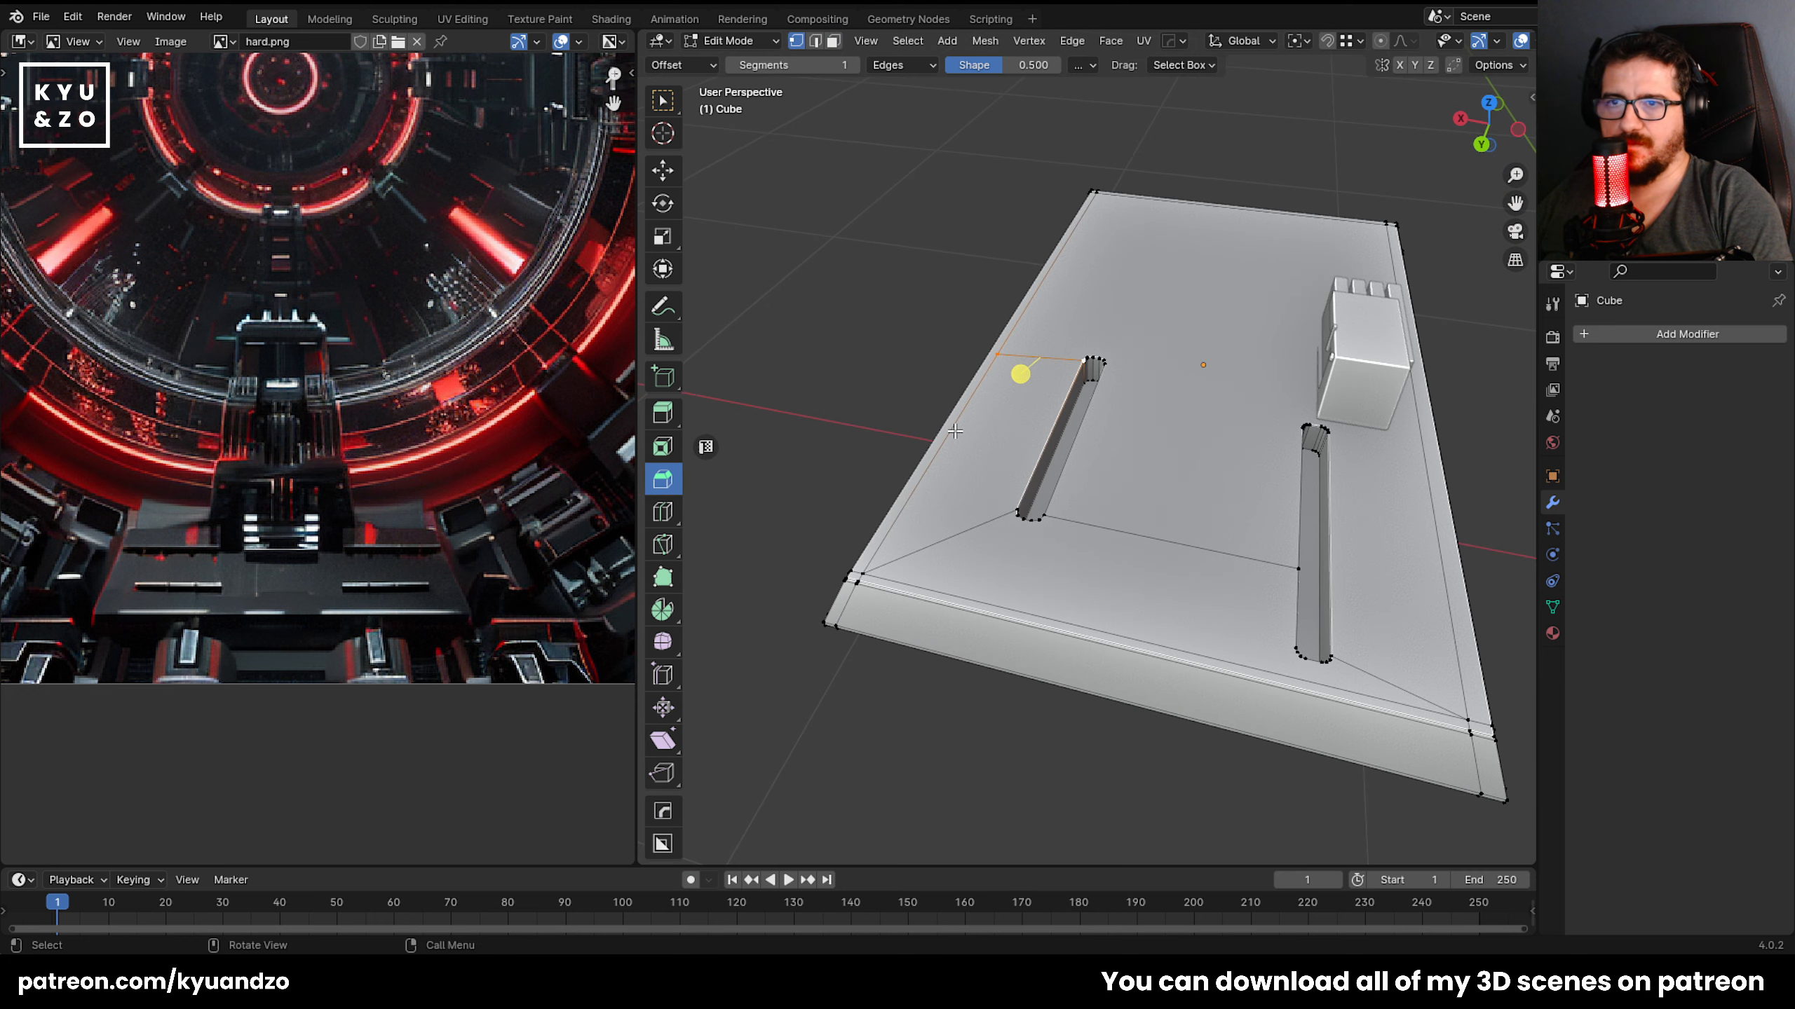
key(Tab)
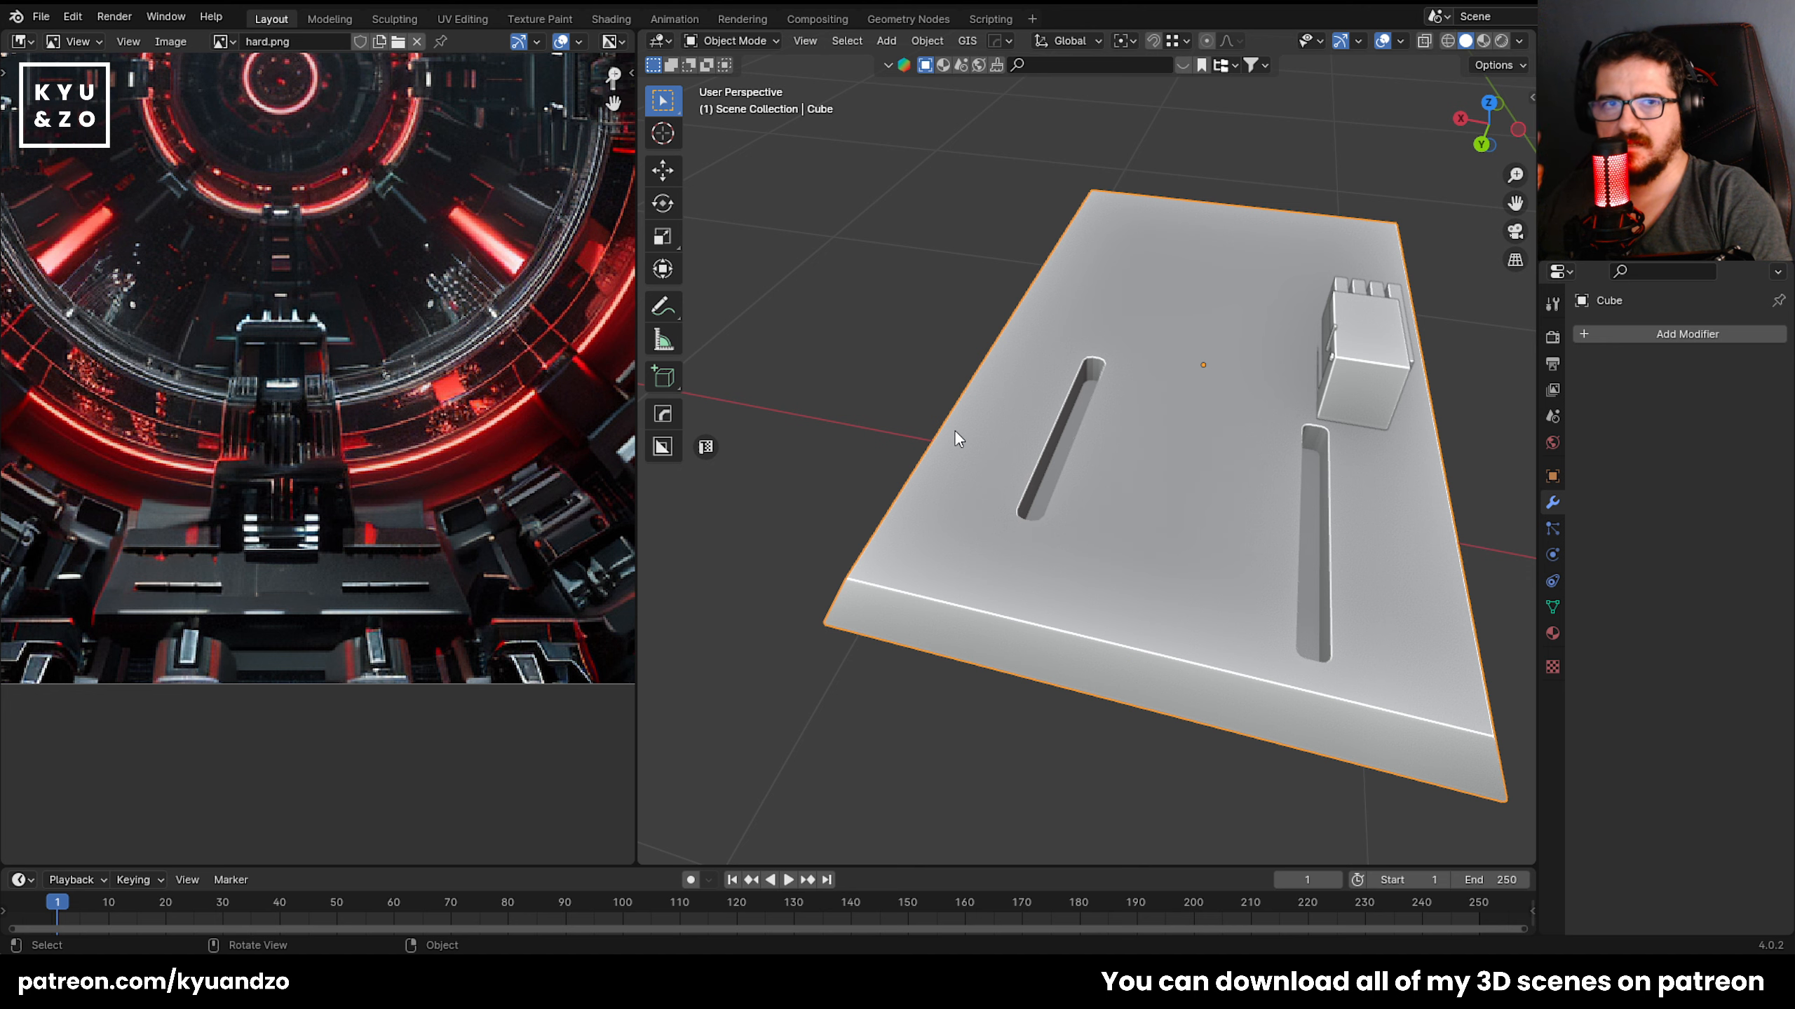
Examine the slab and its slots from several distances and compare them with the console in the reference image.
middle_drag(953, 429, 1253, 426)
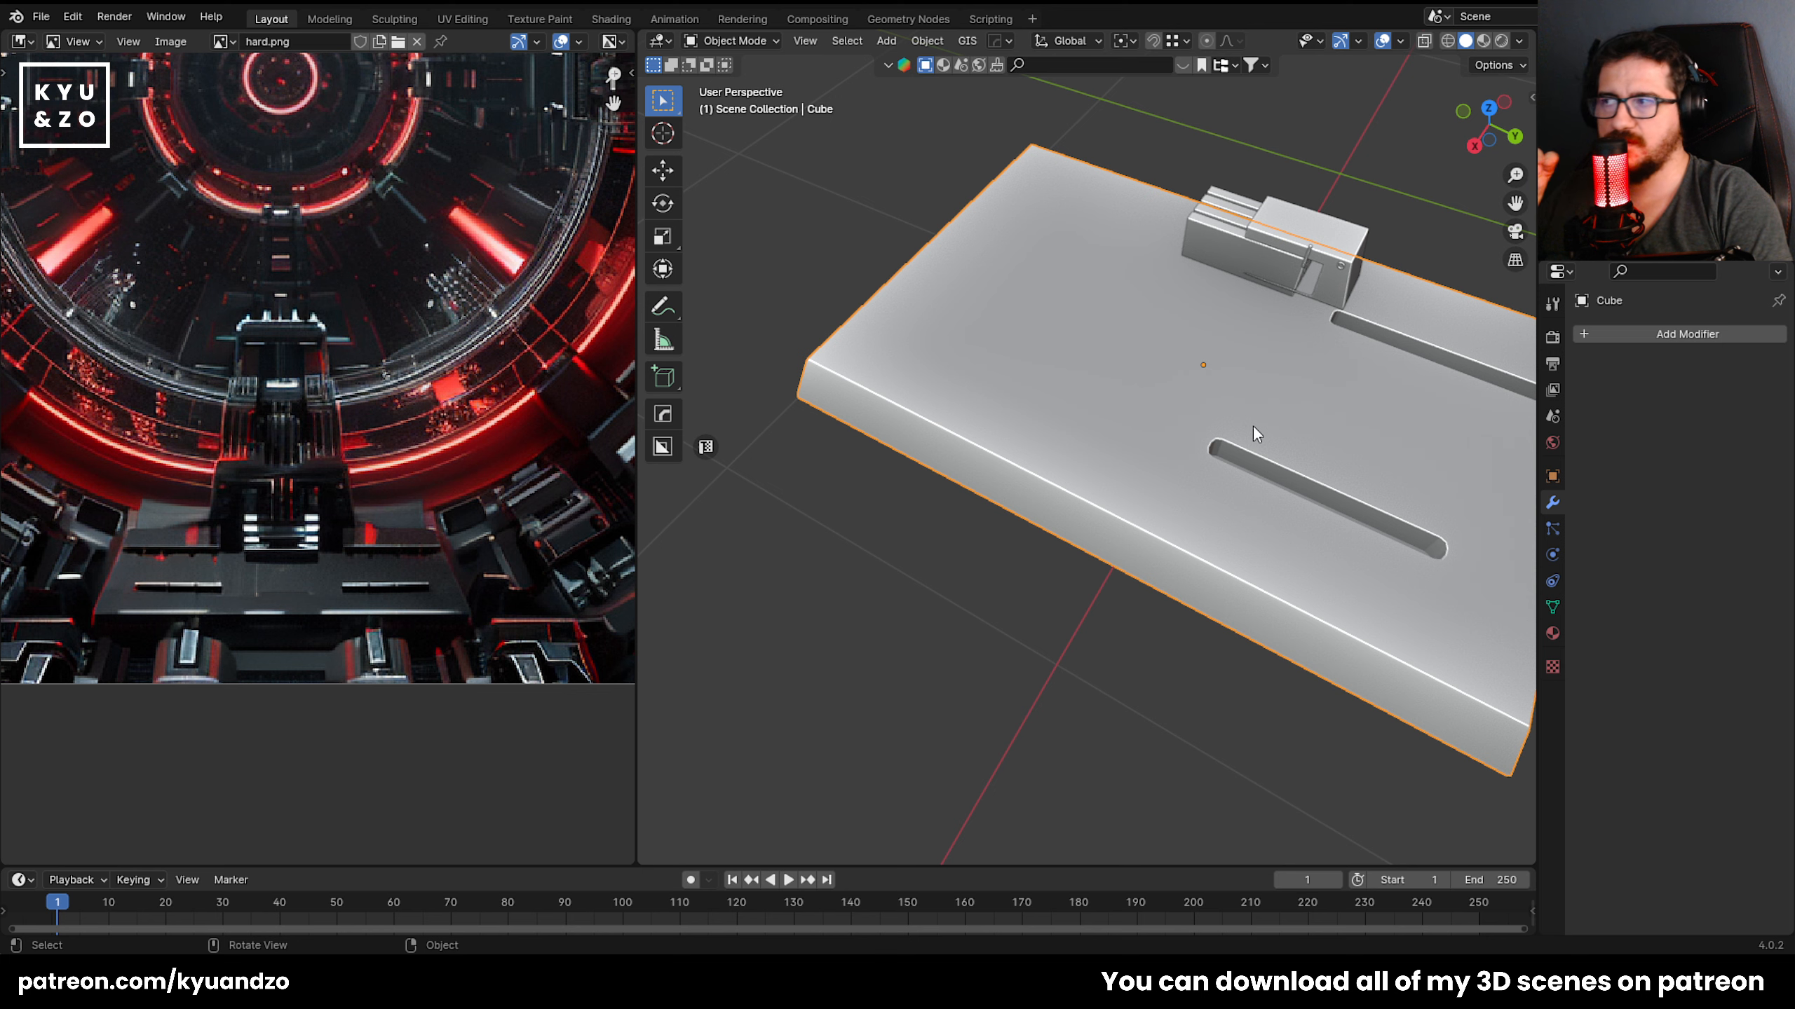
key(shift+grave)
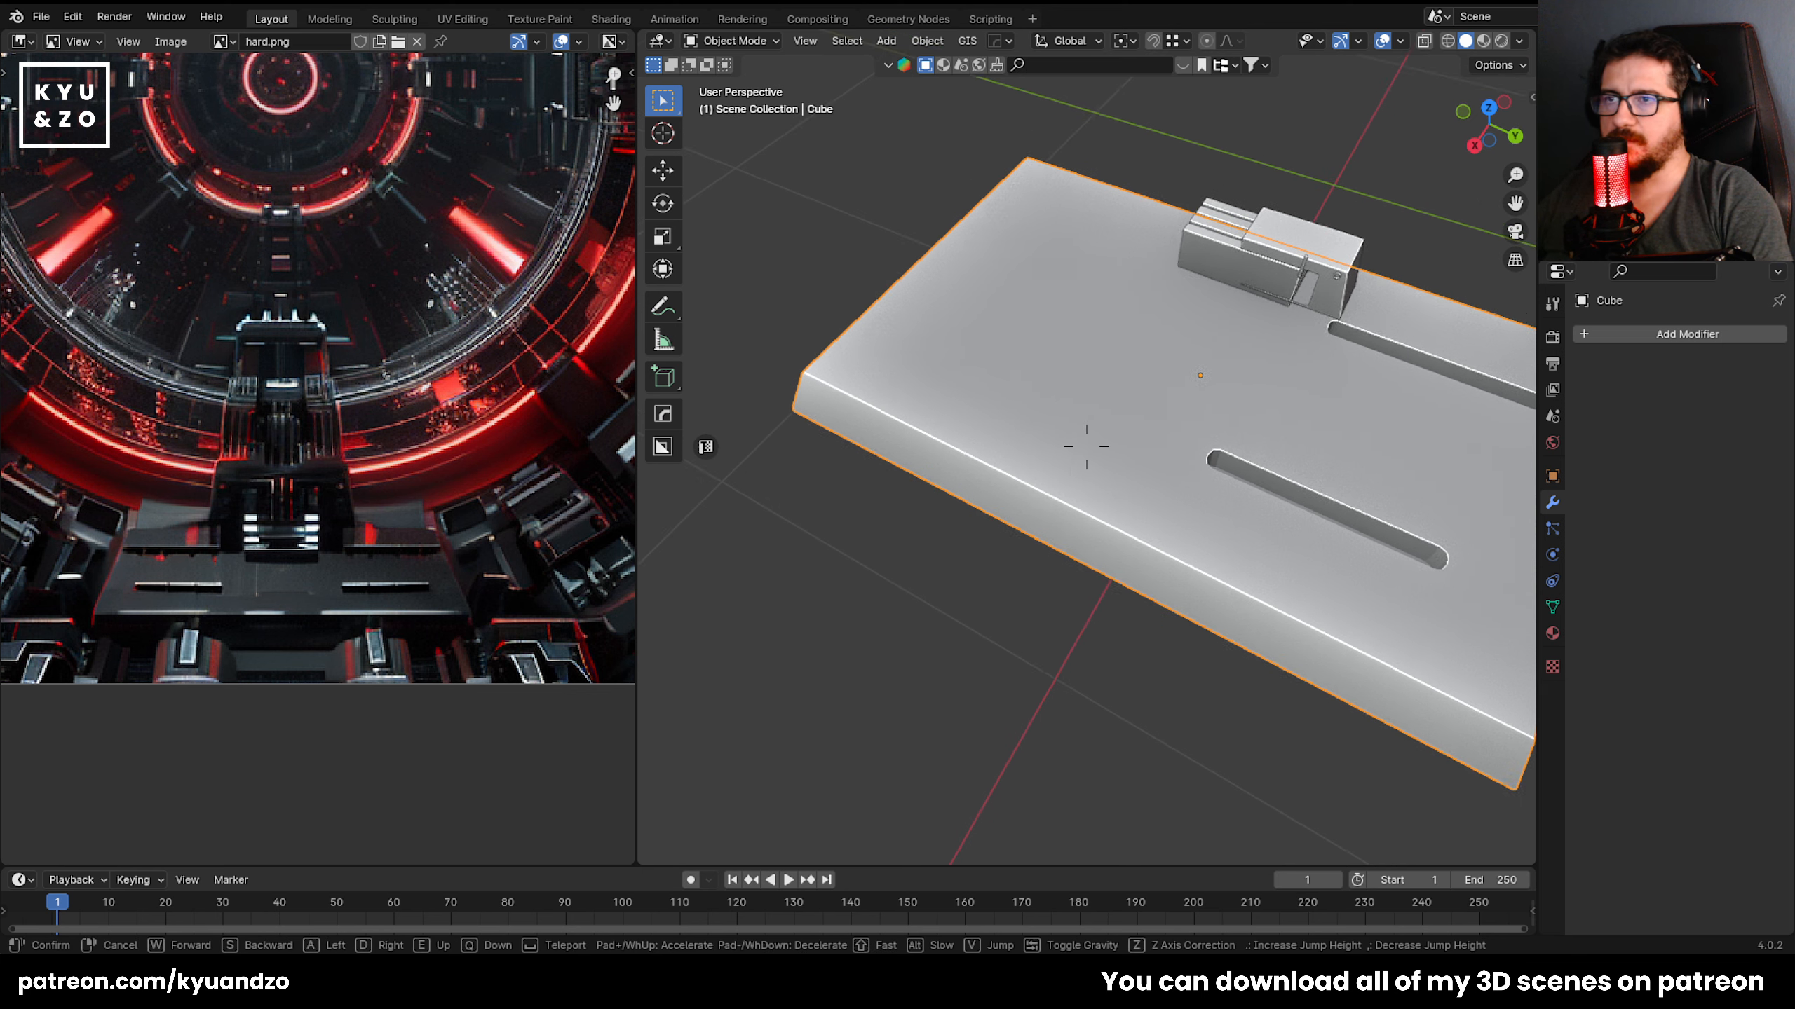
key(Escape)
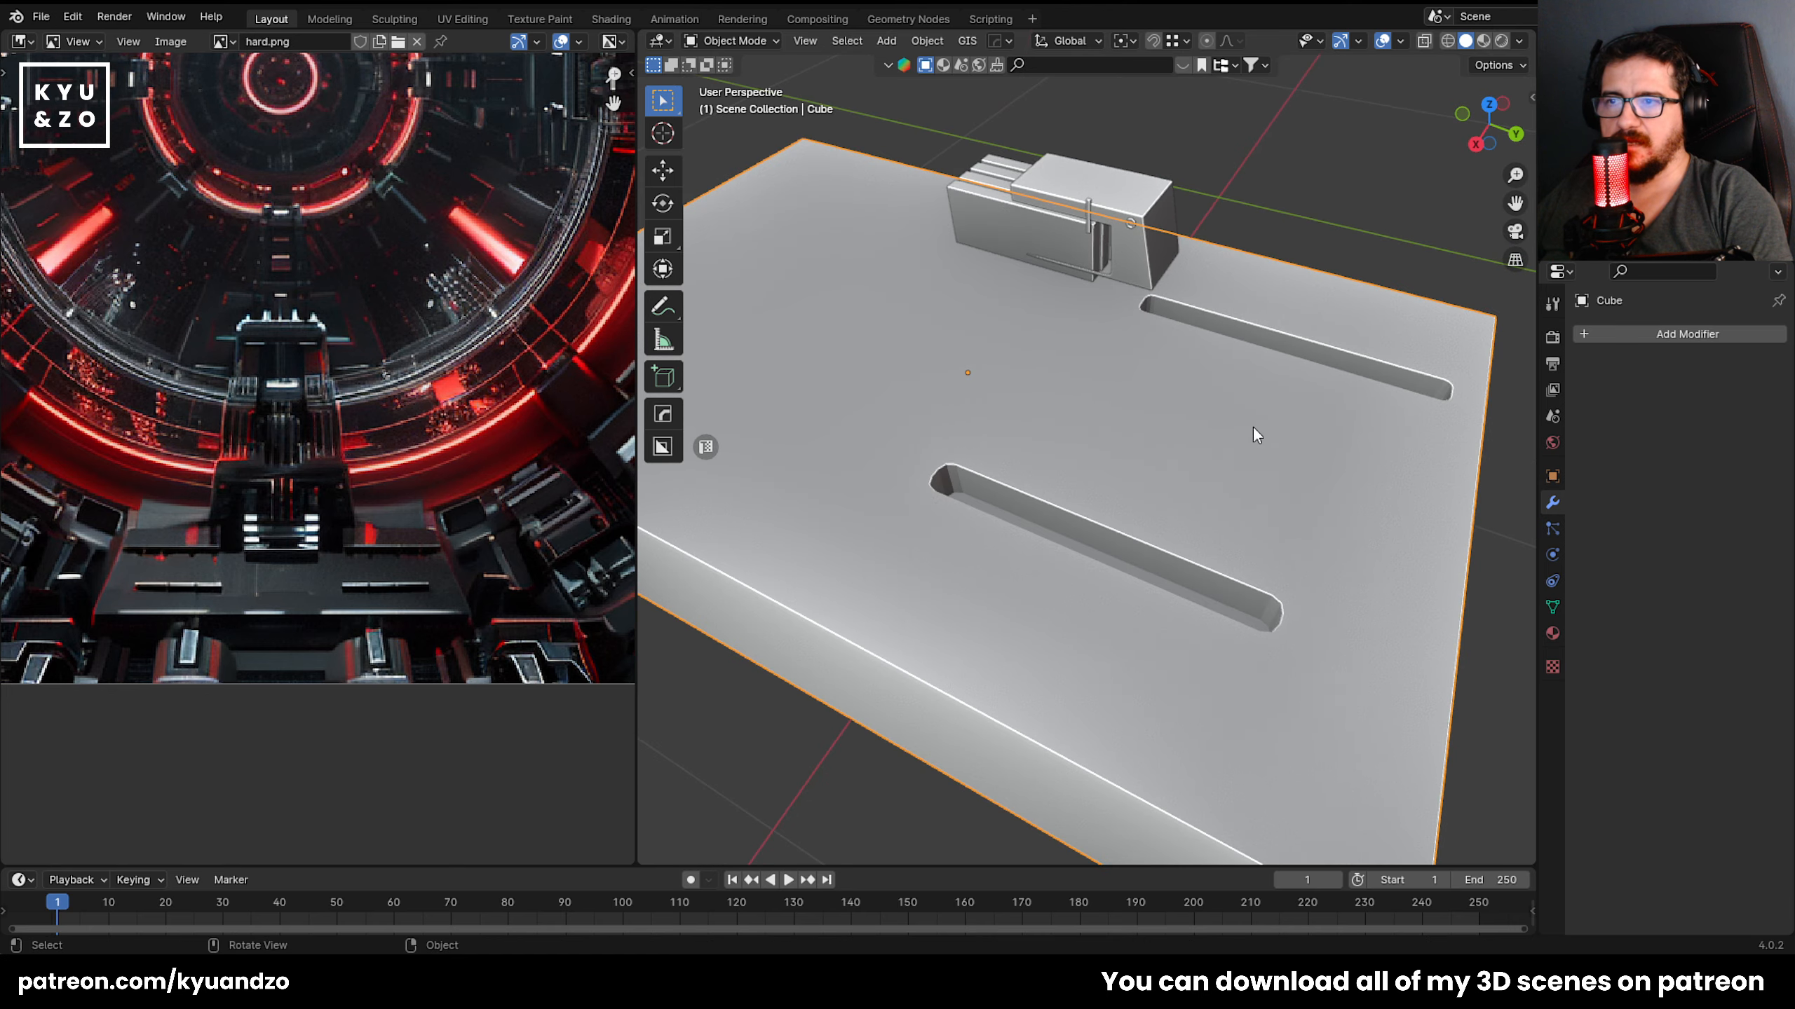
scroll(255, 415, down, 3)
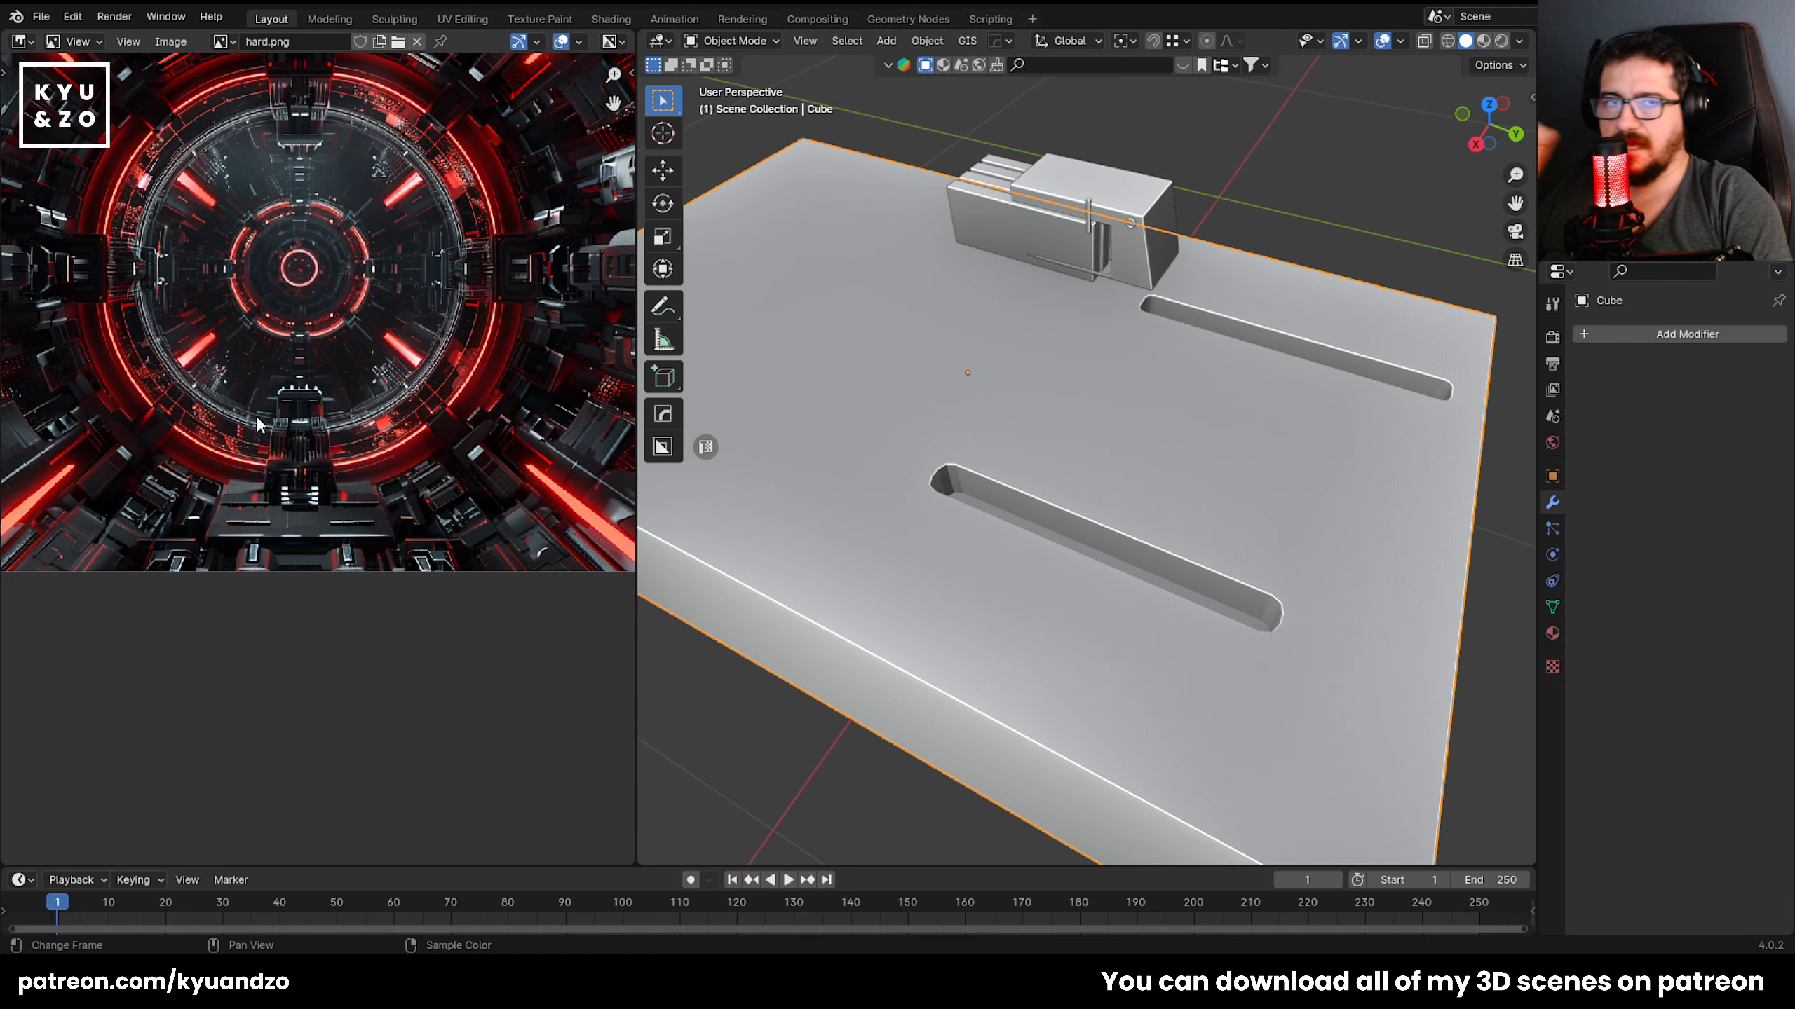
scroll(256, 415, down, 3)
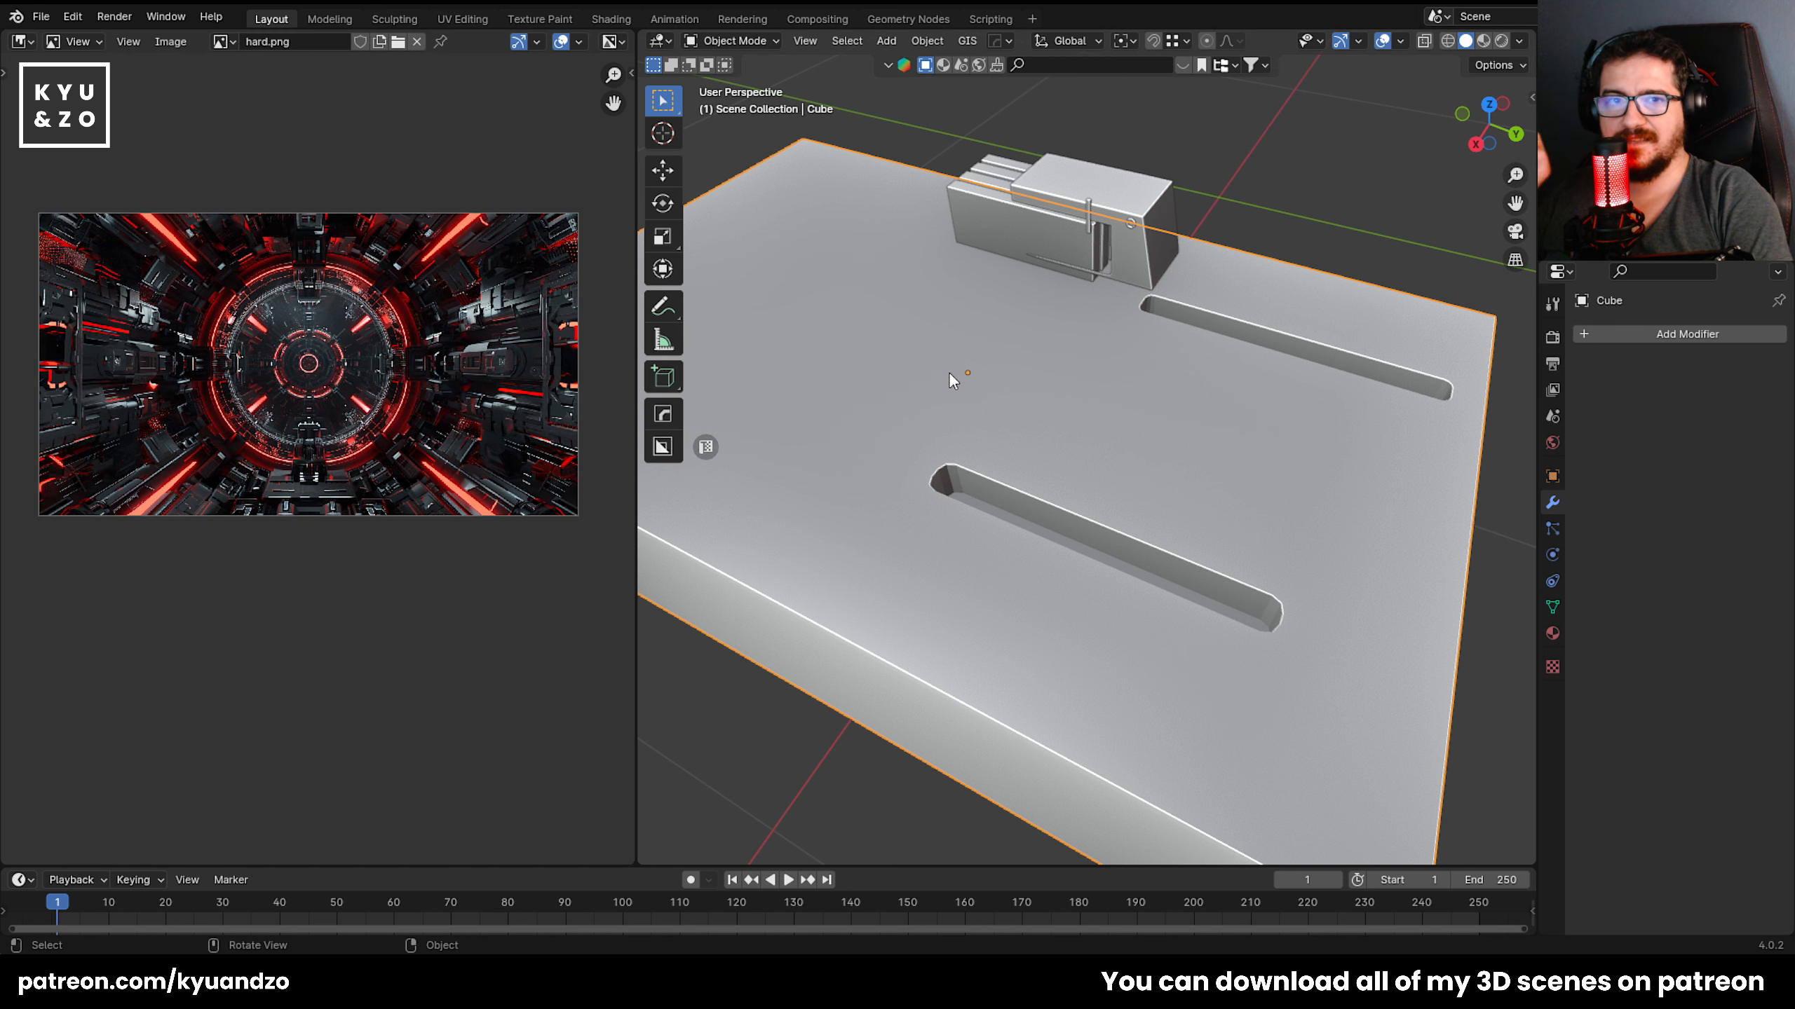
scroll(948, 370, up, 3)
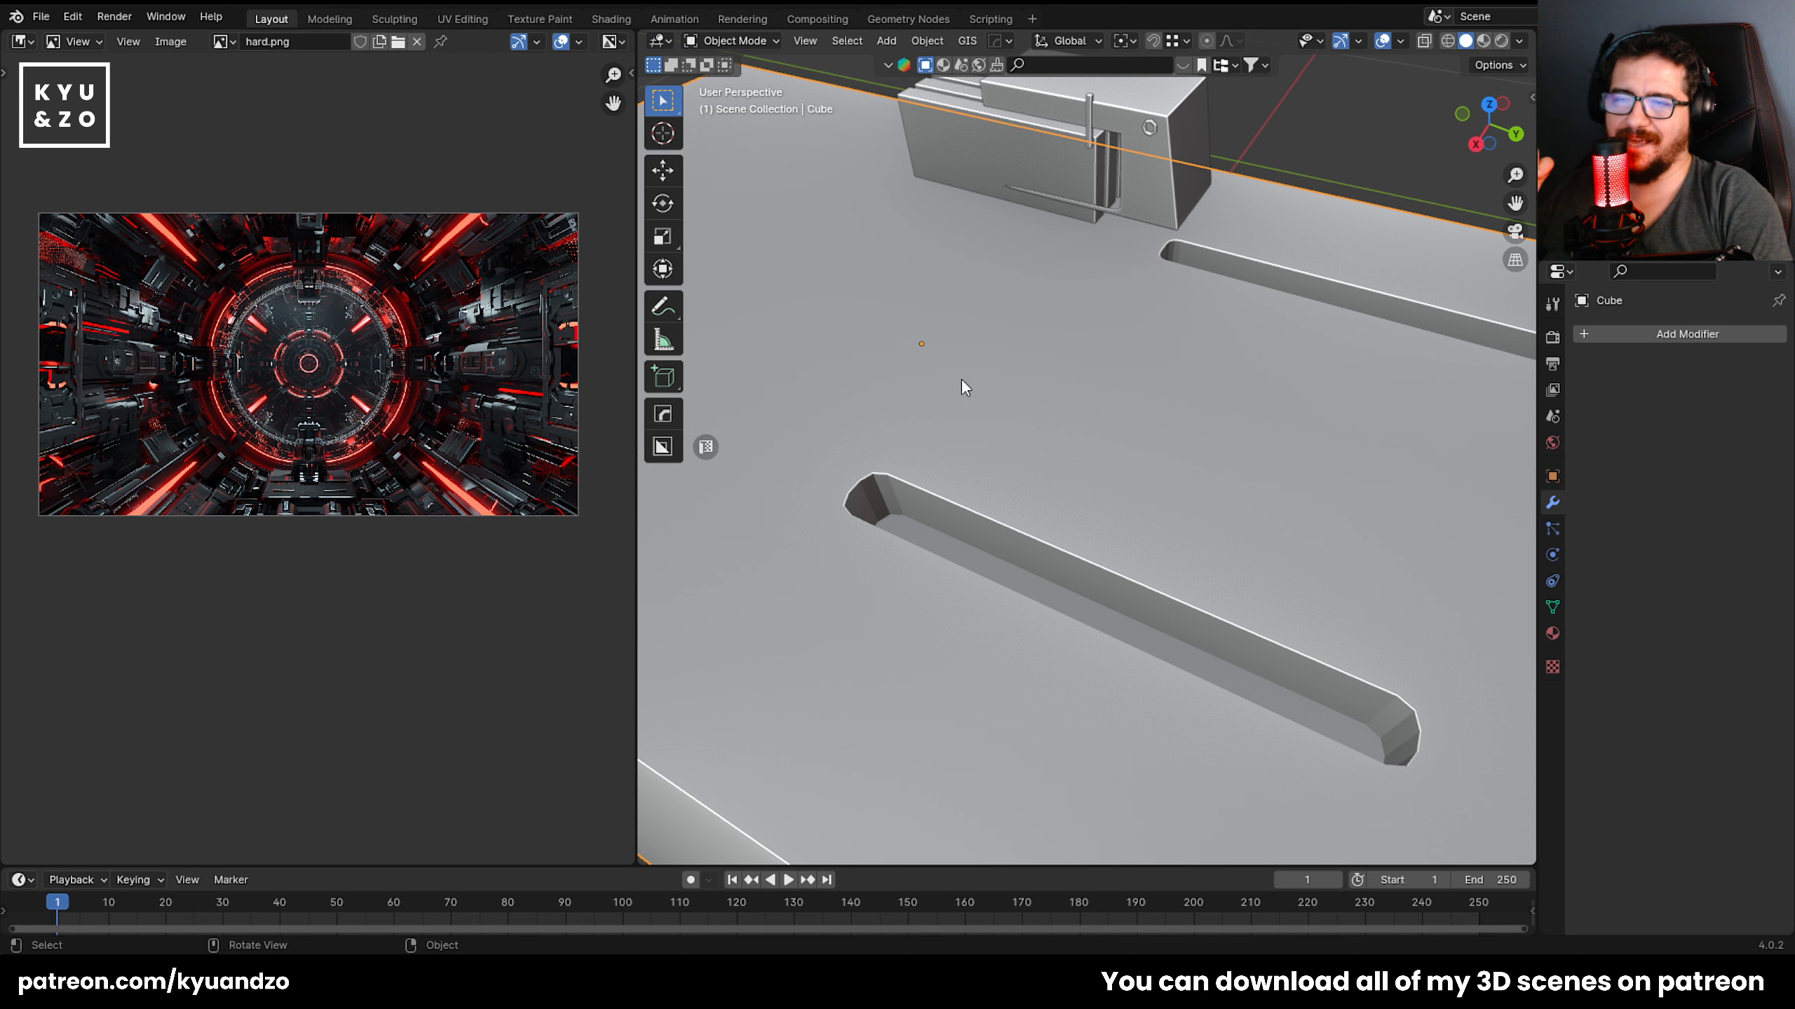
scroll(964, 381, down, 3)
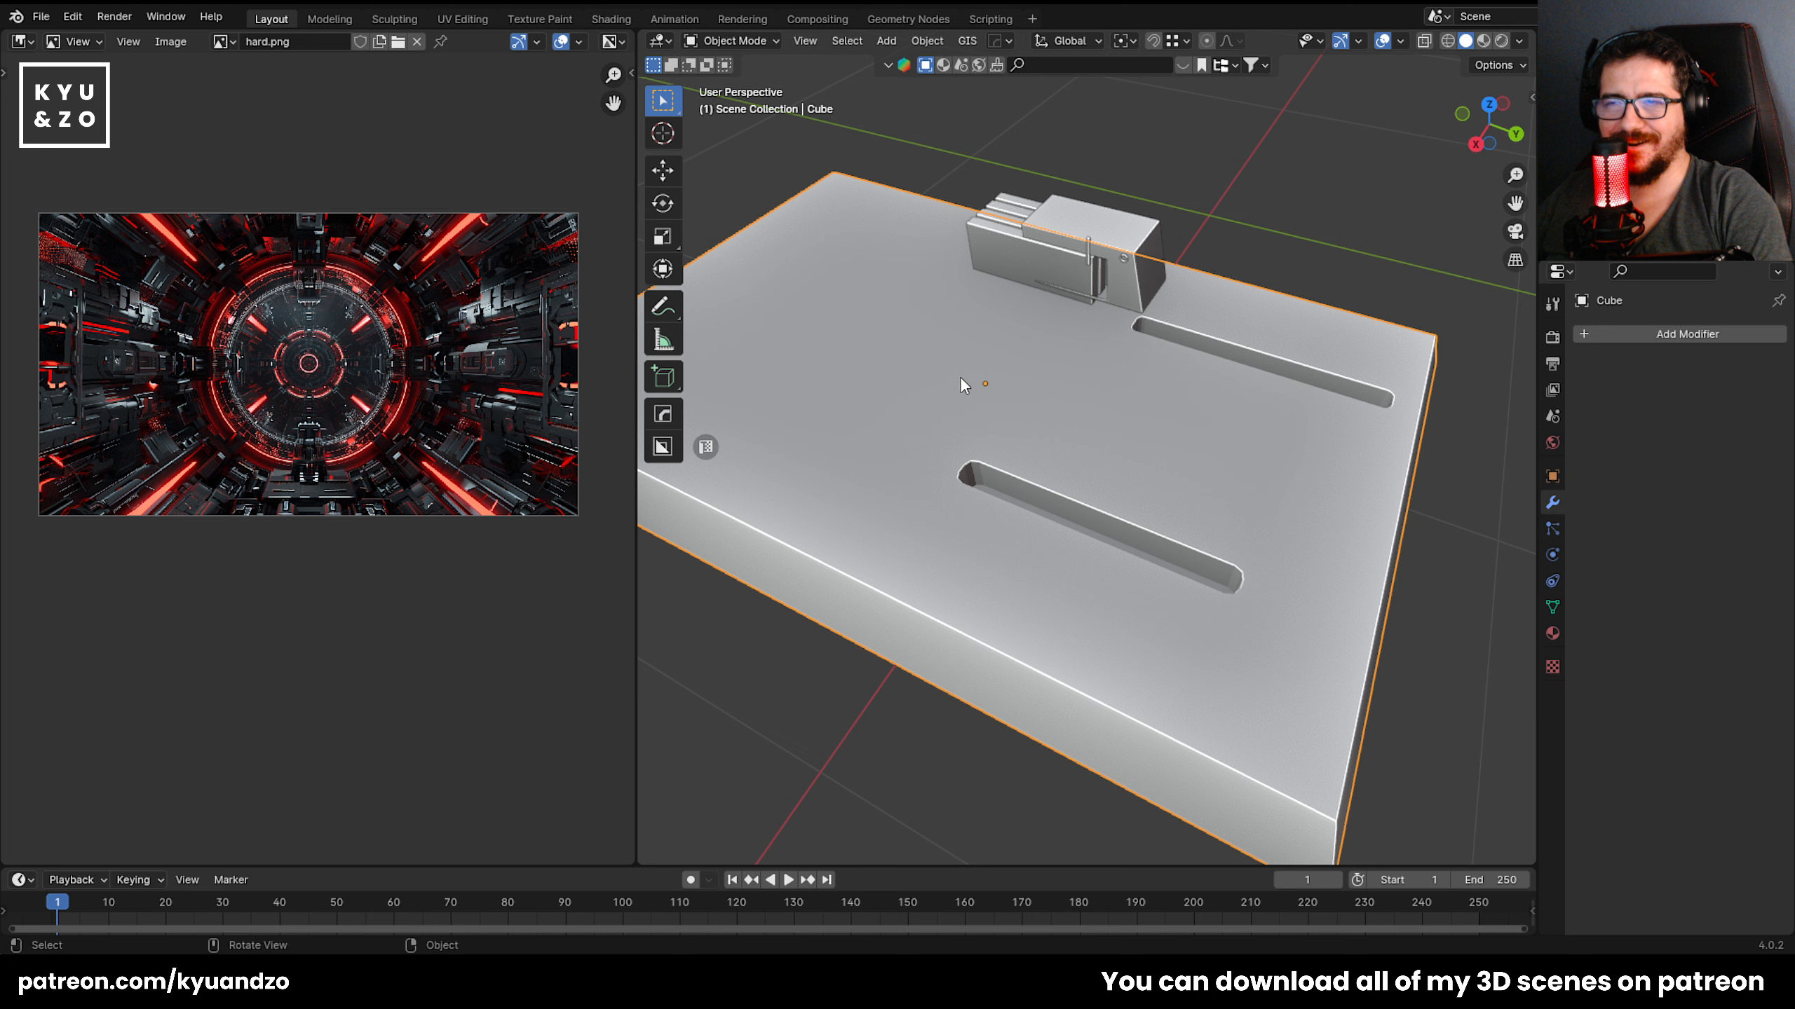
scroll(227, 535, up, 4)
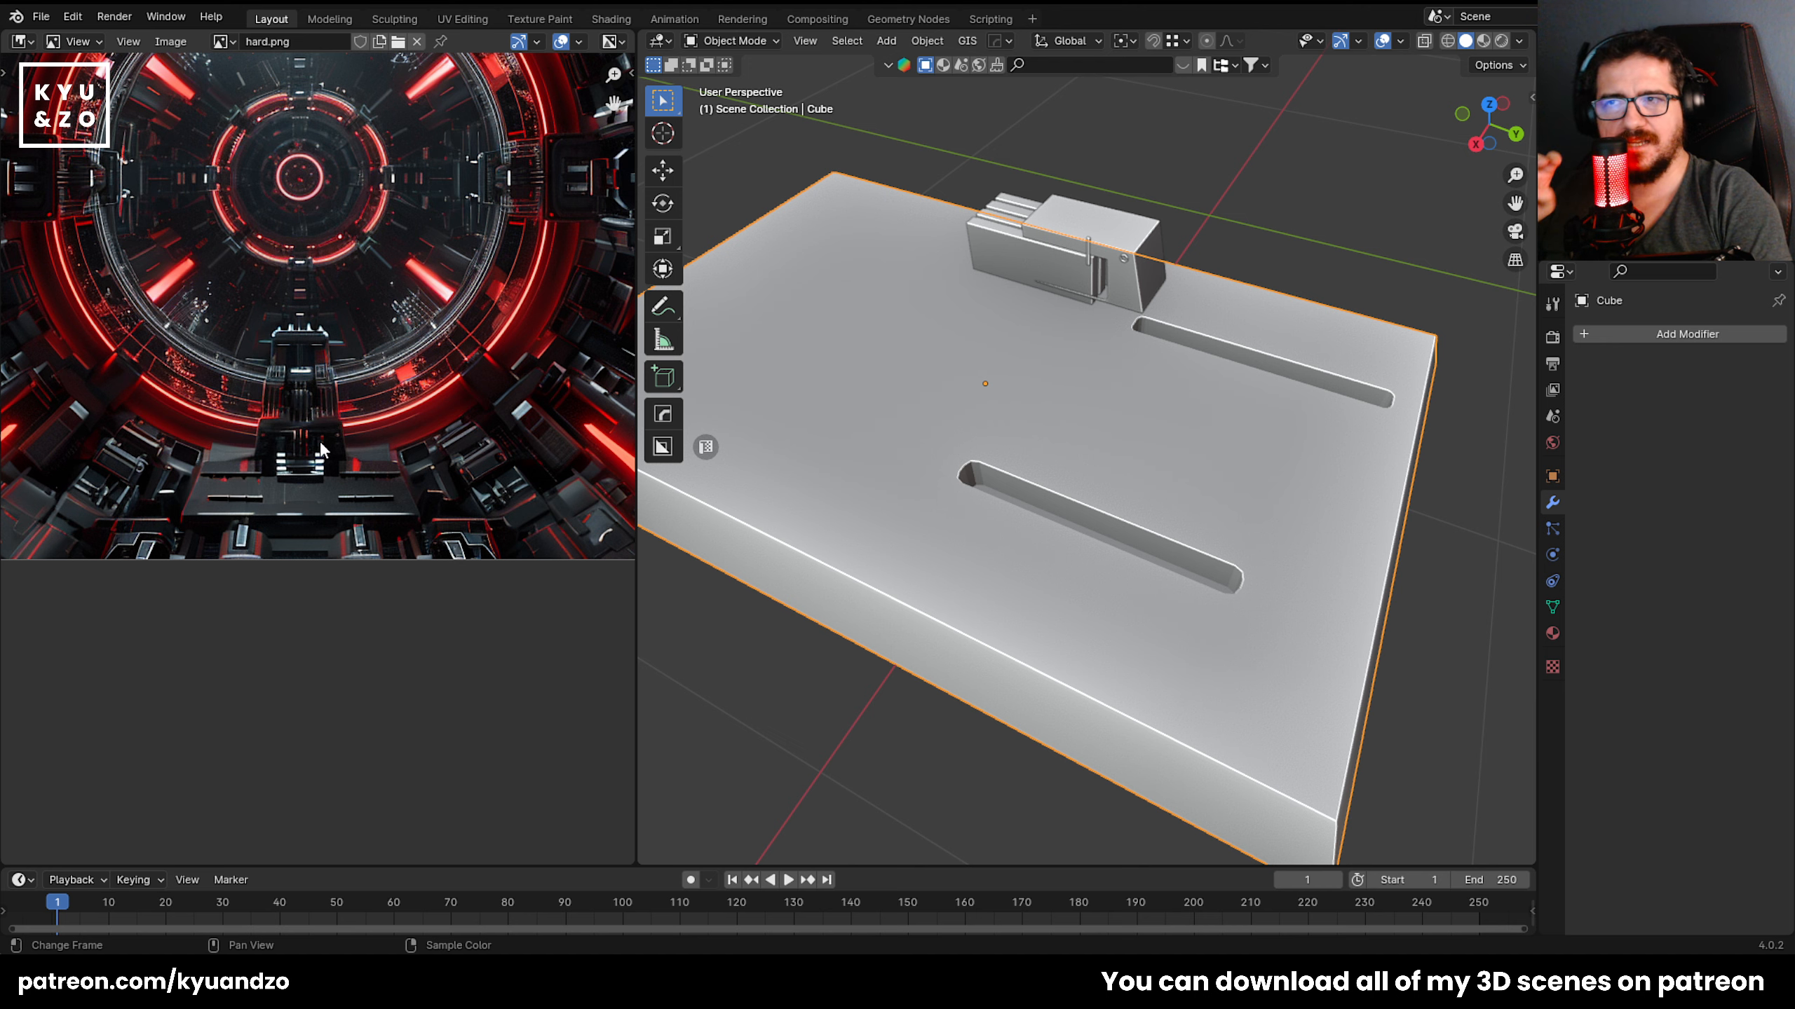
scroll(325, 450, up, 2)
scroll(934, 402, up, 2)
scroll(201, 633, up, 1)
Select the ridged block beside the raised box and move it along the global Y axis.
click(1114, 164)
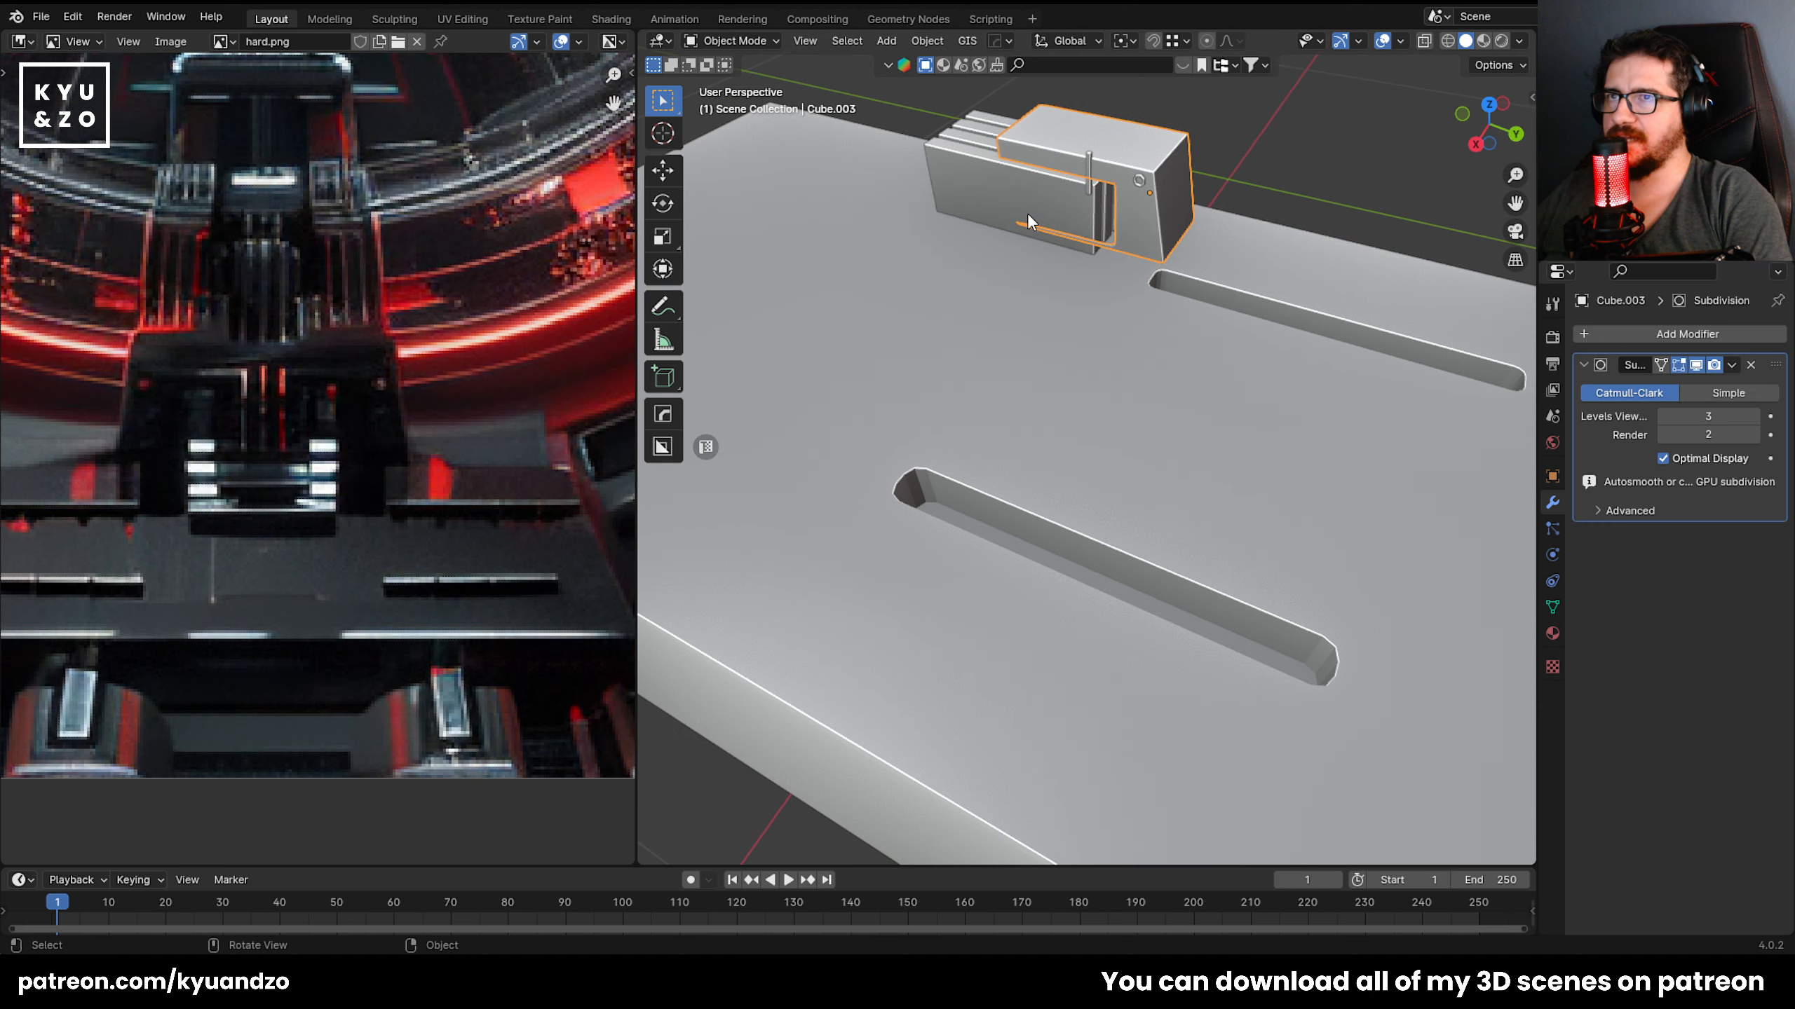
click(989, 261)
scroll(928, 505, up, 2)
key(g)
key(y)
click(982, 414)
Scale the ridged block along the global Z axis, using a factor of 1.360 for the final resize.
key(s)
key(a)
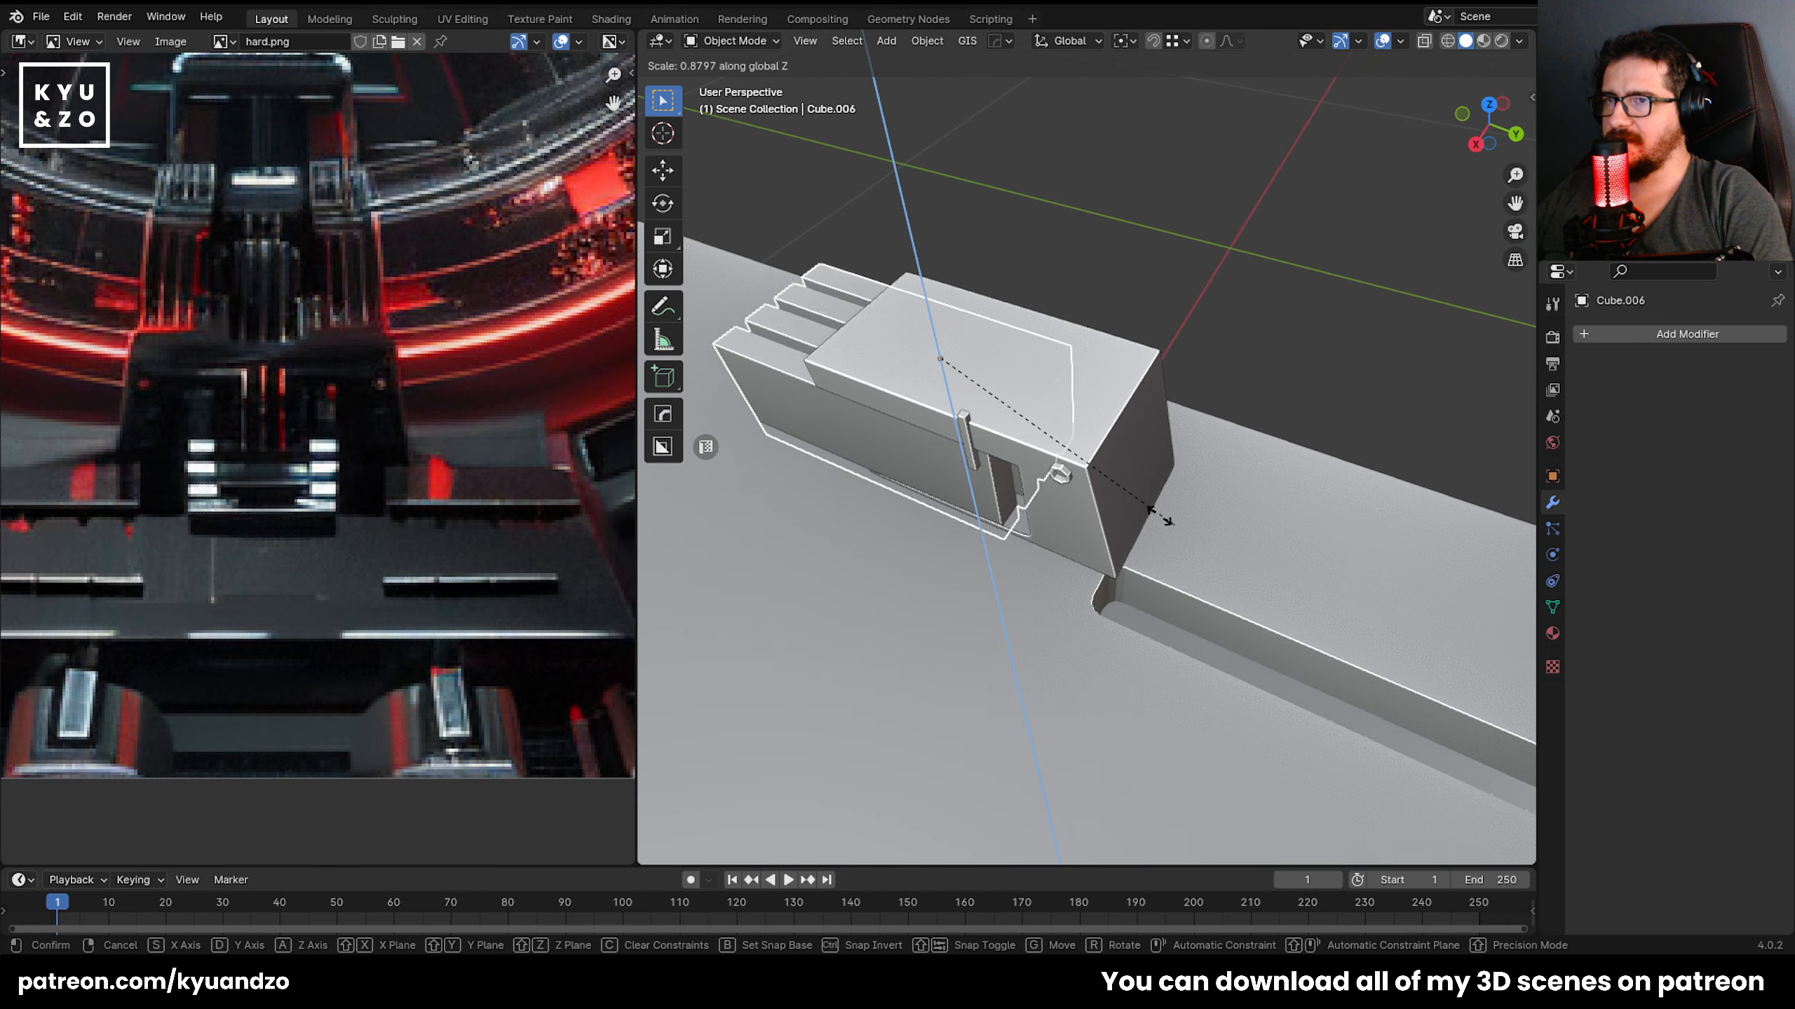
click(1007, 435)
key(s)
key(a)
click(1074, 459)
Lower the ridged block about 0.05 m along the global Z axis.
key(g)
key(a)
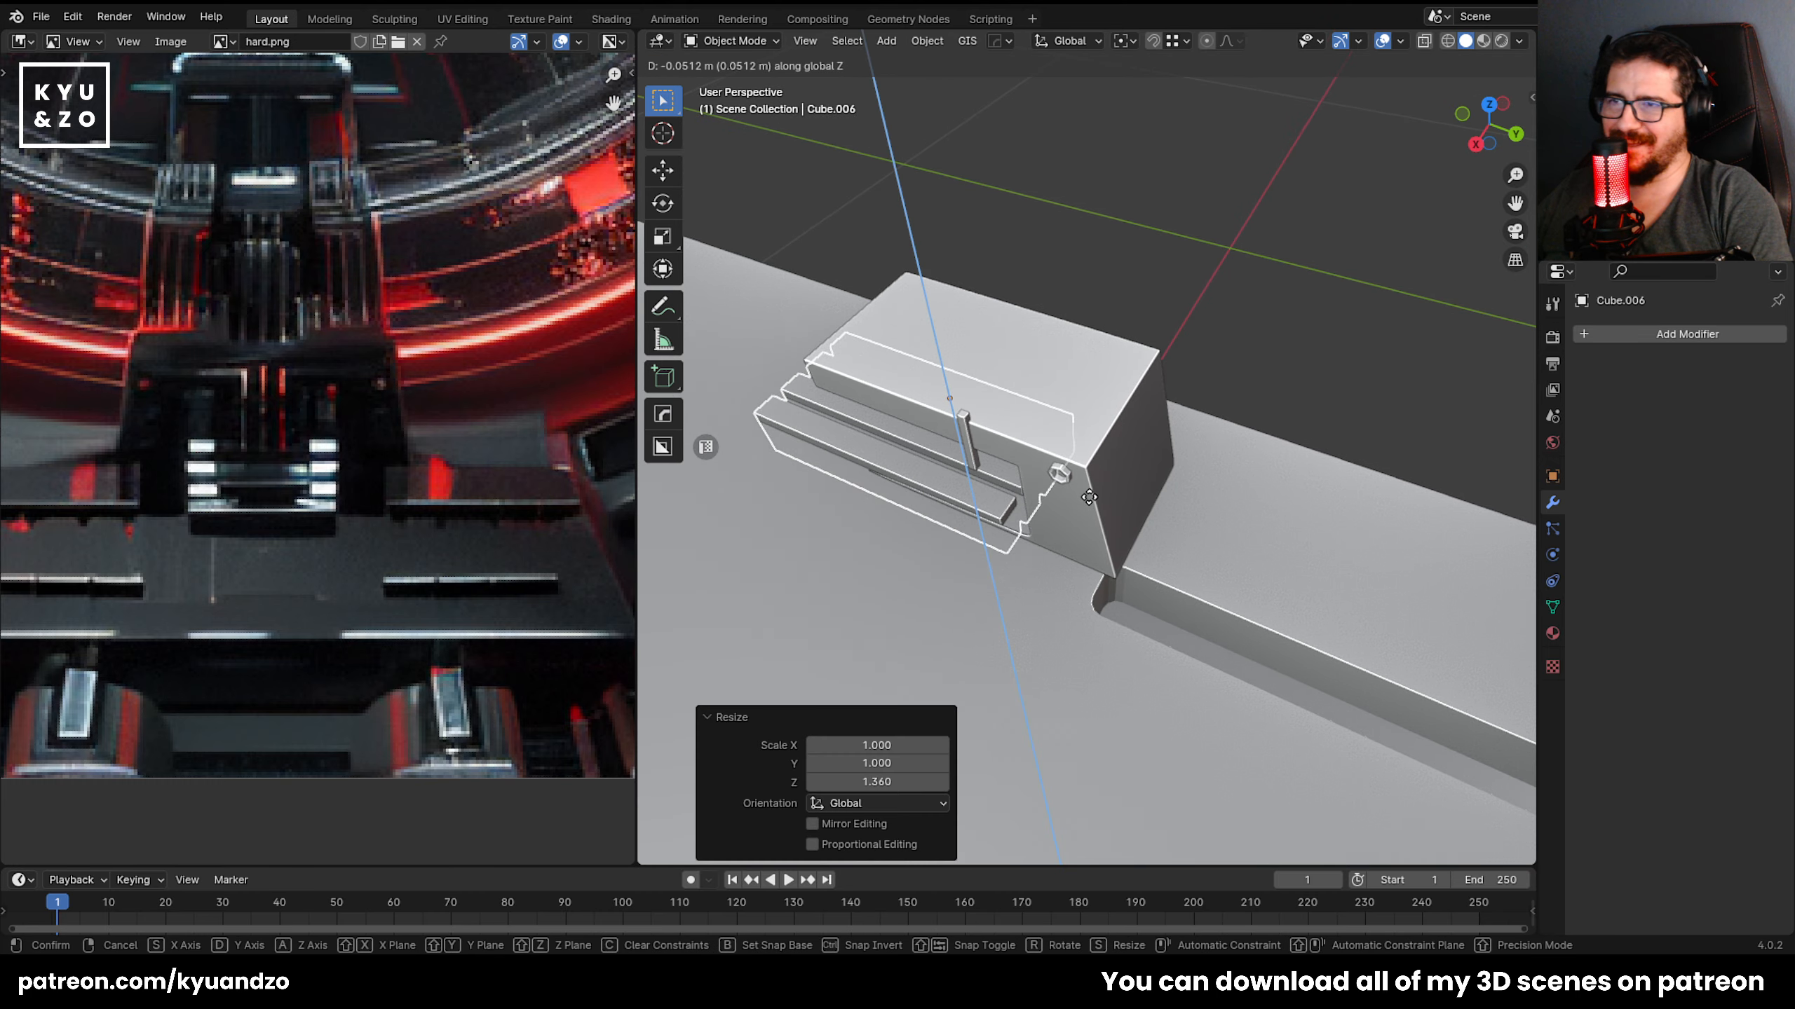
click(1060, 472)
Select the raised box and move its end vertices along the global Y axis in Edit Mode.
middle_drag(1063, 472, 1102, 412)
click(1102, 412)
middle_drag(950, 529, 889, 422)
key(Tab)
key(alt+z)
key(alt+z)
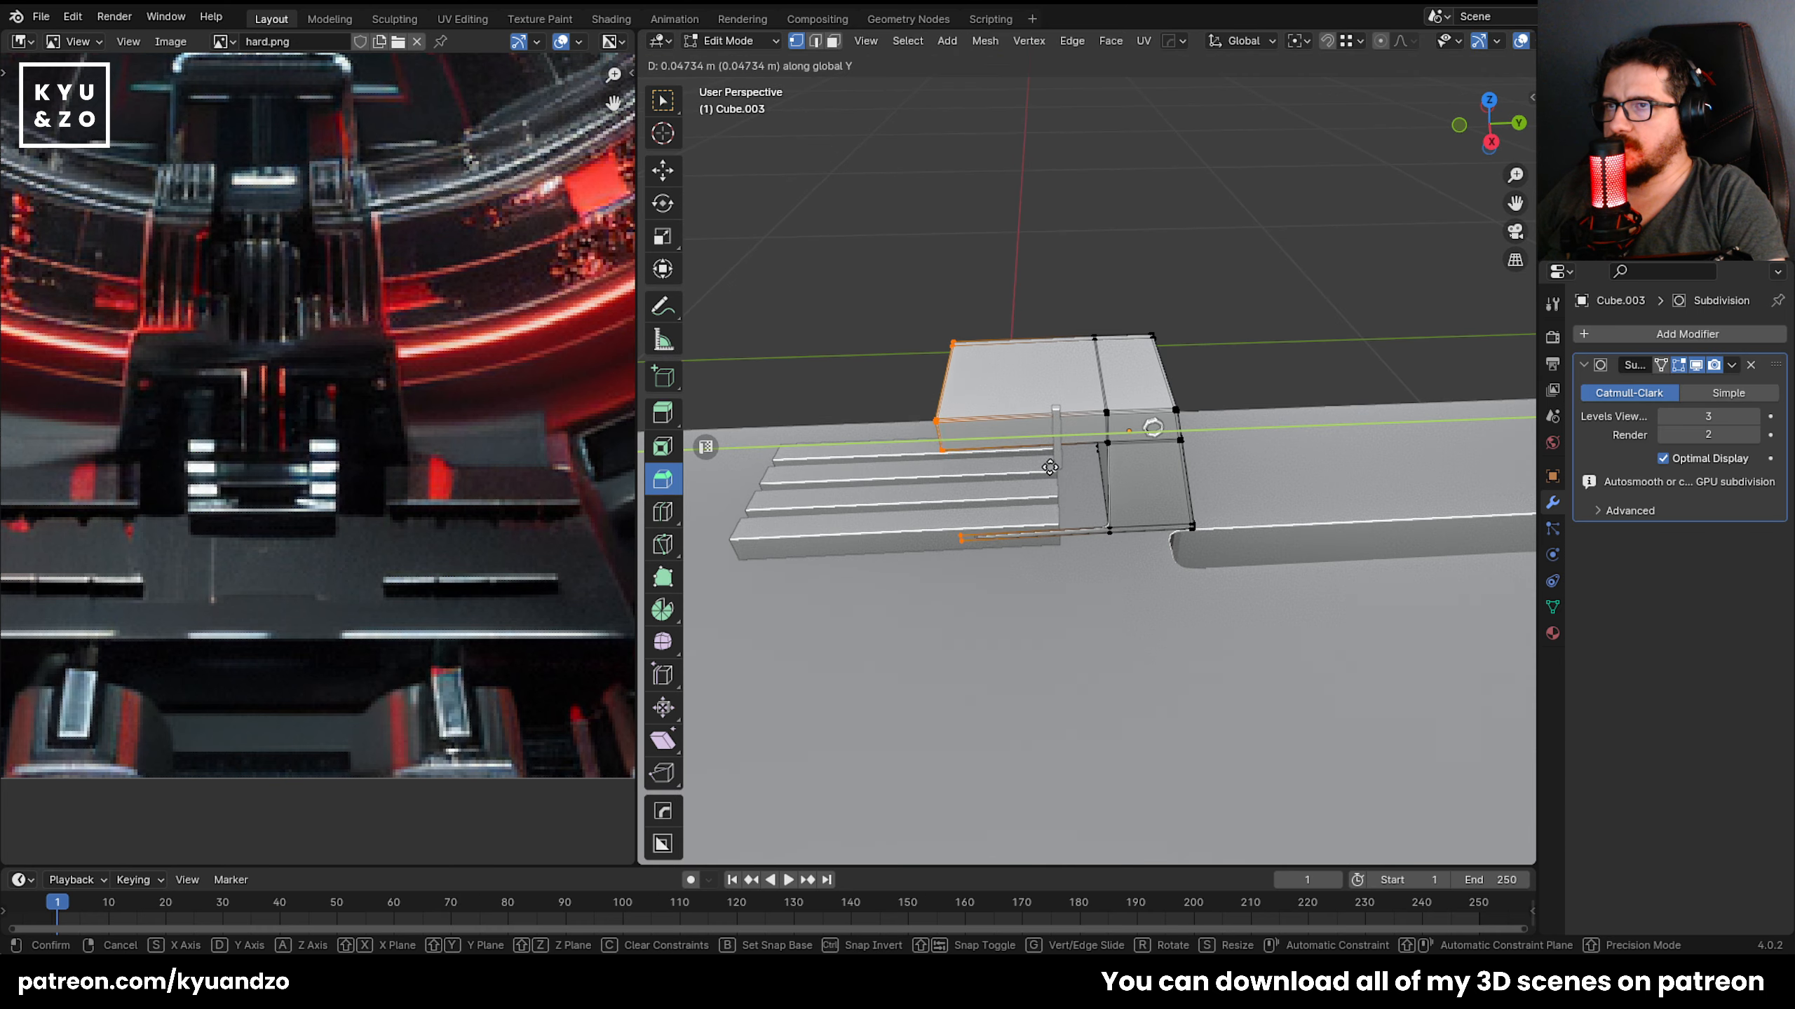
key(alt+z)
key(alt+z)
key(alt+z)
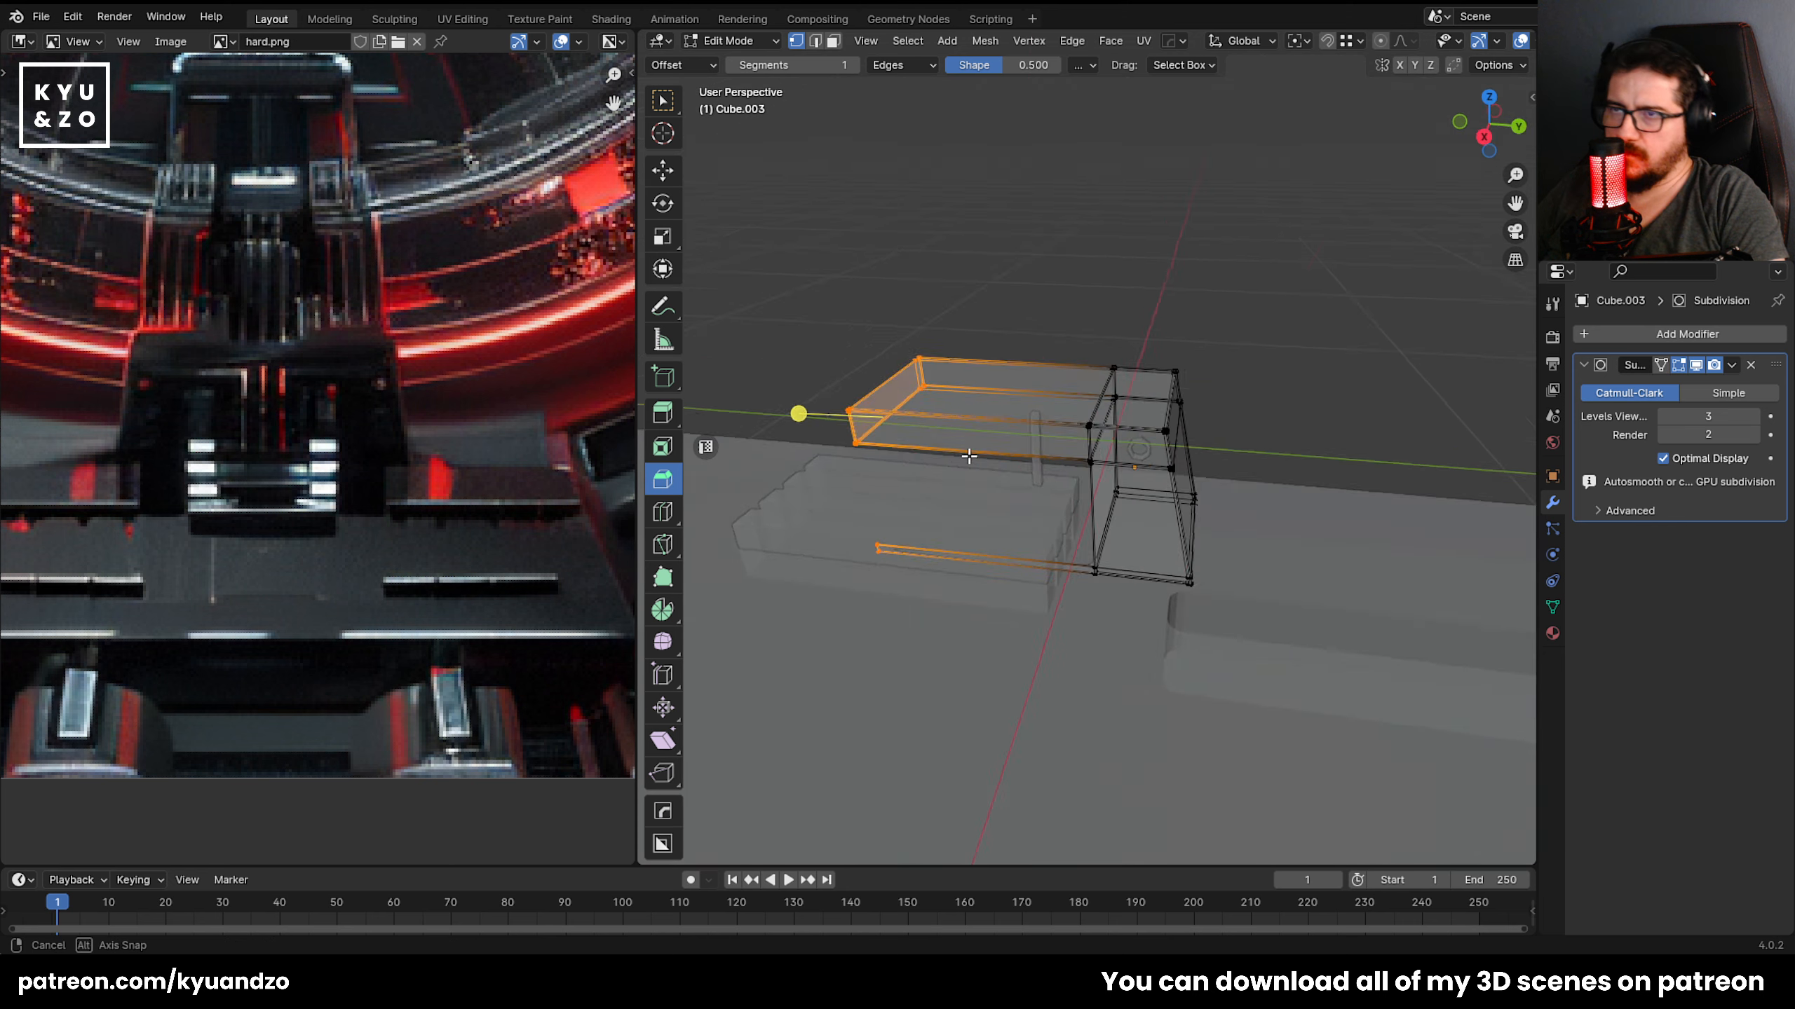
Delete the vertices of the thin strip sticking out from the base of the L-shaped raised box.
middle_drag(1017, 482, 1166, 601)
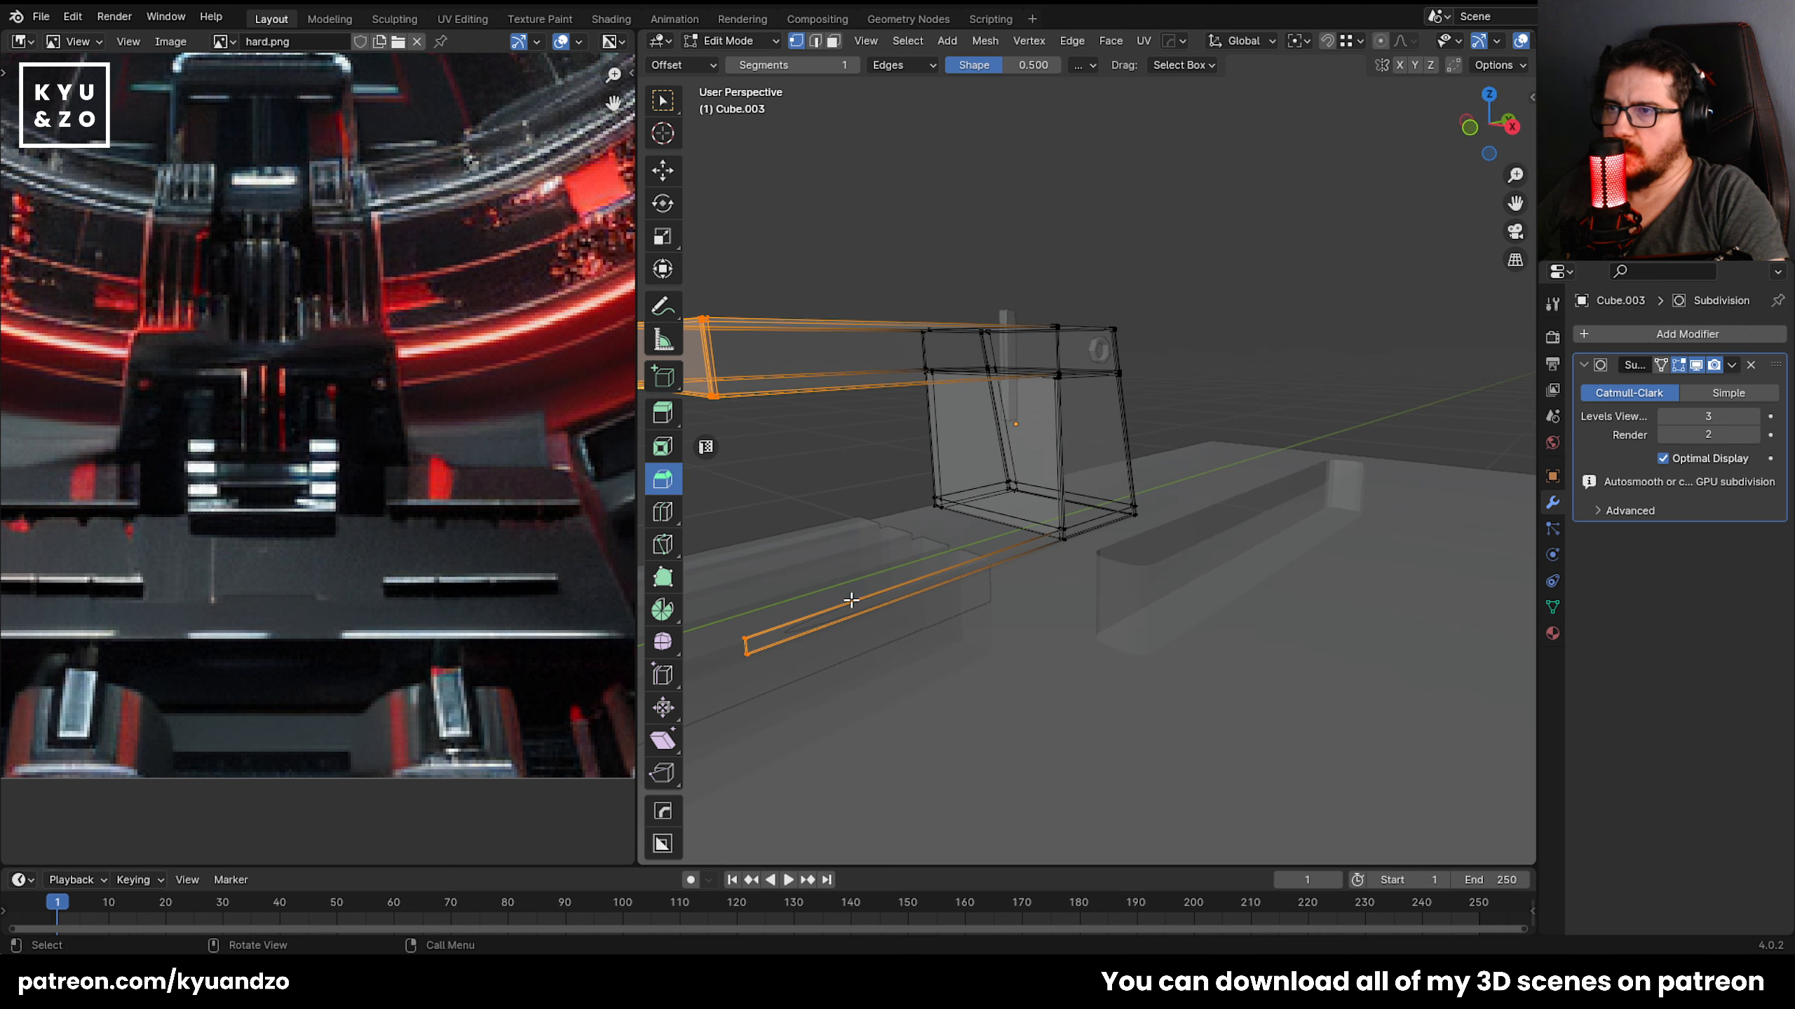
scroll(850, 600, up, 3)
key(alt+z)
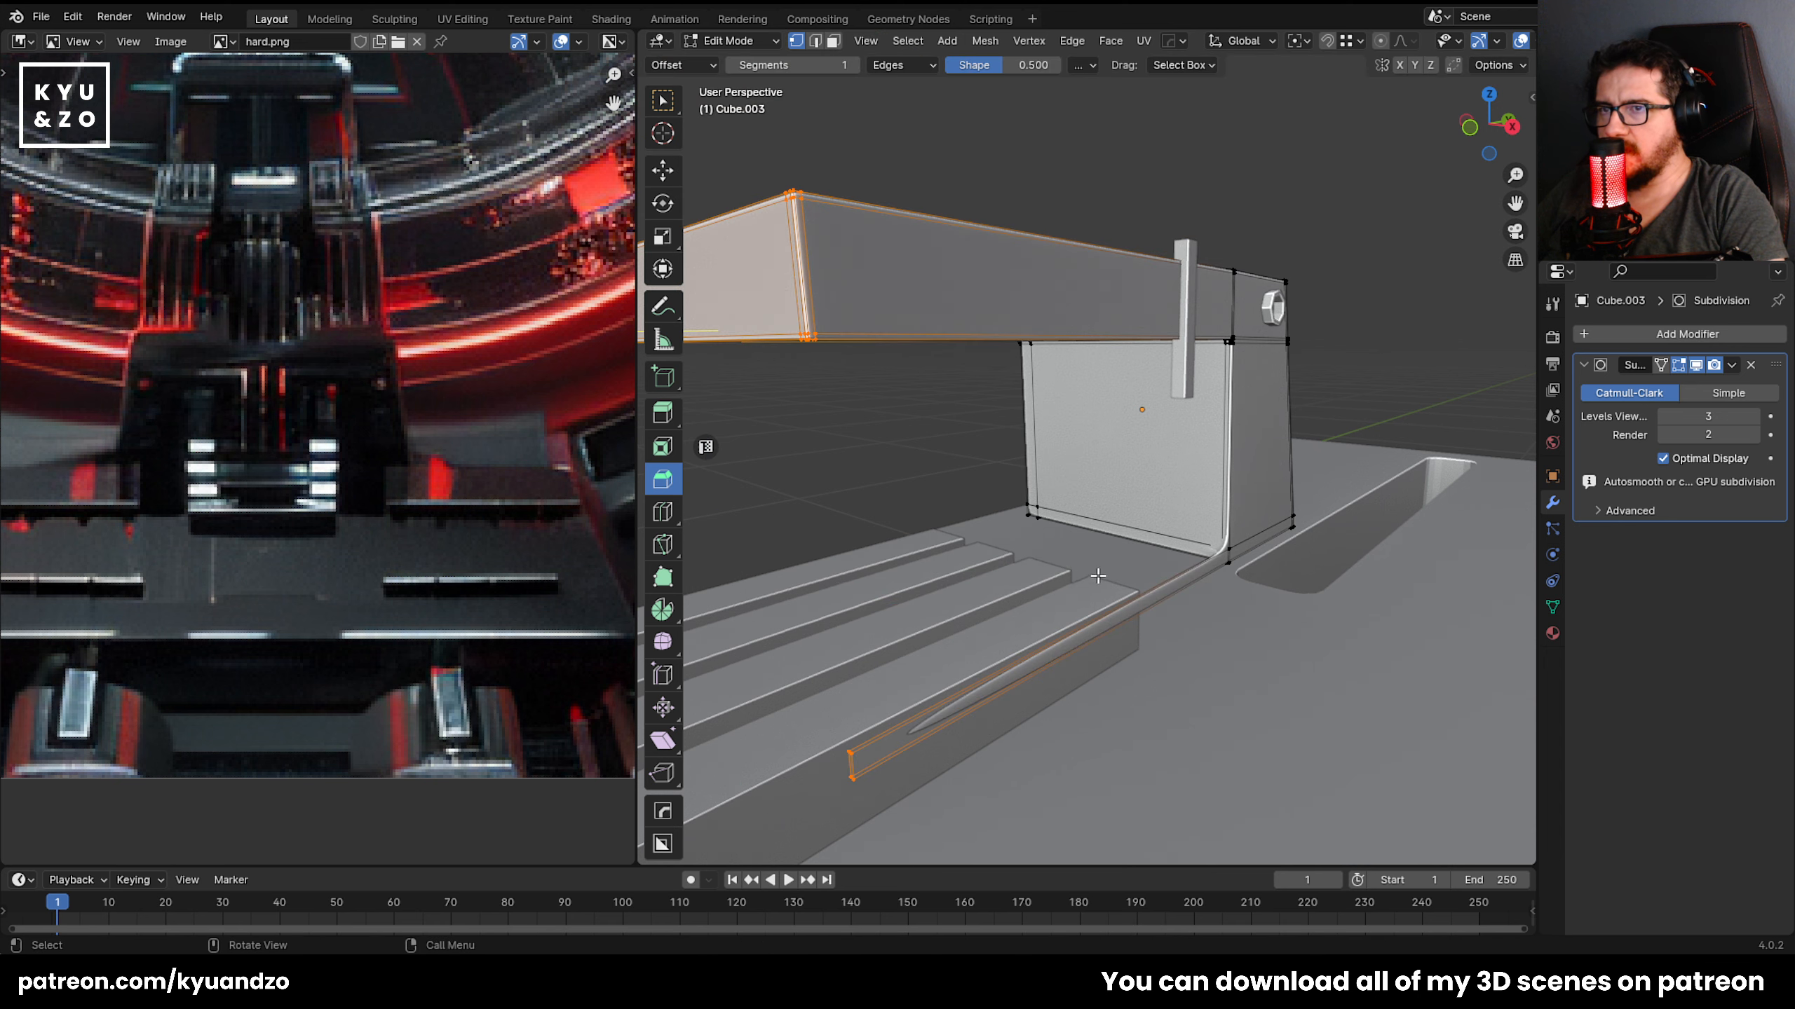
middle_drag(1098, 577, 977, 457)
scroll(1010, 454, up, 2)
scroll(992, 452, down, 2)
scroll(978, 456, down, 3)
key(shift+grave)
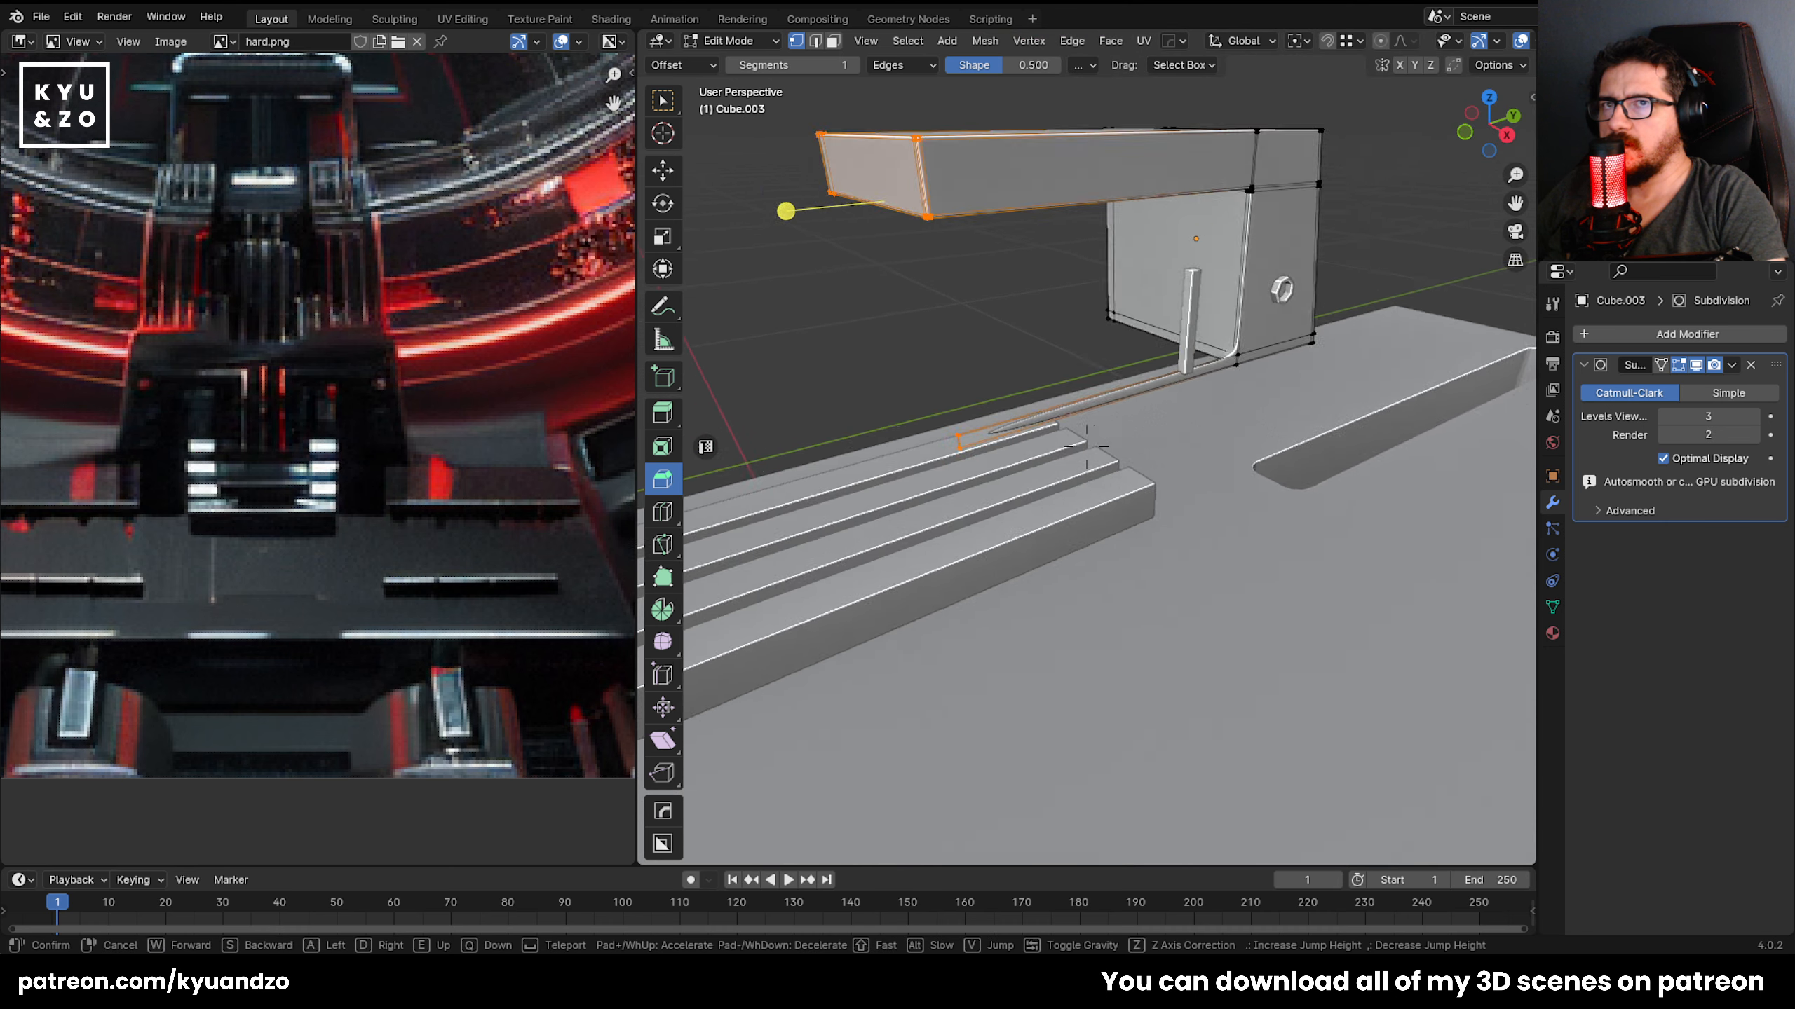
key(s)
key(w)
click(964, 457)
key(Tab)
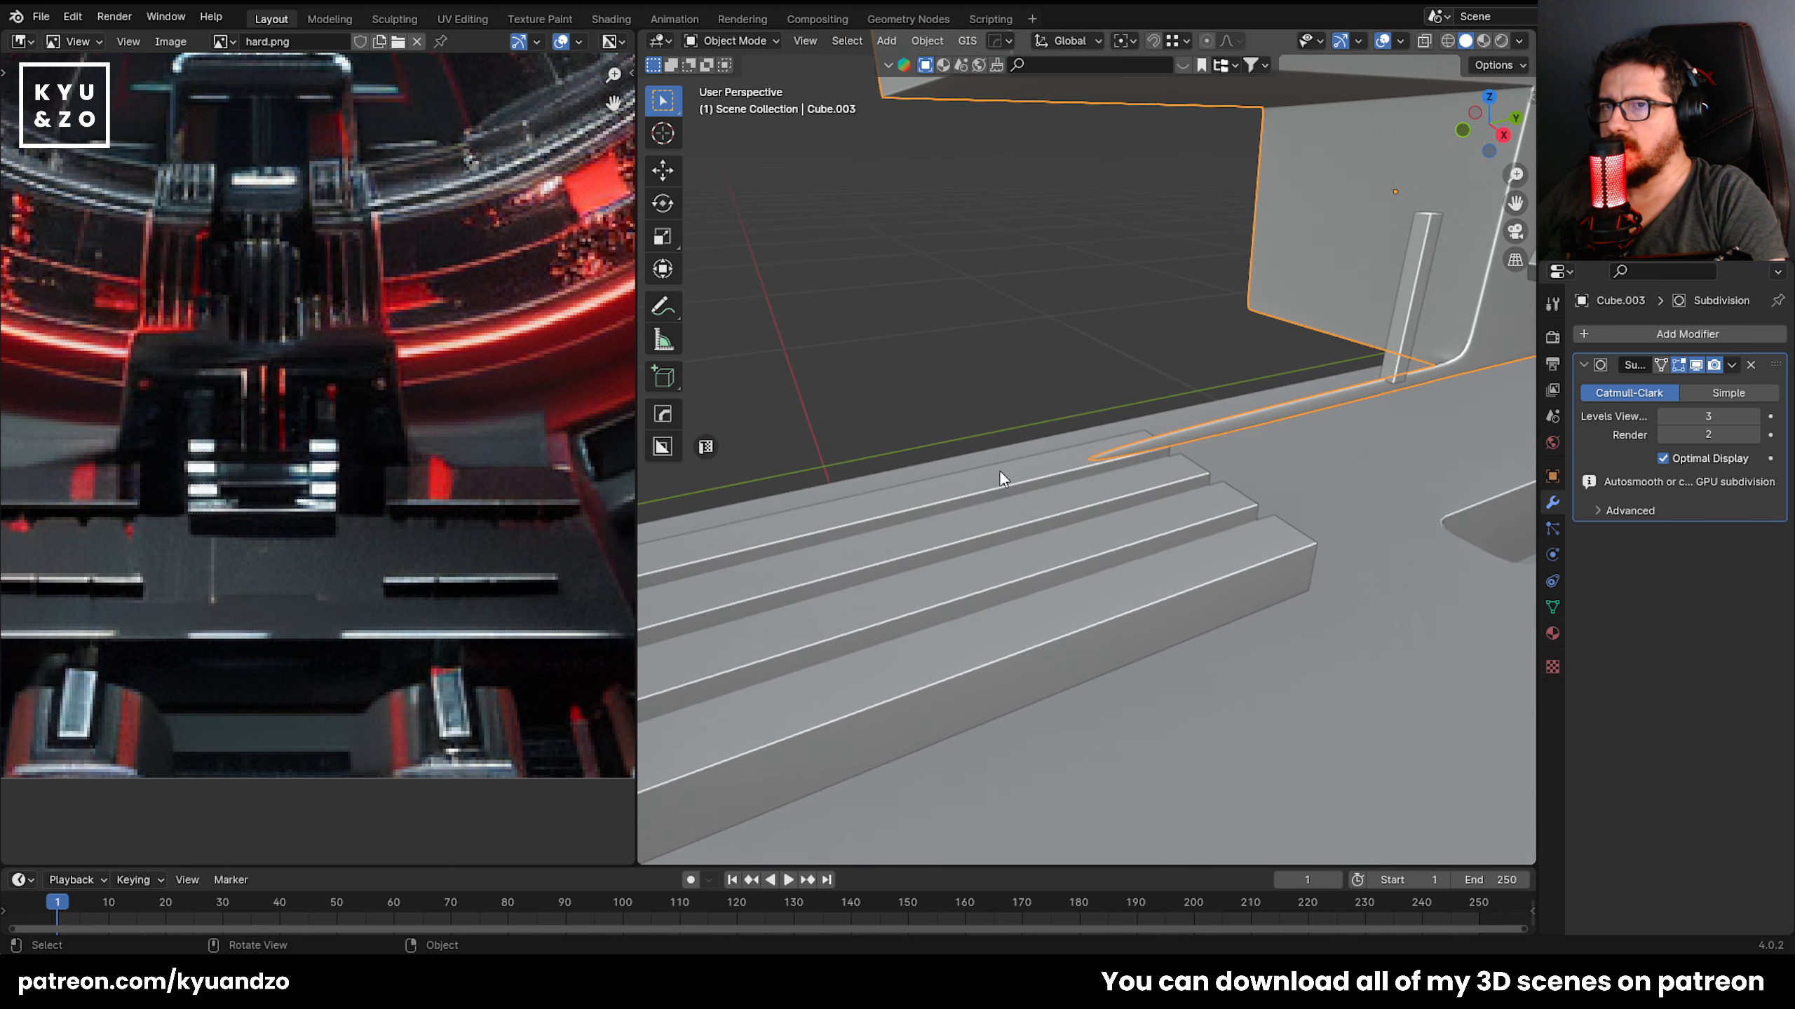
key(Tab)
key(alt+z)
drag(979, 382, 1047, 492)
key(x)
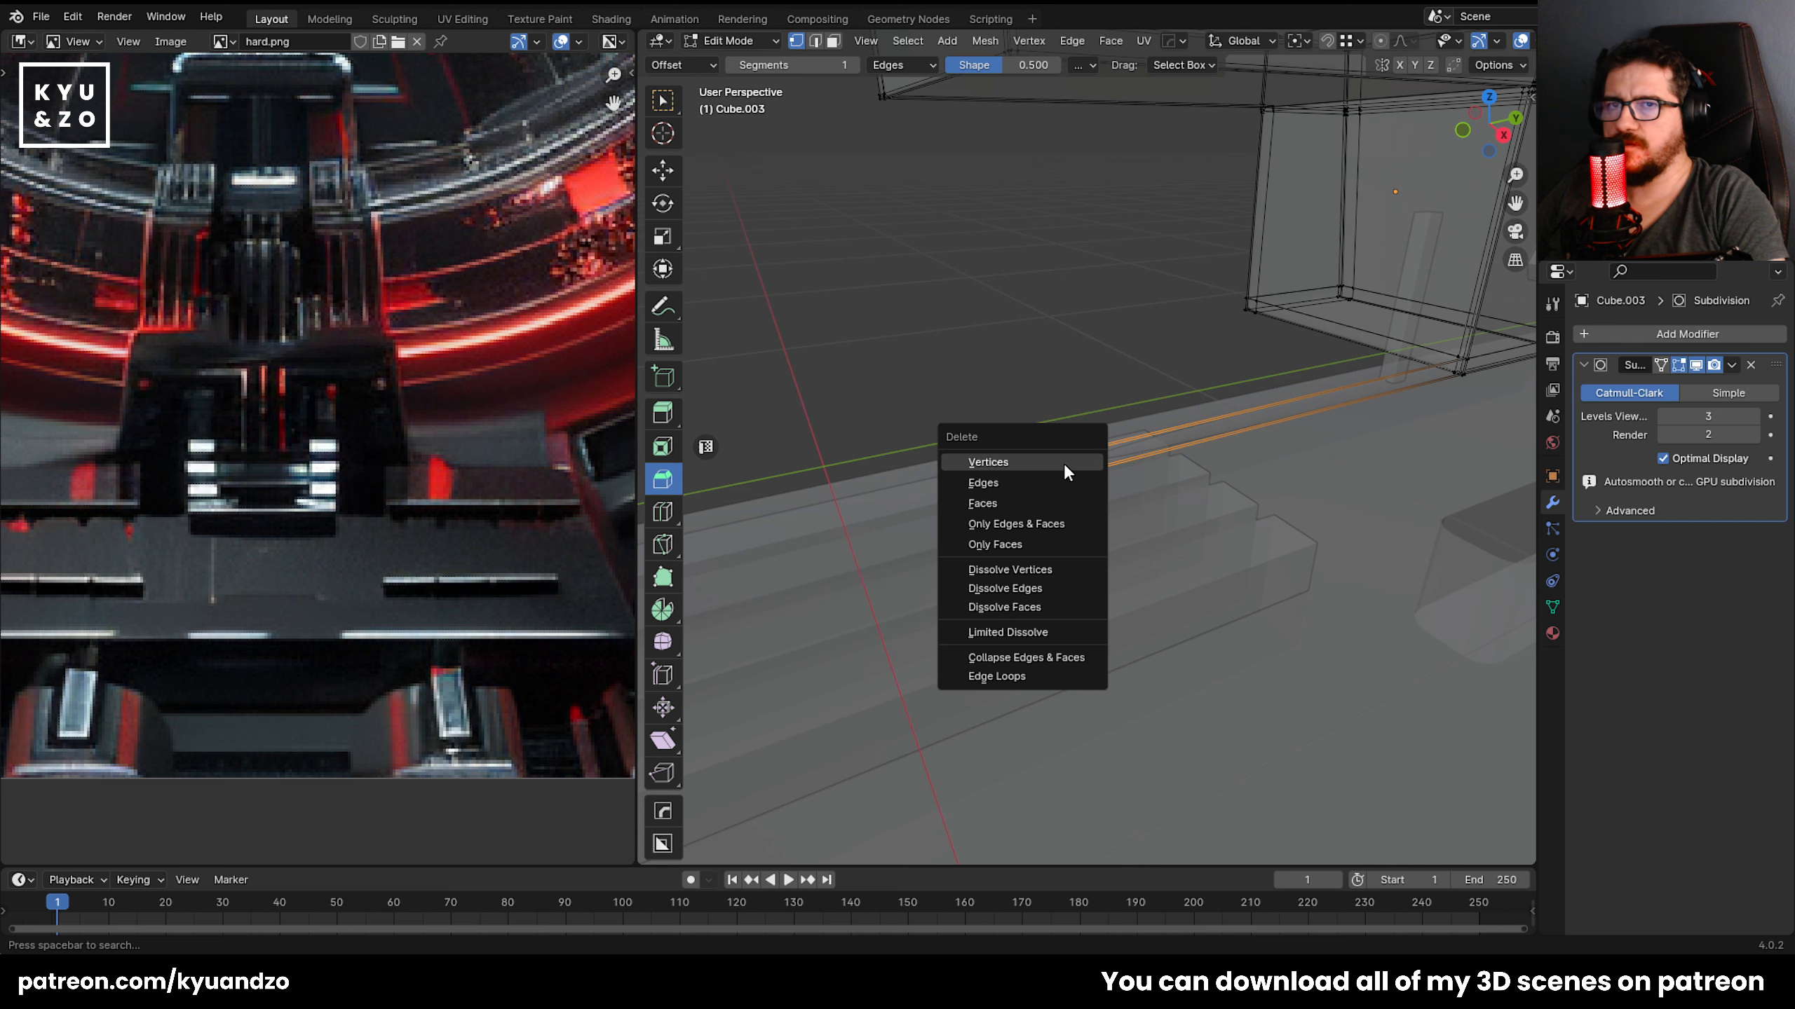
click(1065, 468)
key(Tab)
Turn off the viewport display of the L-shaped box's Subdivision modifier and select edges at the lower corner of its leg.
middle_drag(1378, 452, 1126, 399)
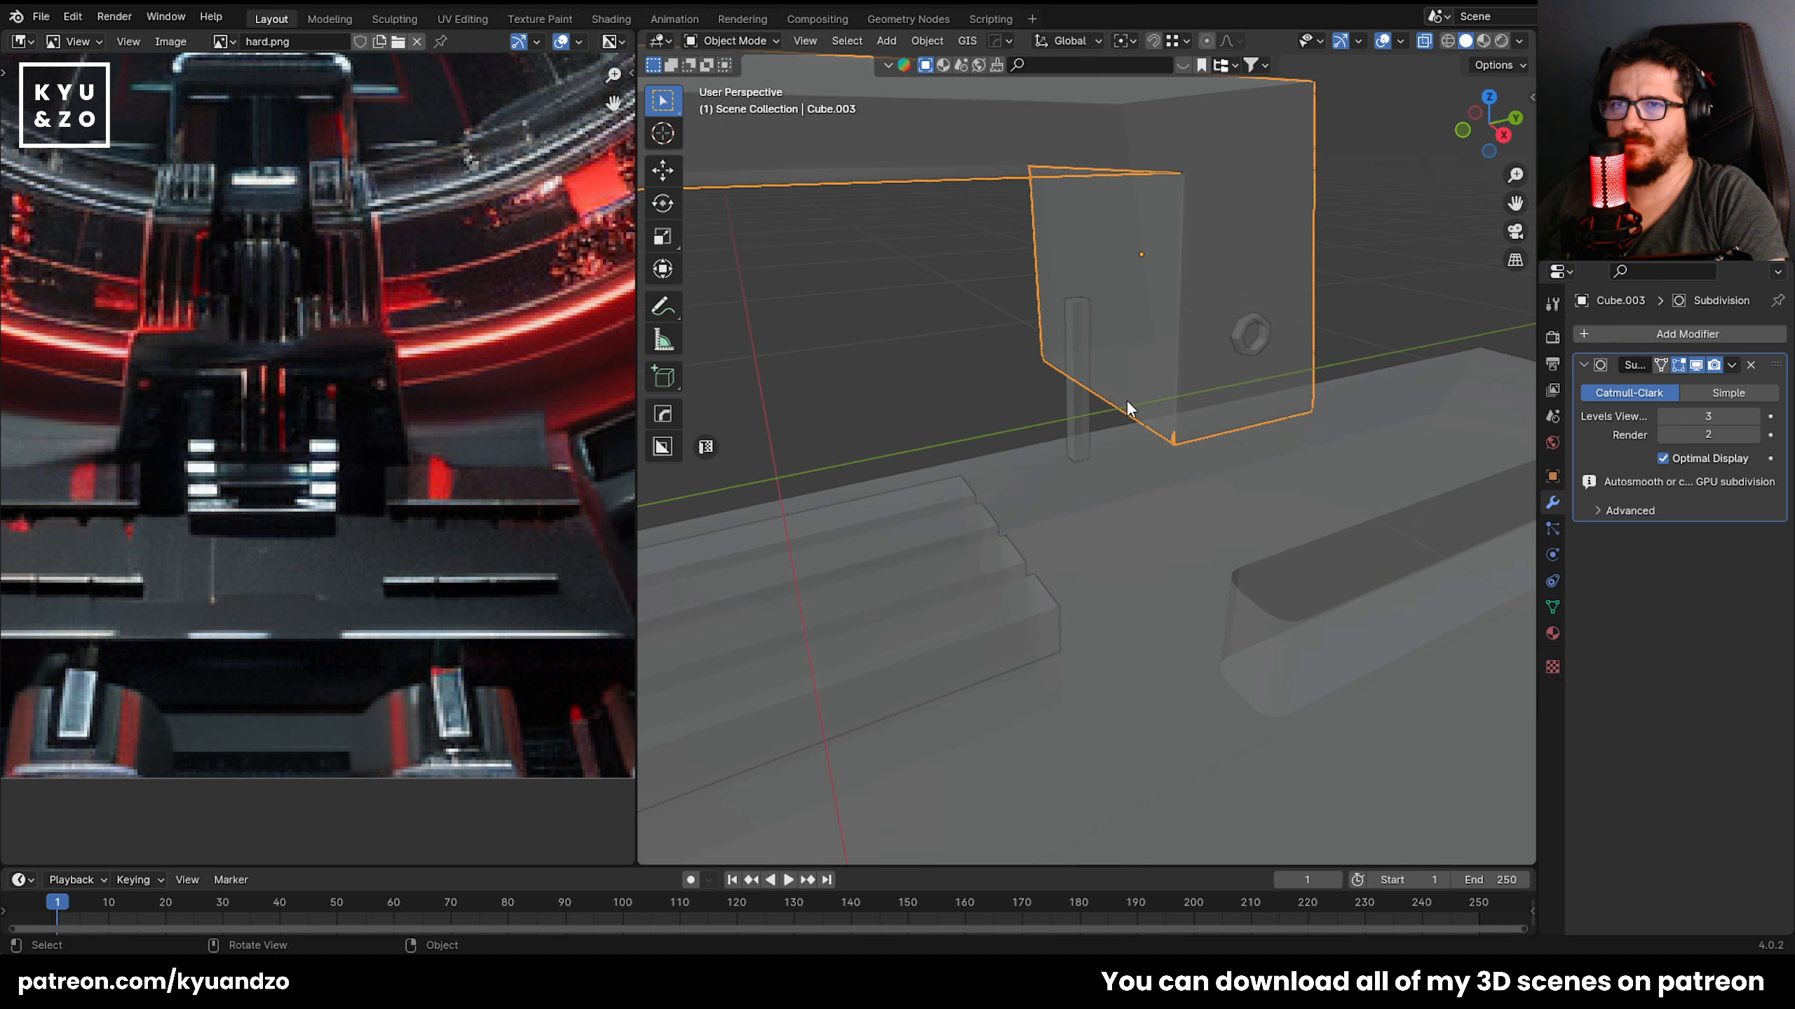
key(shift+grave)
key(w)
click(1126, 399)
key(Tab)
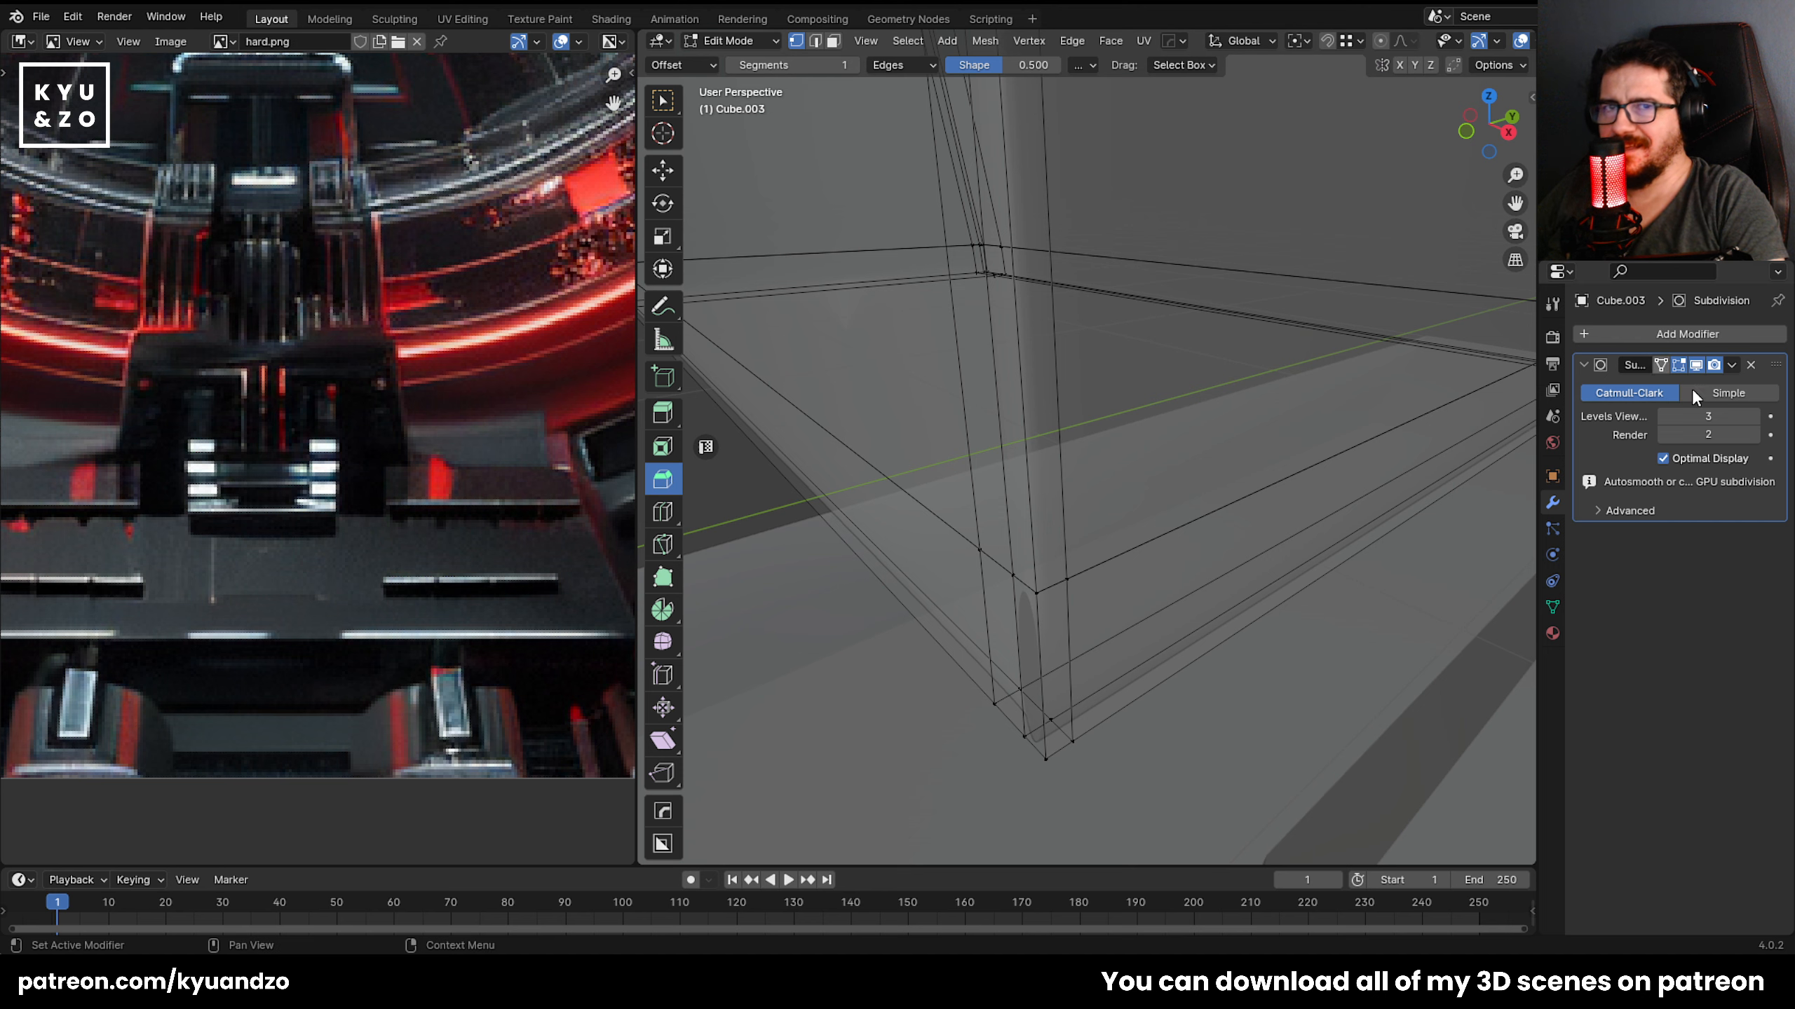
key(shift+grave)
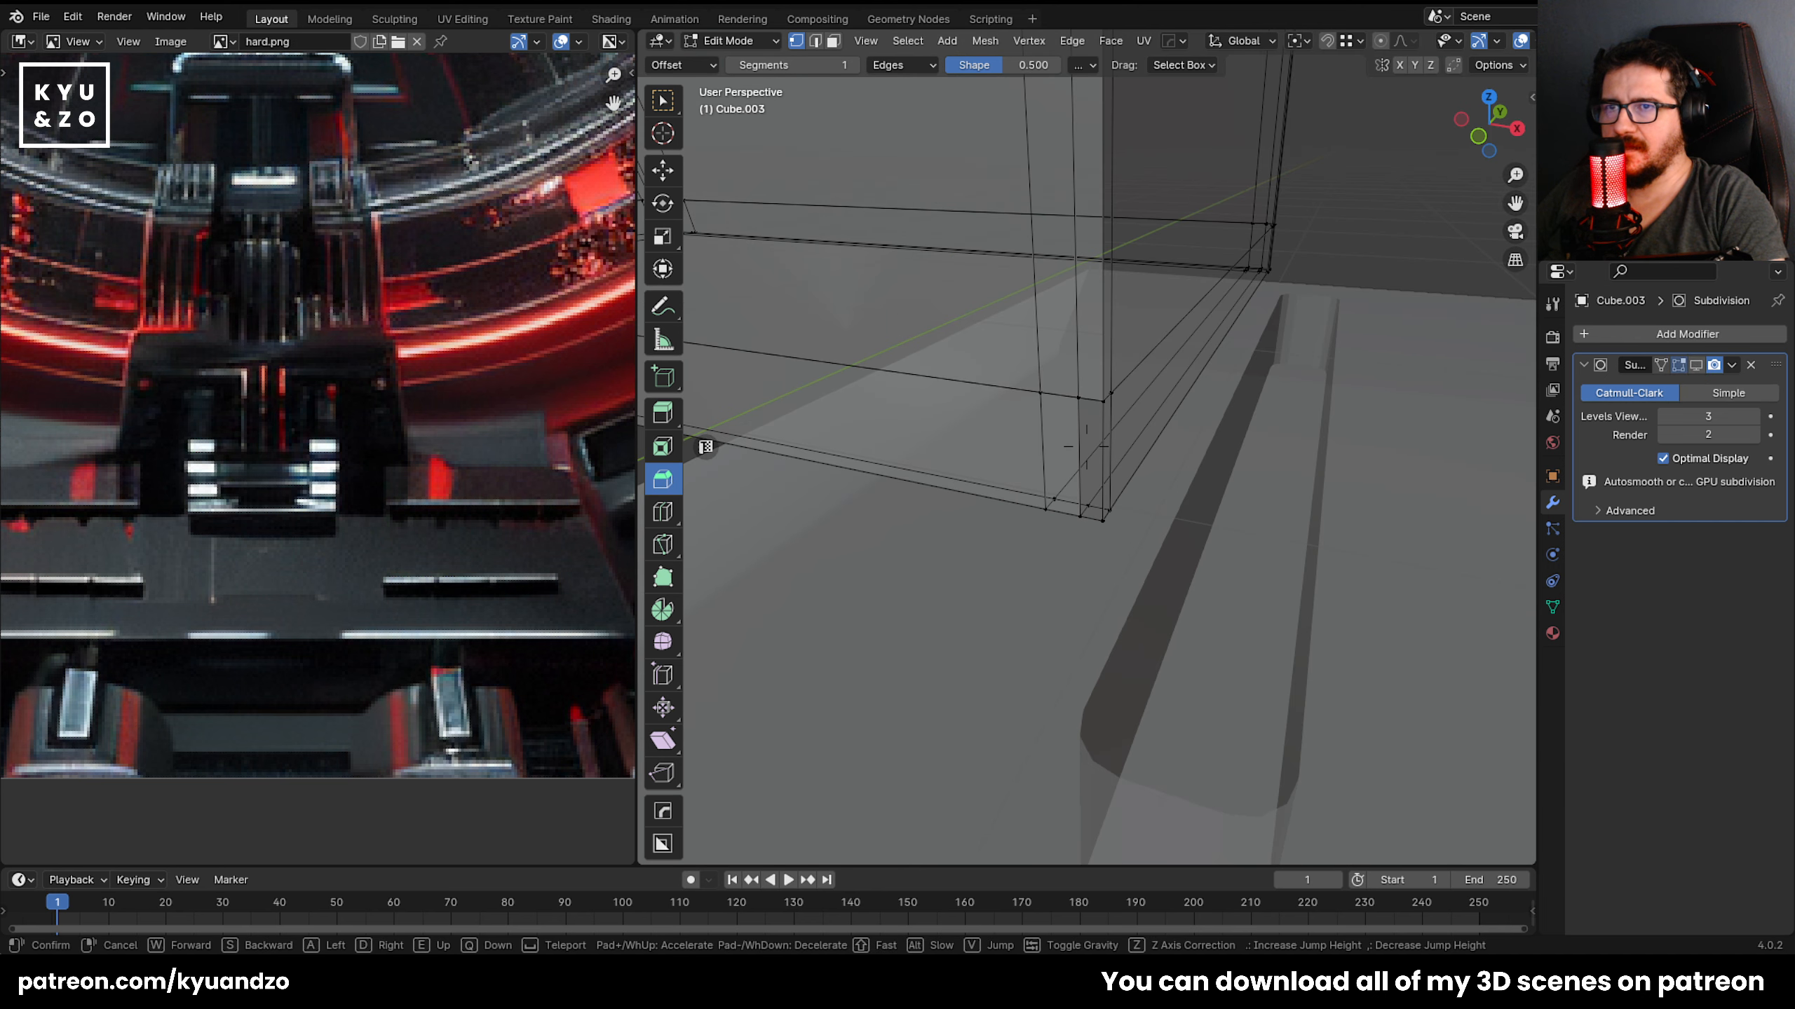
click(1097, 550)
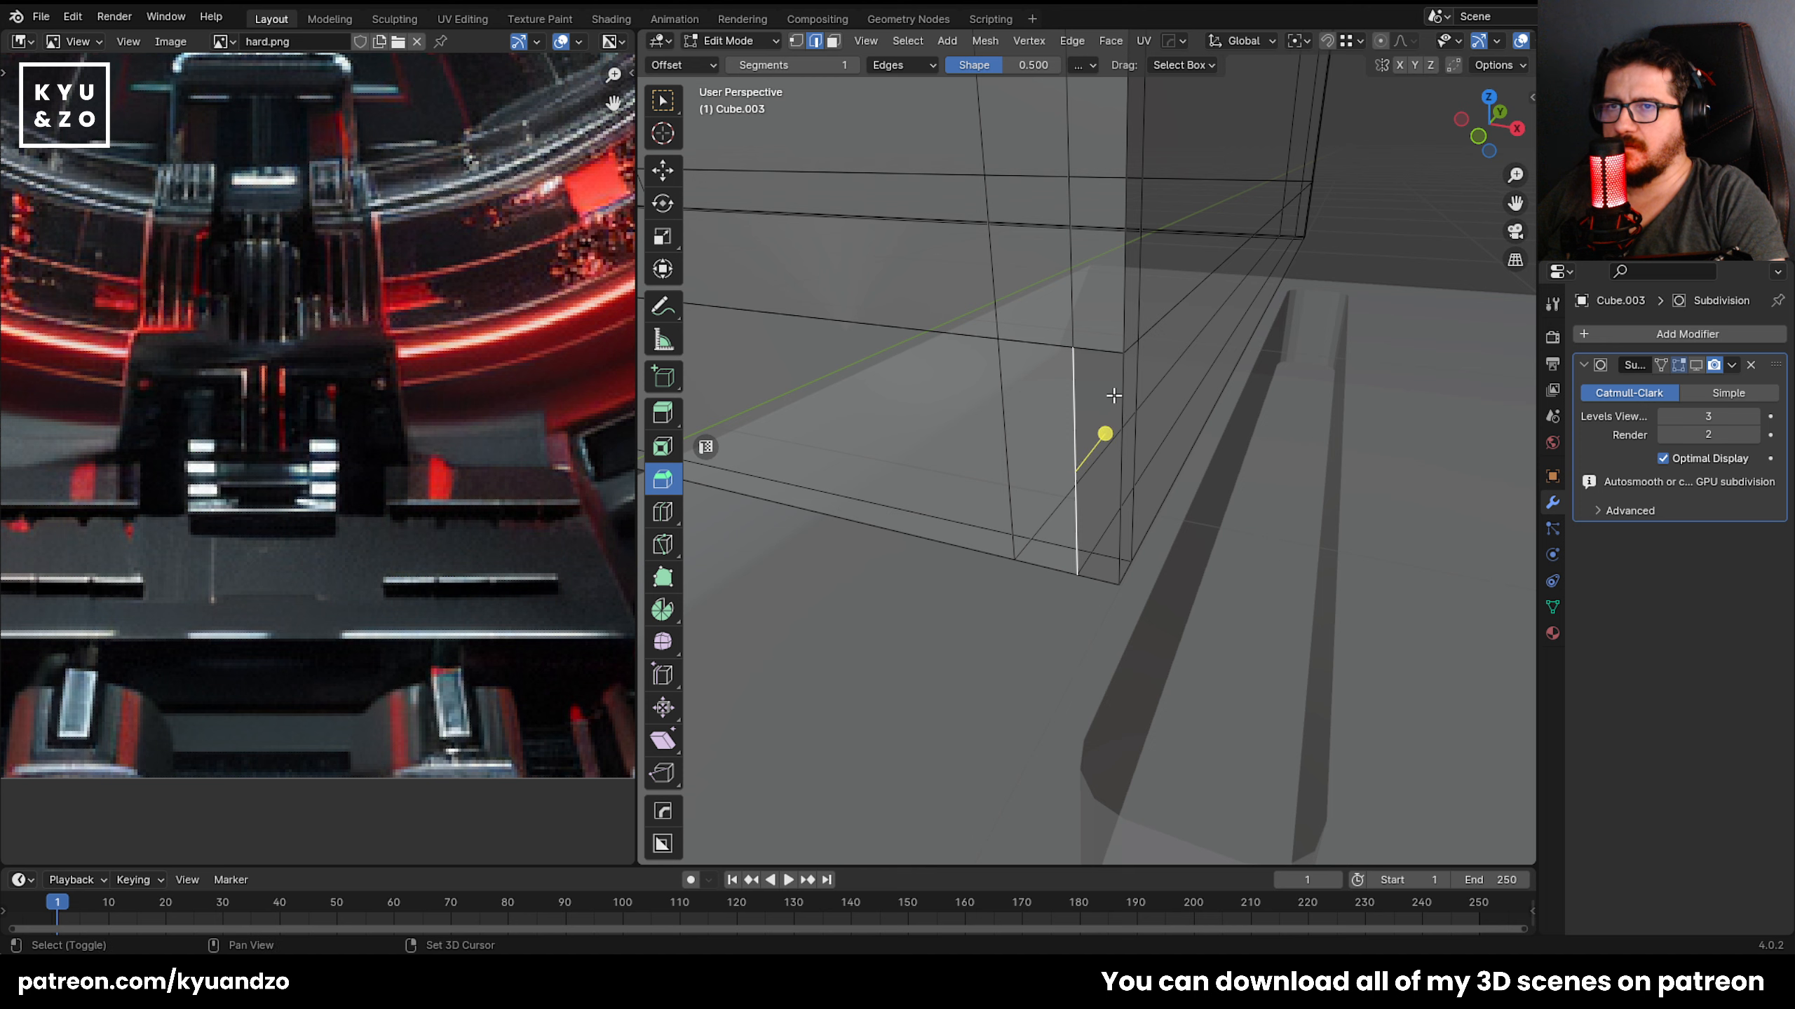
click(1088, 459)
key(Tab)
scroll(1070, 463, down, 5)
middle_drag(1070, 463, 1259, 389)
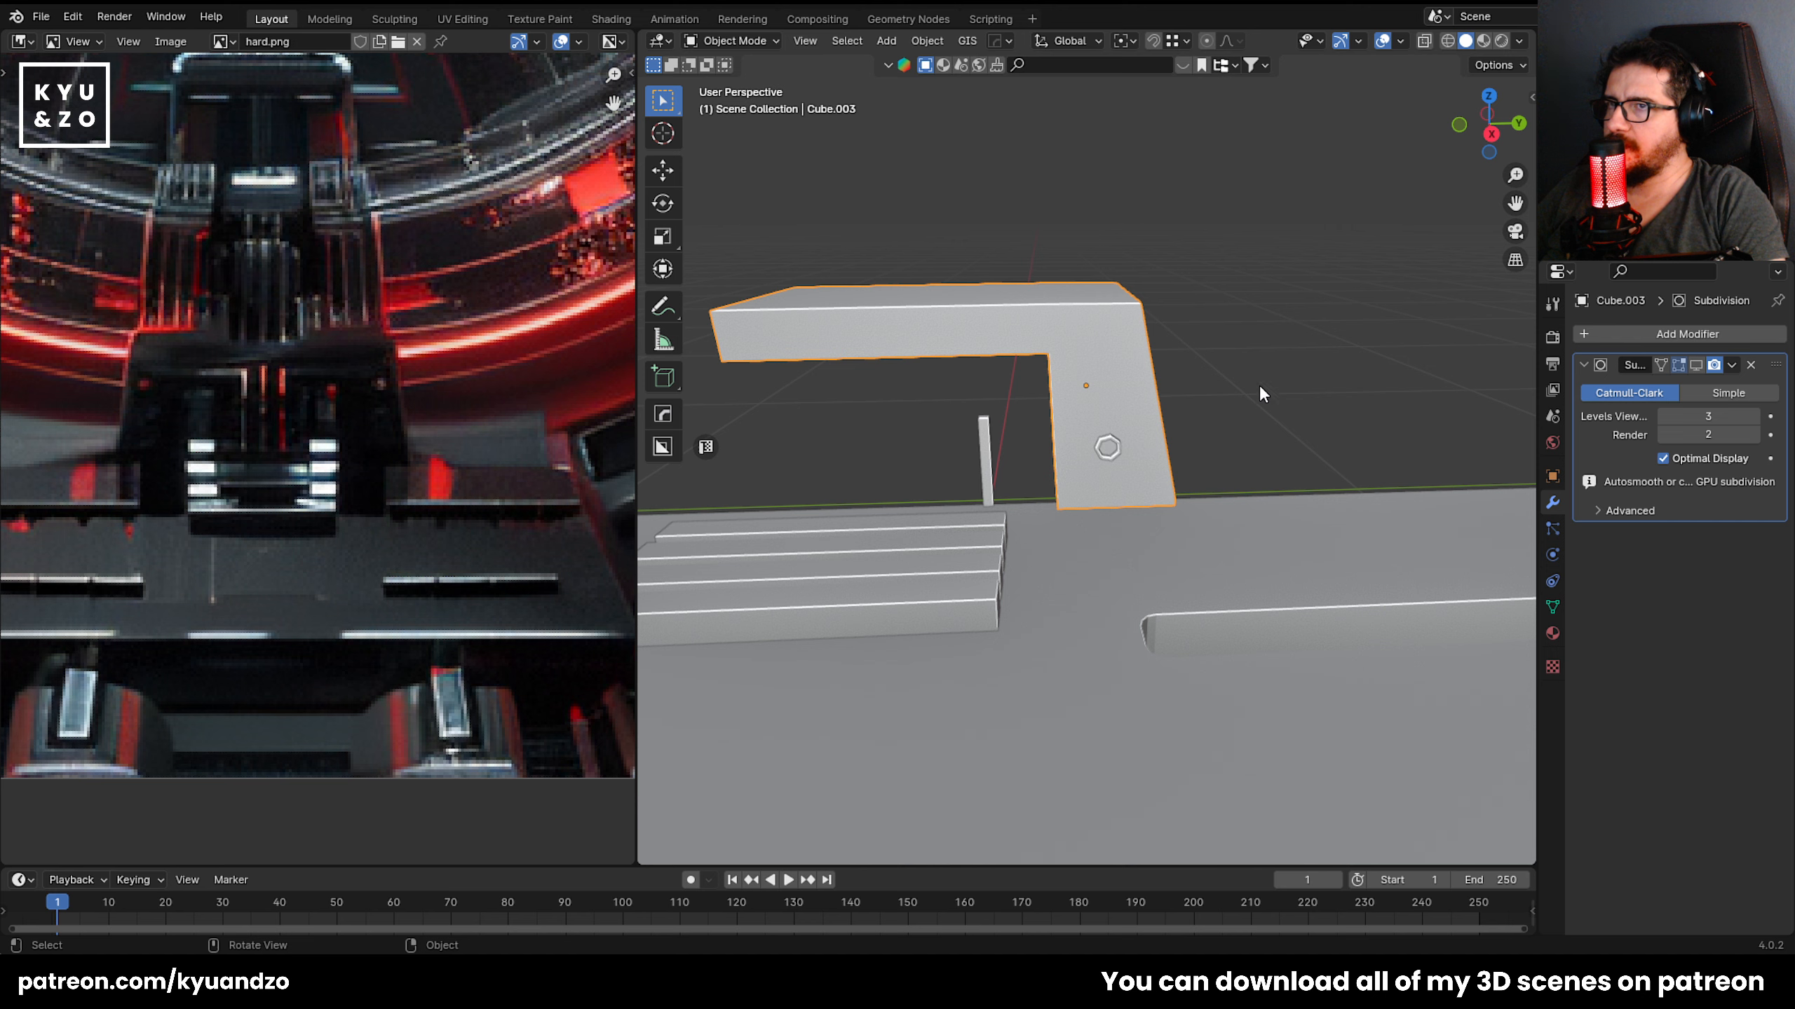
Shorten the L-shaped box's overhanging arm by moving its end vertices along the global Y axis.
key(Tab)
key(alt+z)
middle_drag(733, 288, 818, 316)
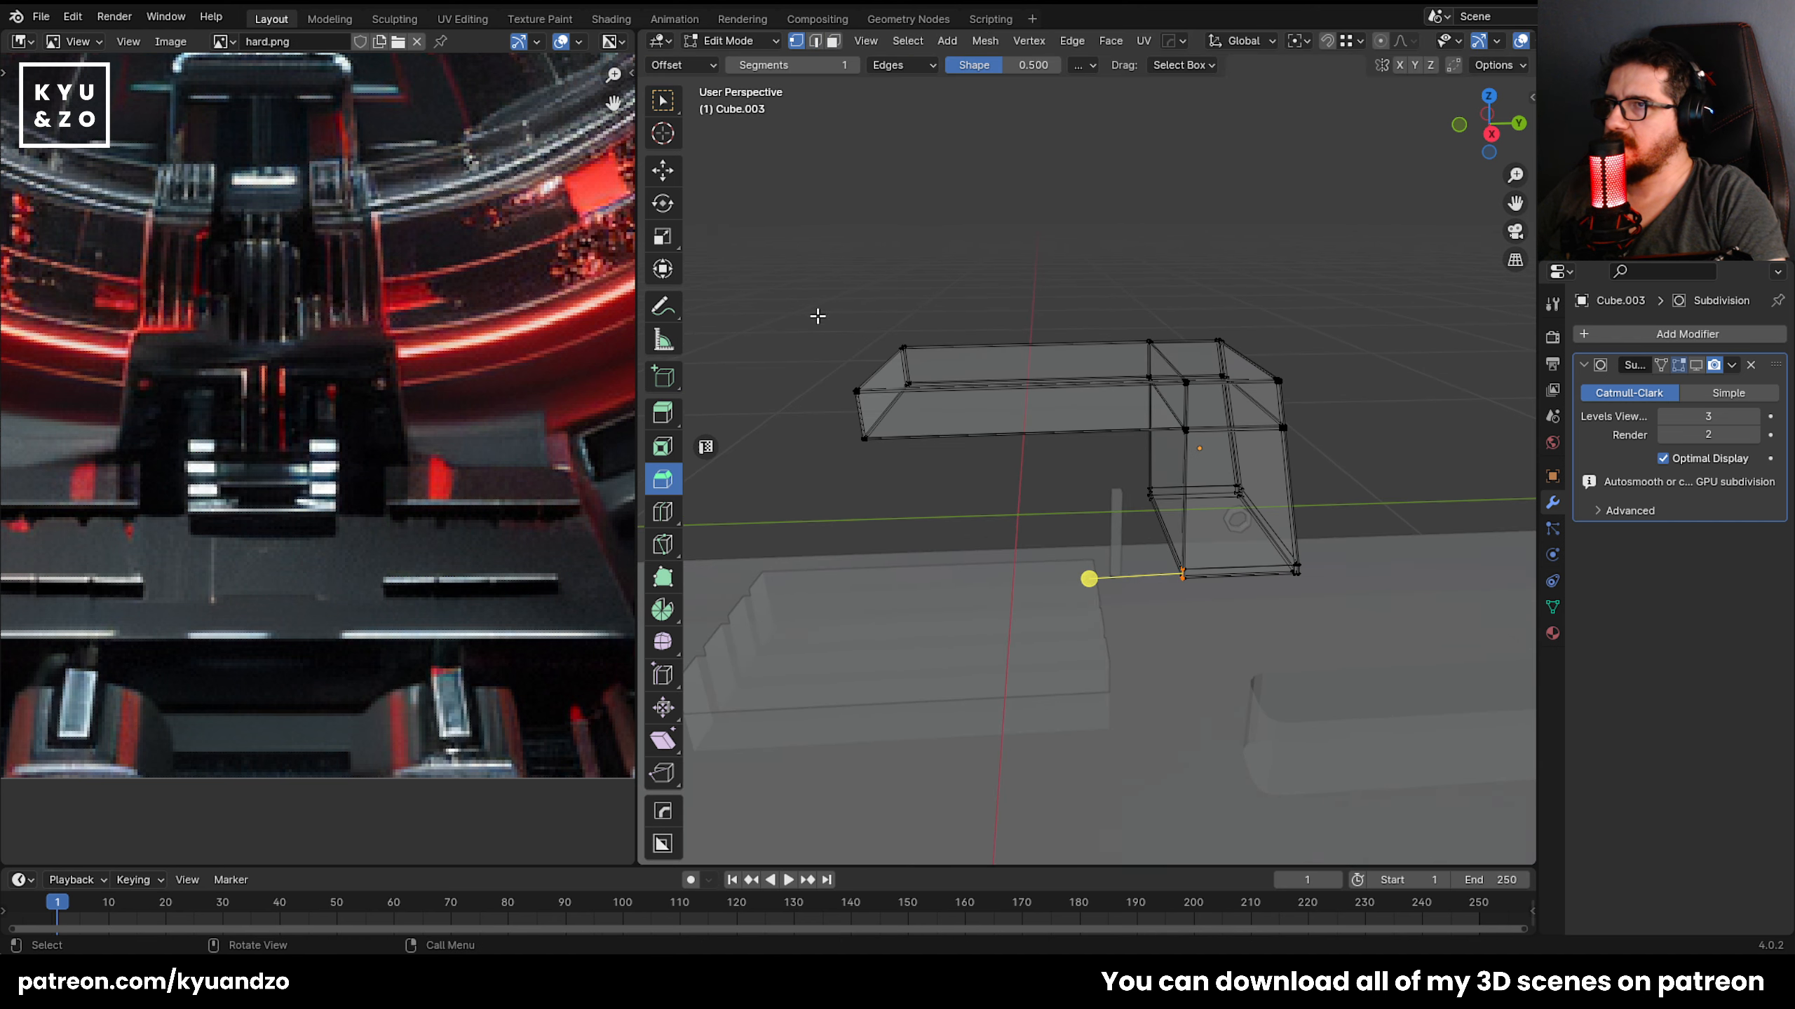
drag(778, 244, 1010, 529)
key(g)
key(y)
click(1069, 471)
key(Tab)
click(1069, 239)
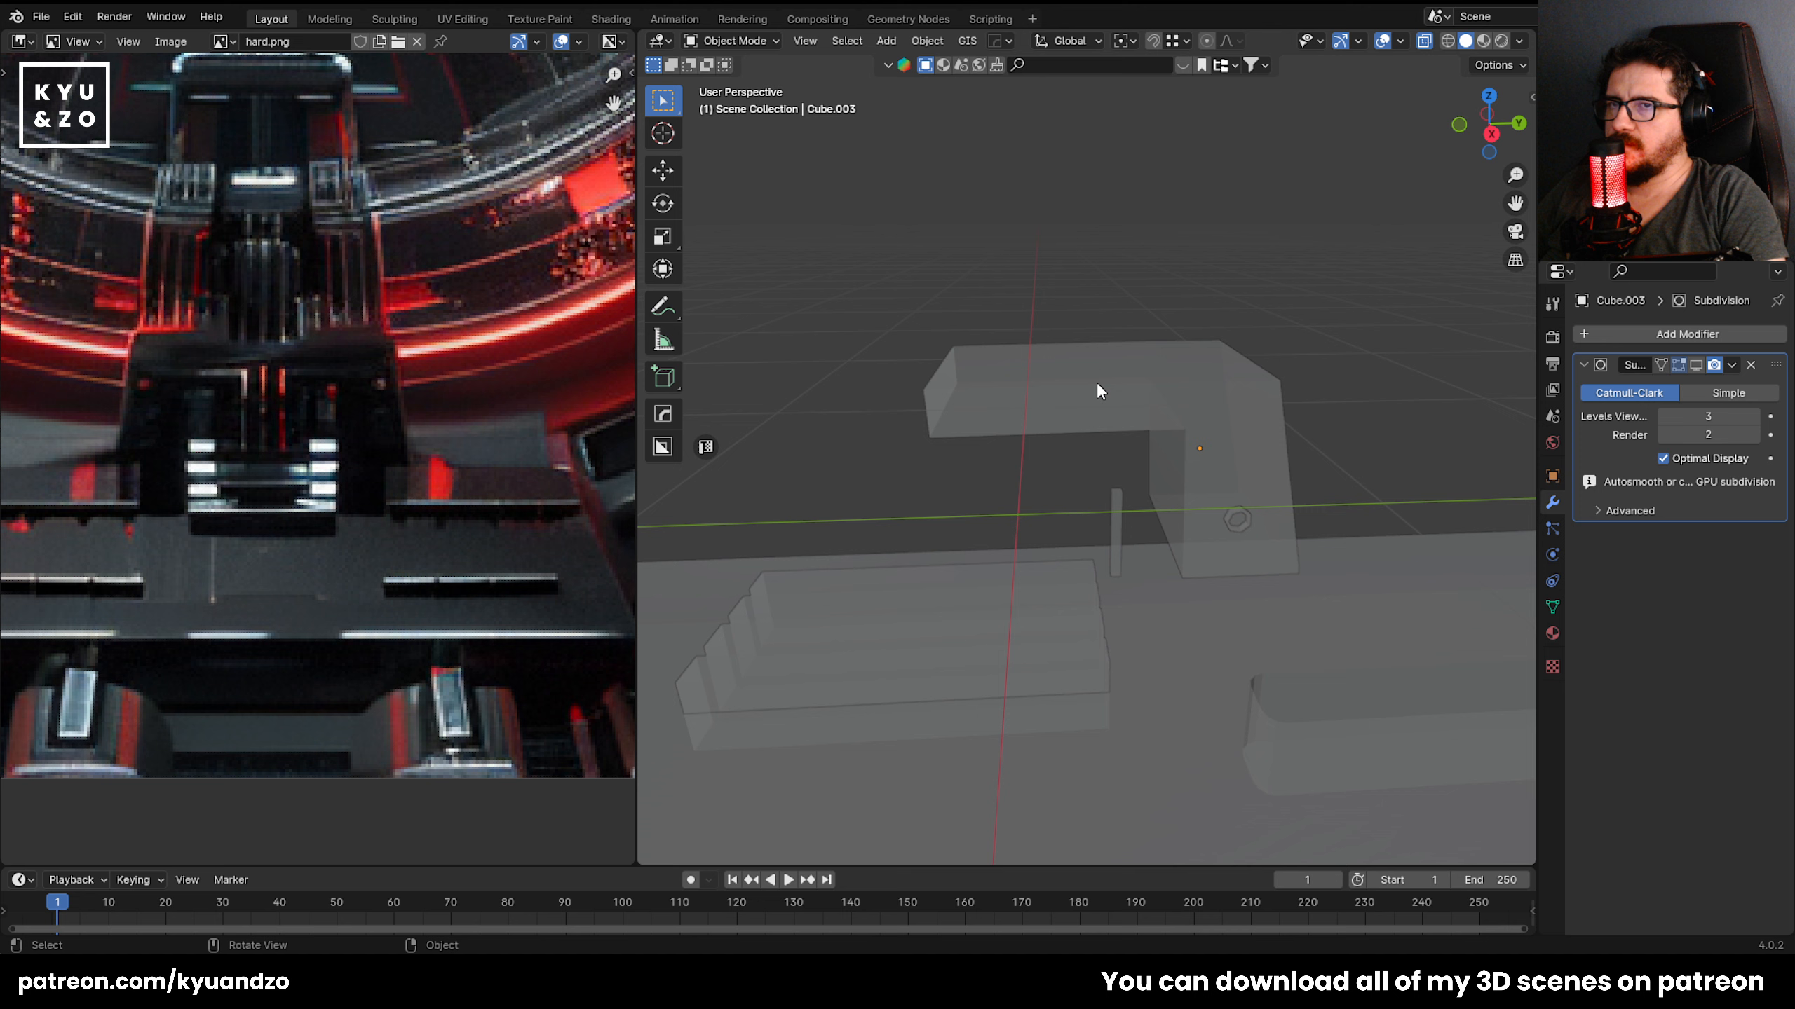
key(alt+z)
click(1102, 402)
Scale up the L-shaped box uniformly while viewing the console through the camera.
scroll(1102, 402, down, 15)
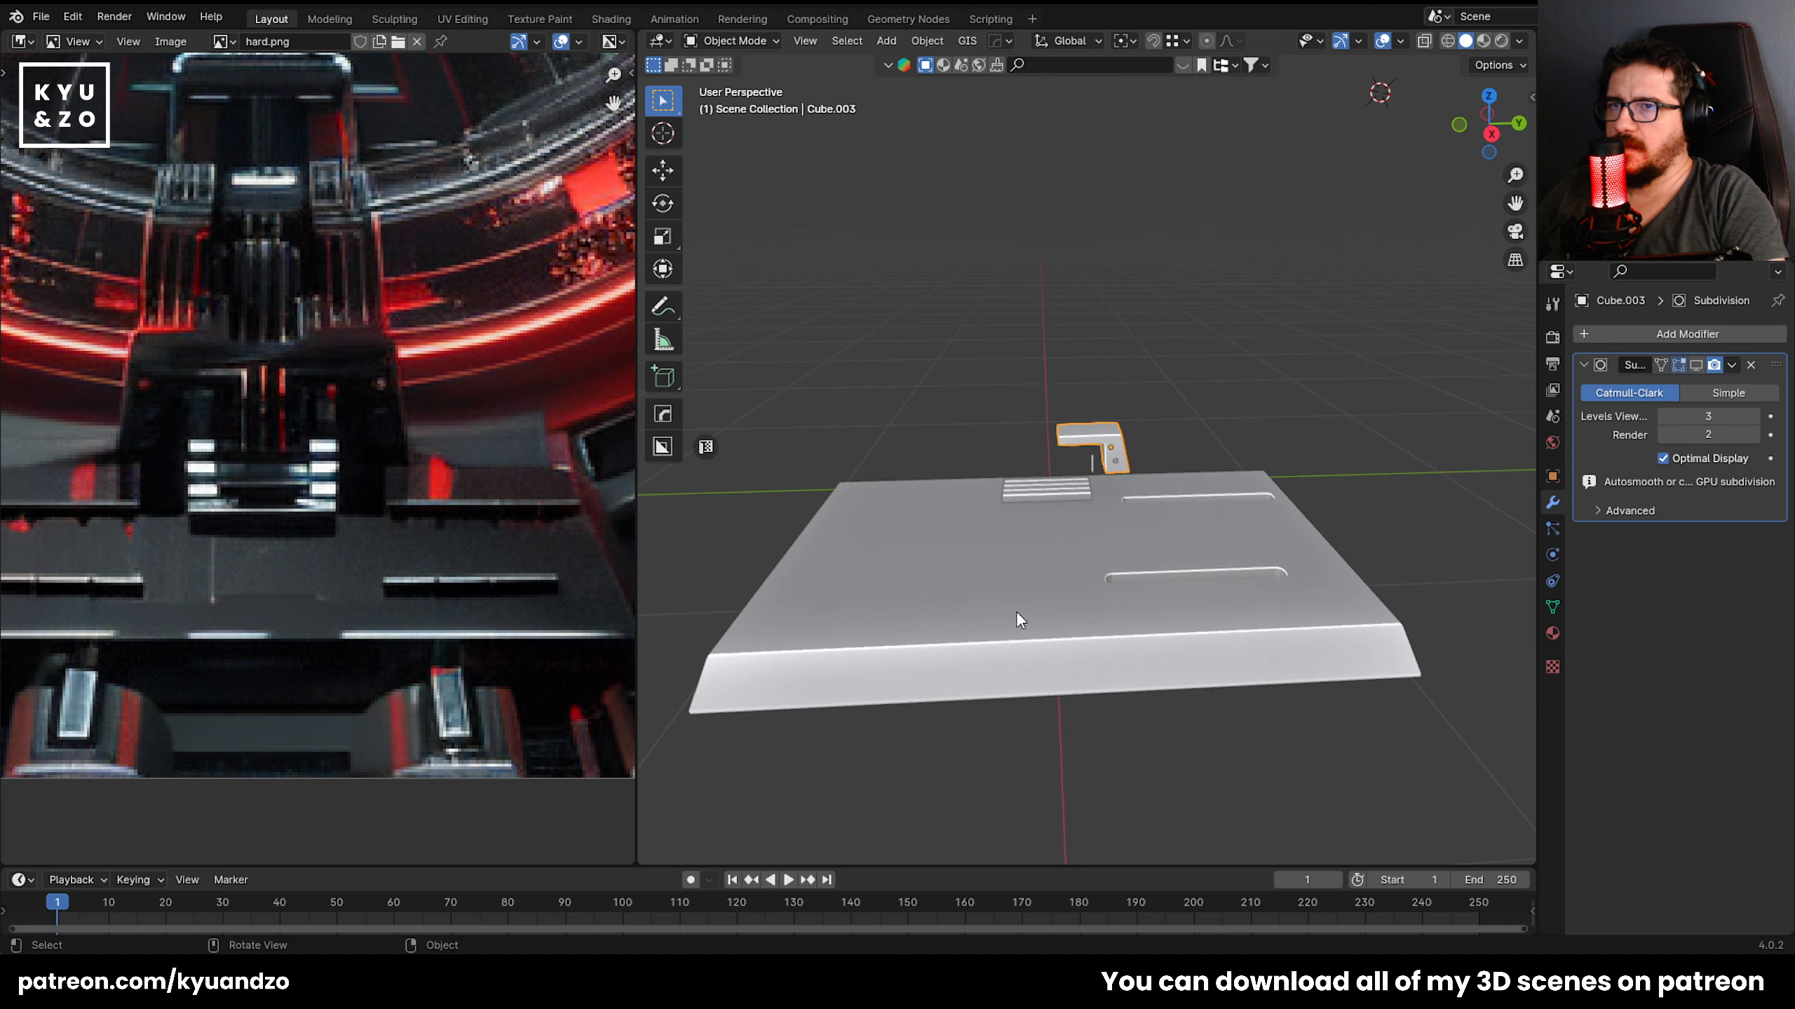
click(1060, 508)
middle_drag(1120, 533, 1133, 505)
scroll(1133, 504, up, 2)
key(KP_0)
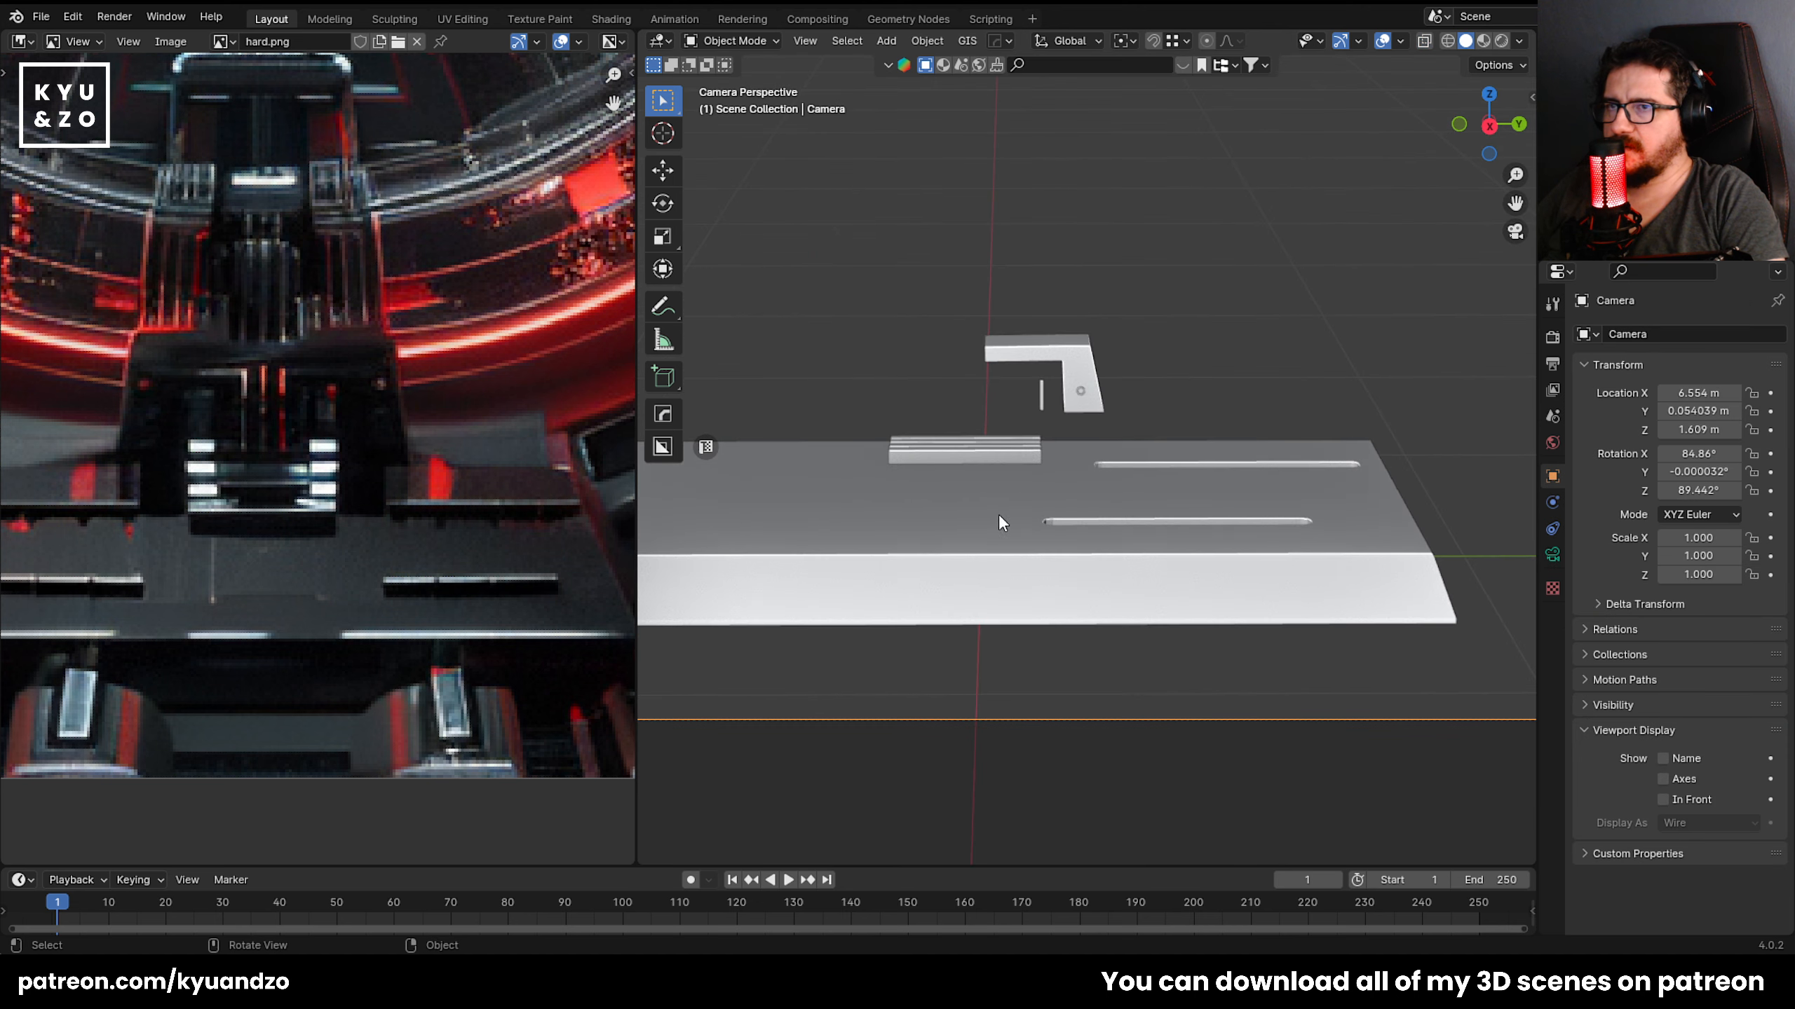
scroll(913, 459, up, 6)
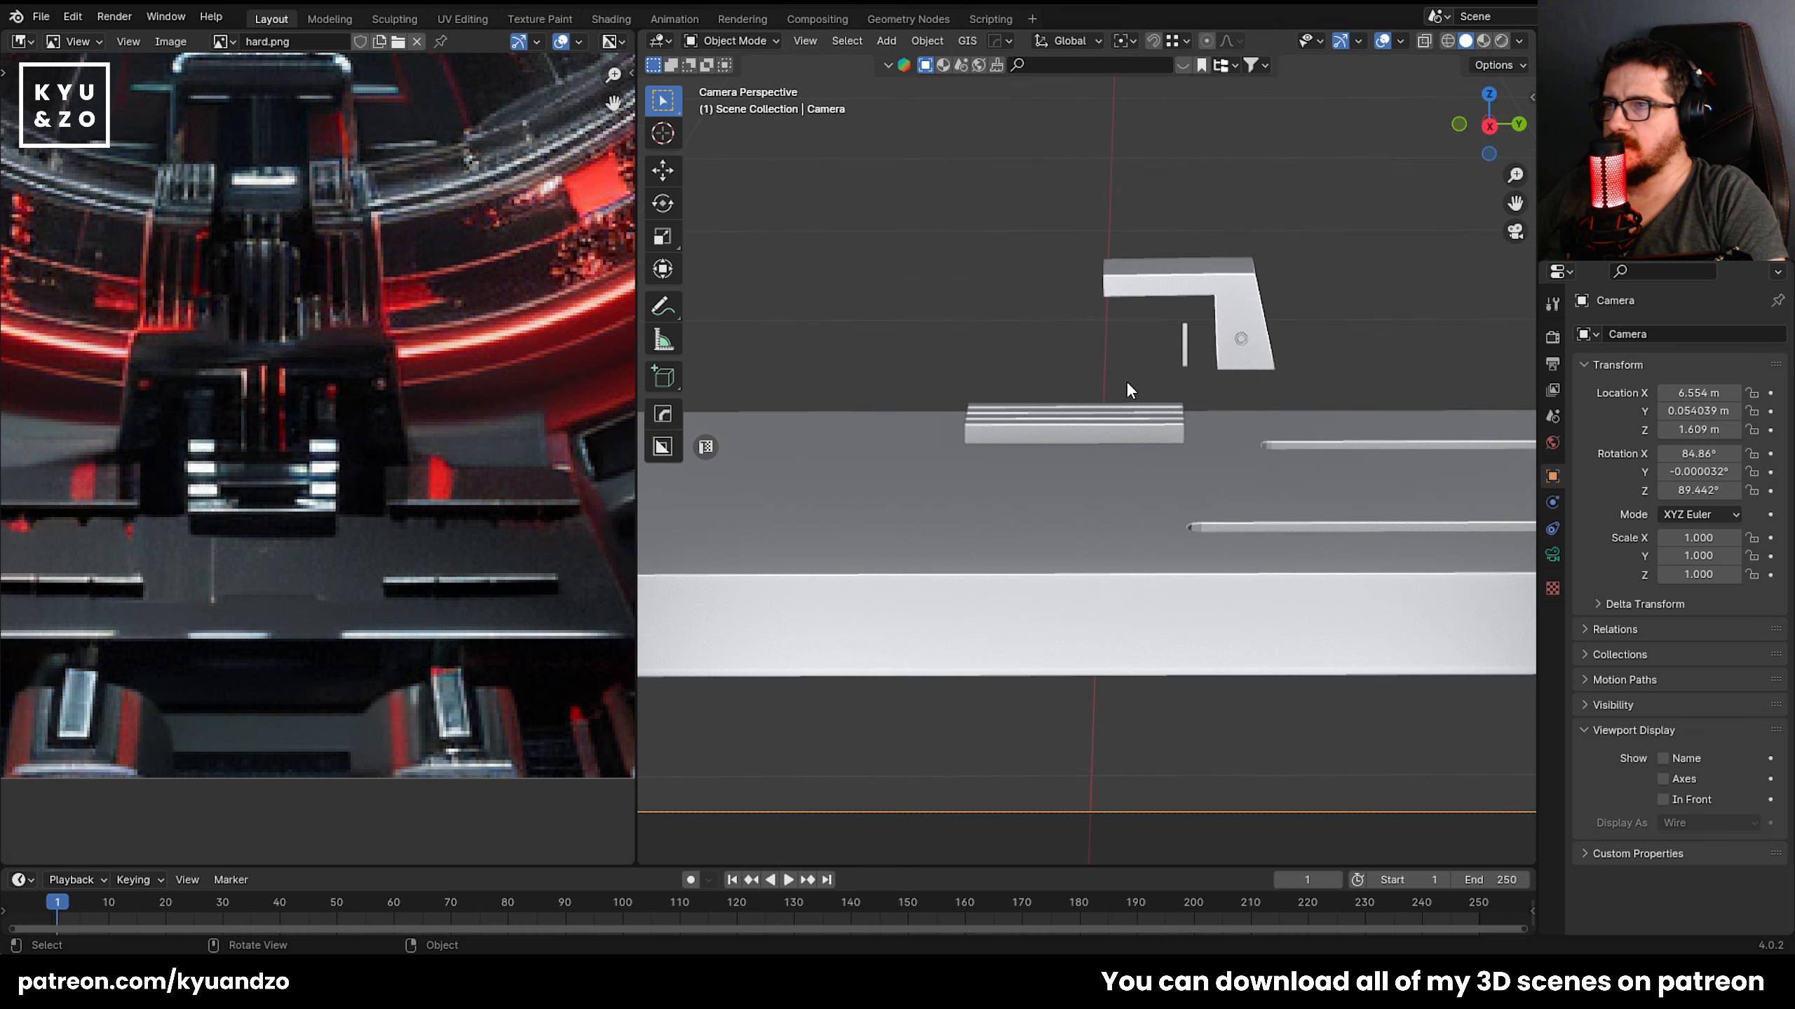
click(1243, 360)
key(s)
click(1316, 400)
Move the L-shaped box about -0.028 m along the global X axis to uncover the hexagonal bolt on its leg.
middle_drag(1303, 401, 1009, 431)
scroll(1009, 431, down, 5)
scroll(1031, 481, down, 3)
click(754, 464)
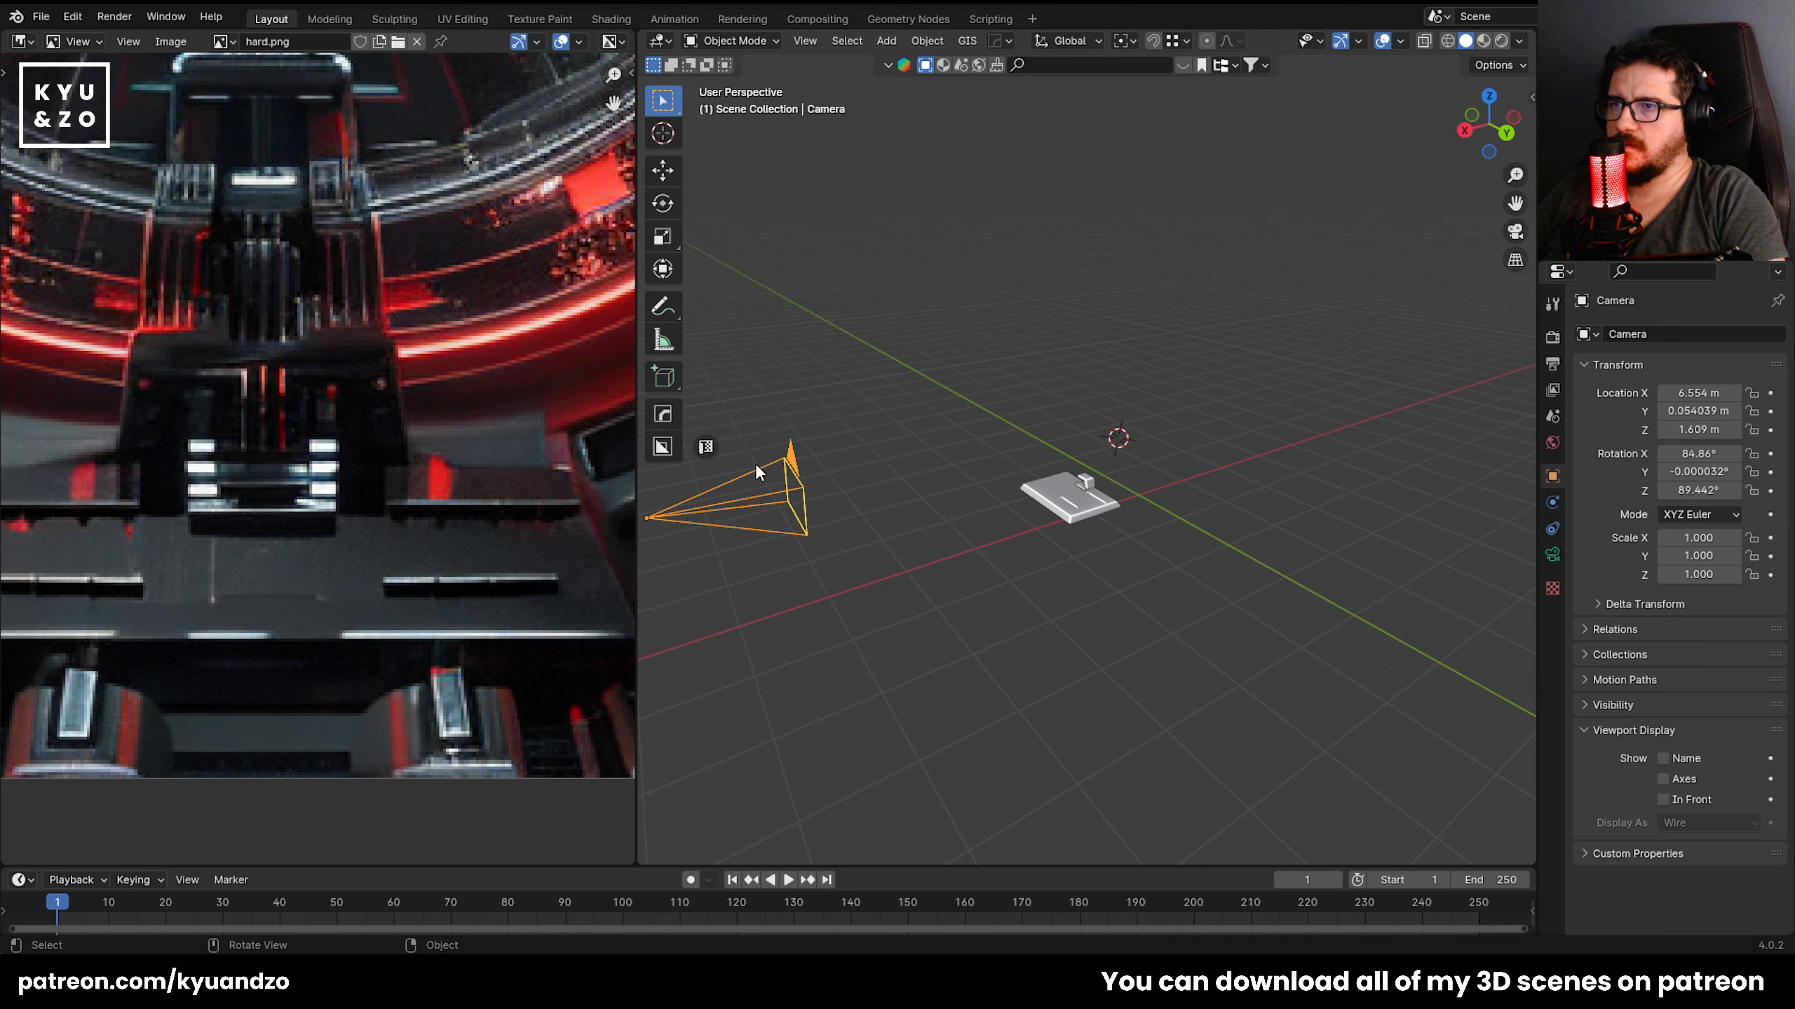
key(KP_0)
shift+middle_drag(1203, 308, 1122, 500)
click(1272, 403)
key(g)
key(y)
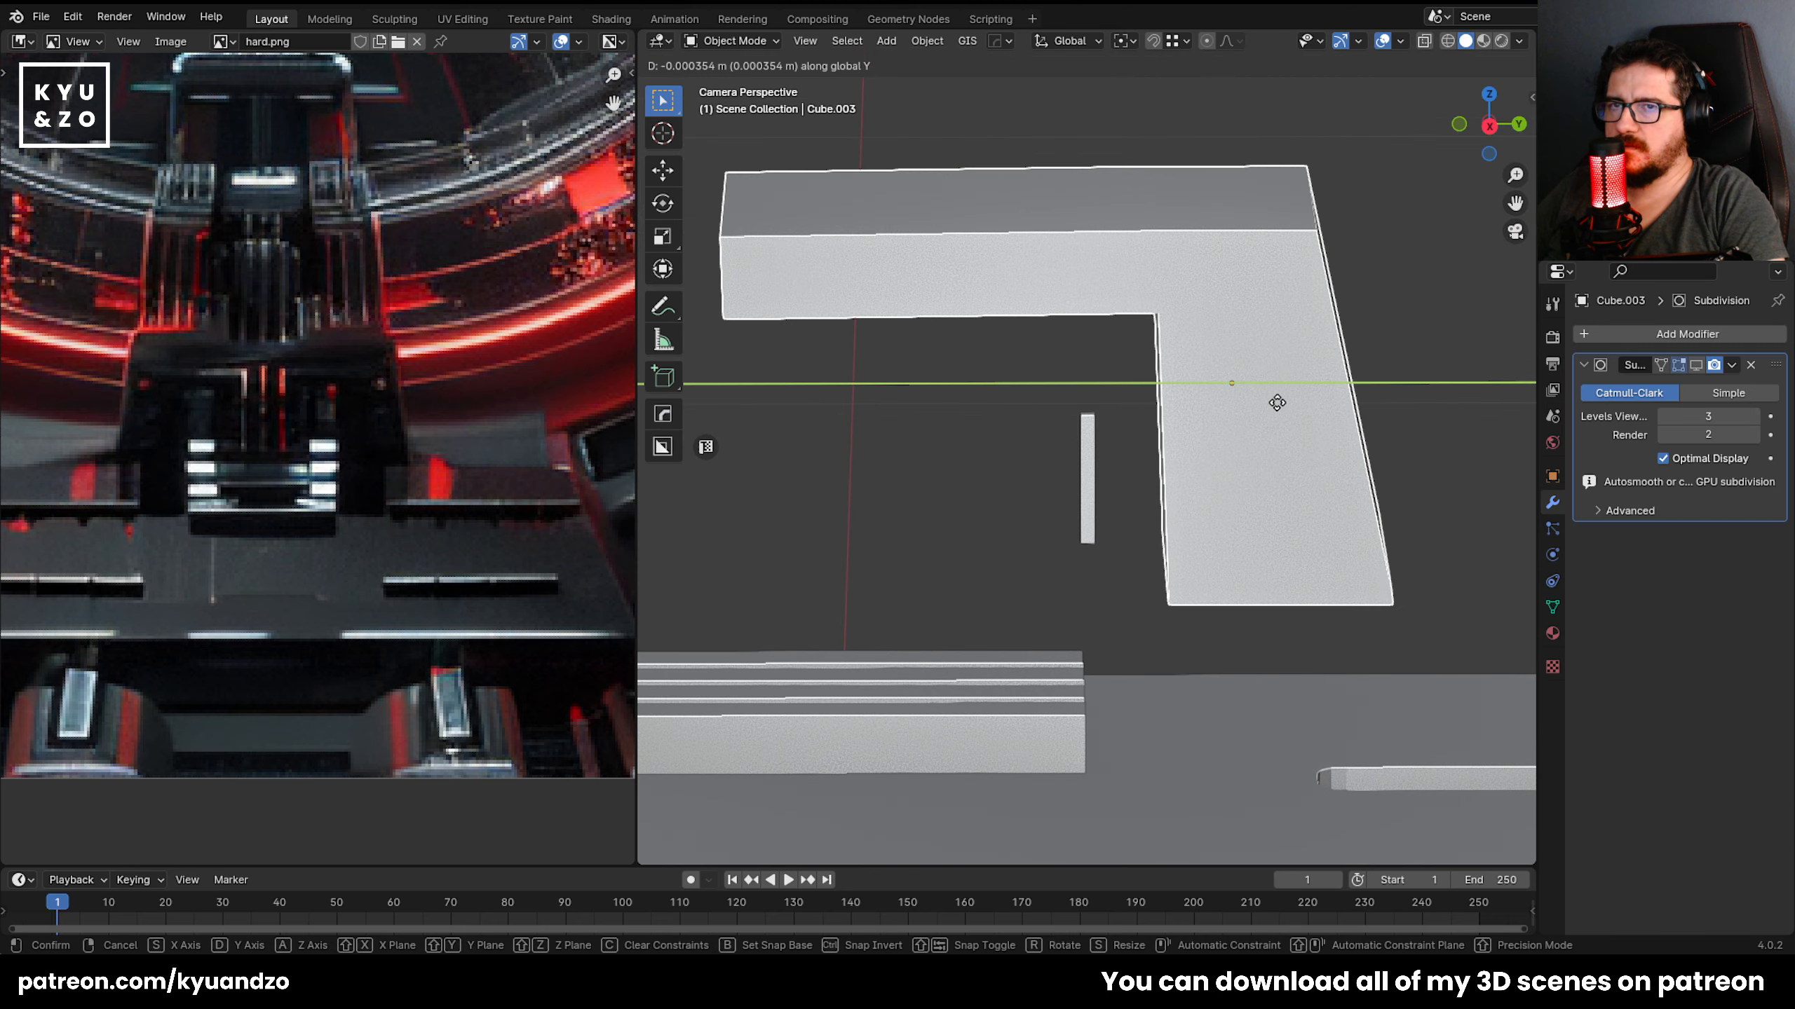
key(x)
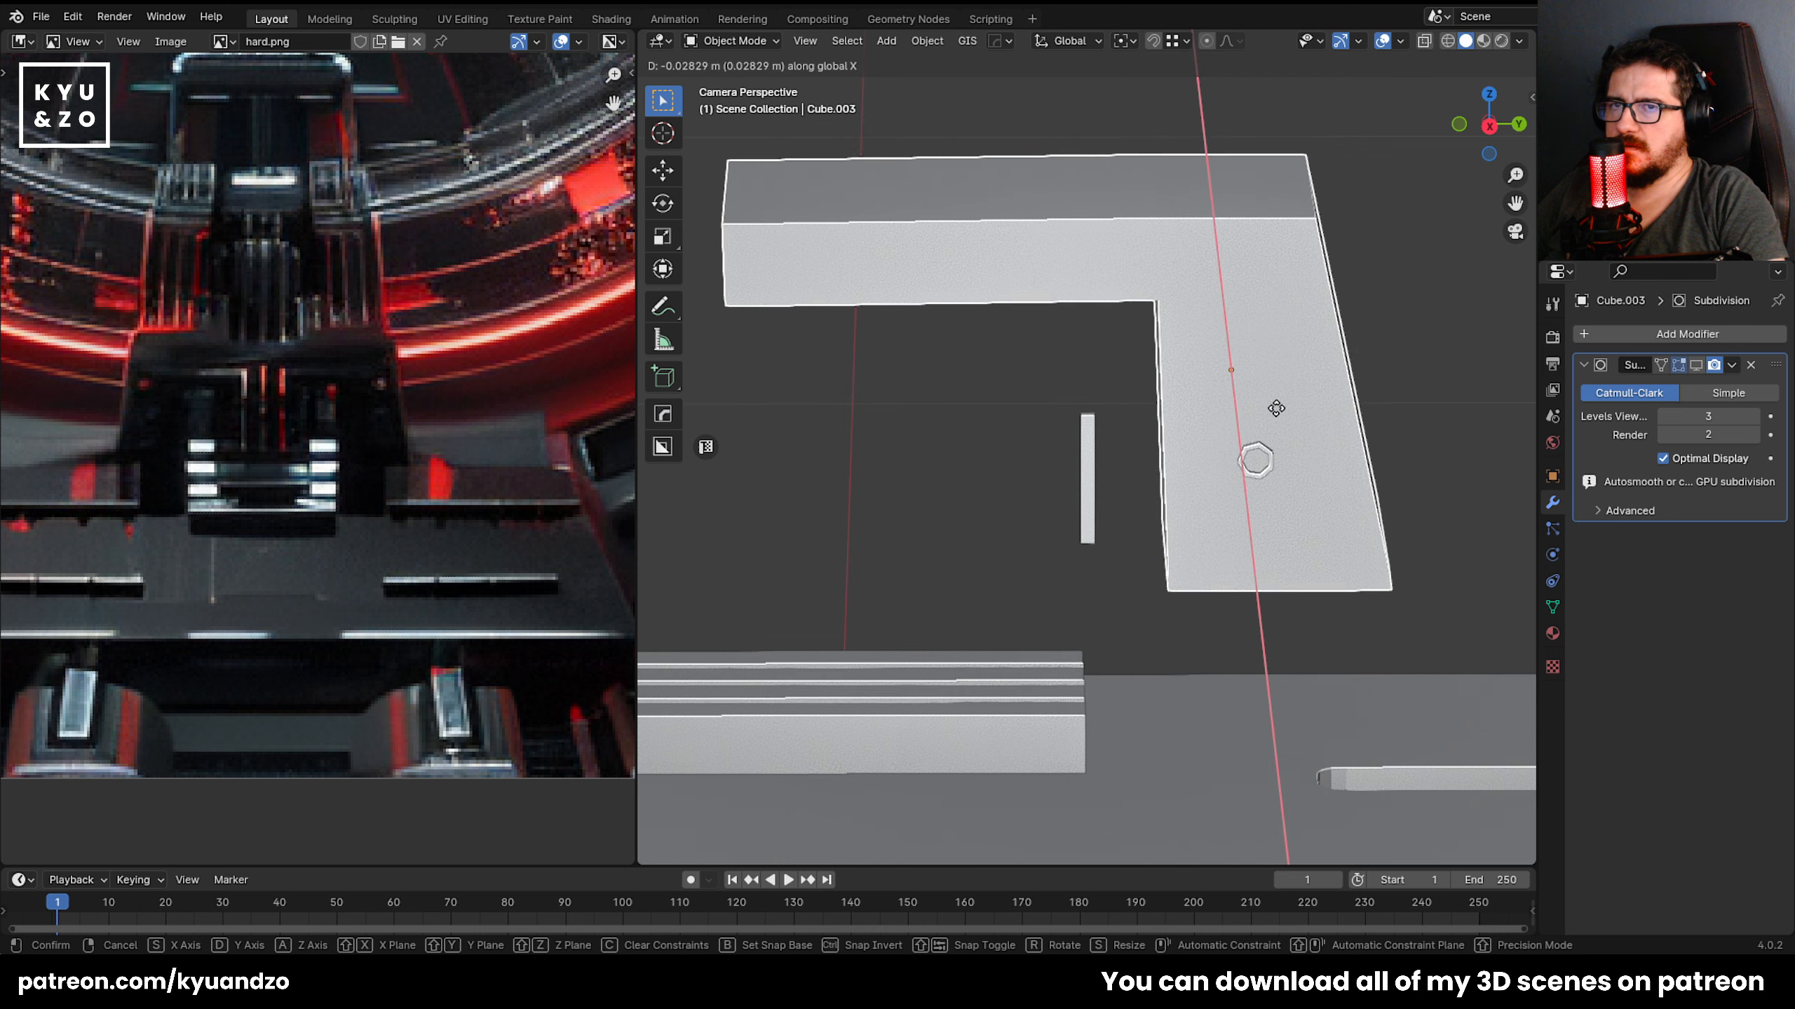
click(1276, 409)
Move the hexagonal bolt up the leg of the L-shaped box and scale it uniformly by 1.244.
click(1256, 461)
key(g)
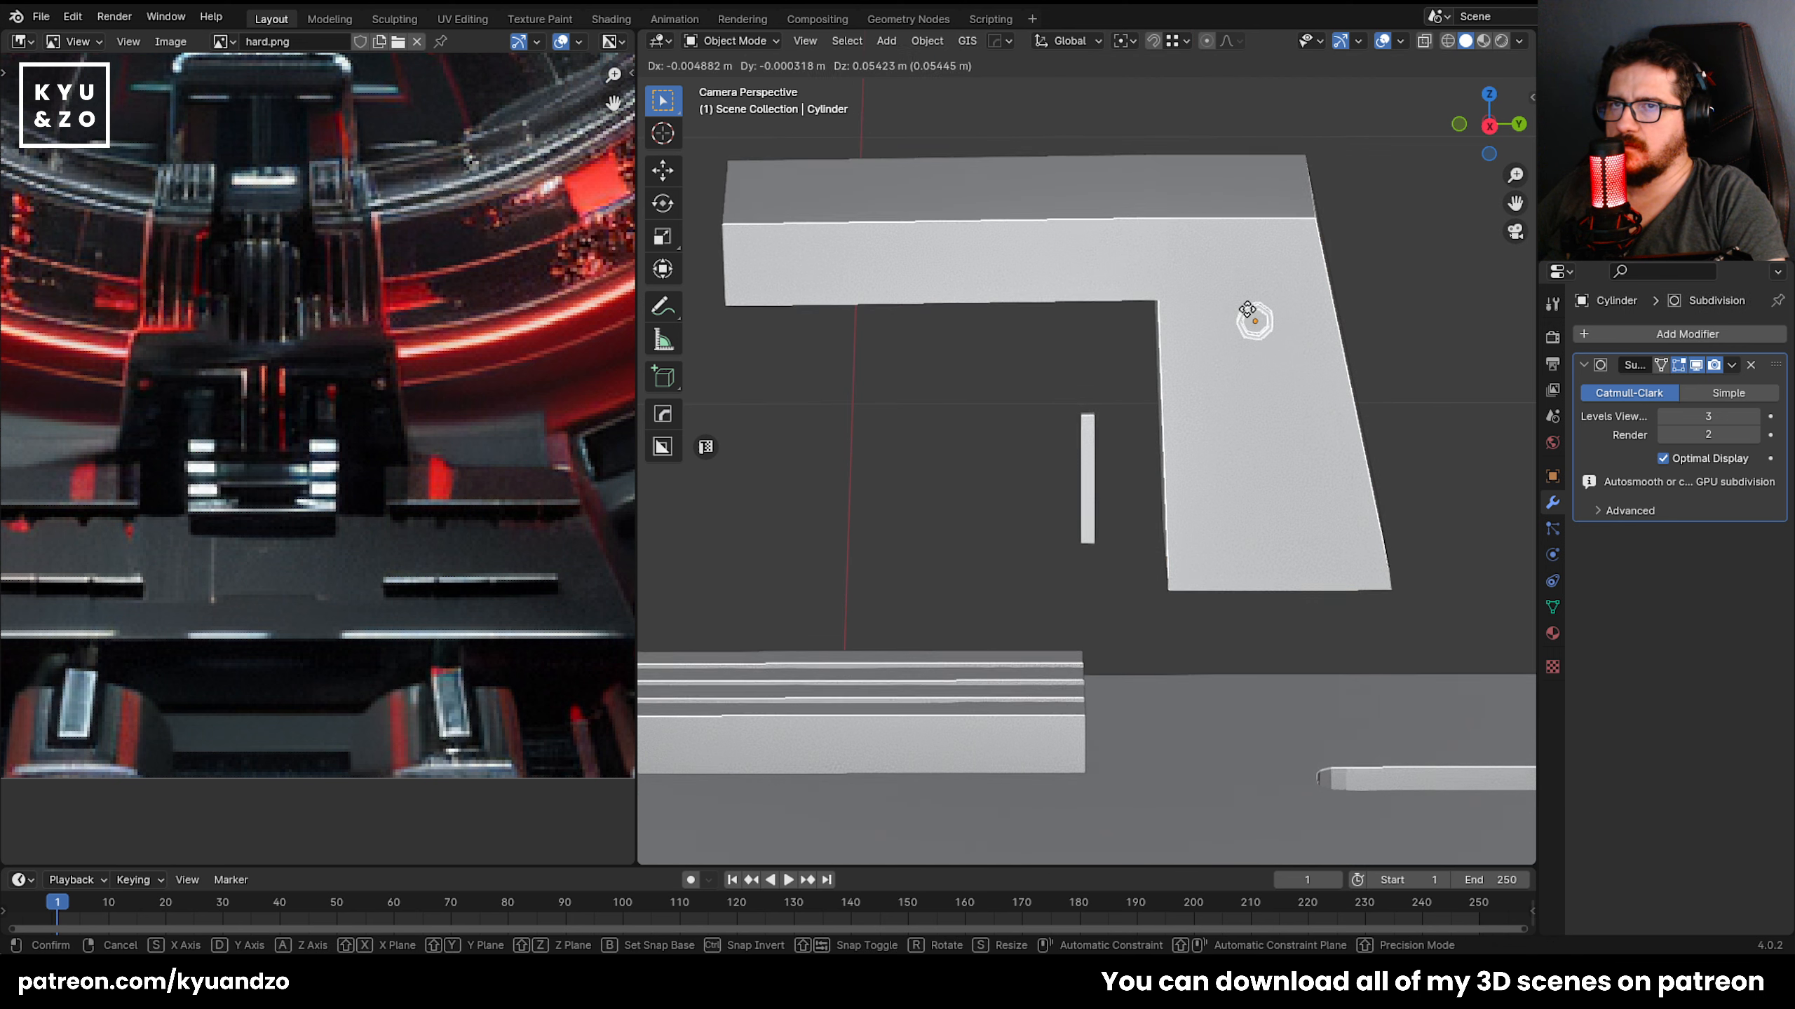
click(1245, 325)
key(s)
click(1300, 404)
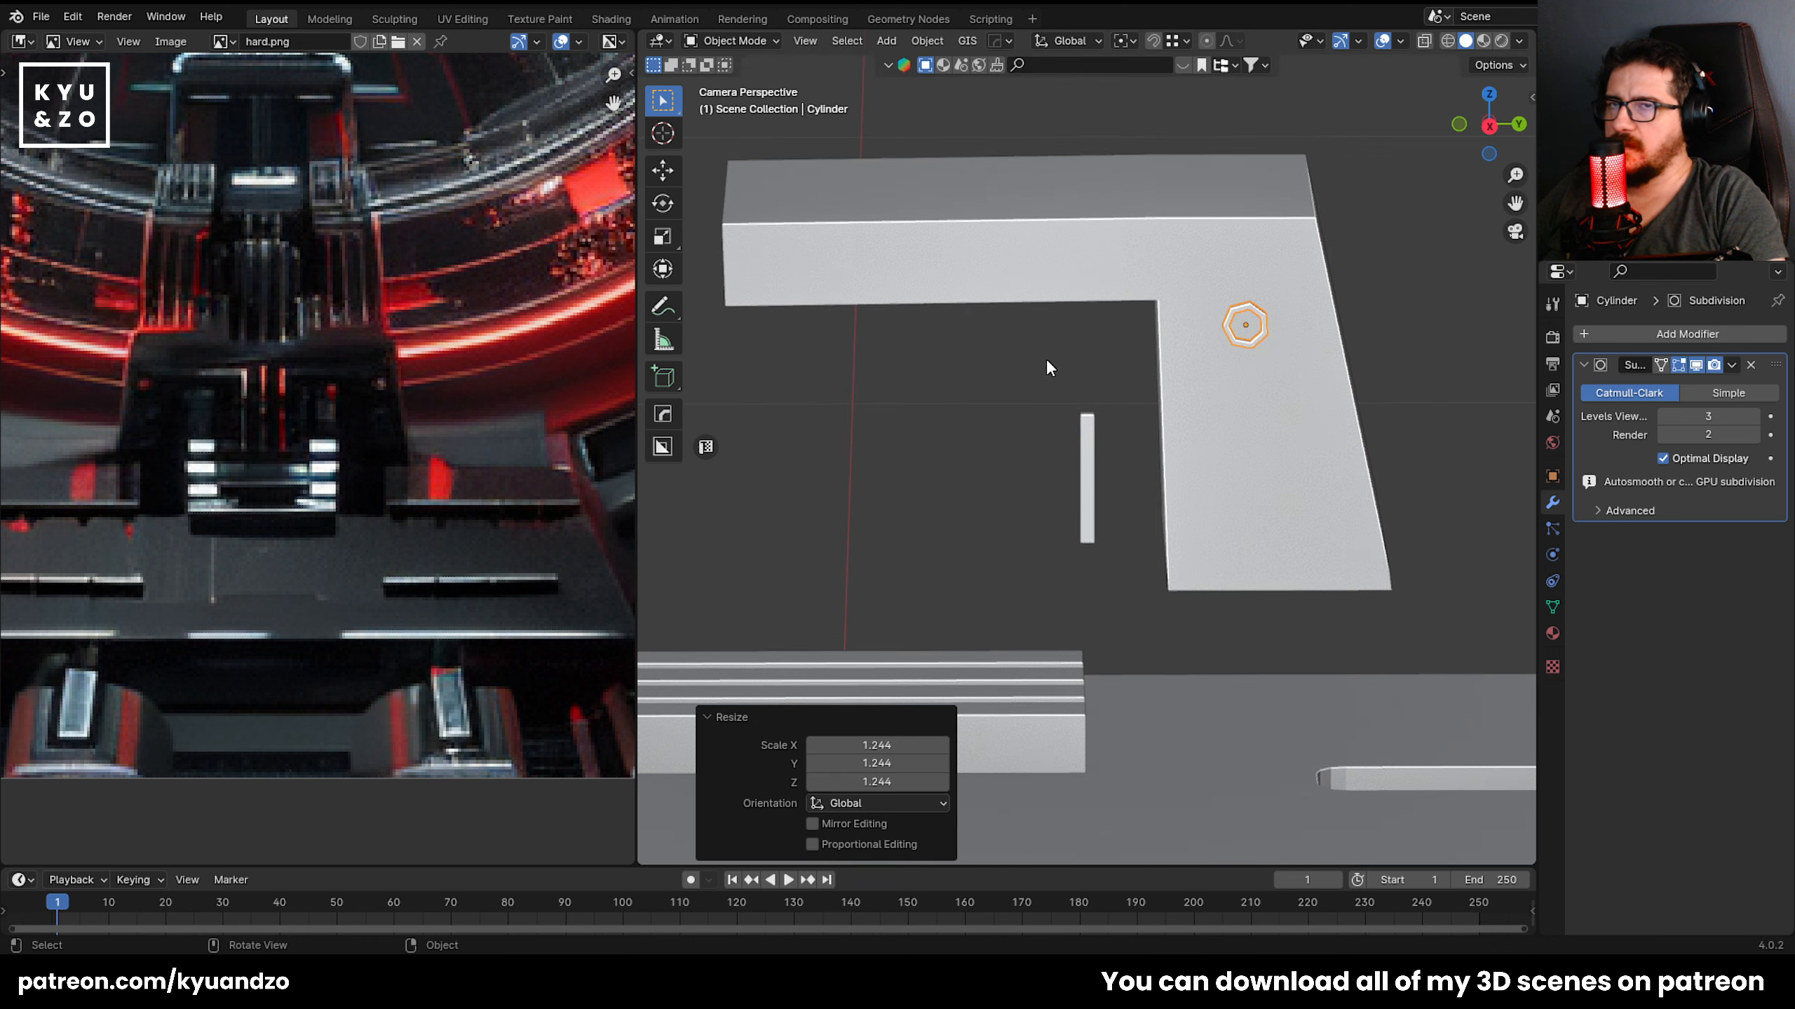
Set the selected camera as the active scene camera and view the console through it.
middle_drag(919, 407, 880, 359)
scroll(881, 359, down, 8)
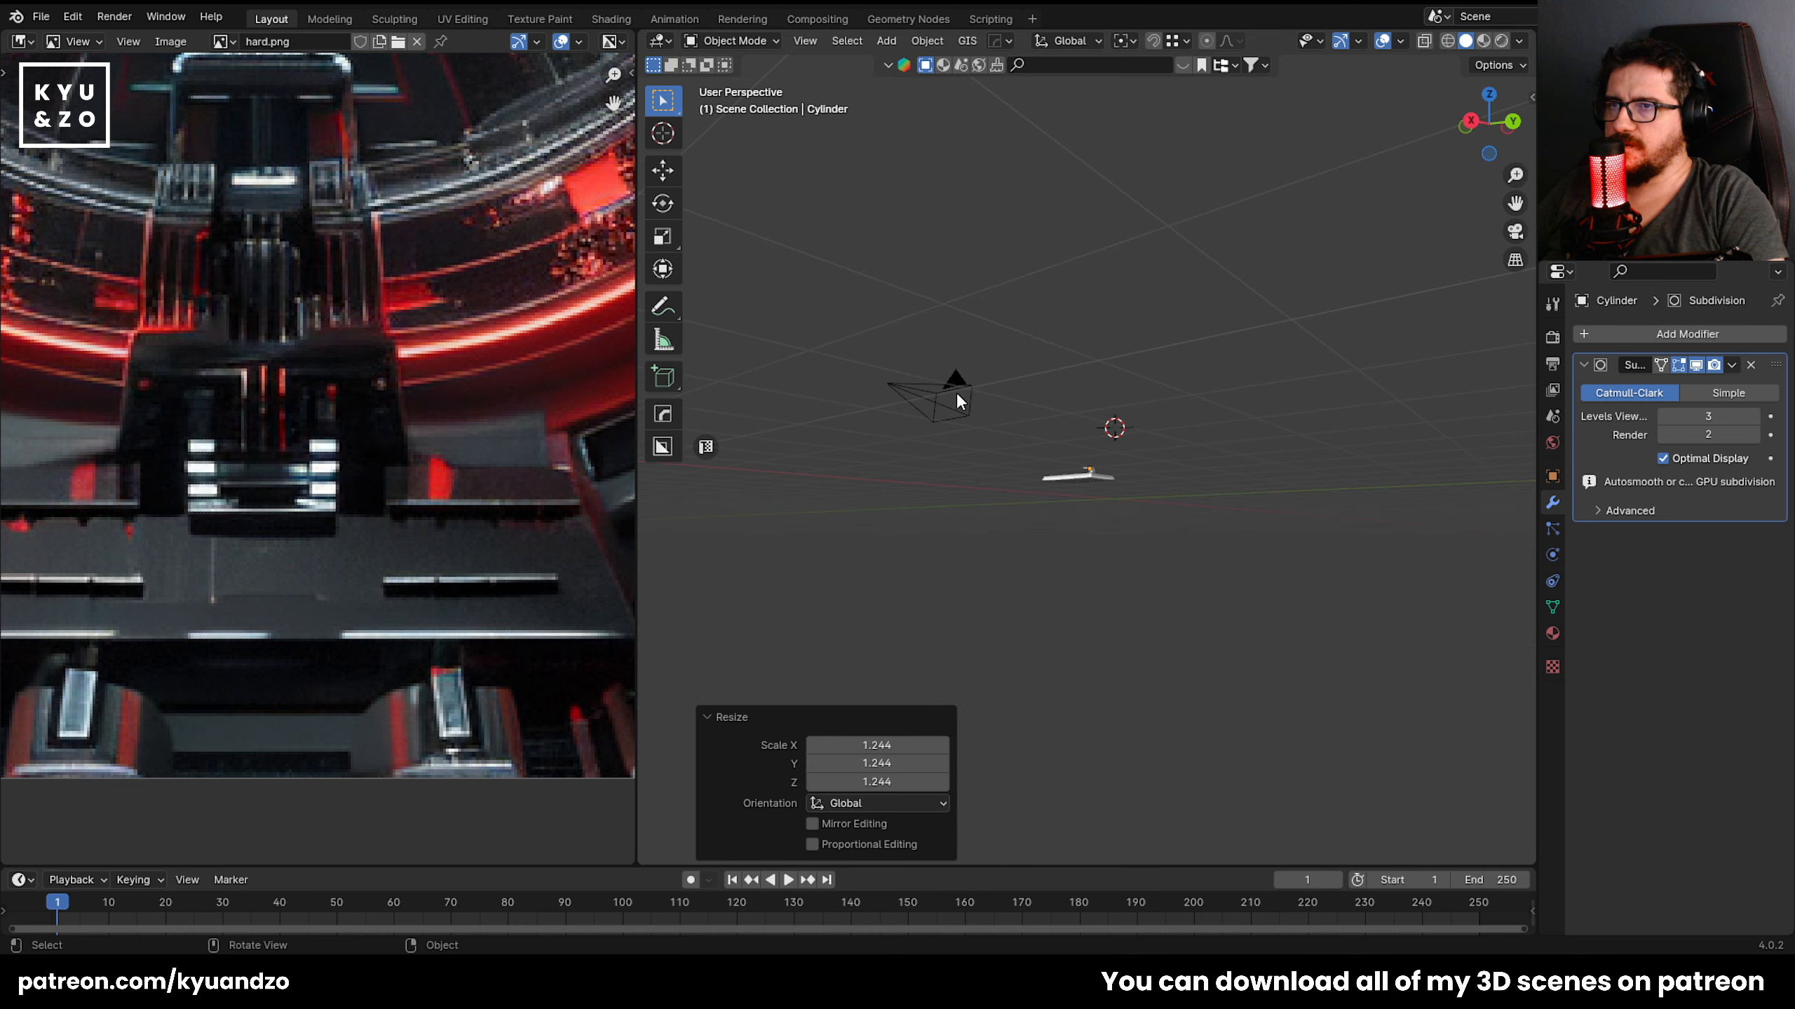
click(956, 393)
click(849, 41)
mouse_move(812, 44)
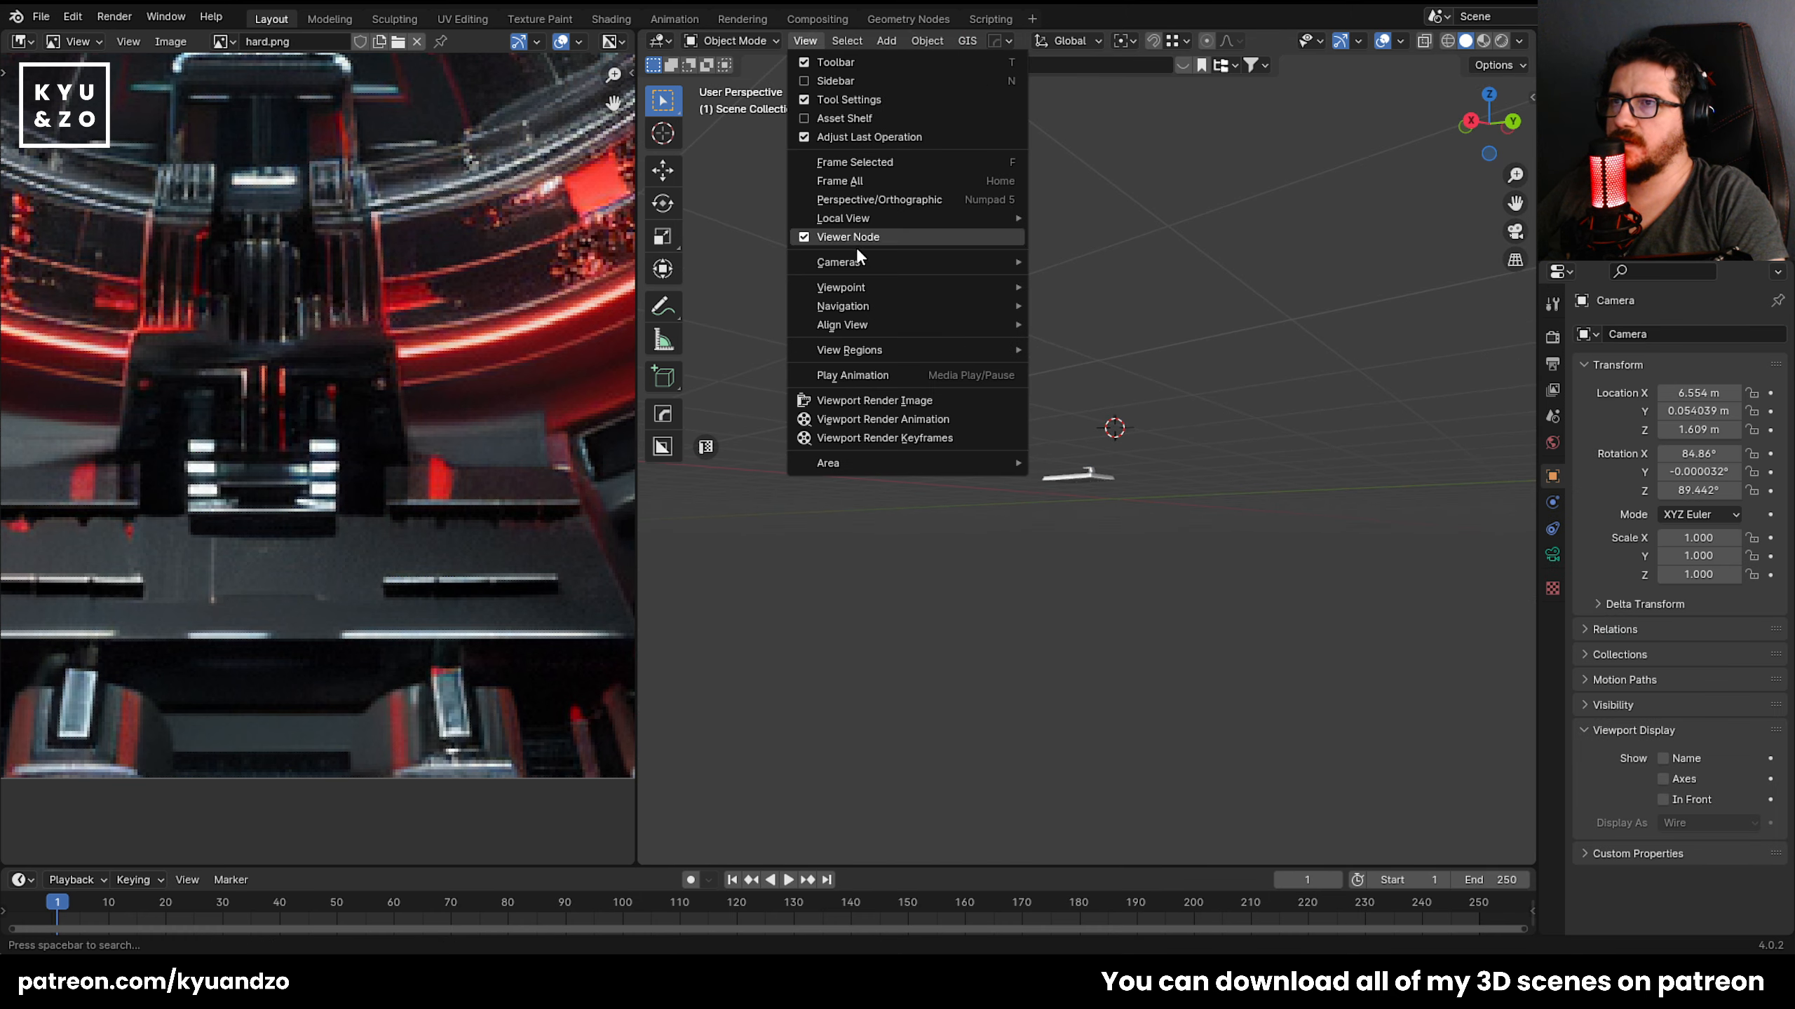
mouse_move(867, 266)
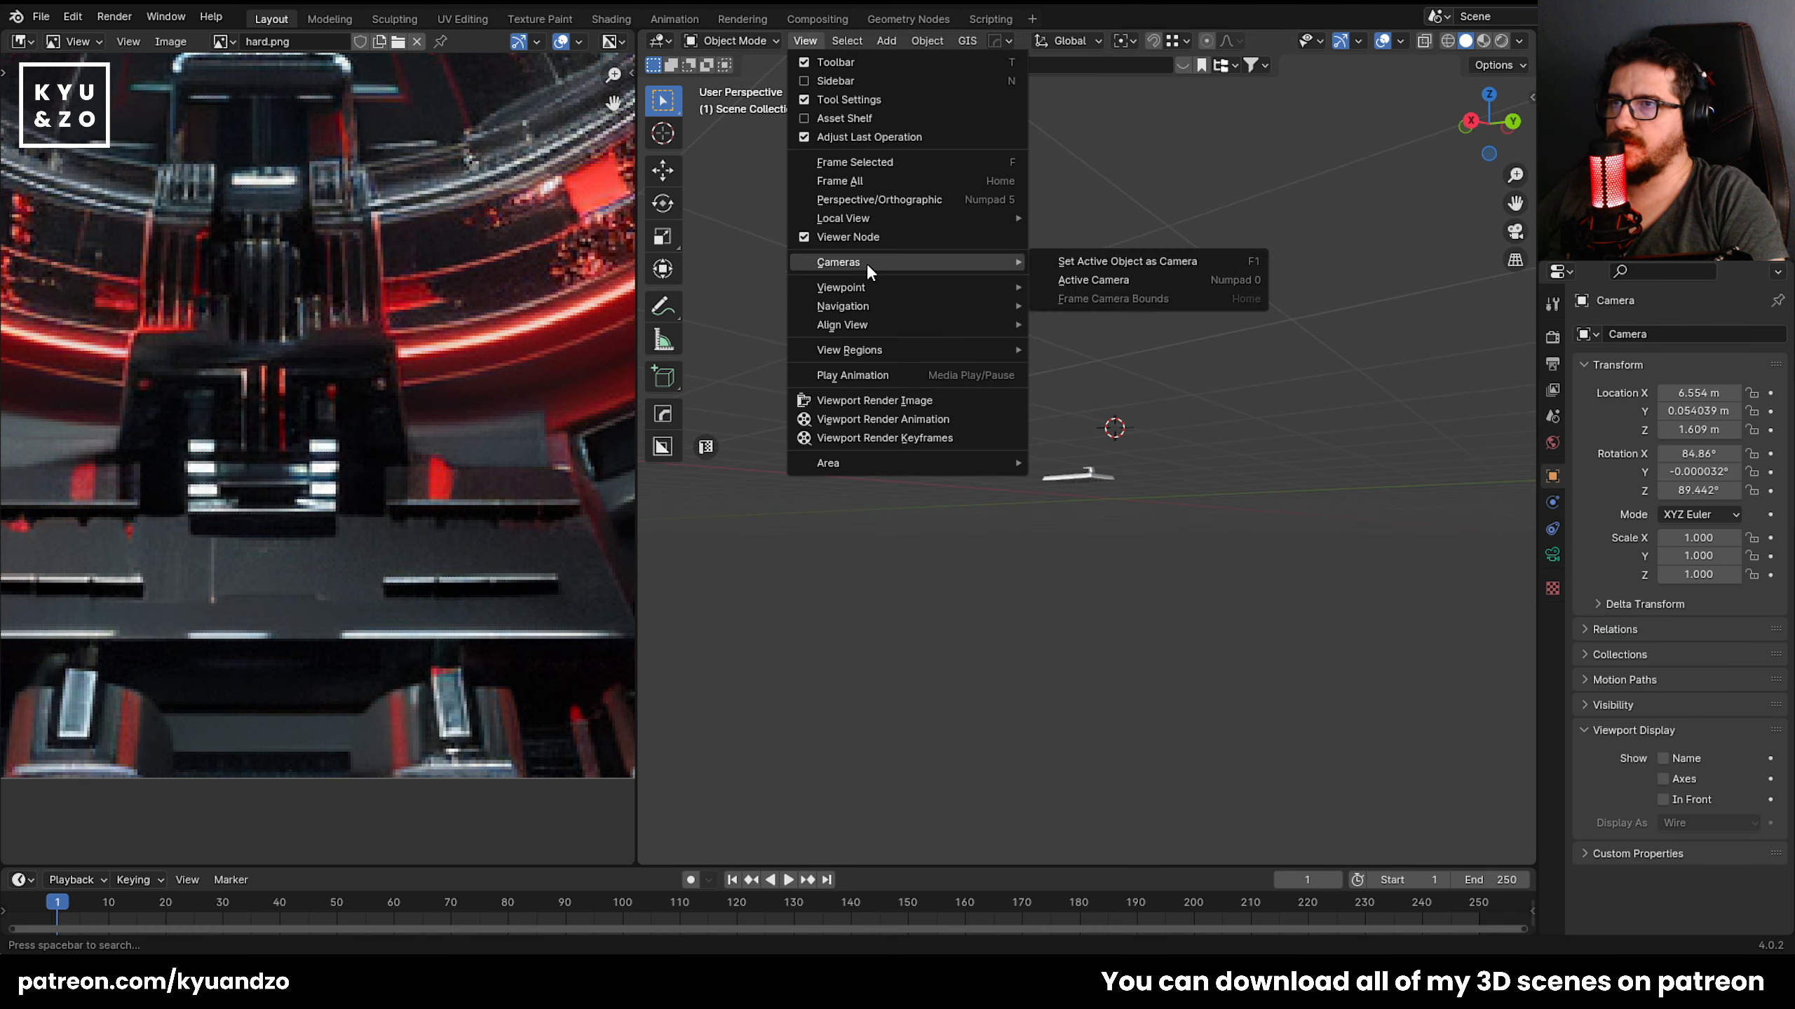
right_click(1160, 258)
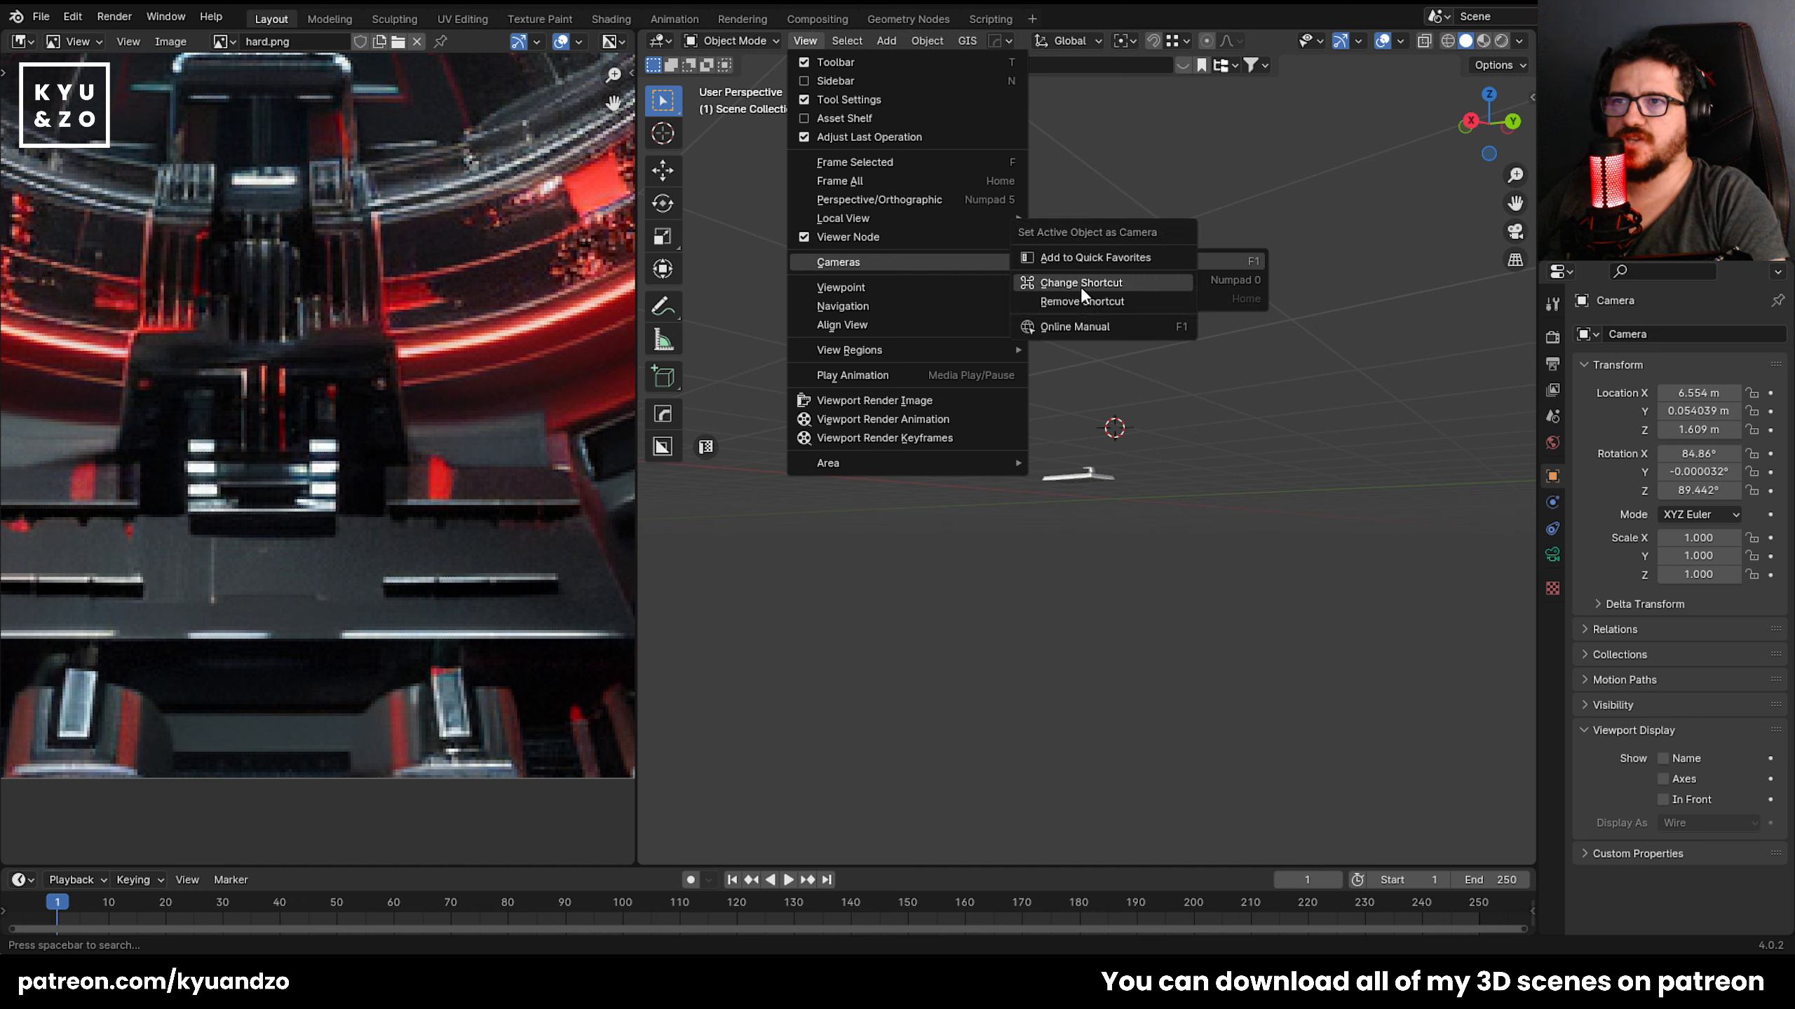
key(Escape)
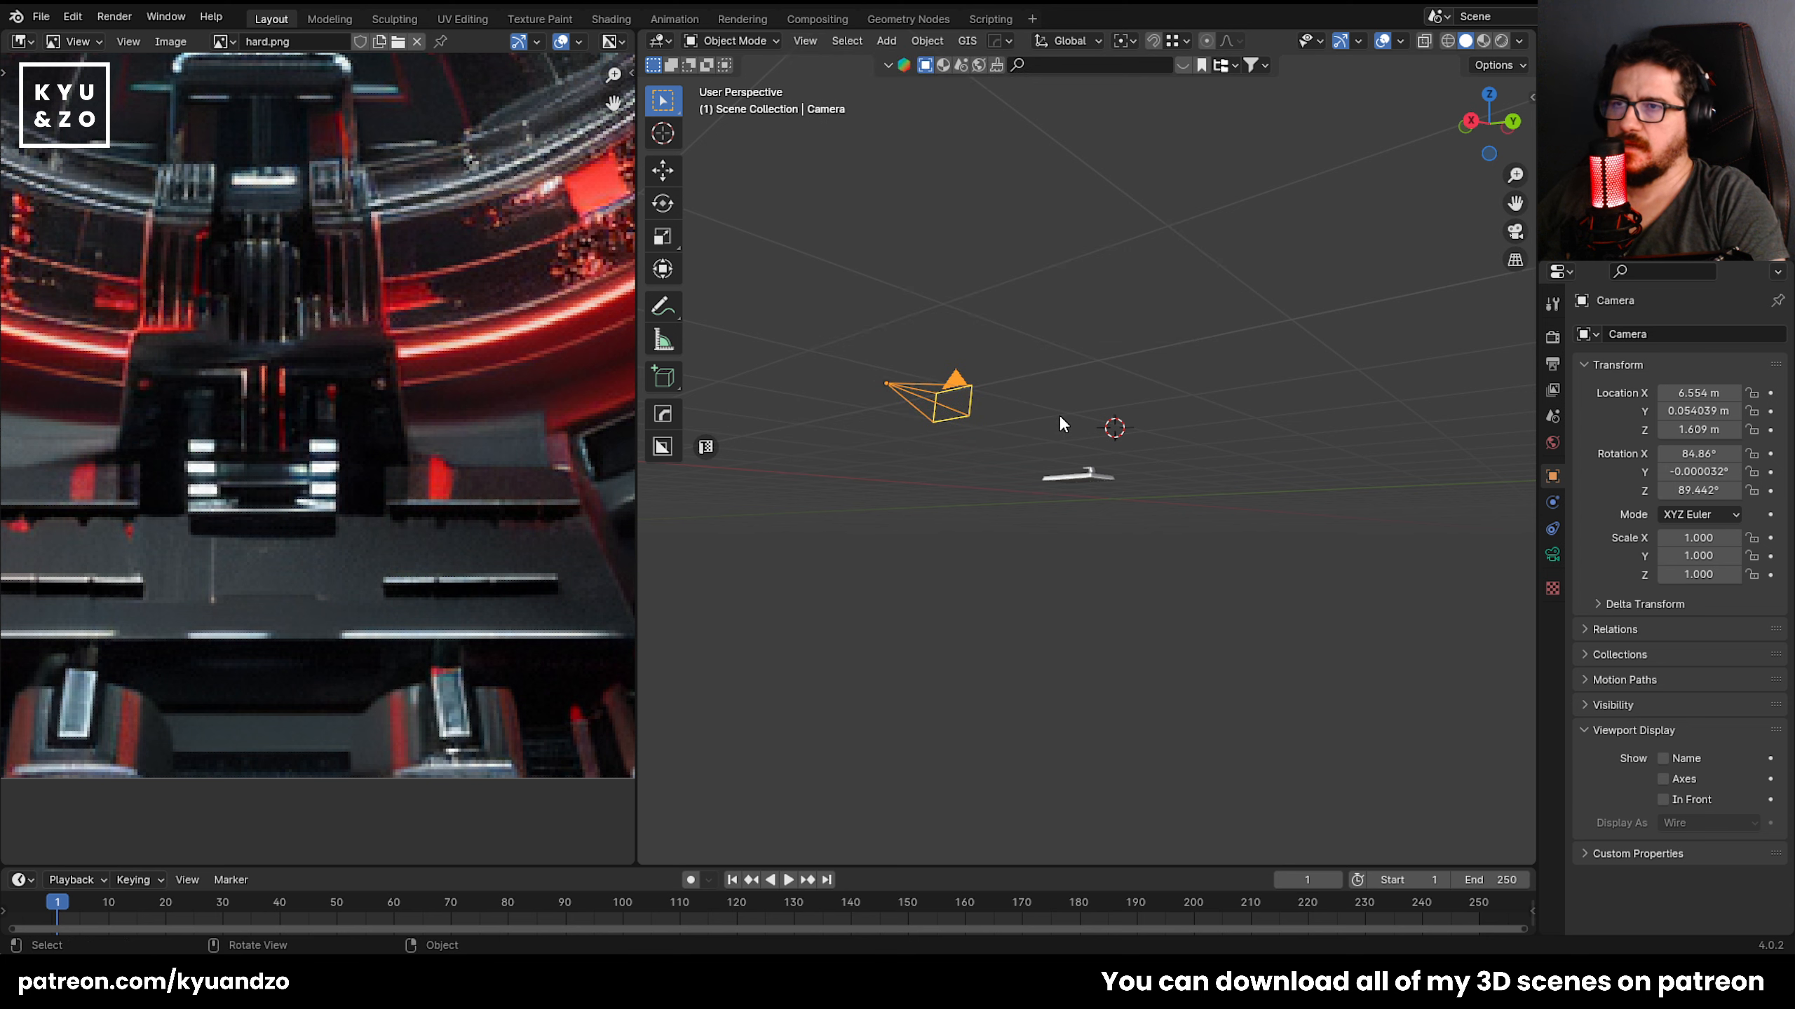
key(ctrl+KP_0)
Select the L-shaped box and its hexagonal bolt together and lower them about 0.08 m along the global Z axis.
click(1167, 388)
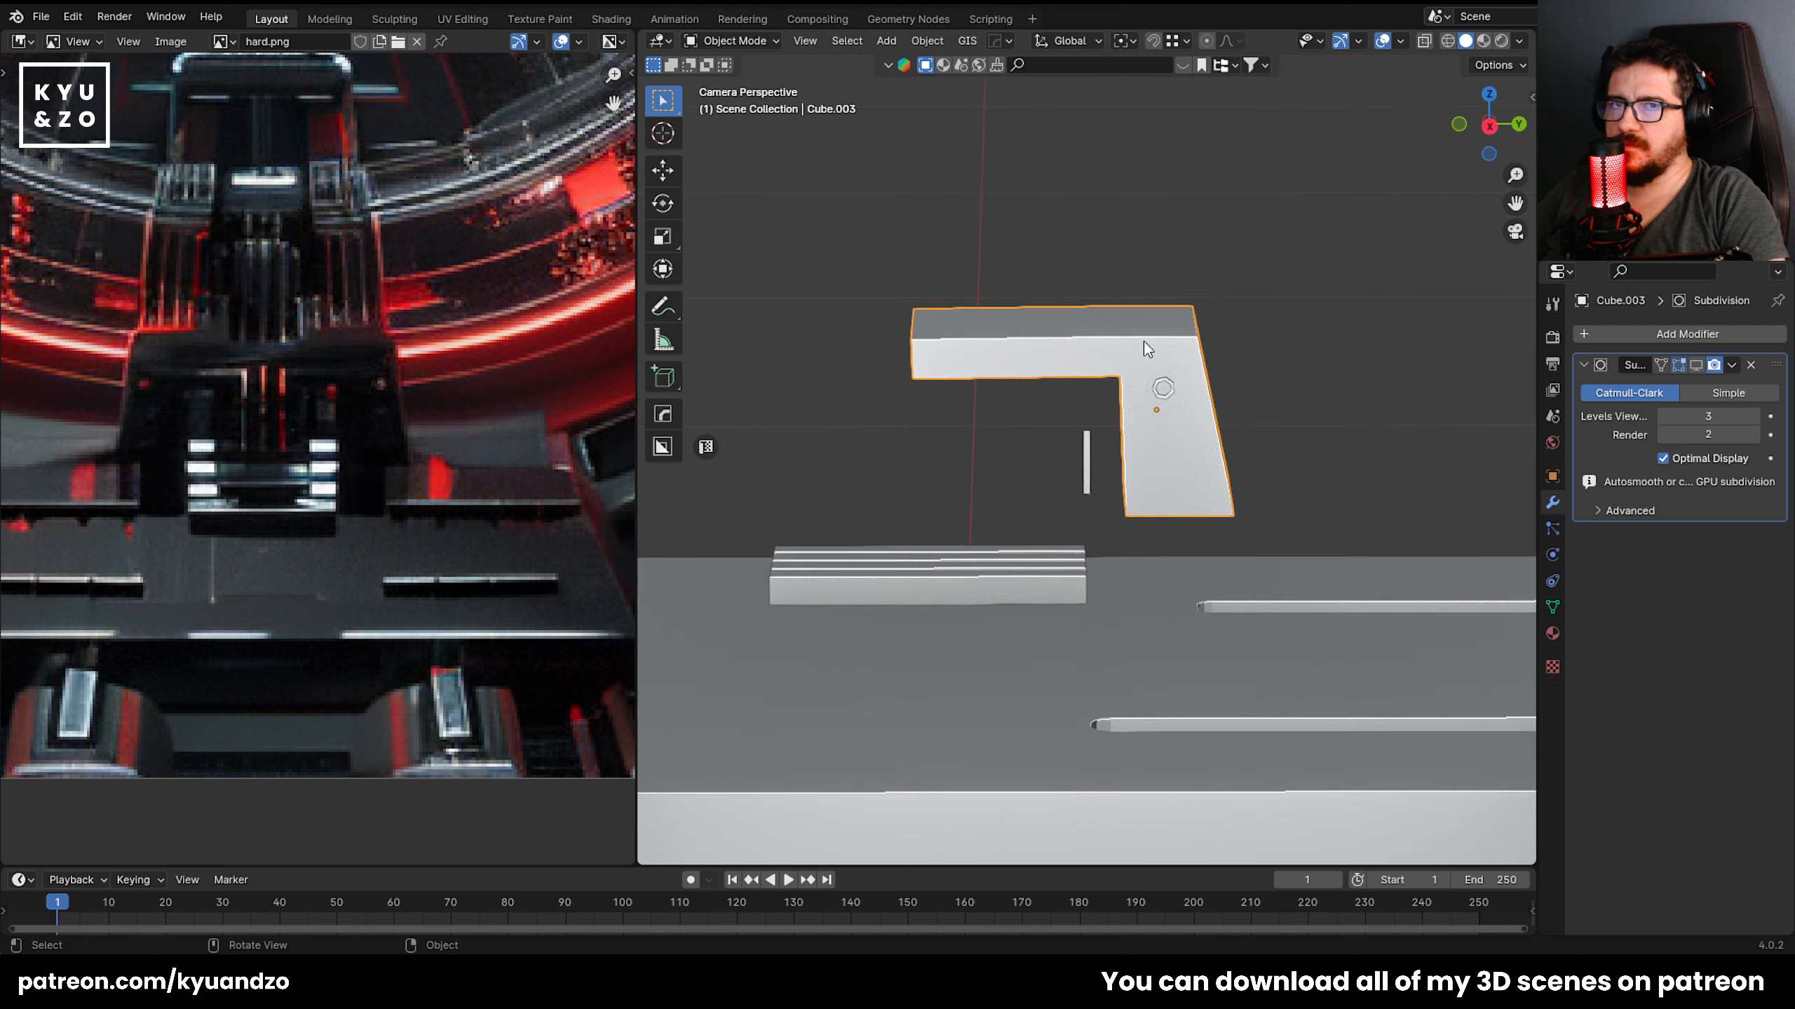
scroll(1181, 469, down, 8)
scroll(1181, 469, up, 7)
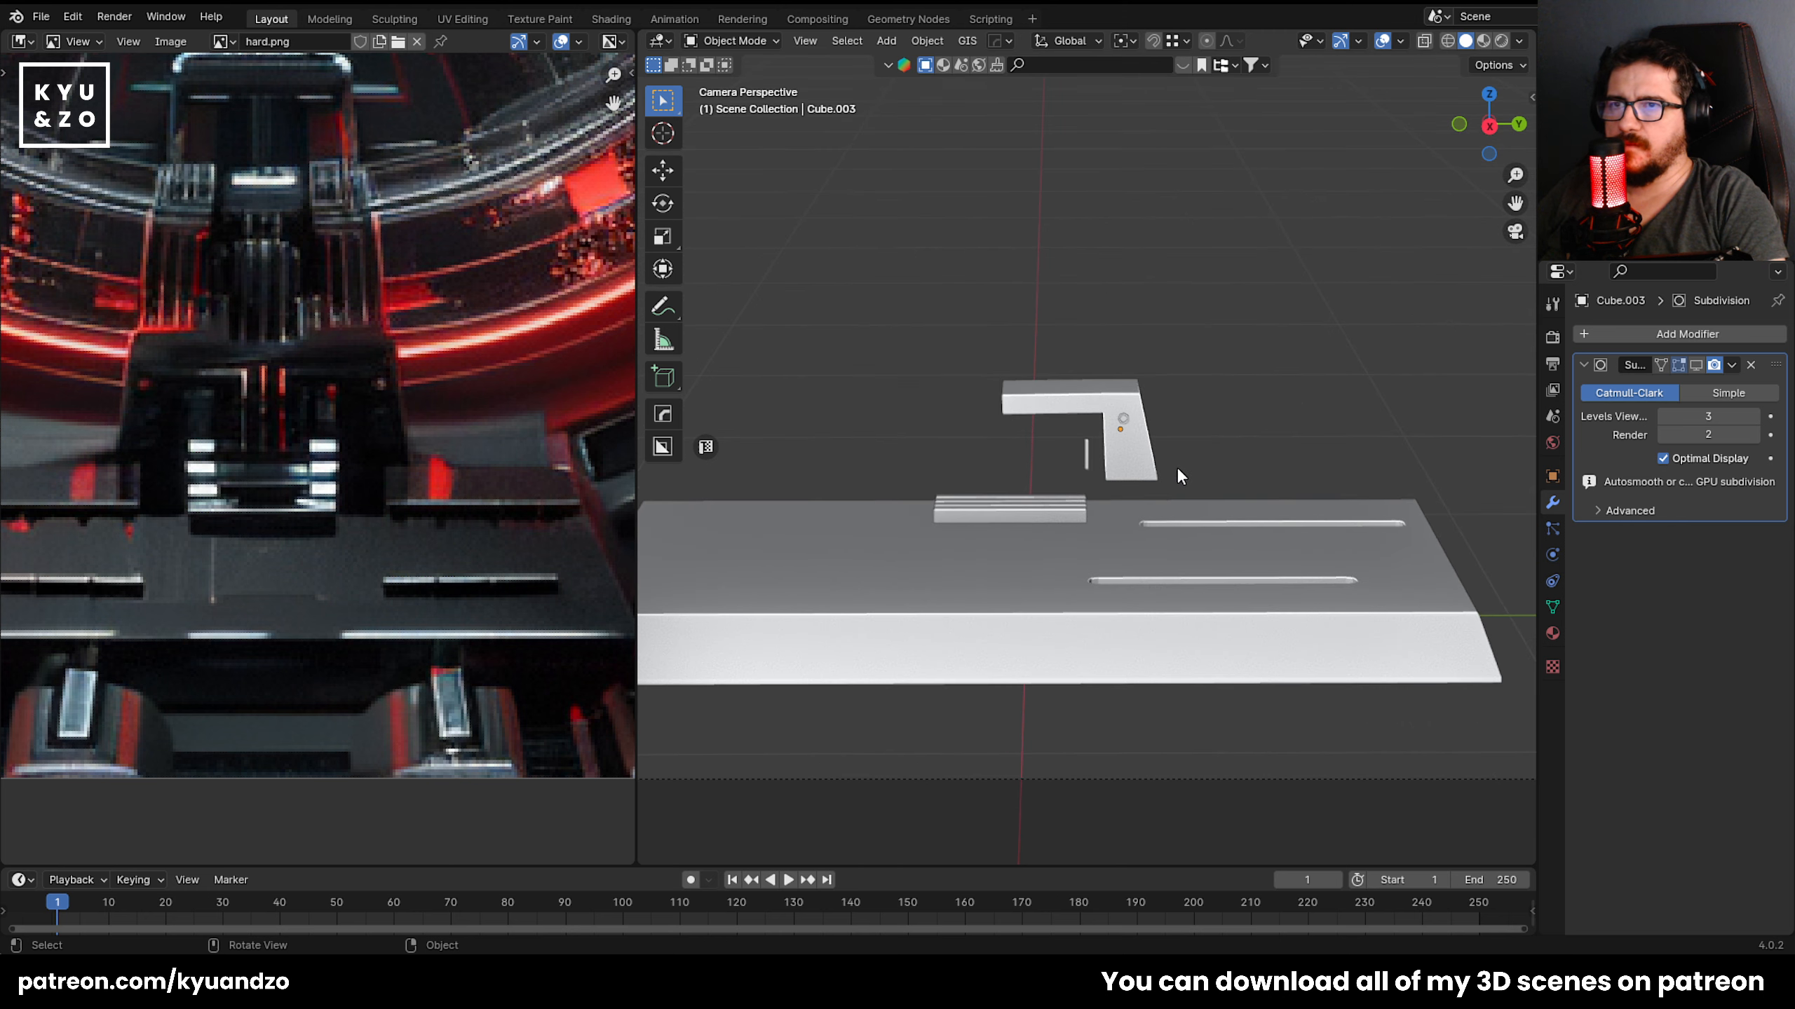
click(1127, 429)
shift+click(1149, 398)
key(g)
key(z)
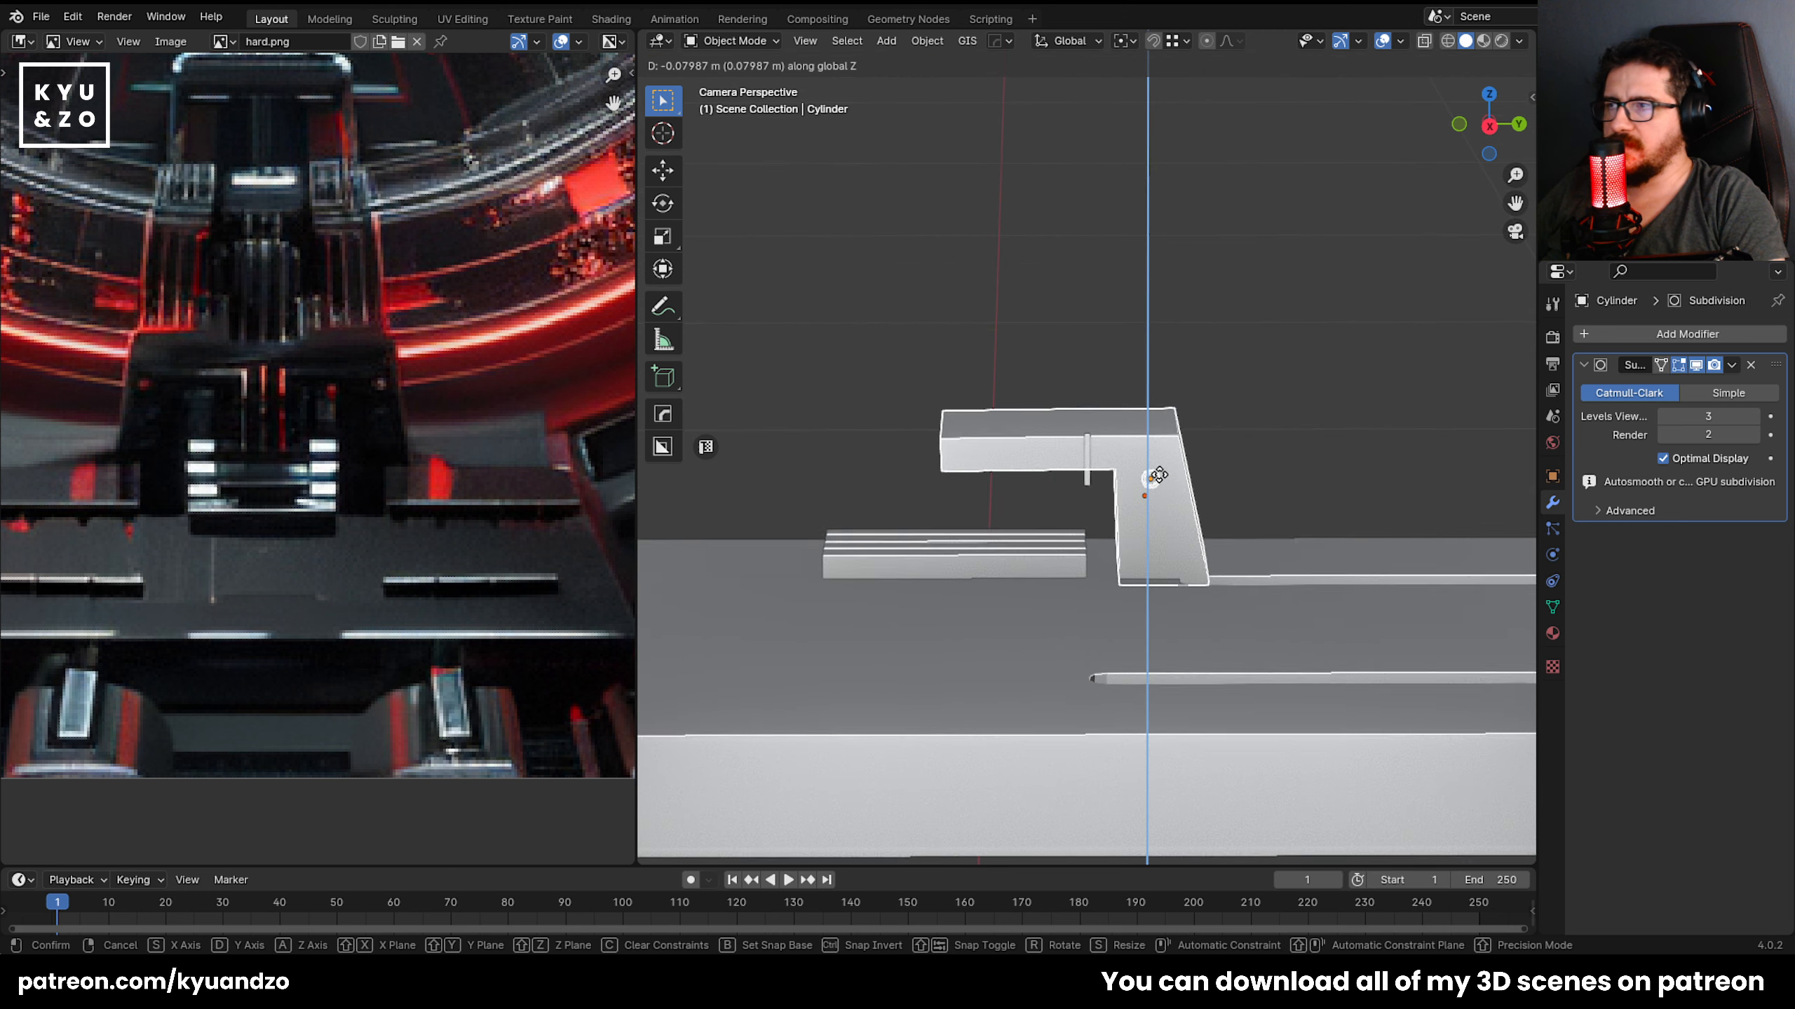
click(1308, 481)
Move the L-shaped box and its bolt -0.027535 m along the global Y axis, keeping both selected.
key(g)
key(y)
click(1330, 471)
shift+middle_drag(1158, 581, 868, 561)
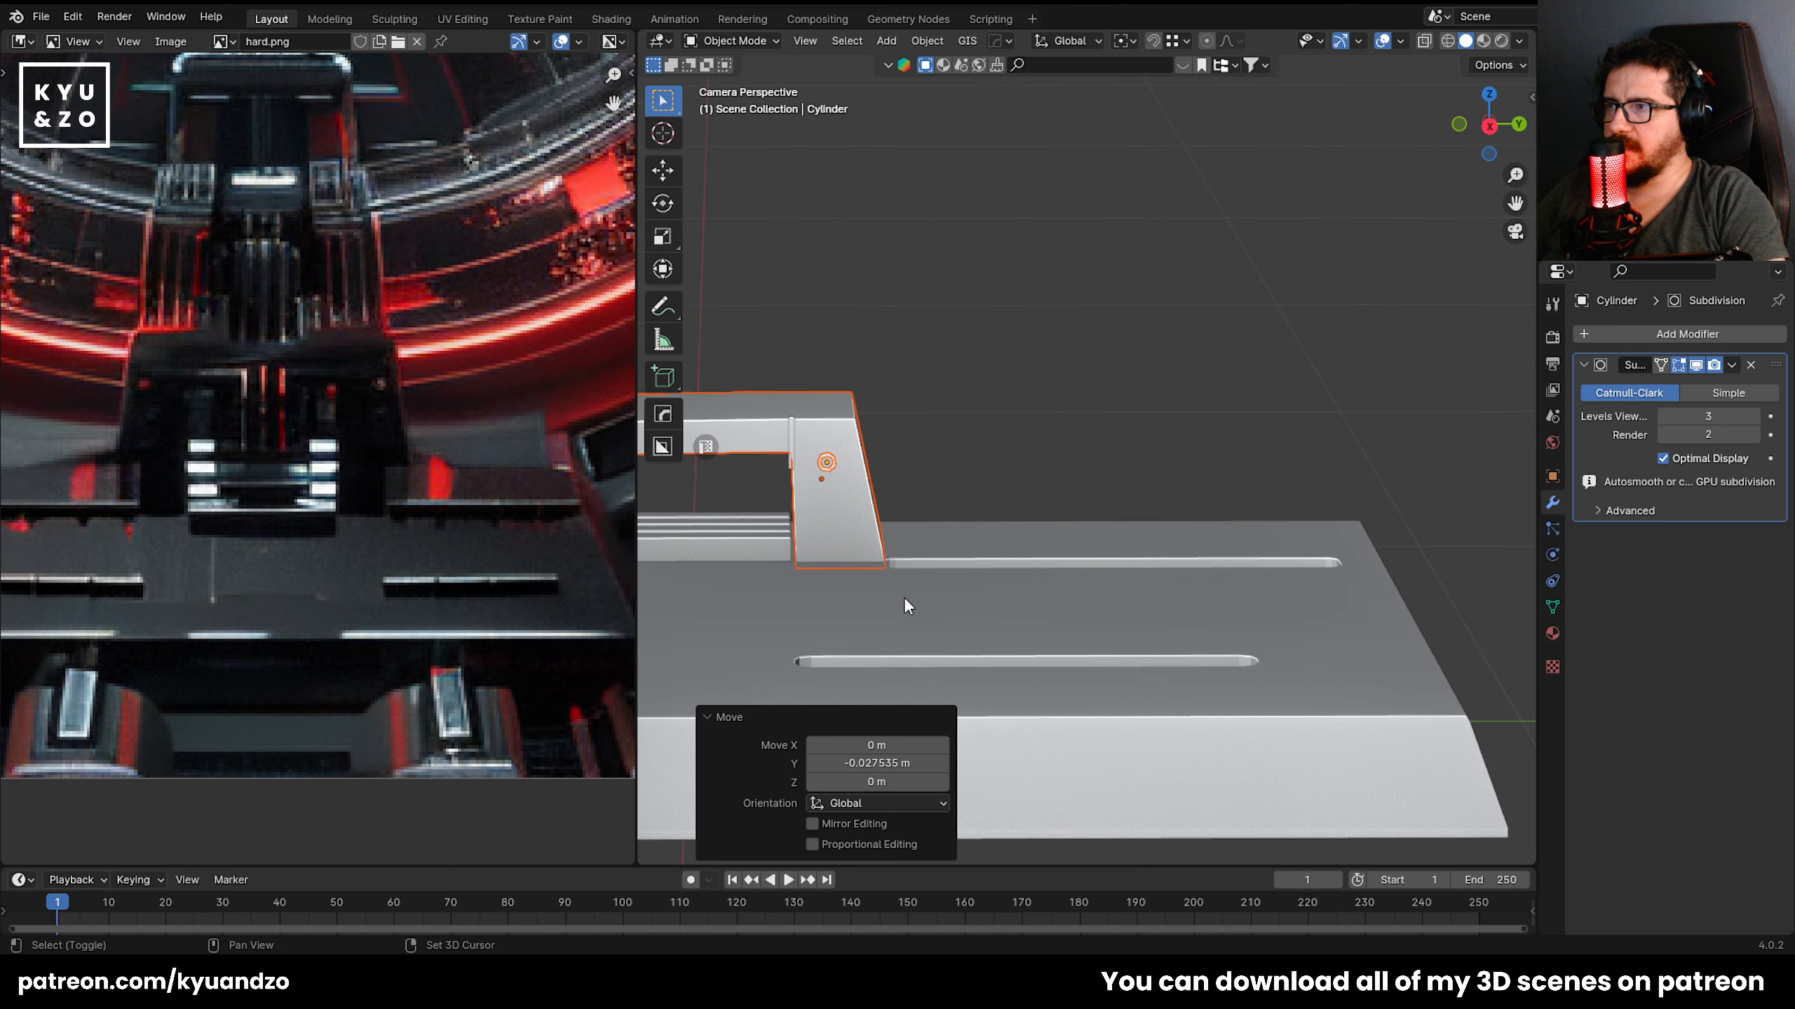
middle_click(1031, 570)
click(1009, 255)
key(KP_0)
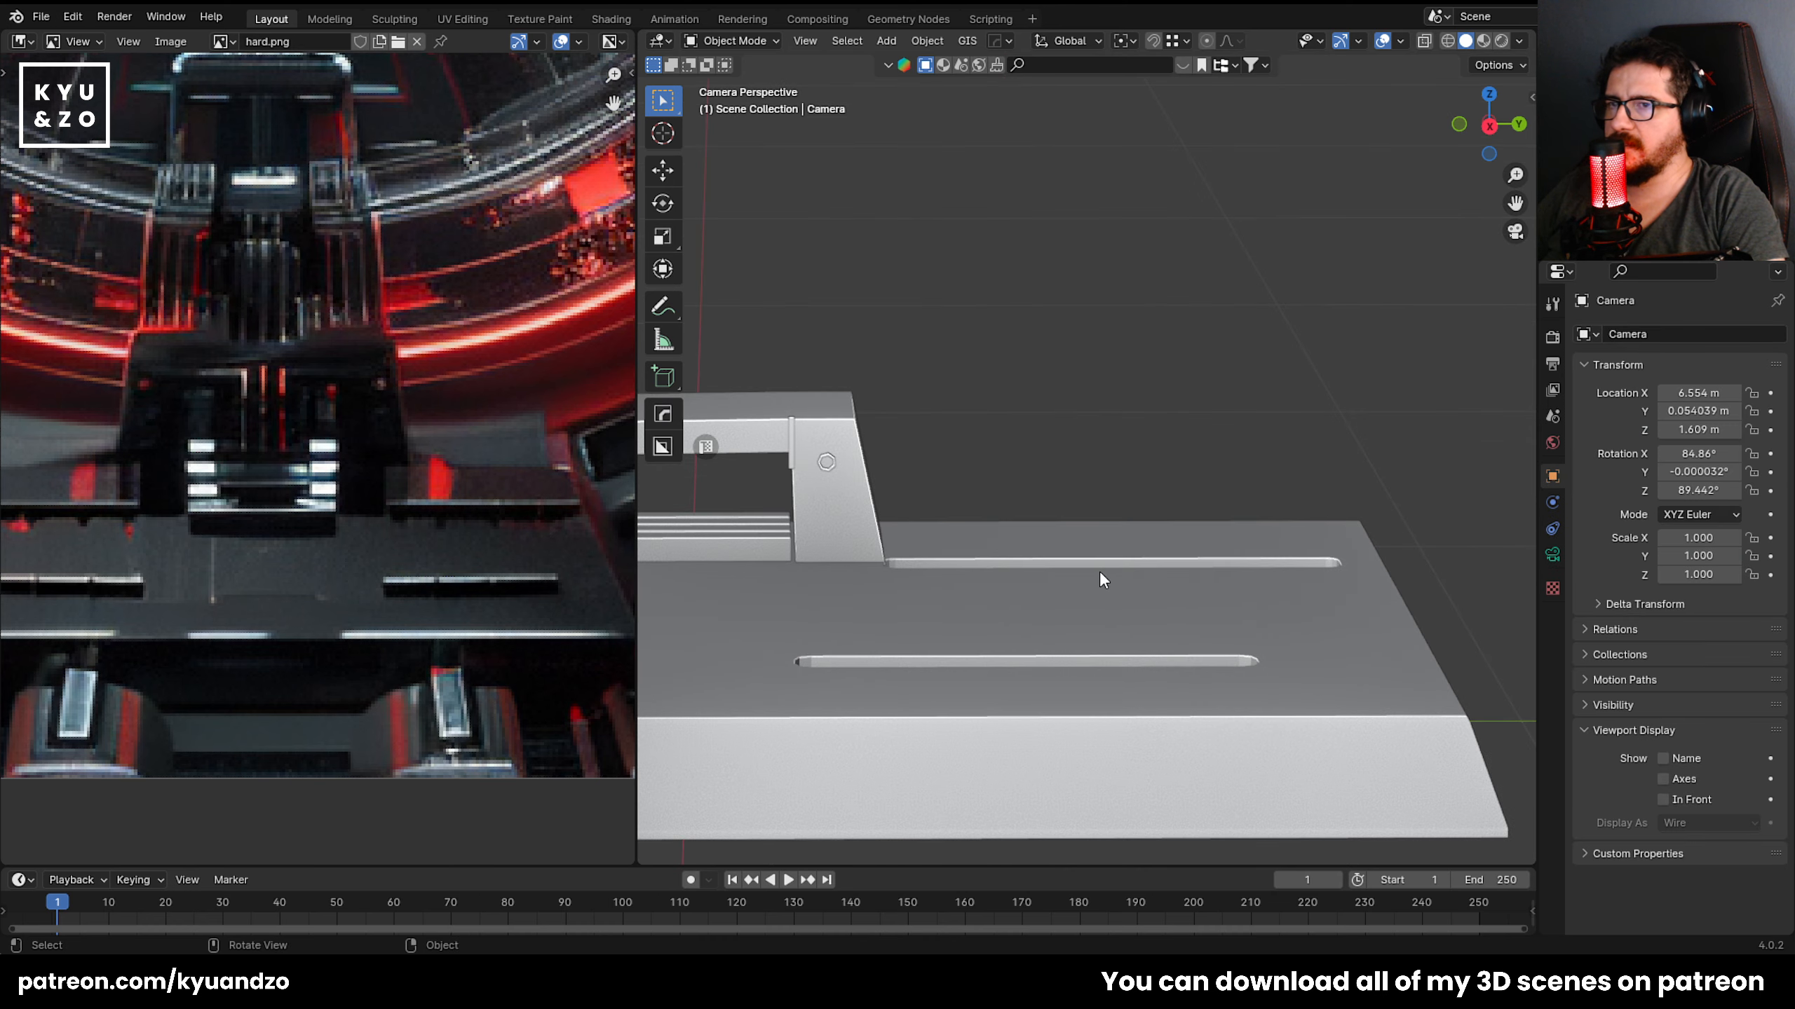
key(ctrl+z)
shift+middle_drag(875, 524, 1076, 517)
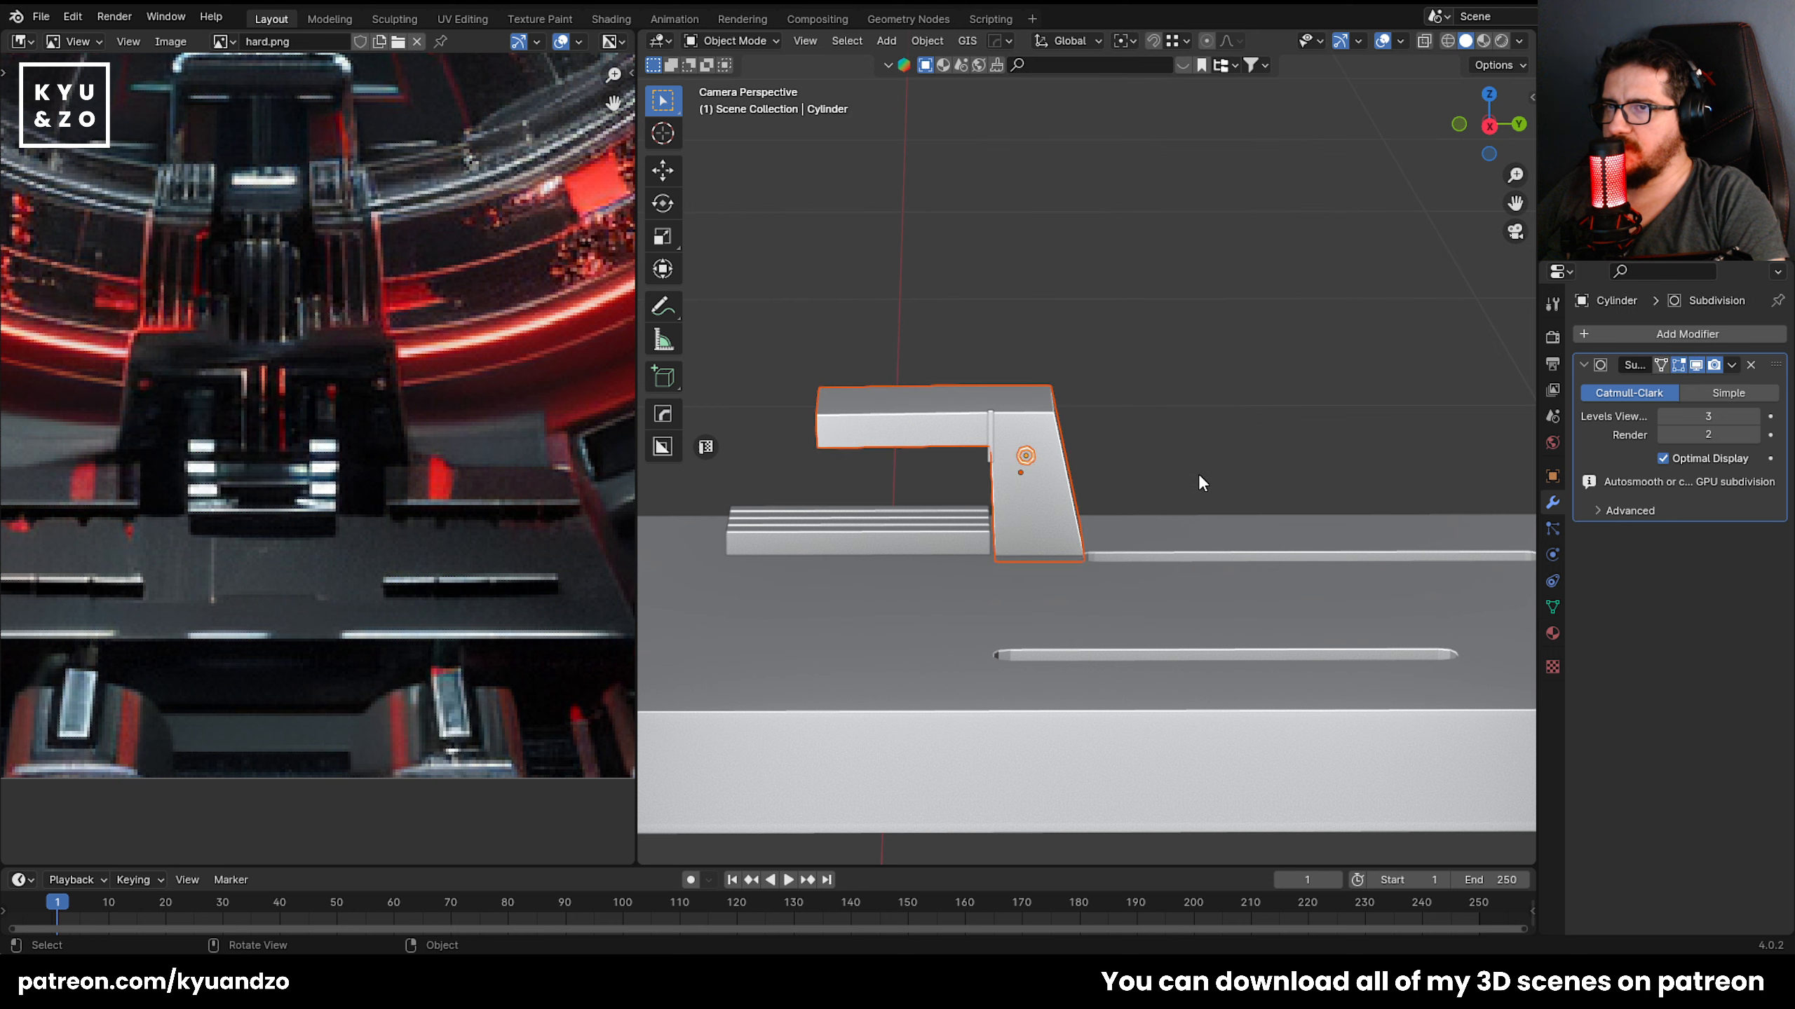
Try to scale the L-shaped box and its bolt along the global Y axis by a factor of about 0.85.
right_click(1118, 478)
click(1119, 491)
key(s)
key(y)
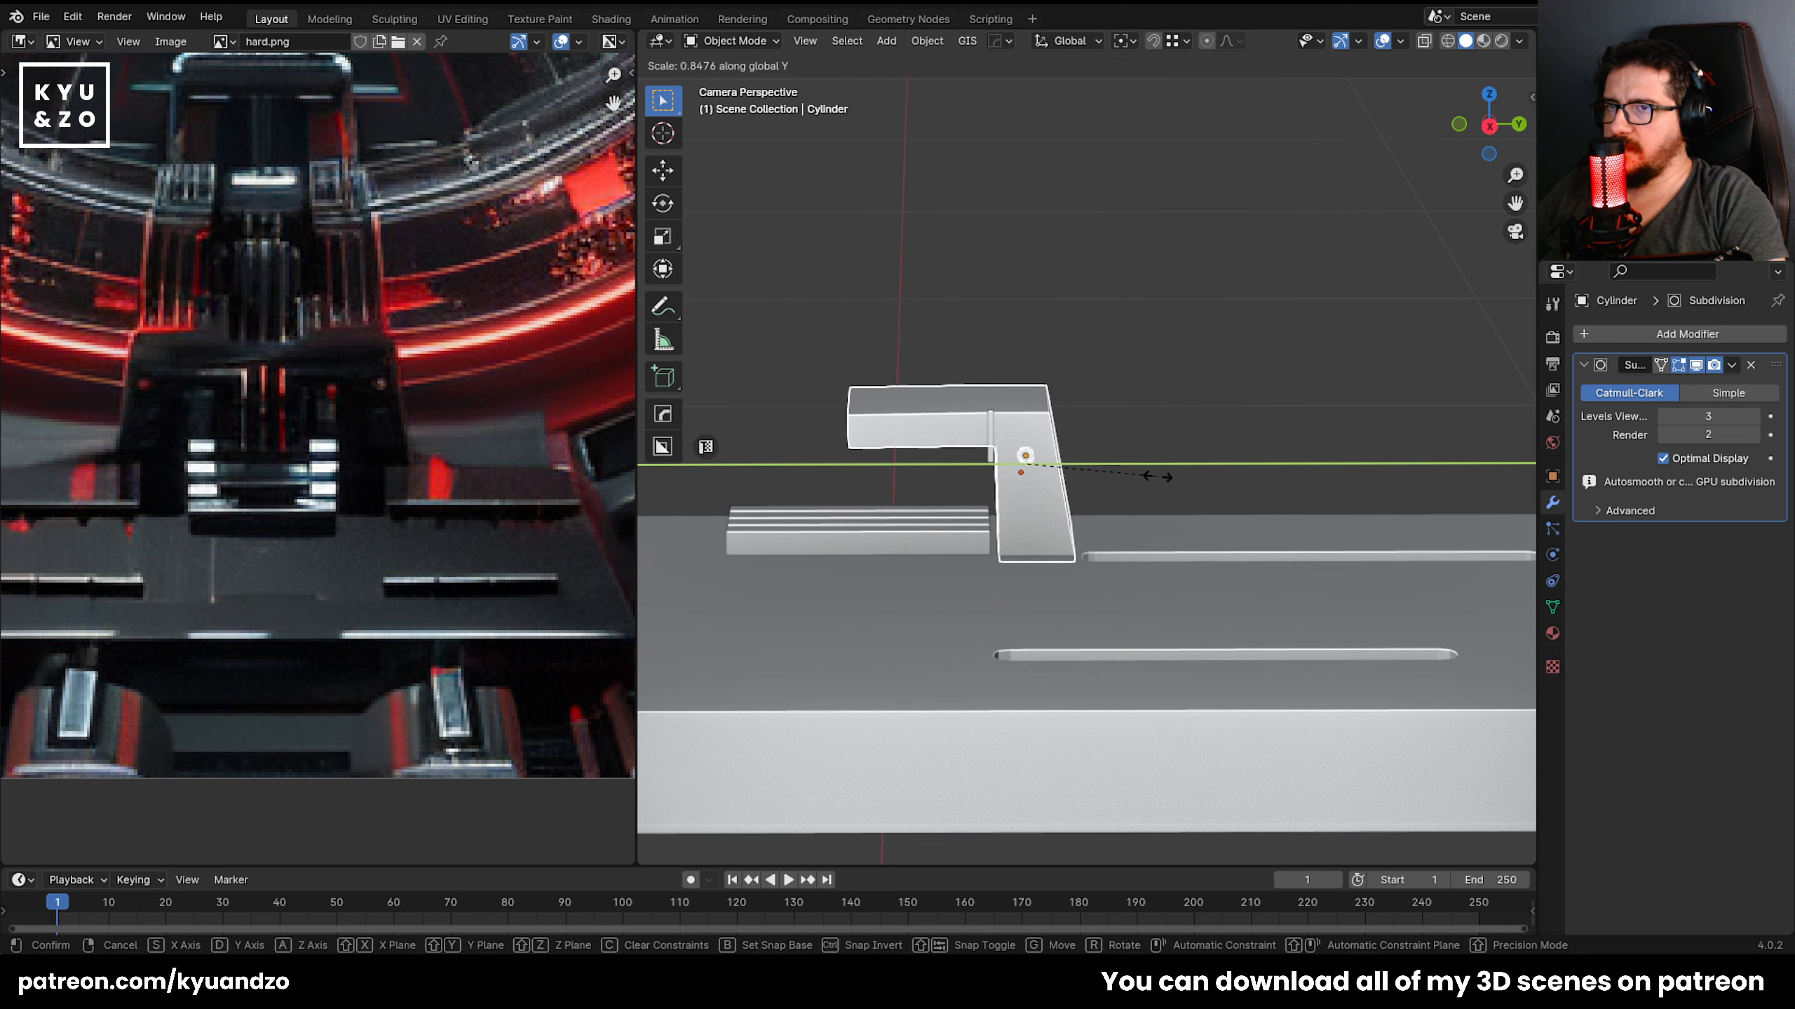
click(1157, 477)
key(ctrl+z)
key(ctrl+z)
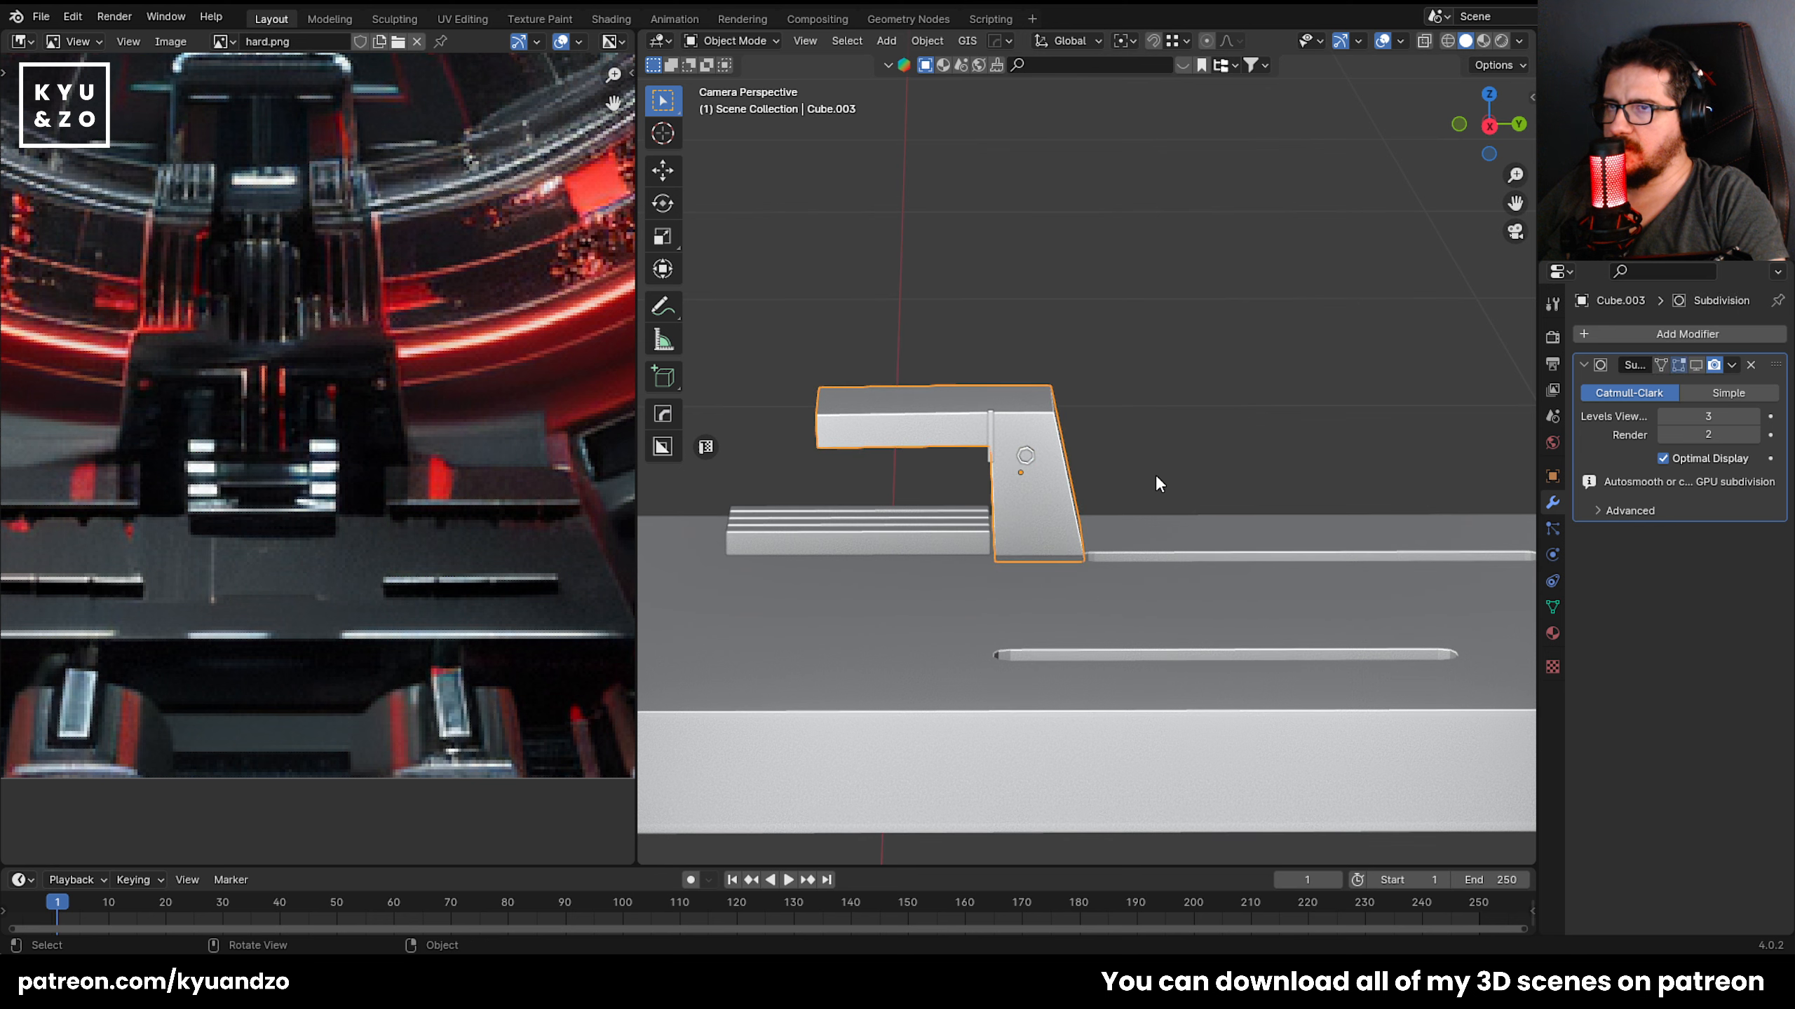
Scale the L-shaped box by about 0.886 along global Y and move it -0.002774 m along the same axis.
key(s)
key(y)
click(1201, 469)
key(g)
key(y)
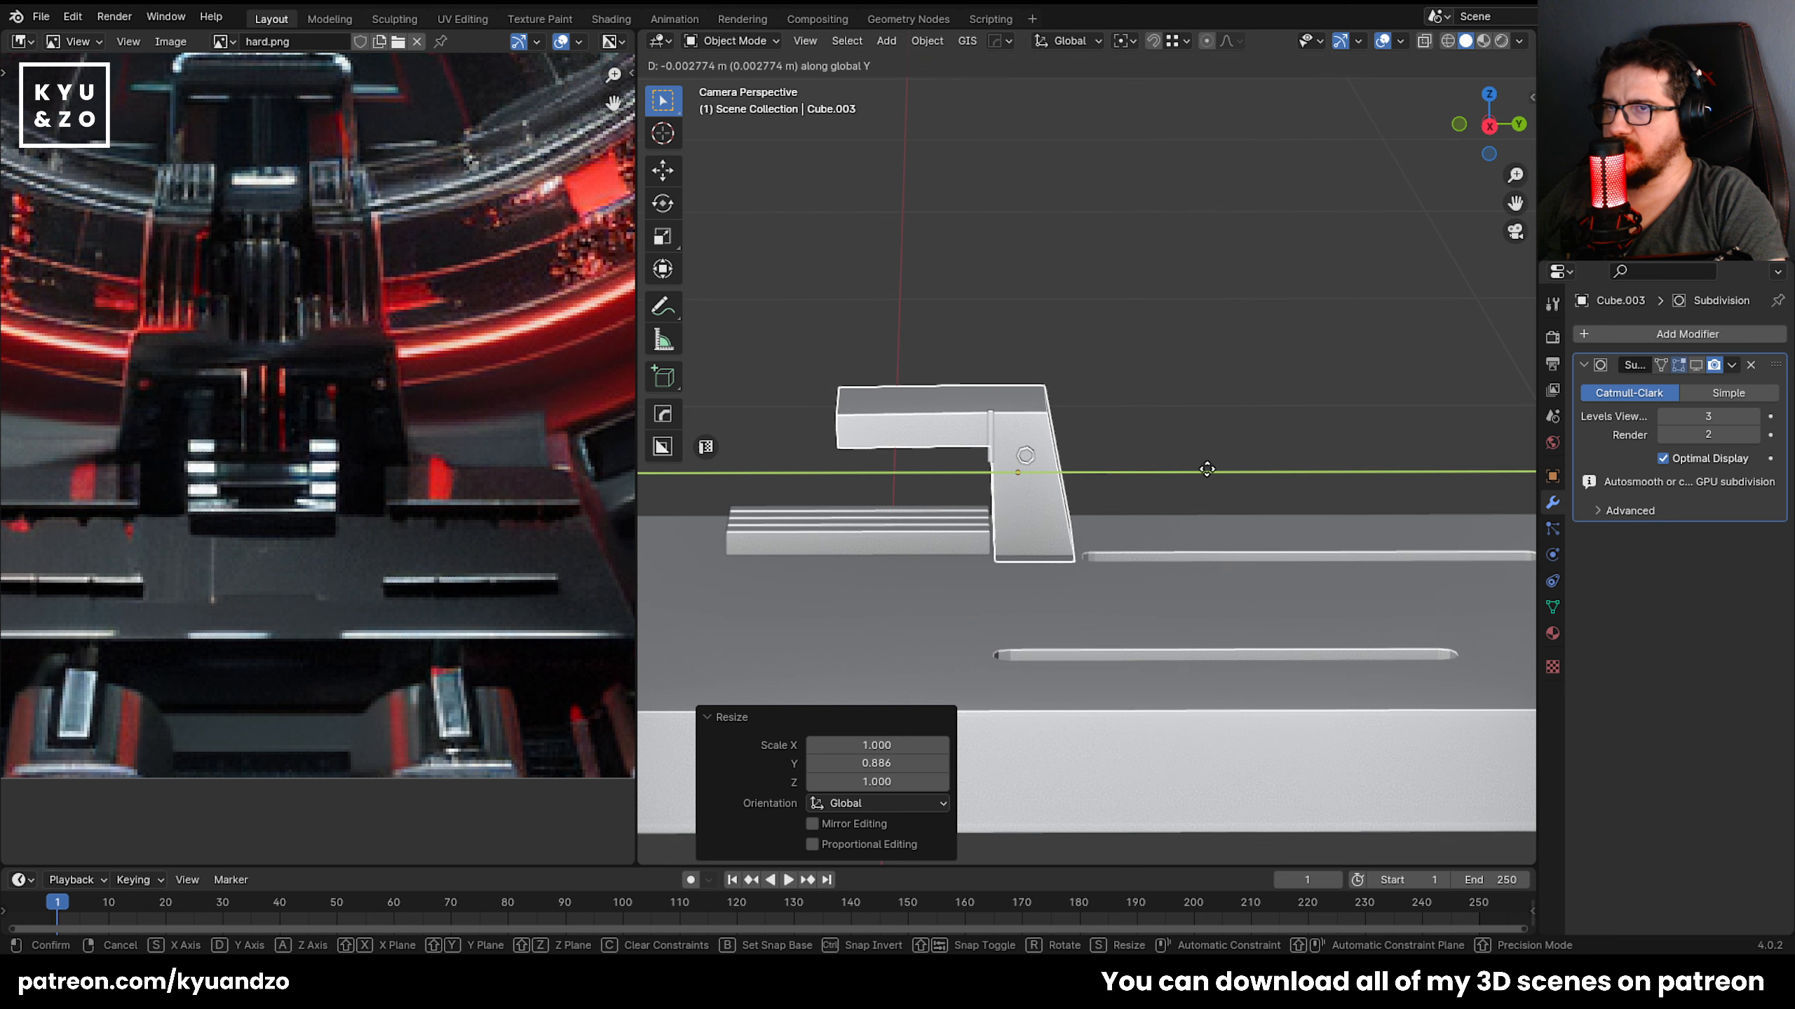
click(1206, 469)
shift+middle_drag(927, 425, 960, 417)
scroll(961, 418, up, 1)
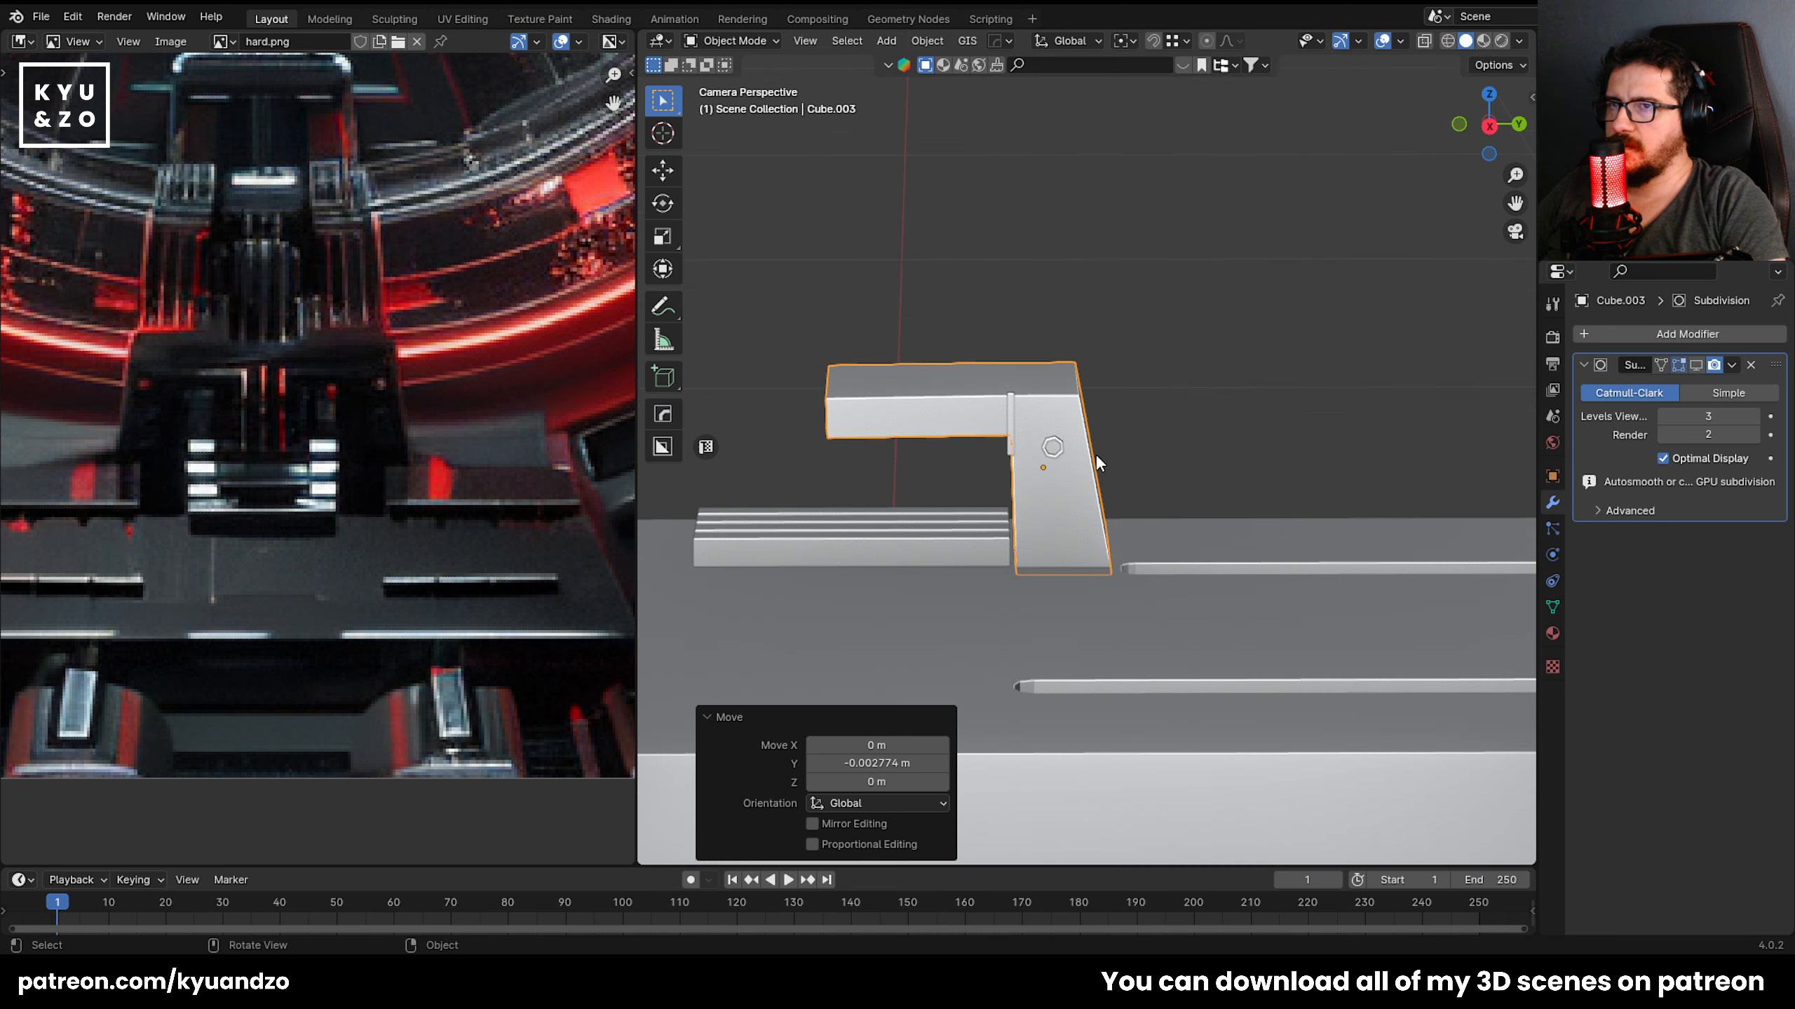
Shift the hexagonal bolt slightly along global Y and delete the thin strip at the L-shaped box's inner corner.
click(1058, 439)
key(g)
key(y)
click(1045, 446)
click(1010, 404)
key(Delete)
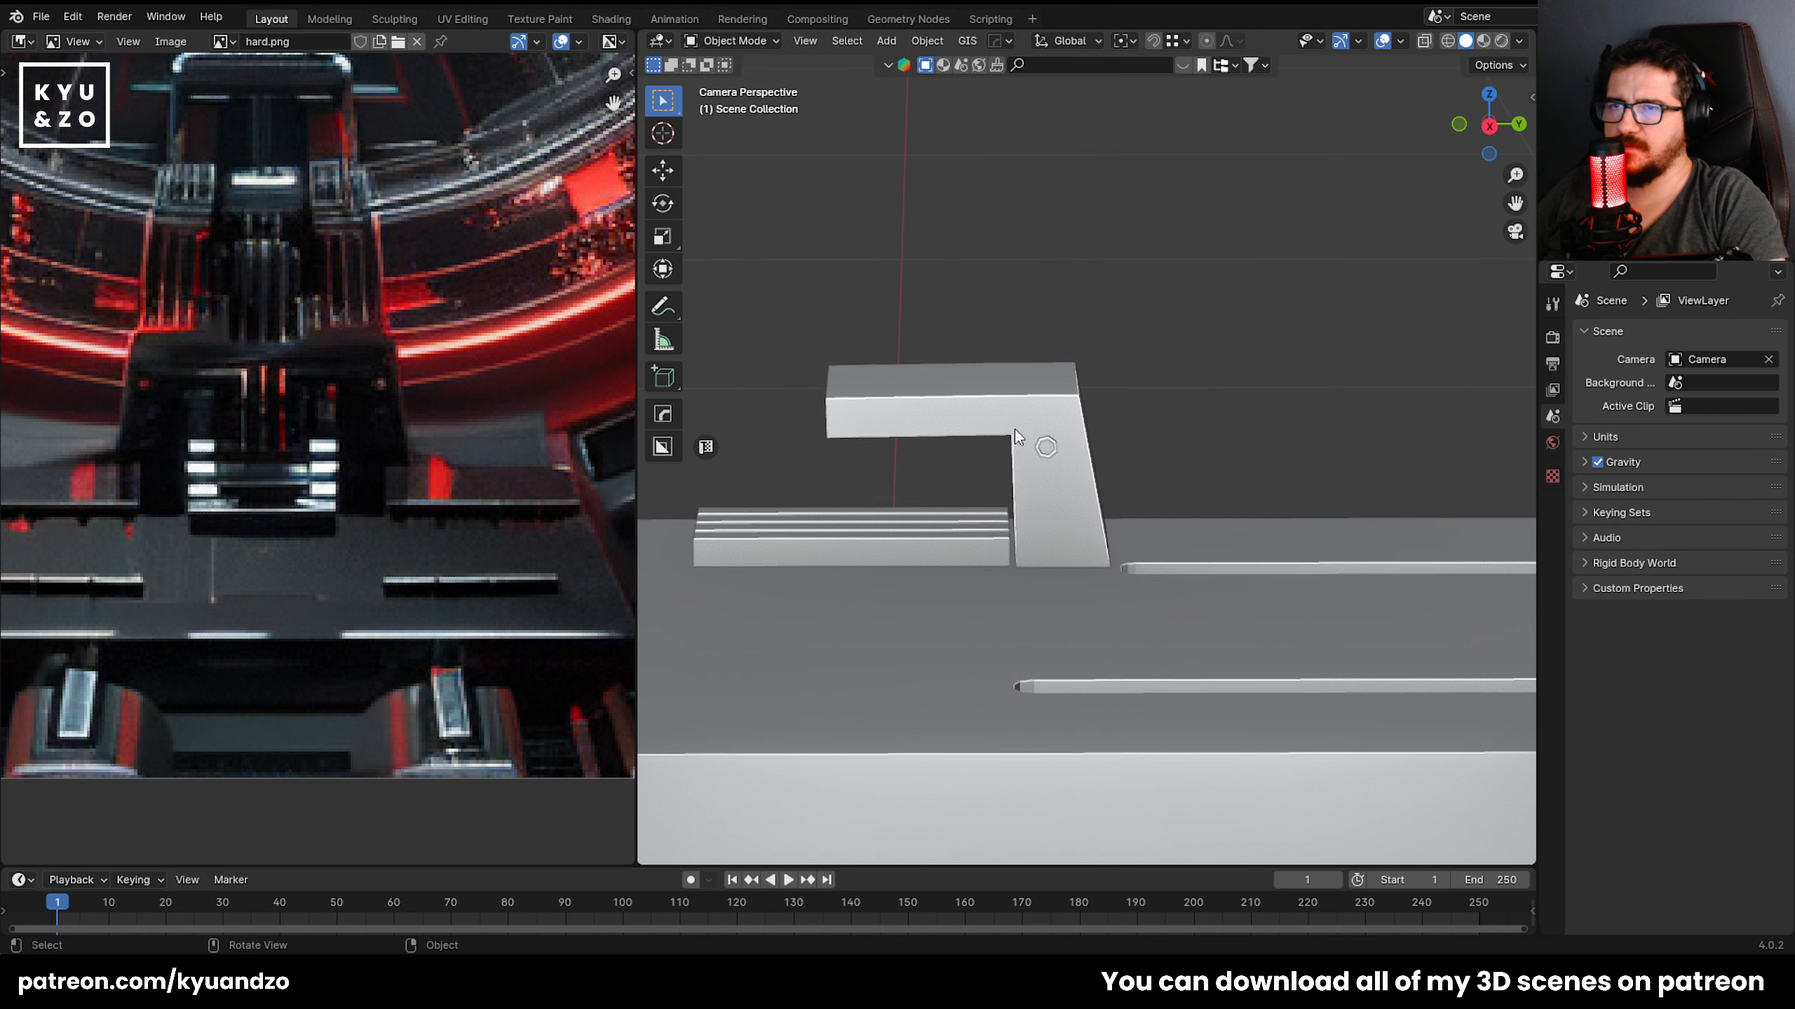
Narrow the ridged block along global Y and align its centre to the slab's centre on Y.
shift+middle_drag(923, 518, 973, 505)
click(974, 504)
shift+middle_drag(1197, 434, 1222, 408)
key(s)
key(d)
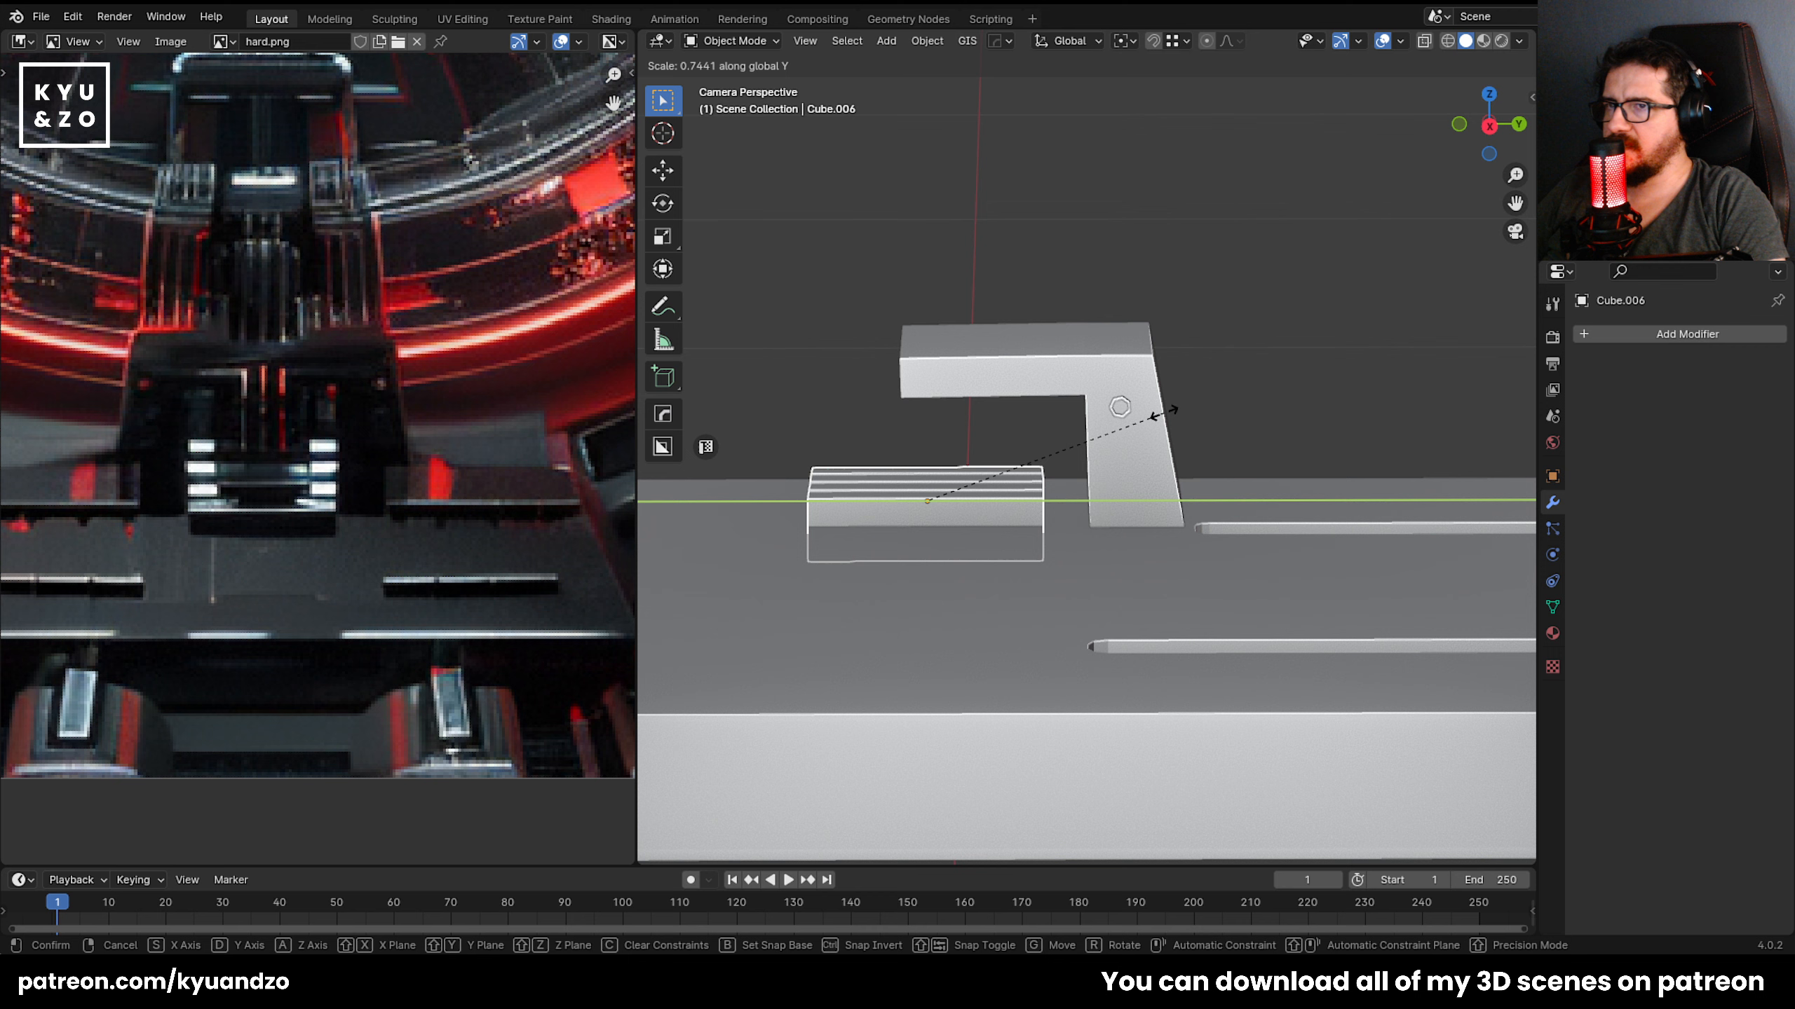
click(1113, 428)
shift+click(1032, 570)
key(shift+y)
scroll(1017, 559, down, 2)
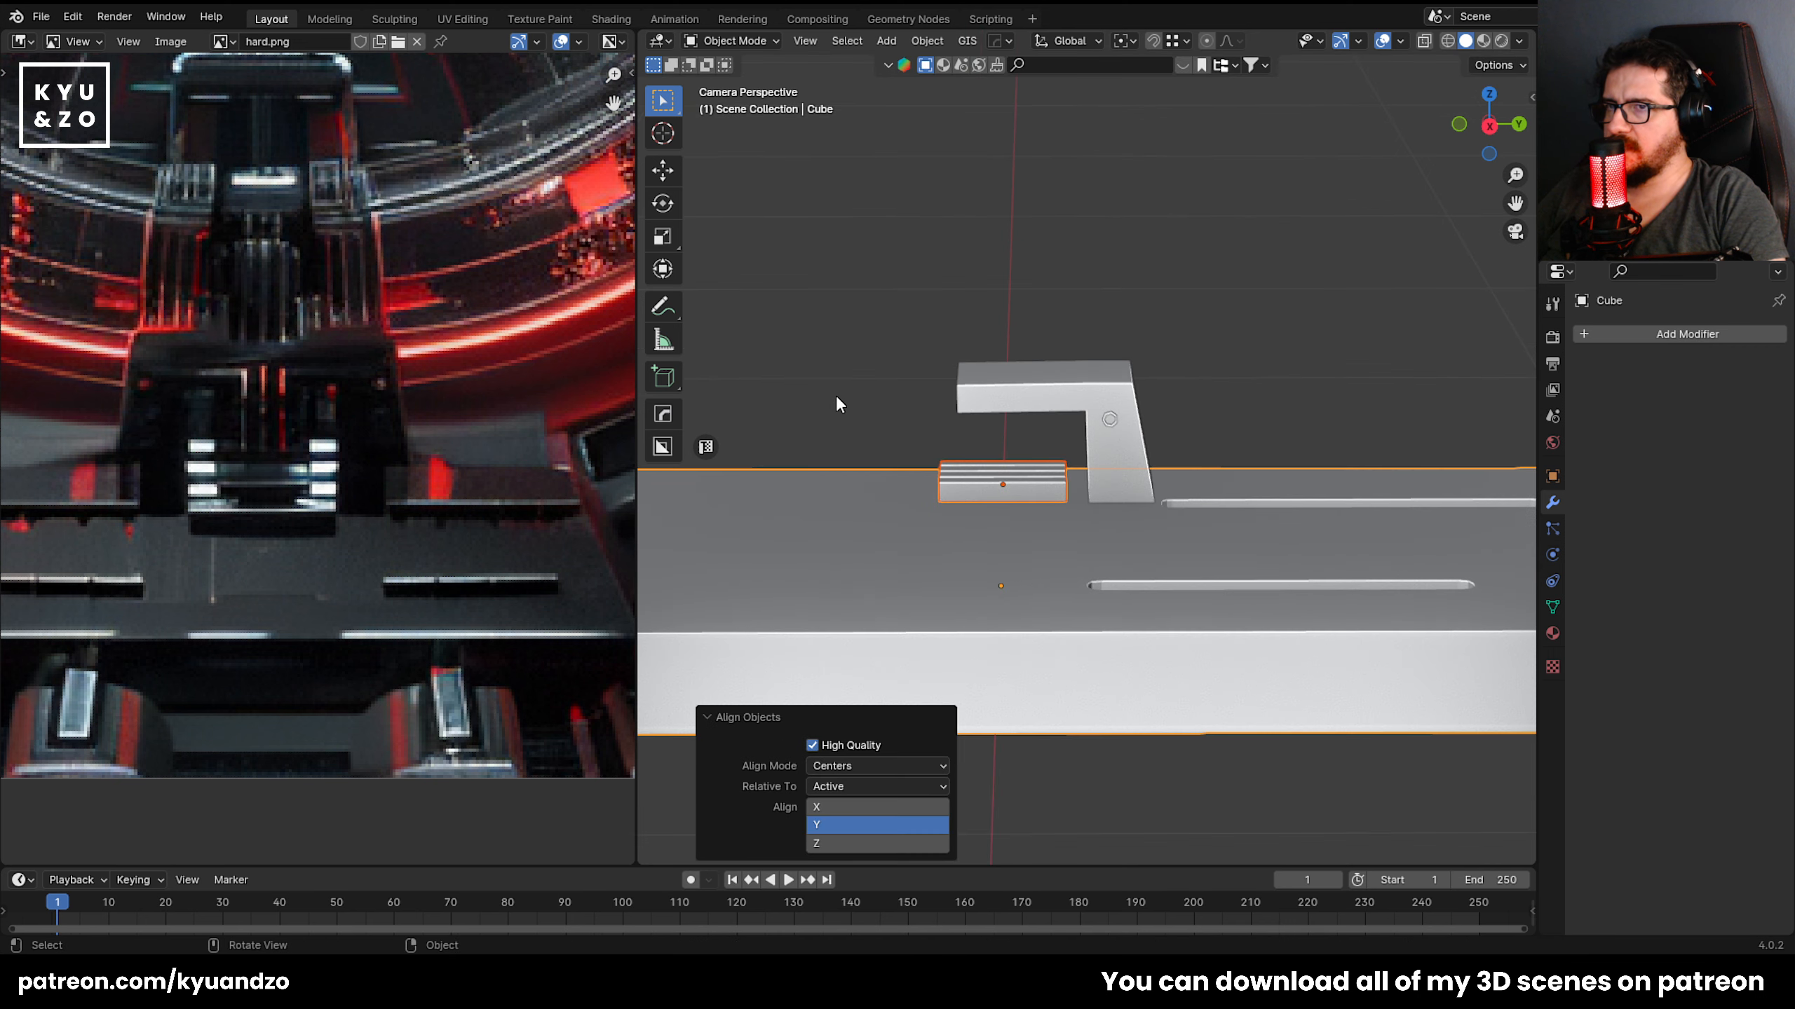
Select only the ridged block and move it 0.016321 m along global Y toward the L-shaped box's leg.
click(836, 397)
scroll(848, 411, up, 1)
click(976, 515)
click(941, 483)
scroll(948, 472, up, 1)
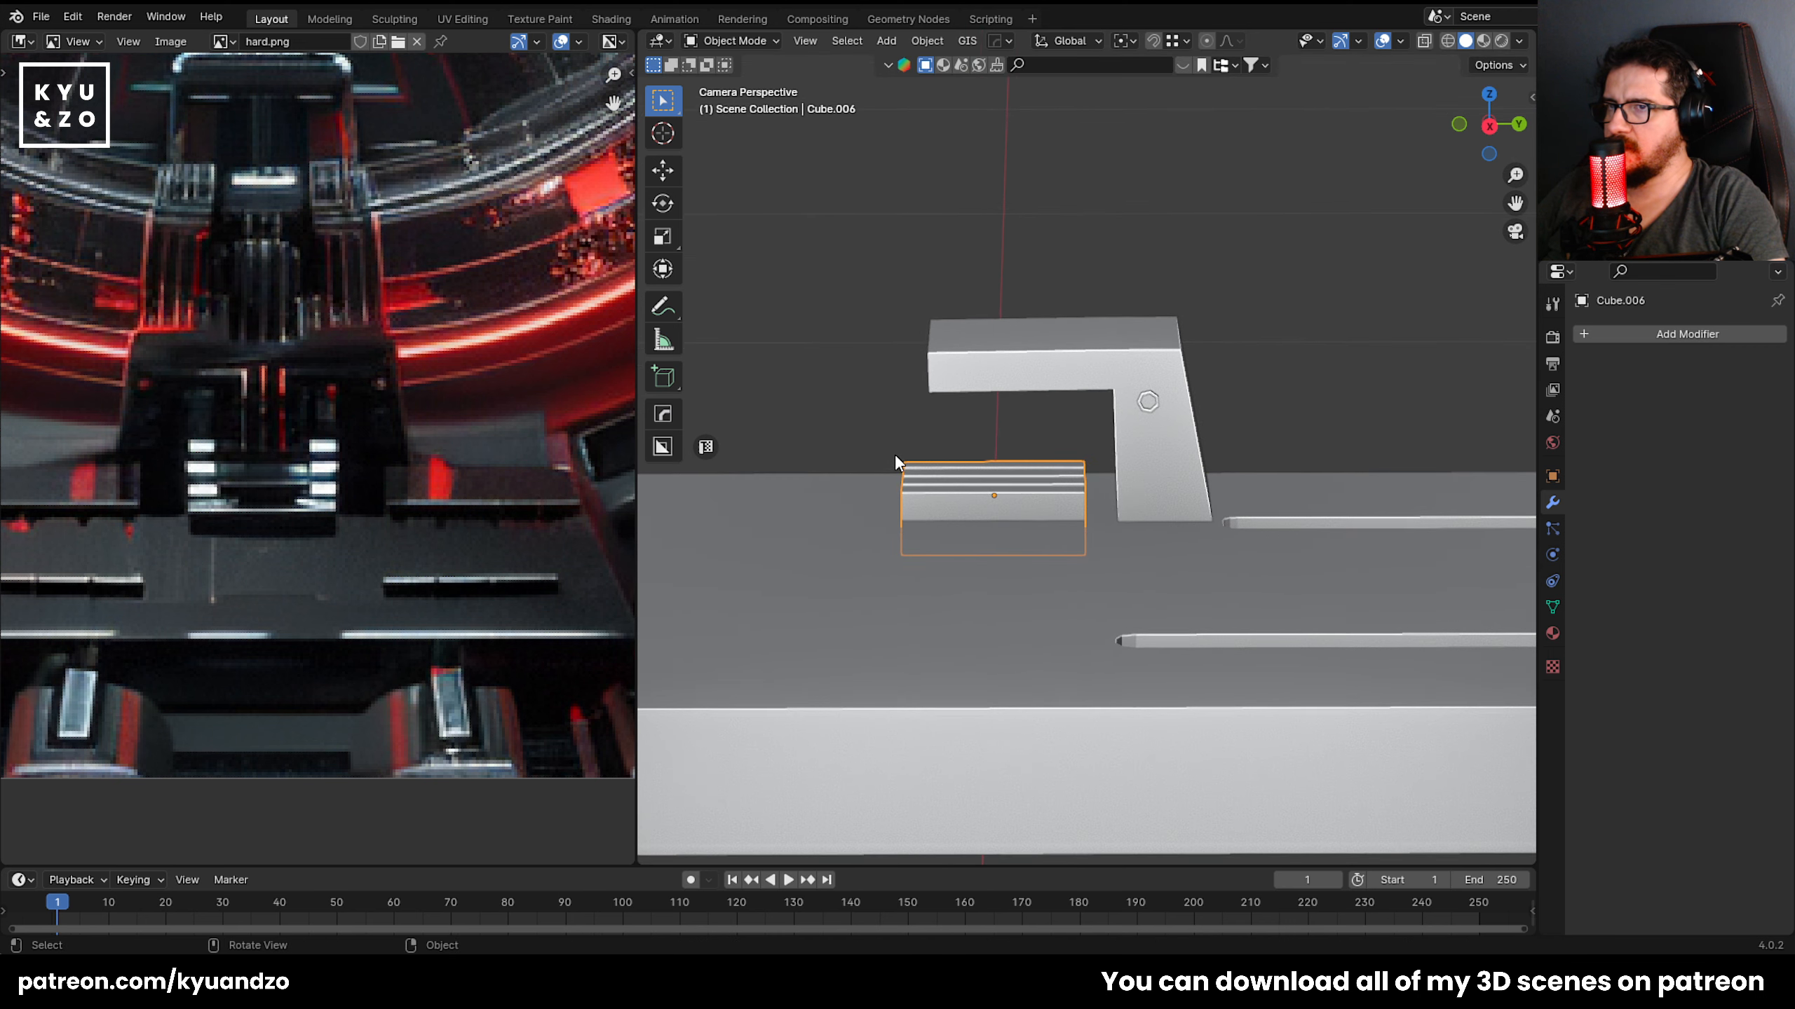
key(g)
key(y)
click(1162, 424)
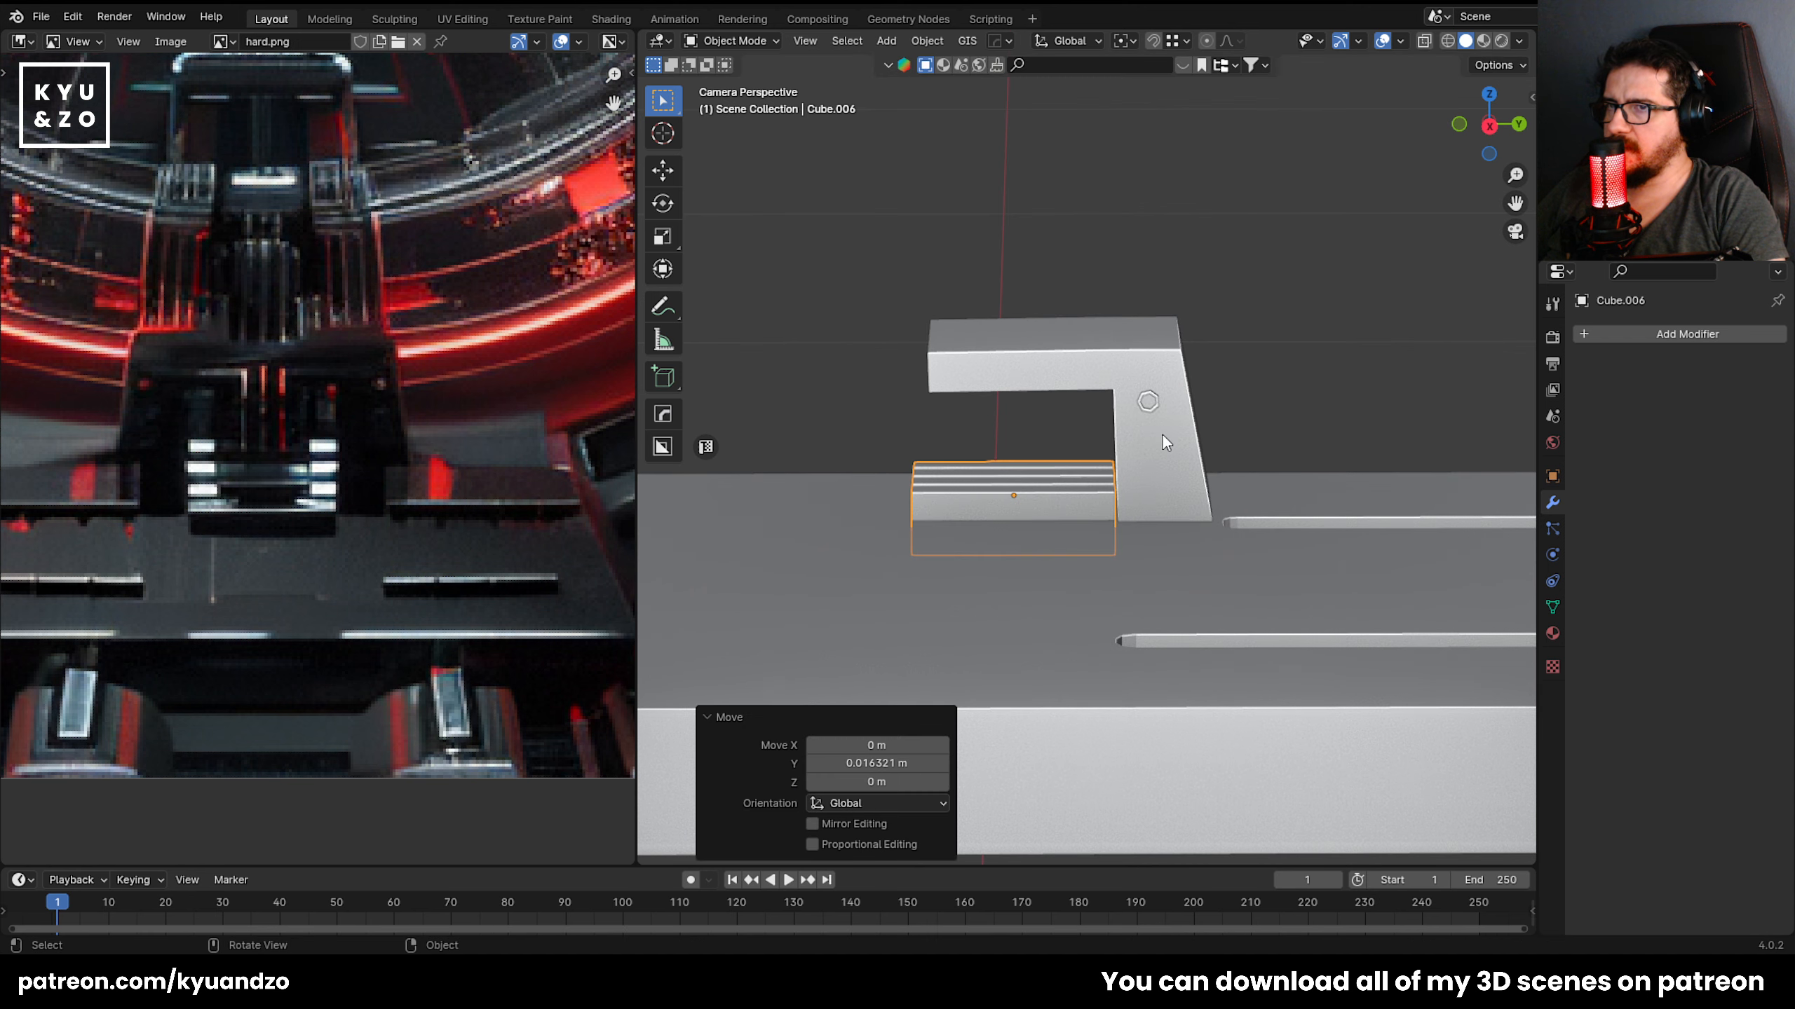
Scale the ridged block by 1.315 along global Z and shift it about -0.007 m along global Y.
key(s)
key(z)
right_click(1214, 452)
key(g)
key(y)
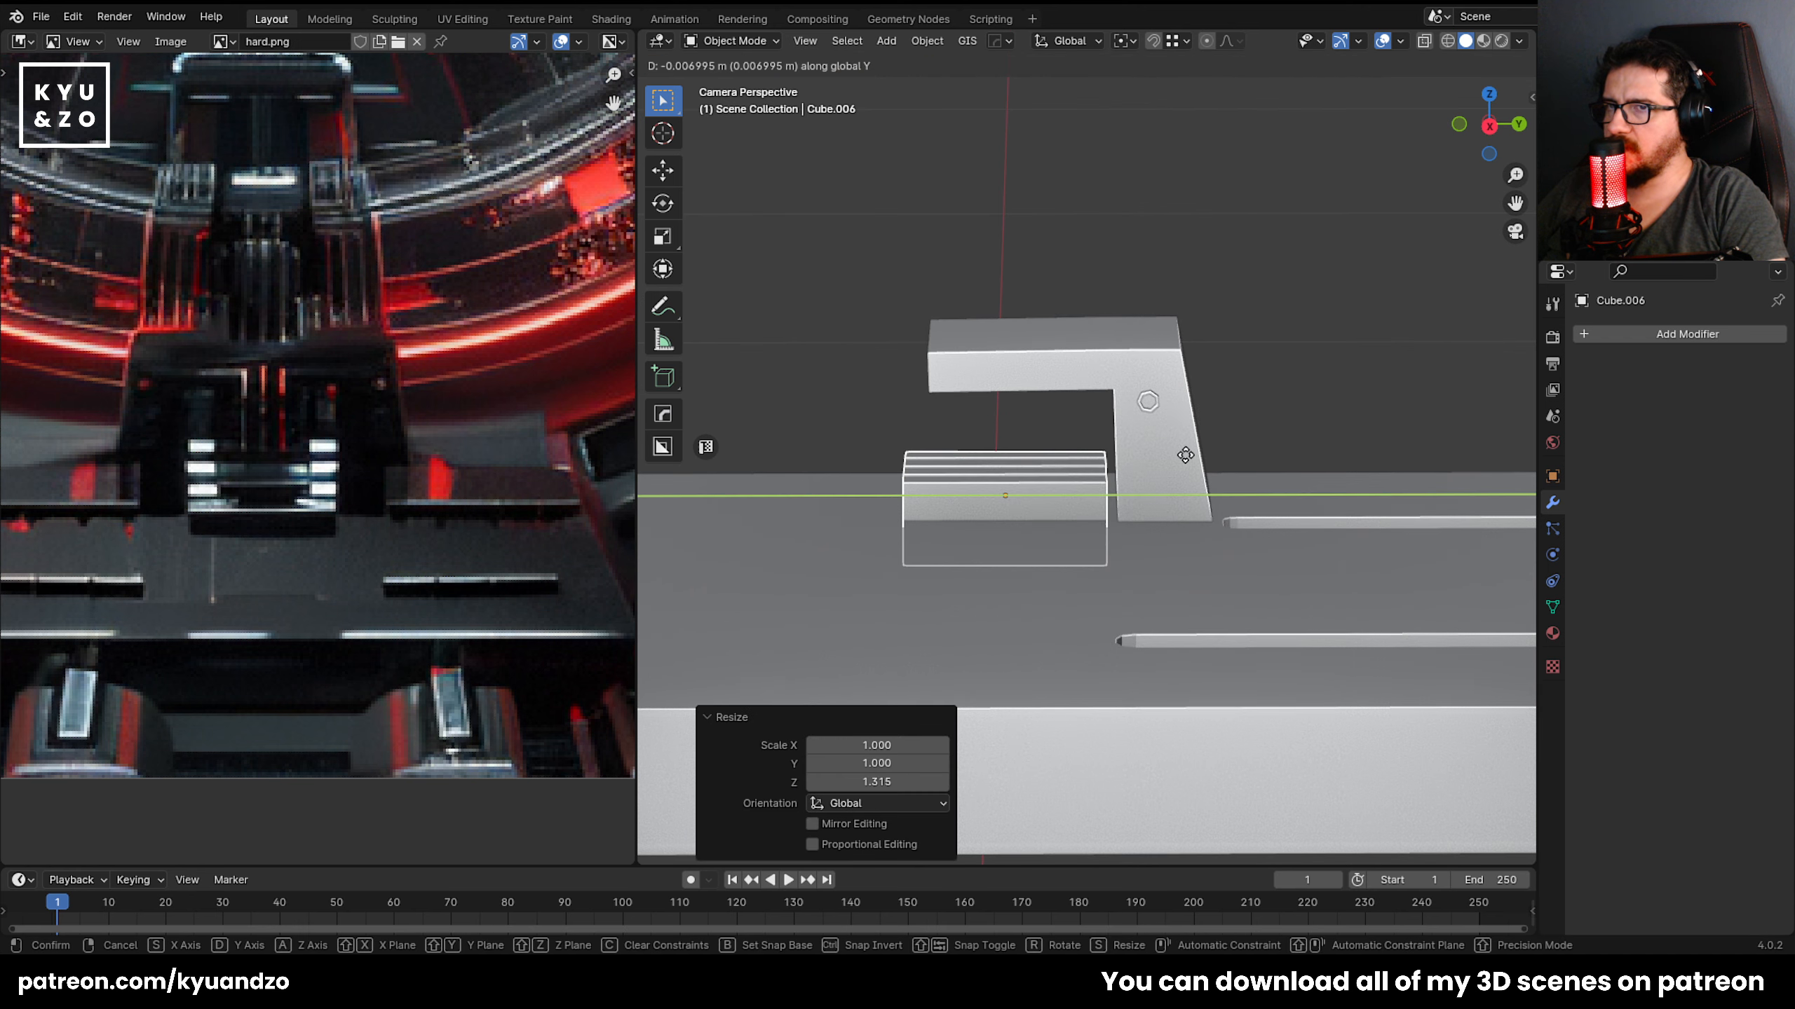
click(1016, 458)
Shorten the L-shaped box's arm by moving its free-end vertices 0.051553 m along global Y.
click(974, 374)
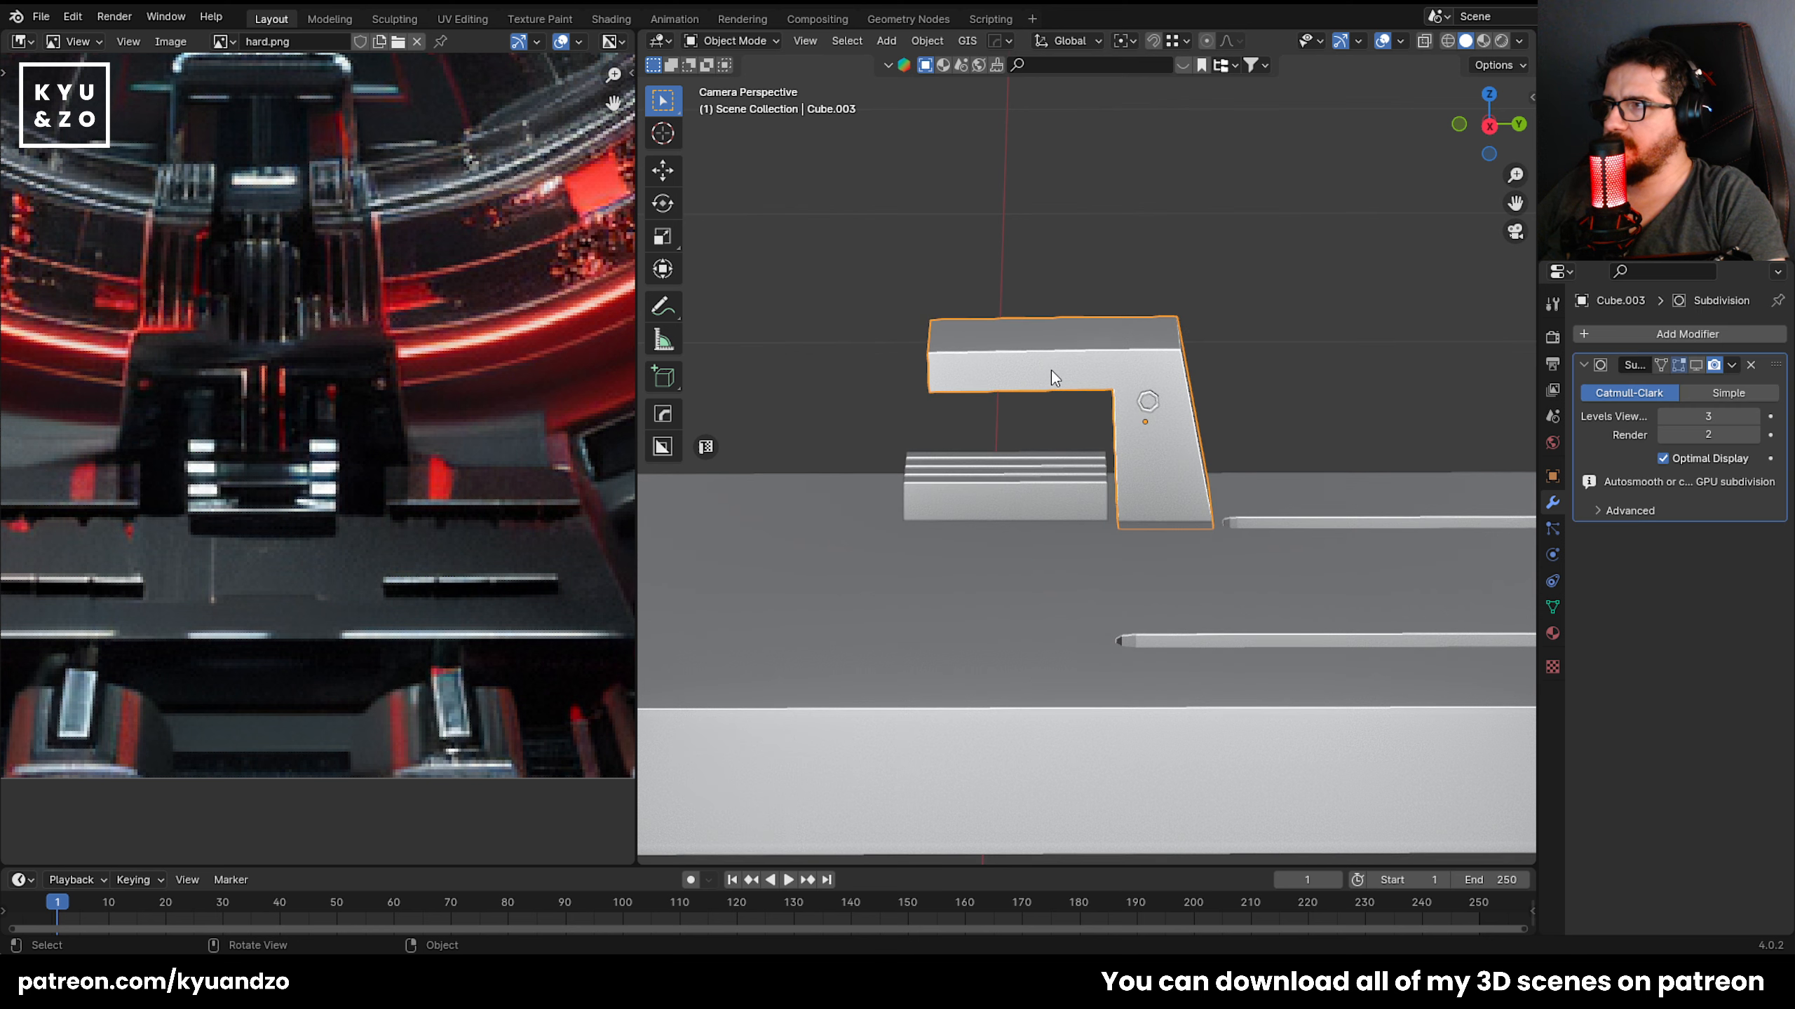
key(Tab)
key(alt+z)
key(alt+z)
key(g)
key(y)
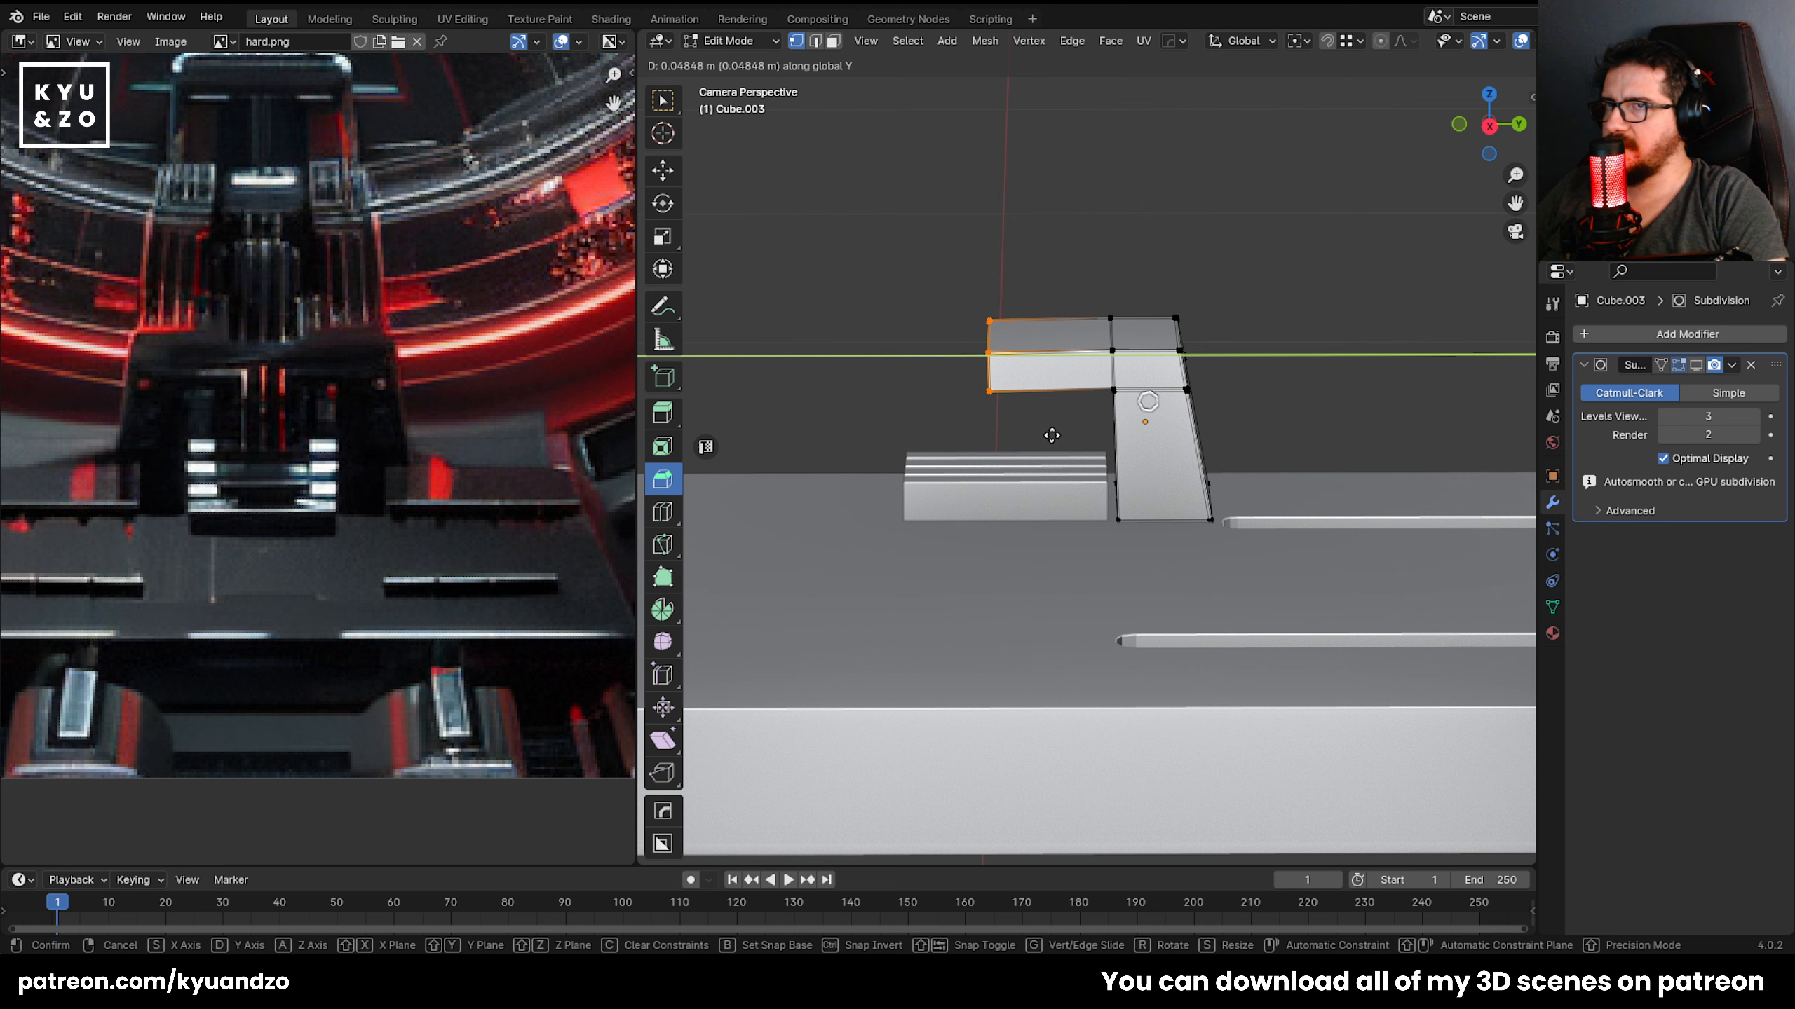
click(1053, 435)
scroll(1039, 459, up, 5)
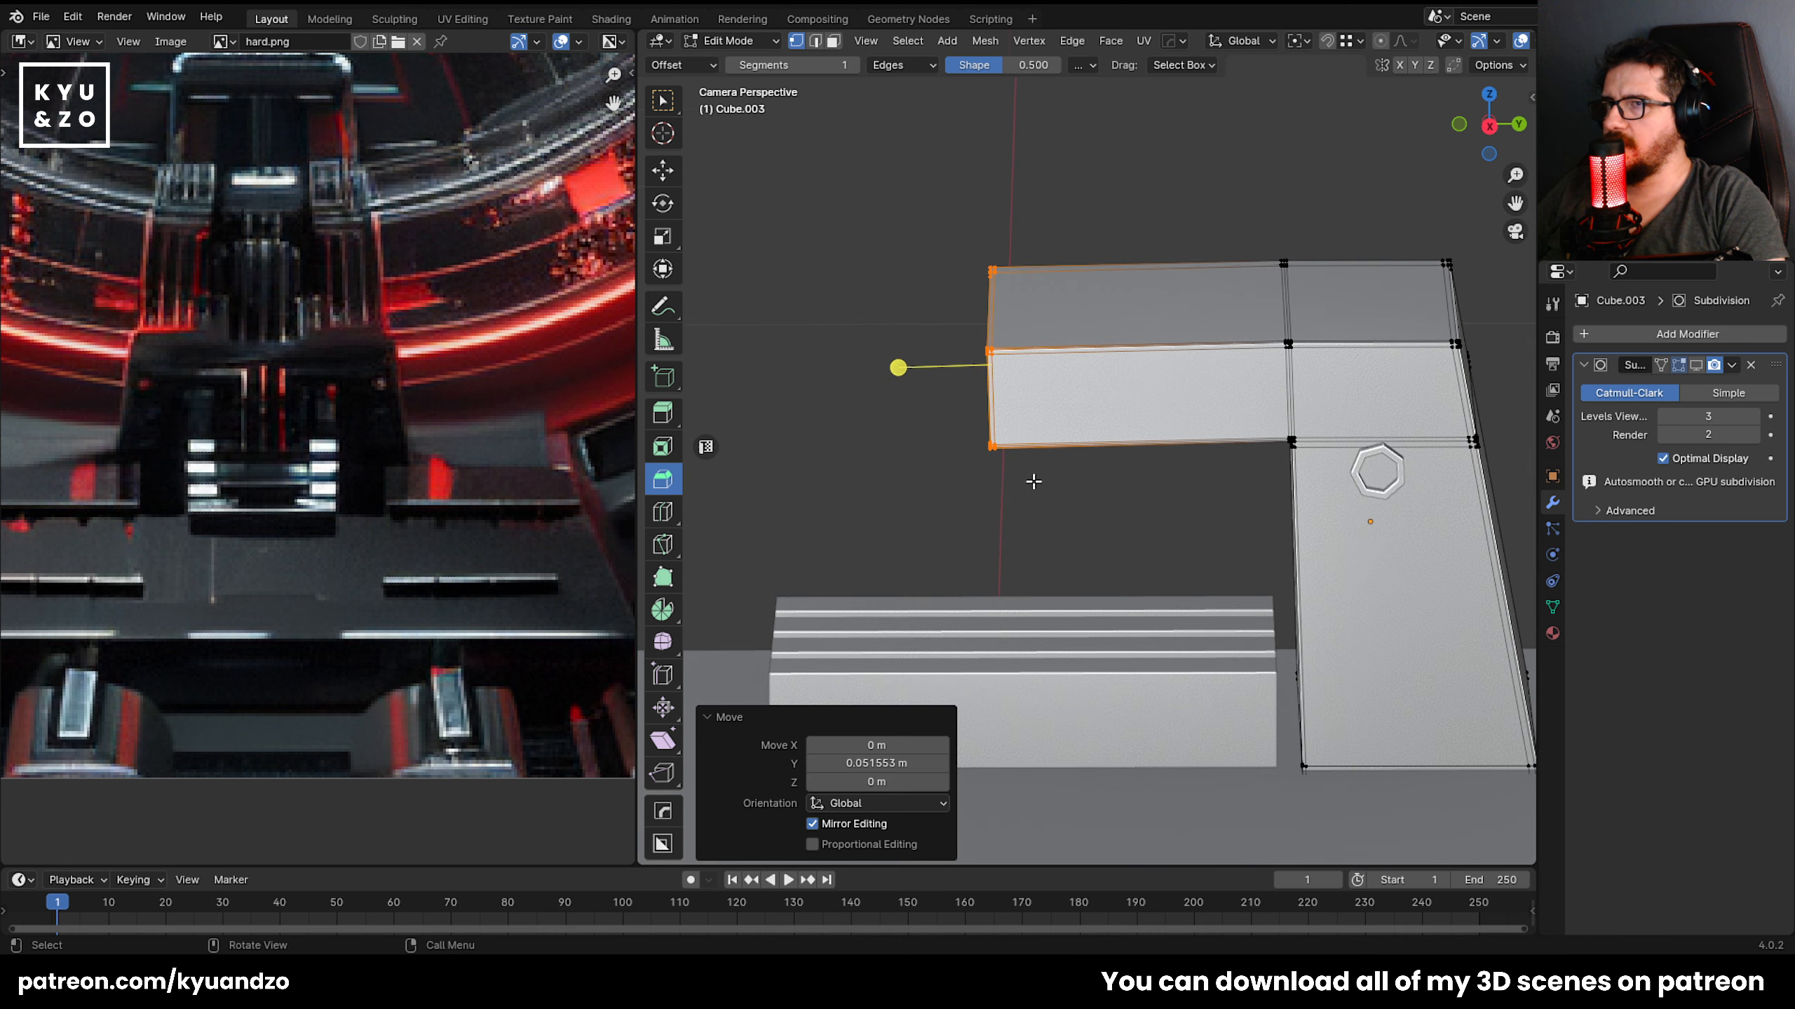
key(g)
key(y)
right_click(1126, 416)
key(Tab)
key(Tab)
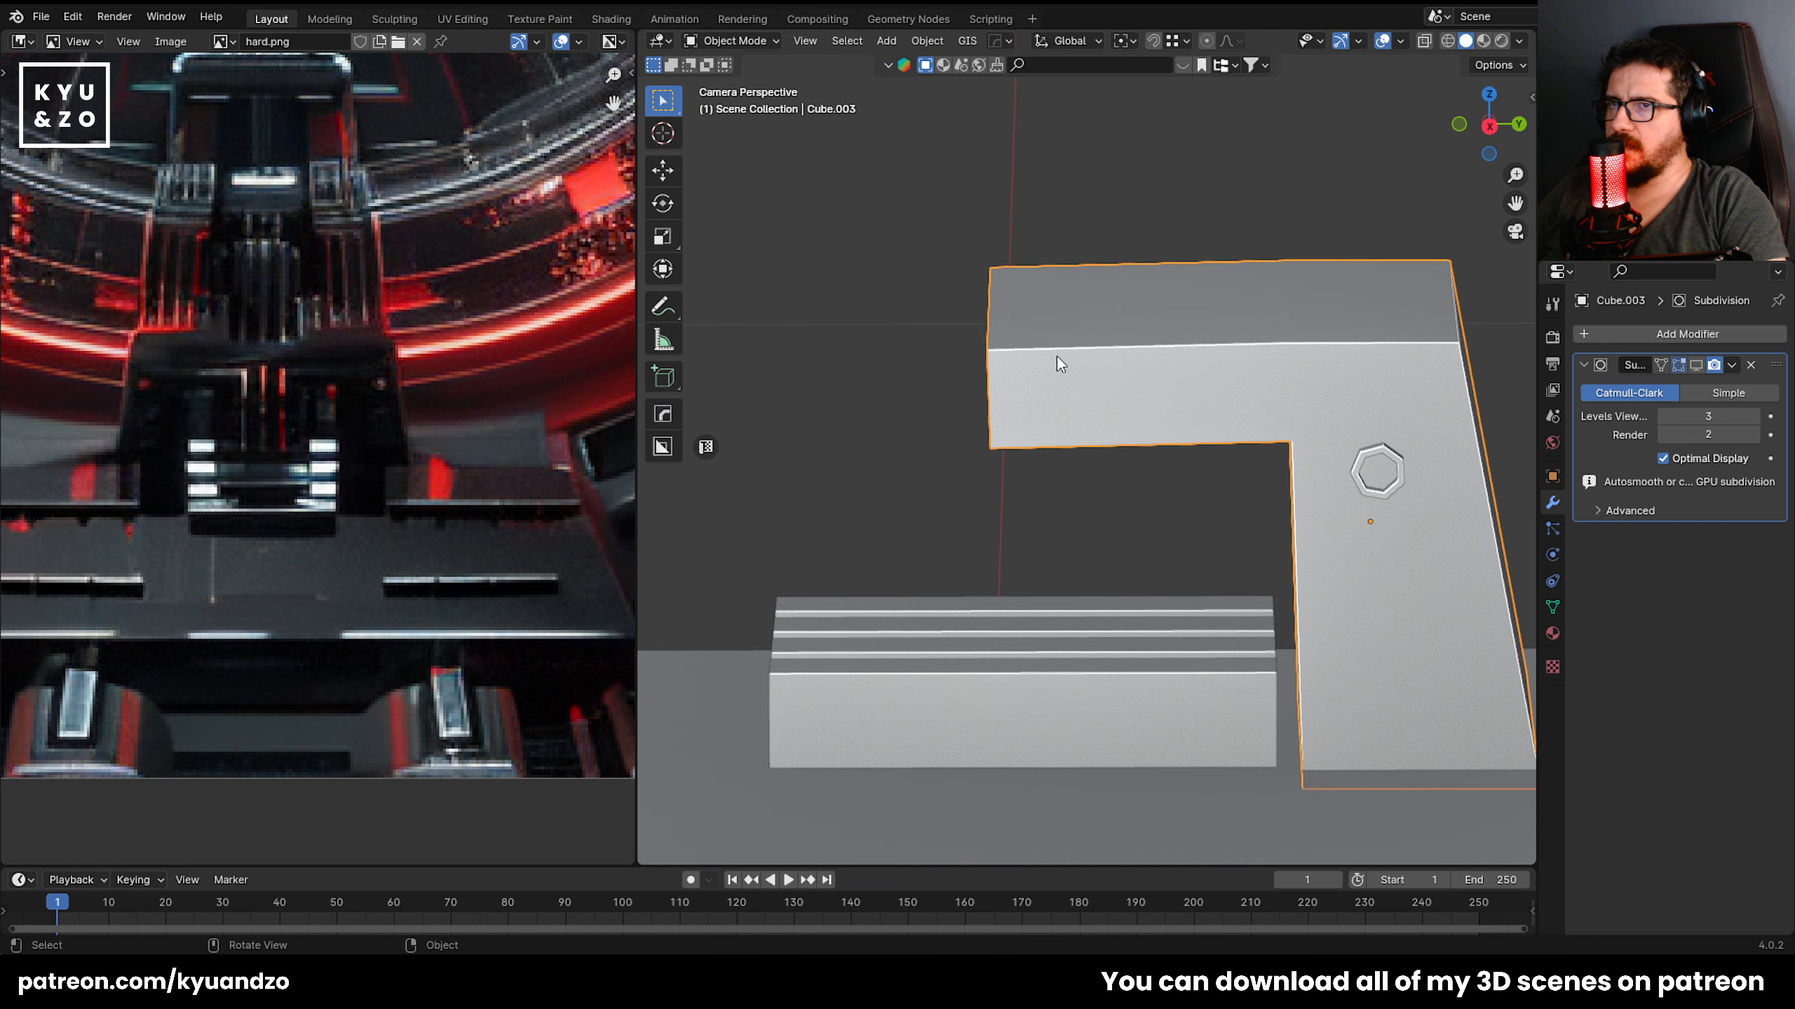
Add three closely spaced loop cuts near the free end of the L-shaped box's arm, each slid to about -0.89.
key(ctrl+r)
click(1077, 341)
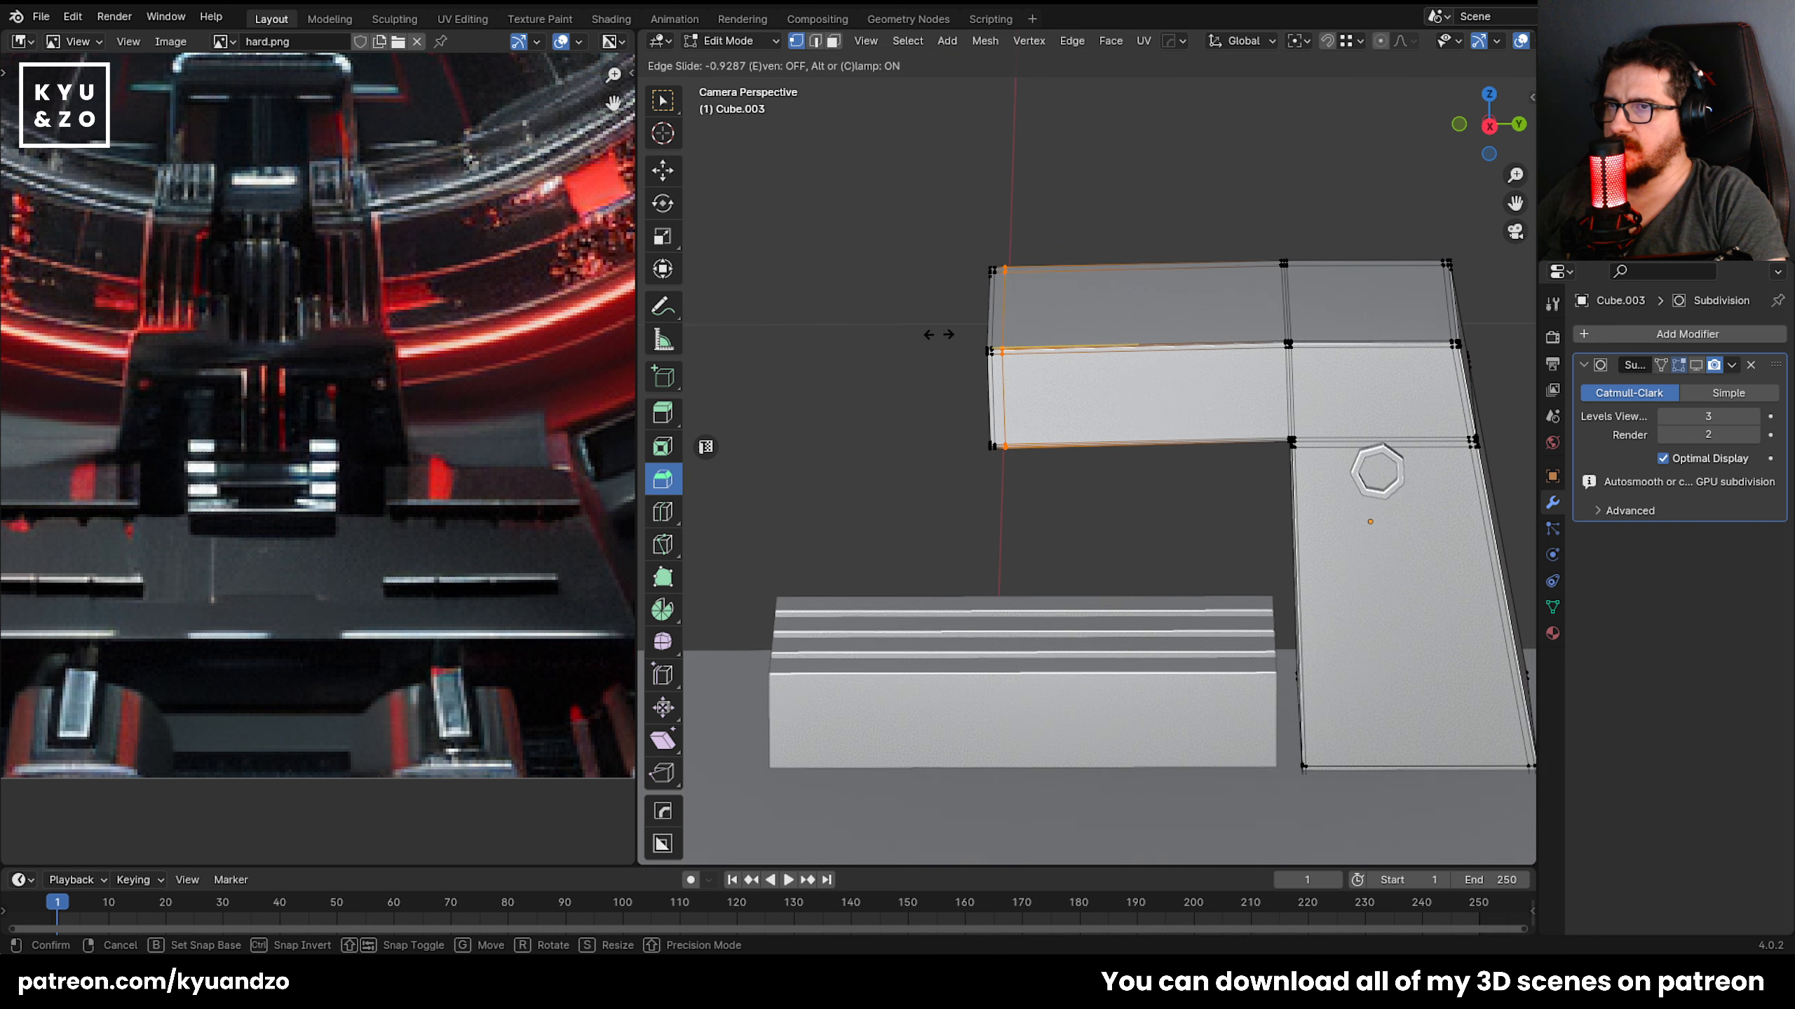
click(950, 334)
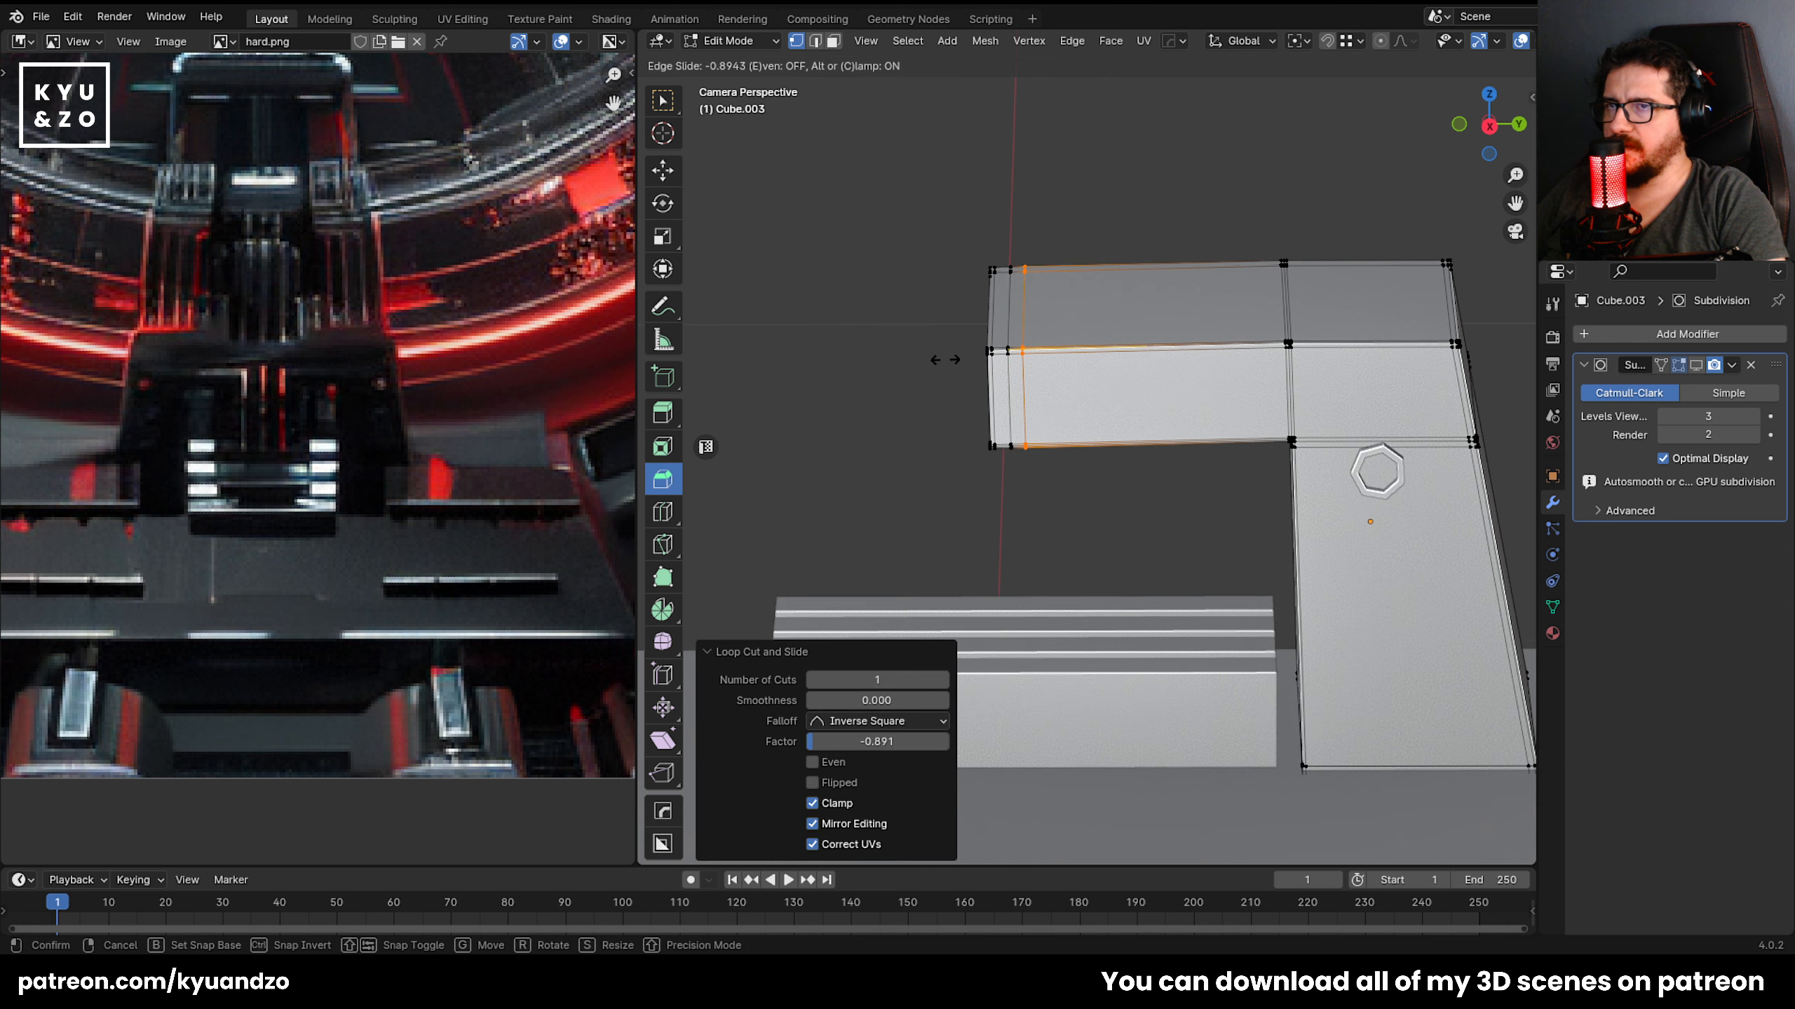
key(ctrl+r)
click(1081, 288)
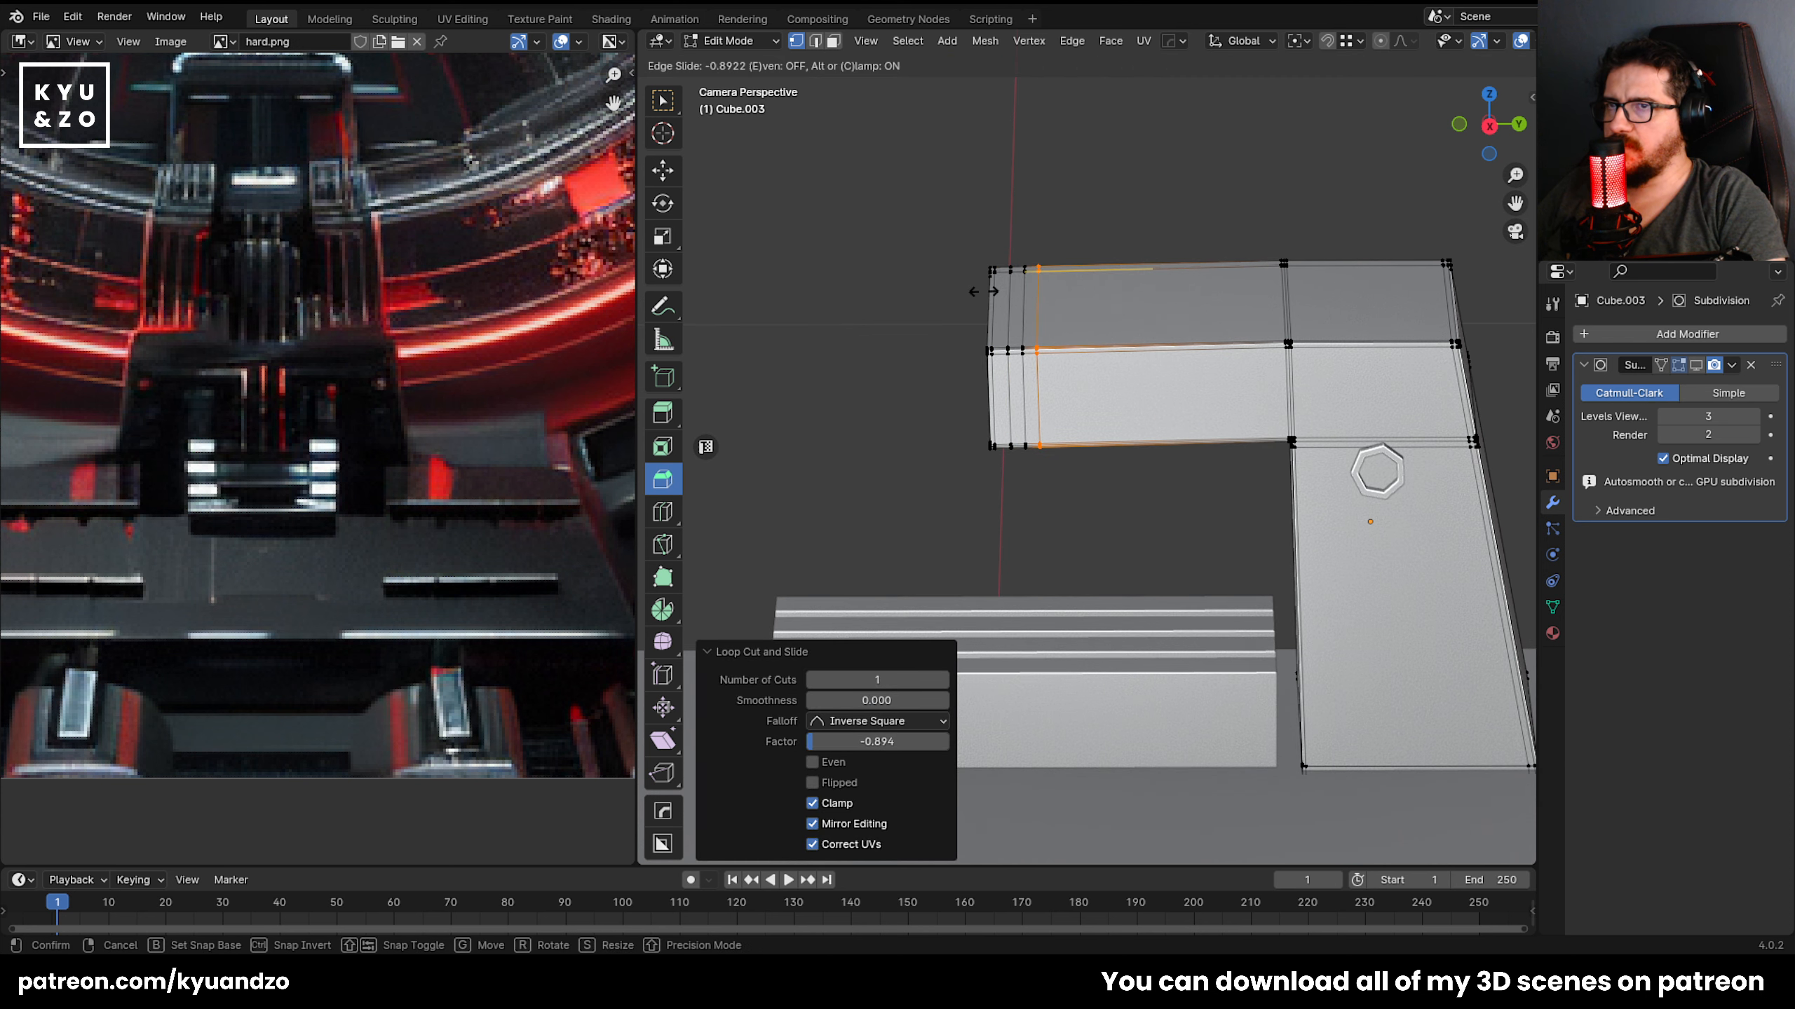
click(985, 293)
Try selecting the narrow face strips on the underside of the arm's free end.
middle_drag(978, 467, 1001, 439)
key(3)
key(KP_Decimal)
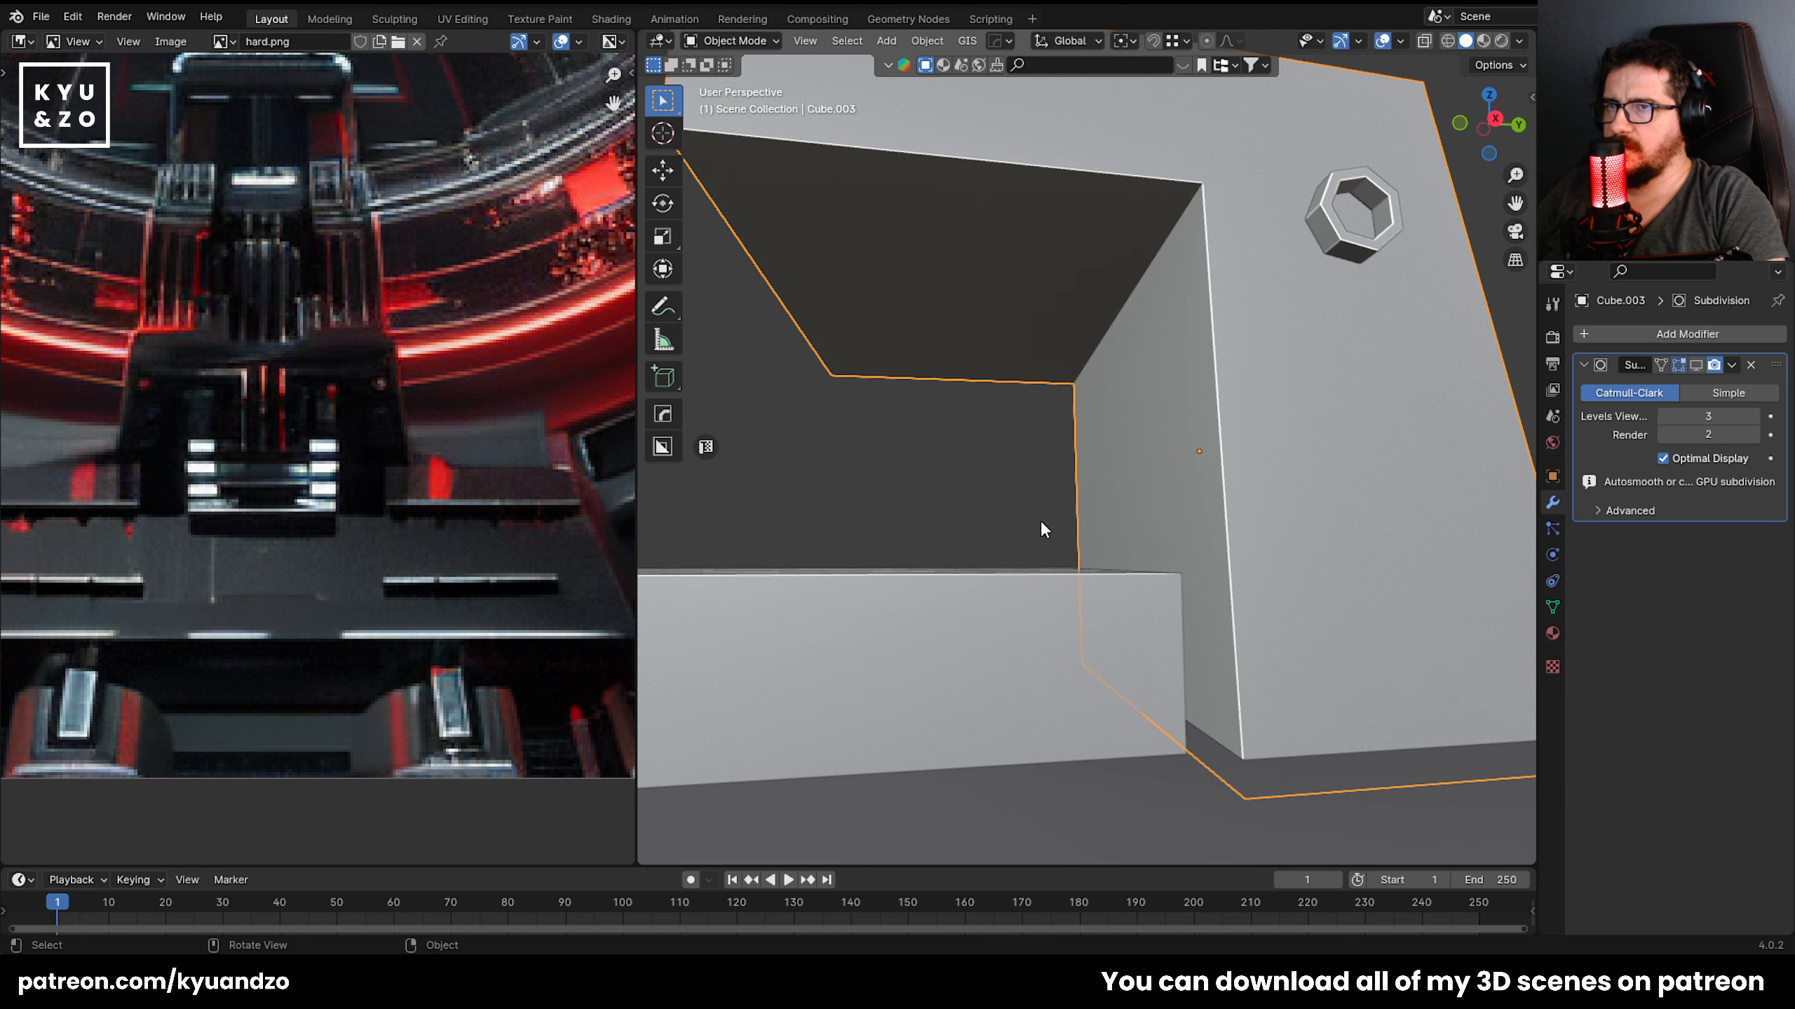
shift+click(789, 251)
shift+click(784, 252)
shift+click(758, 250)
middle_drag(759, 249, 906, 327)
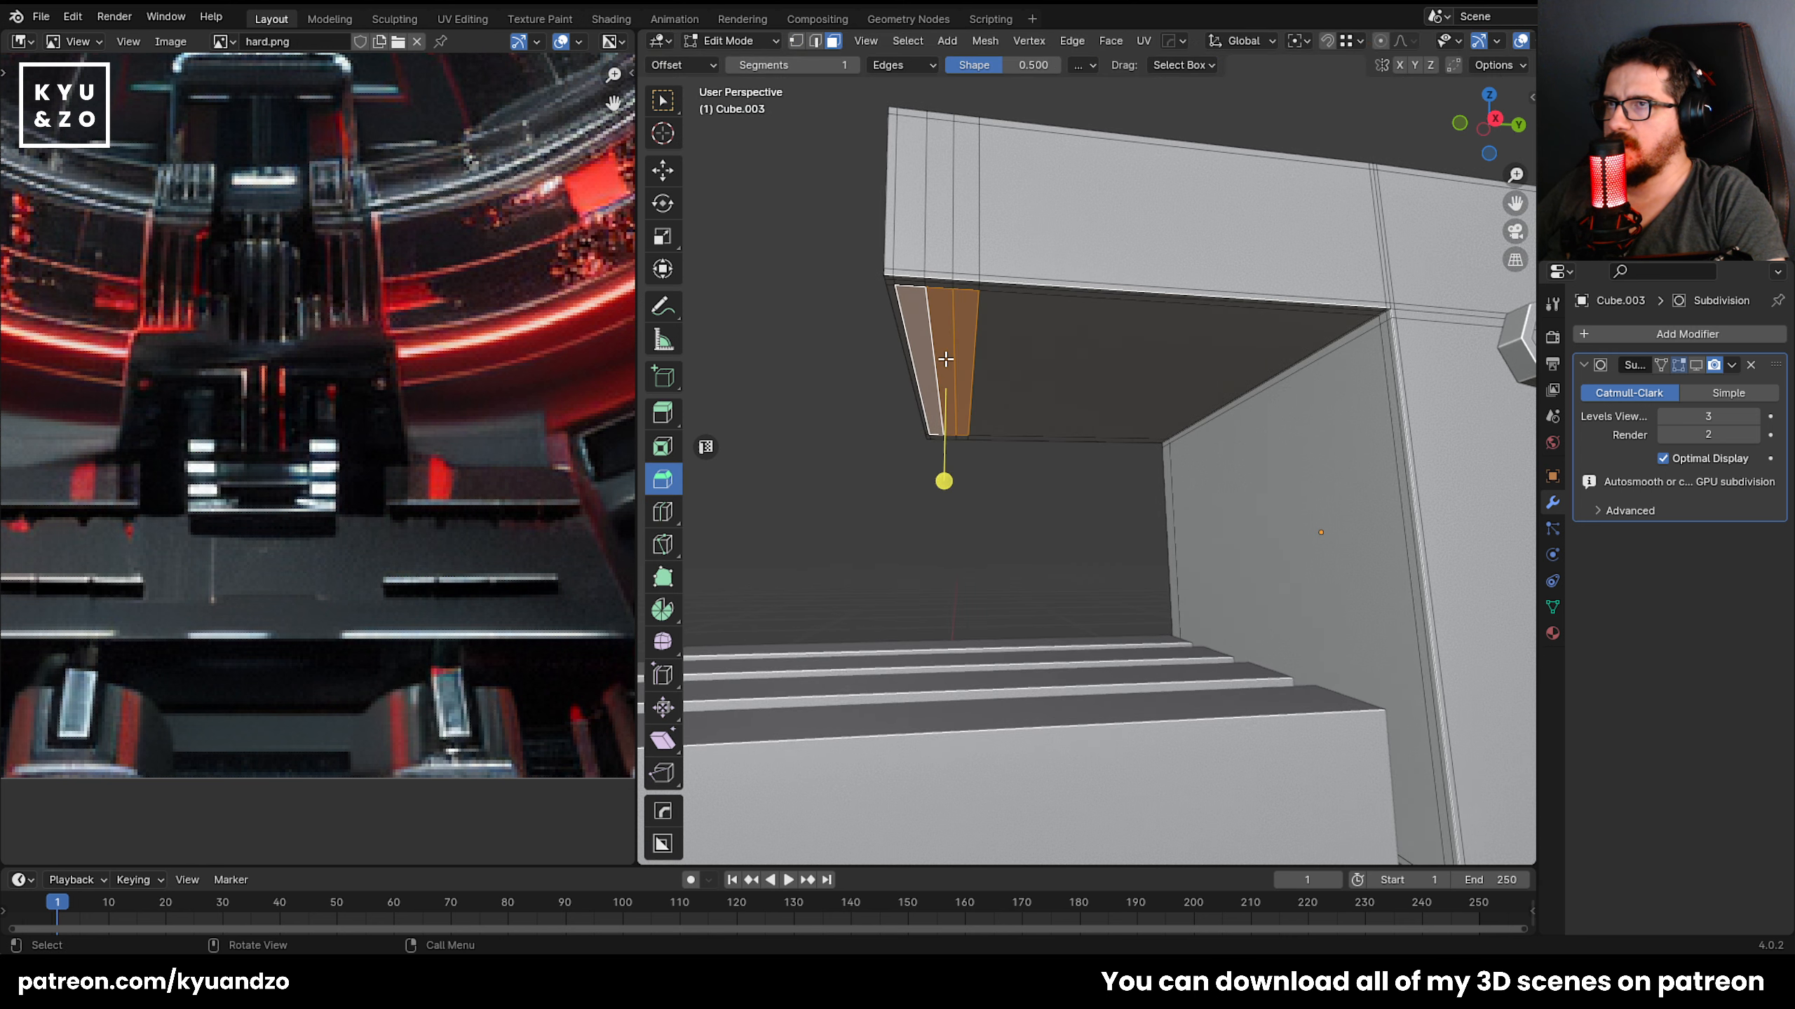
click(905, 326)
Add two more loop cuts across the arm beside the existing ones, with a slide of about -0.89.
key(ctrl+r)
click(1030, 293)
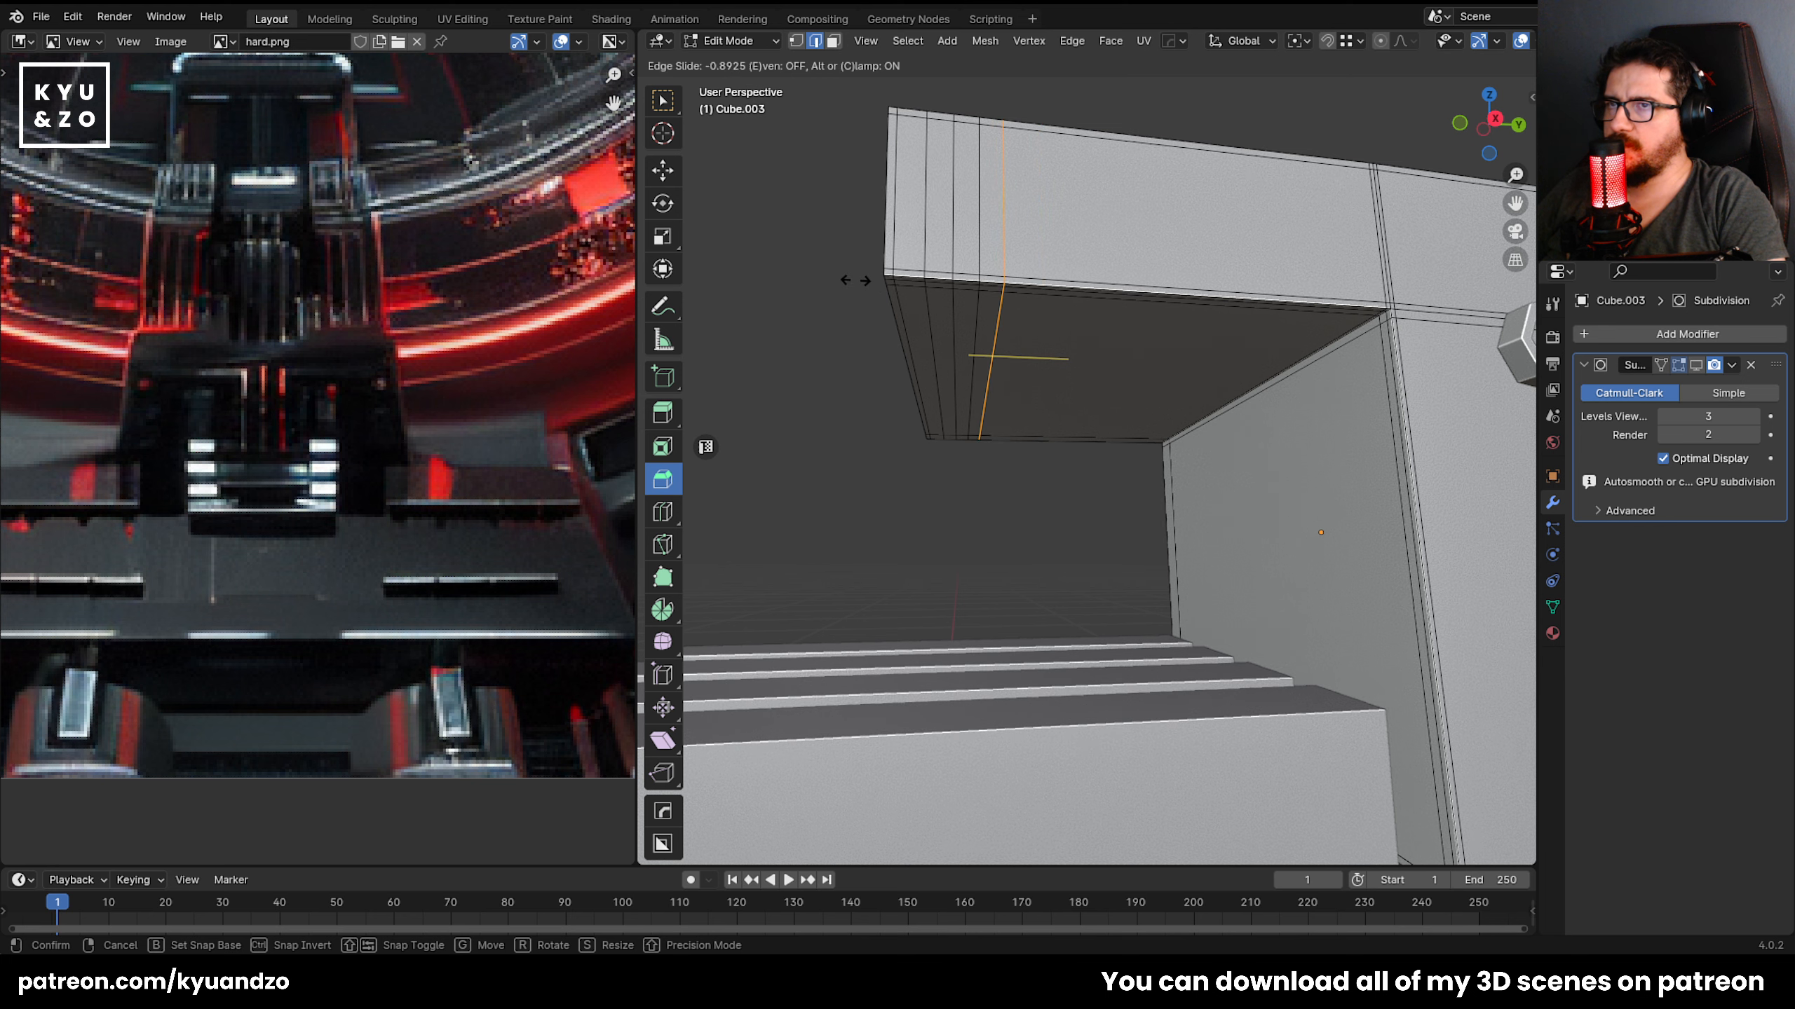
click(856, 281)
key(3)
click(927, 307)
key(ctrl+r)
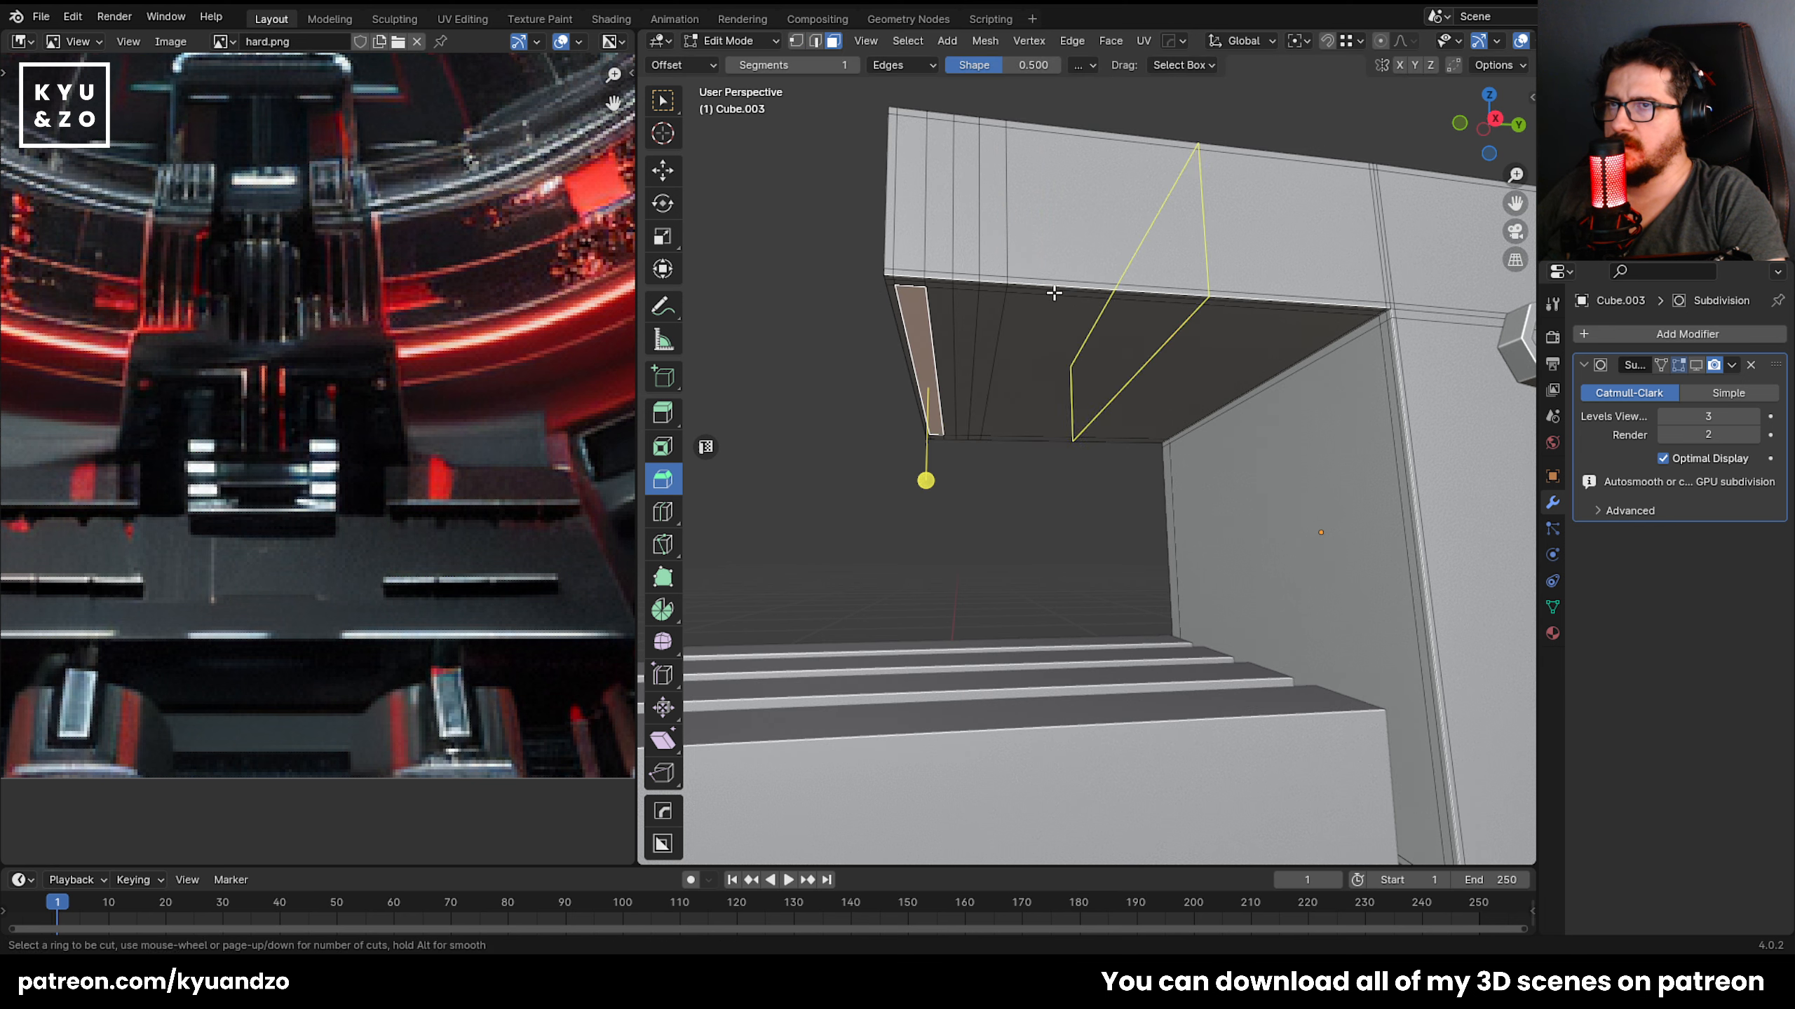
click(1039, 332)
click(888, 298)
Extrude three alternating narrow strips on the arm's underside downward to form three thin legs.
key(3)
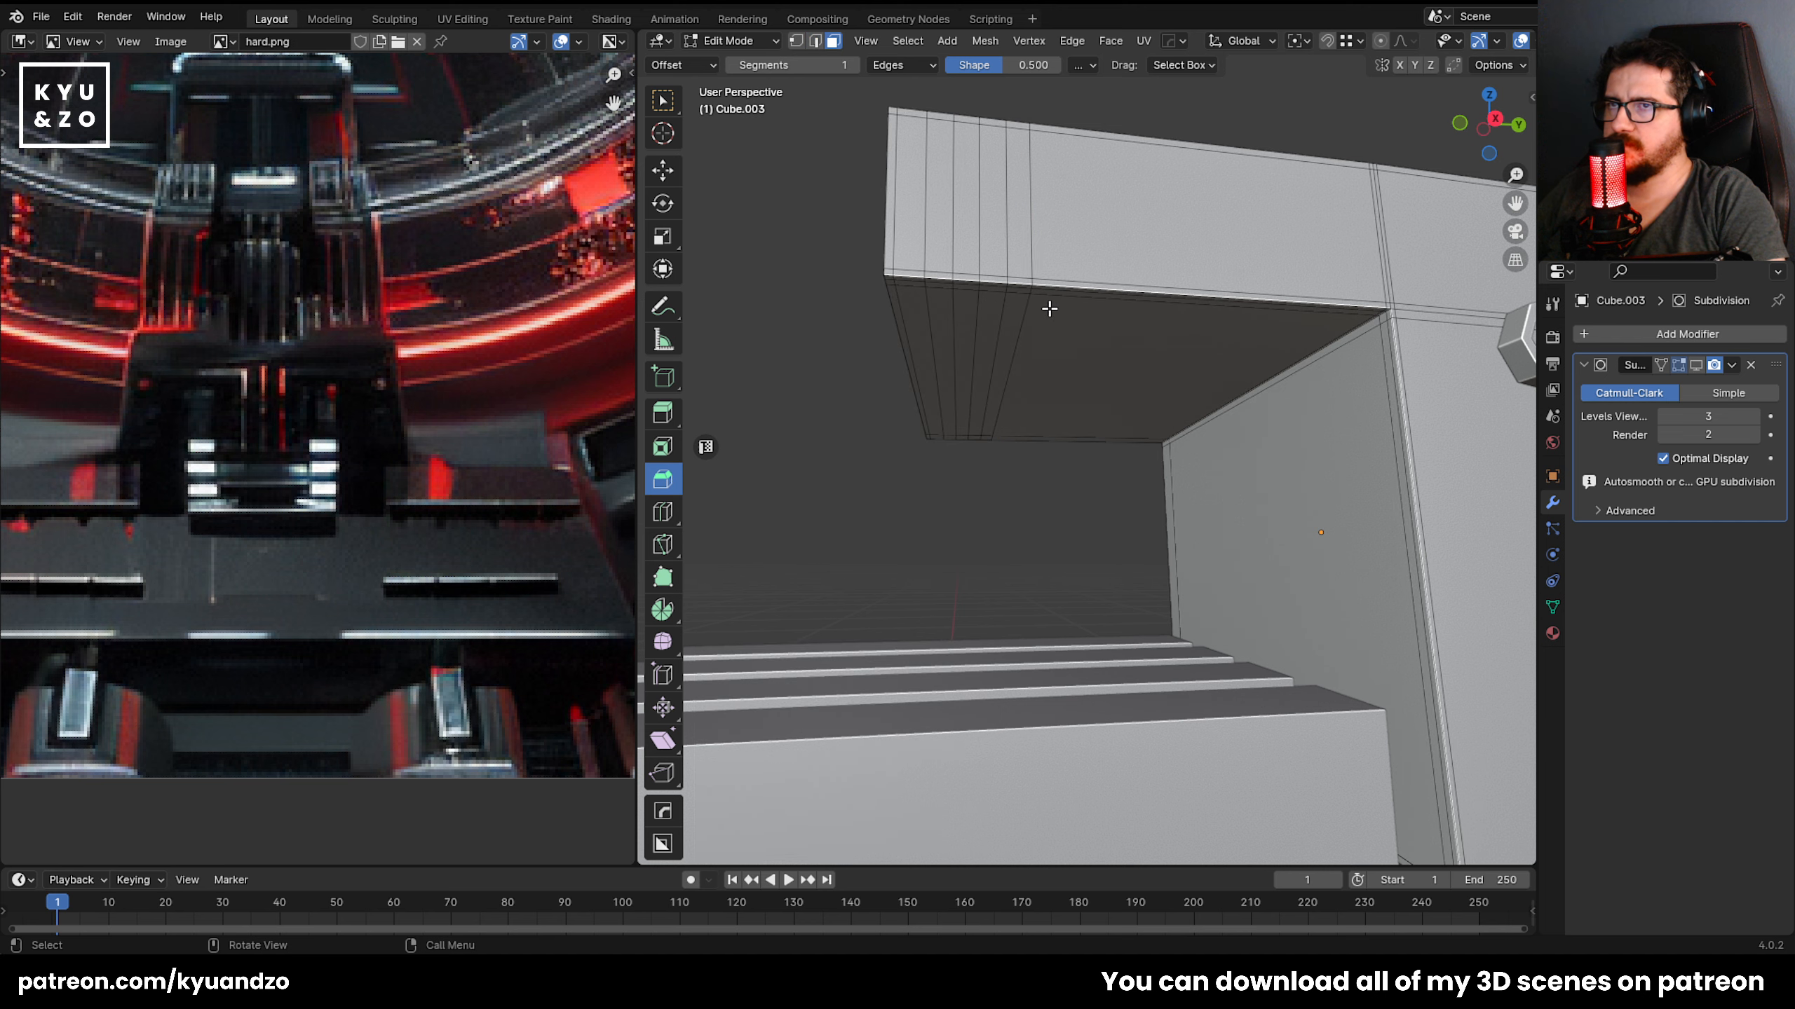
shift+click(965, 314)
shift+click(922, 315)
key(e)
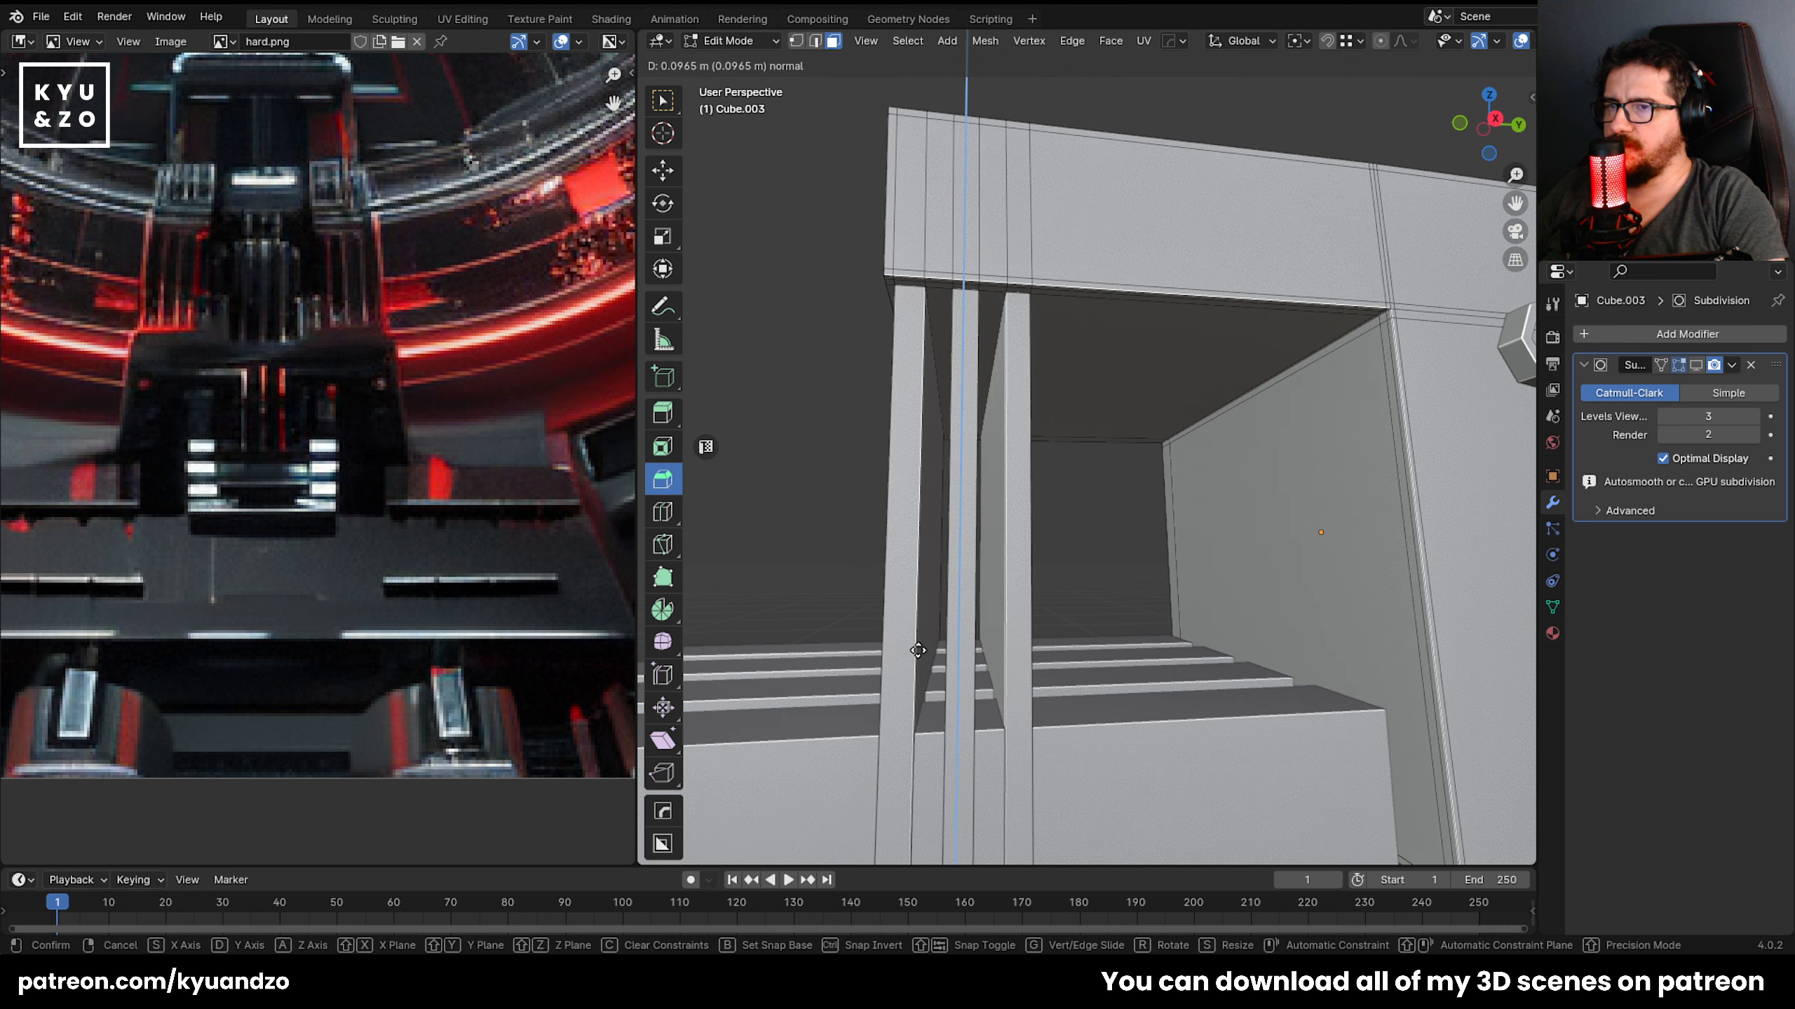
click(1004, 582)
key(Tab)
scroll(979, 612, down, 5)
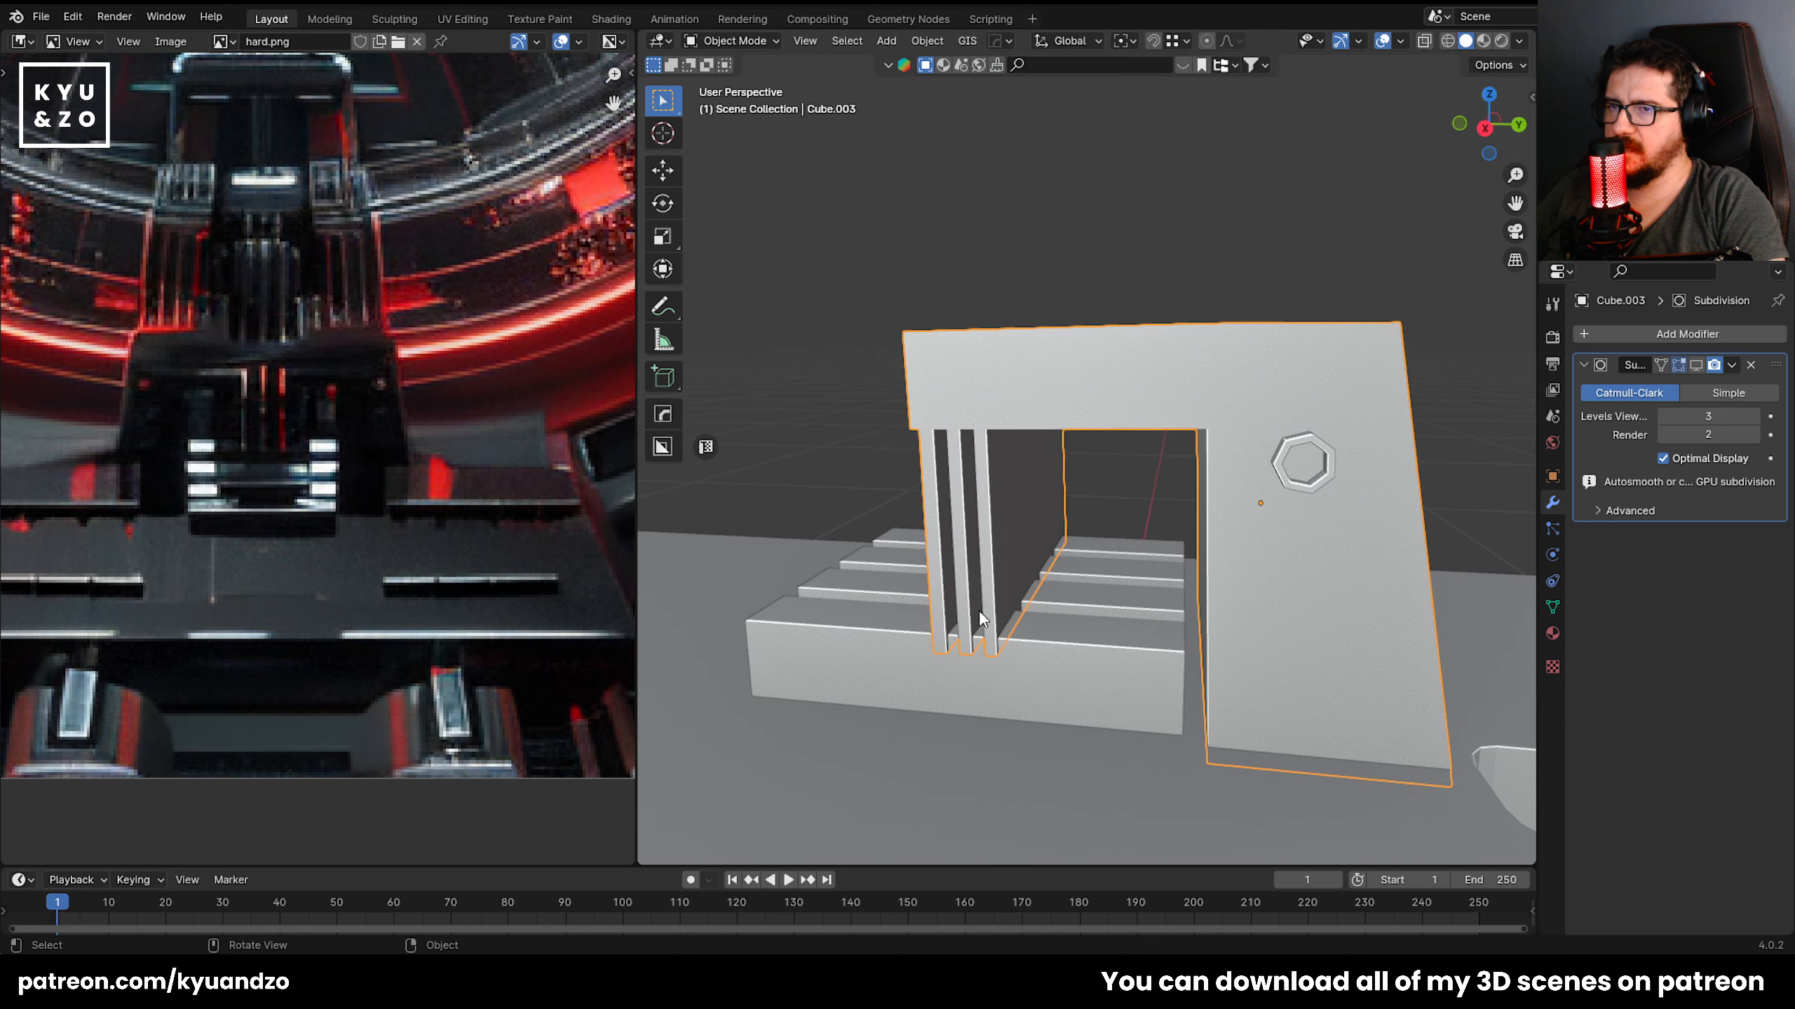
Lower the end faces of the three thin legs along Z to extend them into the slab.
scroll(920, 614, down, 1)
key(Tab)
key(g)
key(a)
click(1132, 640)
key(Tab)
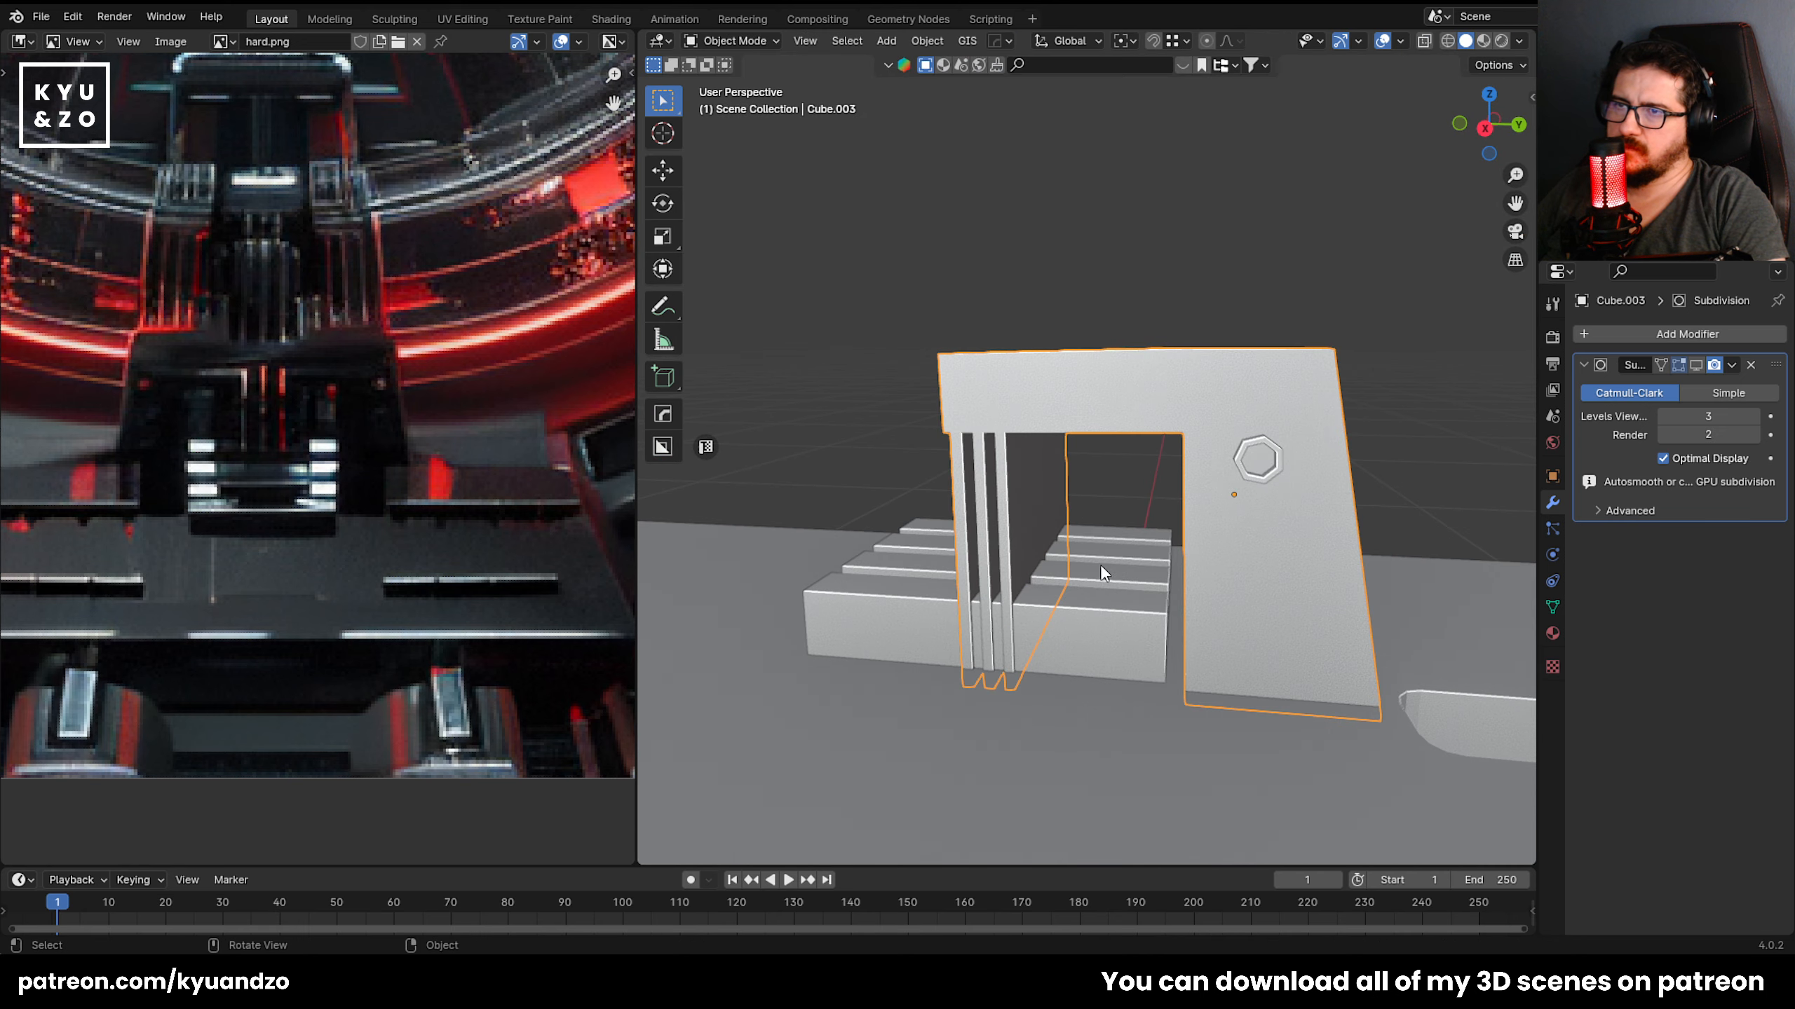
Scale the ridged block by about 0.933 along global X.
click(1128, 578)
key(s)
key(x)
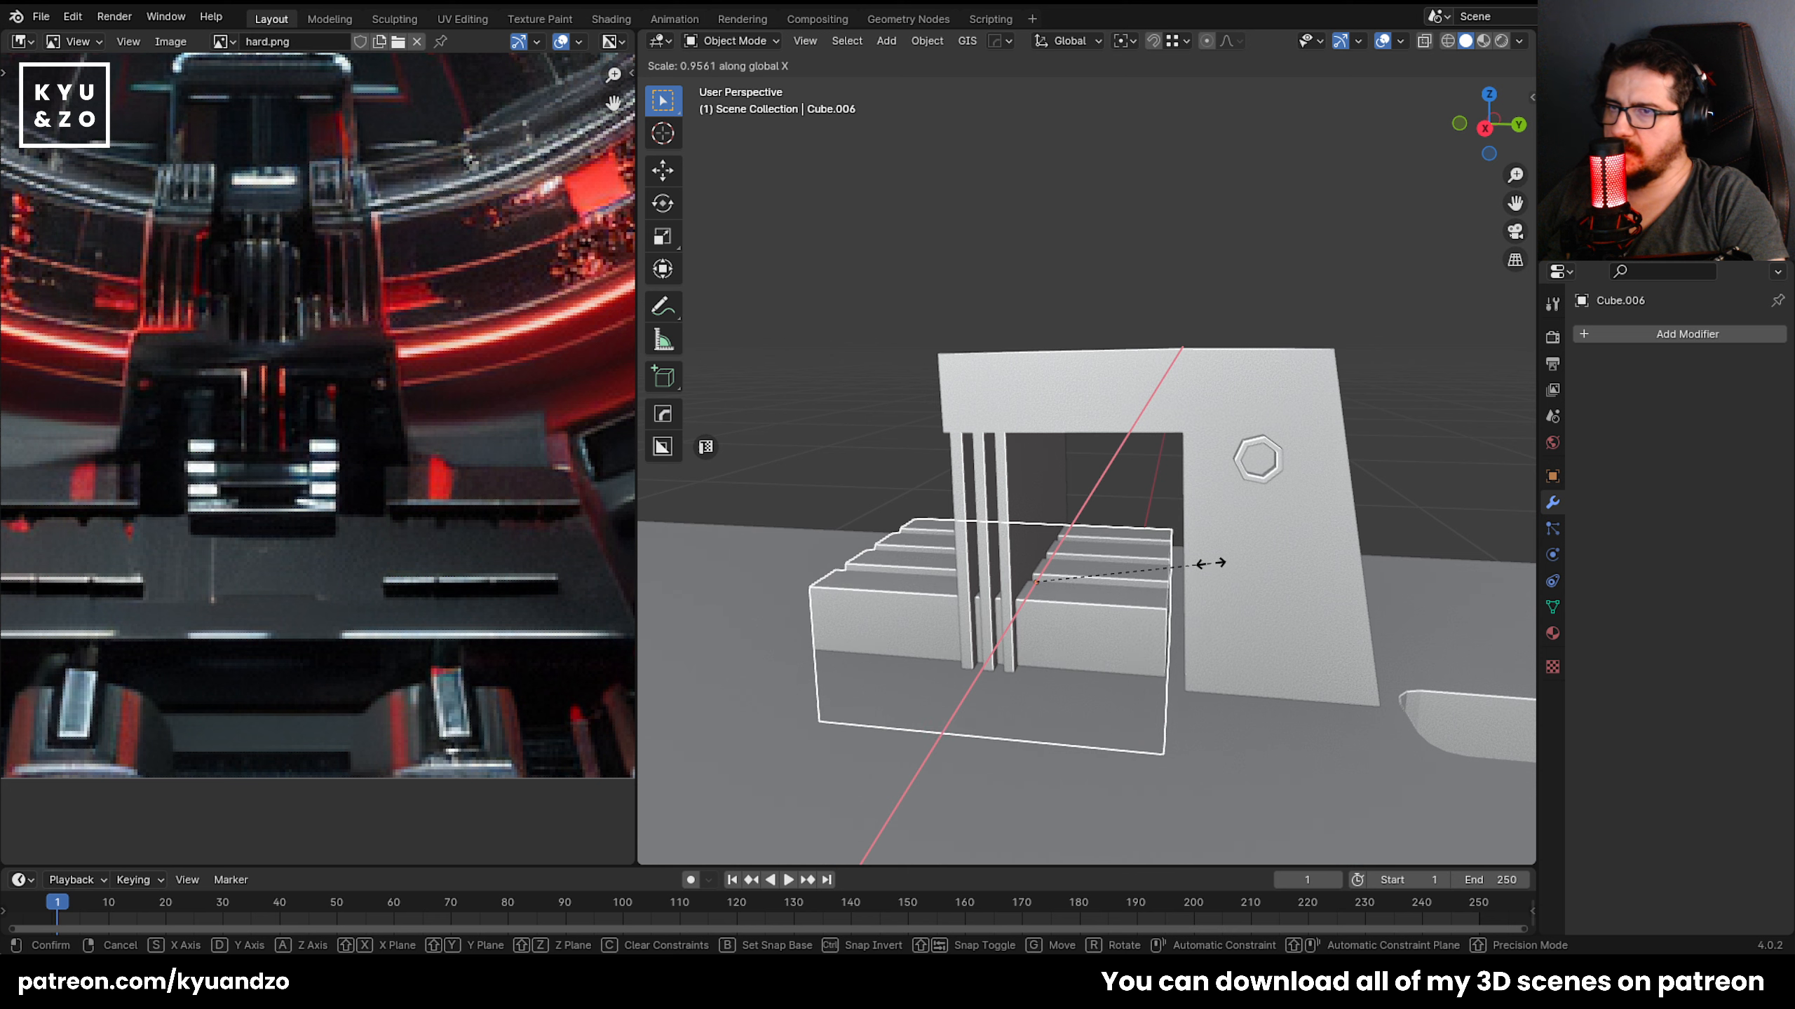
click(1207, 570)
scroll(1056, 581, down, 4)
scroll(1055, 581, up, 8)
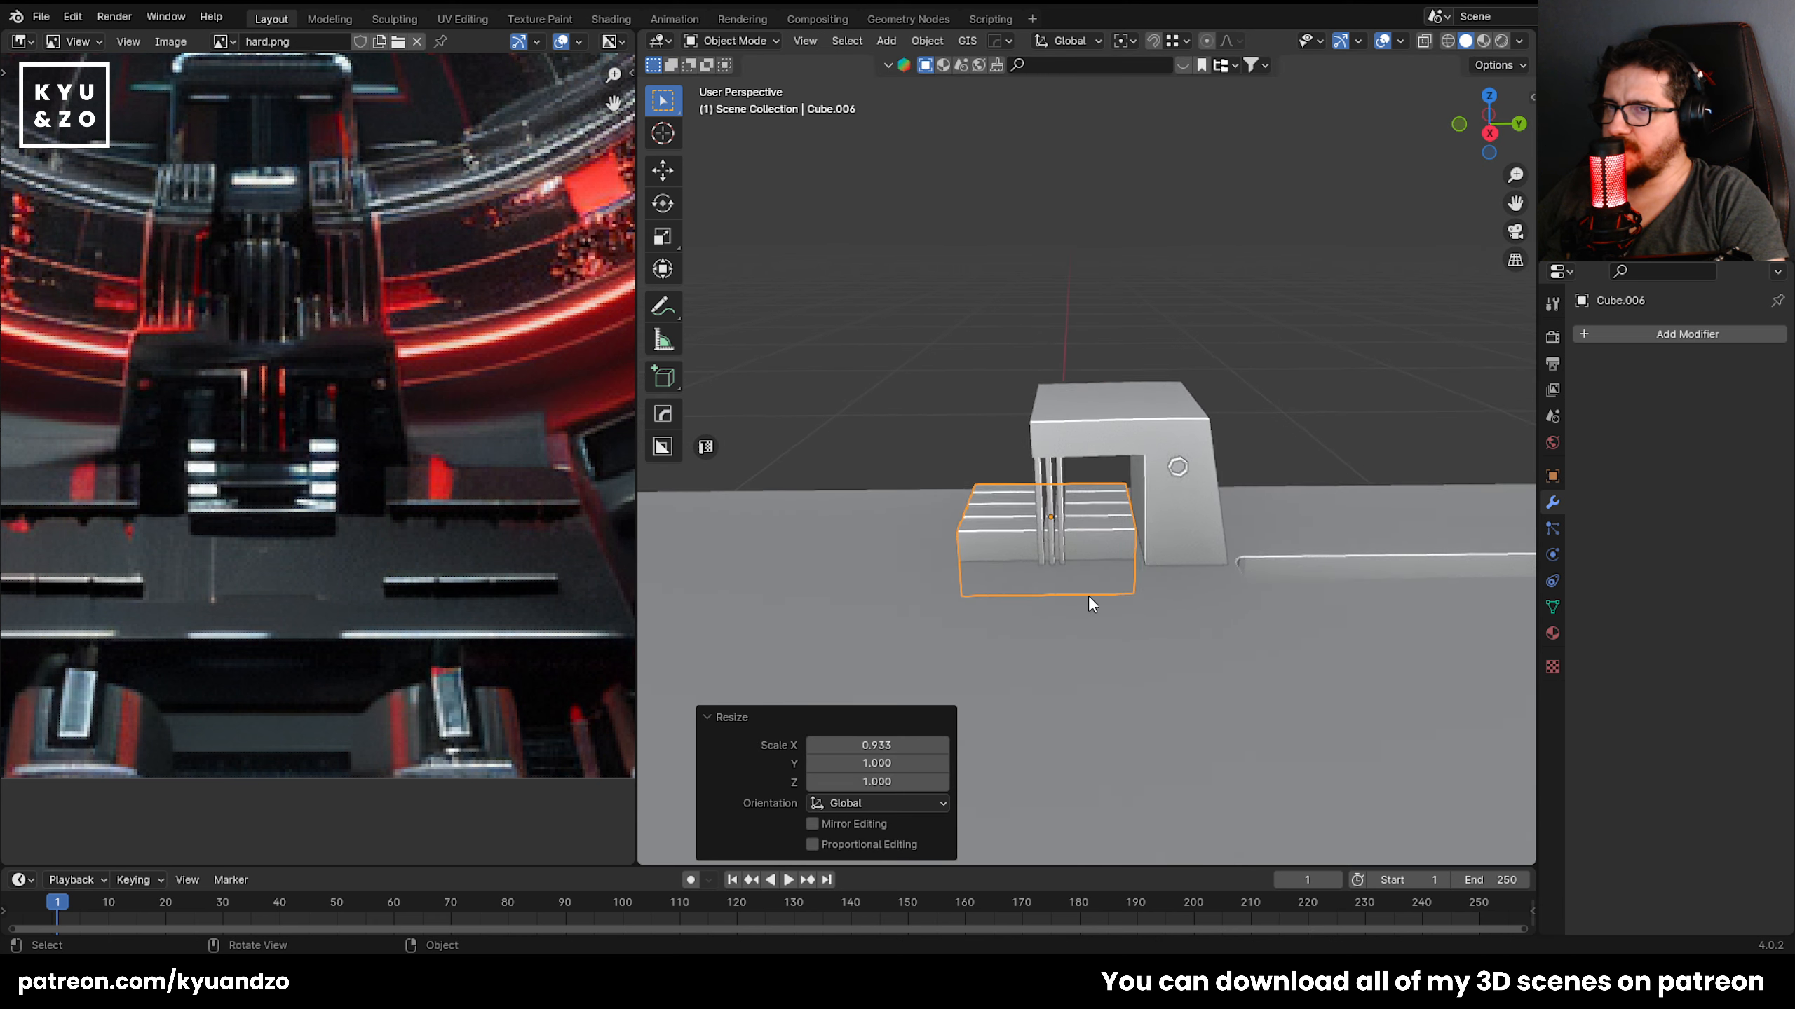
Add a horizontal loop cut around the sides of the ridged block's front section.
key(Tab)
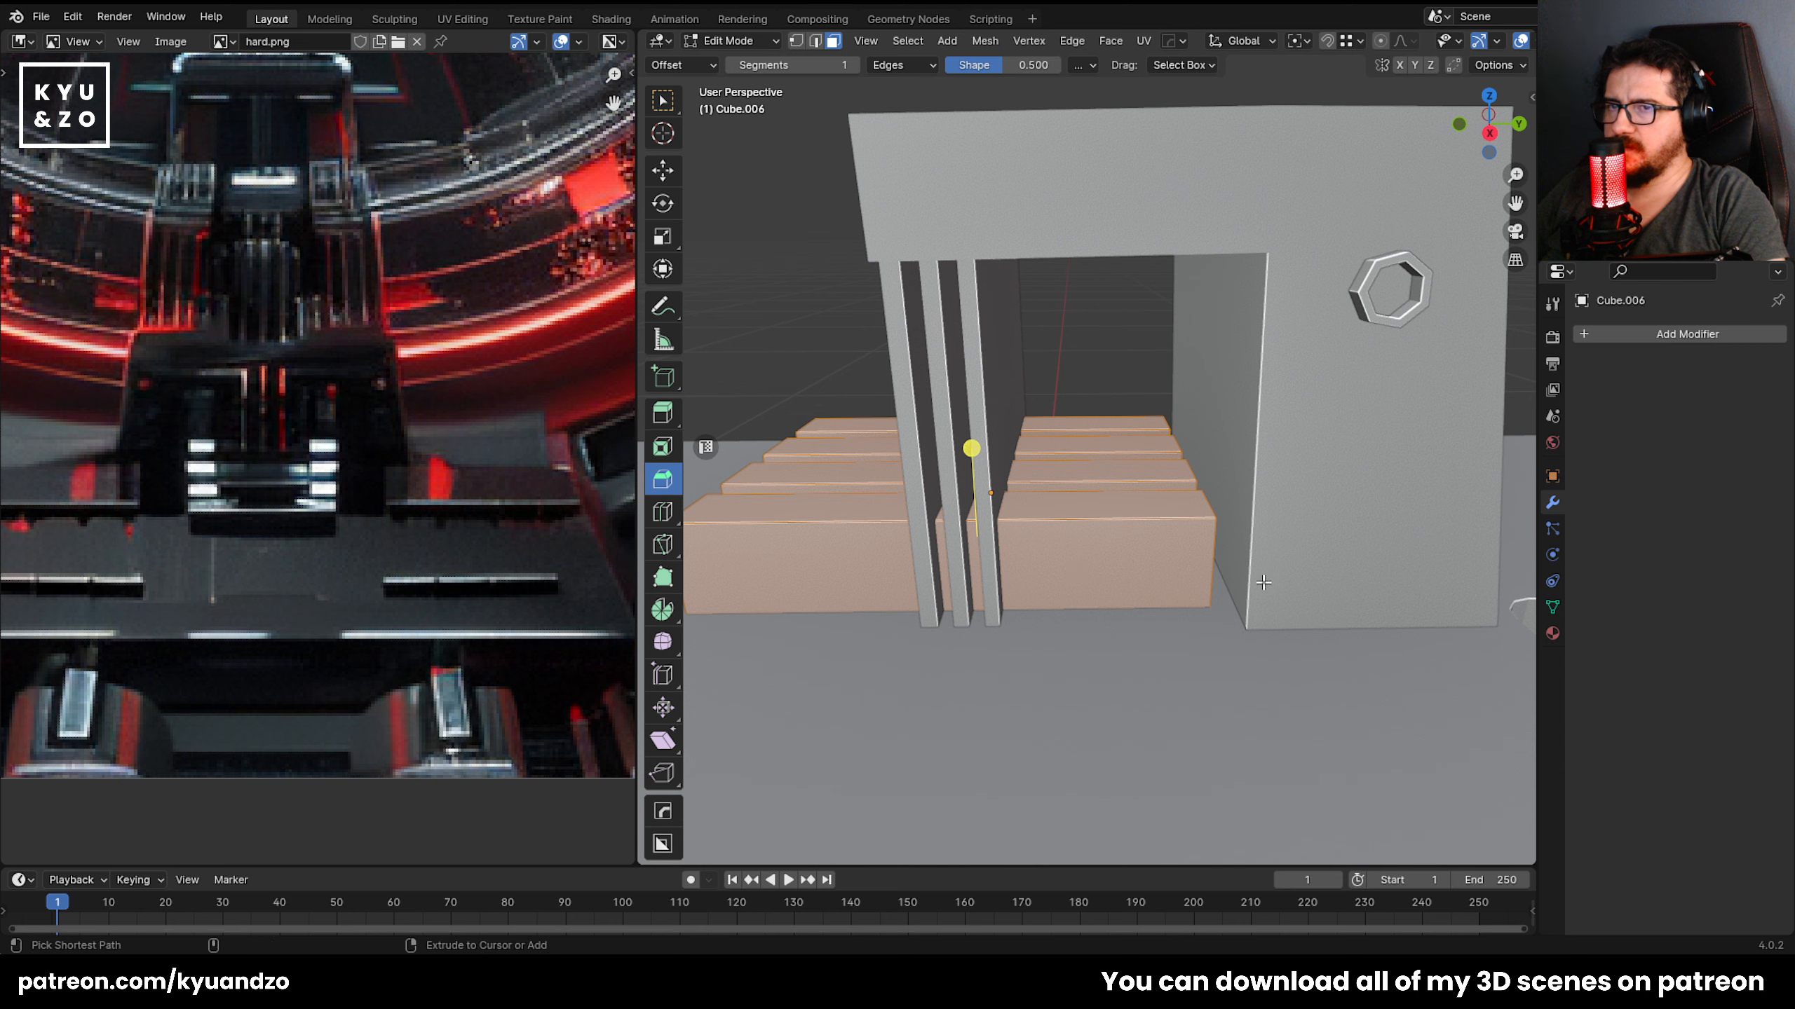
key(ctrl+r)
click(1220, 560)
click(1222, 503)
key(Tab)
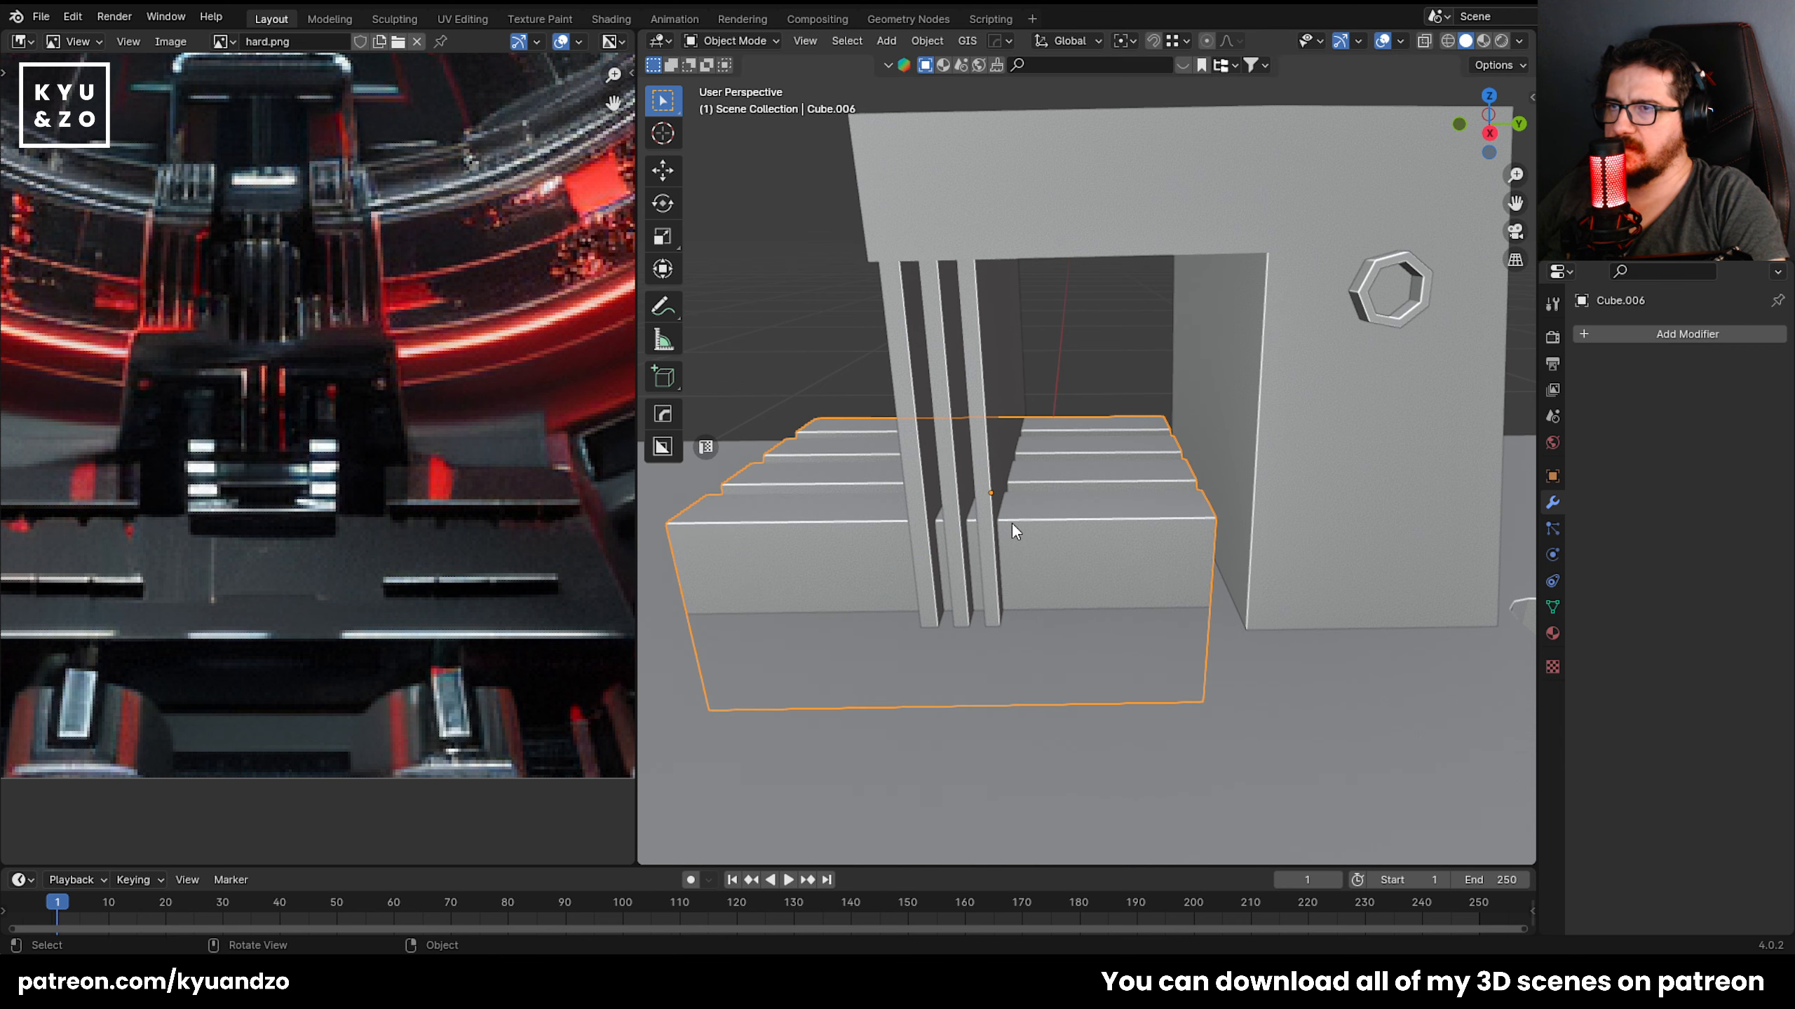
Delete the faces of the block's three rear ridges, keeping only the front bar.
key(Tab)
key(3)
click(1065, 470)
key(ctrl+KP_Add)
shift+click(1066, 451)
key(ctrl+KP_Add)
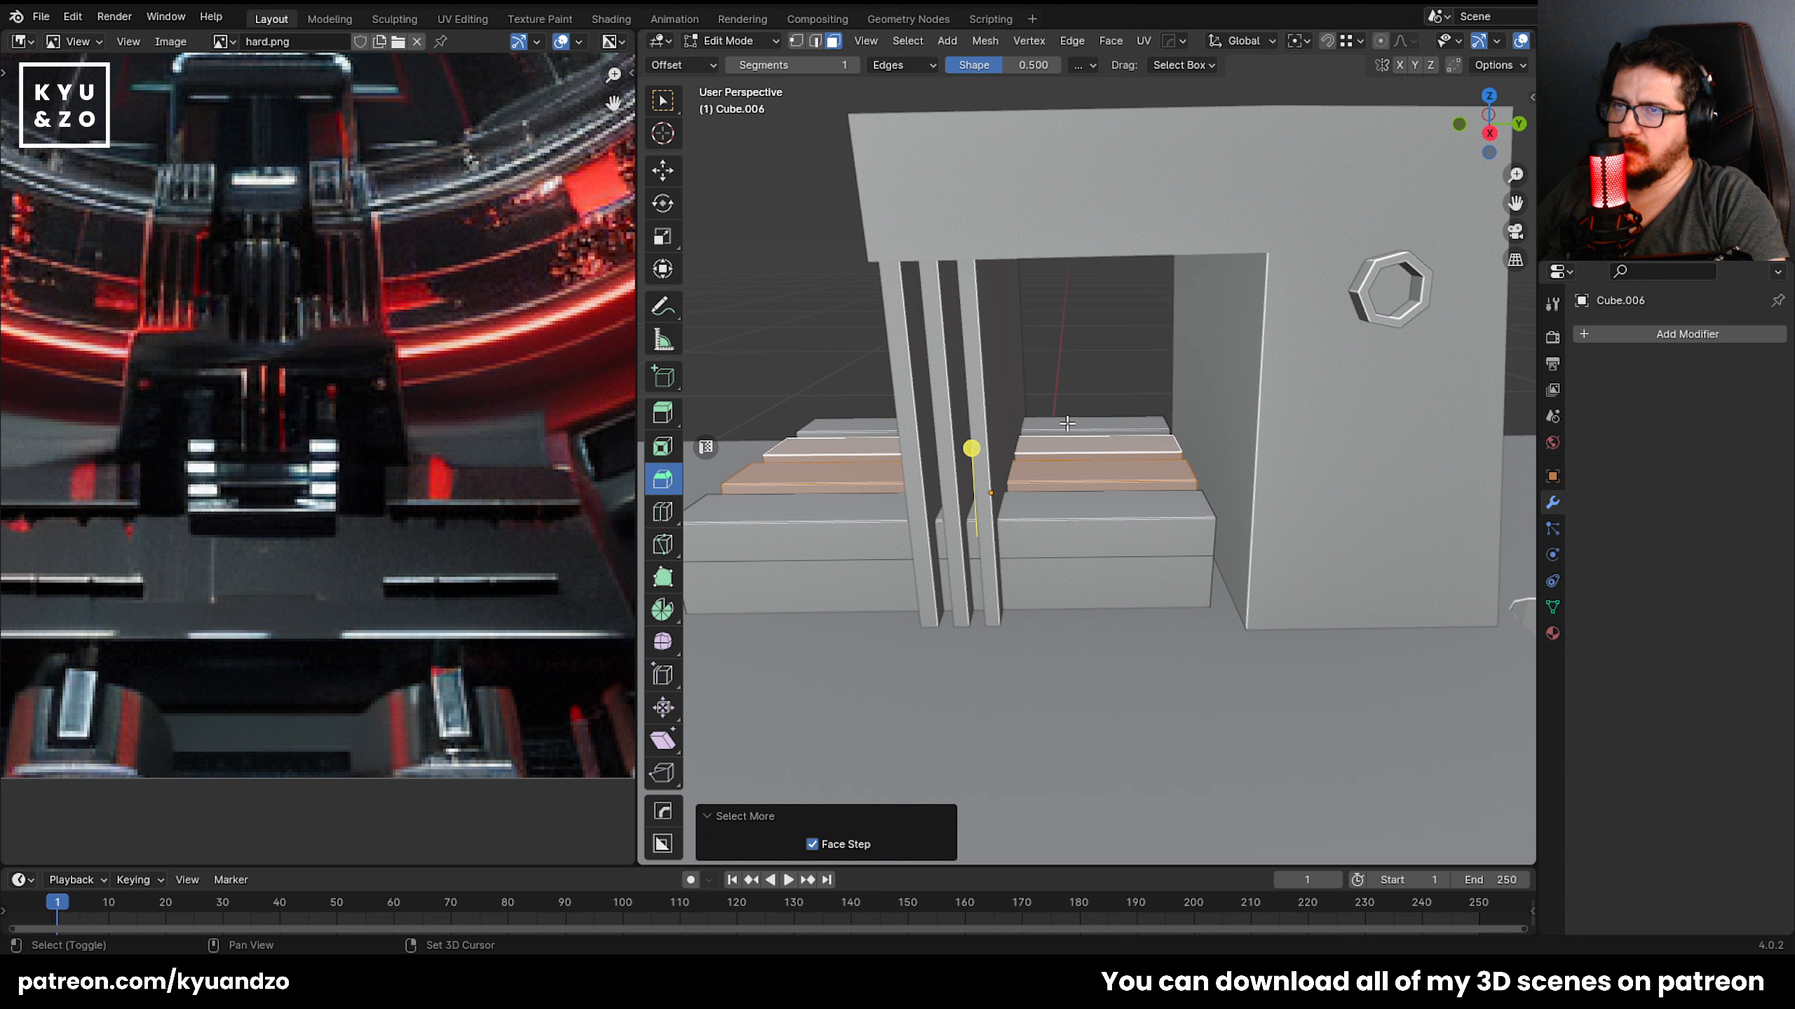
shift+click(1067, 425)
key(ctrl+KP_Add)
key(x)
click(1067, 424)
key(ctrl+z)
key(x)
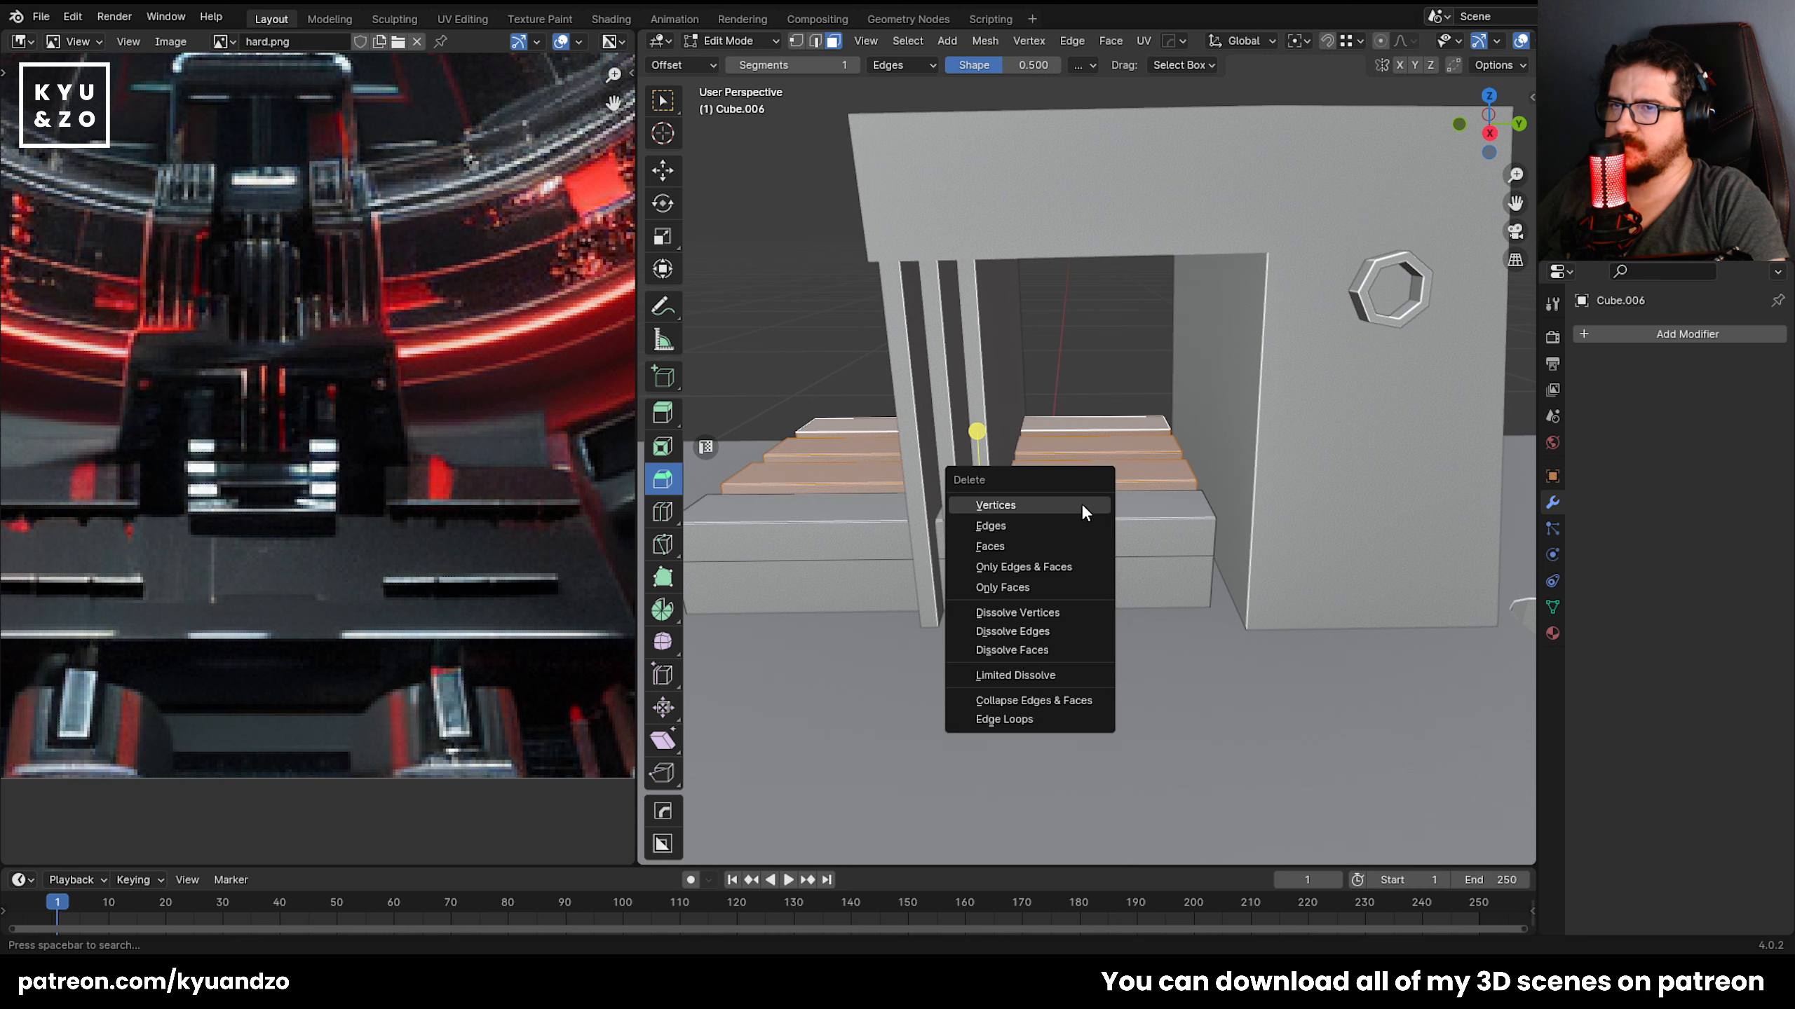
click(1058, 546)
key(Tab)
key(Tab)
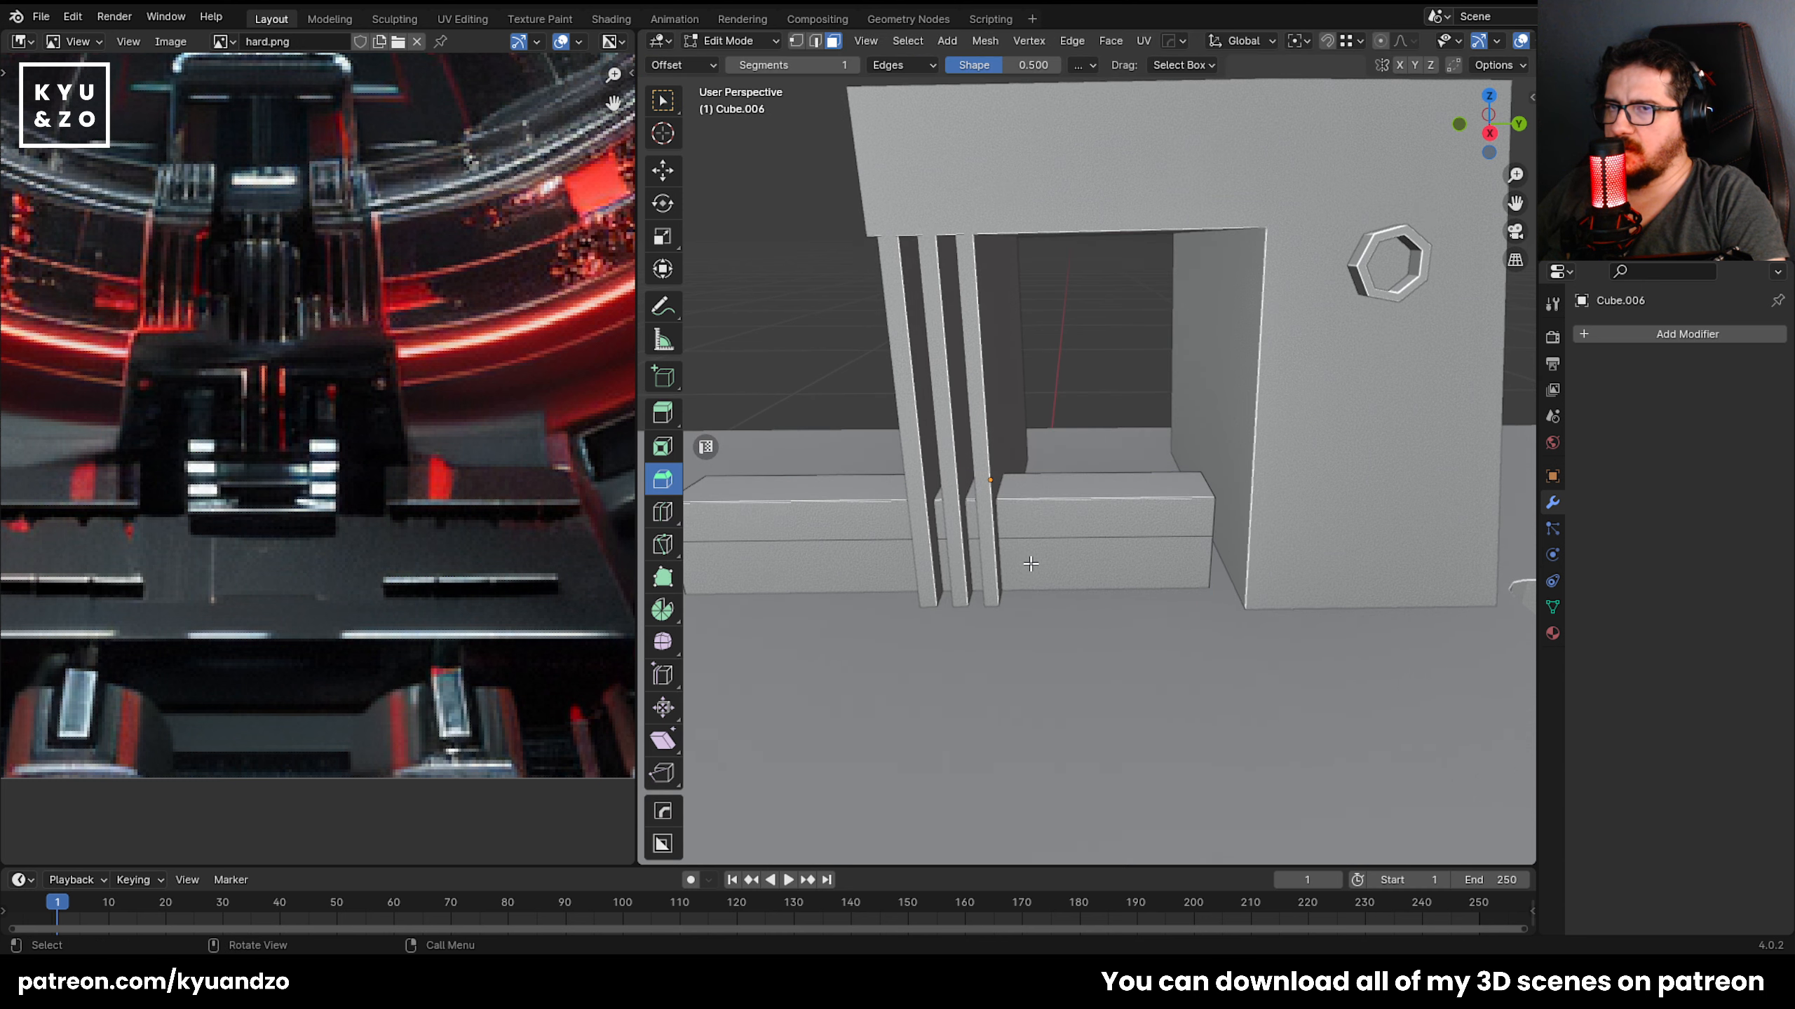
Add a second horizontal loop cut around the remaining front bar, just below the existing one.
scroll(1156, 559, up, 5)
scroll(1156, 558, up, 2)
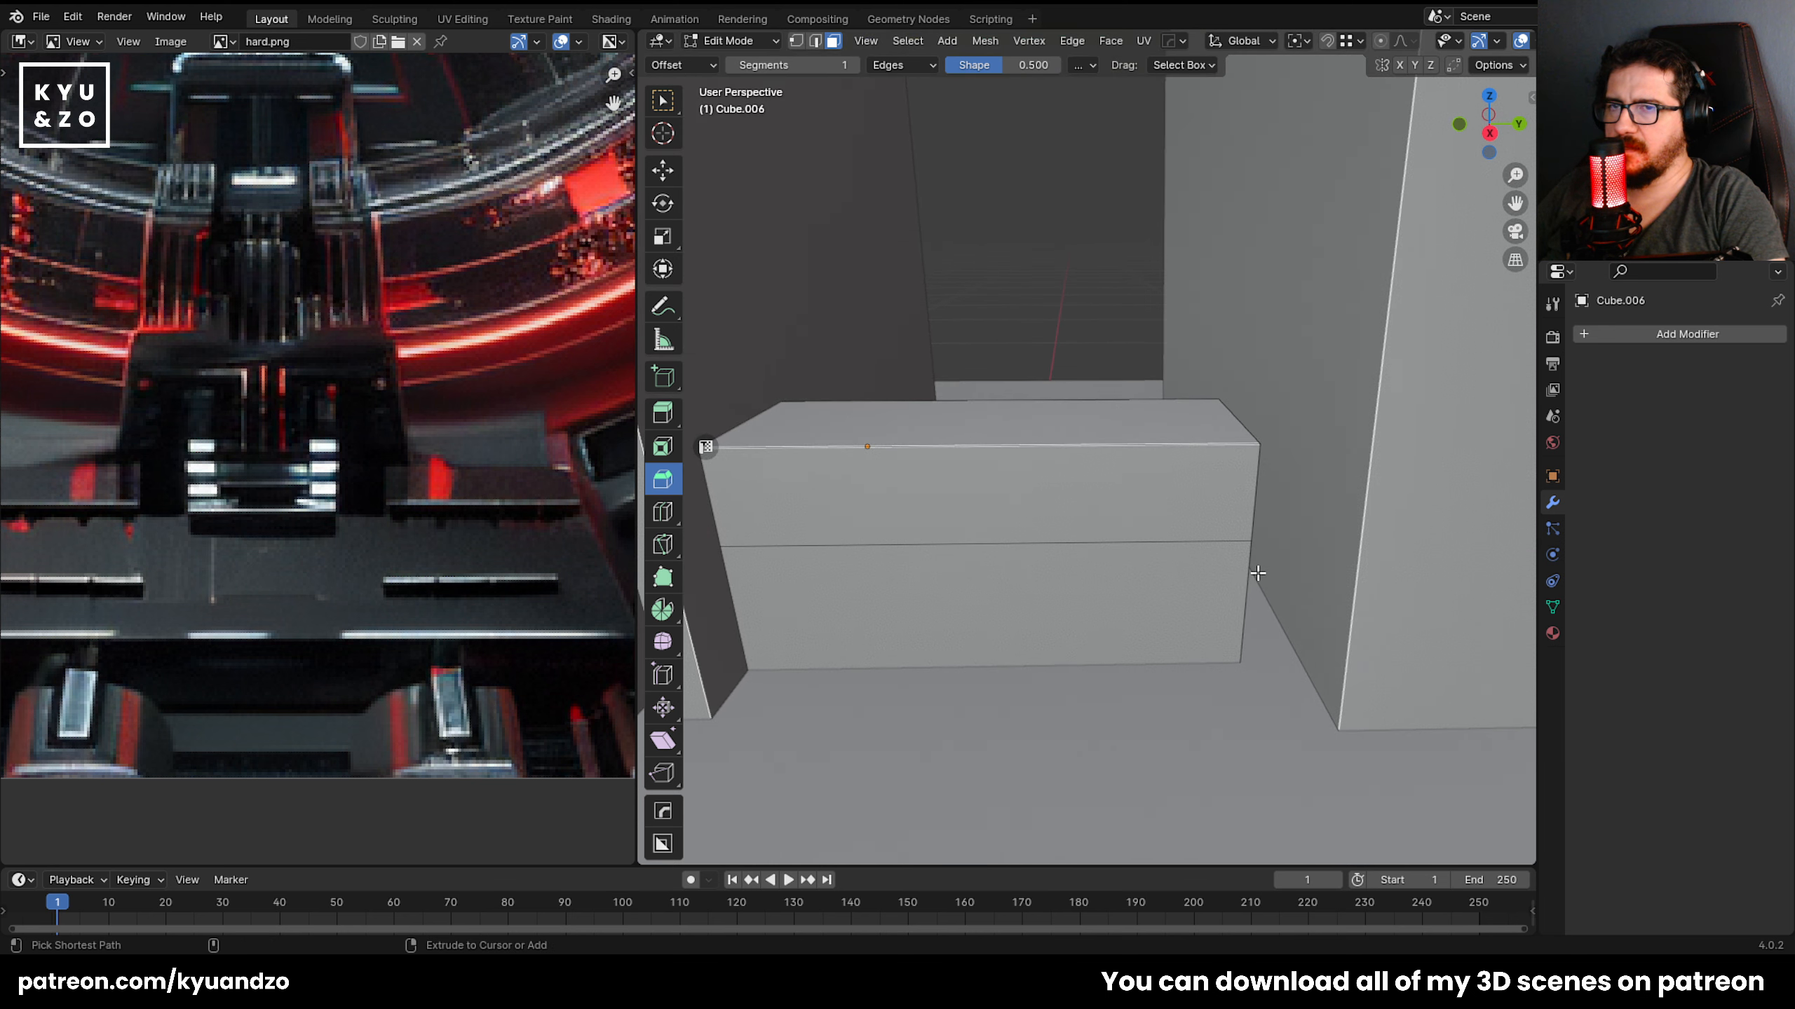
key(ctrl+r)
click(1251, 537)
click(1270, 413)
key(3)
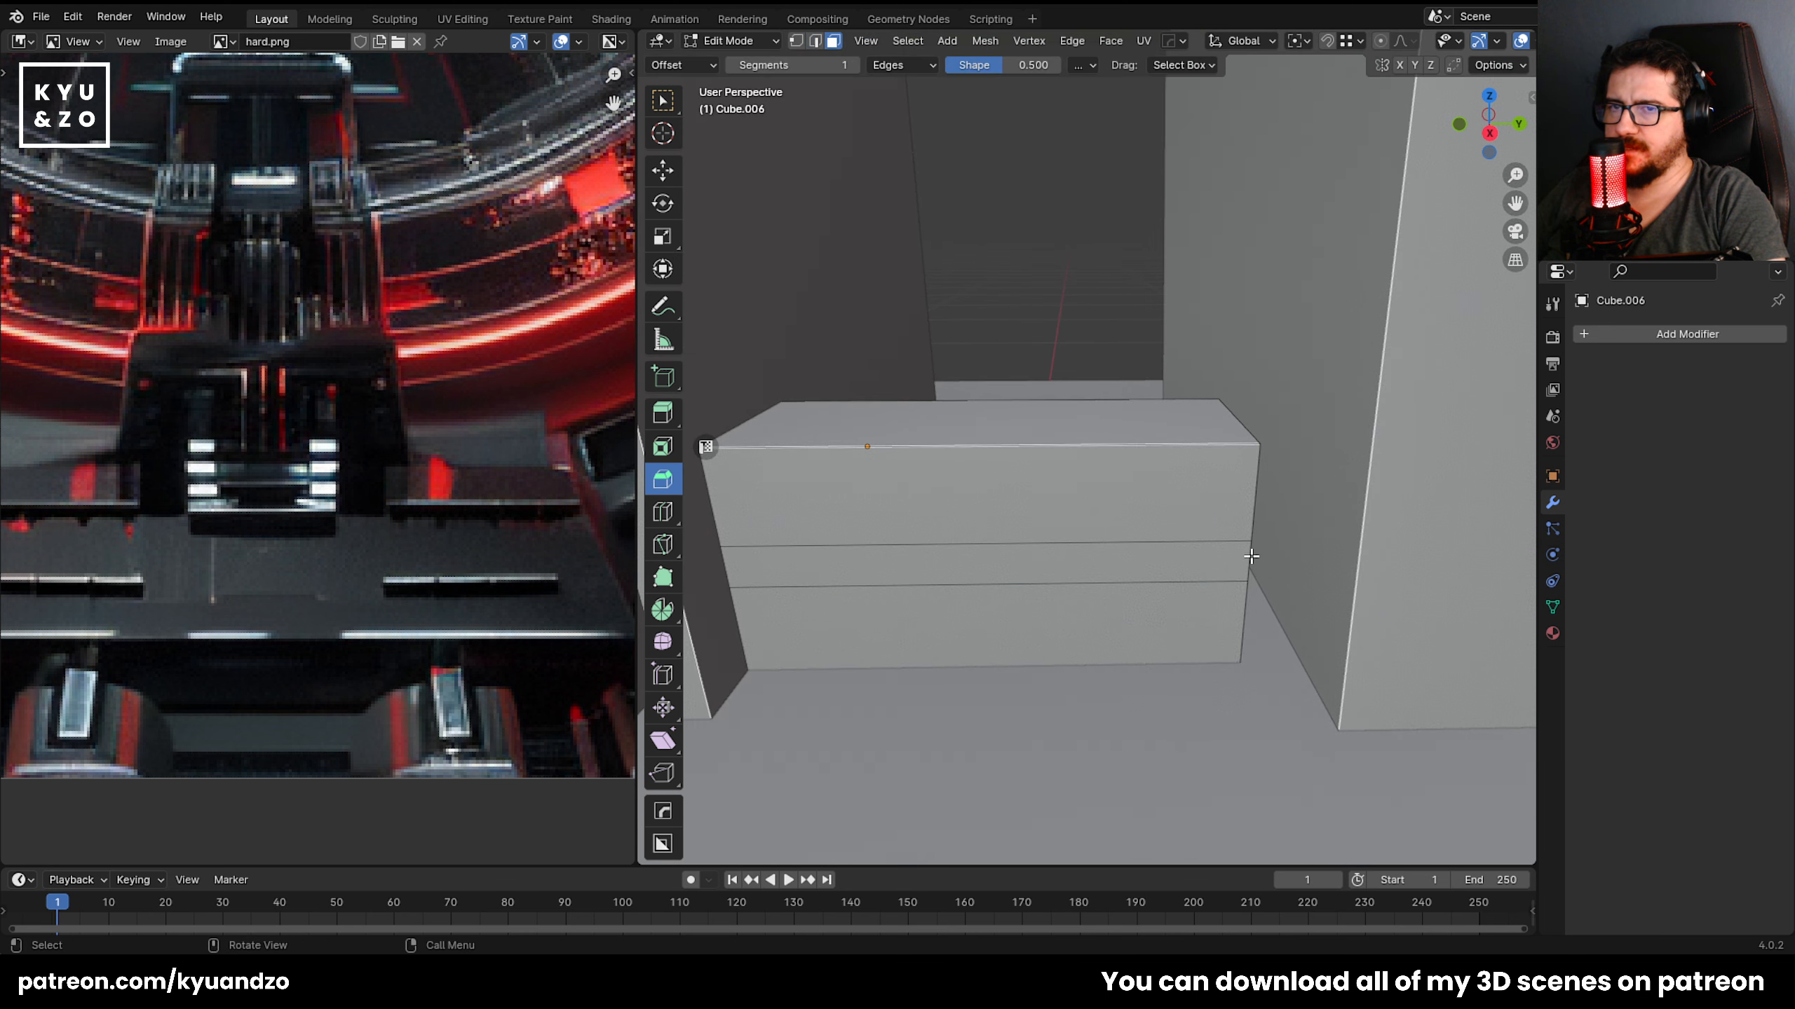
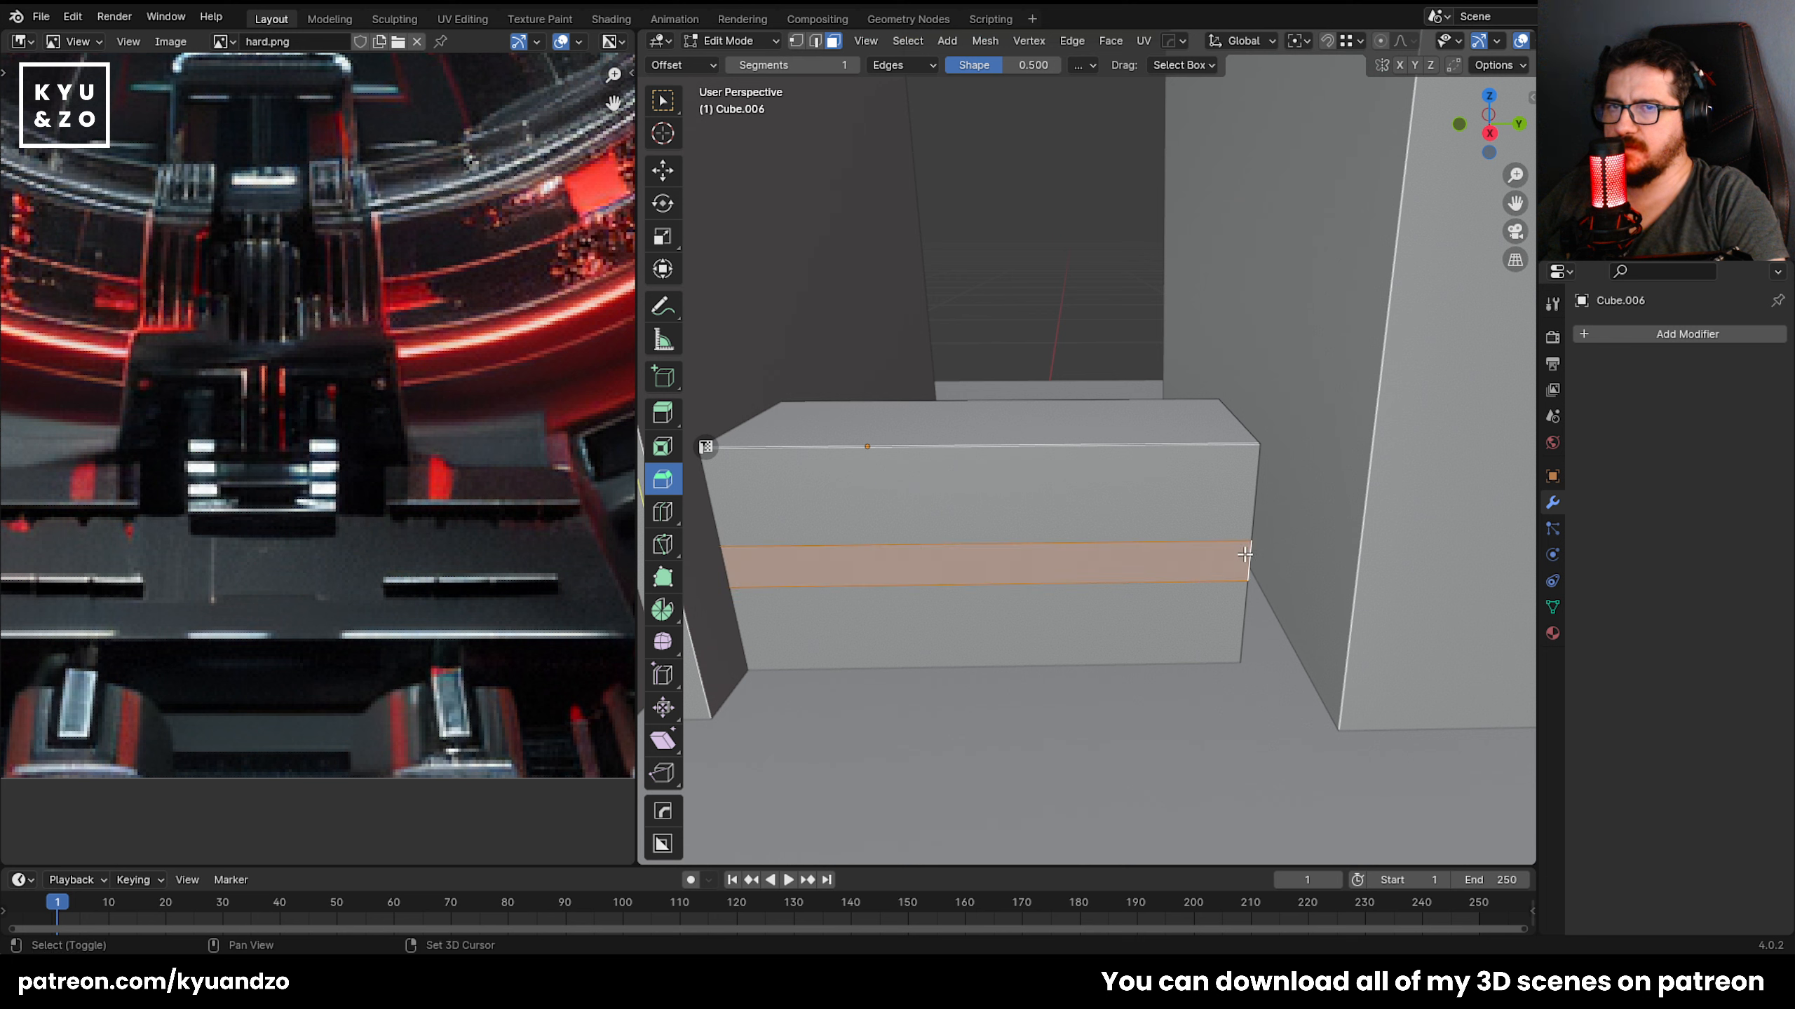
Add a Subdivision Surface modifier to the front bar.
key(Tab)
click(1590, 334)
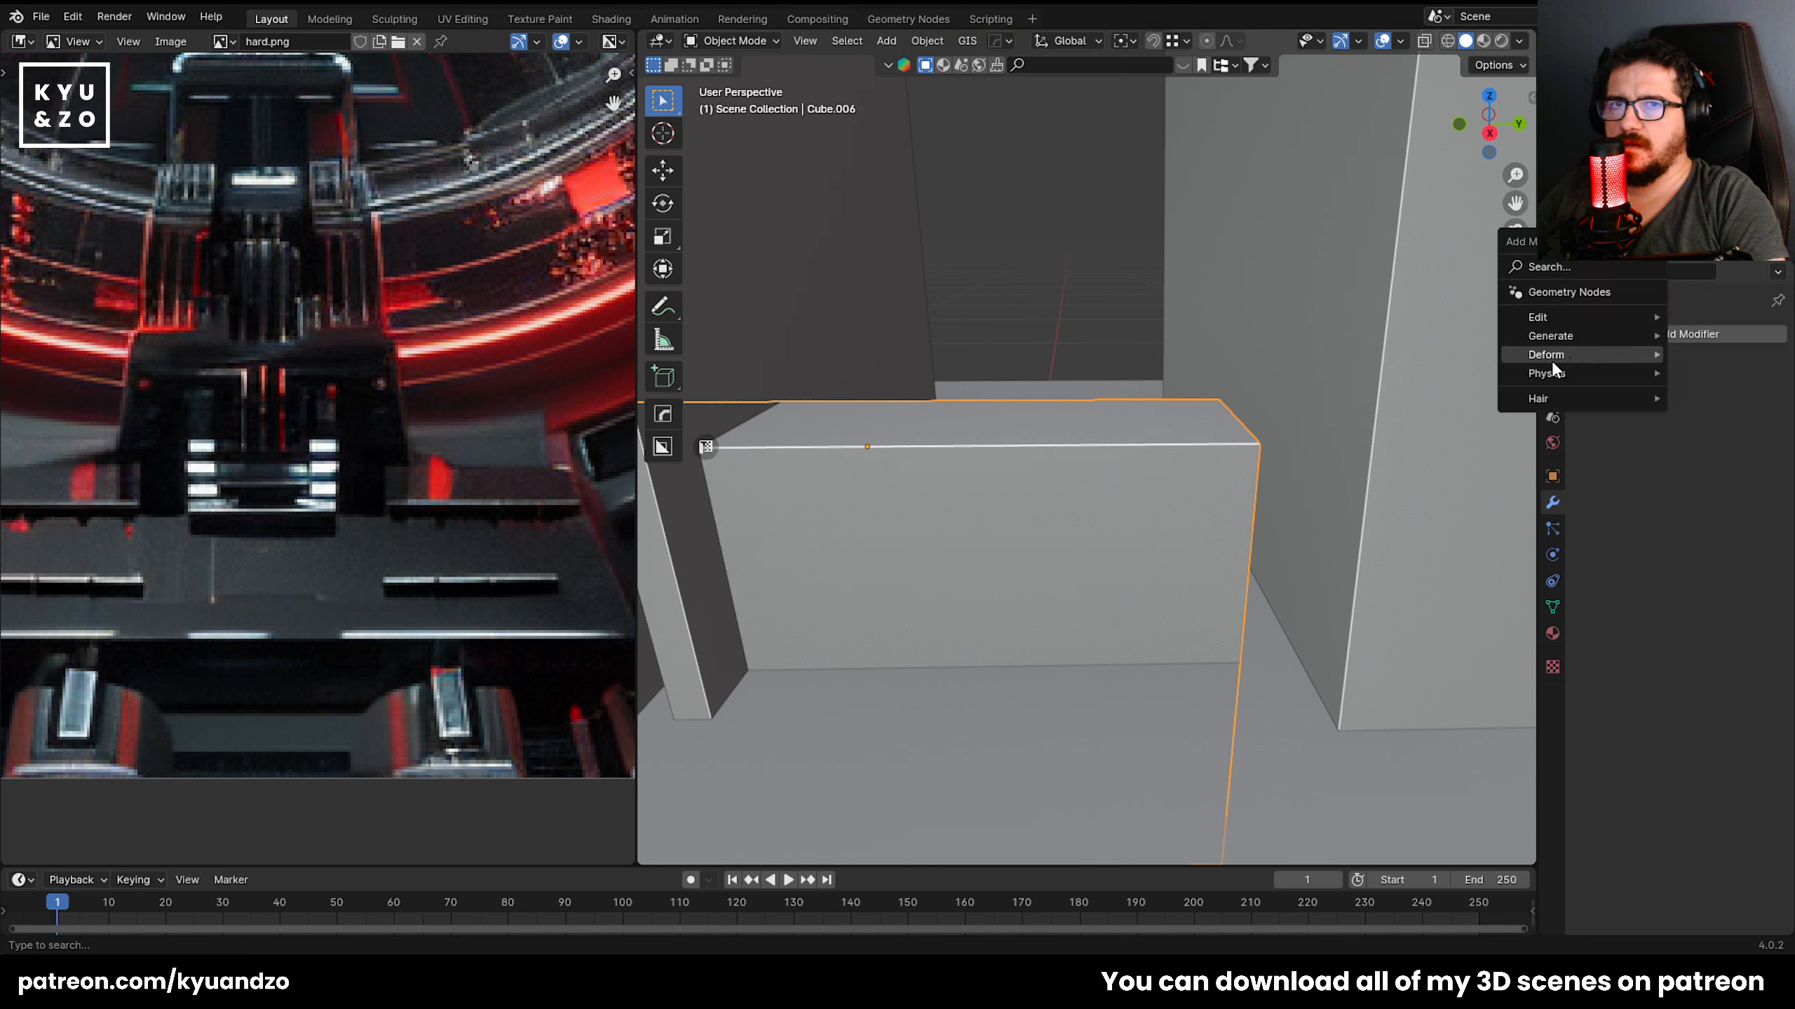
mouse_move(1570, 340)
click(1374, 573)
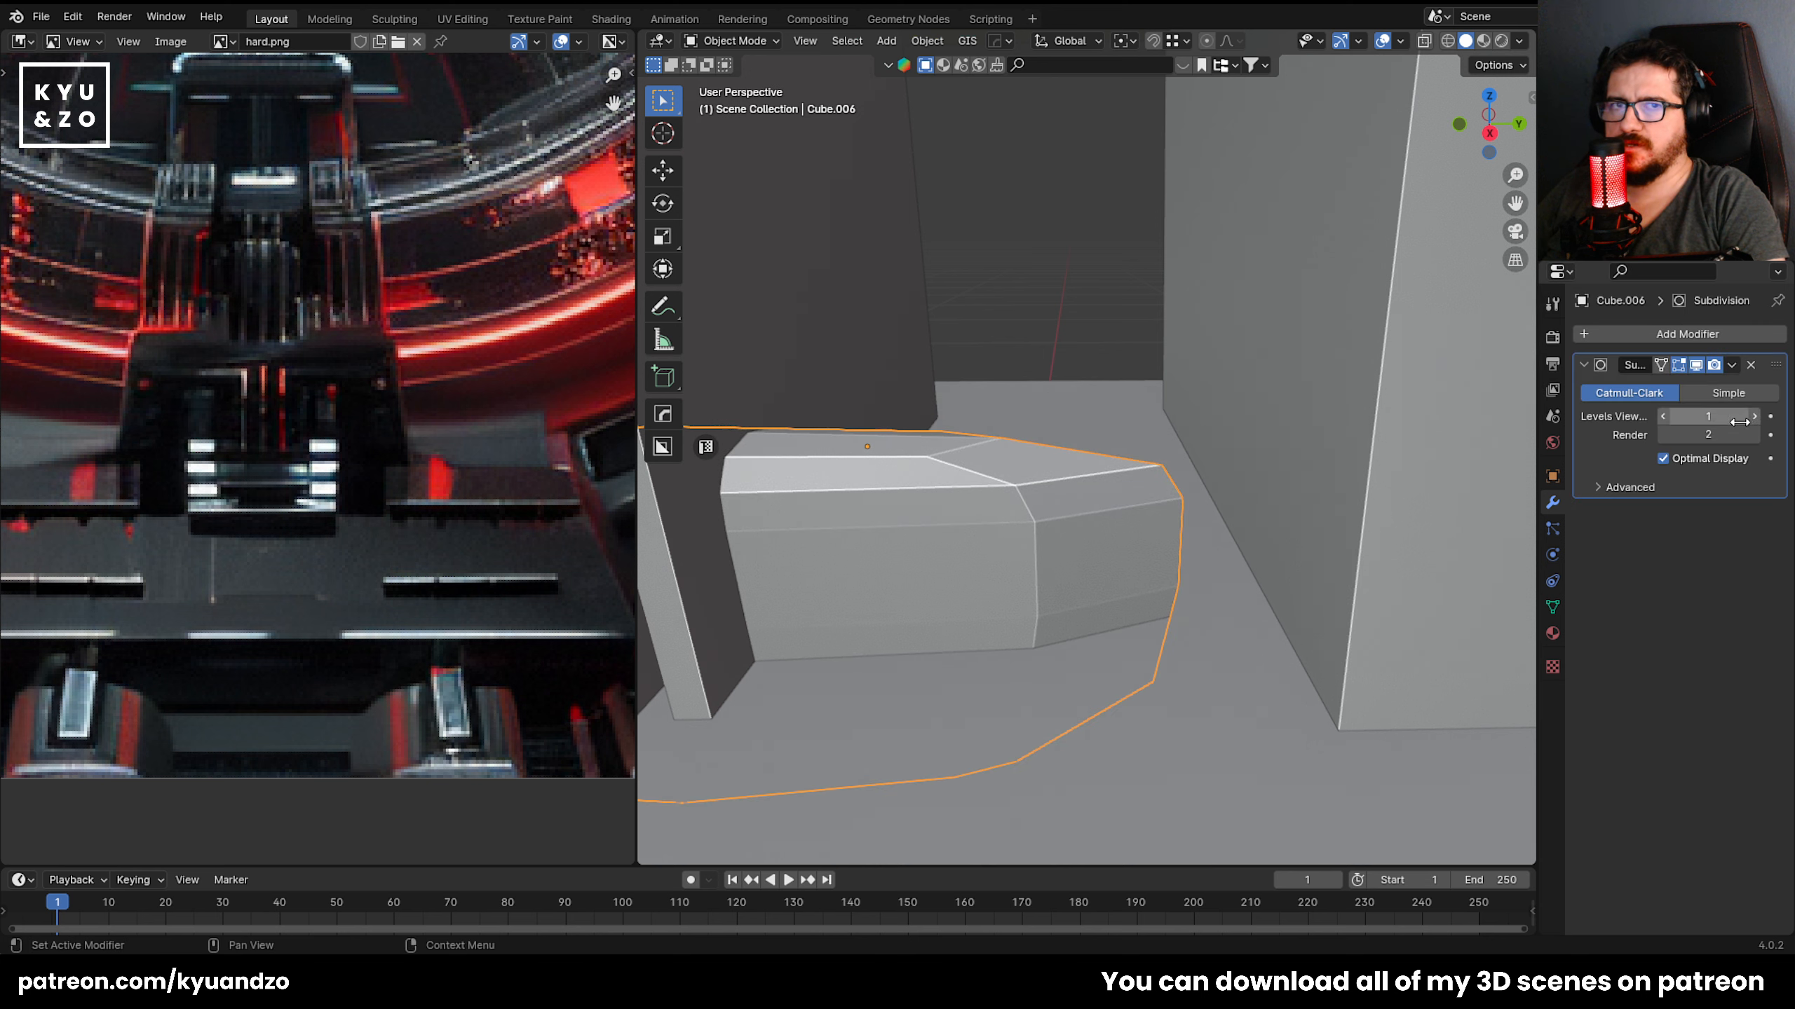
Set the front bar's viewport subdivision level to 2 and shade it smooth.
click(1753, 417)
right_click(1051, 496)
click(1051, 496)
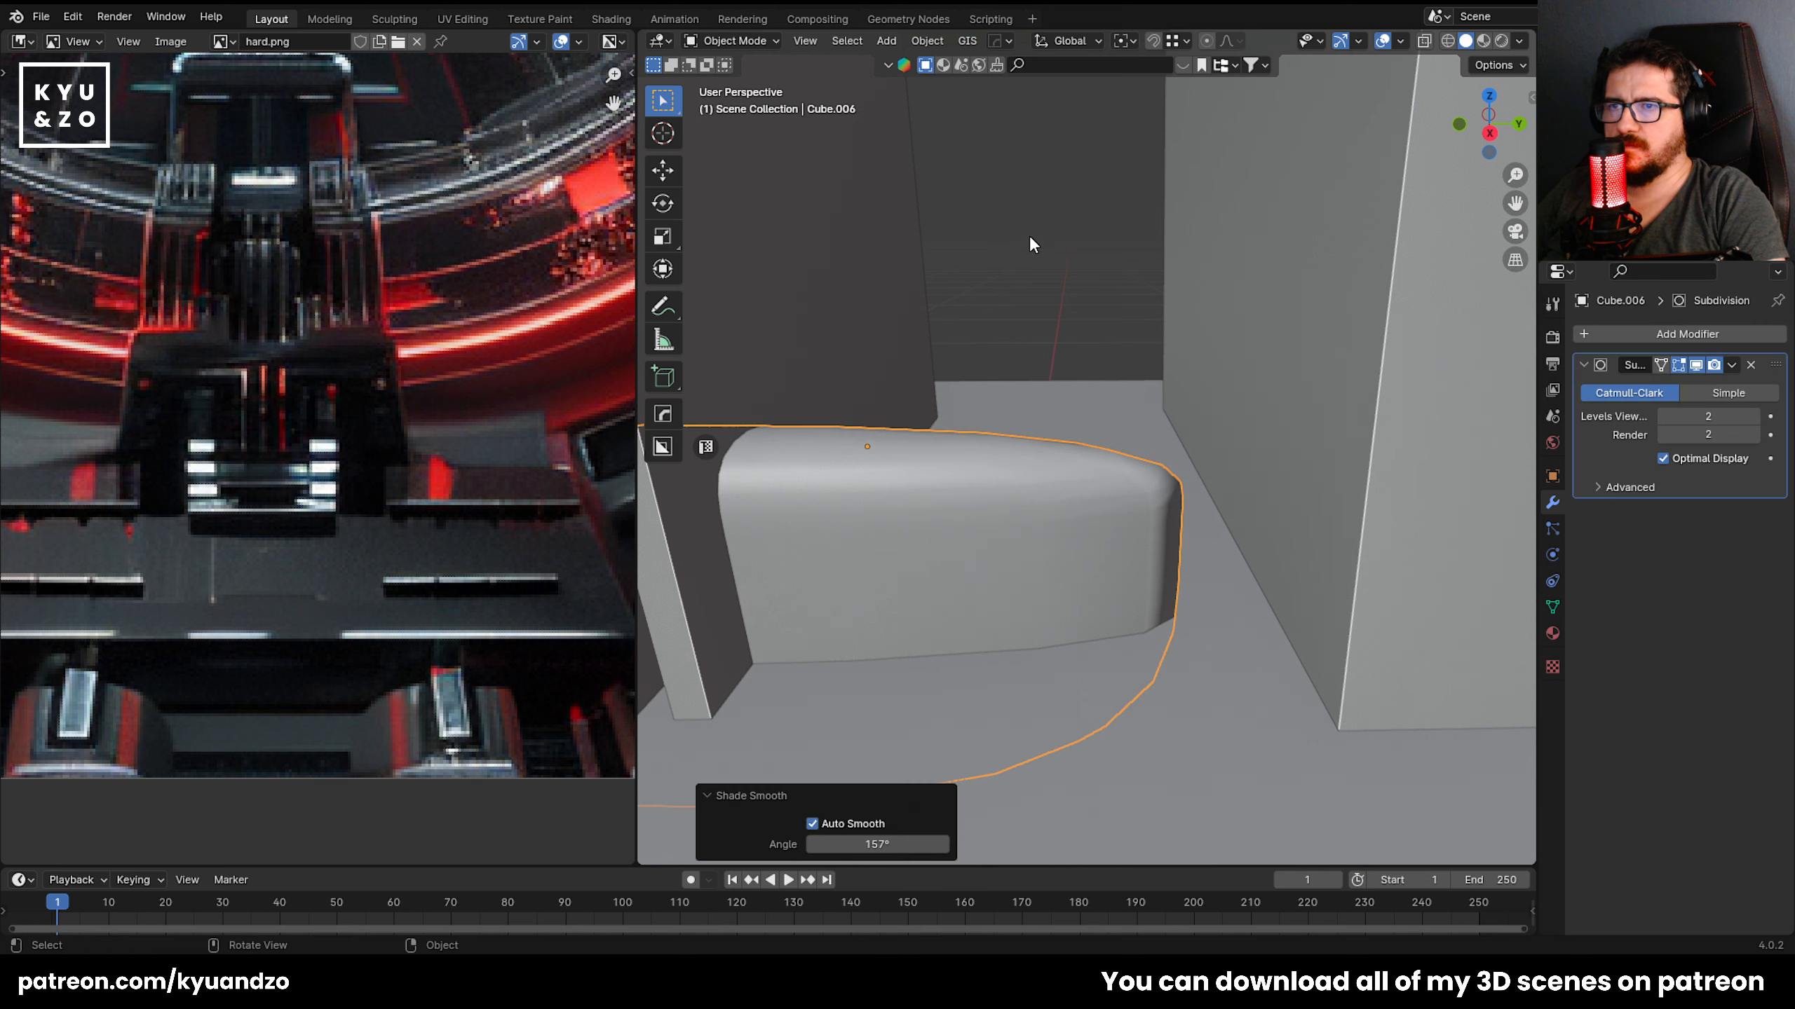
Extrude the bar's middle band of faces inward along their normals to form a horizontal groove.
key(Tab)
click(1110, 41)
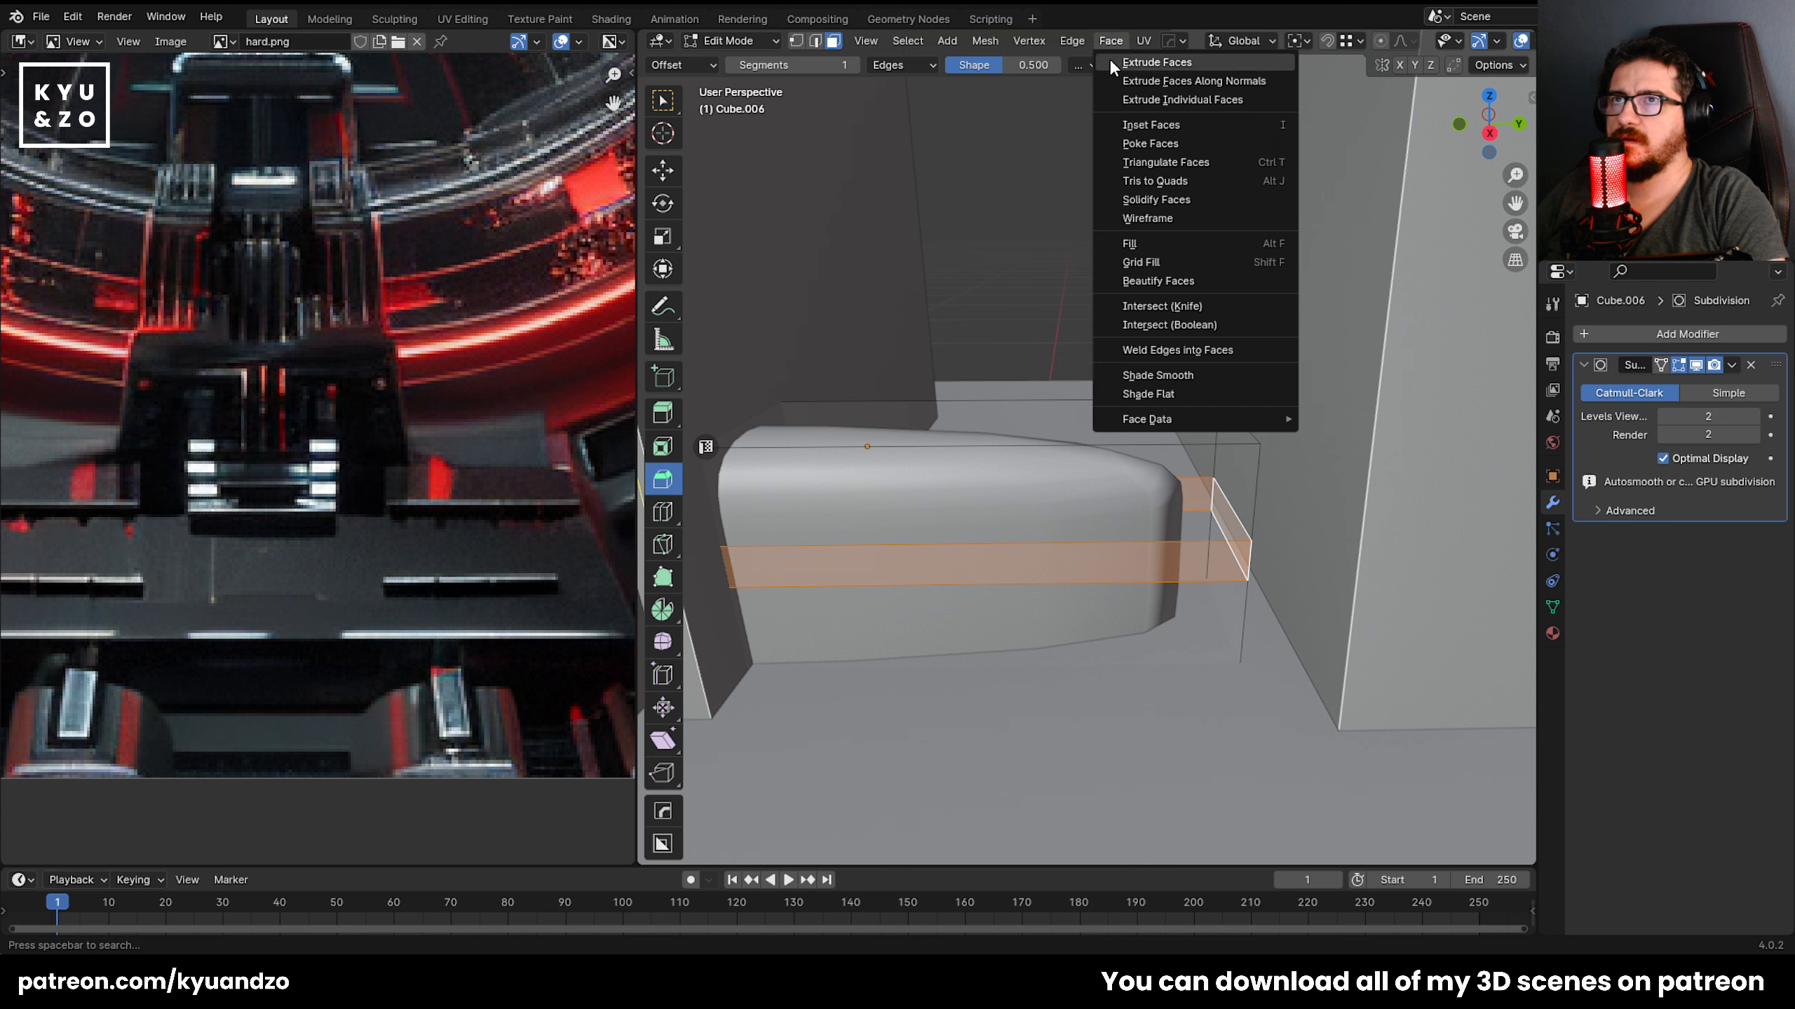
click(1151, 82)
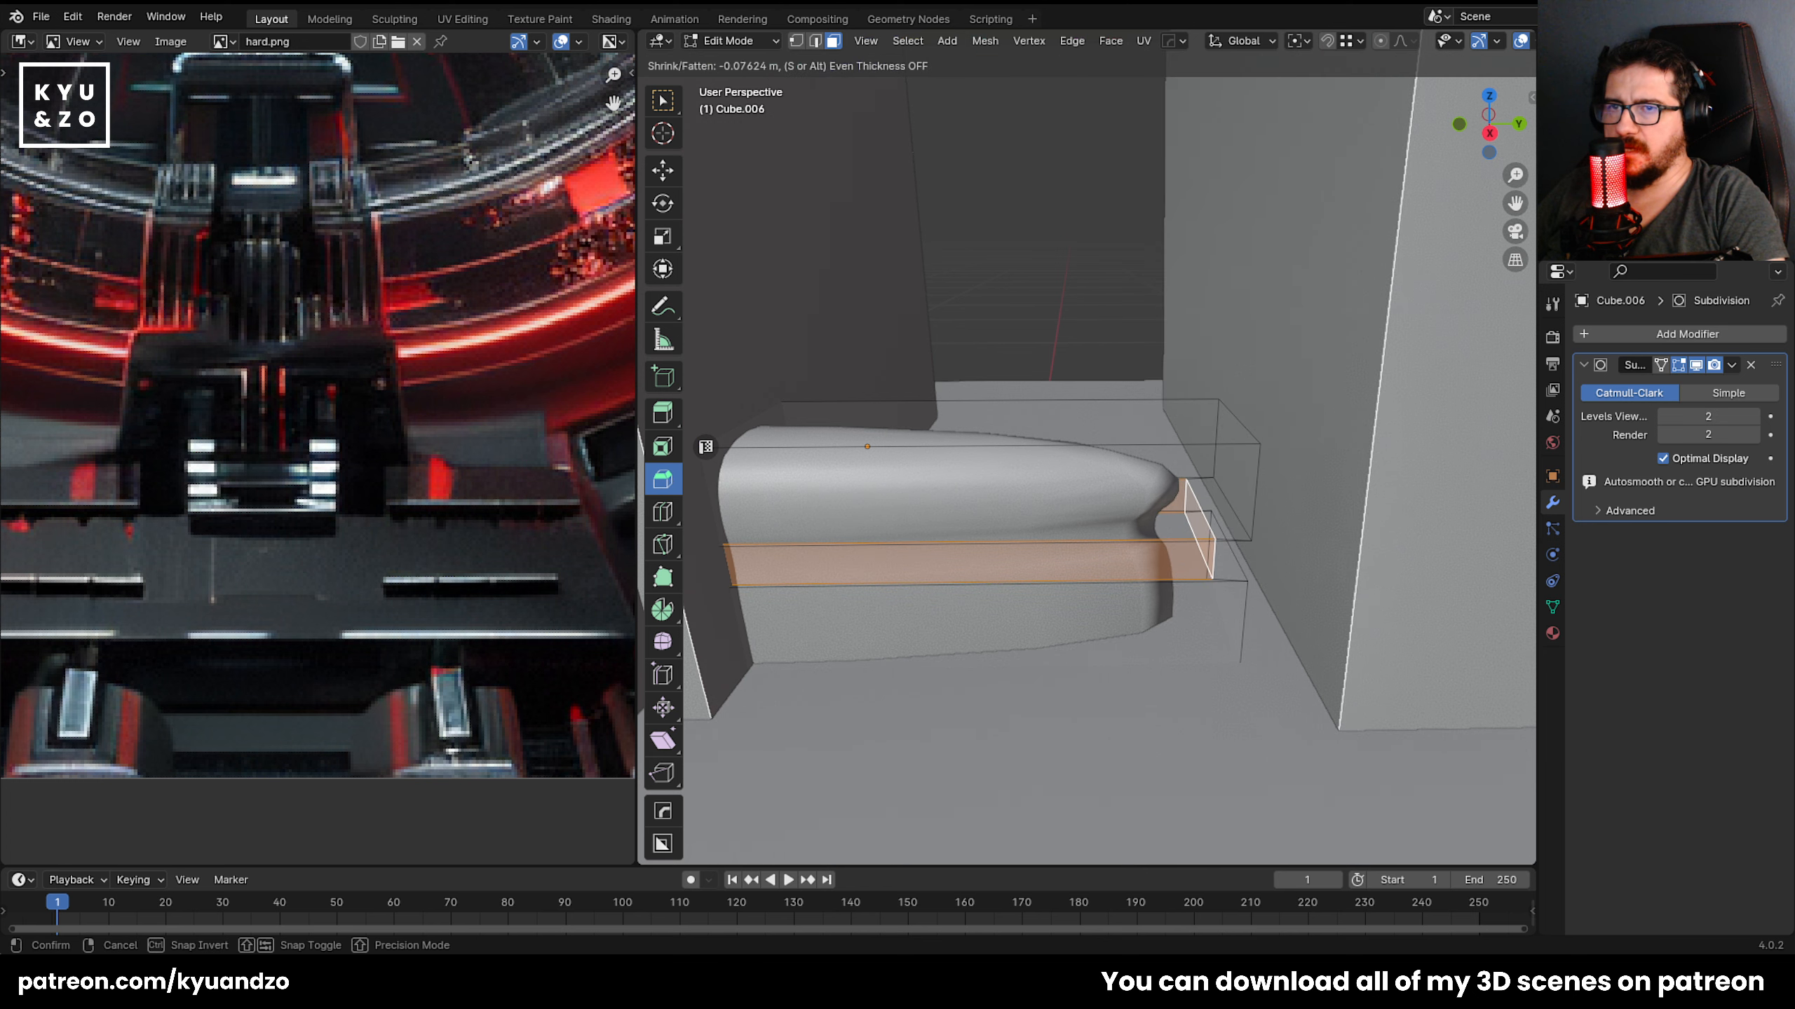
click(1127, 382)
Slide the upper edge loop close to the bar's top edge and add a vertical loop cut near its end to sharpen the corners.
key(2)
alt+click(1258, 448)
key(g)
key(g)
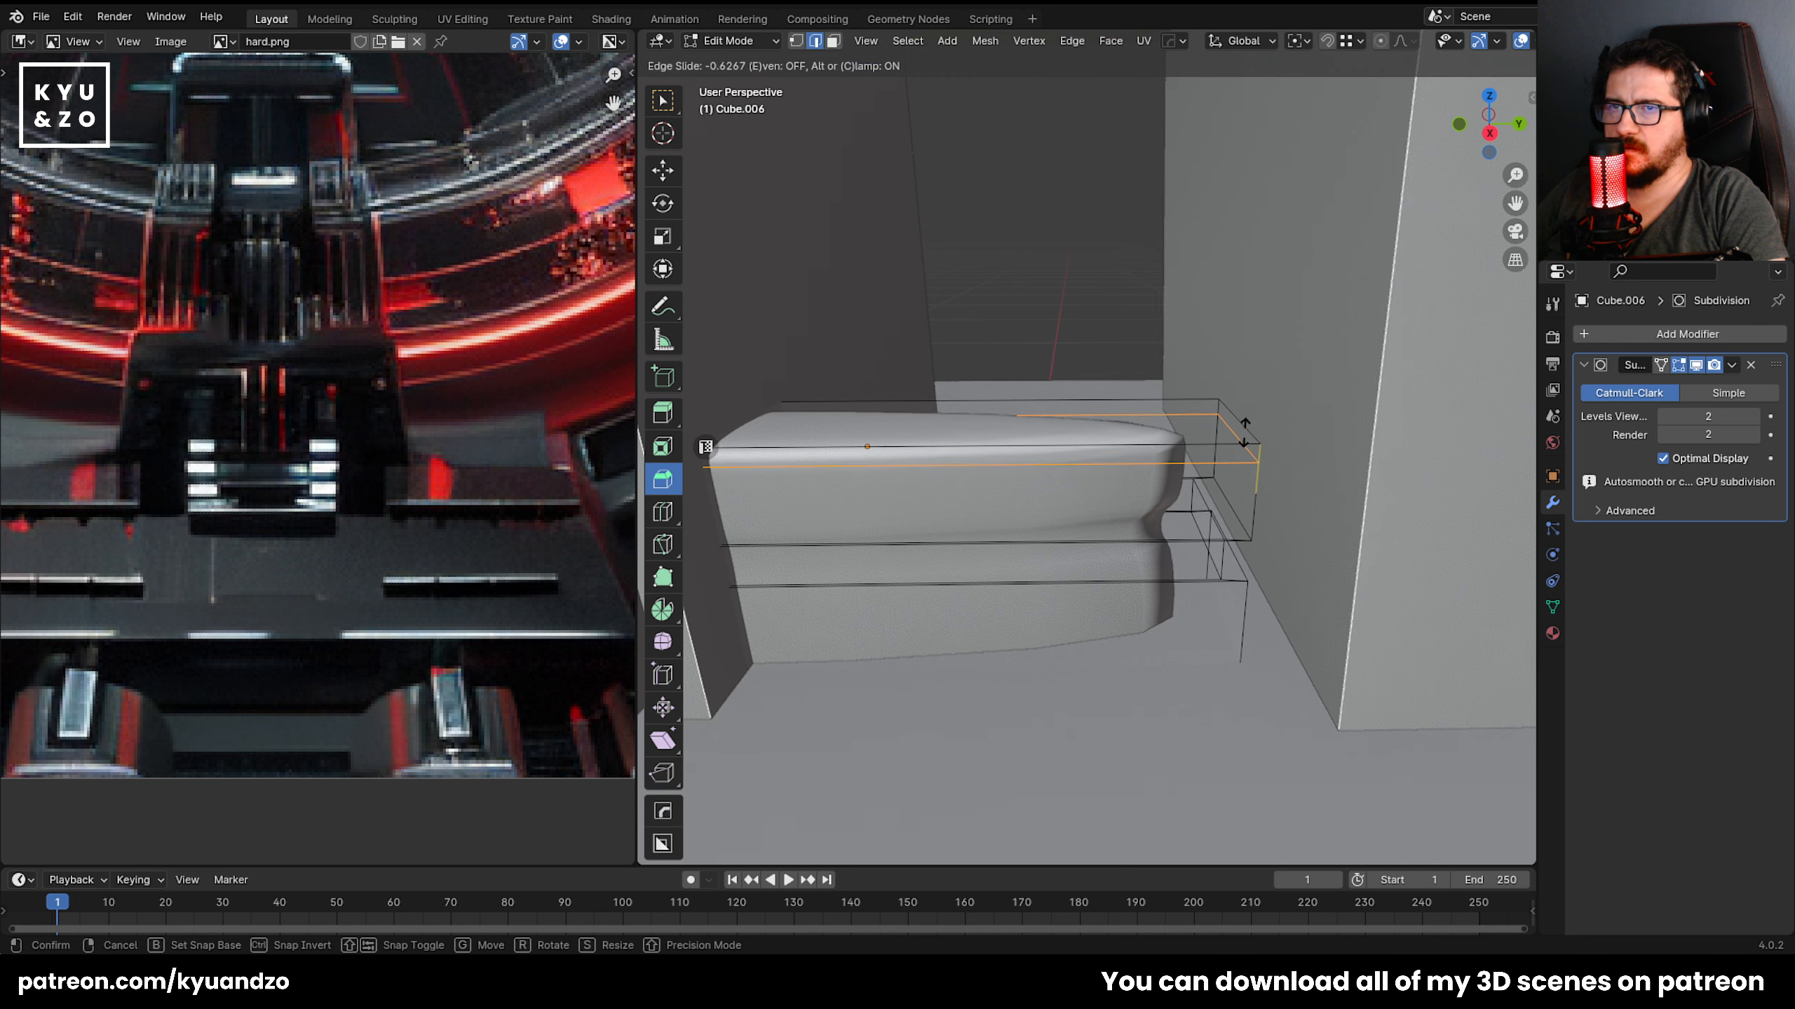
click(1259, 421)
key(ctrl+r)
click(1124, 409)
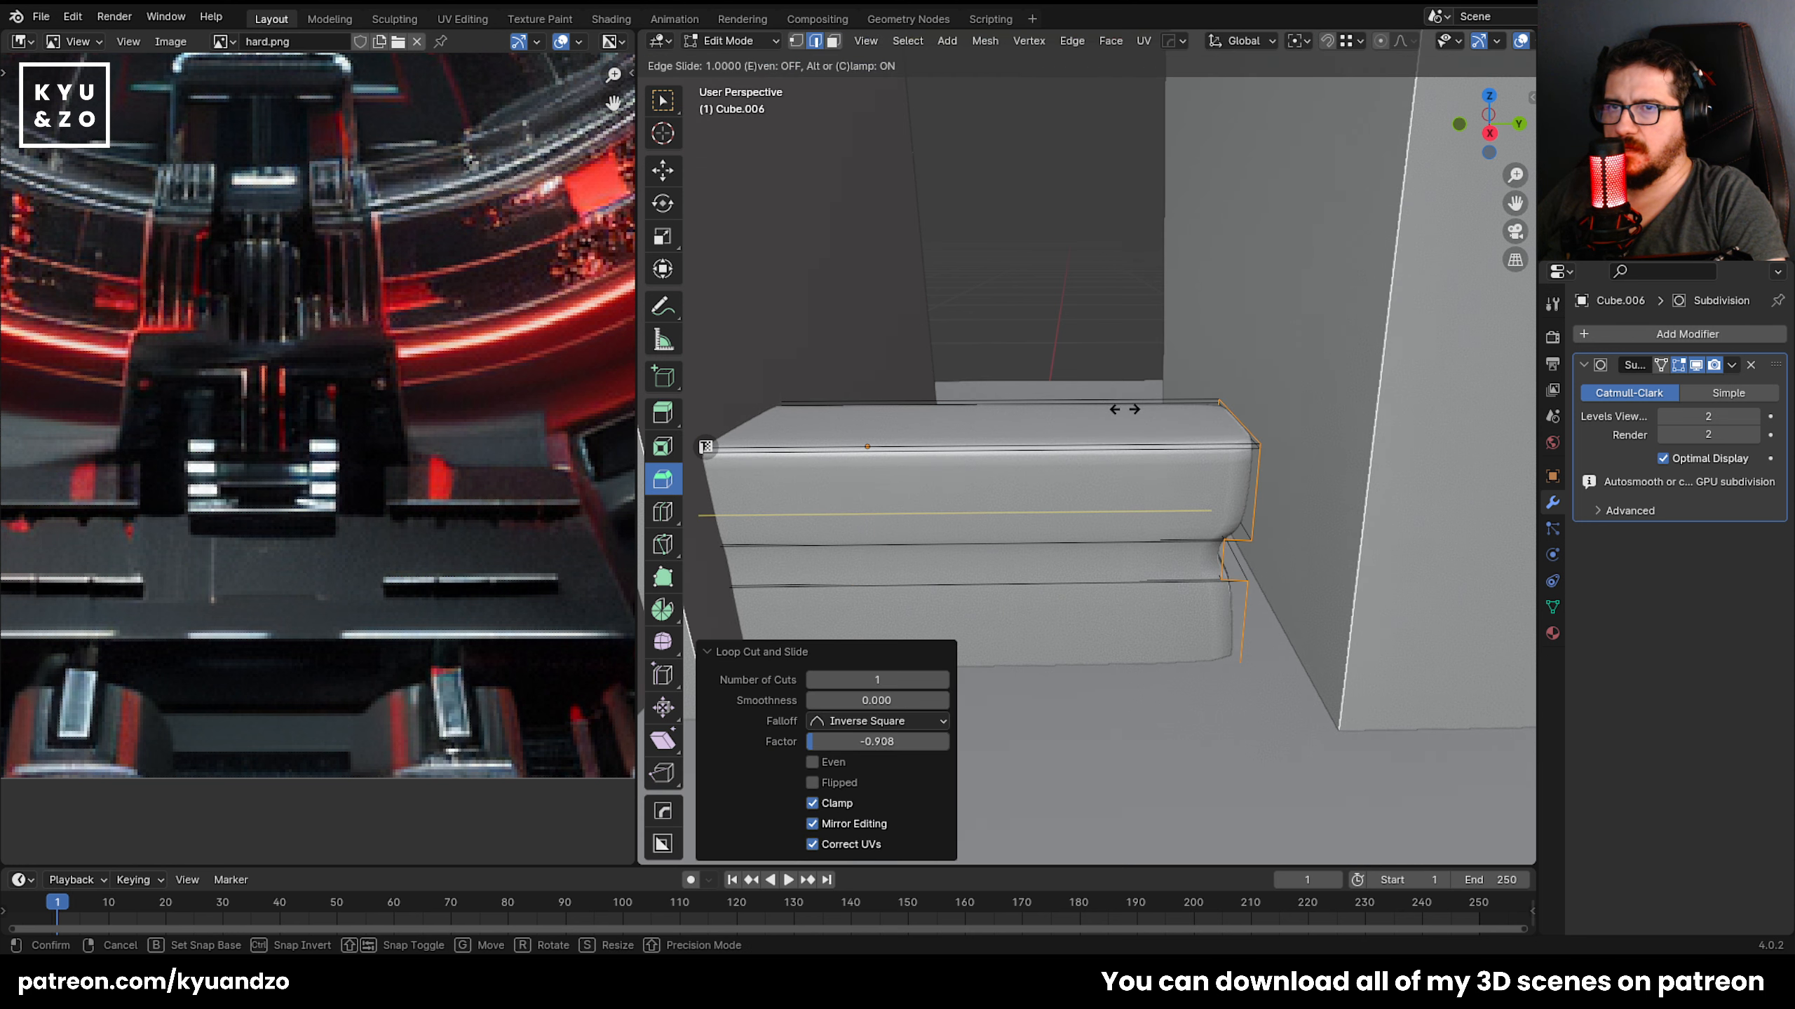
click(1015, 429)
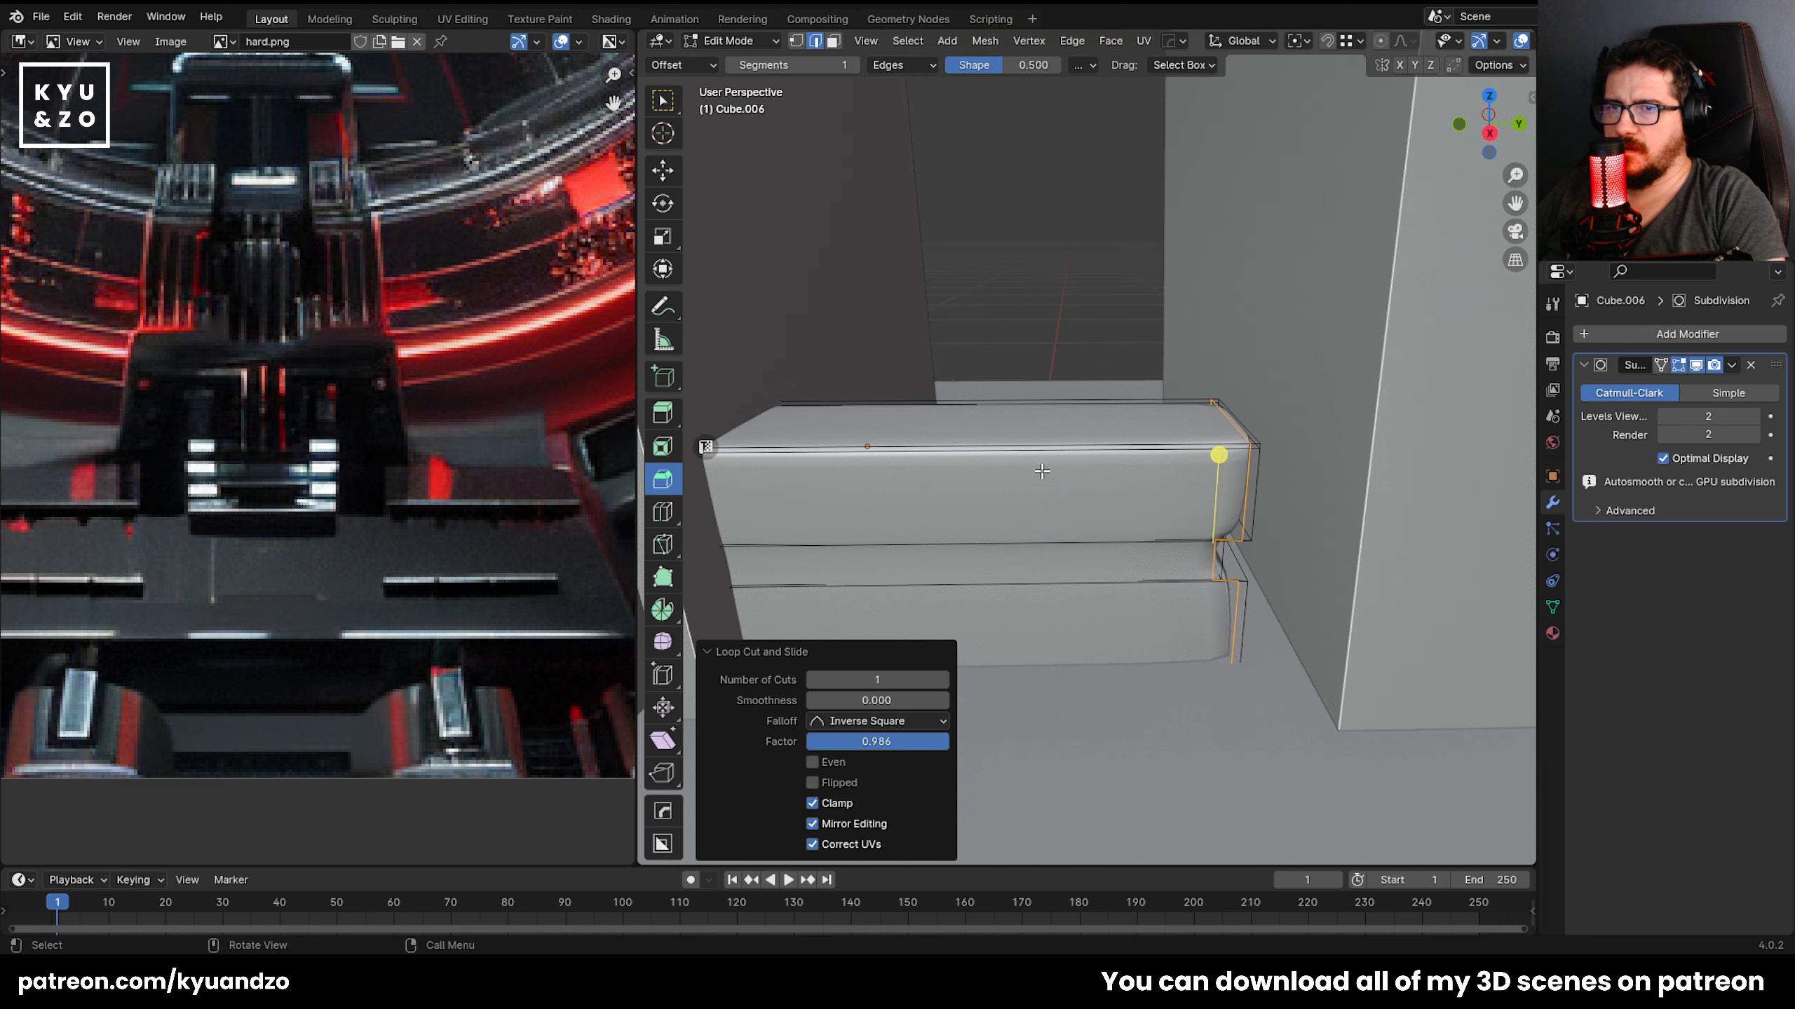
Add loop cuts close to the groove's edges and across its inner wall to tighten the smoothing.
key(ctrl+r)
click(1228, 608)
click(1265, 523)
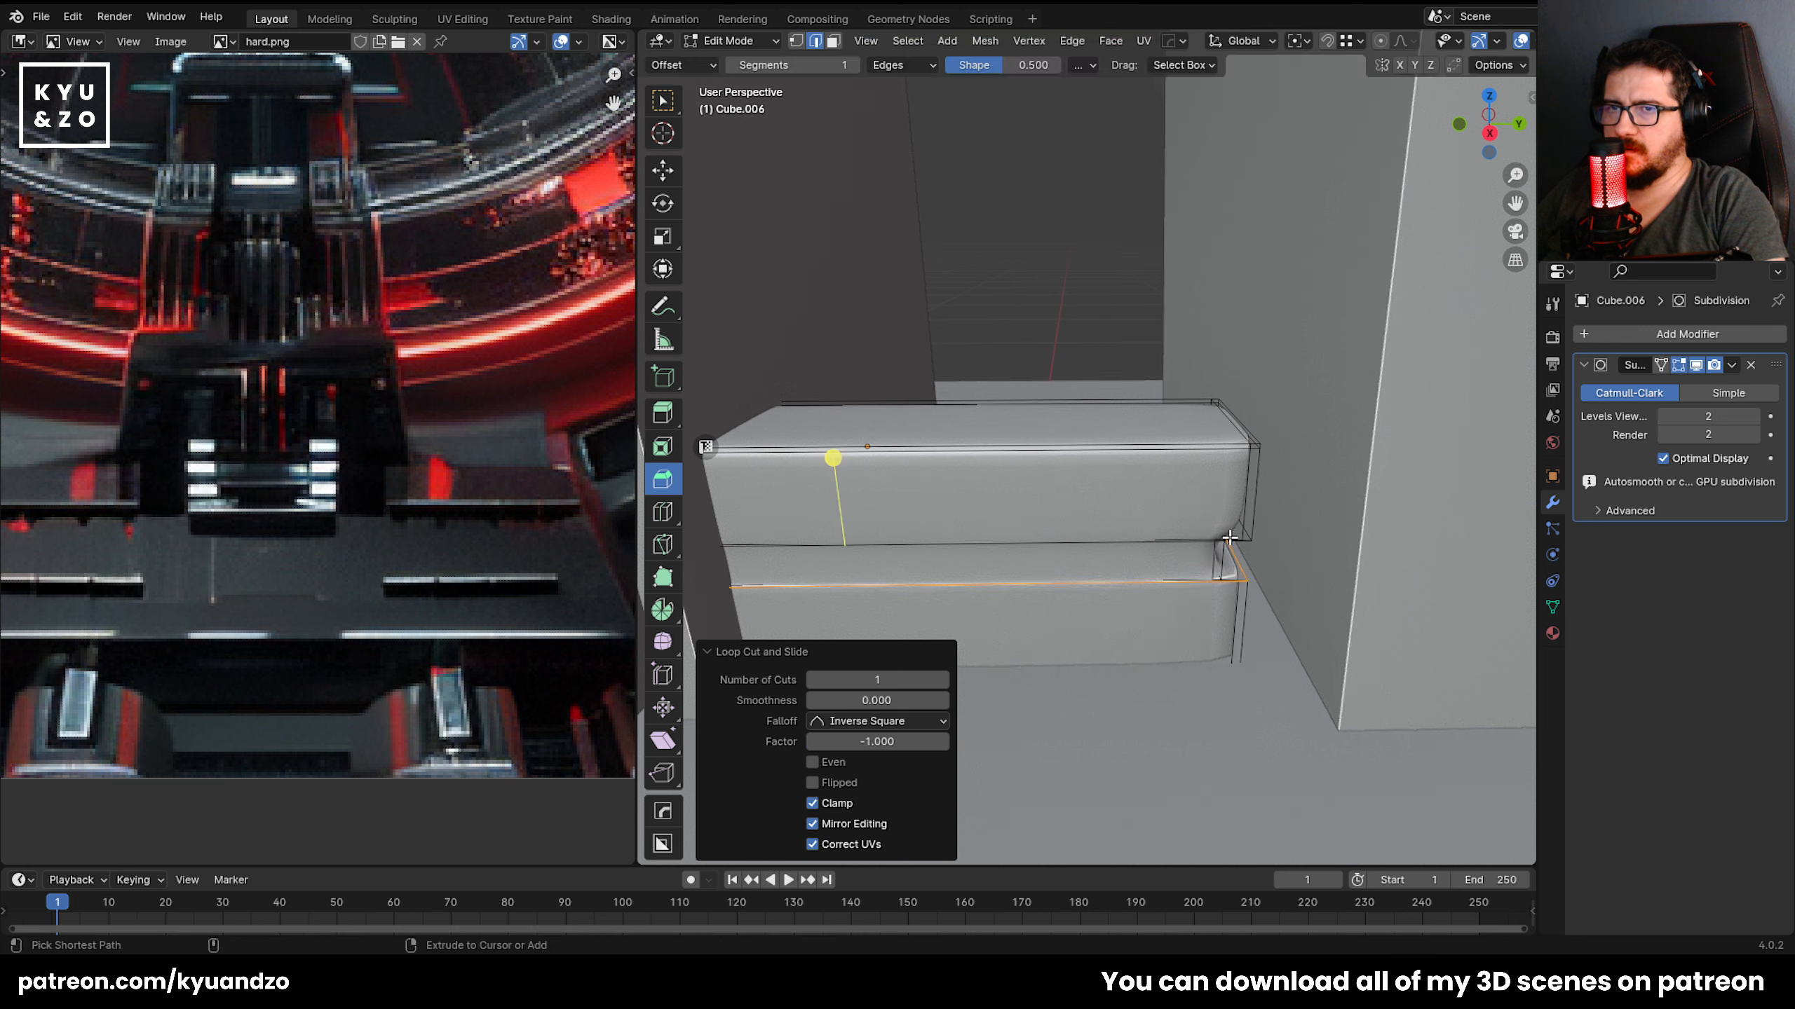
key(ctrl+r)
click(1200, 563)
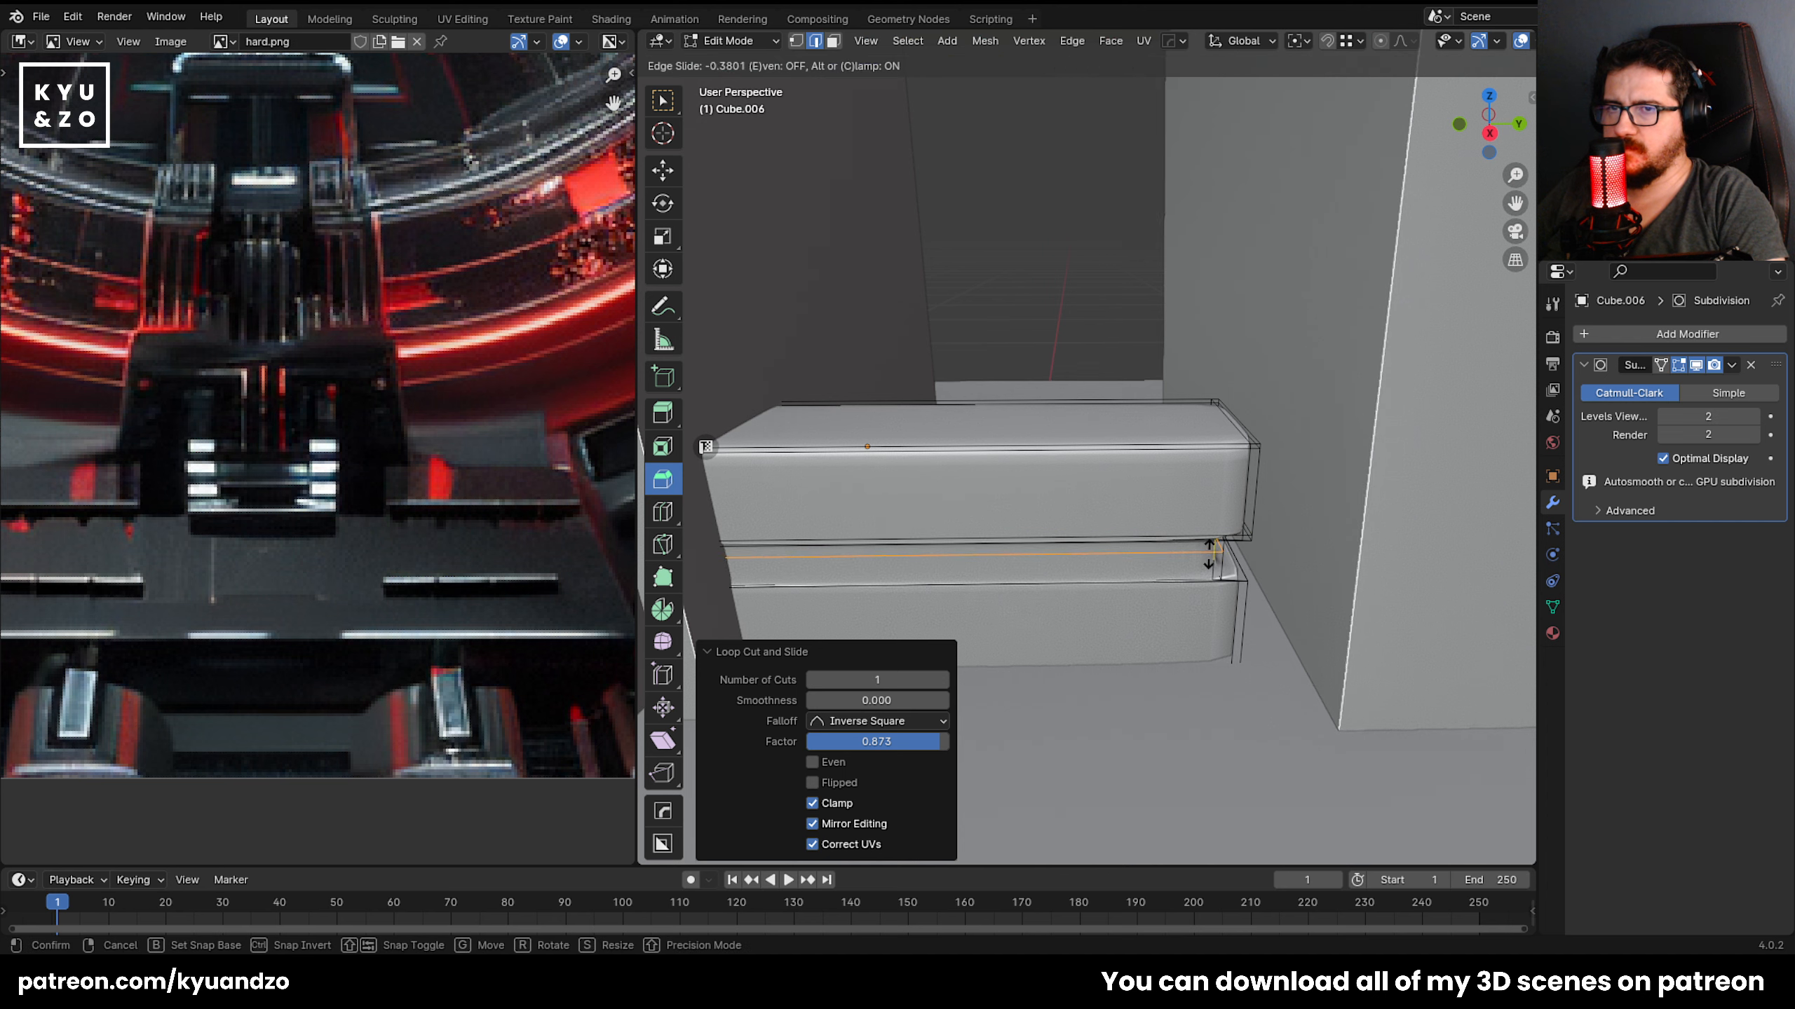
click(1217, 563)
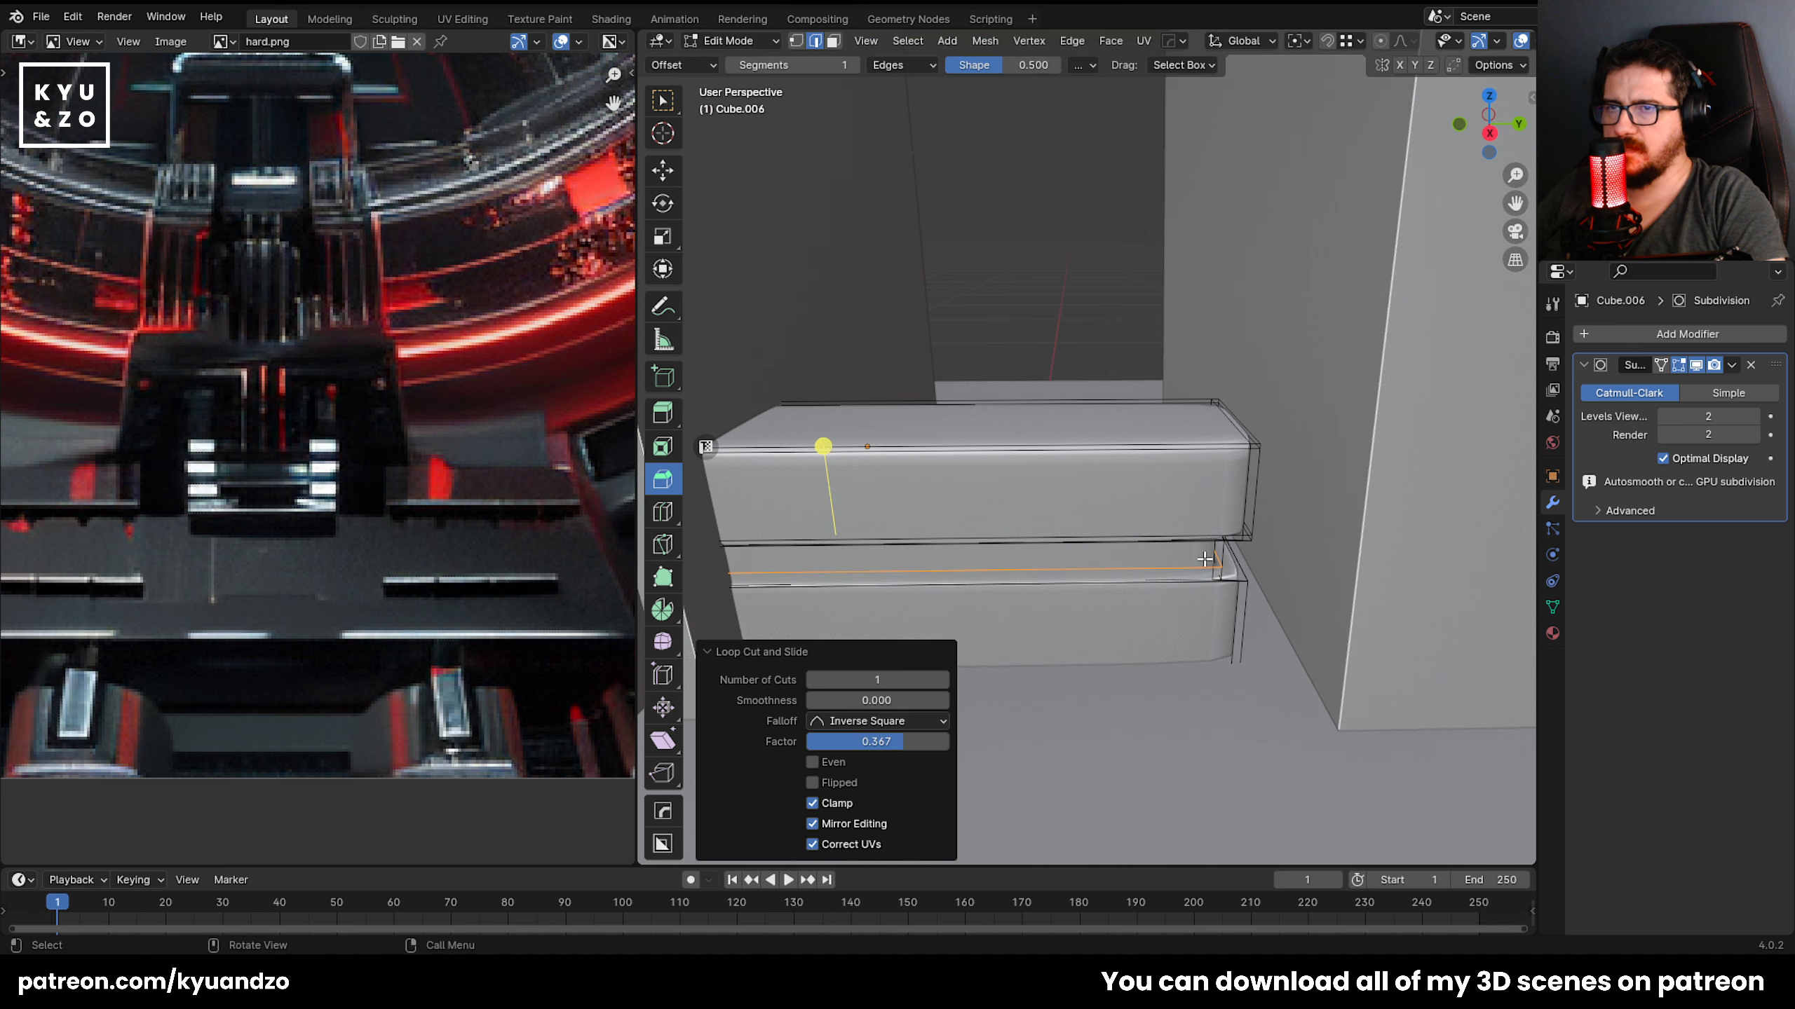
Add another holding loop cut along the groove's lower ledge.
key(Tab)
middle_drag(1217, 563, 1060, 561)
key(Tab)
scroll(1099, 573, up, 6)
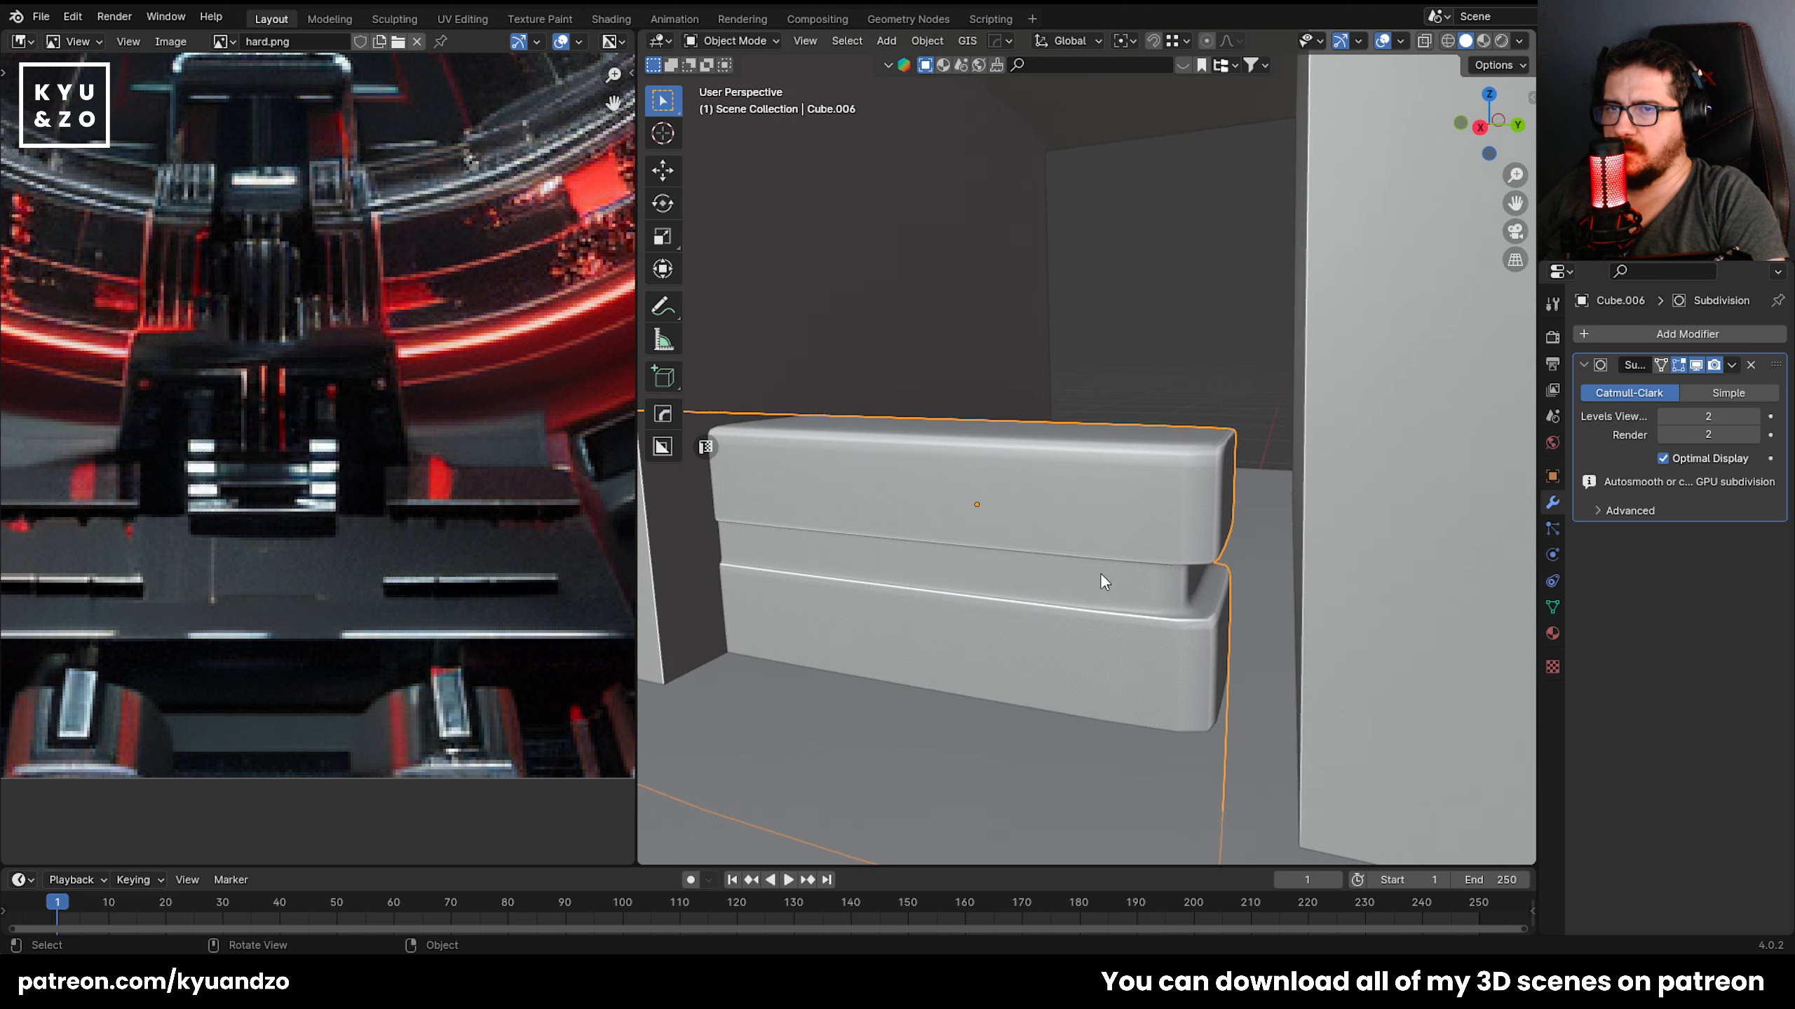
key(shift+space)
key(ctrl+b)
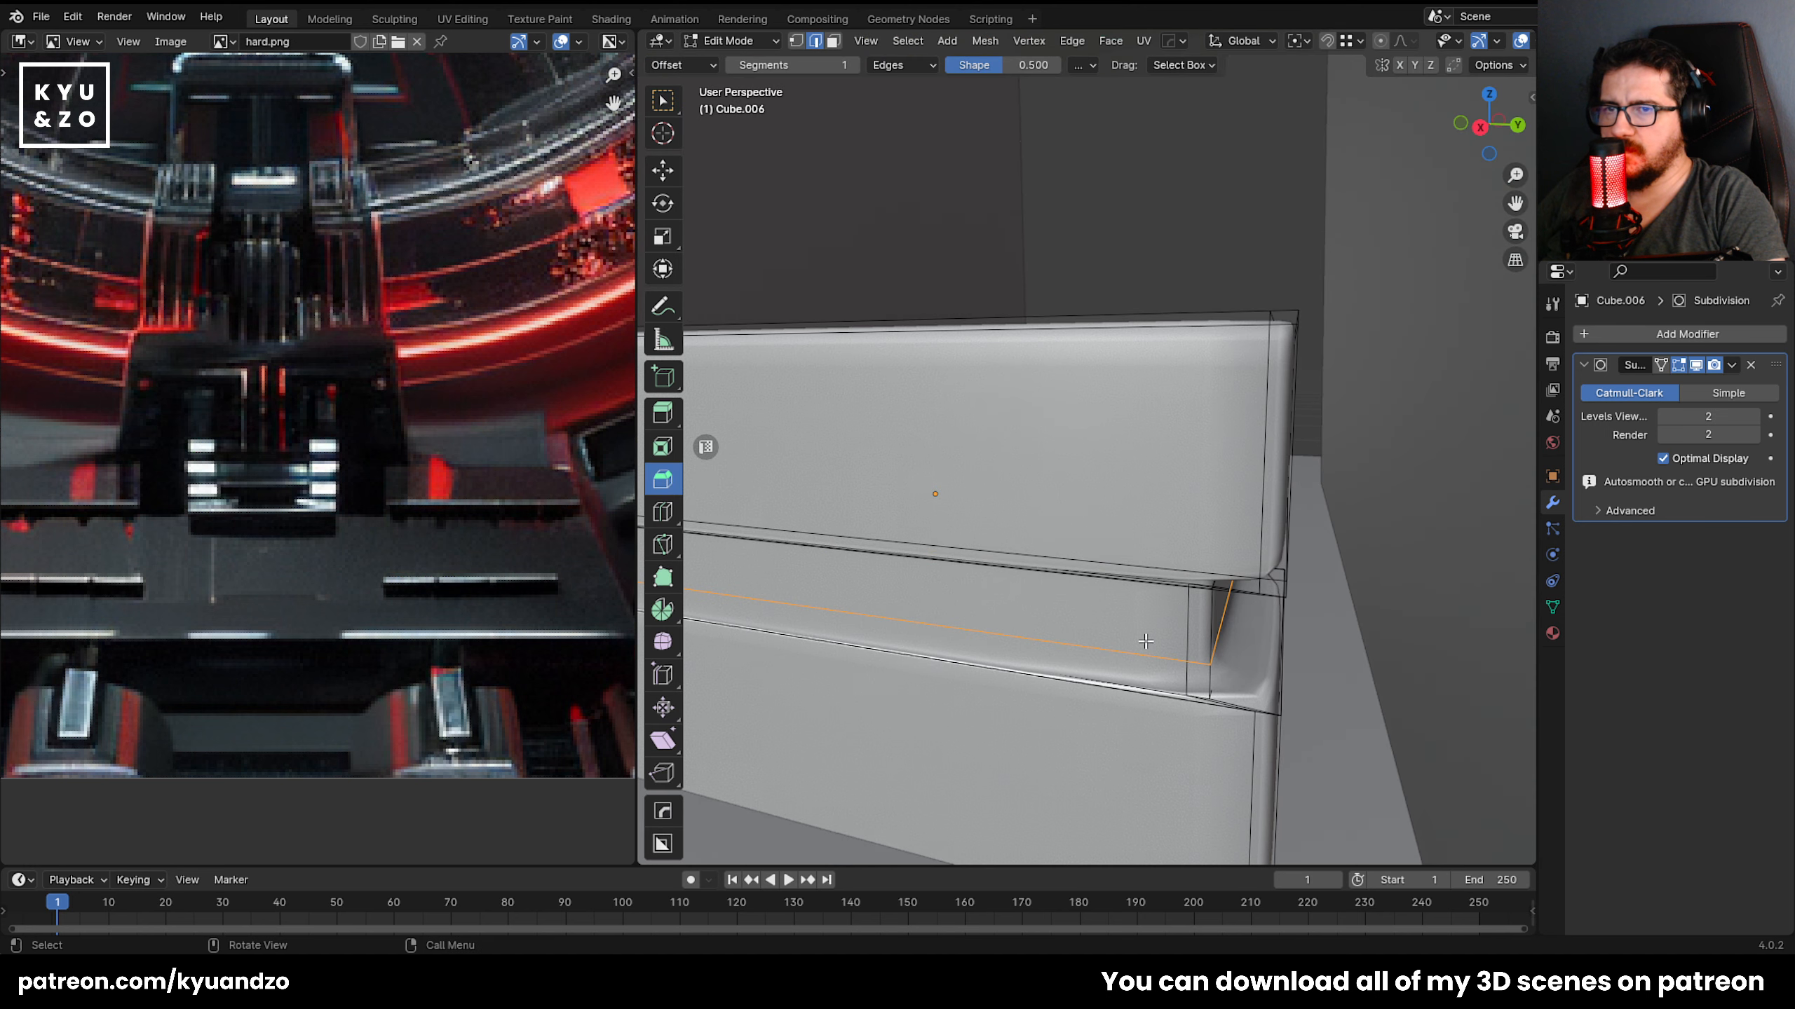
click(1227, 698)
click(1246, 687)
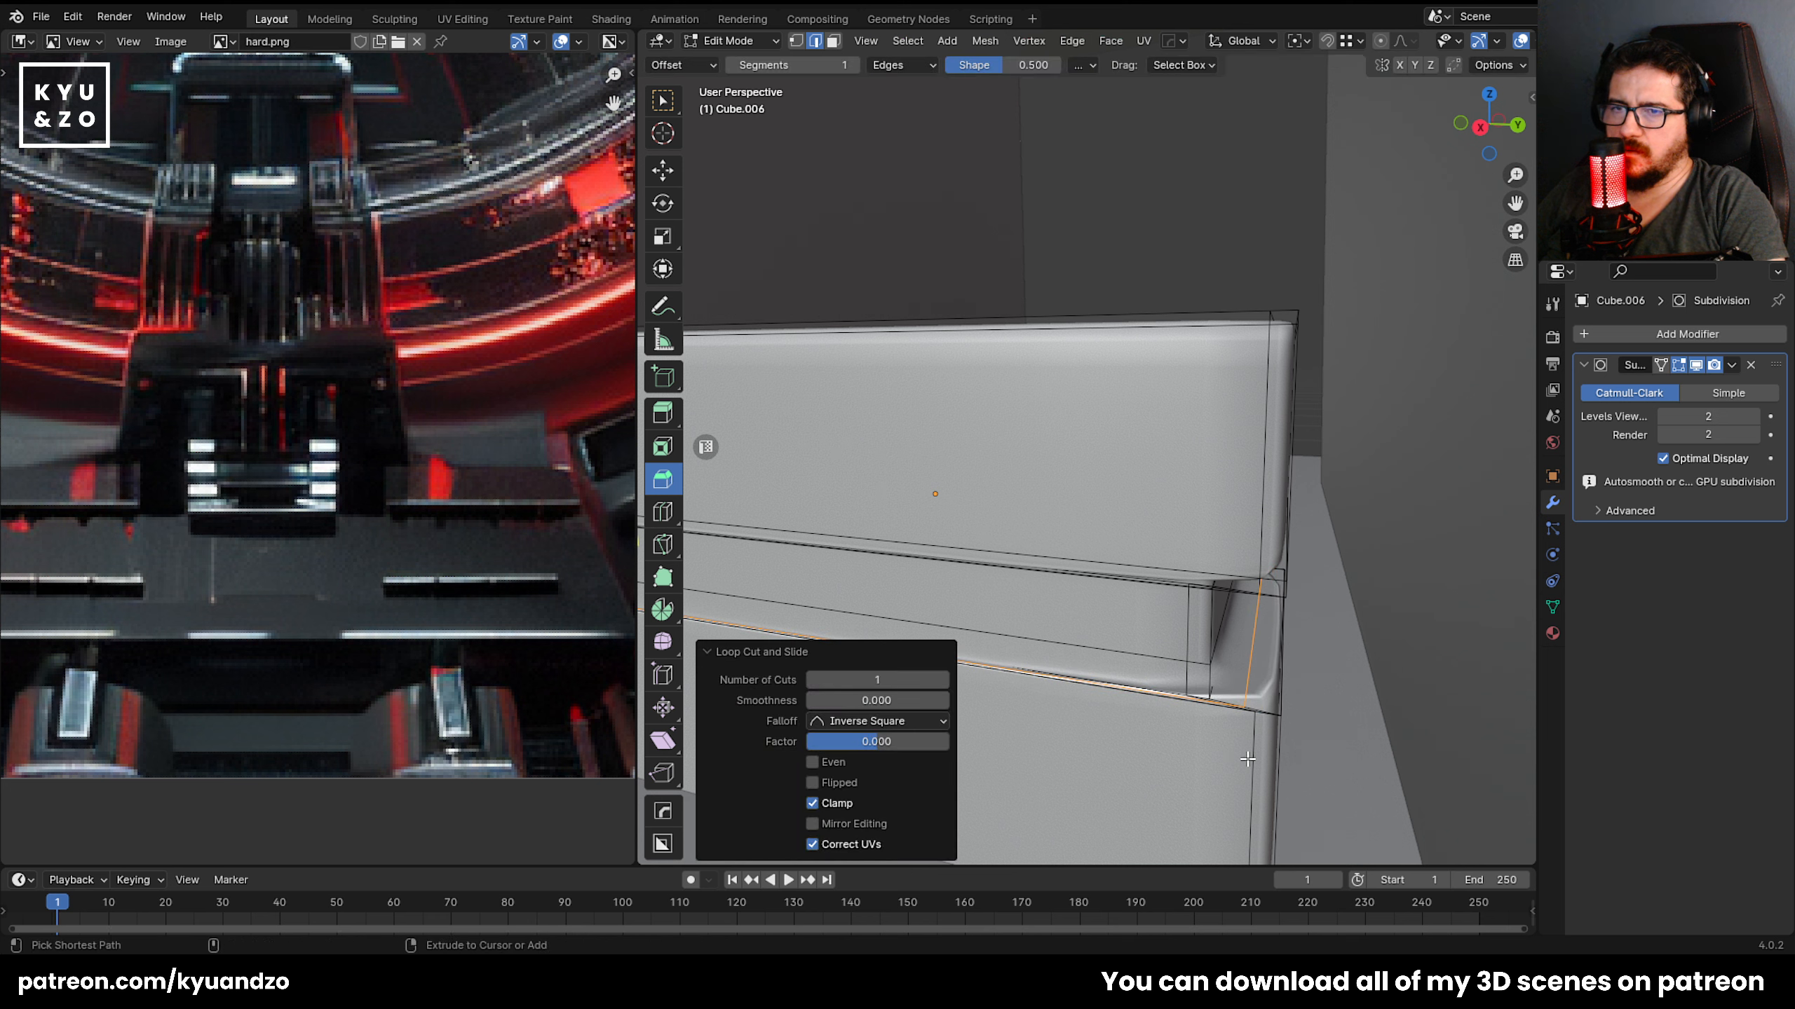
Add vertical loop cuts on the bar's end face near its front and rear corners to sharpen them.
alt+click(1280, 693)
key(g)
key(g)
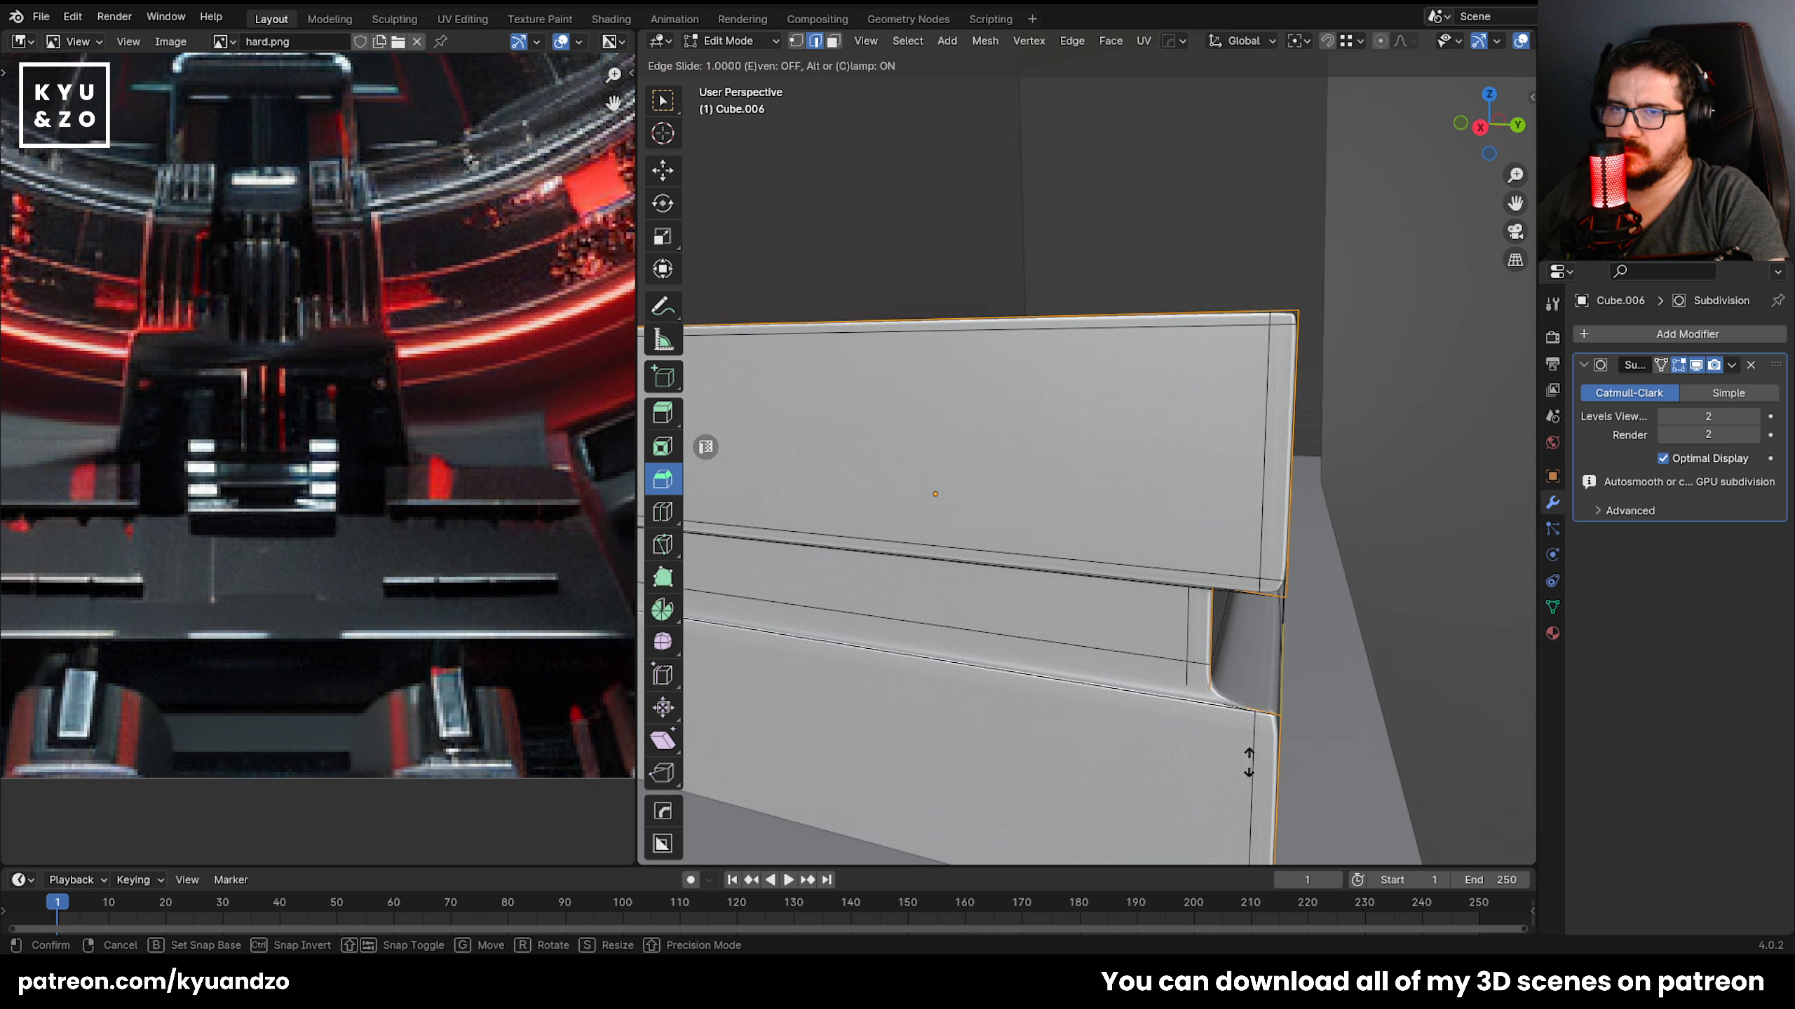
click(1266, 740)
middle_drag(1266, 740, 1248, 737)
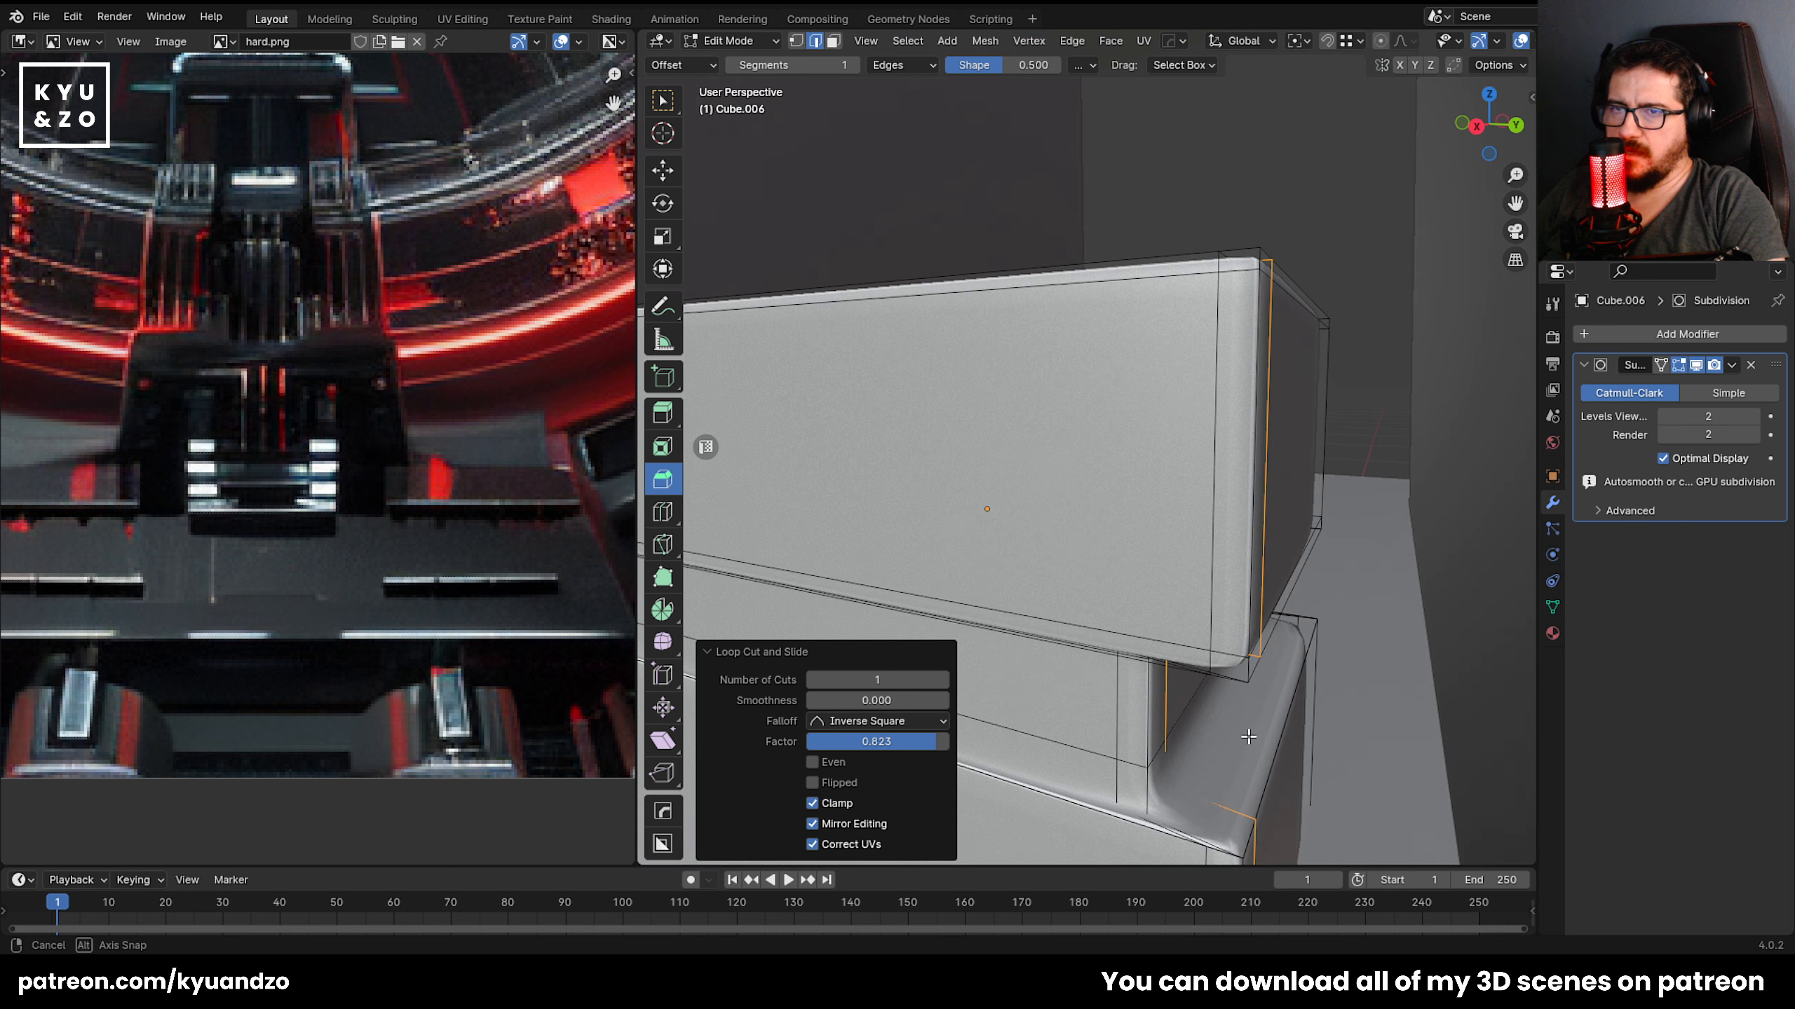
key(g)
key(g)
click(1325, 618)
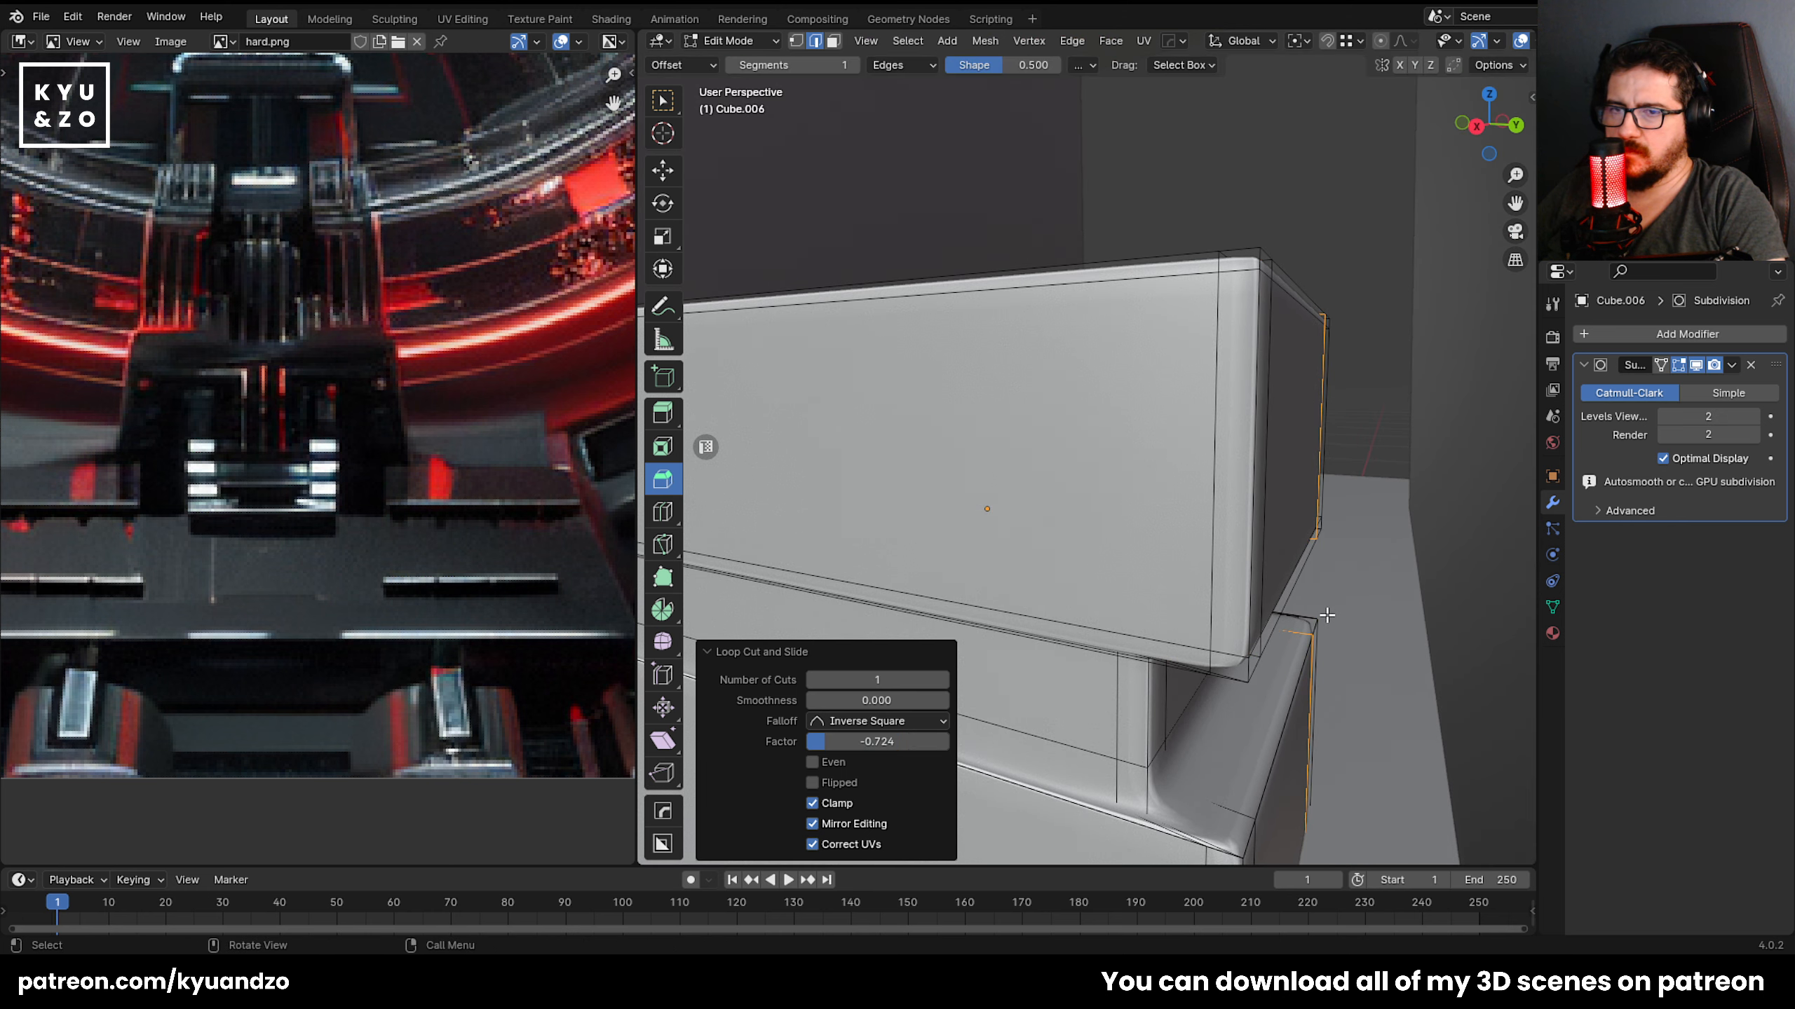
scroll(1325, 616, down, 4)
key(Tab)
shift+middle_drag(1163, 626, 1237, 610)
middle_drag(1099, 544, 1131, 582)
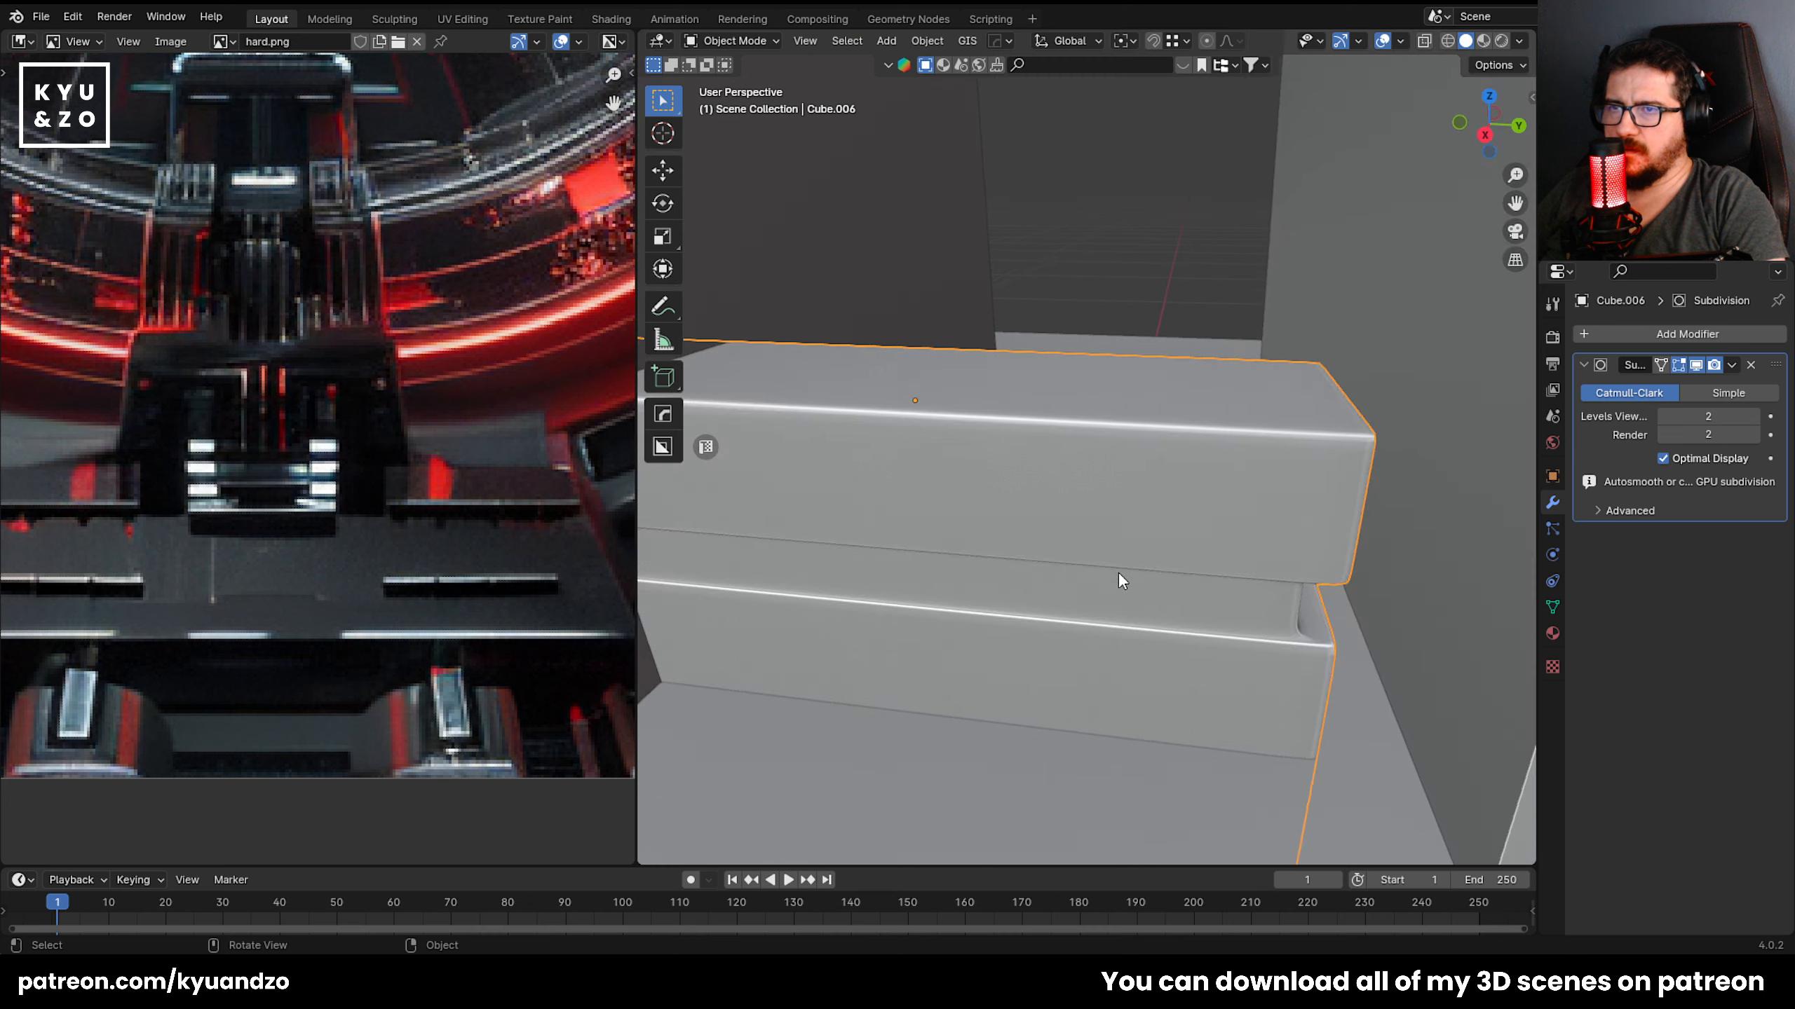
Add two evenly spaced vertical loop cuts across the bar's length.
key(Tab)
scroll(1119, 573, up, 1)
key(ctrl+r)
click(1093, 455)
right_click(1093, 455)
scroll(1093, 455, down, 6)
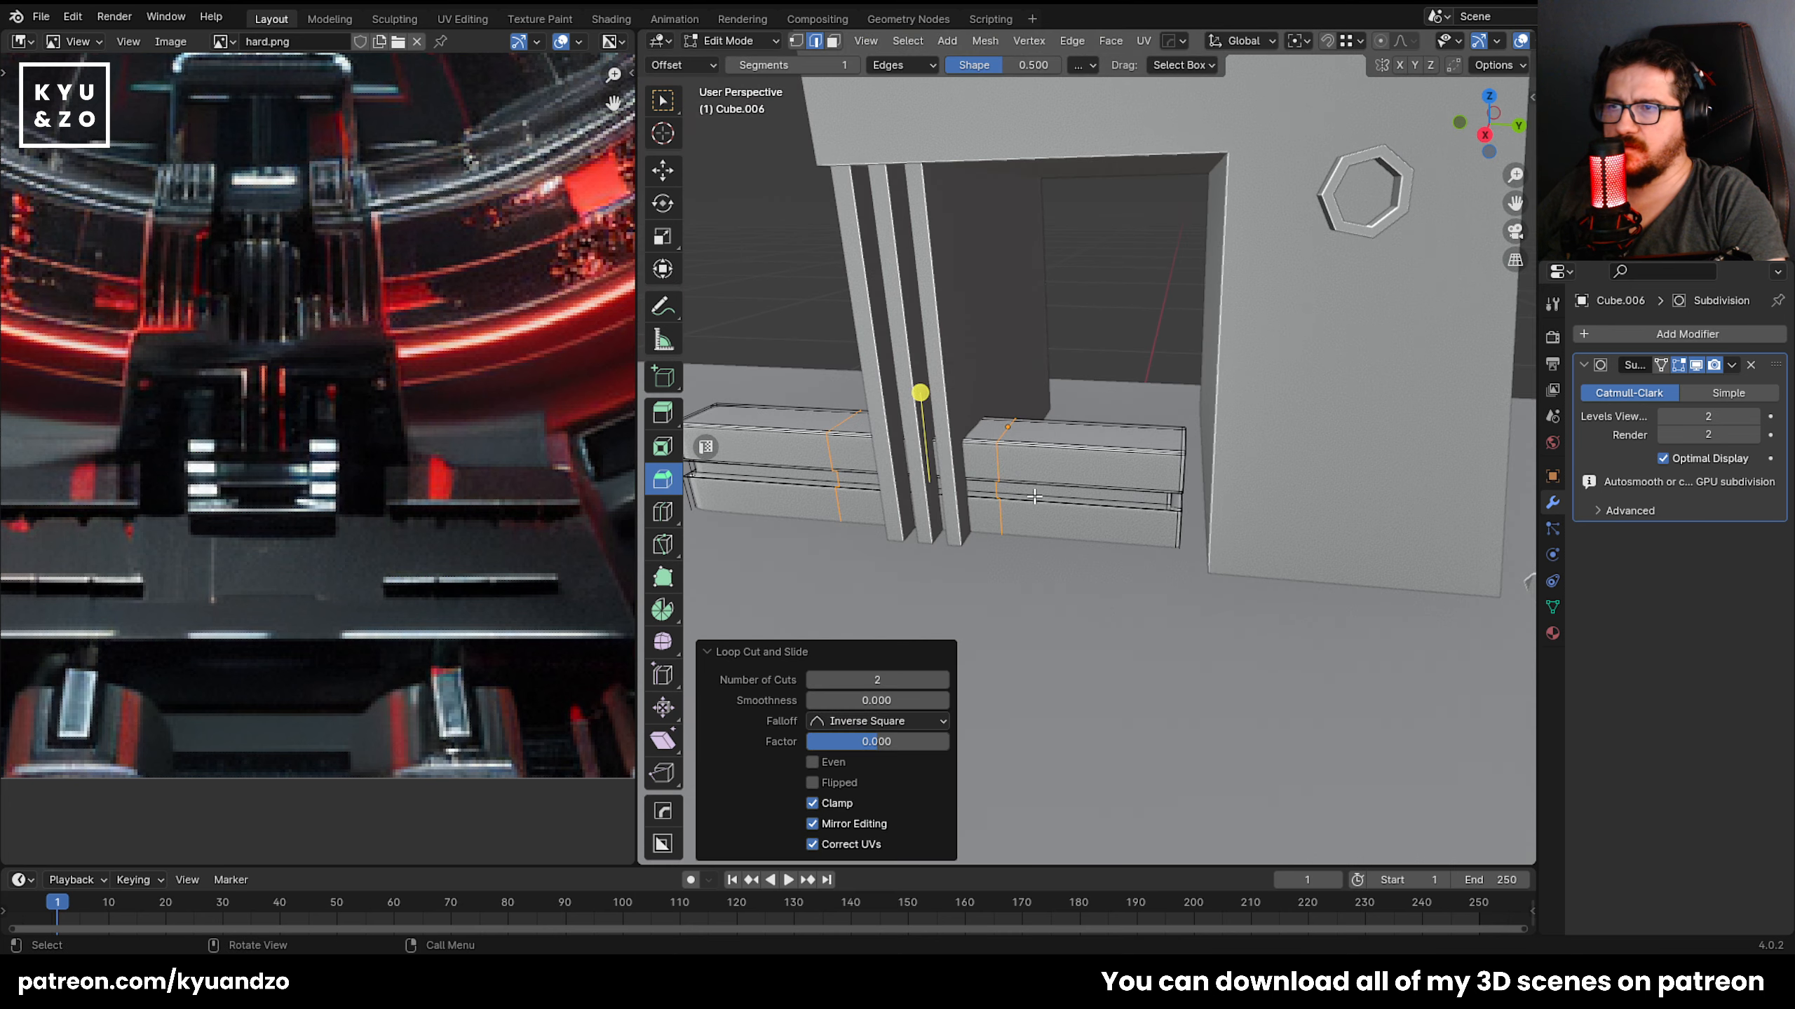
Scale the two new loops to 0.55 along Y and move them along Y between the thin legs and the bar's end.
key(g)
key(g)
right_click(1107, 494)
key(s)
key(y)
key(g)
click(1071, 472)
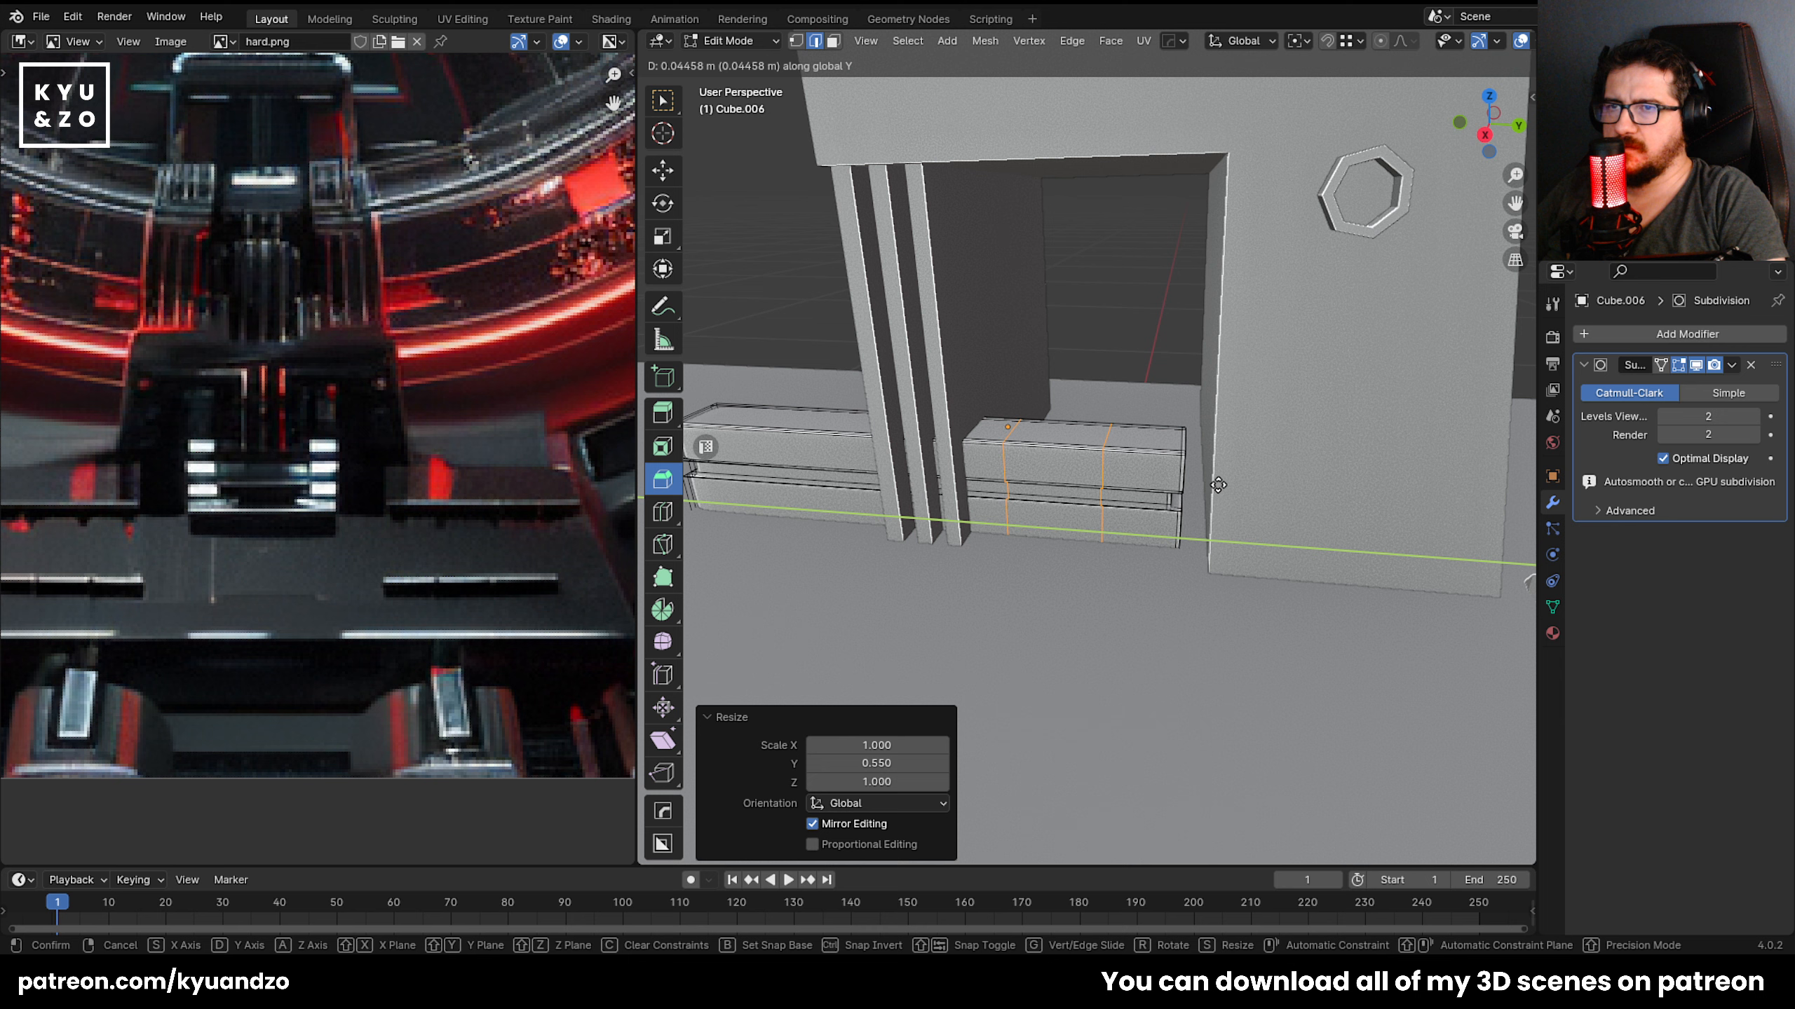
Recess the bar's top face between the two vertical loops downward to form a shallow pocket.
scroll(1044, 515, up, 5)
key(3)
middle_drag(1044, 515, 1067, 466)
click(1036, 445)
click(939, 677)
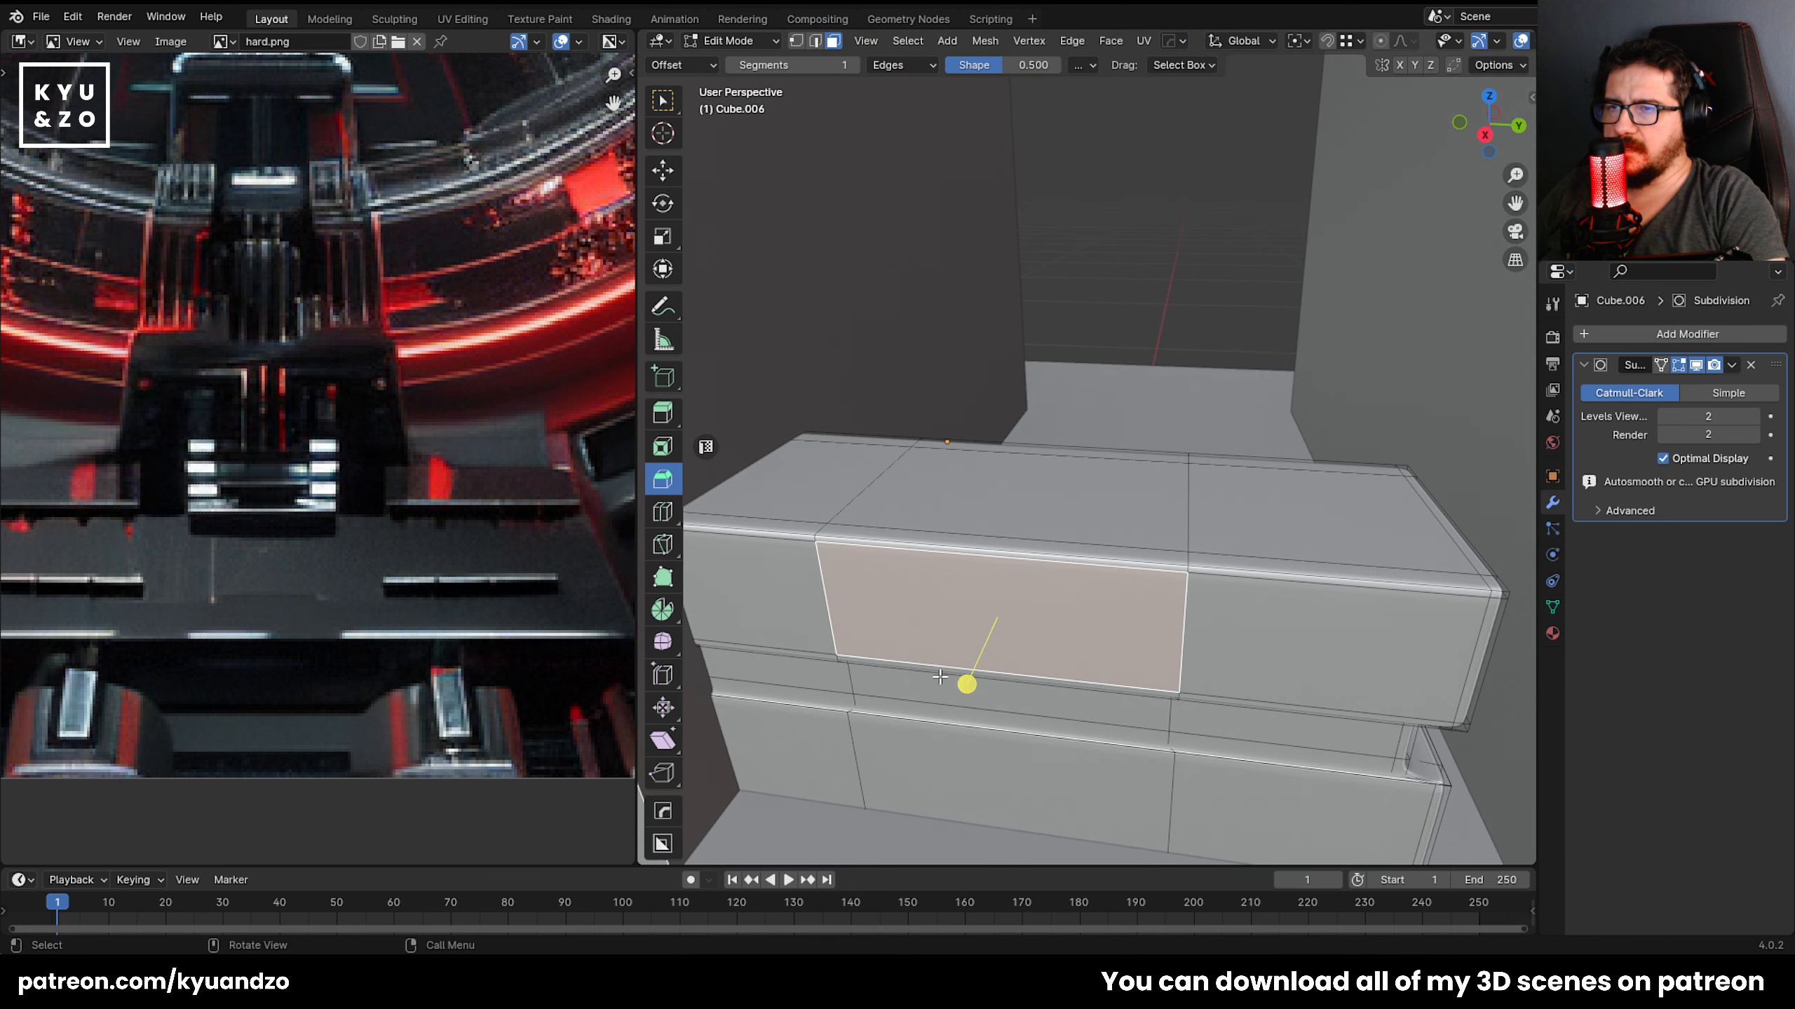
middle_drag(884, 520, 1057, 531)
click(1057, 531)
drag(999, 442, 1050, 504)
drag(887, 511, 887, 506)
key(alt+z)
scroll(886, 506, up, 1)
Add loop cuts close to the top pocket's sides to square off its rounded outline.
key(ctrl+r)
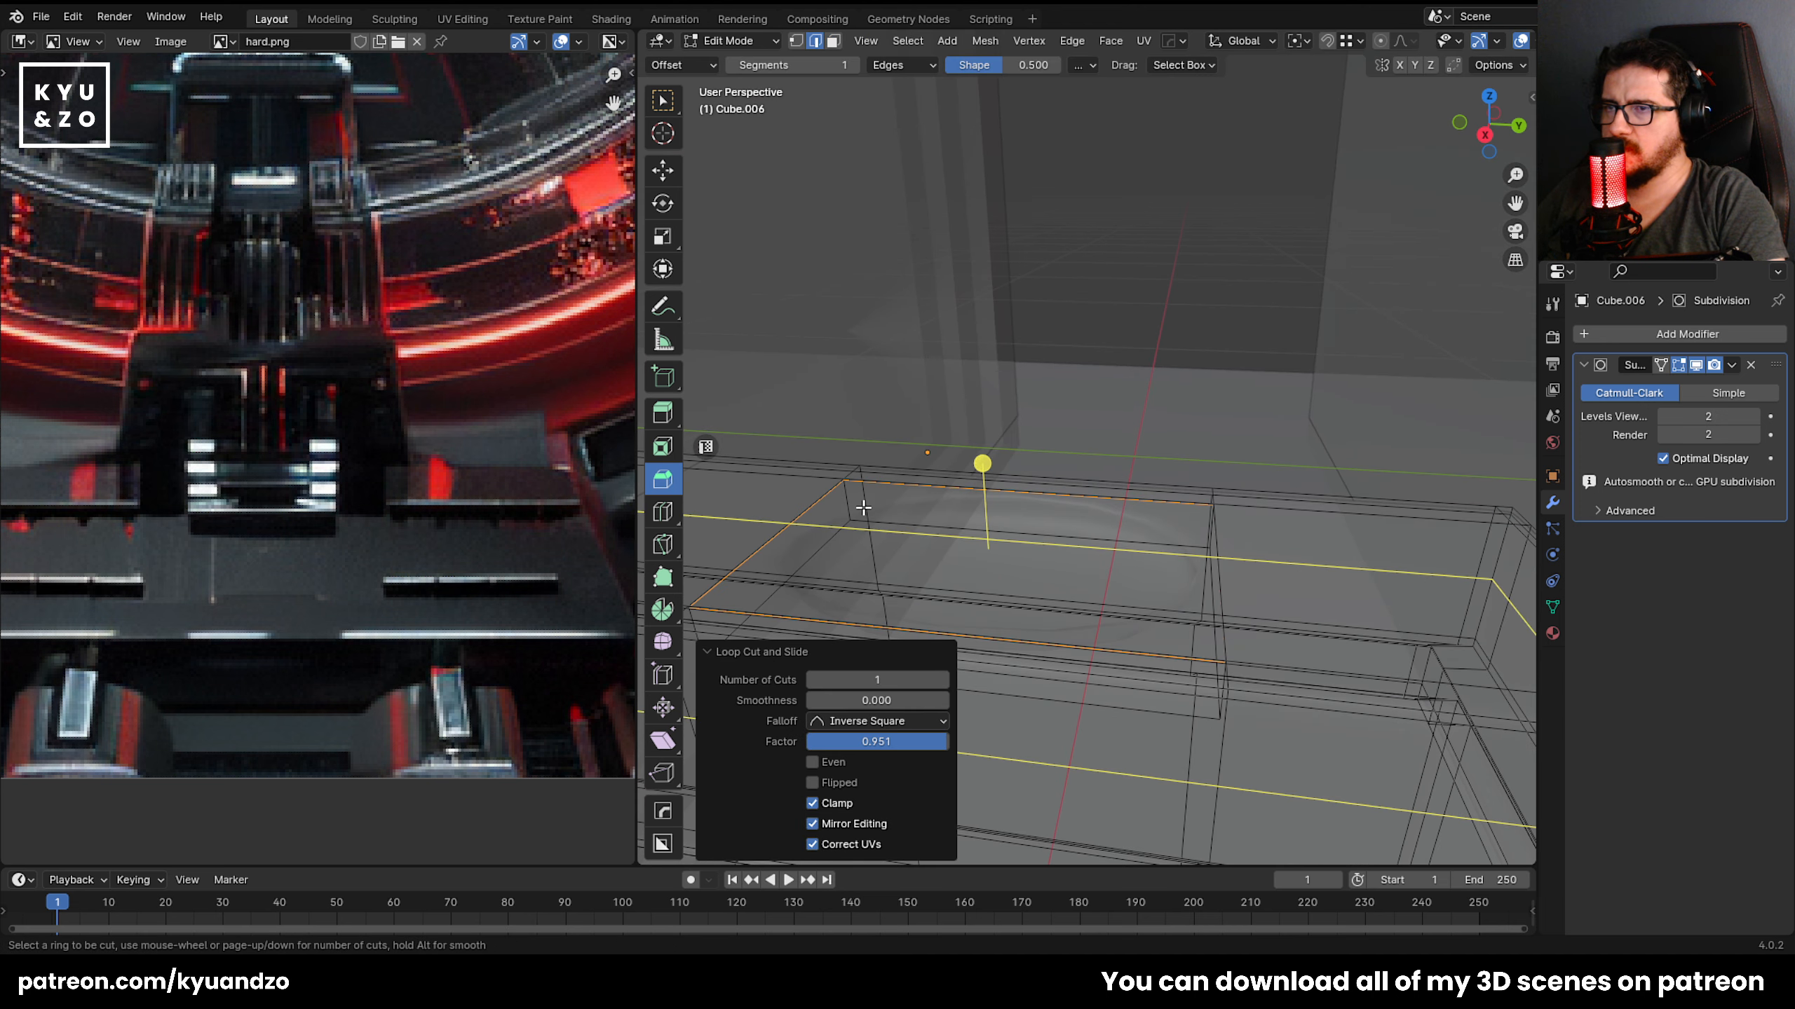
click(841, 503)
click(857, 502)
key(alt+z)
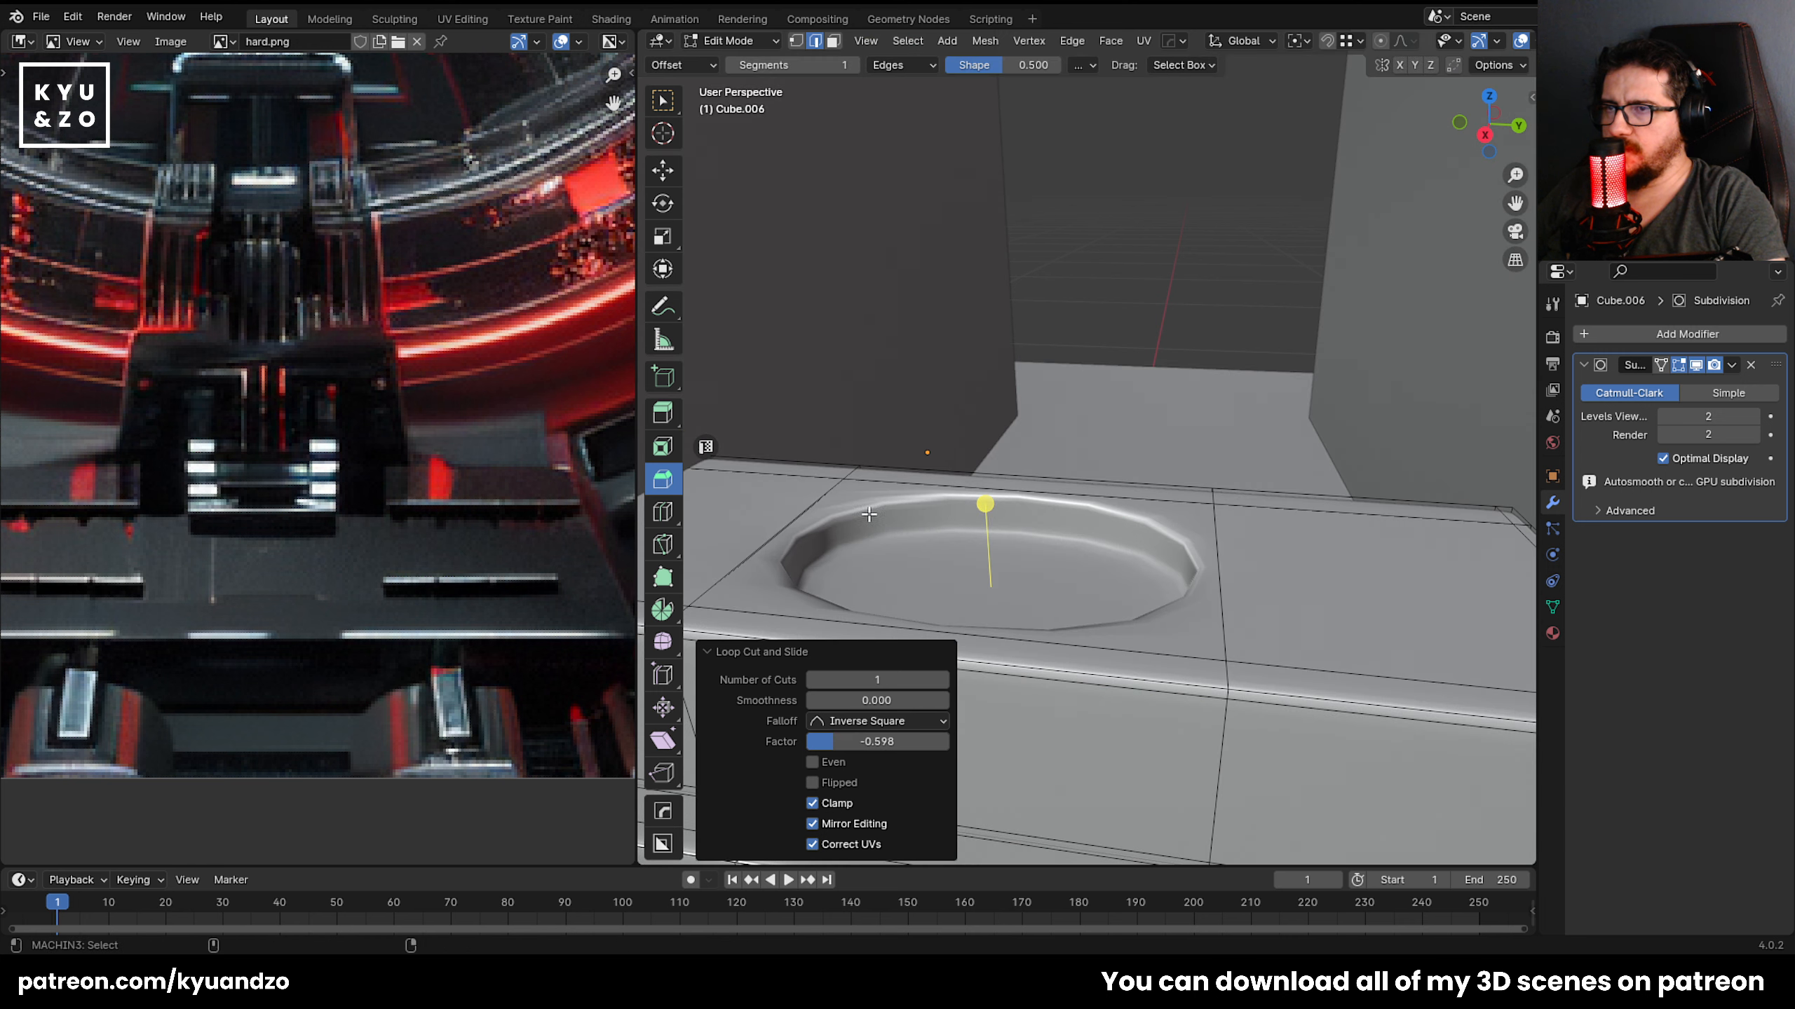
key(alt+z)
key(alt+z)
key(ctrl+r)
click(858, 502)
click(703, 426)
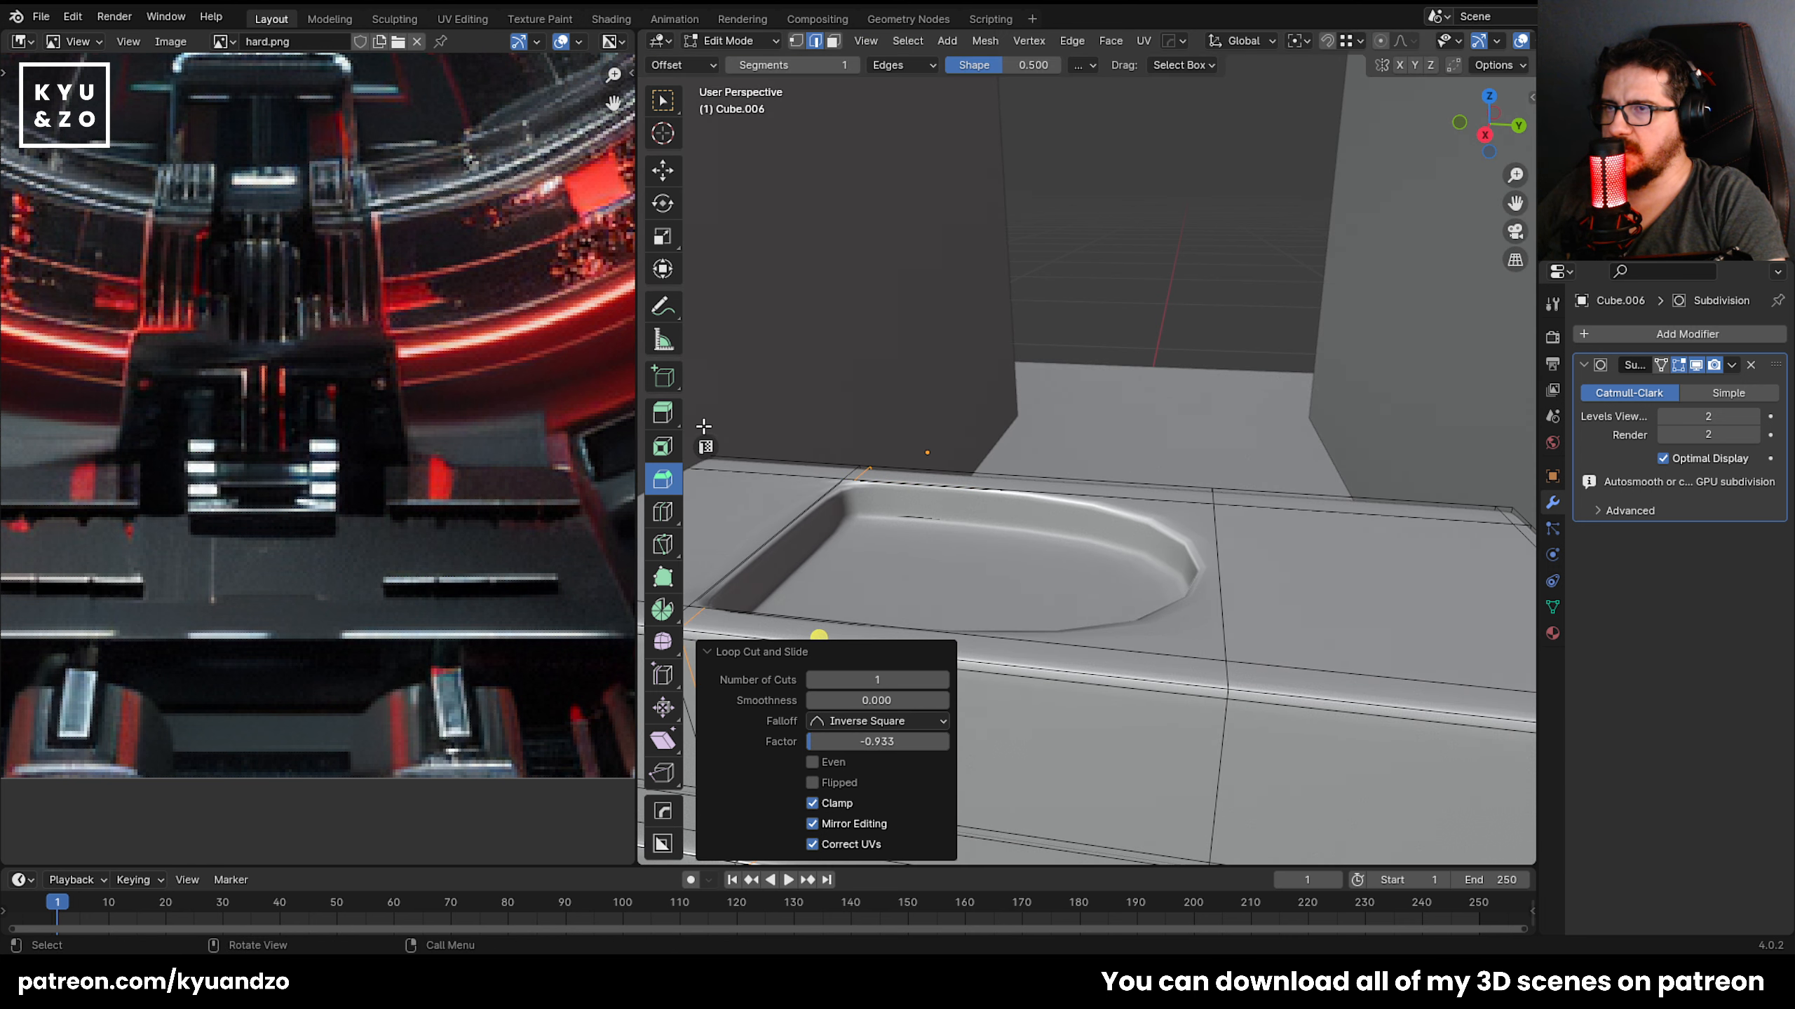
key(Escape)
key(Tab)
scroll(1024, 502, down, 4)
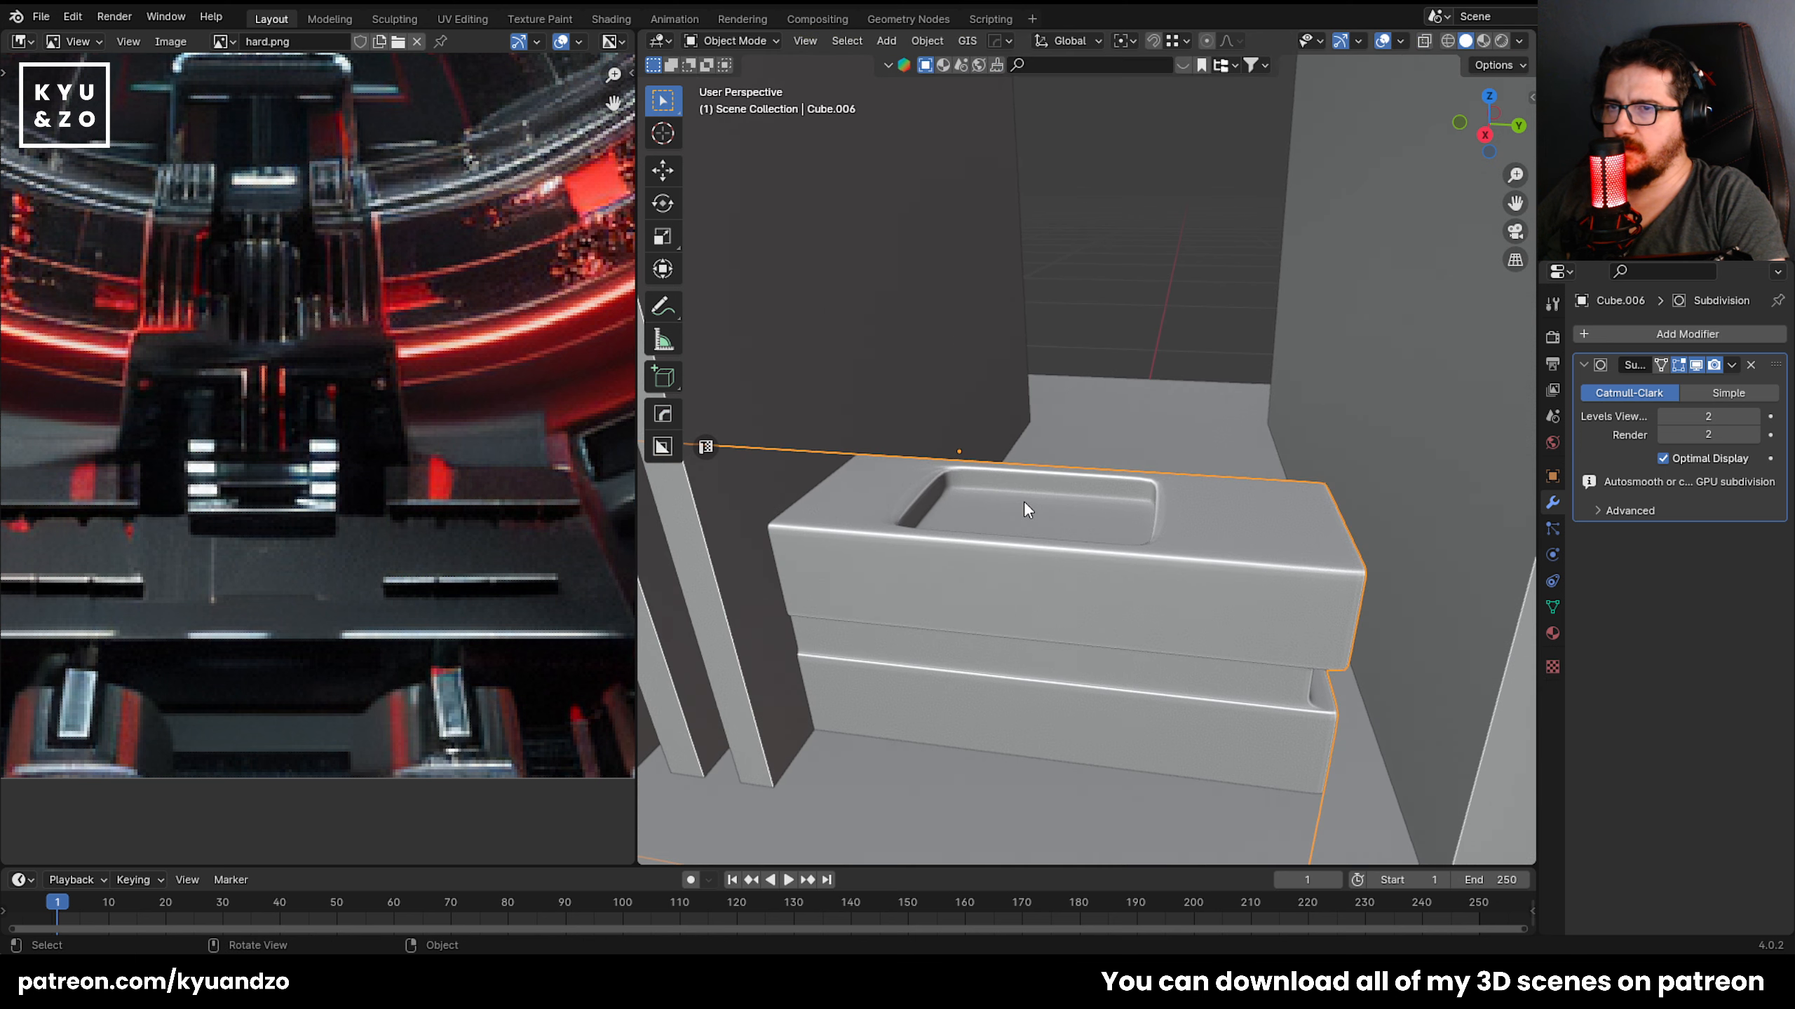
Extrude the bar's front face below the top pocket inward by 0.00149 m.
key(Tab)
click(1021, 590)
scroll(1014, 587, up, 4)
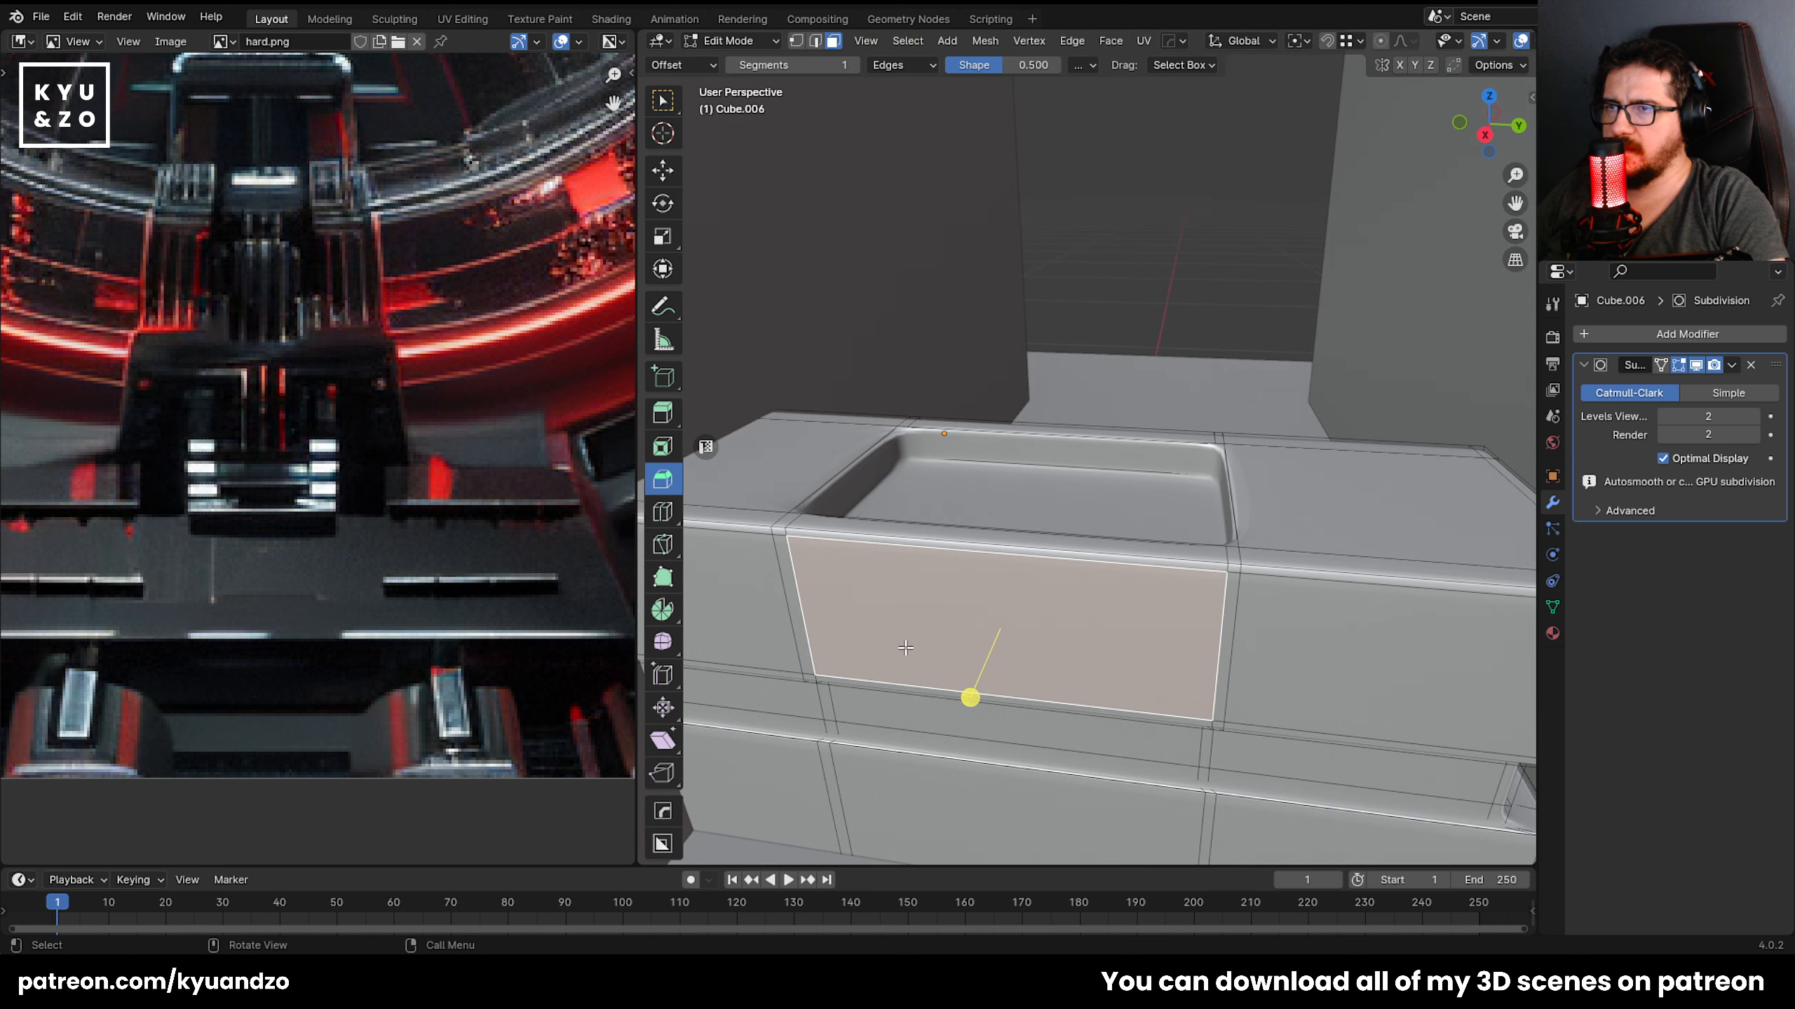
key(e)
click(916, 641)
Add vertical loop cuts just inside both ends of the front recess to sharpen its corners.
key(ctrl+r)
click(1244, 550)
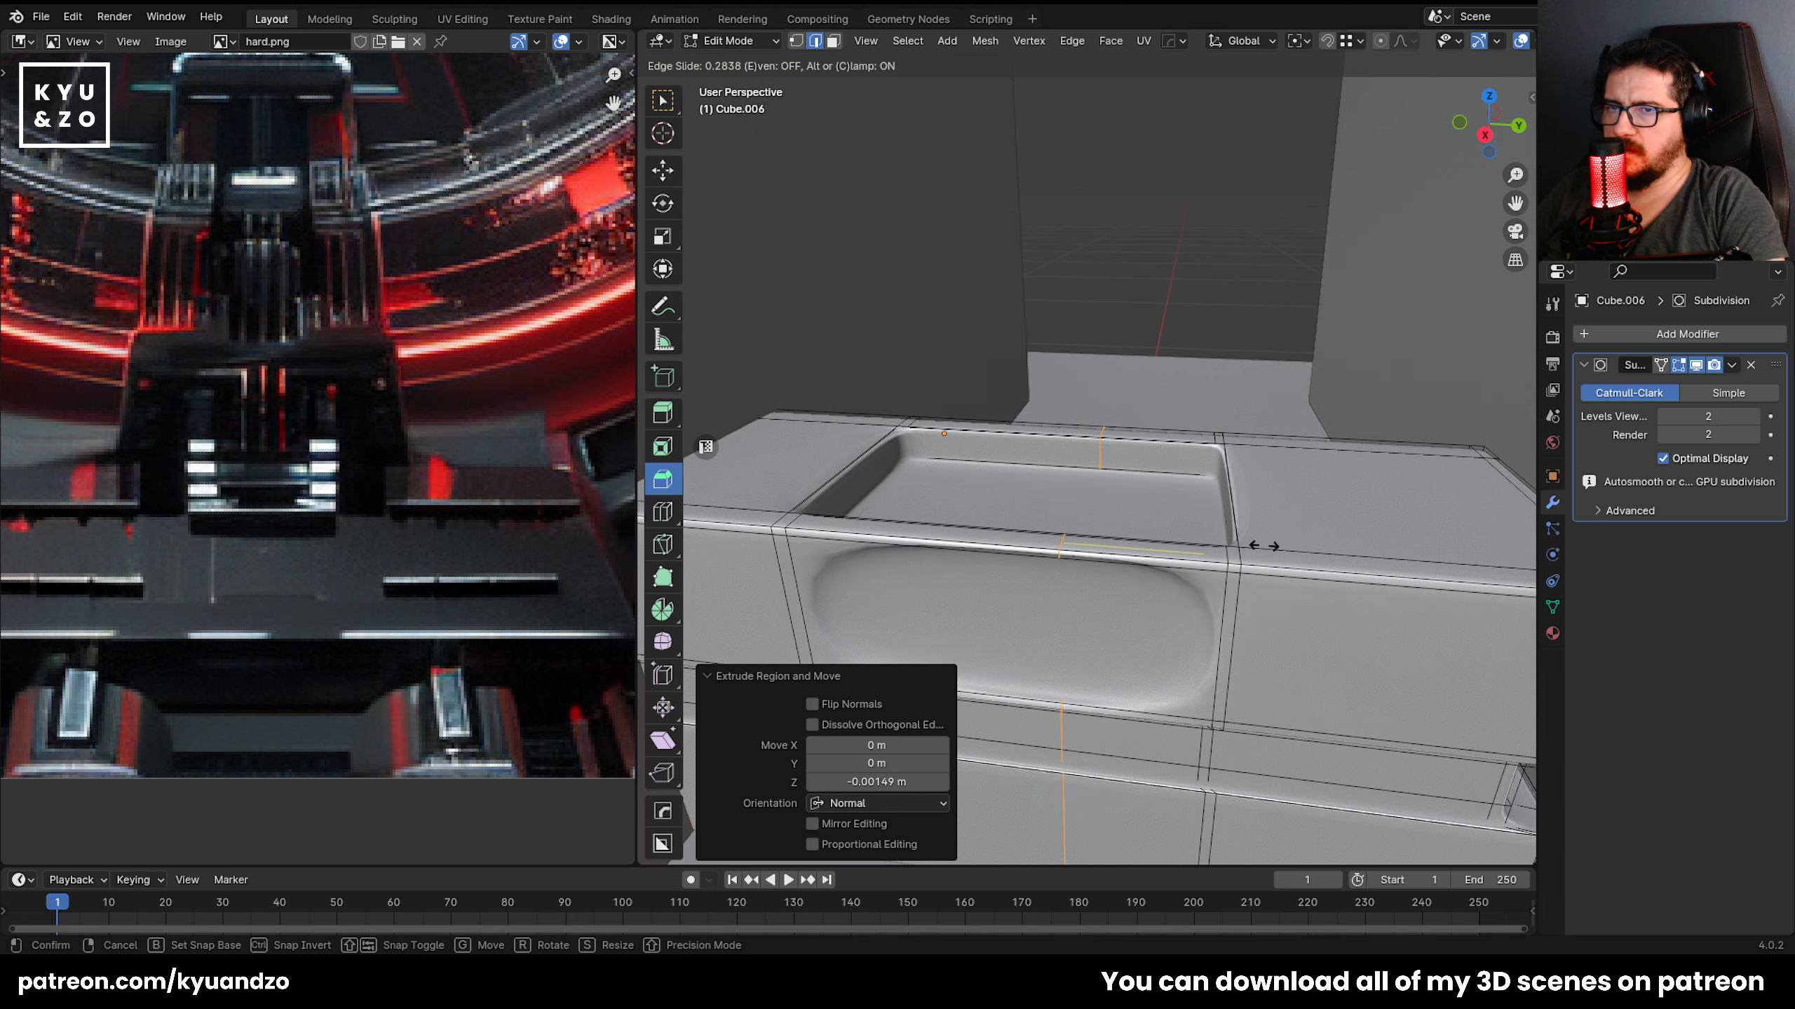
click(1197, 681)
key(ctrl+r)
click(772, 490)
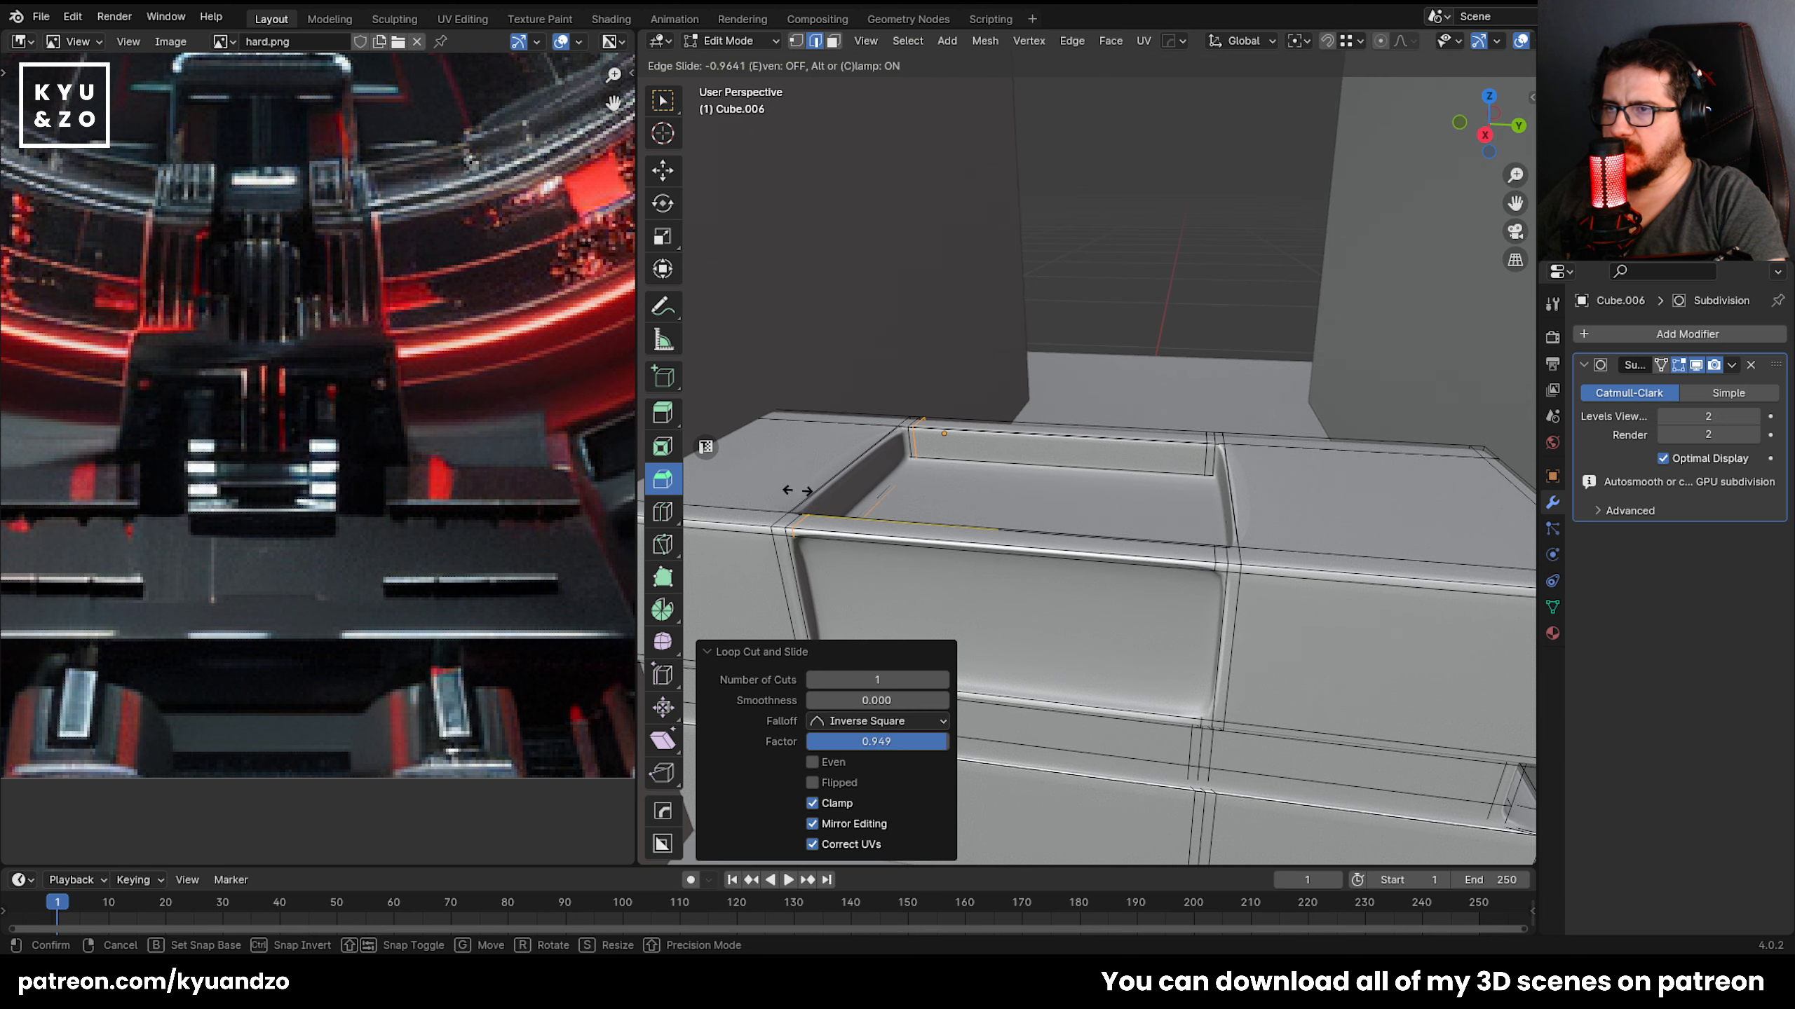
click(796, 490)
key(Tab)
Examine the bar's top and front recesses in relation to the surrounding console parts.
scroll(1088, 516, down, 4)
middle_drag(1079, 510, 1020, 482)
scroll(1071, 522, up, 3)
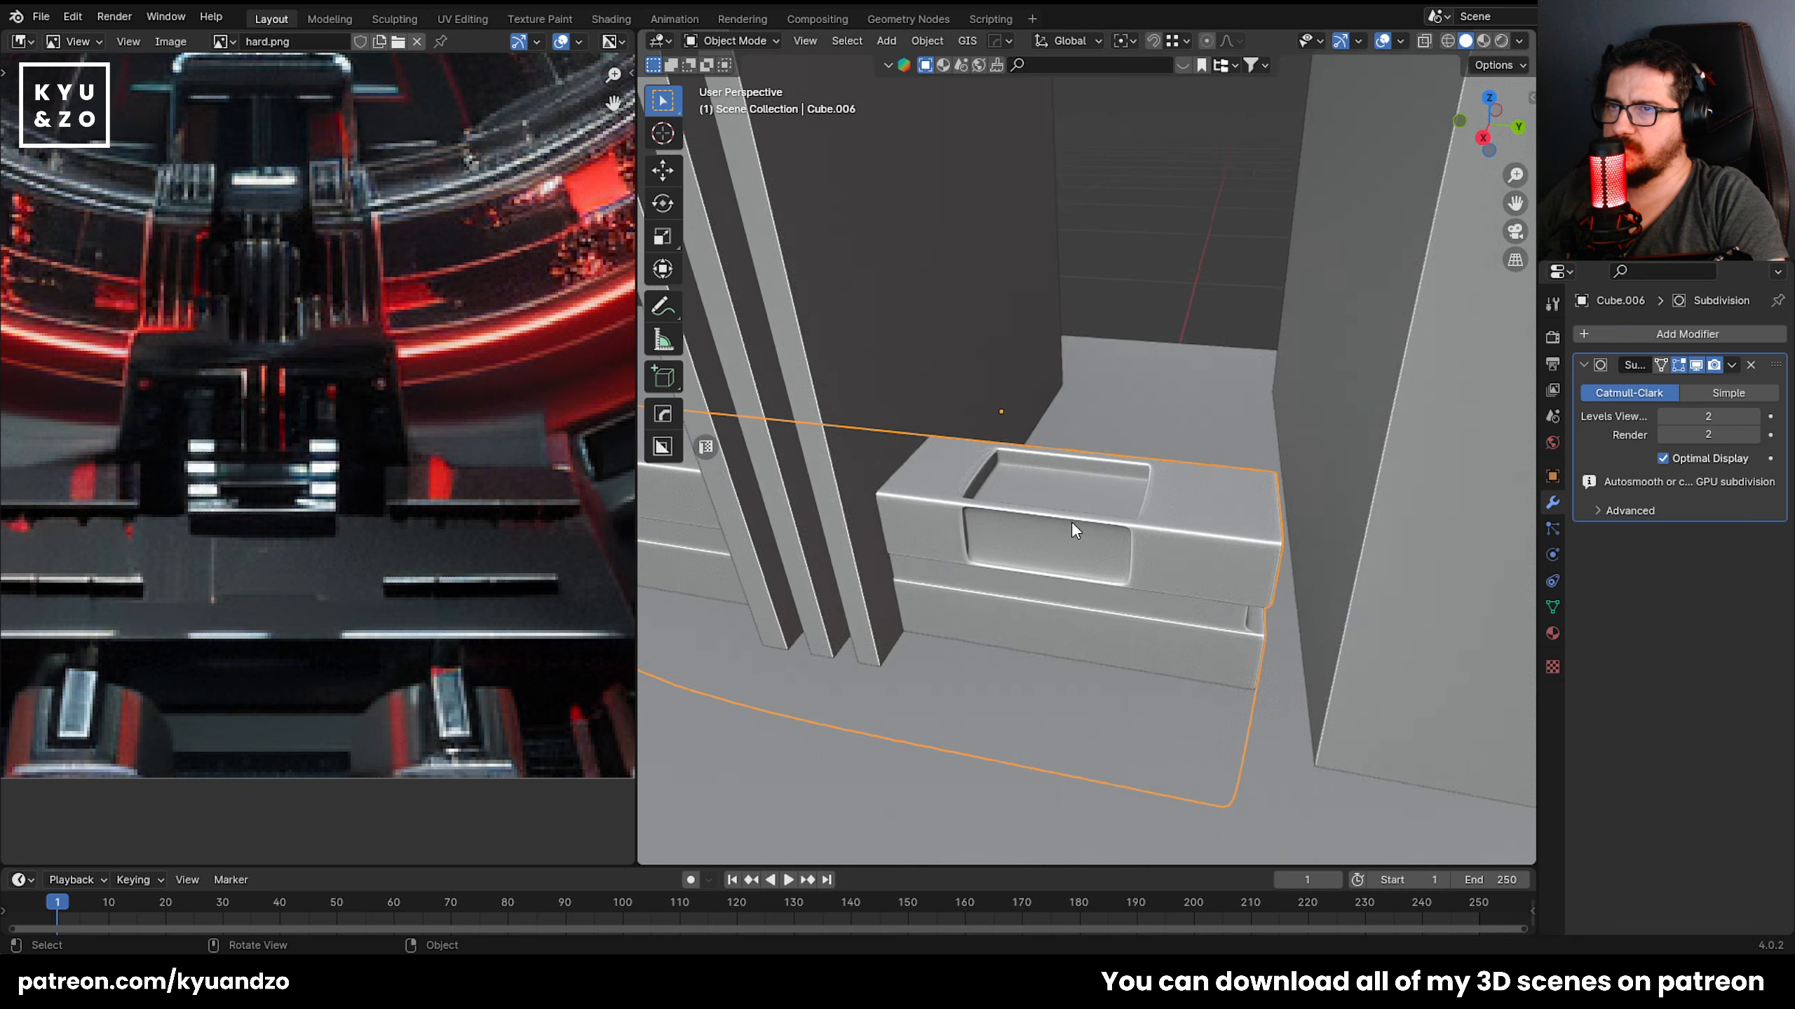
scroll(1072, 521, down, 5)
scroll(1124, 474, up, 3)
click(1130, 522)
scroll(1130, 522, up, 3)
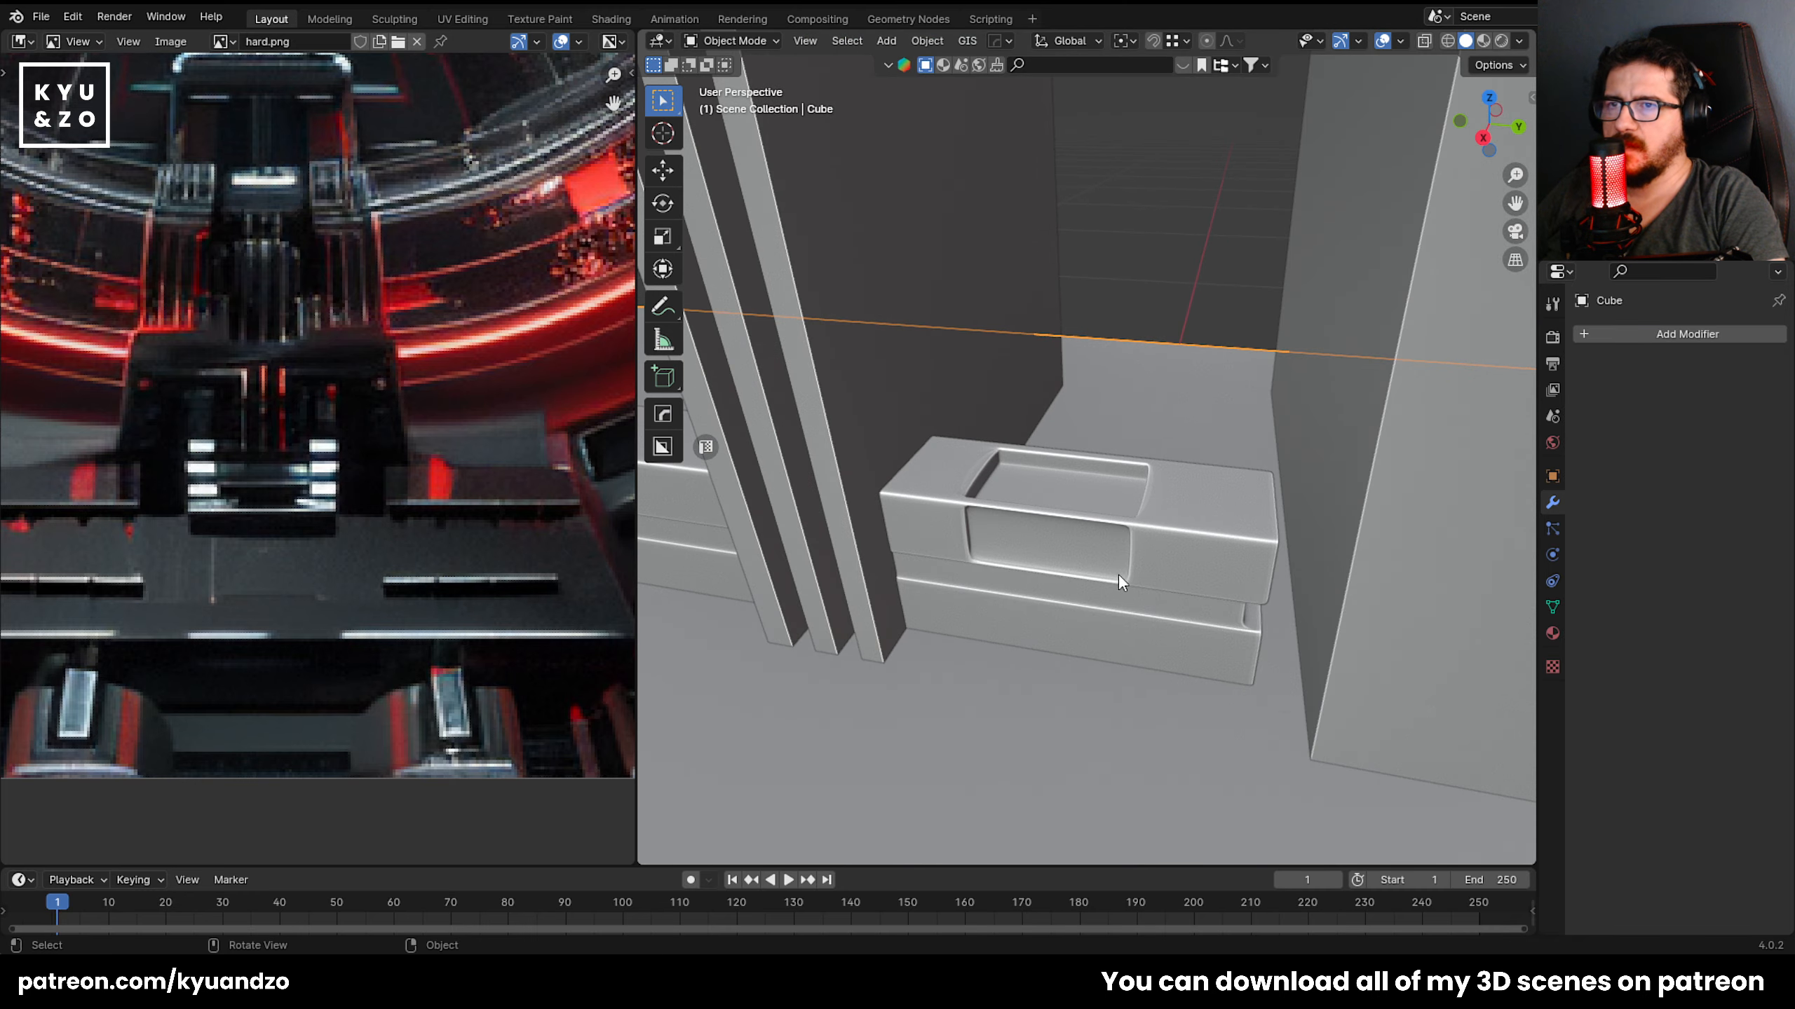
scroll(1119, 576, down, 3)
click(1081, 510)
scroll(1141, 417, up, 4)
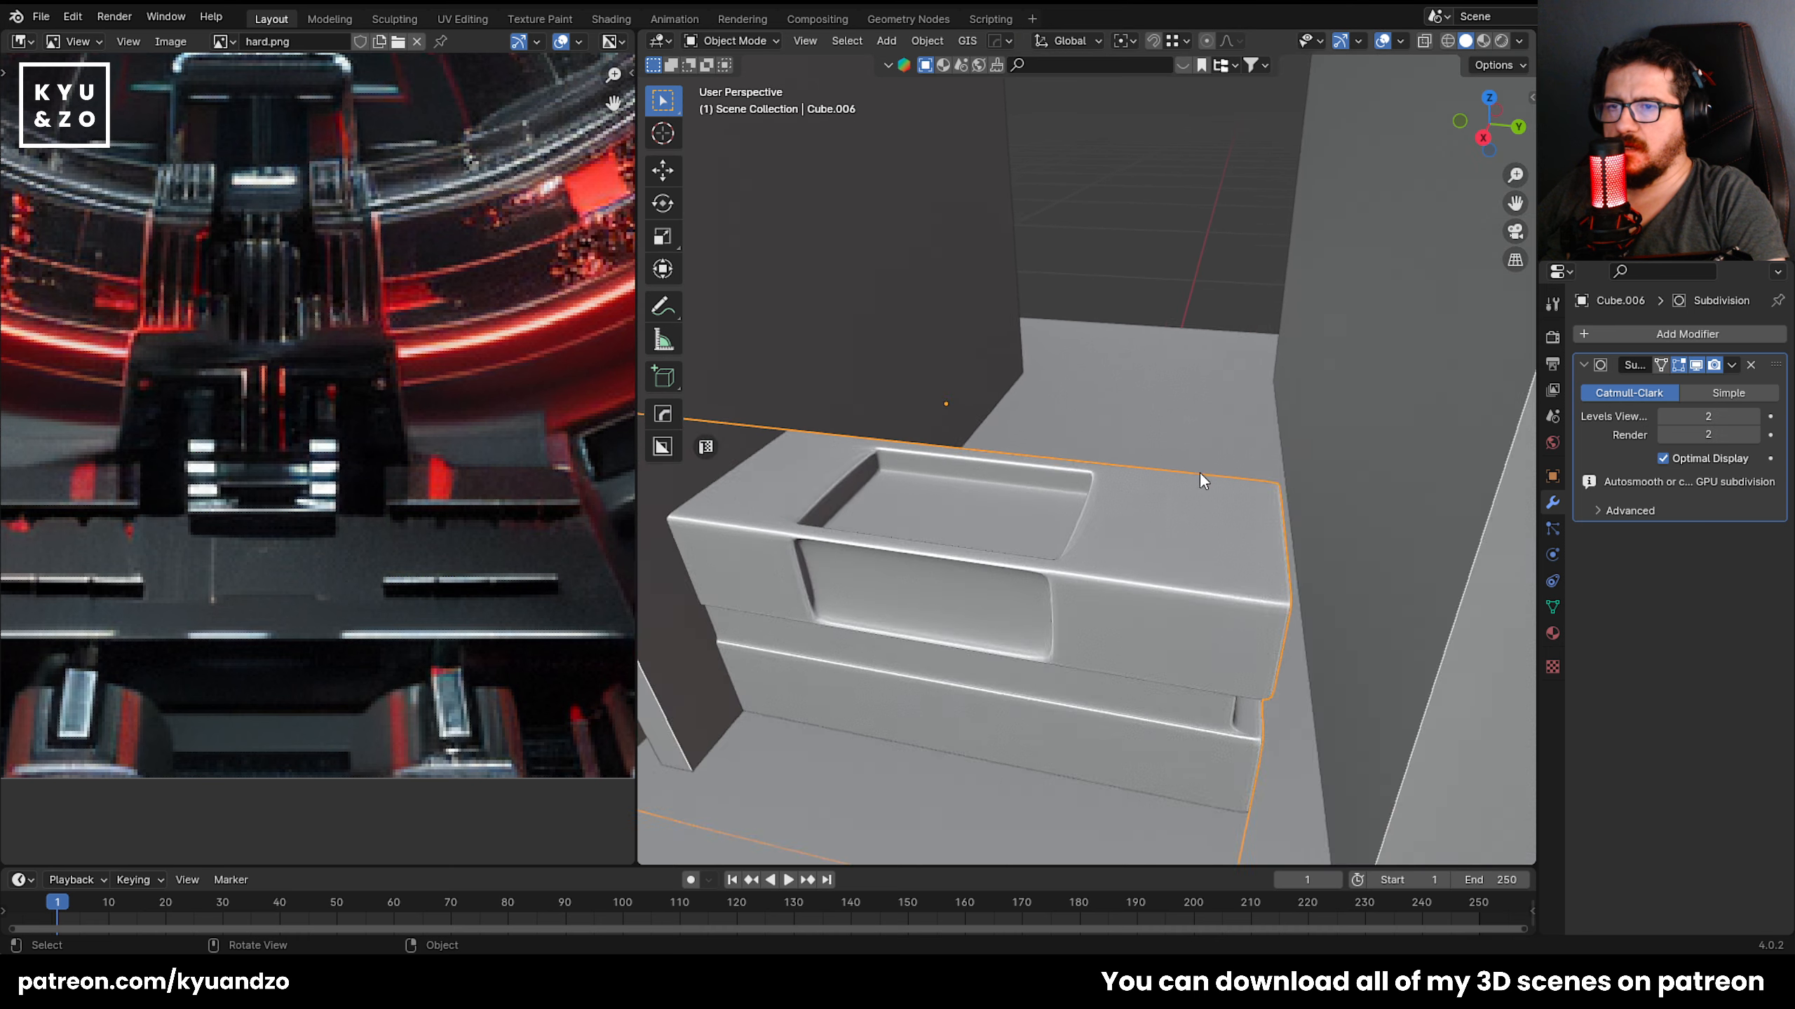
scroll(1200, 473, down, 3)
scroll(1162, 544, up, 2)
Add a cube scaled down to a thin upright plate and position it along Y beside the bar's recesses.
key(shift+a)
mouse_move(1082, 541)
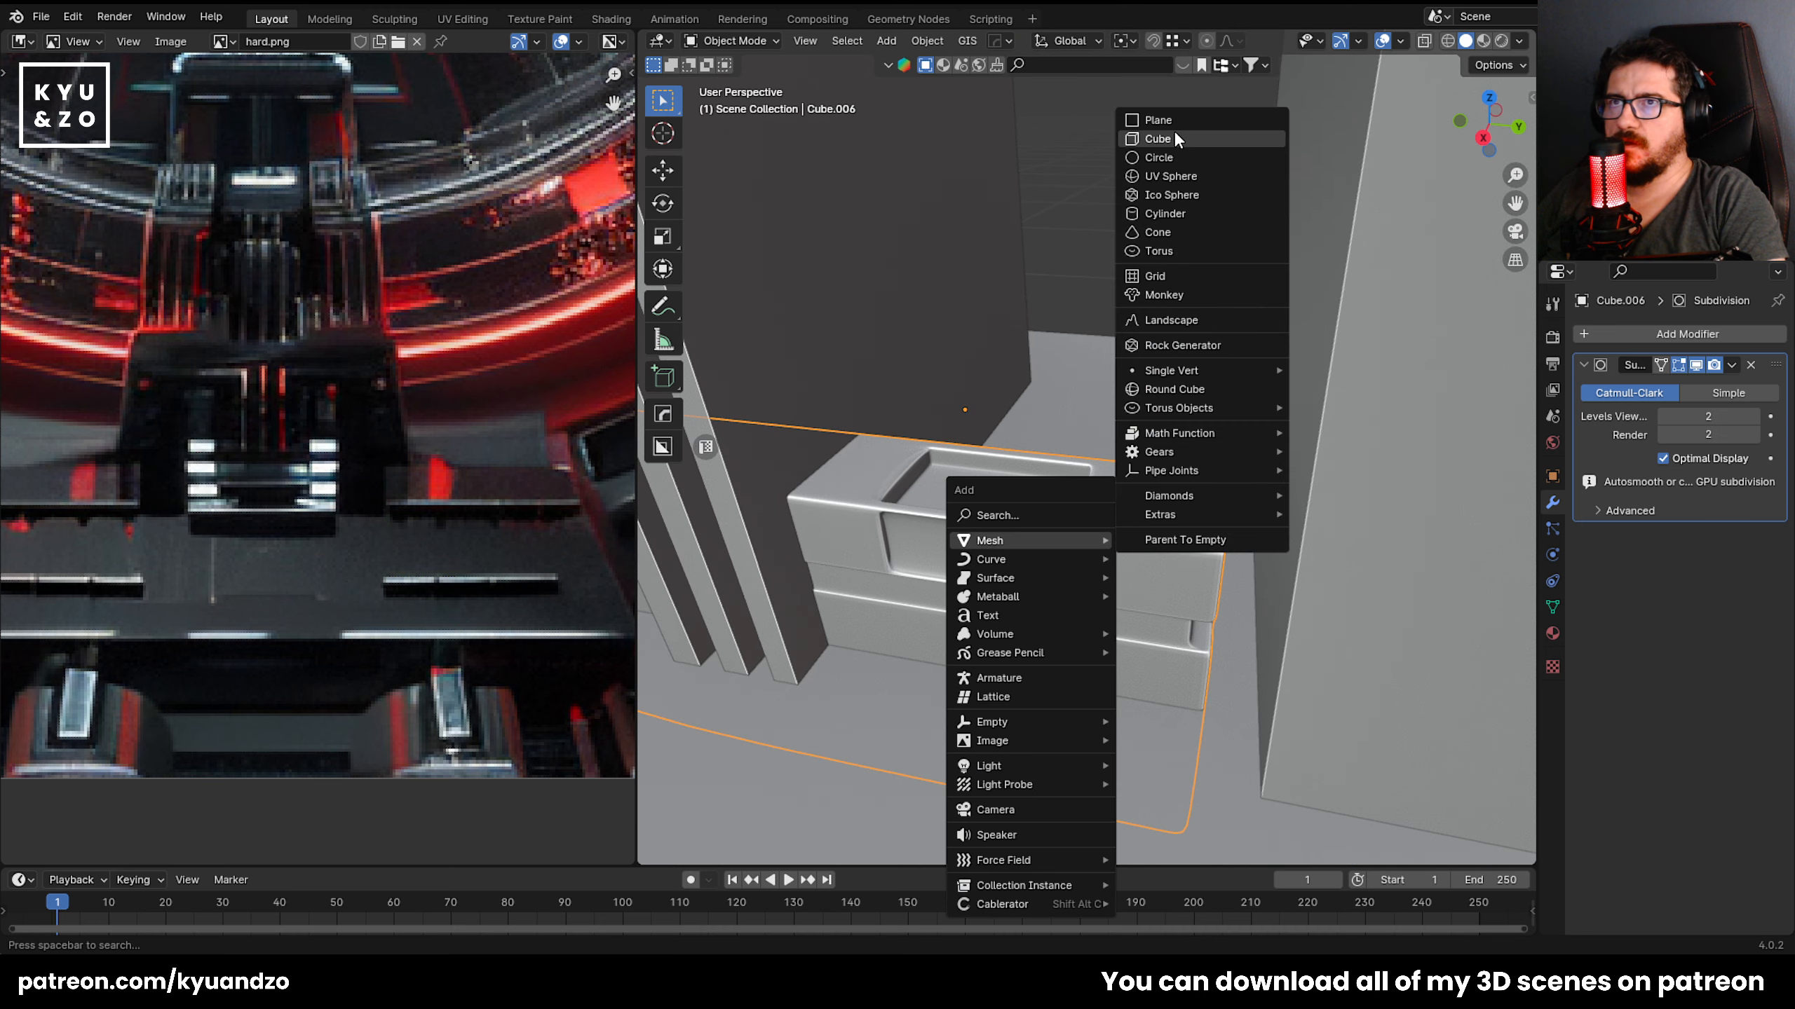
click(1175, 139)
key(s)
click(1109, 534)
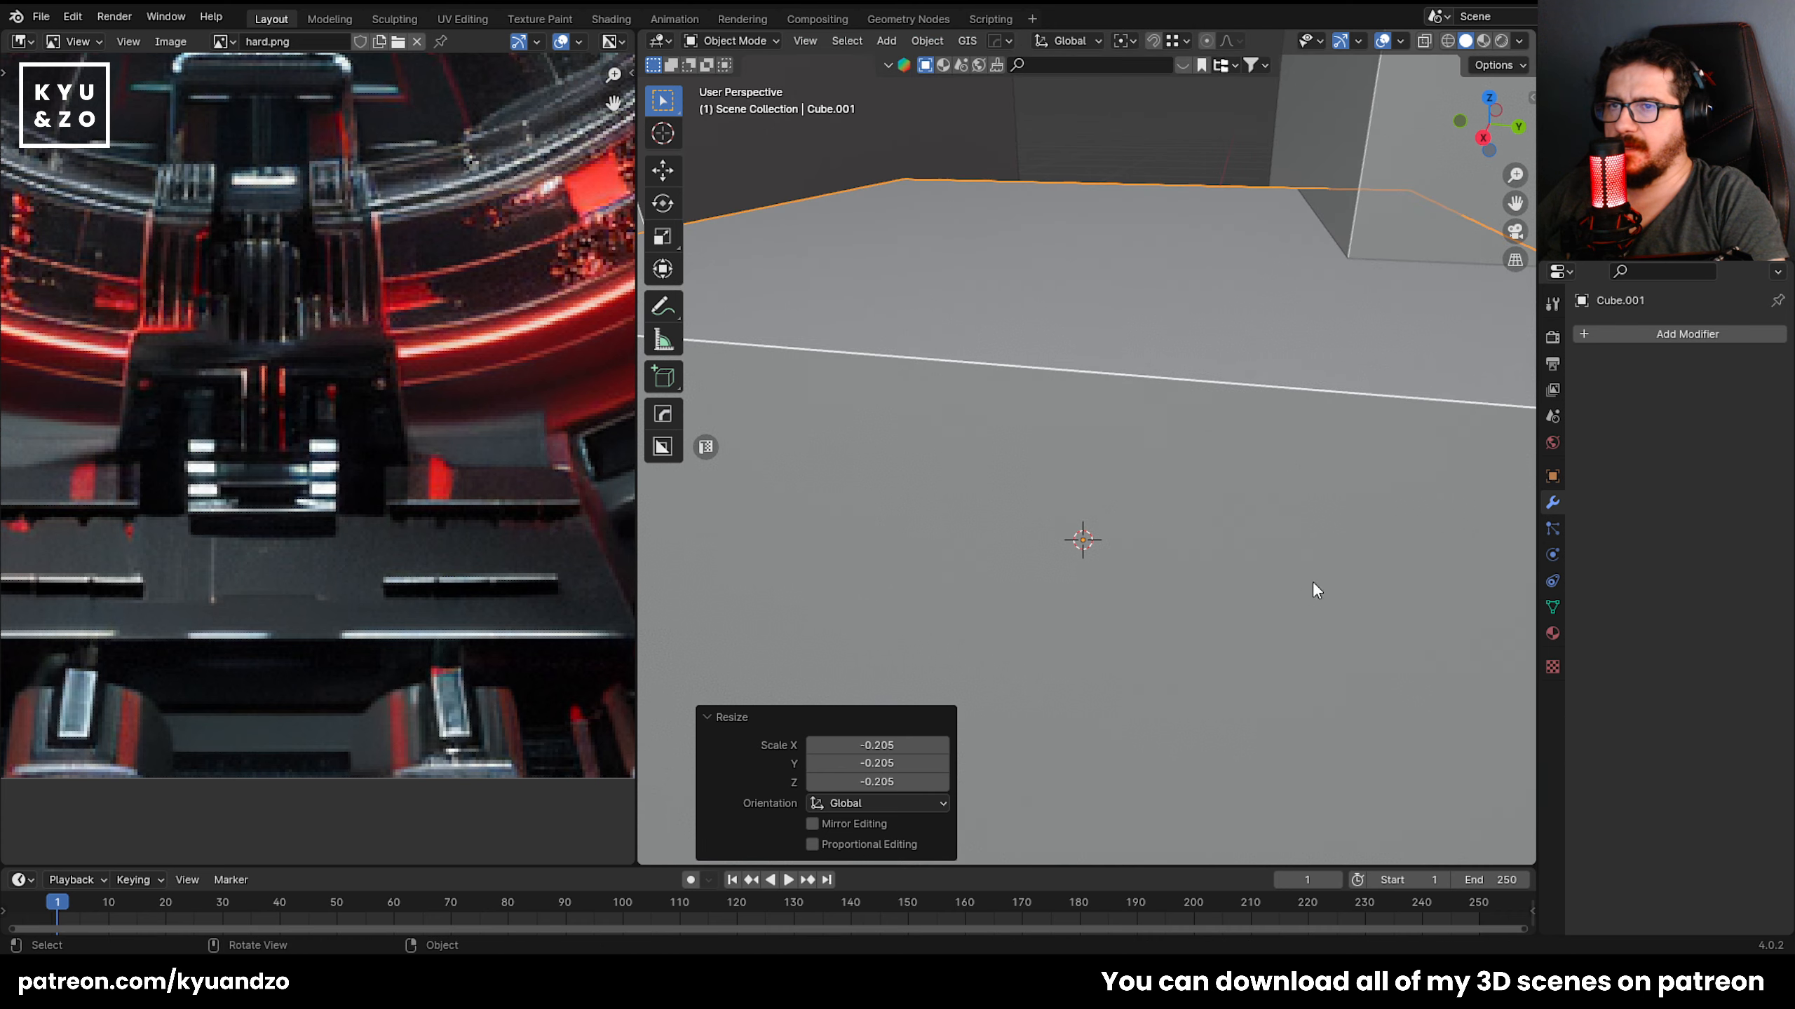
scroll(1312, 590, down, 8)
key(g)
key(y)
click(1152, 535)
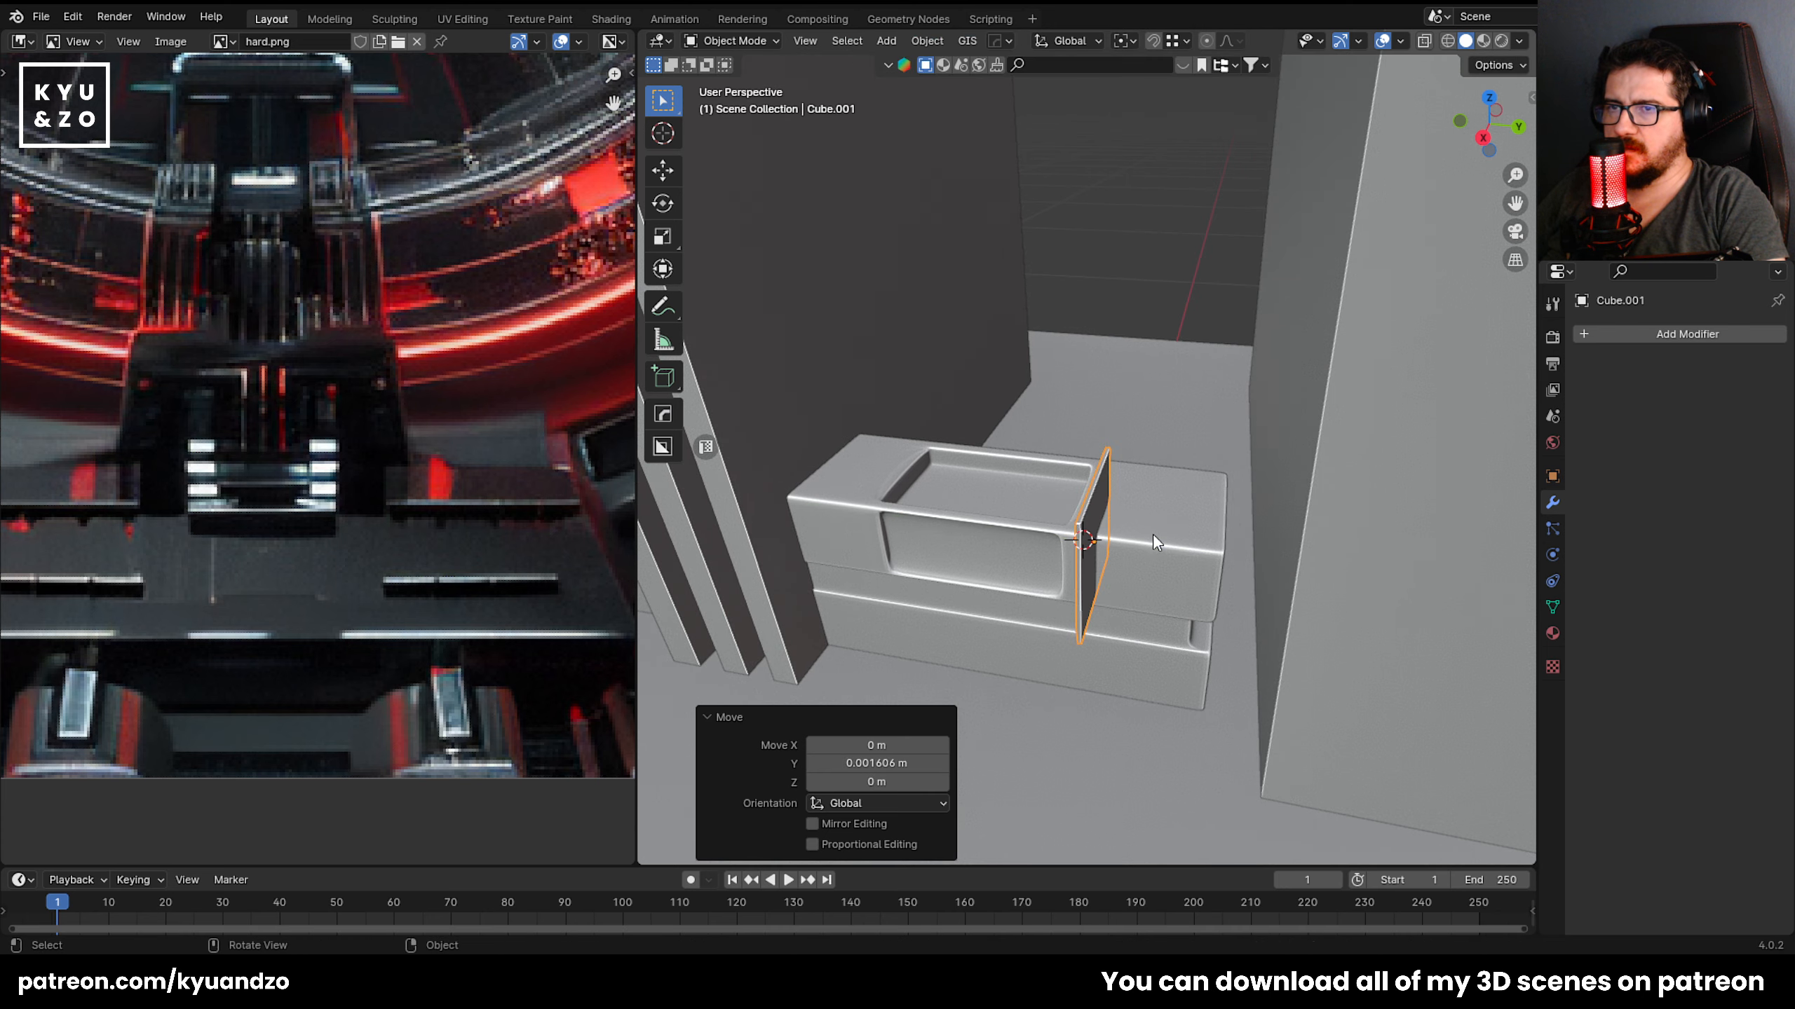
key(g)
key(y)
click(1158, 534)
Stretch the thin plate along Z to about 2.5 times its height and reposition it along Z and Y against the bar.
middle_drag(1158, 535, 1223, 469)
key(s)
key(z)
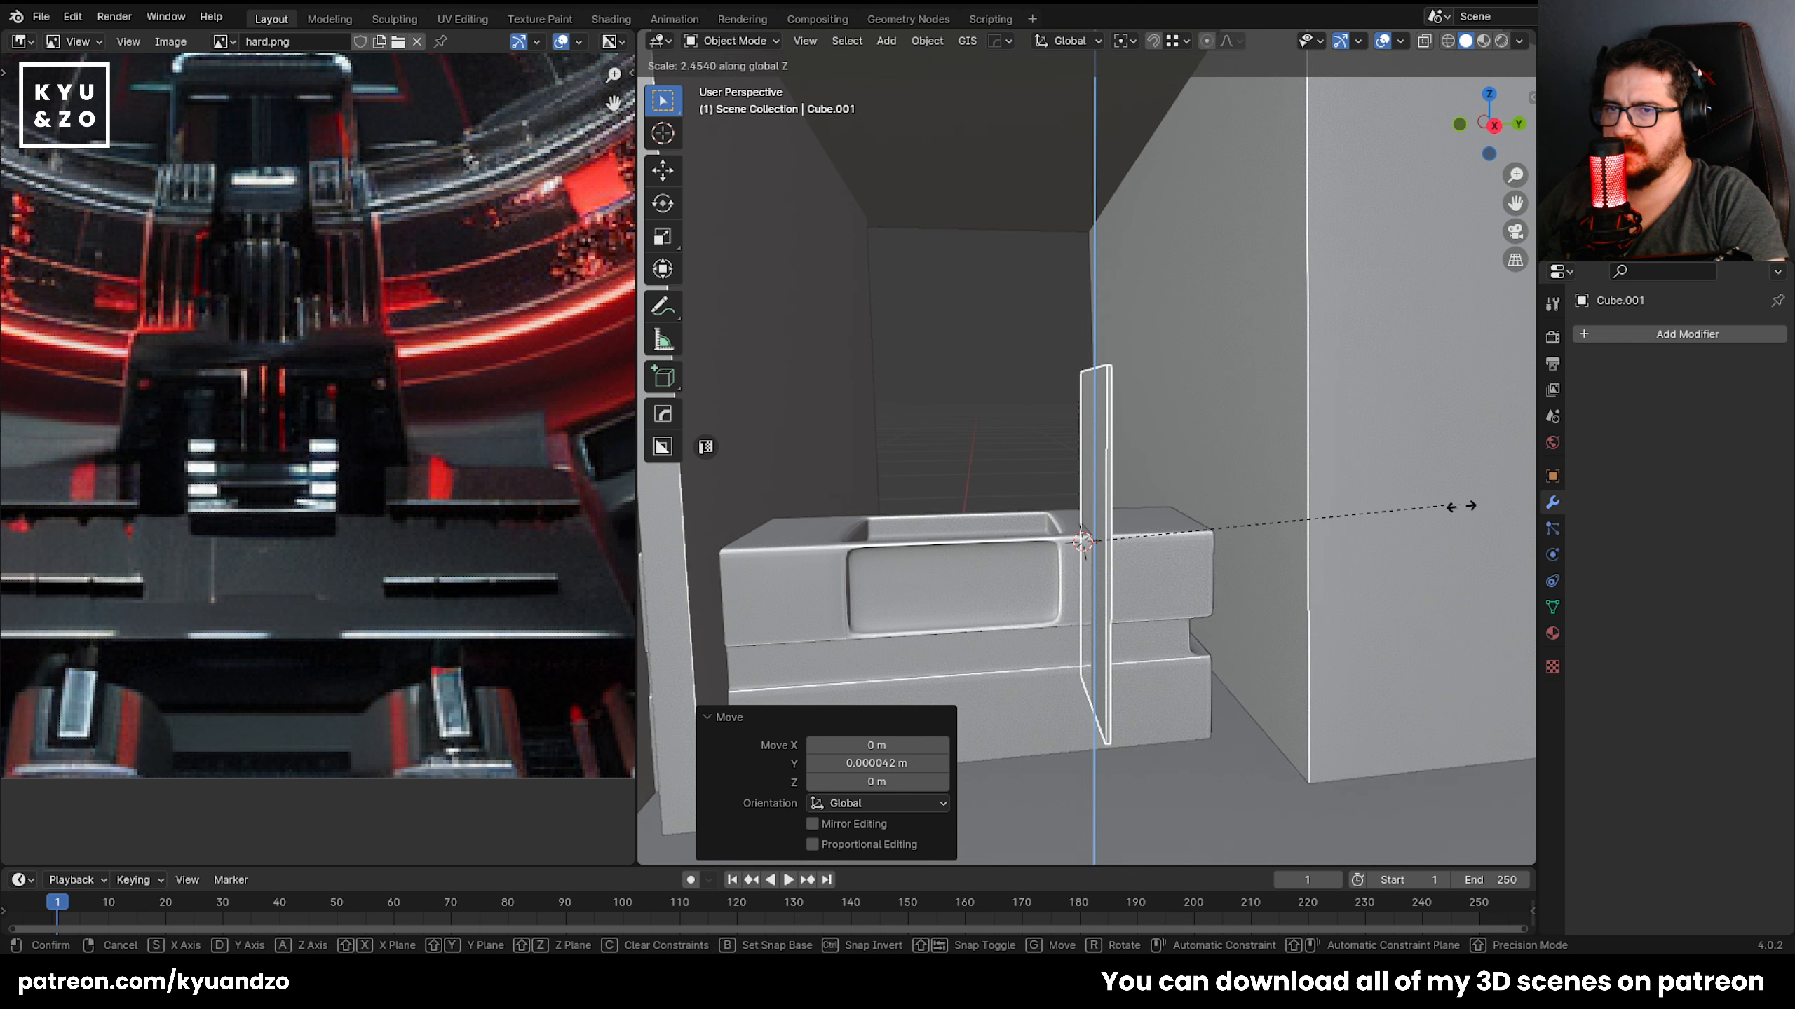
click(1477, 504)
key(g)
key(z)
click(1312, 510)
key(g)
key(y)
middle_drag(1313, 510, 1157, 573)
click(1251, 569)
scroll(1156, 573, up, 3)
Duplicate the thin plate 0.002103 m along Y and repeat the duplication three times to form a row of five plates.
key(shift+d)
key(s)
key(d)
click(1060, 587)
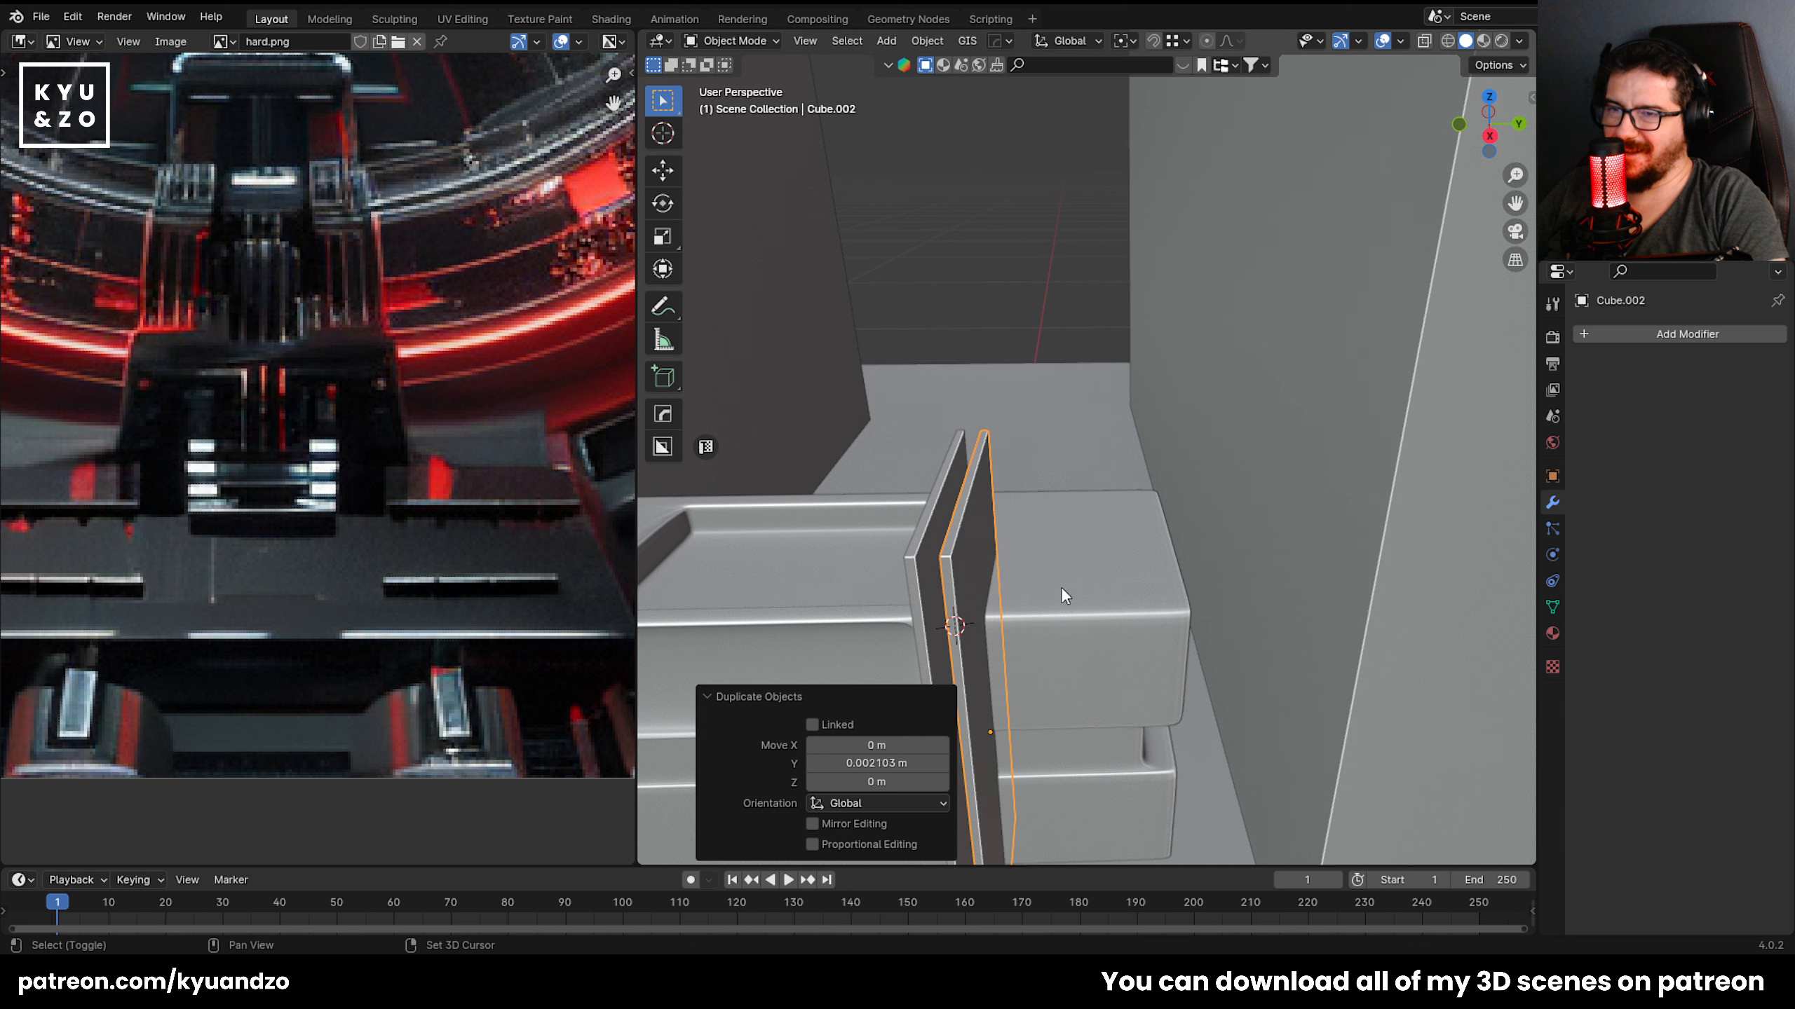
key(shift+r)
key(shift+r)
key(shift+r)
Select all five thin plates and join them into a single object.
shift+click(1028, 573)
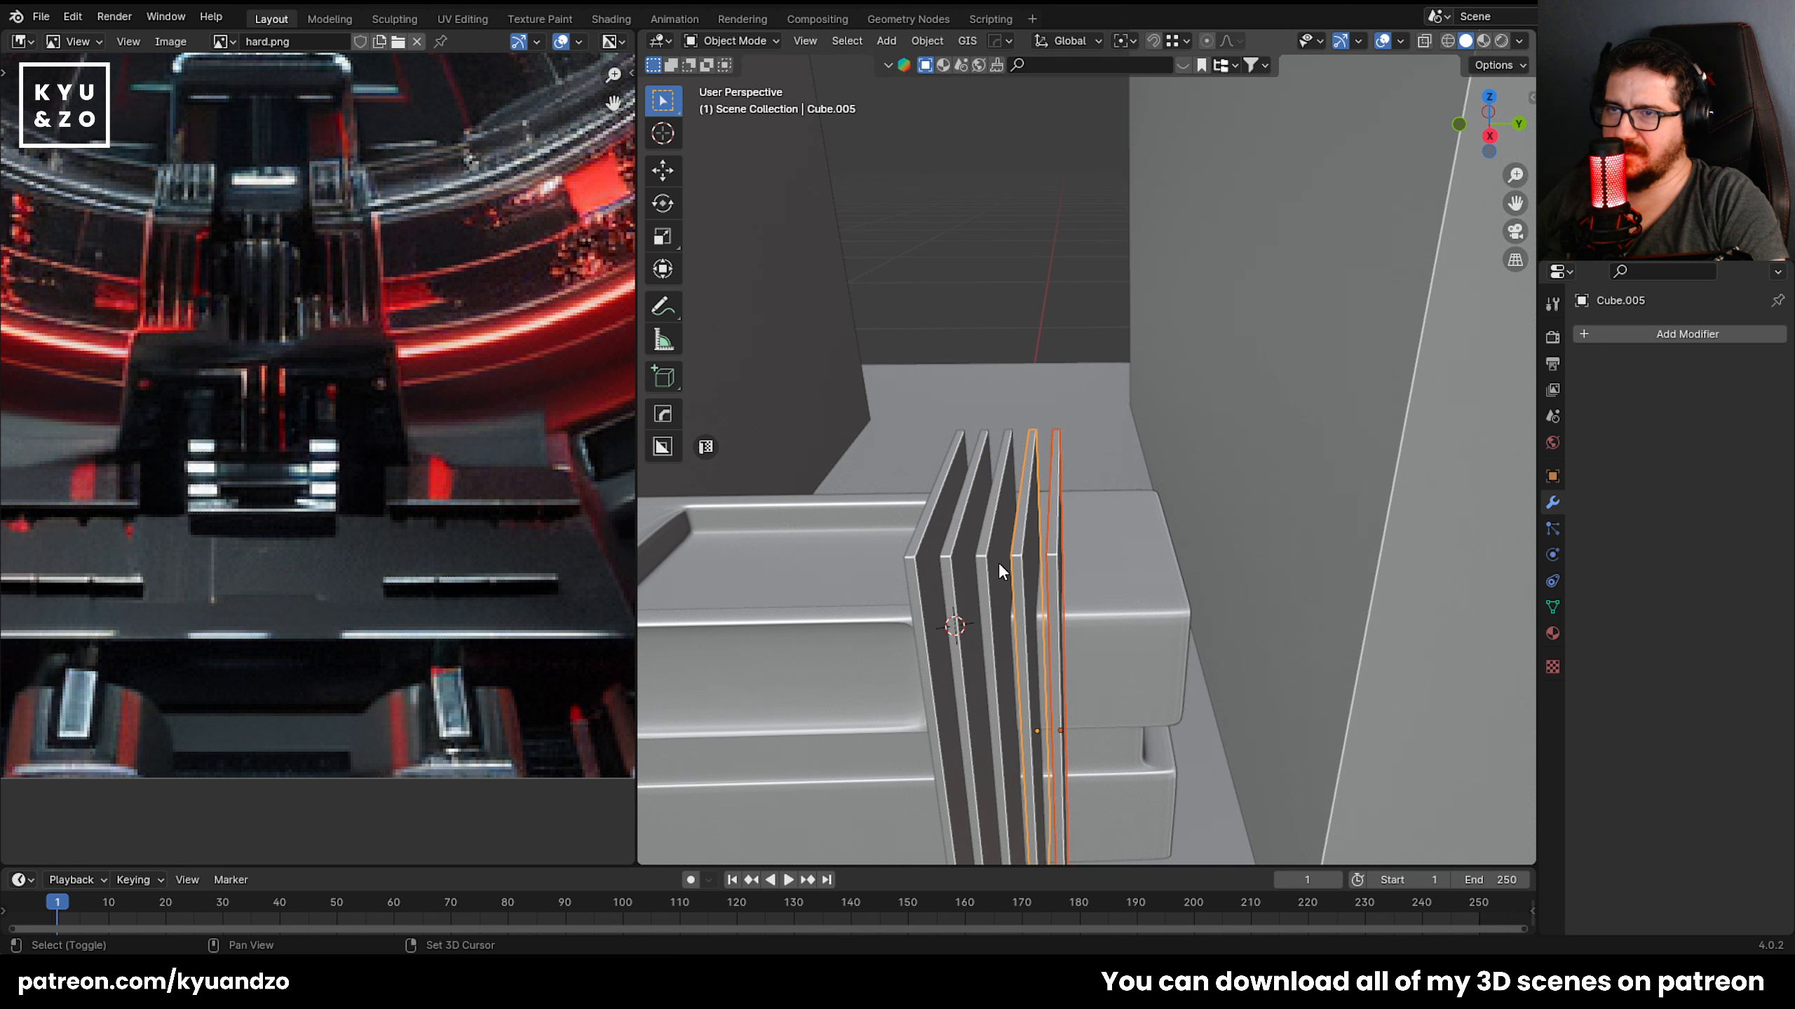
shift+click(998, 561)
shift+click(957, 564)
shift+click(920, 583)
key(ctrl+j)
Add a Boolean modifier set to Difference to the grooved bar, using the joined plates as the cutting object.
click(1113, 592)
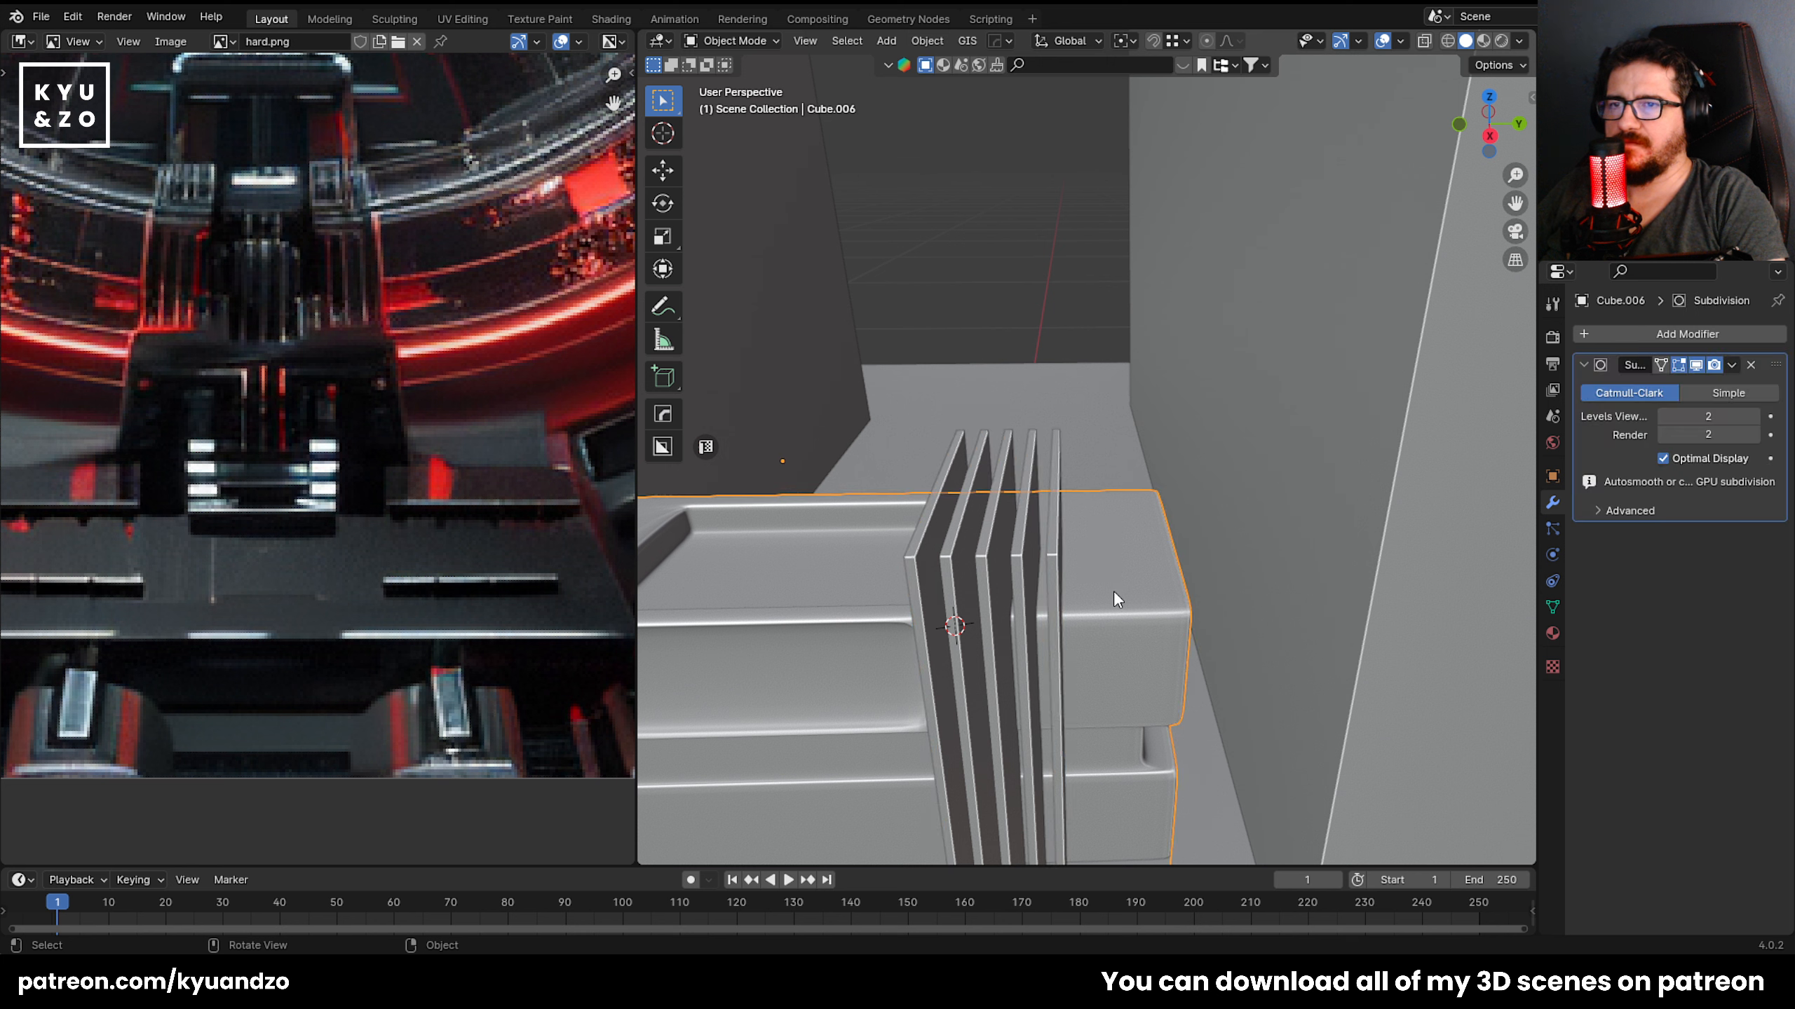
click(1735, 335)
mouse_move(1621, 332)
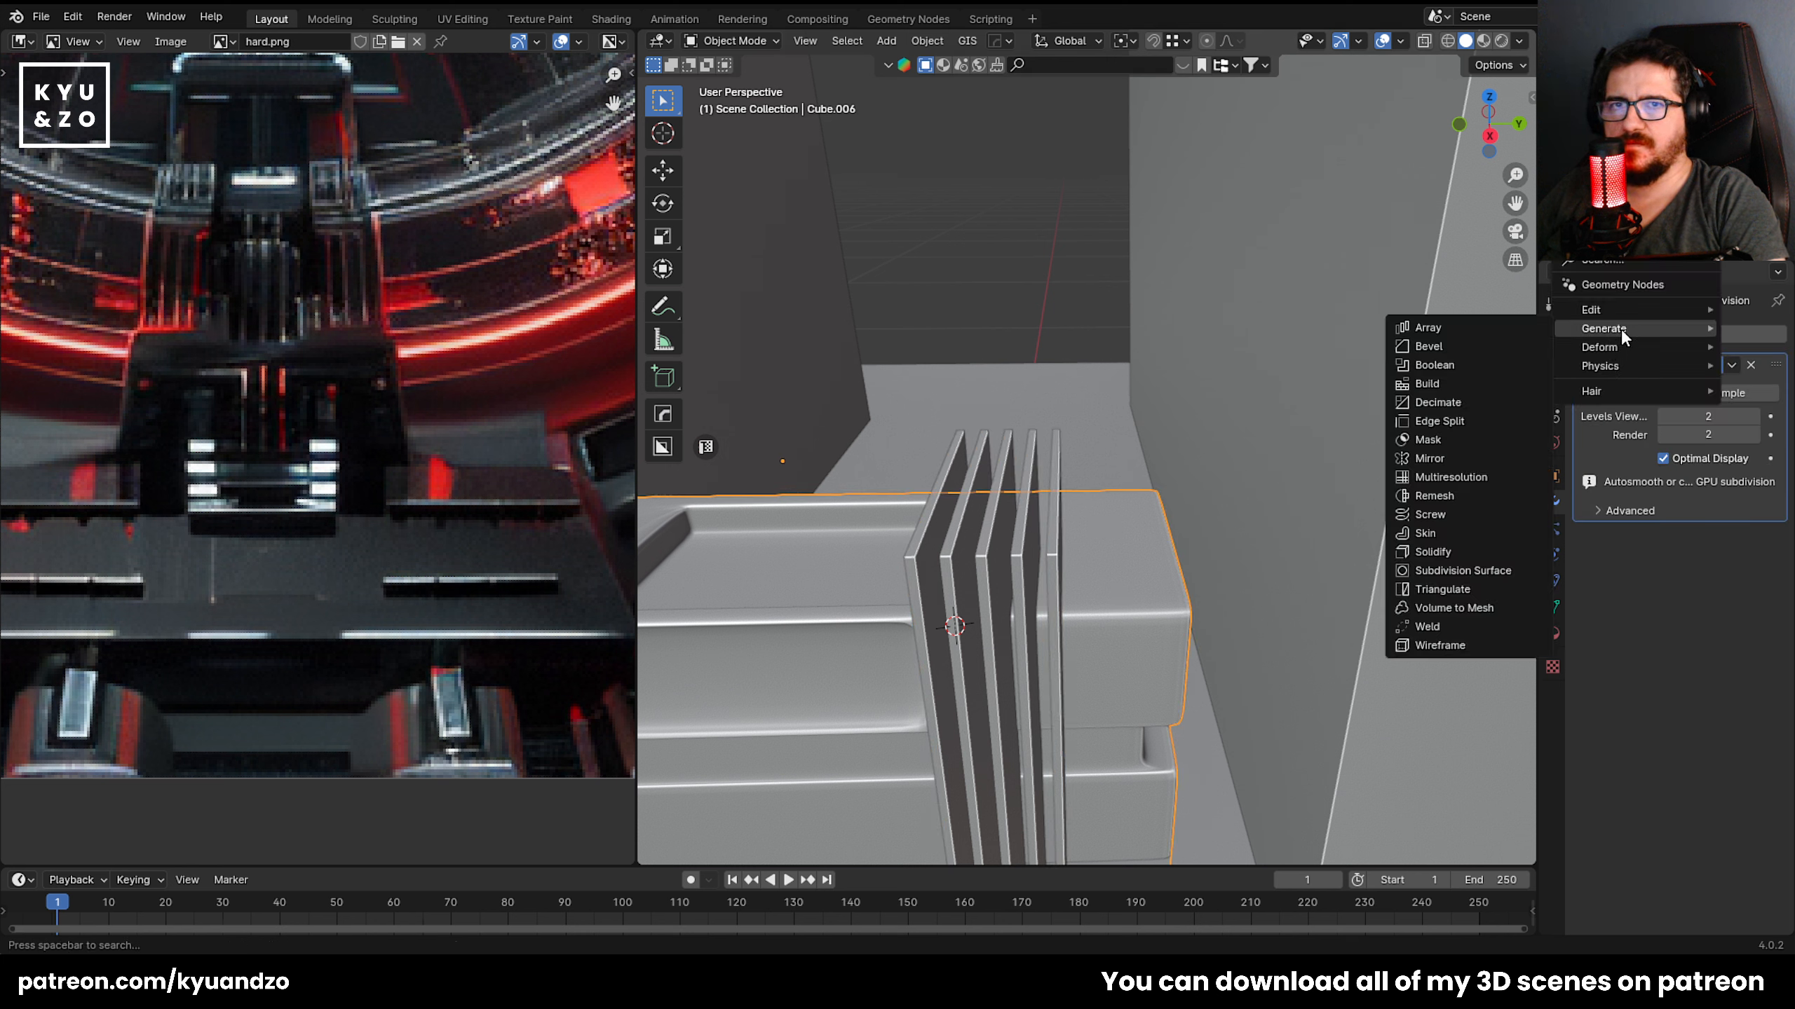
click(1458, 365)
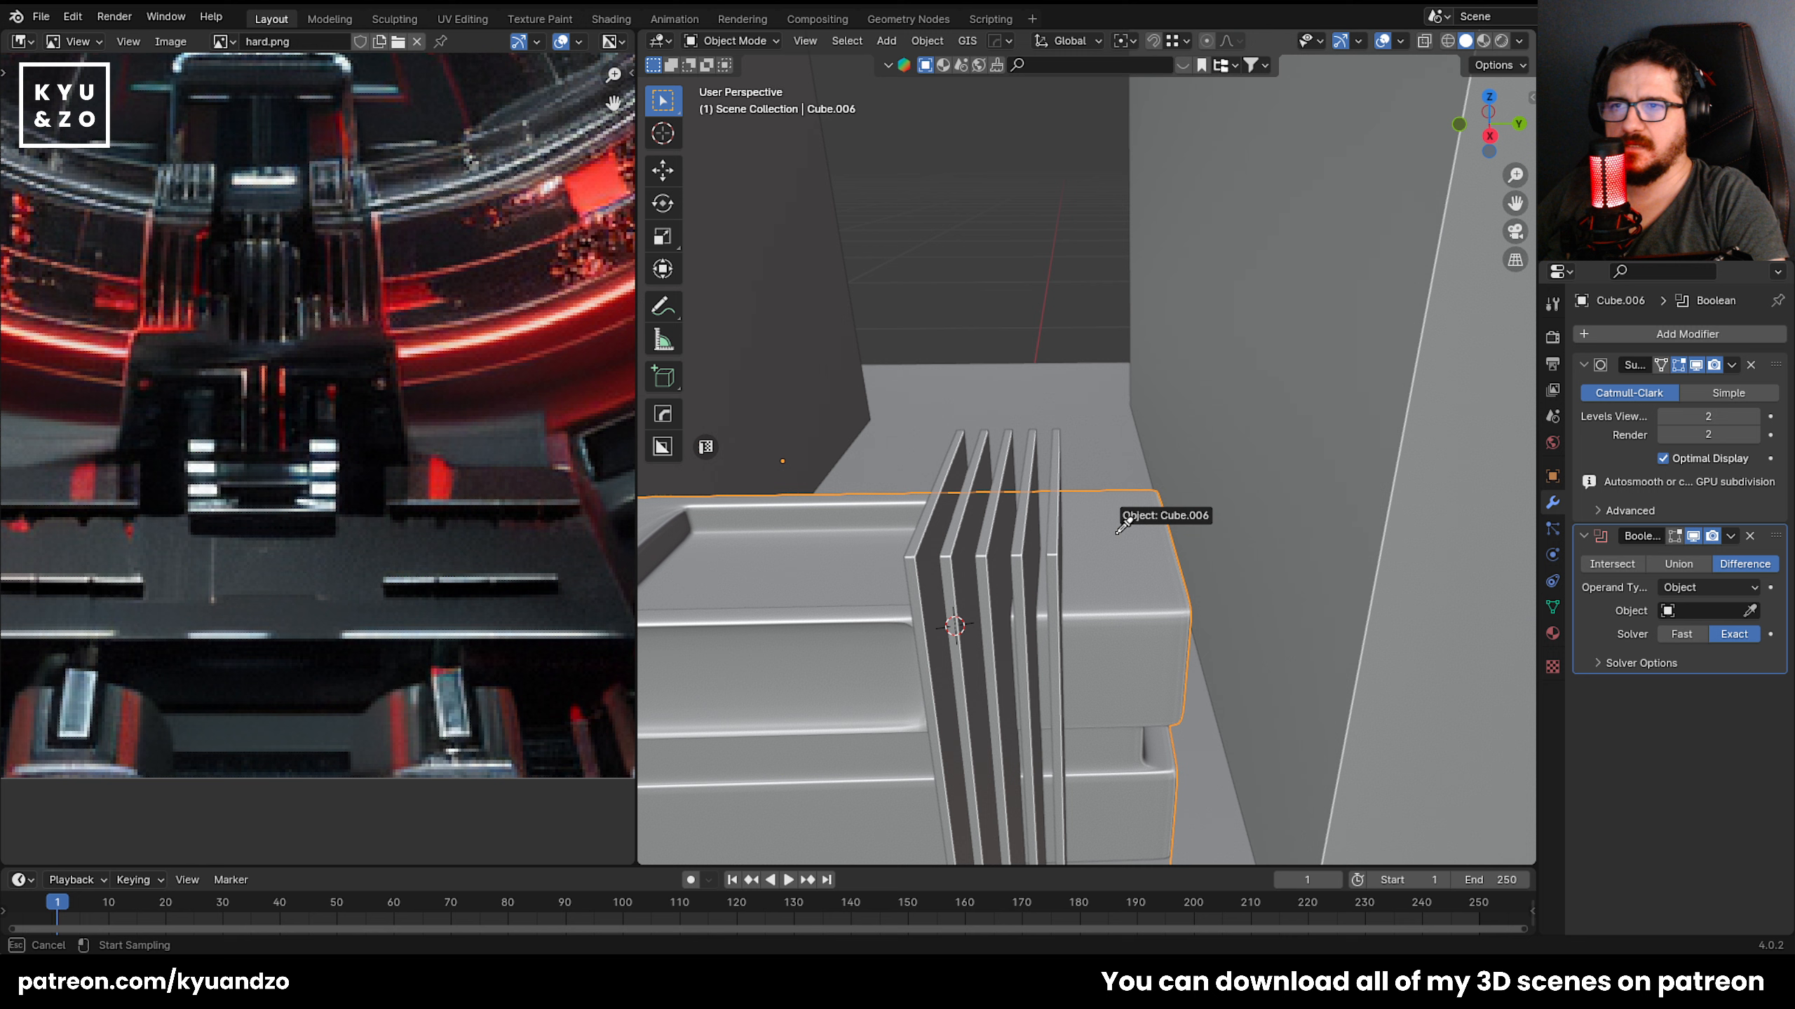
click(1024, 480)
Set the joined plates' viewport display to Wire in their object properties.
click(1064, 503)
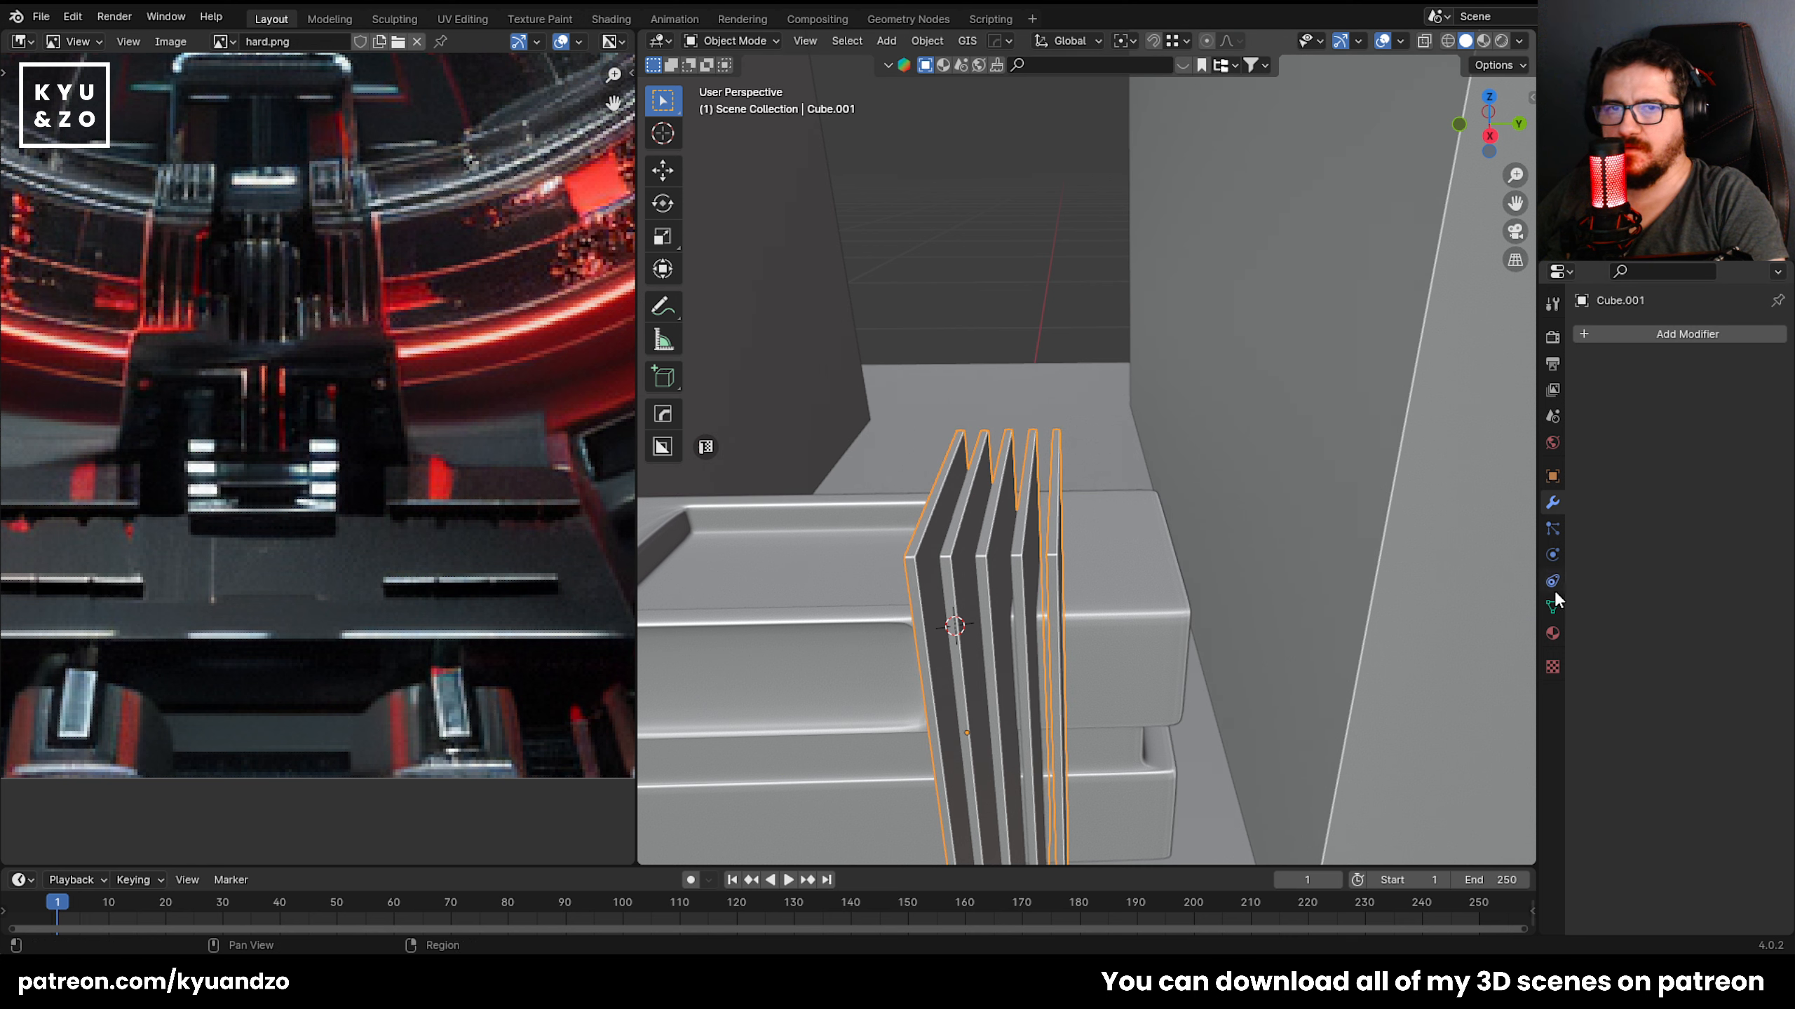
click(1552, 476)
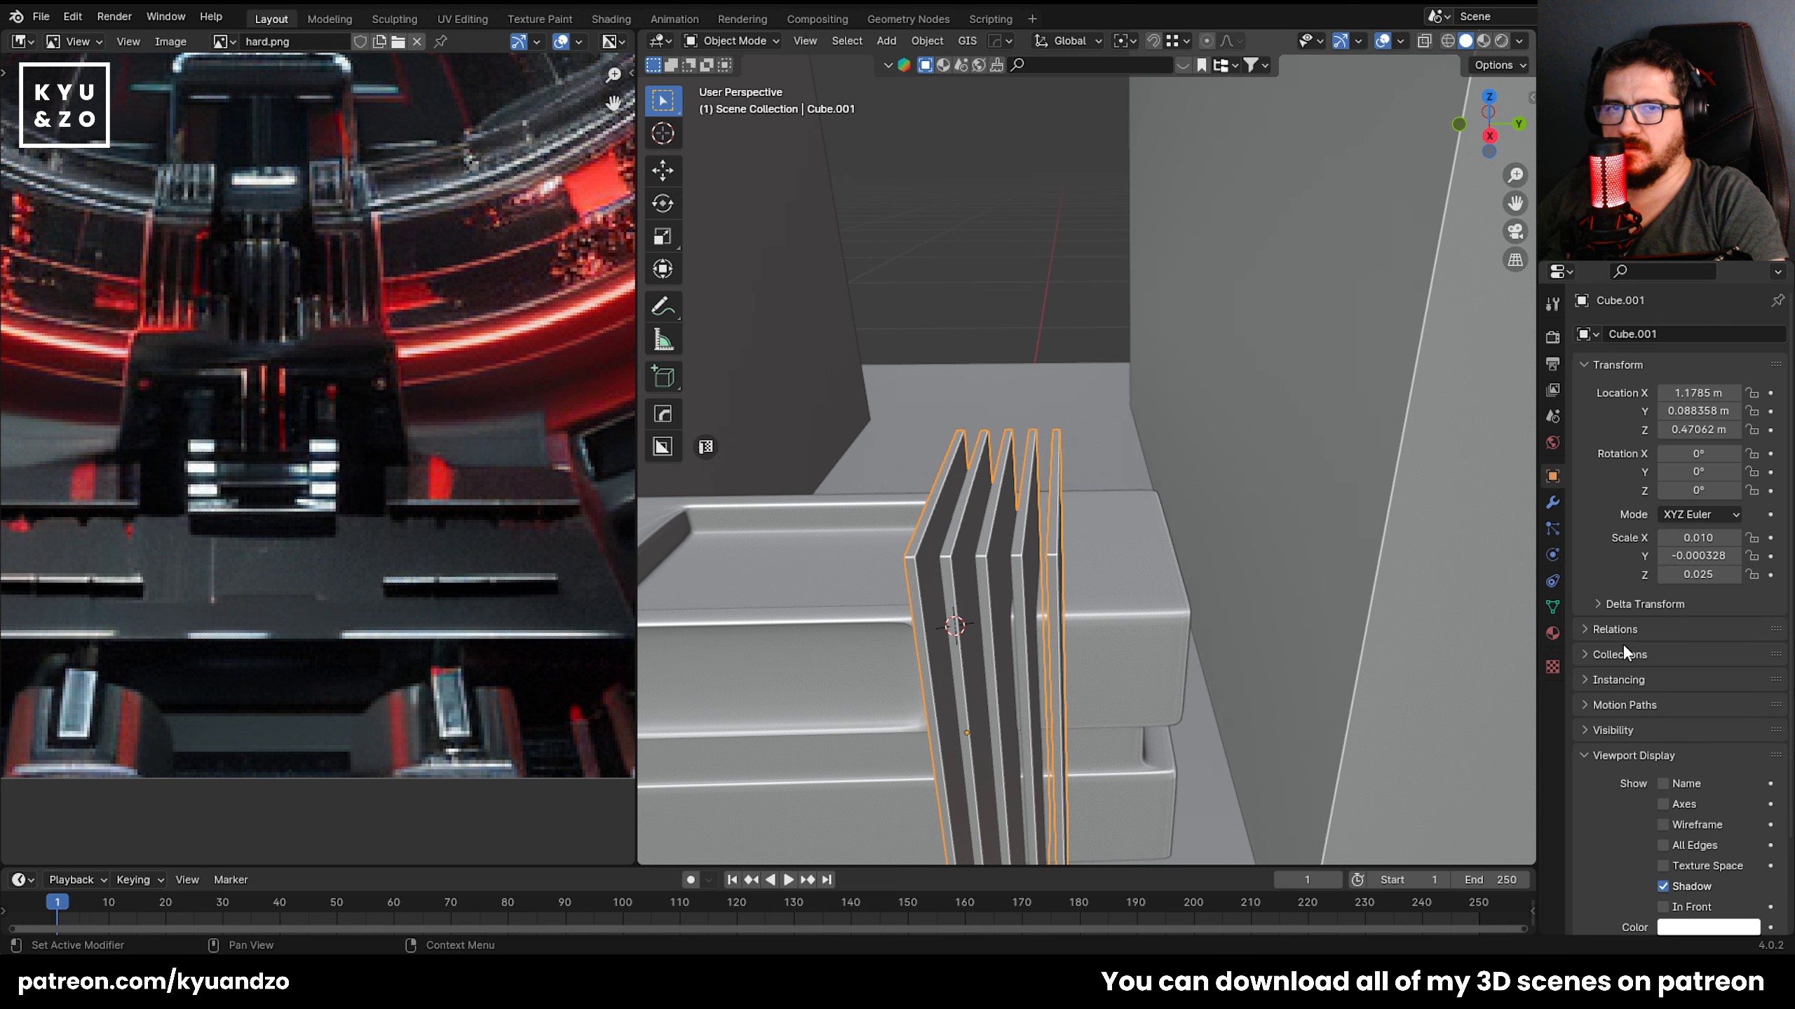
scroll(1622, 643, down, 3)
click(1690, 843)
click(1677, 885)
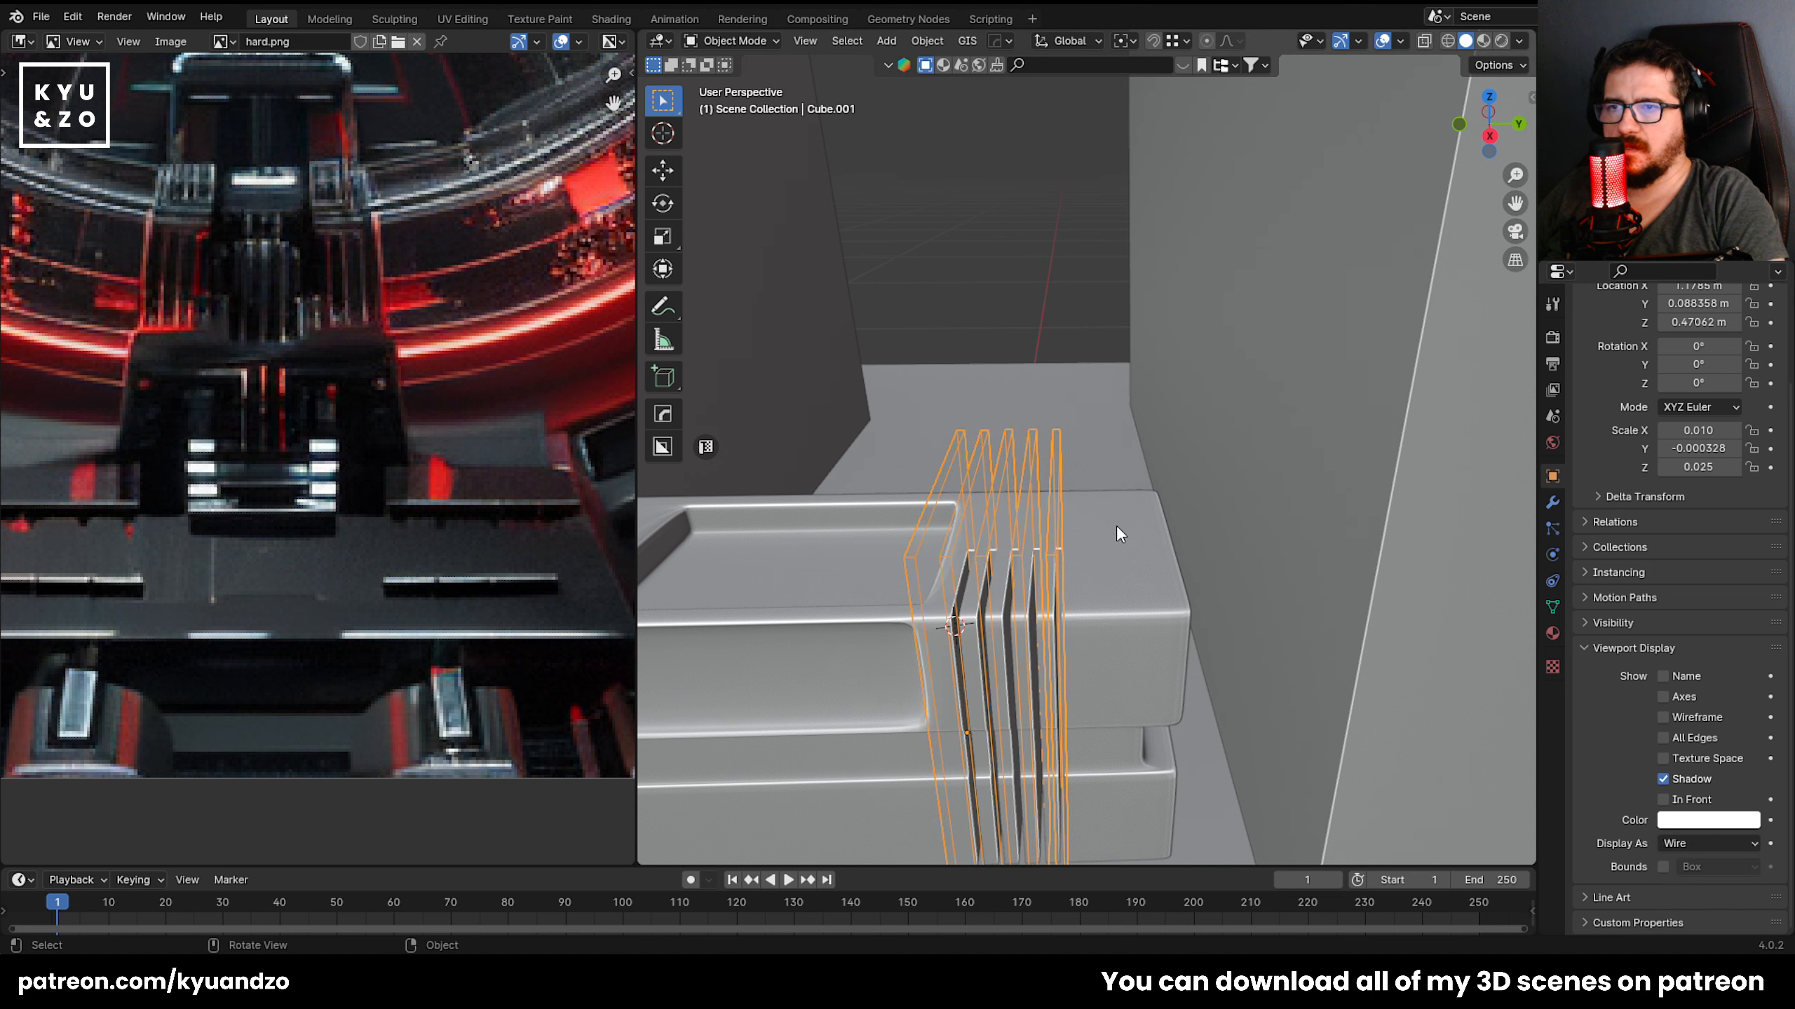
Scale the joined plates along Y by about 1.44 to widen and spread out the slots cut in the bar.
mouse_move(1018, 513)
middle_down()
mouse_move(924, 494)
mouse_move(899, 457)
middle_up()
scroll(911, 452, down, 5)
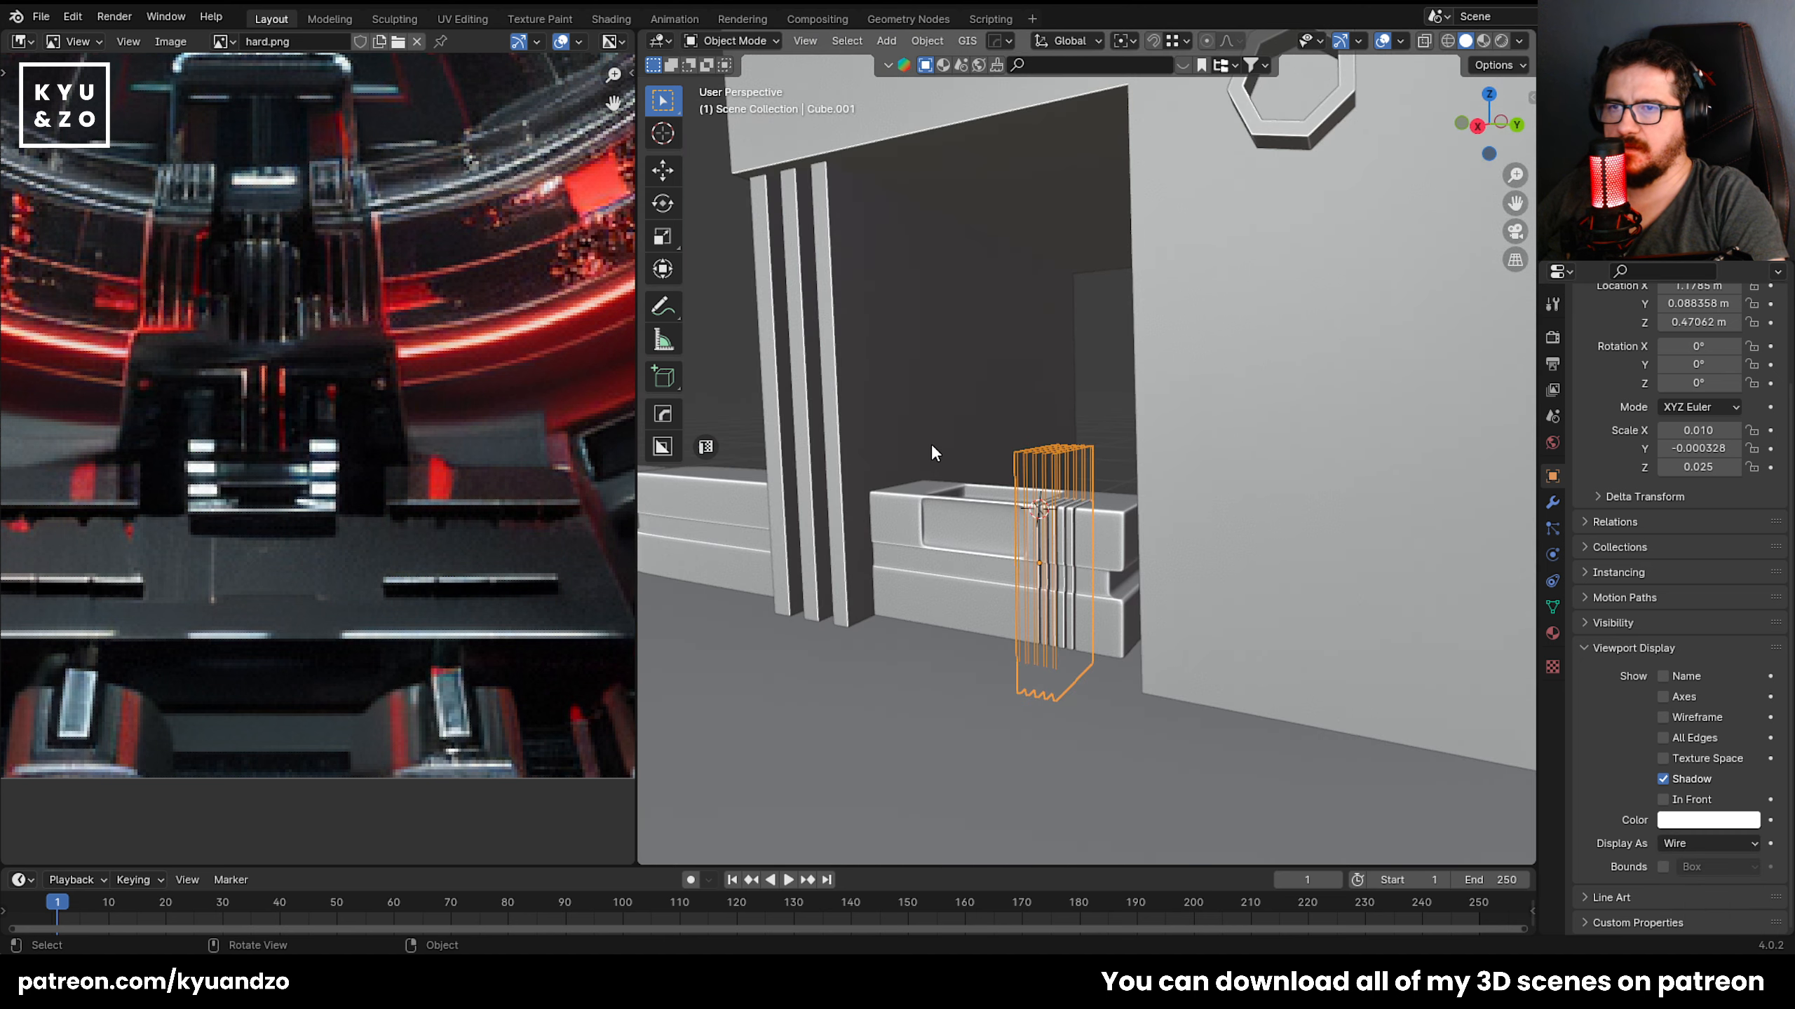
scroll(931, 444, up, 8)
key(s)
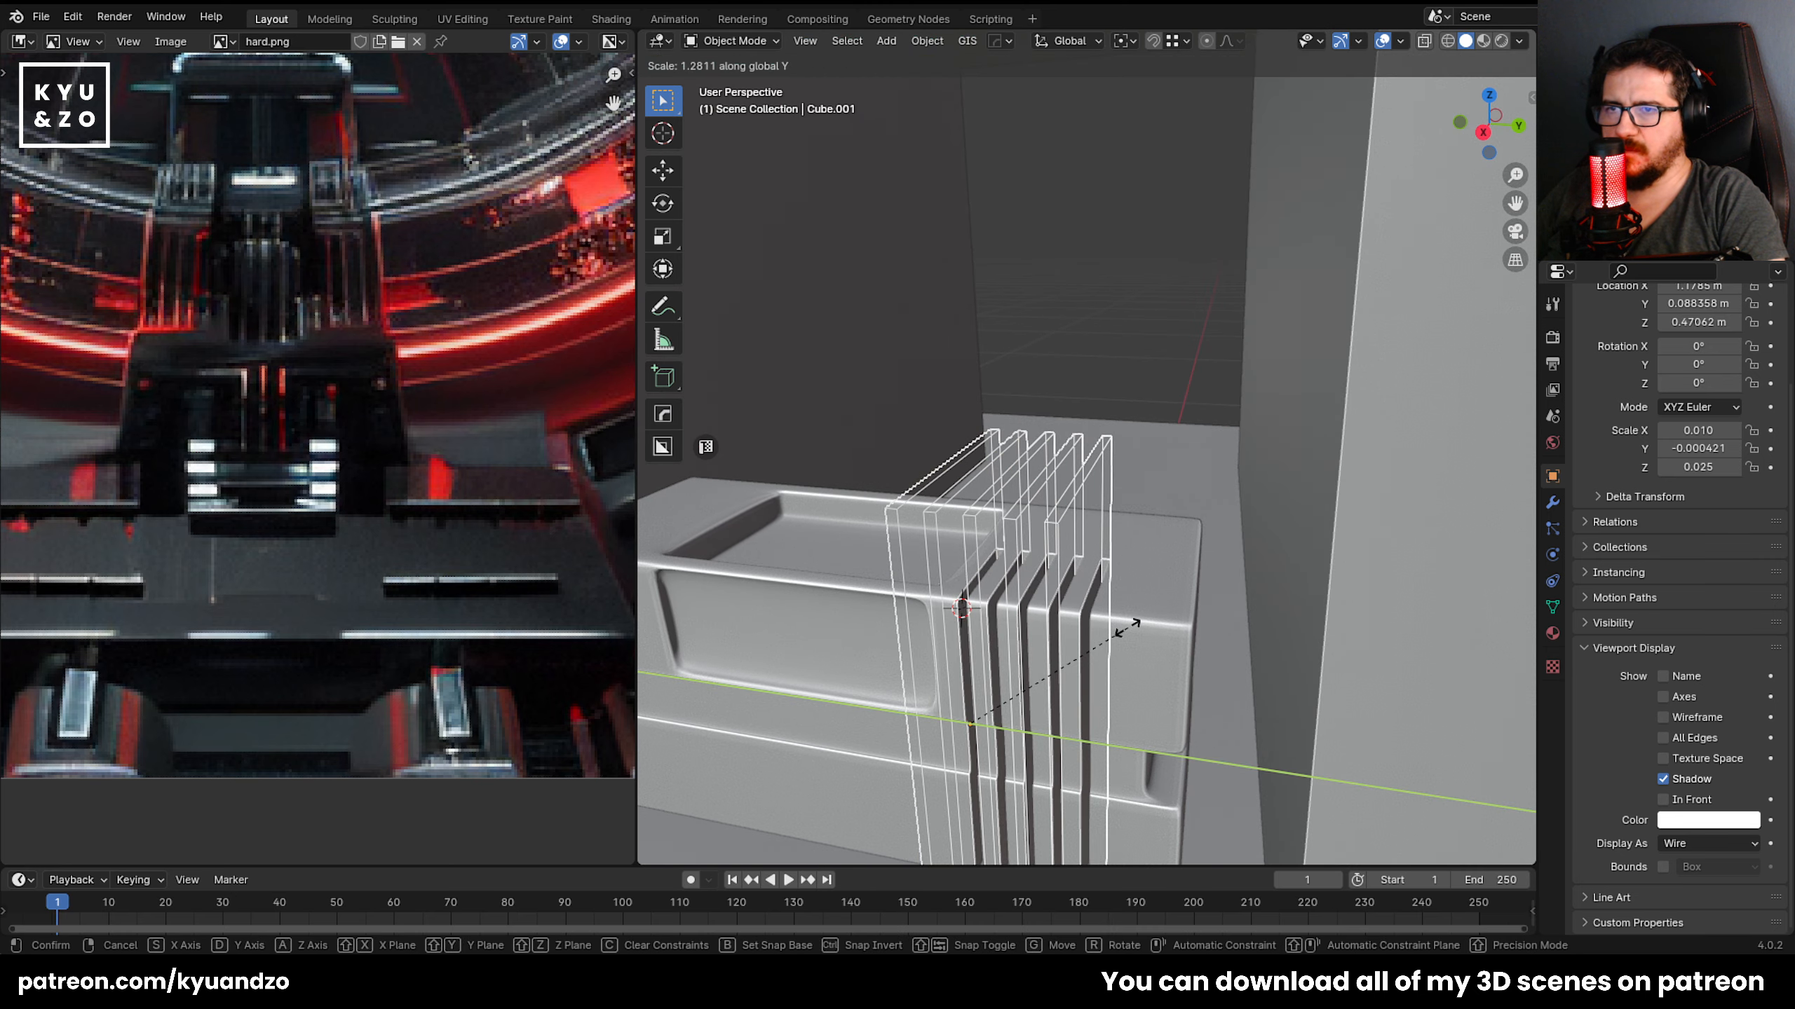
click(1088, 615)
click(1131, 381)
middle_drag(1132, 380, 1307, 494)
key(ctrl+z)
Duplicate the plate group about 0.048 m along negative Y past the recesses, and shift the copy back 0.002035 m along Y.
key(shift+d)
key(y)
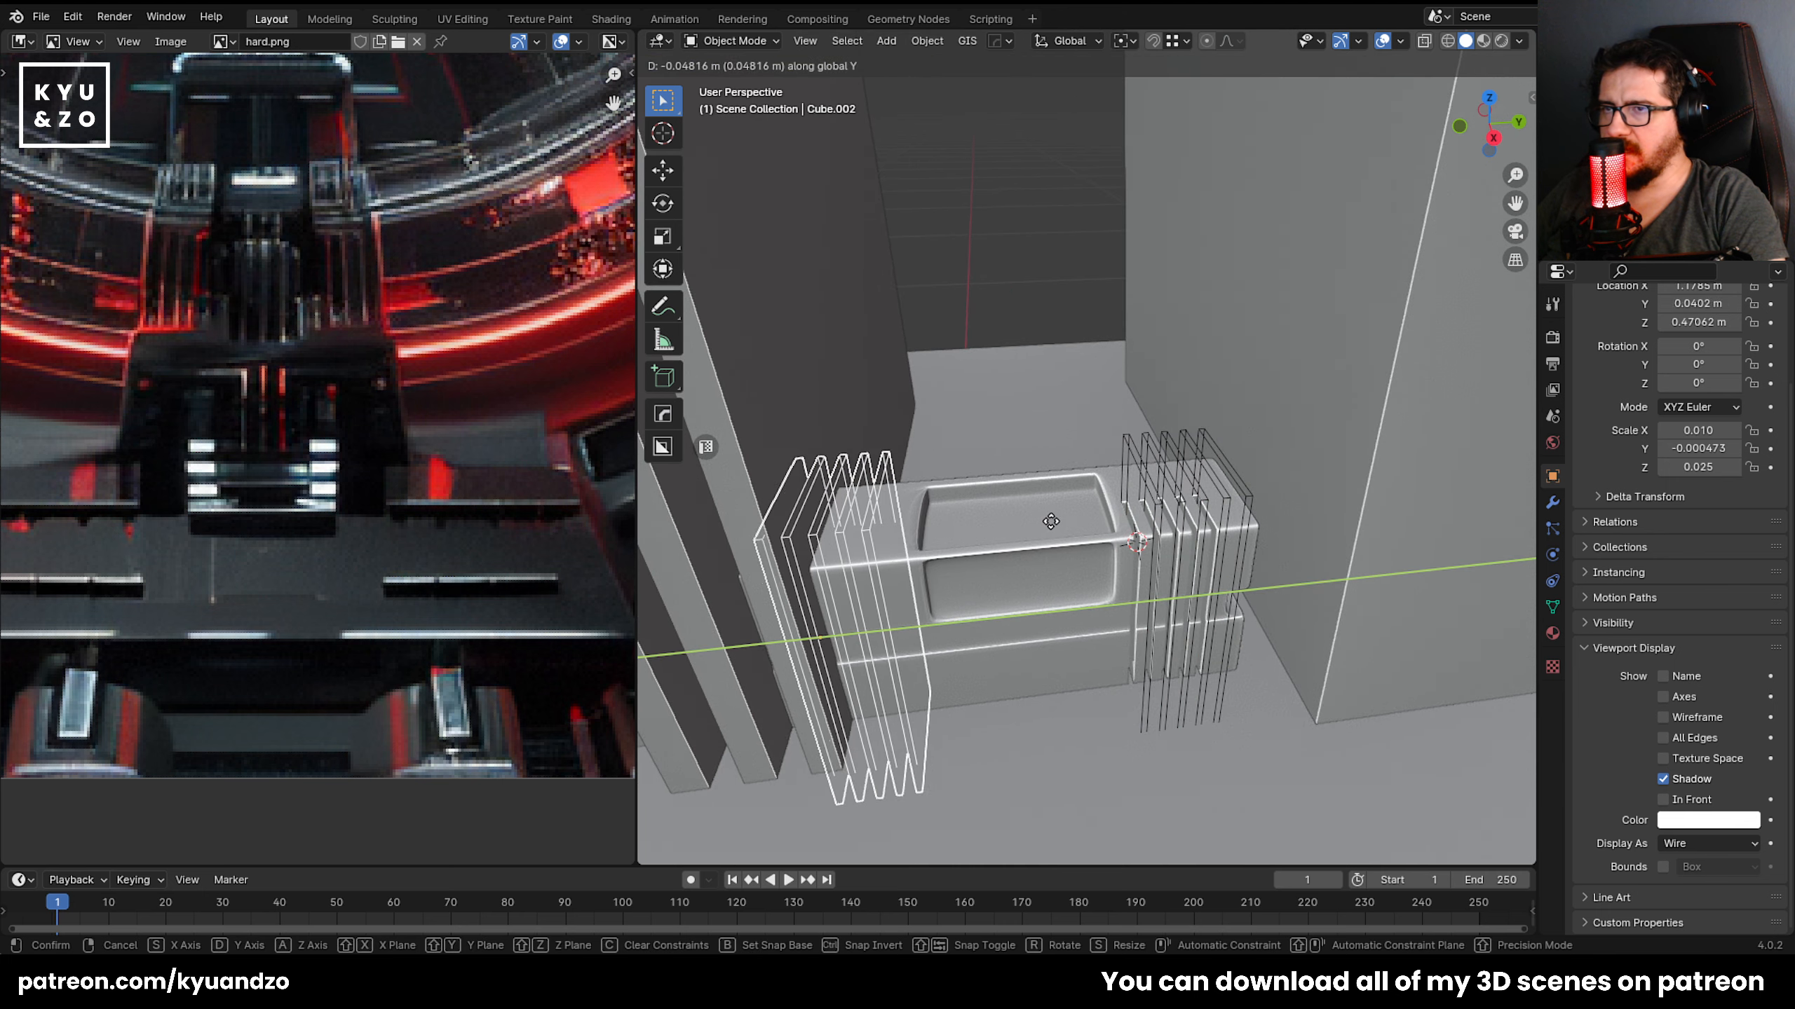
click(1018, 586)
middle_drag(1017, 586, 962, 431)
key(g)
key(d)
click(987, 431)
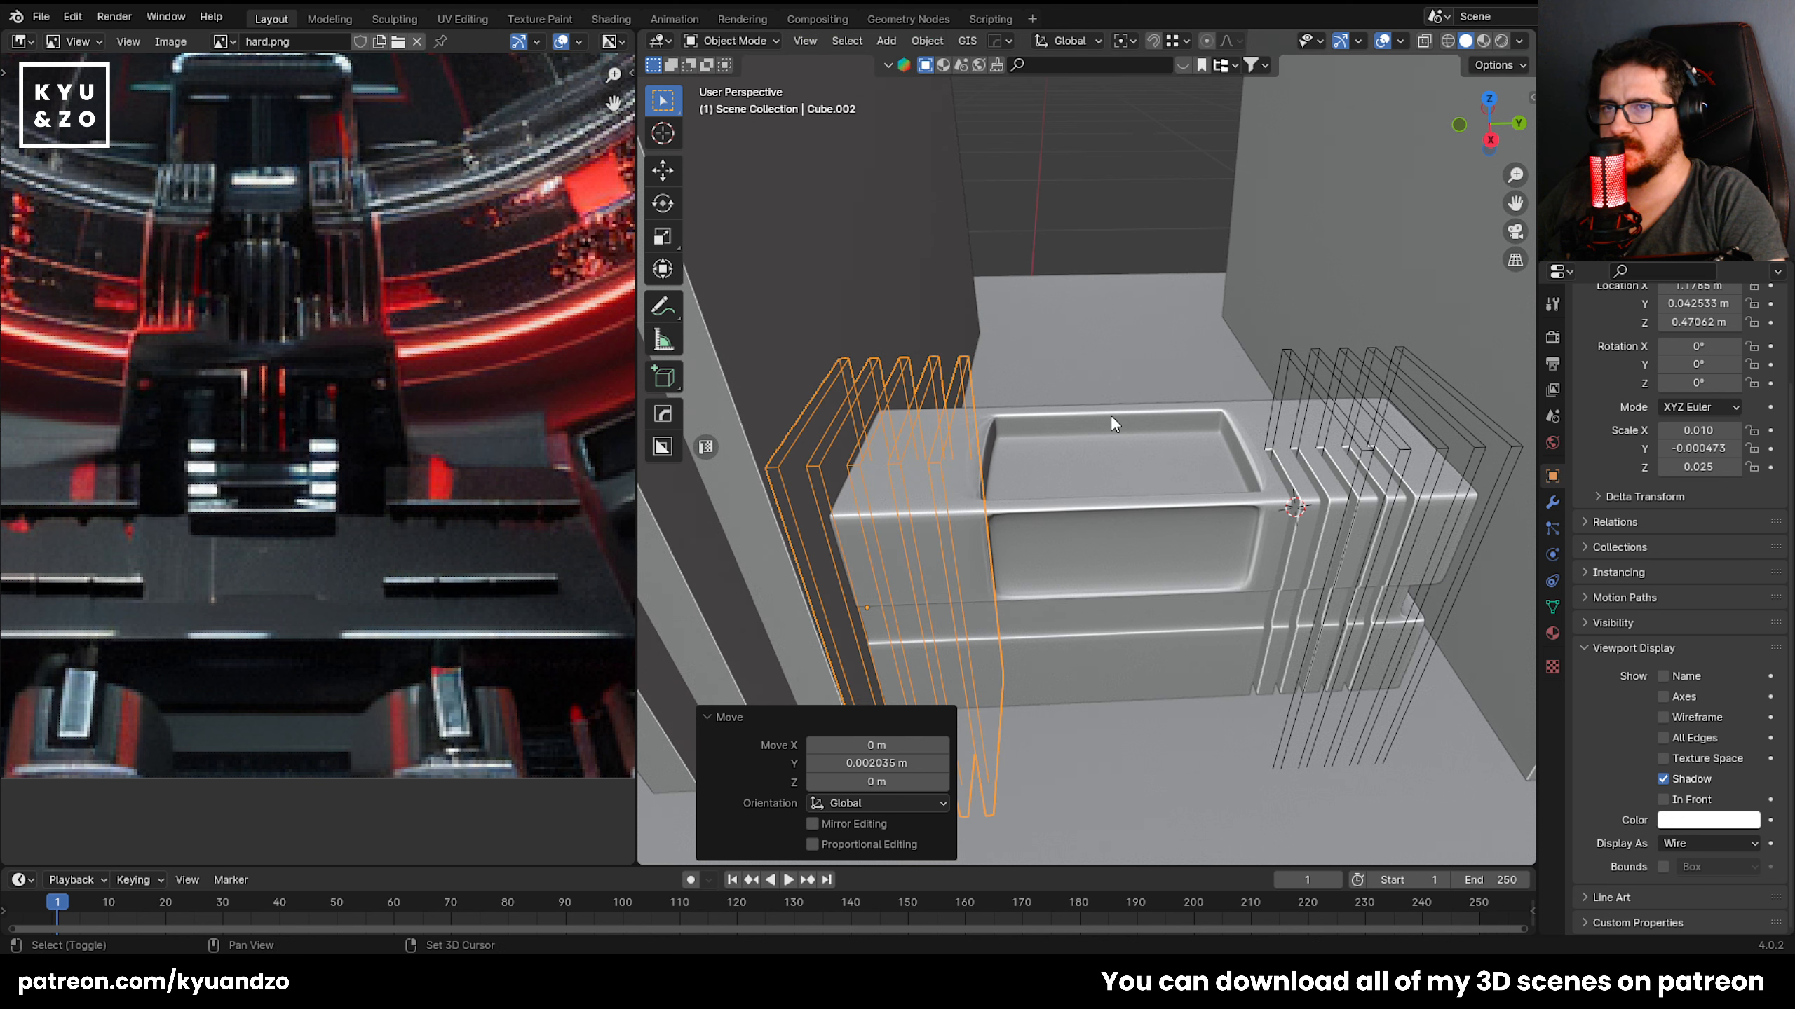
Duplicate the bar's Boolean modifier and set its cutting object to the copied plate group.
click(1111, 415)
click(1553, 502)
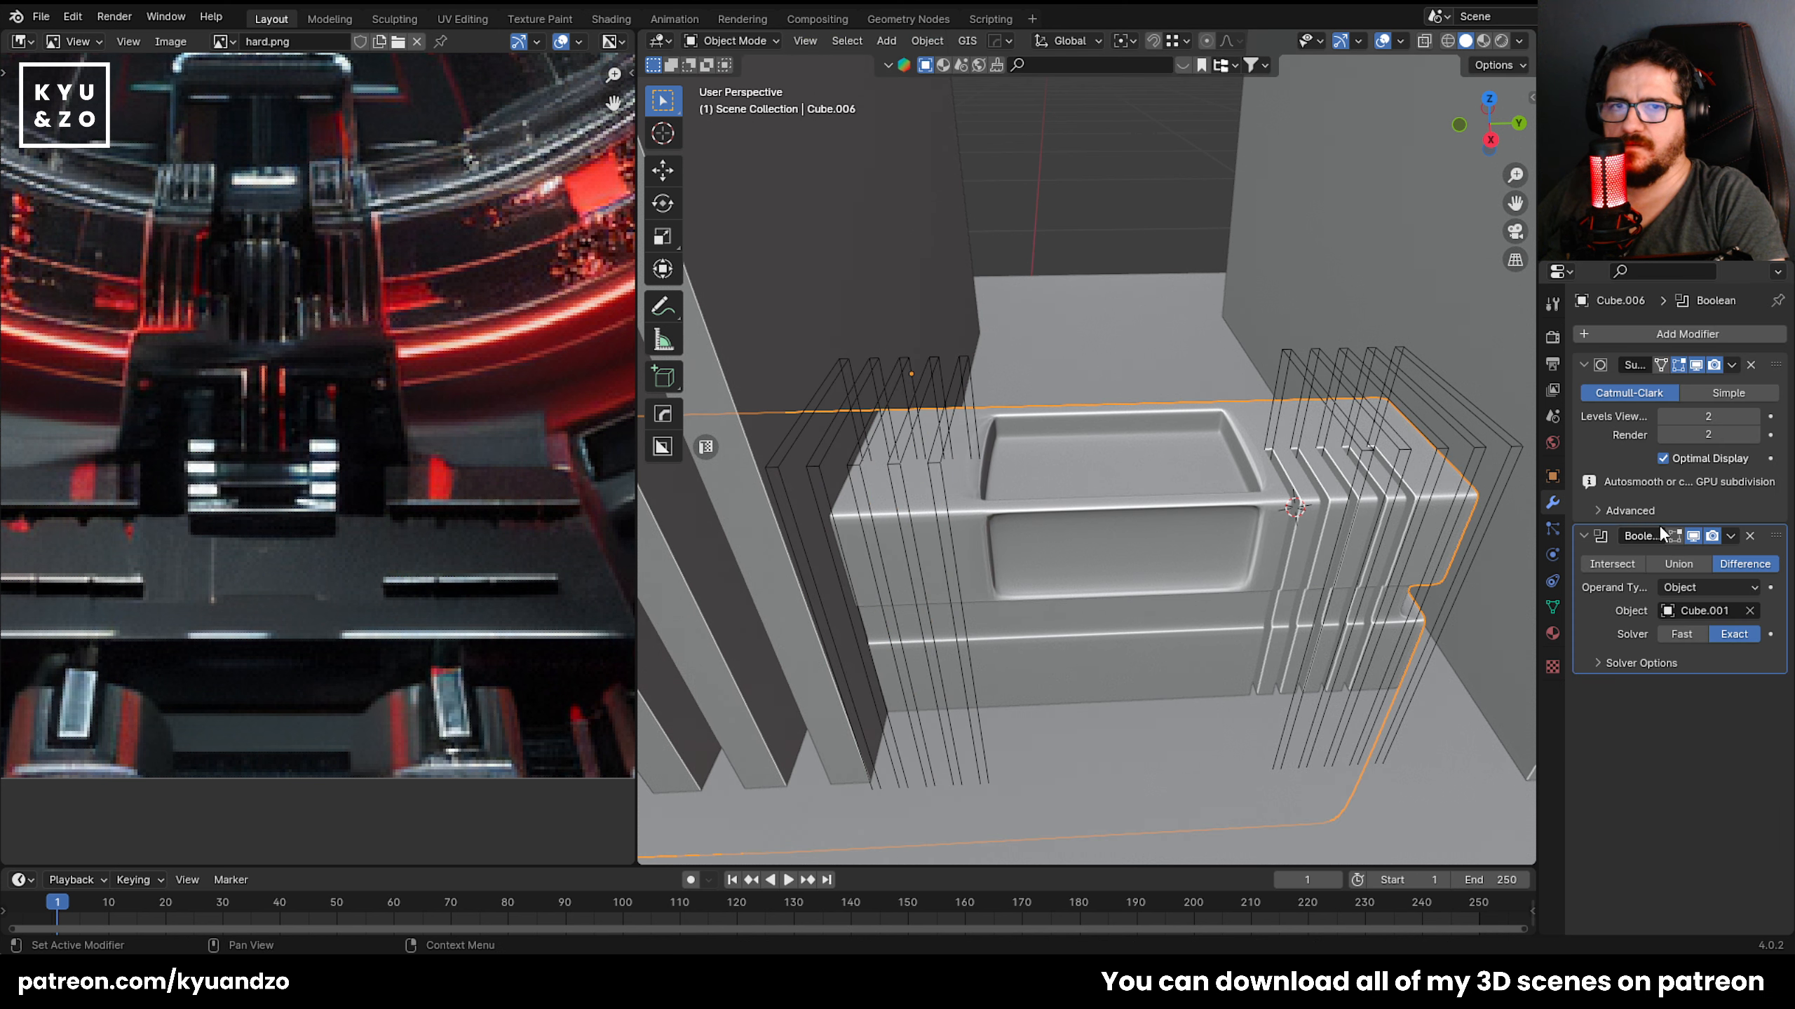
click(1730, 535)
click(1677, 576)
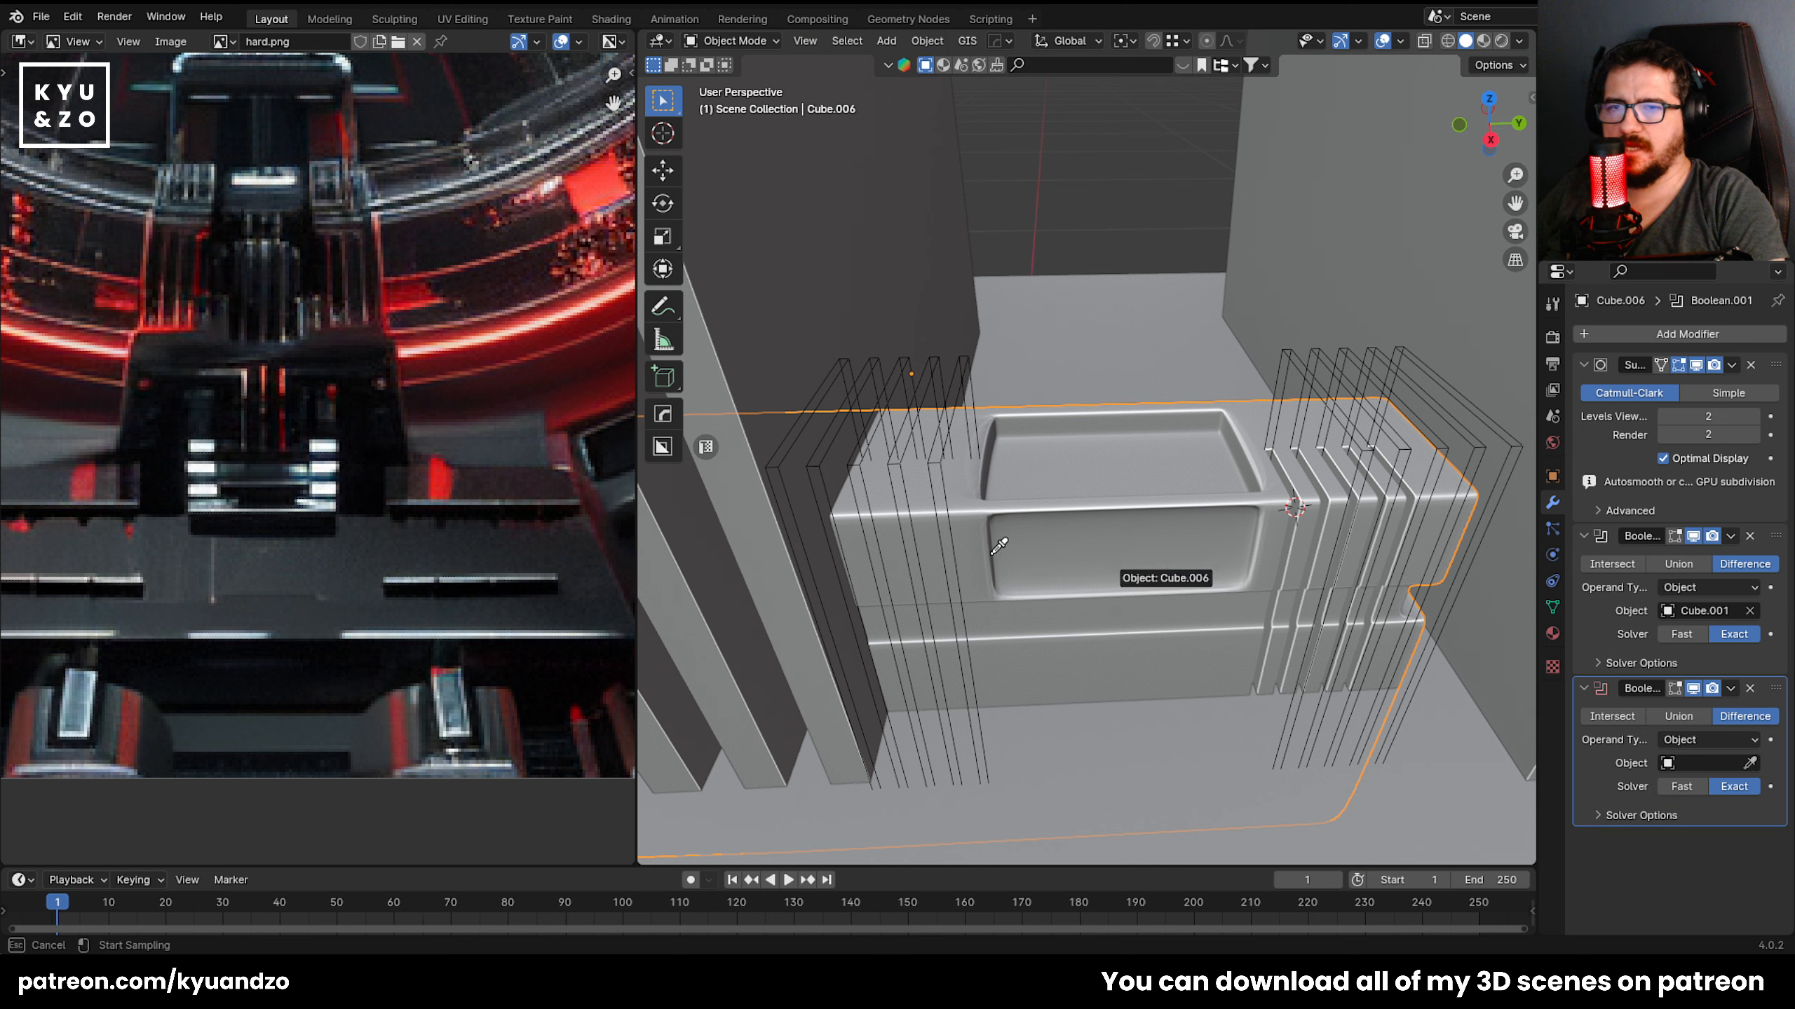
click(892, 459)
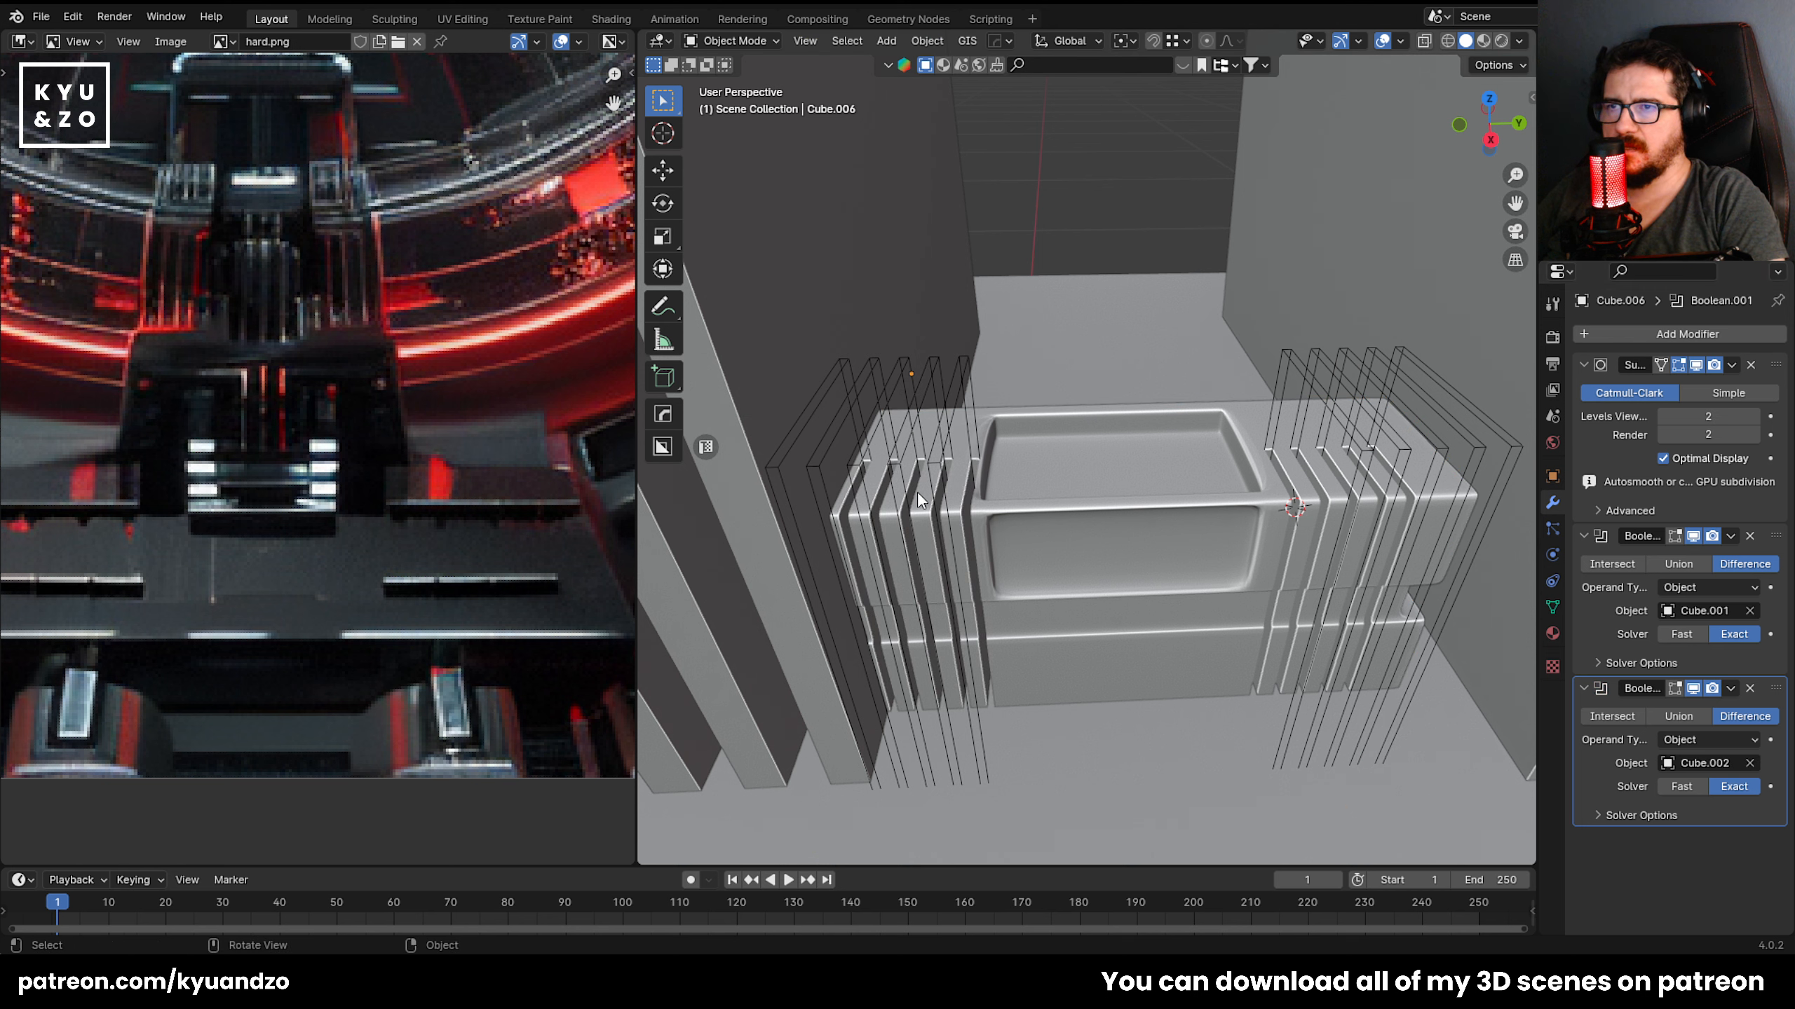
click(915, 463)
click(903, 449)
key(h)
click(1287, 408)
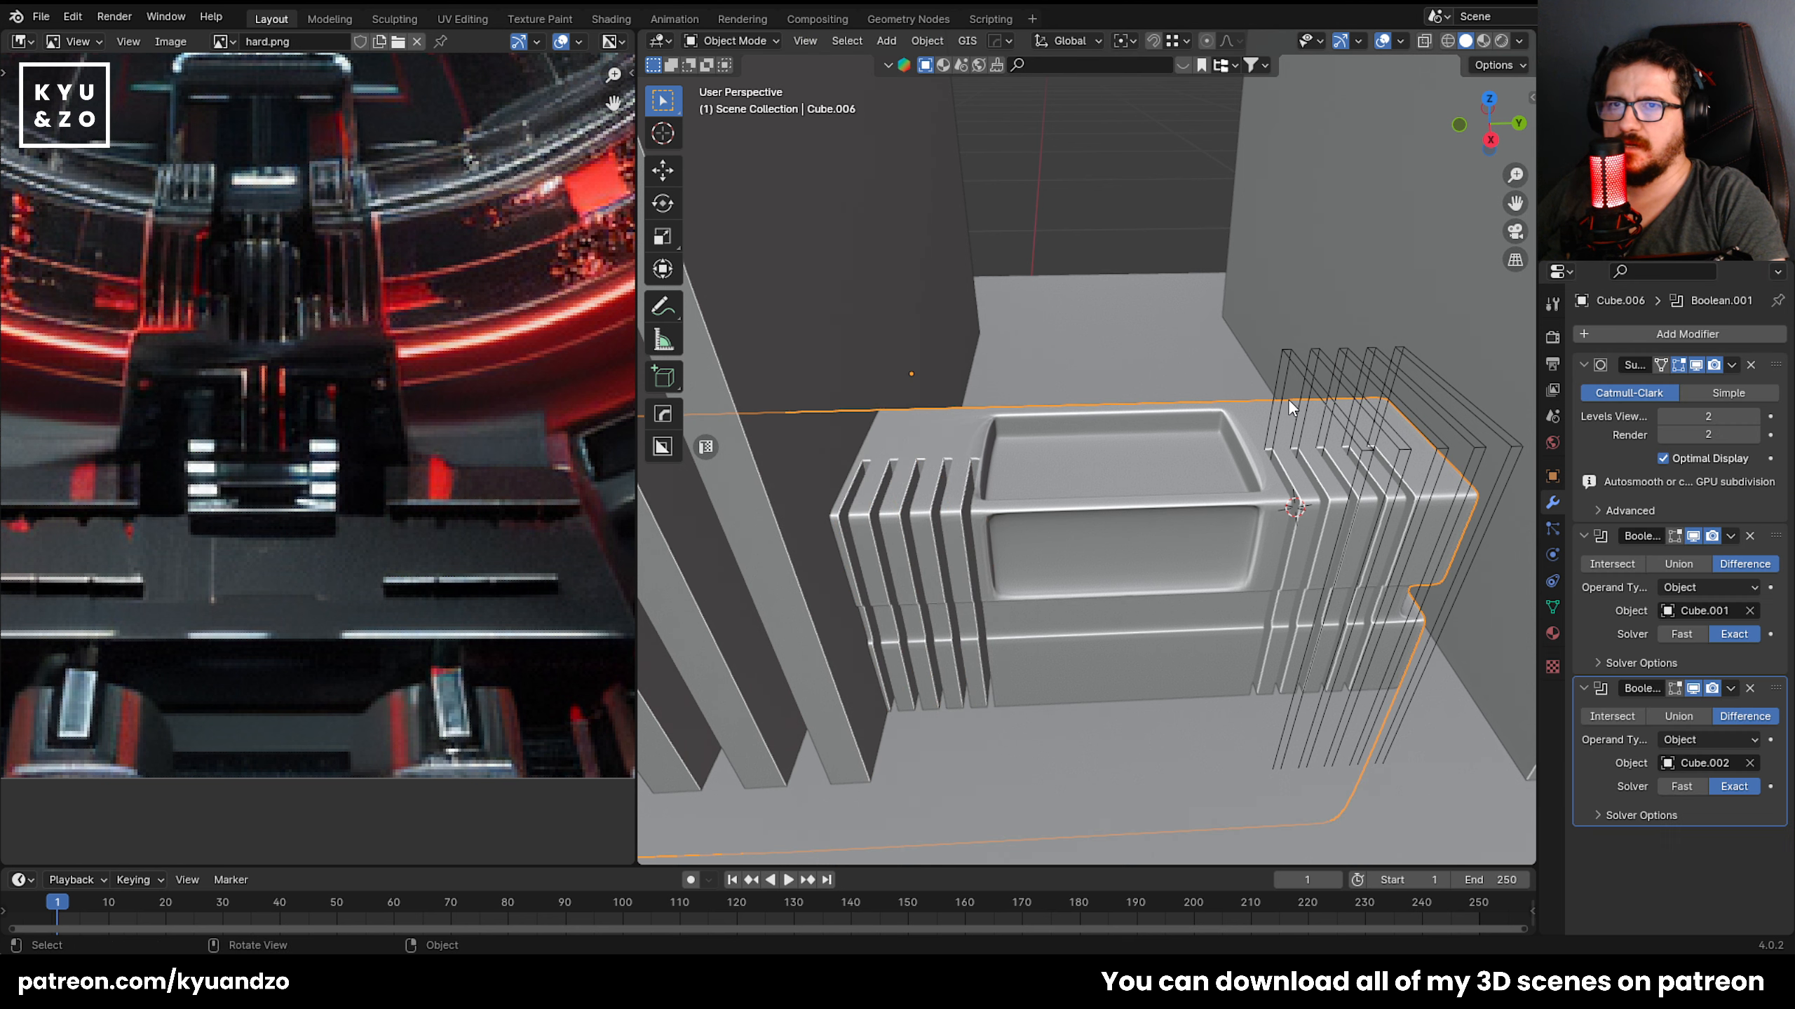
click(1291, 356)
key(h)
scroll(1252, 443, up, 1)
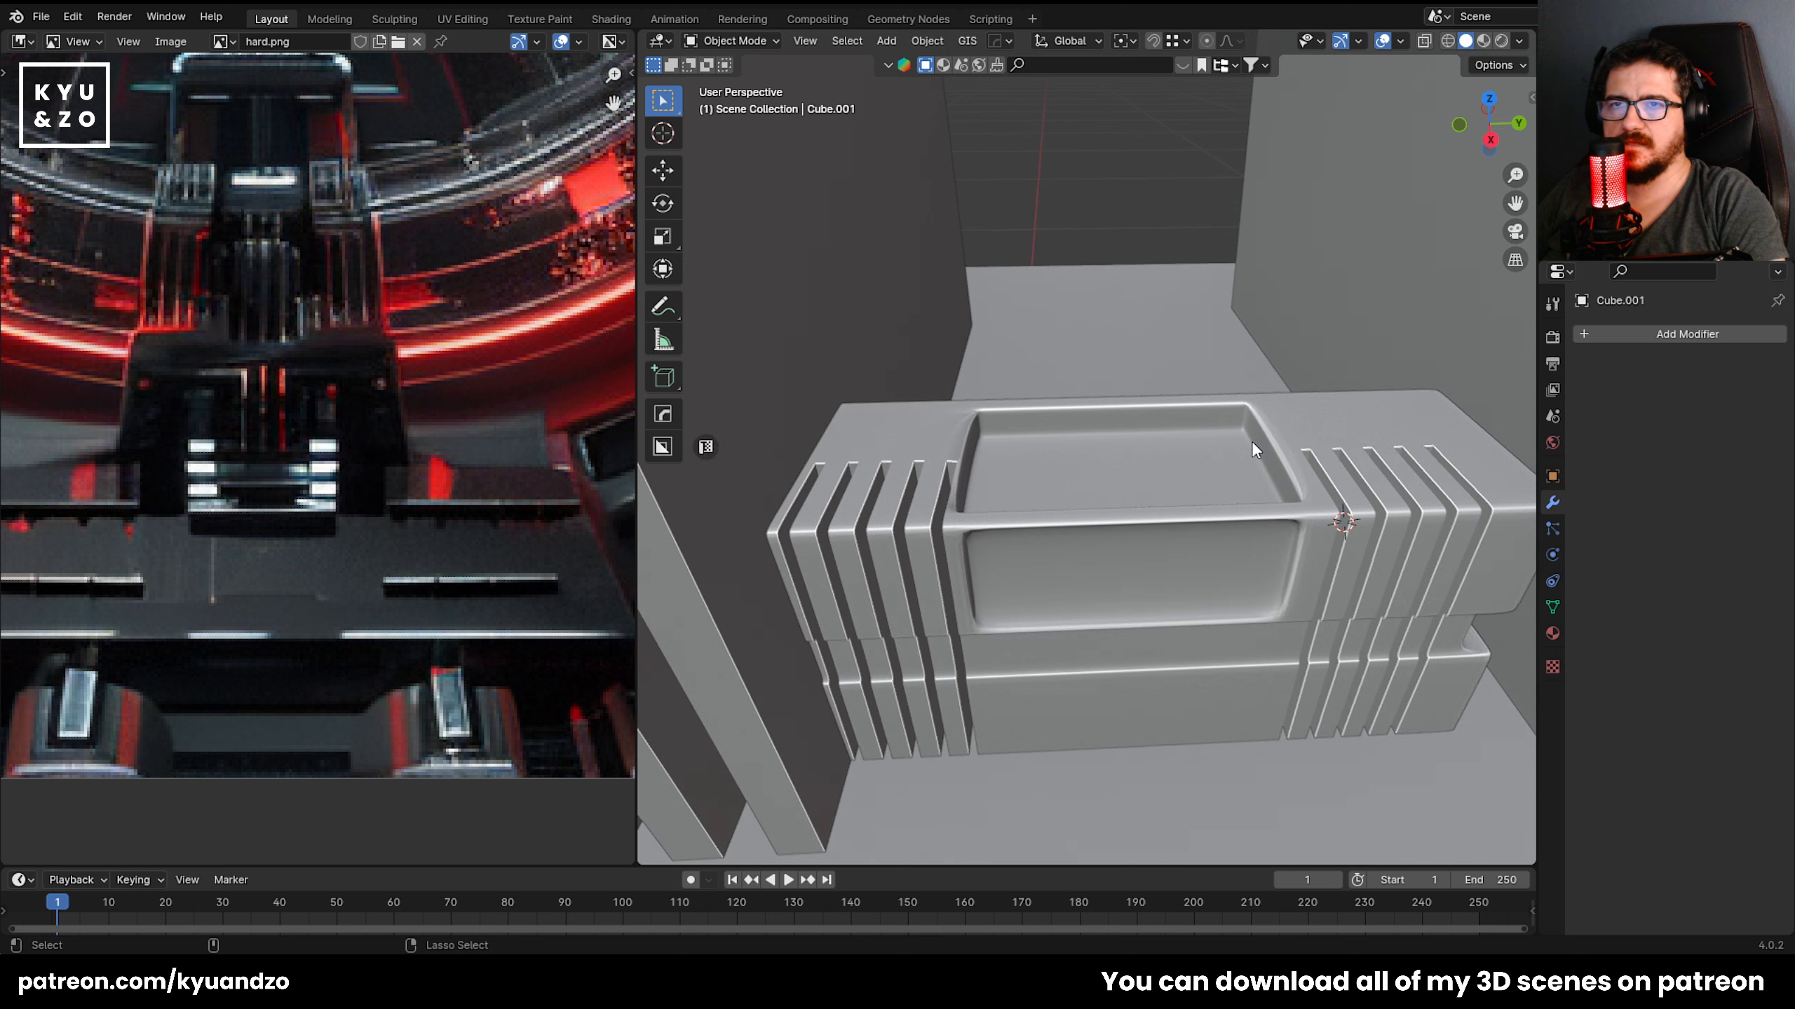
key(ctrl+z)
key(ctrl+z)
key(ctrl+z)
key(ctrl+z)
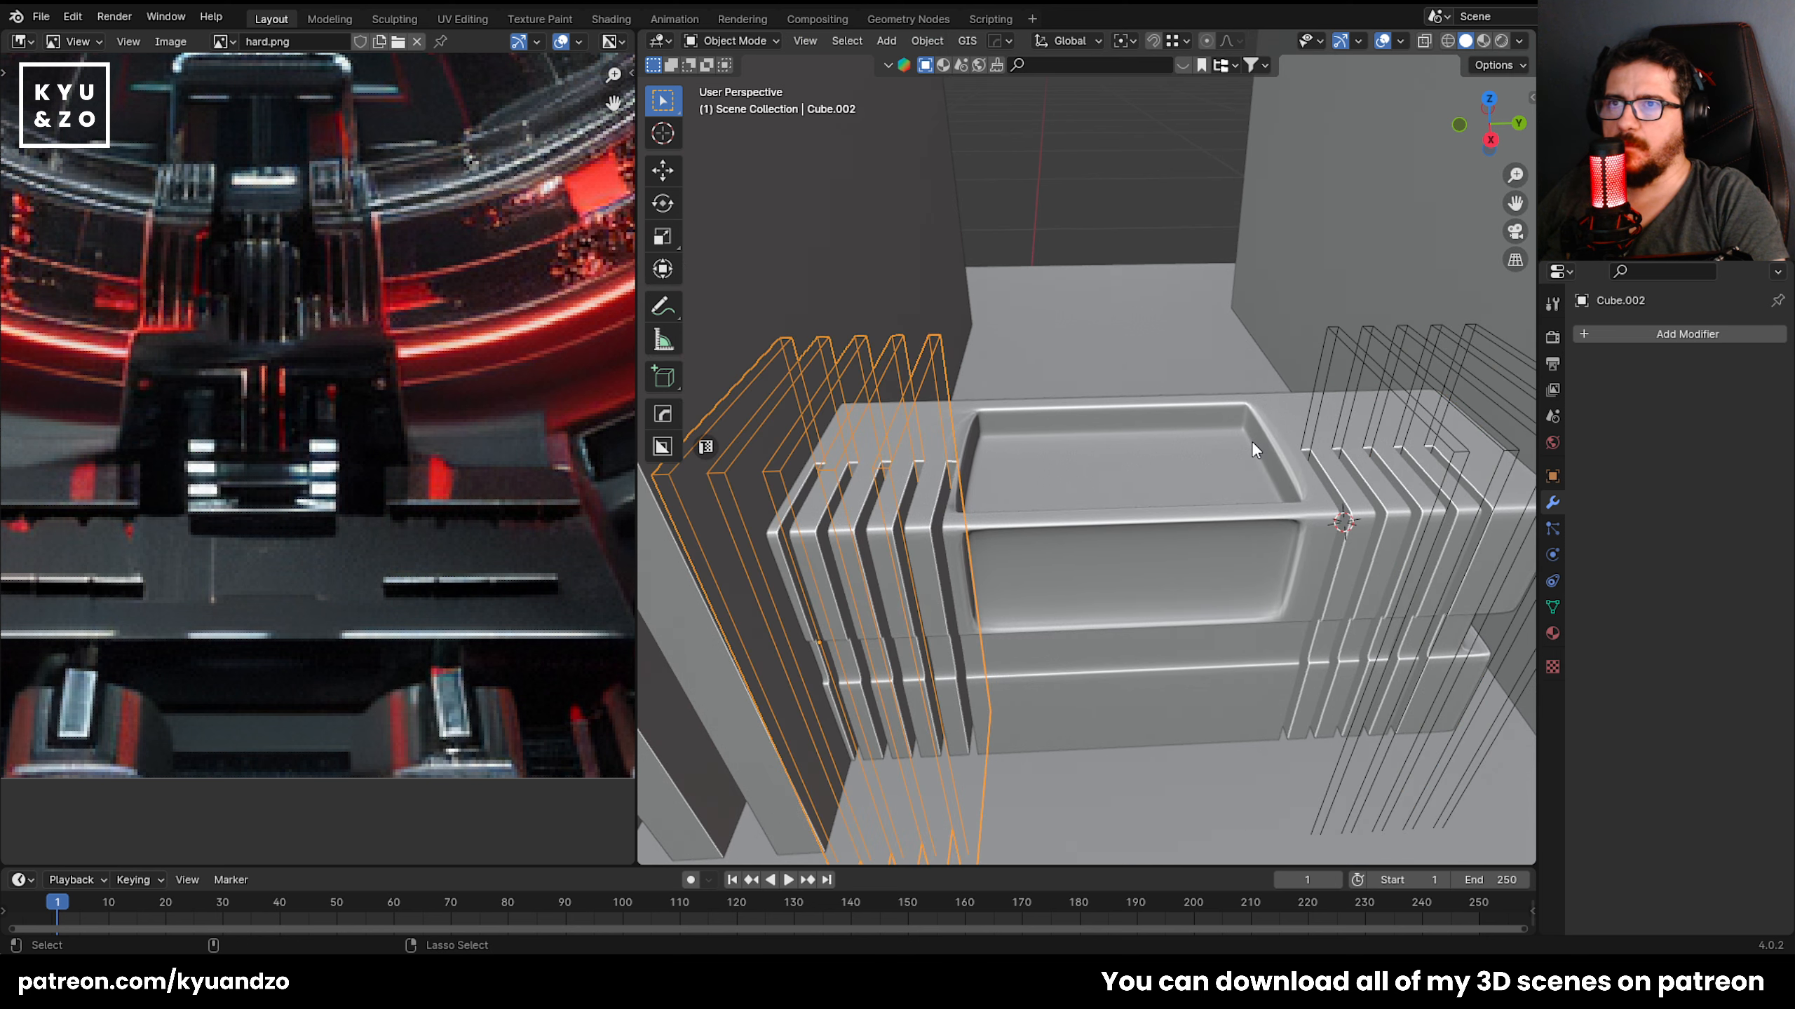
Select both plate groups and move them to a new collection named cutter.
click(1060, 232)
key(ctrl+z)
shift+click(1382, 387)
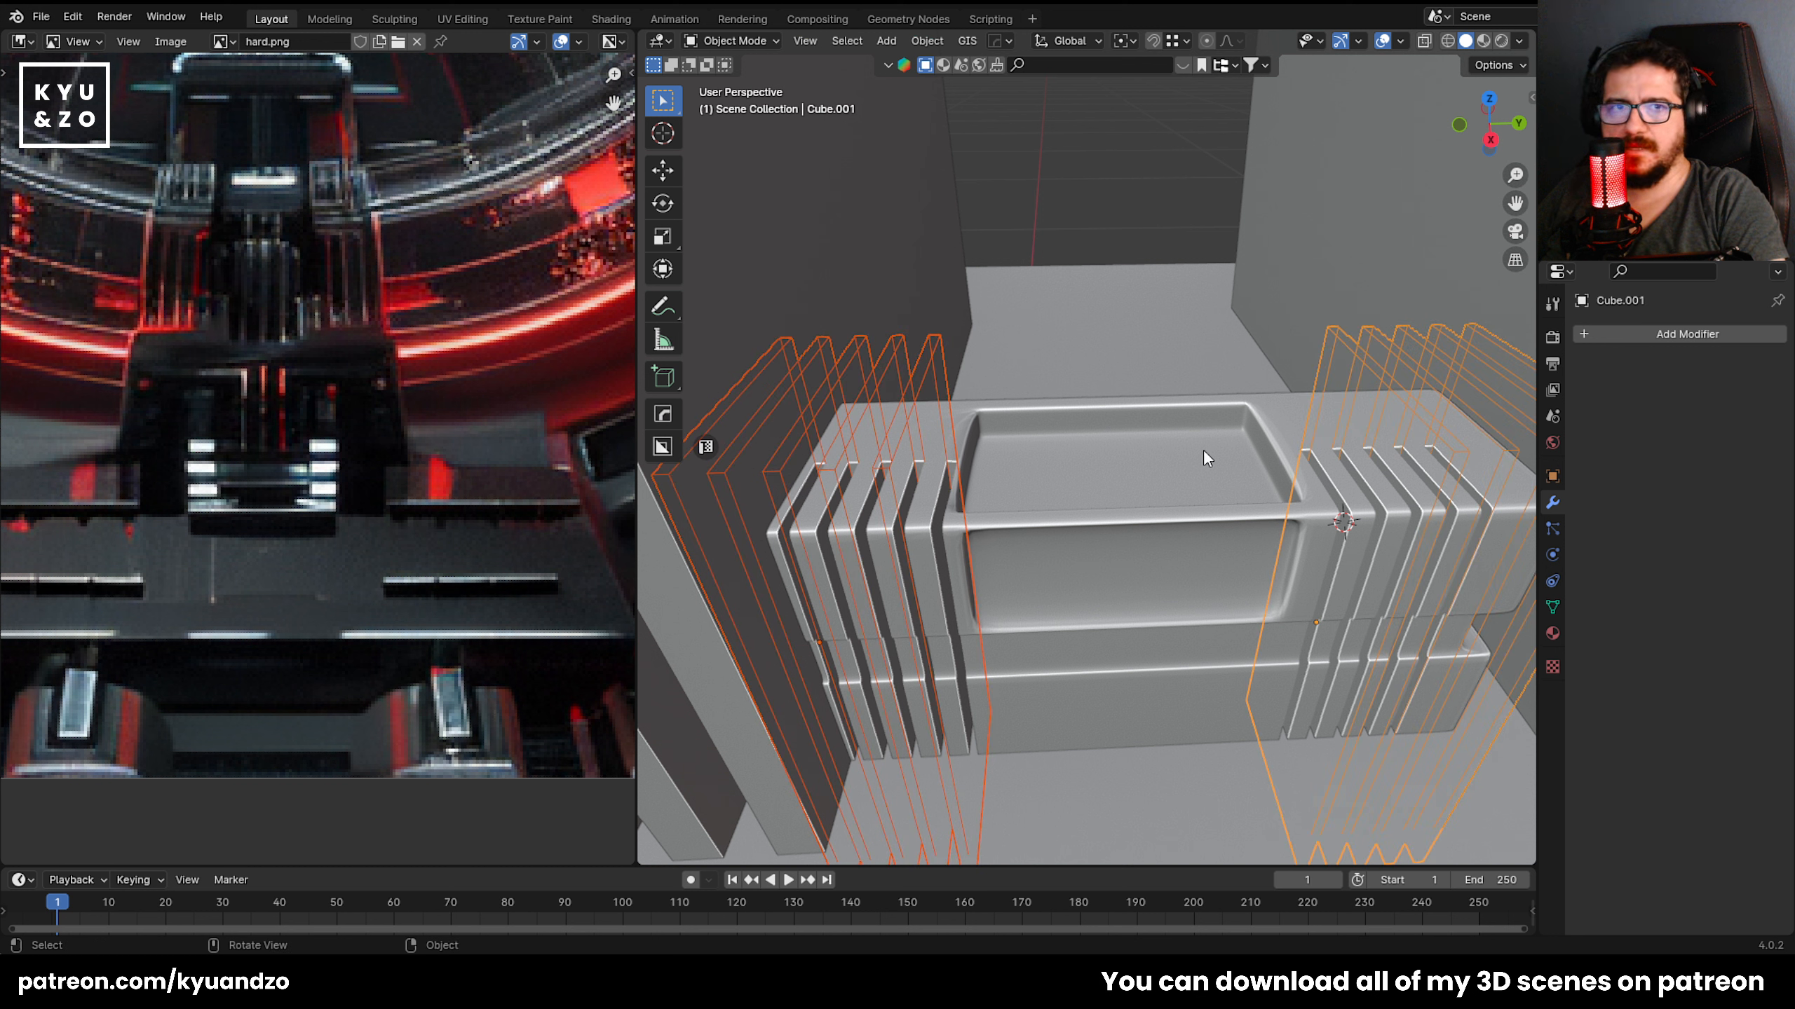
key(m)
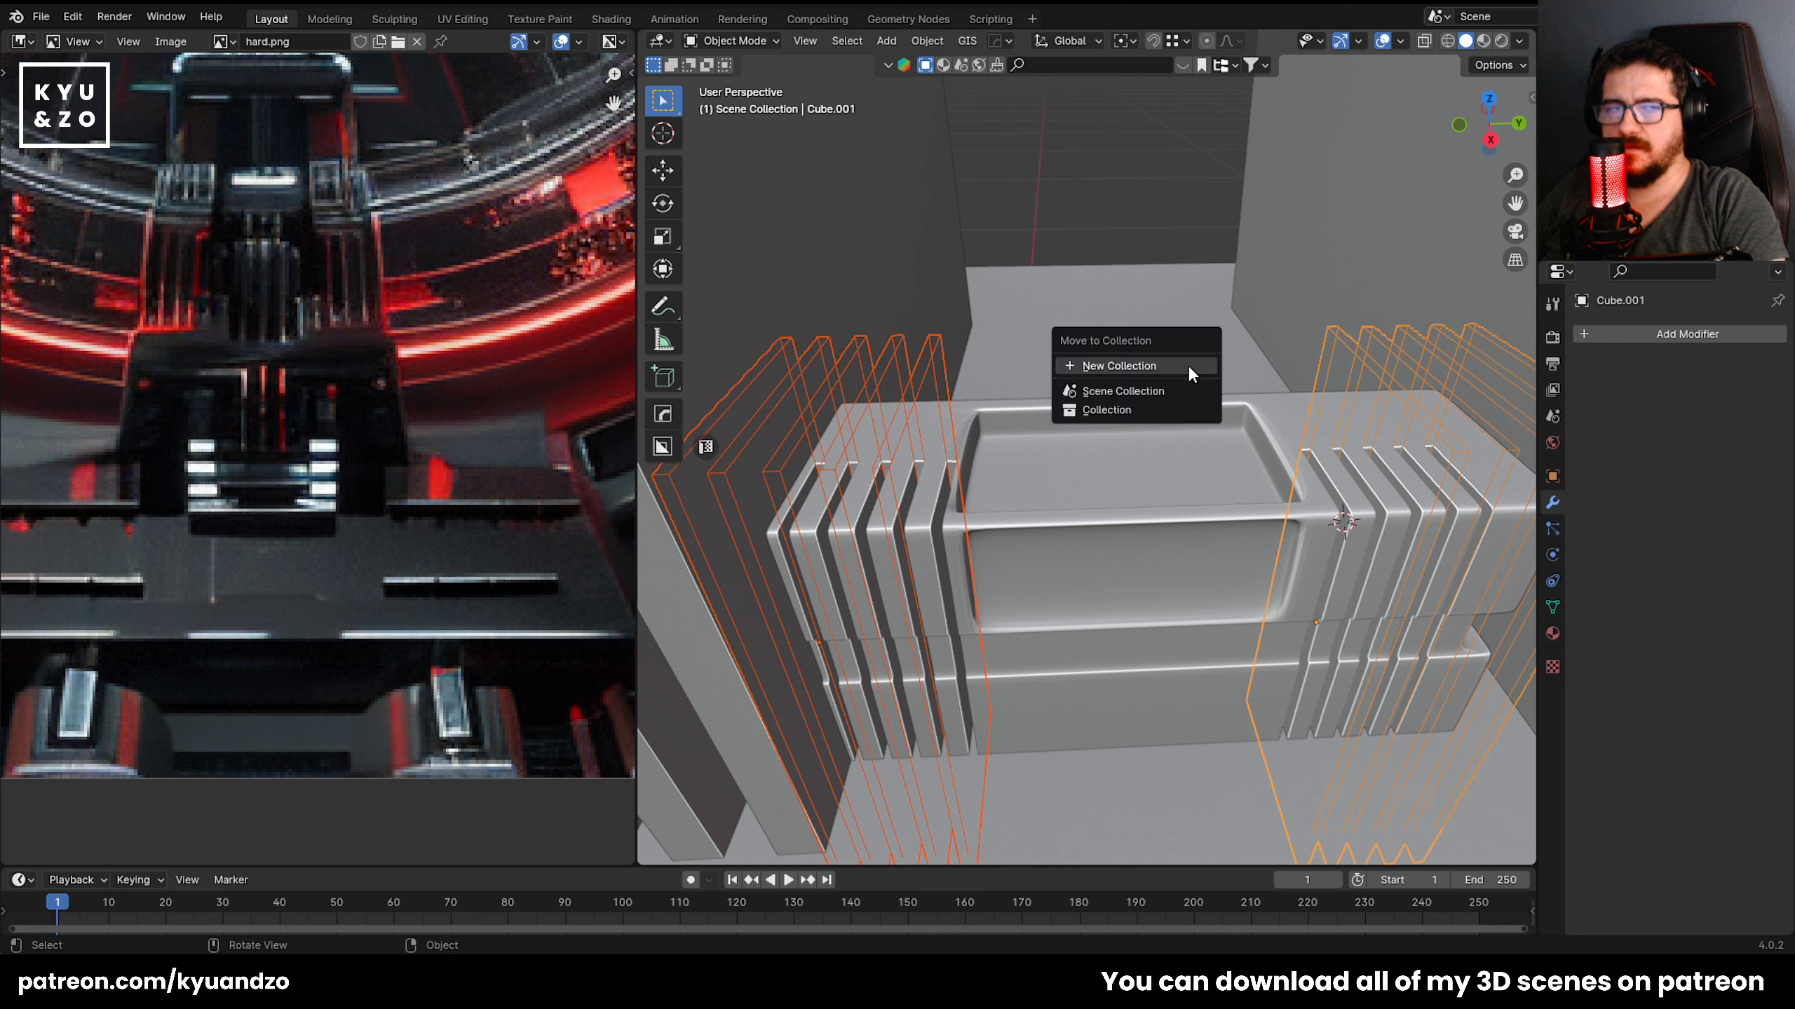
click(916, 43)
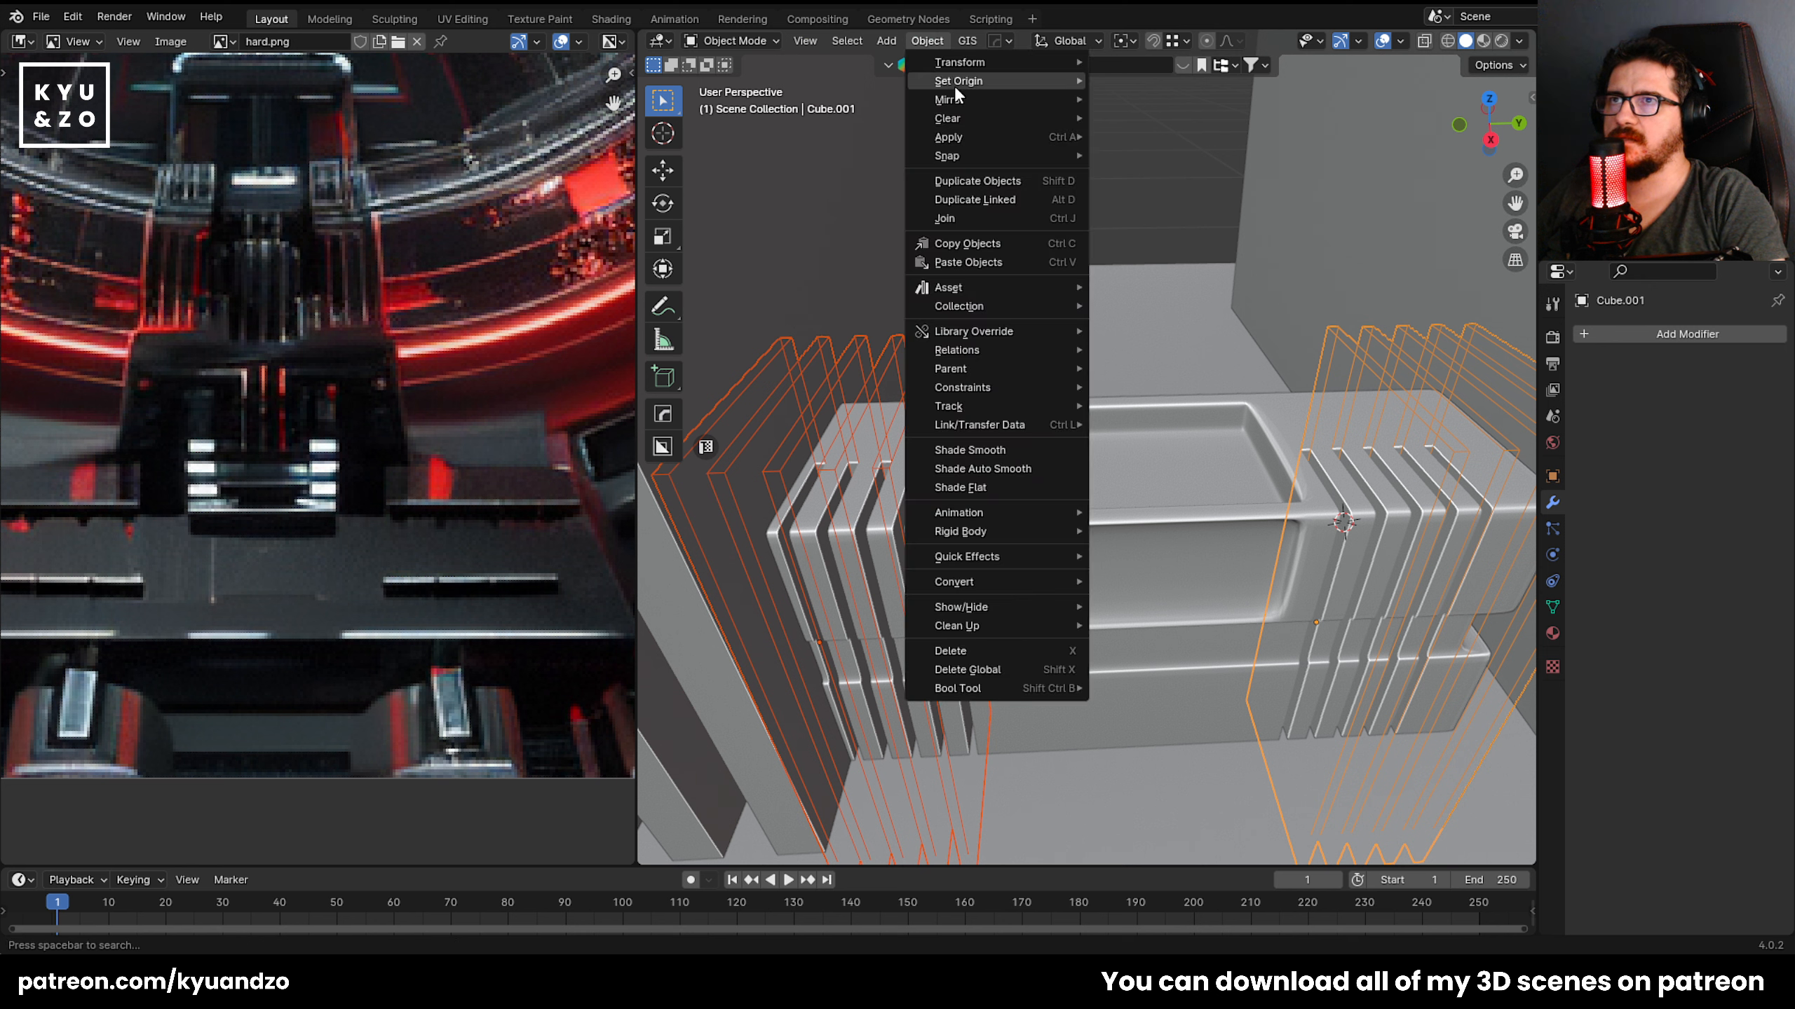
mouse_move(1001, 307)
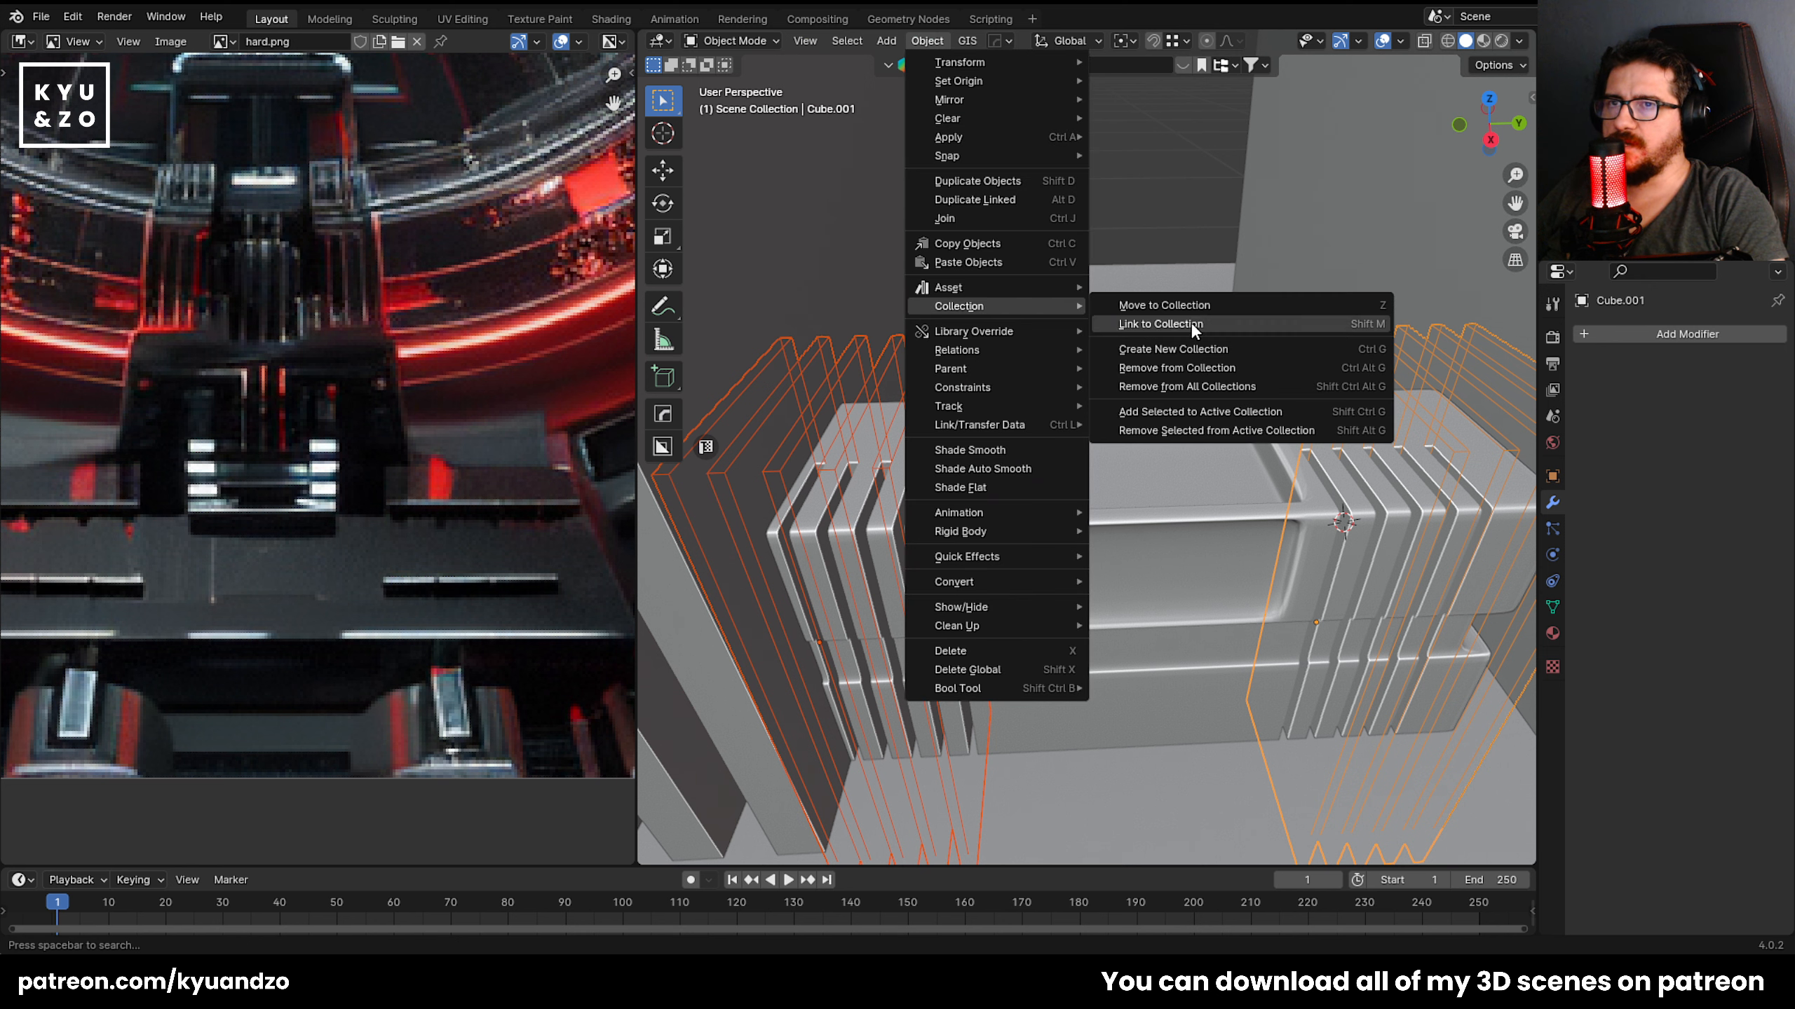
click(1184, 307)
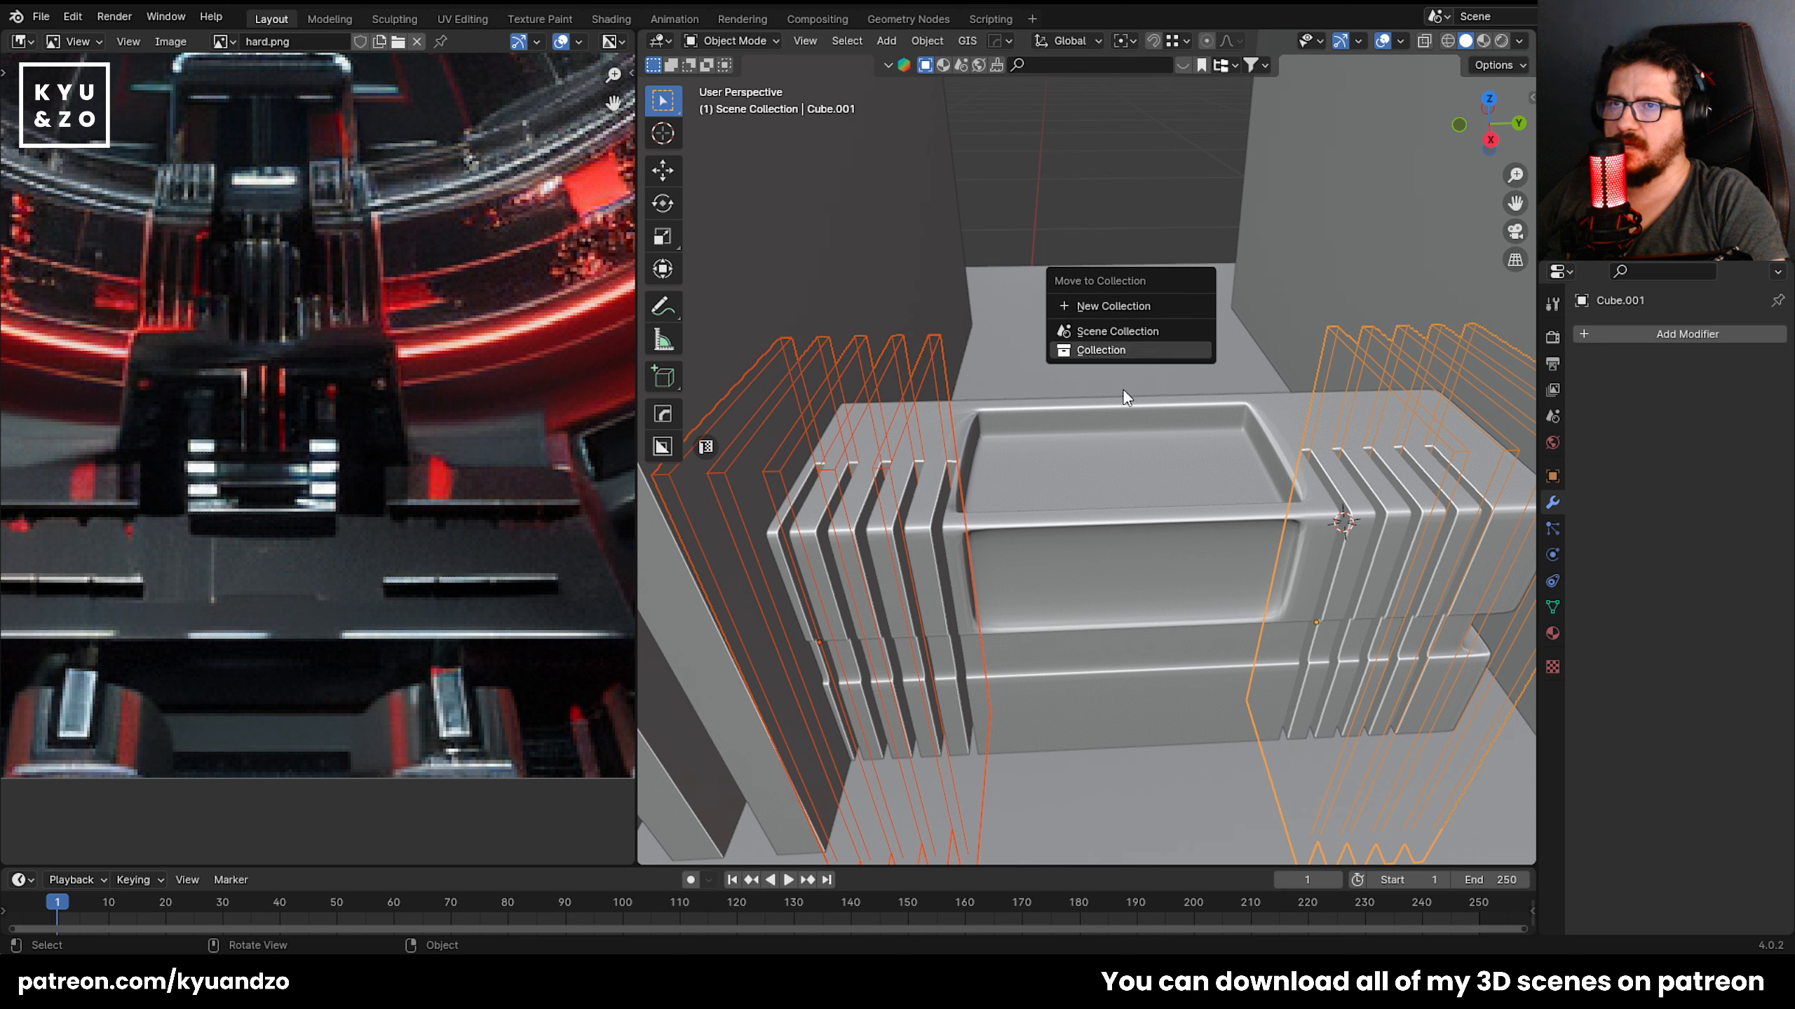
click(1118, 306)
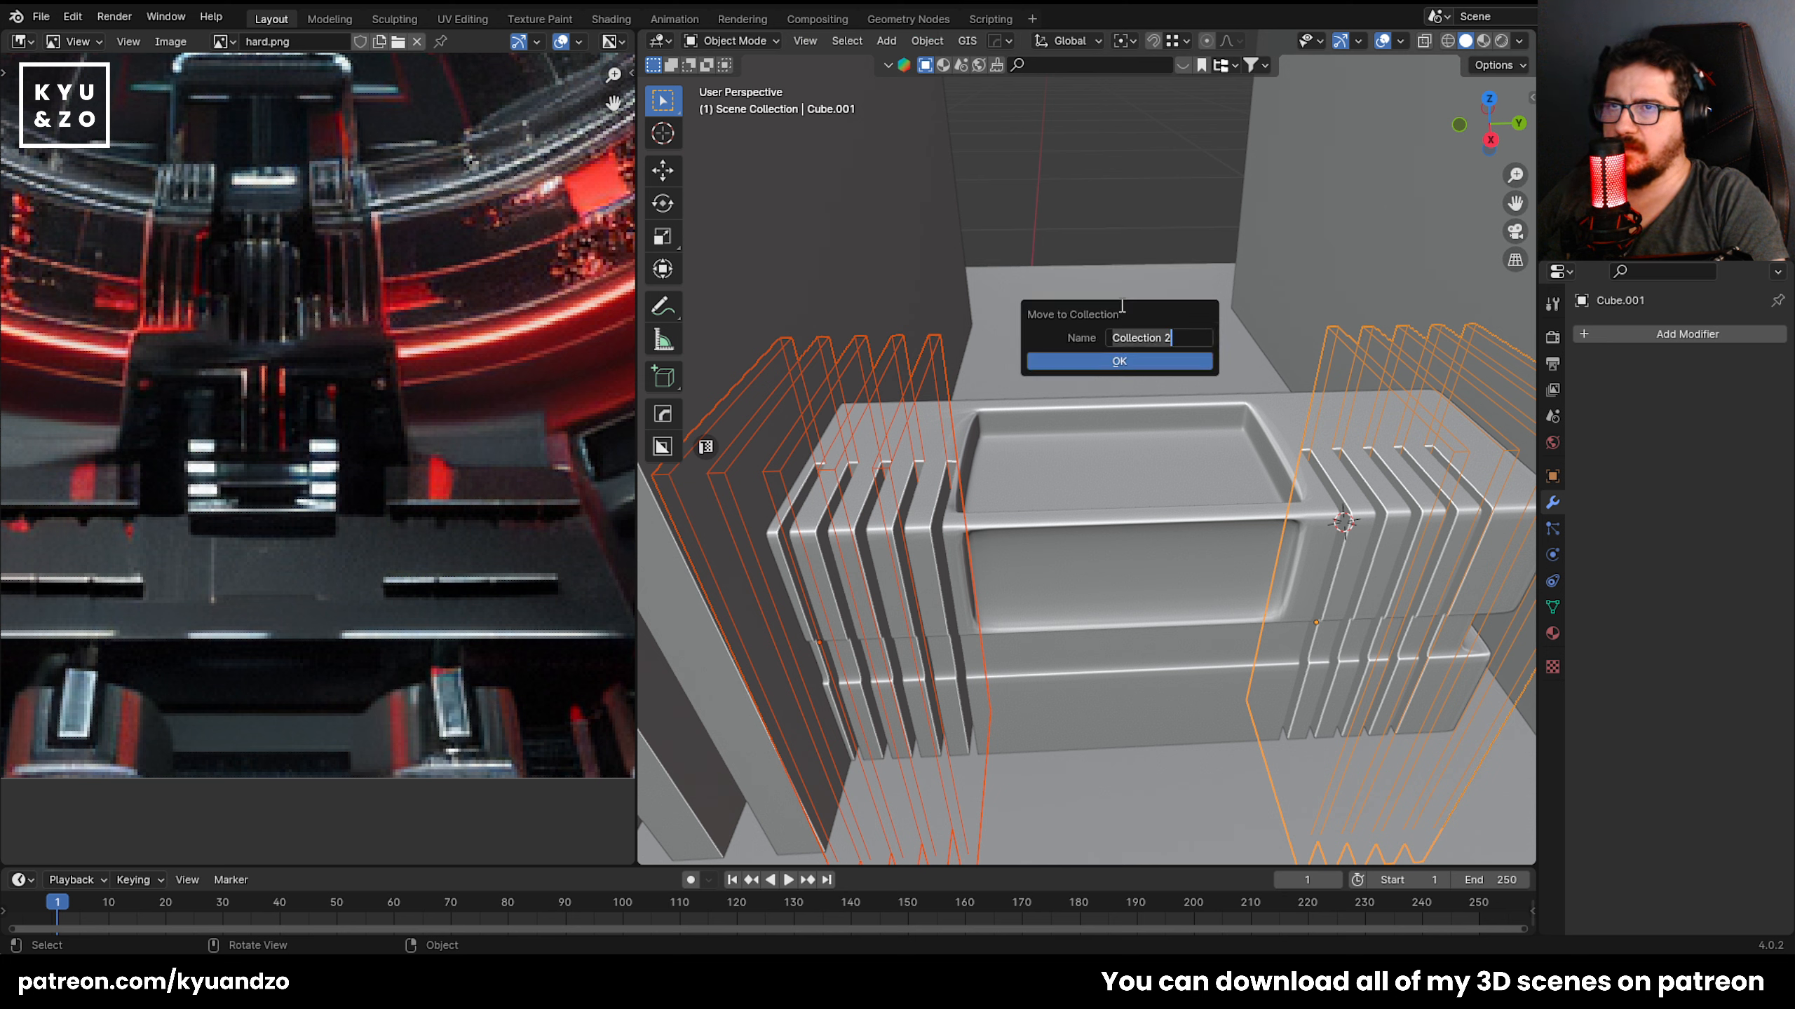
text(cutter)
click(1117, 359)
Select all objects in the same collection as the copied plate group, using Select Grouped with type Collection.
click(920, 423)
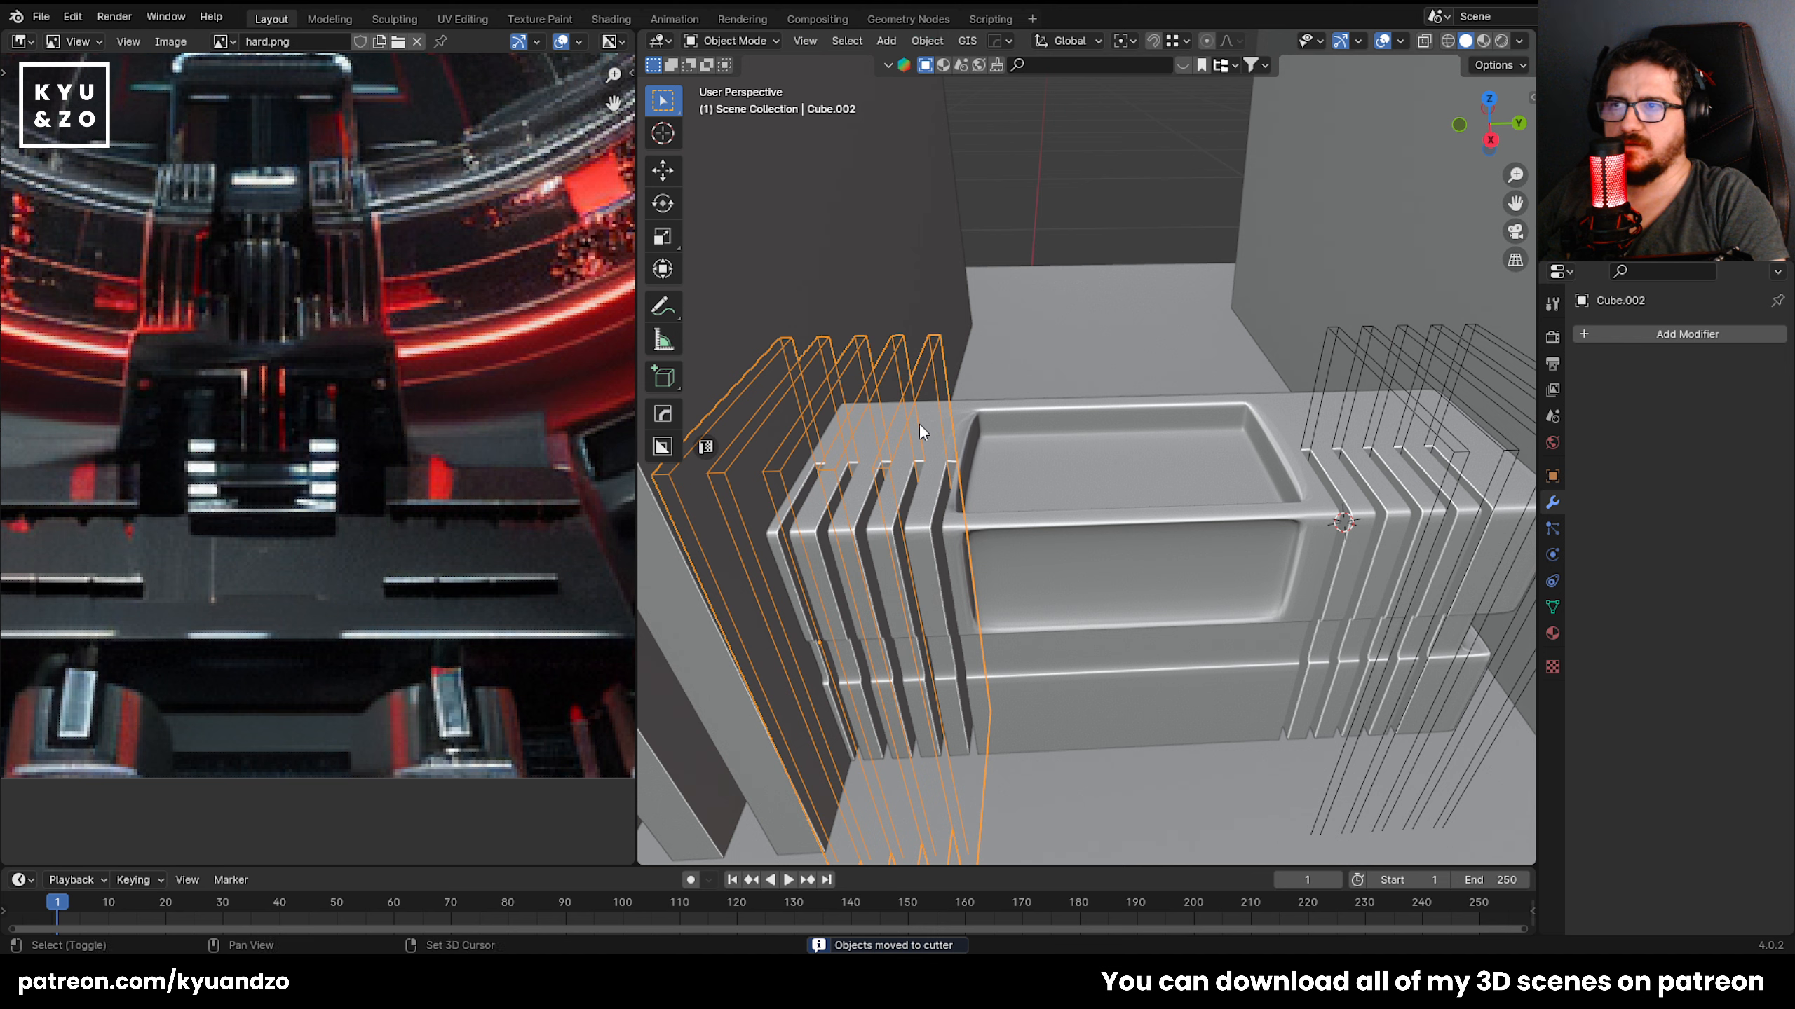
key(shift+g)
click(863, 527)
key(KP_Decimal)
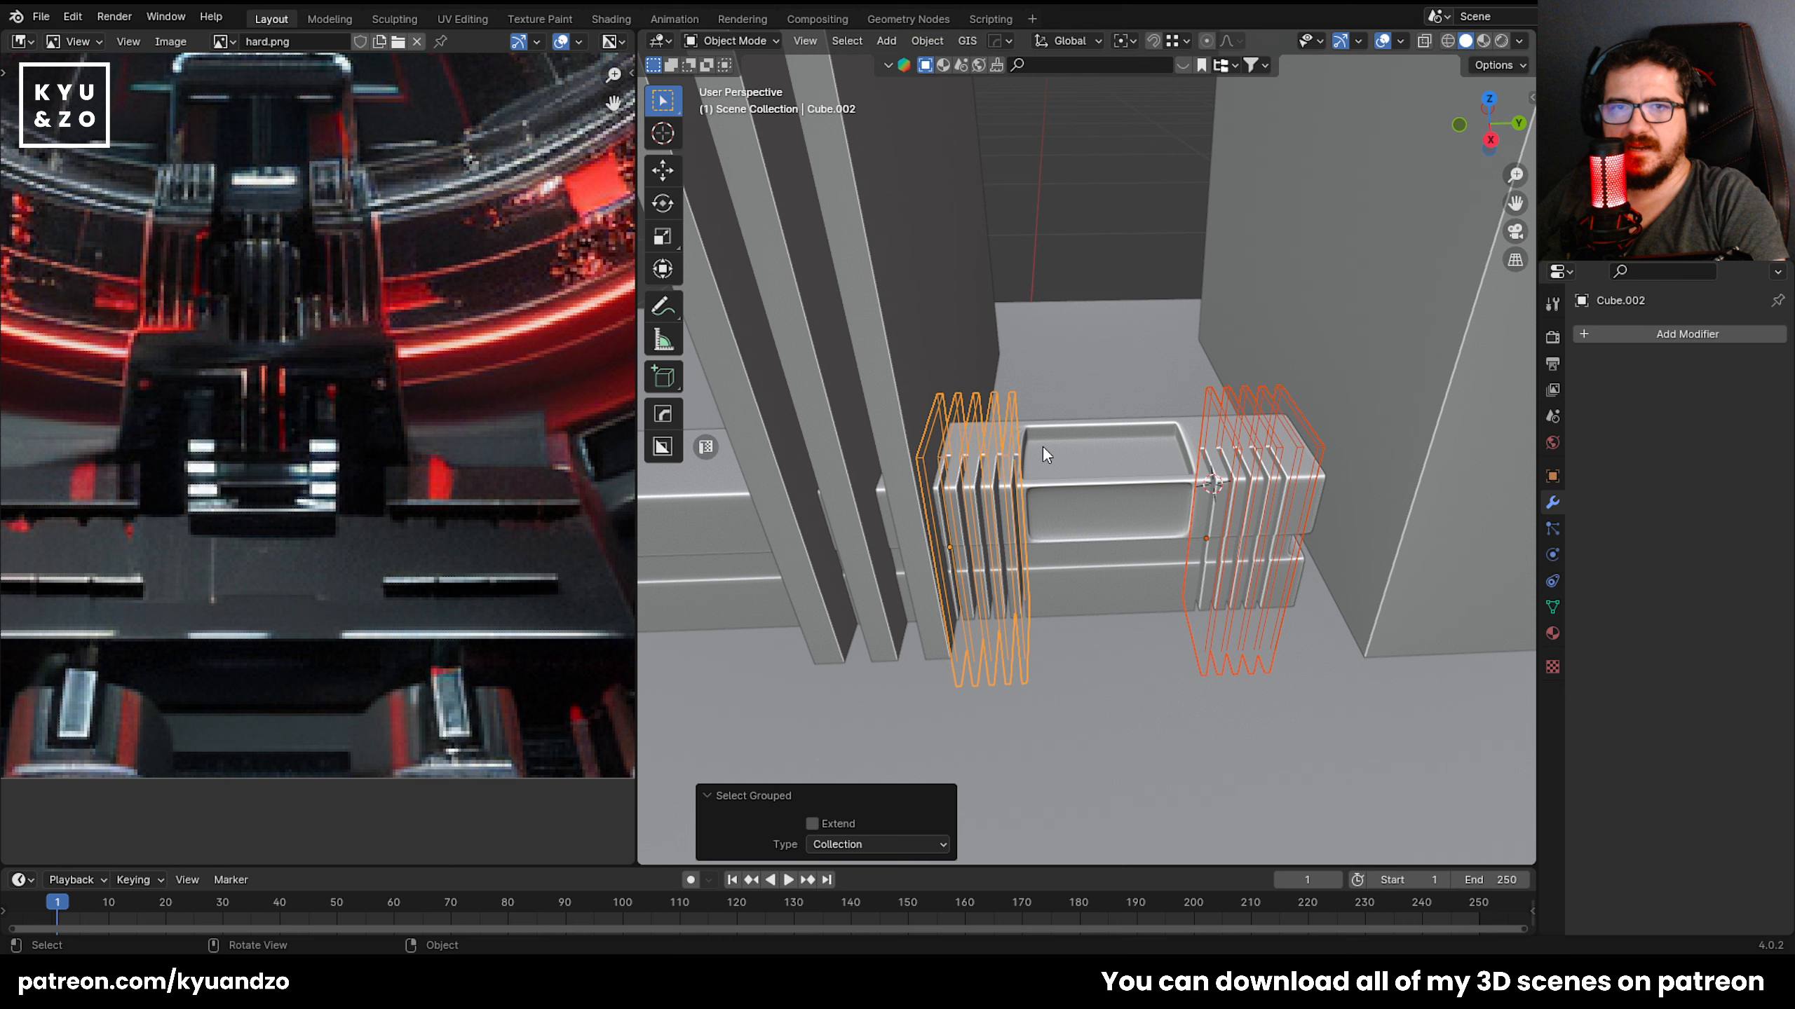
click(1073, 337)
scroll(1071, 336, up, 8)
scroll(1071, 337, down, 10)
scroll(1071, 337, up, 5)
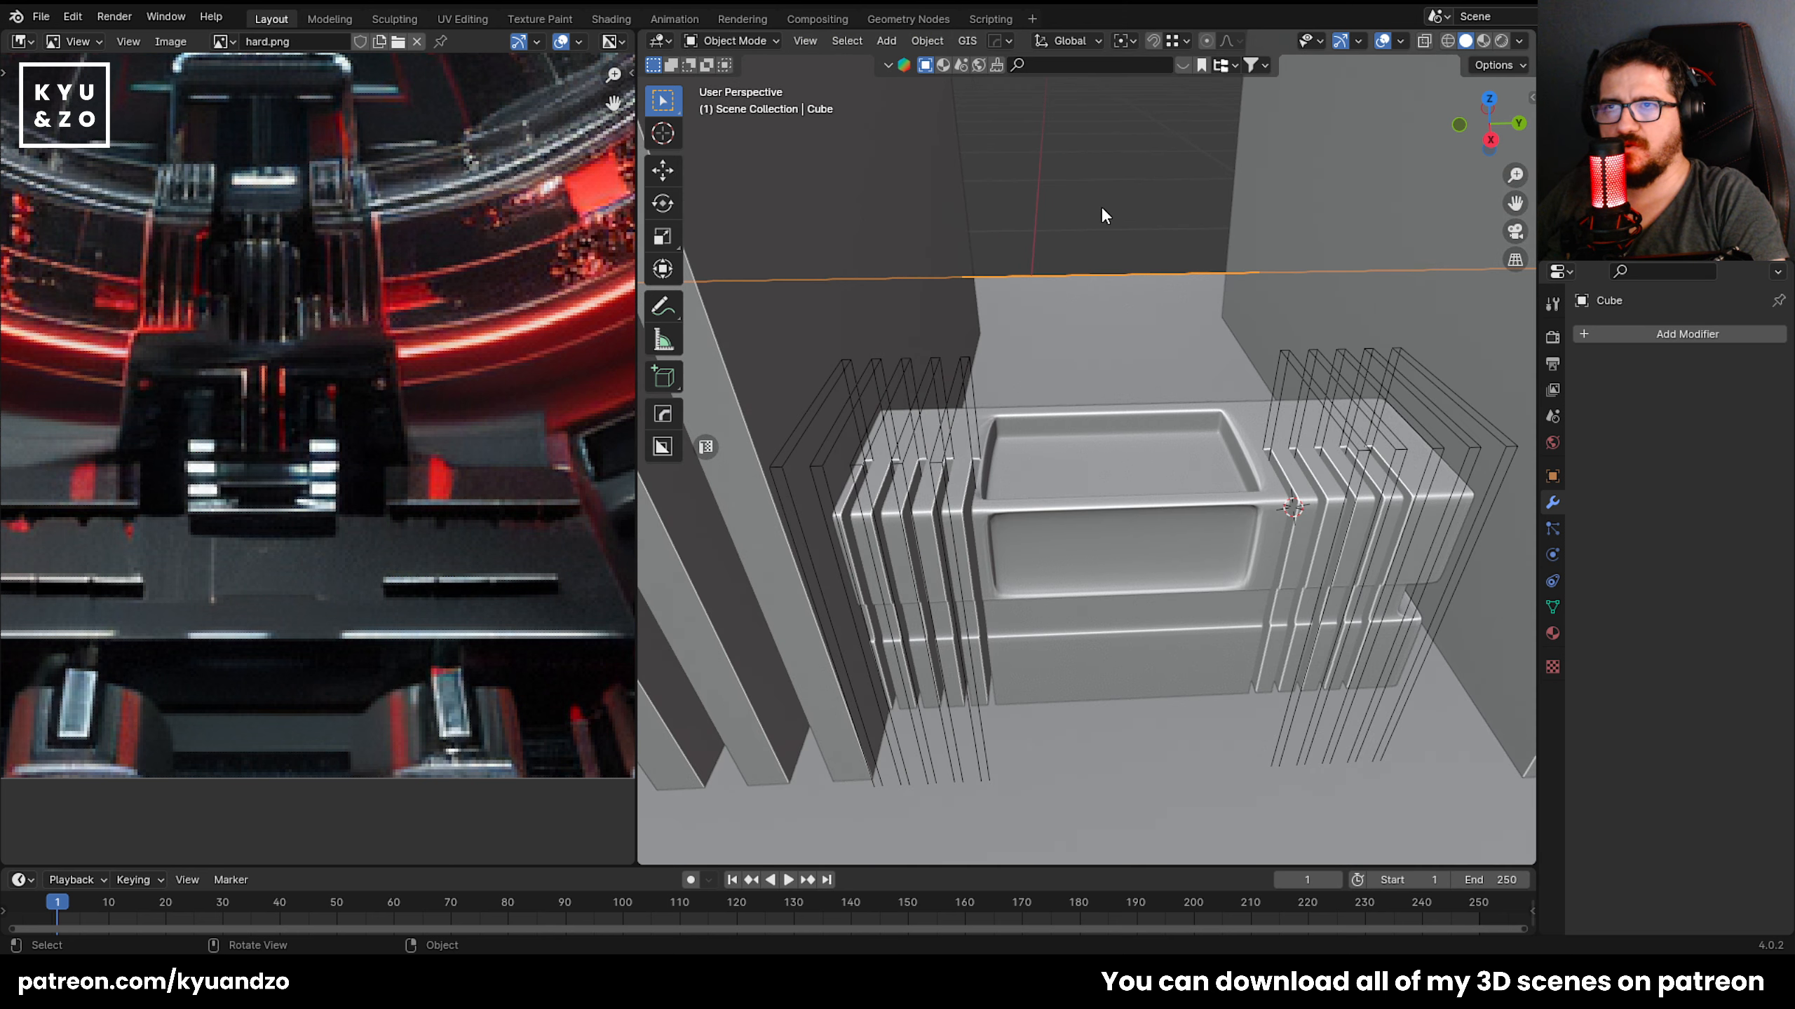
Move the copied plate group about 0.001 m along negative Y, slightly away from the recesses.
click(1101, 205)
click(946, 467)
scroll(940, 472, up, 2)
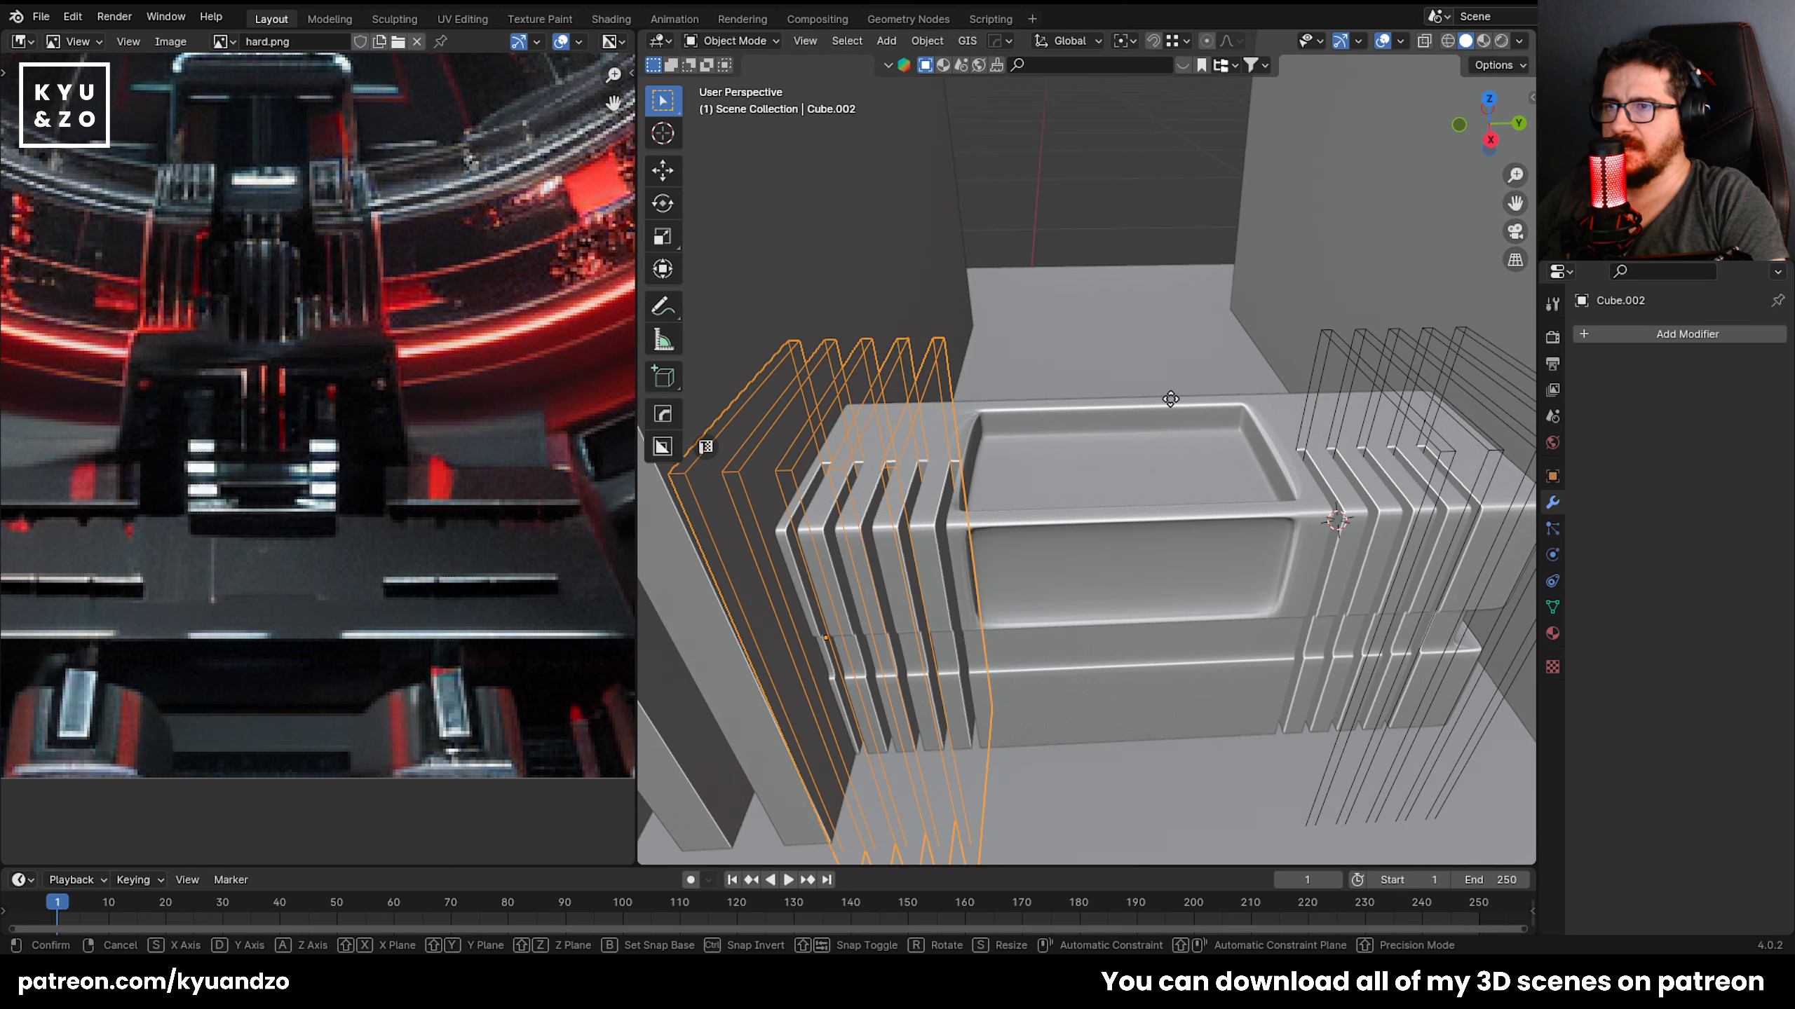
key(g)
key(y)
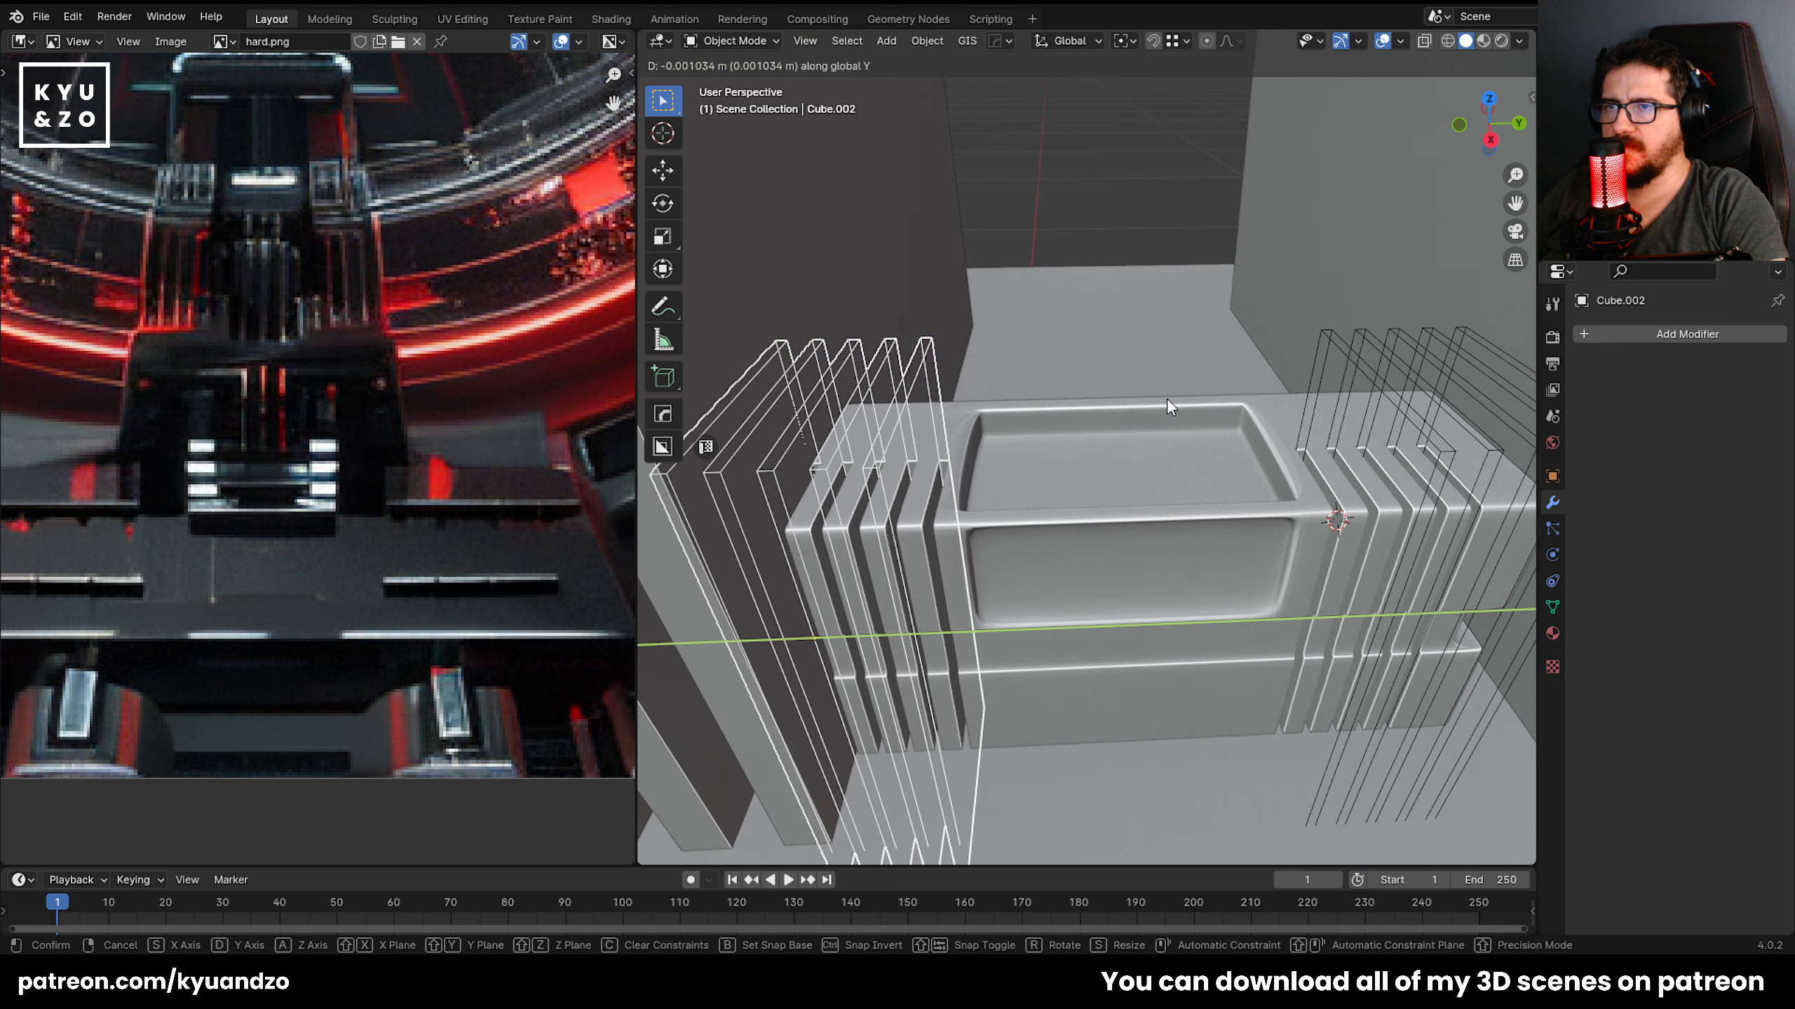
click(1167, 402)
scroll(1003, 397, down, 4)
scroll(1273, 438, up, 4)
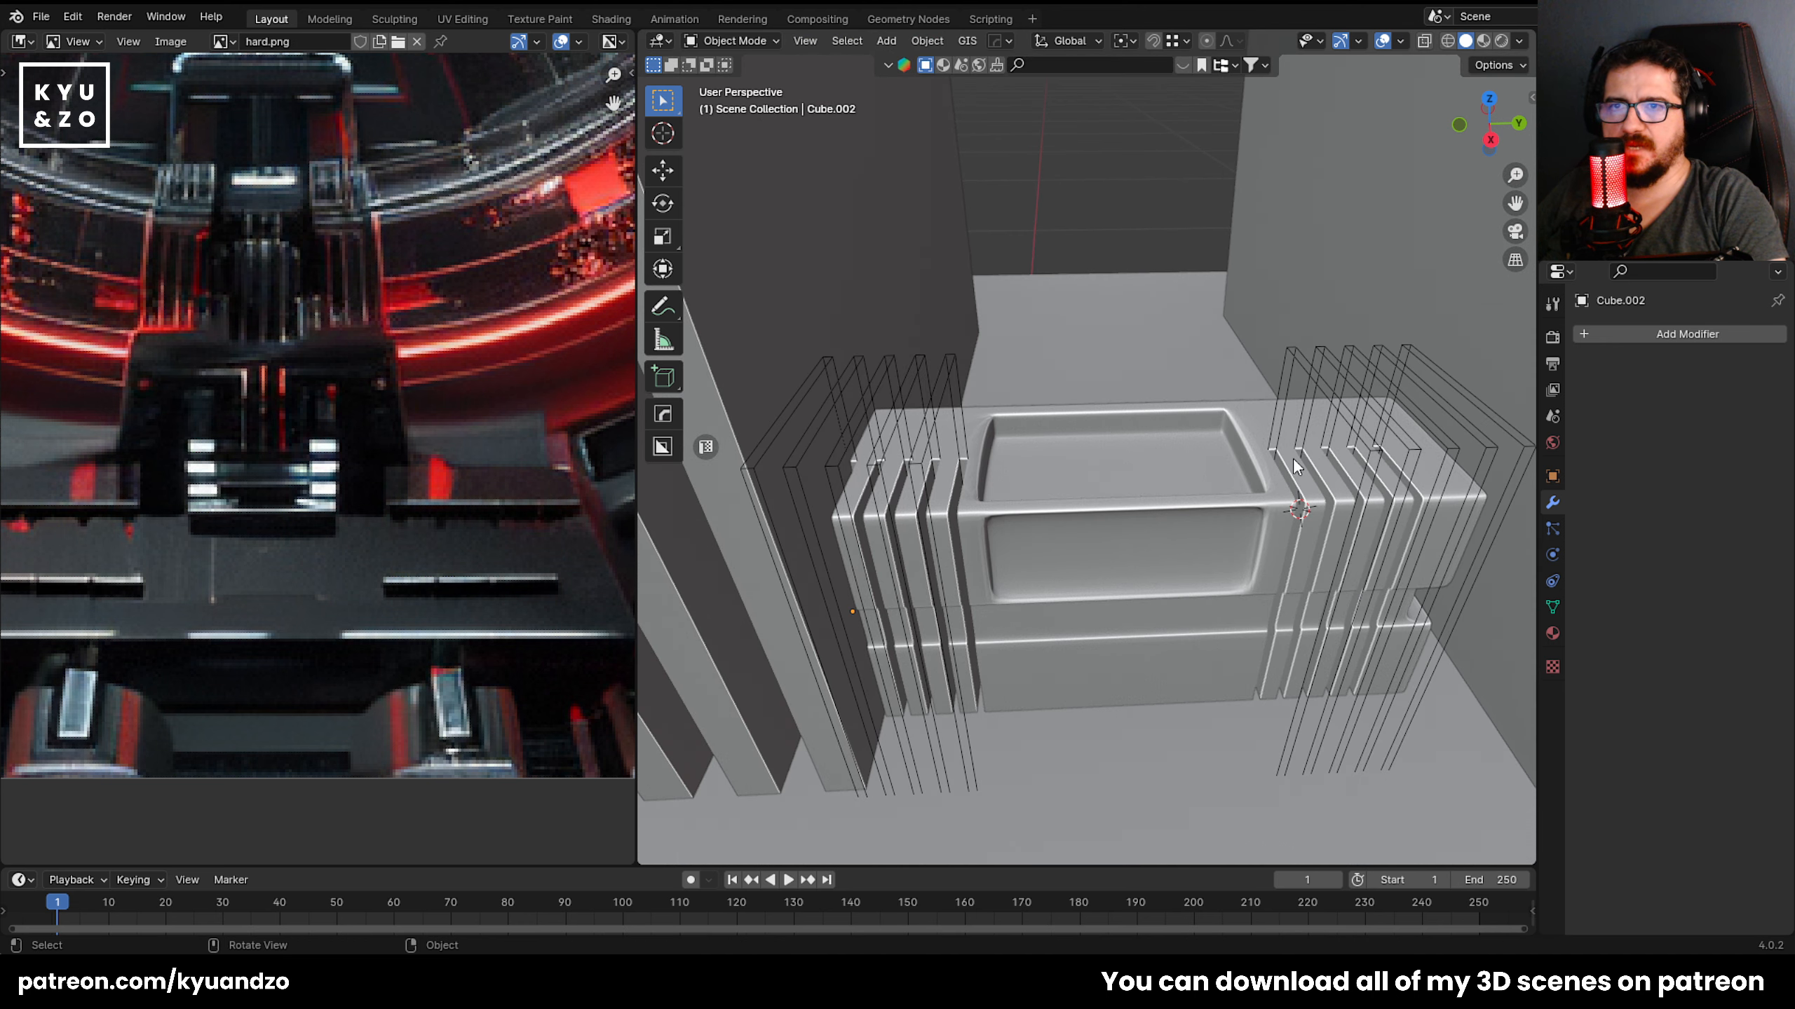
Collapse both Boolean modifiers of the grooved bar.
click(1209, 468)
click(1583, 536)
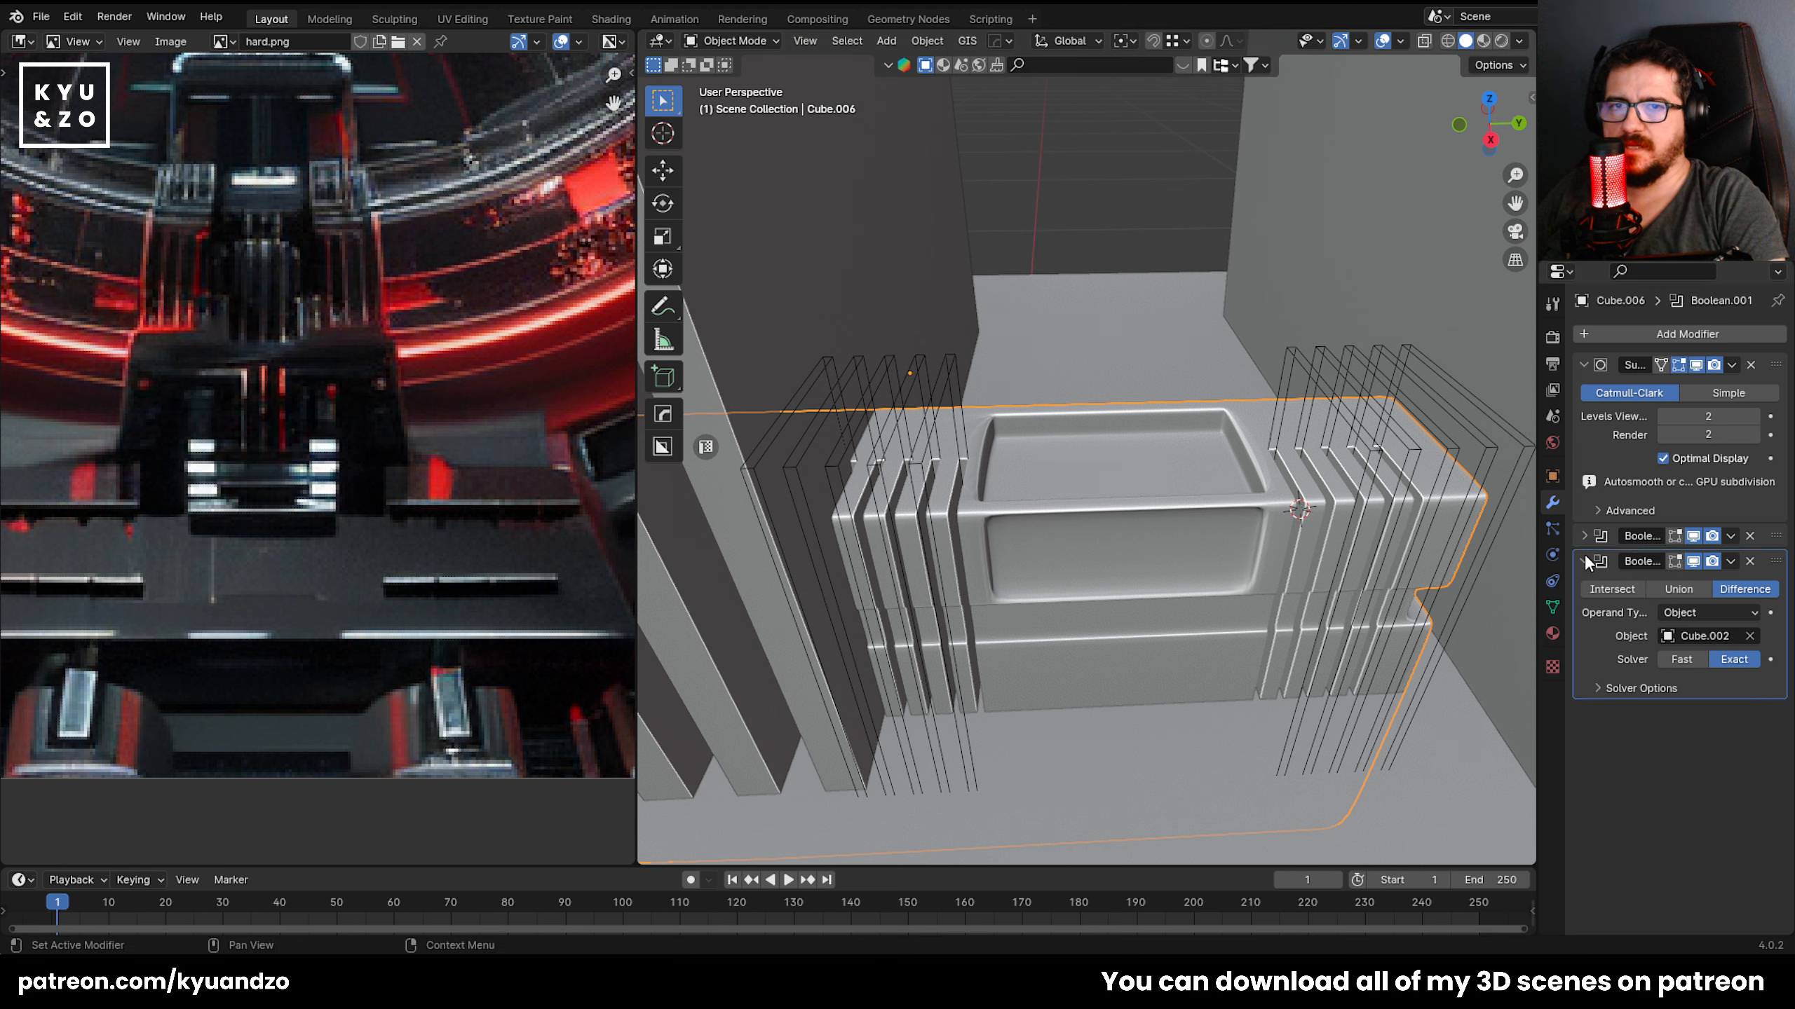
click(1584, 560)
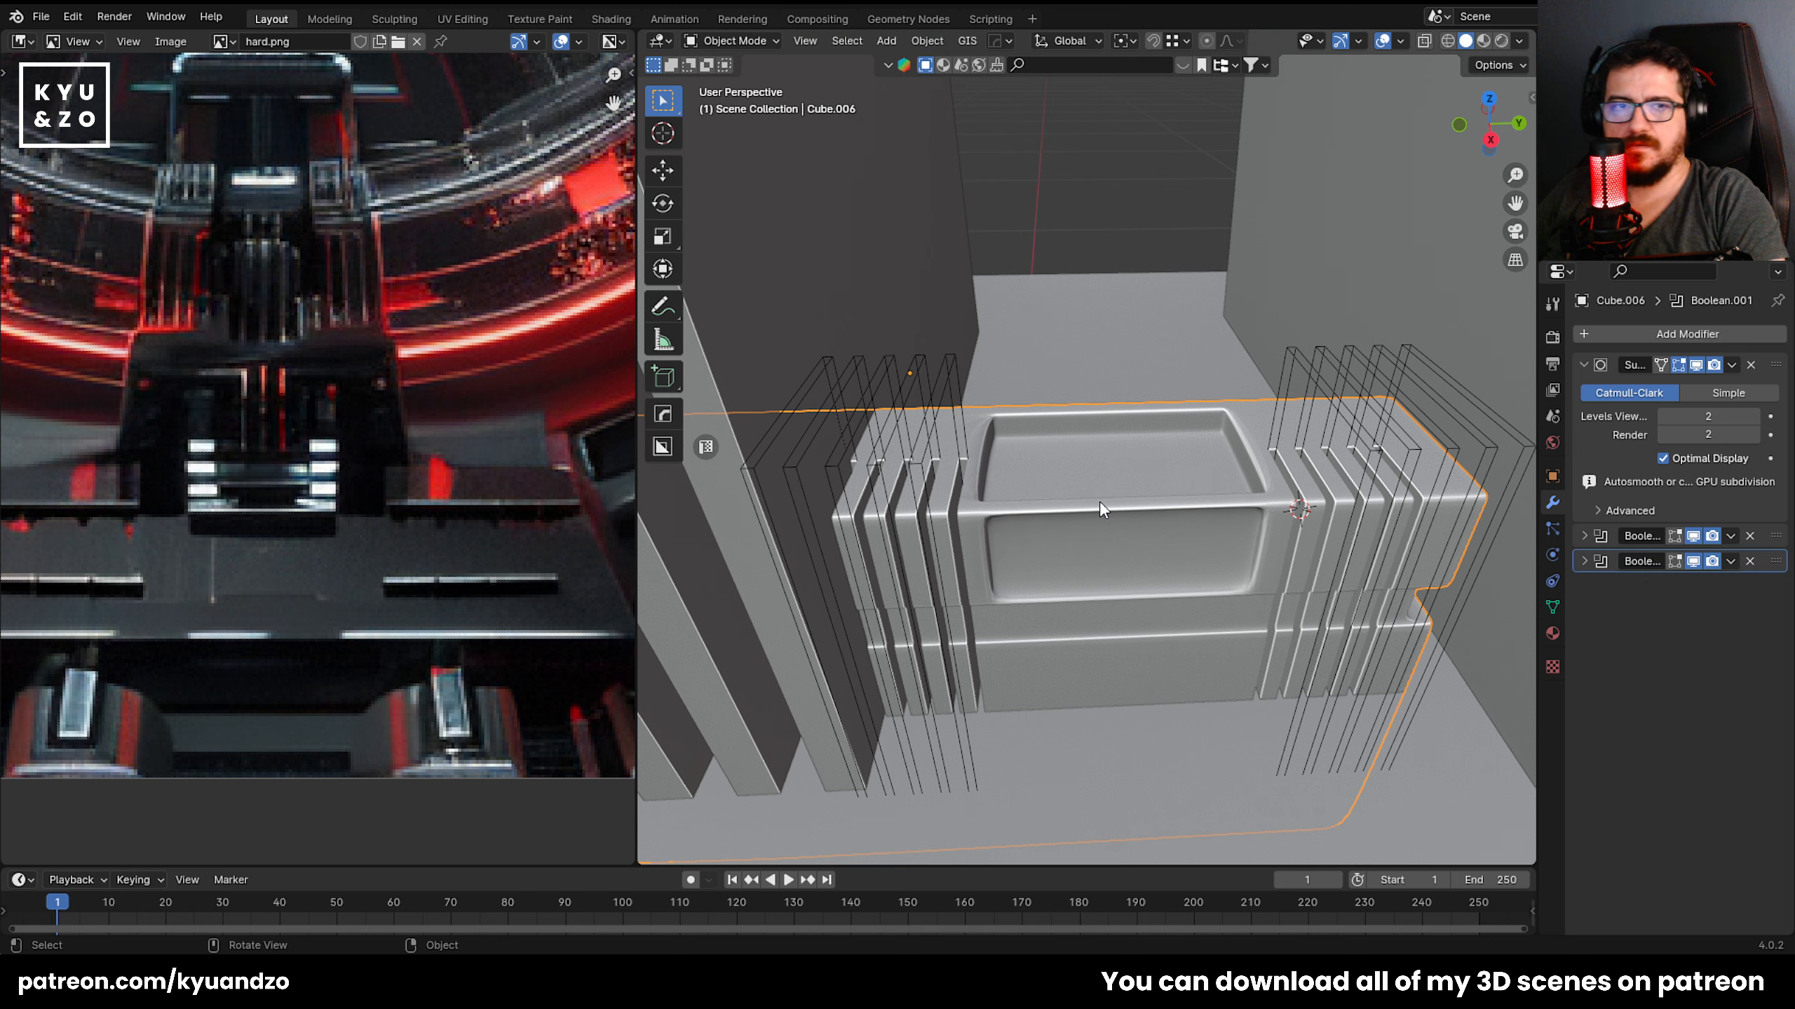
Hide both wireframe plate groups so only the slotted bar is shown.
click(1074, 309)
click(844, 446)
click(1024, 476)
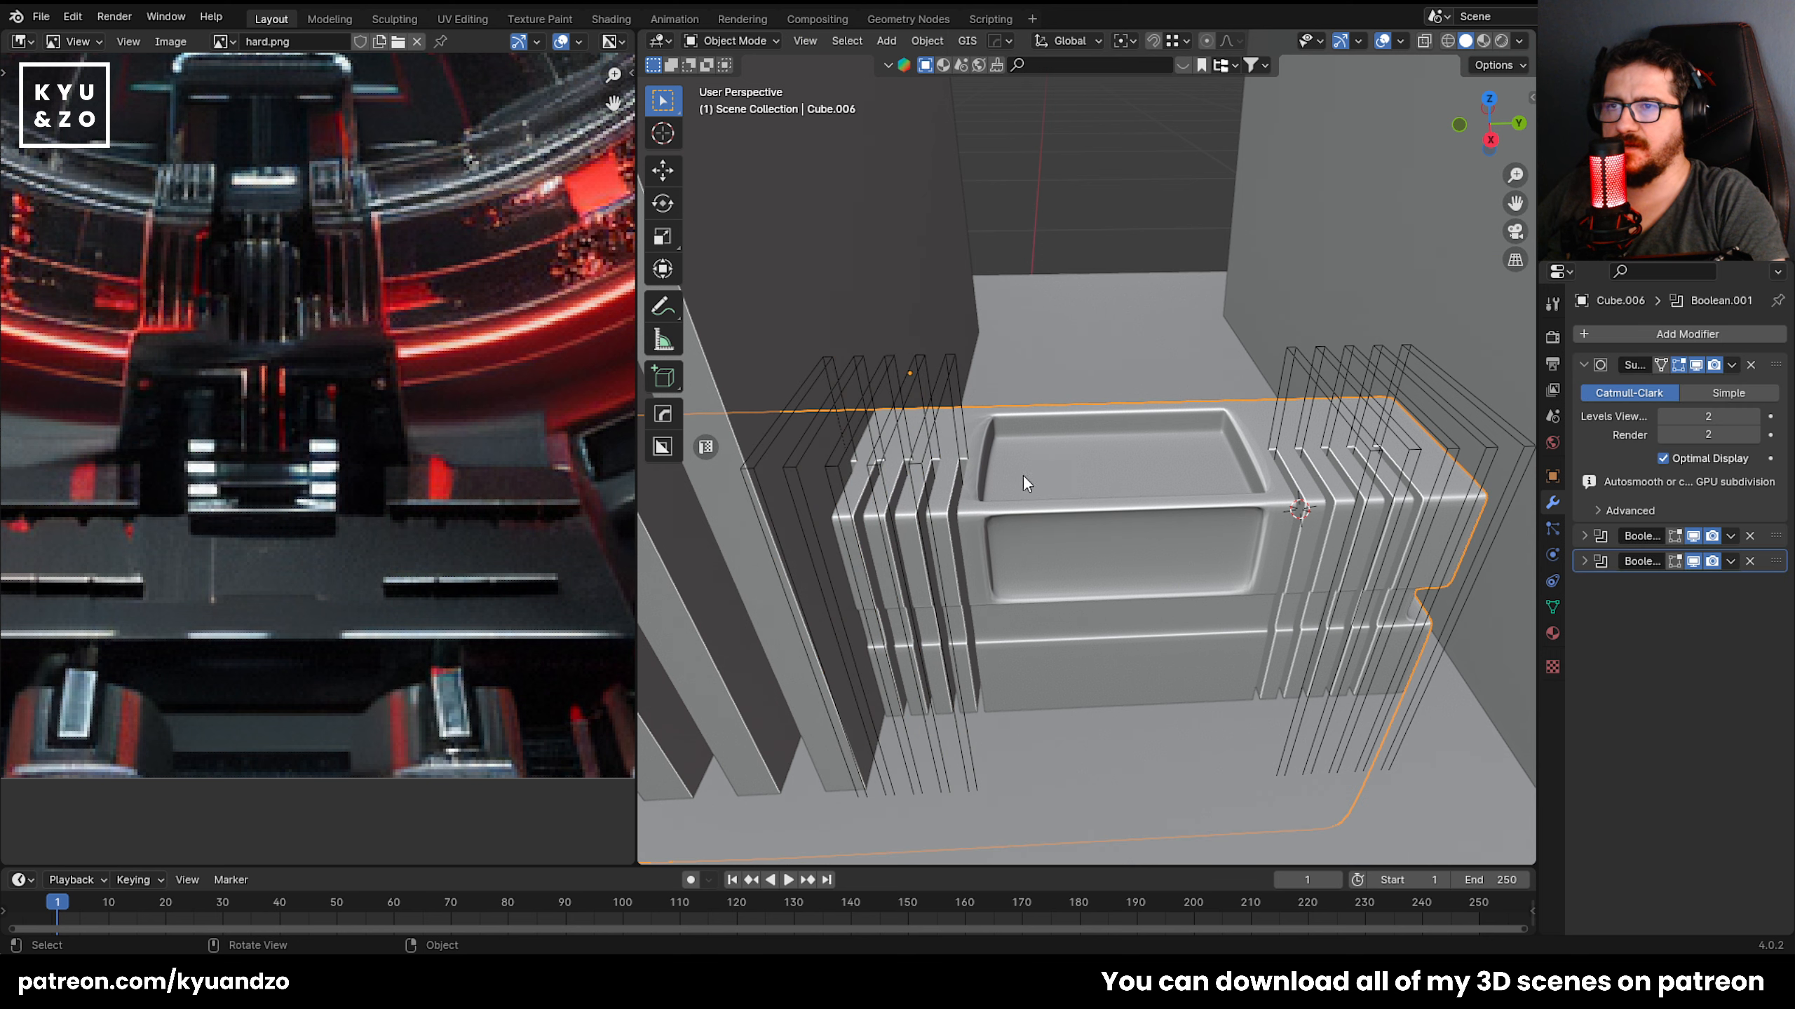
click(938, 443)
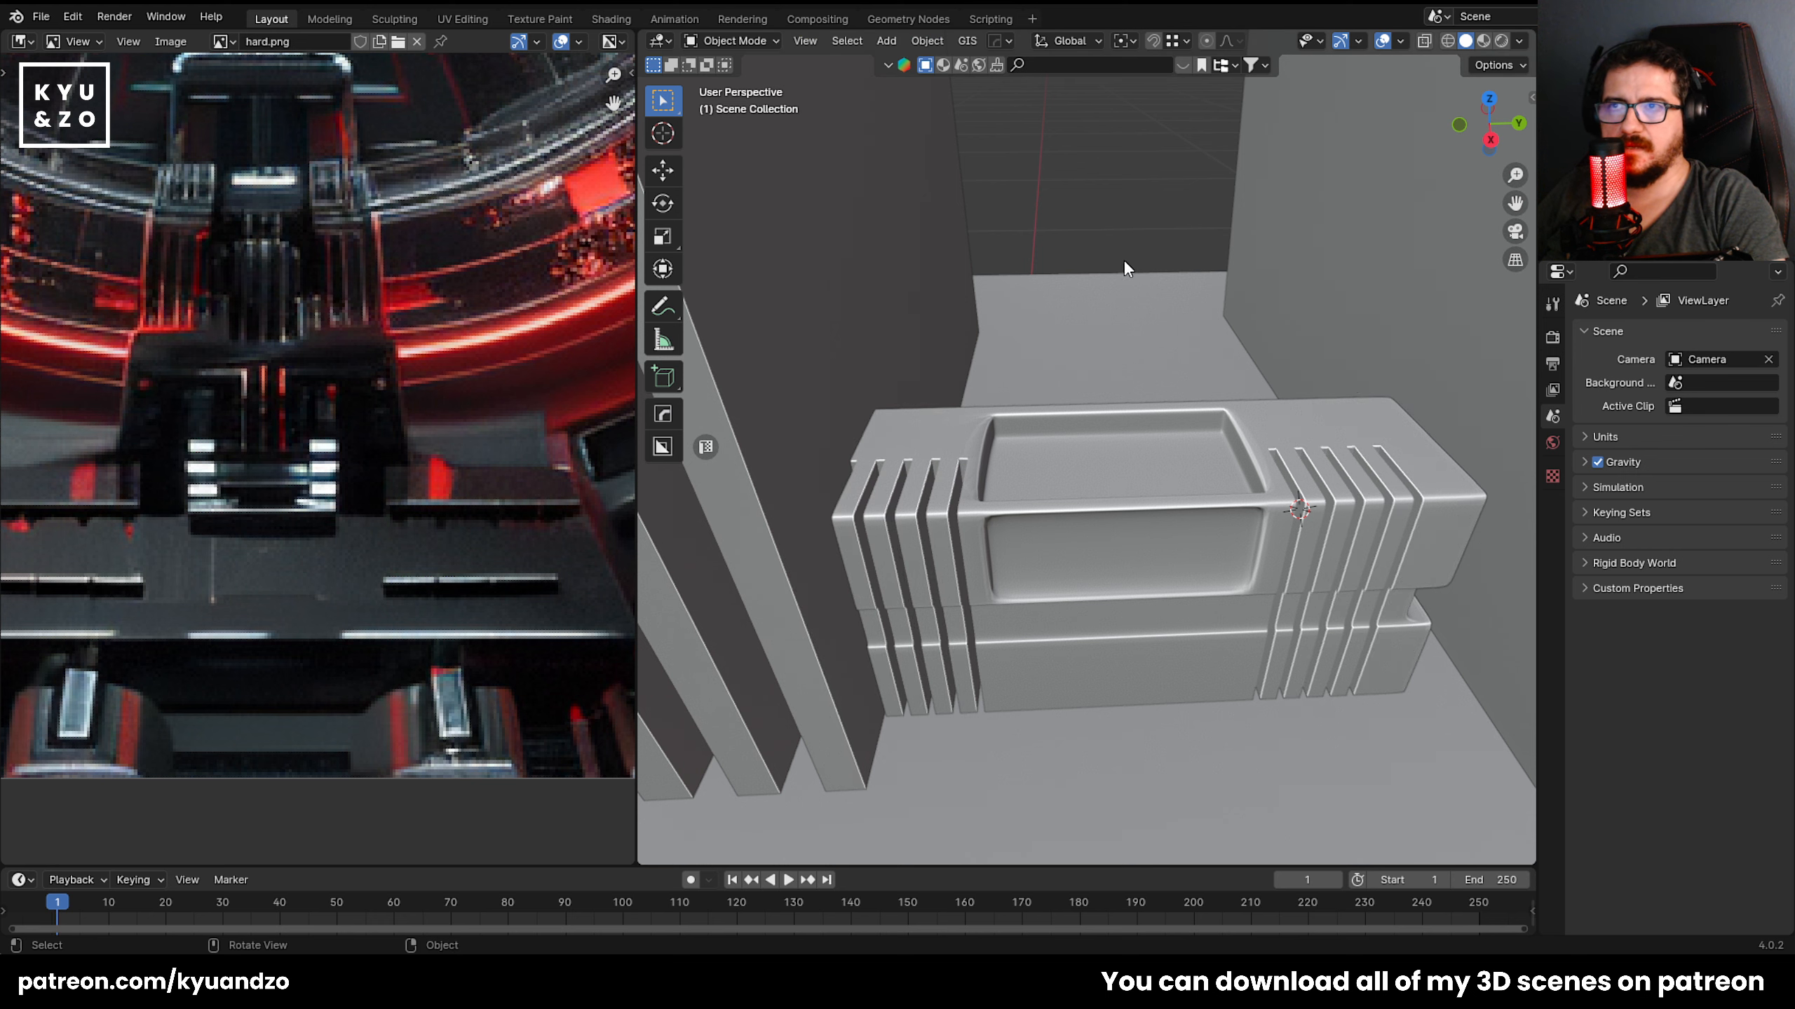
scroll(1123, 260, down, 8)
scroll(1120, 260, up, 4)
scroll(1119, 260, down, 2)
scroll(1060, 555, up, 3)
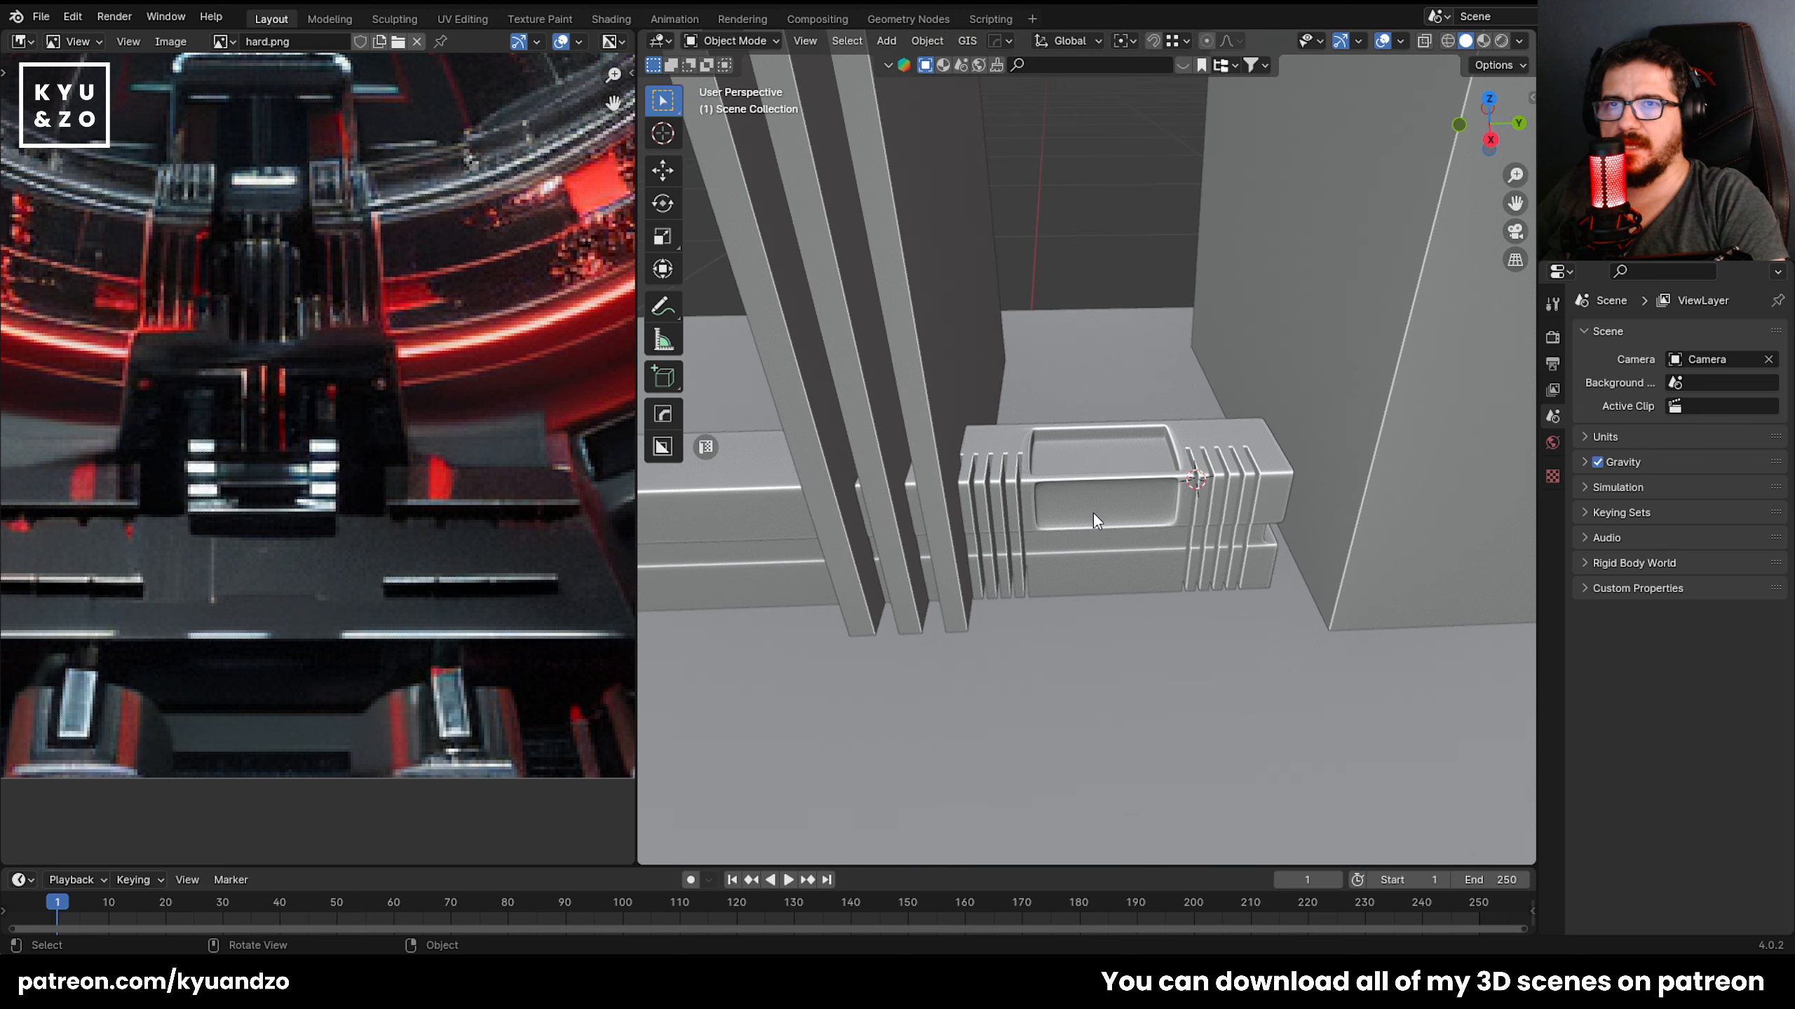
Add a Boolean modifier set to Difference to the tall panel with the octagonal hole beside the slotted bar.
click(1479, 412)
key(KP_Decimal)
shift+right_click(996, 368)
key(shift+a)
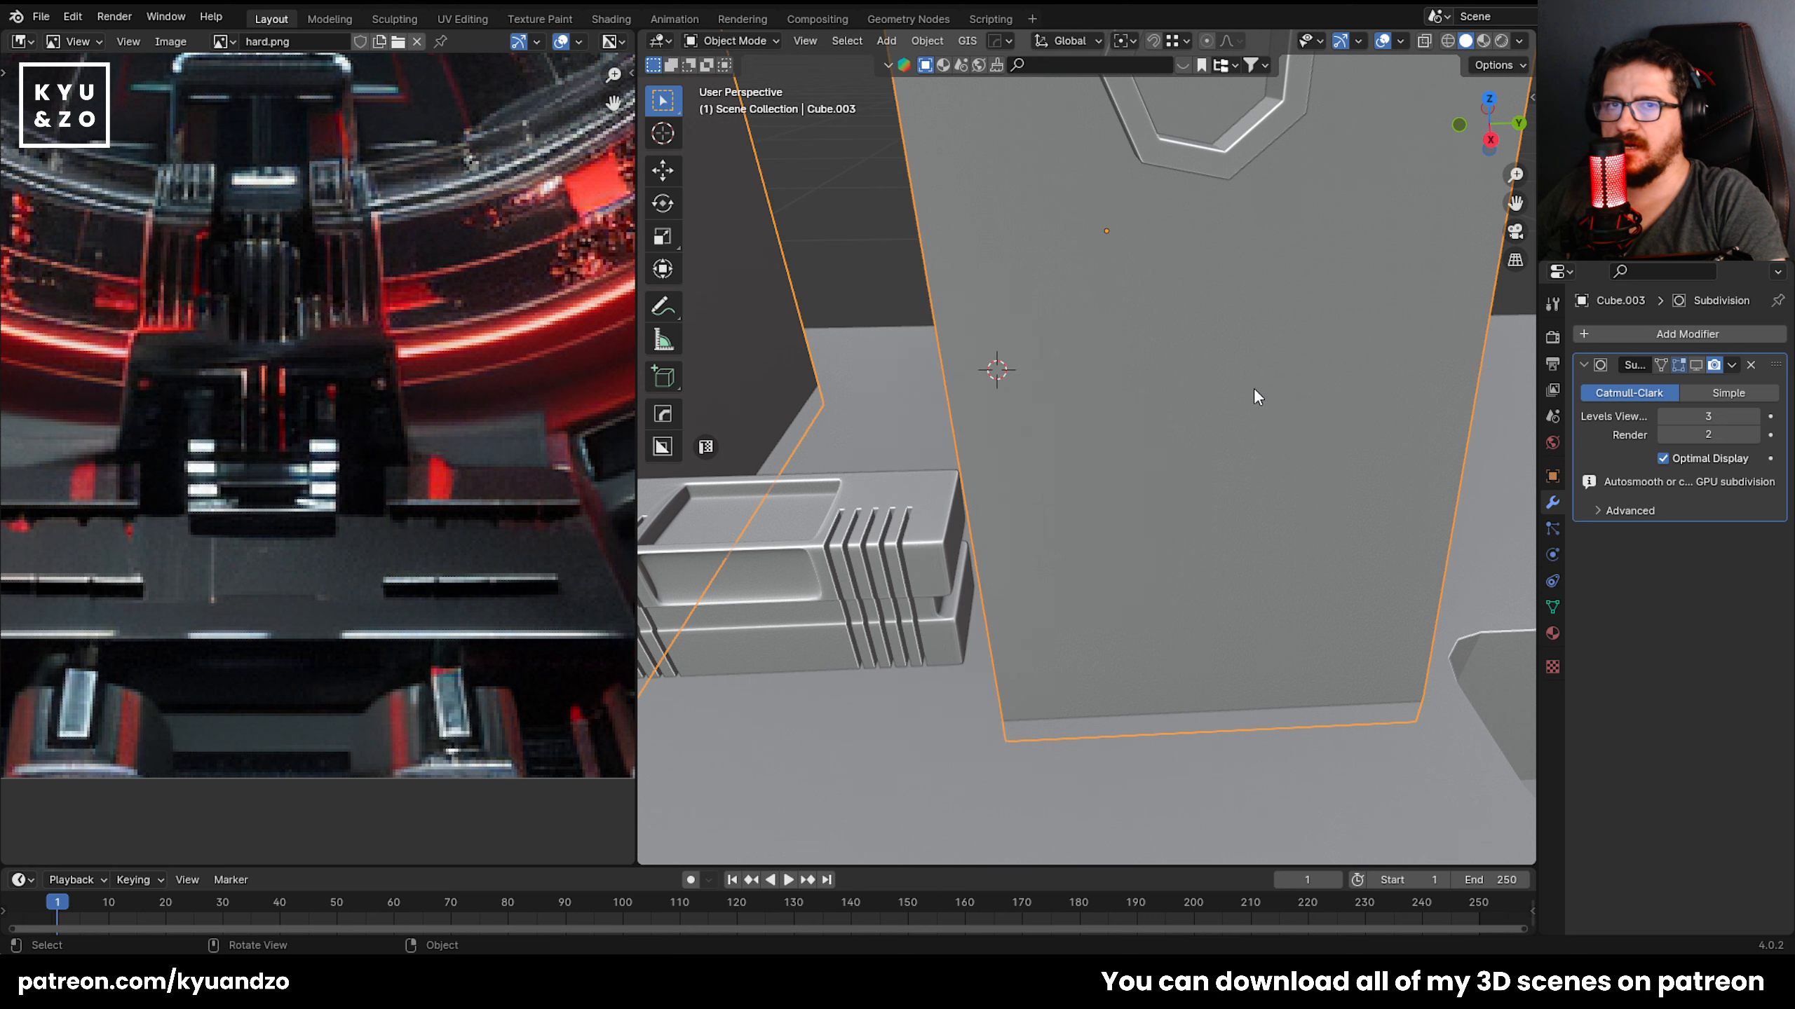
click(1629, 334)
mouse_move(1629, 334)
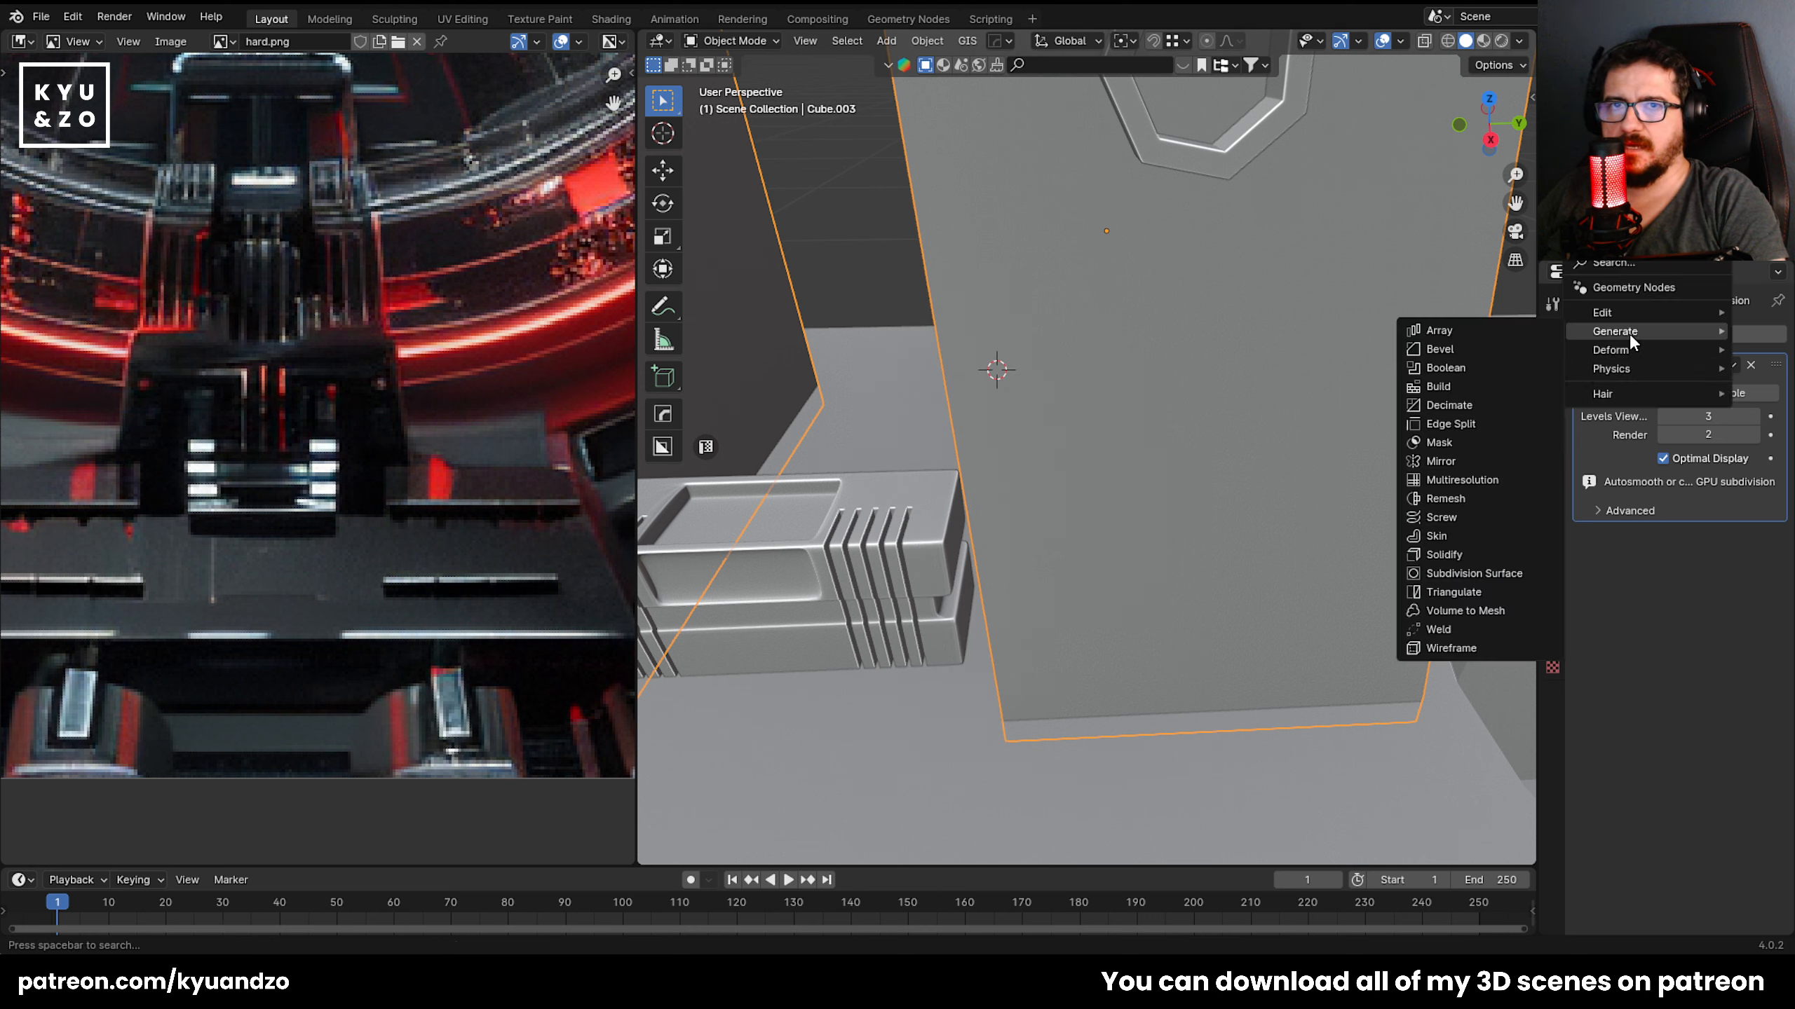
click(1493, 376)
Add a cube on the panel's front face below the octagonal hole and scale it down to a small block.
scroll(1241, 440, down, 3)
key(shift+a)
mouse_move(1146, 388)
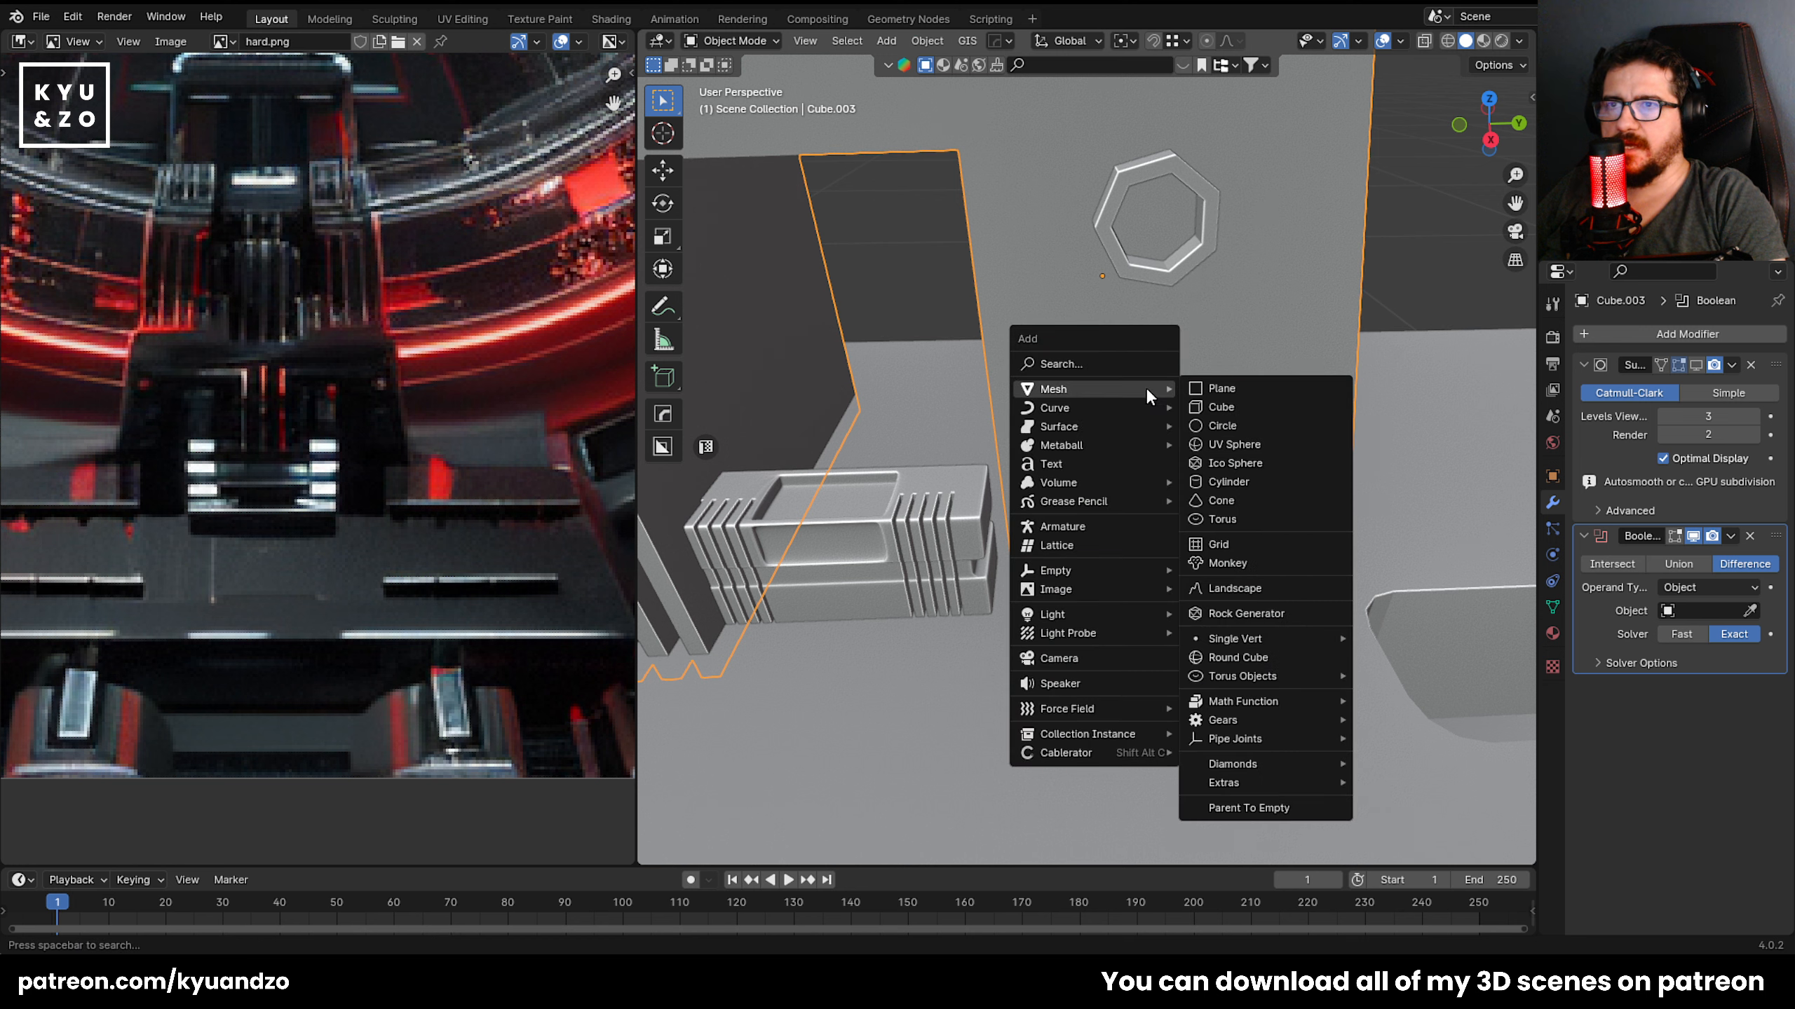
click(1217, 404)
key(s)
click(1295, 578)
key(KP_Decimal)
key(s)
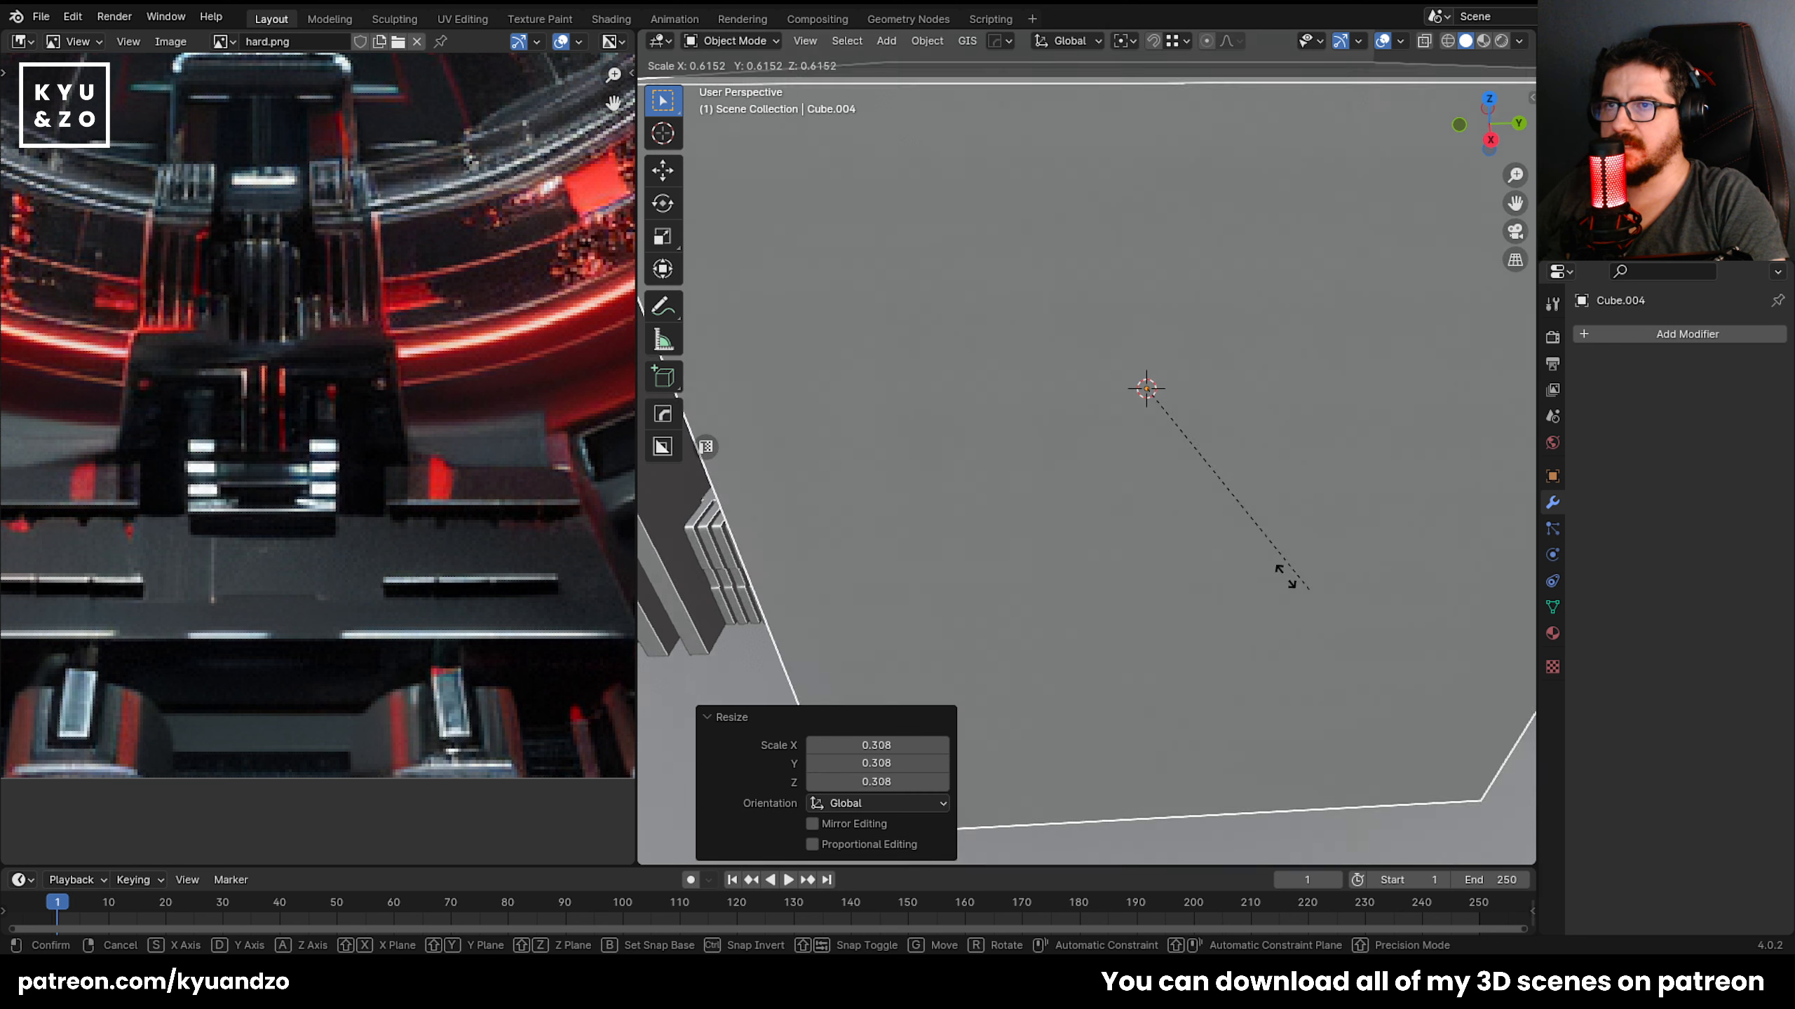
click(1200, 455)
Shape the cube into a flat plate, stretched about 2.064 times along Y, and place it across the panel's inner edge.
key(s)
key(a)
click(1225, 426)
key(g)
key(d)
click(1105, 423)
key(s)
key(d)
click(1197, 426)
key(g)
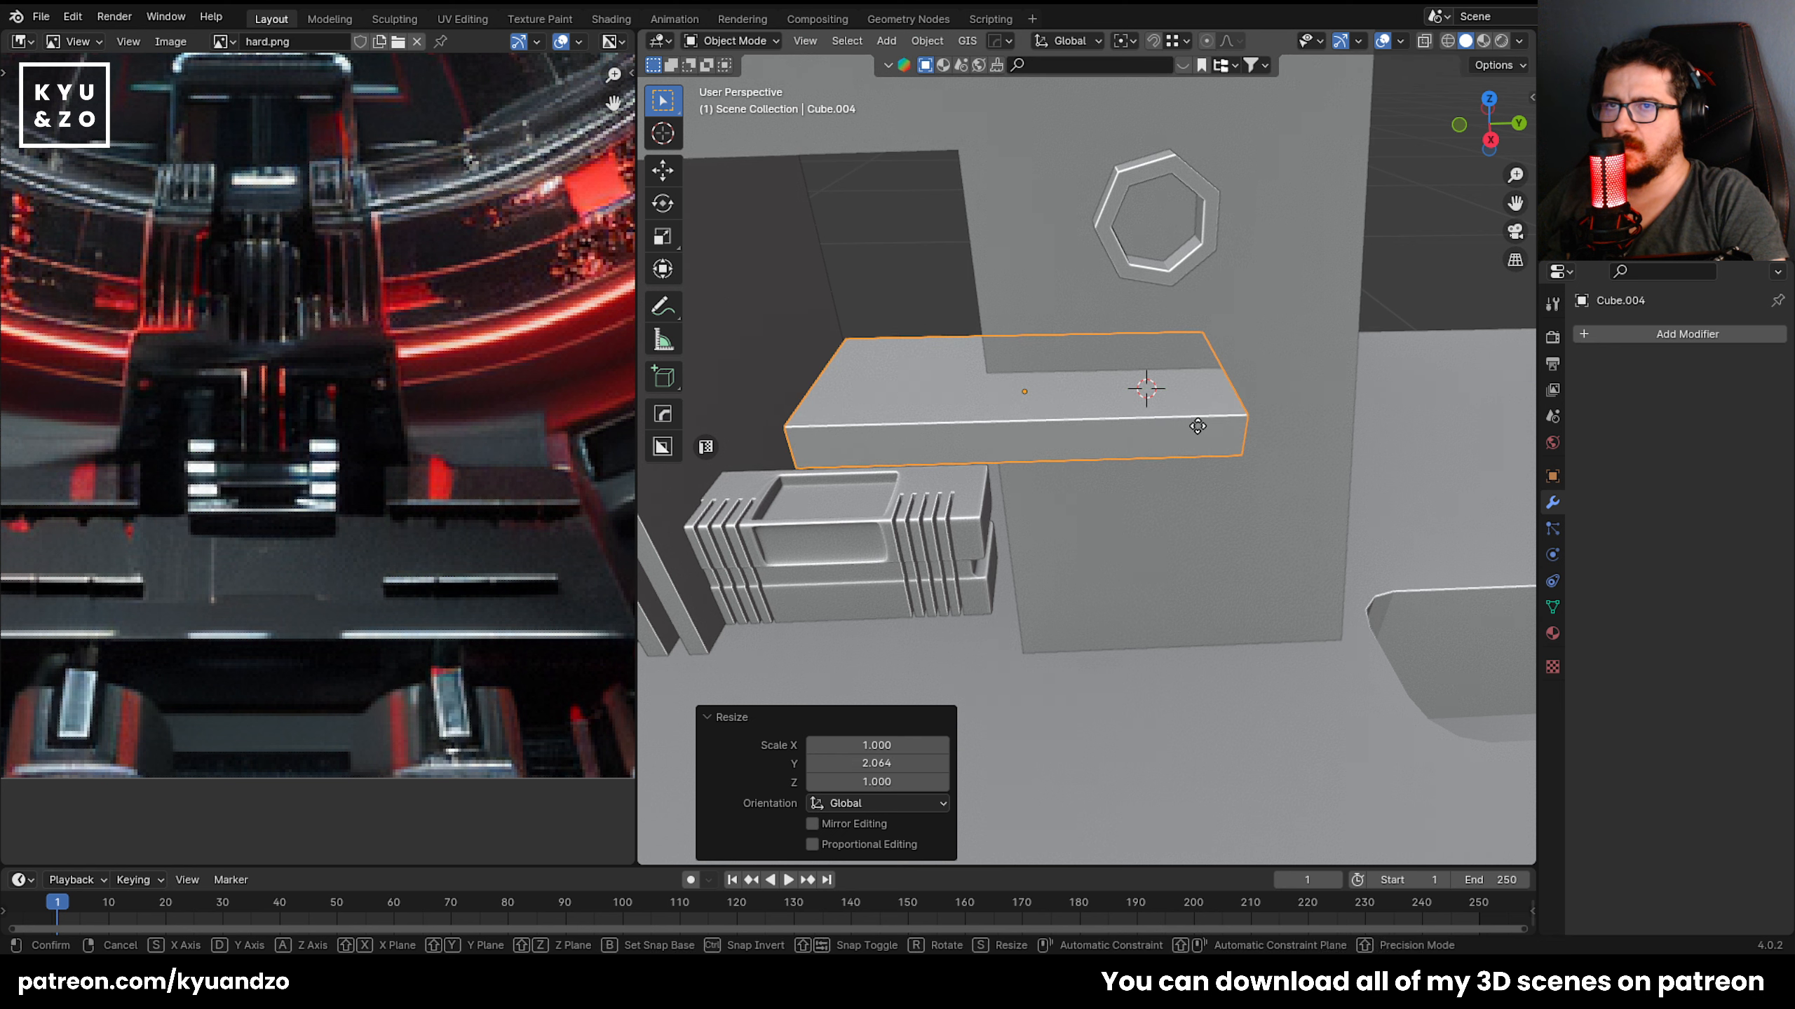
click(1253, 424)
Duplicate the plate downward in steps of about 0.0101 m to make a stack of five, and join the plates into one object.
key(shift+d)
click(1253, 472)
key(shift+r)
key(shift+r)
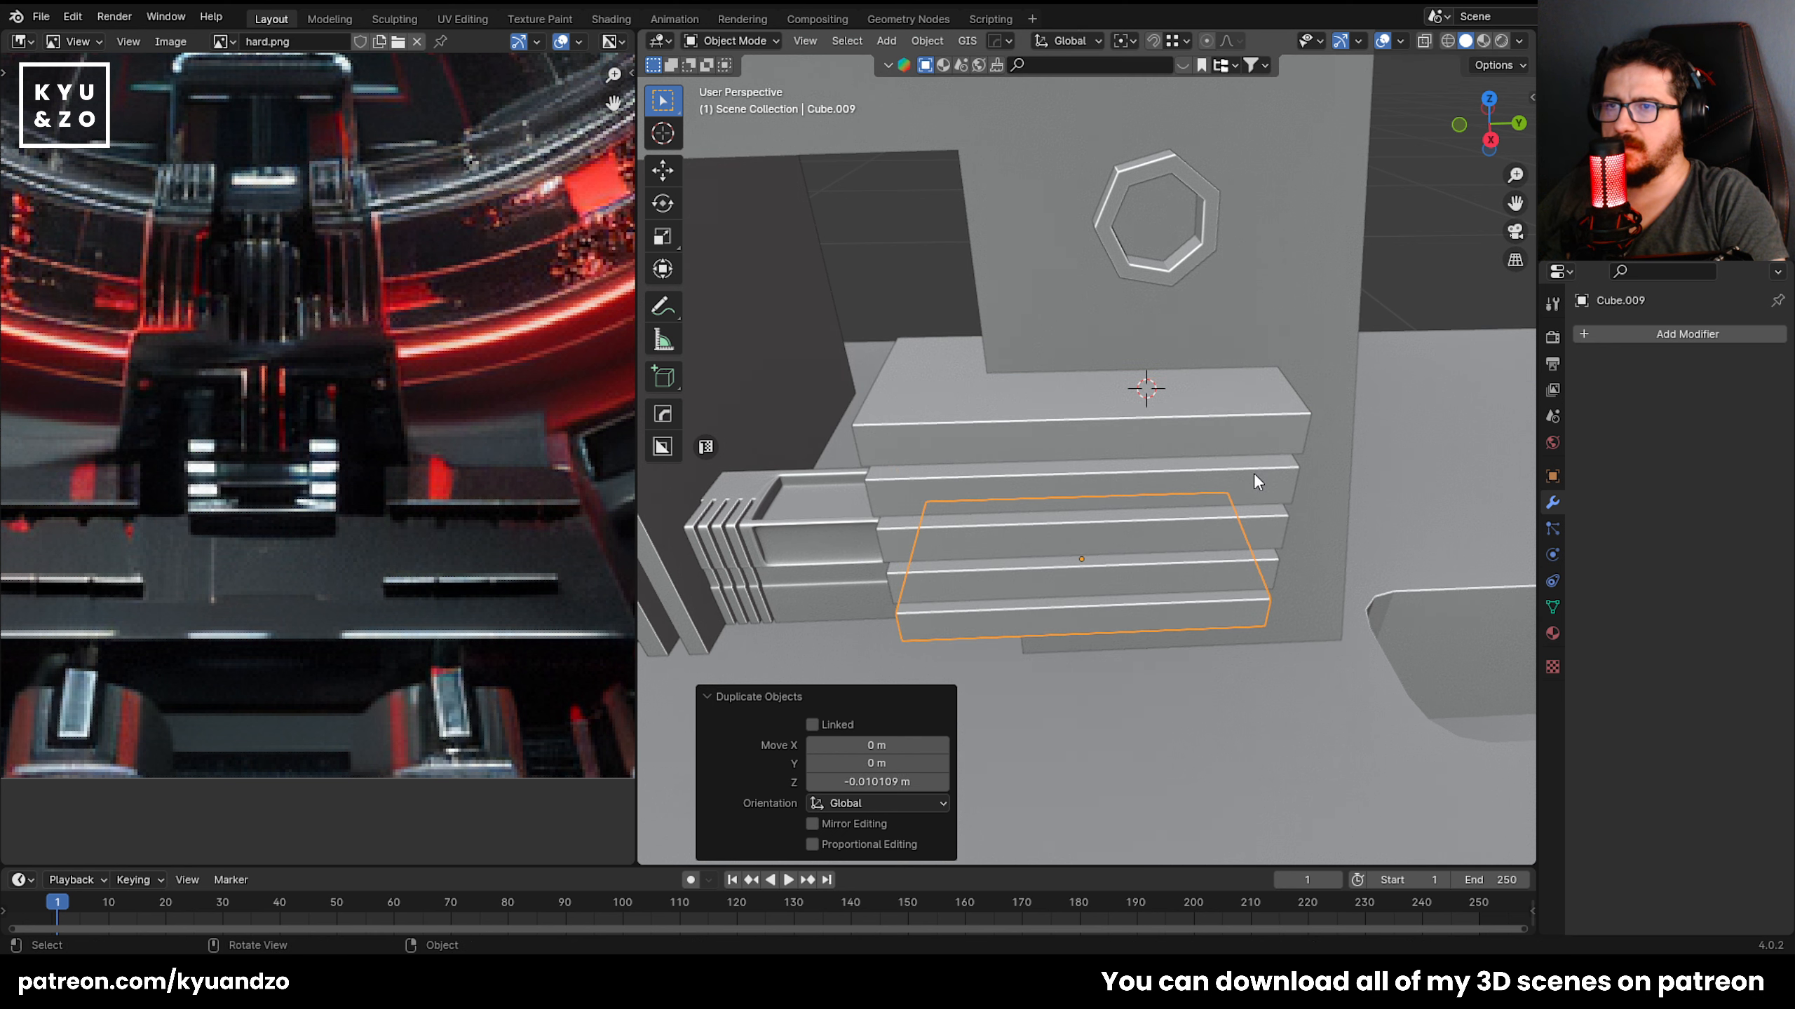
shift+click(1105, 592)
shift+click(1116, 469)
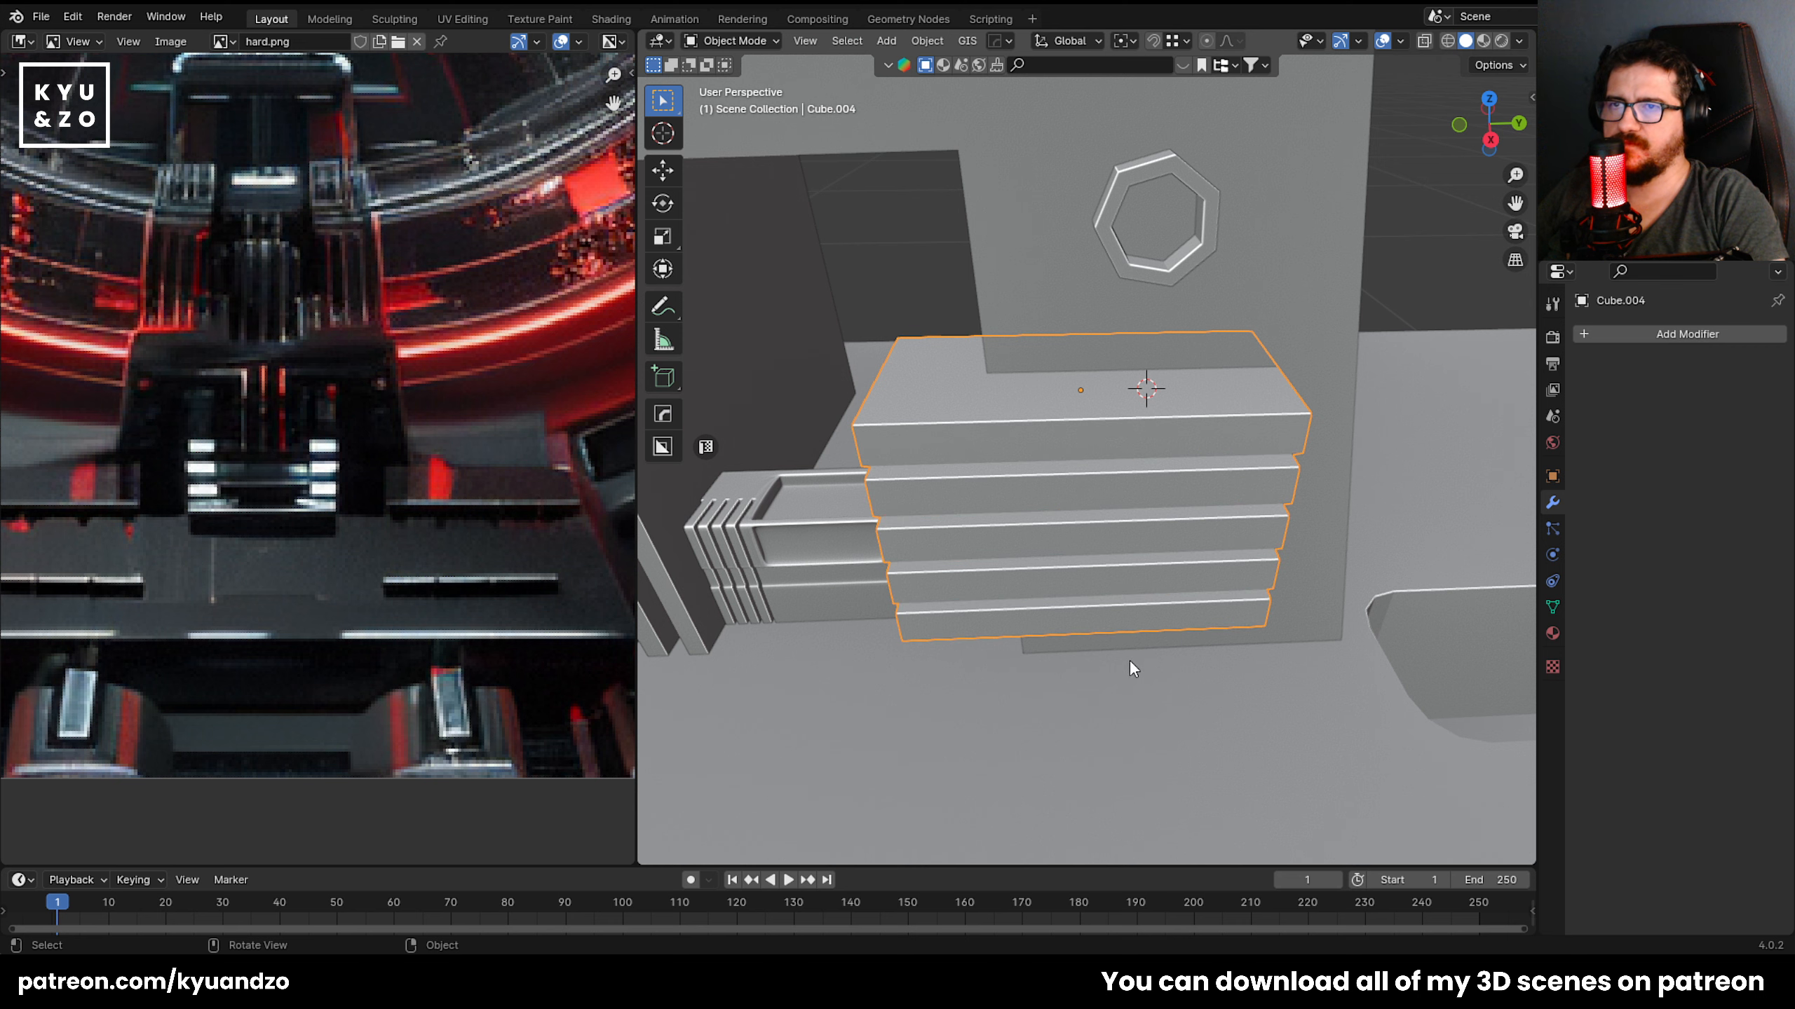
Set the joined plate stack's viewport display to Wire.
click(1556, 476)
scroll(1625, 637, down, 3)
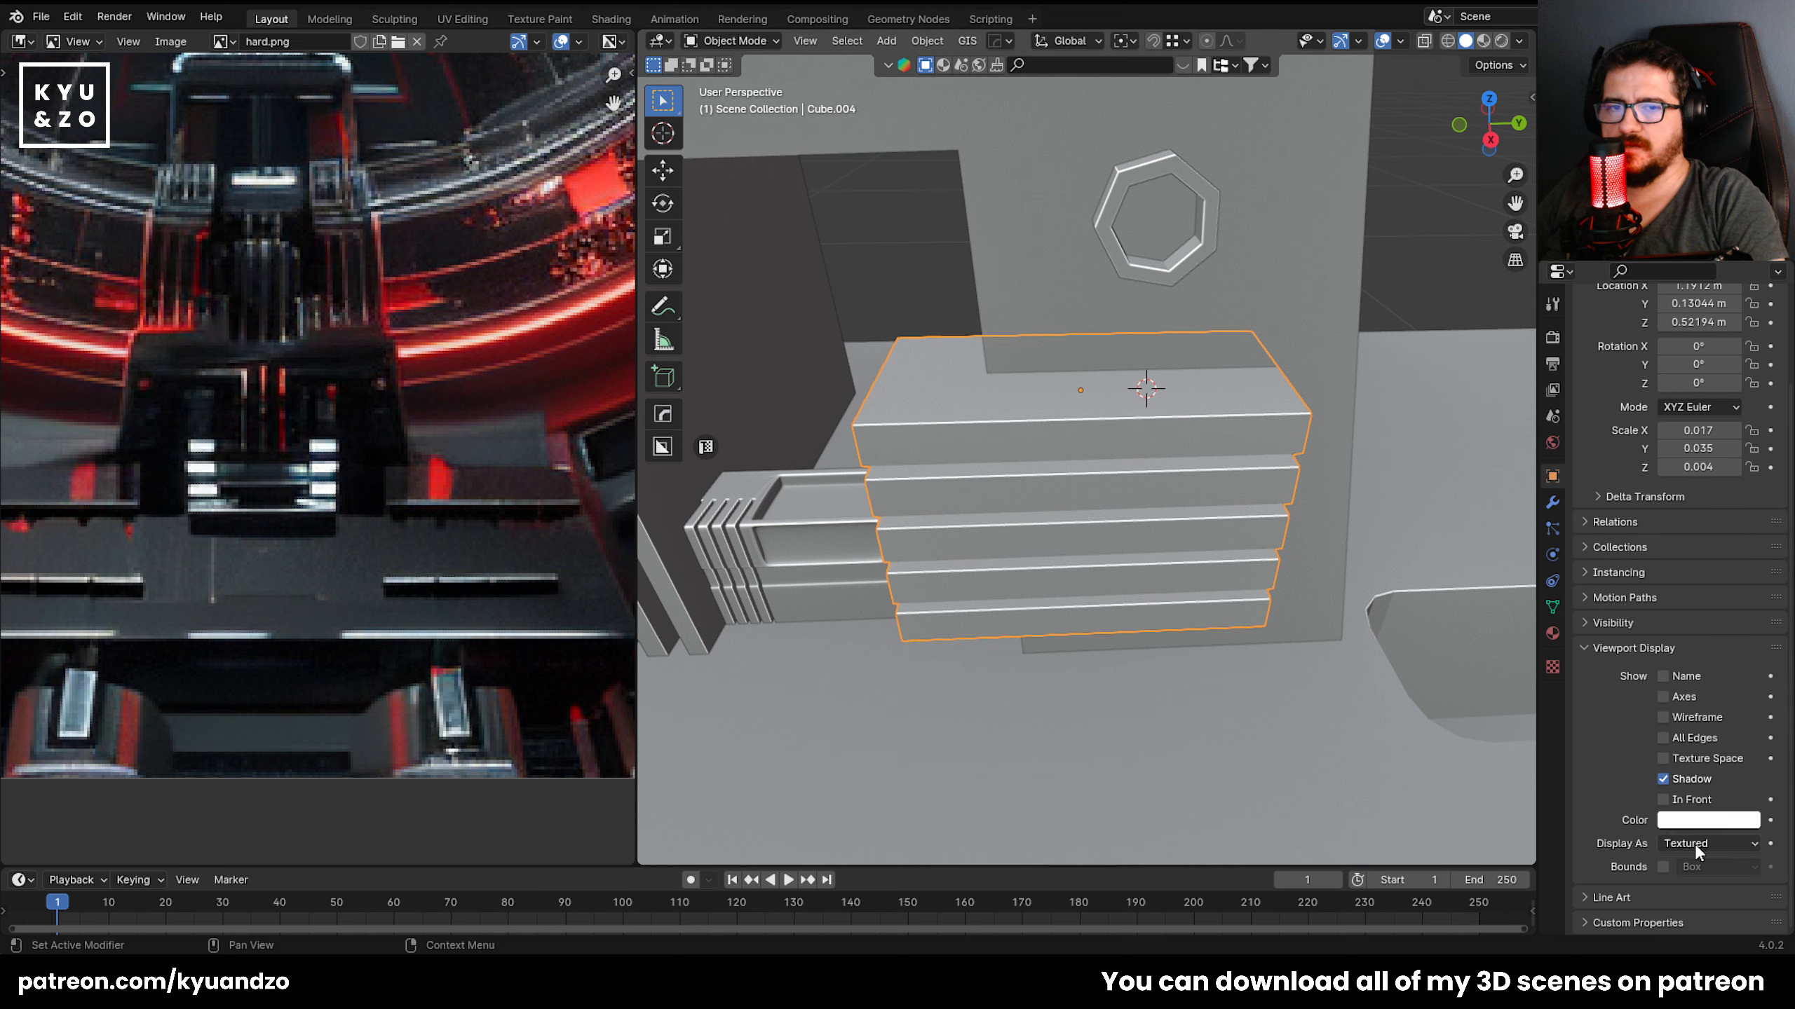
click(1670, 885)
Assign the plate stack Cube.004 as the object of the panel's Boolean modifier.
click(1310, 340)
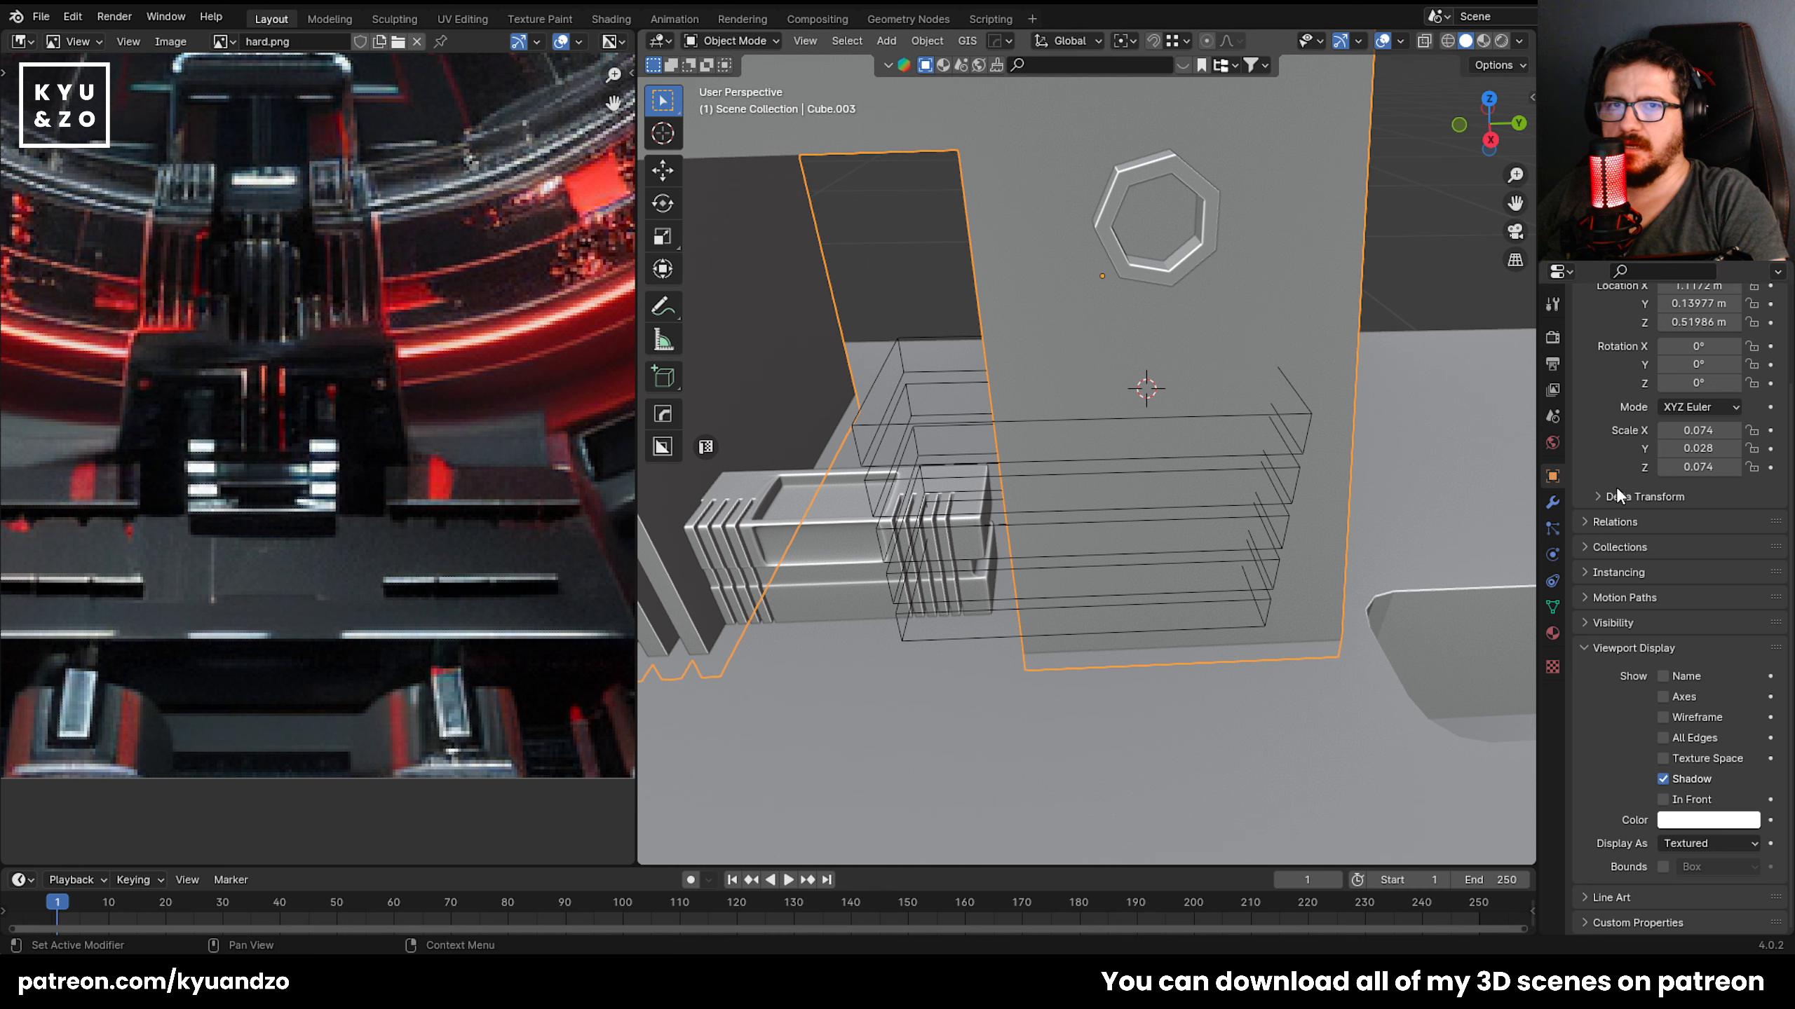
click(1553, 502)
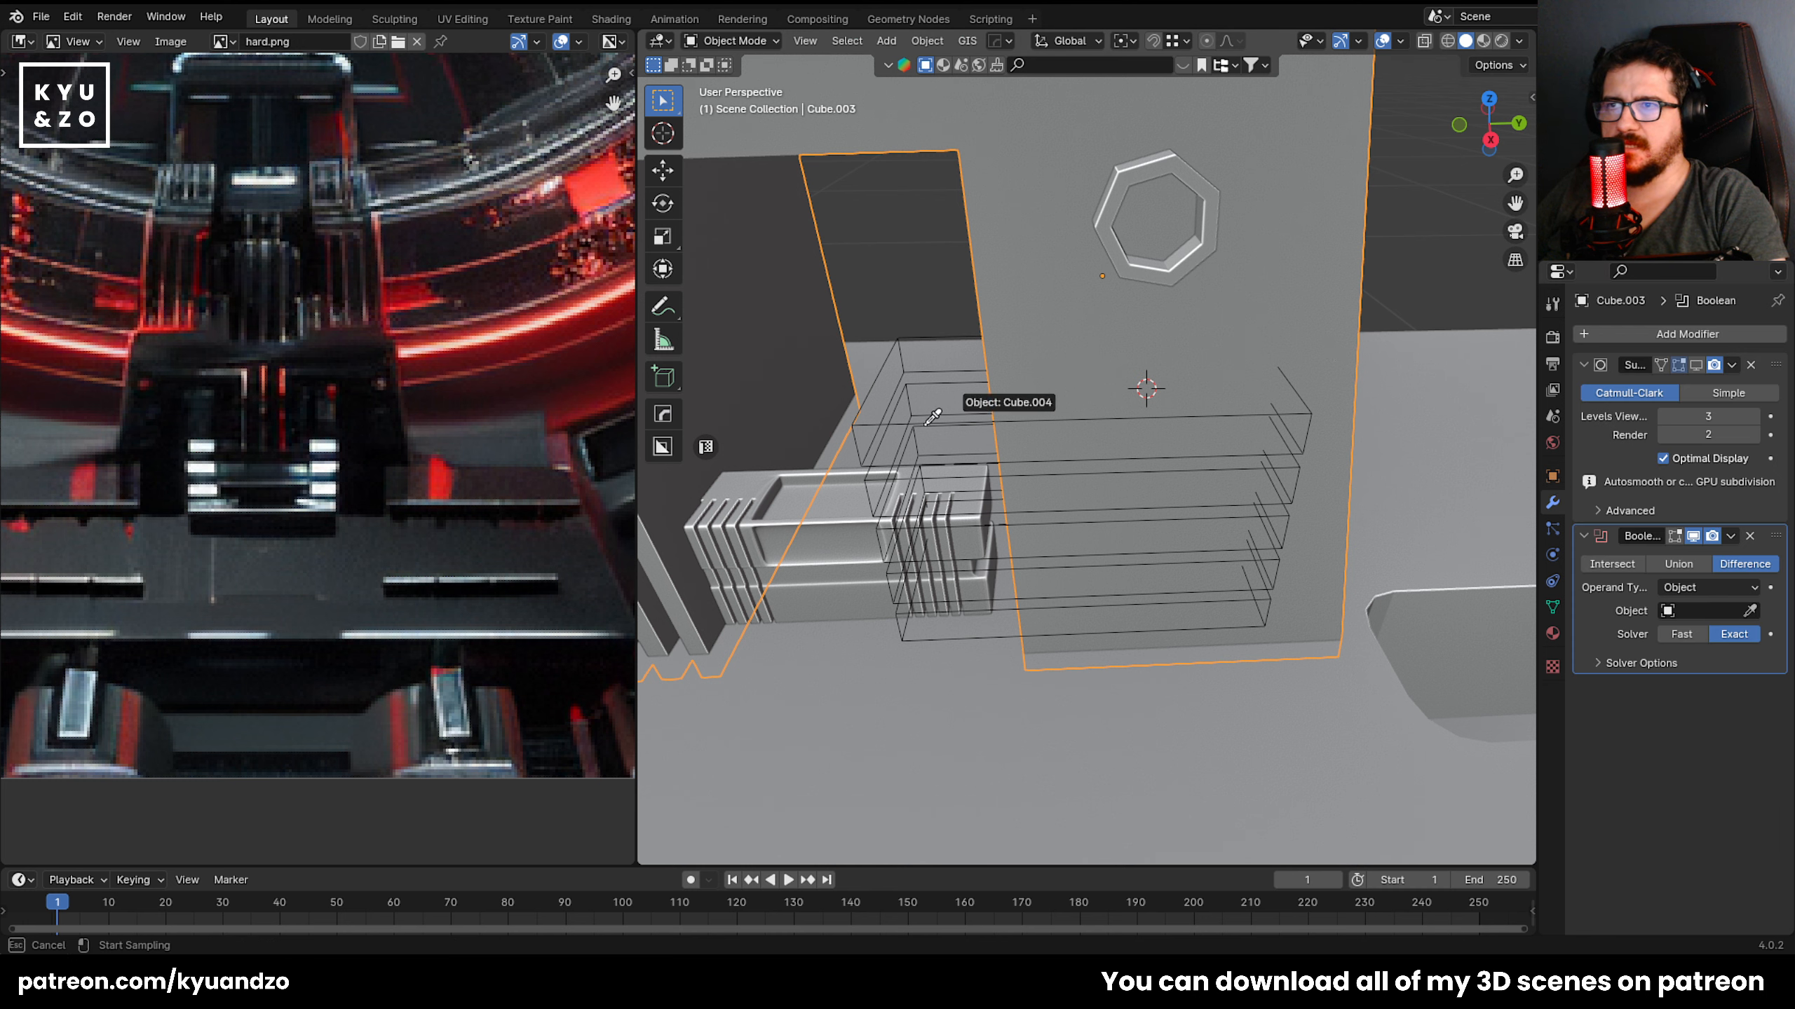
click(871, 400)
click(900, 239)
Scale the plate stack to about 0.543 along Z to make the slots thinner and closer together.
middle_drag(931, 407, 920, 366)
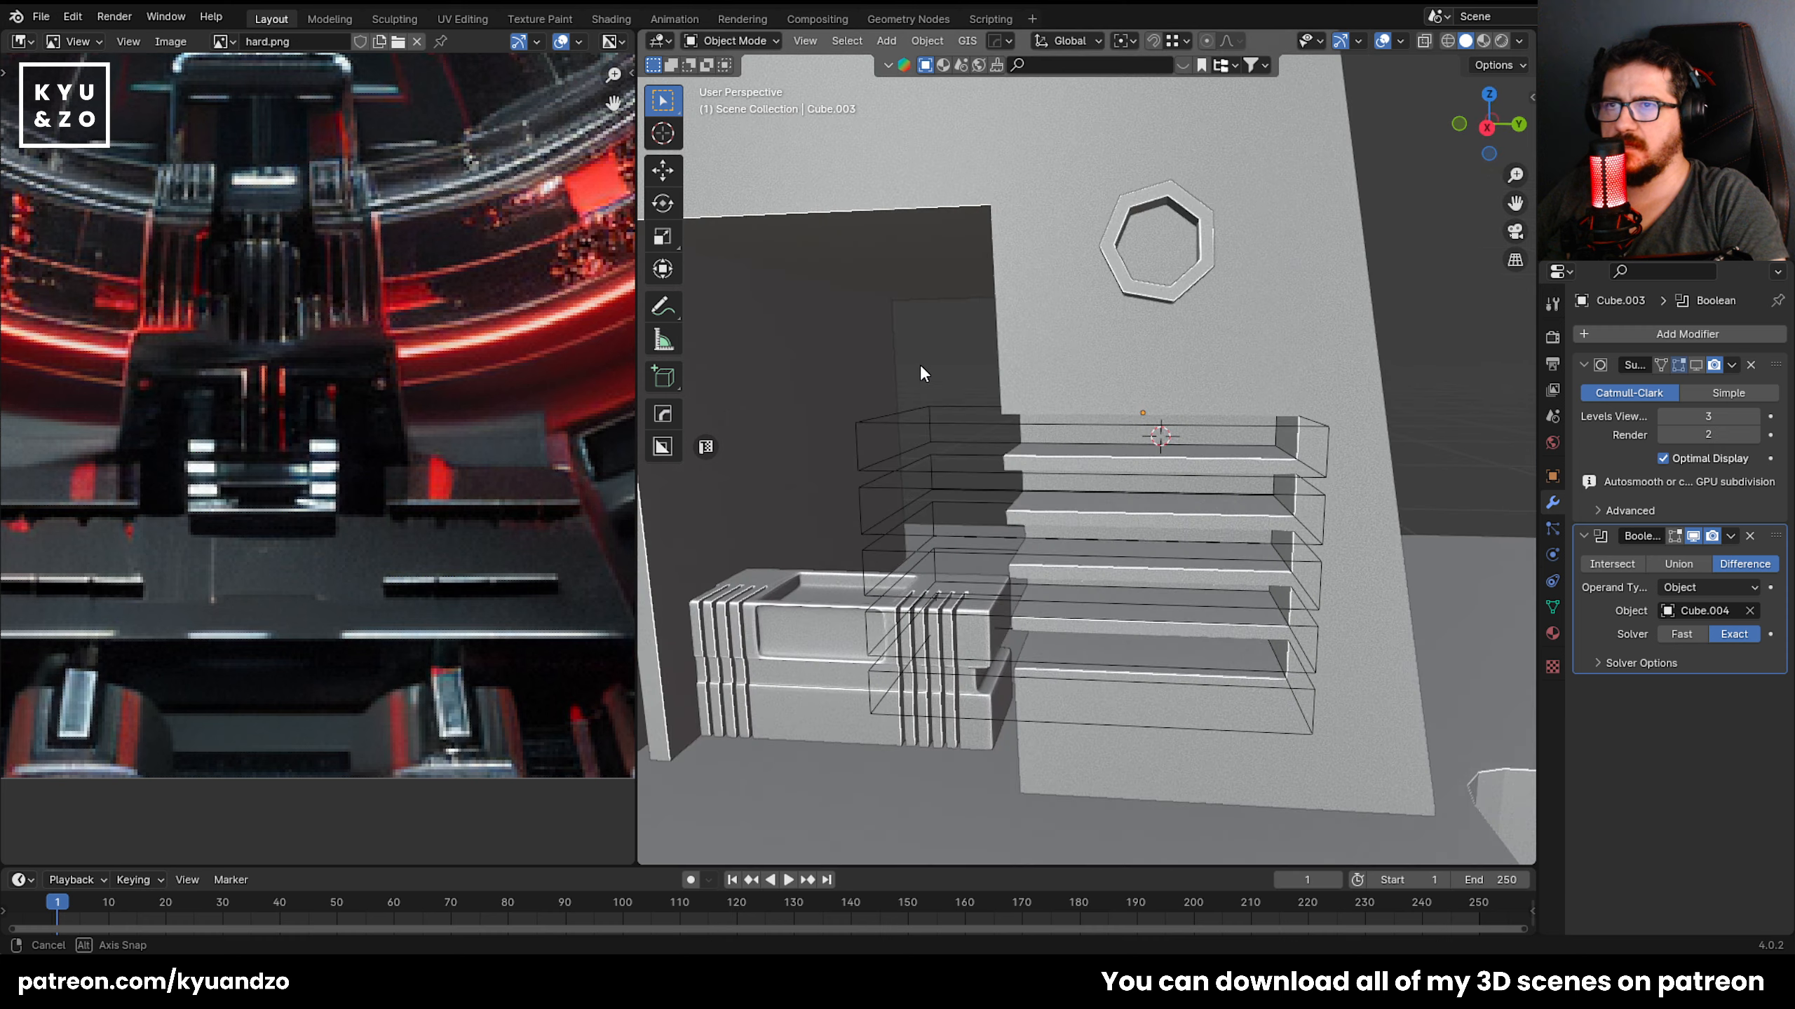
click(936, 416)
key(s)
key(a)
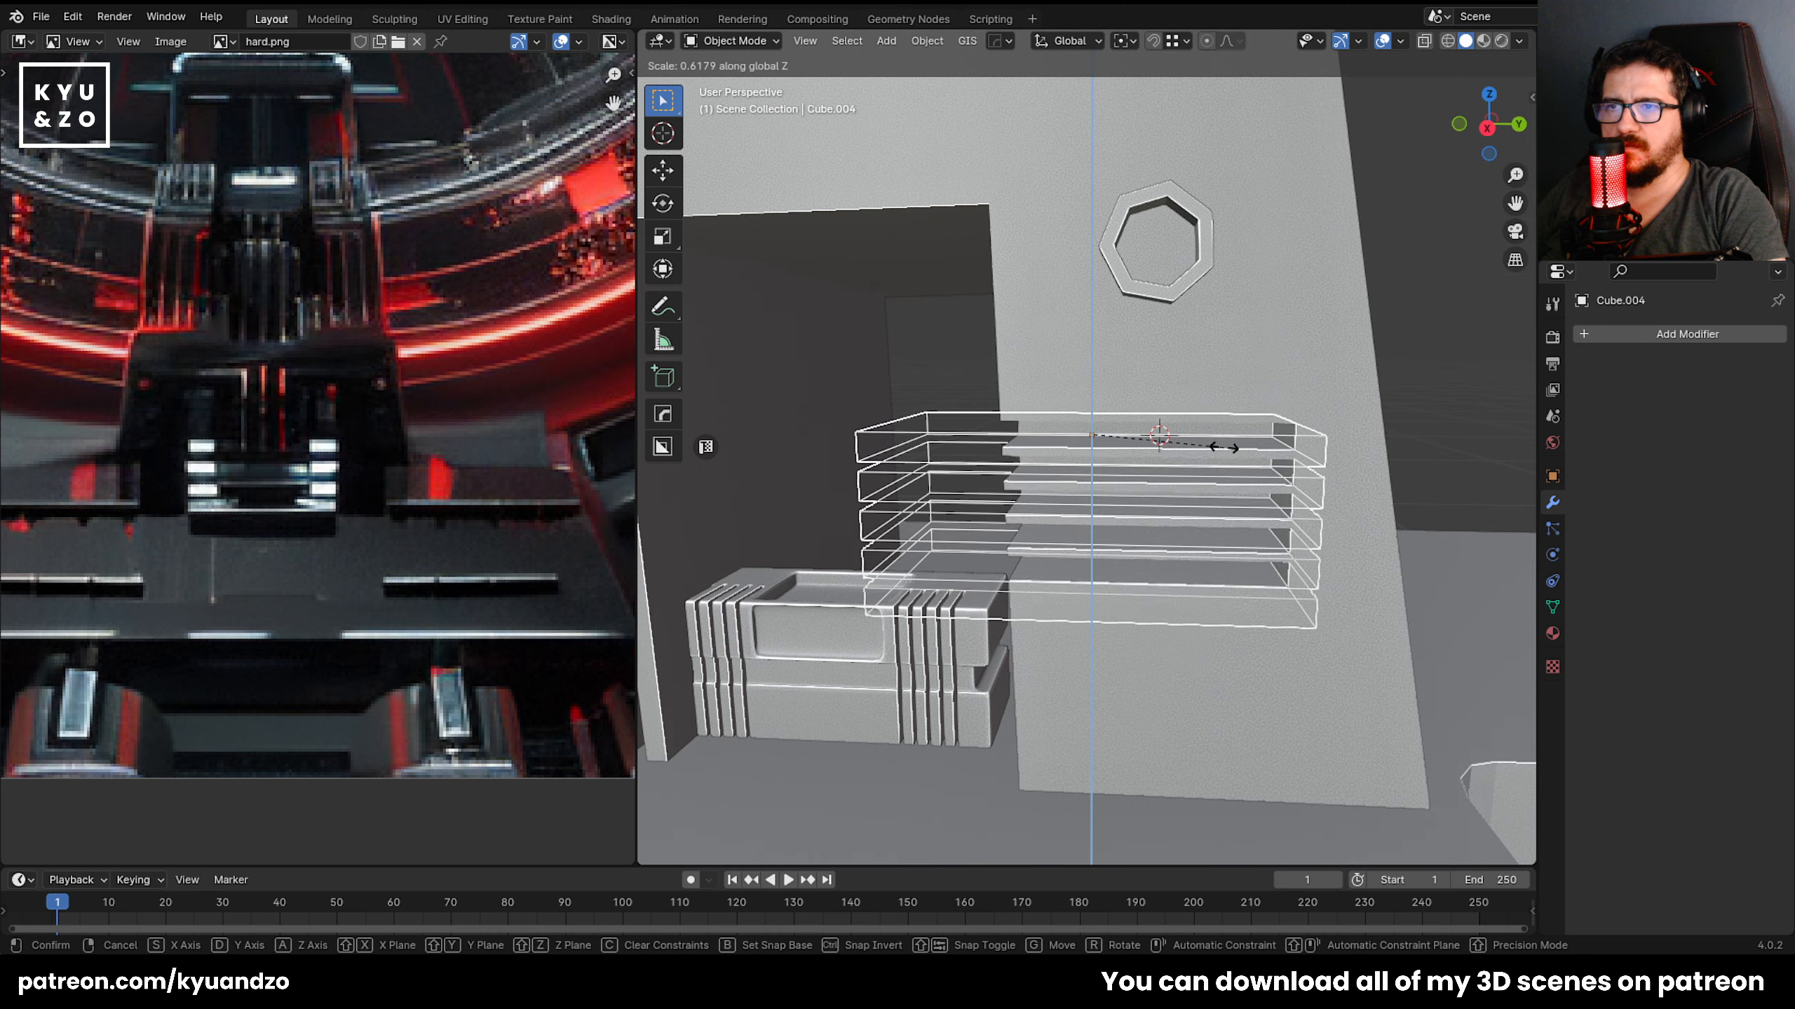
click(1215, 447)
Narrow the five rear end faces of the cutter plates to about half along Y so the plates taper into the panel.
scroll(1265, 481, up, 2)
middle_drag(1294, 506, 1147, 496)
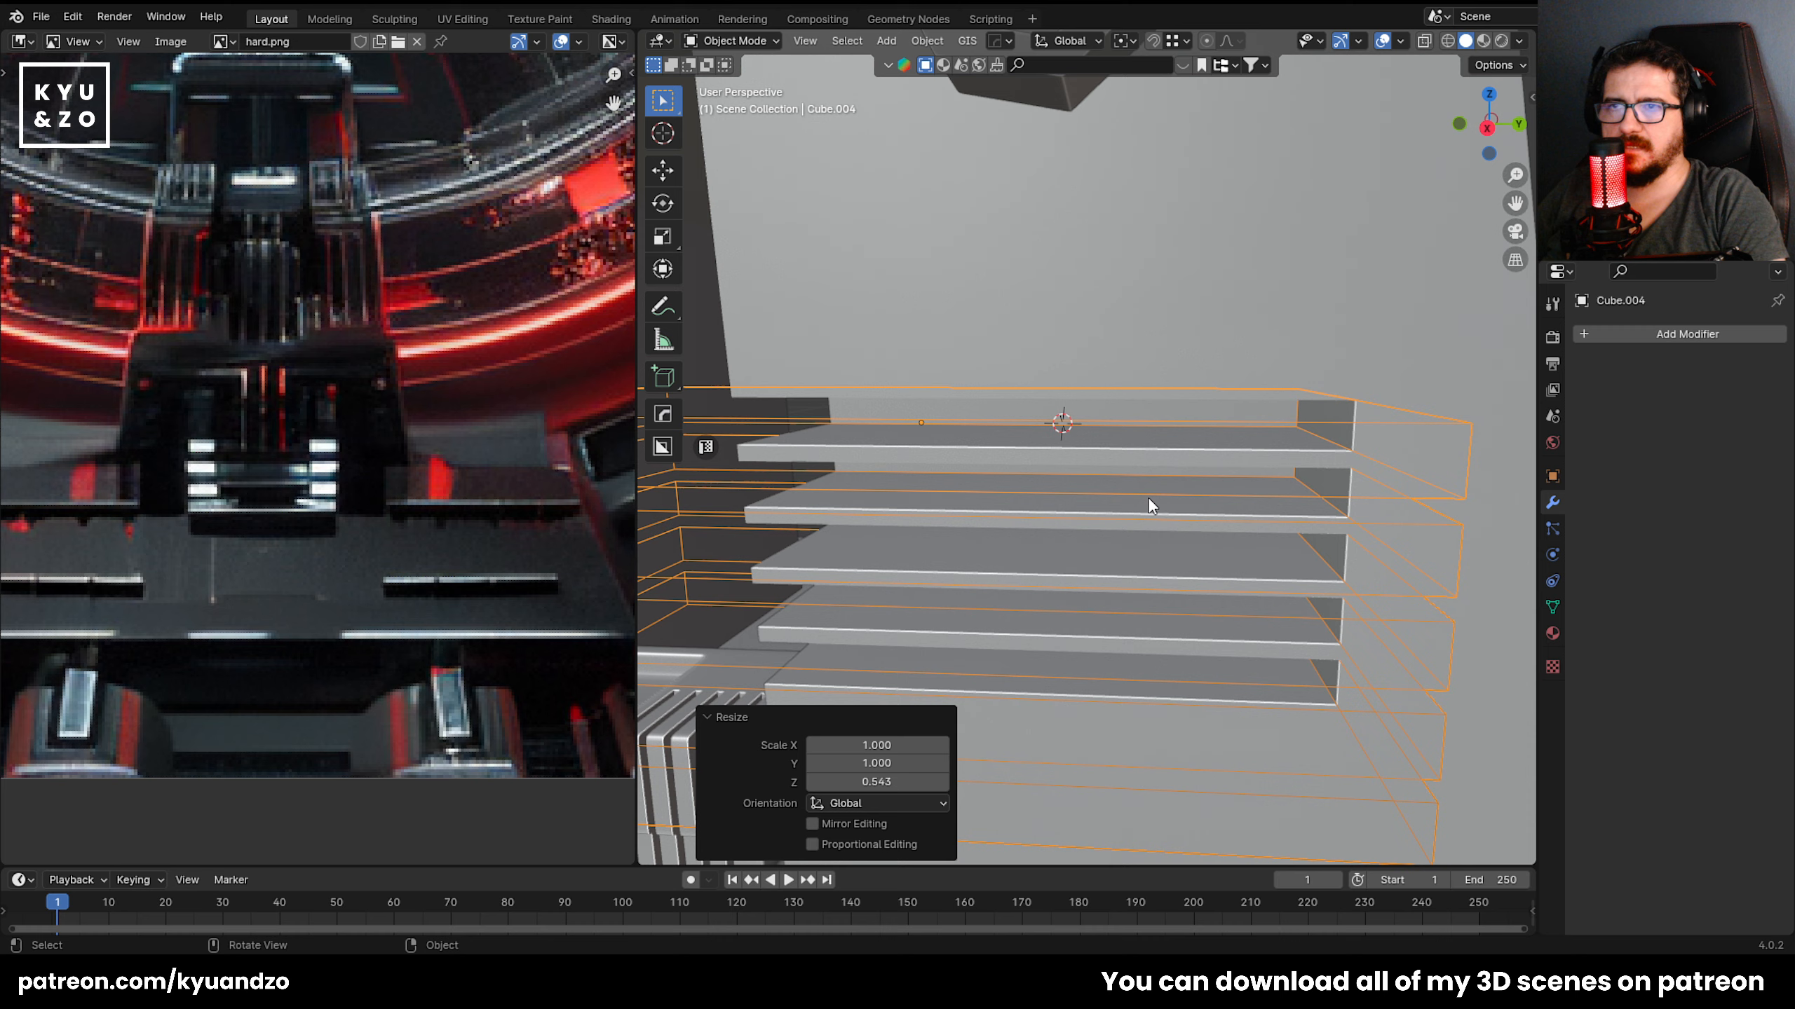
key(Tab)
middle_drag(990, 452, 899, 595)
scroll(899, 595, down, 2)
key(alt+a)
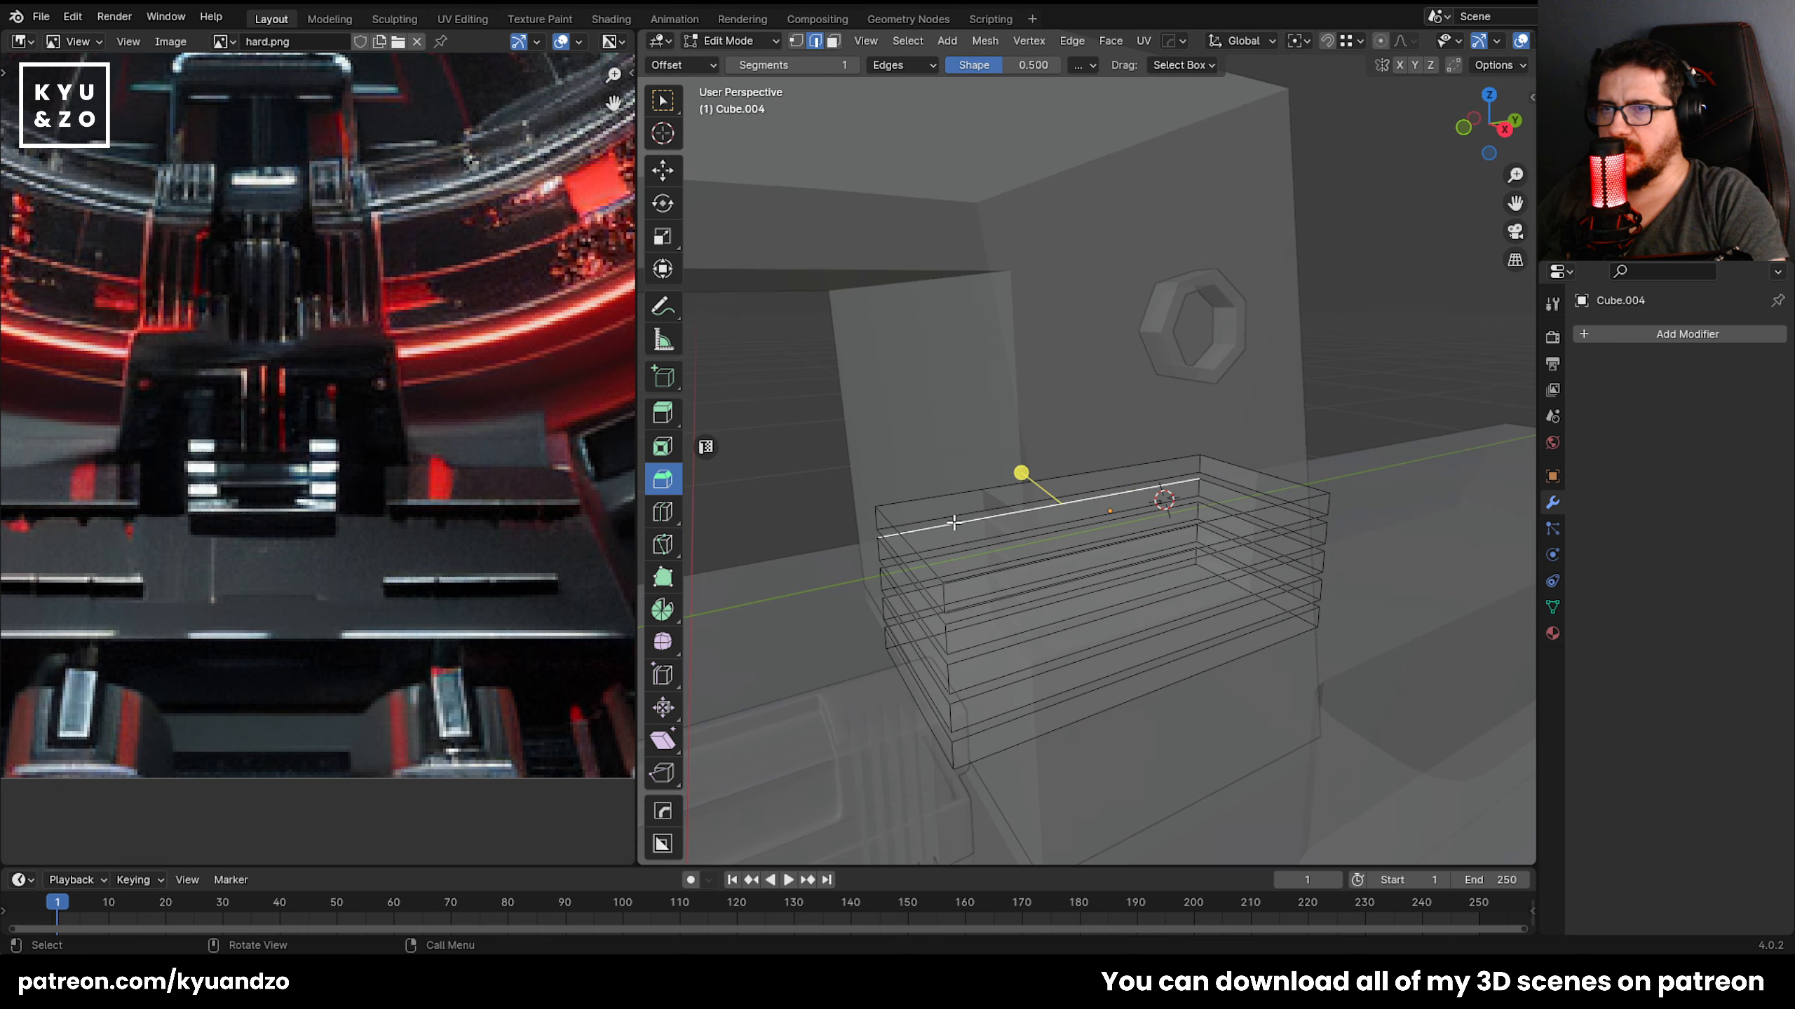
shift+click(1048, 489)
shift+click(1060, 526)
shift+click(1060, 558)
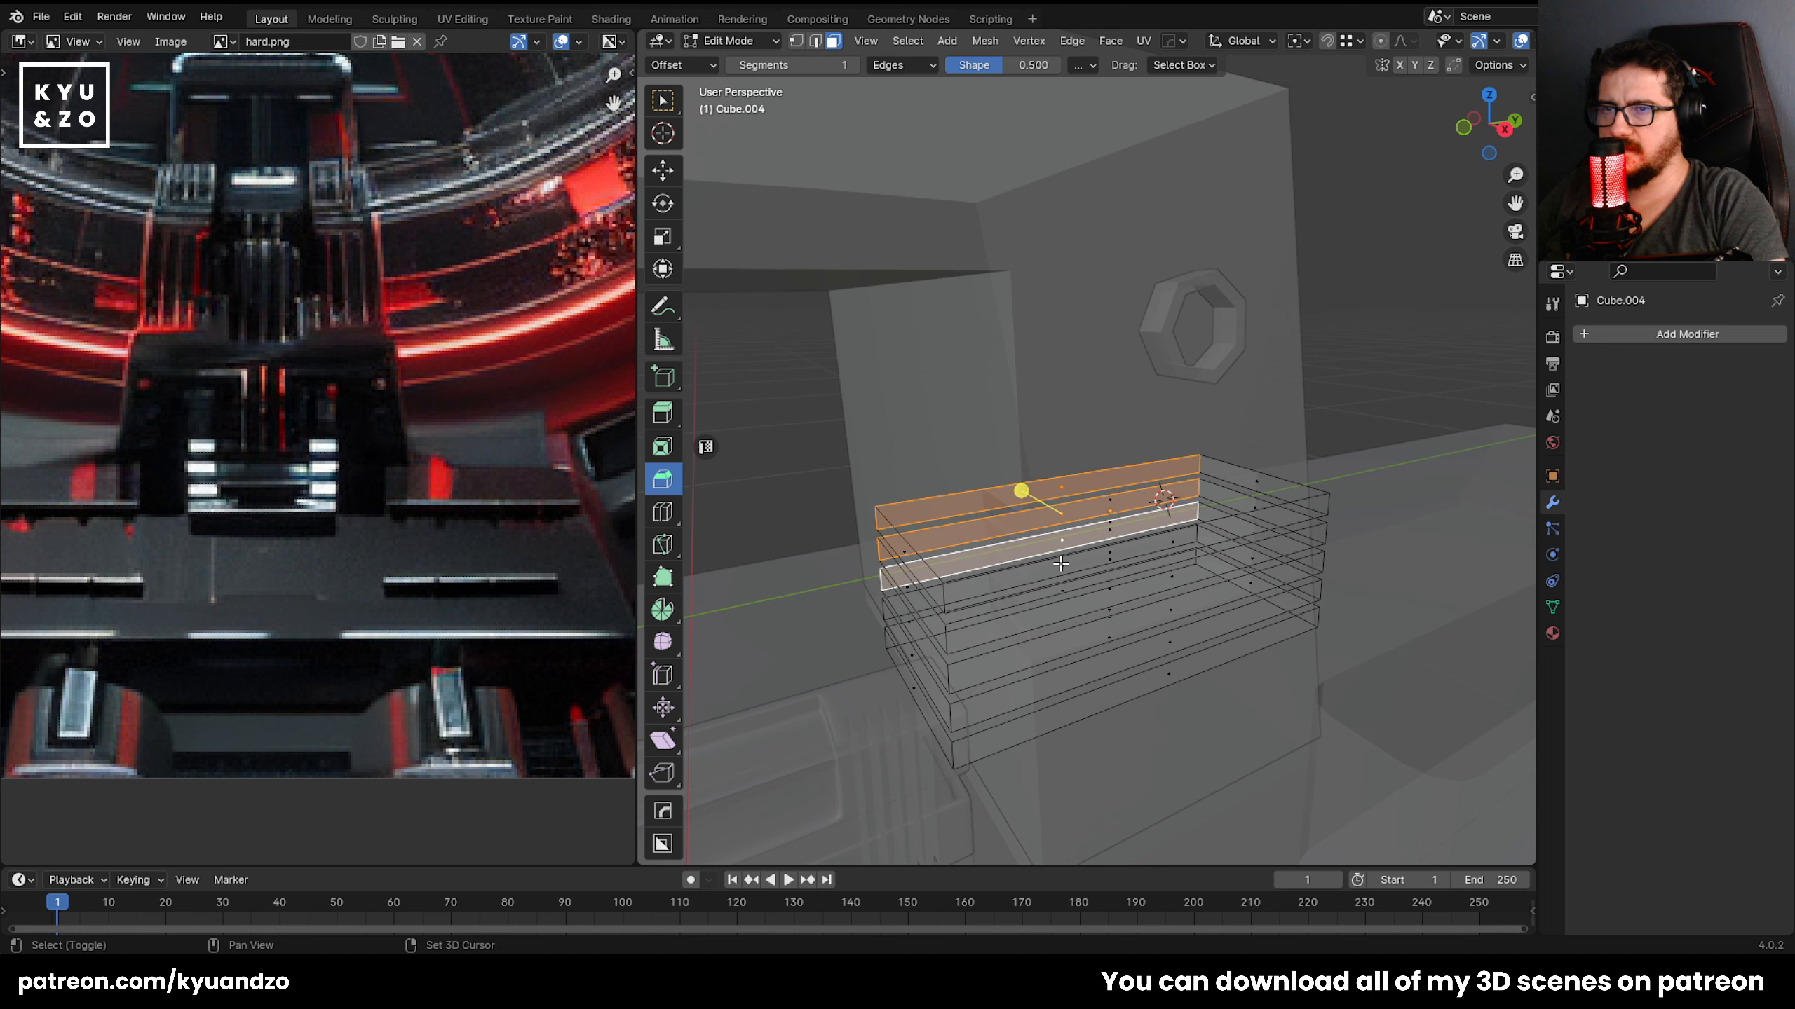
shift+click(1060, 576)
shift+click(1069, 593)
middle_drag(1069, 592, 1222, 481)
key(s)
key(y)
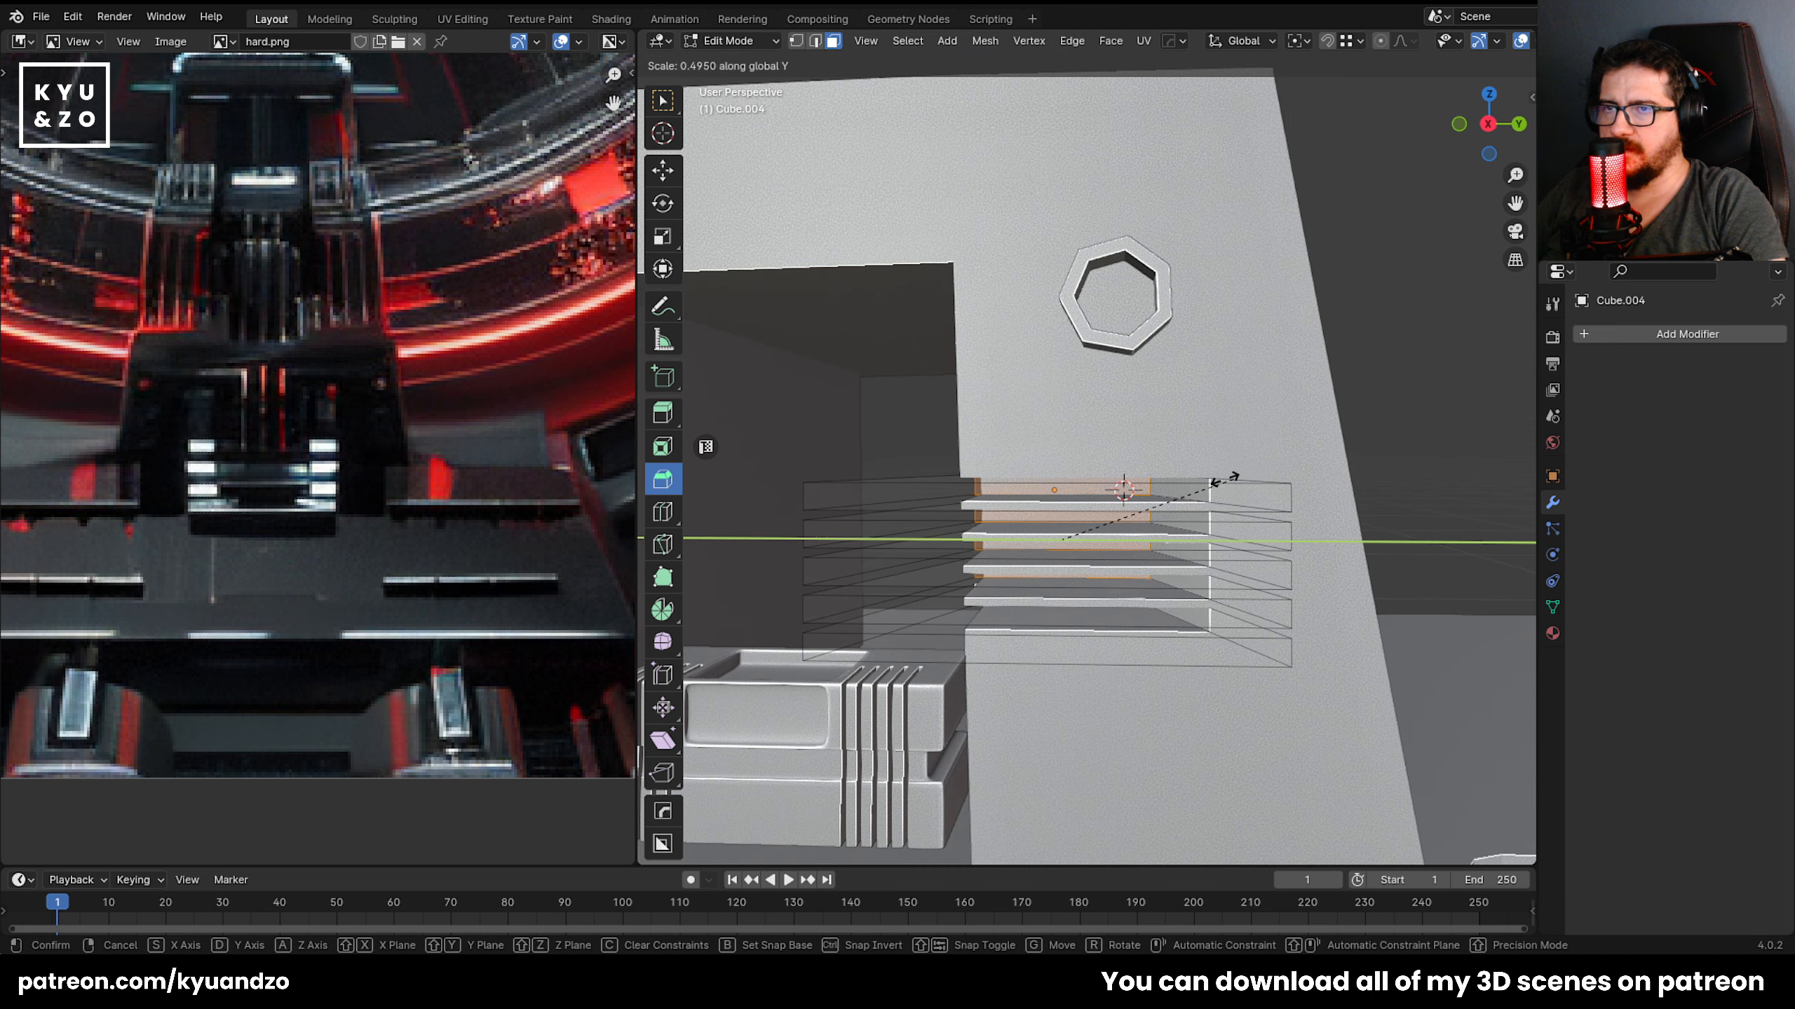
click(1222, 485)
Move the plate stack about 0.023 m along negative Y so the slots cut only the panel's inner edge.
key(Tab)
key(g)
key(y)
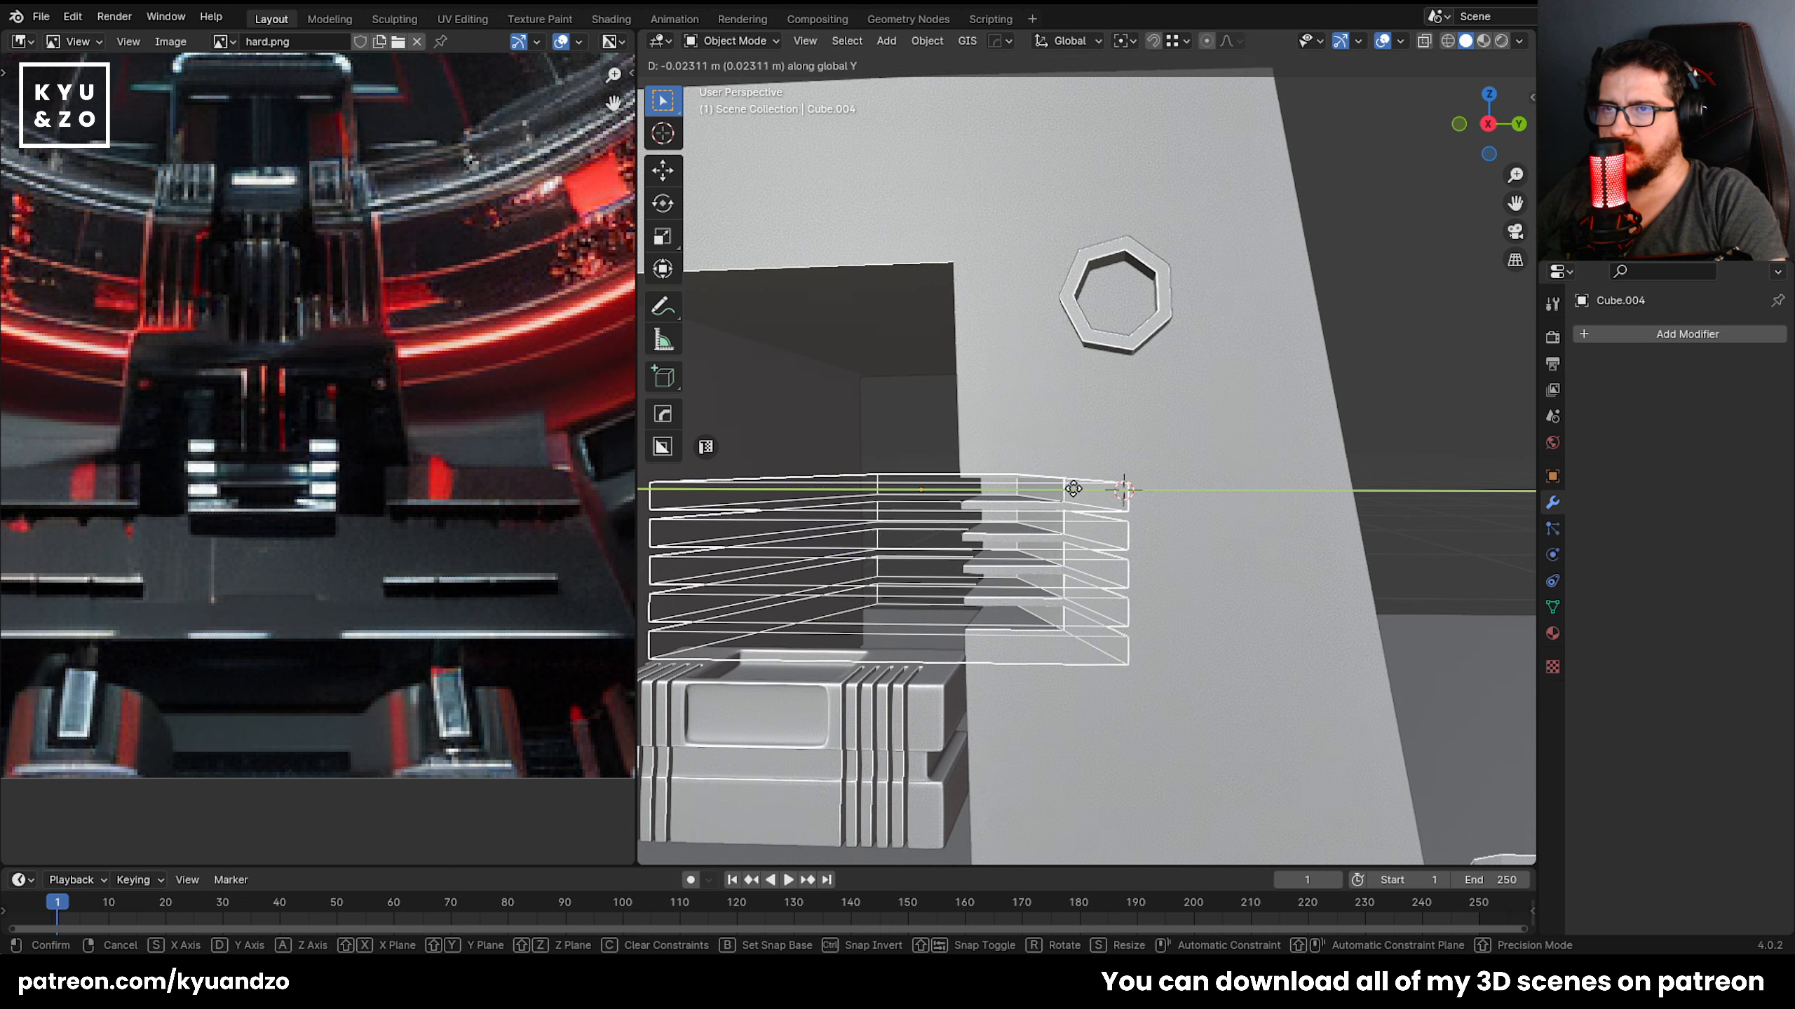
click(1074, 489)
Move the plate stack to the cutter collection and keep that collection's wireframe objects hidden.
click(1456, 438)
middle_drag(1009, 566, 891, 452)
click(894, 452)
scroll(1017, 424, up, 3)
key(m)
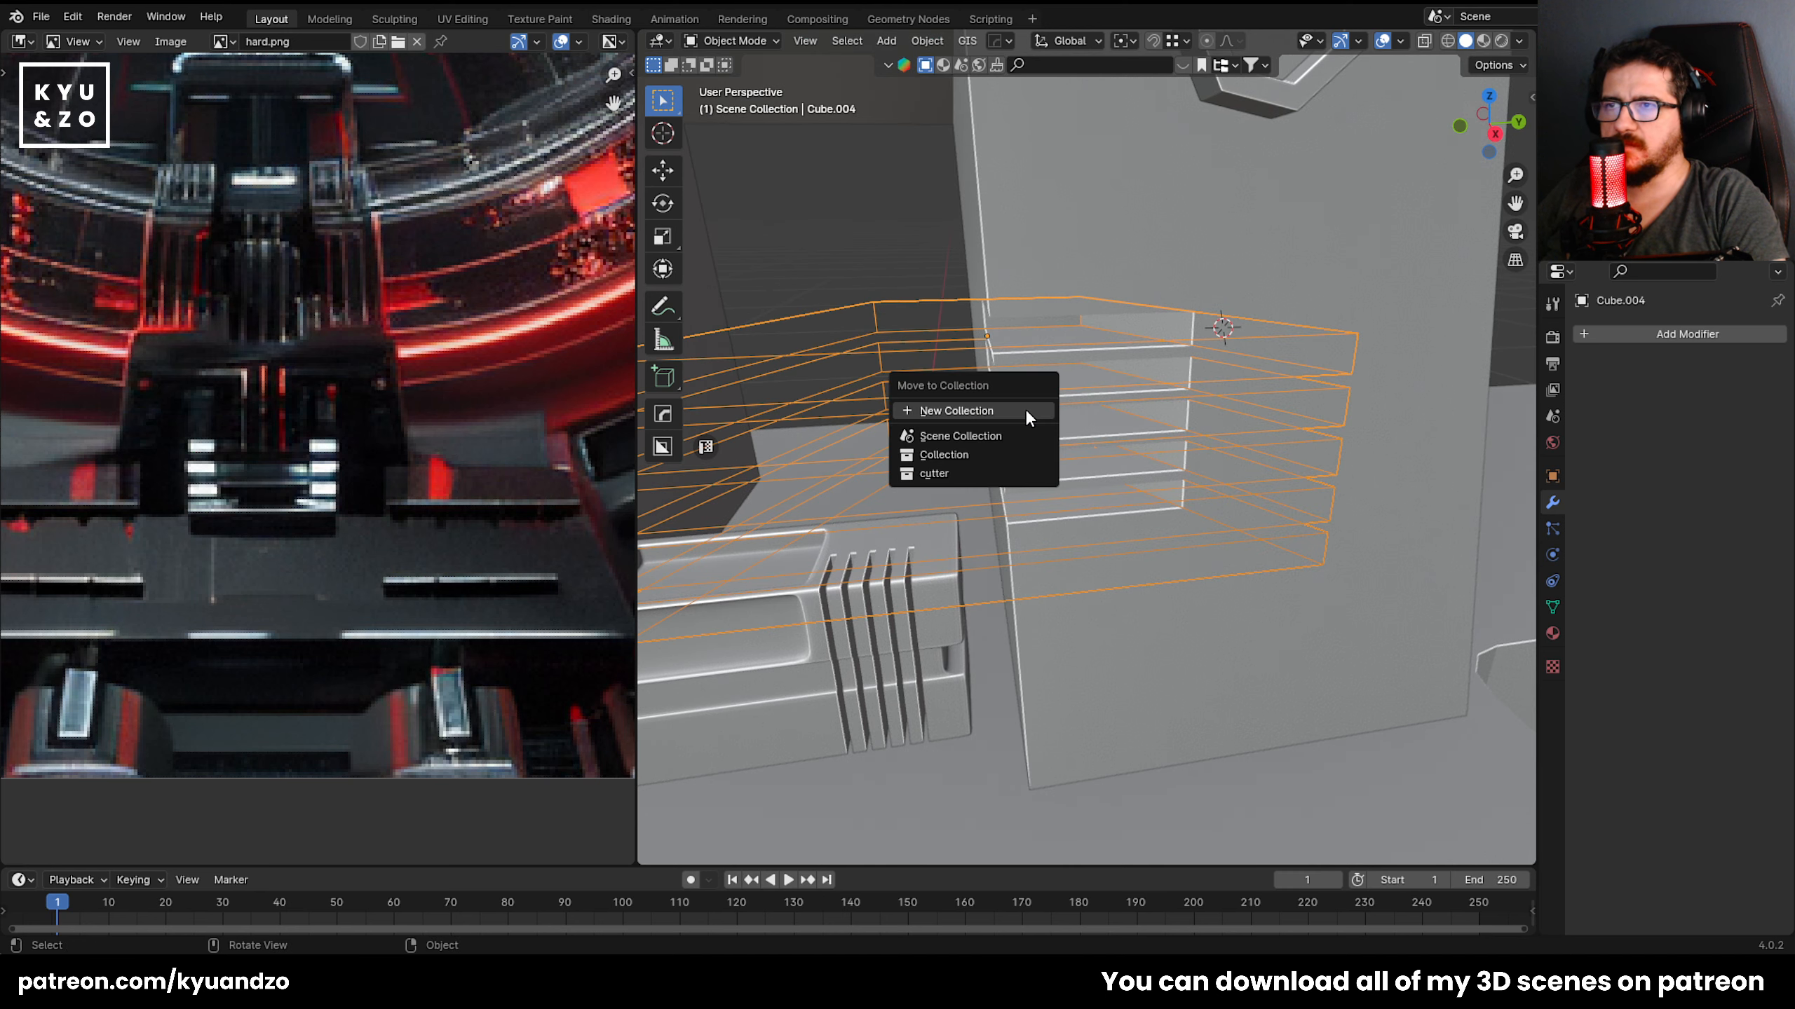
click(973, 473)
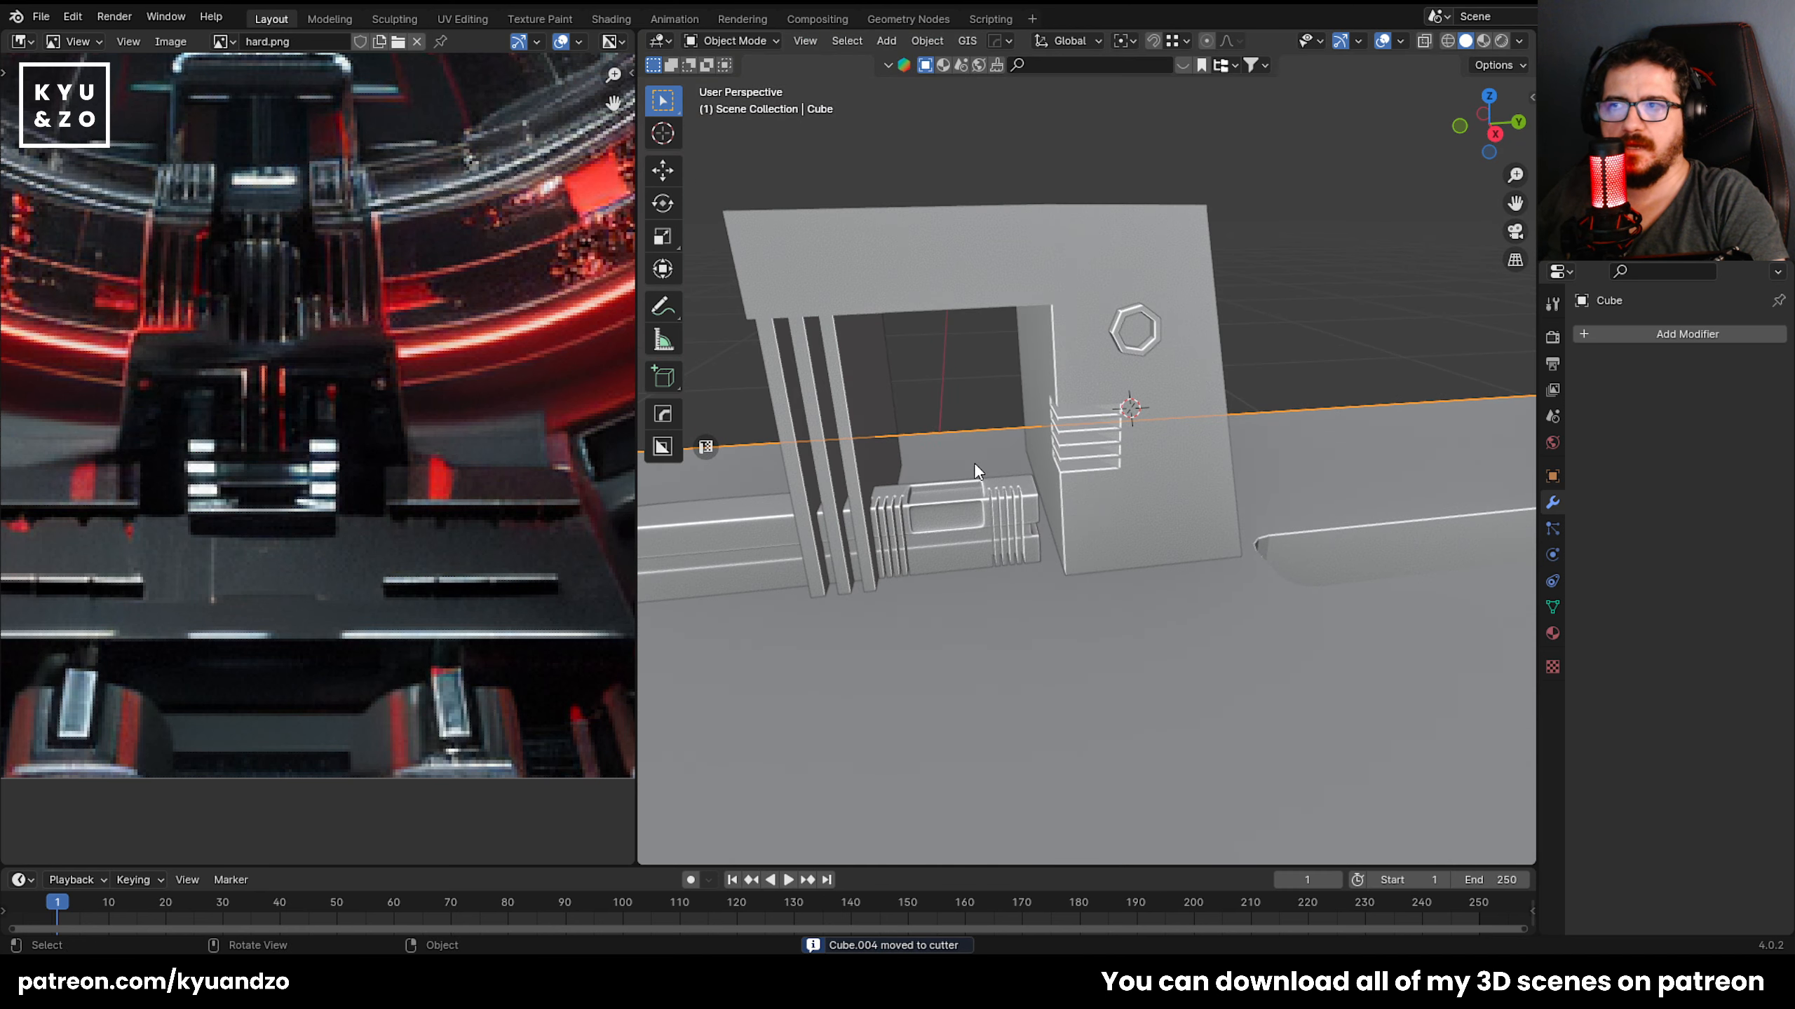
click(1015, 423)
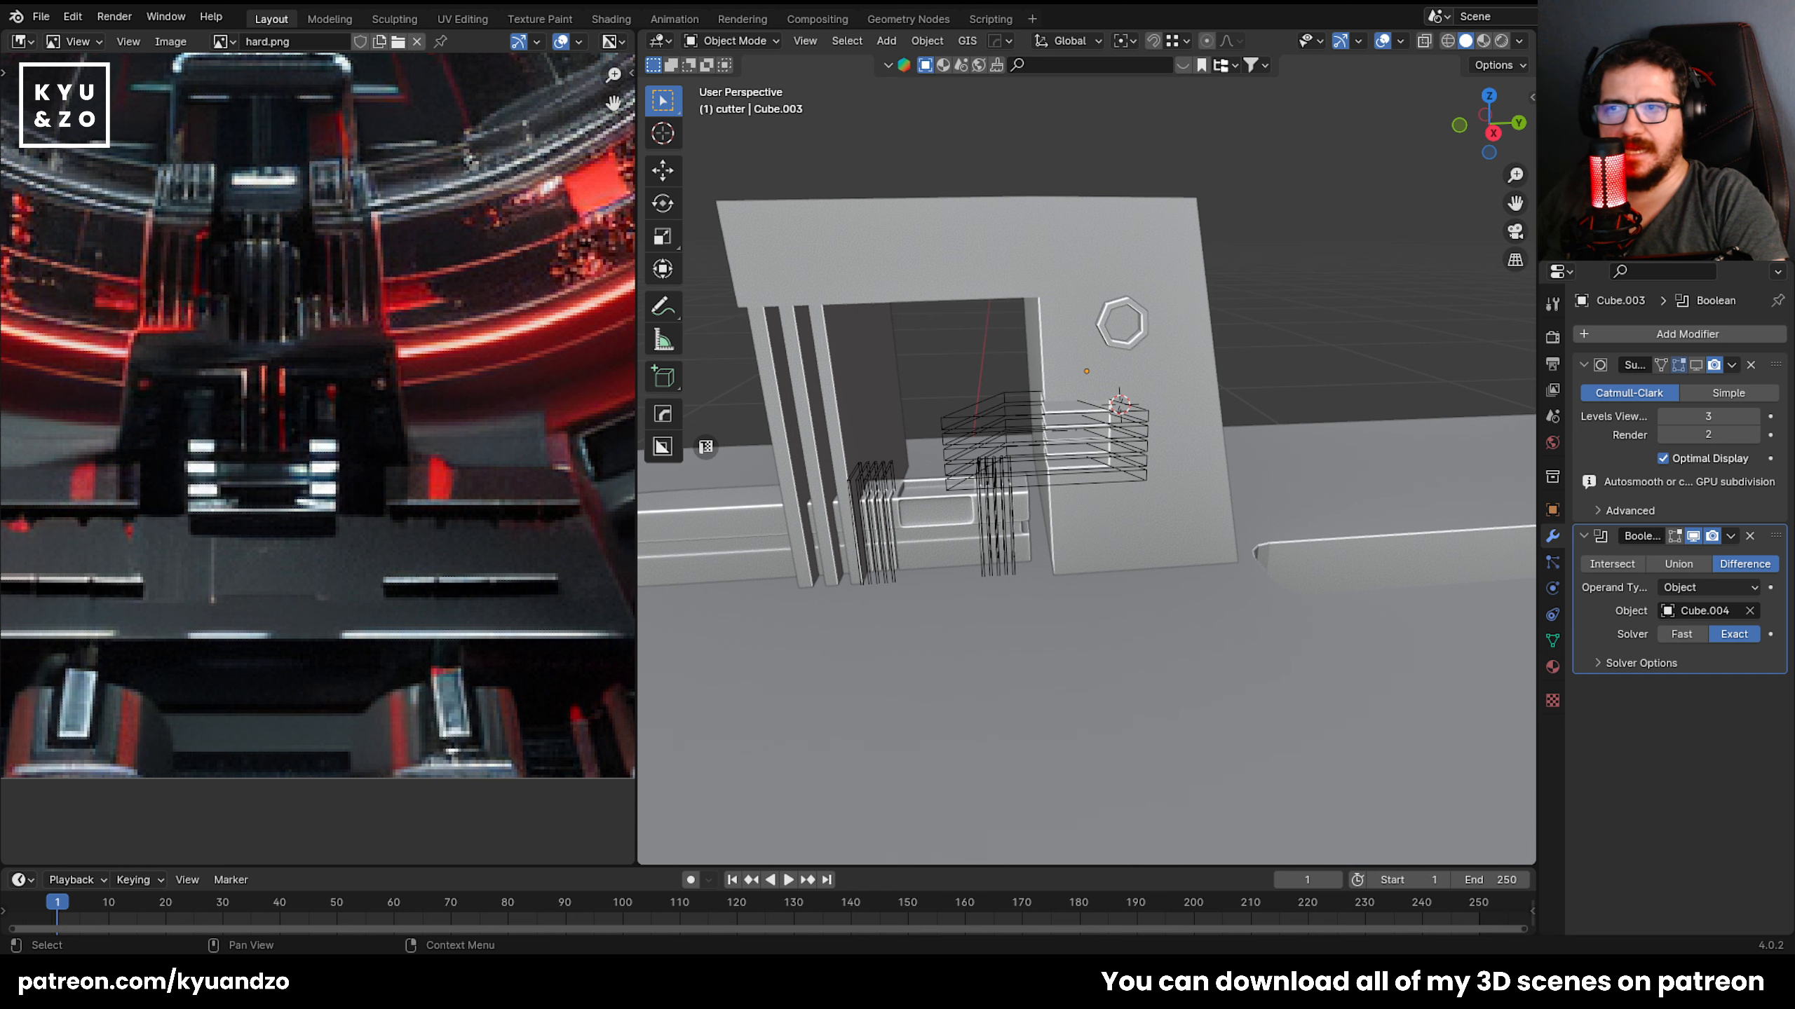
scroll(1074, 412, down, 5)
scroll(1077, 393, up, 7)
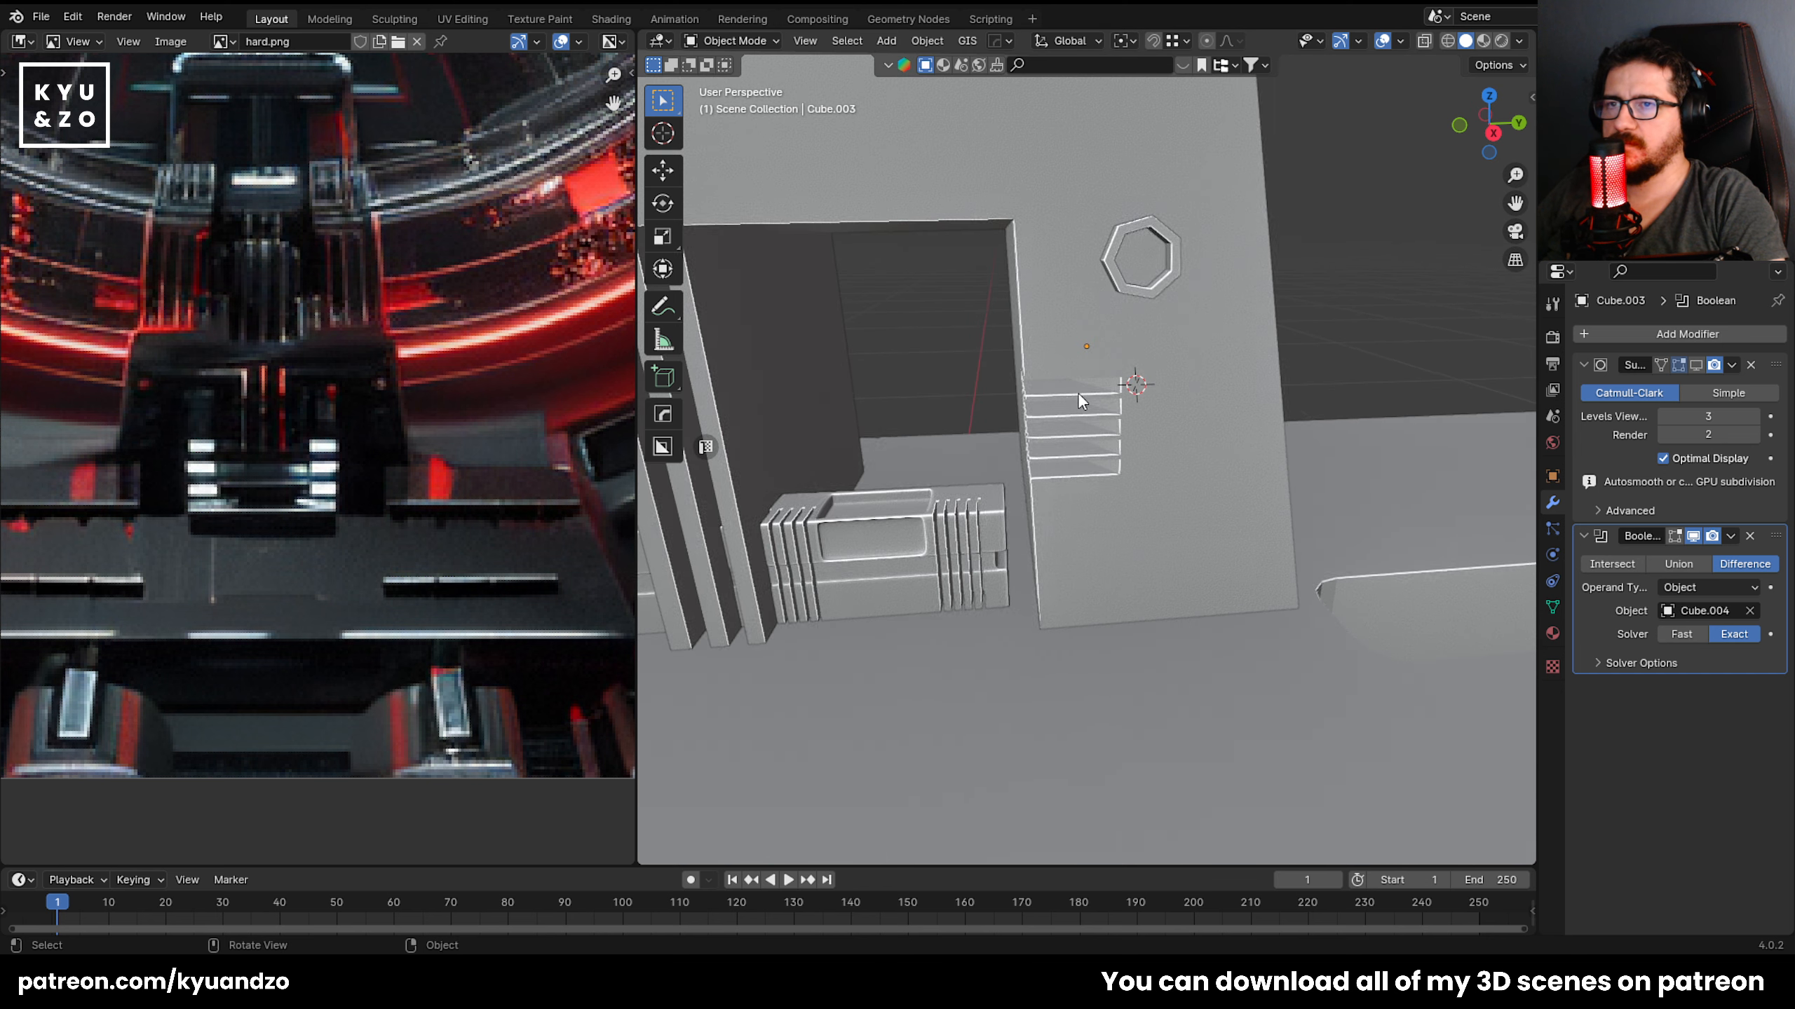
Examine the slotted bar and the large block from several sides and compare them with the reference image.
click(1077, 393)
shift+middle_drag(901, 450, 1188, 431)
scroll(1229, 505, up, 4)
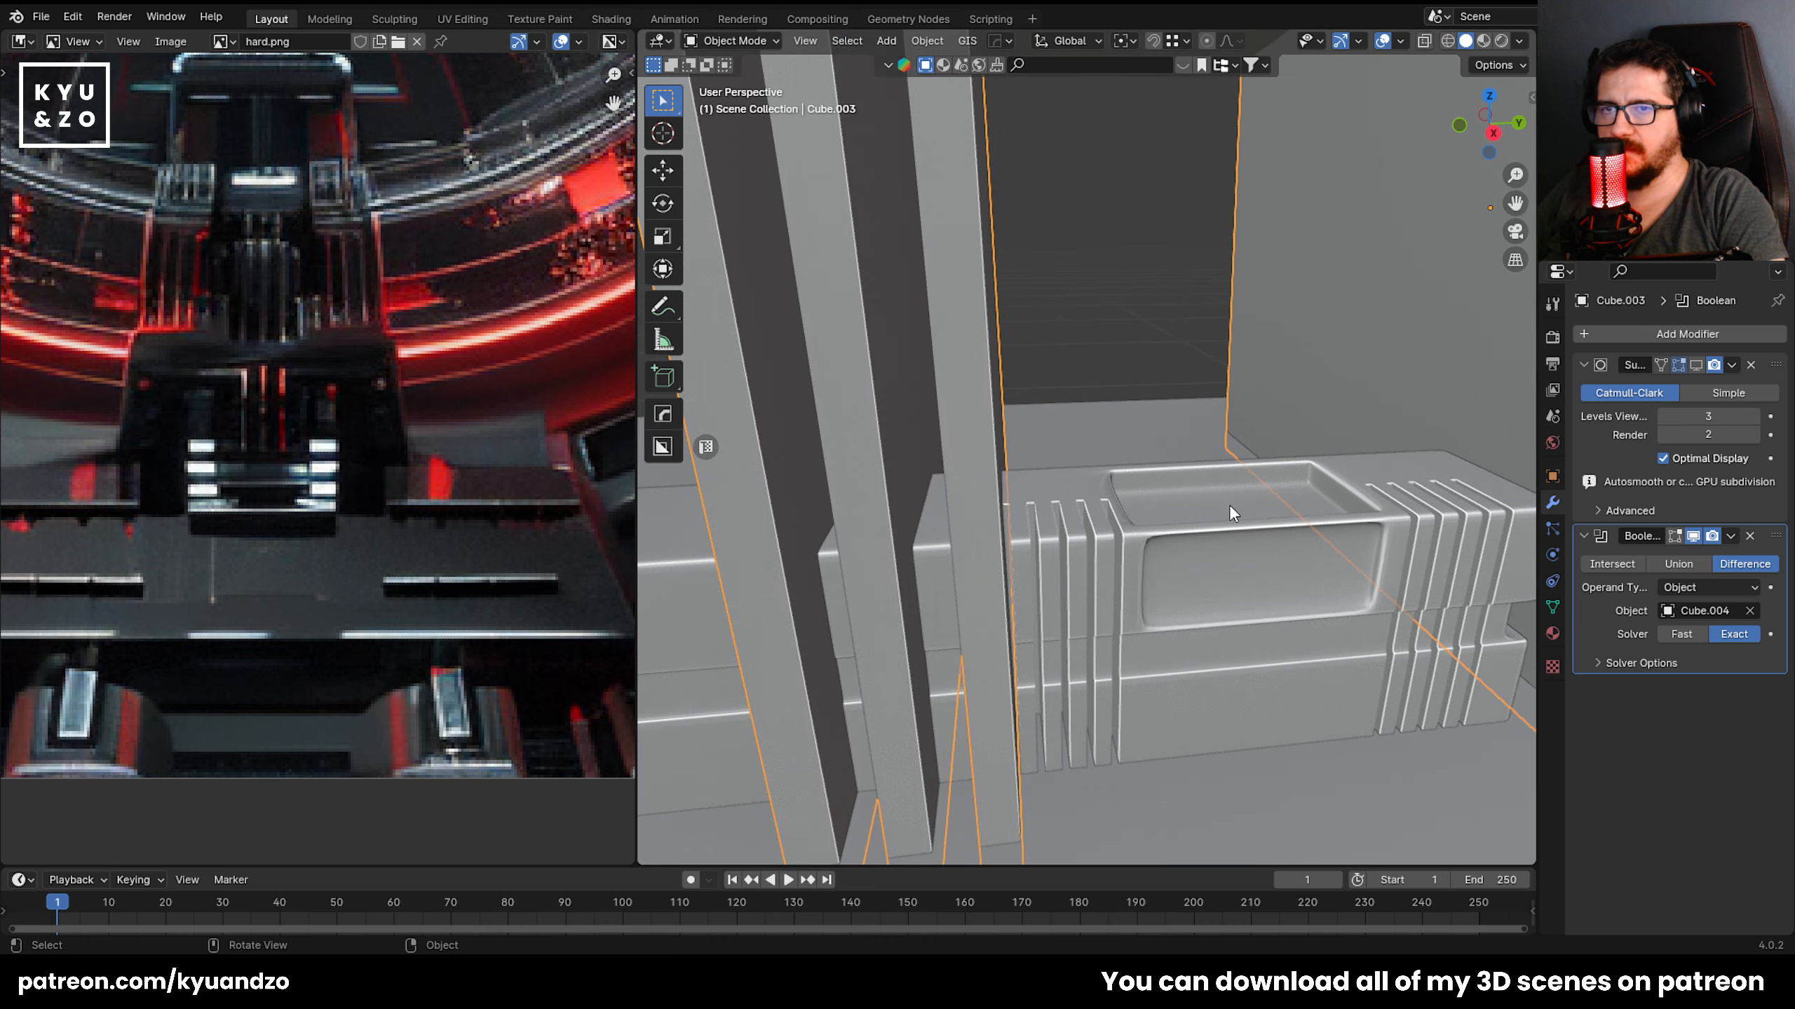
click(1228, 505)
shift+middle_drag(1512, 464, 1024, 459)
scroll(1060, 483, down, 6)
scroll(1025, 459, down, 5)
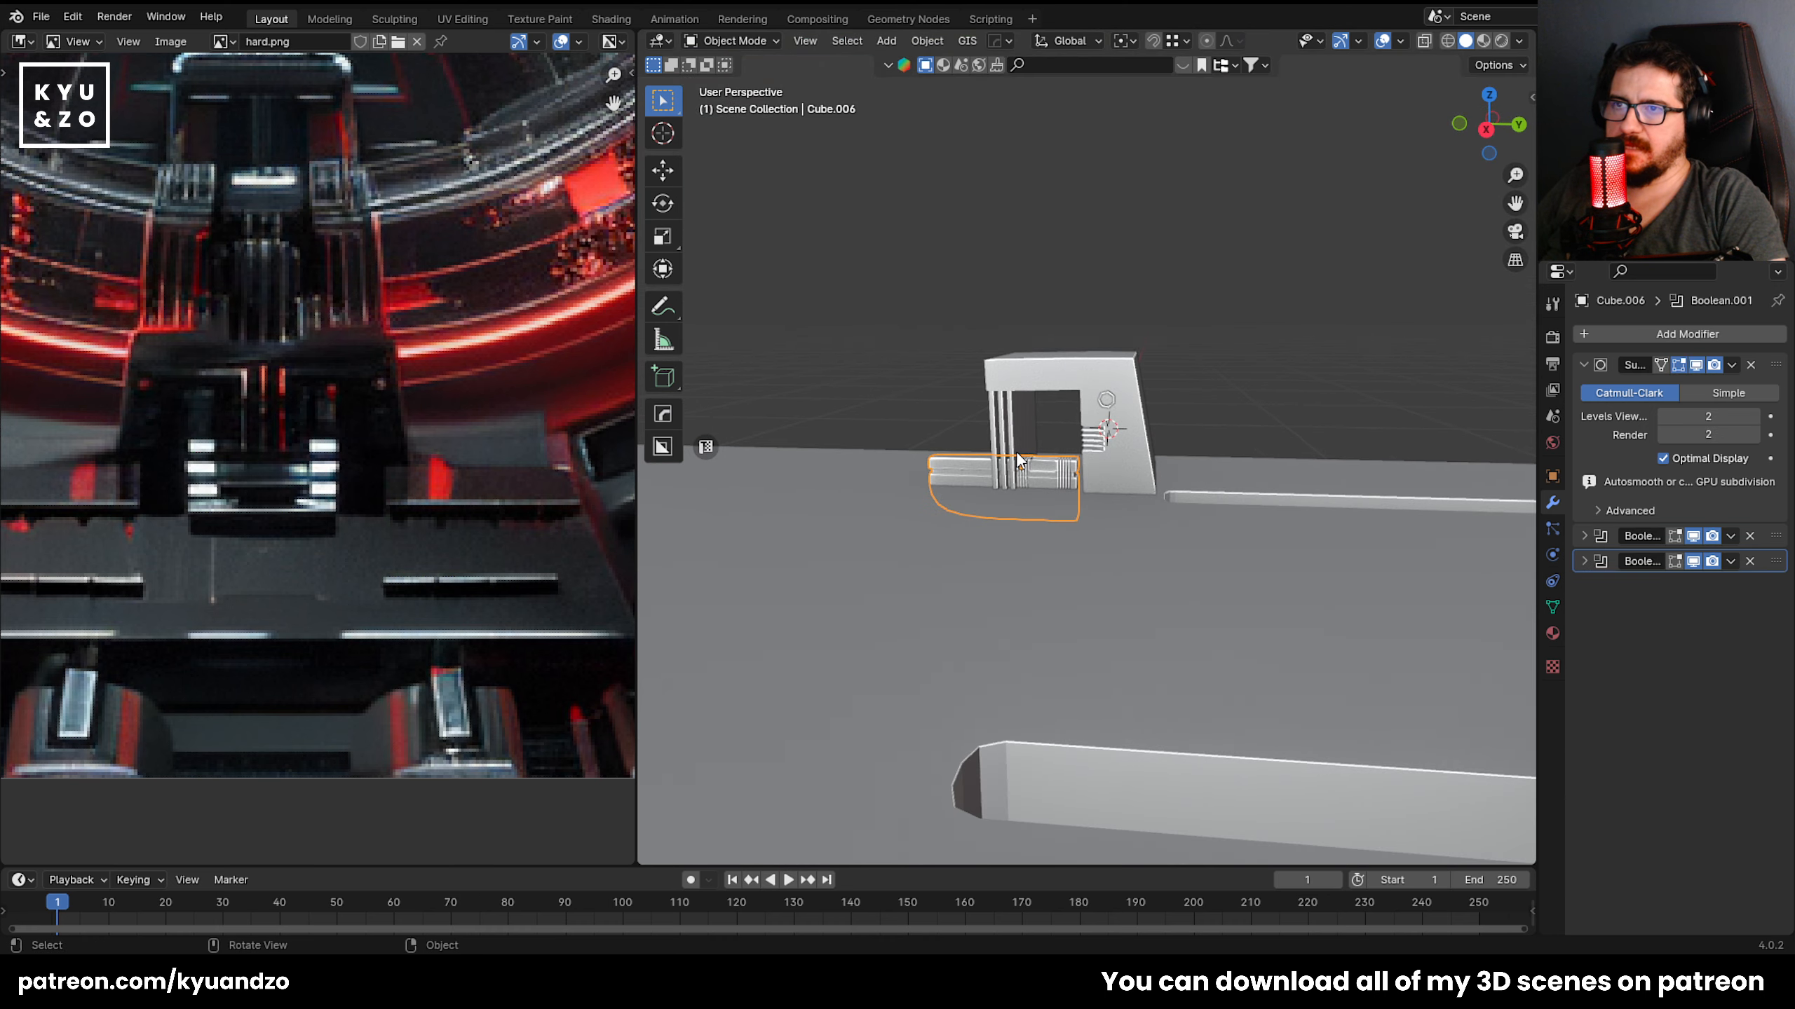
scroll(1015, 450, up, 5)
middle_drag(1116, 309, 1116, 298)
click(1116, 298)
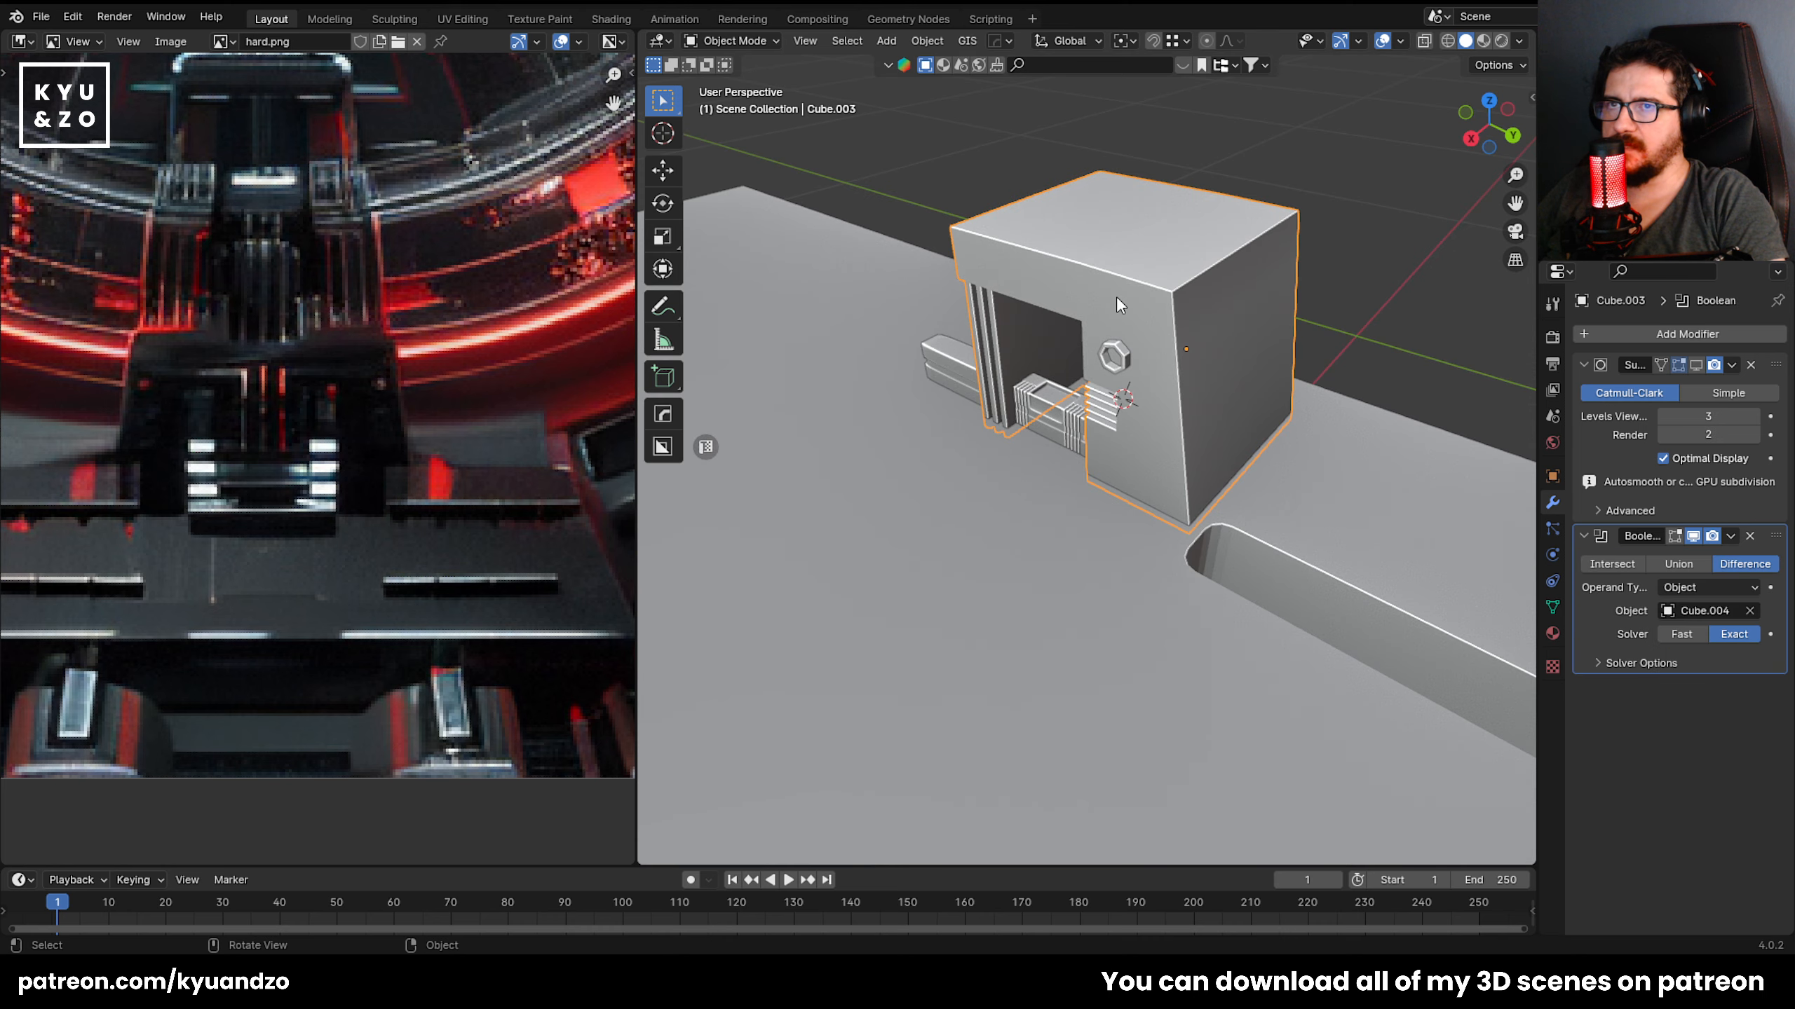
scroll(1055, 415, up, 2)
scroll(1037, 438, up, 2)
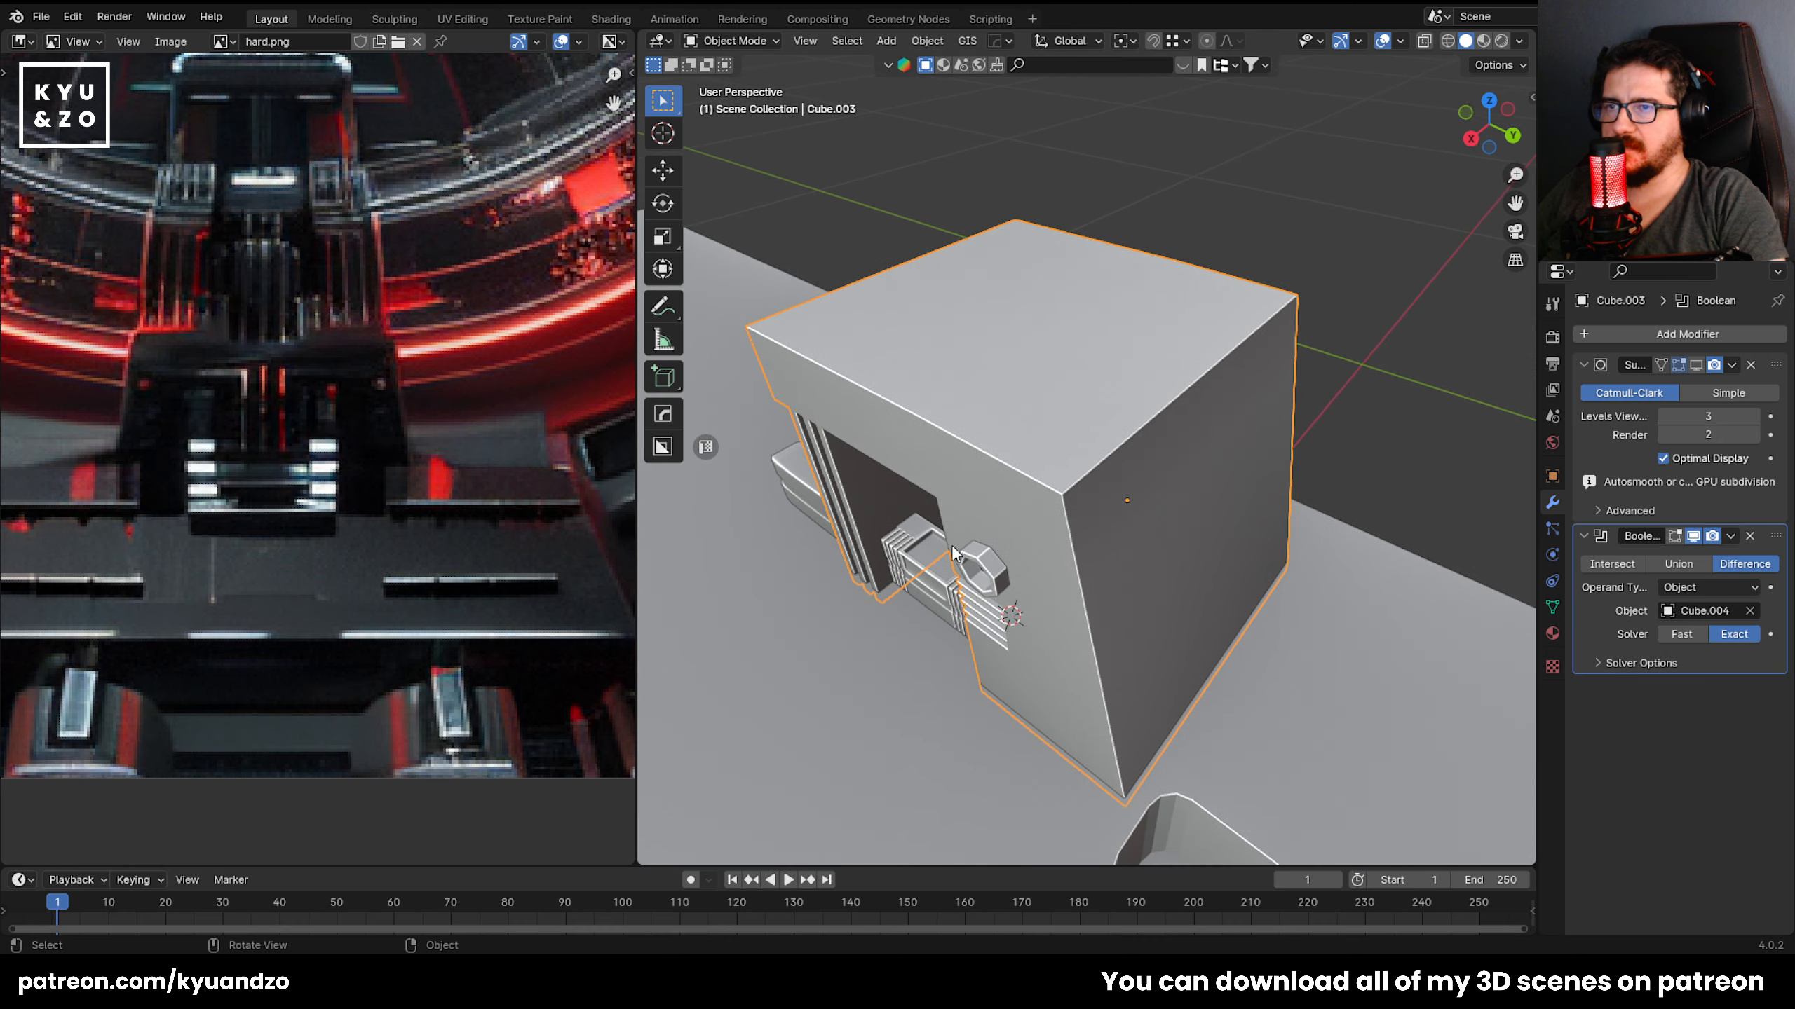
scroll(1064, 483, up, 2)
shift+middle_drag(939, 522, 966, 471)
scroll(327, 443, up, 2)
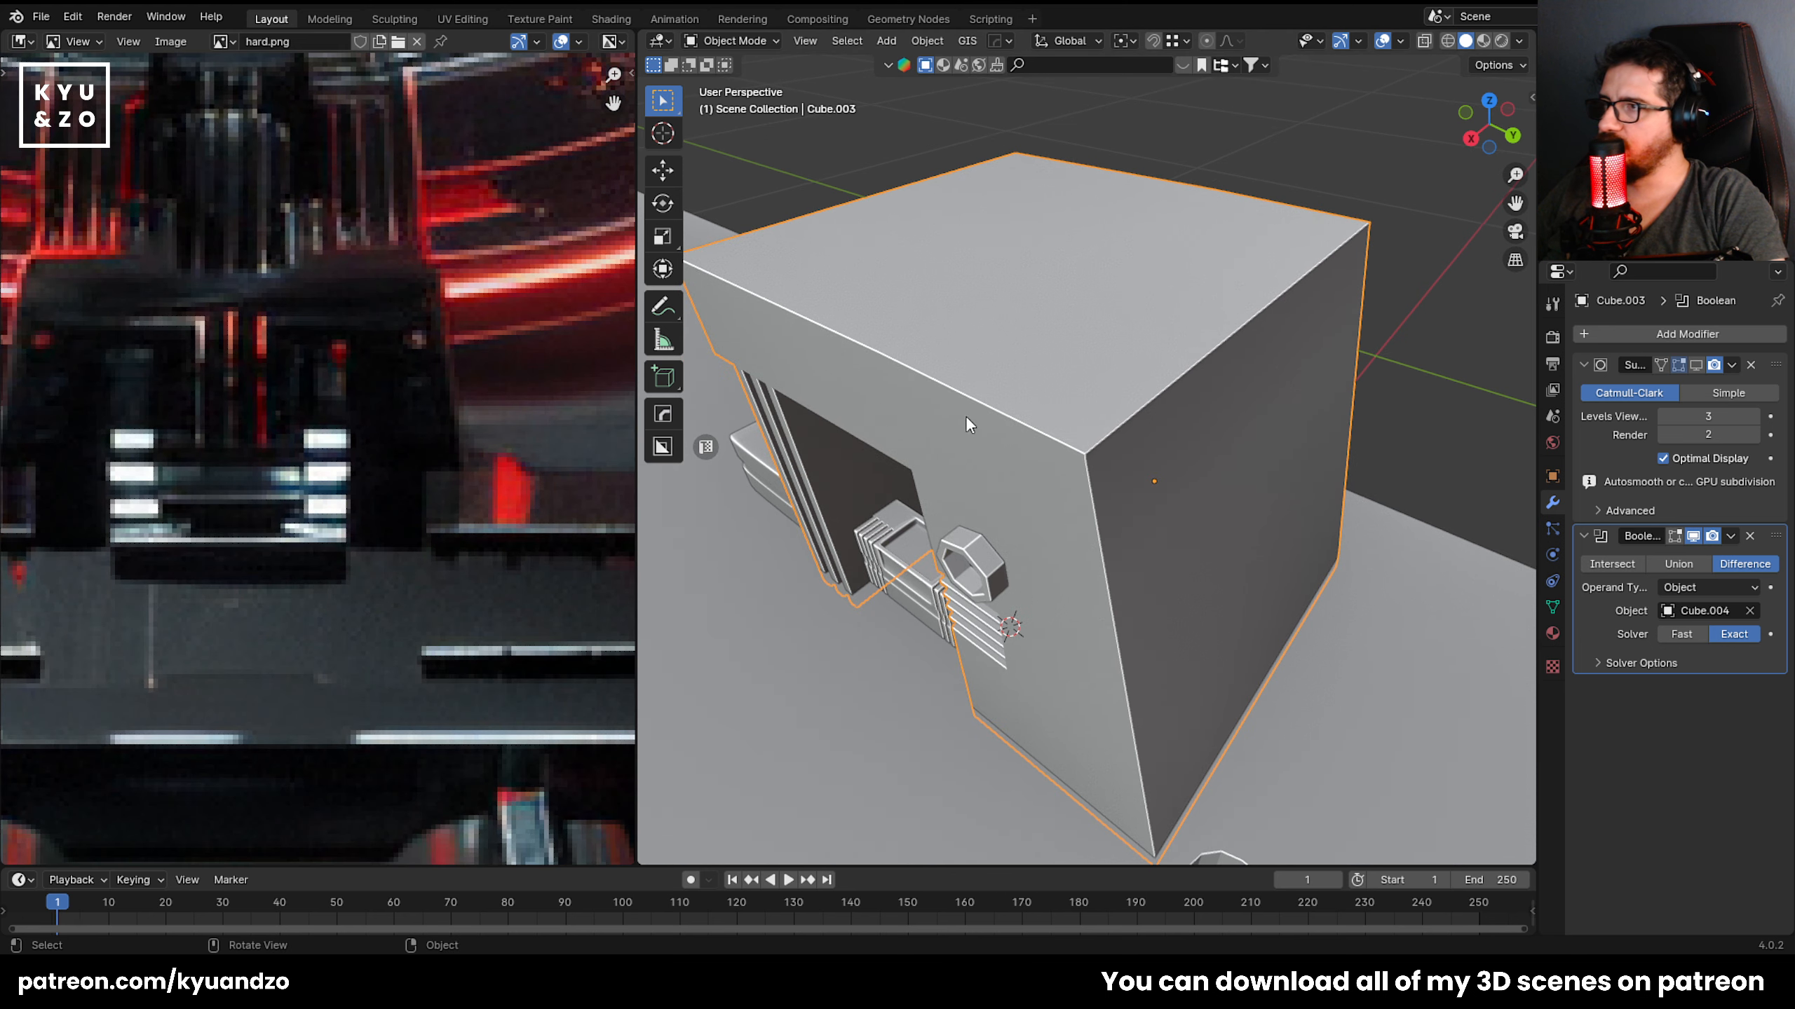
Add a cube on the large block's upper front edge and scale it down, first by about 0.325 and then 0.319.
scroll(1046, 452, down, 3)
scroll(1114, 432, up, 3)
shift+right_click(999, 396)
key(shift+a)
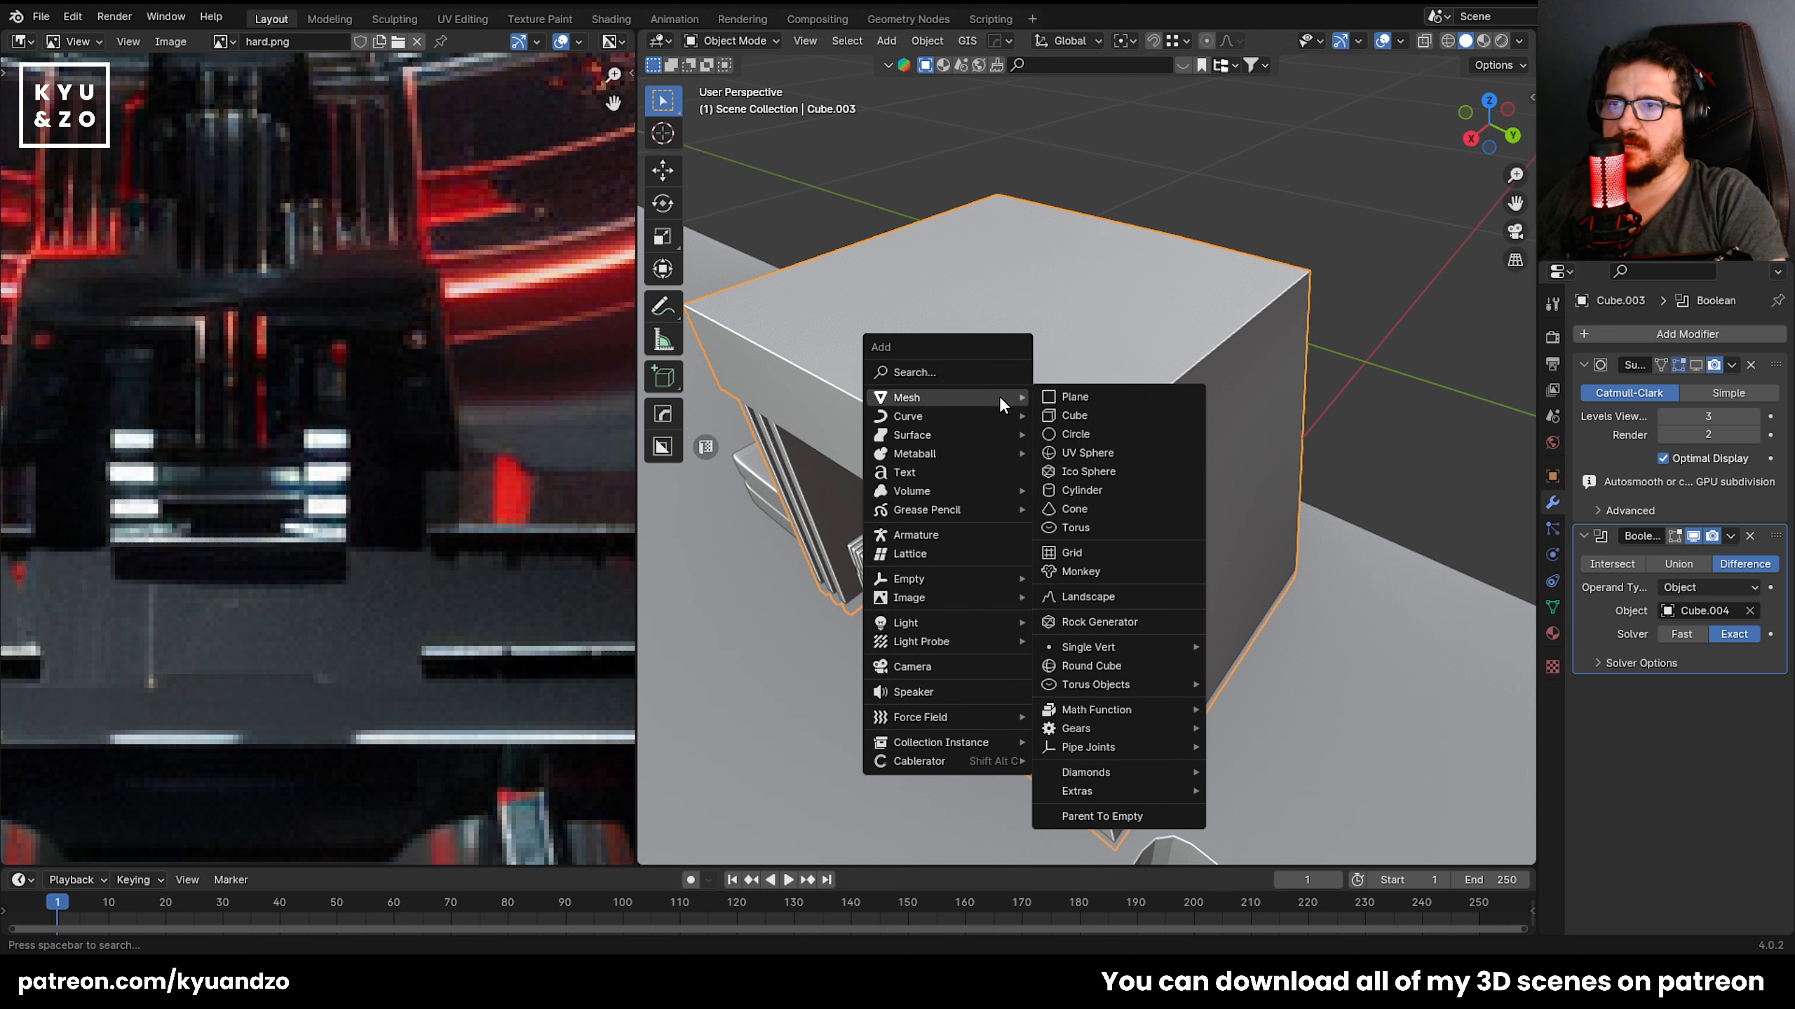
click(1150, 409)
key(s)
click(1153, 600)
key(s)
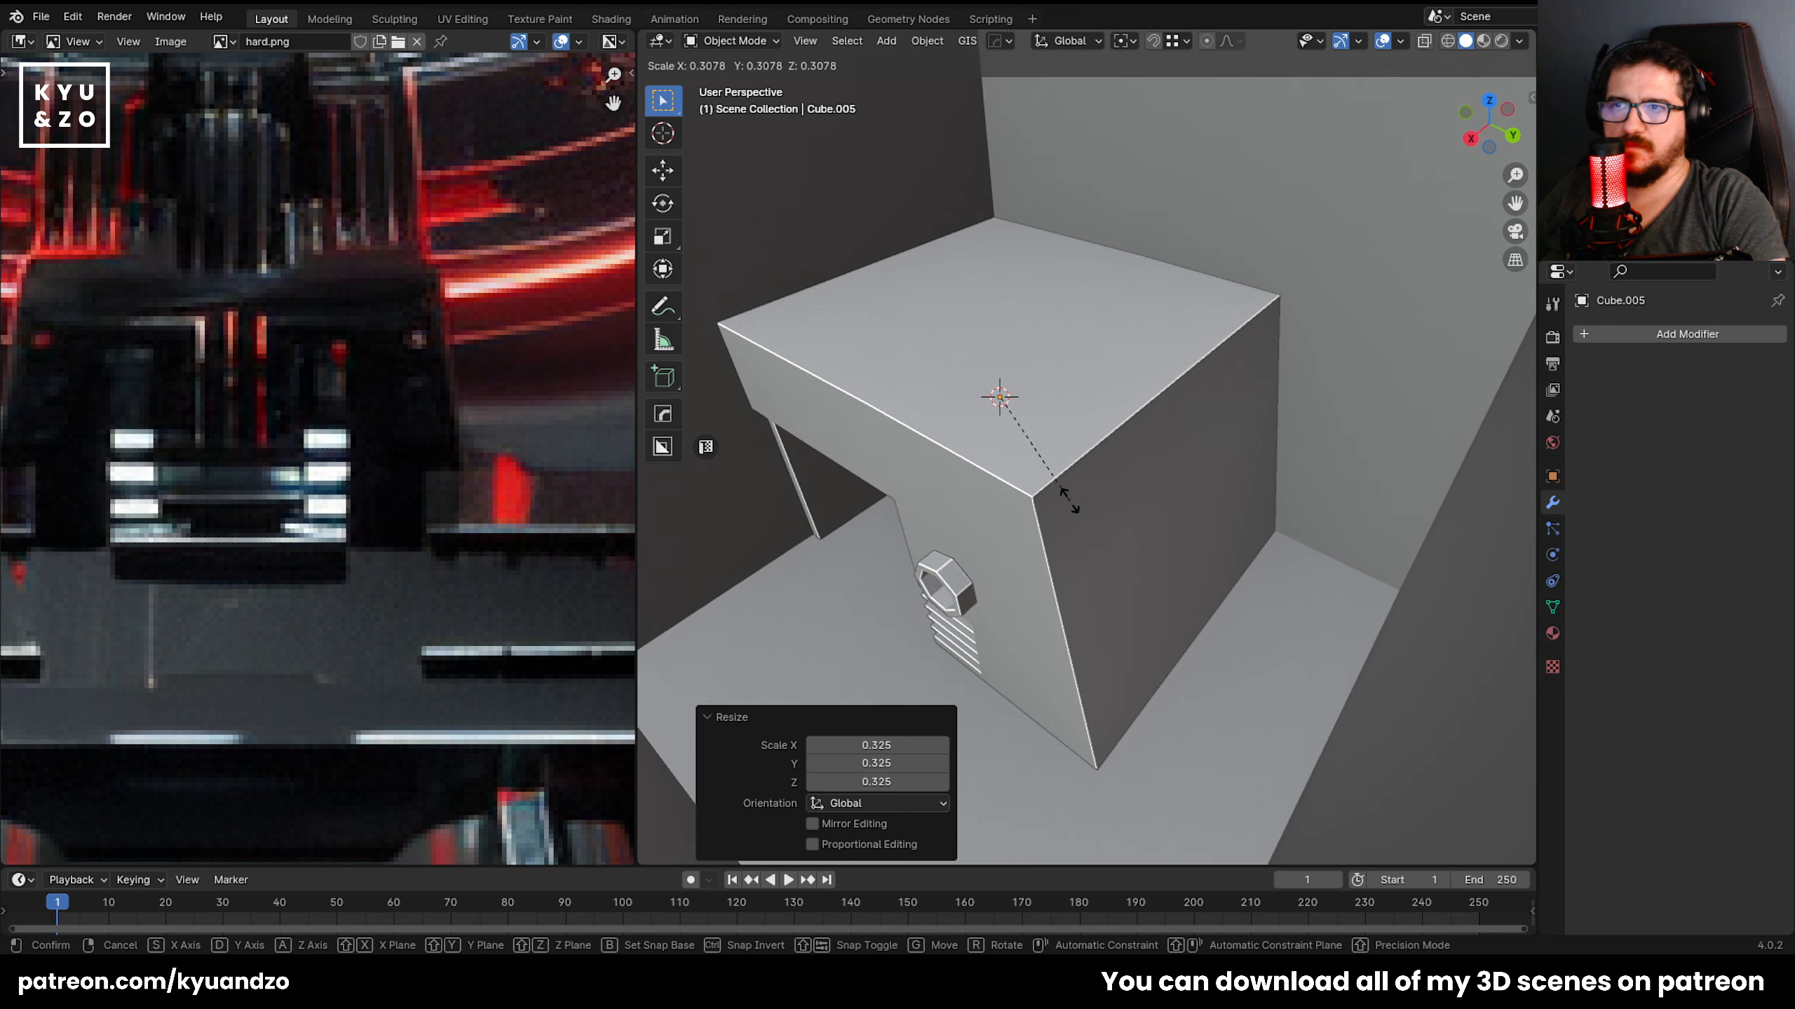
click(1105, 489)
key(s)
key(y)
right_click(1152, 490)
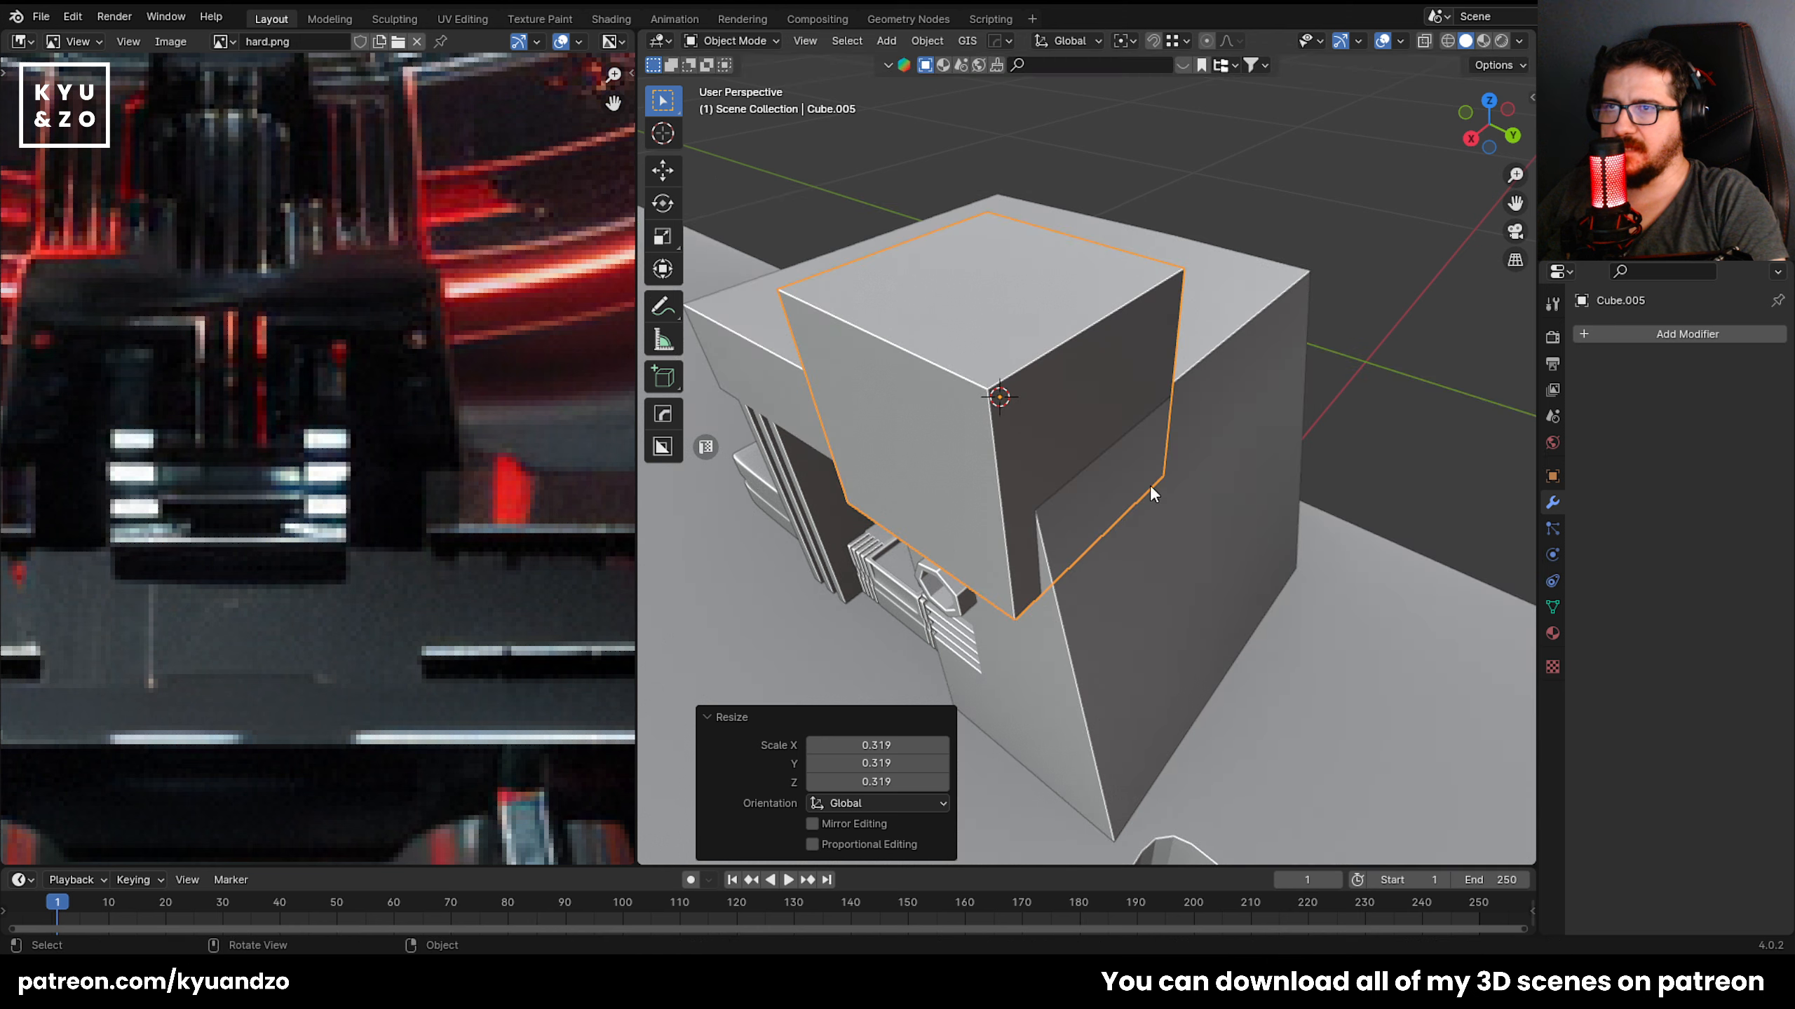
Shrink the new cube further and stretch it about 6.027 times along X into a long bar.
key(s)
click(1120, 468)
key(s)
key(d)
key(s)
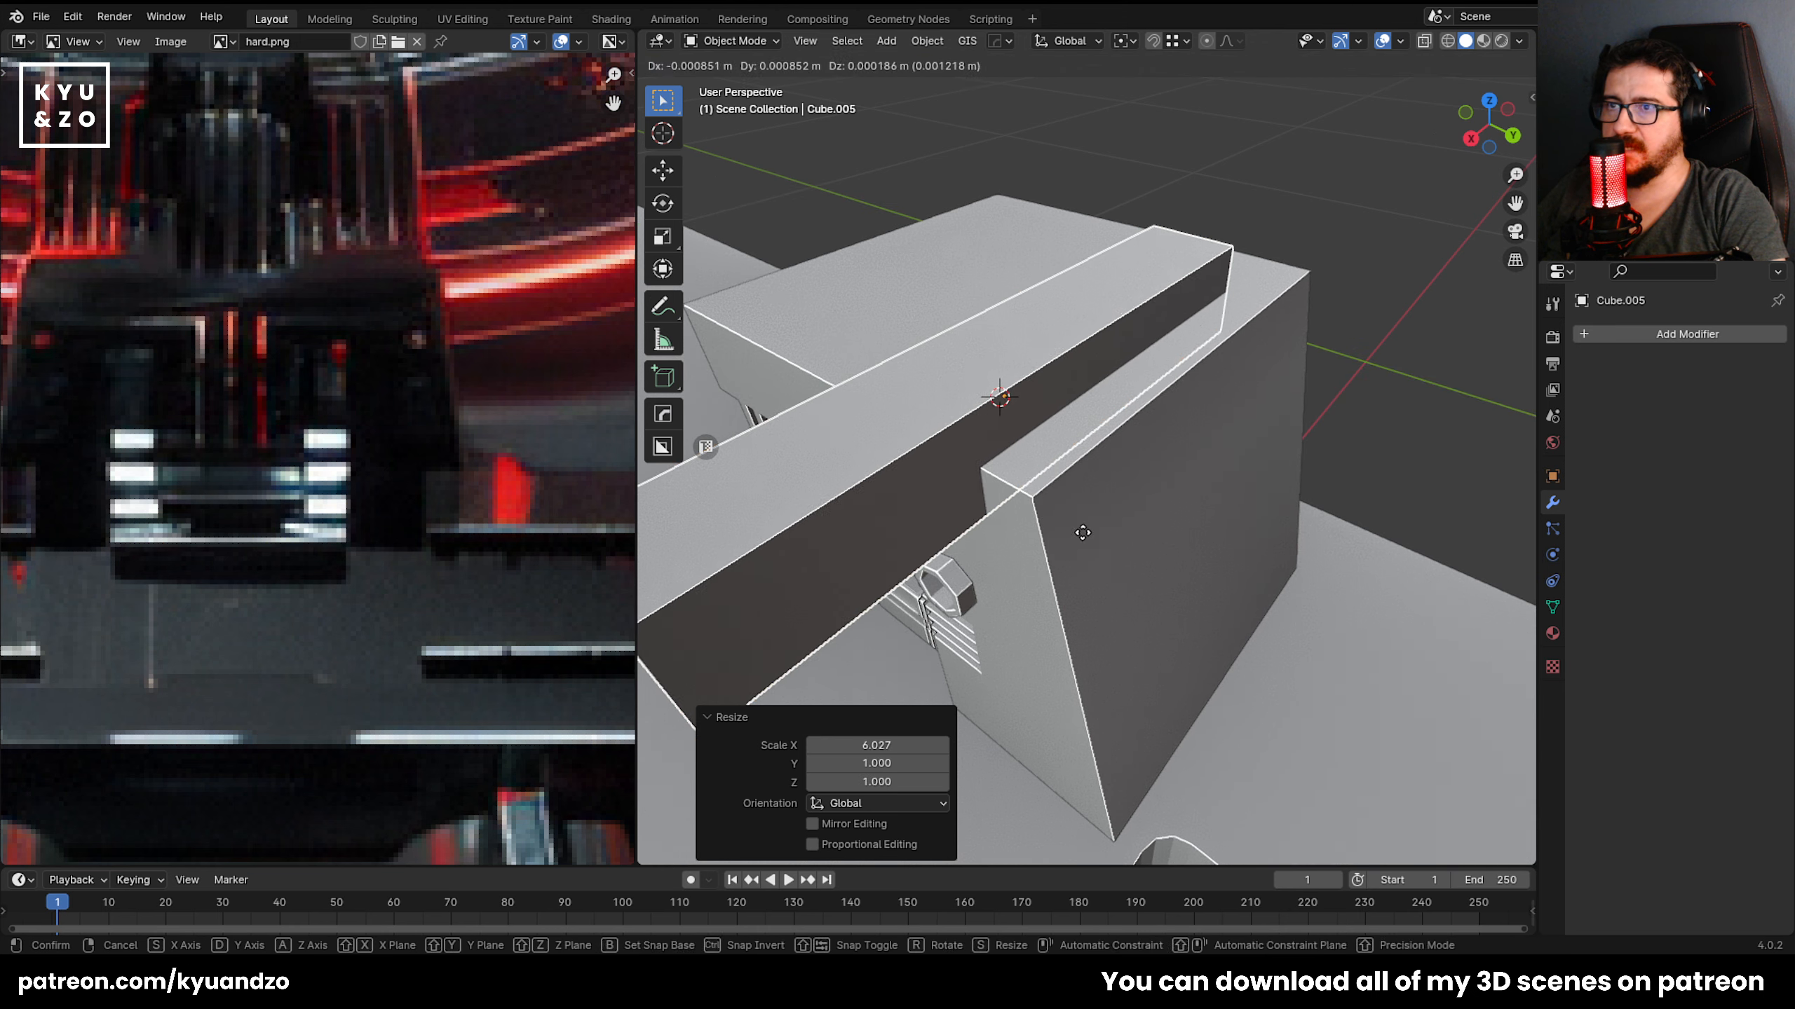
click(1370, 166)
Move the long bar along X and then about 0.029 m along Y onto the block's upper side edge.
key(g)
key(x)
click(1258, 474)
key(g)
key(y)
click(1254, 478)
Rotate the bar about -48.8° in the right orthographic view so it sits diagonally at the block's corner.
key(KP_3)
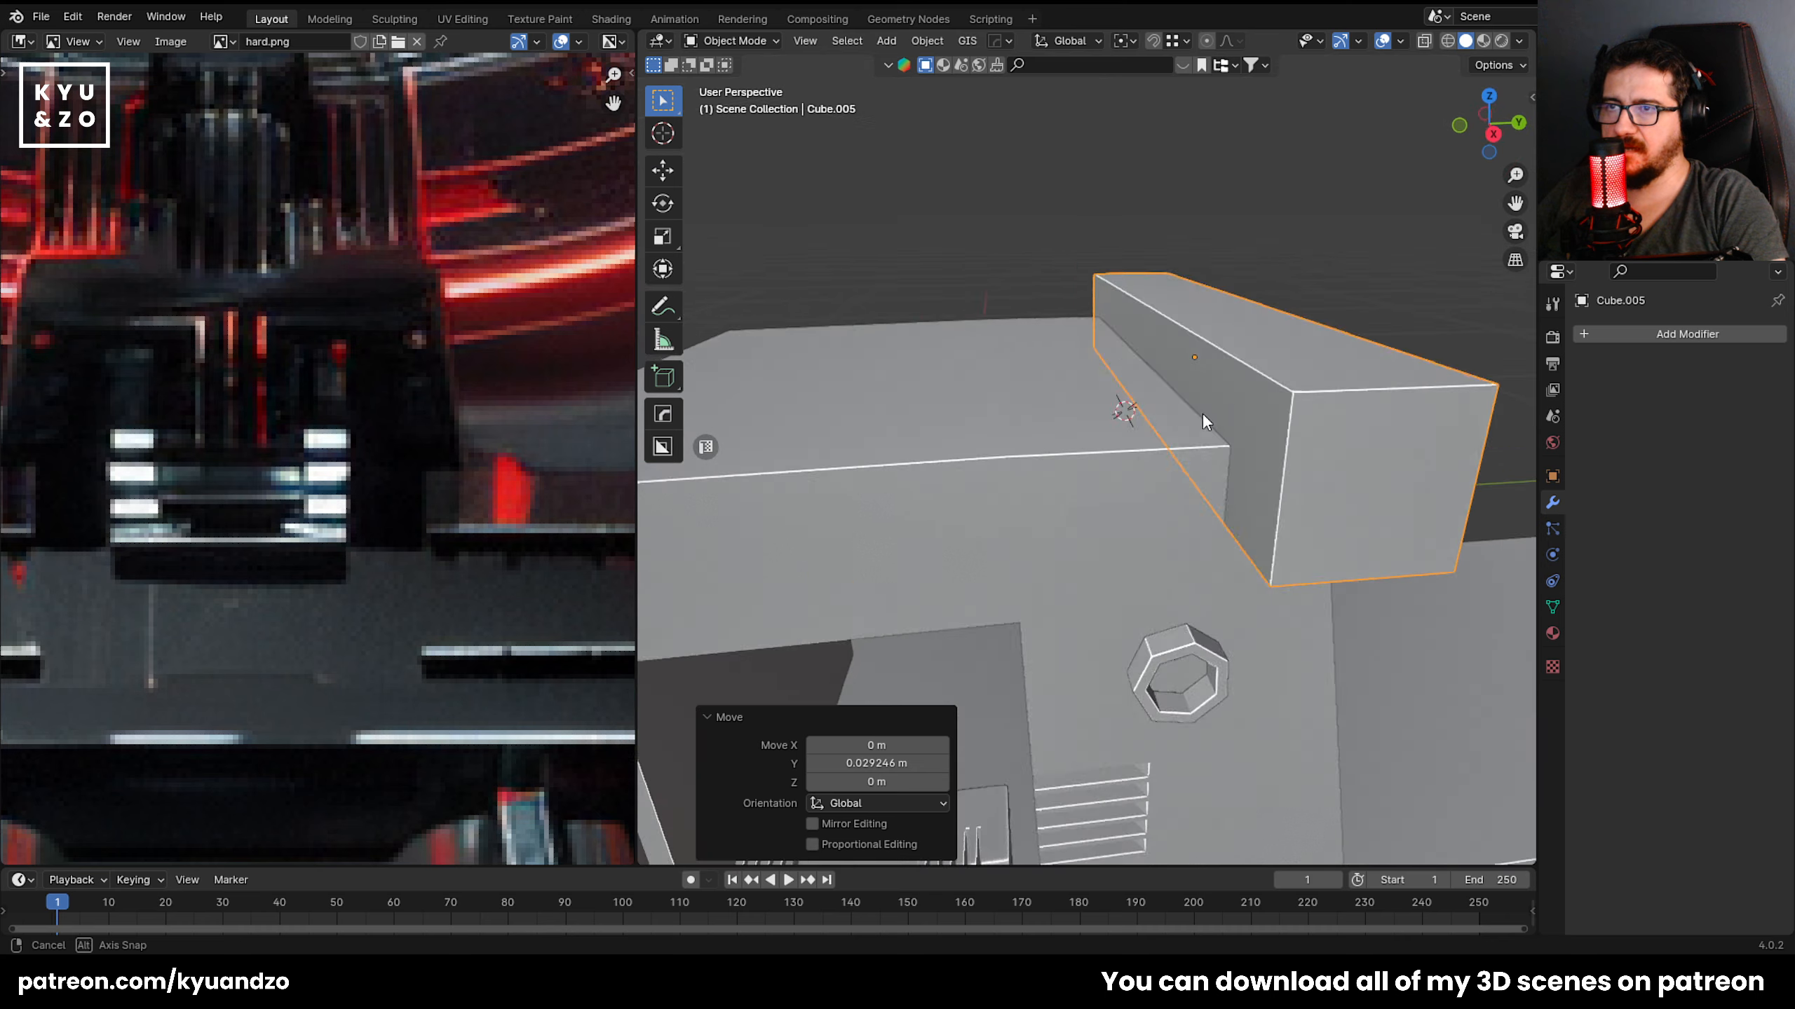
key(r)
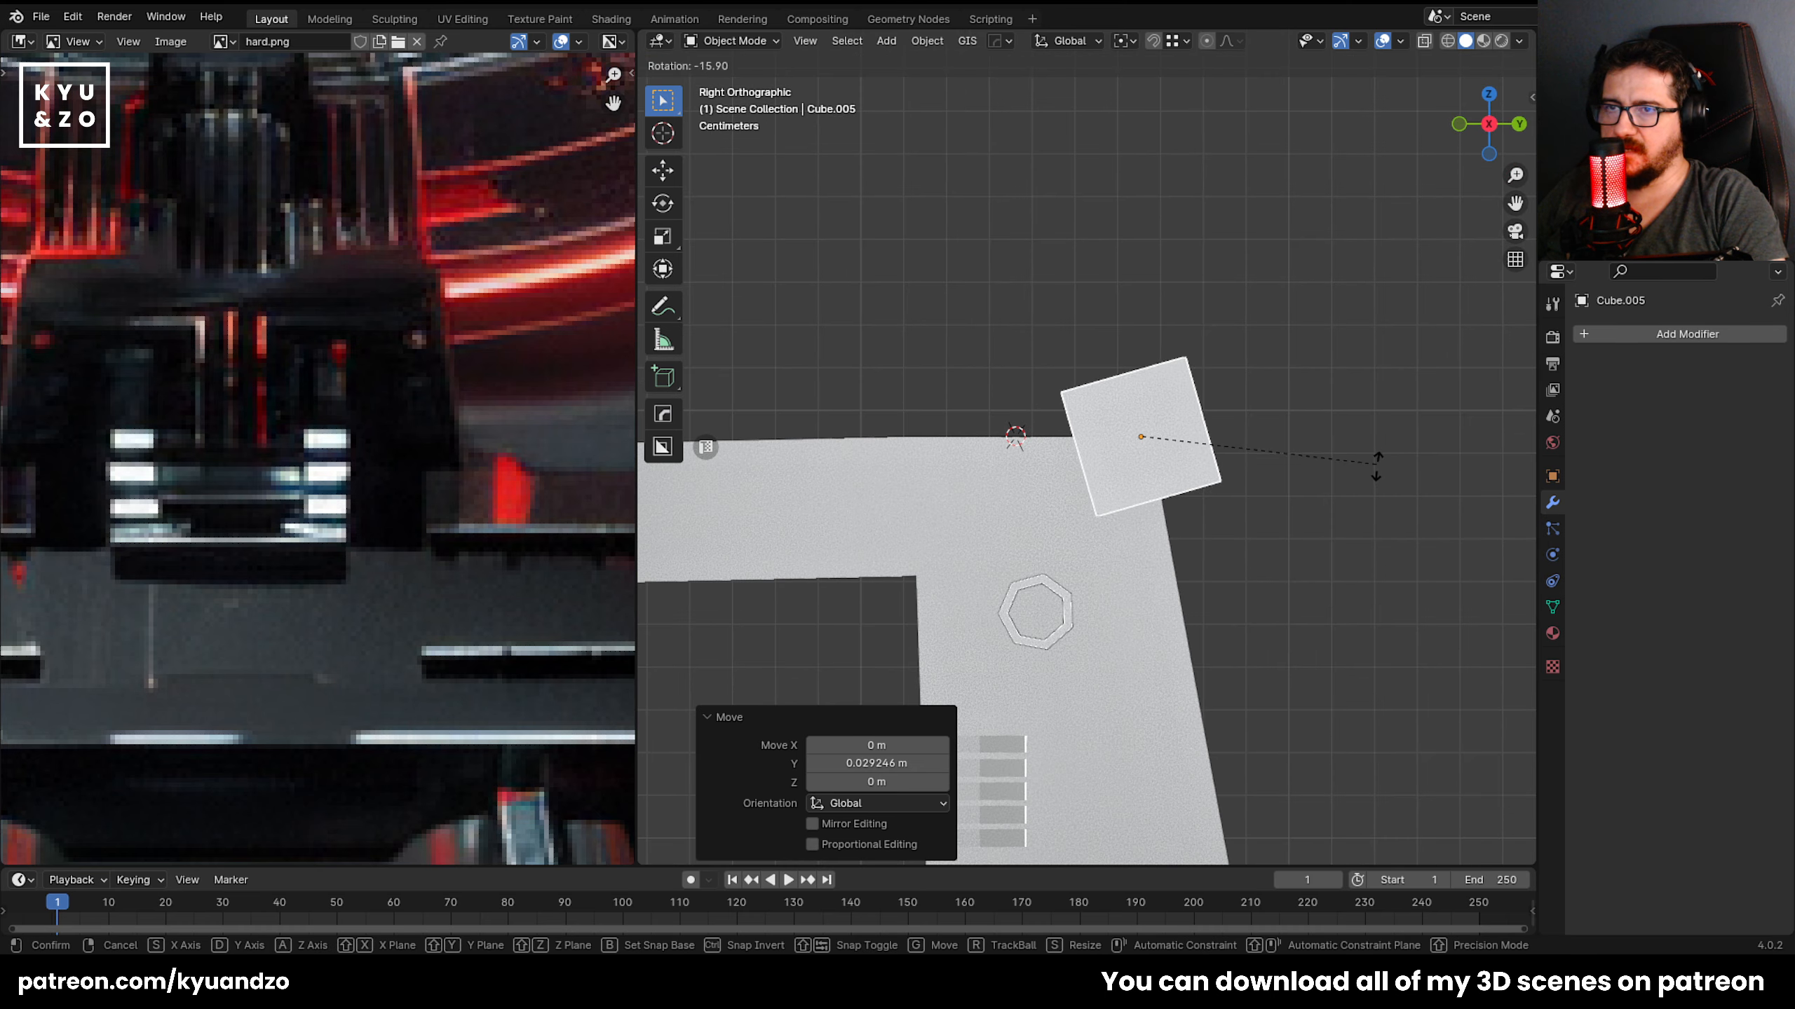
click(1281, 481)
Enlarge the rotated bar about 1.973 times and move it about 0.0105 m in Y and 0.0103 m in Z off the corner.
key(s)
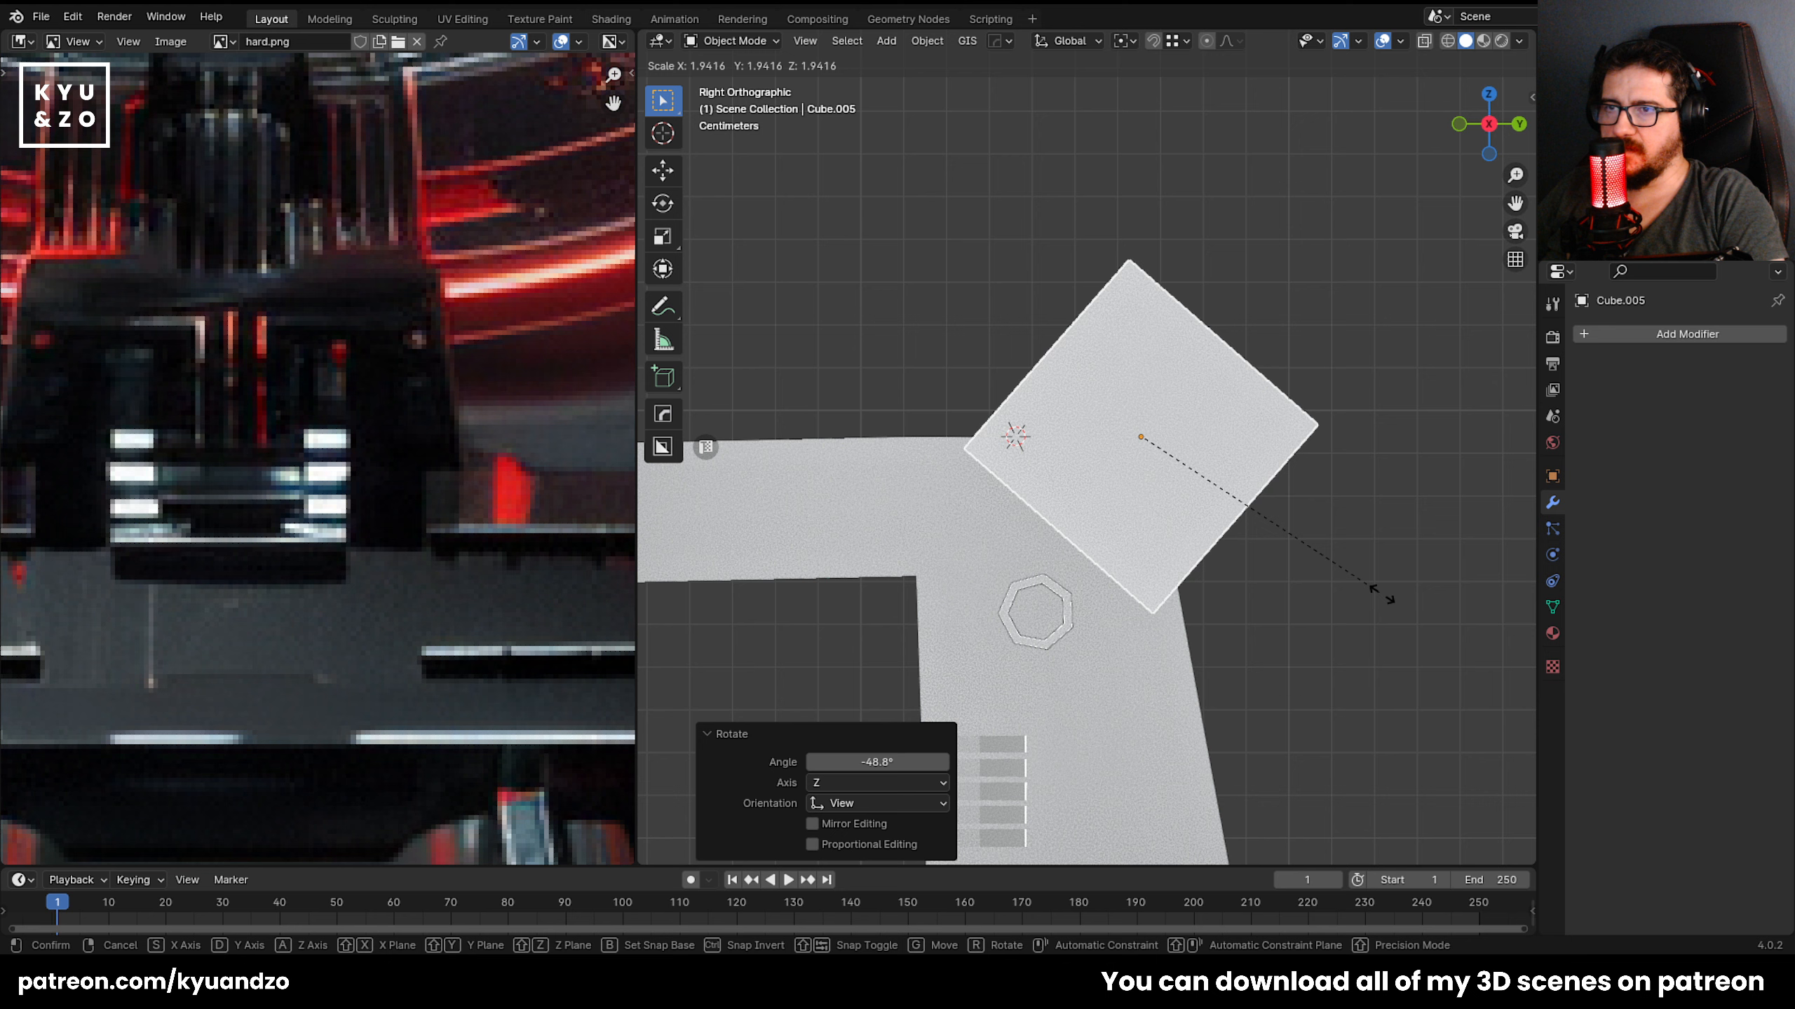
click(1382, 593)
key(g)
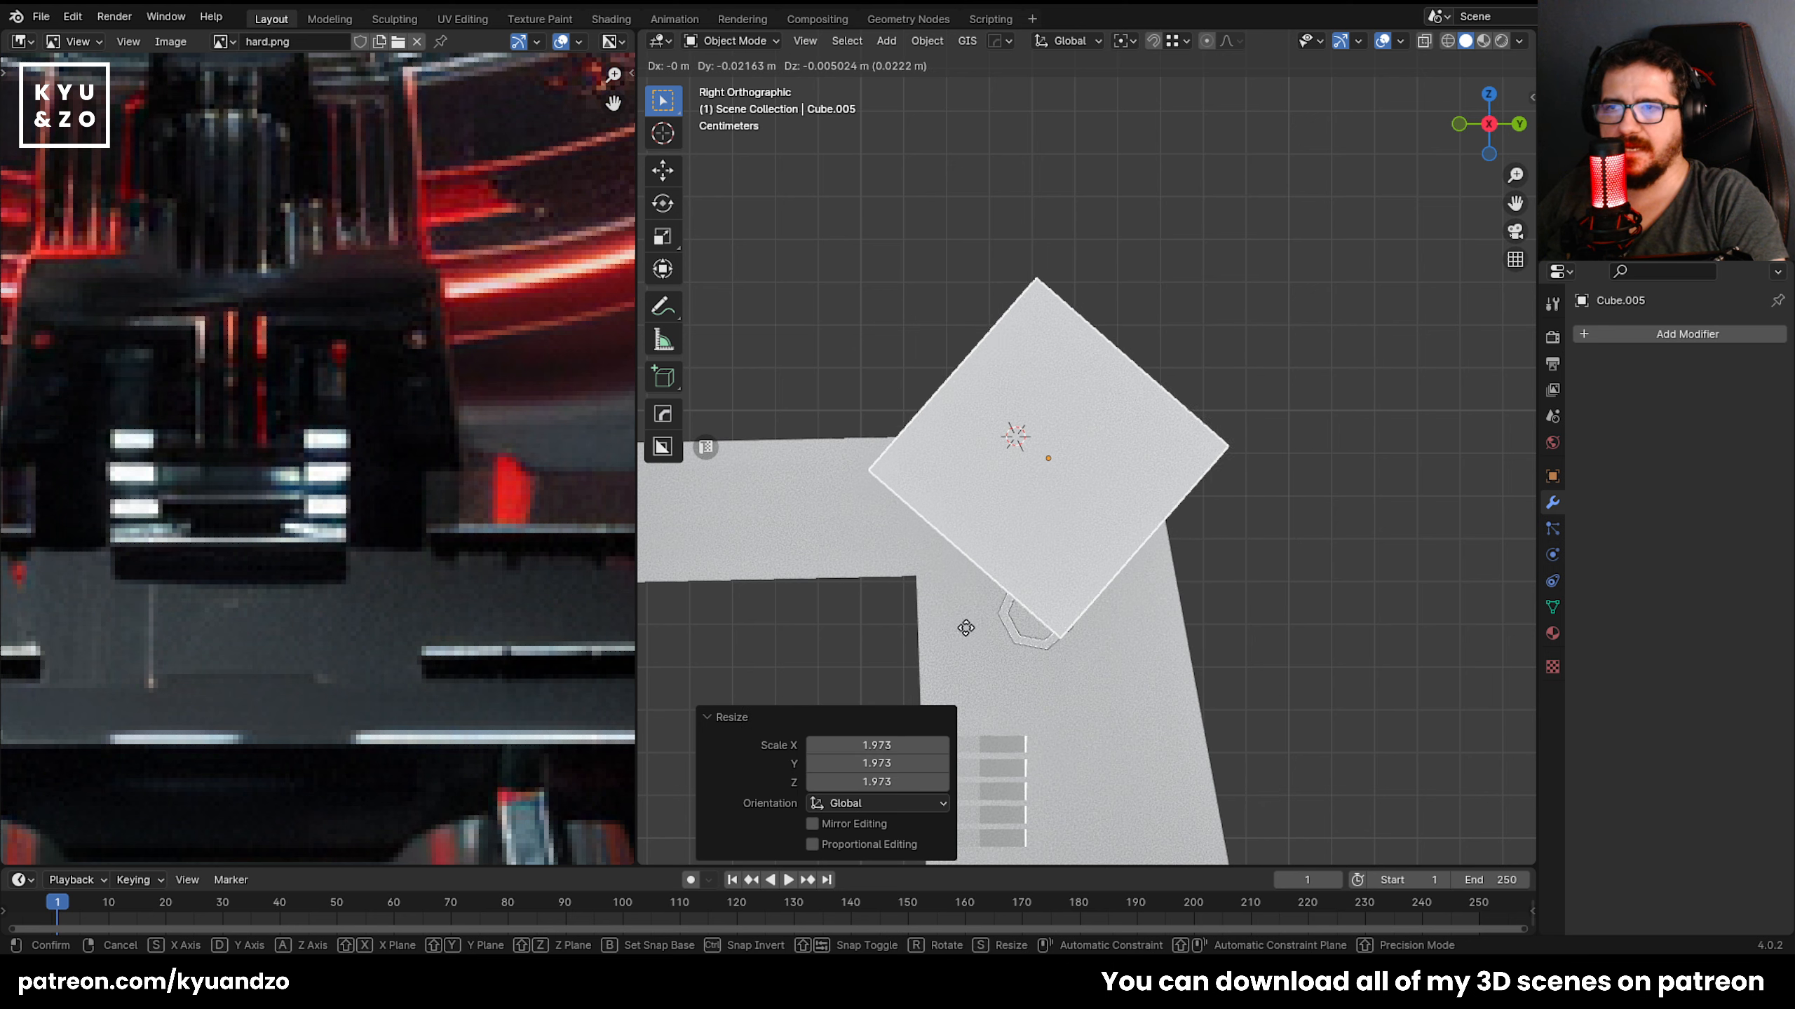
click(1100, 563)
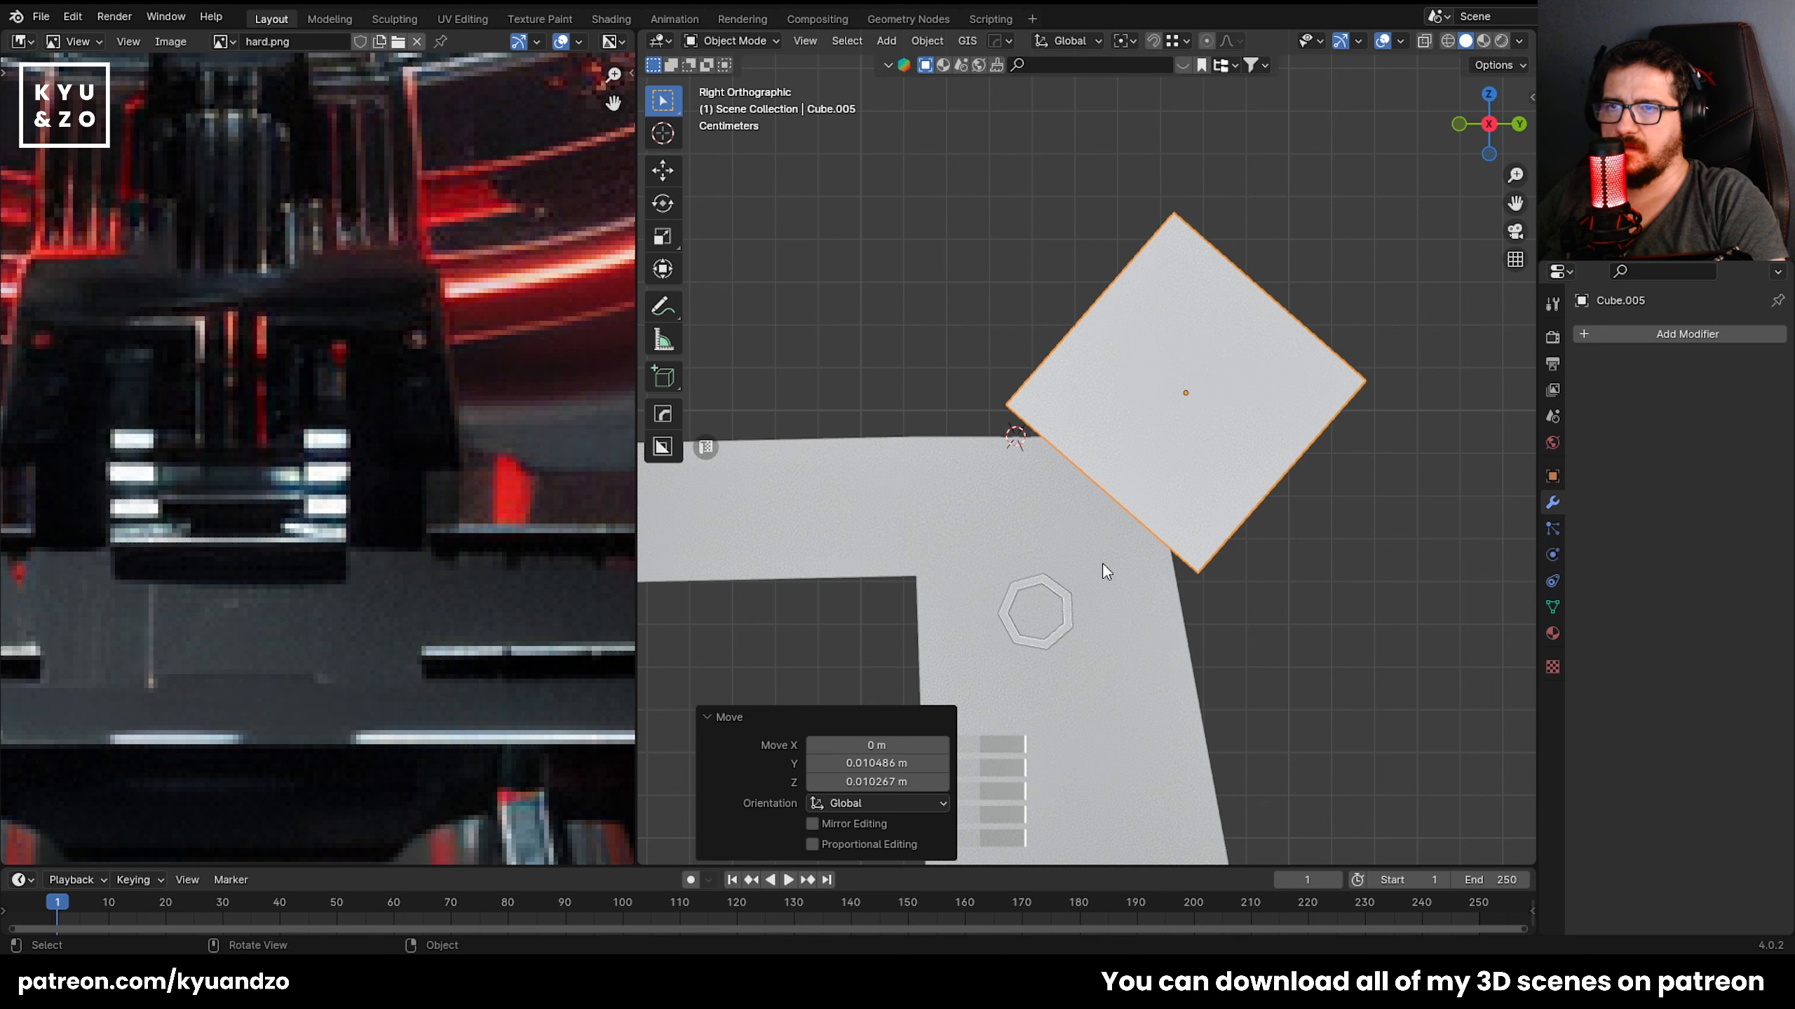
Shorten the rotated cutter bar along X to roughly half its length over the block's corner.
scroll(1120, 396, up, 2)
middle_drag(1118, 395, 1099, 446)
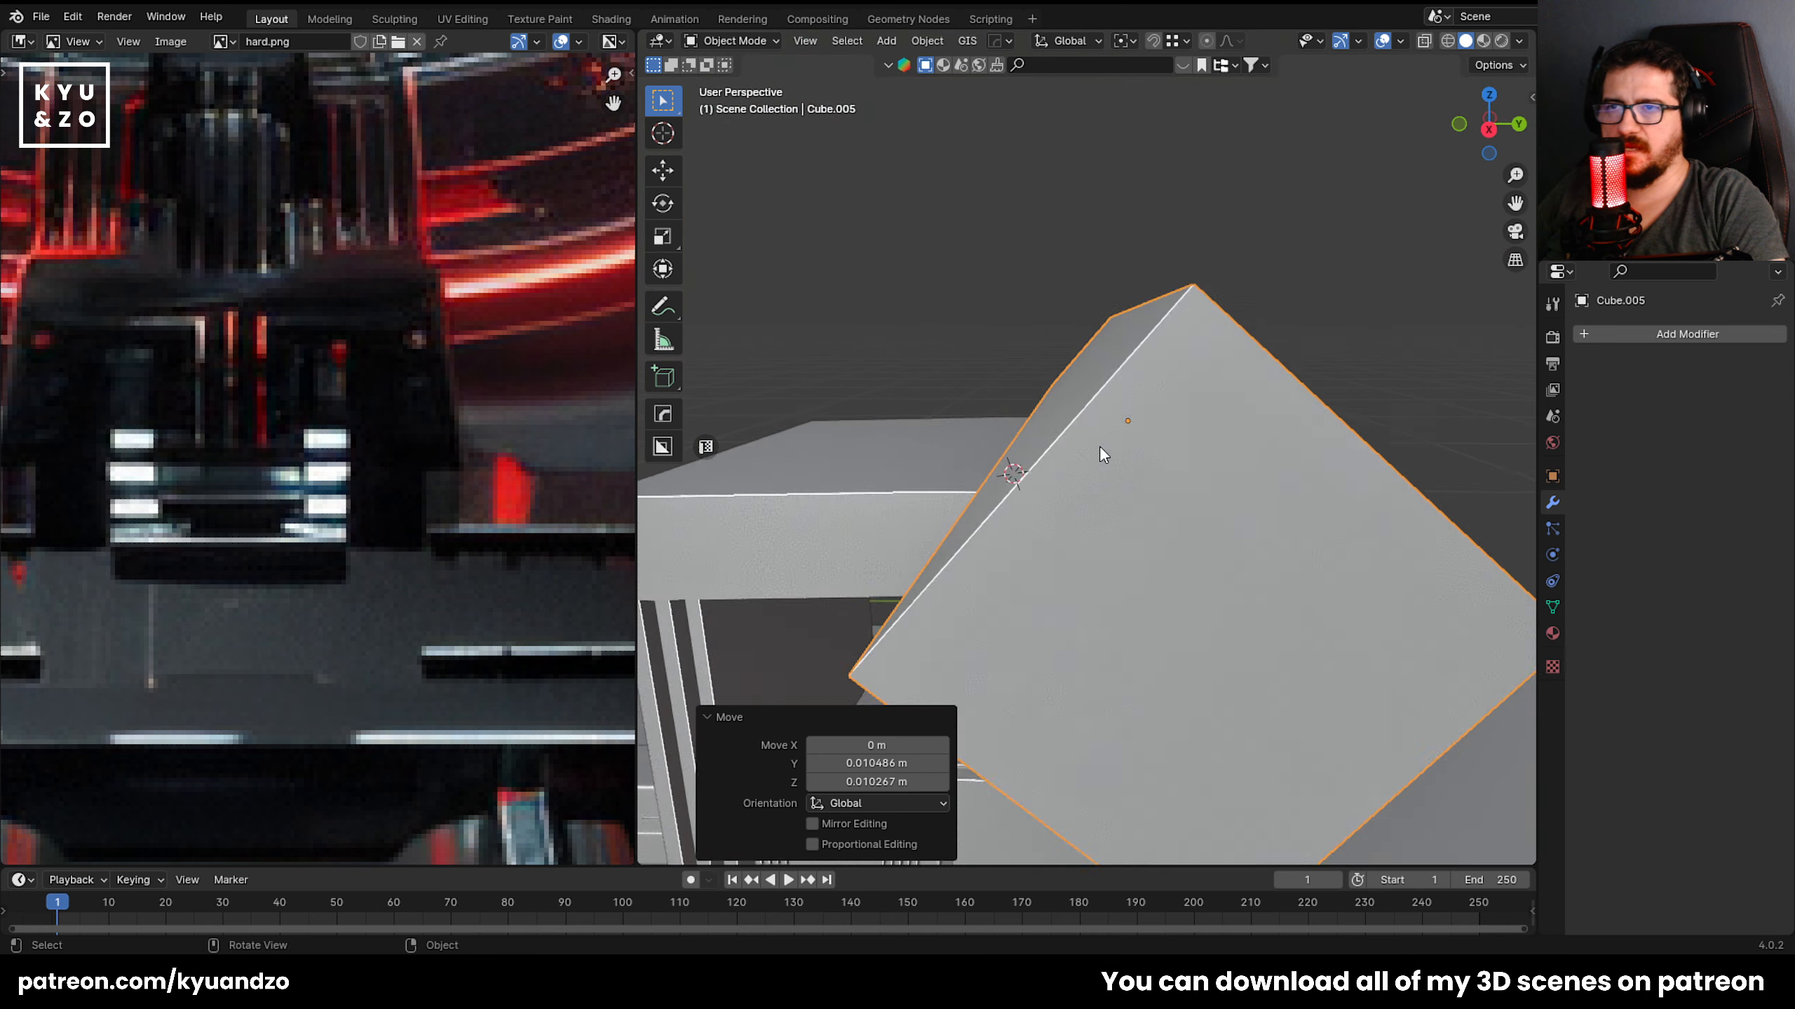
key(shift+grave)
key(a)
click(1086, 446)
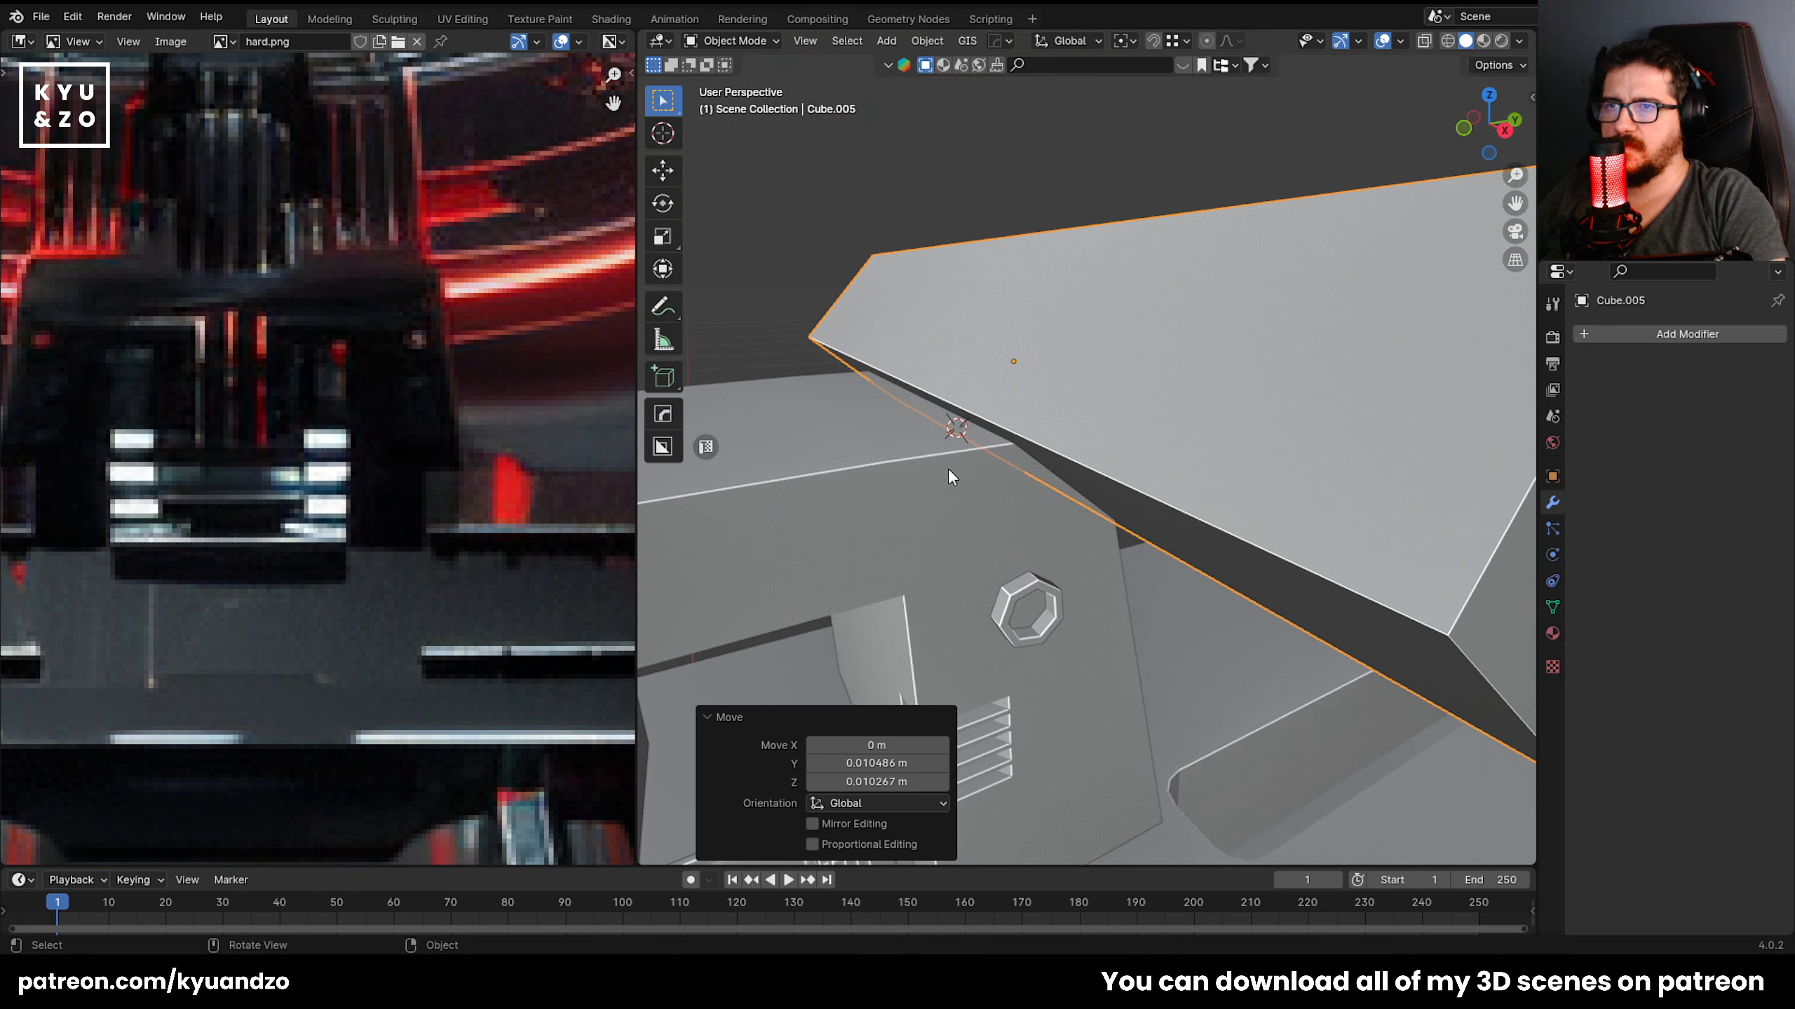
click(967, 520)
click(1110, 382)
key(s)
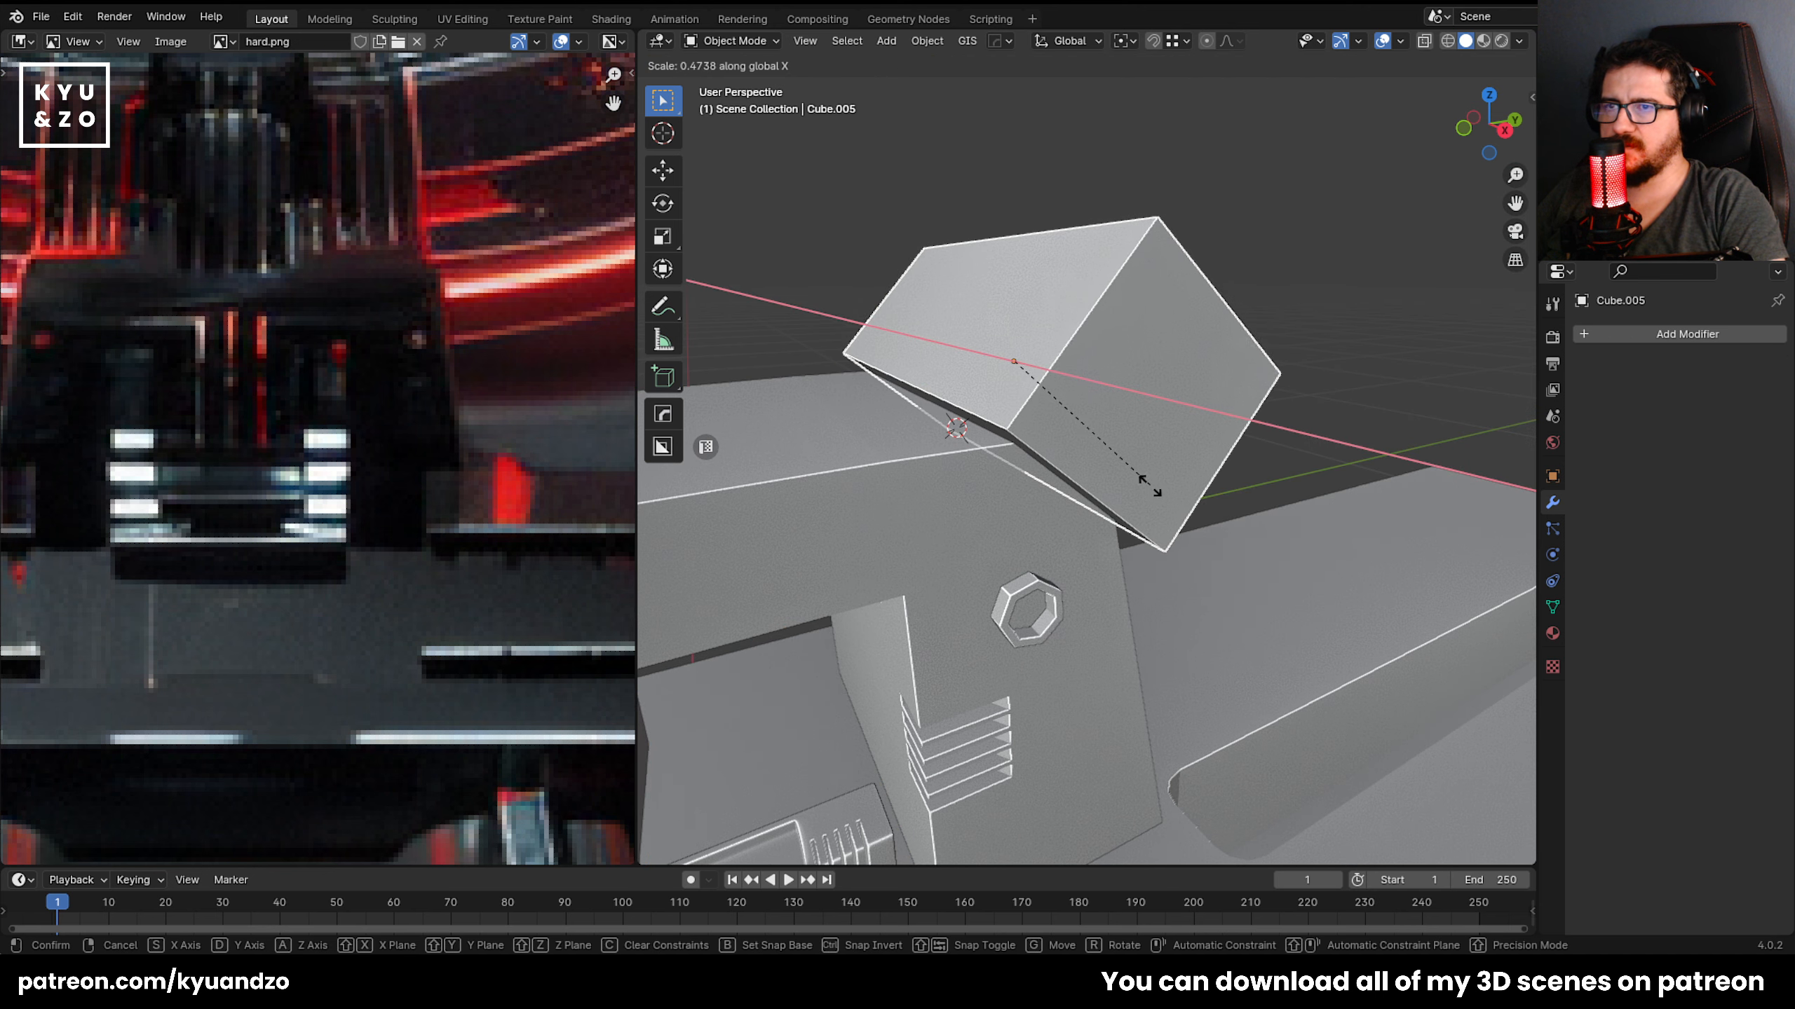
click(1161, 513)
Add a Boolean Difference modifier to the large block using the rotated bar, and move the bar to the cutter collection.
click(889, 402)
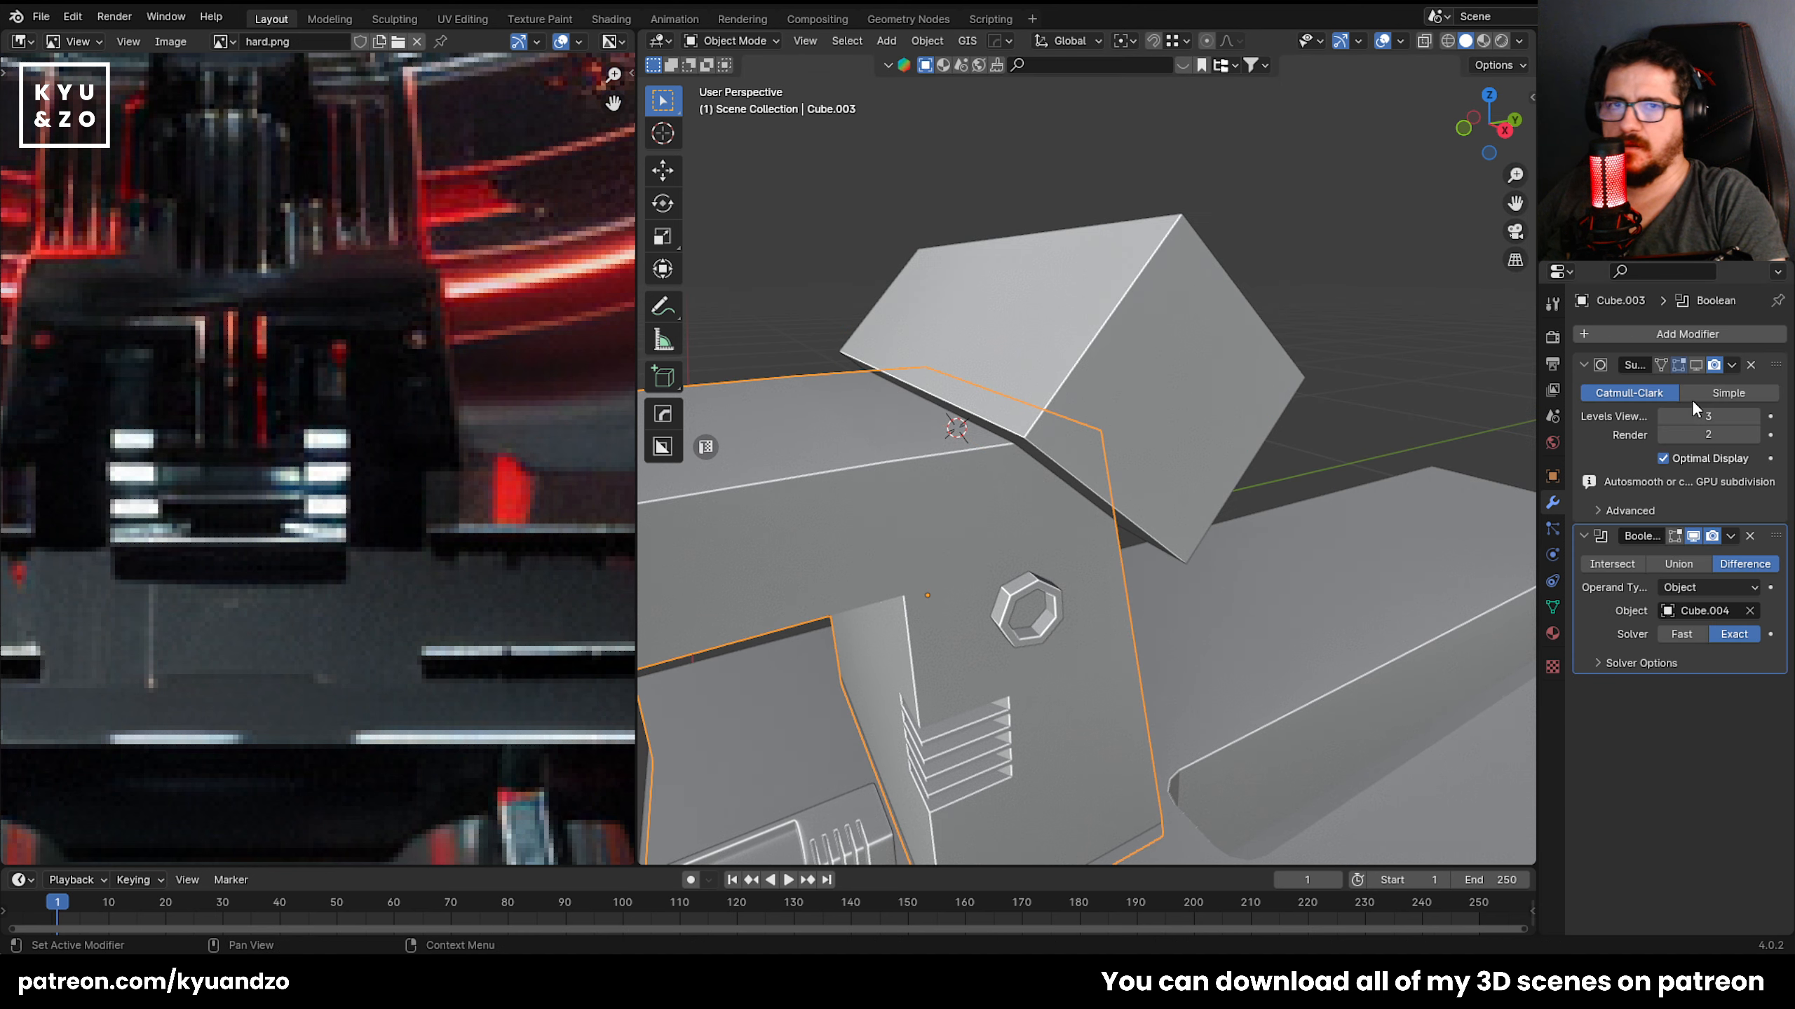
click(1686, 338)
mouse_move(1609, 334)
click(1464, 366)
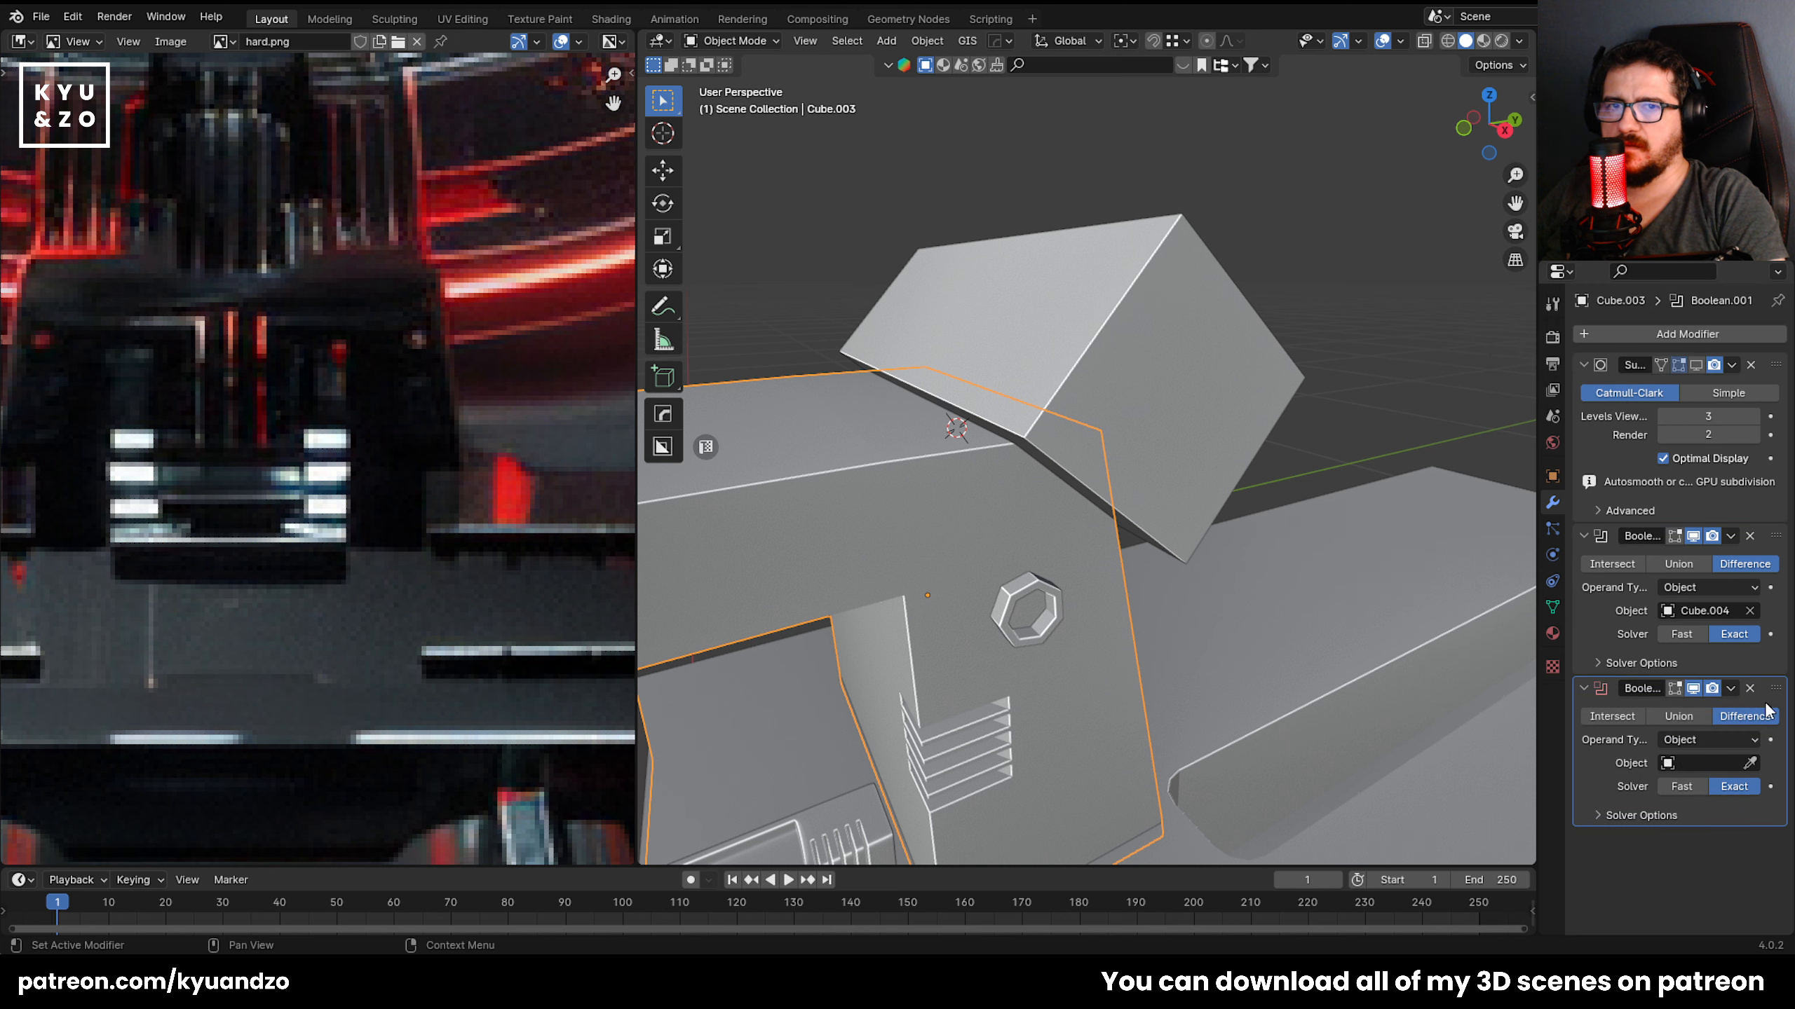
click(1088, 386)
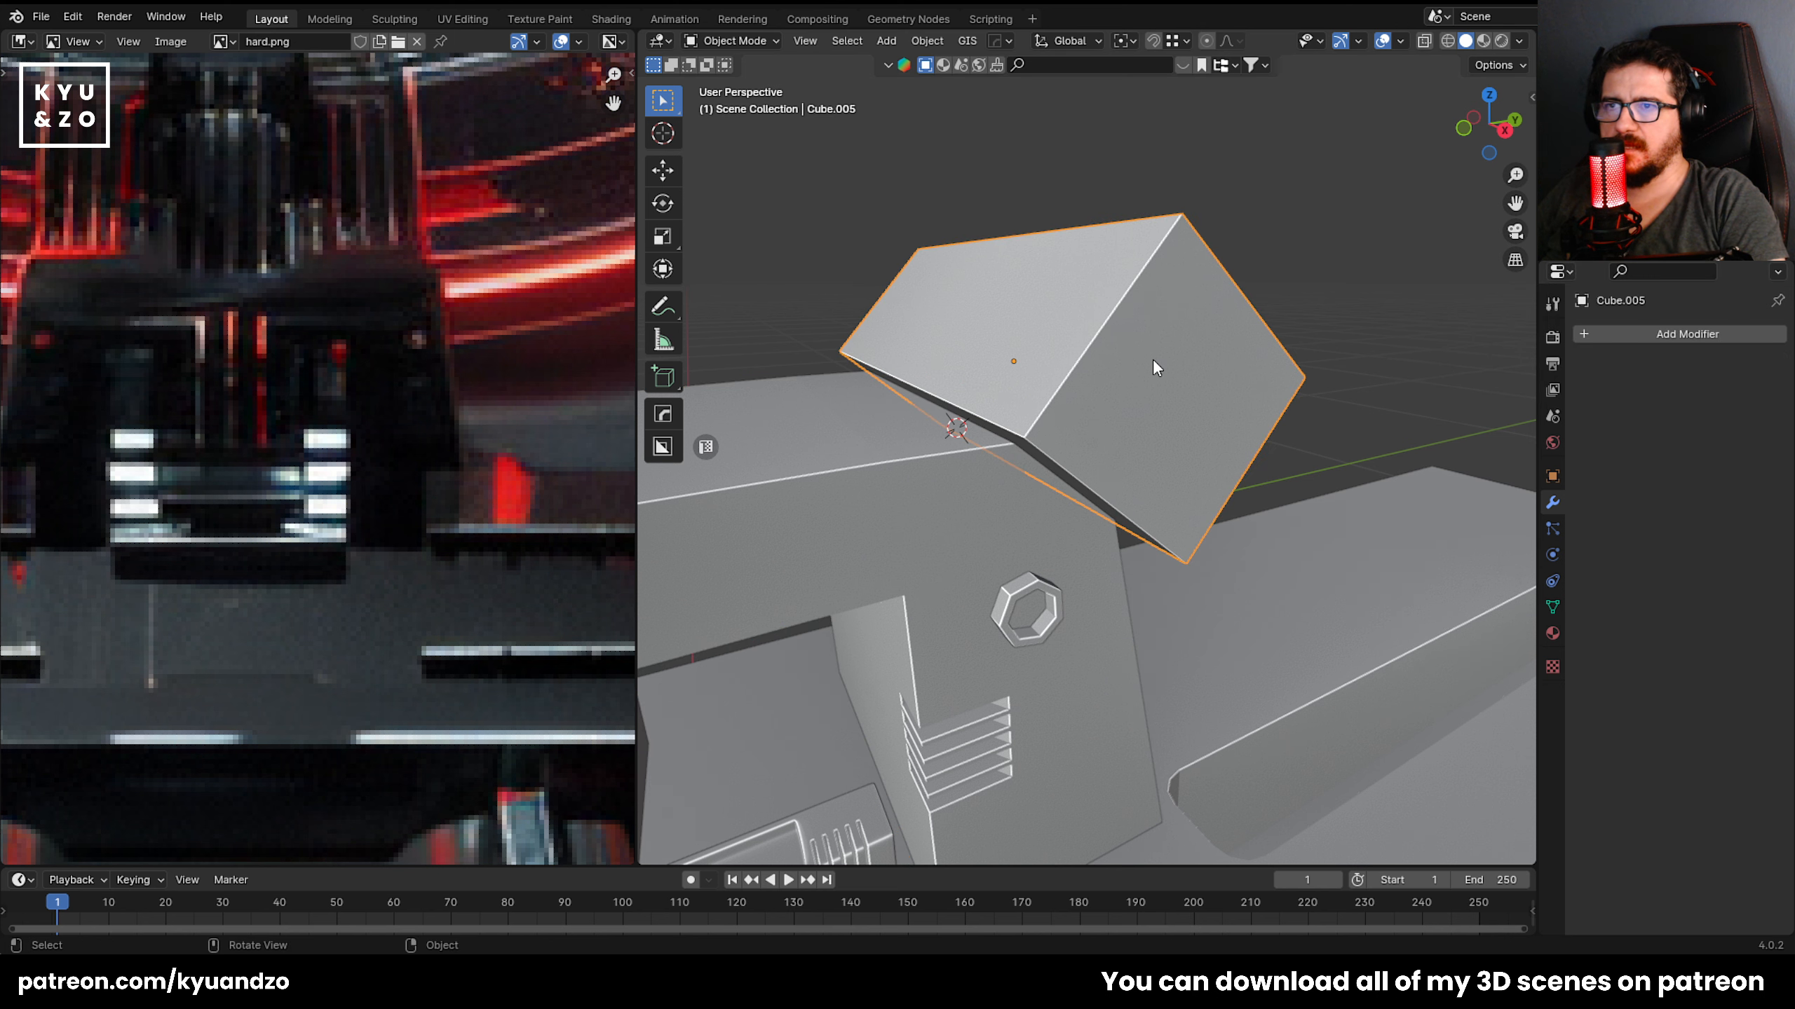
key(m)
click(1357, 388)
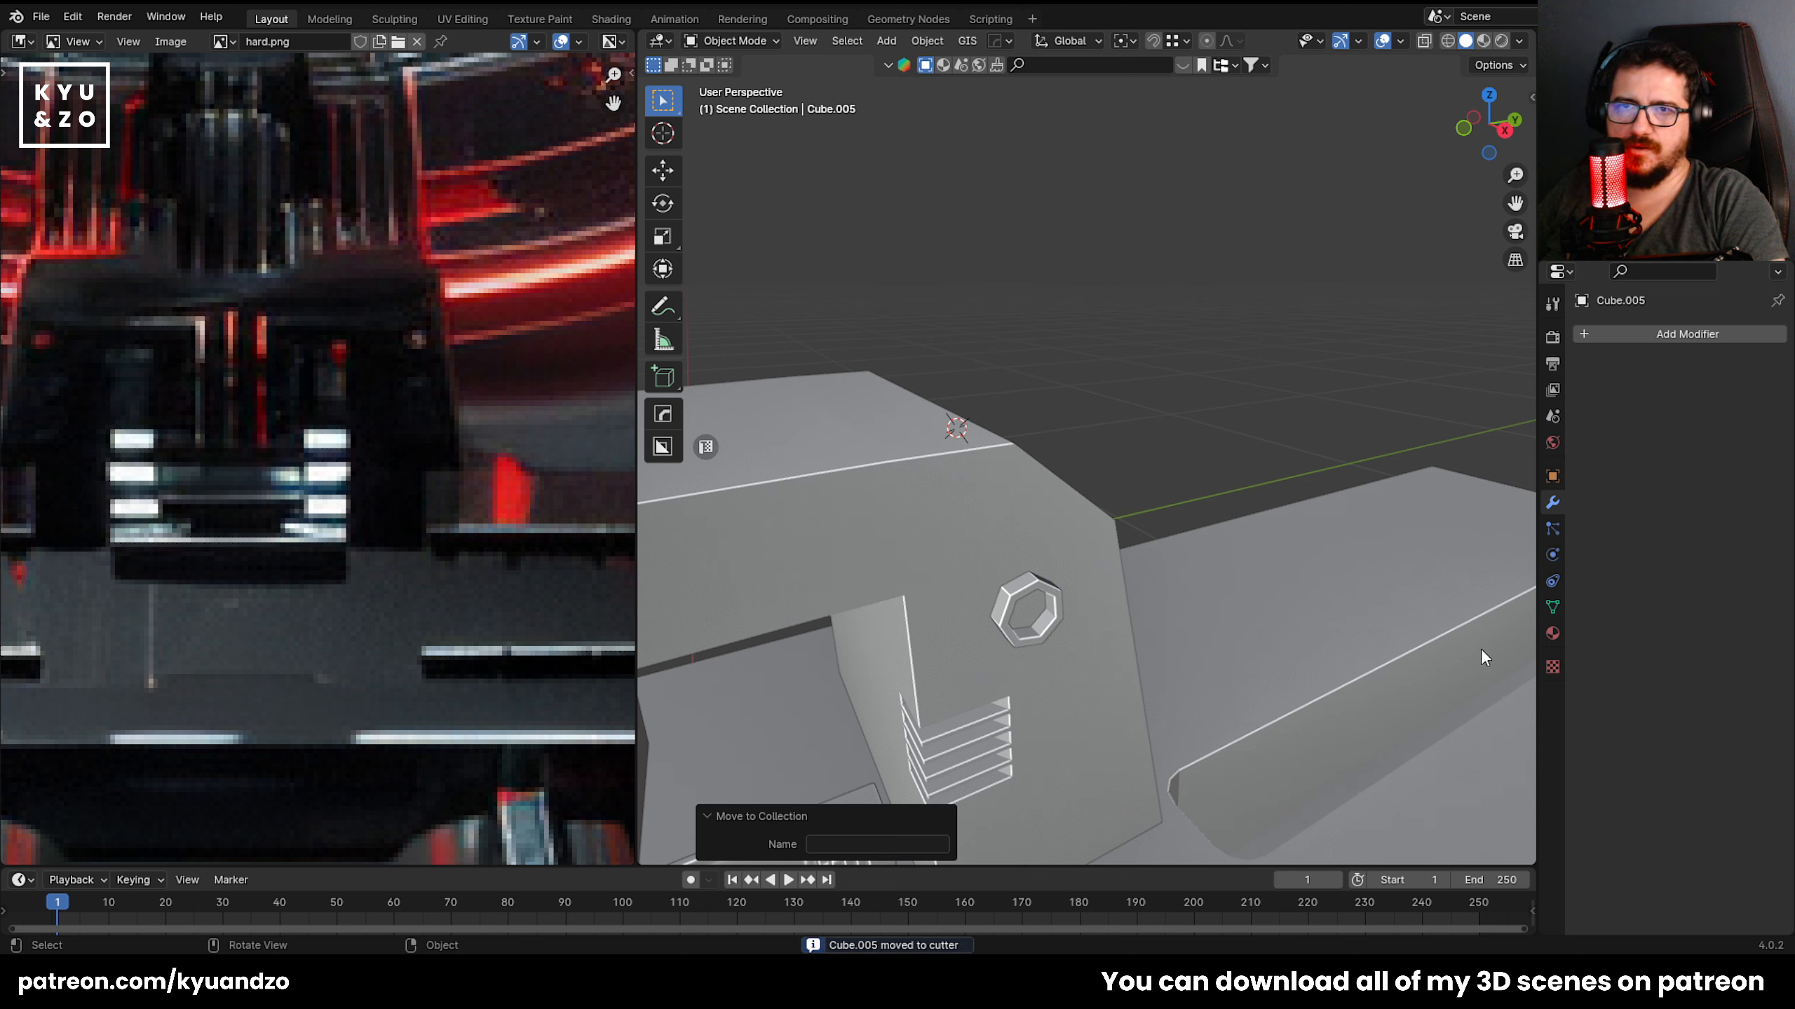
Add a cube on the block's chamfered corner and scale it to 0.144, then adjust it further to cutter size.
scroll(1271, 399, down, 5)
click(1091, 431)
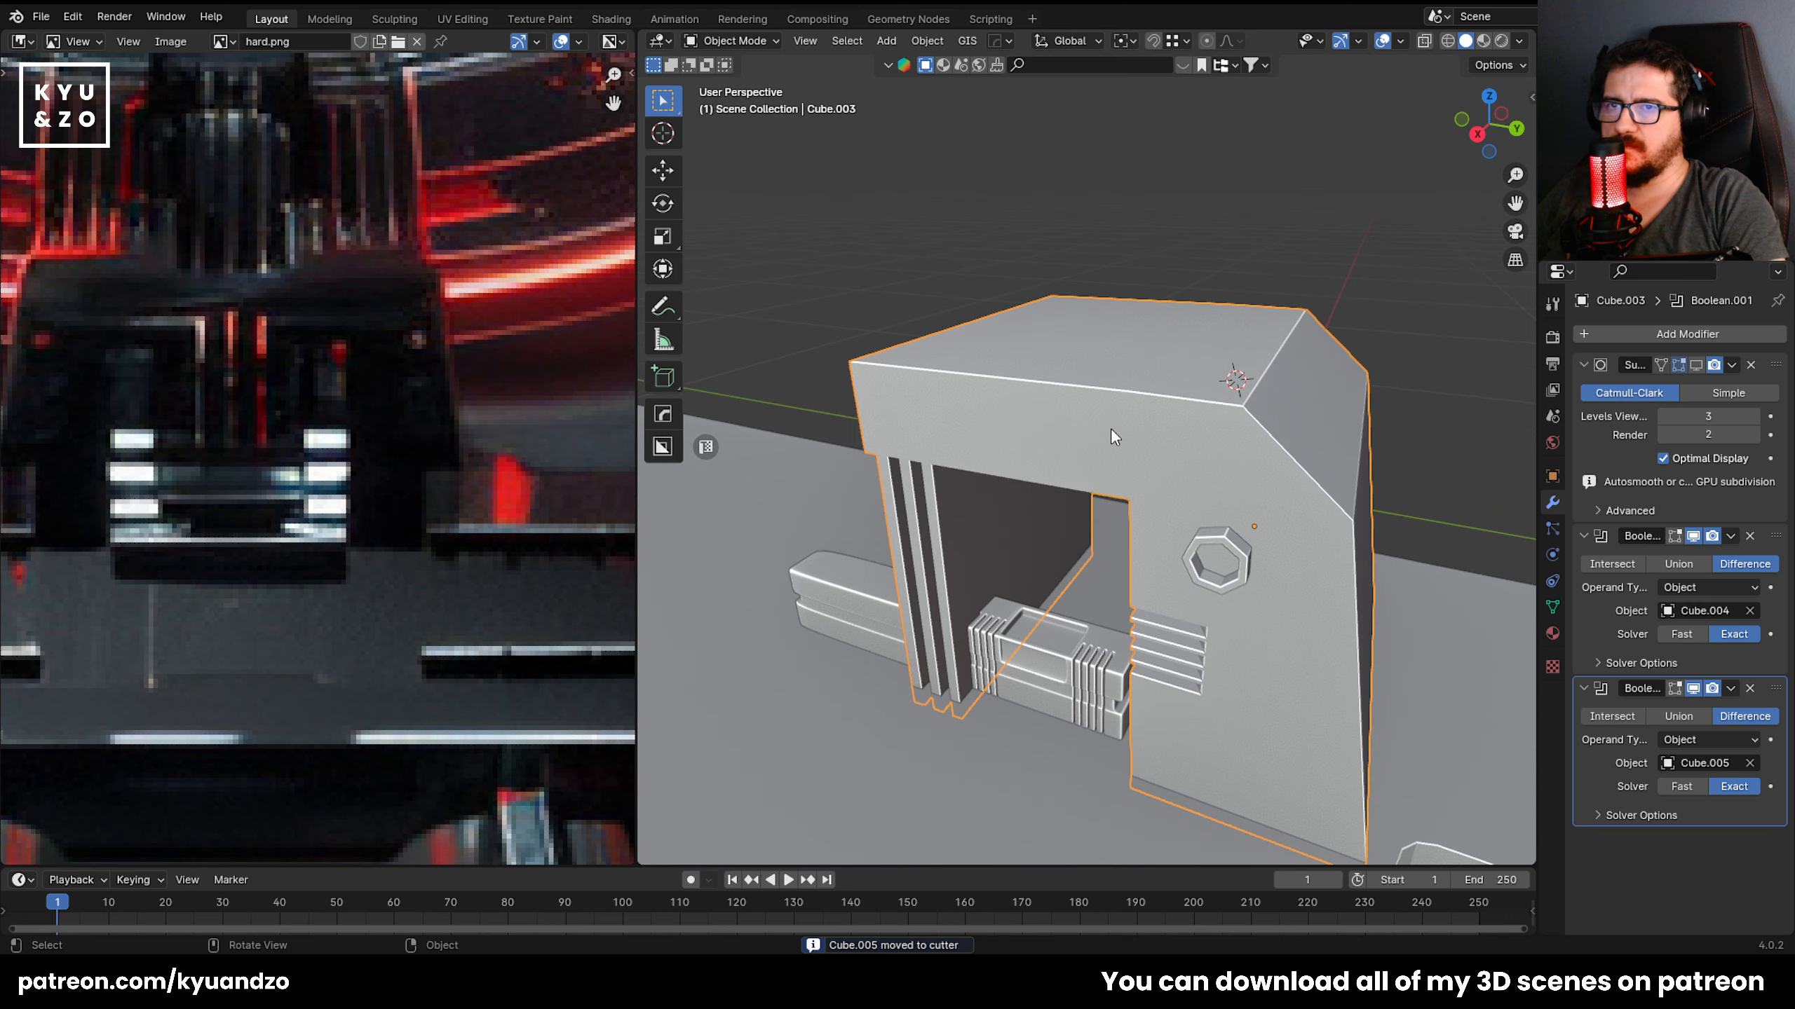
scroll(1000, 396, up, 5)
scroll(1001, 399, up, 2)
key(shift+a)
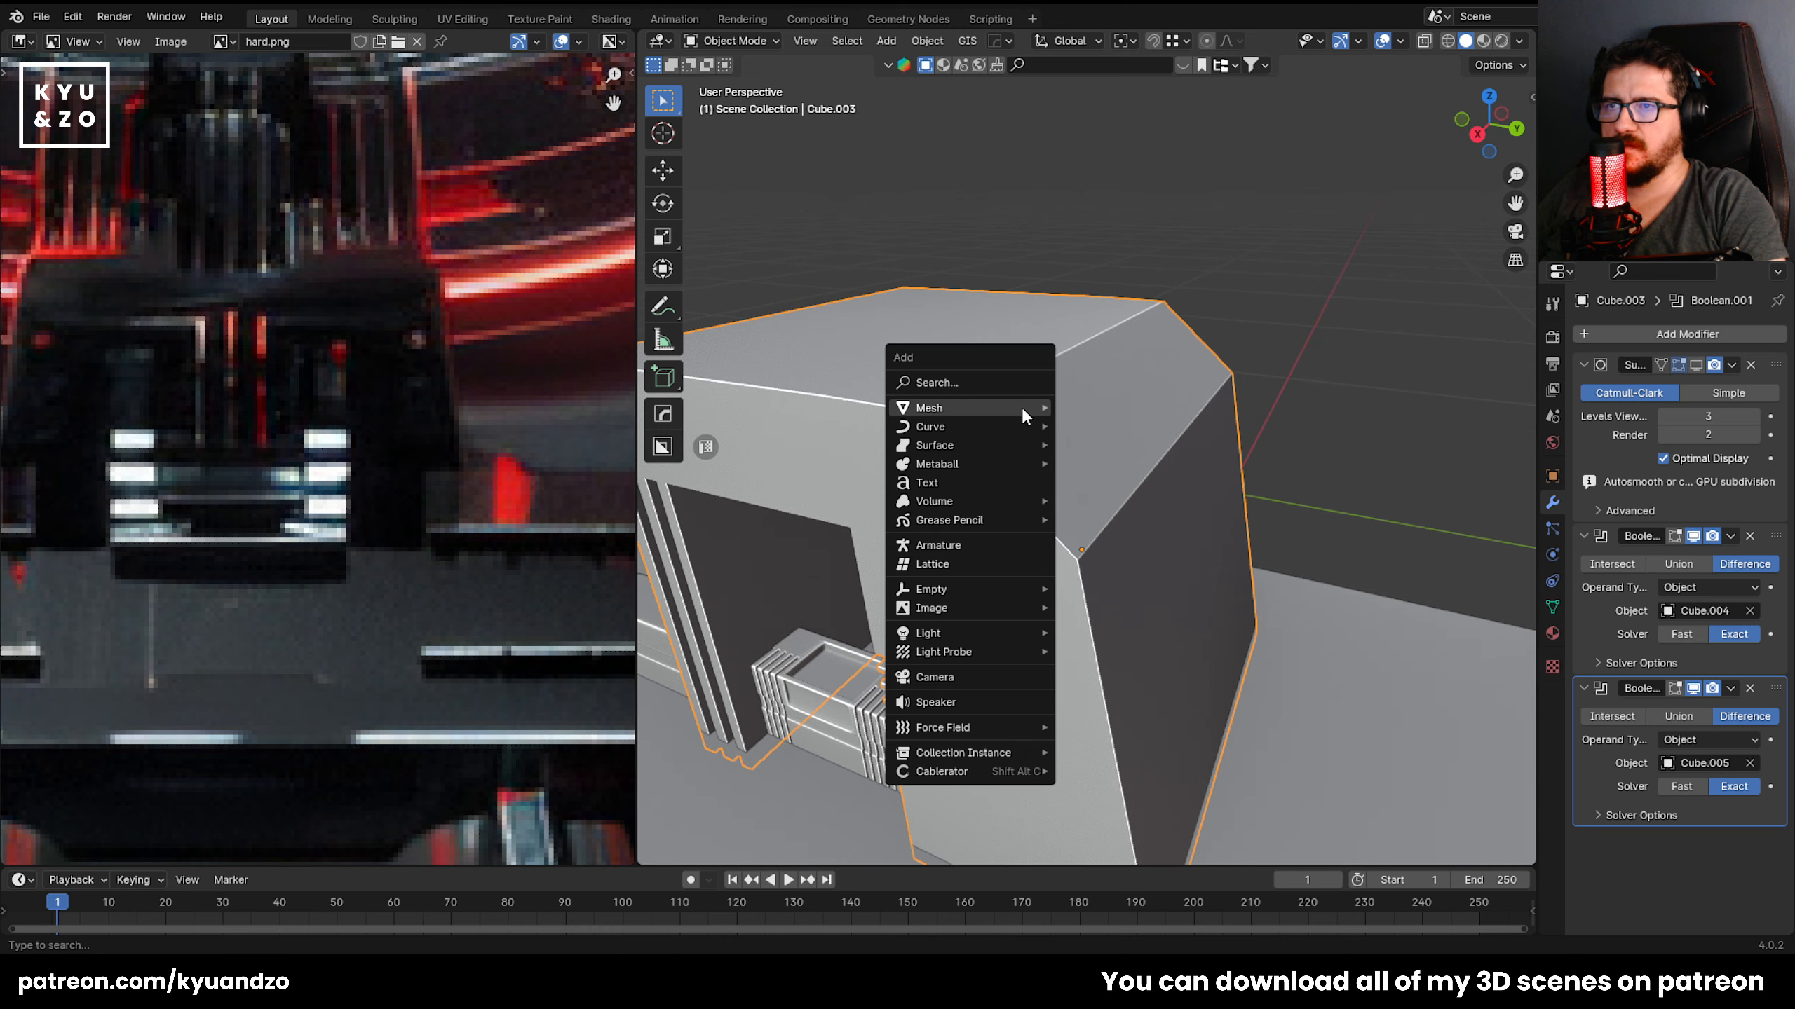
mouse_move(1031, 408)
click(1123, 422)
key(s)
click(1082, 385)
key(s)
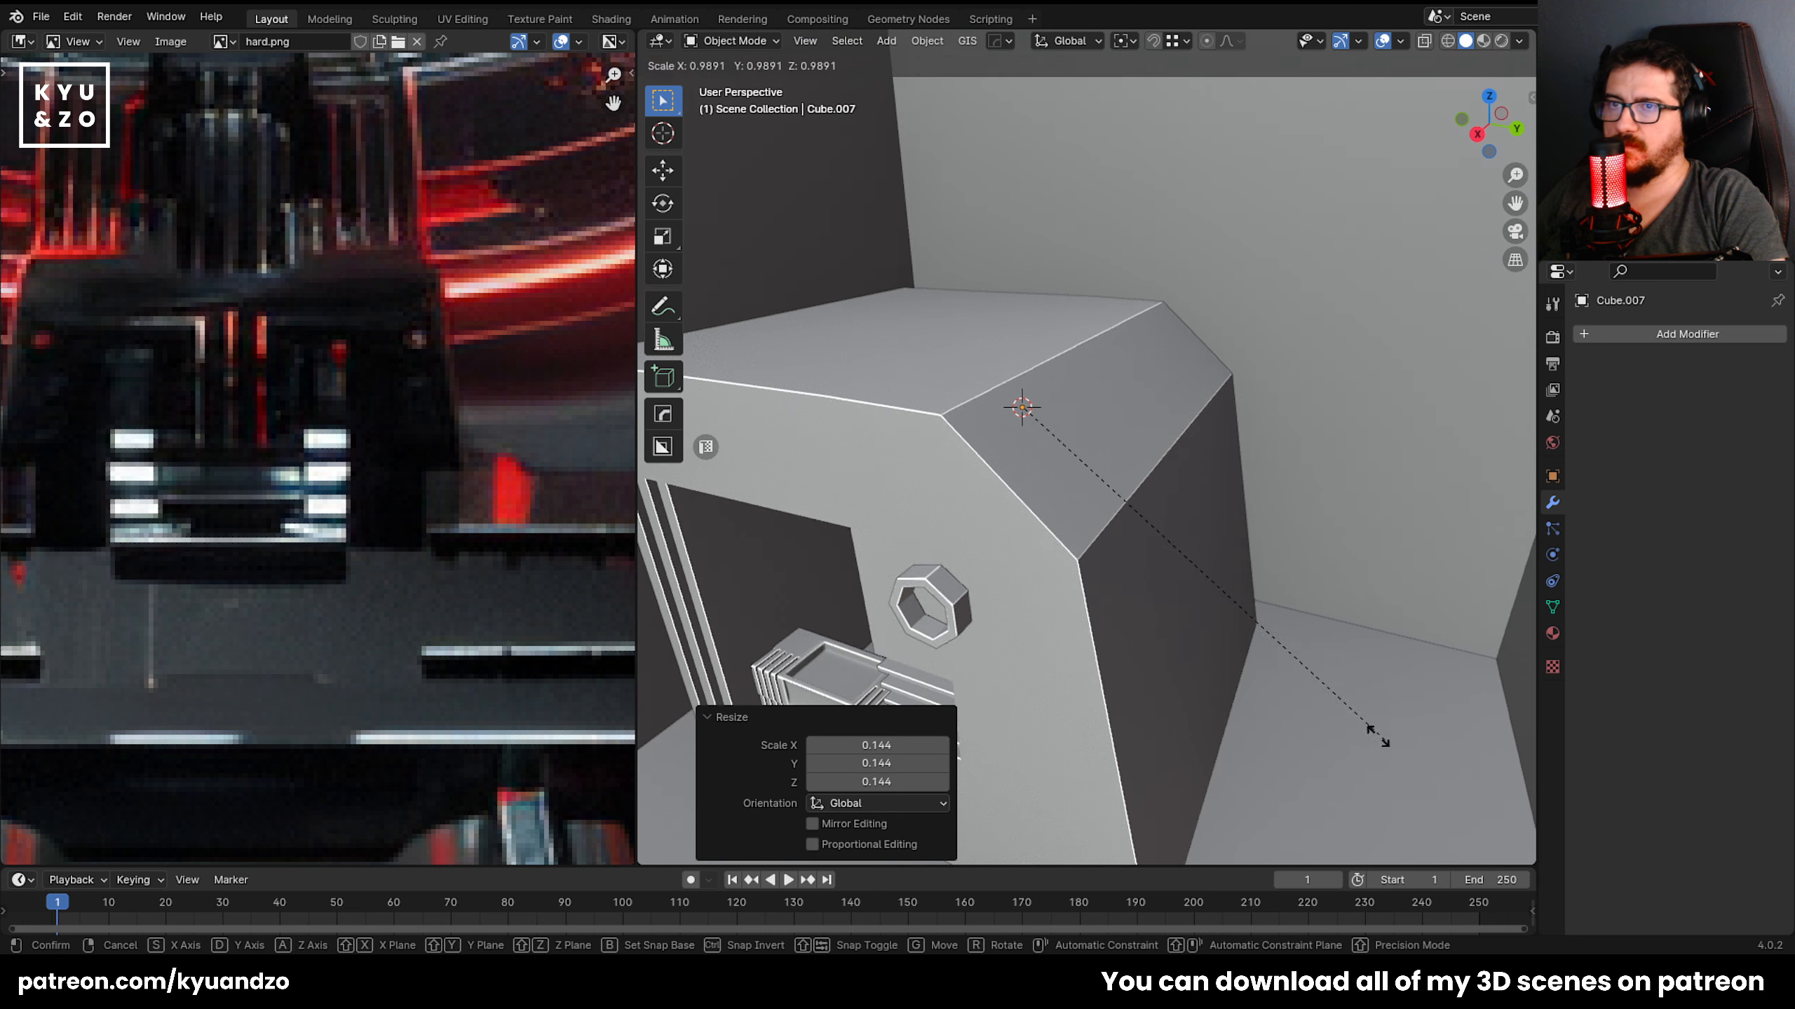
click(1139, 454)
Thin the new cube to 0.382 along X and move it along Y over the chamfered corner.
key(s)
key(d)
key(s)
click(1093, 472)
key(g)
key(d)
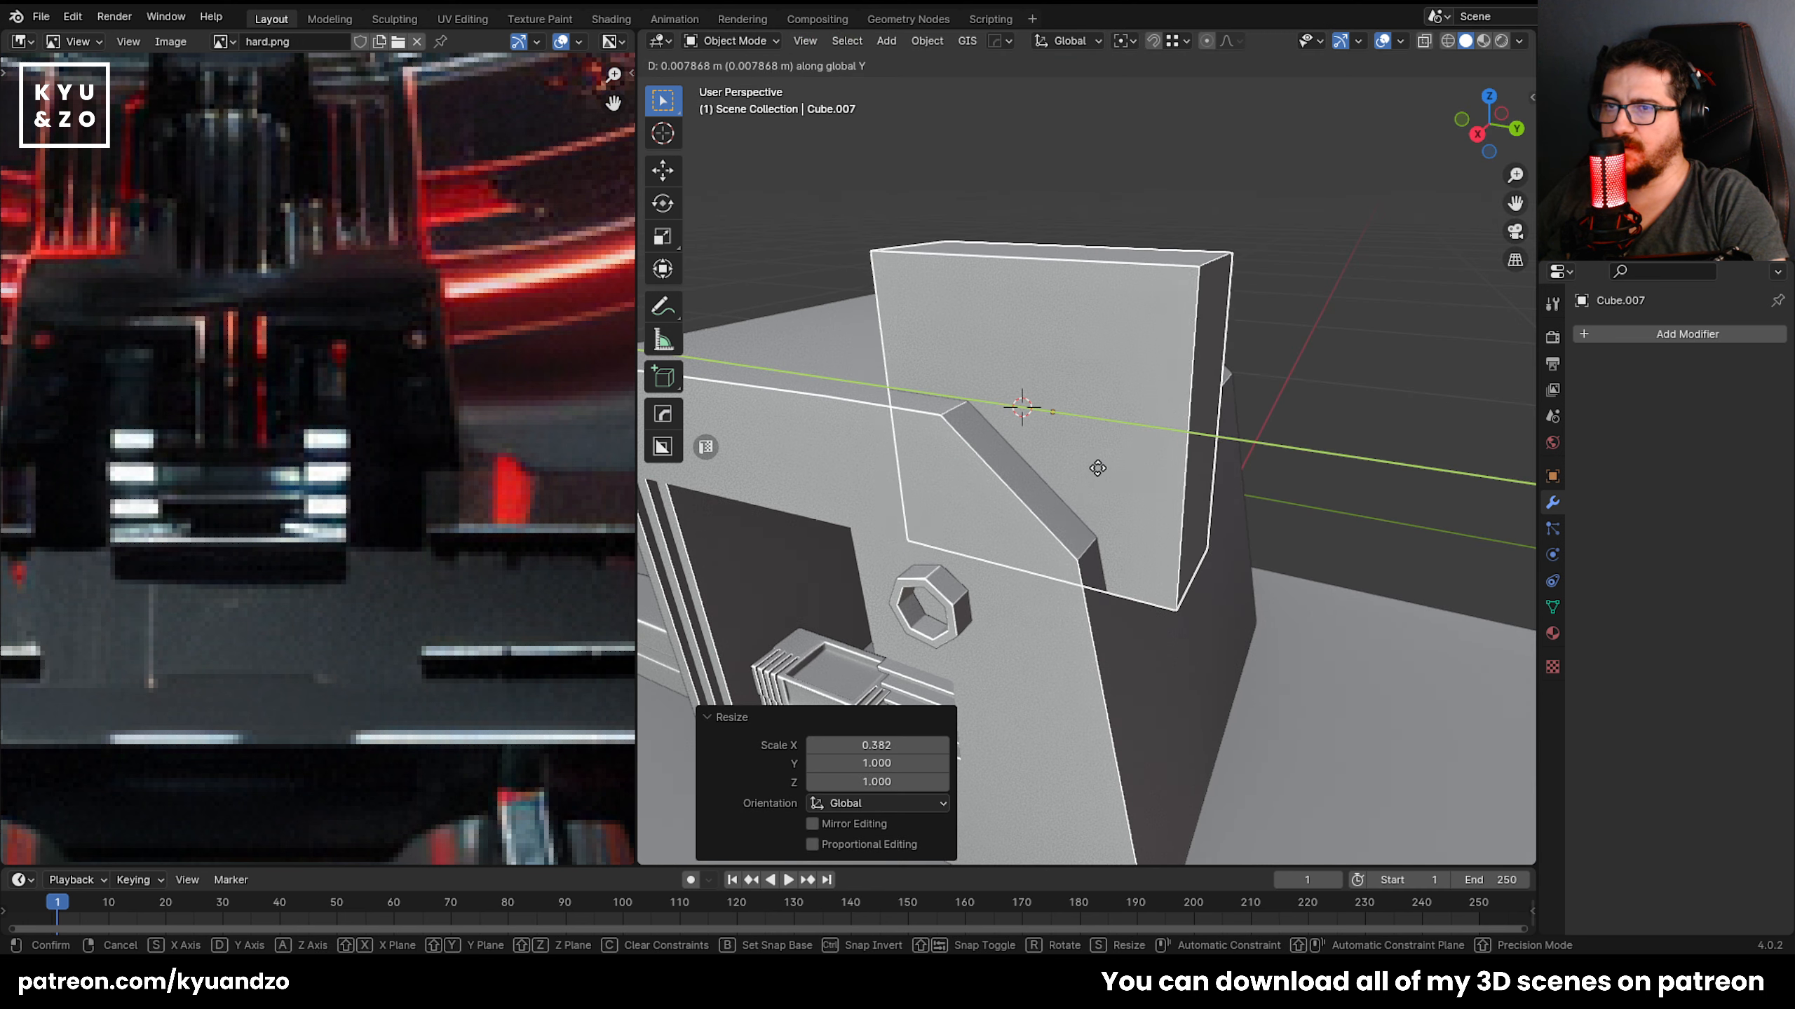
click(1136, 484)
Duplicate the thin slab three times along X at -0.034744 m spacing and select all four slabs.
middle_drag(1182, 431, 1037, 481)
key(shift+d)
key(s)
click(1194, 457)
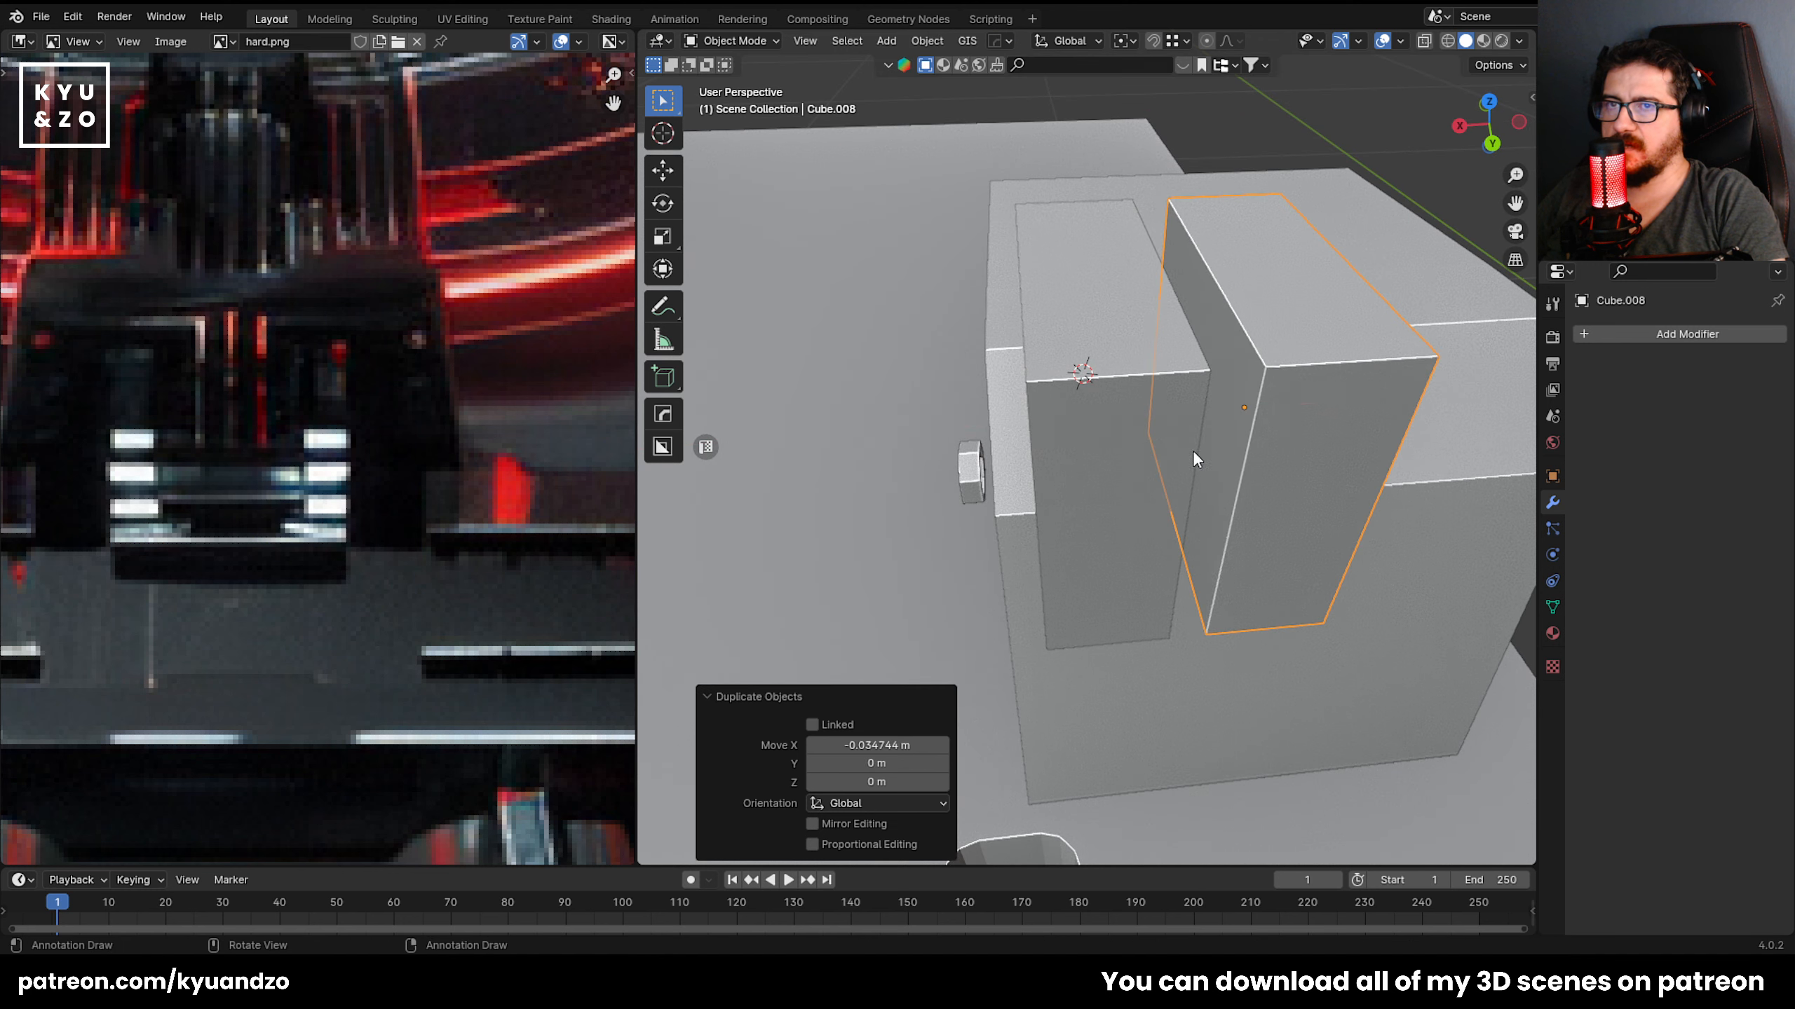
shift+middle_drag(1193, 456, 1071, 499)
key(shift+r)
key(shift+r)
shift+click(1131, 502)
shift+click(975, 474)
shift+click(834, 495)
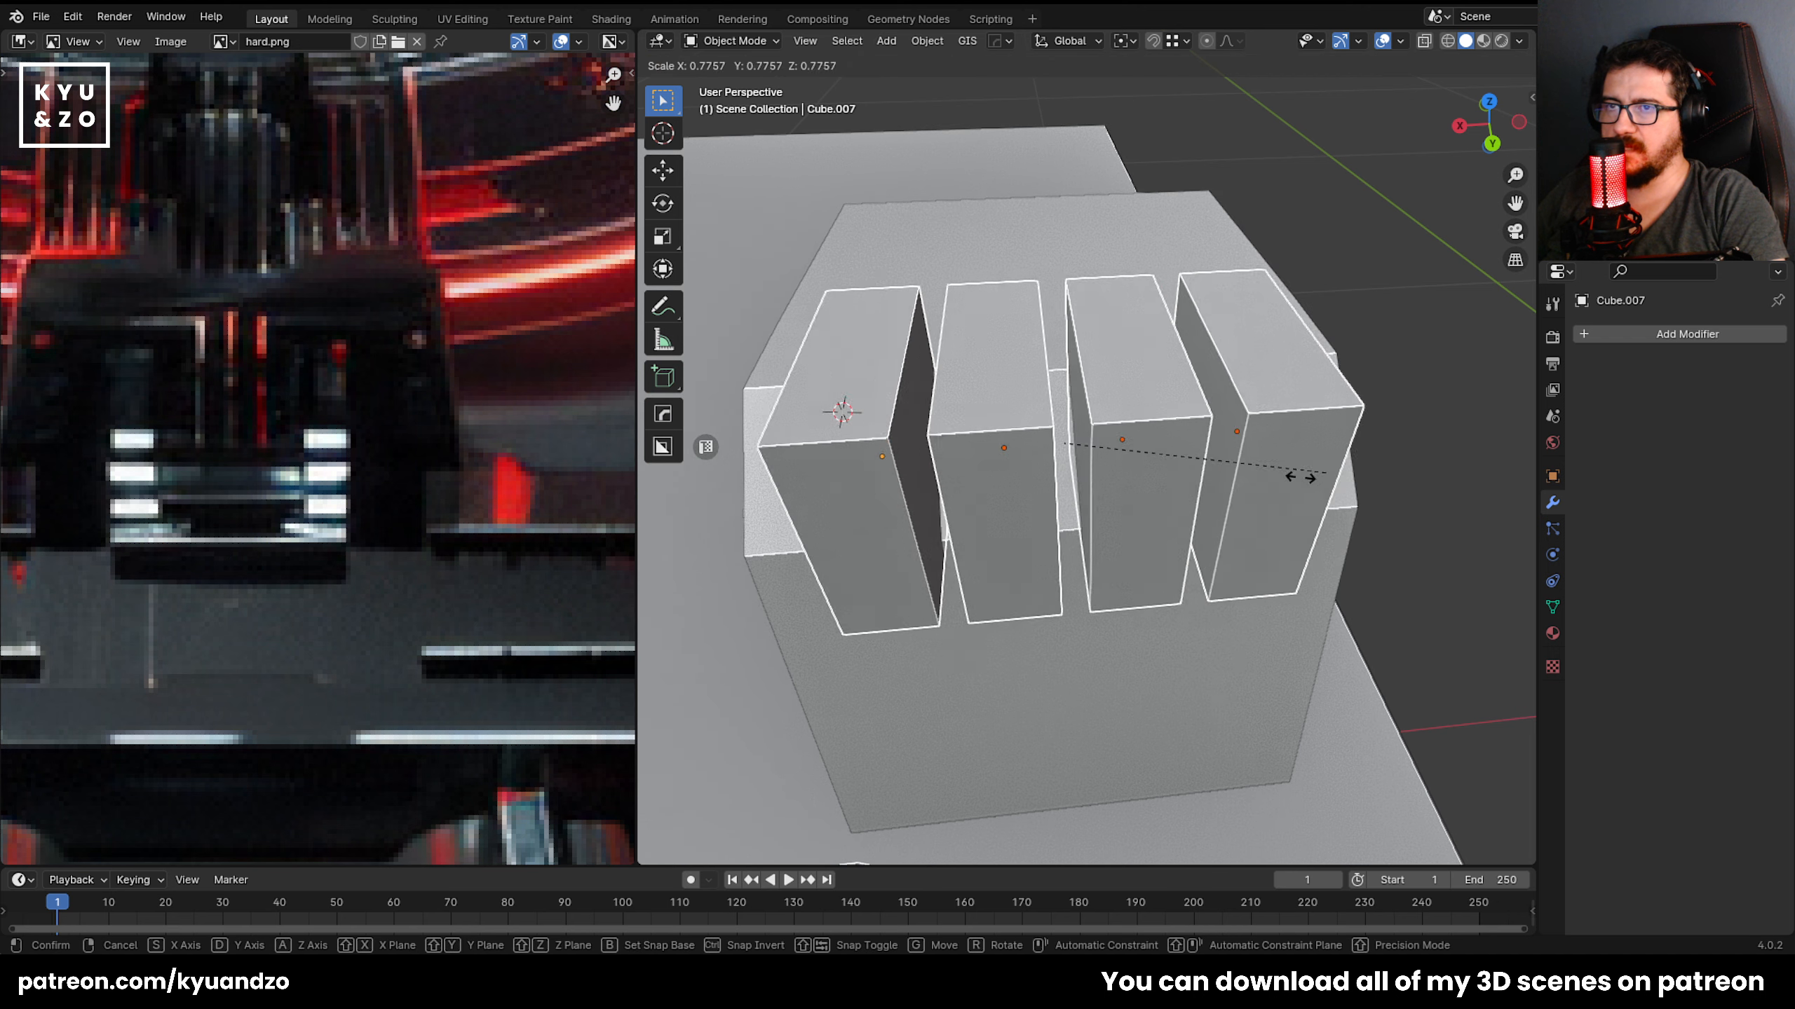
Scale the four slabs down together so they sit closer along the chamfer, and join them into one object.
key(s)
key(y)
key(x)
click(1150, 471)
middle_drag(1102, 473, 1217, 414)
key(ctrl+j)
Duplicate the block's second Boolean modifier and expand the copy's settings.
scroll(1096, 511, down, 2)
click(887, 544)
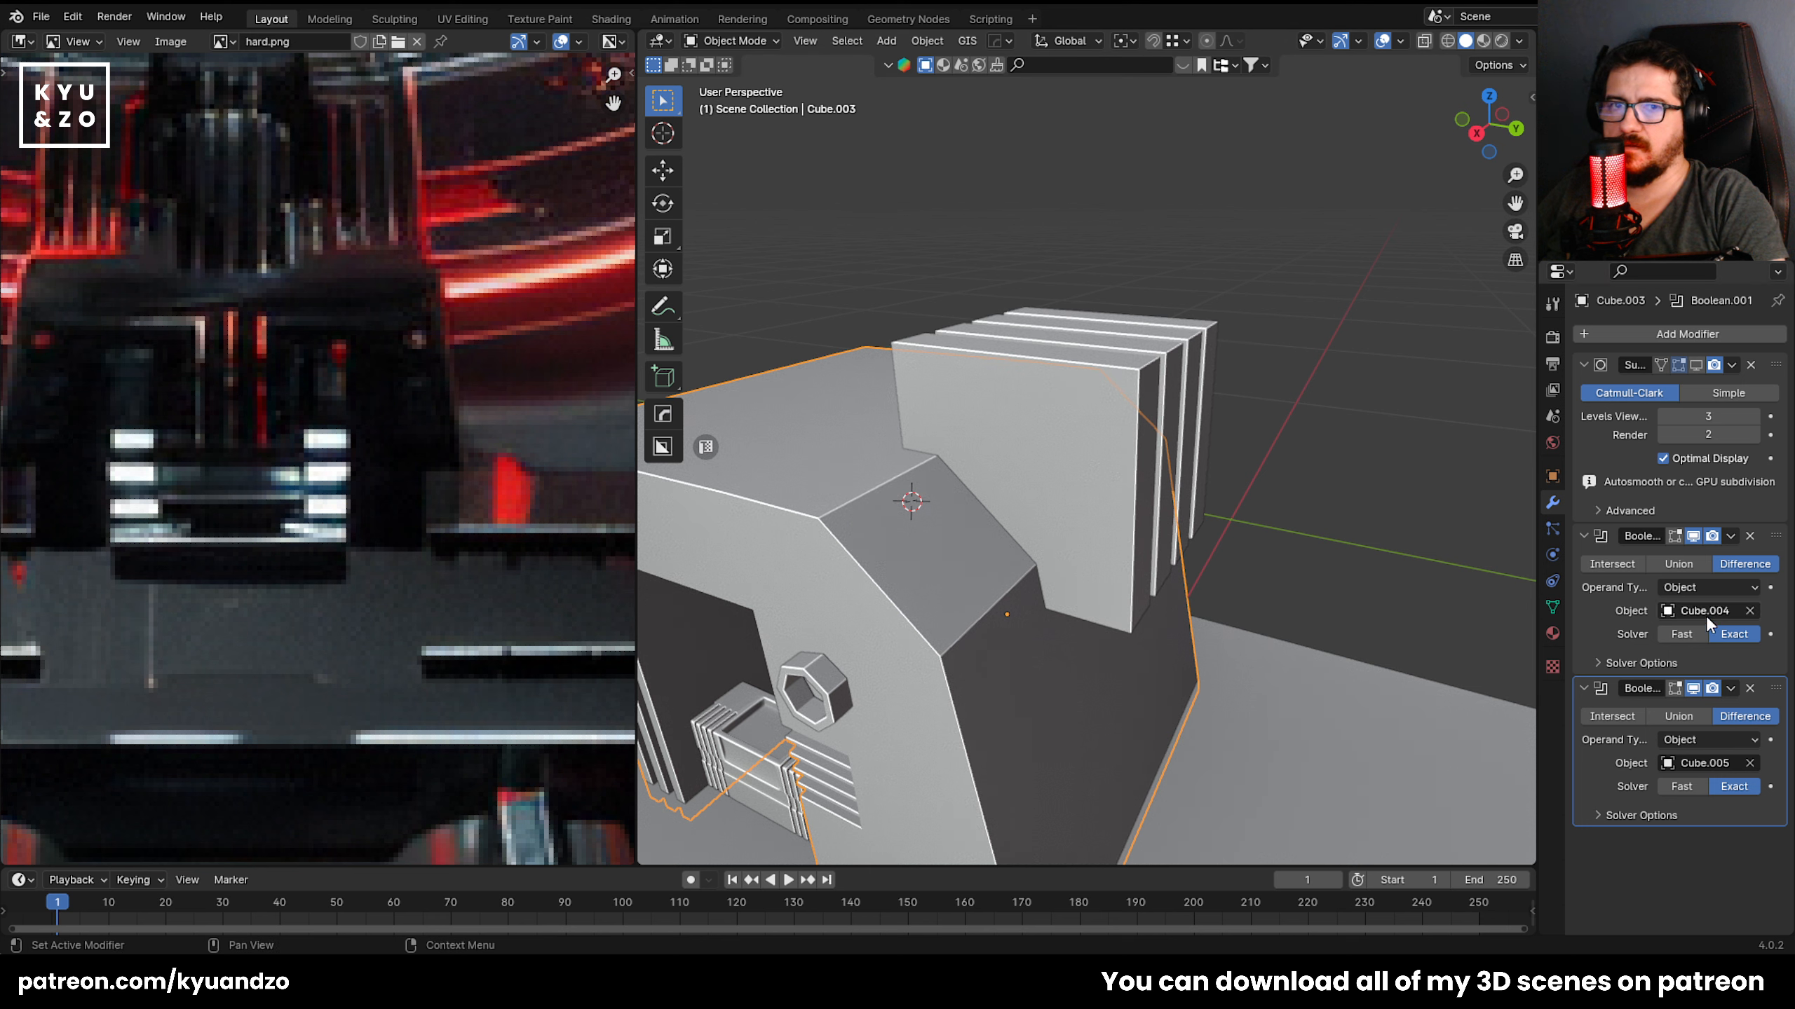
click(1581, 534)
click(1585, 560)
click(1735, 563)
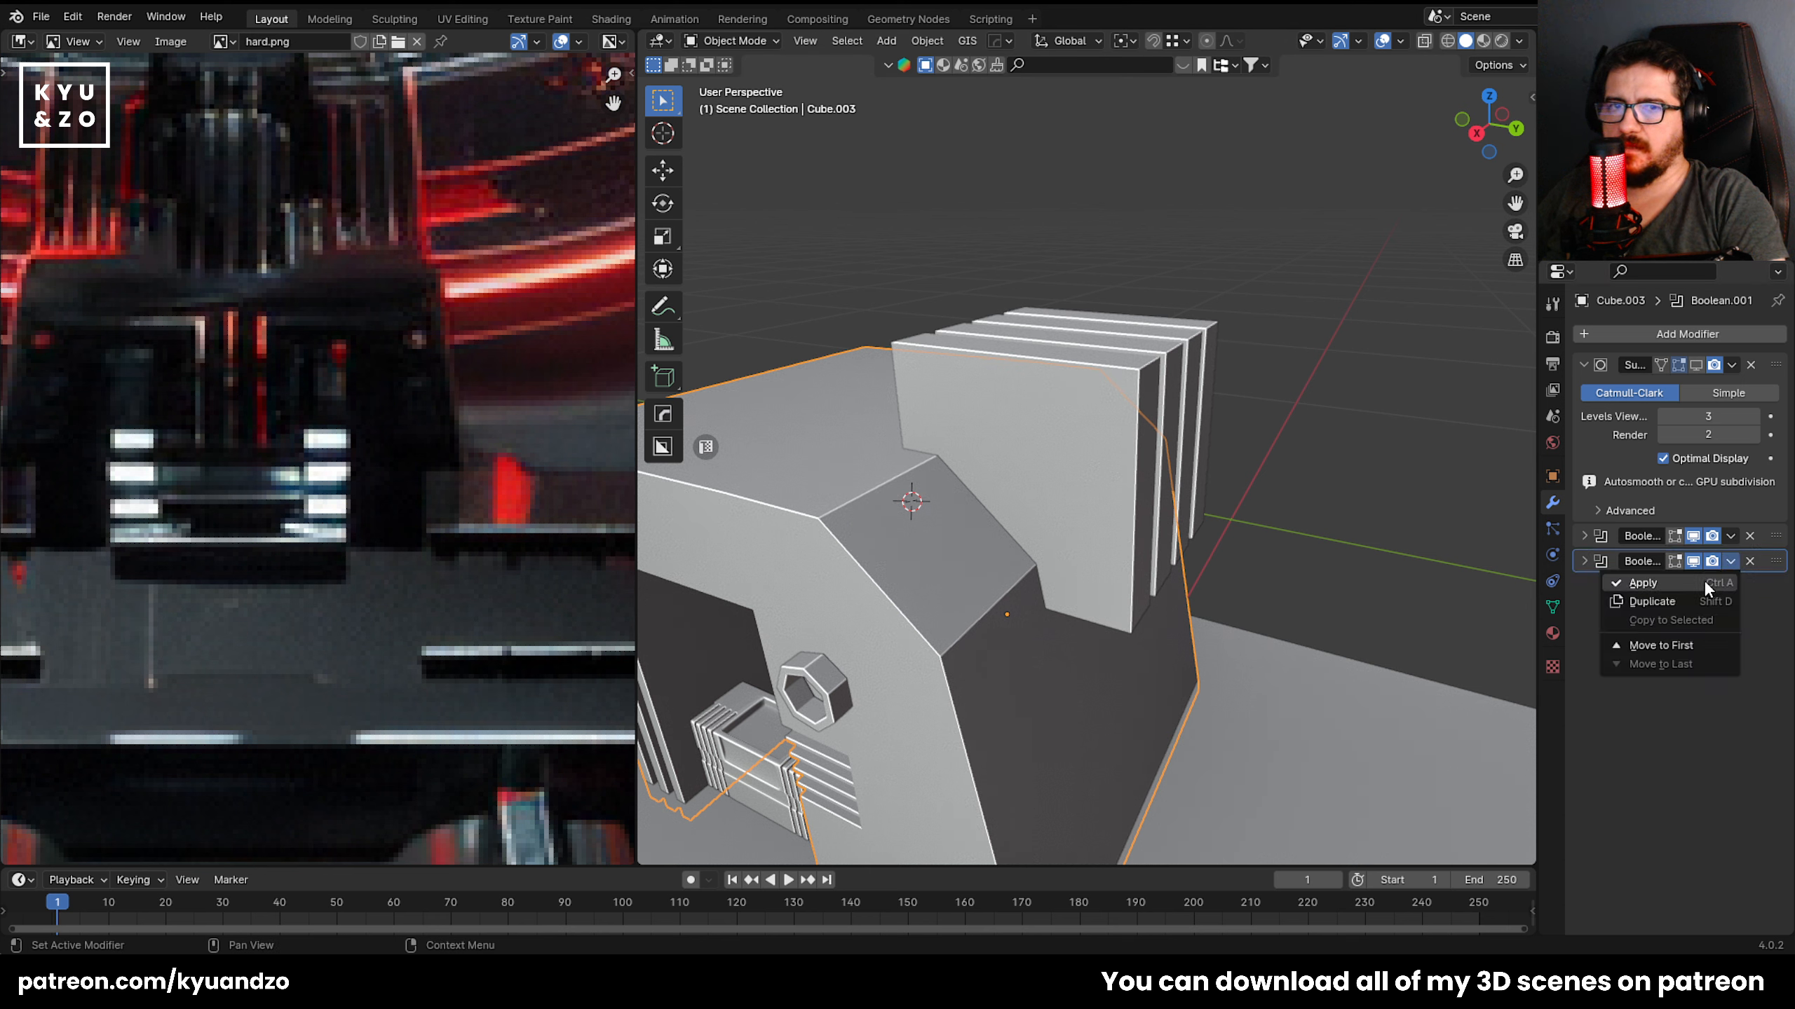
click(1686, 601)
click(1583, 588)
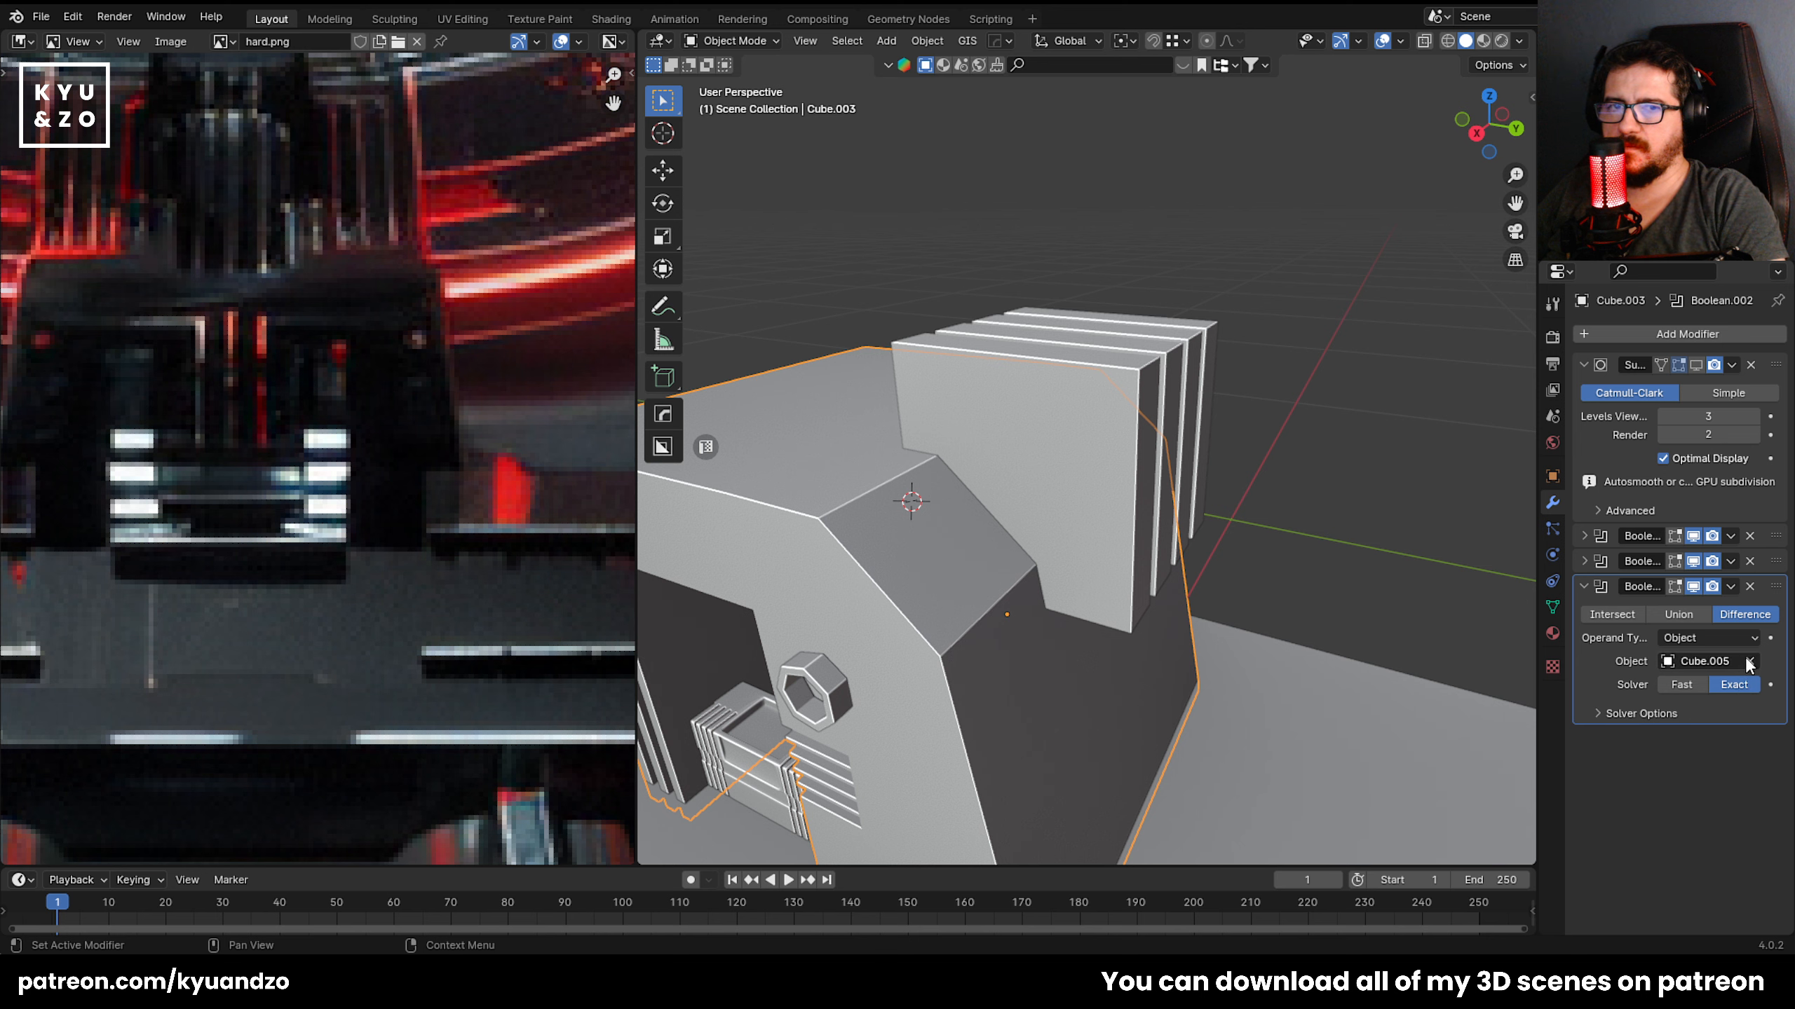
Set the joined slabs as the duplicated Boolean's object and move them to the cutter collection.
click(1128, 342)
click(1164, 356)
key(m)
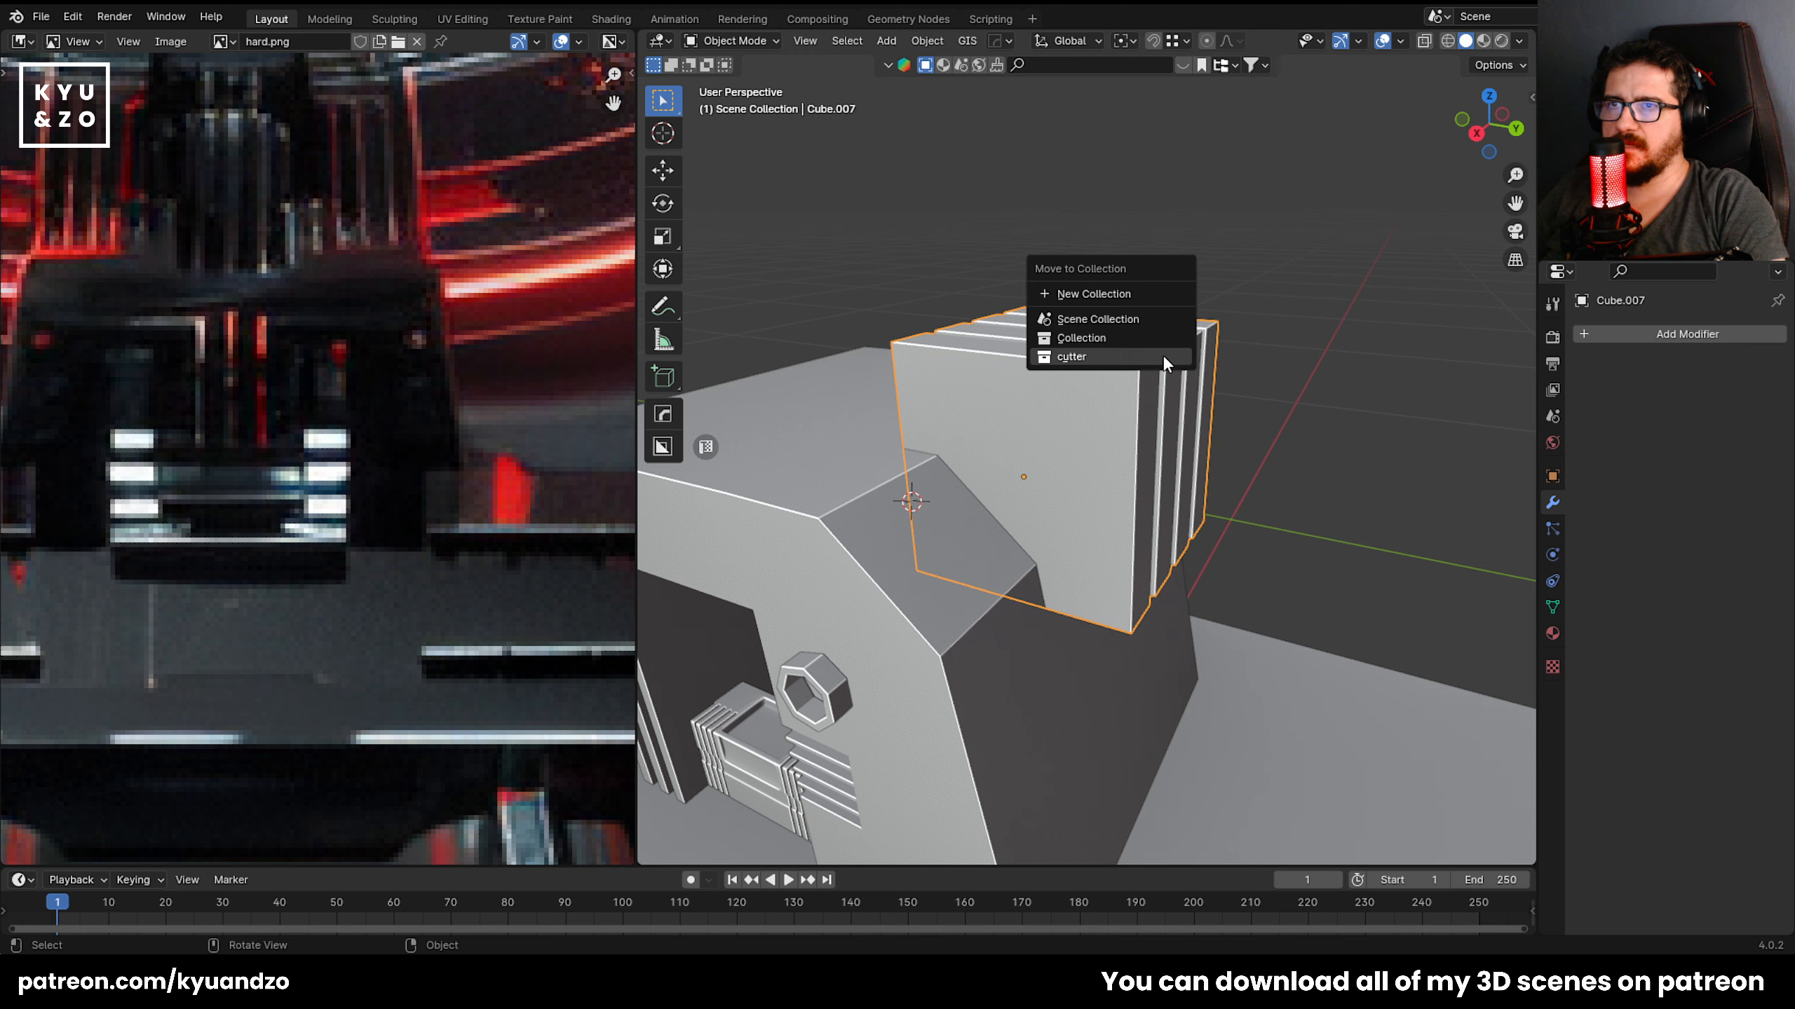
click(1162, 353)
Add another cube on the chamfer beside the four slots and scale it by -0.031, then by 0.637.
middle_drag(1148, 399, 1026, 314)
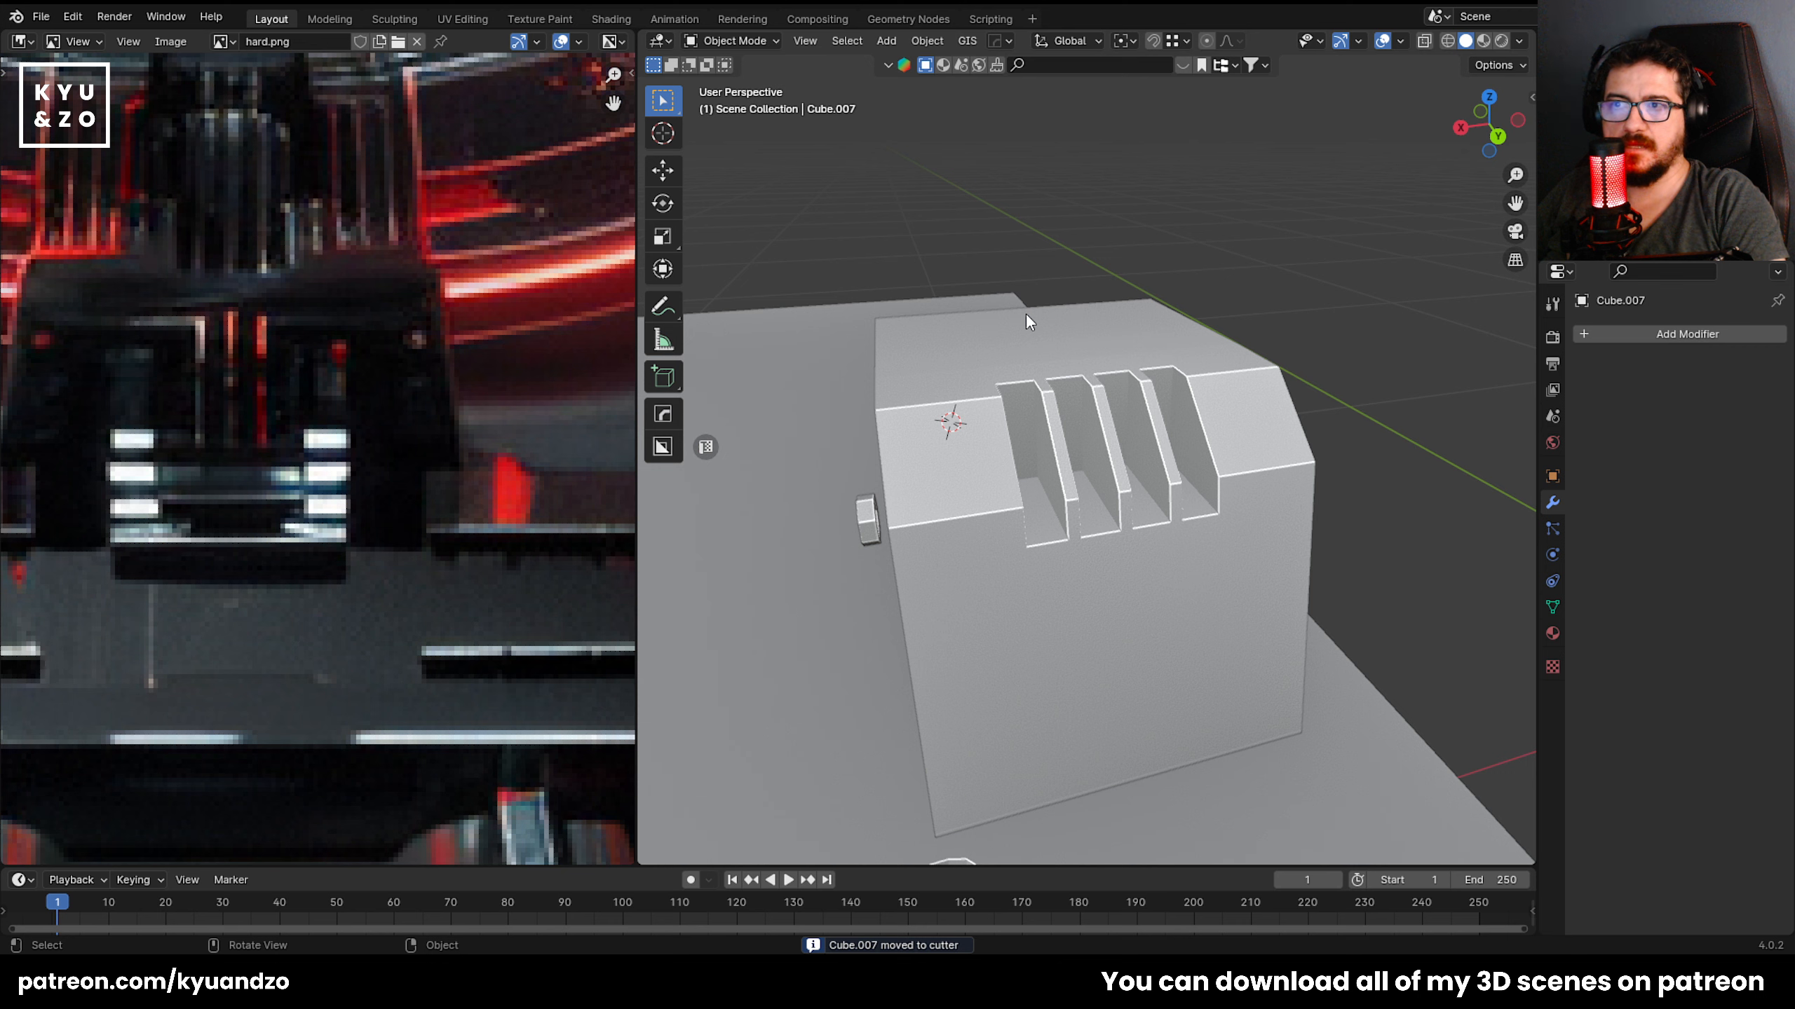
scroll(1039, 297, up, 3)
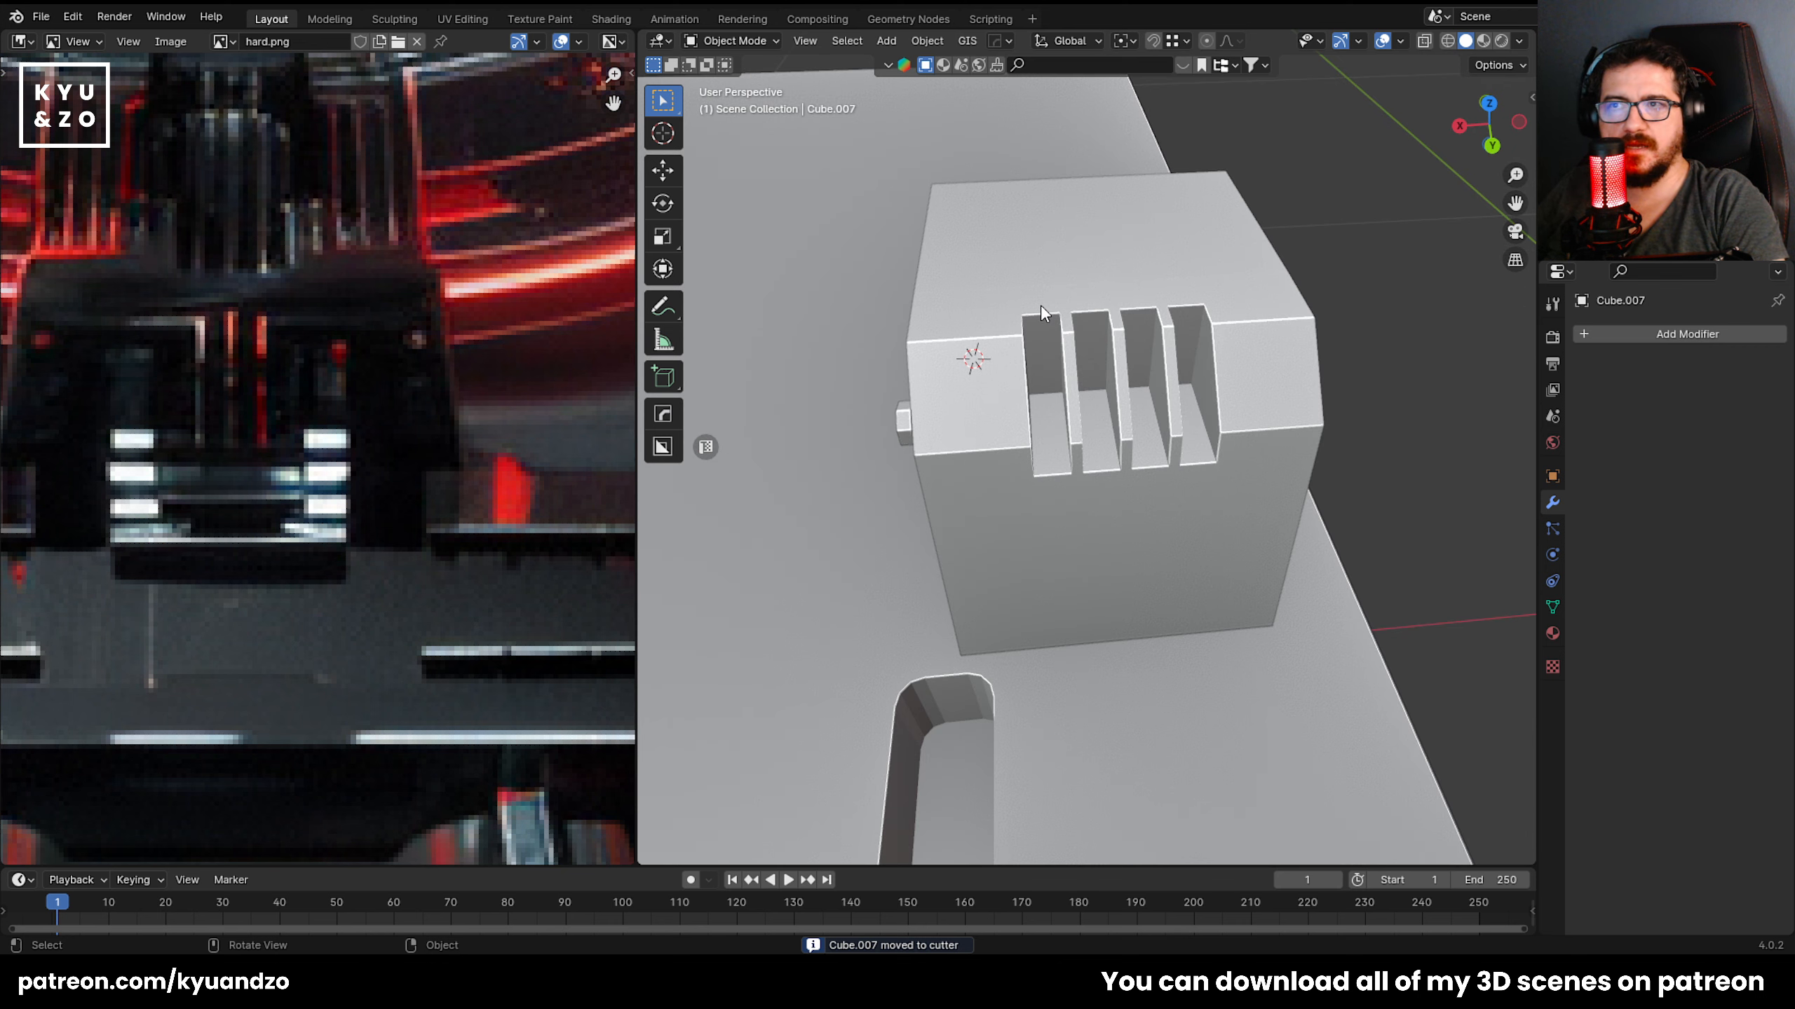
scroll(1040, 307, up, 3)
scroll(1018, 316, down, 4)
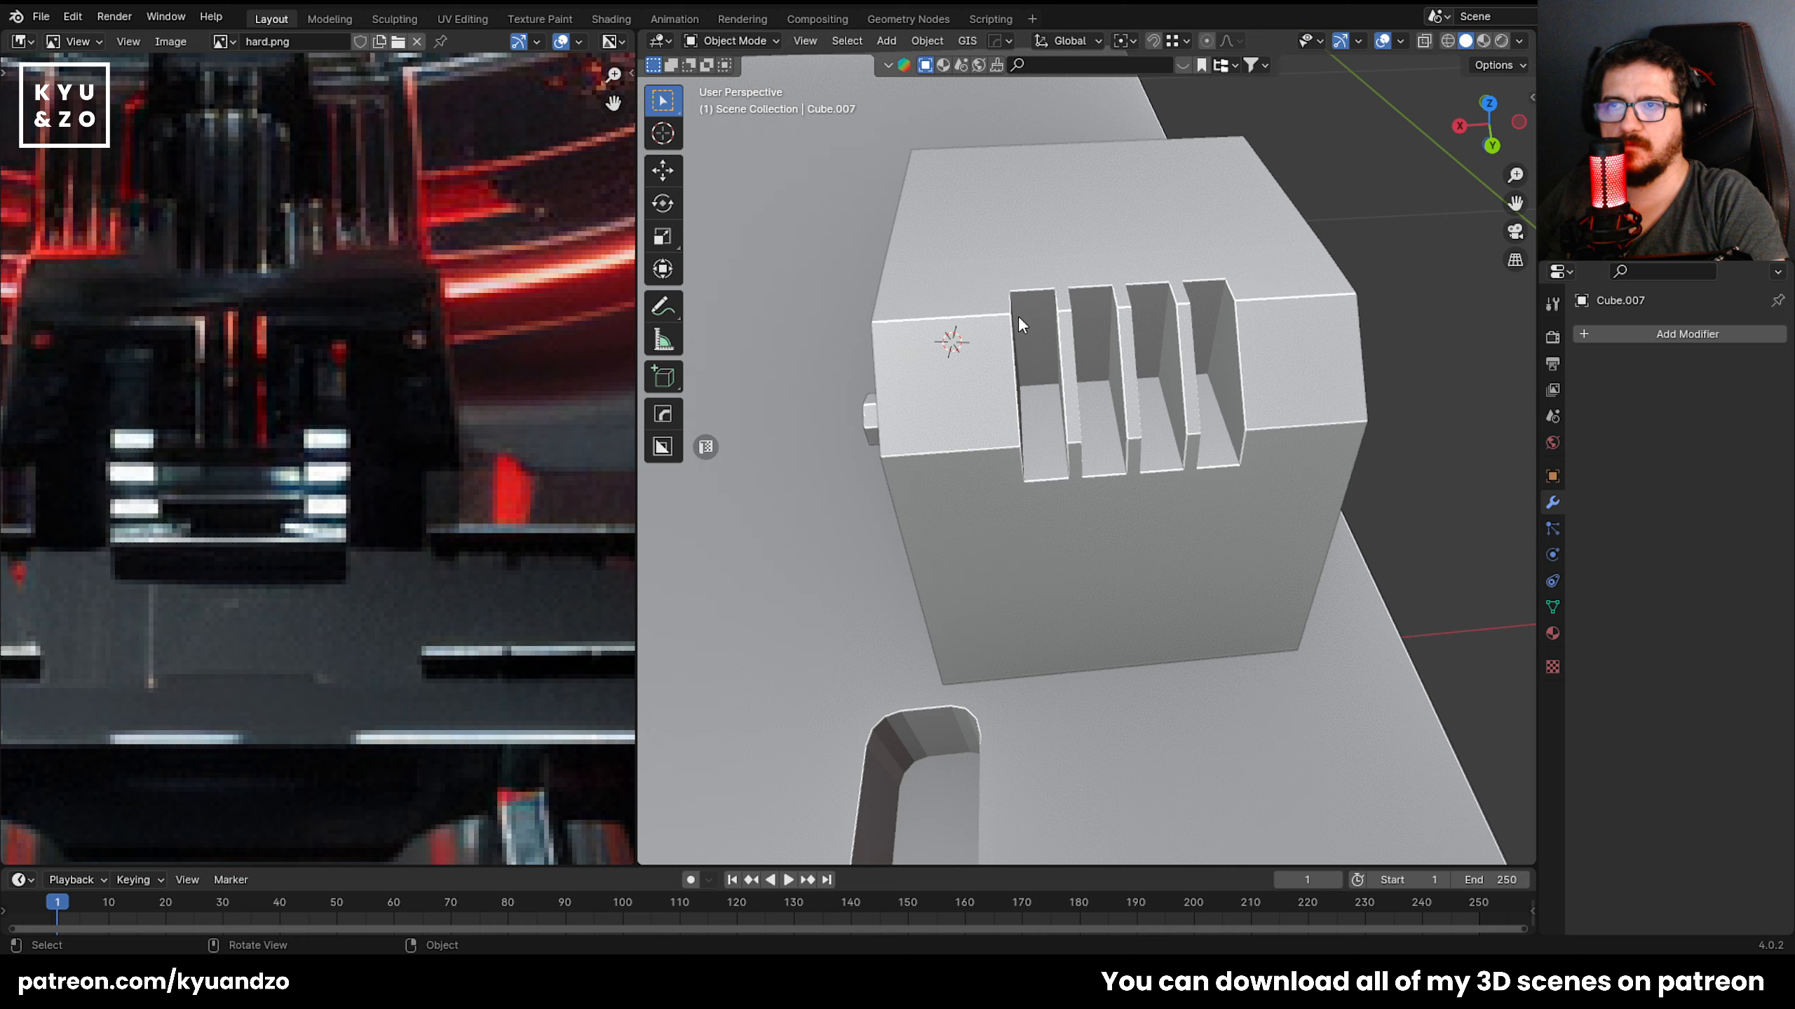
middle_drag(1018, 314, 1044, 467)
scroll(1119, 258, up, 2)
key(shift+a)
mouse_move(989, 469)
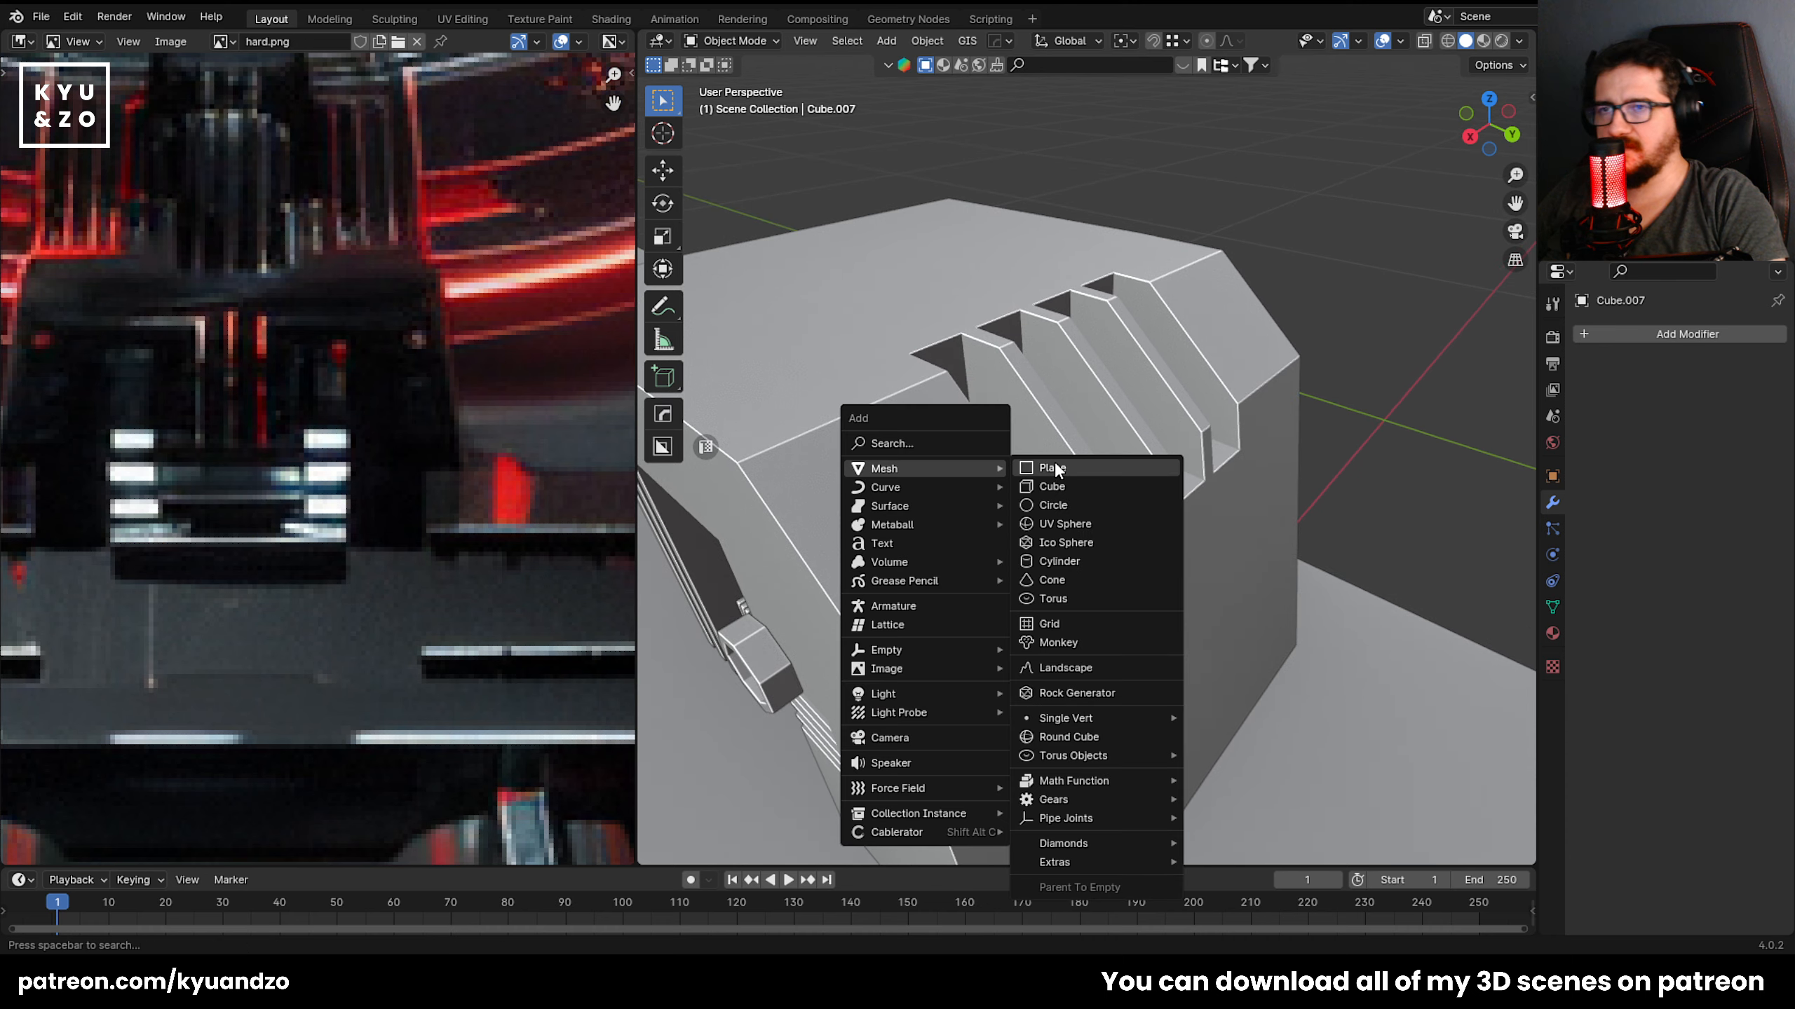
click(1062, 483)
key(s)
click(1070, 530)
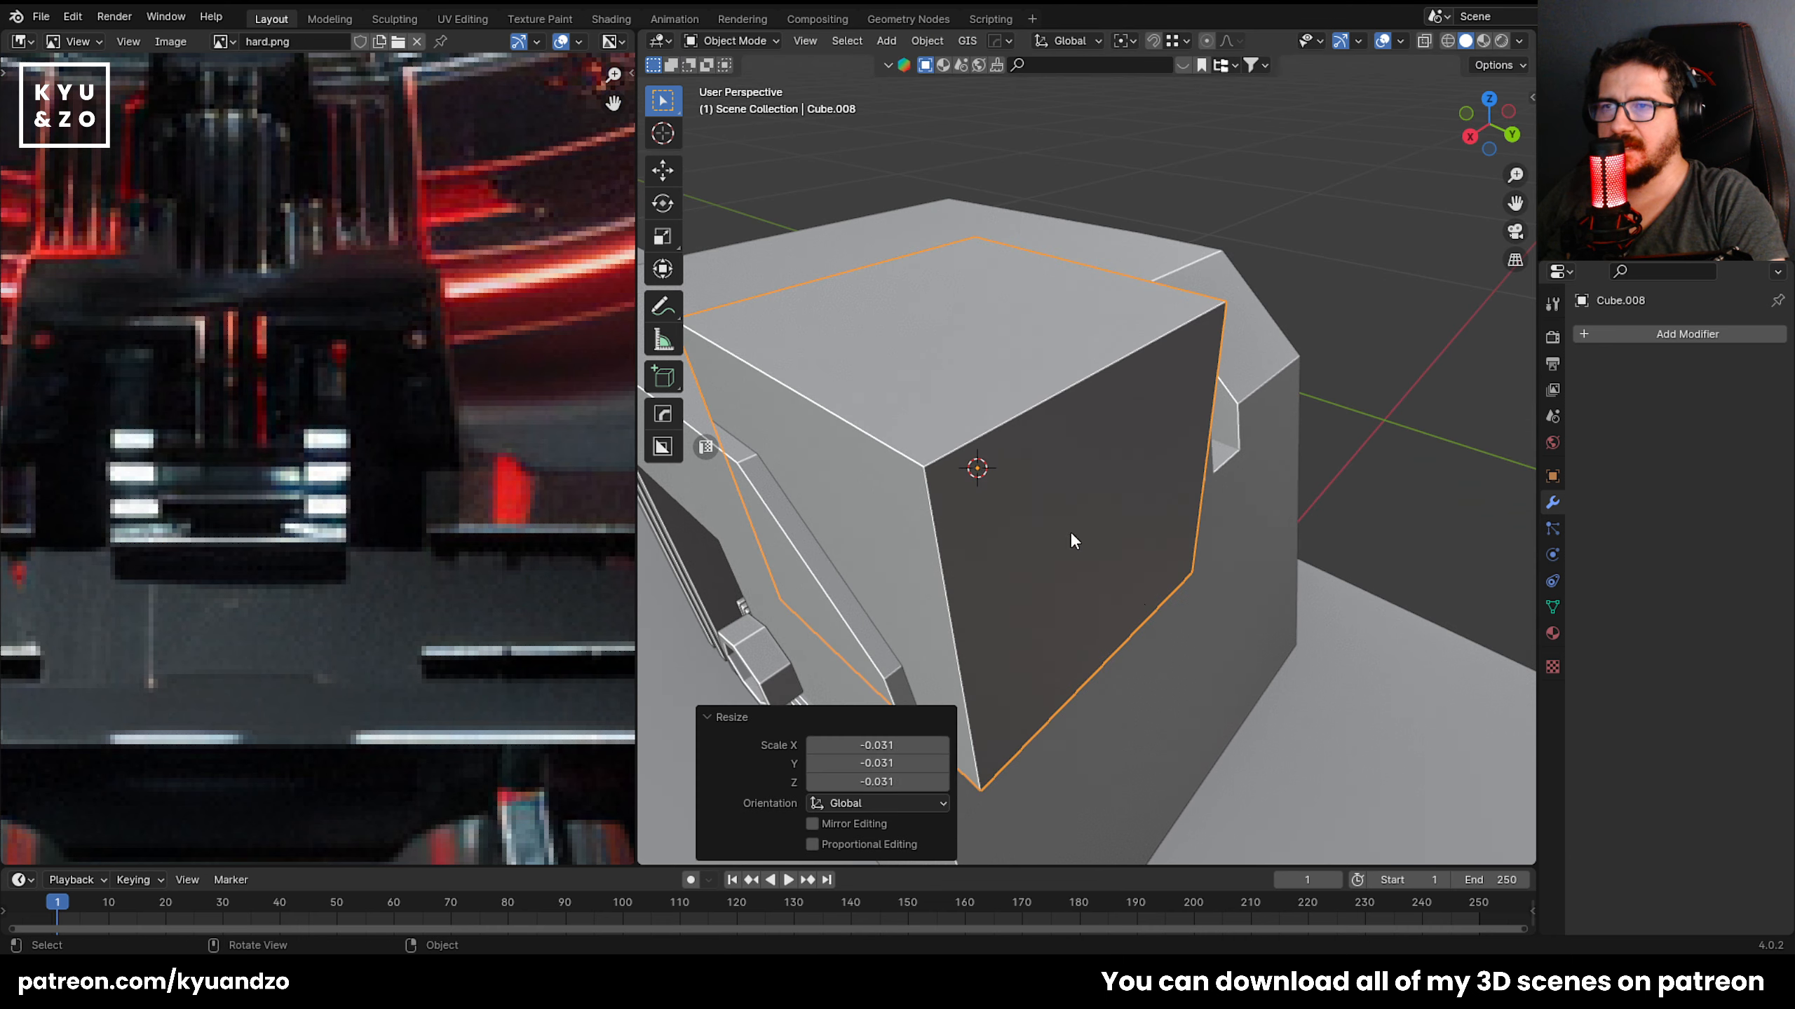
middle_drag(1151, 615, 997, 524)
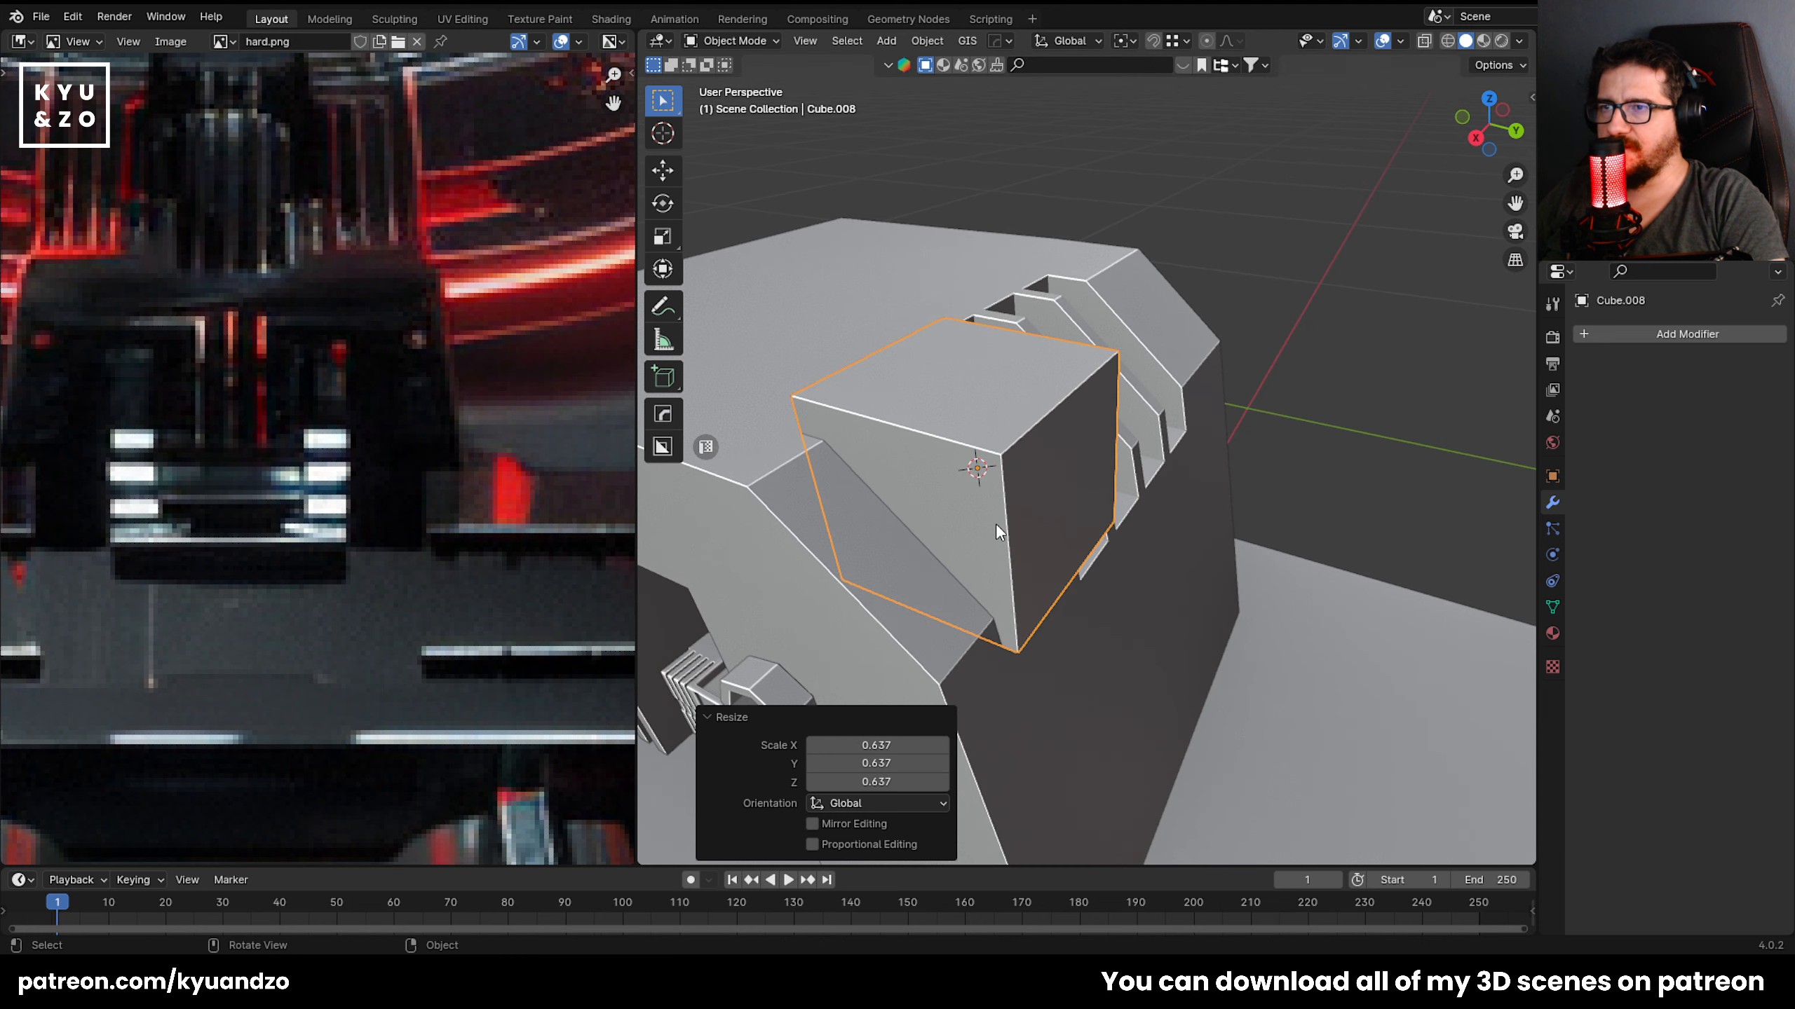
Add a Bevel modifier to the new cube, adjust its amount for wider chamfers and apply it.
click(1646, 335)
mouse_move(1618, 342)
click(1470, 354)
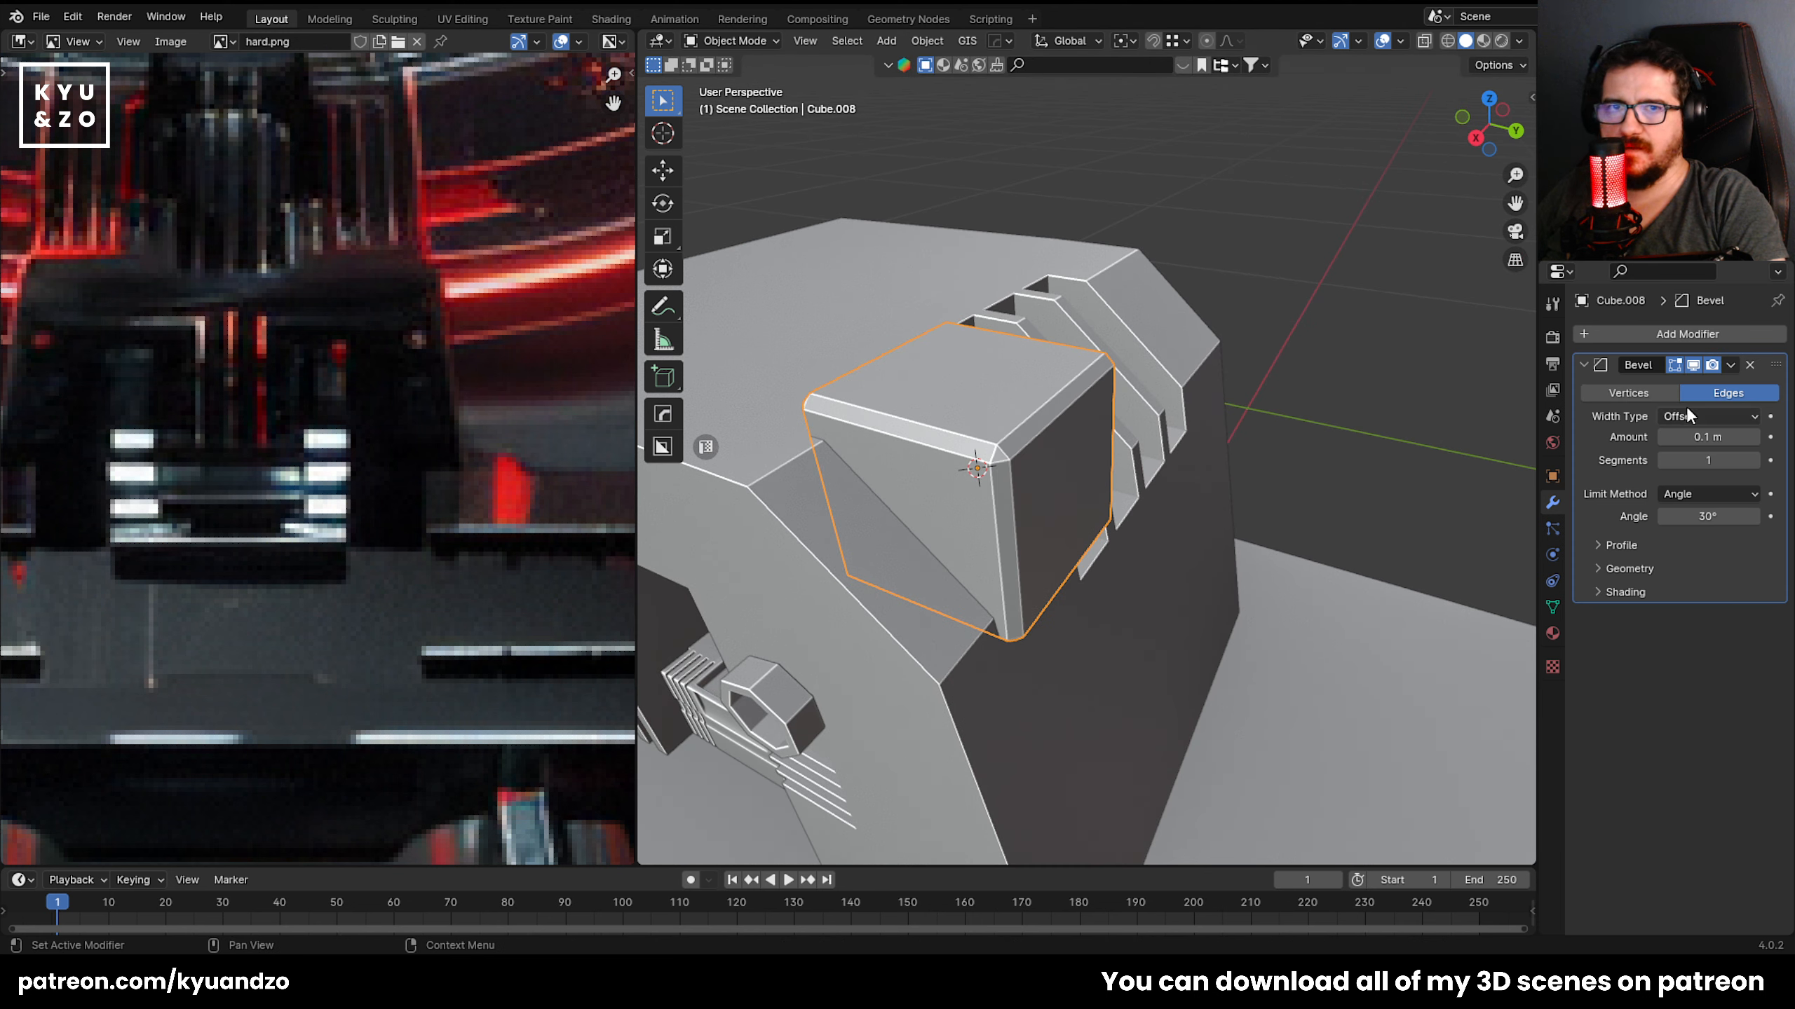
mouse_move(1695, 436)
mouse_down()
mouse_move(1760, 437)
mouse_move(1696, 431)
mouse_up()
click(1730, 365)
click(1689, 400)
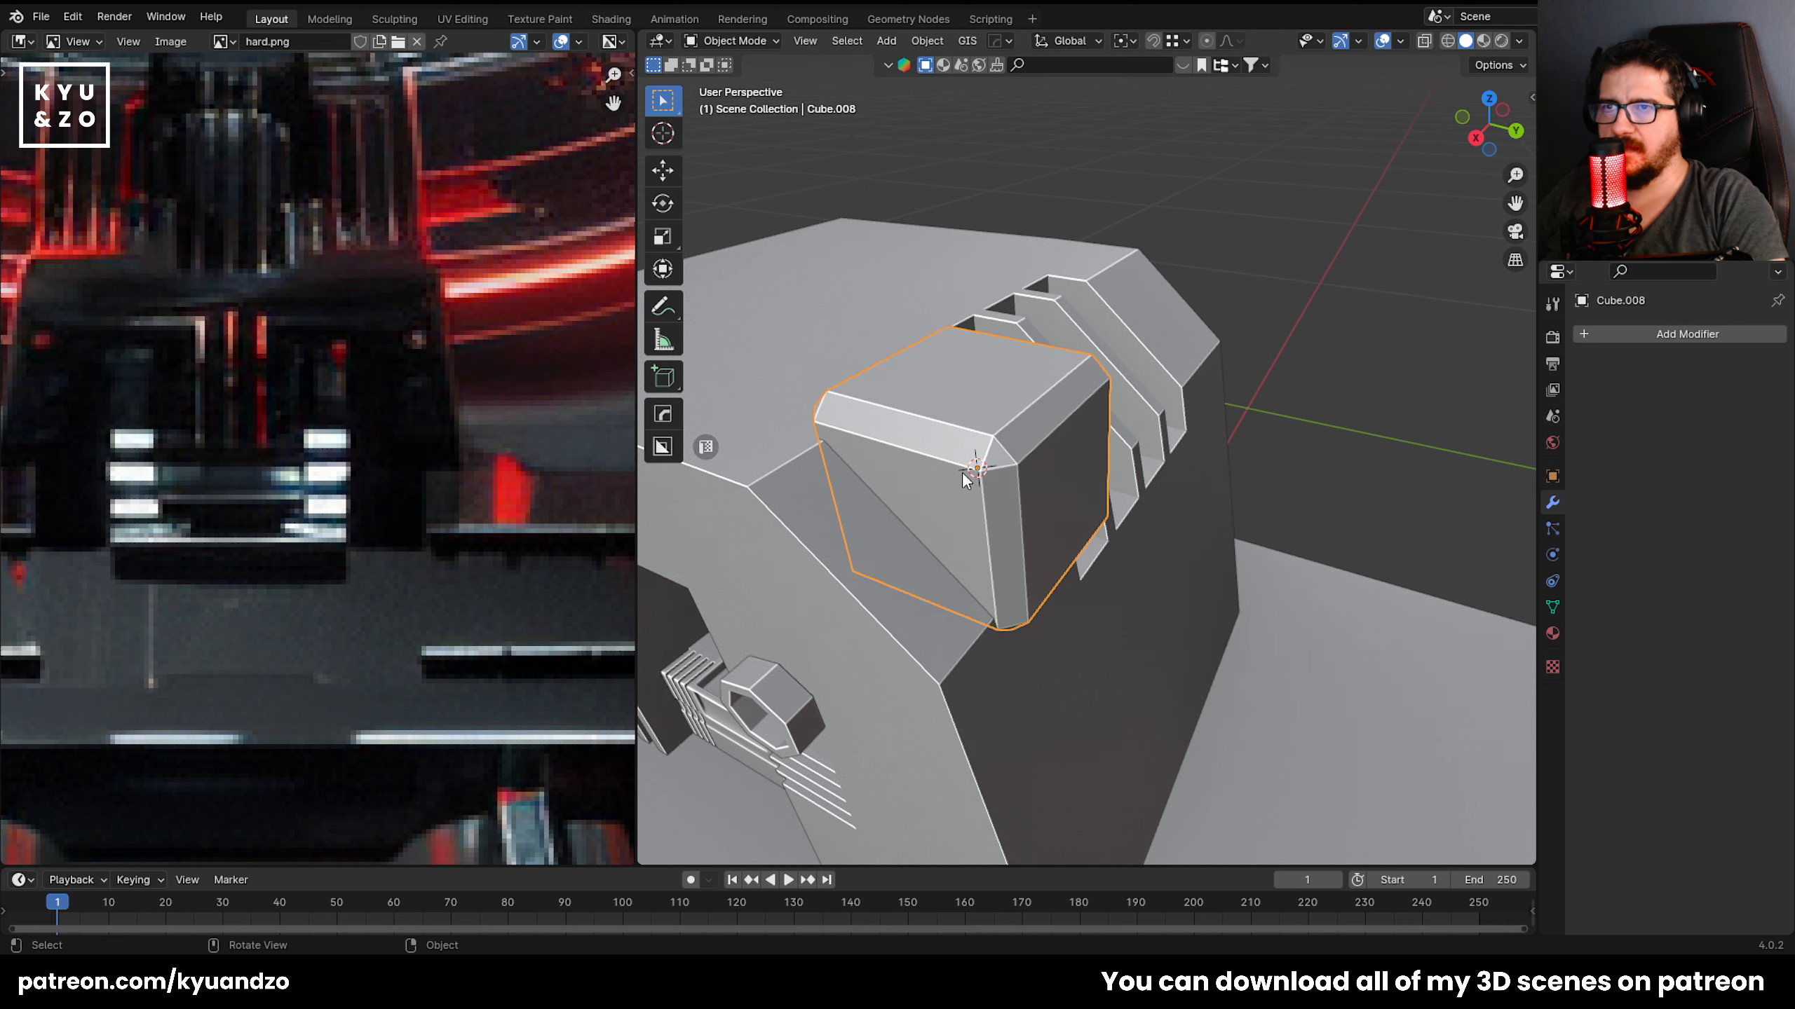
Move the beveled cube back along Y onto the block's flat top and raise it 0.01212 m along Z.
middle_drag(967, 481, 1226, 495)
key(g)
key(y)
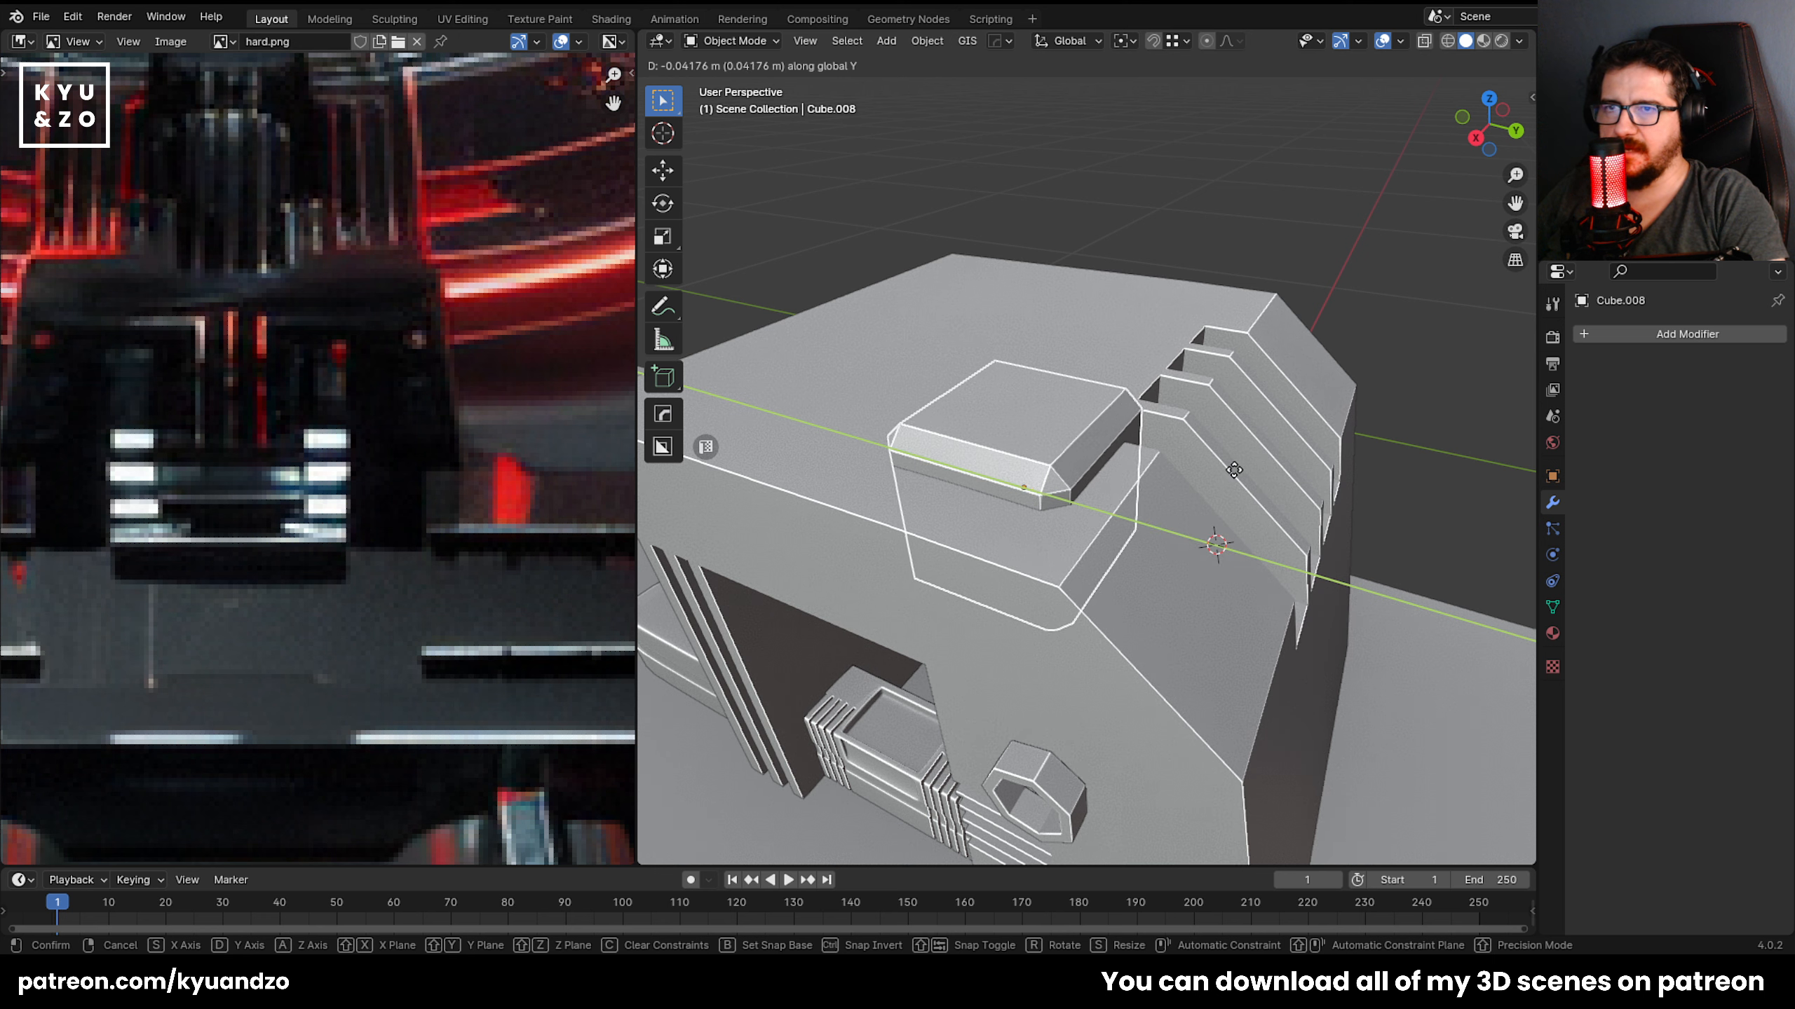
click(1163, 450)
key(g)
key(s)
click(1245, 312)
key(g)
key(a)
click(1224, 304)
Shift the beveled cube 0.009762 m along X and raise it 0.014442 m along Z so it only slightly enters the top.
key(g)
key(d)
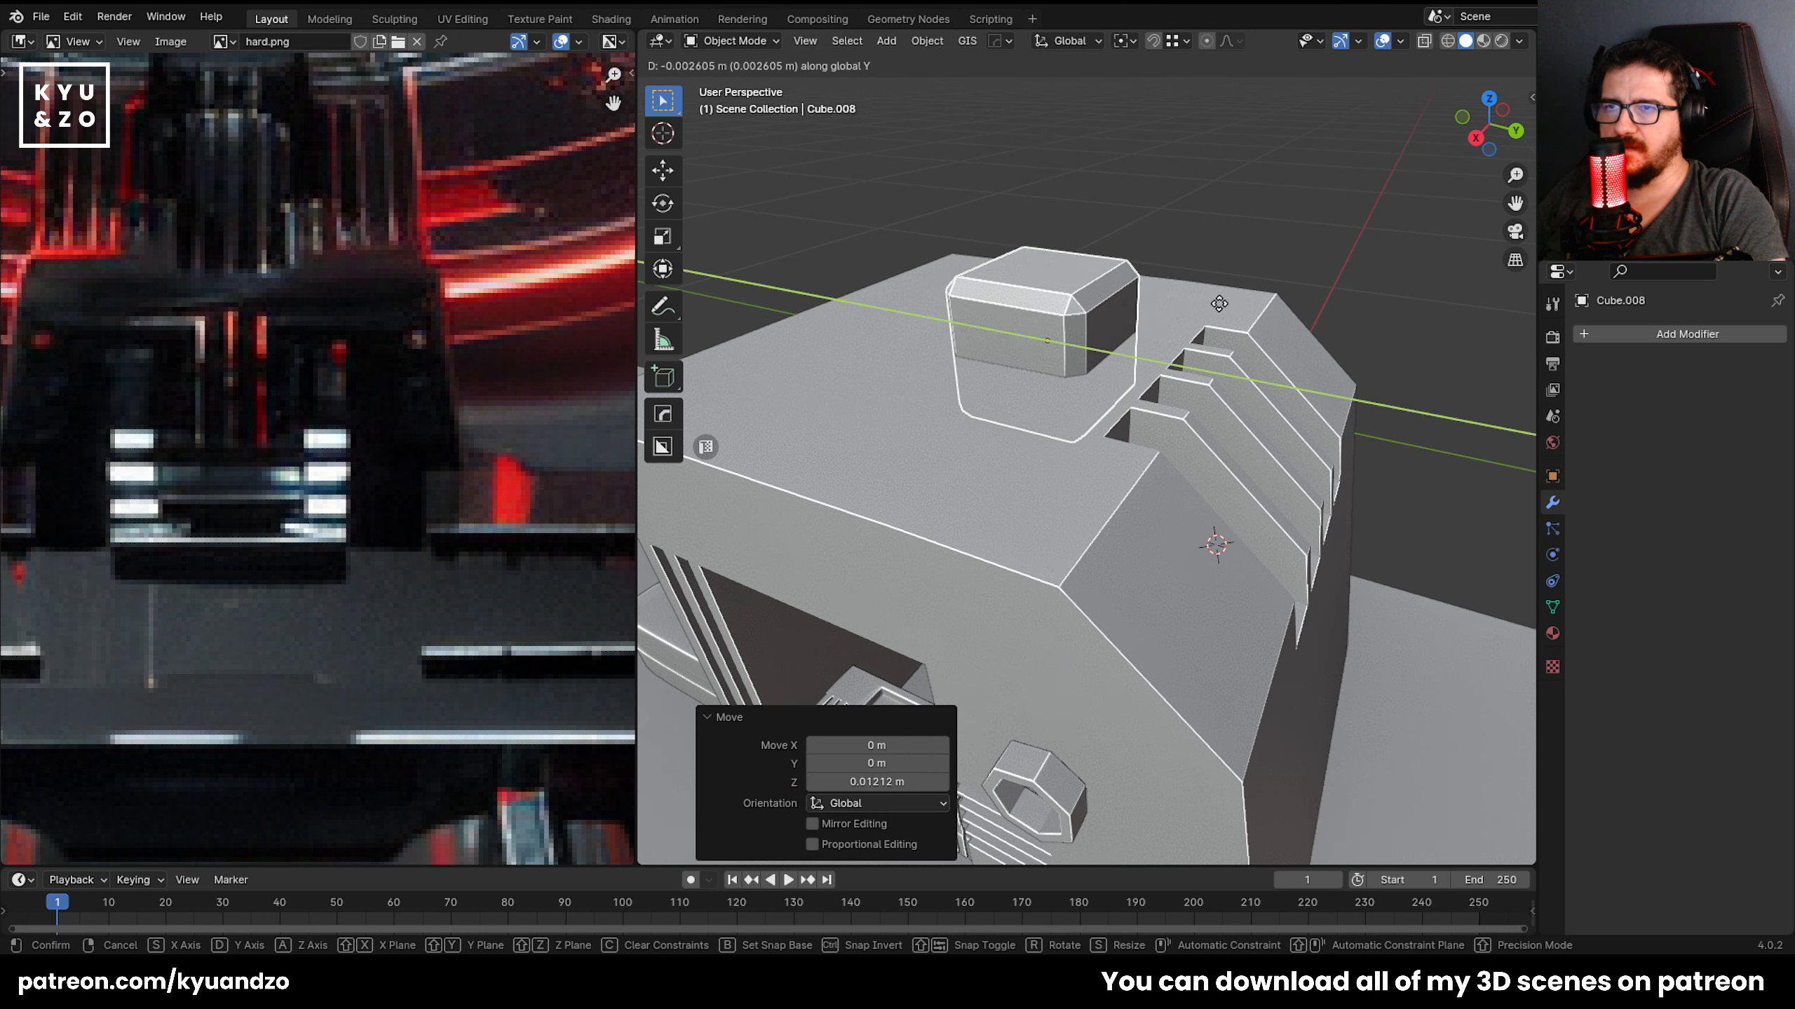
key(s)
click(1221, 311)
key(g)
key(a)
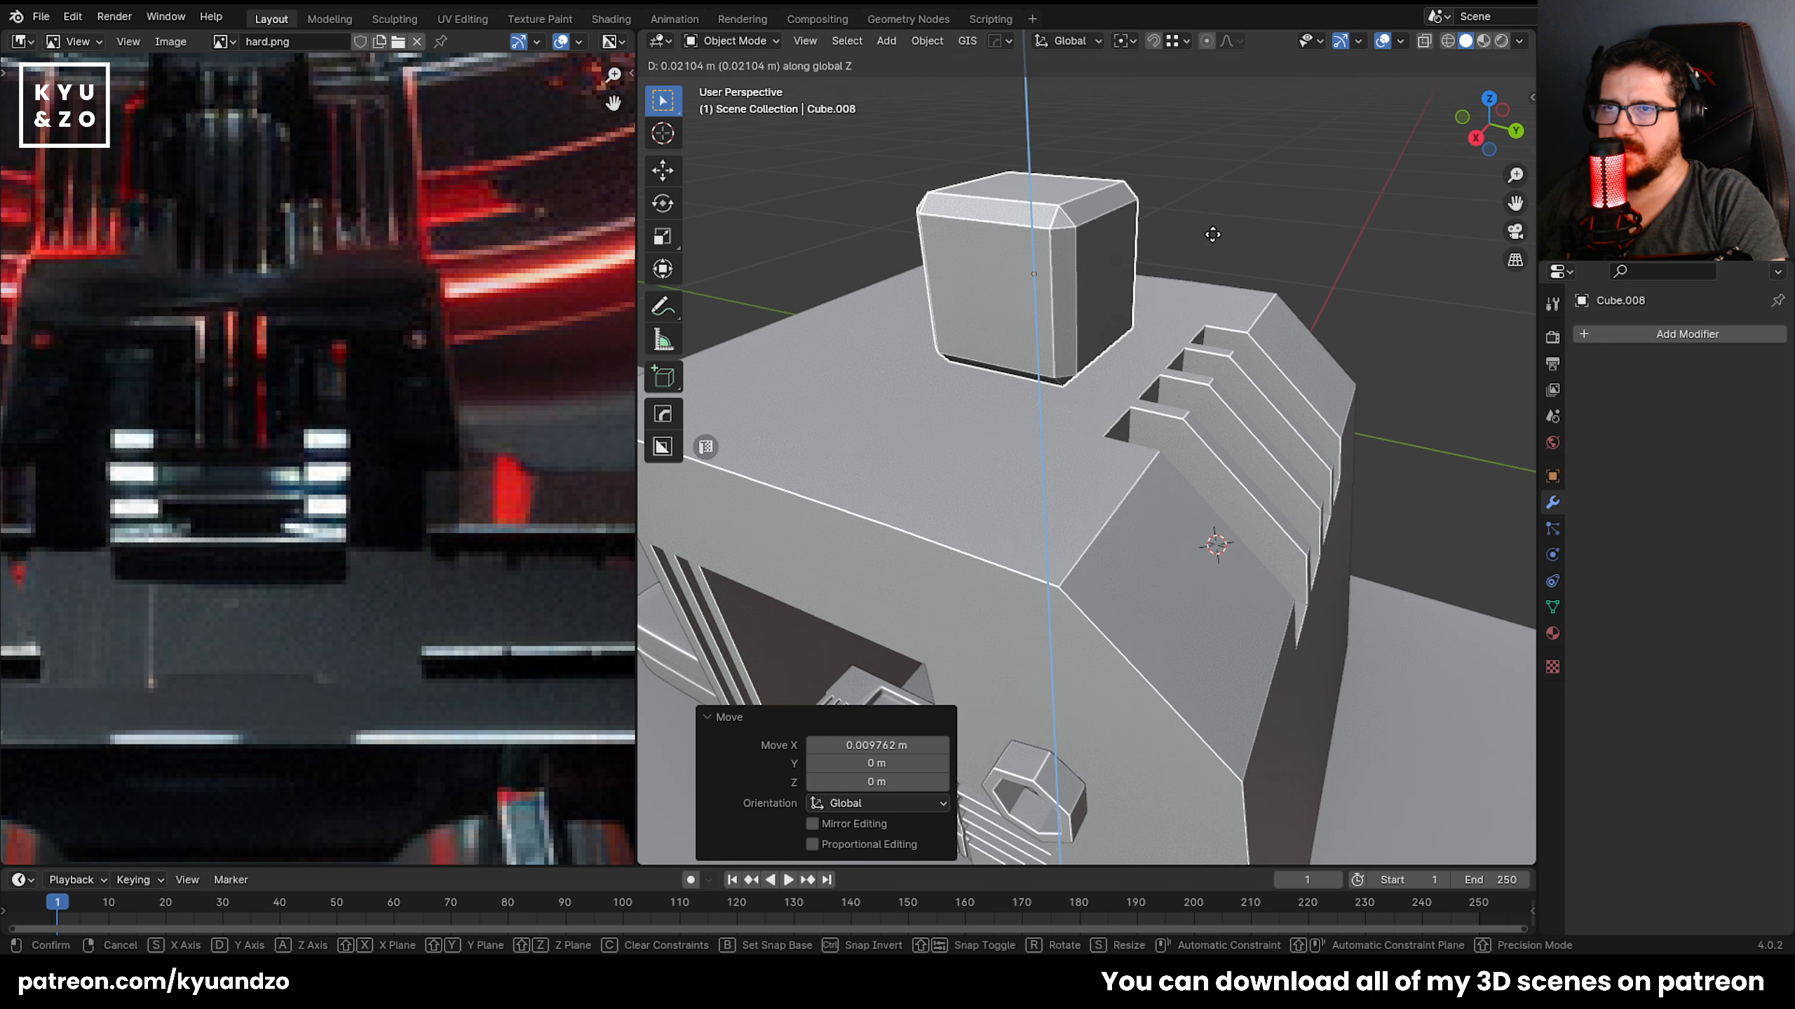
click(1225, 319)
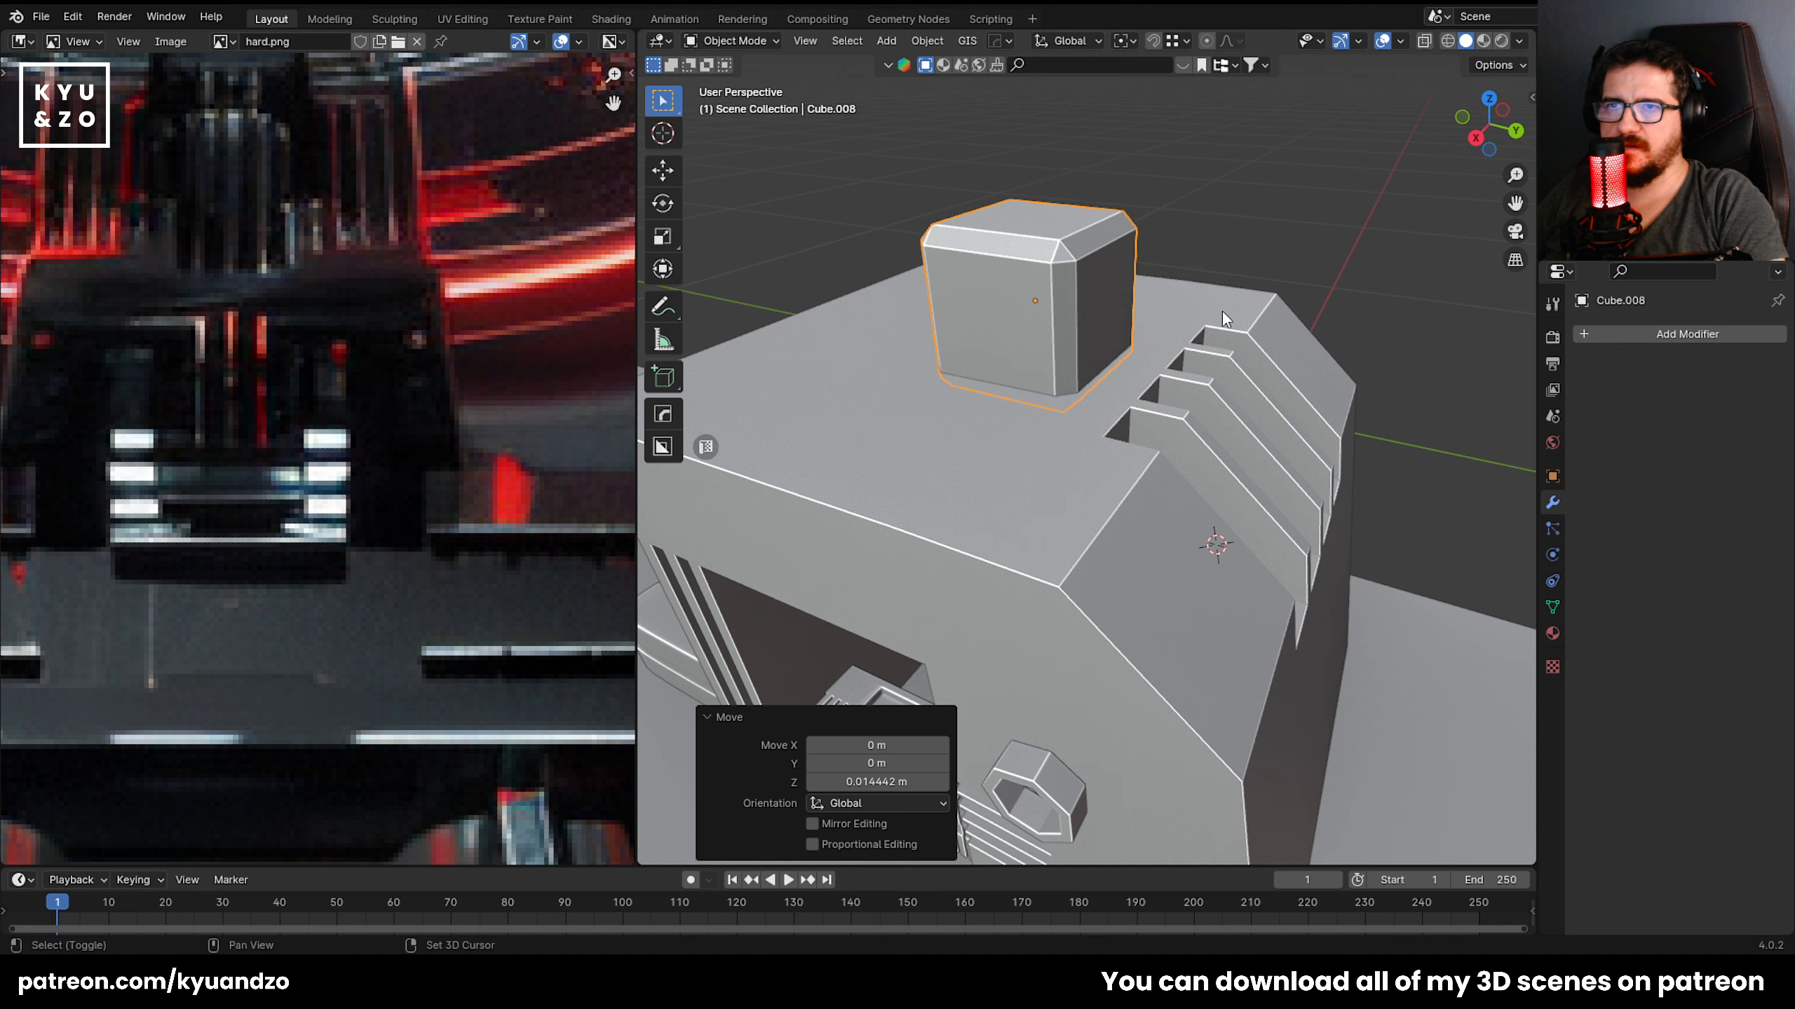
Duplicate the block's last Boolean with the beveled cube as its object, and move that cube to the cutter collection.
click(1322, 468)
click(1730, 587)
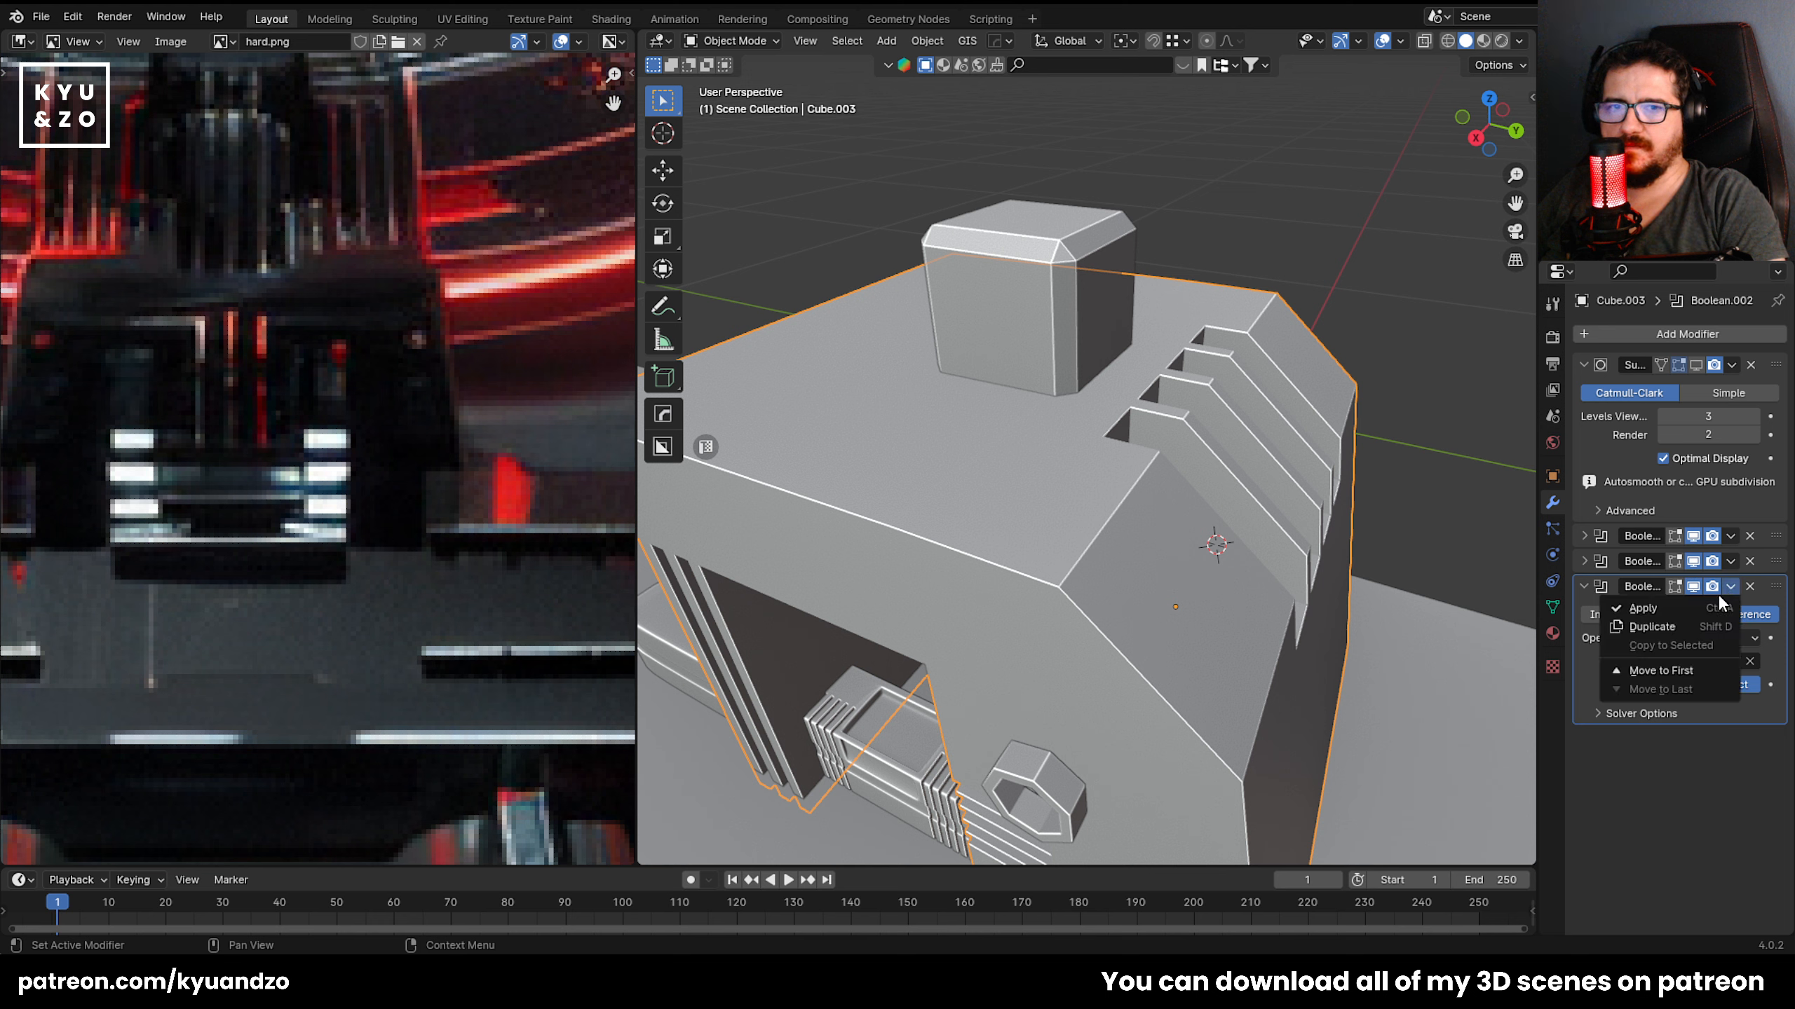
click(1653, 626)
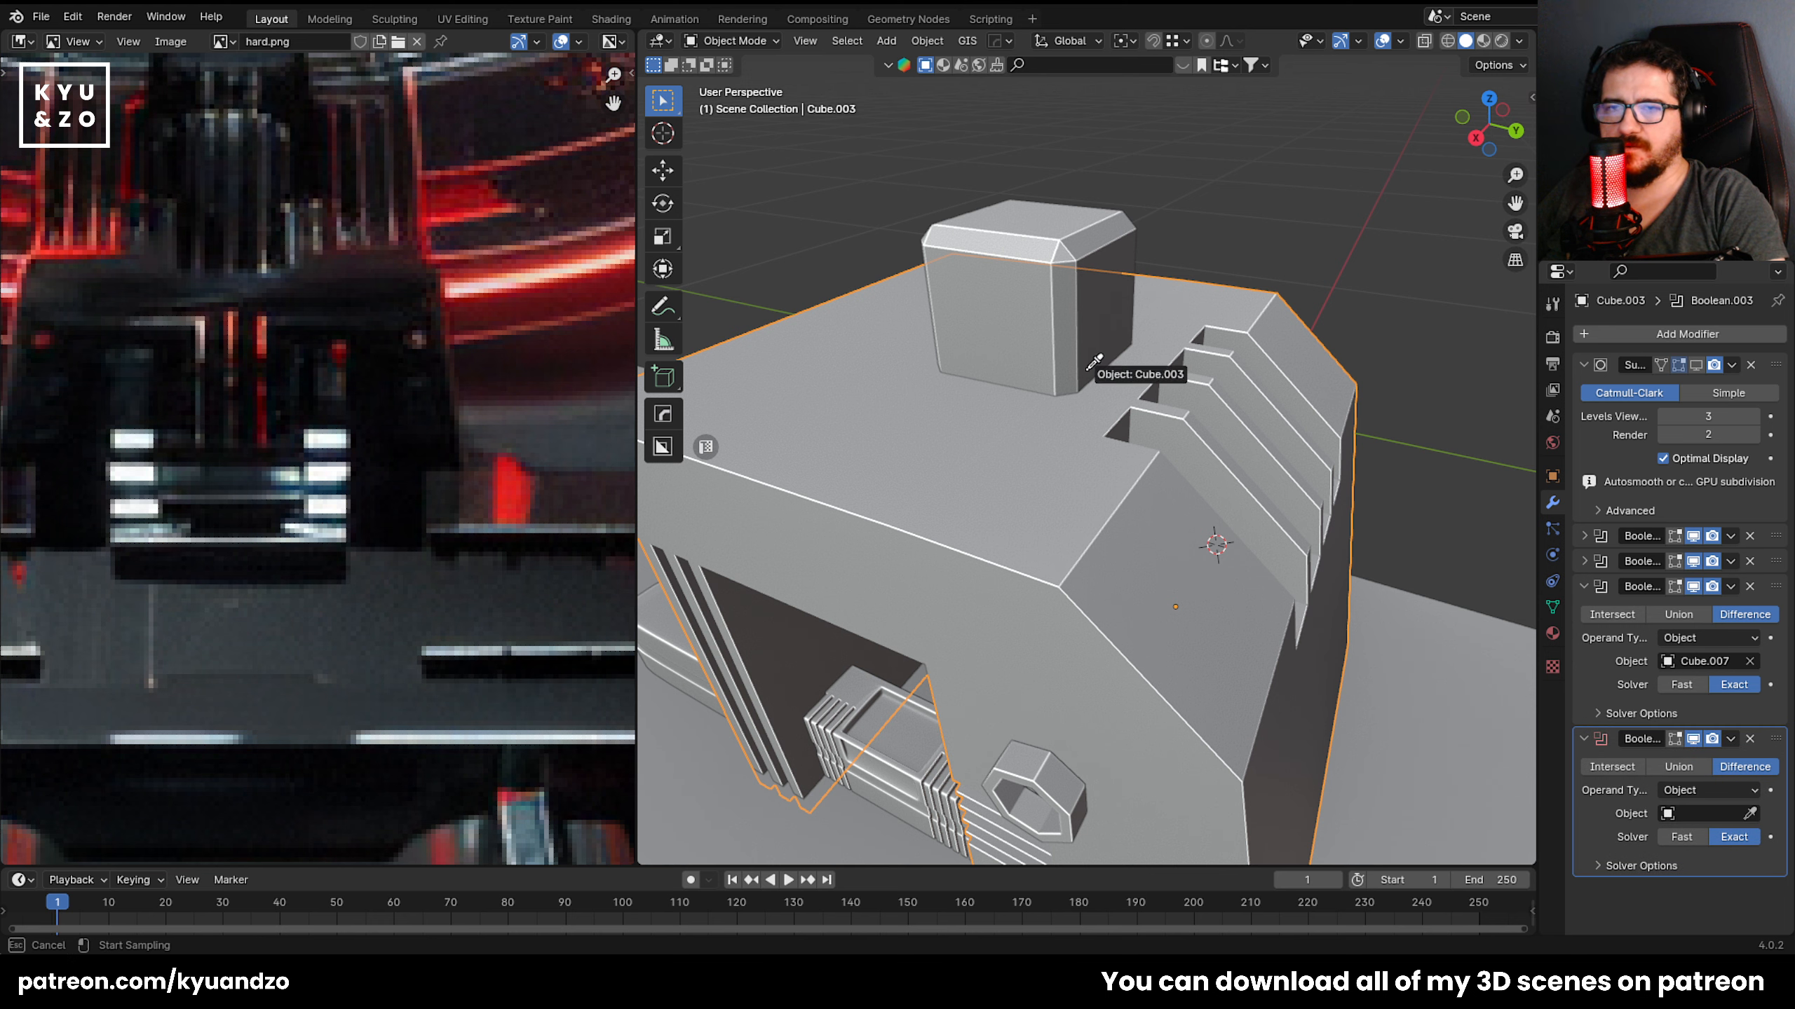
click(1072, 318)
key(m)
click(1072, 318)
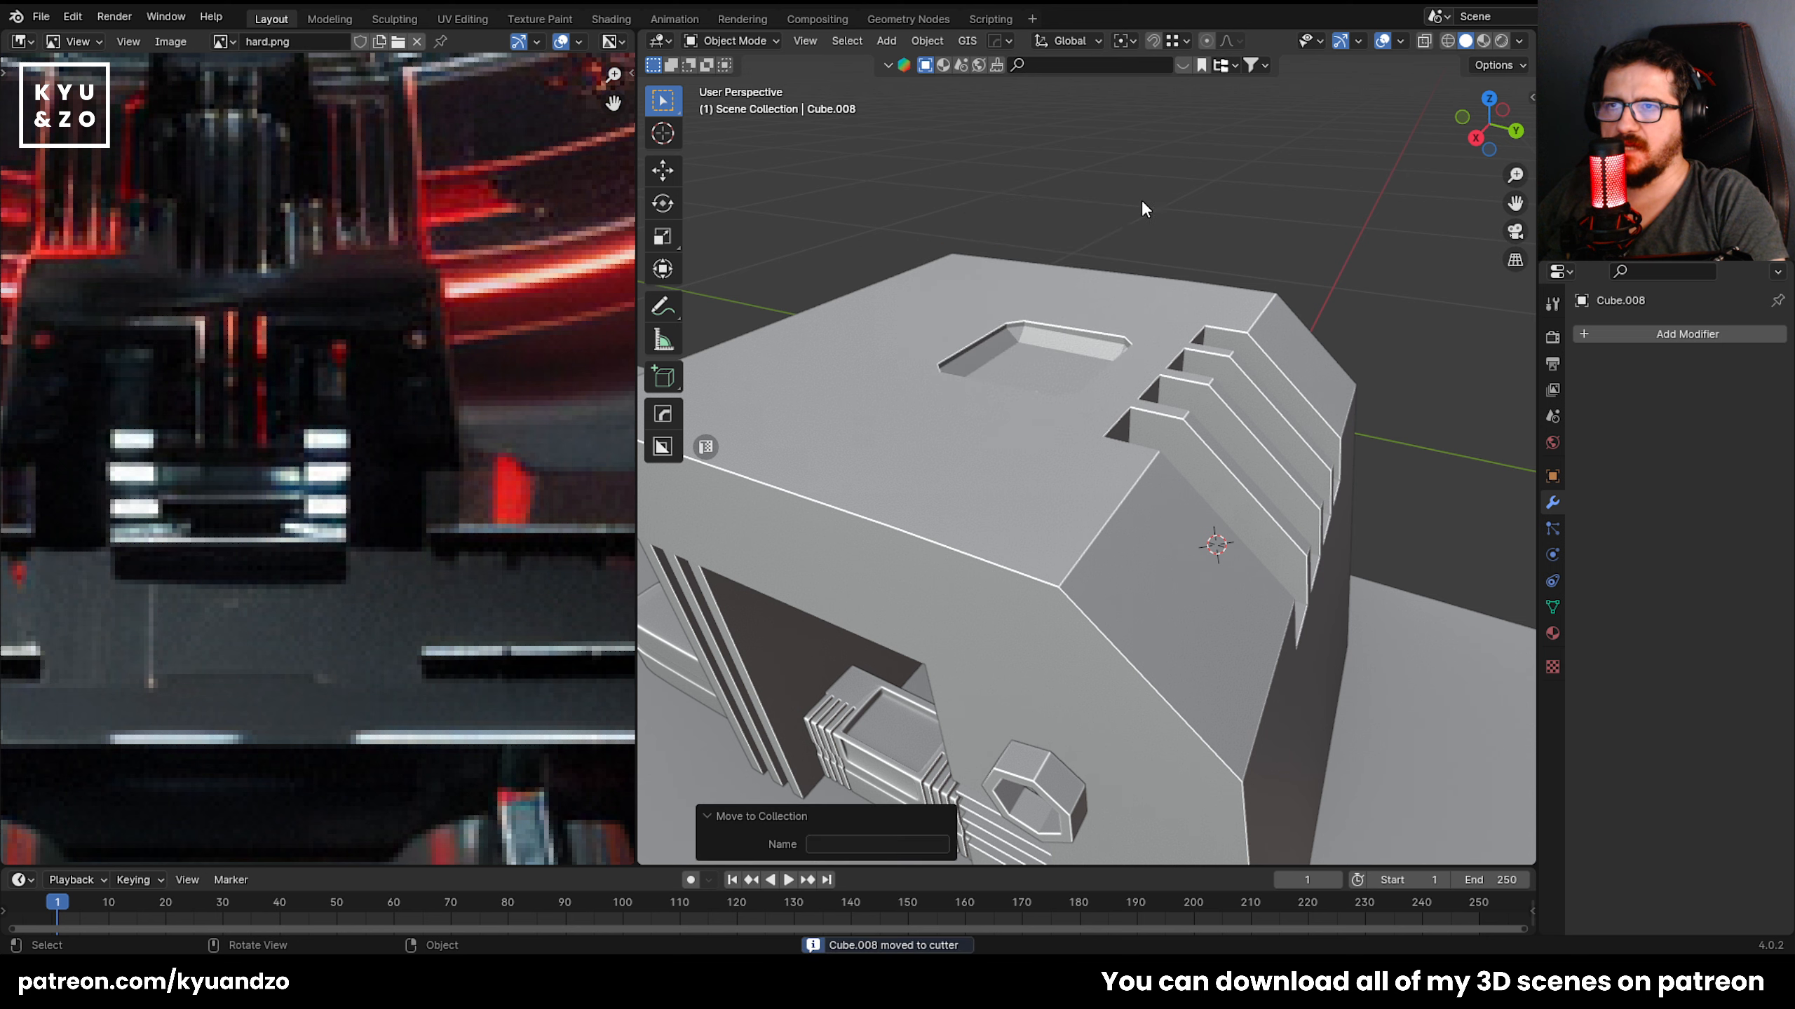
Display the beveled cube cutter above the block's top recess as wire in the viewport.
click(1064, 279)
mouse_move(1053, 237)
middle_down()
mouse_move(1045, 322)
mouse_move(1029, 248)
middle_up()
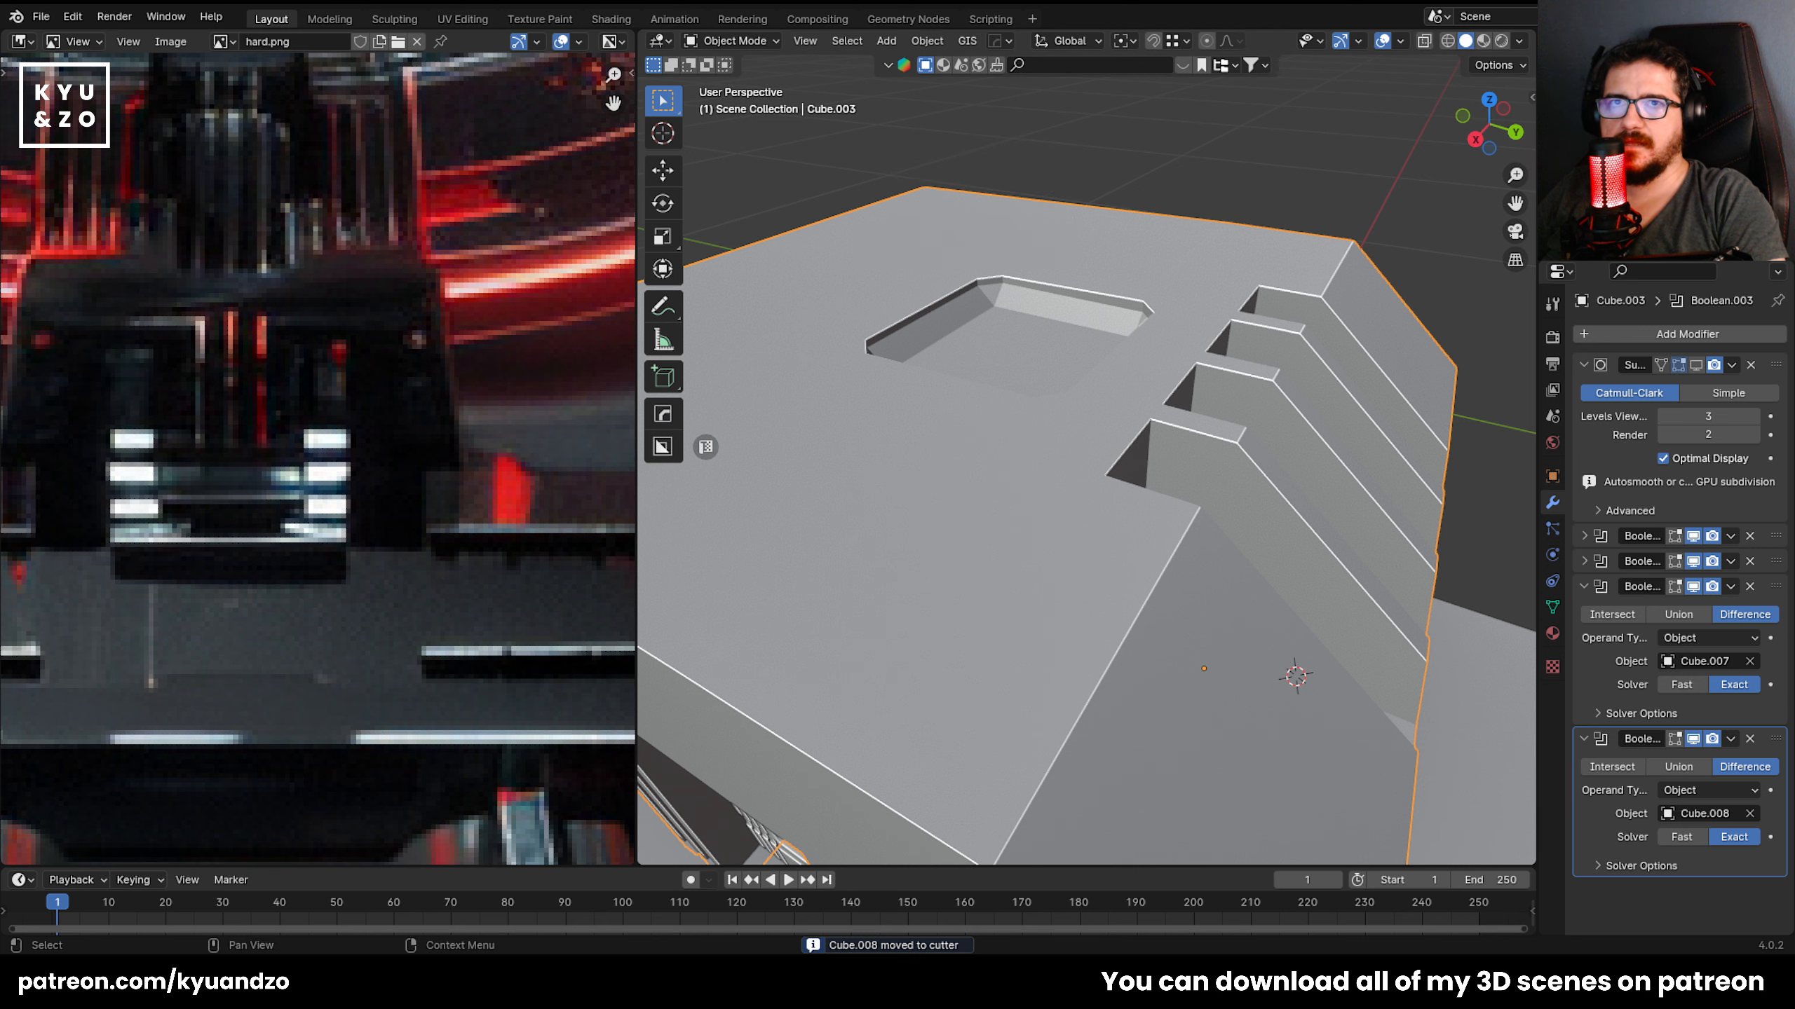
click(853, 220)
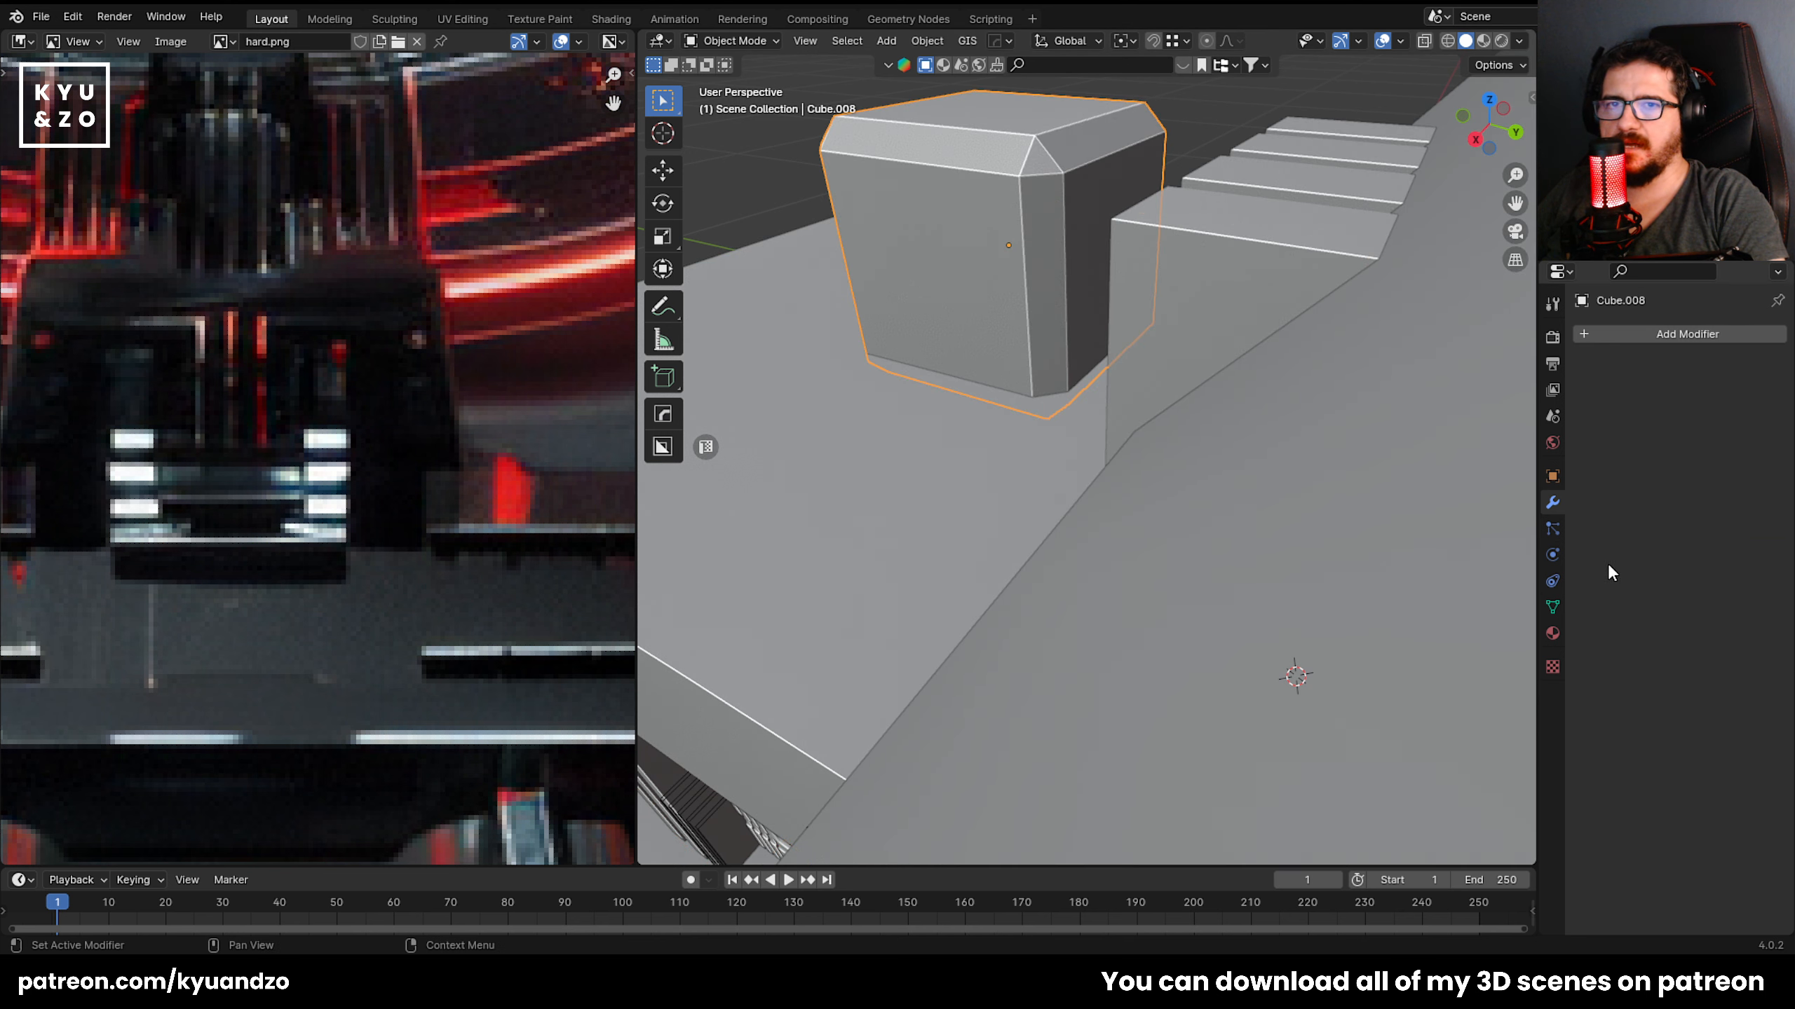
click(1552, 477)
click(1692, 844)
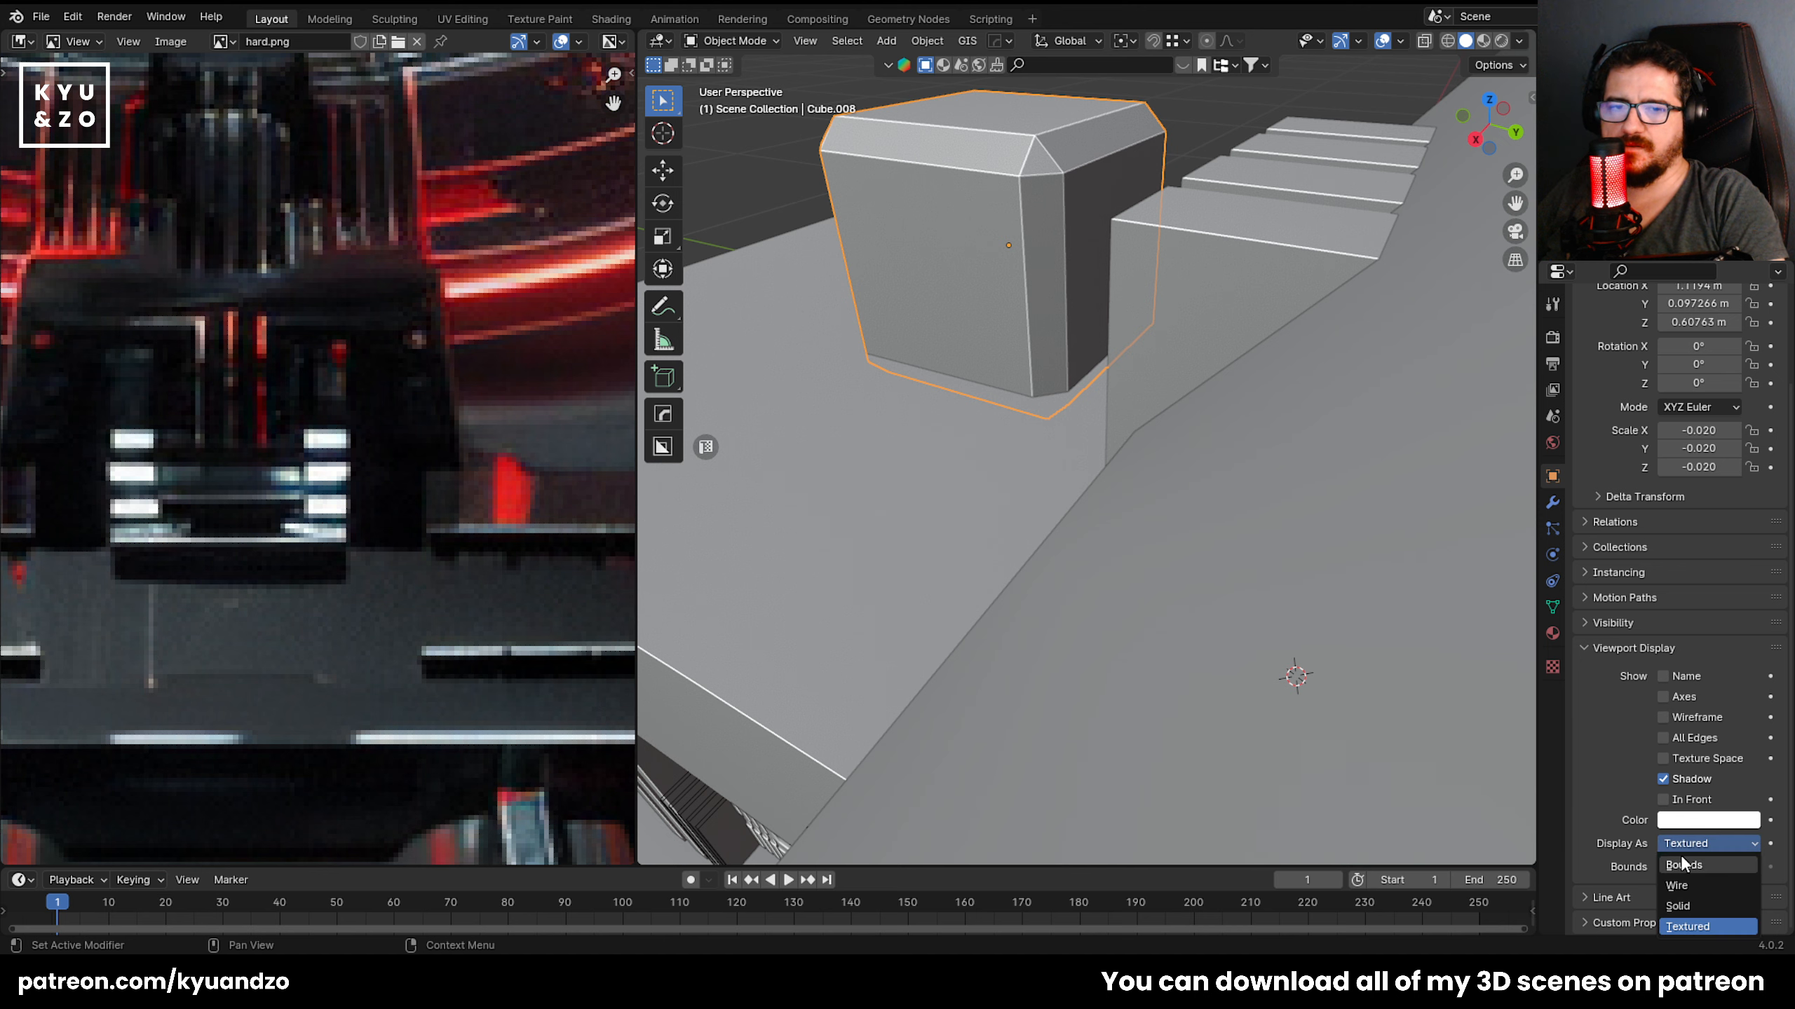
click(1674, 885)
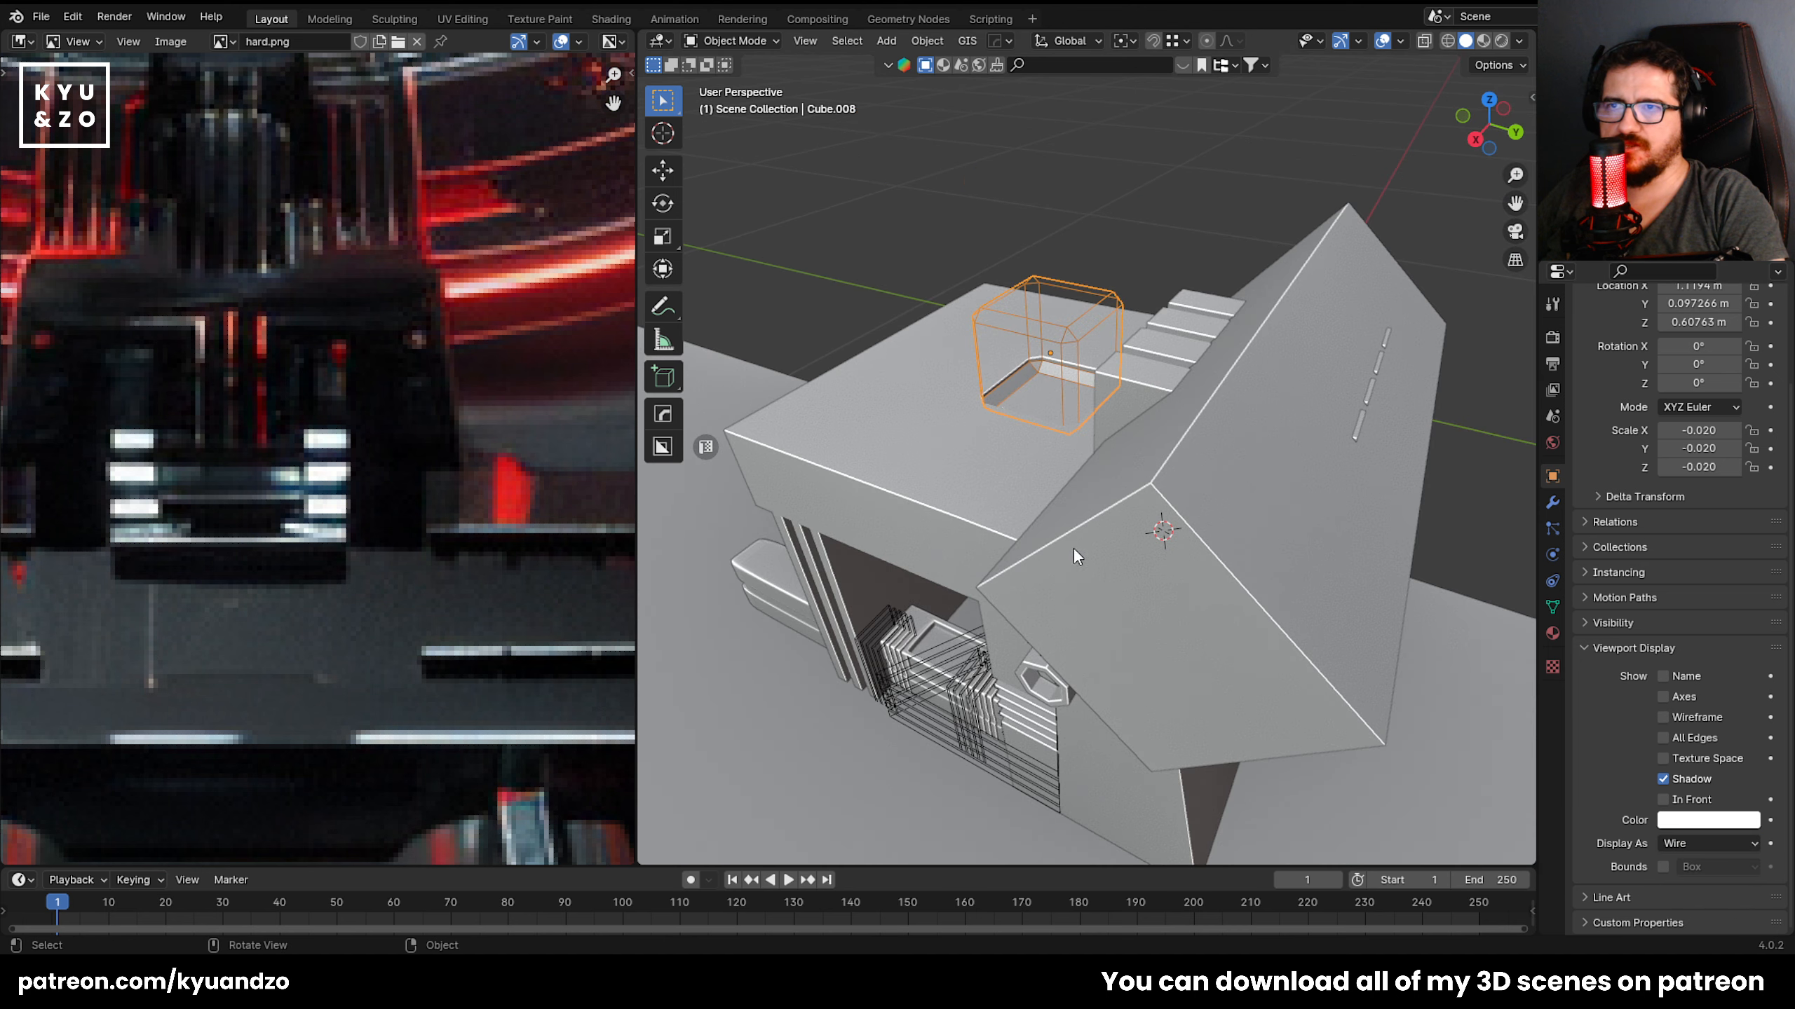
Set the viewport display of the rotated chamfer cutter and the arrayed slot cutter to wire.
click(1271, 495)
click(1733, 844)
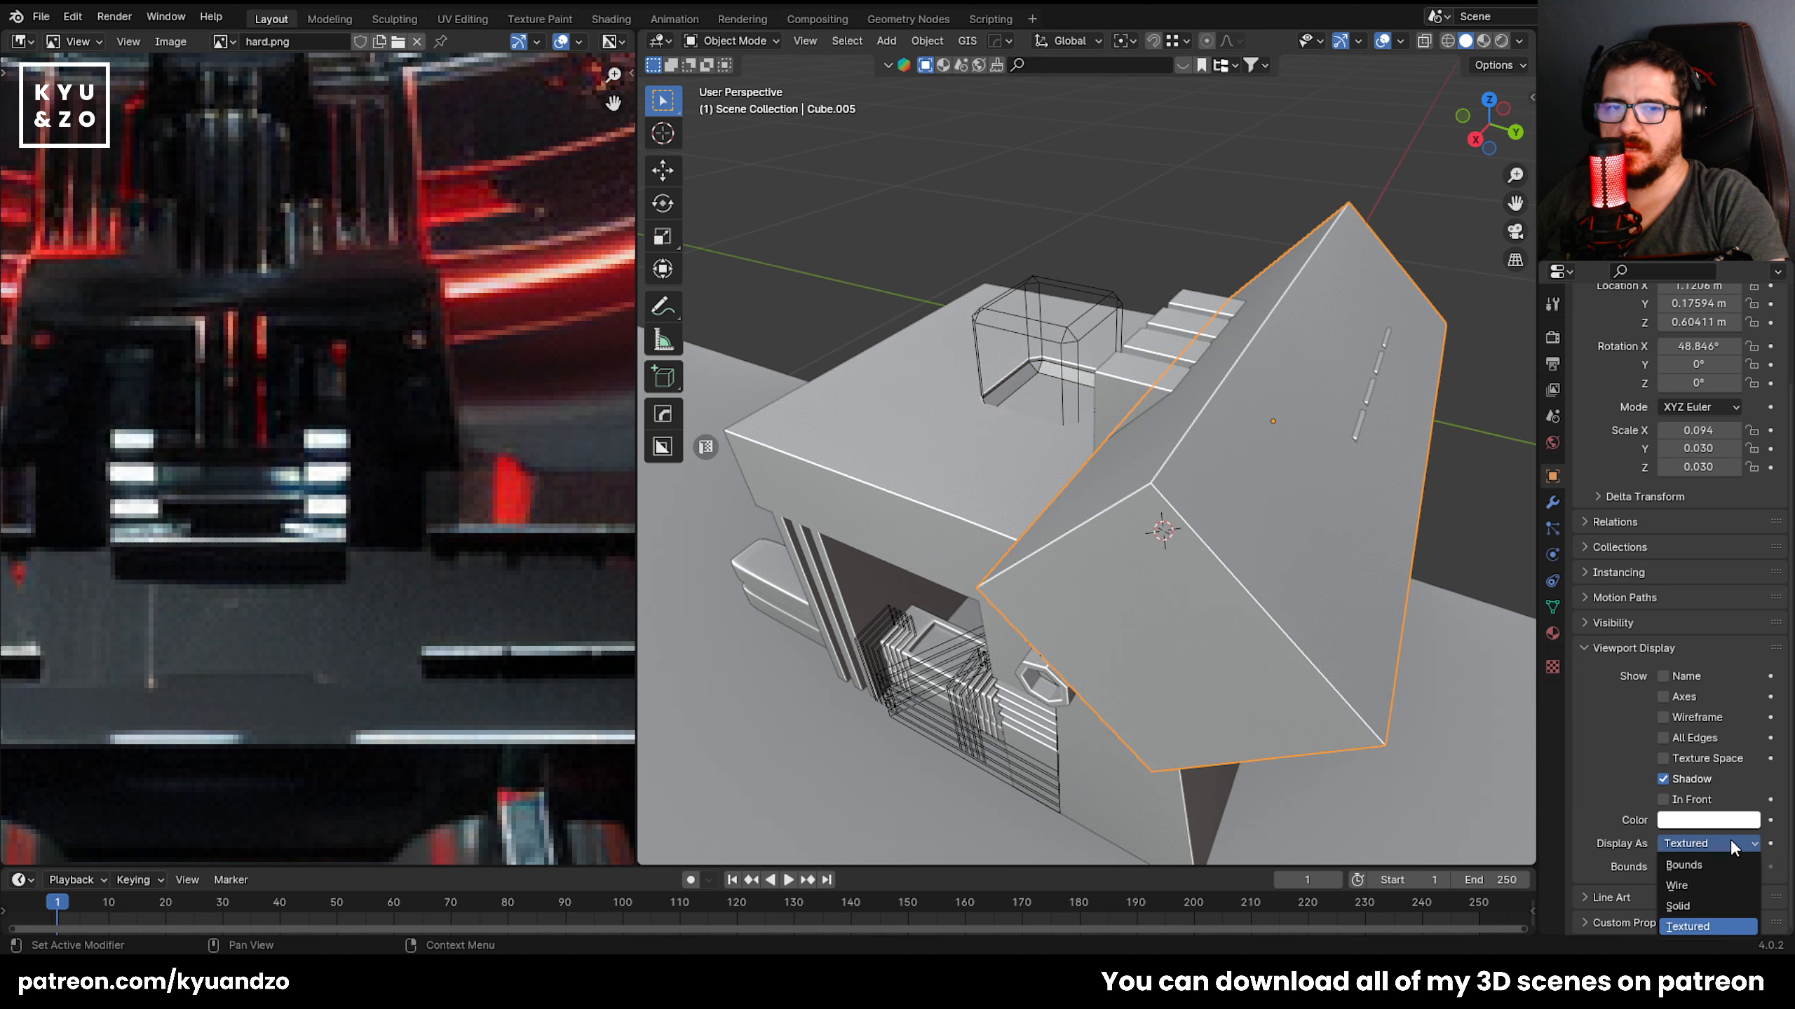
click(1699, 888)
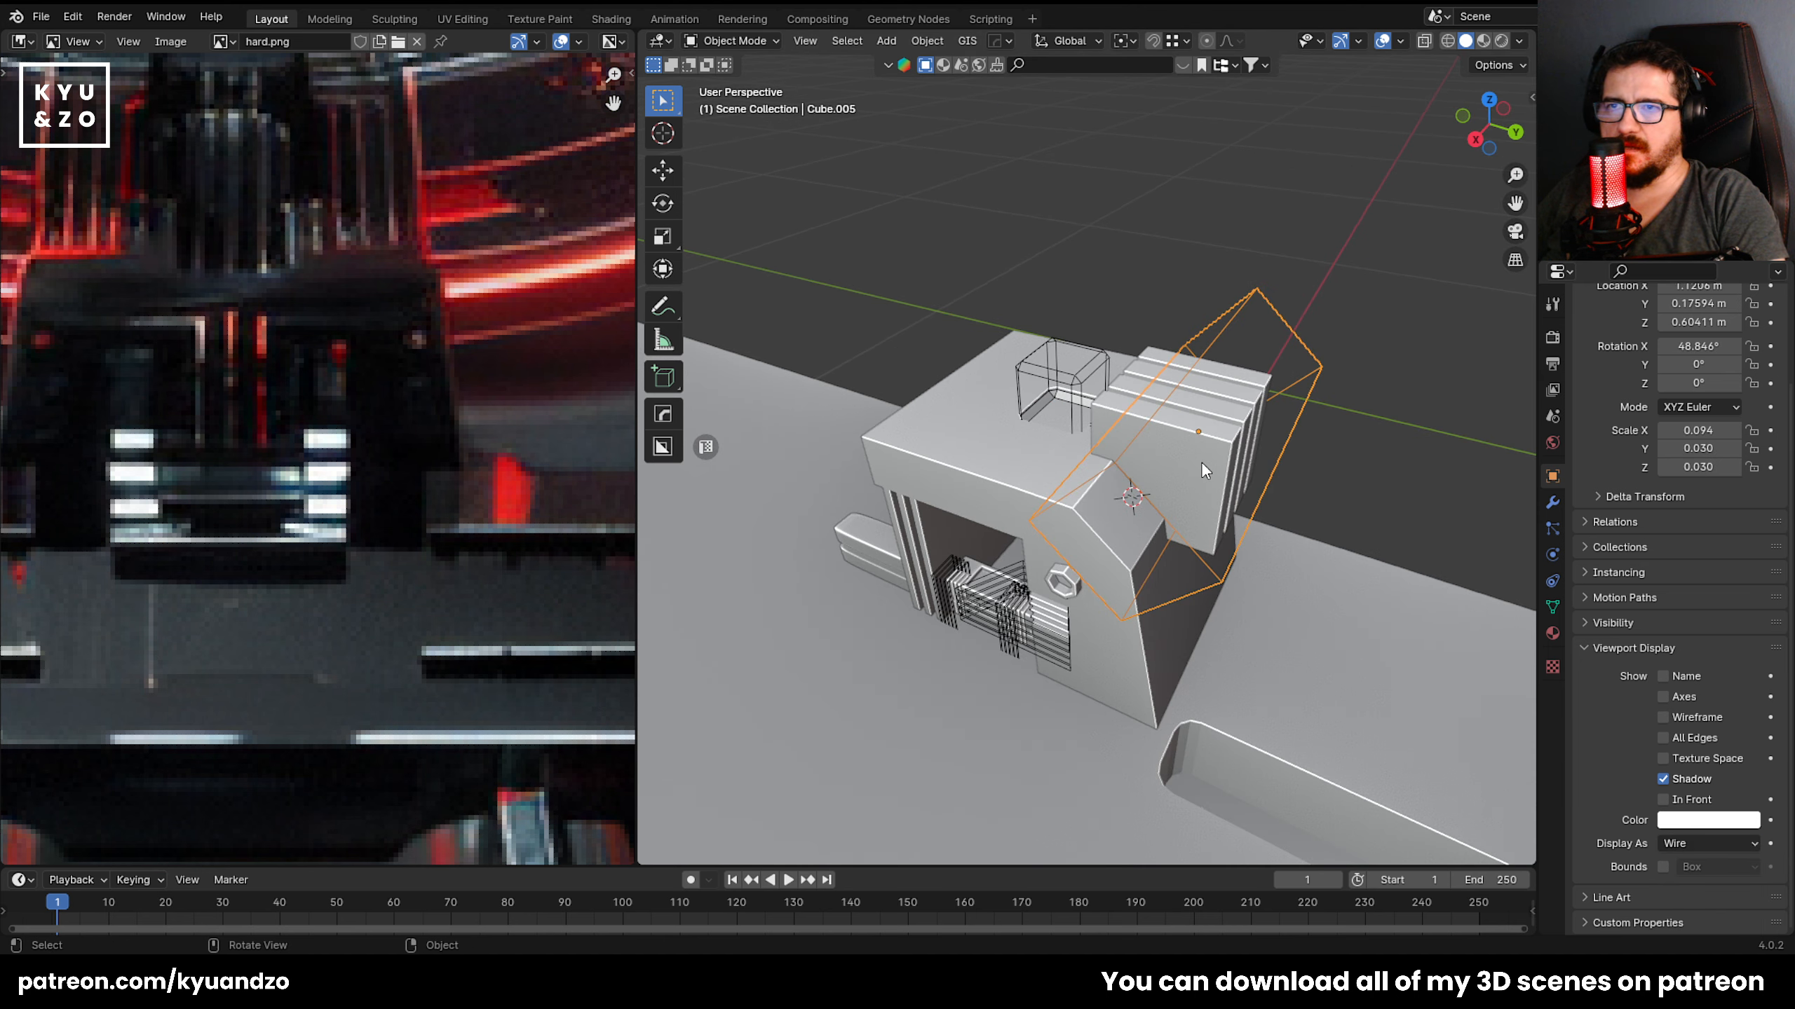
click(1180, 445)
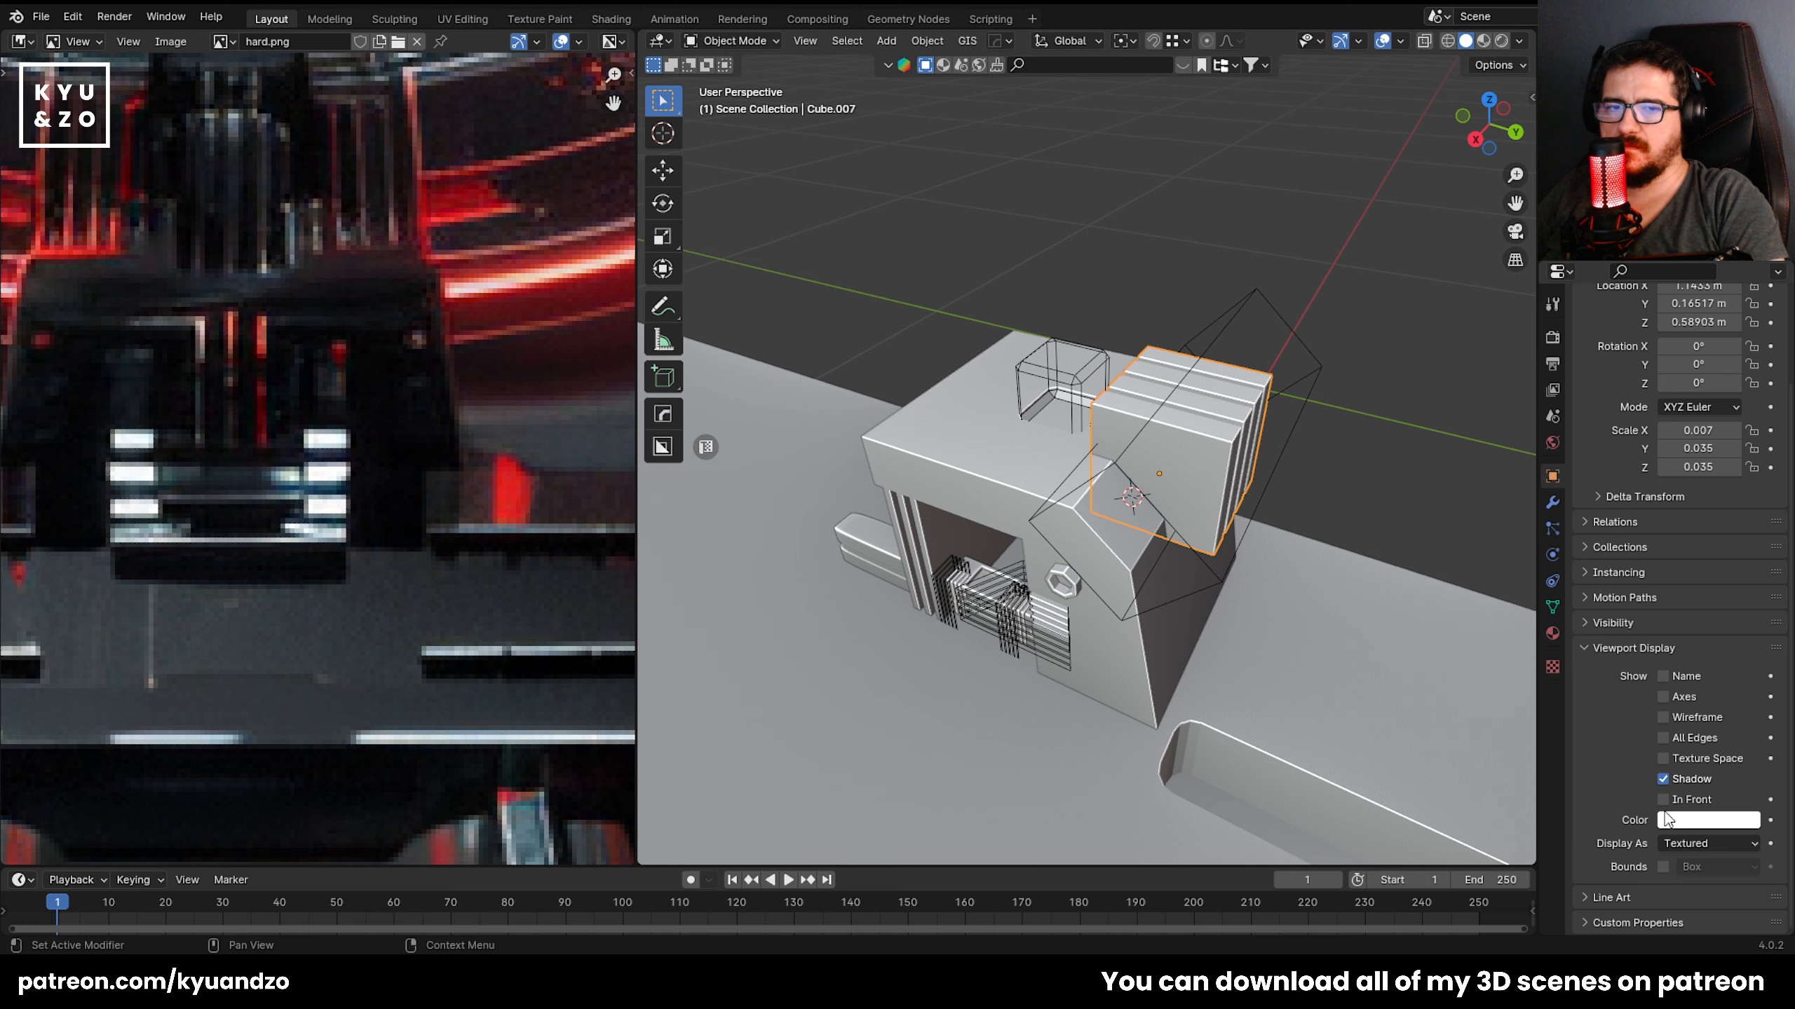
click(1717, 844)
click(1684, 892)
click(974, 280)
scroll(1113, 392, up, 5)
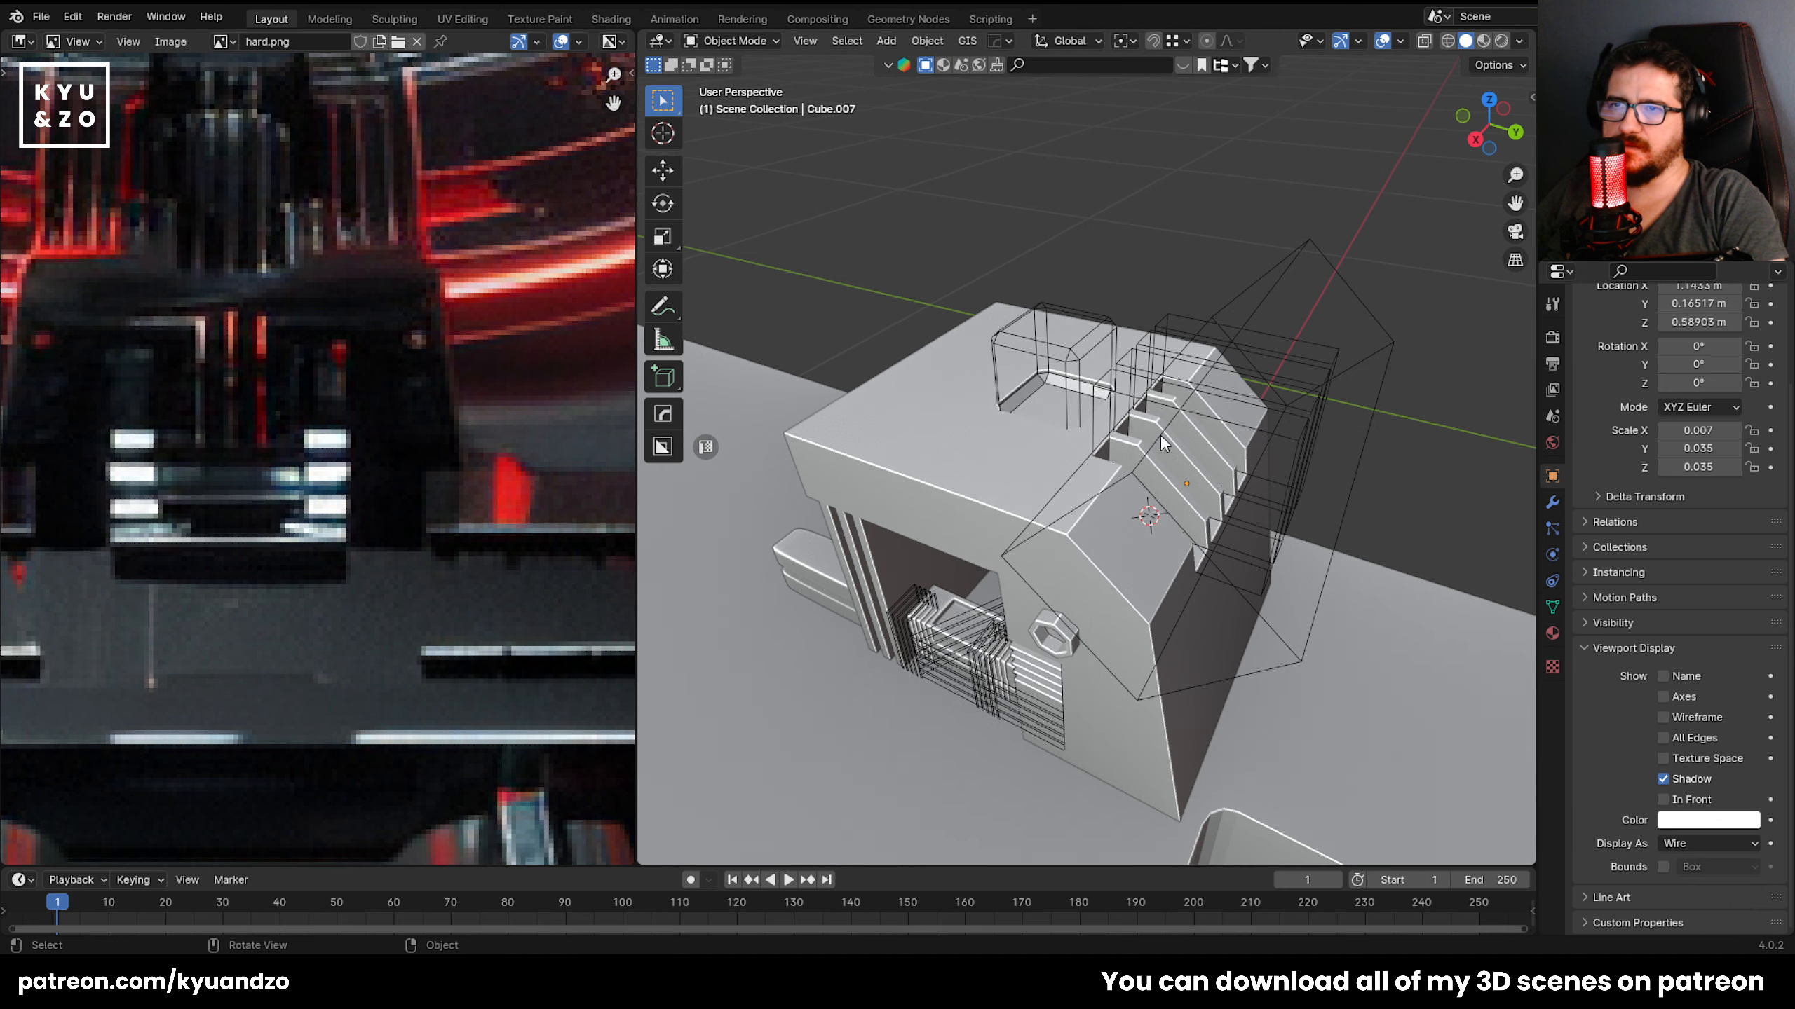
Scale the beveled cube cutter by 1.362 along Z to deepen the recess in the block's top.
click(1056, 238)
shift+middle_drag(1056, 237, 1097, 362)
scroll(1097, 362, up, 4)
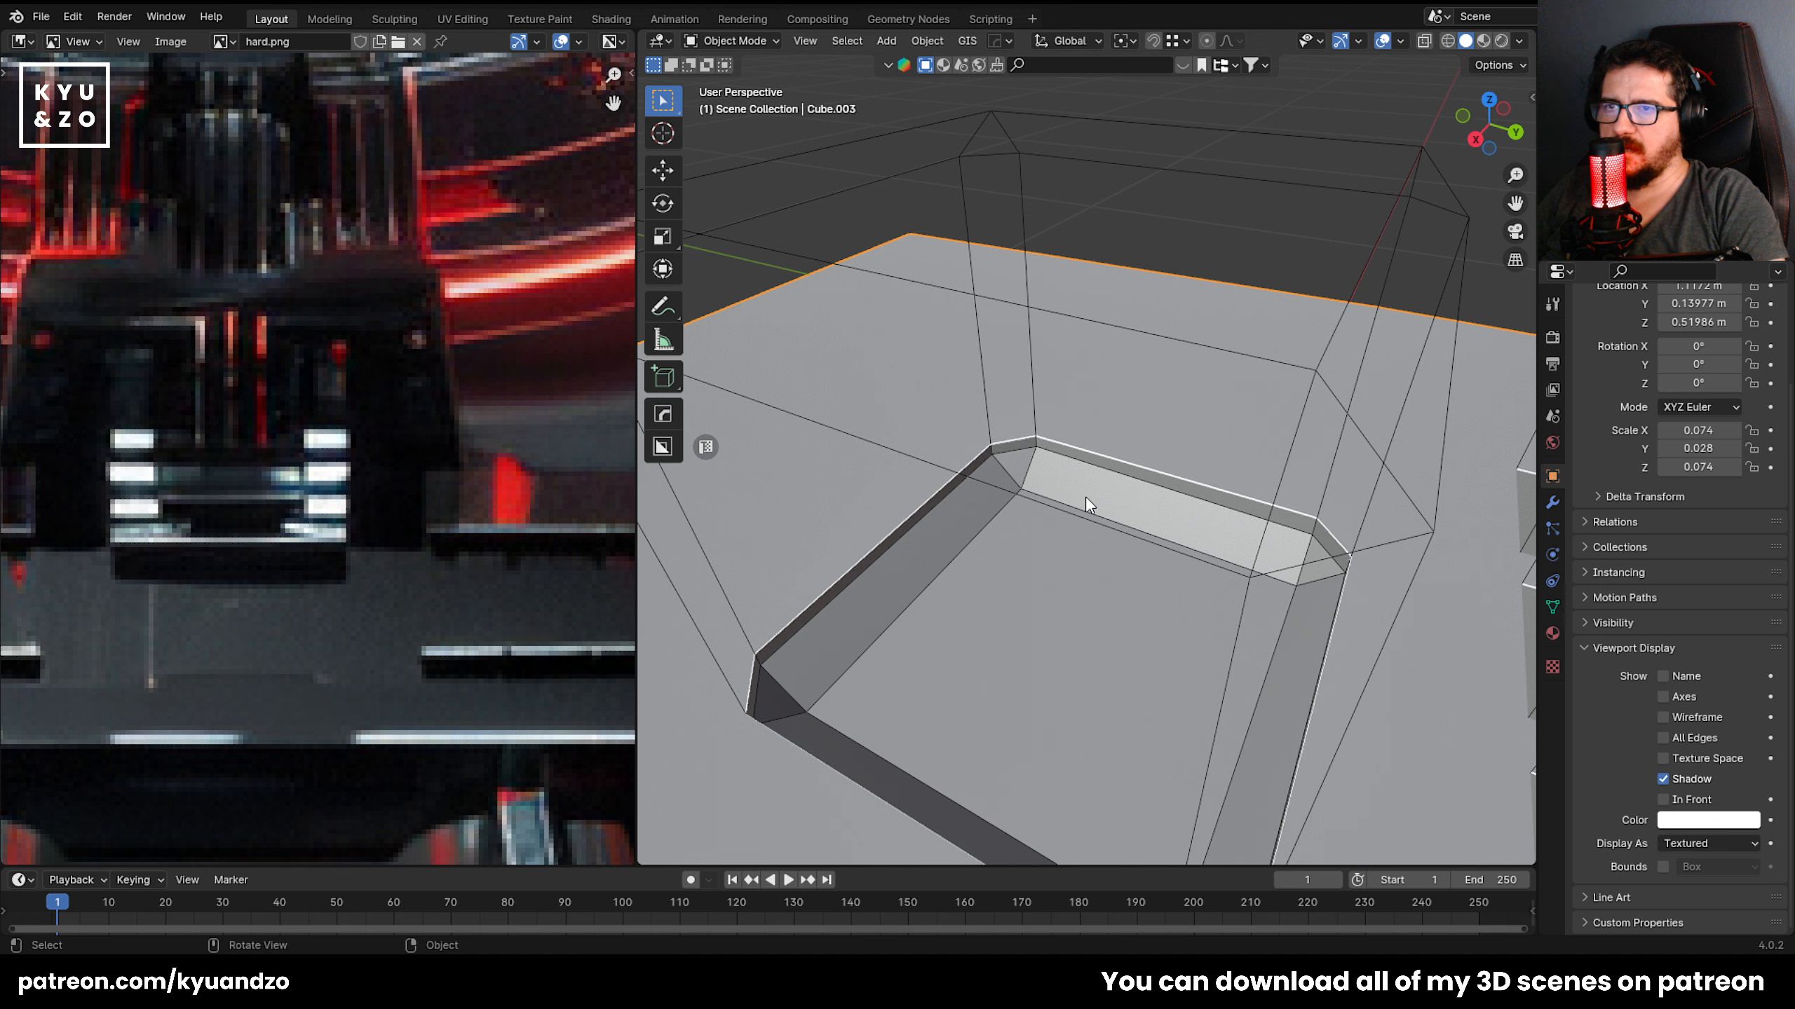
click(1098, 523)
key(s)
key(z)
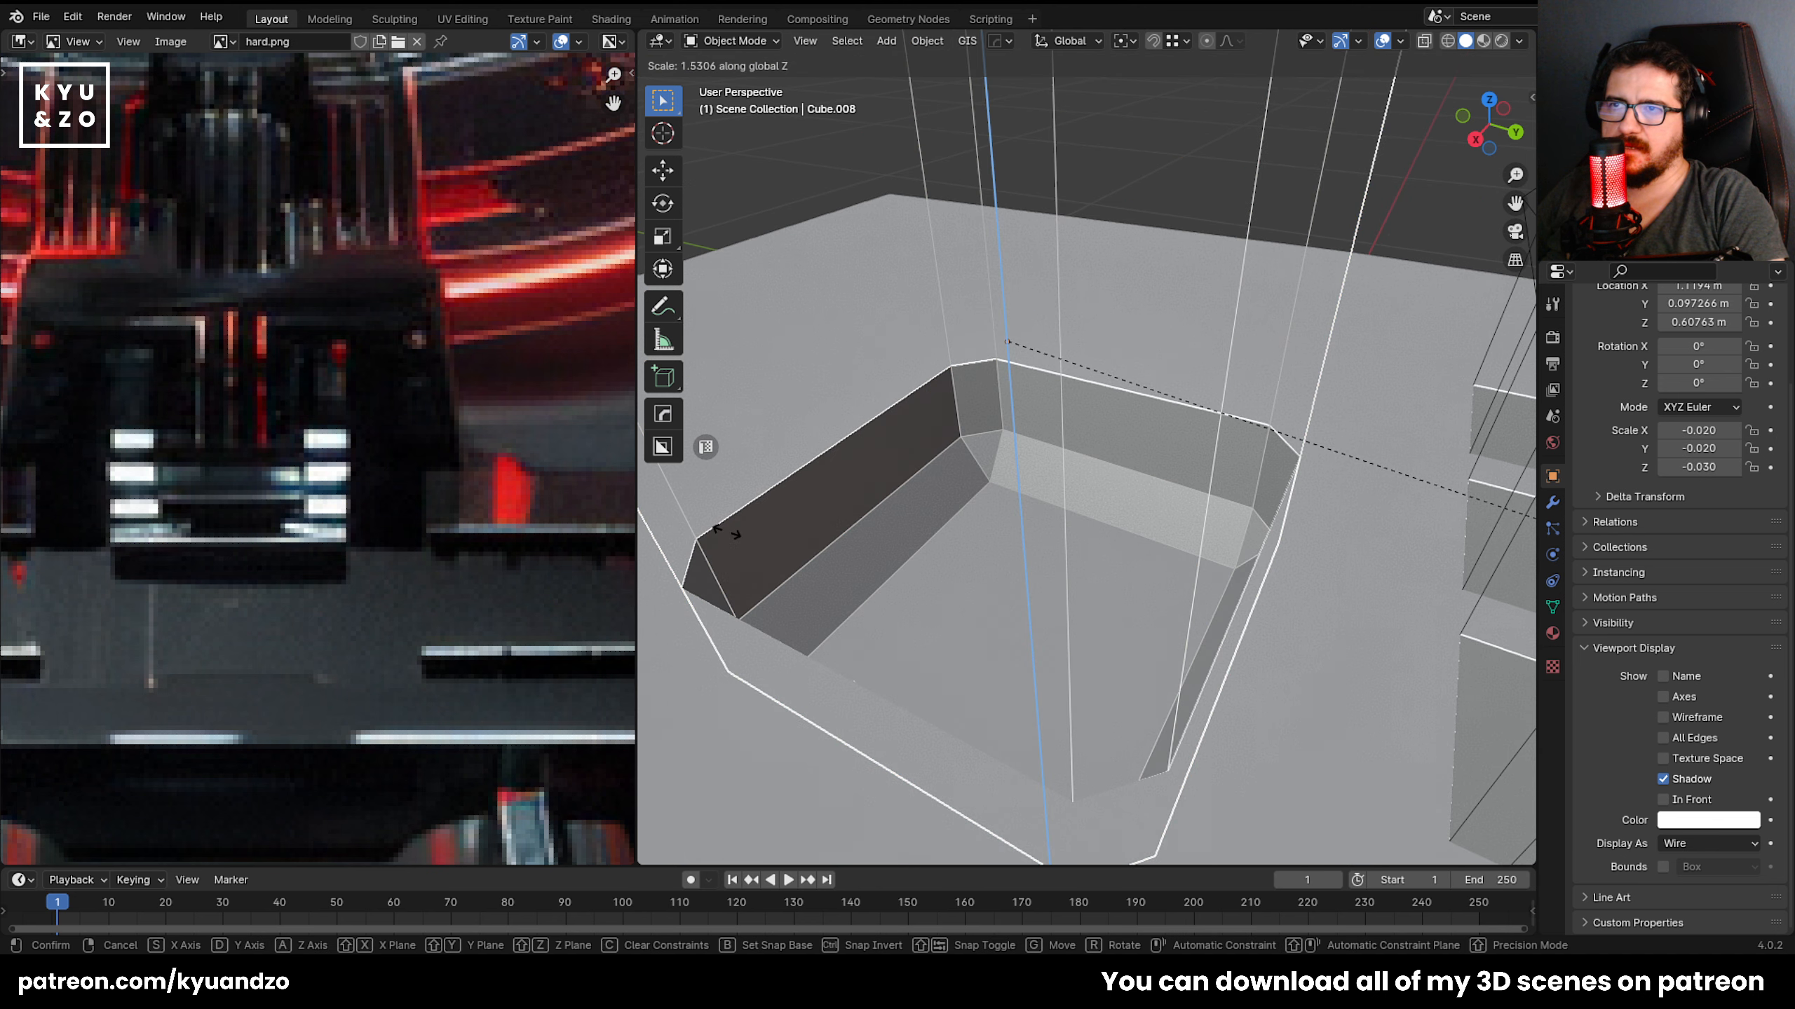
click(1437, 560)
shift+middle_drag(1128, 472, 1242, 464)
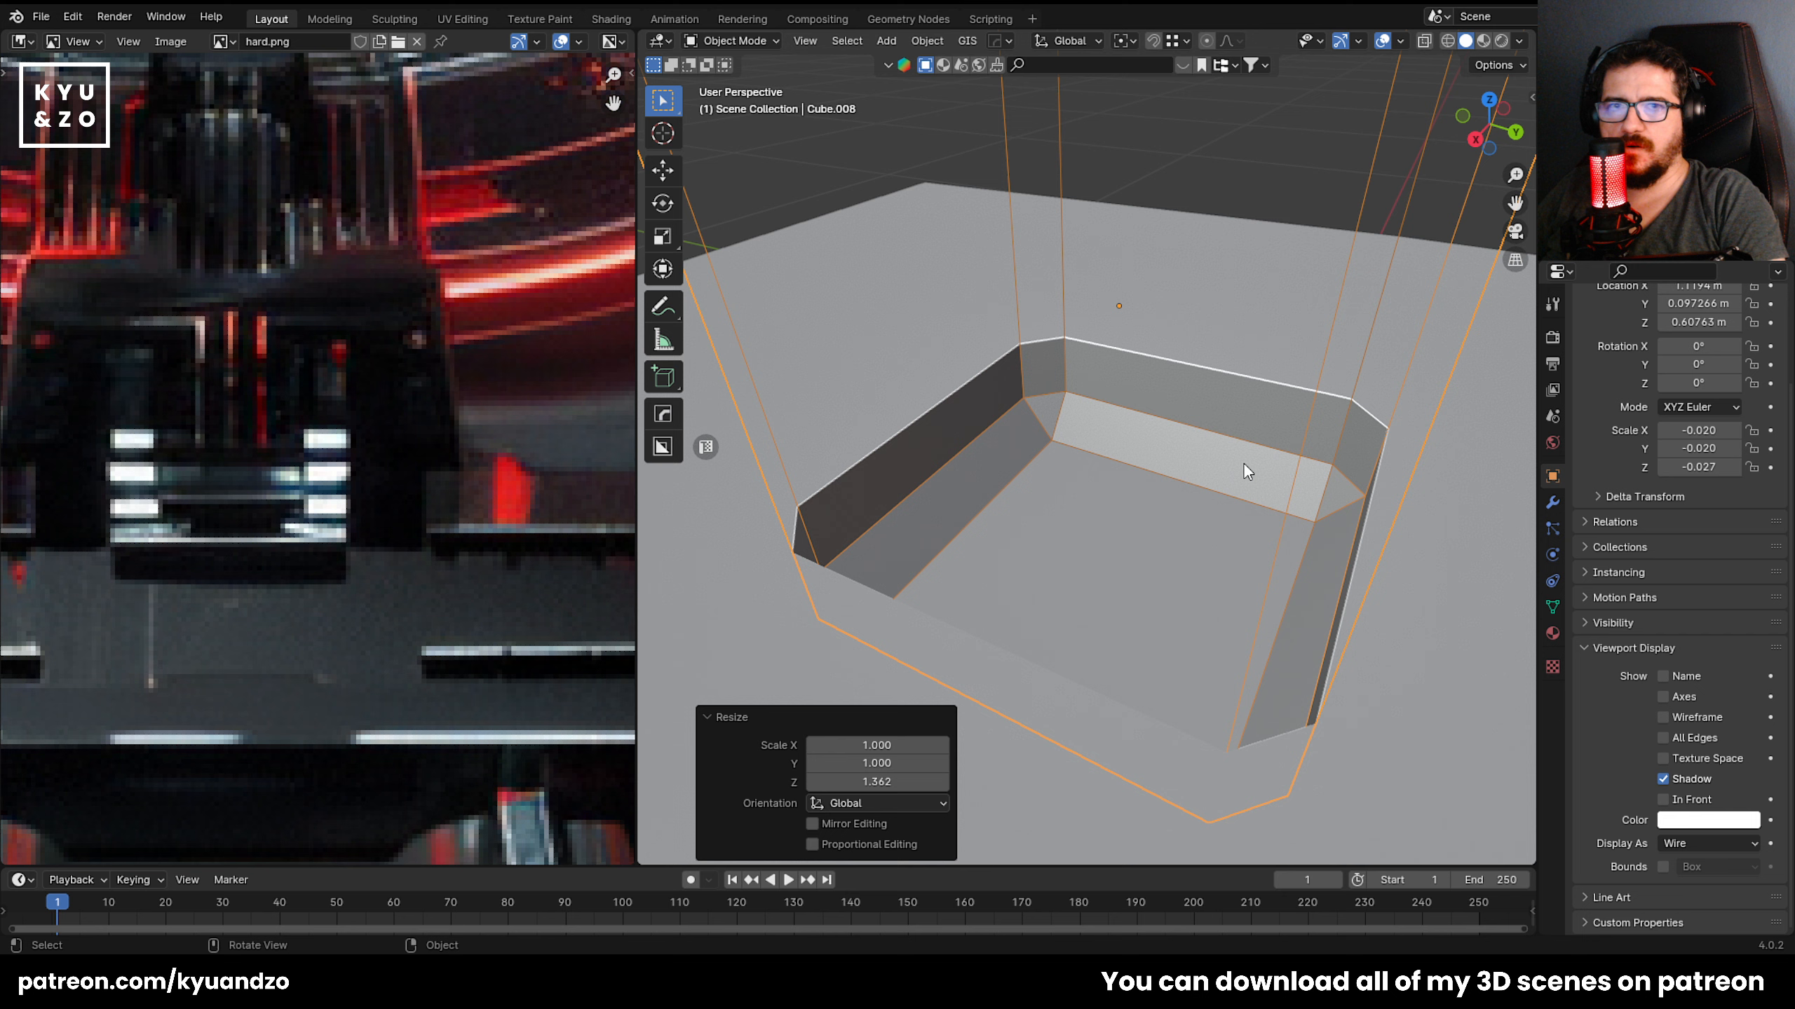
Inset the bottom face of the beveled cube cutter and extrude it 0.012435 m to cut a second, deeper level.
key(Tab)
key(alt+z)
click(1149, 609)
key(alt+z)
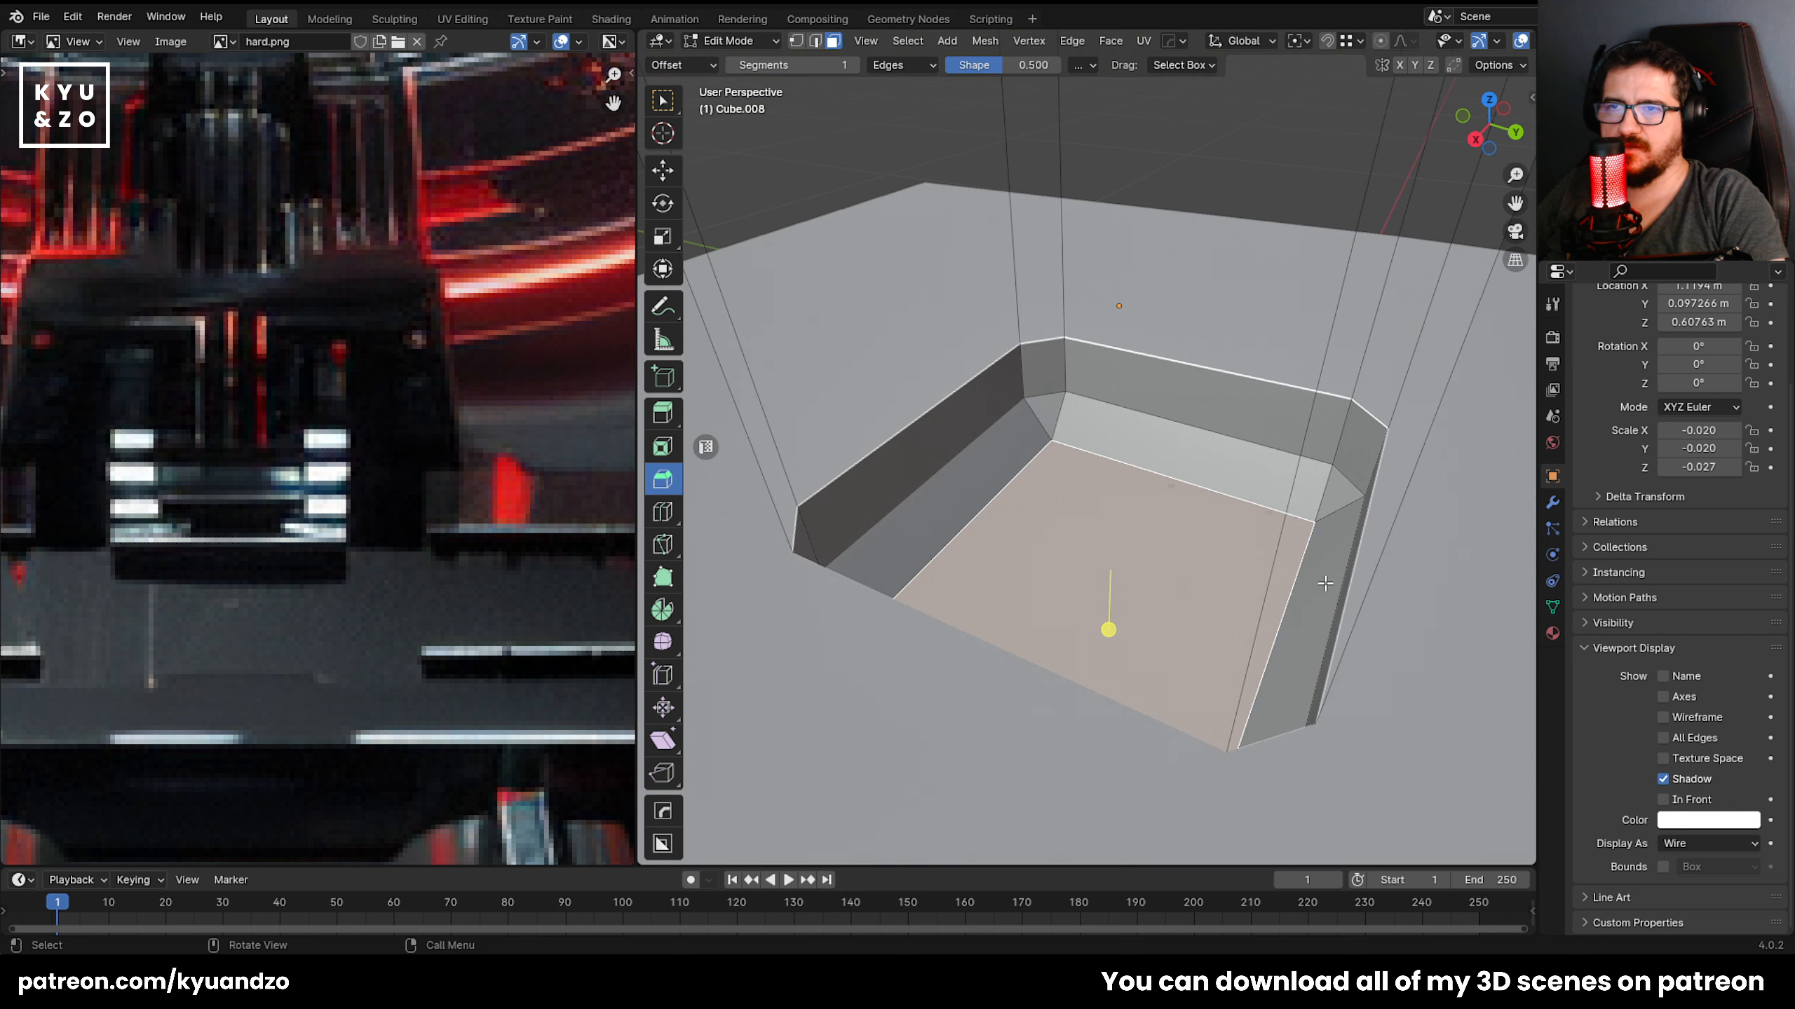
click(663, 447)
drag(1070, 502, 1132, 479)
key(e)
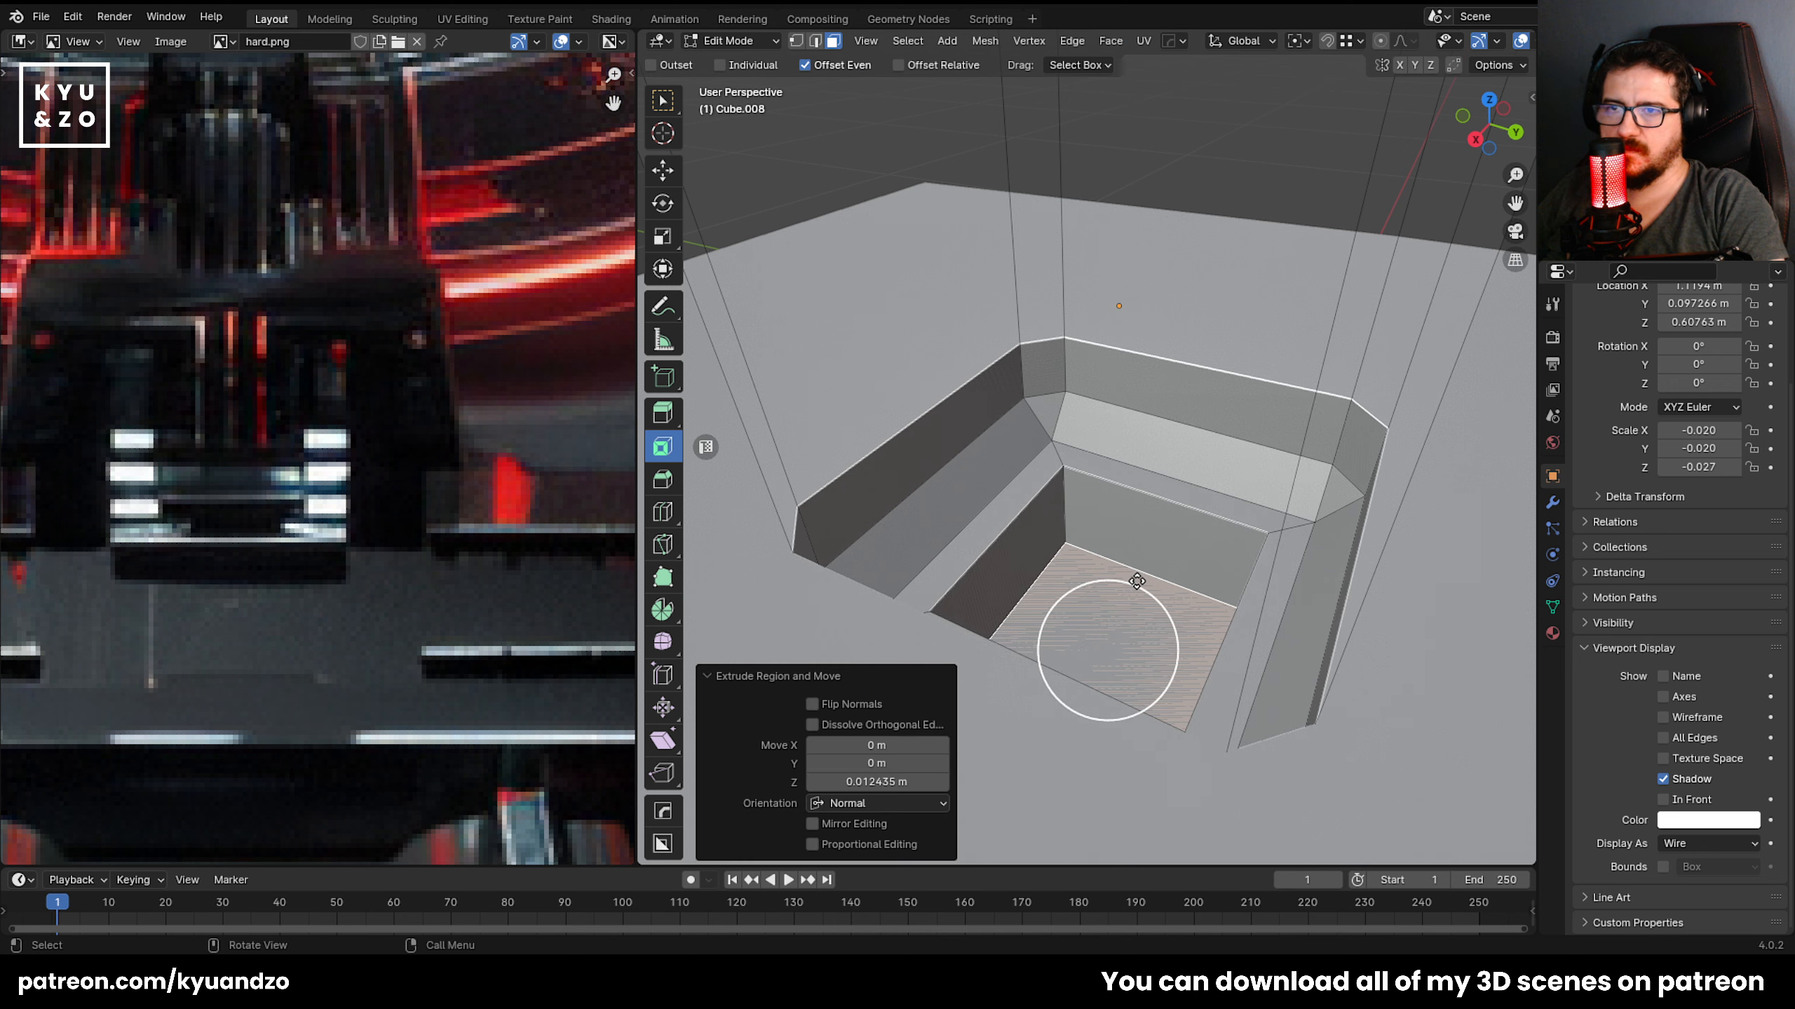
Inset the cutter's lowest face by 0.1588 m and extrude it back up about 0.05 m, leaving a raised block in the recess.
key(e)
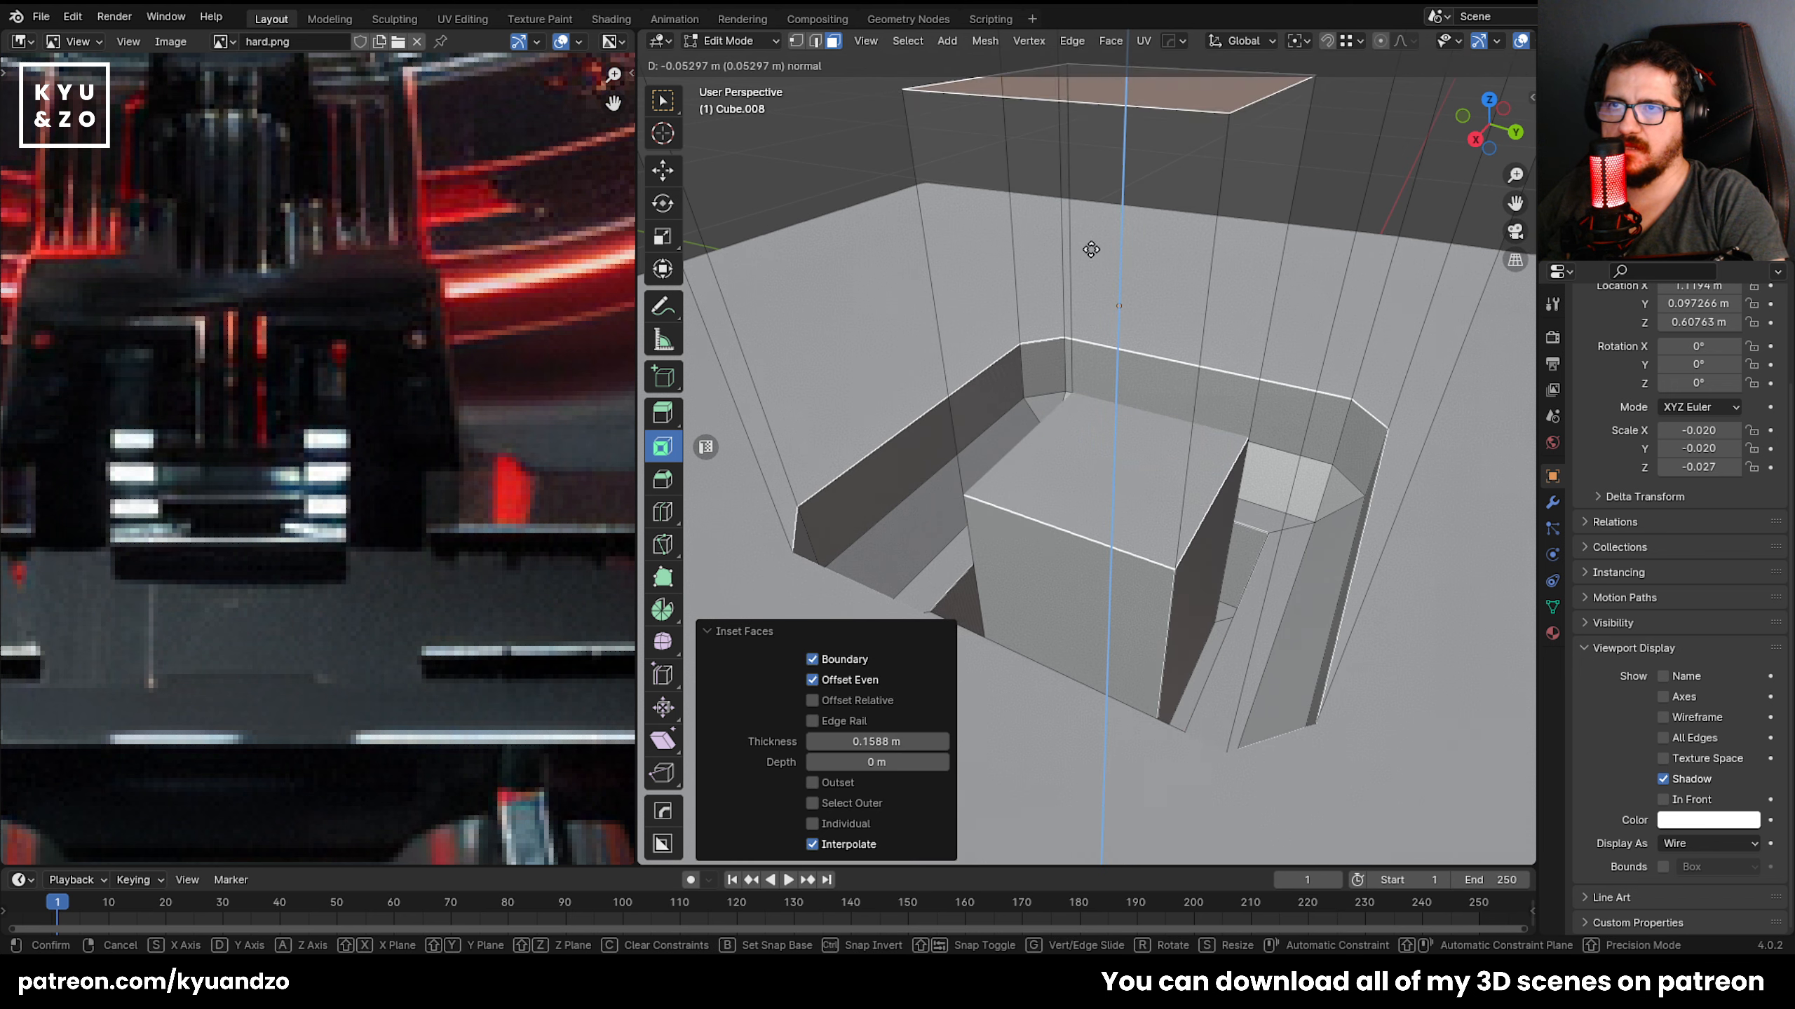
click(1093, 274)
key(Tab)
scroll(1093, 274, down, 5)
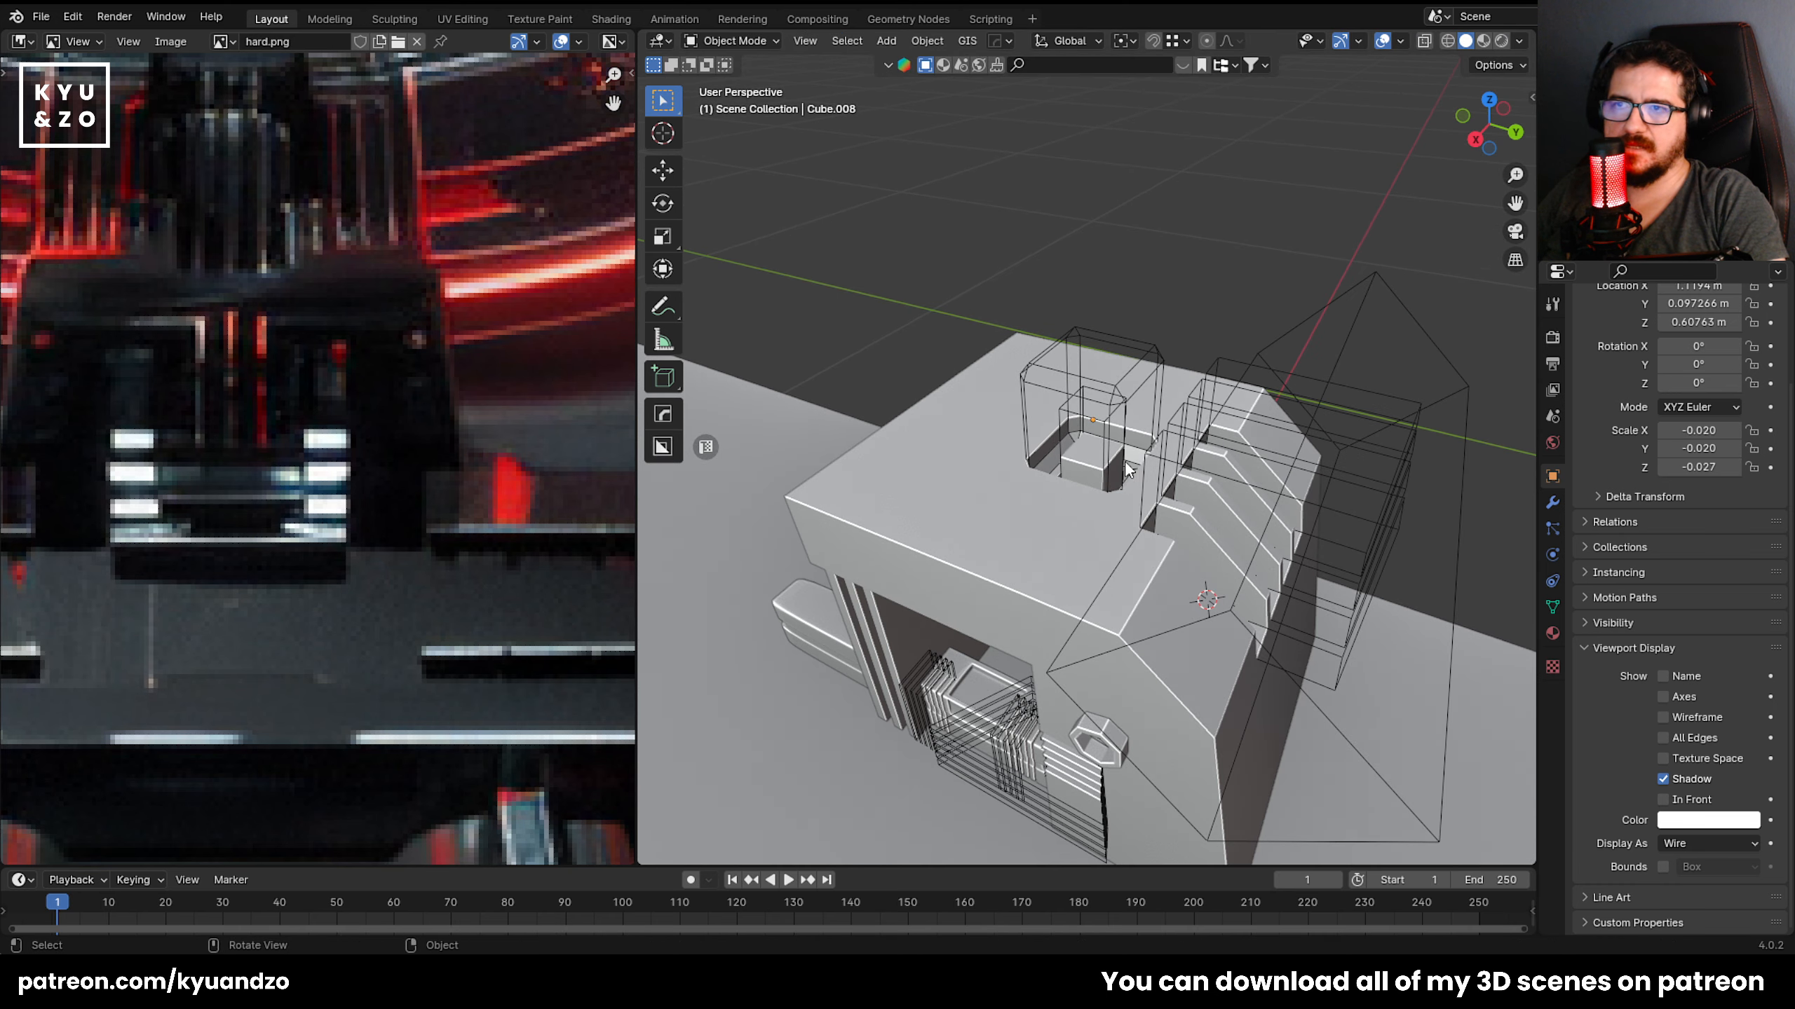
Hide all the wireframe cutters around the large block and select the block to check its top recess.
scroll(1127, 470, up, 4)
click(1184, 251)
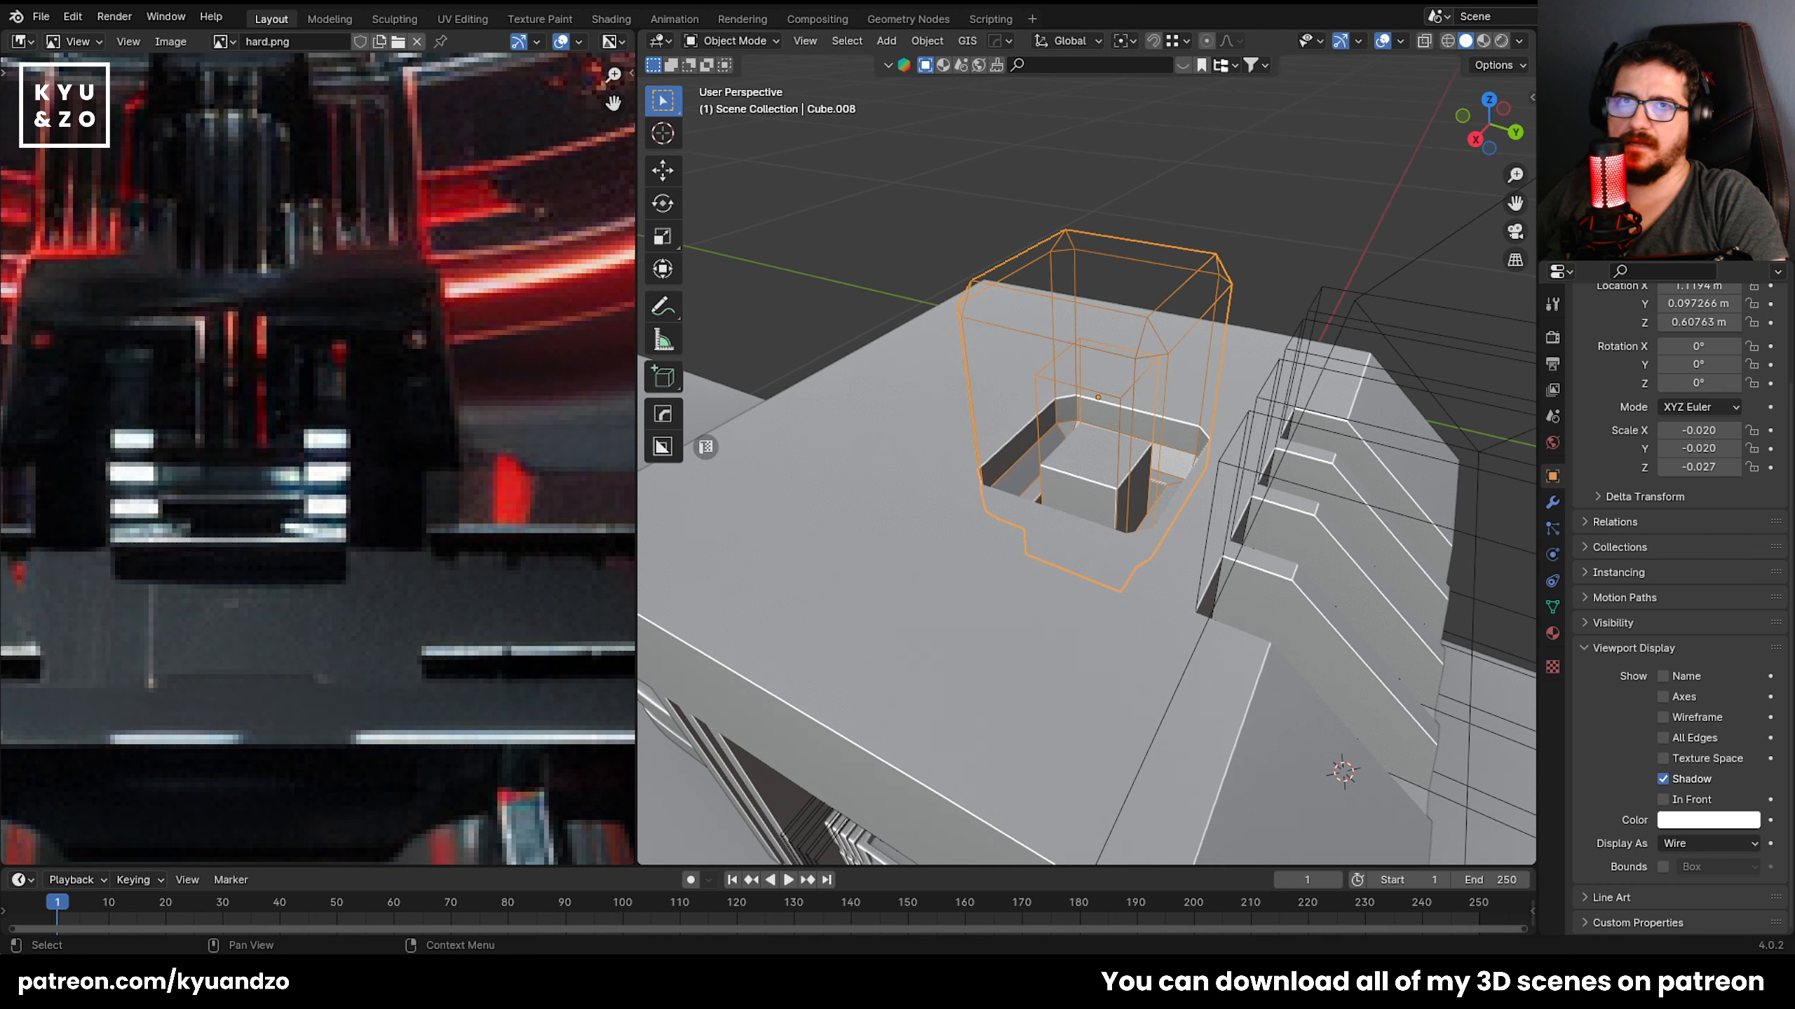
key(h)
key(alt+h)
key(h)
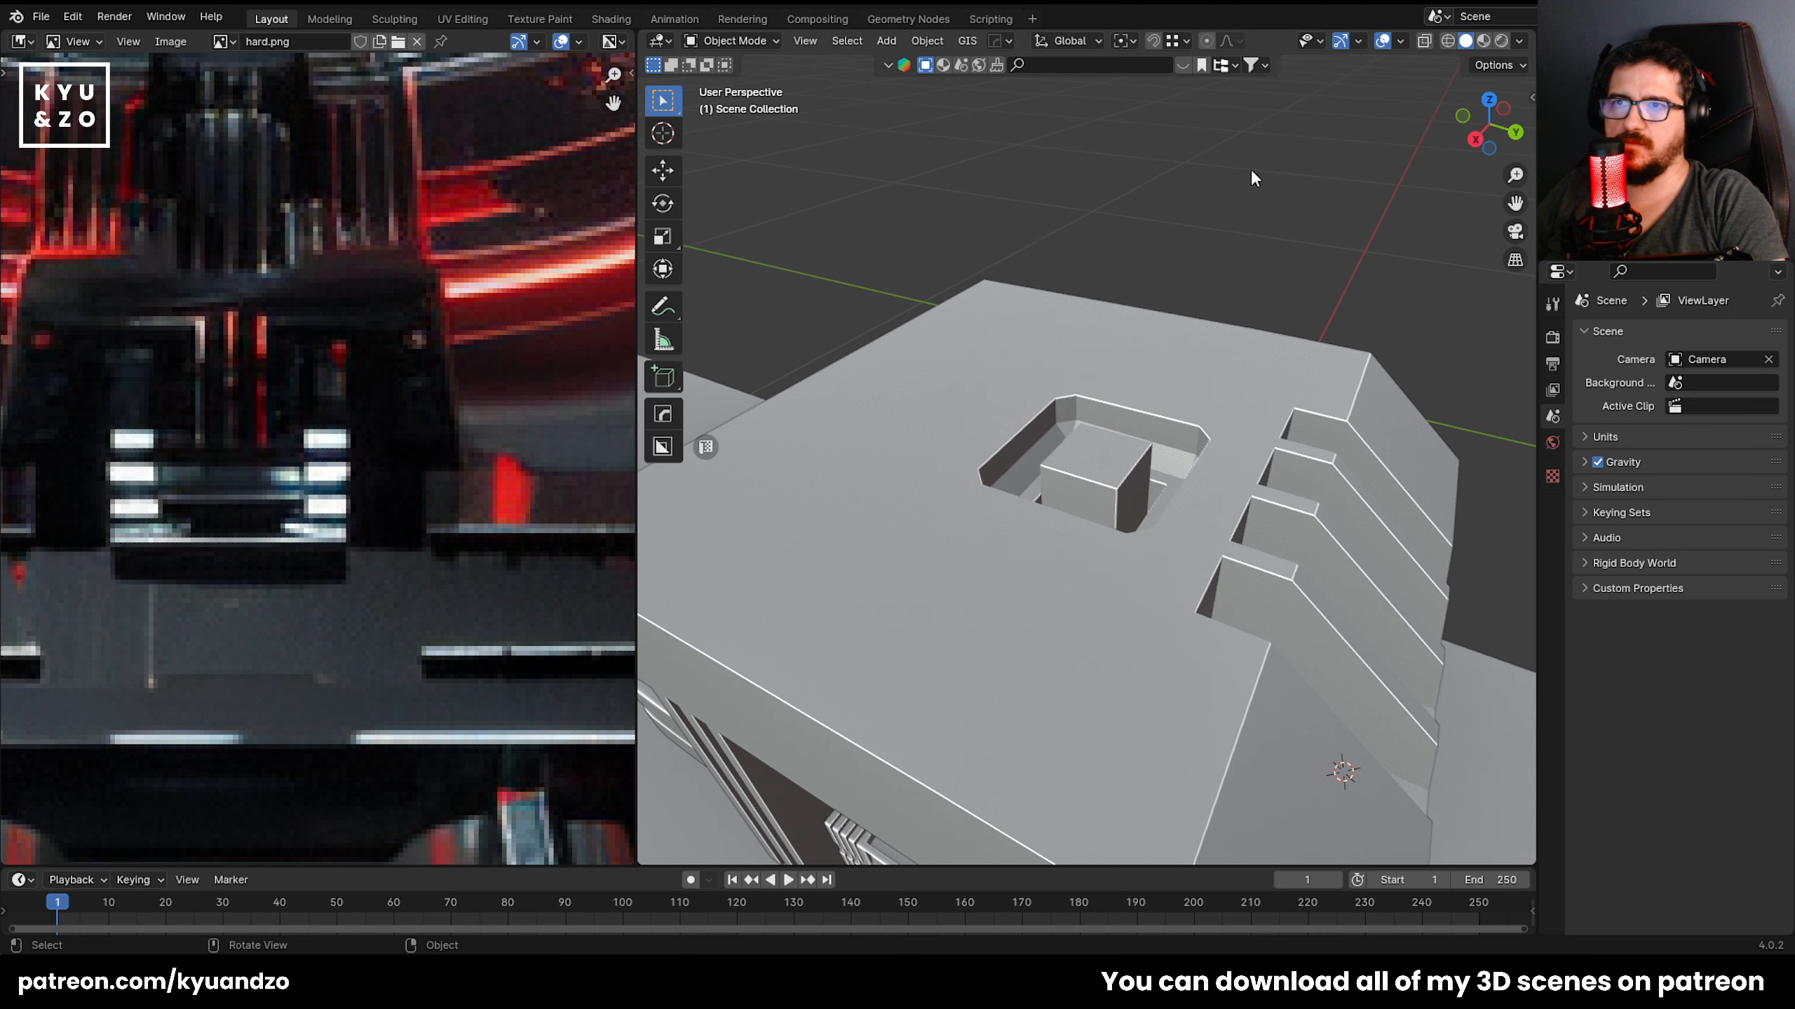
click(1185, 452)
scroll(1187, 458, down, 10)
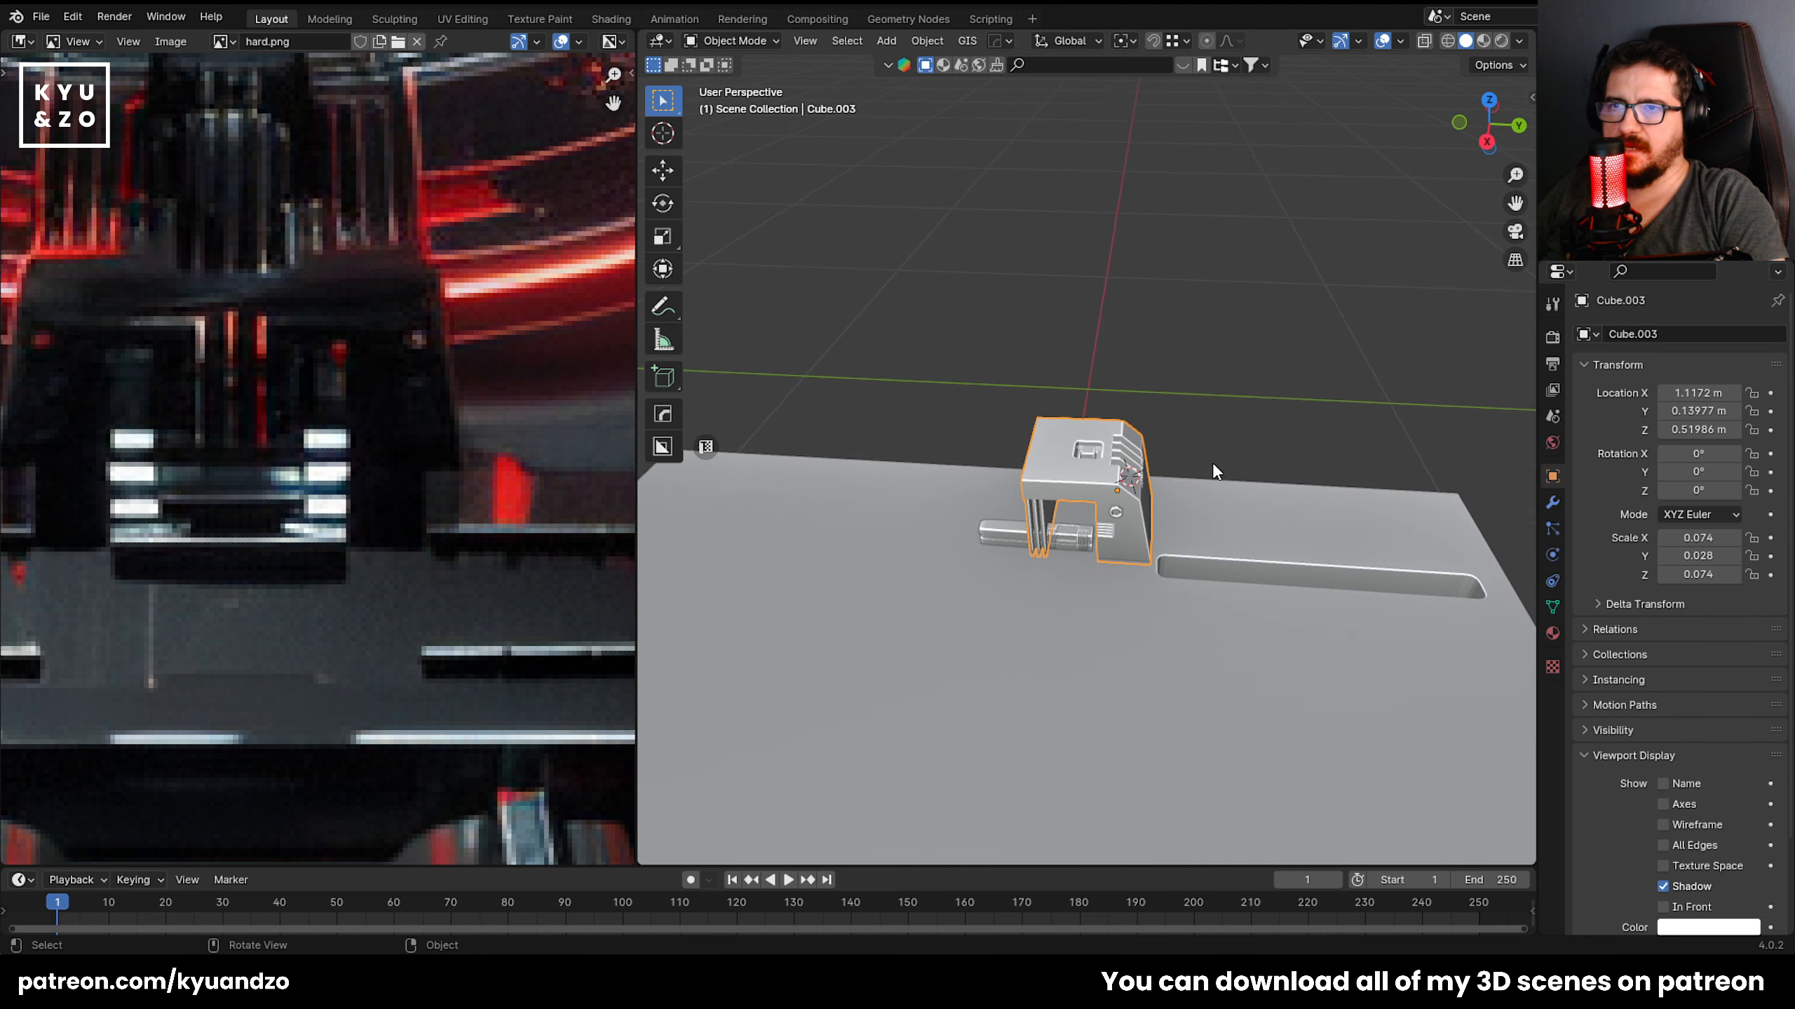
scroll(1158, 454, up, 8)
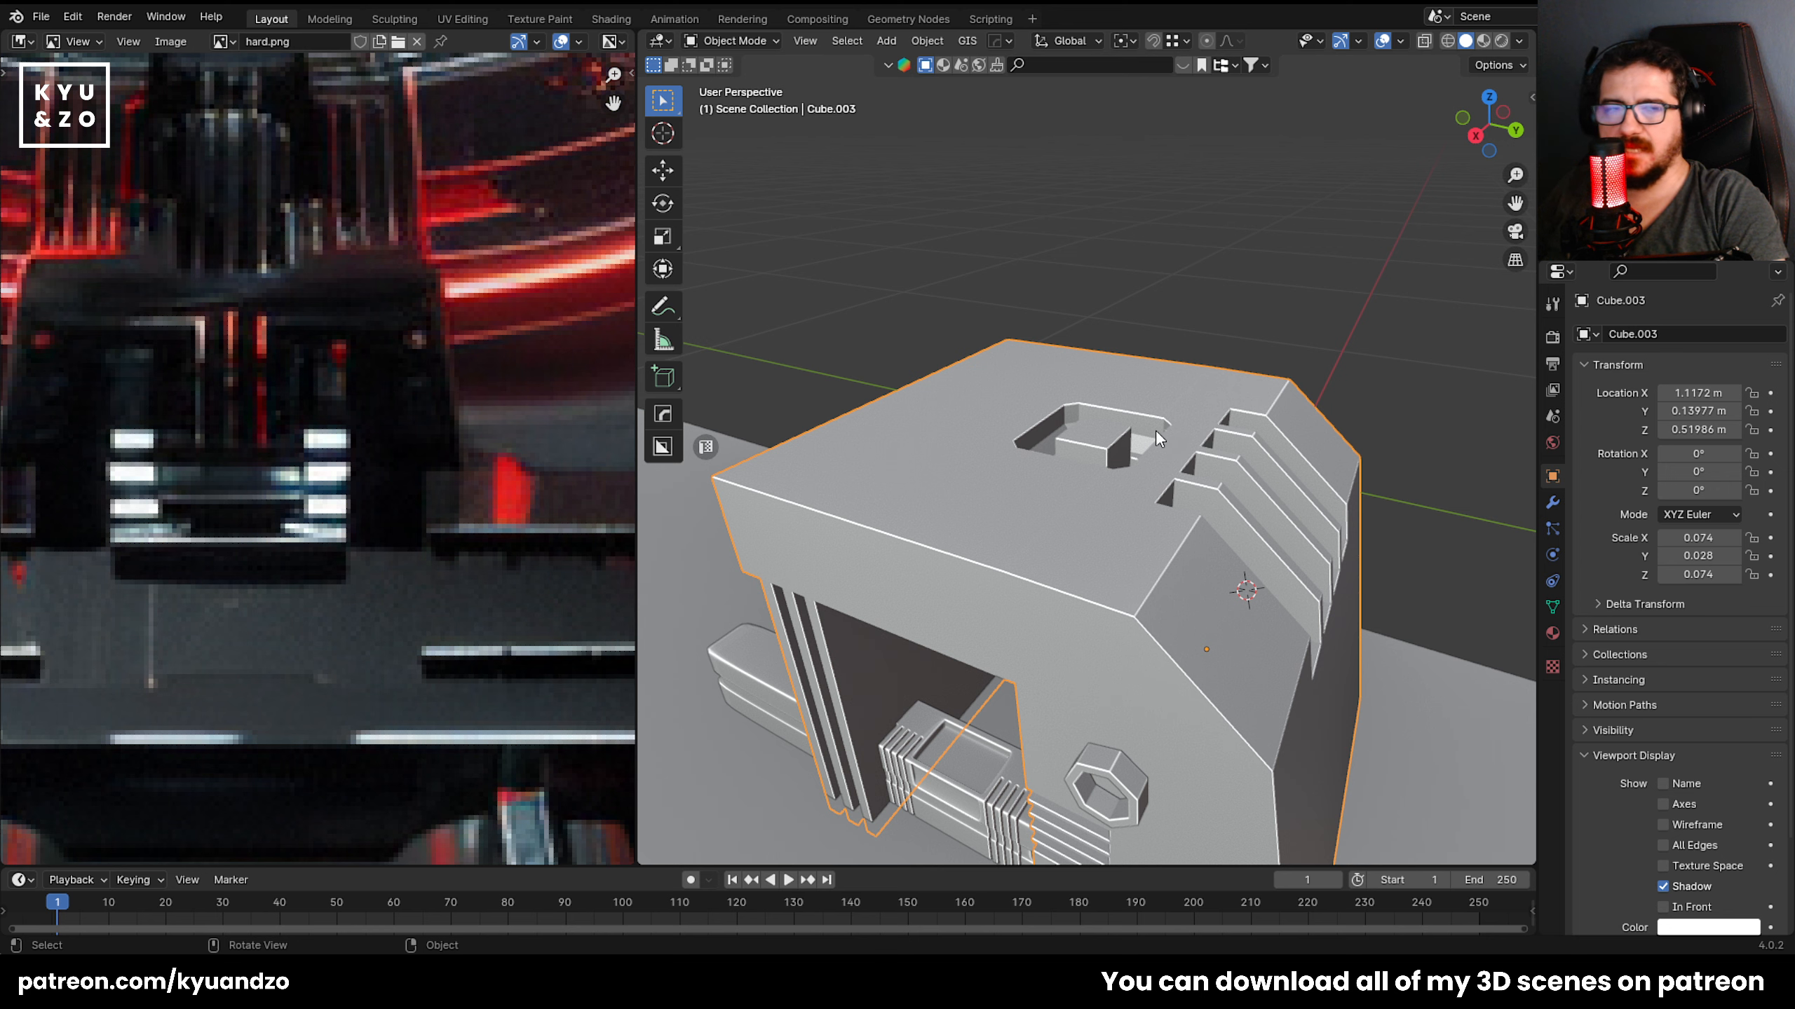
scroll(1158, 439, down, 4)
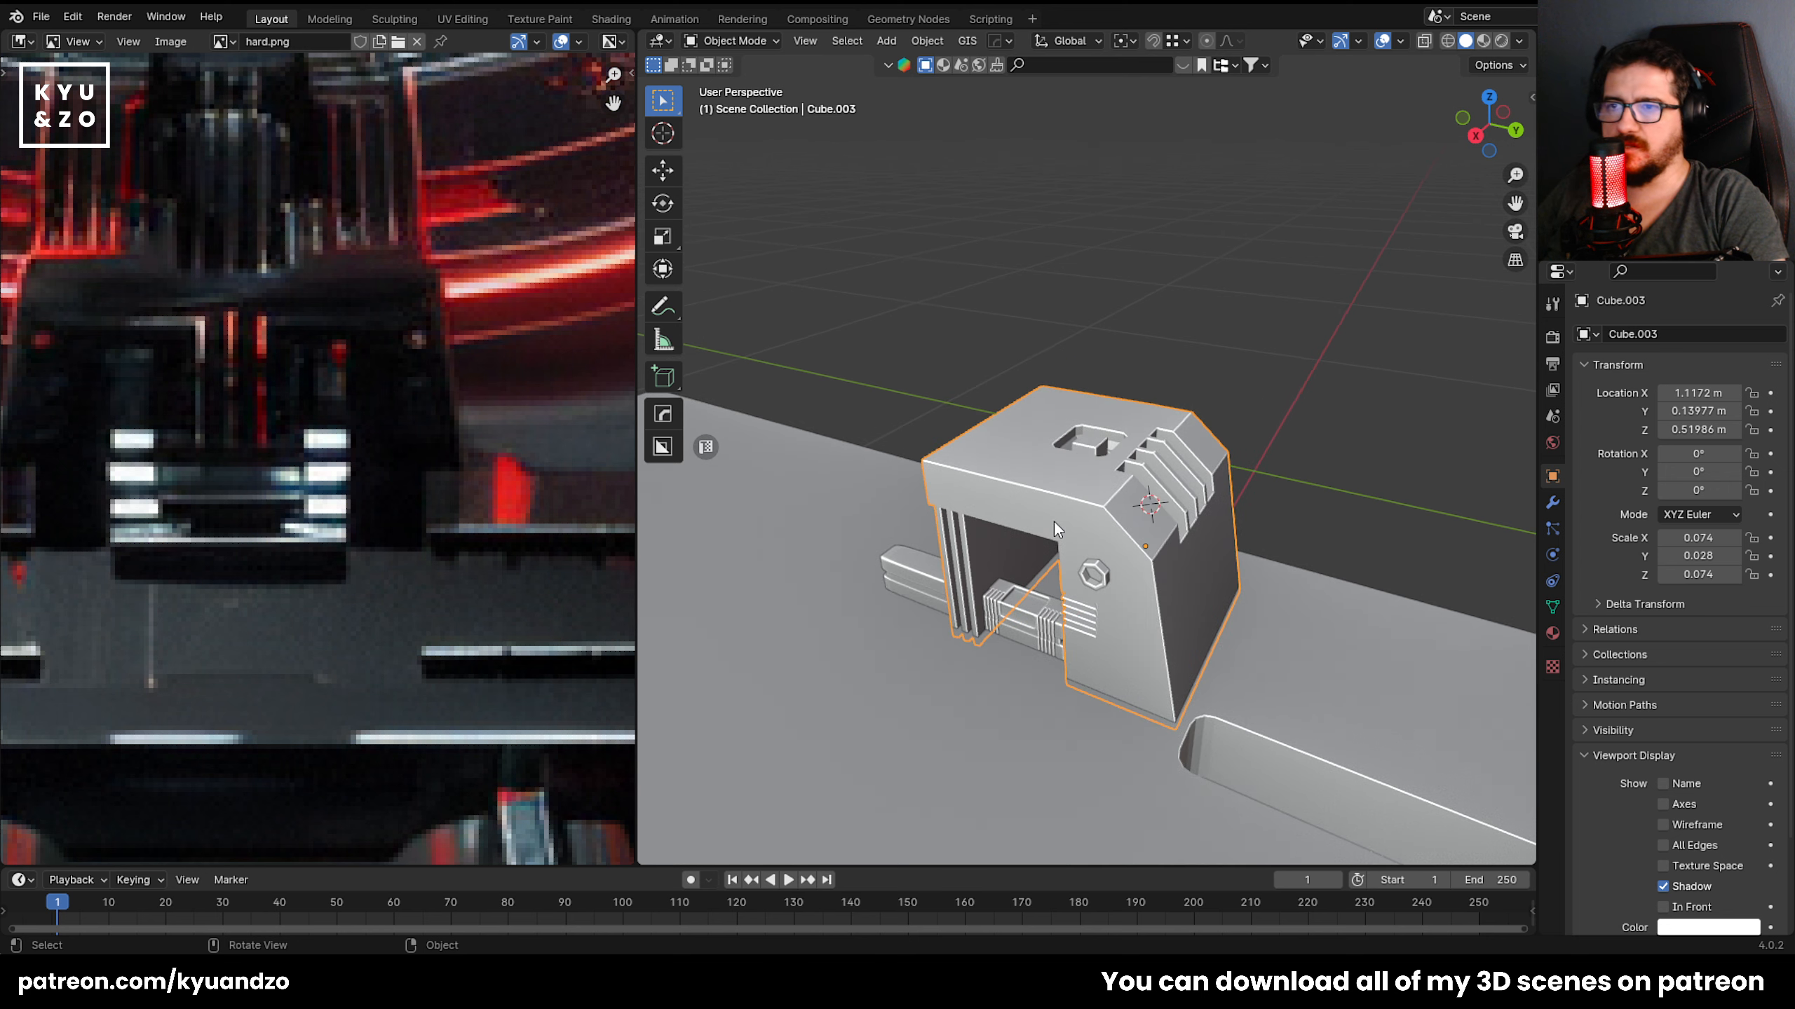
middle_drag(1069, 480, 1074, 681)
scroll(1036, 648, up, 8)
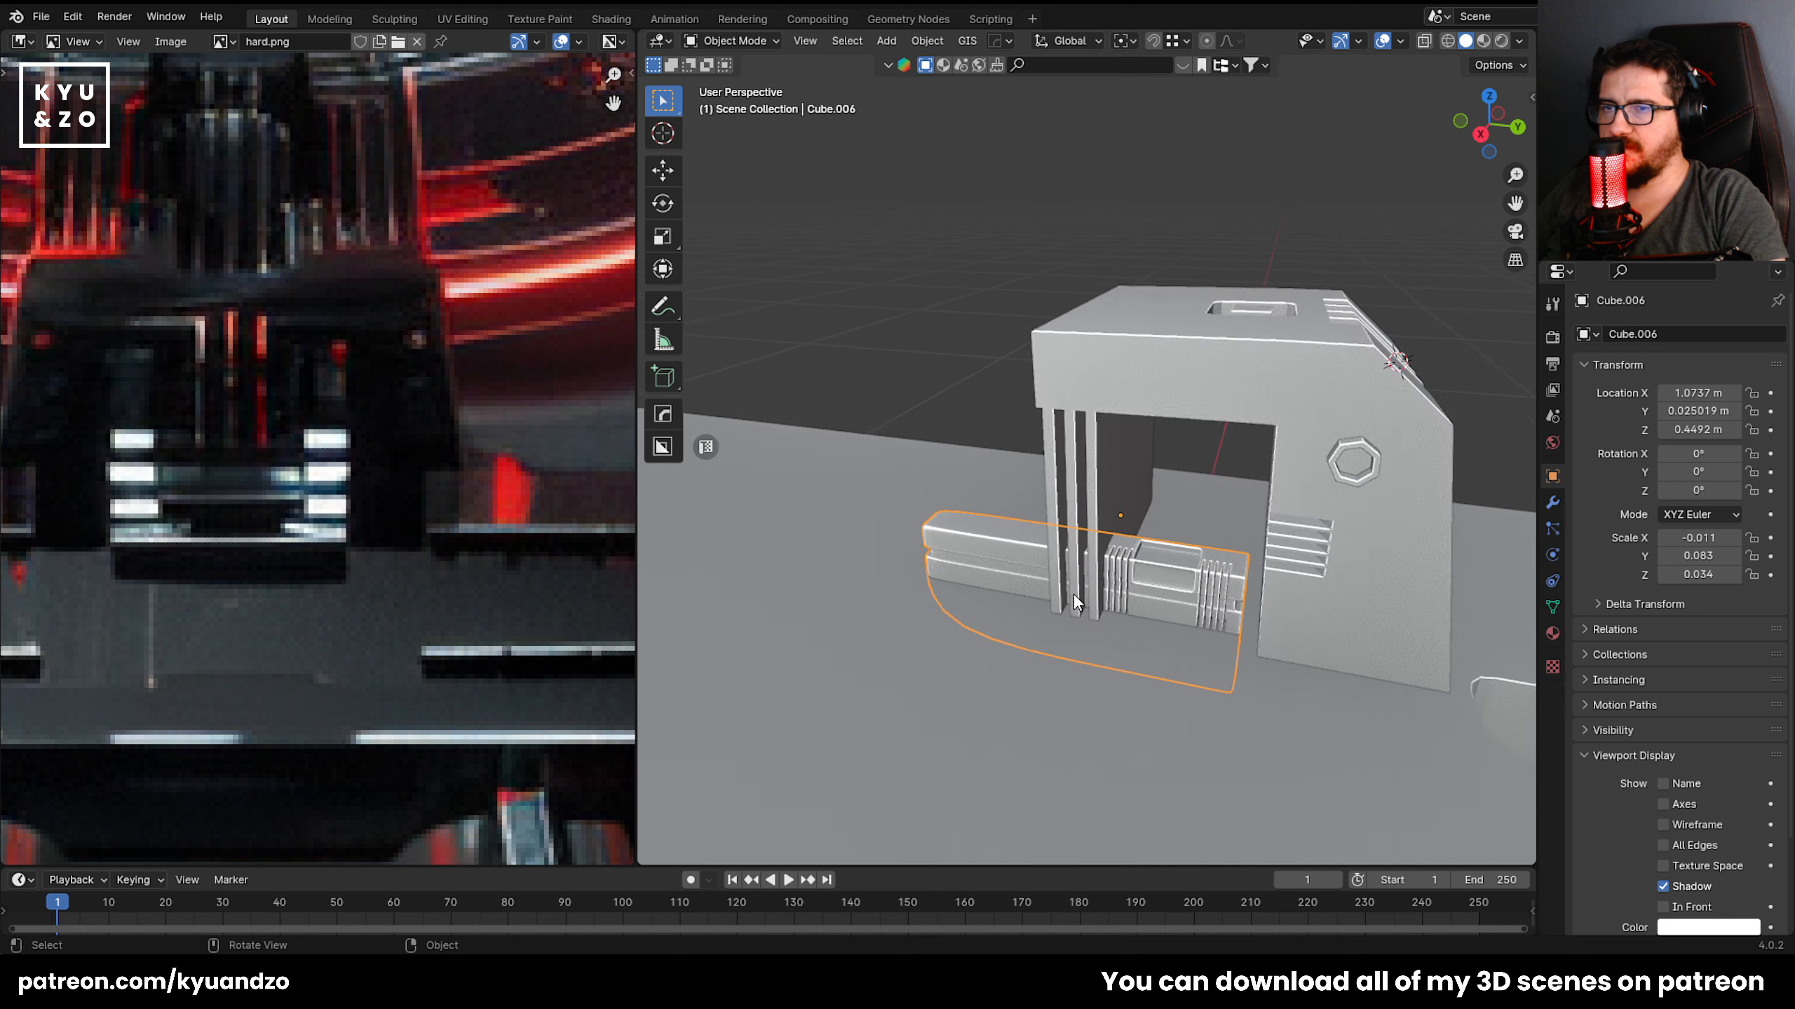
key(g)
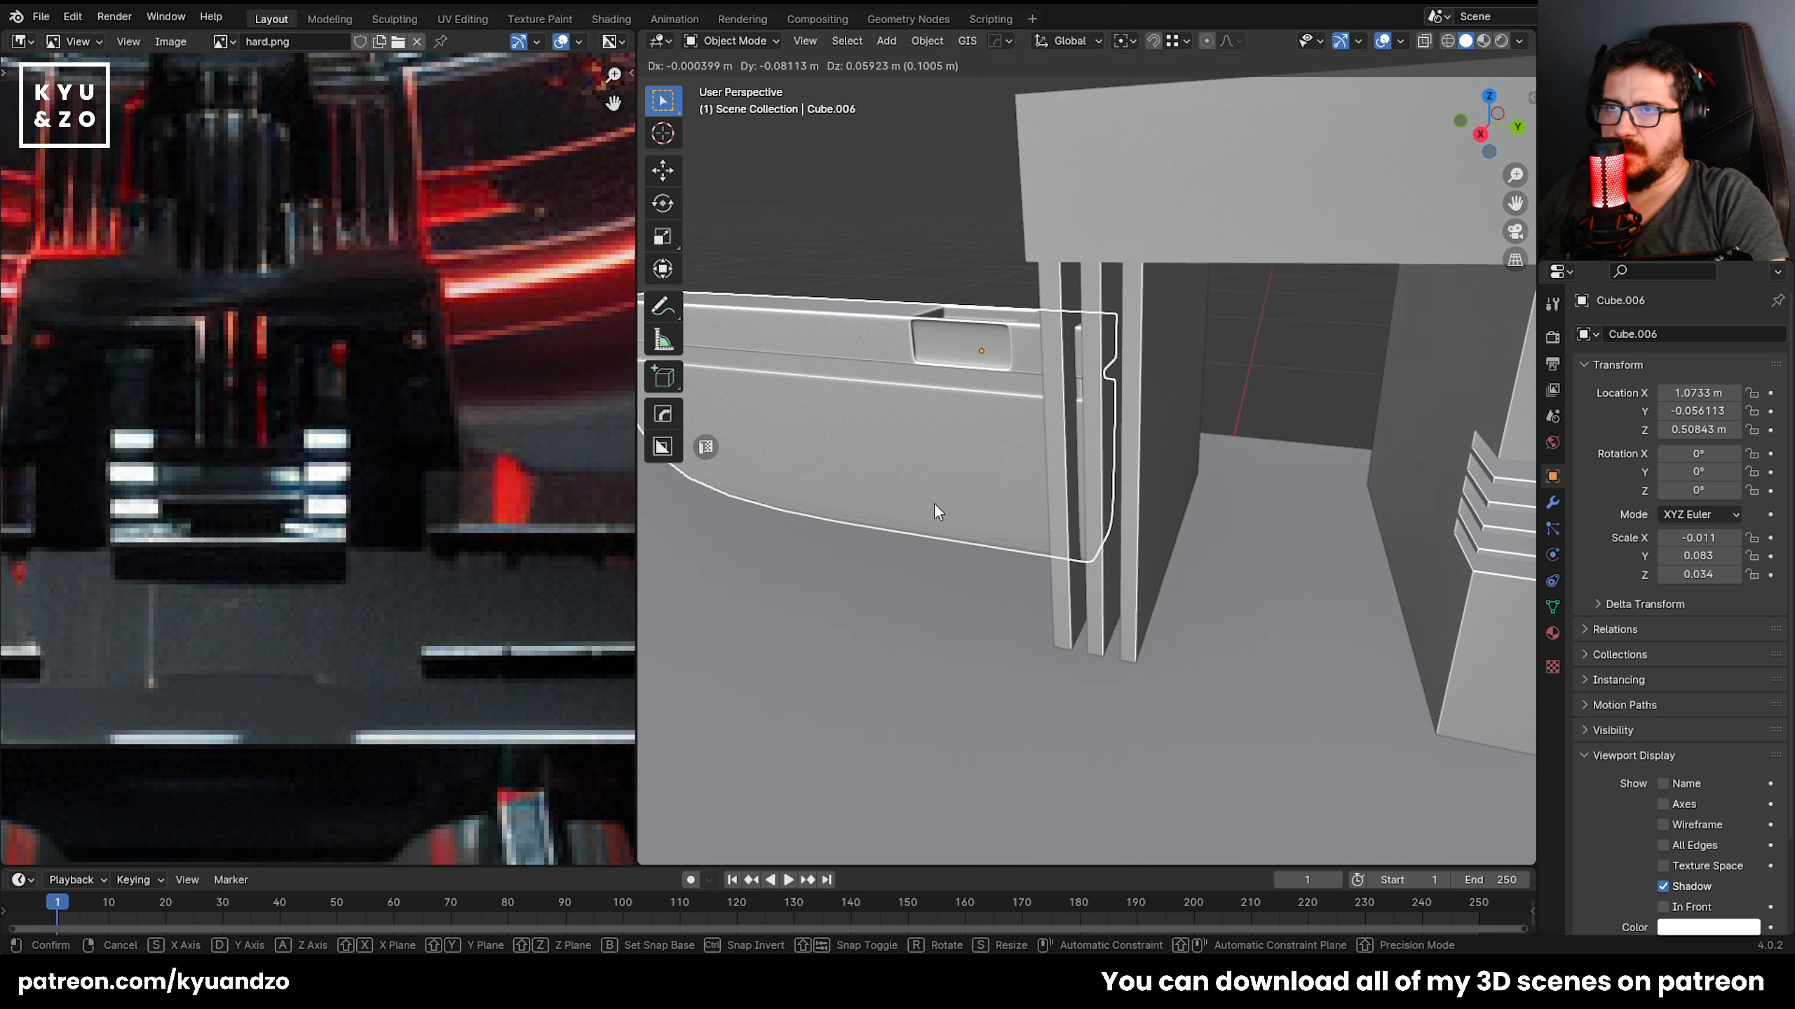
click(947, 576)
middle_drag(947, 577, 982, 527)
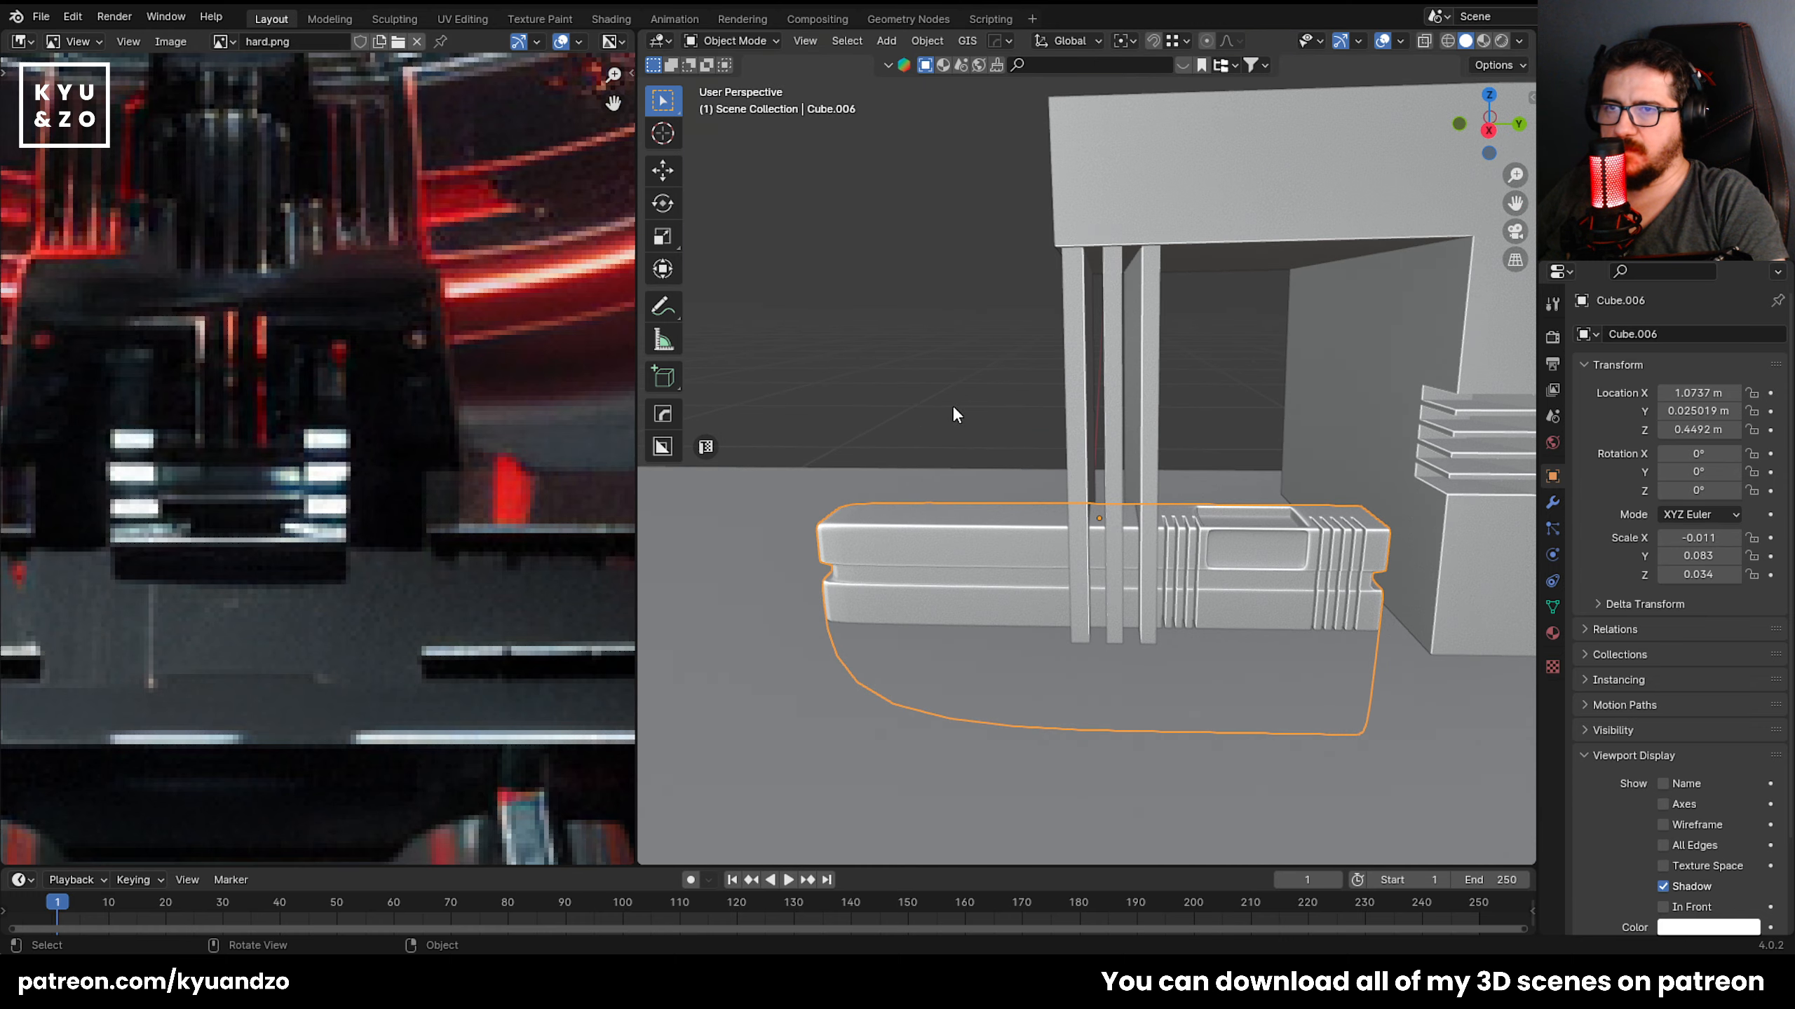
key(Tab)
key(Tab)
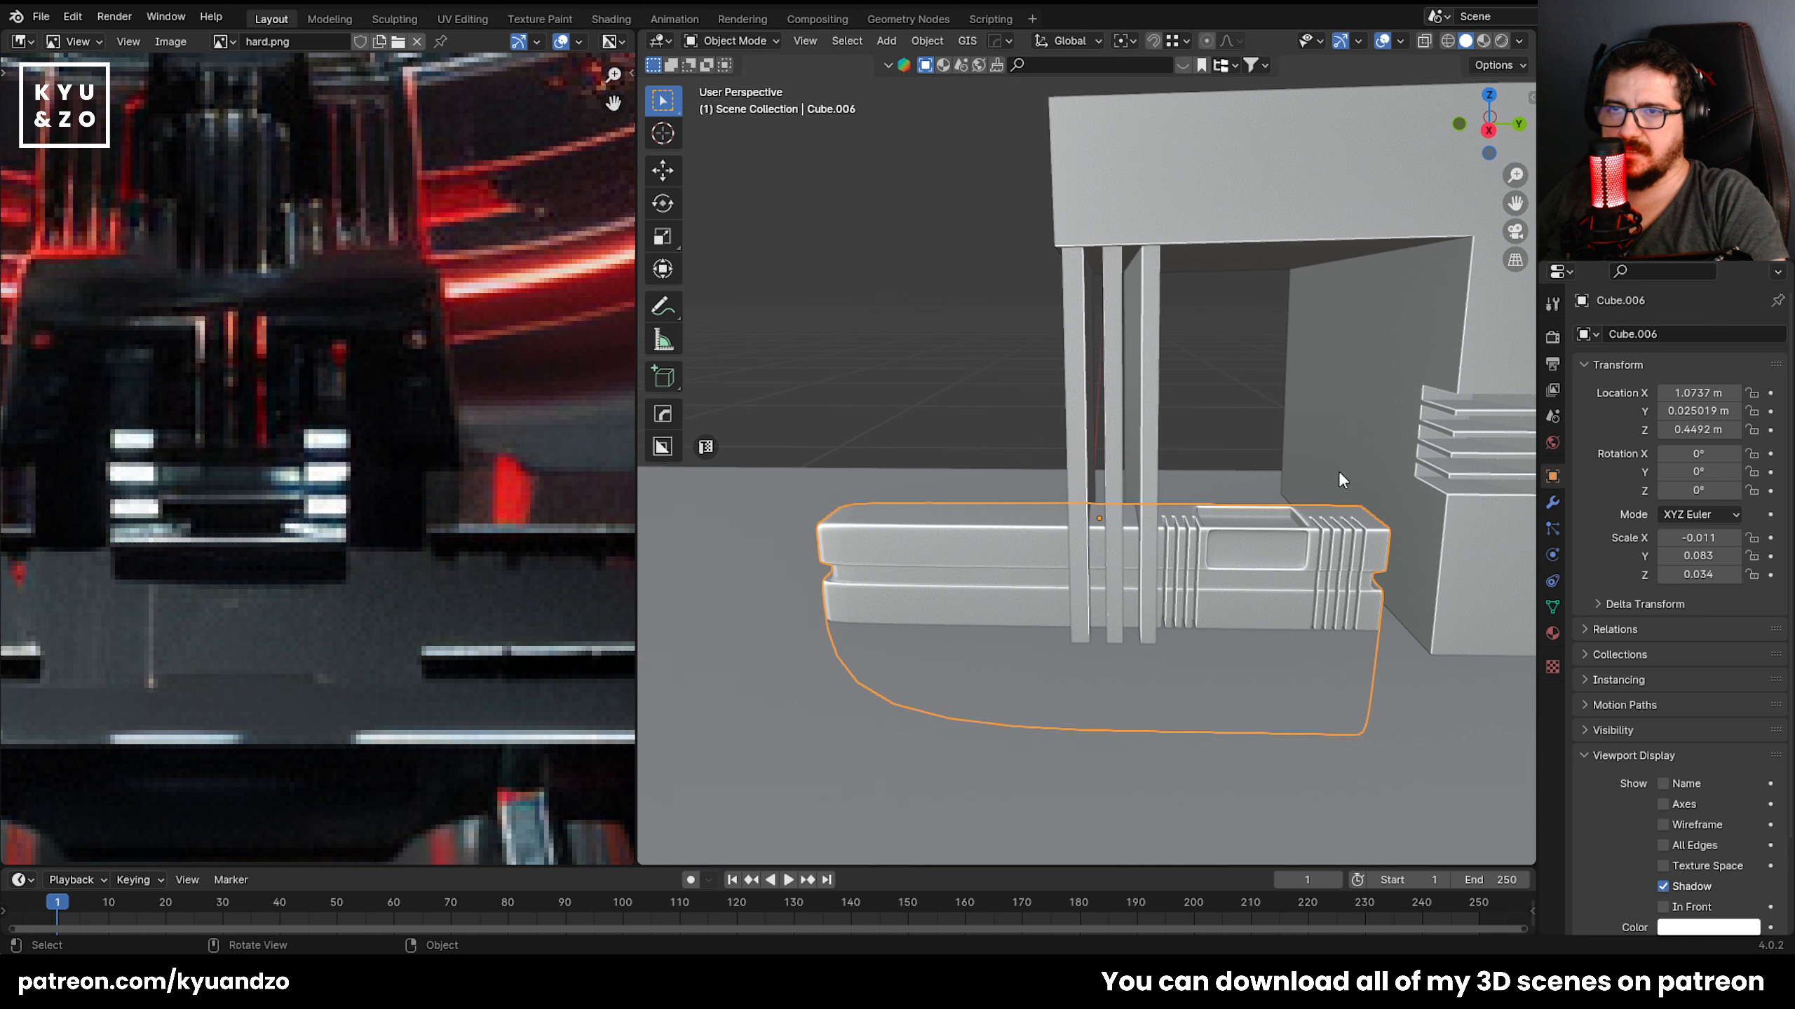
Try adding a Mirror modifier to the long ribbed bar beside the block, and undo it.
click(1552, 504)
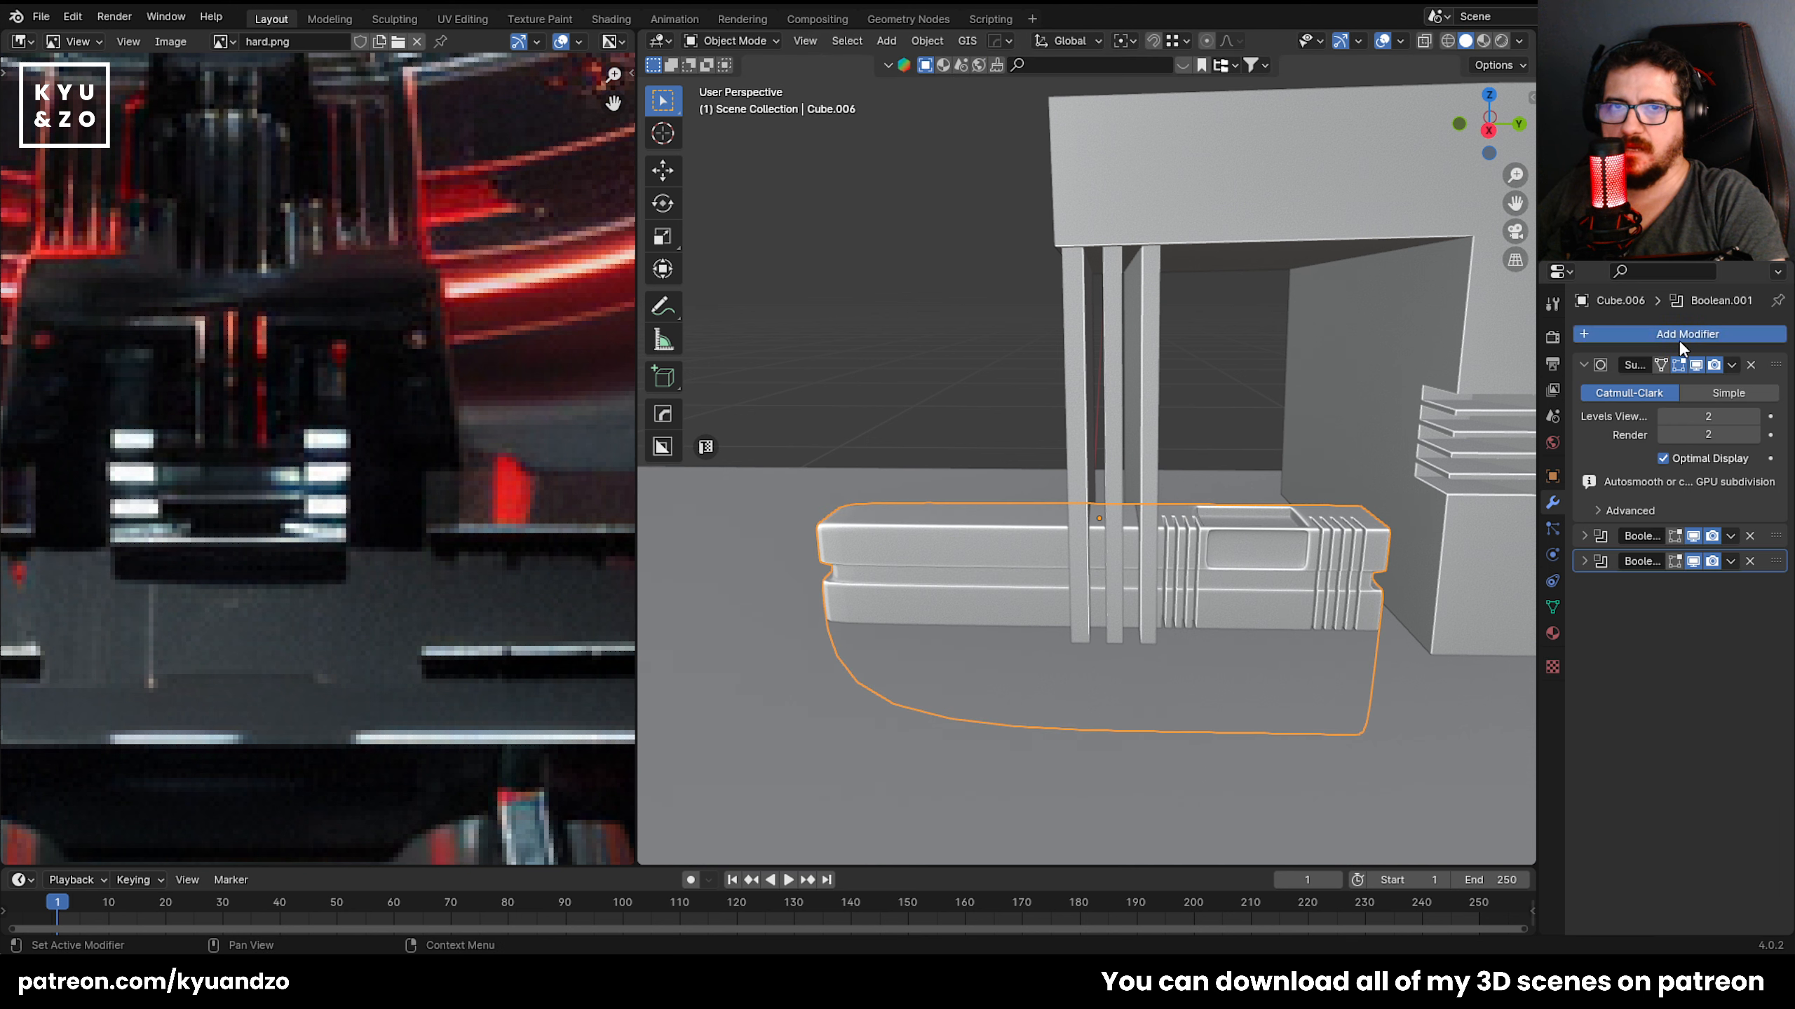
click(1678, 339)
mouse_move(1668, 342)
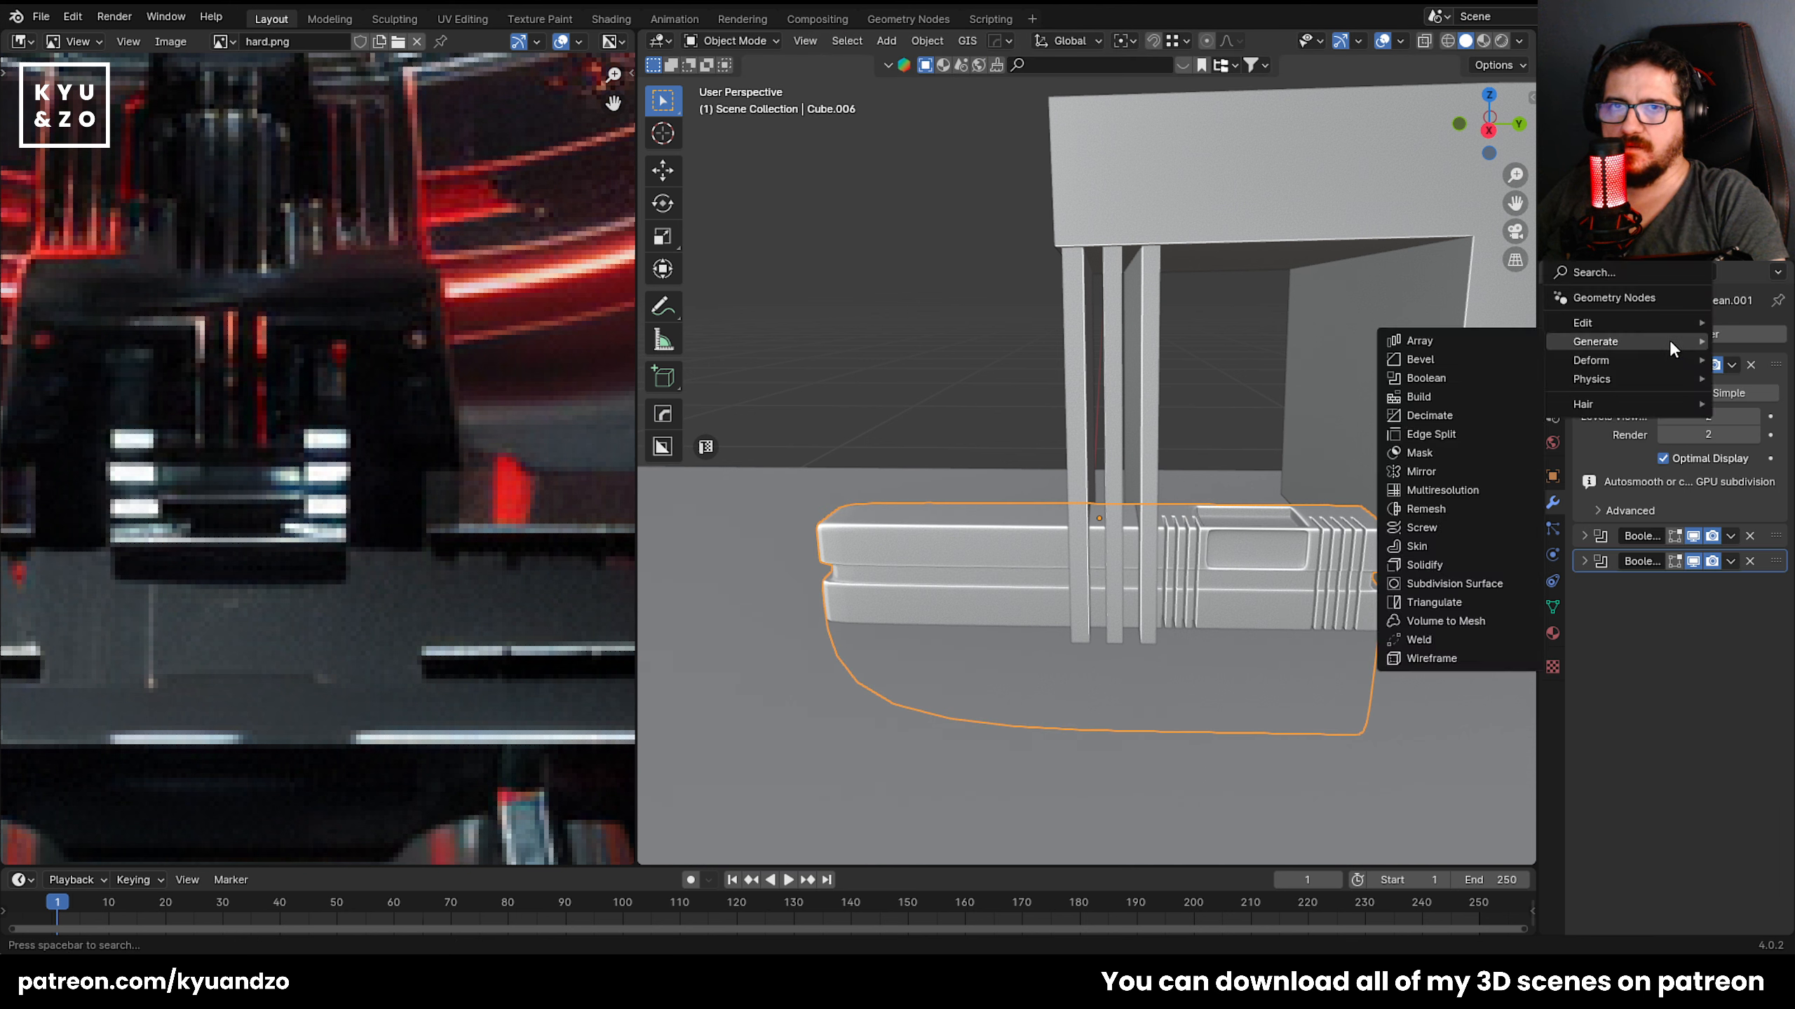
click(1432, 472)
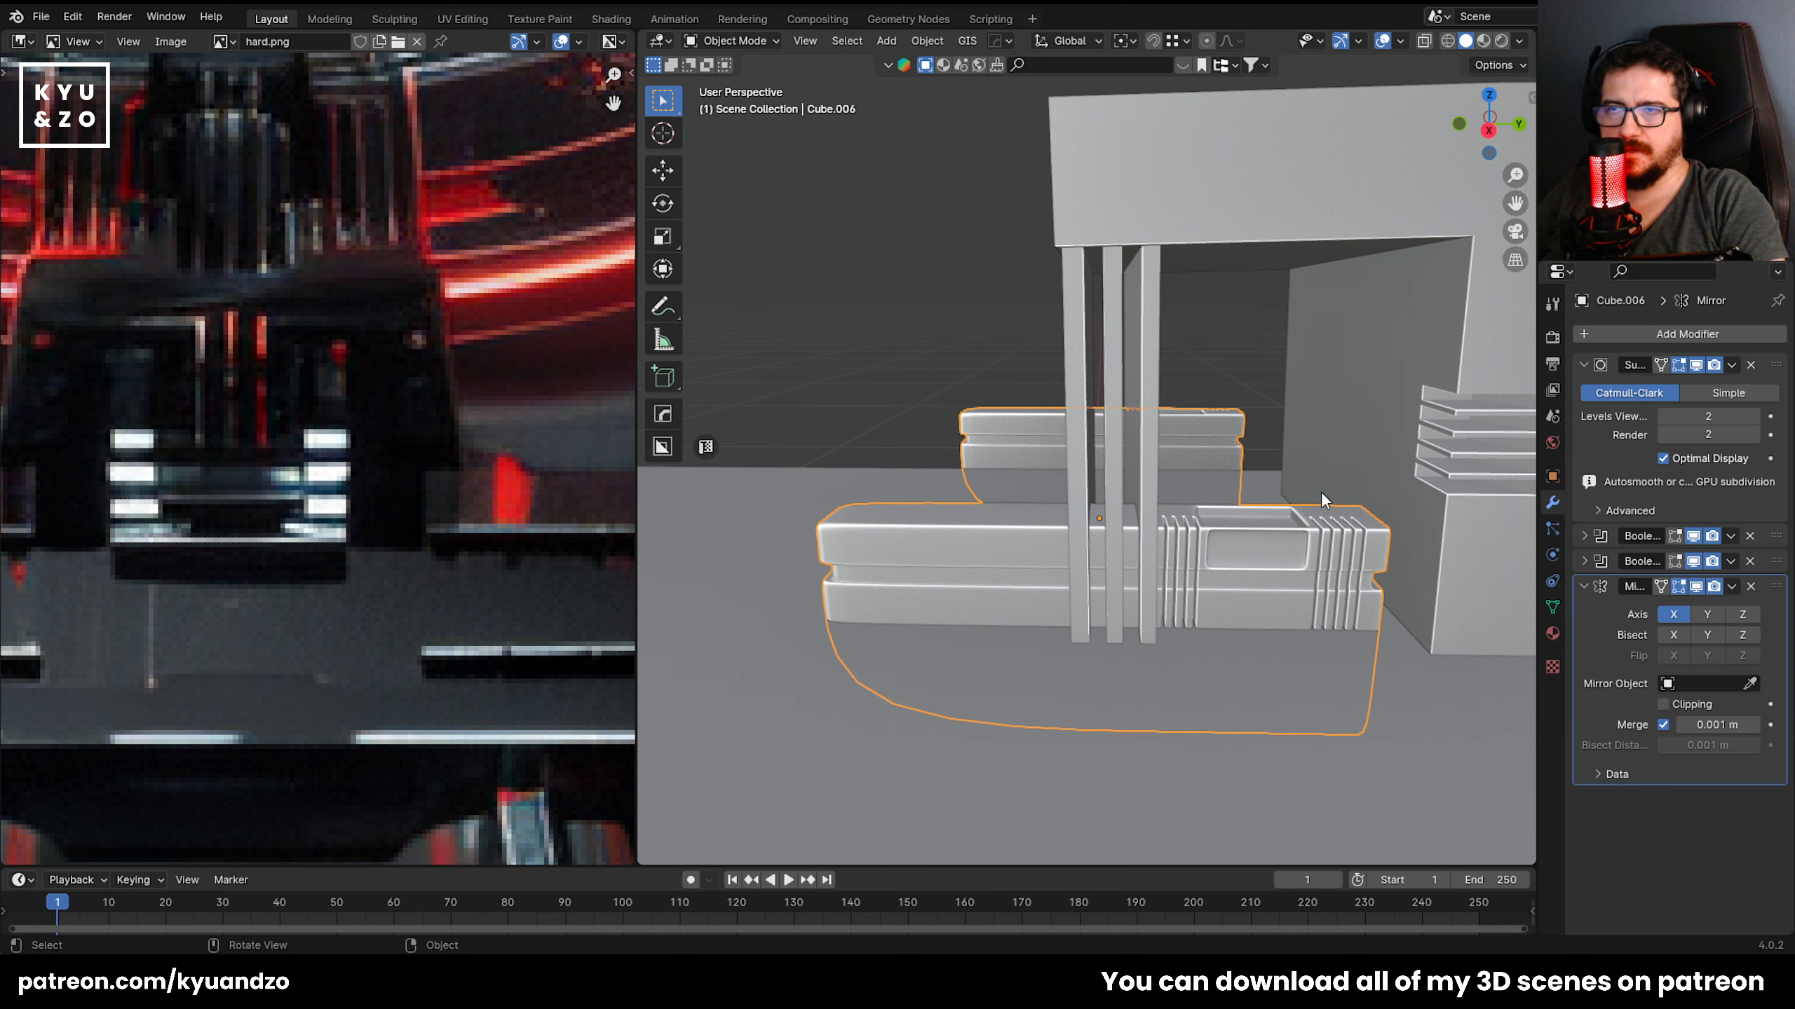
key(ctrl+z)
Add a Mirror modifier to the long ribbed bar and switch its mirror axis from X to Y.
click(1640, 335)
mouse_move(1634, 328)
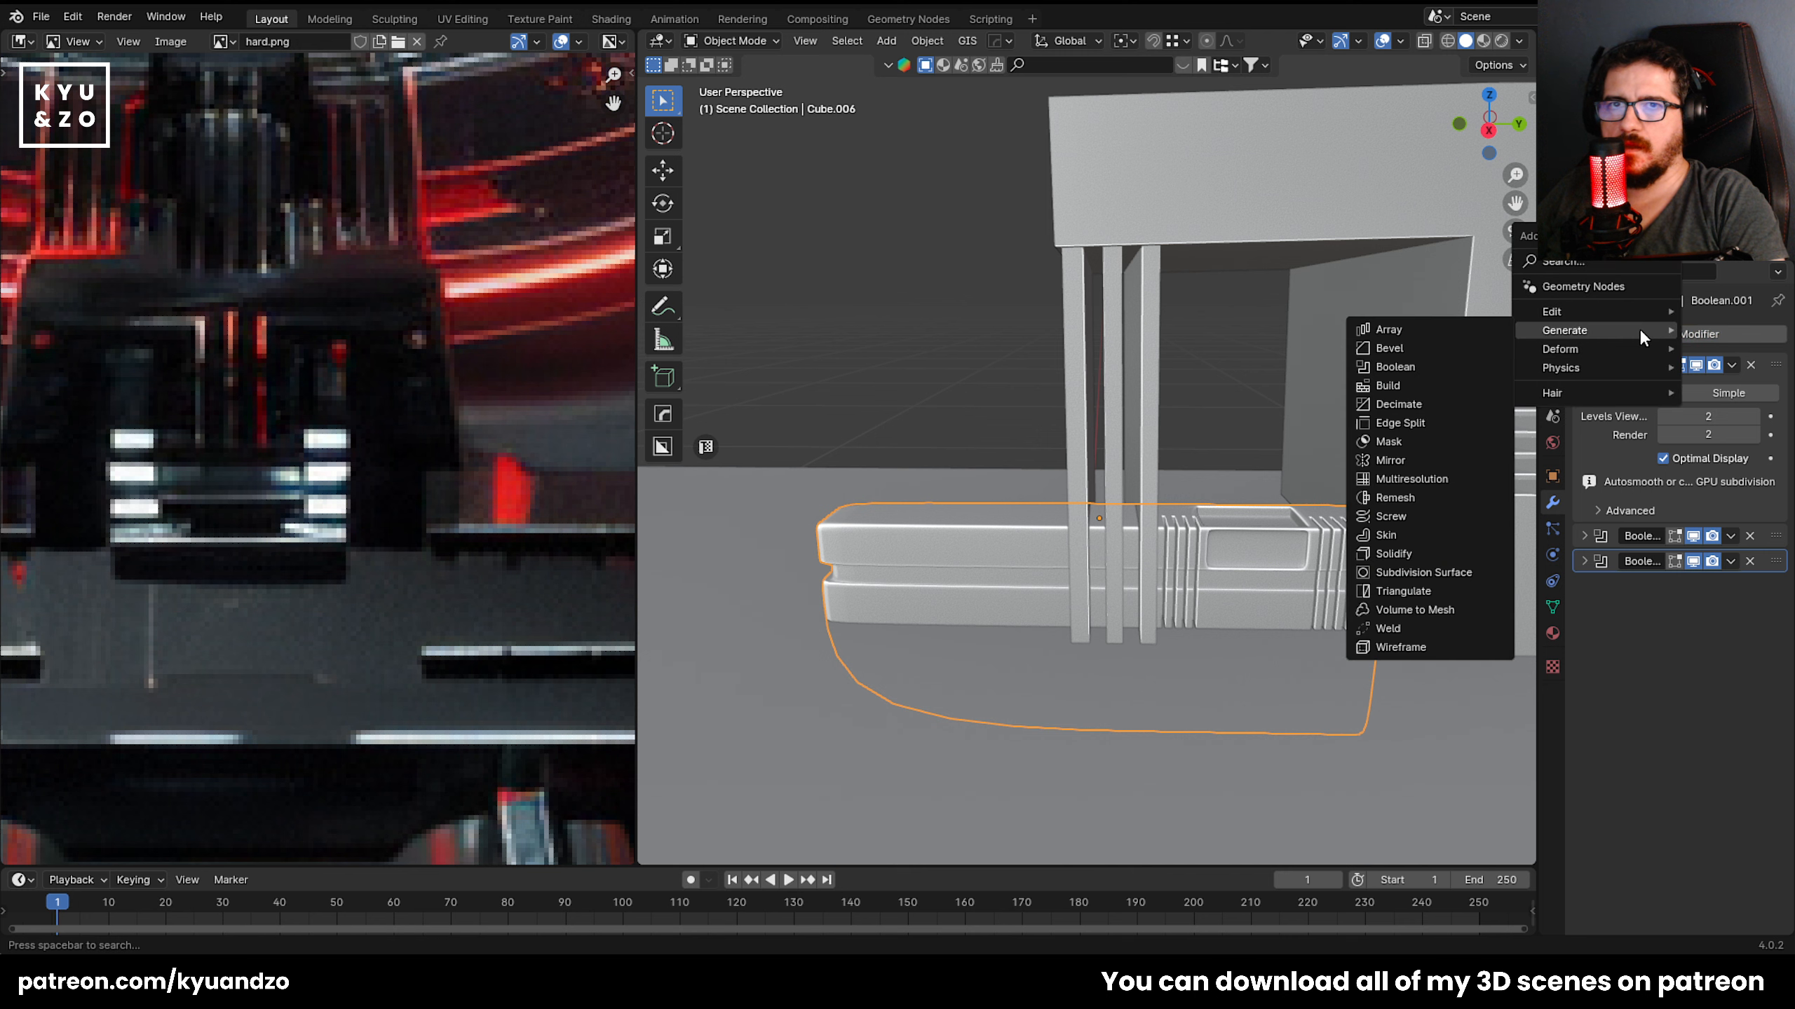
click(1437, 460)
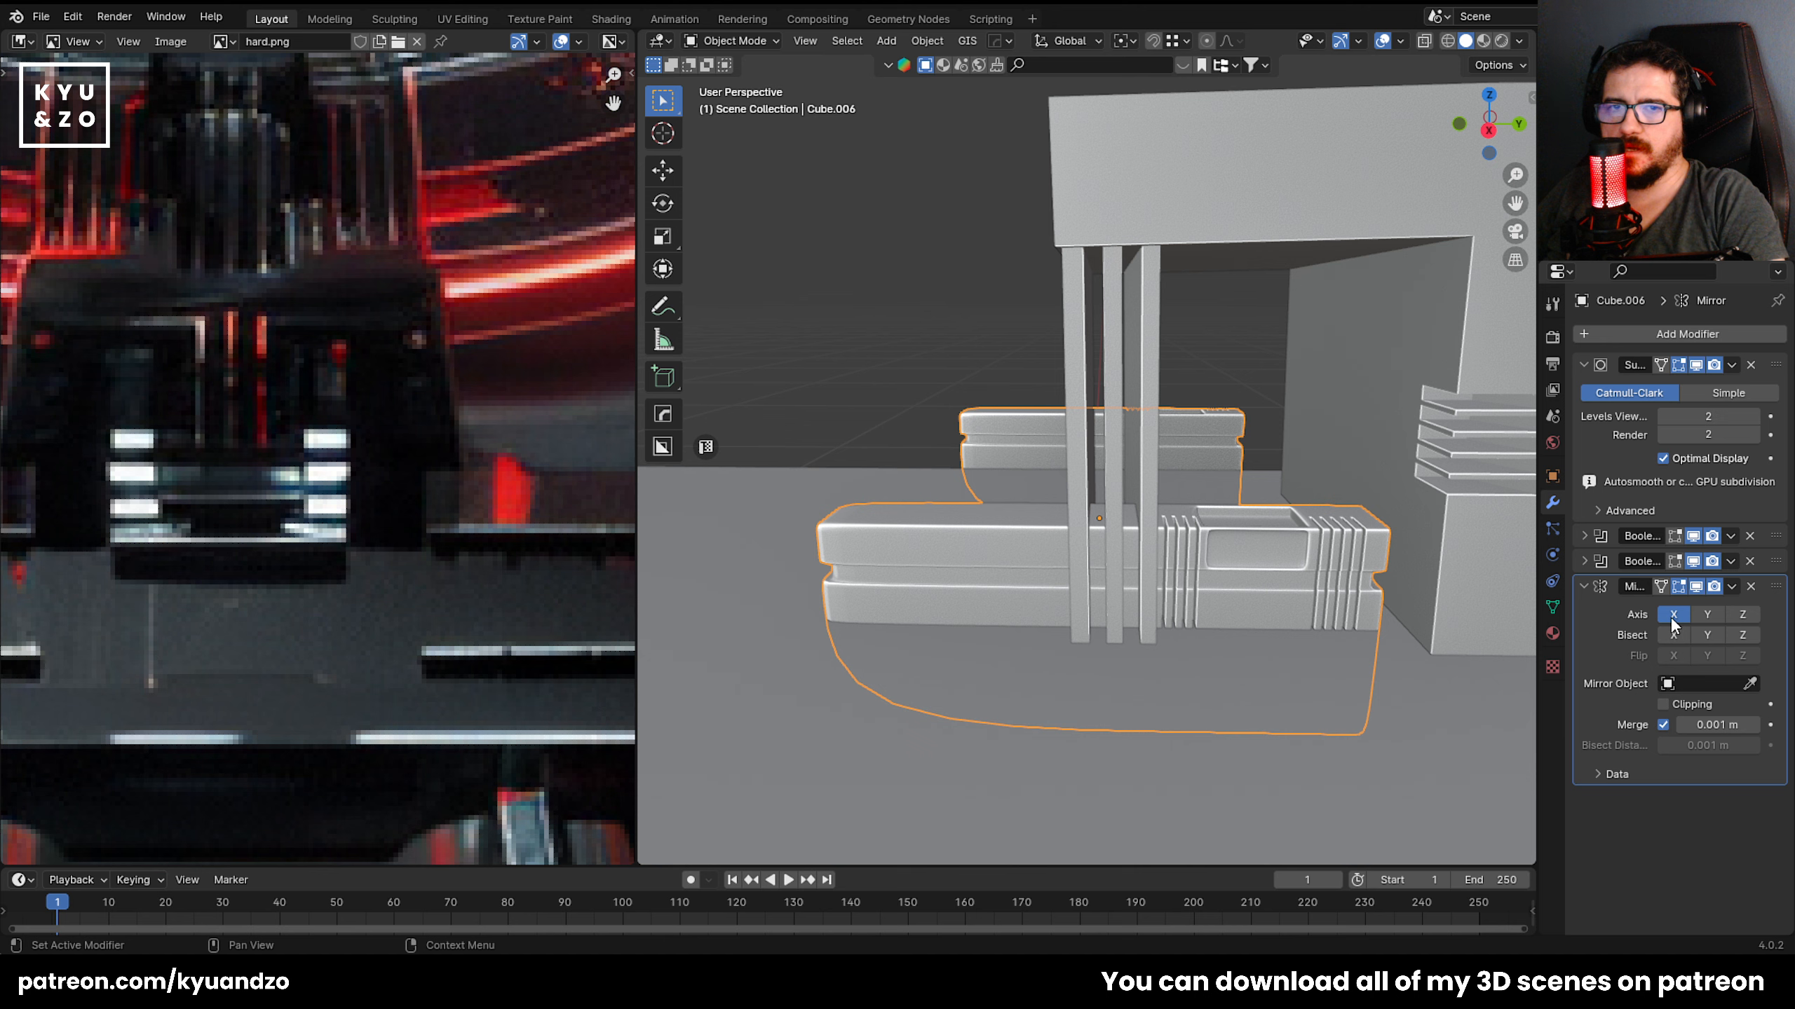
middle_drag(964, 527, 1112, 420)
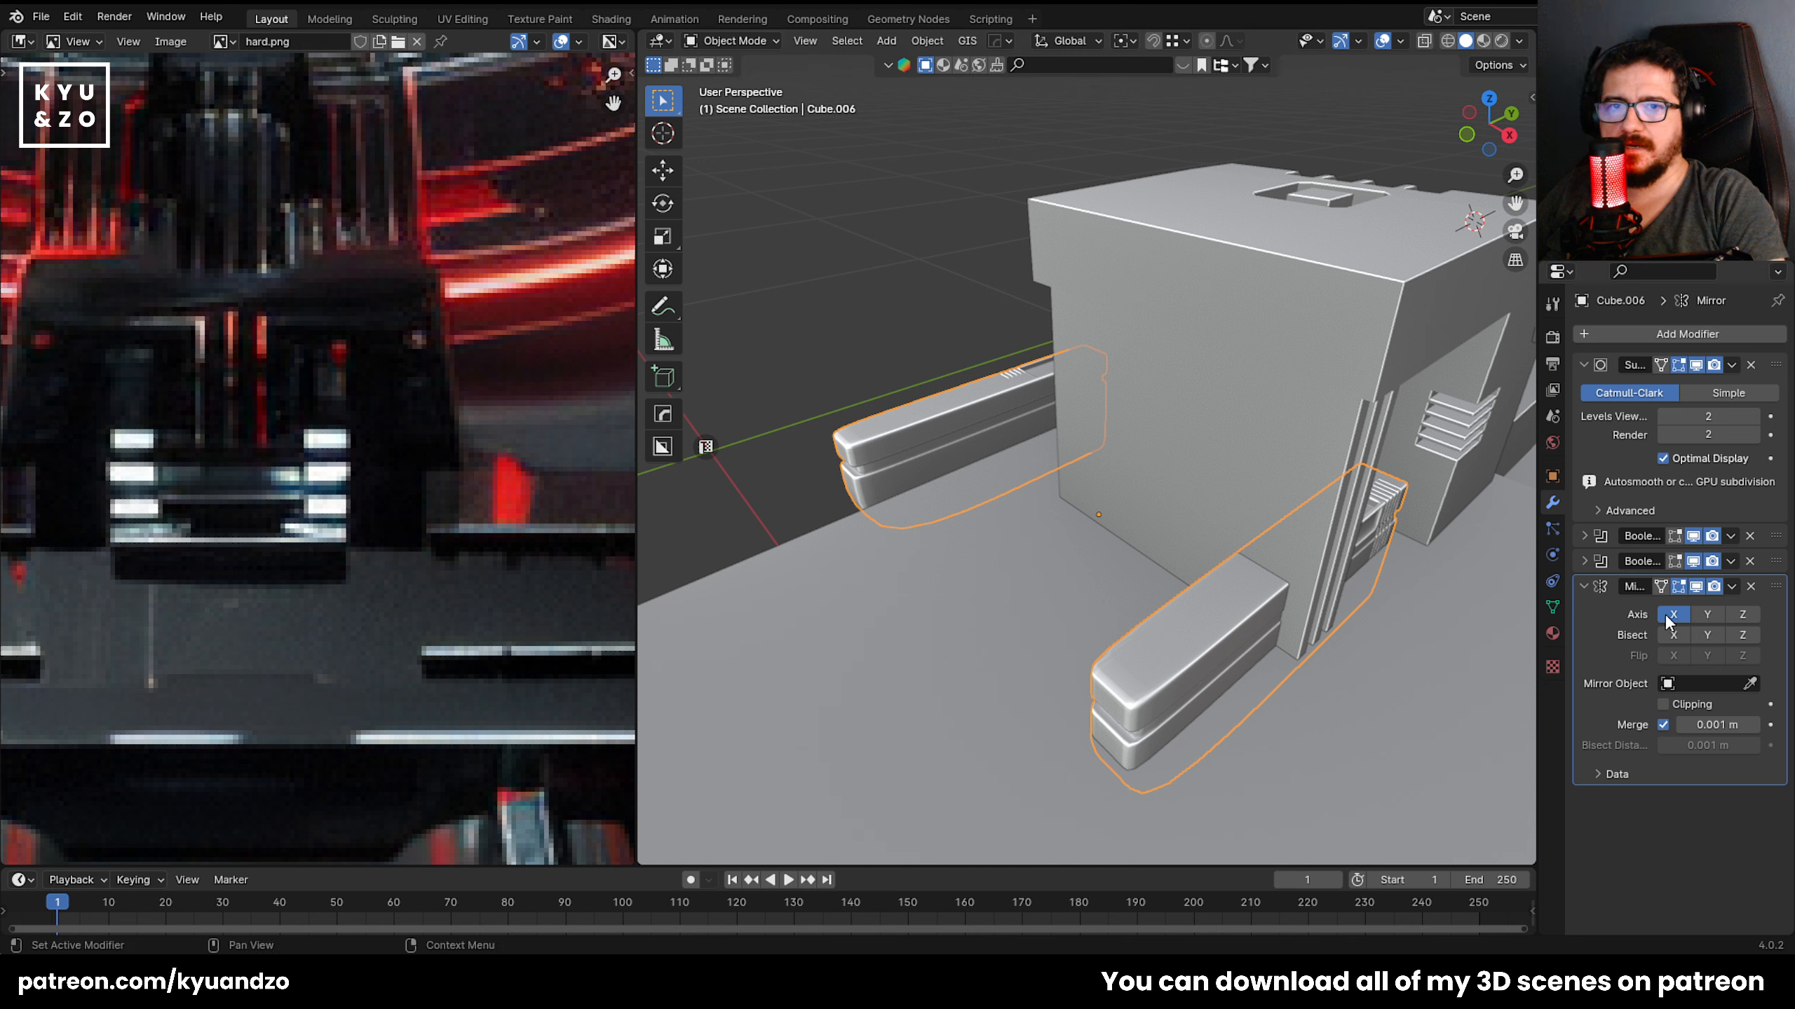
middle_drag(882, 491, 1099, 492)
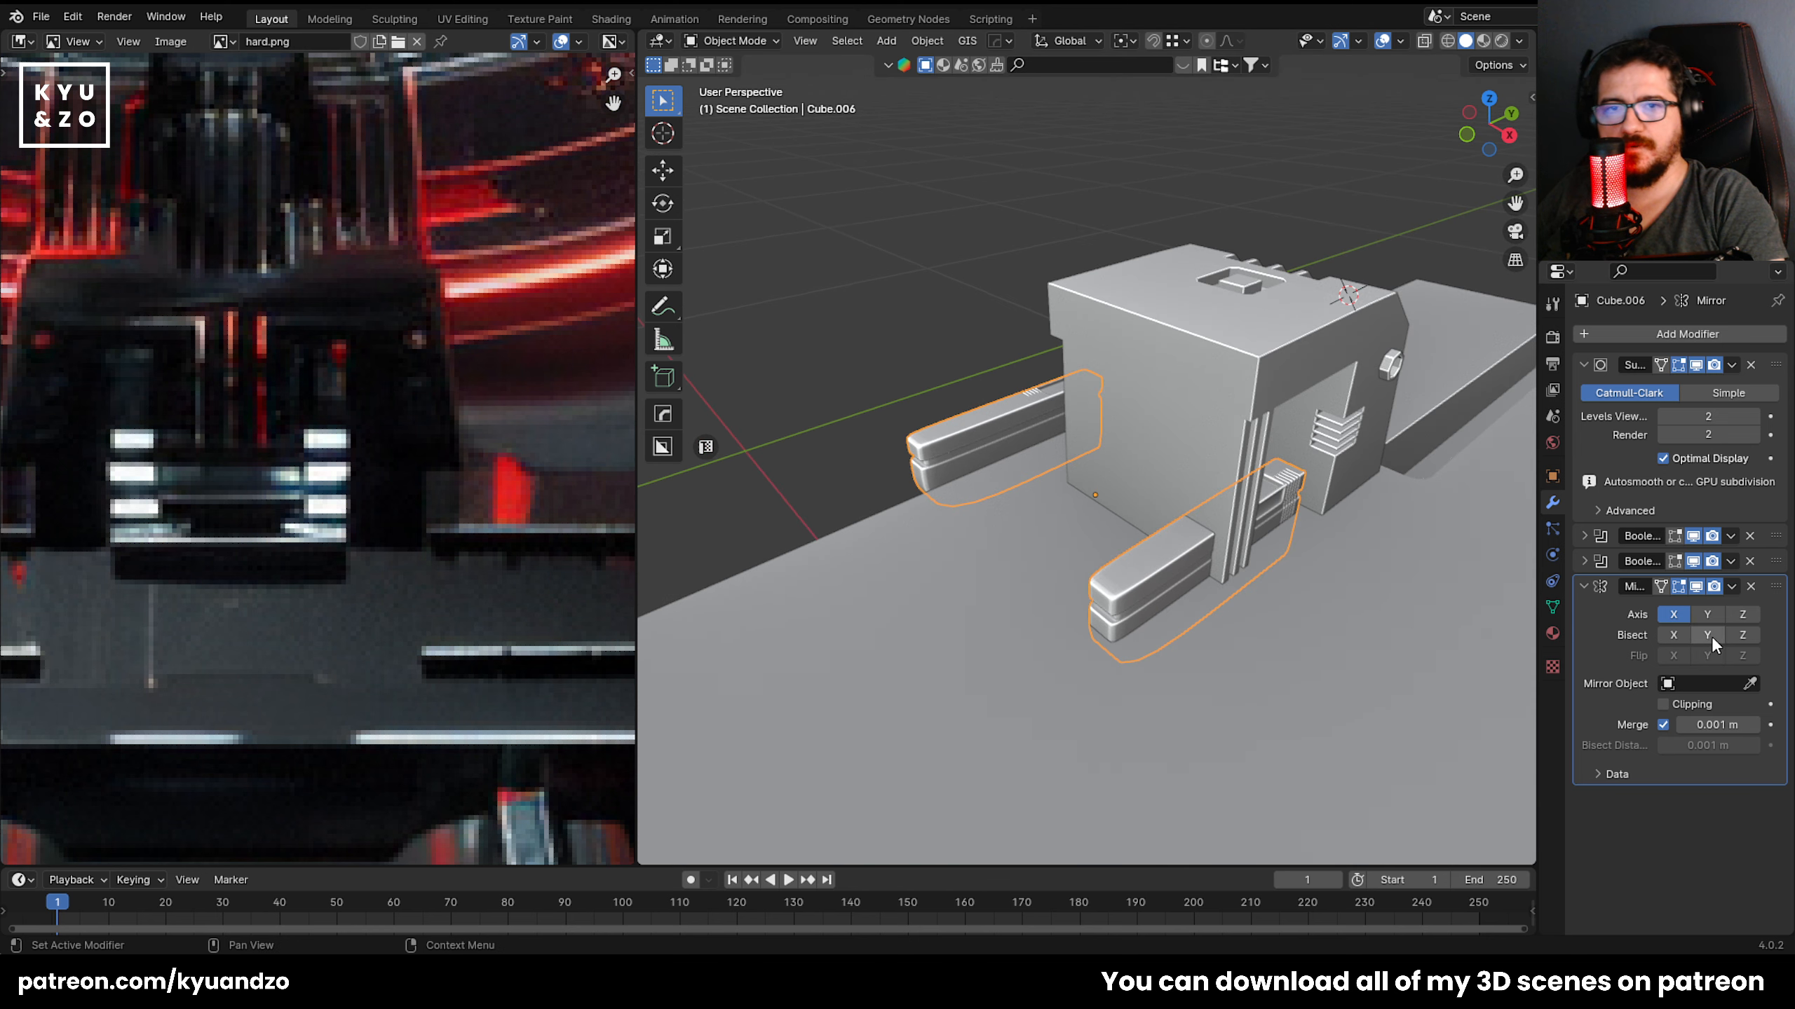
click(1673, 613)
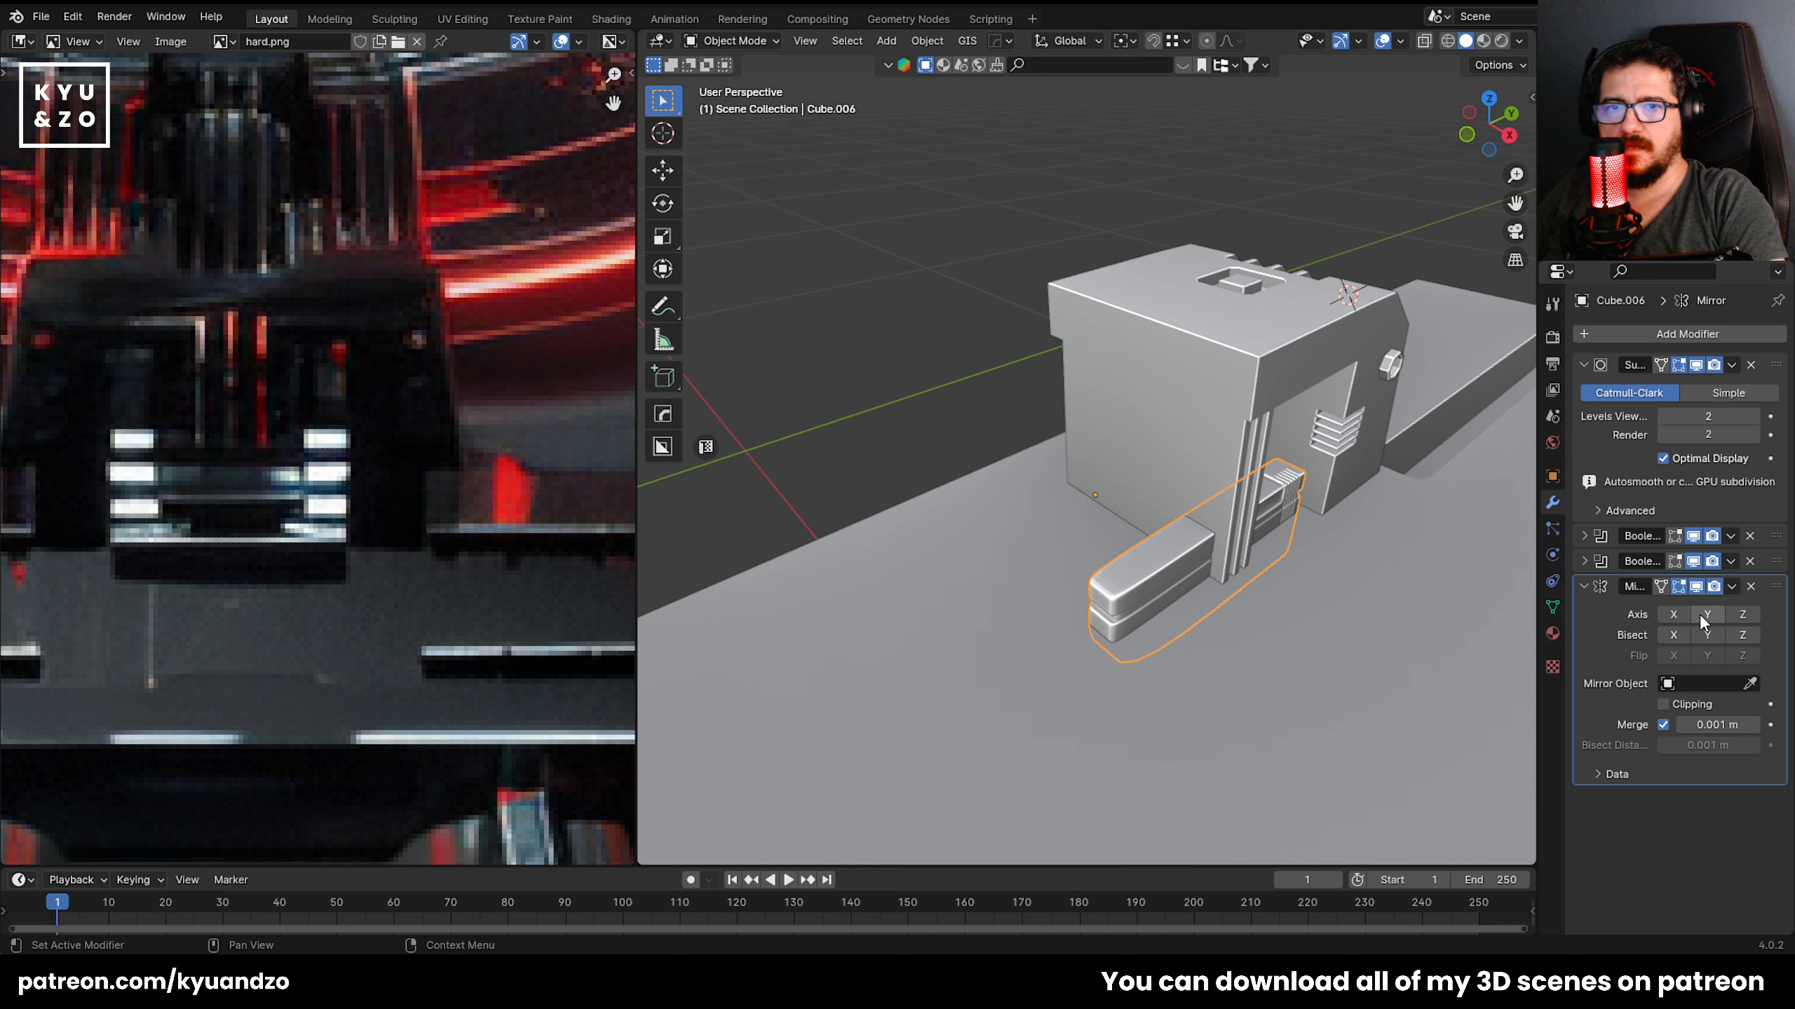
click(1701, 614)
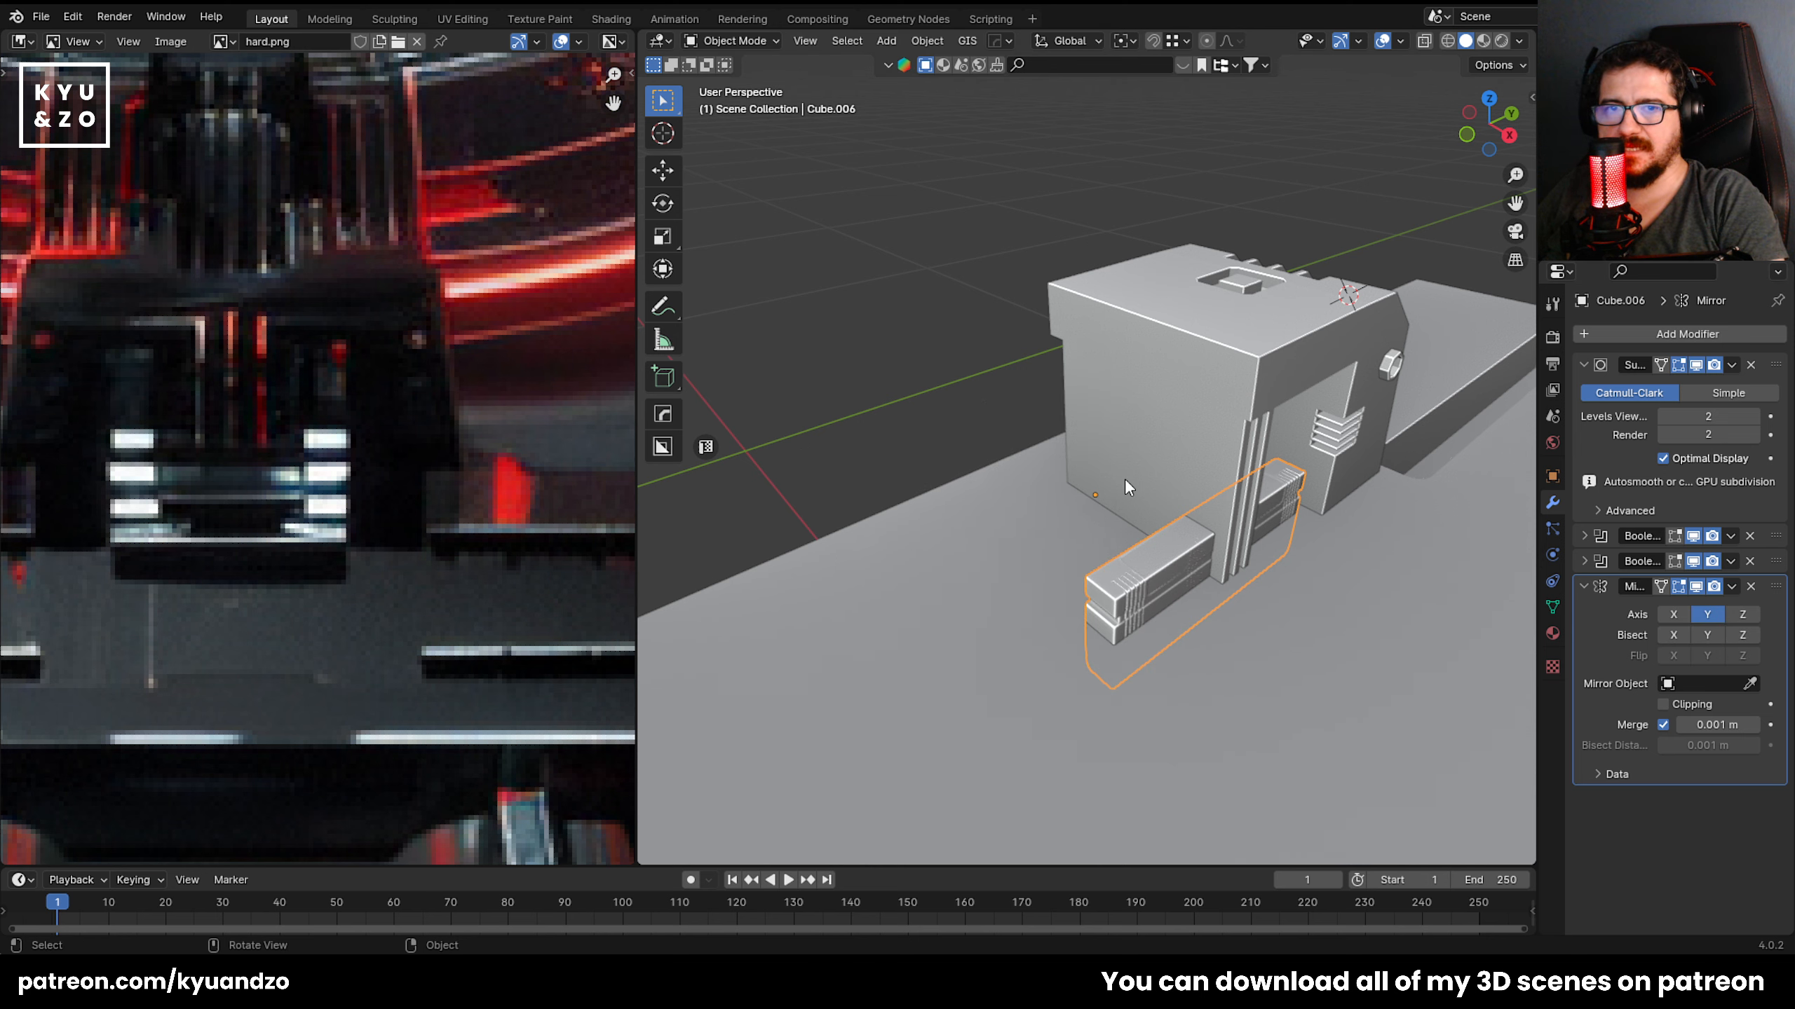
middle_drag(1124, 480, 1036, 429)
scroll(1063, 522, up, 5)
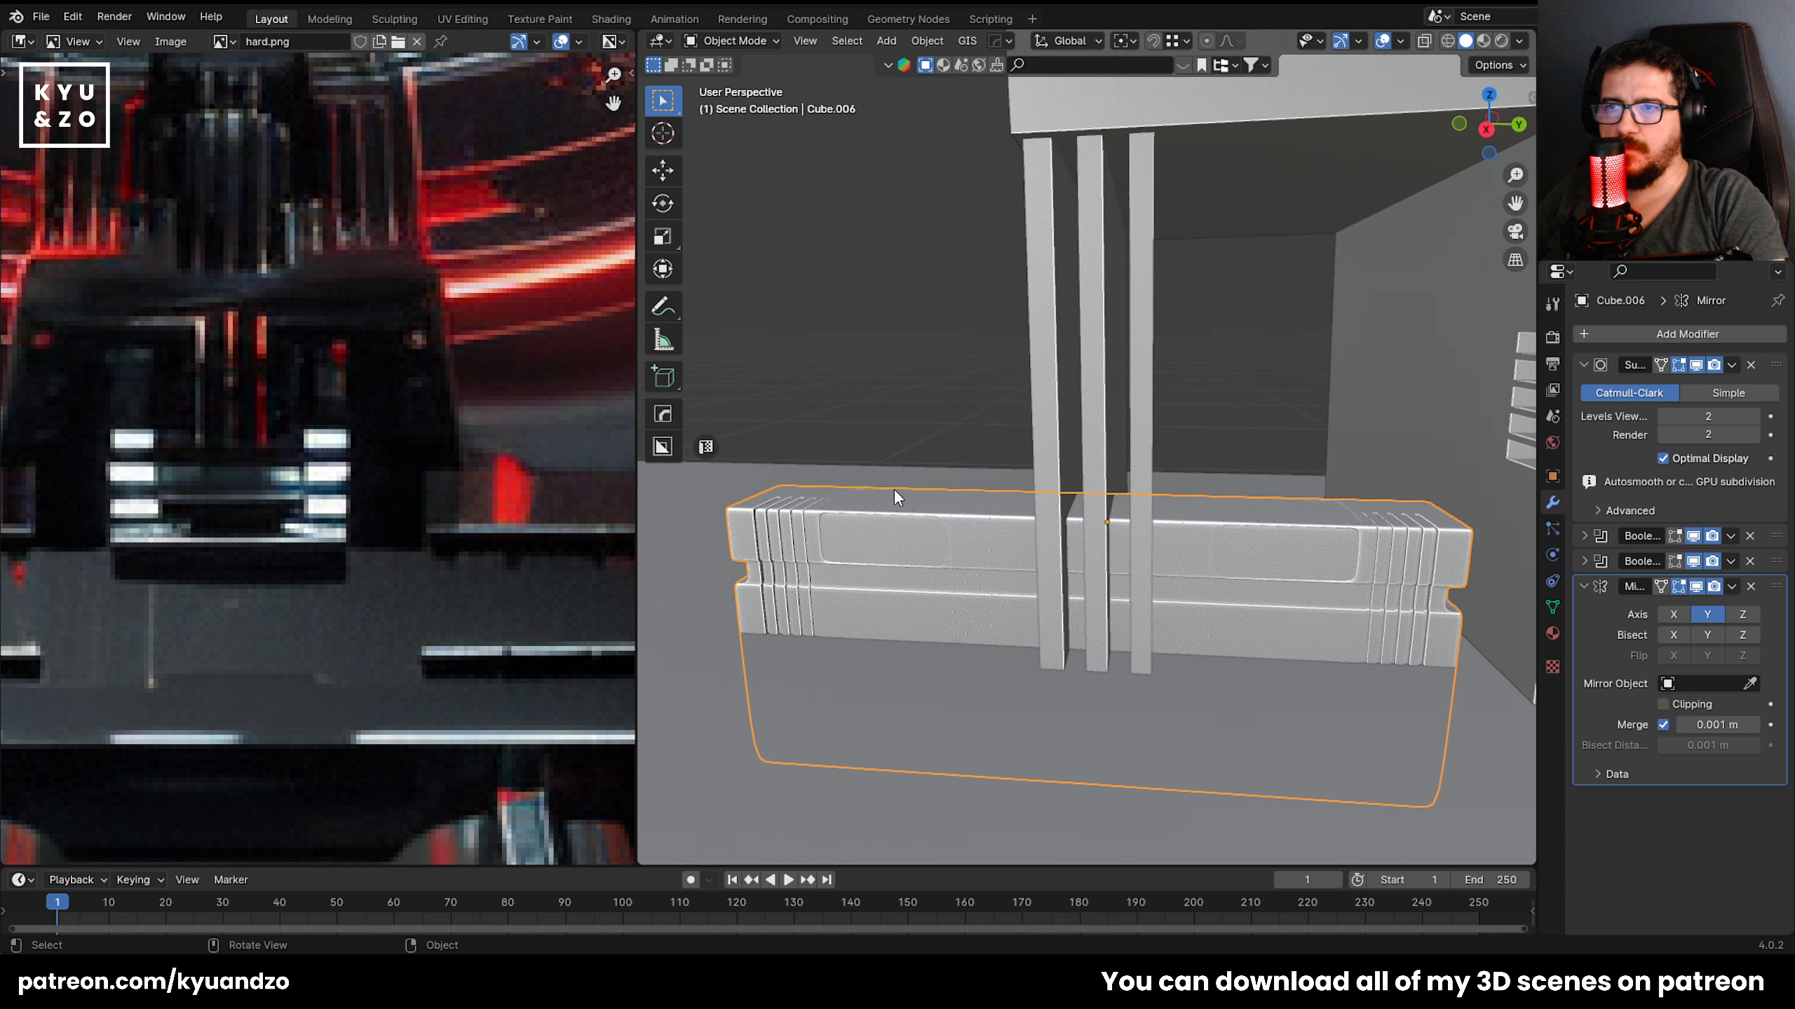
scroll(1157, 600, up, 2)
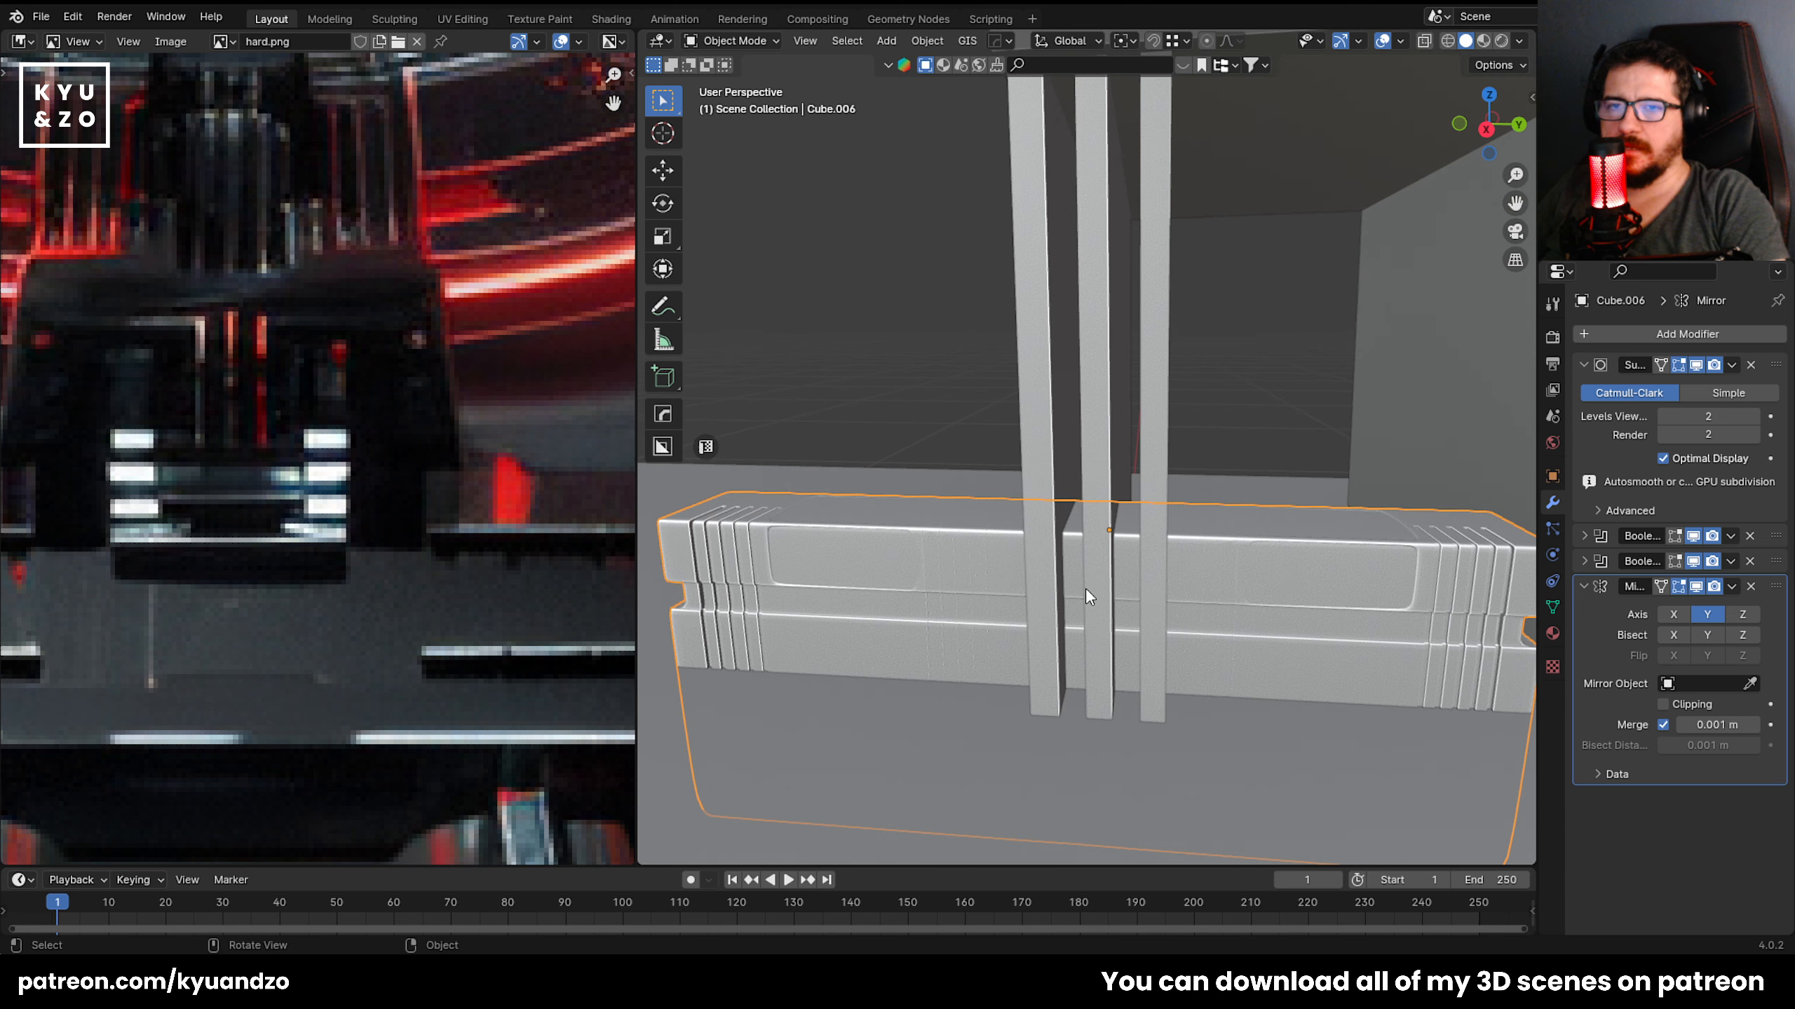
Enable bisecting along Y and clipping in the long ribbed bar's Mirror modifier.
click(1706, 635)
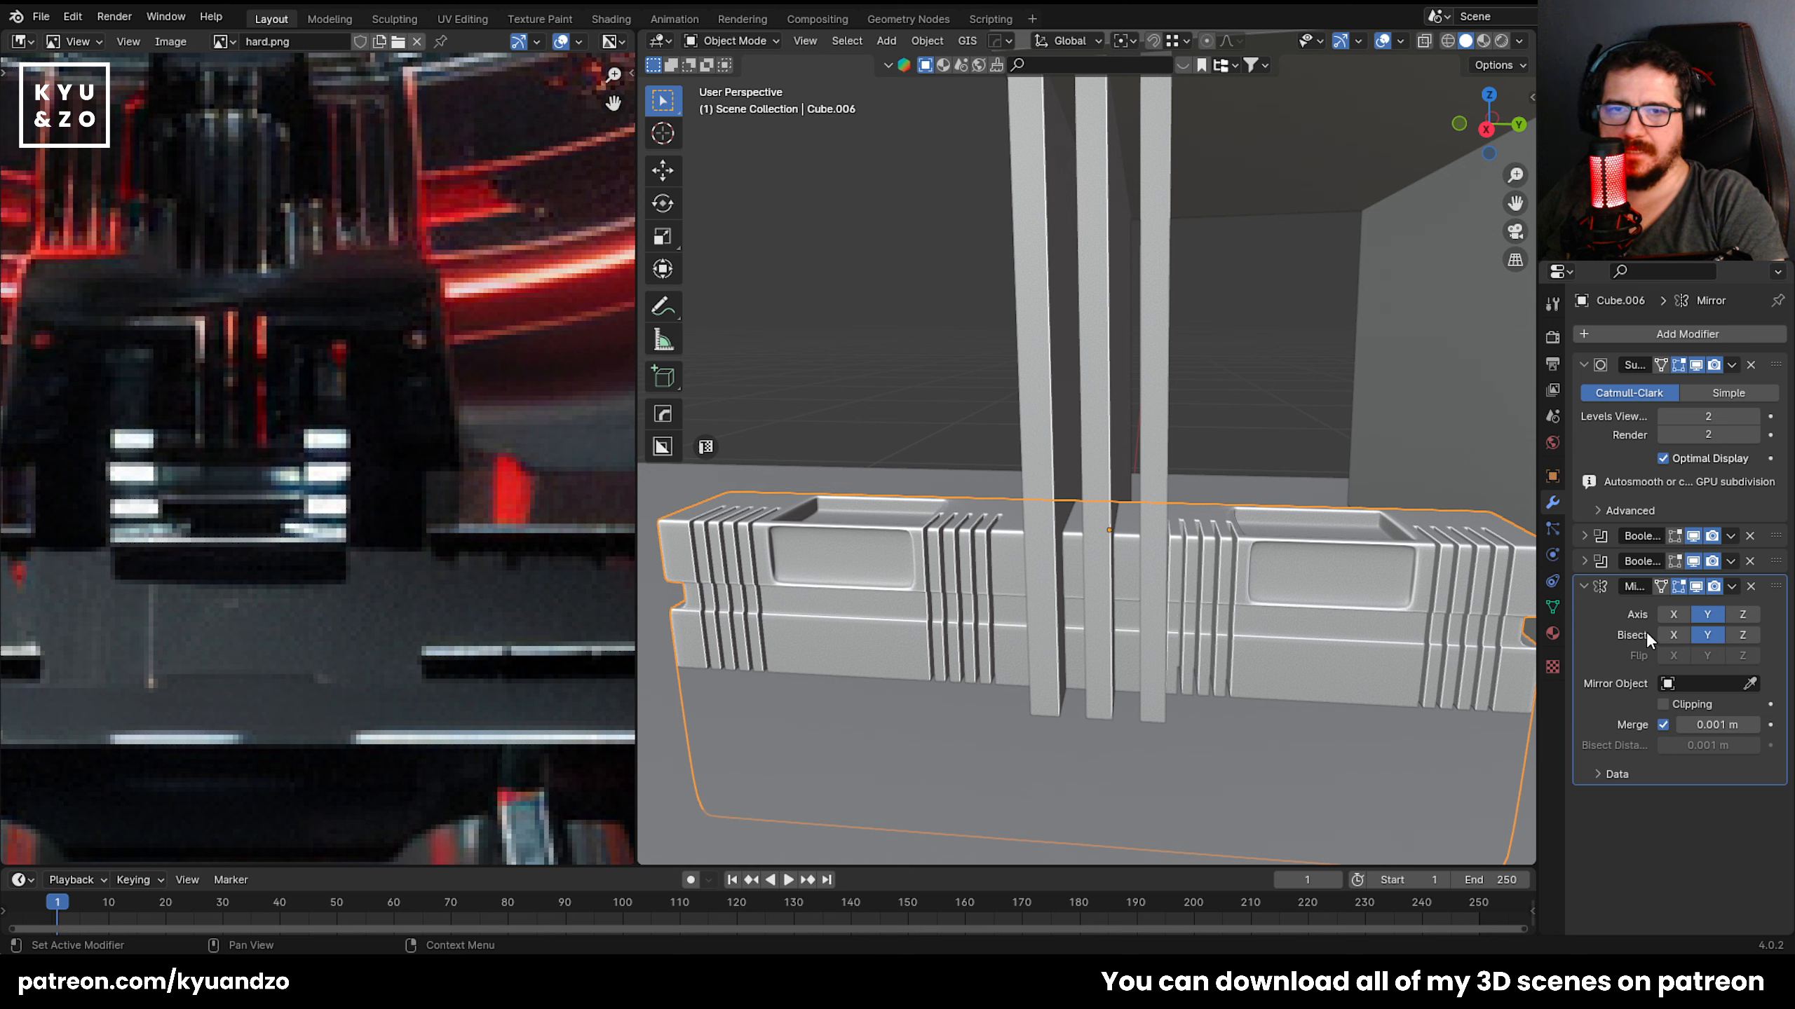
click(1714, 632)
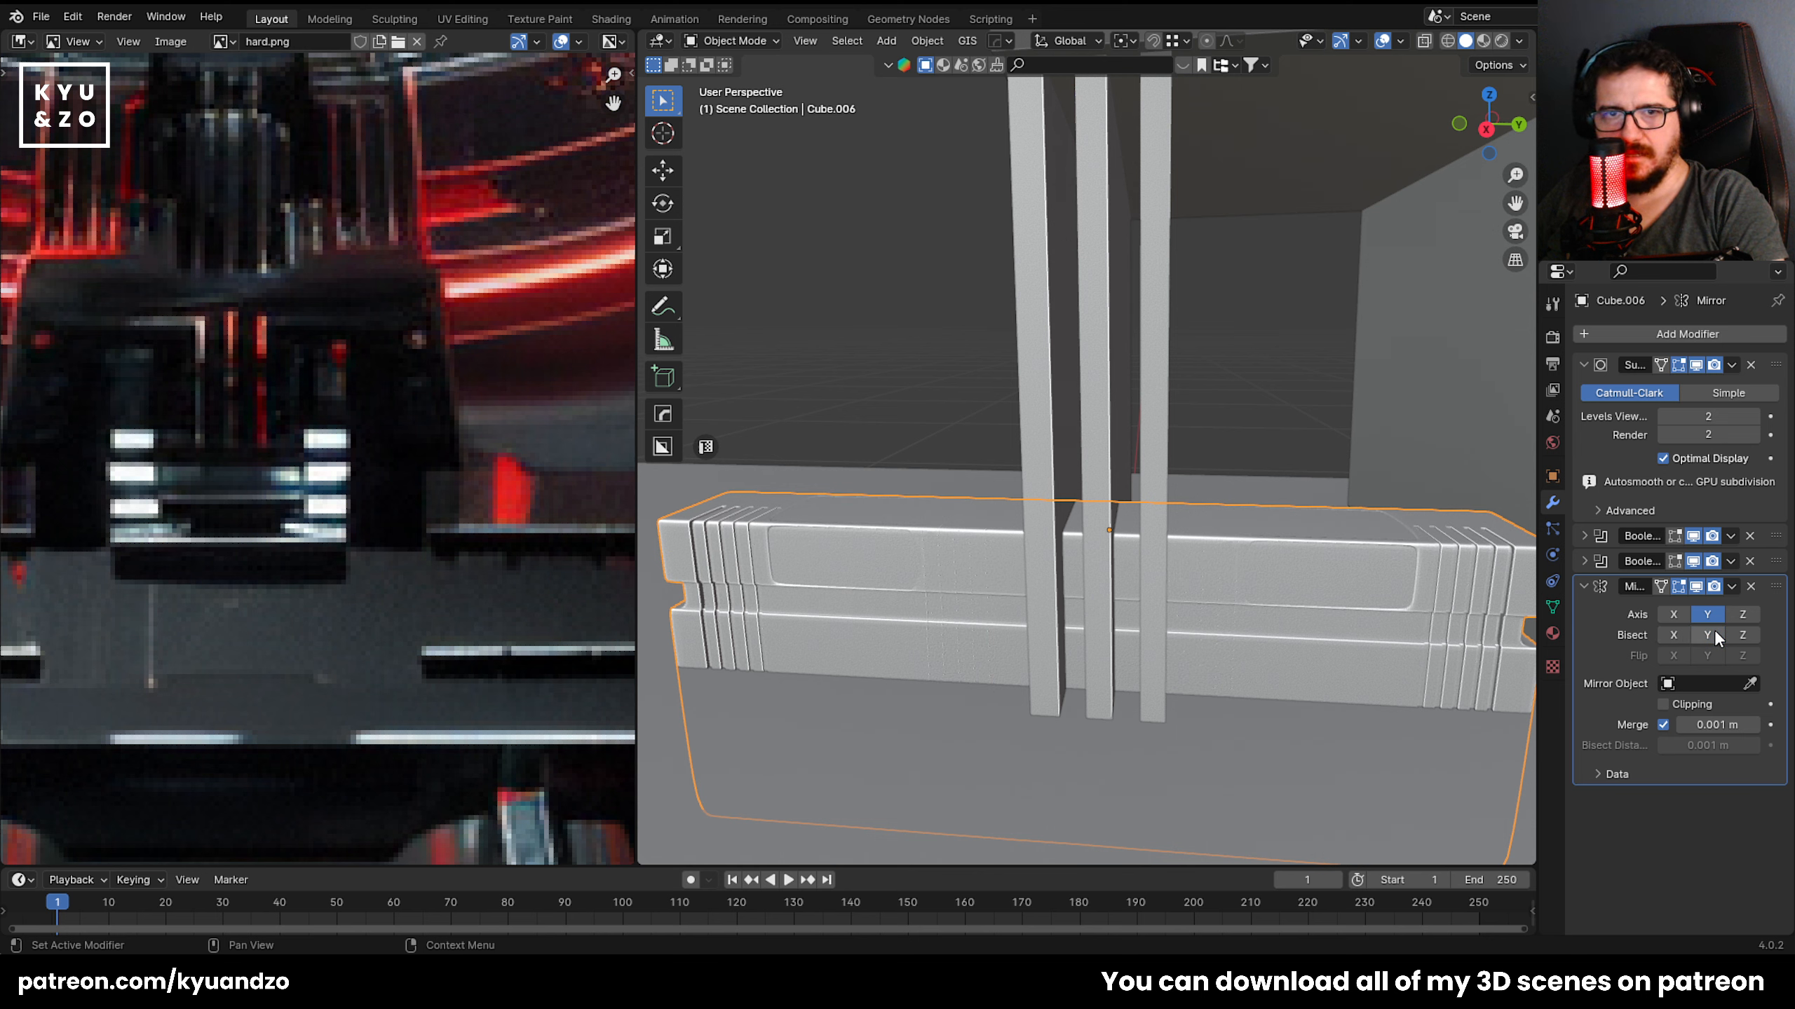
click(1715, 633)
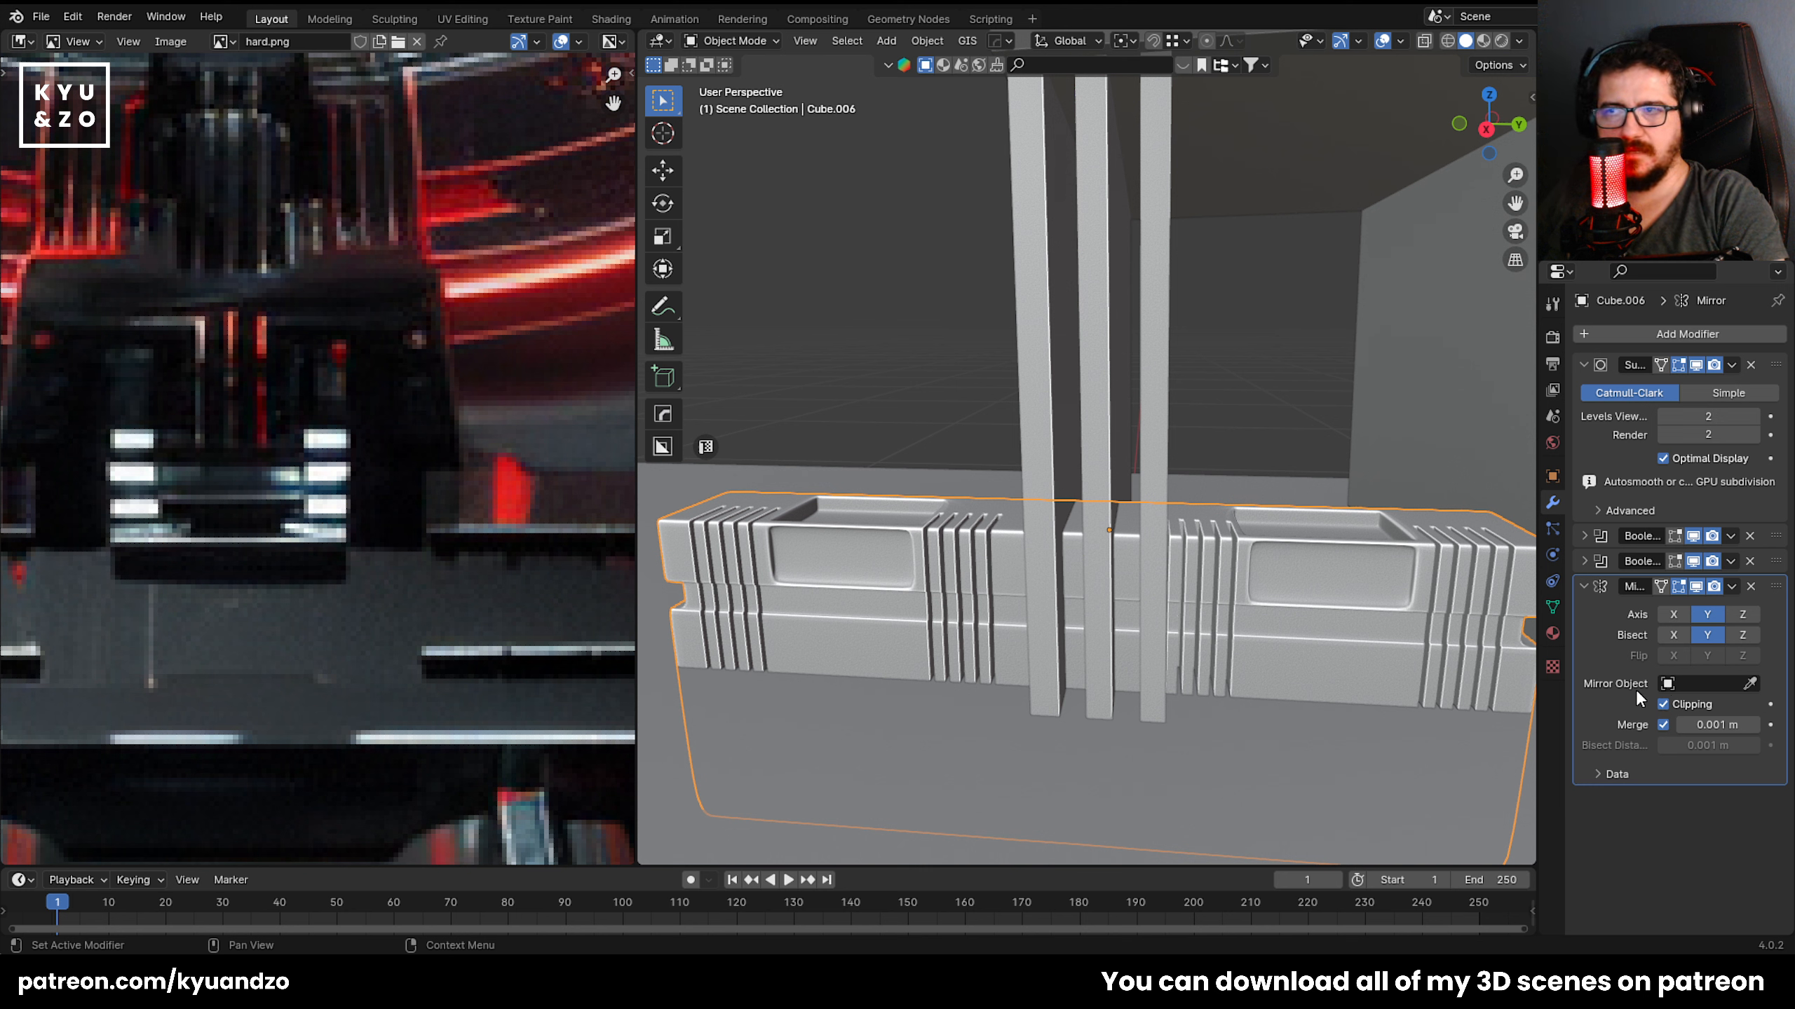
scroll(1215, 526, down, 5)
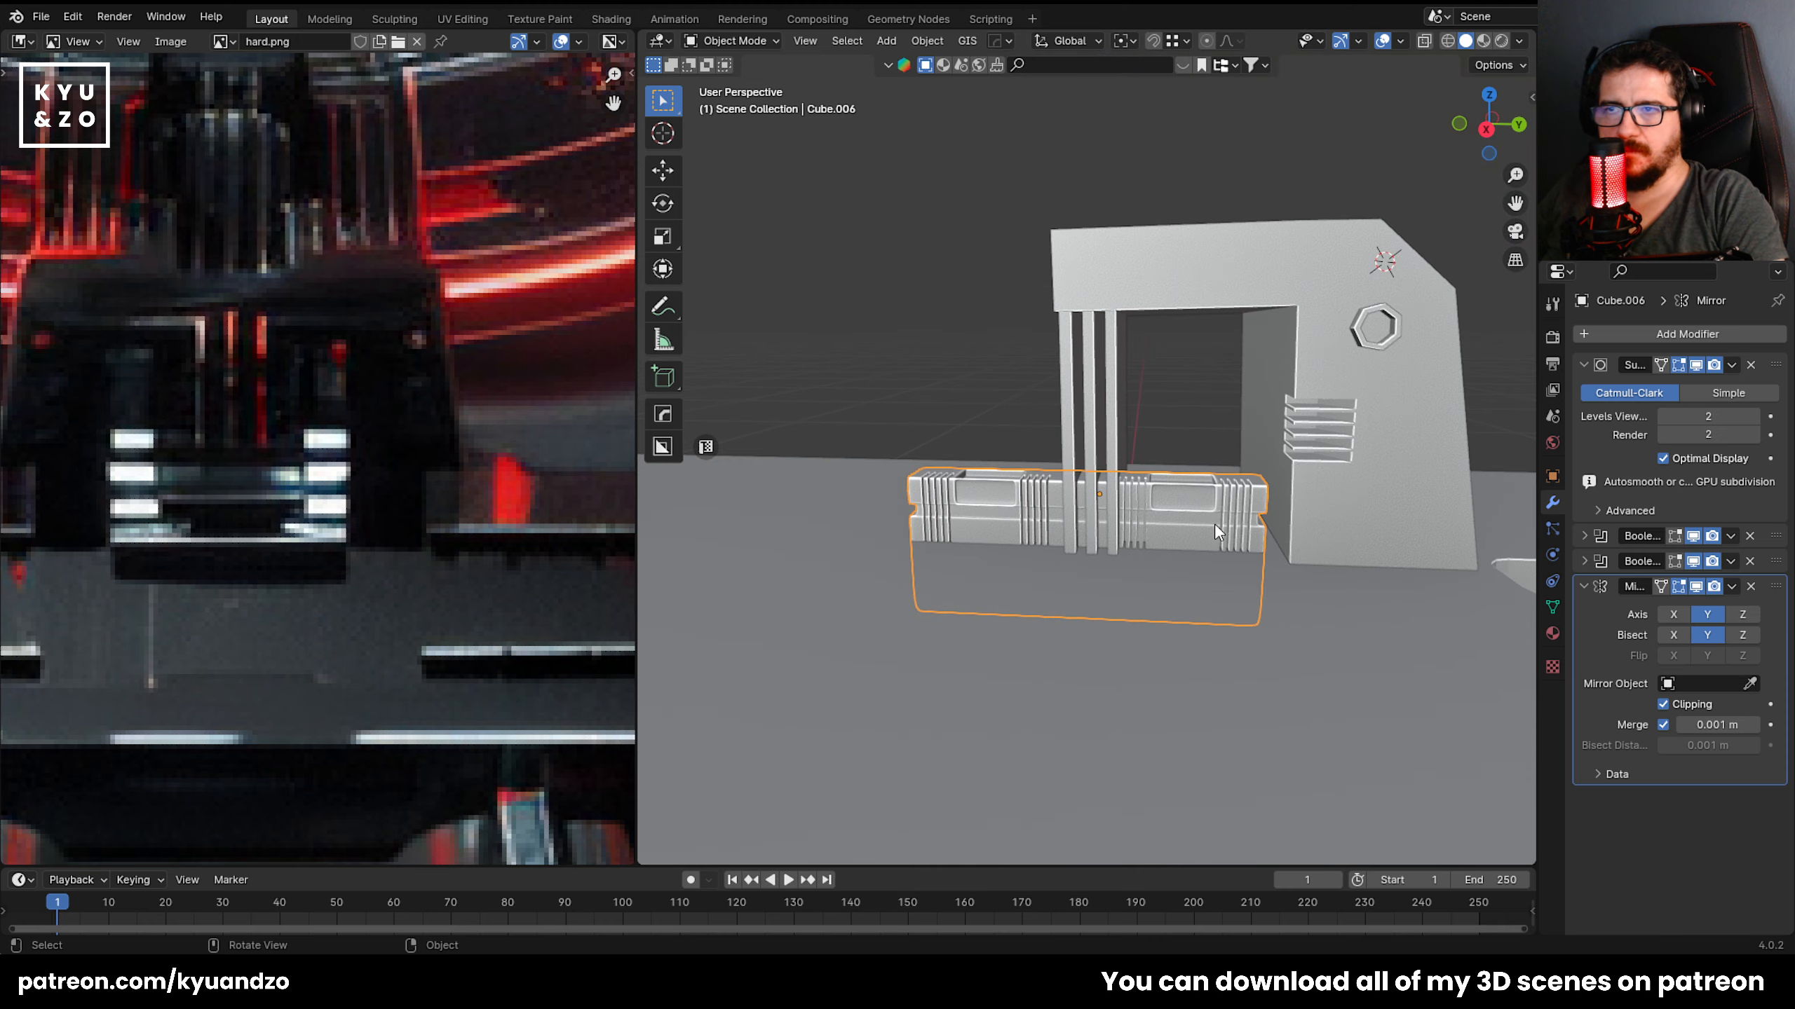
scroll(1214, 525, up, 2)
scroll(1095, 508, up, 4)
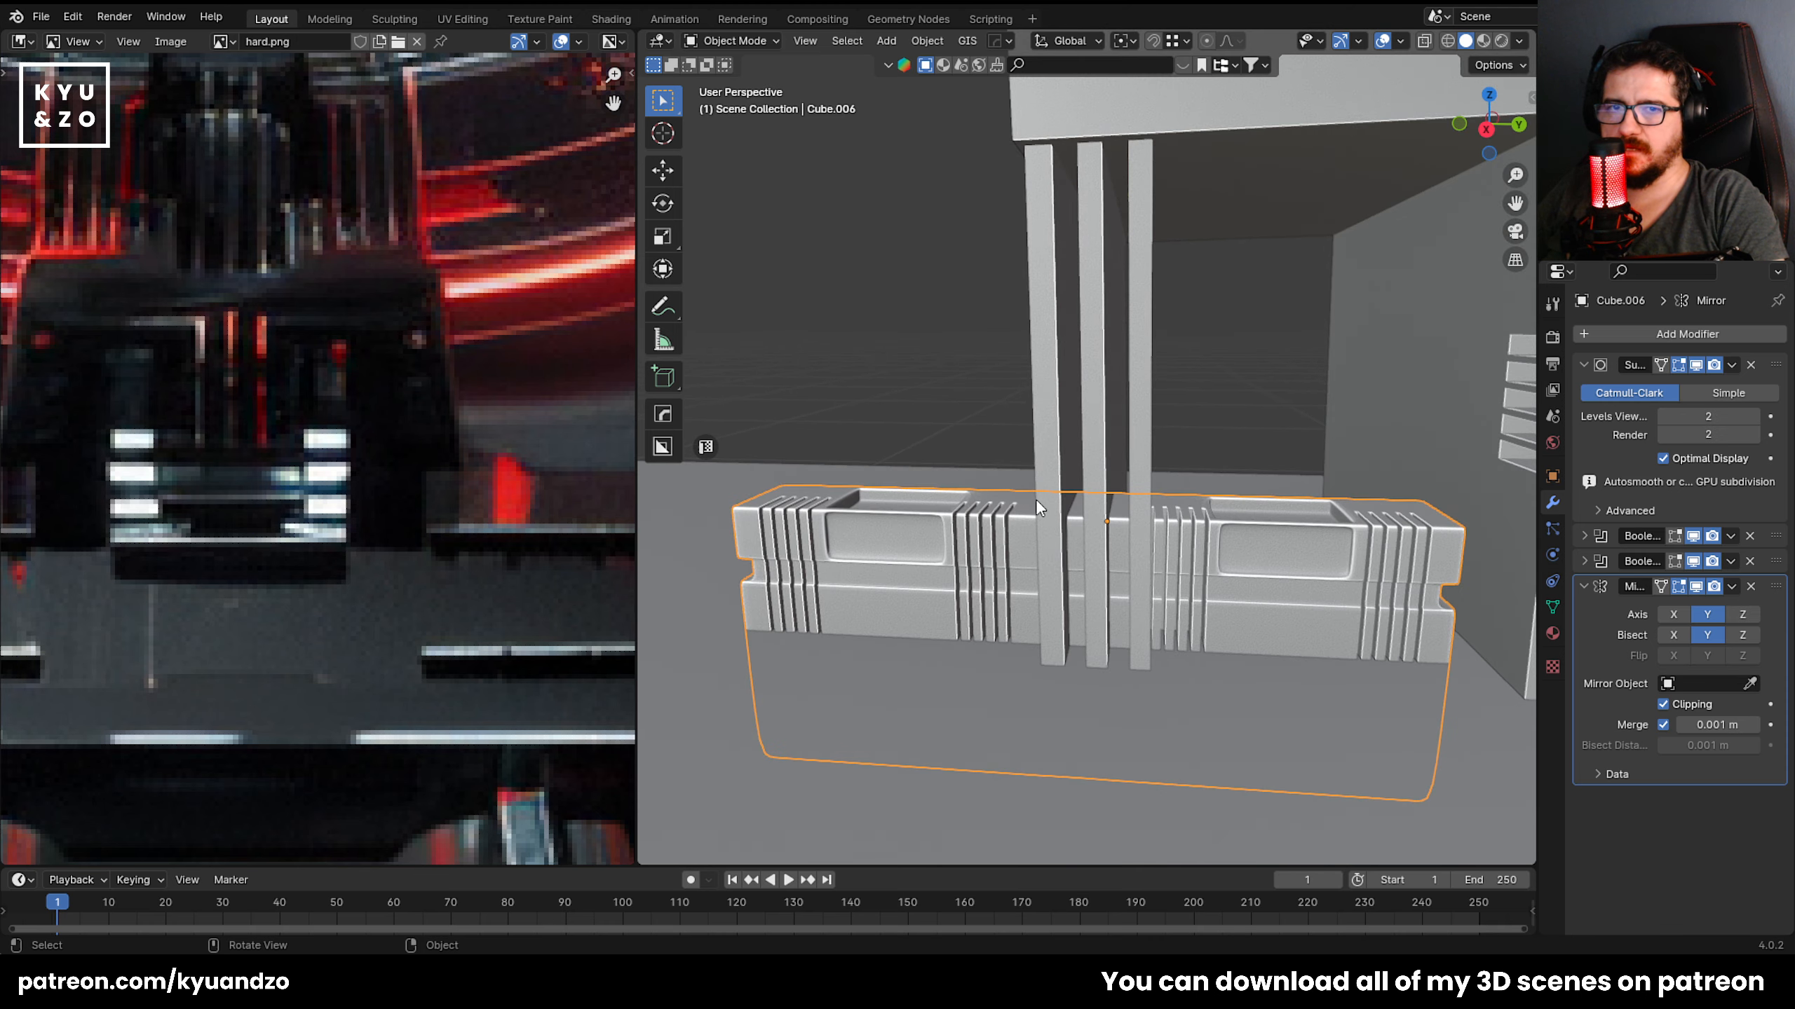
middle_drag(1035, 499, 1131, 529)
scroll(1189, 659, down, 3)
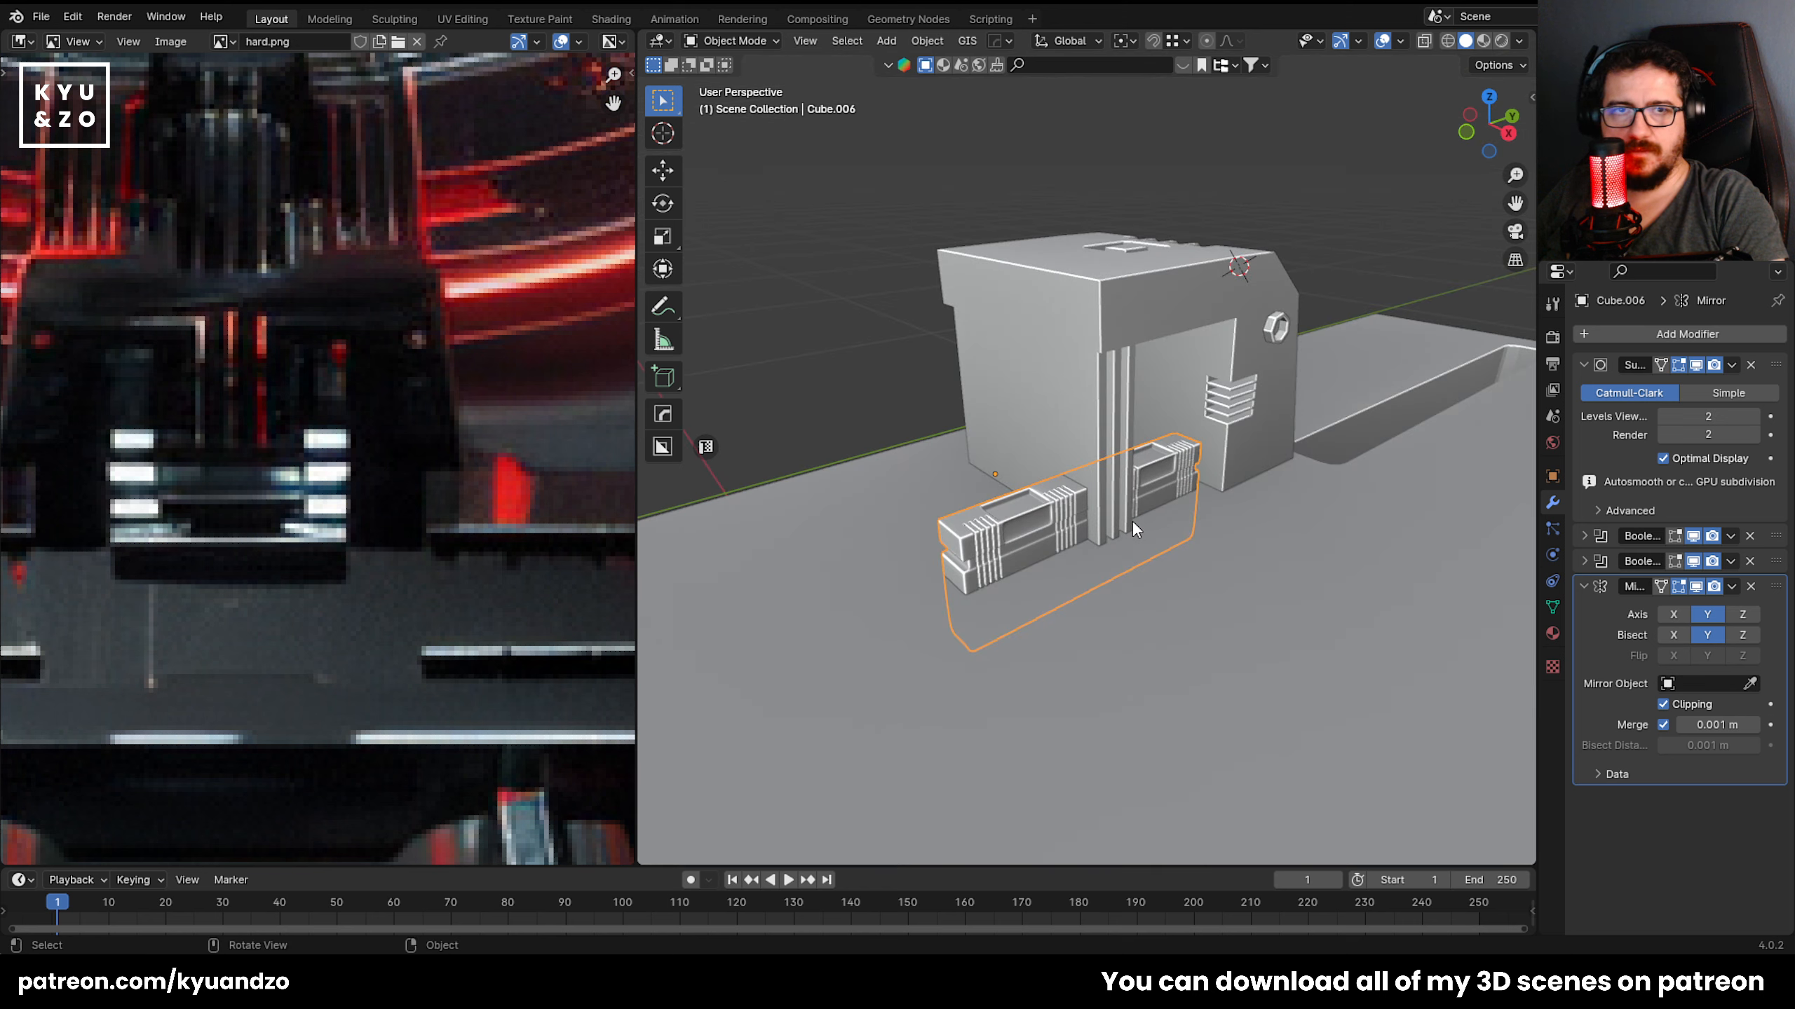
scroll(1178, 654, up, 2)
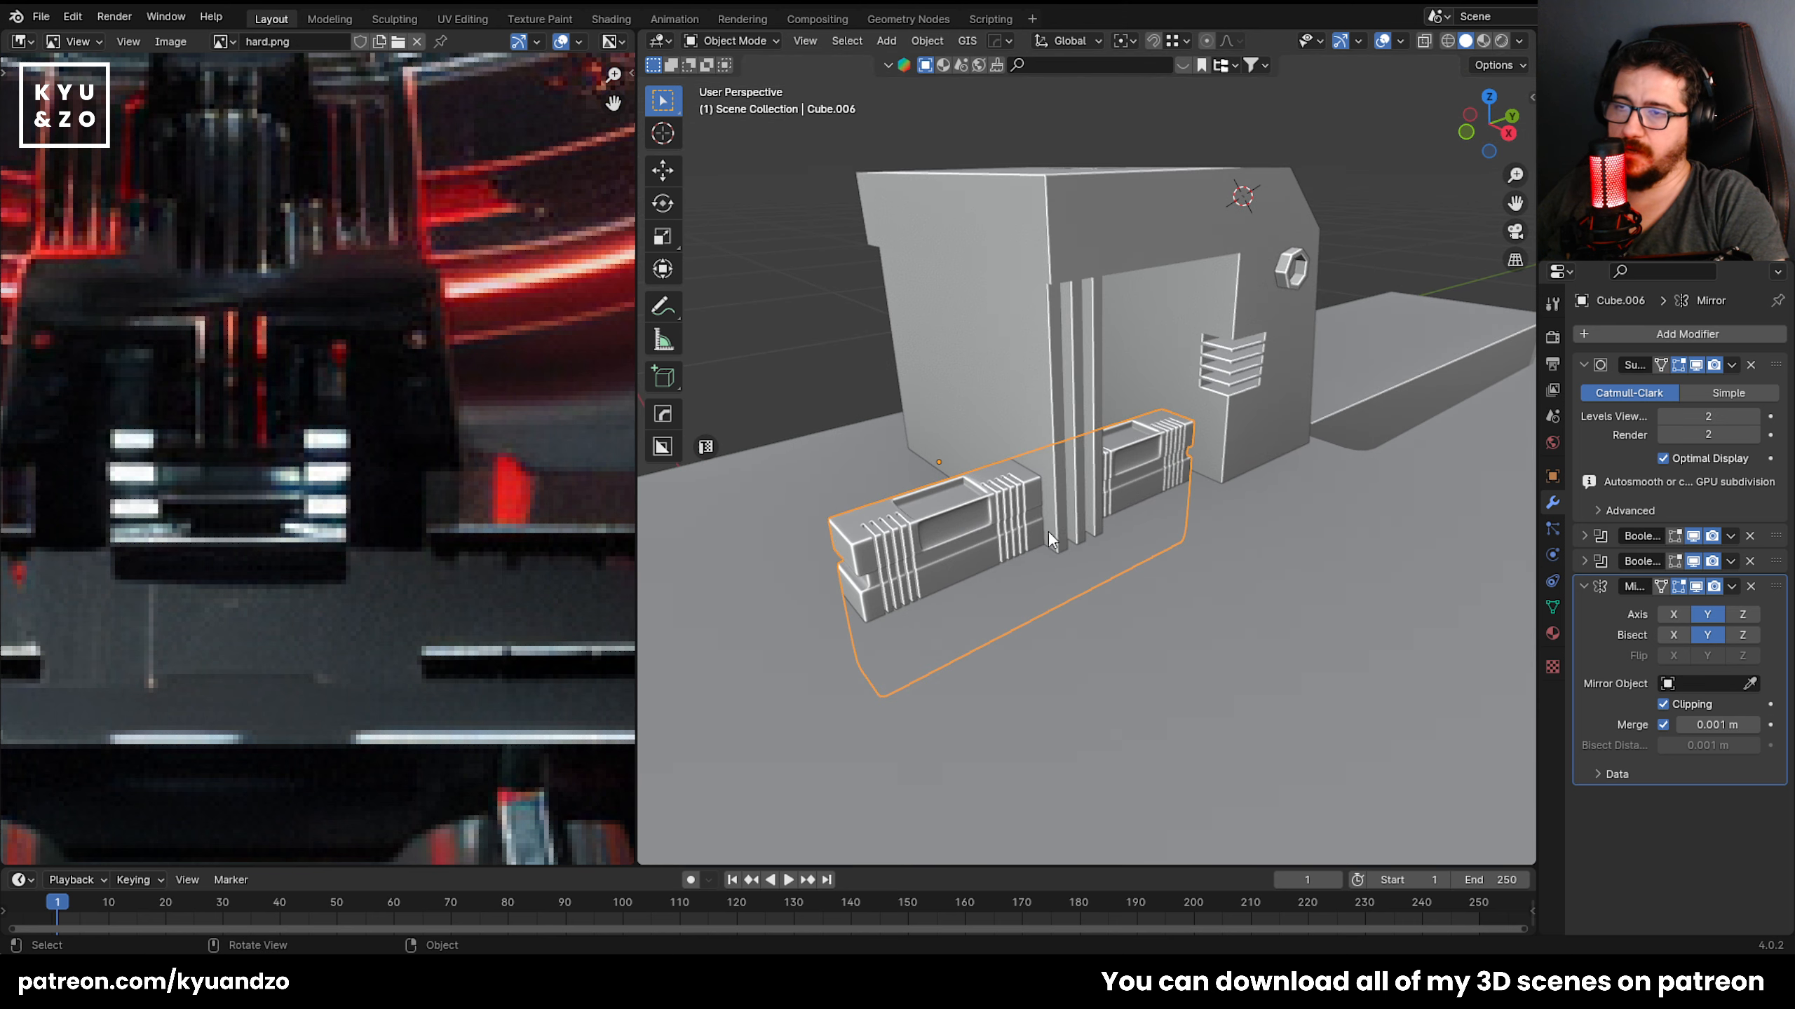
Try duplicating the ribbed bar along X and rotating the copy about Y, and delete the copy.
key(shift+d)
key(x)
click(1402, 755)
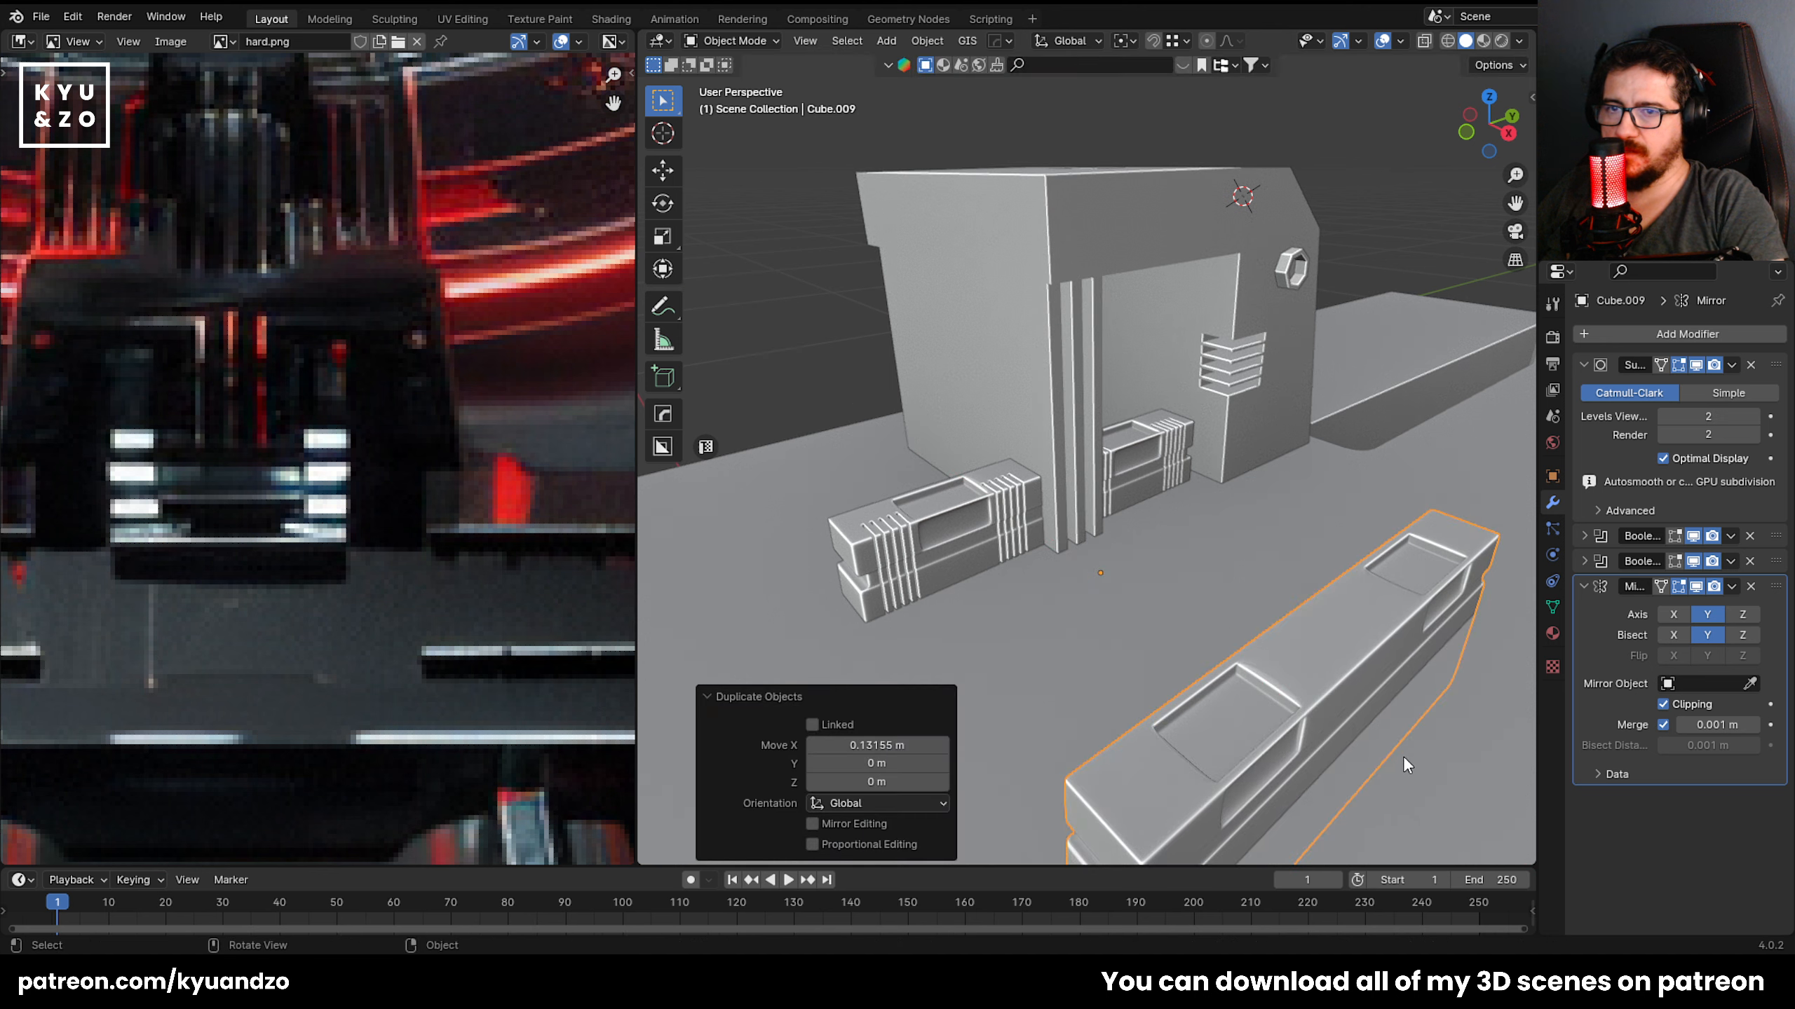
key(r)
key(y)
right_click(1158, 530)
key(x)
click(1142, 537)
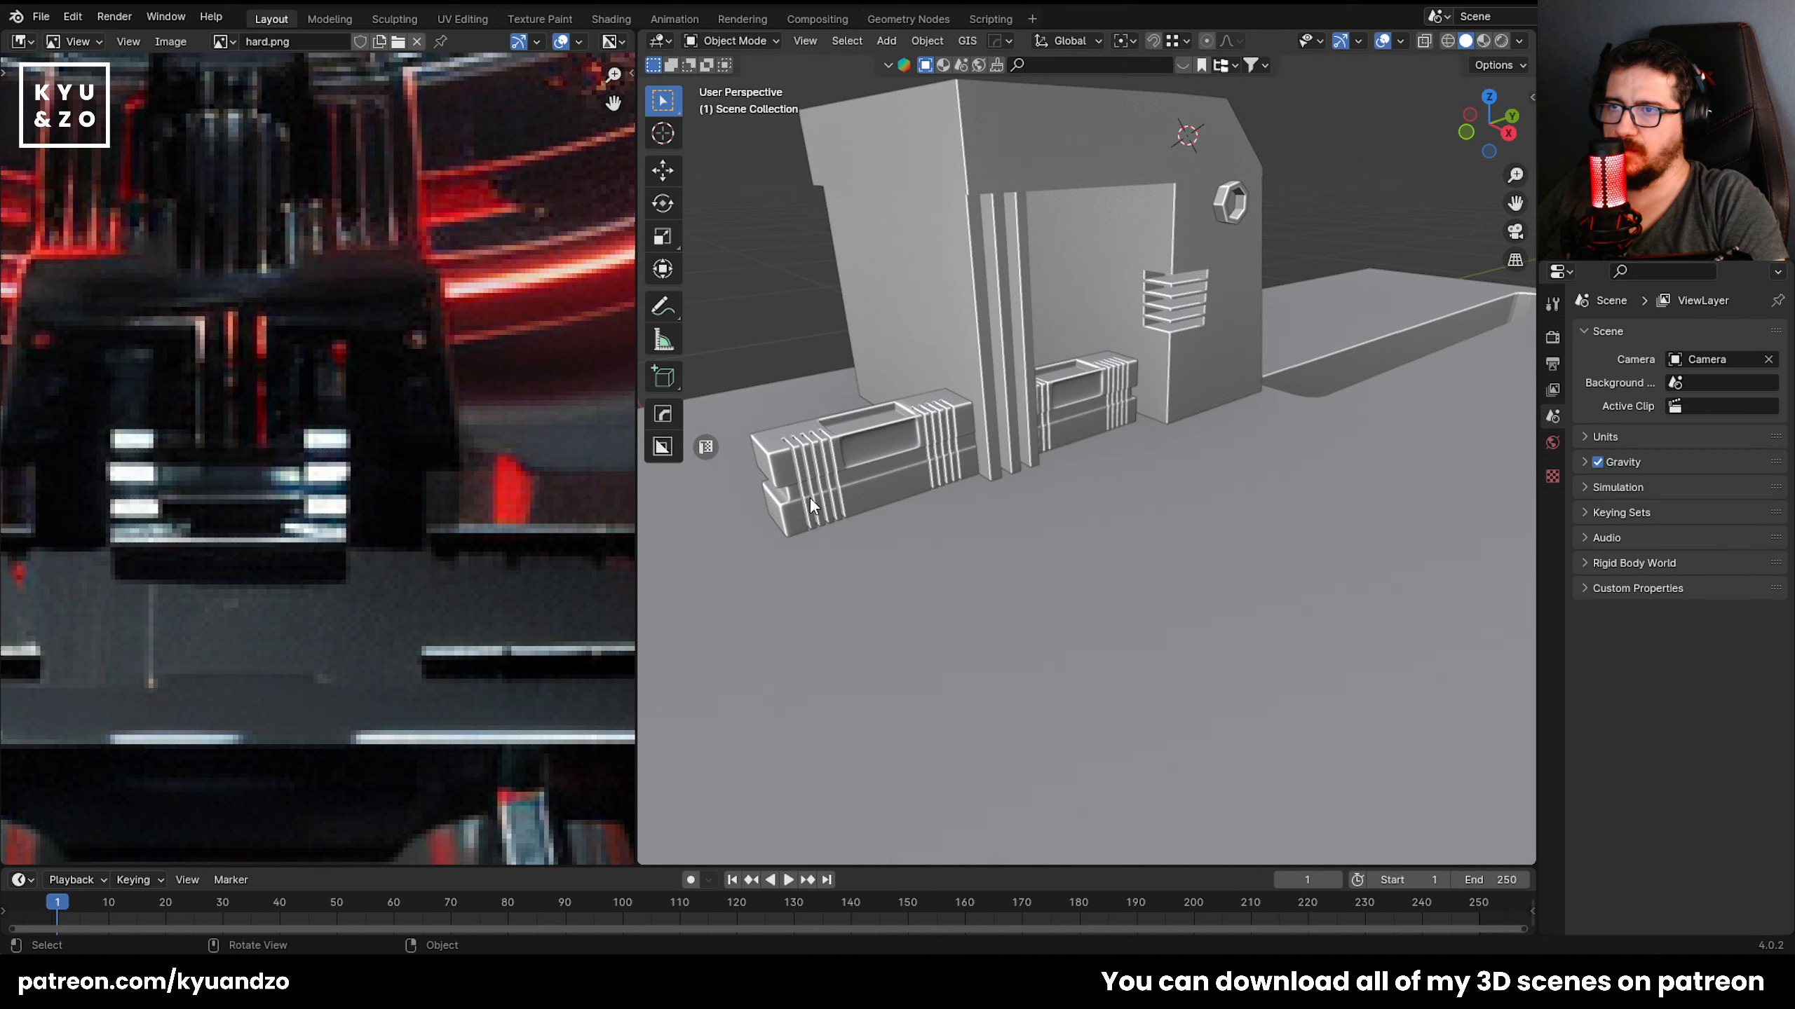
Show the hidden cutter collection and select the slot cutter at the far end of the ribbed bar.
click(813, 495)
shift+middle_drag(841, 525, 902, 607)
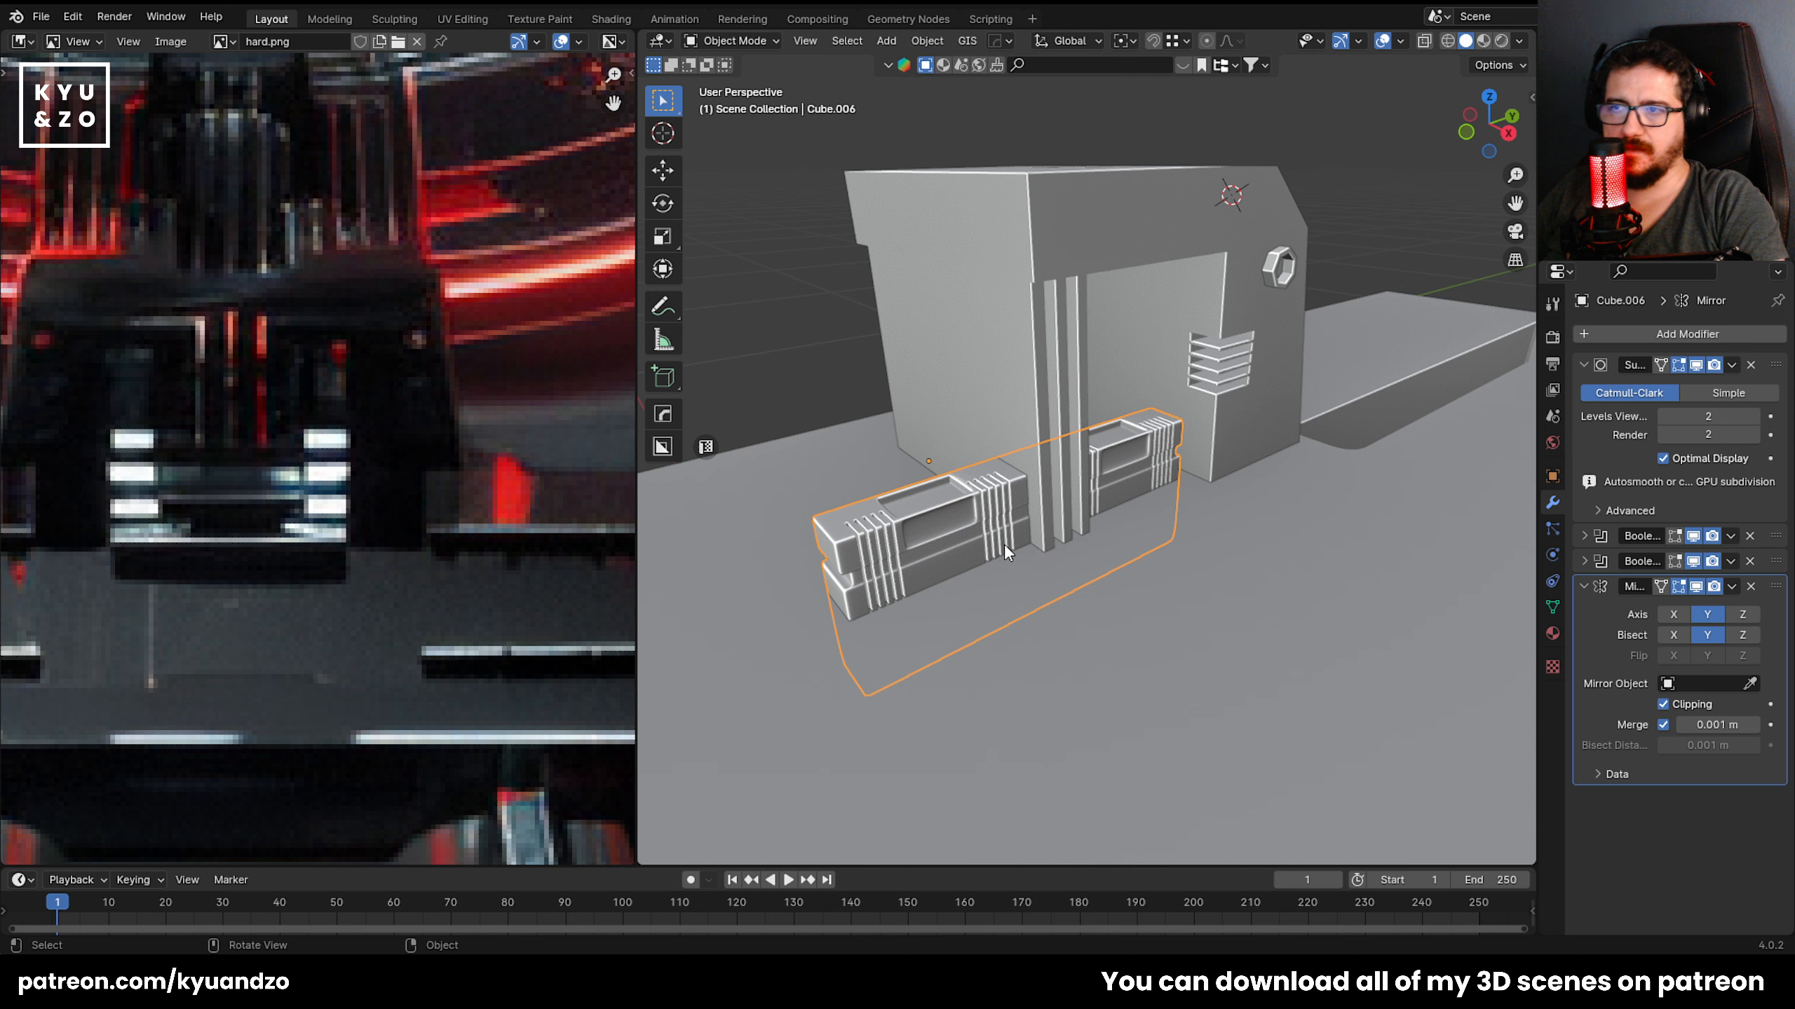
key(m)
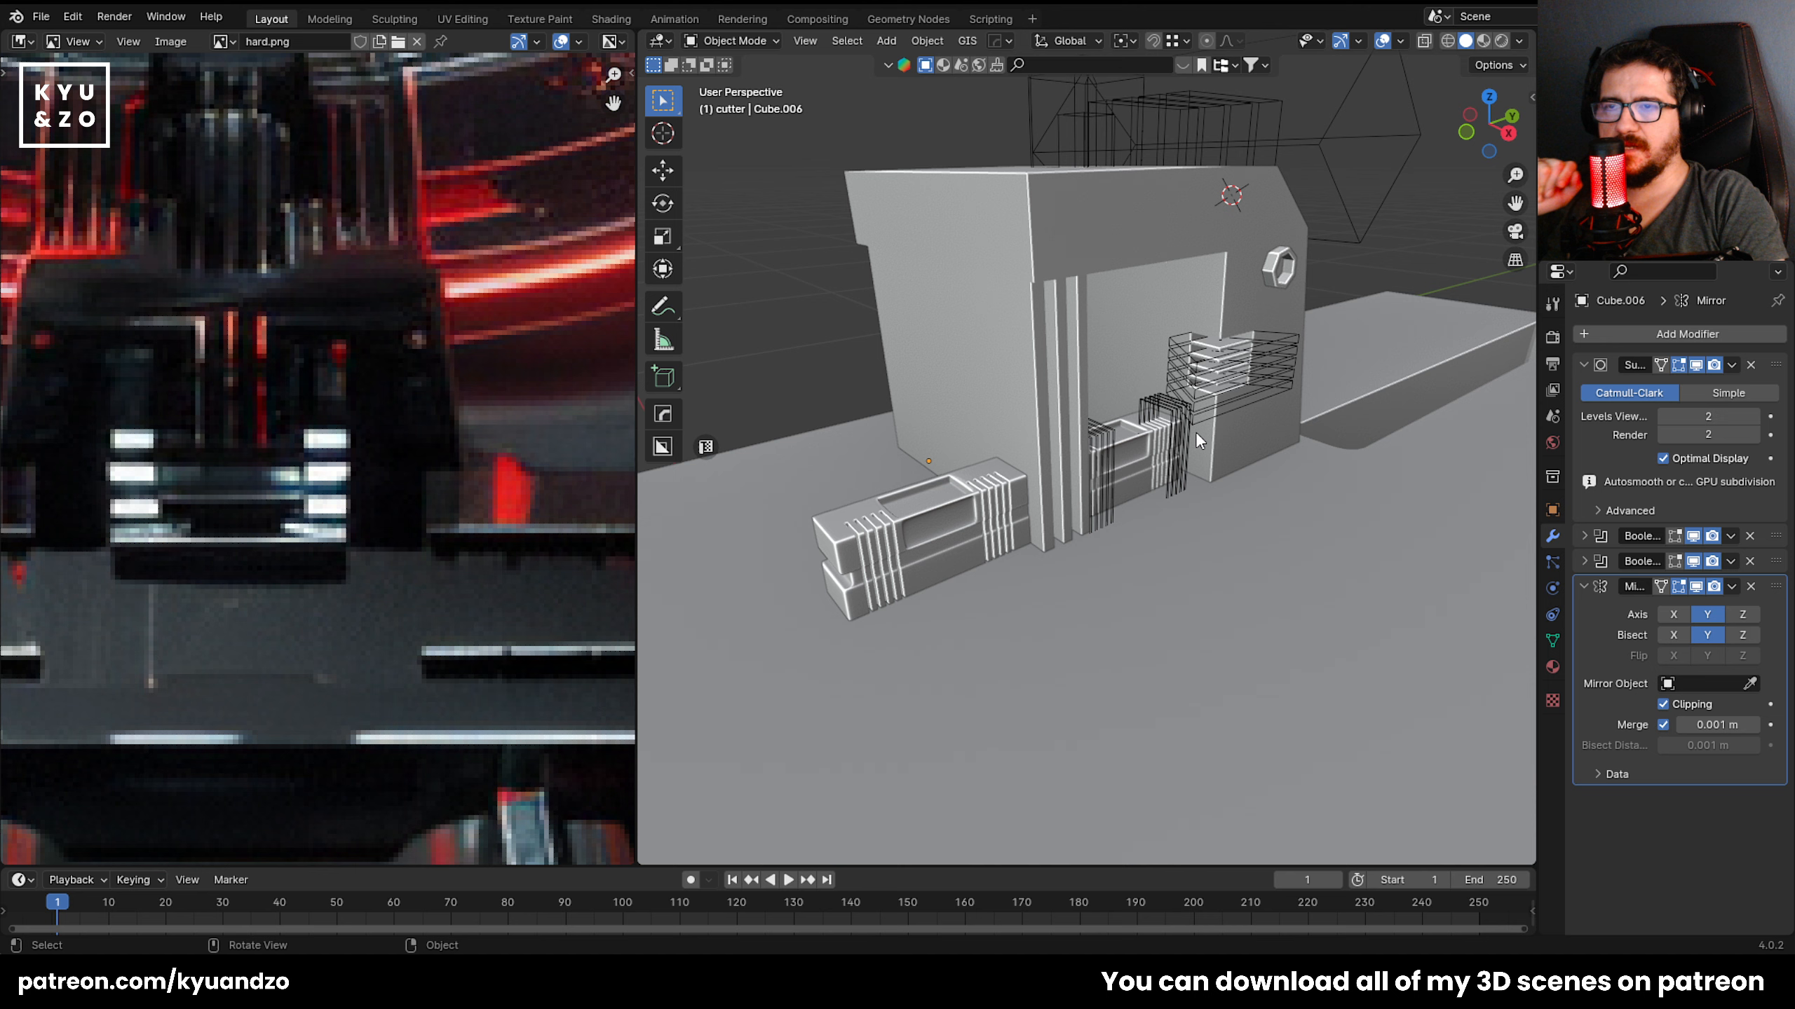
click(1194, 432)
scroll(1187, 442, up, 3)
click(1178, 454)
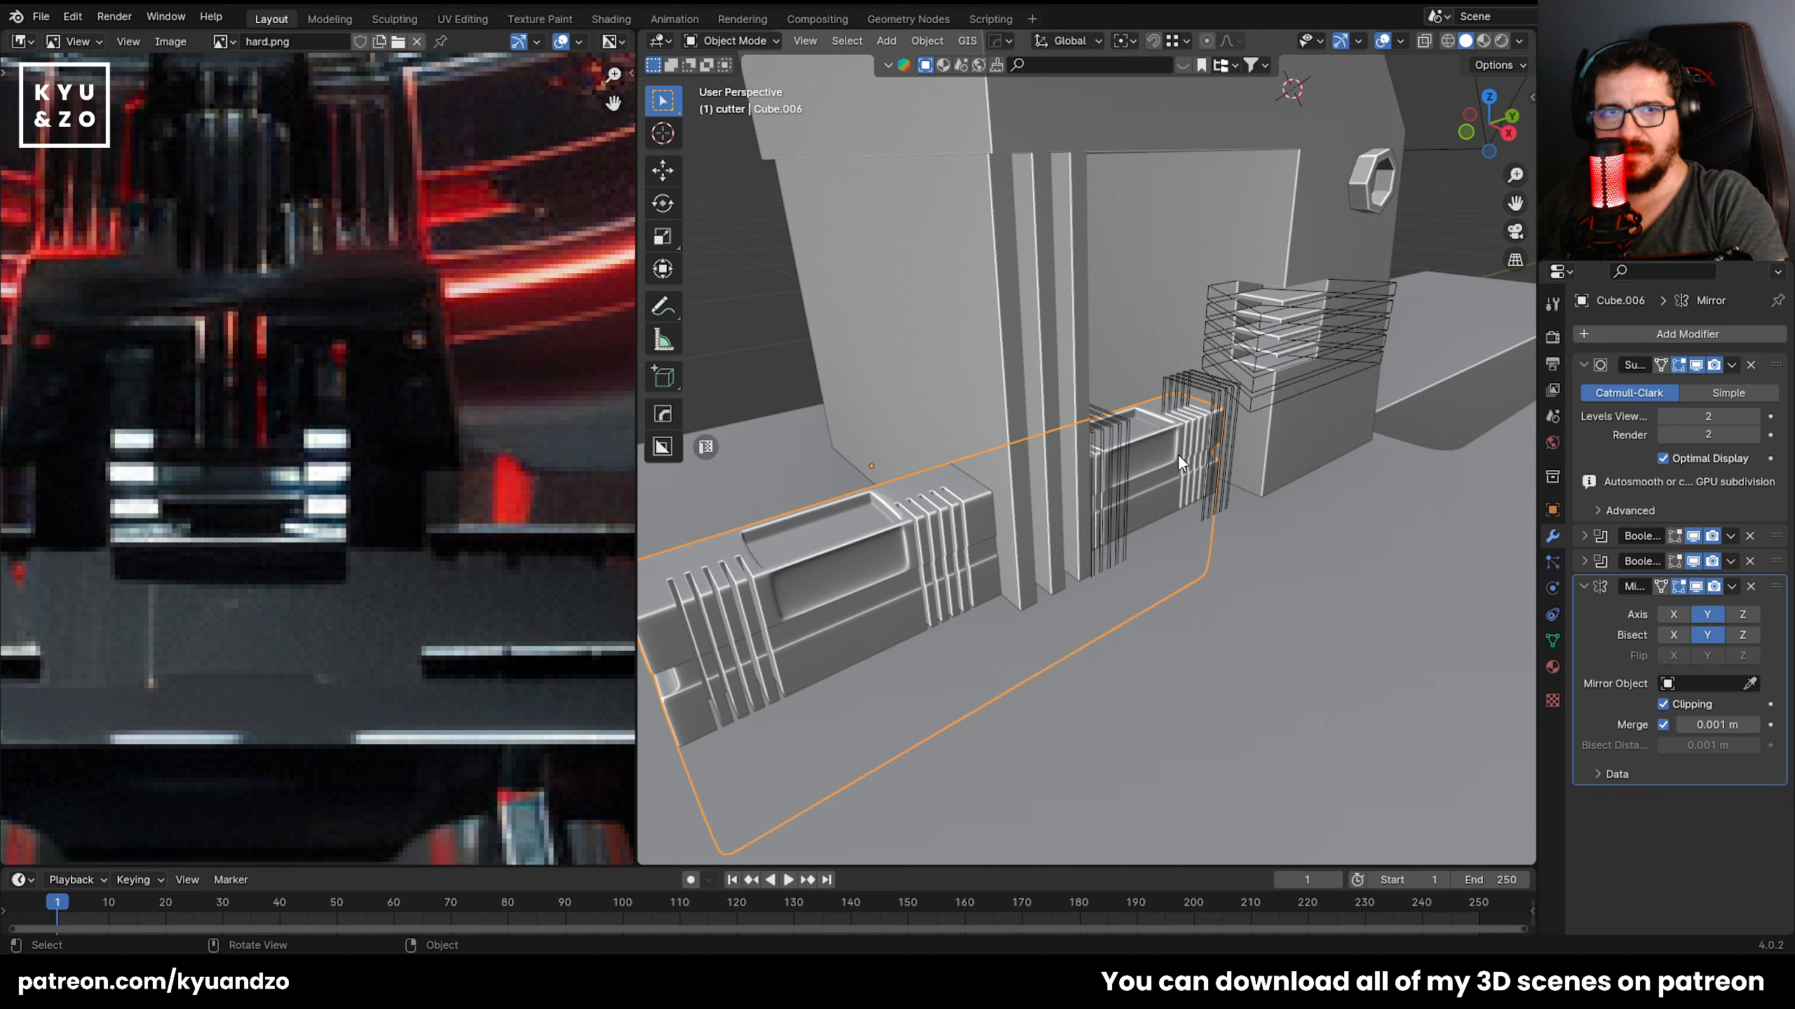
scroll(1170, 424, up, 3)
click(1172, 398)
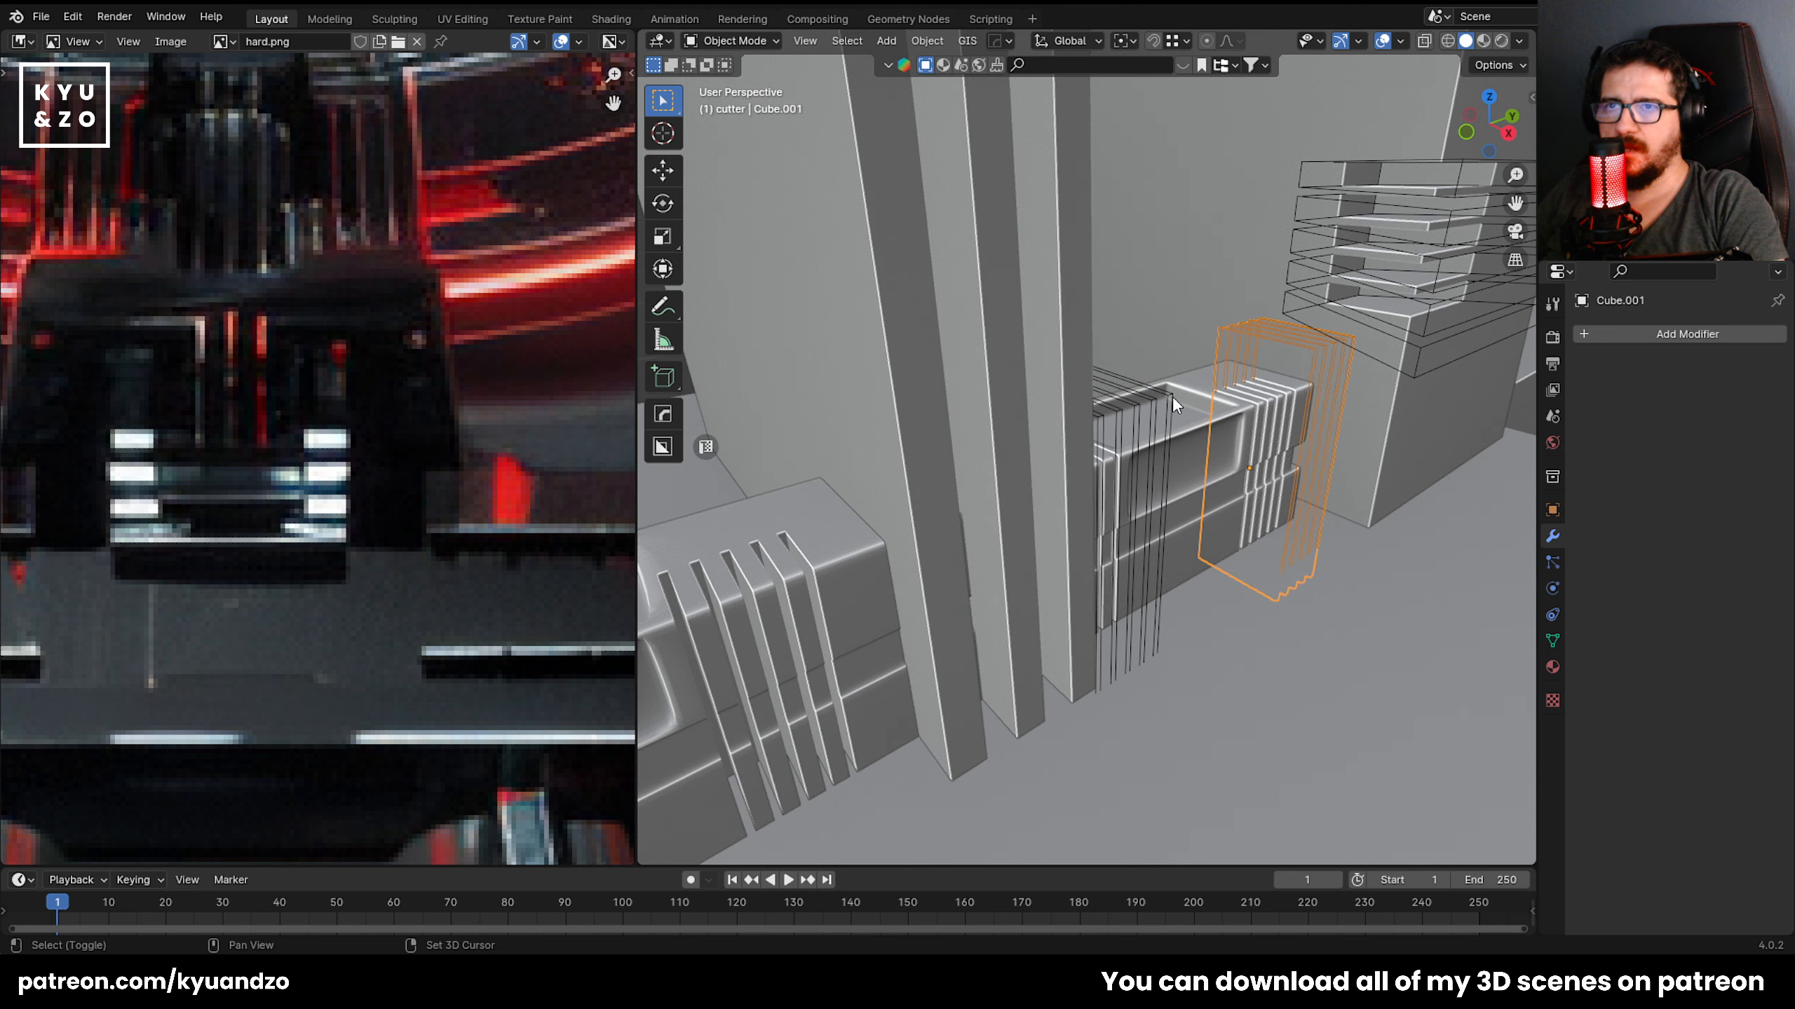
Try moving the ribbed bar and its end slot cutter separately, cancelling each move.
middle_drag(1172, 404, 973, 480)
click(973, 480)
key(g)
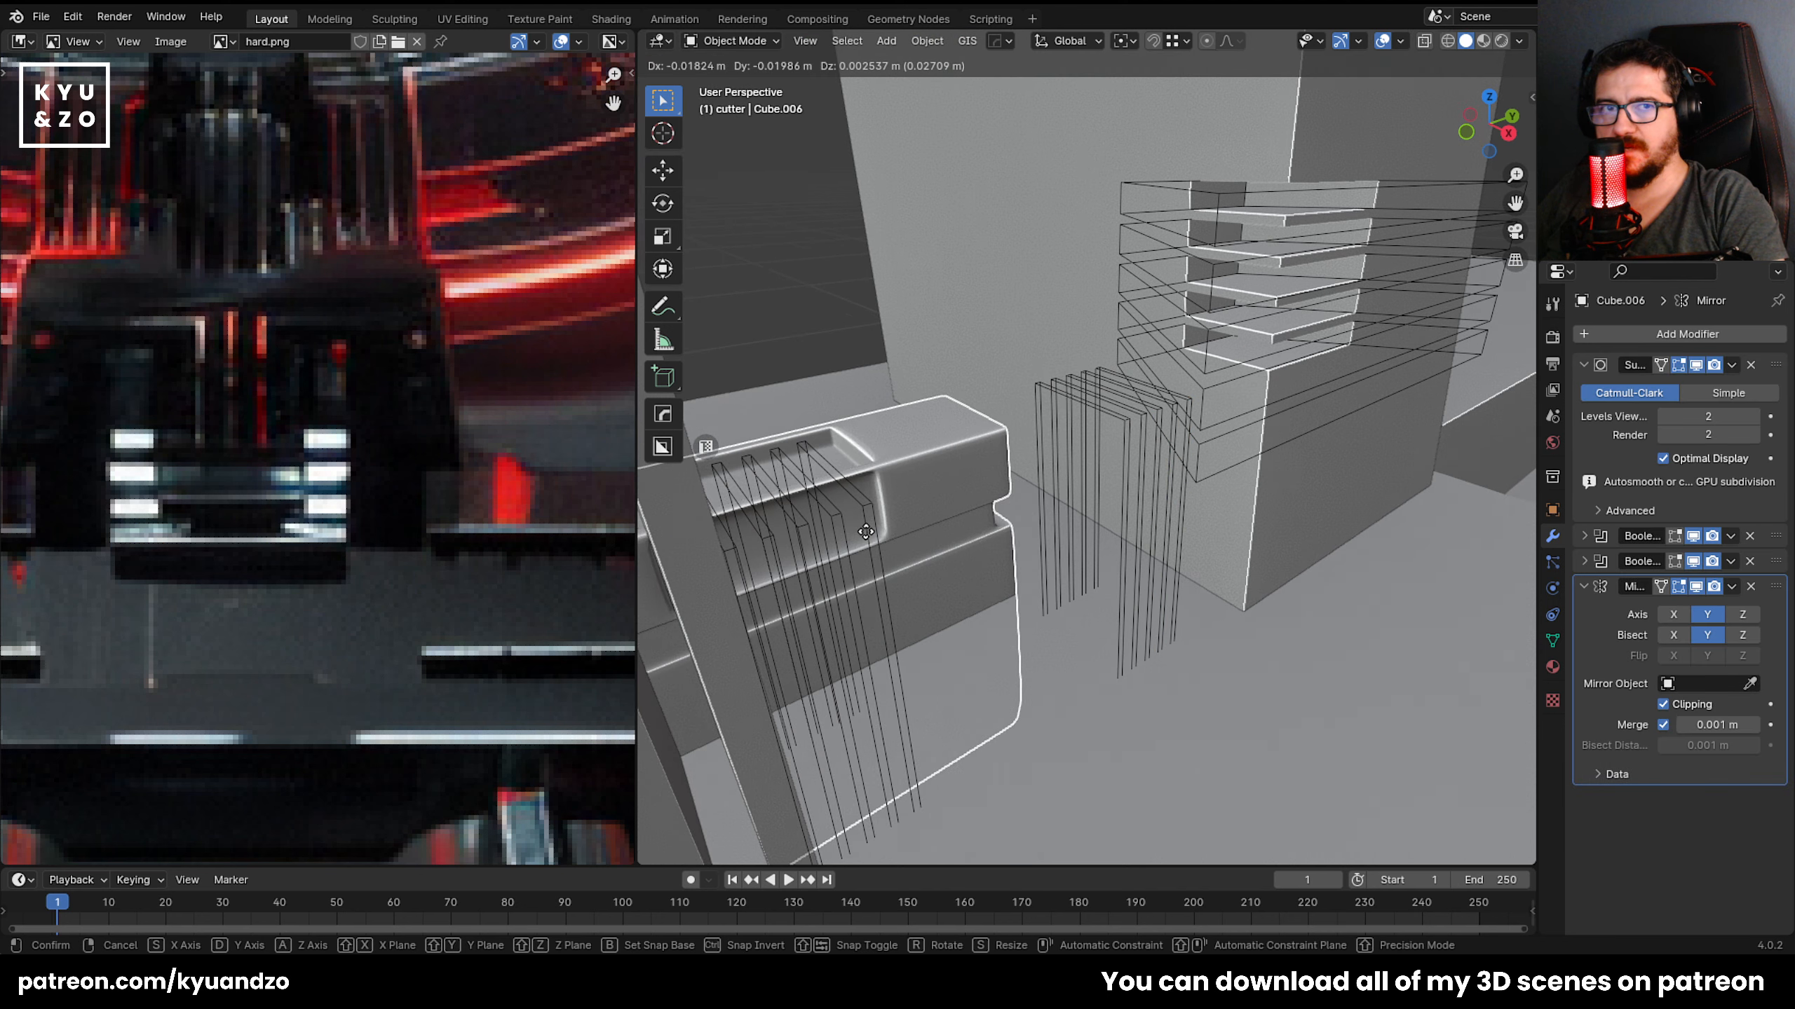
right_click(1093, 467)
click(1092, 453)
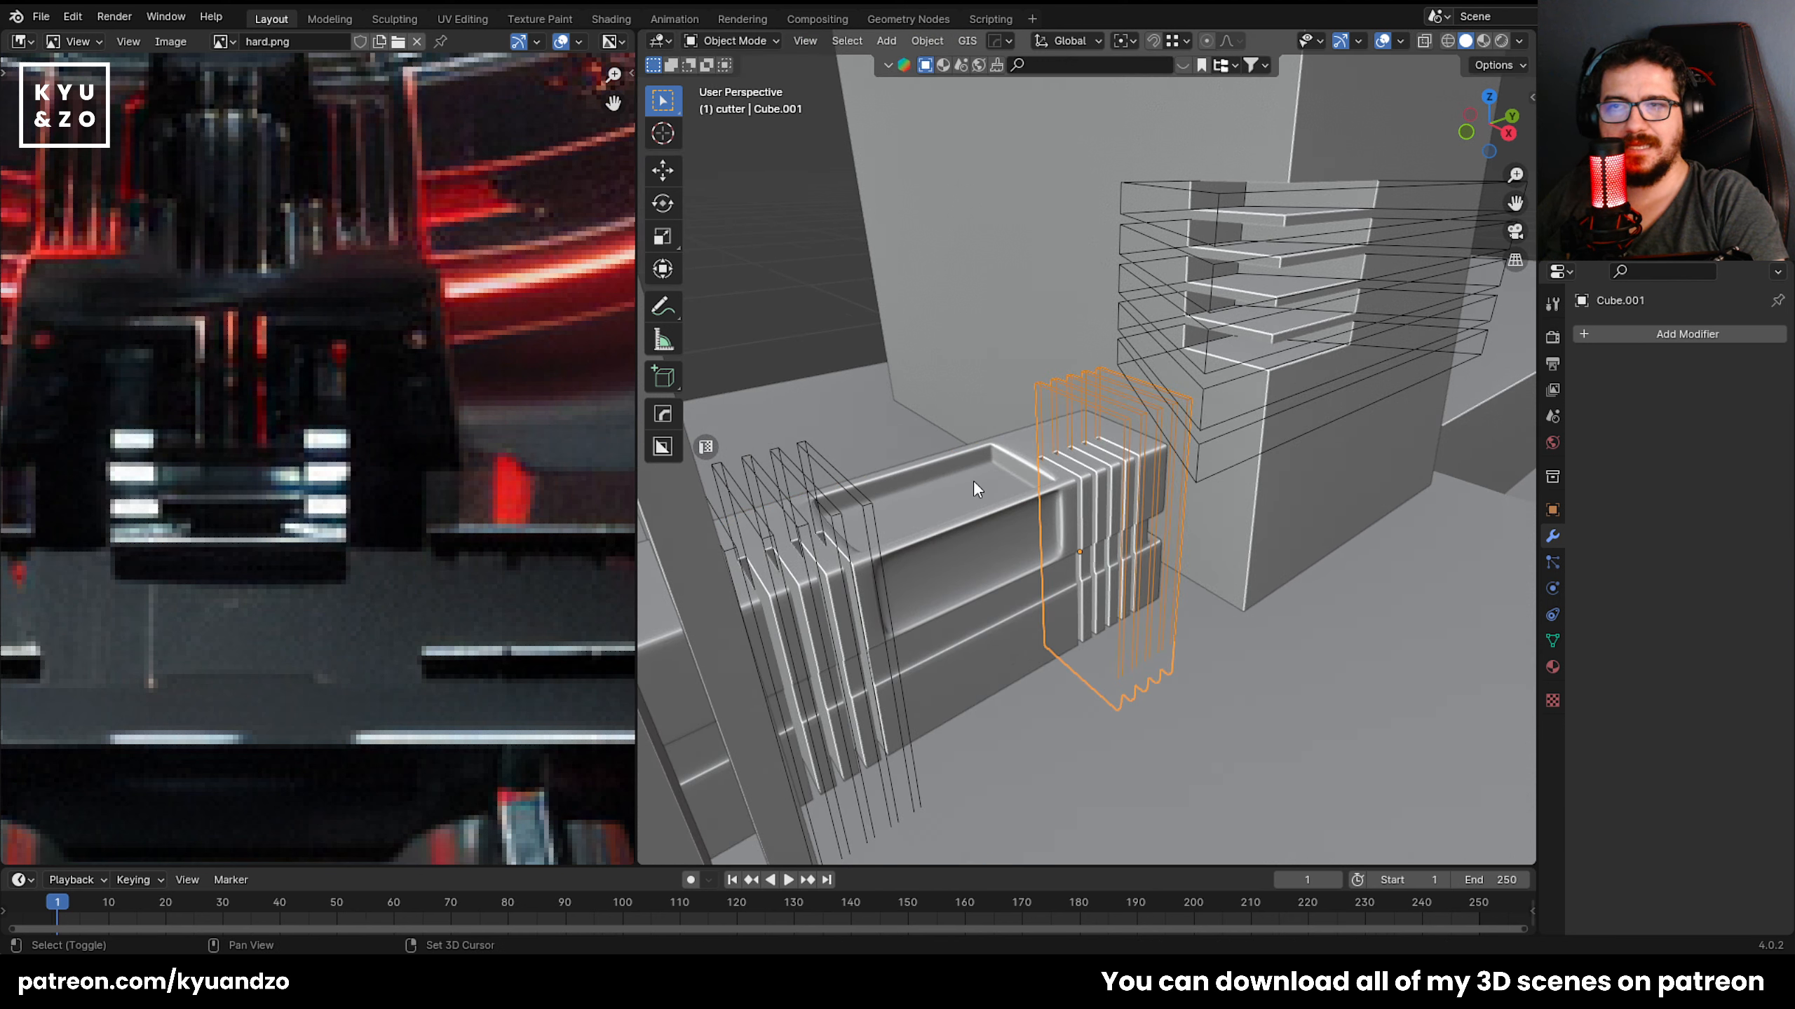
shift+middle_drag(973, 480, 1095, 460)
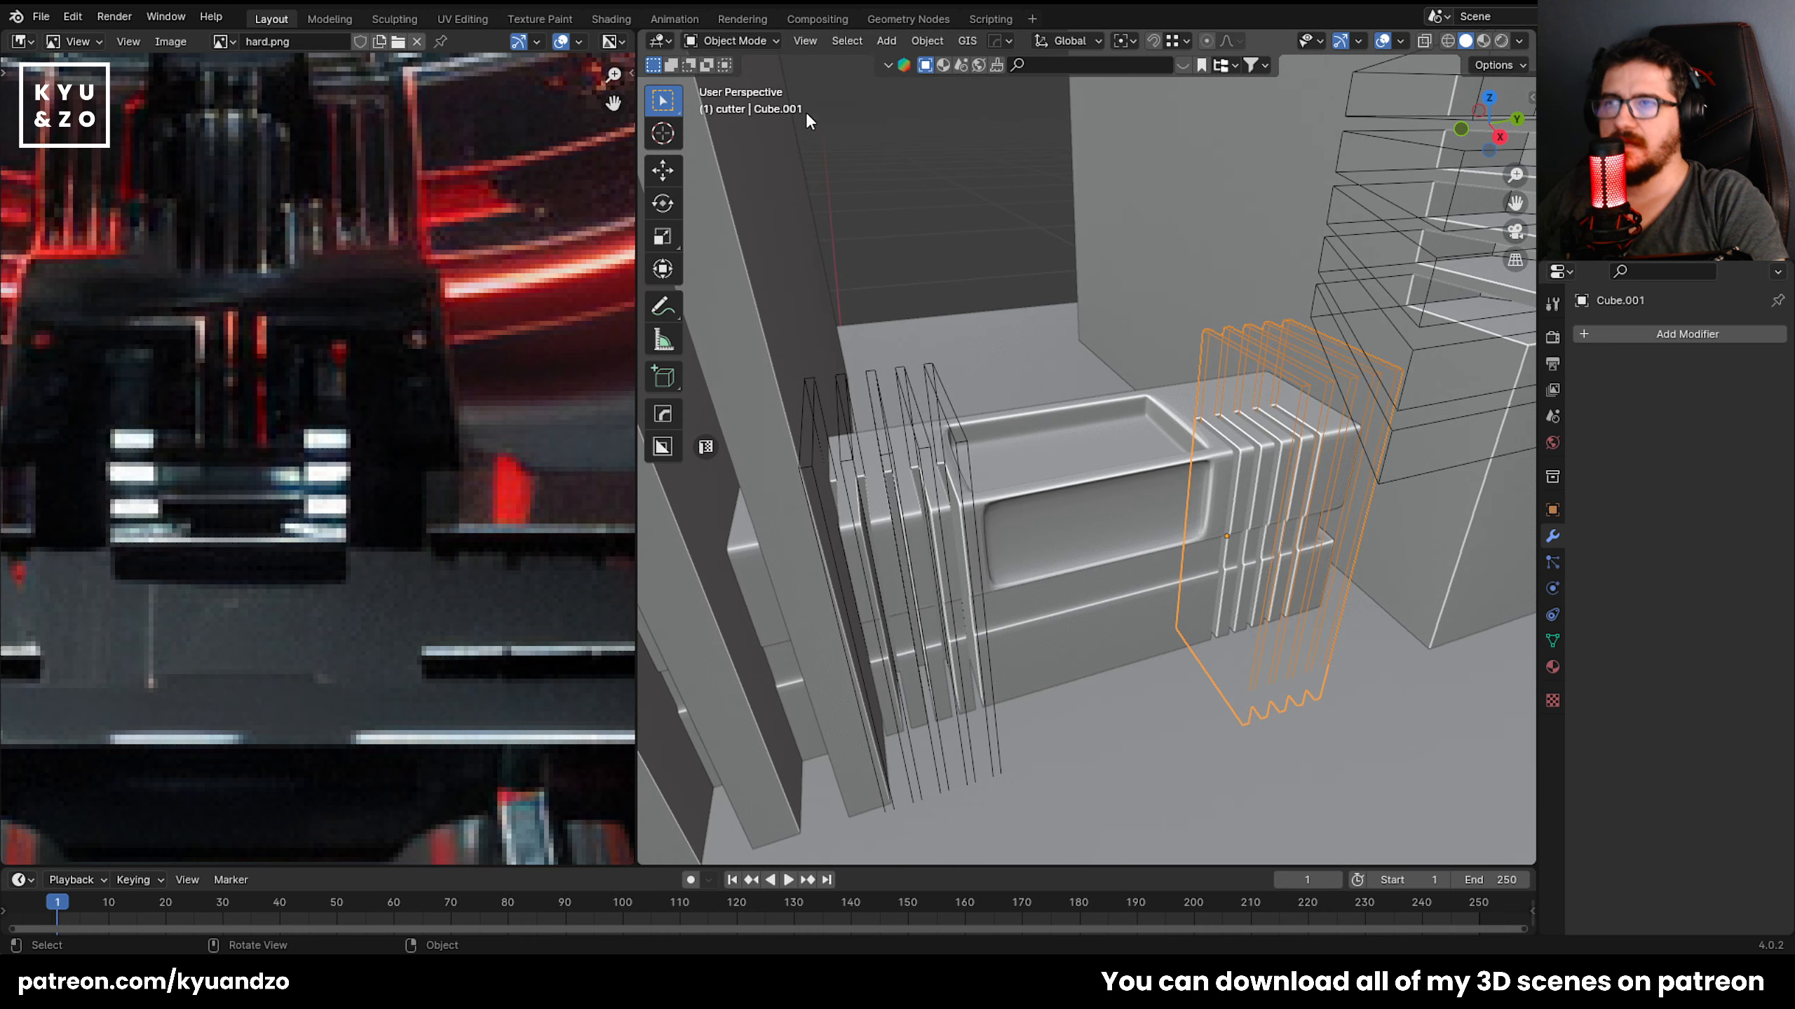
shift+click(1080, 429)
click(1201, 385)
key(g)
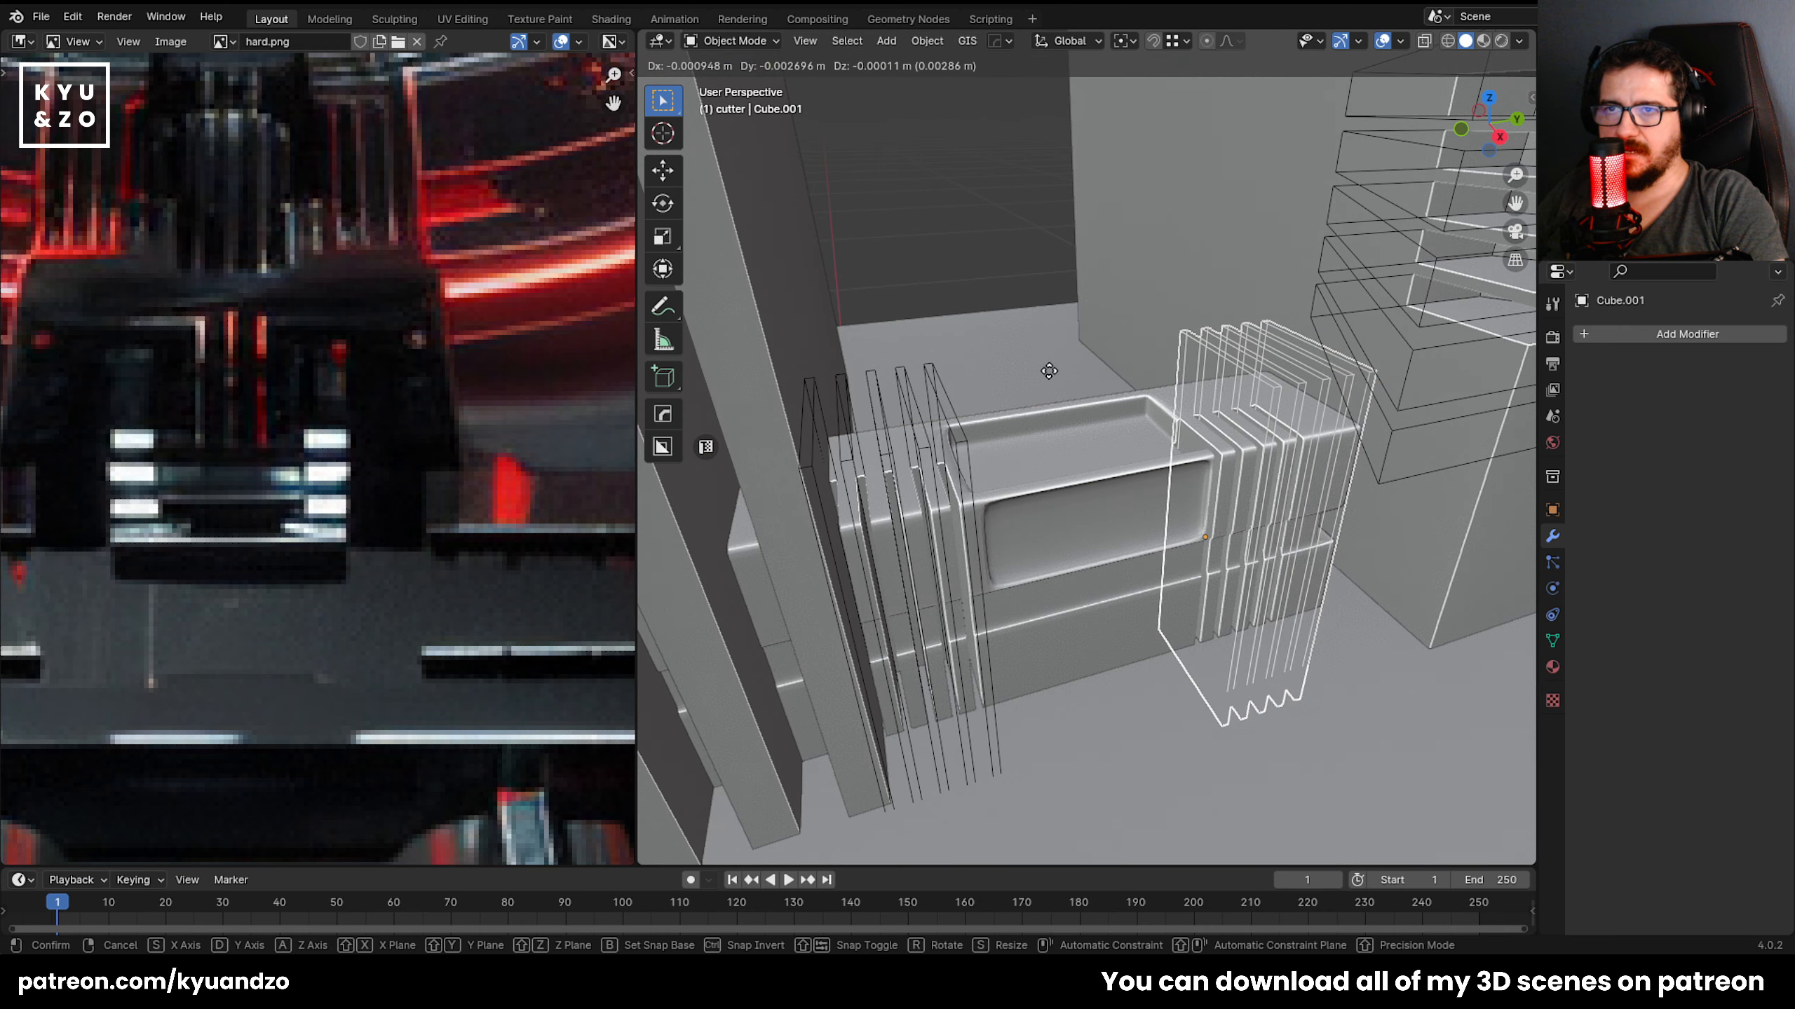
right_click(1048, 370)
Parent both groups of slot cutters to the ribbed bar.
shift+click(911, 417)
shift+click(1082, 426)
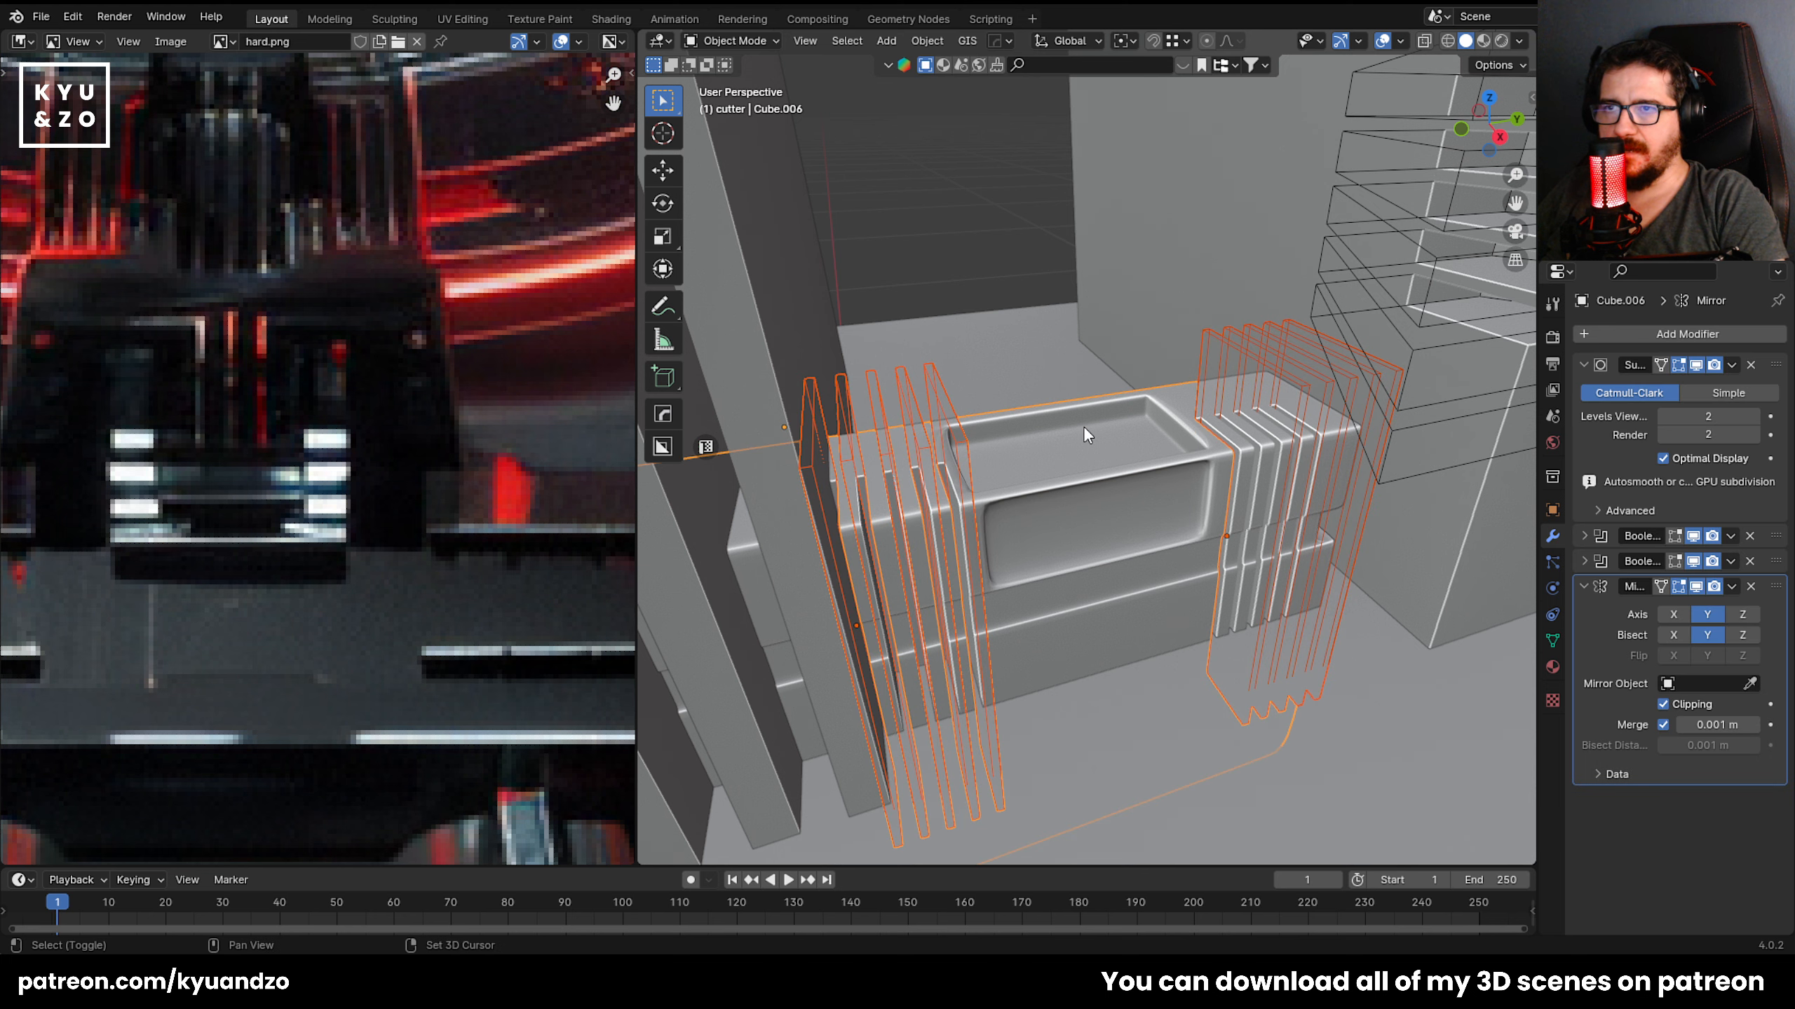
click(926, 40)
mouse_move(1008, 382)
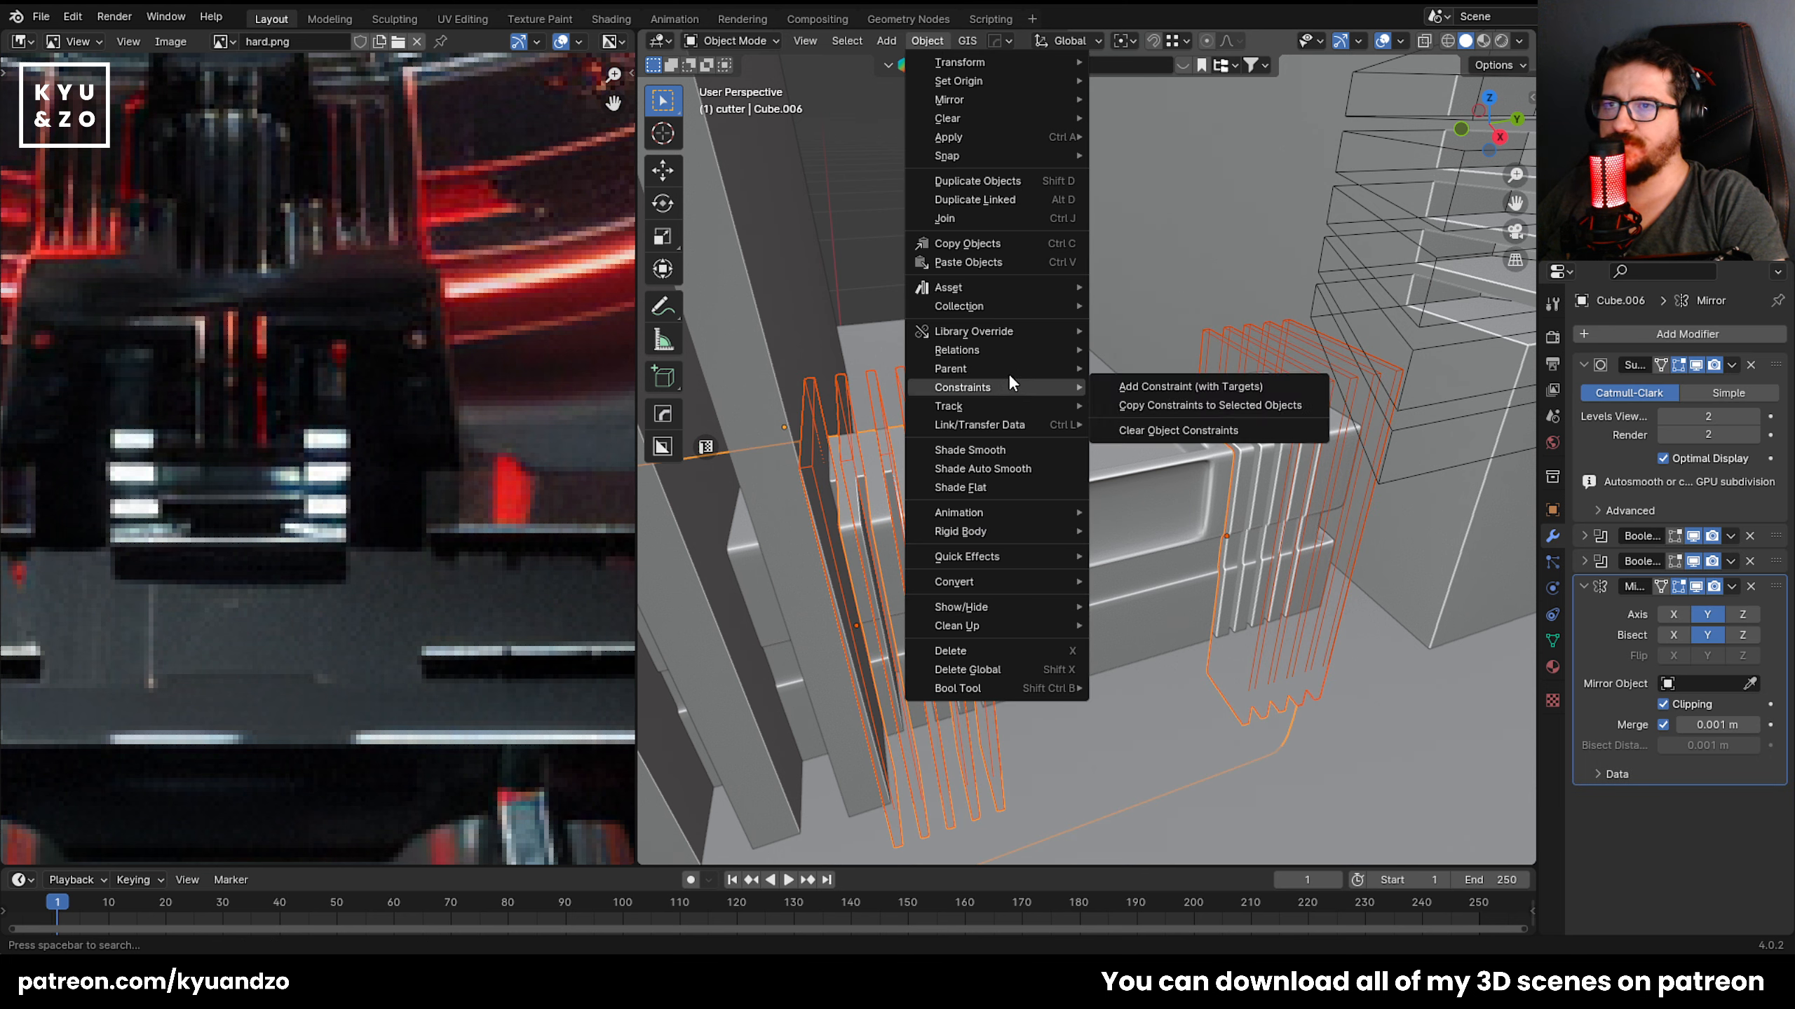
click(1124, 367)
click(973, 266)
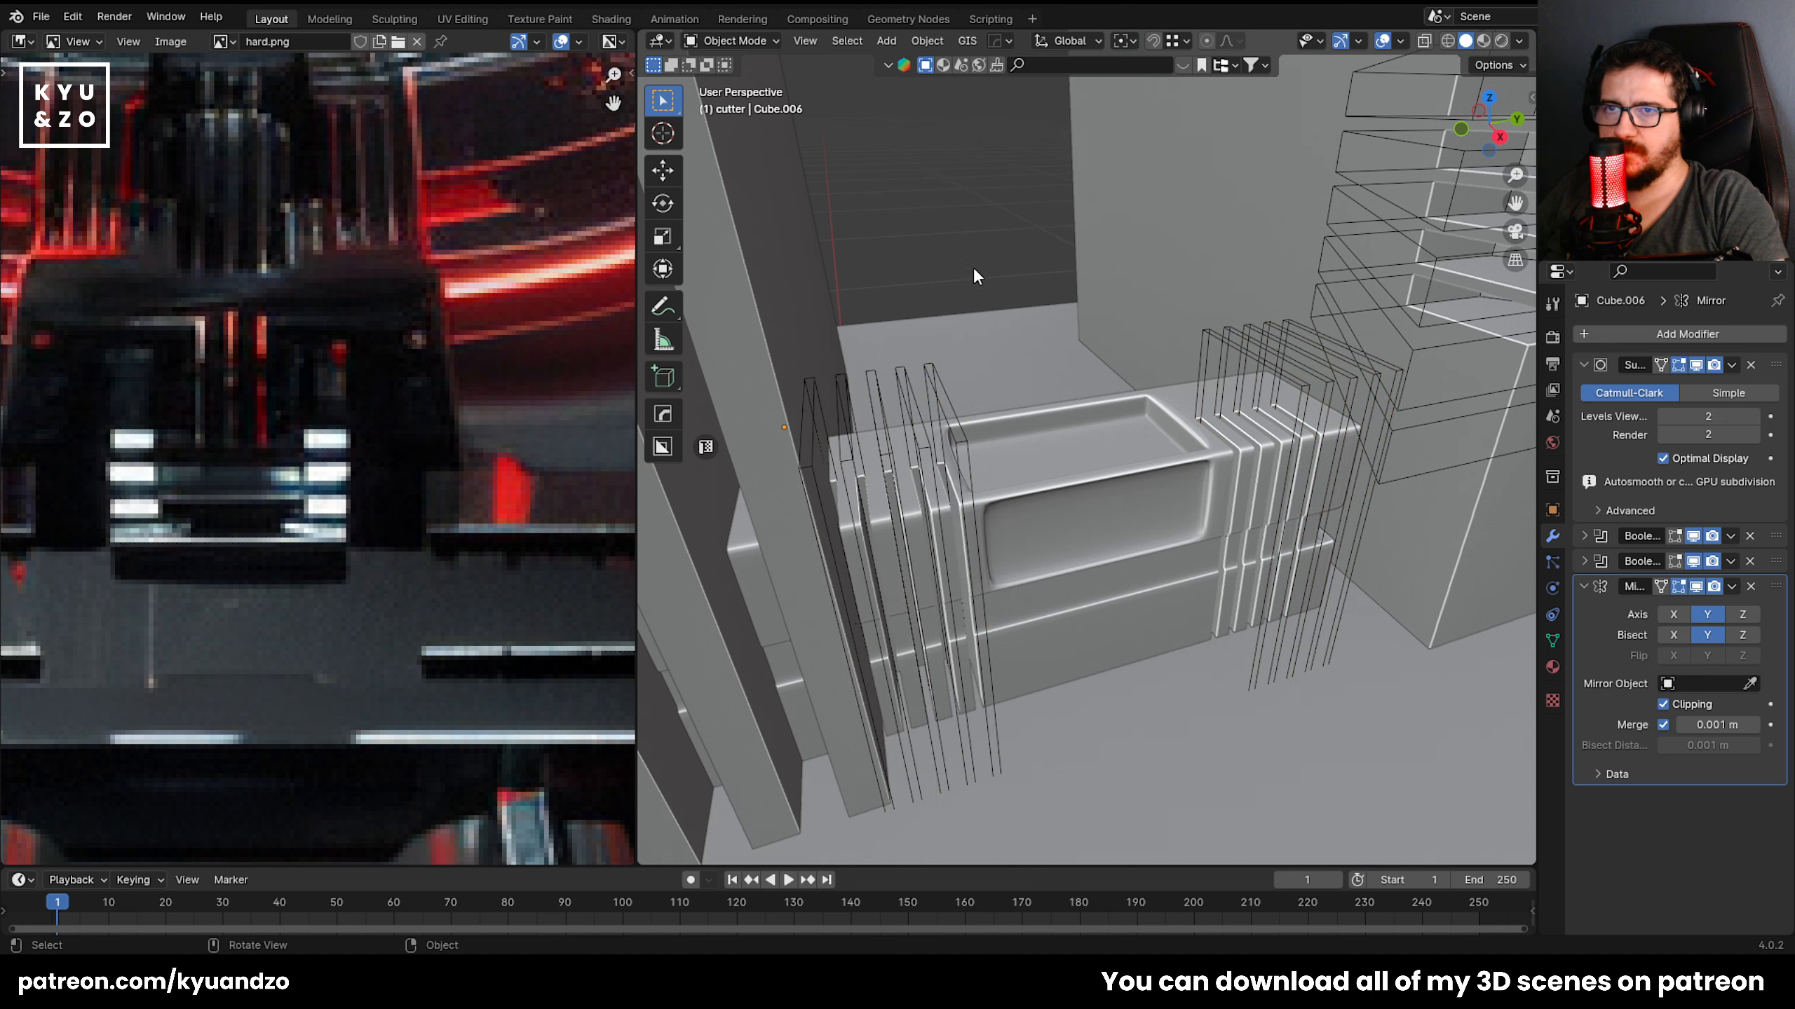
Test whether the slot cutters follow the ribbed bar, cancel the move, and hide the cutter collection.
click(1078, 502)
key(g)
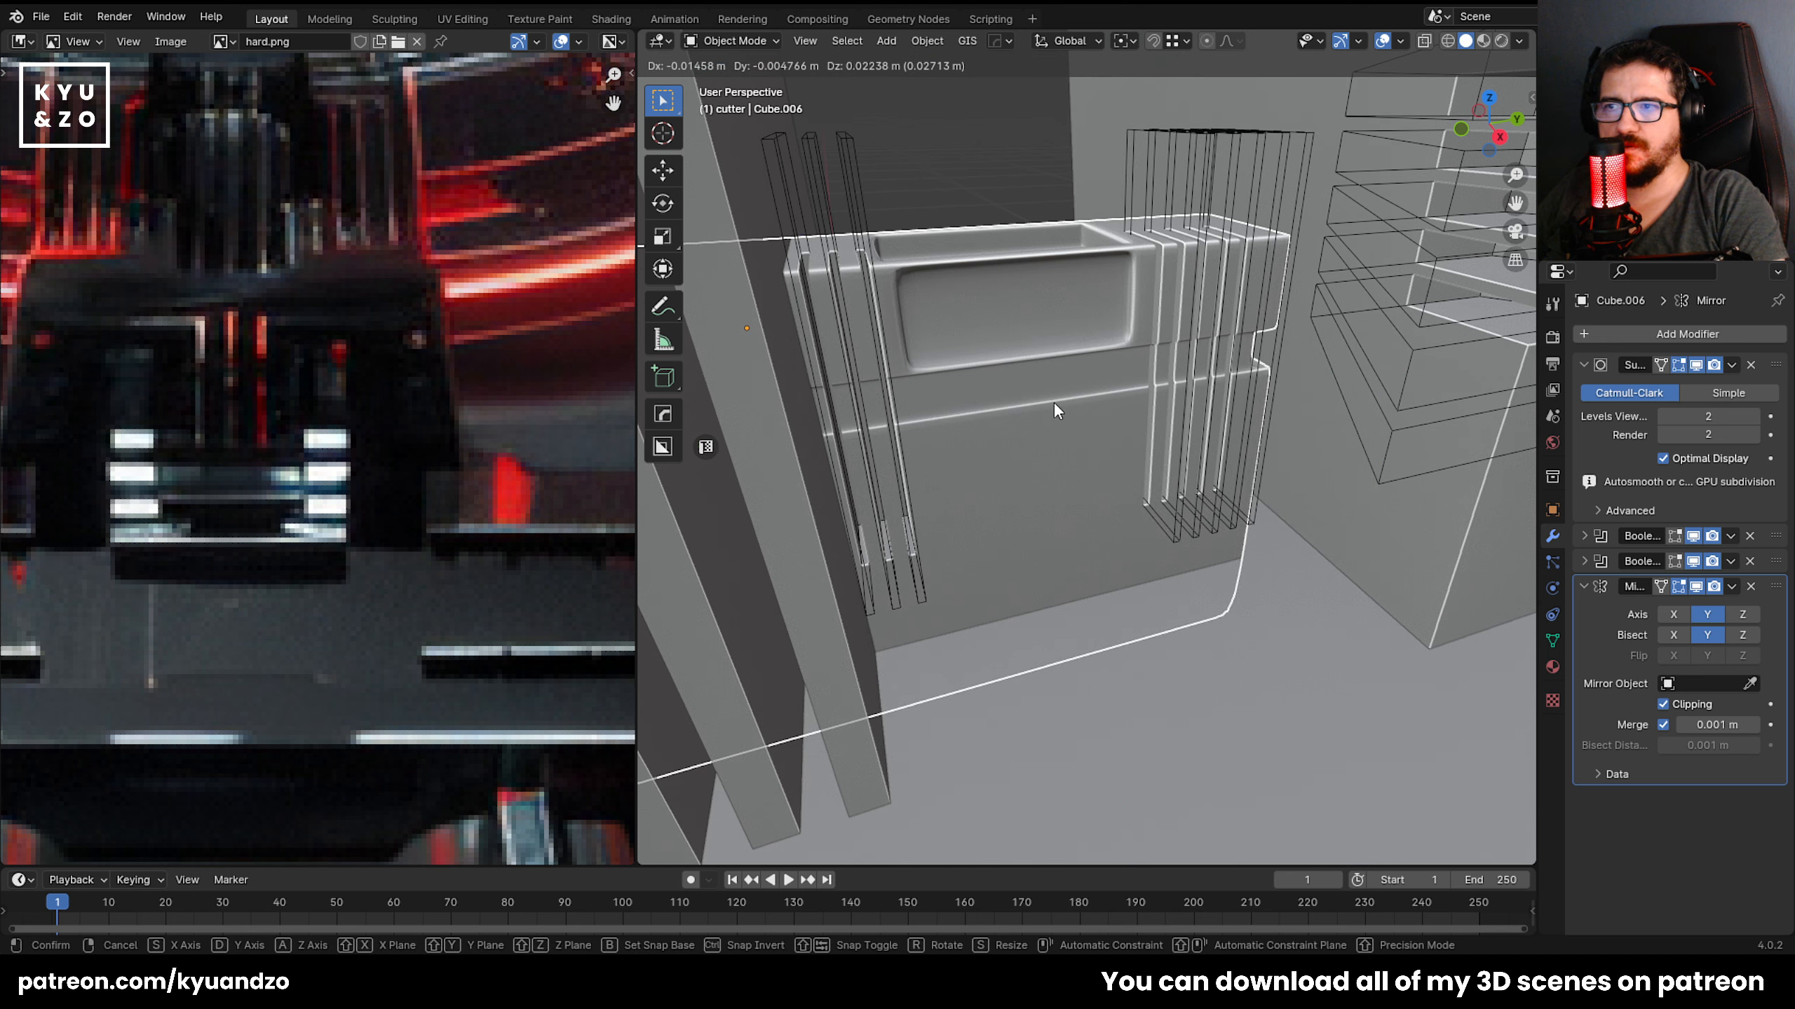
key(Escape)
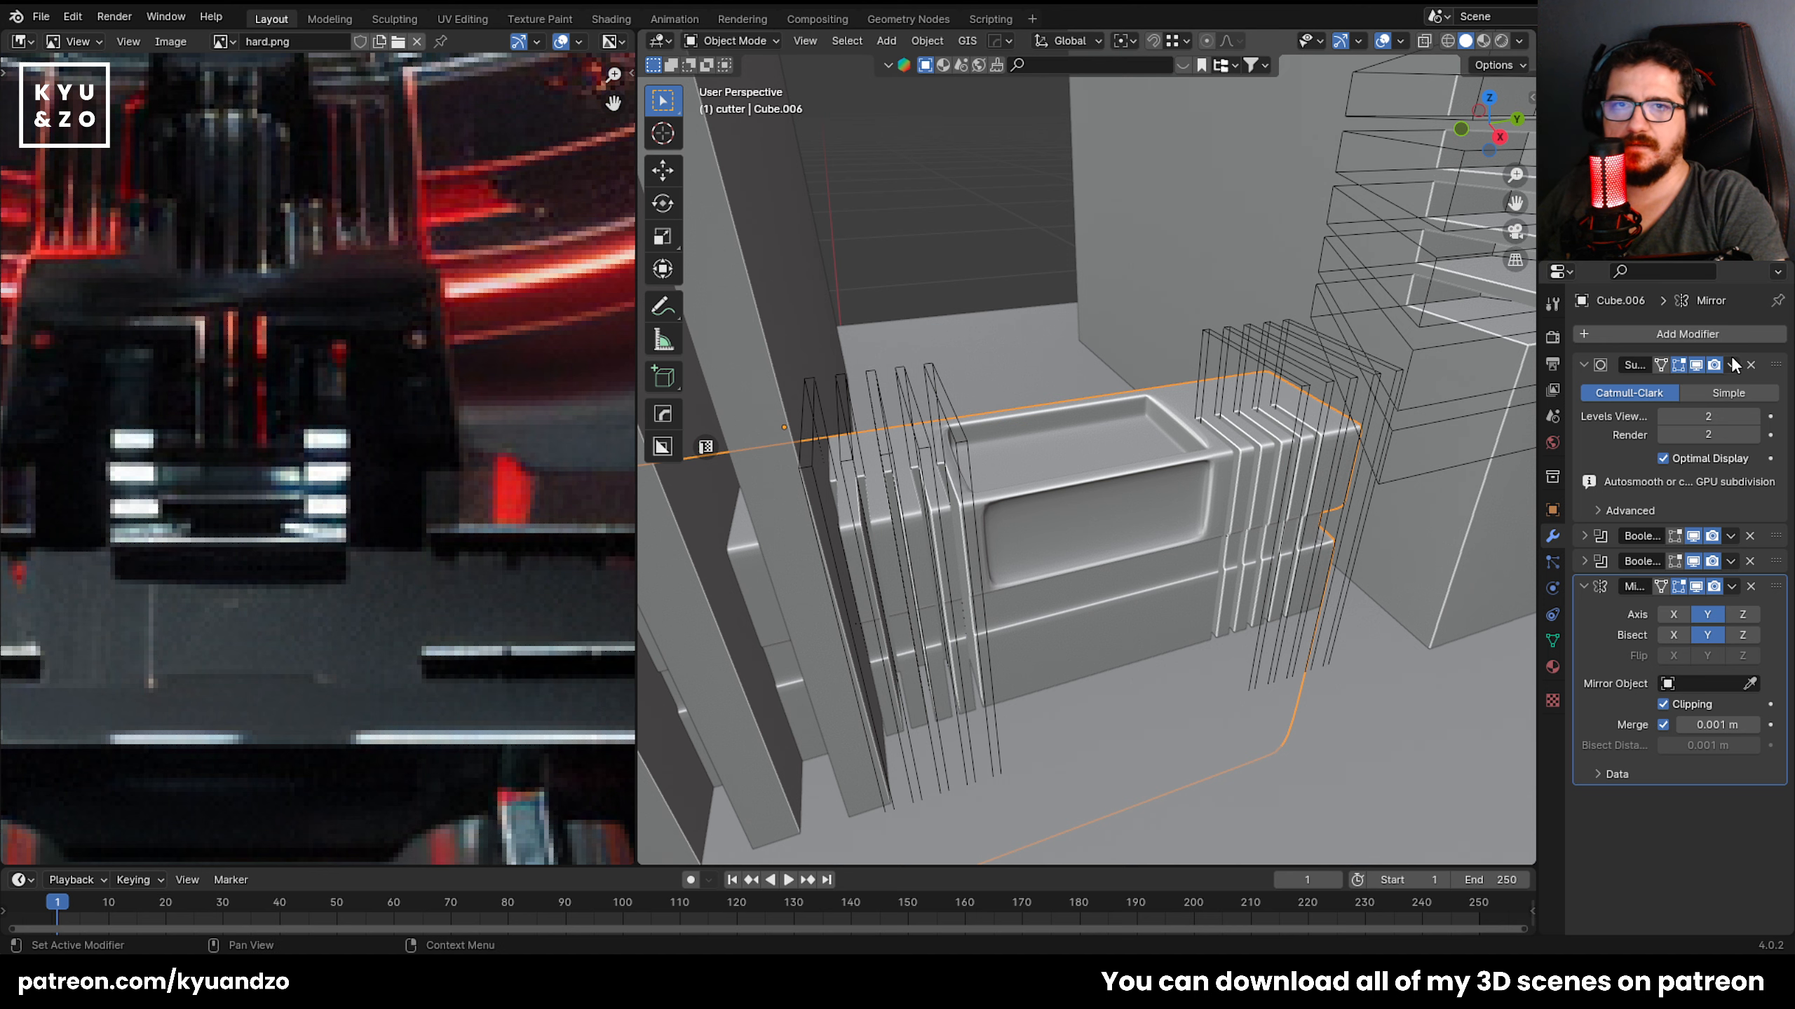
click(1740, 80)
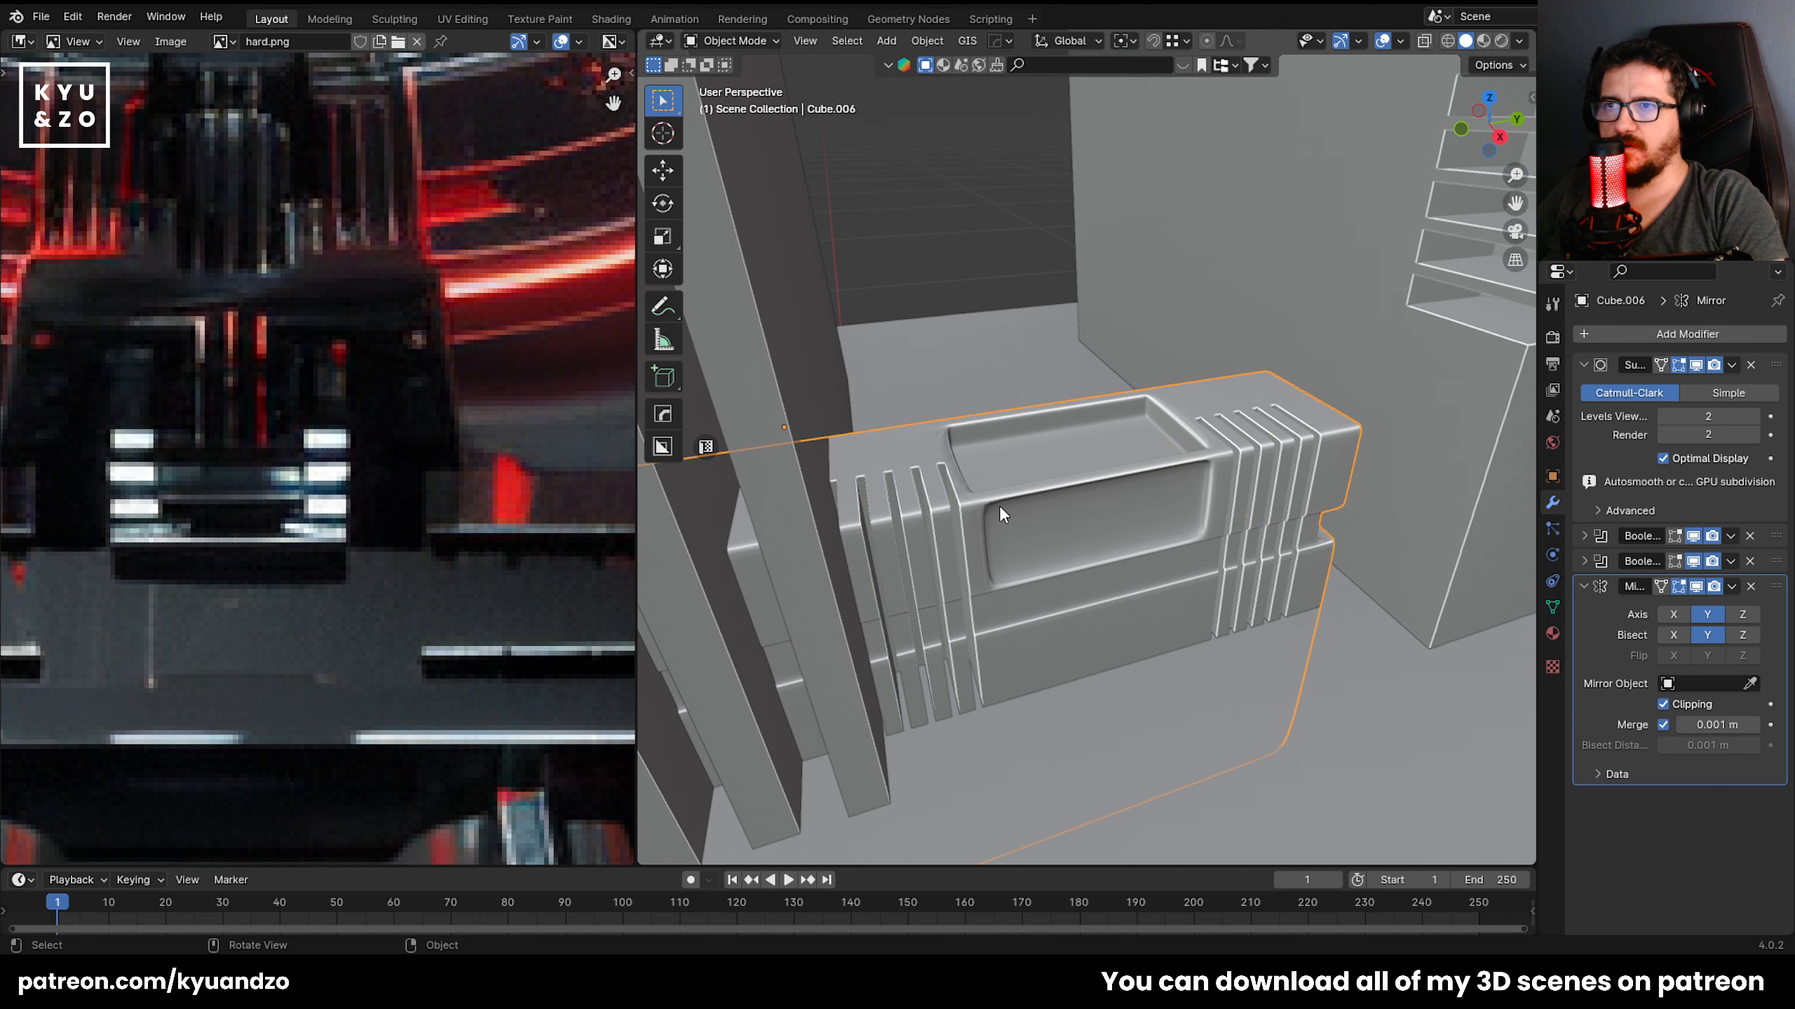
scroll(998, 504, down, 7)
shift+middle_drag(882, 540, 951, 466)
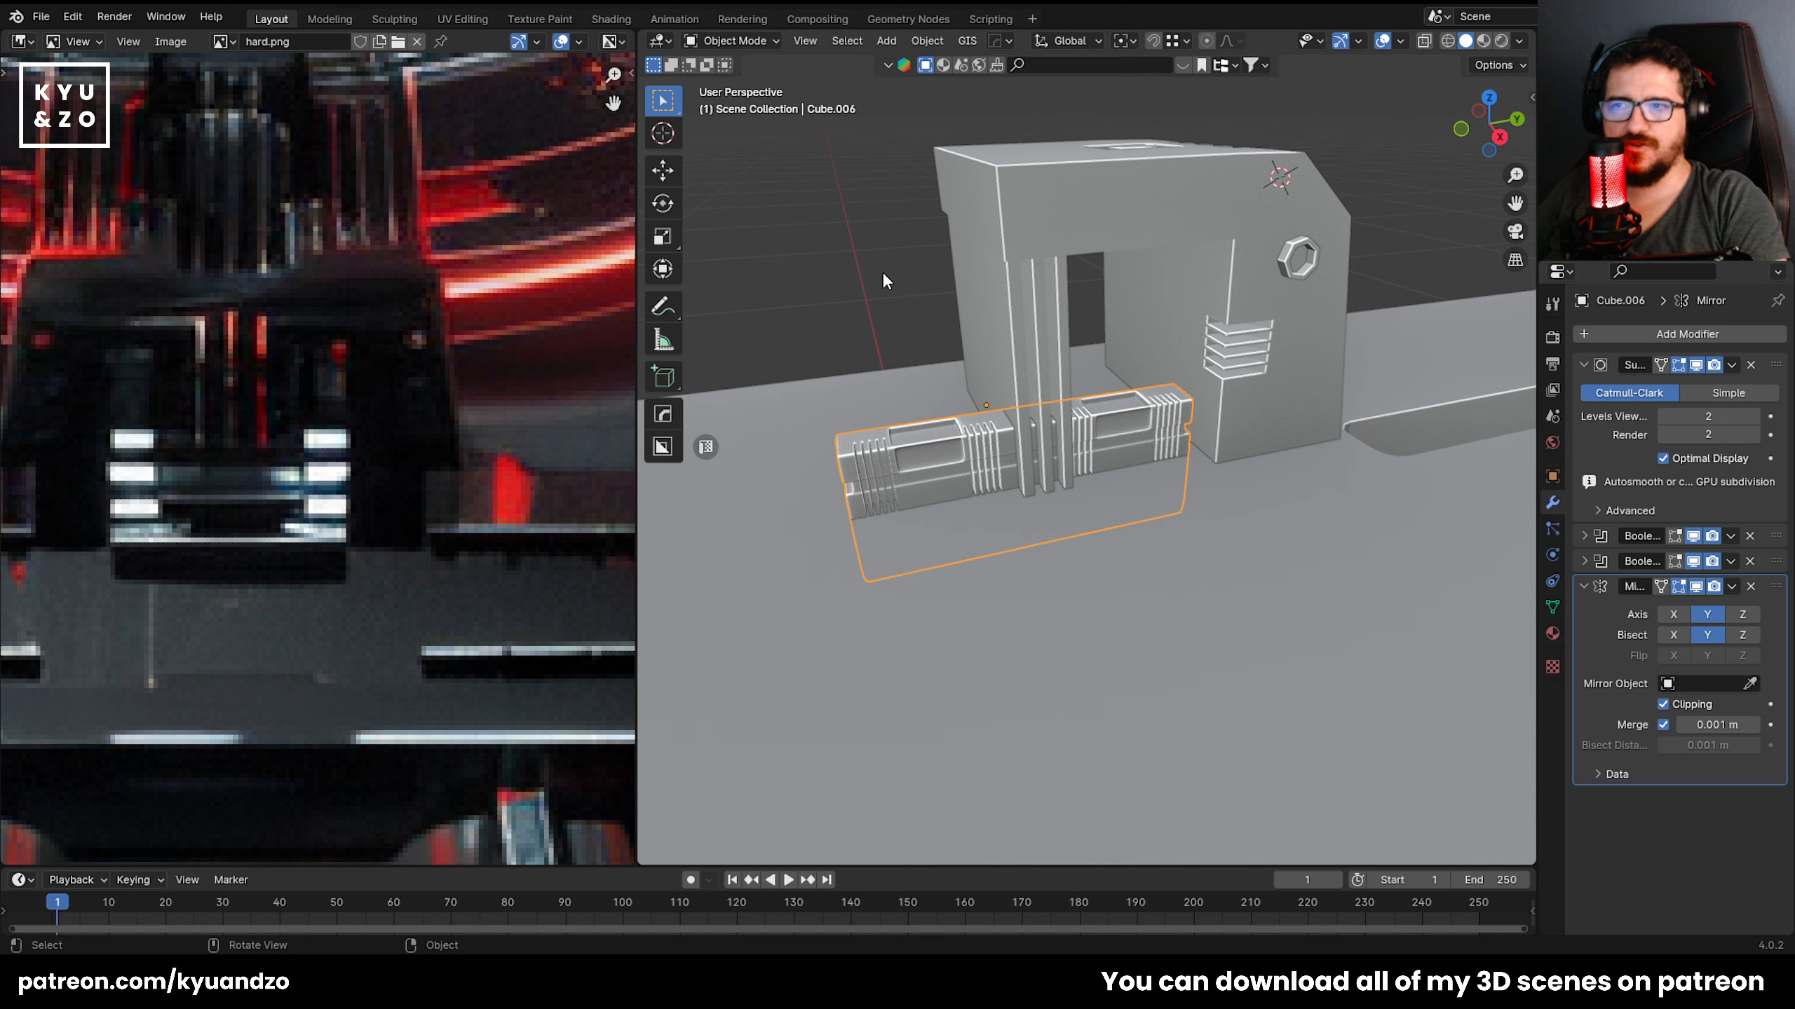
Select the scene camera and look at the model through it.
scroll(811, 403, down, 12)
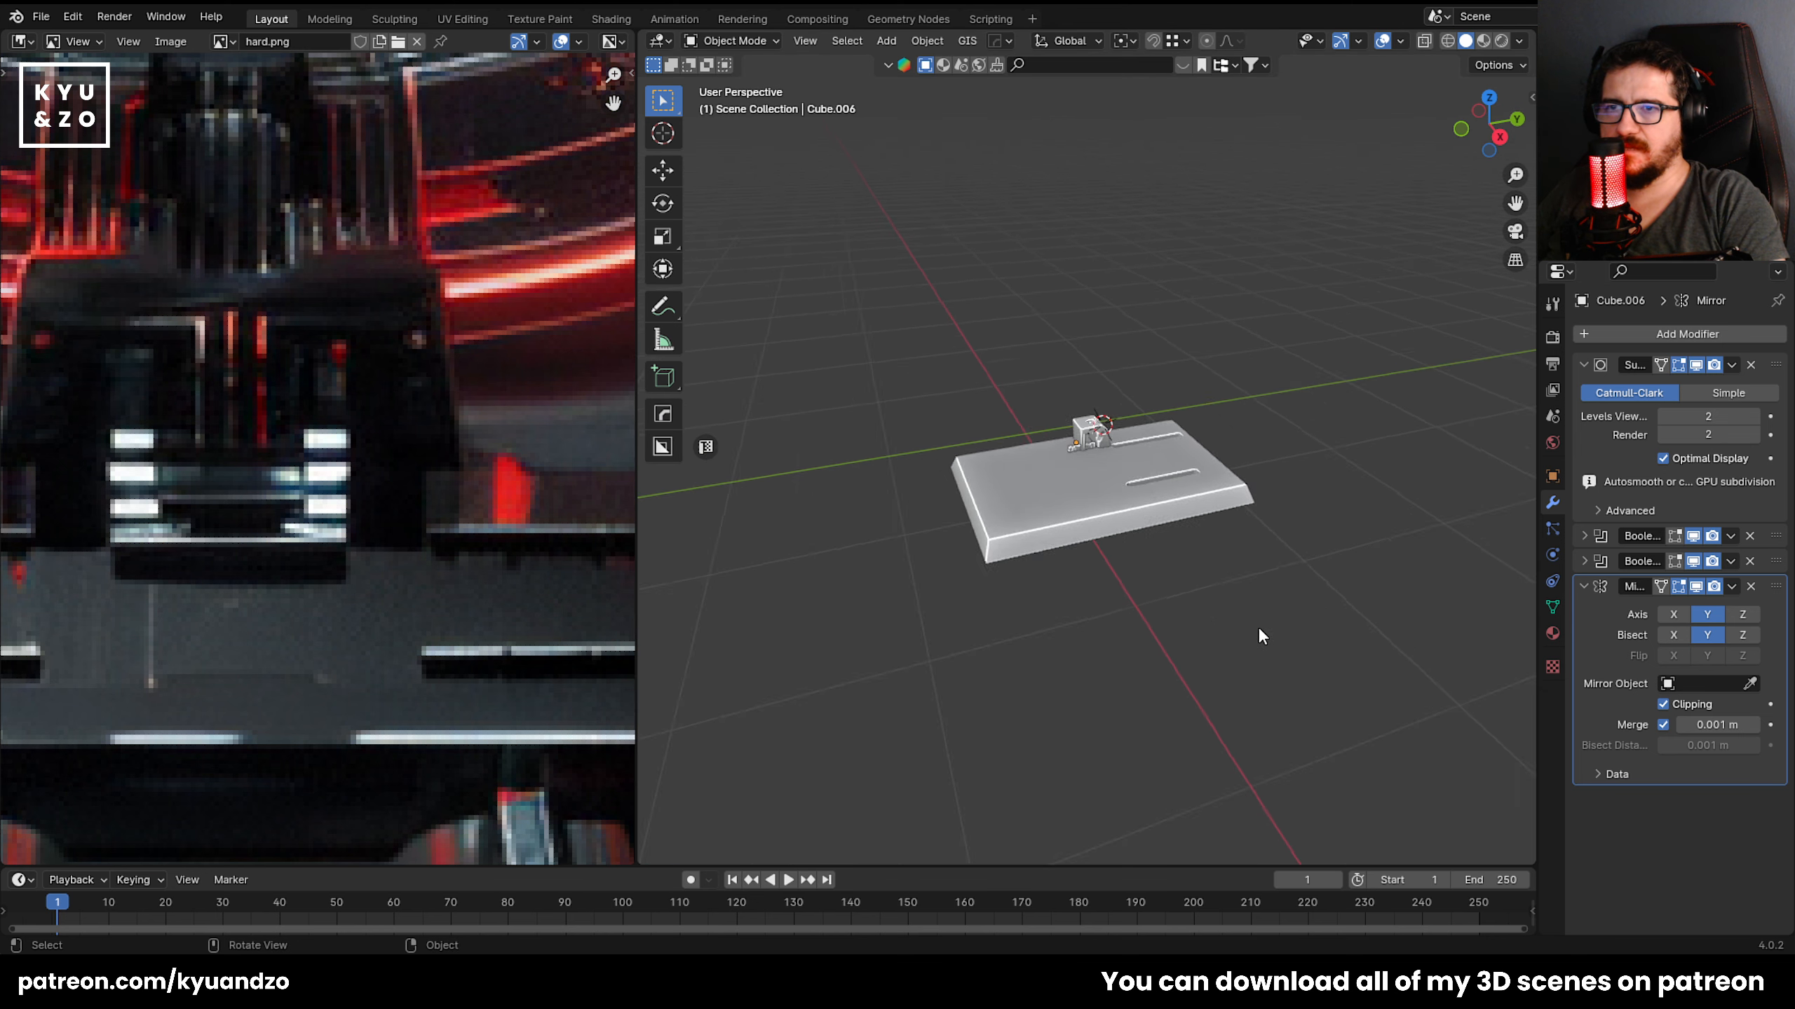
middle_drag(1256, 625, 1147, 463)
click(1148, 424)
key(KP_0)
shift+middle_drag(1139, 570, 892, 469)
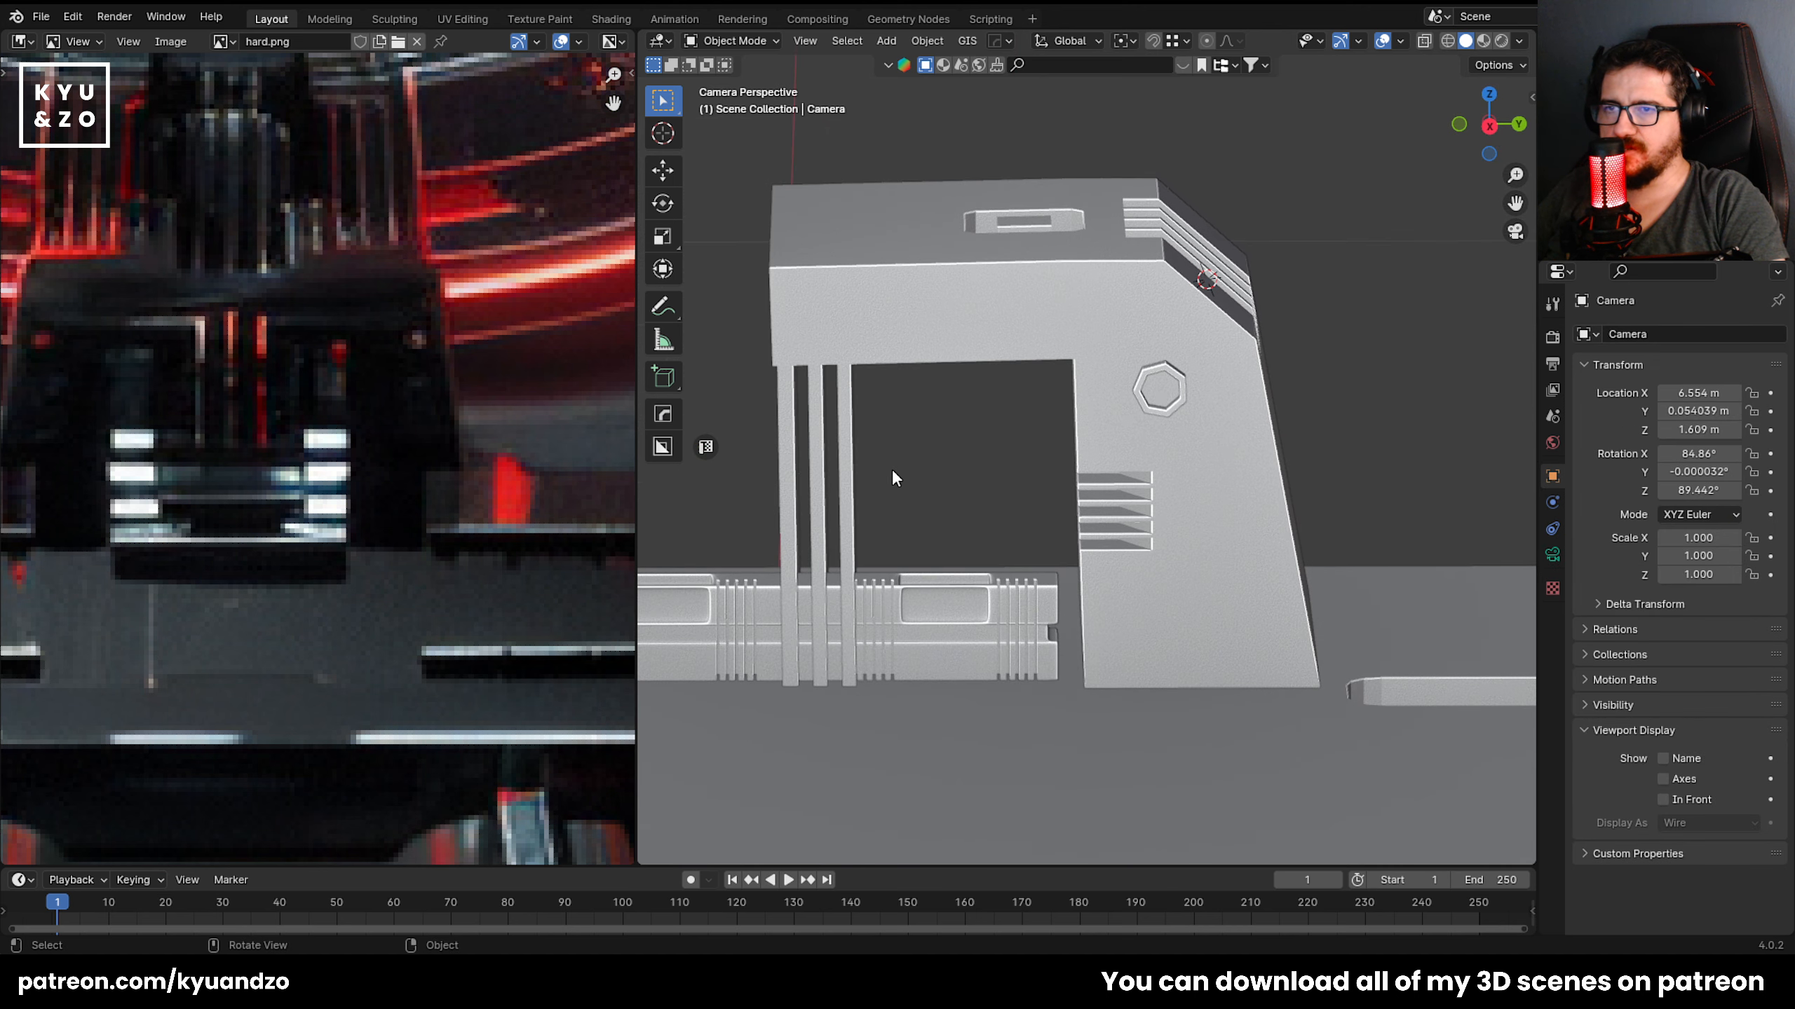
scroll(892, 469, down, 3)
scroll(892, 469, up, 2)
Try the Orthographic camera type and switch the camera back to Perspective.
click(1552, 555)
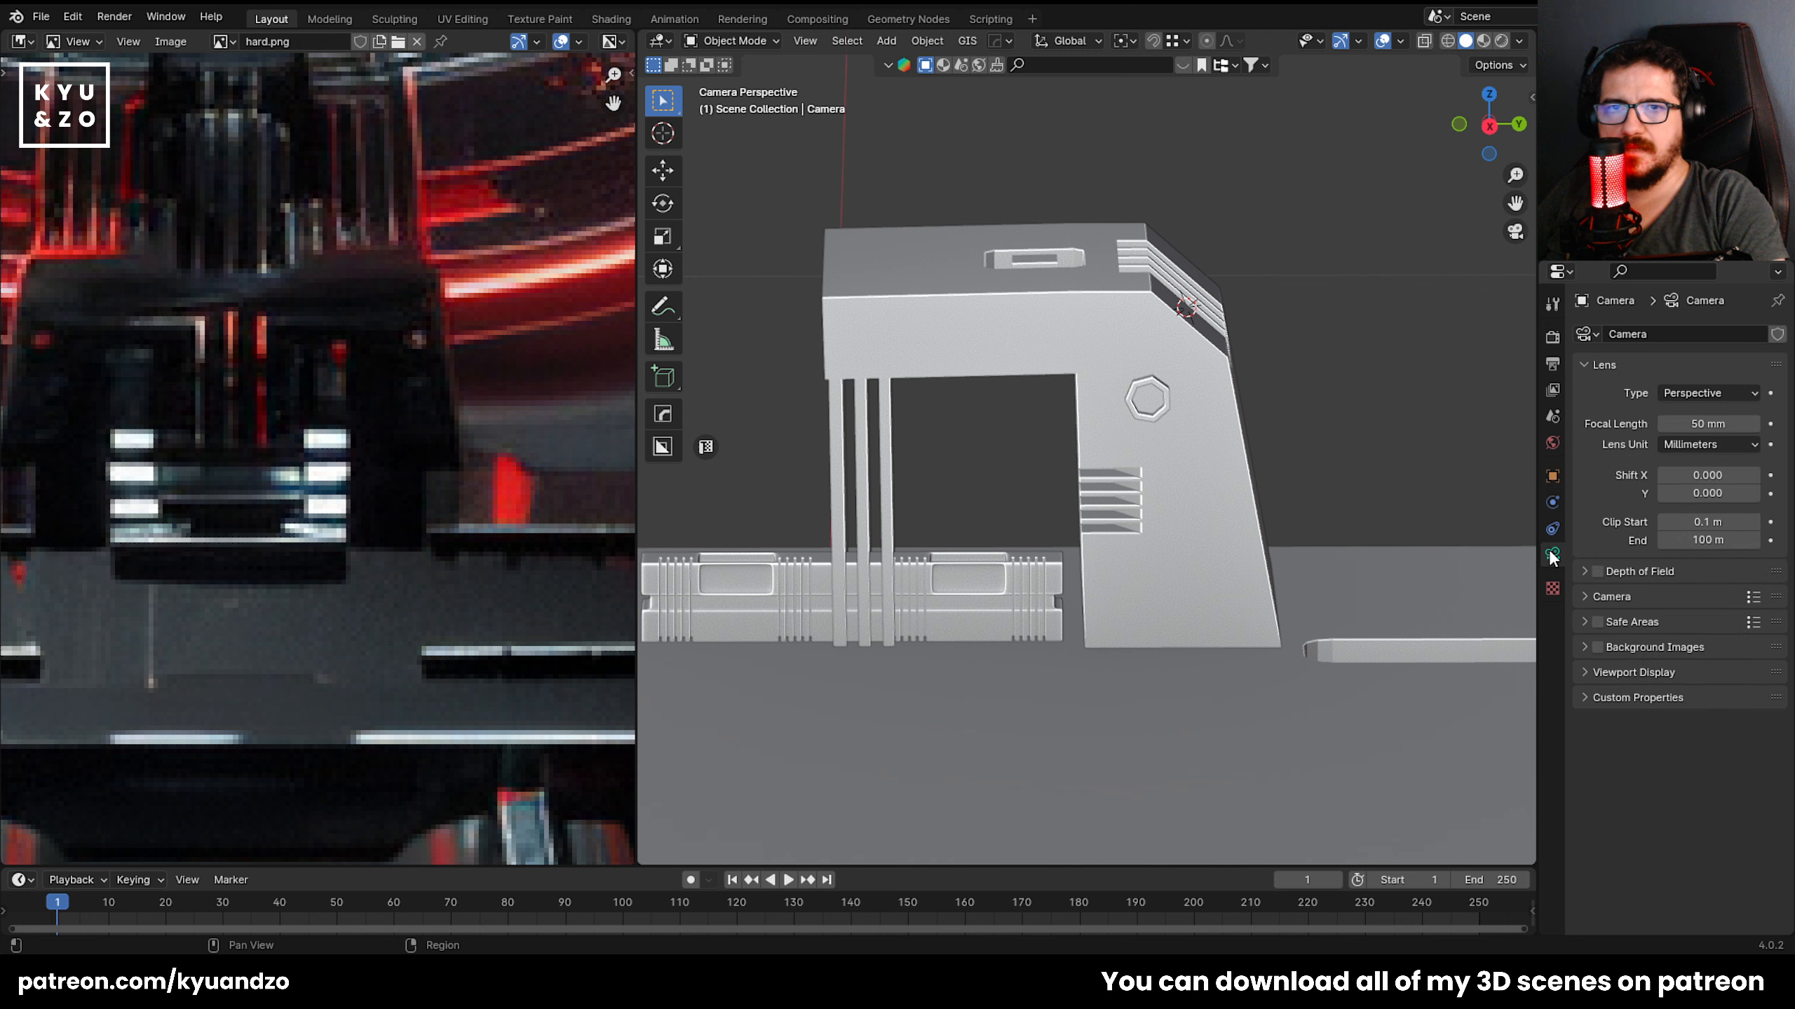
click(1691, 393)
click(1694, 434)
click(1694, 393)
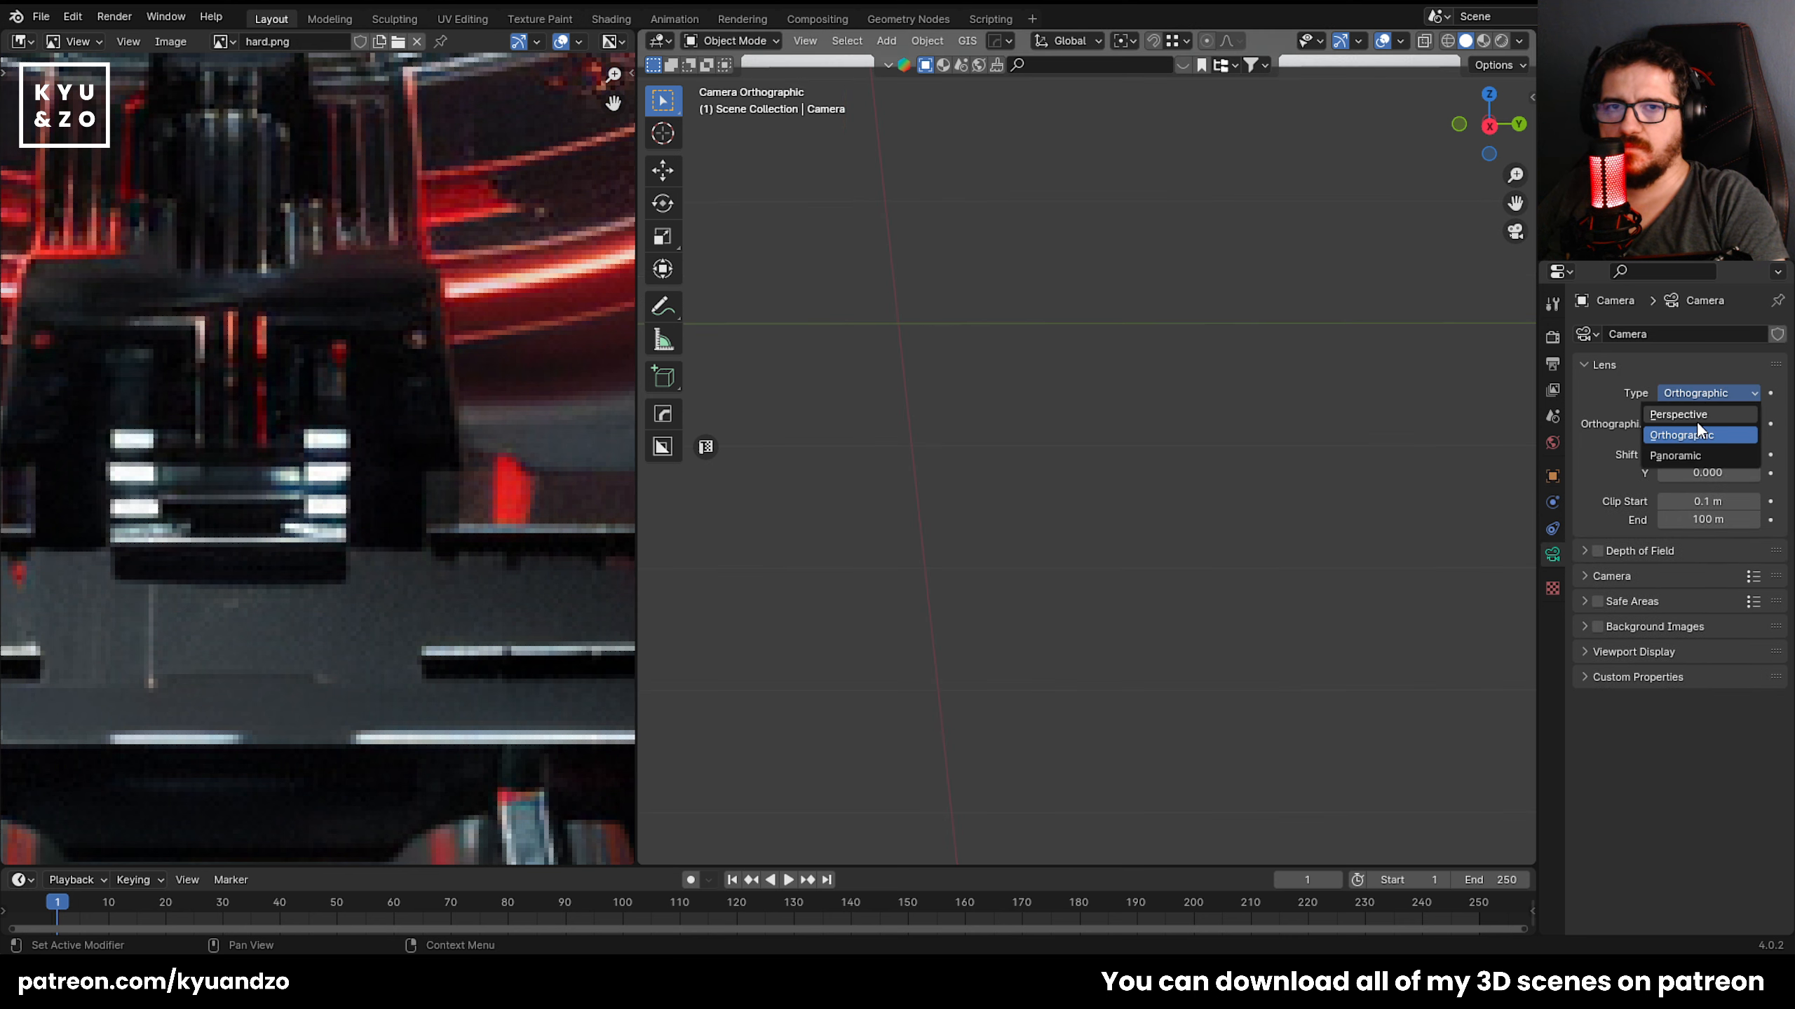
click(1696, 417)
Lower the camera slightly with walk navigation to reframe the base slab and console.
scroll(1082, 399, down, 3)
scroll(1083, 399, down, 4)
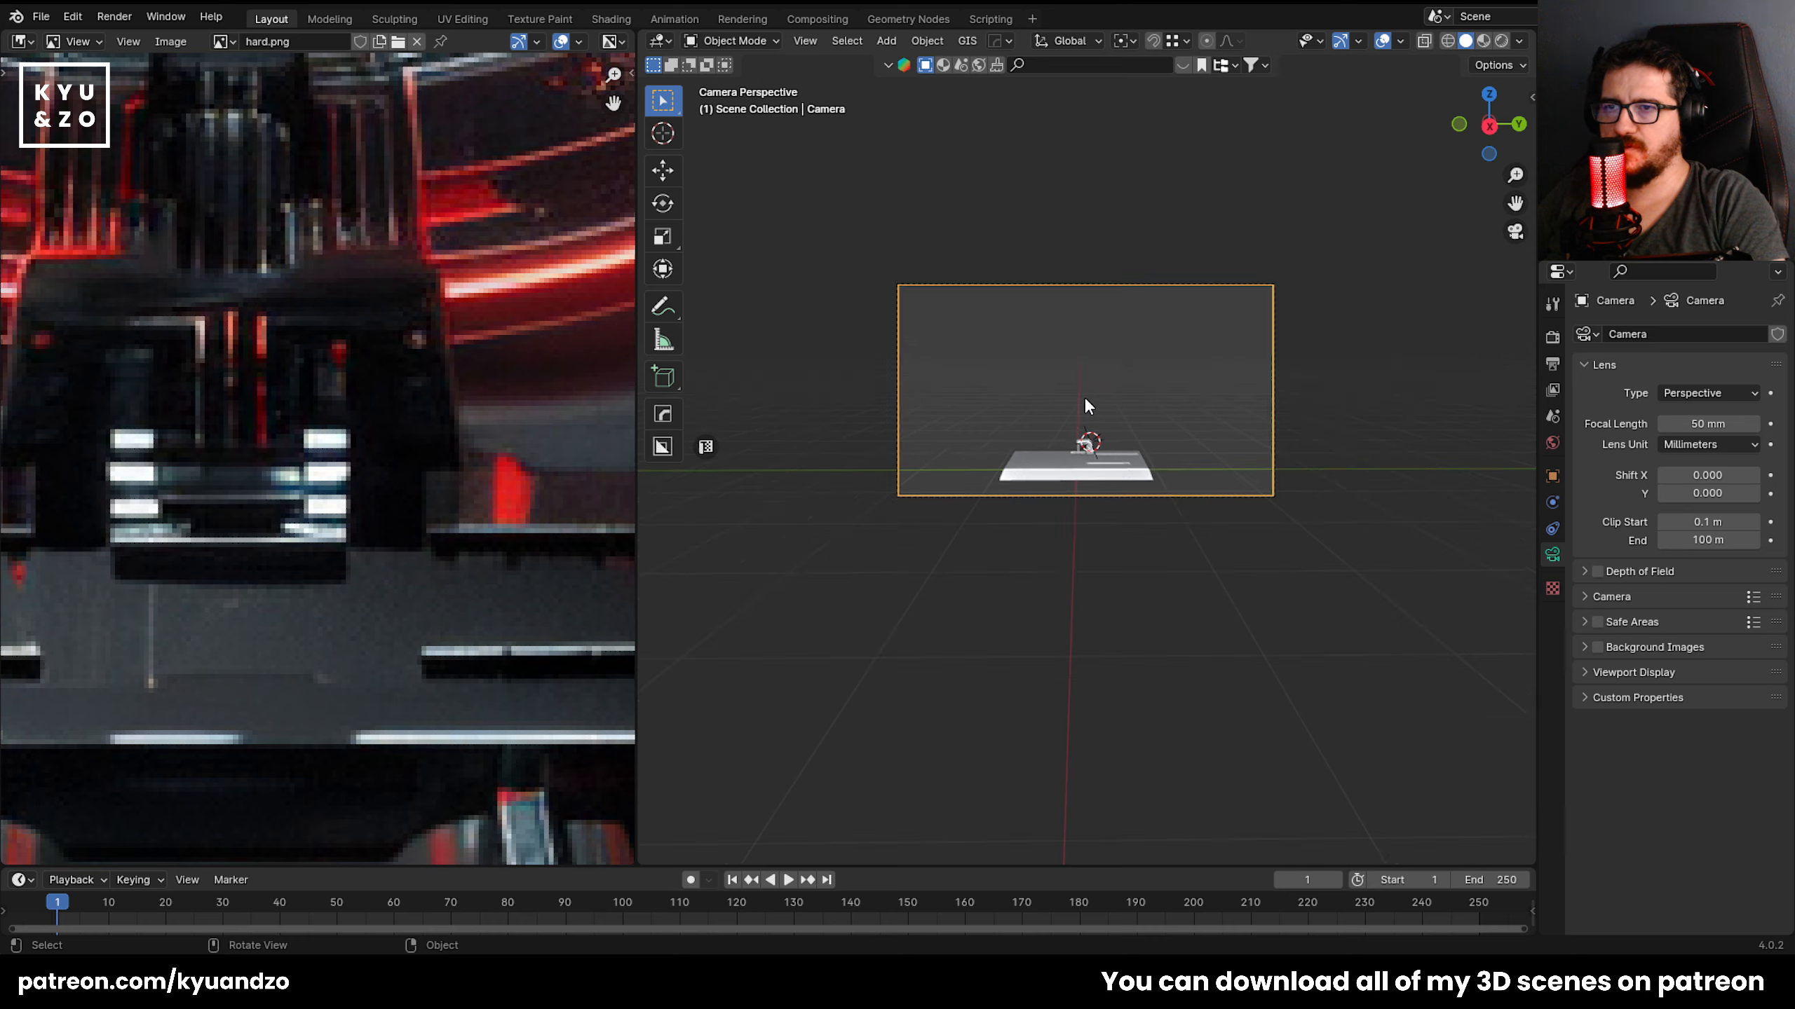
scroll(1083, 396, up, 2)
scroll(276, 522, down, 4)
scroll(277, 527, down, 2)
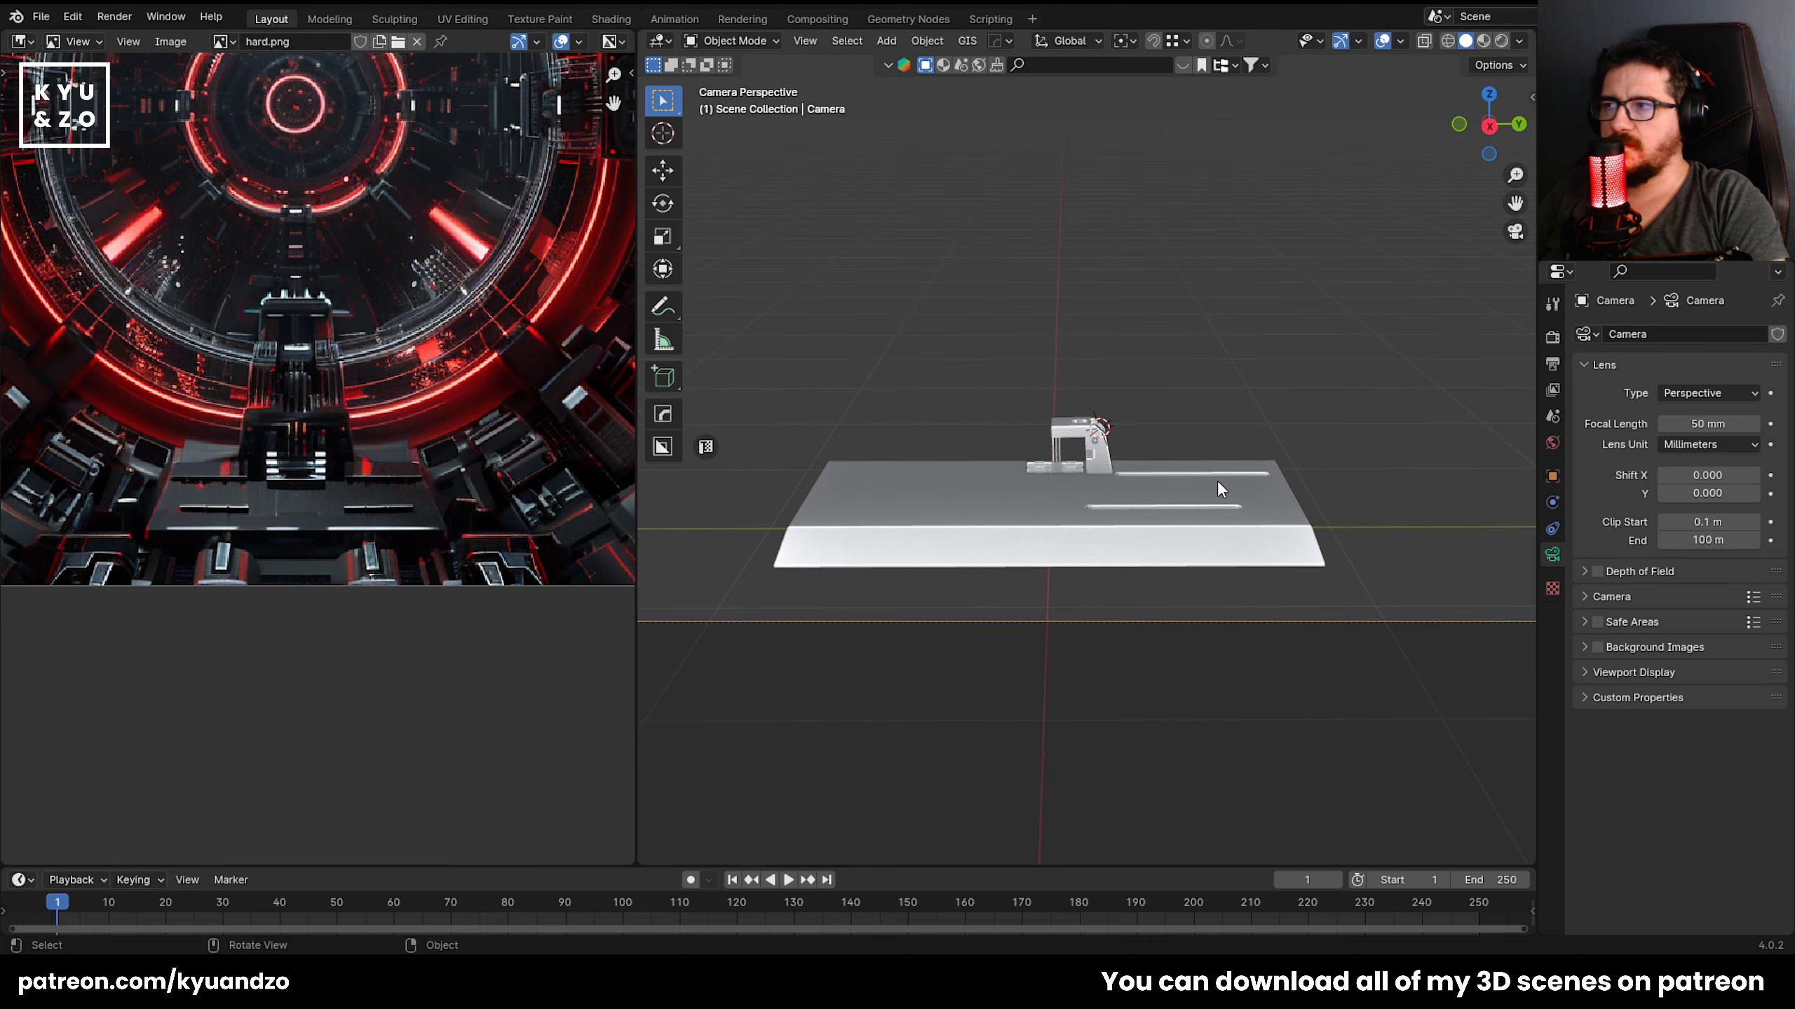
key(shift+grave)
key(q)
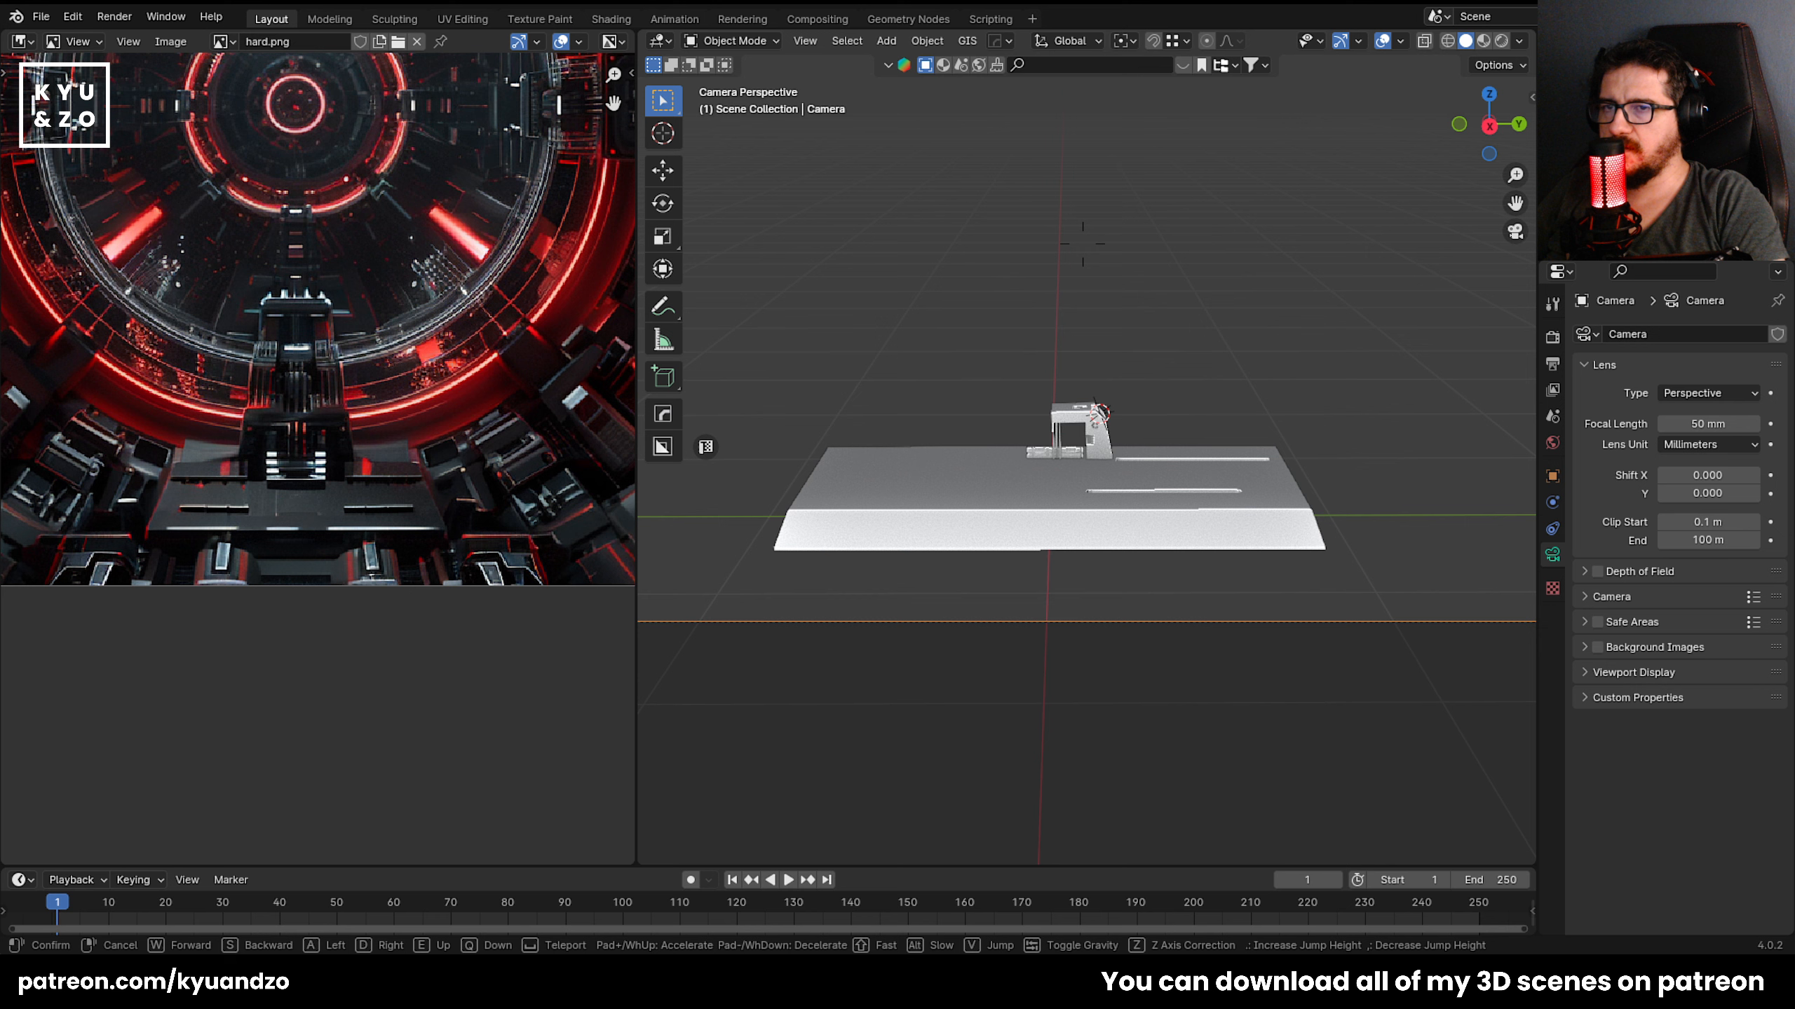
click(1015, 544)
Scale the large base slab along Y to about 0.669.
click(1015, 544)
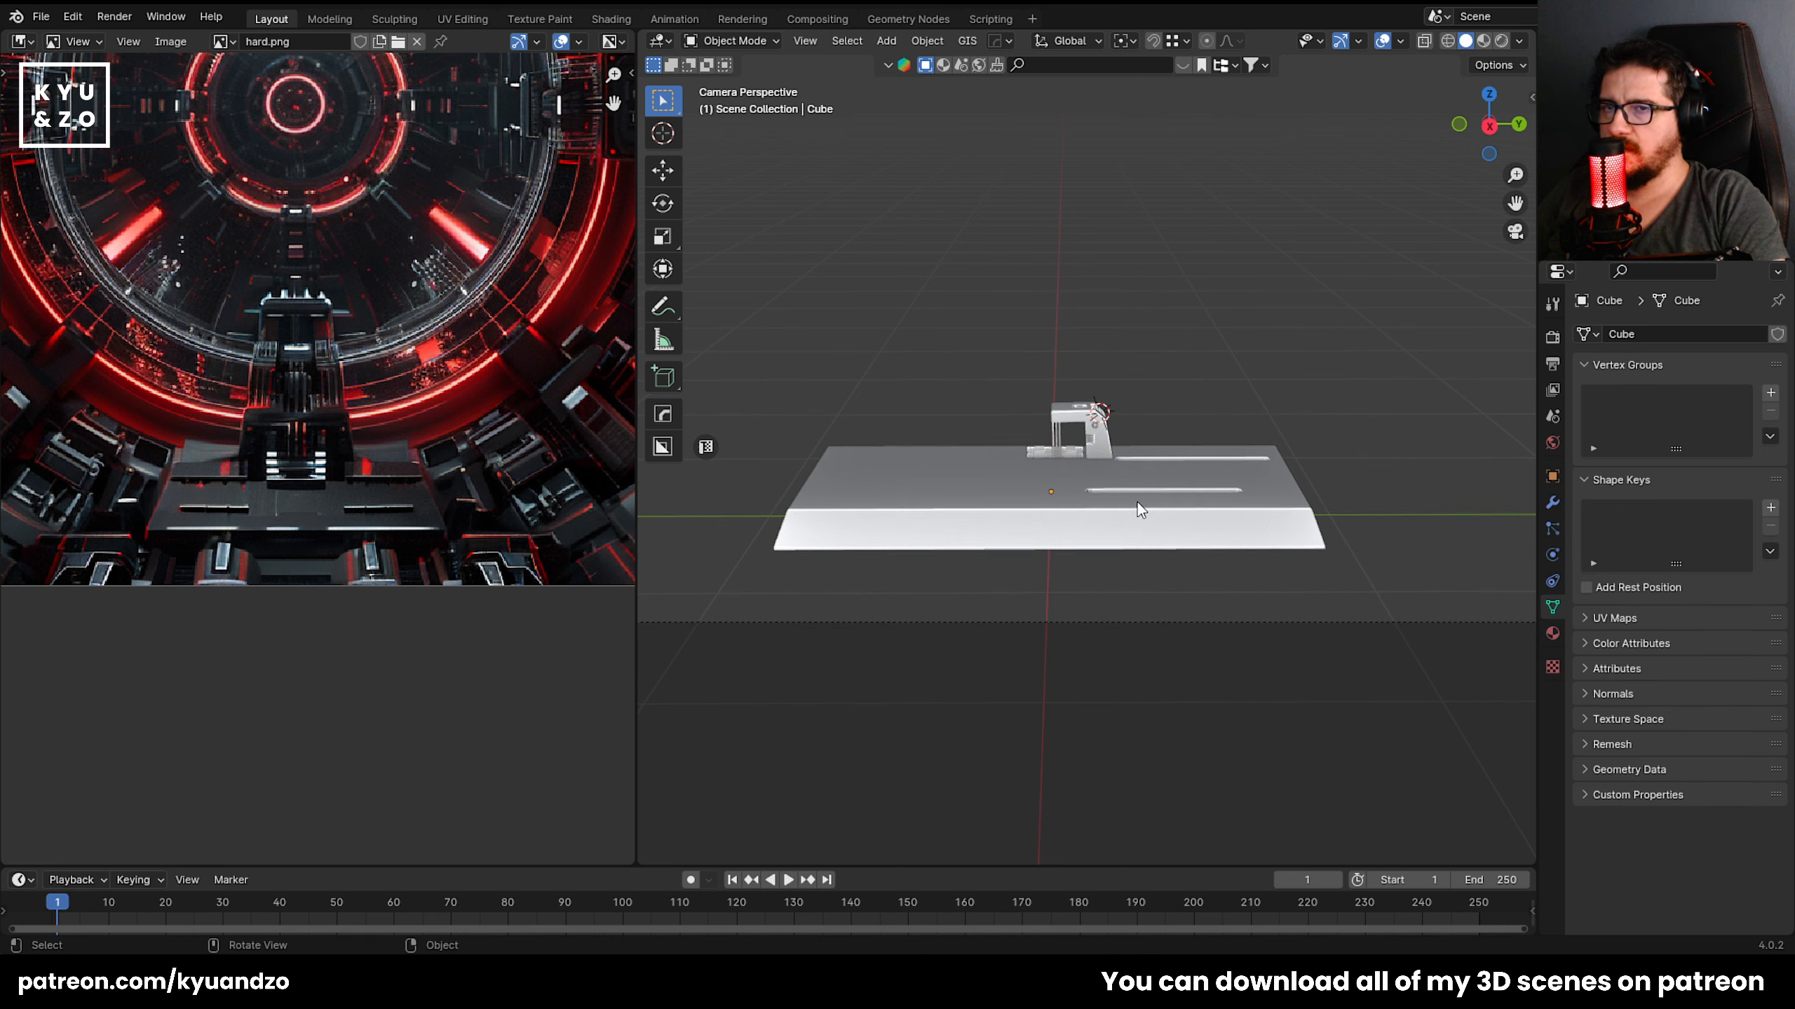
click(1131, 531)
key(s)
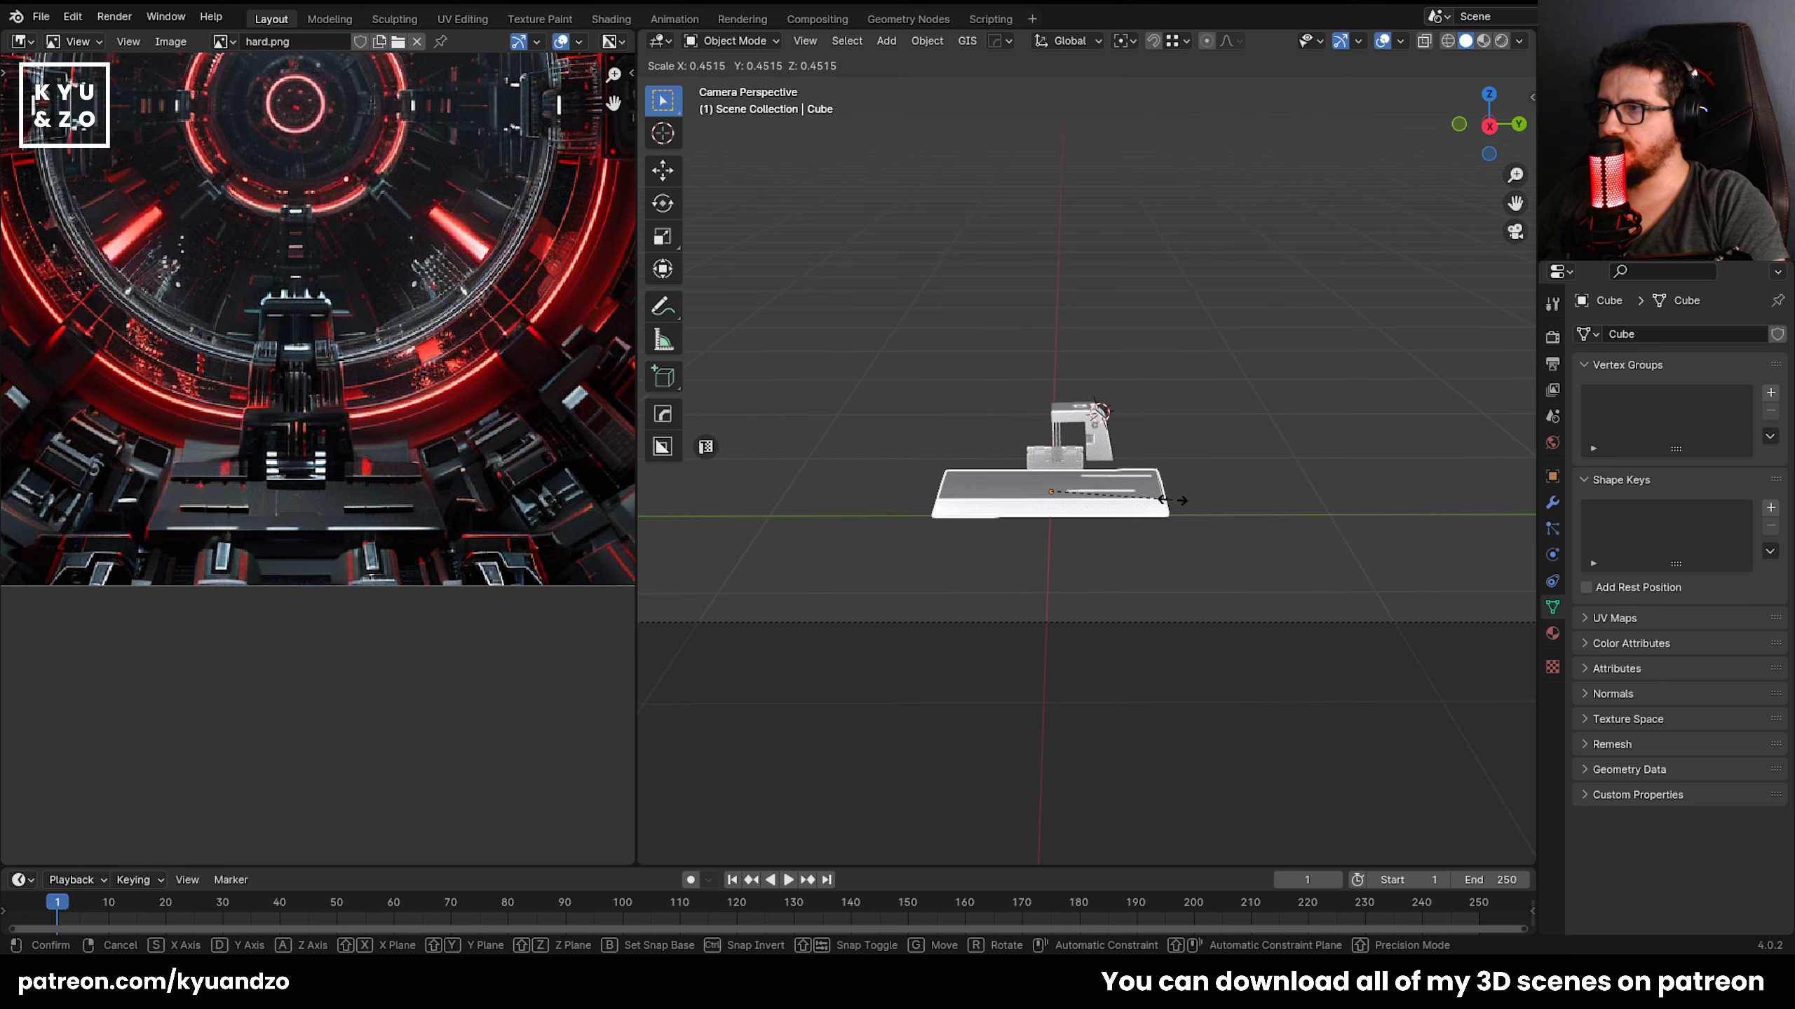
key(y)
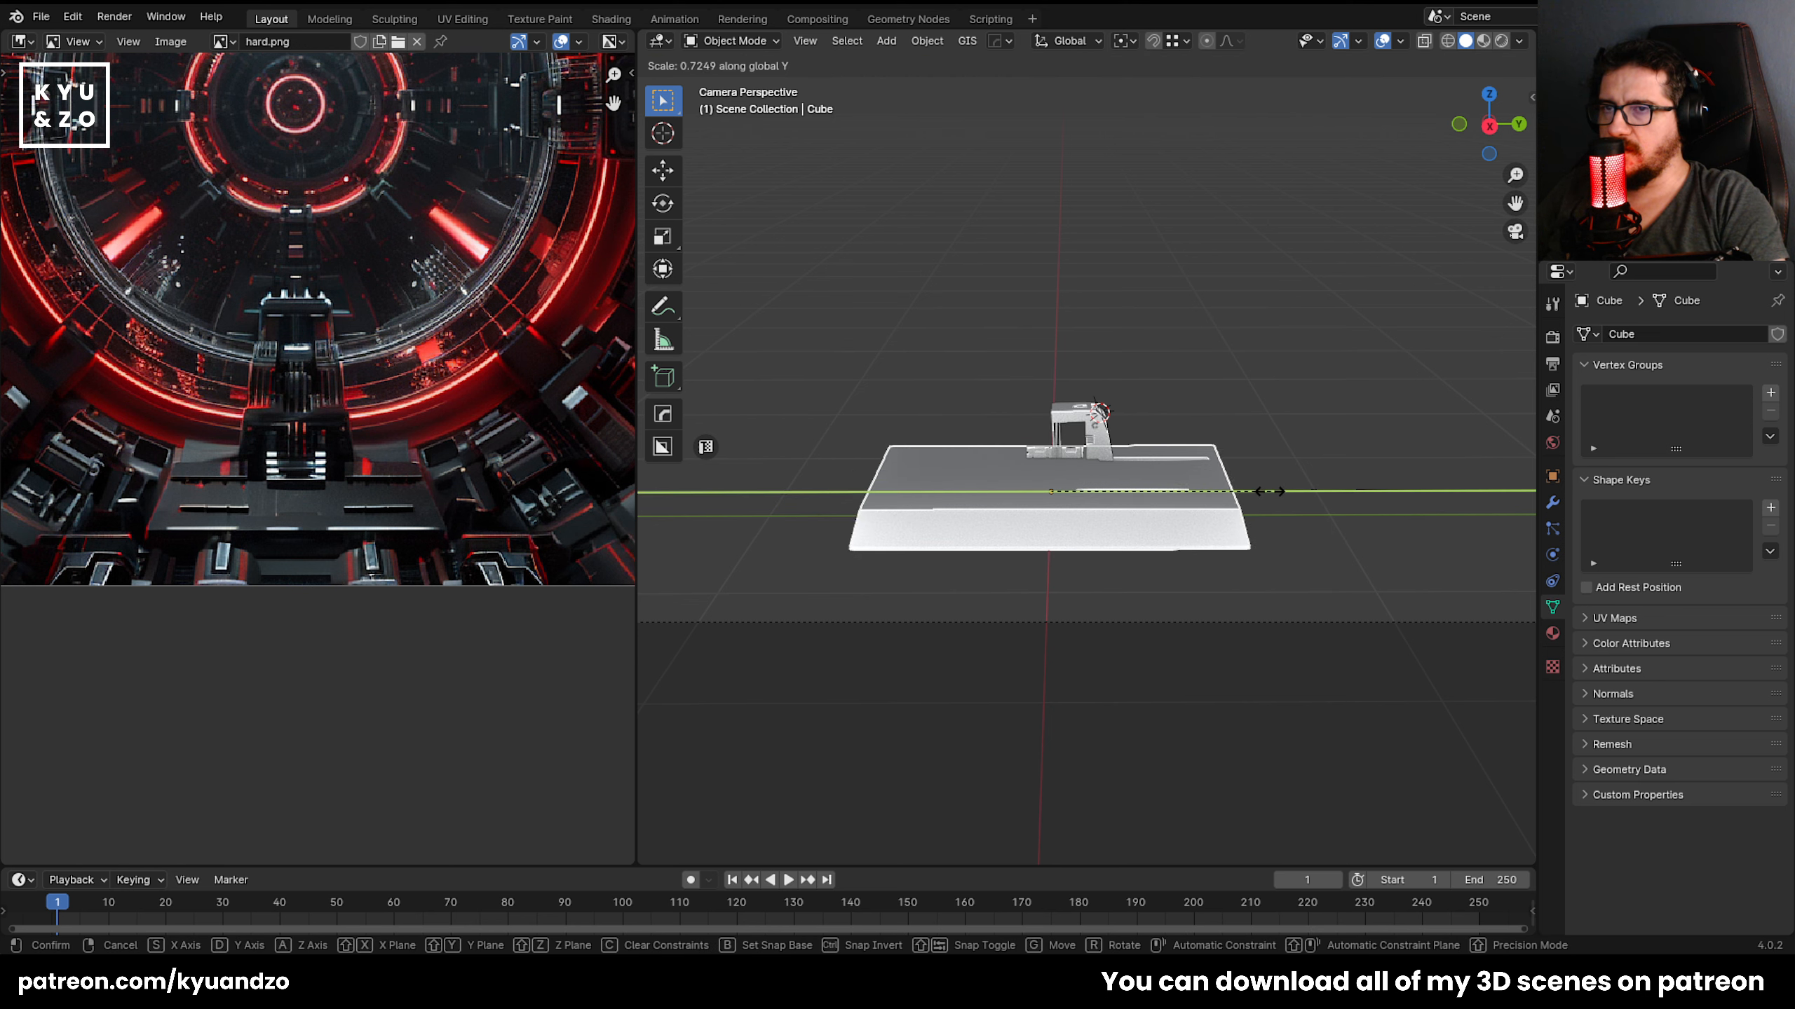
click(1253, 492)
Move the camera closer to the slab and slightly higher with walk navigation.
key(shift+grave)
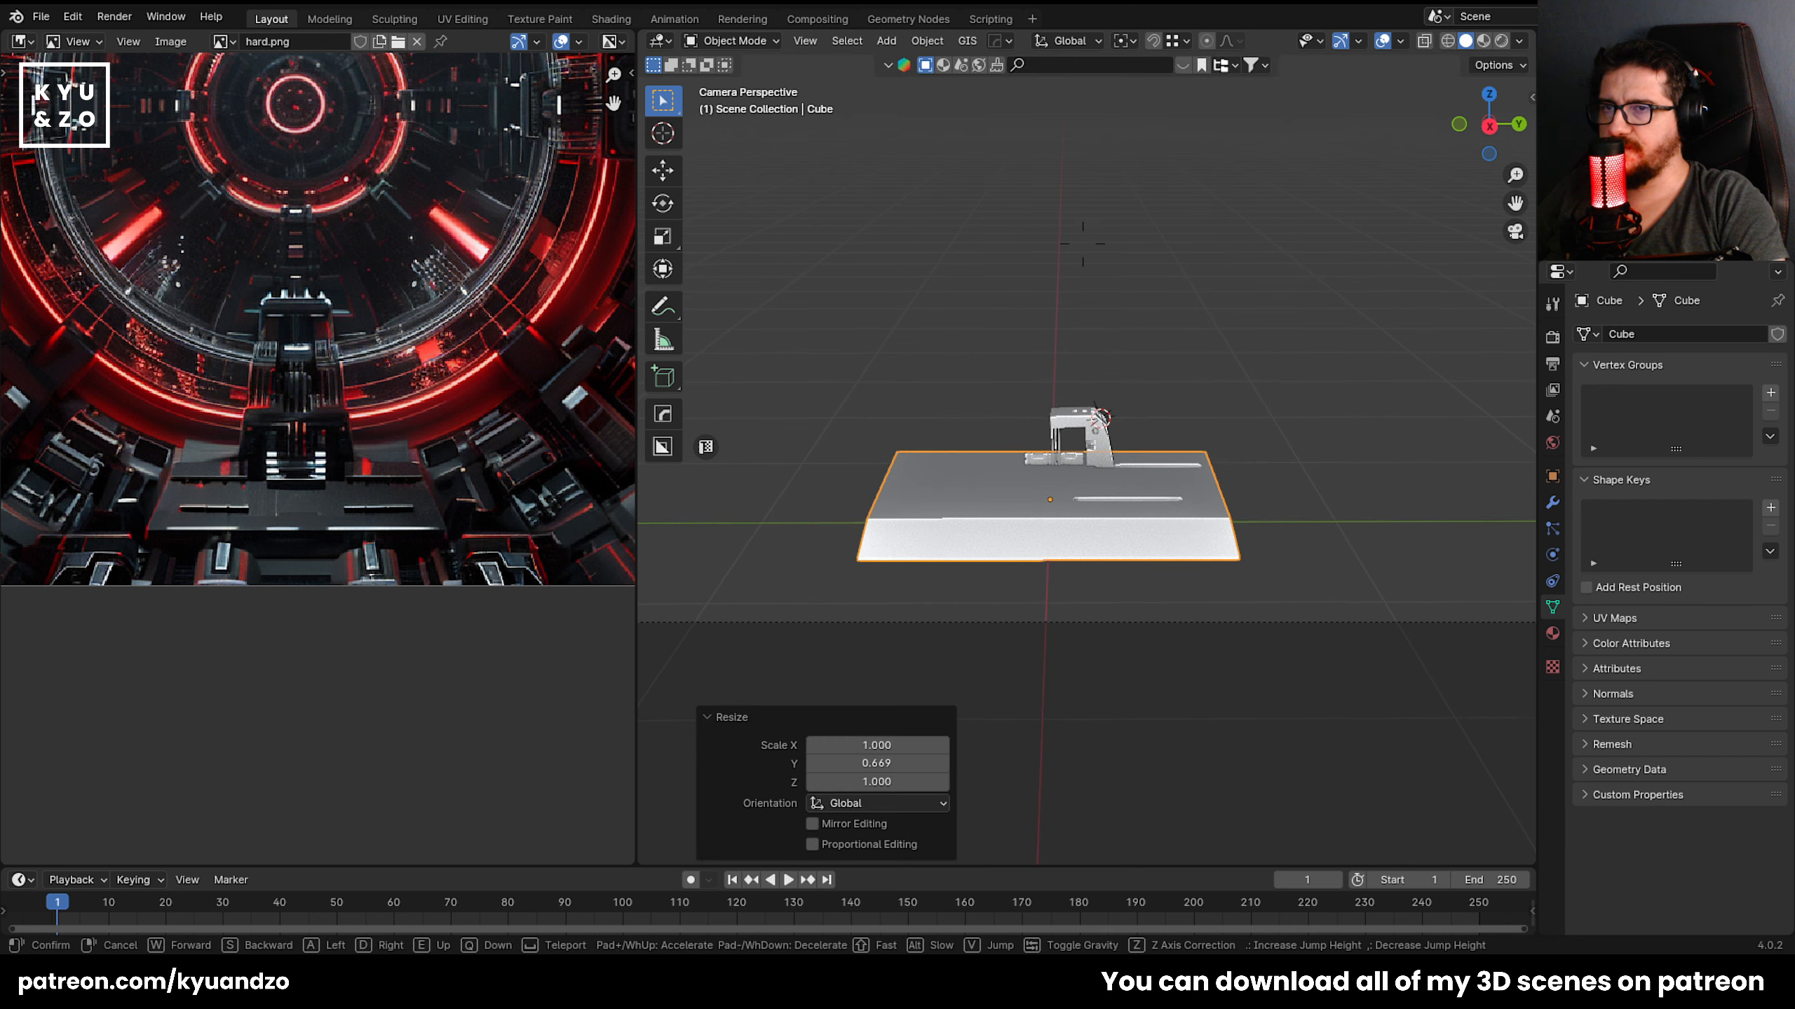
key(w)
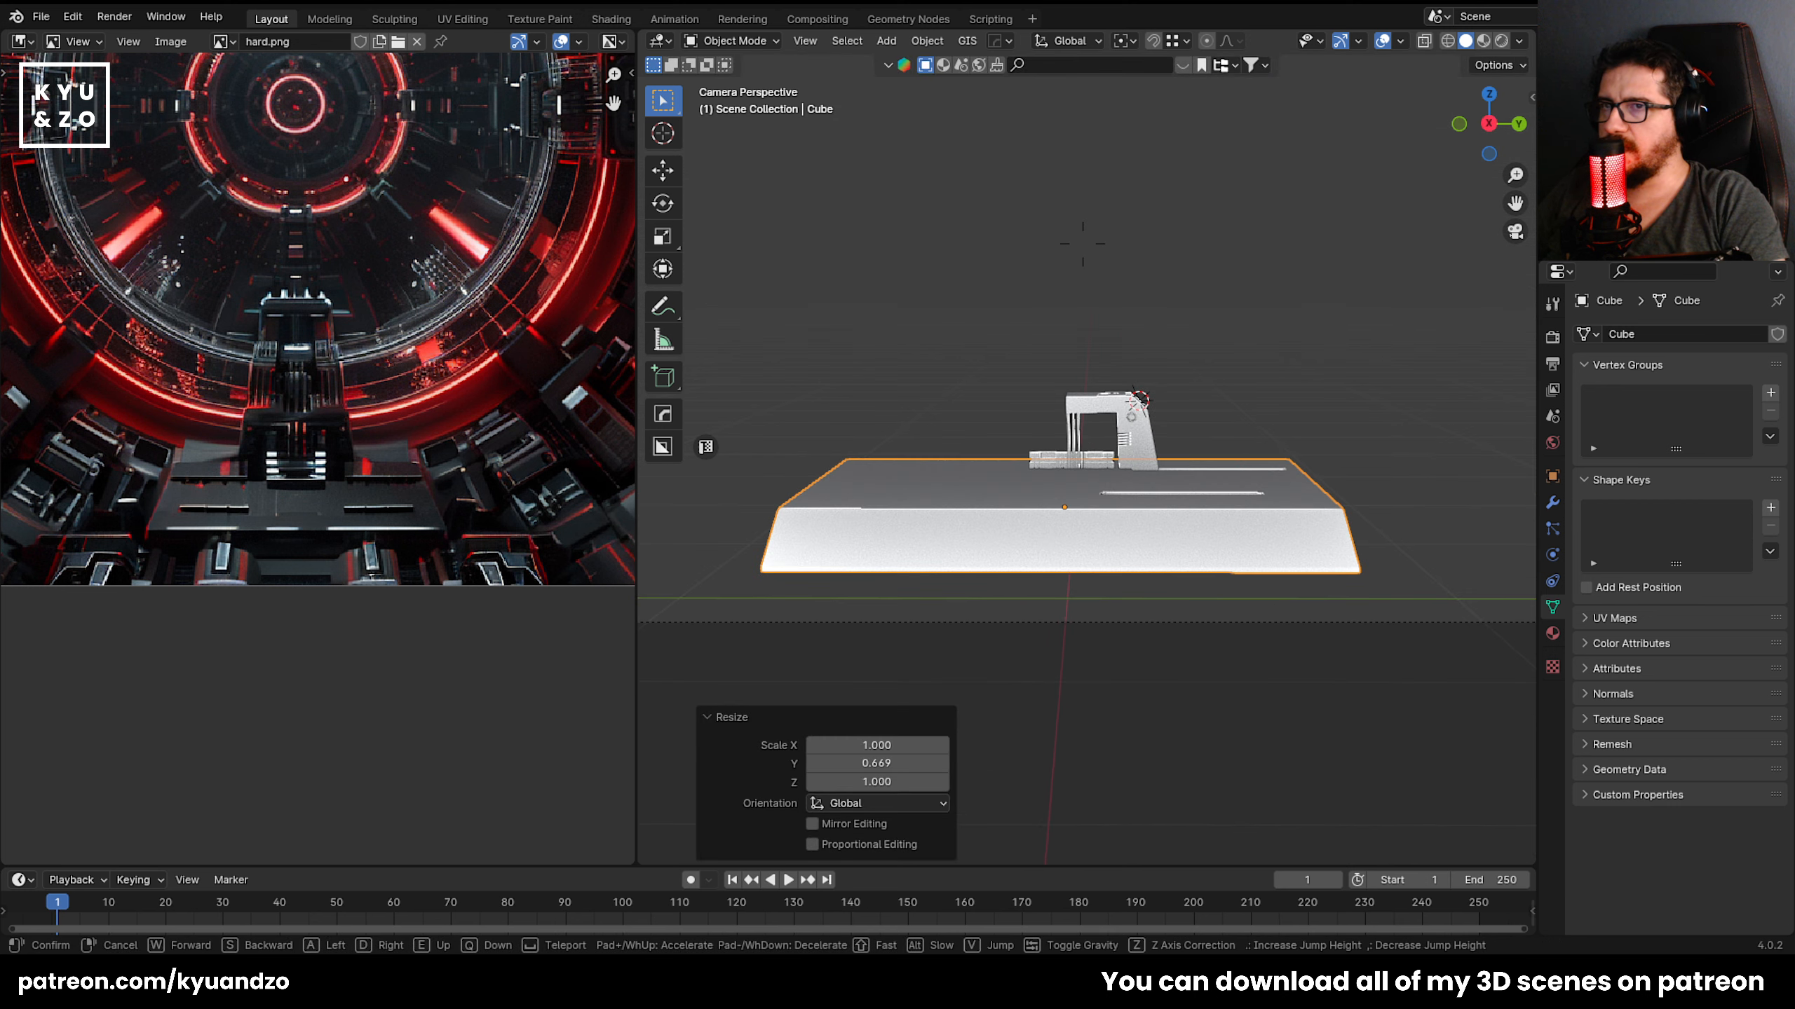
key(e)
key(w)
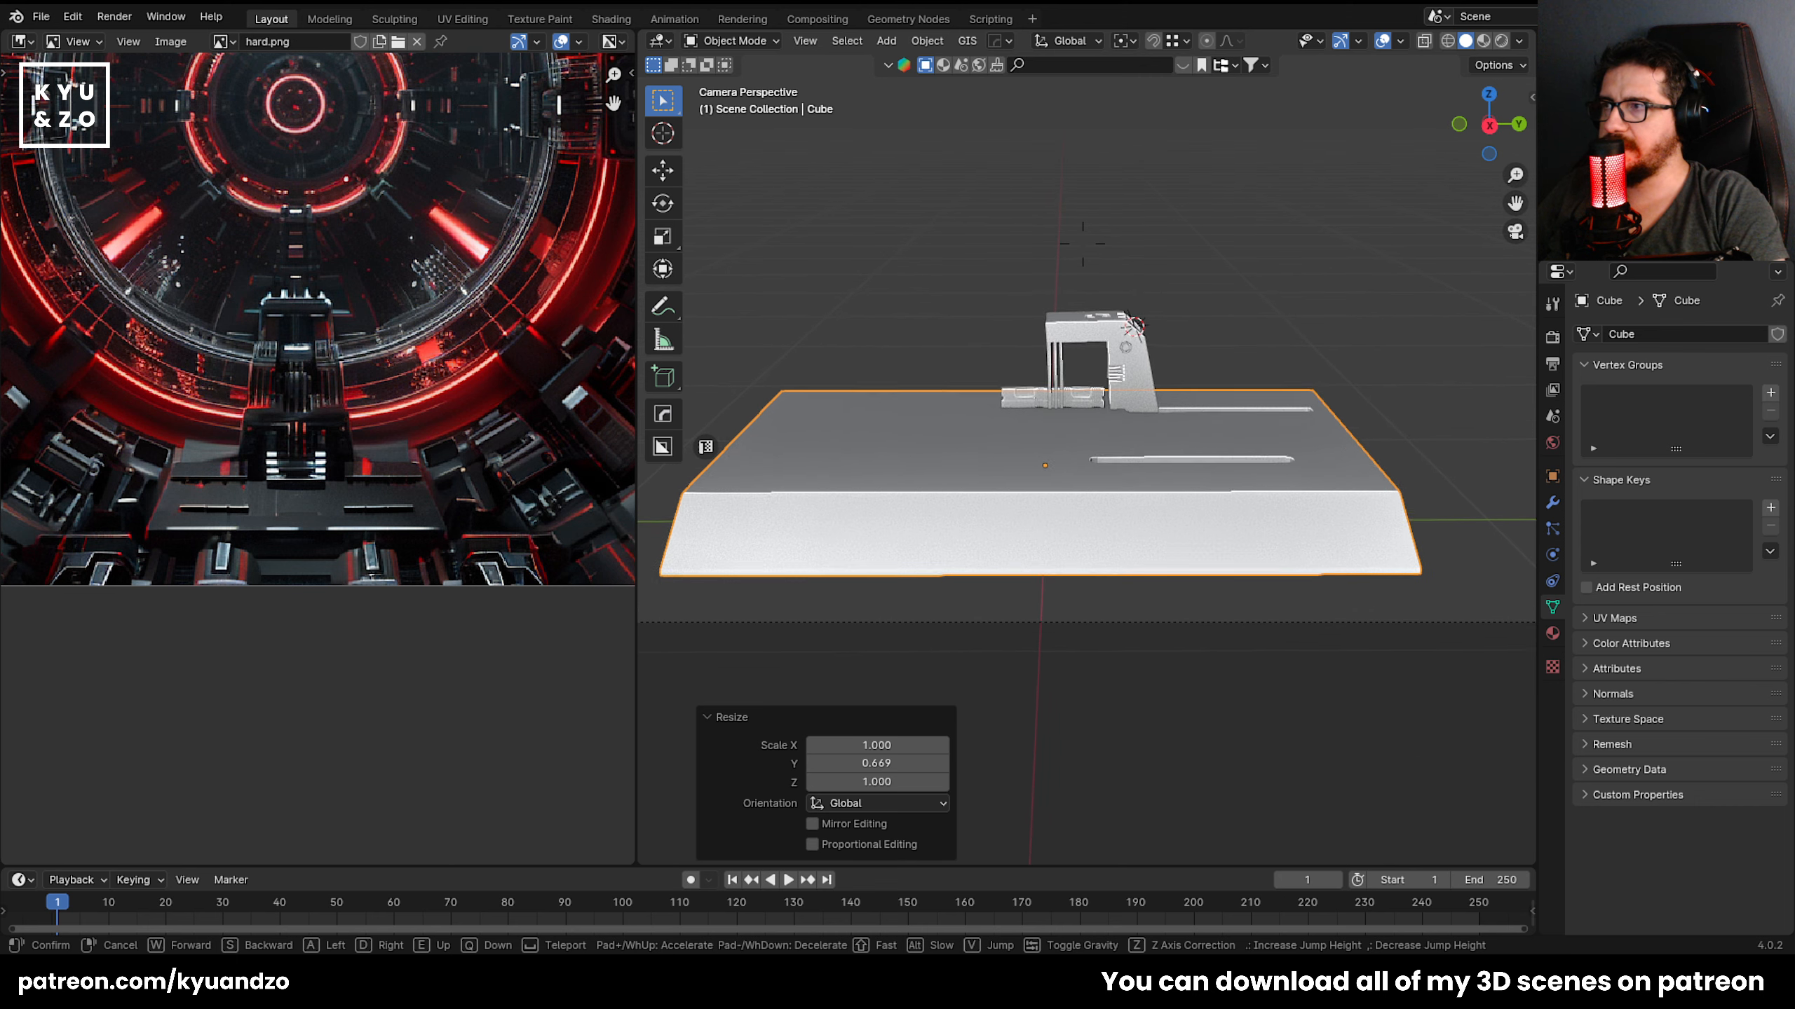
key(s)
click(1083, 244)
scroll(1194, 490, down, 3)
shift+middle_drag(1134, 413, 1142, 457)
scroll(1142, 457, up, 1)
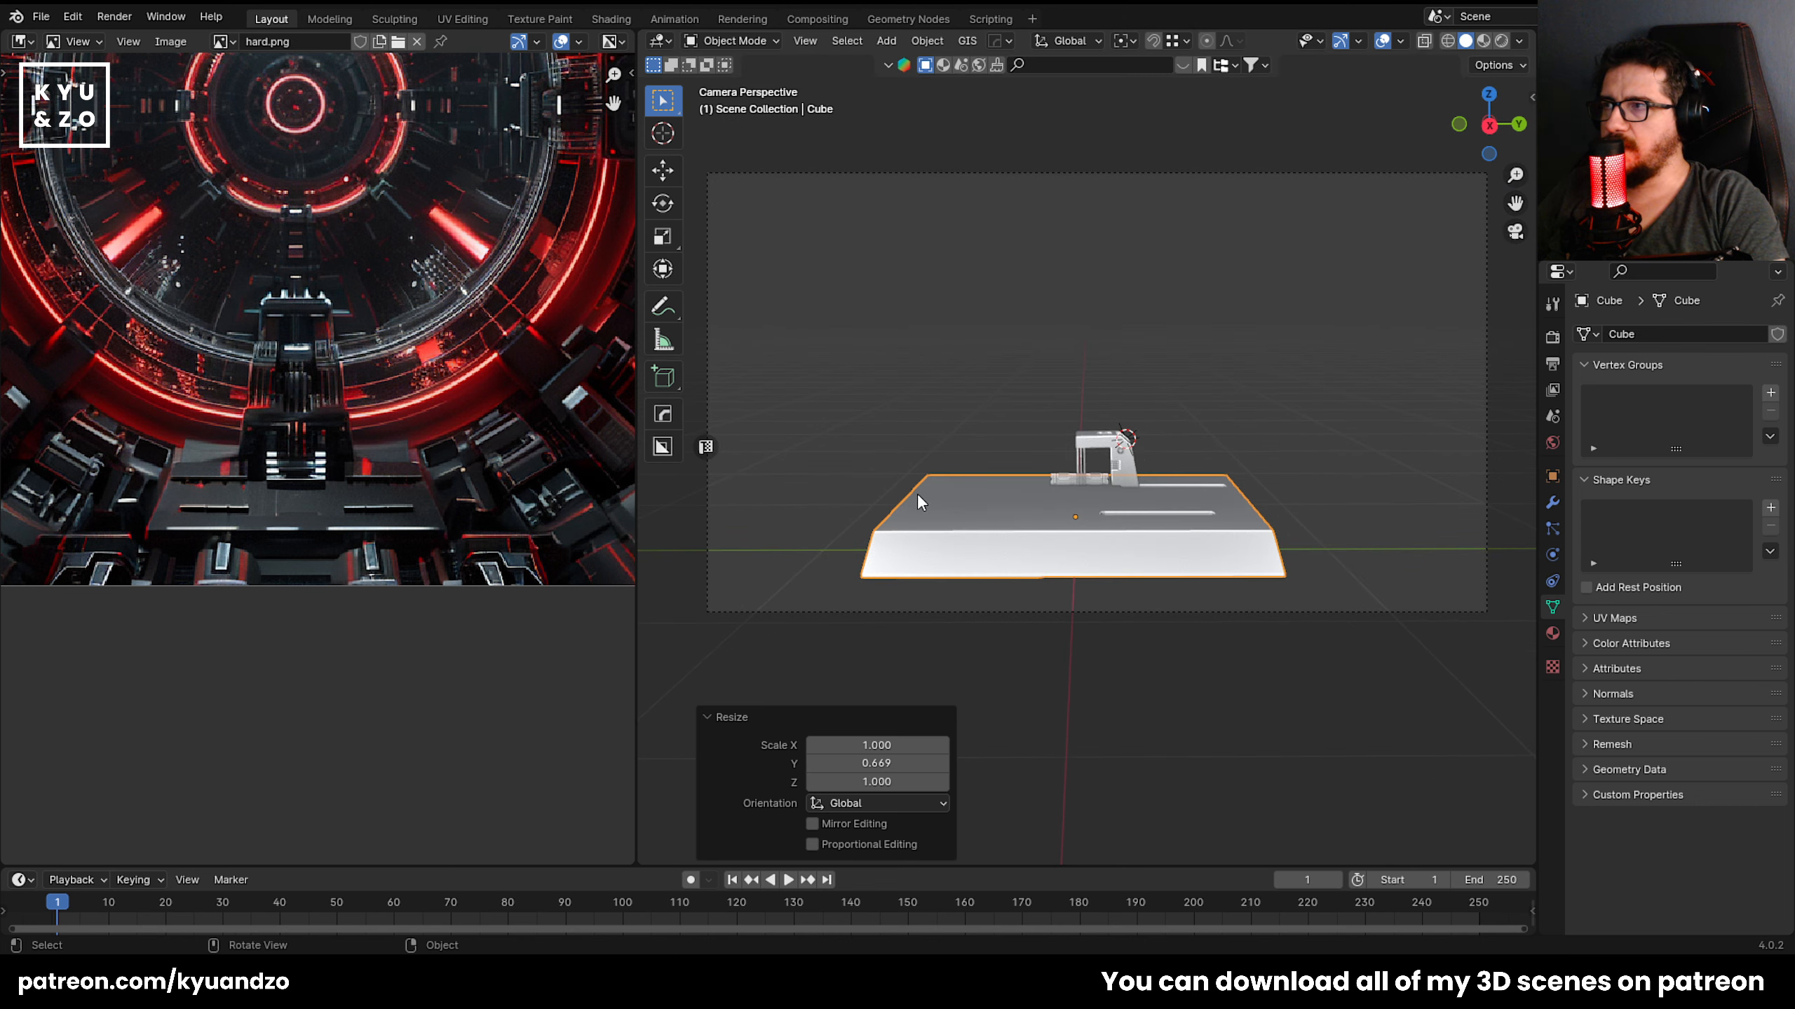
Scale the large base slab down along Z to make it thinner and raise it about 0.03 m.
click(1089, 551)
key(s)
key(z)
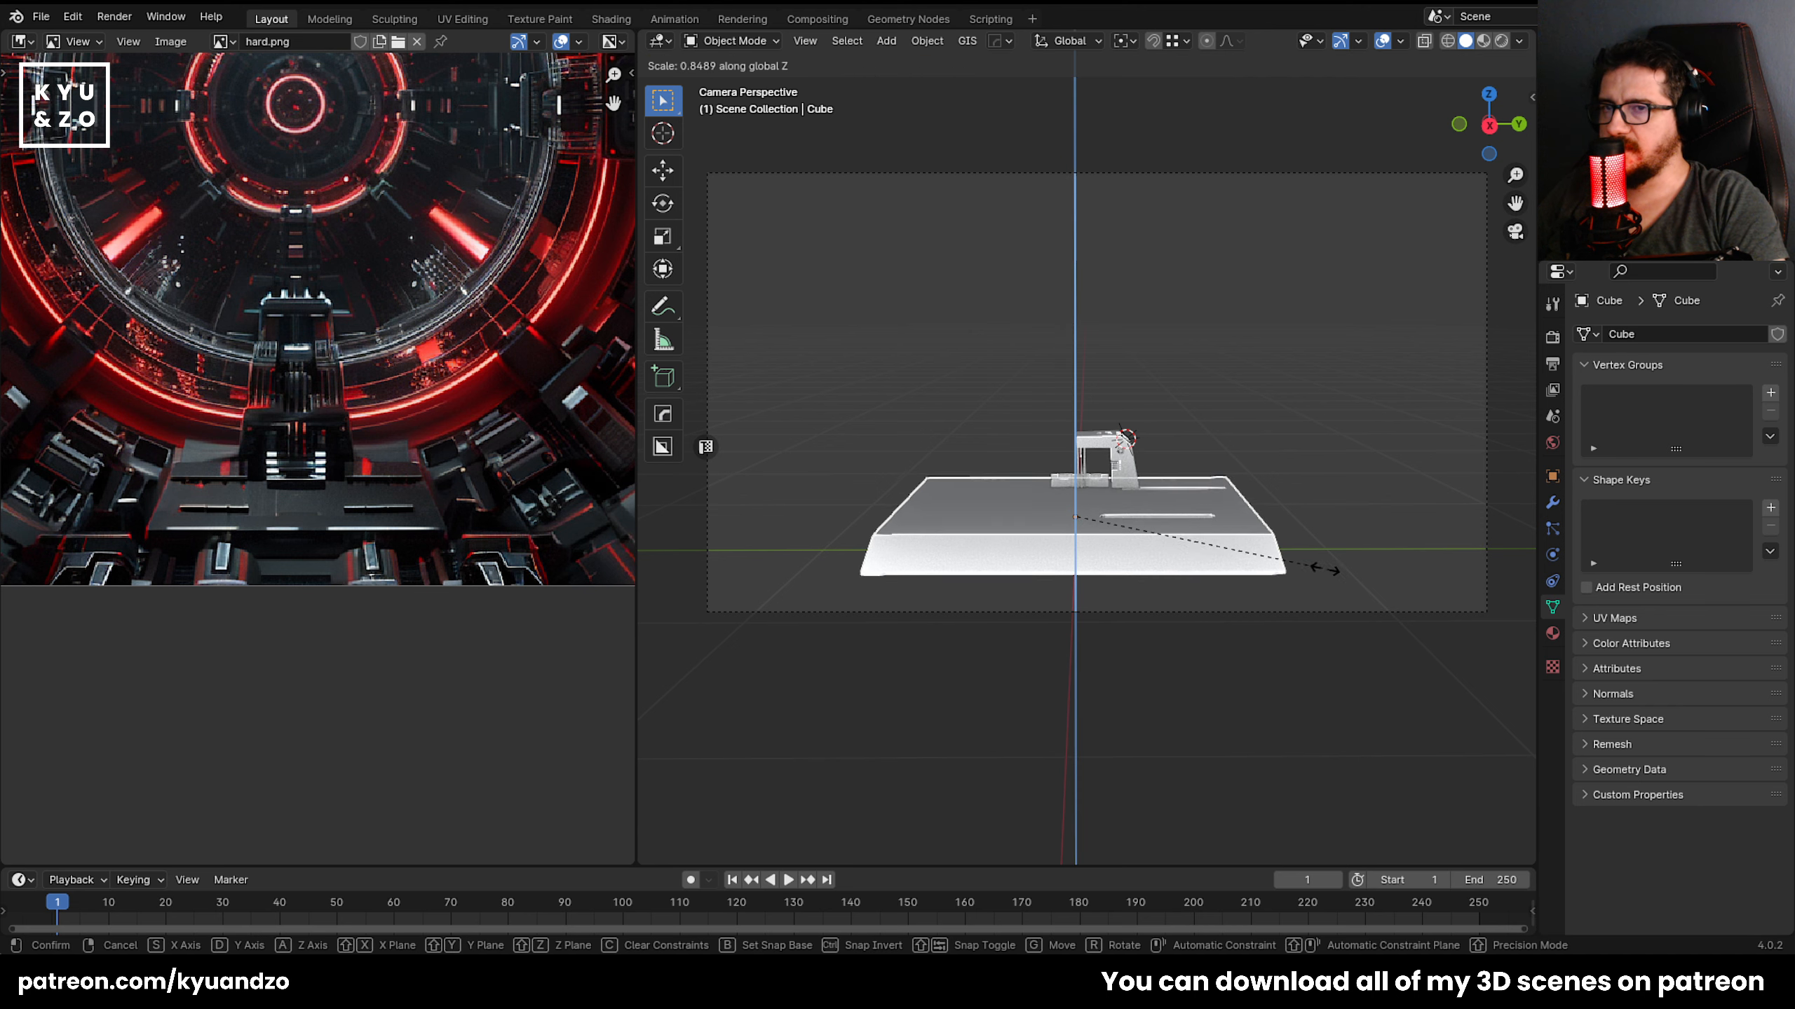
click(1173, 527)
key(g)
key(z)
click(1171, 523)
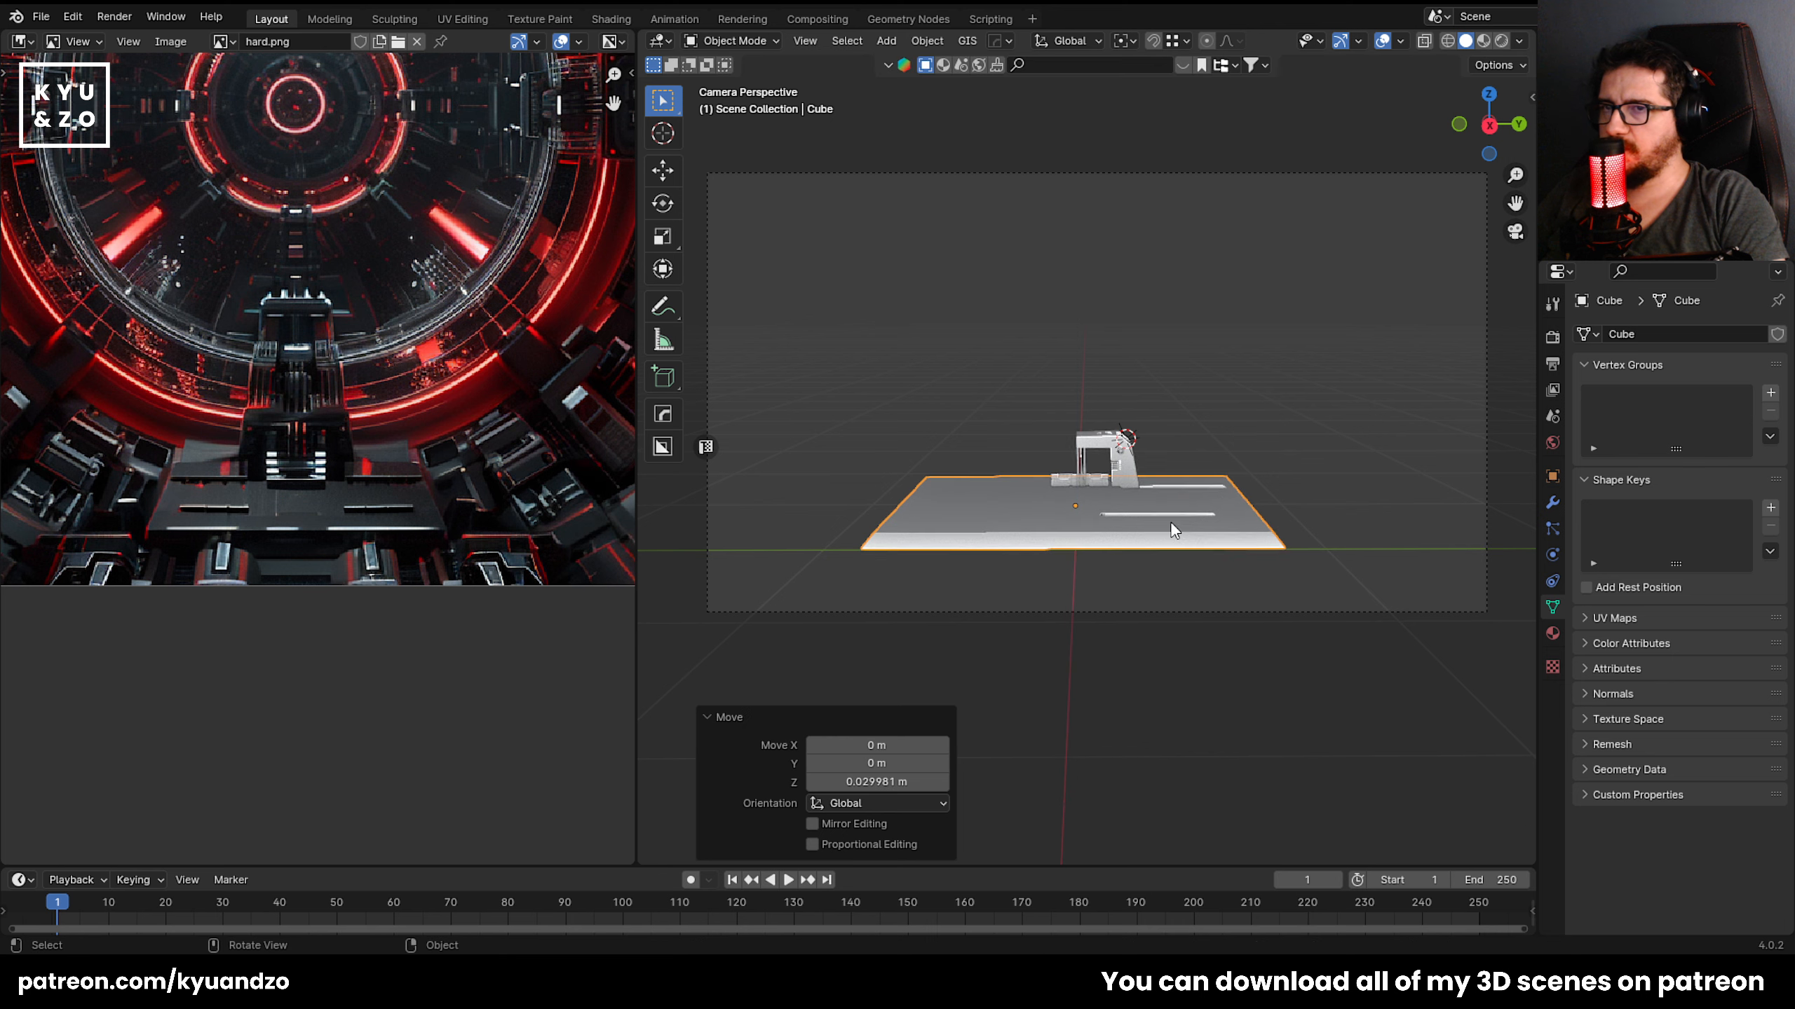
Narrow the base slab along Y and align its centre with the camera on the Y axis.
key(s)
key(y)
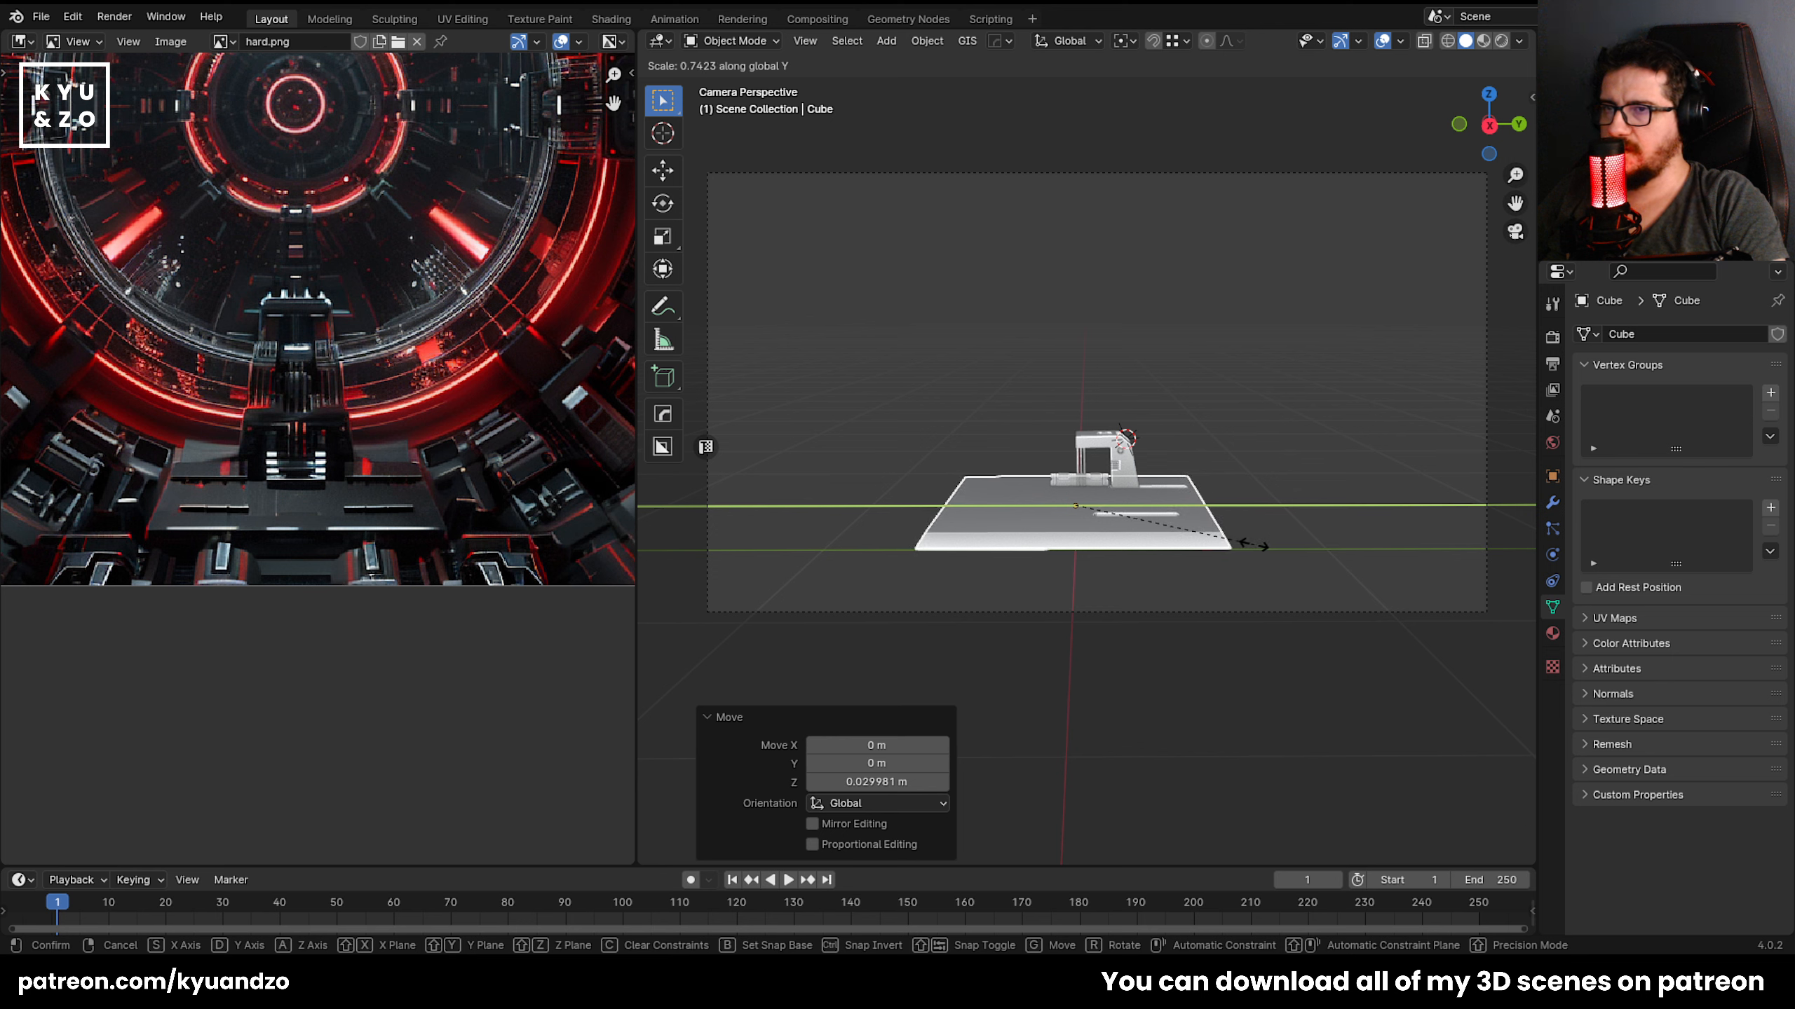
click(1258, 543)
shift+click(1078, 608)
key(alt+a)
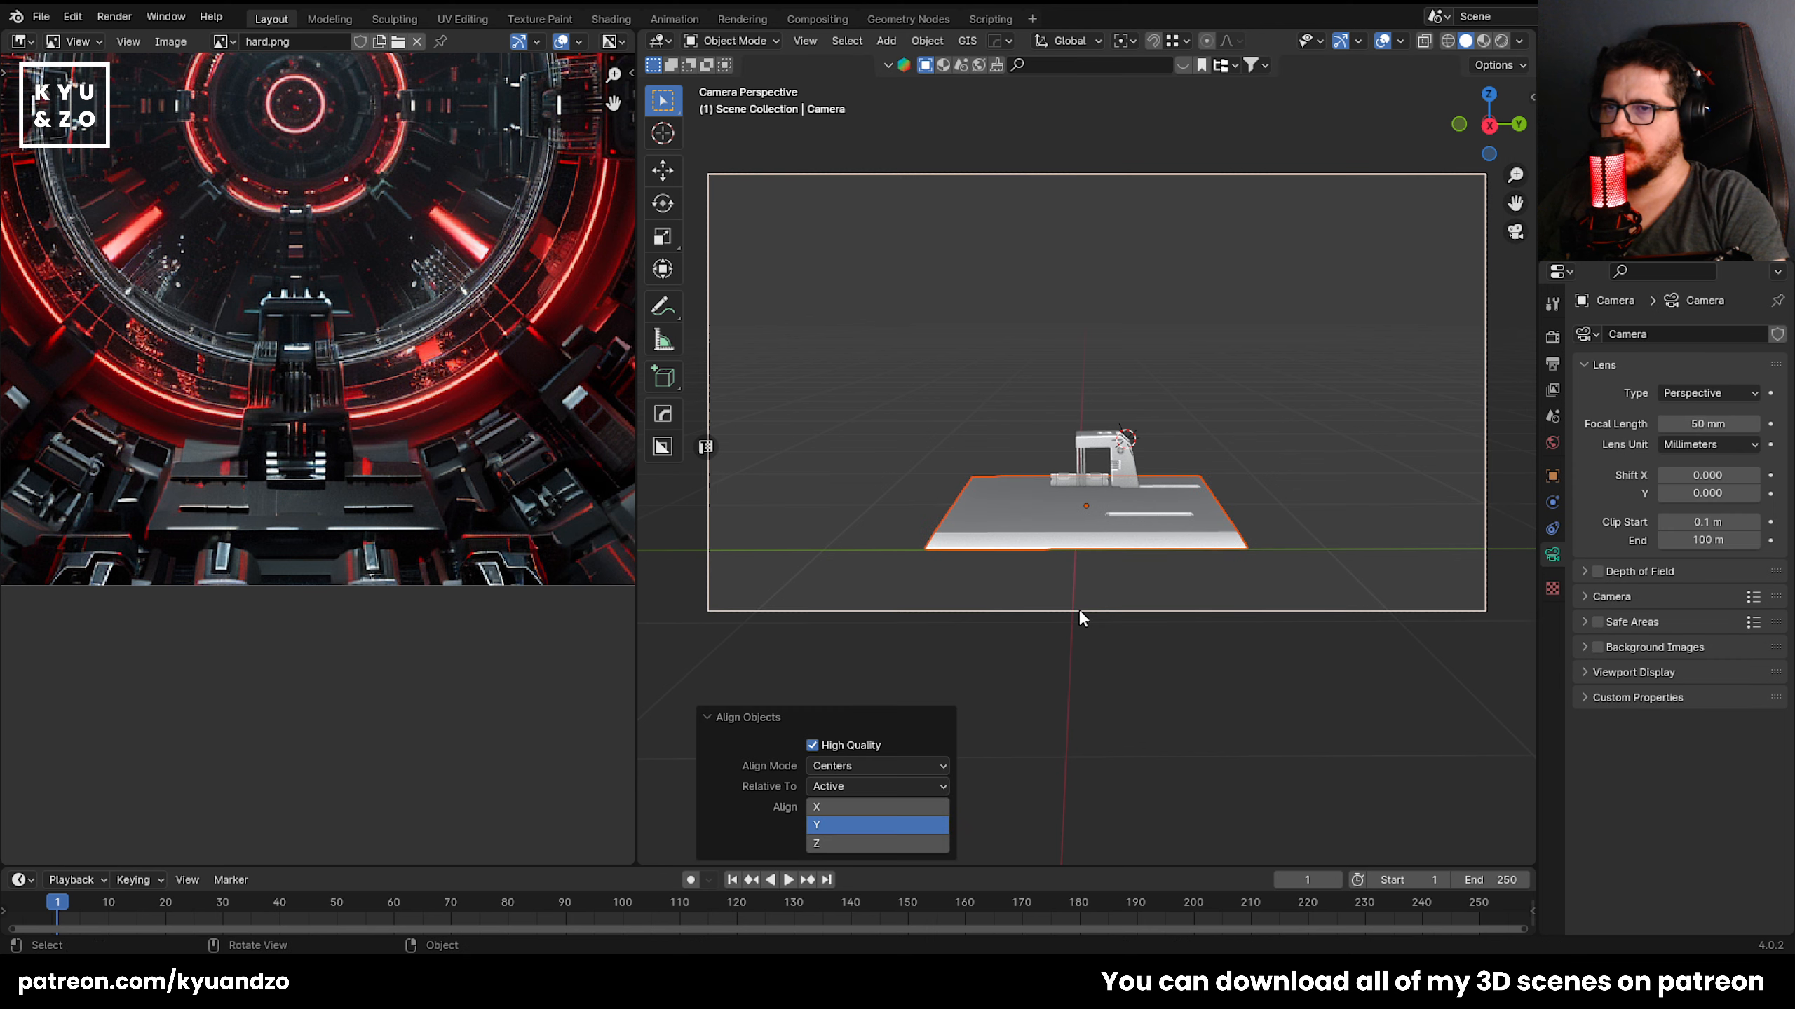
click(1058, 620)
Widen the base slab slightly along Y.
click(1130, 486)
scroll(1130, 486, up, 1)
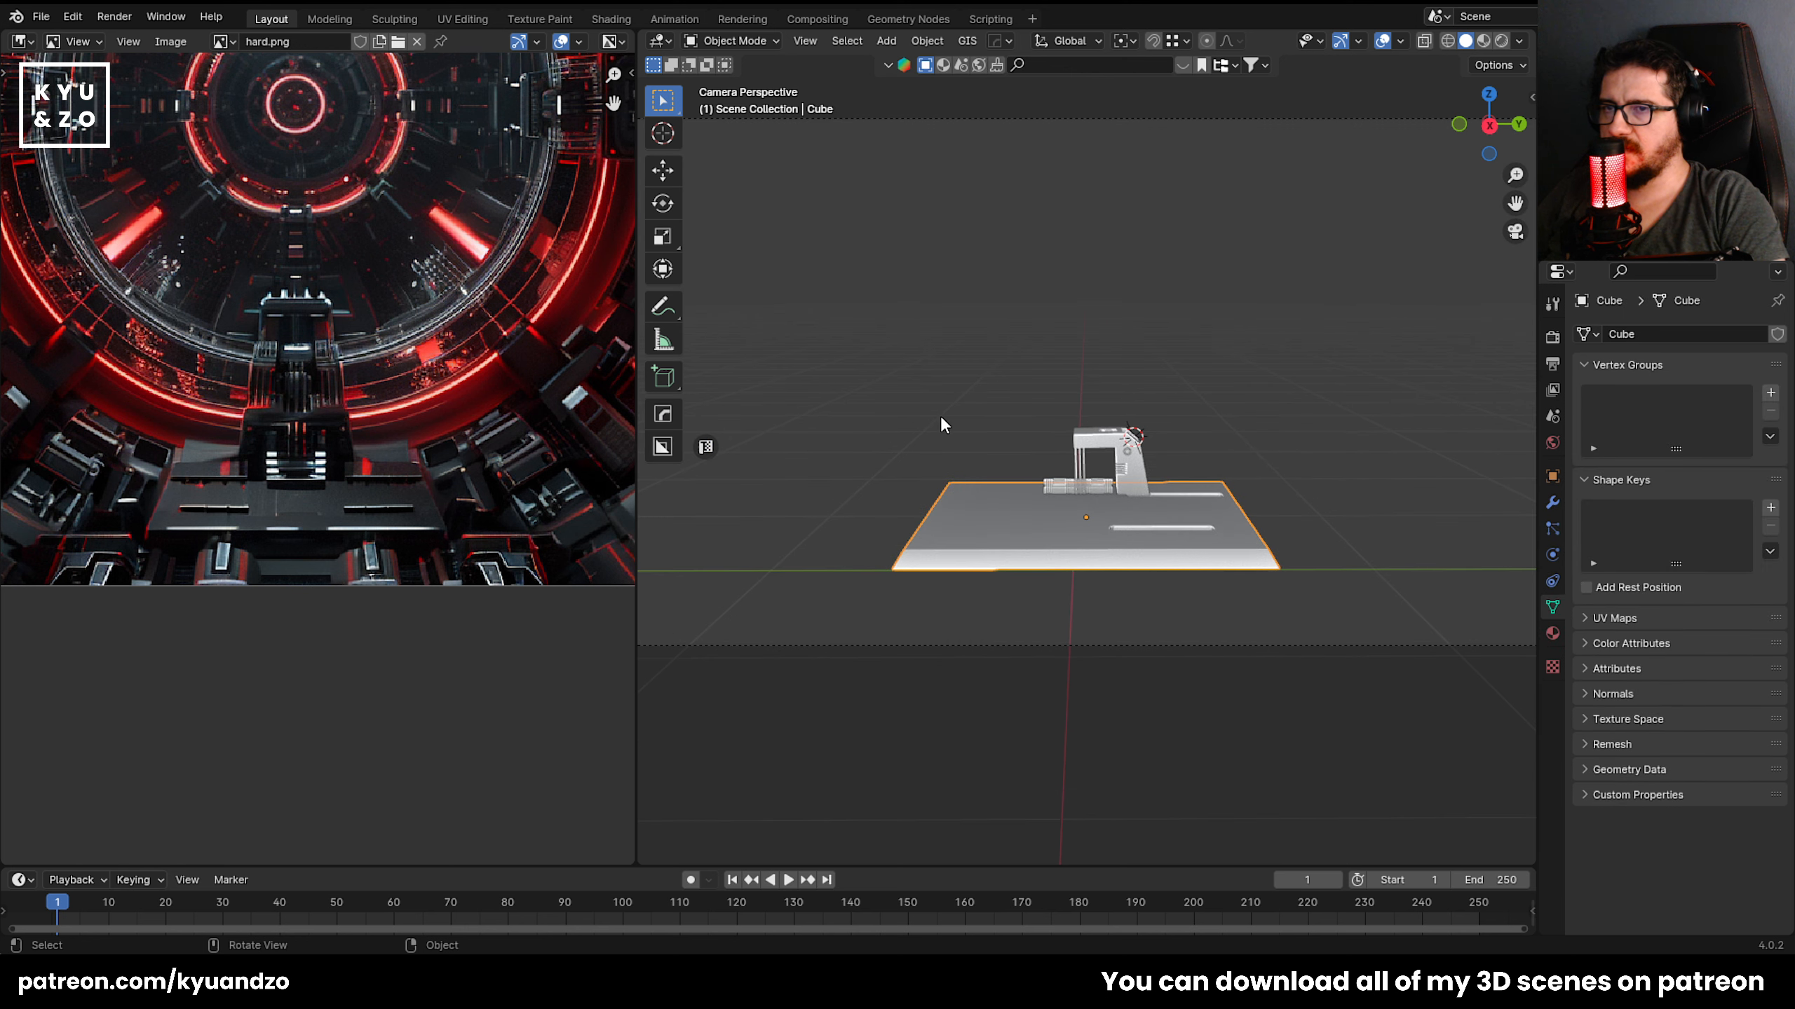
scroll(1088, 537, up, 2)
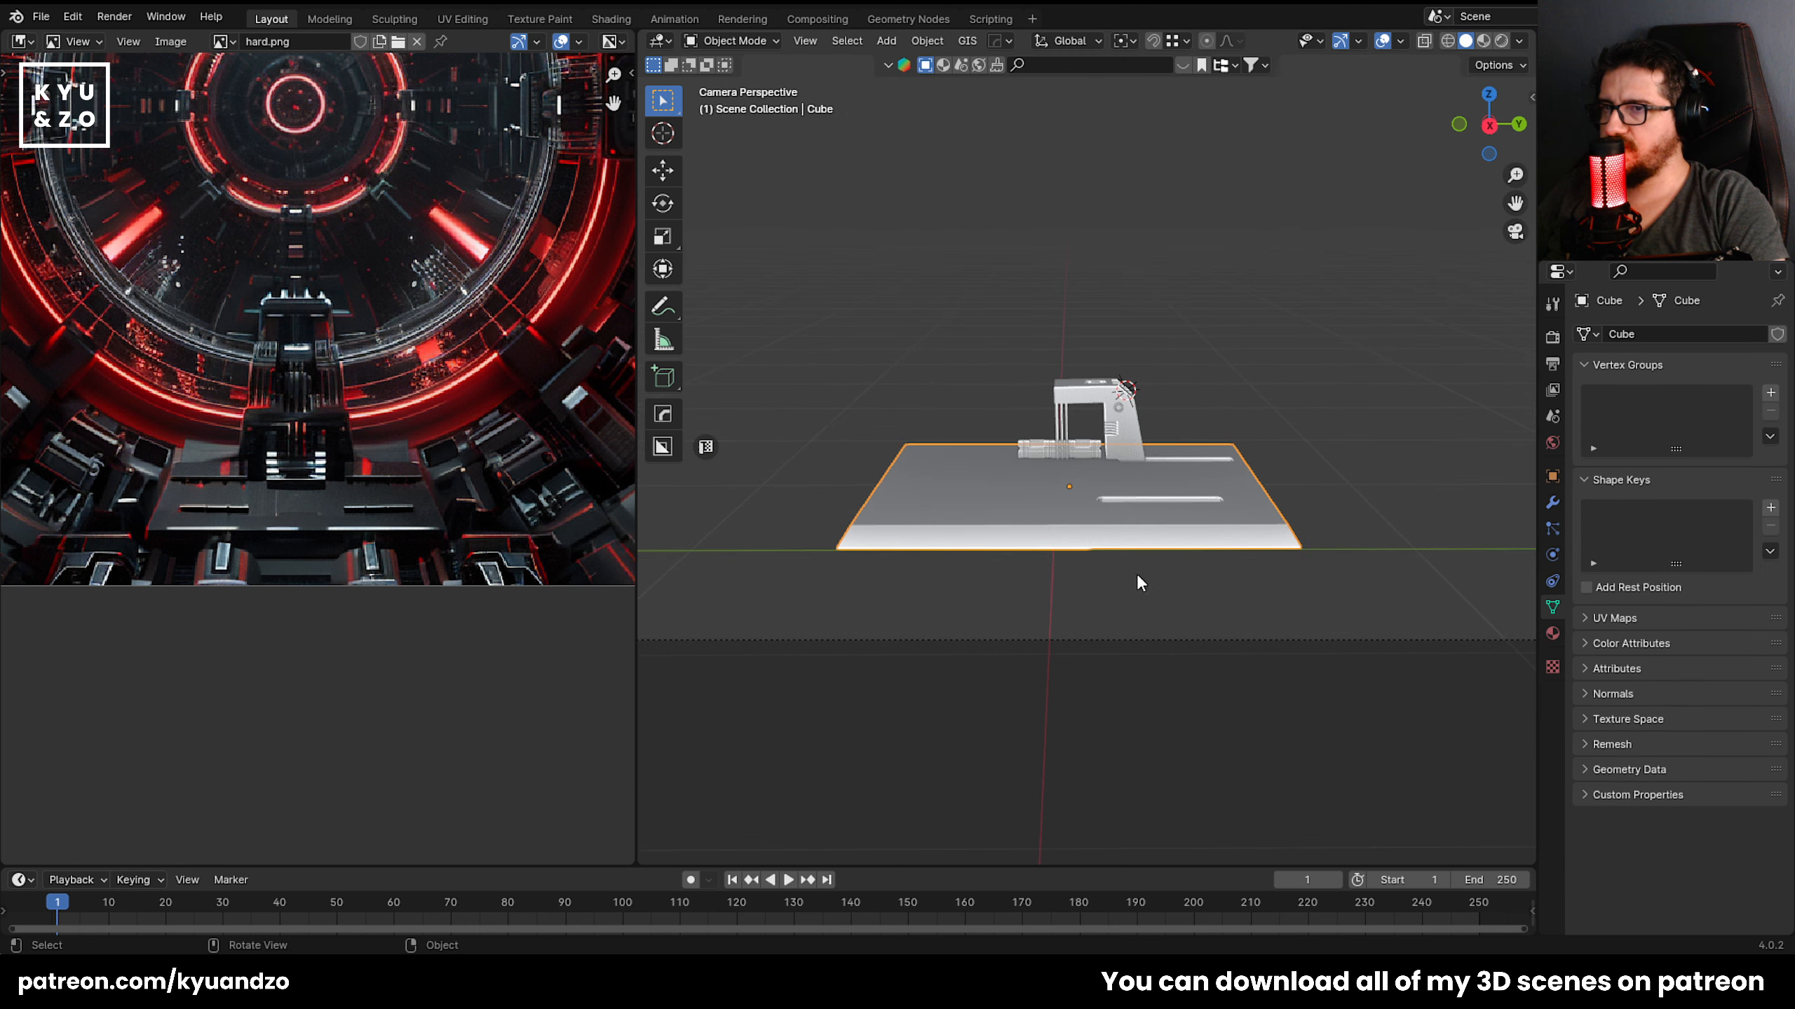
scroll(1098, 619, down, 3)
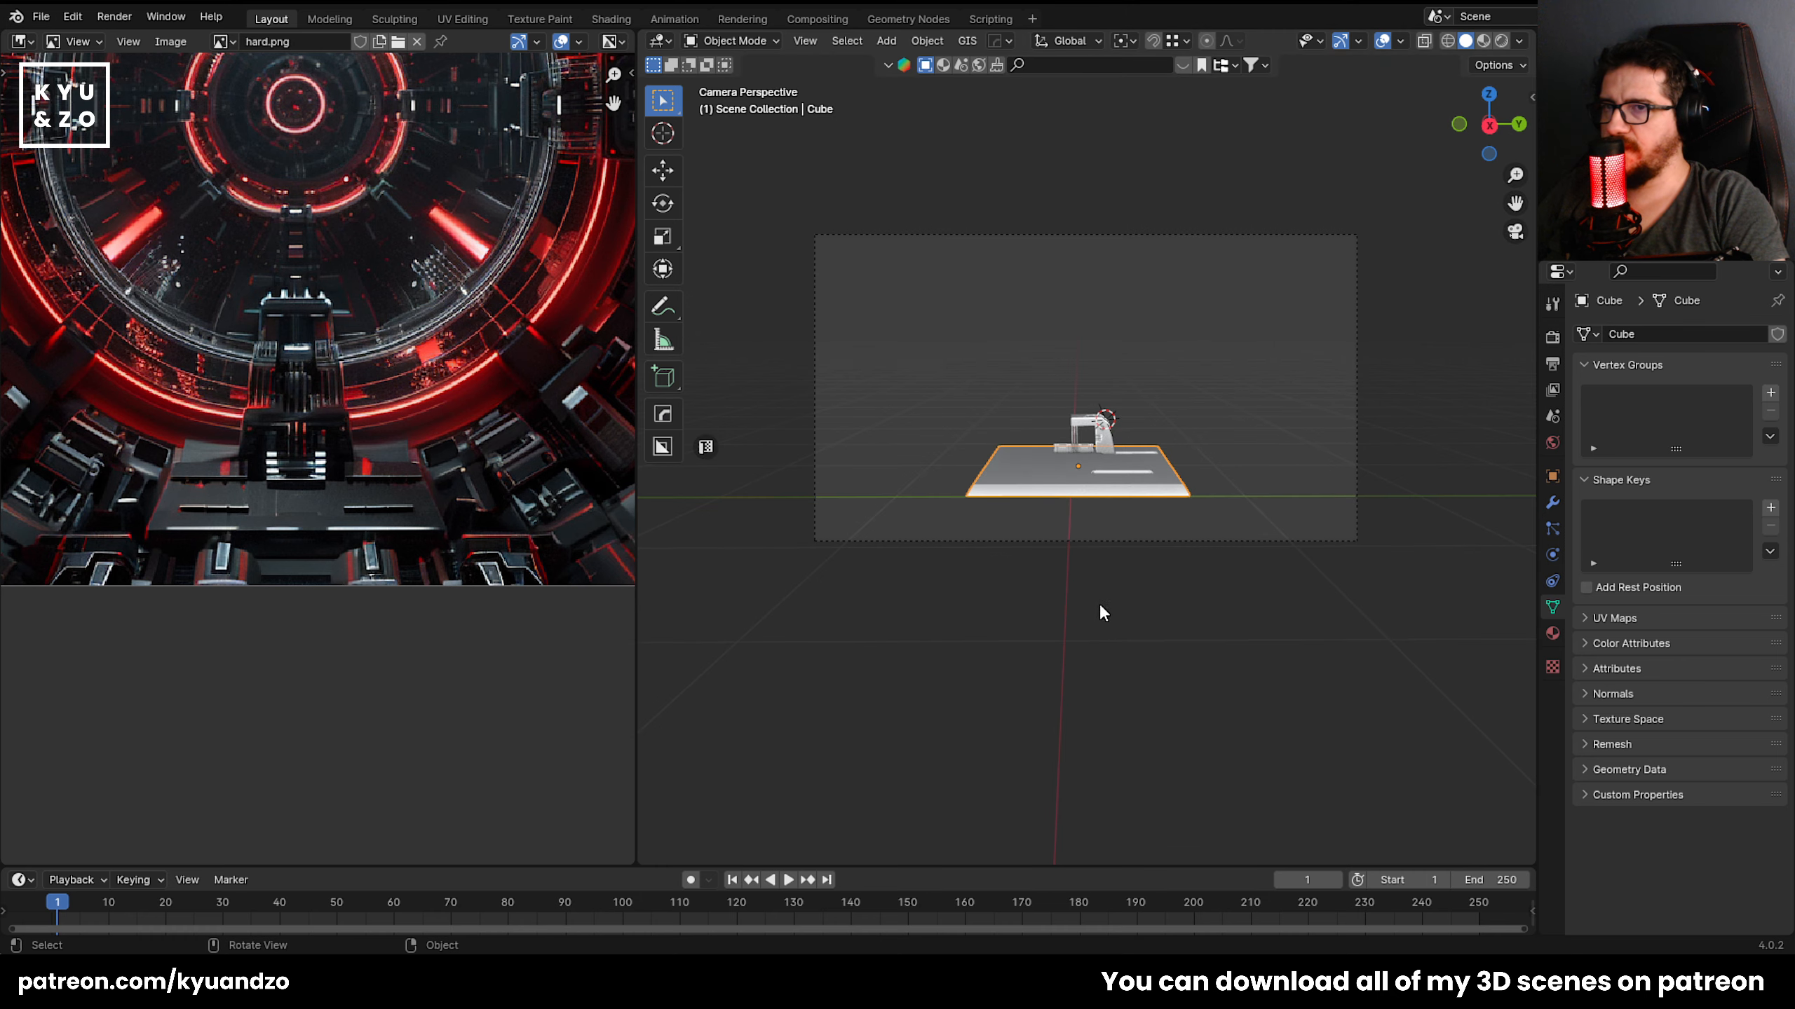
key(s)
key(y)
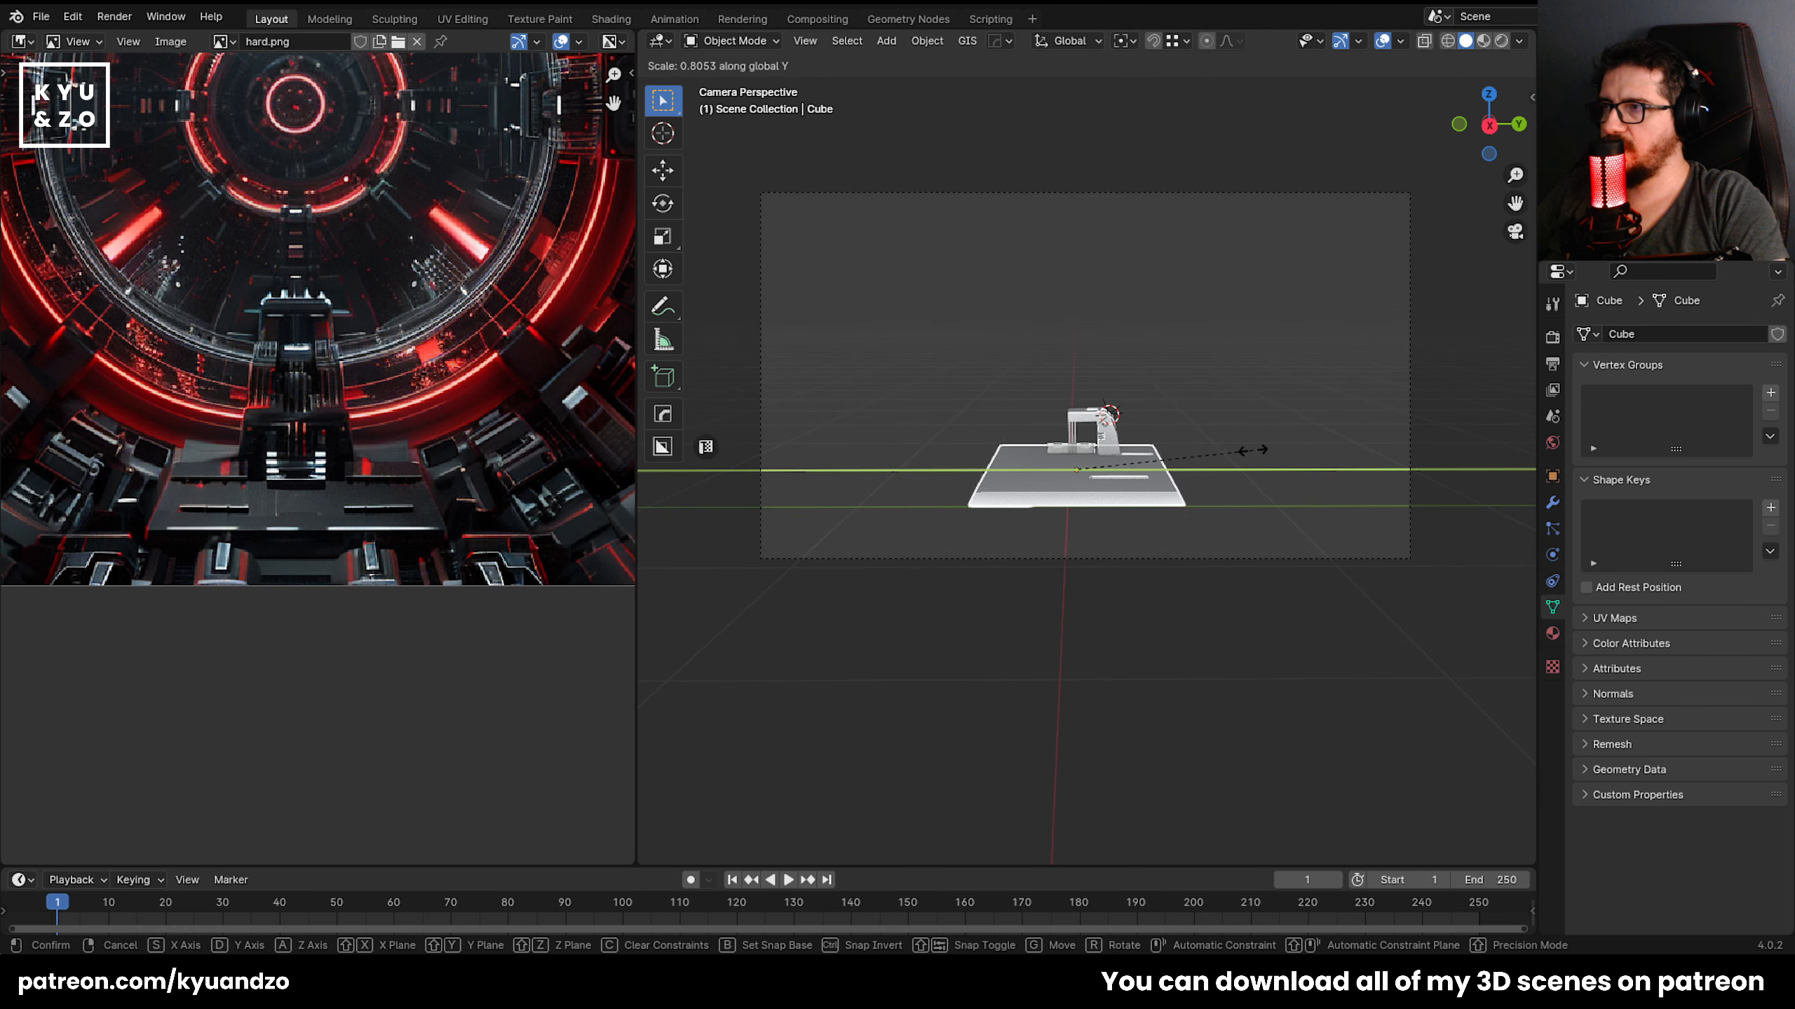
click(1308, 467)
Examine the ribbed bar and the arch on the slab through the camera against the reference image.
scroll(1066, 469, up, 4)
click(1066, 453)
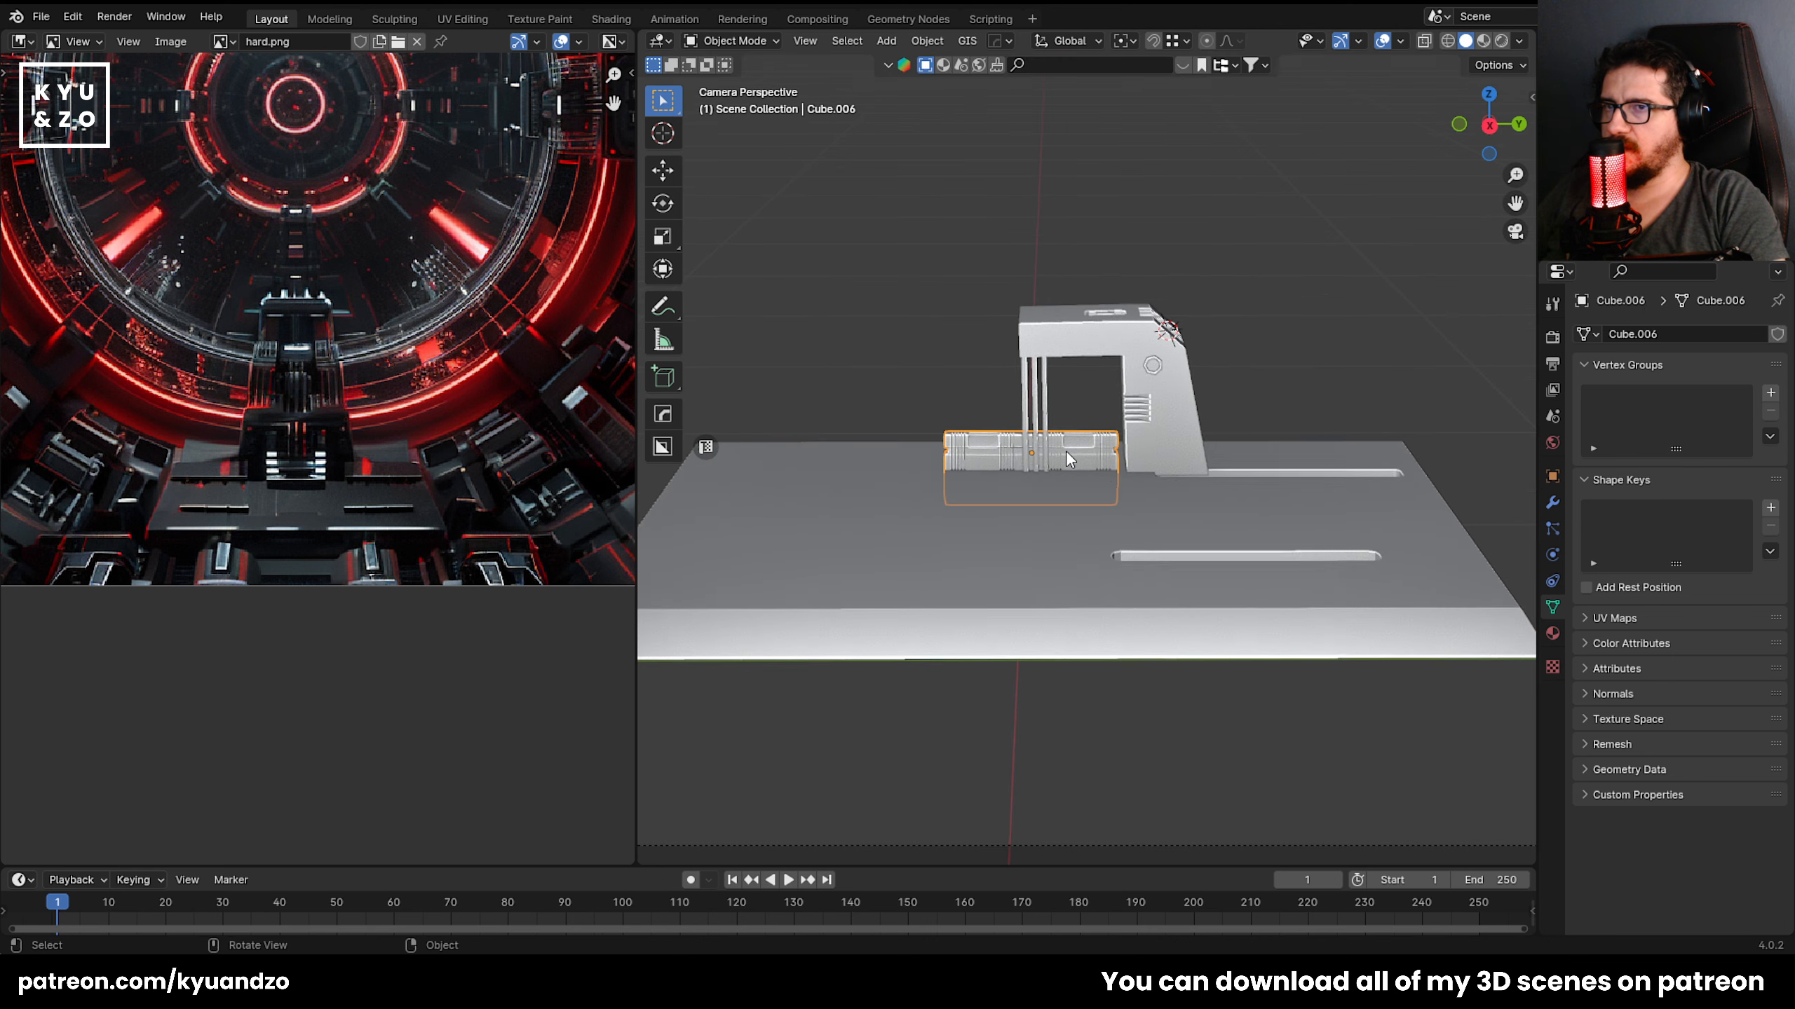
shift+middle_drag(981, 407, 1048, 474)
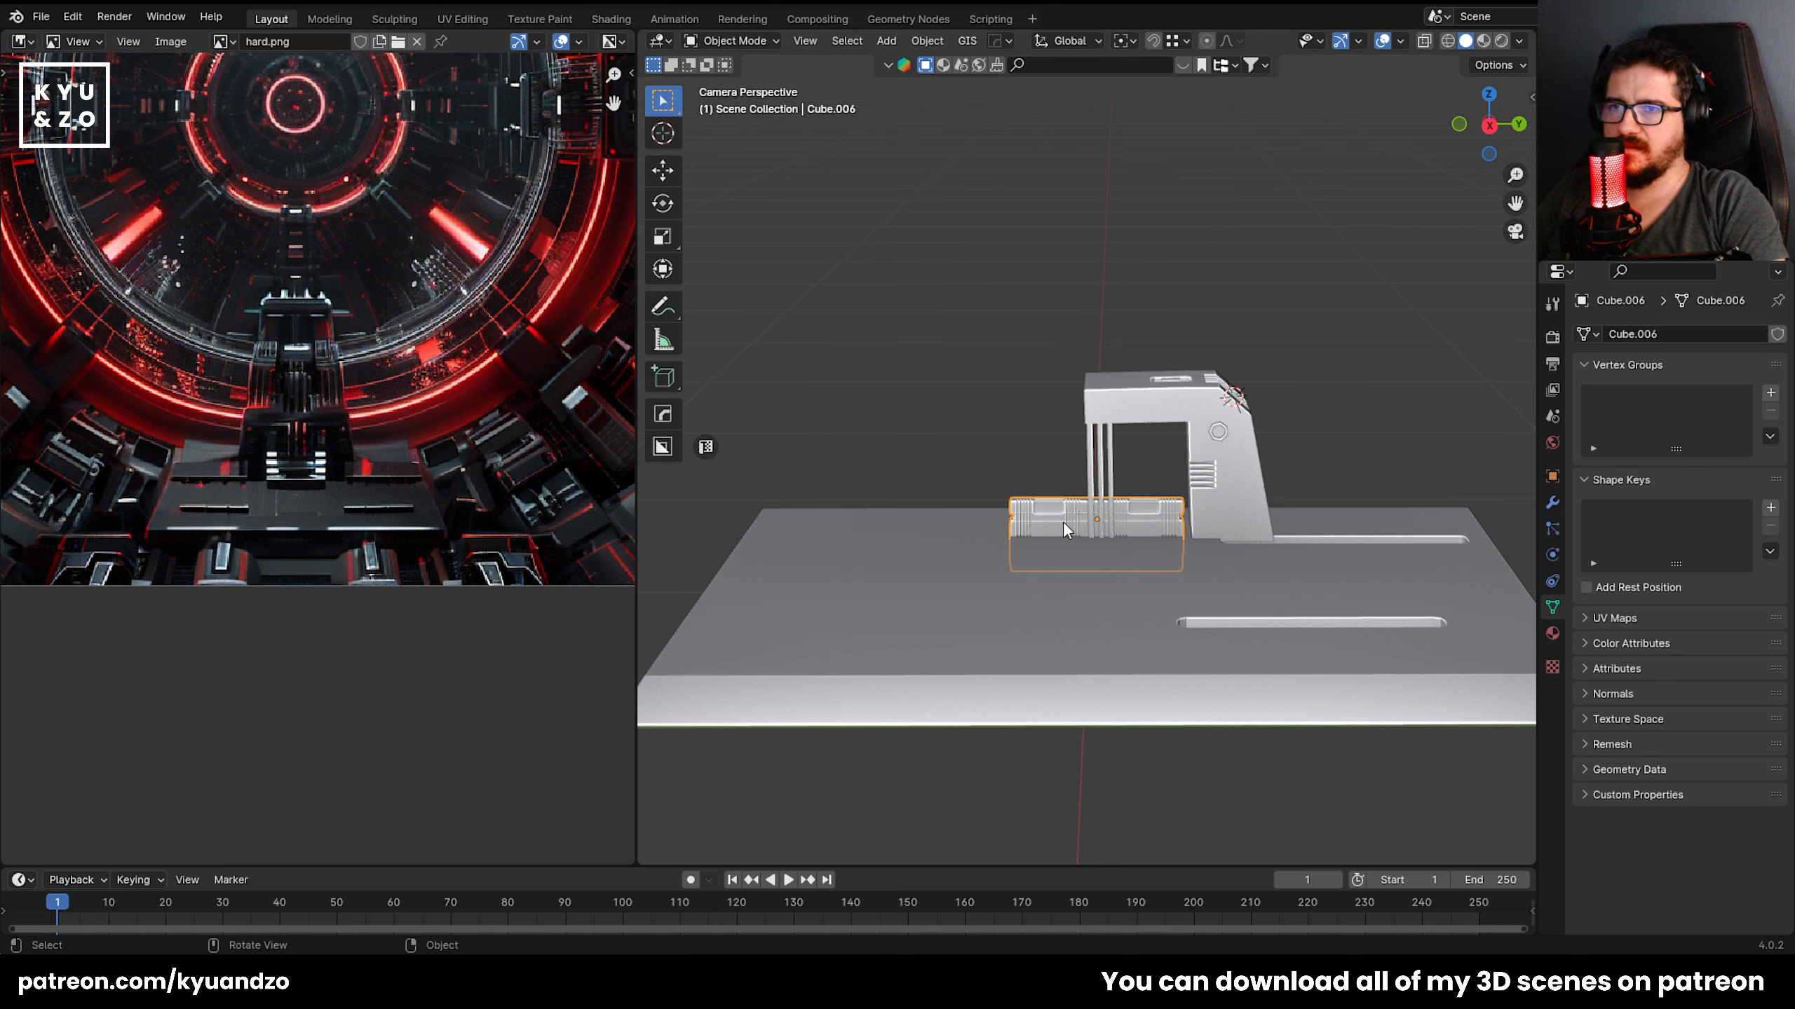
click(1001, 415)
click(1095, 457)
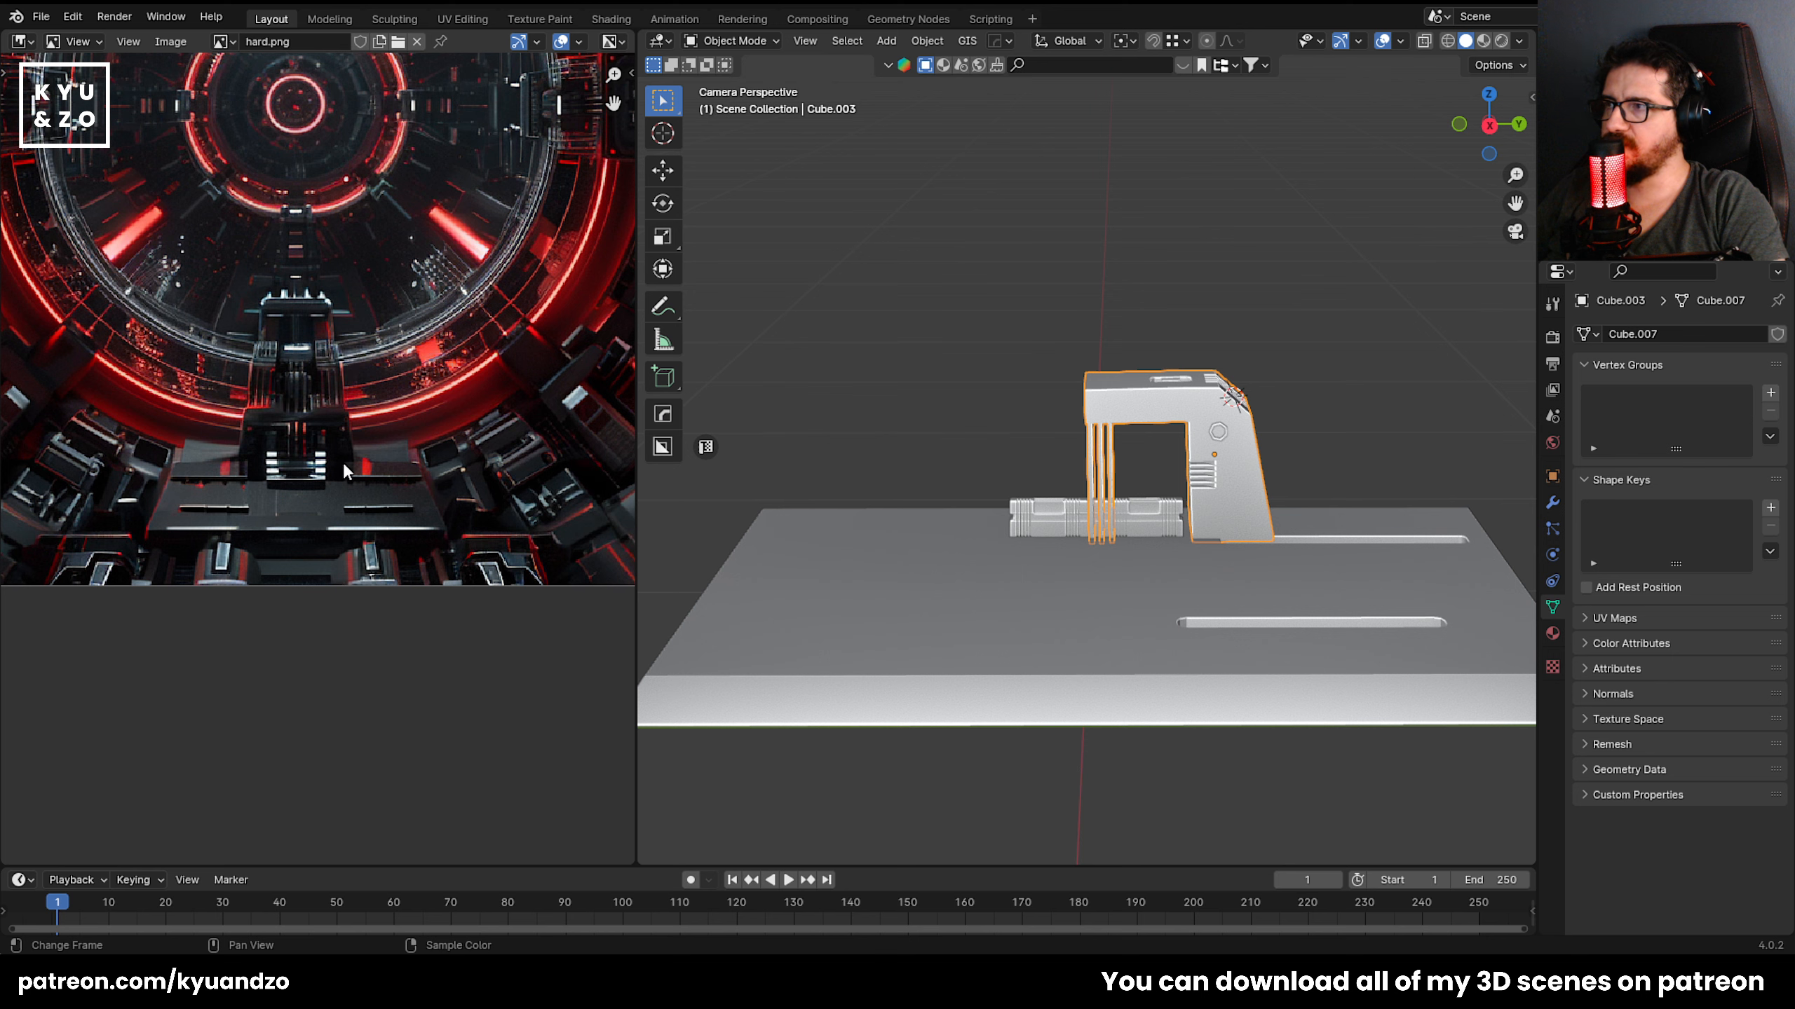
scroll(1156, 418, down, 3)
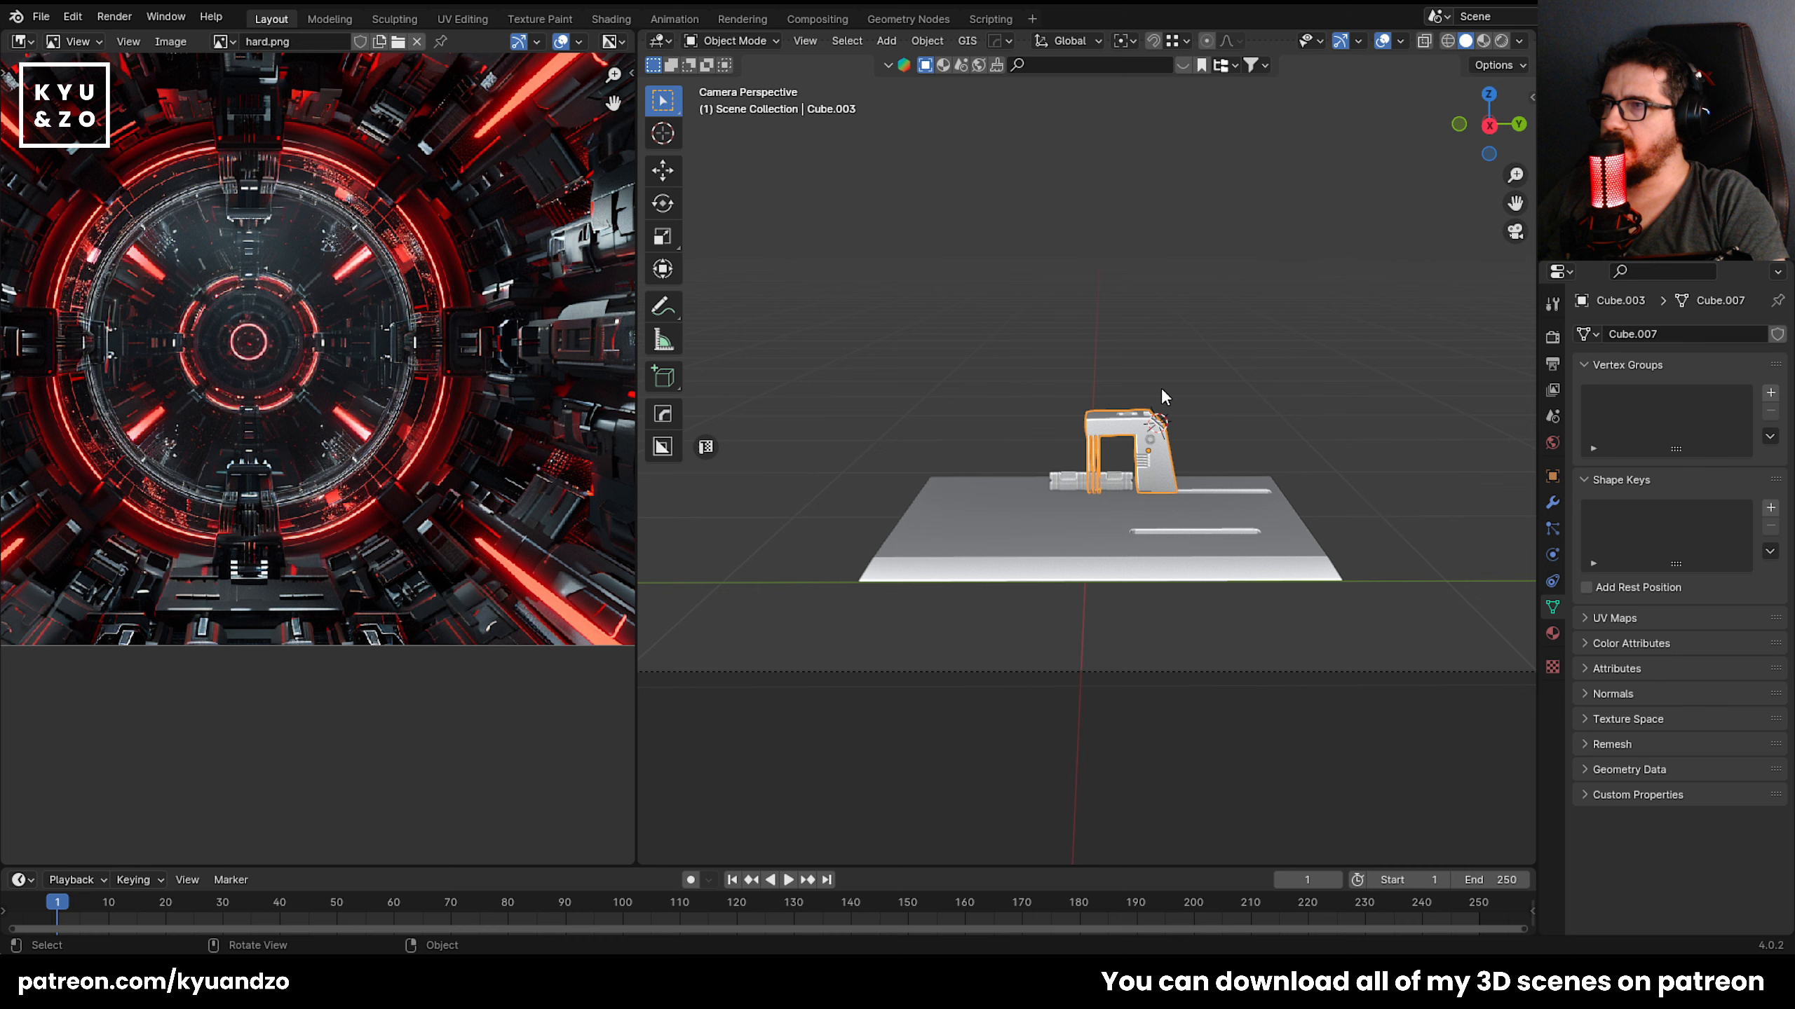
scroll(1160, 387, up, 2)
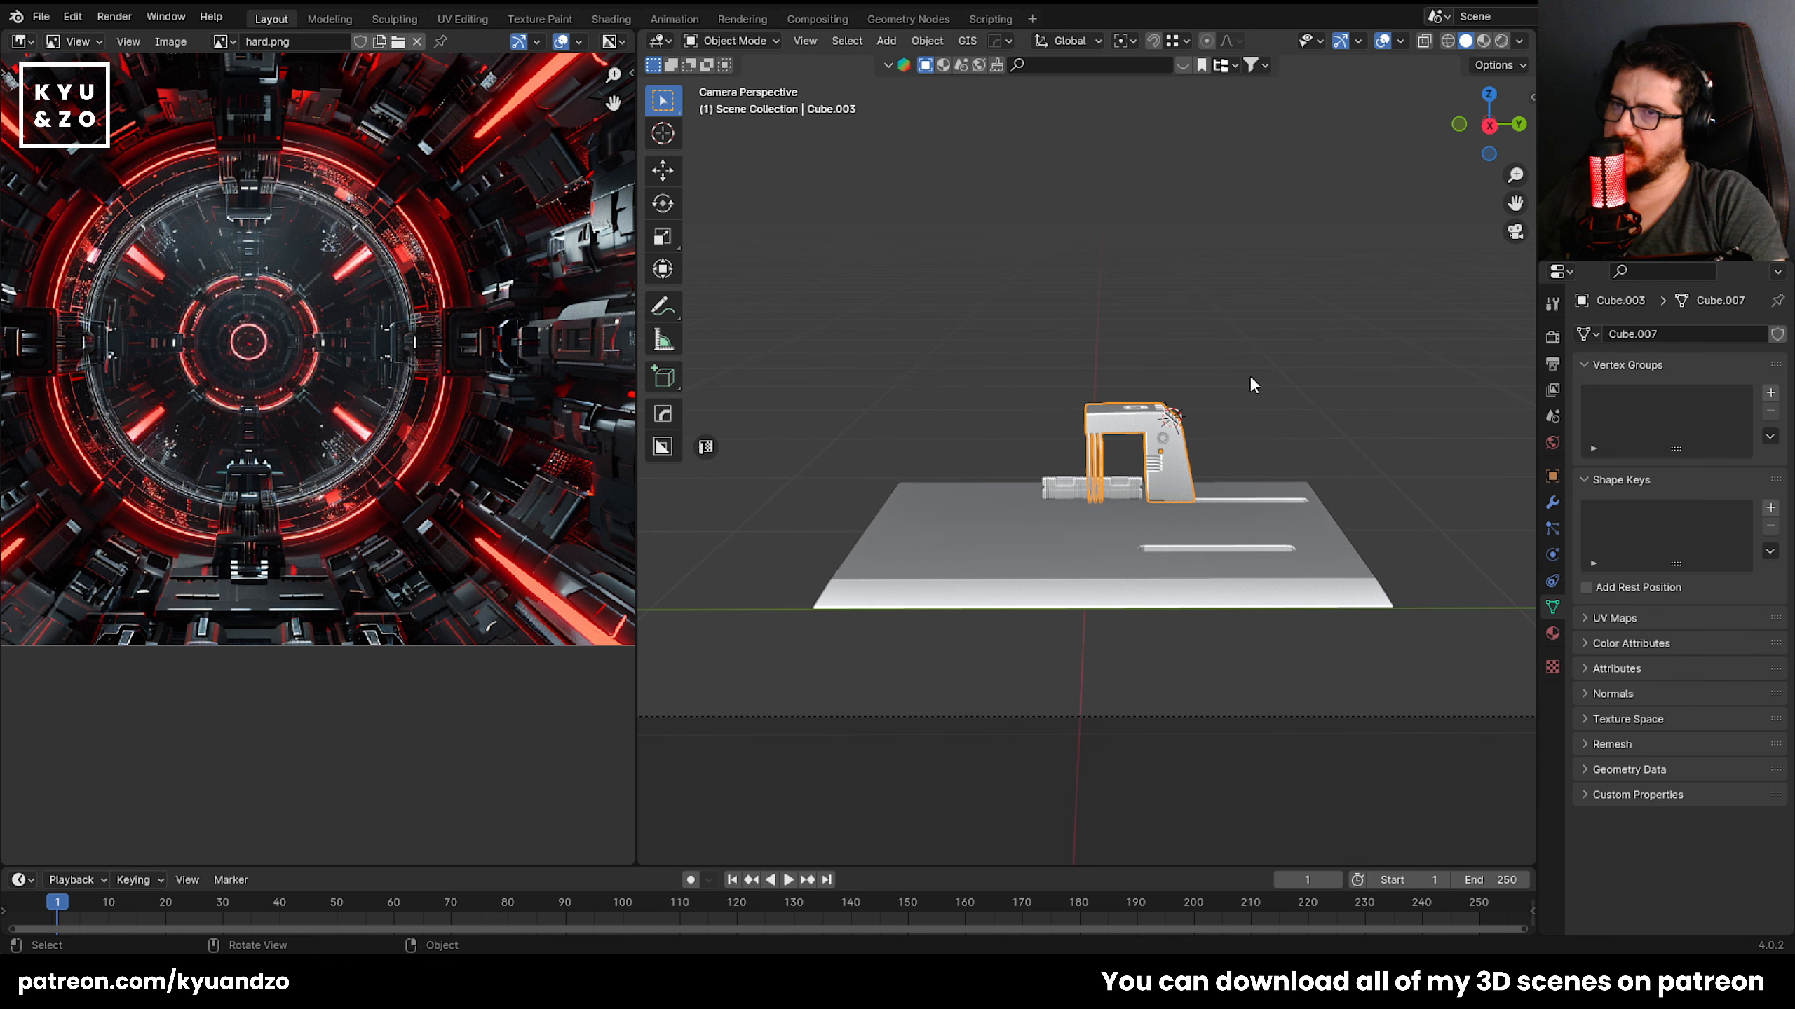
Open the base slab in Edit Mode from the top view and select its large top face.
click(1128, 516)
scroll(1071, 446, up, 3)
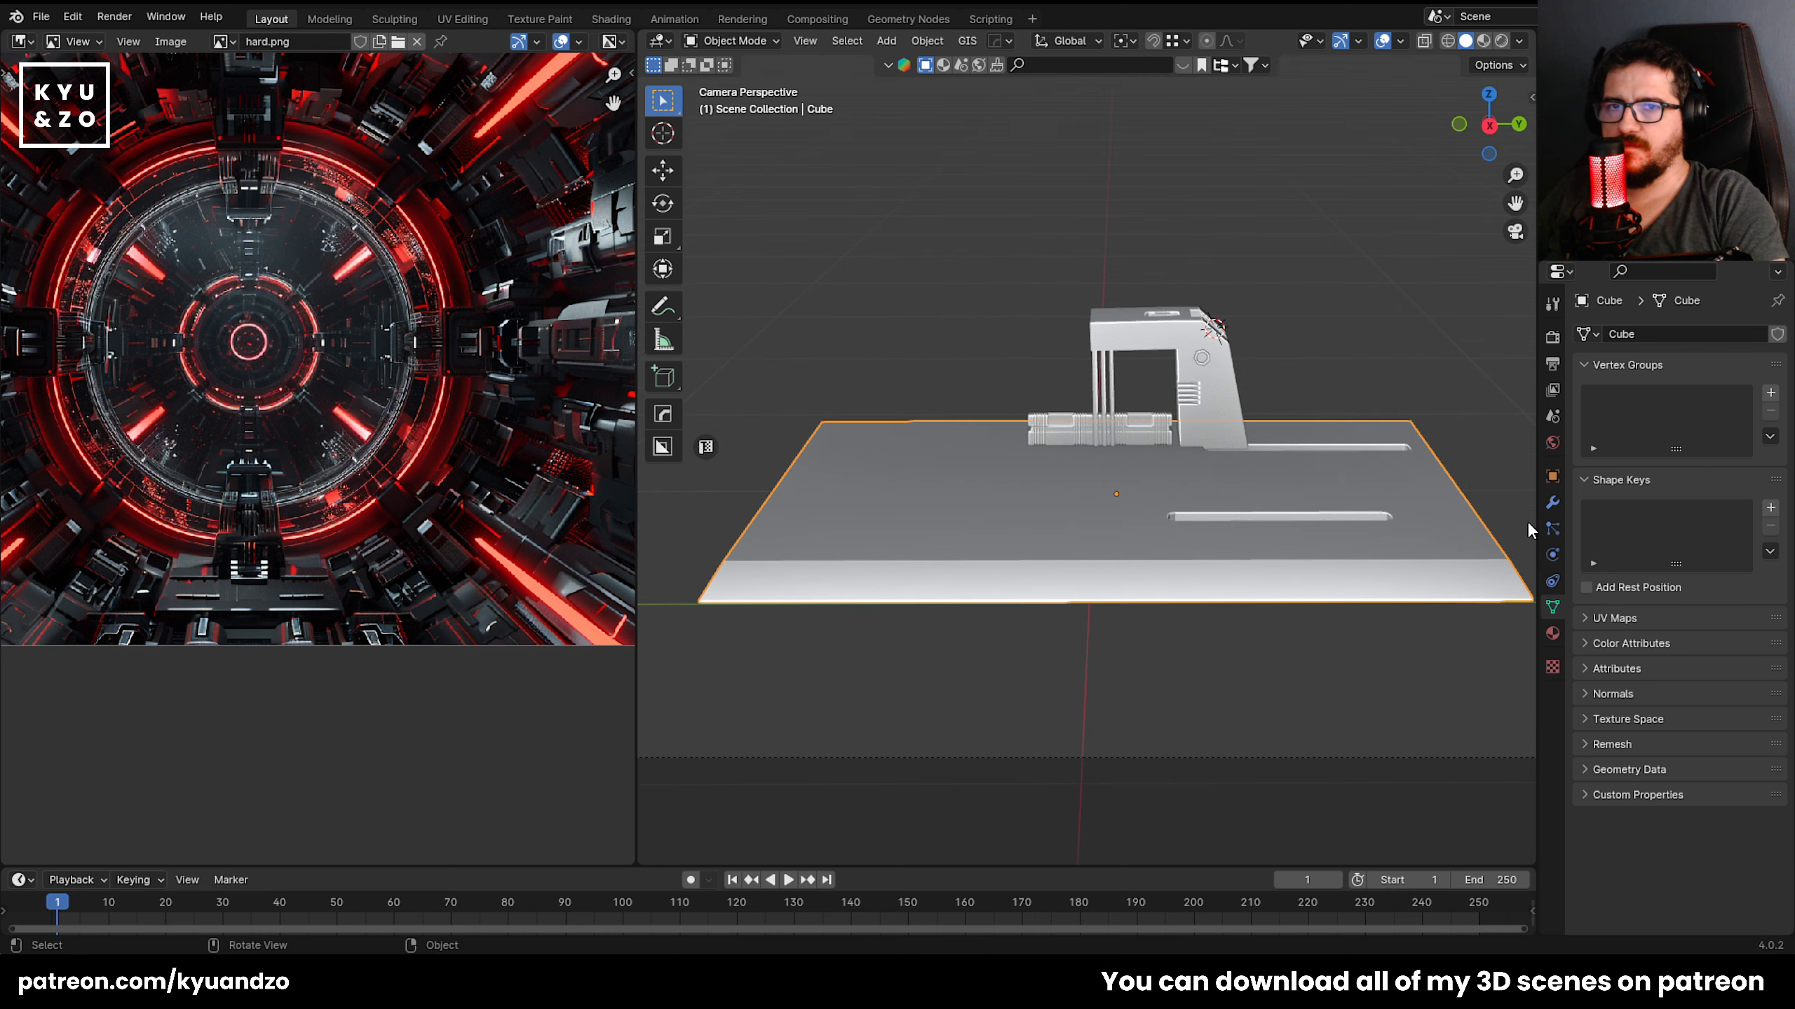
click(1552, 503)
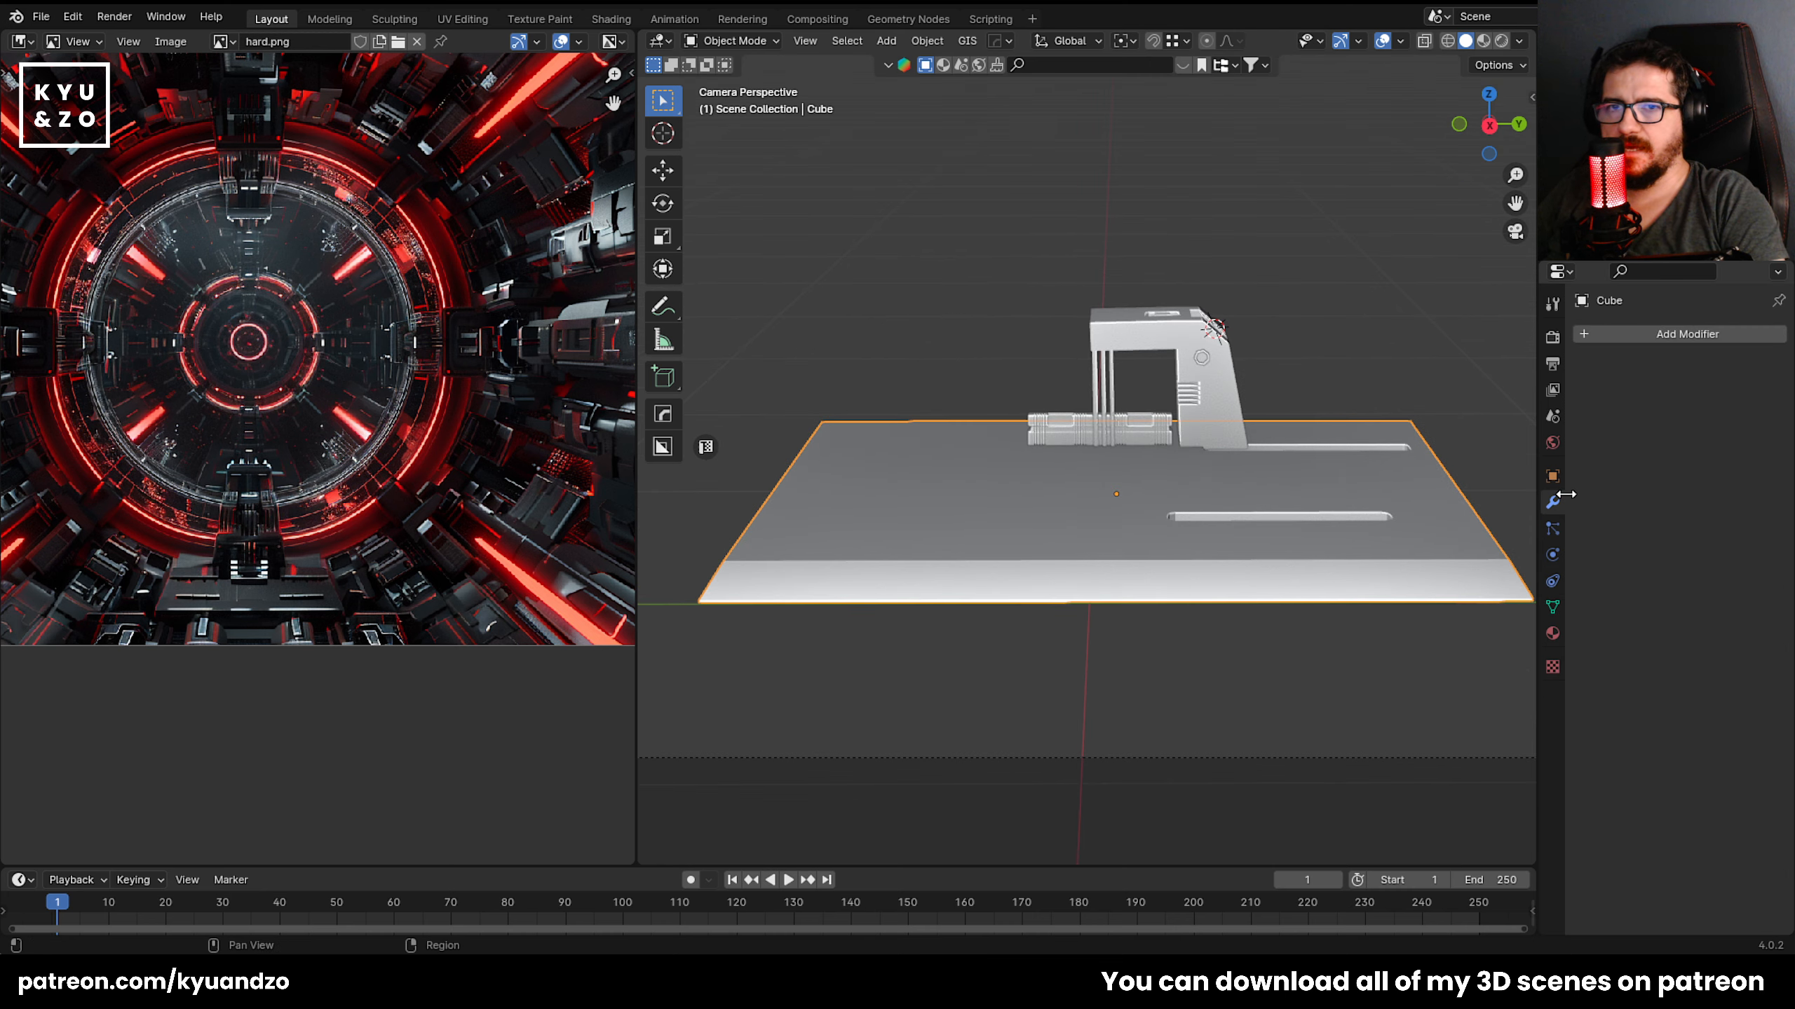
scroll(206, 637, up, 1)
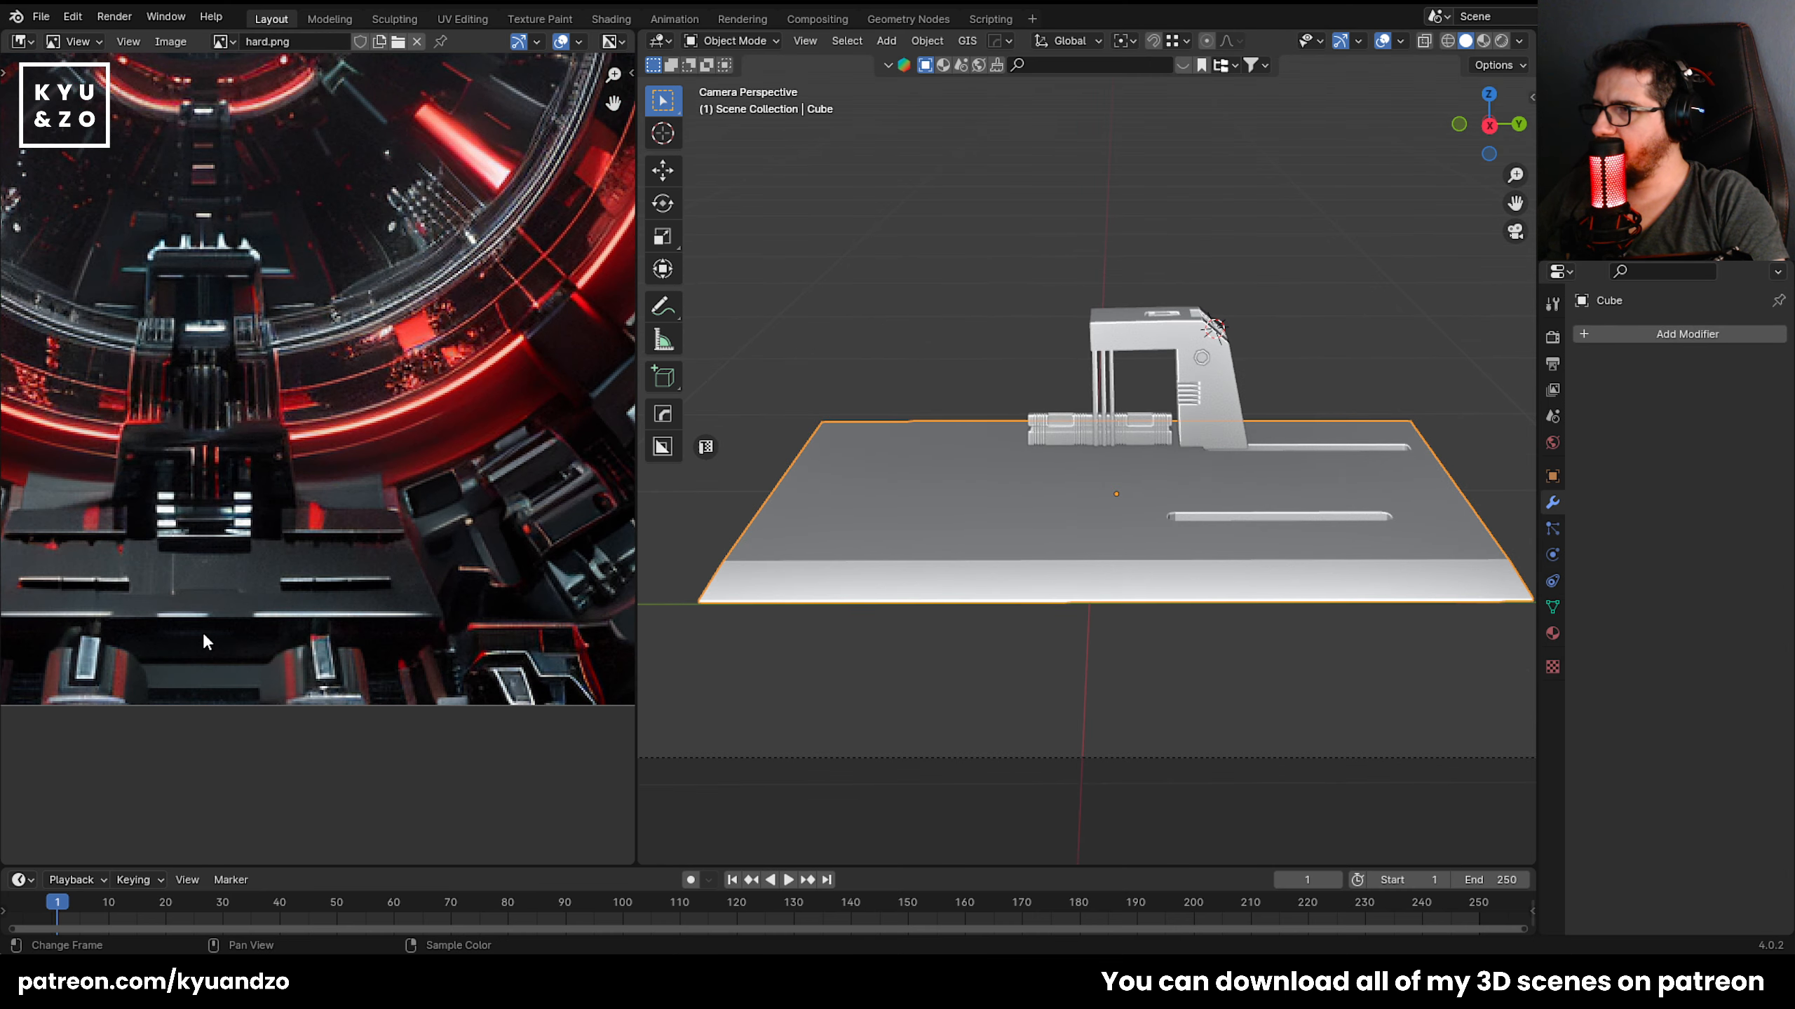
middle_drag(1272, 350, 899, 566)
key(Tab)
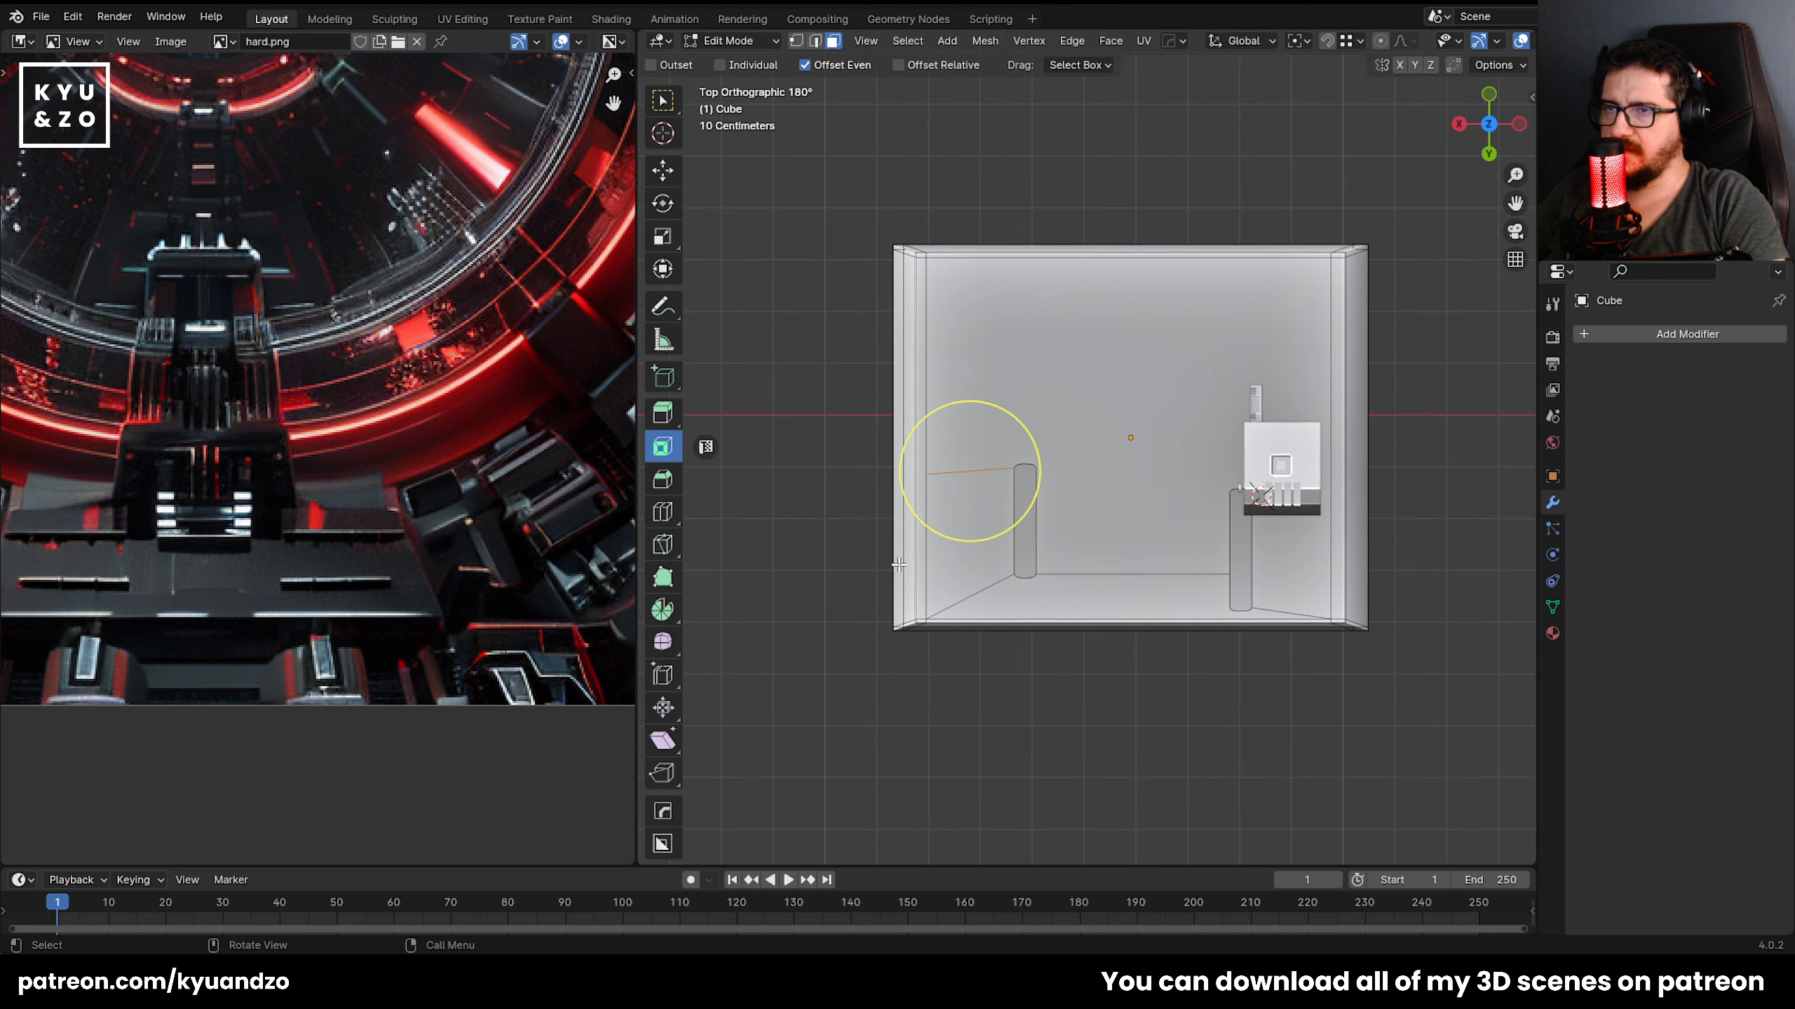
click(959, 514)
click(998, 456)
Knife a stepped outline with angled transitions from the slot beside the arch, around the slab's front corner, to the far edge.
shift+middle_drag(1013, 537, 1066, 497)
scroll(1066, 498, up, 3)
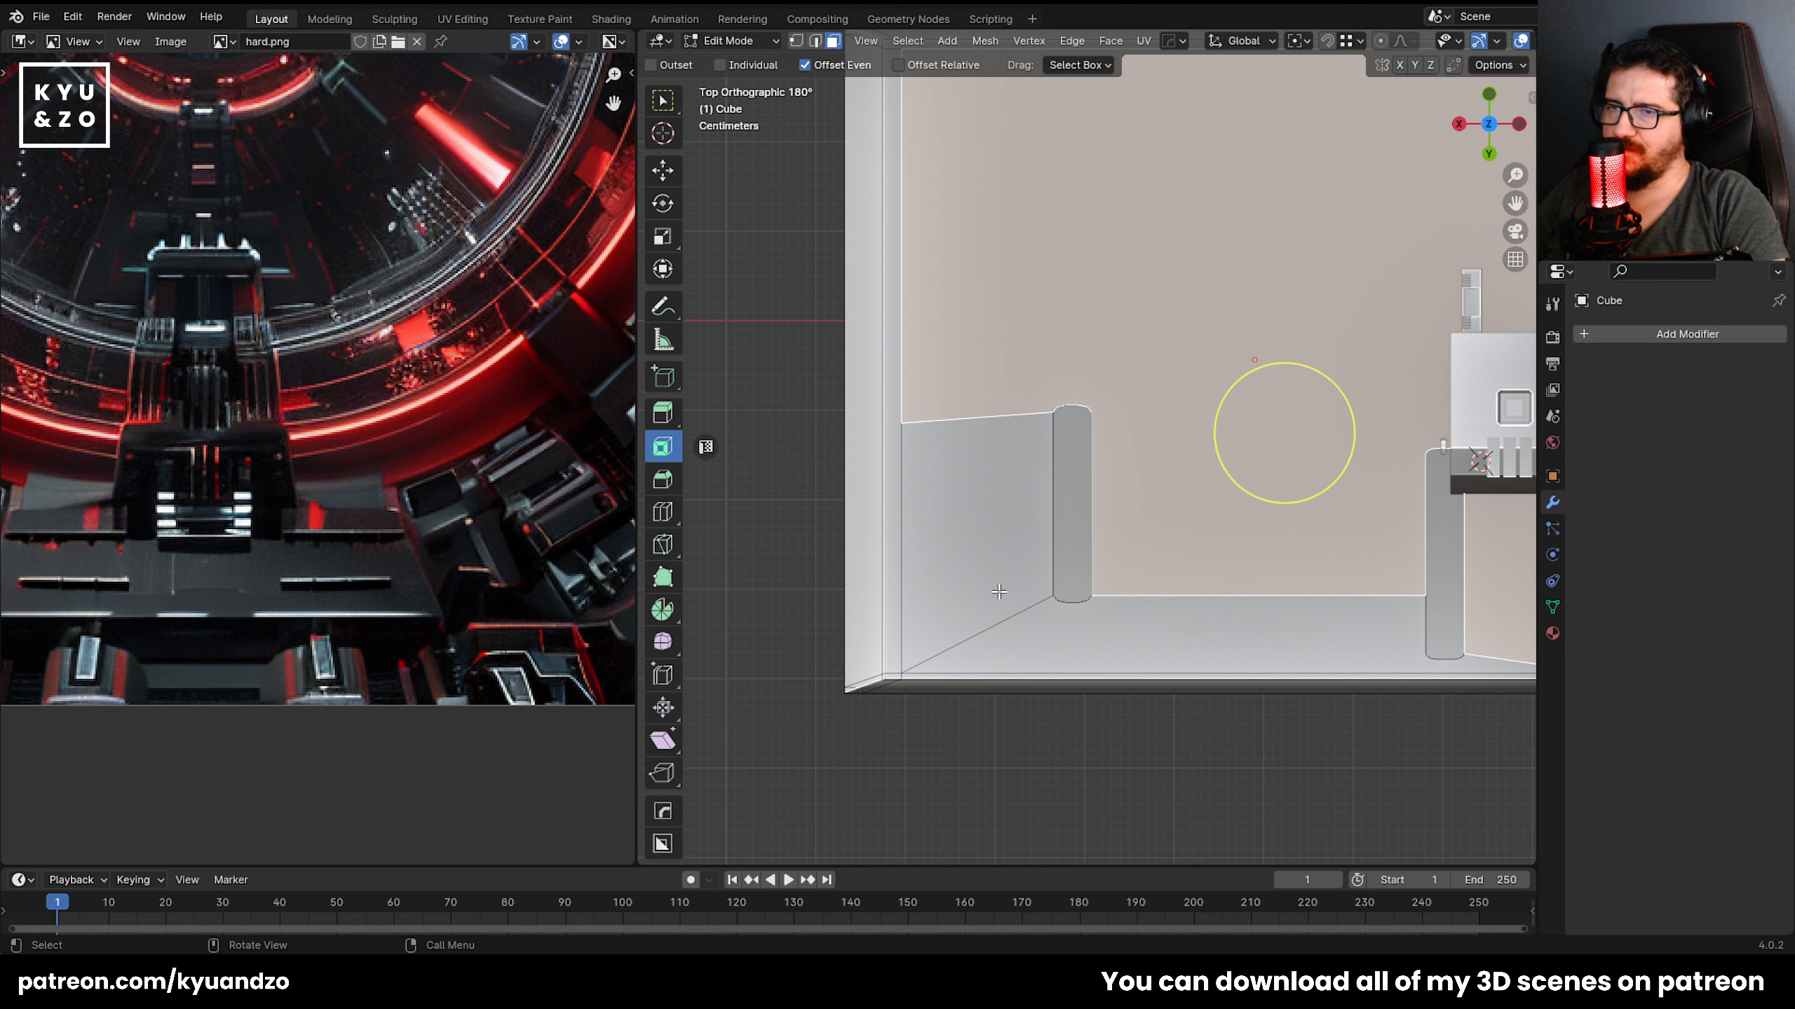
key(k)
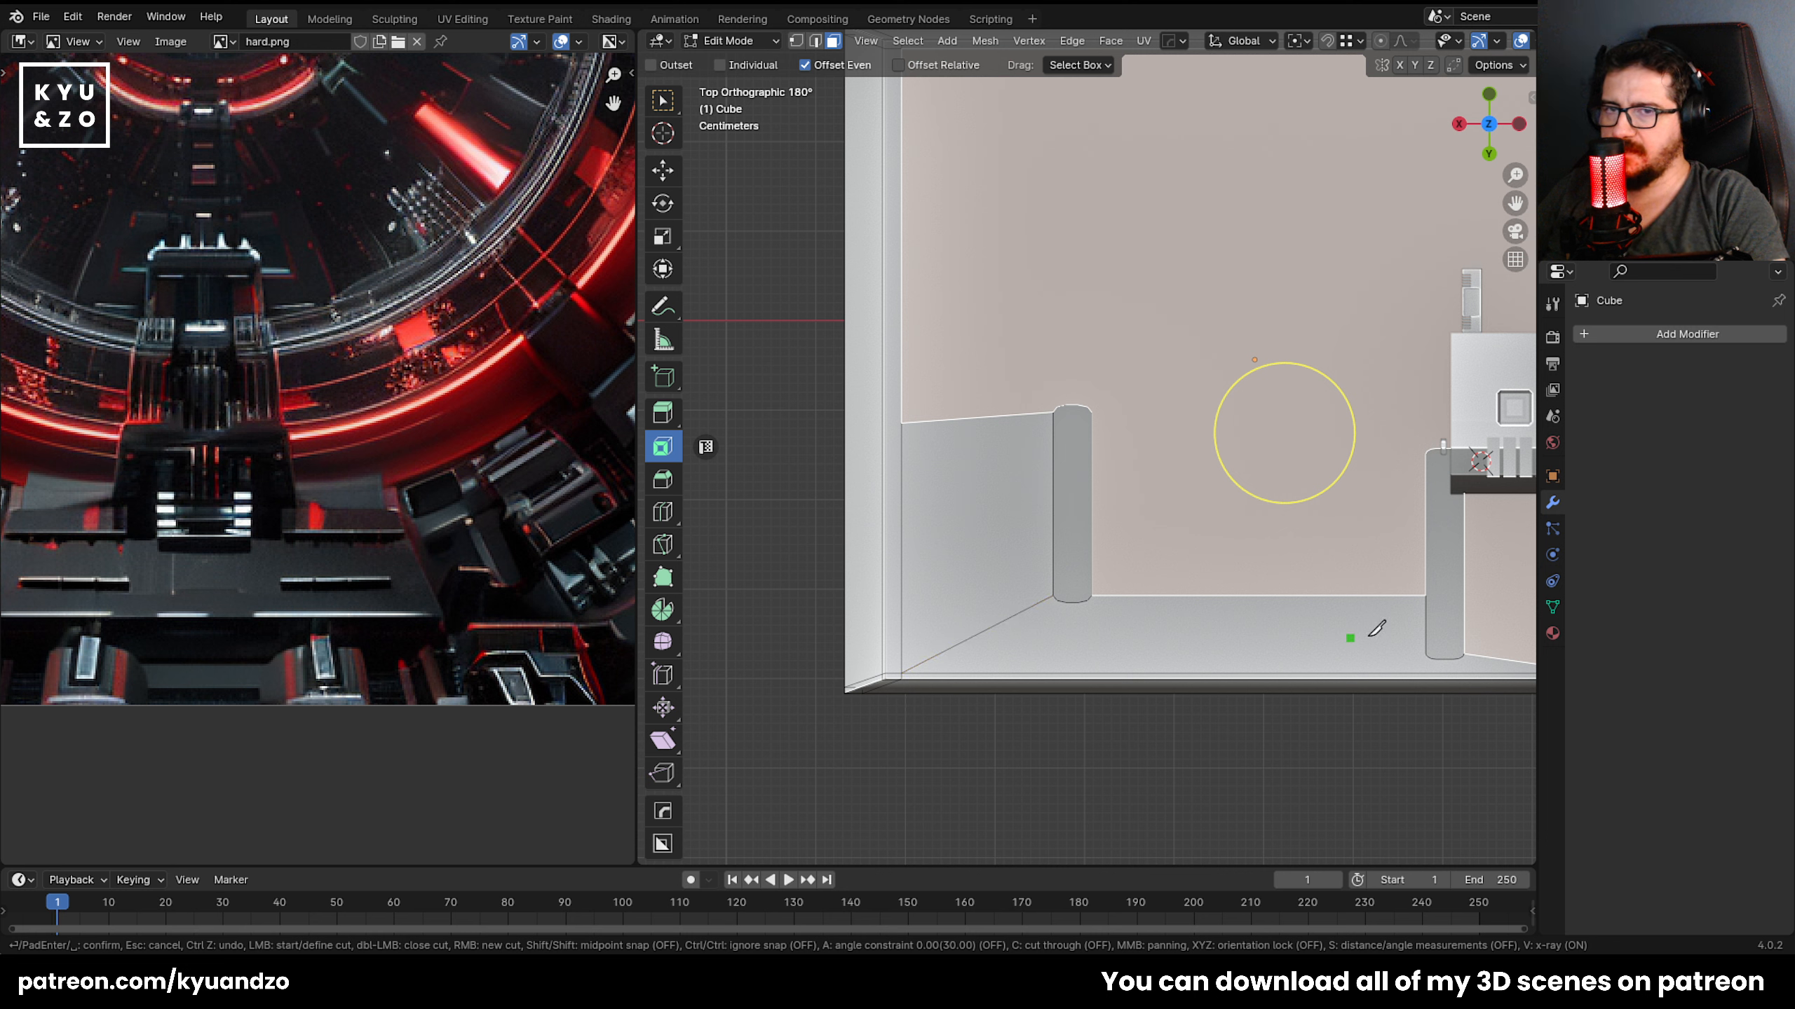
click(1425, 641)
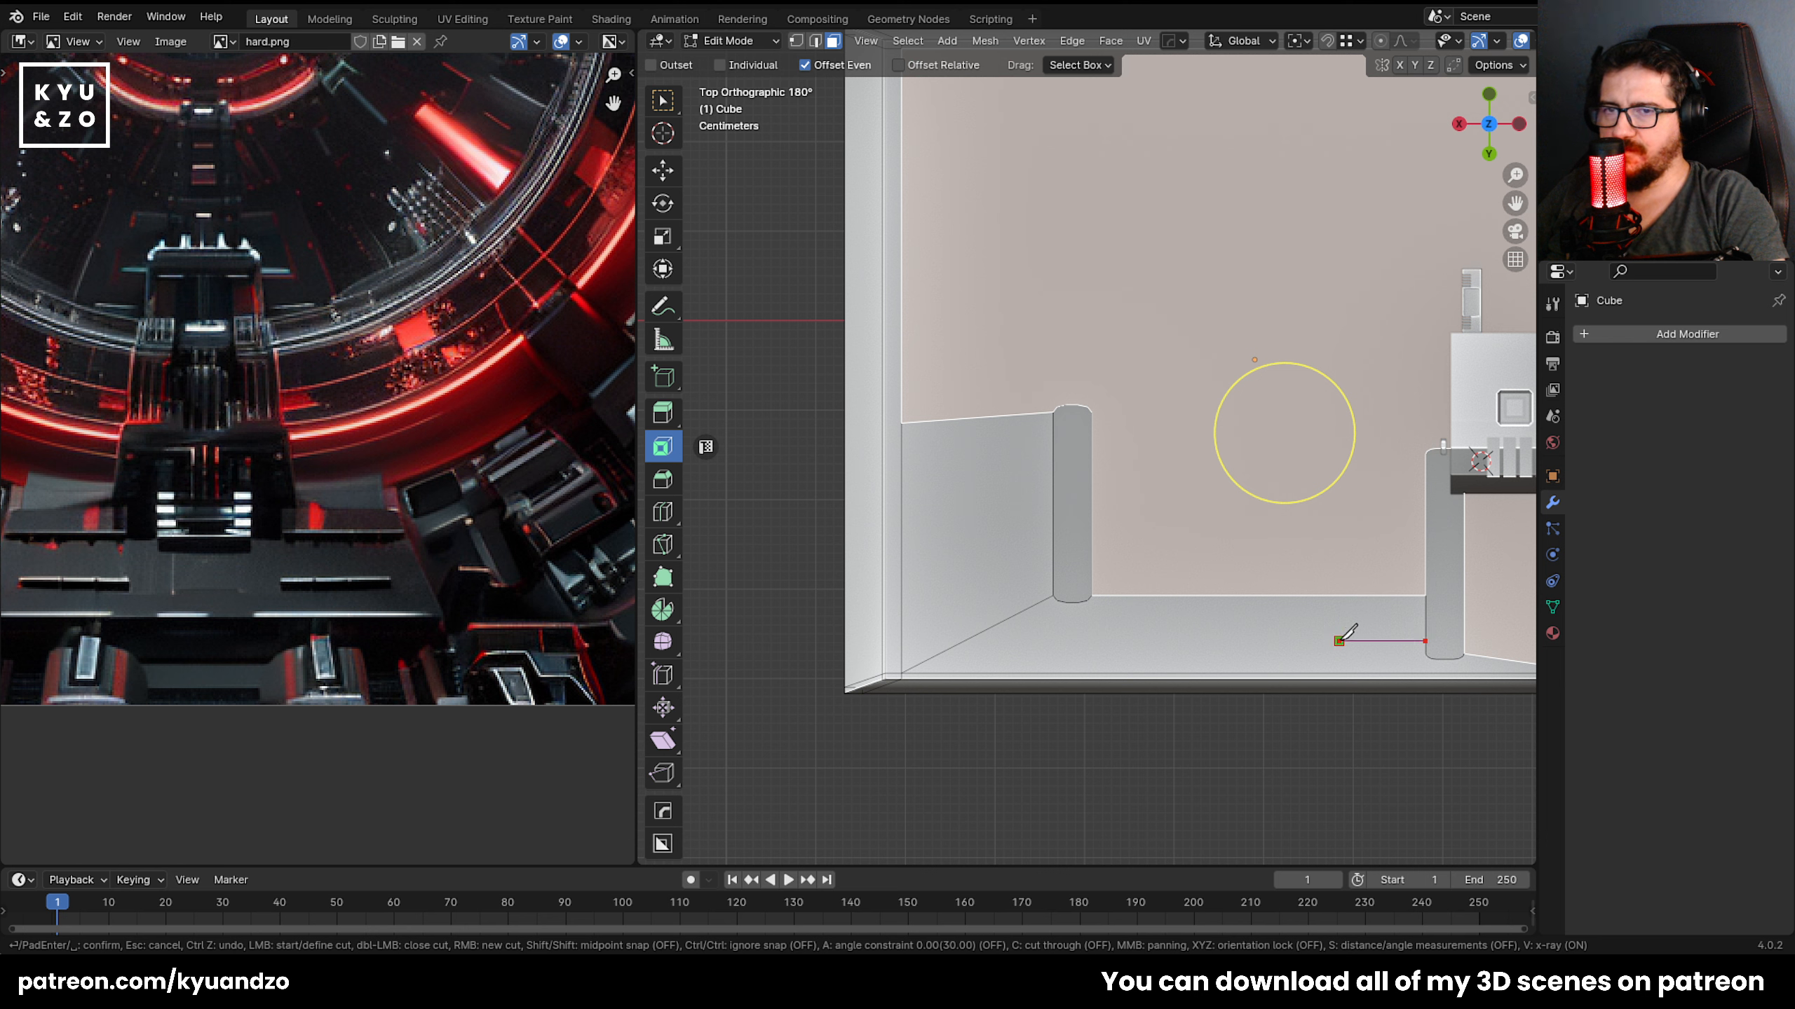
click(1309, 624)
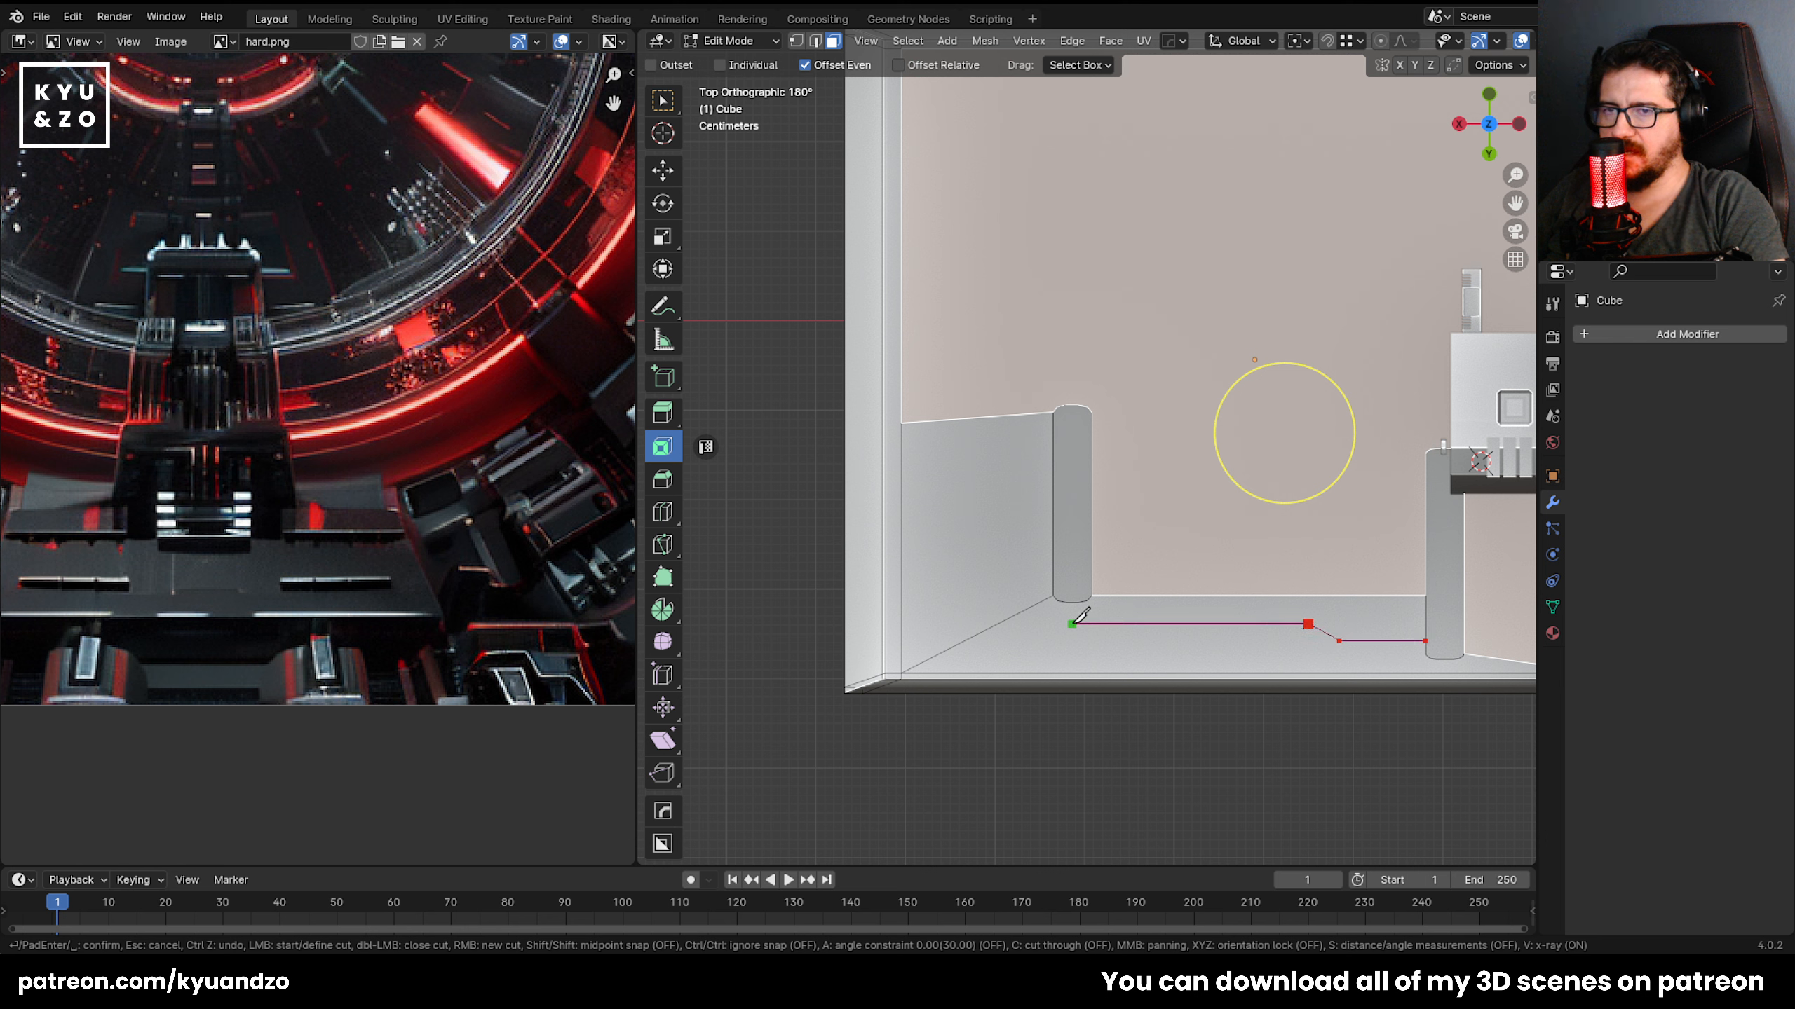
click(1071, 624)
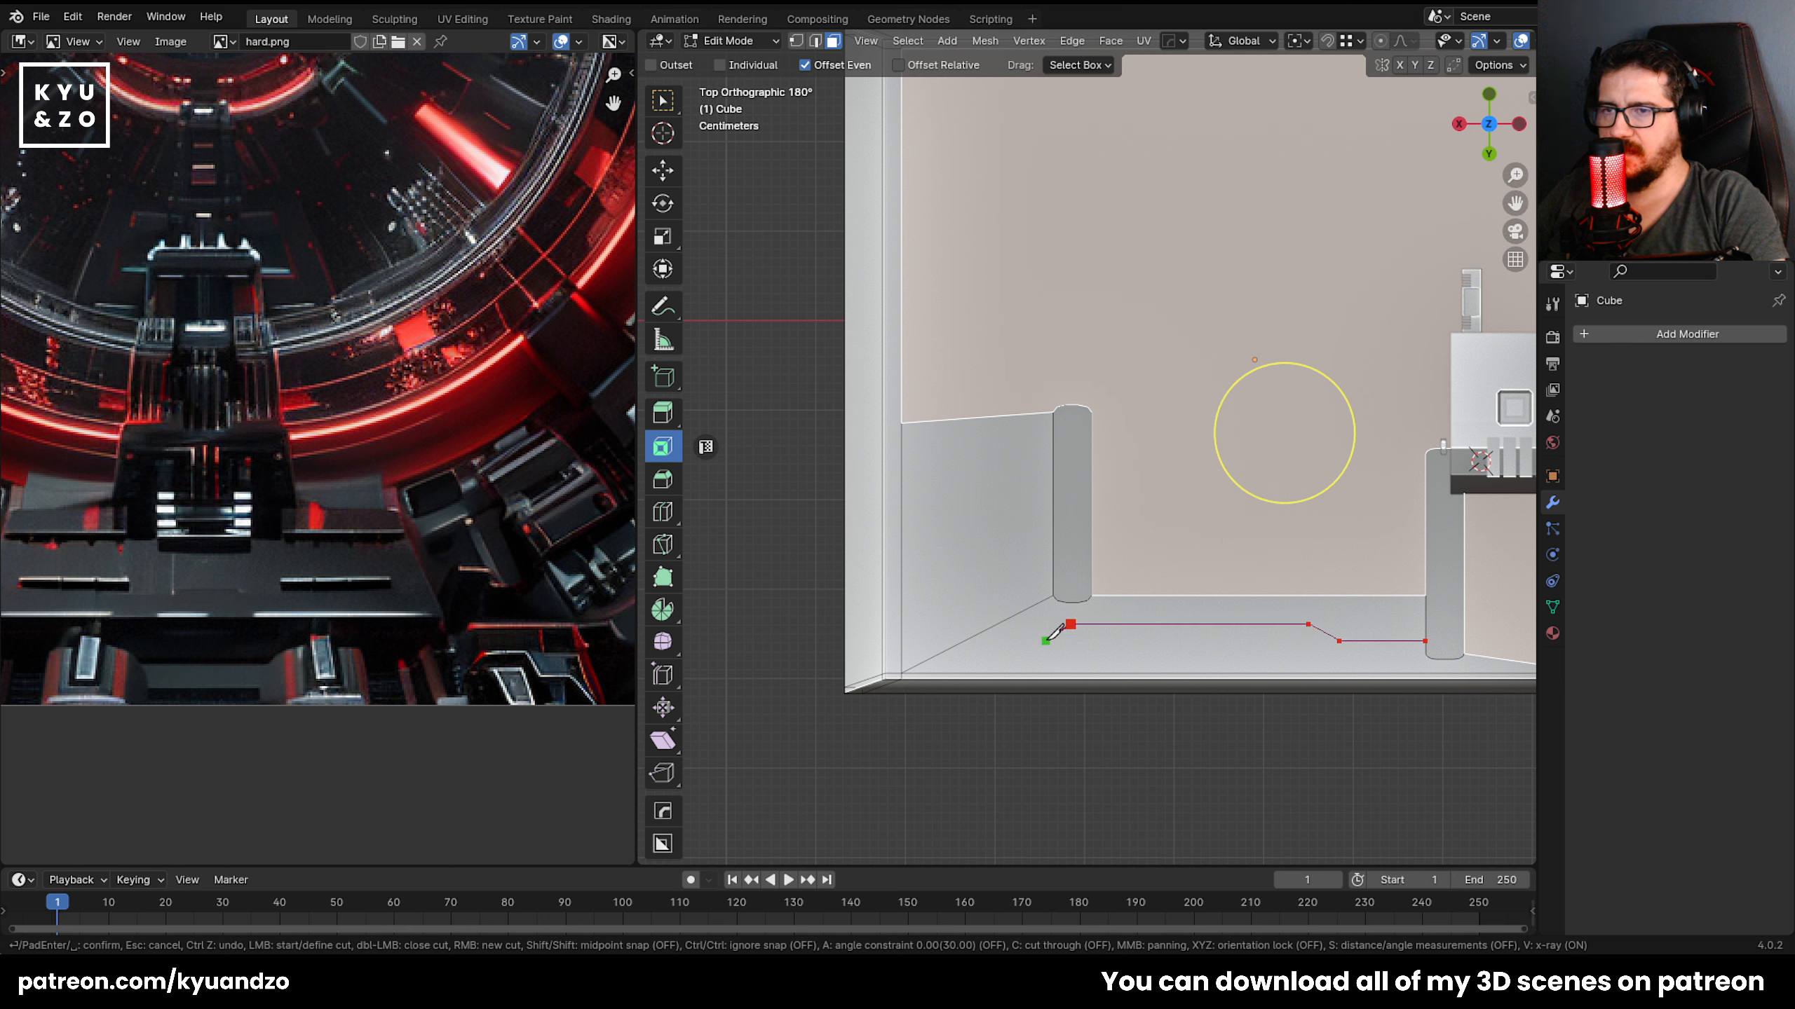
click(1046, 641)
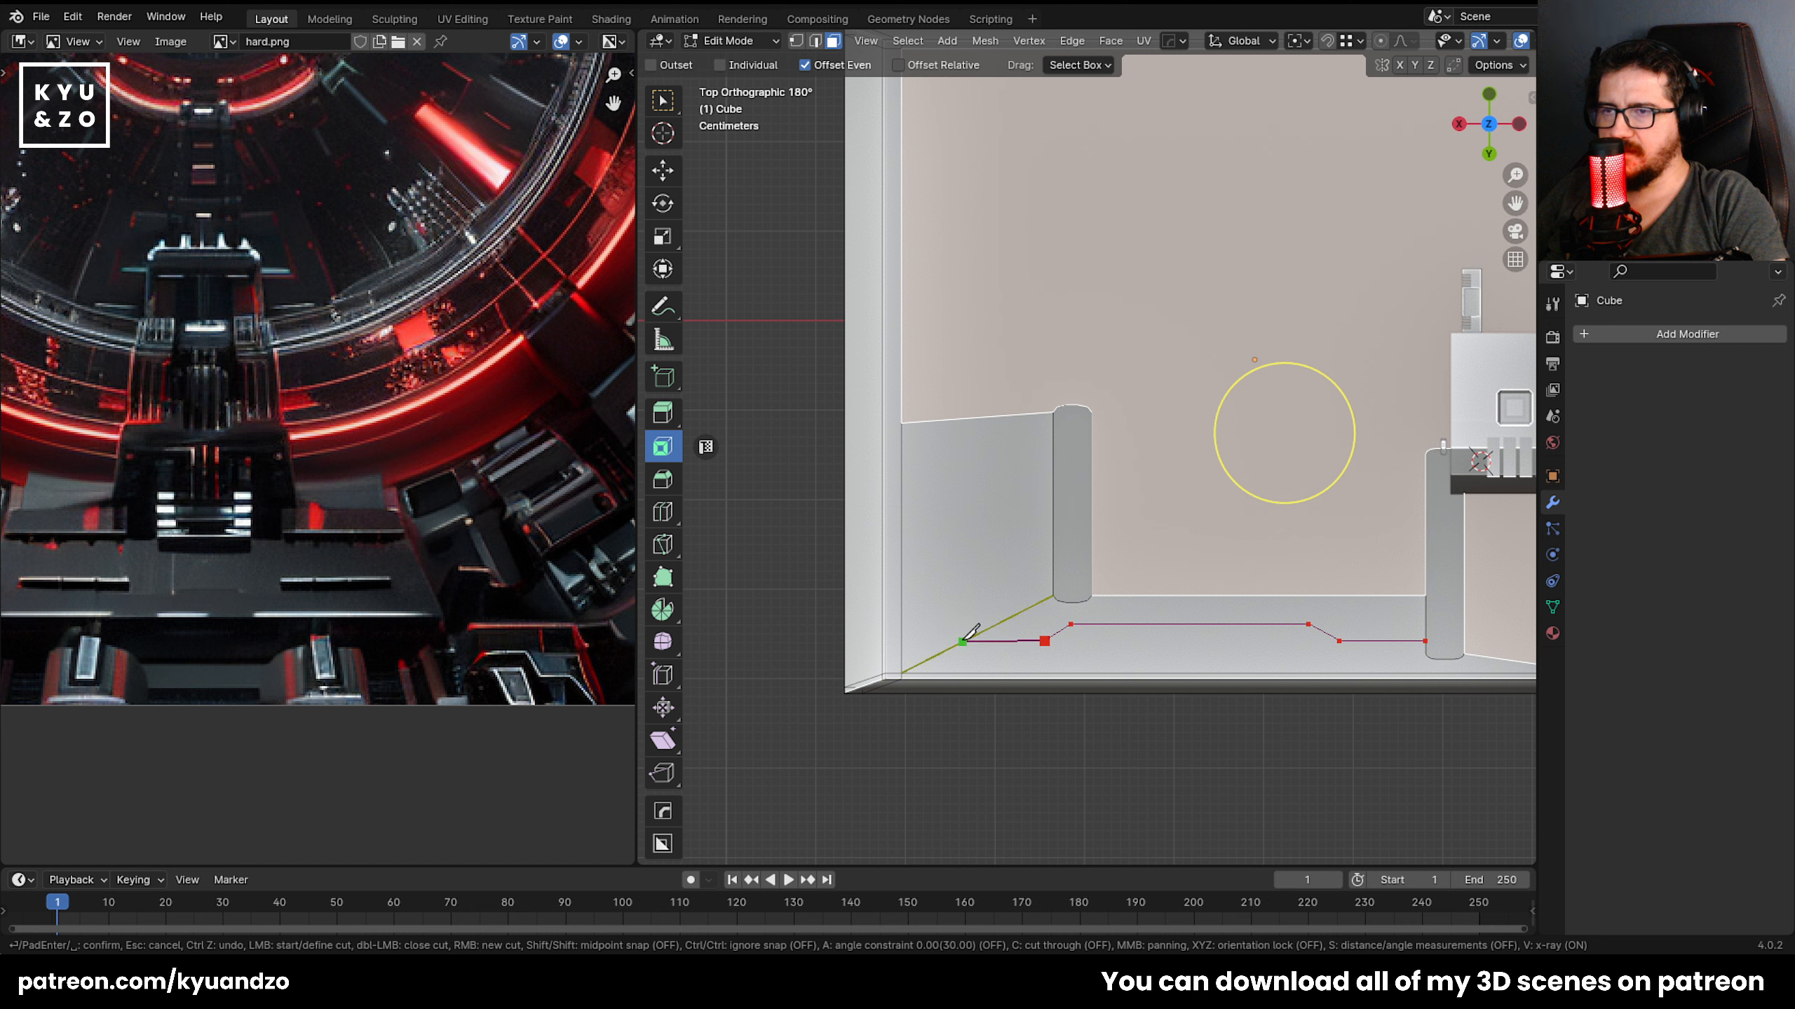
click(966, 640)
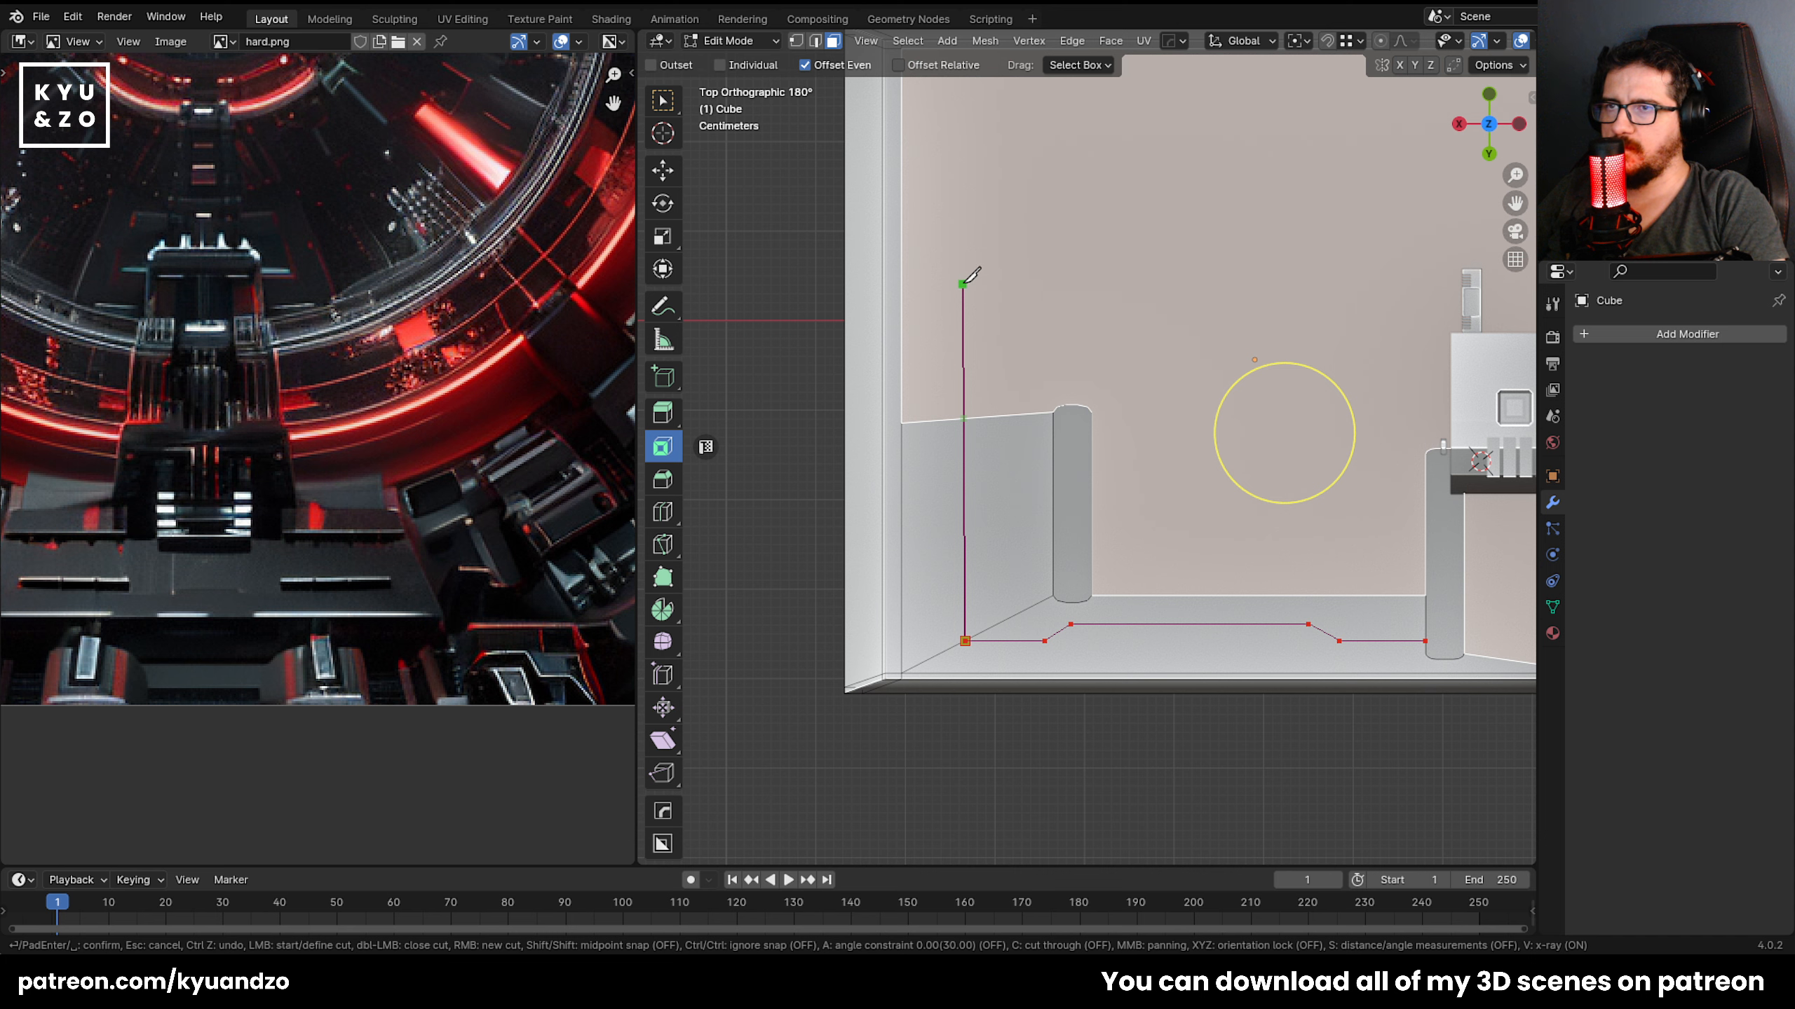
click(965, 279)
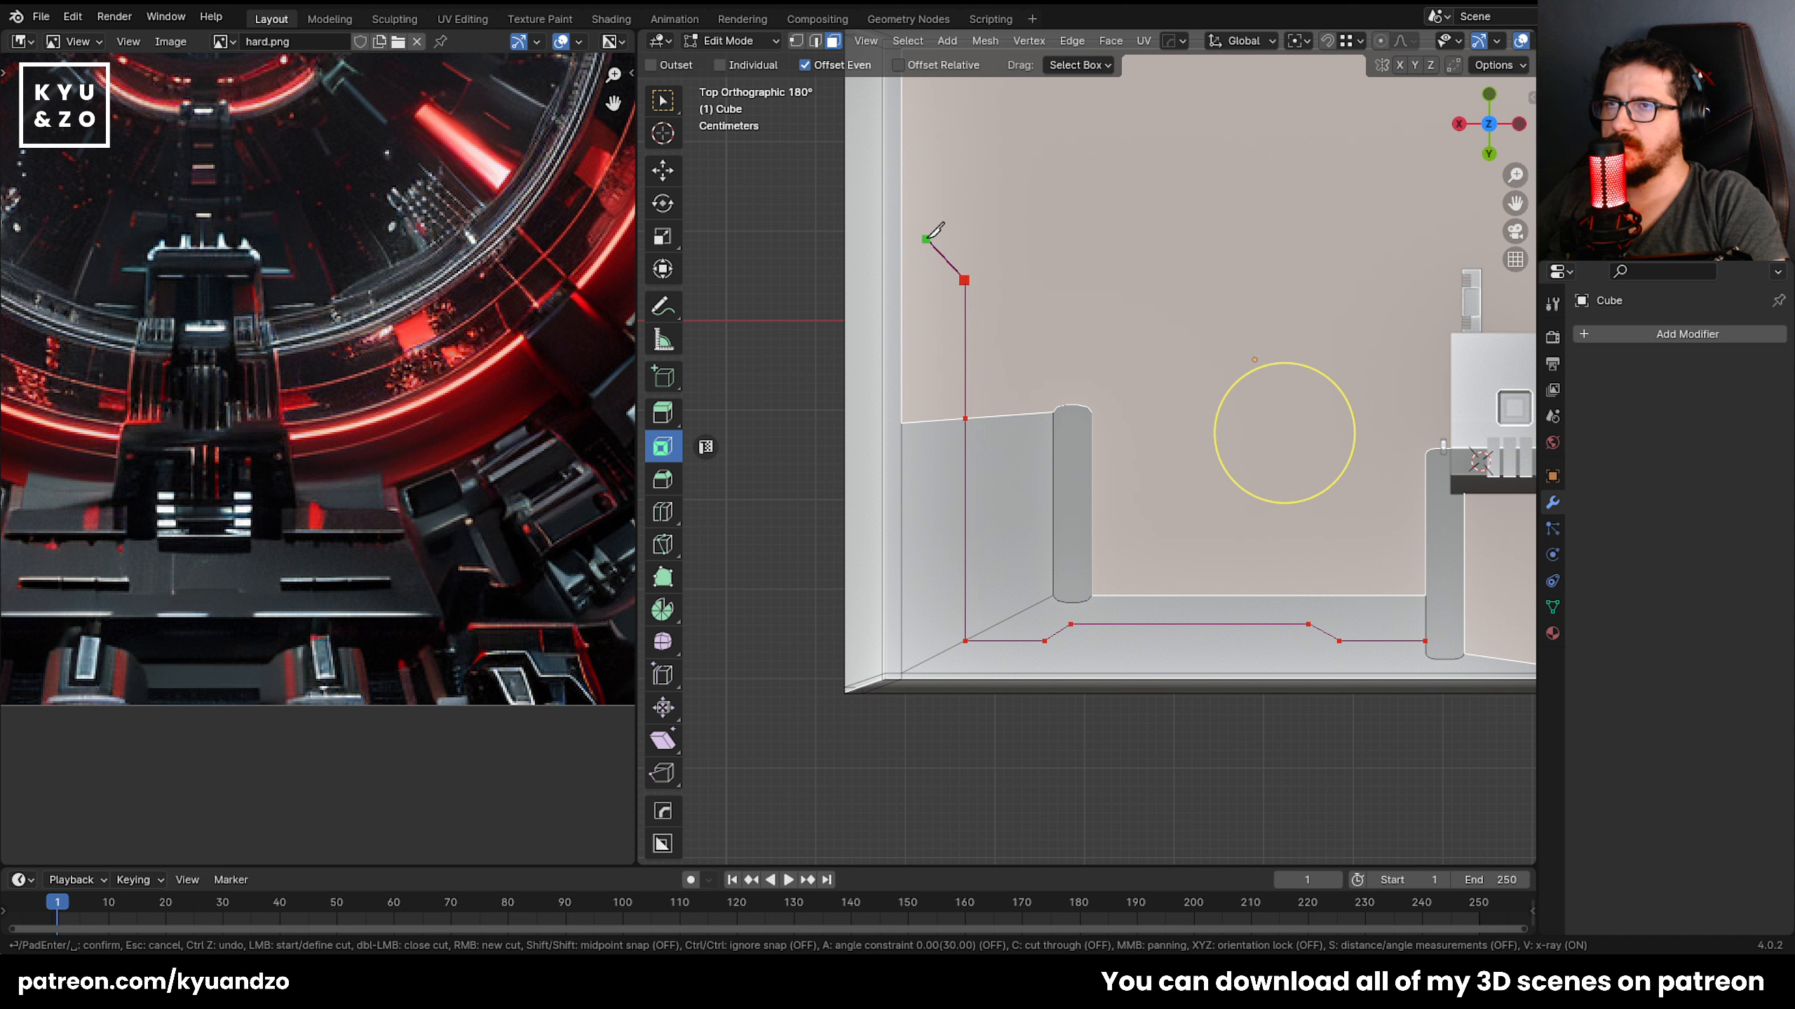
click(927, 238)
middle_drag(927, 237, 945, 502)
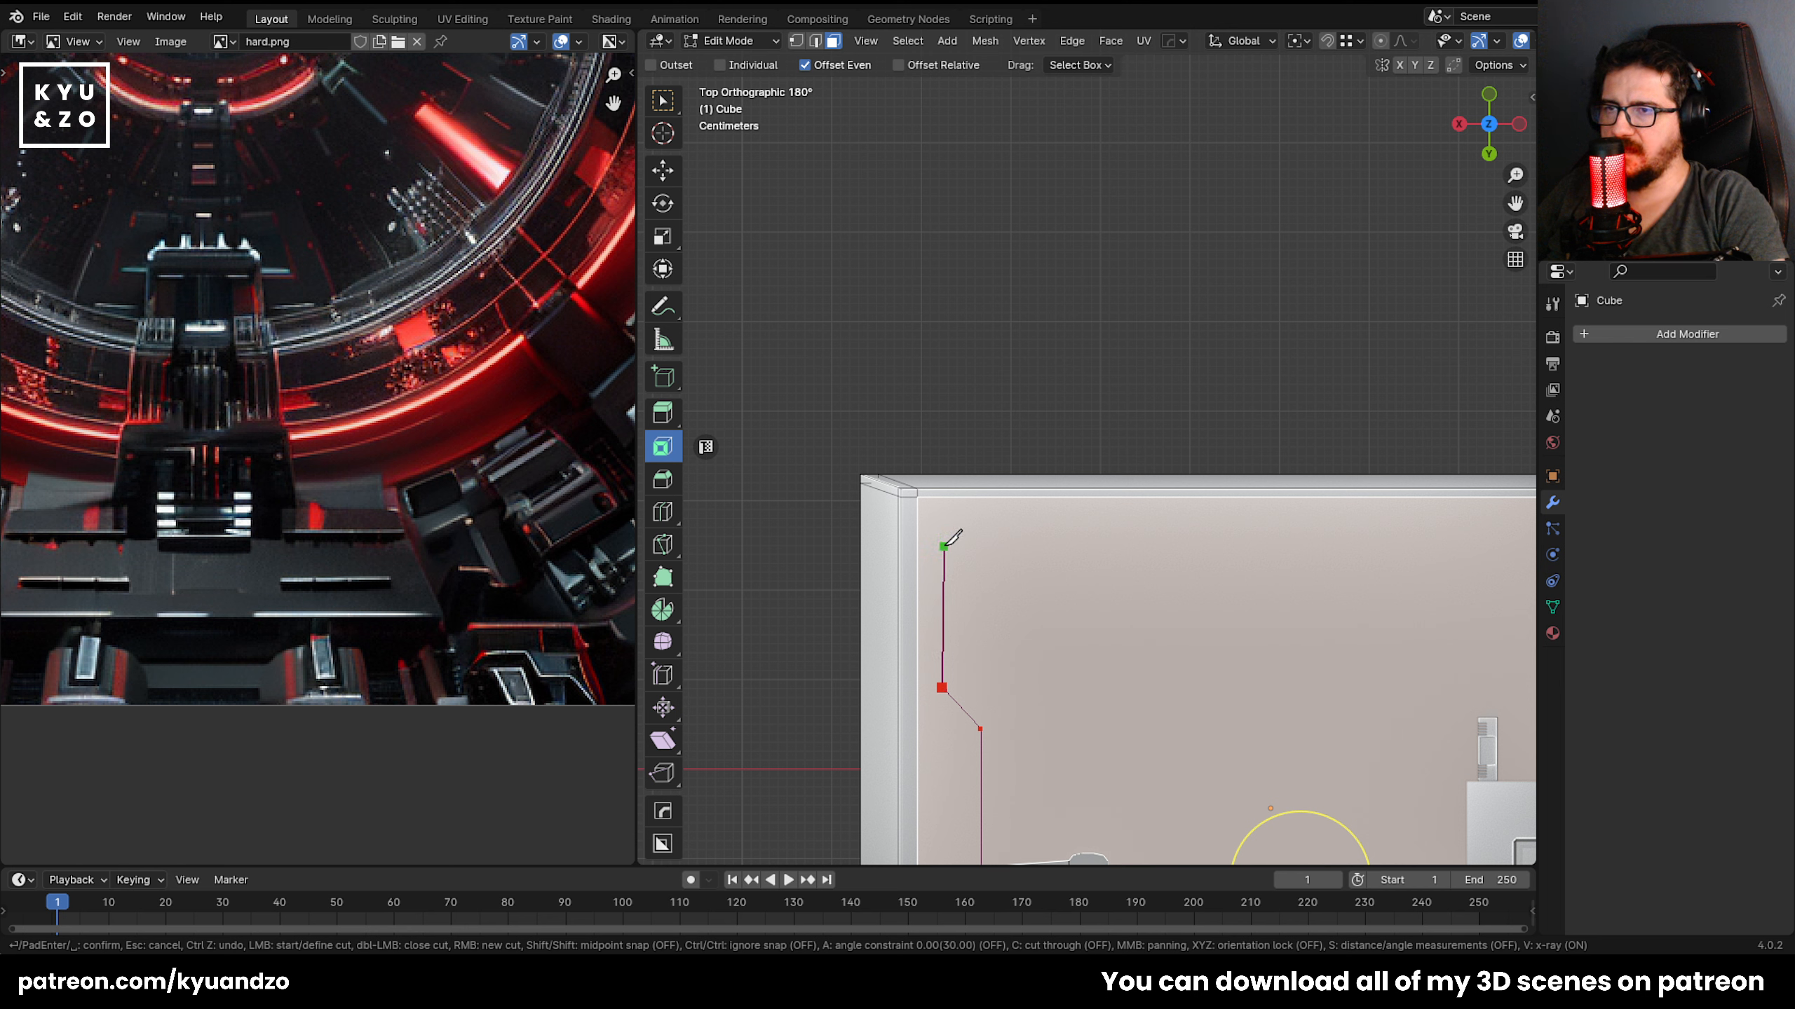
click(943, 548)
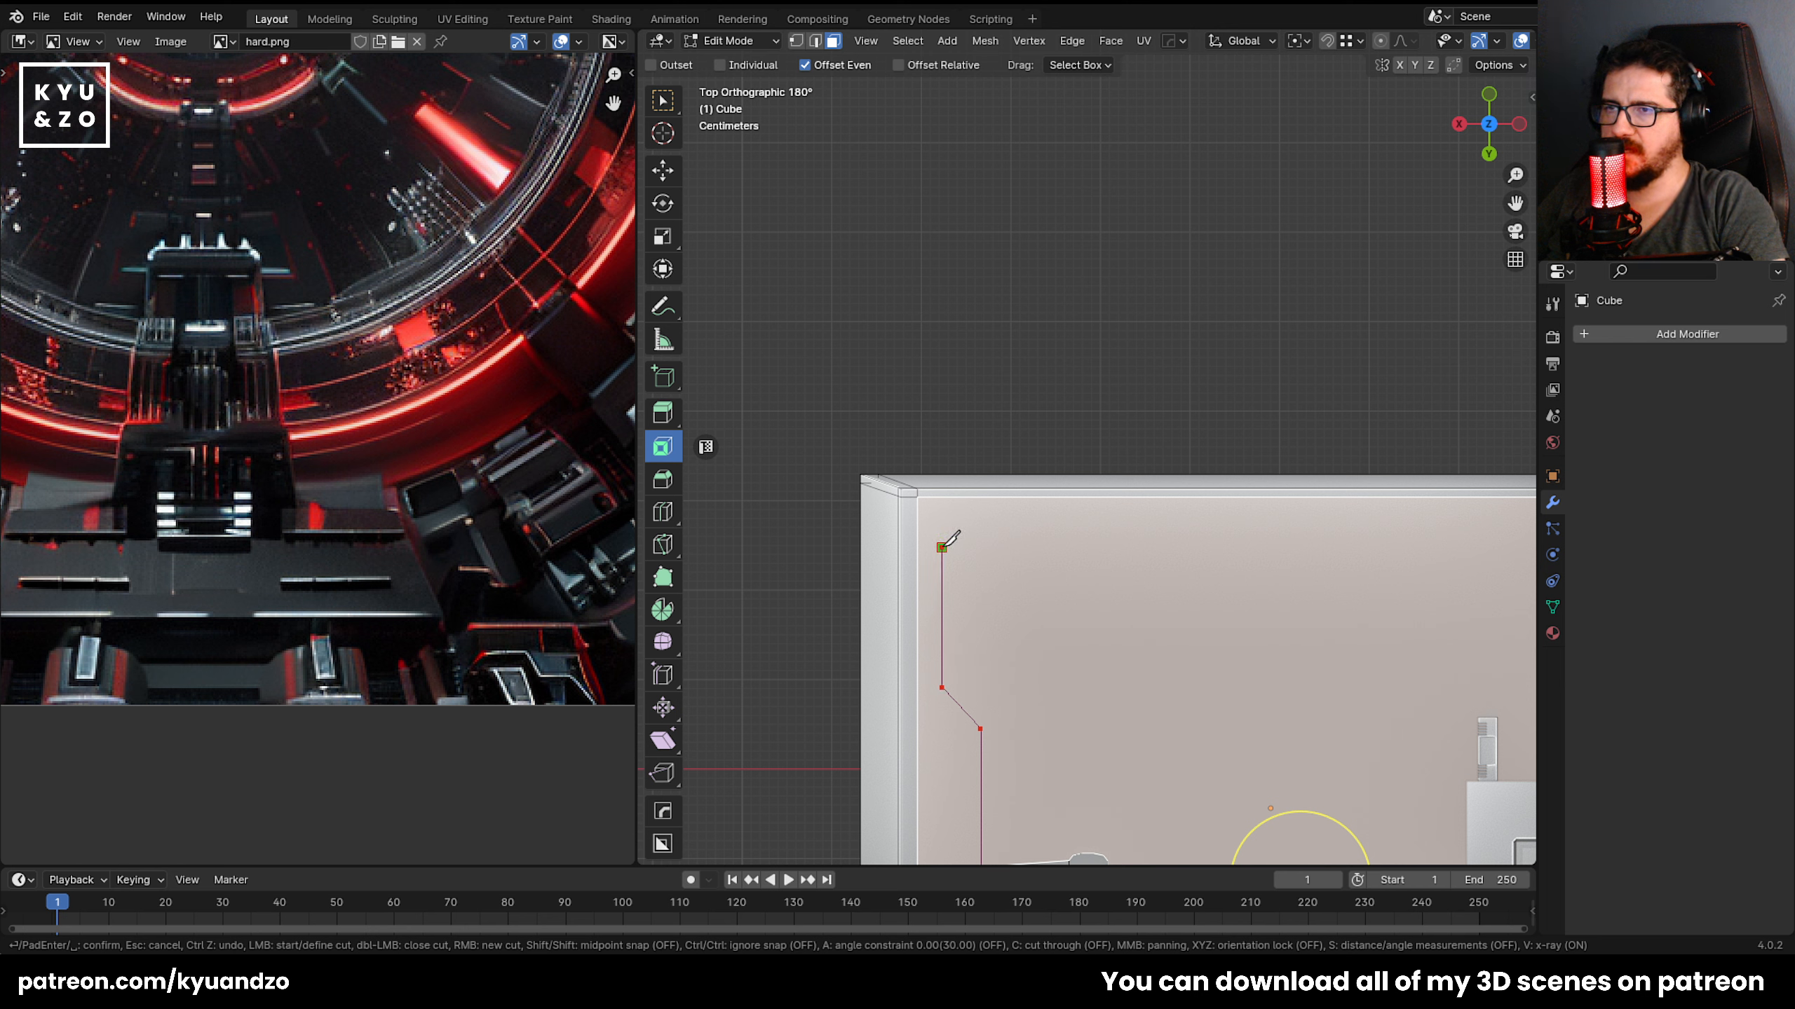
click(987, 497)
key(Return)
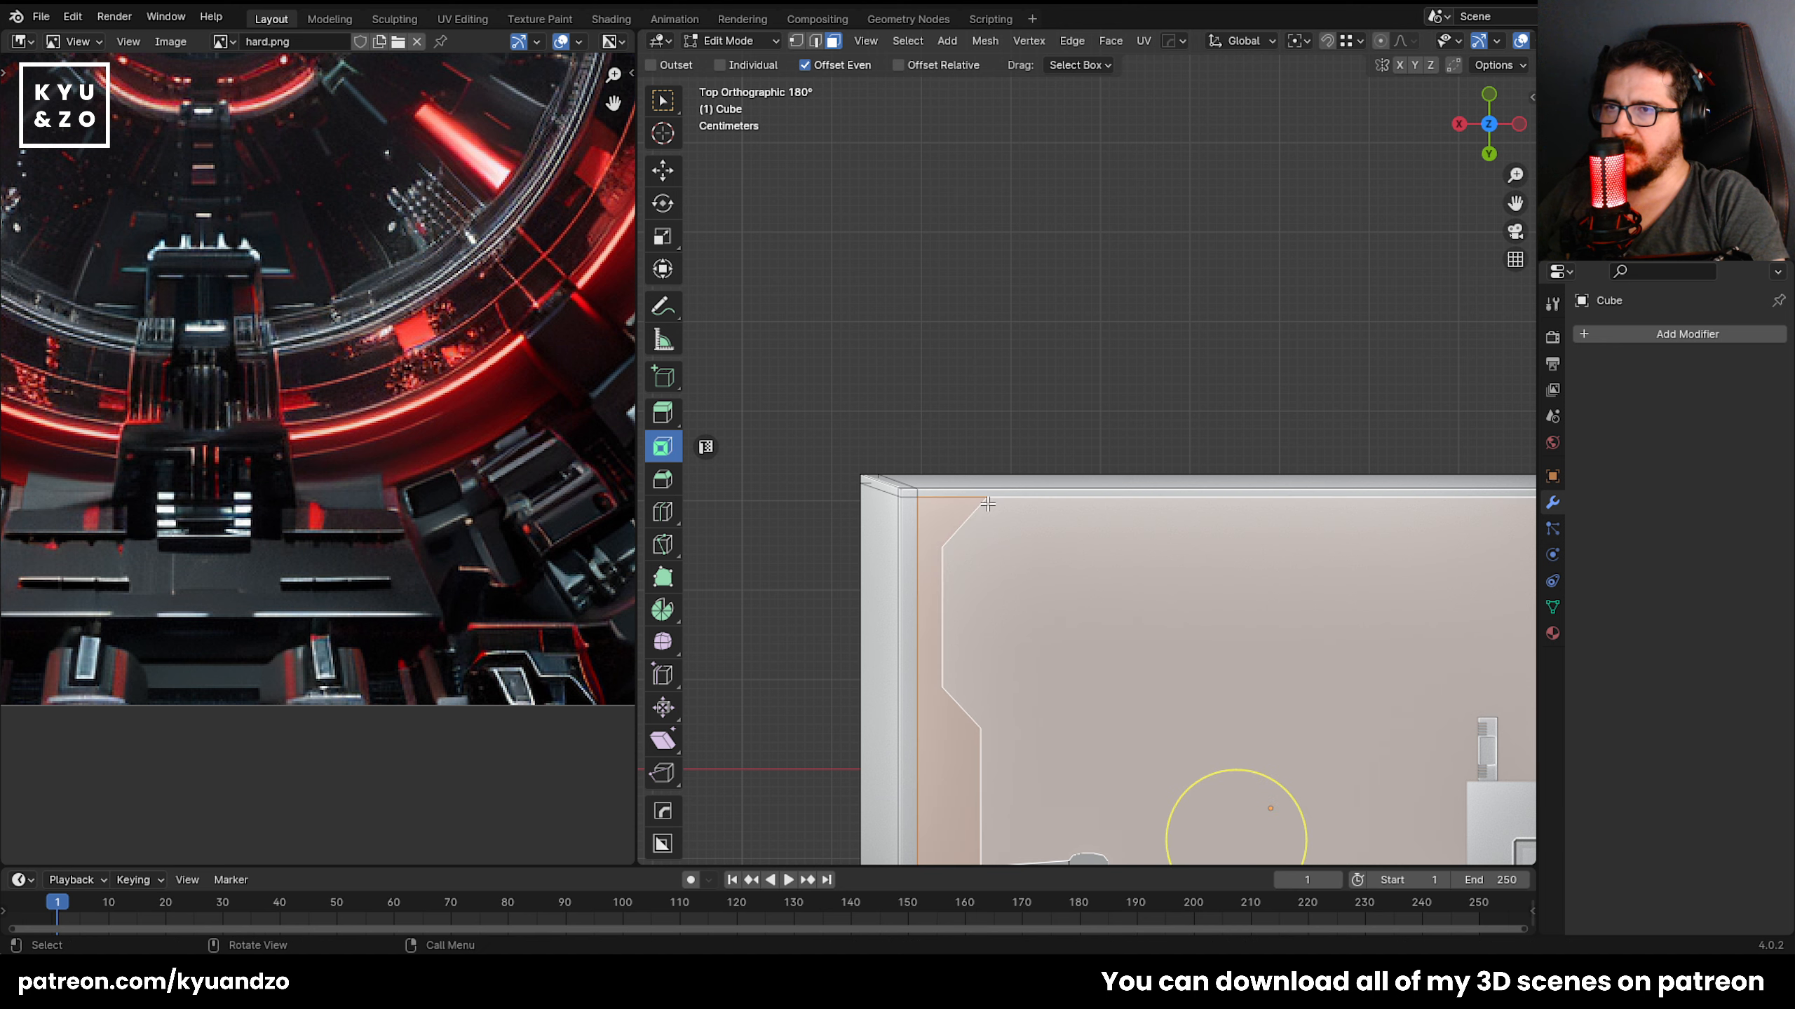
Select the slab's border faces outside the knife cut, extrude them upward and check the raised border through the camera.
scroll(941, 557, down, 8)
scroll(1017, 523, up, 3)
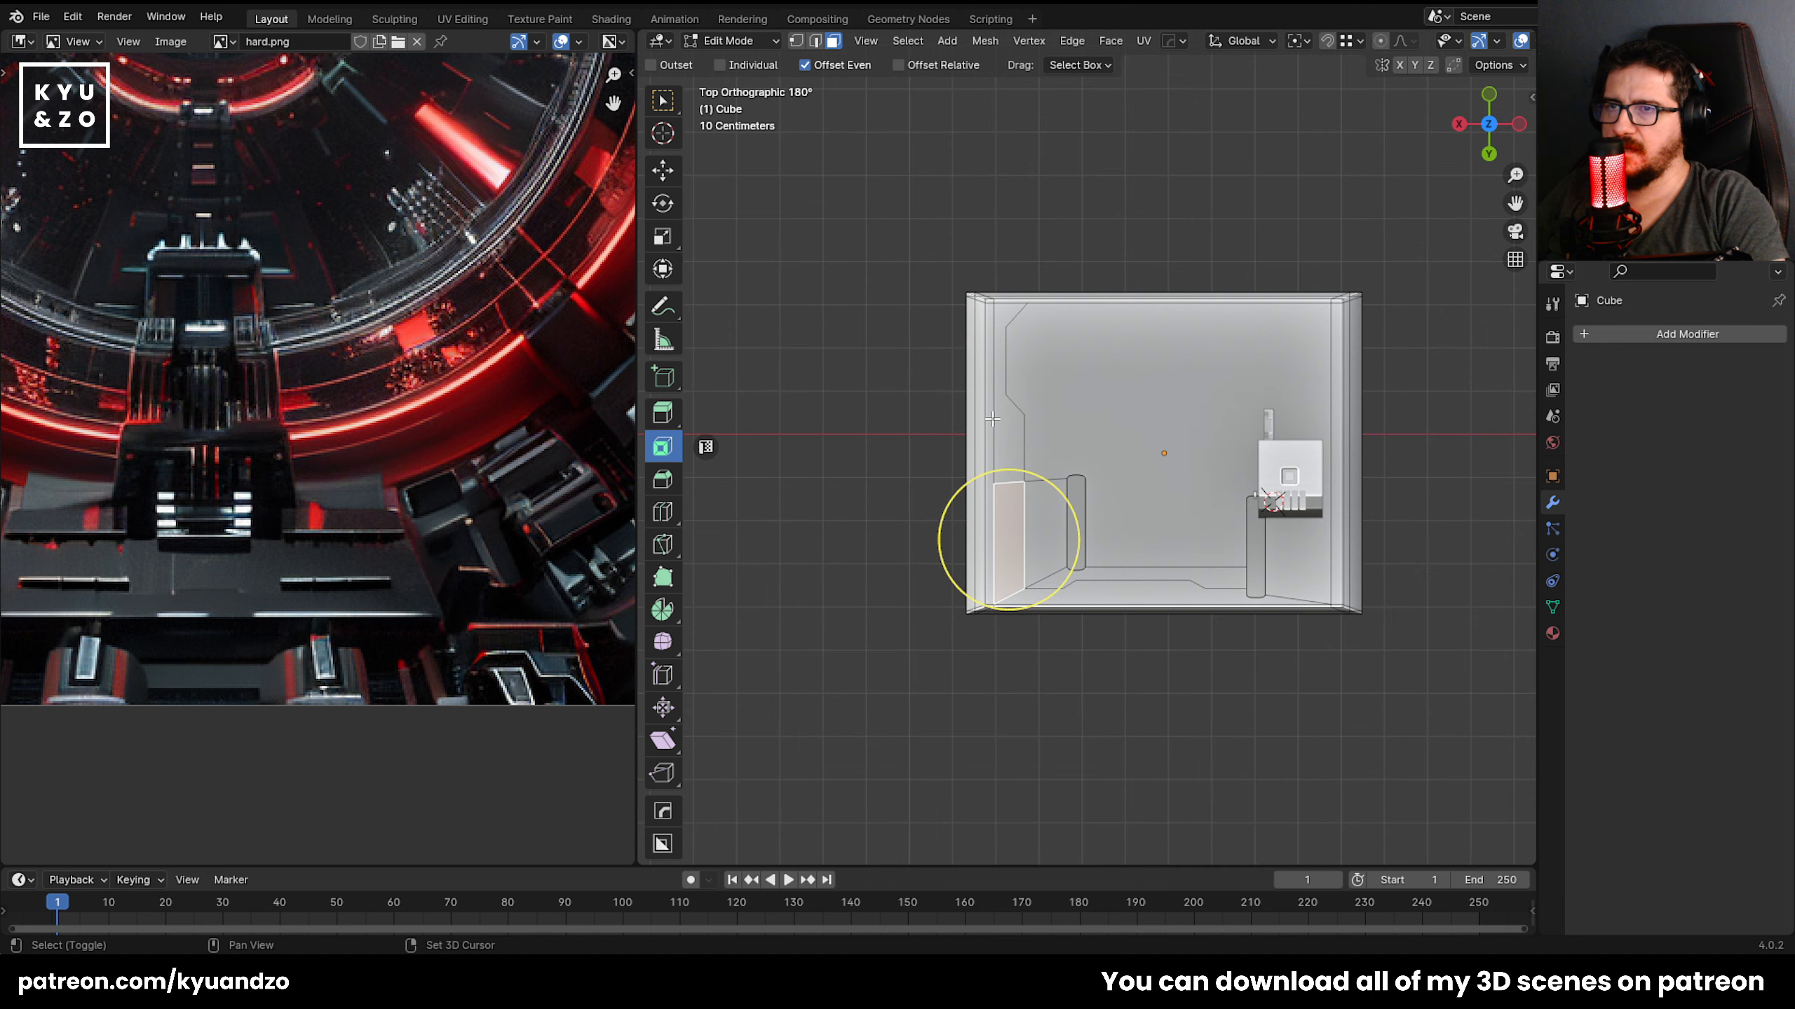
shift+click(1010, 432)
middle_drag(1094, 600, 1356, 677)
key(Tab)
key(KP_0)
click(1082, 508)
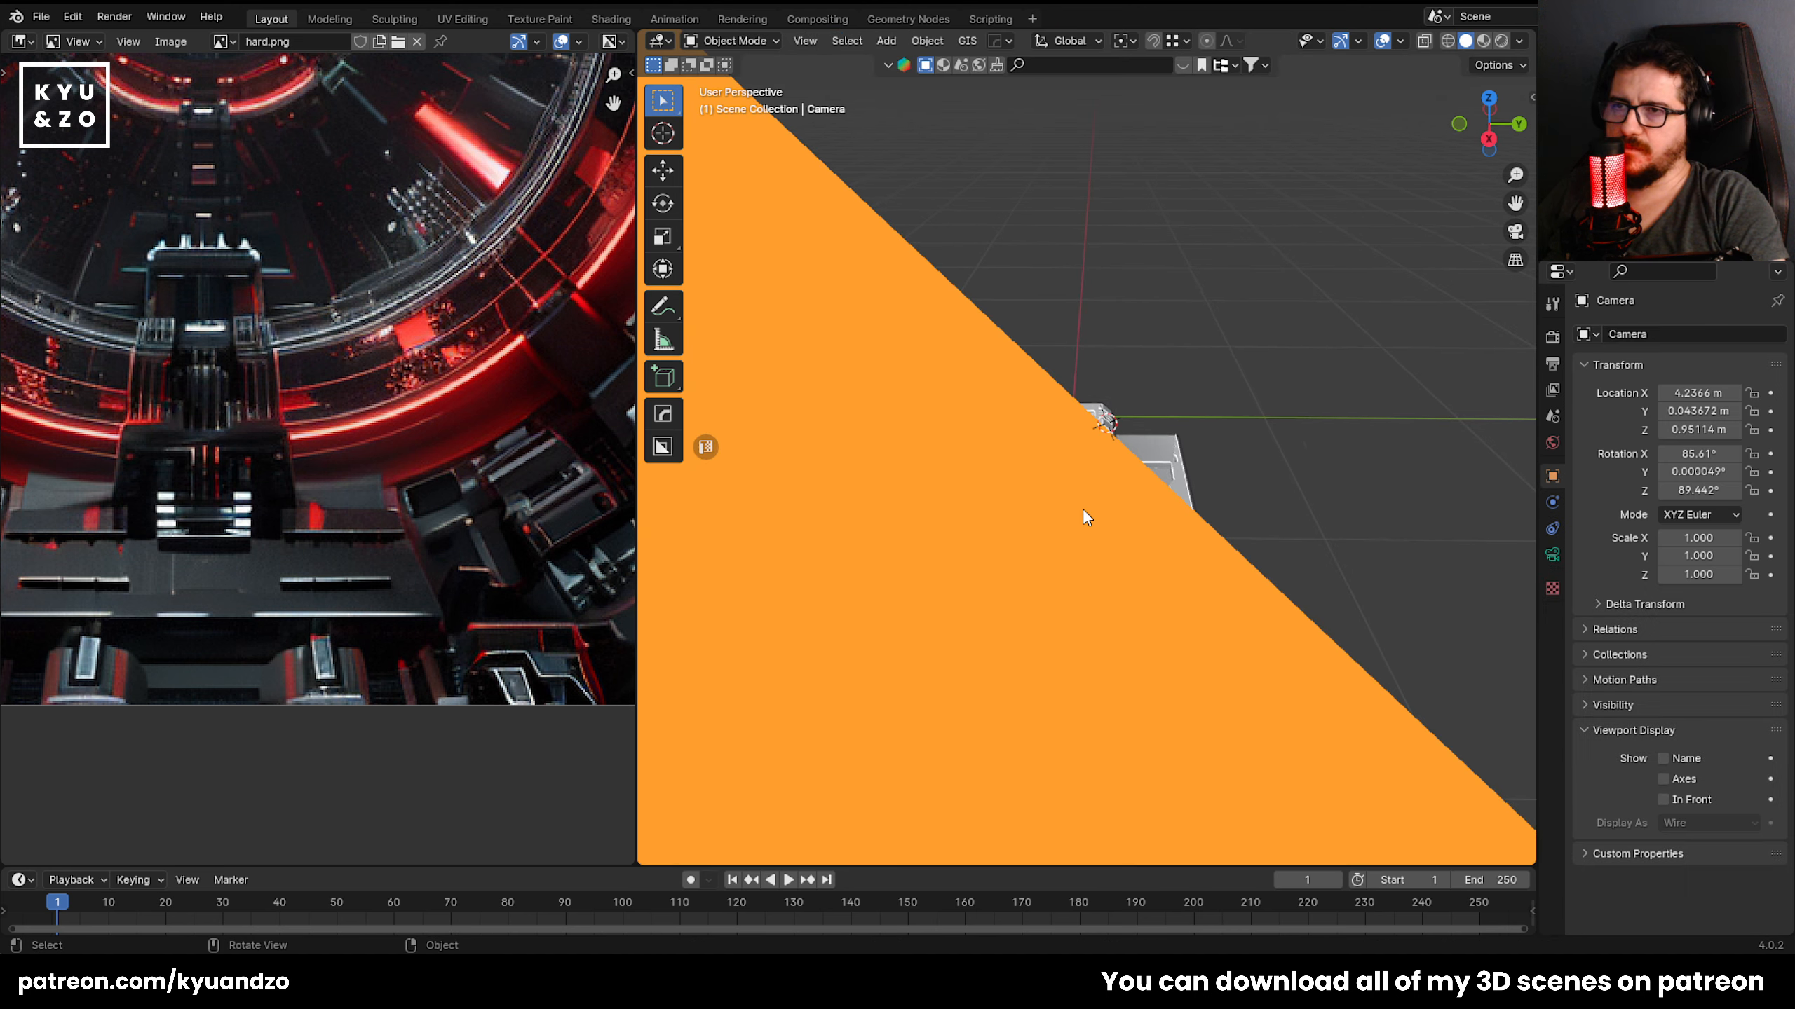
middle_drag(1105, 528, 1170, 454)
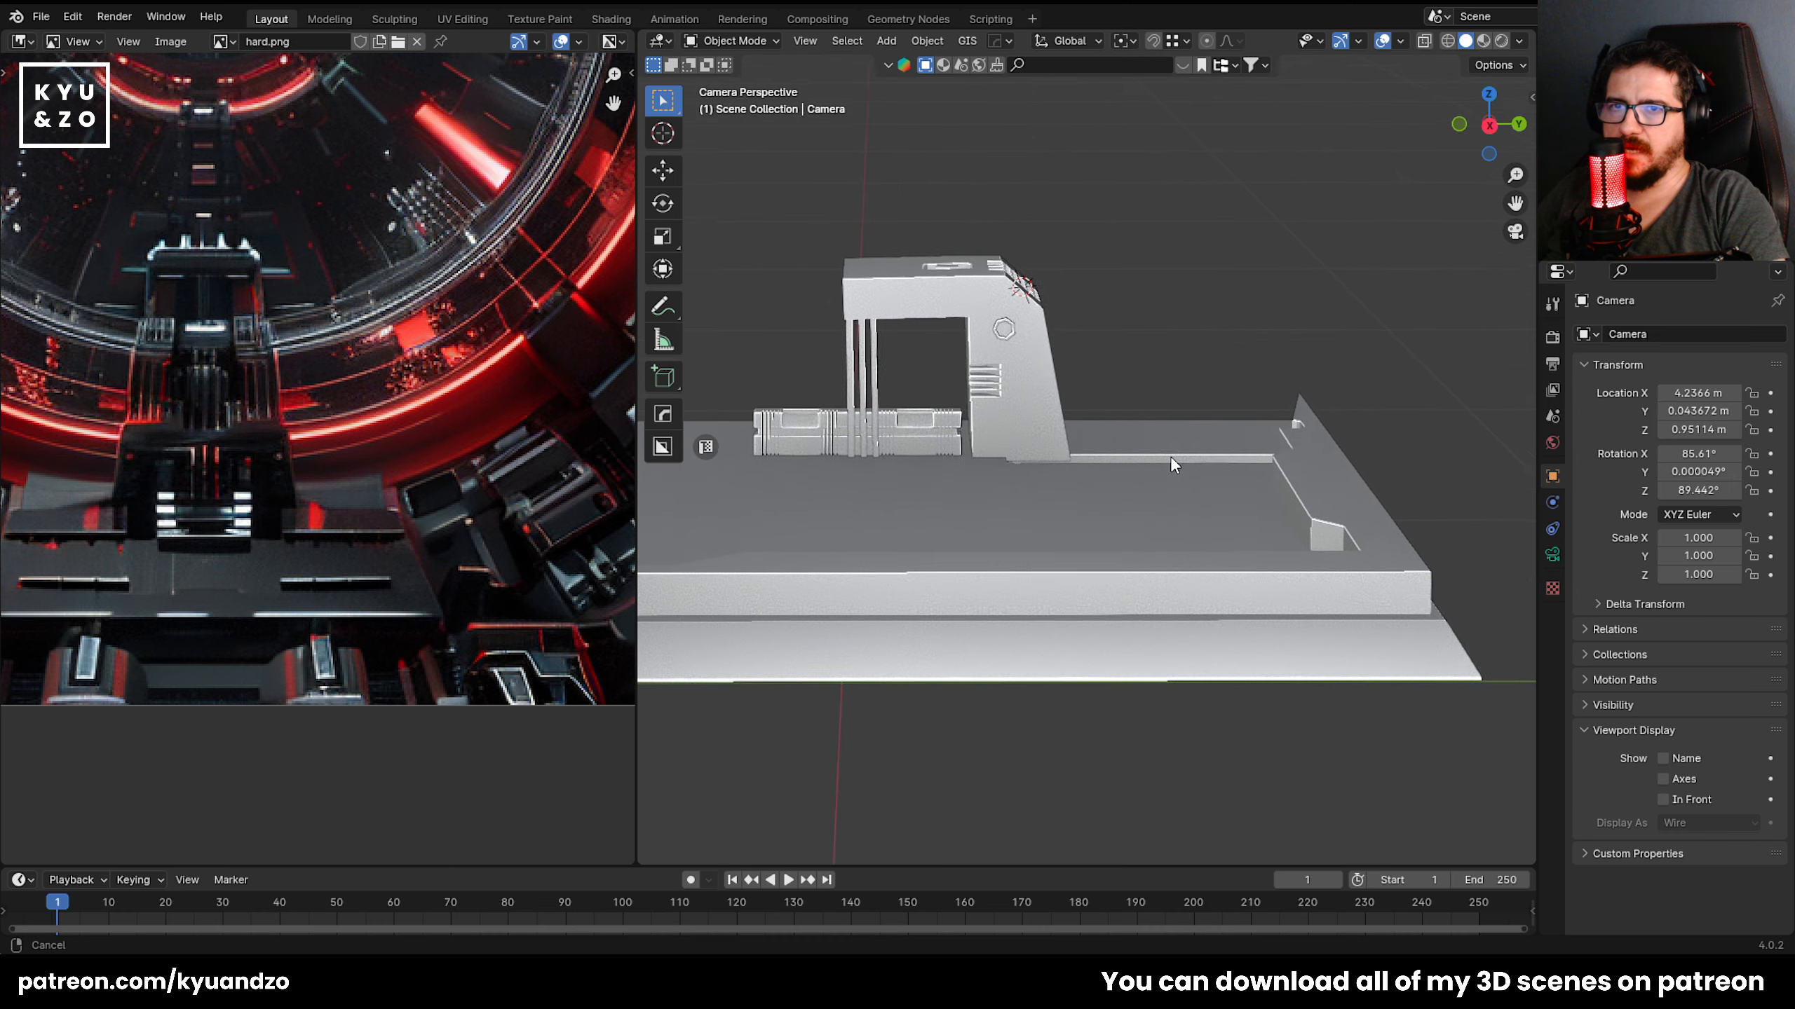
Lower the slab's selected border faces below the inner stepped panel and check the recessed border through the camera.
click(1169, 455)
key(Tab)
key(e)
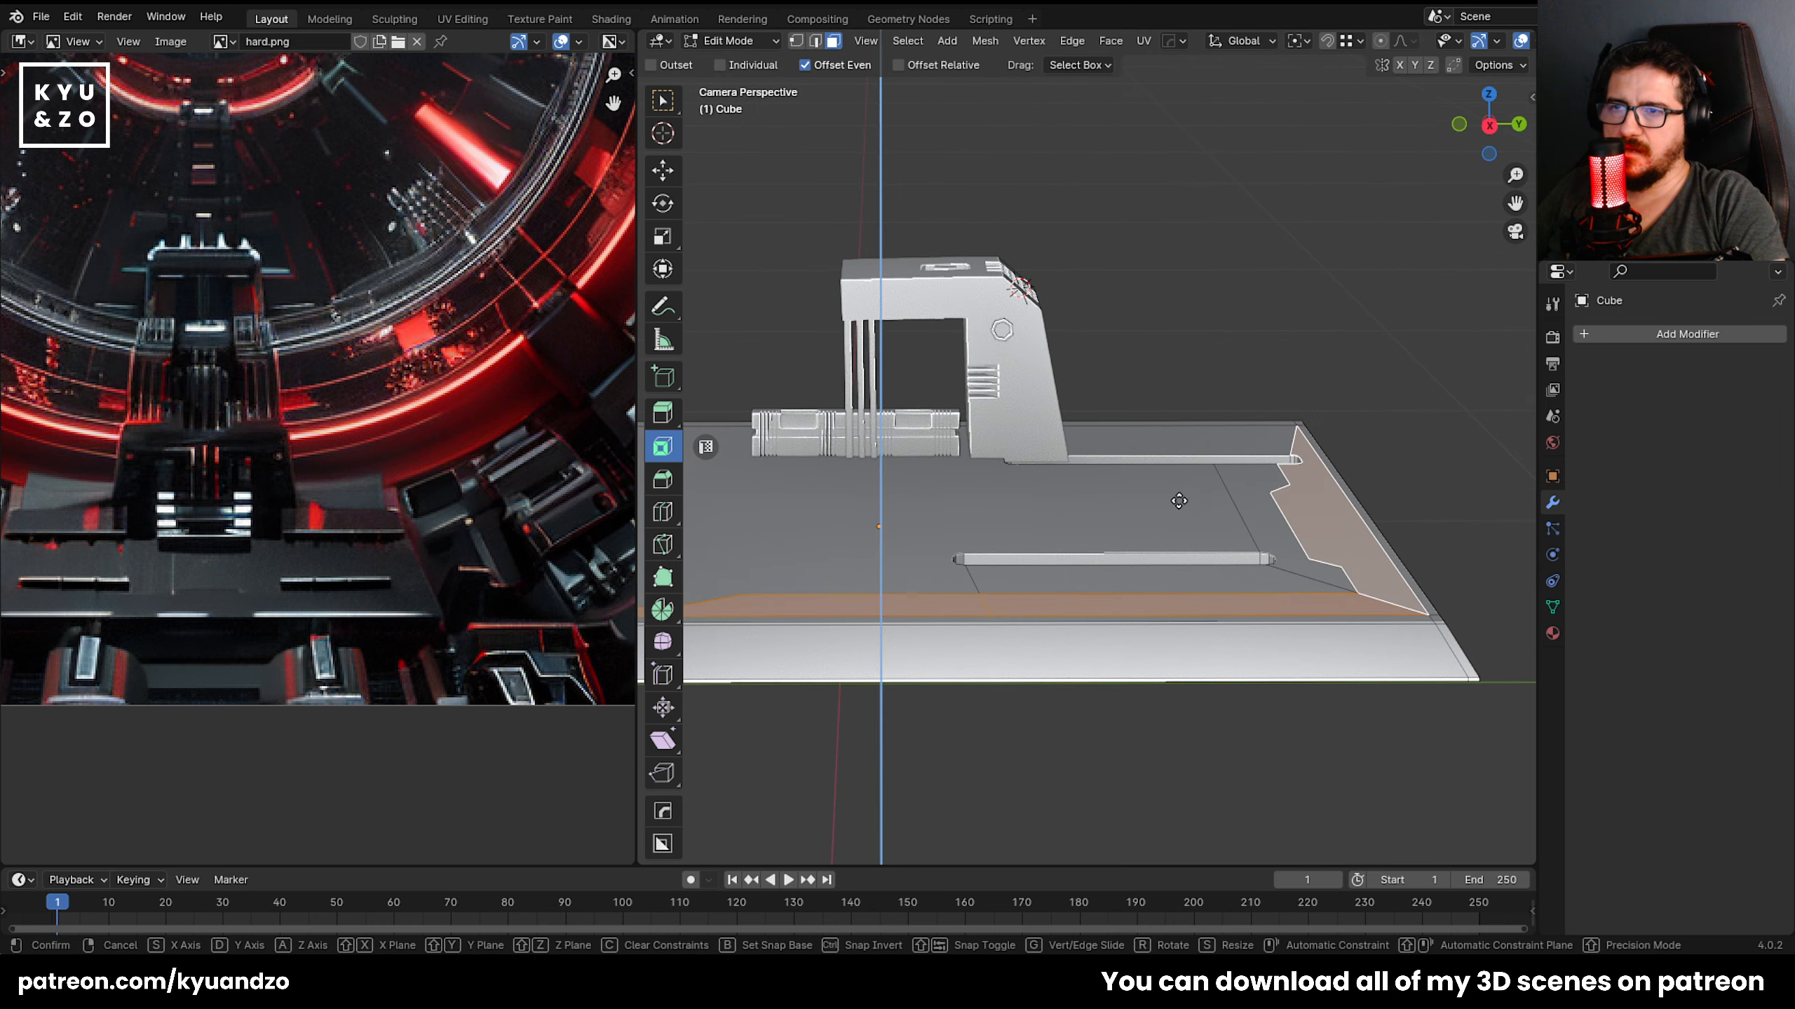
click(1180, 509)
key(Tab)
scroll(1060, 603, down, 3)
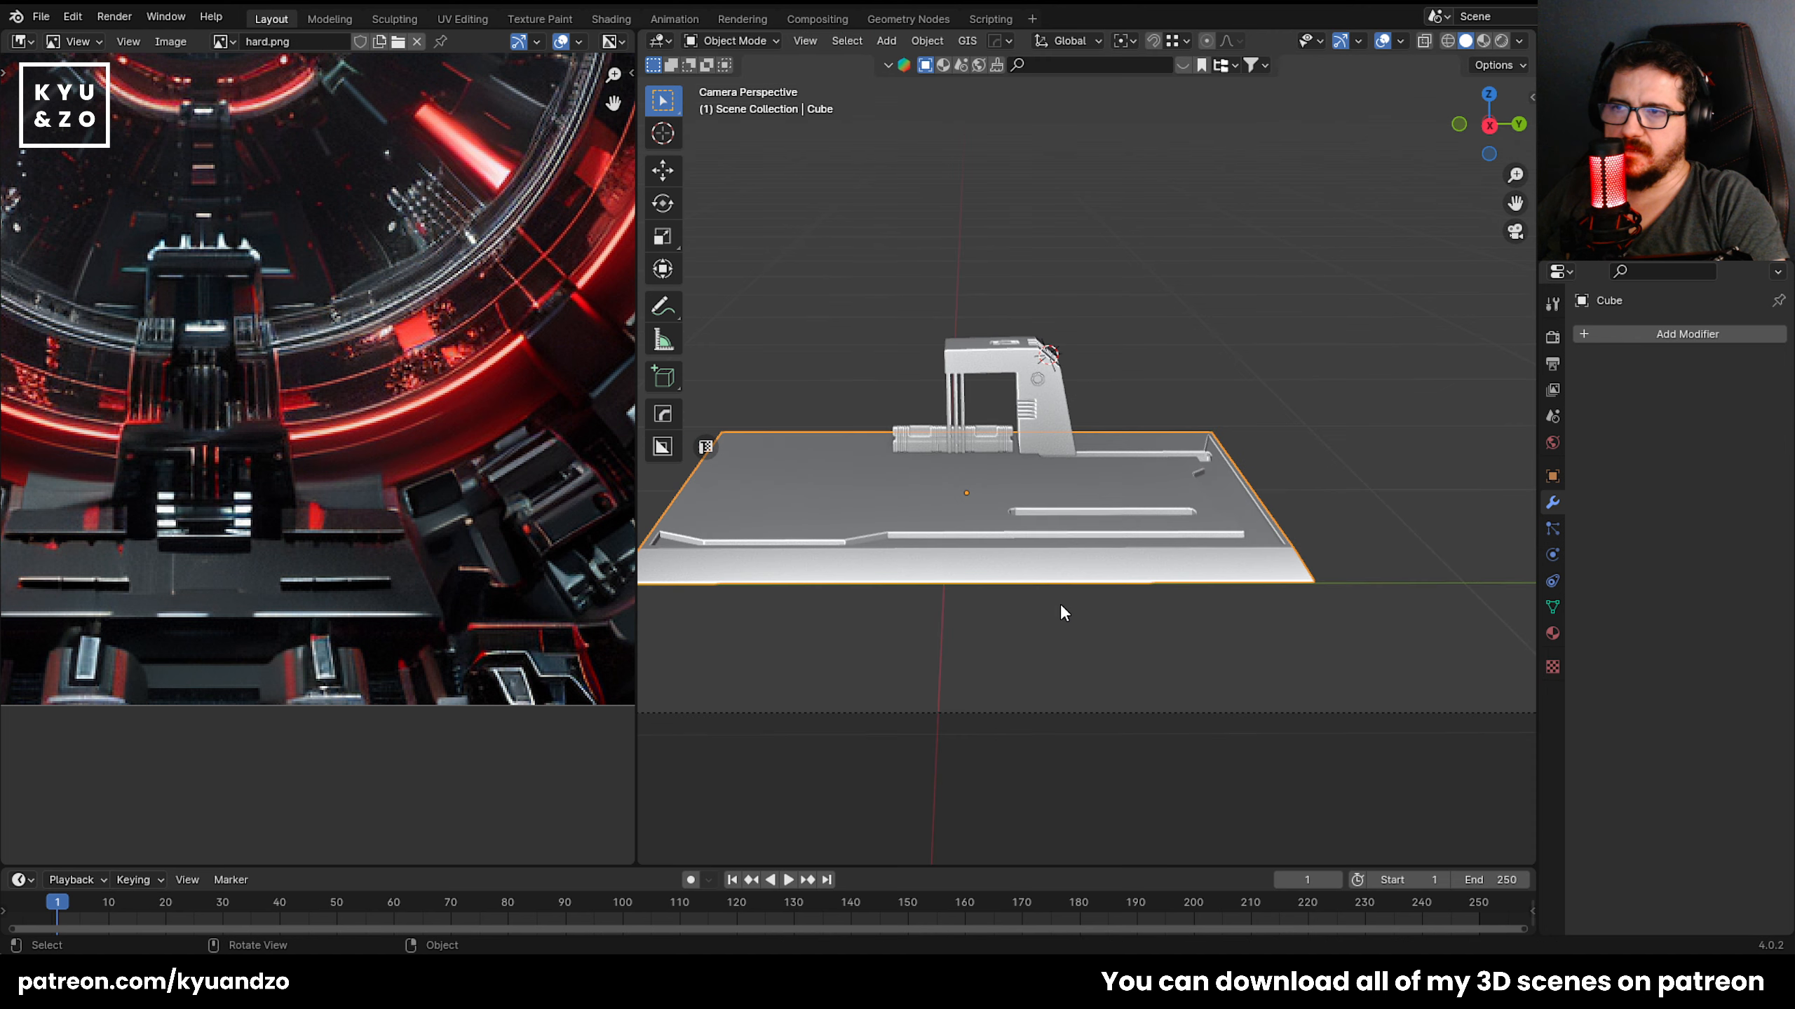
scroll(1060, 603, up, 2)
shift+middle_drag(897, 520, 1086, 507)
scroll(1124, 502, down, 3)
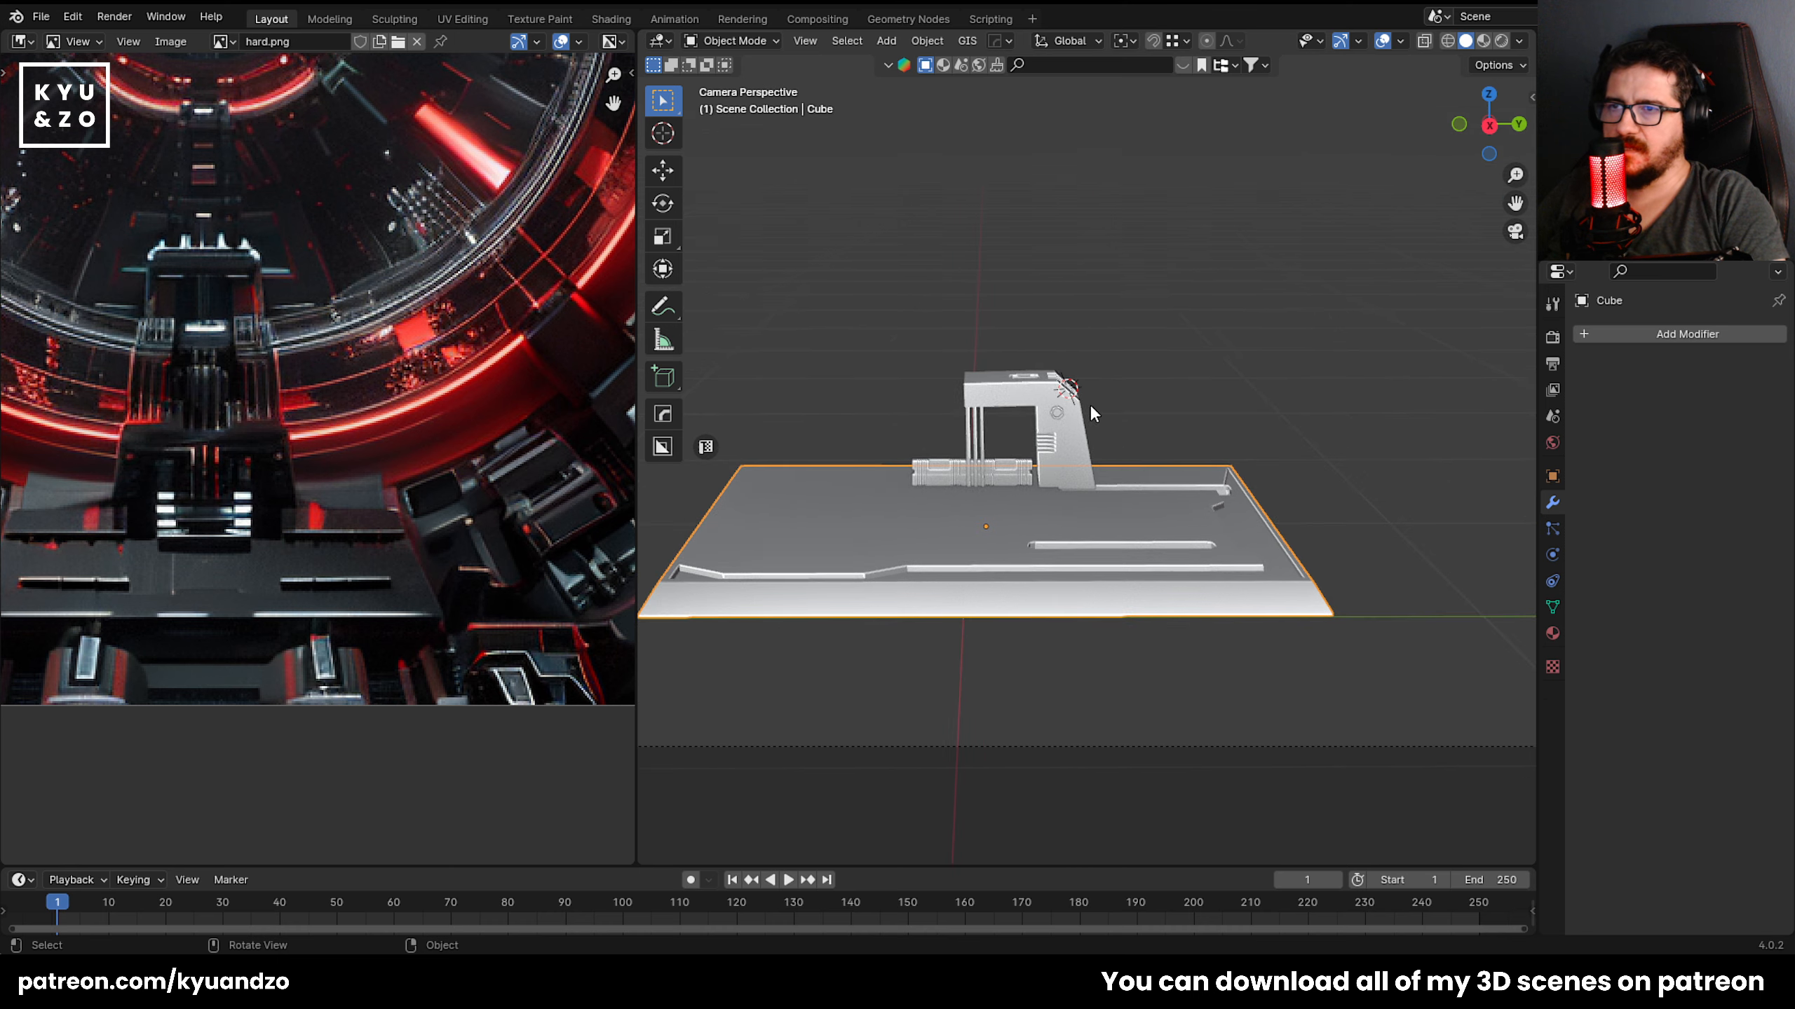
Examine the stepped panel edge and the rounded slot on the slab up close from an angled perspective.
middle_drag(1090, 408, 1021, 609)
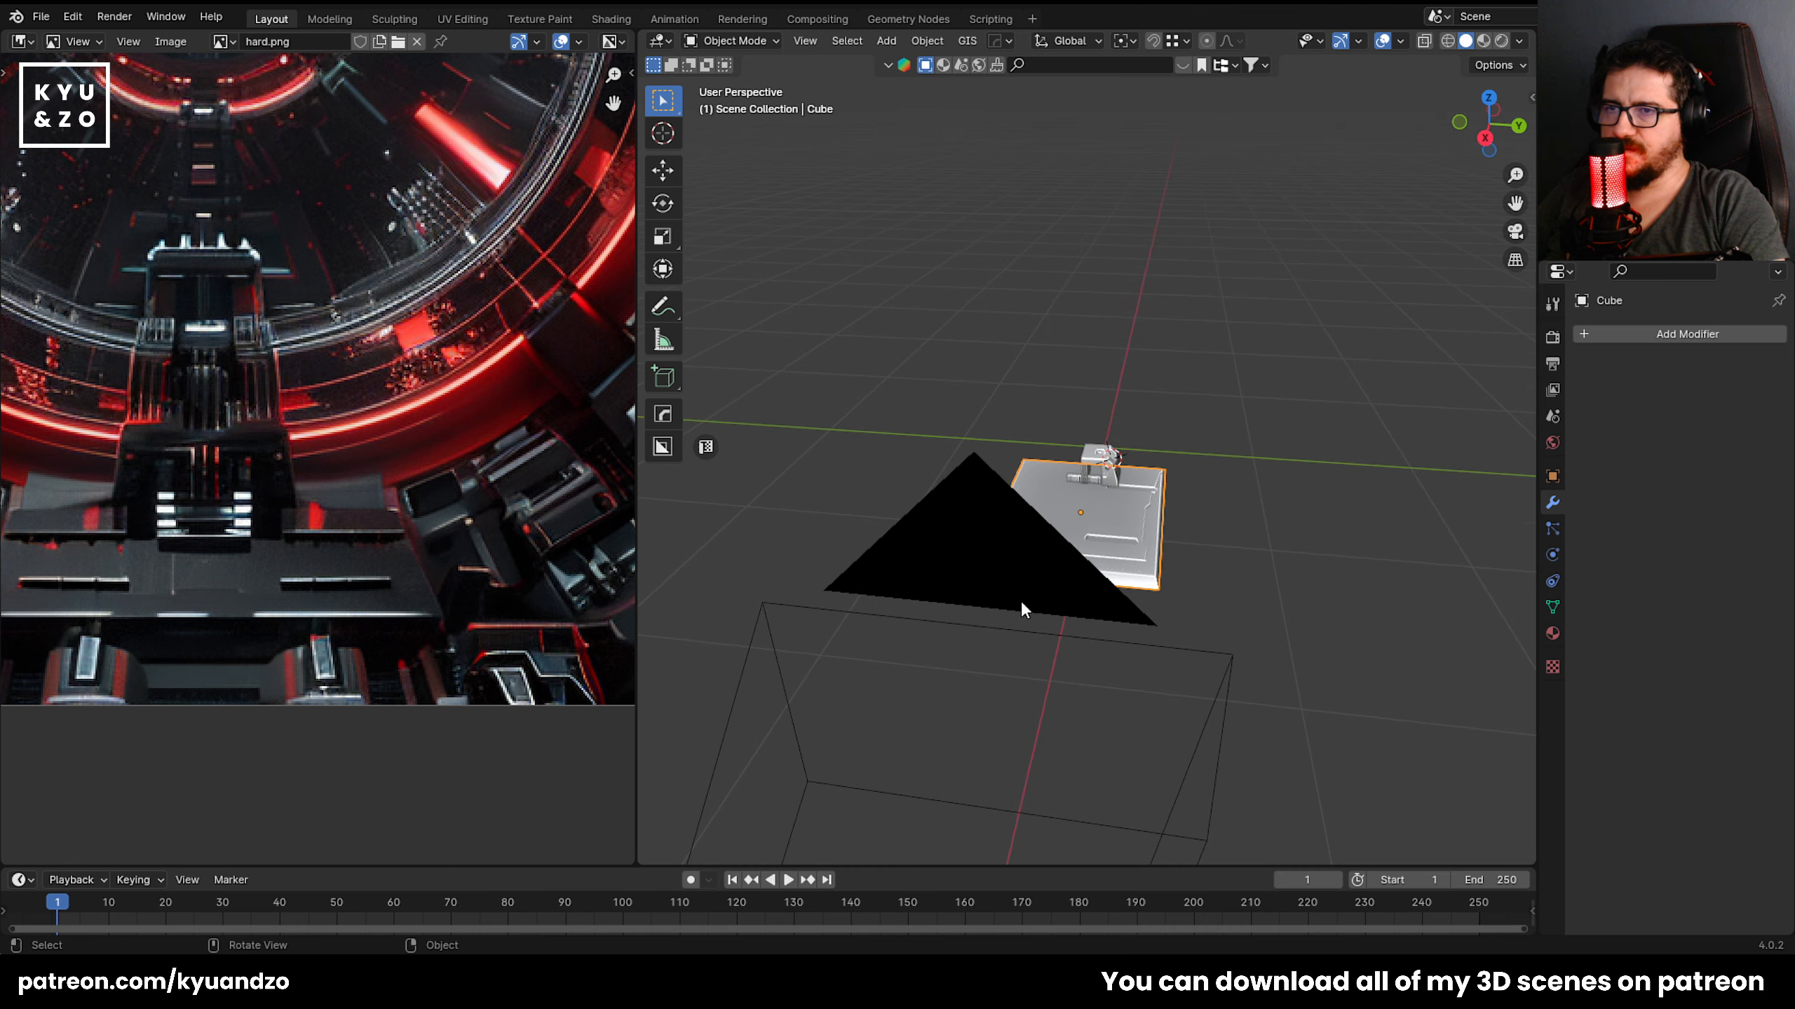
scroll(917, 589, down, 3)
scroll(1142, 668, up, 5)
key(Tab)
scroll(1078, 453, down, 4)
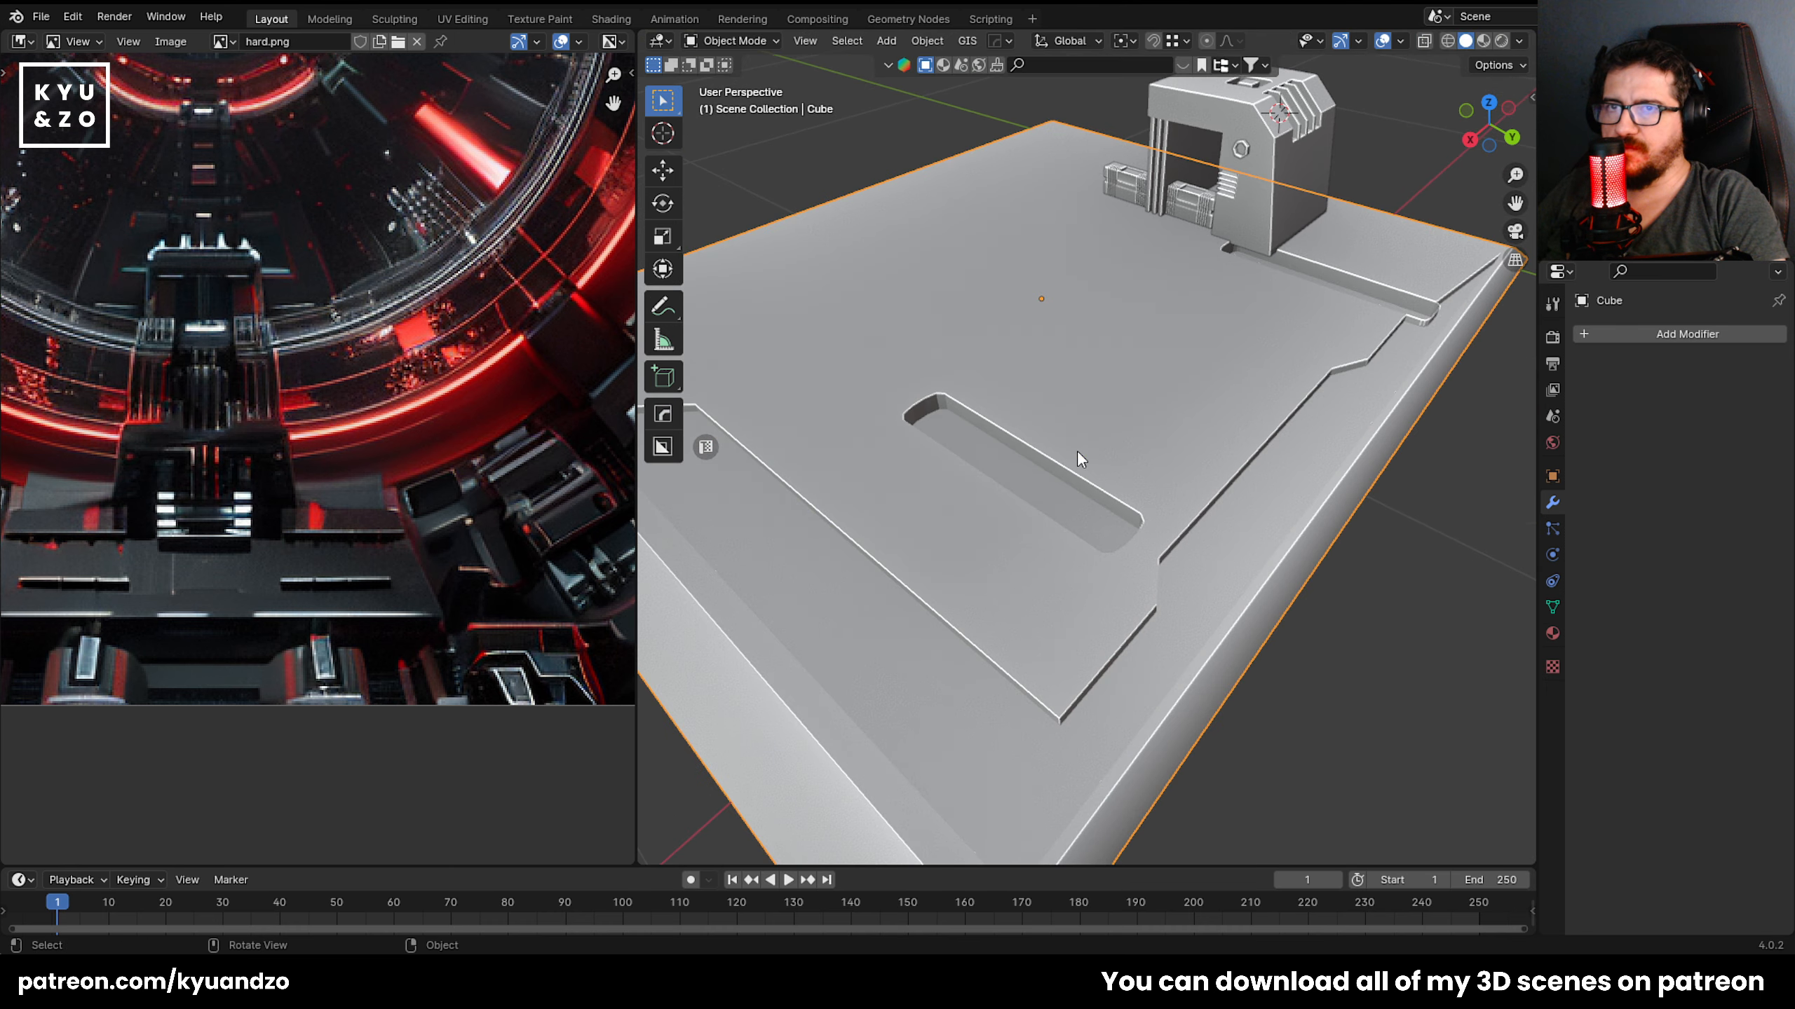
scroll(1154, 513, up, 3)
scroll(1127, 456, up, 2)
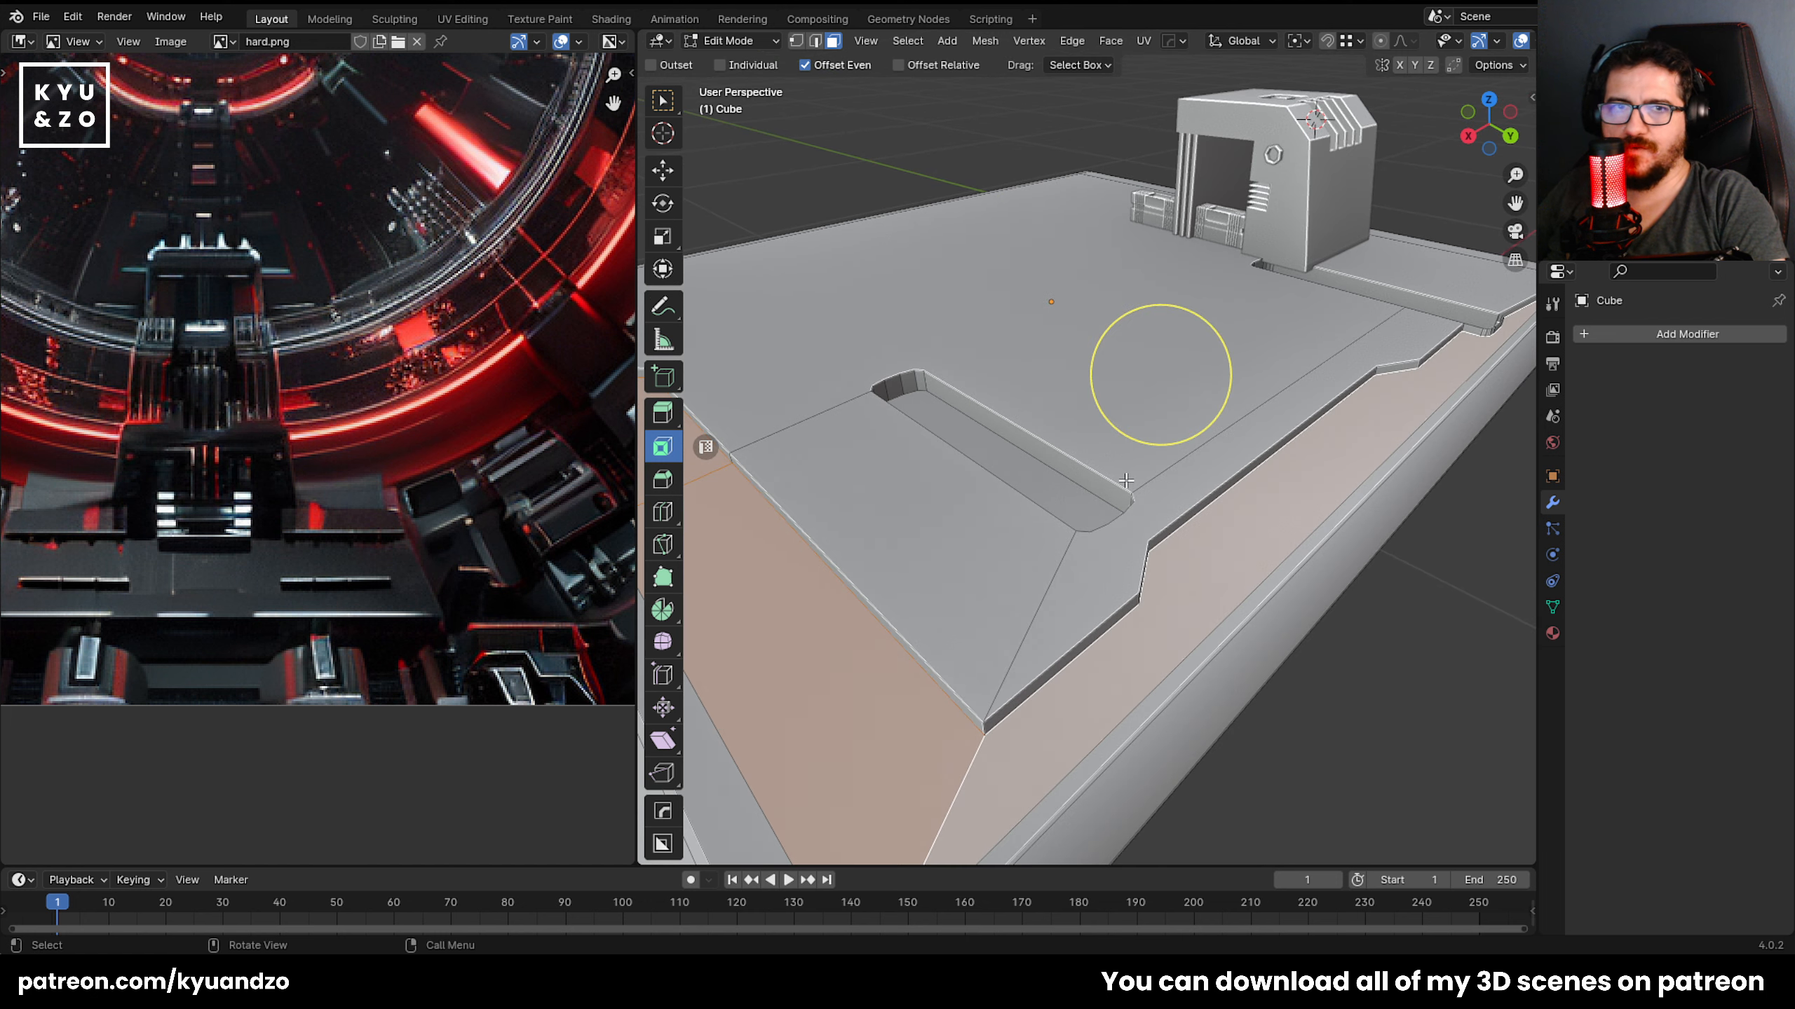
scroll(1049, 682, up, 3)
Knife an edge from the slot's rounded end to the nearest corner vertex of the raised panel's stepped outline.
key(1)
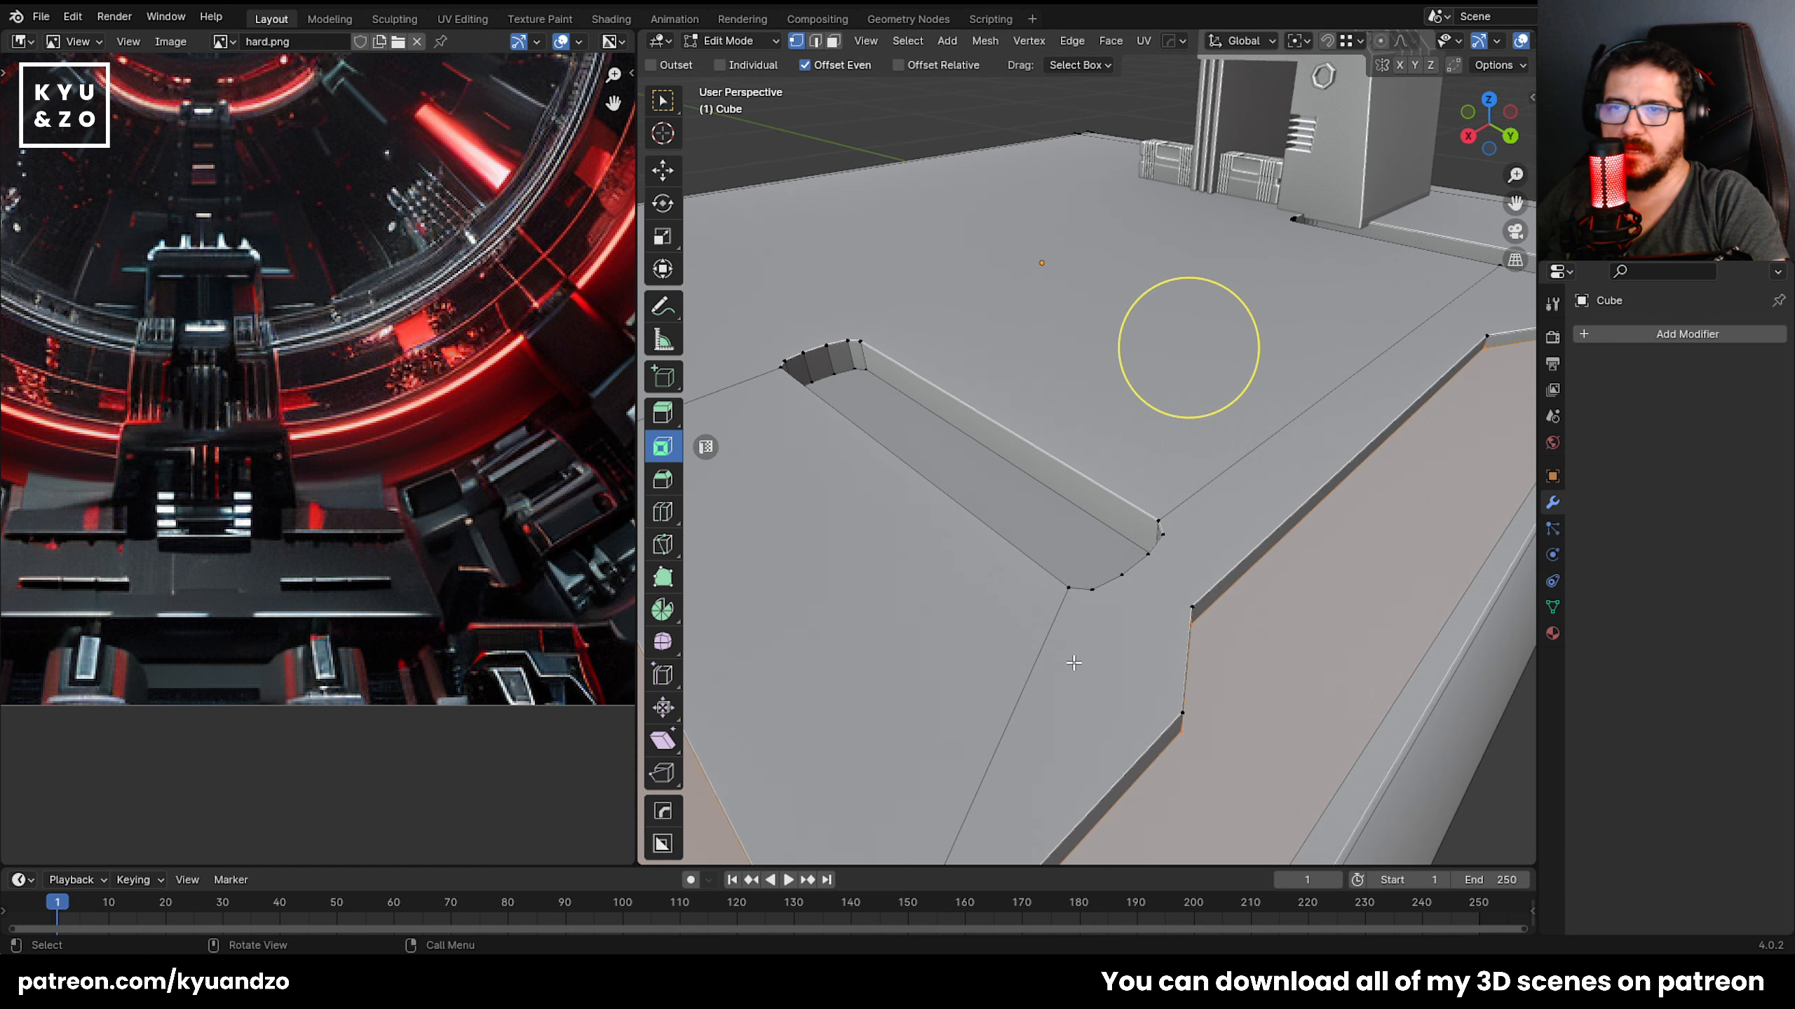
click(1137, 611)
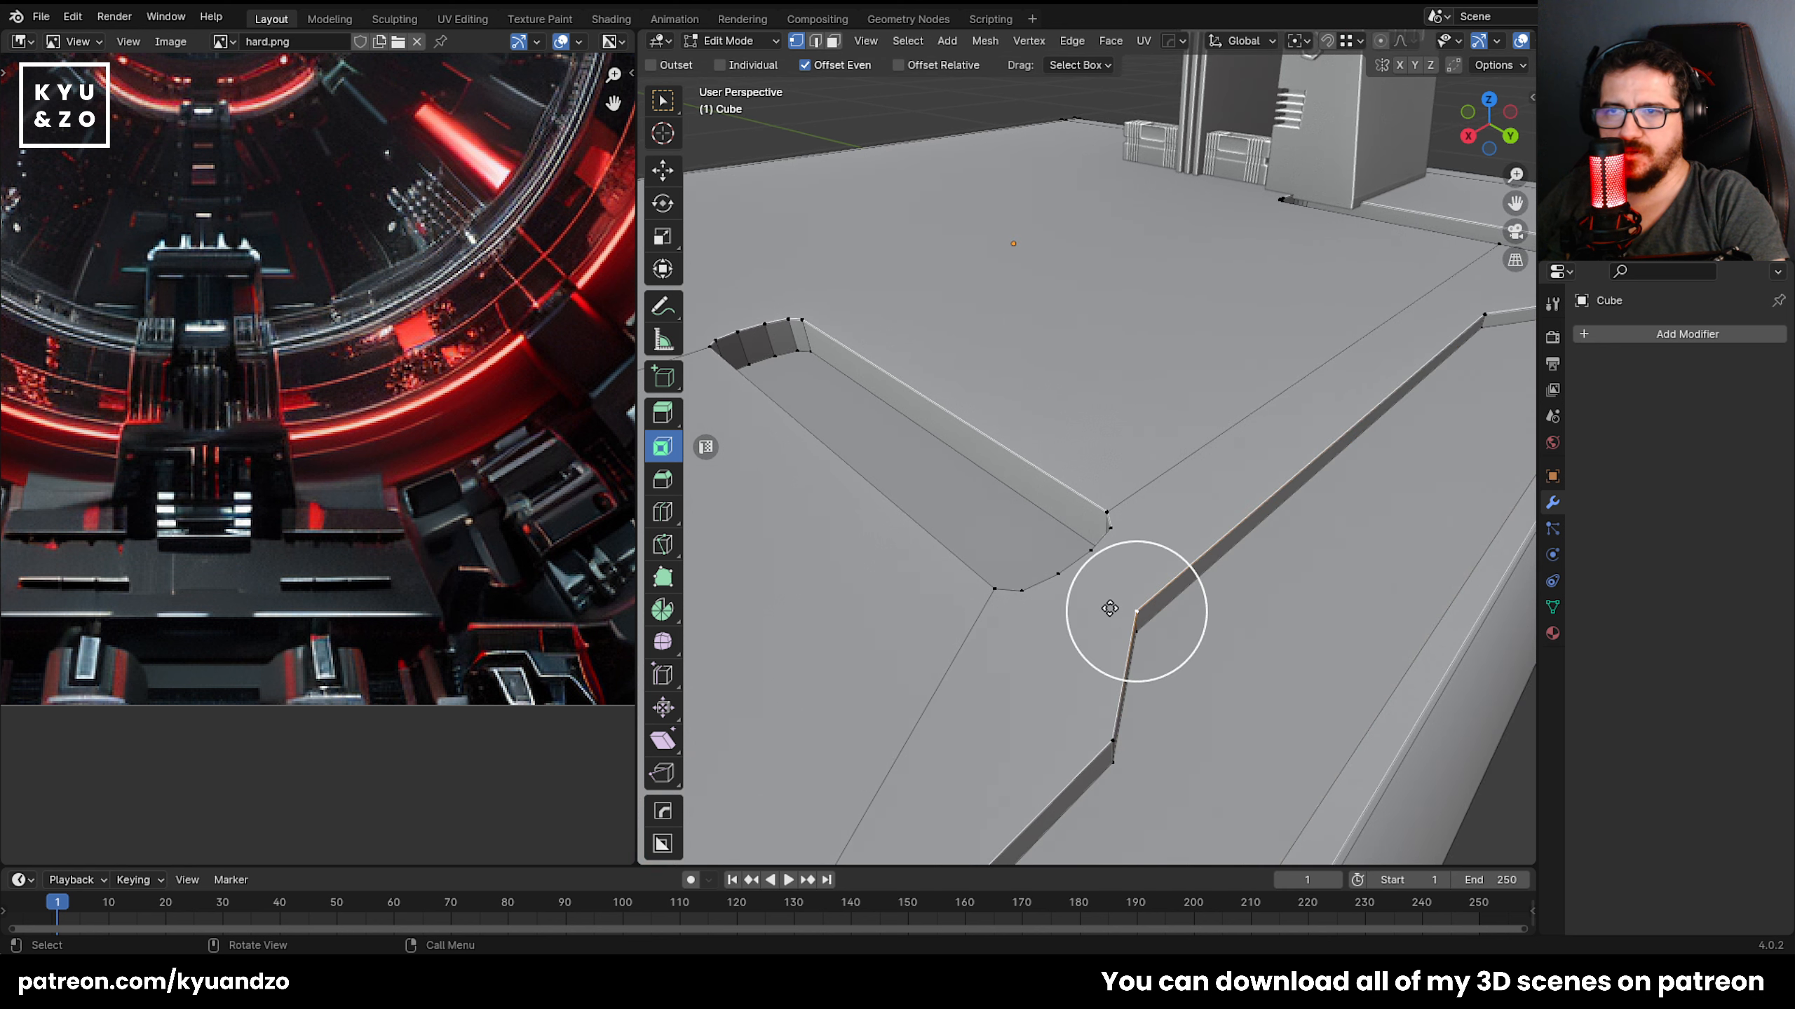
middle_drag(1109, 610, 1017, 610)
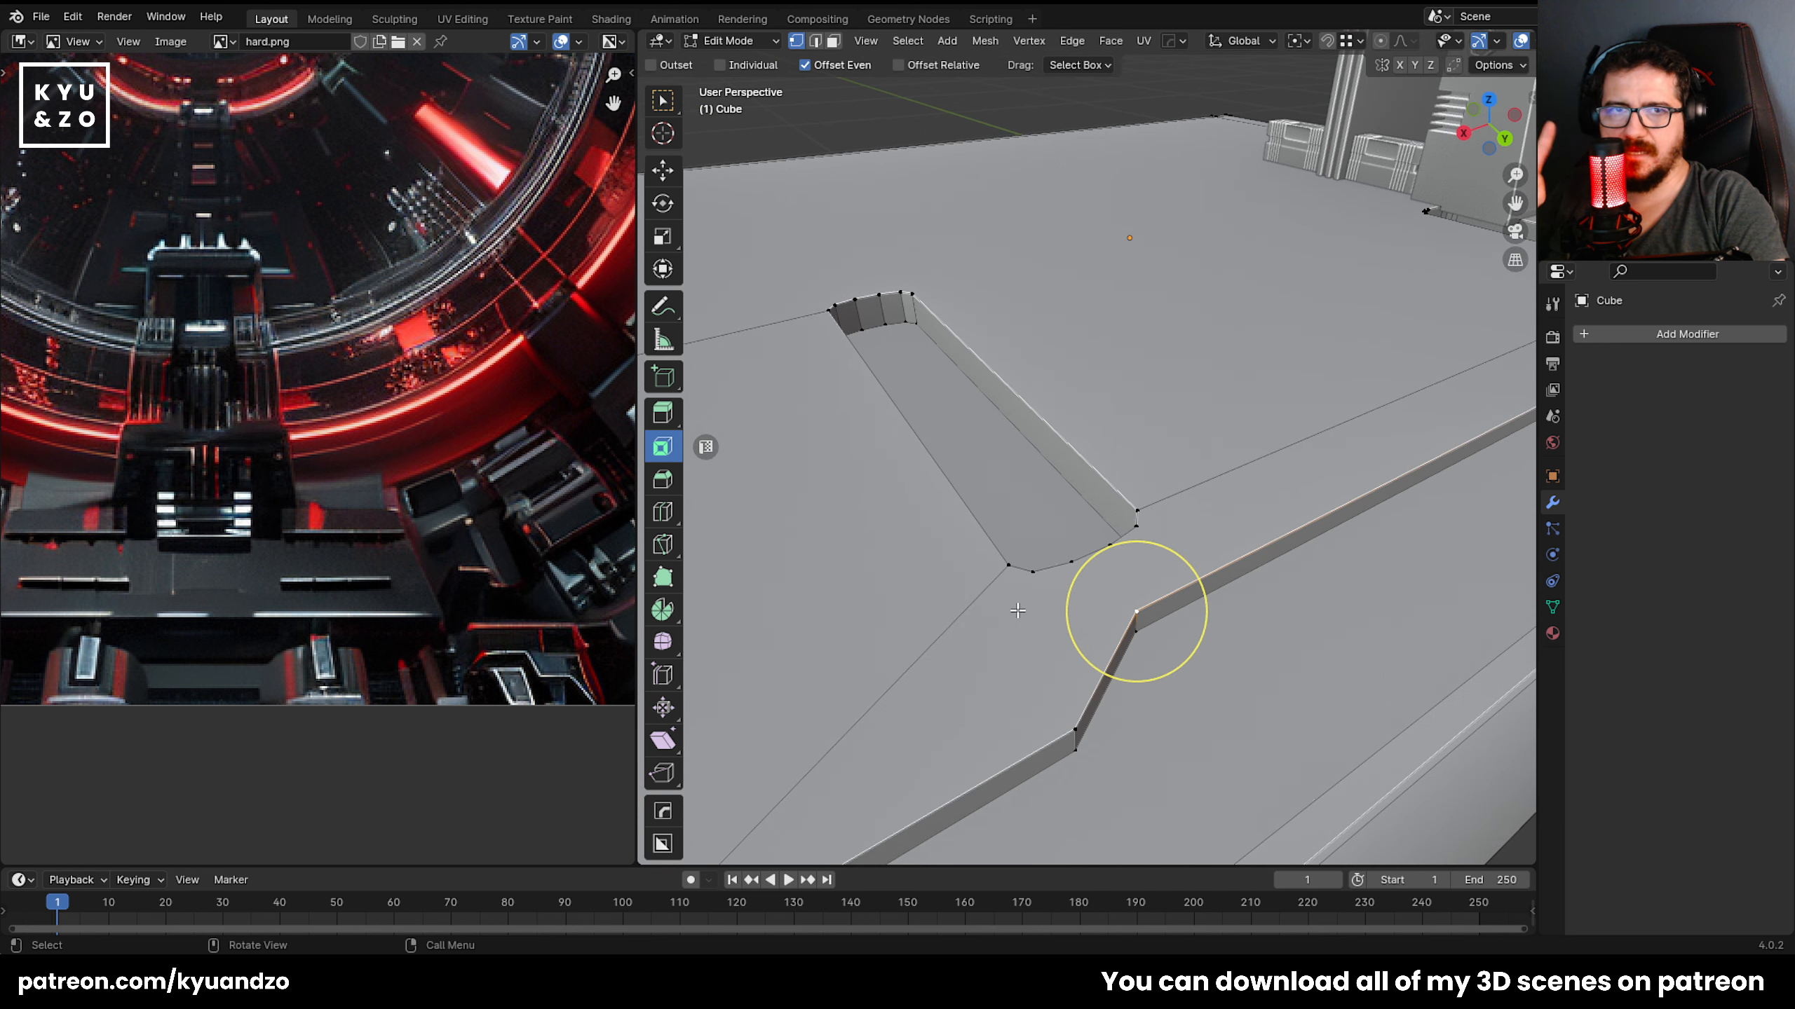
scroll(1017, 610, up, 1)
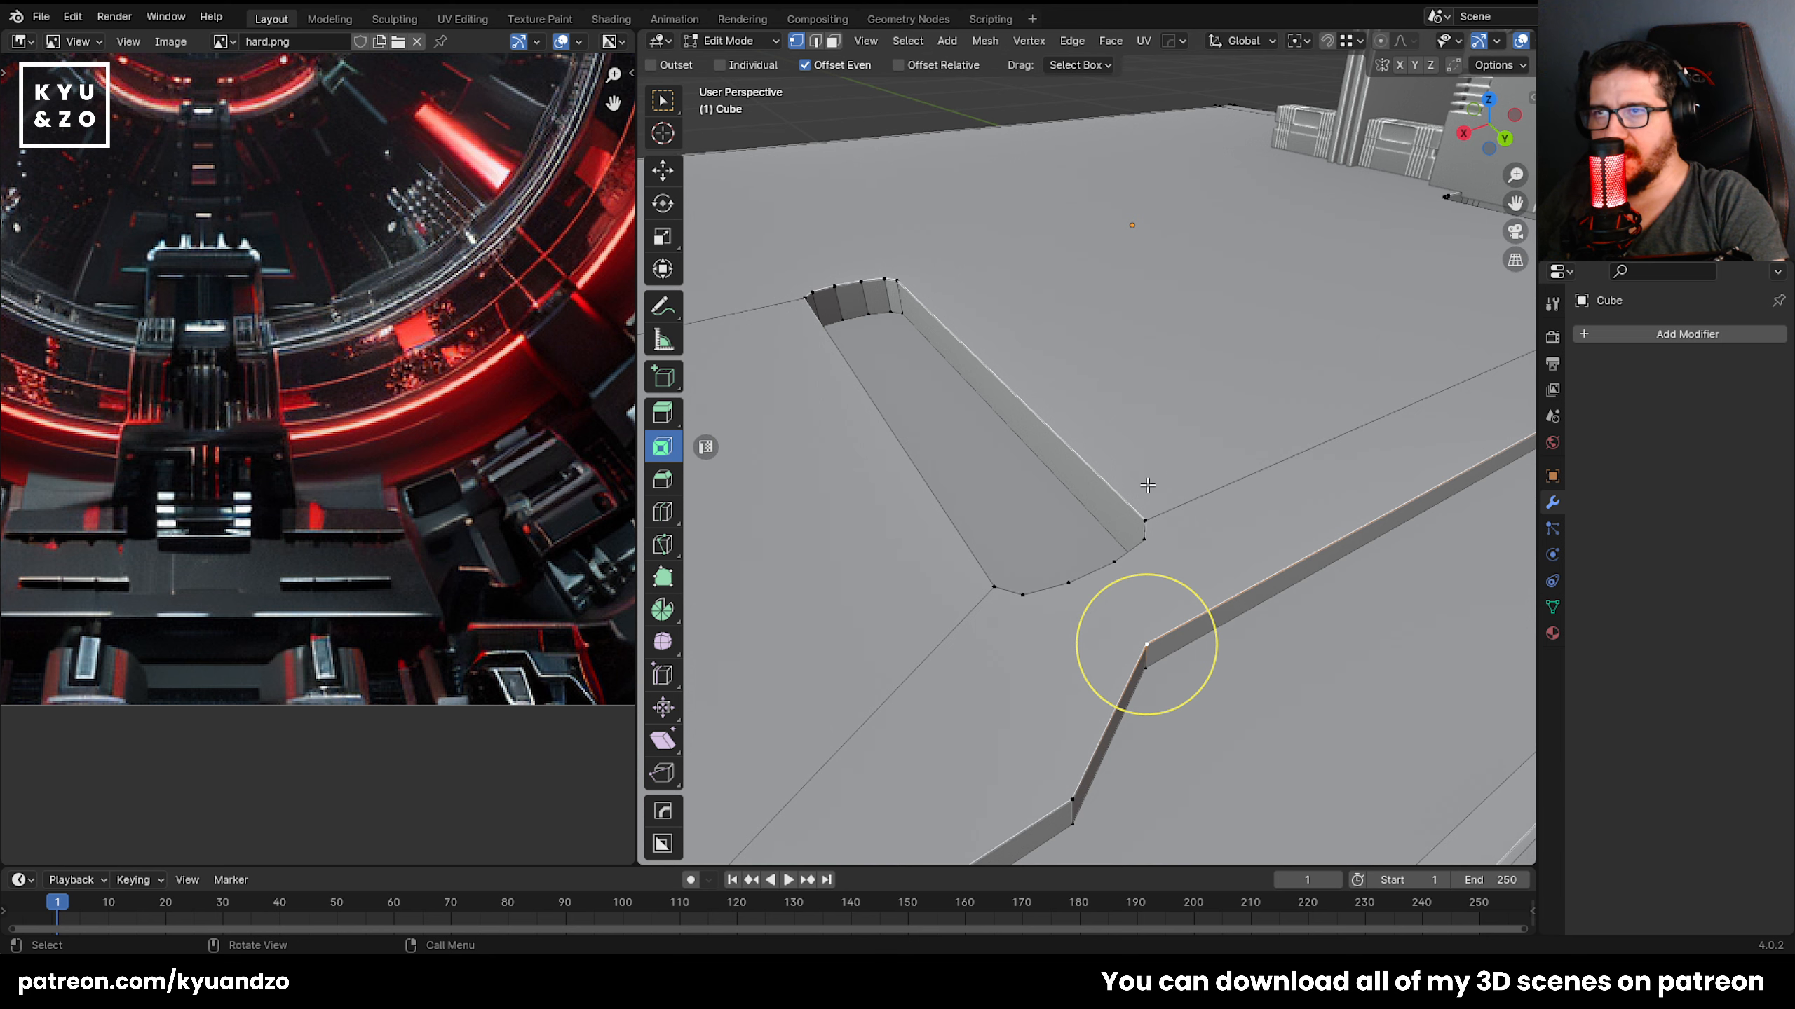
key(k)
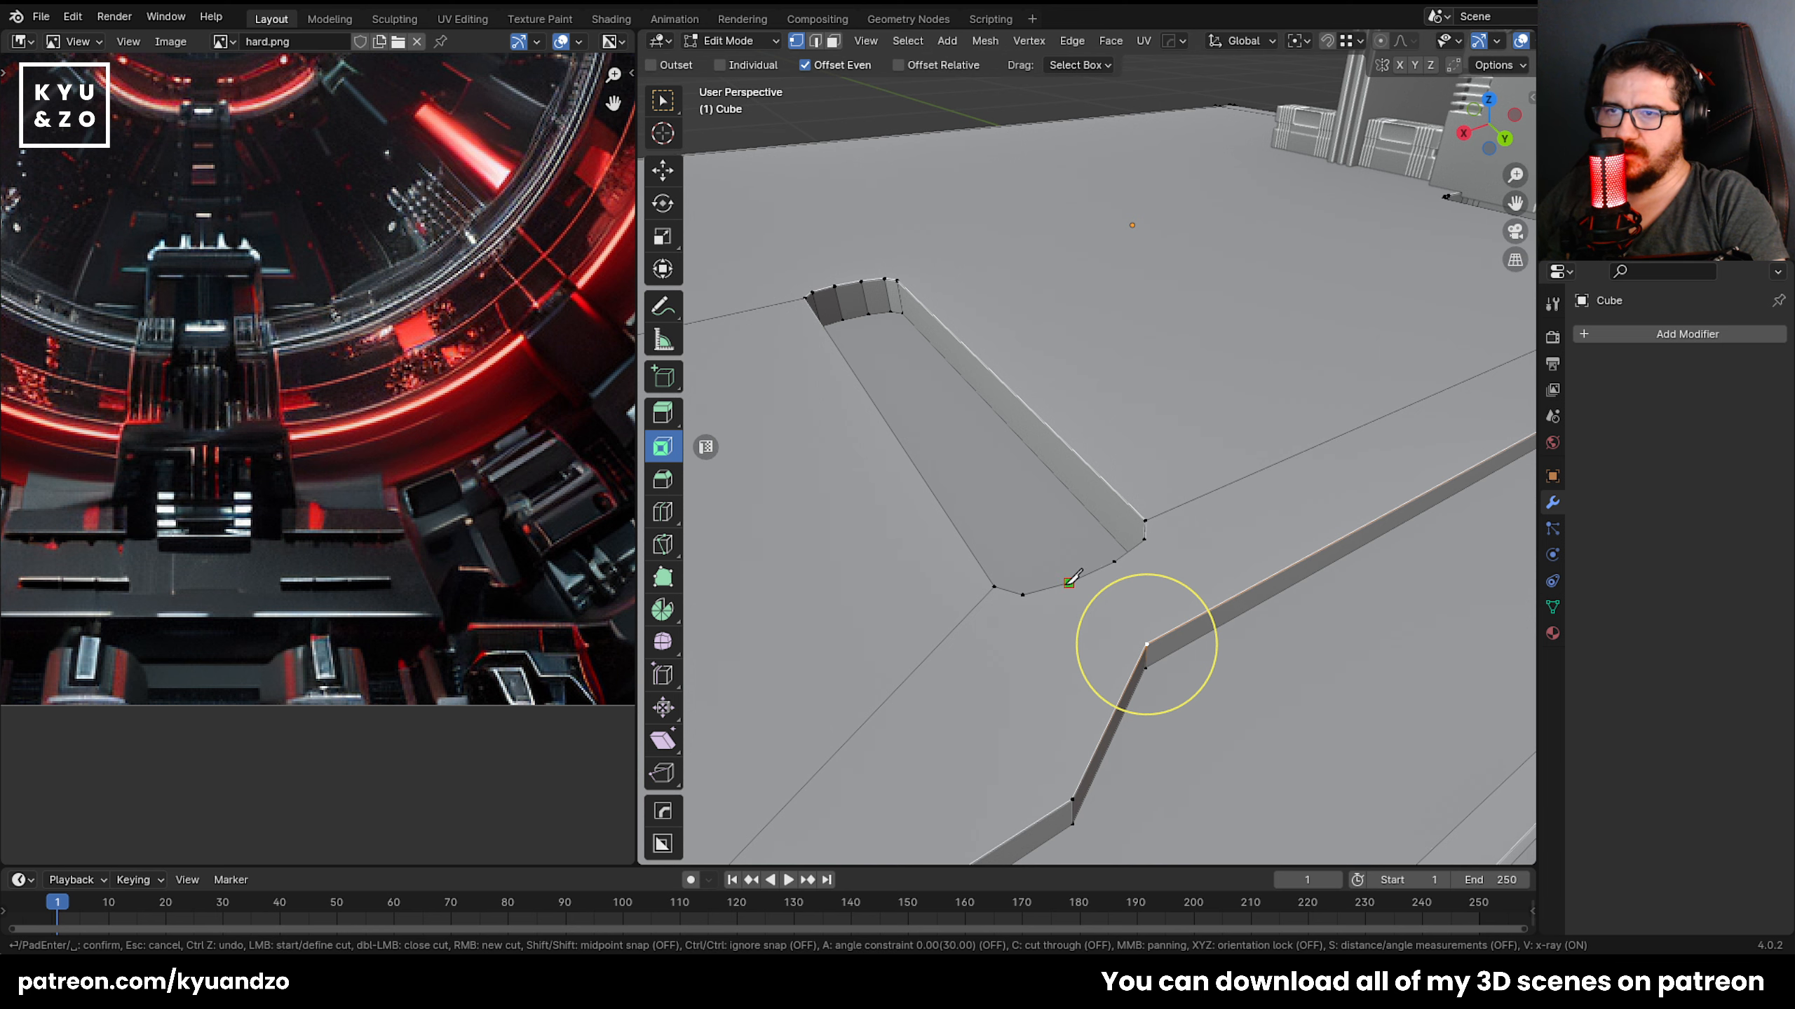
click(1069, 582)
click(1146, 645)
key(Return)
middle_drag(1131, 644, 1003, 653)
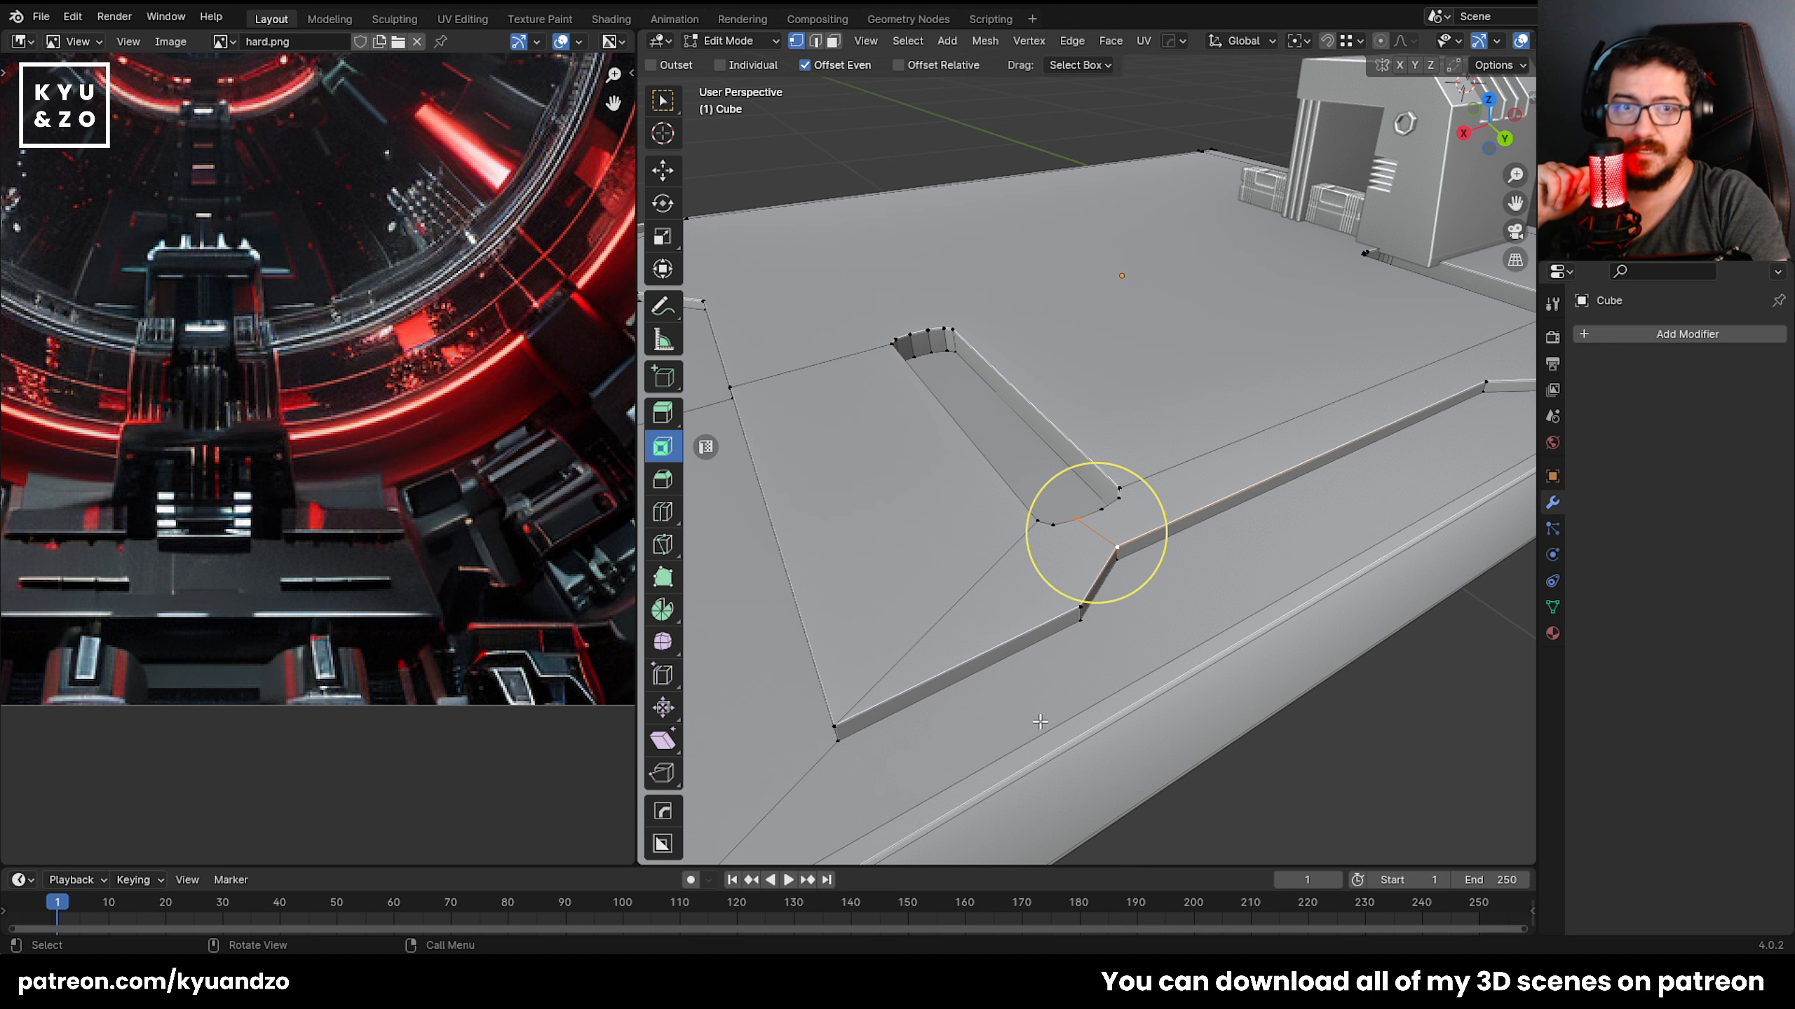
Inspect the slab's shading, stepped outline and slot in Object Mode, both close up and as a whole.
scroll(1040, 723, down, 6)
scroll(1265, 608, up, 7)
key(Tab)
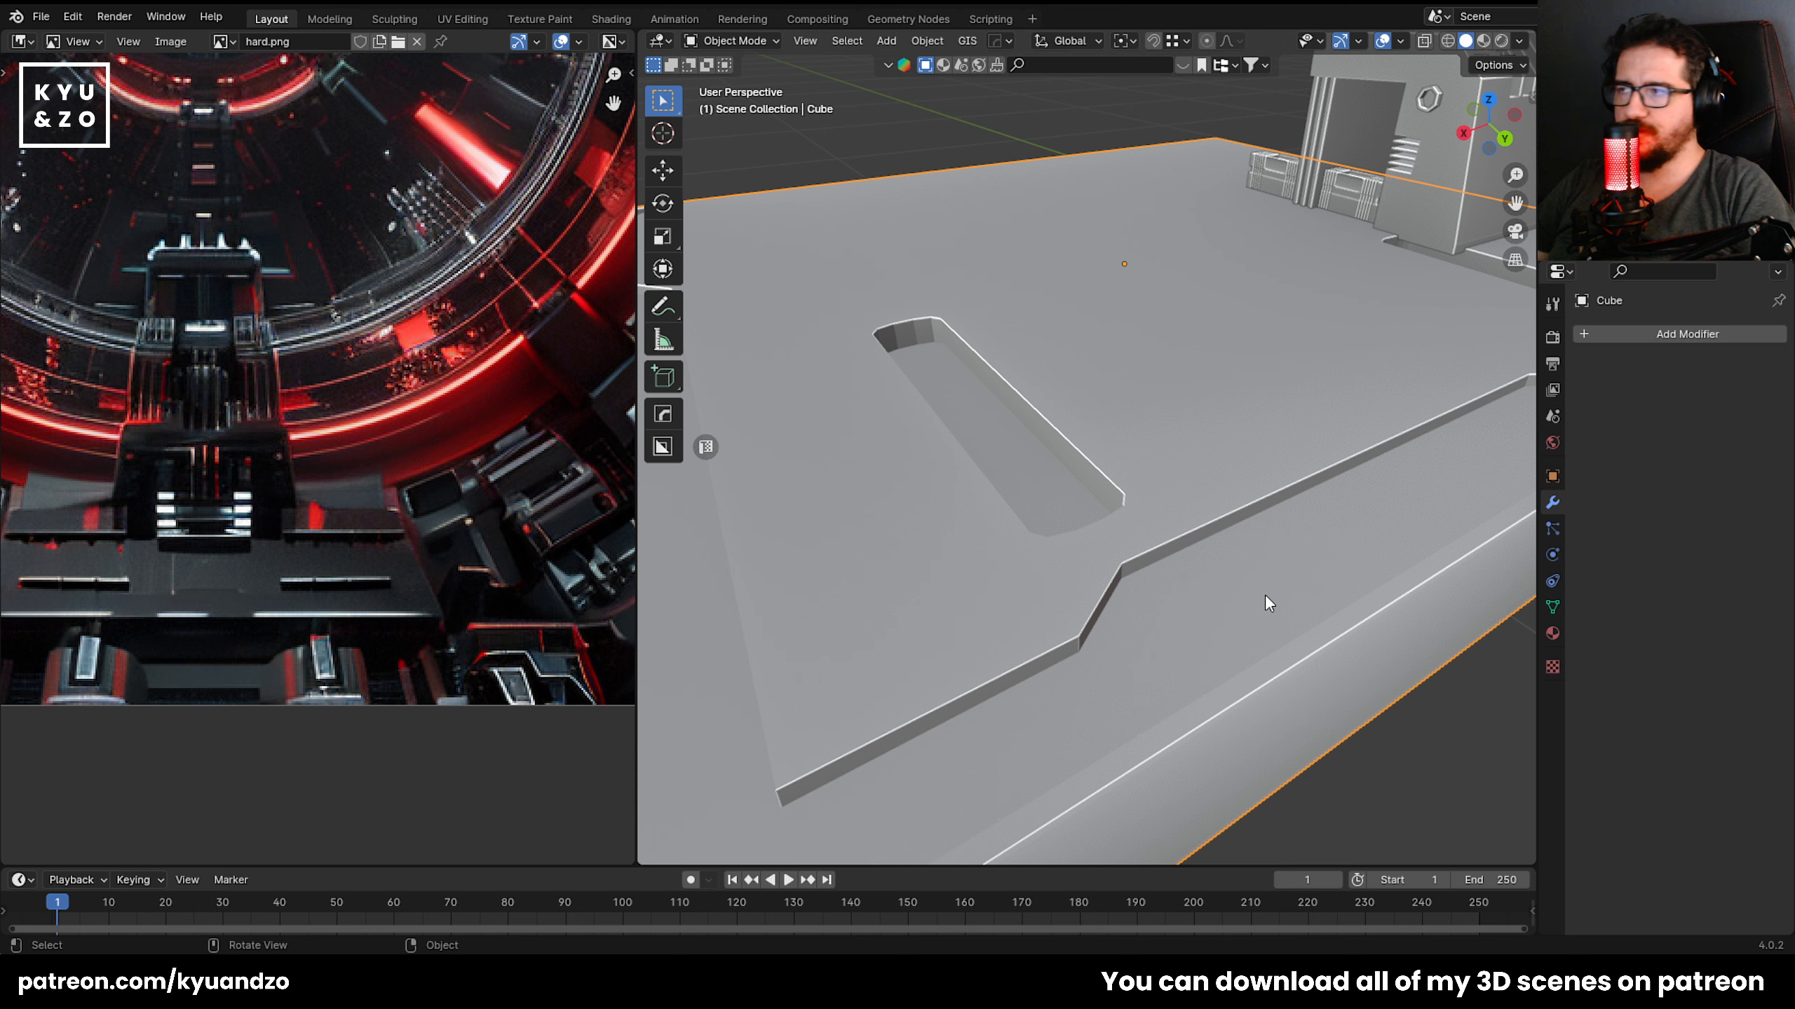
scroll(872, 438, down, 4)
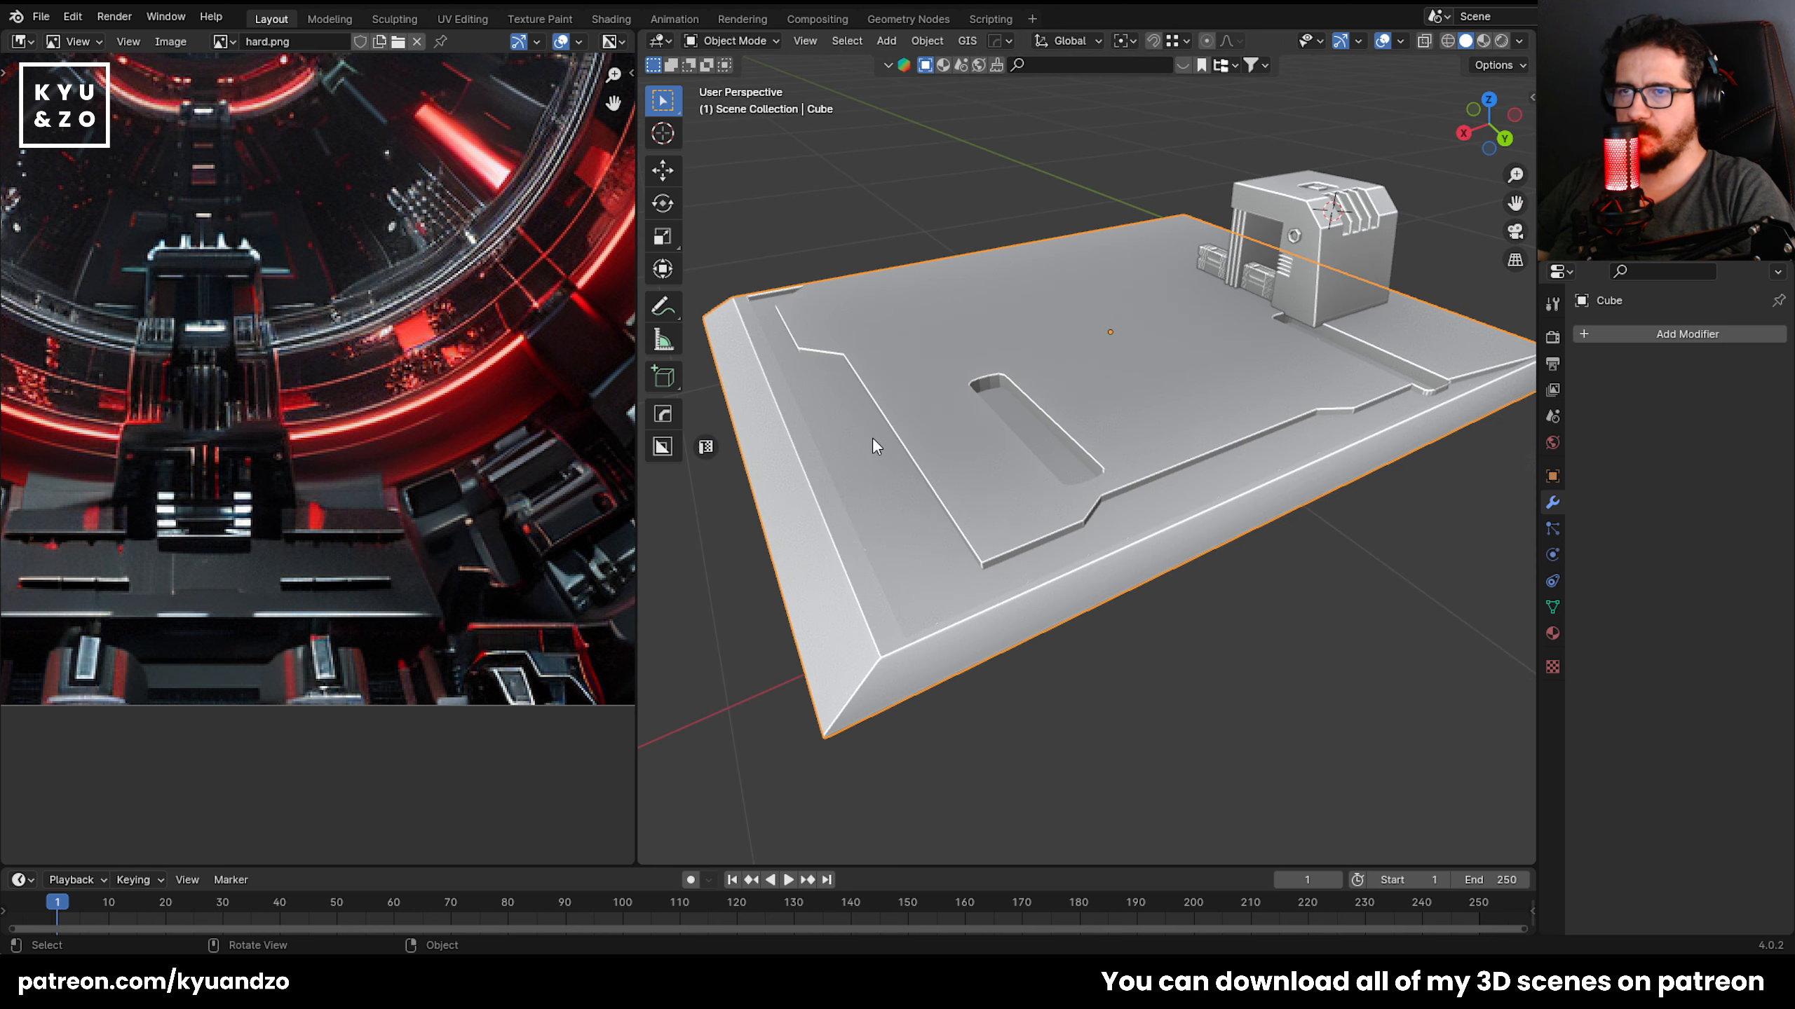
scroll(871, 438, up, 4)
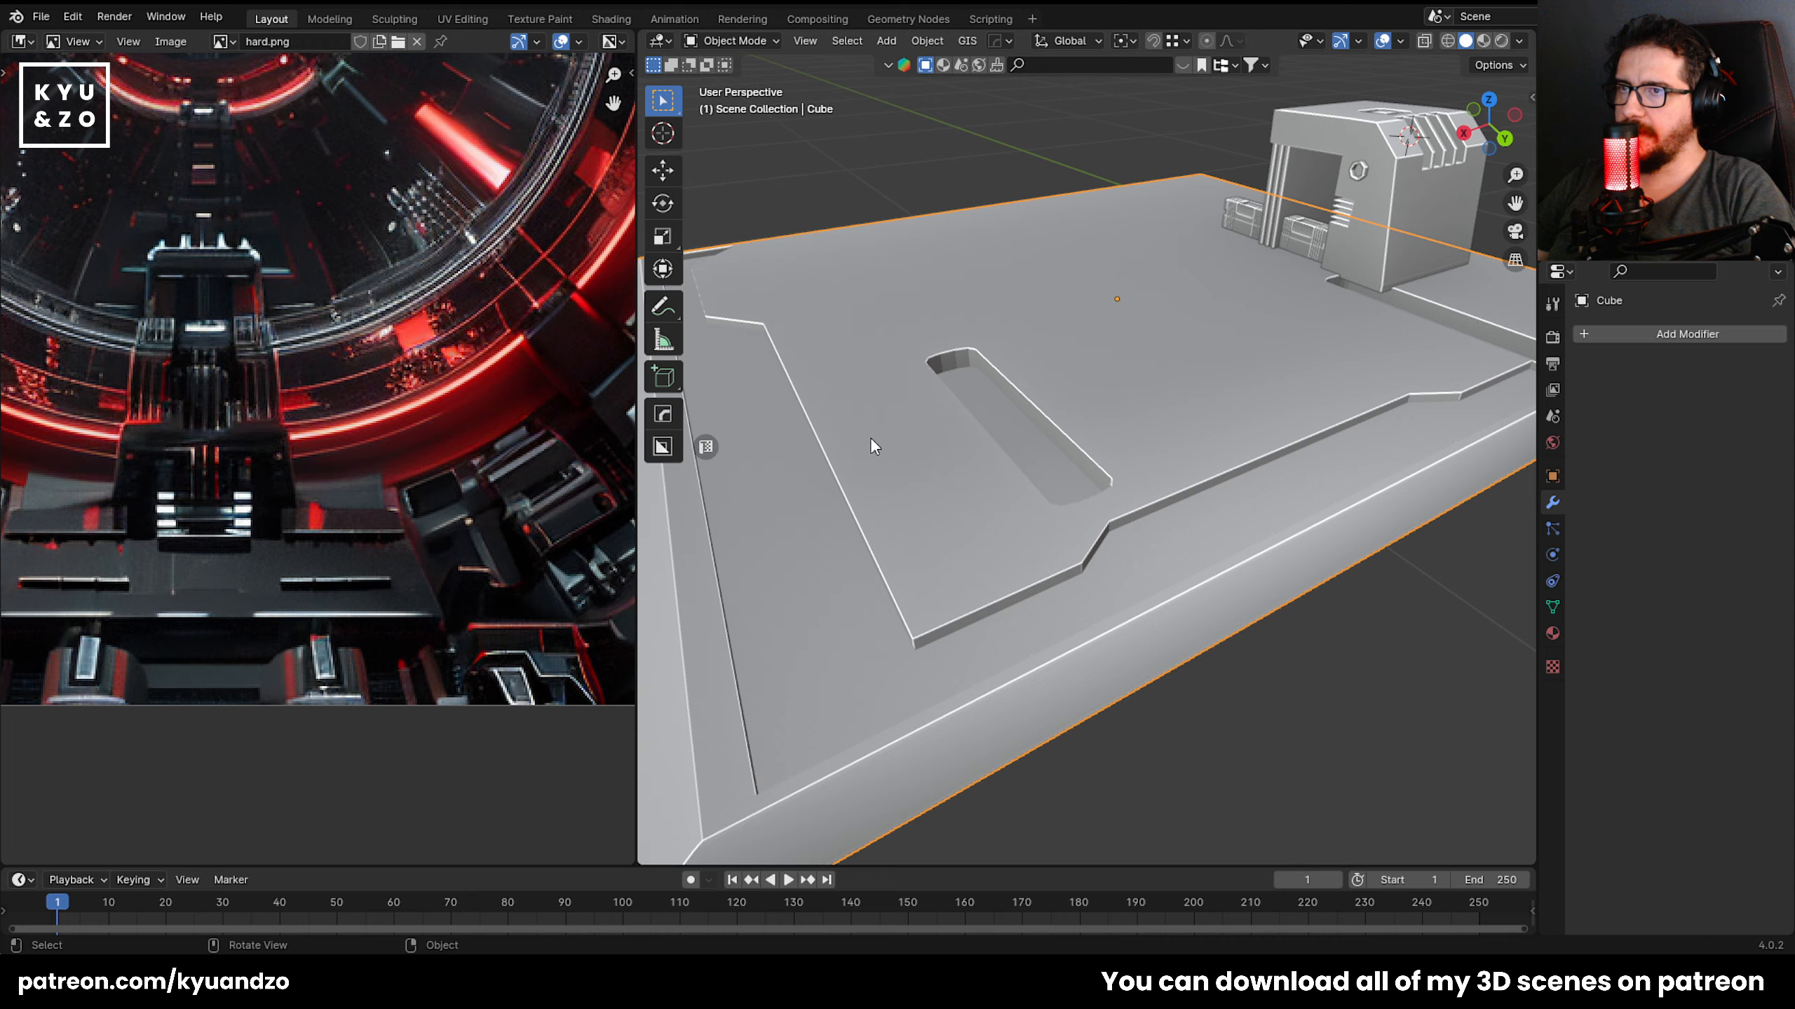
scroll(870, 439, down, 6)
scroll(1308, 467, up, 5)
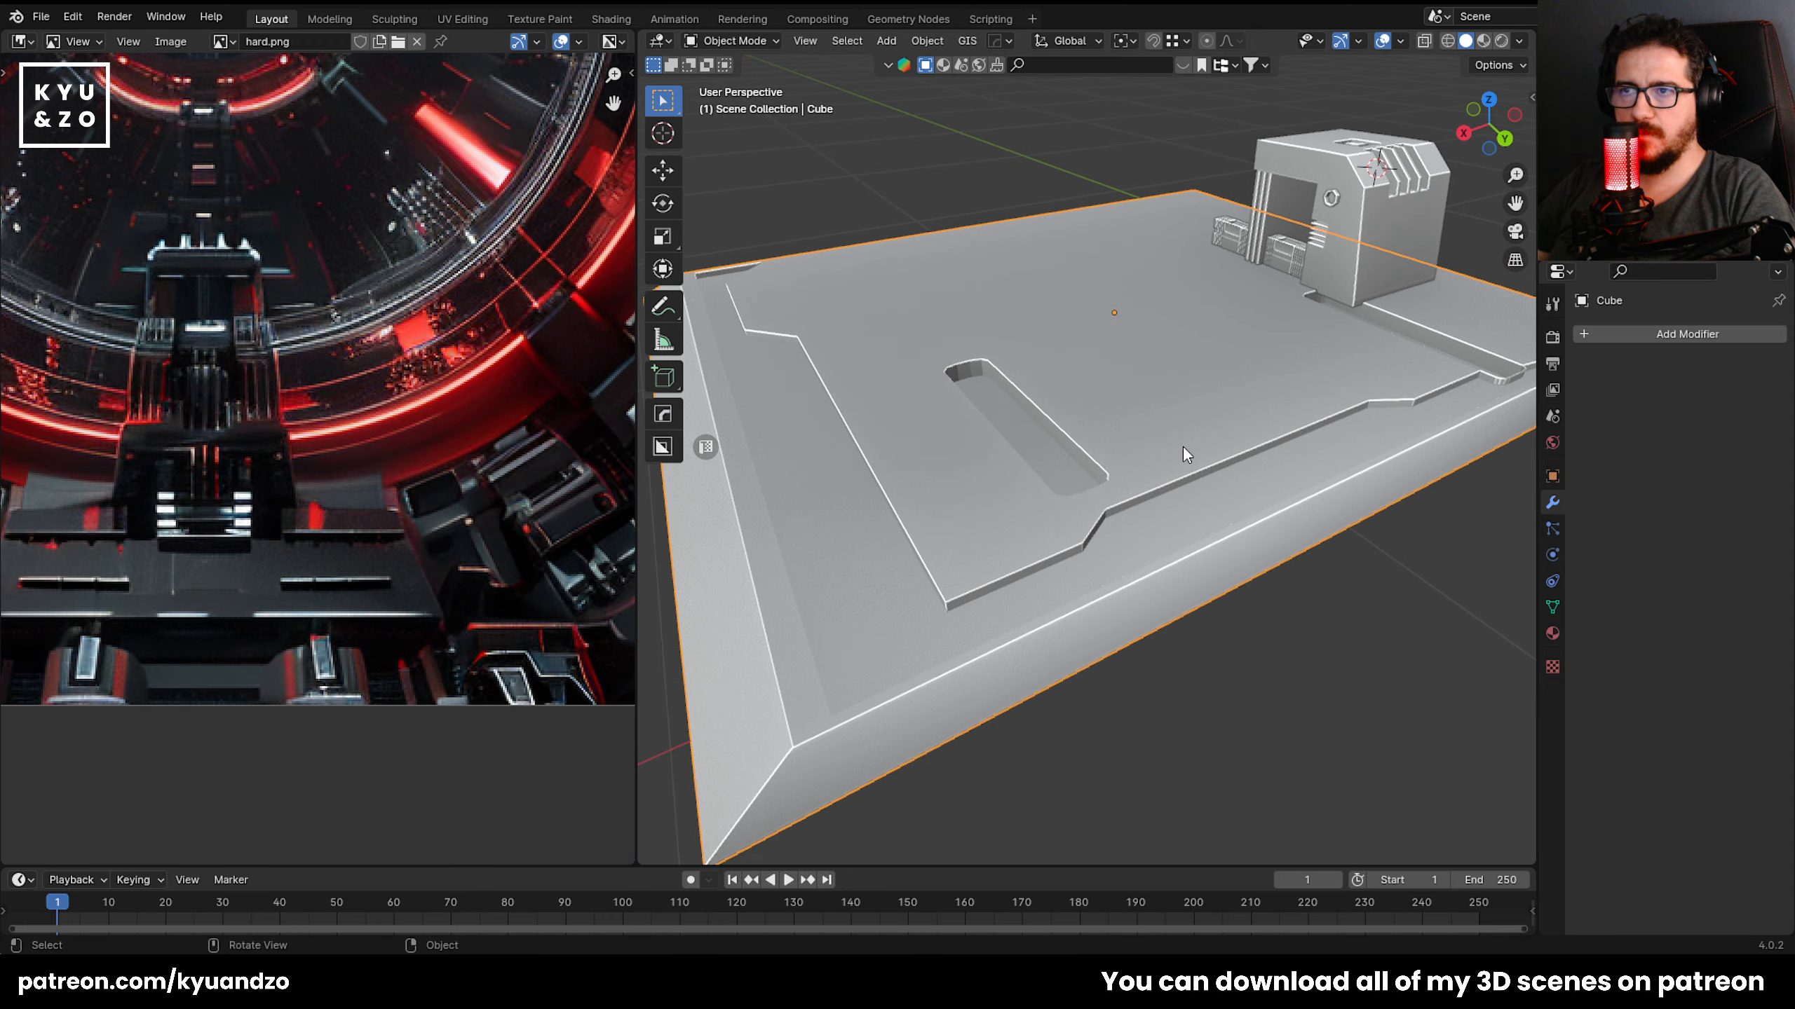
Reopen the slab in Edit Mode and review the whole reference image for further panel details.
key(Tab)
drag(1042, 486, 997, 500)
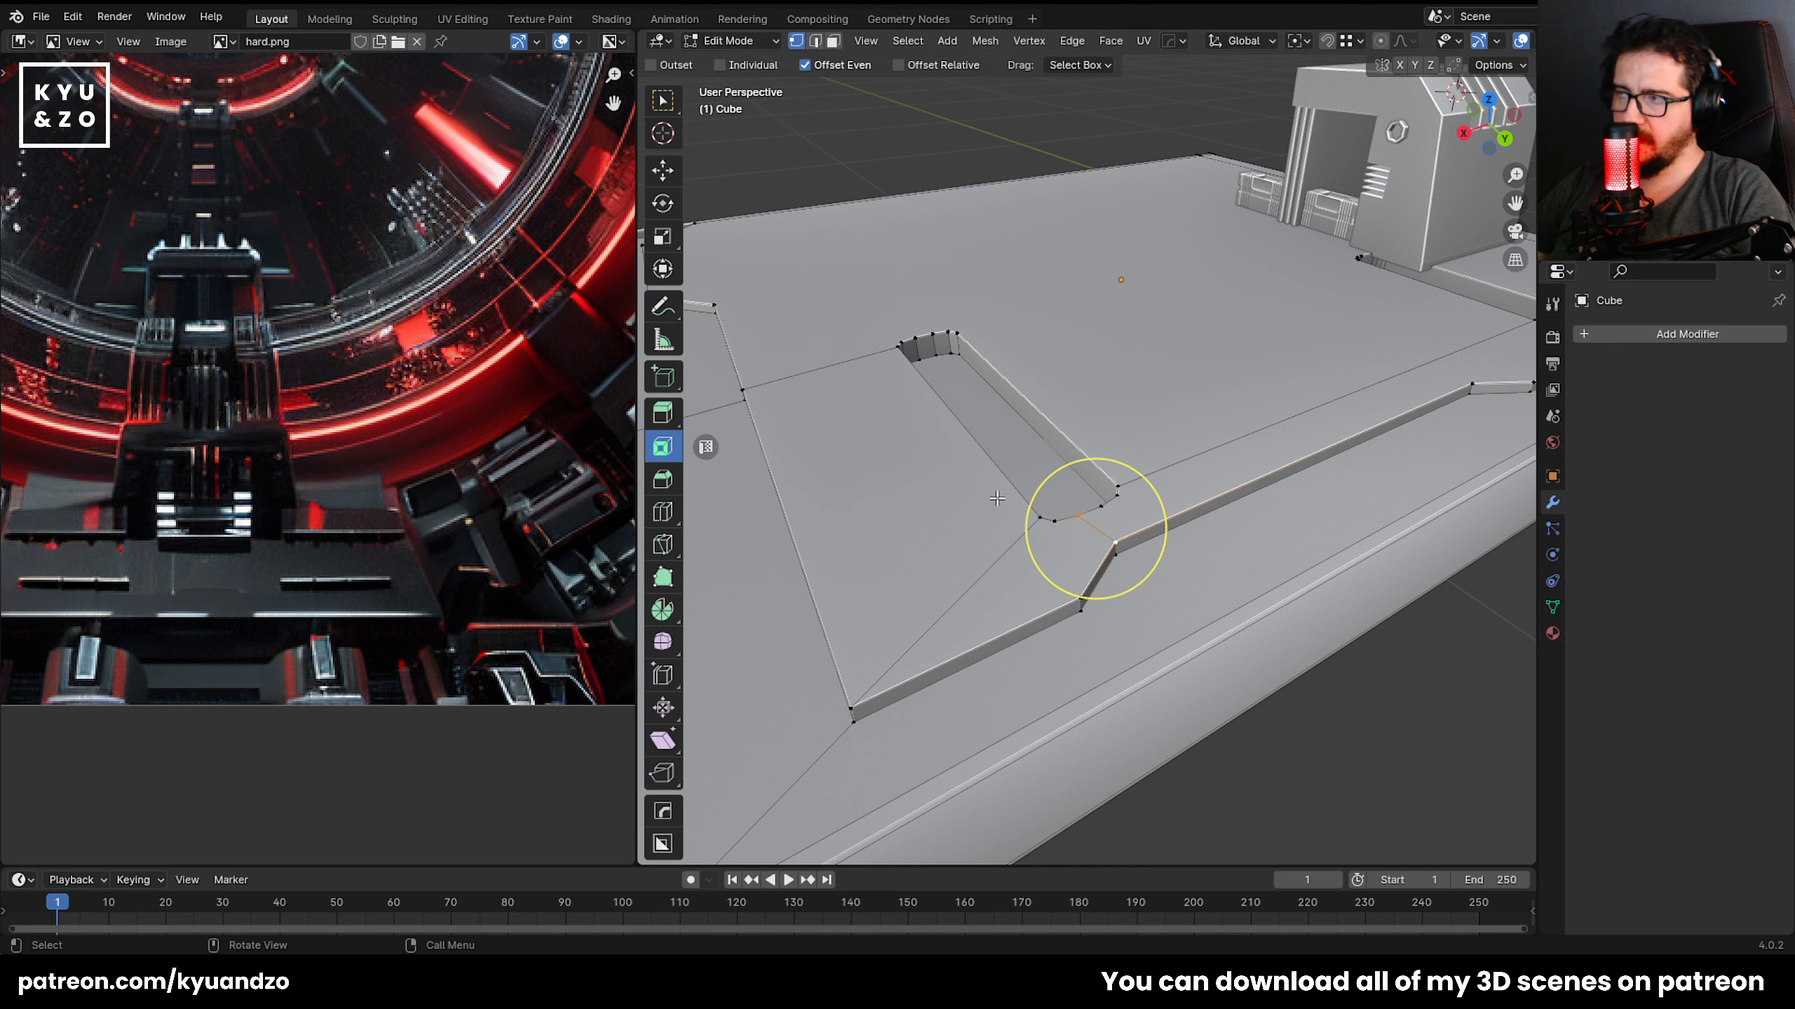
scroll(146, 351, down, 3)
scroll(327, 344, down, 2)
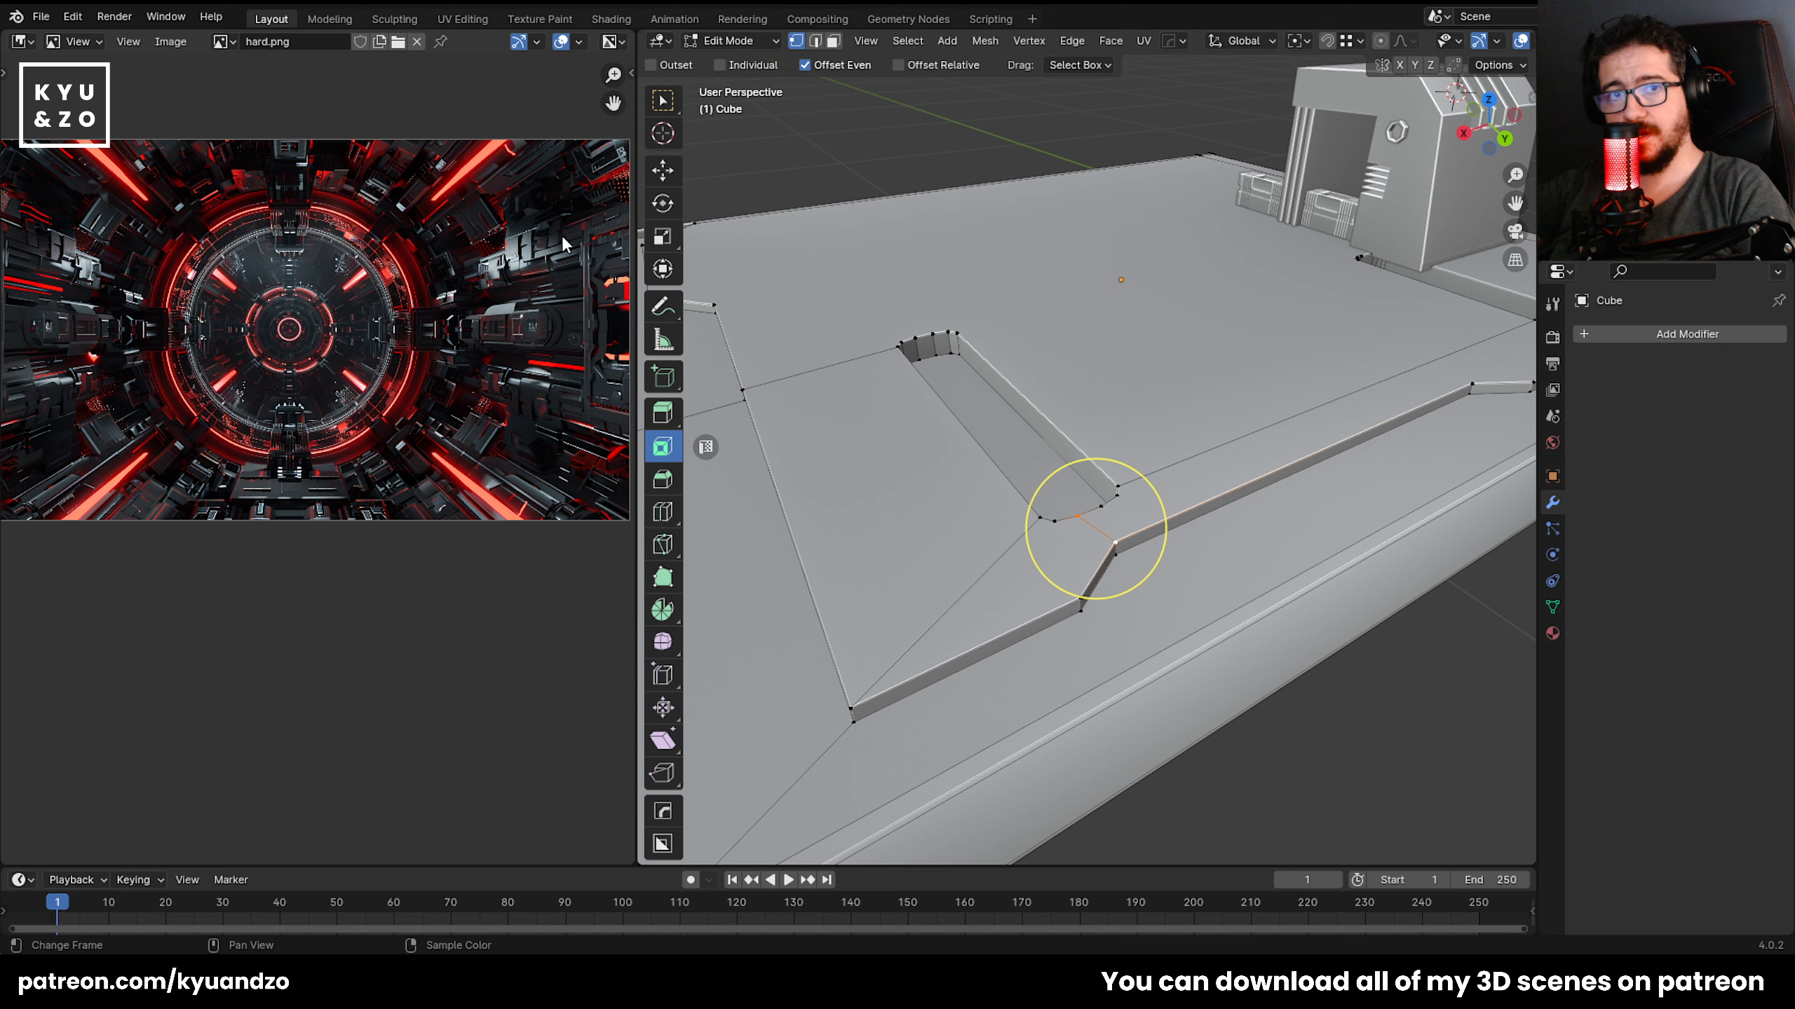
Examine the reference image closely and inspect the slab's rounded slot and stepped outline from several angles.
scroll(566, 214, up, 1)
scroll(628, 295, up, 1)
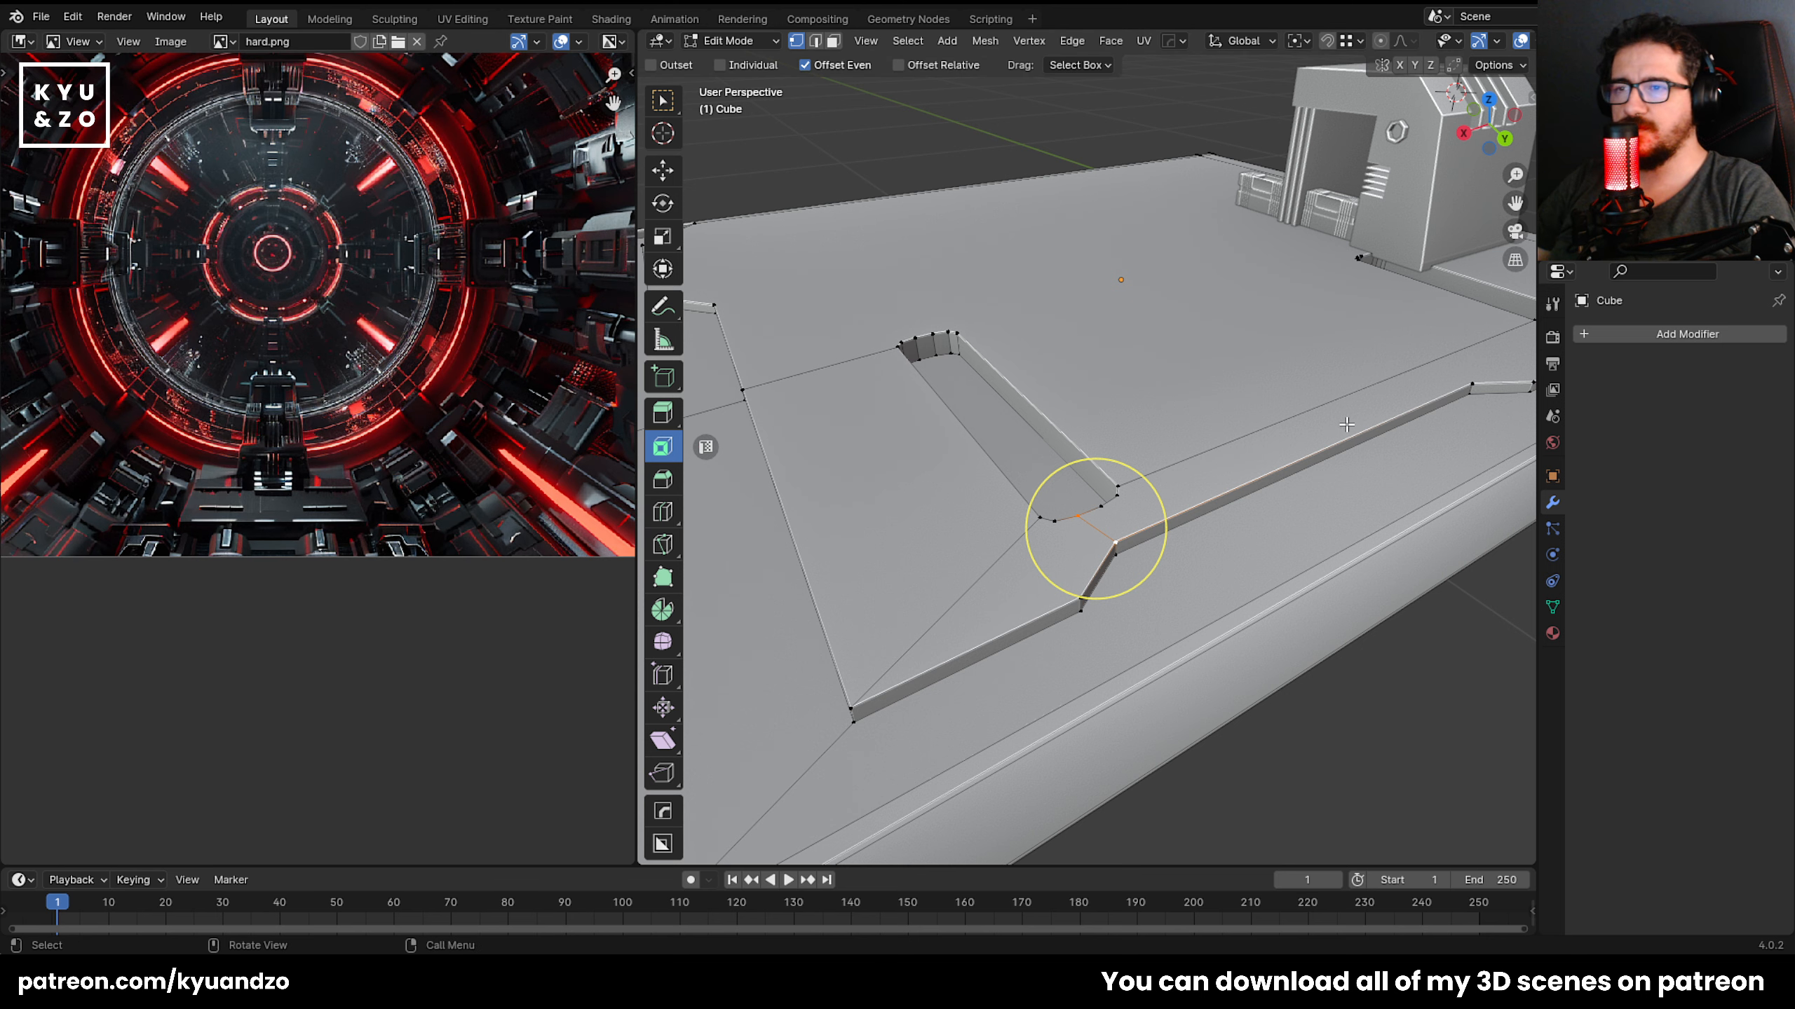
scroll(1035, 510, down, 6)
key(Tab)
scroll(1035, 505, up, 3)
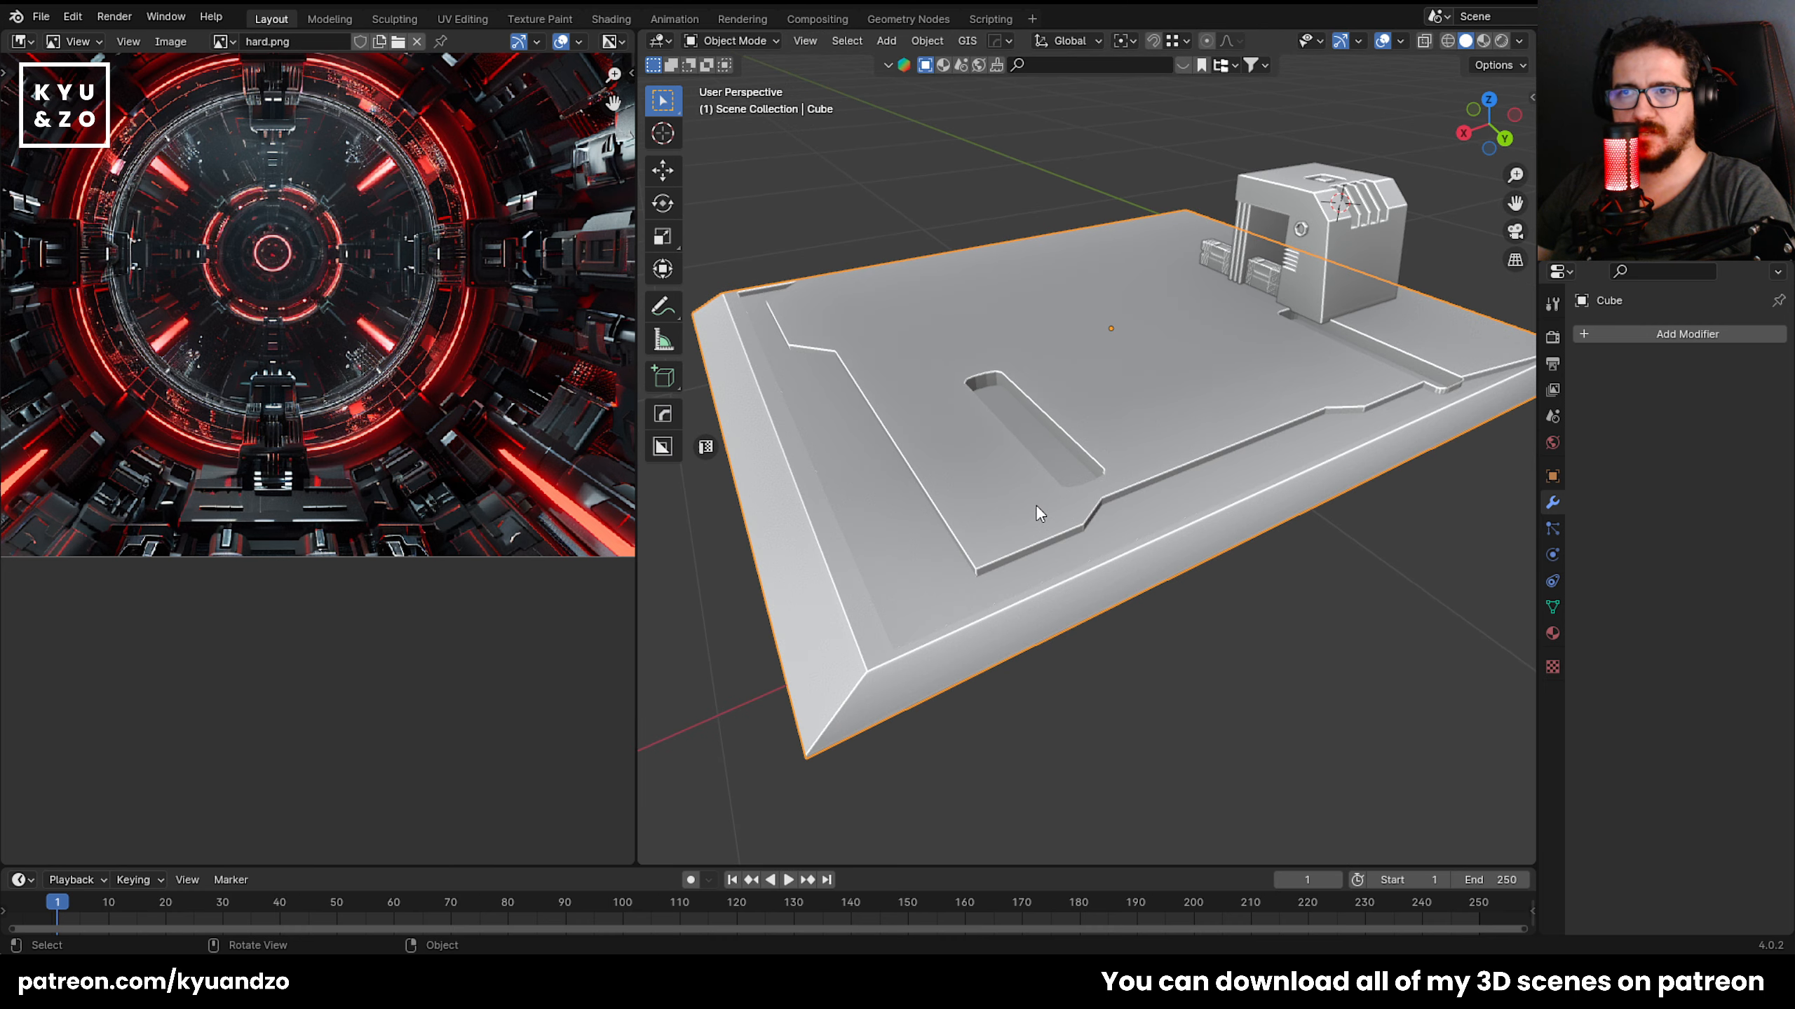
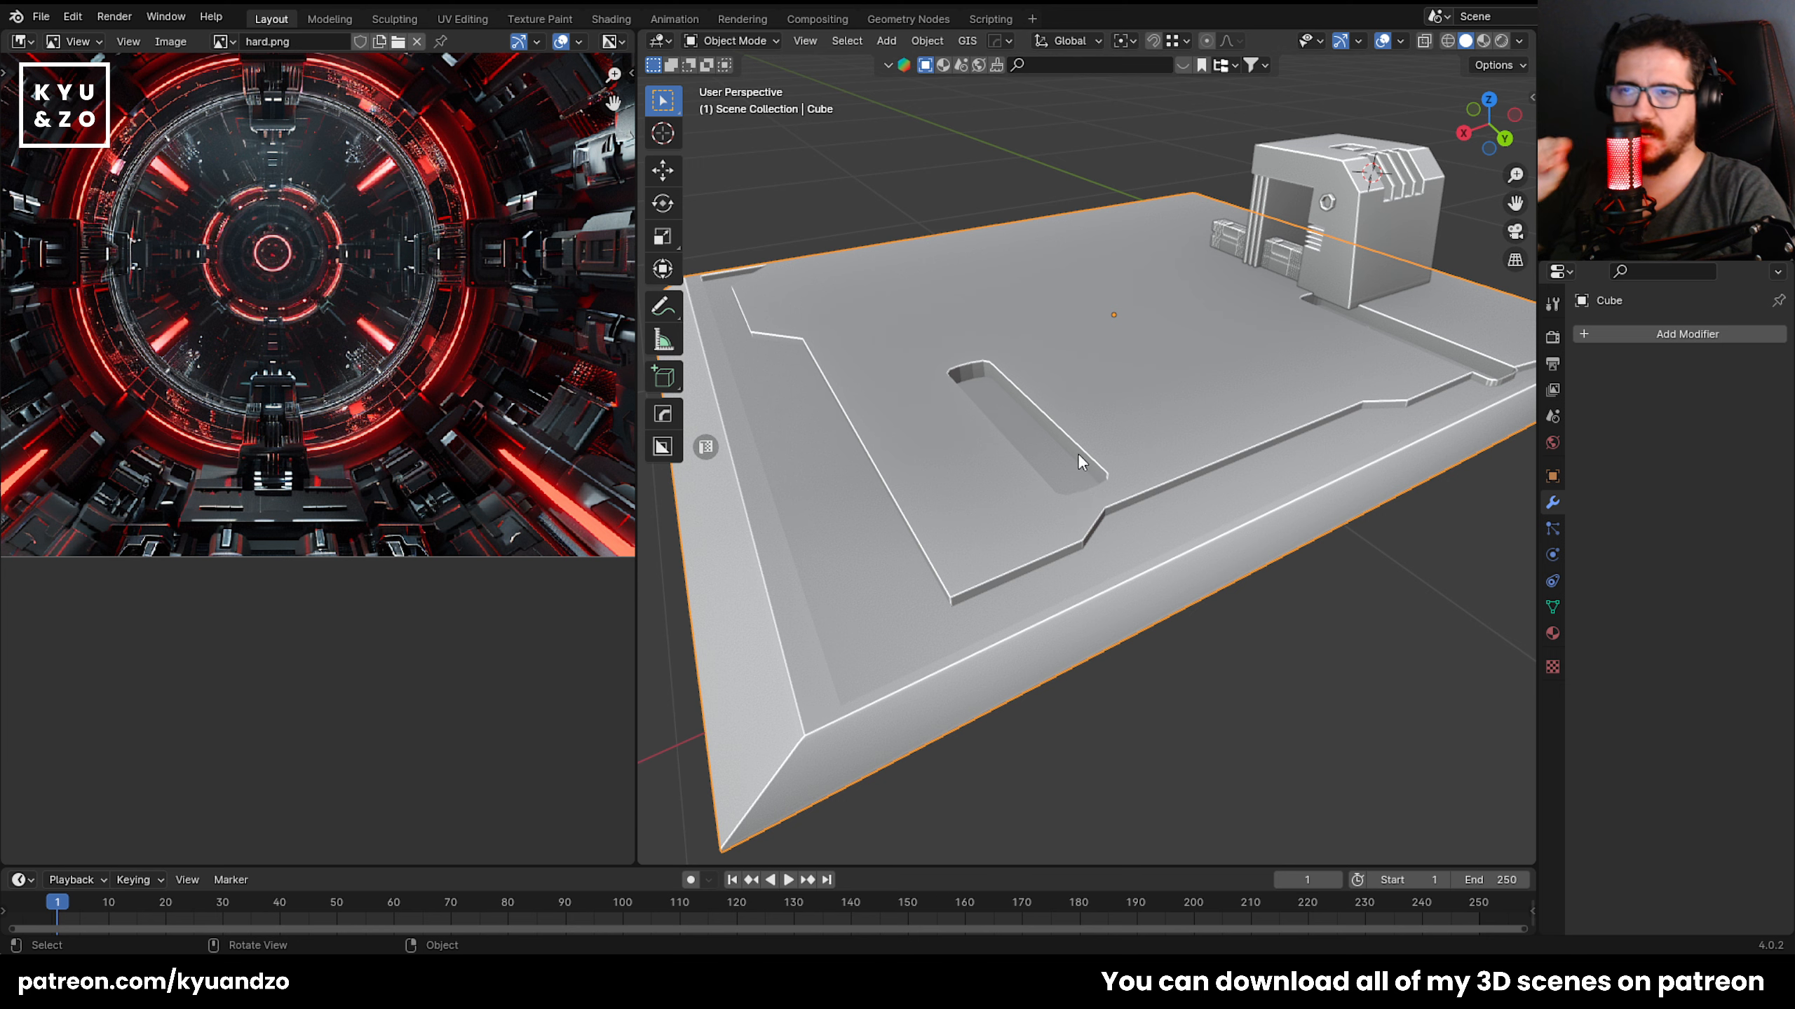
scroll(1053, 427, down, 5)
scroll(954, 374, up, 5)
scroll(989, 412, up, 4)
middle_drag(926, 386, 1067, 405)
scroll(1040, 384, down, 6)
key(shift+grave)
key(w)
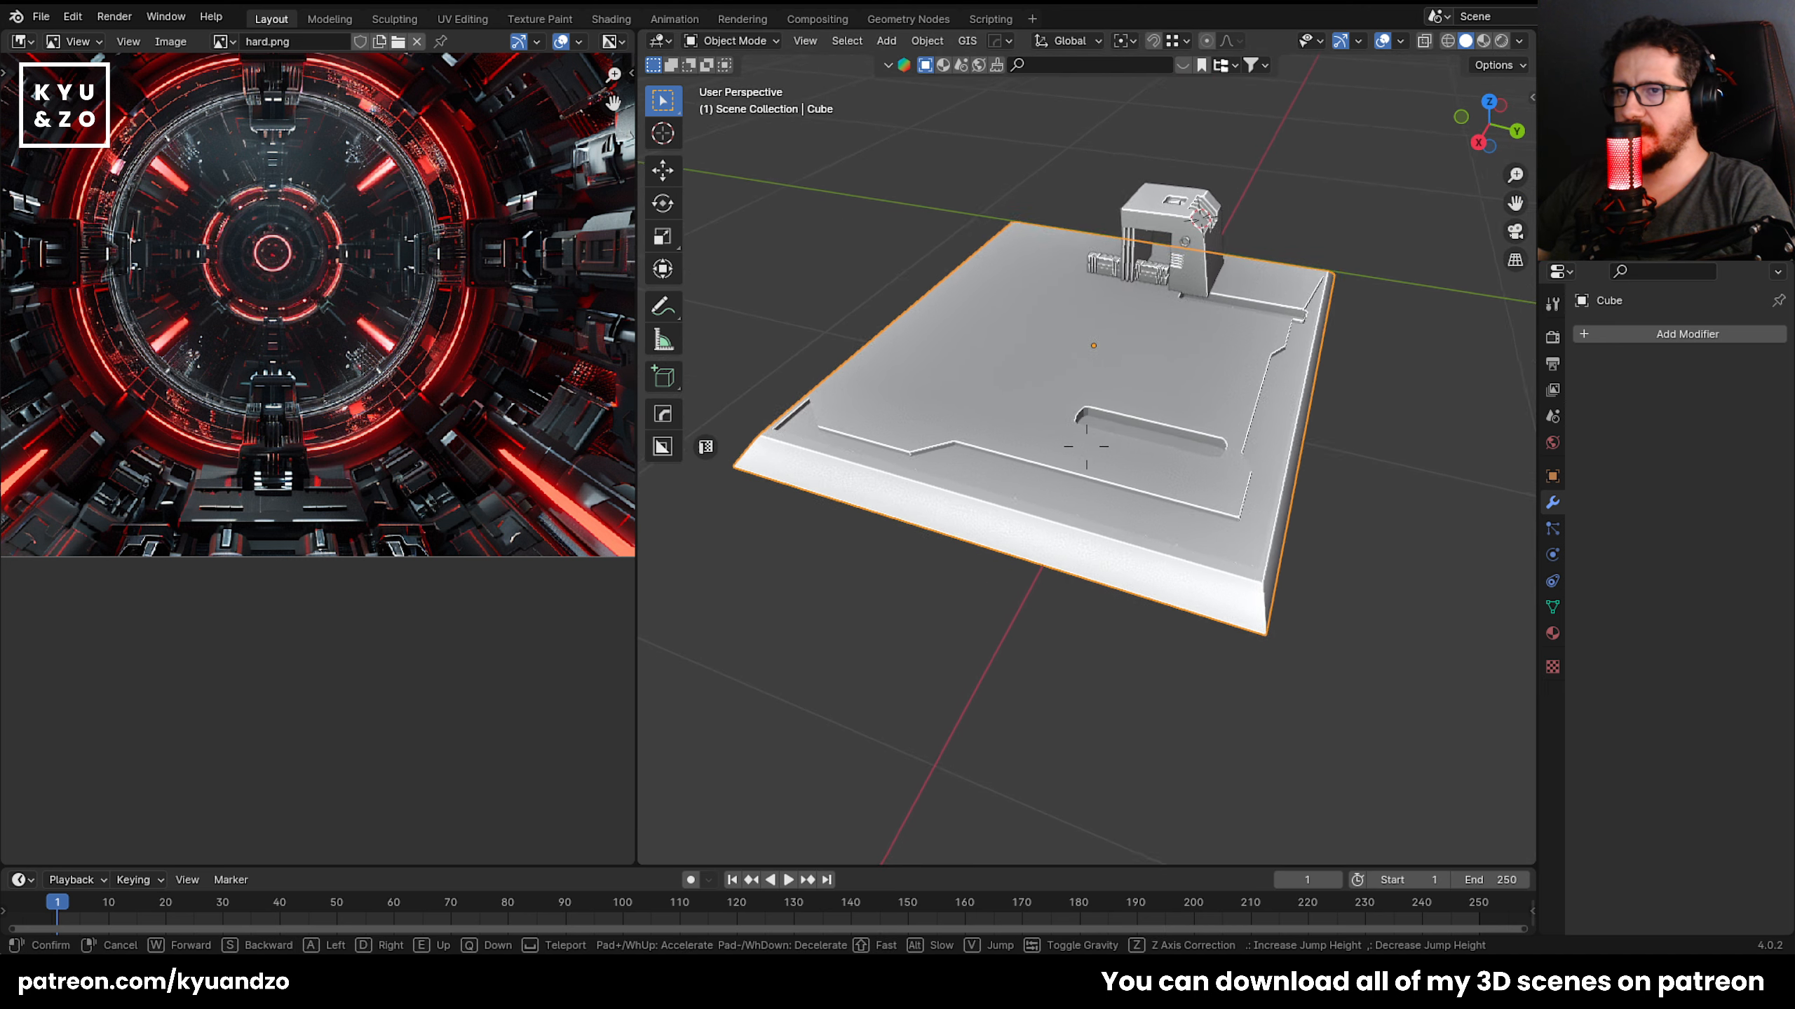
click(986, 464)
Knife-cut the slab's top face from the stepped outline's corner, running parallel to the outline edge and then straight to the slot.
key(Tab)
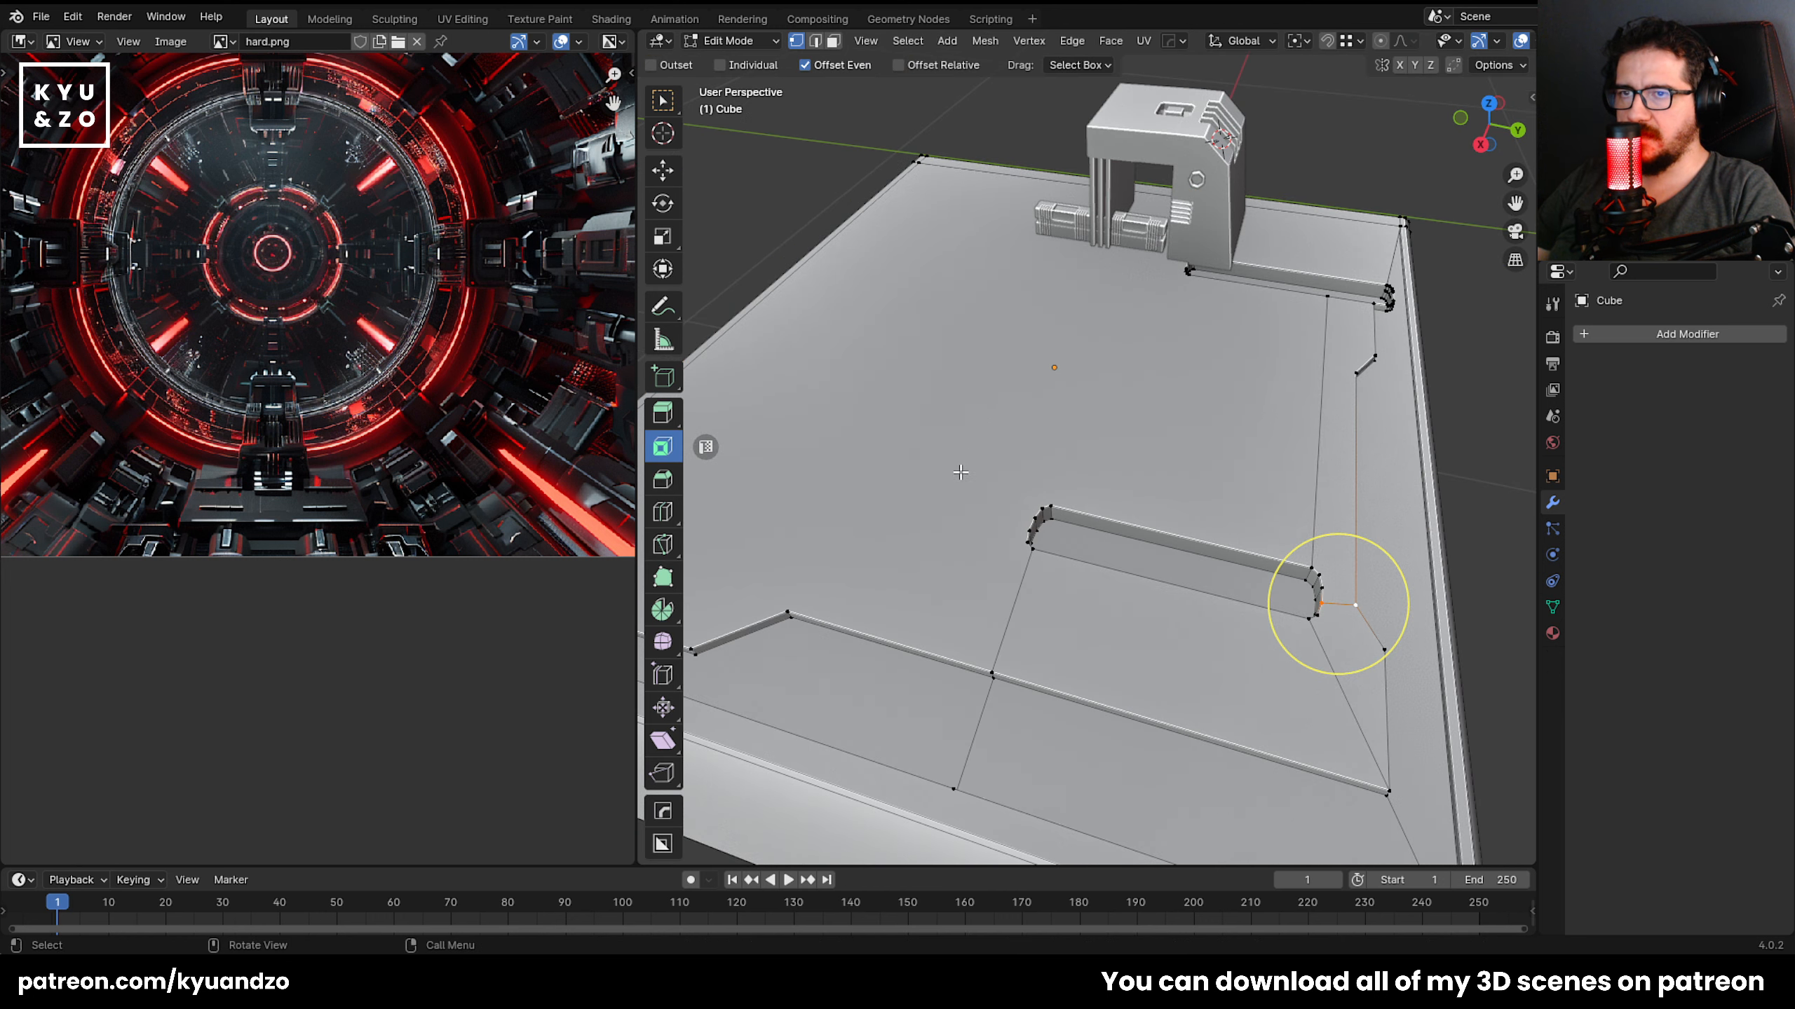
key(3)
key(KP_7)
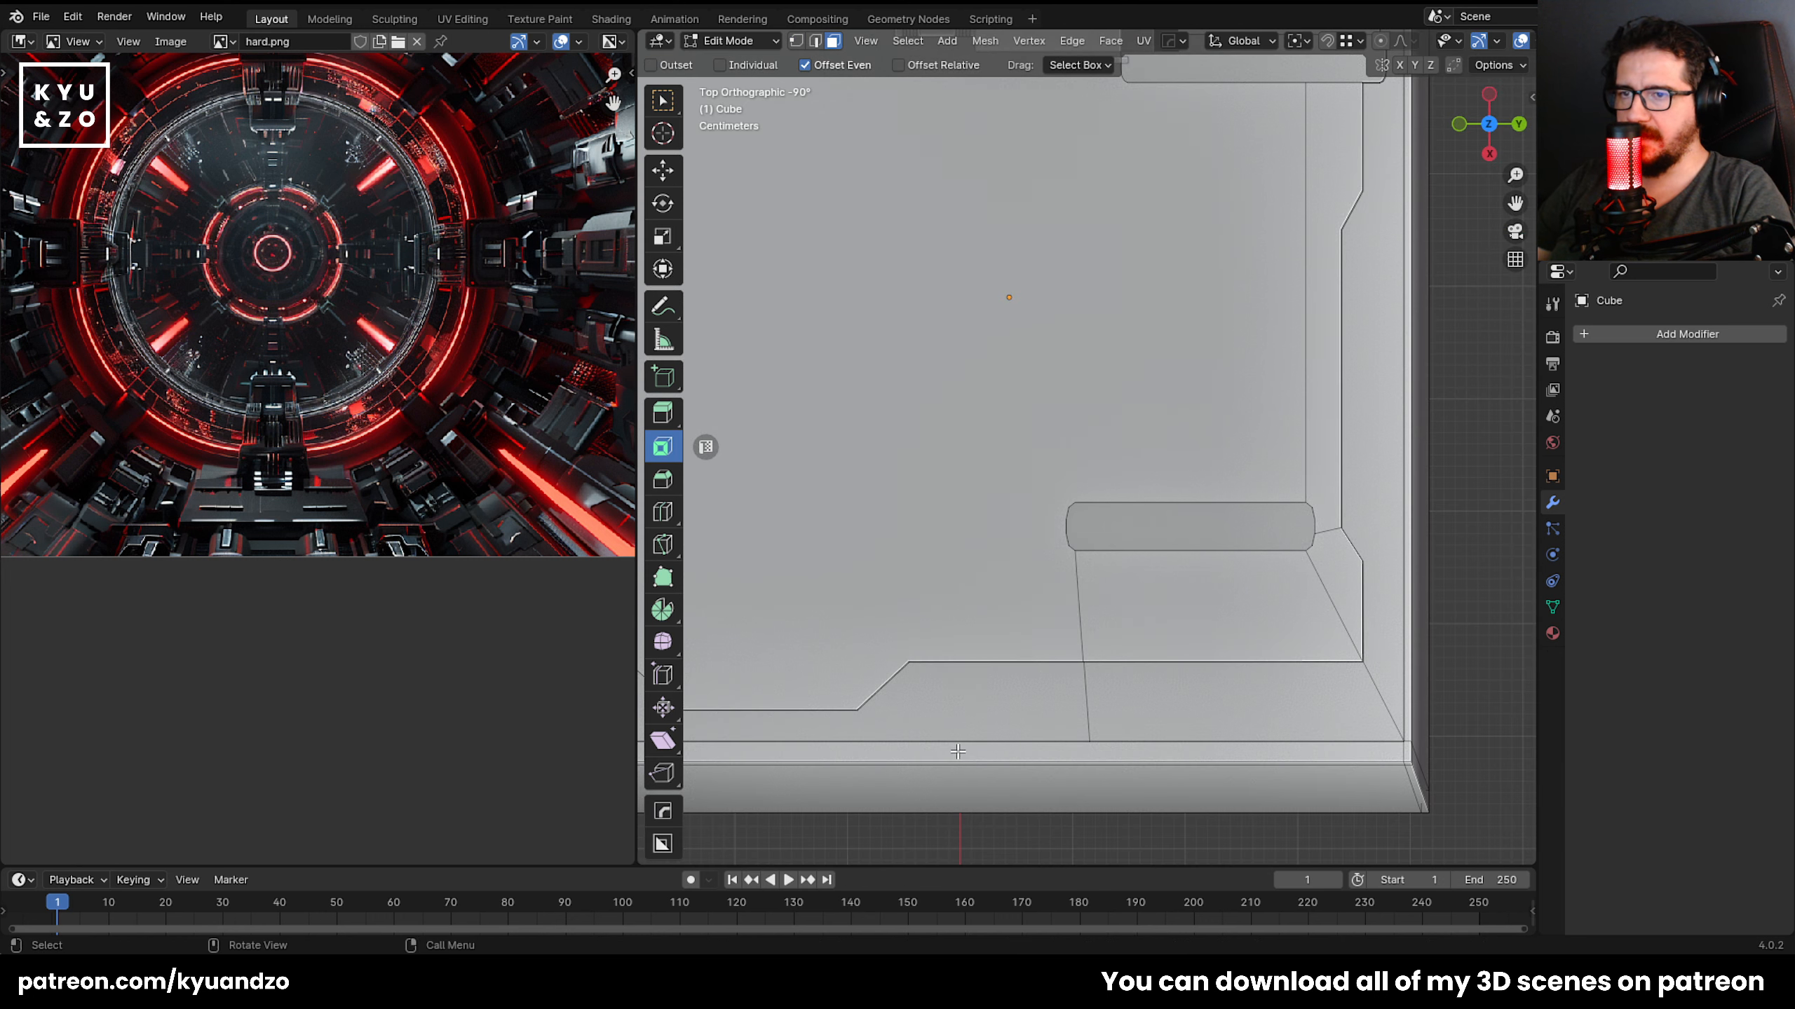
key(k)
click(910, 661)
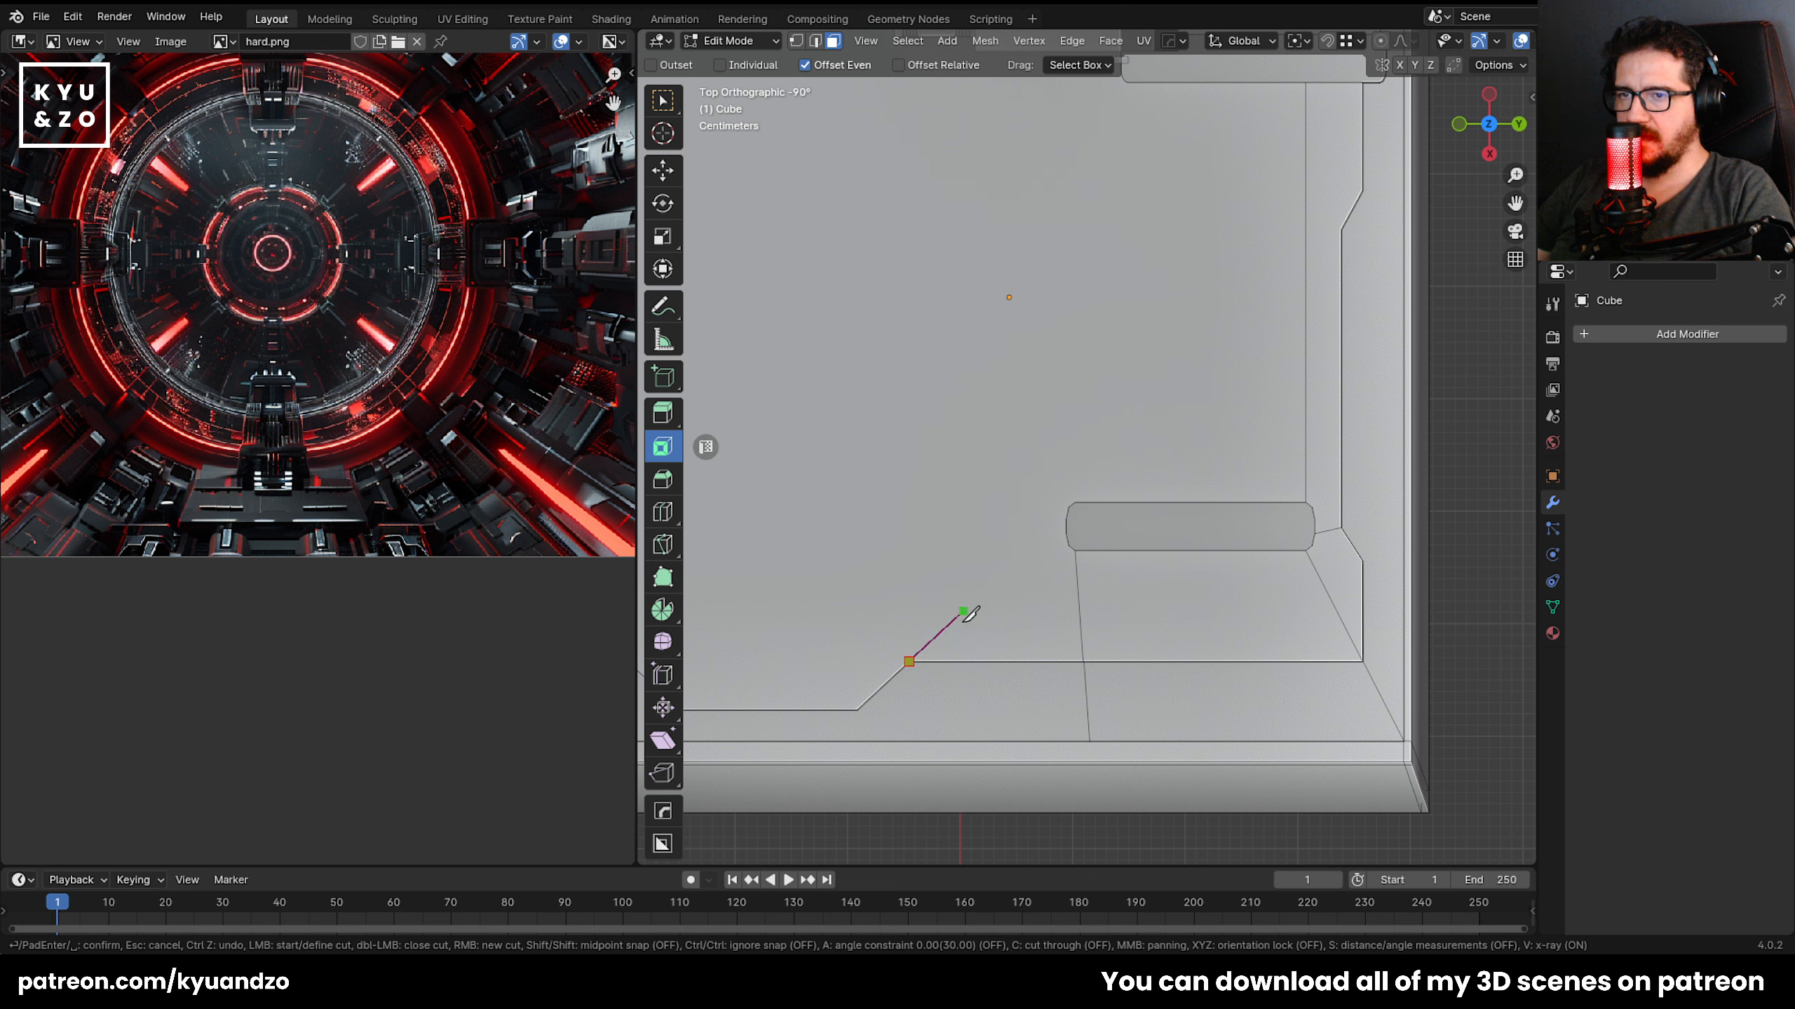
click(961, 619)
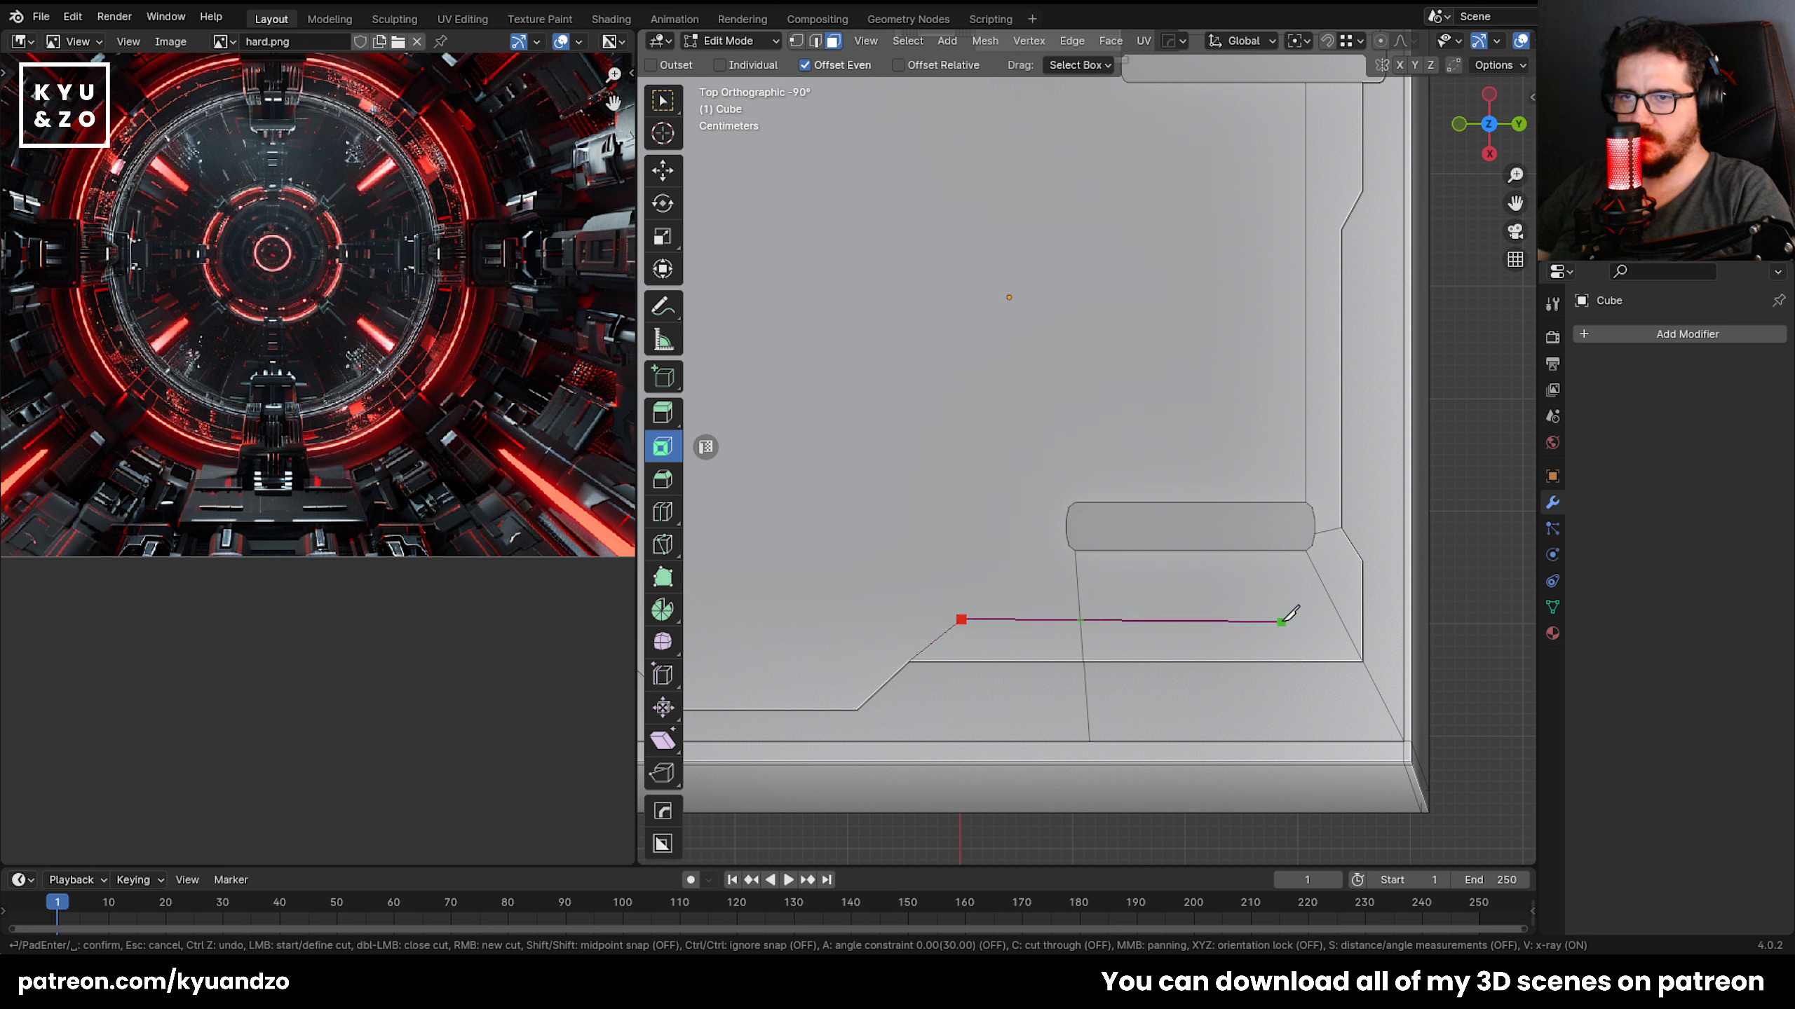
click(1253, 619)
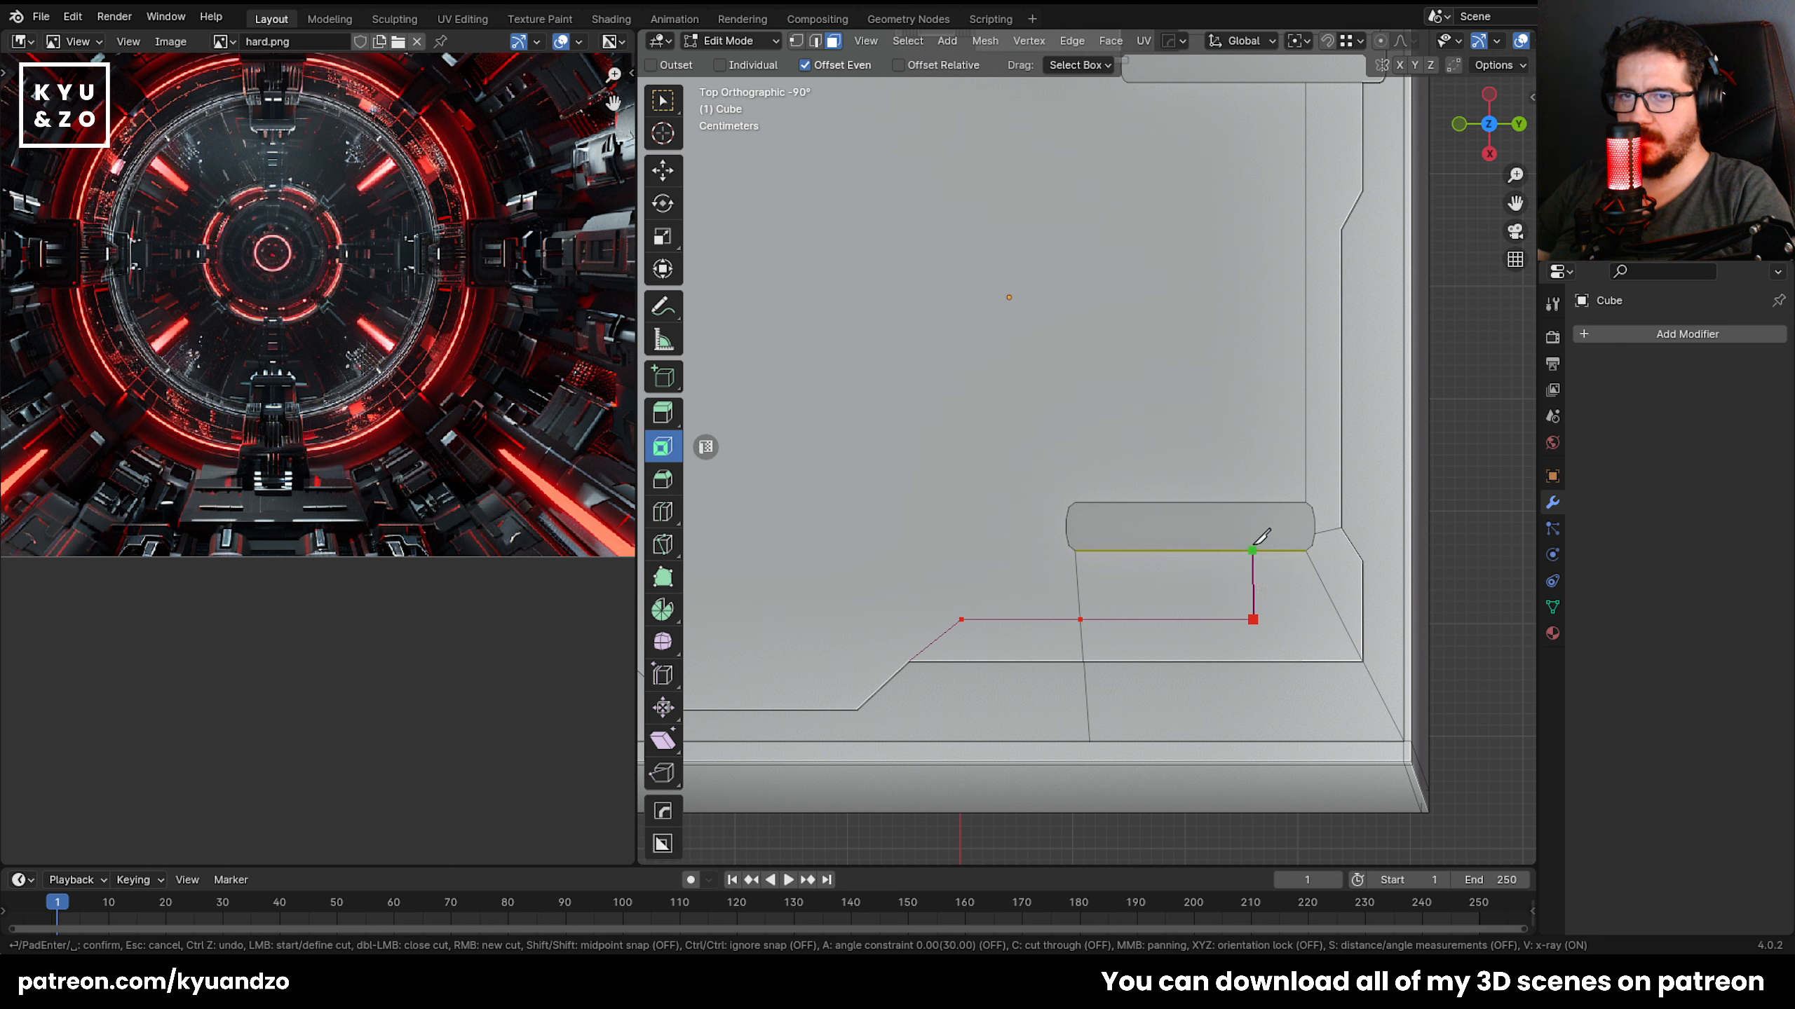
click(1256, 543)
key(Return)
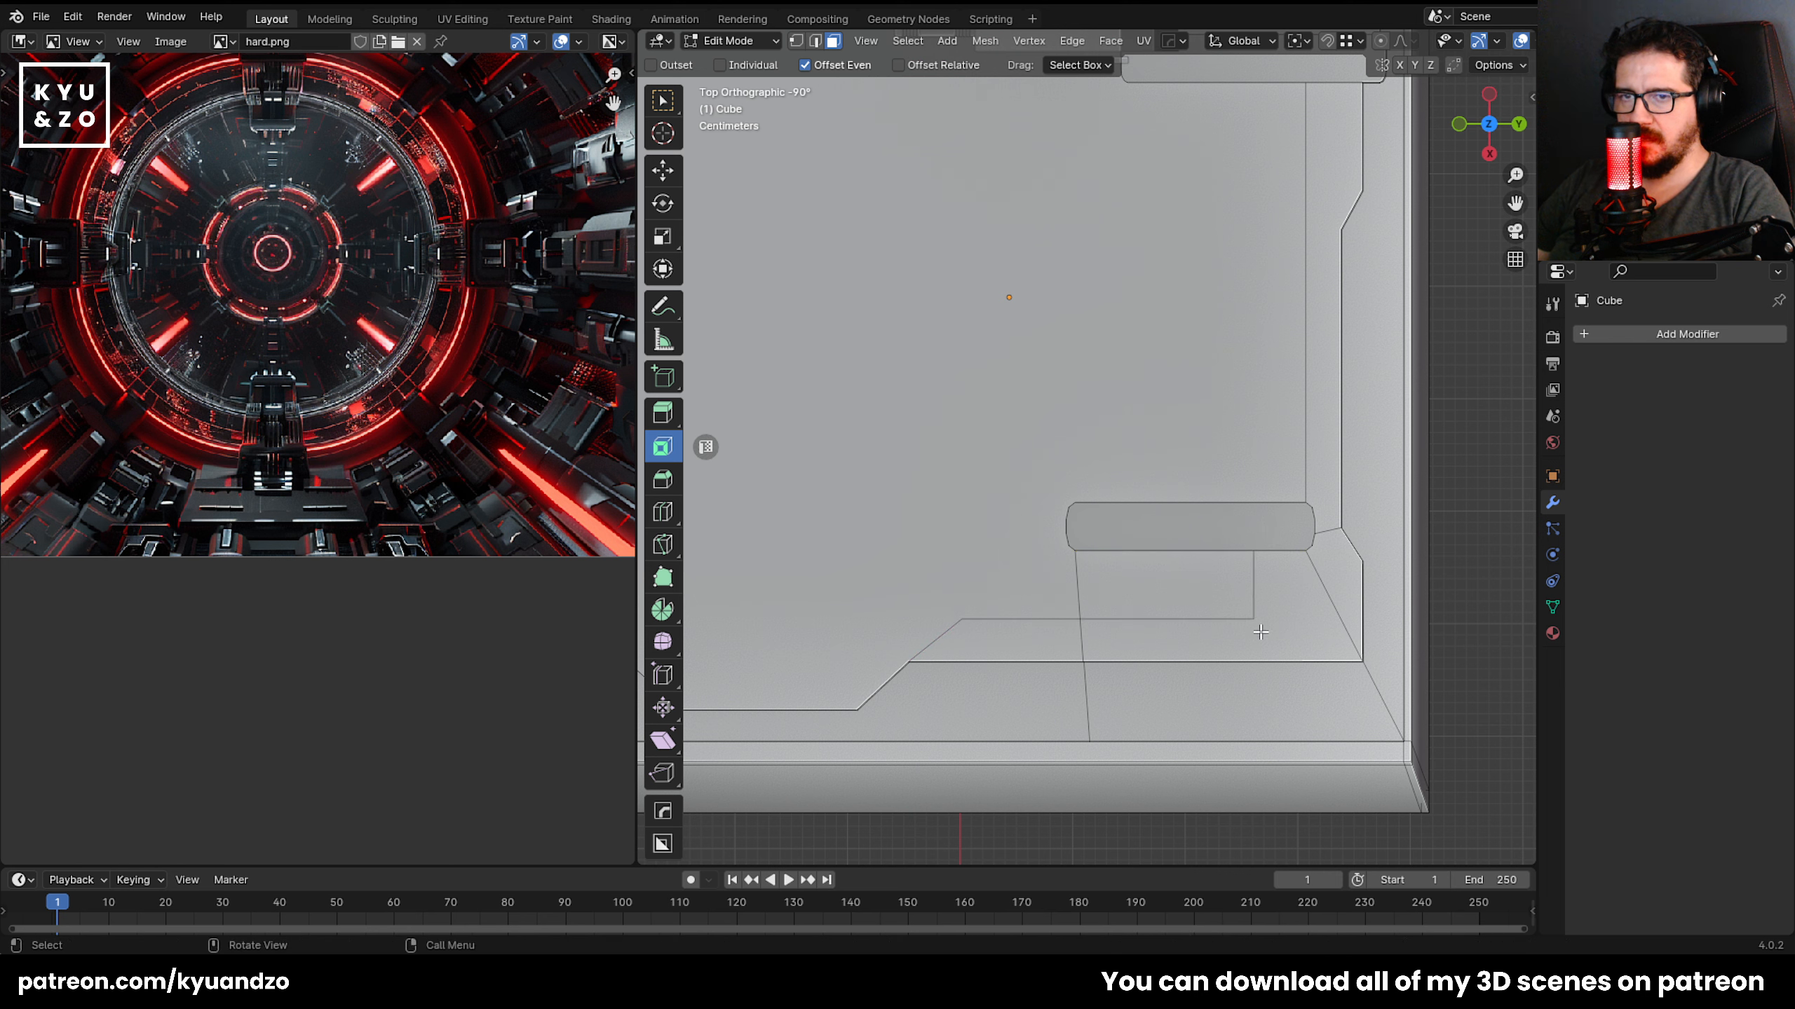
Knife-cut a short diagonal edge from the new line's corner near the slot to the stepped outline.
key(k)
click(1254, 619)
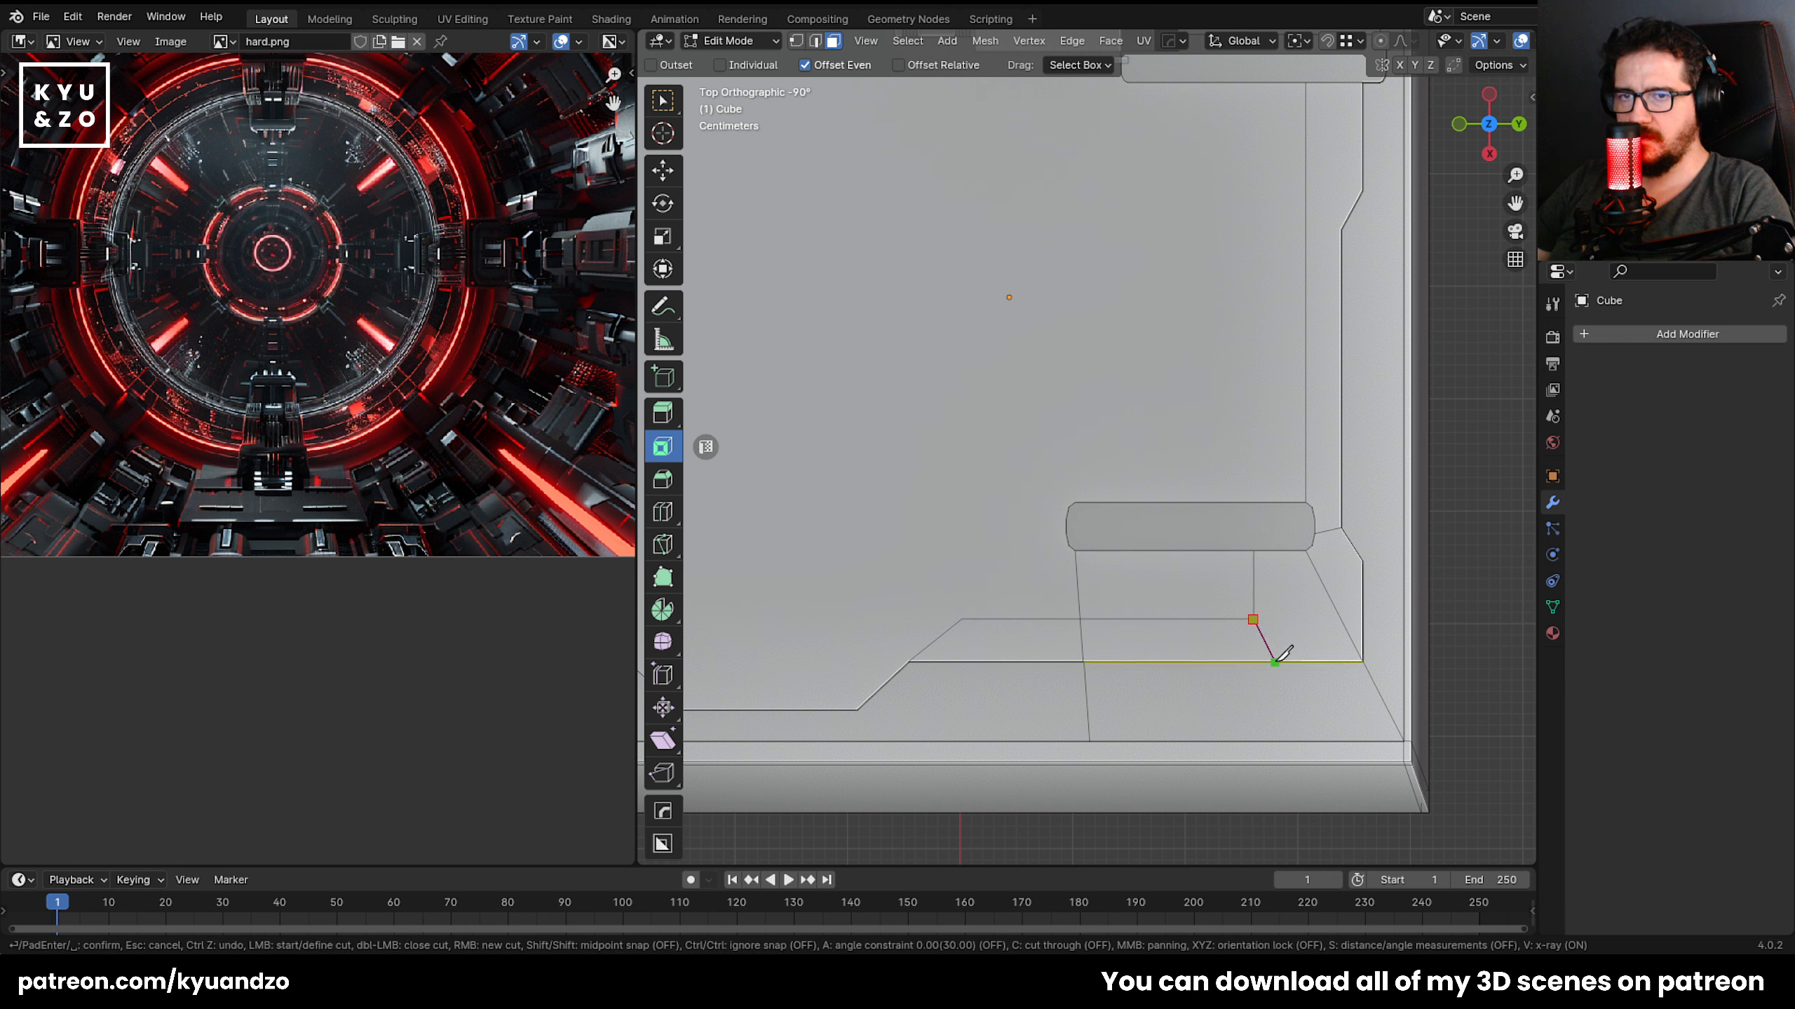
click(1274, 662)
key(Return)
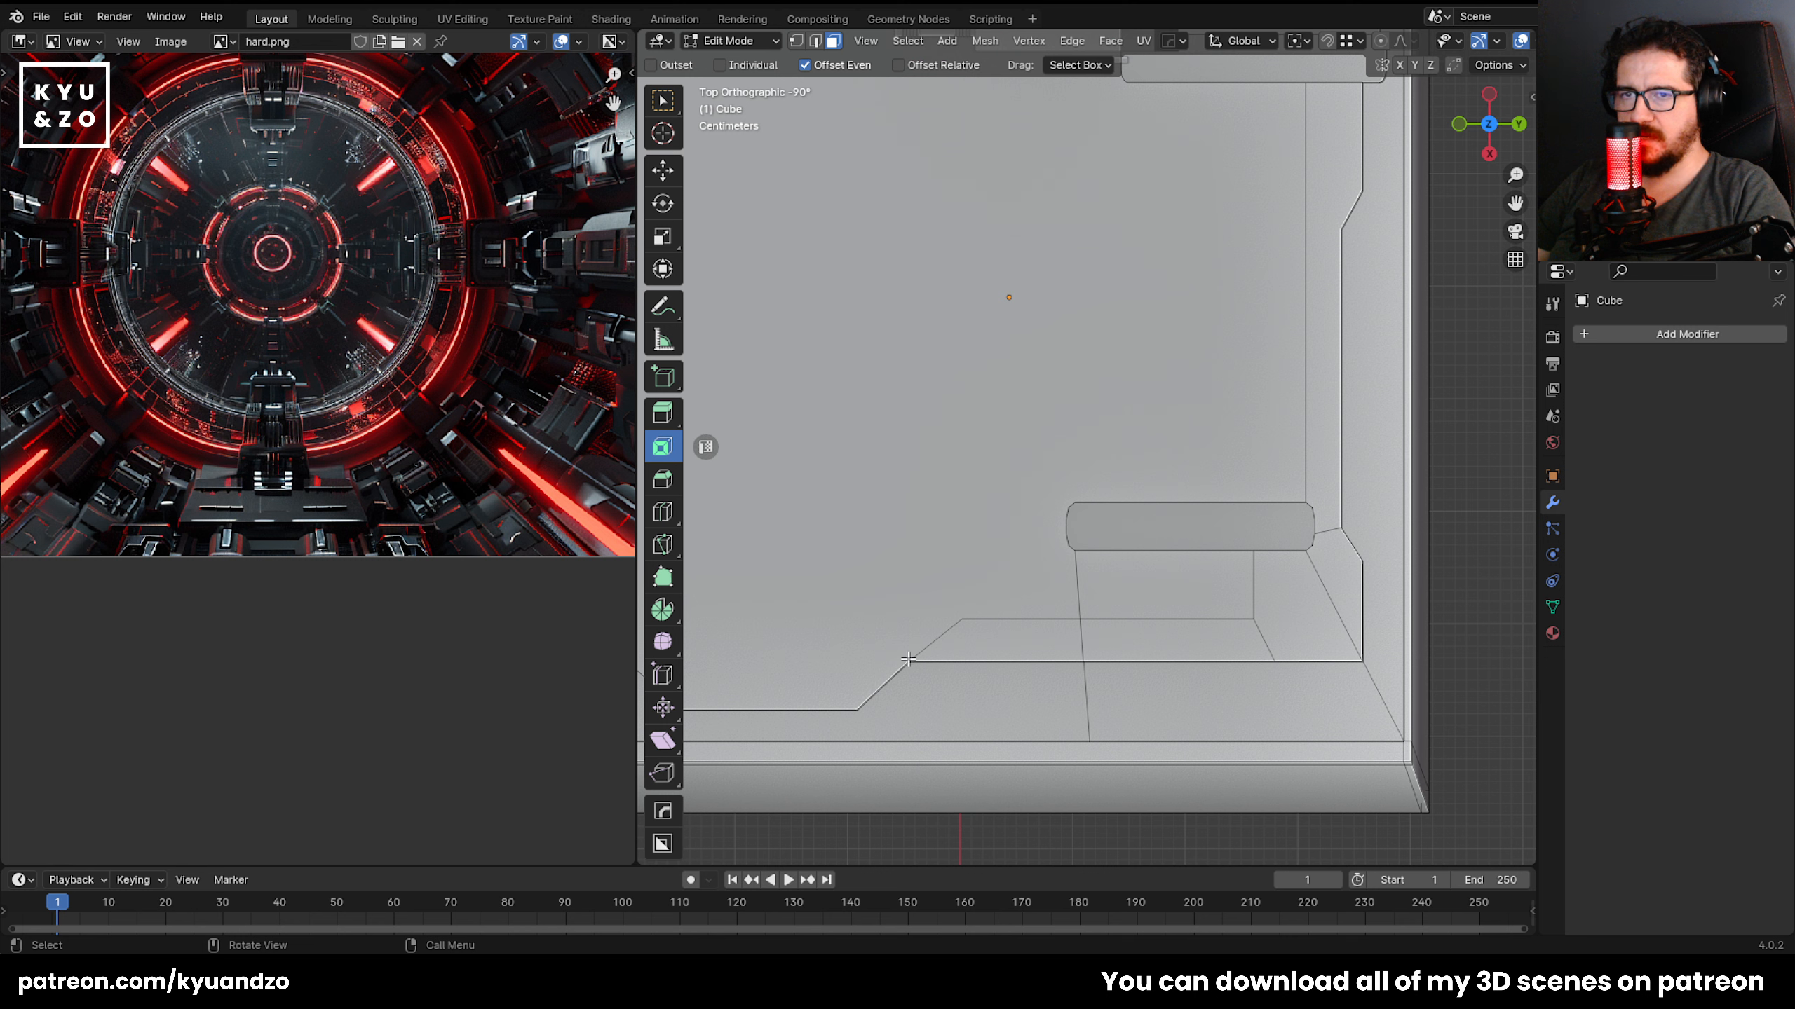
Knife-cut a smaller angled outline inside the area beside the slot, ending on the slot's long edge.
key(k)
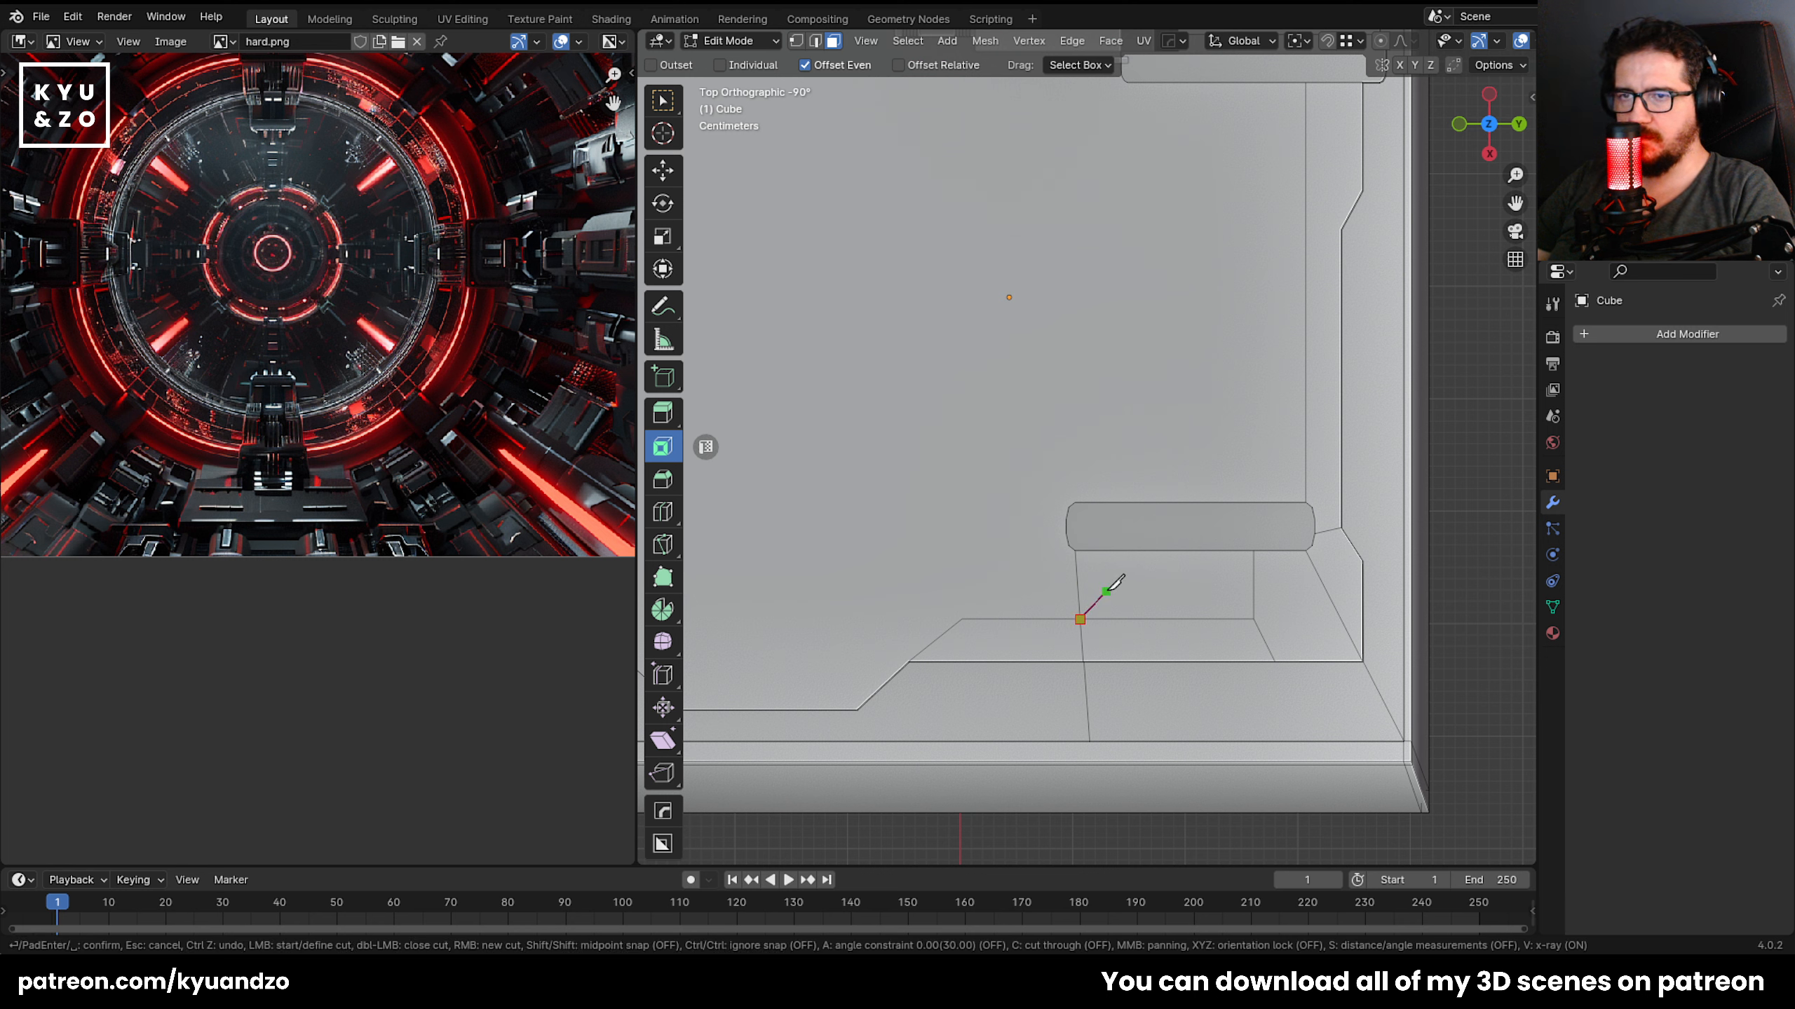
click(1106, 591)
click(1193, 590)
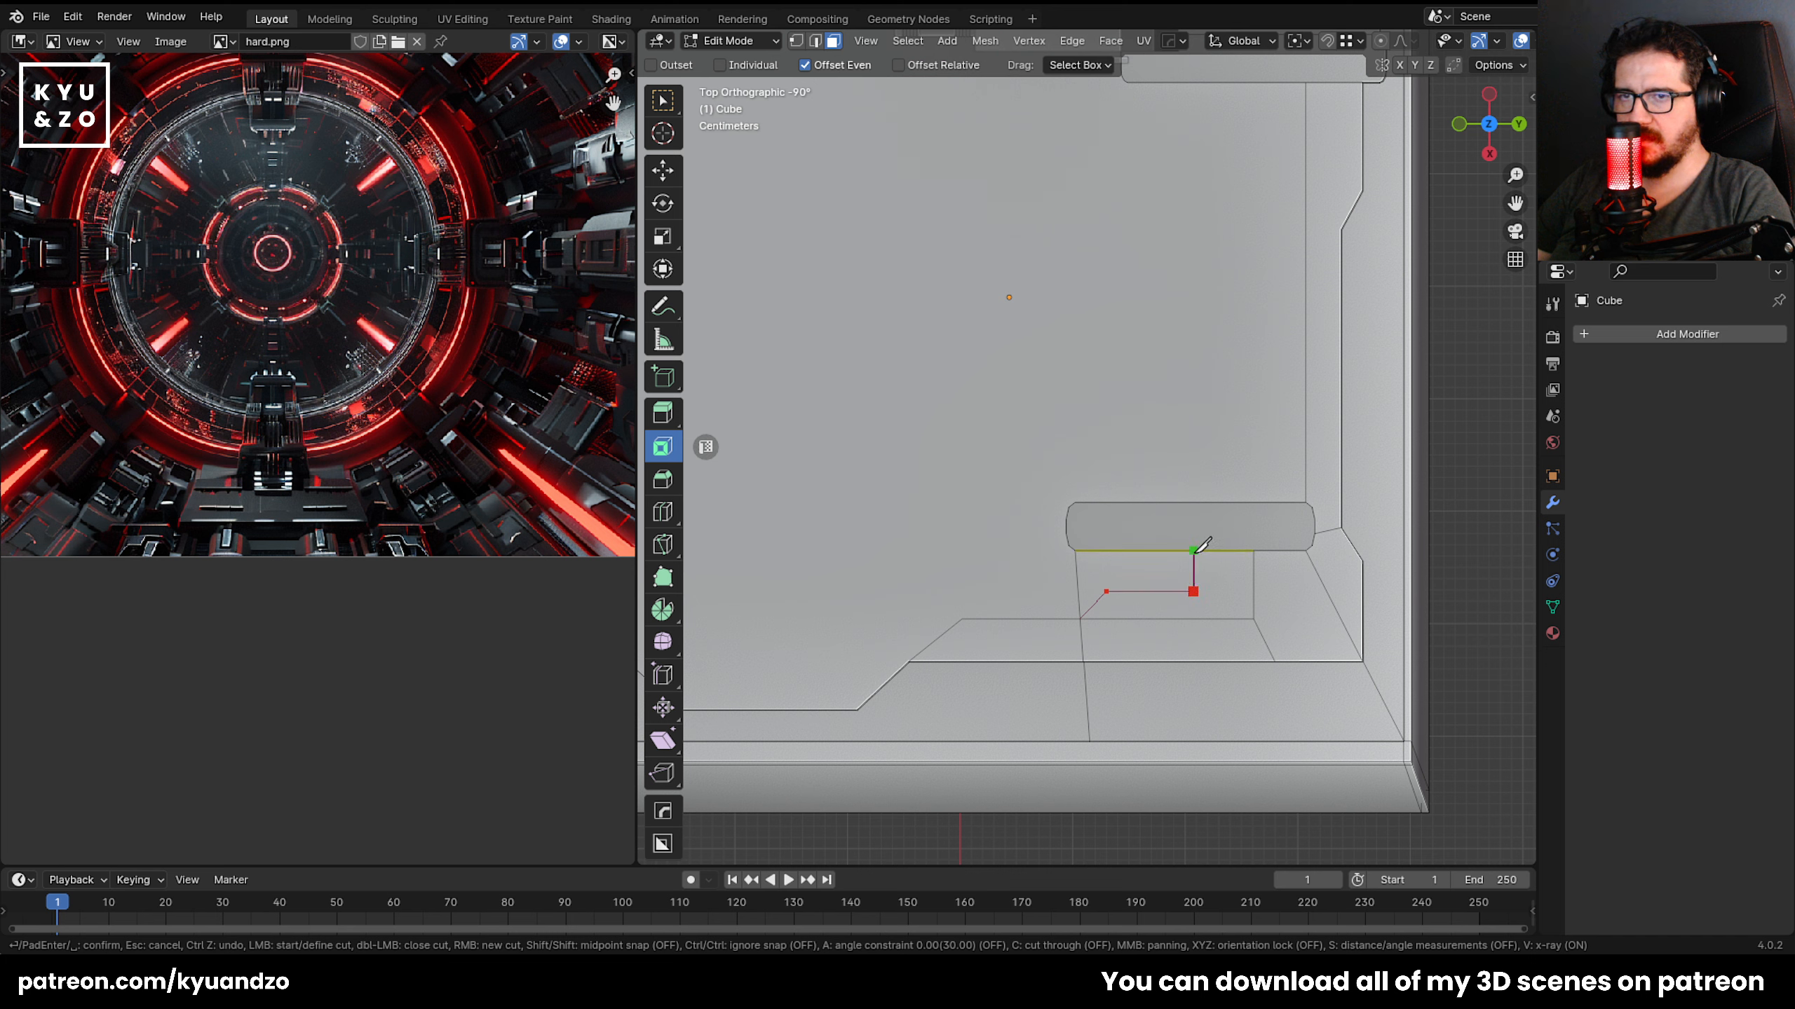
key(Return)
Extrude the long strip and the end face between the slot and the stepped outline by about 0.0096 m.
click(1007, 640)
shift+click(1169, 639)
shift+click(1296, 627)
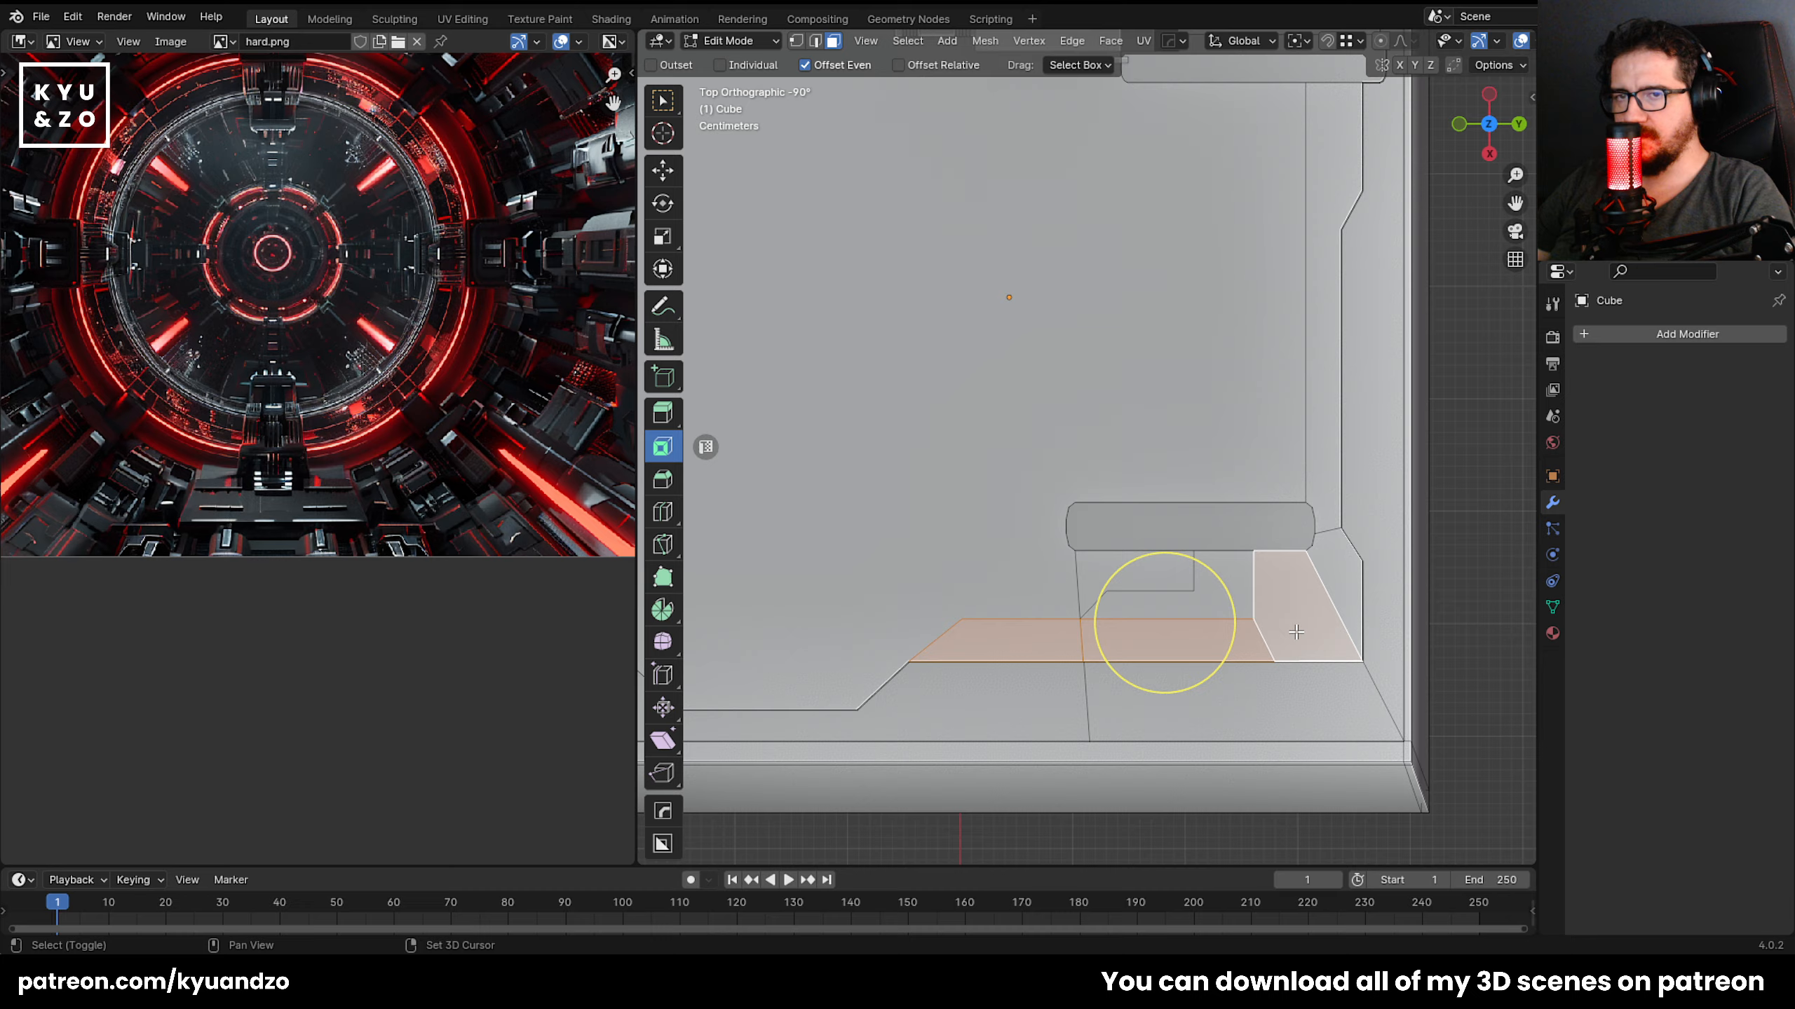
middle_drag(1165, 622, 1007, 516)
key(e)
click(1177, 488)
middle_drag(1374, 702, 1243, 657)
scroll(966, 540, up, 4)
shift+middle_drag(966, 540, 1130, 362)
scroll(1130, 362, down, 6)
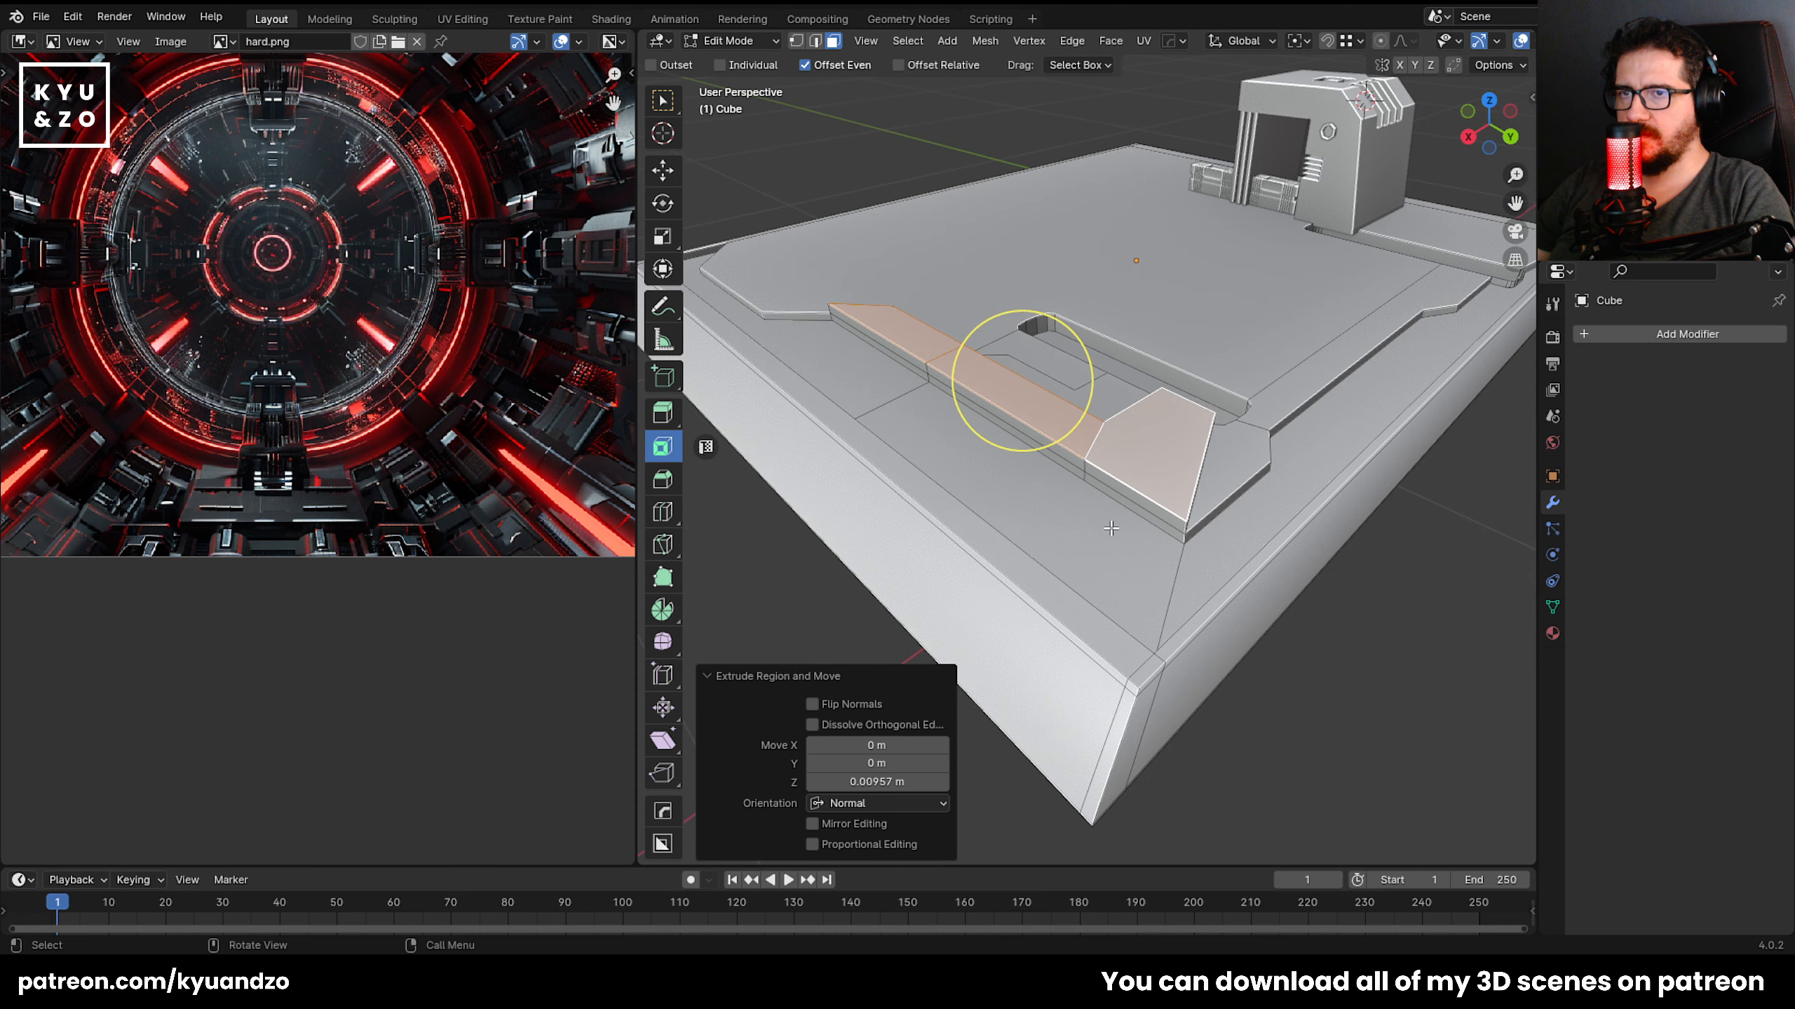
Add a centred loop cut along the raised strip and extend it with a knife cut across the end face.
scroll(1107, 491, up, 2)
key(ctrl+r)
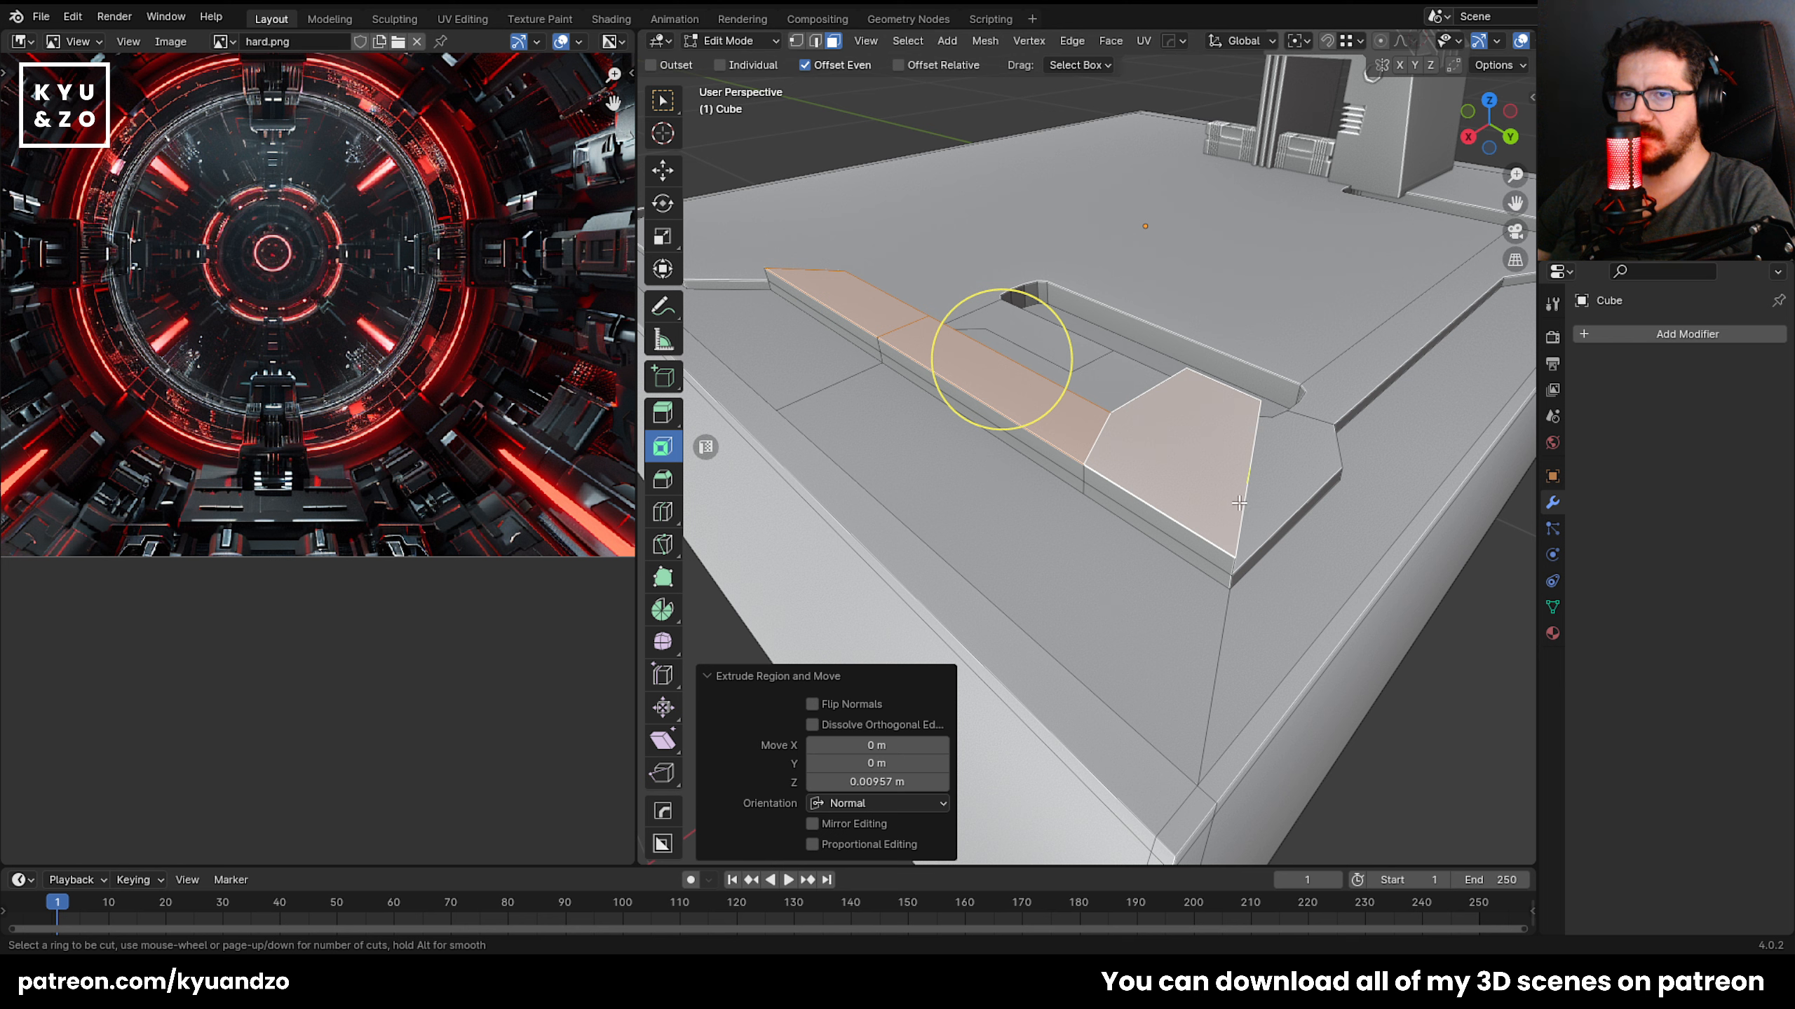
click(1100, 435)
right_click(1101, 435)
middle_drag(1100, 435, 1064, 424)
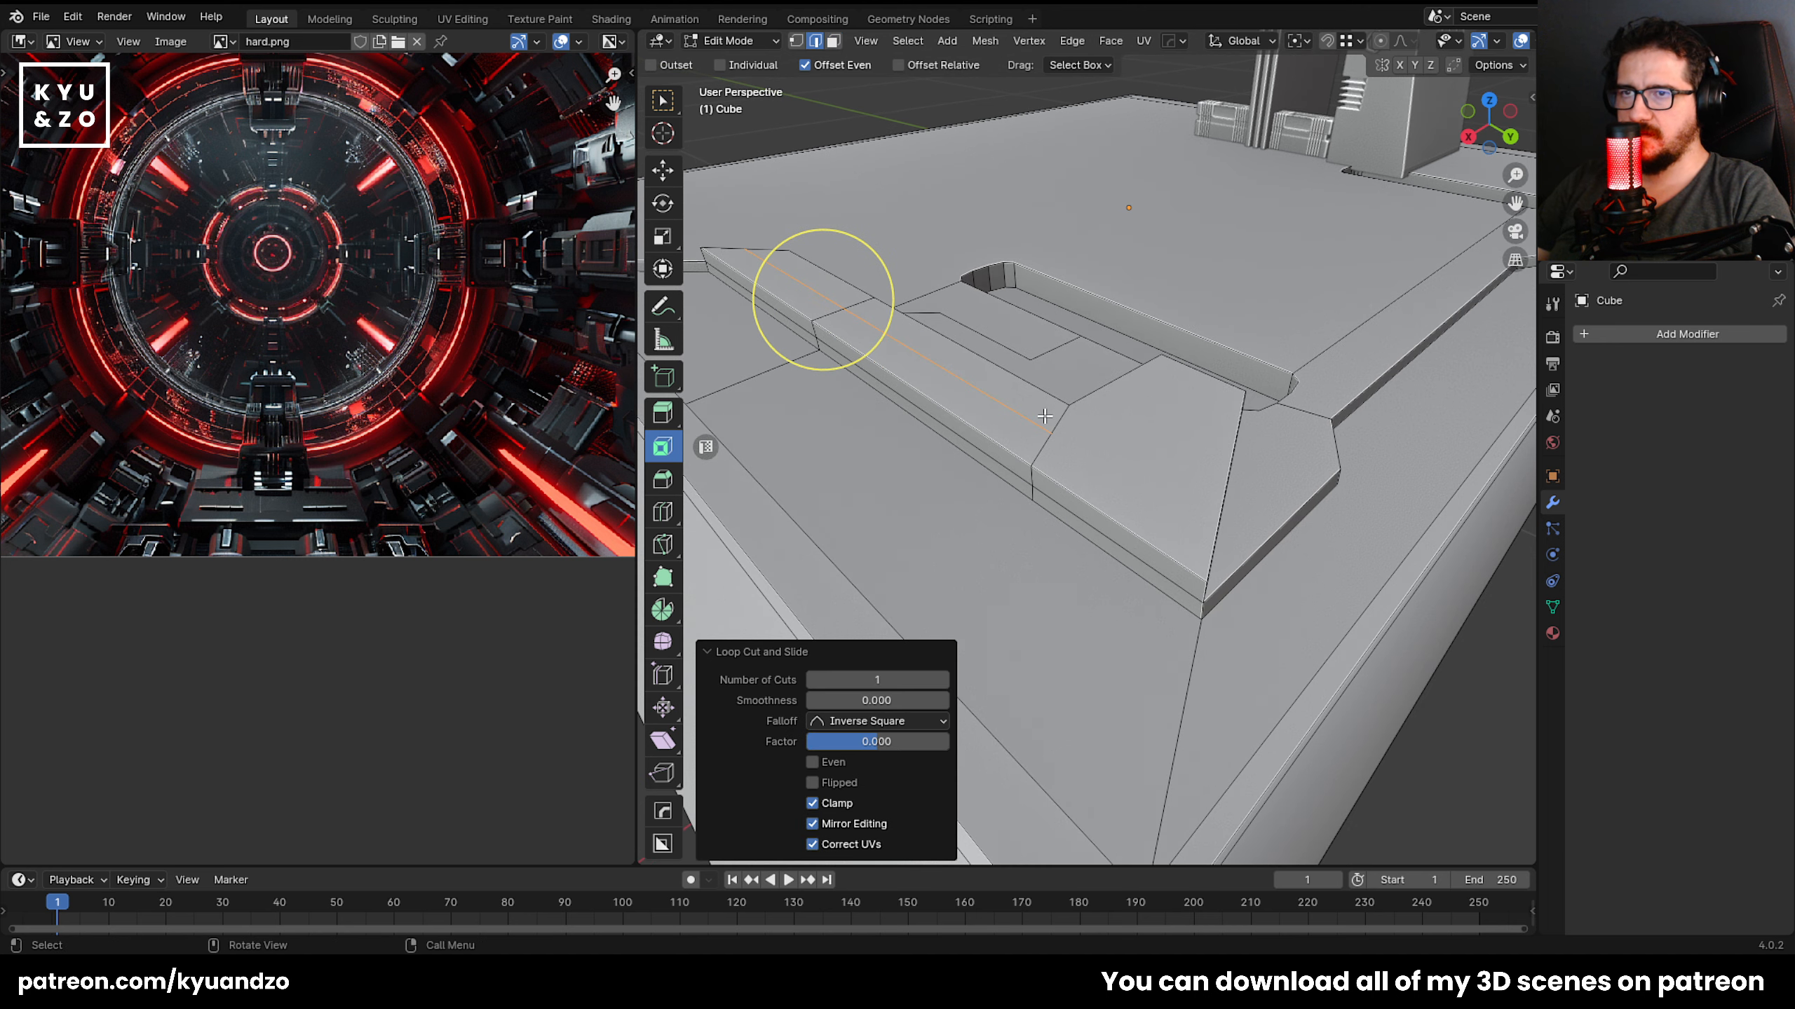
key(k)
click(1051, 433)
click(1208, 524)
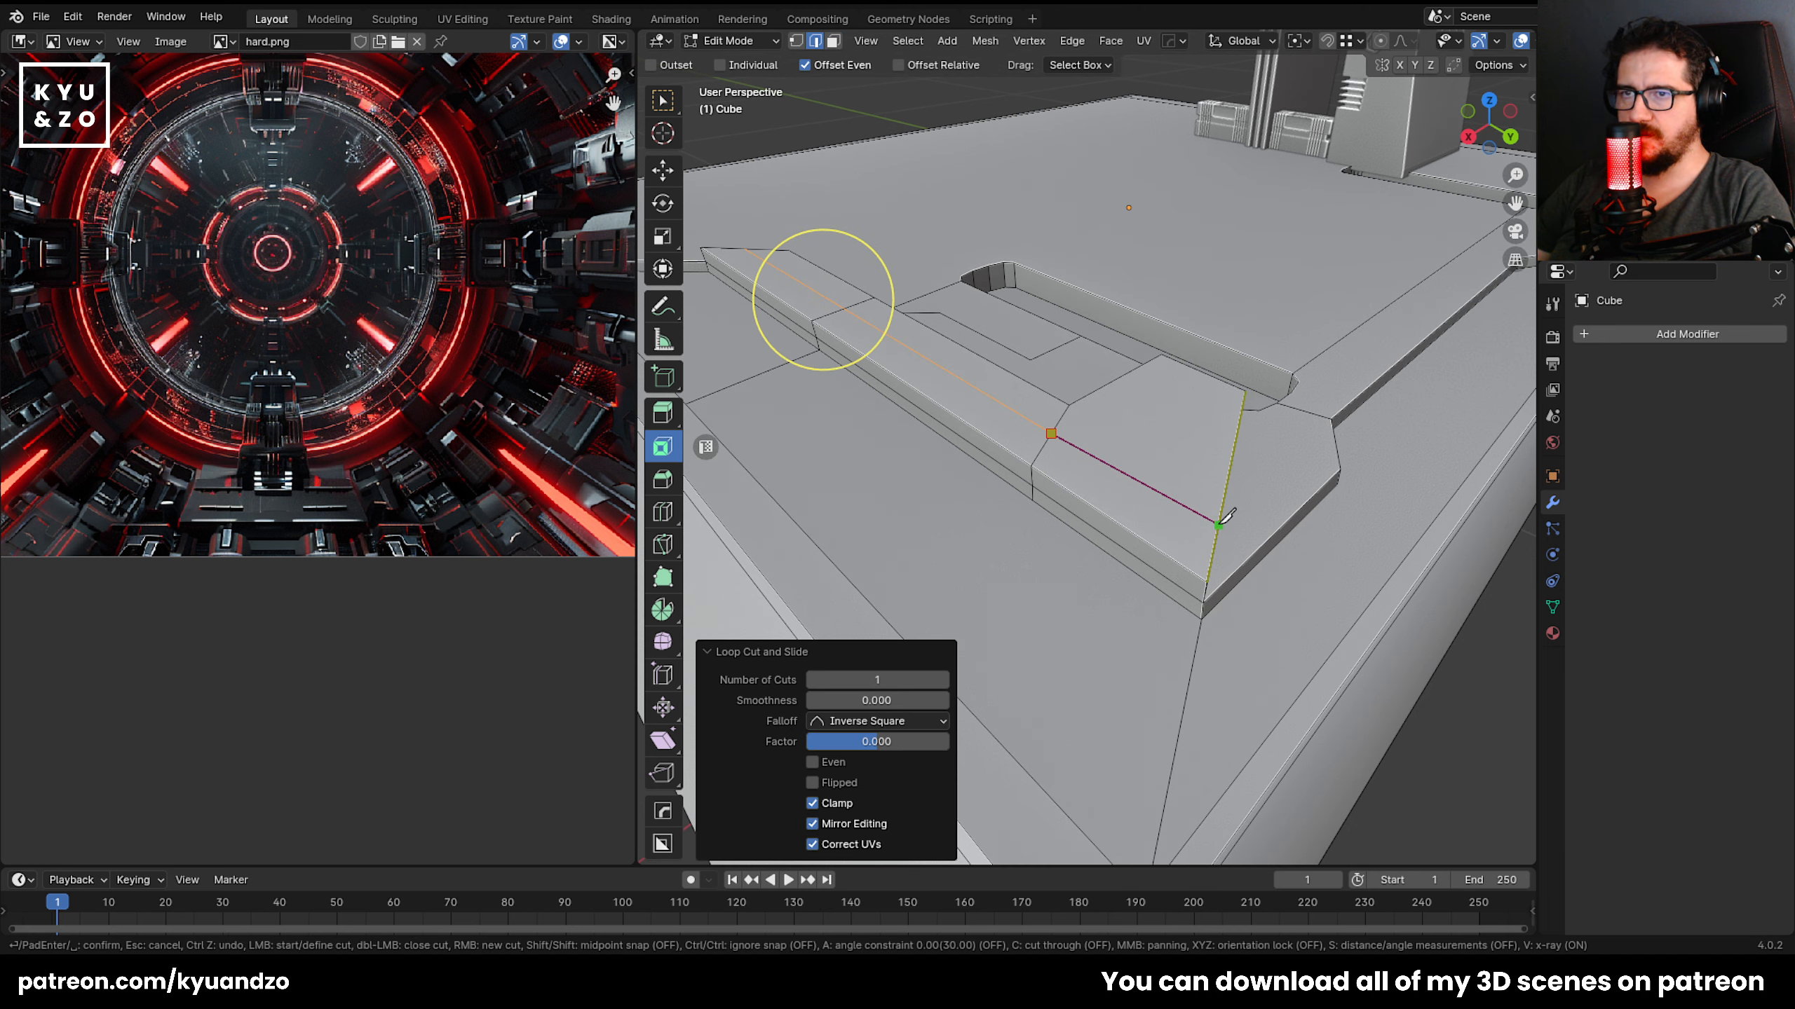
key(Return)
Continue the knife cut down the raised end wall and across the lower ledge to its outer edge.
middle_drag(1206, 530, 1038, 536)
key(k)
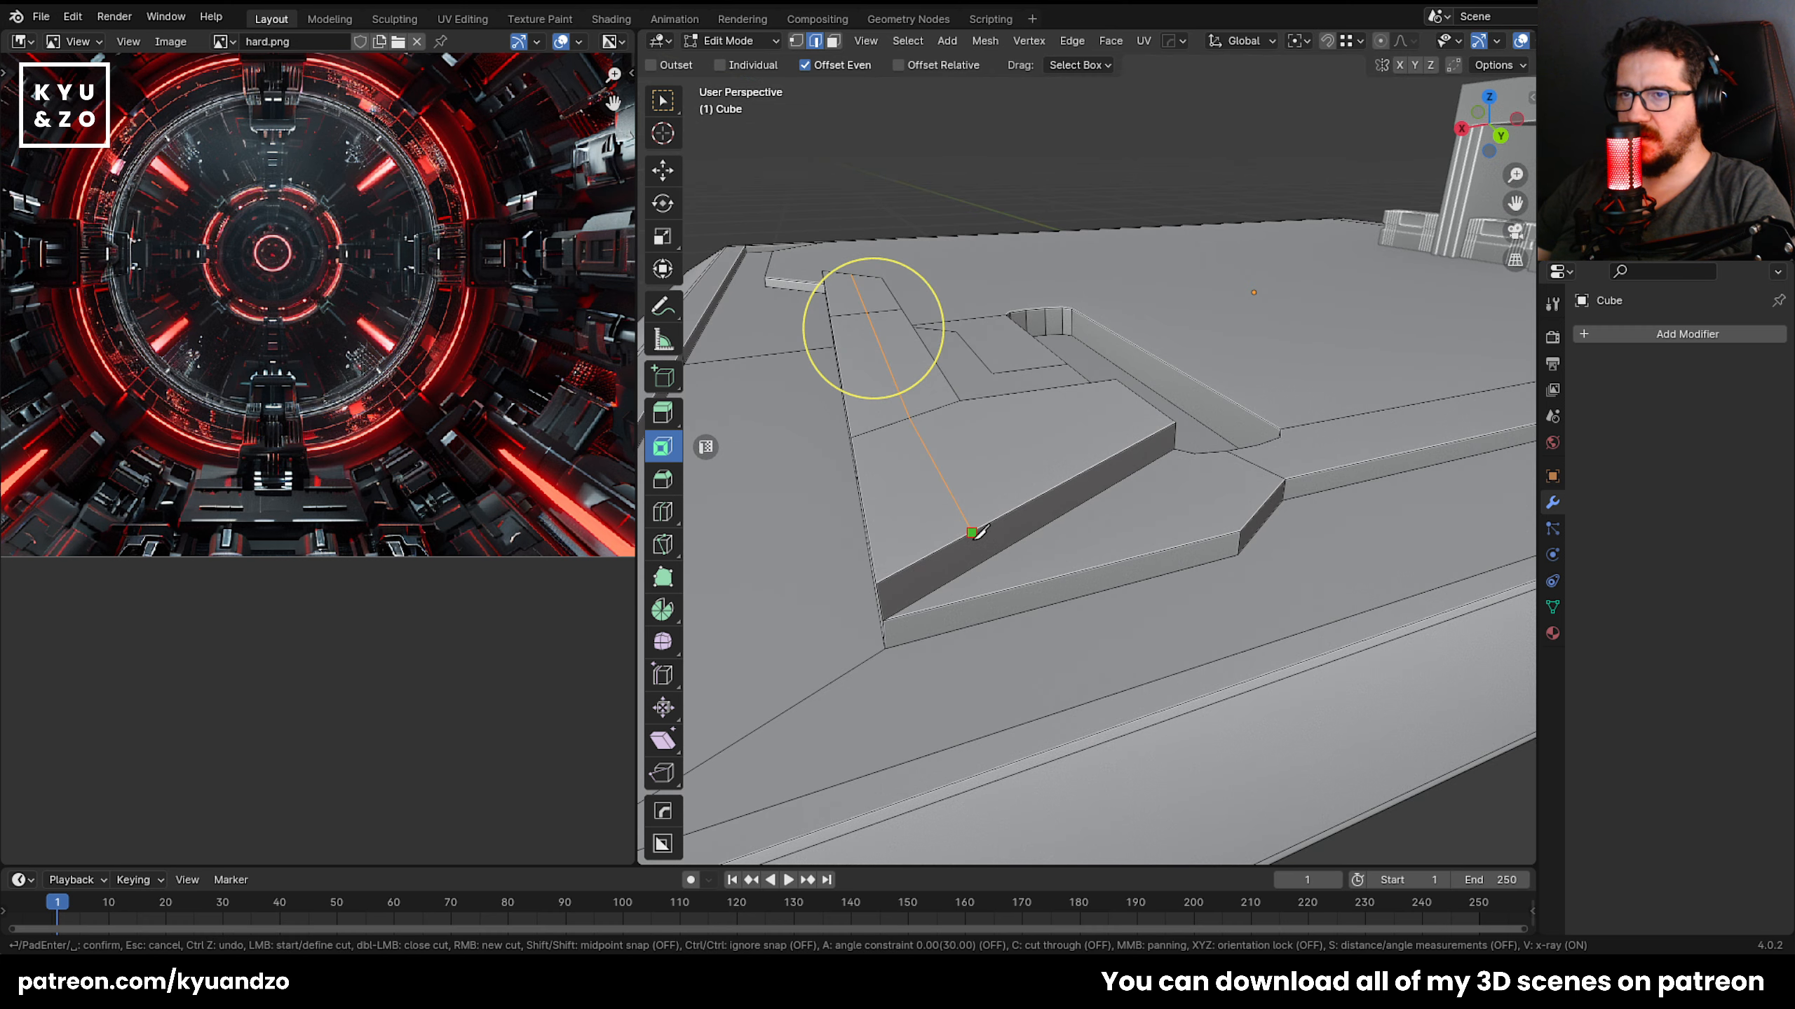
click(973, 568)
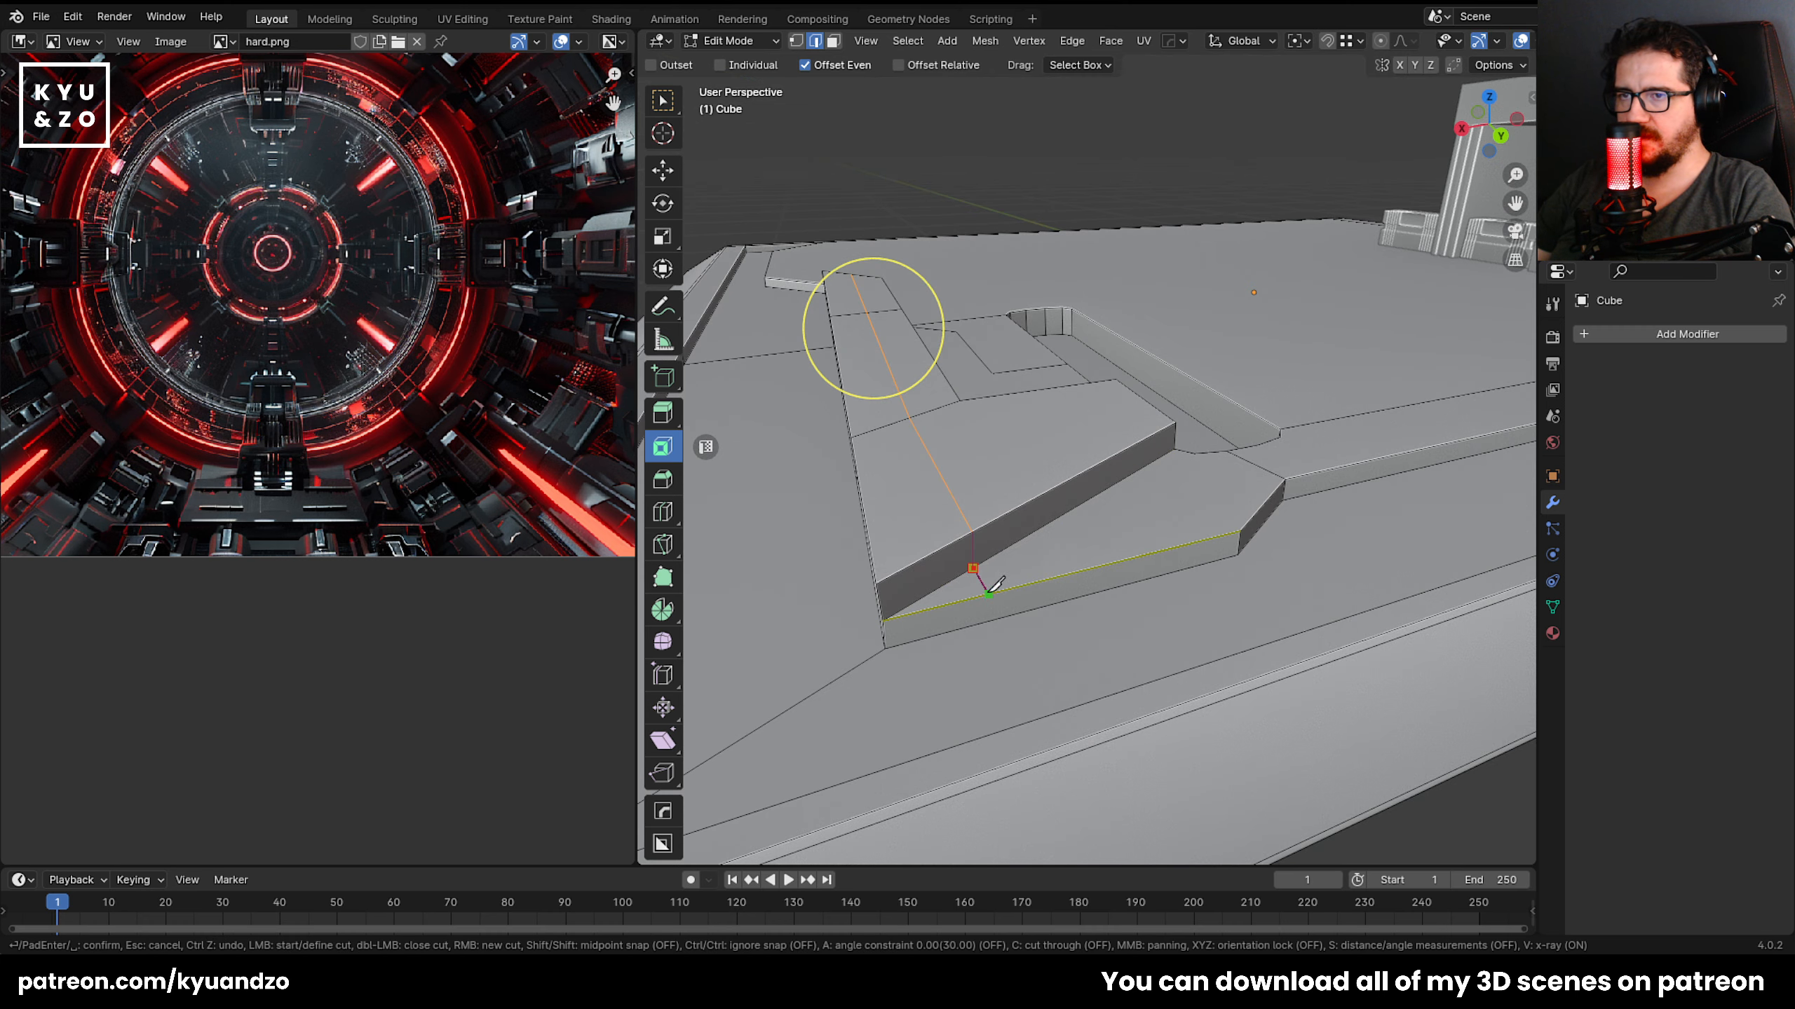
click(984, 595)
key(Return)
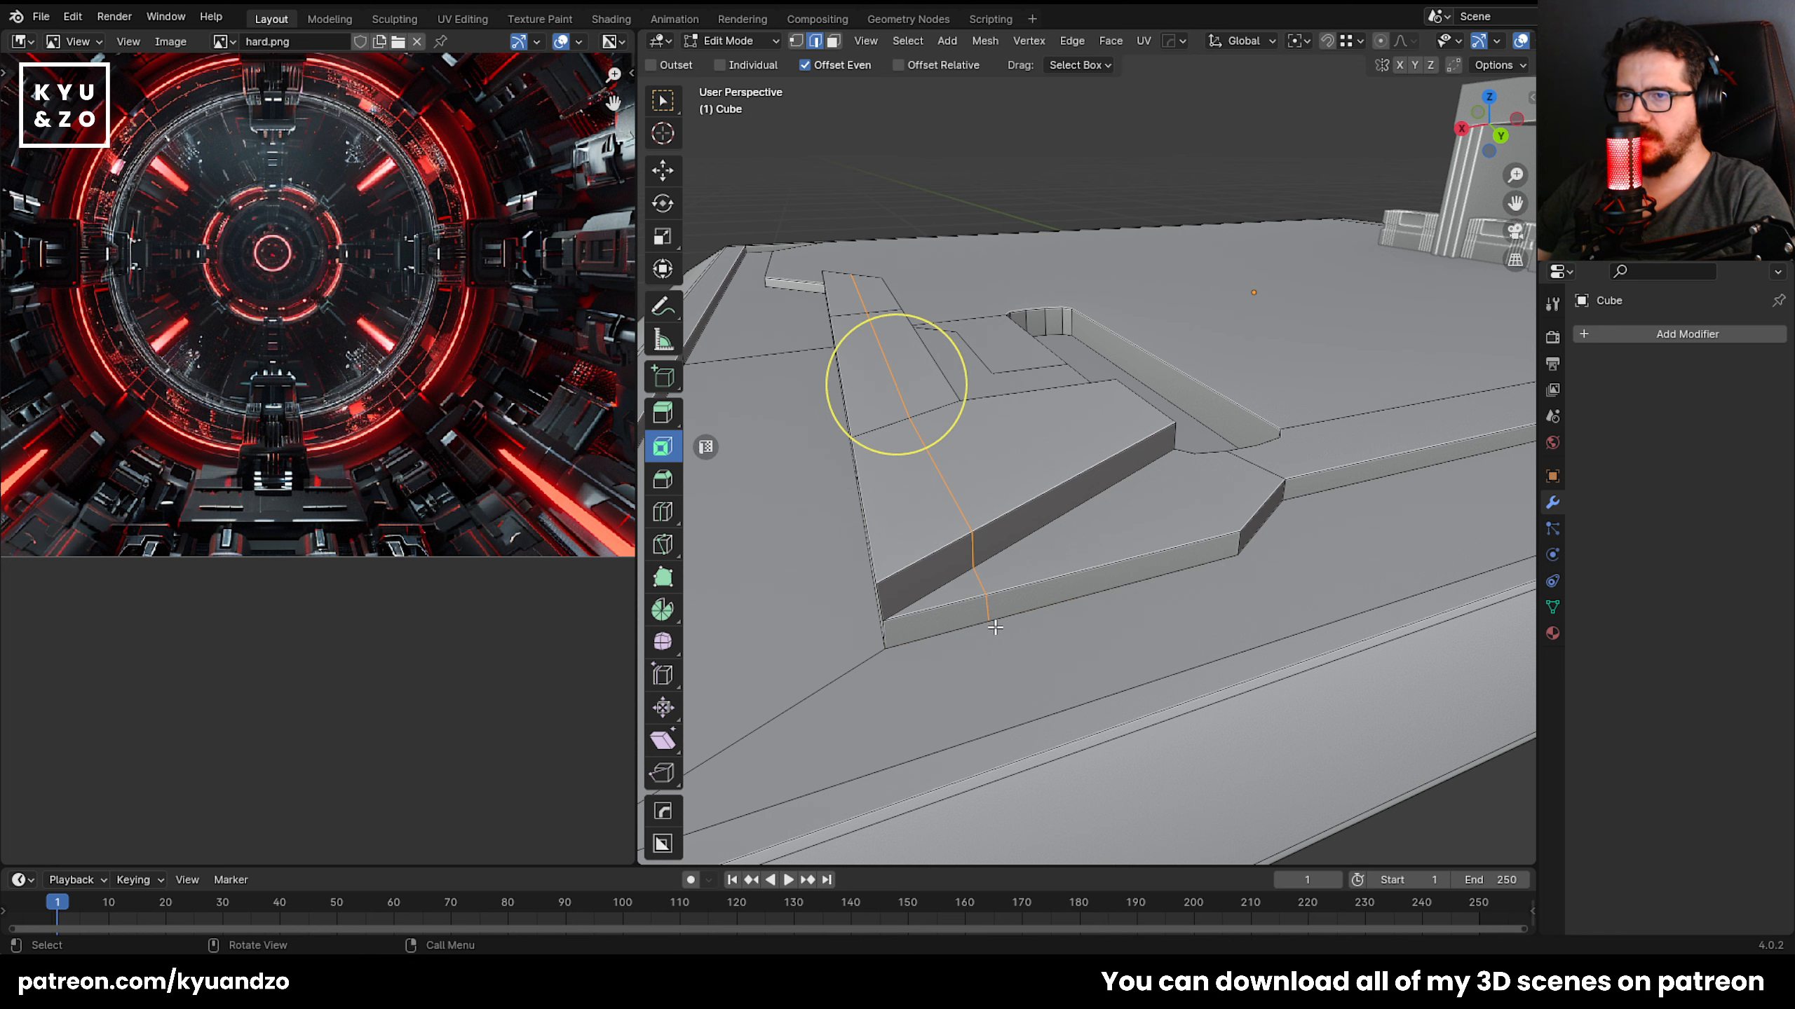
Cancel the additional loop cut and undo the cuts and the extrusion of the strip.
key(ctrl+r)
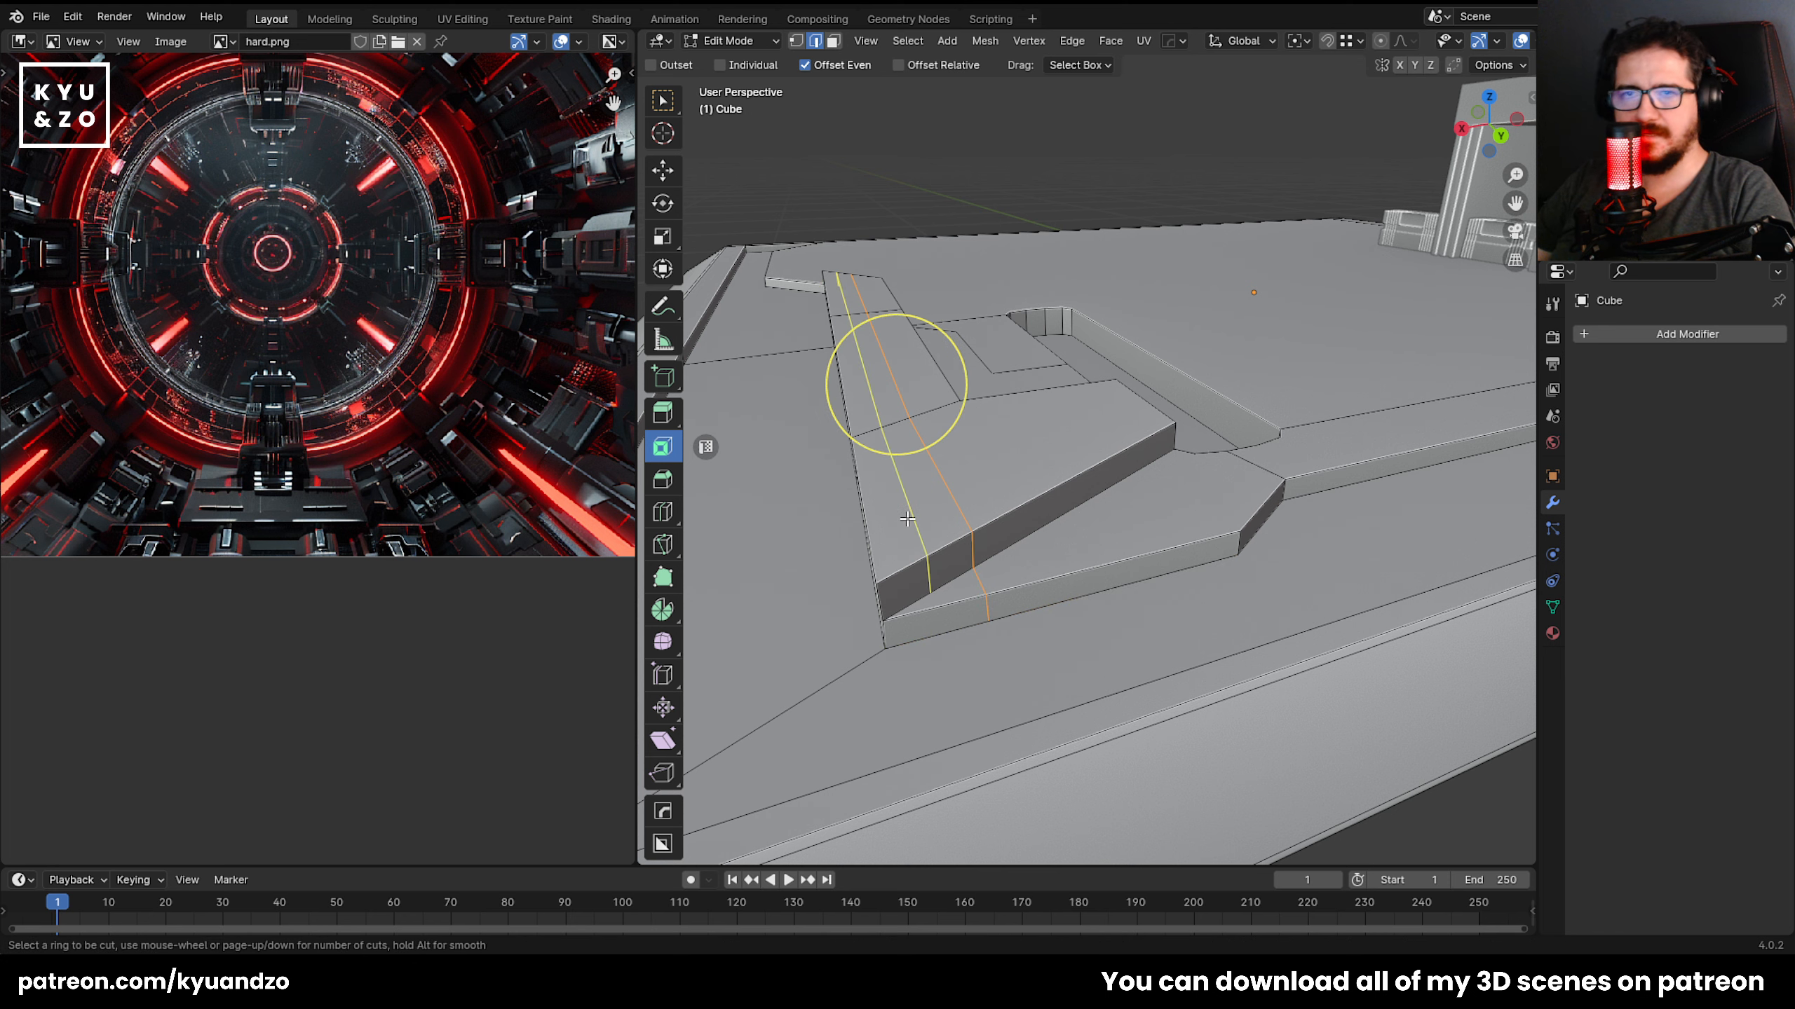
key(Escape)
middle_drag(993, 462, 1170, 518)
scroll(1169, 518, down, 3)
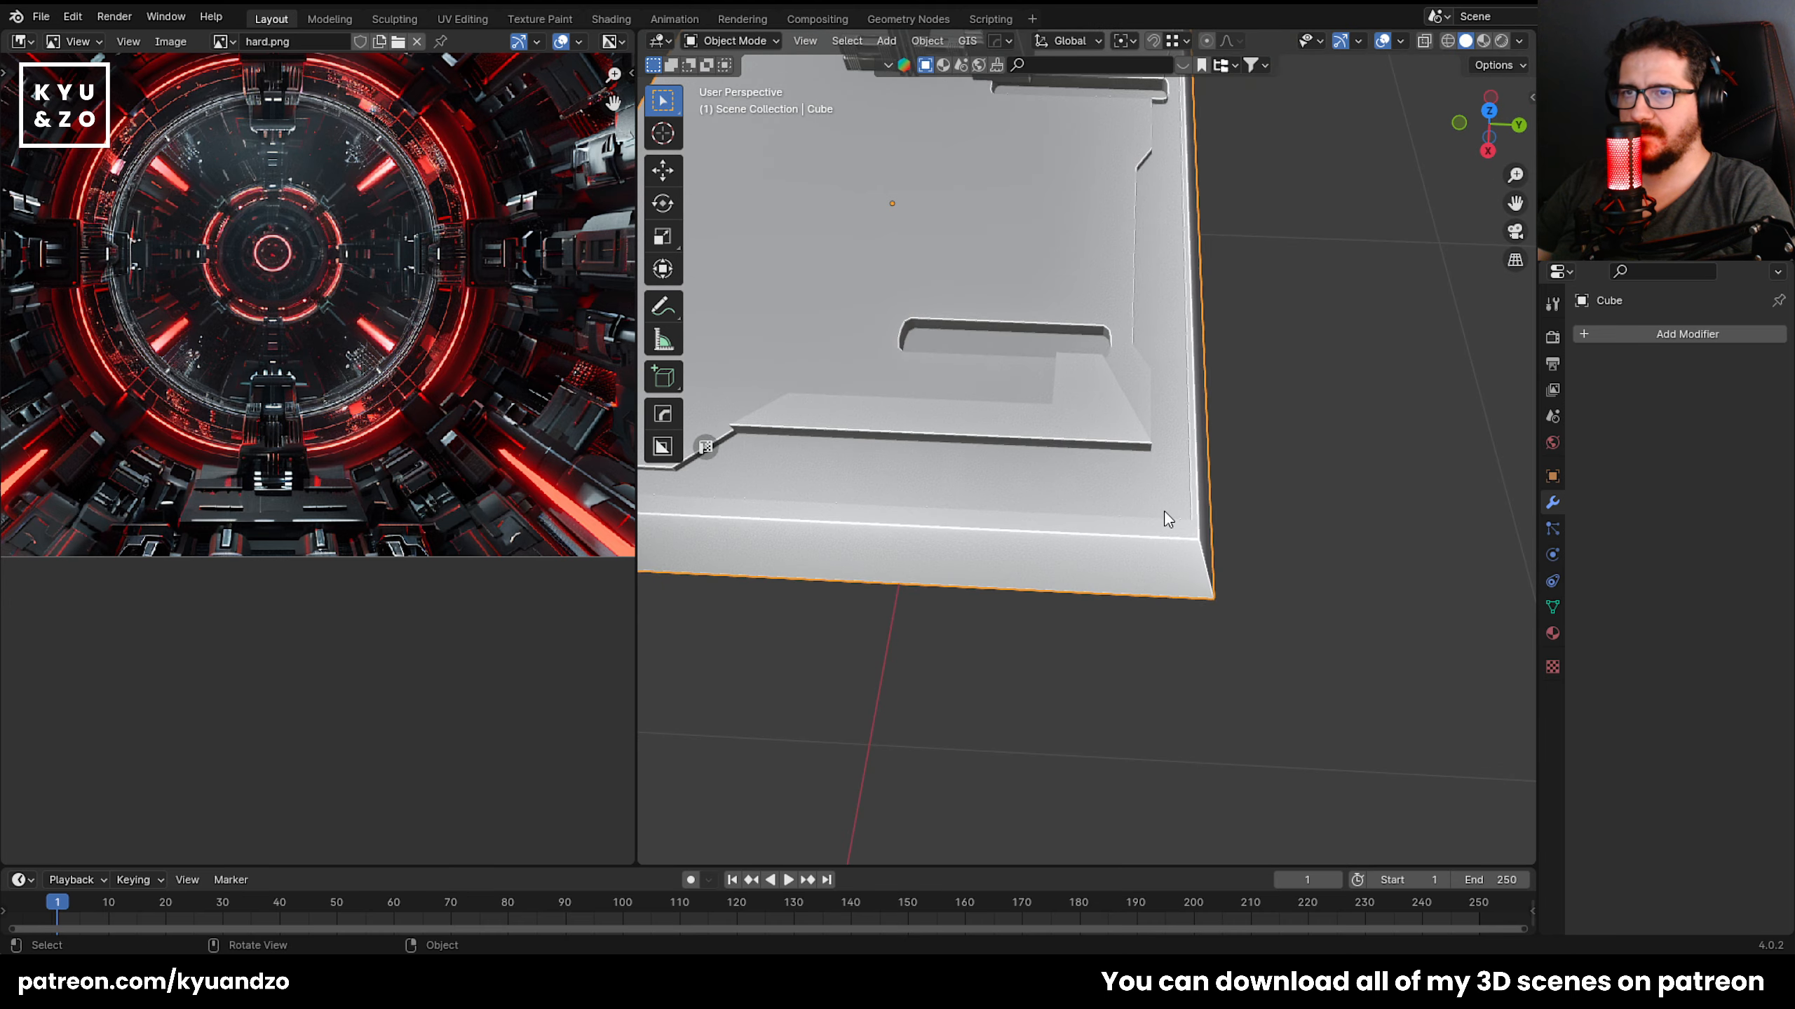
scroll(1114, 336, up, 3)
key(ctrl+z)
key(ctrl+z)
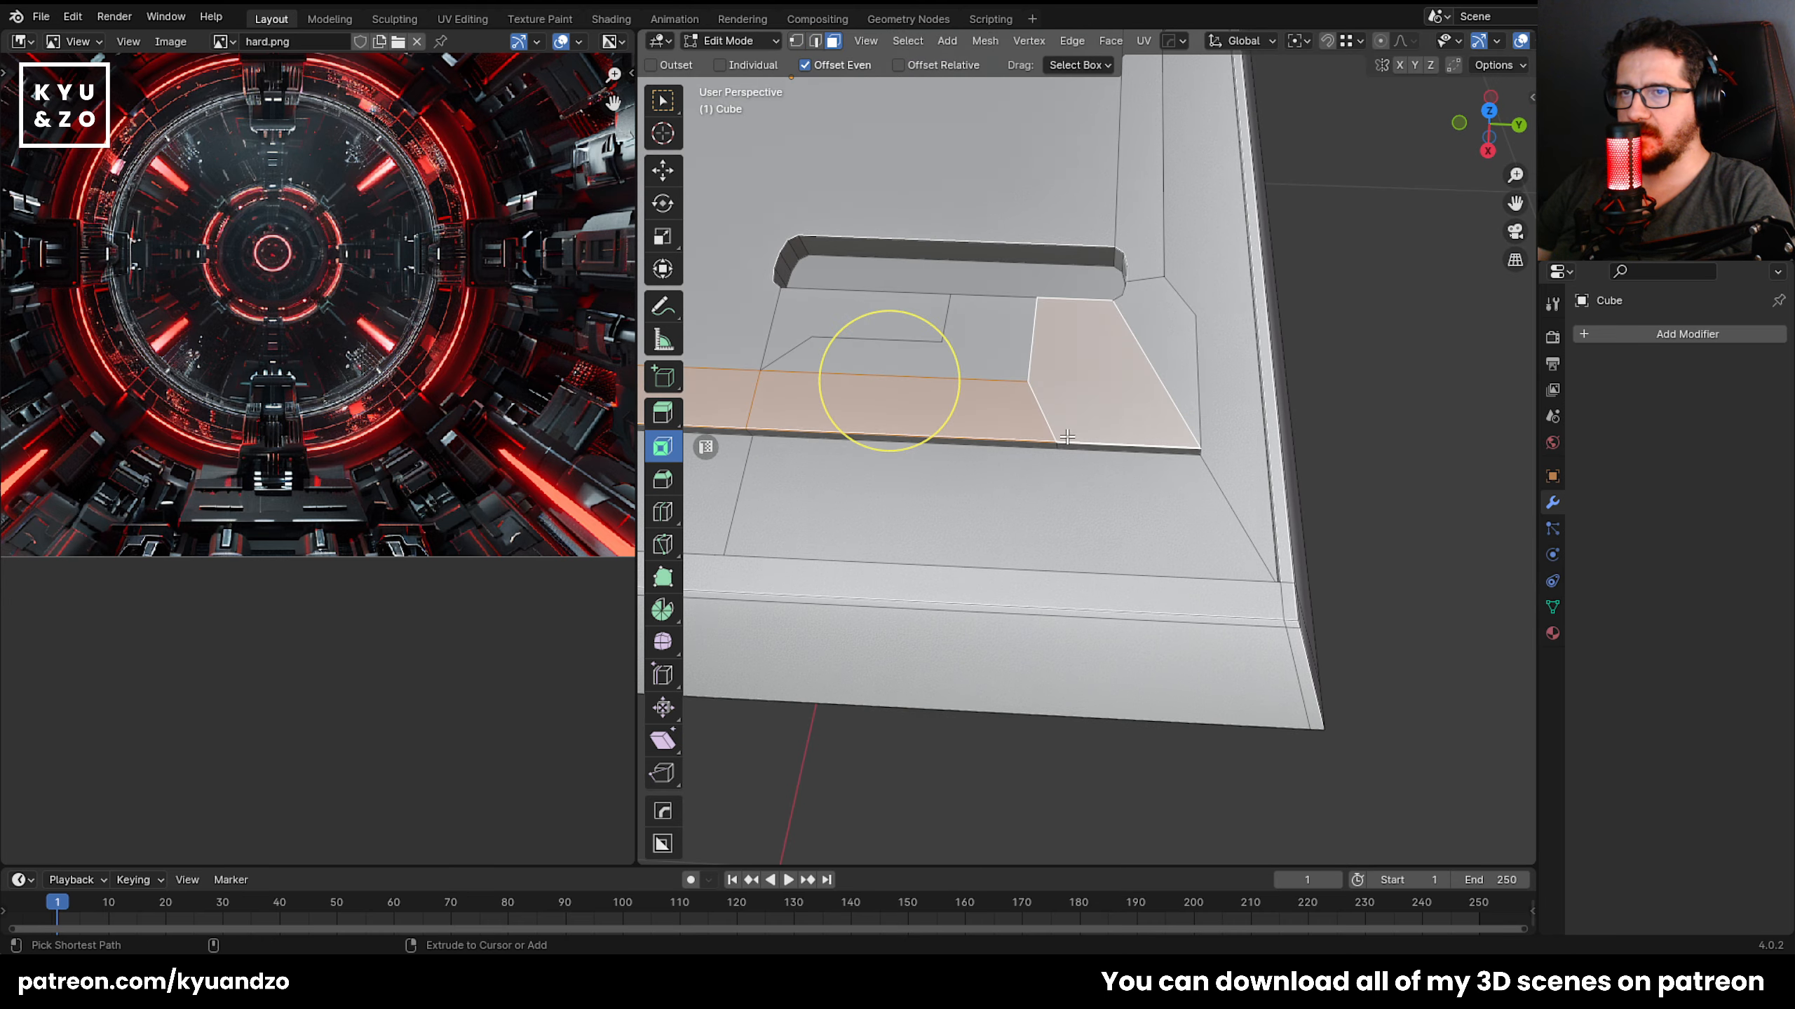
Extrude the small angled face beside the slot by about 0.0065 m and scale it to 0.916.
middle_drag(1067, 389, 1050, 589)
key(Tab)
key(Tab)
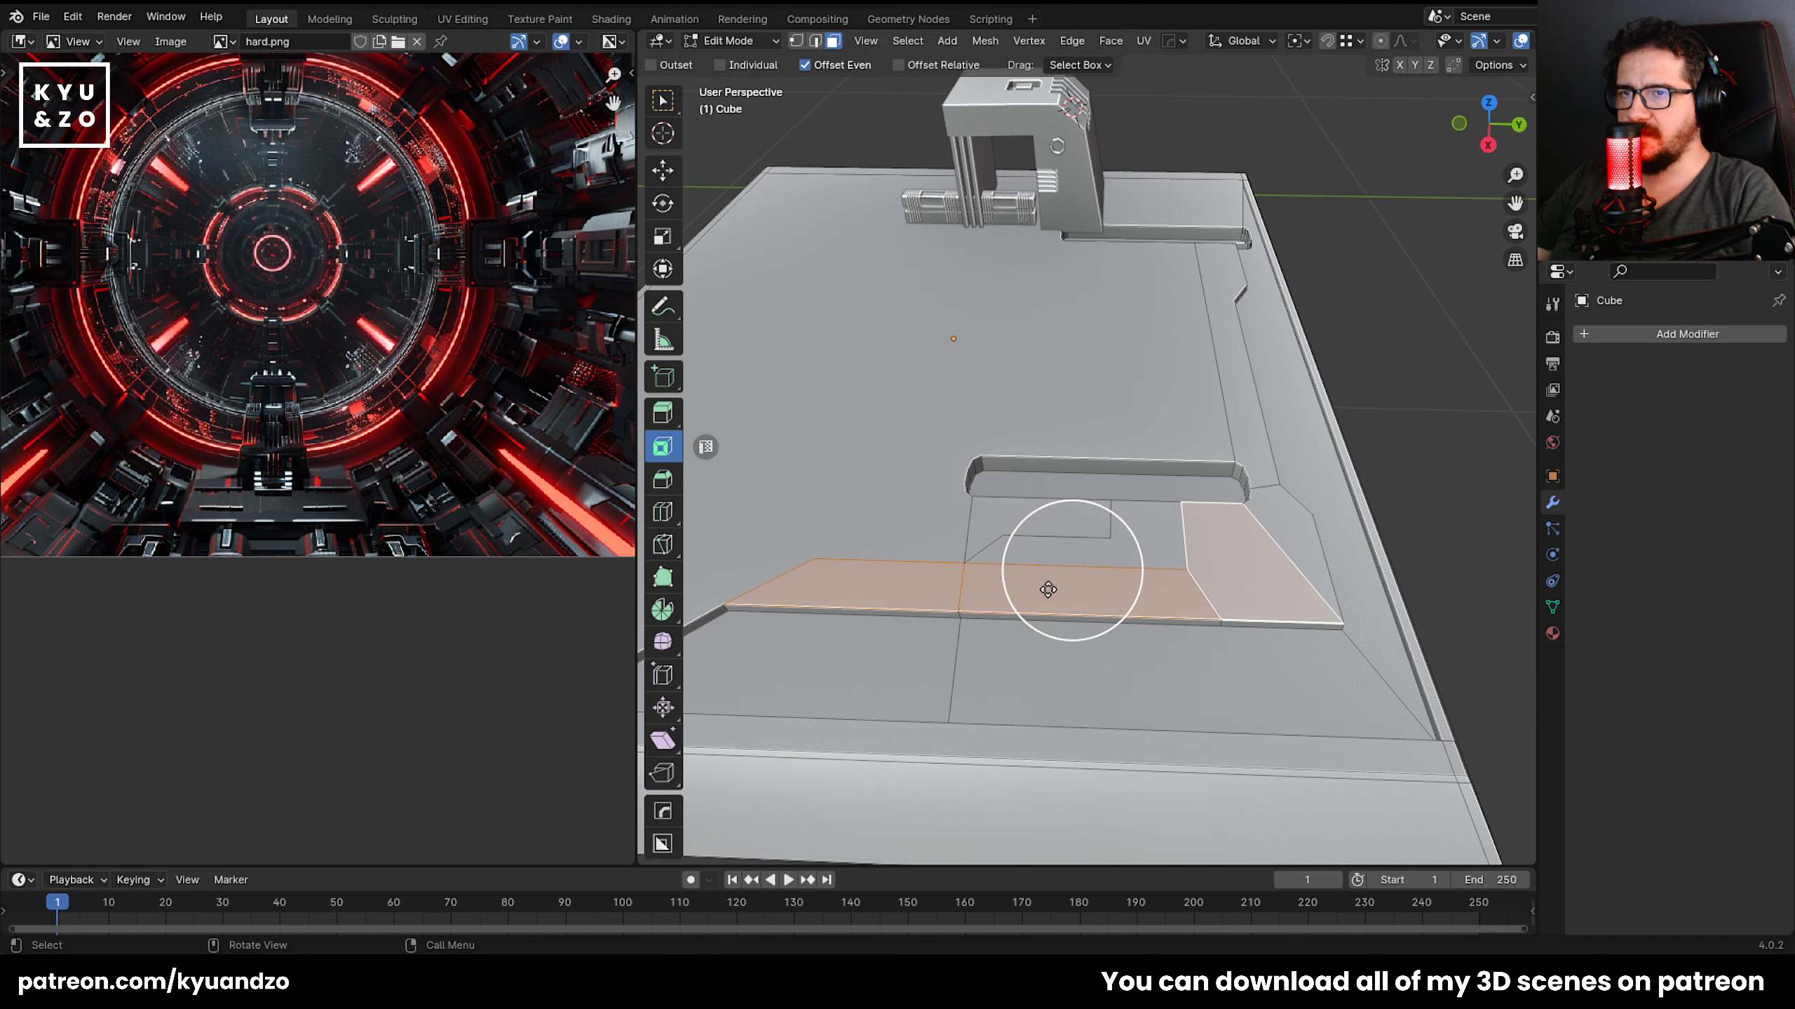
scroll(1046, 584, up, 2)
click(1010, 549)
key(e)
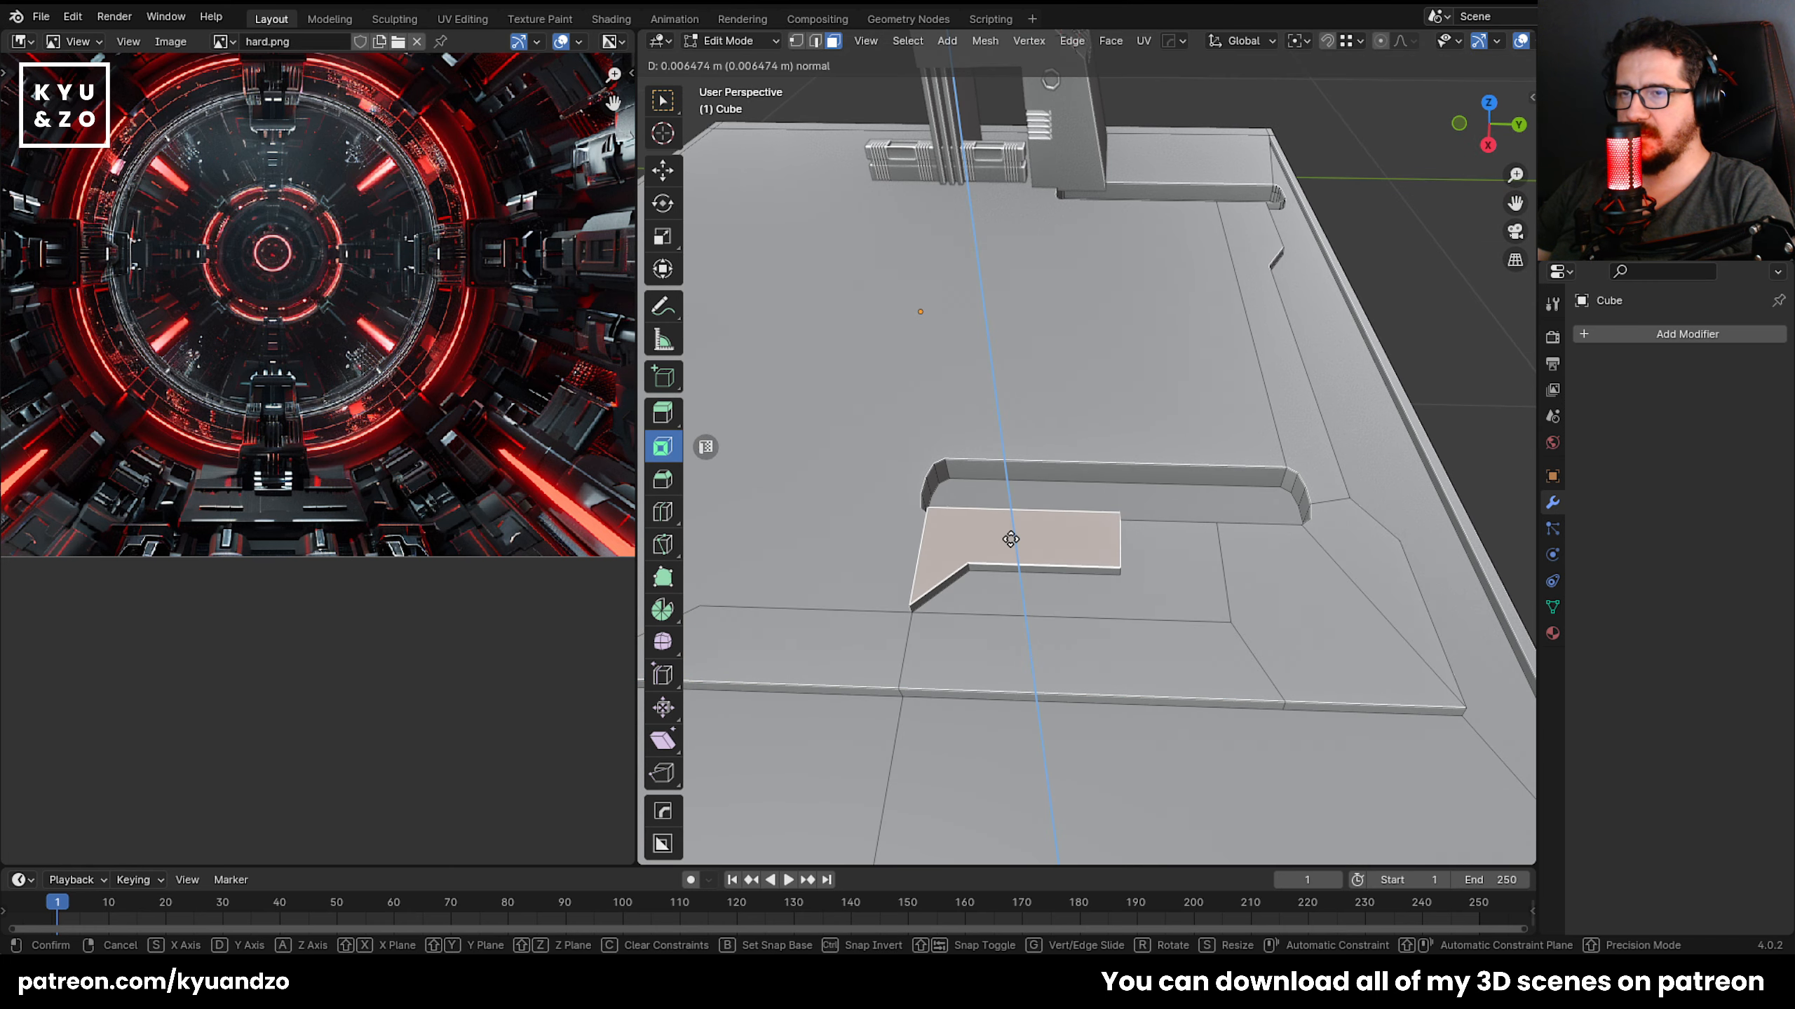
click(1011, 539)
key(s)
click(1207, 527)
From the top view, reposition the raised face's vertices on the side away from the slot to even its sloped border.
middle_drag(1045, 488, 1047, 424)
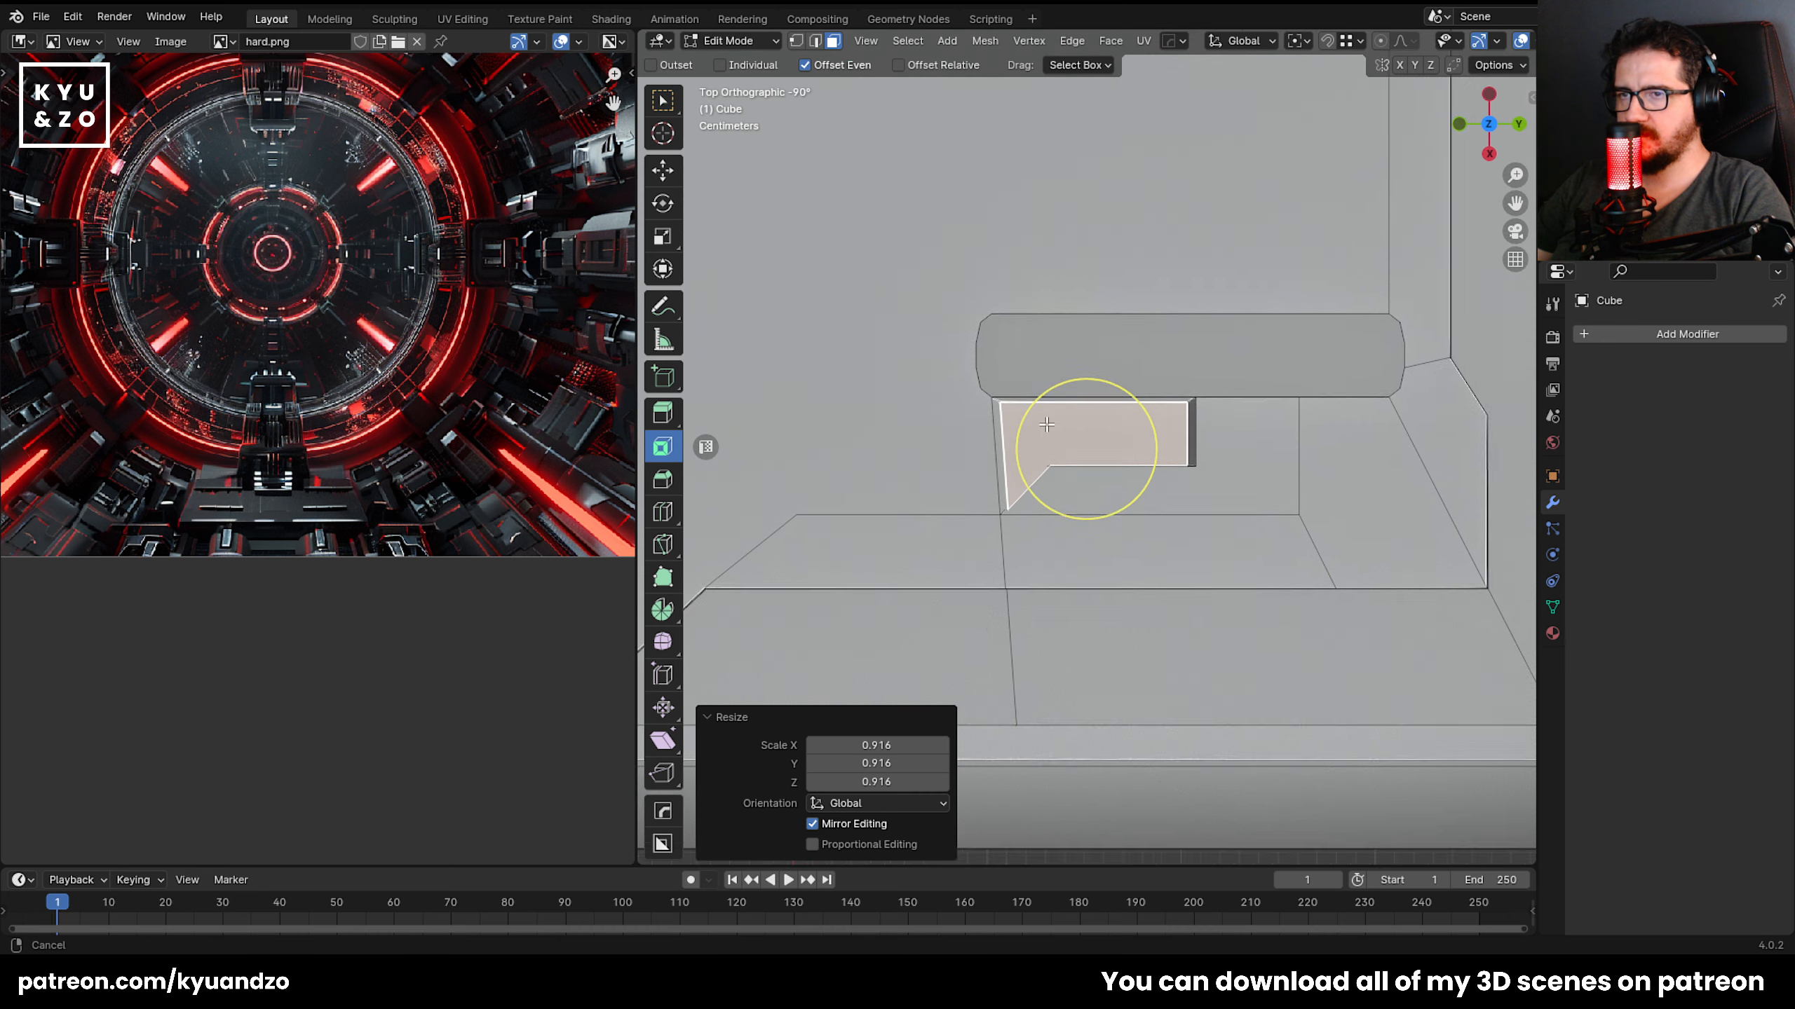
scroll(1047, 425, up, 2)
key(1)
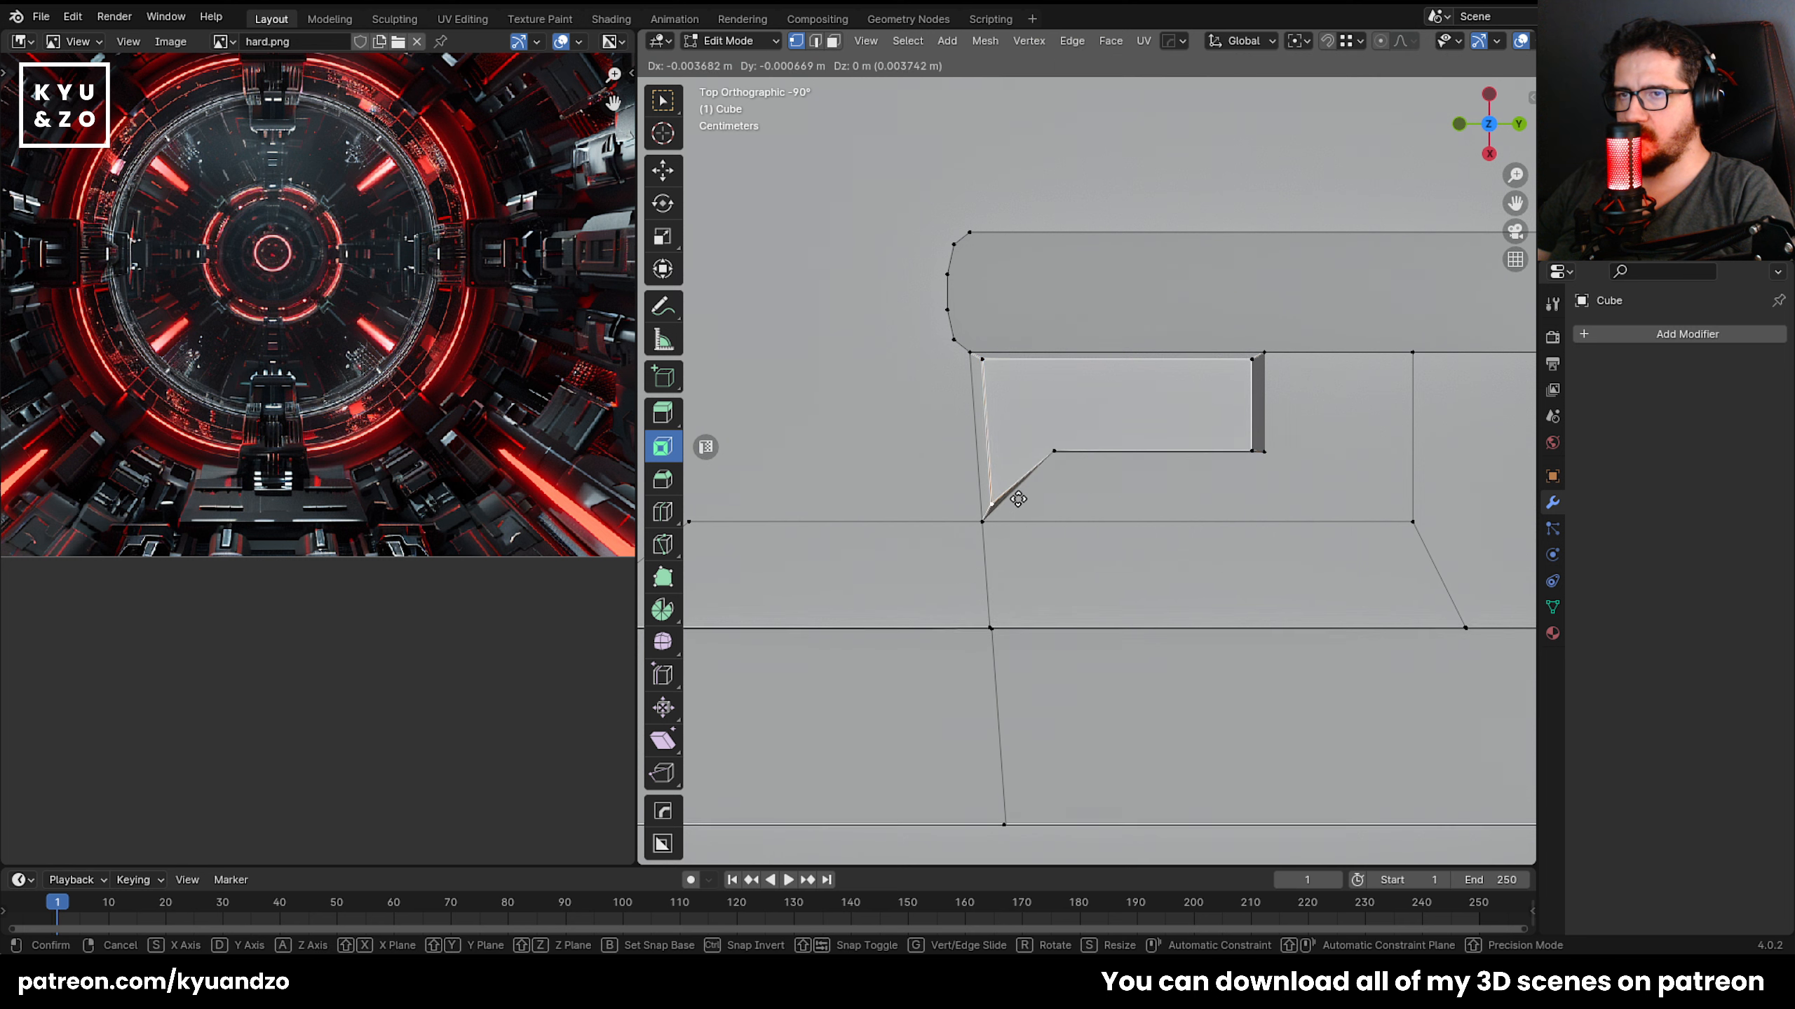
click(992, 507)
key(g)
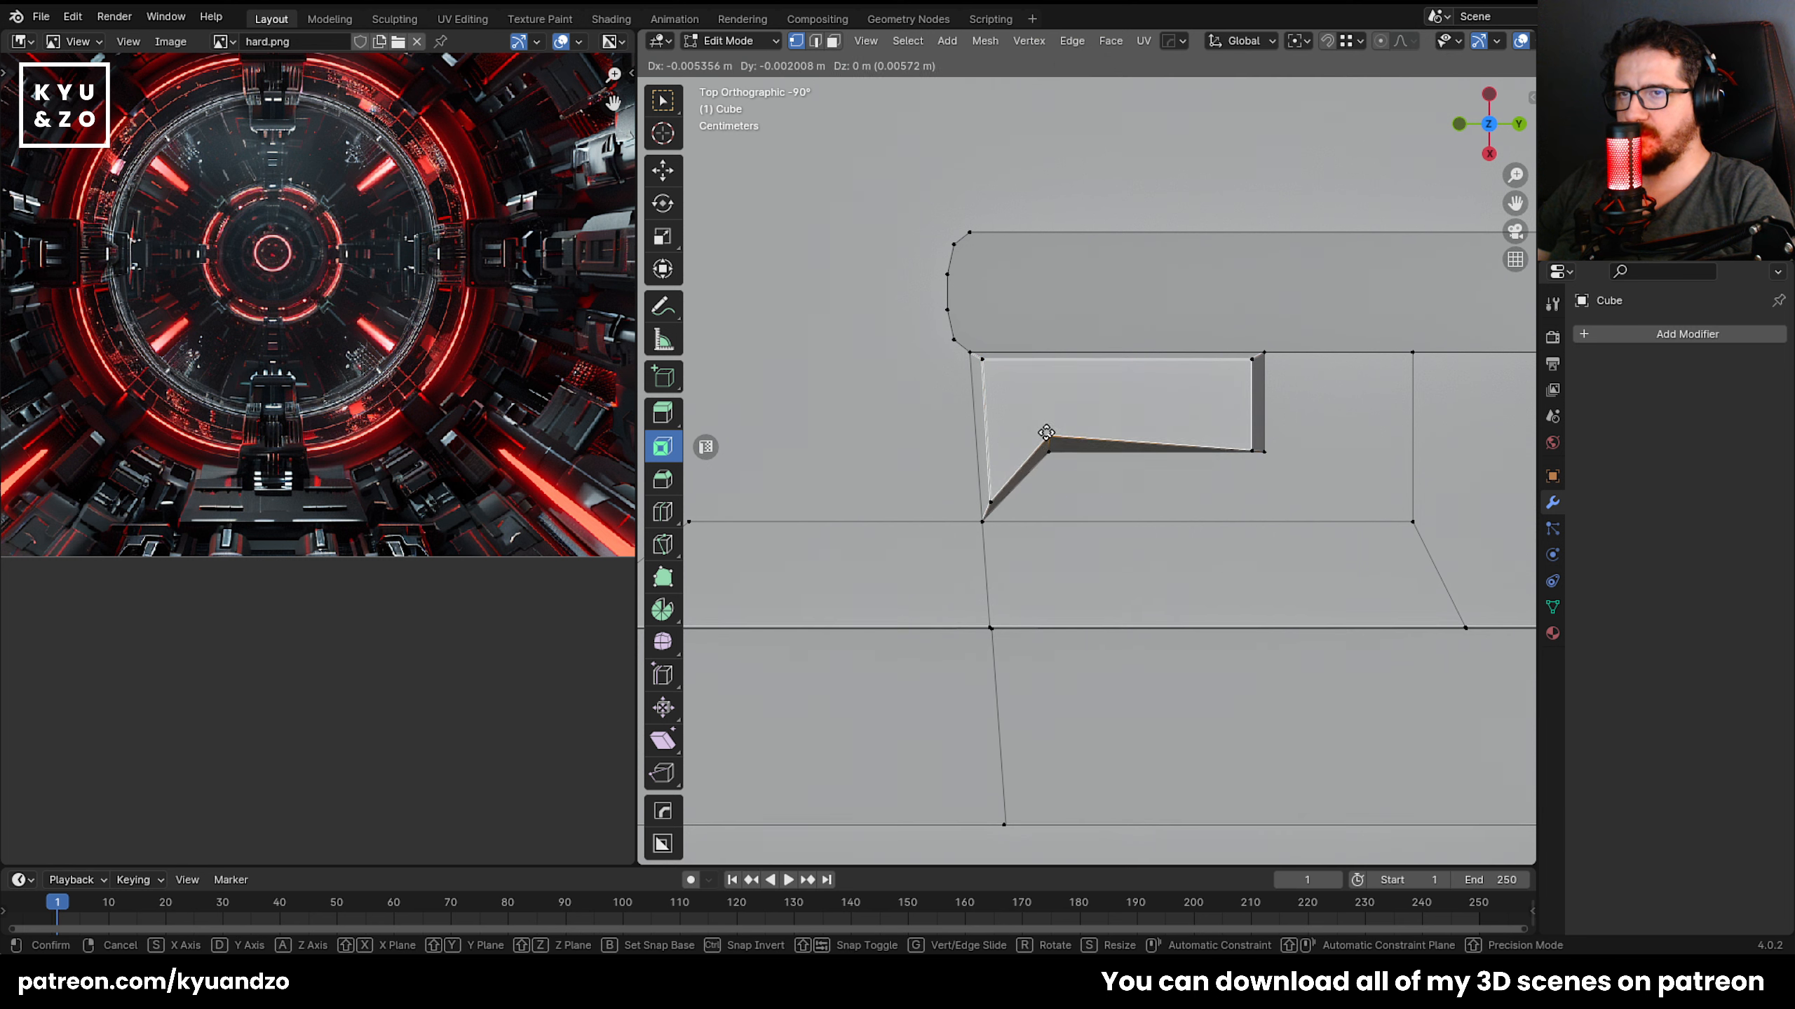
click(1046, 433)
click(1252, 449)
key(g)
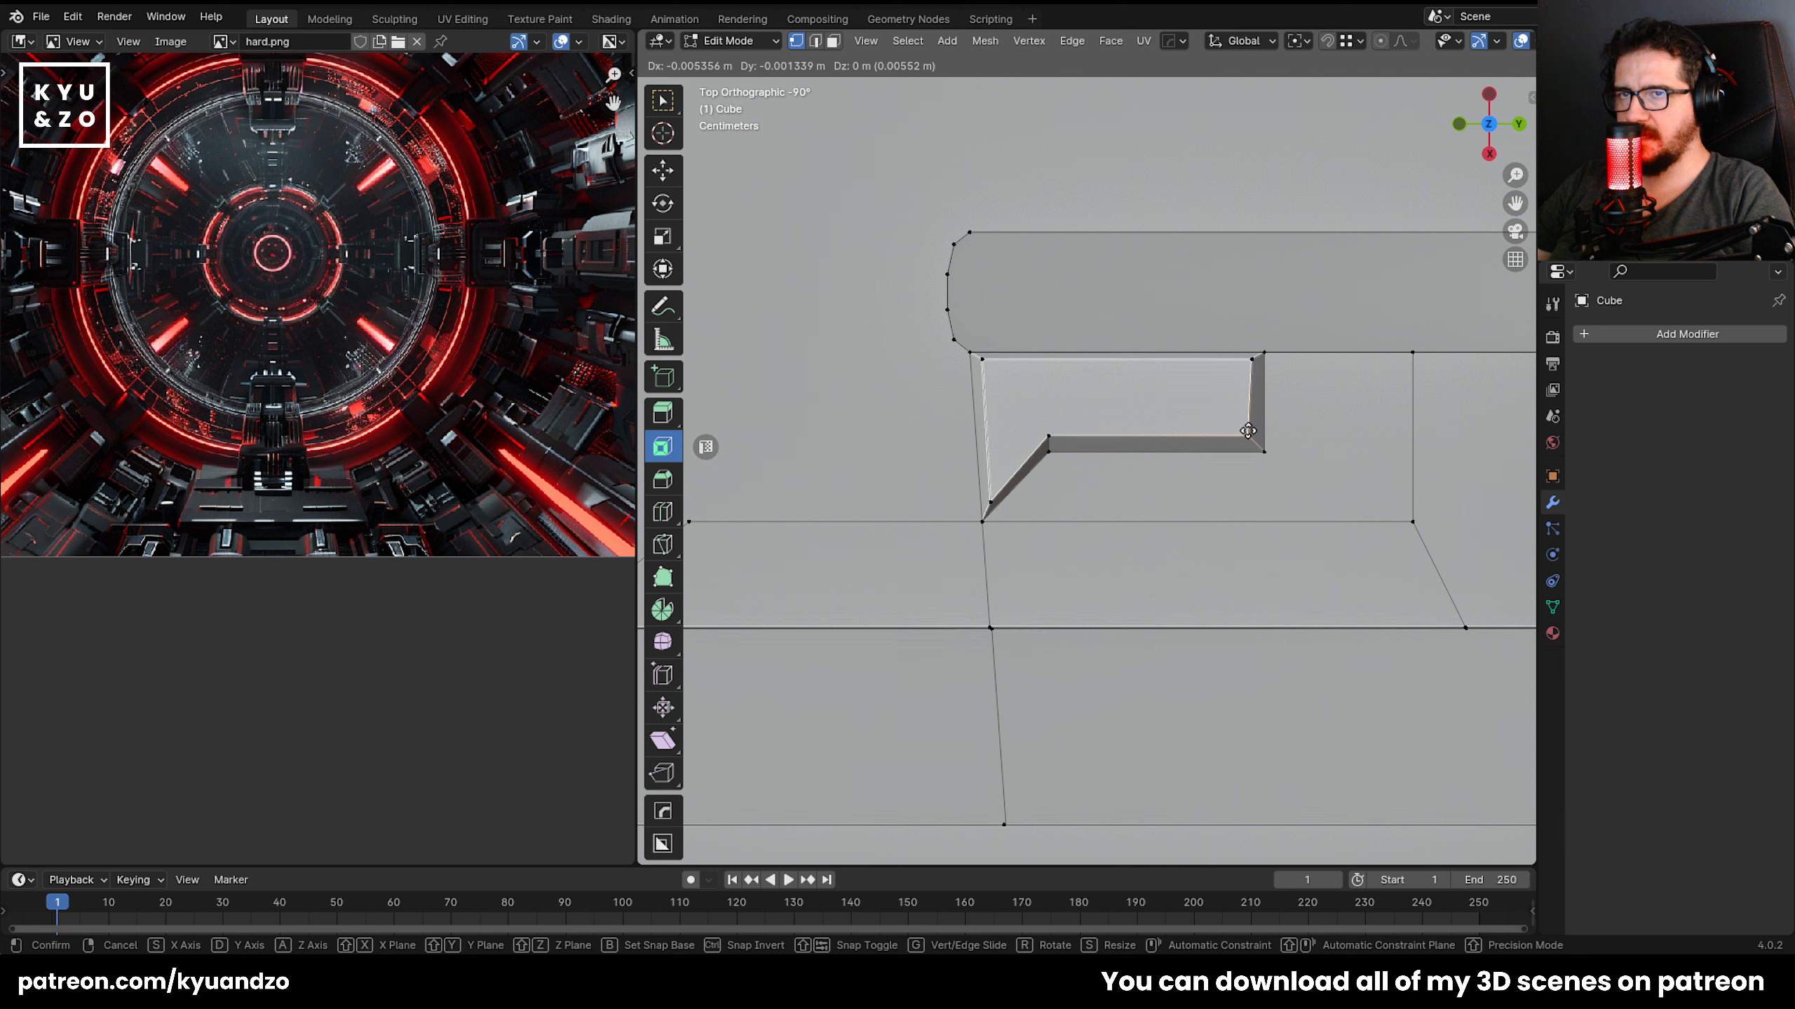
click(1248, 436)
Move the raised face's two slot-side corners inward, shifting the one nearest the slot's rounded end 0.001674 m in X and Y.
click(1247, 360)
key(g)
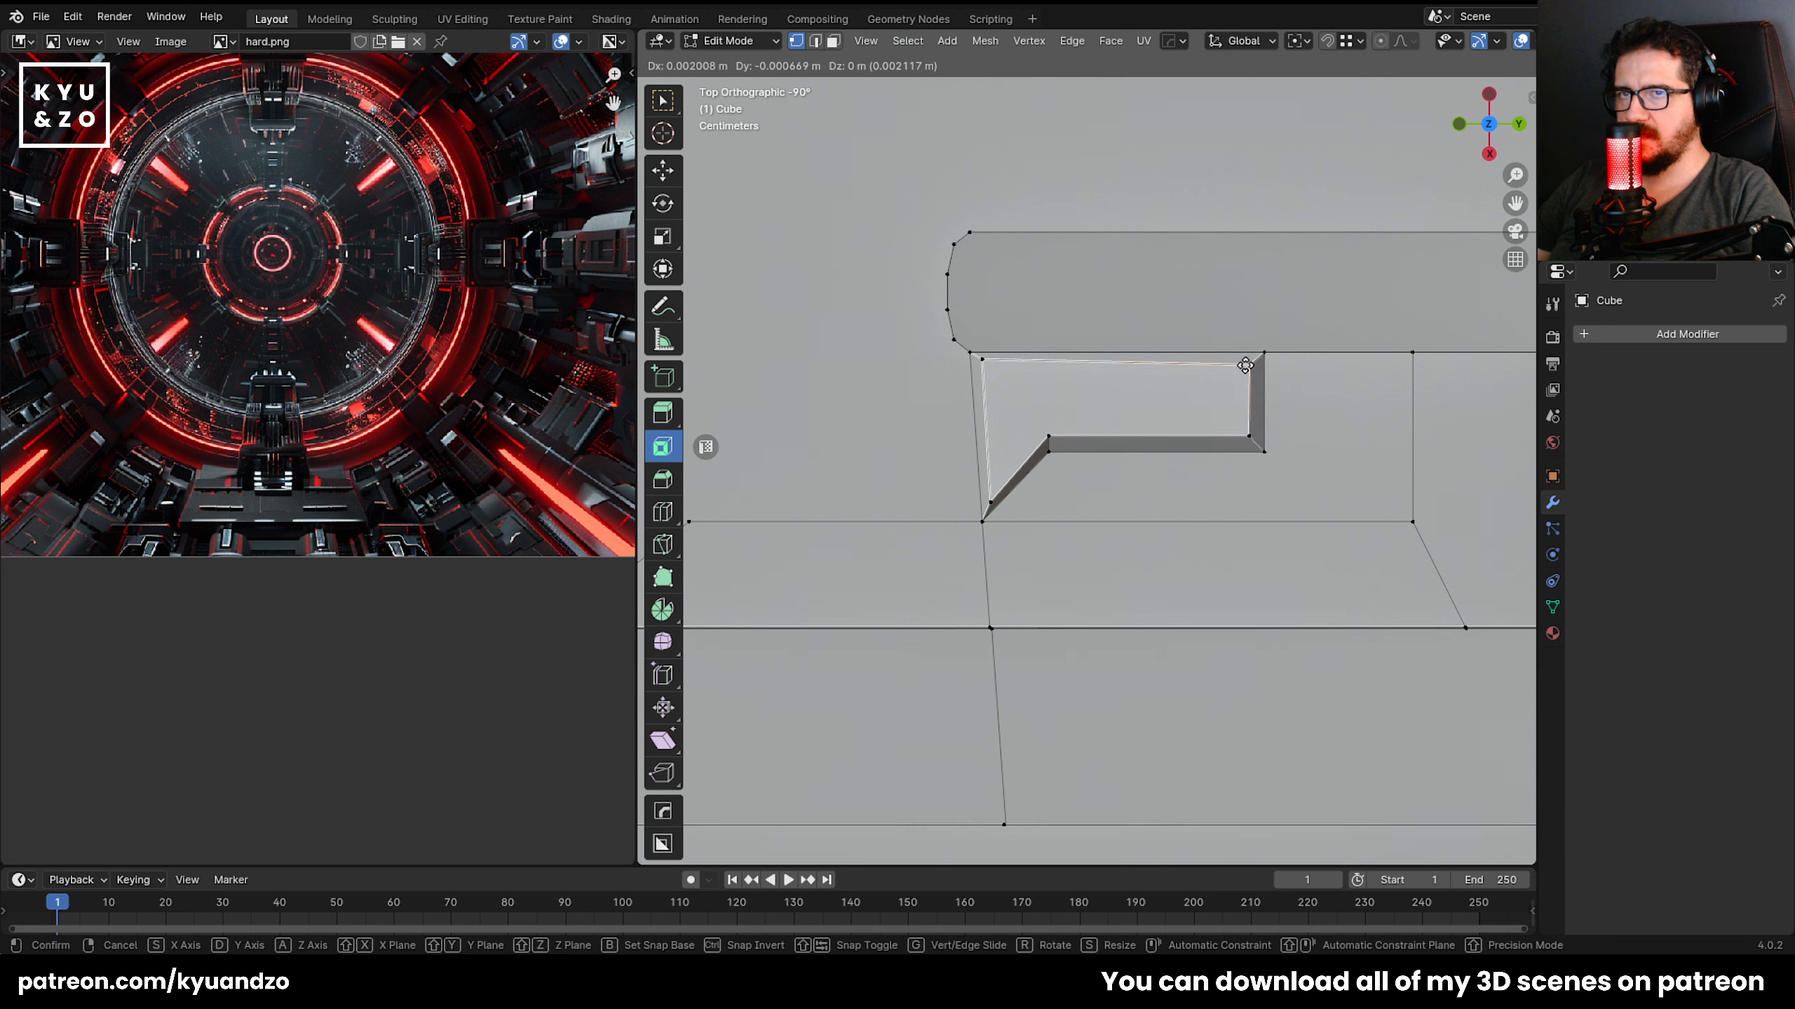
click(1244, 365)
click(979, 355)
key(g)
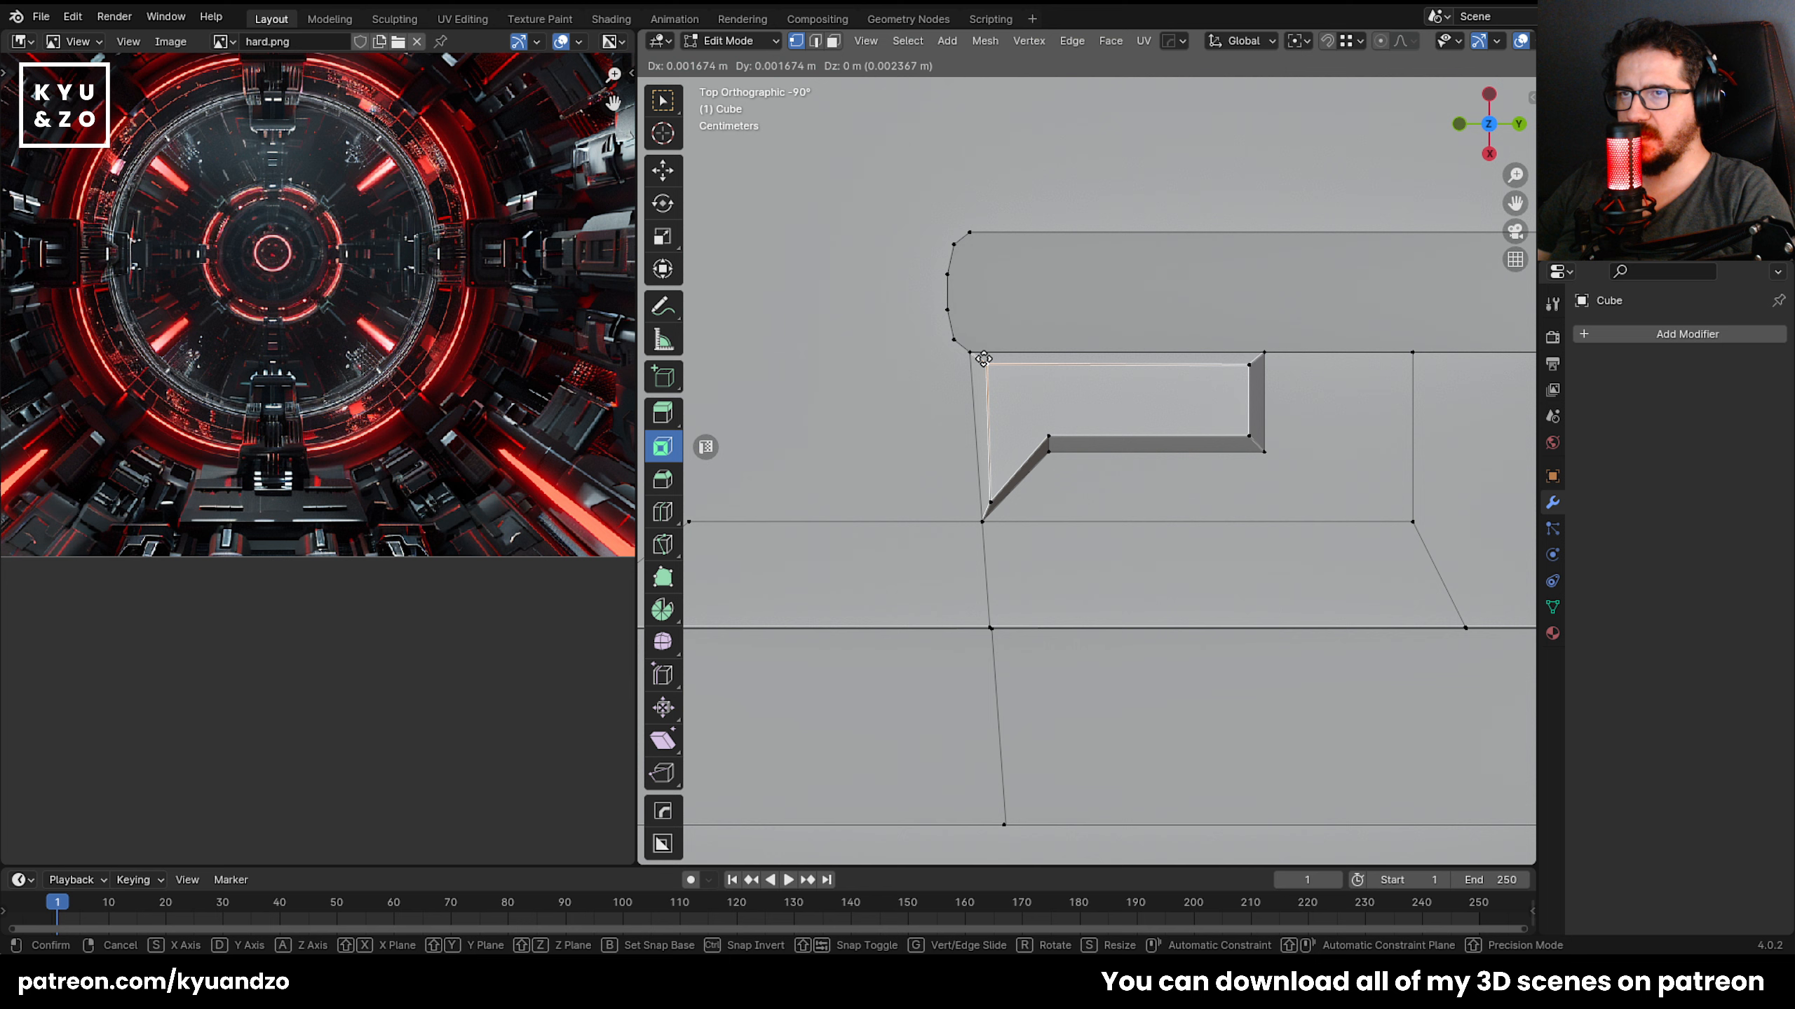
click(983, 358)
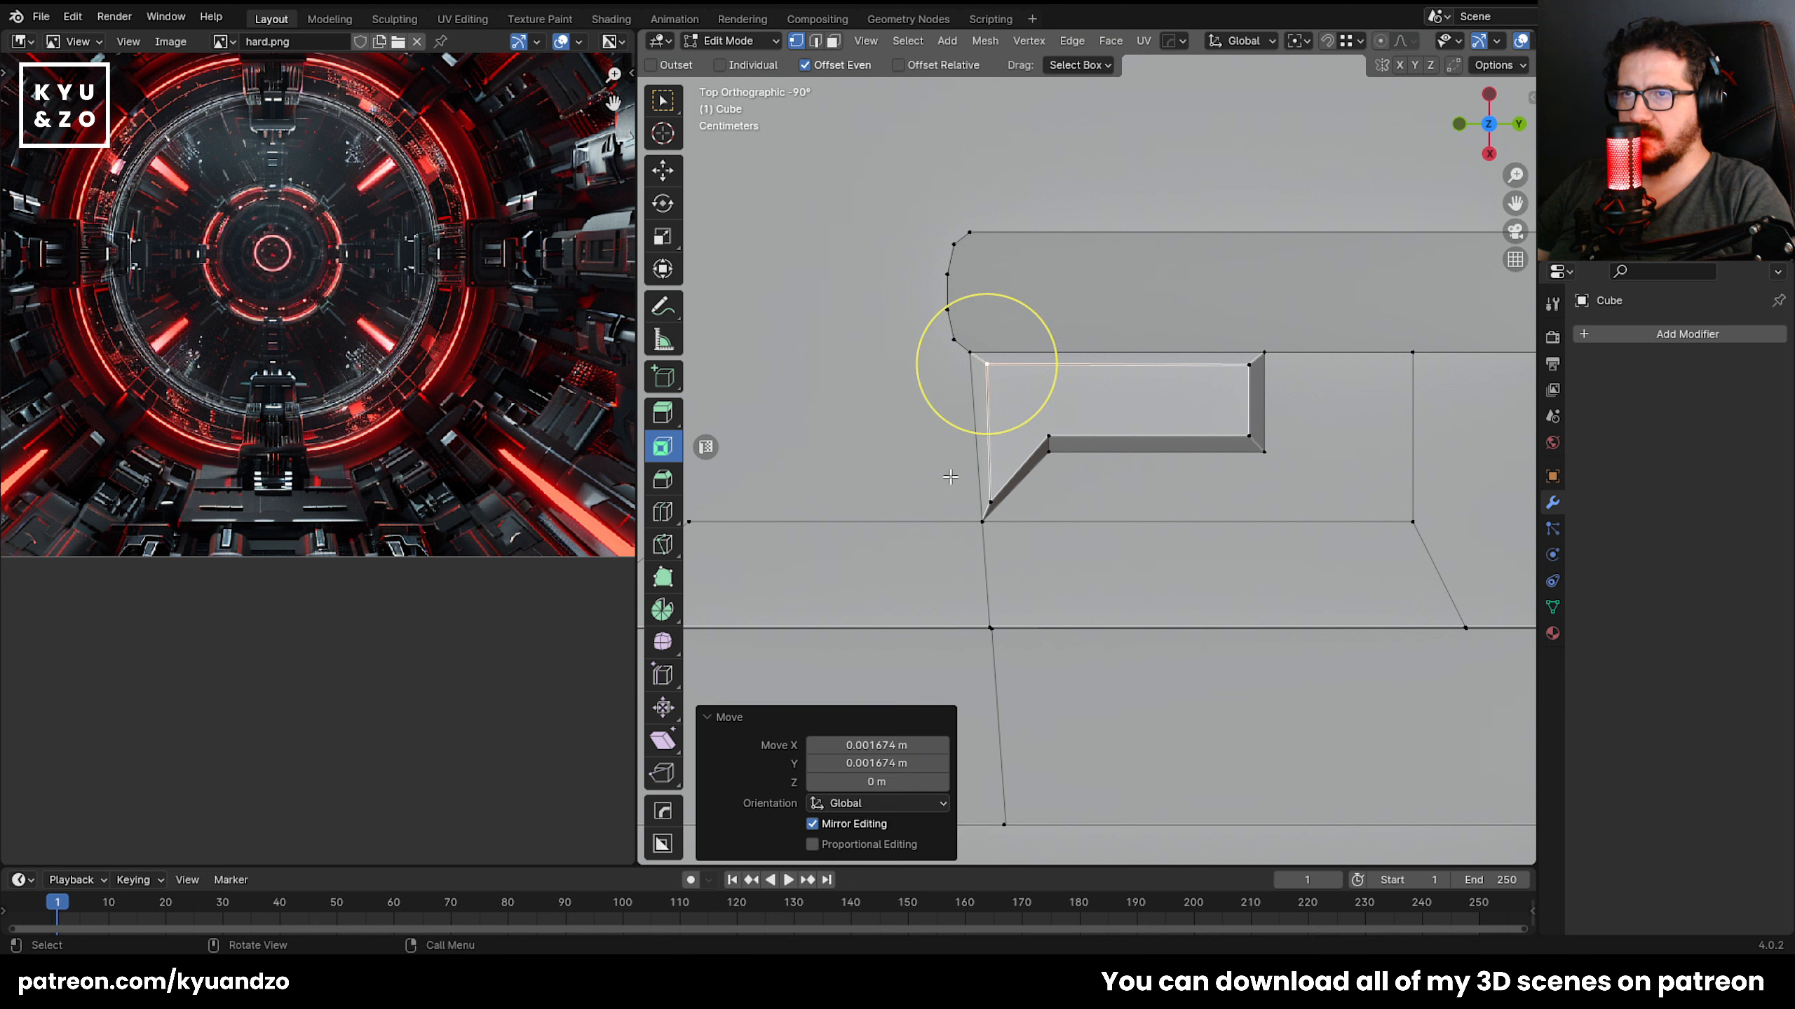
shift+middle_drag(983, 359, 1019, 374)
scroll(989, 599, up, 1)
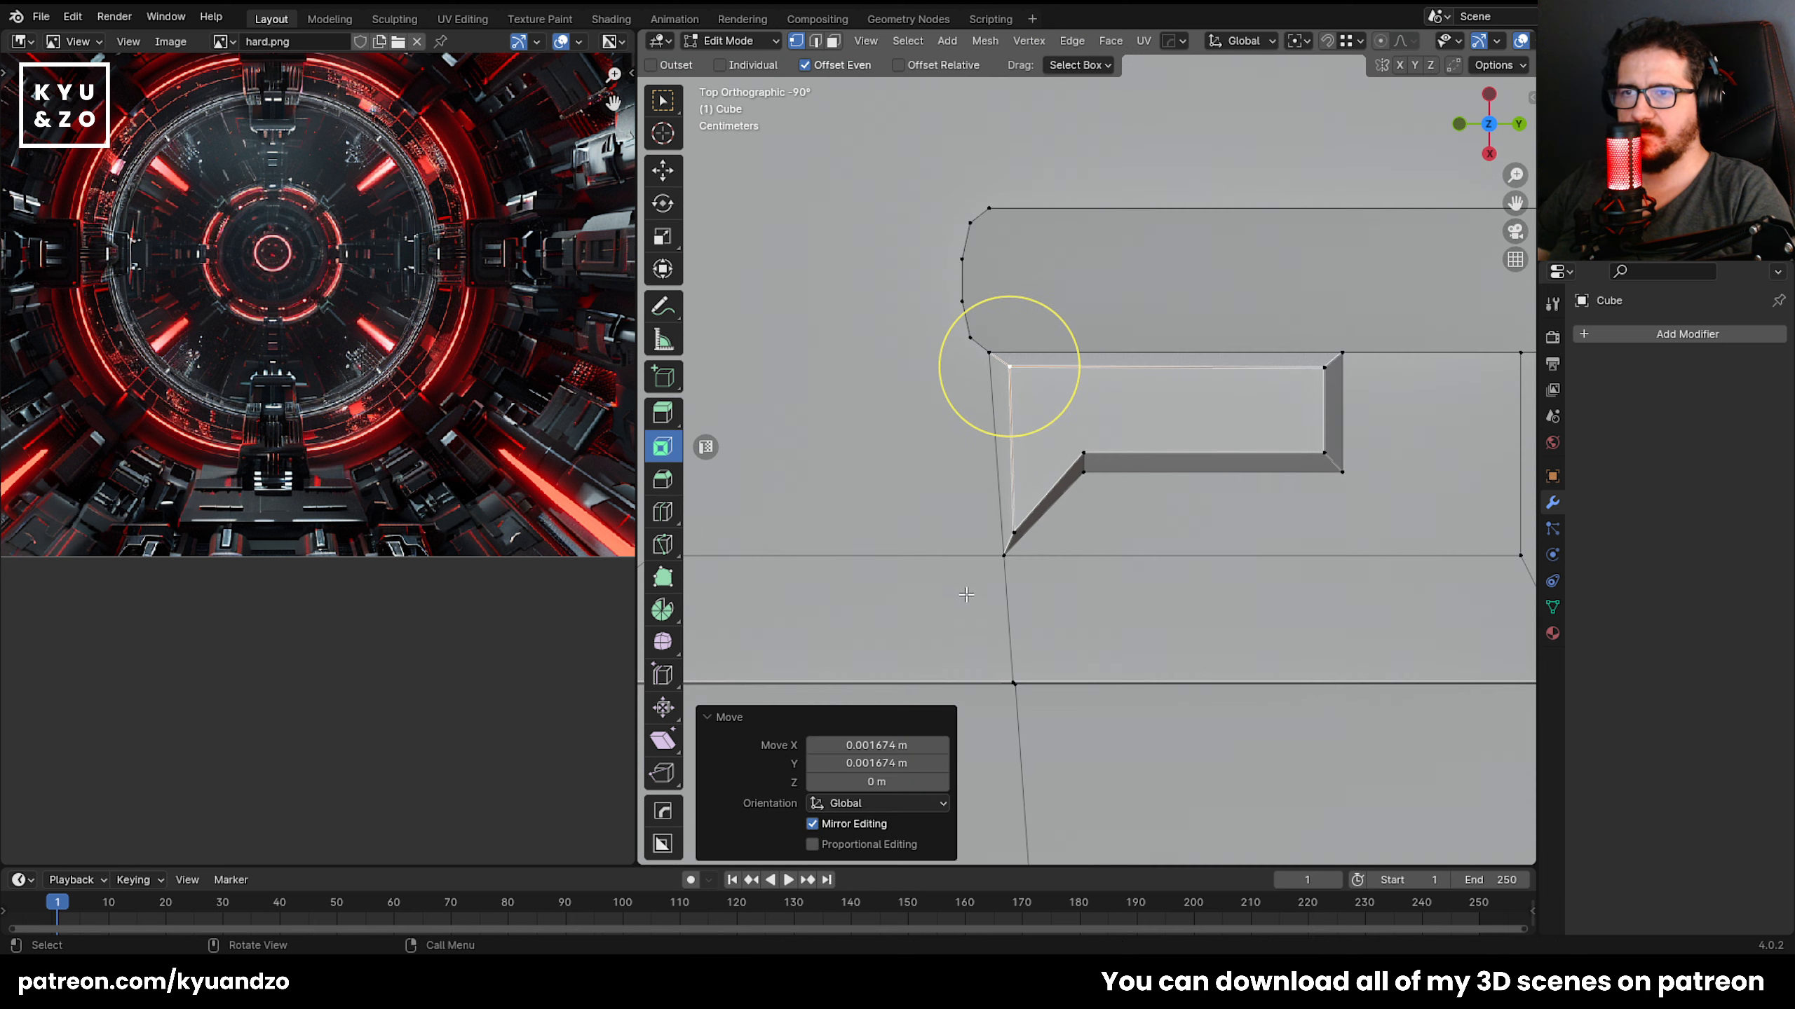
Move the raised panel's outer base corner -0.004407 m in Y, snapping it in line with the slot-side base corner.
click(1003, 555)
click(1349, 40)
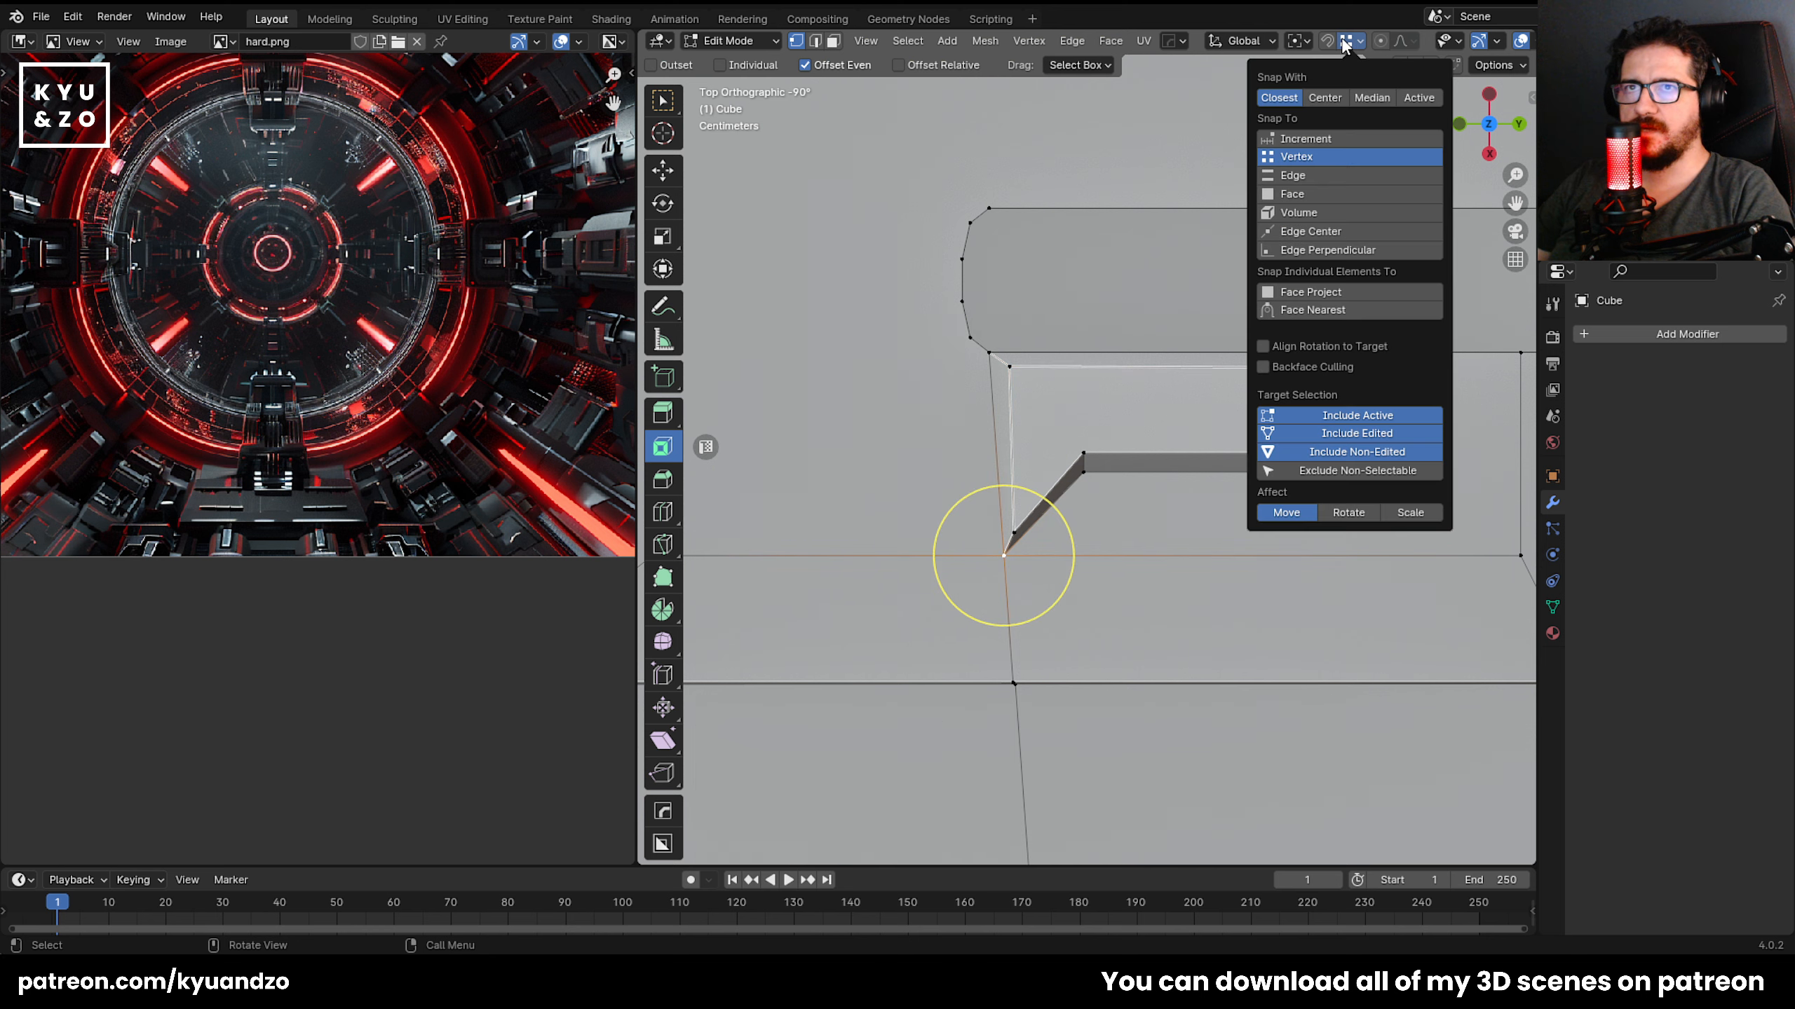
key(g)
key(x)
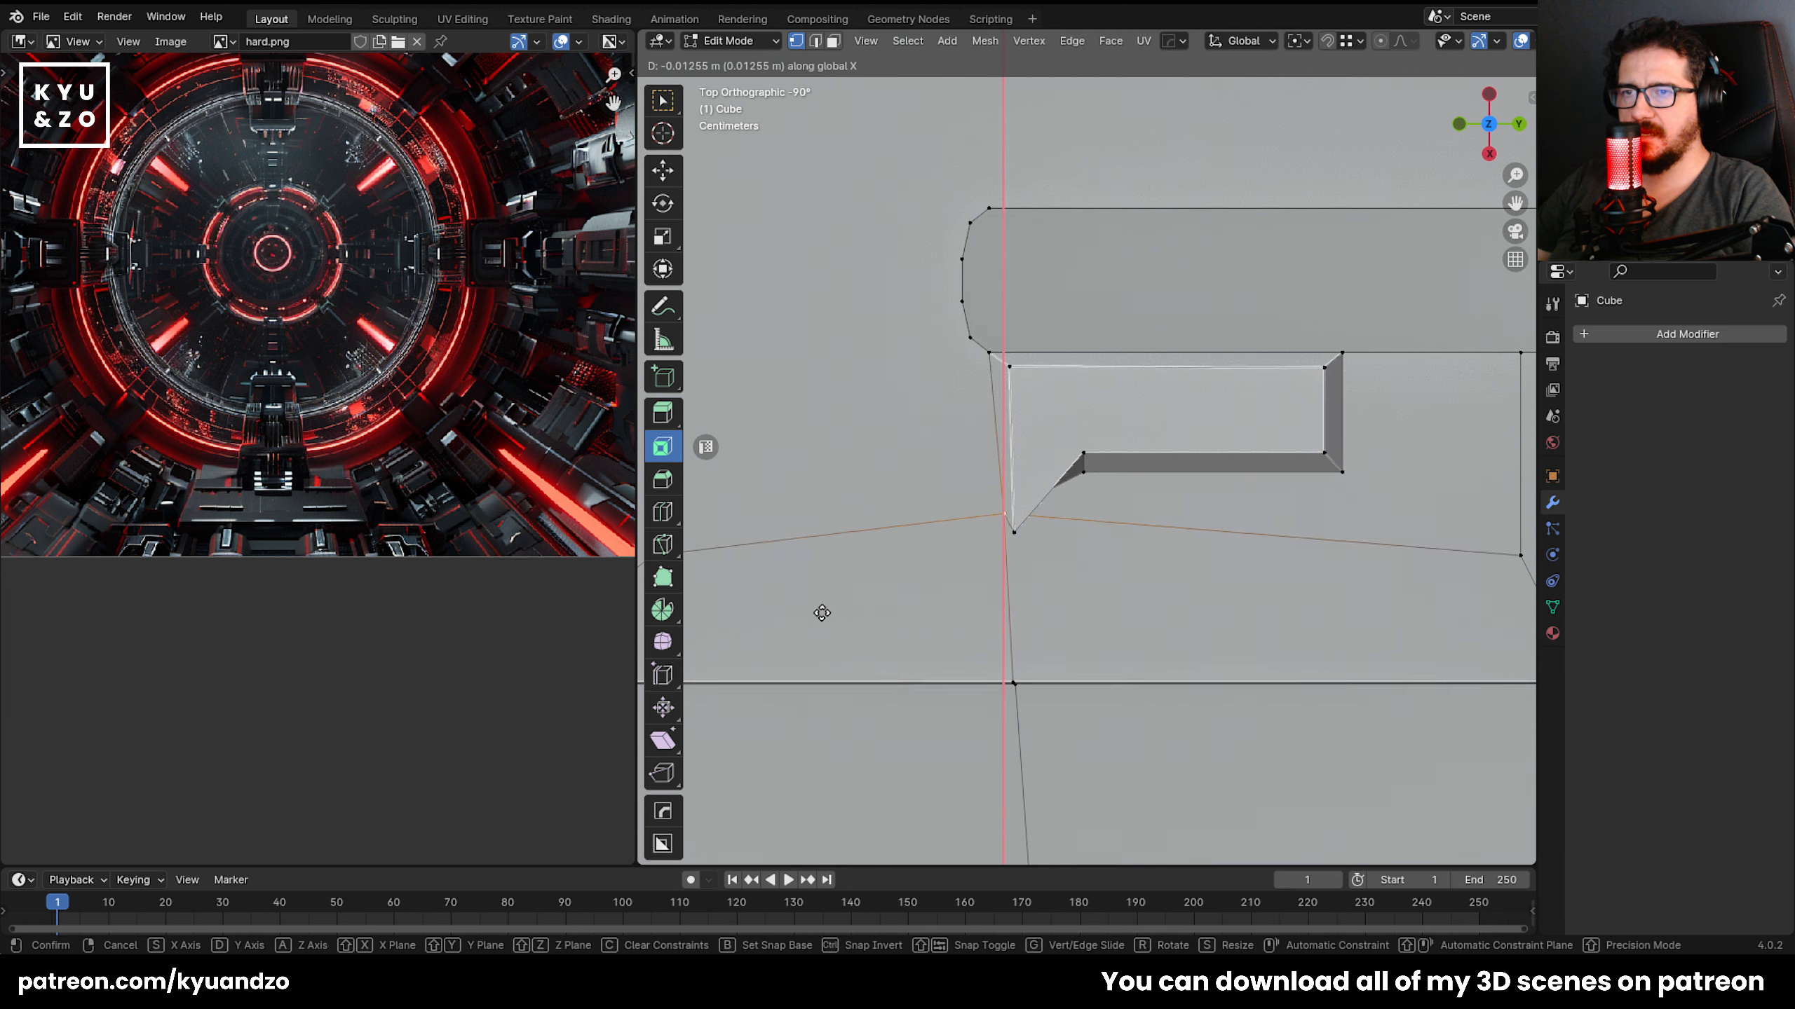
key(y)
right_click(841, 610)
key(g)
key(d)
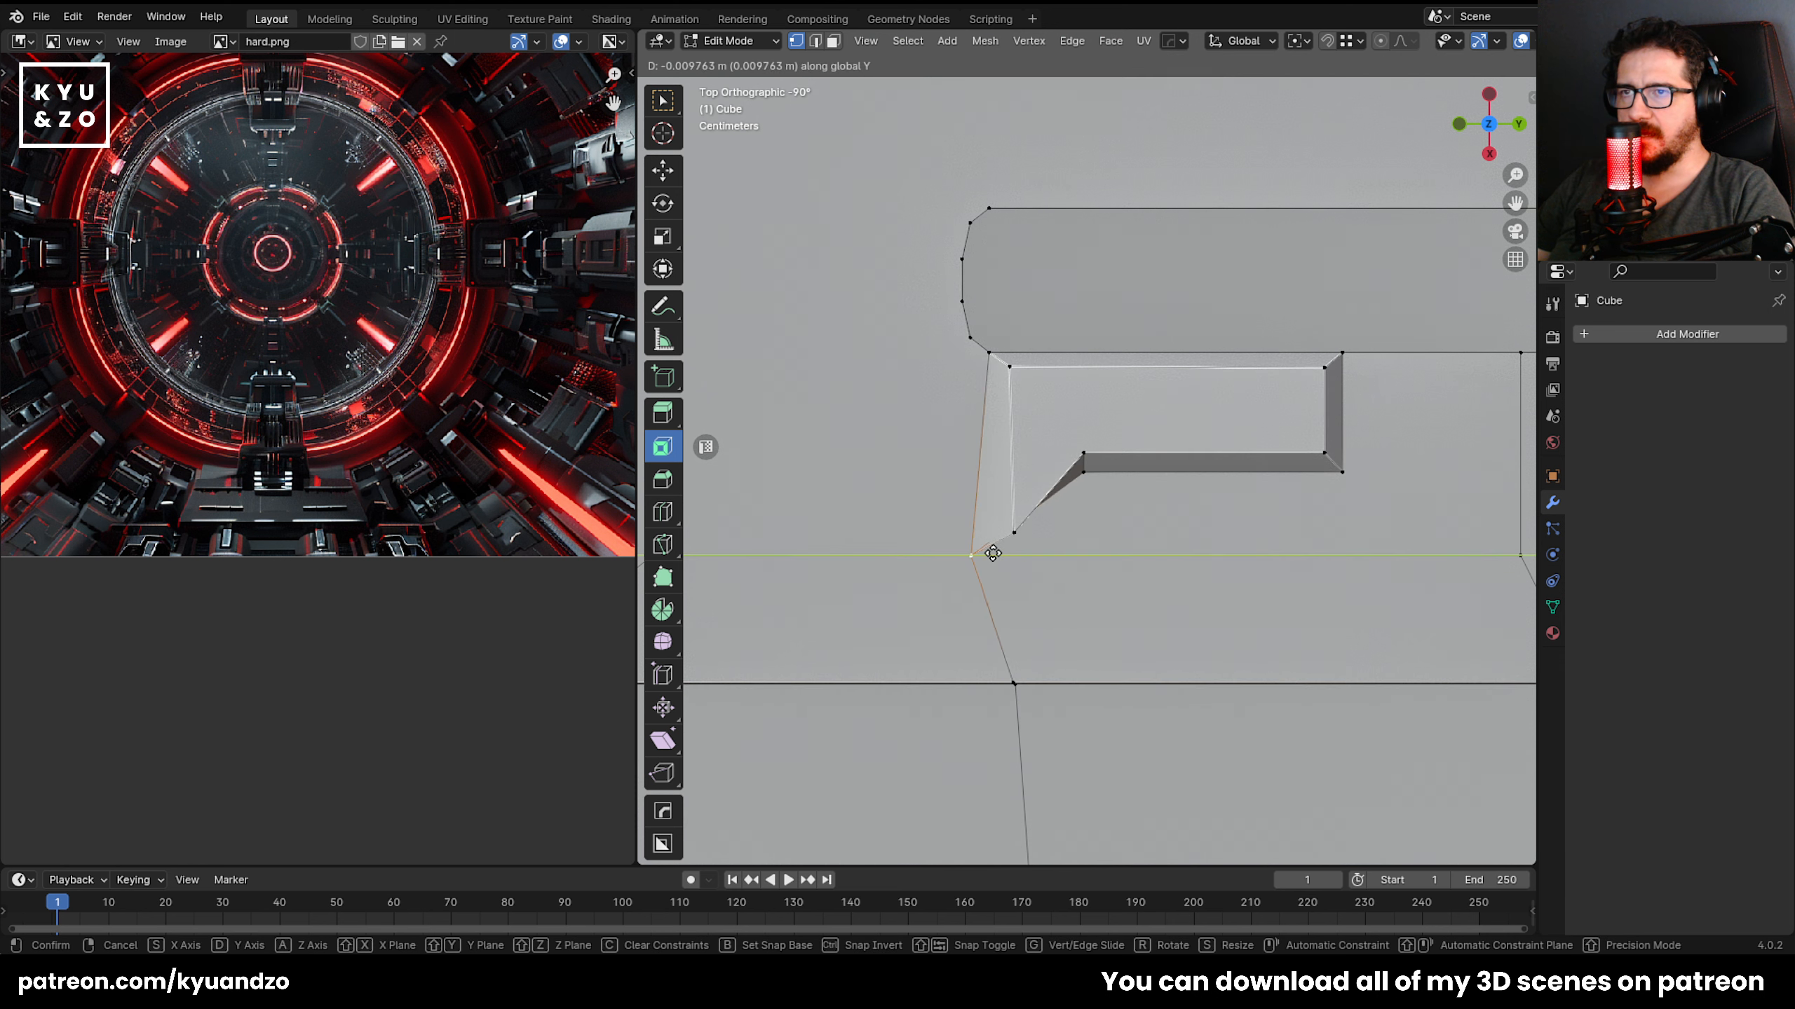
key(ctrl)
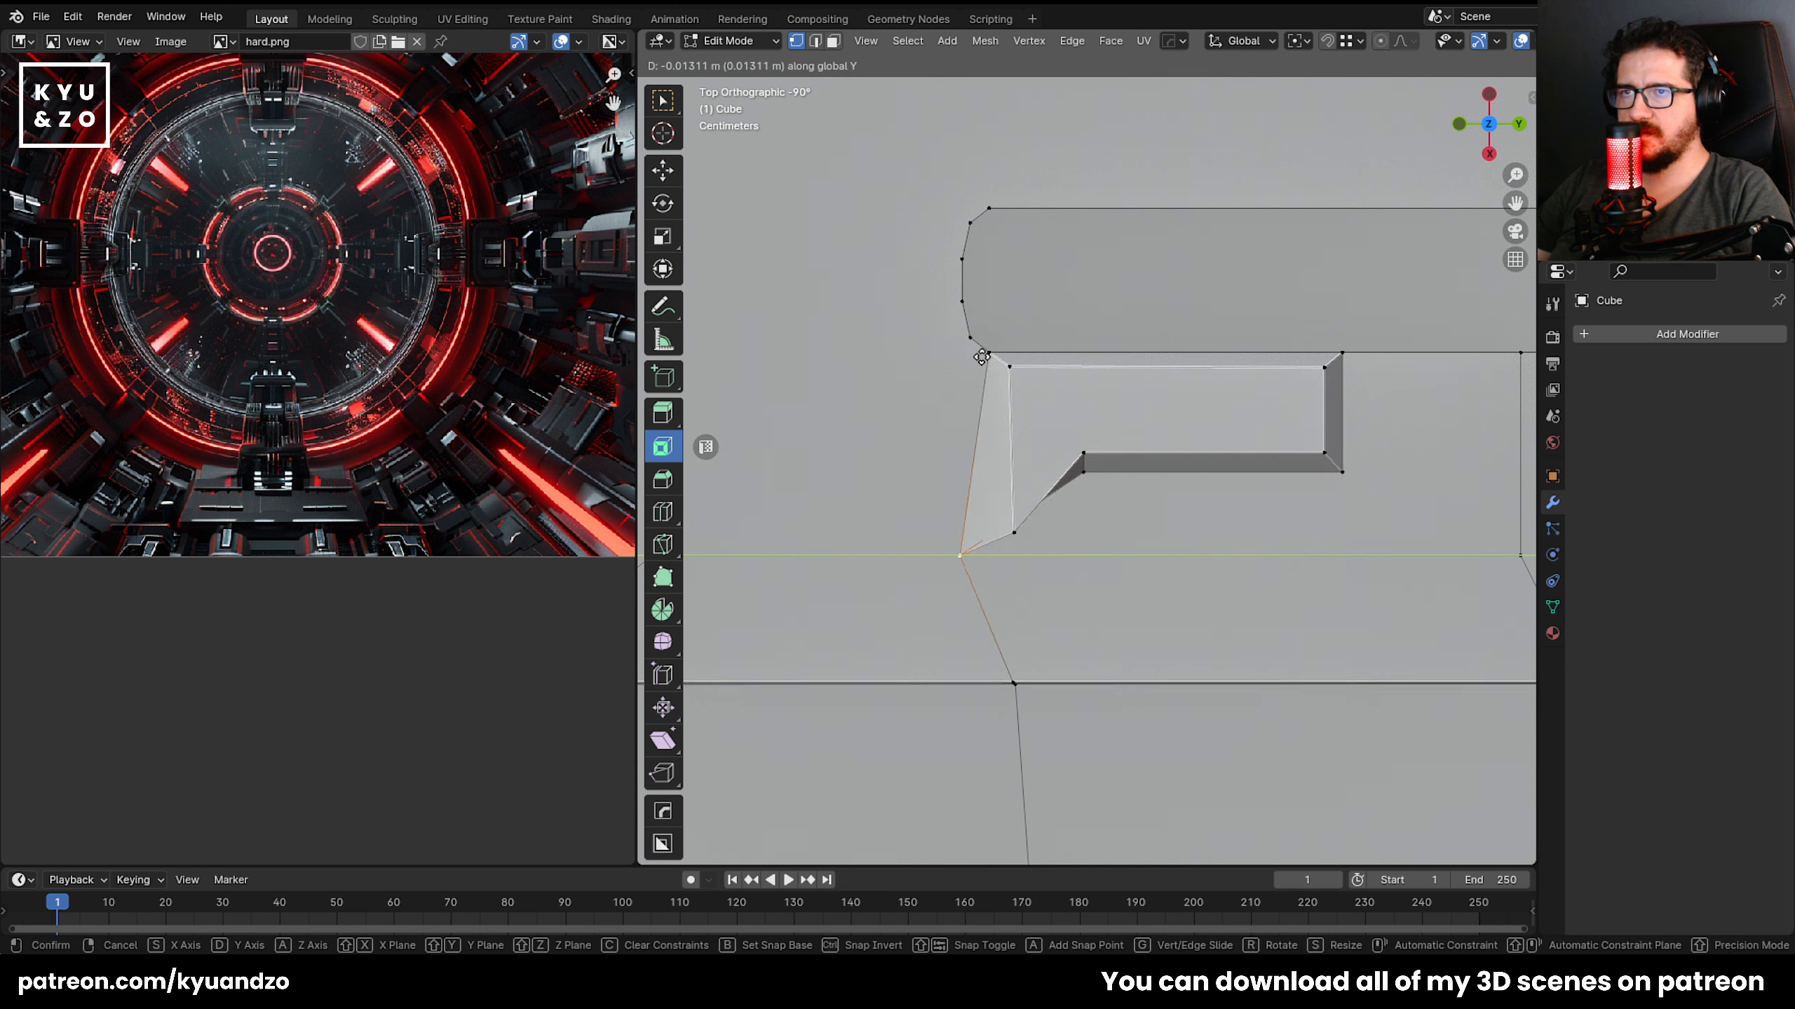
key(ctrl)
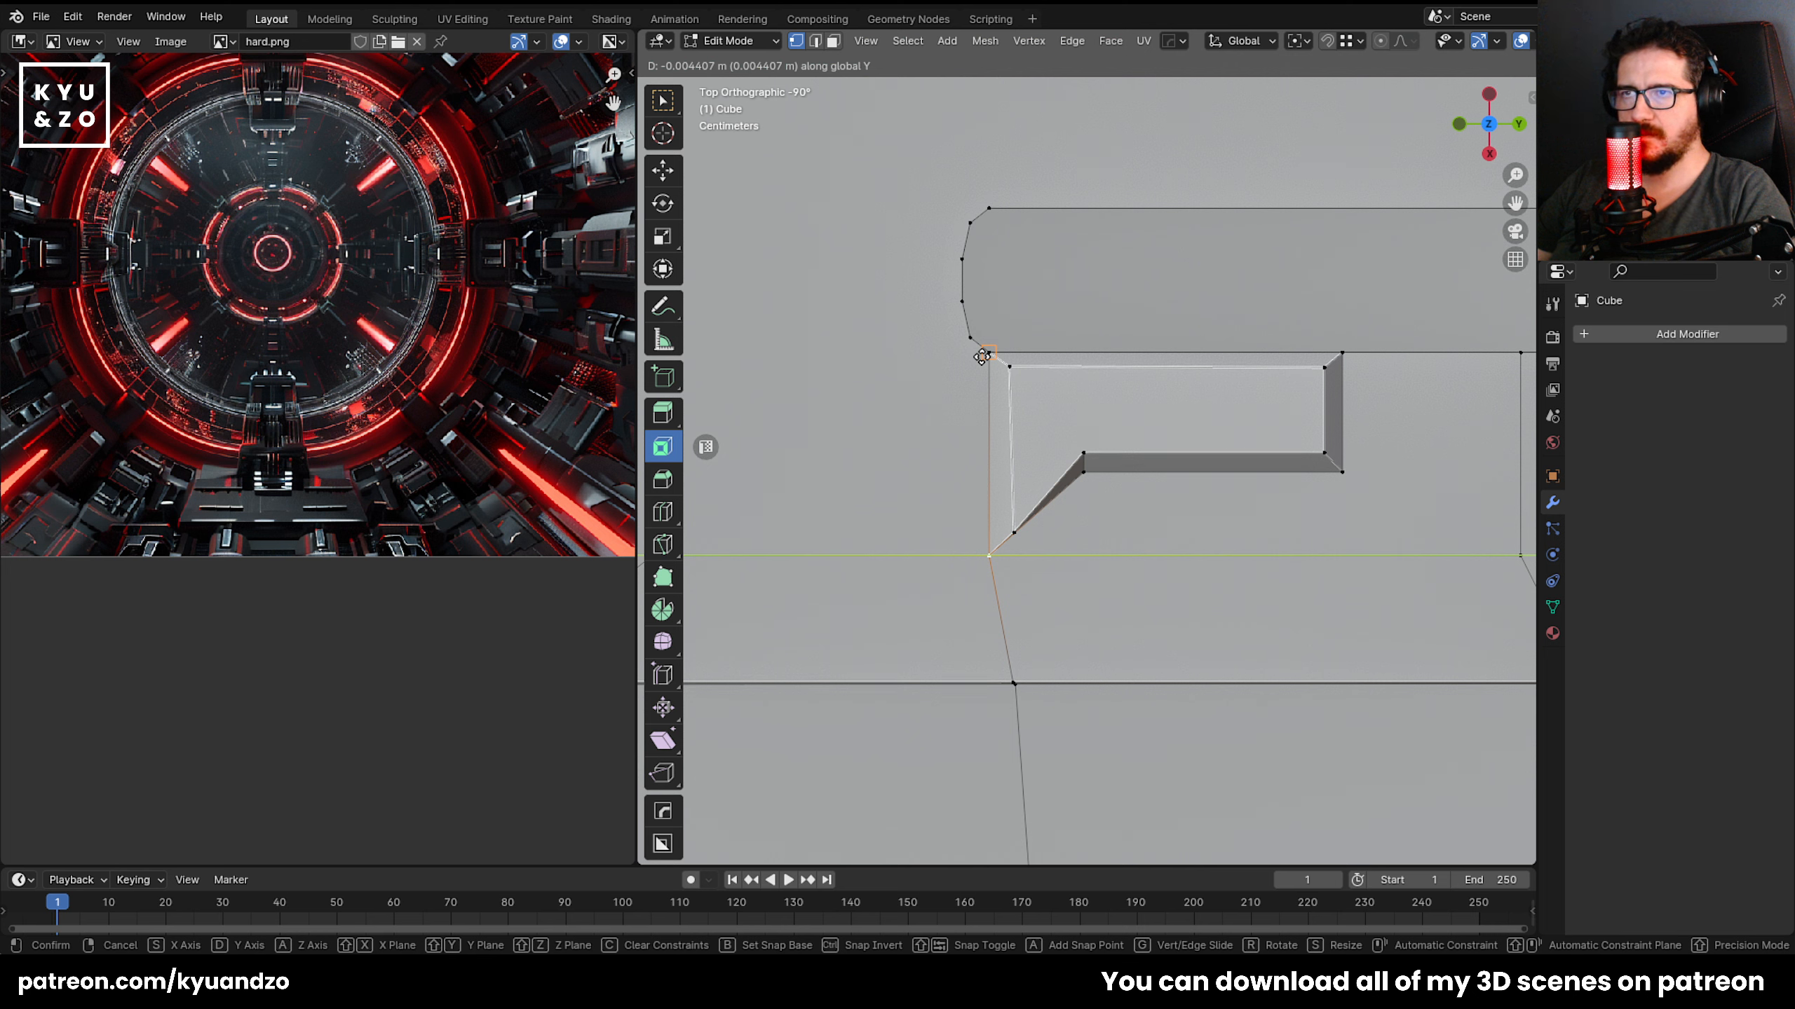
click(989, 559)
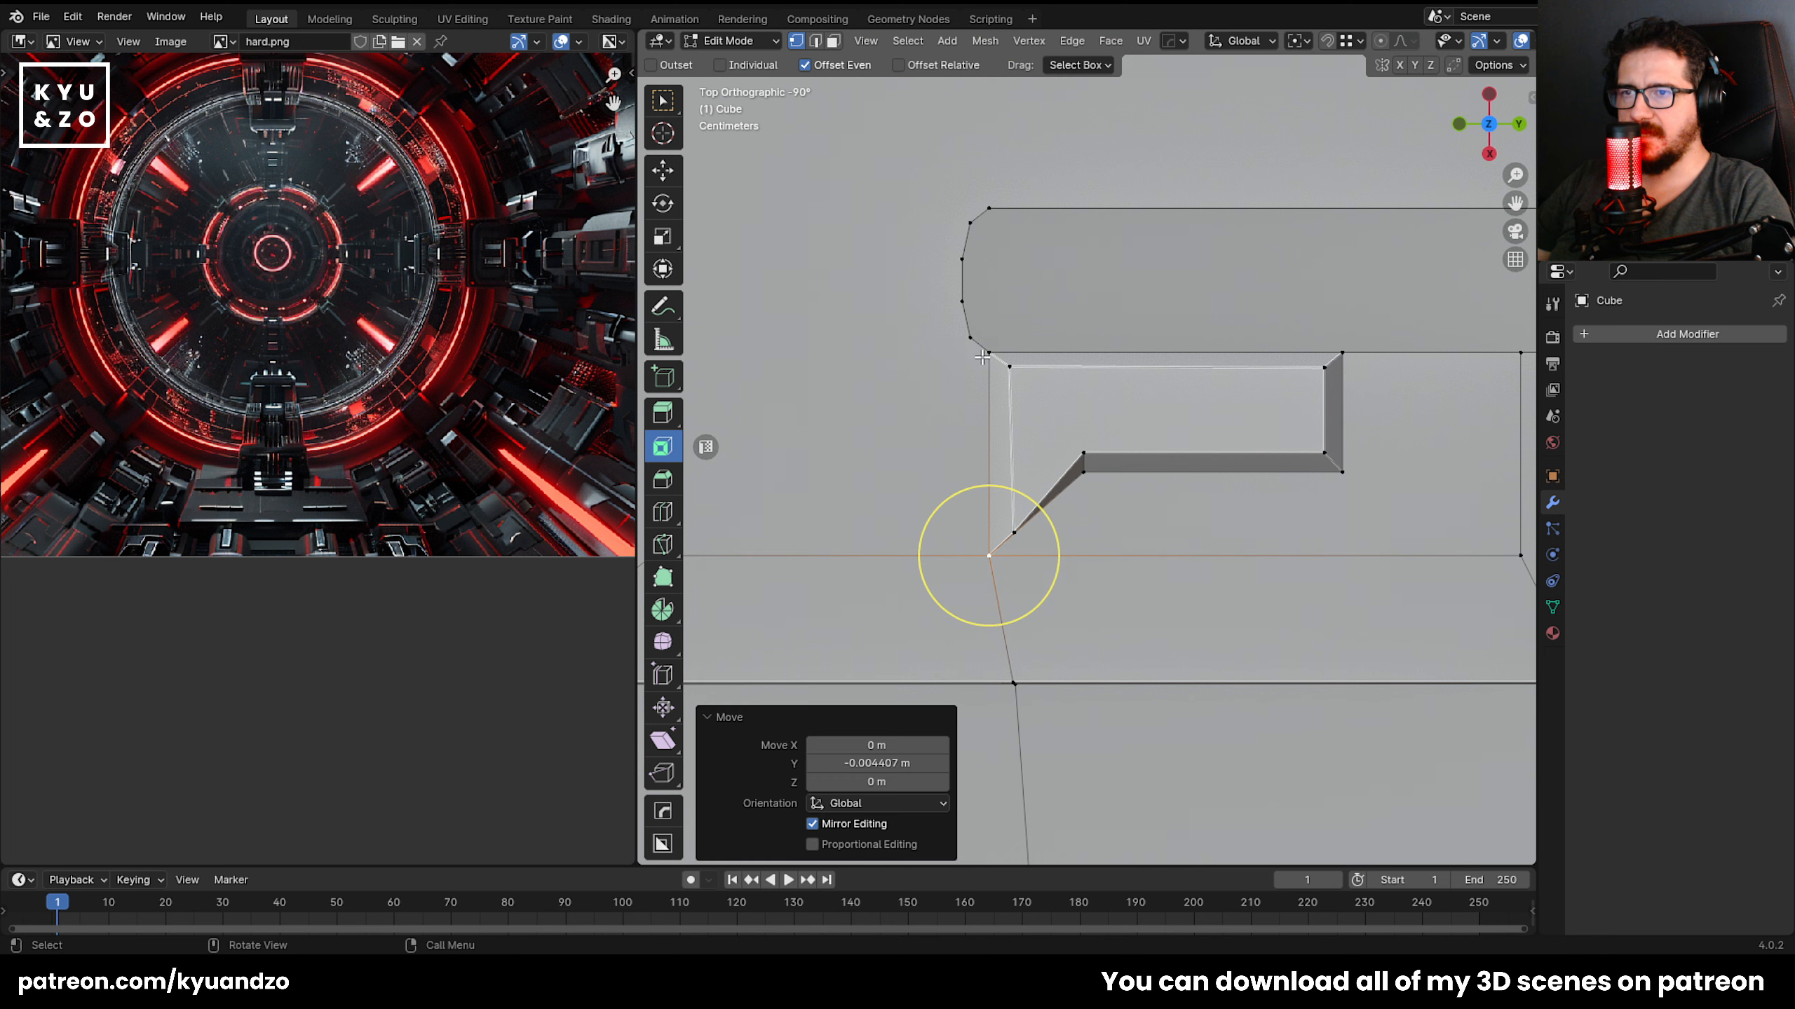
Move the raised face's outer pointed corner -0.00136 m in Y, snapping it in line with the slot-side corner of the face.
click(1013, 532)
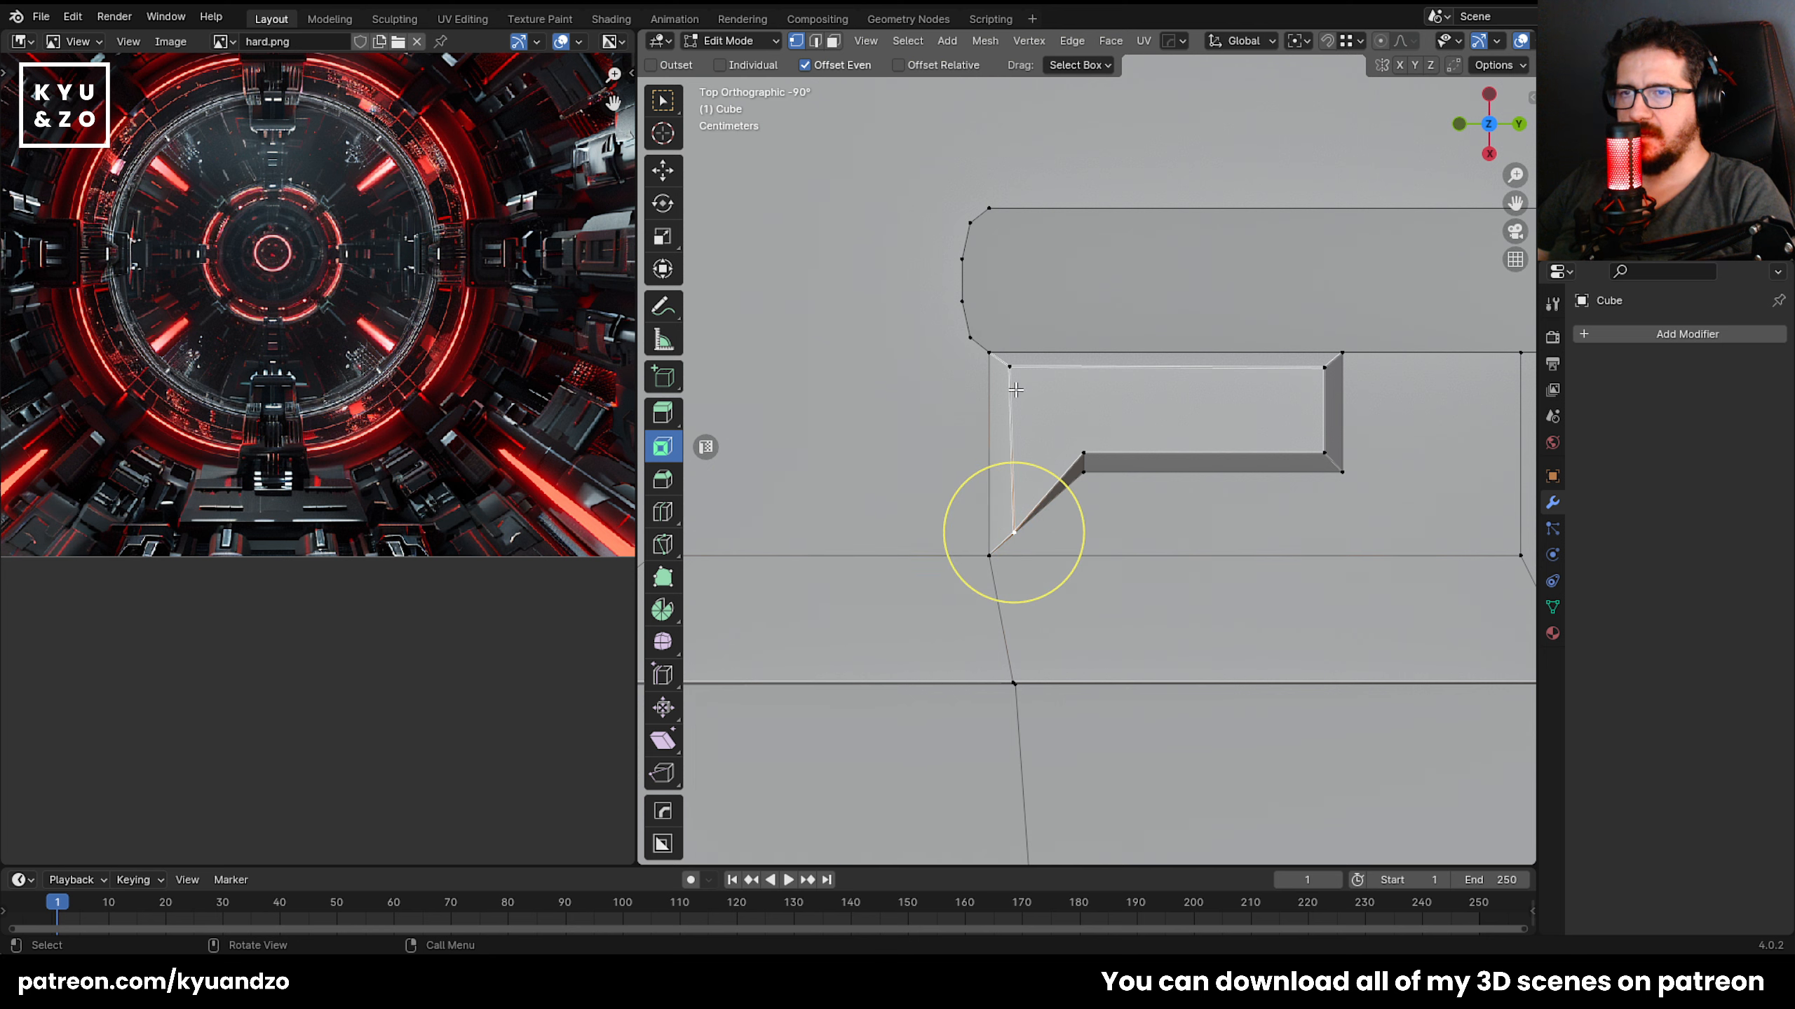
key(g)
key(y)
click(1012, 530)
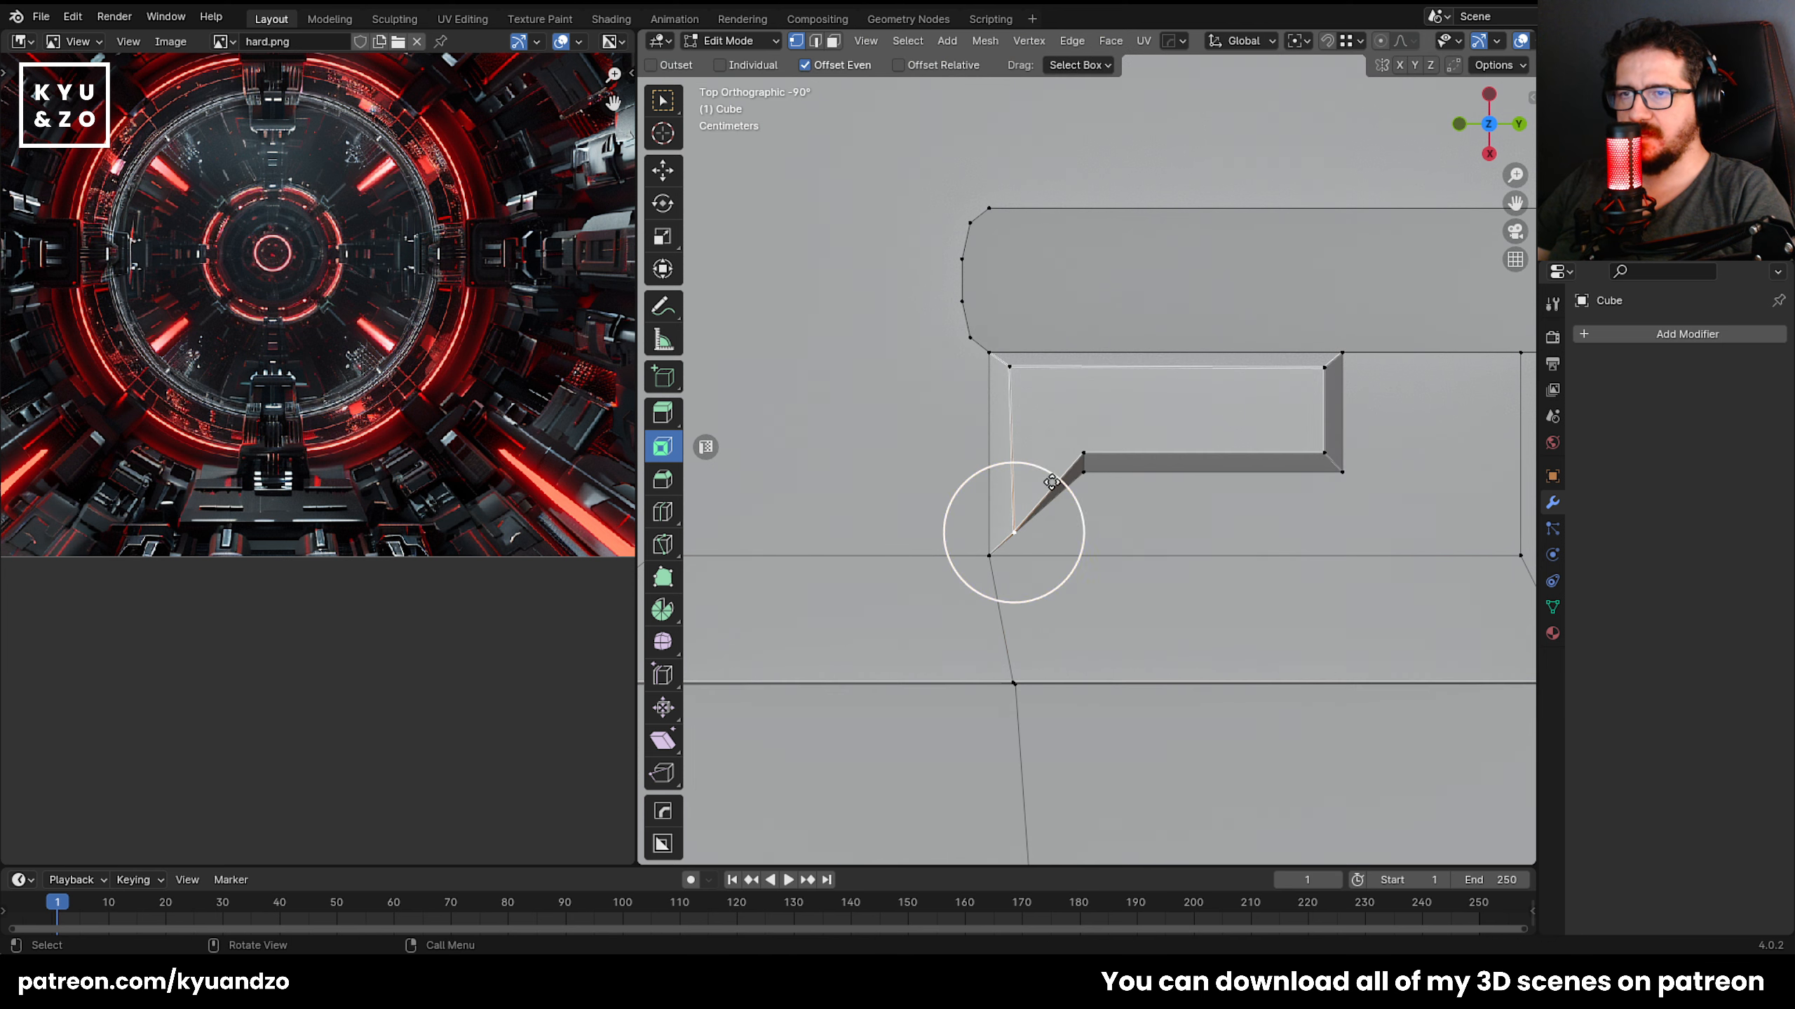
key(g)
key(y)
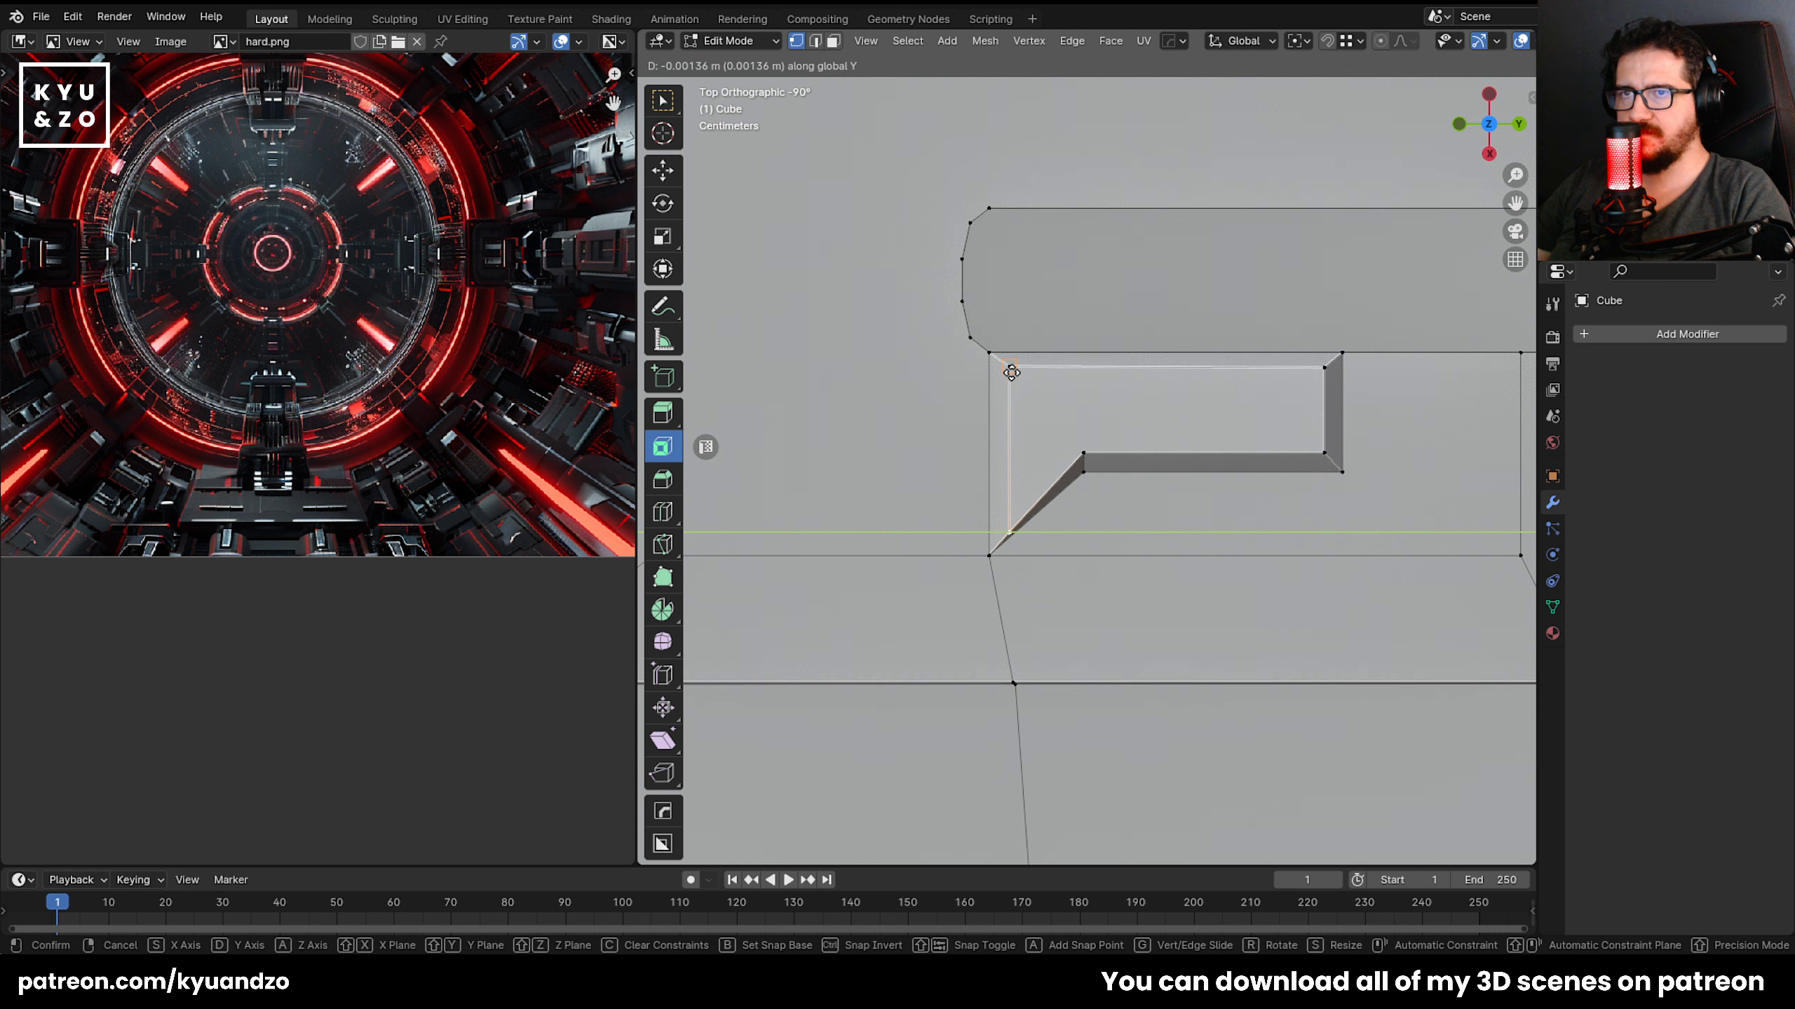
click(1011, 532)
Move the raised face's far slot-side corner -0.000335 m in X, snapping it level with the opposite slot-side corner.
click(1324, 367)
key(g)
key(x)
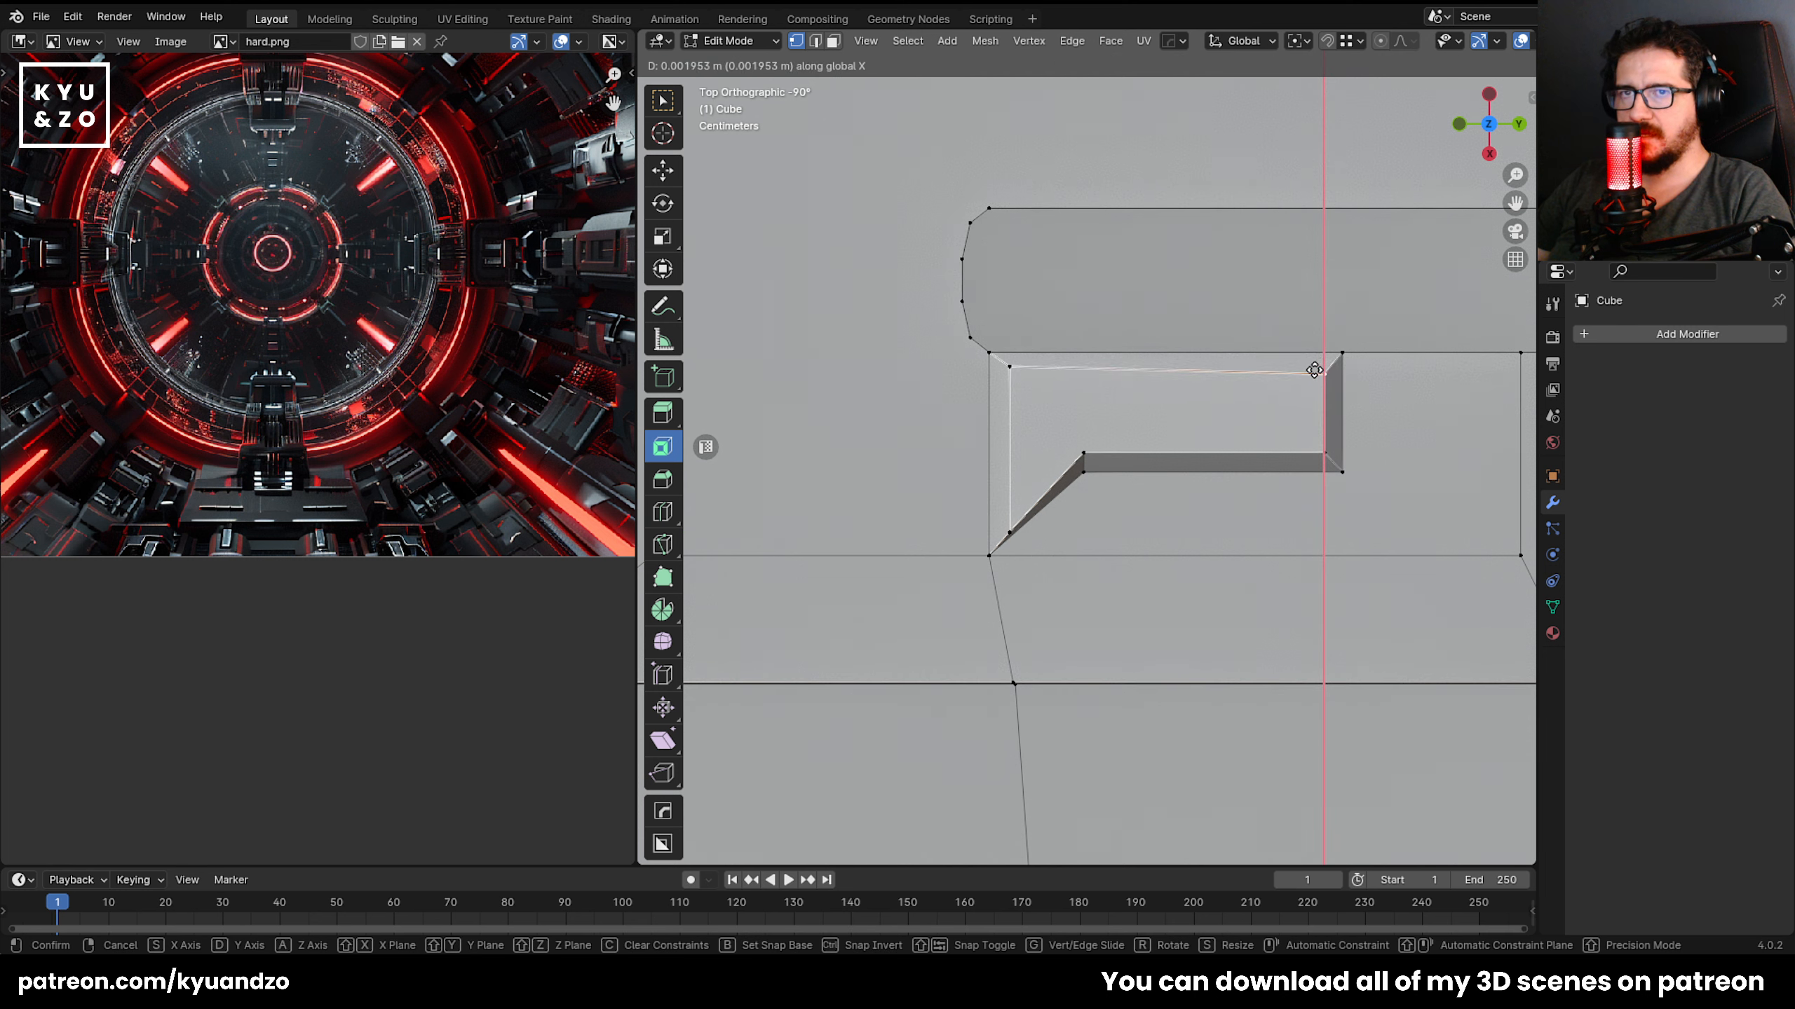
click(1010, 371)
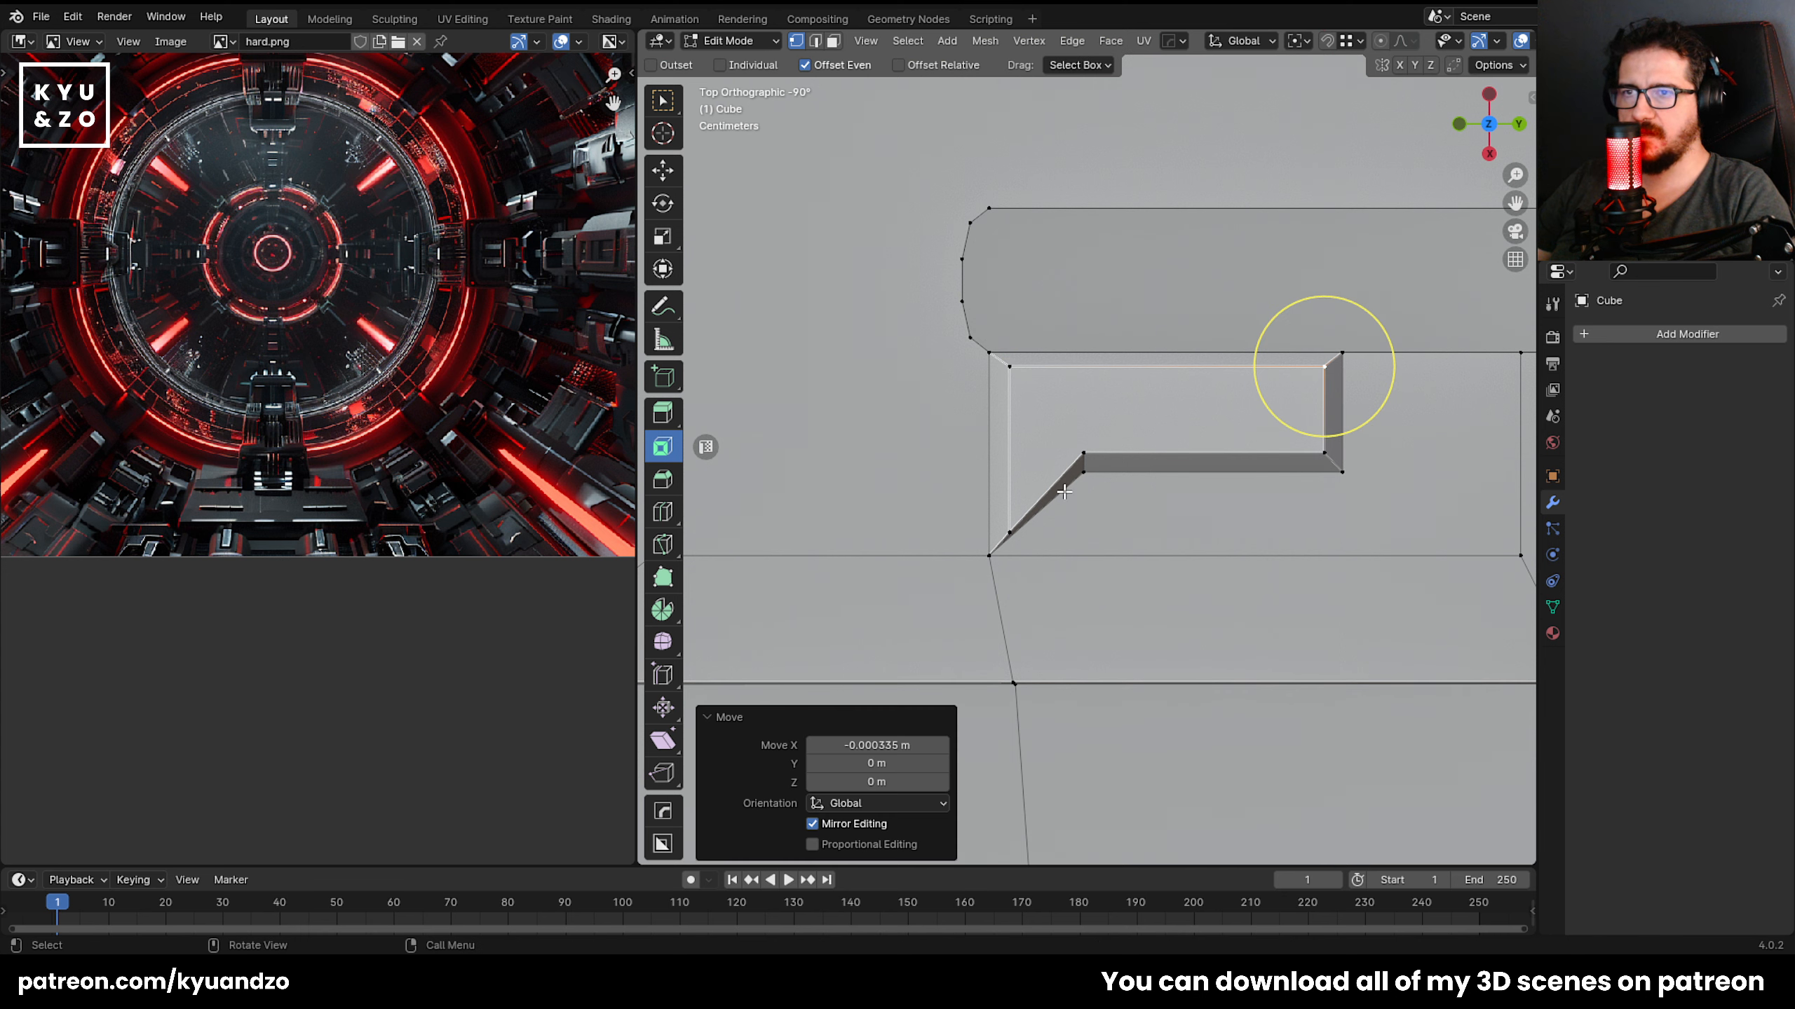
Vertex-slide the raised face's outer pointed corner along its edge and return to Object Mode.
click(1081, 452)
click(1004, 526)
key(shift+v)
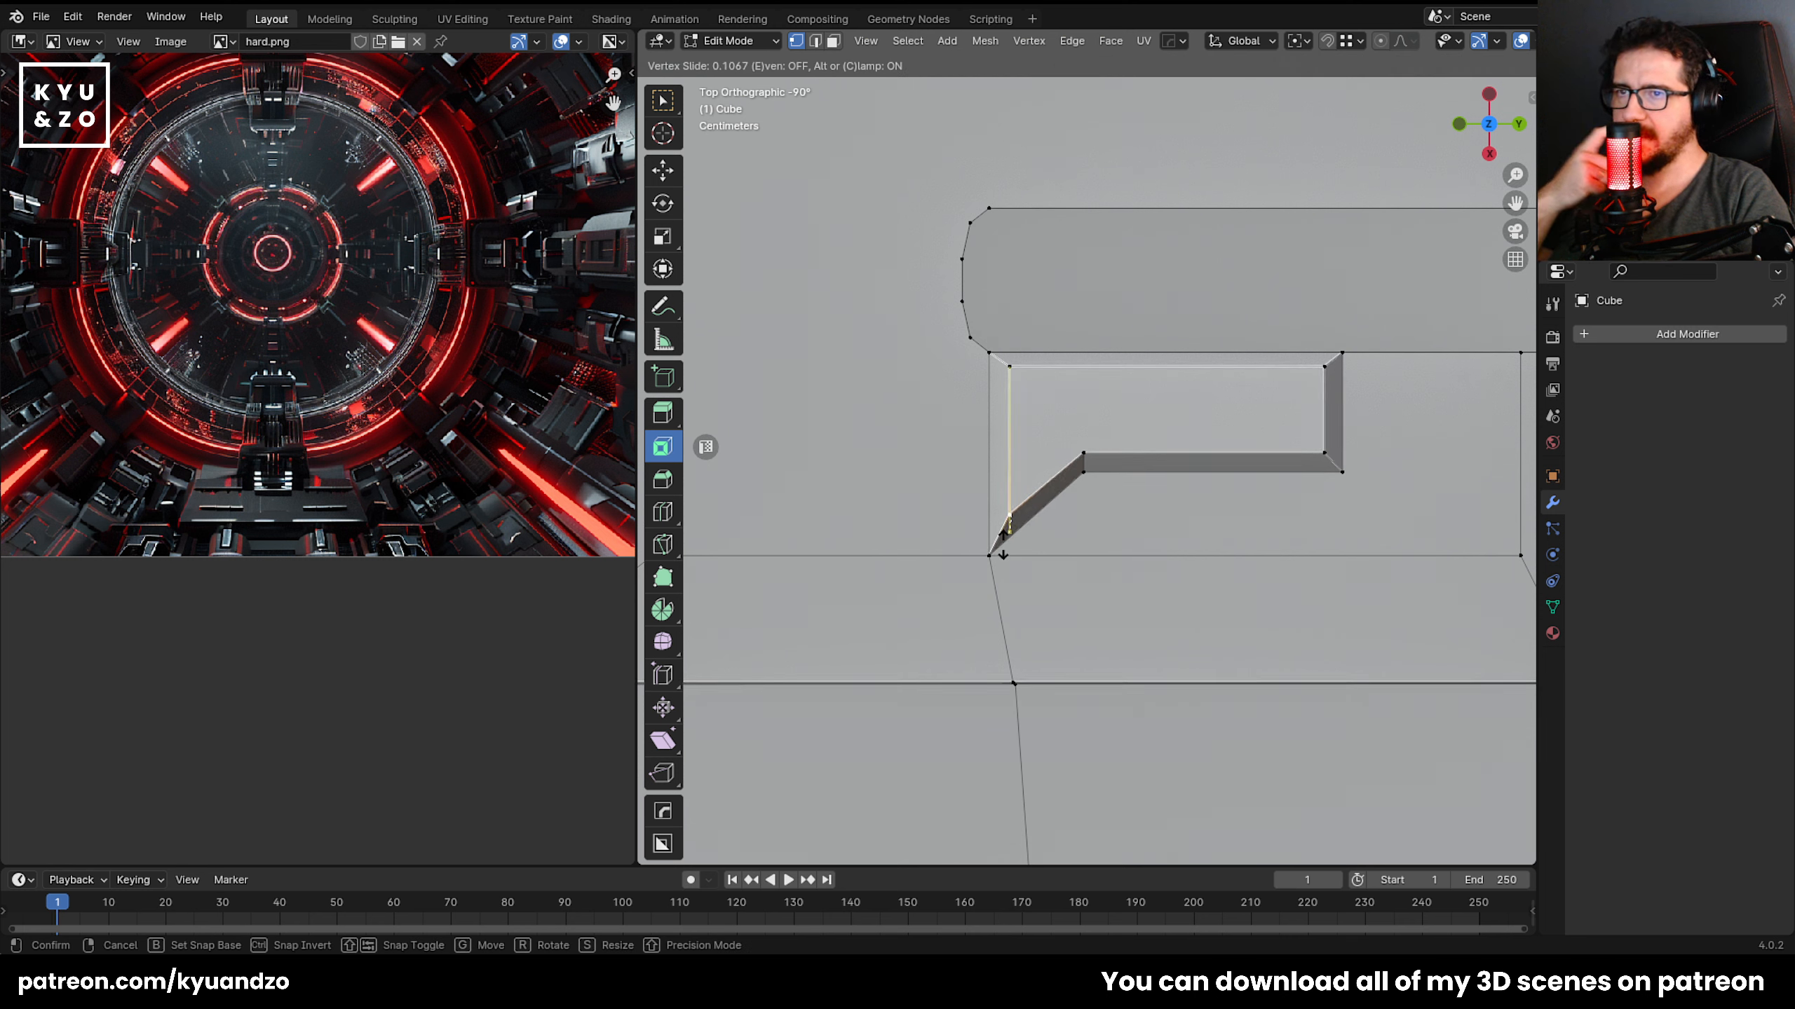
click(1003, 544)
key(Tab)
Inspect the raised panel and its sloped sides next to the slot from several close perspective angles.
key(shift+grave)
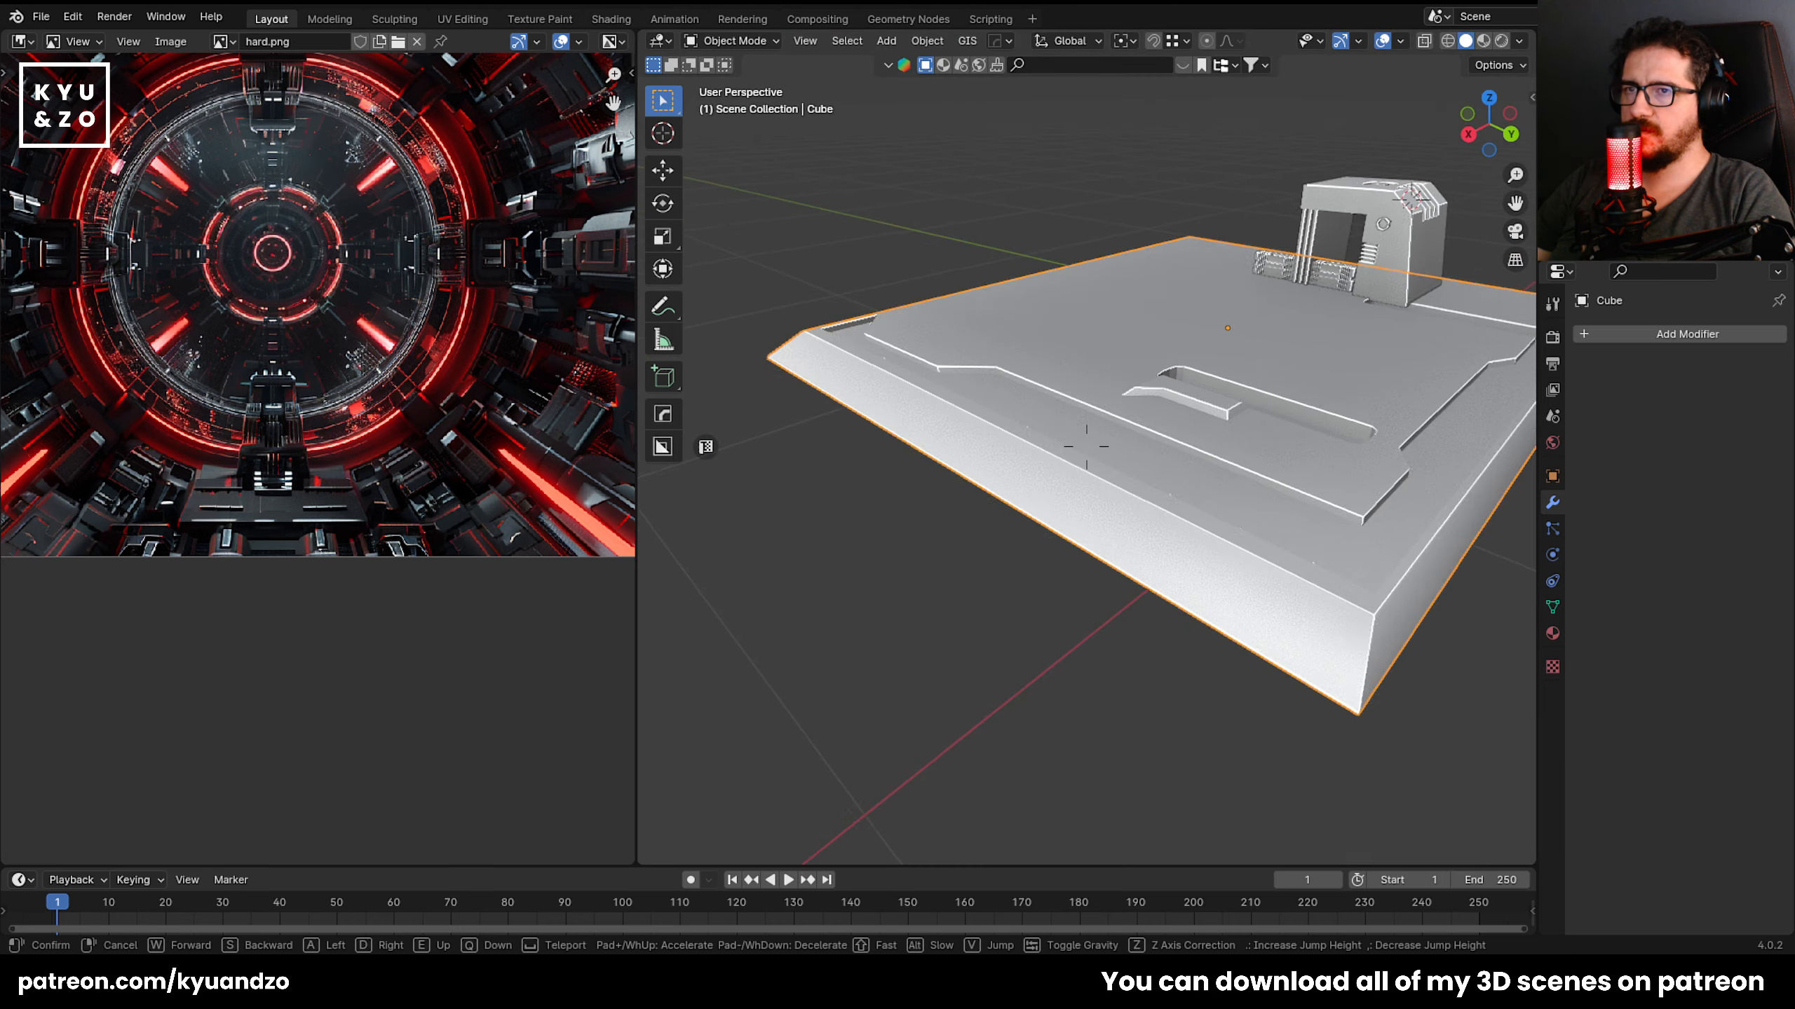
key(w)
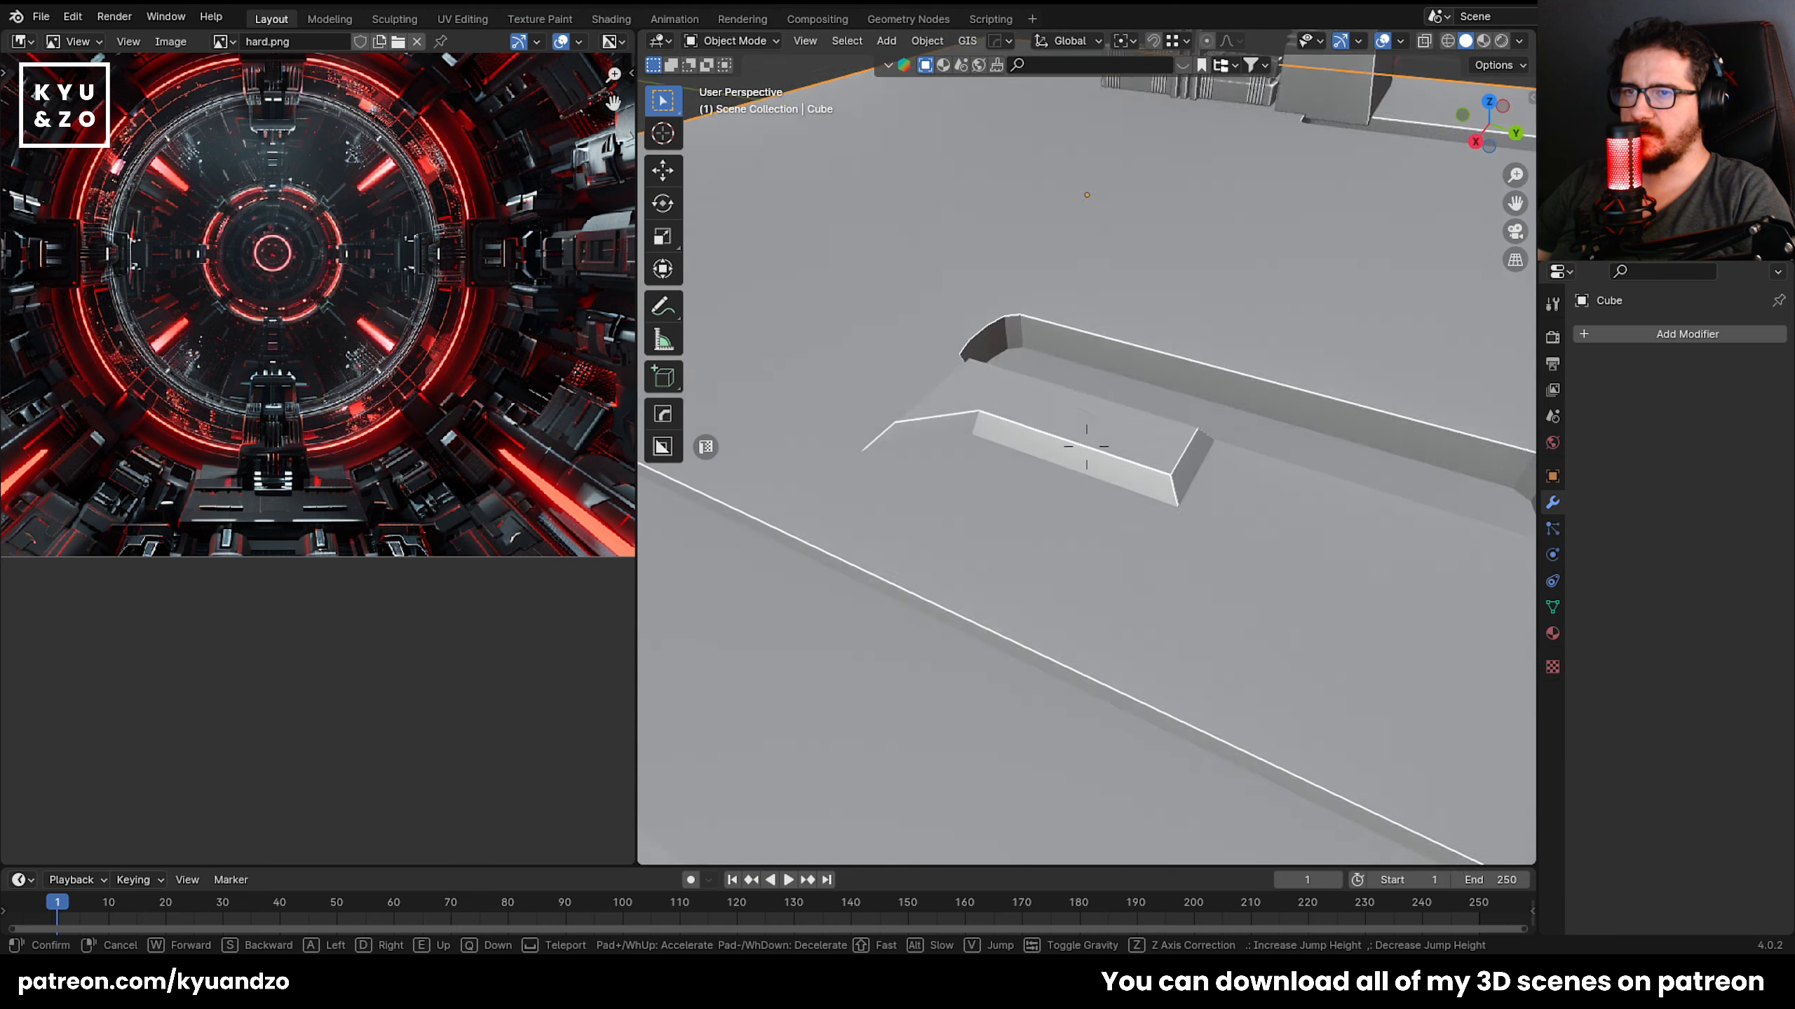
key(w)
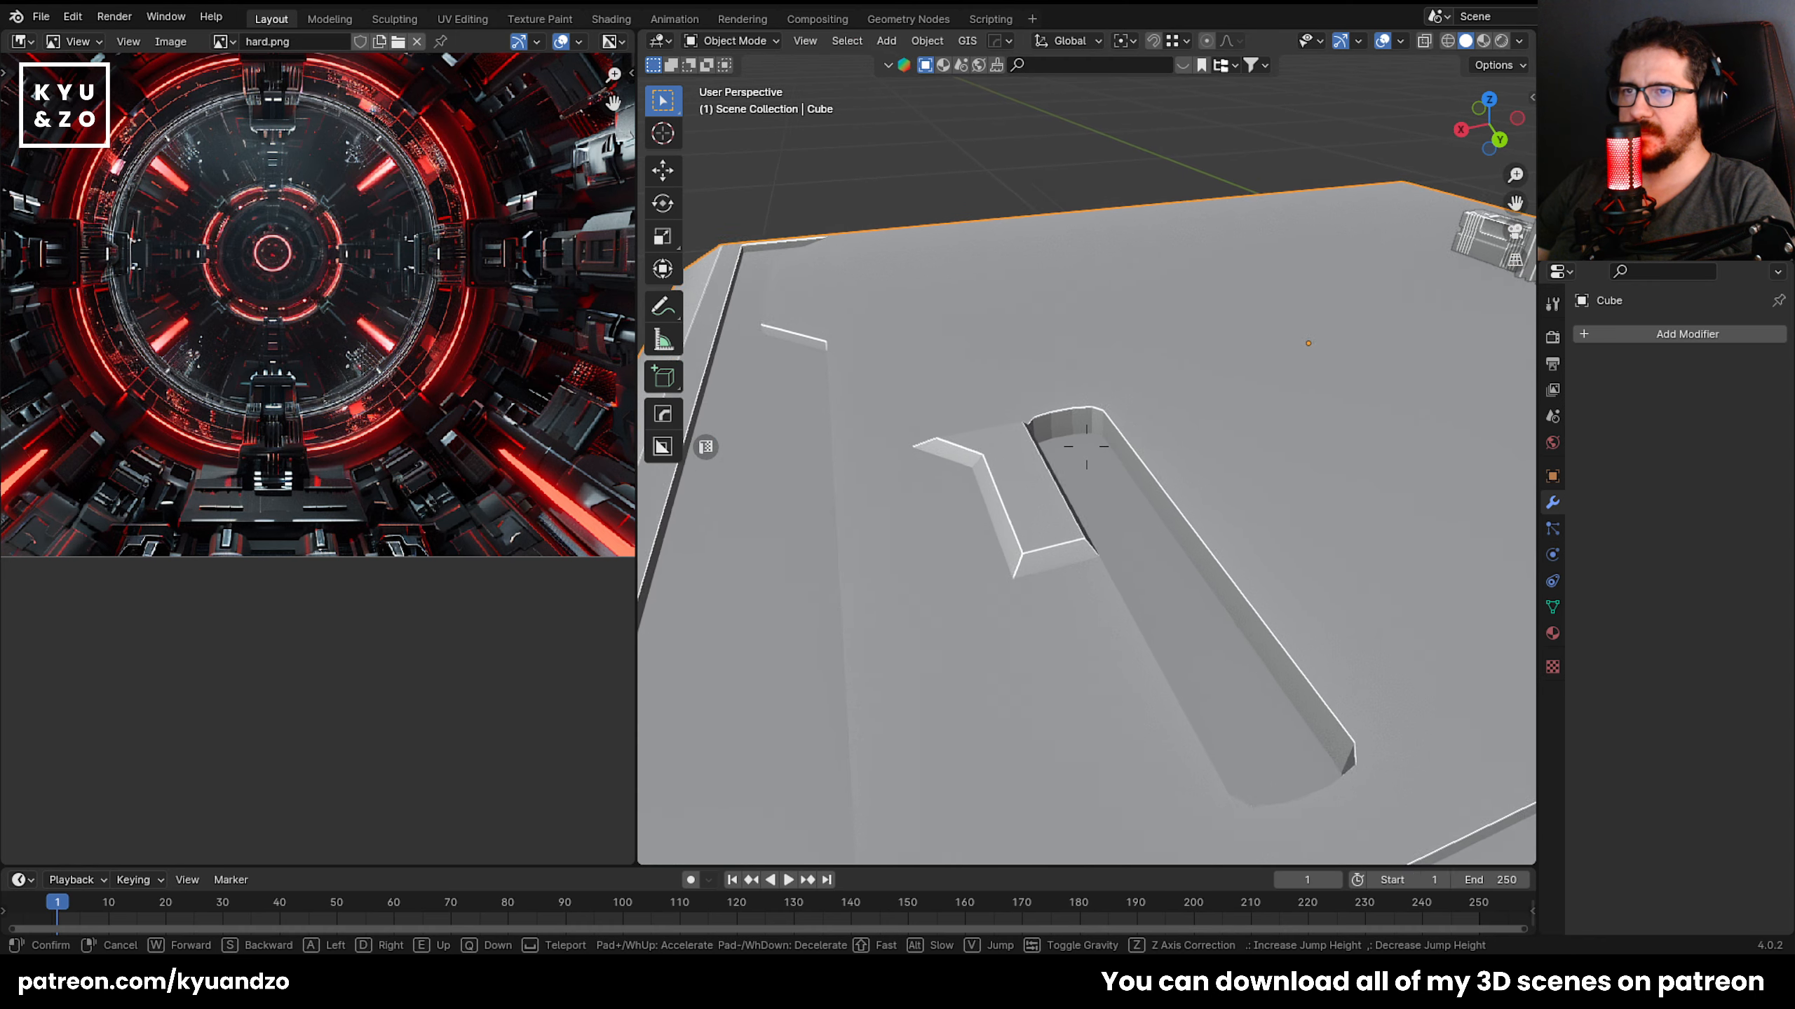
click(1169, 449)
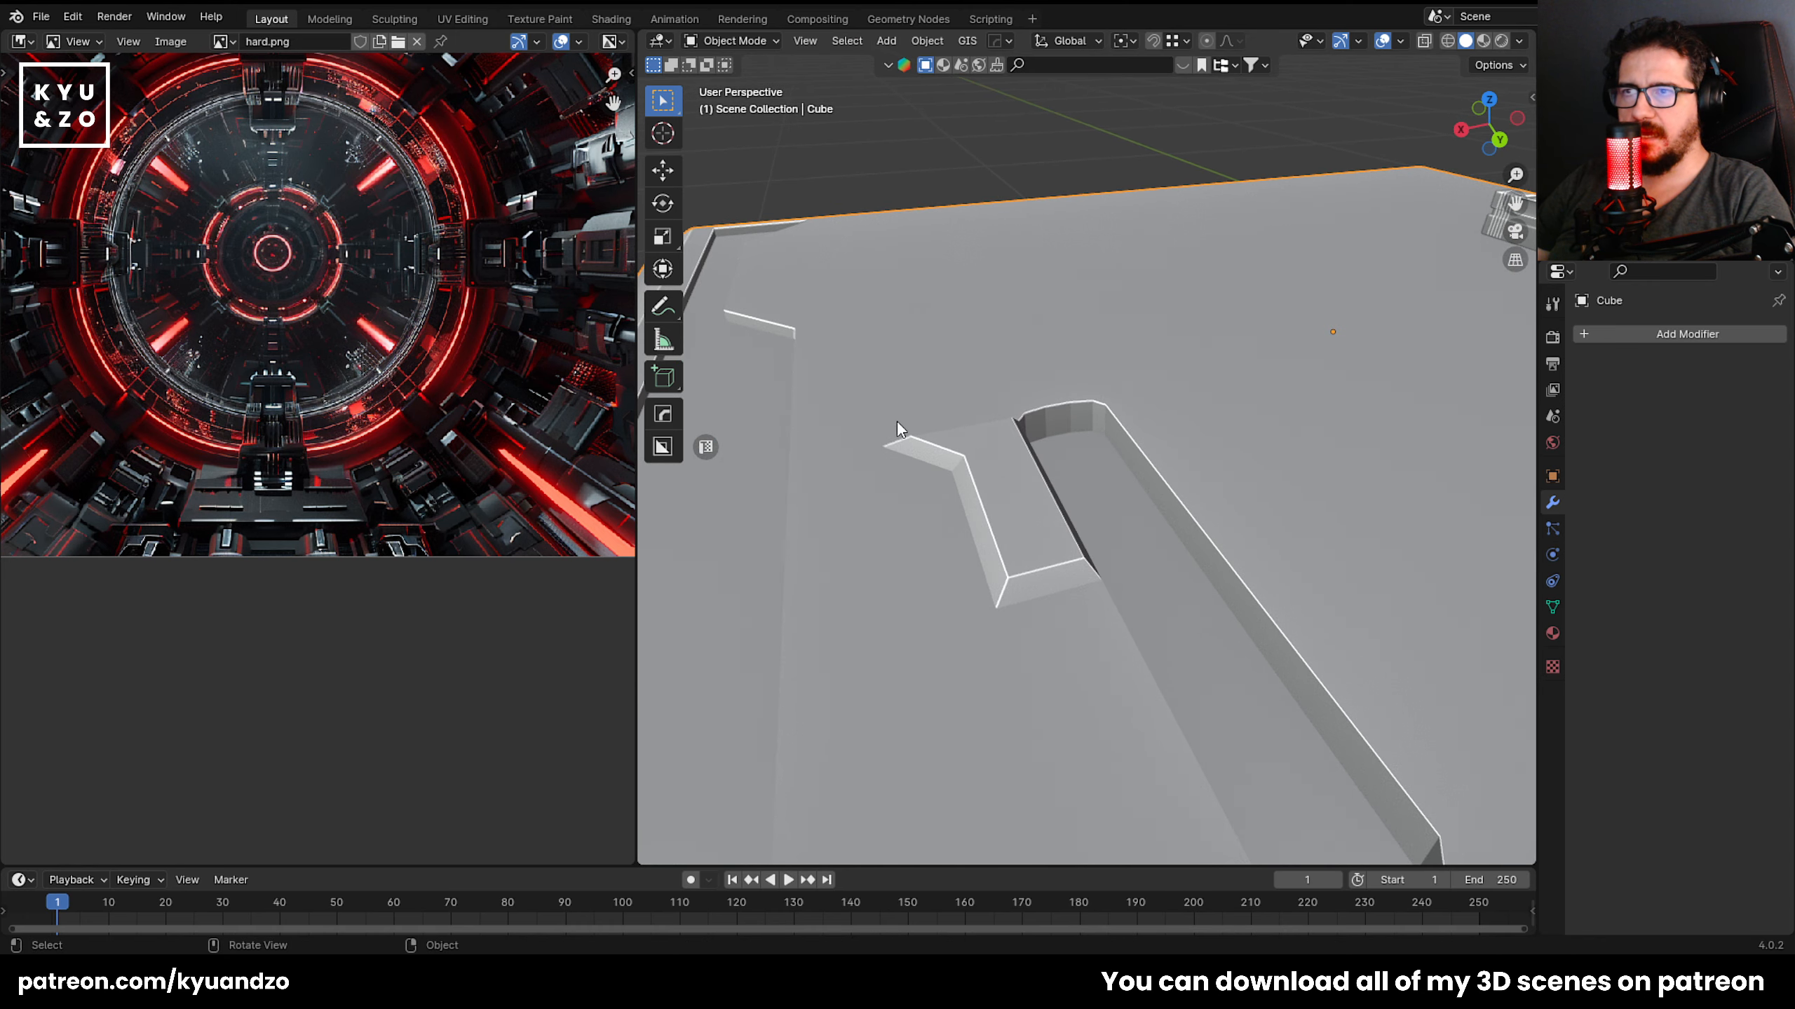
key(shift+grave)
key(w)
click(922, 530)
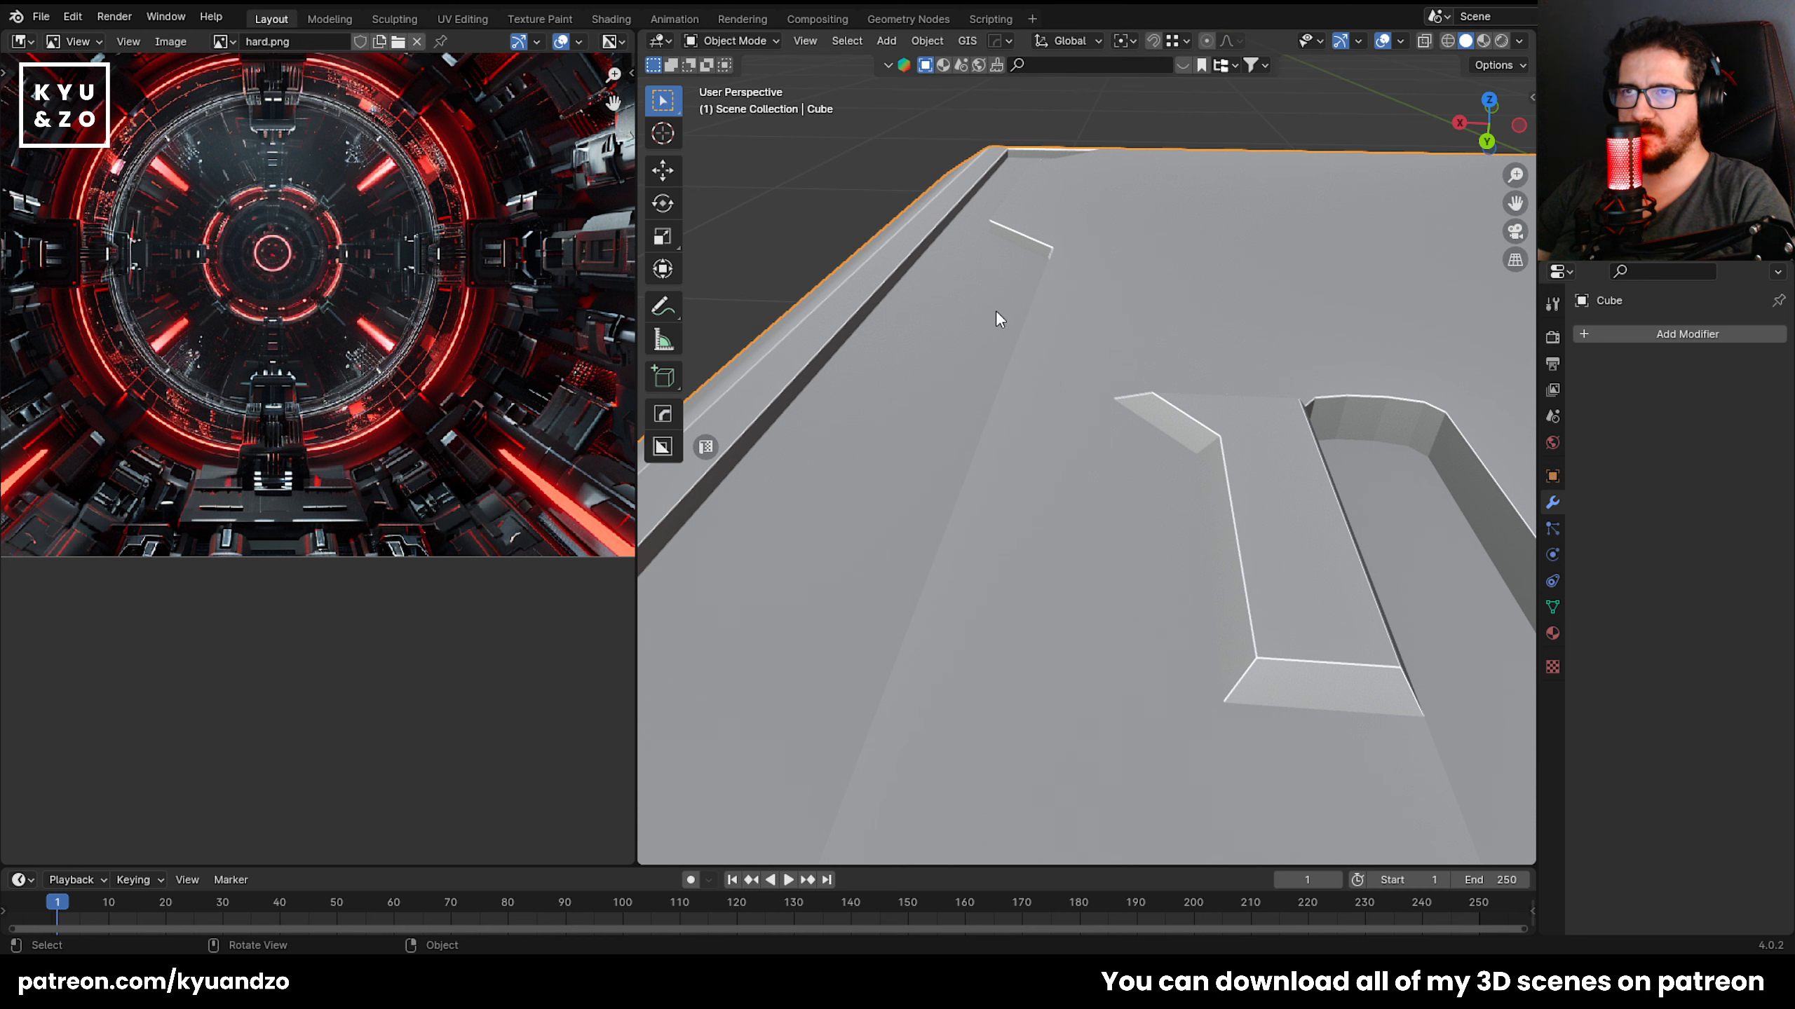
key(shift+grave)
click(656, 391)
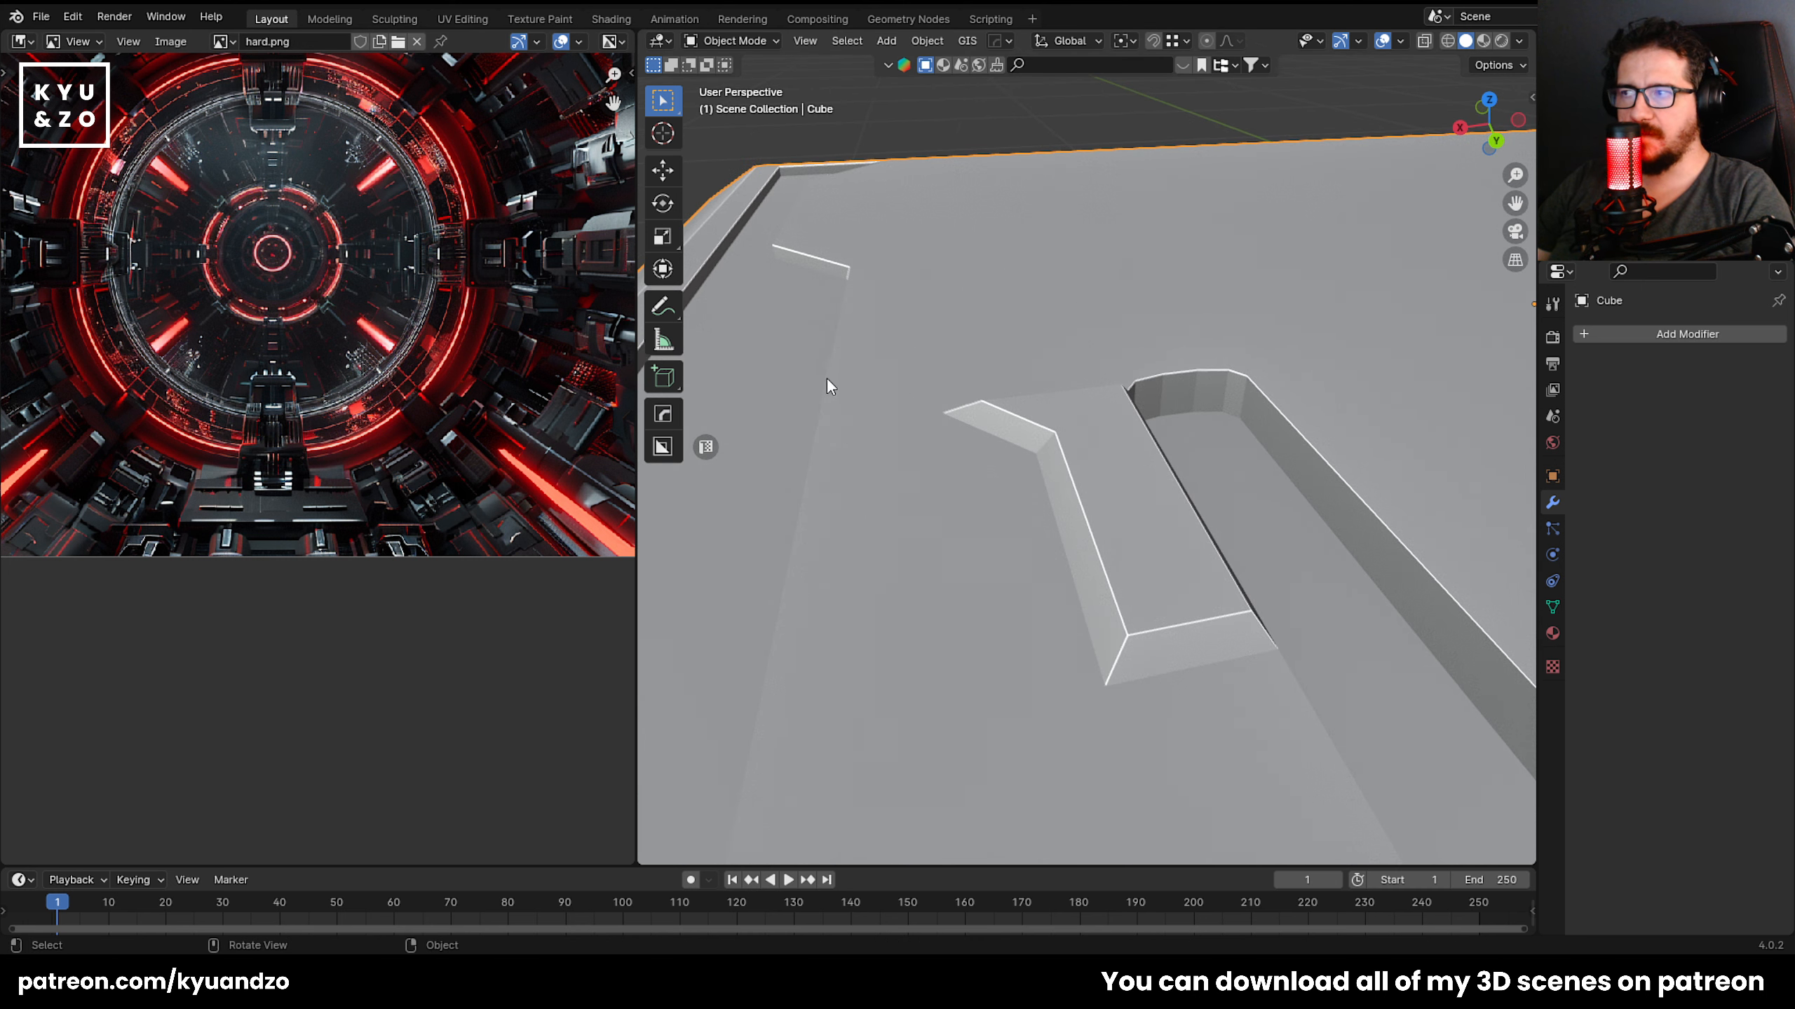
scroll(800, 381, down, 1)
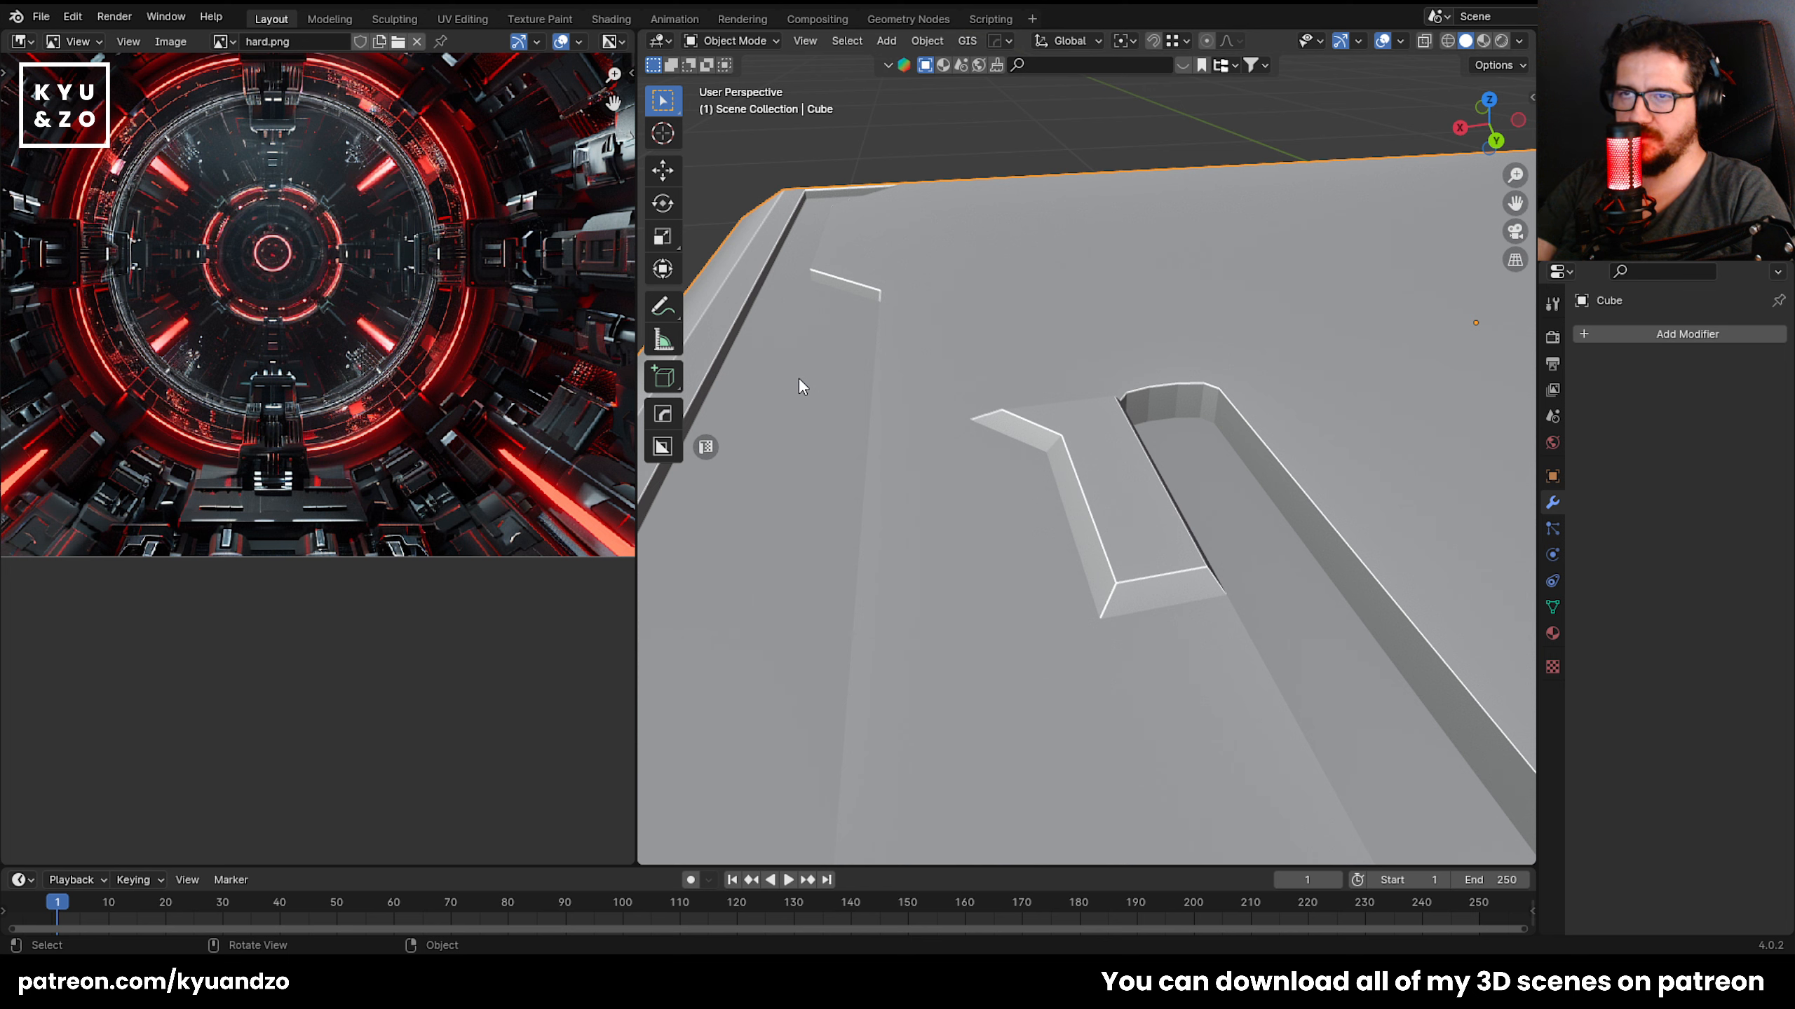
scroll(799, 381, up, 1)
scroll(799, 381, down, 1)
key(shift+grave)
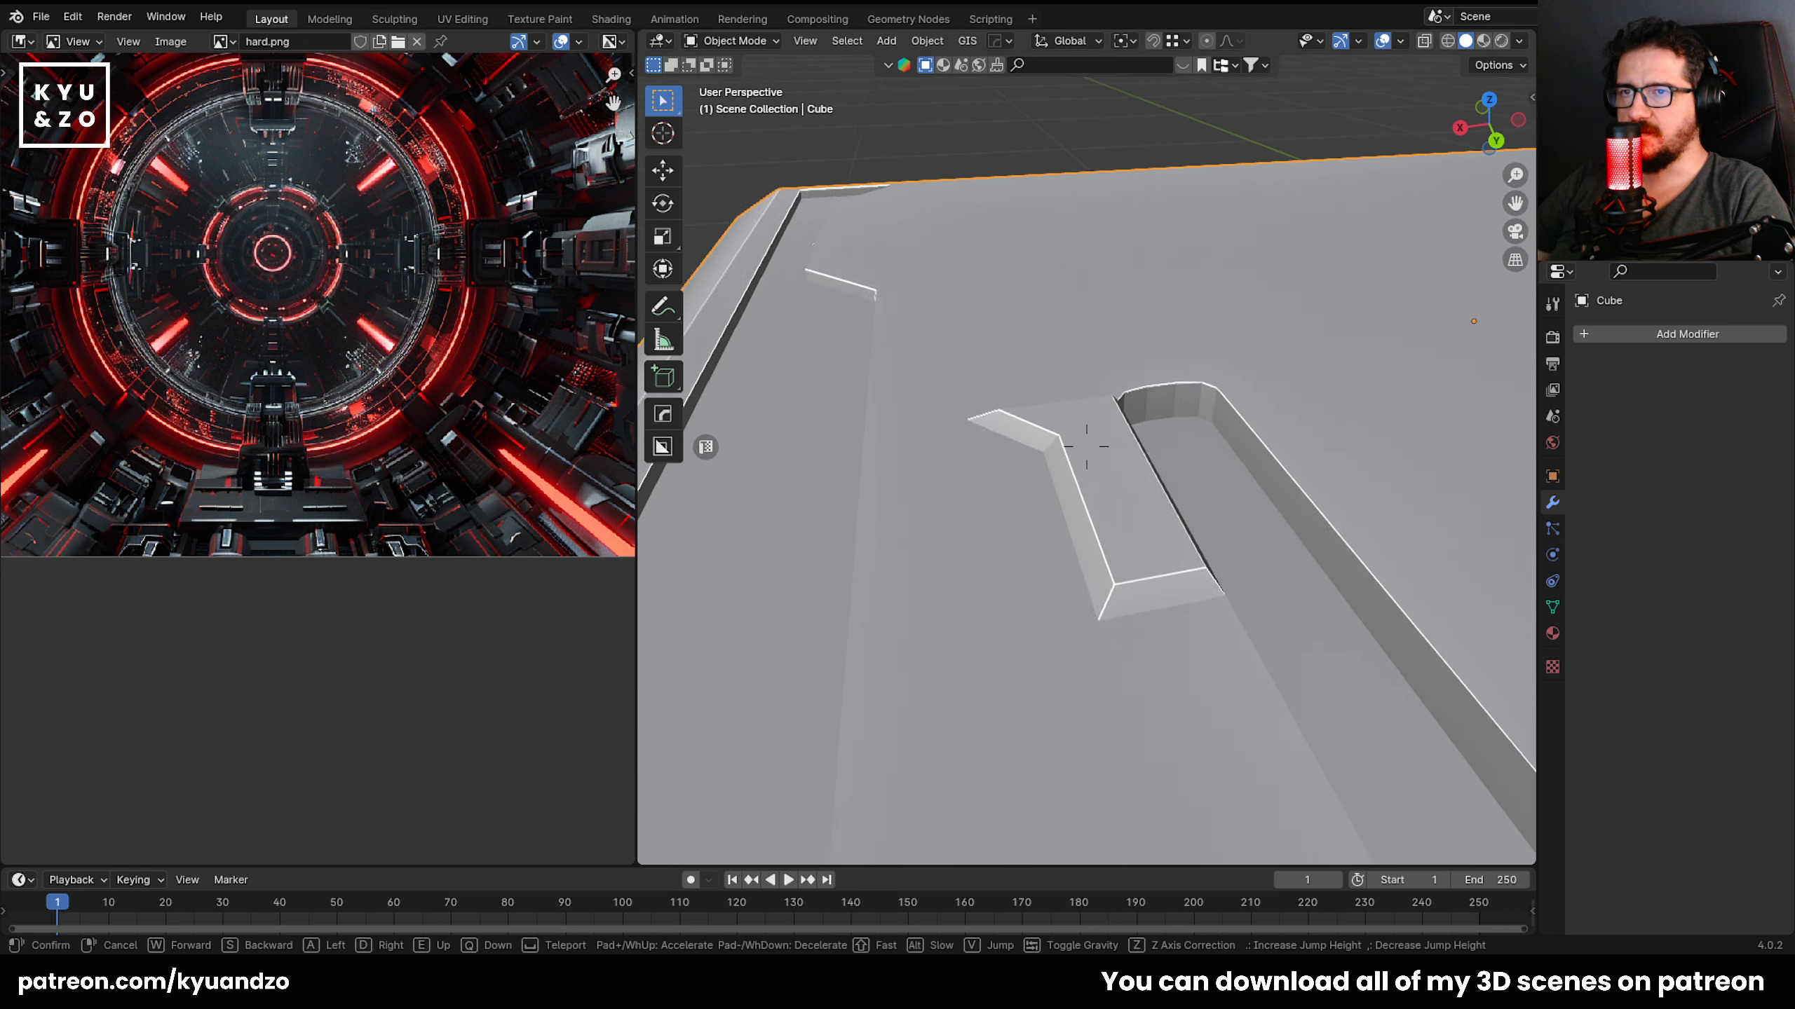
click(891, 443)
Add a 7-vertex cylinder, scale it down to 0.007 and place it on the raised panel at about X 1.652 m, Y 0.189 m.
key(shift+a)
mouse_move(1046, 415)
click(1166, 510)
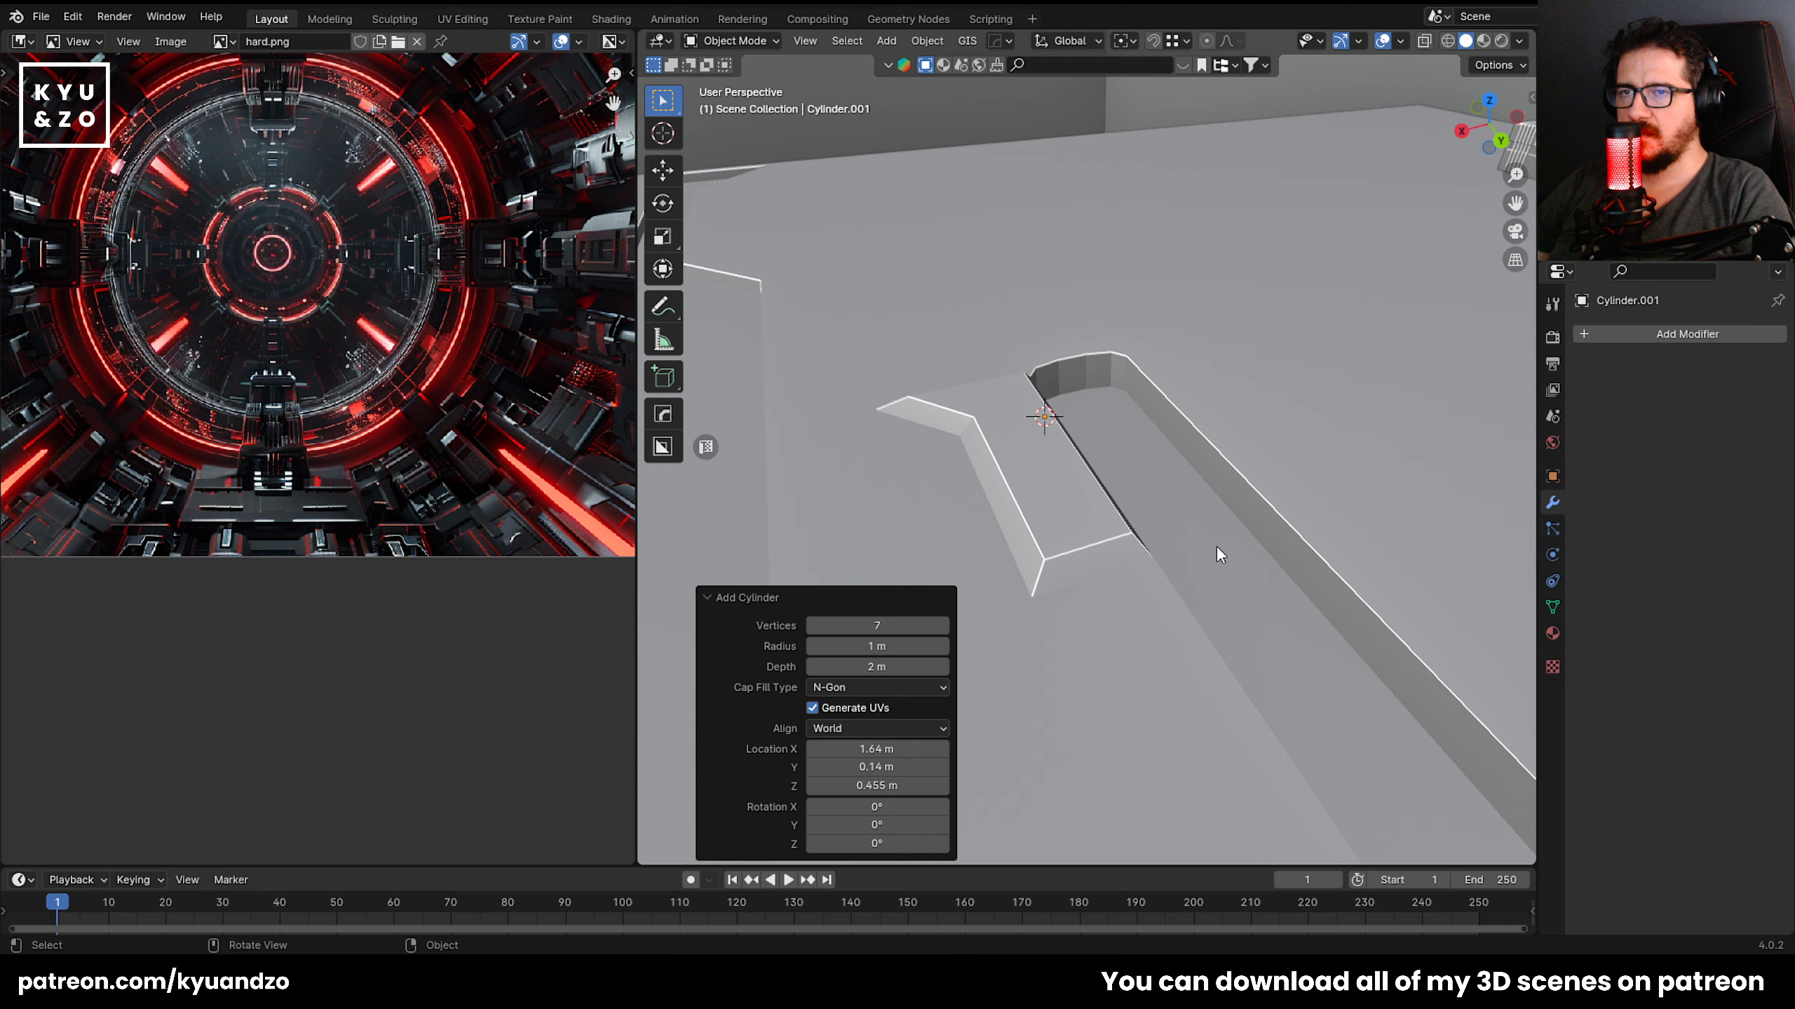
key(s)
click(1095, 499)
key(s)
click(1116, 537)
key(g)
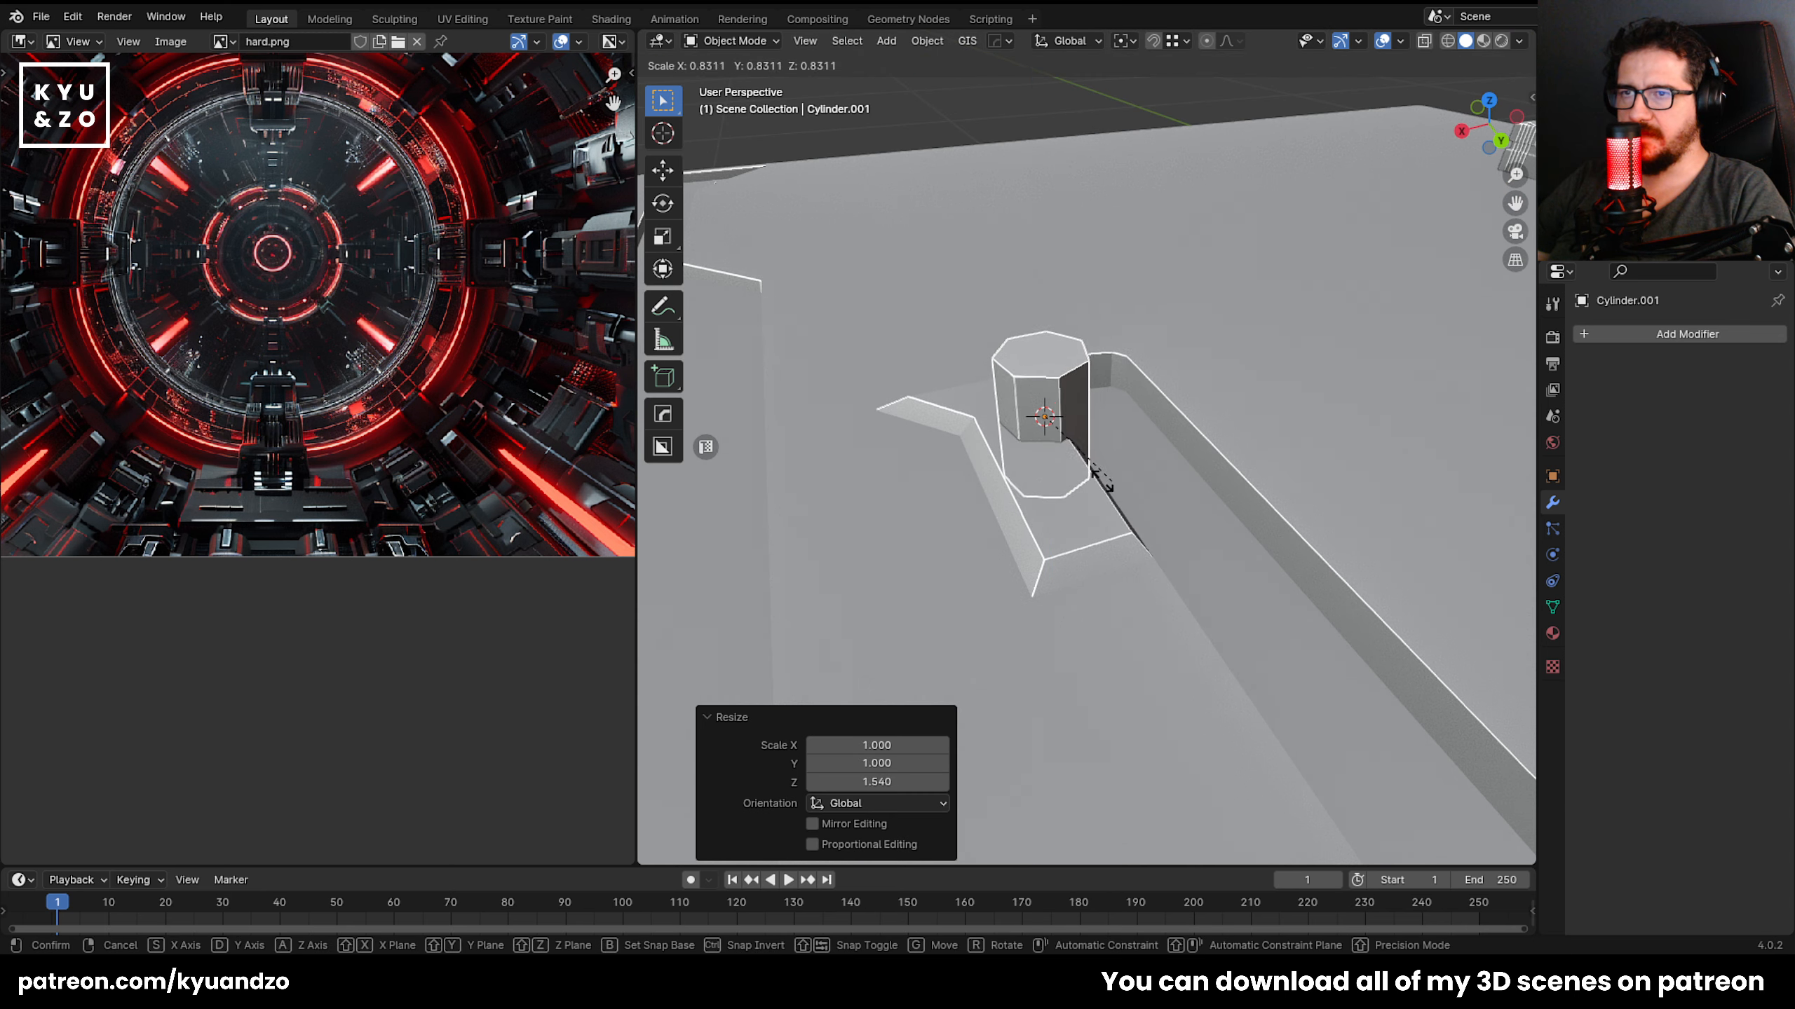
key(y)
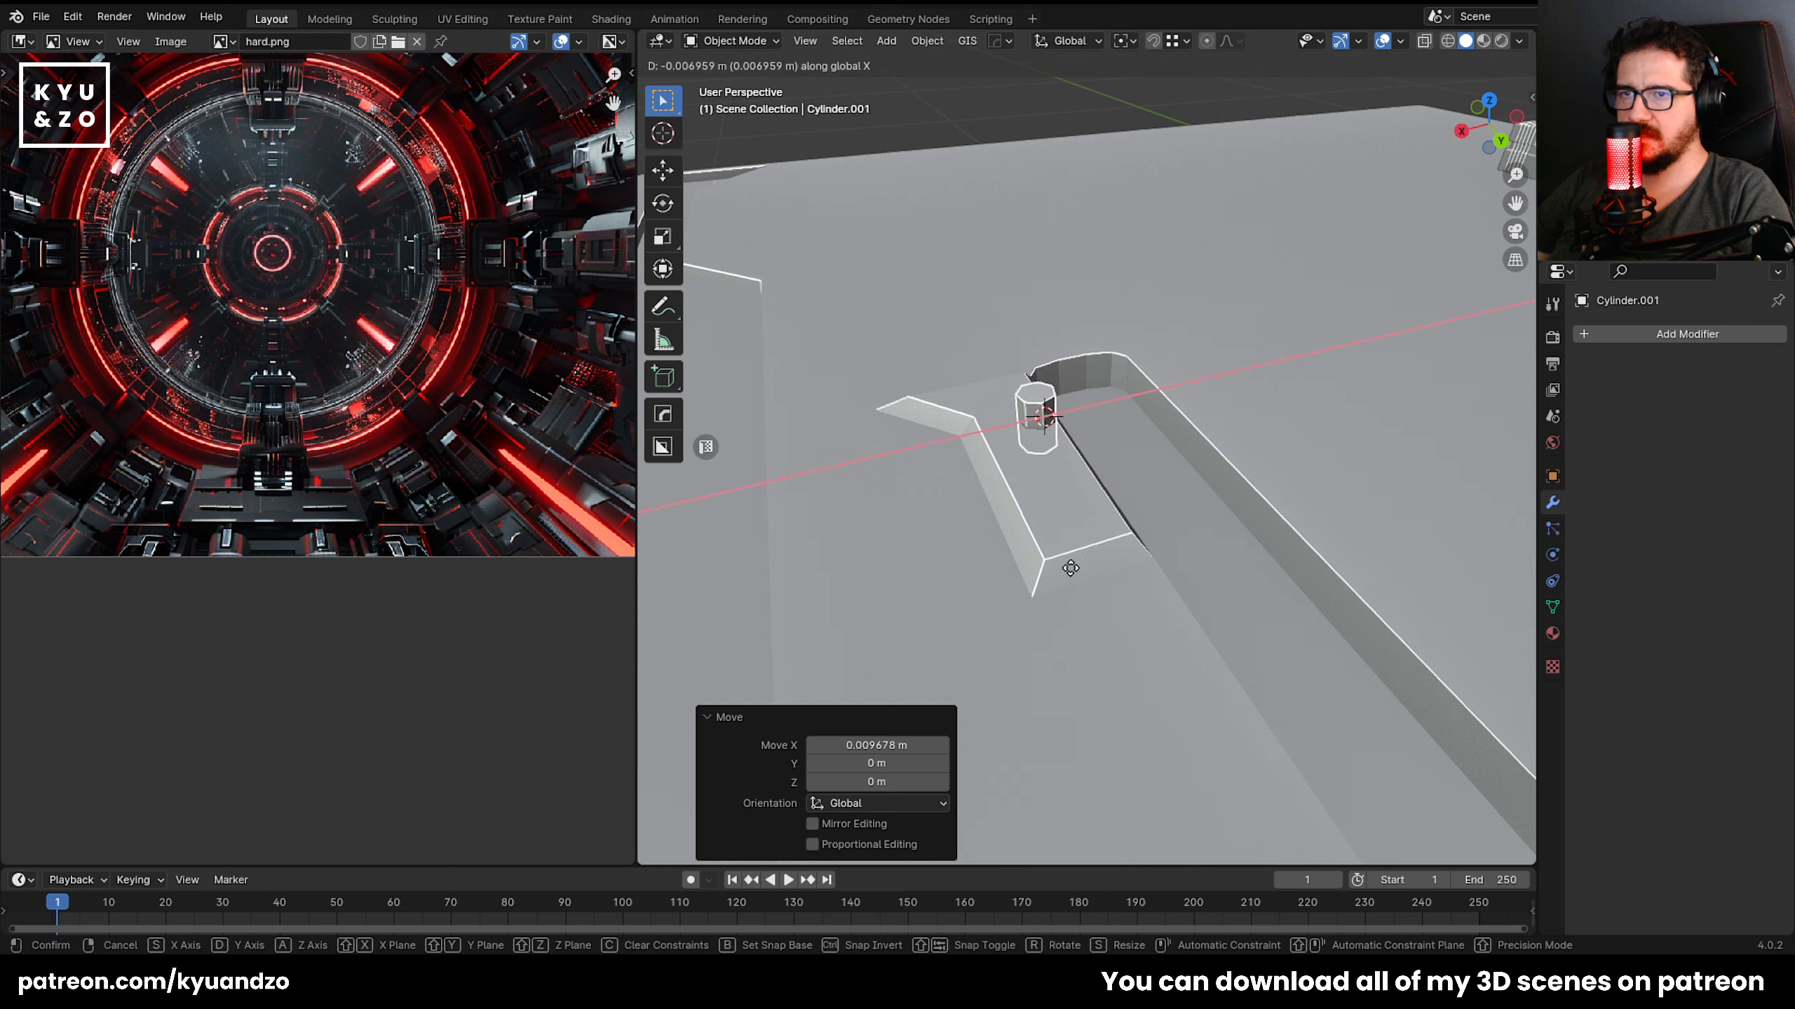
click(1081, 621)
Stretch the cylinder vertically to a Z scale of 0.015 so it passes through the raised face, and select the base slab.
key(s)
key(z)
click(1293, 706)
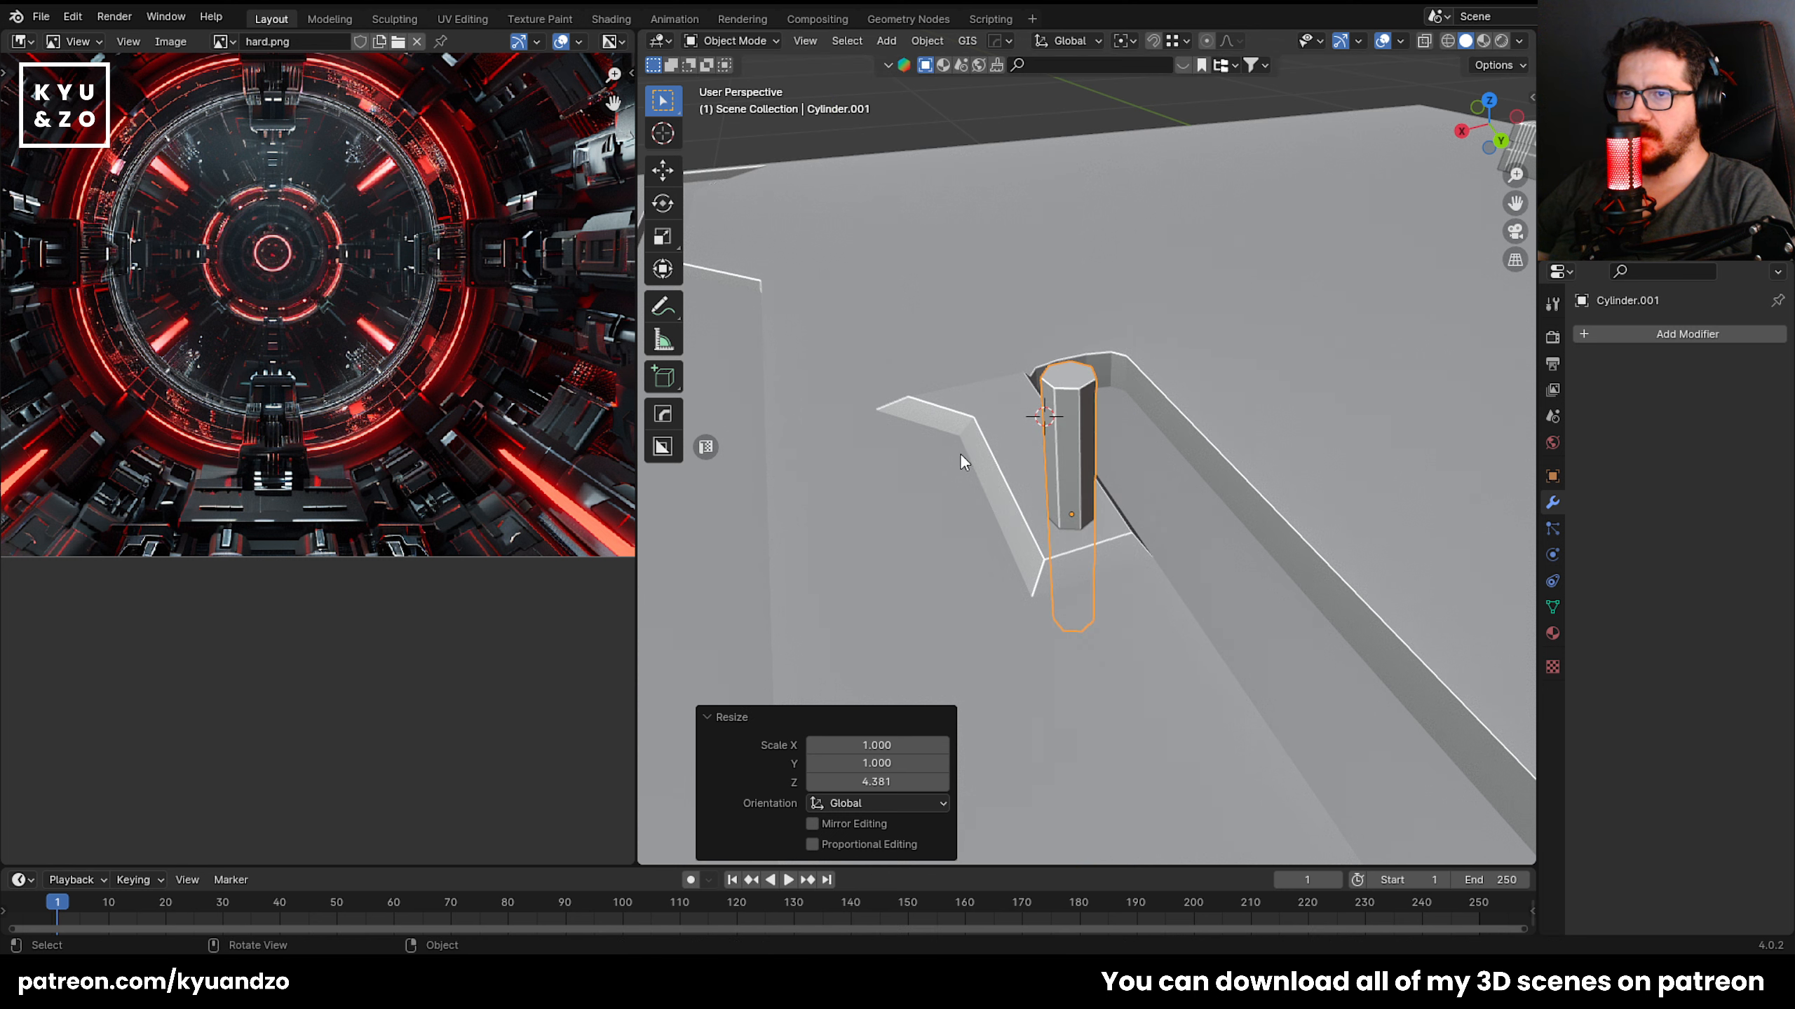
key(s)
key(z)
click(1150, 530)
middle_drag(1114, 554, 1051, 541)
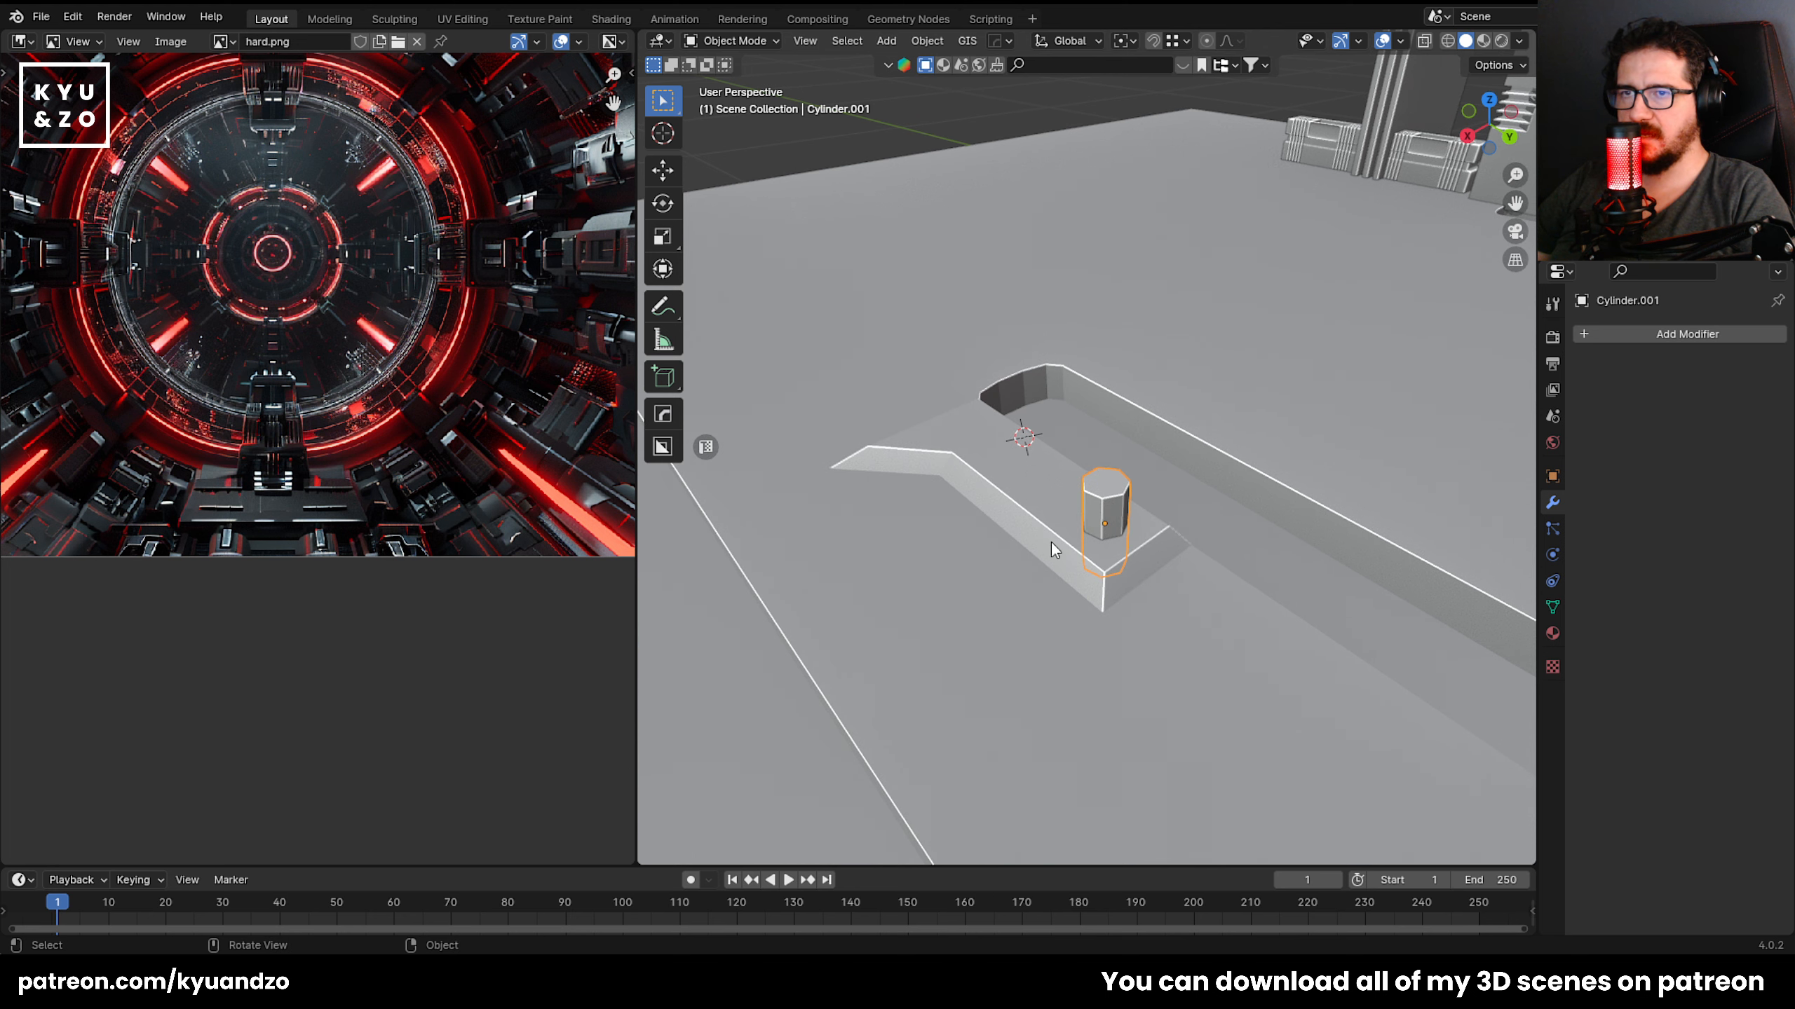
click(1040, 508)
click(1646, 335)
mouse_move(1635, 338)
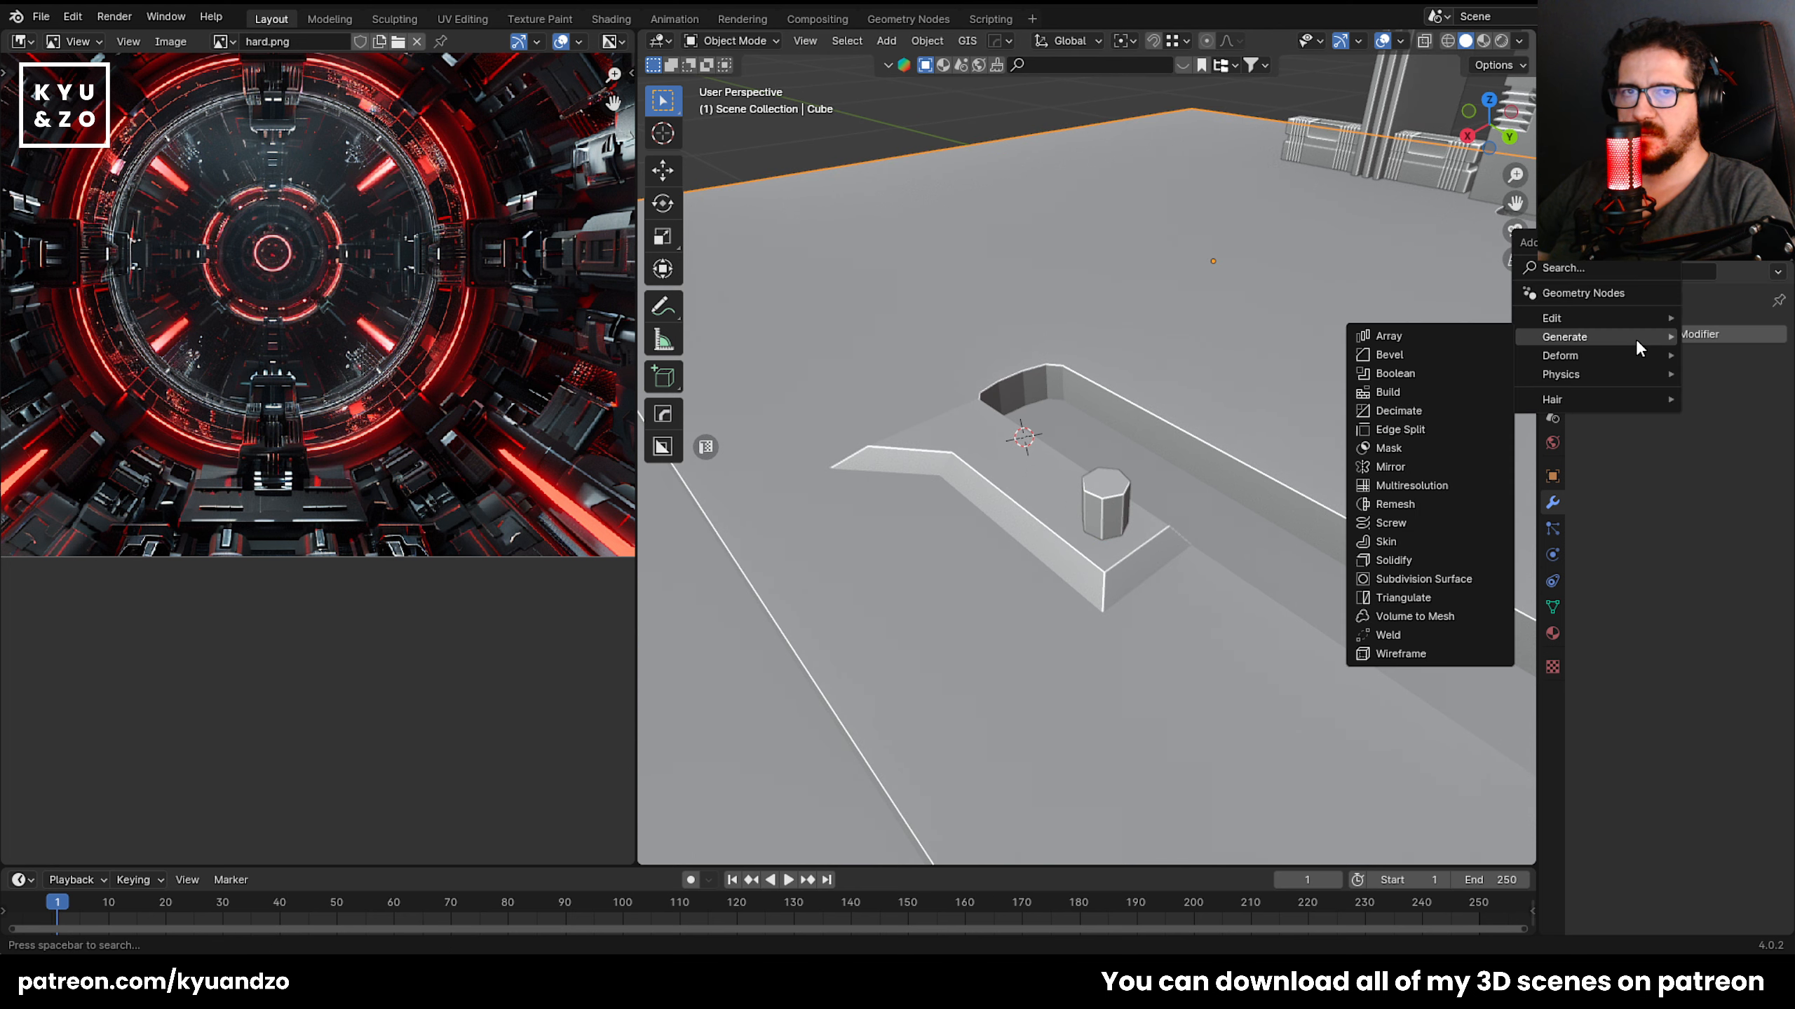
click(1424, 464)
key(ctrl+z)
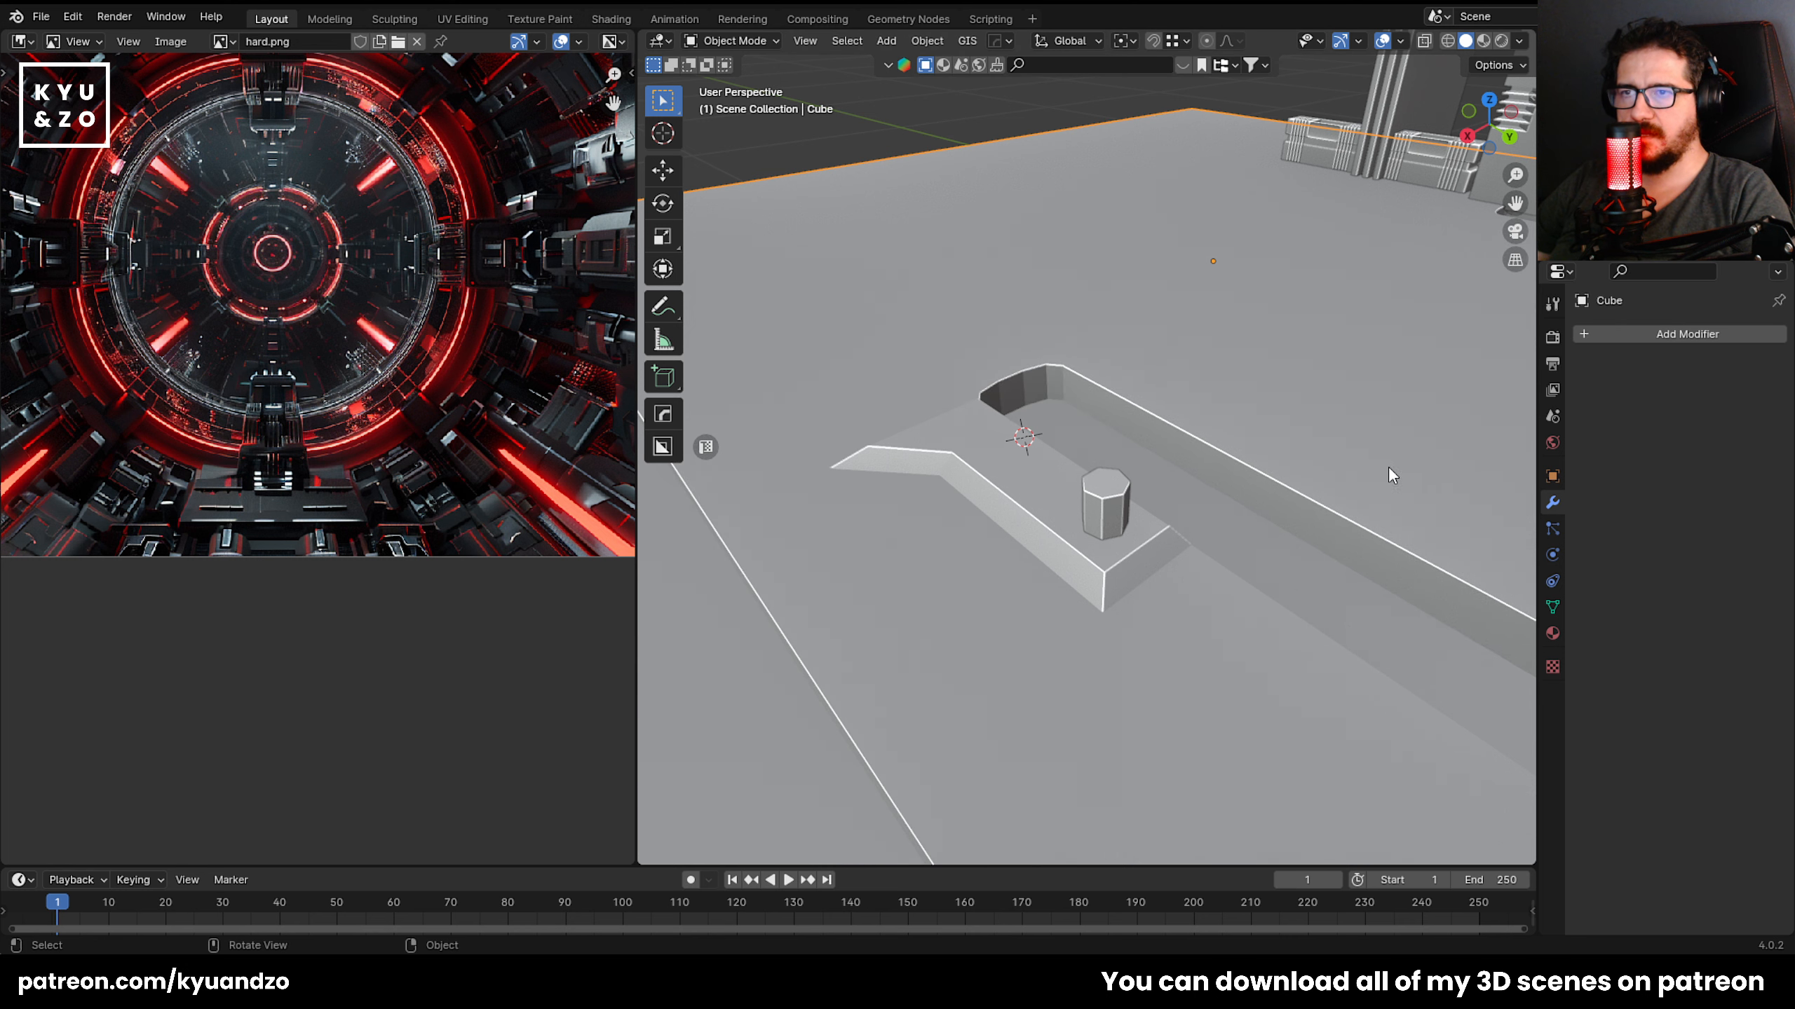
Add a Boolean modifier set to Difference to the base slab, using the small cylinder as the cutter.
click(1653, 335)
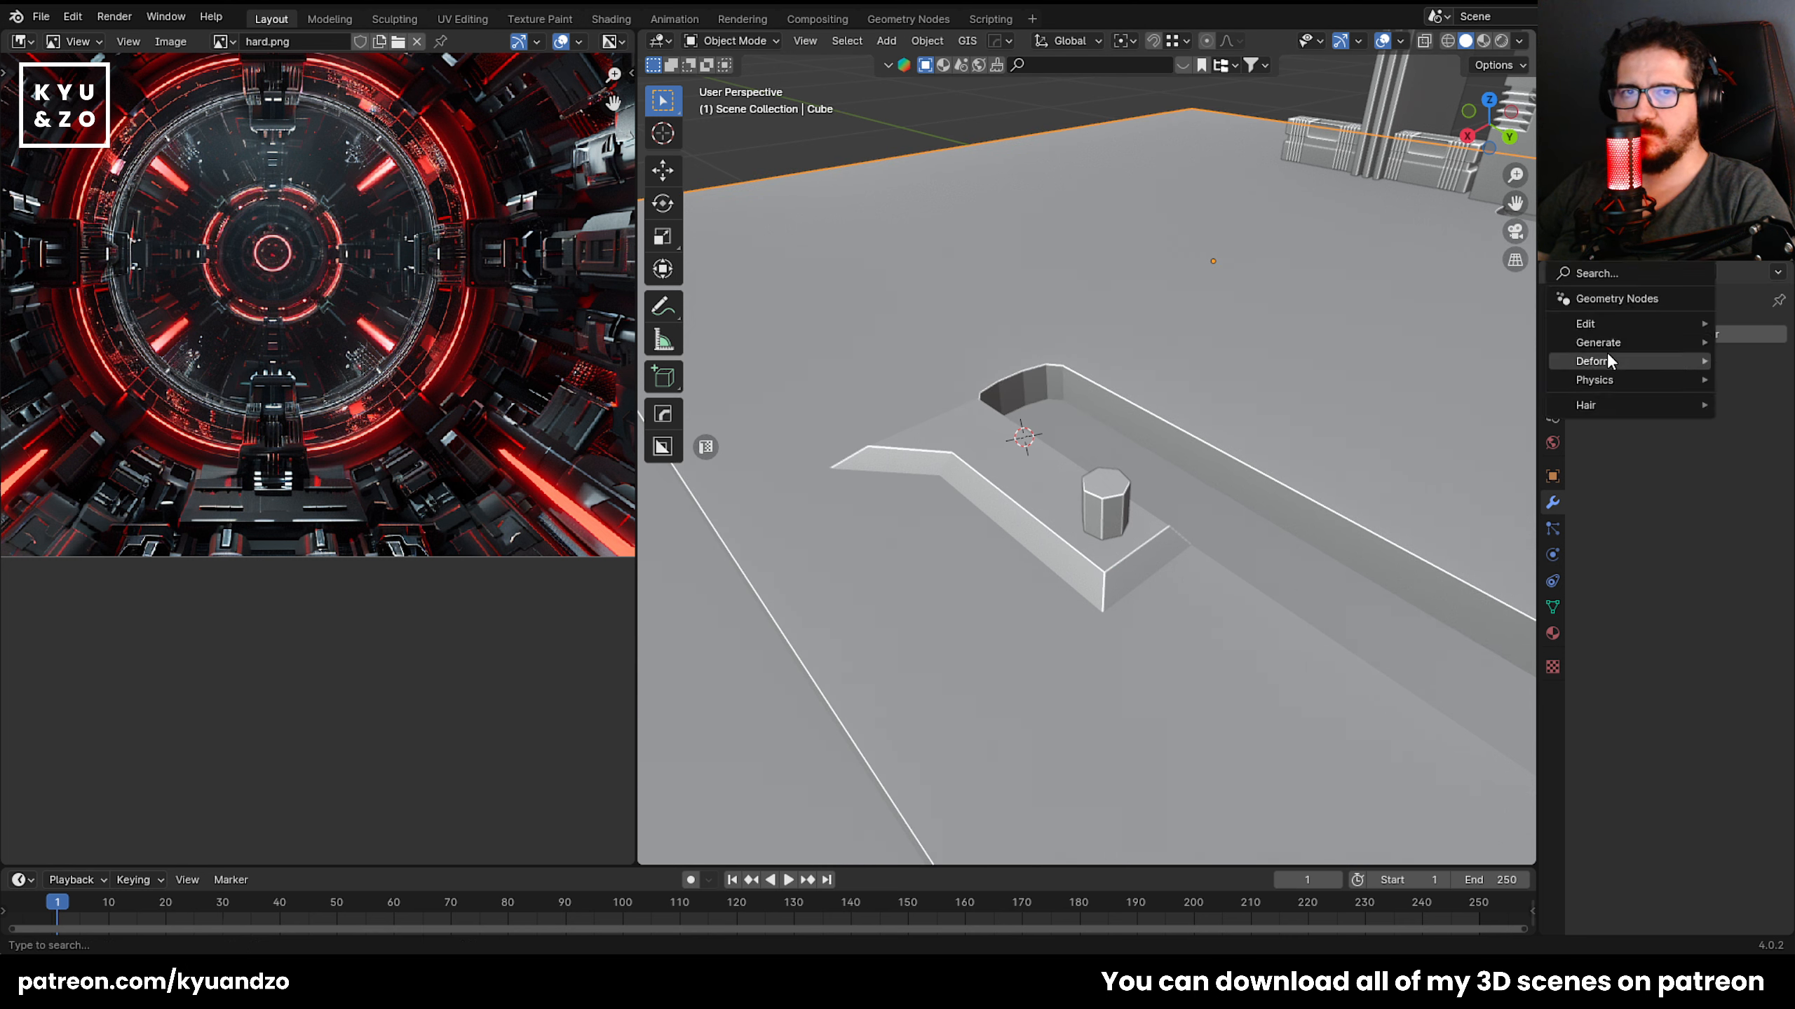
mouse_move(1587, 343)
click(1455, 377)
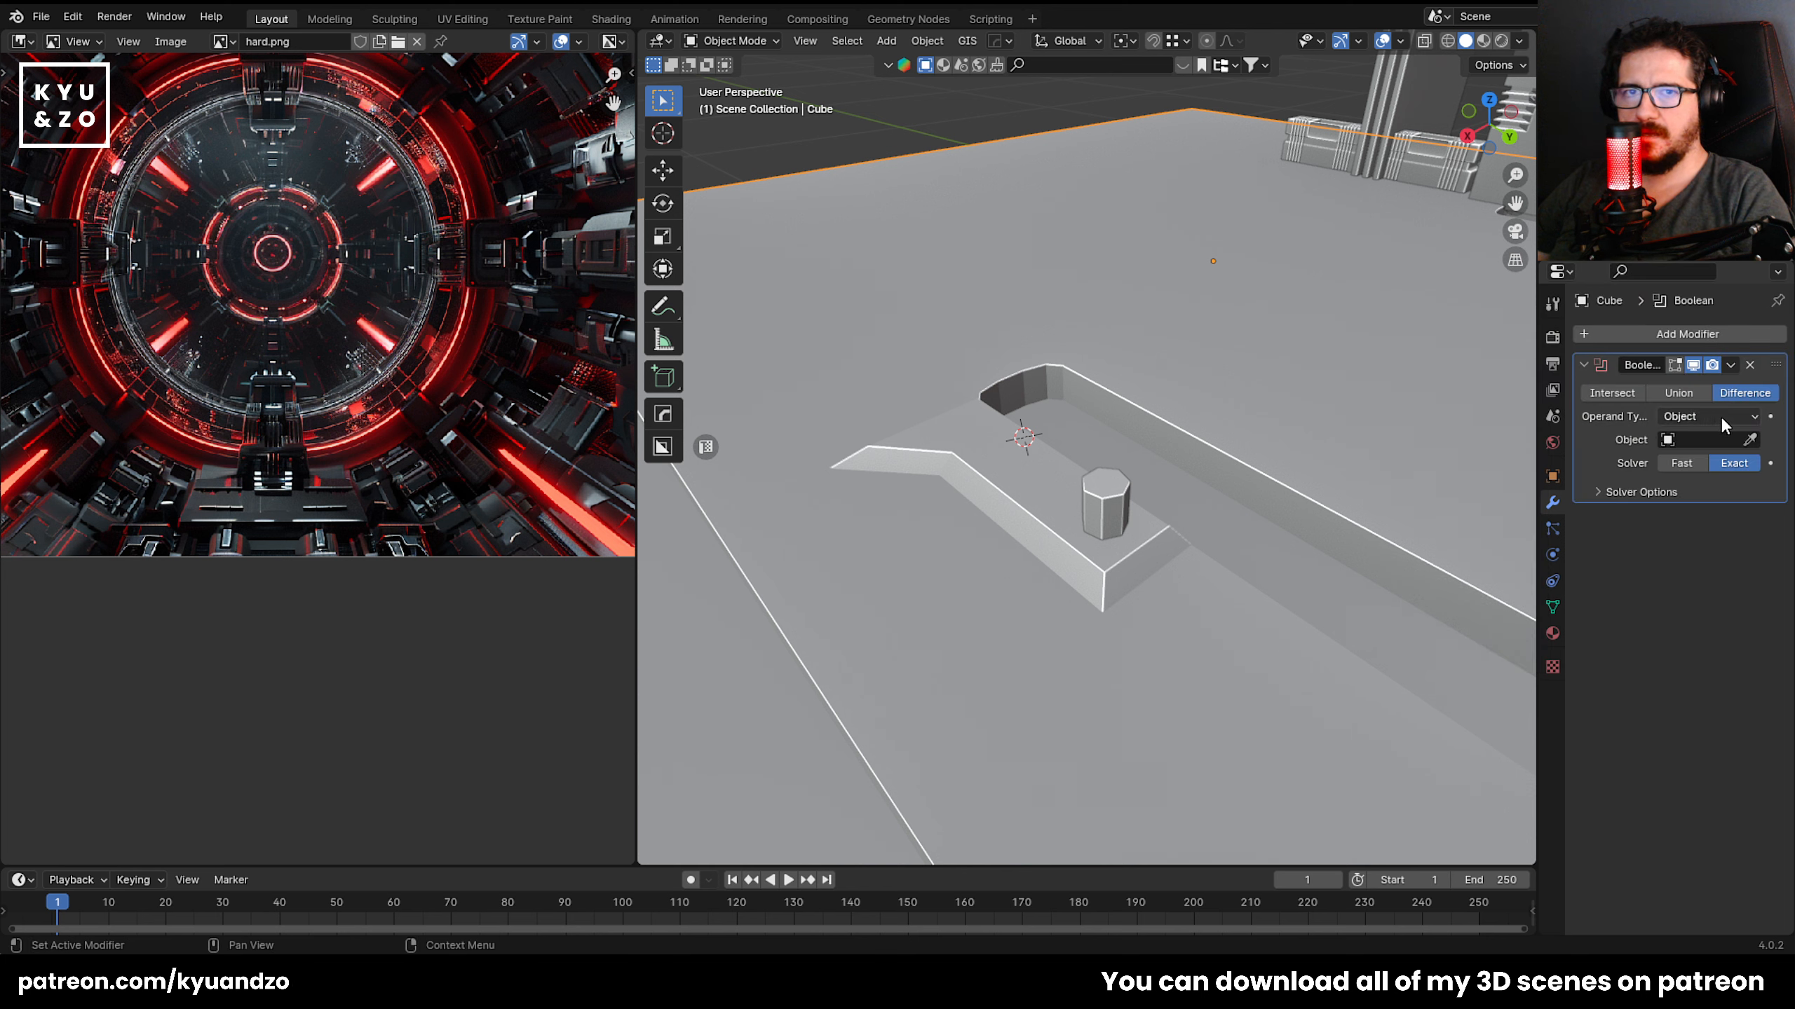
click(1106, 503)
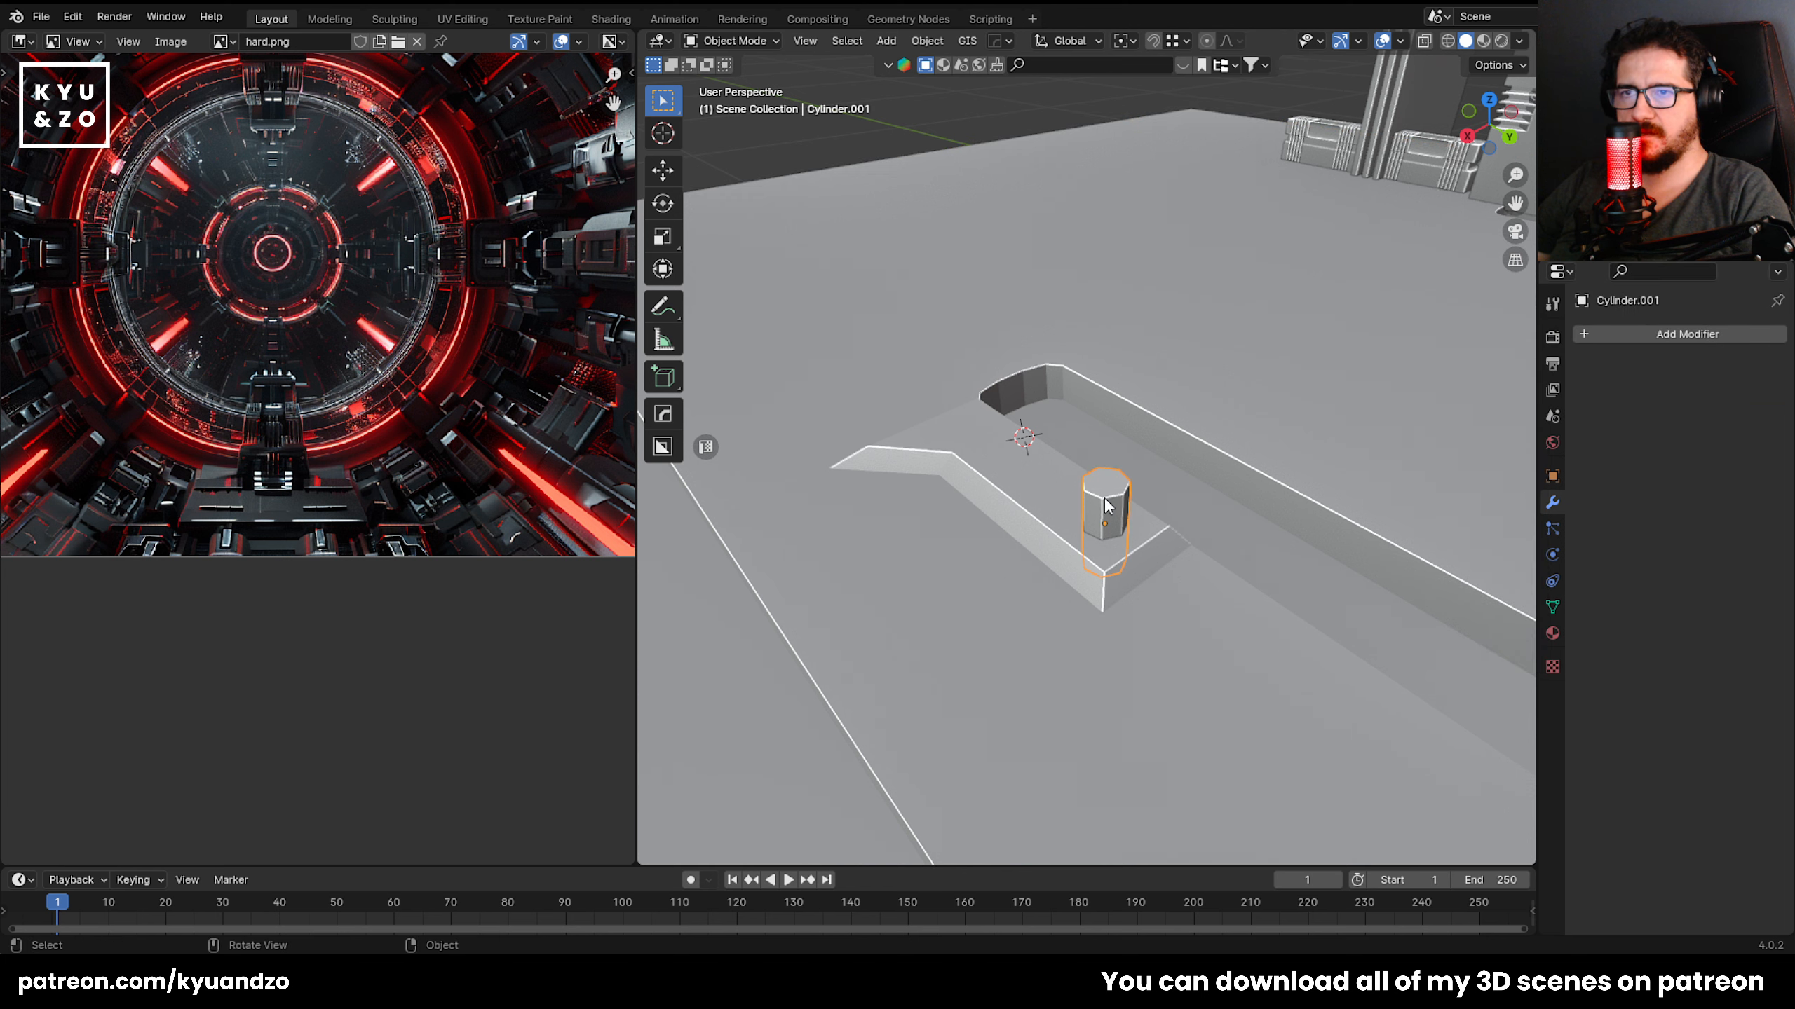
Set the cutter cylinder's viewport display to Wire.
click(1553, 480)
scroll(1675, 706, down, 4)
click(1704, 843)
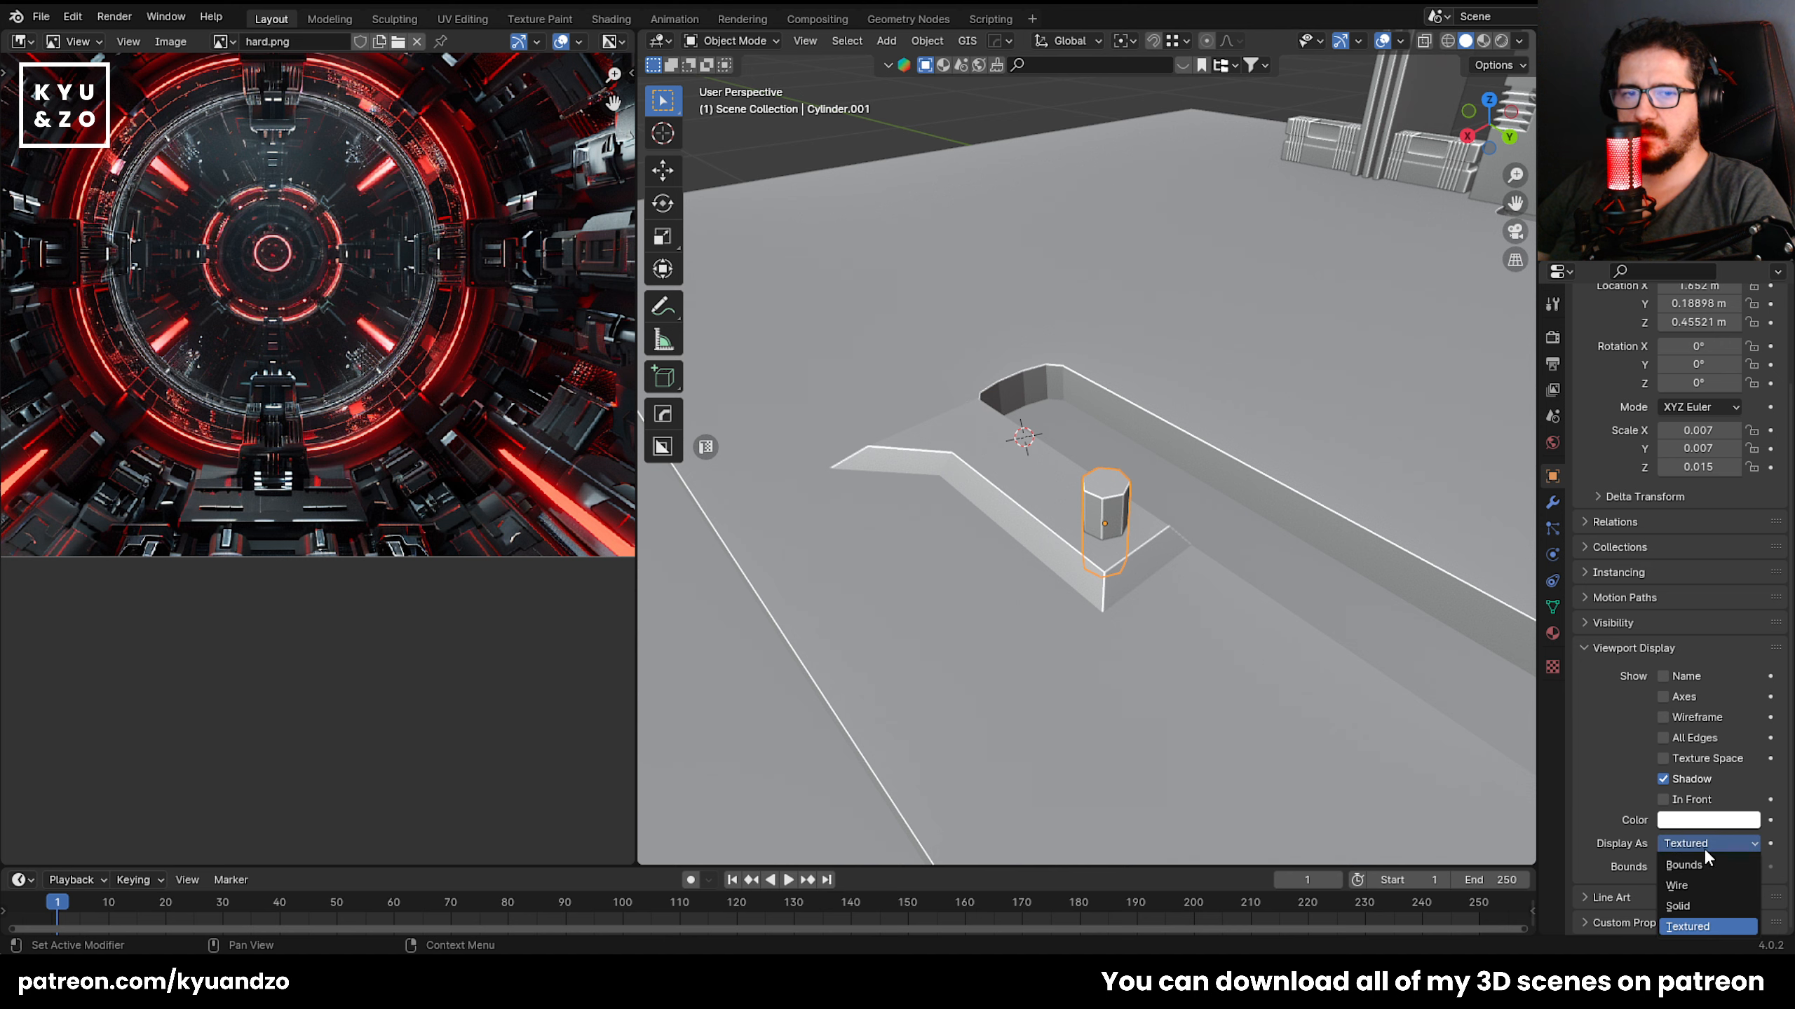
click(1681, 887)
Add a Subdivision Surface modifier to the base slab below the Boolean and view the whole slab.
click(1161, 515)
middle_drag(1161, 516, 1093, 532)
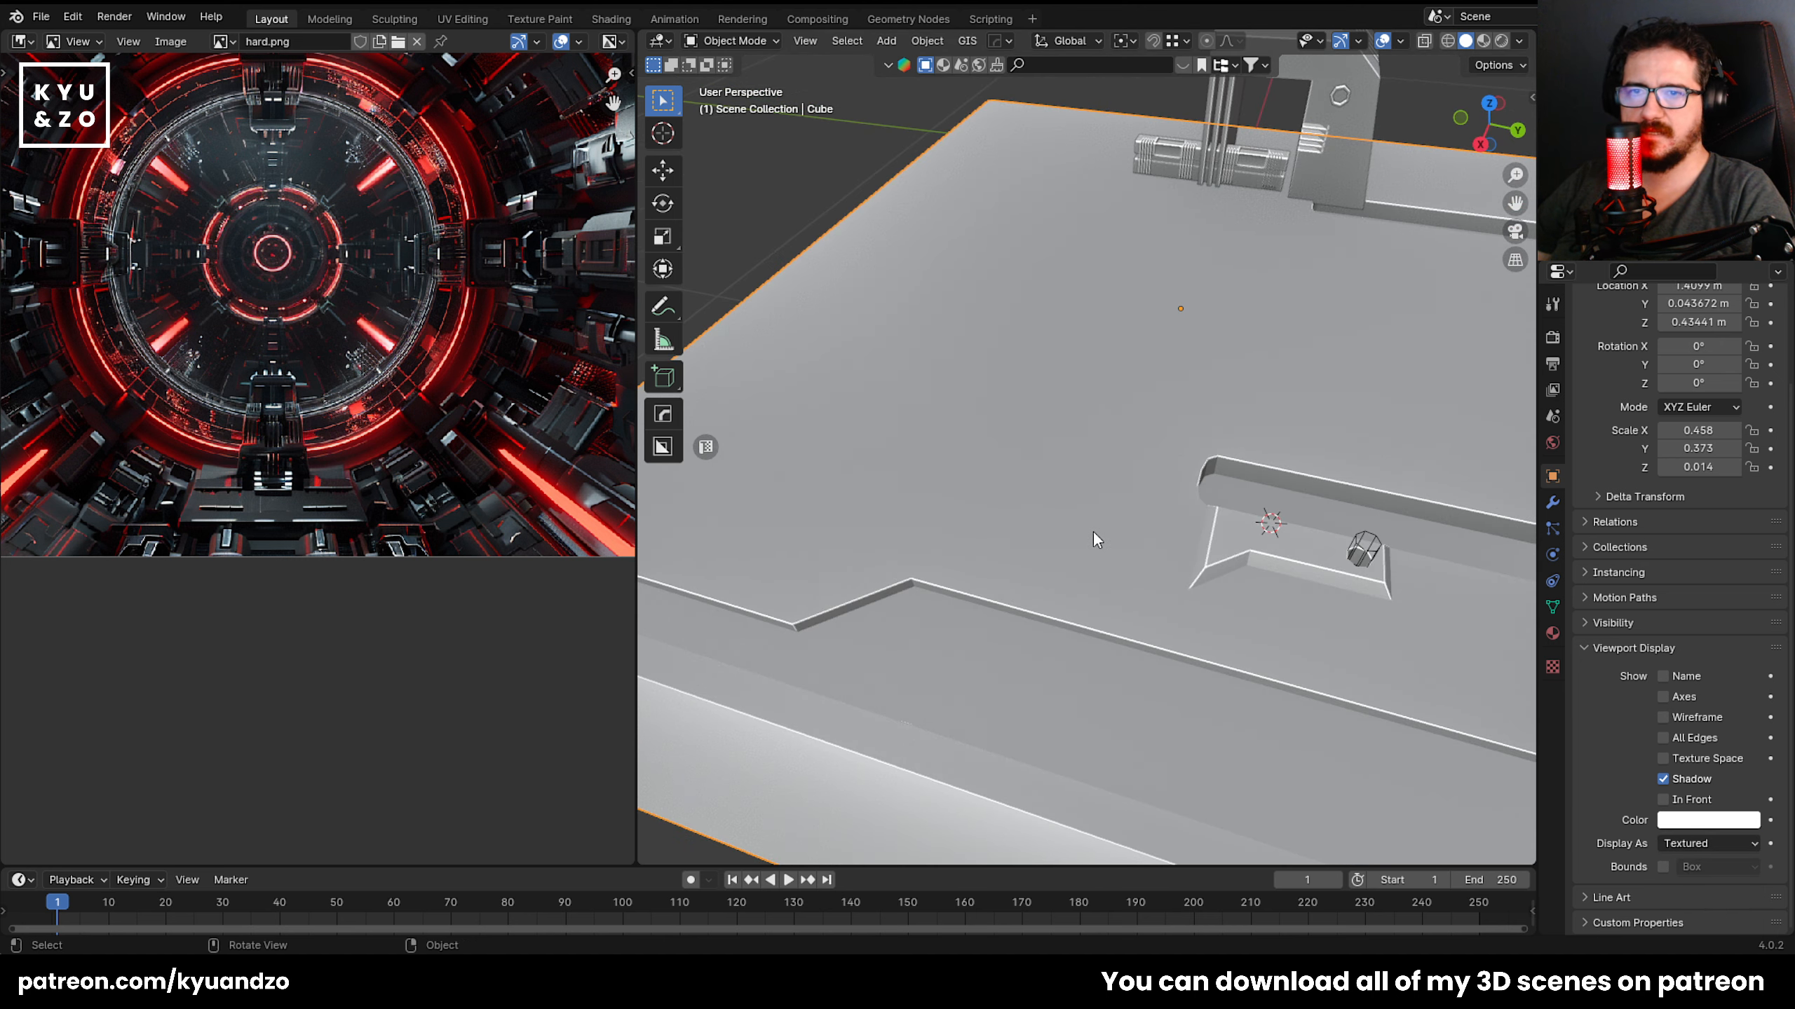
shift+middle_drag(1169, 415, 849, 372)
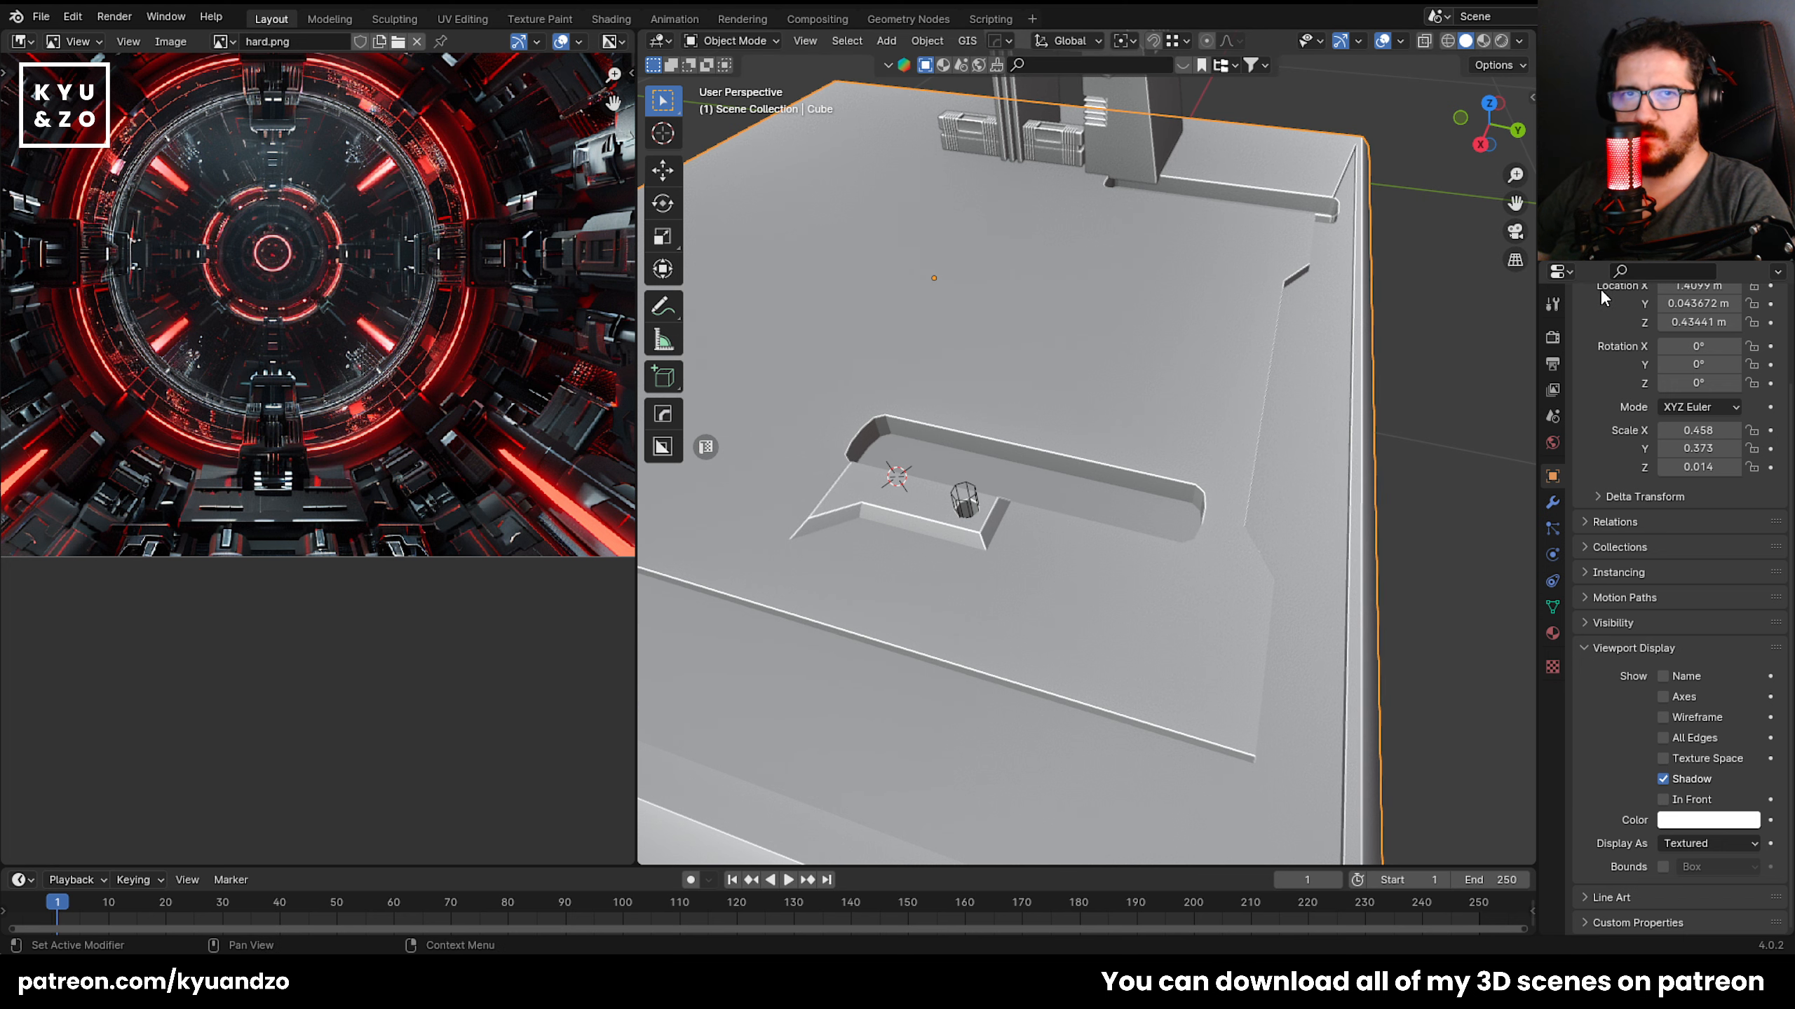
click(1552, 501)
click(1653, 334)
mouse_move(1627, 334)
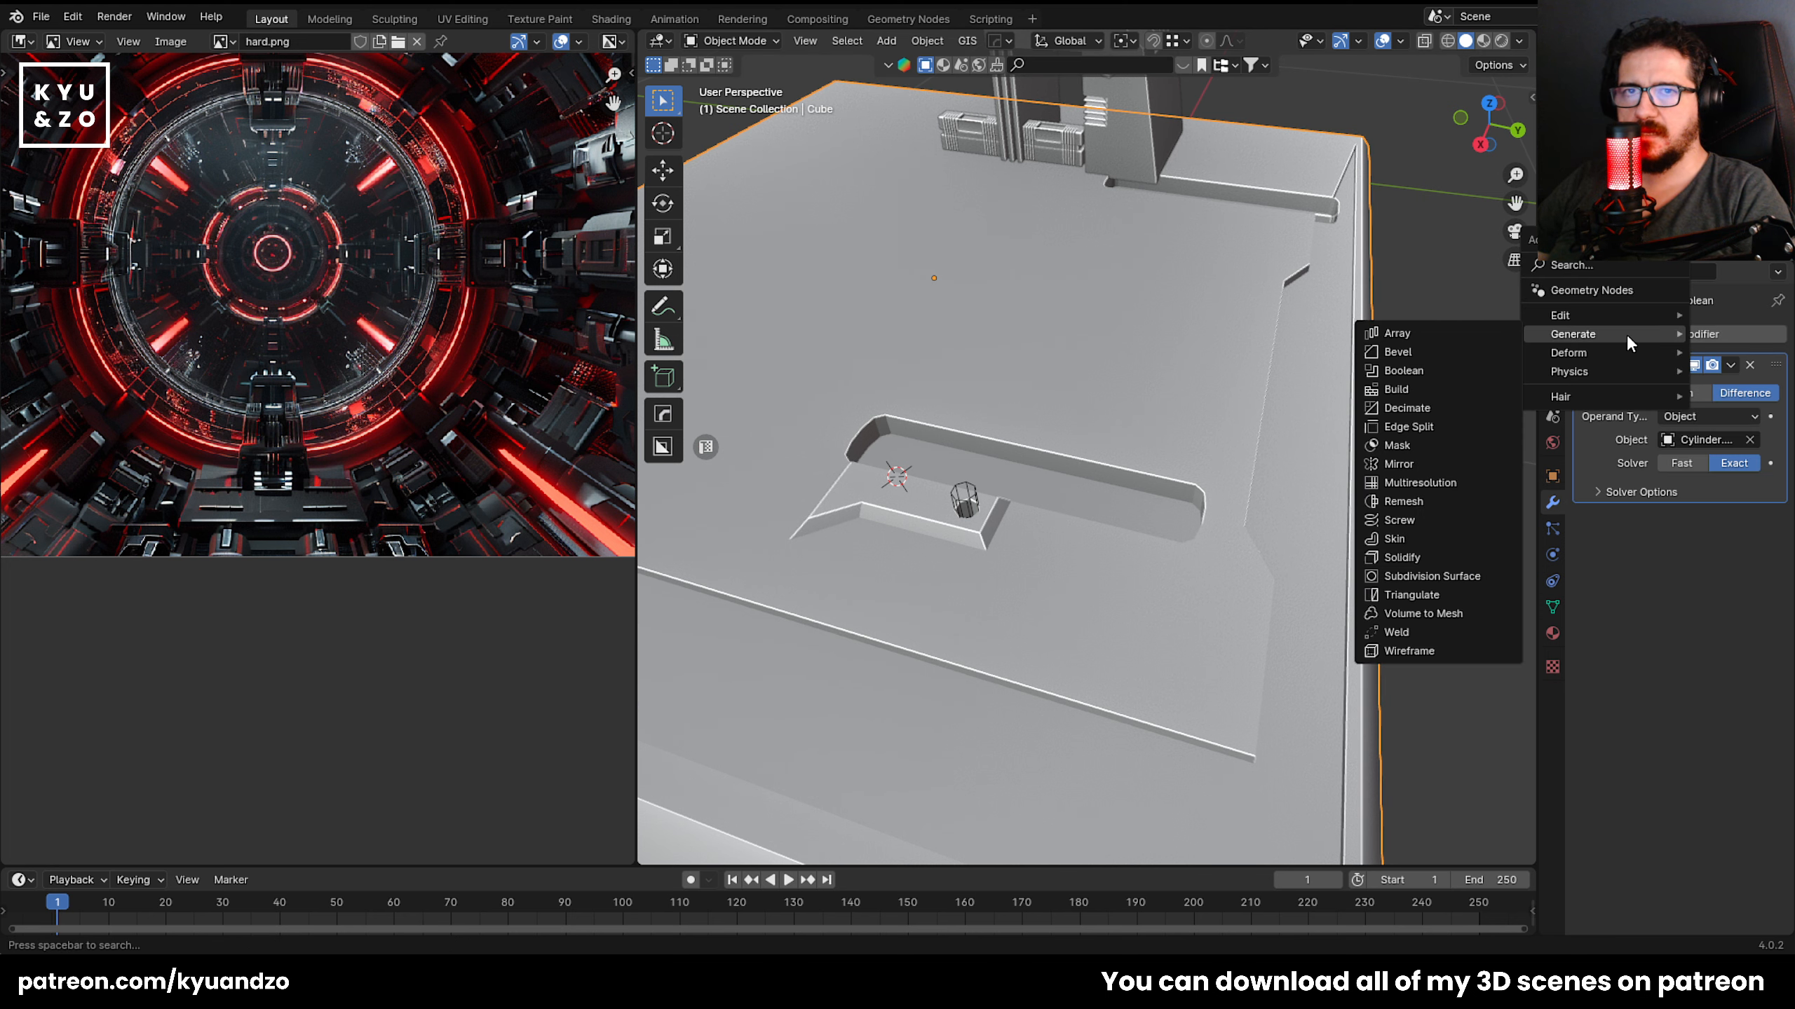
click(1417, 576)
scroll(957, 440, down, 3)
shift+middle_drag(956, 440, 1060, 343)
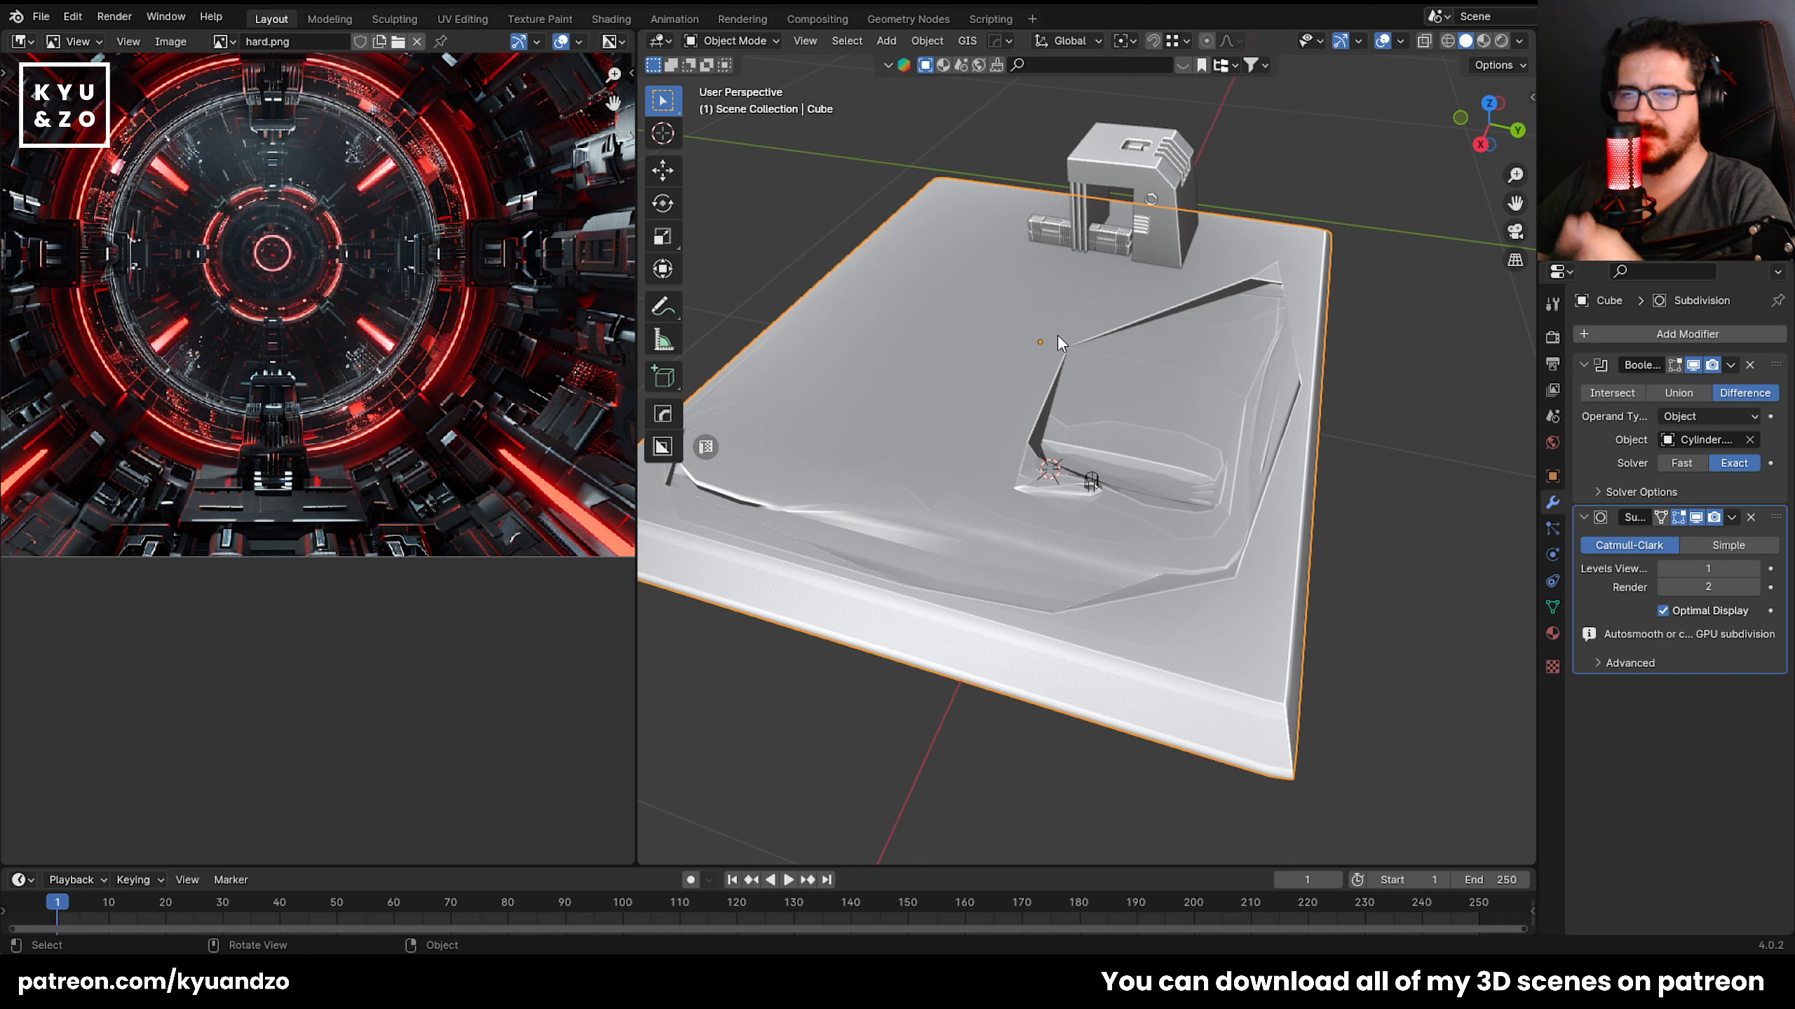
Undo adding the Subdivision Surface modifier to the base slab.
key(ctrl+z)
scroll(1057, 333, up, 2)
middle_drag(1058, 334, 1028, 455)
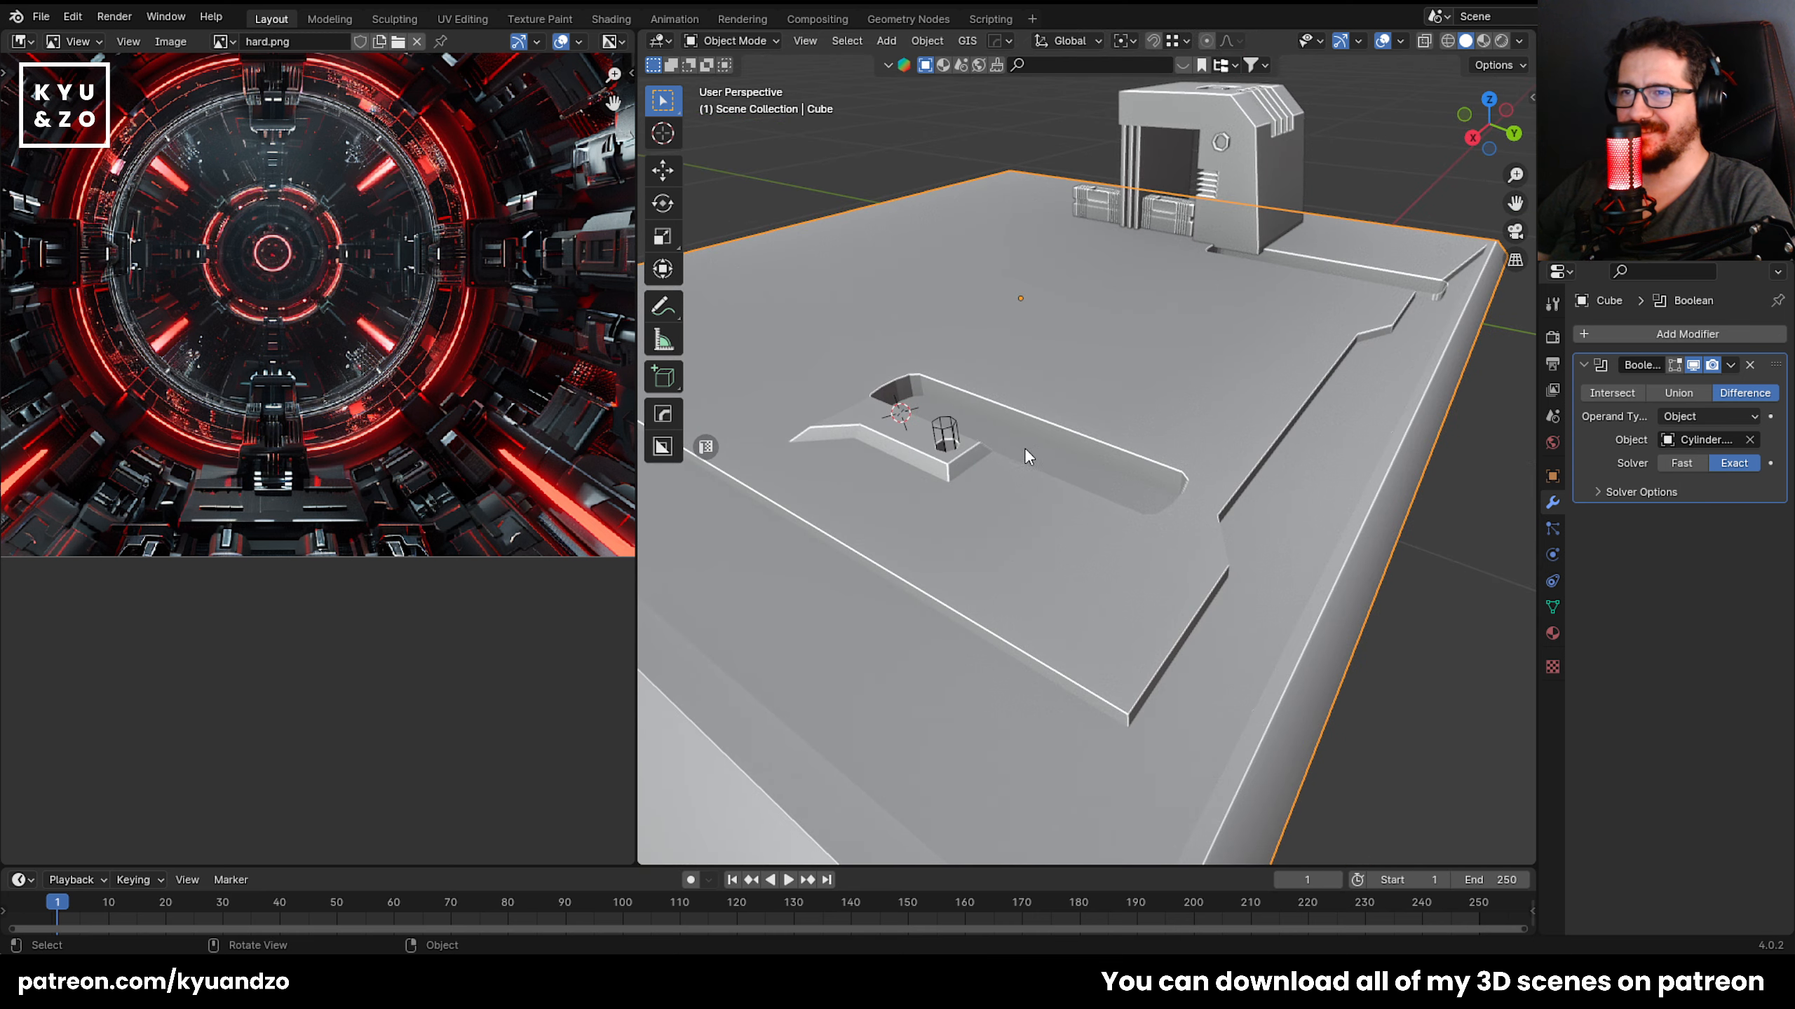
Duplicate the small wire cylinder twice along Y on the raised panel, offsetting each copy by -0.021215 m.
click(945, 435)
scroll(1074, 569, up, 3)
middle_drag(1074, 569, 1201, 397)
scroll(1046, 483, up, 2)
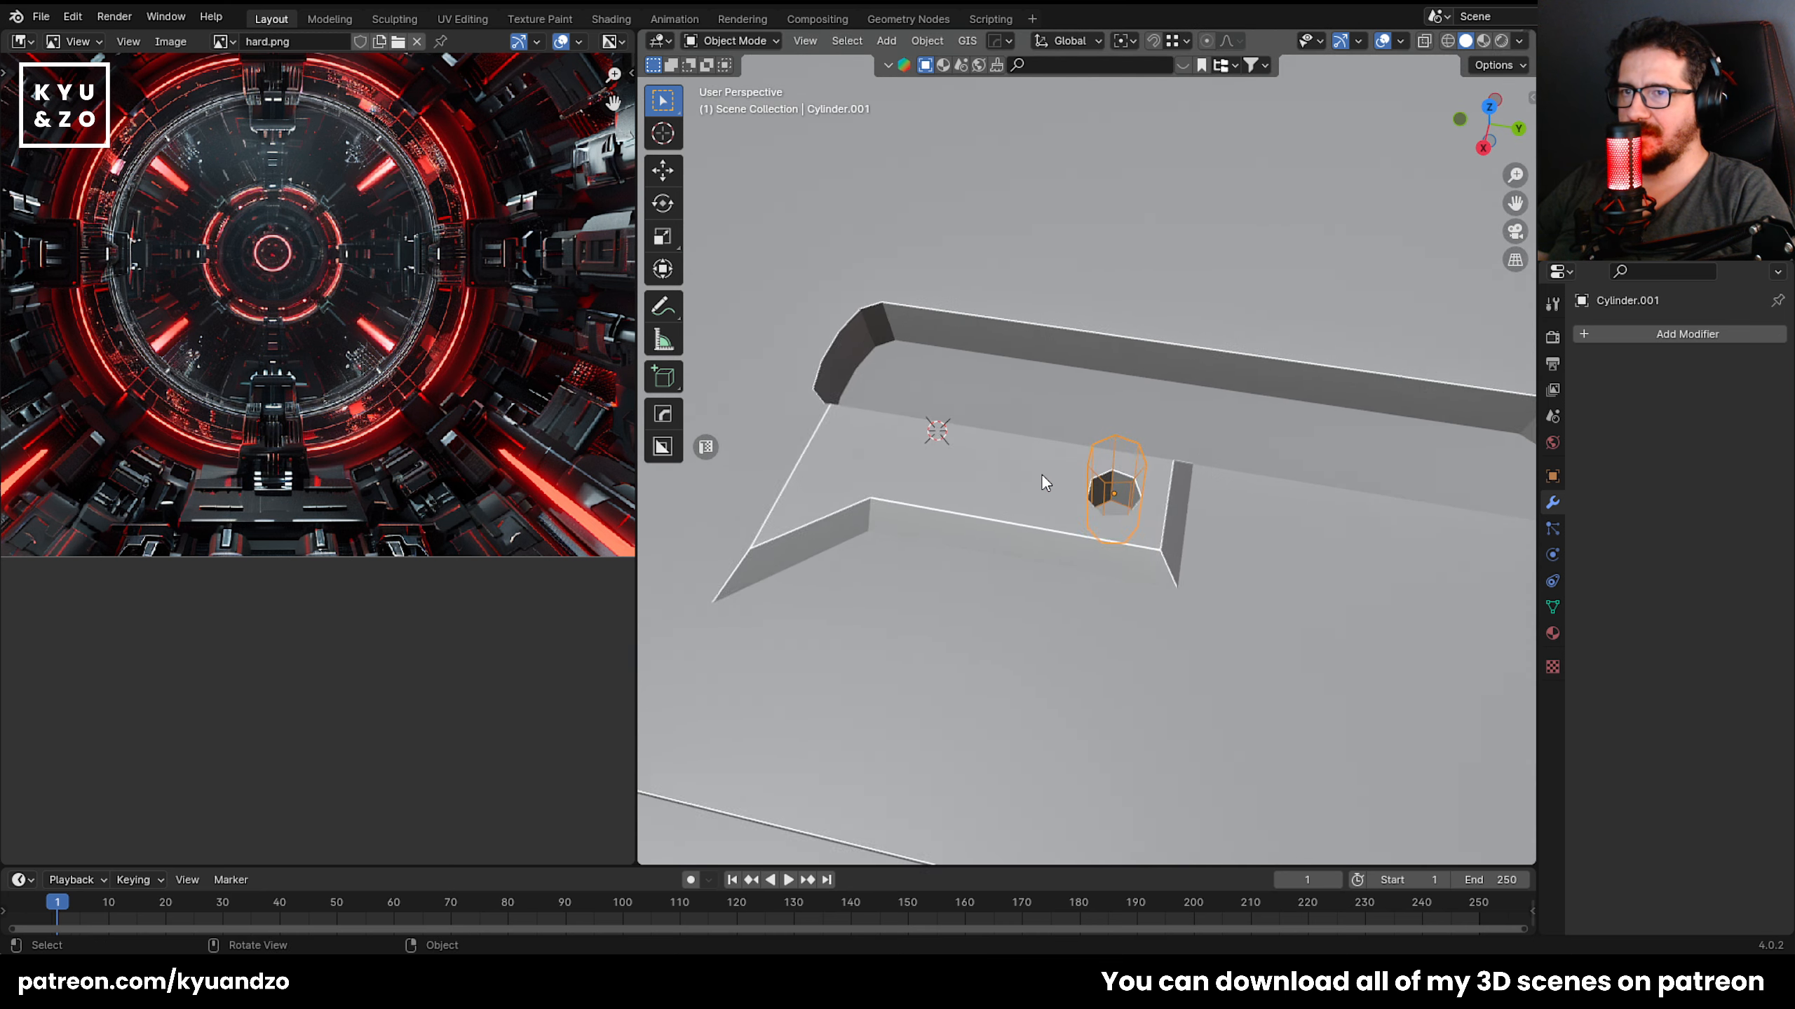
scroll(1046, 483, up, 1)
scroll(315, 484, up, 2)
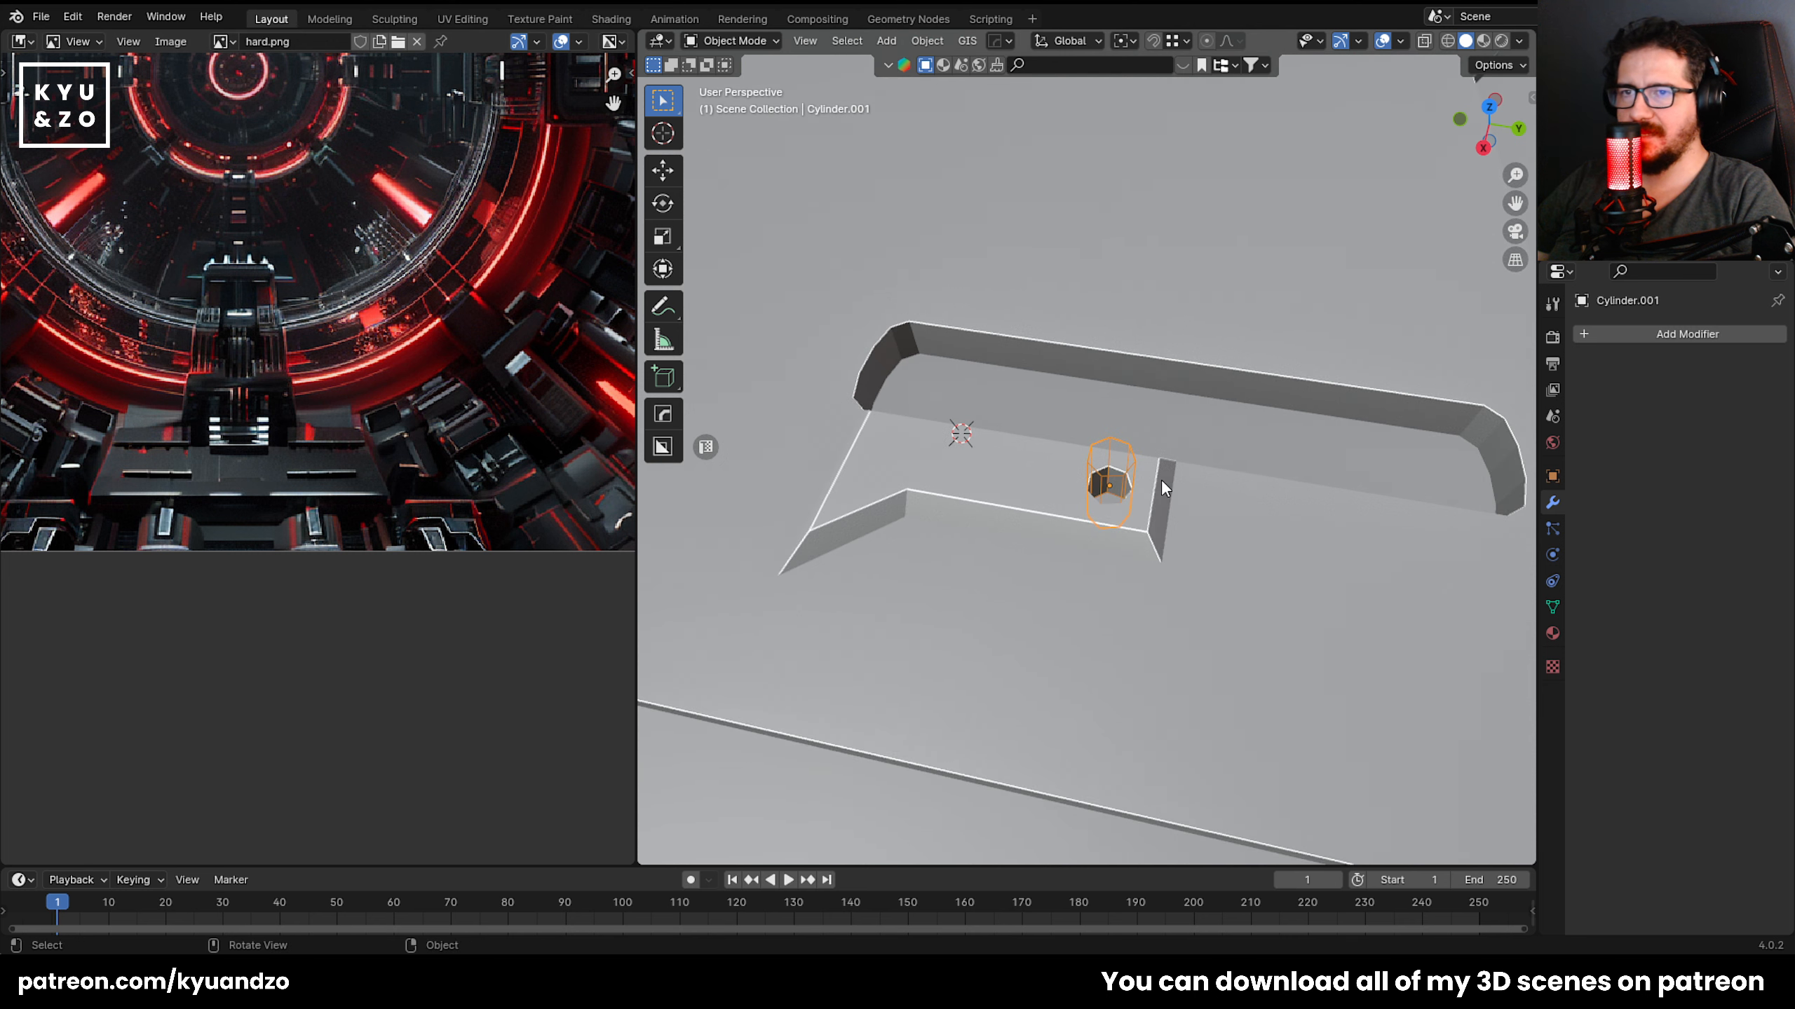
key(shift+d)
key(y)
click(1147, 437)
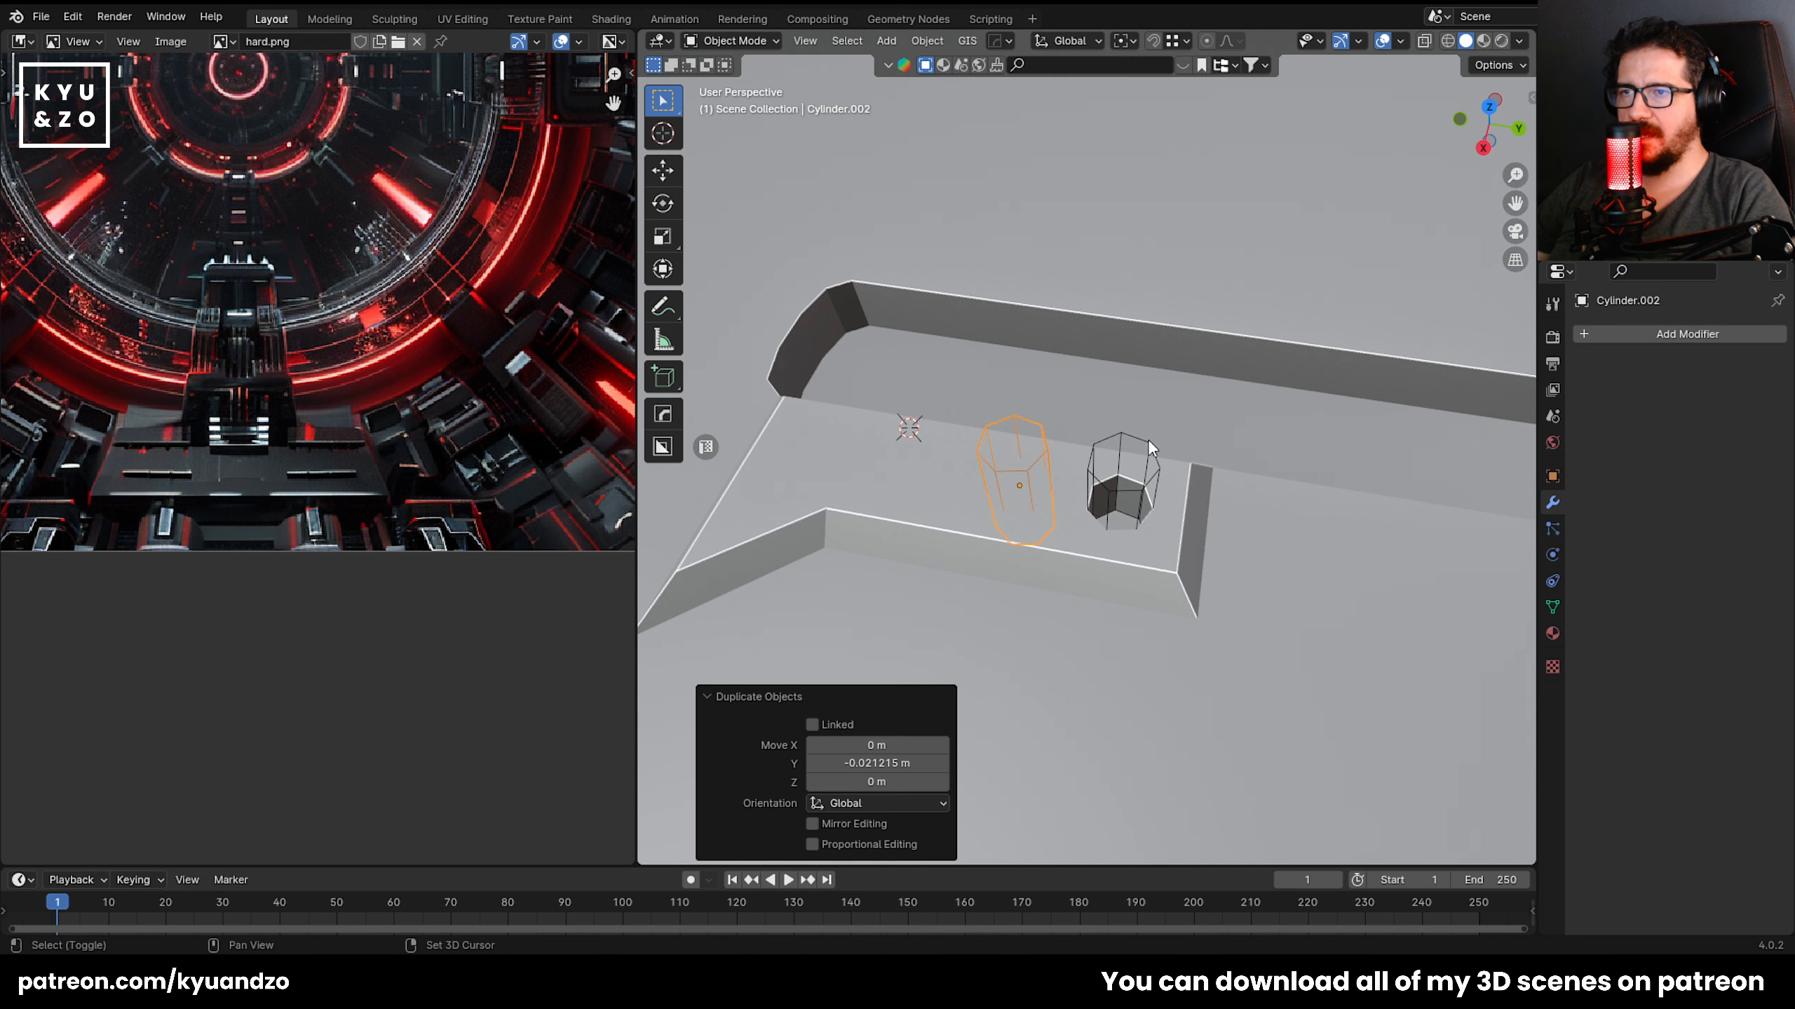
key(shift+r)
shift+click(1031, 433)
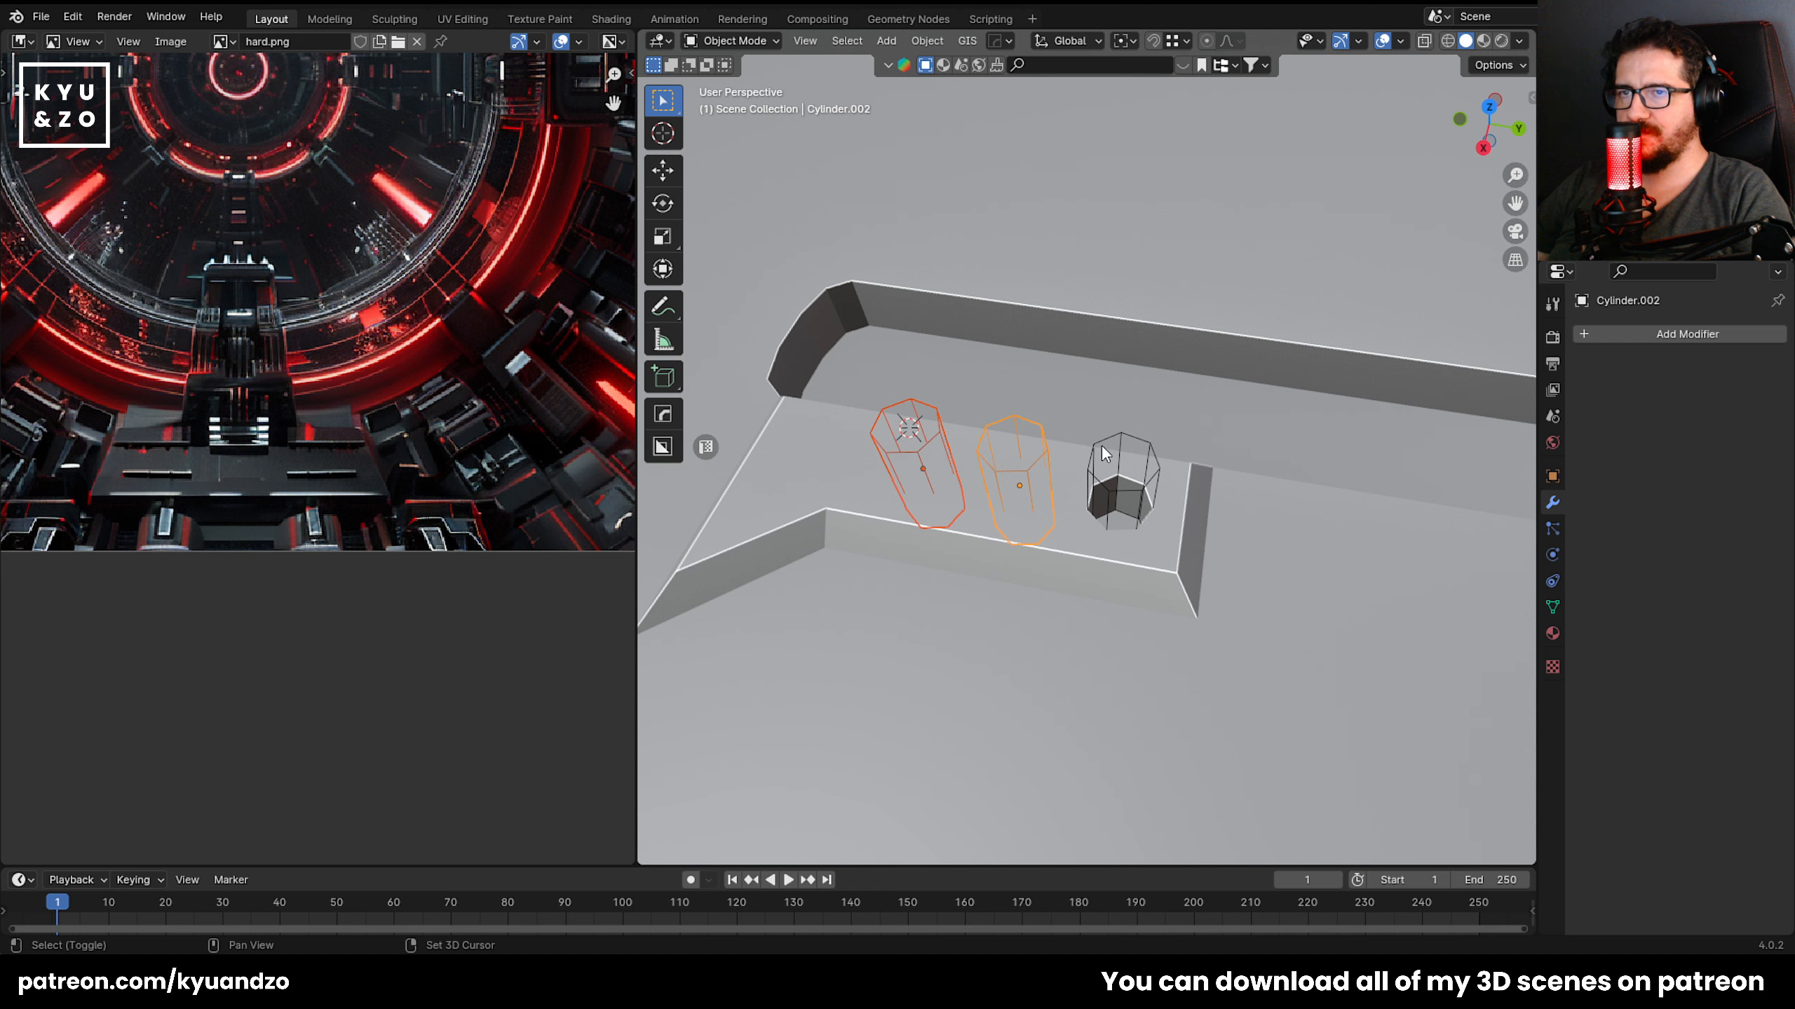
shift+click(1102, 446)
scroll(1037, 480, down, 6)
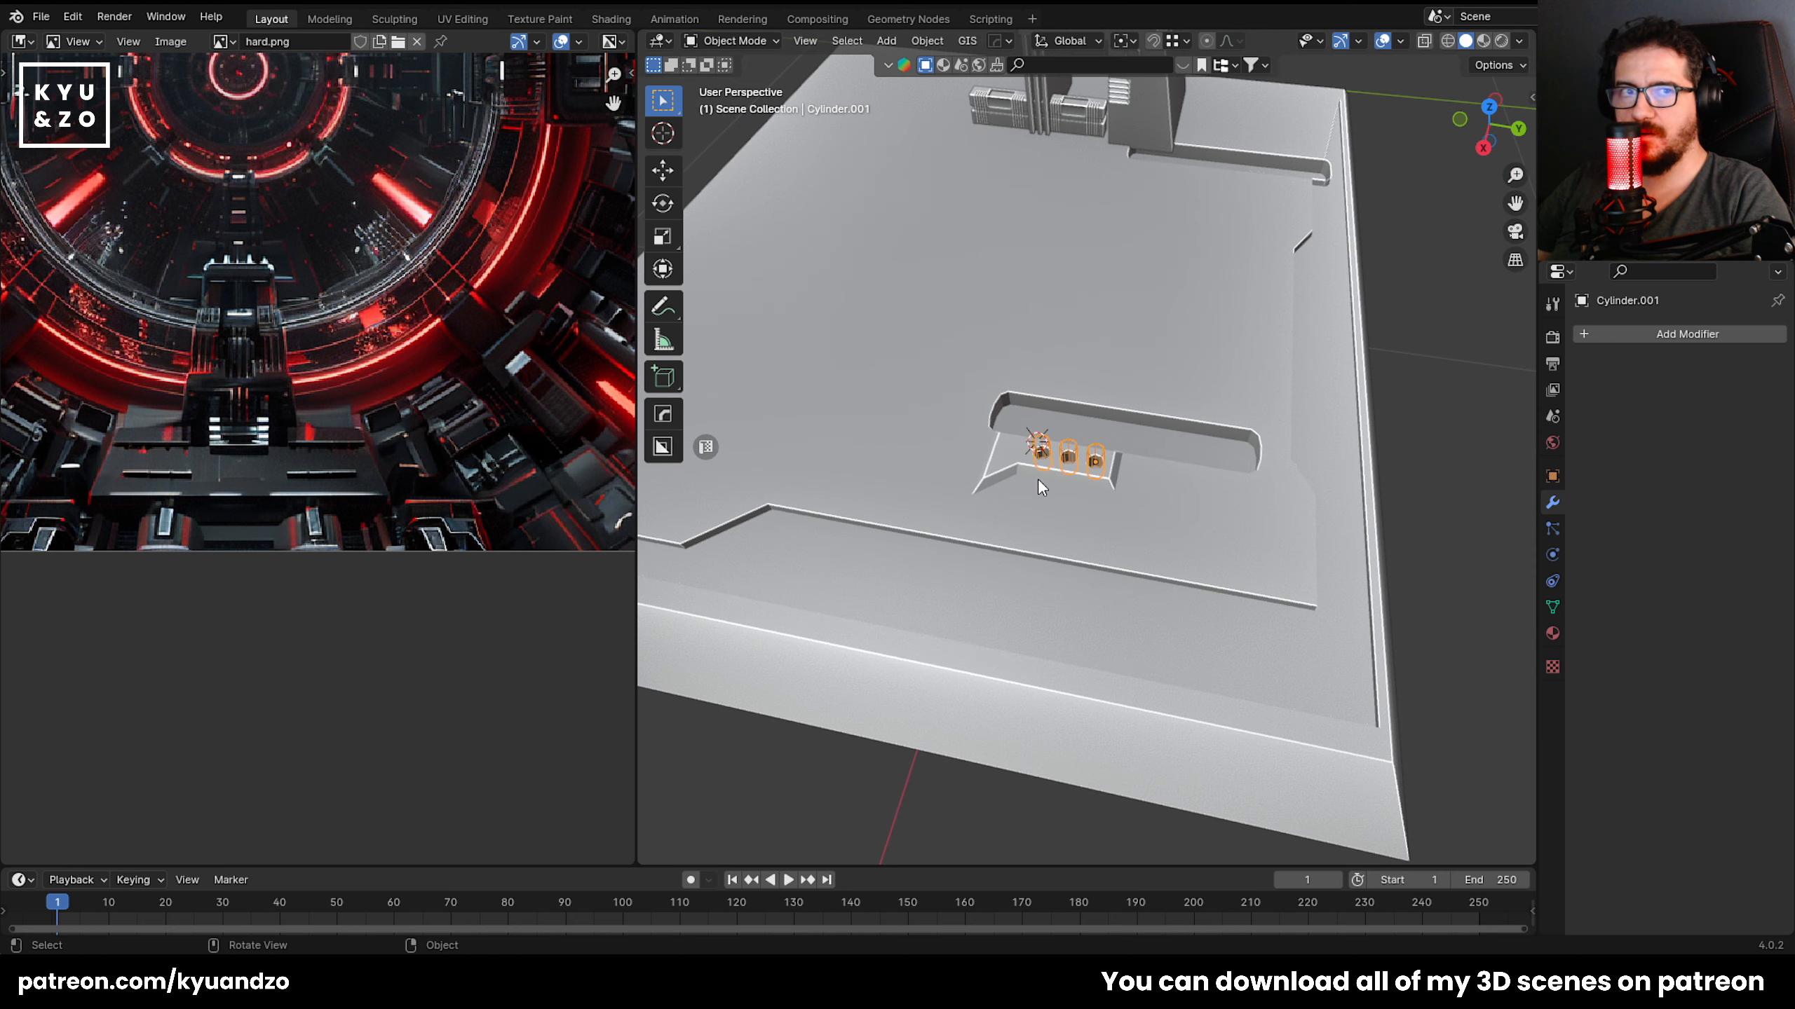
scroll(1037, 480, up, 6)
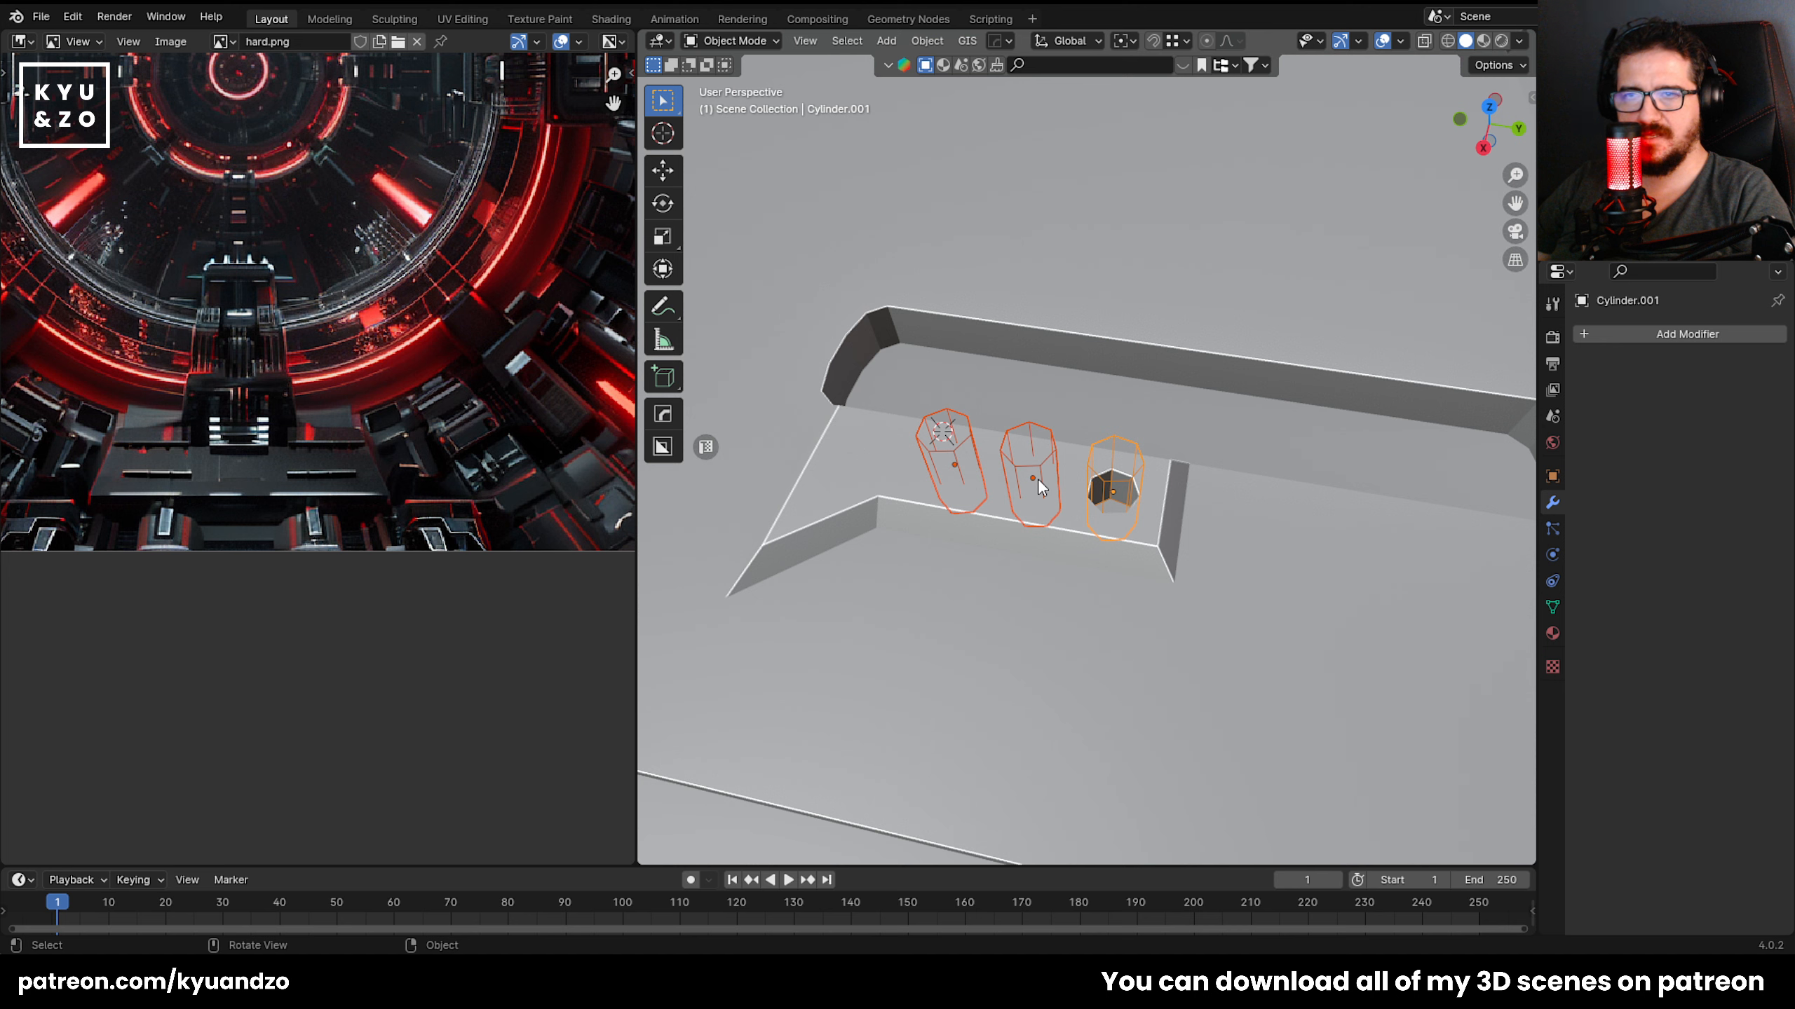
scroll(1038, 480, up, 1)
click(1102, 450)
click(1090, 450)
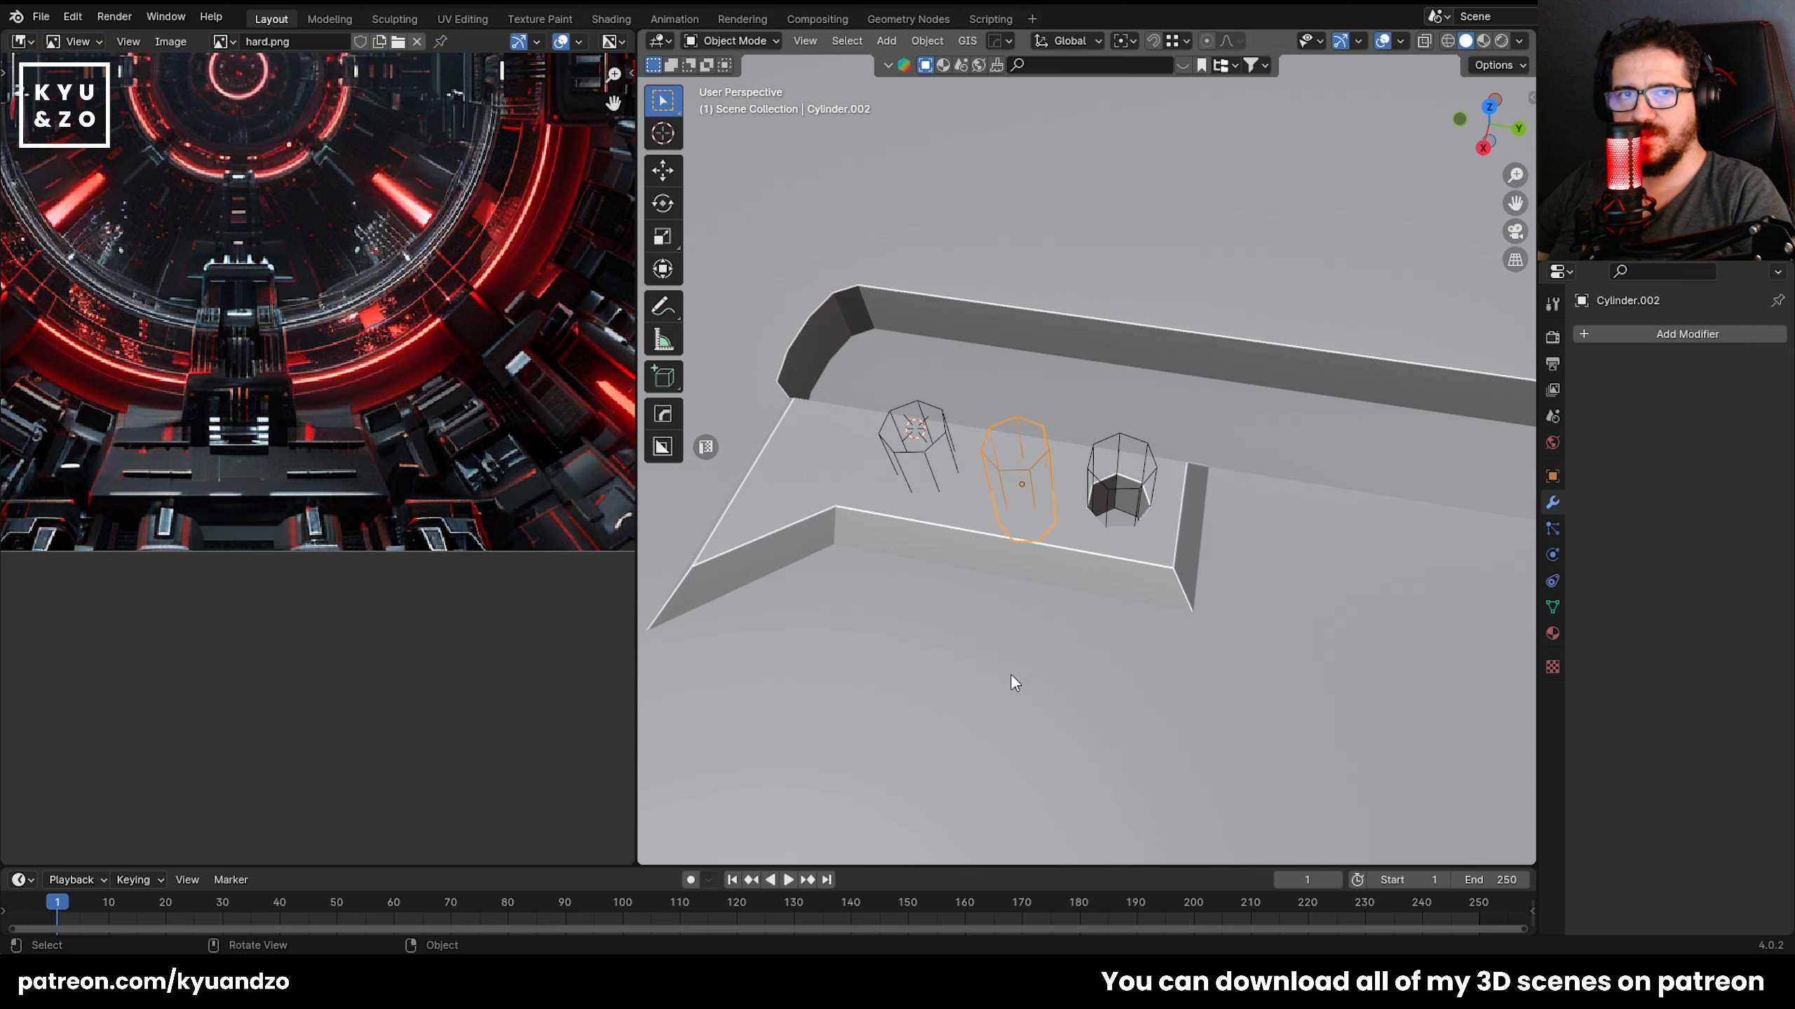
Place the 3D cursor beside the raised panel and join the three cylinders into the slab's existing Boolean cutter.
scroll(1010, 673, down, 4)
scroll(1302, 536, up, 1)
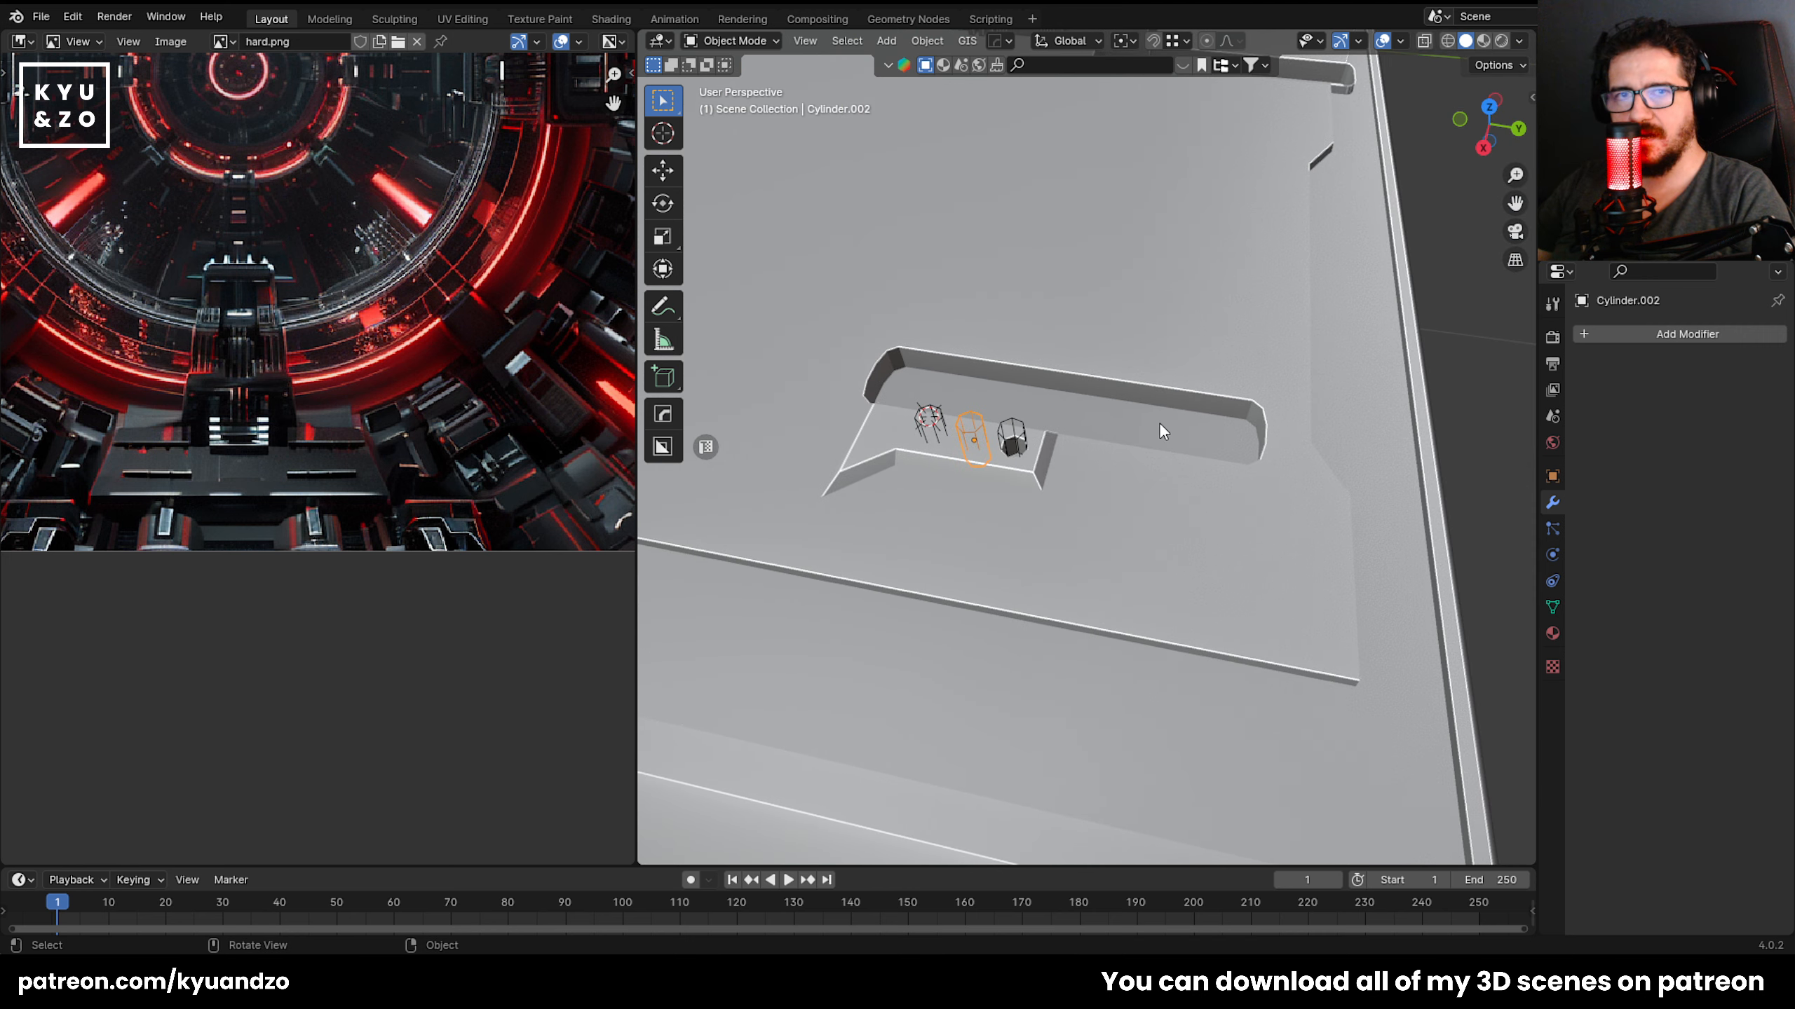
scroll(1006, 407, up, 2)
shift+right_click(1098, 443)
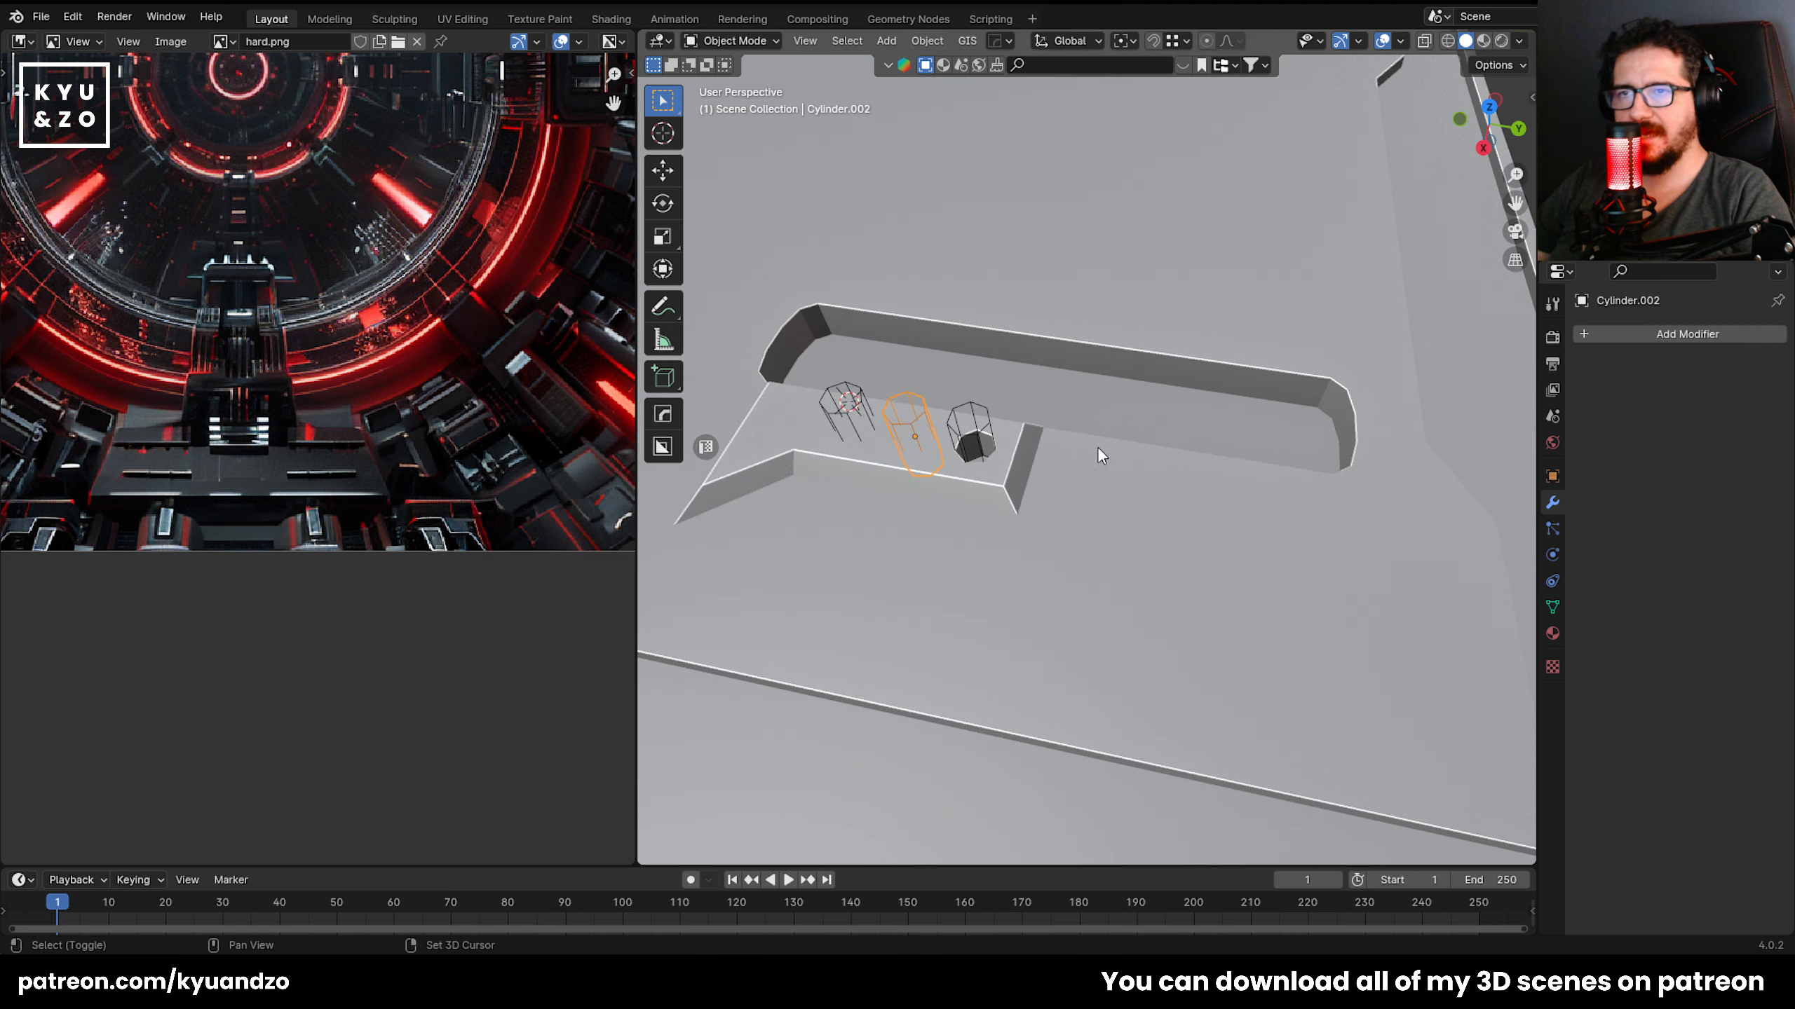
shift+click(846, 419)
shift+click(932, 444)
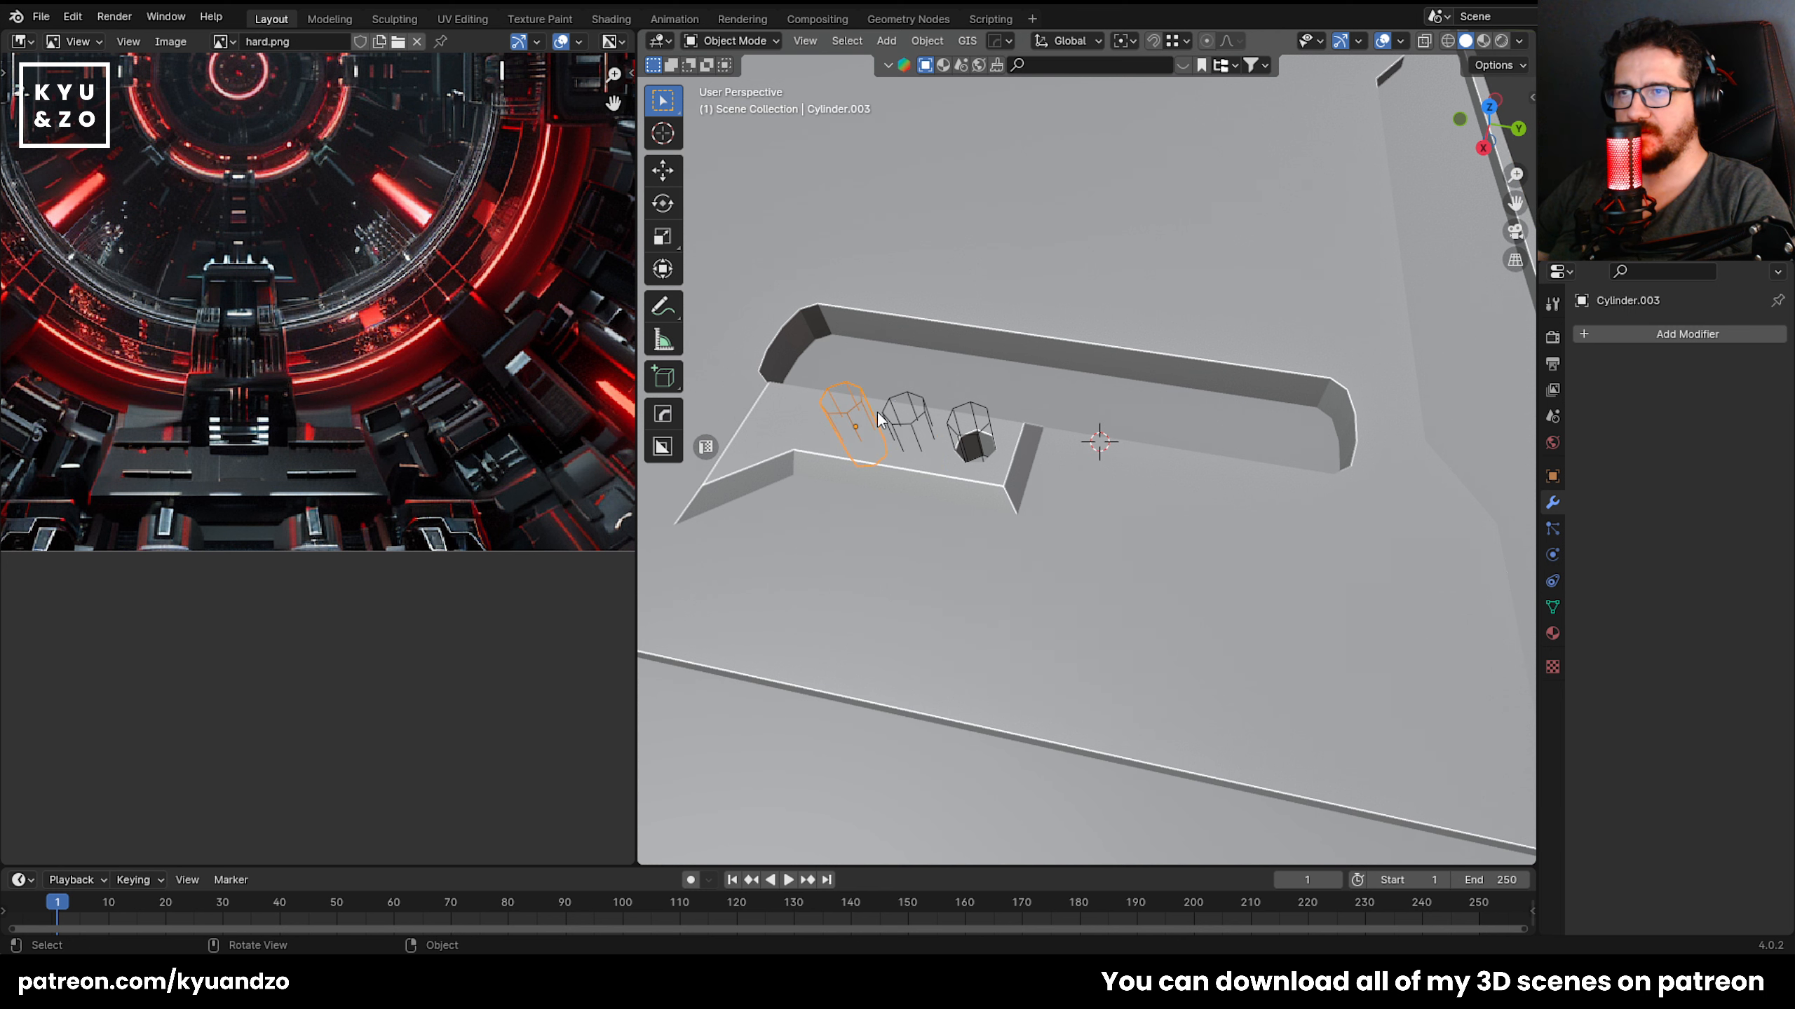
shift+click(951, 439)
key(ctrl+KP_Subtract)
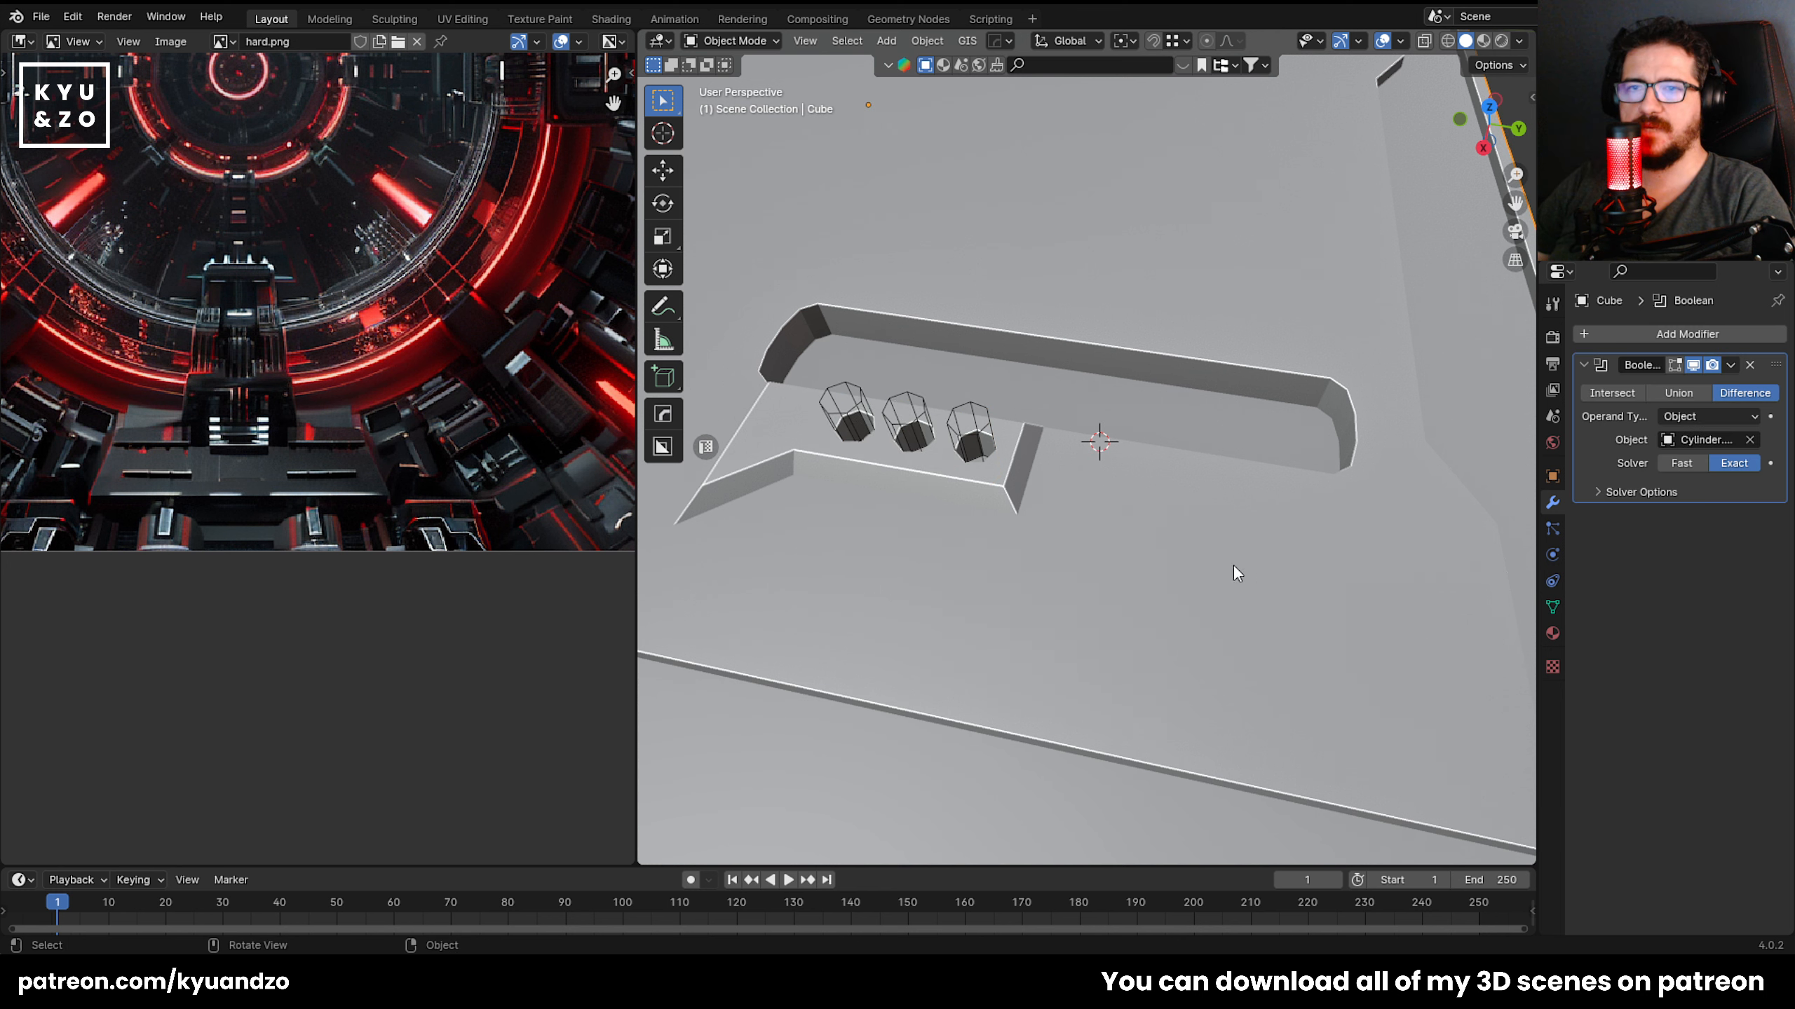
Add a cube beside the raised panel, scale it down, then form a long bar by scaling X by 5.161 and Y by 0.397.
key(shift+a)
click(1220, 474)
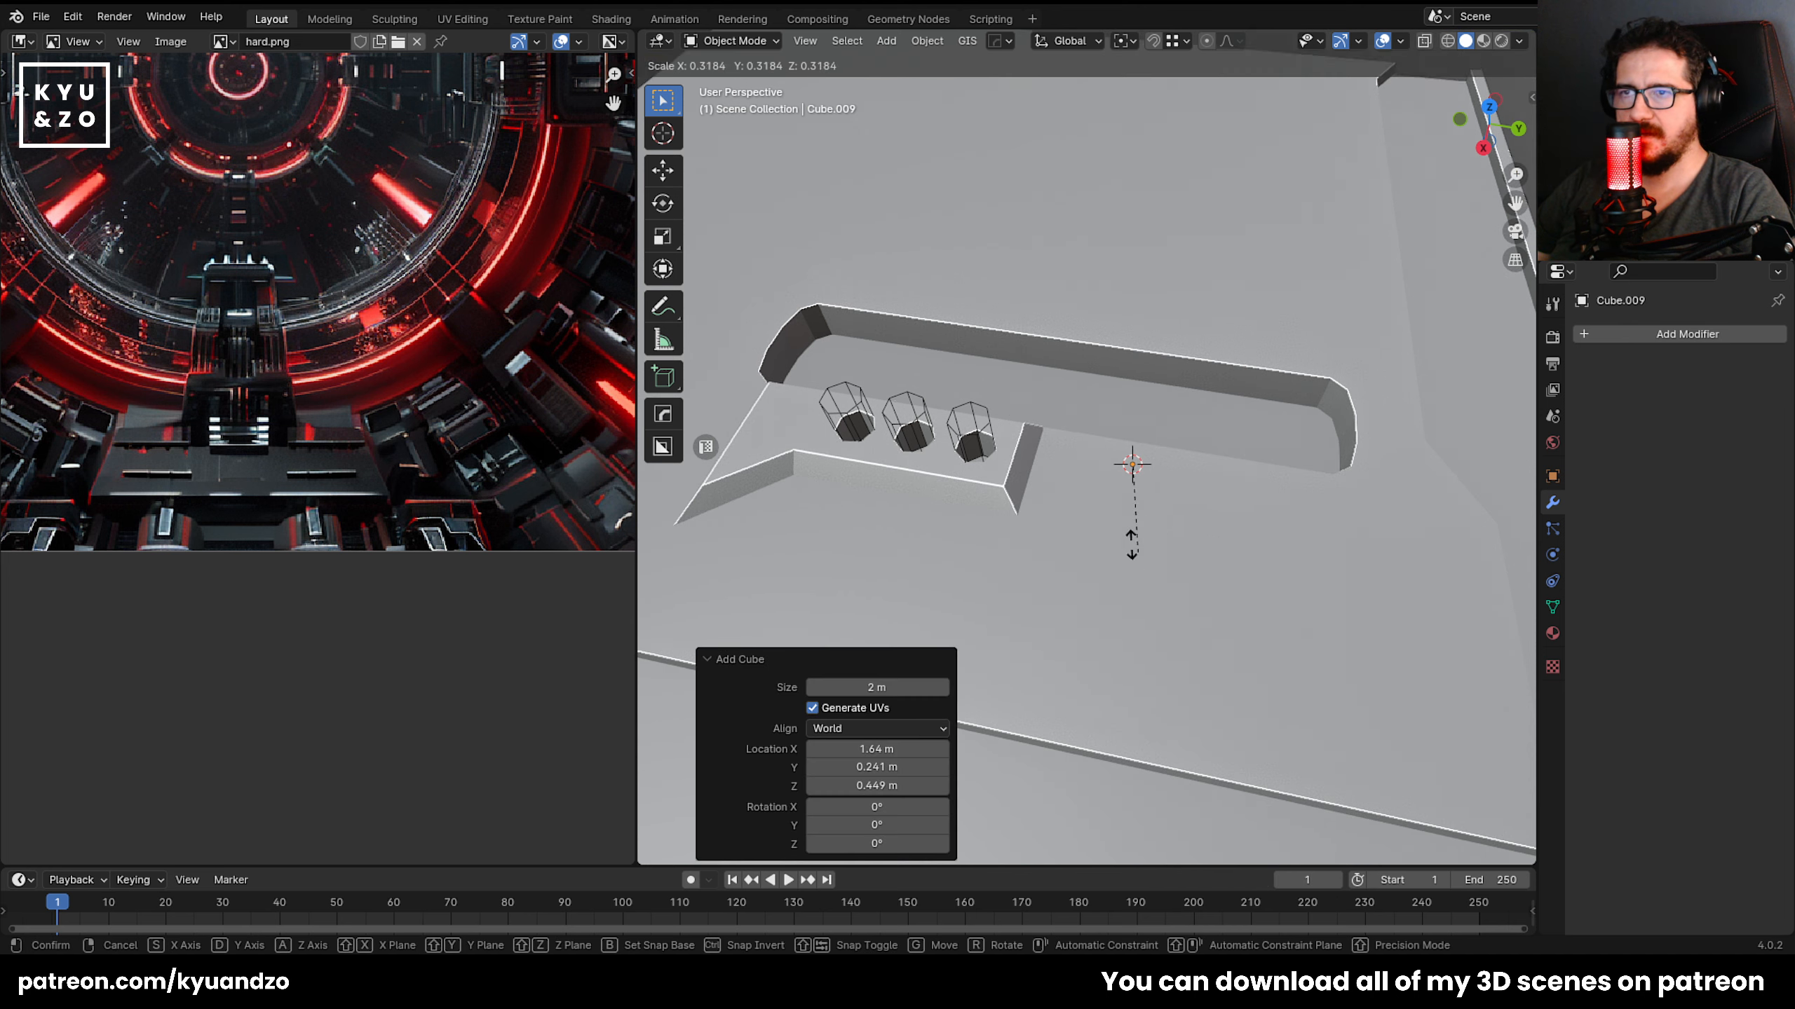
key(s)
click(1131, 497)
key(s)
key(s)
click(1463, 389)
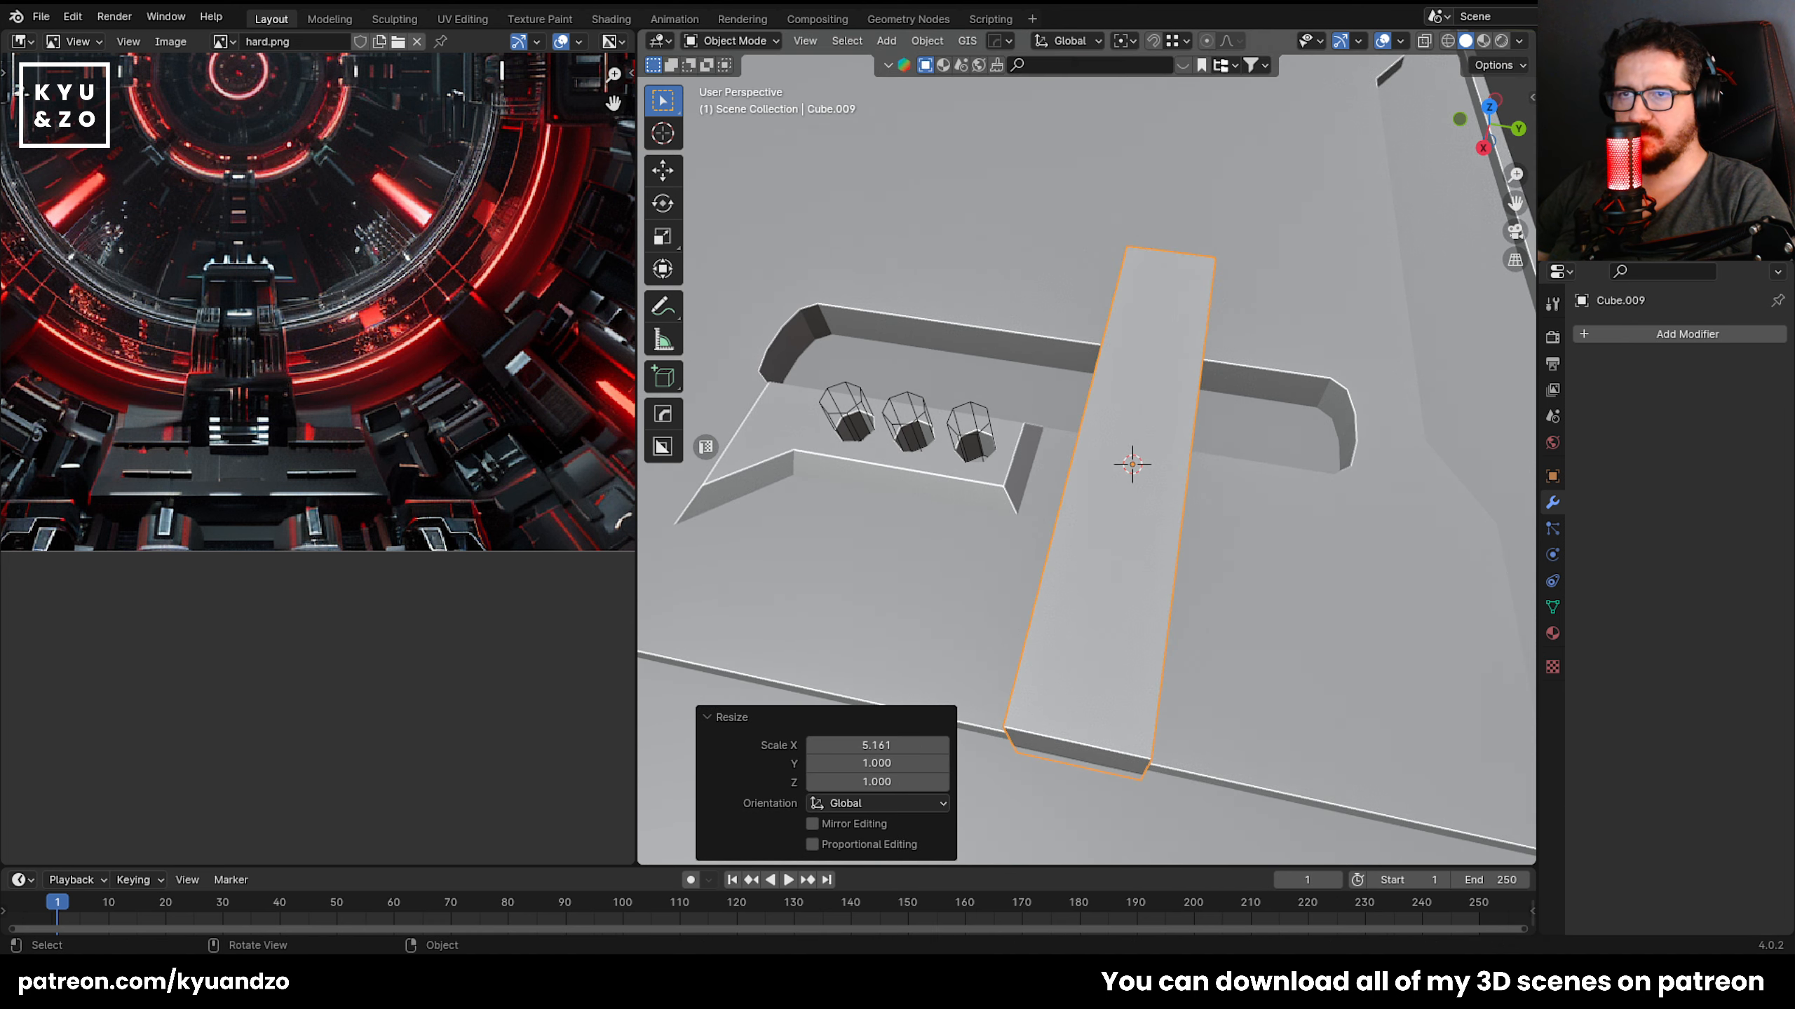
key(s)
key(s)
key(d)
click(1226, 445)
Reposition the bar so it crosses the slot next to the raised panel, finishing with a -0.008048 m move along X.
middle_drag(1156, 489, 1045, 417)
key(g)
key(d)
key(s)
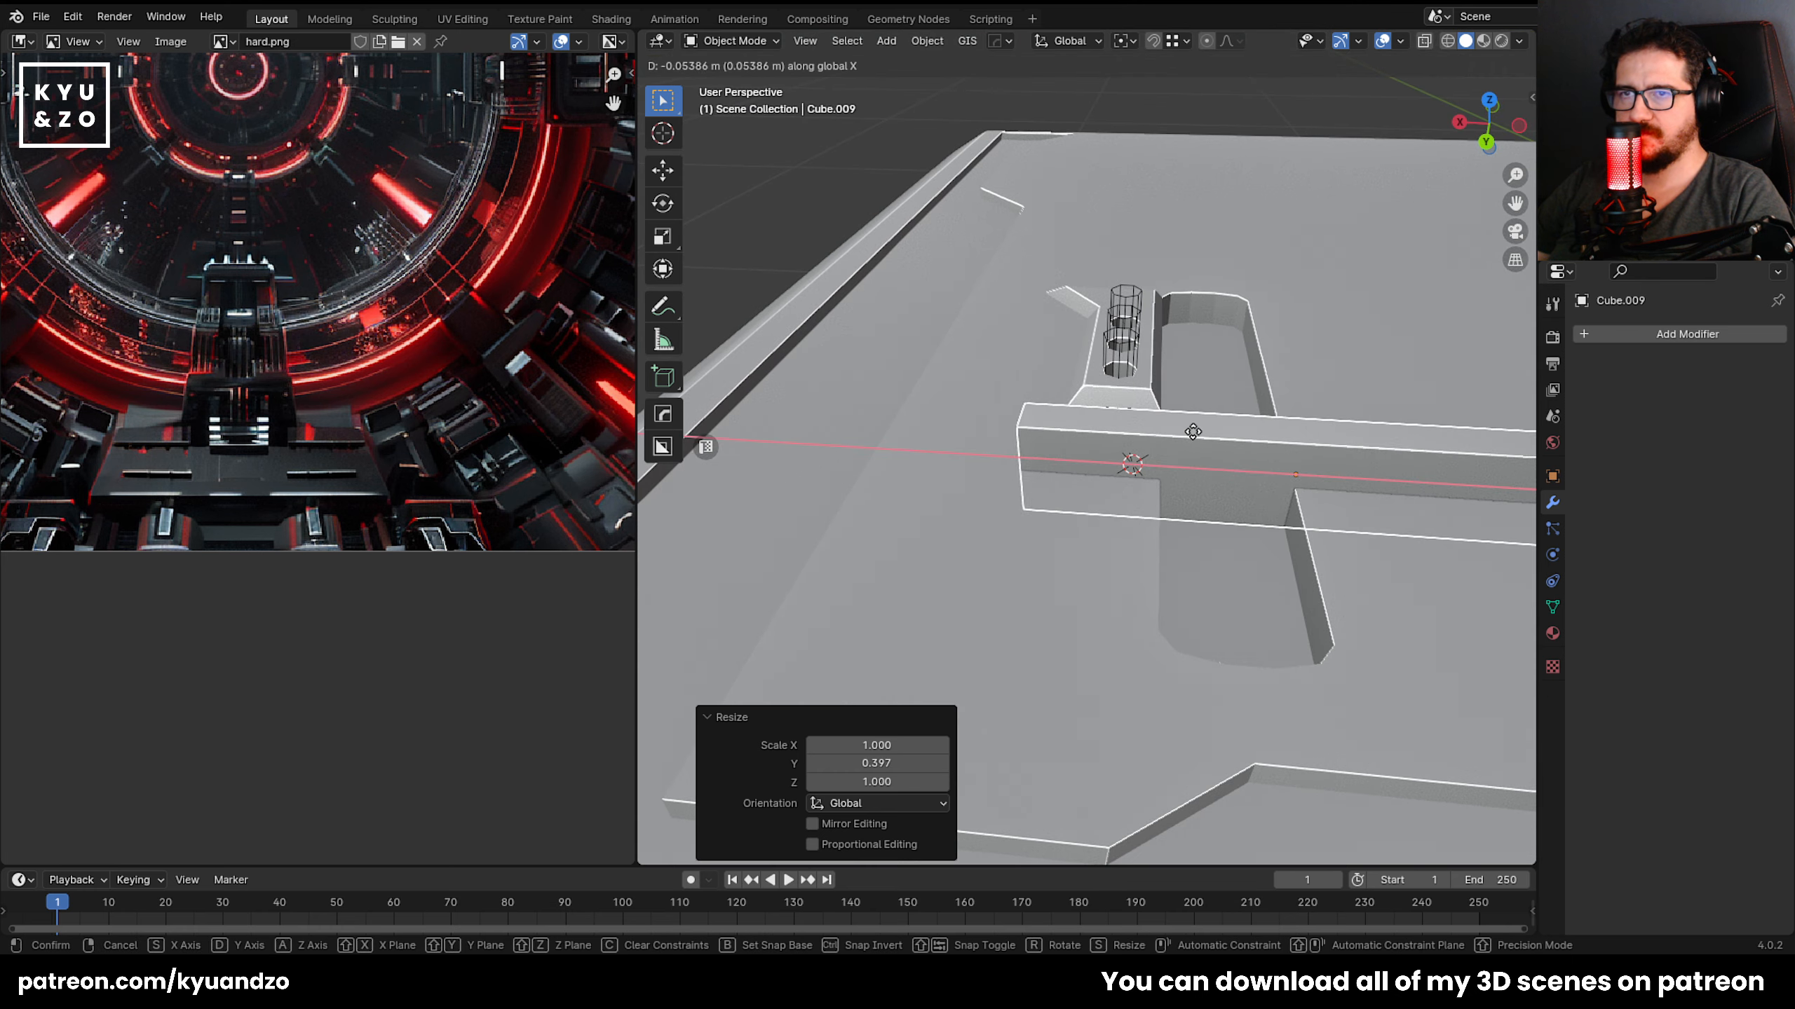
click(1194, 432)
middle_drag(1193, 433, 1295, 506)
key(g)
key(d)
click(1278, 495)
key(g)
key(d)
key(s)
click(1268, 443)
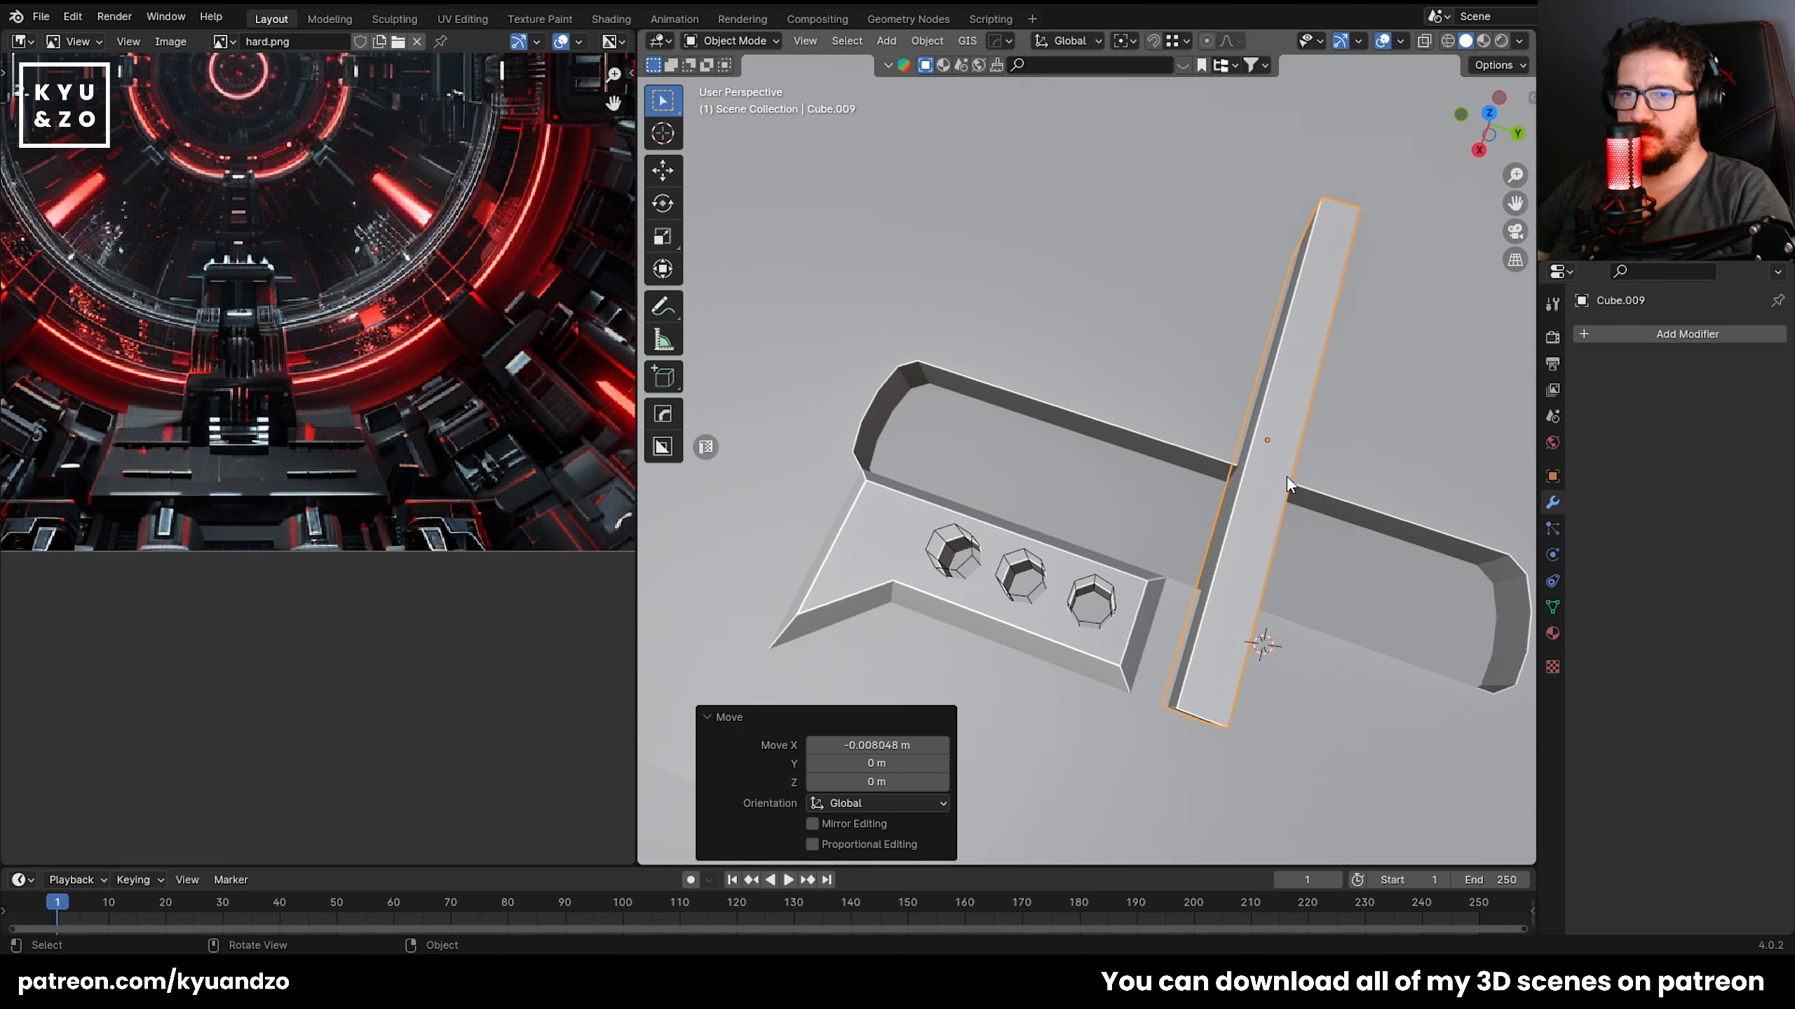
Thin the bar by scaling Y by 0.514 and move it along Y closer to the raised panel's end.
shift+middle_drag(1254, 769, 1033, 556)
scroll(1031, 556, down, 3)
key(s)
key(d)
click(1138, 414)
key(g)
key(d)
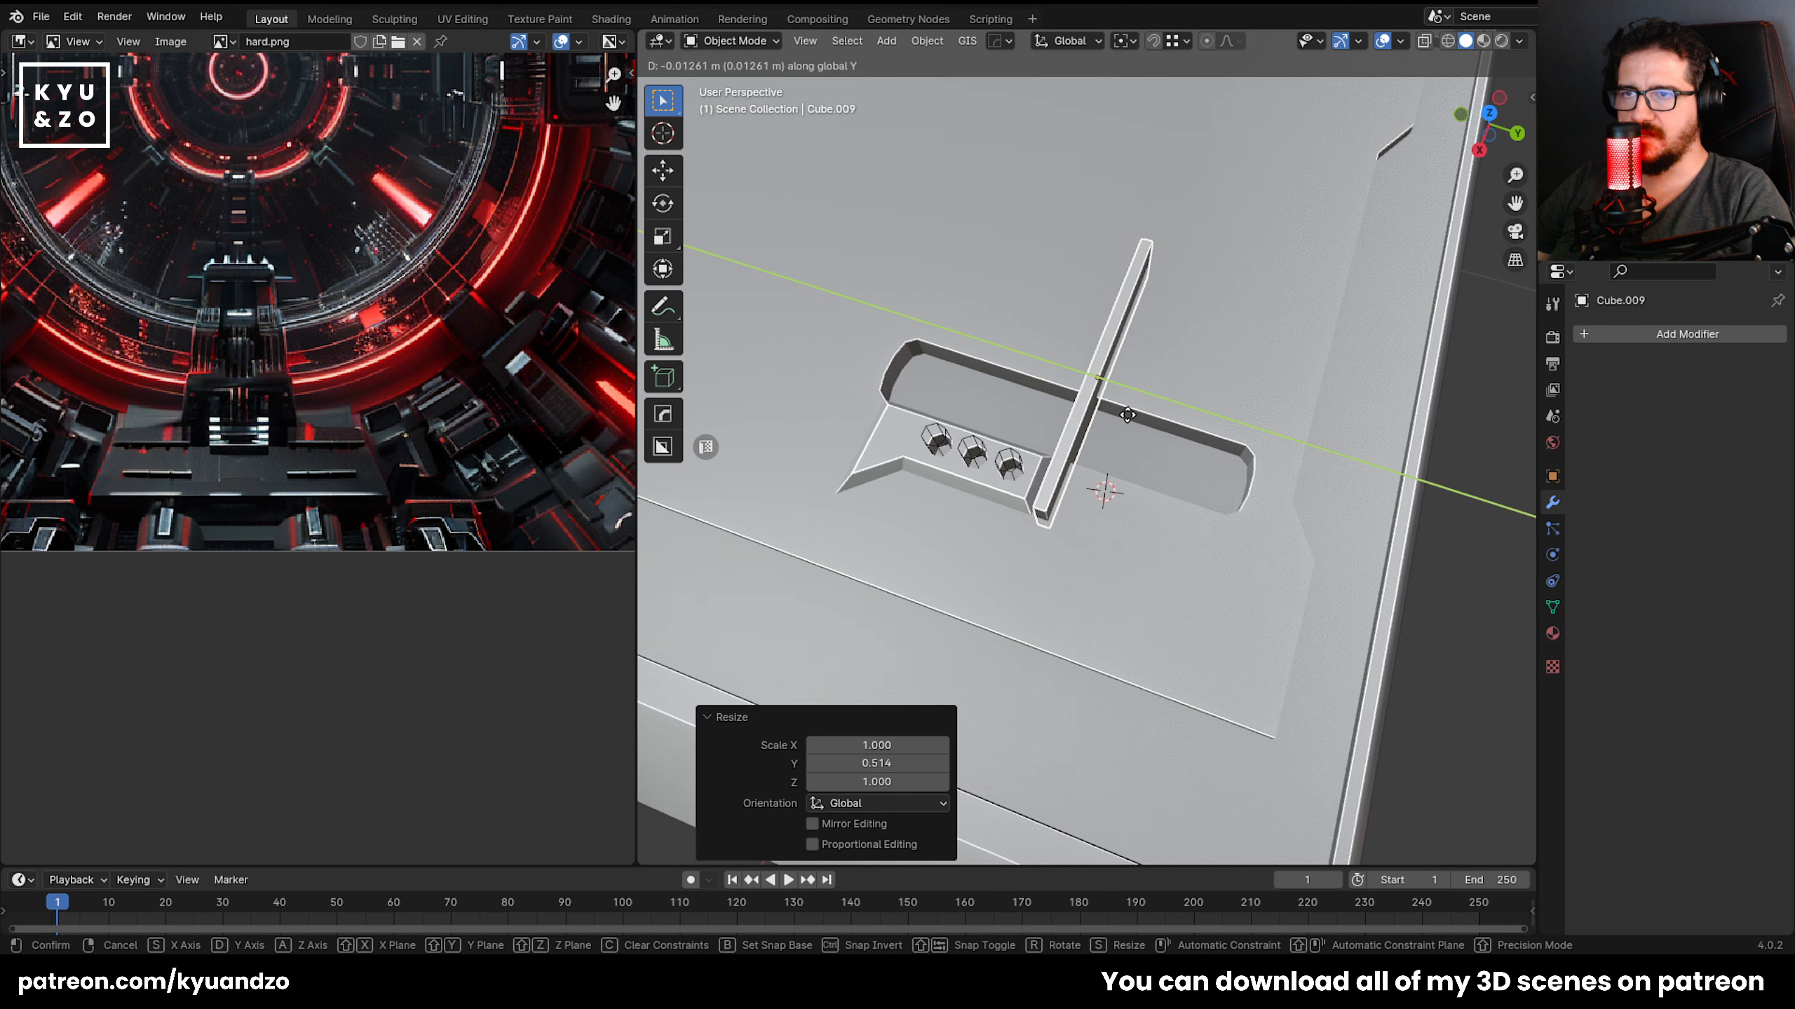
click(1142, 415)
Duplicate the thin bar along Y at 0.012416 m spacing to make a row of five parallel bars.
key(shift+d)
key(y)
click(1161, 425)
key(shift+r)
key(shift+r)
key(shift+r)
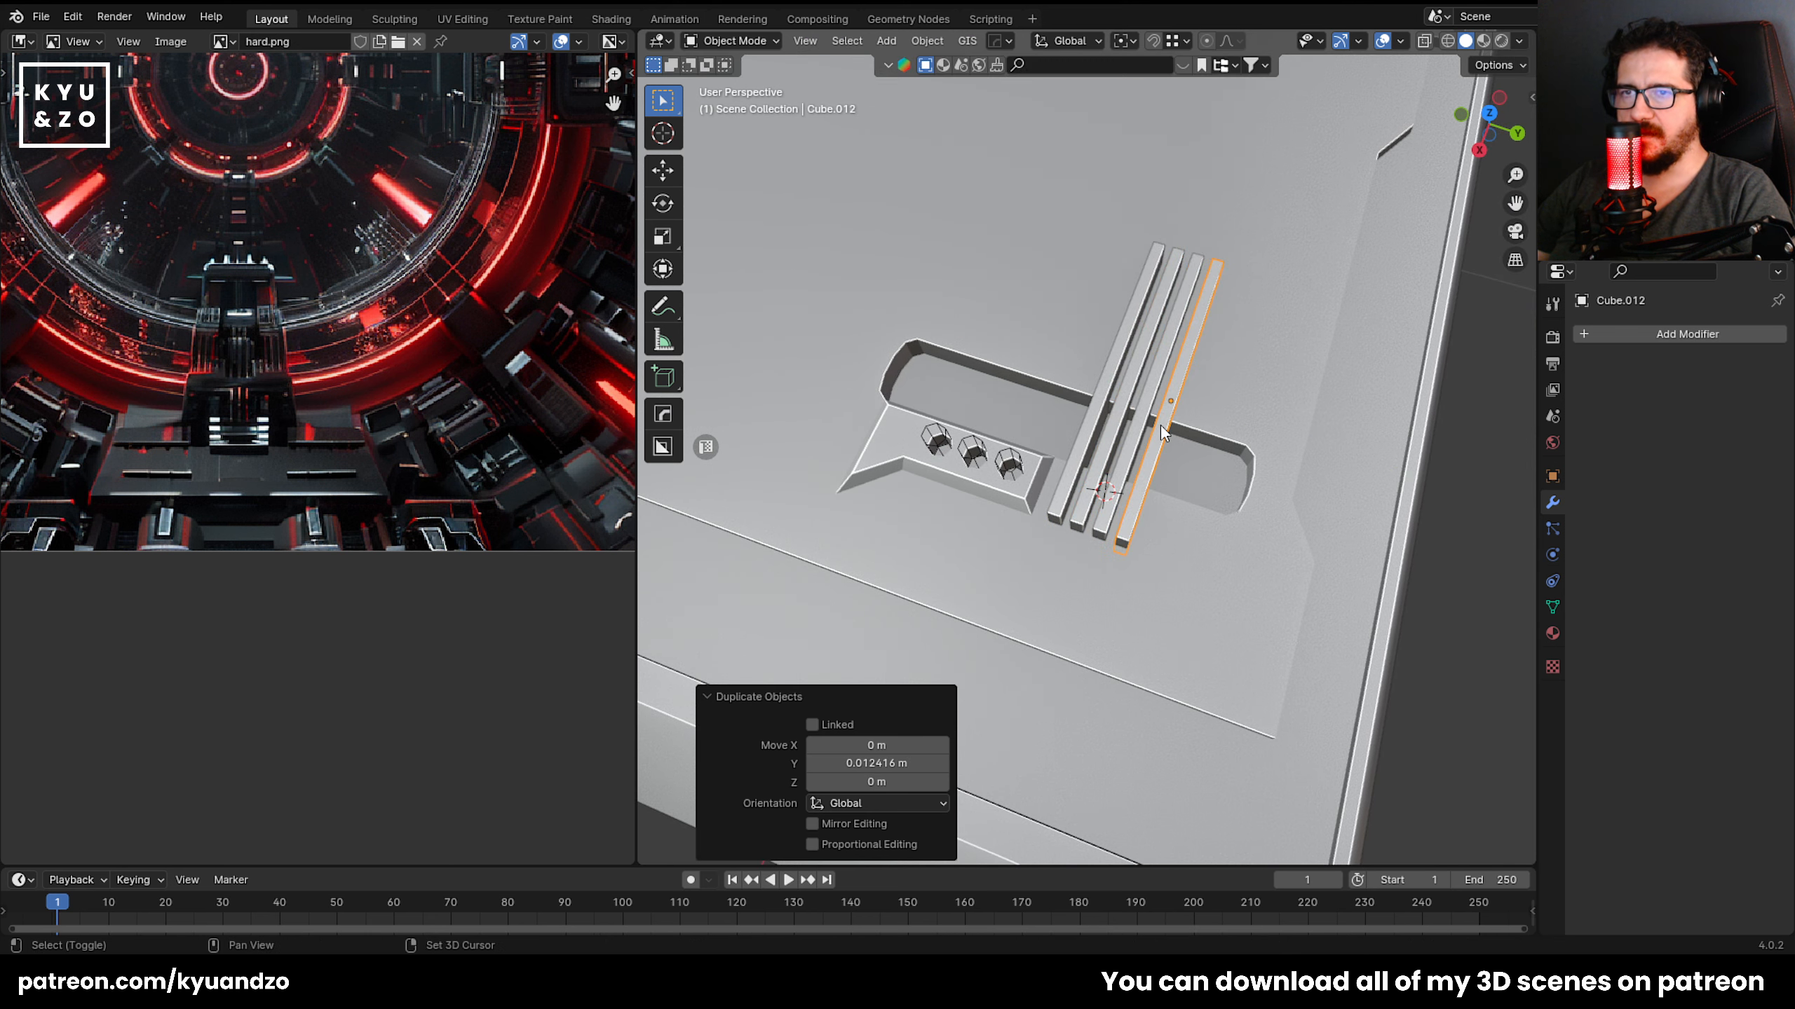
Join the five bars into one object and merge it into the cylinder cutter.
shift+click(1155, 454)
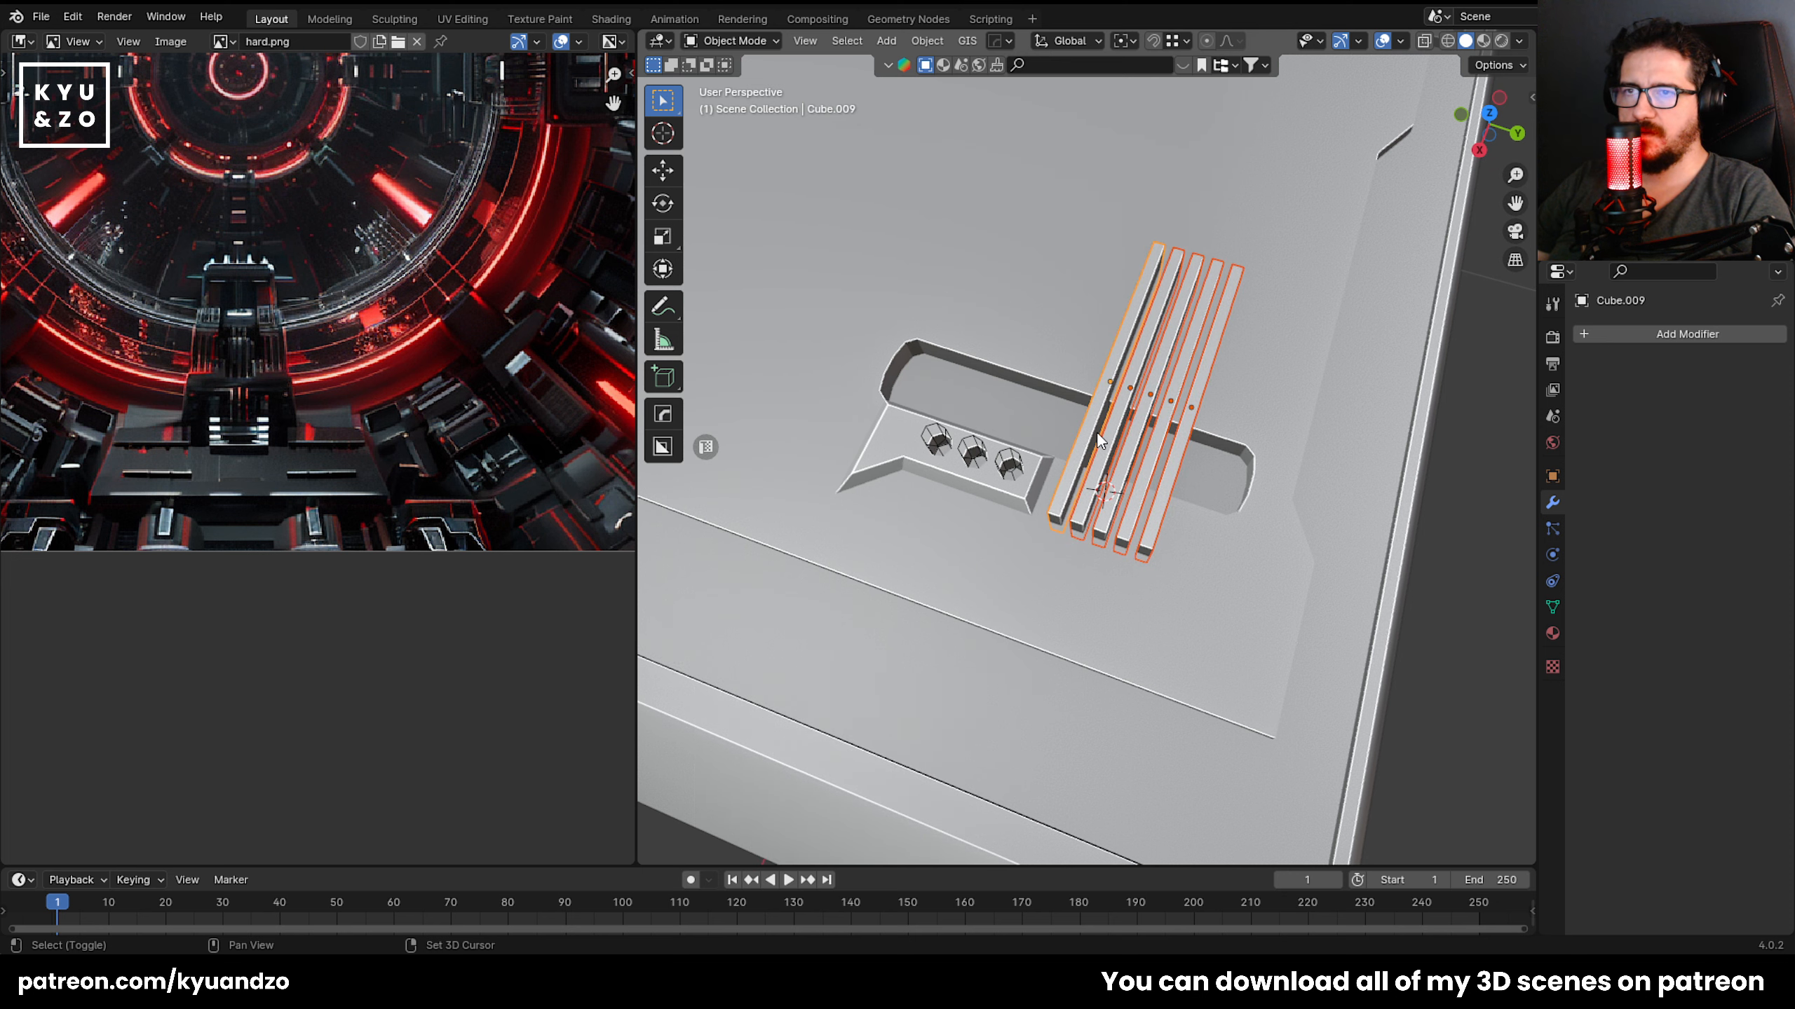
key(ctrl+j)
scroll(1158, 412, up, 3)
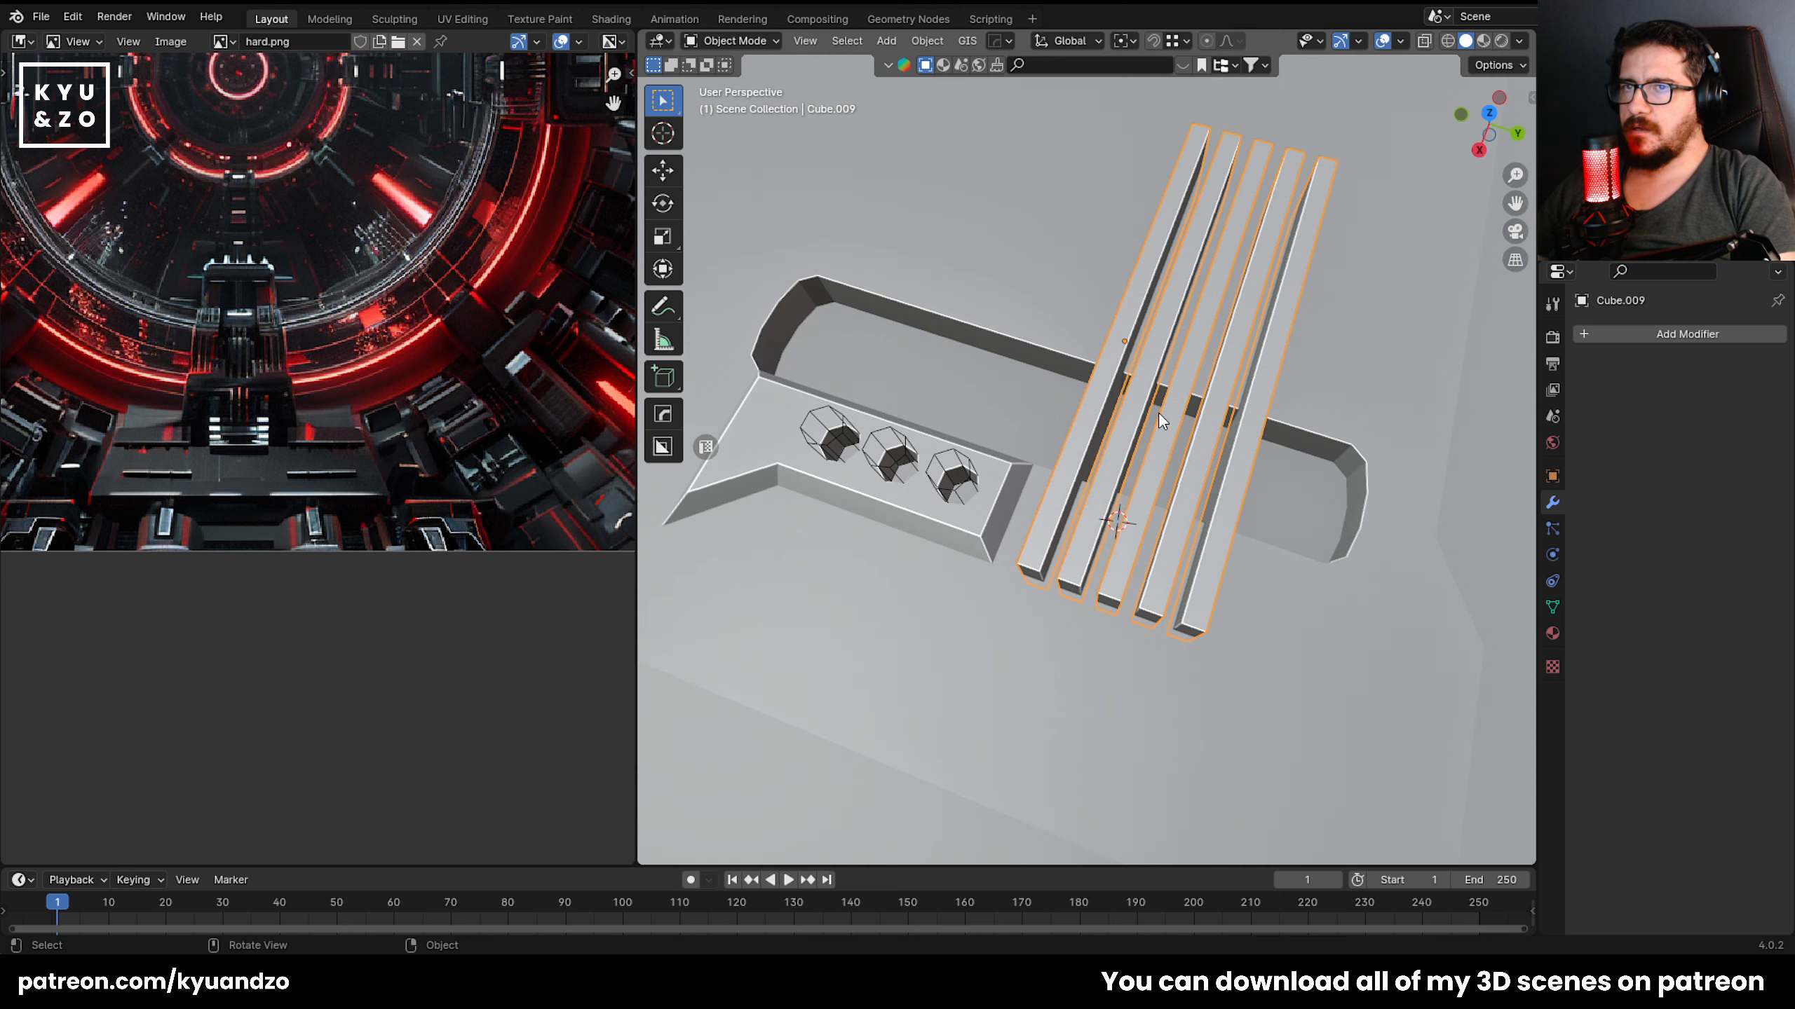
scroll(1010, 516, up, 3)
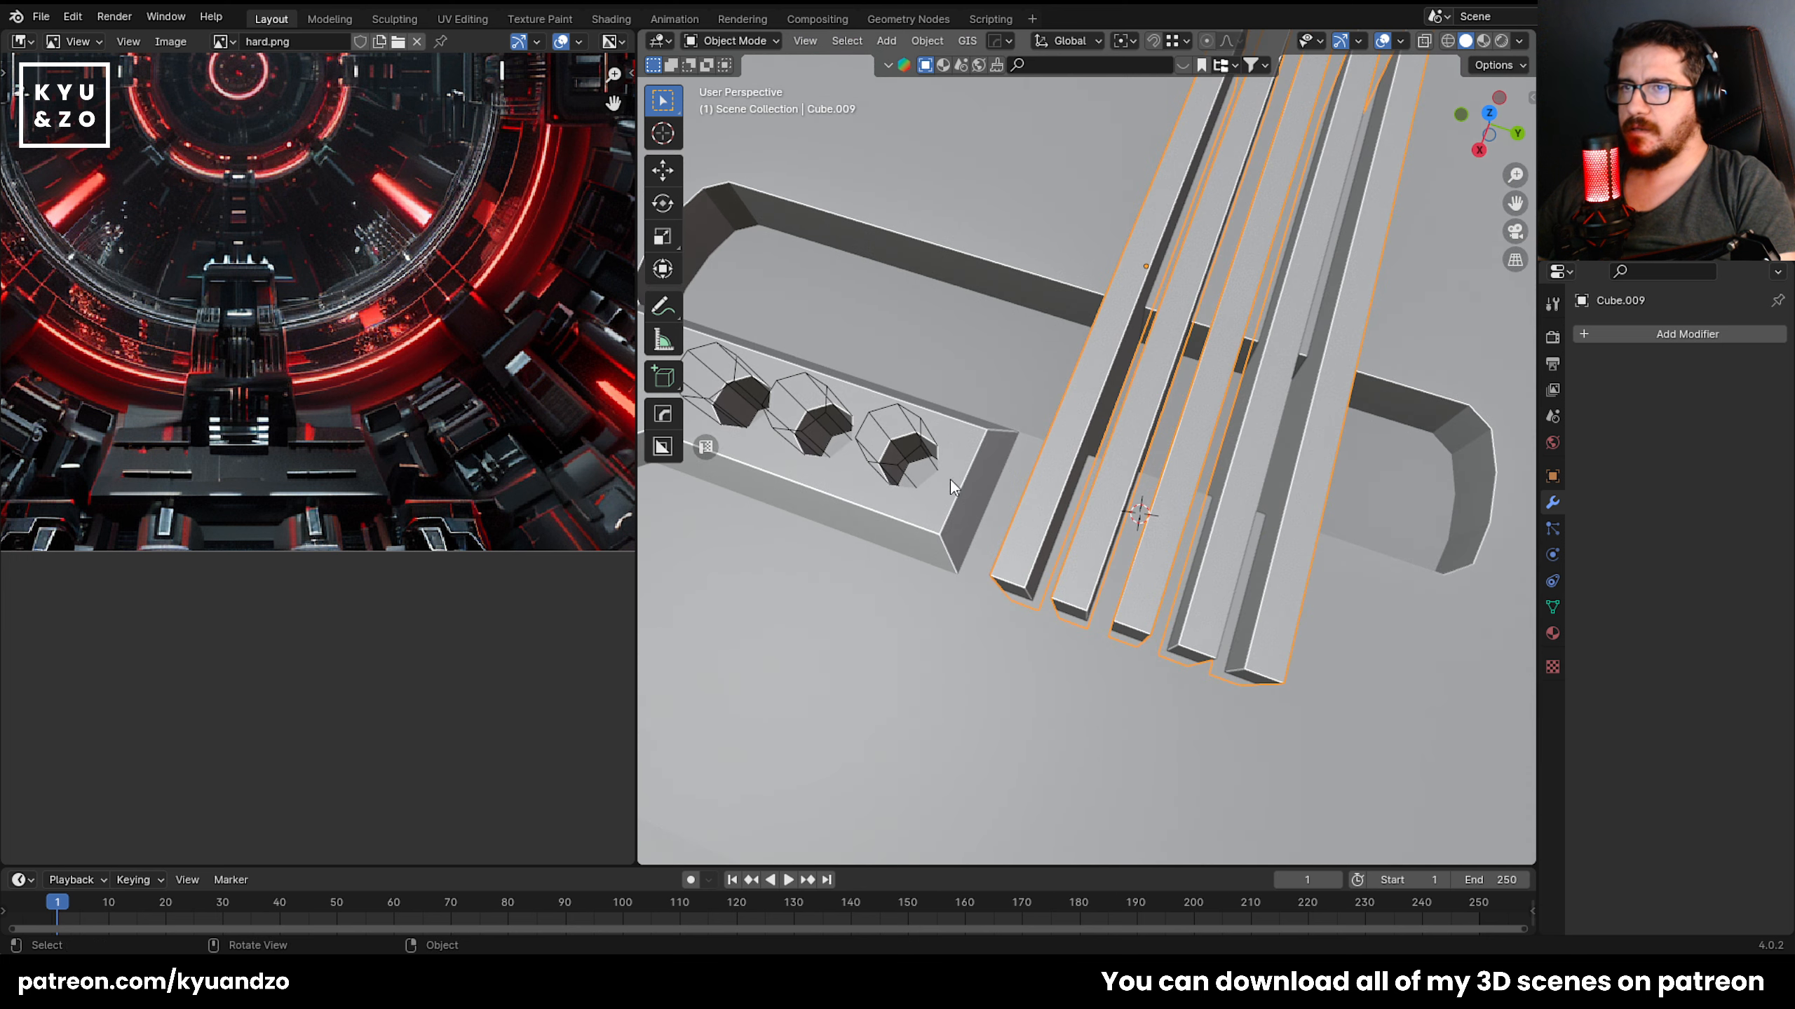
shift+click(912, 431)
key(ctrl+j)
Examine the combined cutter and how the slab's Boolean cuts around the slot.
click(989, 399)
scroll(999, 407, down, 5)
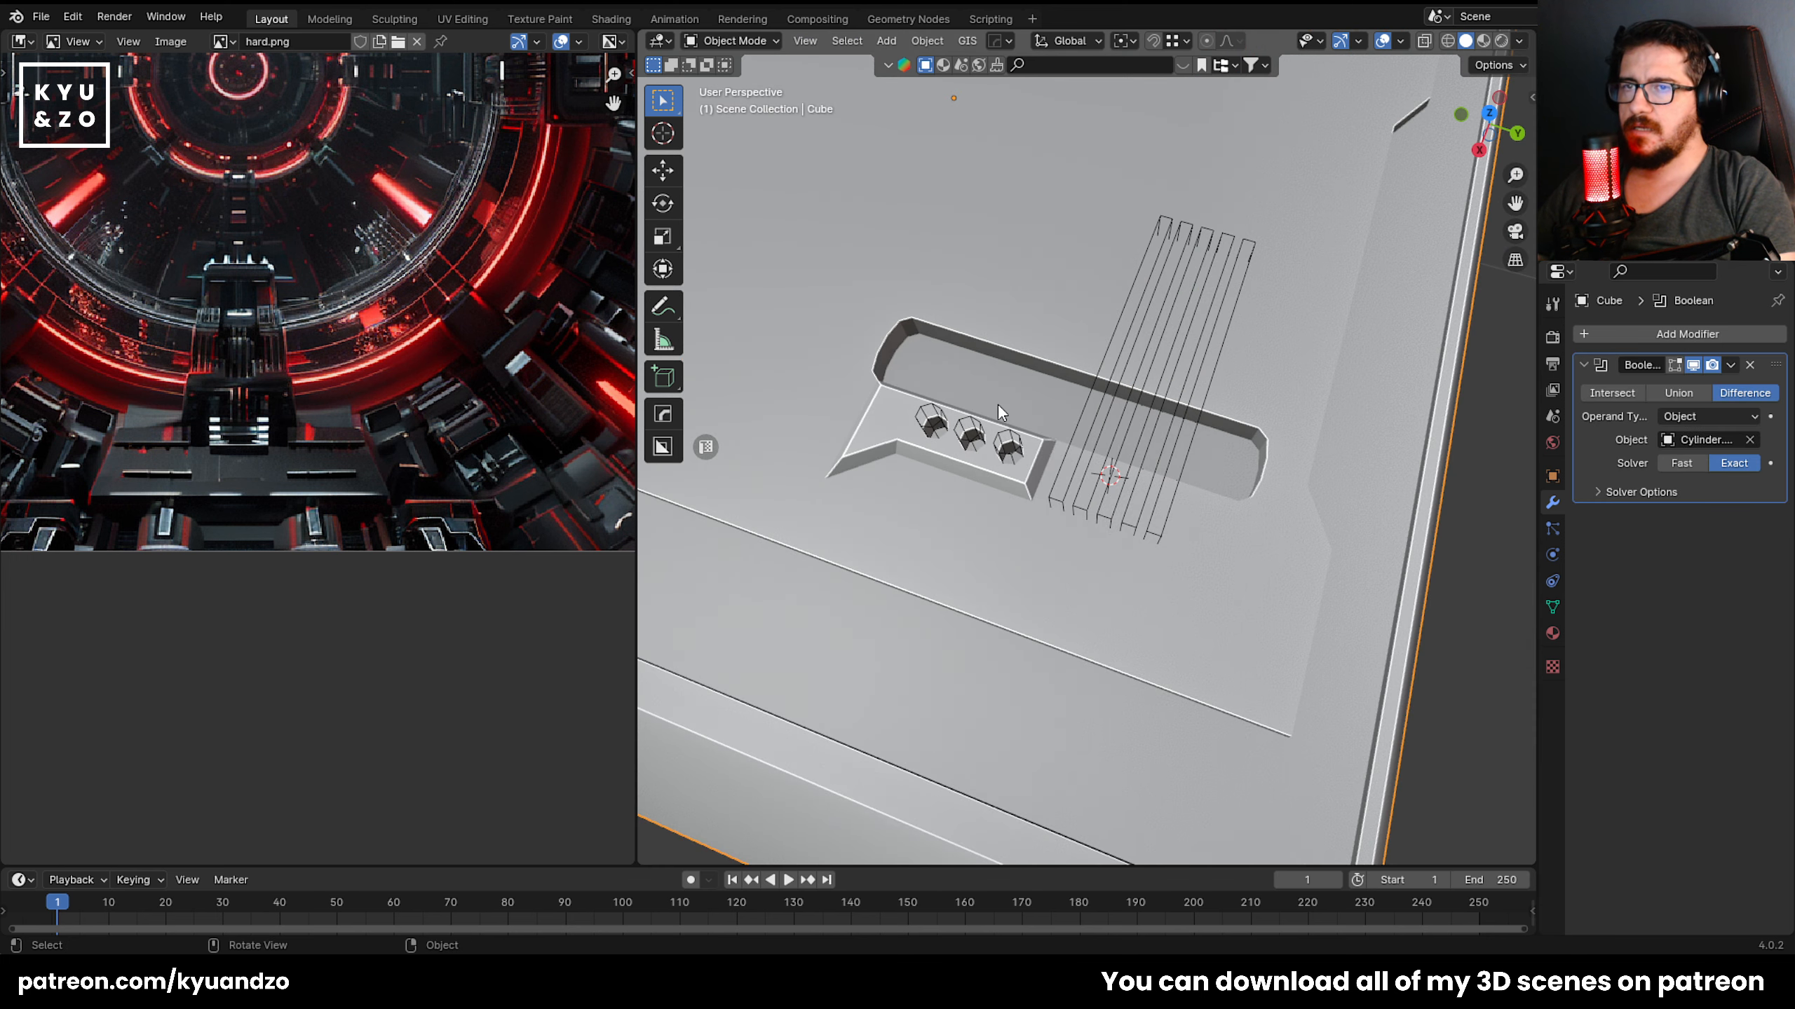
scroll(998, 404, up, 2)
middle_drag(998, 405, 993, 362)
scroll(914, 370, down, 2)
key(shift+grave)
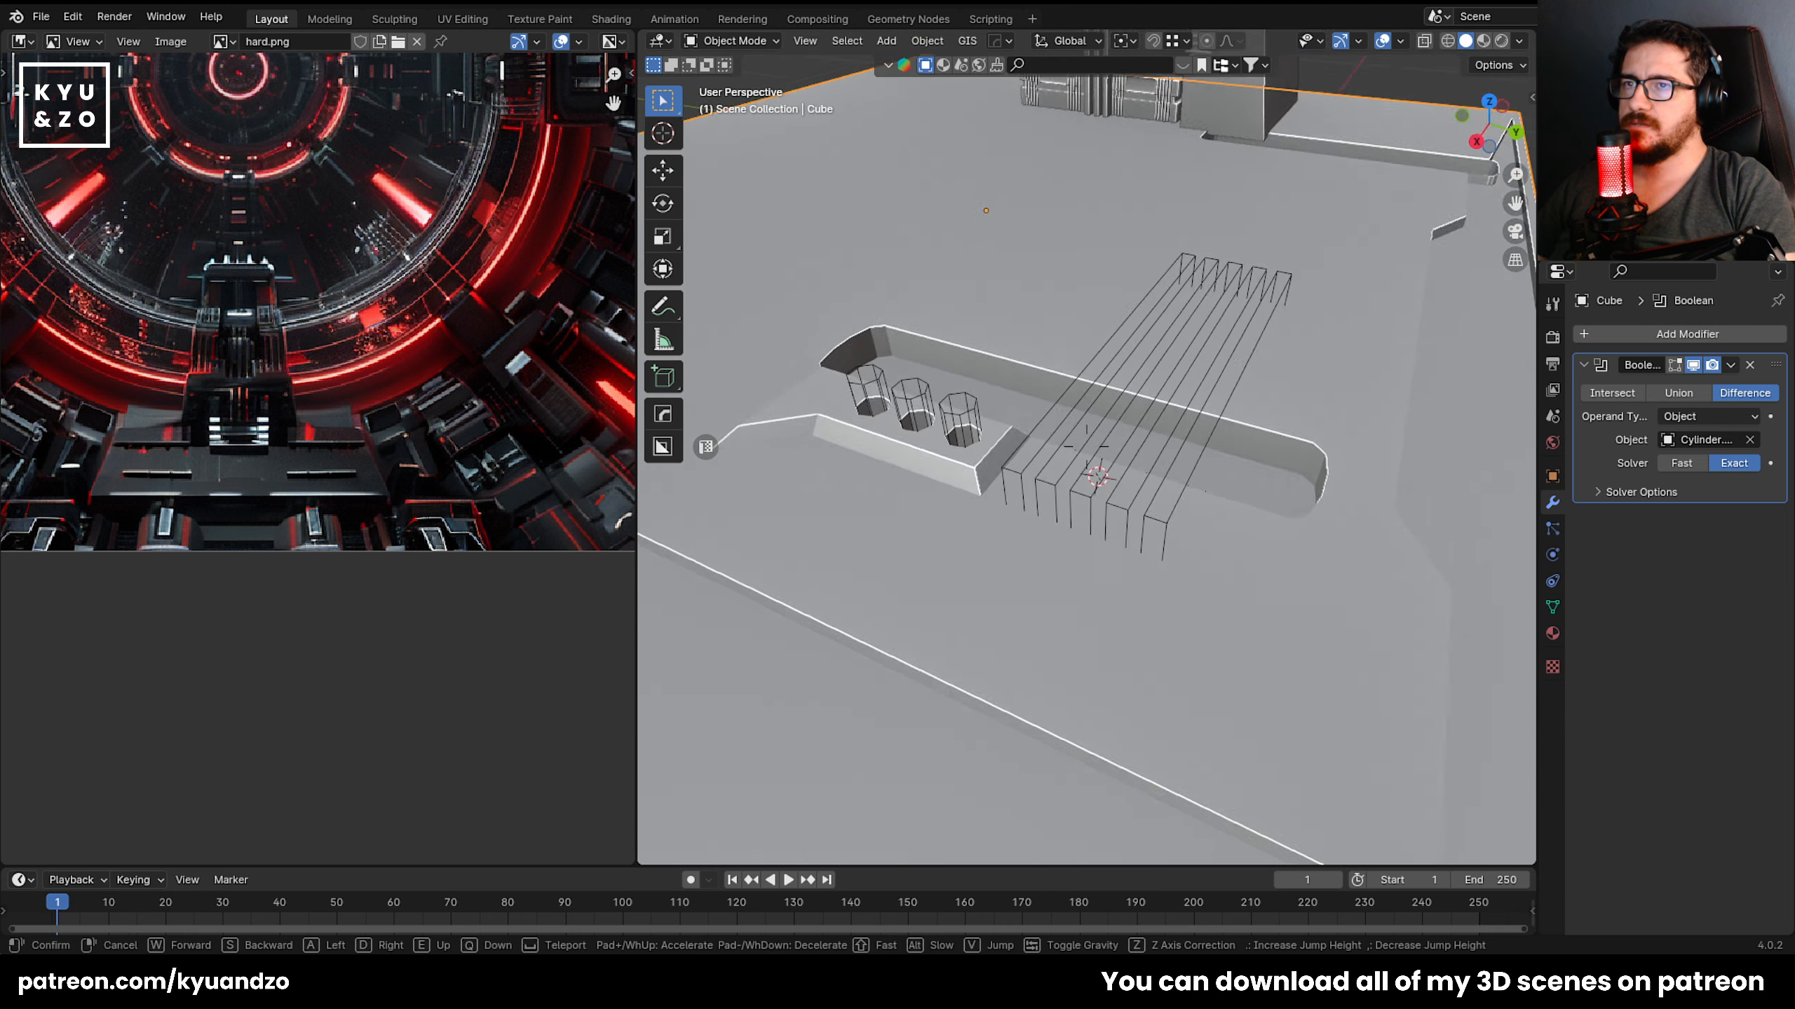
click(1080, 501)
click(1141, 505)
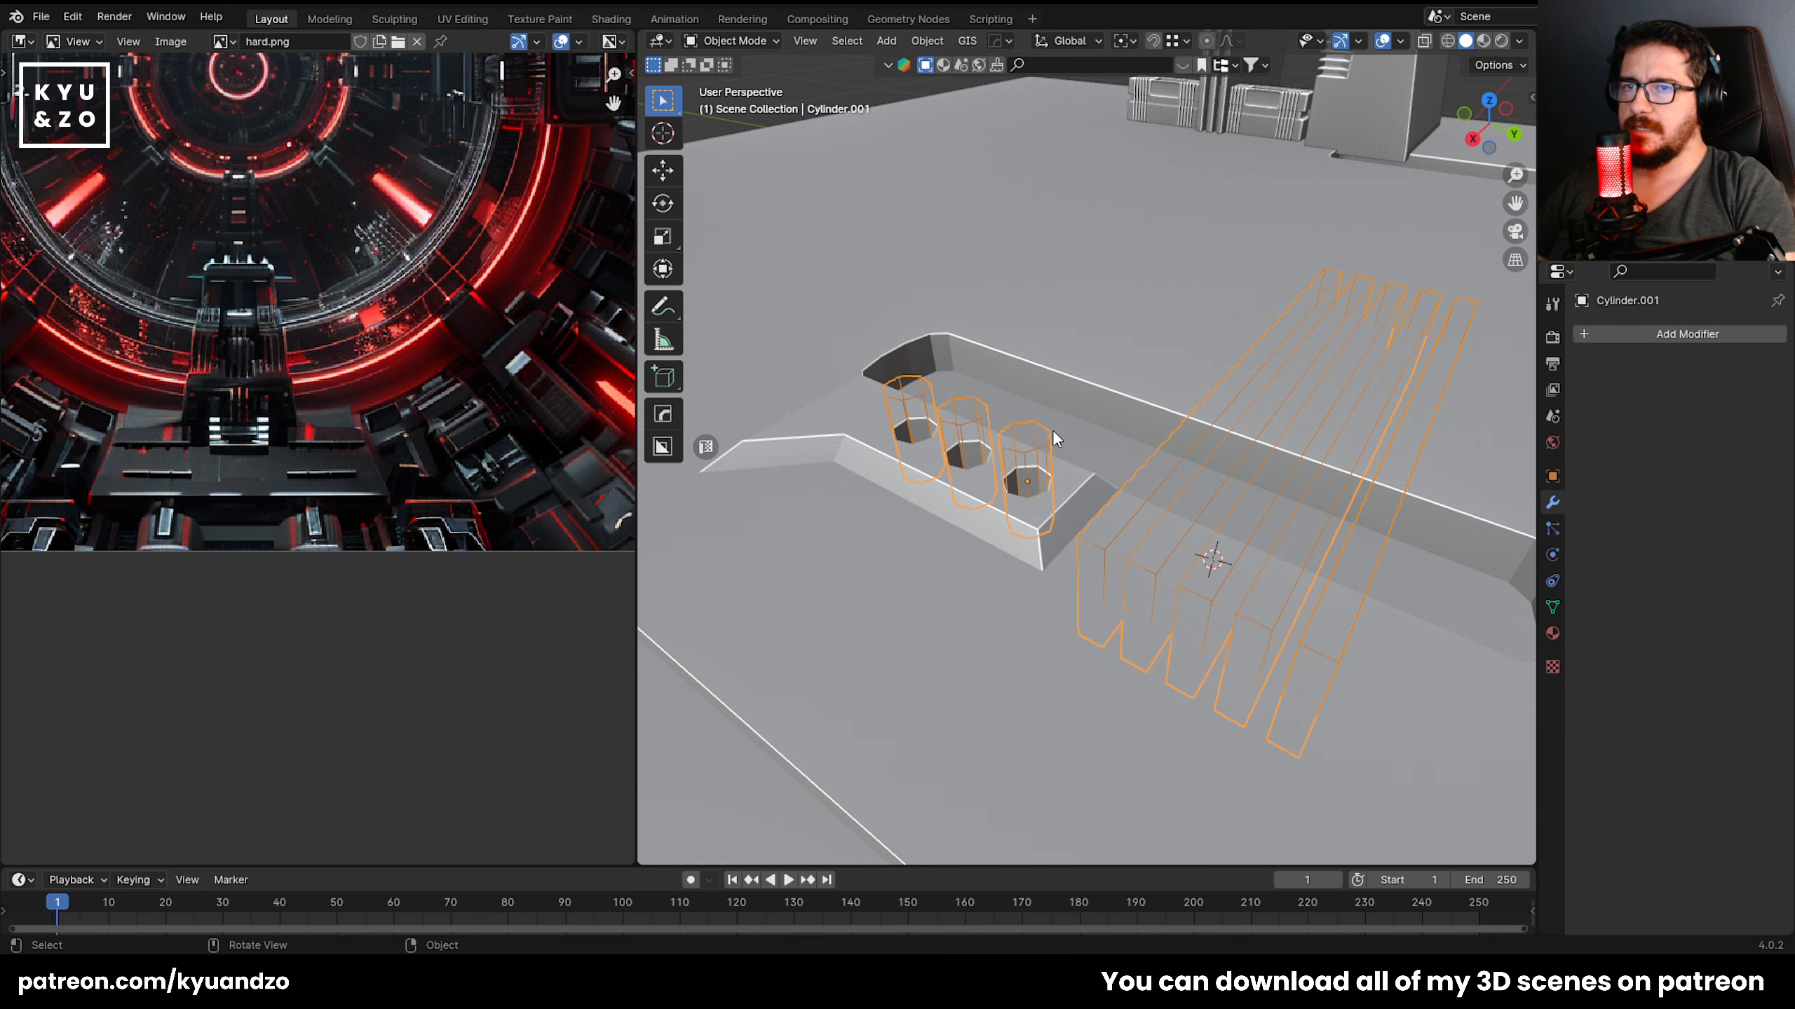
middle_drag(1385, 428, 1442, 424)
Switch the base slab's Boolean solver to Fast, comparing it with Exact.
click(1109, 383)
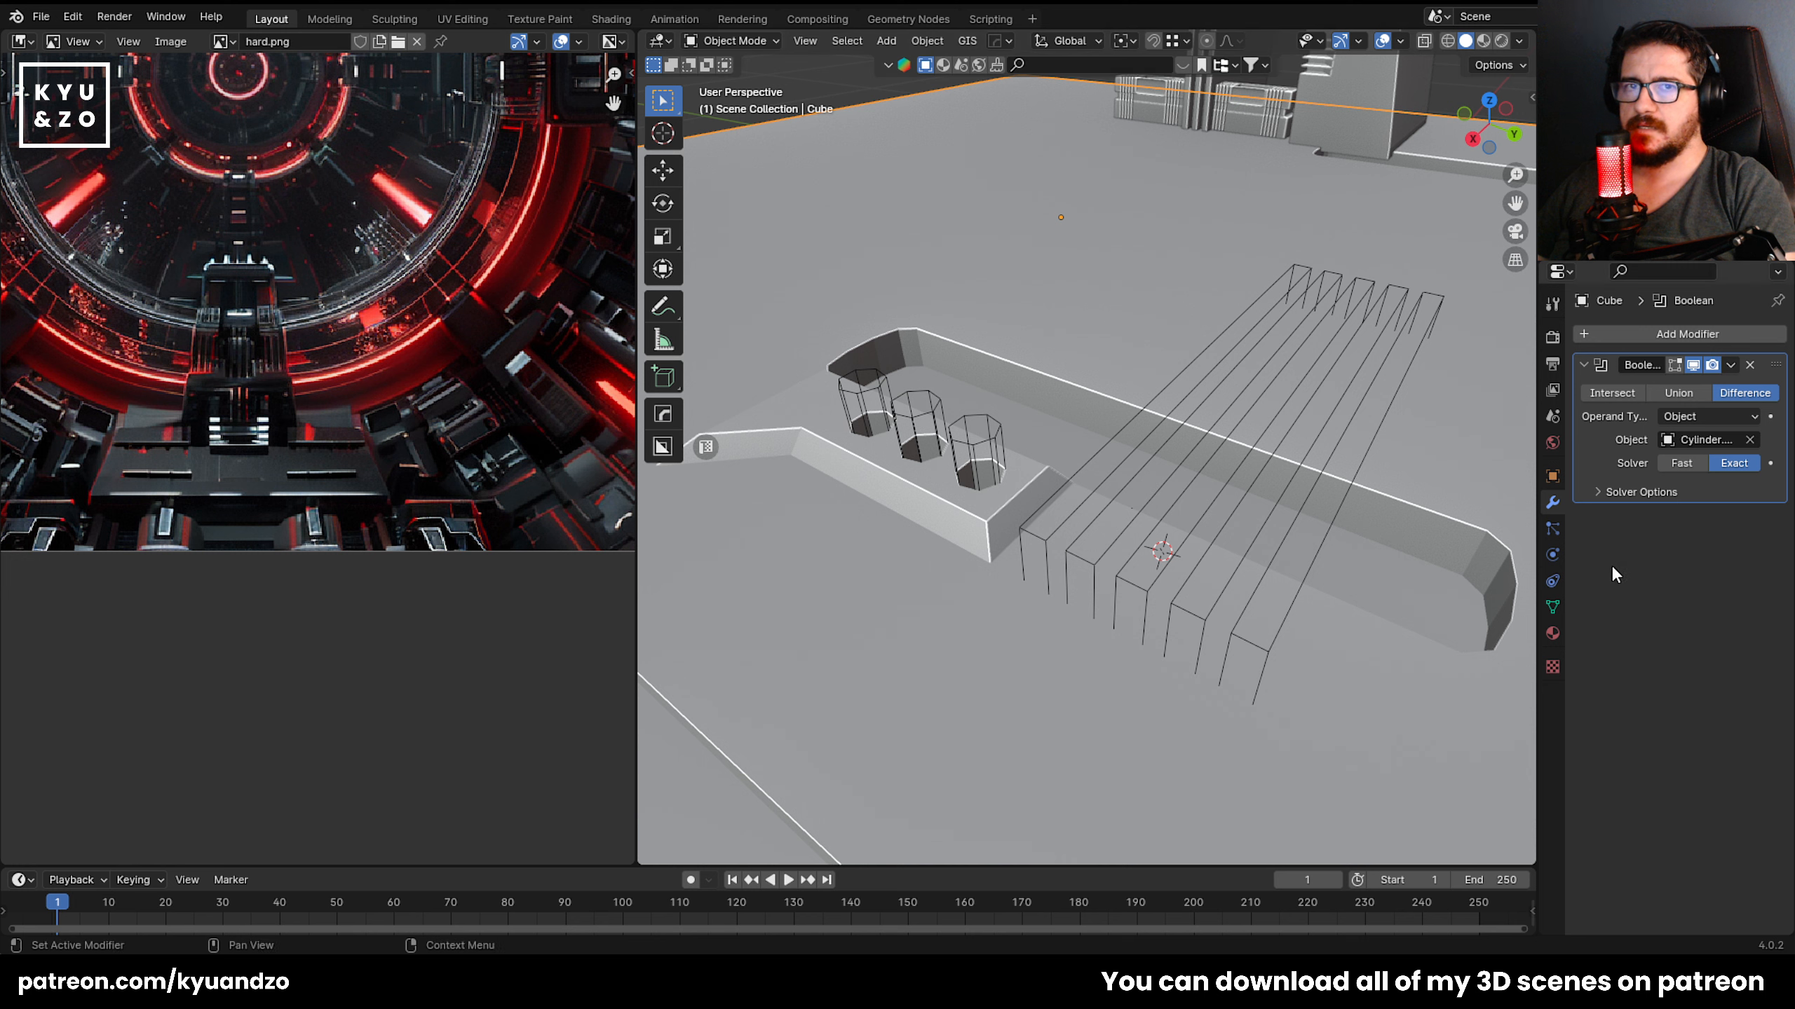
click(1687, 463)
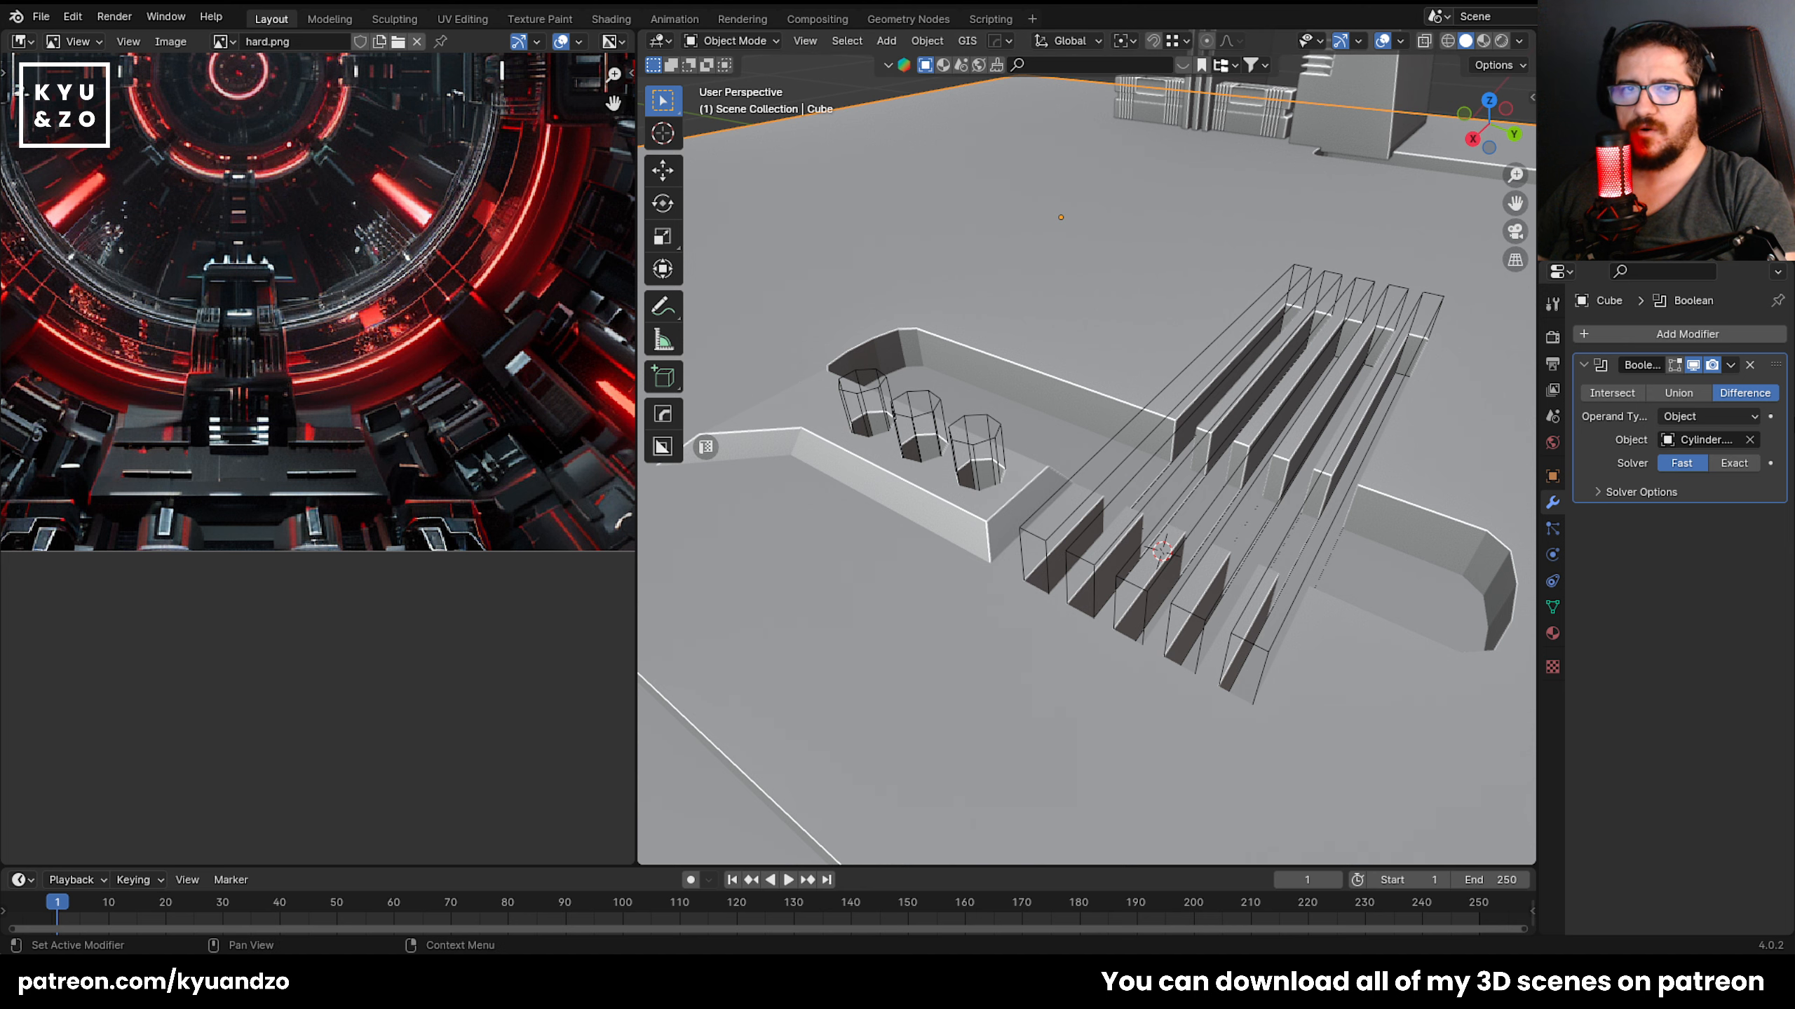
click(1738, 461)
click(1696, 464)
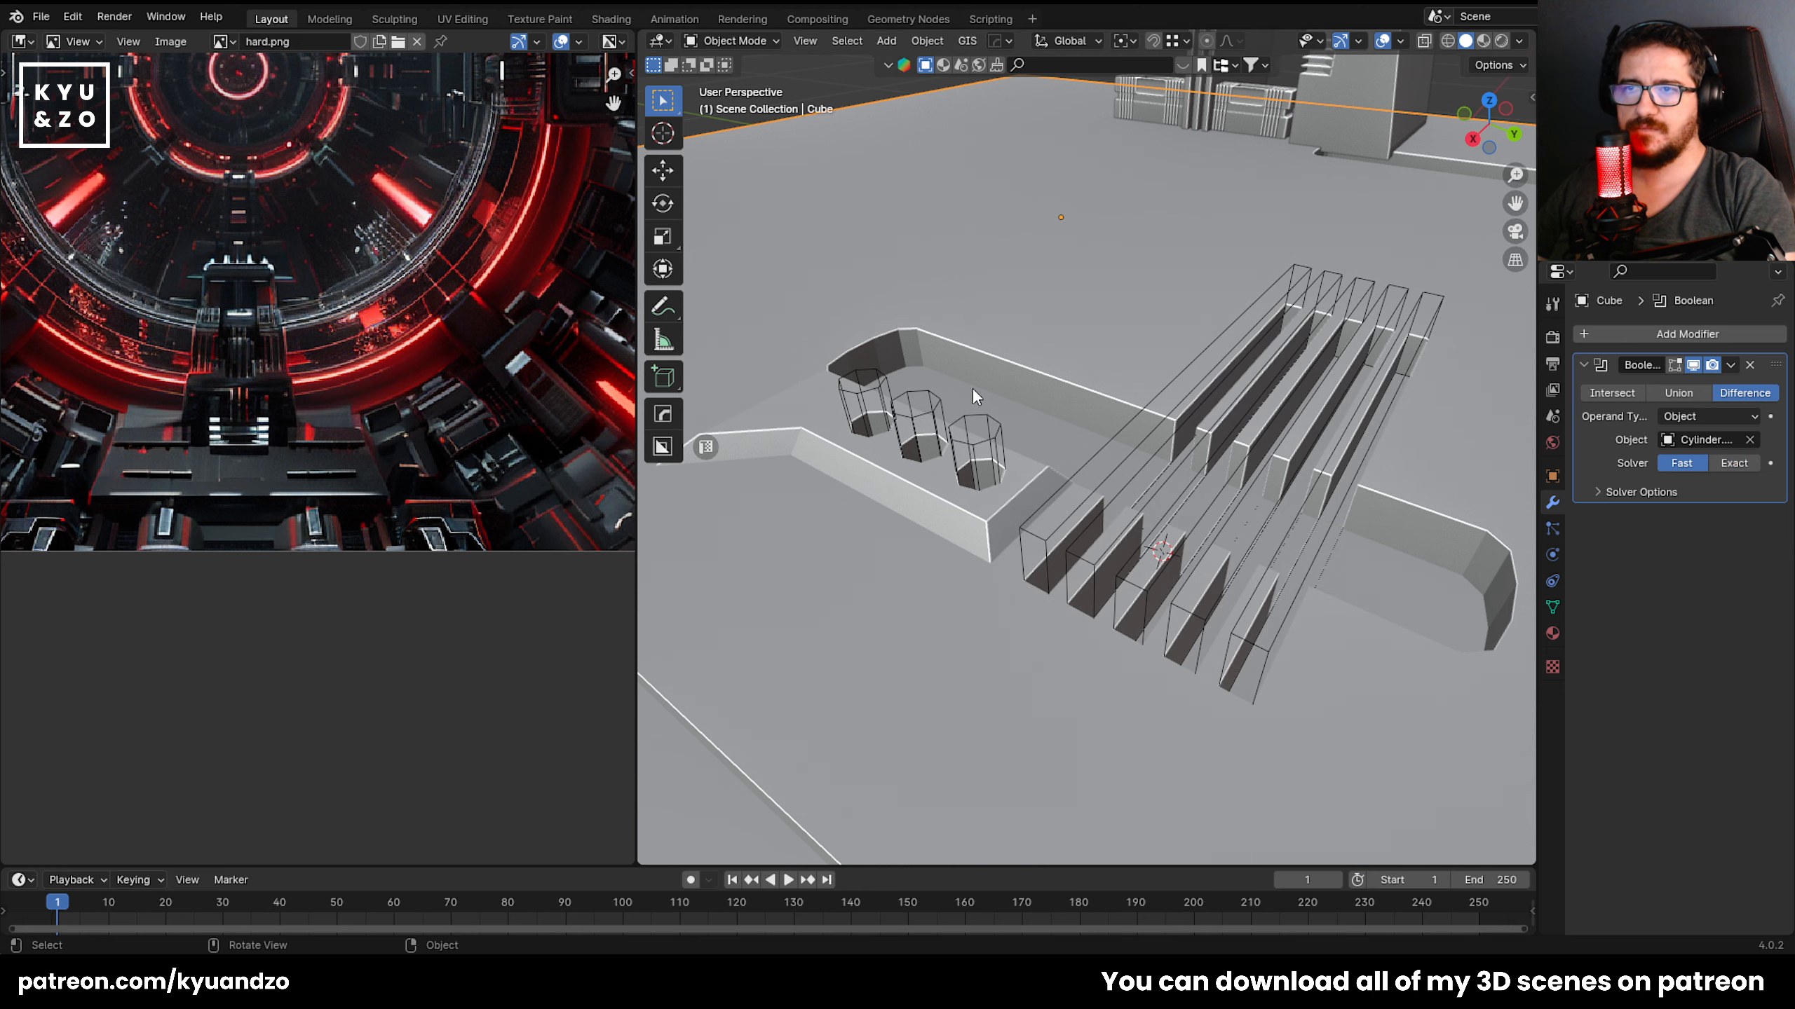
Lengthen the bars of the cutter by moving their far-end vertices -0.03035 m along X in Edit Mode.
scroll(971, 387, down, 5)
scroll(1029, 365, up, 4)
click(1203, 393)
middle_drag(1203, 394, 1083, 386)
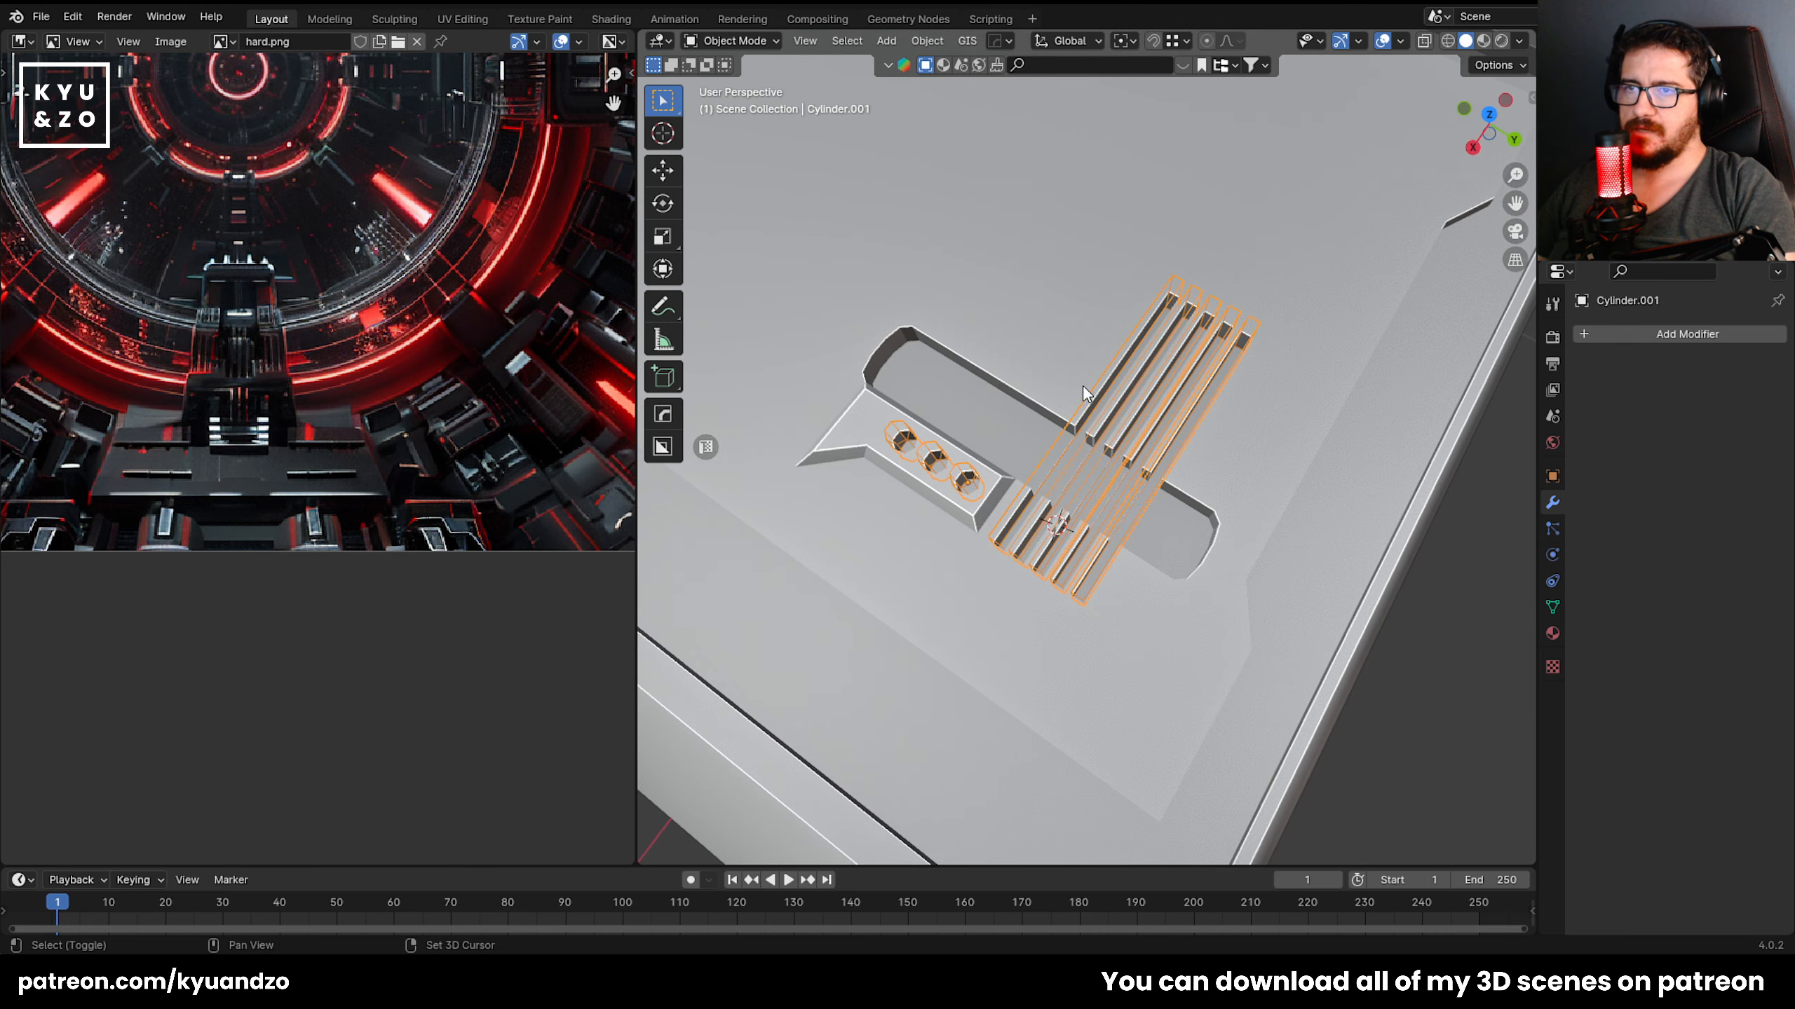
middle_drag(1091, 512, 1158, 356)
scroll(1145, 370, up, 3)
key(Tab)
key(alt+z)
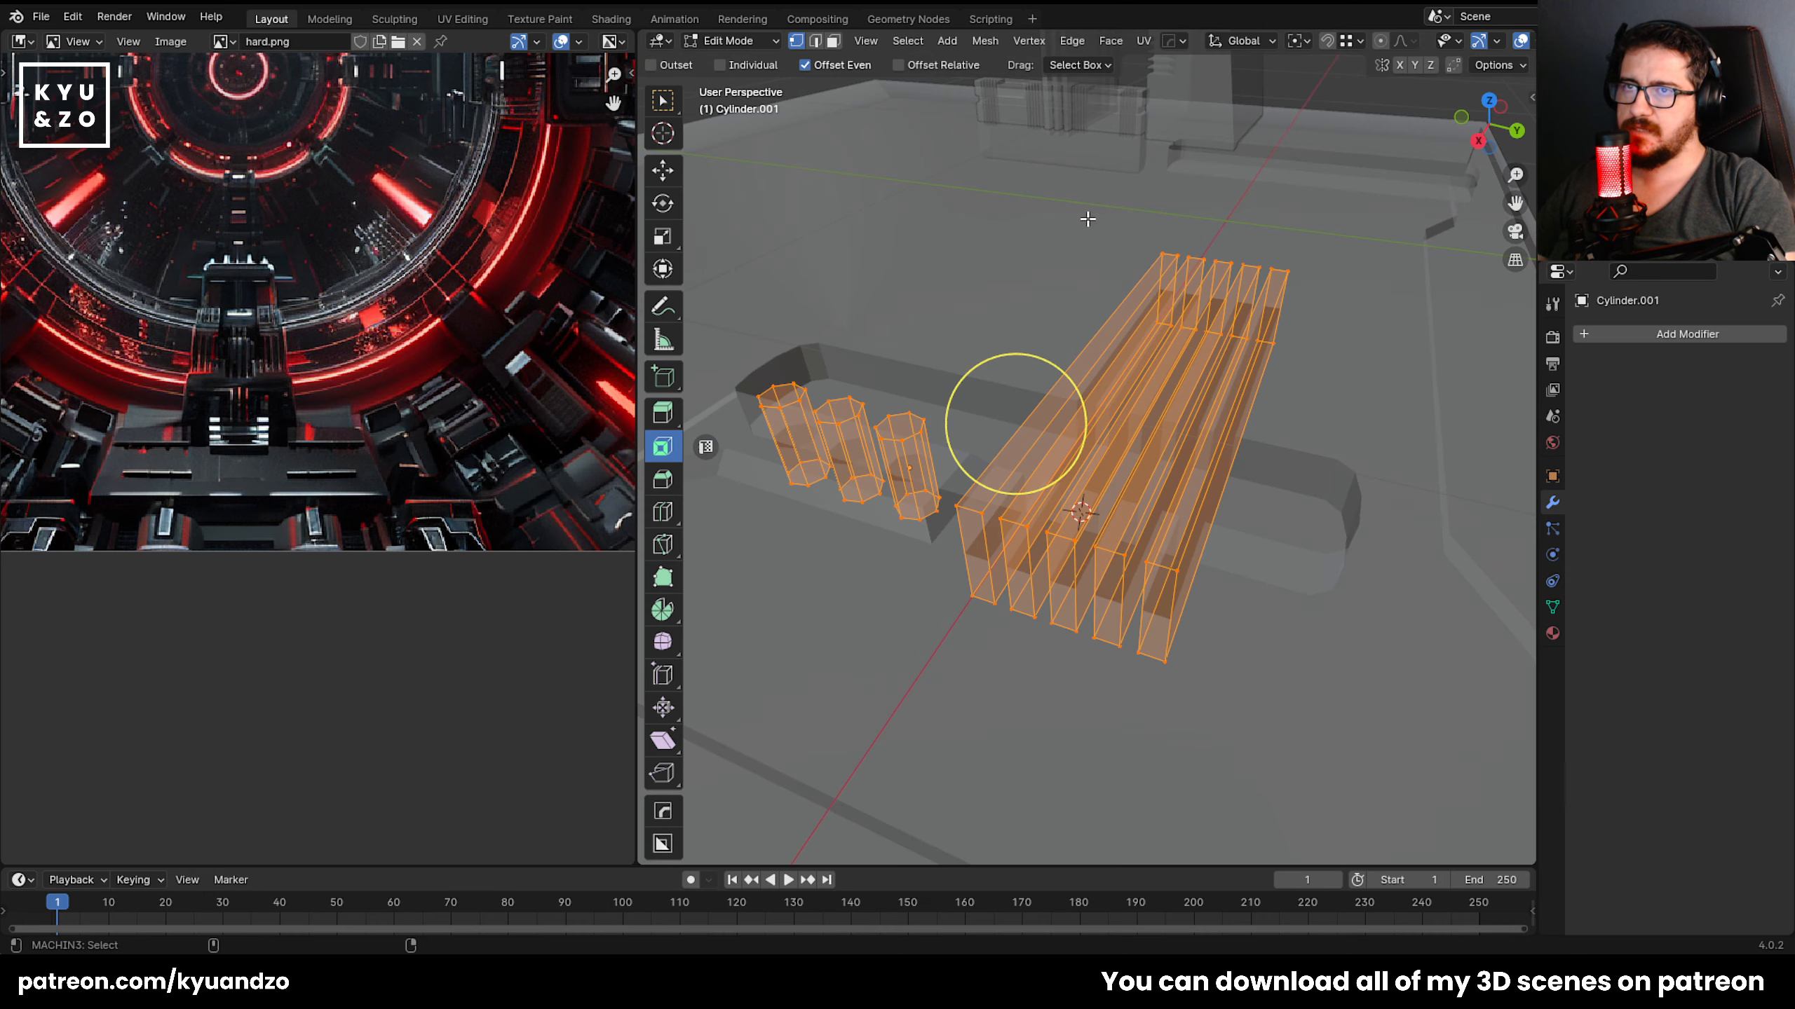
drag(1088, 220, 1382, 388)
key(alt+z)
key(g)
key(x)
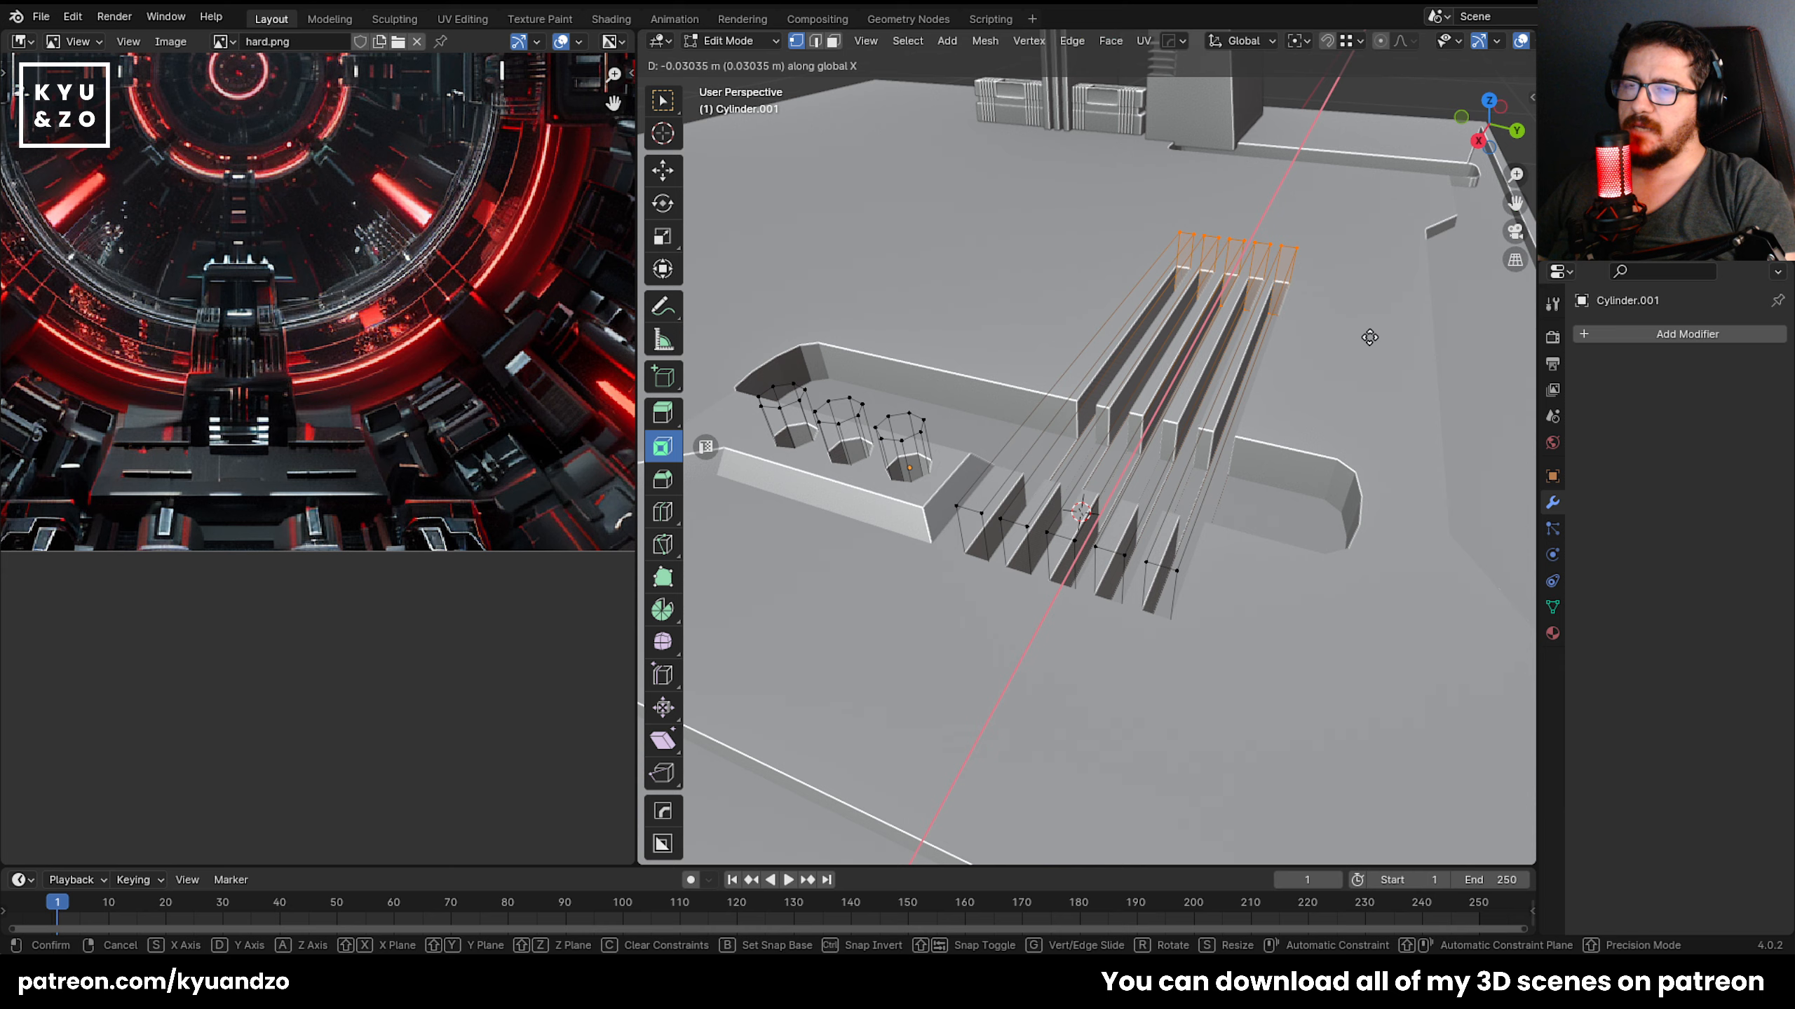
click(1307, 347)
Try placing a loop cut across the cutter bars, undoing each attempt.
shift+middle_drag(1307, 346, 1222, 372)
key(ctrl+r)
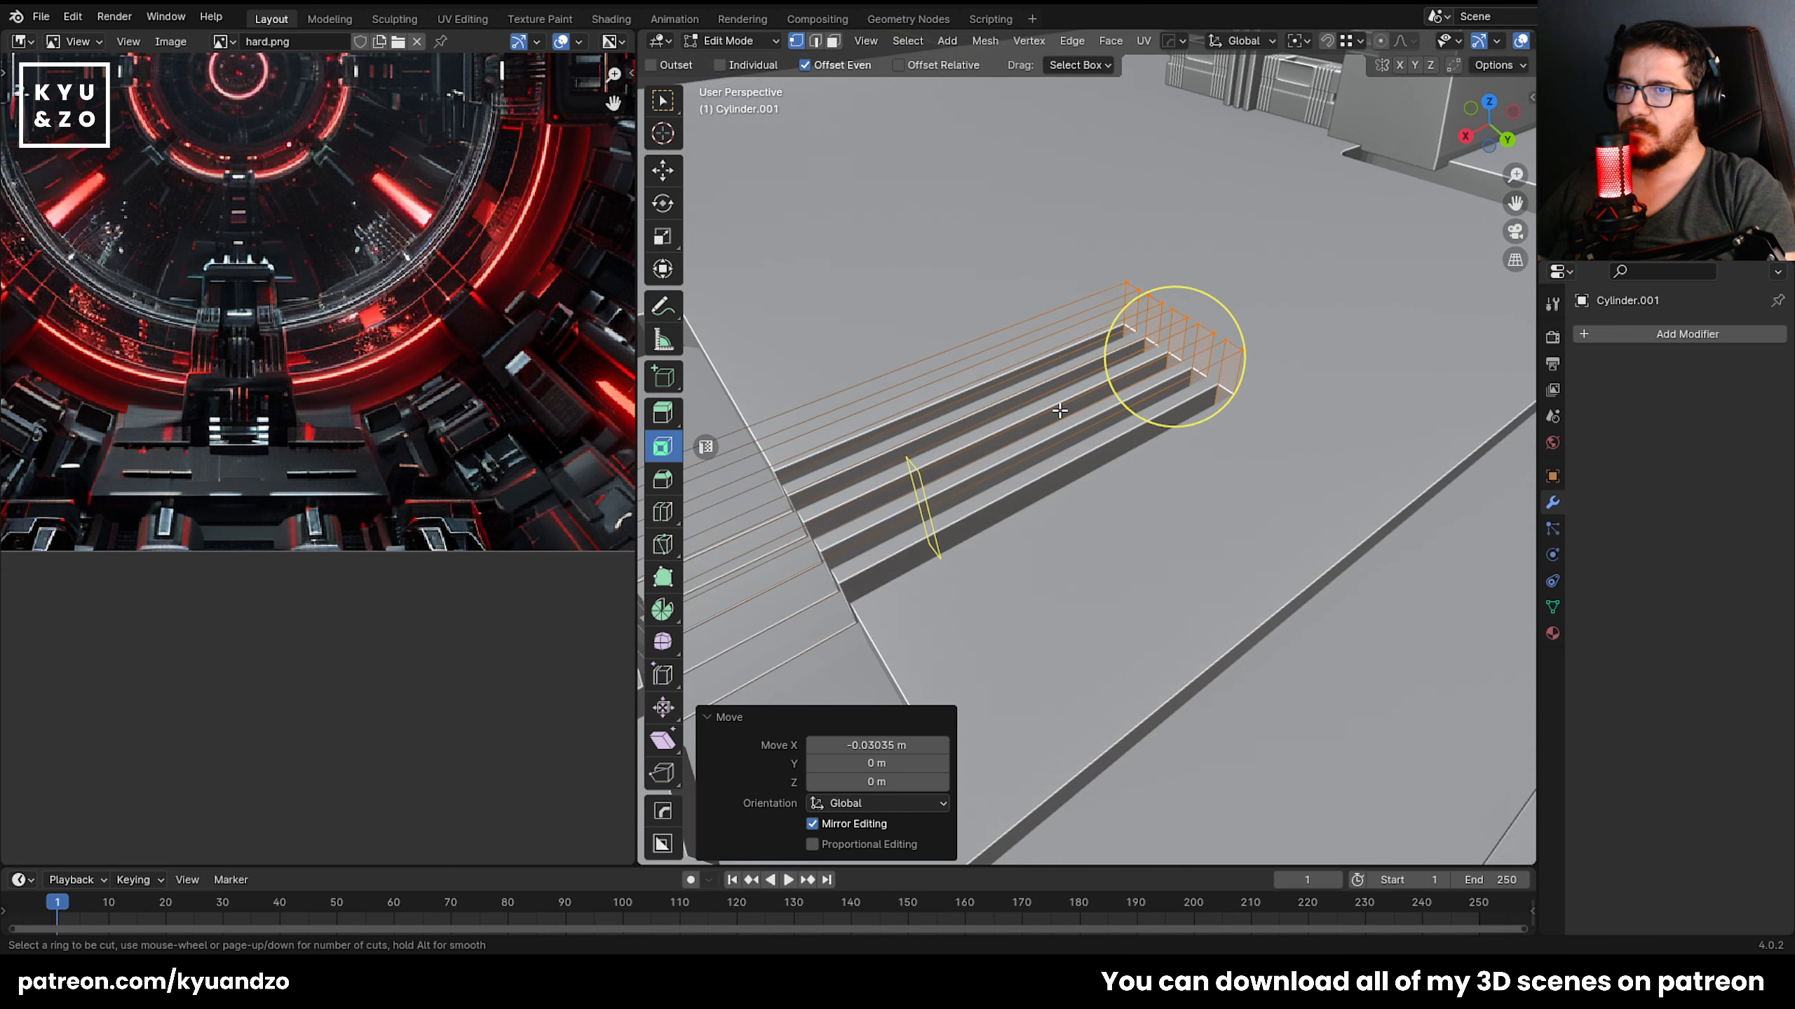
click(1193, 339)
click(1181, 325)
key(ctrl+z)
key(ctrl+r)
click(1092, 417)
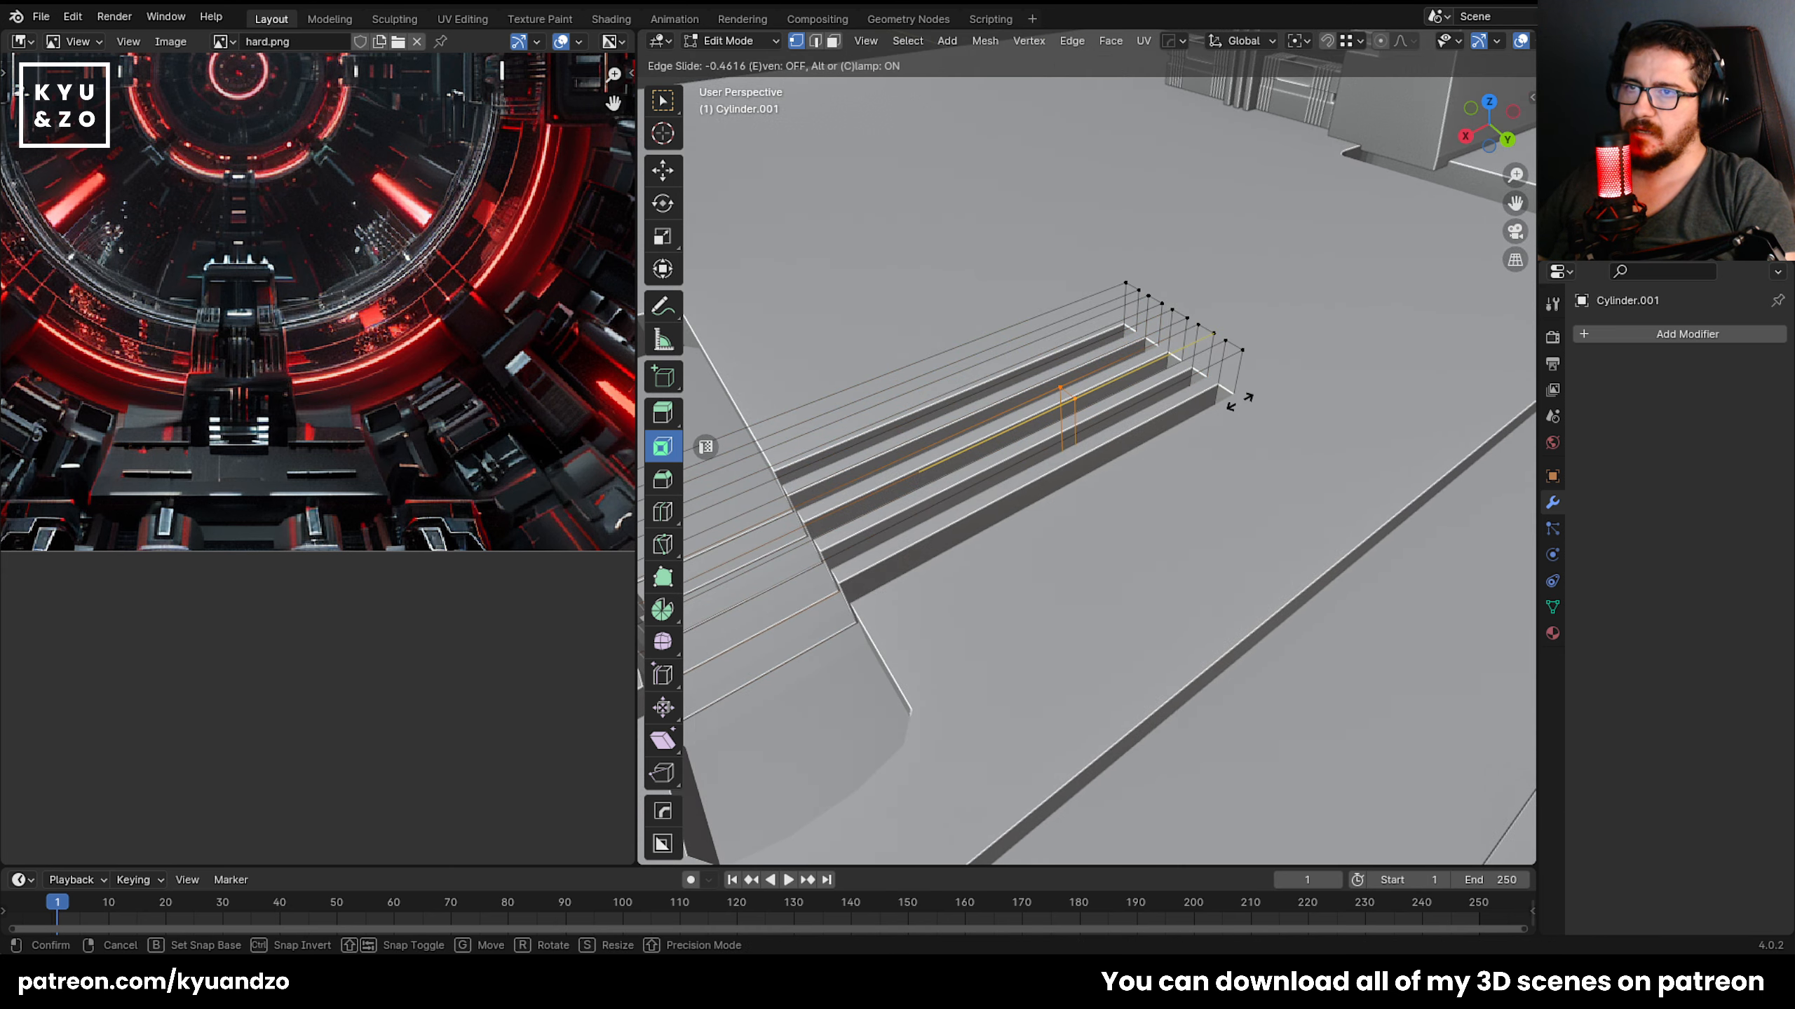
click(1240, 403)
key(ctrl+z)
key(ctrl+r)
click(1095, 455)
right_click(1095, 455)
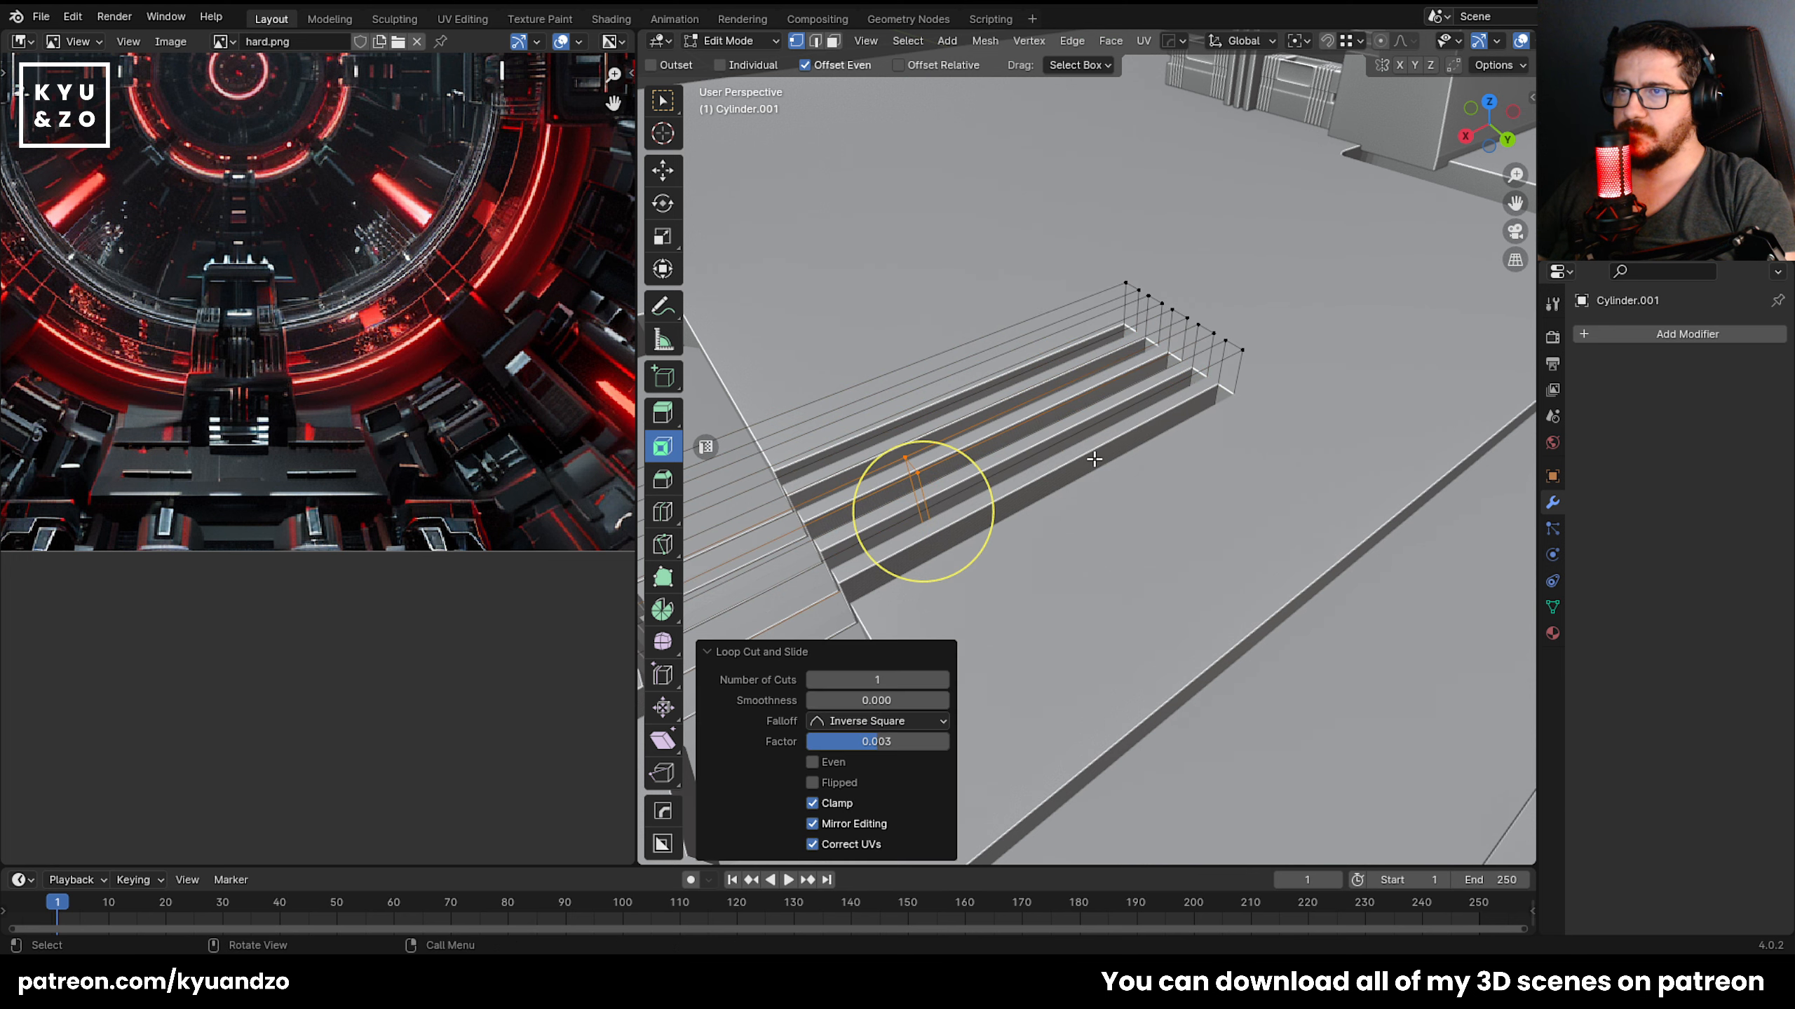
key(ctrl+z)
Add a loop cut to the outermost cutter bar and slide it toward the bar's far end.
key(ctrl+r)
click(885, 627)
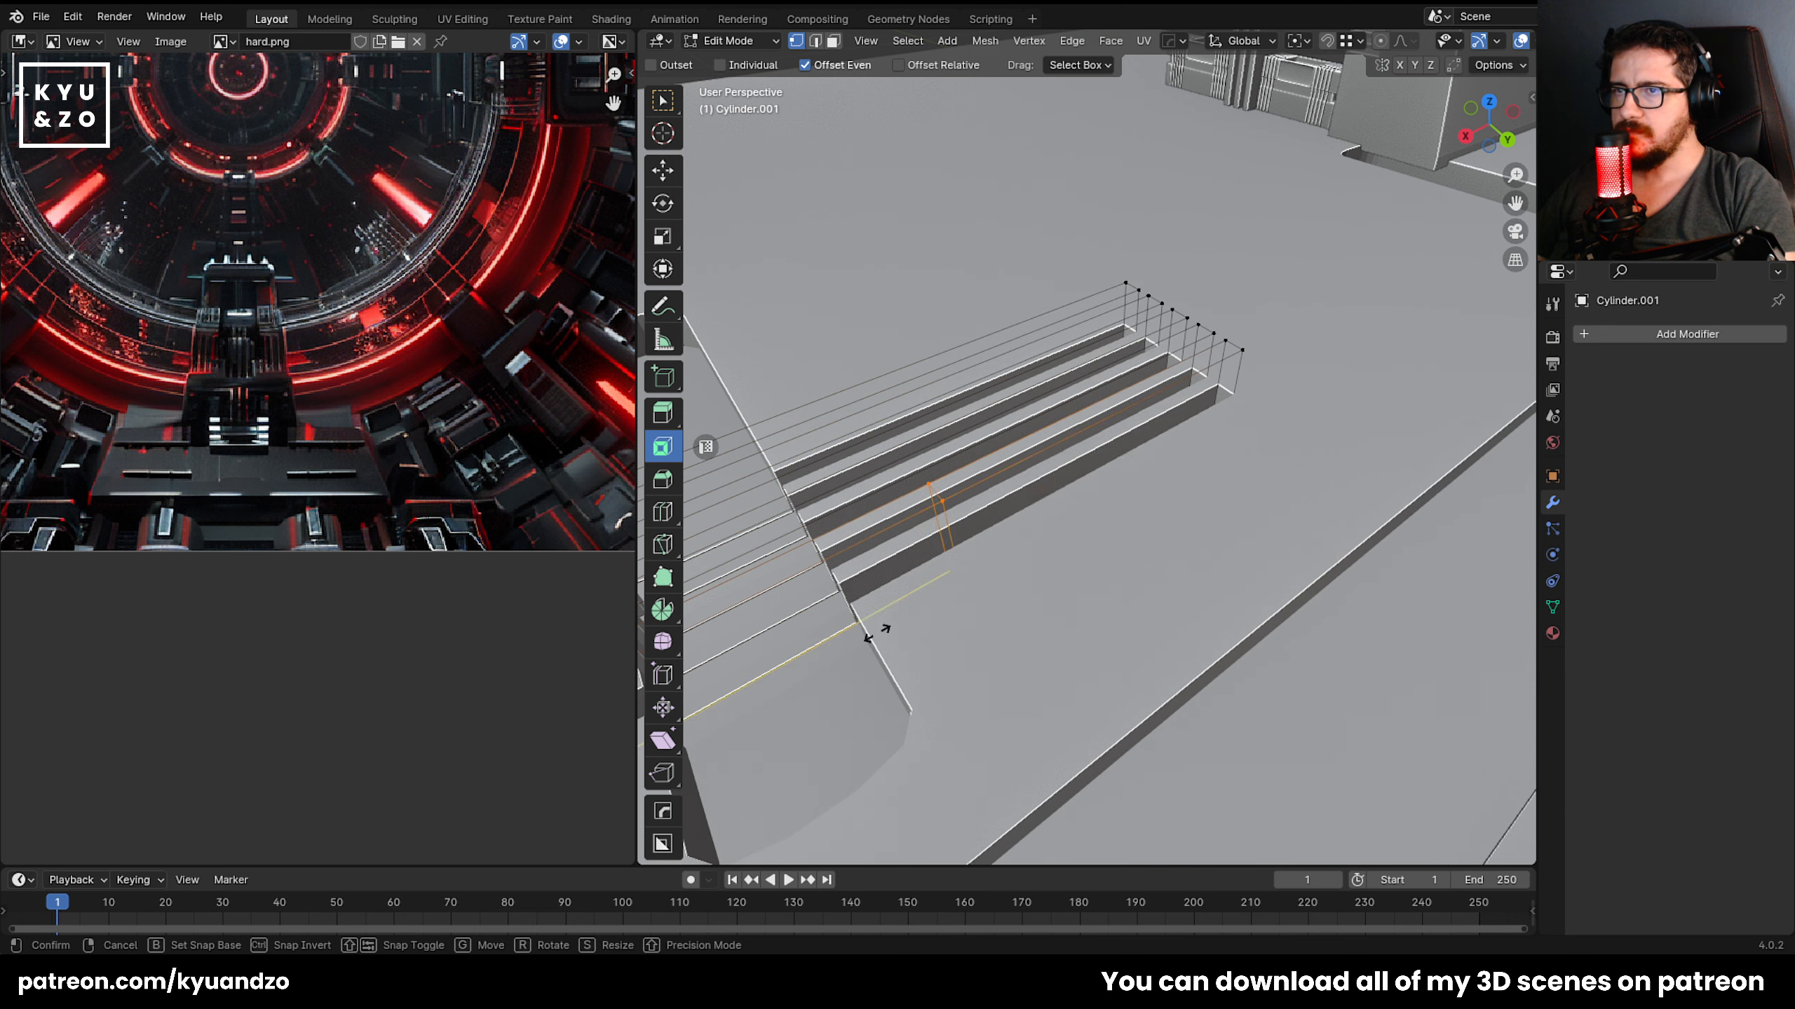
click(1110, 504)
Extrude the side face at the end of the outermost cutter bar outward past the slab's nearby edge.
key(3)
click(1163, 443)
key(e)
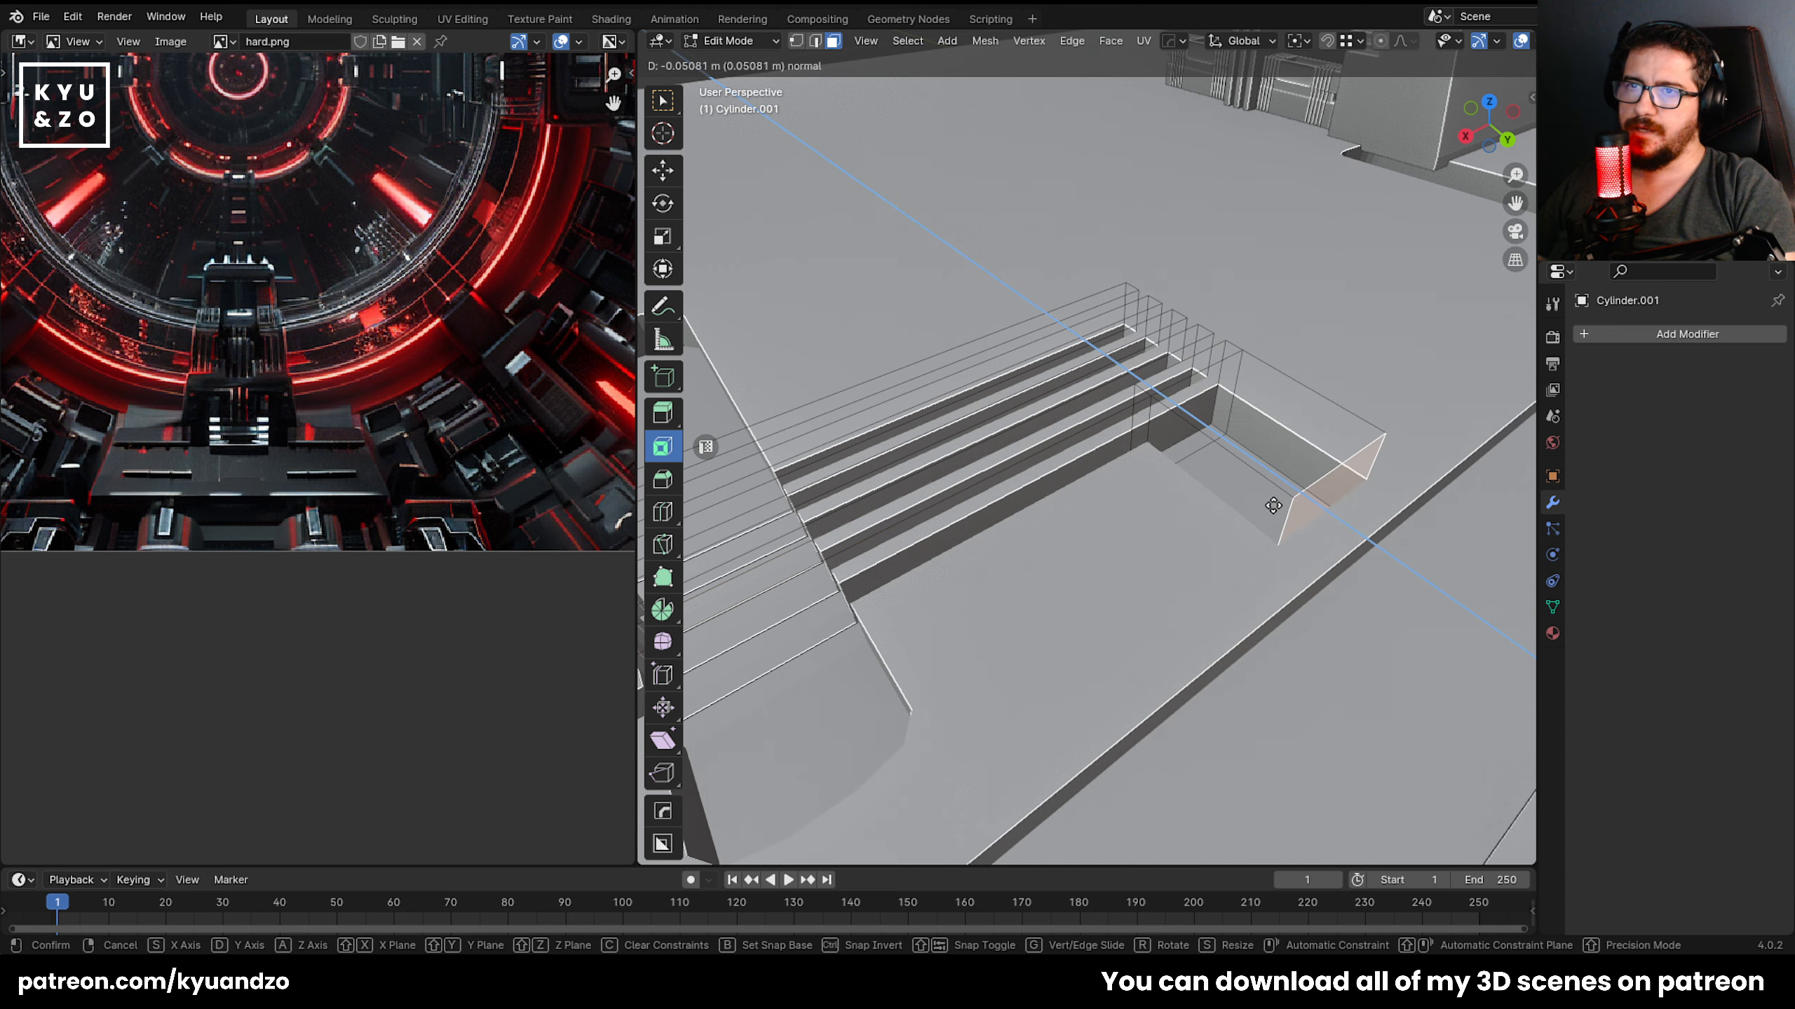
scroll(1366, 569, down, 3)
click(1365, 569)
scroll(1366, 569, down, 3)
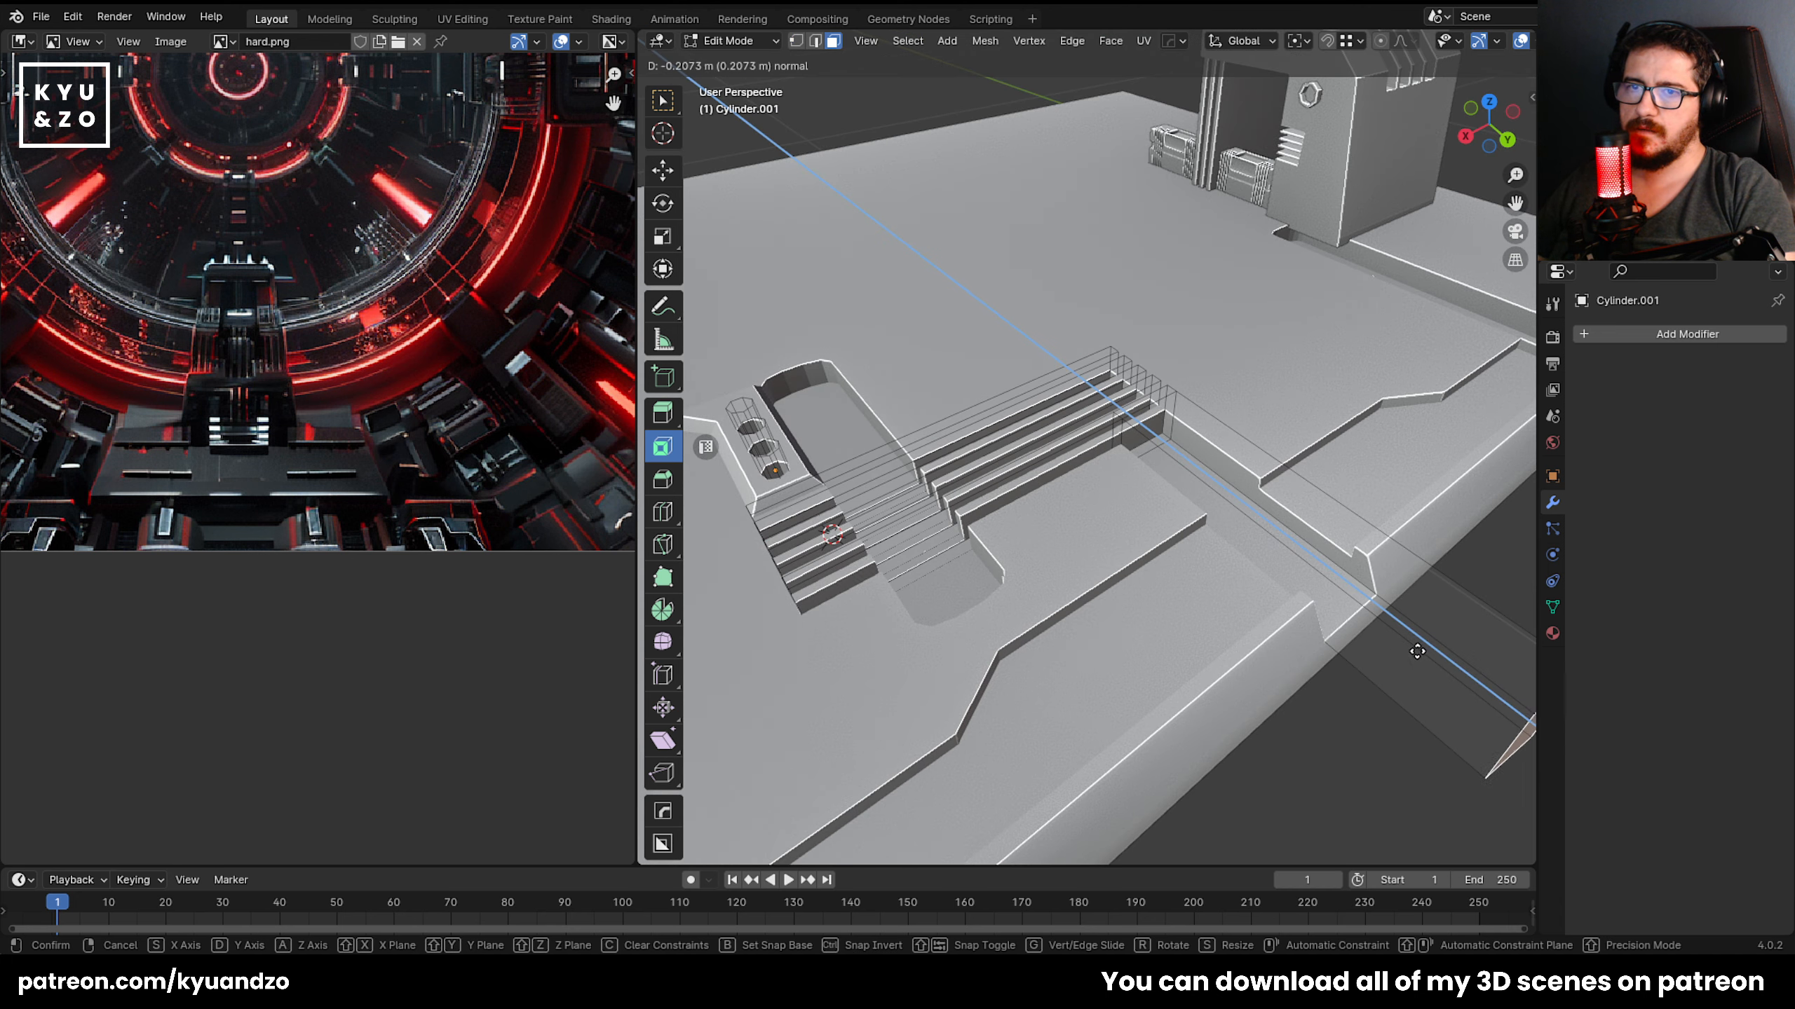
Try a loop cut on the outermost cutter bar on the opposite side, slid to a factor of -0.596.
key(Tab)
scroll(1349, 507, down, 4)
middle_drag(1324, 610, 1142, 550)
key(shift+grave)
key(w)
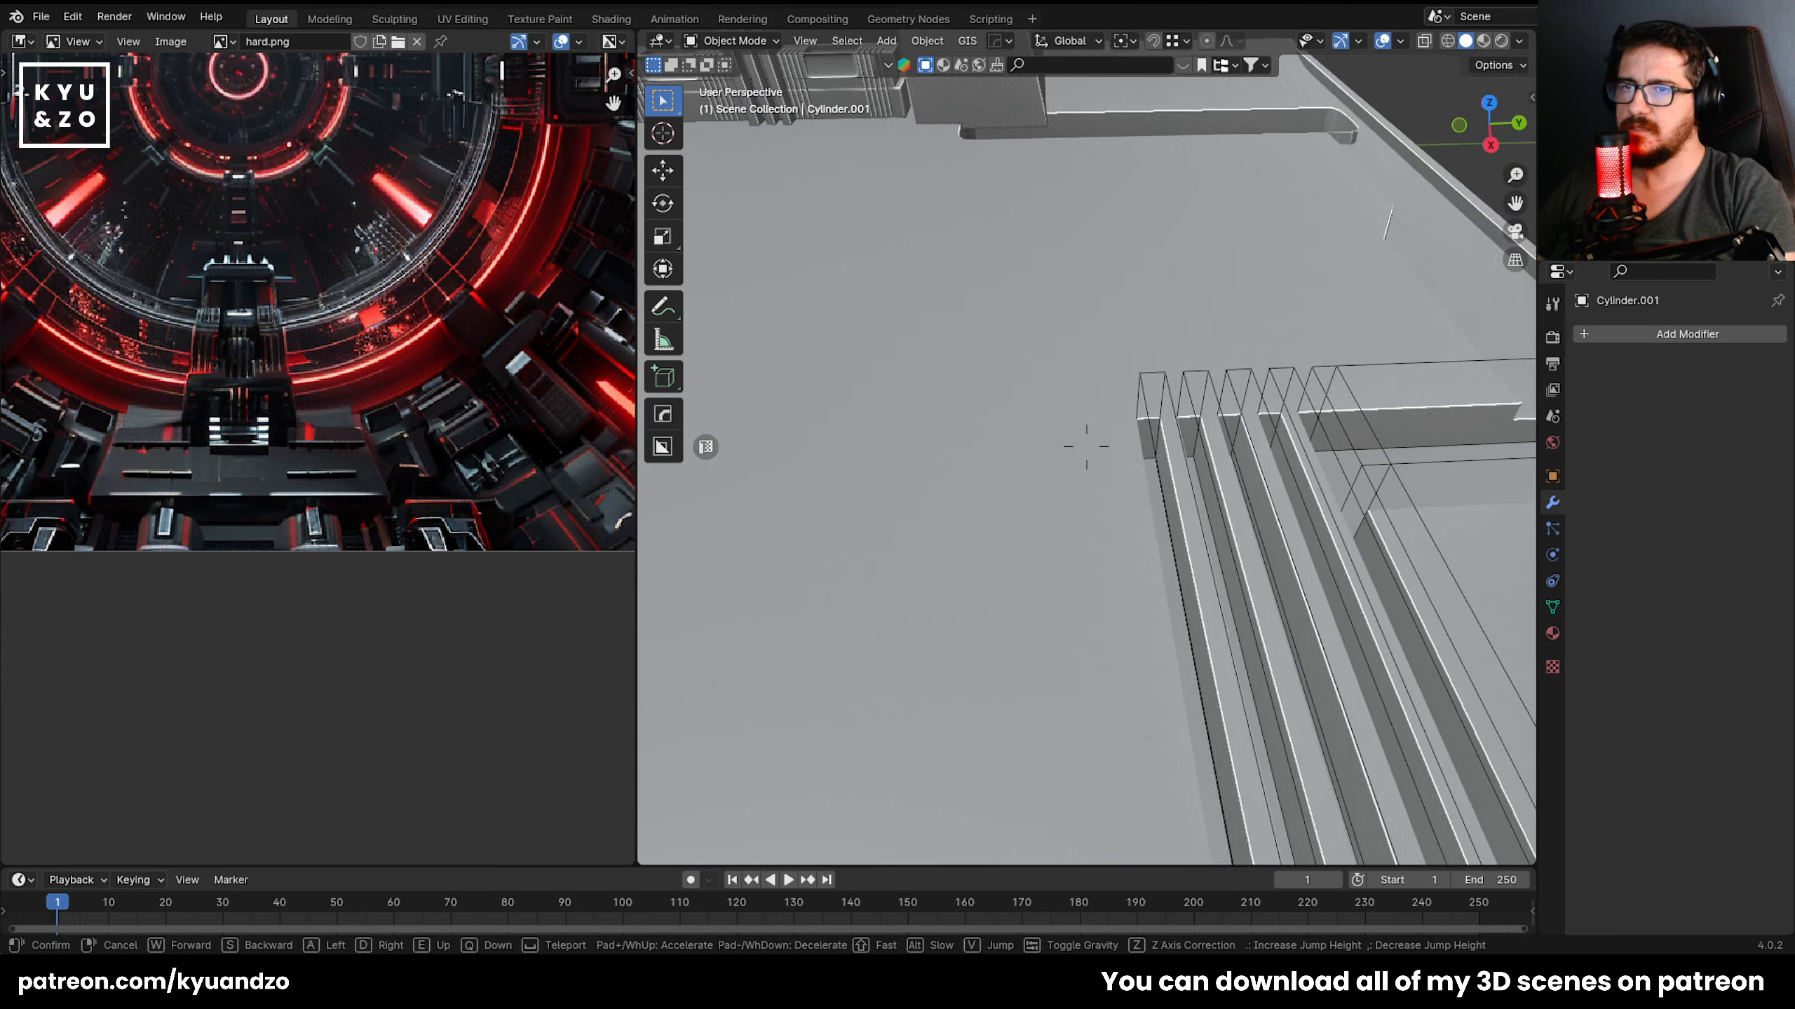
click(1092, 665)
click(1039, 555)
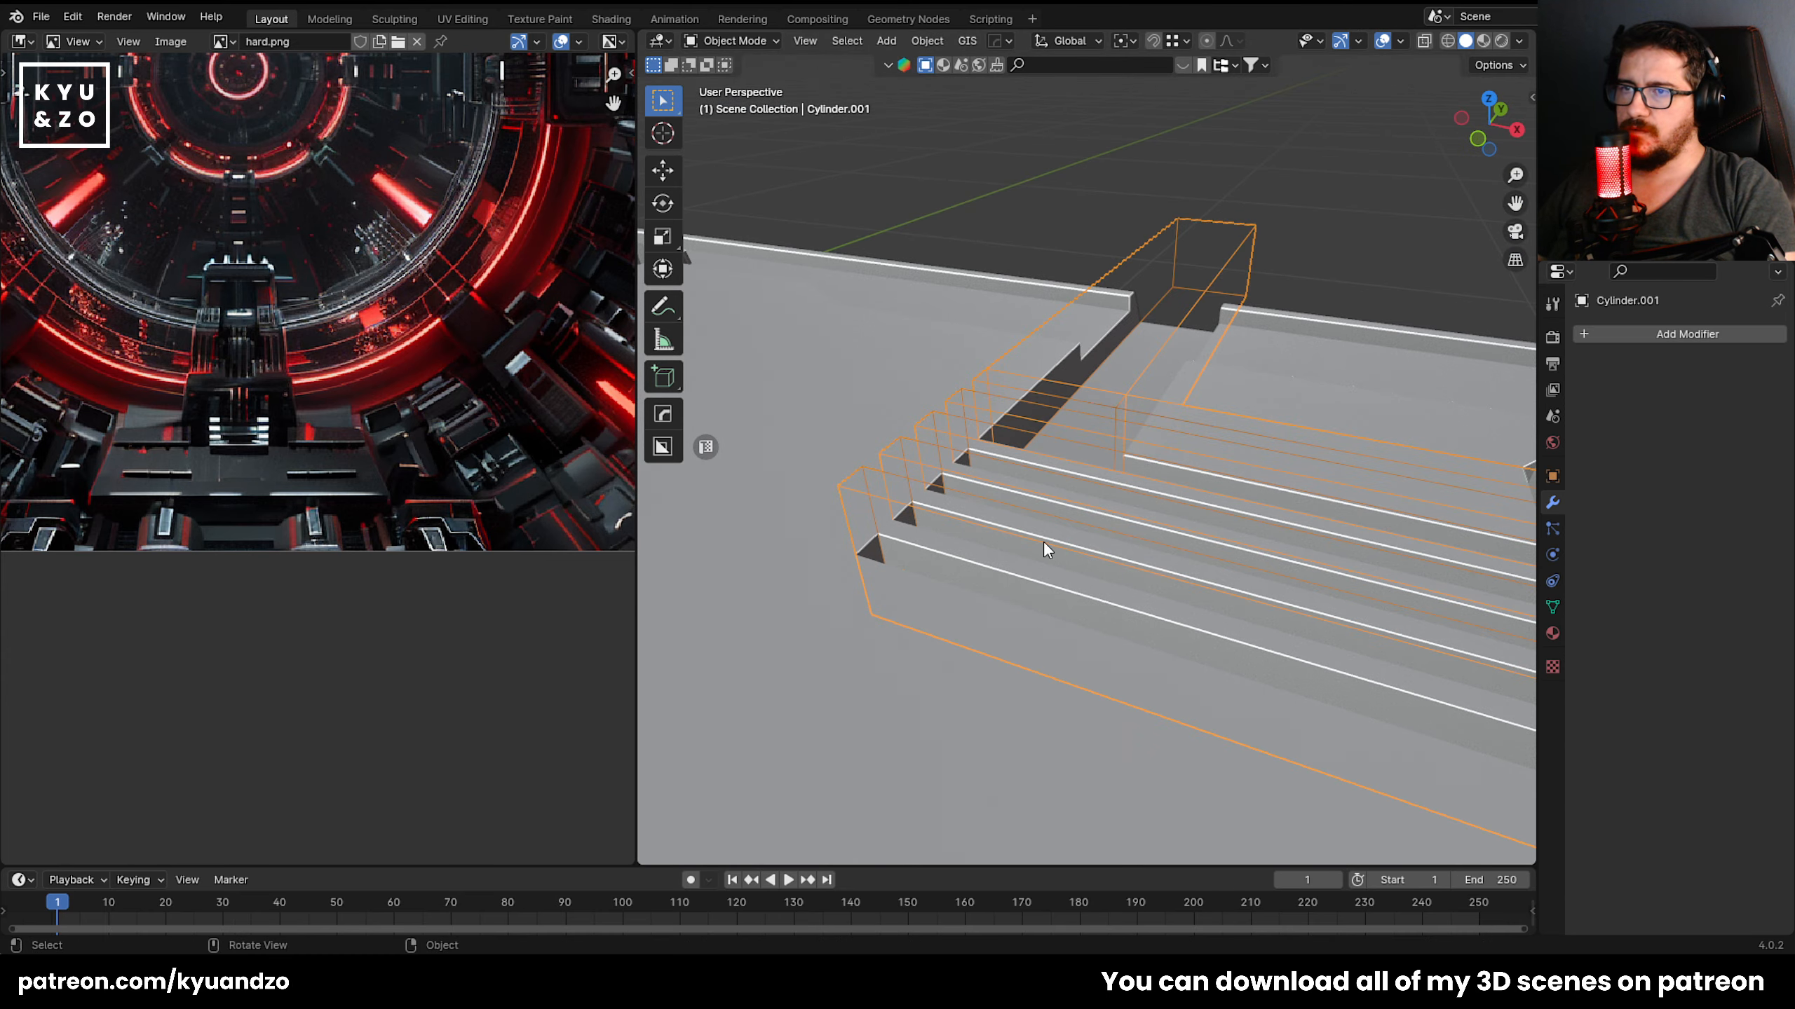
key(Tab)
key(ctrl+r)
click(989, 540)
click(716, 464)
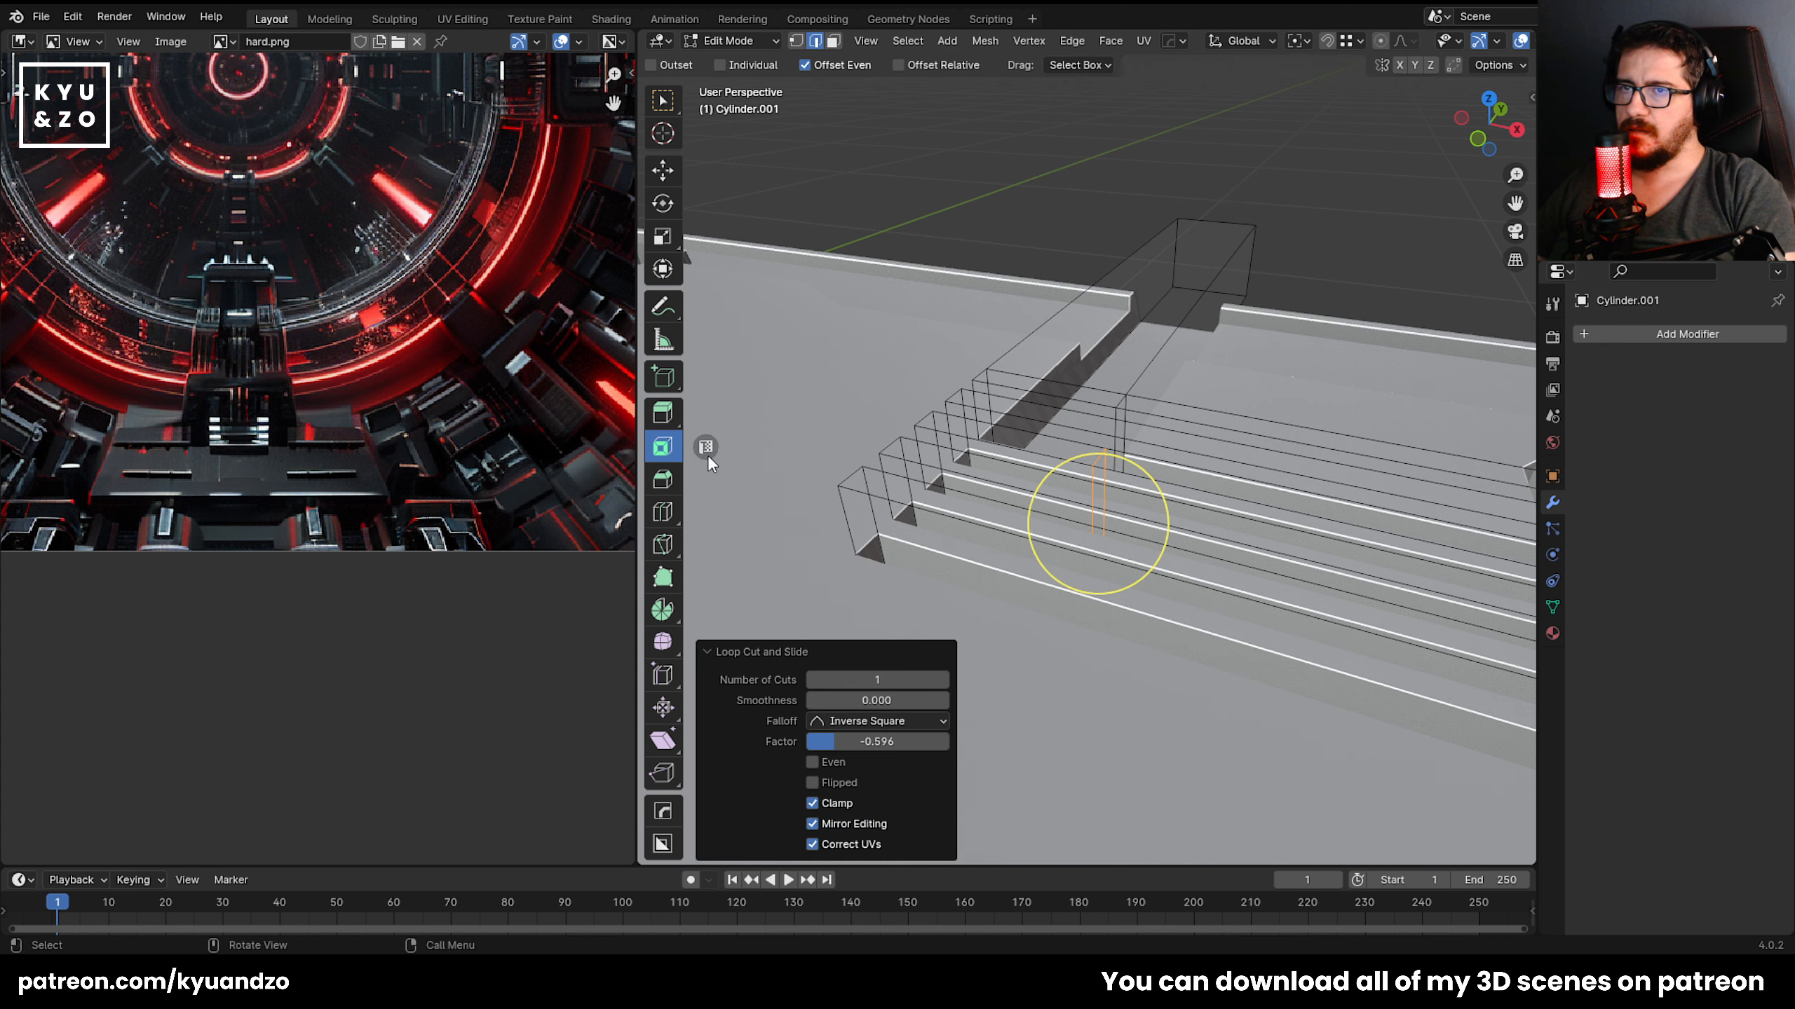
key(3)
click(1210, 256)
ctrl+middle_drag(962, 495, 962, 569)
Add a loop cut to the opposite outermost cutter bar and slide it close to the bar's end.
key(ctrl+r)
click(1002, 543)
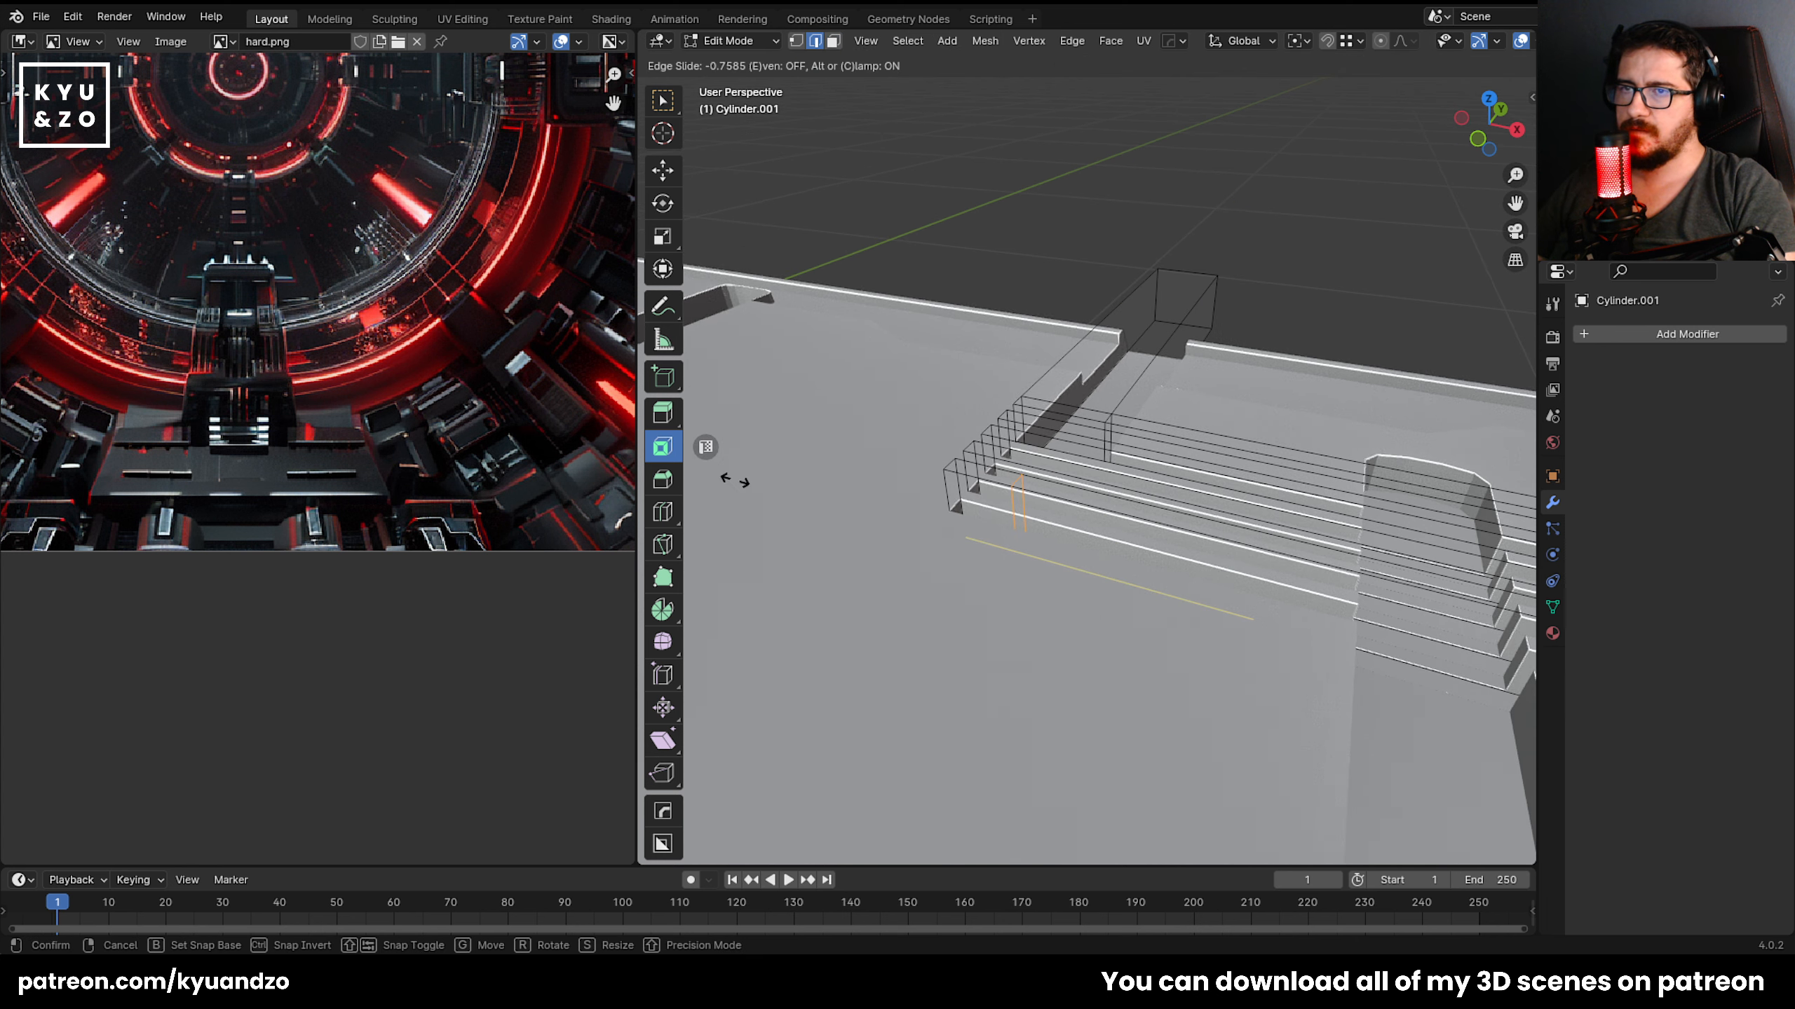
click(783, 496)
Extrude the bar's outer end face about 0.12 m and extend it along Y past the slab's opposite edge.
key(3)
click(1001, 488)
key(e)
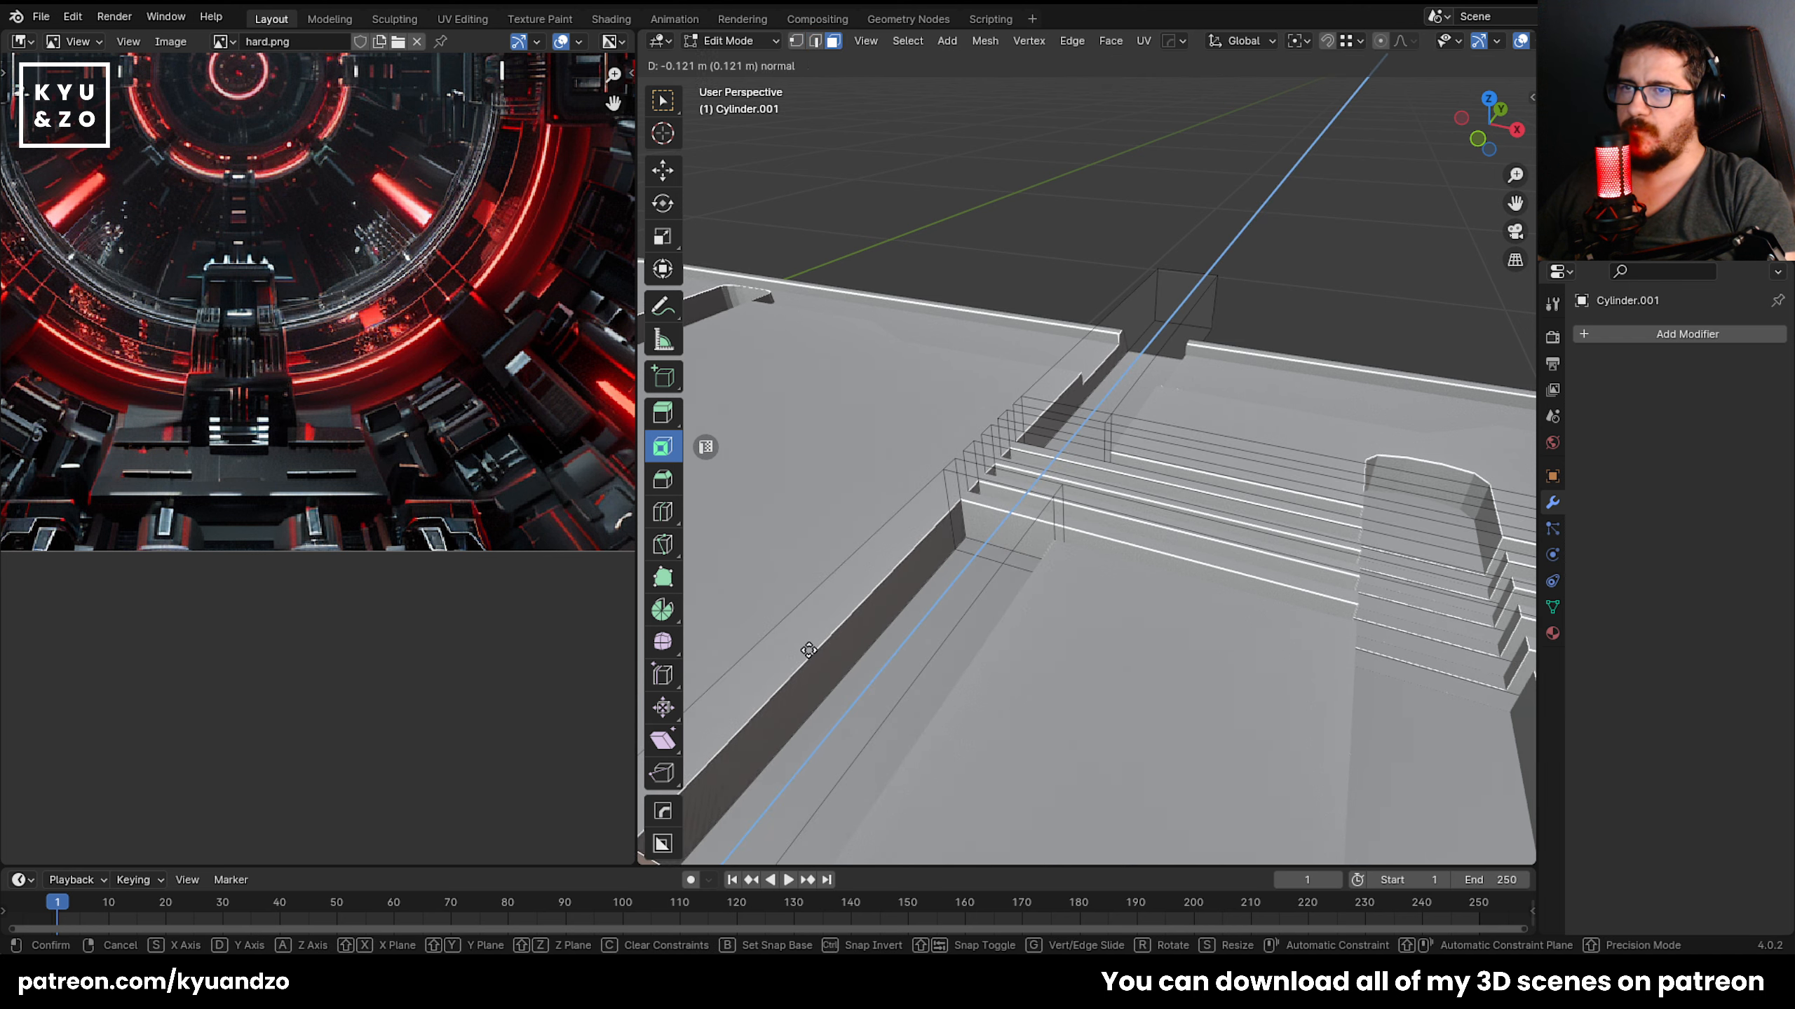
click(807, 646)
scroll(817, 625, down, 3)
scroll(817, 625, down, 6)
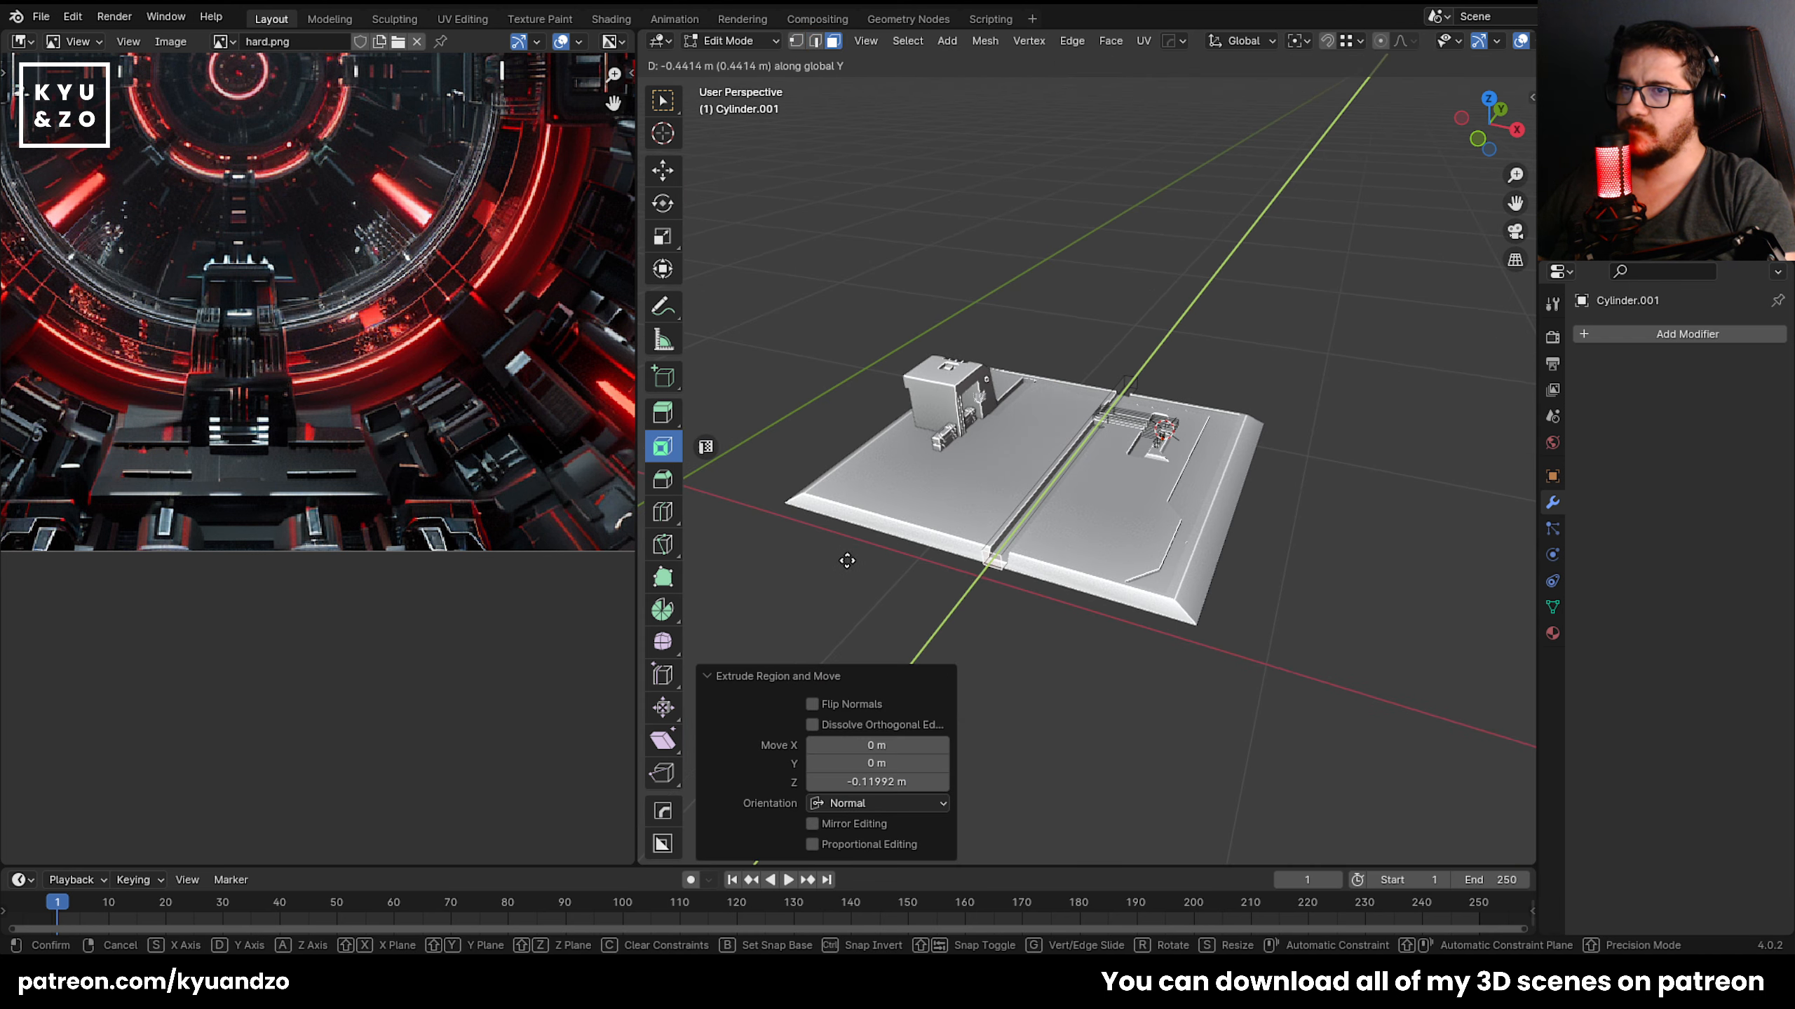
key(Tab)
Move the finished Boolean cutter object into the cutter collection.
middle_drag(1264, 348, 1091, 340)
key(alt+a)
shift+middle_drag(1209, 561, 1130, 538)
scroll(1130, 539, up, 6)
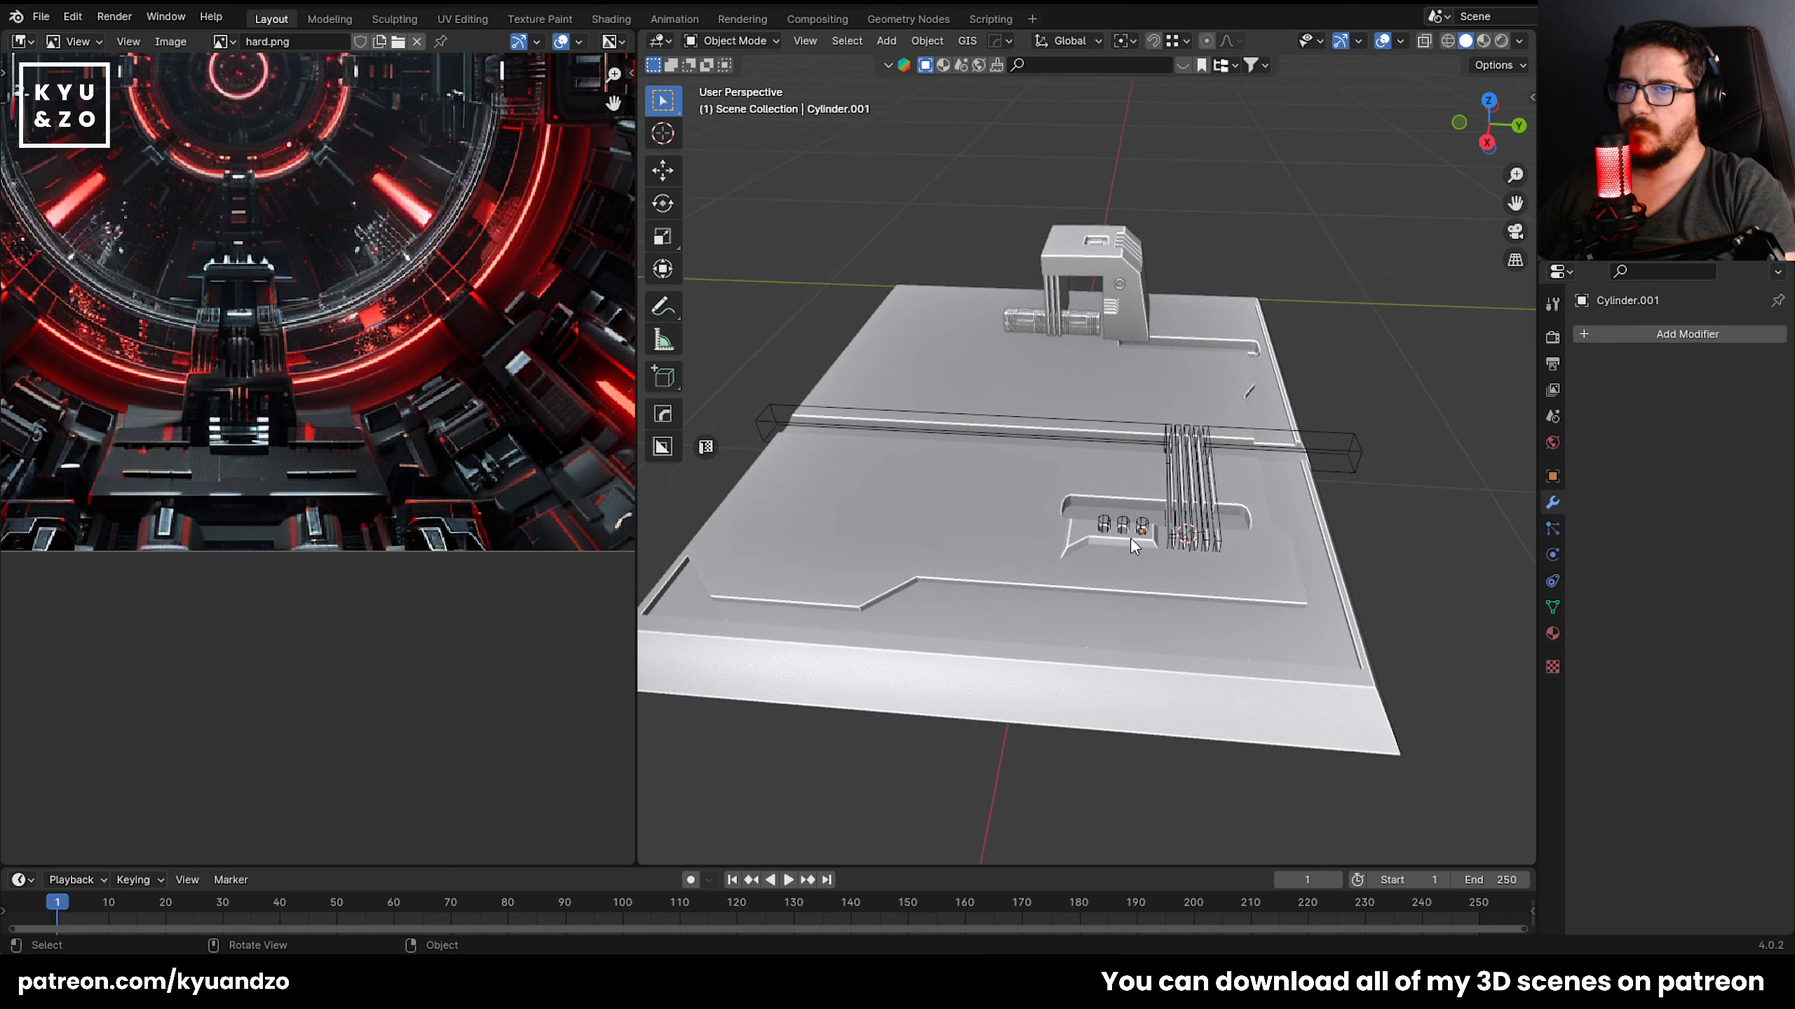
click(1226, 486)
shift+middle_drag(1225, 486, 1046, 469)
key(alt+a)
click(1130, 418)
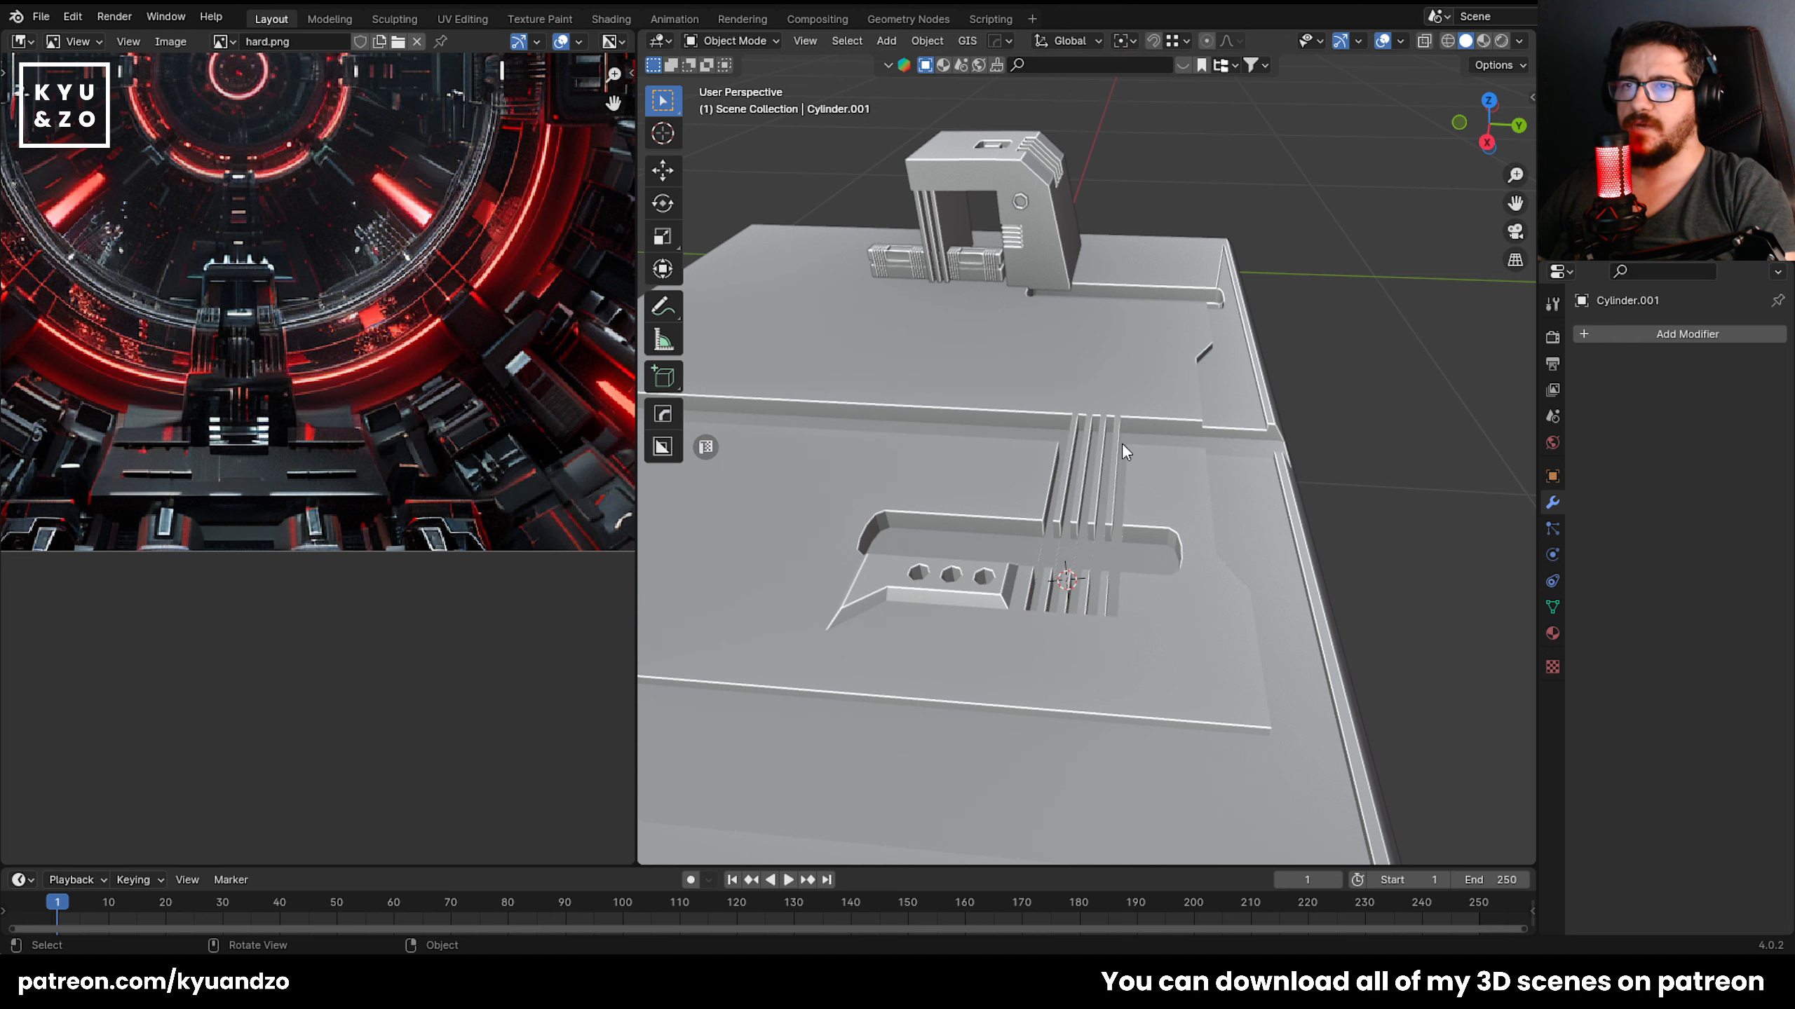
key(ctrl+z)
click(1063, 496)
key(m)
click(1062, 497)
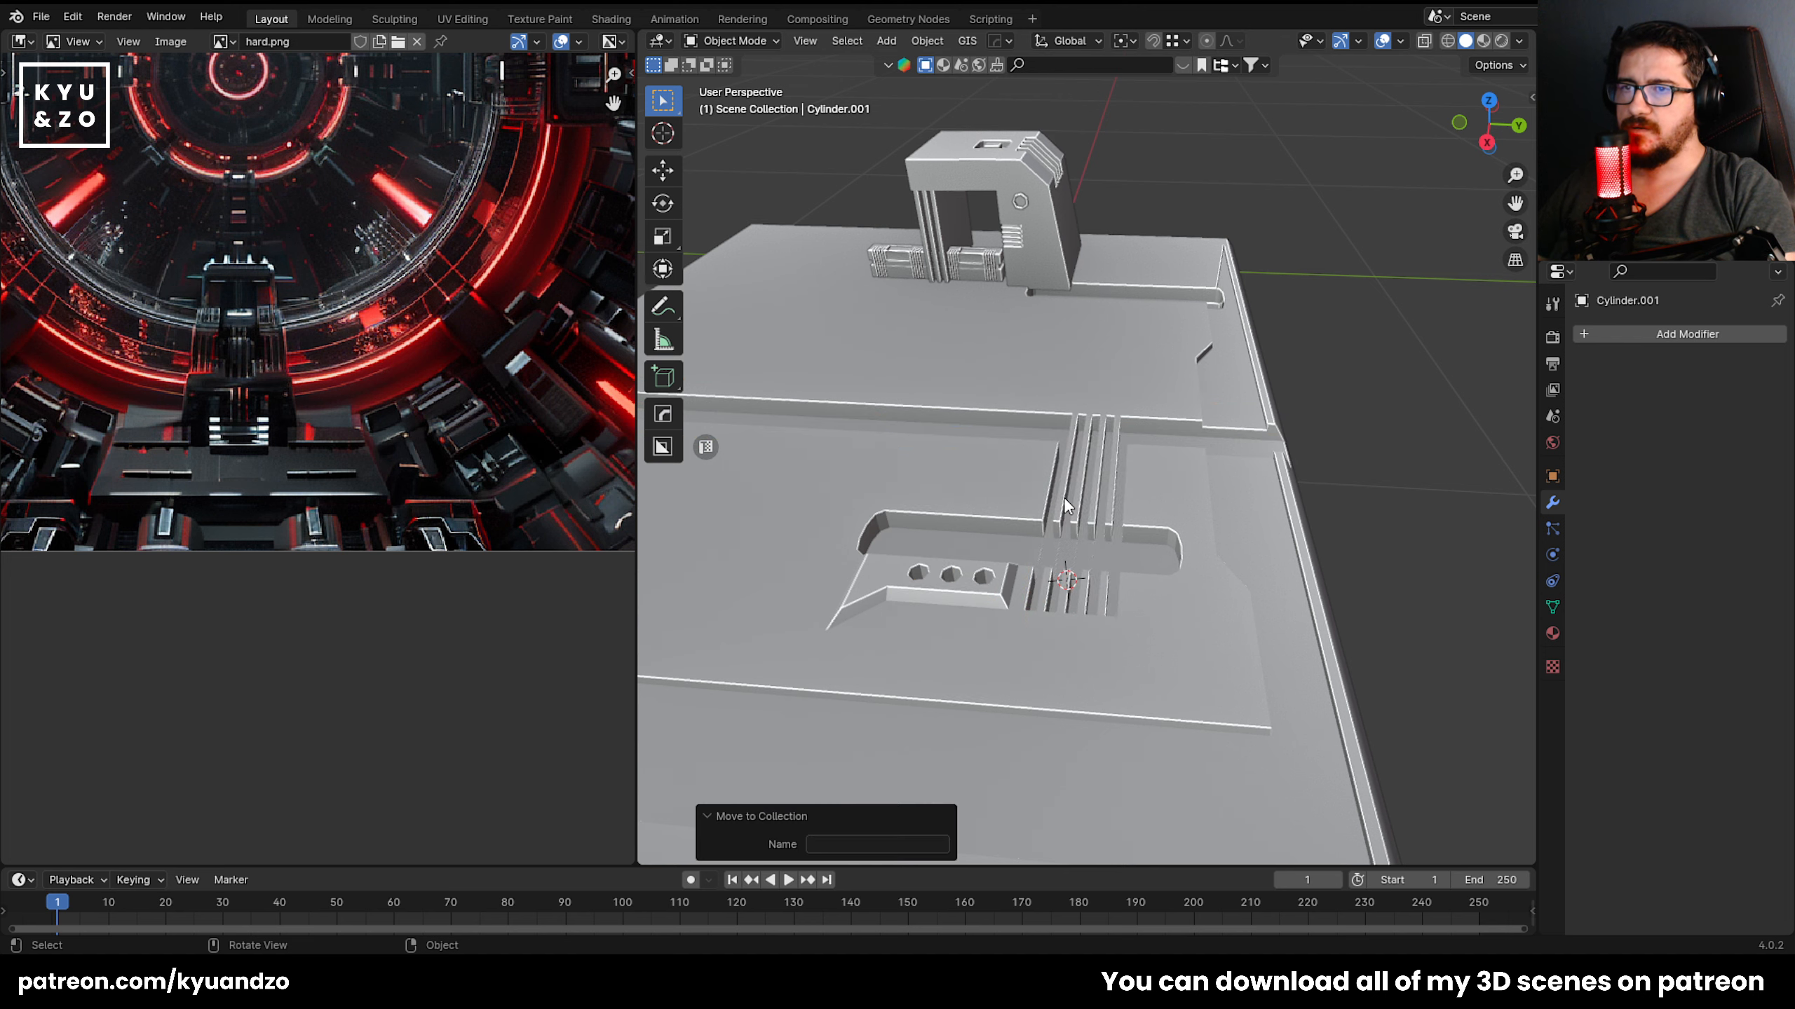
Select the camera and switch the viewport to its view of the slab.
scroll(1091, 519, down, 3)
middle_drag(1006, 498, 982, 466)
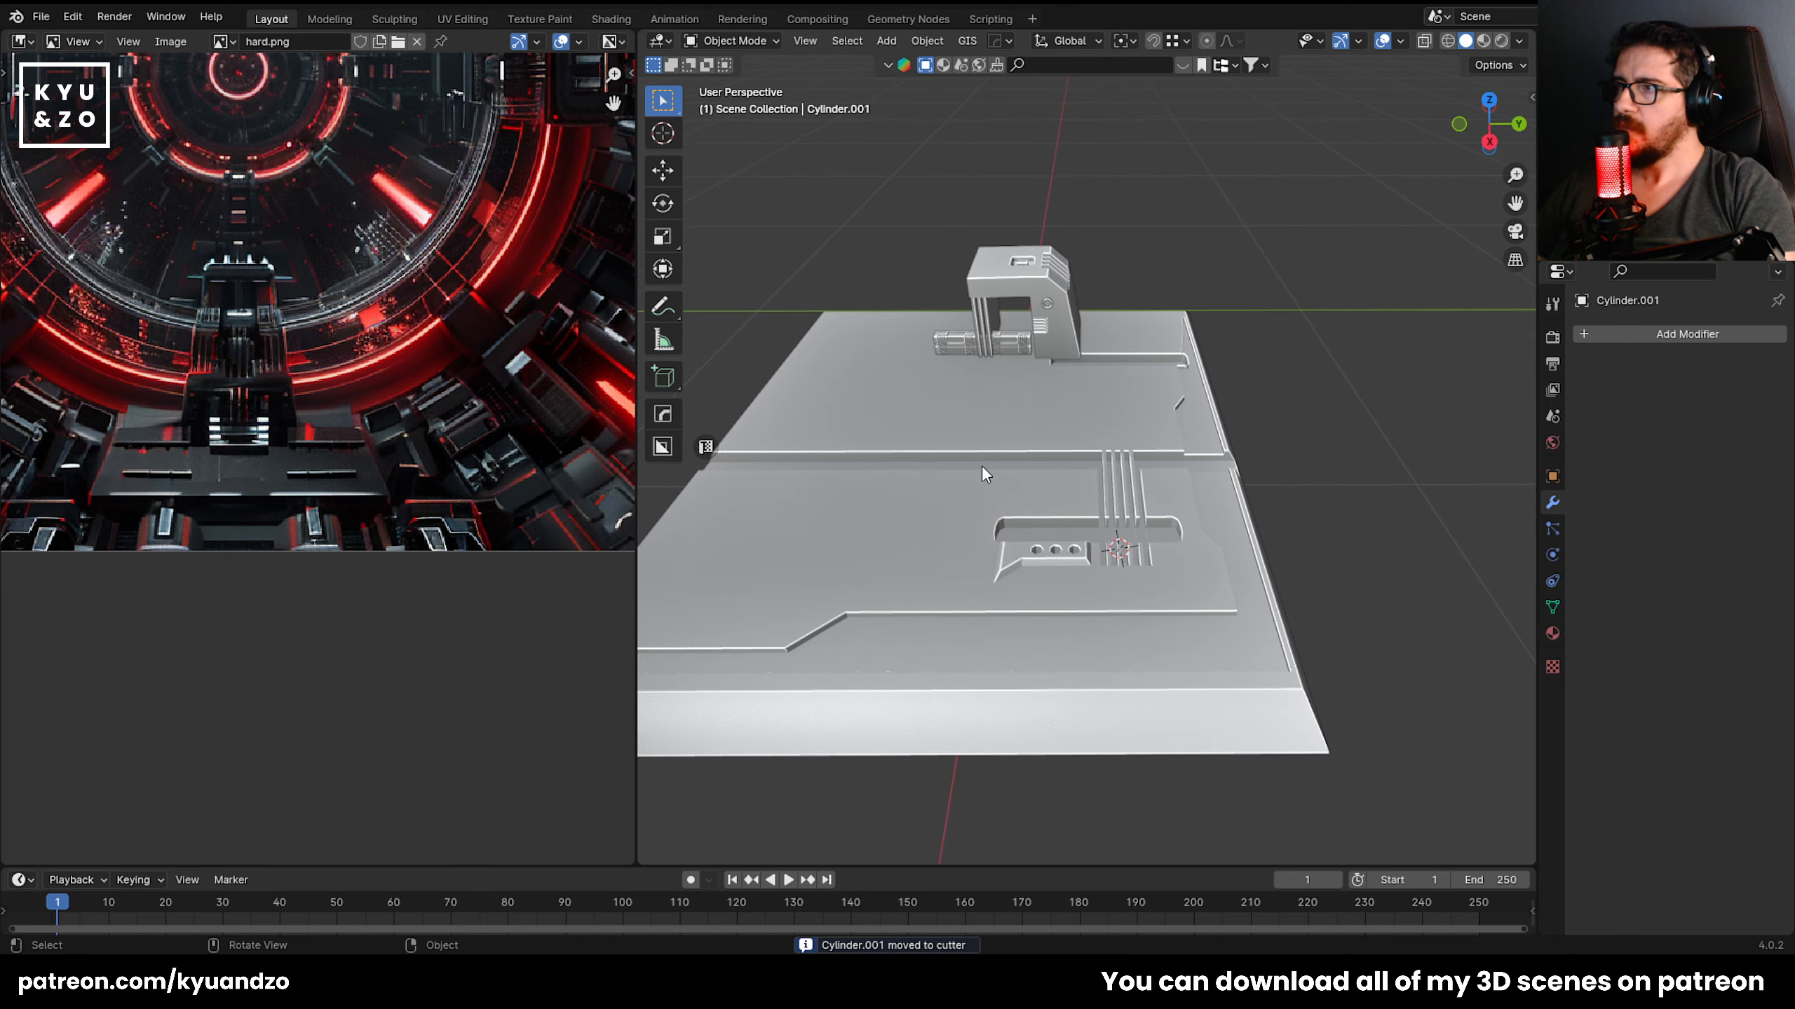
scroll(1006, 480, down, 2)
click(1003, 495)
scroll(1024, 491, down, 4)
click(1314, 350)
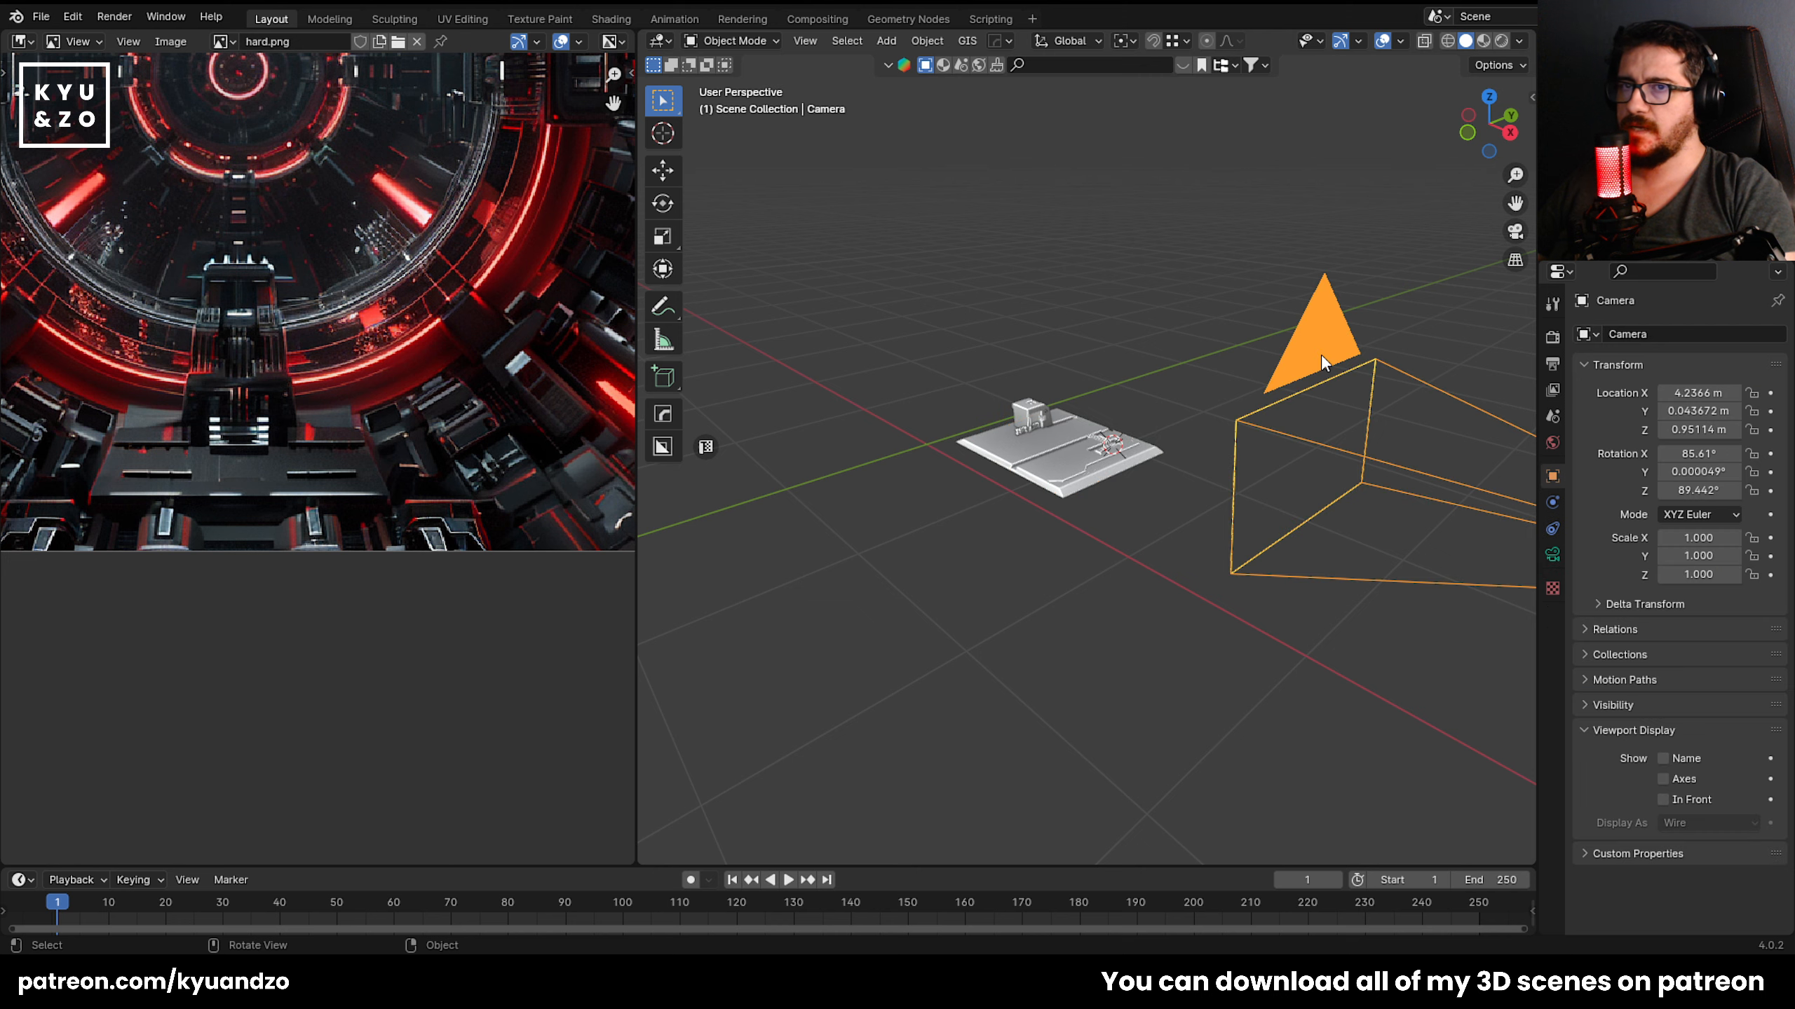
key(KP_0)
scroll(984, 584, up, 3)
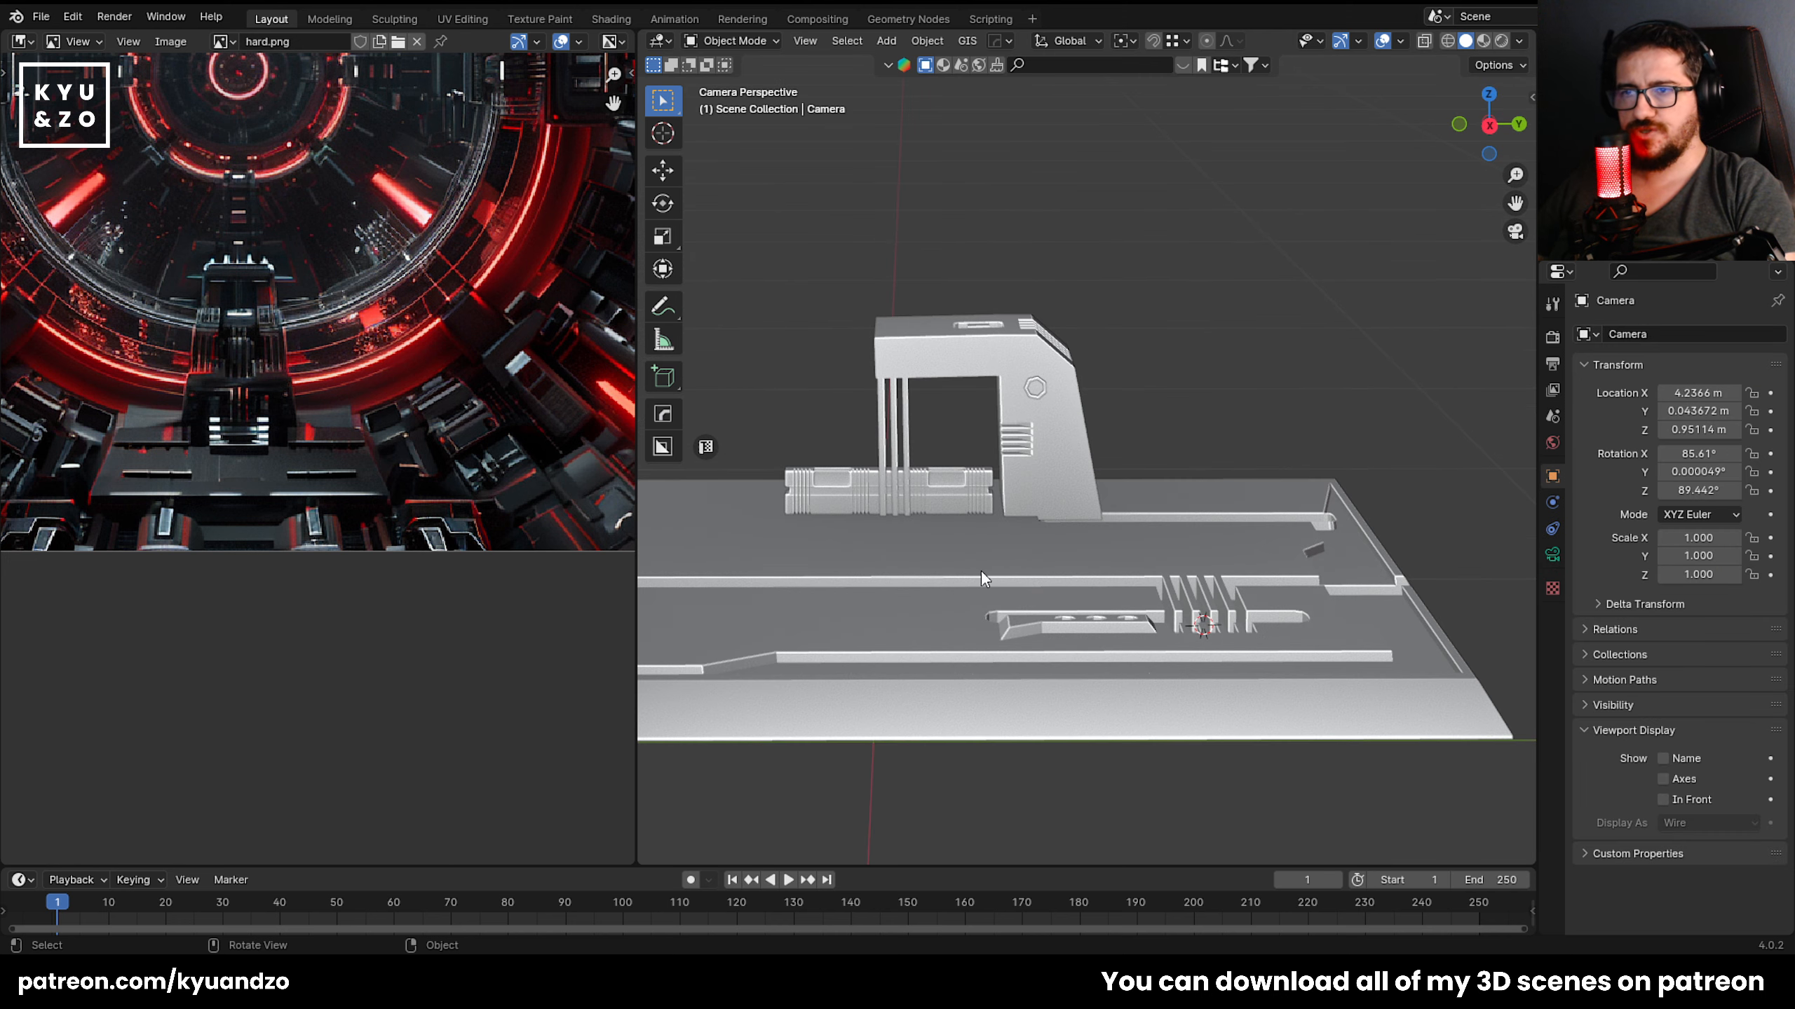
Add a Mirror modifier to the base slab, mirroring on the Y axis only.
click(976, 581)
scroll(986, 566, up, 2)
click(1637, 333)
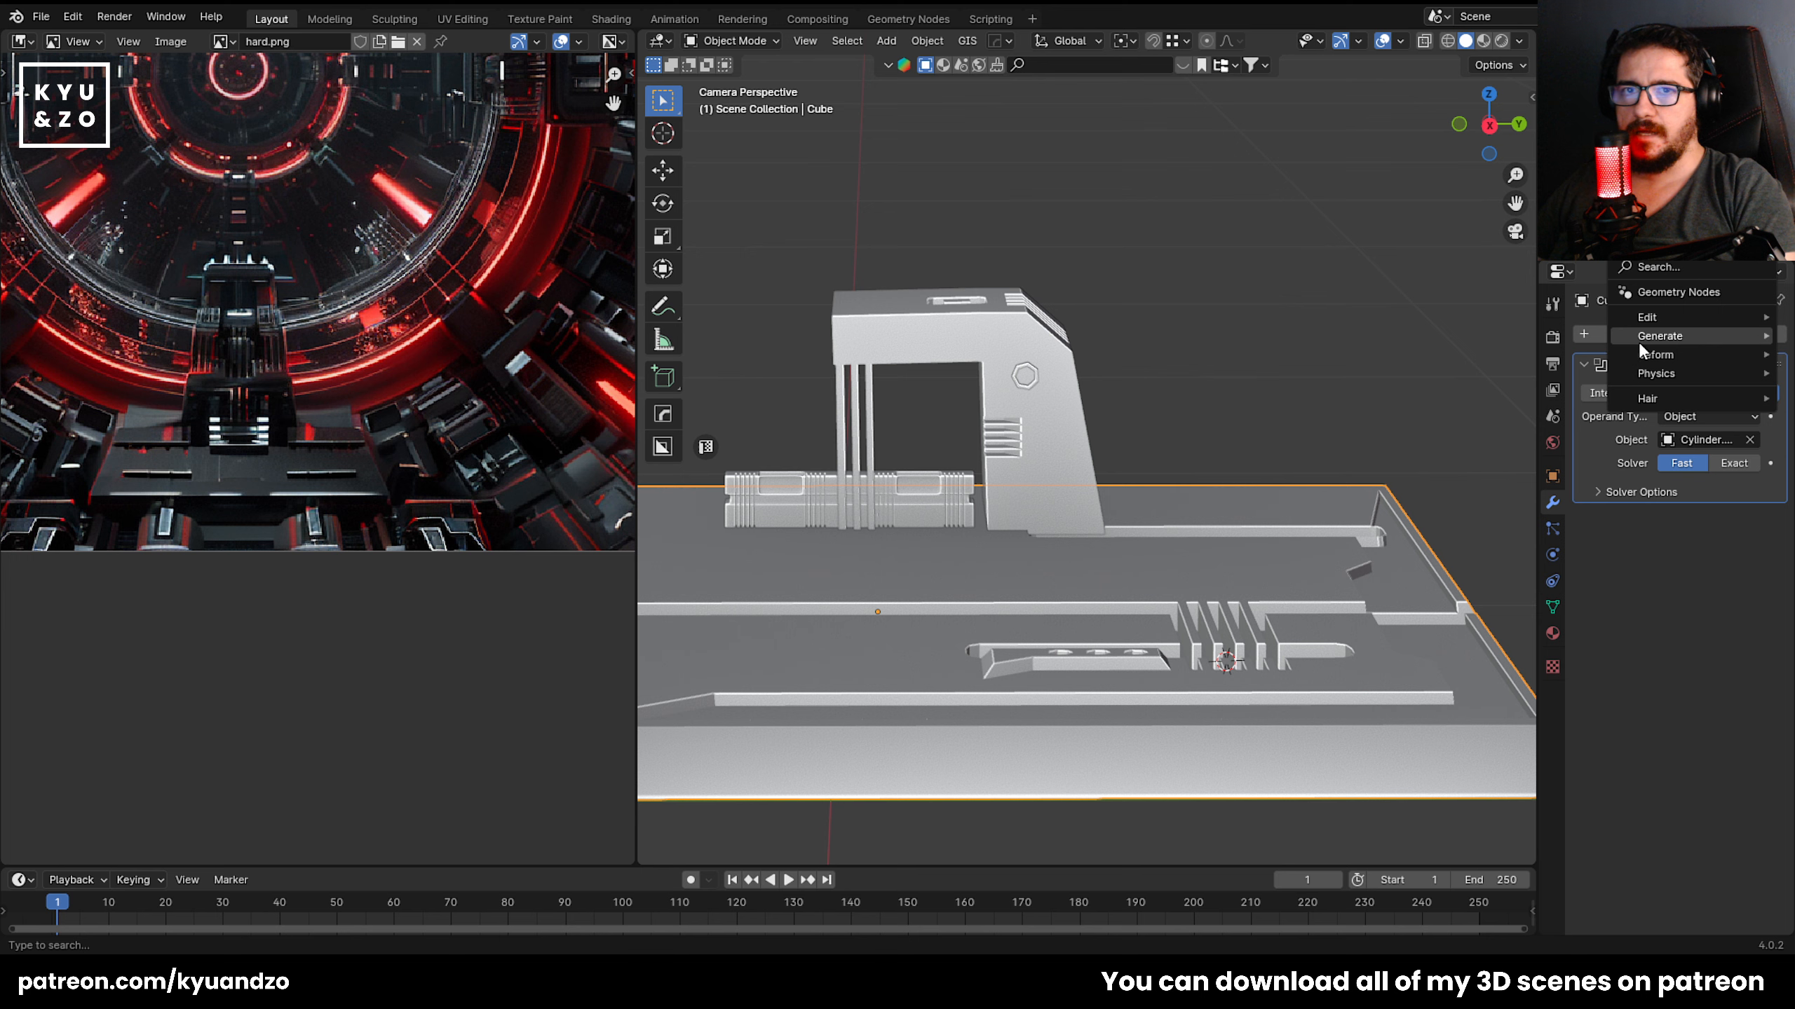
mouse_move(1690, 332)
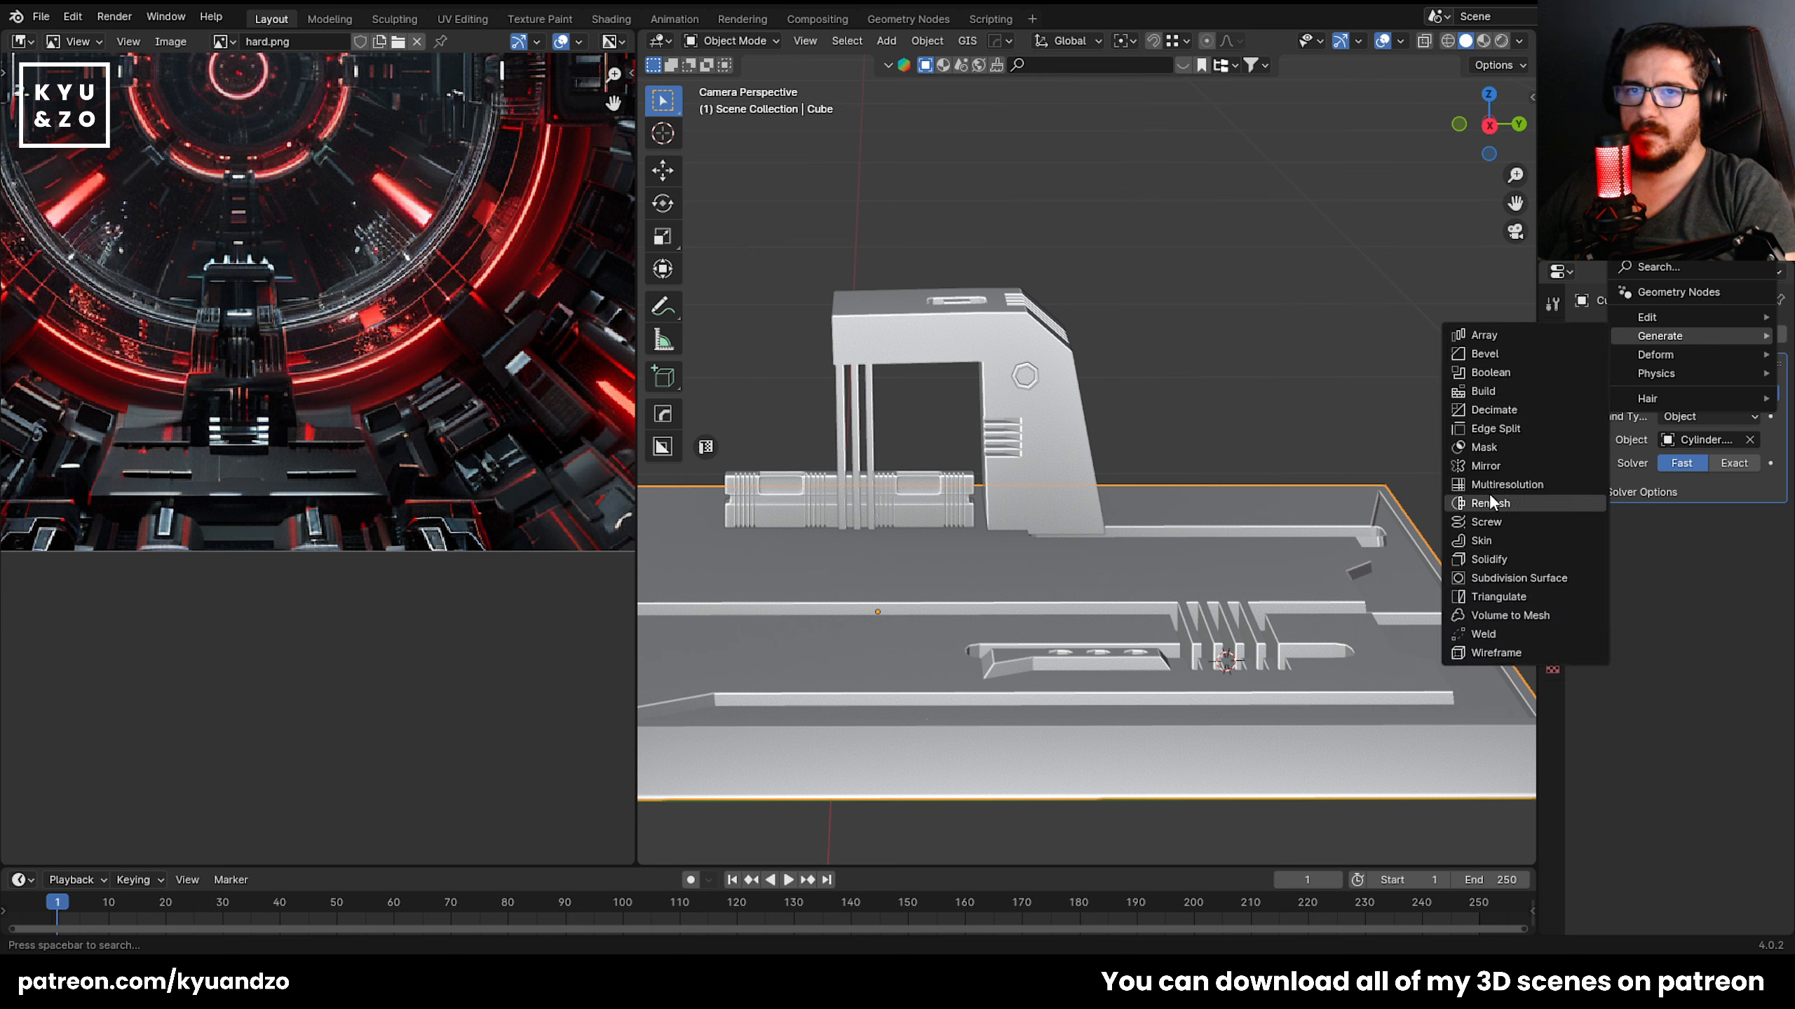
click(1491, 465)
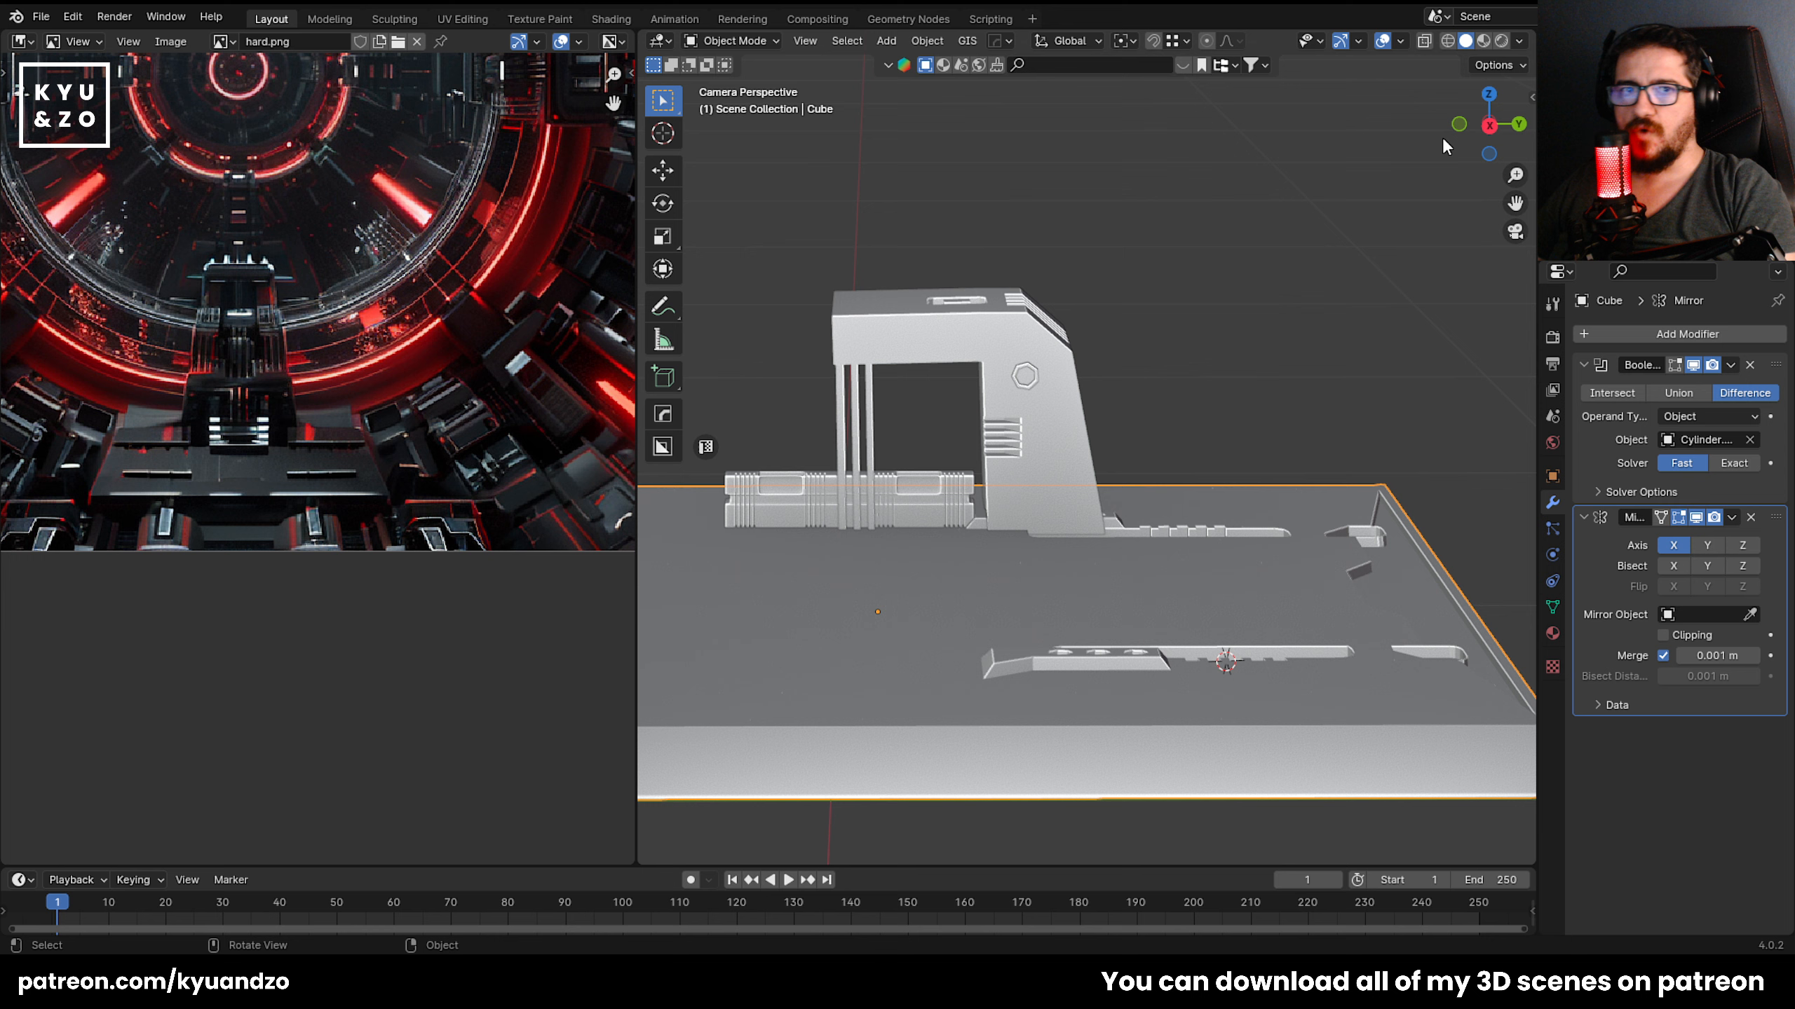
click(1707, 544)
click(1674, 544)
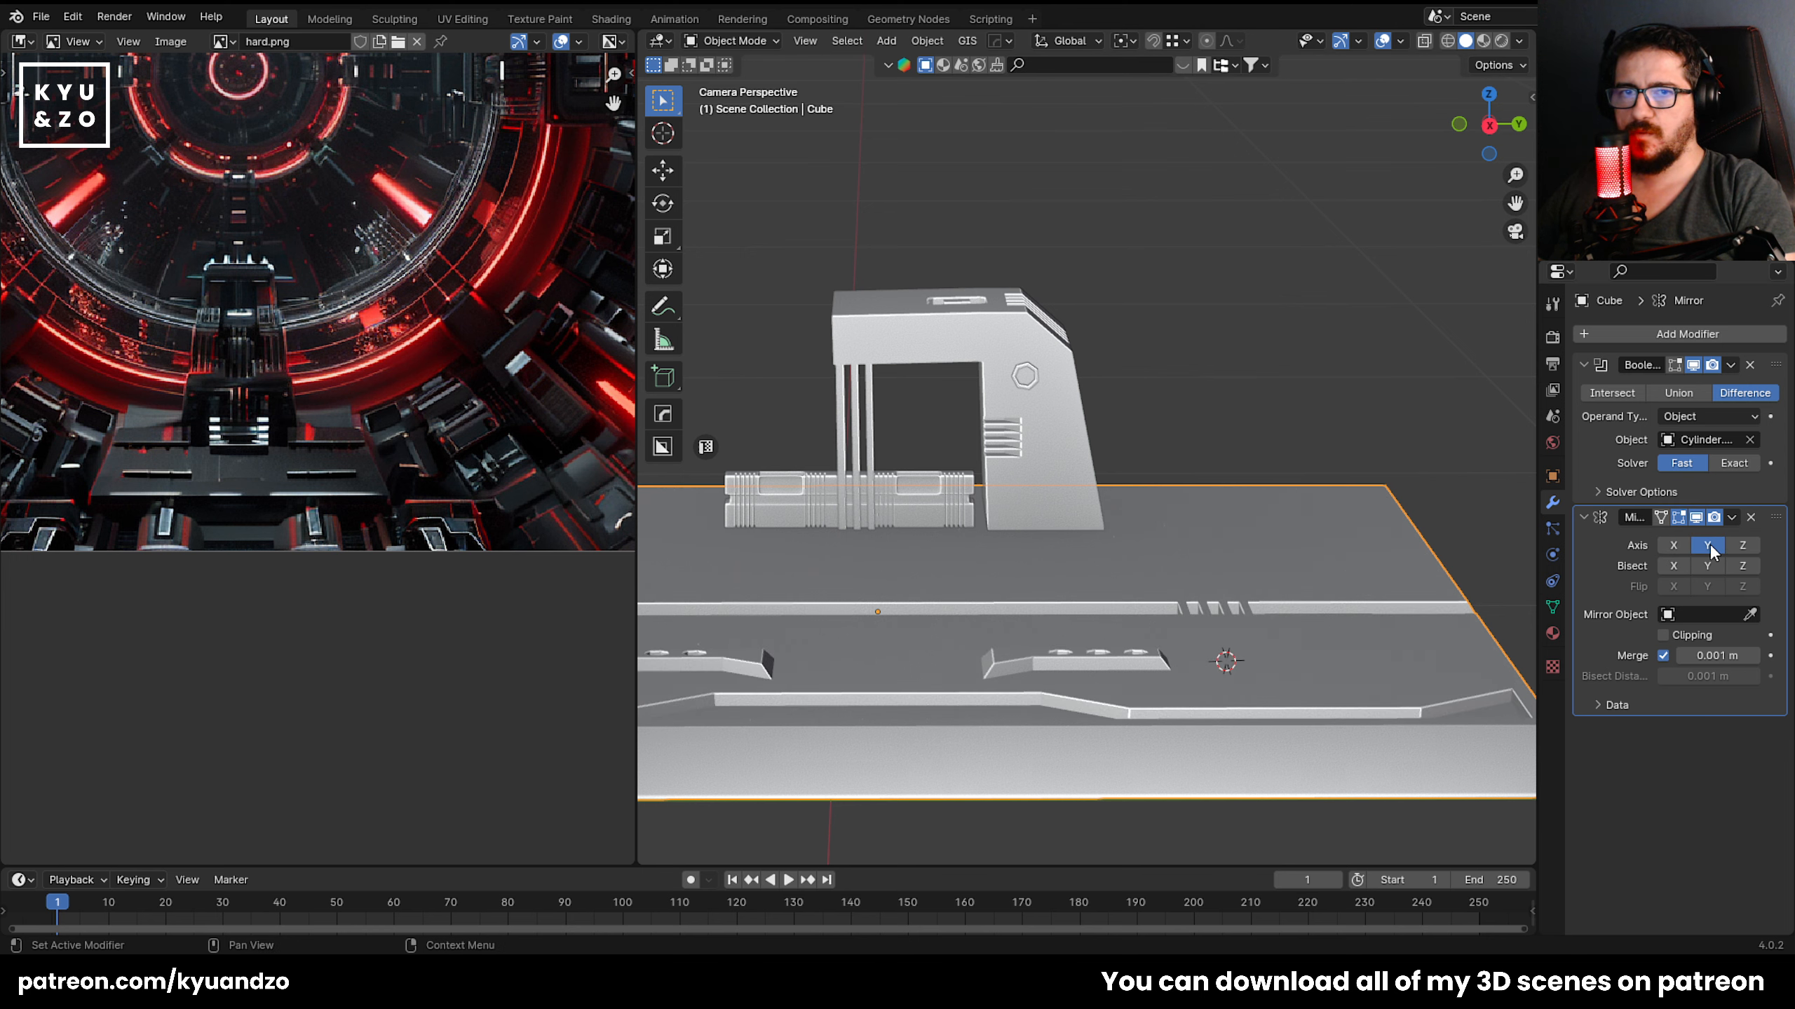
Enable Y bisect and Clipping in the slab's Mirror modifier.
scroll(933, 425, down, 3)
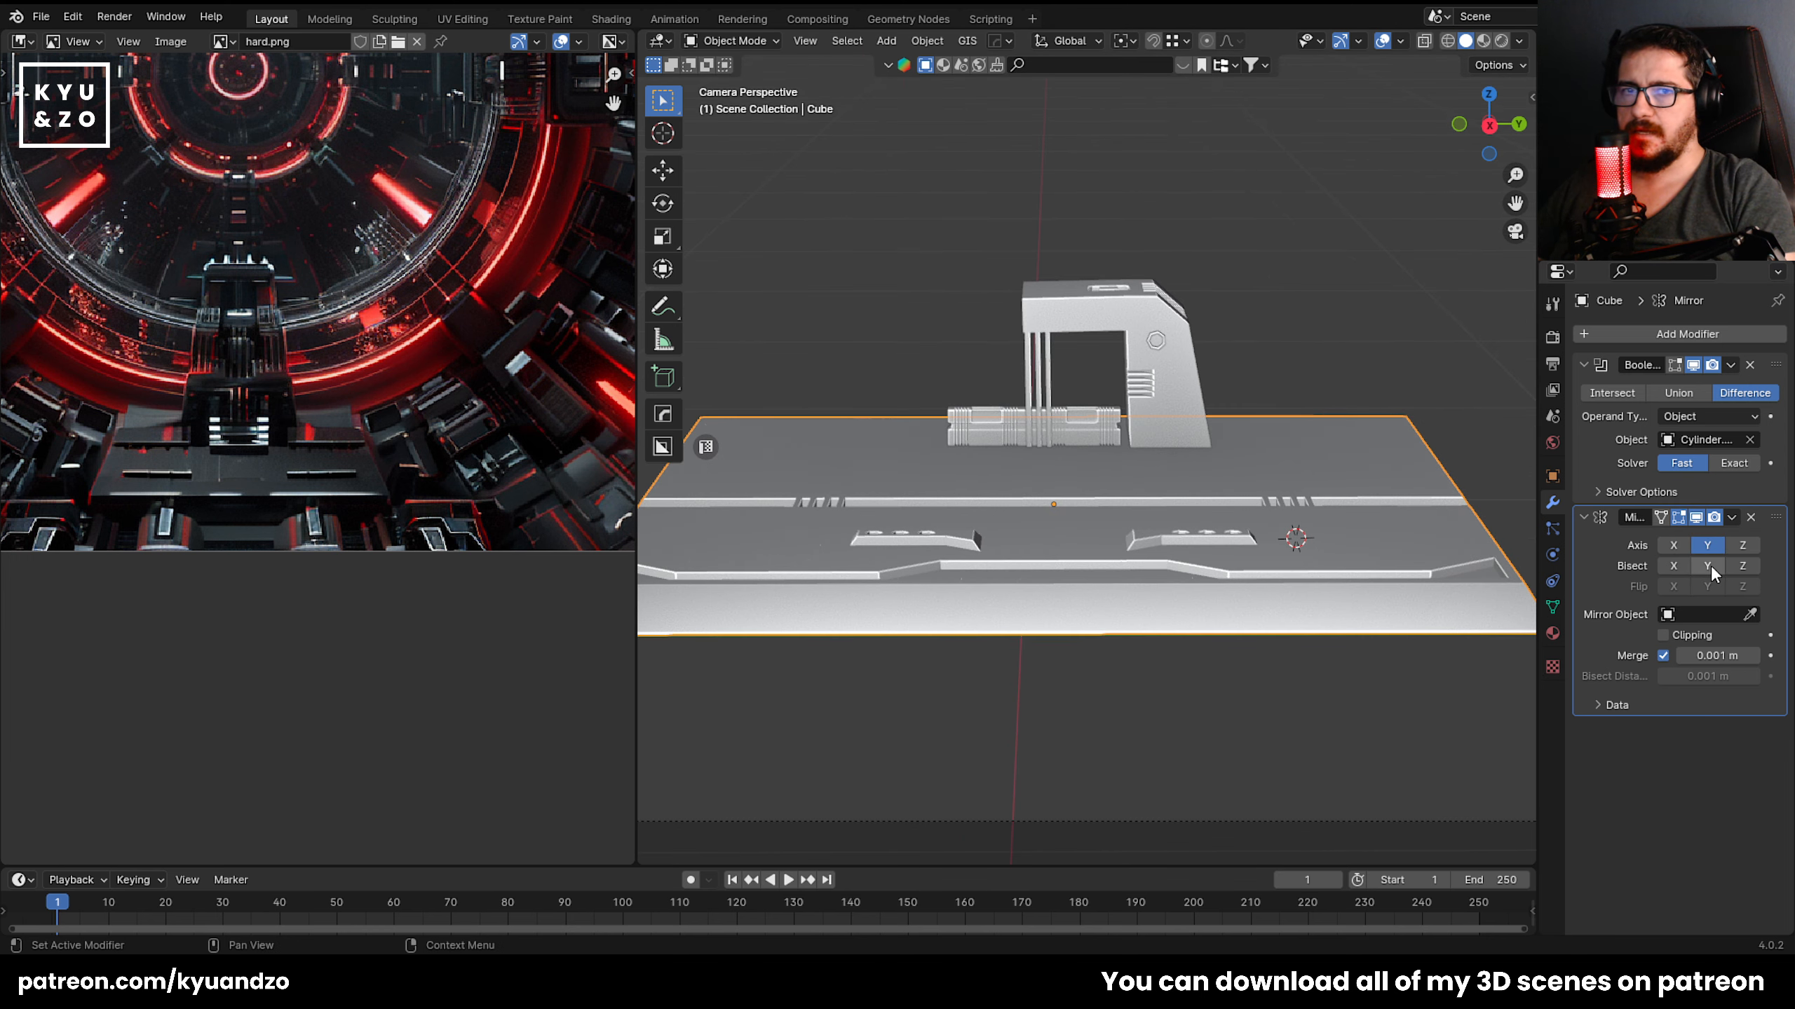
click(1708, 567)
click(1707, 566)
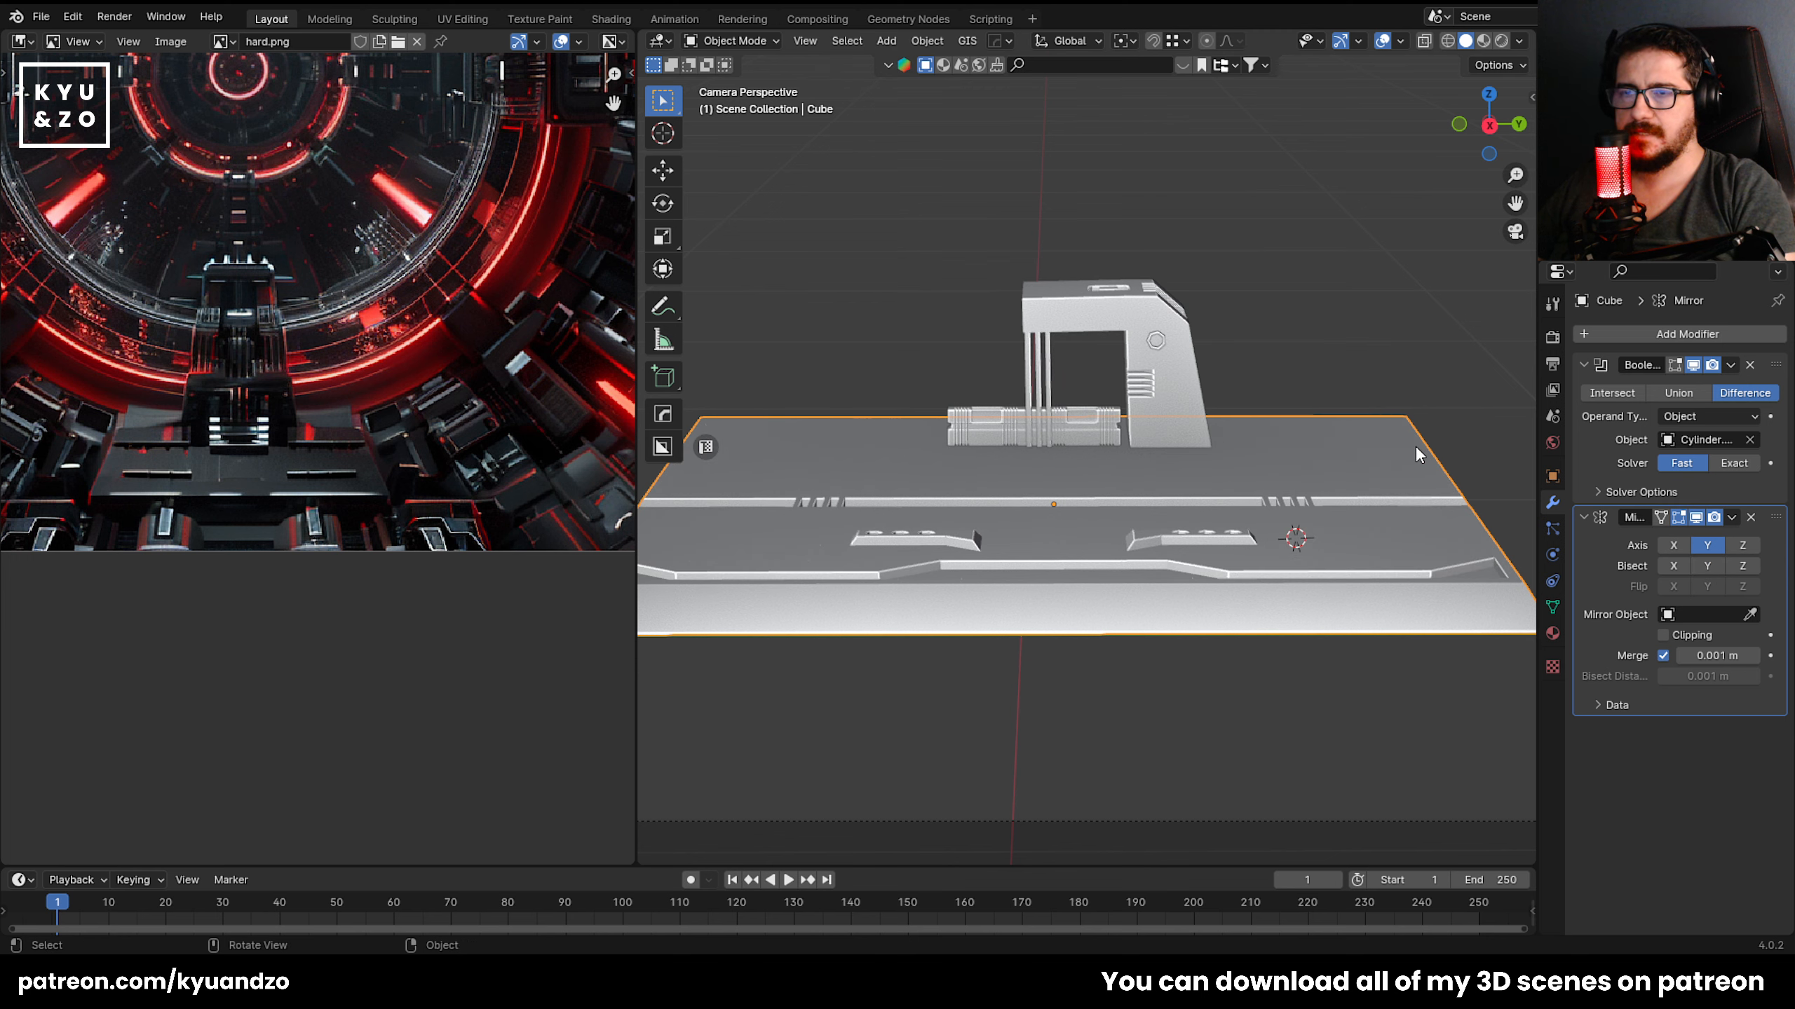
click(1707, 566)
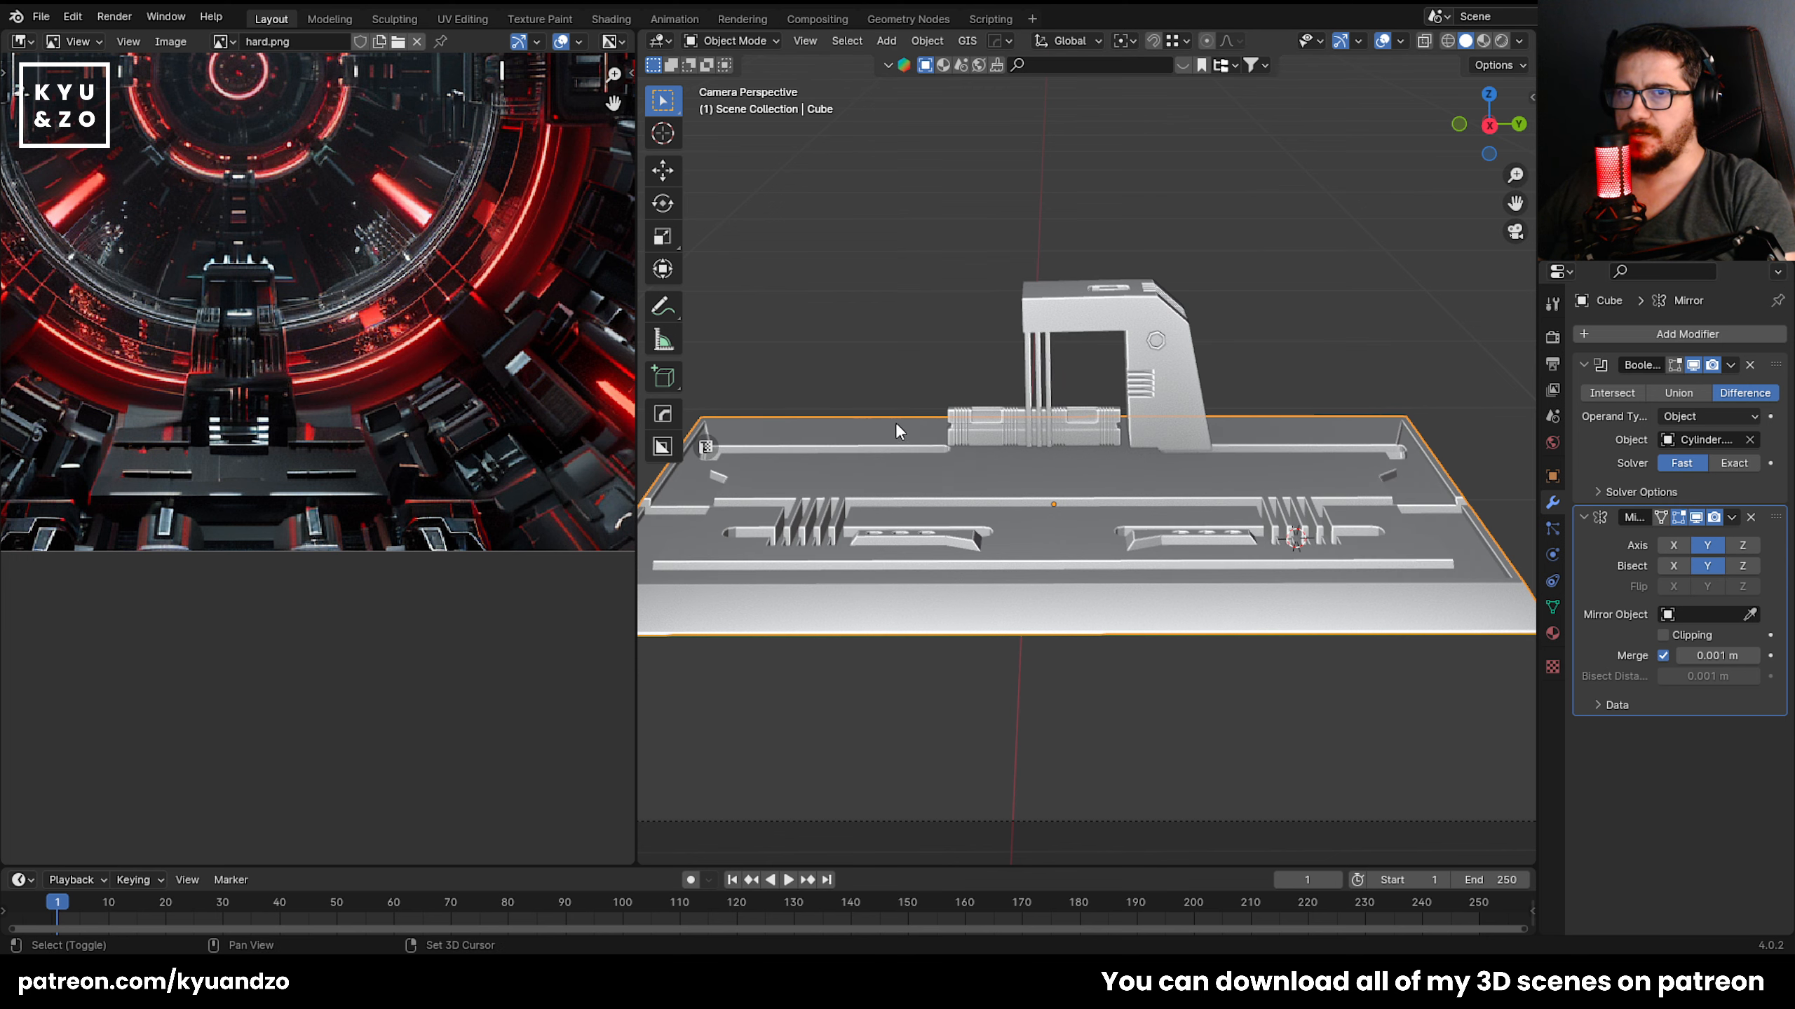
middle_drag(896, 429, 1426, 536)
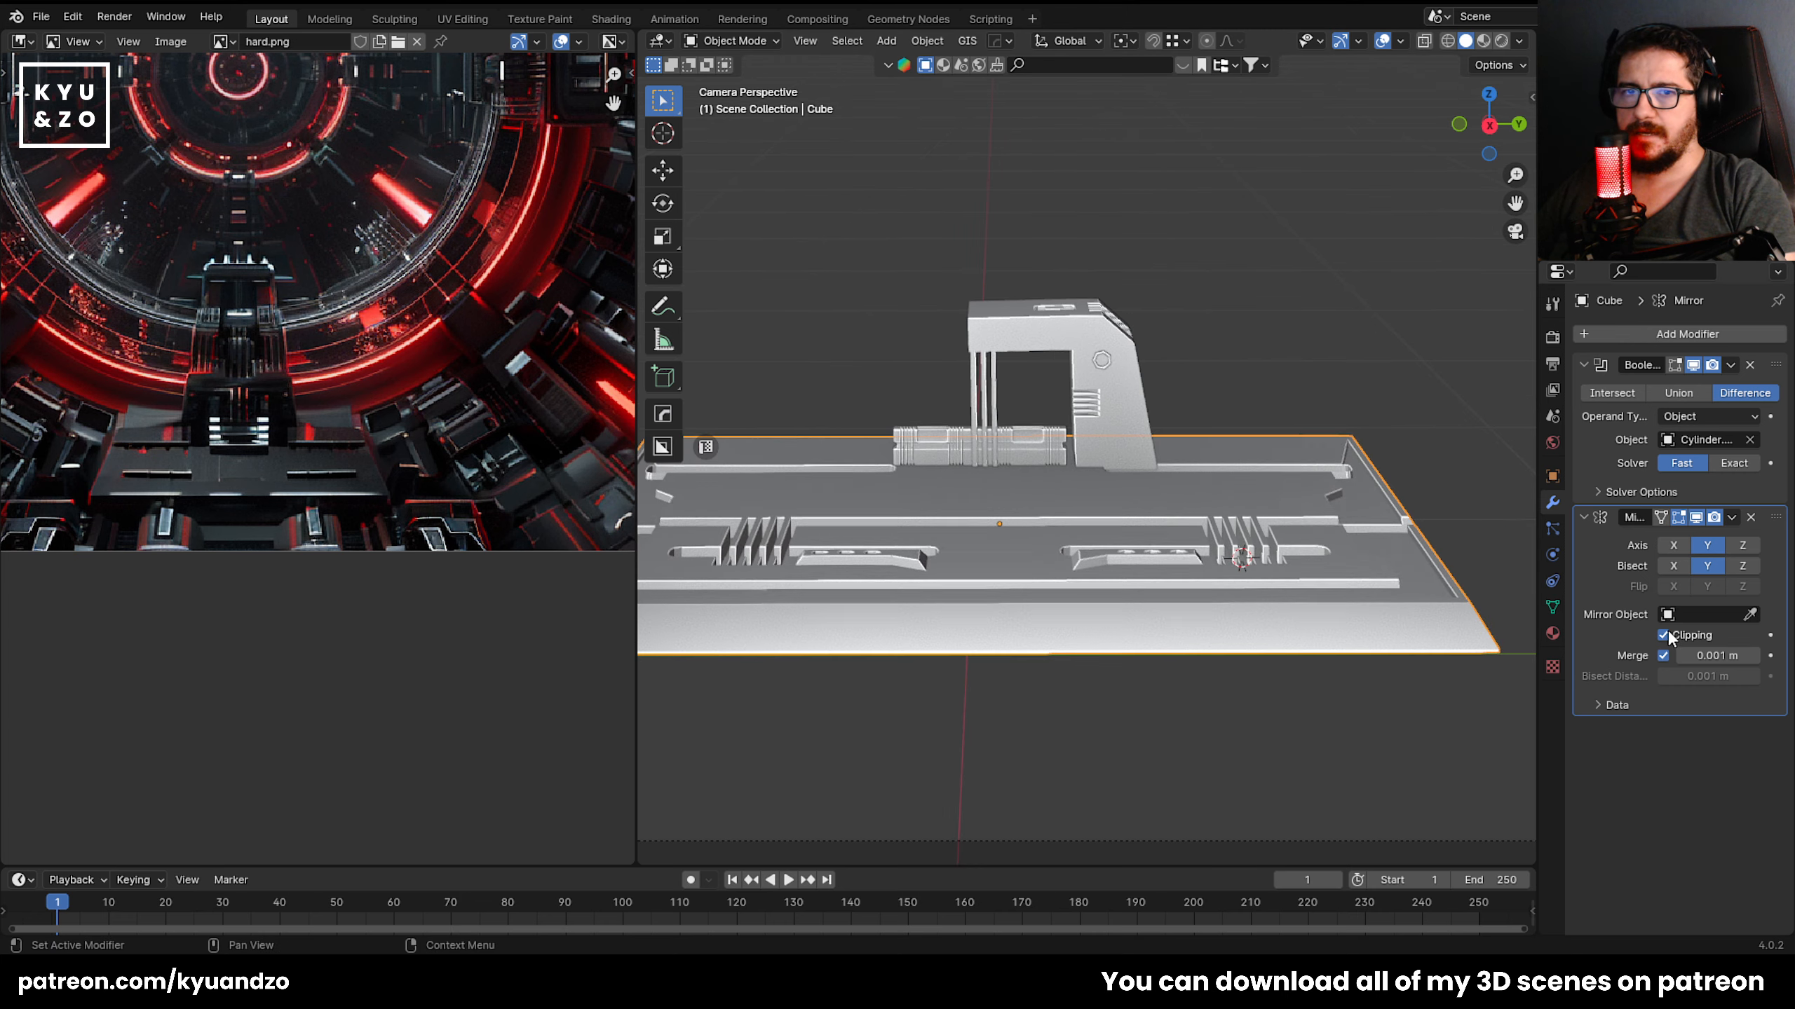
click(1248, 320)
Set the camera's focal length to 42 mm and reposition the camera to view the slab from slightly higher.
scroll(1092, 351, down, 3)
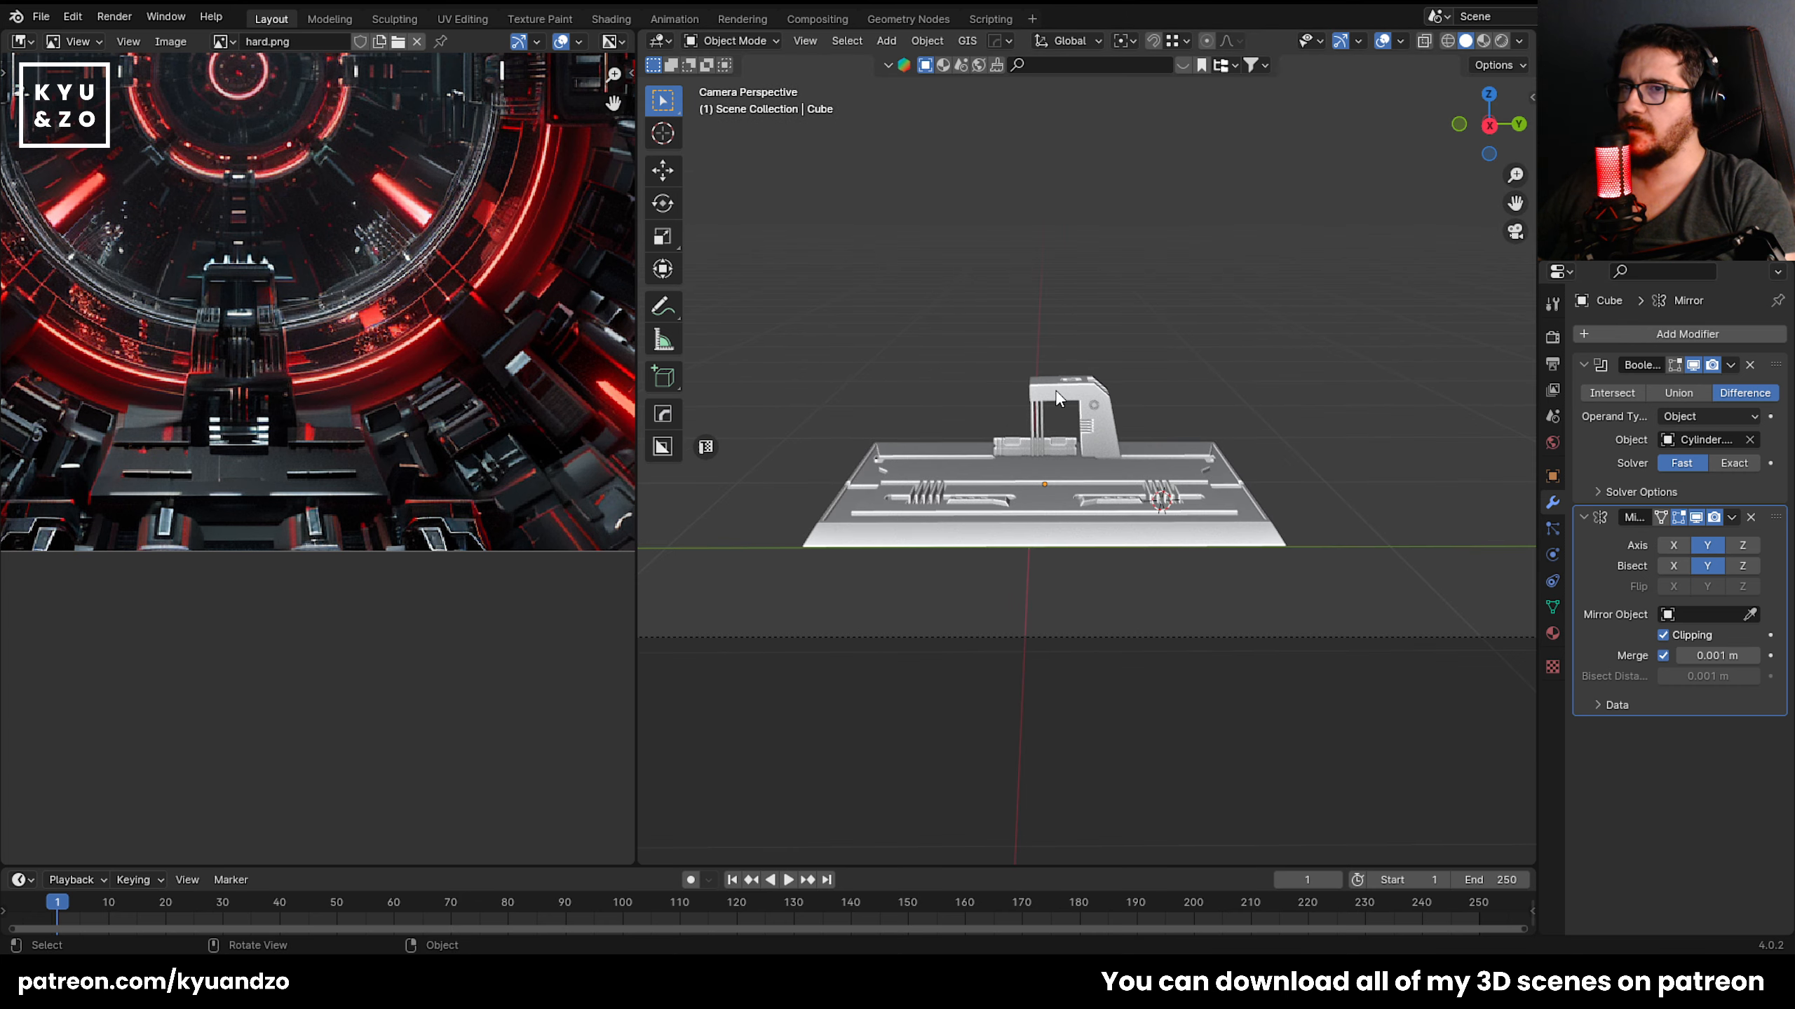
scroll(533, 362, down, 3)
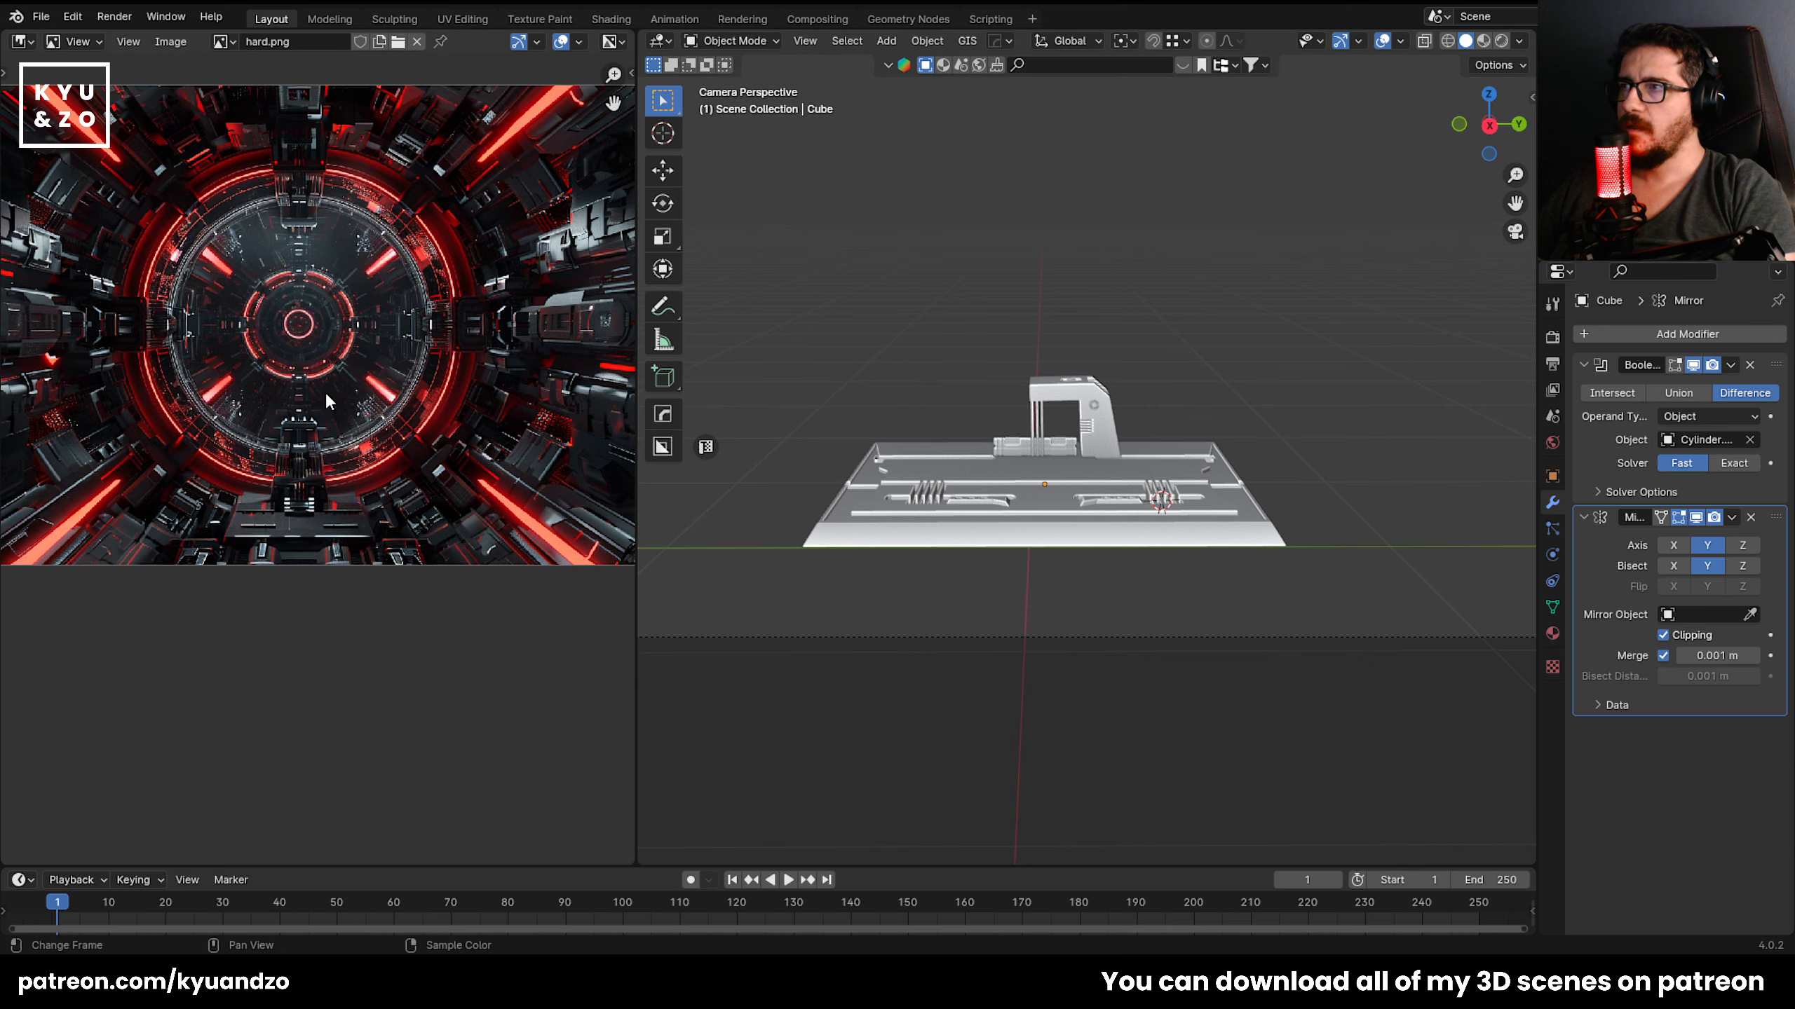
middle_drag(107, 366, 115, 429)
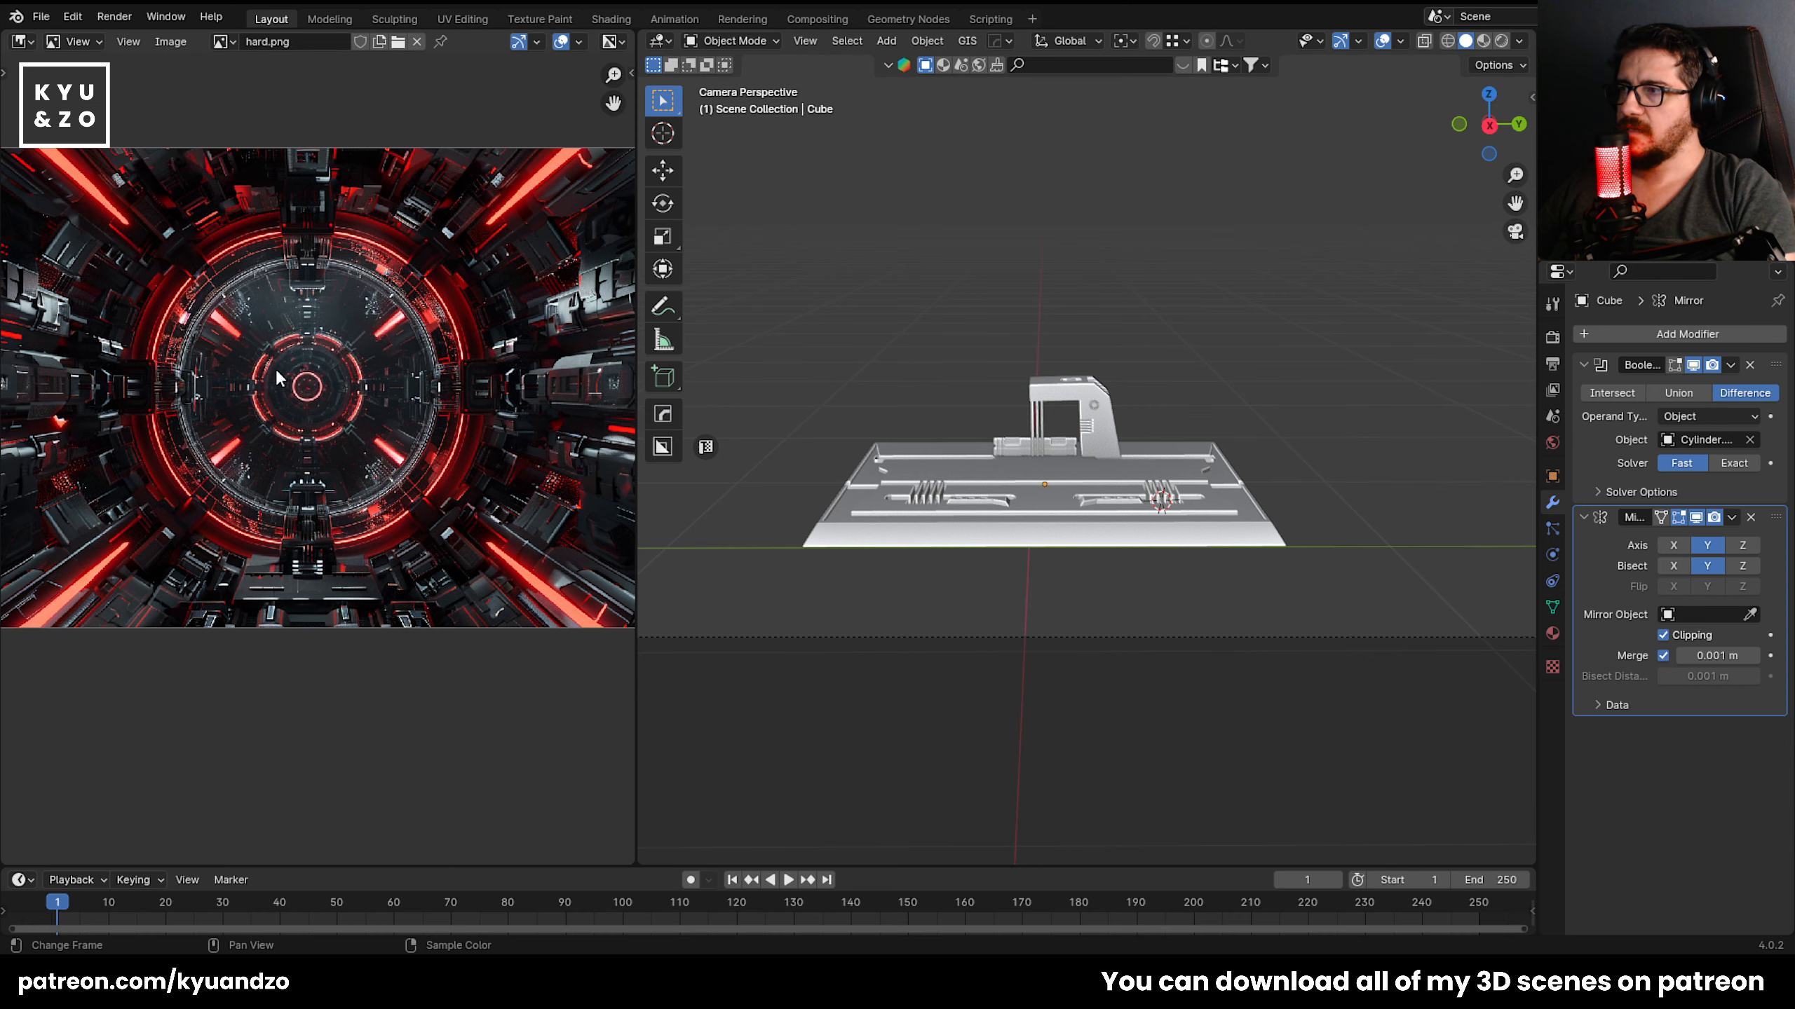
scroll(276, 375, up, 2)
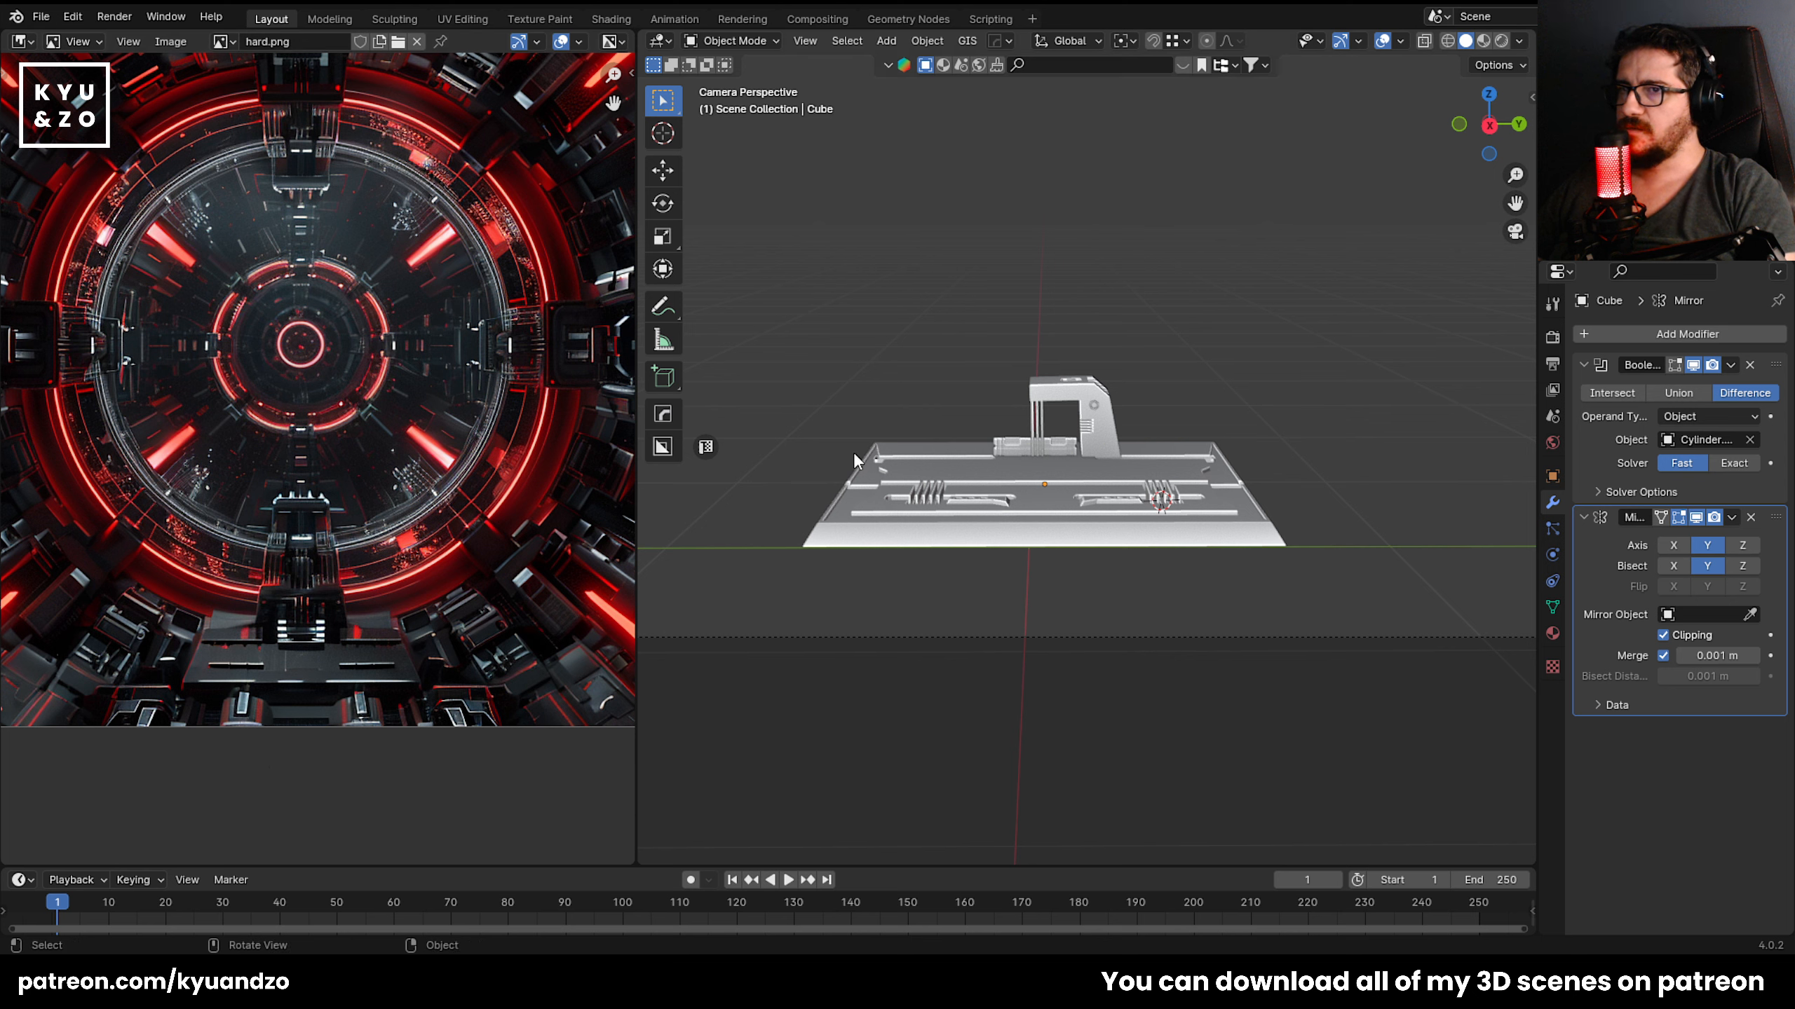
click(1618, 99)
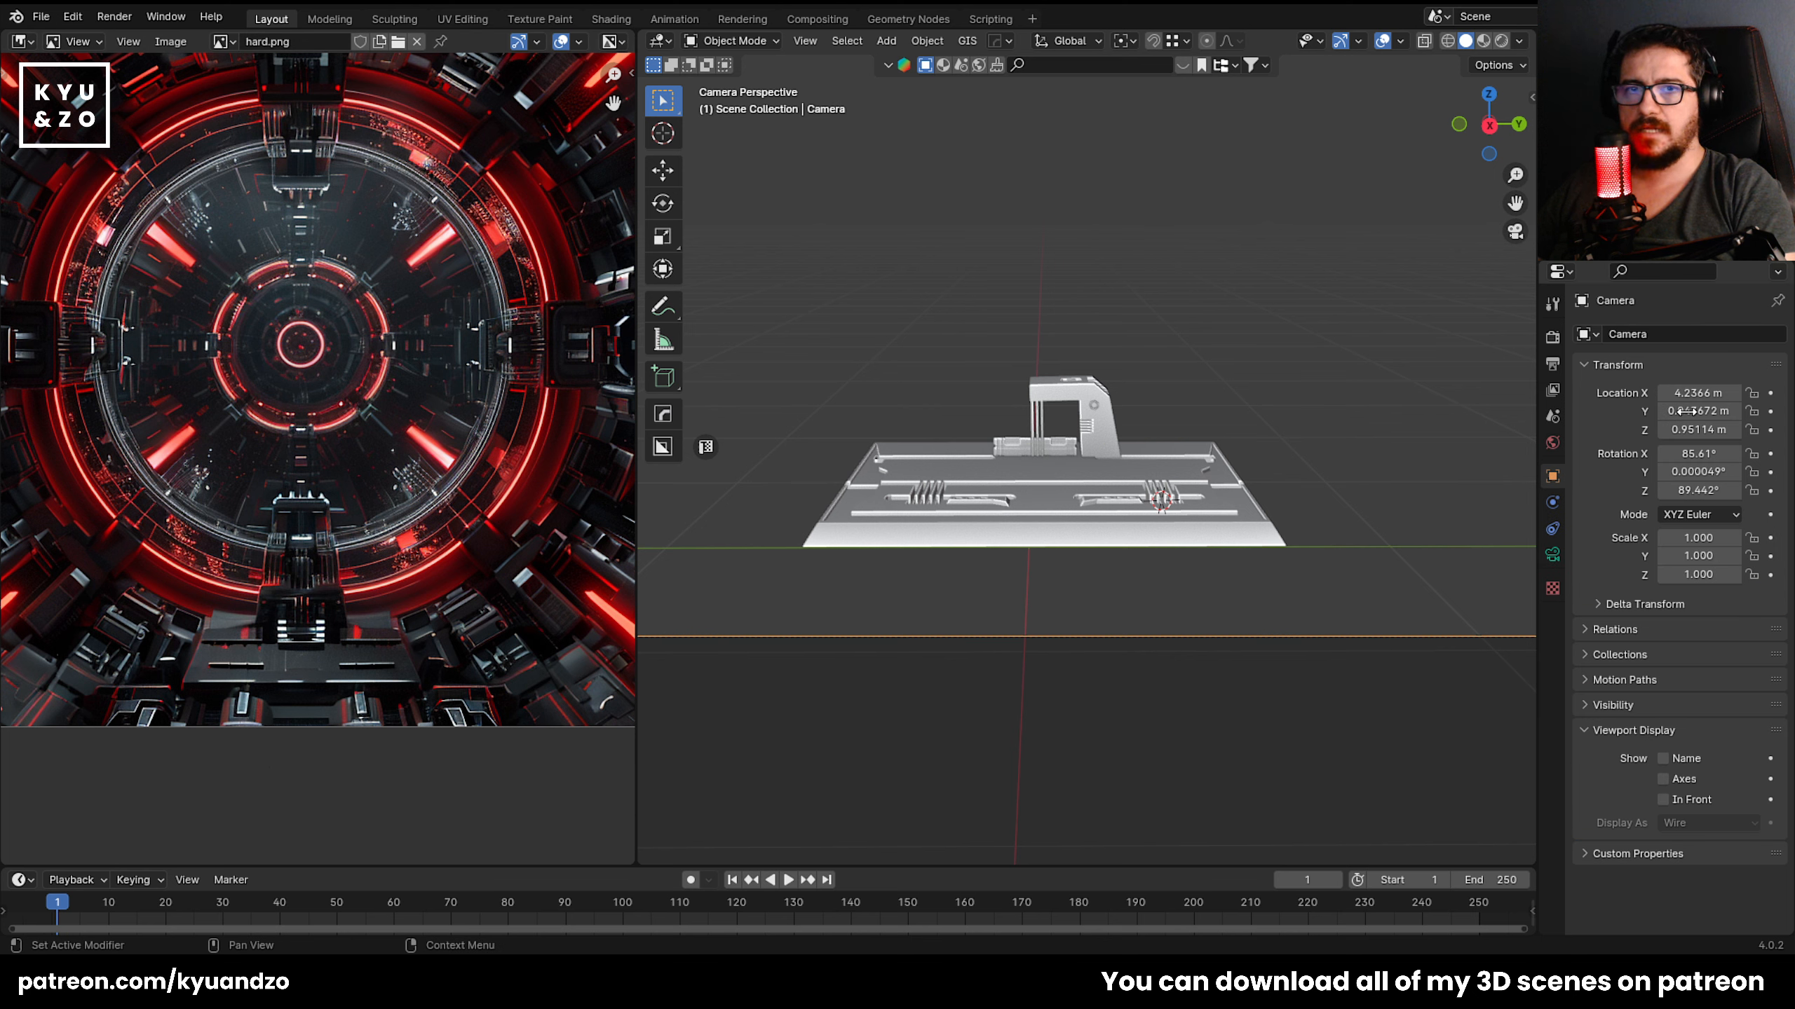
click(1552, 555)
drag(1708, 424, 1684, 424)
key(shift+grave)
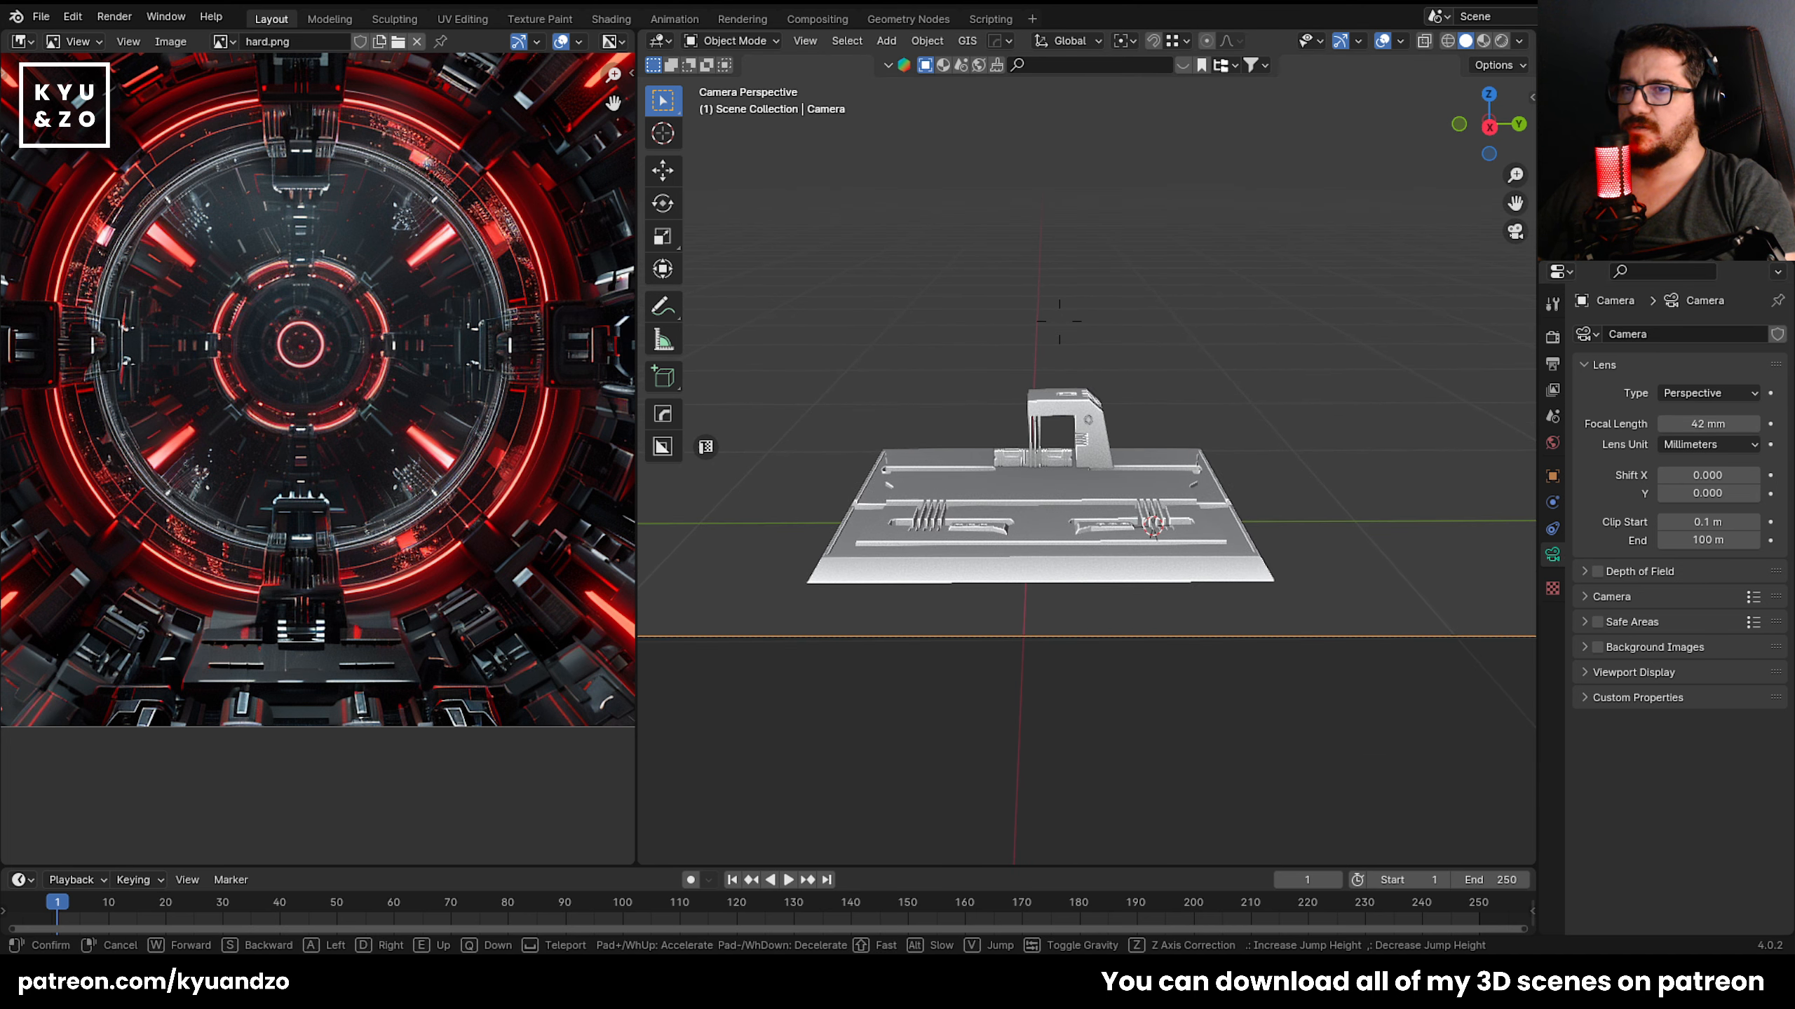
click(1060, 321)
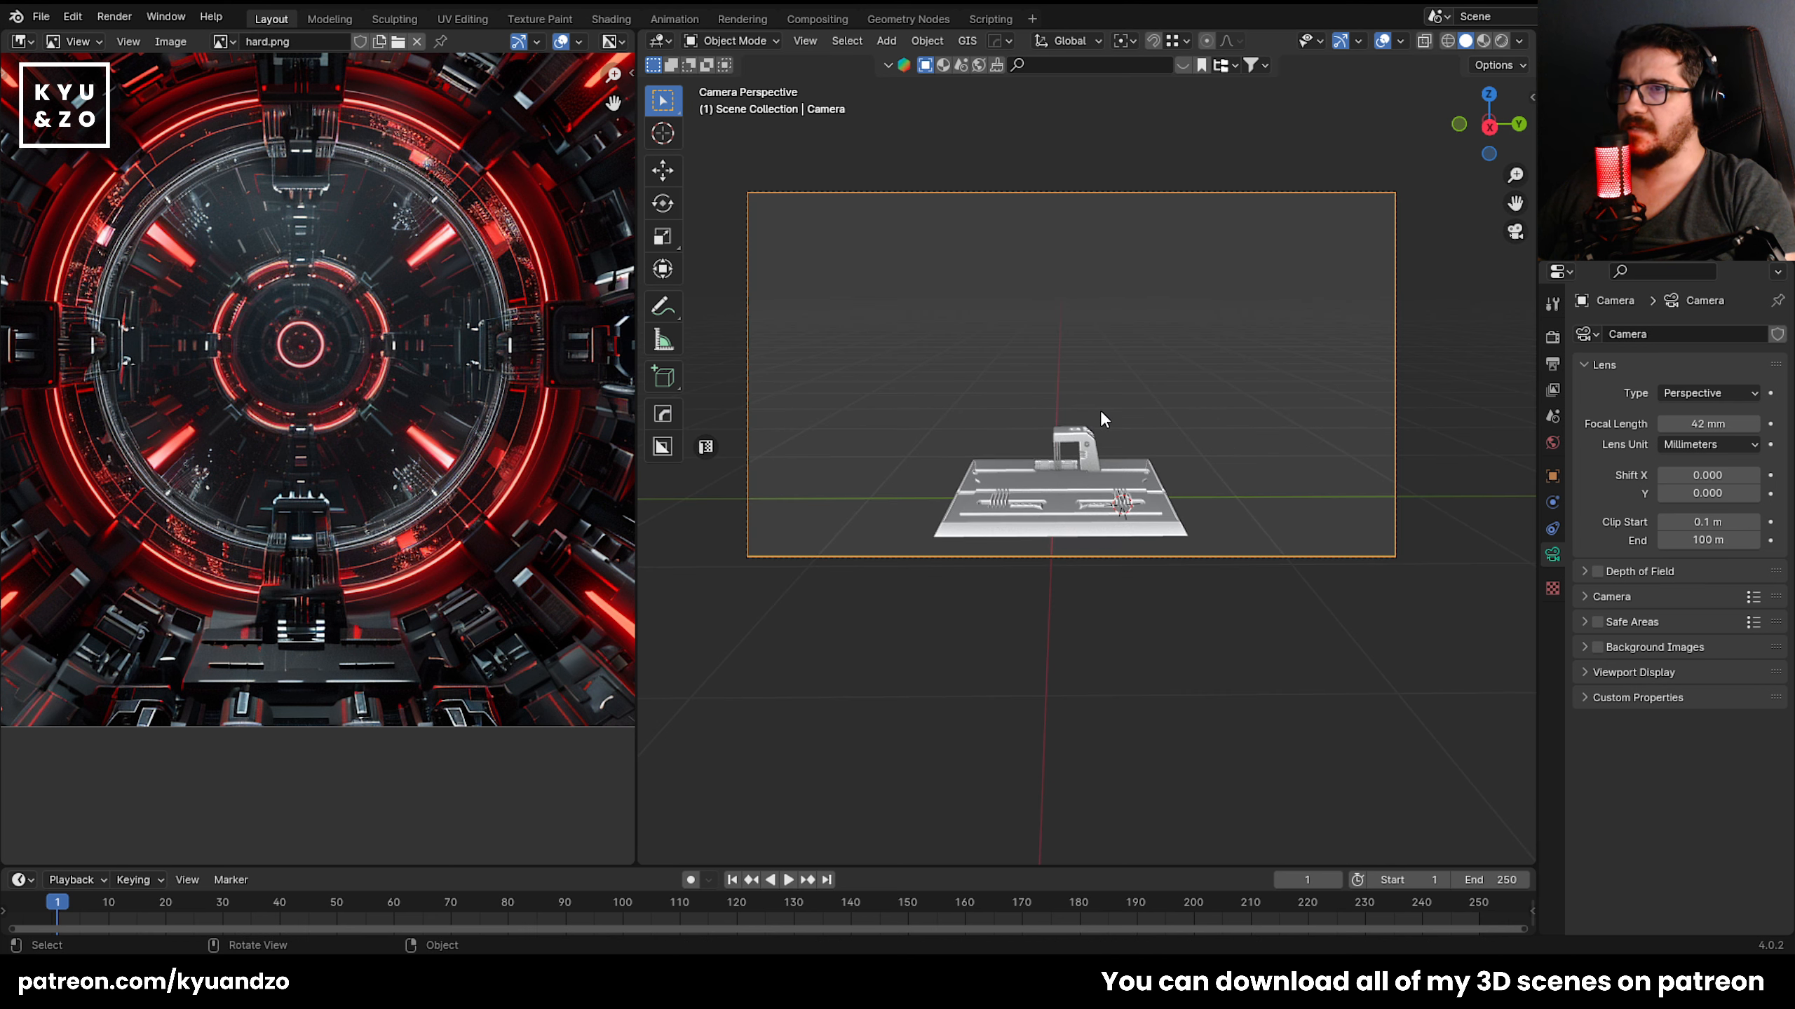
Add a 7-vertex cylinder at the 3D cursor on the slab, scale it down and flatten it by 0.179 along Z.
shift+right_click(994, 327)
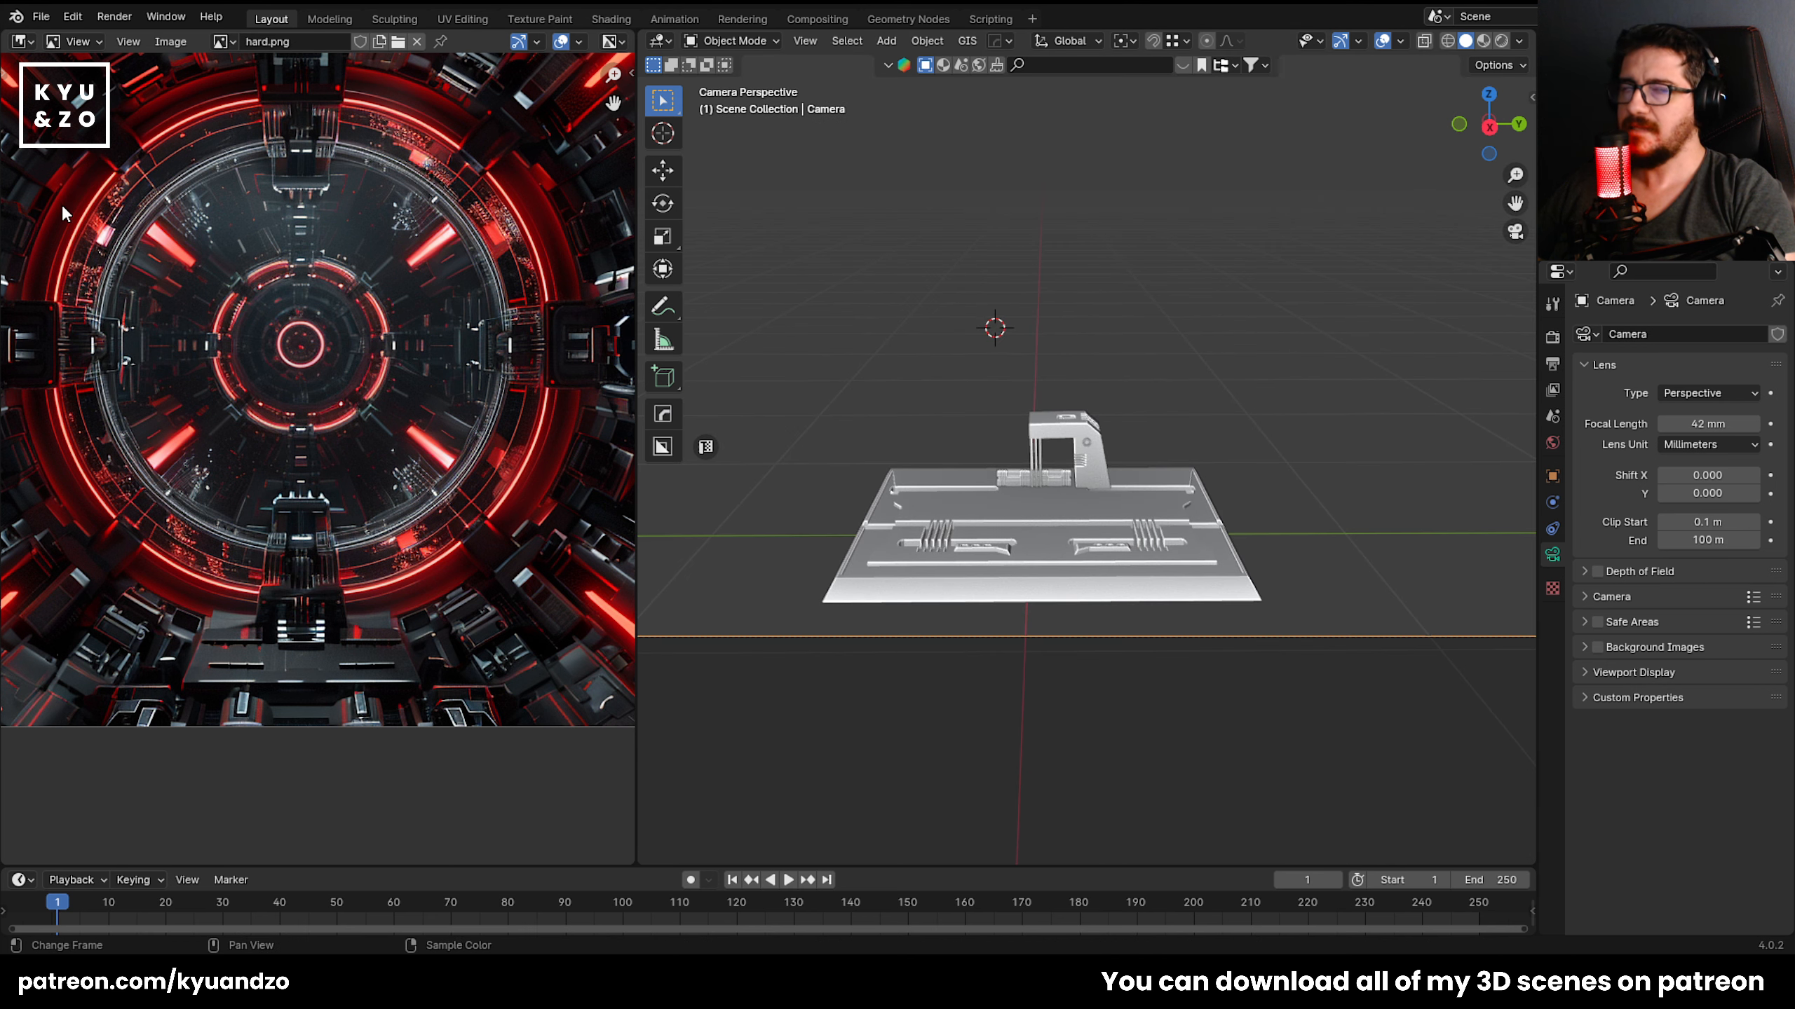
key(shift+a)
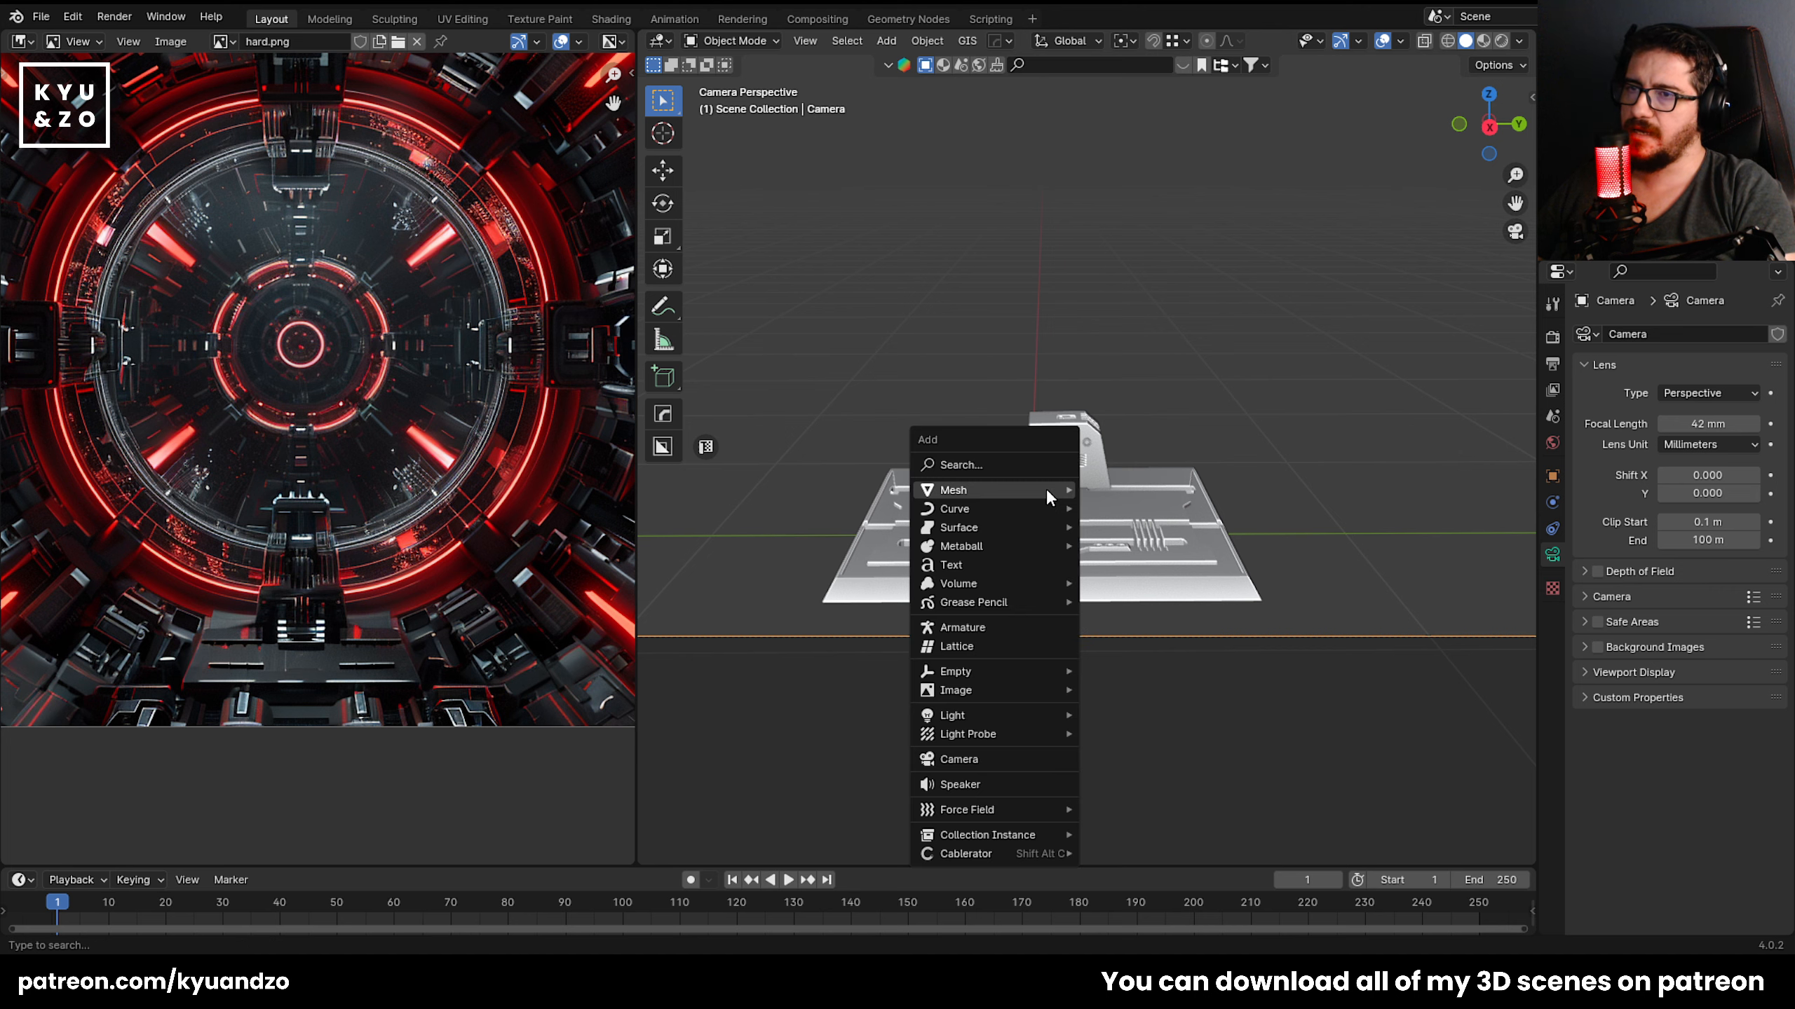
mouse_move(1046, 489)
click(1166, 588)
key(s)
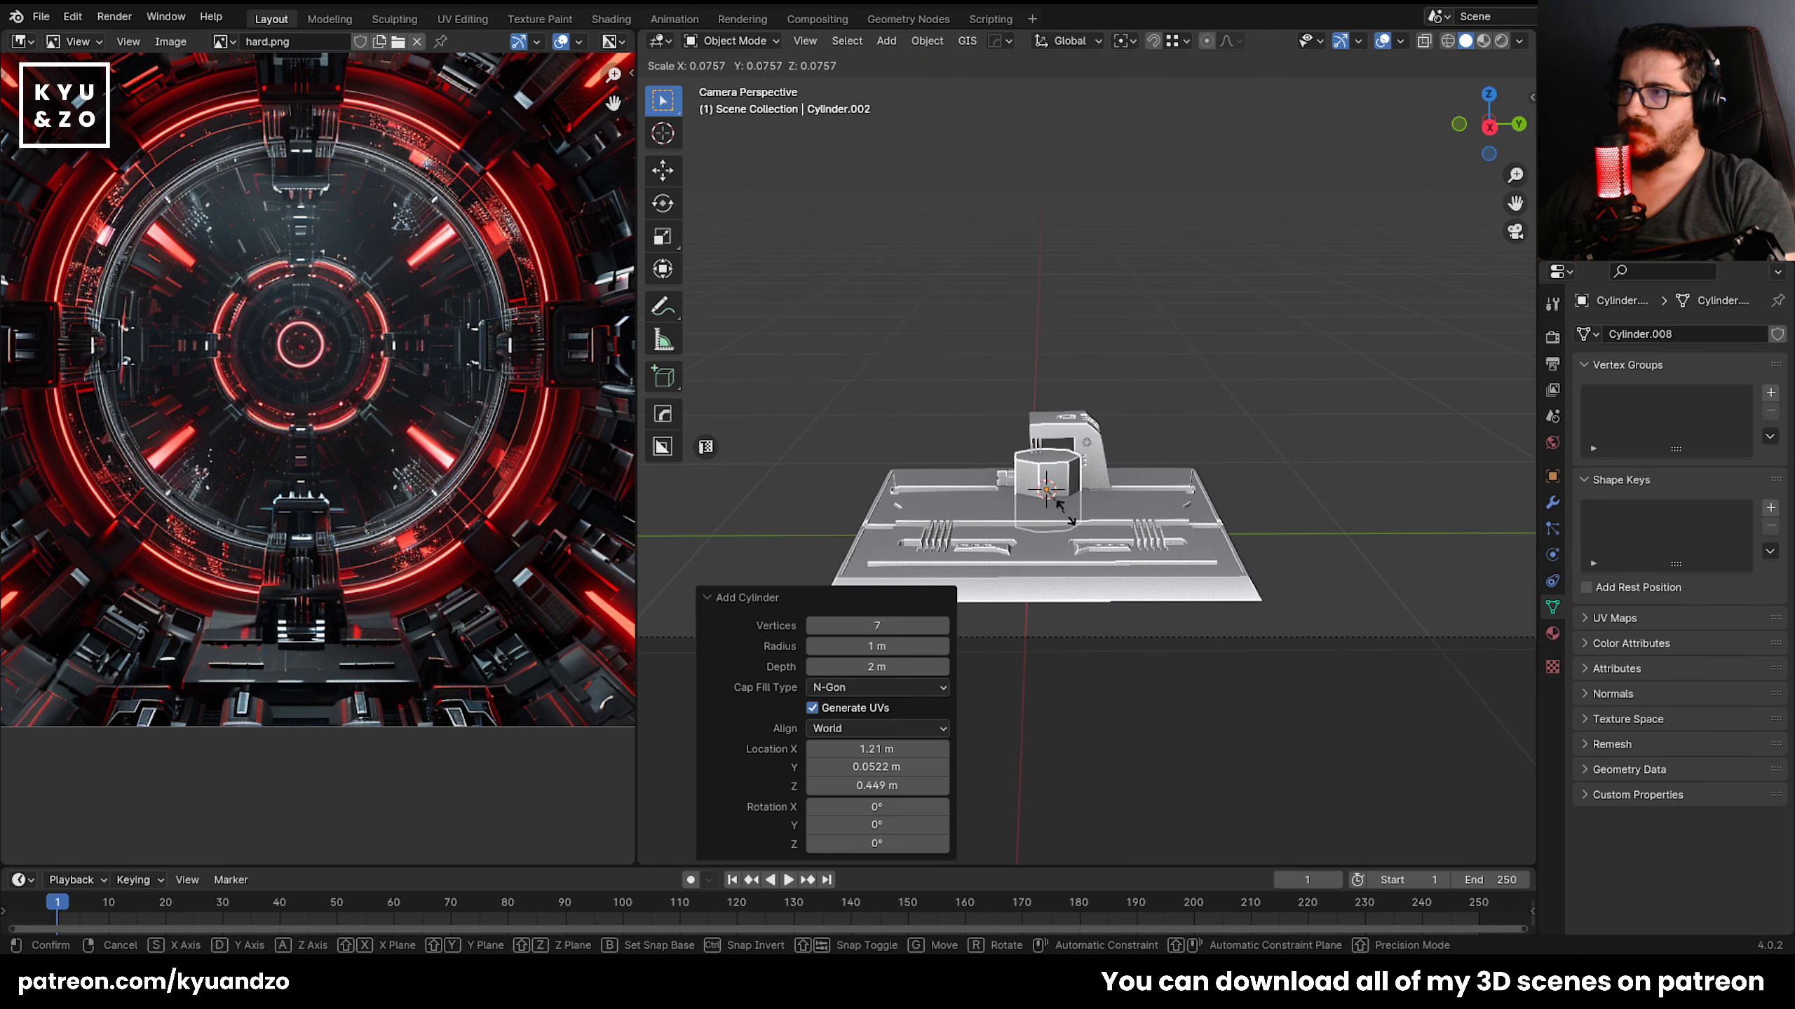
click(1081, 476)
key(s)
key(z)
click(1097, 495)
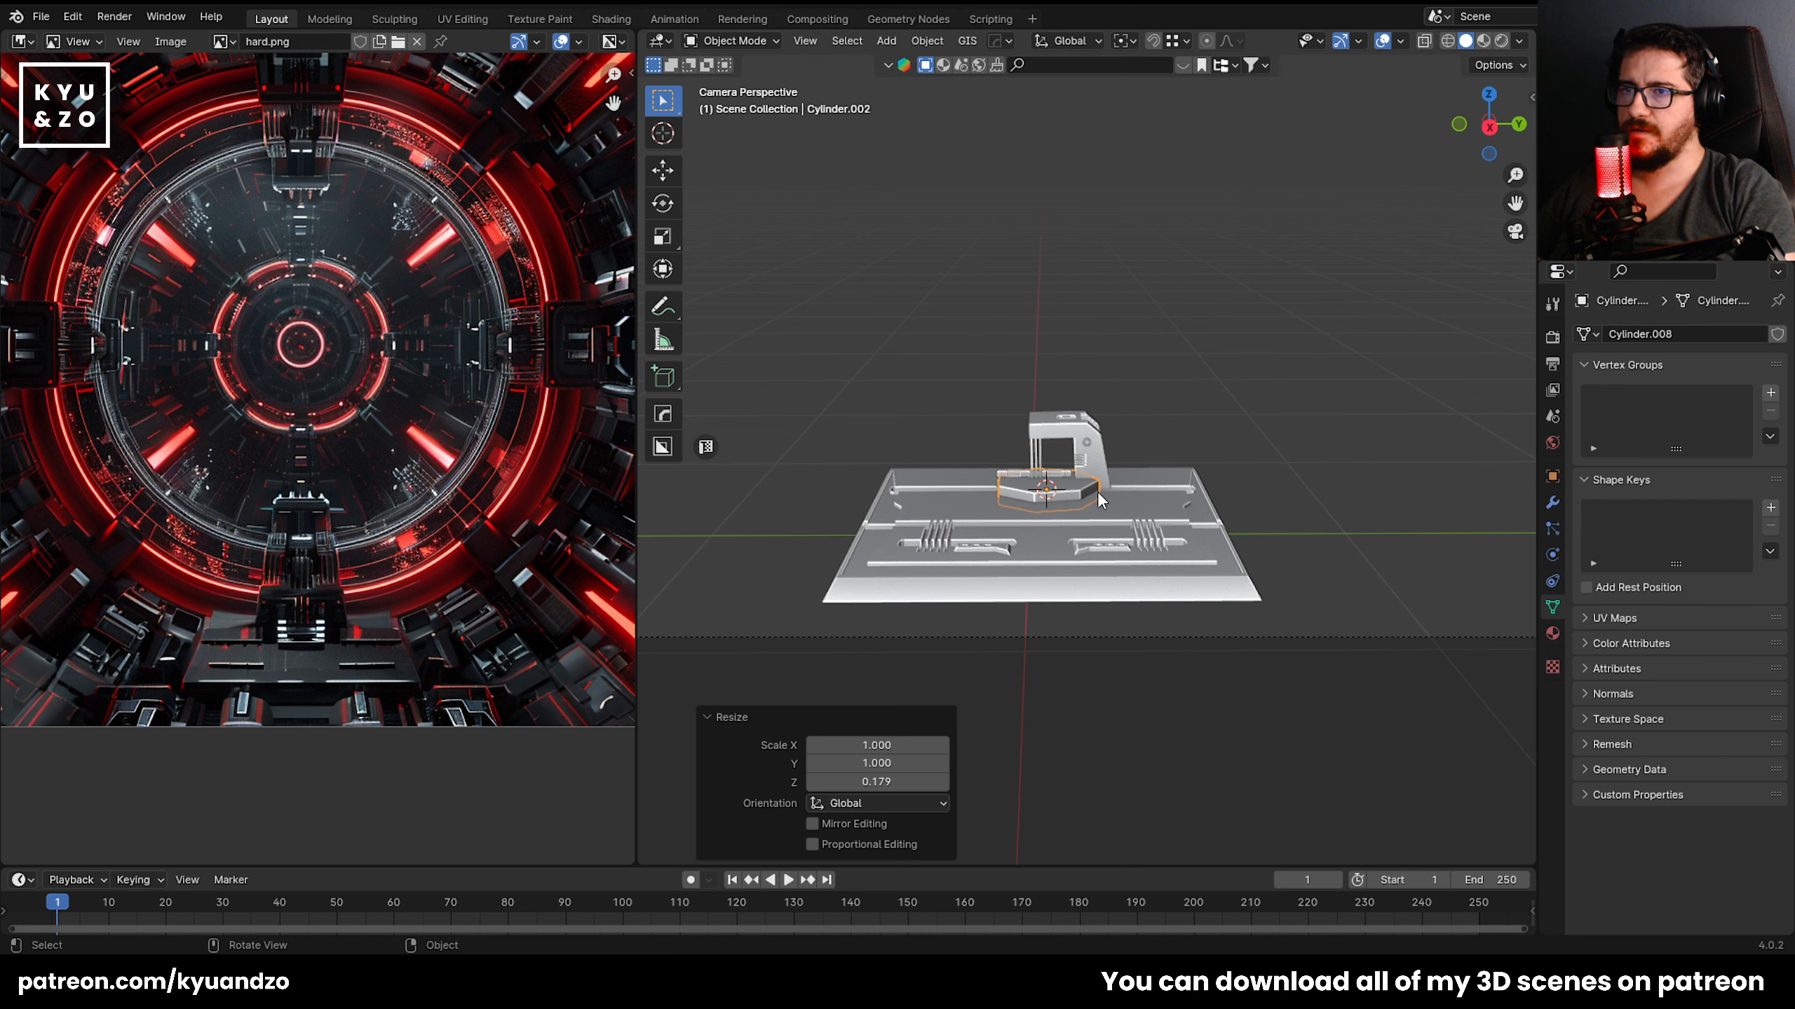
Place the cylinder raised behind the slab, moved -4.1034 m along X, turned about Y to face the camera and scaled by 4.758.
key(g)
key(d)
key(s)
click(1103, 322)
key(r)
key(d)
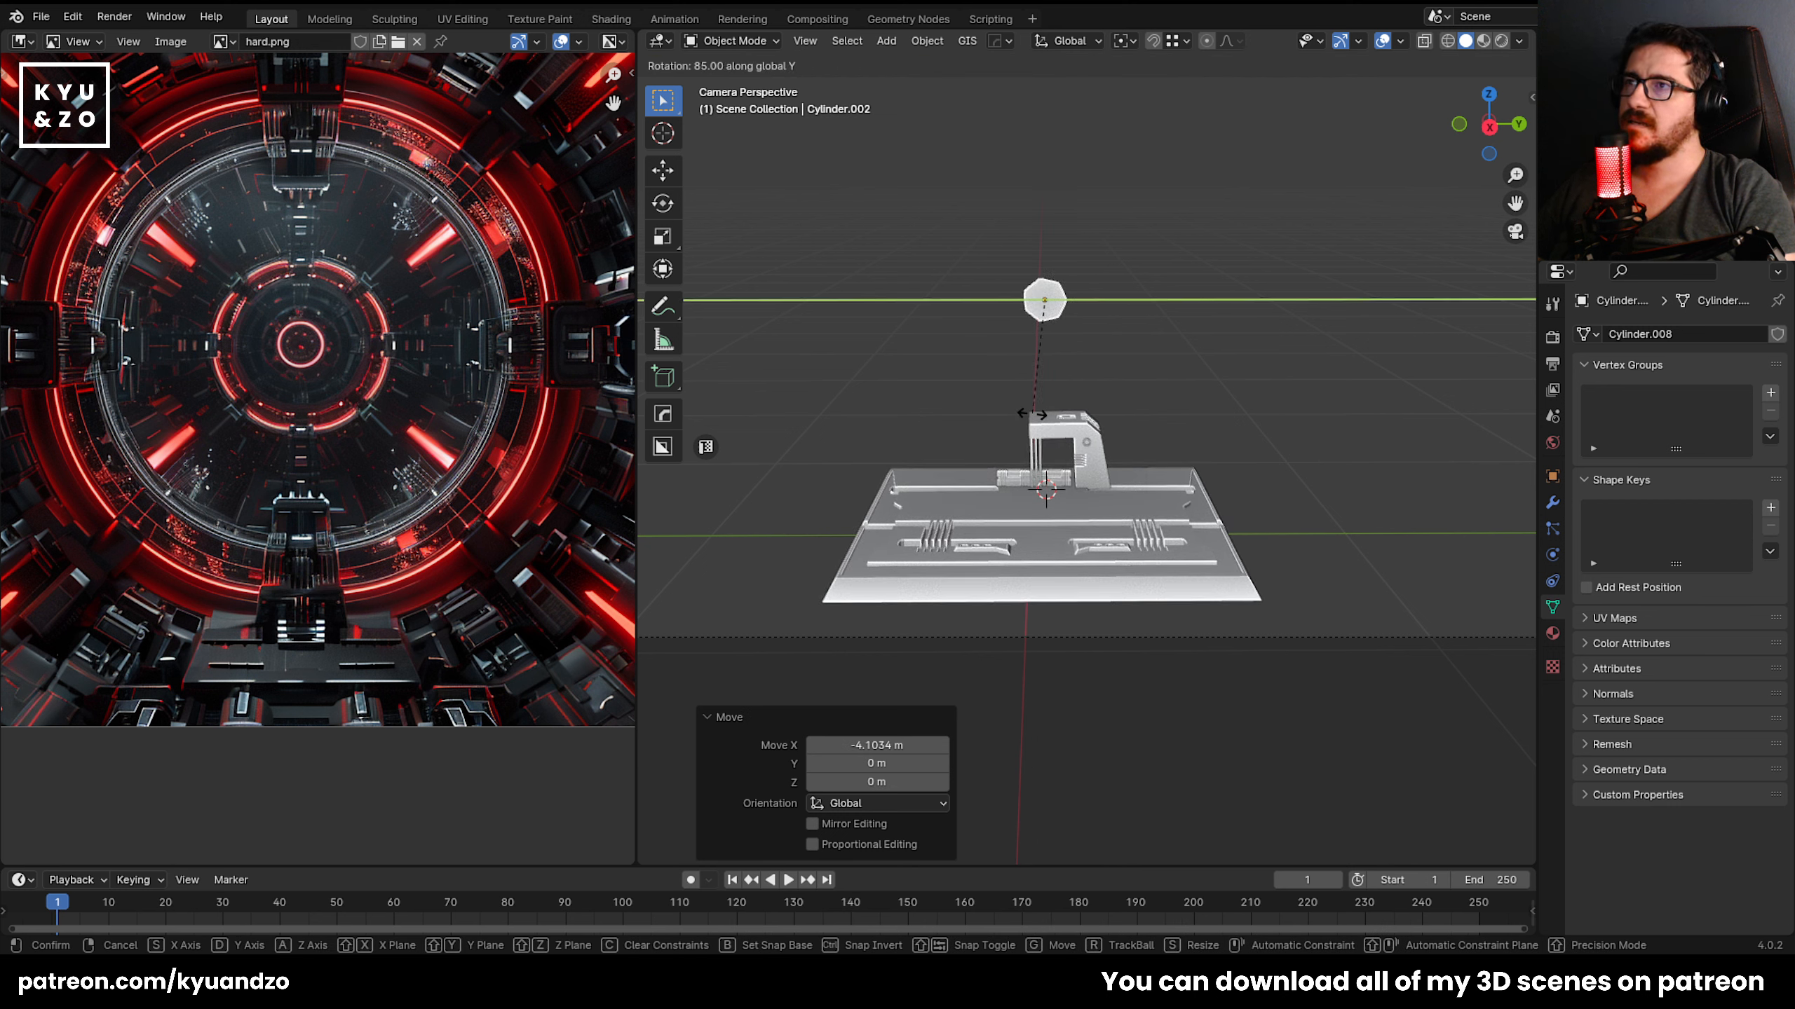
click(1390, 436)
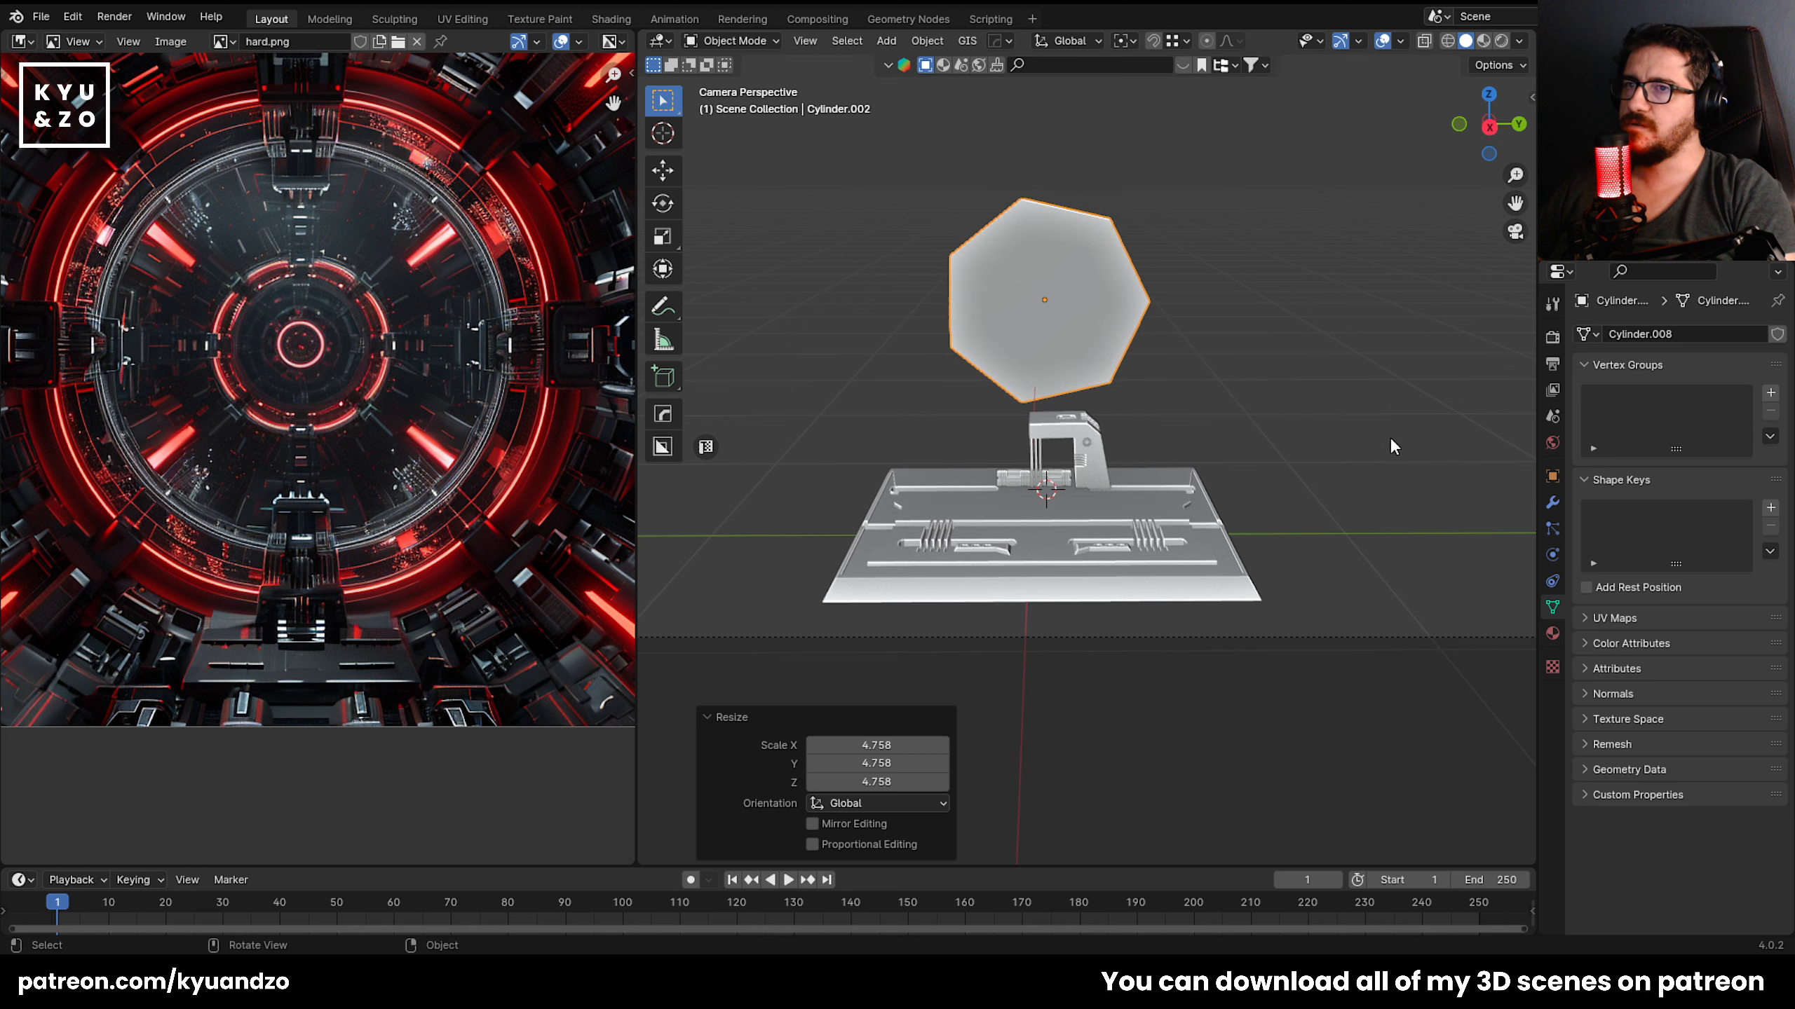
Align the cylinder's centre with the camera as the active object on the Y and Z axes.
scroll(1117, 341, down, 3)
shift+click(1085, 301)
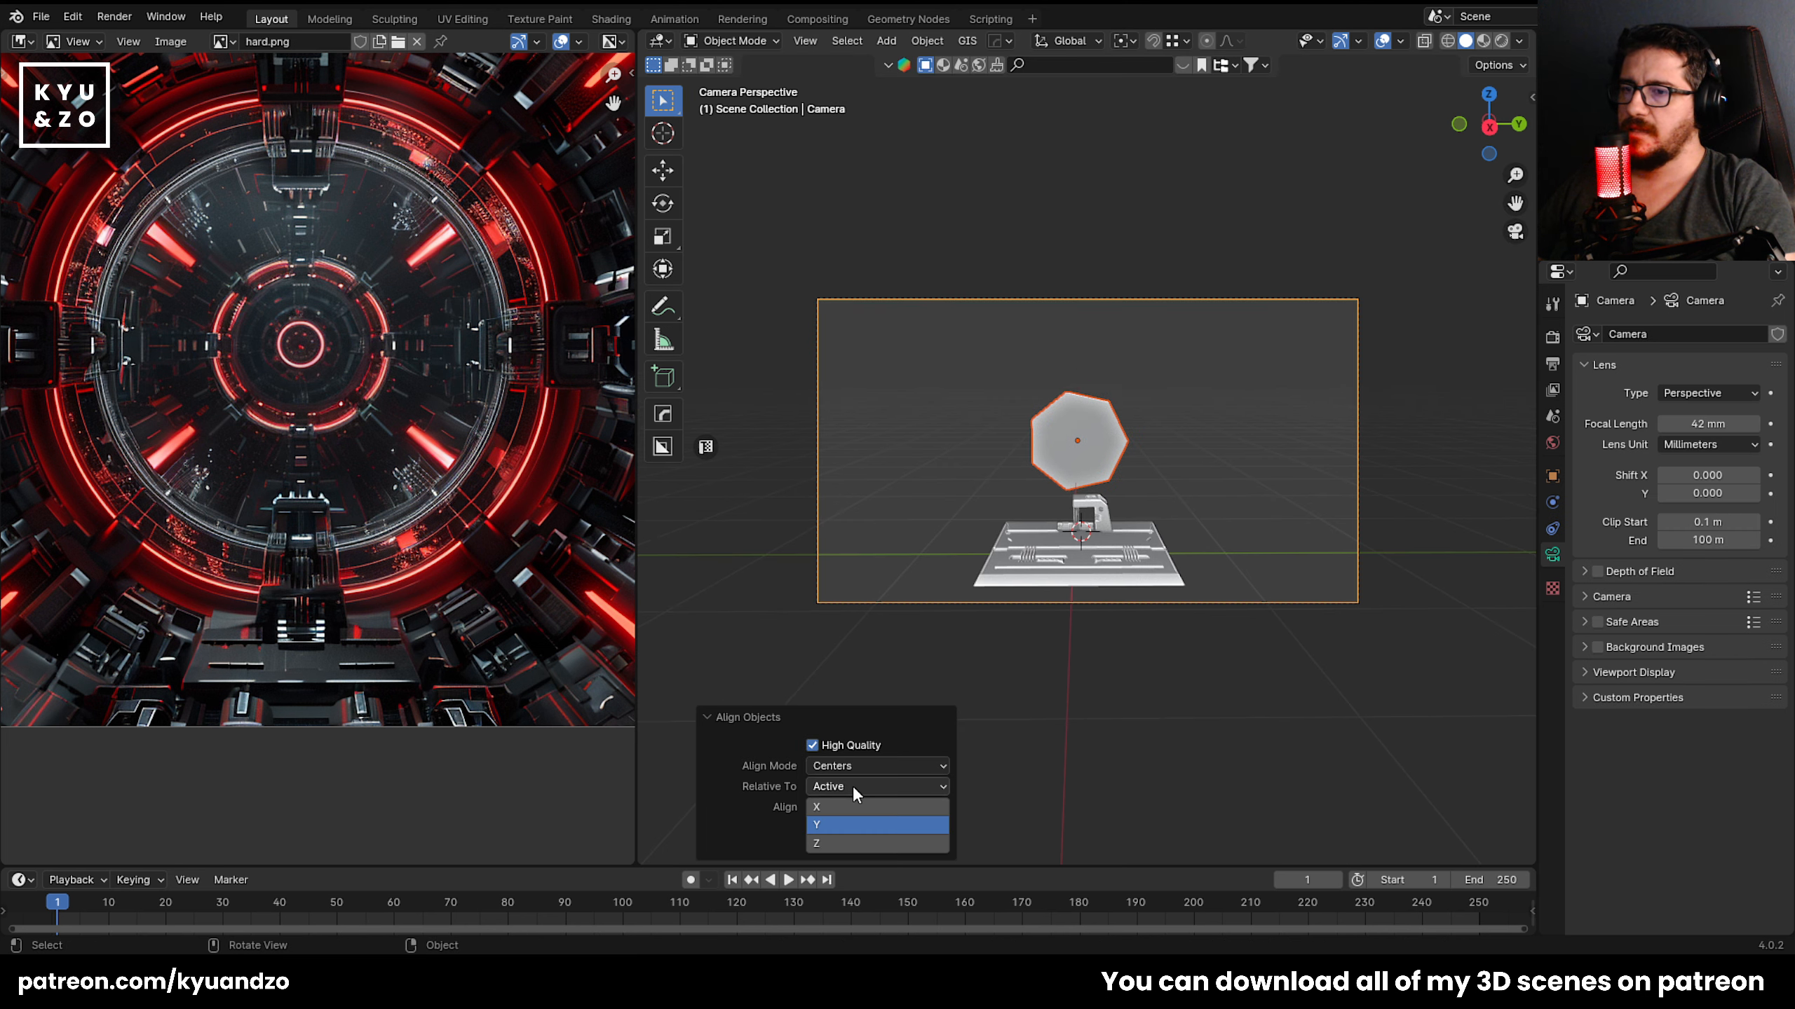
click(843, 807)
click(845, 825)
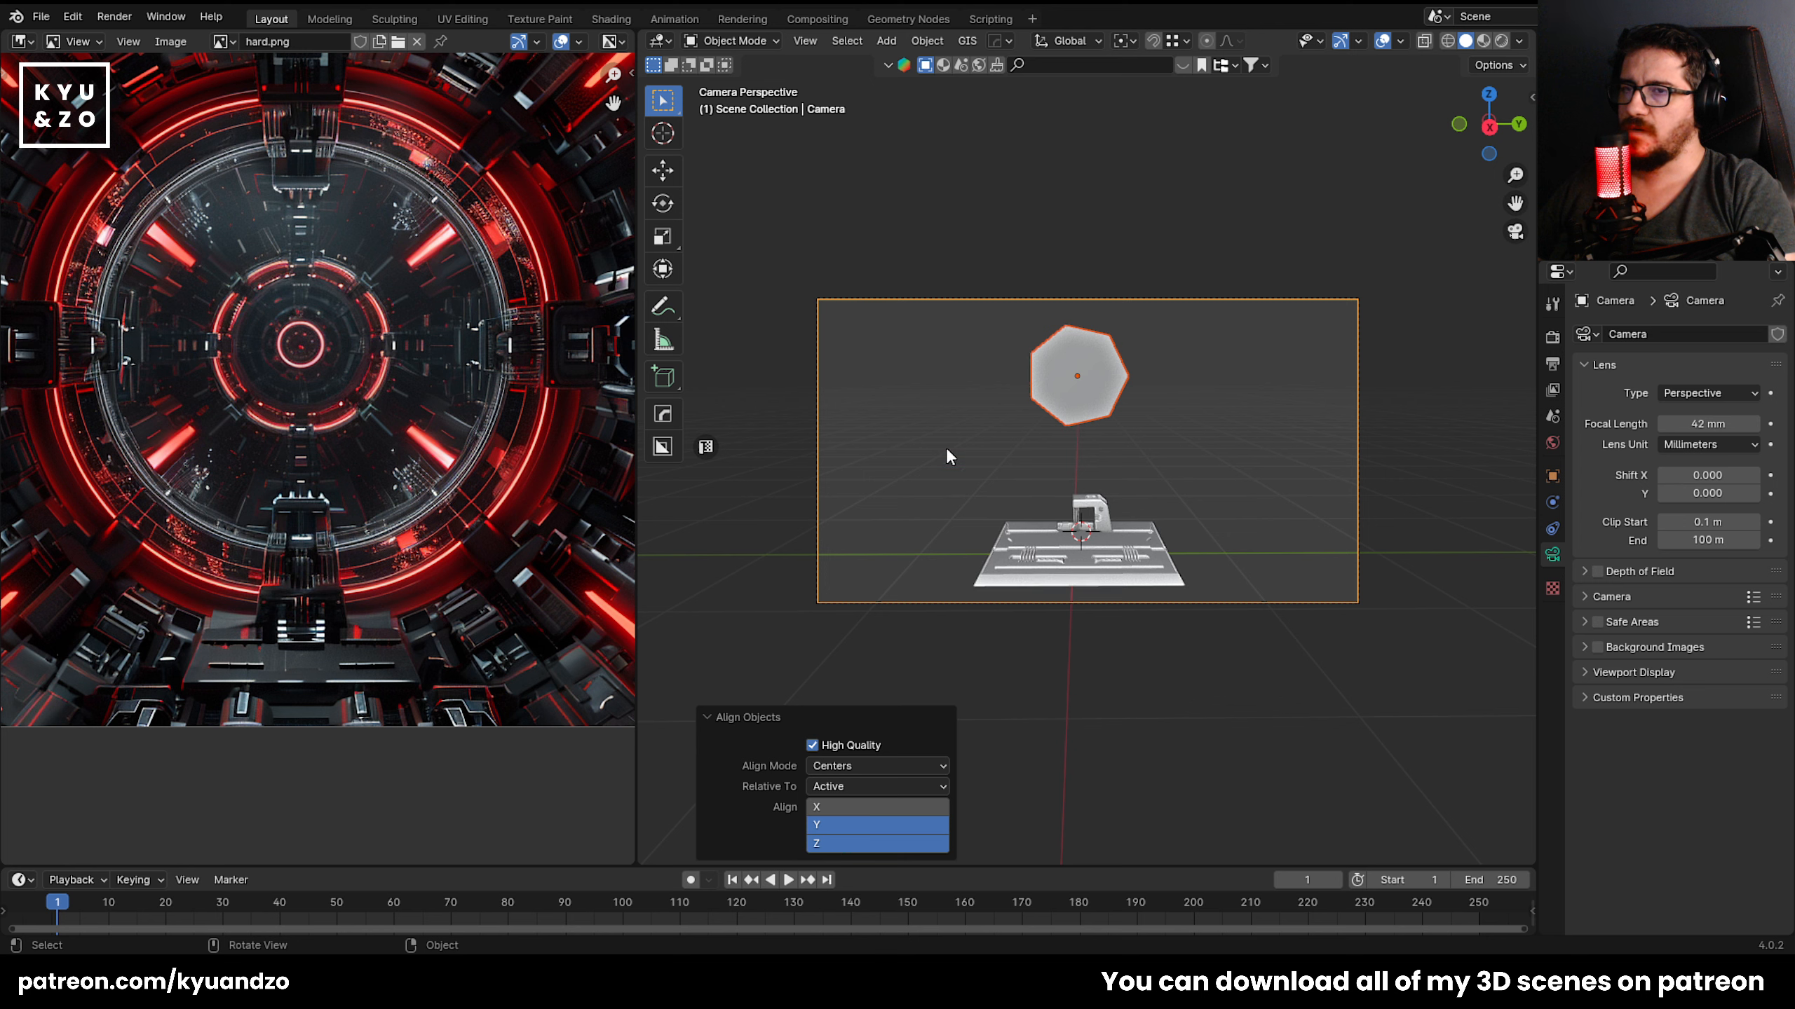
Reposition the camera so the slab rests on the frame's lower edge with the cylinder above it.
click(1078, 442)
key(shift+grave)
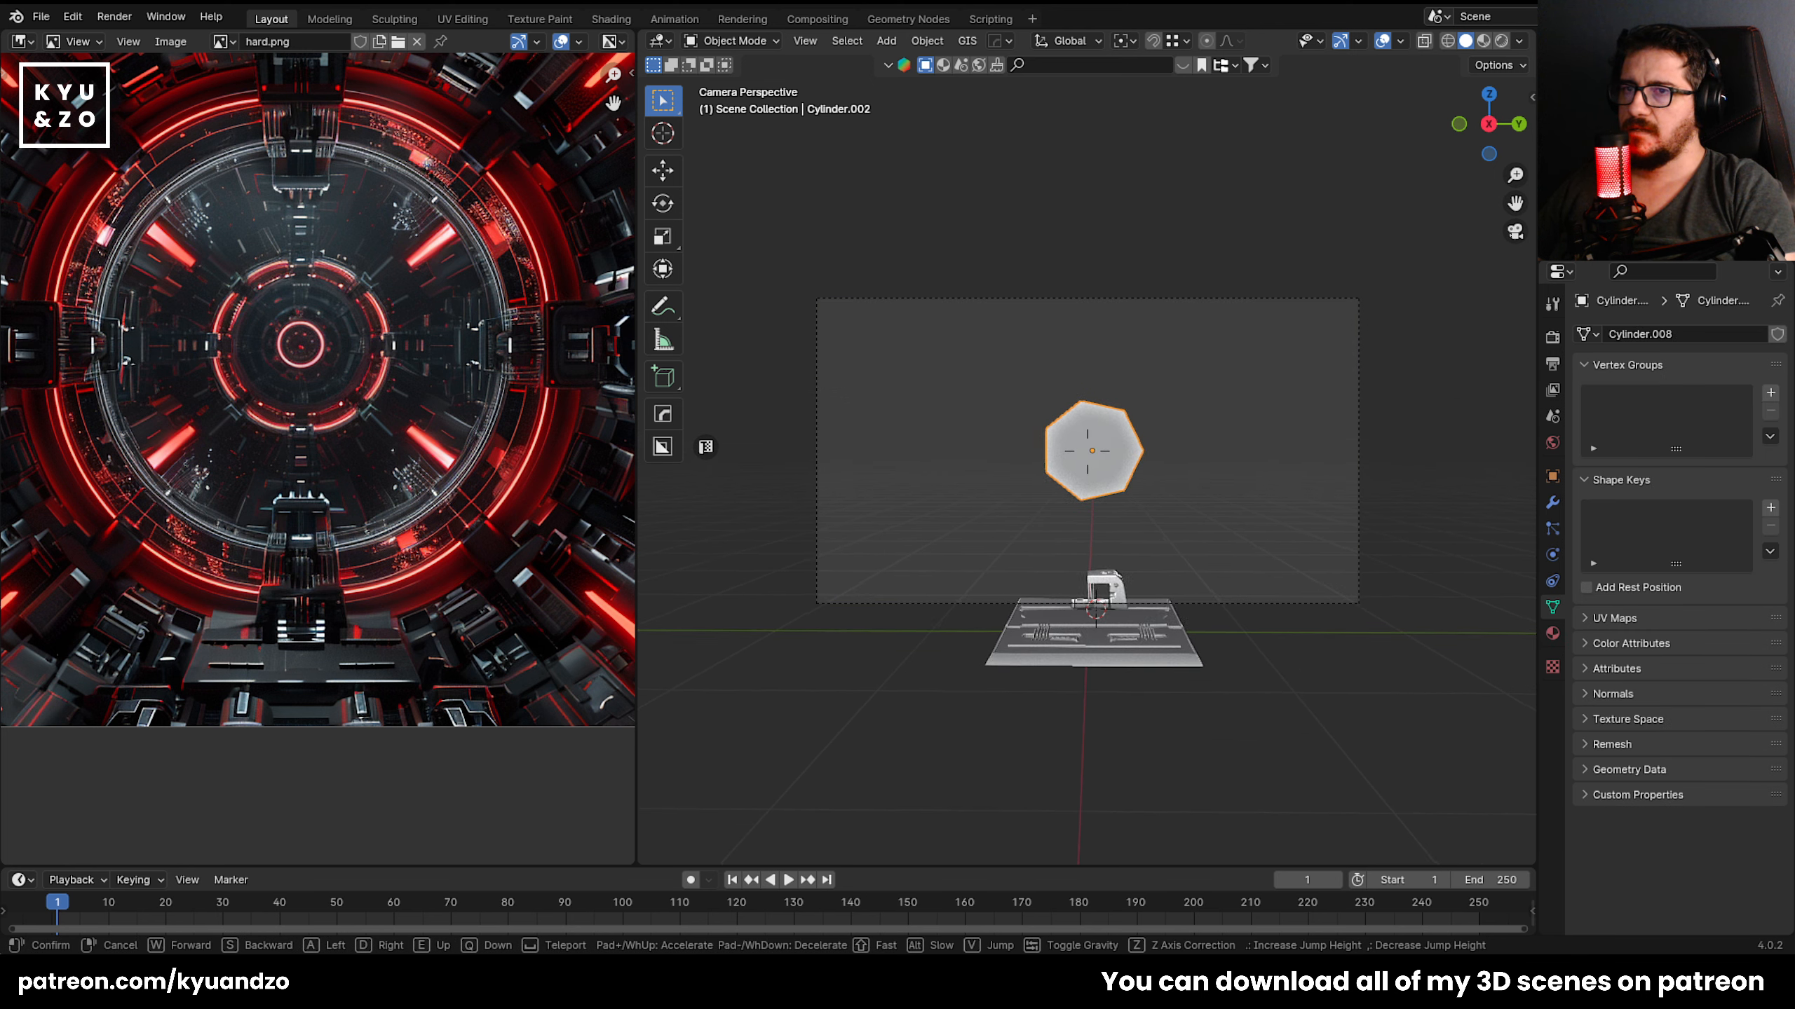
click(1013, 467)
click(1057, 434)
key(shift+grave)
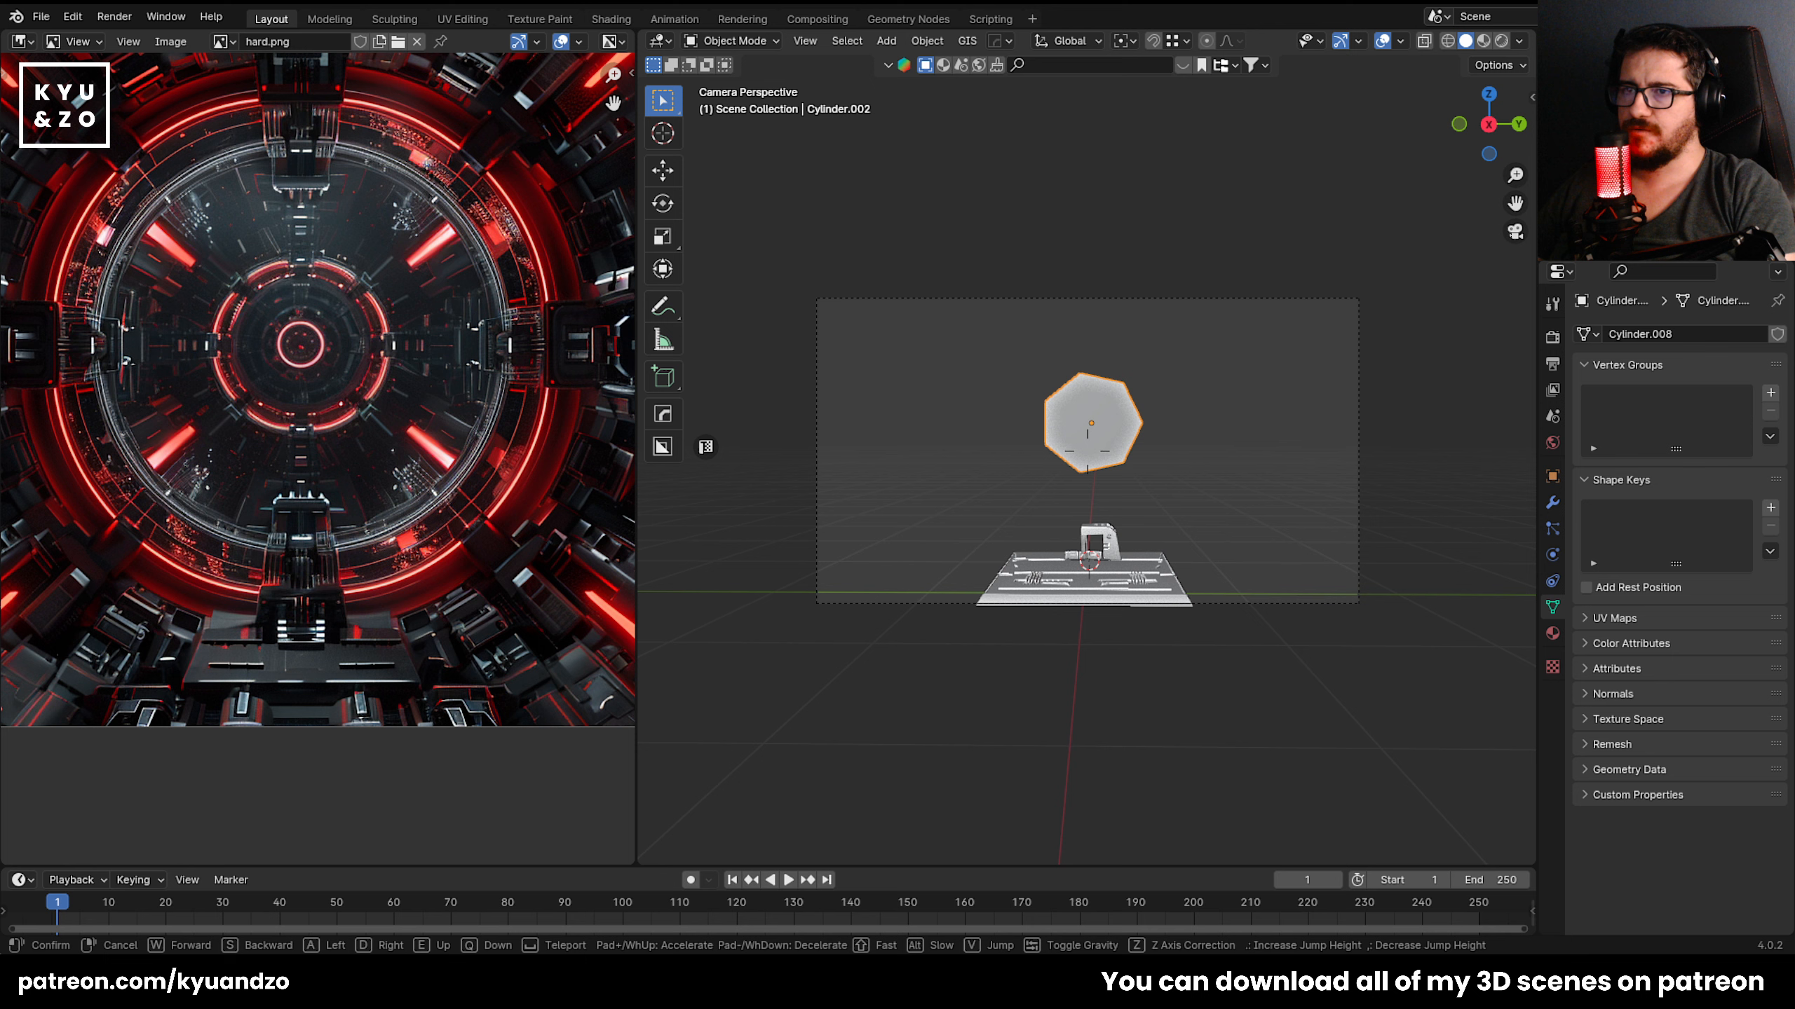
click(1067, 404)
Scale the heptagonal cylinder up to about 1.5 m across.
key(s)
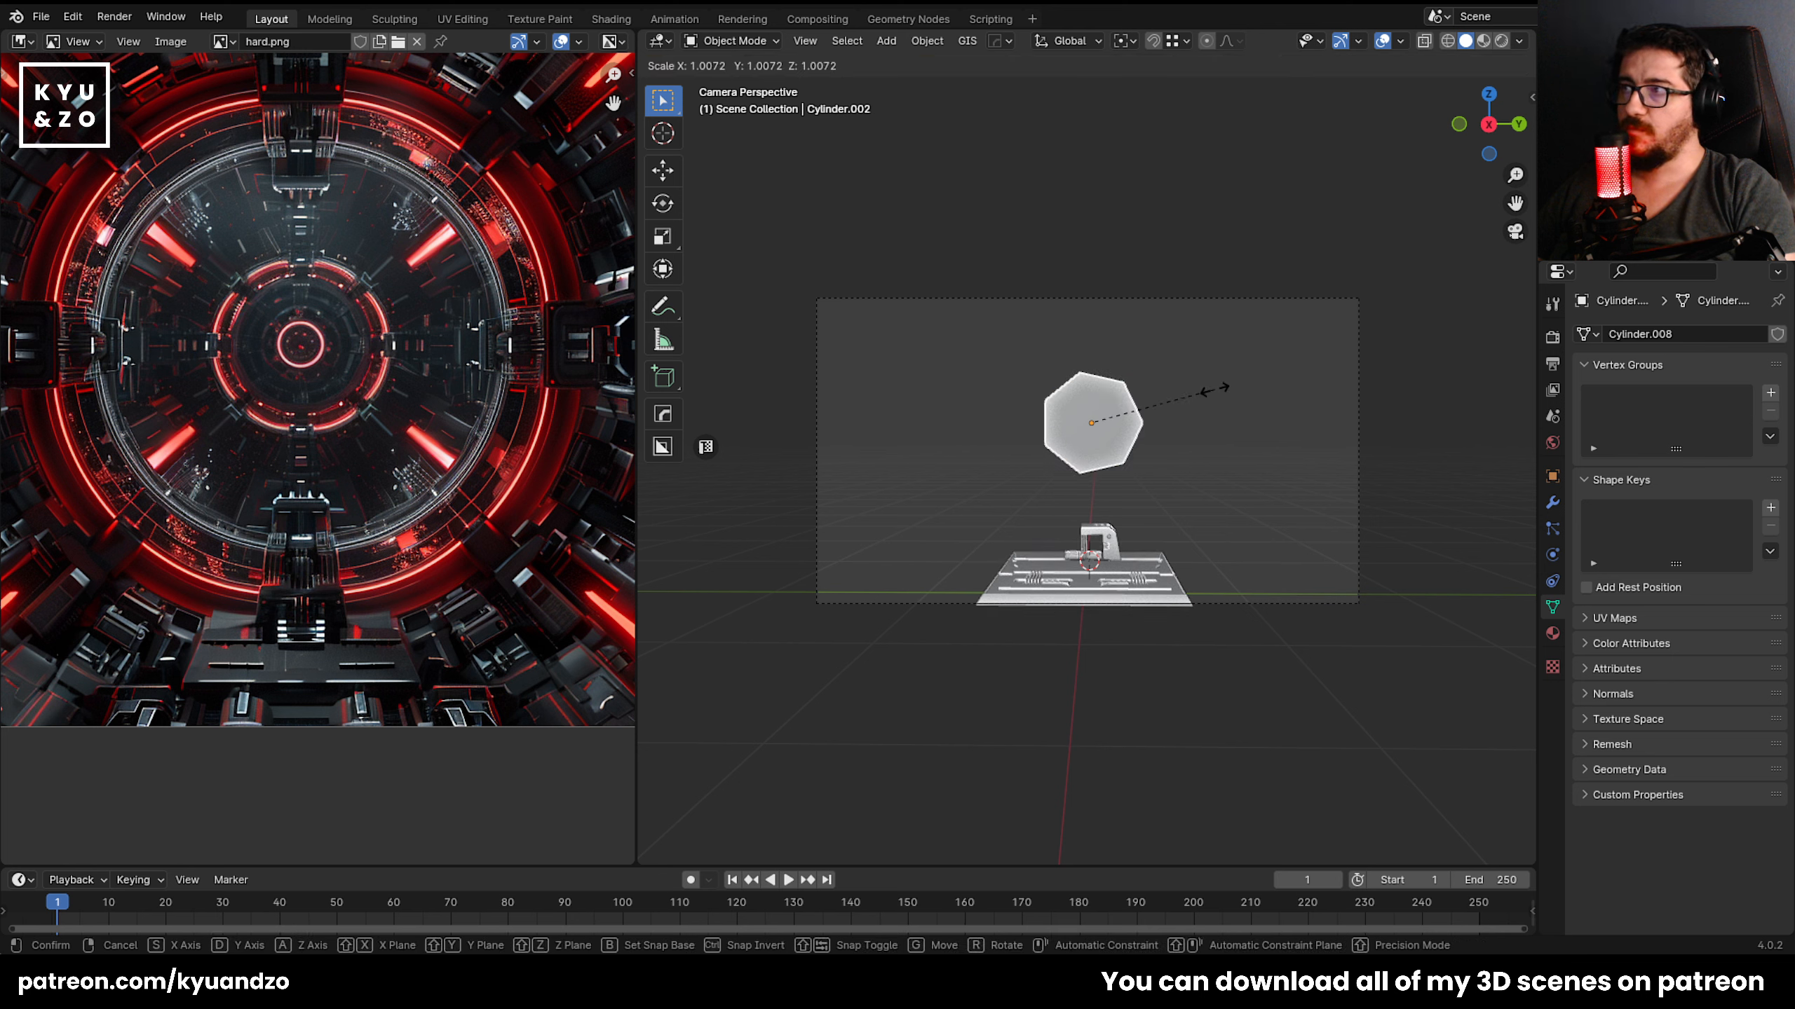
click(1267, 418)
shift+click(1190, 299)
key(ctrl+z)
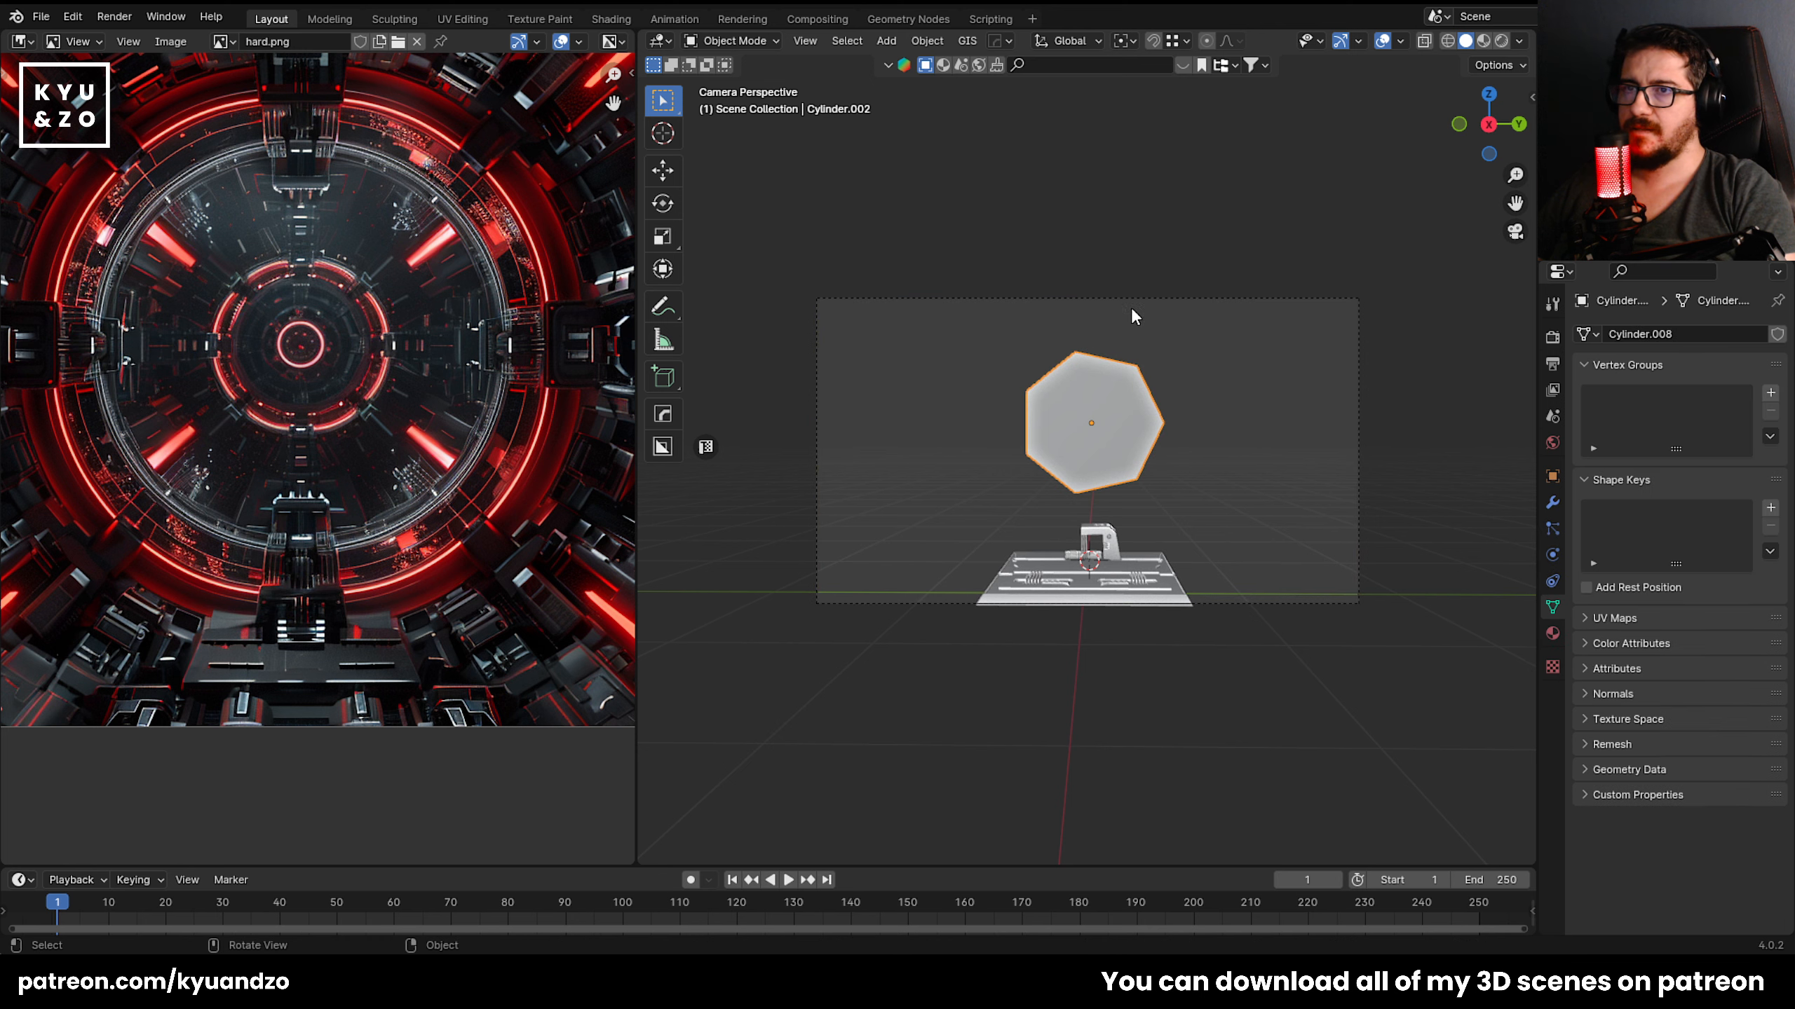
Realign the enlarged cylinder's centre with the camera on the Y and Z axes.
shift+click(1138, 302)
key(shift+r)
click(819, 806)
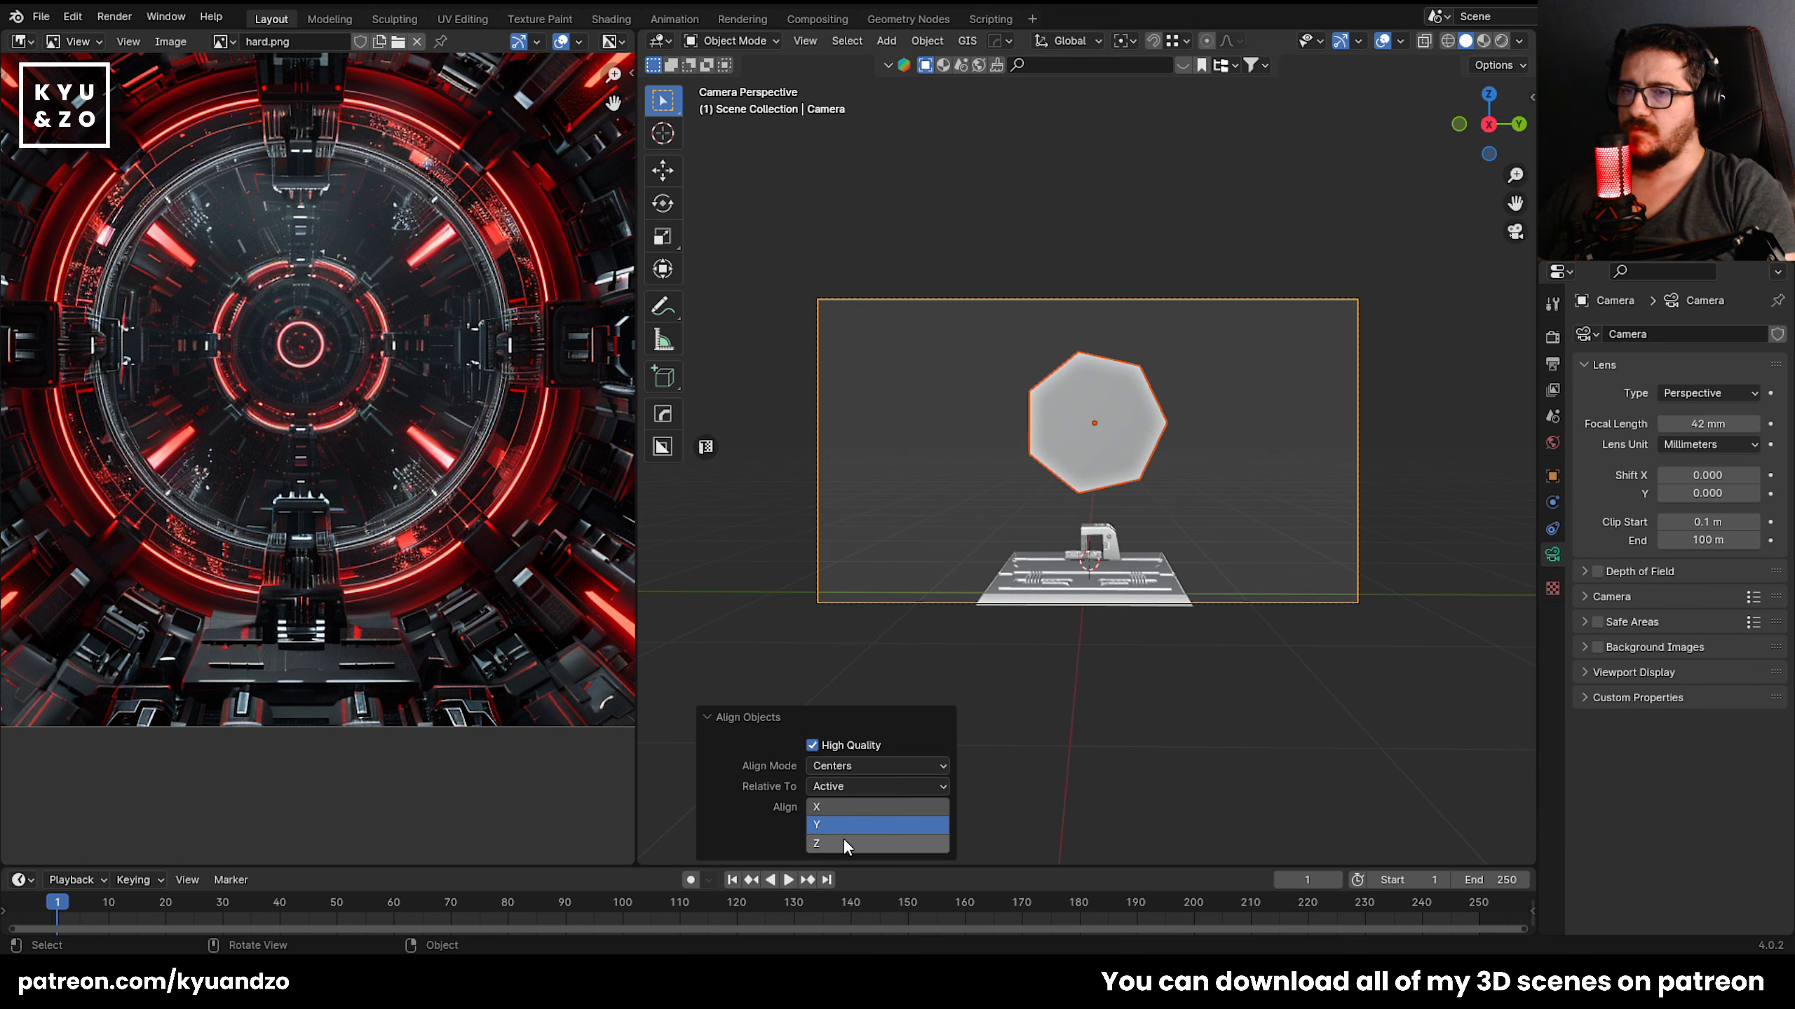
click(955, 434)
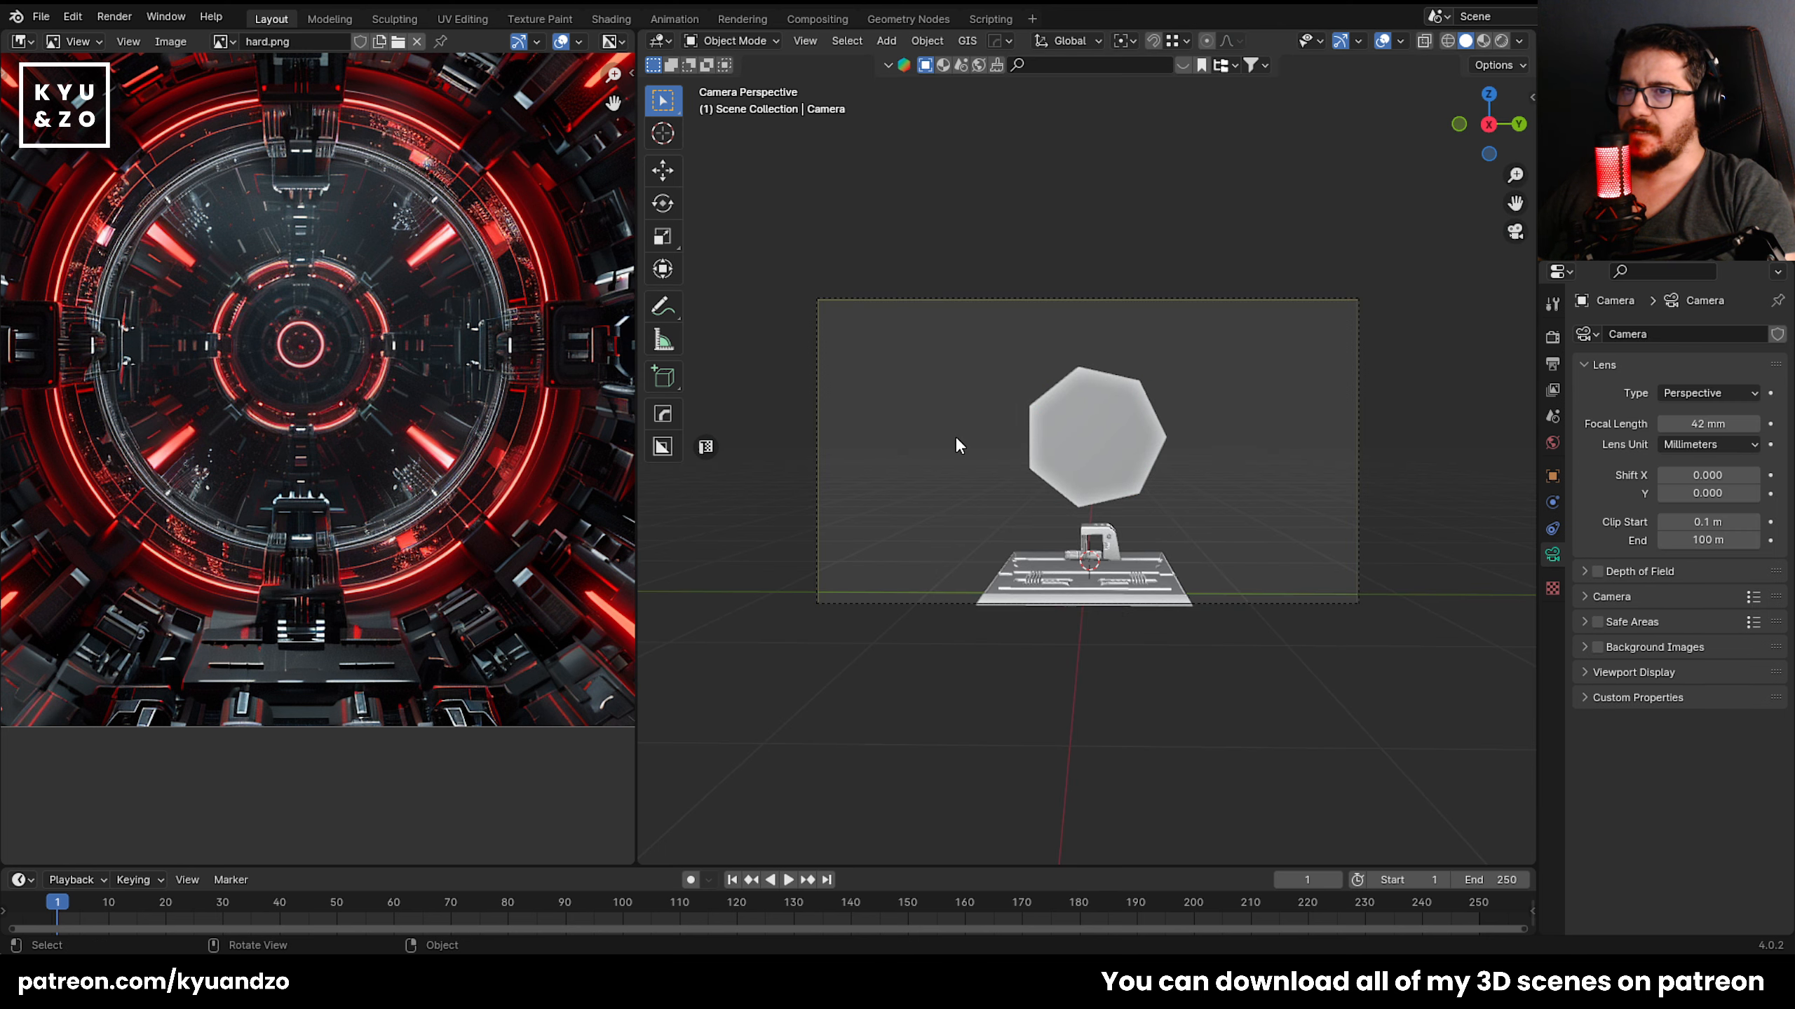
Shift the camera slightly sideways so the enlarged cylinder sits centred in the frame.
click(1114, 470)
key(shift+grave)
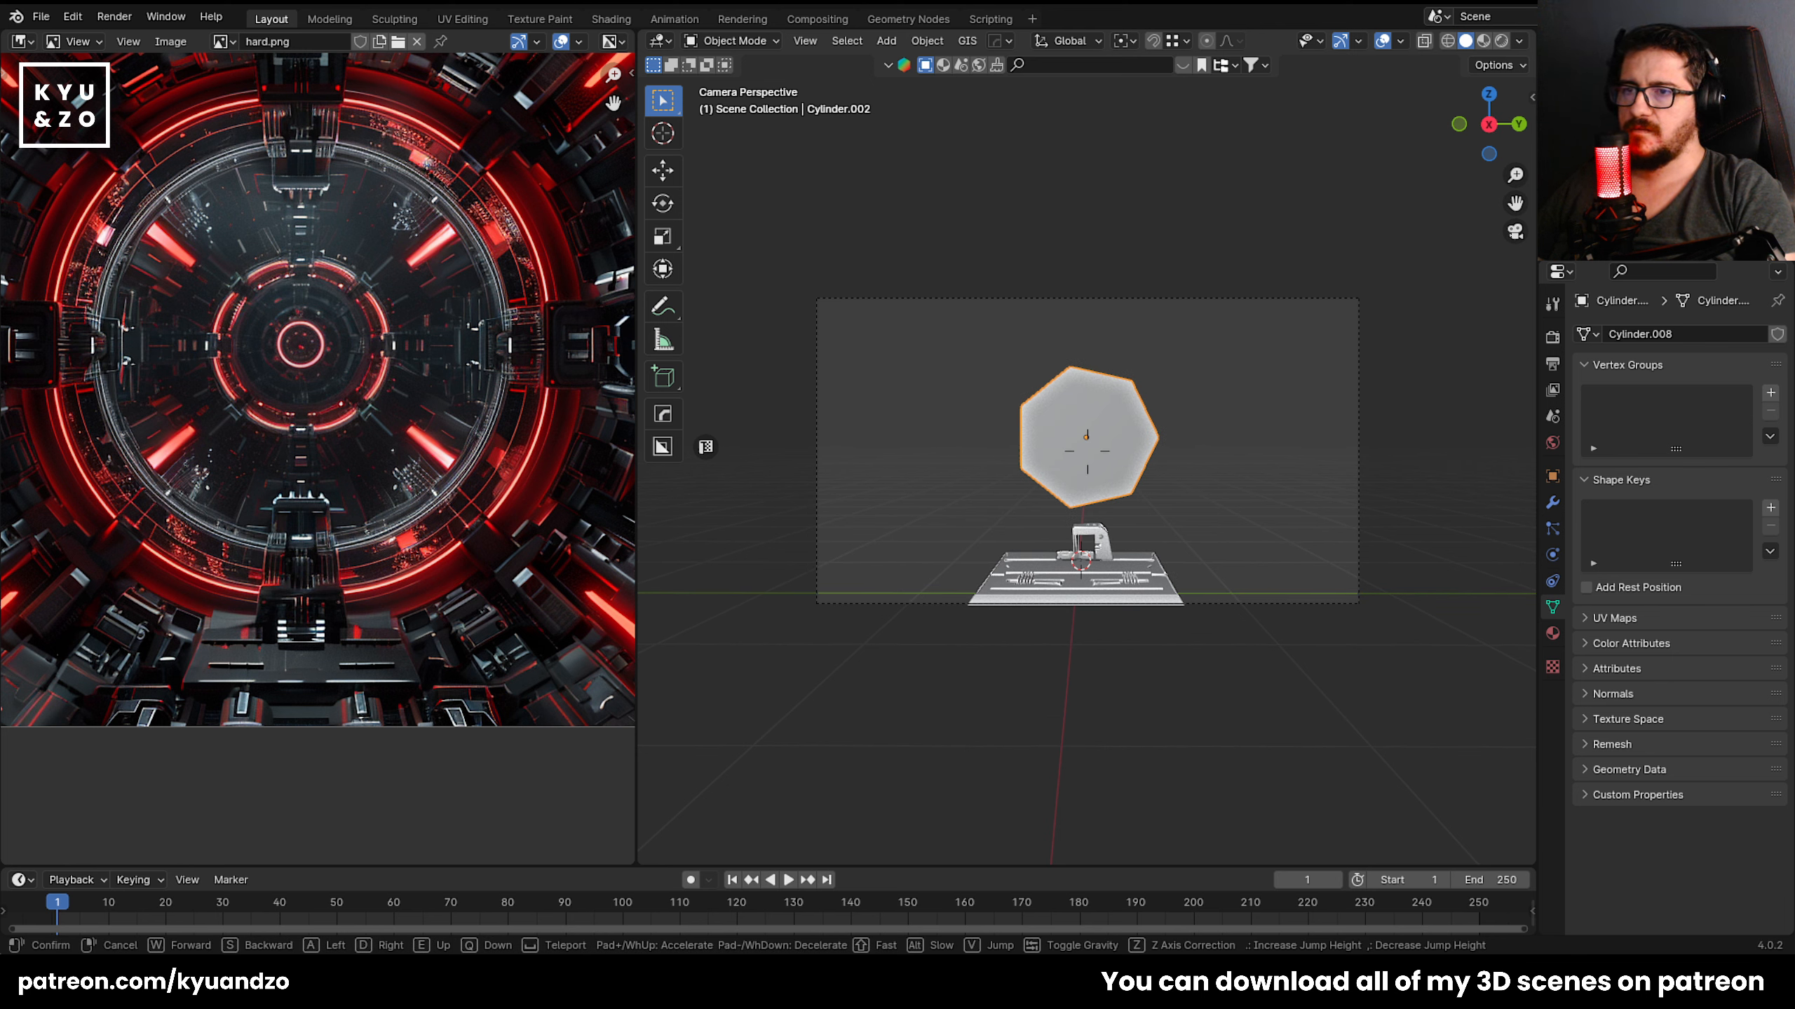
click(1153, 457)
scroll(1022, 594, down, 2)
scroll(1022, 593, up, 6)
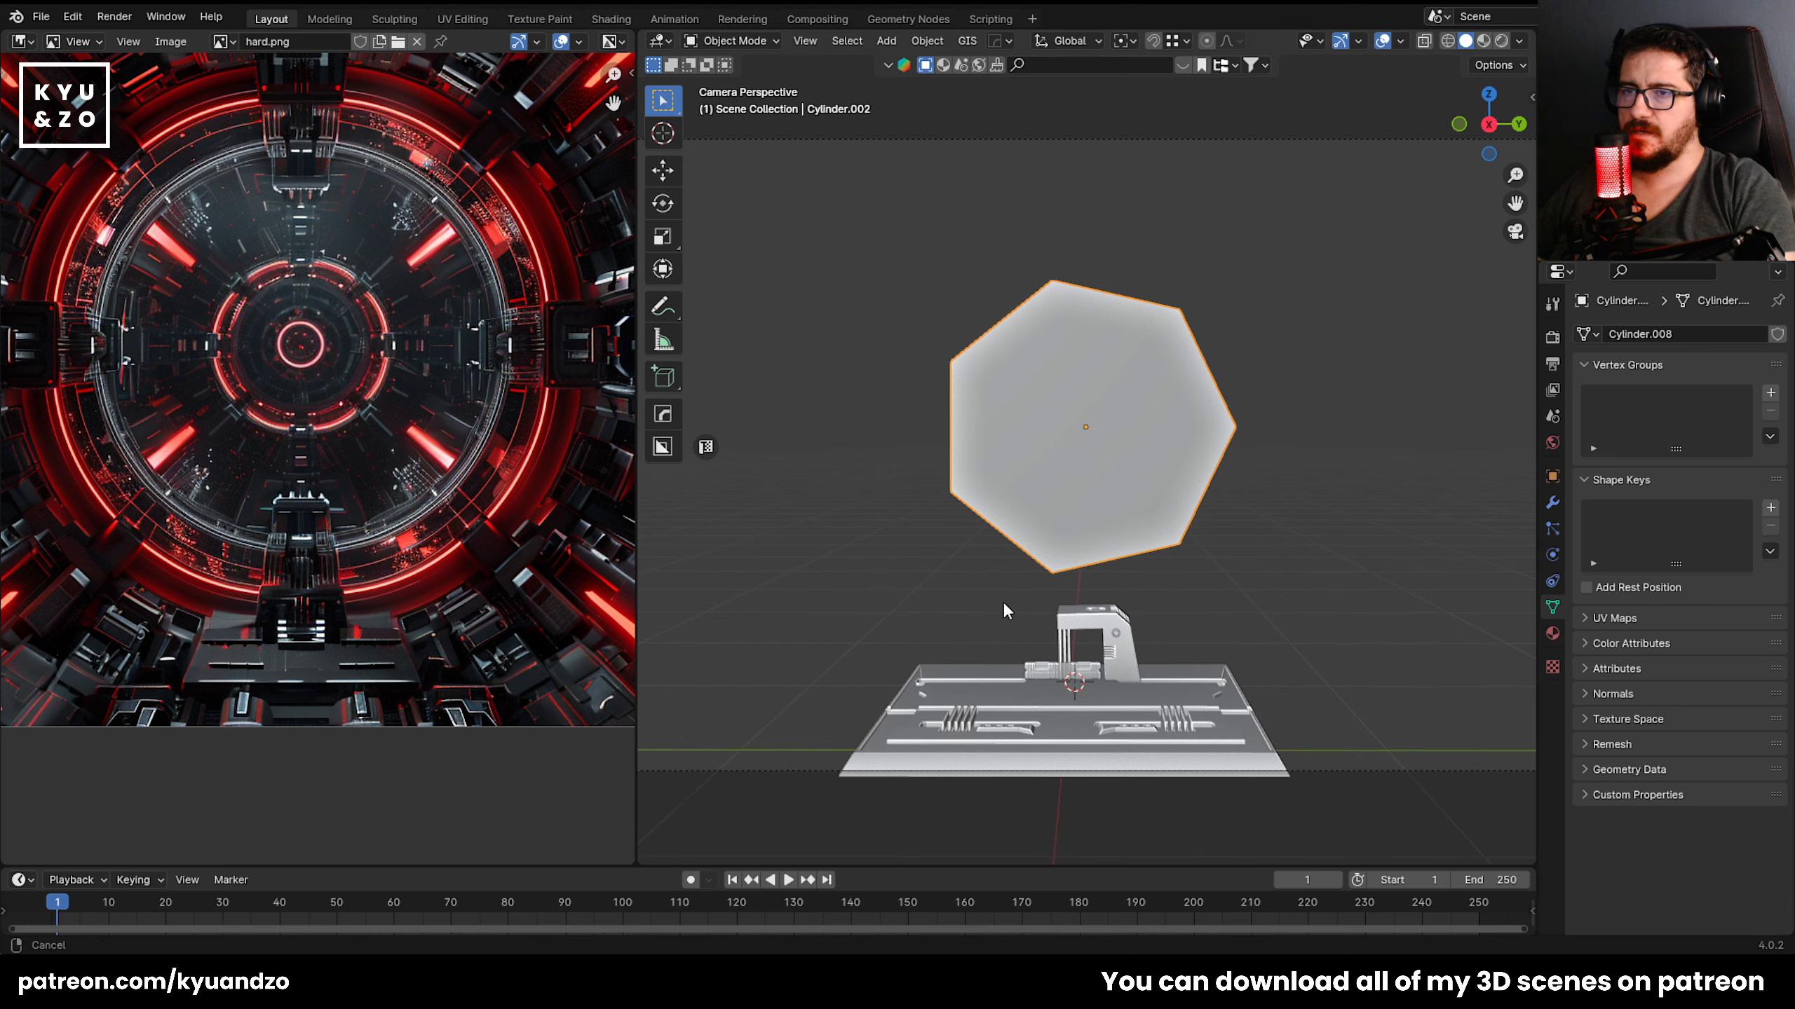
shift+middle_drag(1002, 600, 1009, 493)
scroll(1008, 493, down, 4)
scroll(1008, 493, up, 3)
Set the camera's Z rotation to exactly 90°.
key(n)
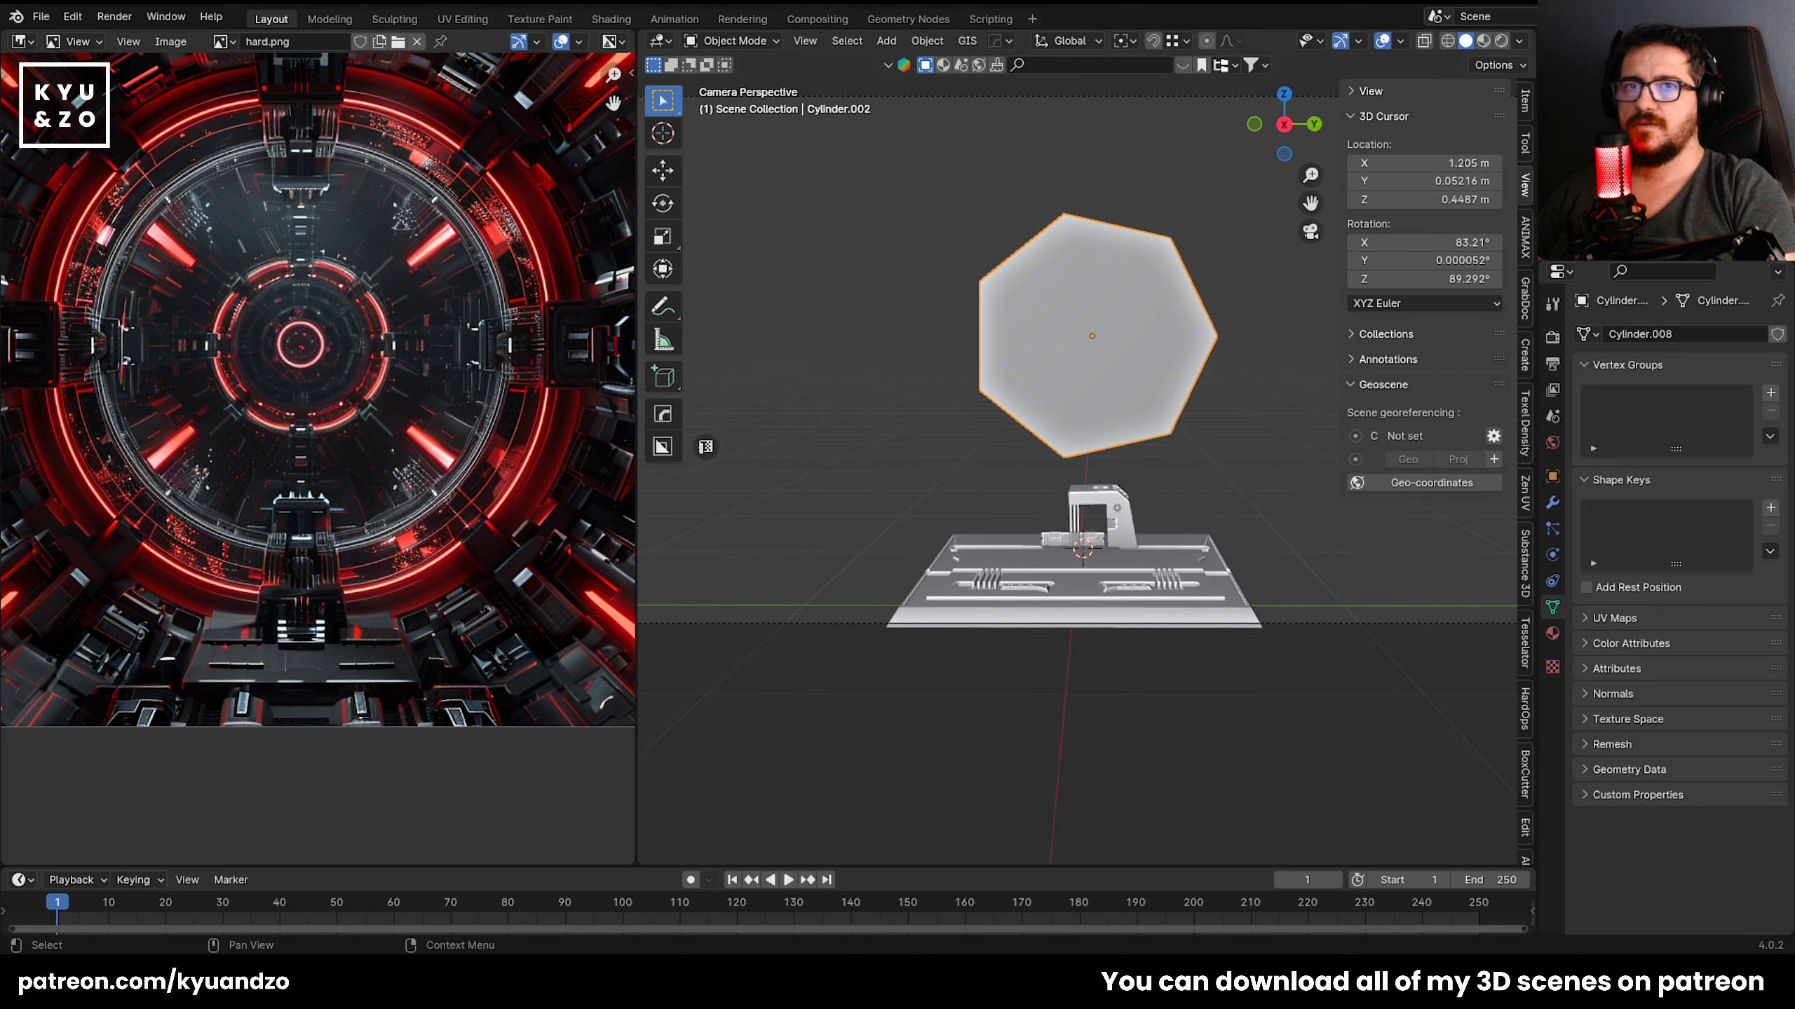
click(1363, 622)
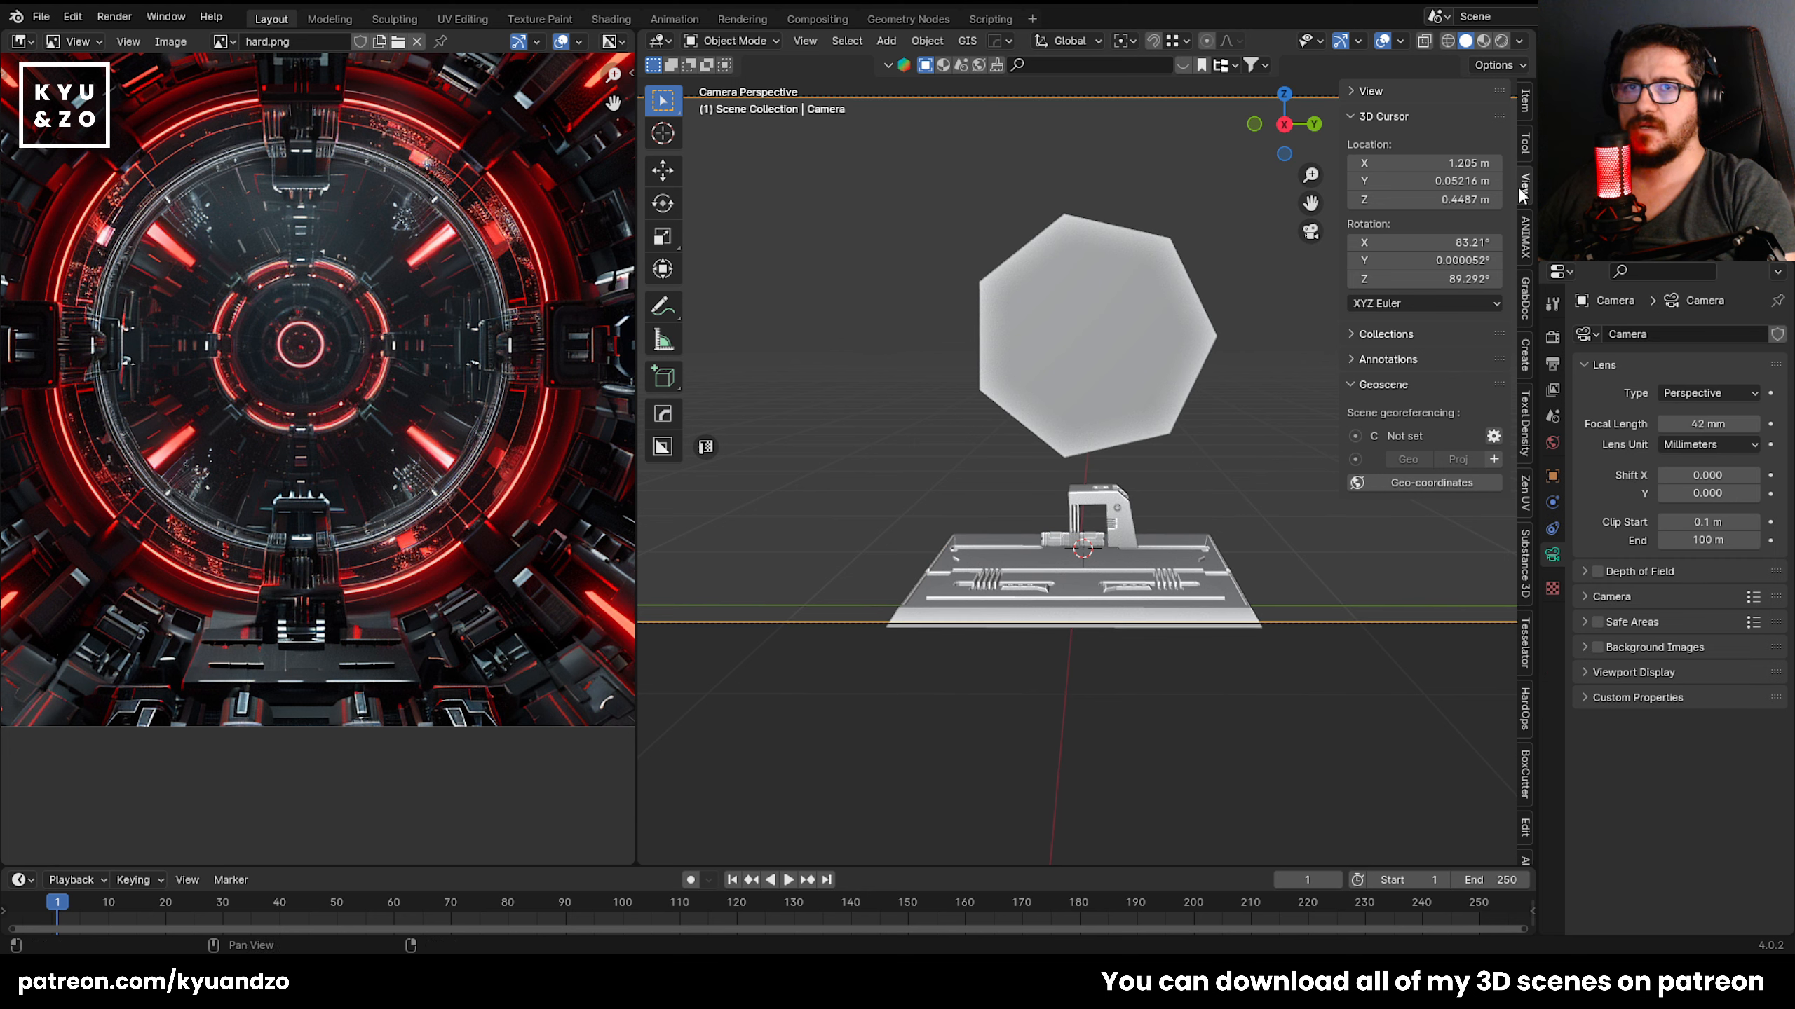
click(1525, 102)
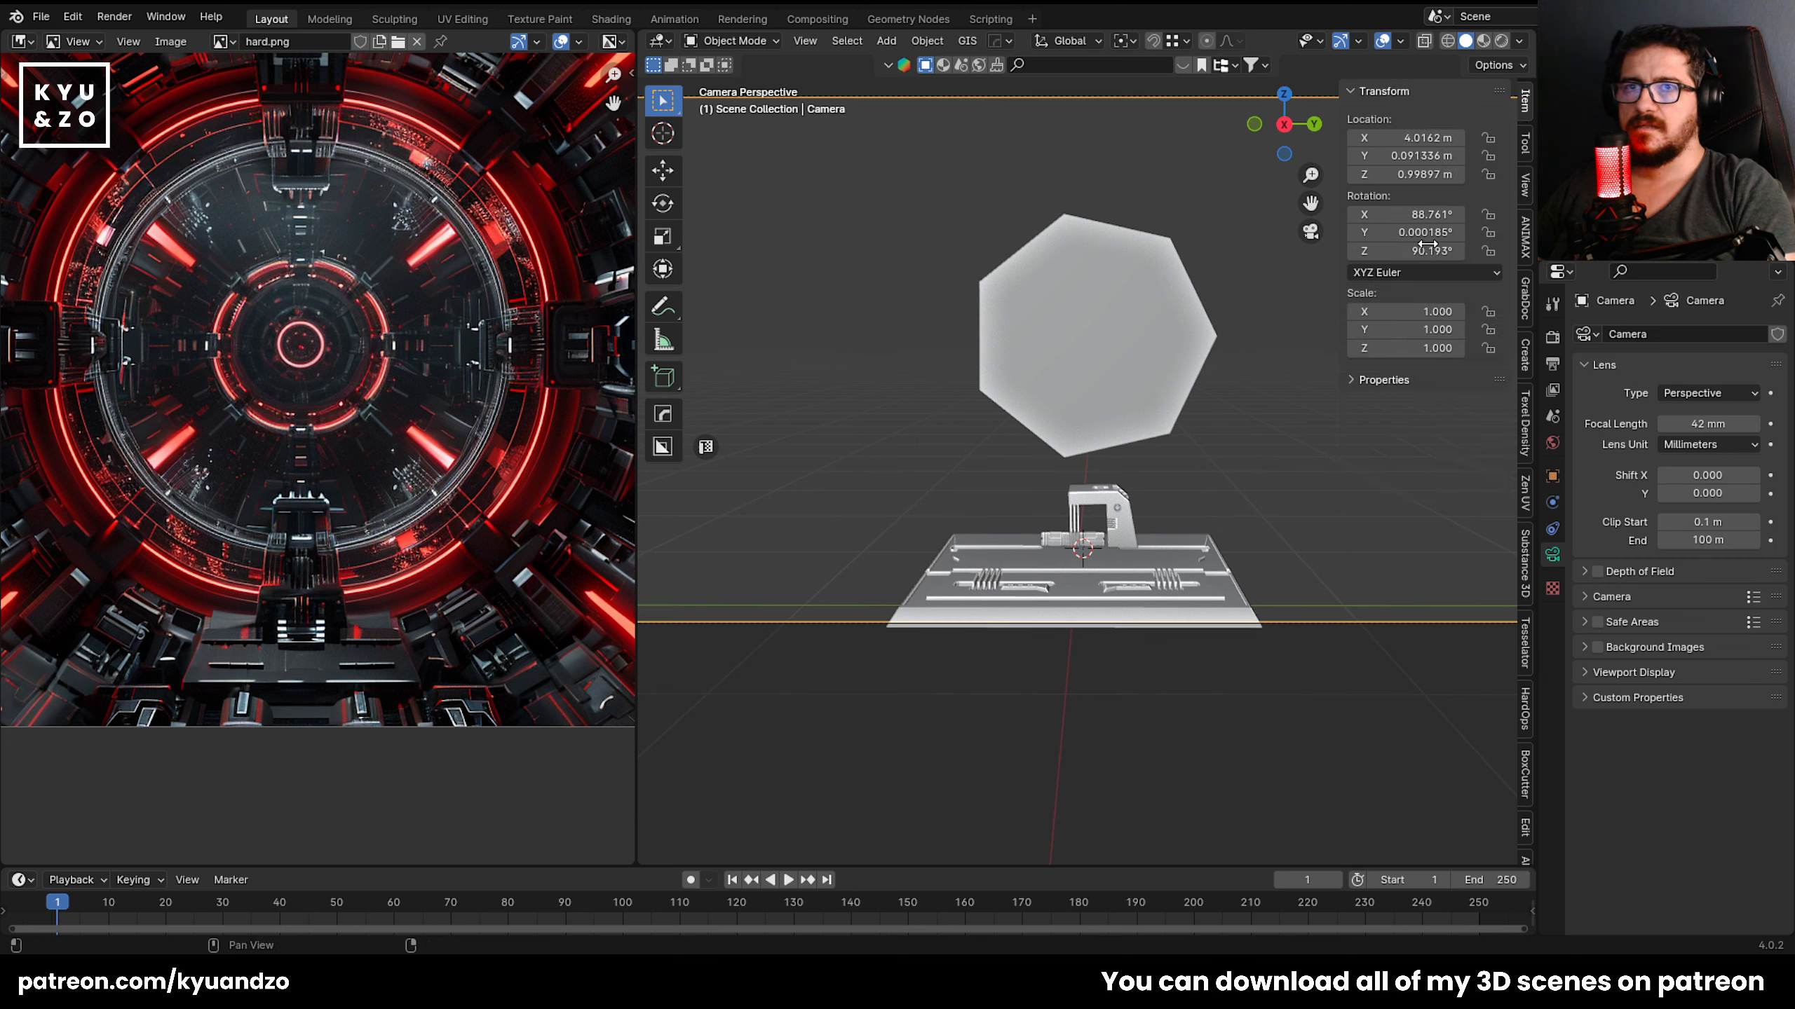
drag(1428, 249, 1403, 255)
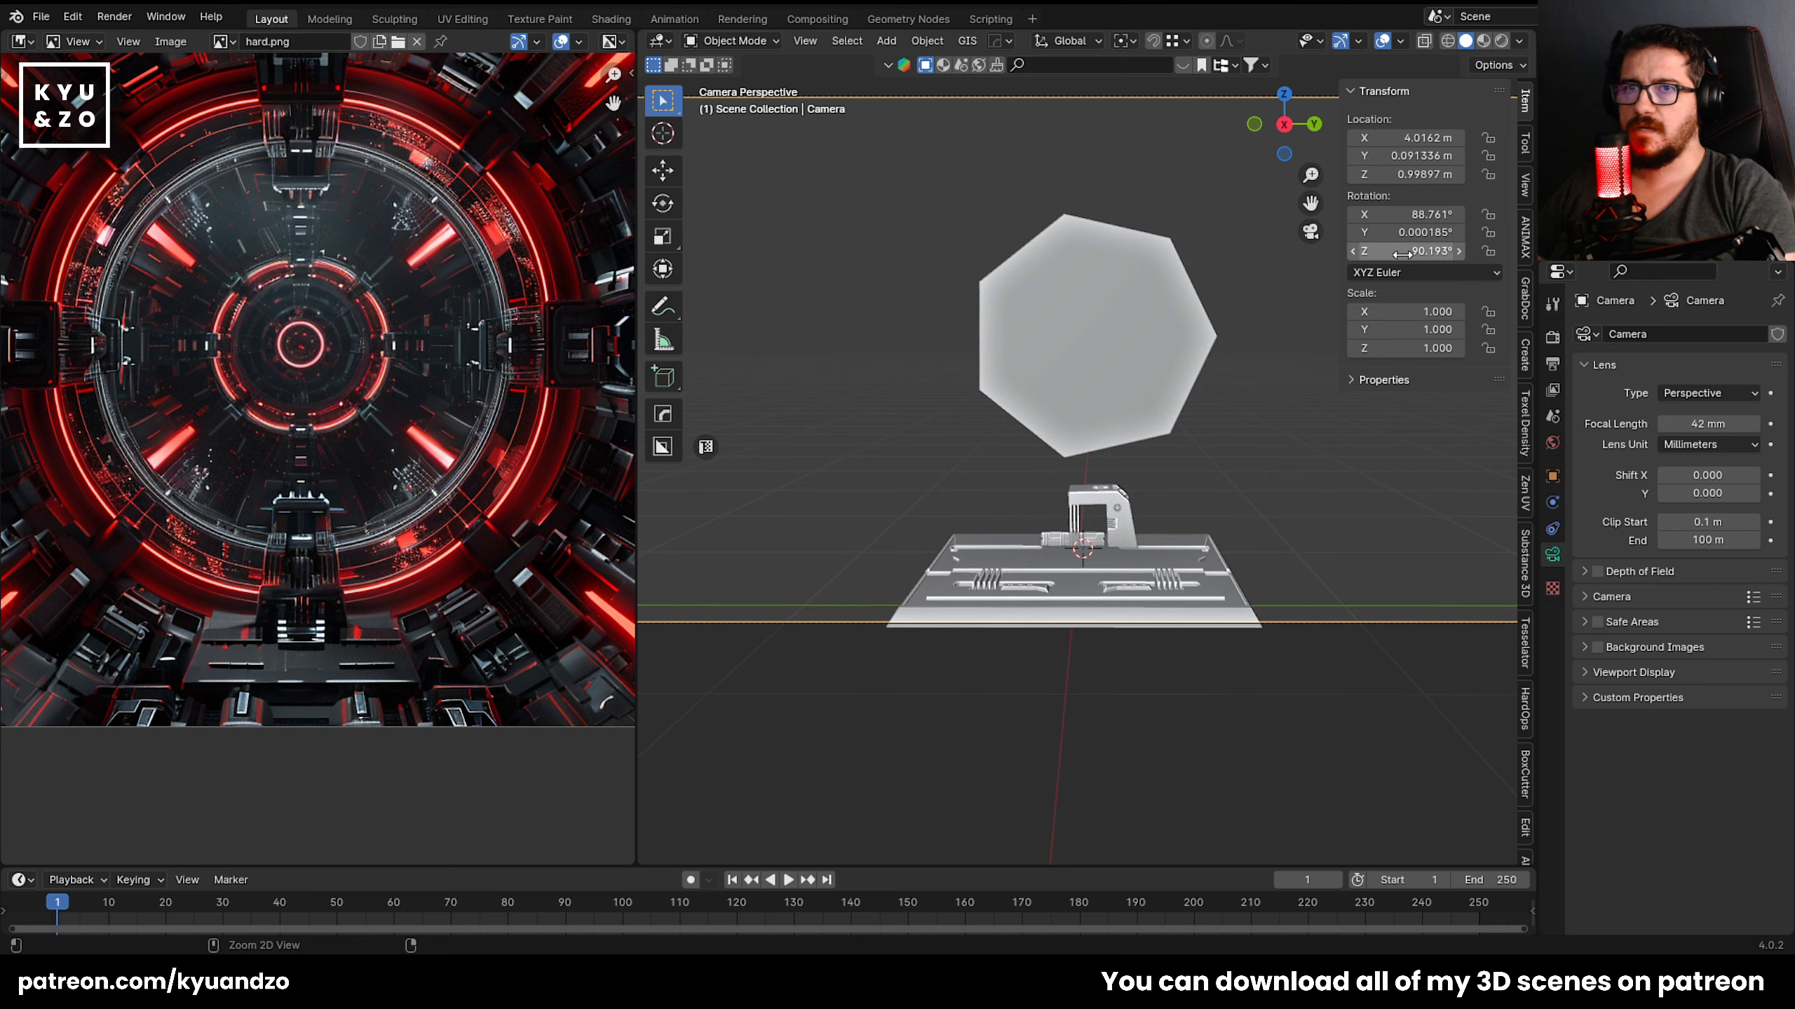
click(1423, 253)
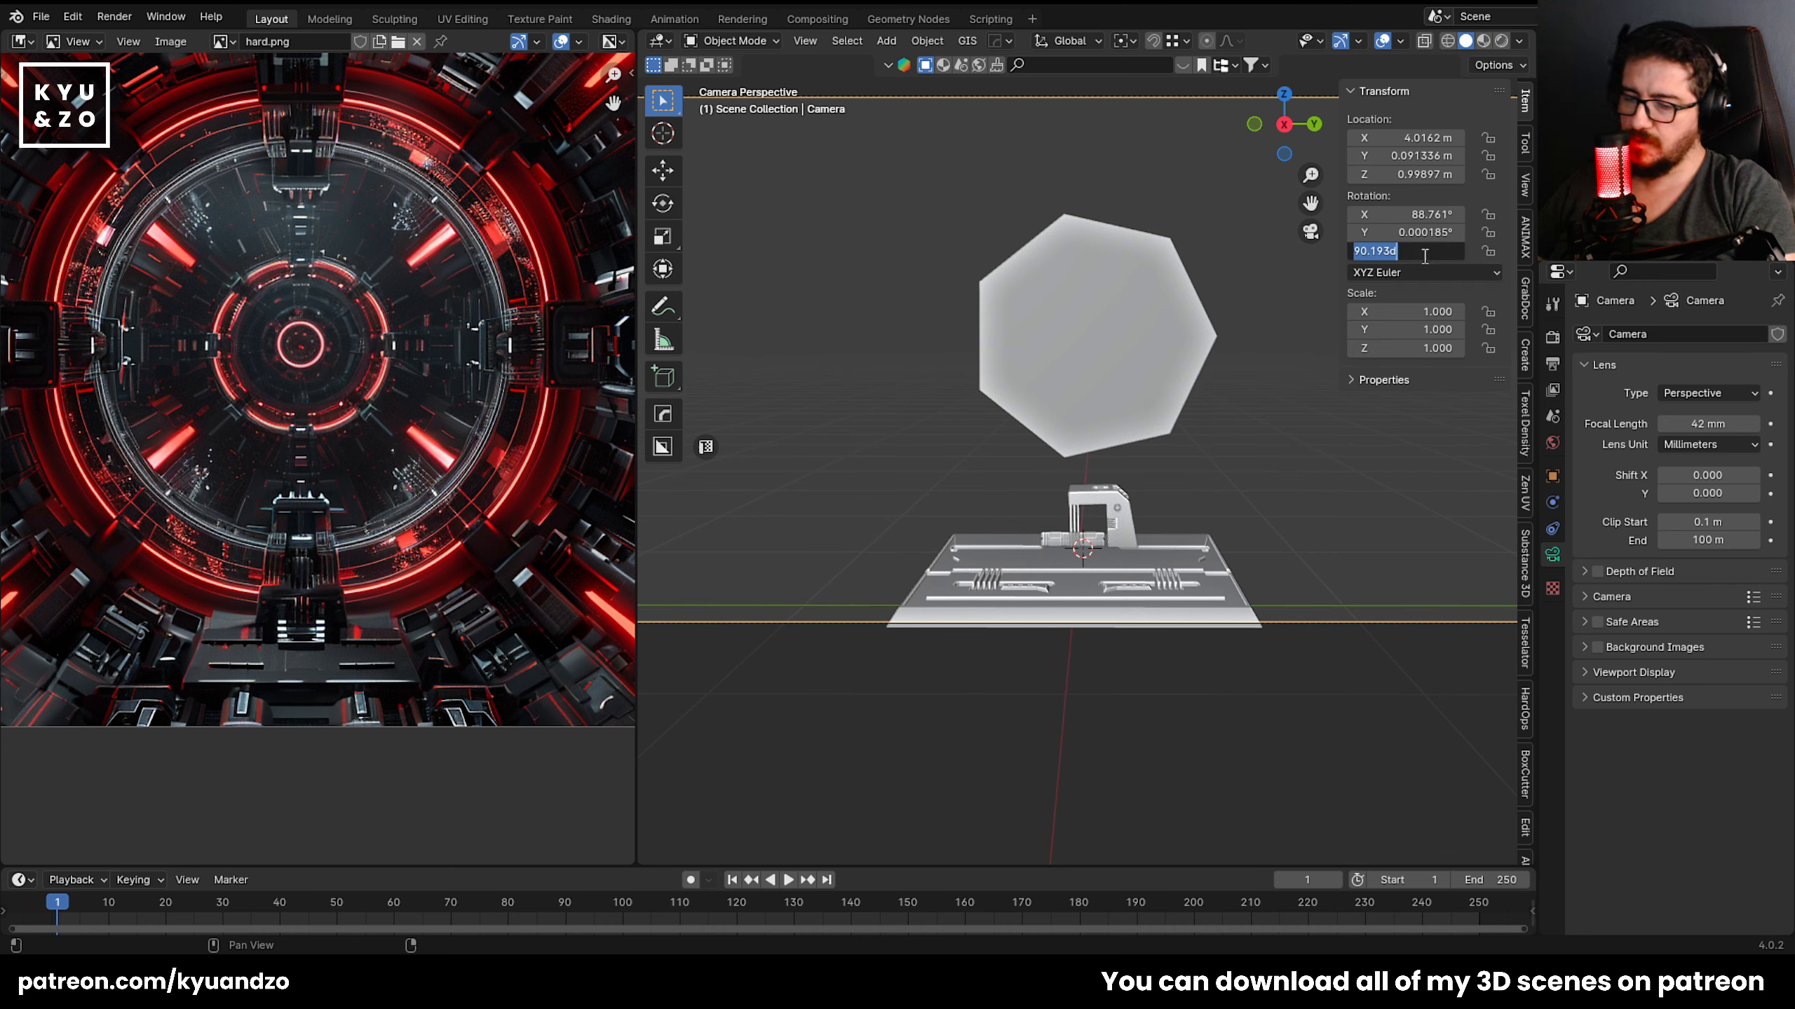
text(90)
key(Return)
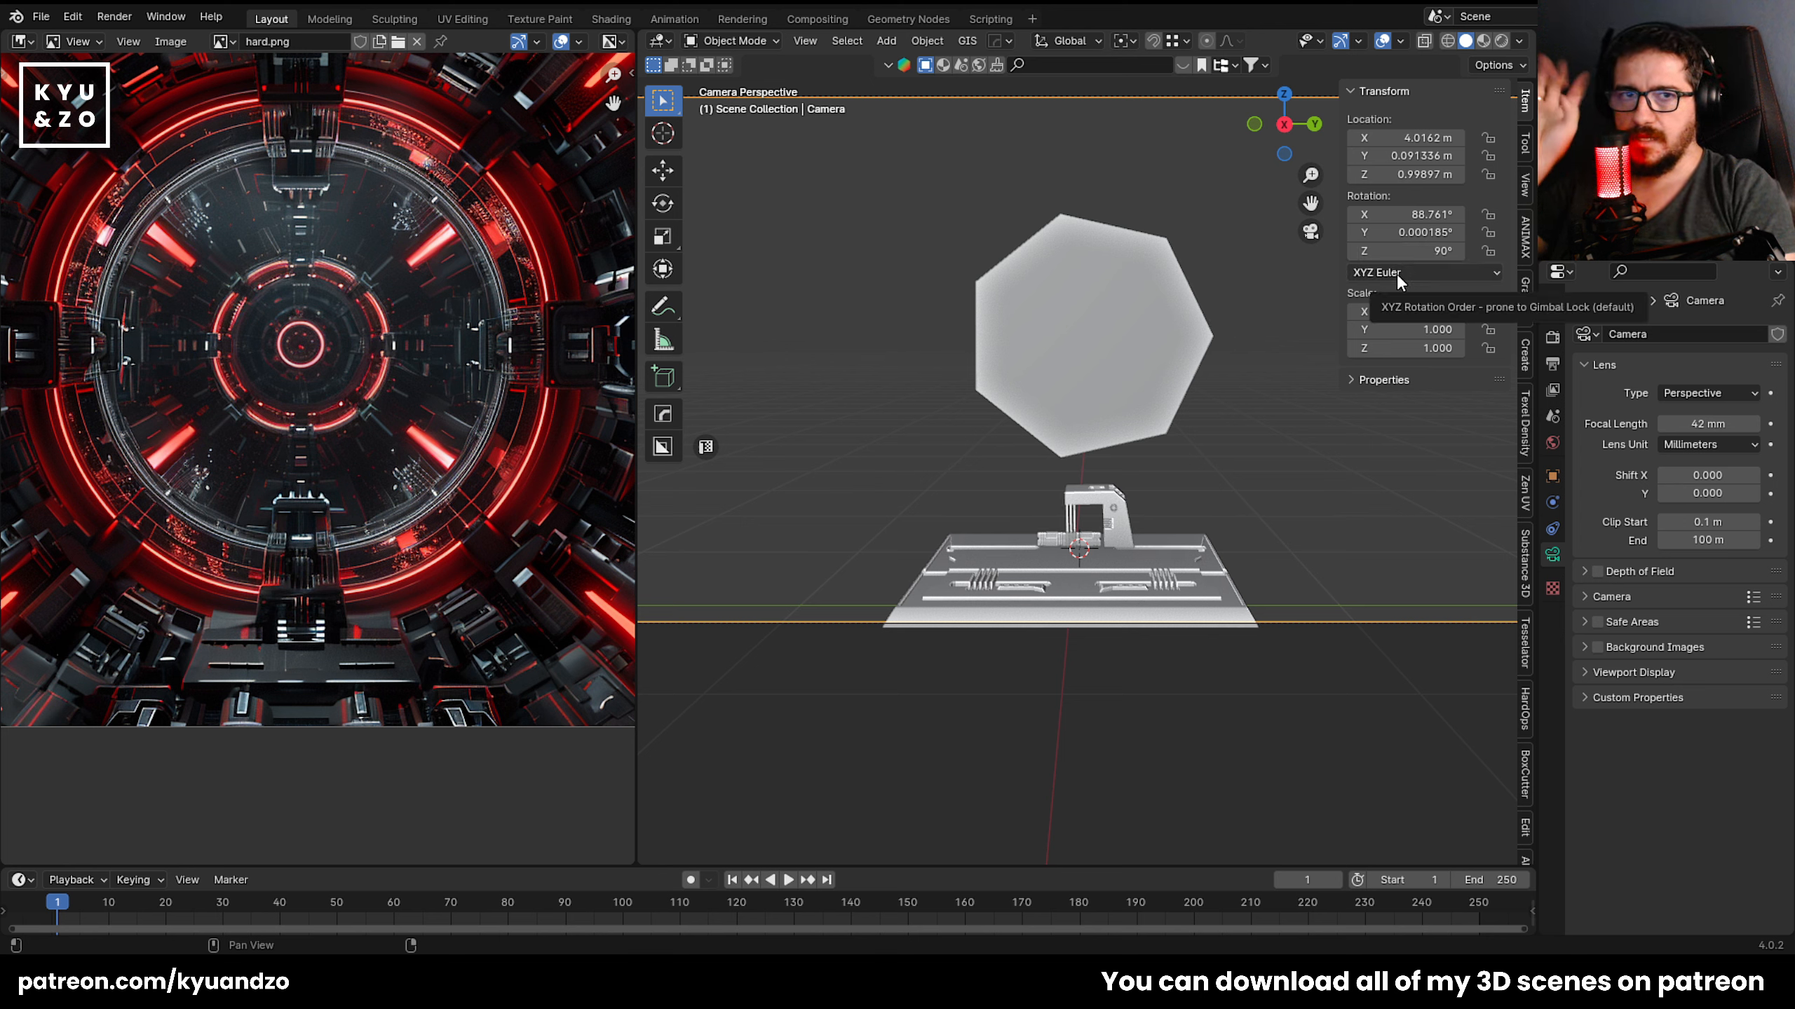
Pull the camera slightly farther back from the slab, to about 4.26 m along X.
click(1146, 264)
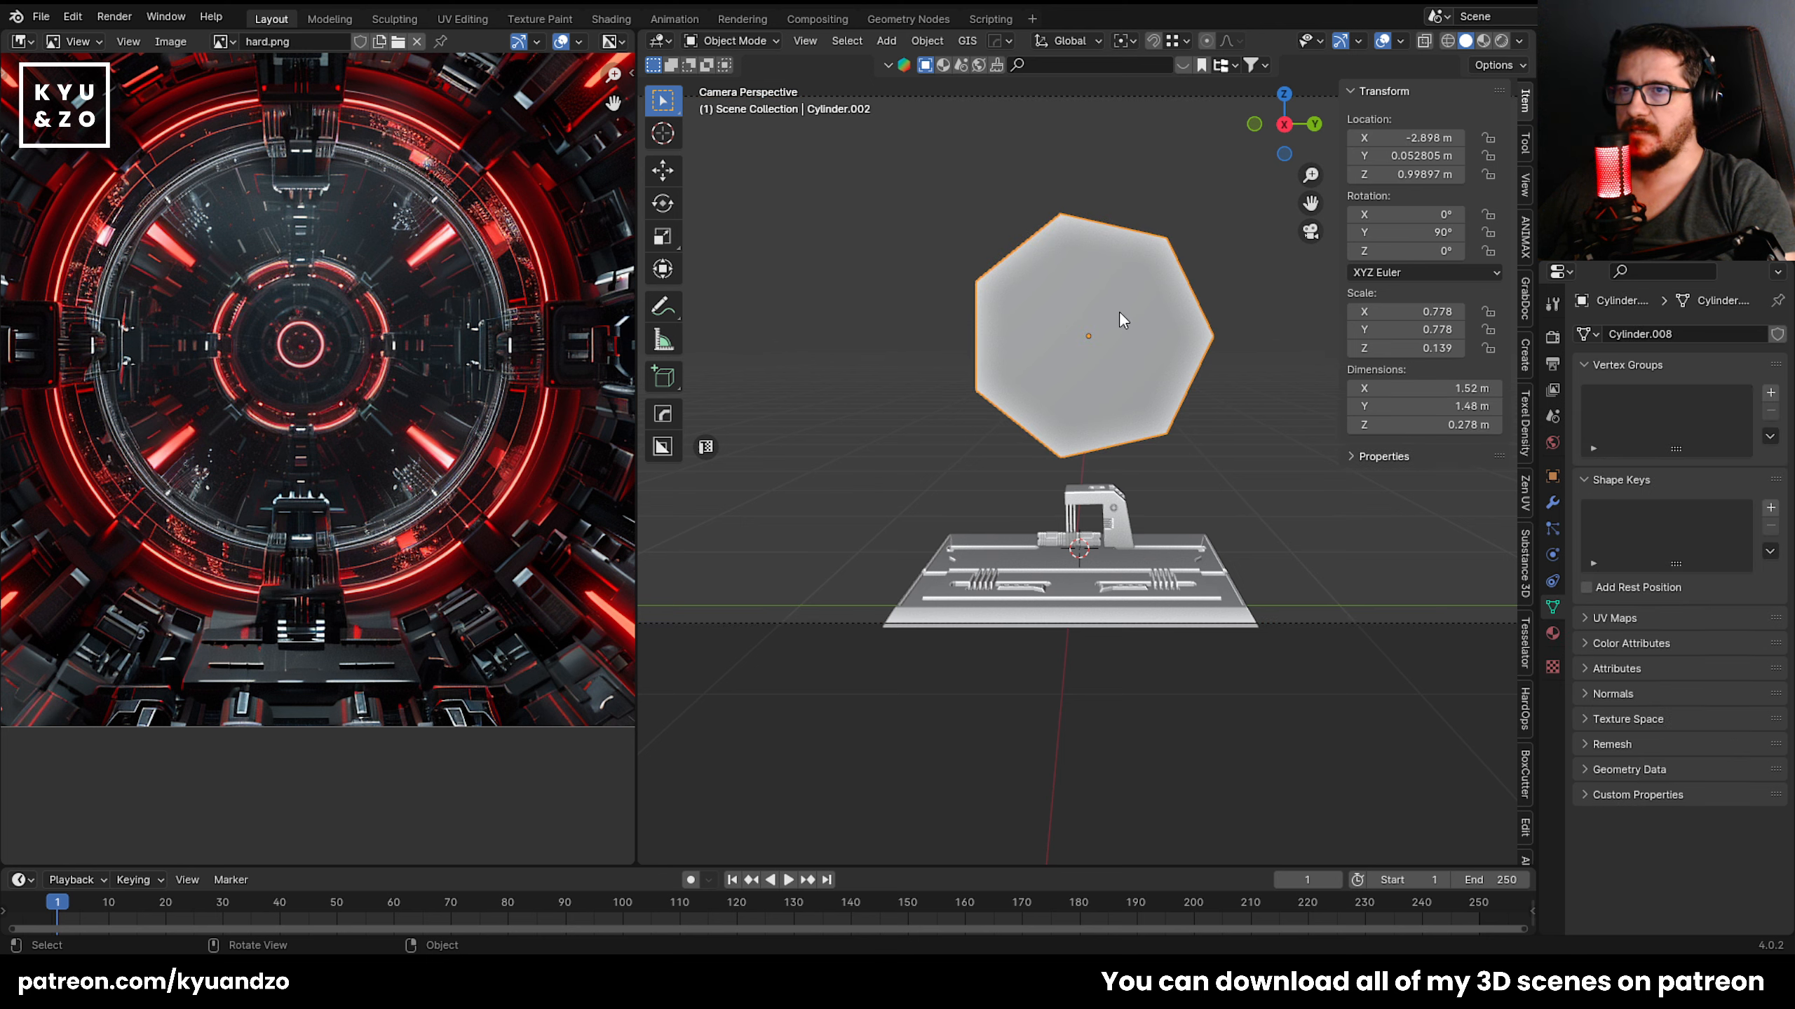
scroll(1109, 300, down, 5)
scroll(1073, 401, up, 4)
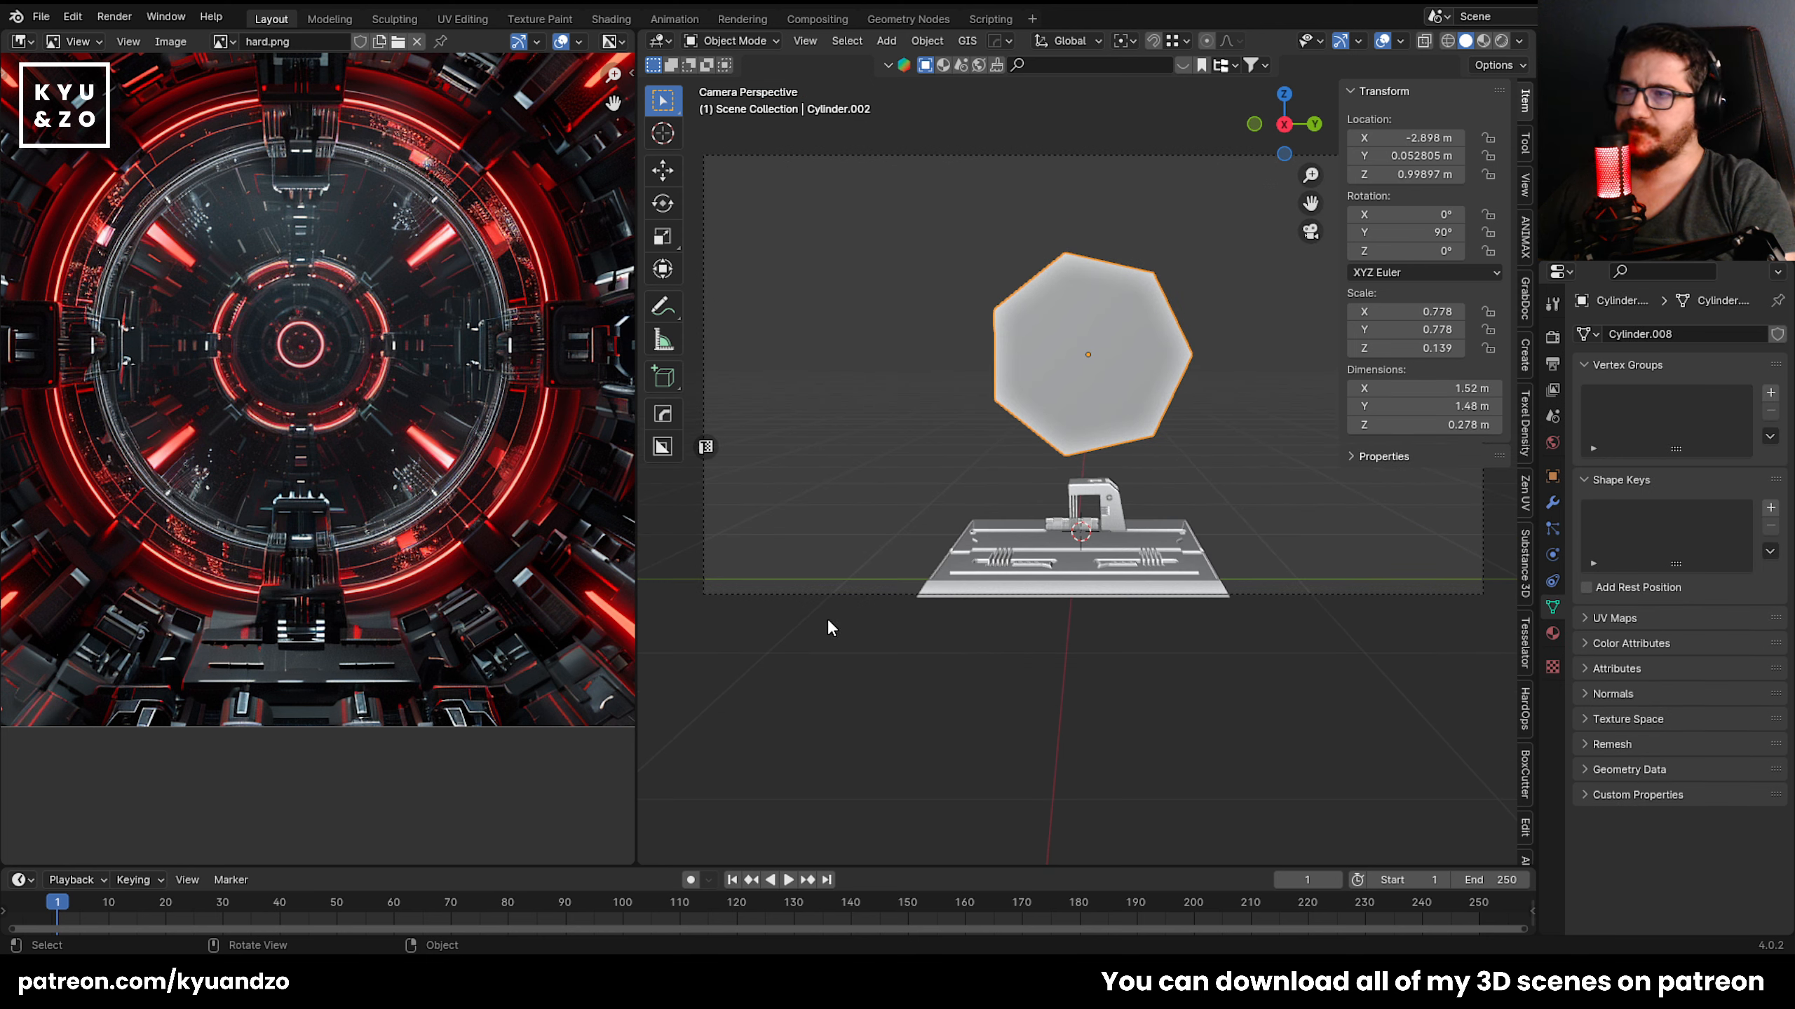
scroll(848, 510, down, 3)
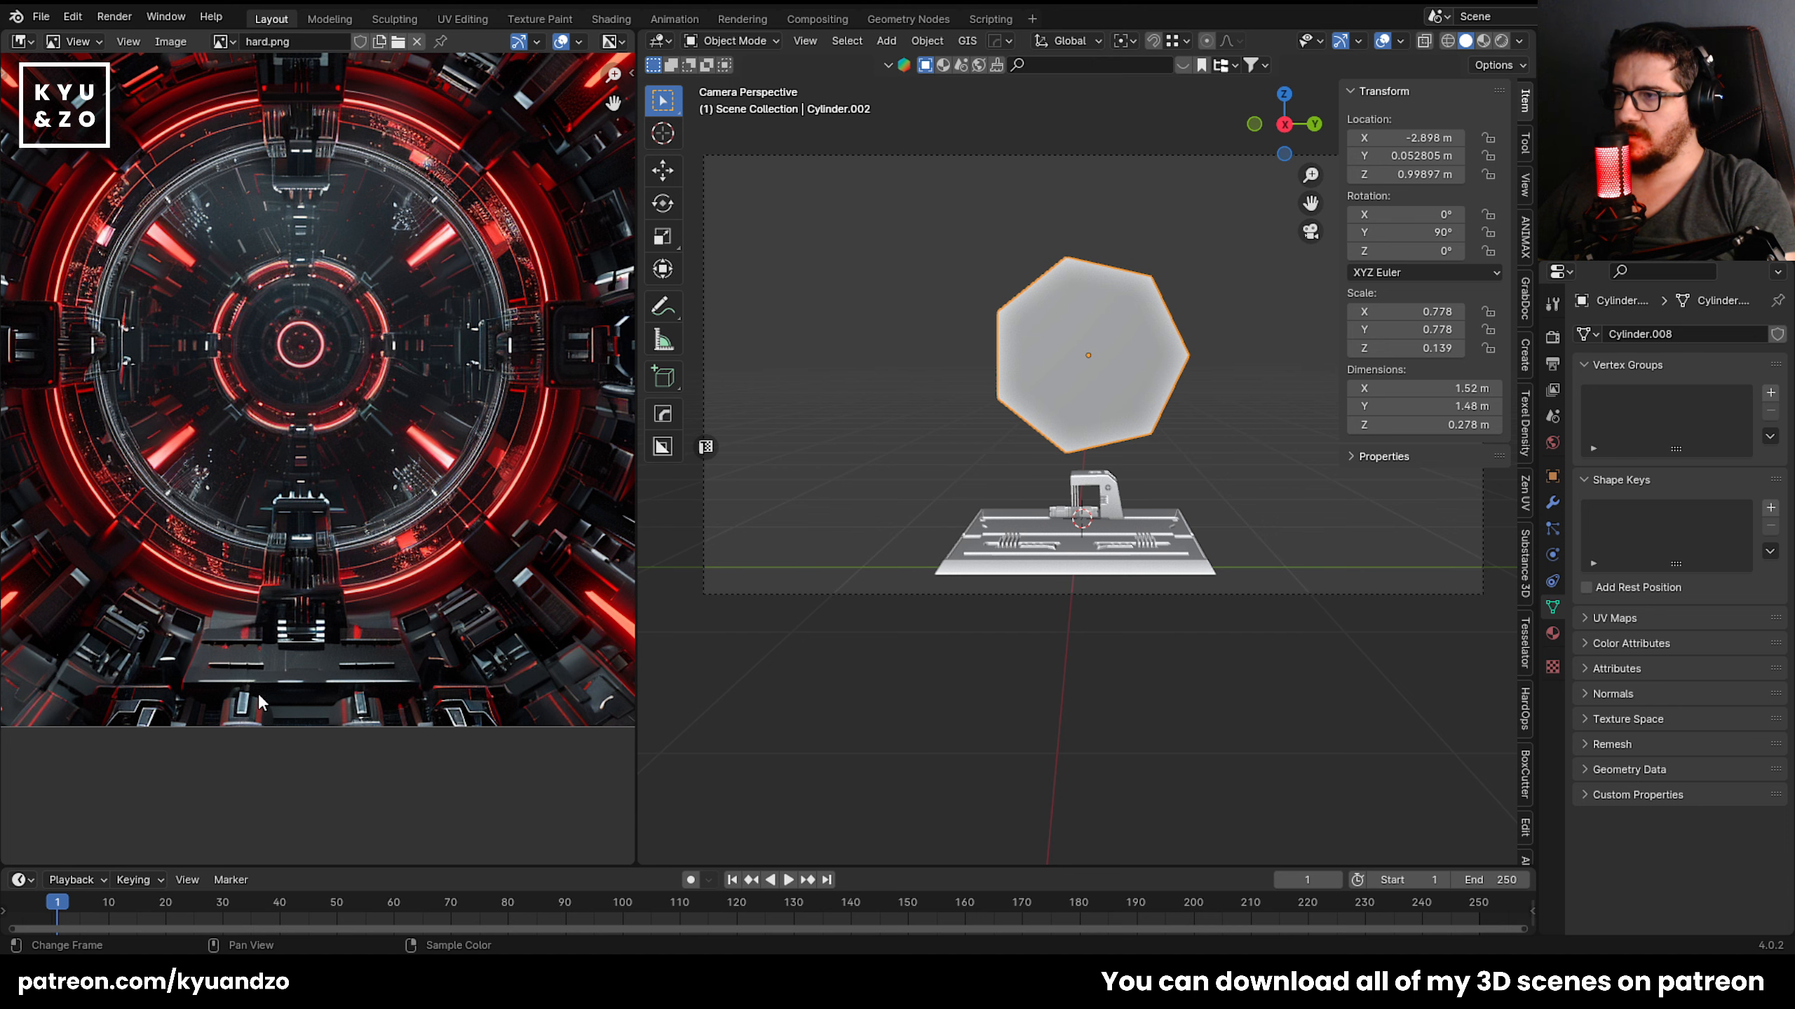
scroll(373, 609, up, 3)
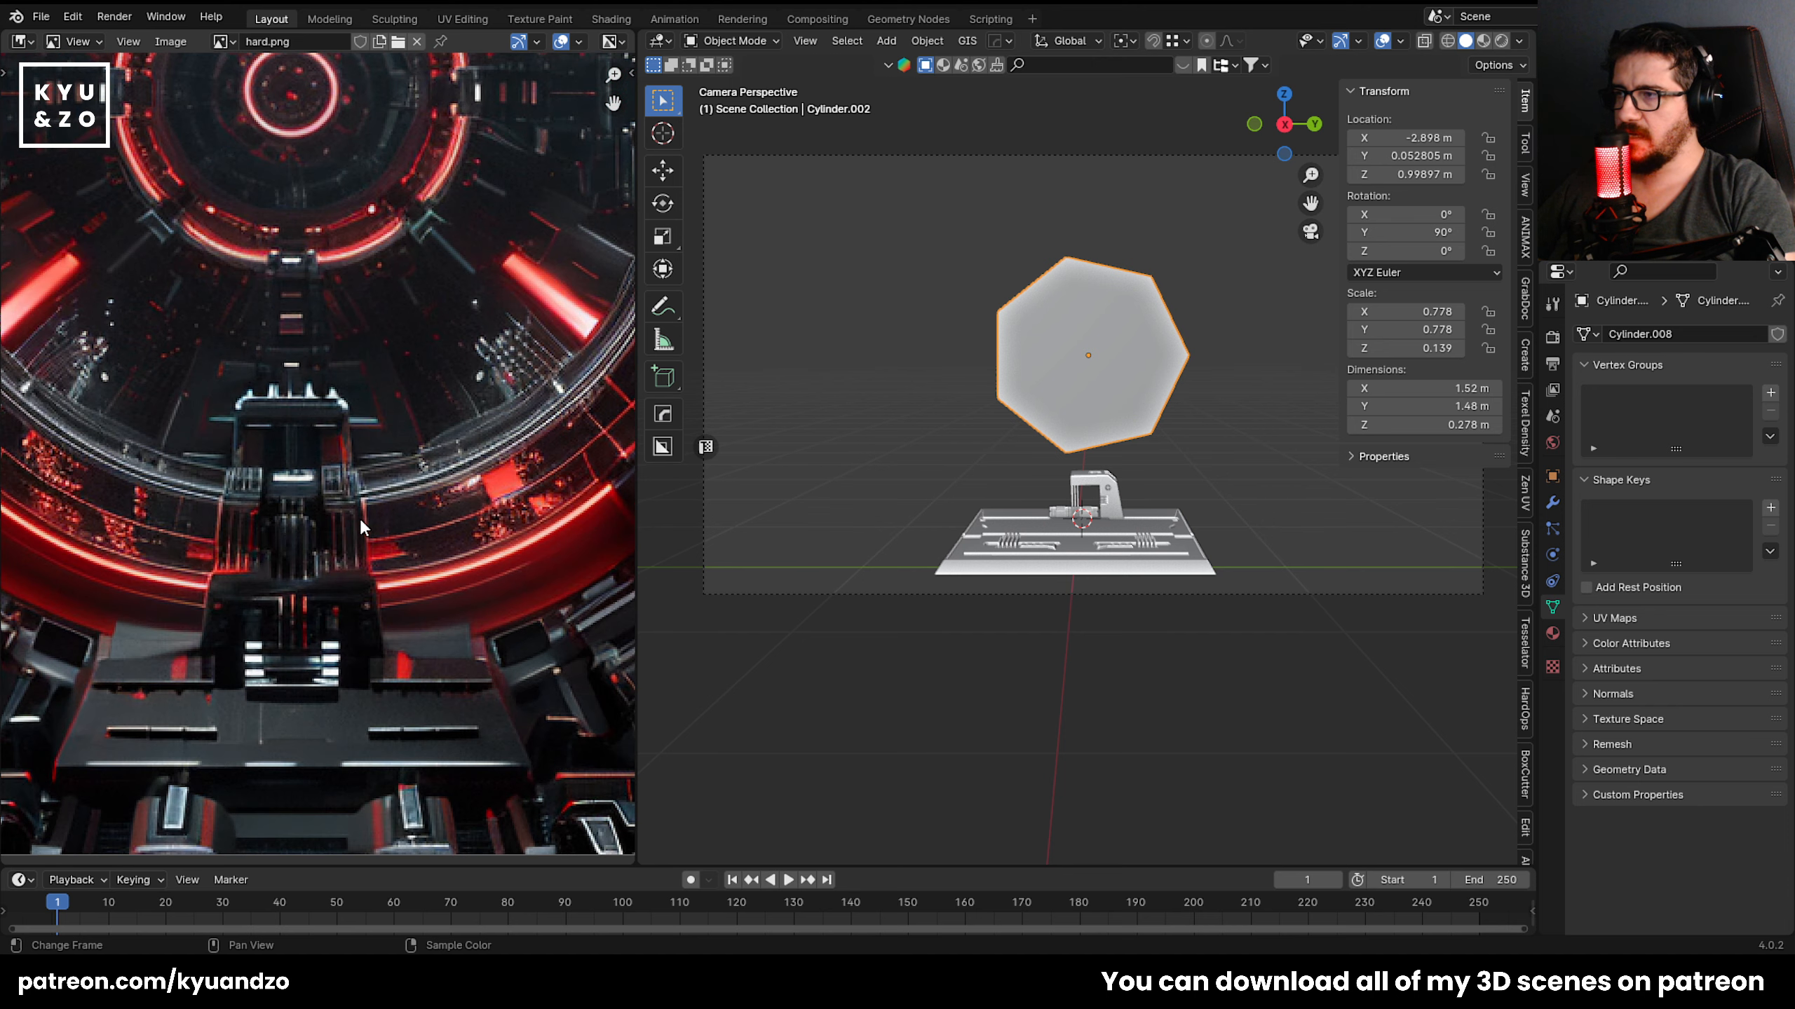
scroll(1059, 544, up, 3)
click(1035, 595)
drag(831, 481, 1304, 627)
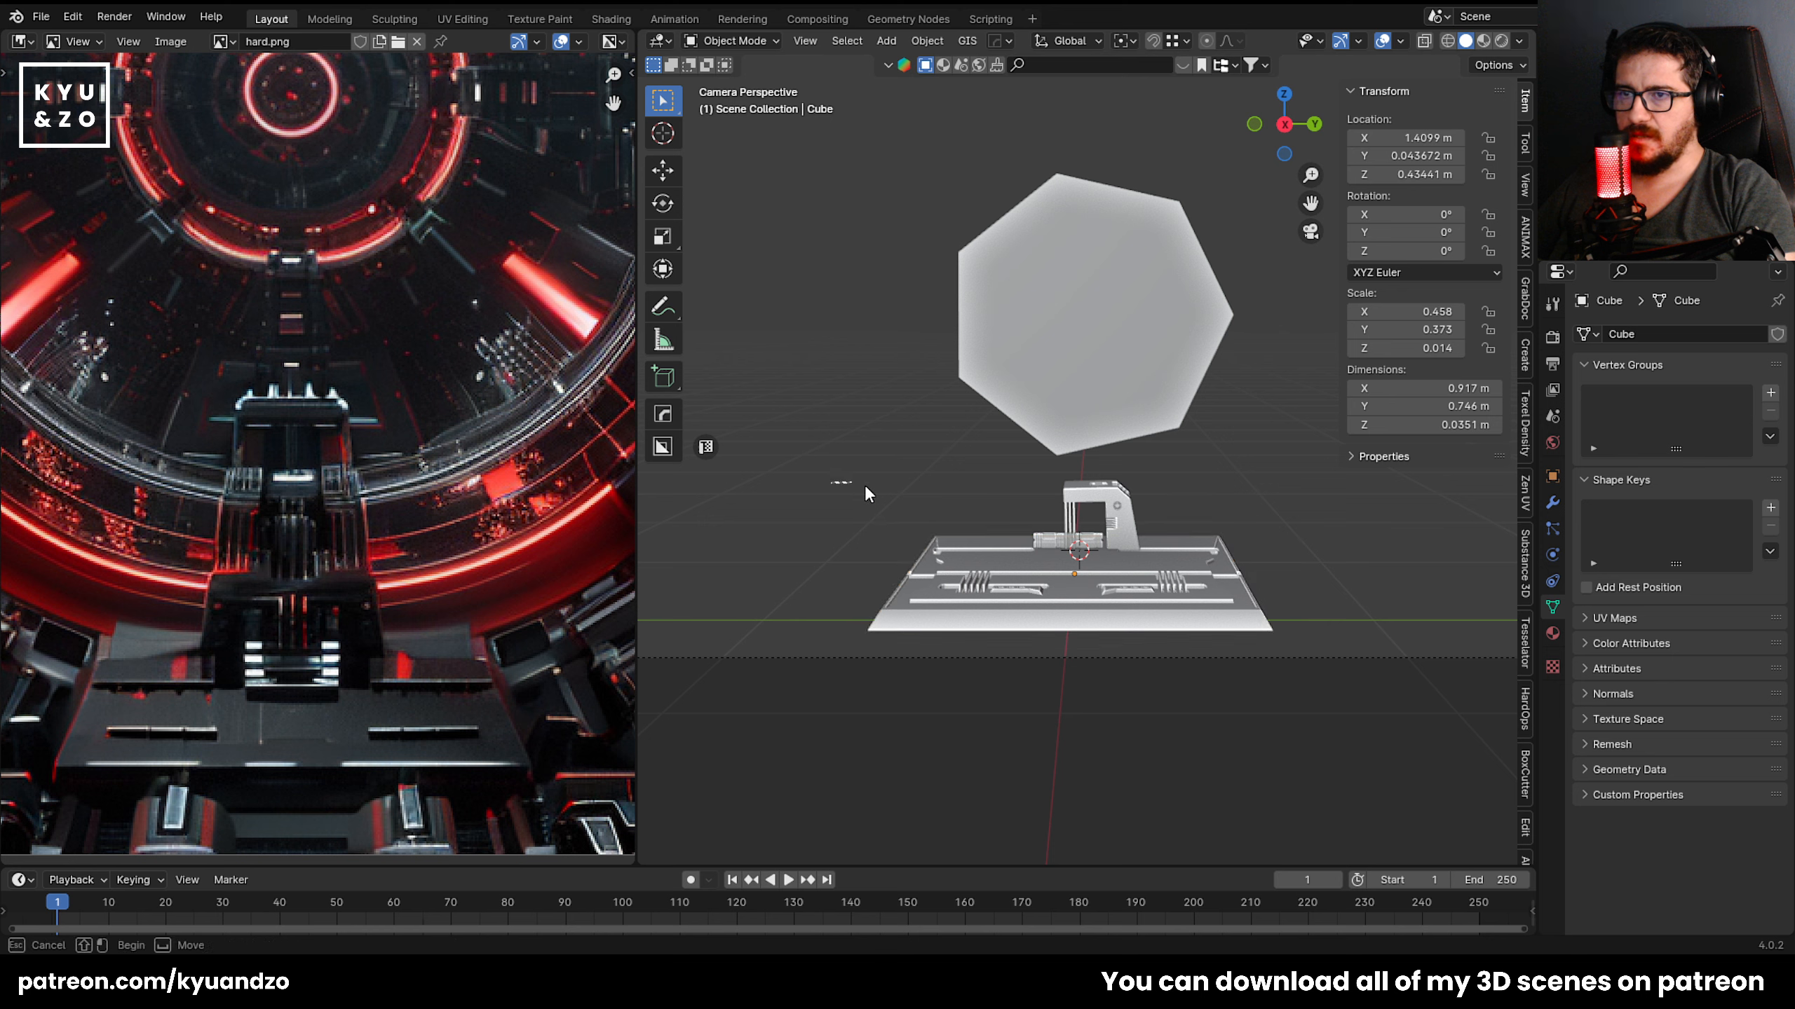
key(r)
key(y)
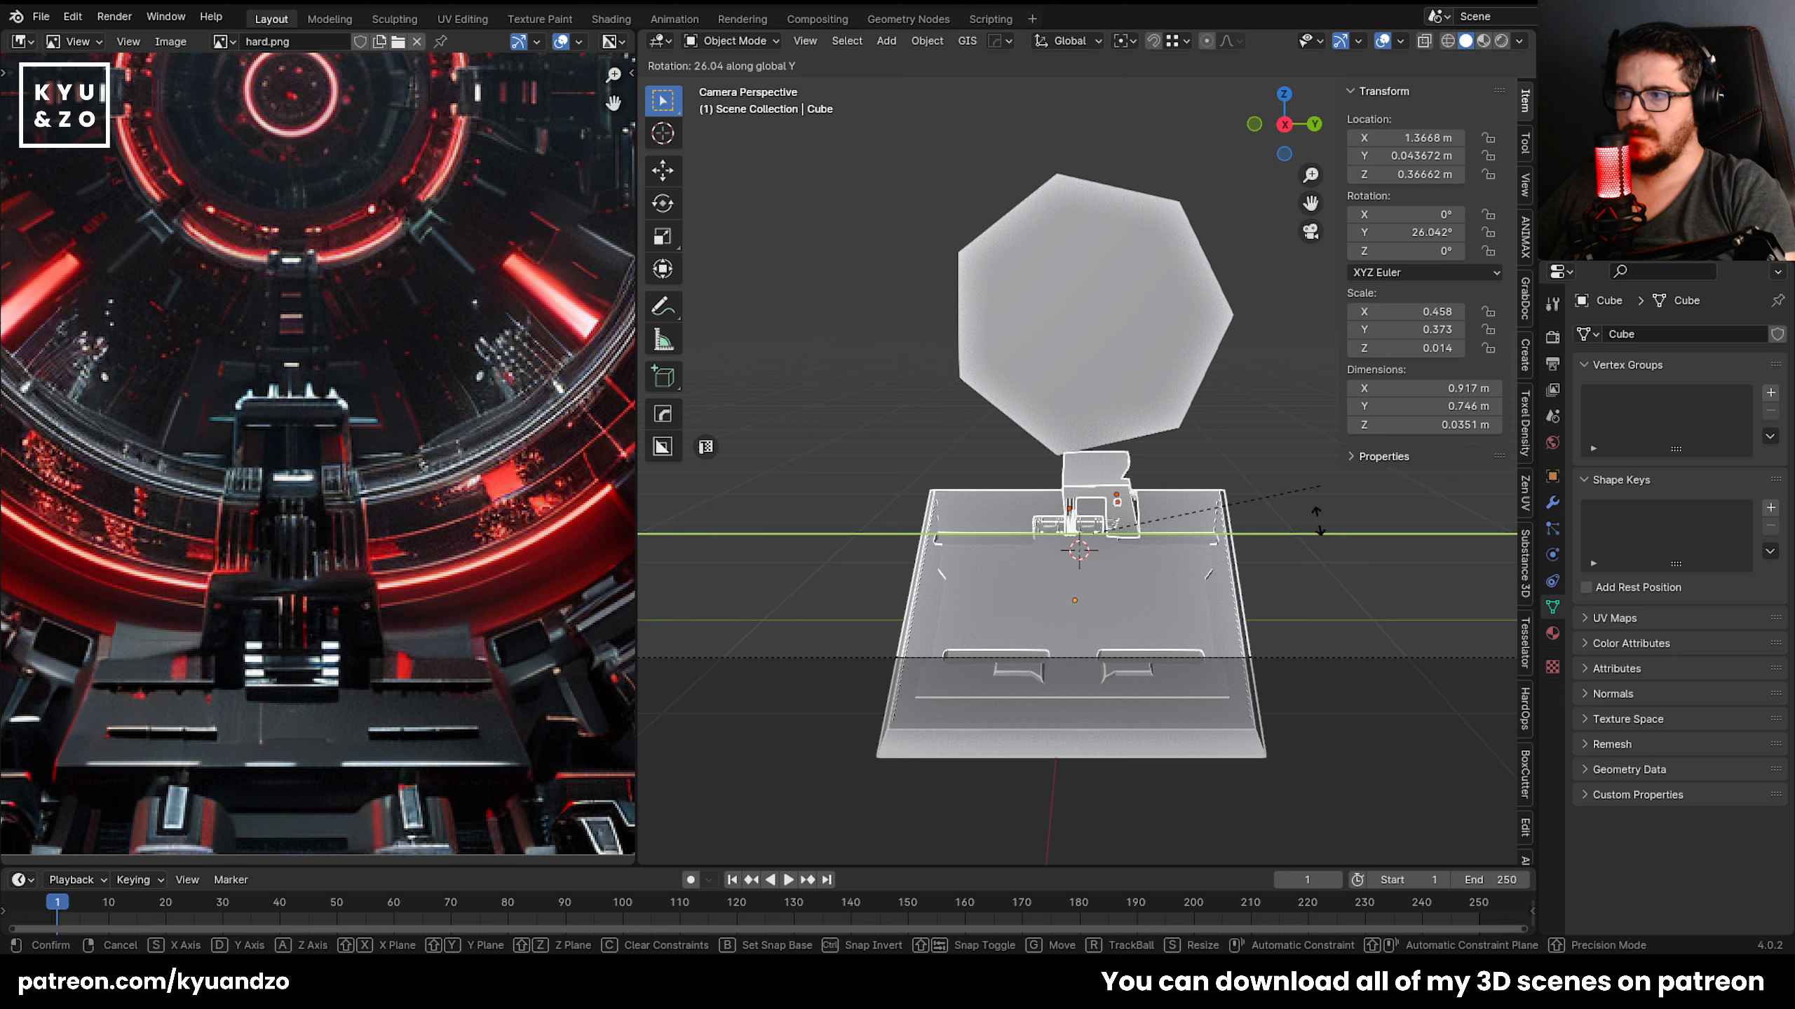
right_click(1314, 566)
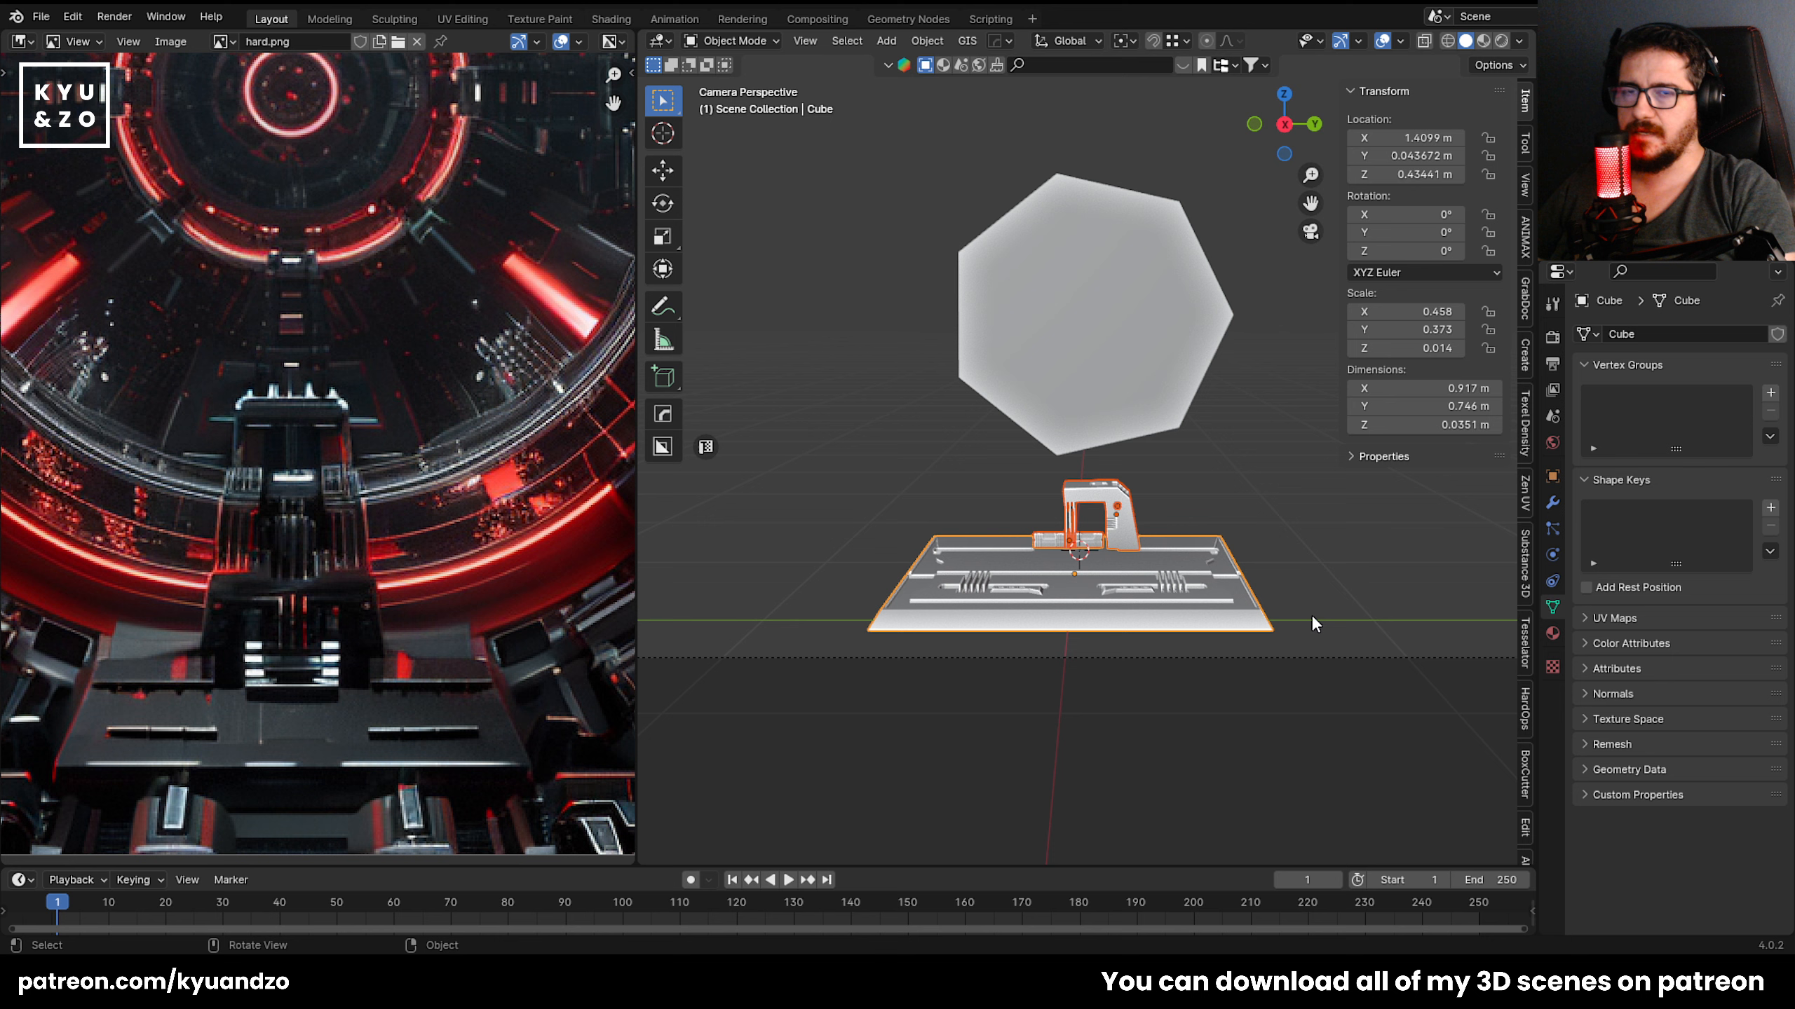
click(1320, 658)
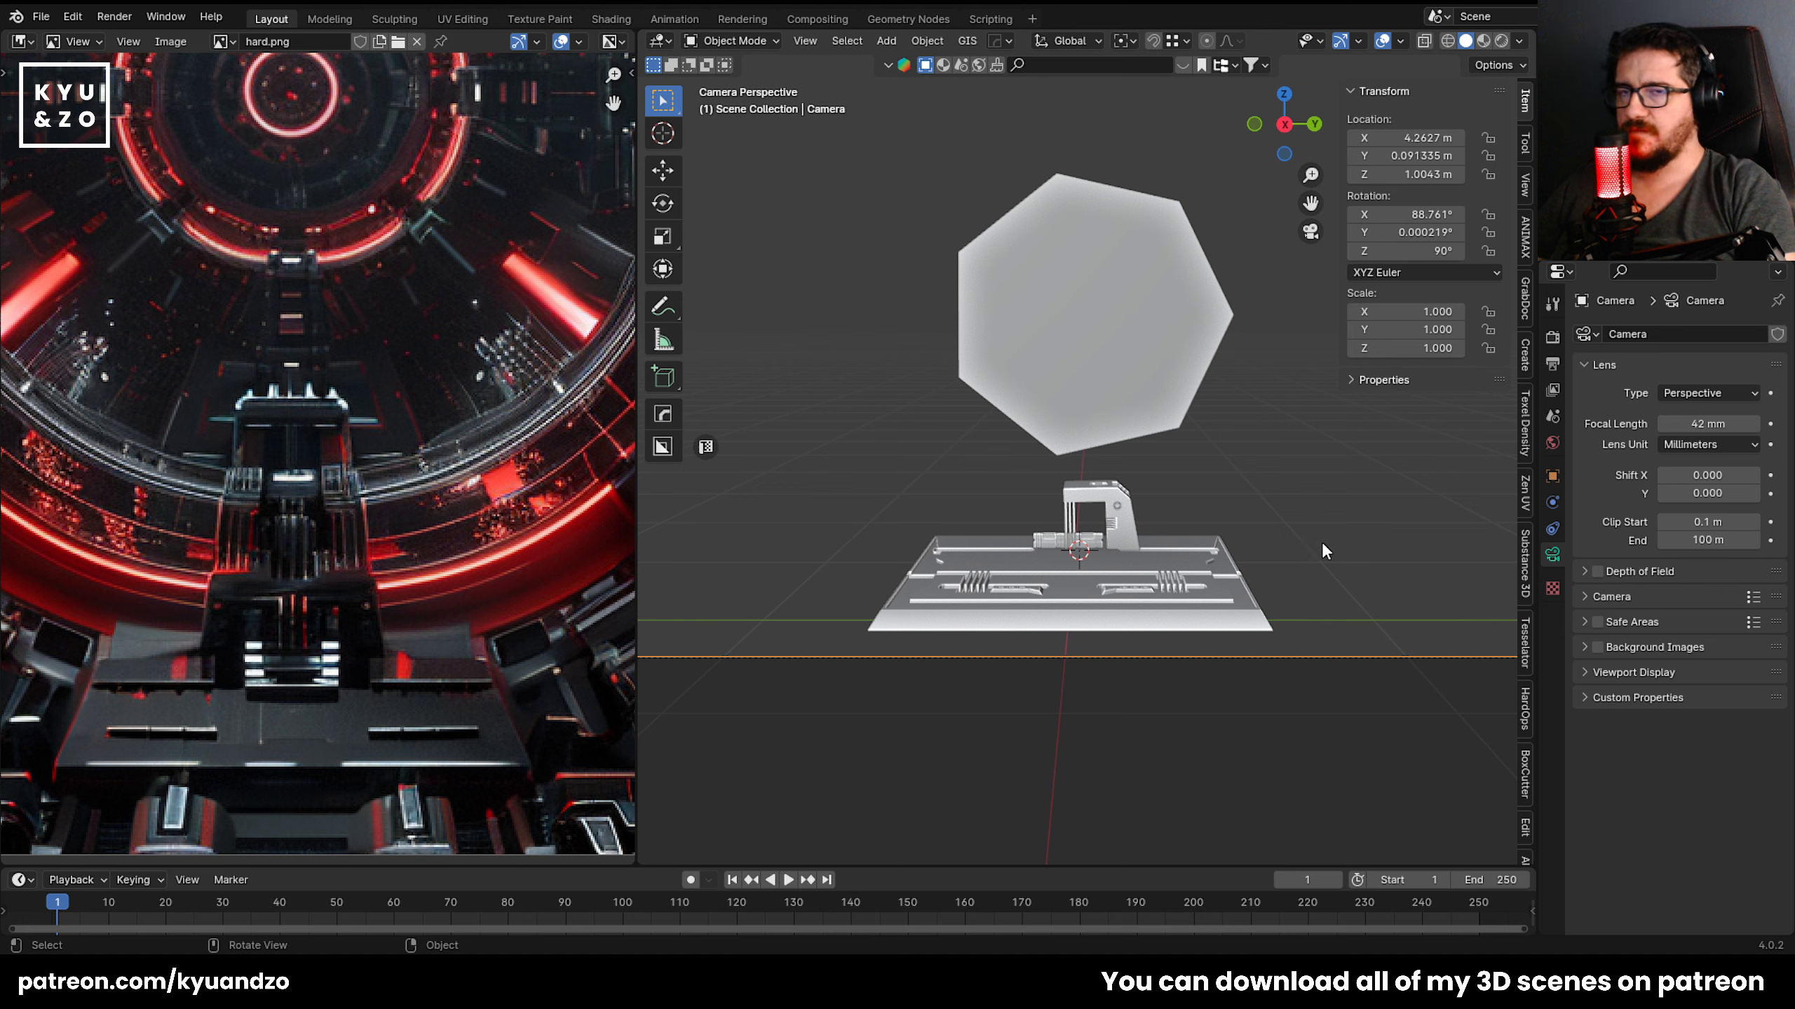
mouse_move(1708, 423)
mouse_down()
mouse_move(1745, 424)
mouse_move(1675, 424)
mouse_move(1708, 424)
mouse_up()
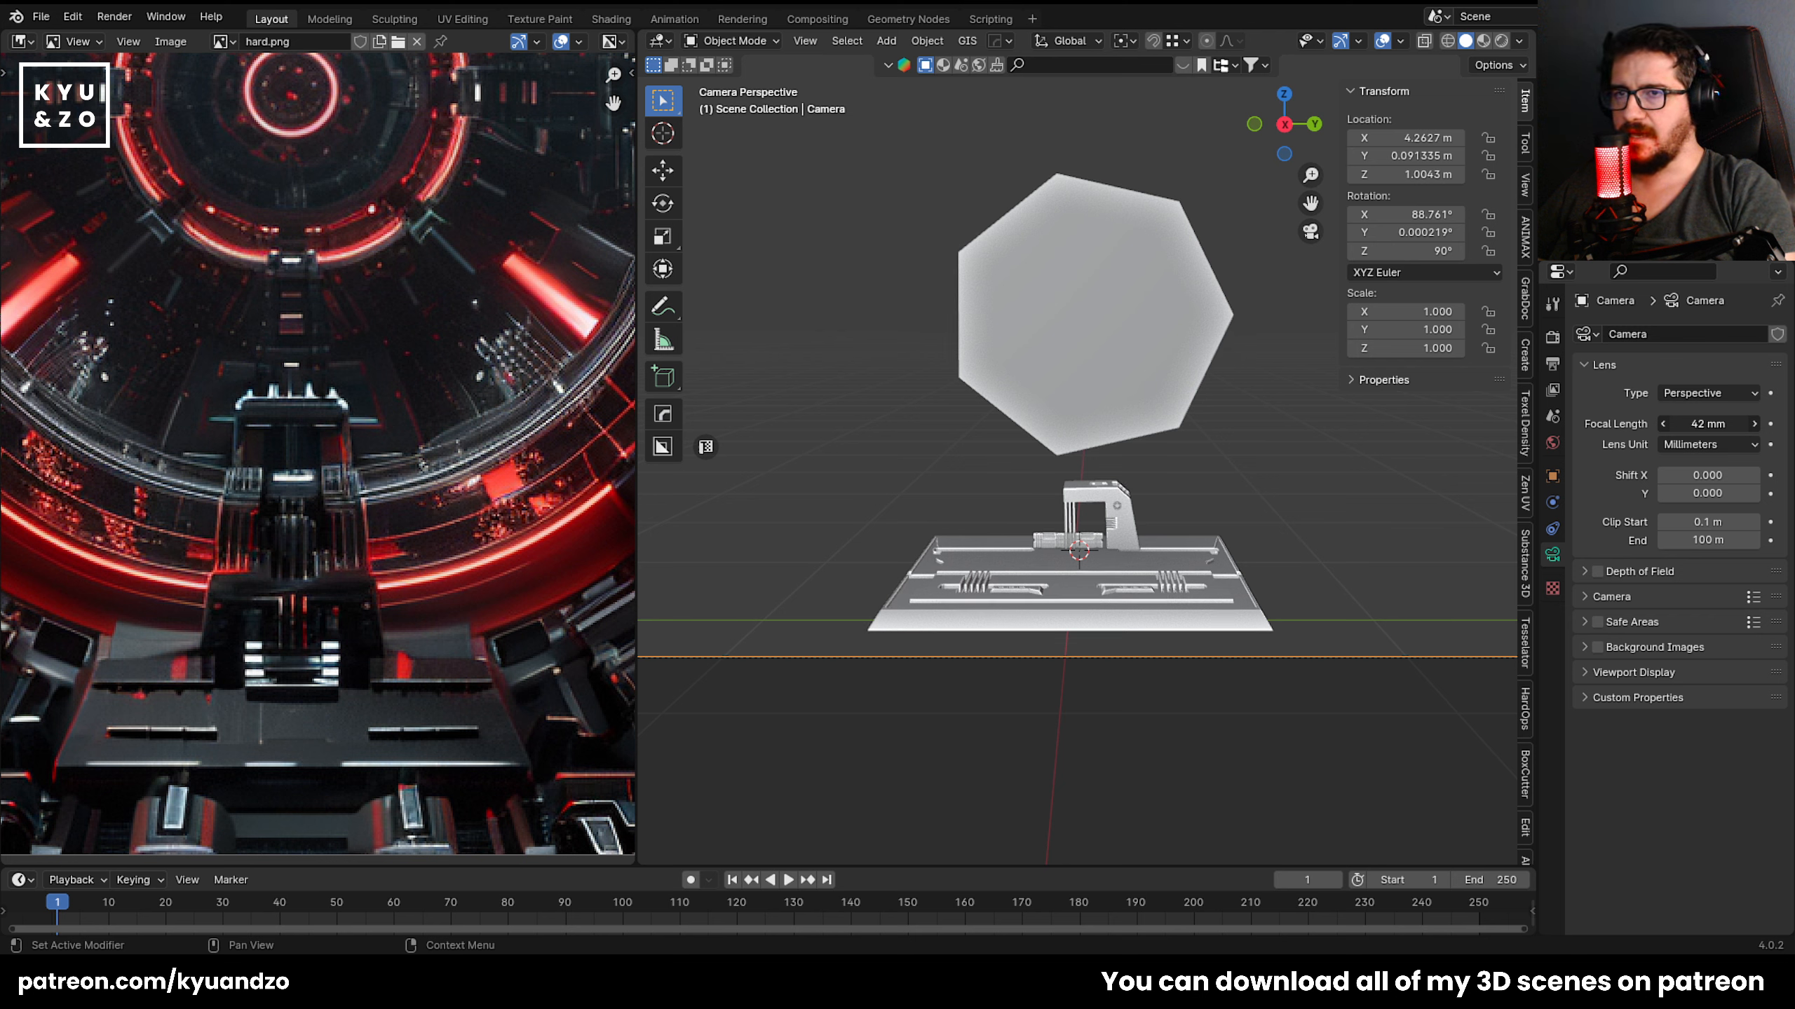
scroll(997, 387, down, 4)
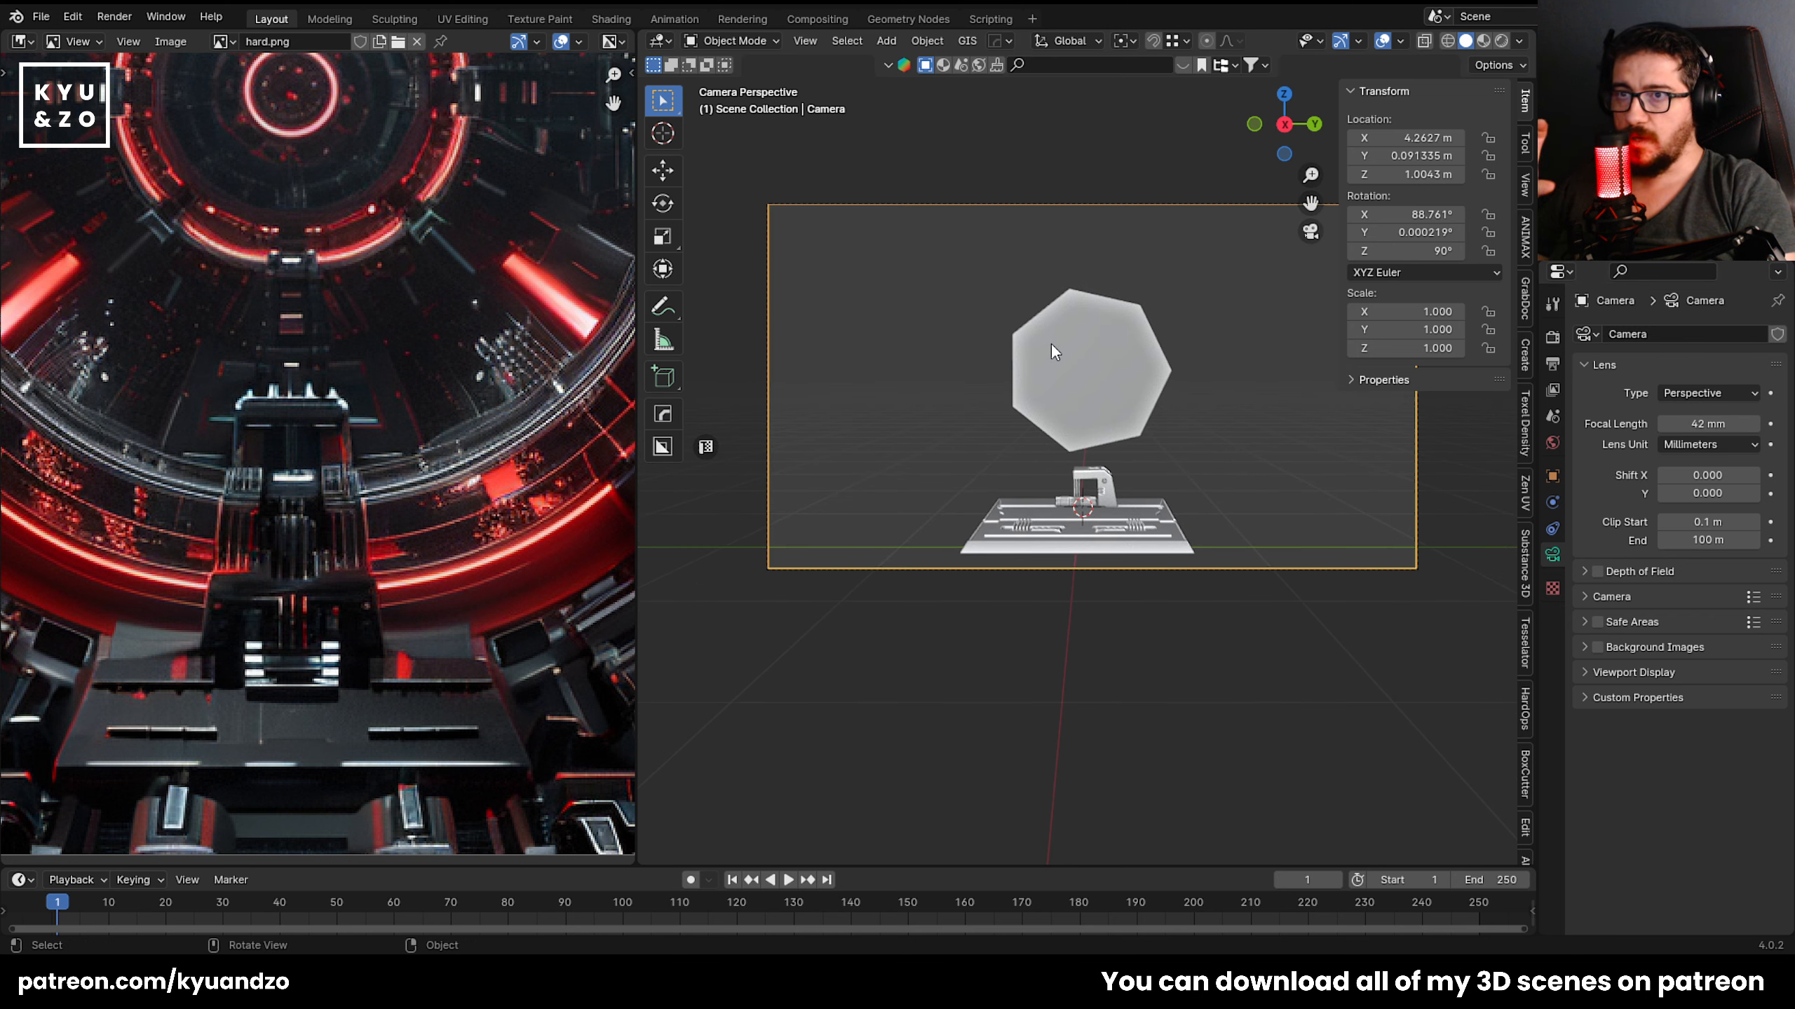
scroll(1050, 346, down, 2)
scroll(1049, 342, up, 2)
click(1049, 342)
scroll(1043, 368, up, 3)
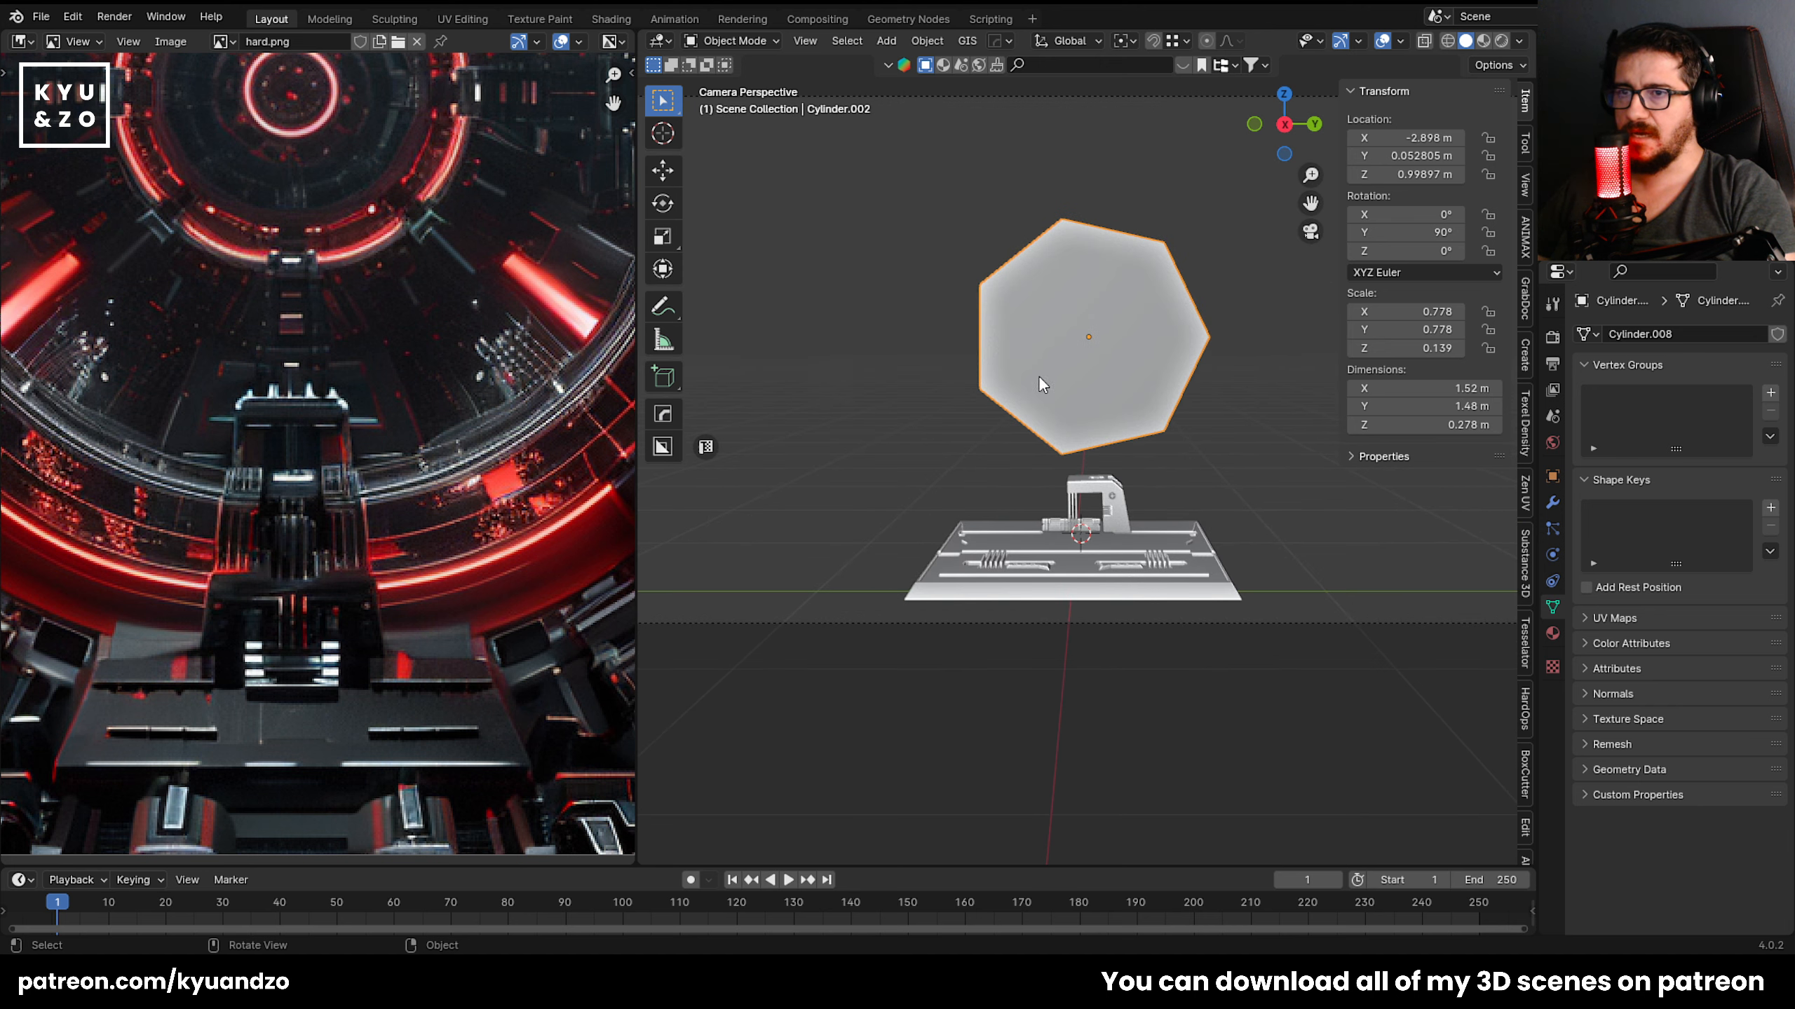
scroll(1038, 397, up, 2)
Add a Mirror modifier to the arched bracket standing at the back of the slab.
click(1060, 526)
scroll(1016, 516, up, 3)
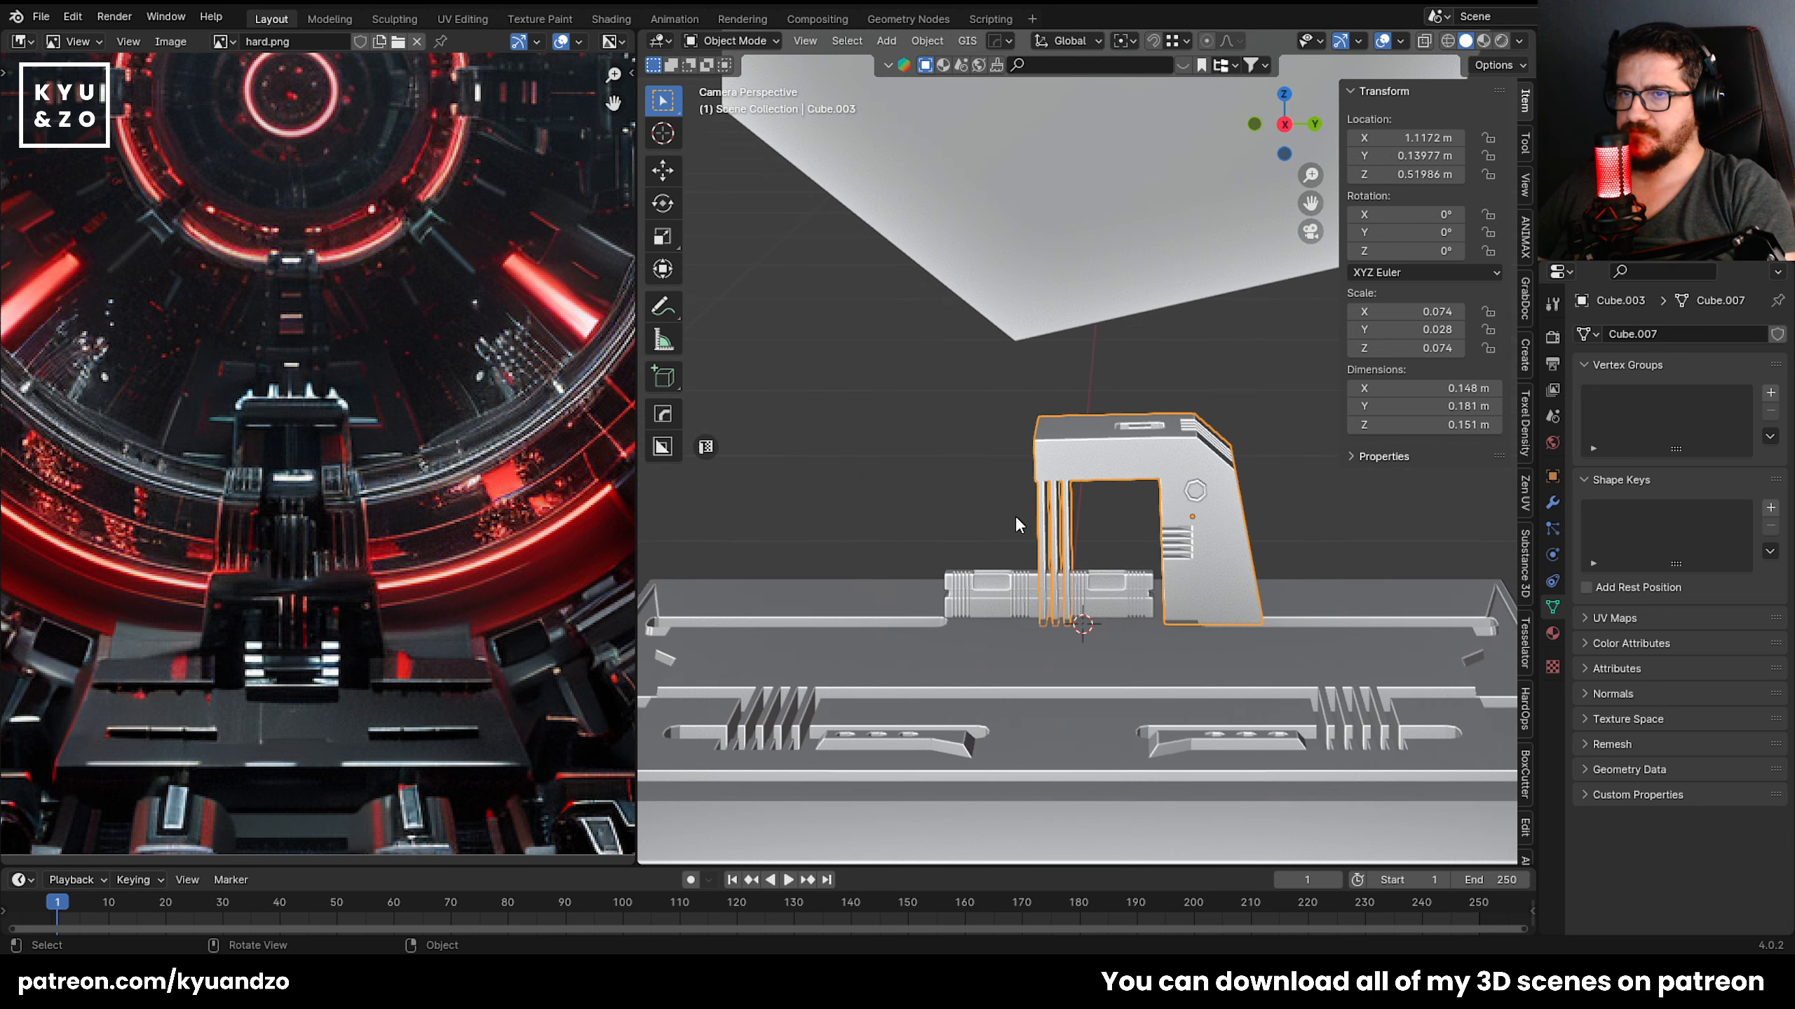
scroll(1015, 516, up, 2)
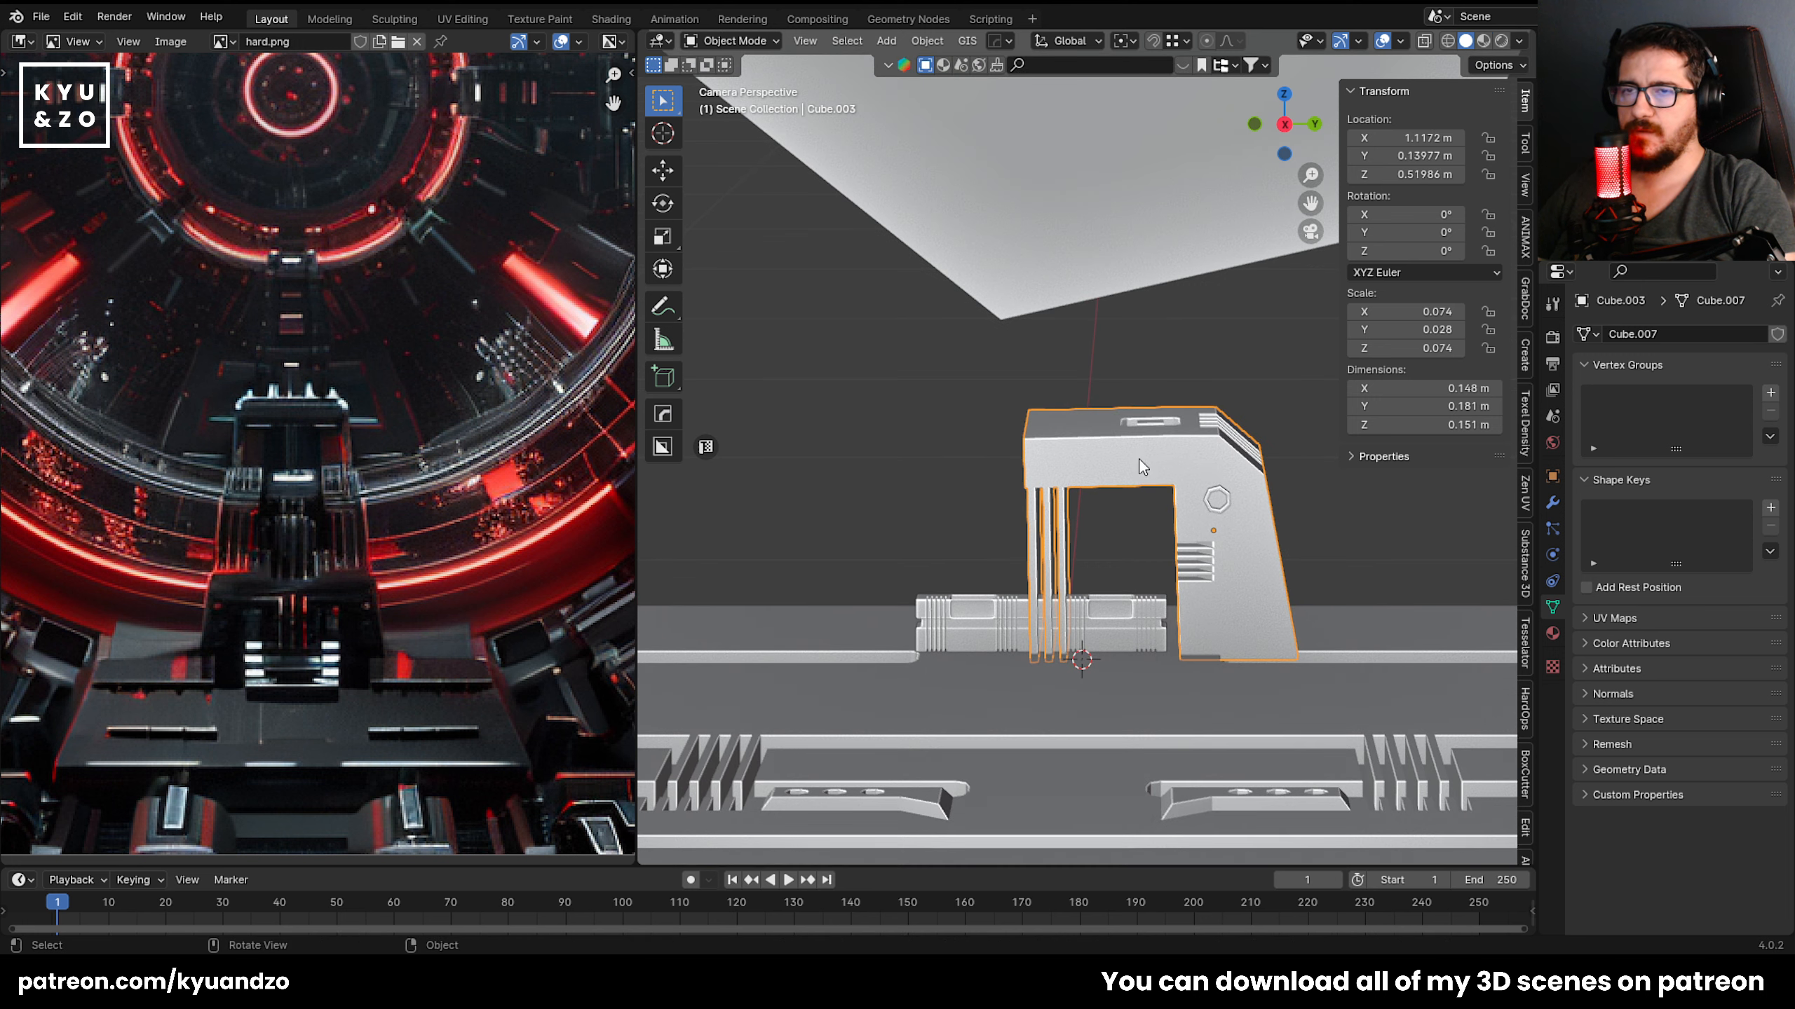
click(1552, 502)
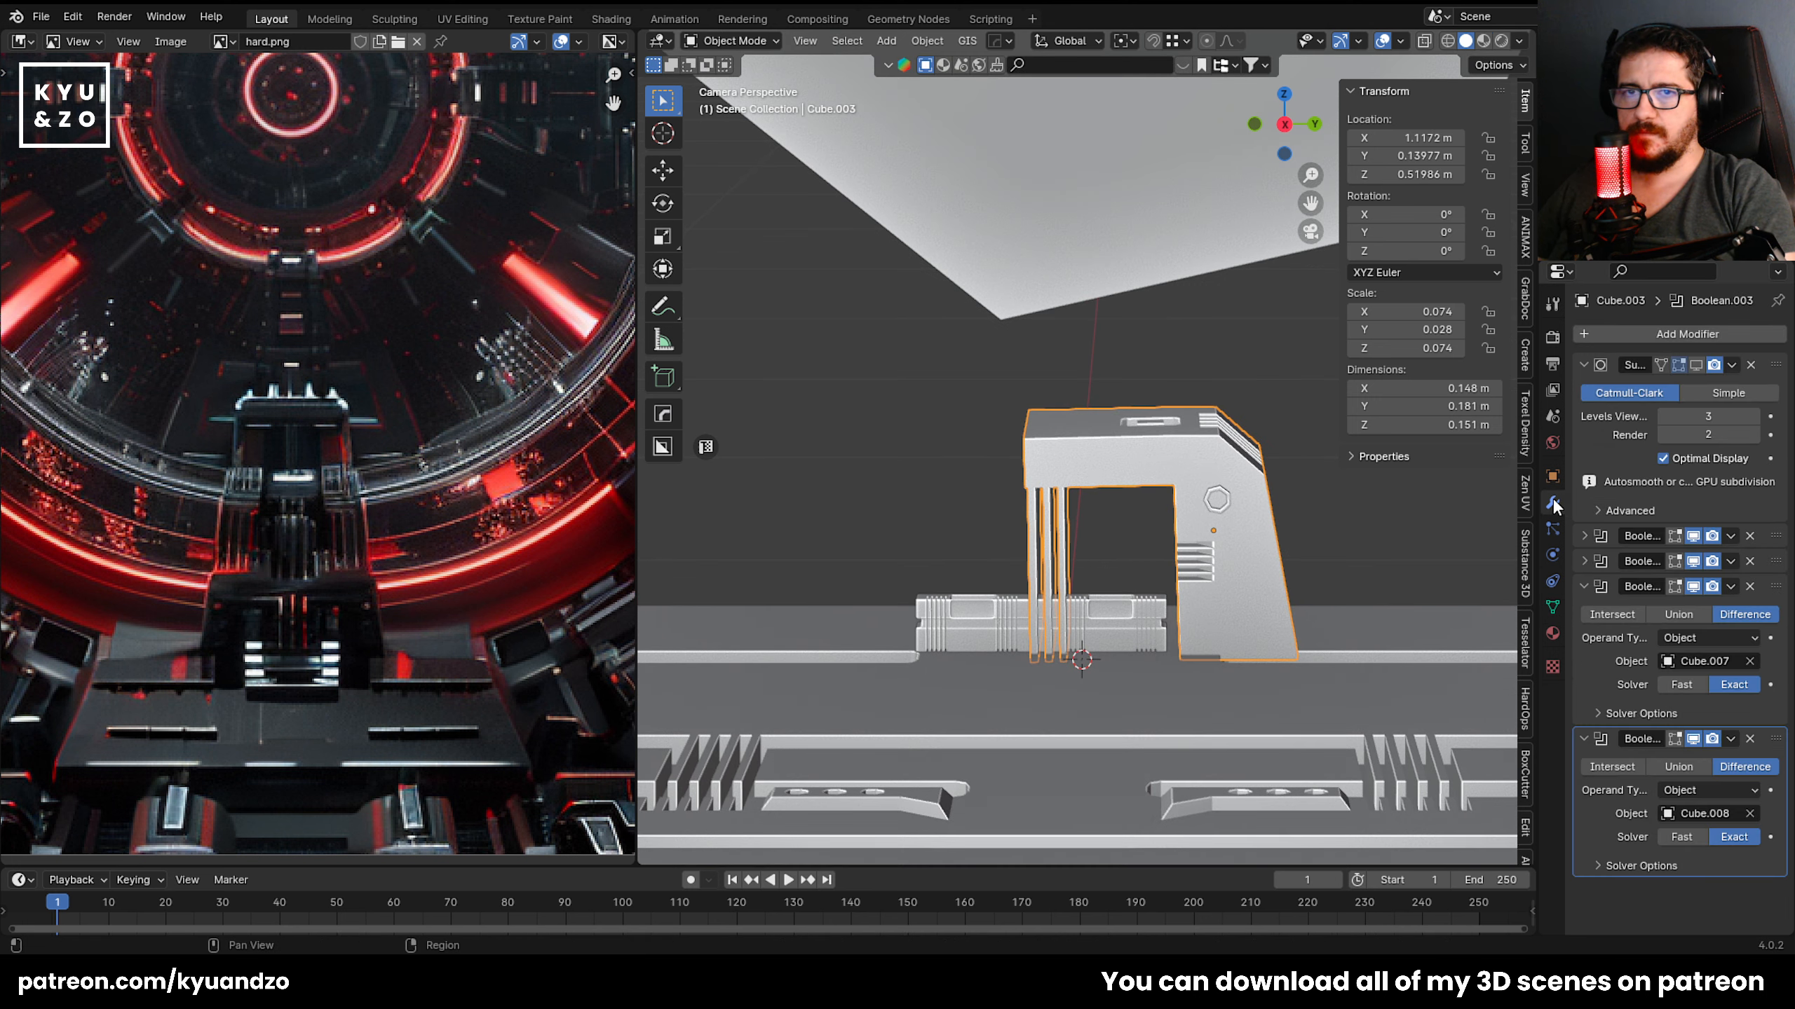
click(1661, 339)
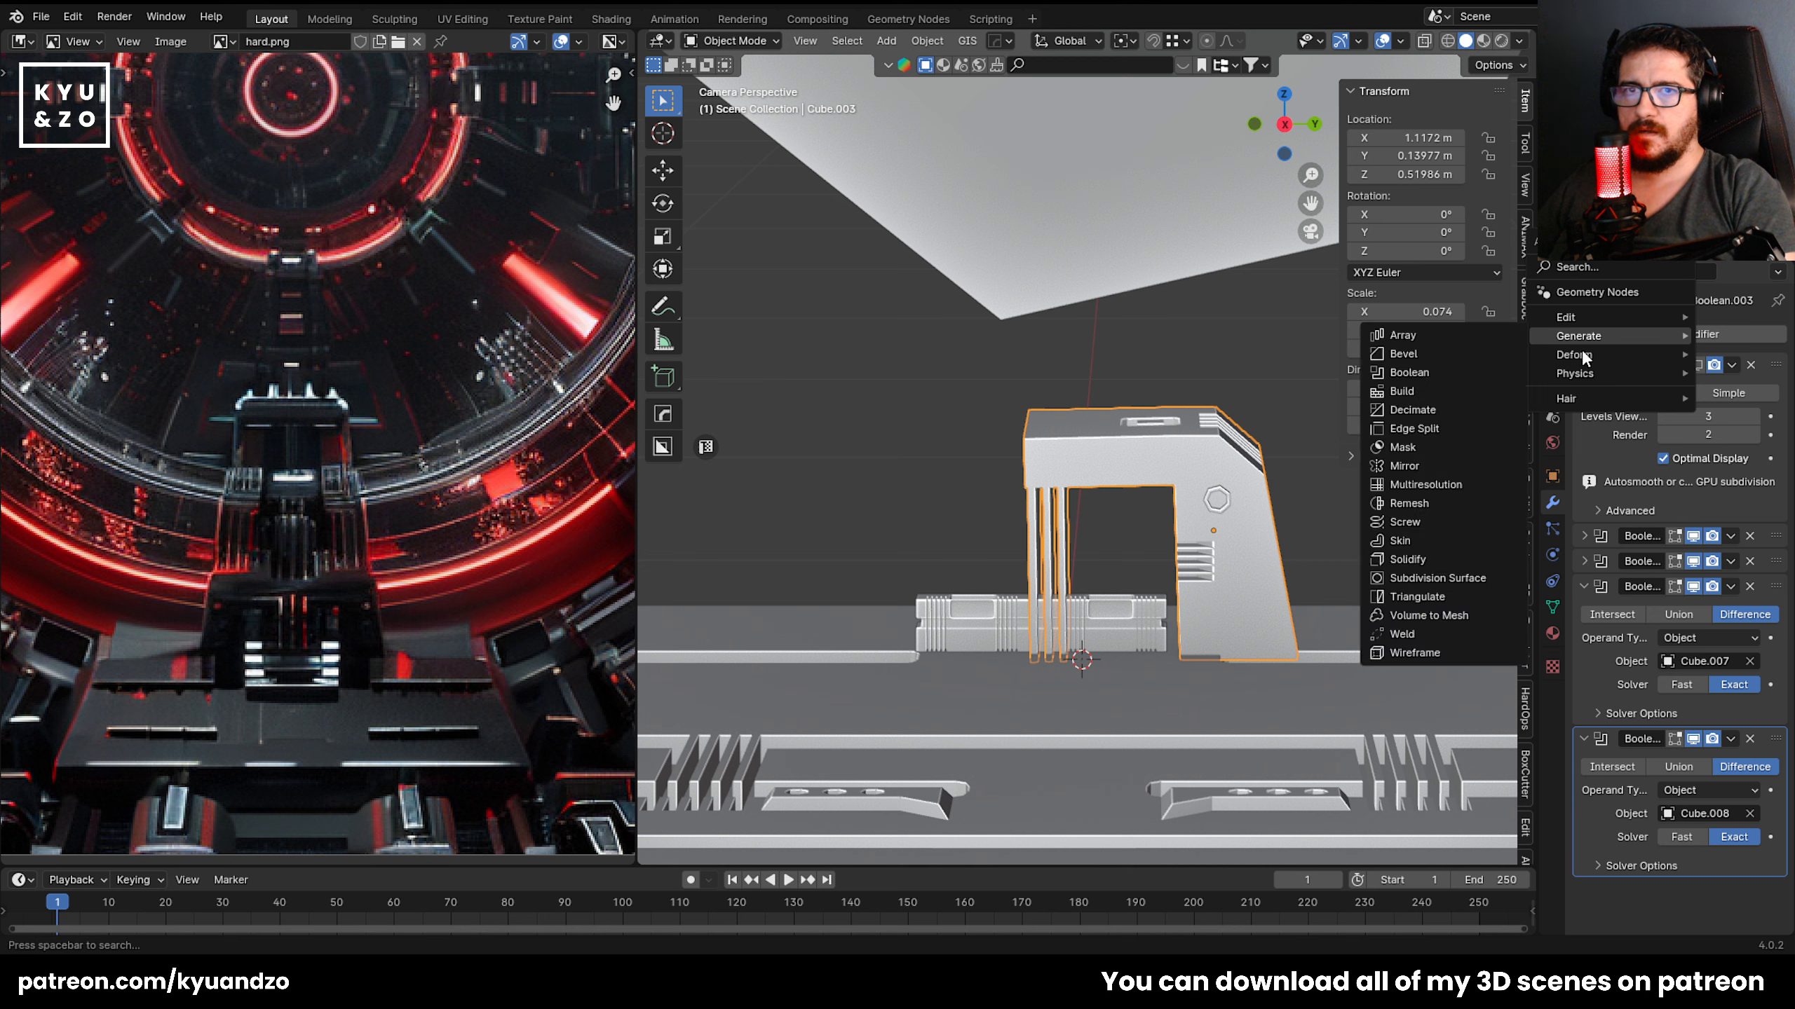
click(1430, 469)
scroll(1696, 494, down, 5)
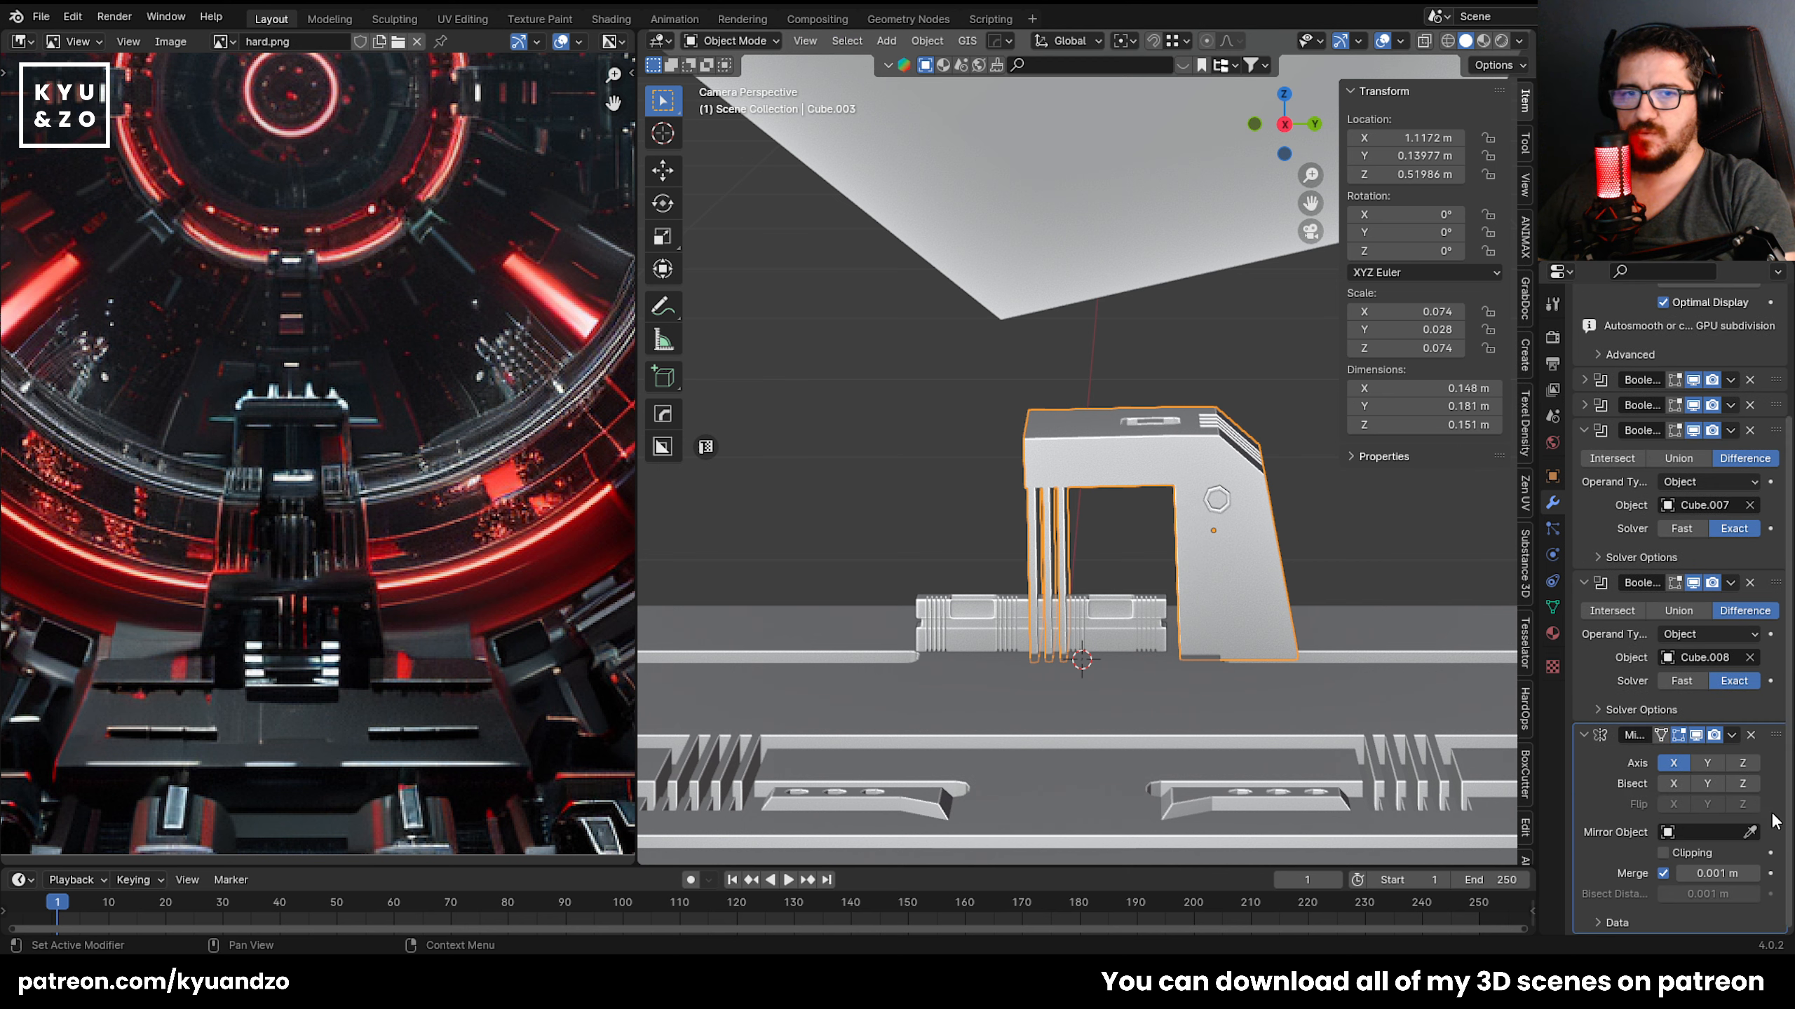
Switch the bracket's Mirror modifier from the X to the Y axis and enable Y bisect.
click(1674, 762)
click(1702, 762)
click(1705, 781)
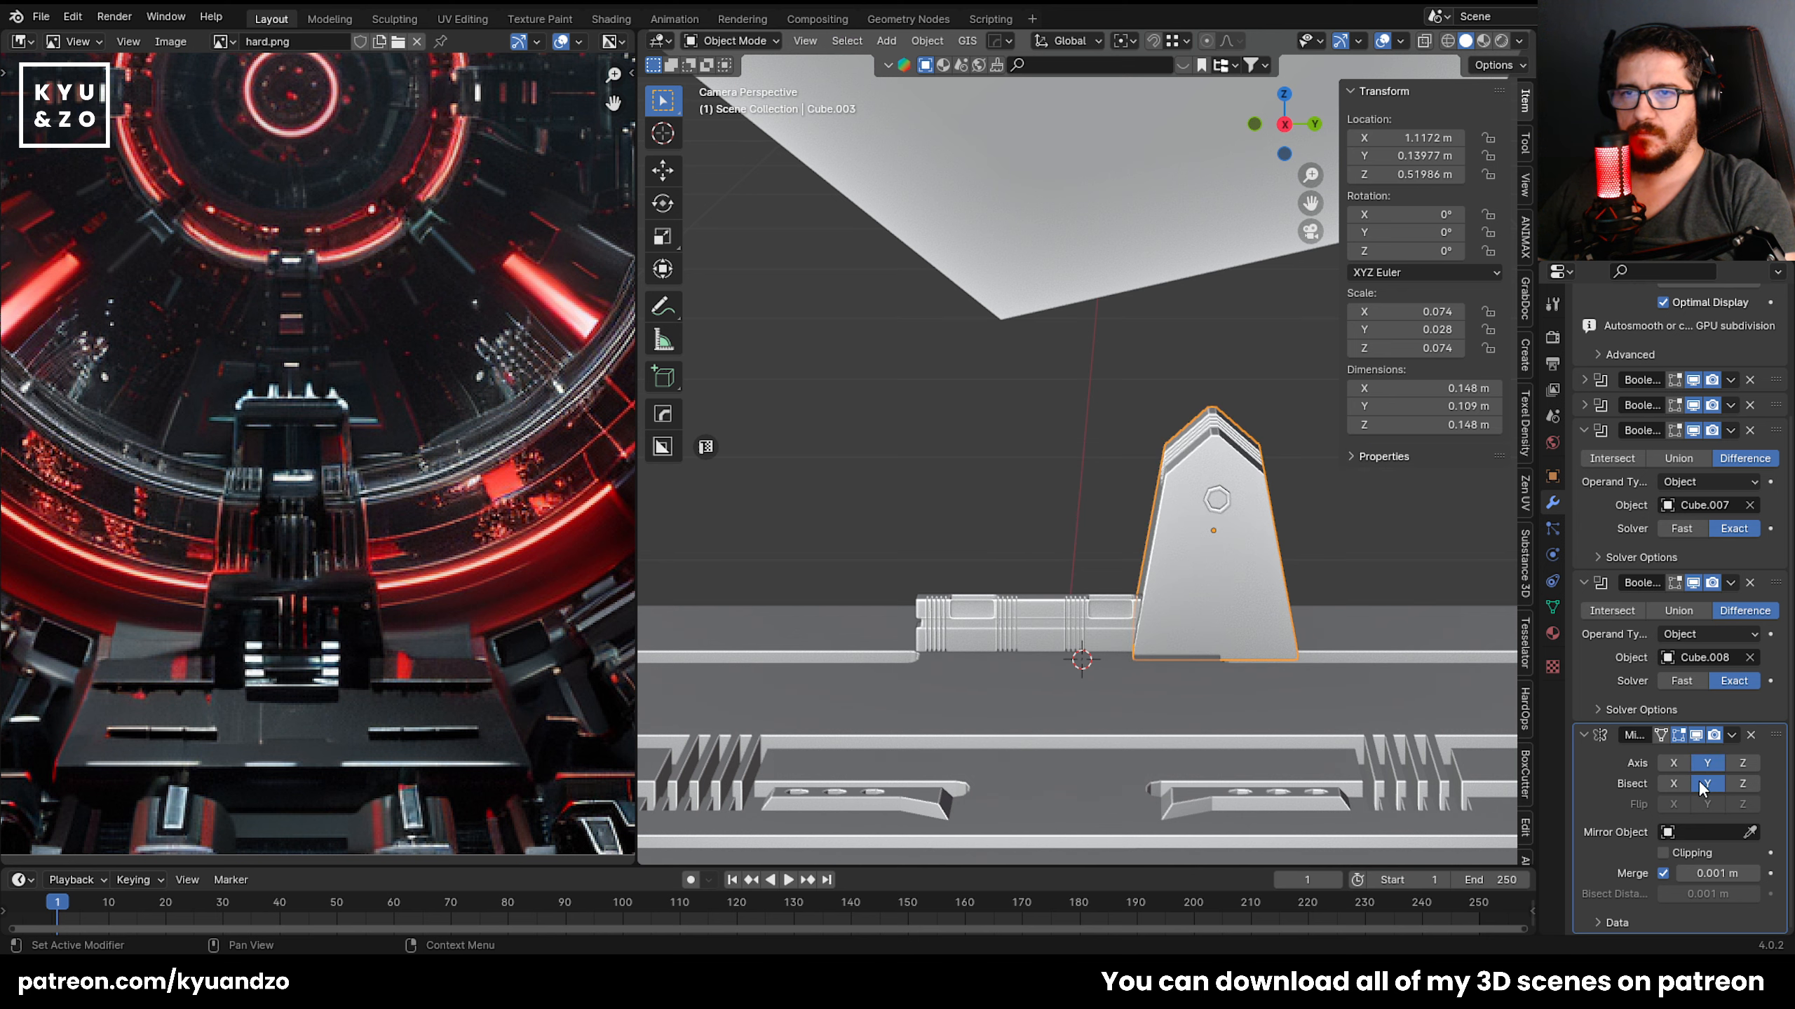
scroll(1079, 504, down, 6)
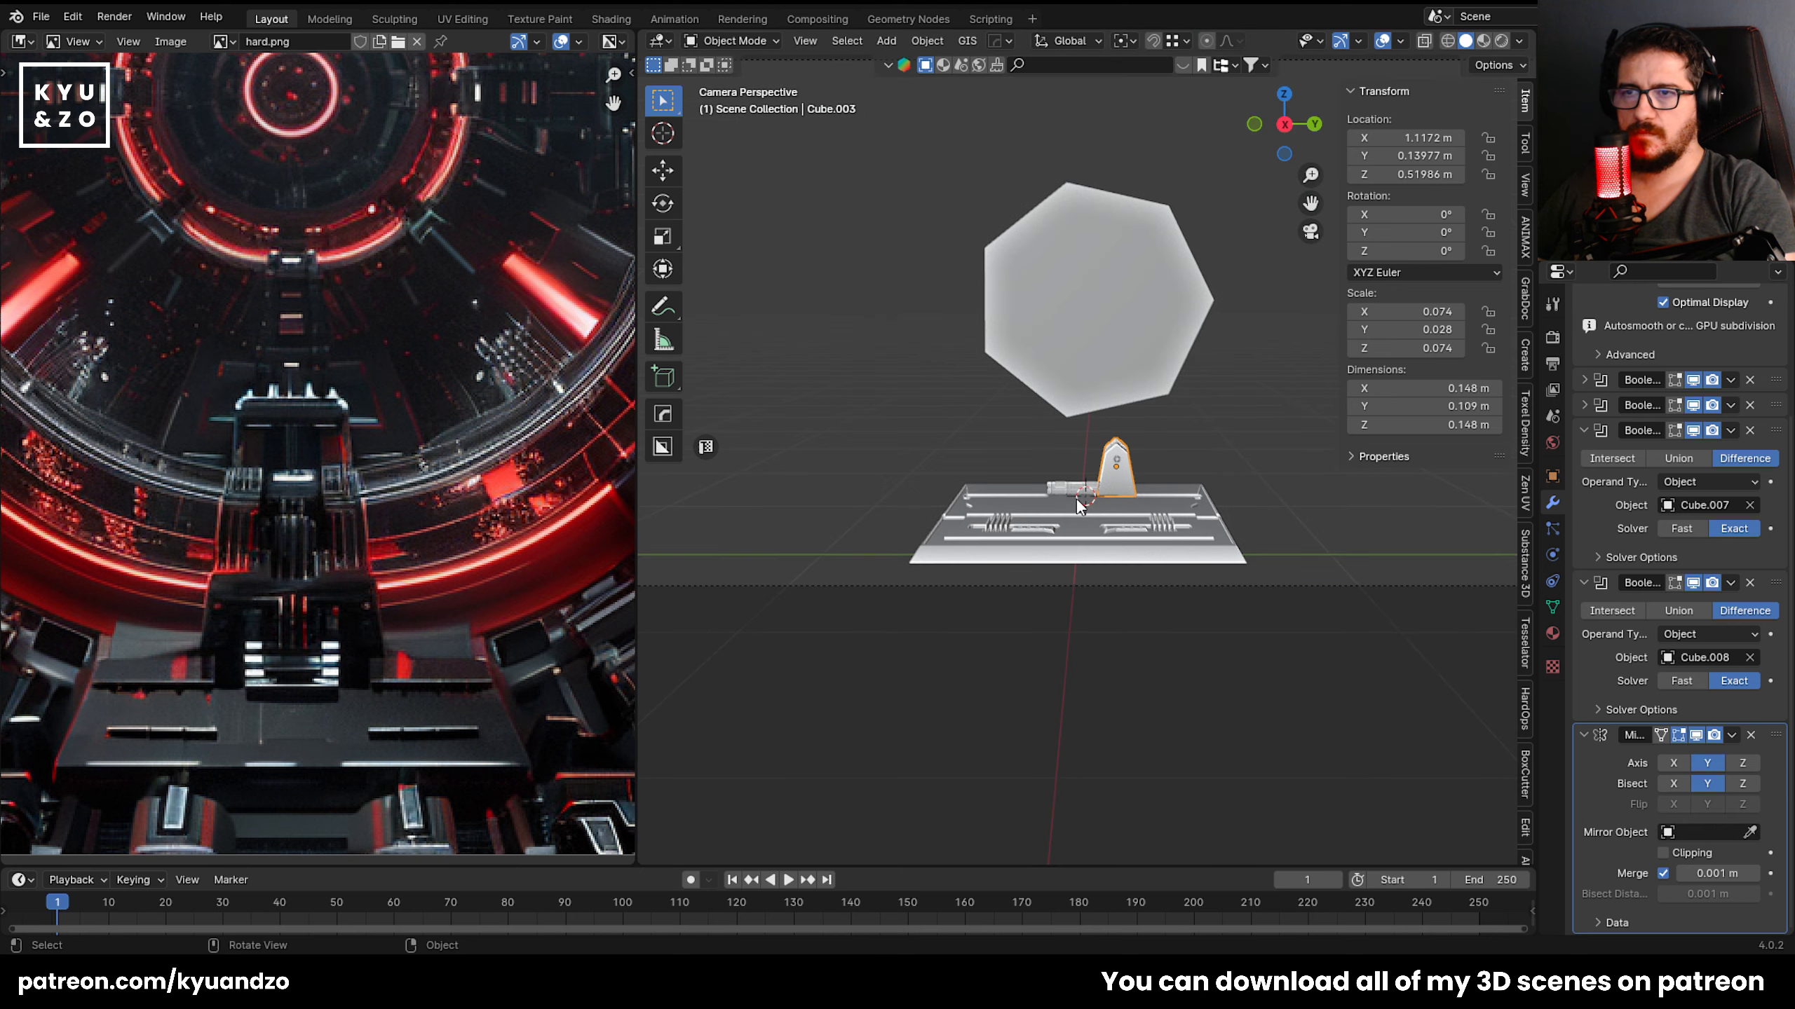
scroll(1076, 505, up, 8)
scroll(1078, 508, down, 4)
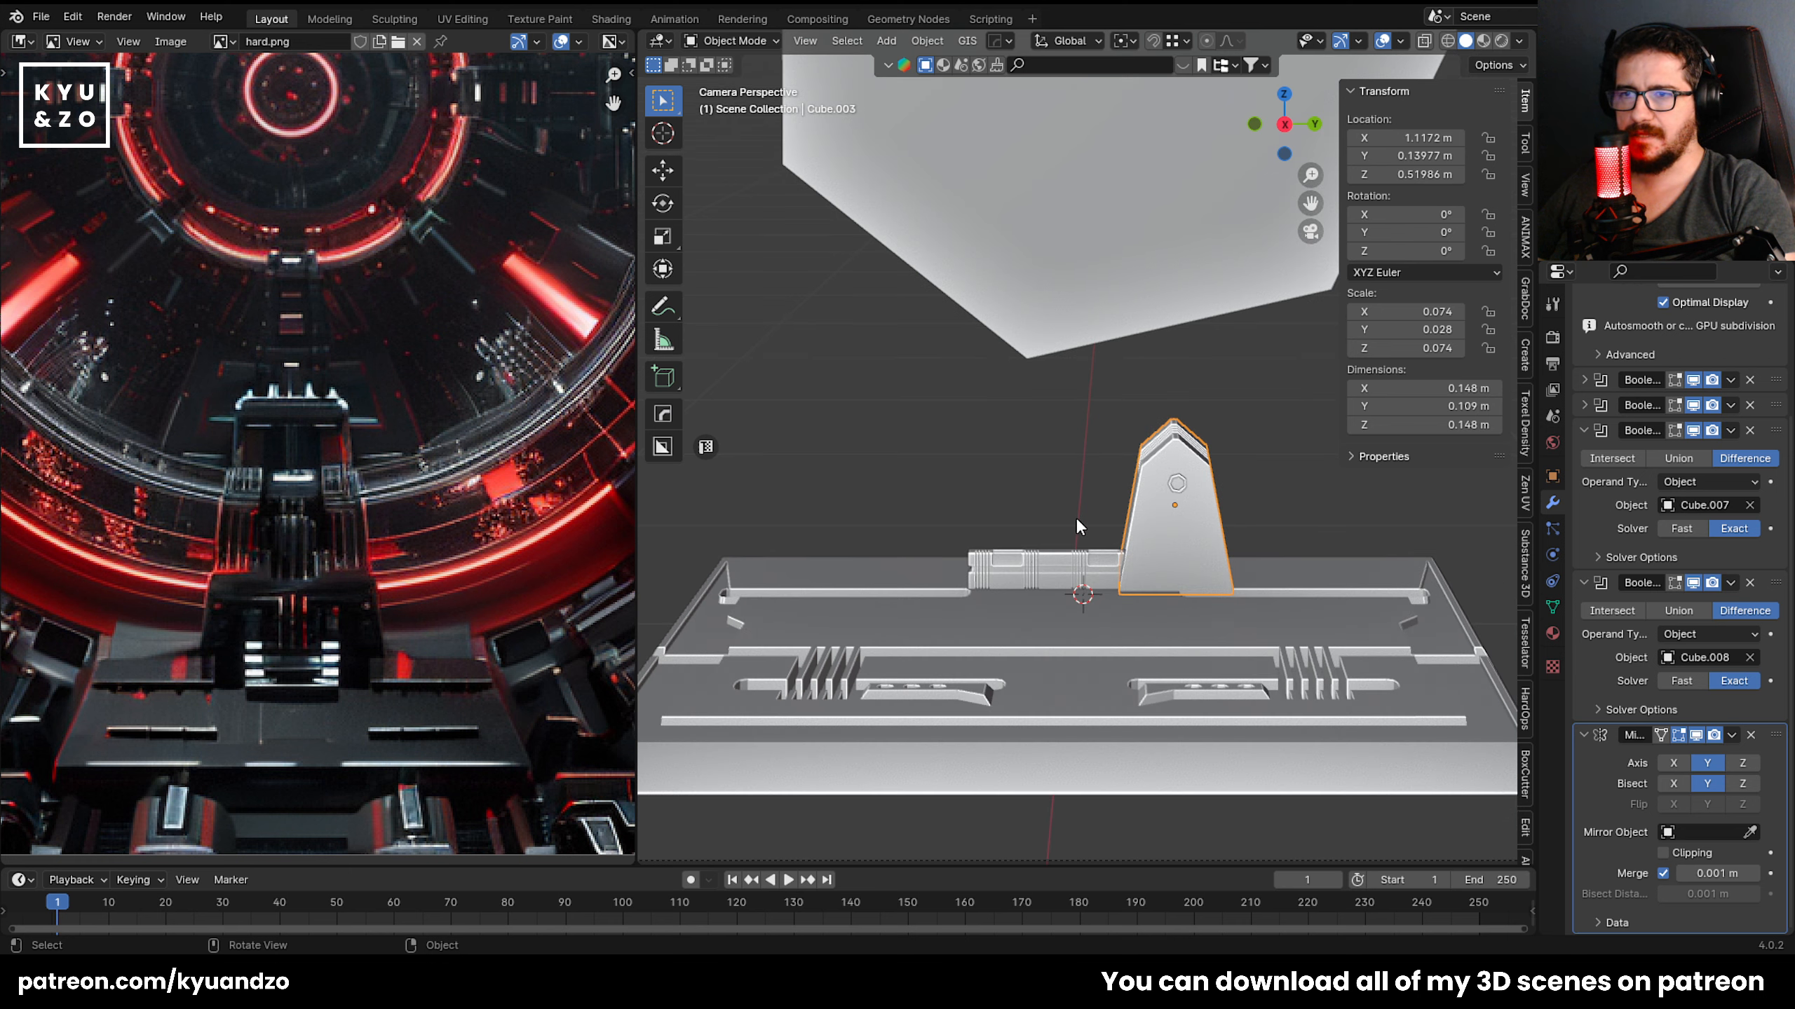
Undo the bracket's Mirror modifier together with its Y axis and bisect settings.
scroll(1075, 516, down, 3)
scroll(1076, 516, up, 3)
scroll(1076, 516, down, 3)
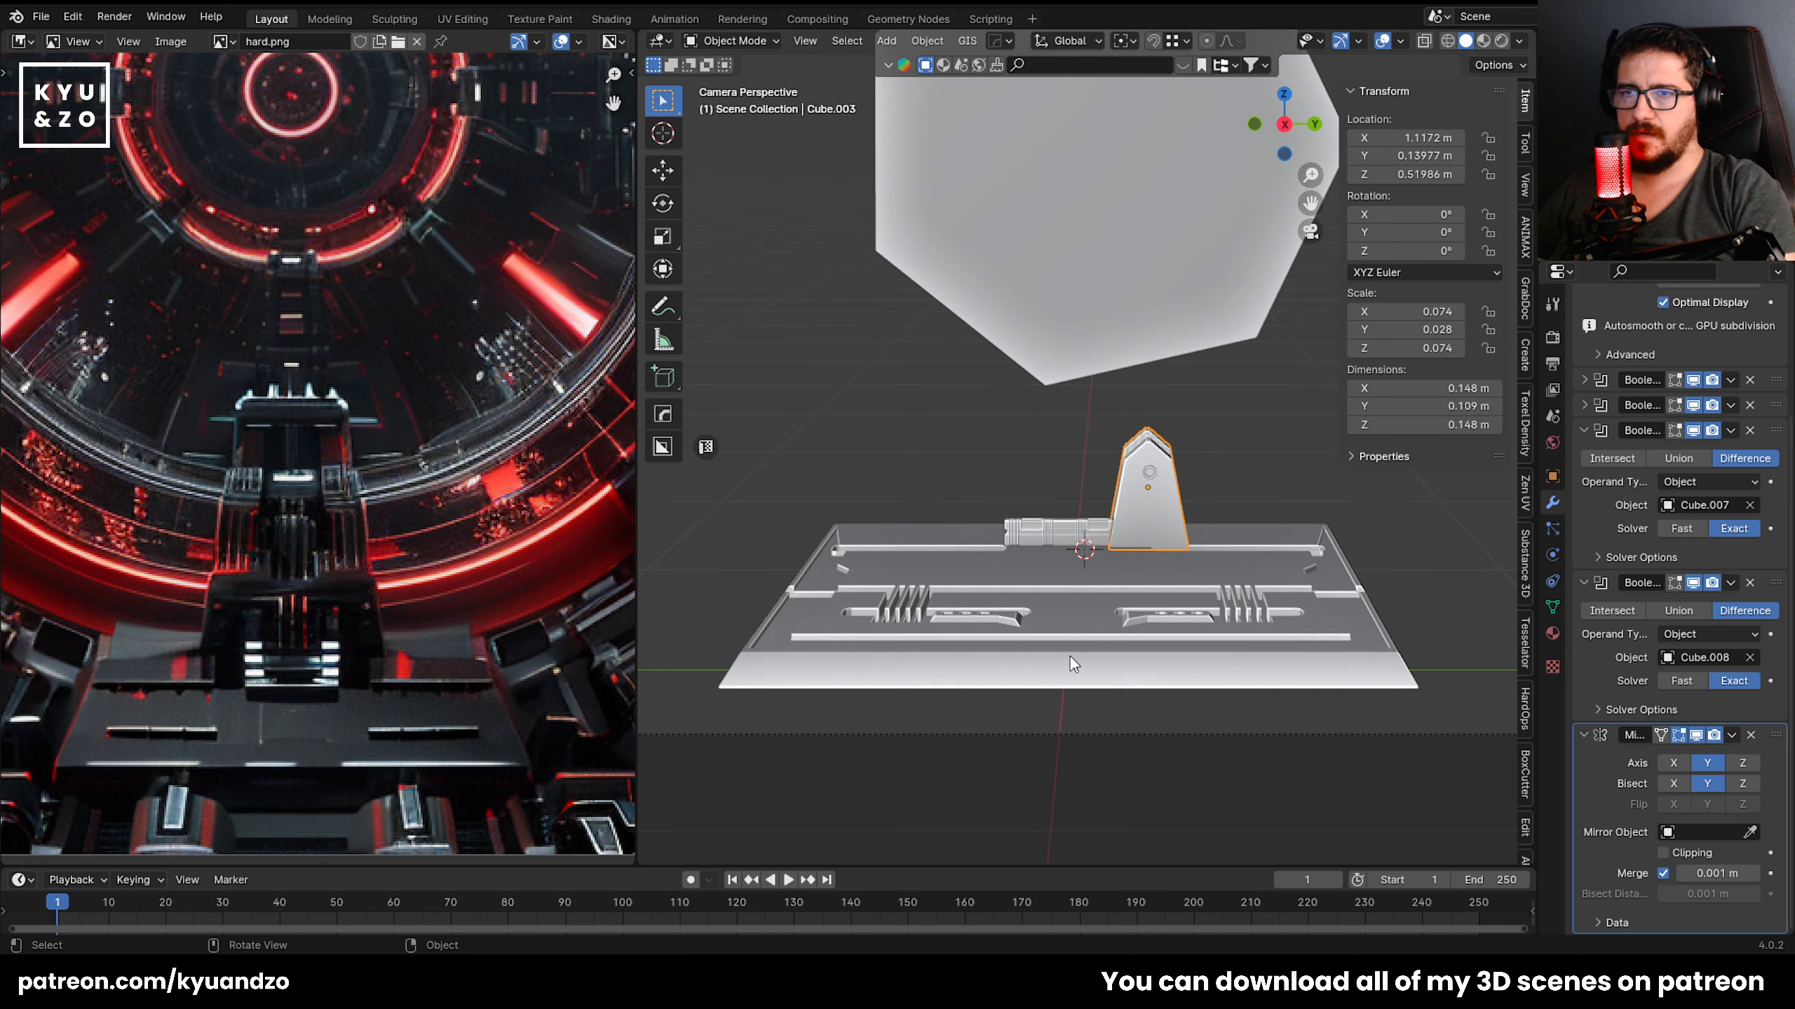
key(ctrl+z)
key(ctrl+z)
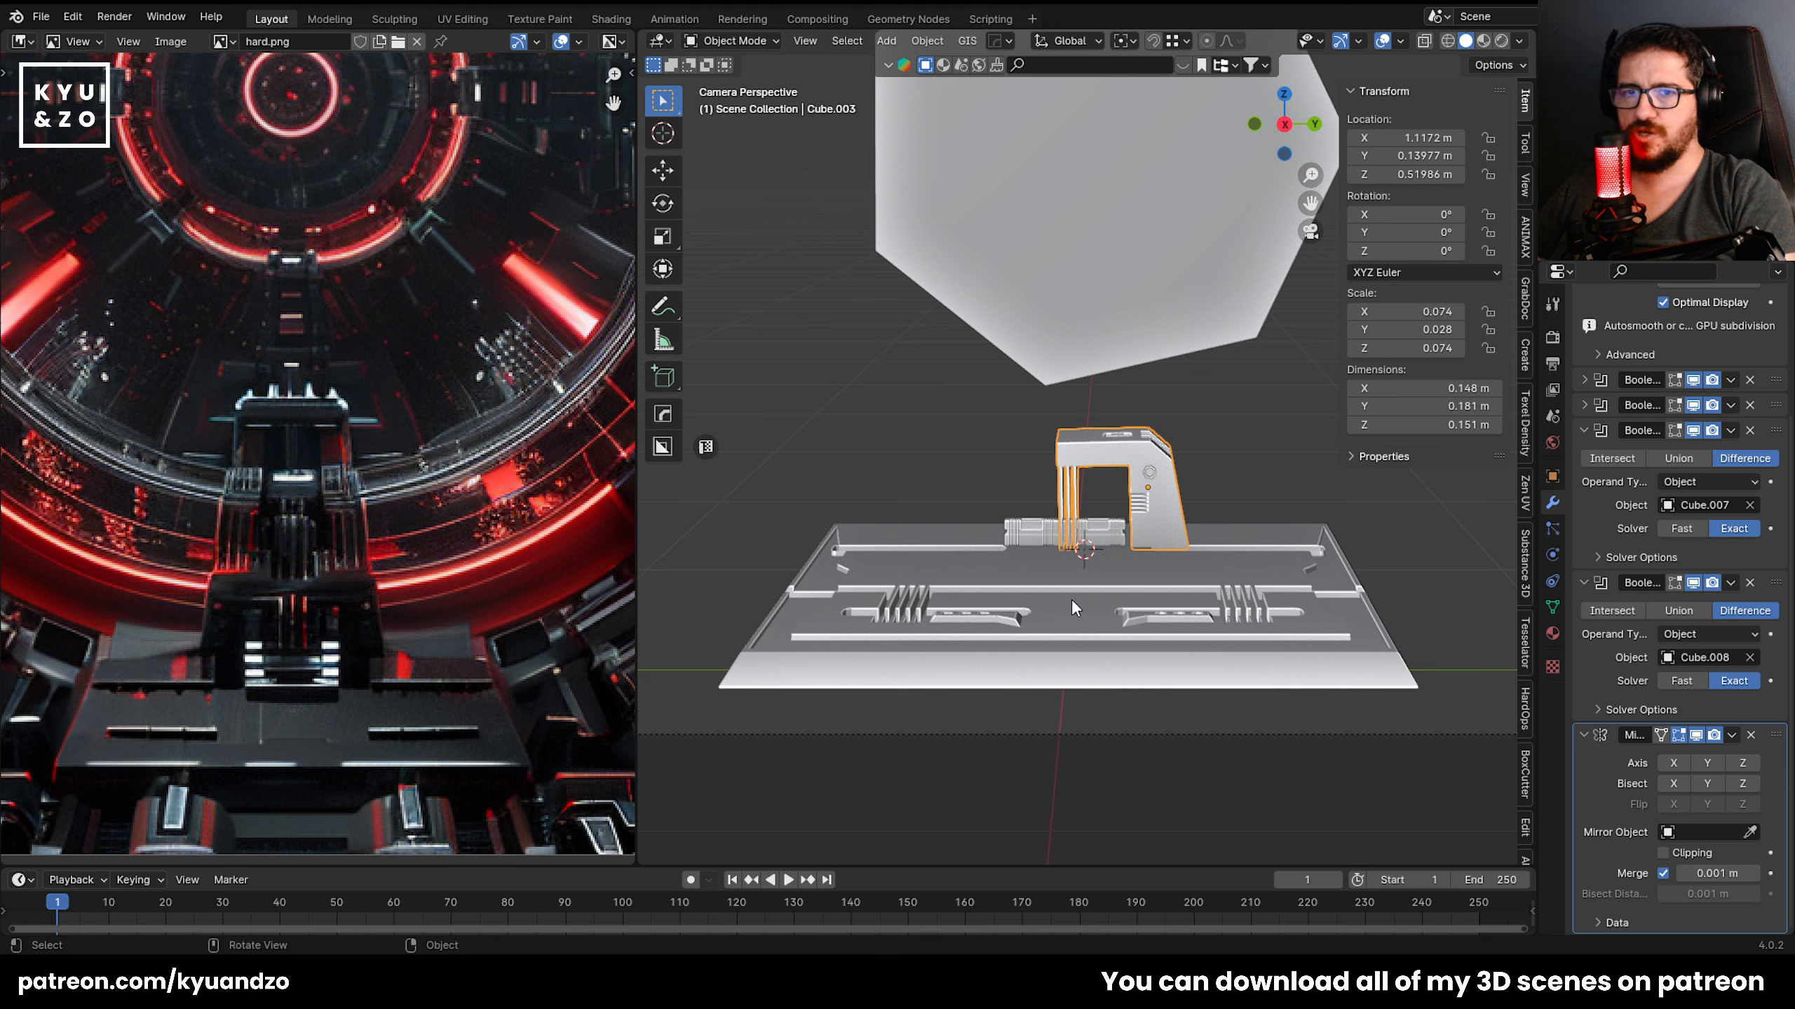
key(ctrl+z)
key(ctrl+z)
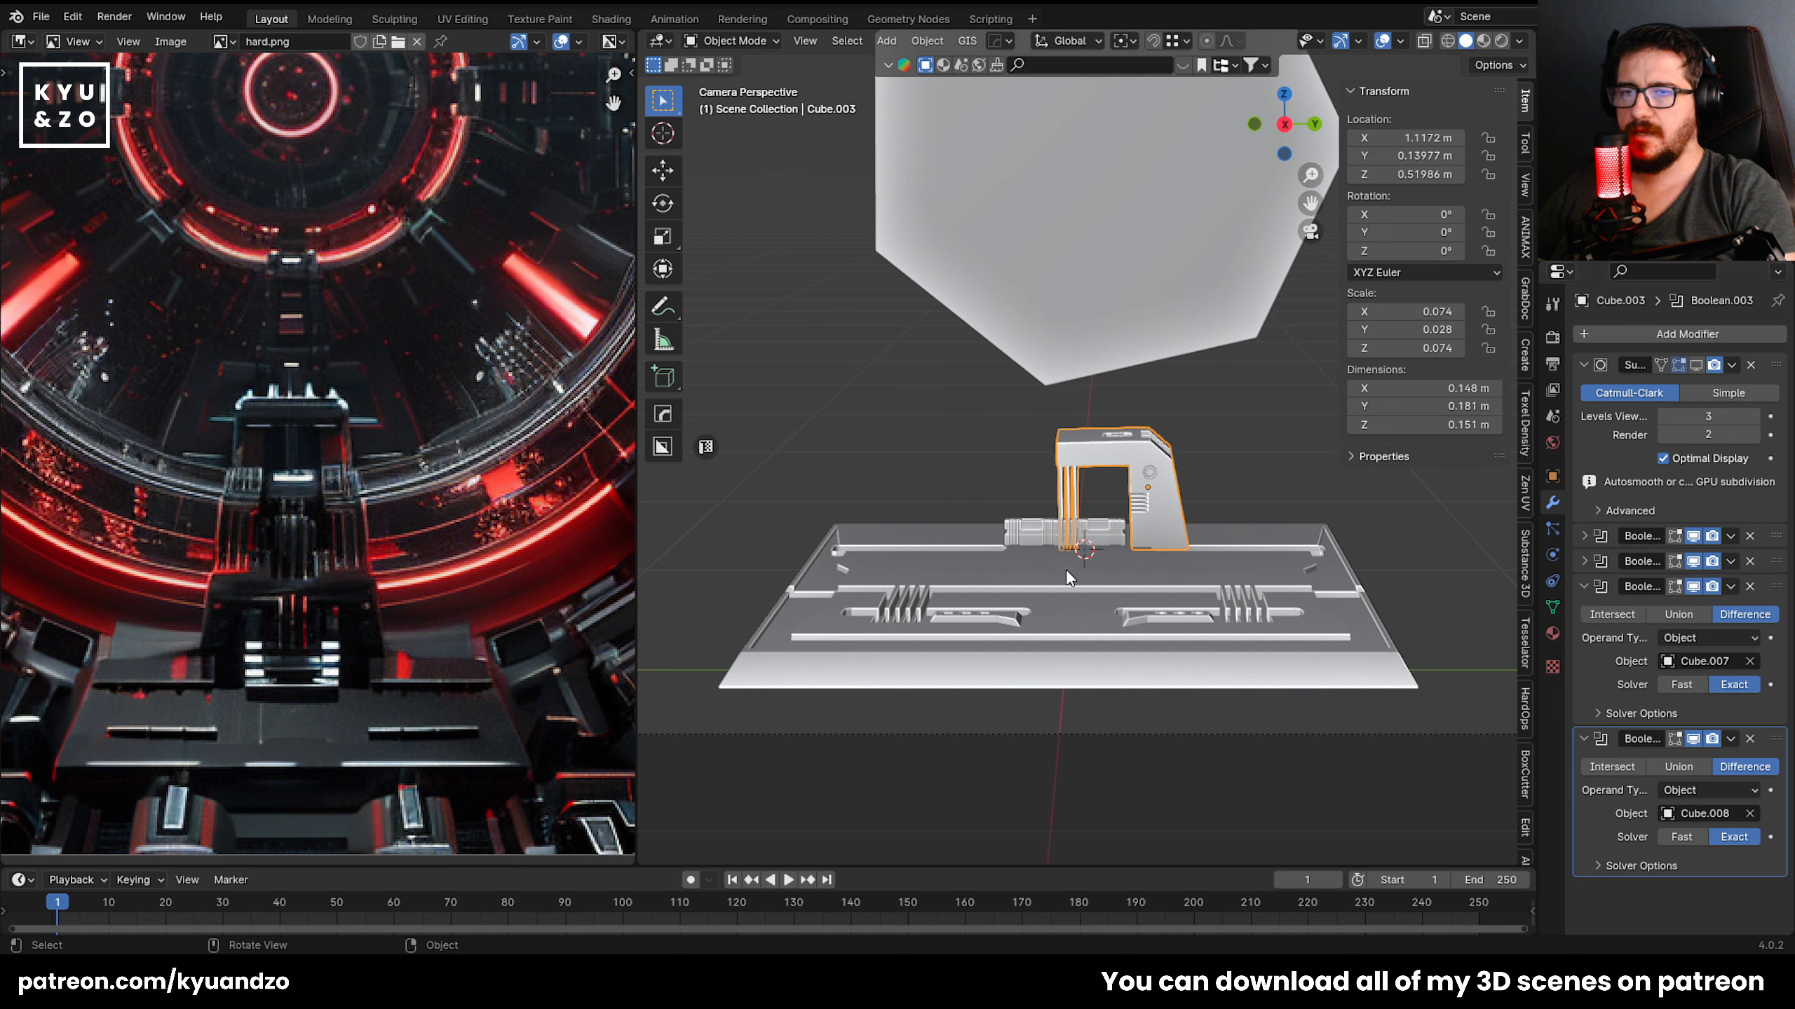
Examine the centre of the base slab and the arched bracket's arm up close.
click(1069, 597)
scroll(1074, 609, up, 8)
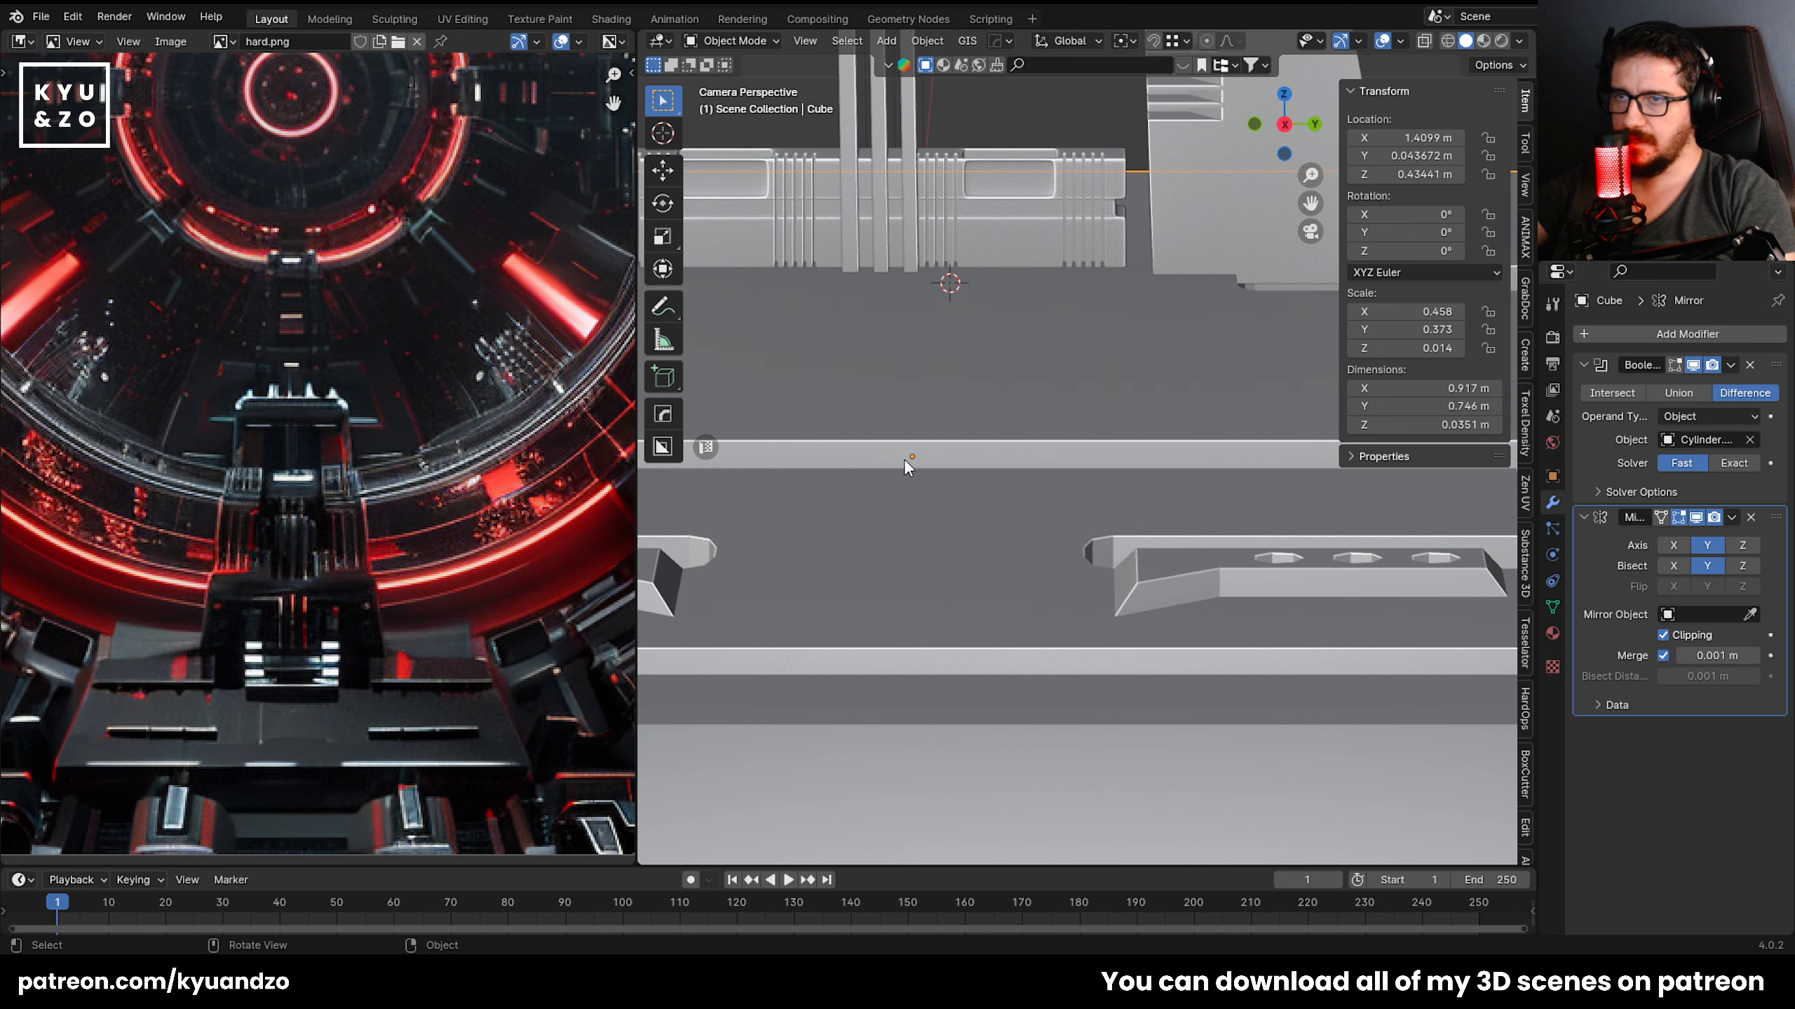
scroll(904, 459, down, 6)
click(1152, 449)
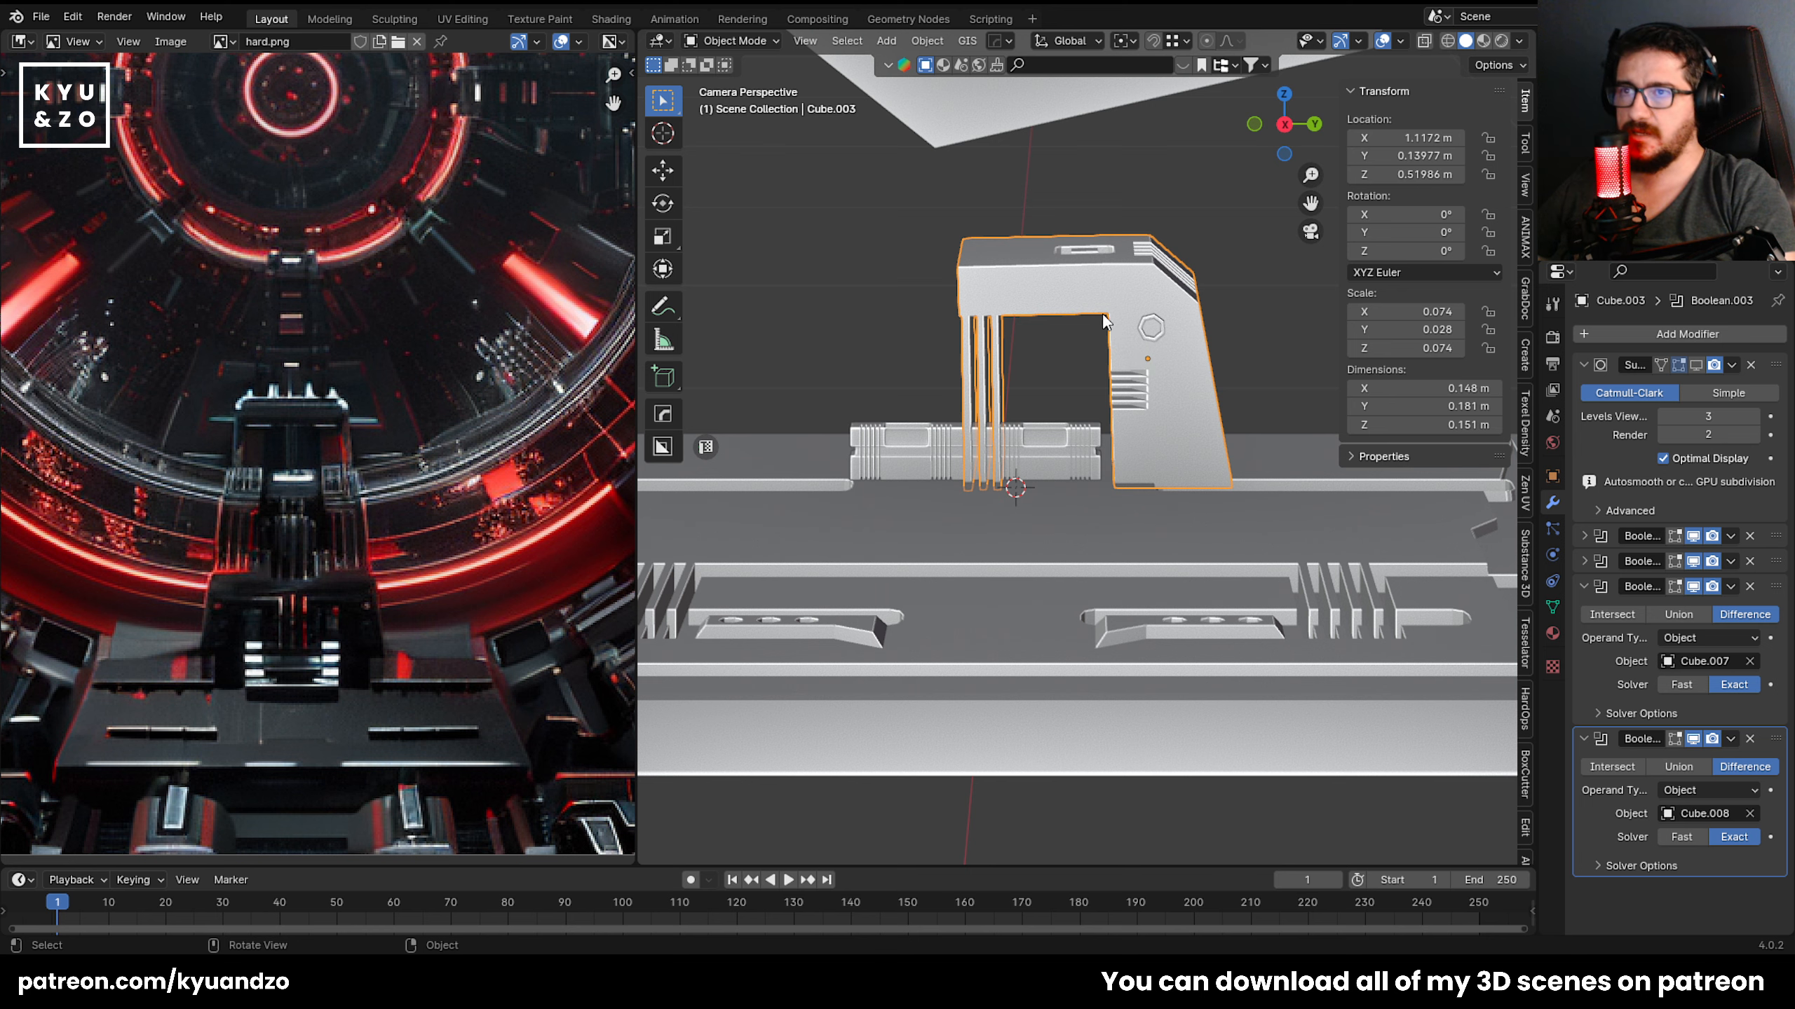
scroll(1072, 443, down, 4)
scroll(1070, 435, up, 5)
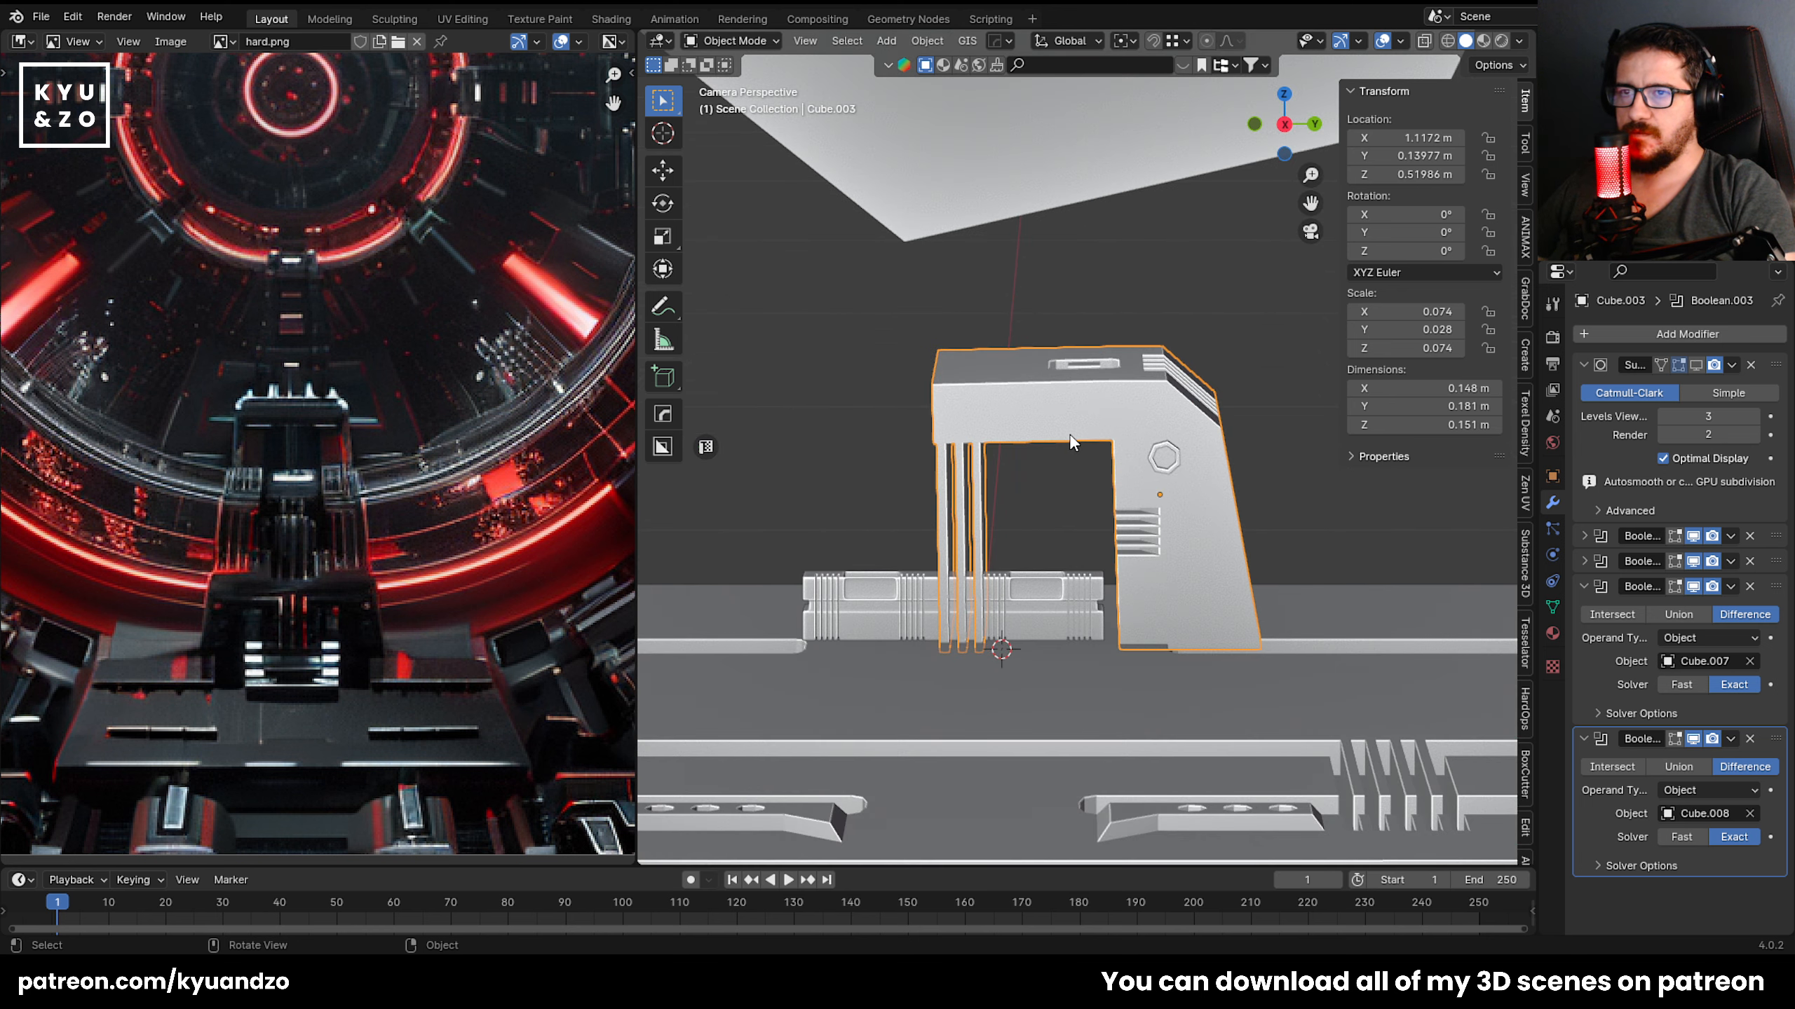
scroll(1068, 432, up, 3)
middle_drag(1068, 404, 1074, 394)
scroll(1045, 537, up, 8)
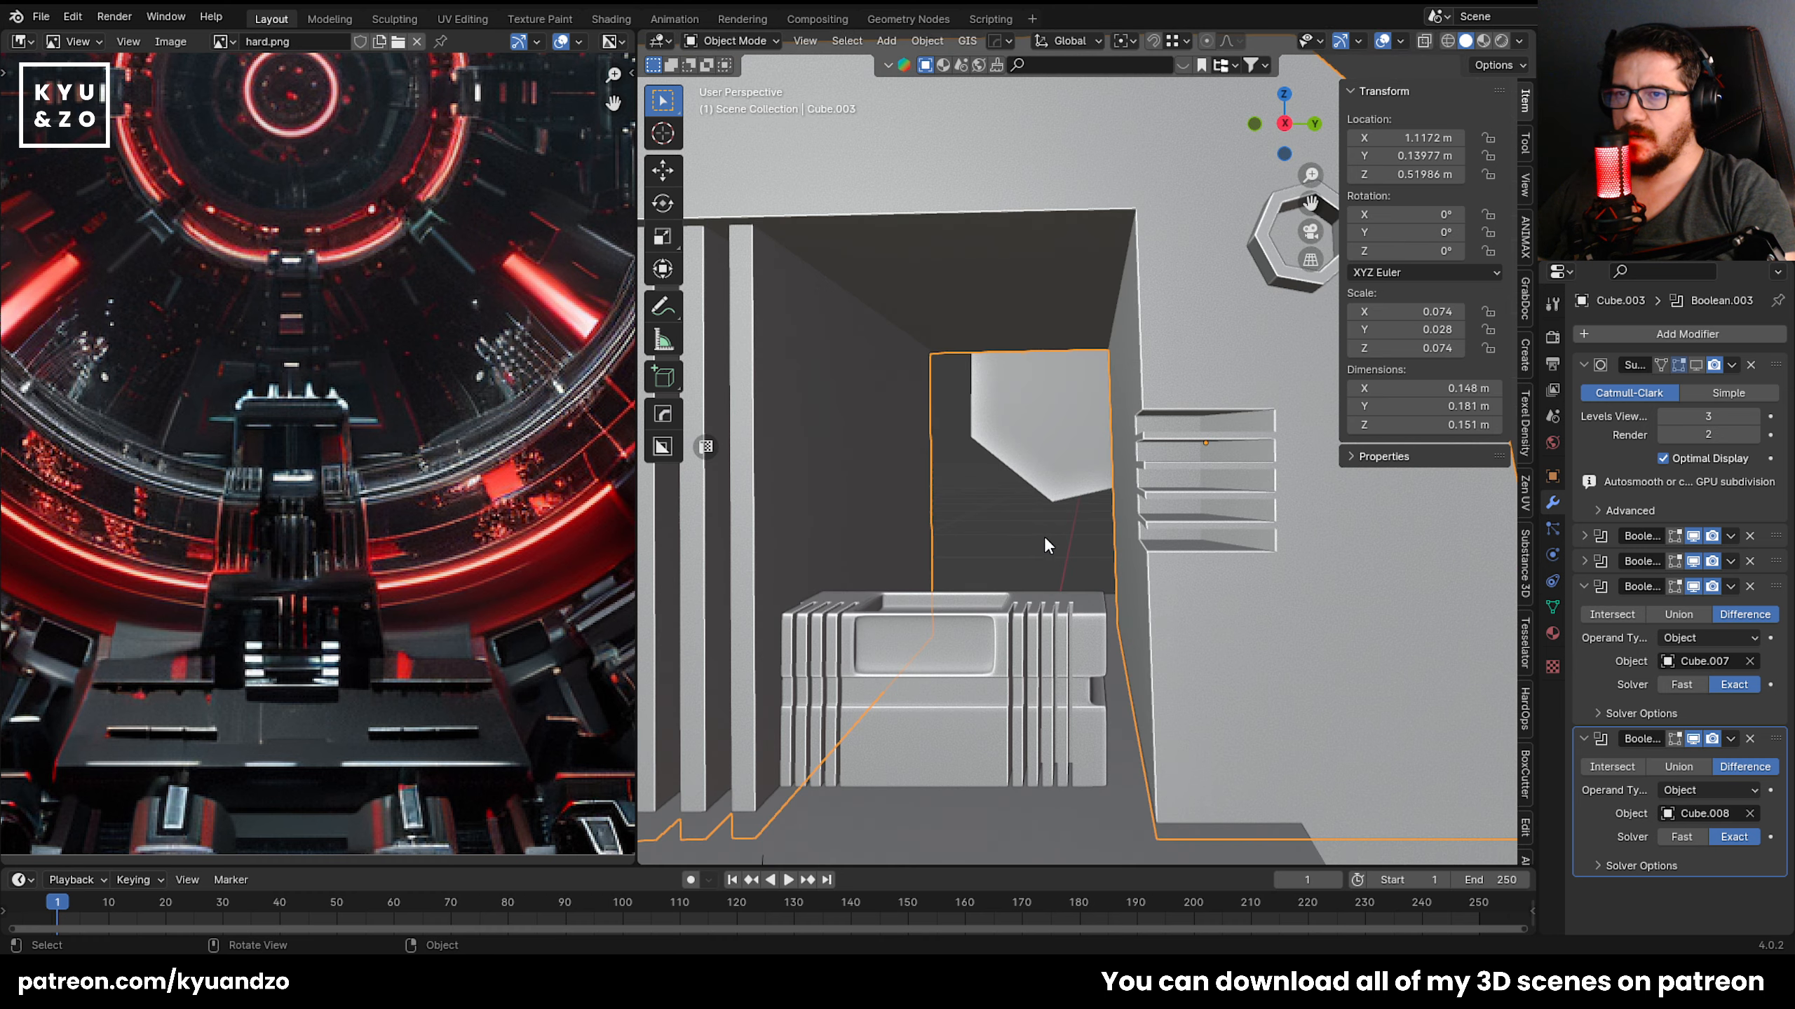
In the right orthographic view, select the vertices at the bracket arm's free end and raise them about 0.002 m along Z.
key(KP_3)
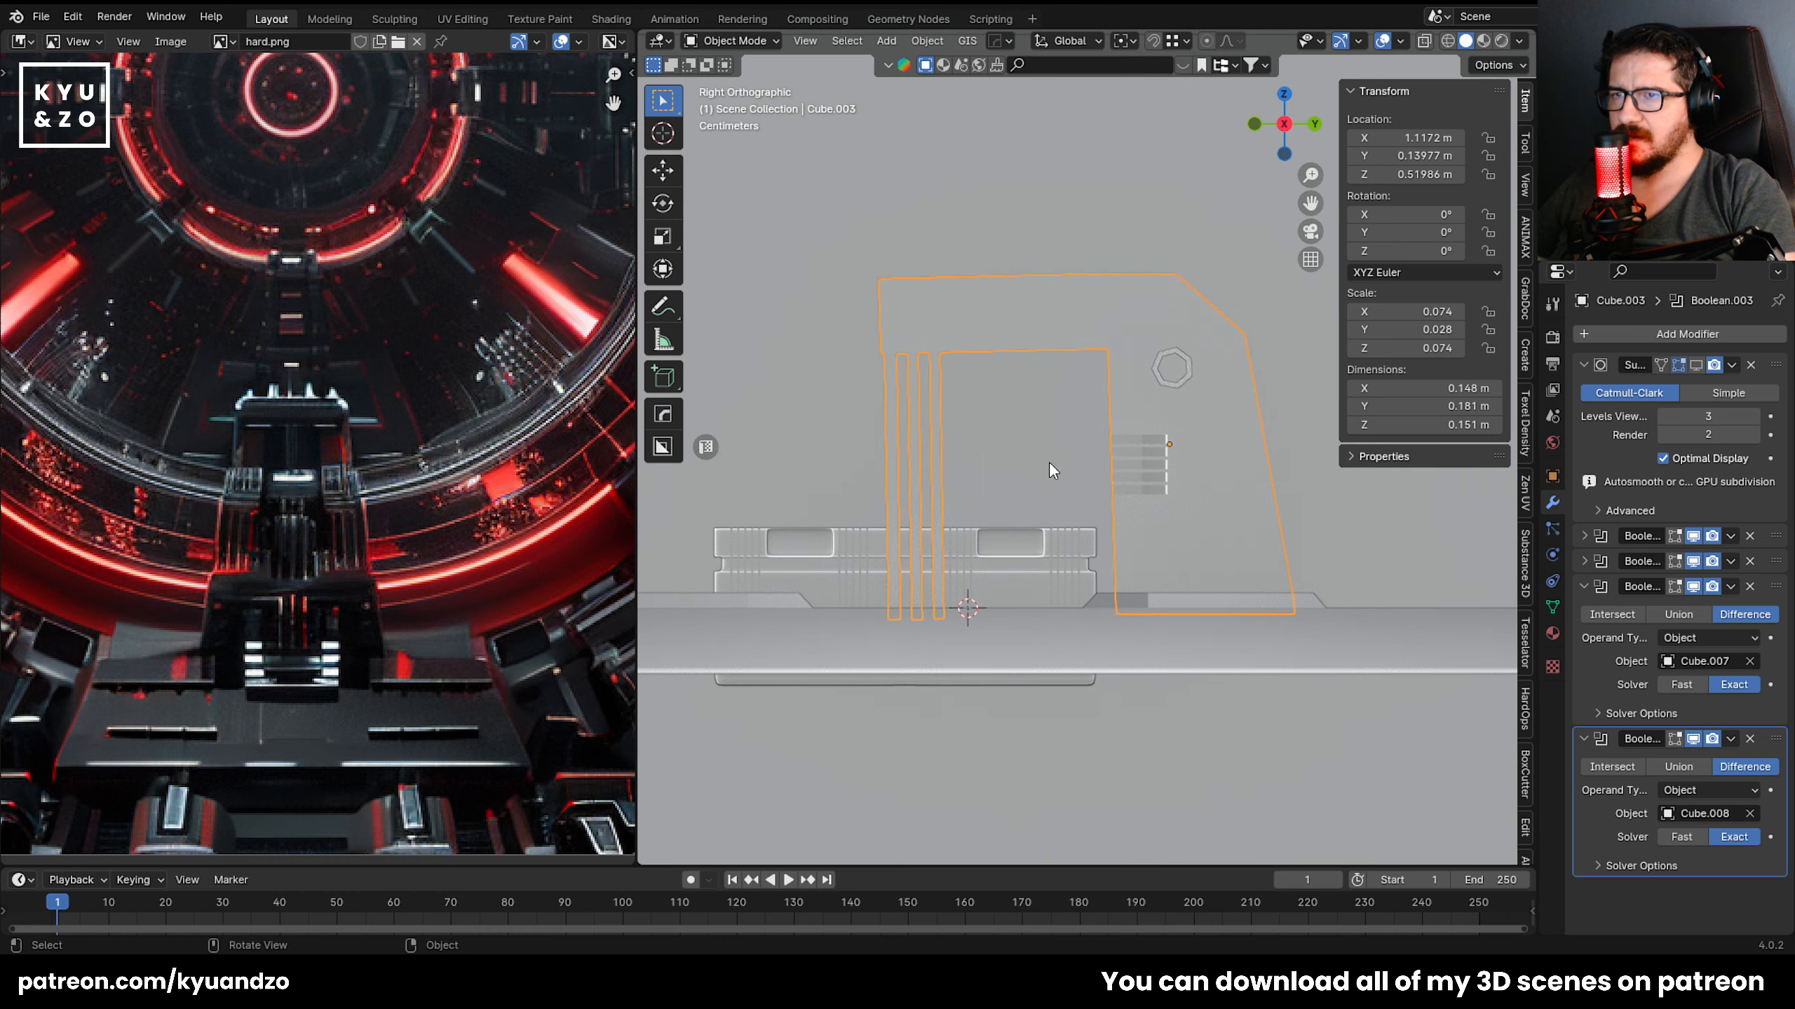
key(Tab)
key(c)
key(alt+z)
click(909, 379)
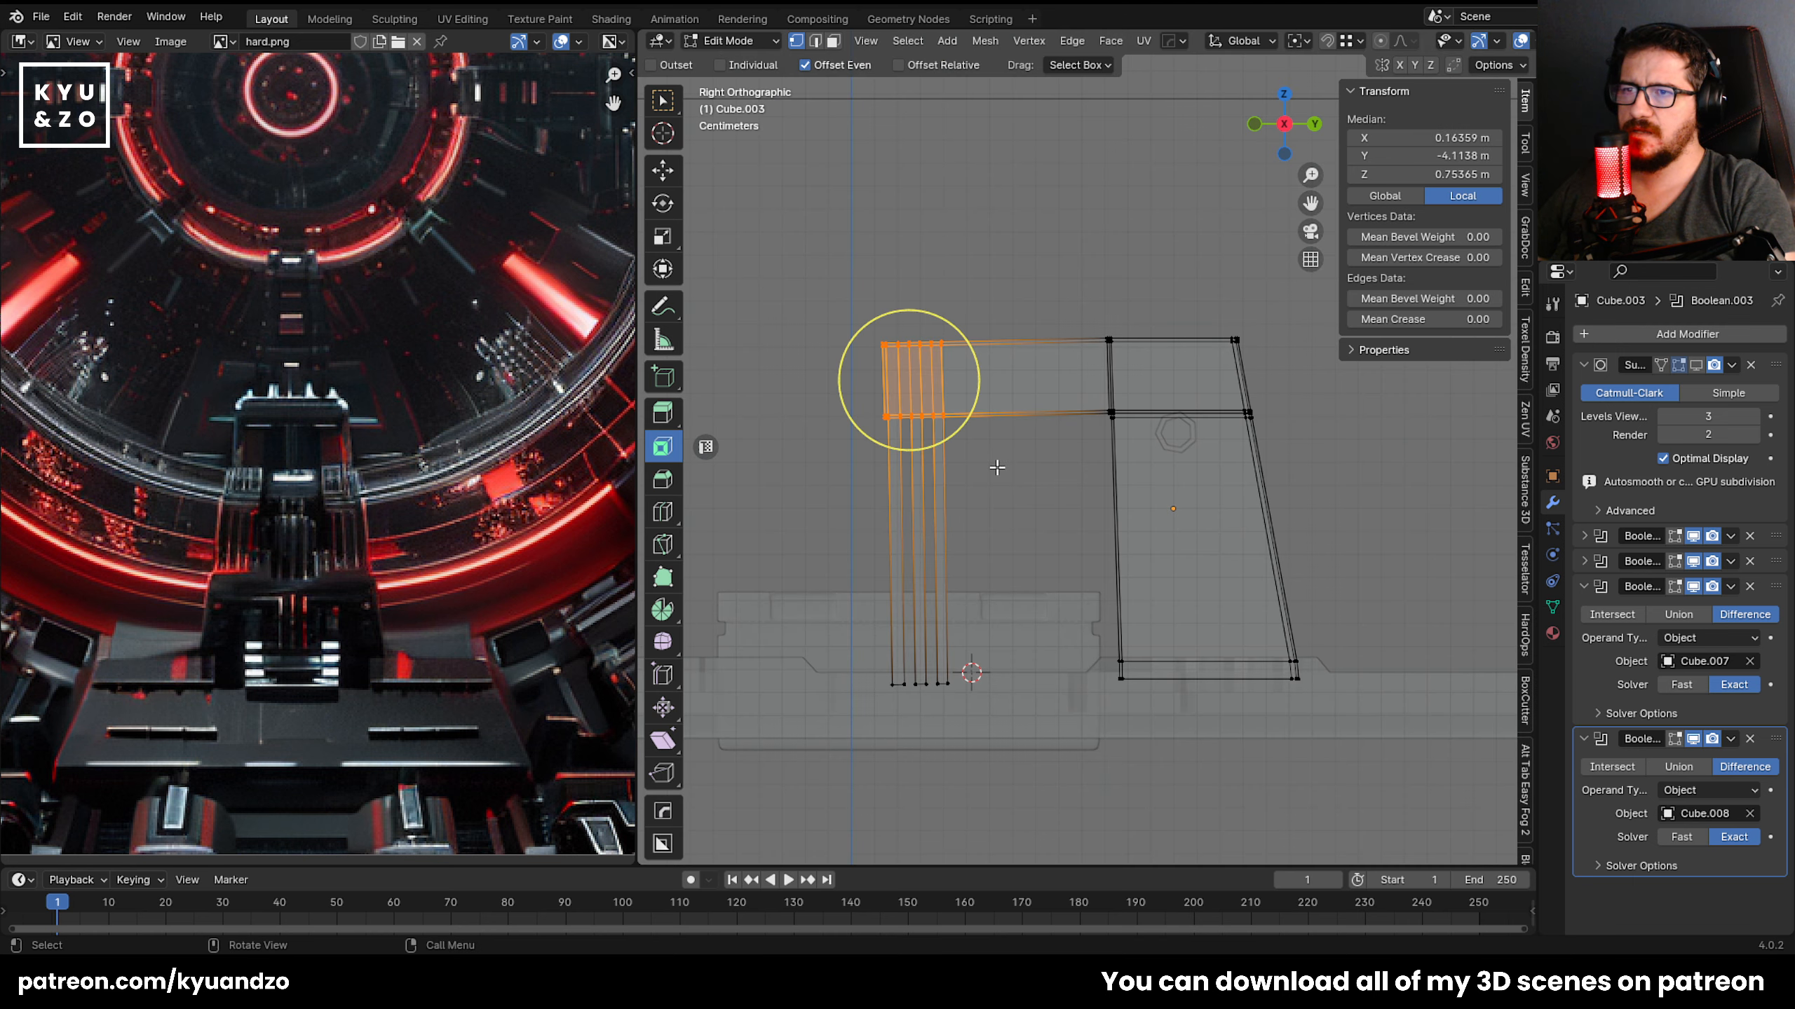
key(g)
key(z)
click(992, 462)
shift+middle_drag(1021, 399, 1098, 458)
scroll(1098, 458, up, 3)
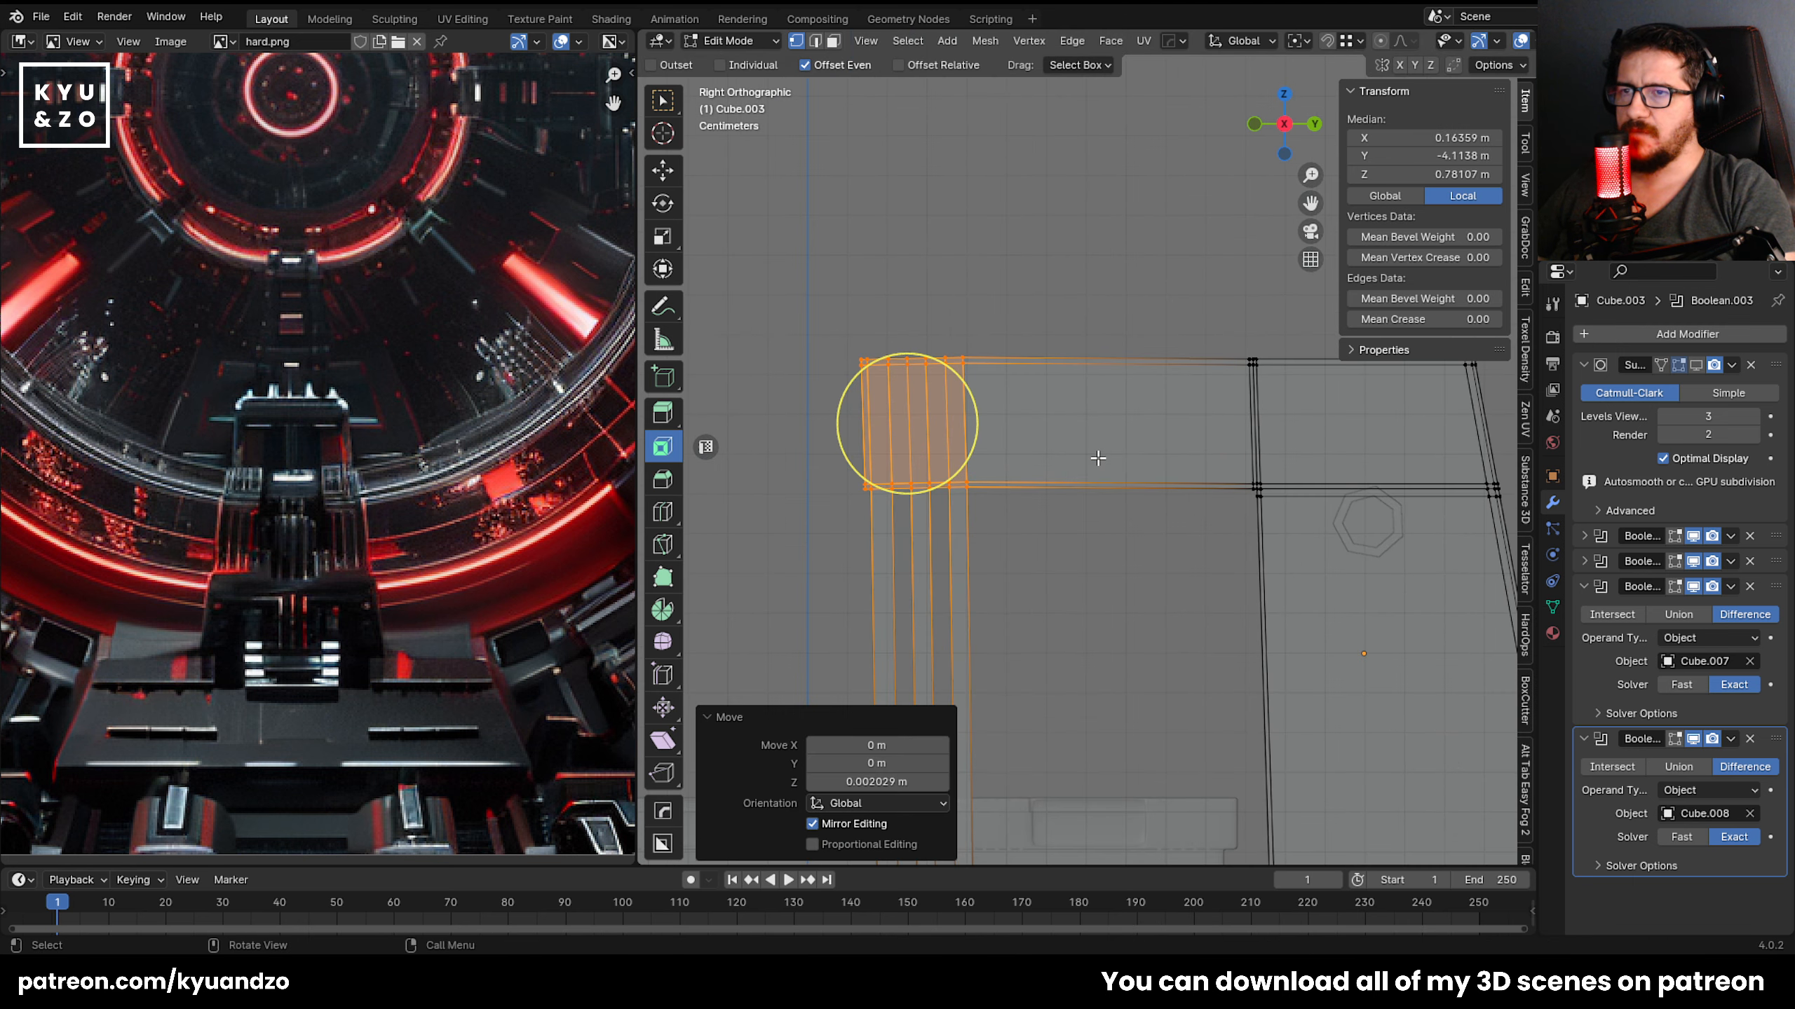
Lower the arm's end vertices about 0.0007 m along Z and rotate them slightly to level the arm.
key(g)
key(z)
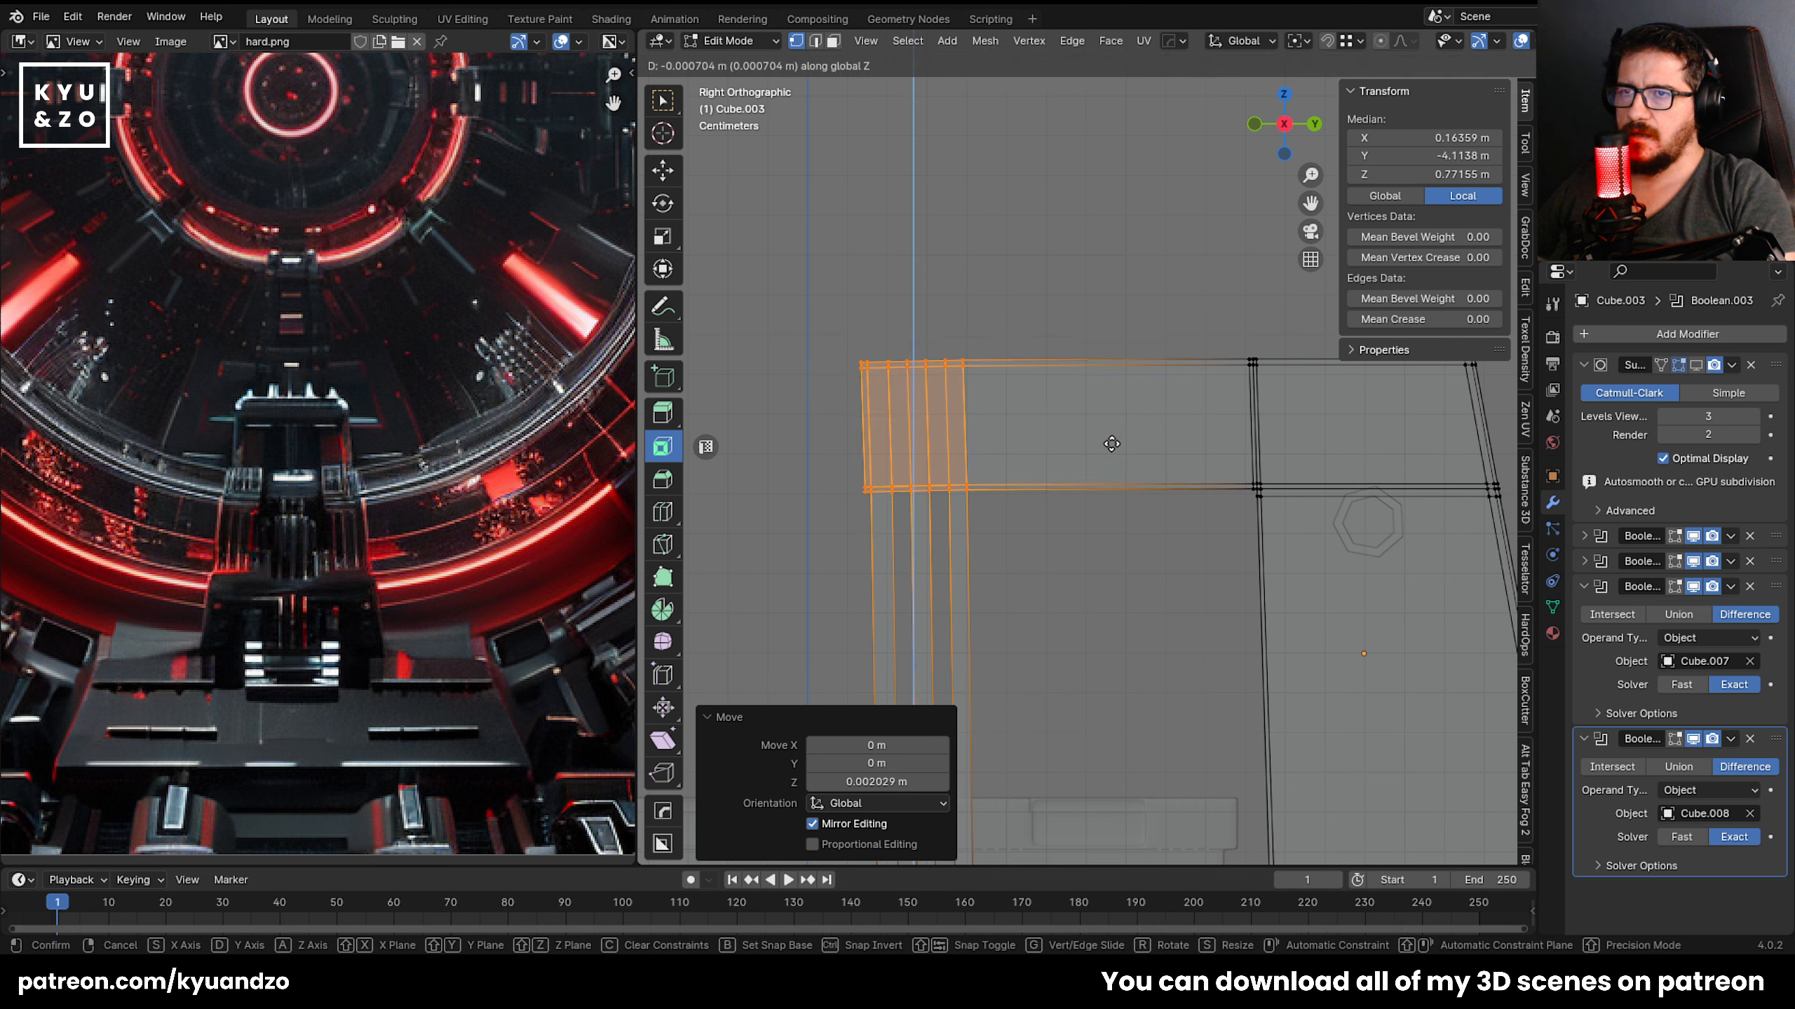
click(1111, 443)
key(c)
key(Escape)
key(r)
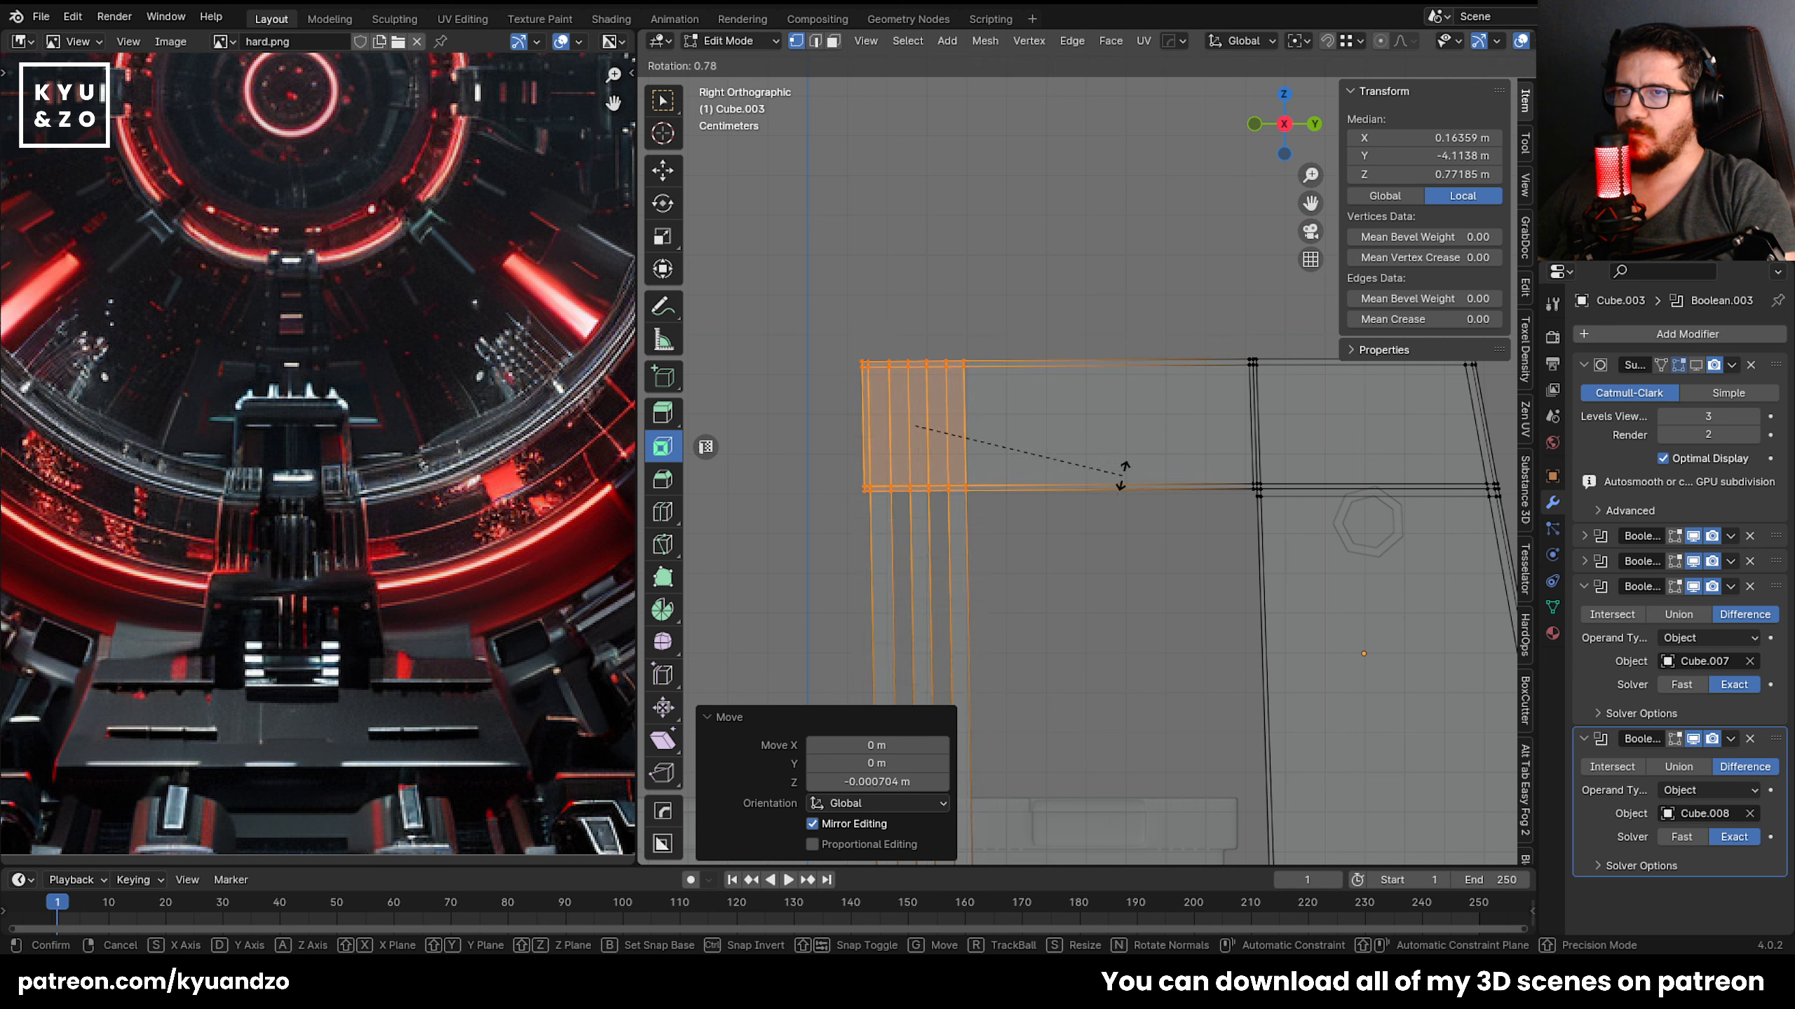
click(1123, 474)
Shift the arm's end vertices about 0.0009 m along Y and fine-tune their height along Z.
key(g)
key(y)
click(1127, 475)
key(g)
key(z)
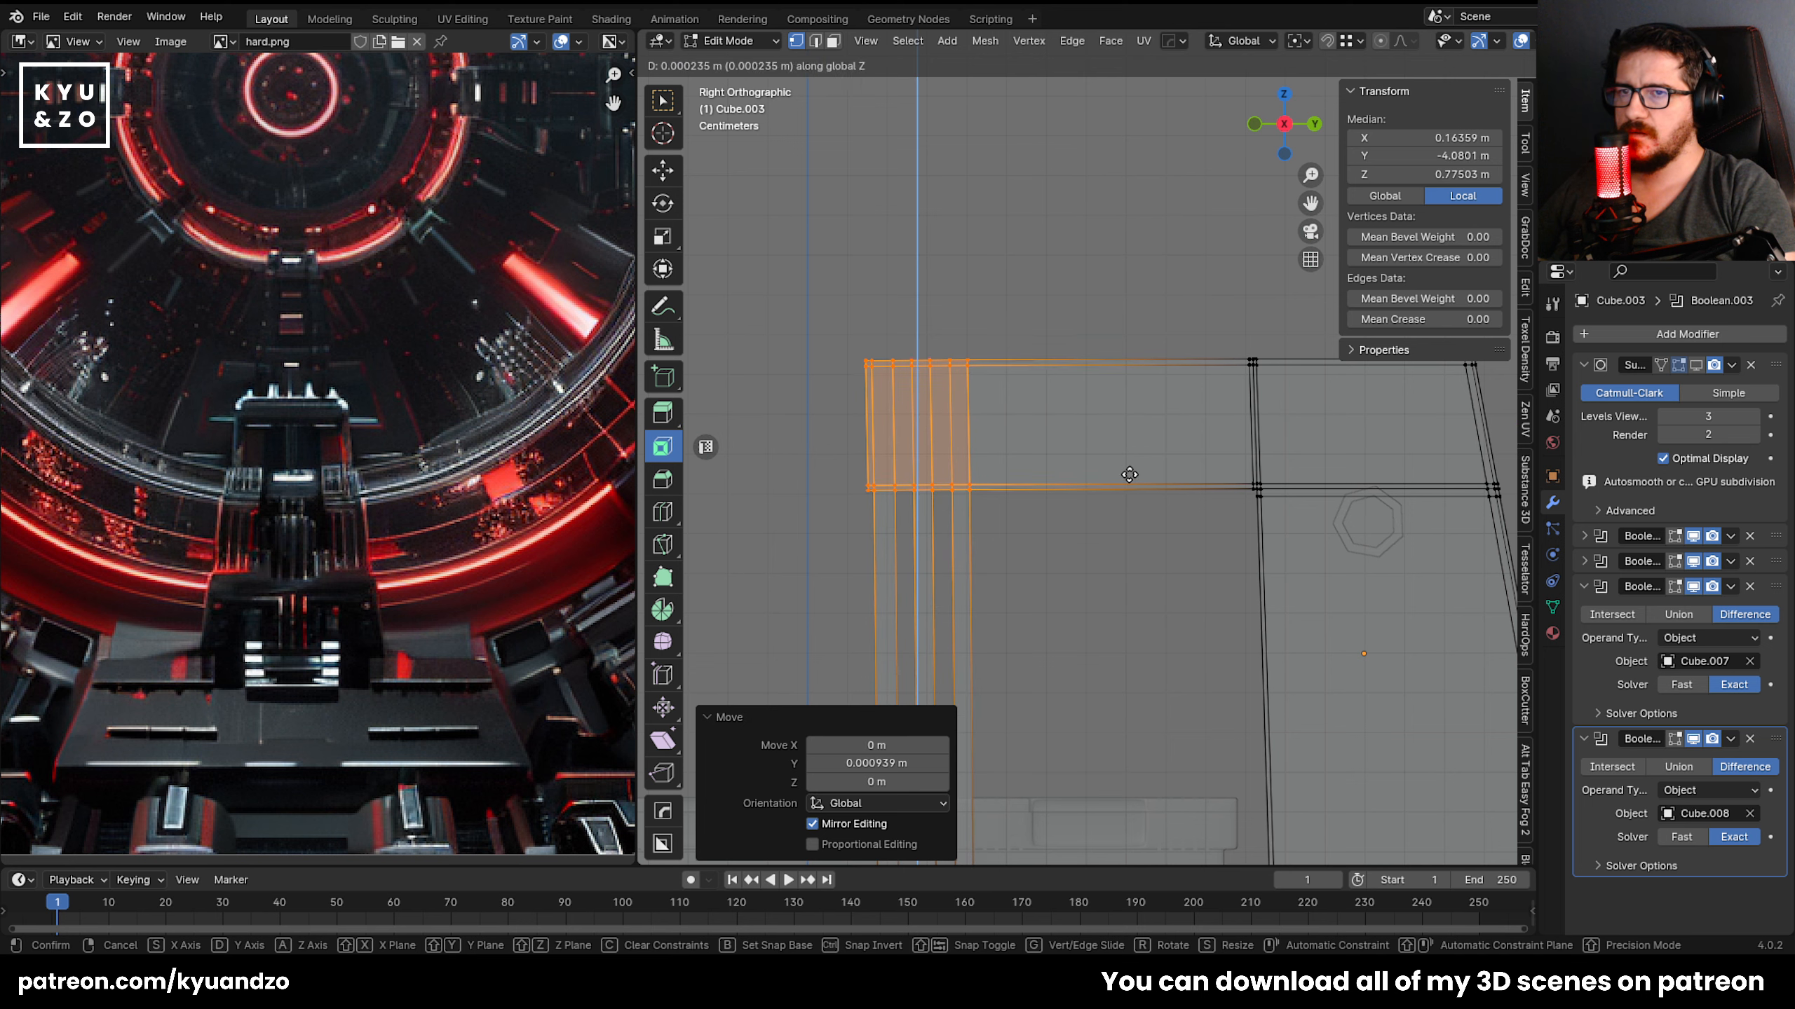
scroll(1128, 476, down, 4)
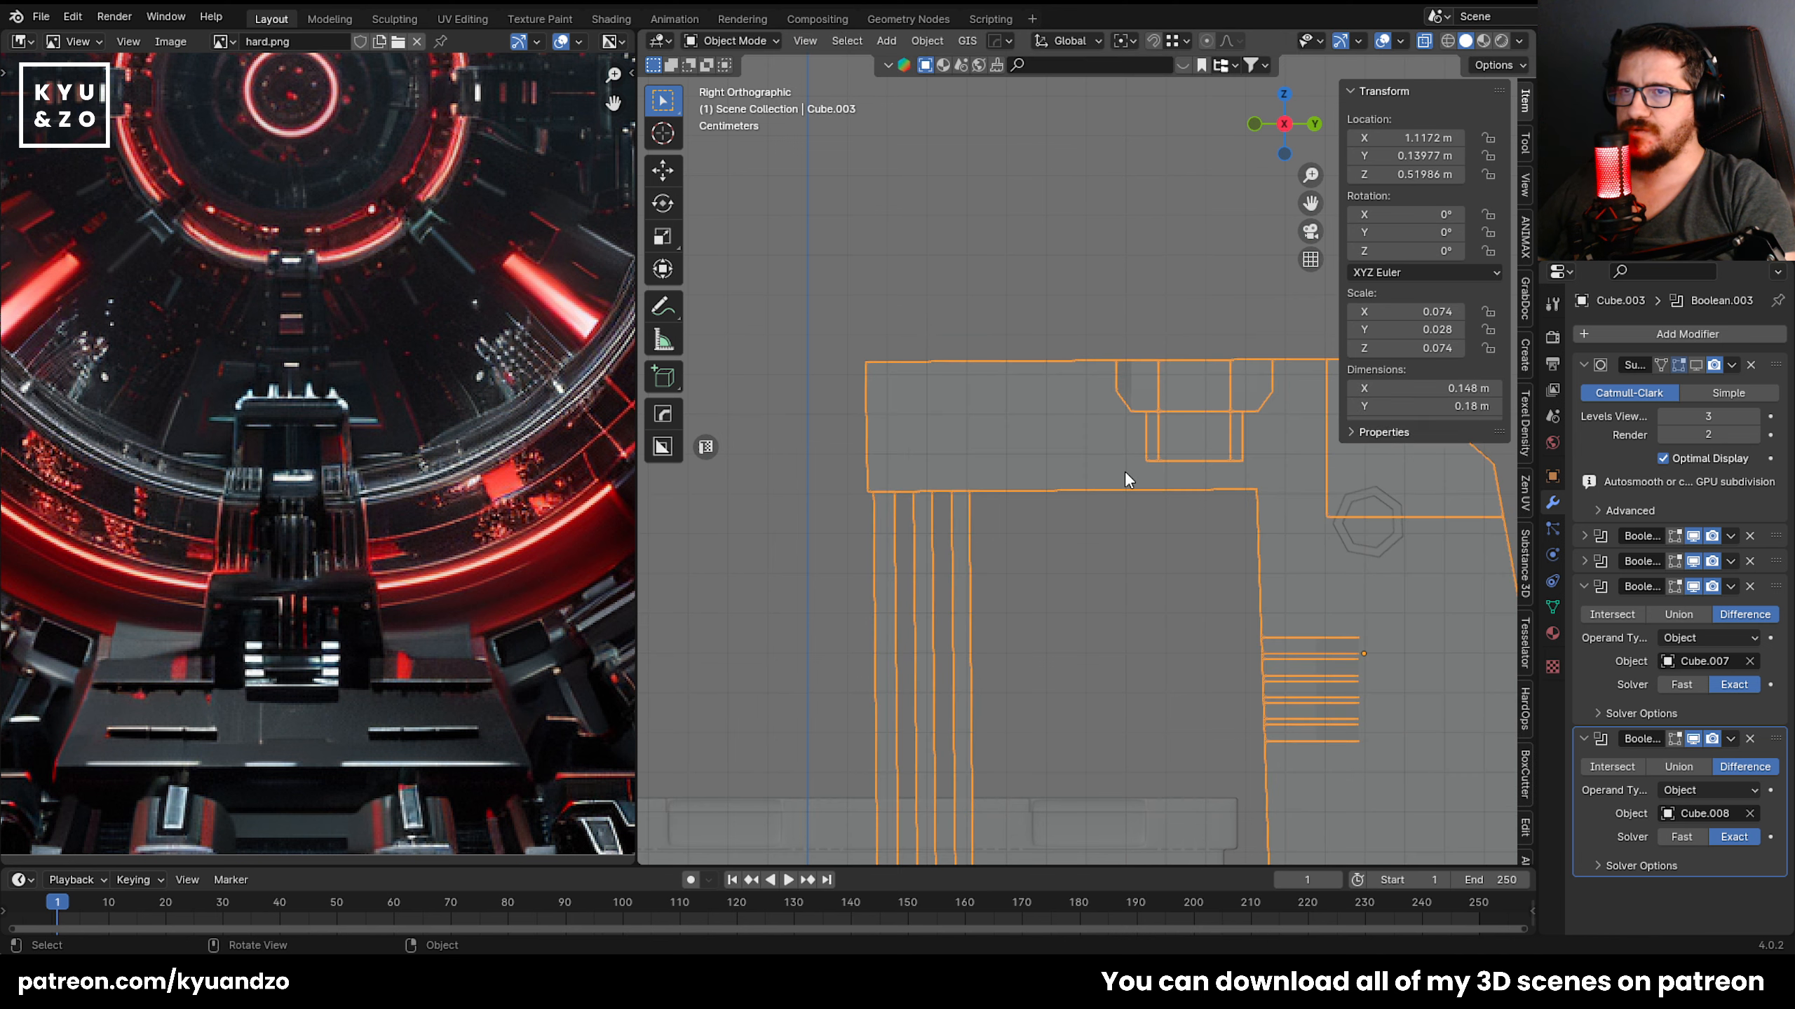
scroll(1124, 471, up, 3)
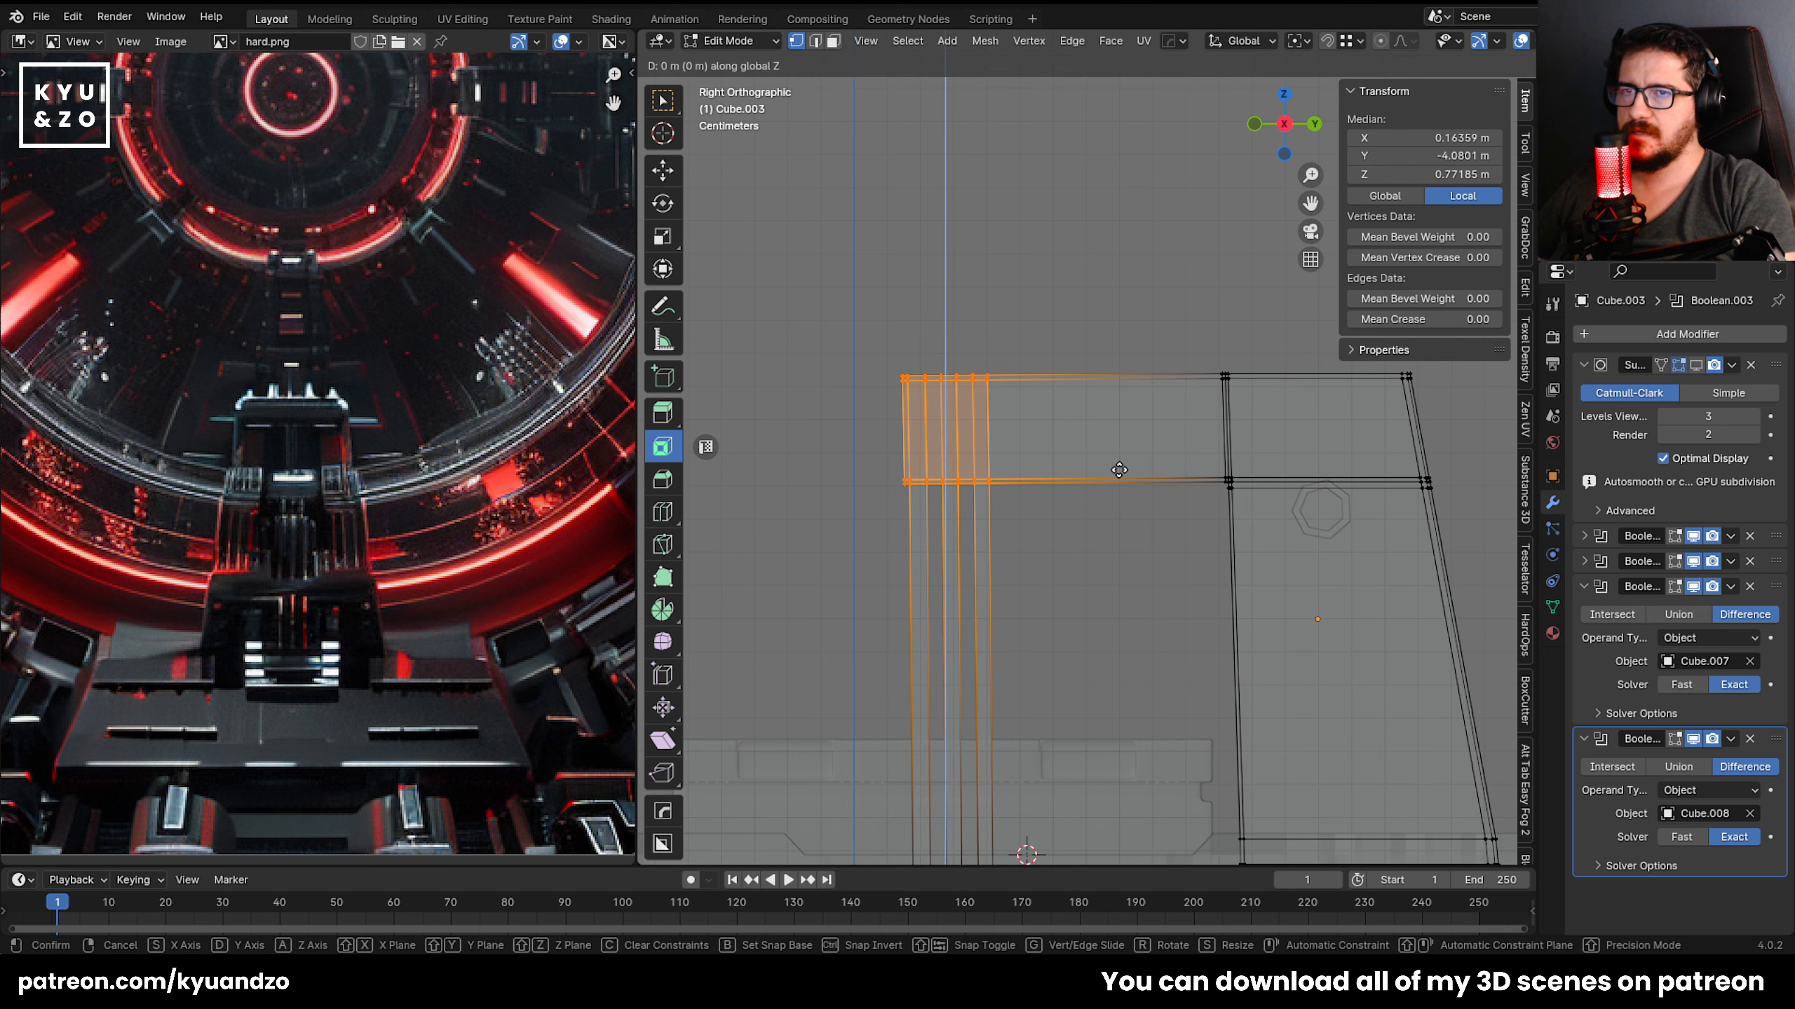
click(1120, 470)
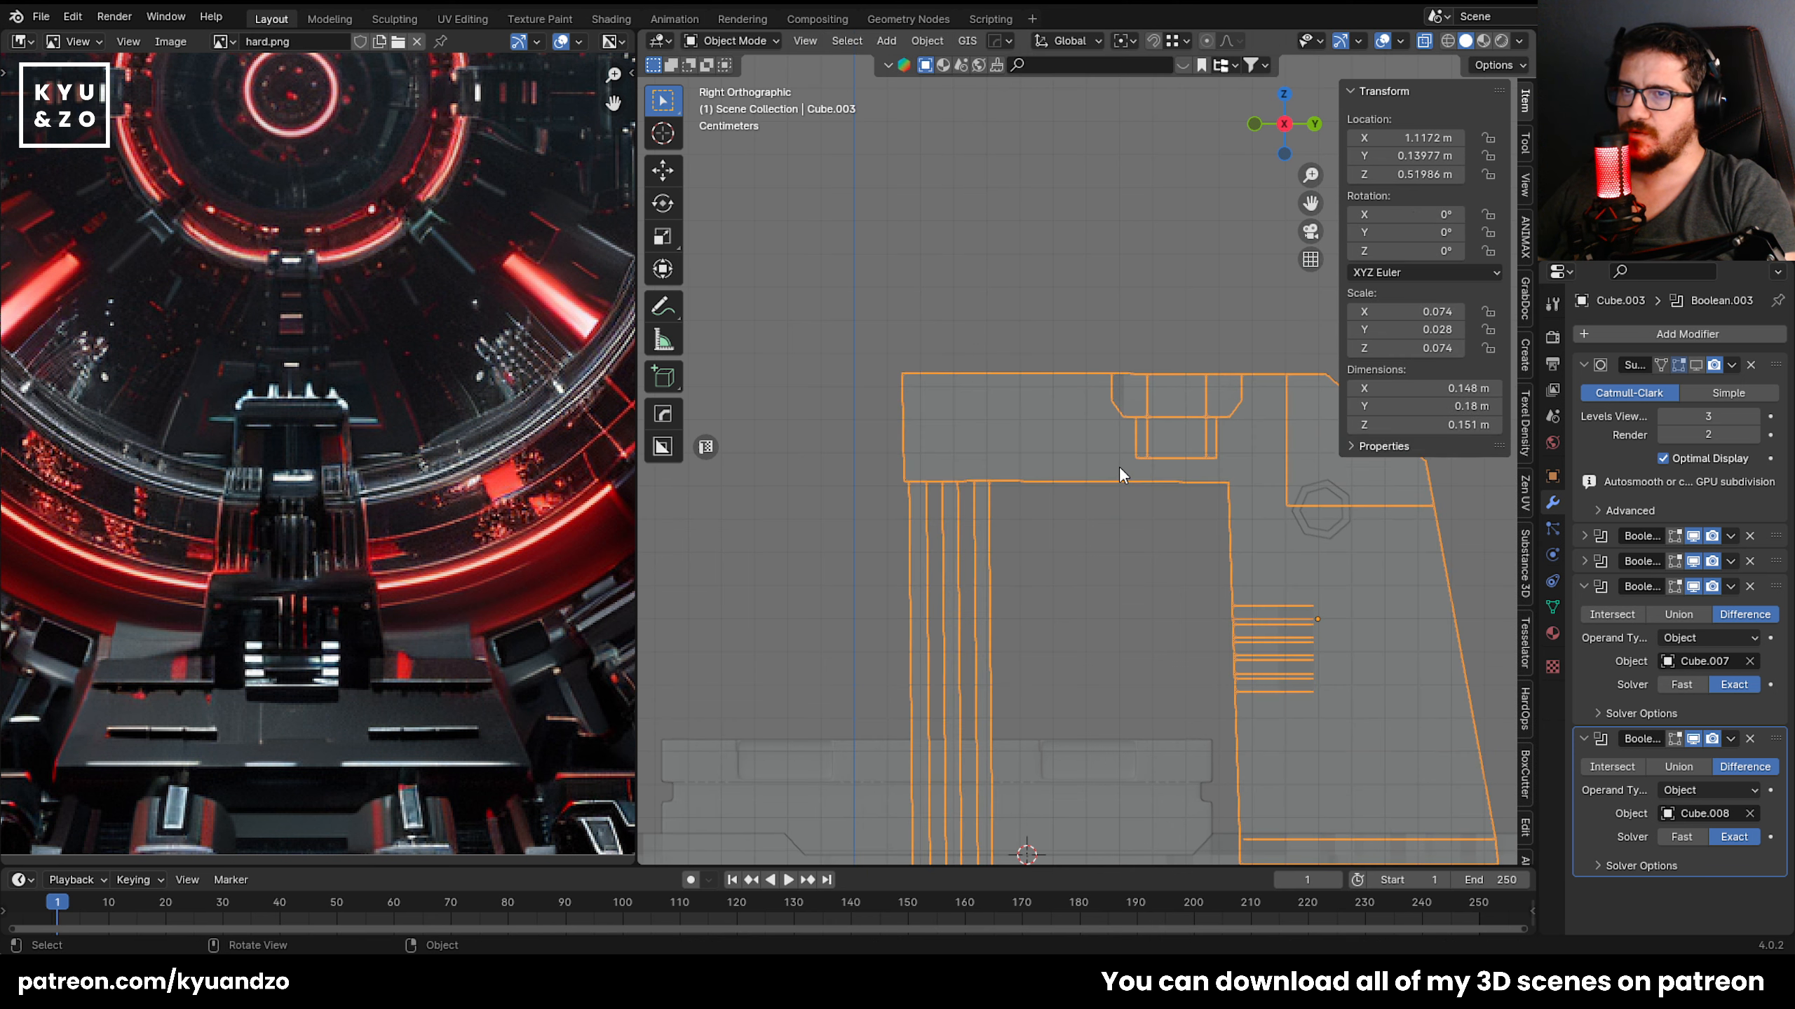
Straighten the arm's end with a slight rotation, adjust its height along Z, and finish editing the mesh.
key(r)
click(1119, 469)
key(Tab)
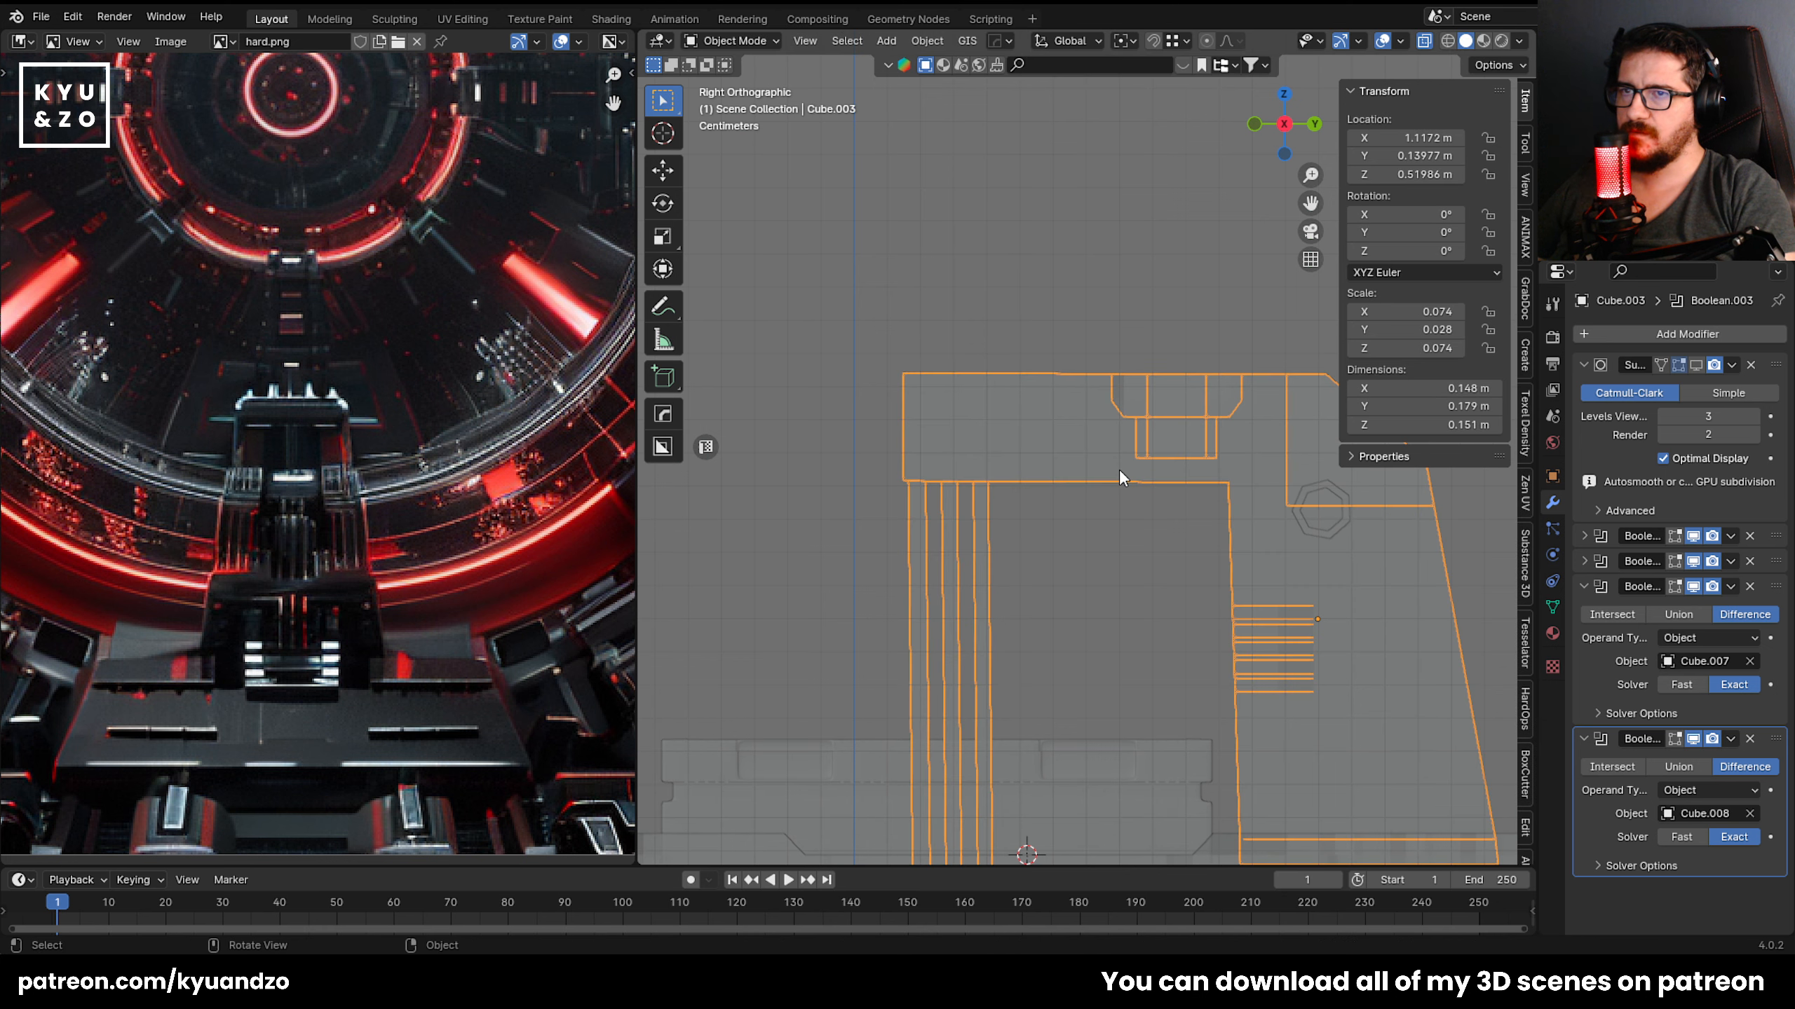
scroll(1118, 469, down, 4)
key(Tab)
key(g)
key(z)
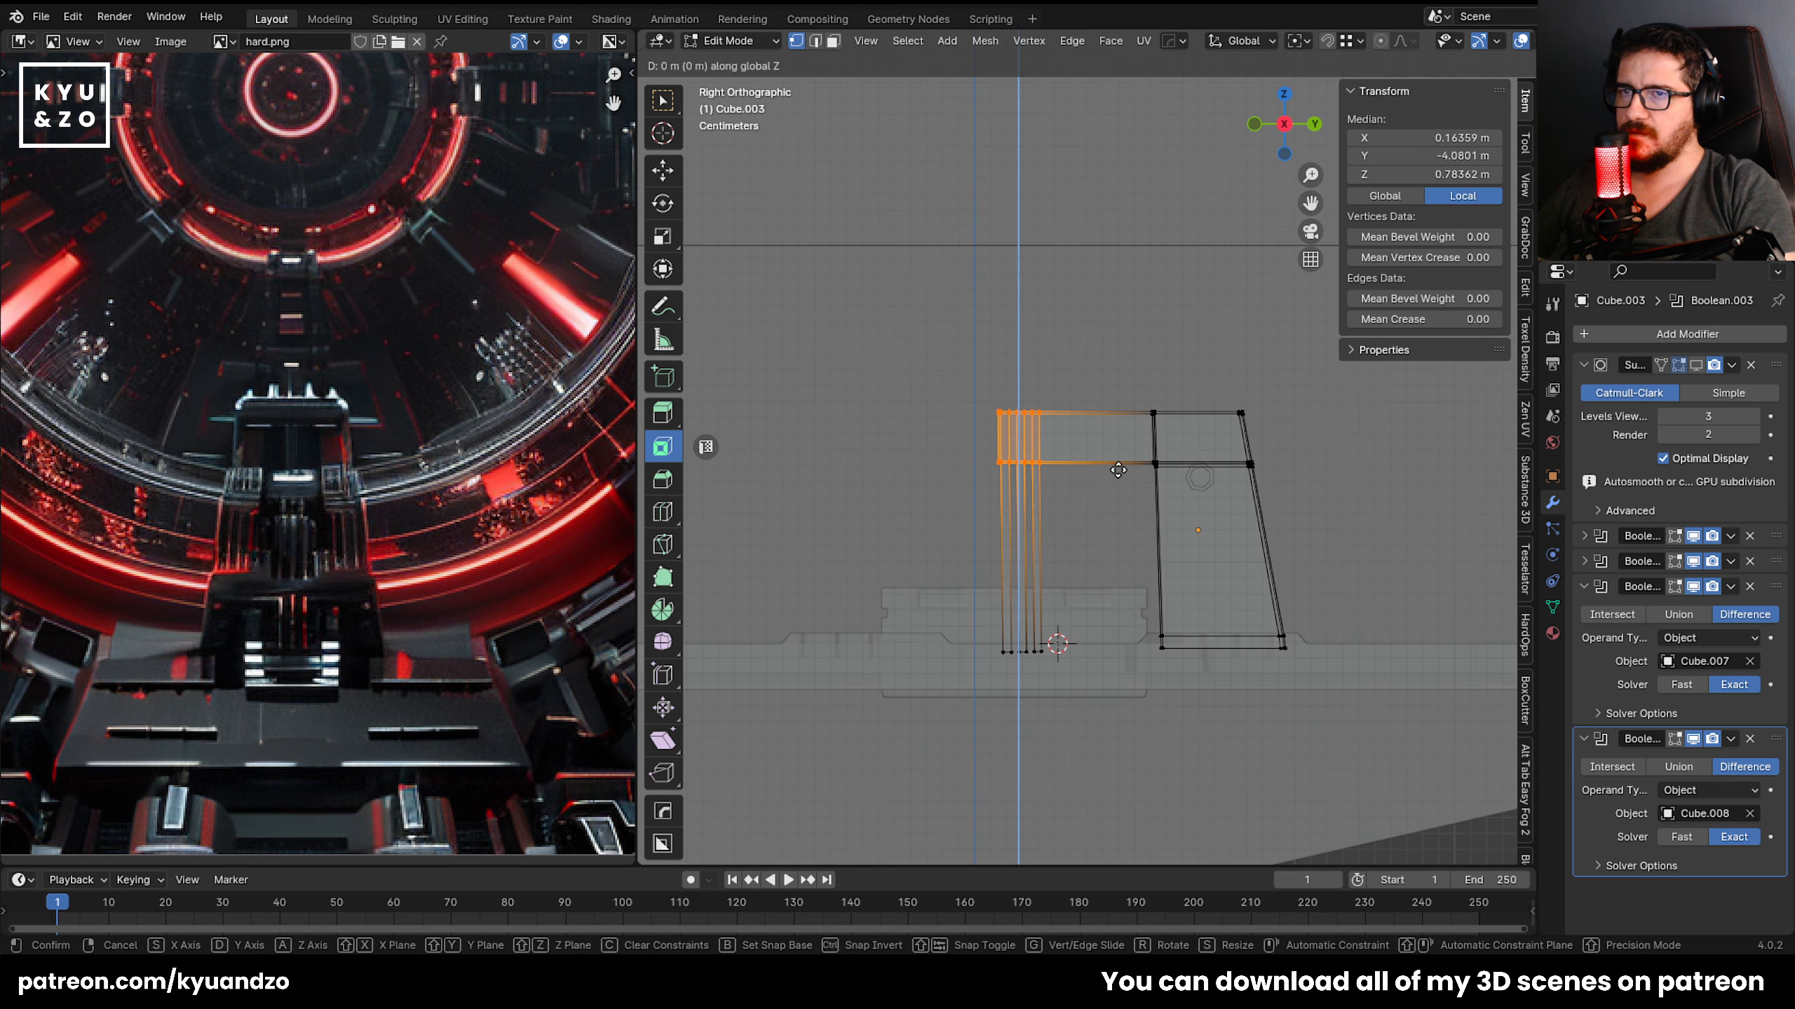
click(1117, 471)
key(Tab)
click(1099, 527)
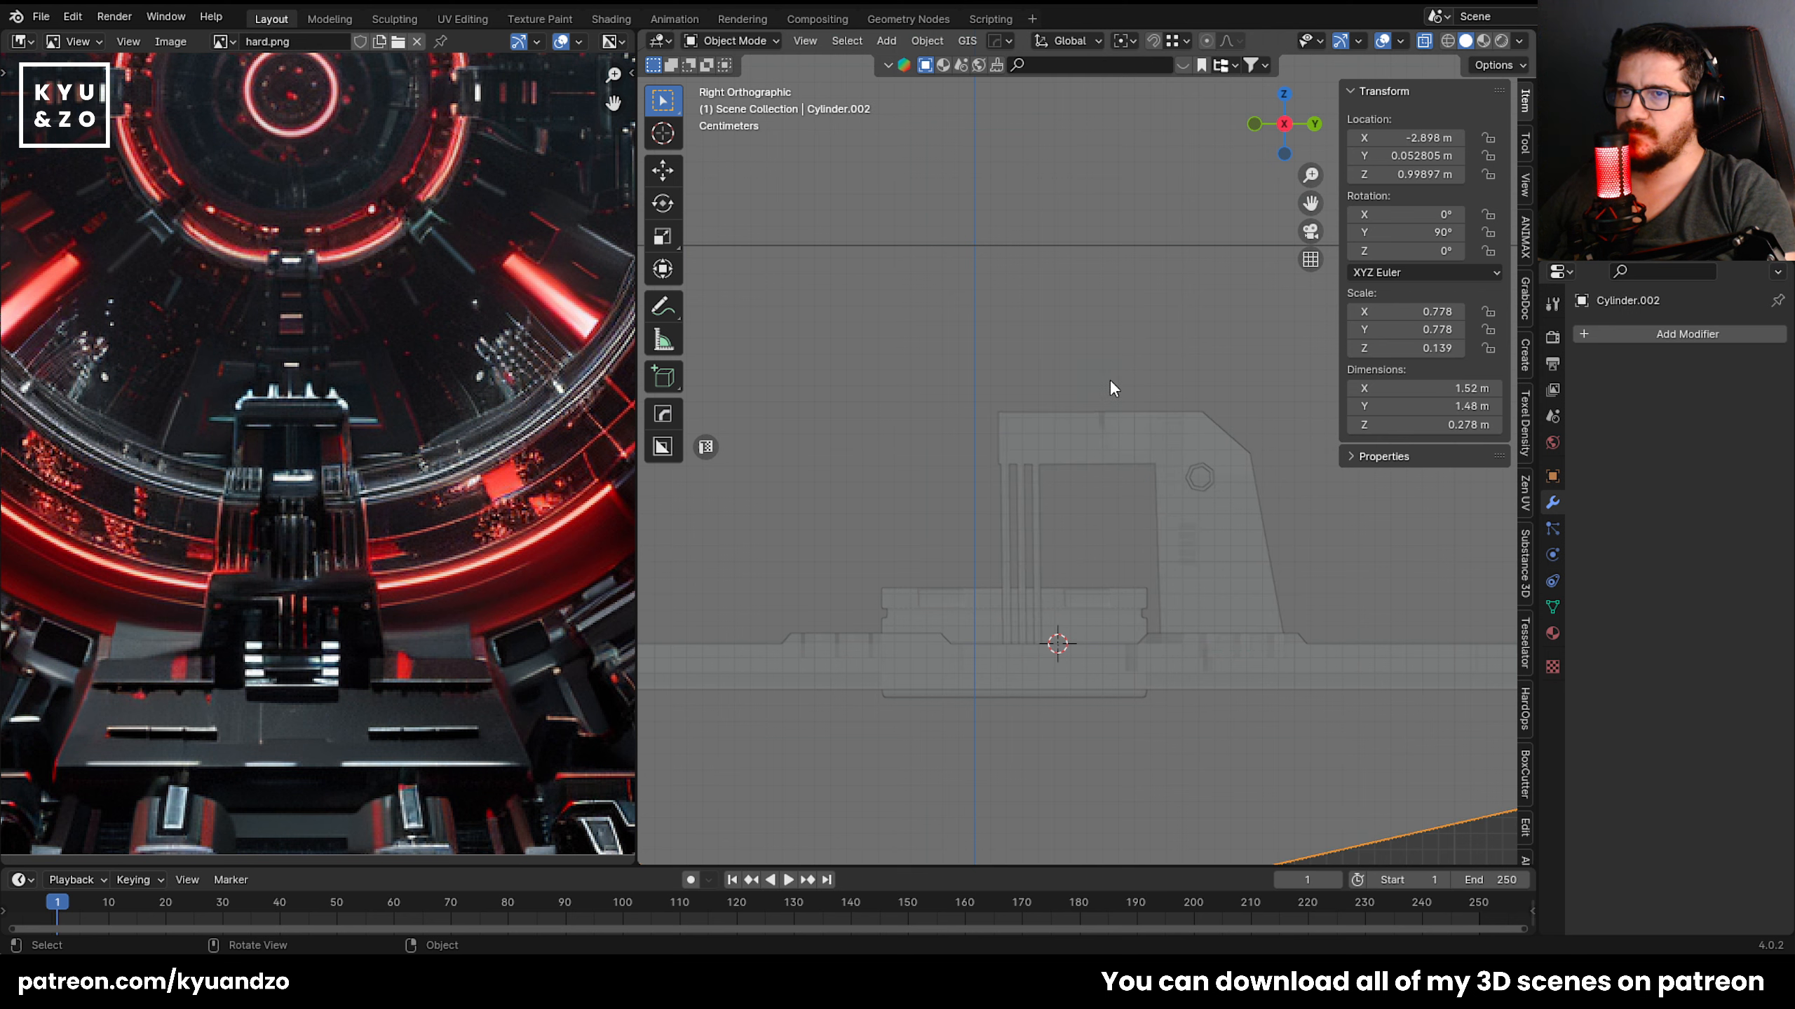
Return to the camera view of the scene and save the file.
middle_drag(1111, 388, 1094, 463)
scroll(1093, 467, down, 6)
click(1078, 499)
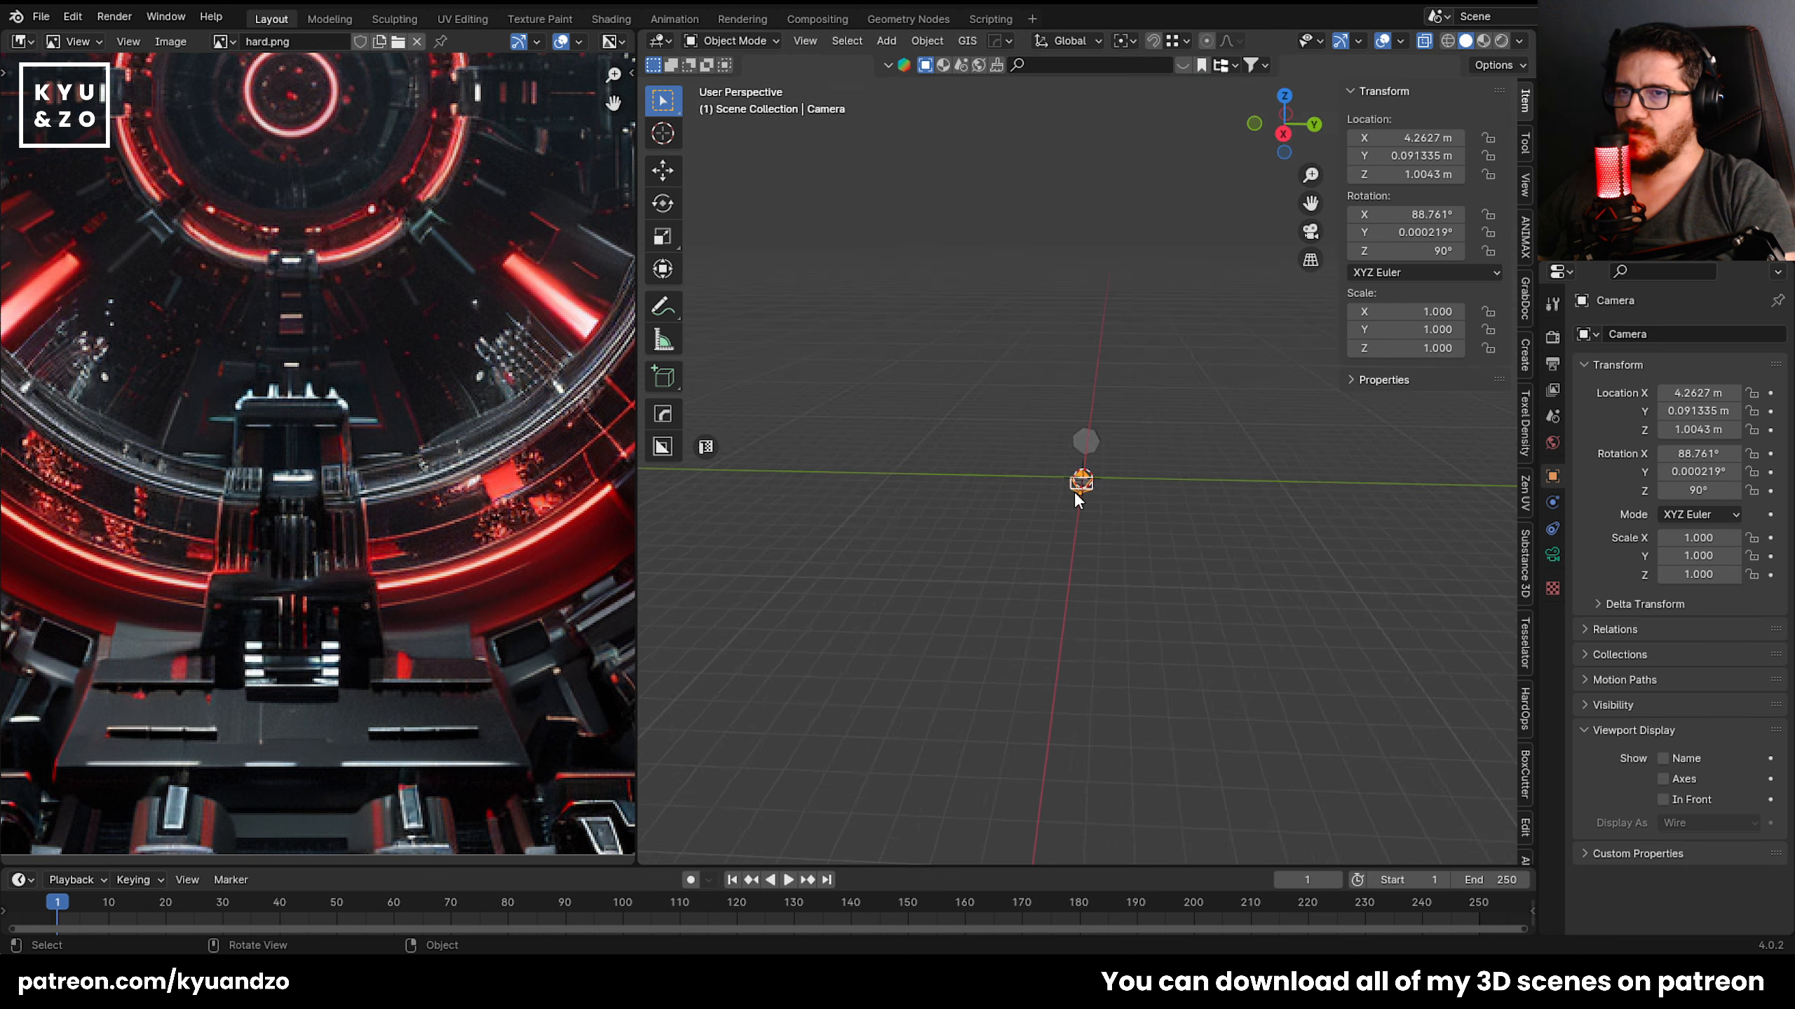
key(KP_0)
key(ctrl+s)
scroll(867, 409, down, 5)
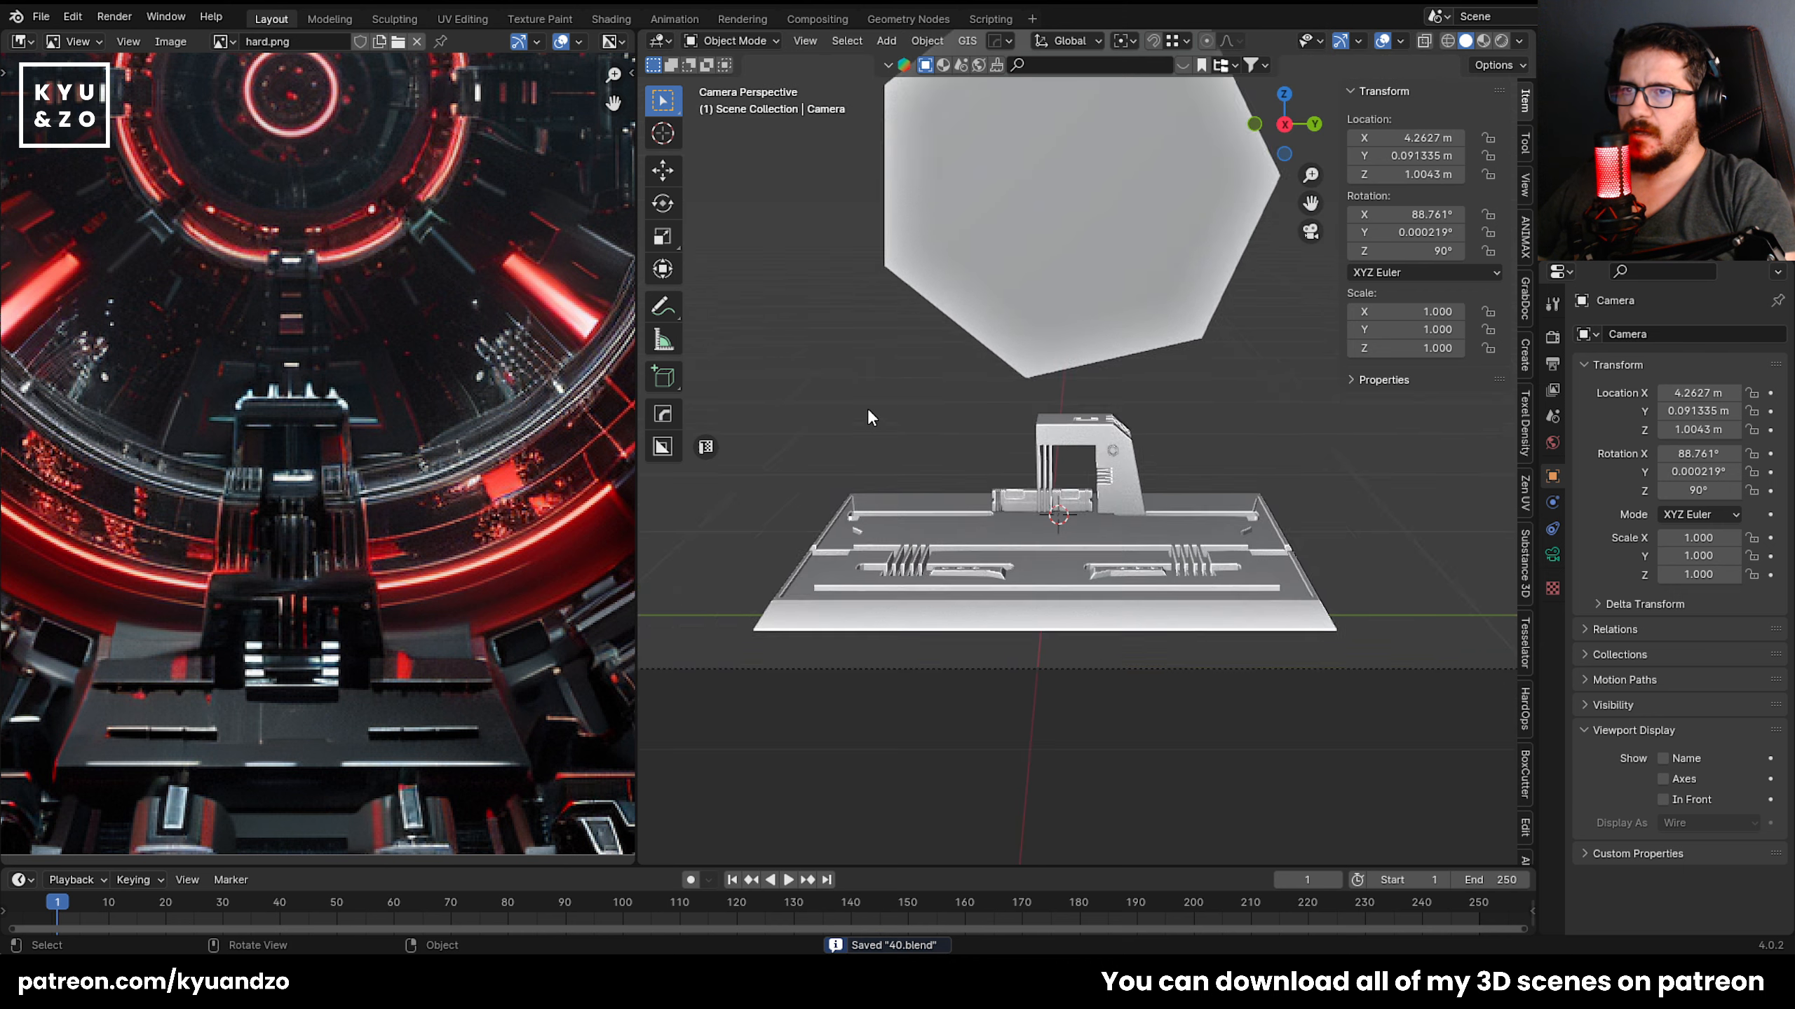
Add a Mirror modifier to the reshaped arched bracket.
scroll(868, 409, up, 2)
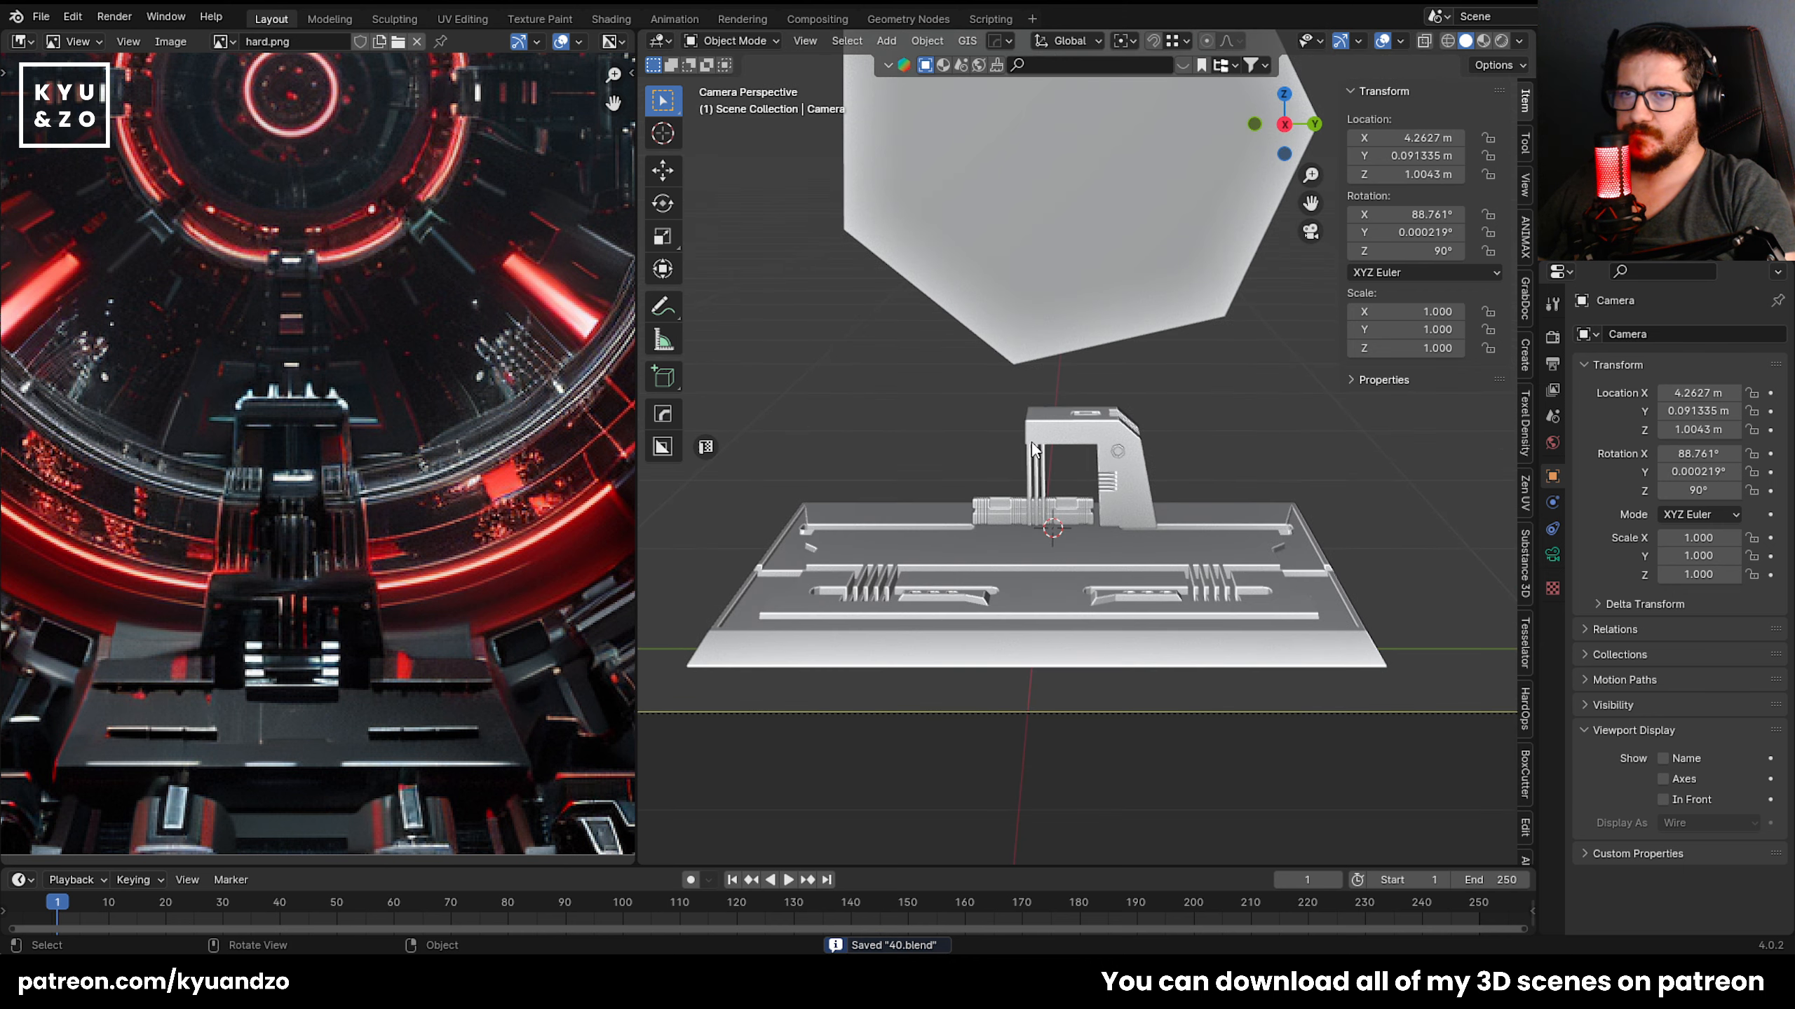
click(1034, 449)
scroll(1019, 534, up, 2)
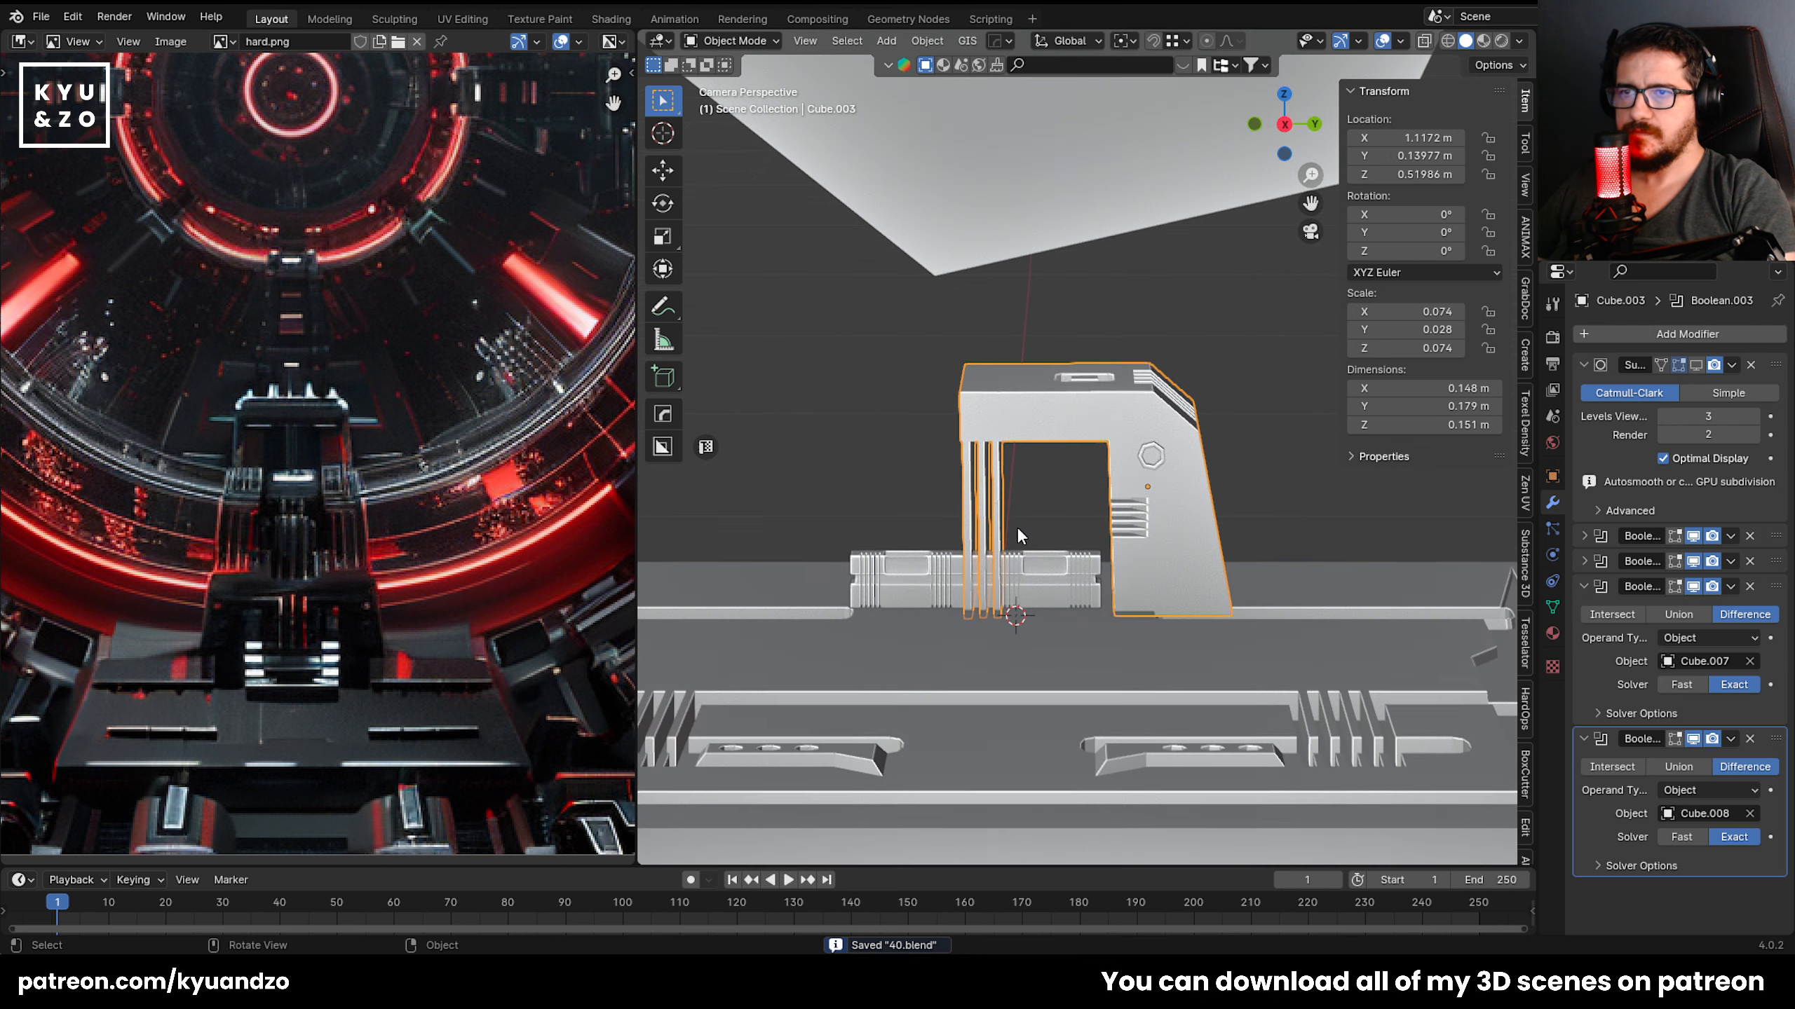
scroll(1136, 527, up, 2)
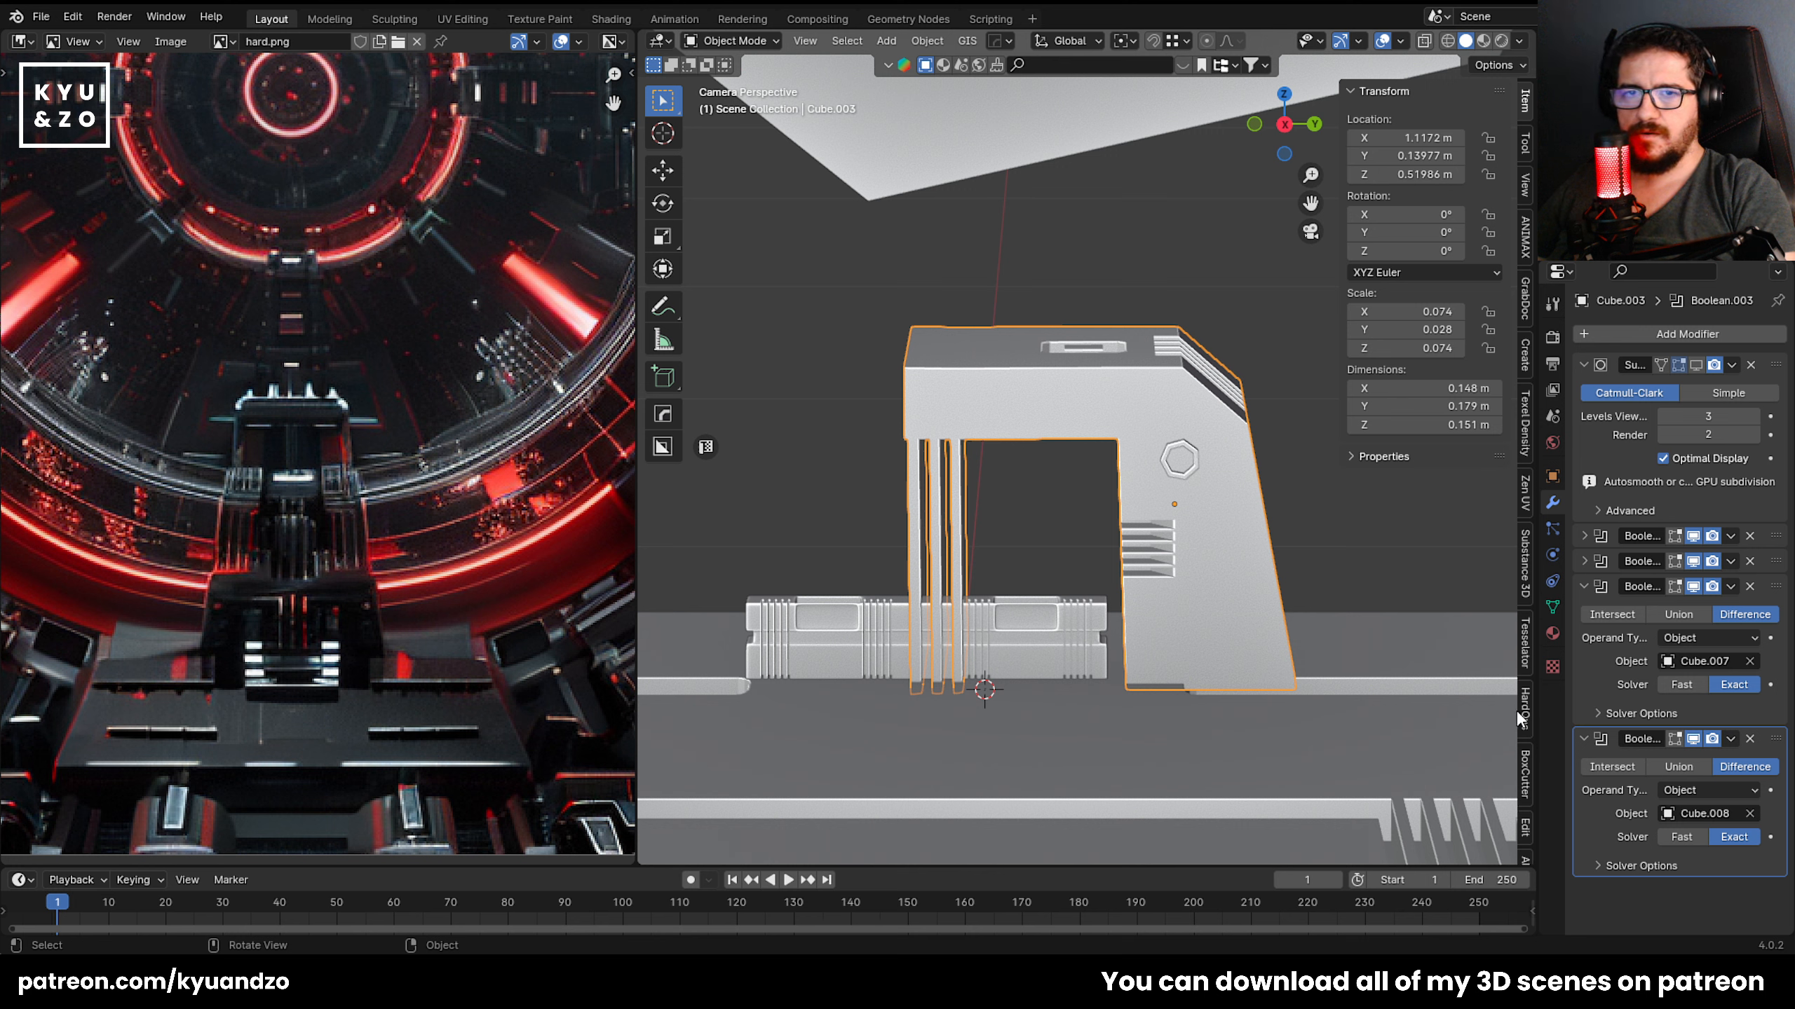
click(1627, 335)
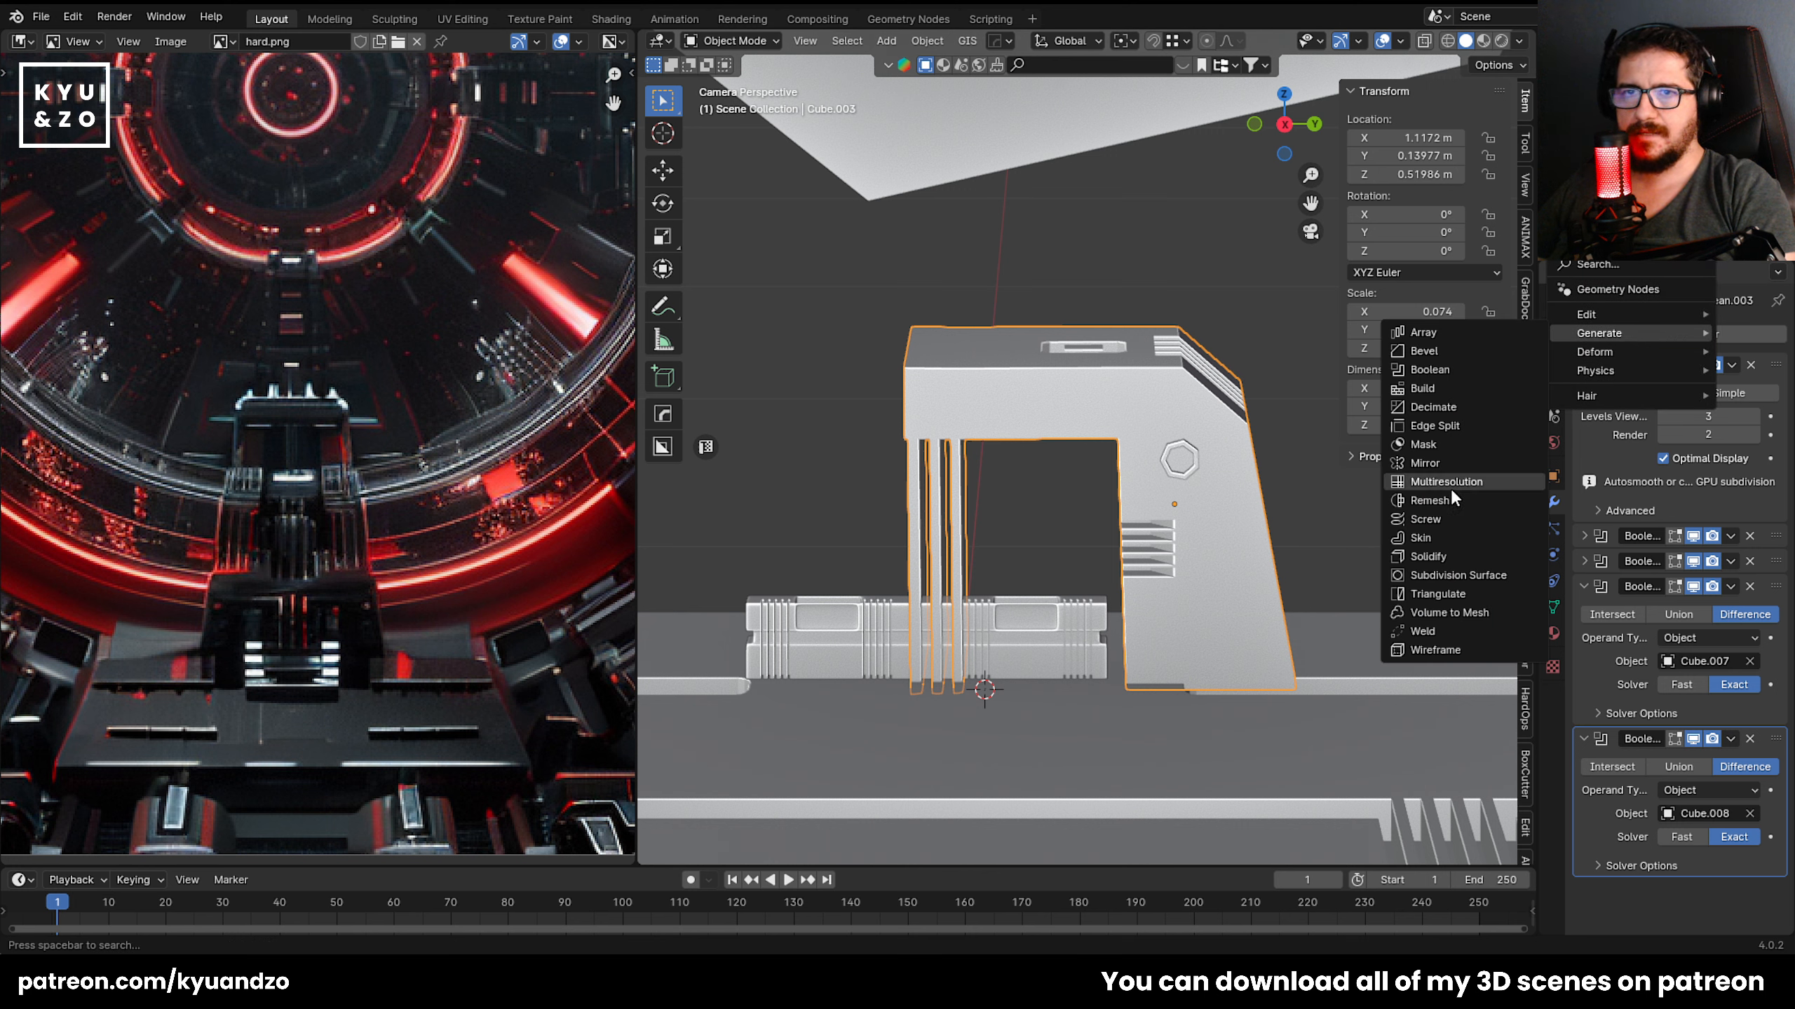
click(1424, 463)
scroll(1674, 777, down, 5)
Set the bracket's Mirror modifier to the Y axis only and bisect it on Y.
click(1673, 763)
click(1707, 763)
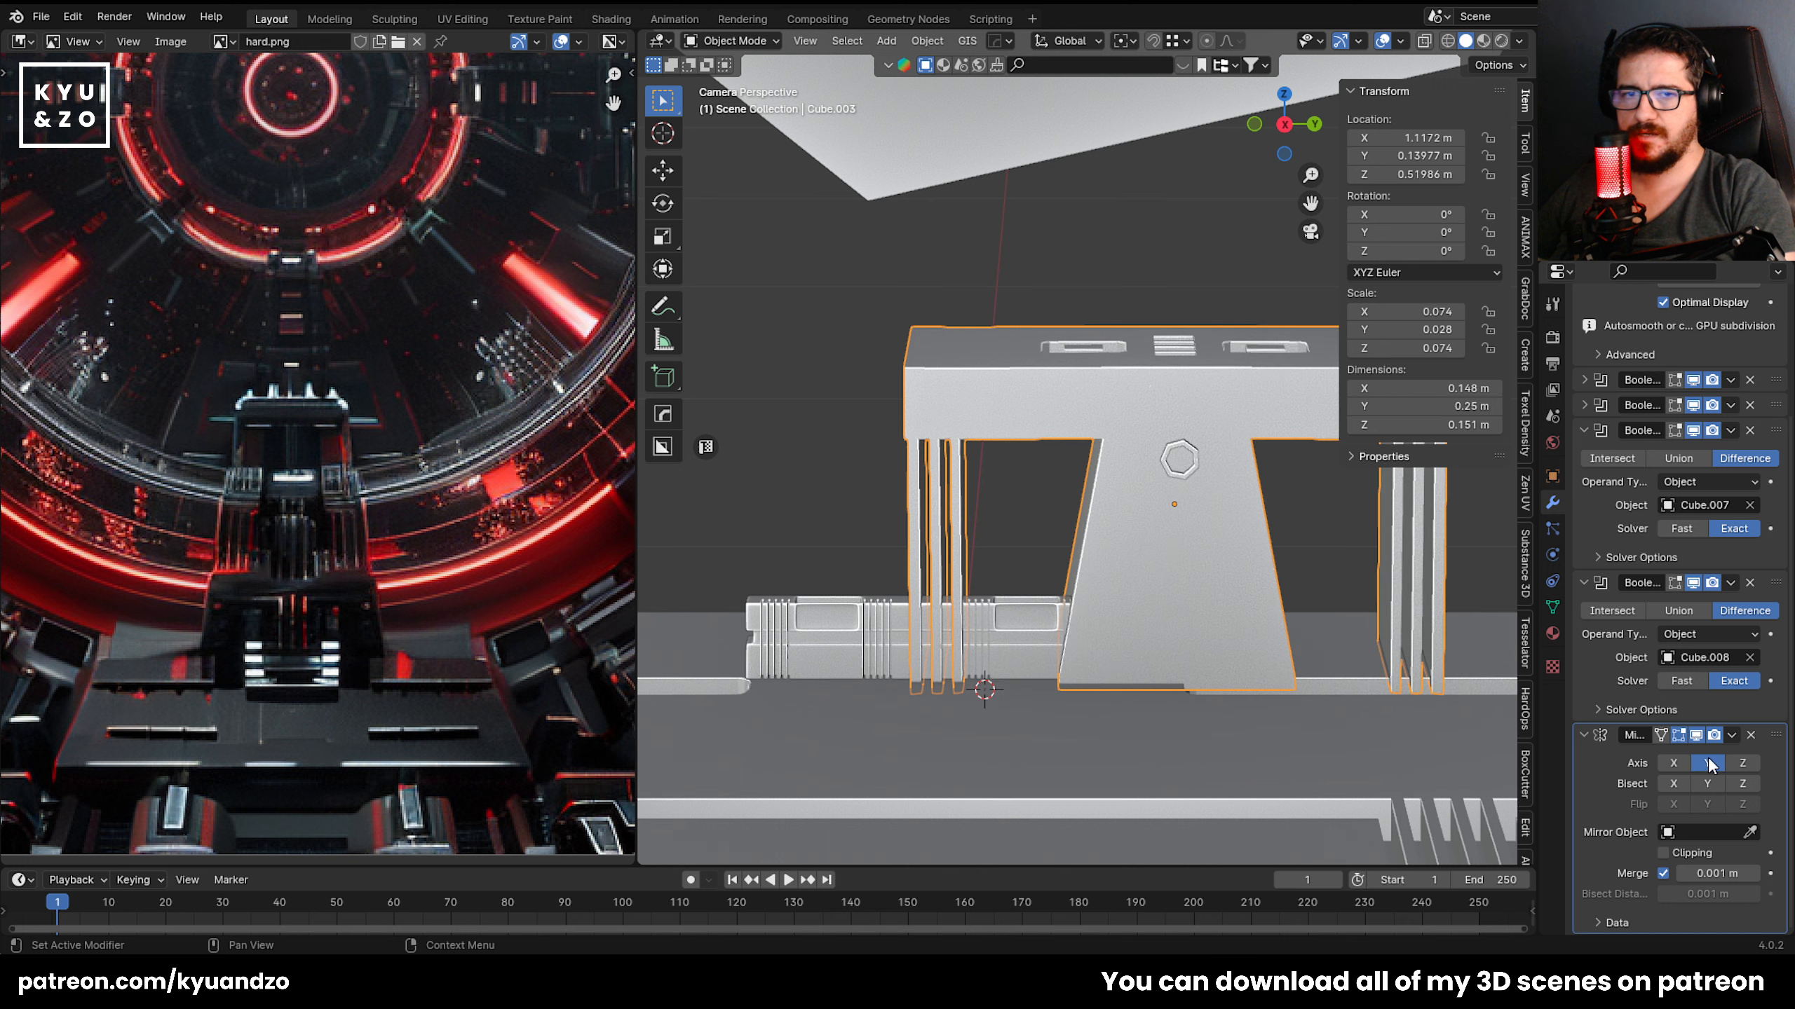
click(1707, 783)
scroll(1137, 492, down, 5)
scroll(1137, 492, up, 4)
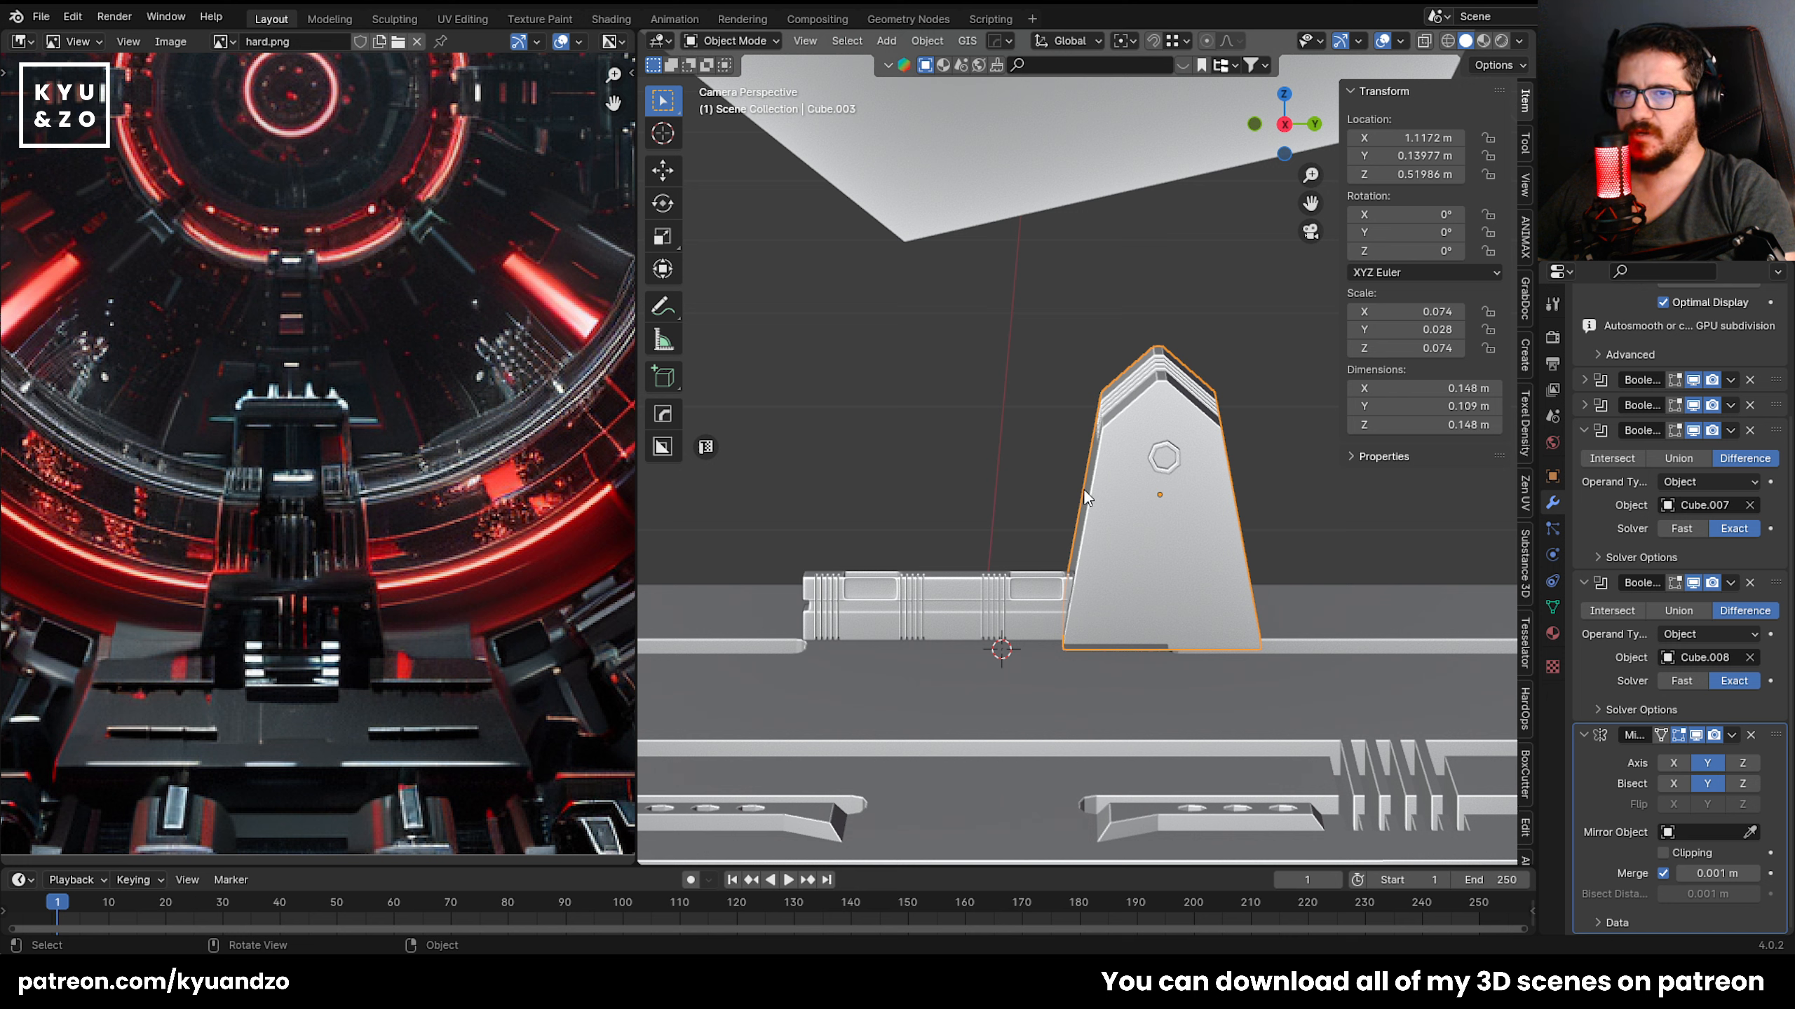
Try setting the bracket's origin to the 3D cursor near the middle of the slab's back edge.
shift+click(953, 601)
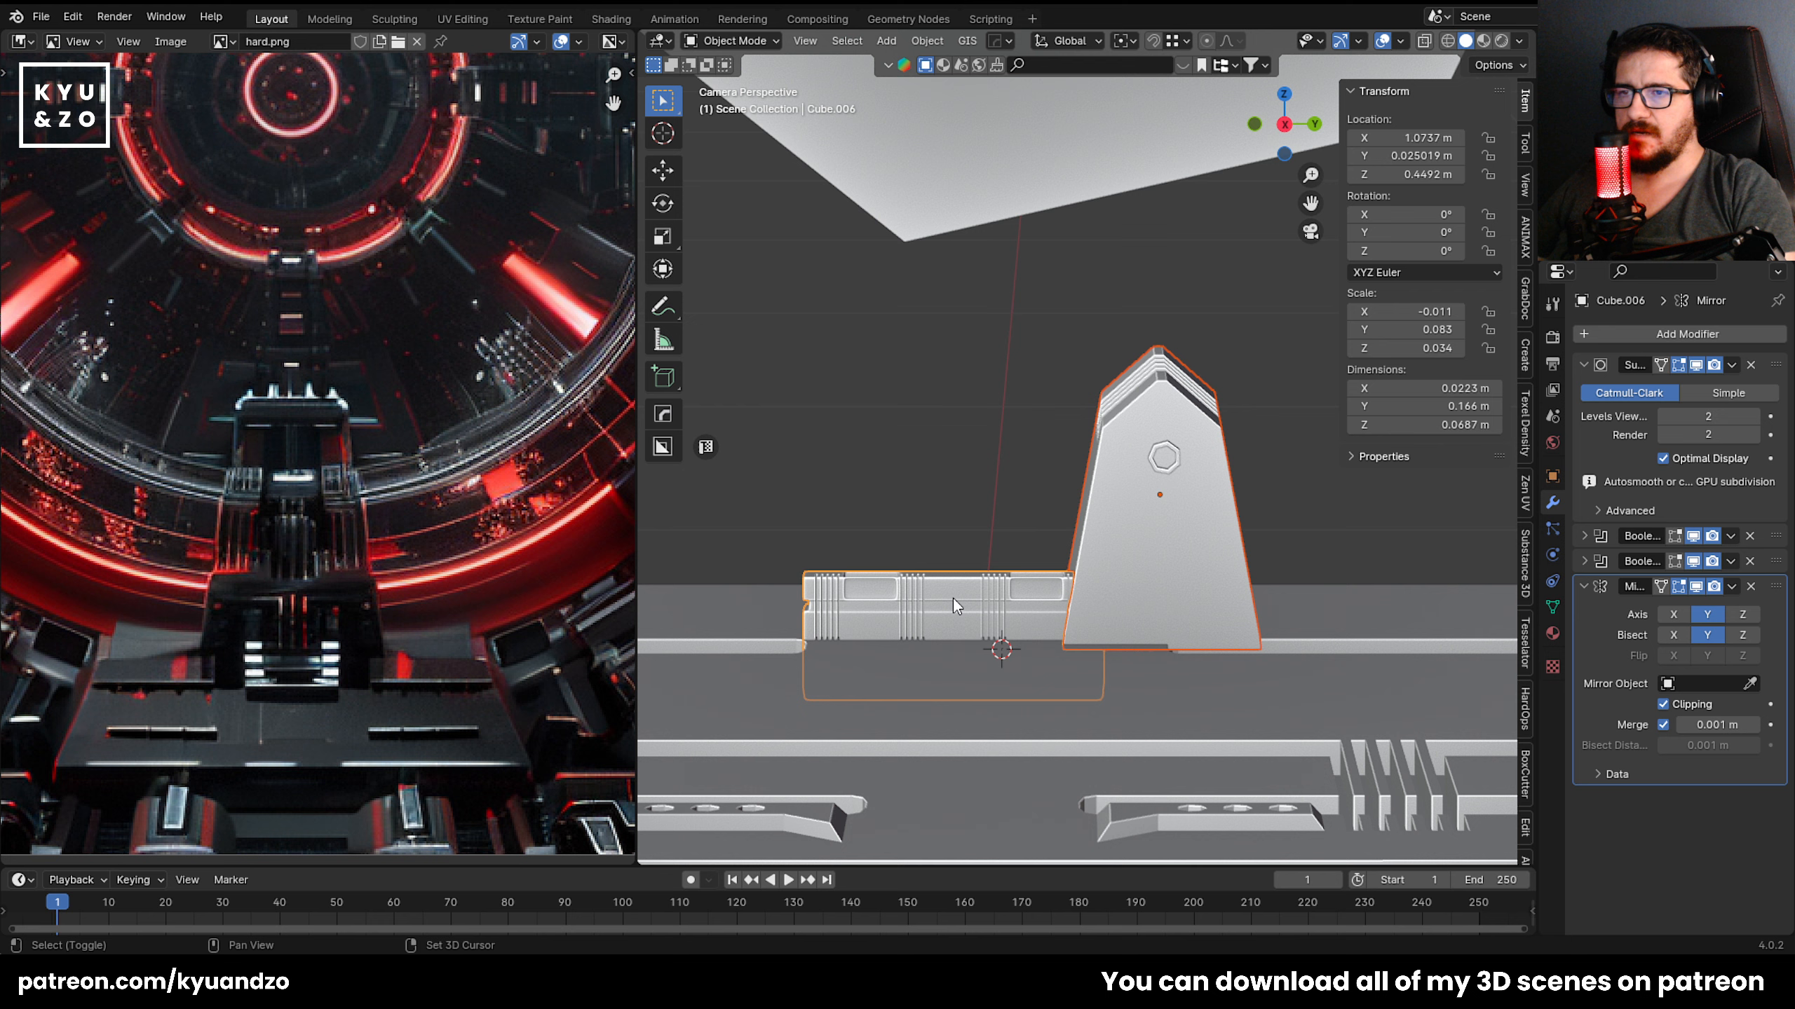
click(1208, 498)
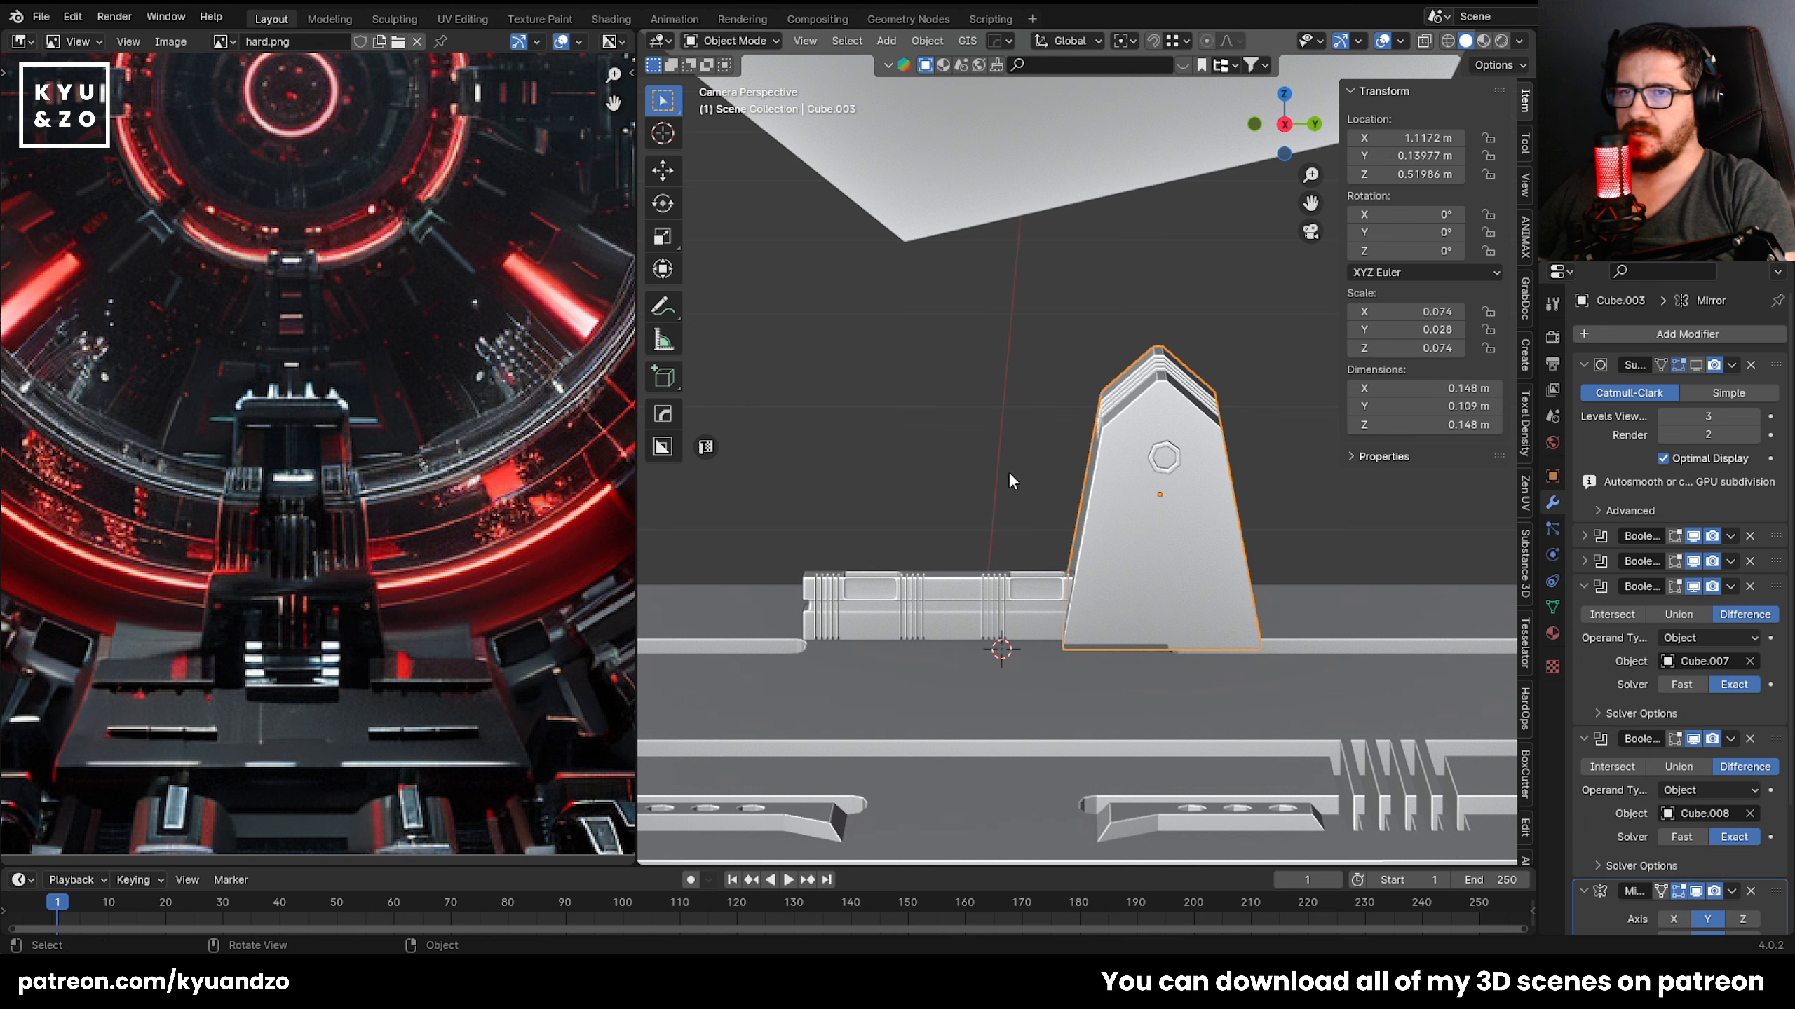
click(938, 47)
mouse_move(1012, 81)
click(1198, 121)
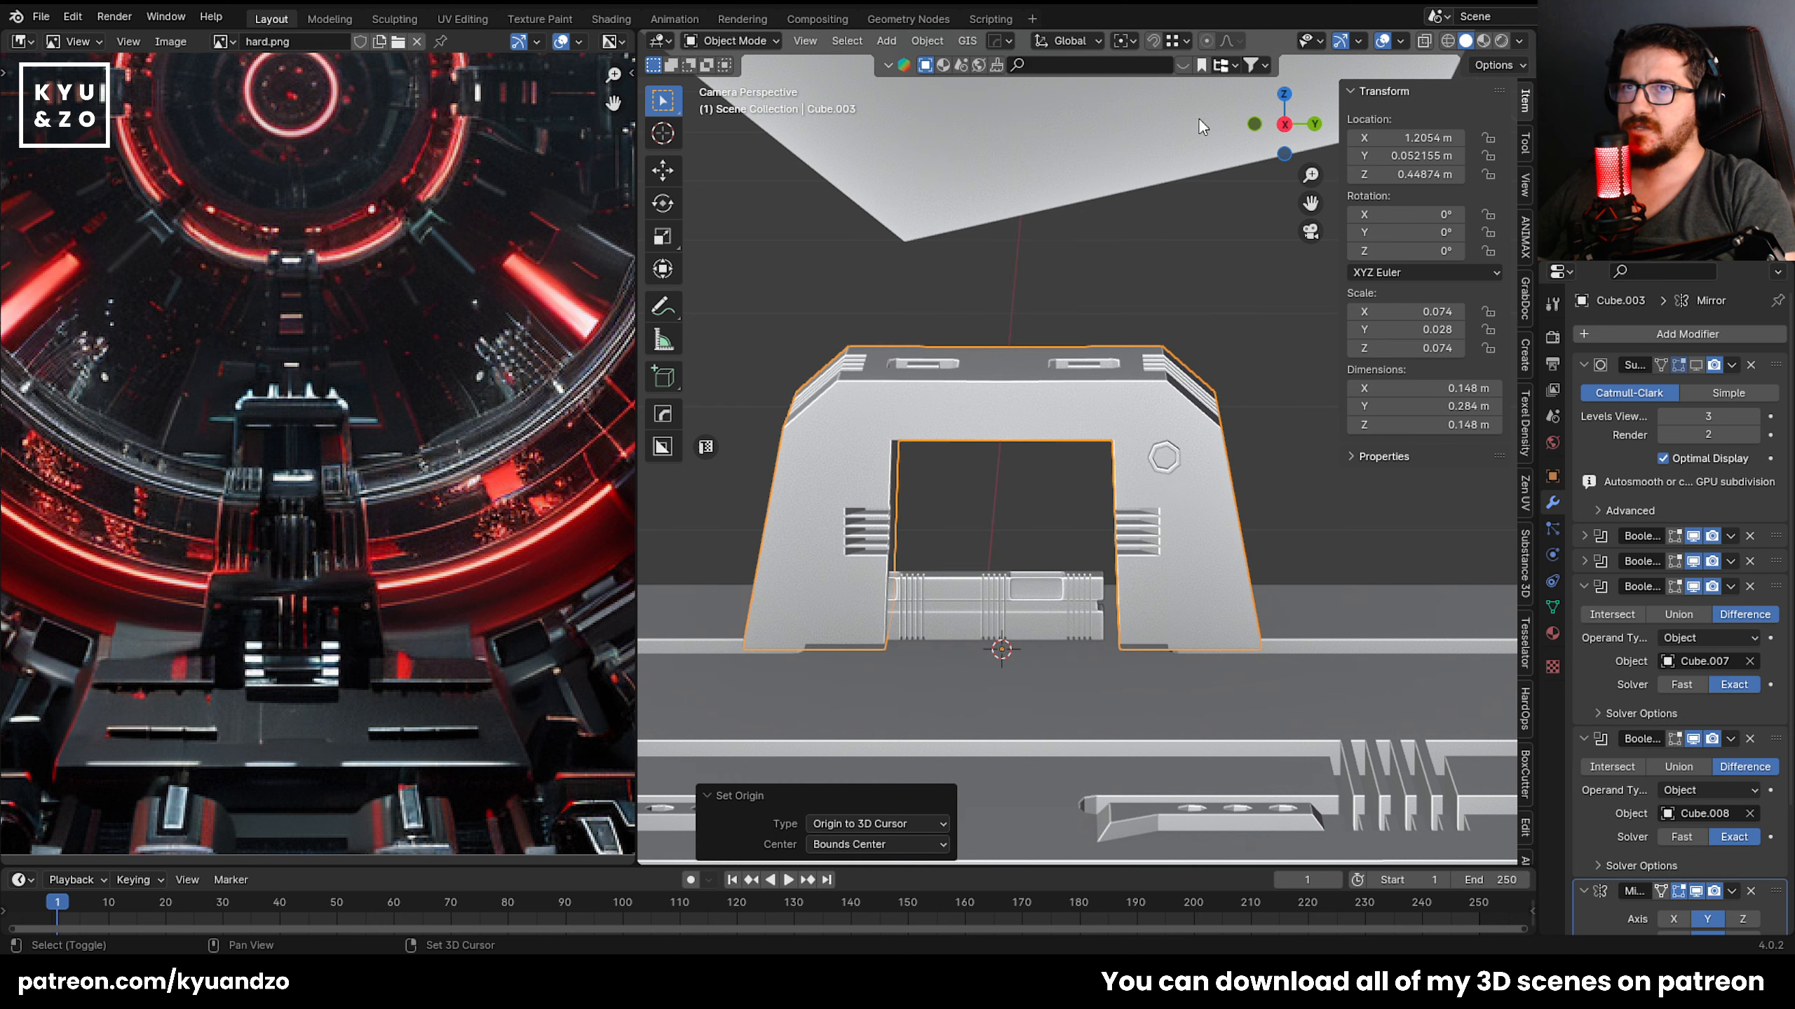
middle_drag(989, 396, 933, 472)
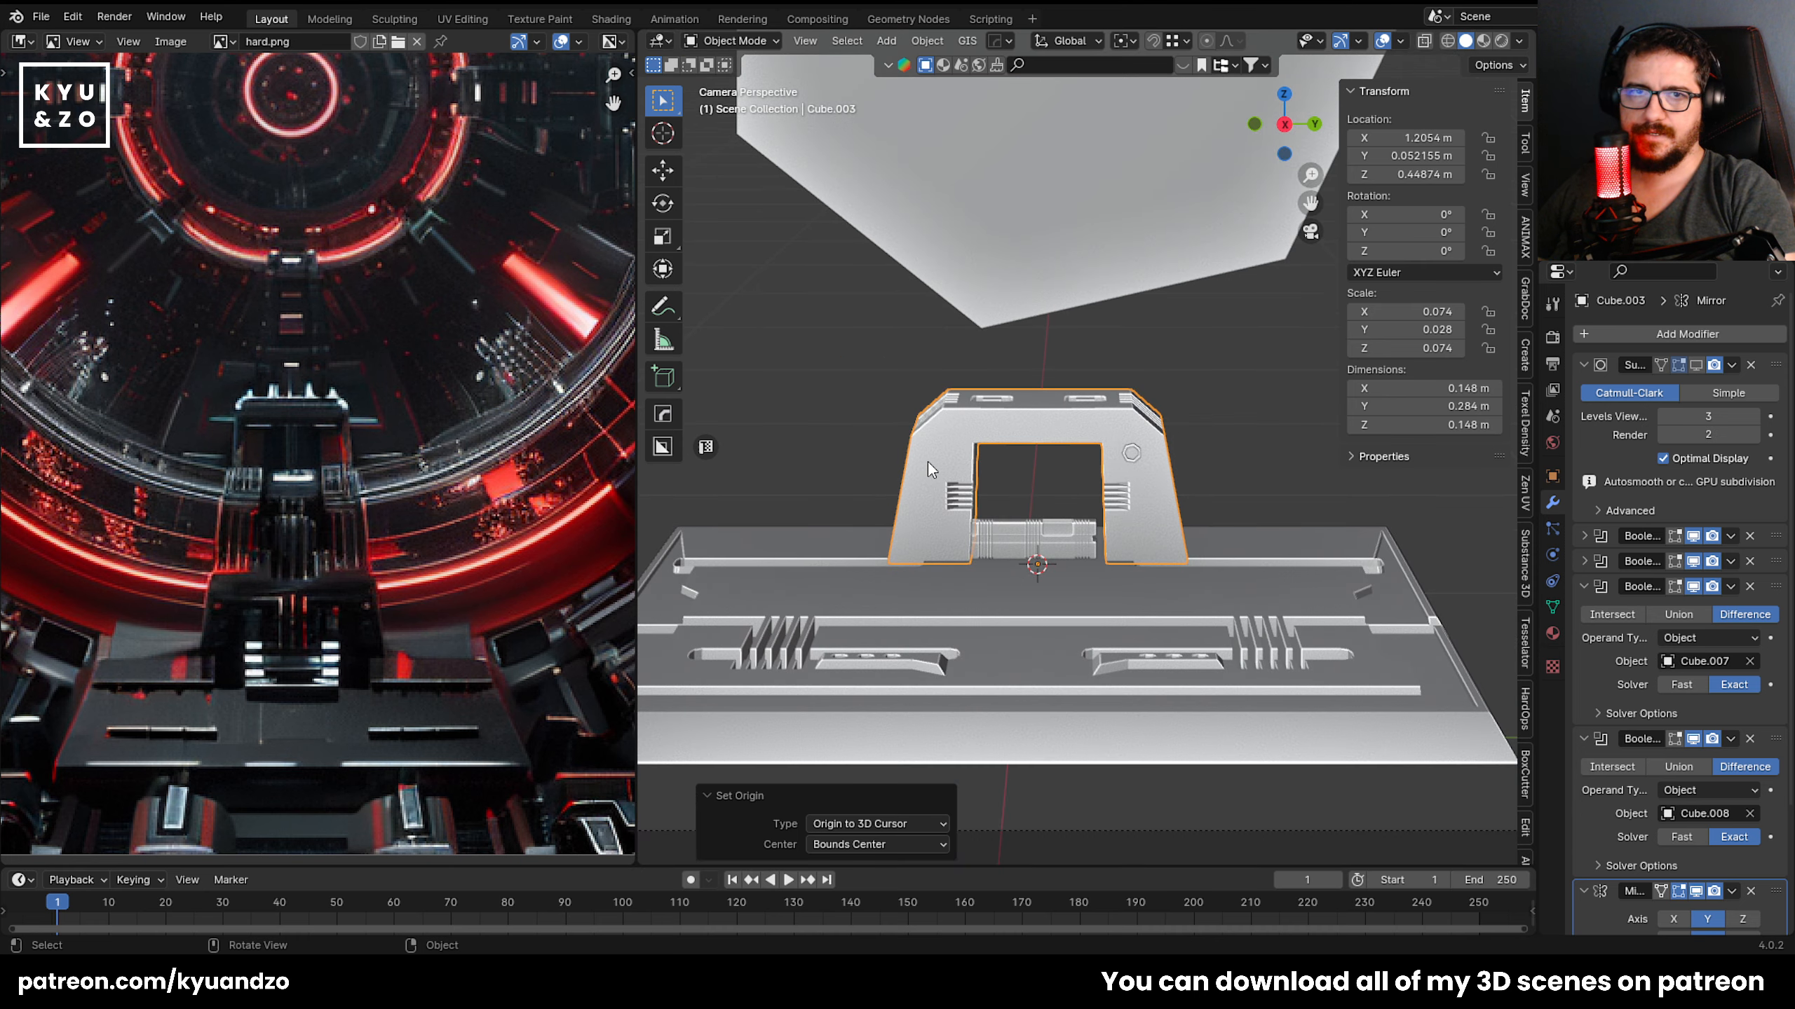
key(ctrl+z)
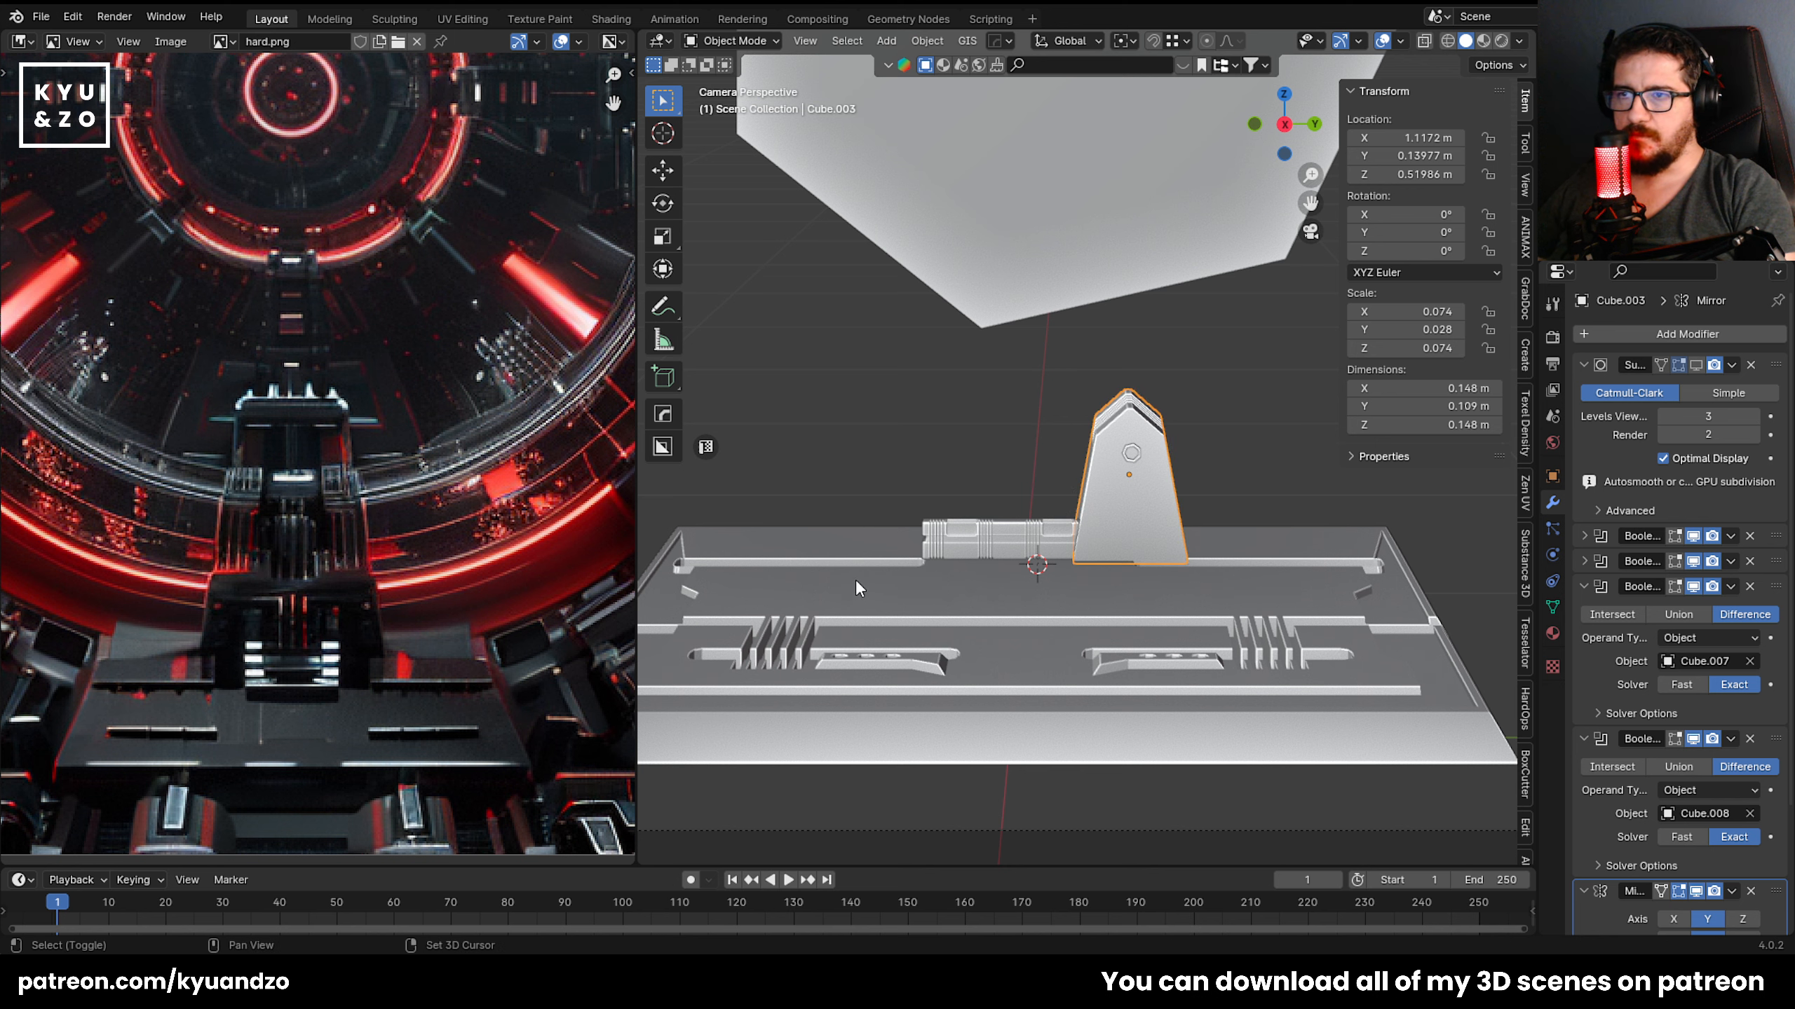
Place the 3D cursor on the slab's back rail at about Y -0.164 m and set the bracket's origin to it.
shift+right_drag(717, 563, 811, 562)
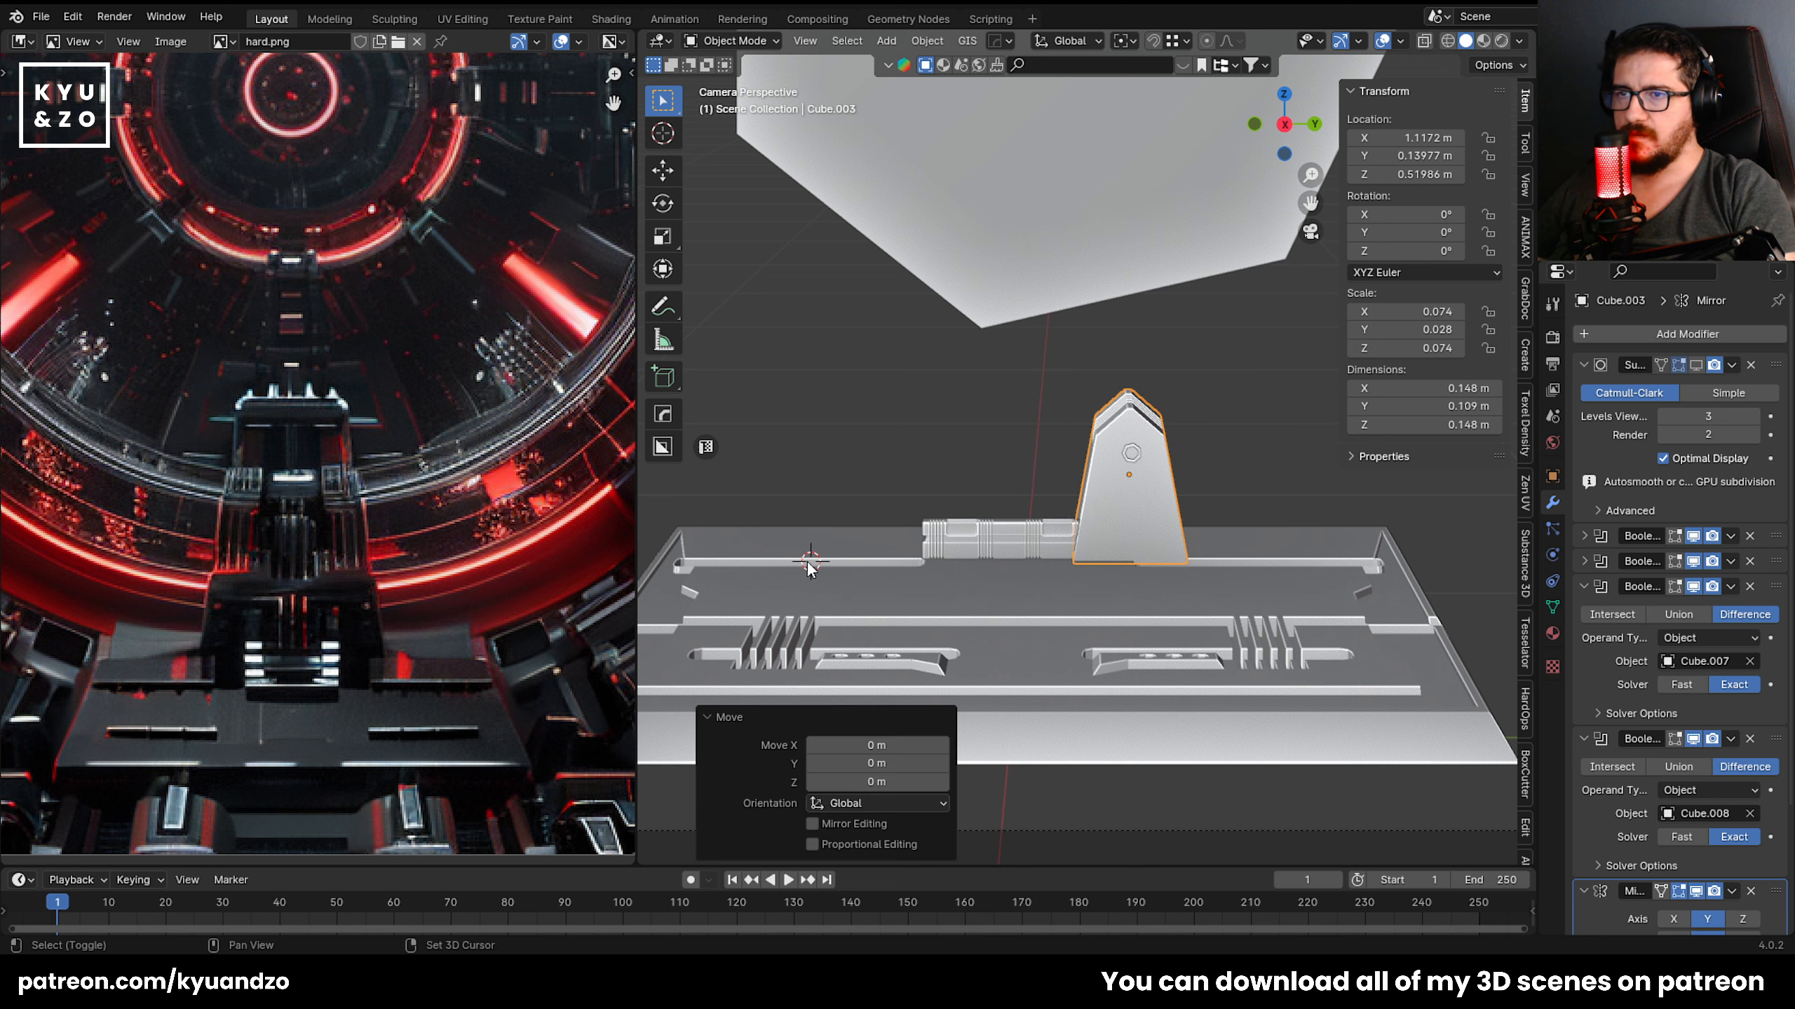
click(927, 40)
mouse_move(954, 84)
click(1165, 116)
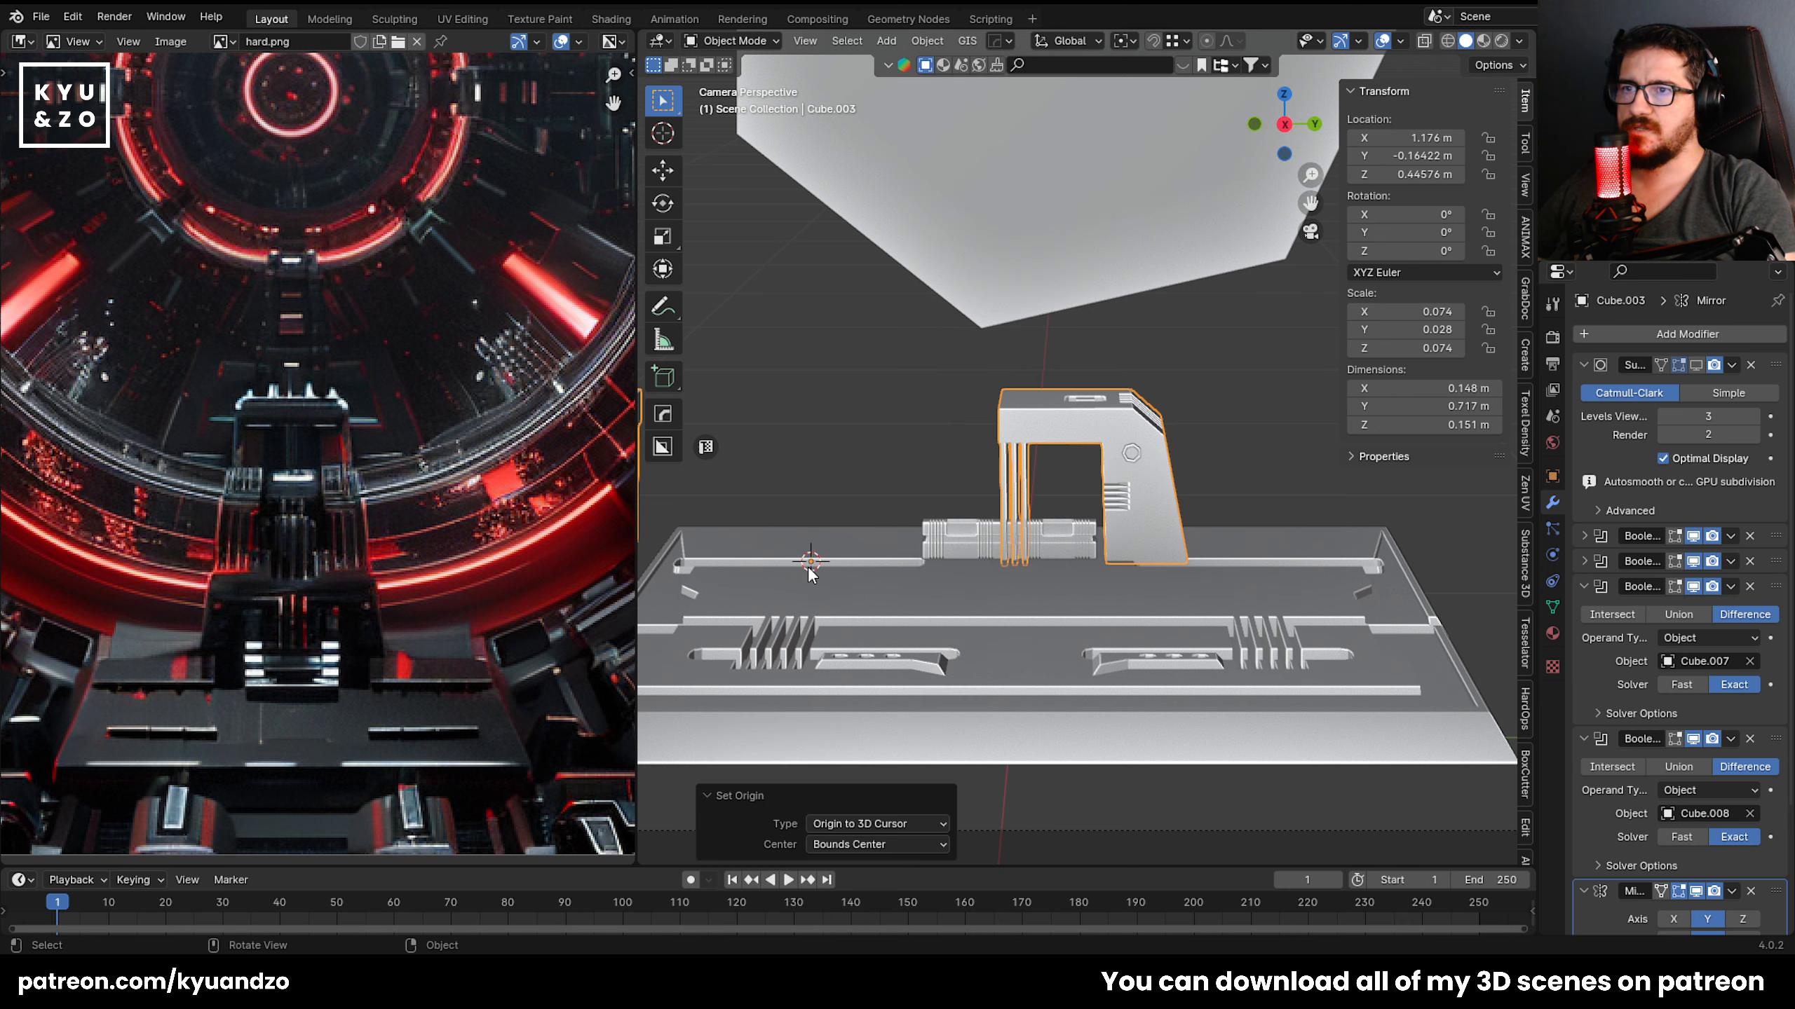
middle_drag(811, 573, 1039, 500)
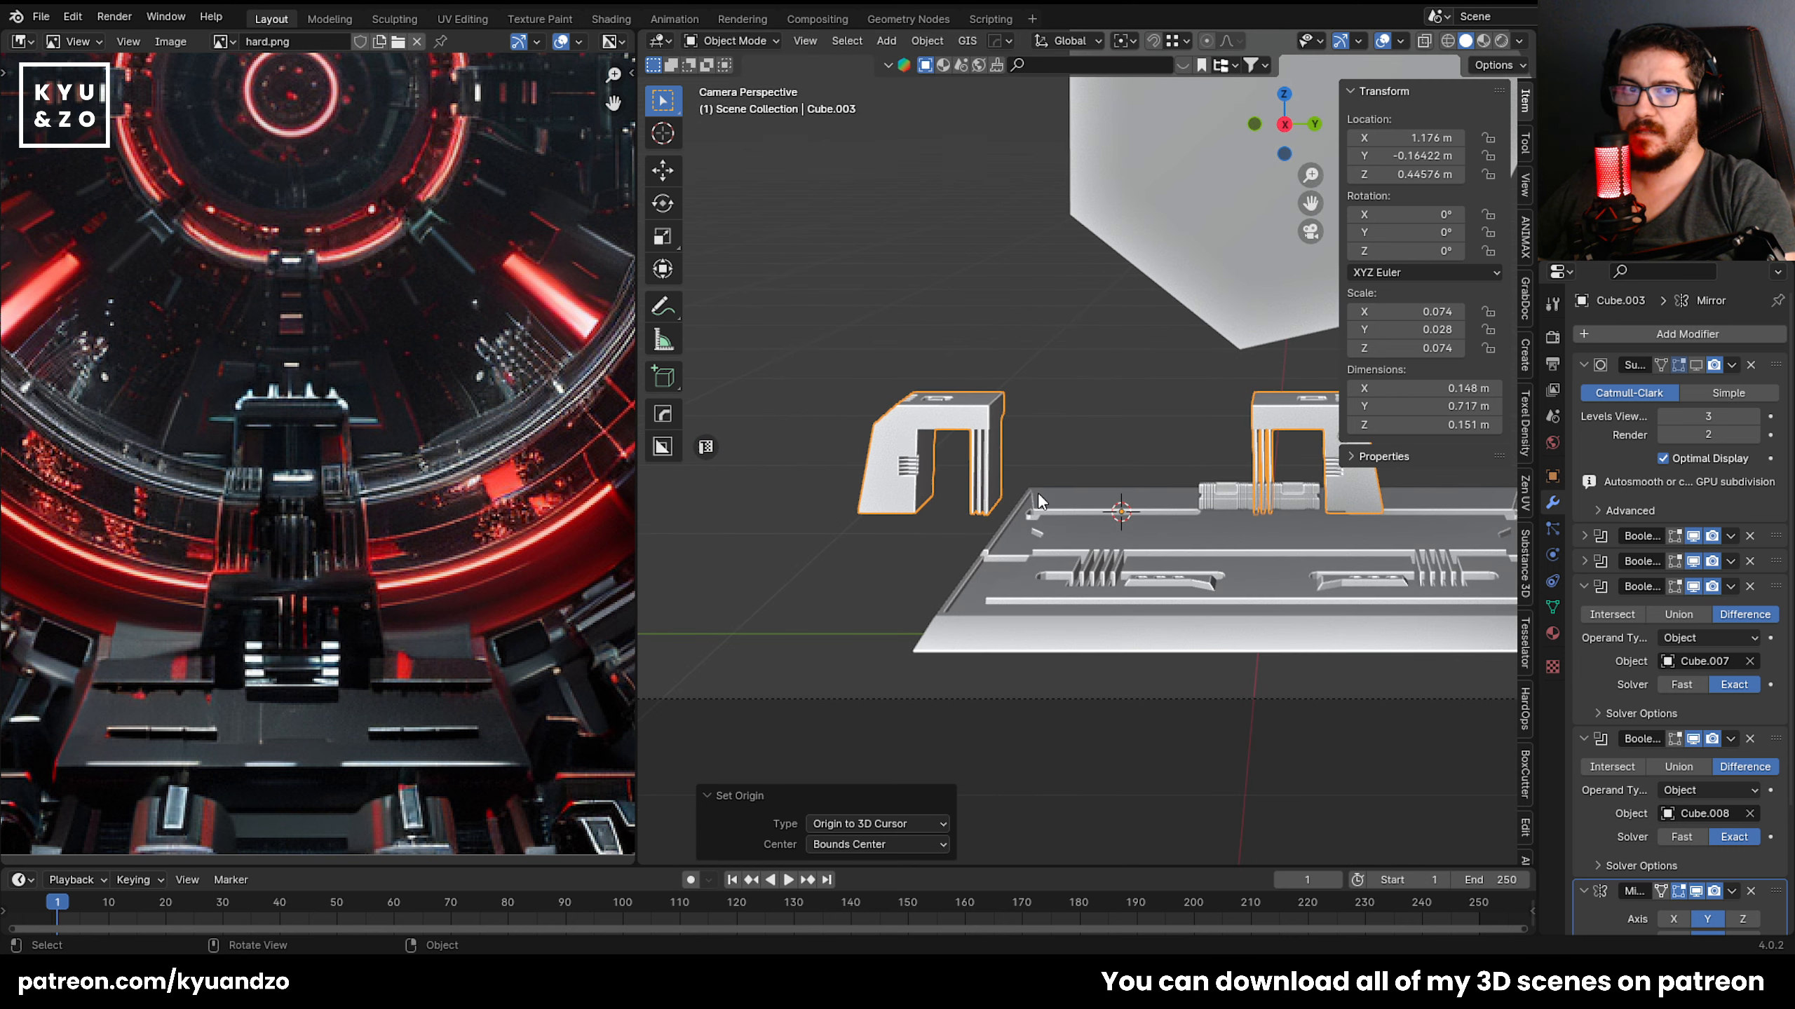
Undo the last origin change on the arched bracket, select the base slab and save the file.
key(ctrl+z)
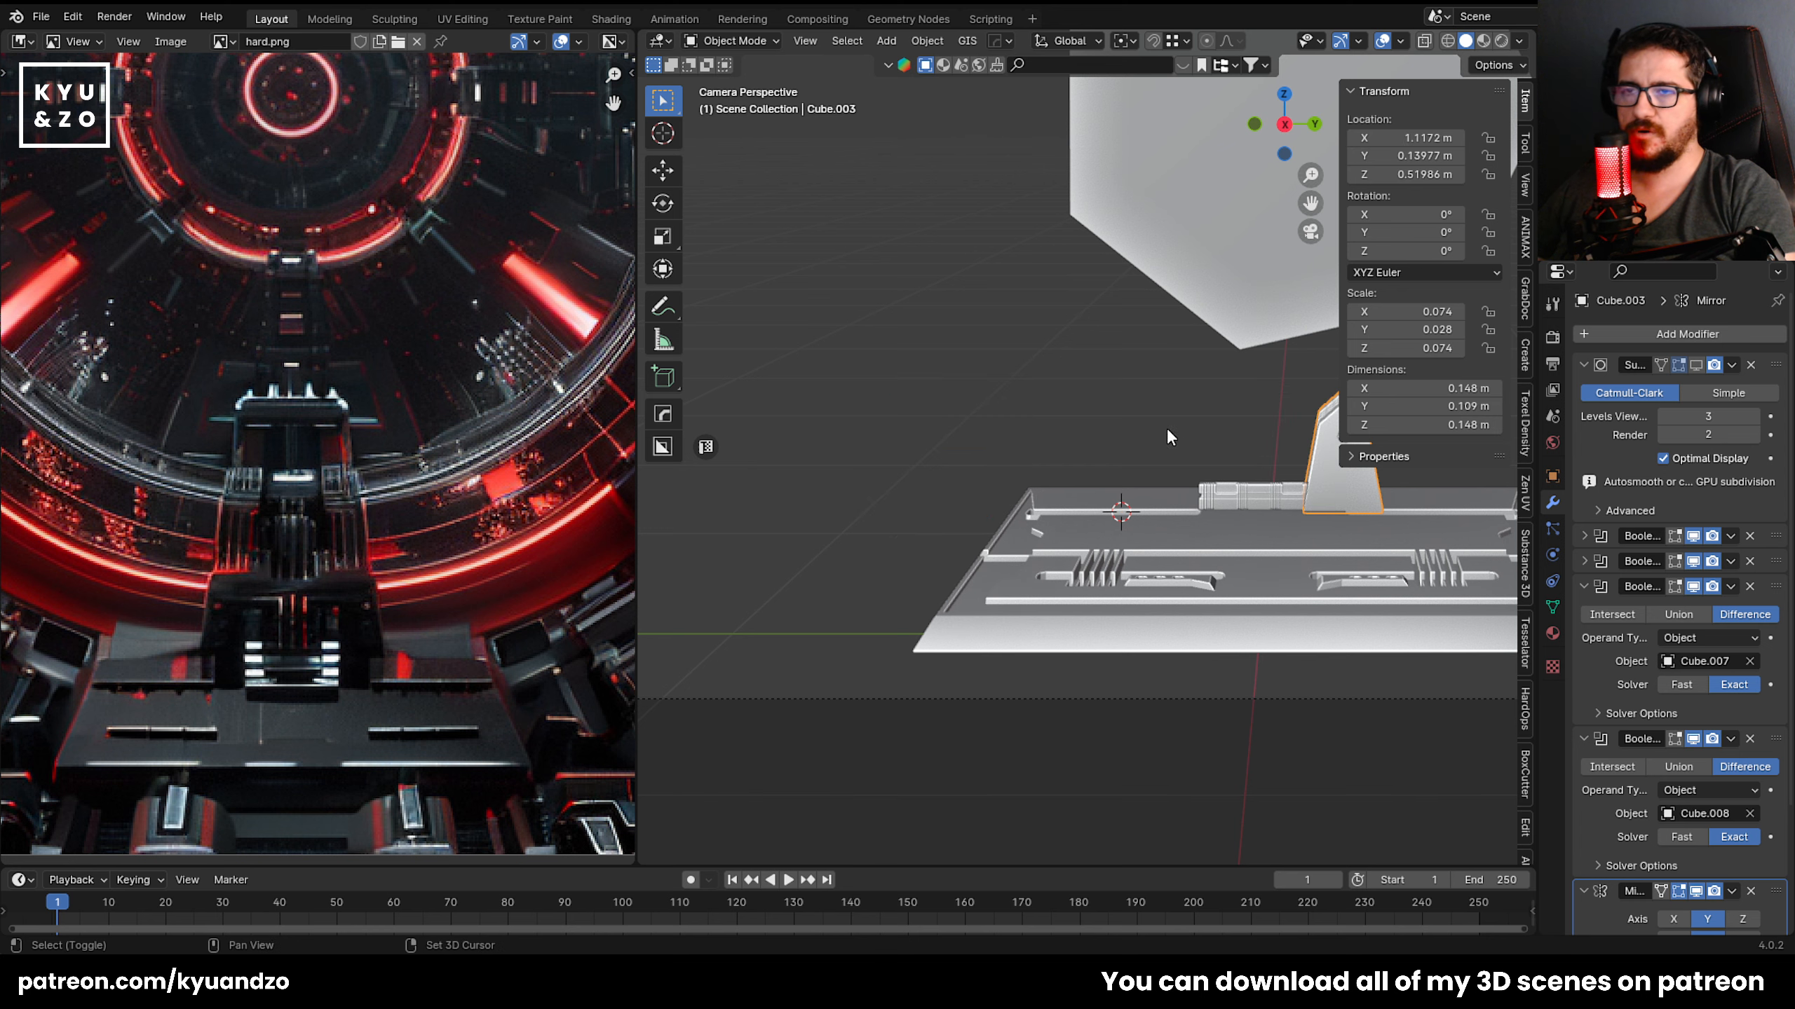
middle_drag(1166, 426, 1049, 432)
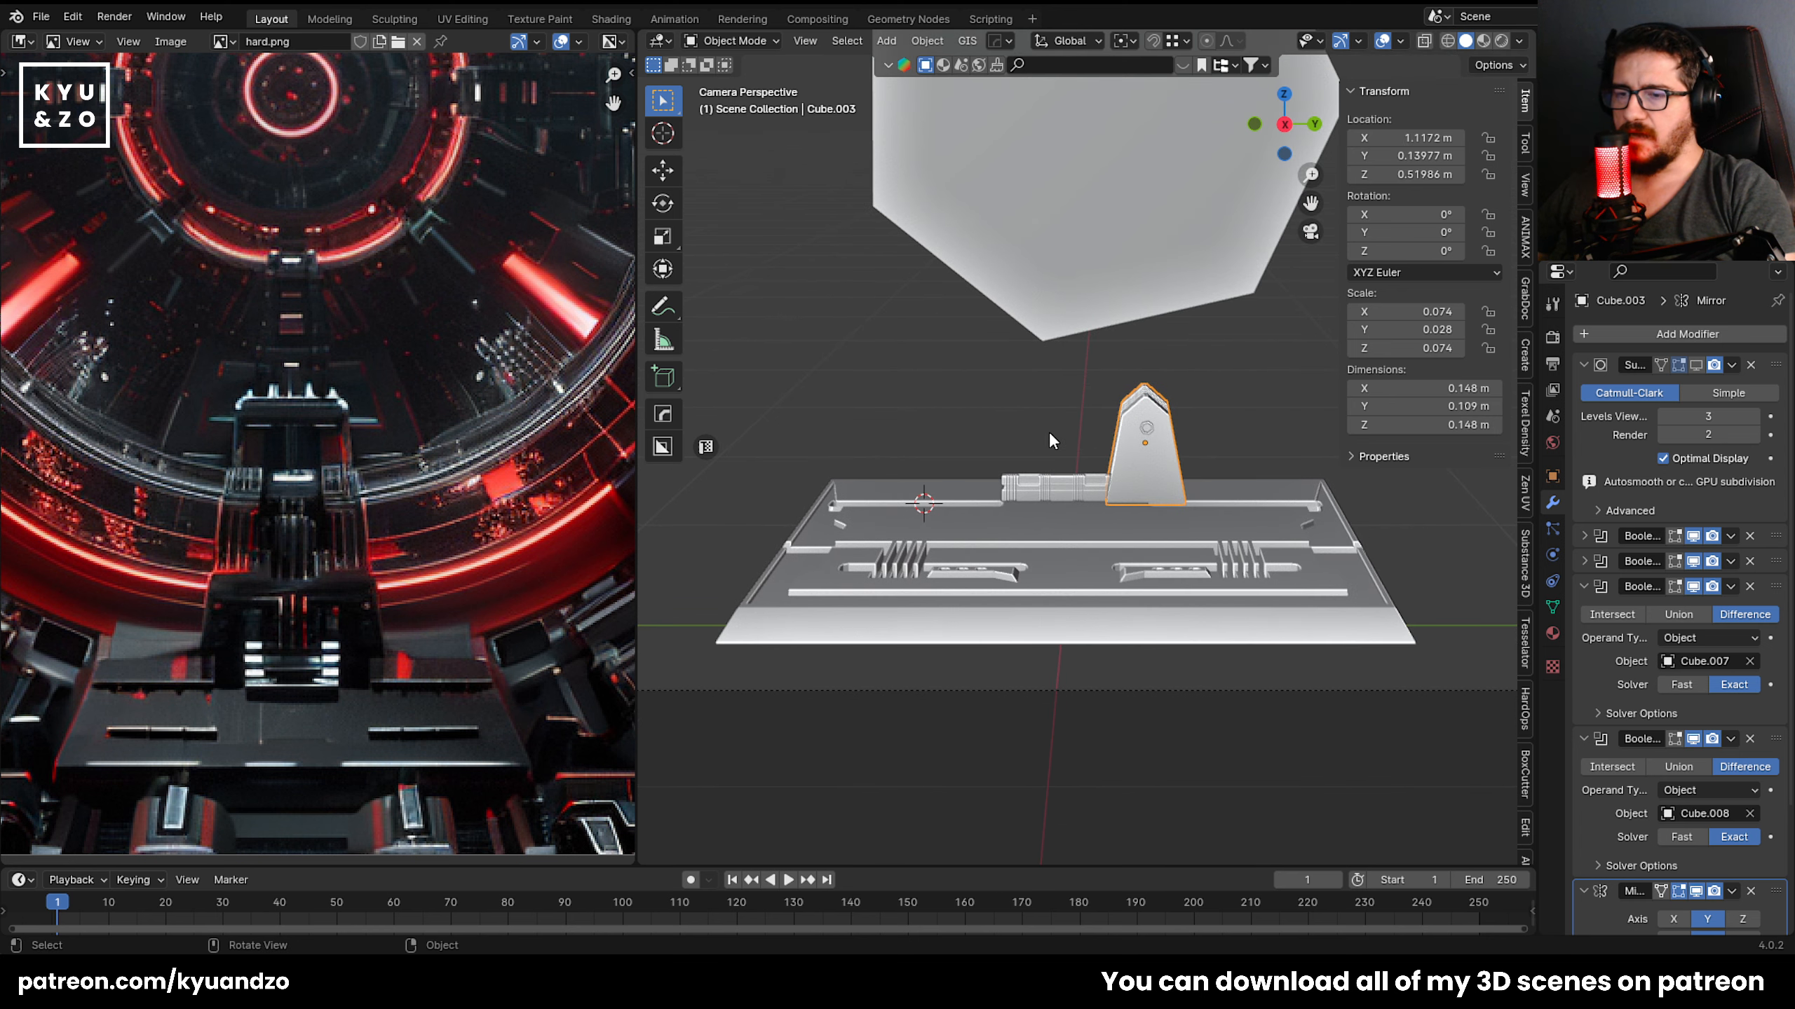
scroll(1049, 432, up, 3)
click(1016, 567)
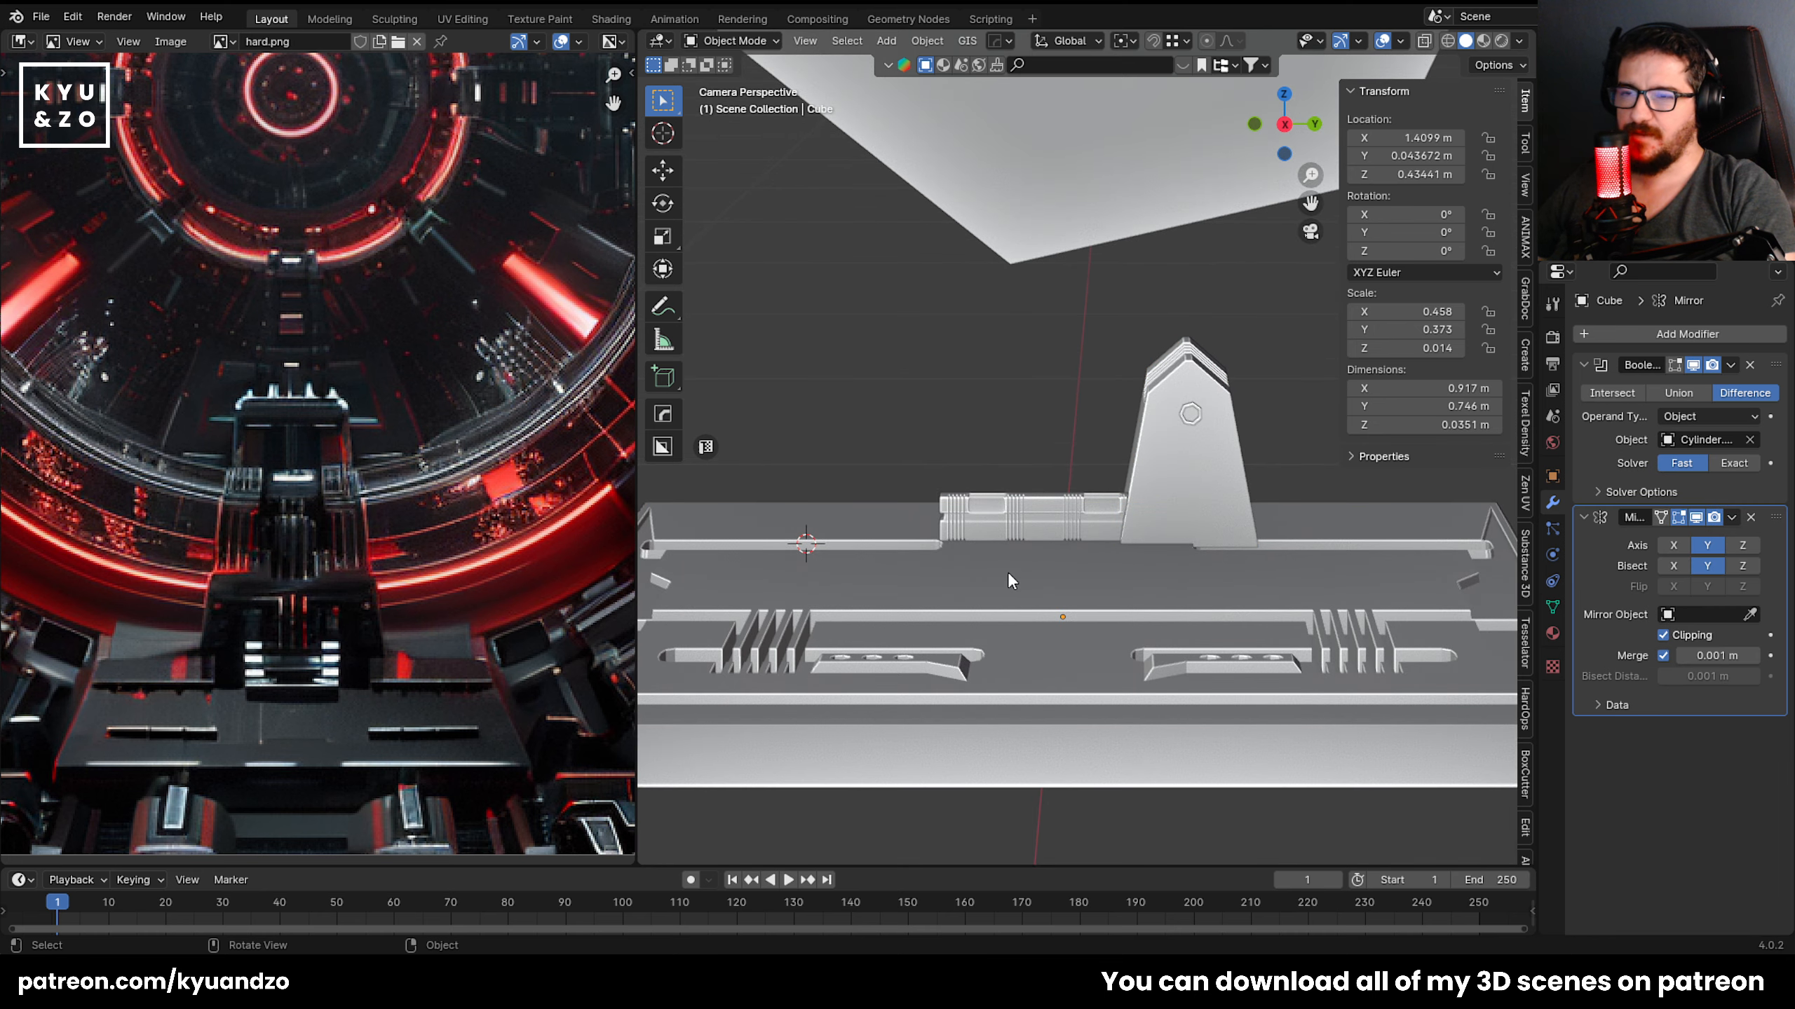
key(ctrl+s)
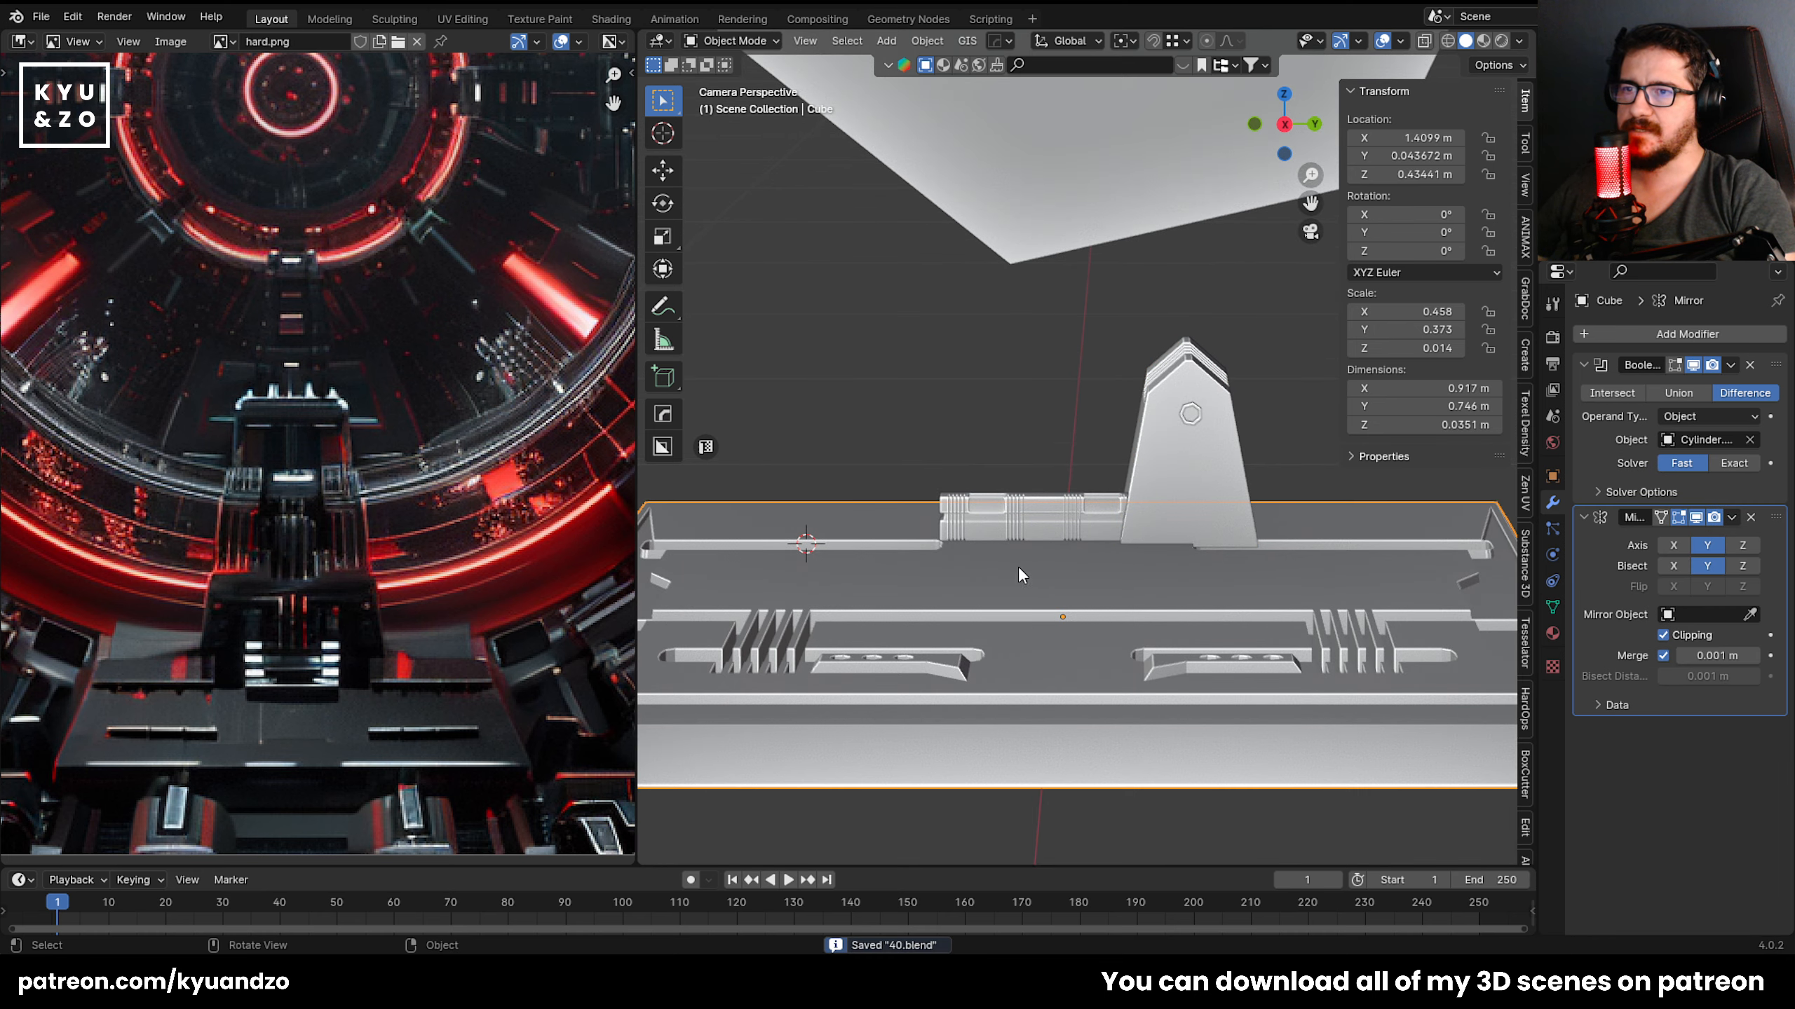
click(925, 40)
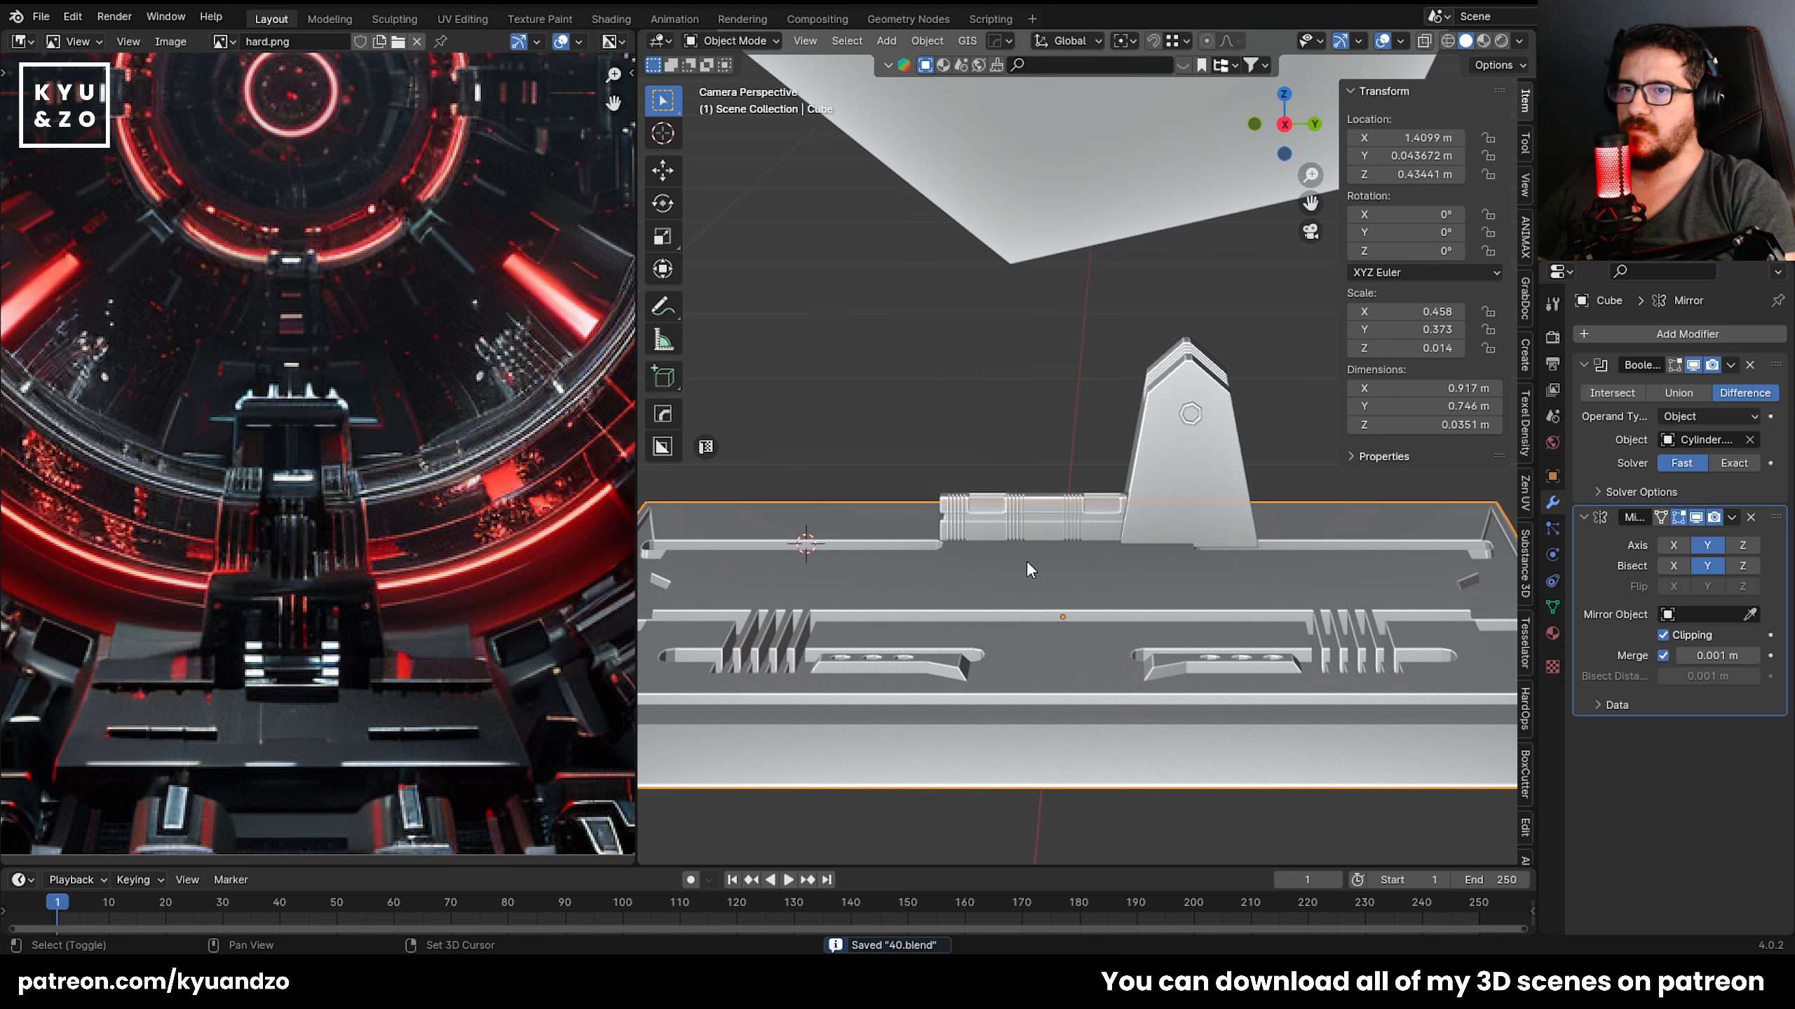
key(shift+s)
click(1039, 454)
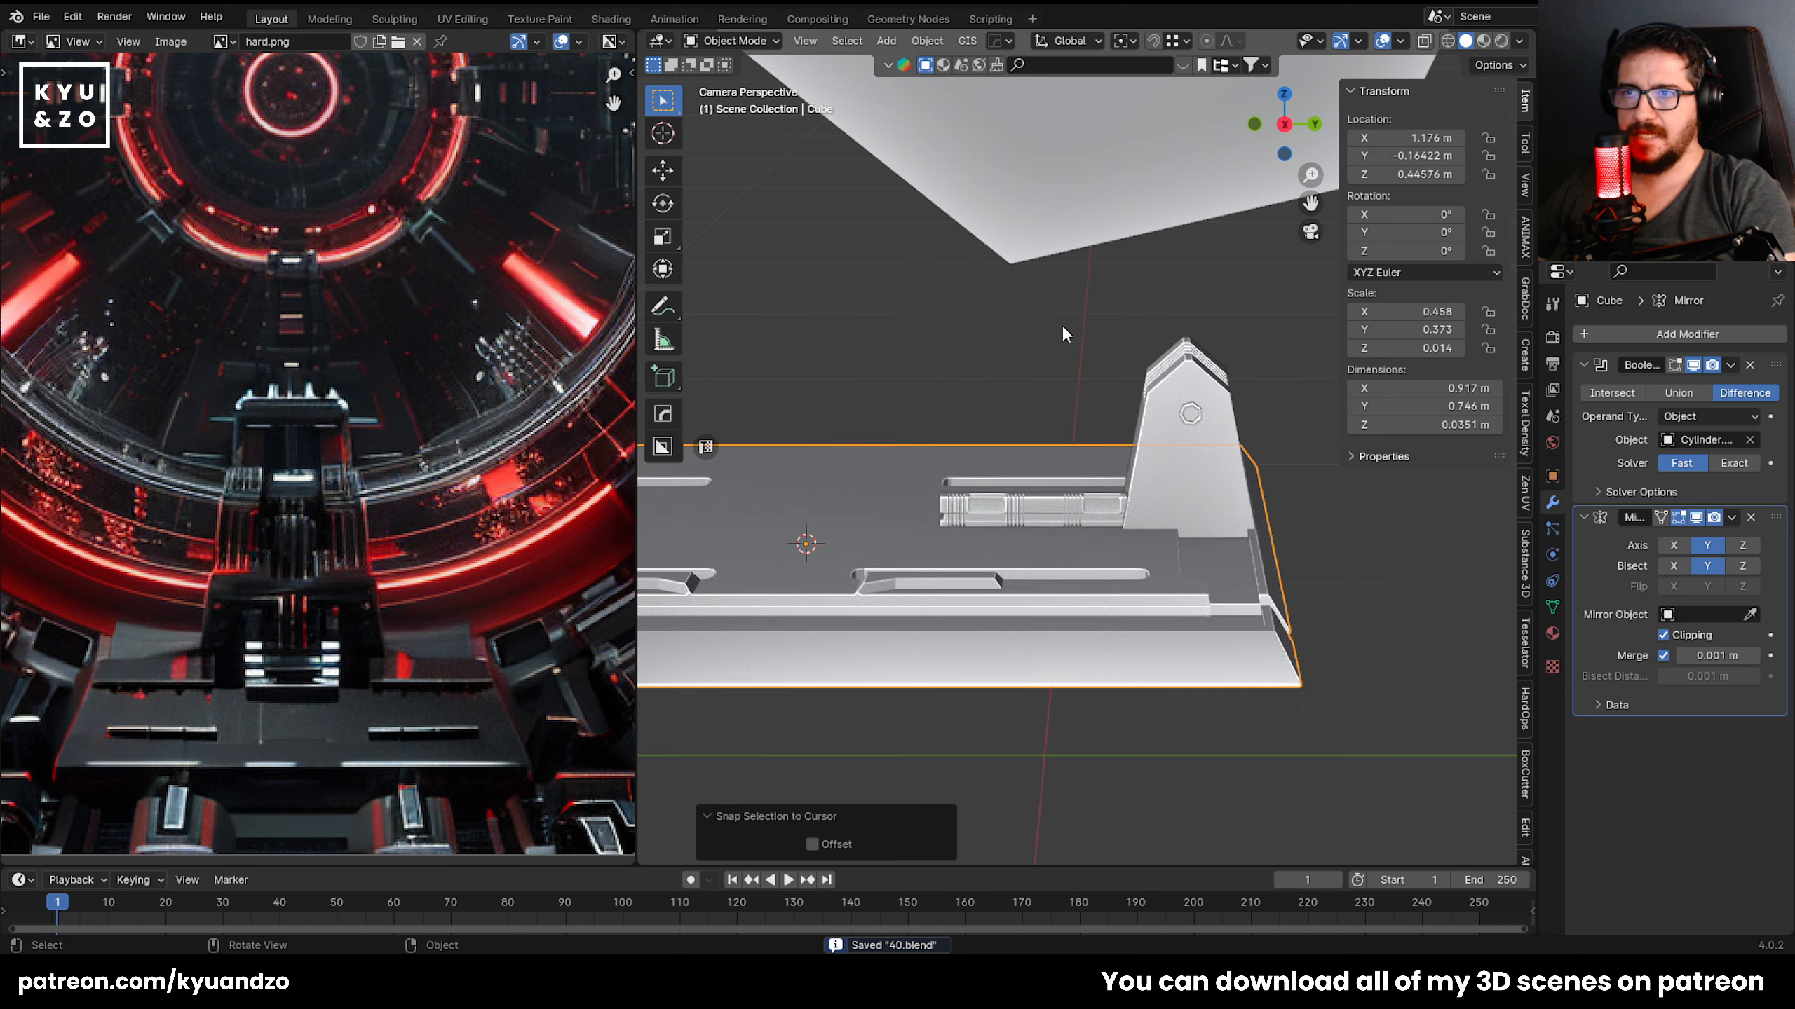
key(ctrl+z)
Try snapping the 3D cursor to the slab's origin and placing it freehand at several spots over the slab.
key(shift+s)
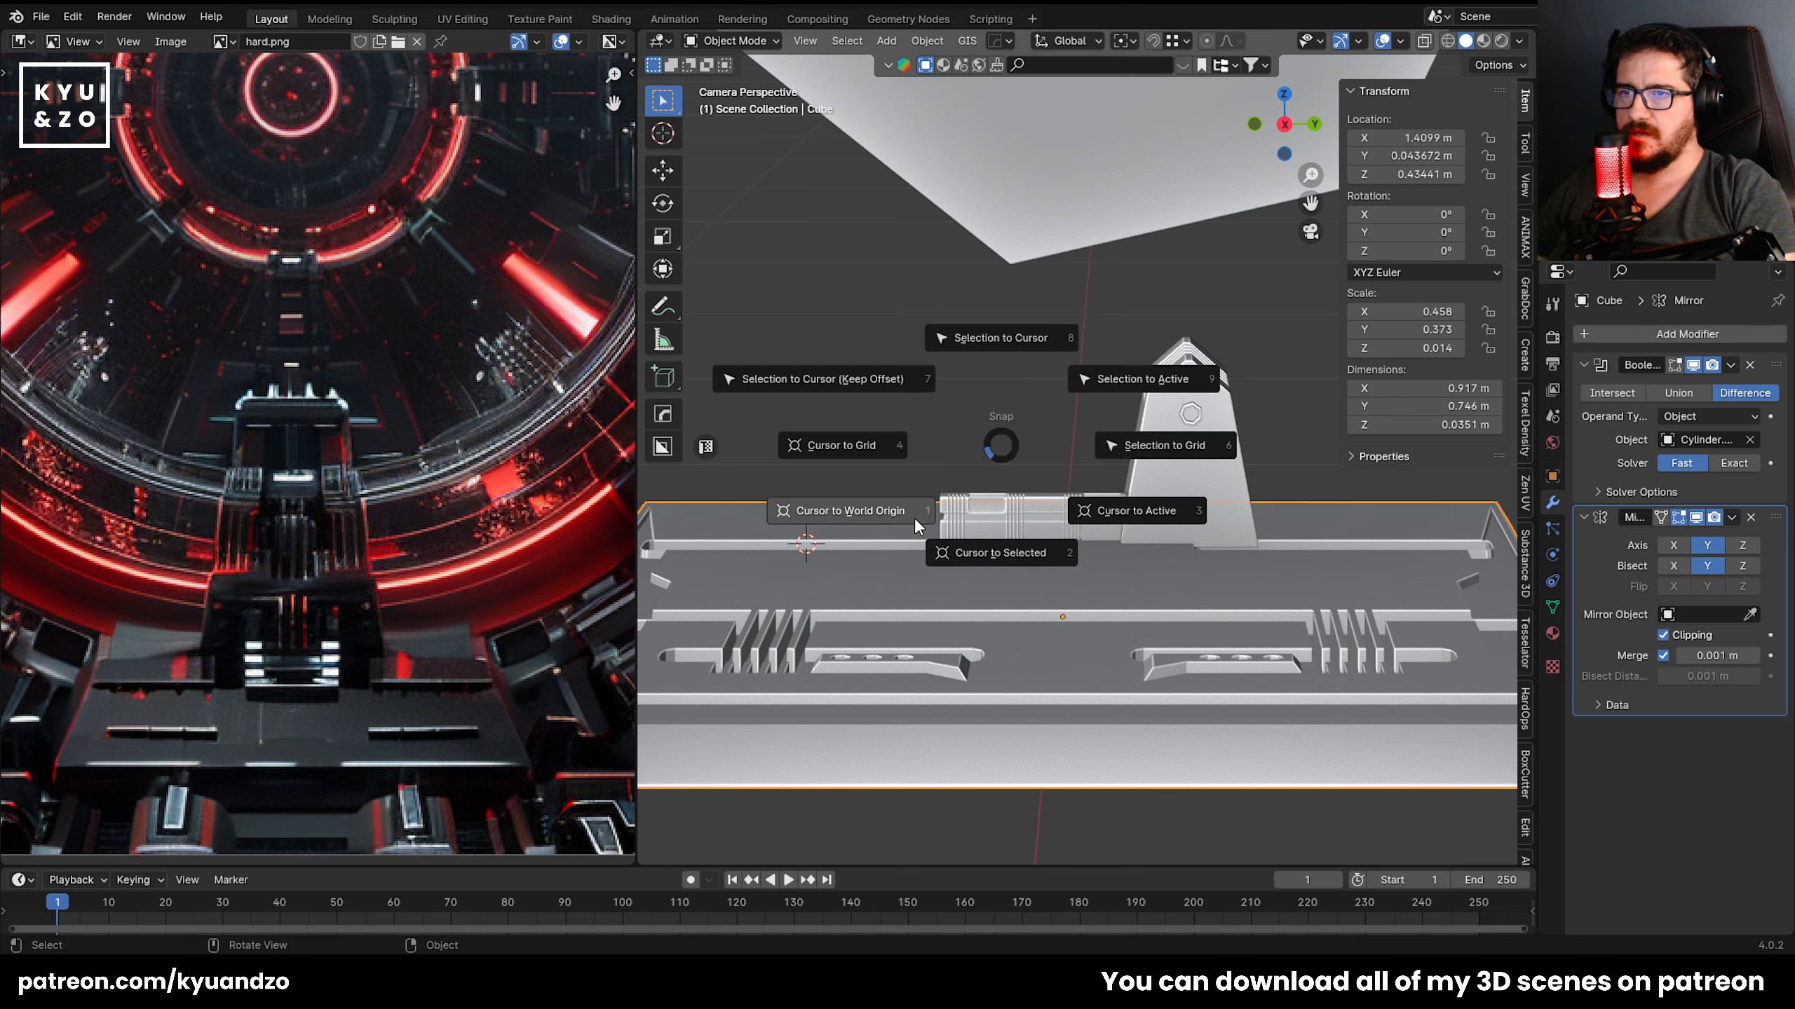
click(999, 566)
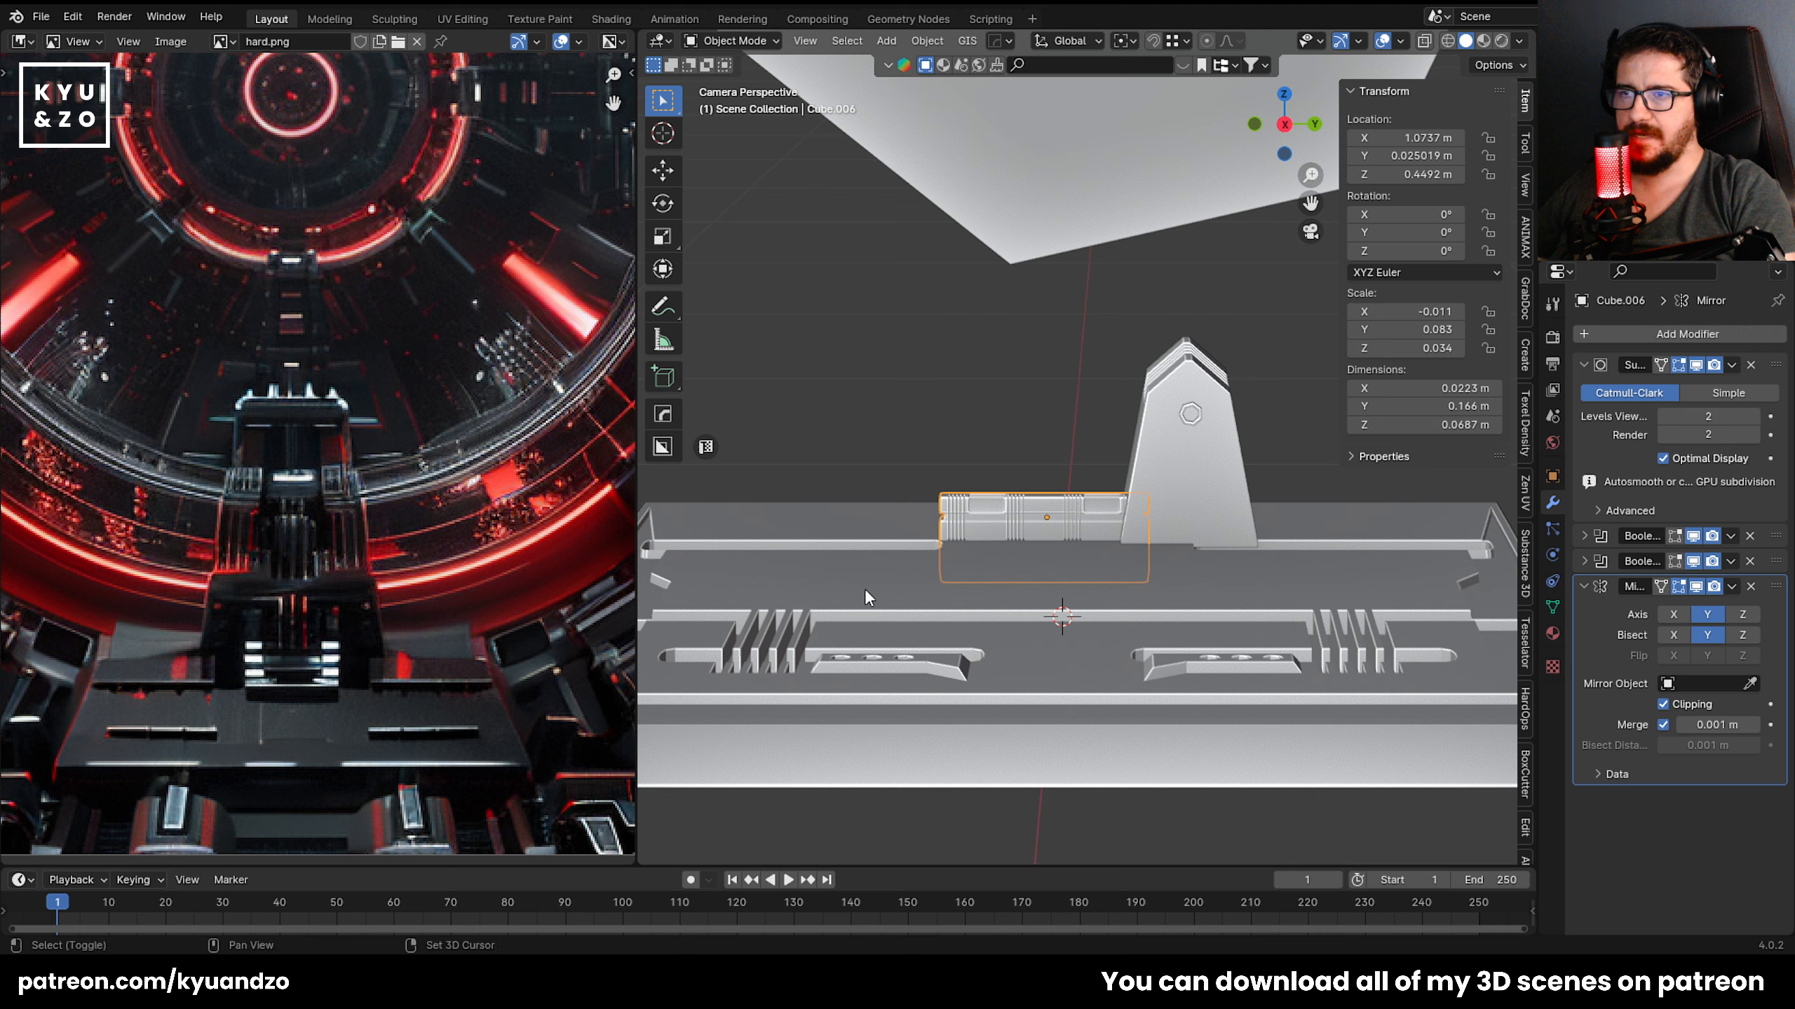
shift+right_drag(753, 516, 838, 456)
shift+right_drag(854, 420, 870, 577)
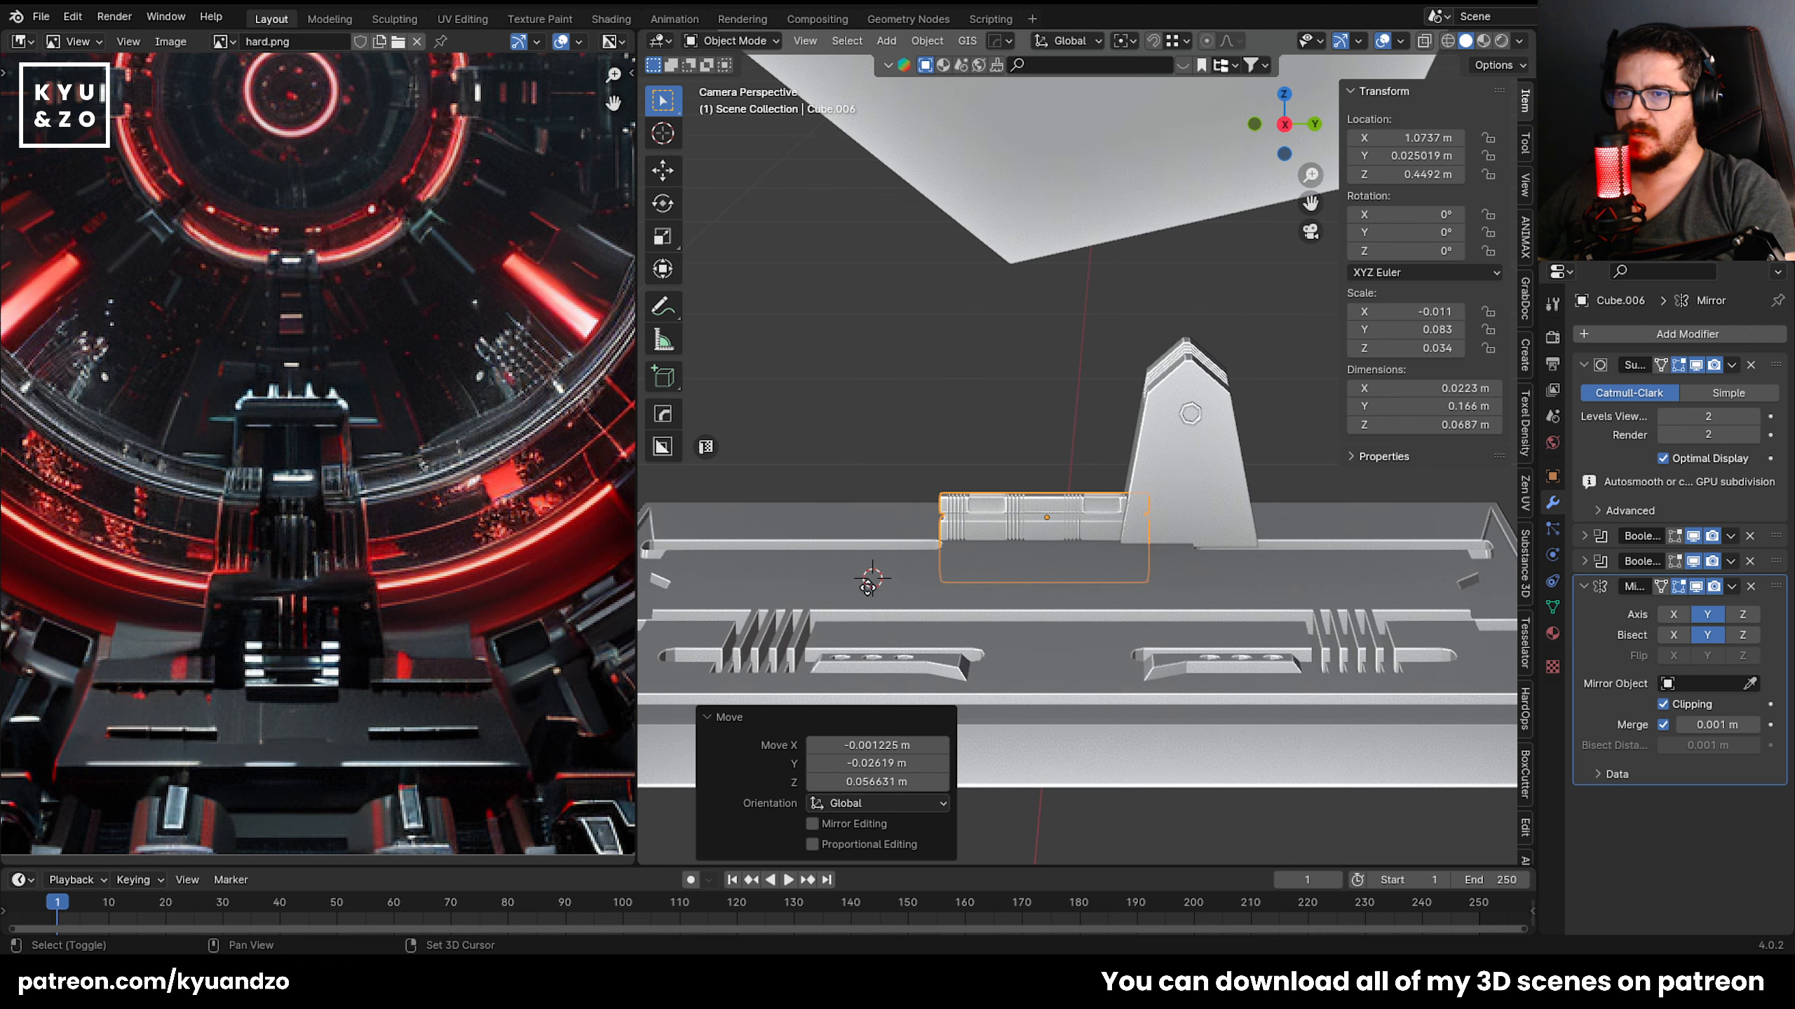
shift+right_drag(896, 514, 1109, 605)
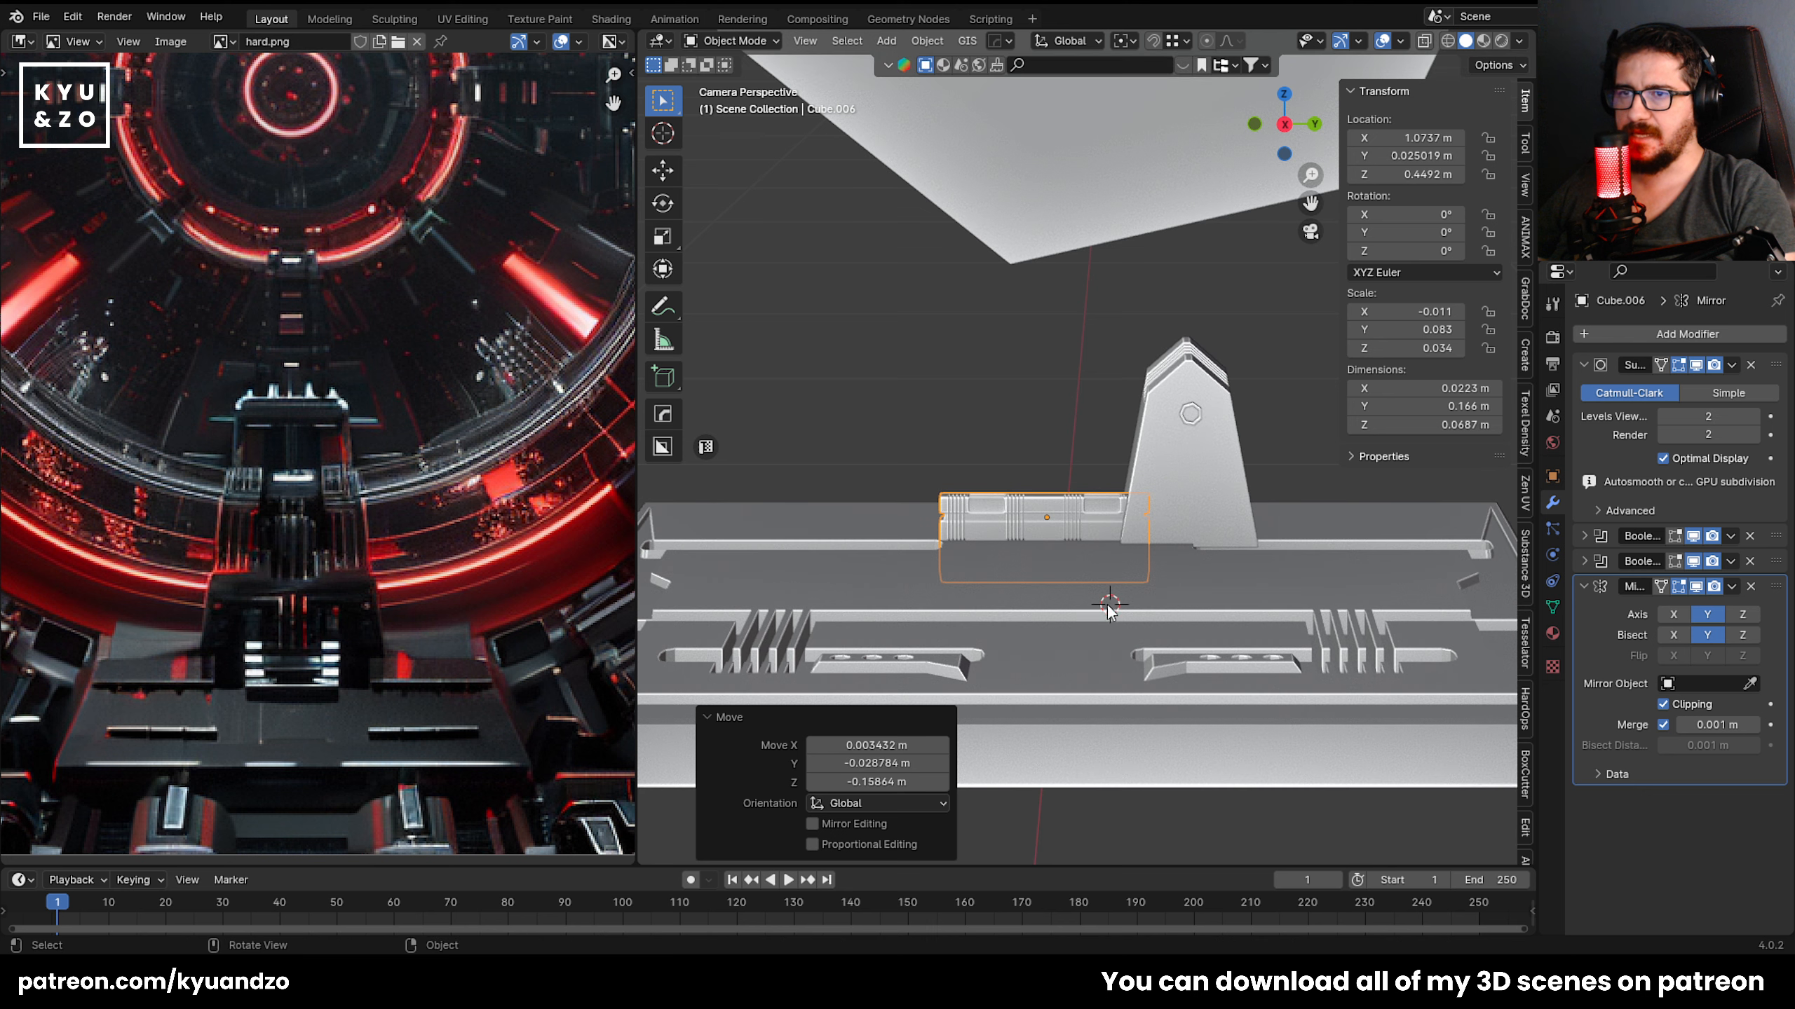
Snap the 3D cursor to the base slab's origin and set the arched bracket's origin to the cursor.
click(1012, 643)
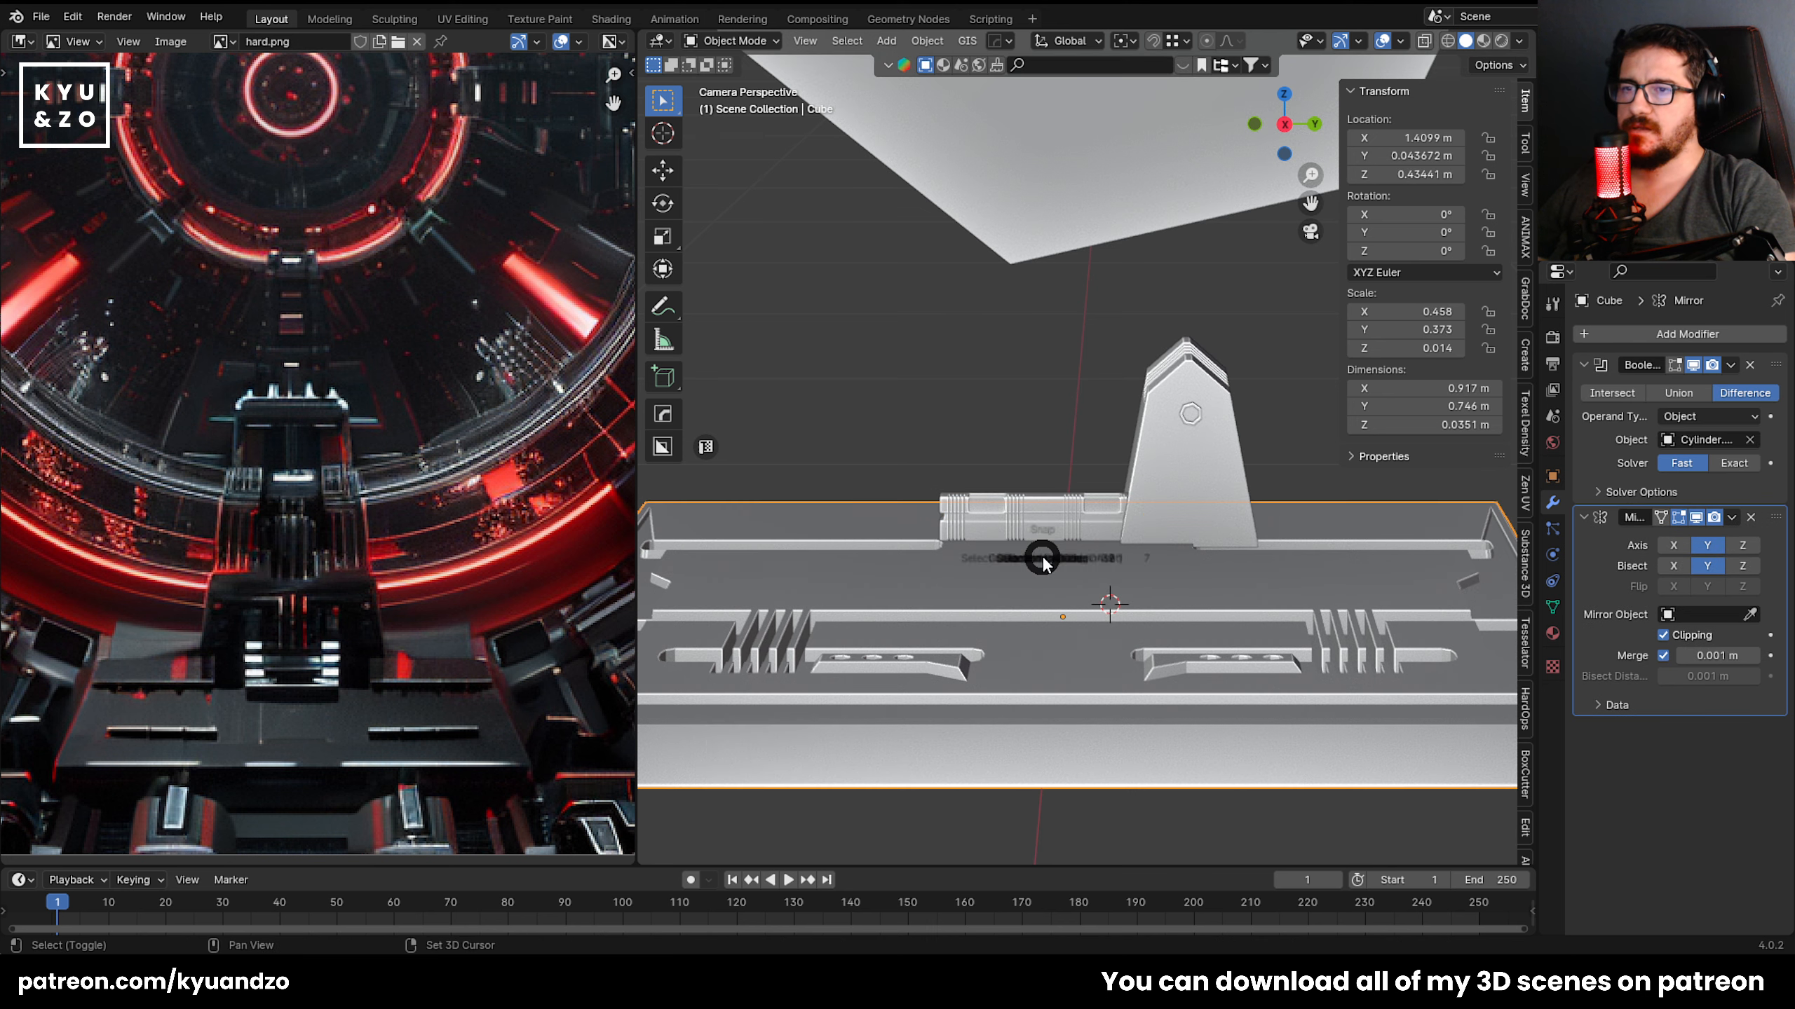
key(shift+s)
click(1038, 666)
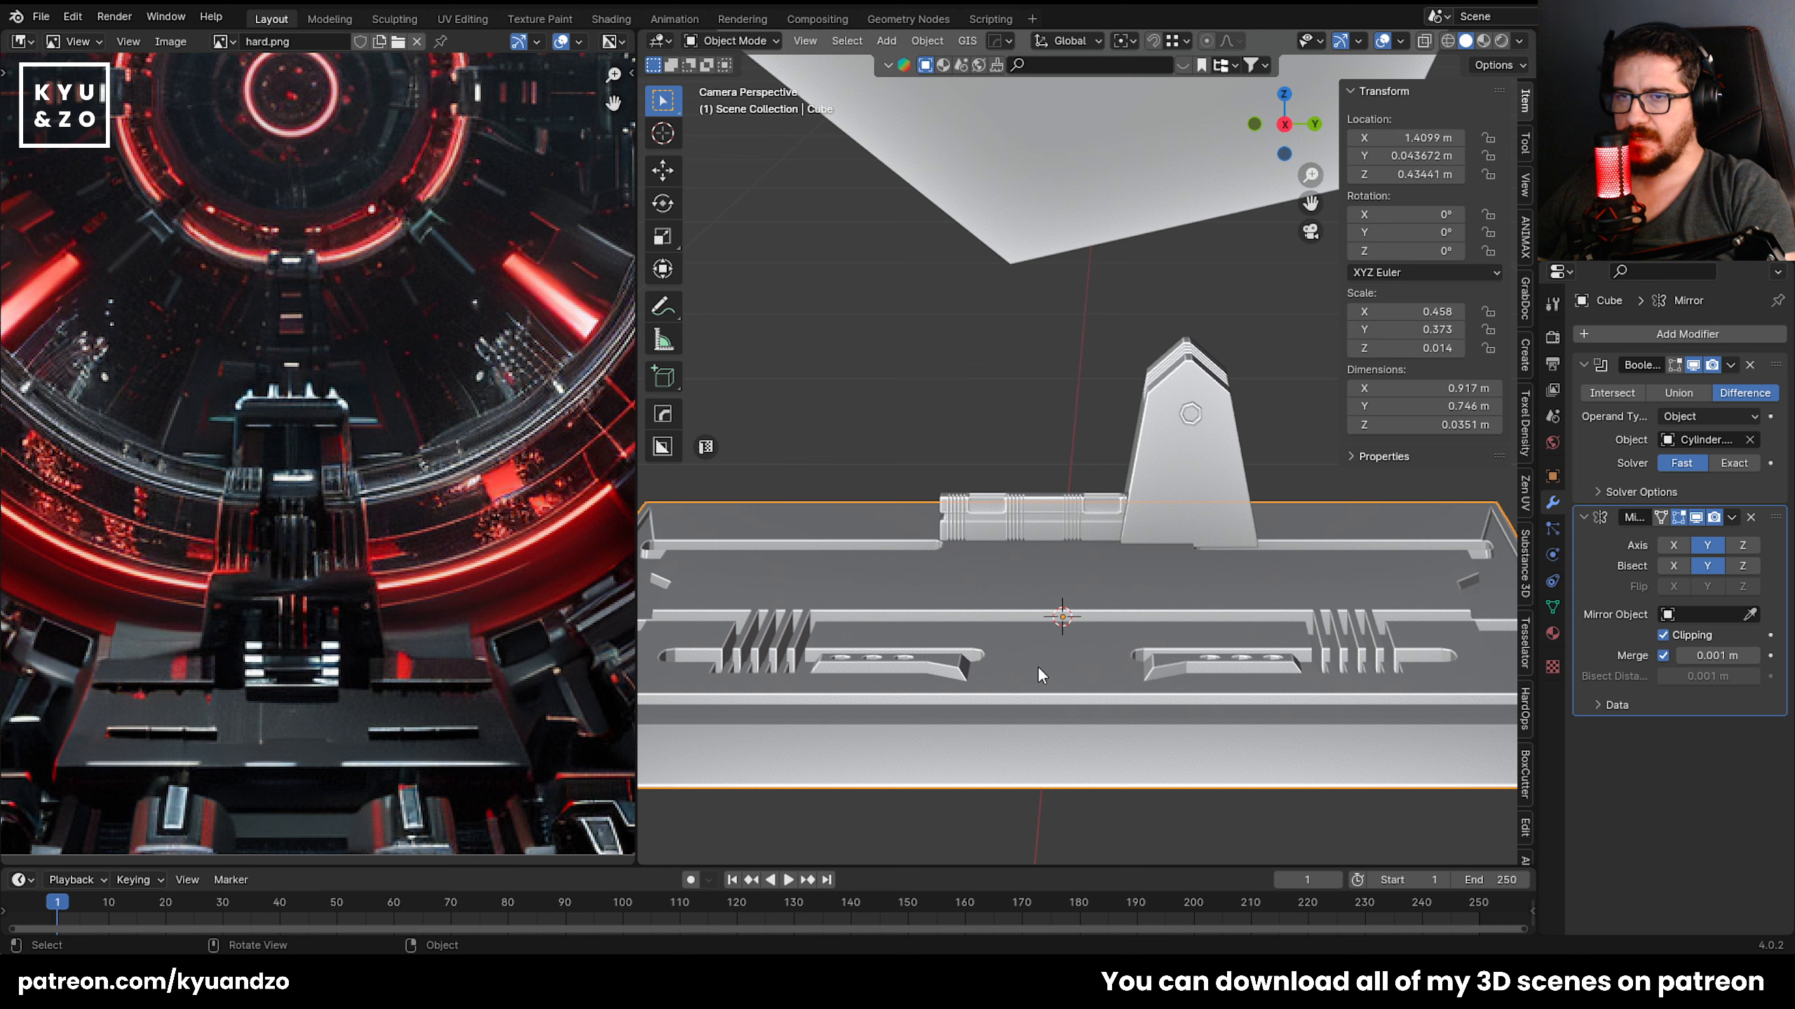
click(1177, 499)
click(934, 40)
mouse_move(1003, 80)
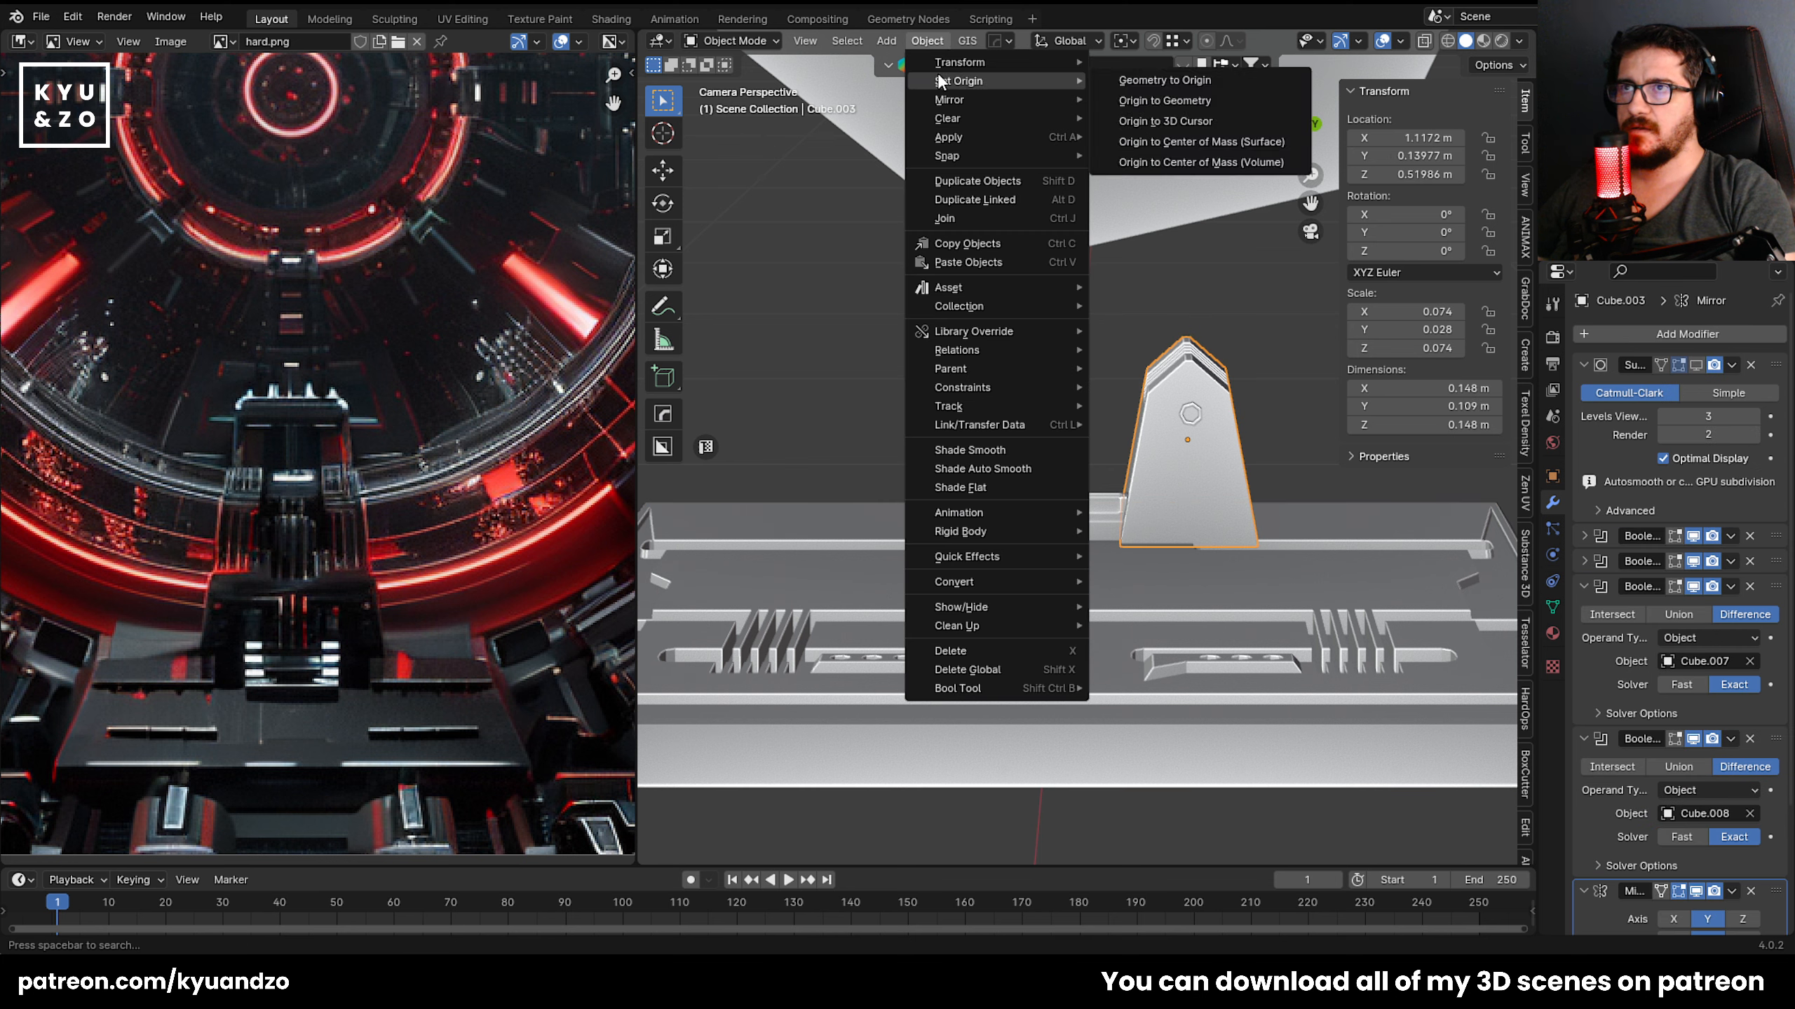
click(1222, 123)
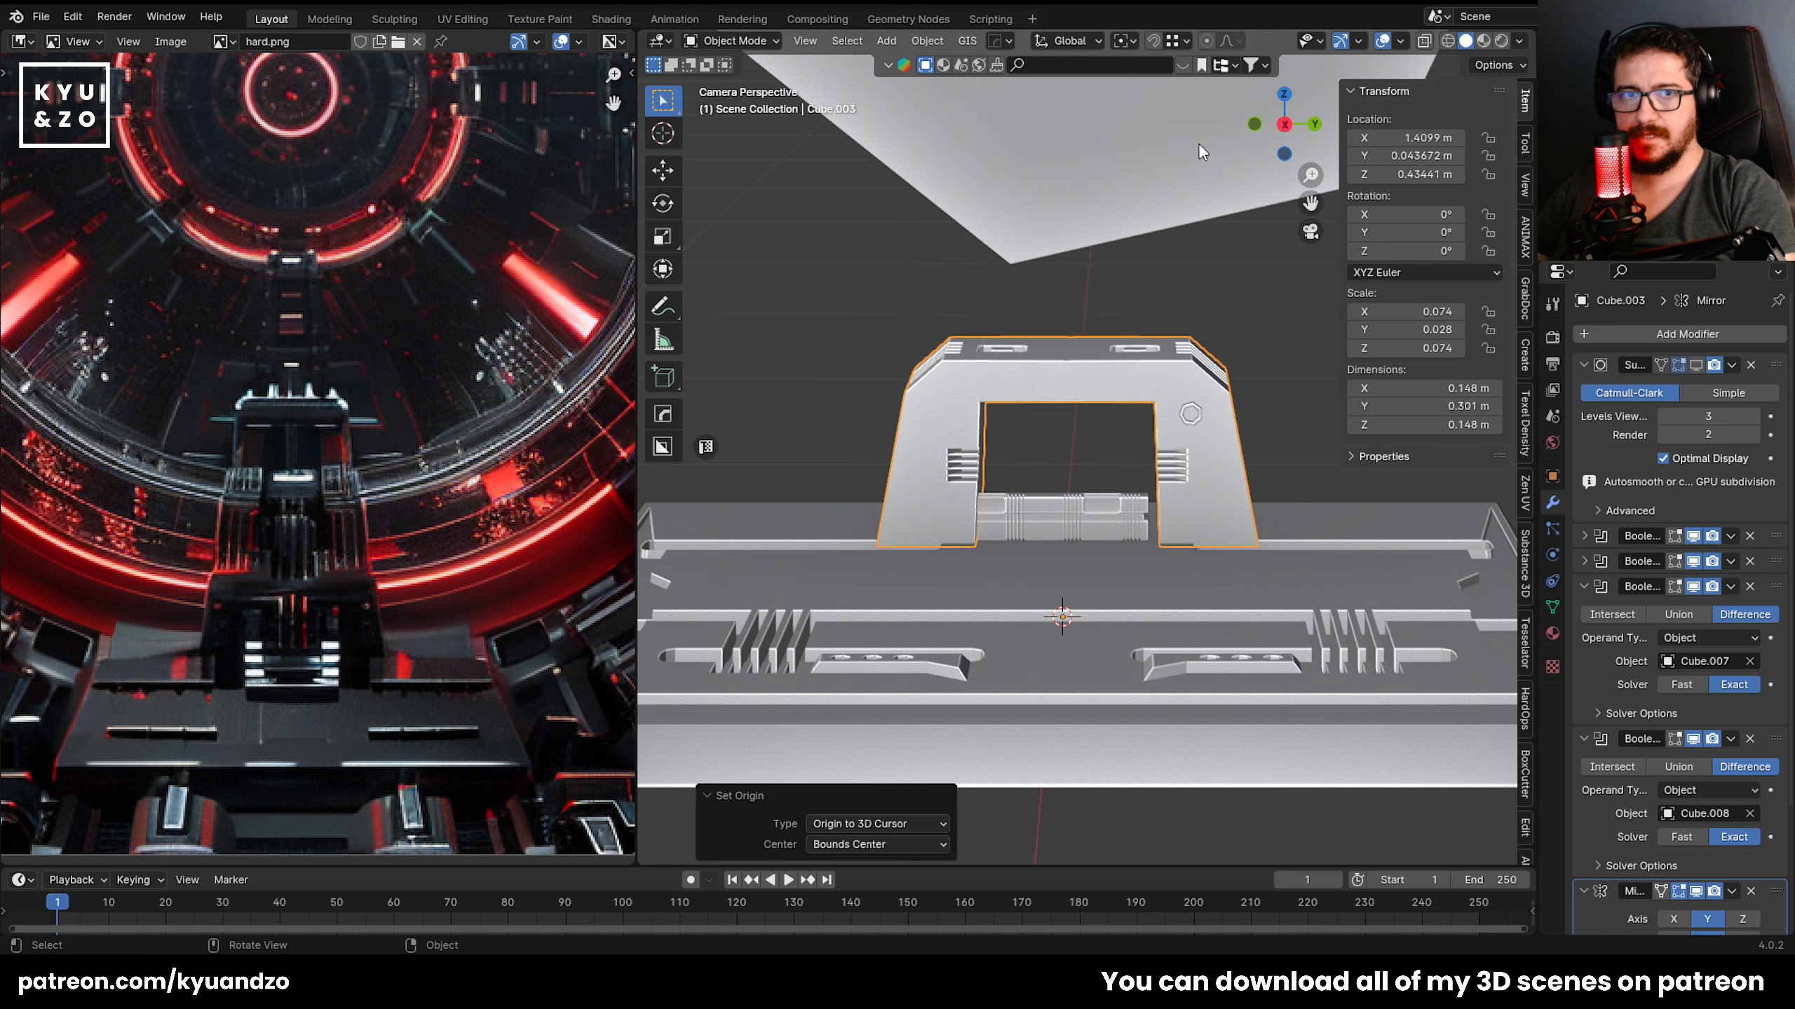
Remove the existing Mirror modifier from the ribbed block between the bracket's legs.
scroll(1108, 384, down, 4)
click(1068, 589)
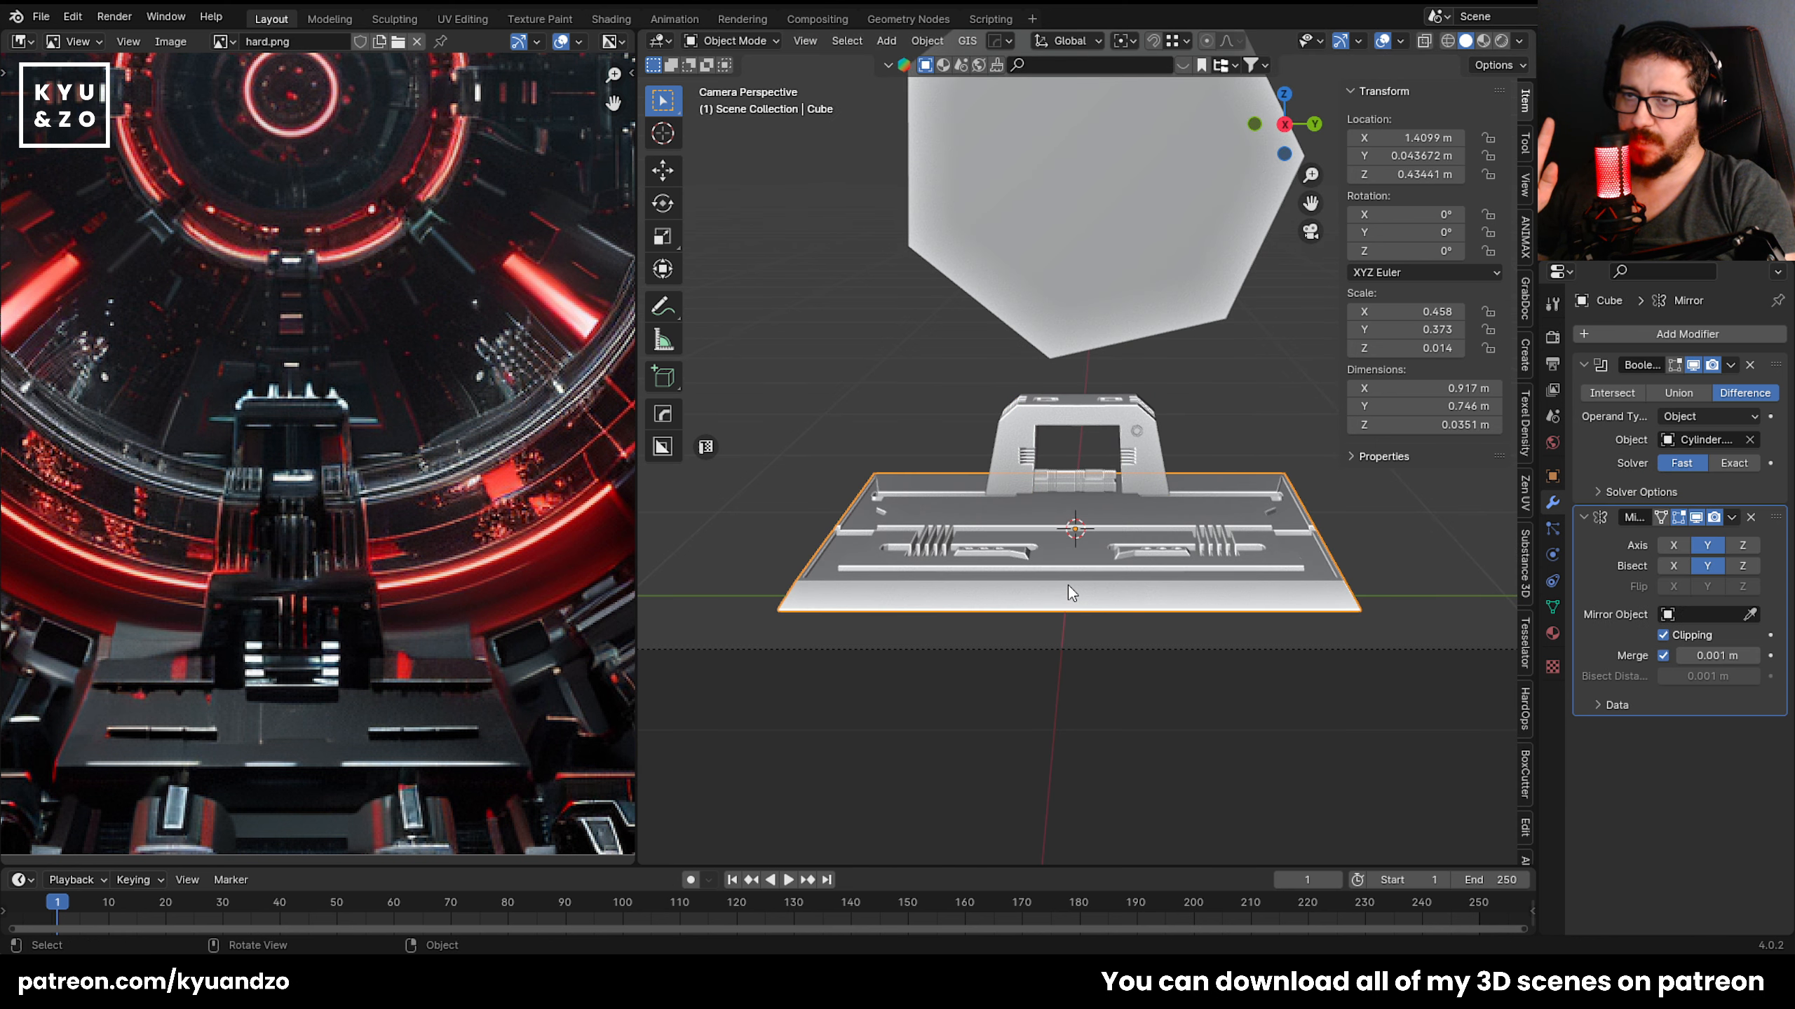
click(1024, 495)
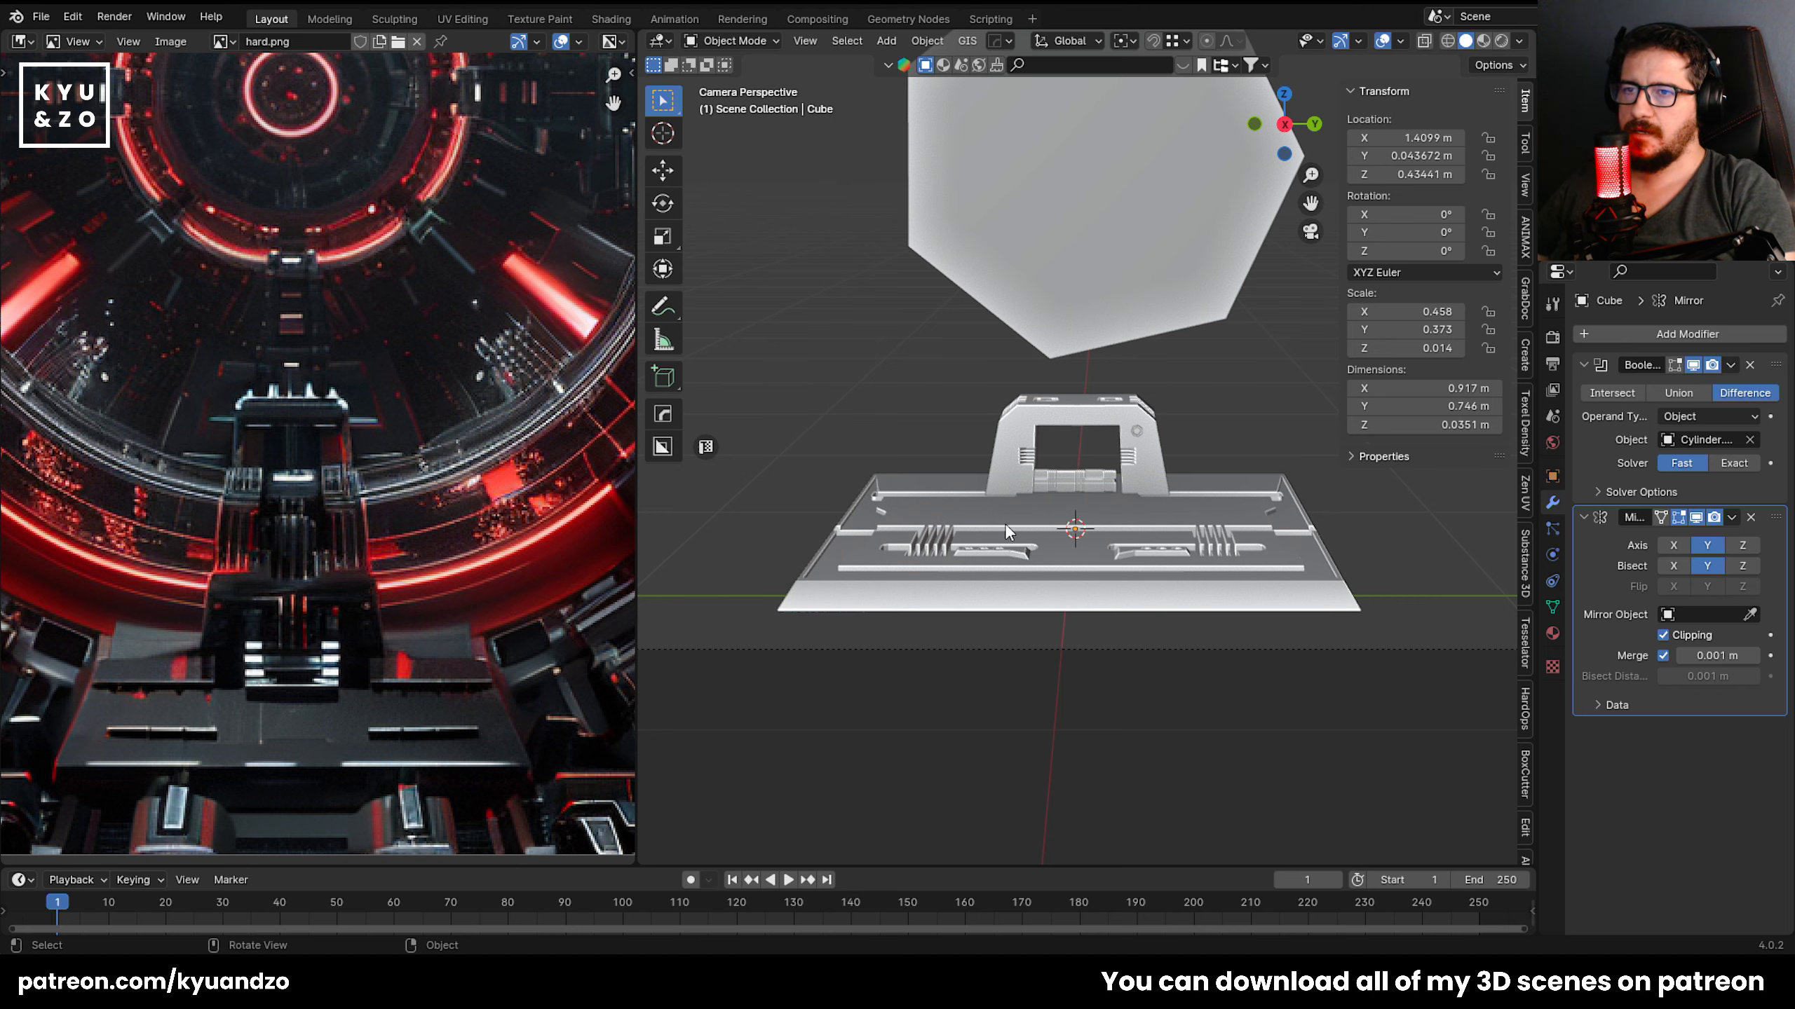
key(KP_Decimal)
shift+middle_drag(1027, 625, 1047, 556)
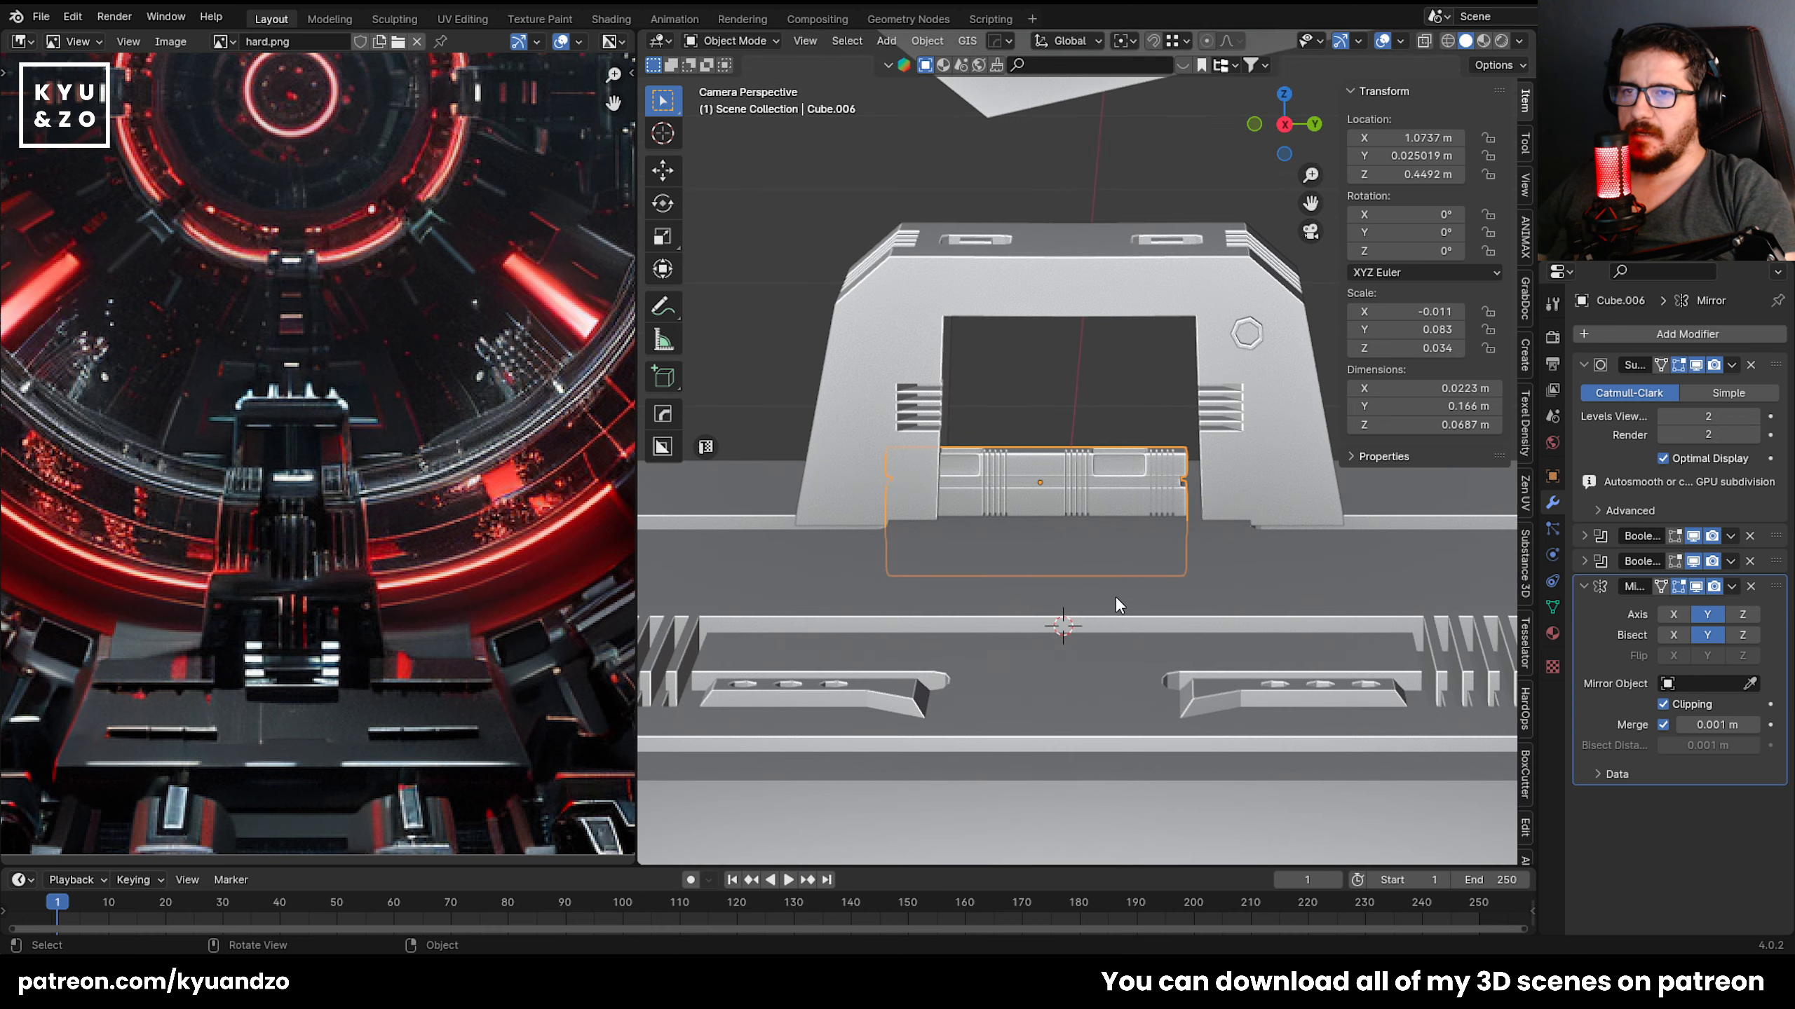
scroll(1116, 598, up, 2)
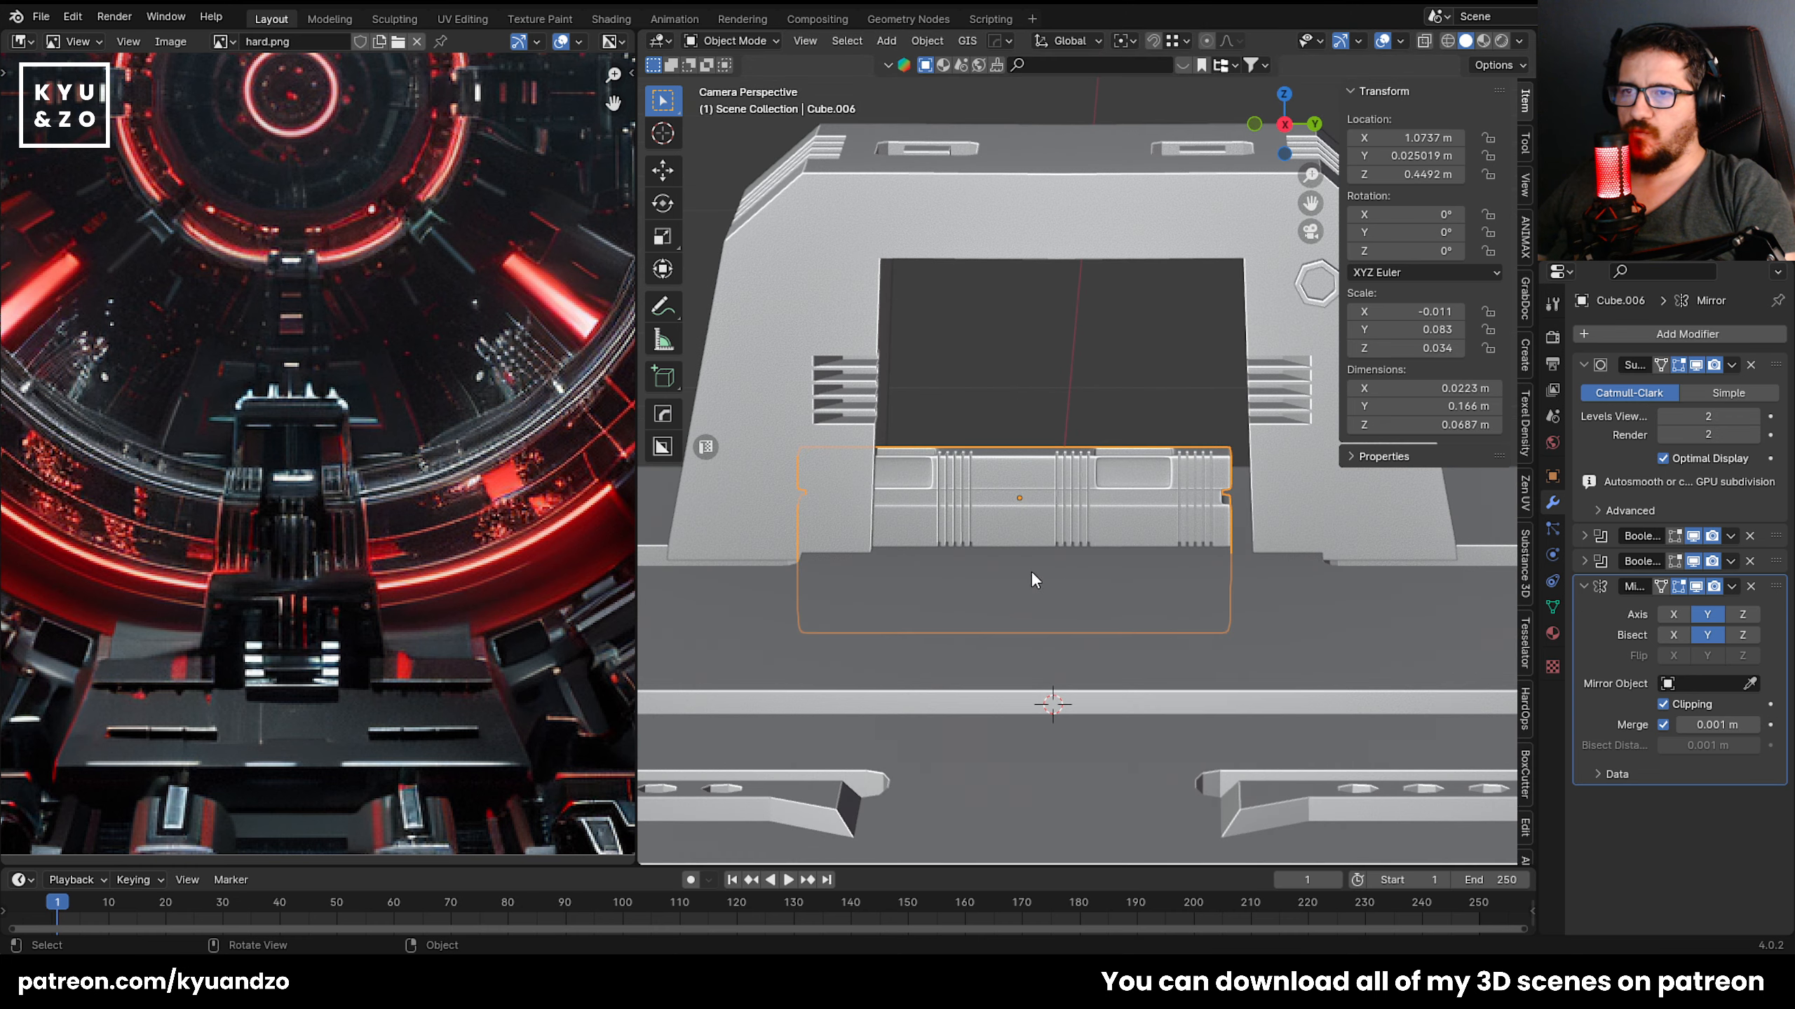
click(1751, 586)
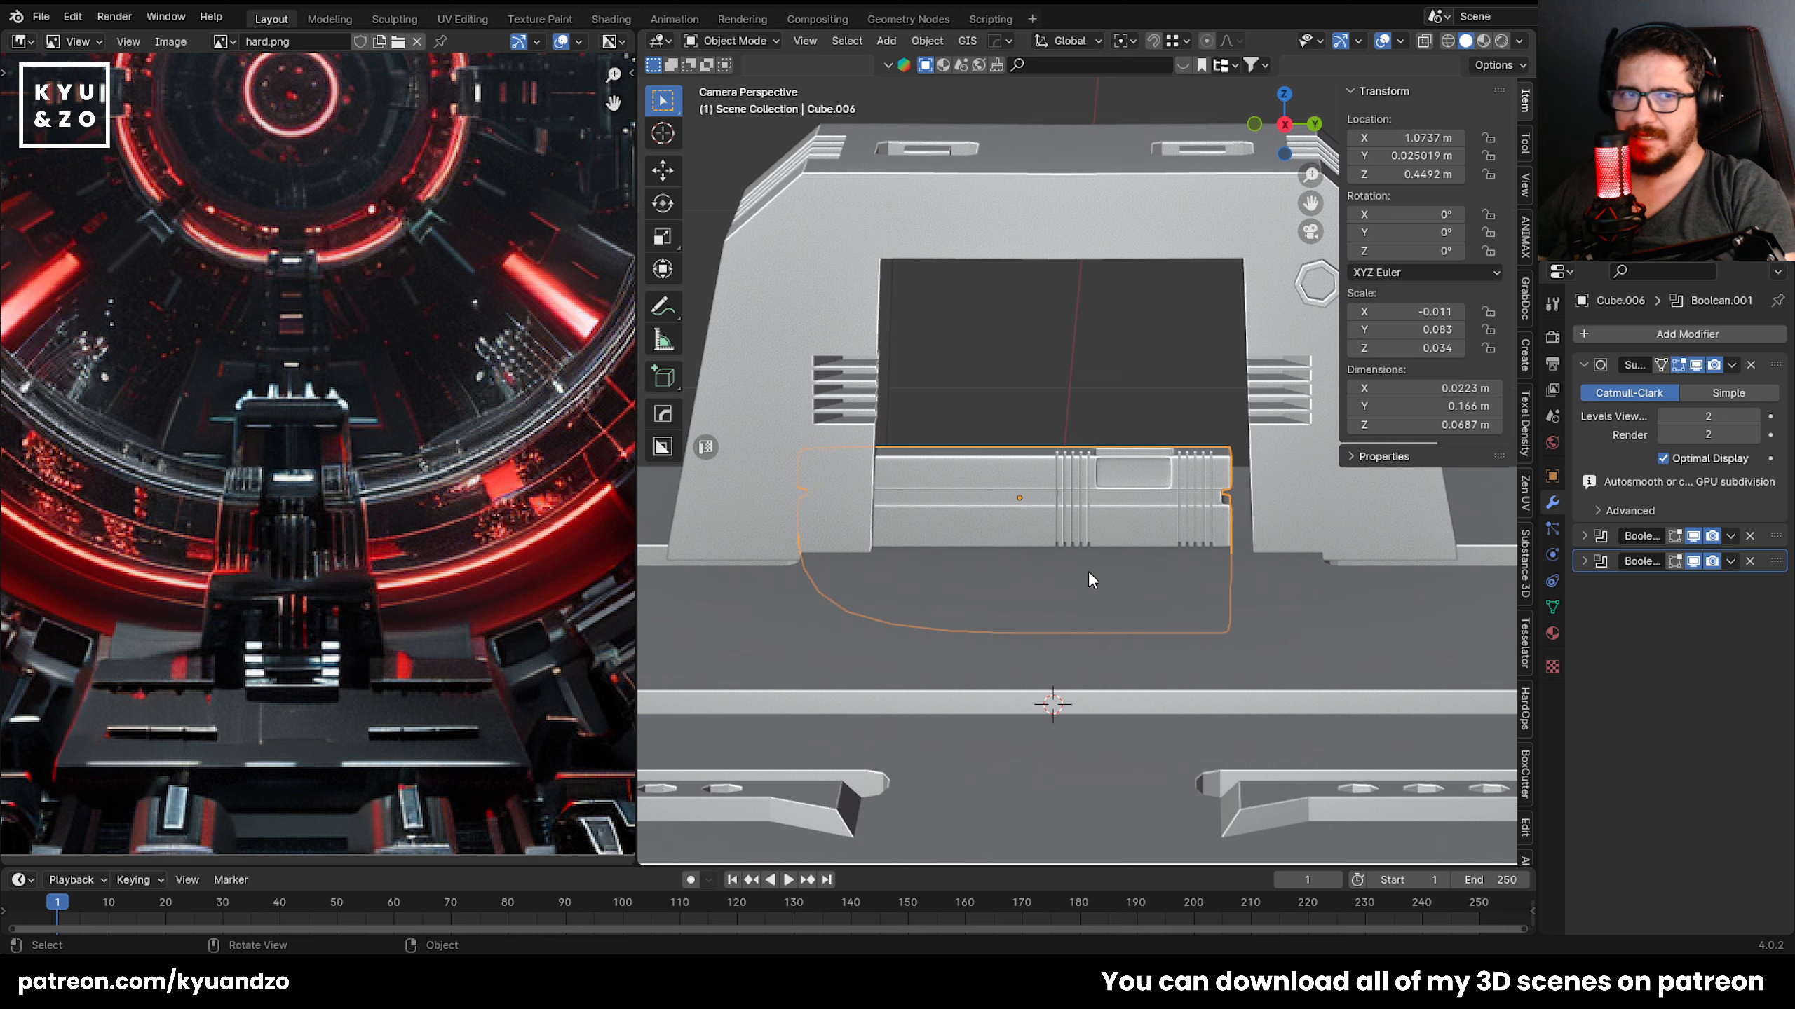
Set the ribbed block's origin to the 3D cursor at the centre of the slab.
scroll(1088, 570, down, 4)
scroll(1029, 558, up, 2)
scroll(1037, 536, up, 2)
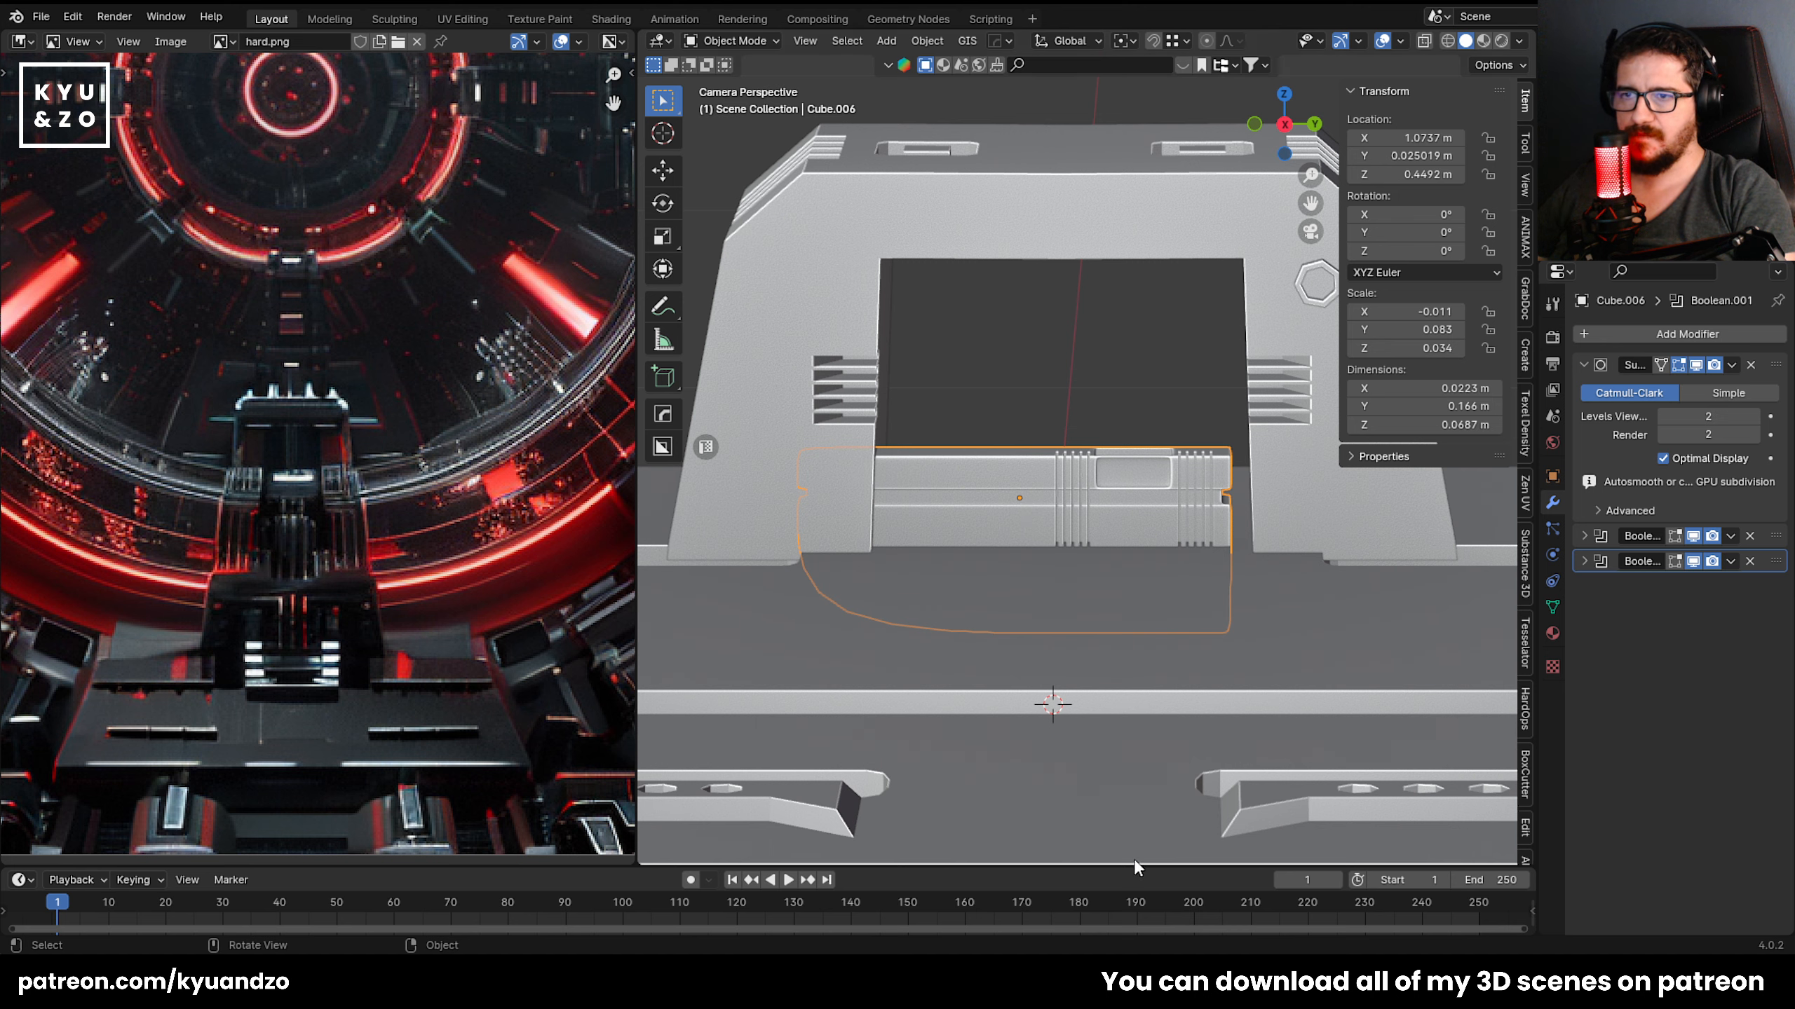
scroll(1092, 696, down, 1)
click(1088, 704)
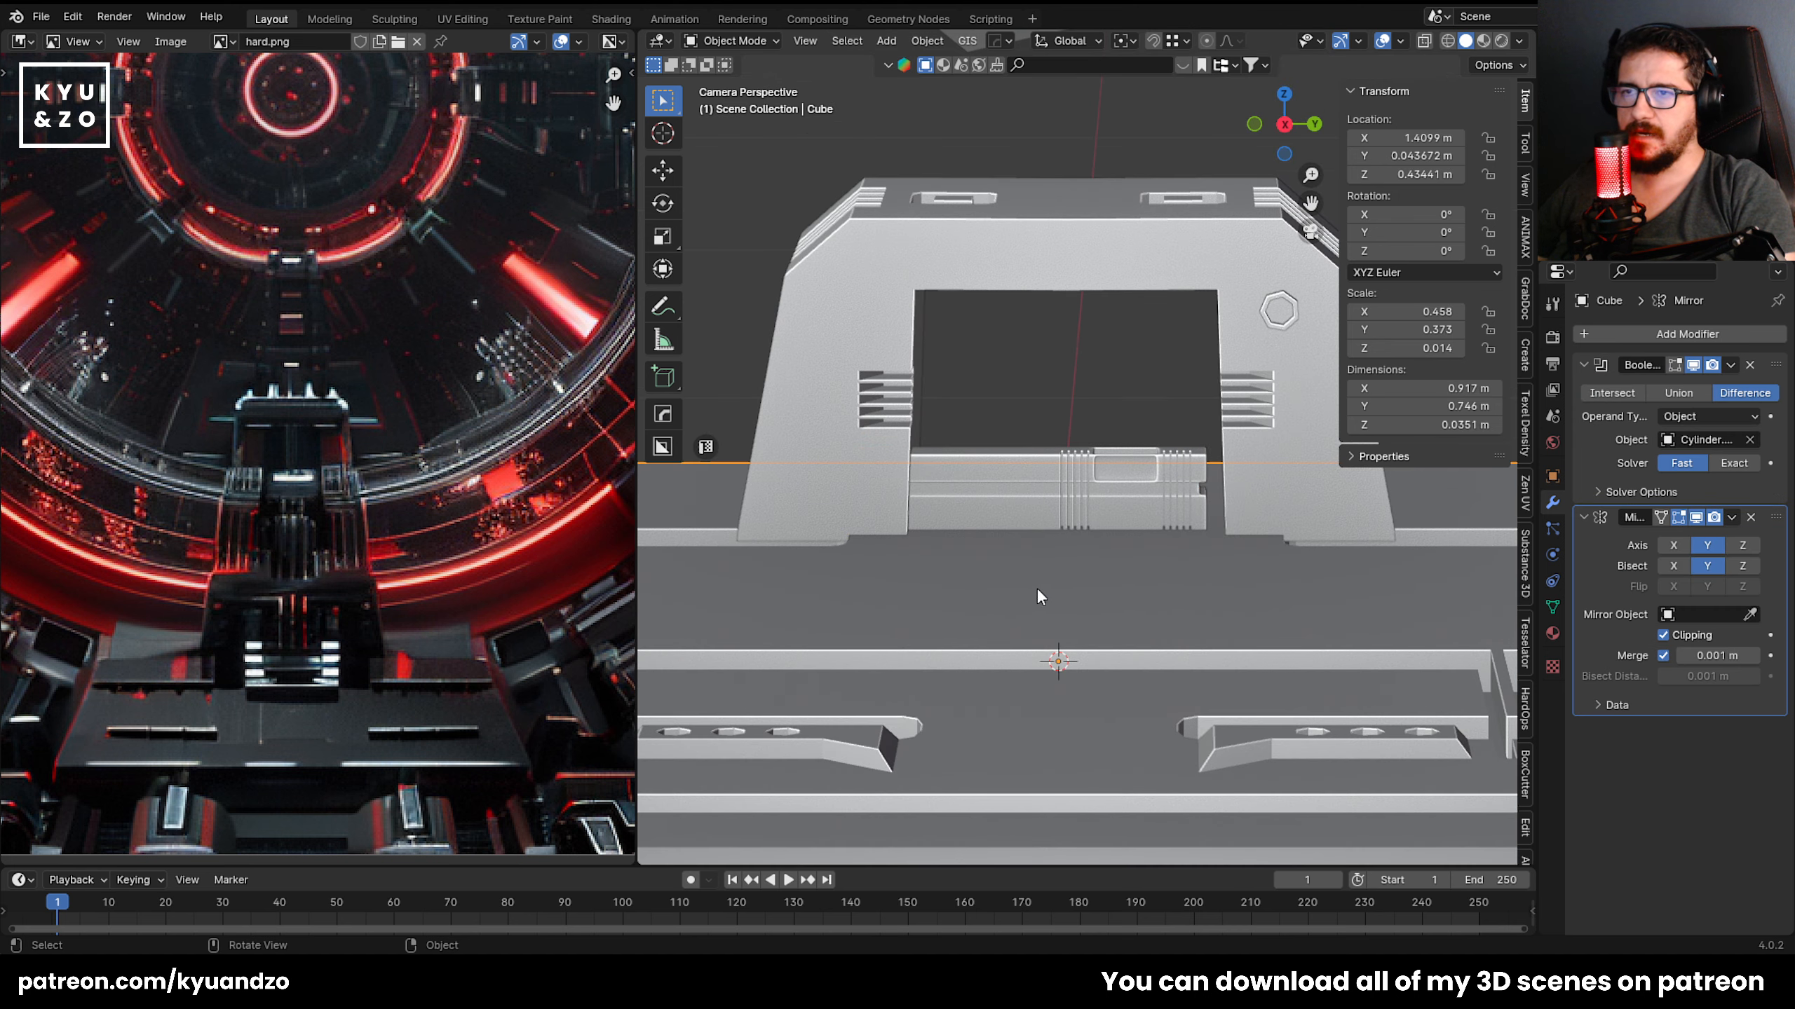
click(1102, 502)
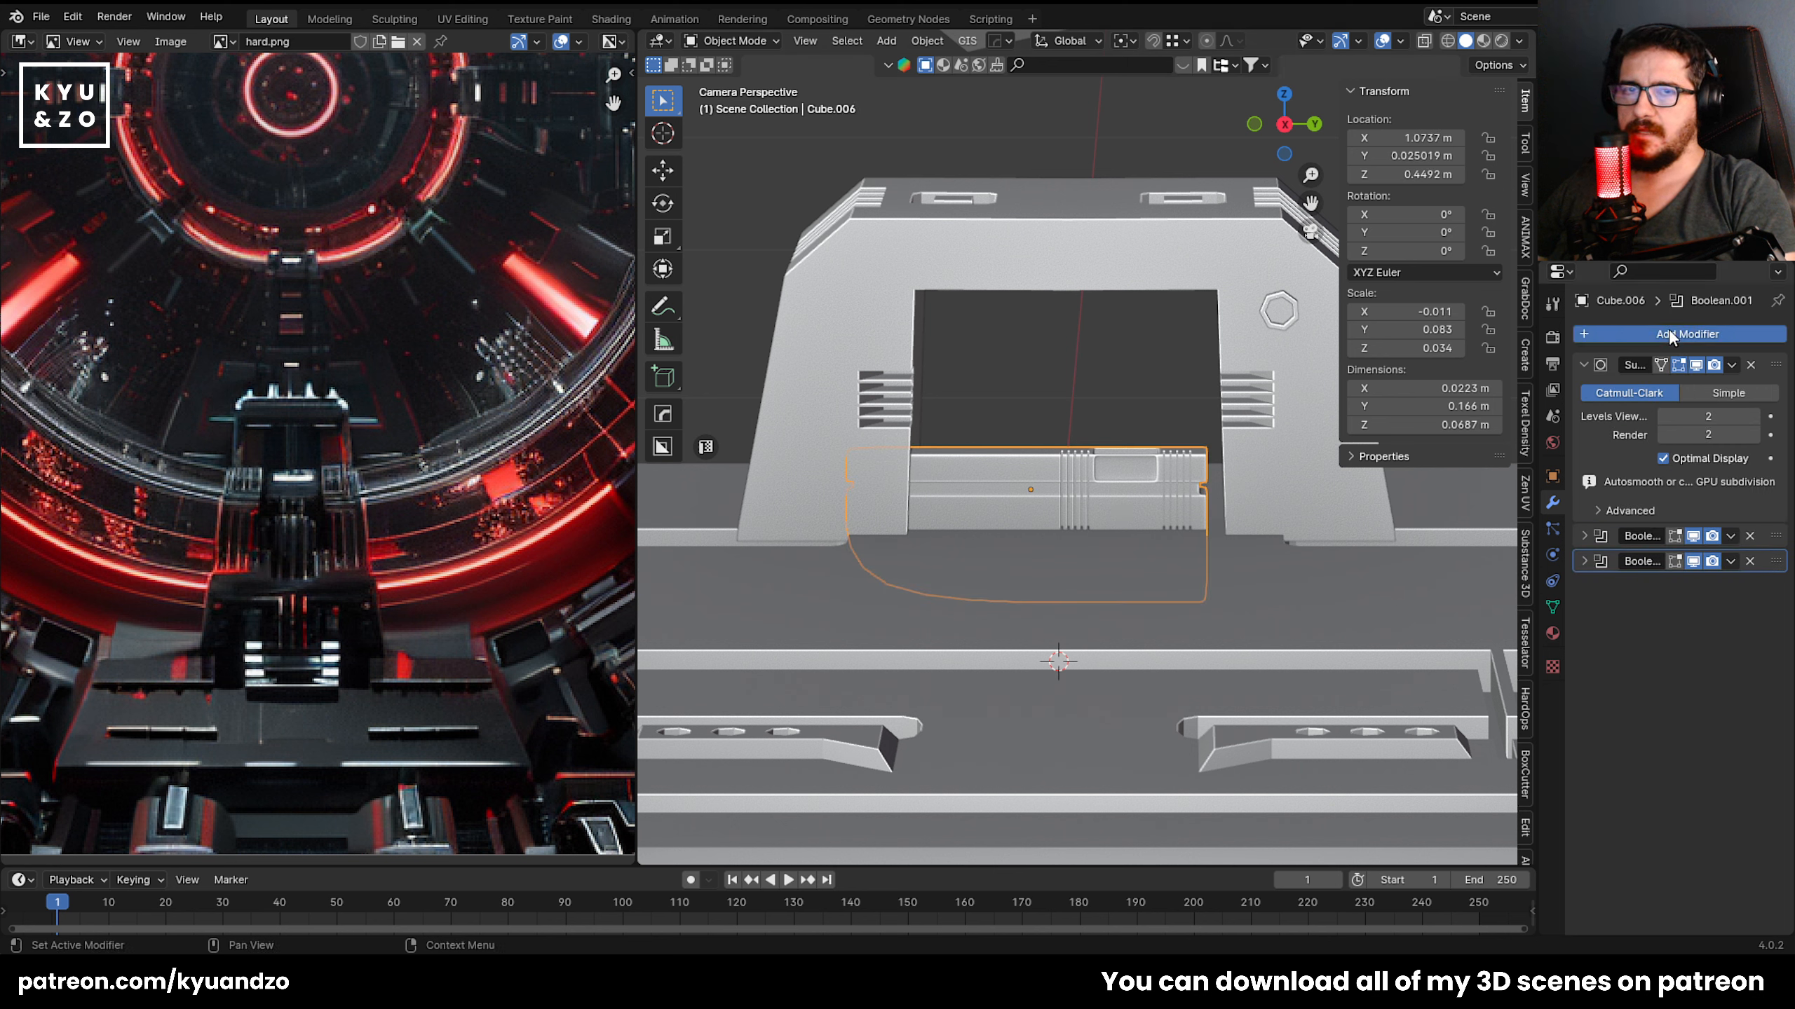
click(888, 40)
mouse_move(926, 40)
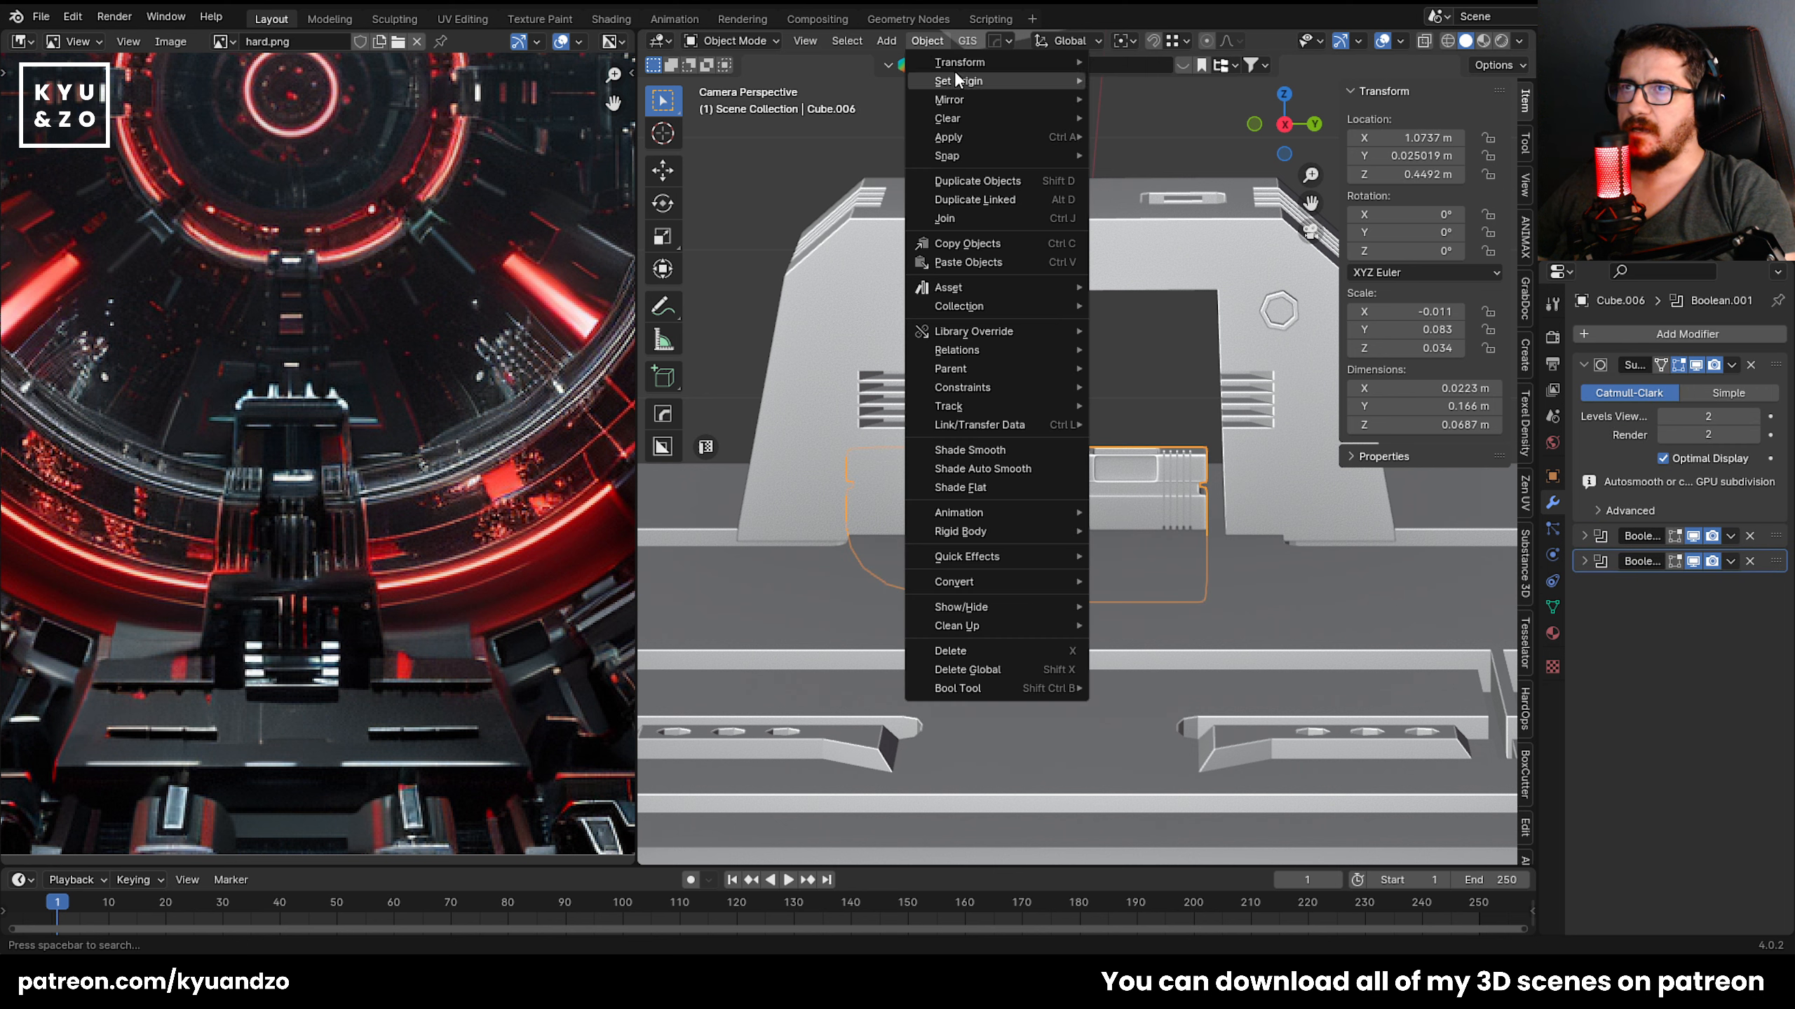
mouse_move(958, 81)
click(1152, 123)
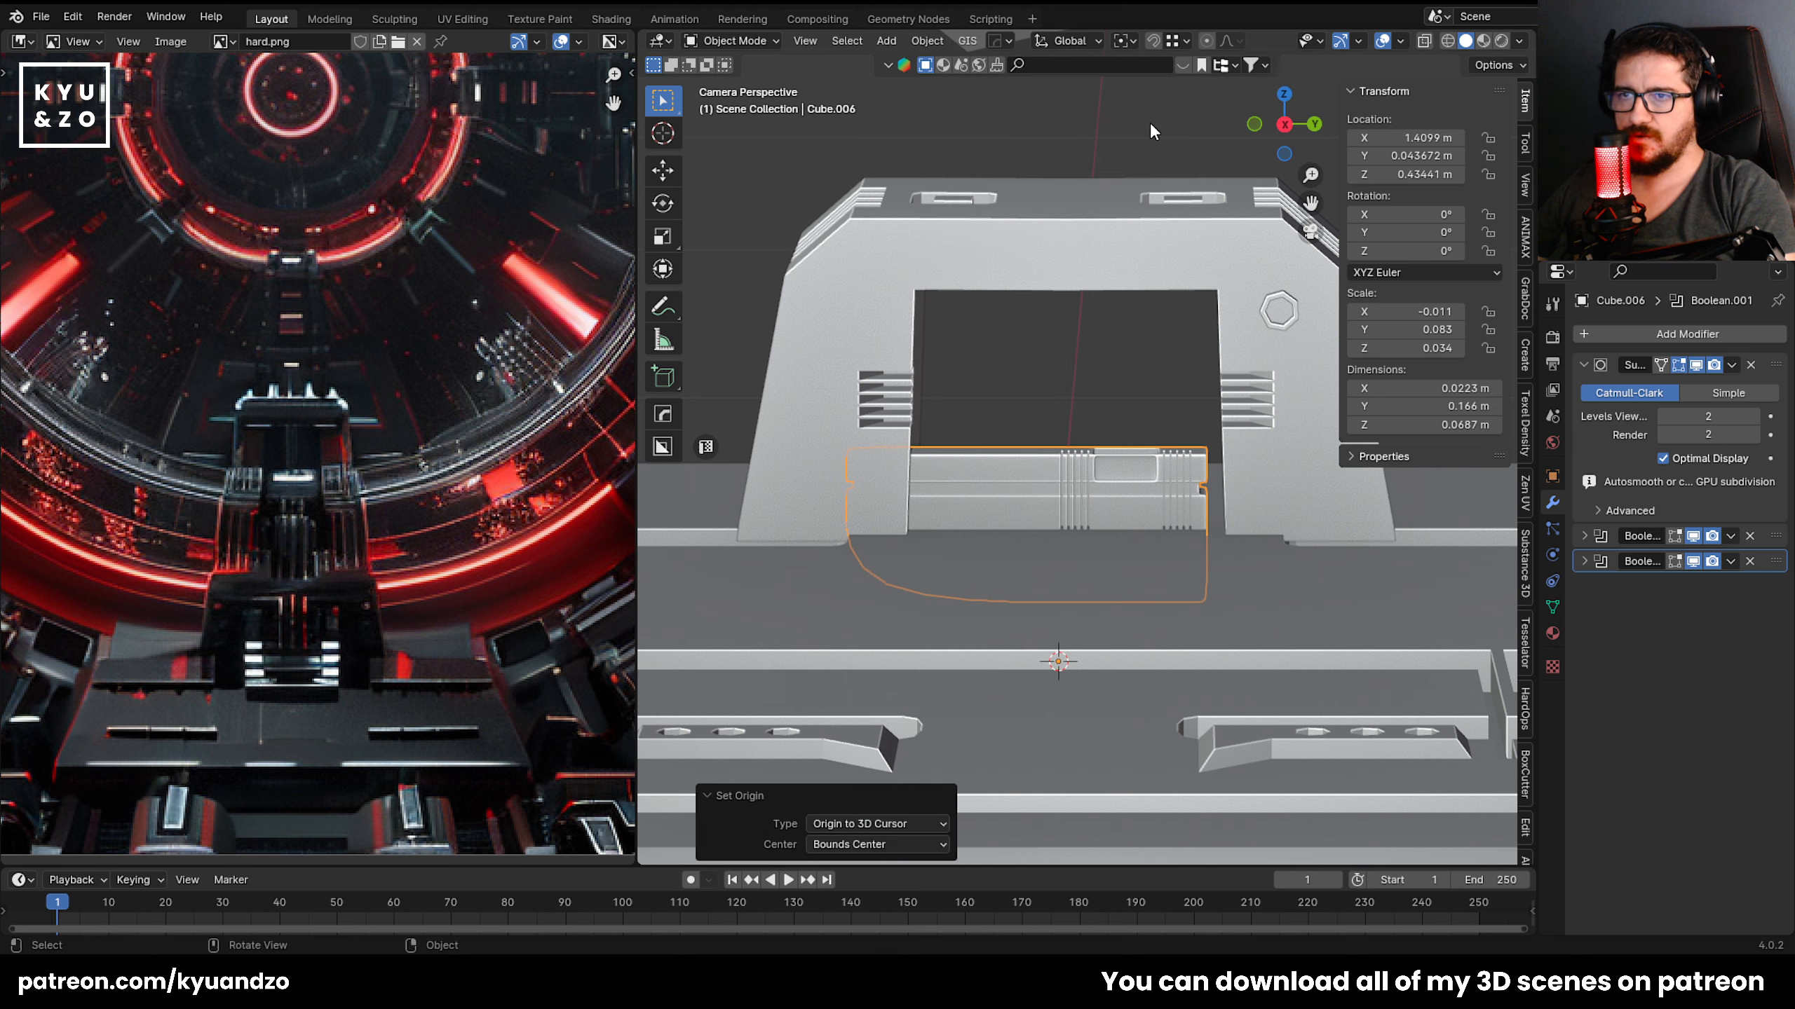
Add a Mirror modifier to the ribbed block, mirroring and bisecting on Y only, with Clipping enabled.
click(1696, 332)
mouse_move(1682, 336)
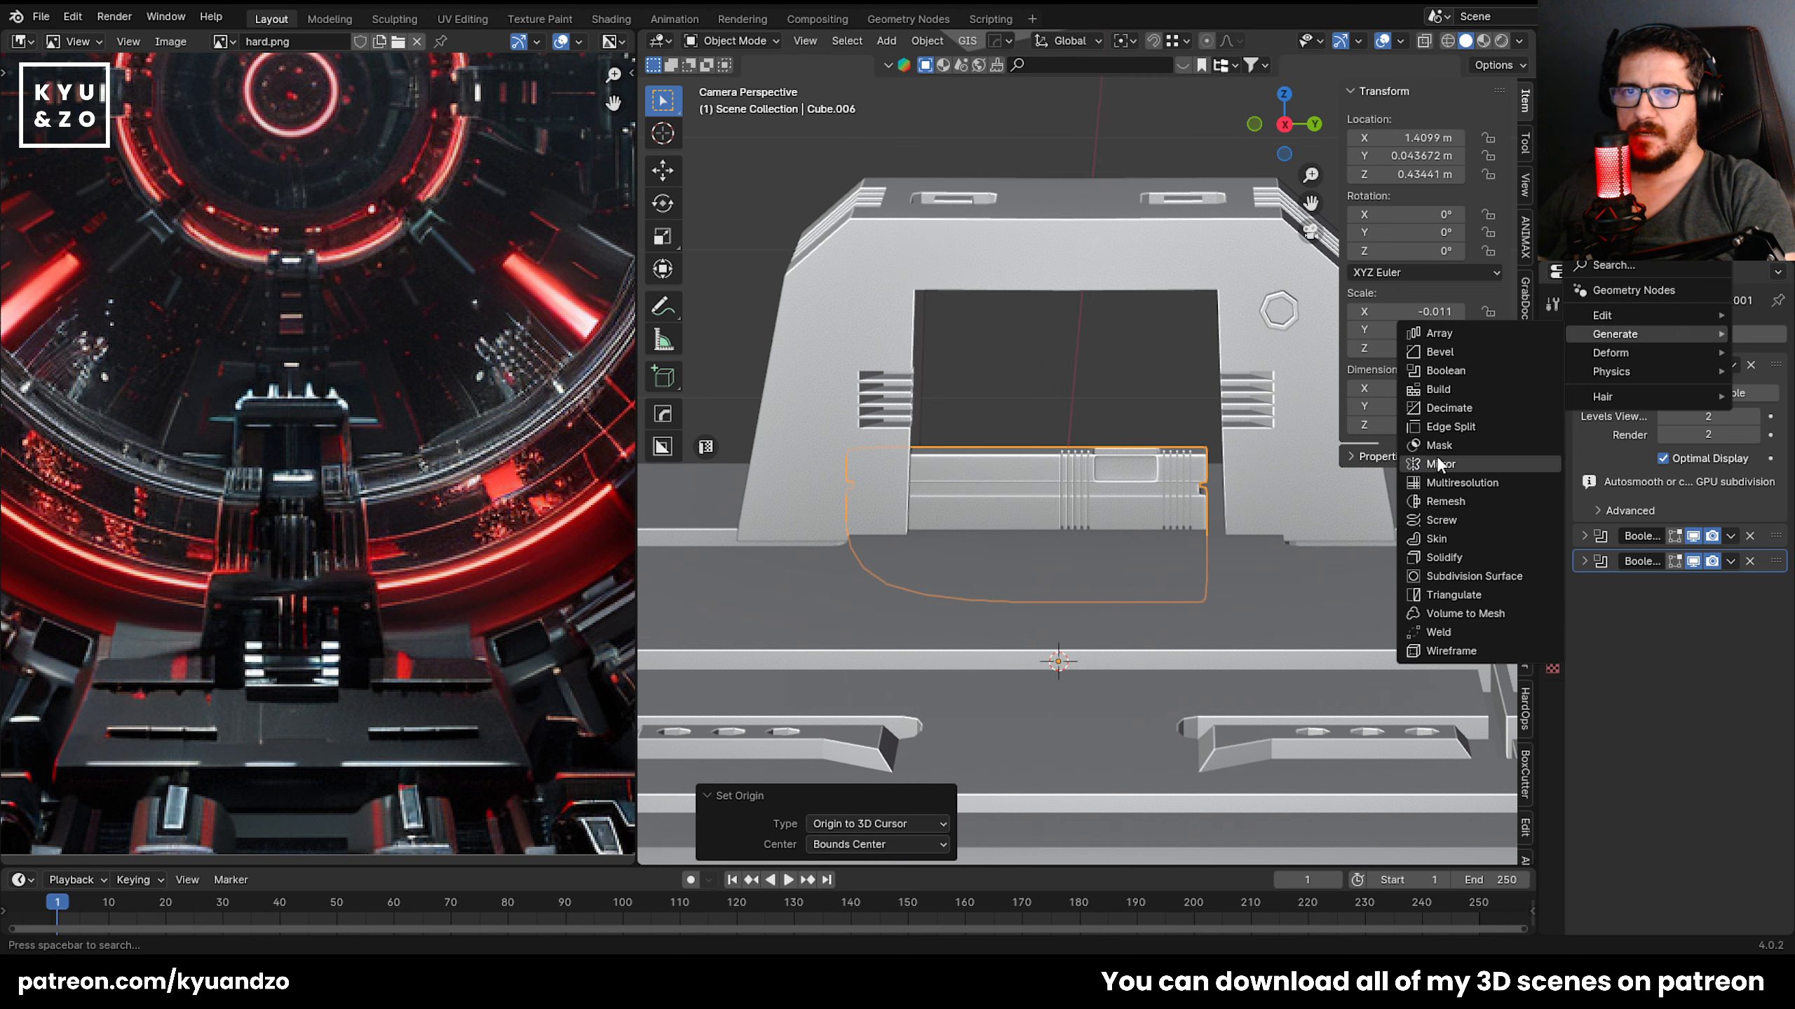
click(1519, 464)
click(1707, 614)
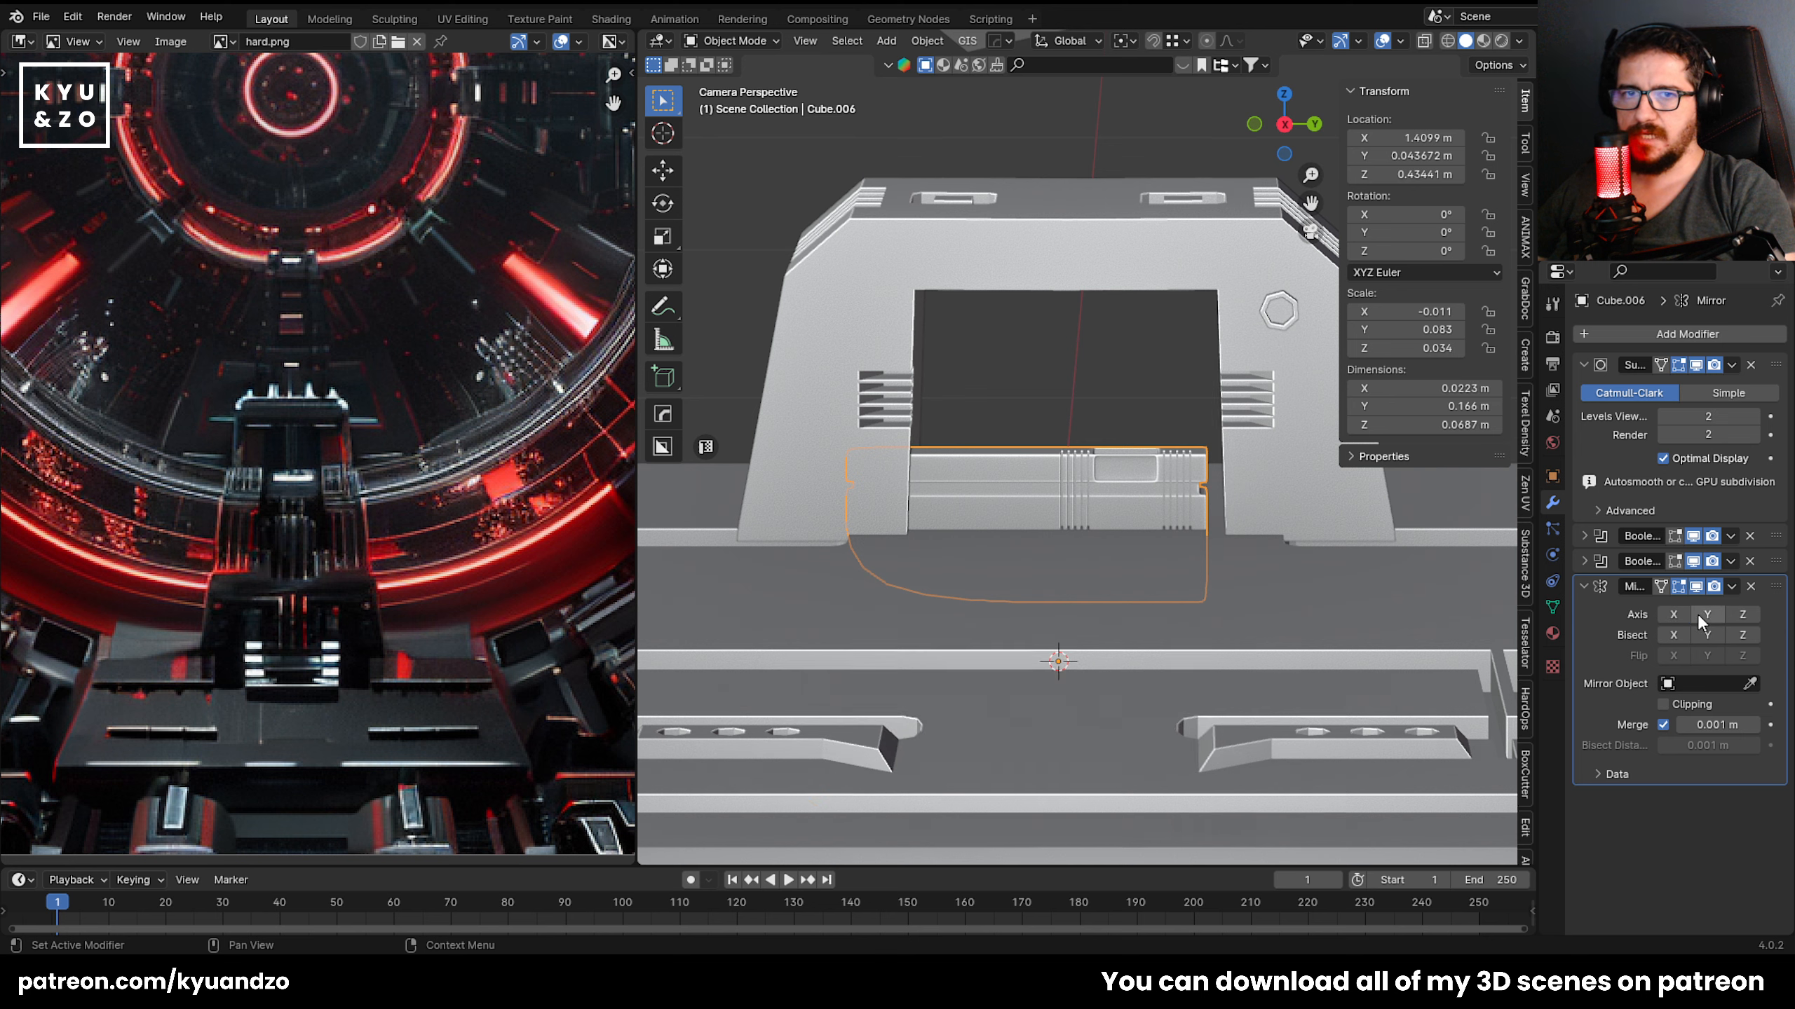
click(1704, 635)
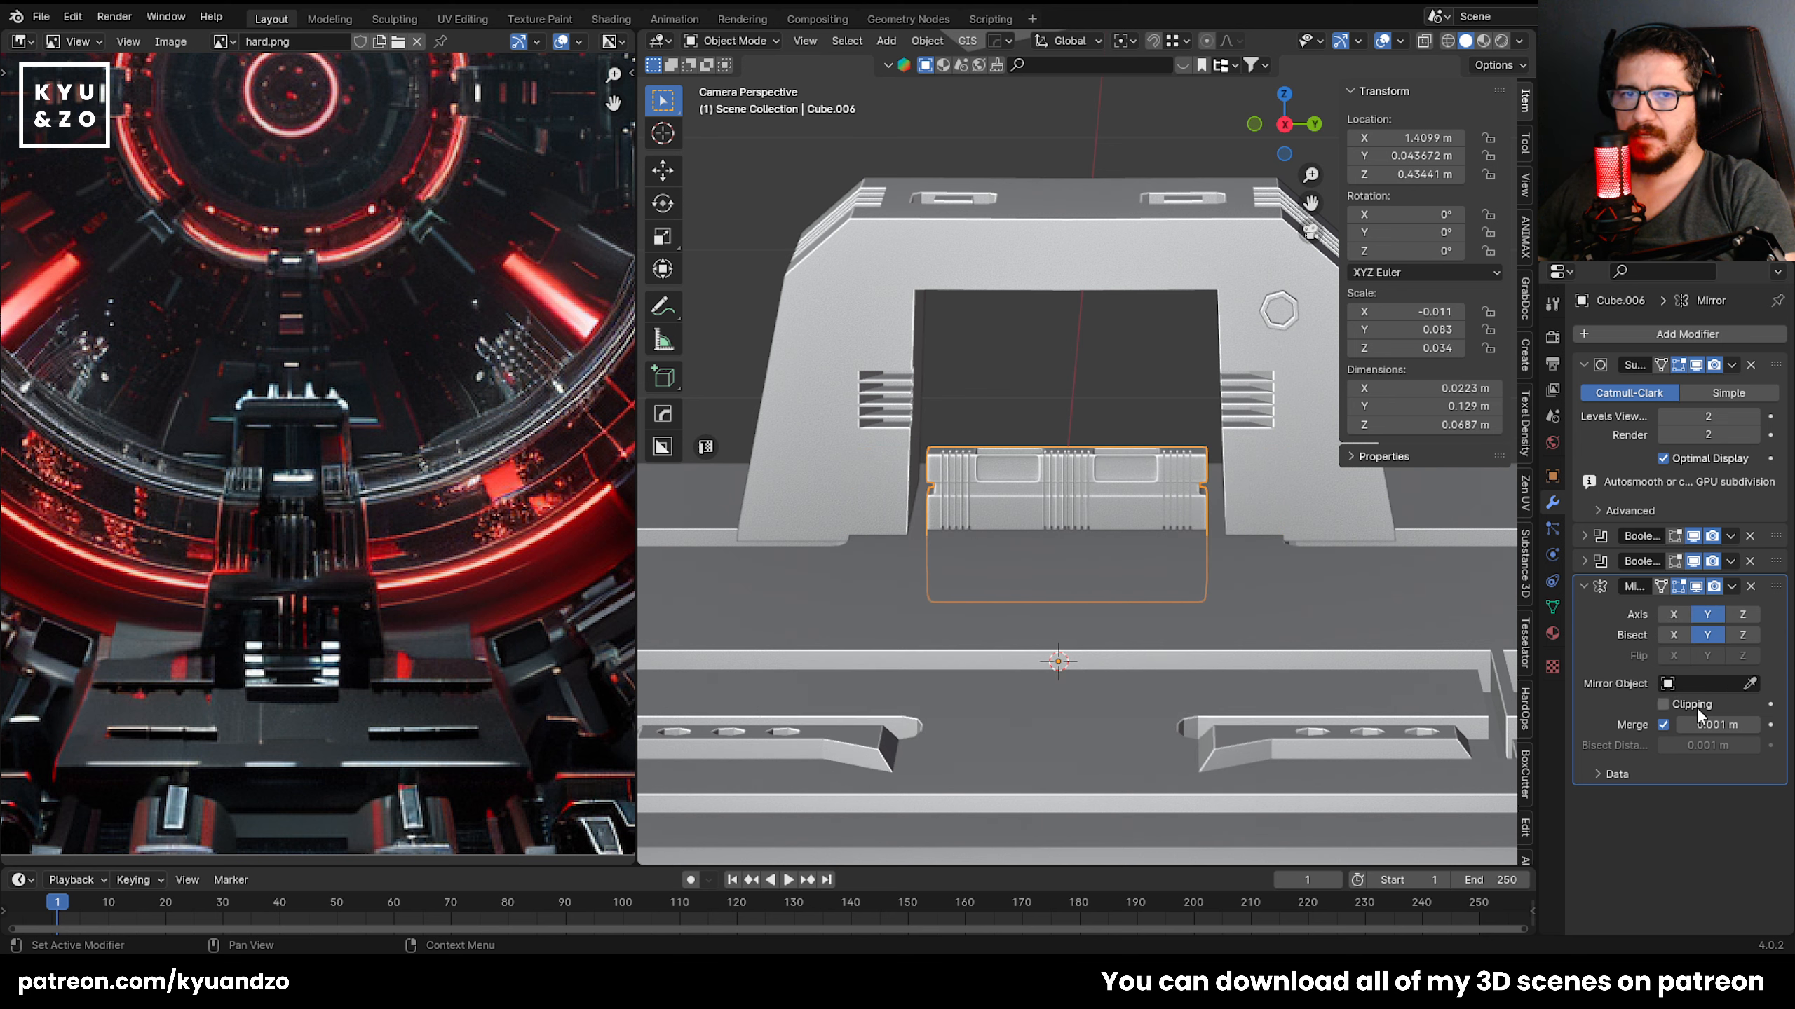
click(1663, 704)
Delete the large faceted tunnel shape above the slab.
scroll(998, 617, down, 5)
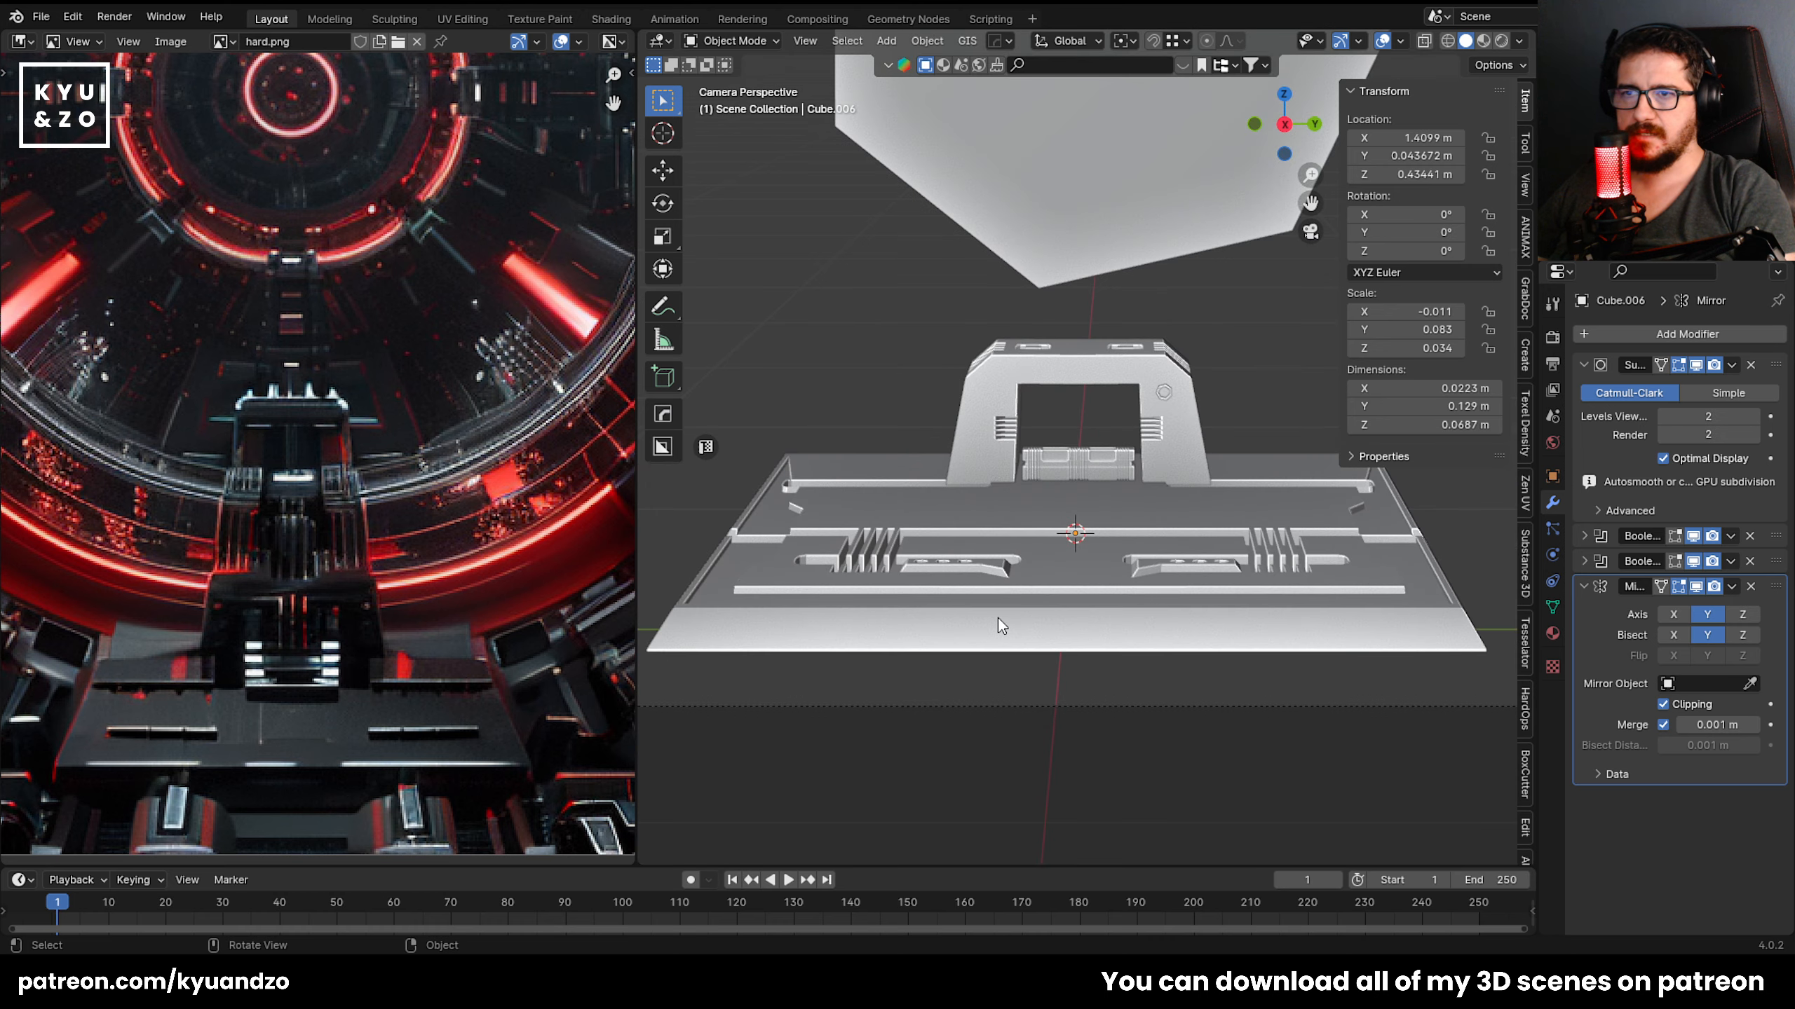
scroll(990, 578, down, 1)
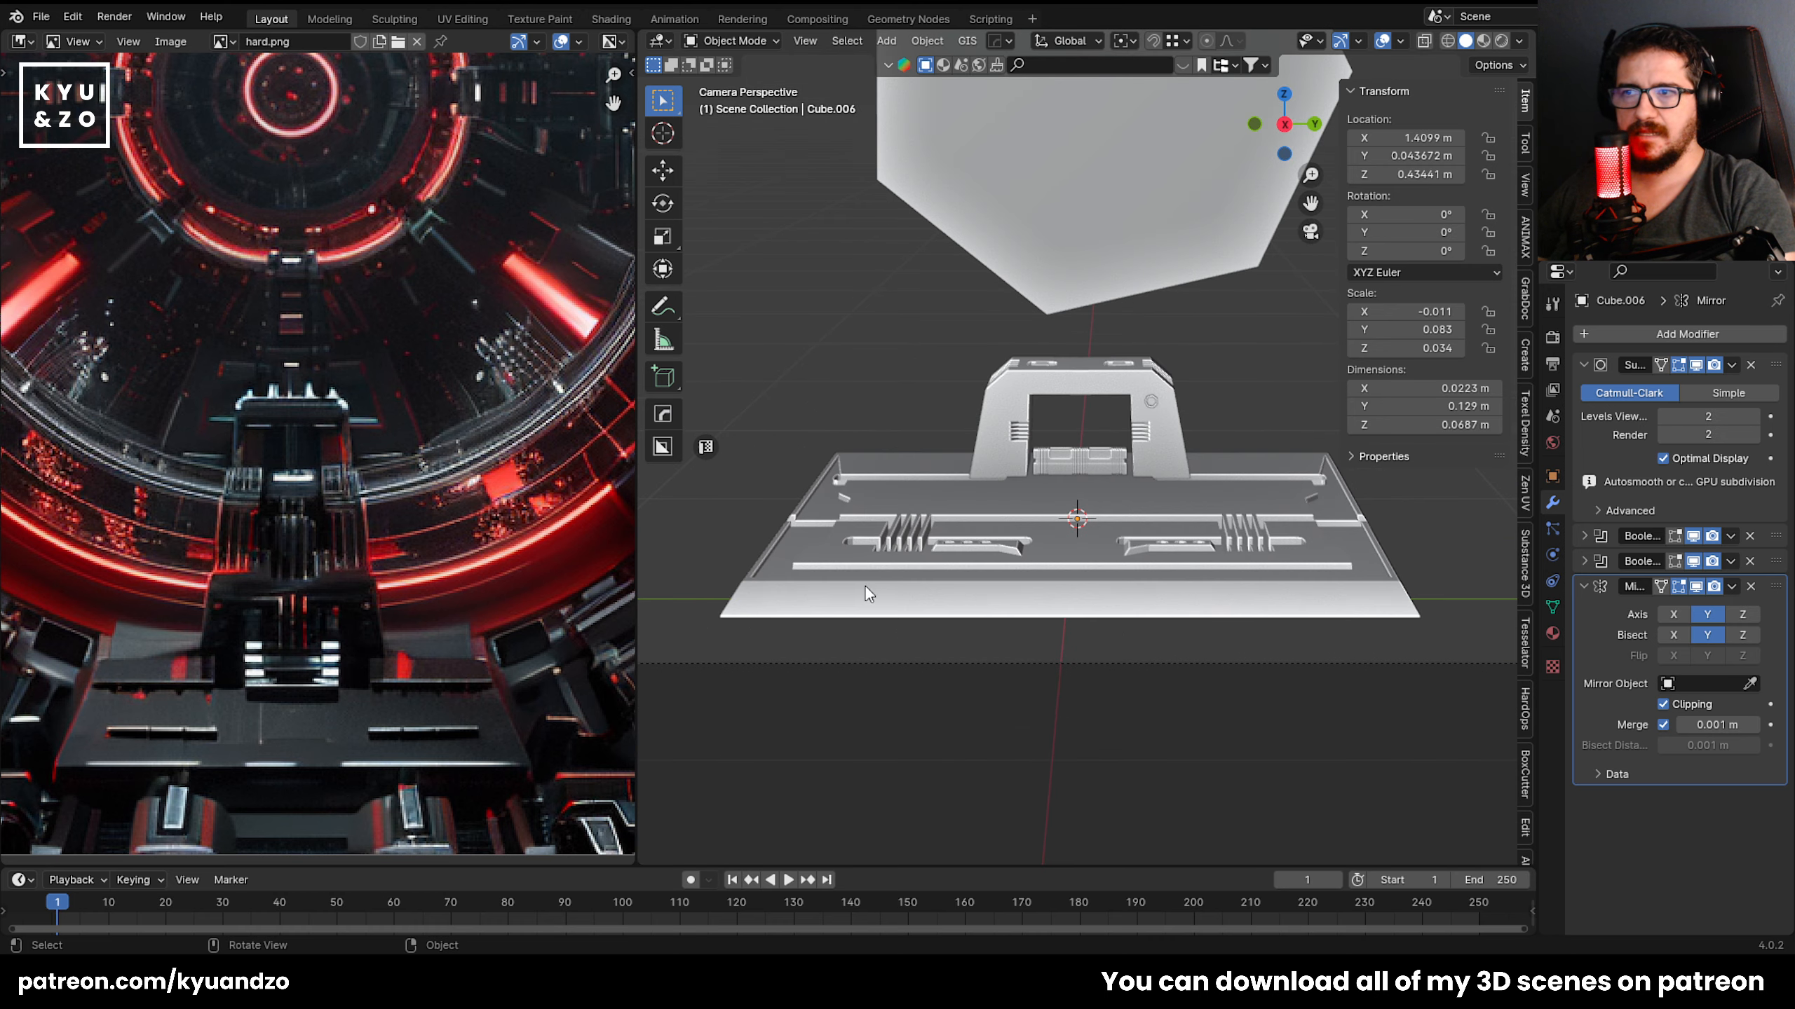
scroll(1097, 570, up, 2)
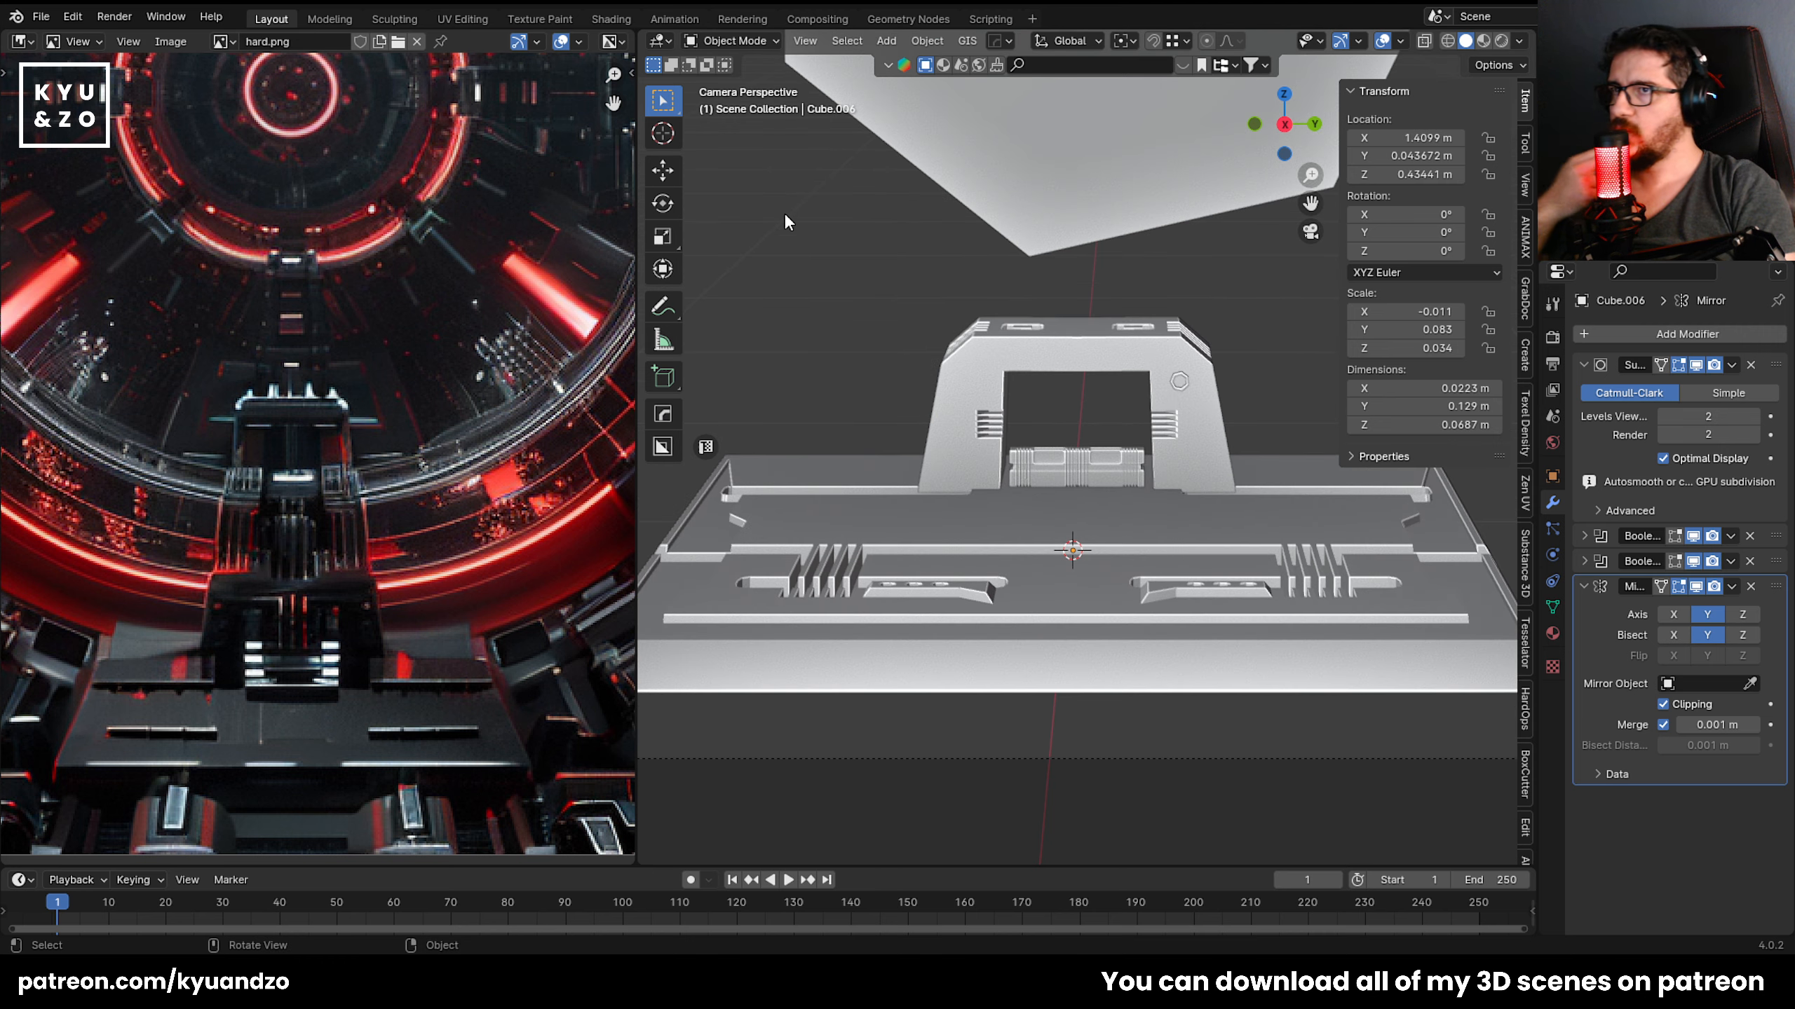
scroll(783, 213, down, 1)
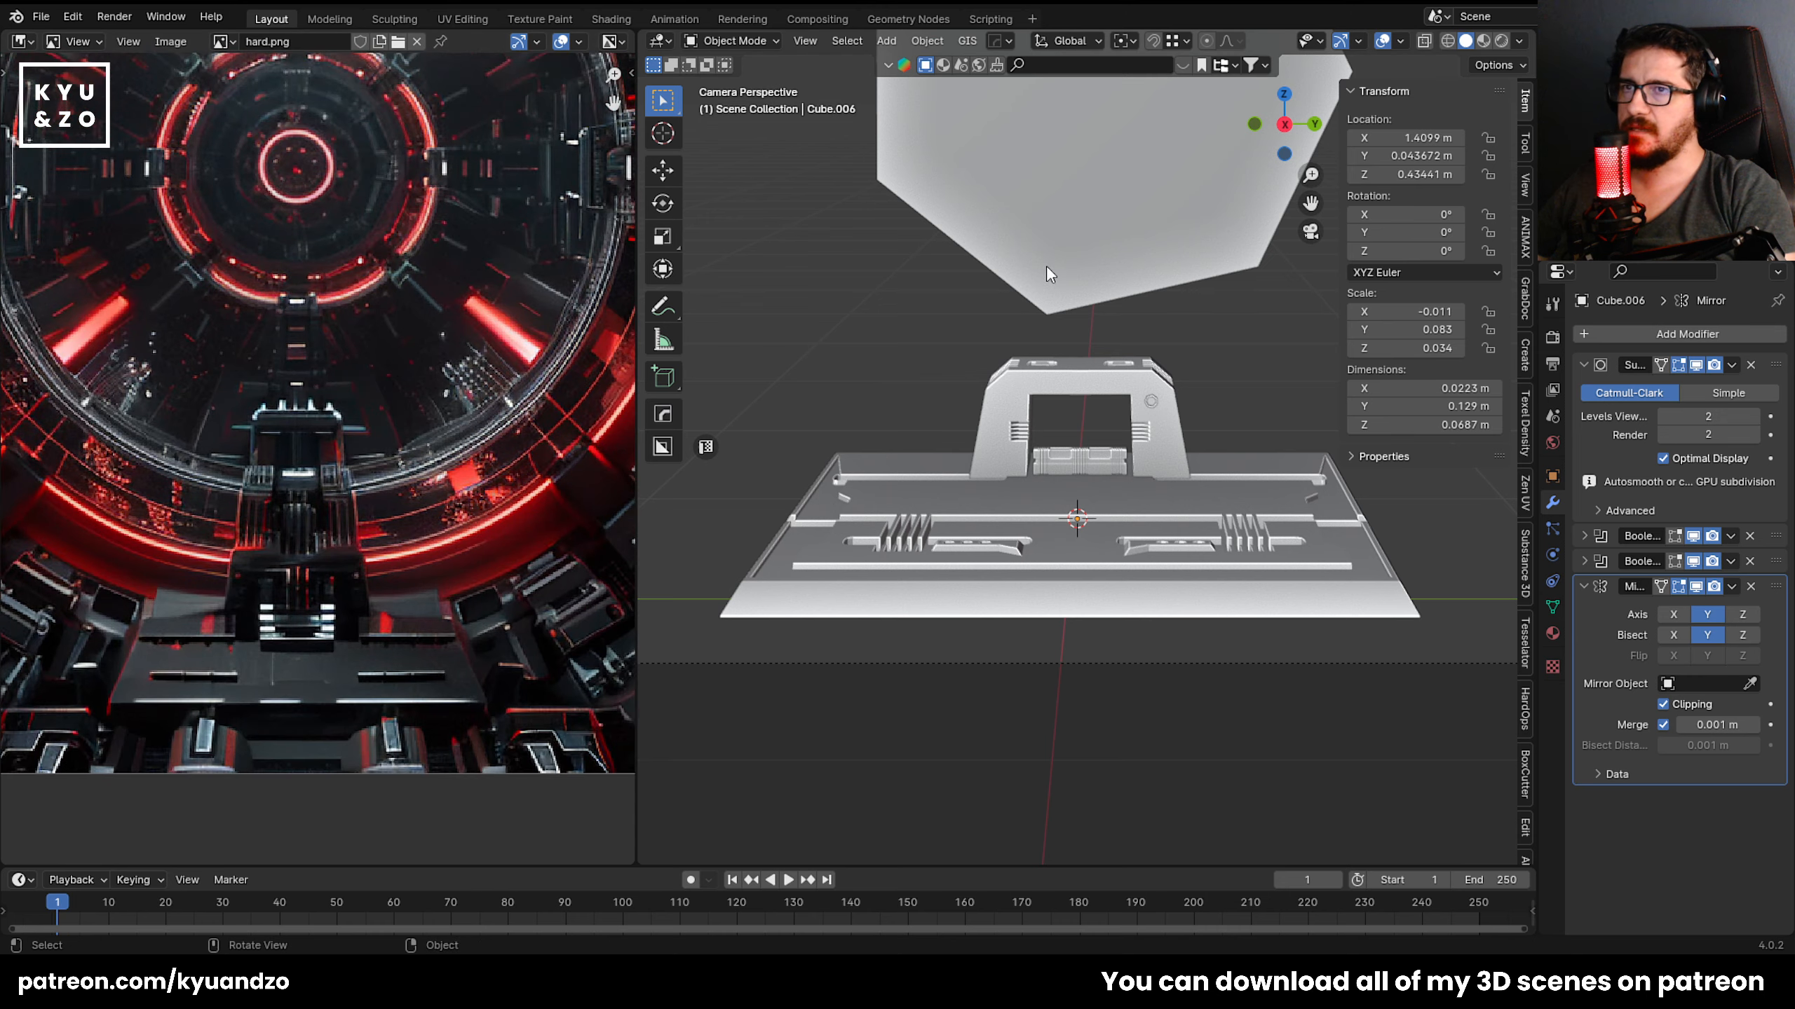
click(1046, 267)
shift+middle_drag(1046, 266, 1041, 494)
key(Delete)
Try adding a low-sided cylinder above the slab, scaled to 0.318.
key(shift+a)
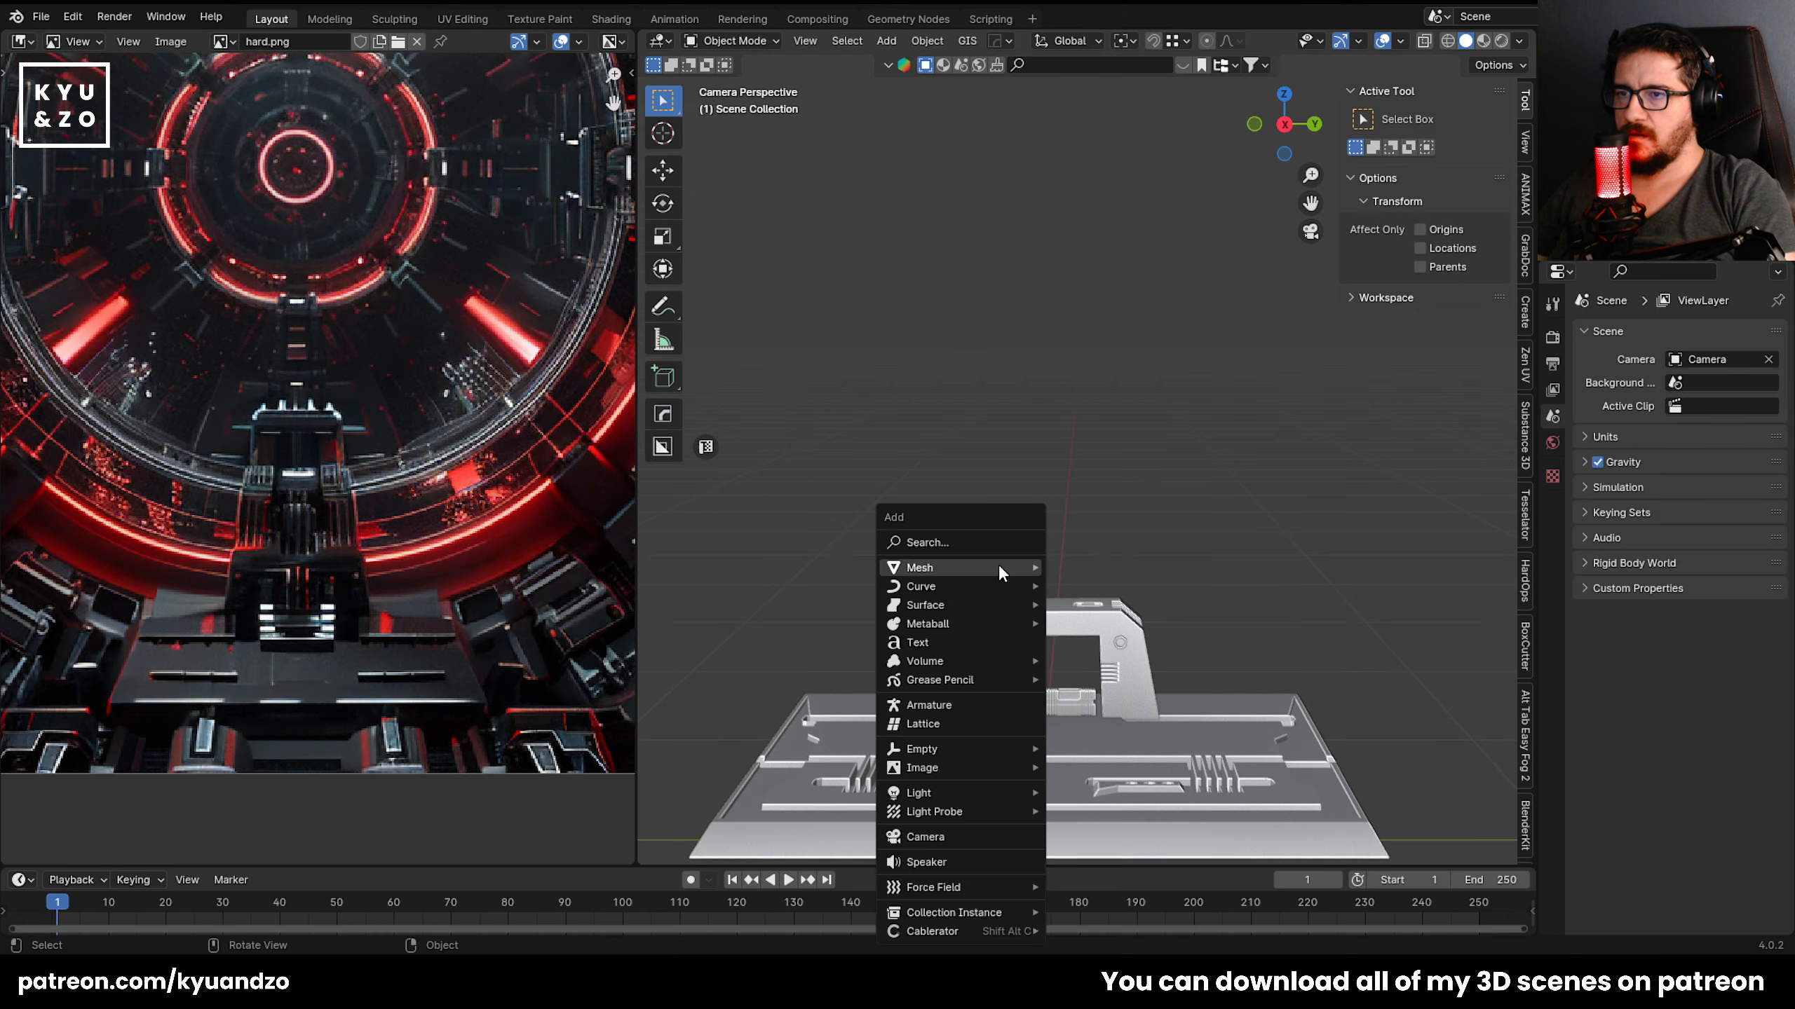
mouse_move(999, 566)
click(1094, 240)
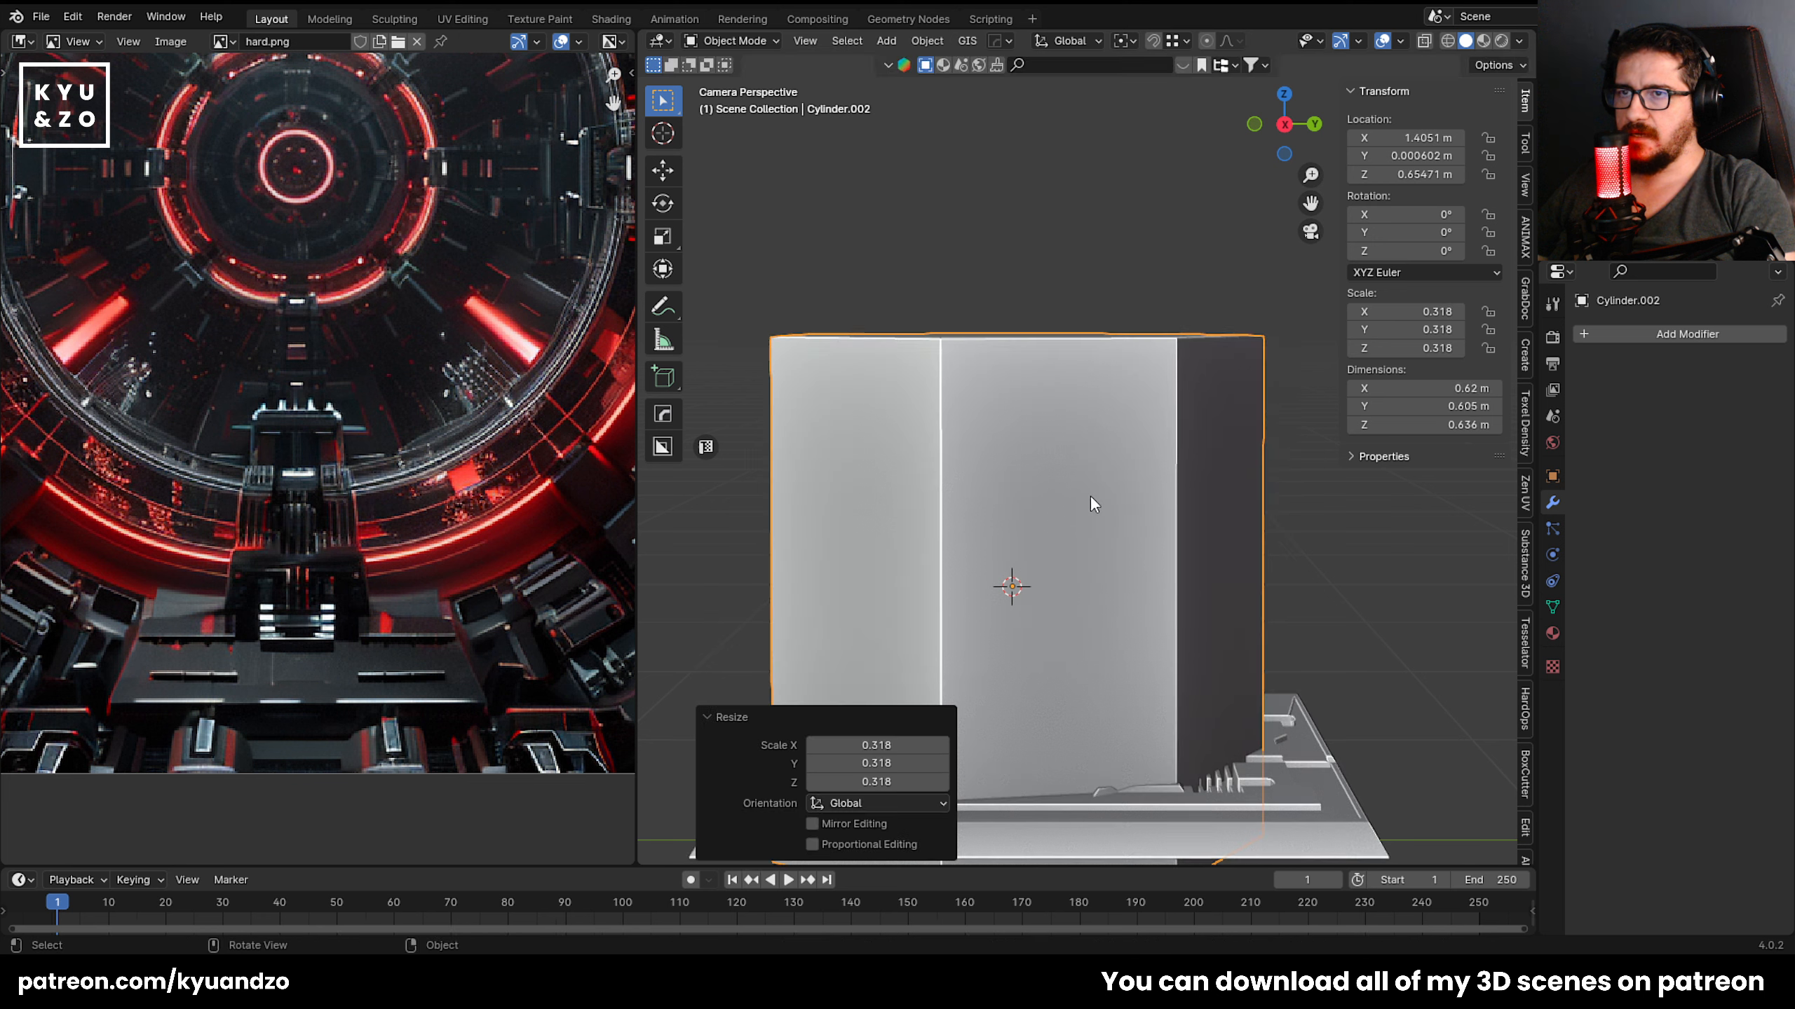
key(ctrl+z)
Add a smoother, higher-sided cylinder at the 3D cursor and scale it down to about 0.093.
key(shift+a)
mouse_move(1067, 559)
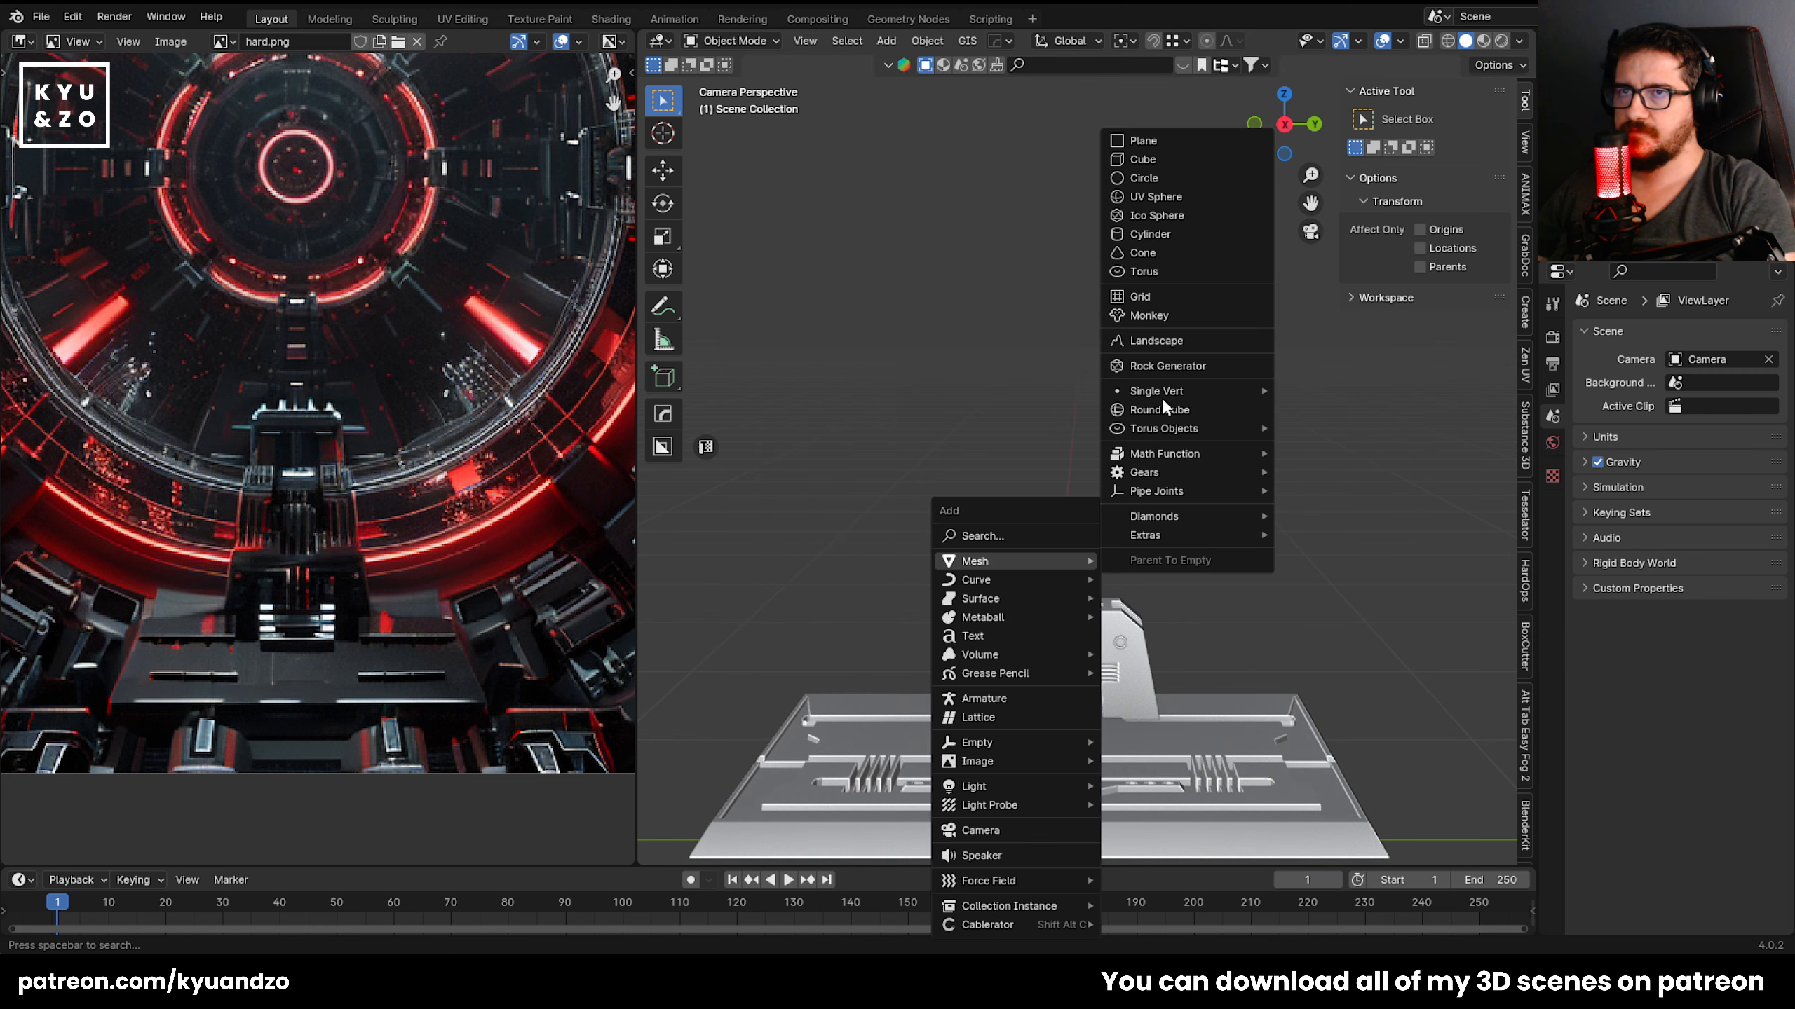
click(1157, 227)
drag(876, 625, 891, 627)
click(1321, 716)
key(s)
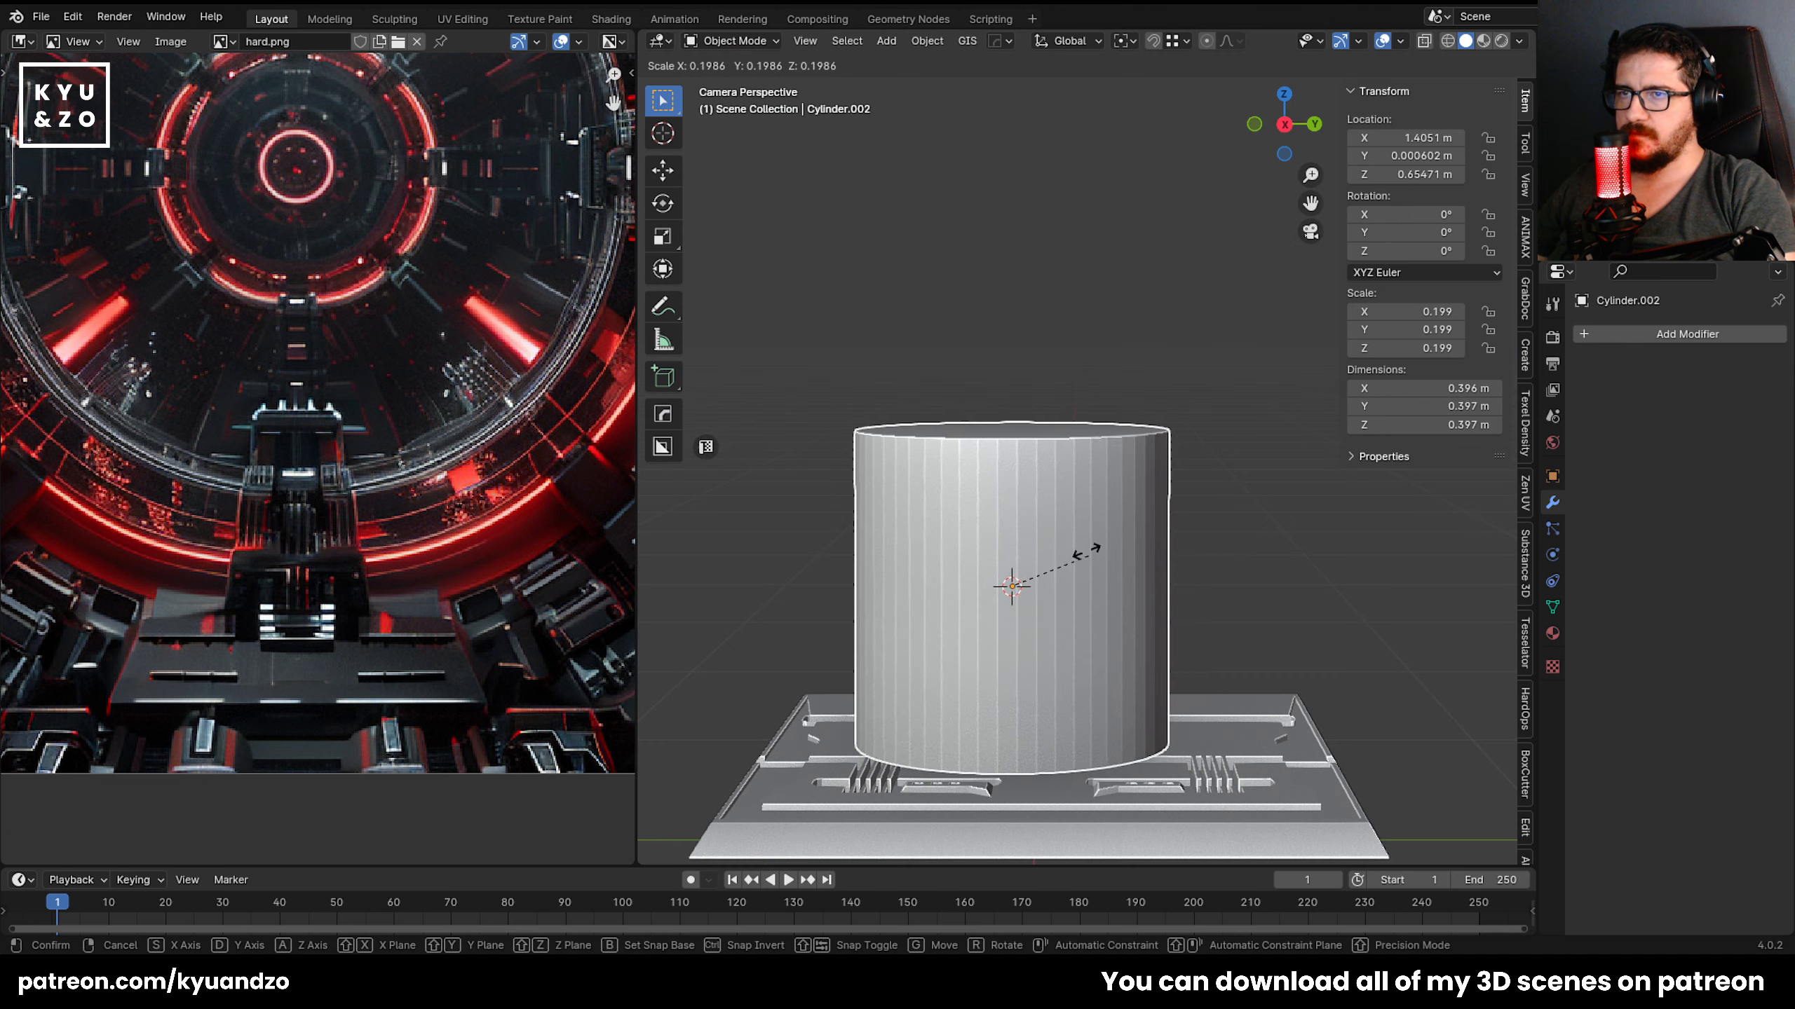
click(1077, 557)
key(s)
click(1102, 671)
Rotate the cylinder 90° about Y and flatten it along X to 0.389 of its depth.
key(r)
key(s)
key(d)
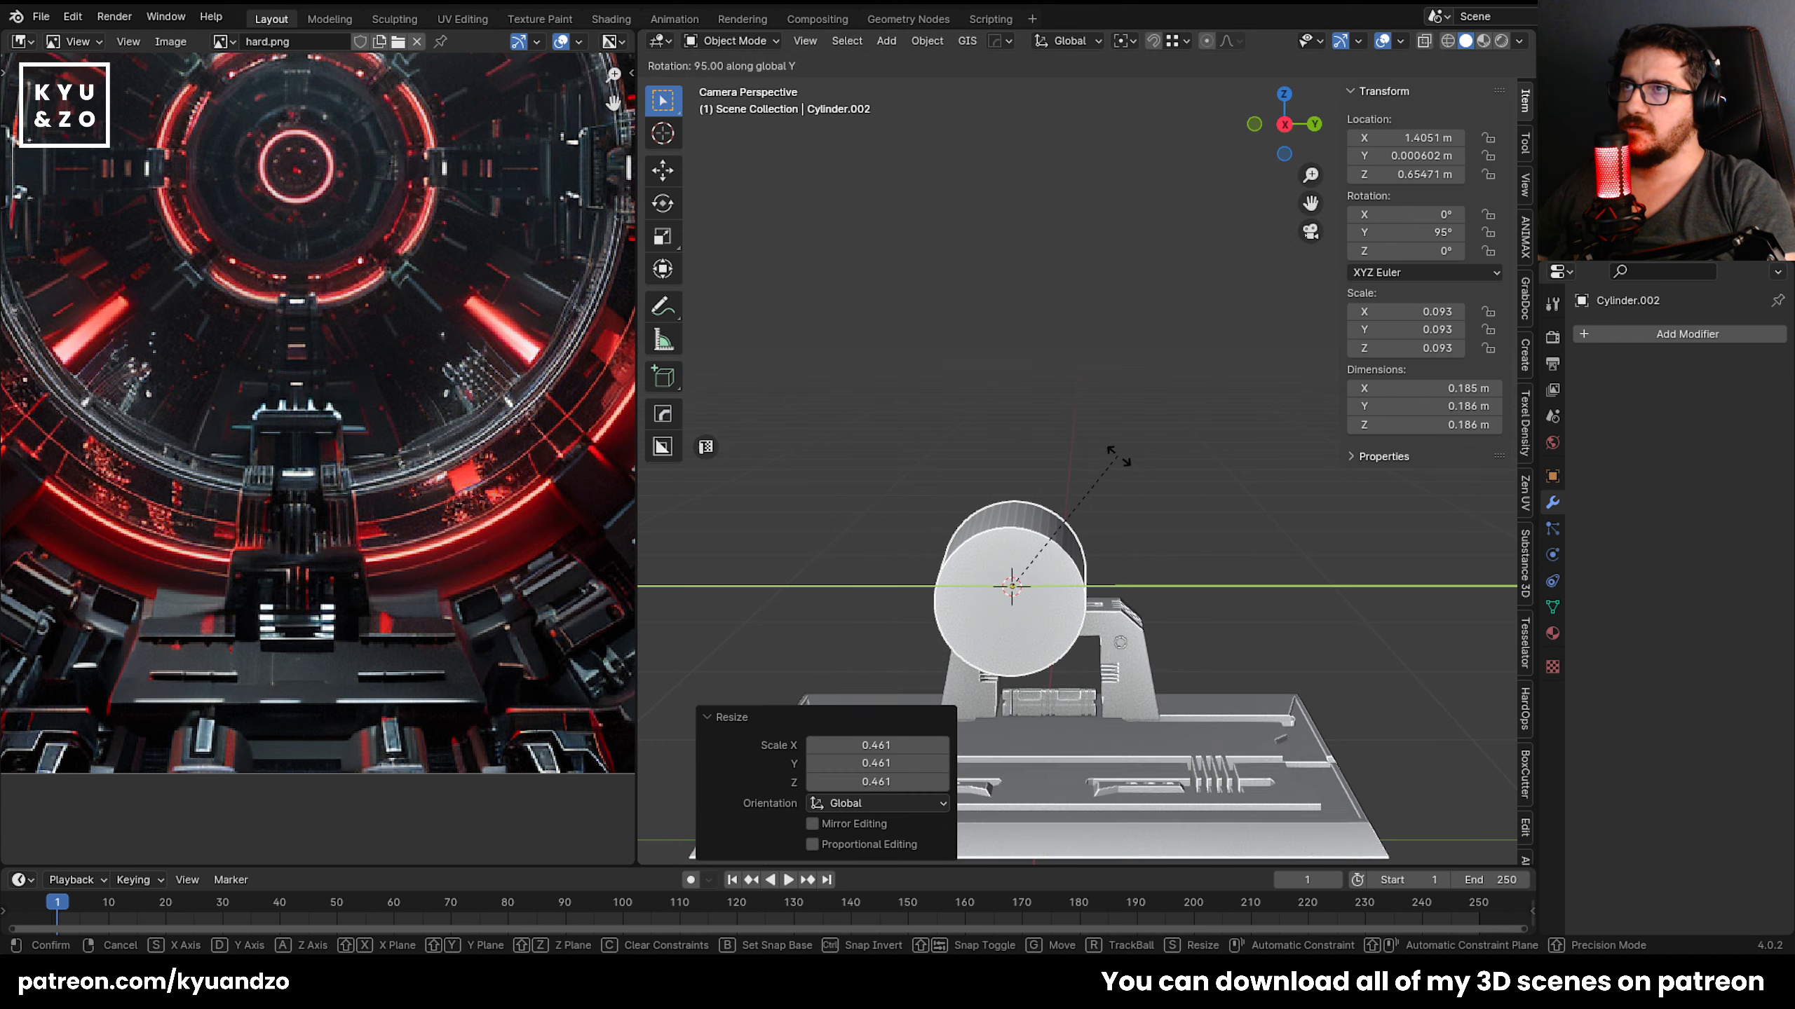
click(1134, 458)
key(s)
key(x)
click(1110, 639)
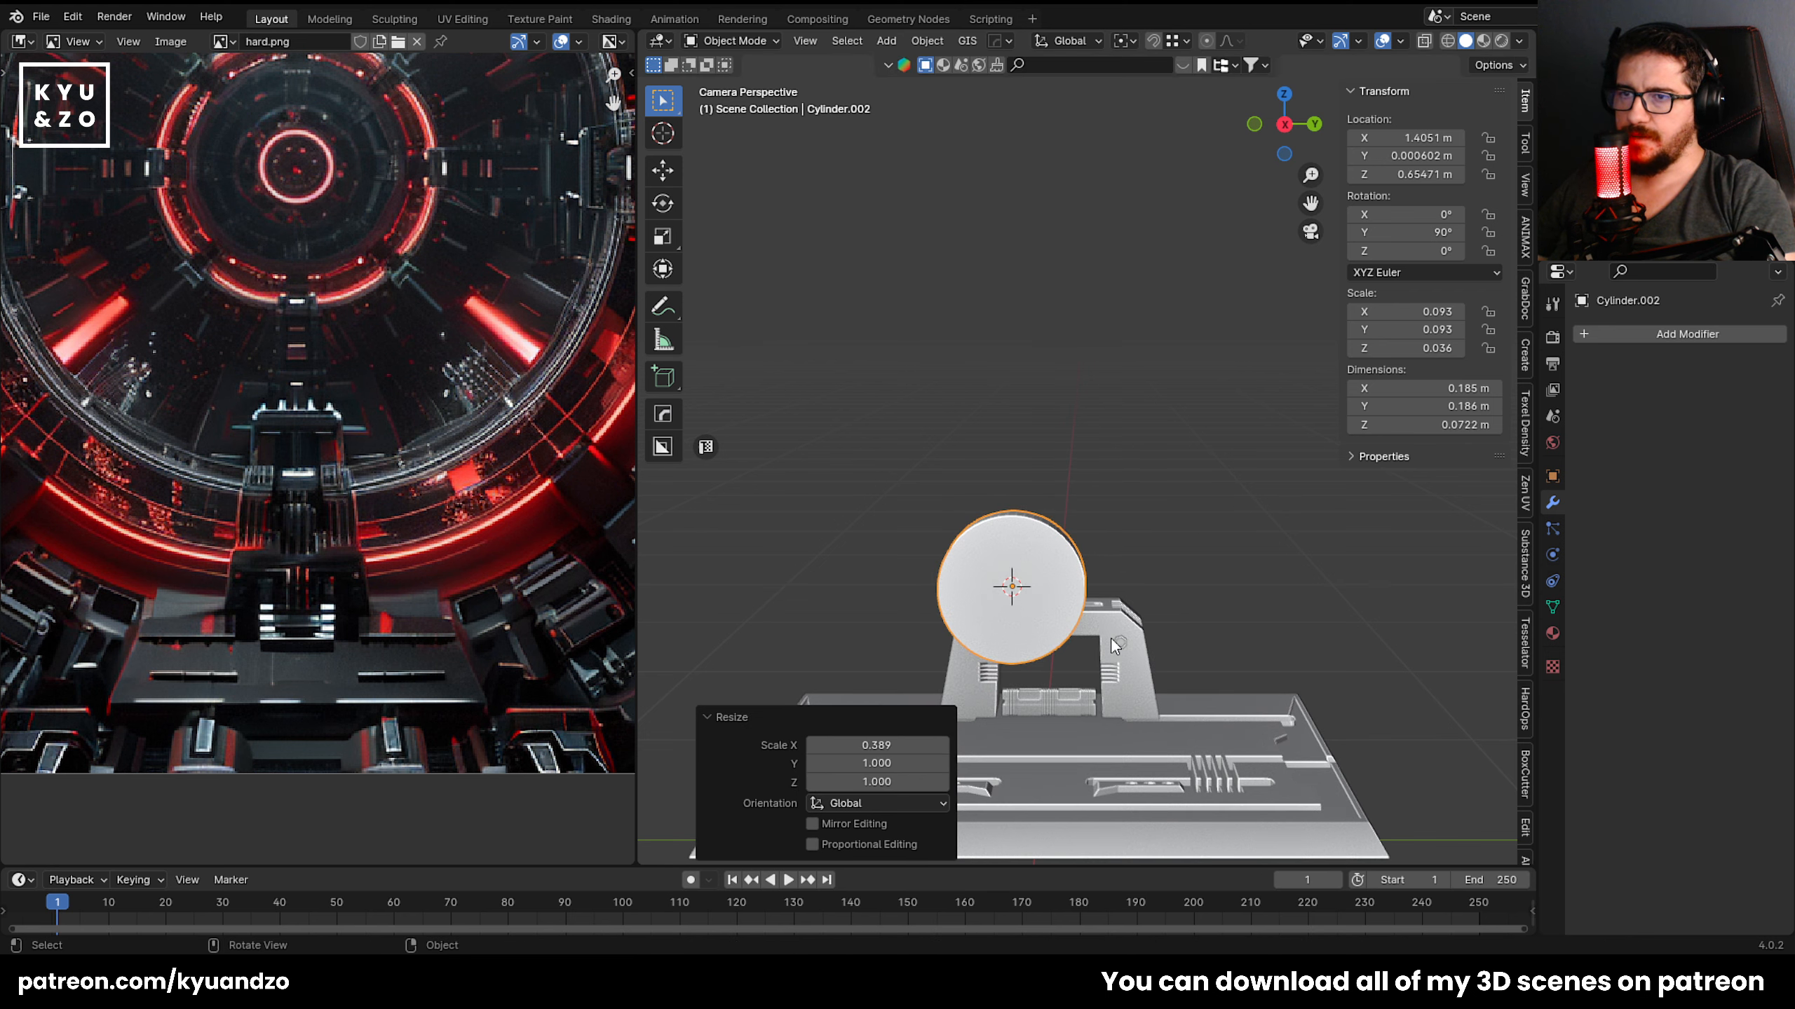
Enlarge the disc to a scale of about 0.266 and align its centre with the camera on Y and Z.
key(s)
click(1329, 810)
scroll(1268, 614, down, 8)
scroll(1267, 615, up, 1)
shift+click(1075, 272)
key(alt+a)
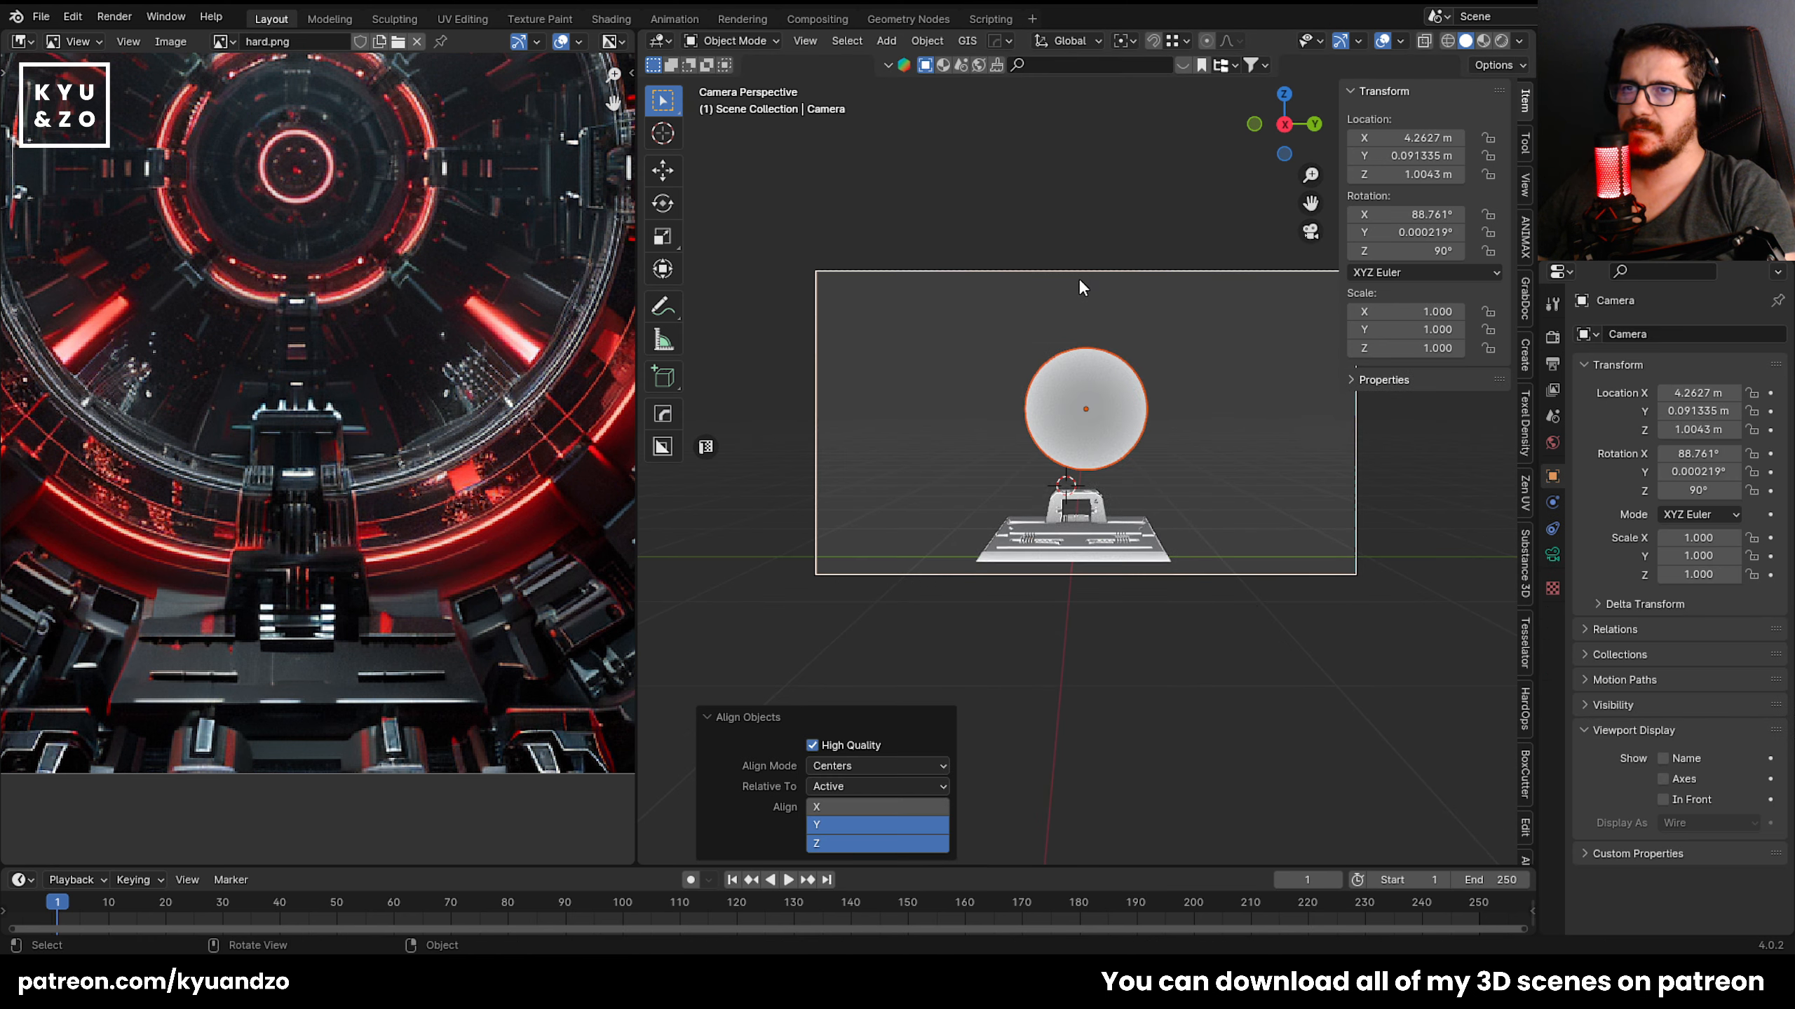
click(1084, 414)
scroll(1065, 563, up, 3)
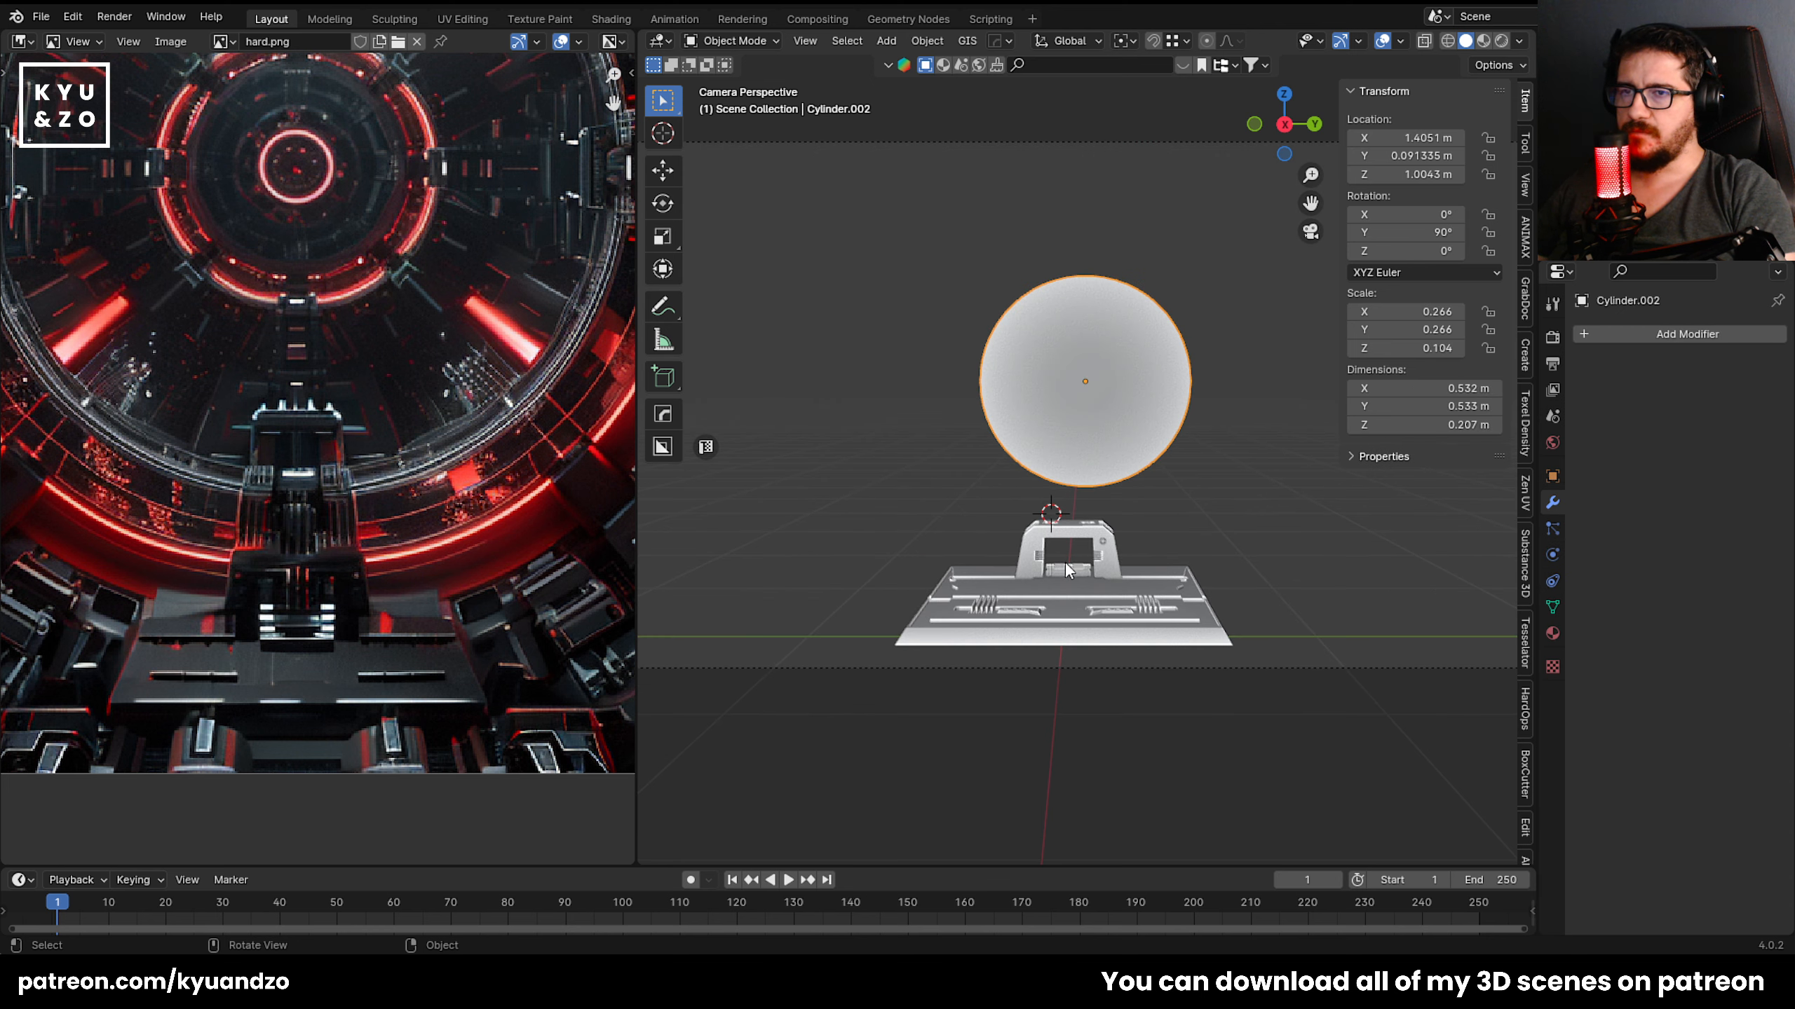
Align the slab's centre with the camera on the Y axis only.
scroll(1050, 572, down, 3)
click(1004, 233)
key(alt+a)
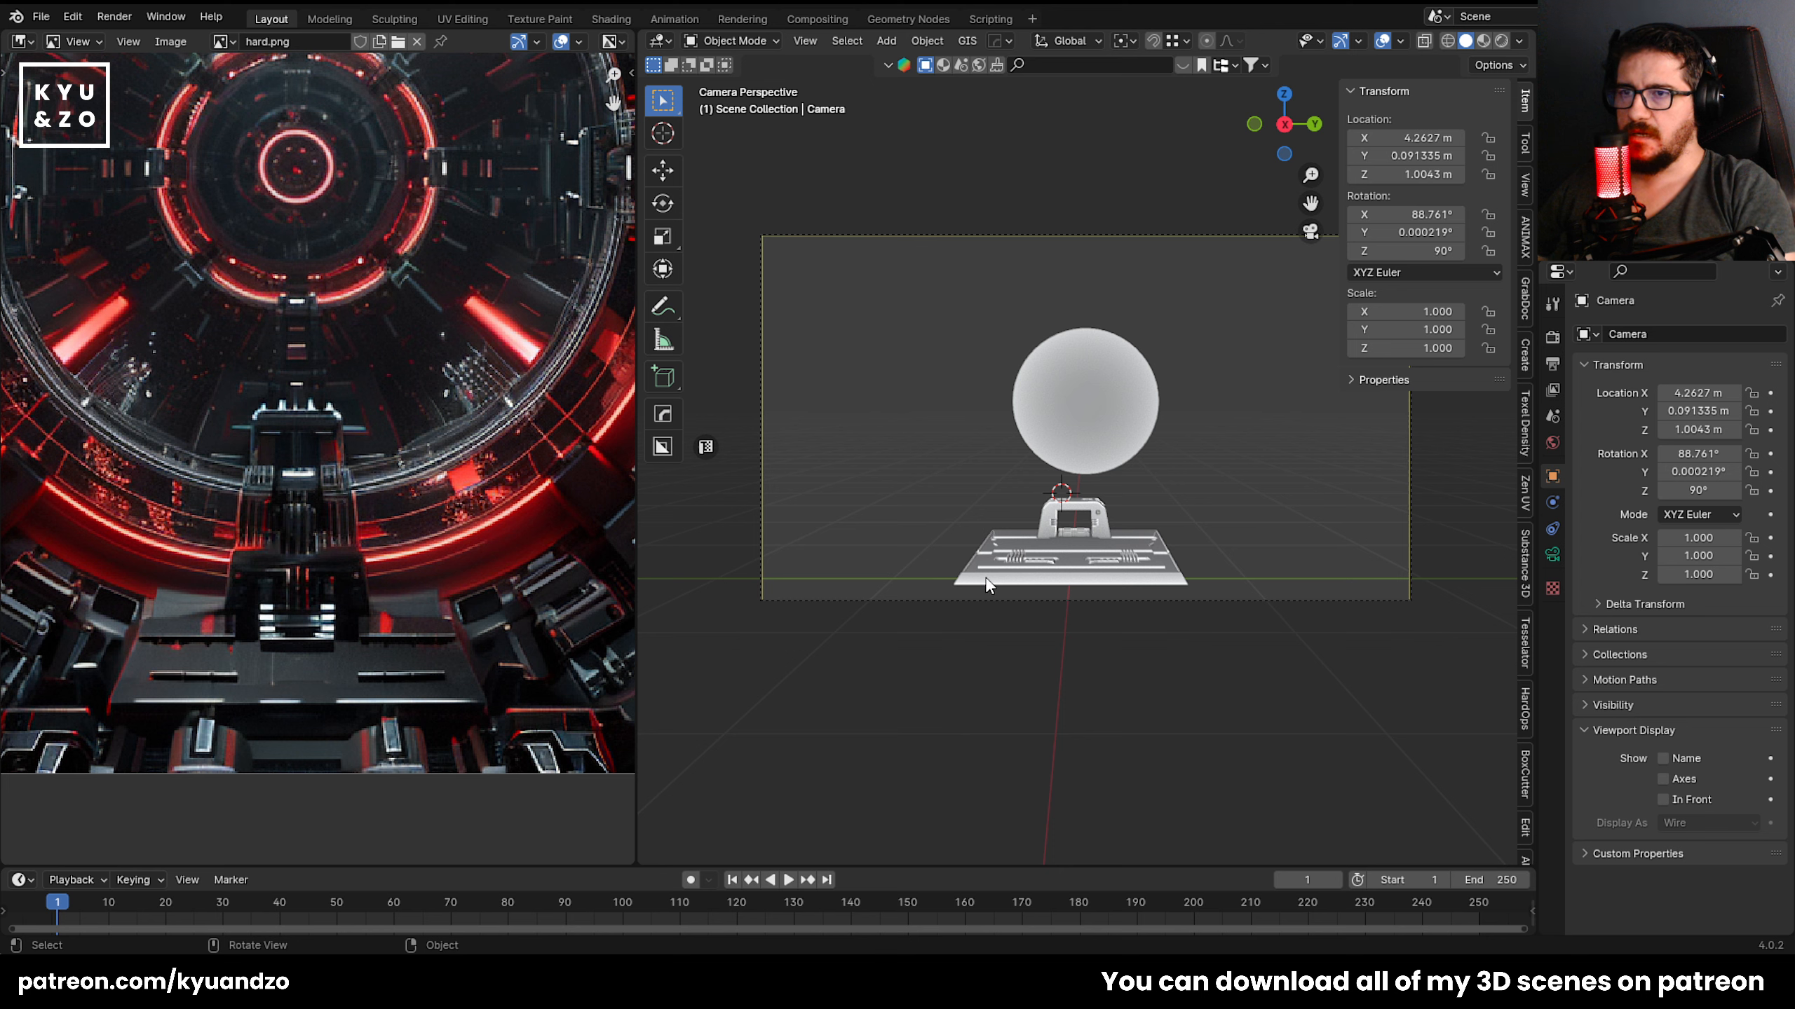
shift+click(987, 584)
key(alt+a)
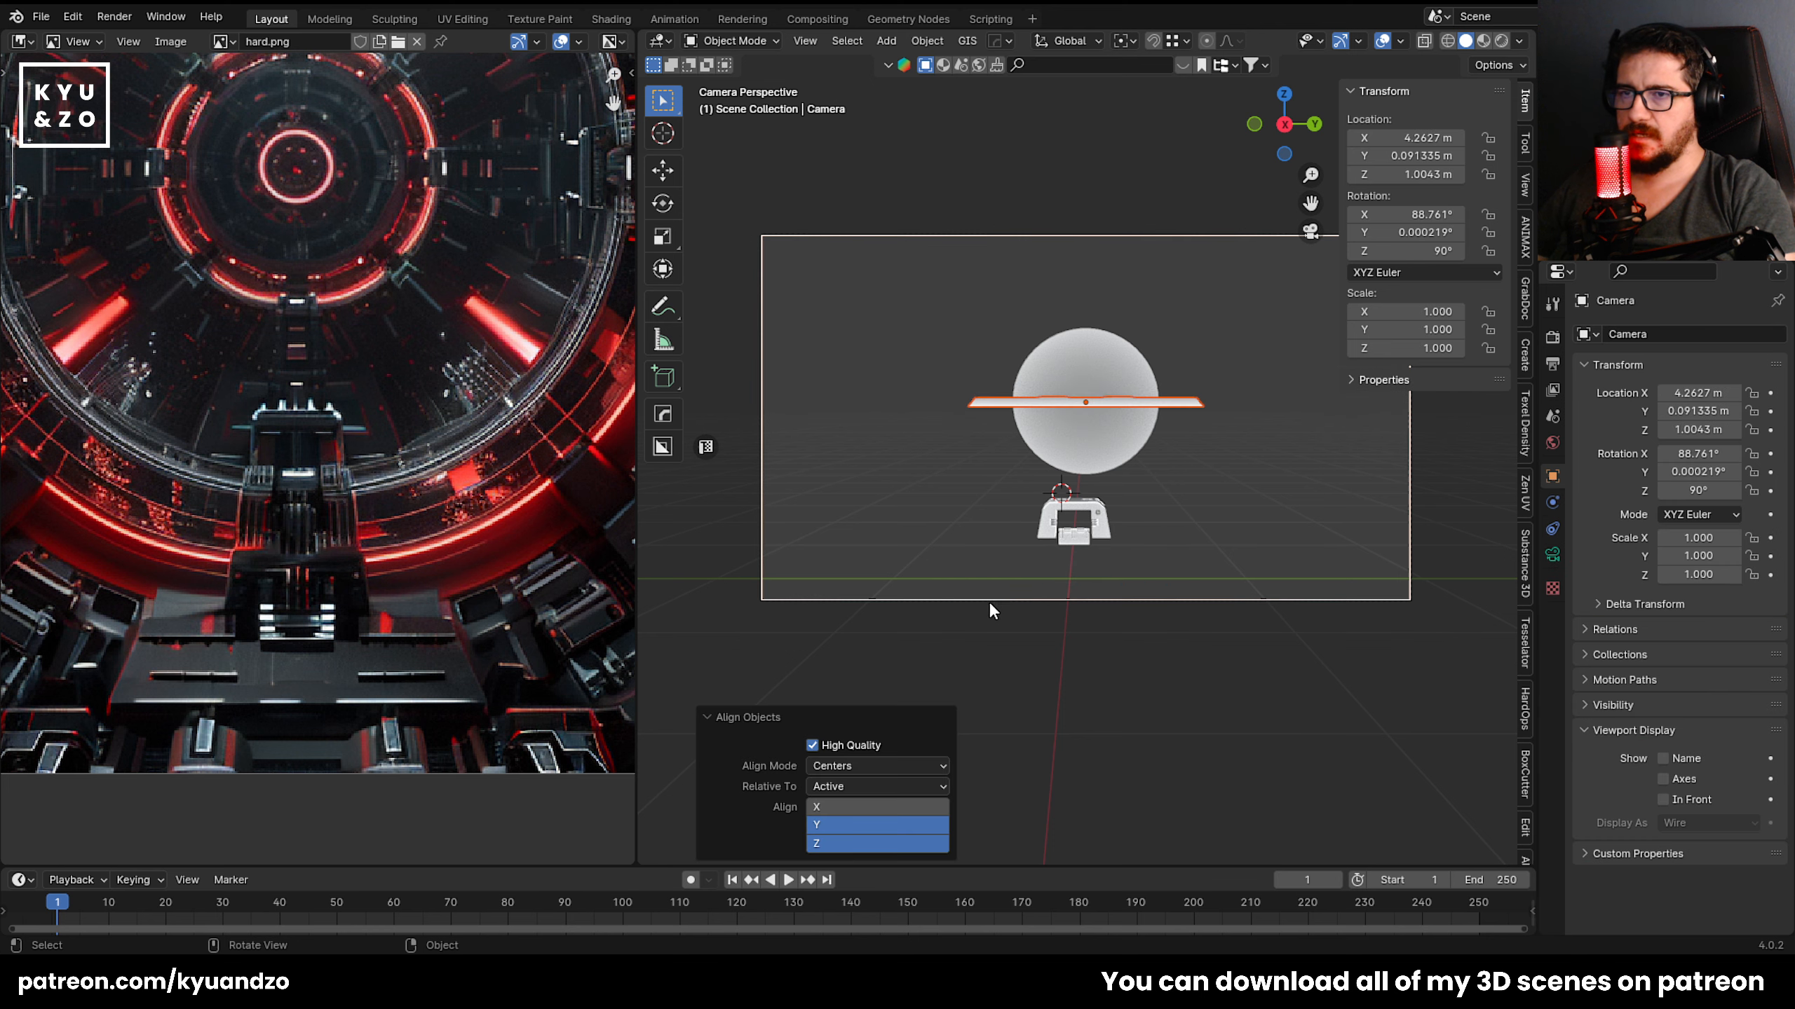
click(864, 826)
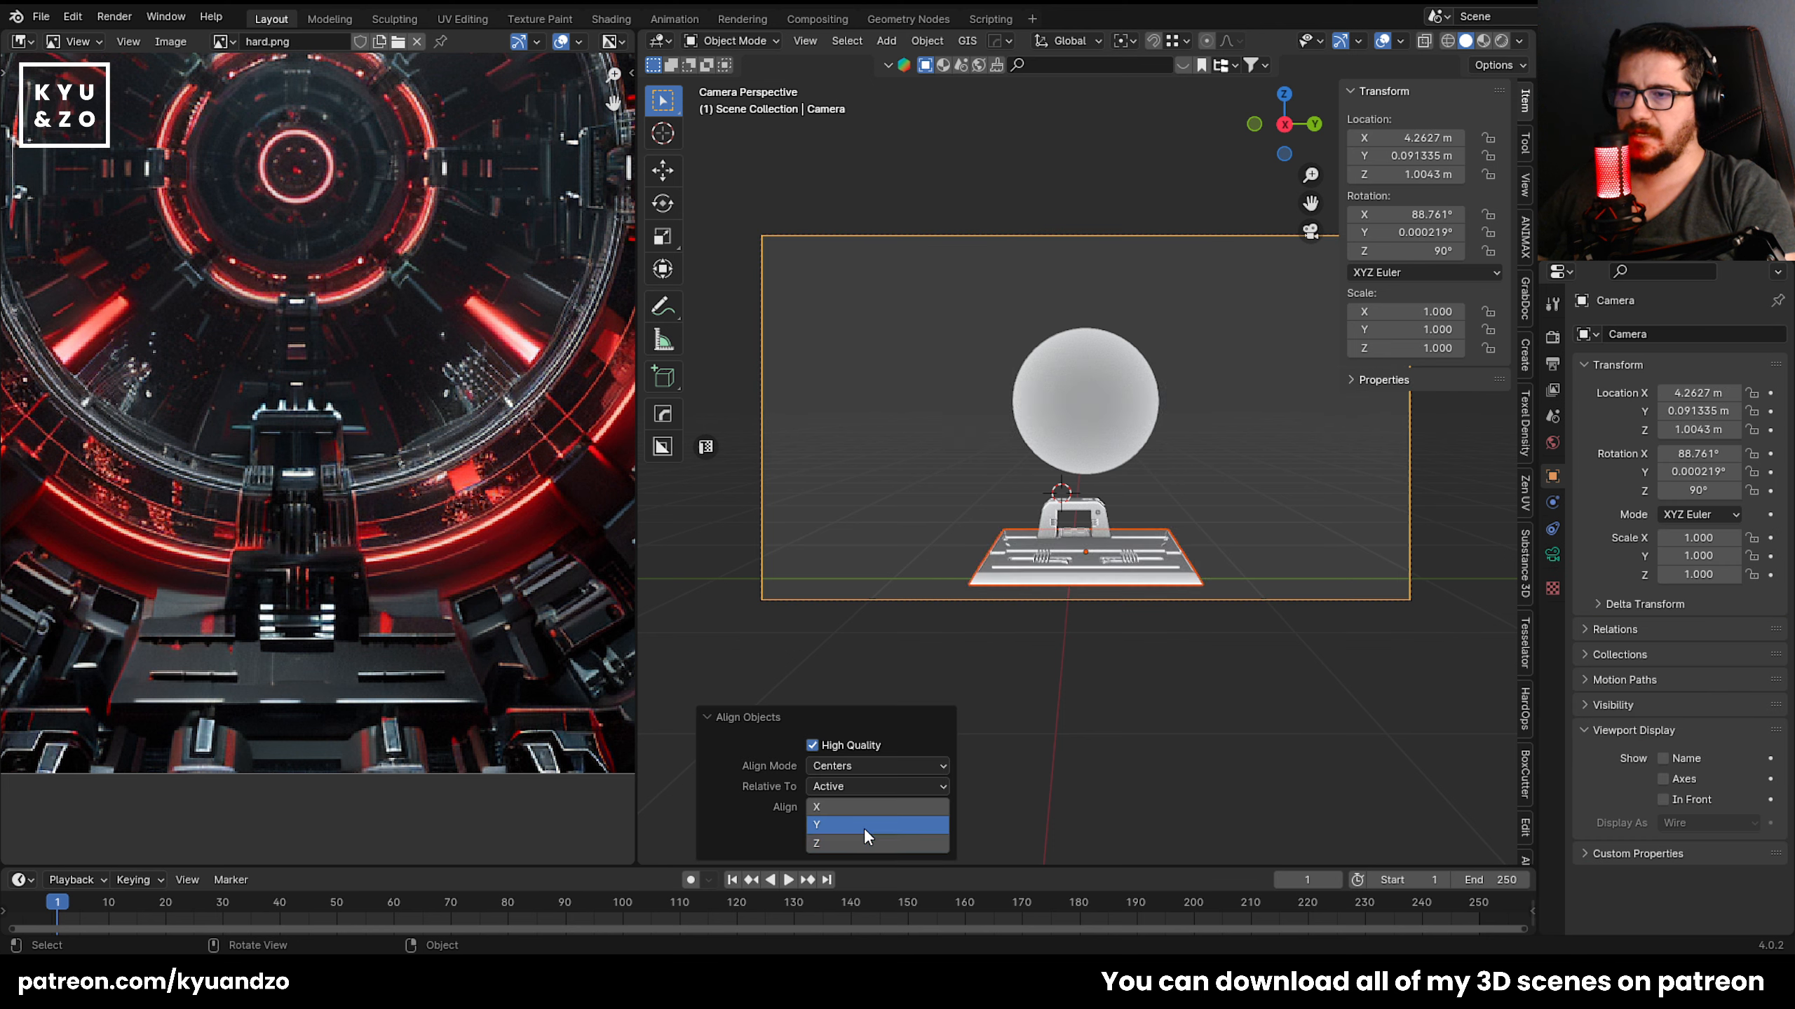
click(1116, 709)
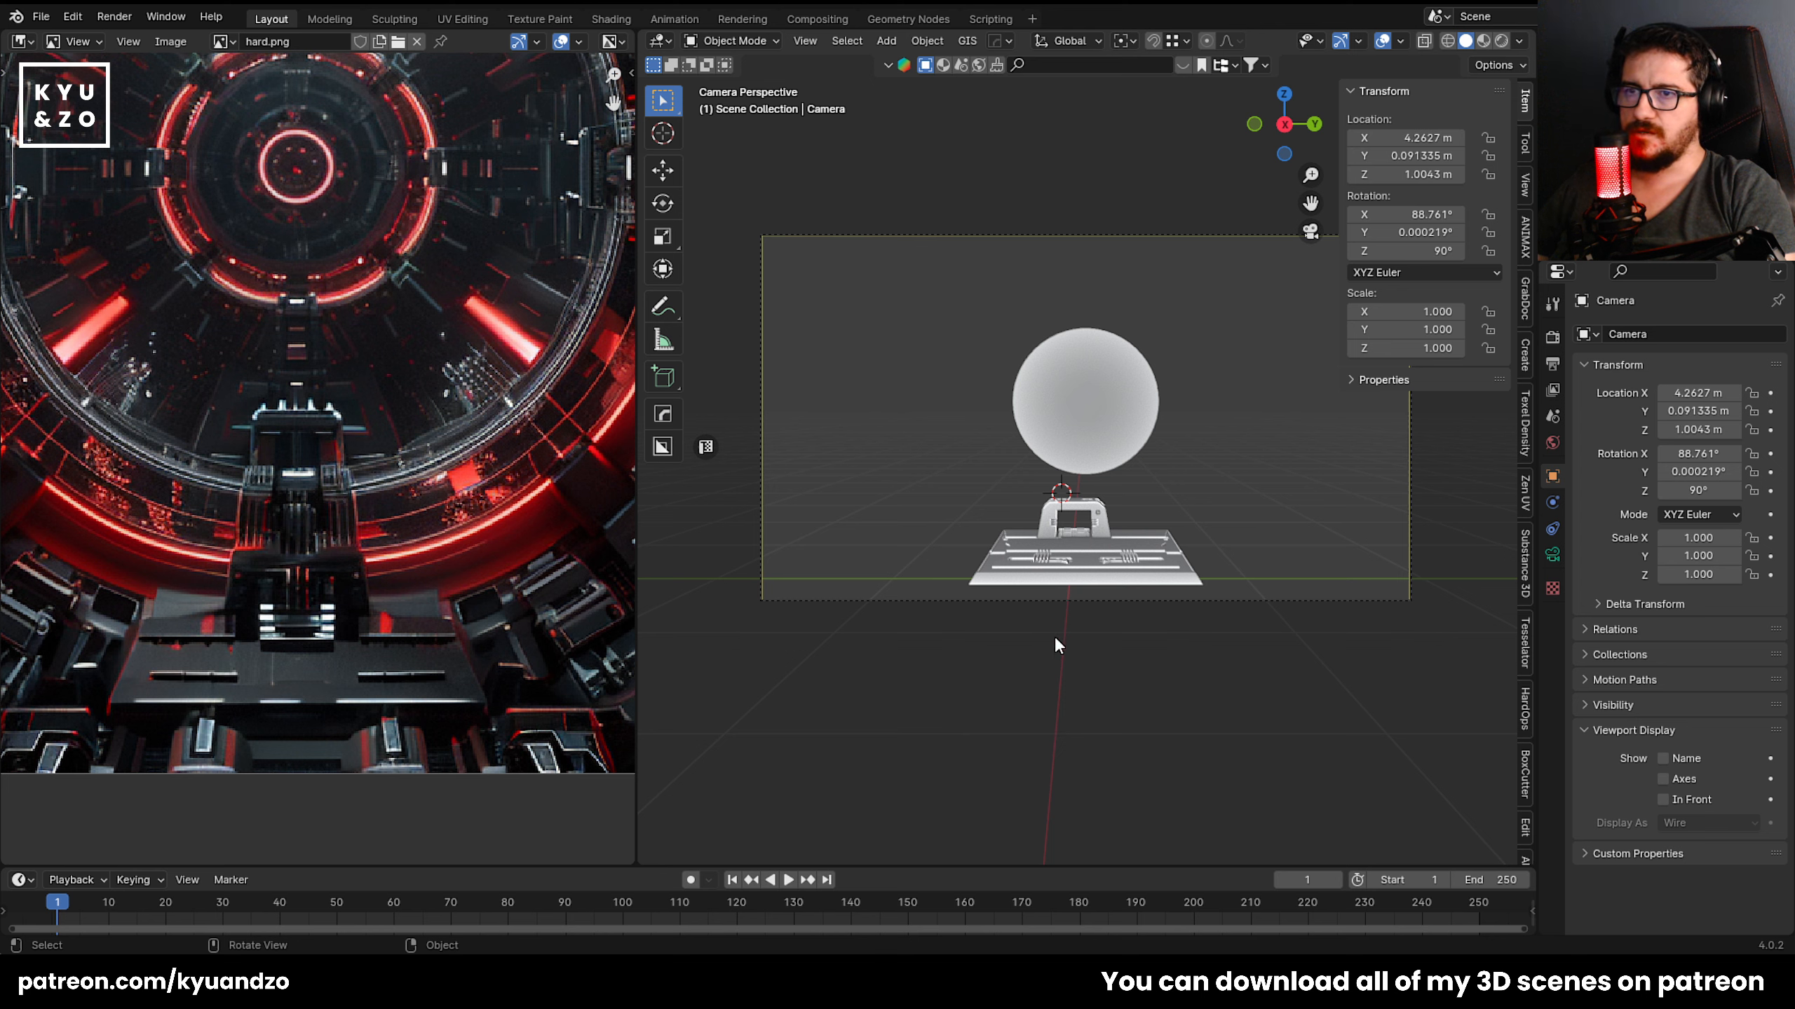
Try aligning the bracket with the slab's centre on the Y axis.
scroll(1052, 634, up, 2)
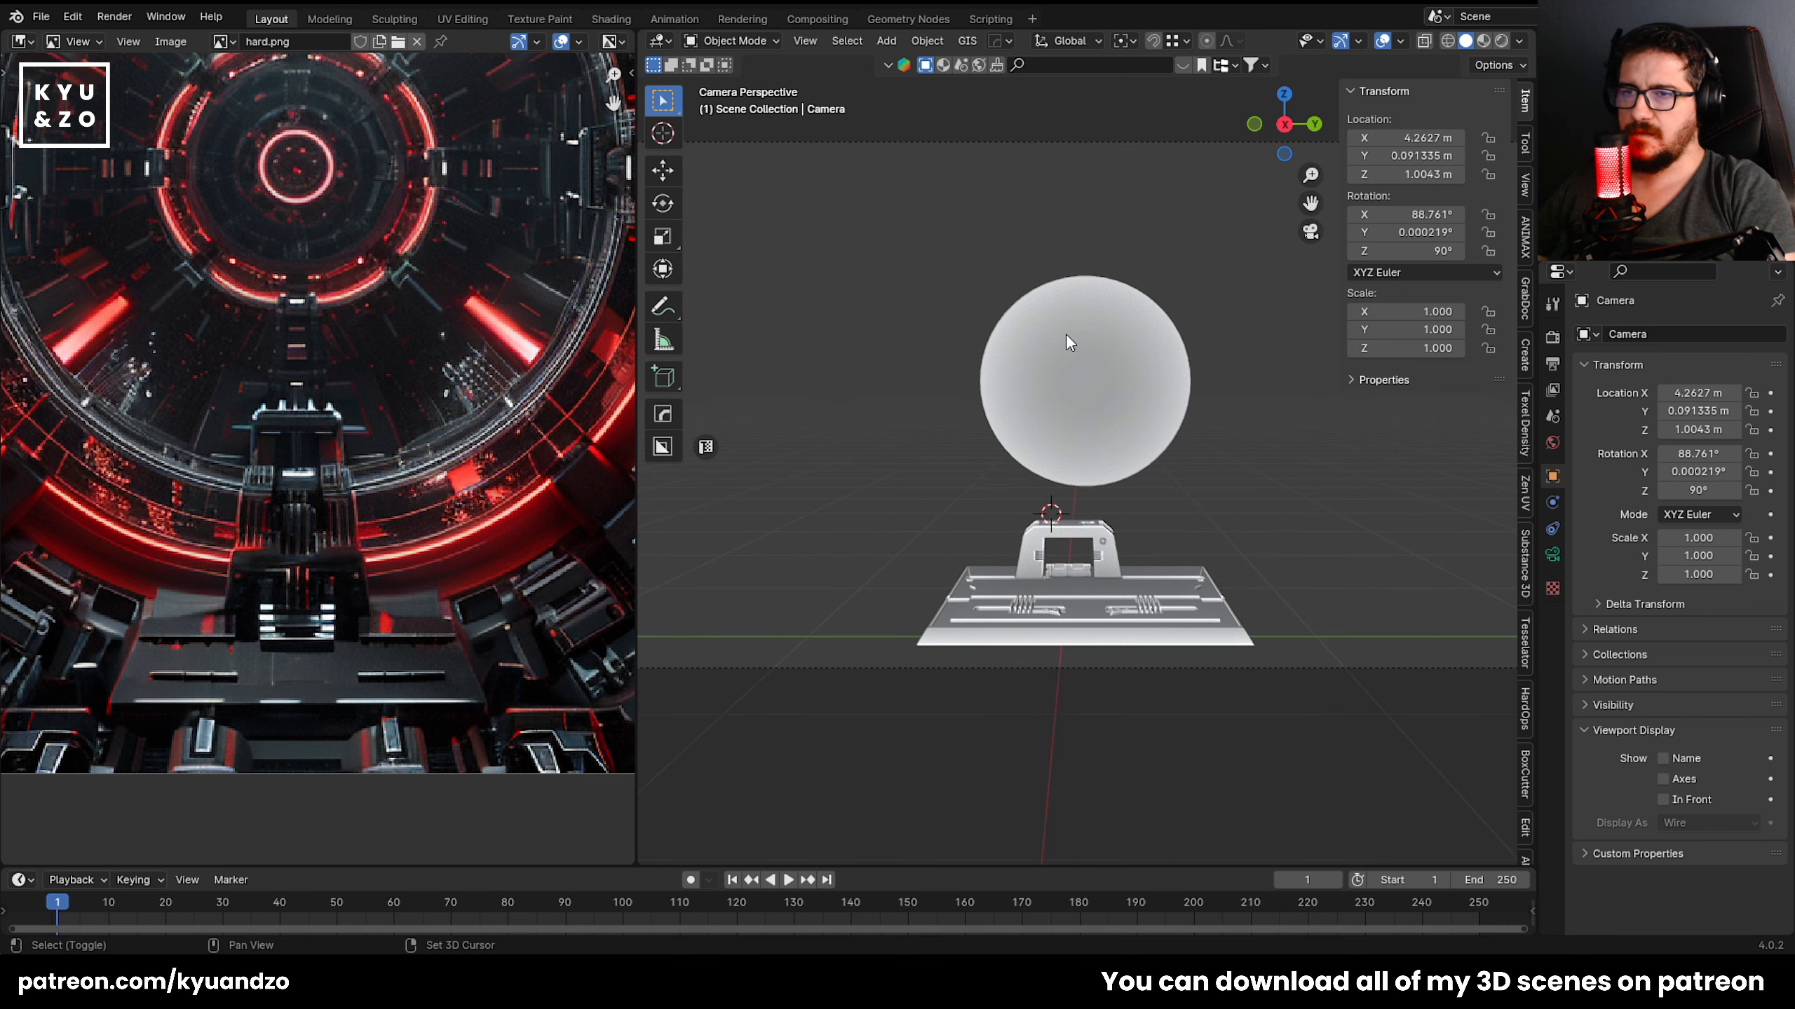
shift+middle_drag(1065, 334, 1030, 373)
click(990, 606)
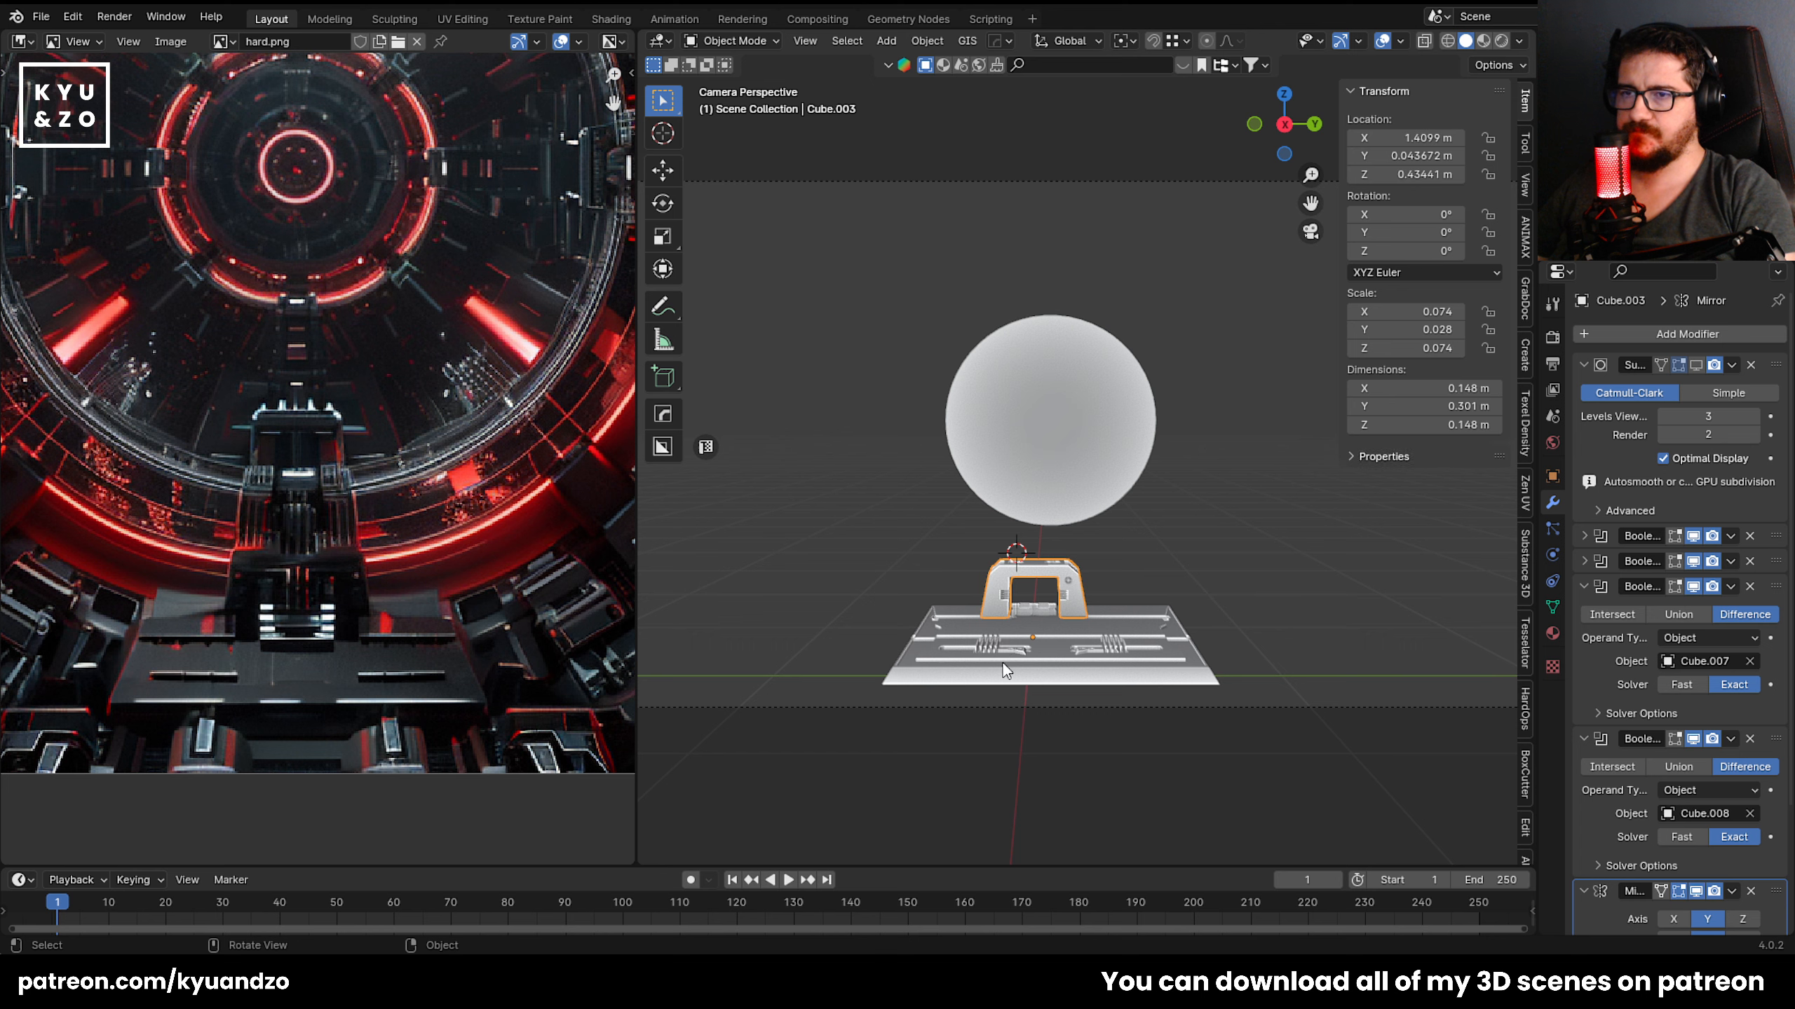
shift+click(1061, 680)
key(shift+r)
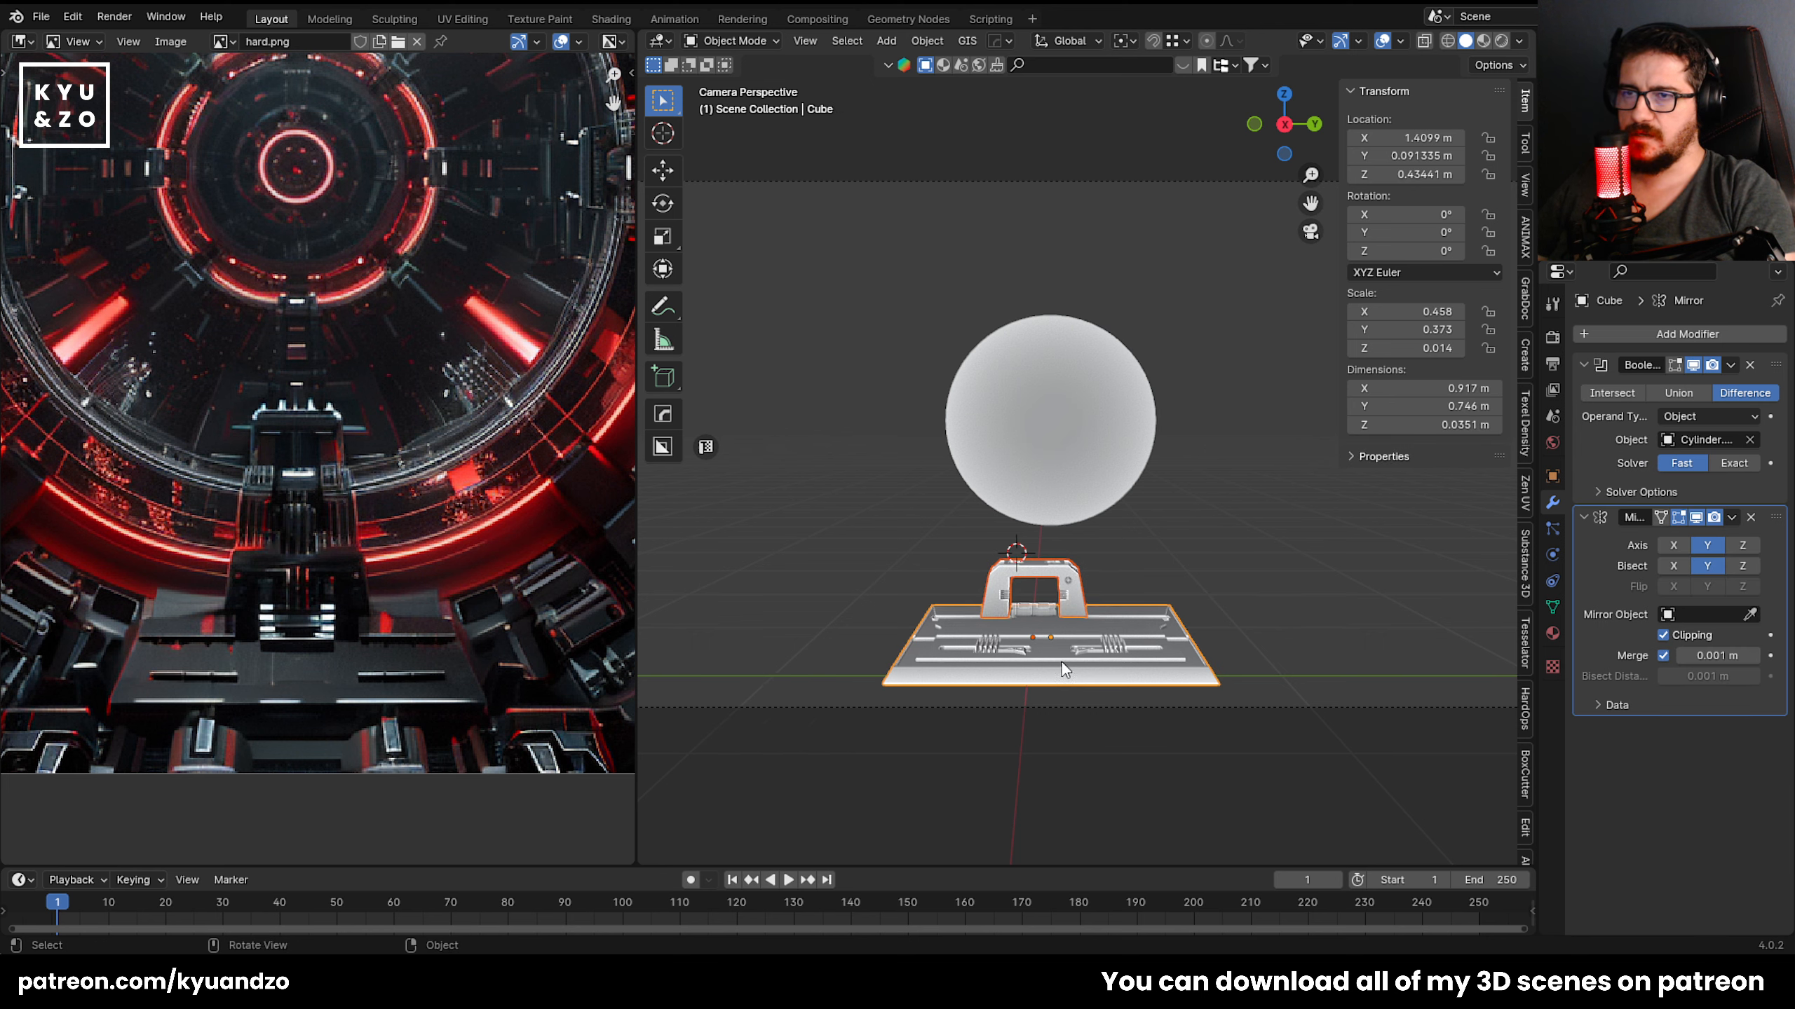
Try moving the bracket together with its boolean cutters along the Y axis.
scroll(1062, 662, up, 3)
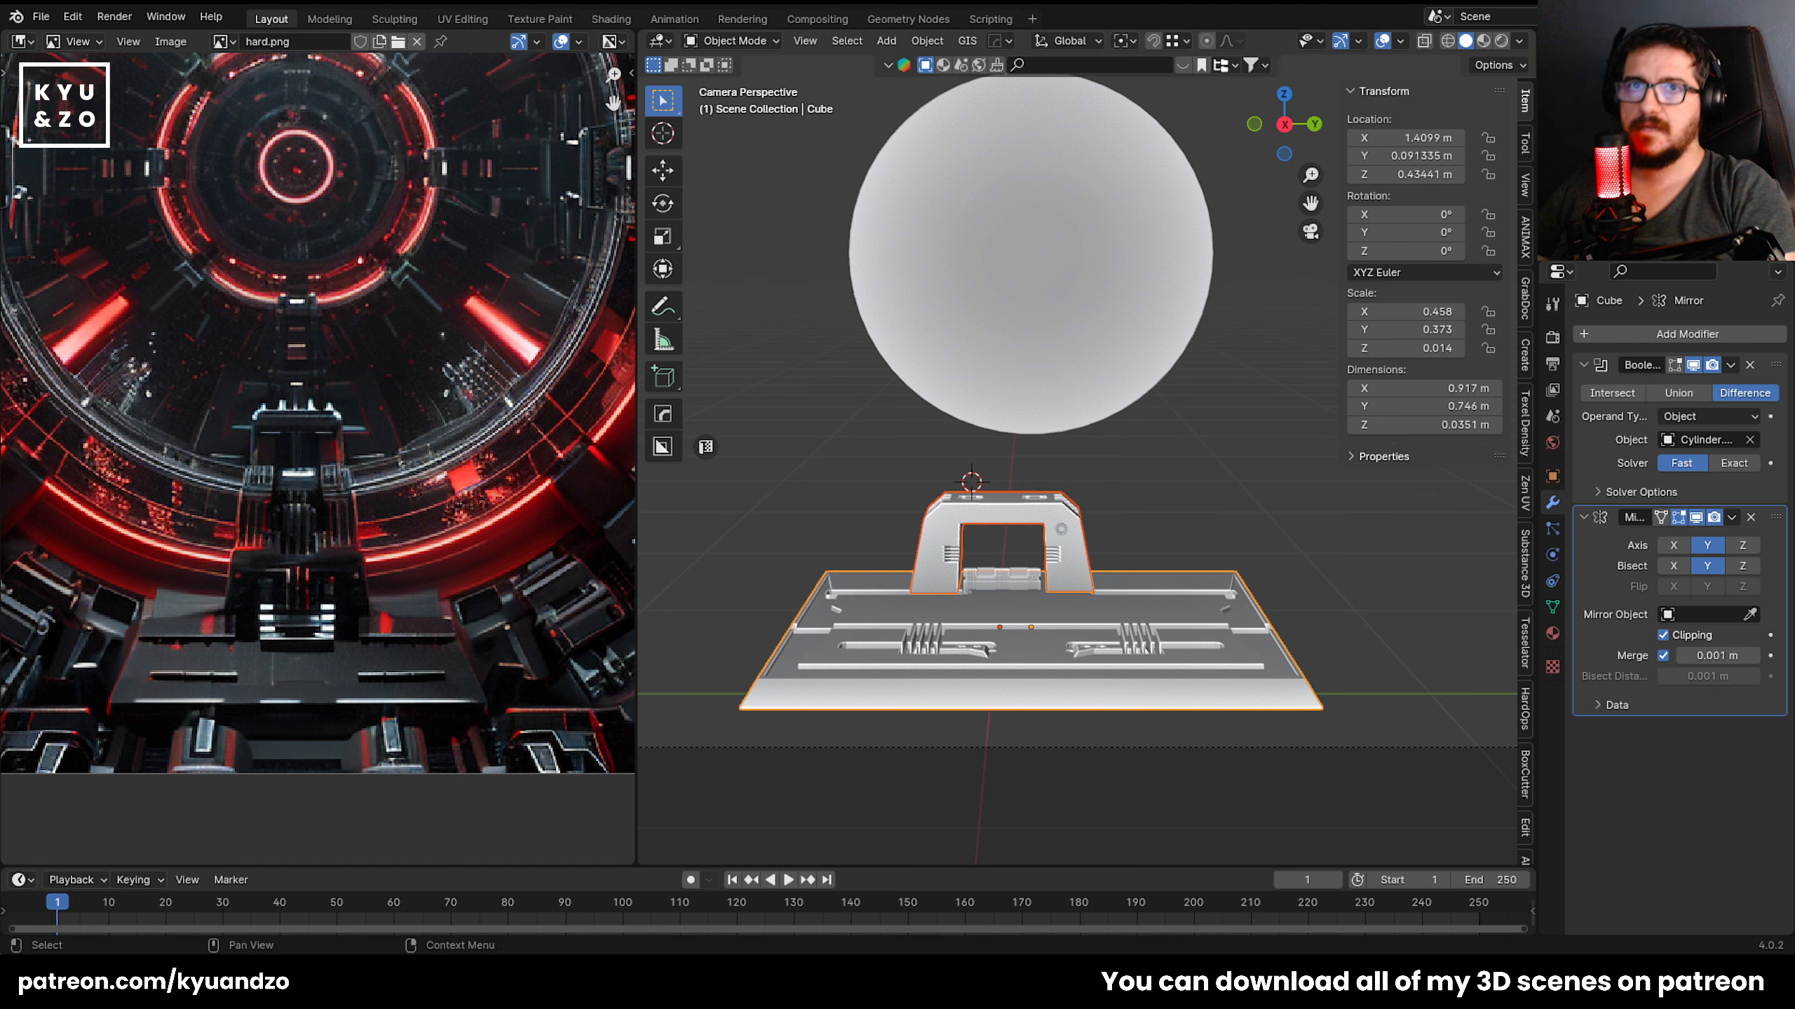
scroll(1084, 452, up, 4)
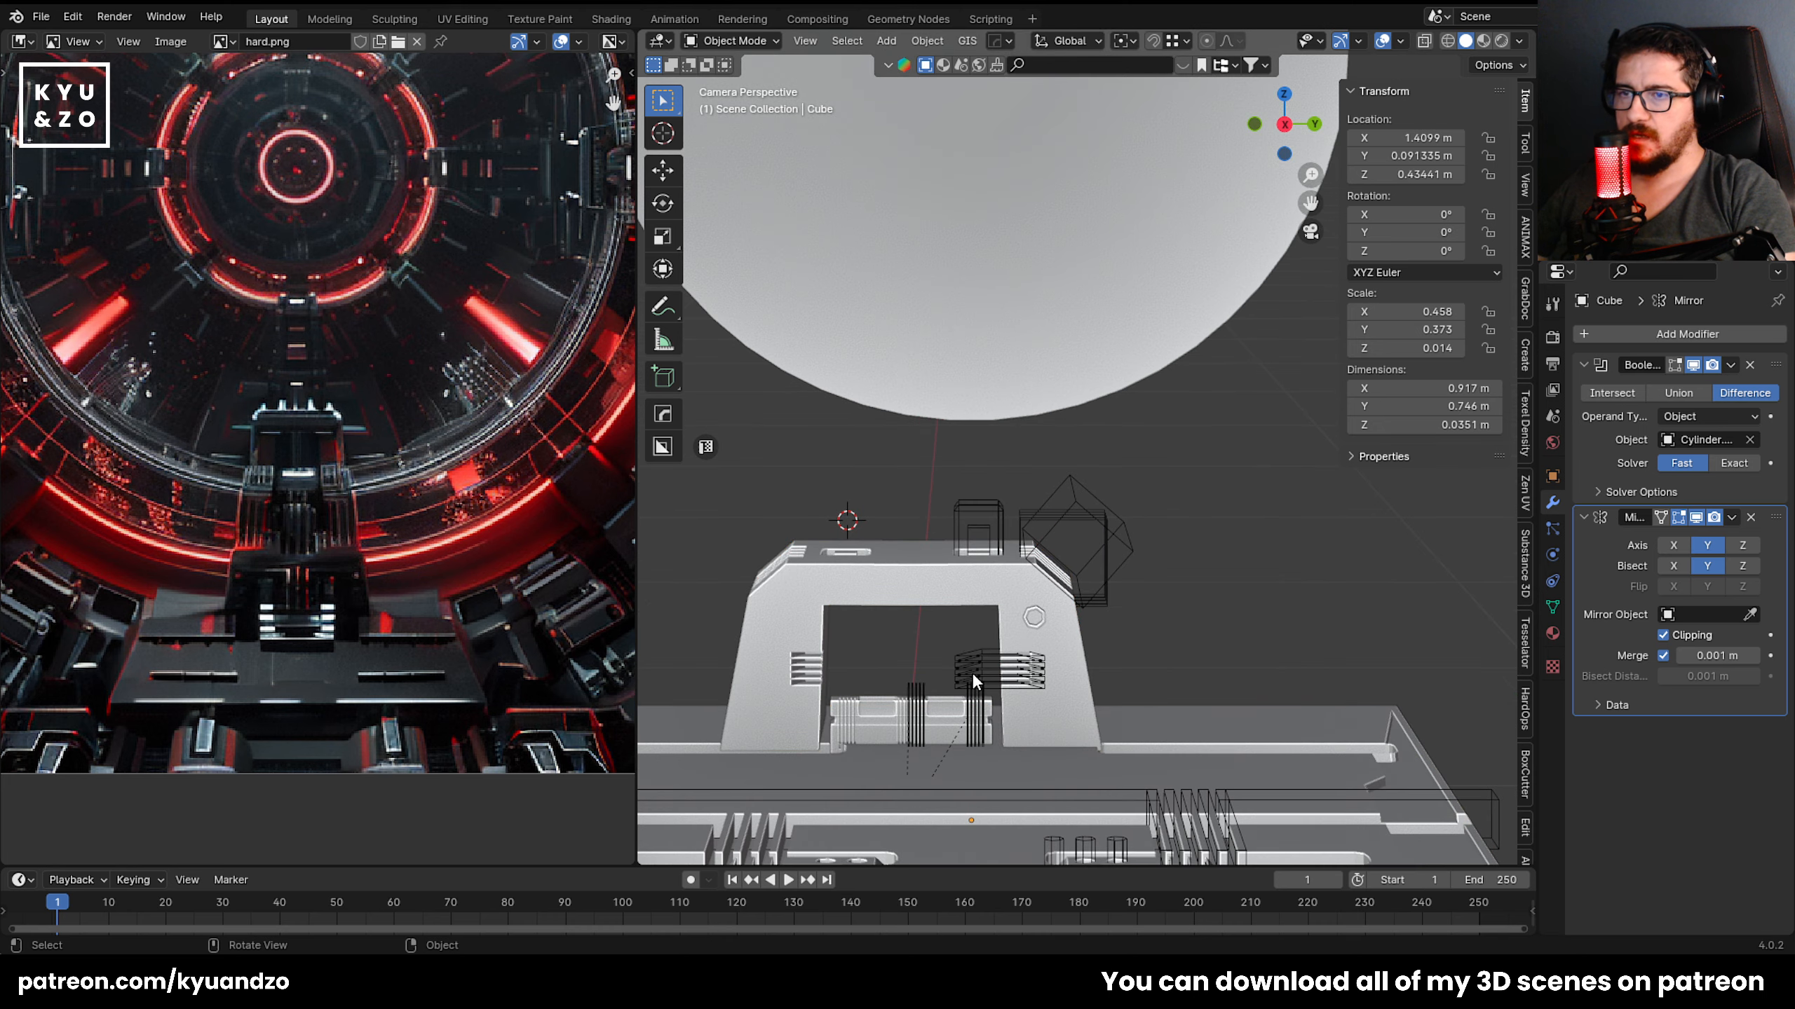
click(998, 689)
shift+click(1049, 576)
shift+click(1027, 512)
shift+click(998, 535)
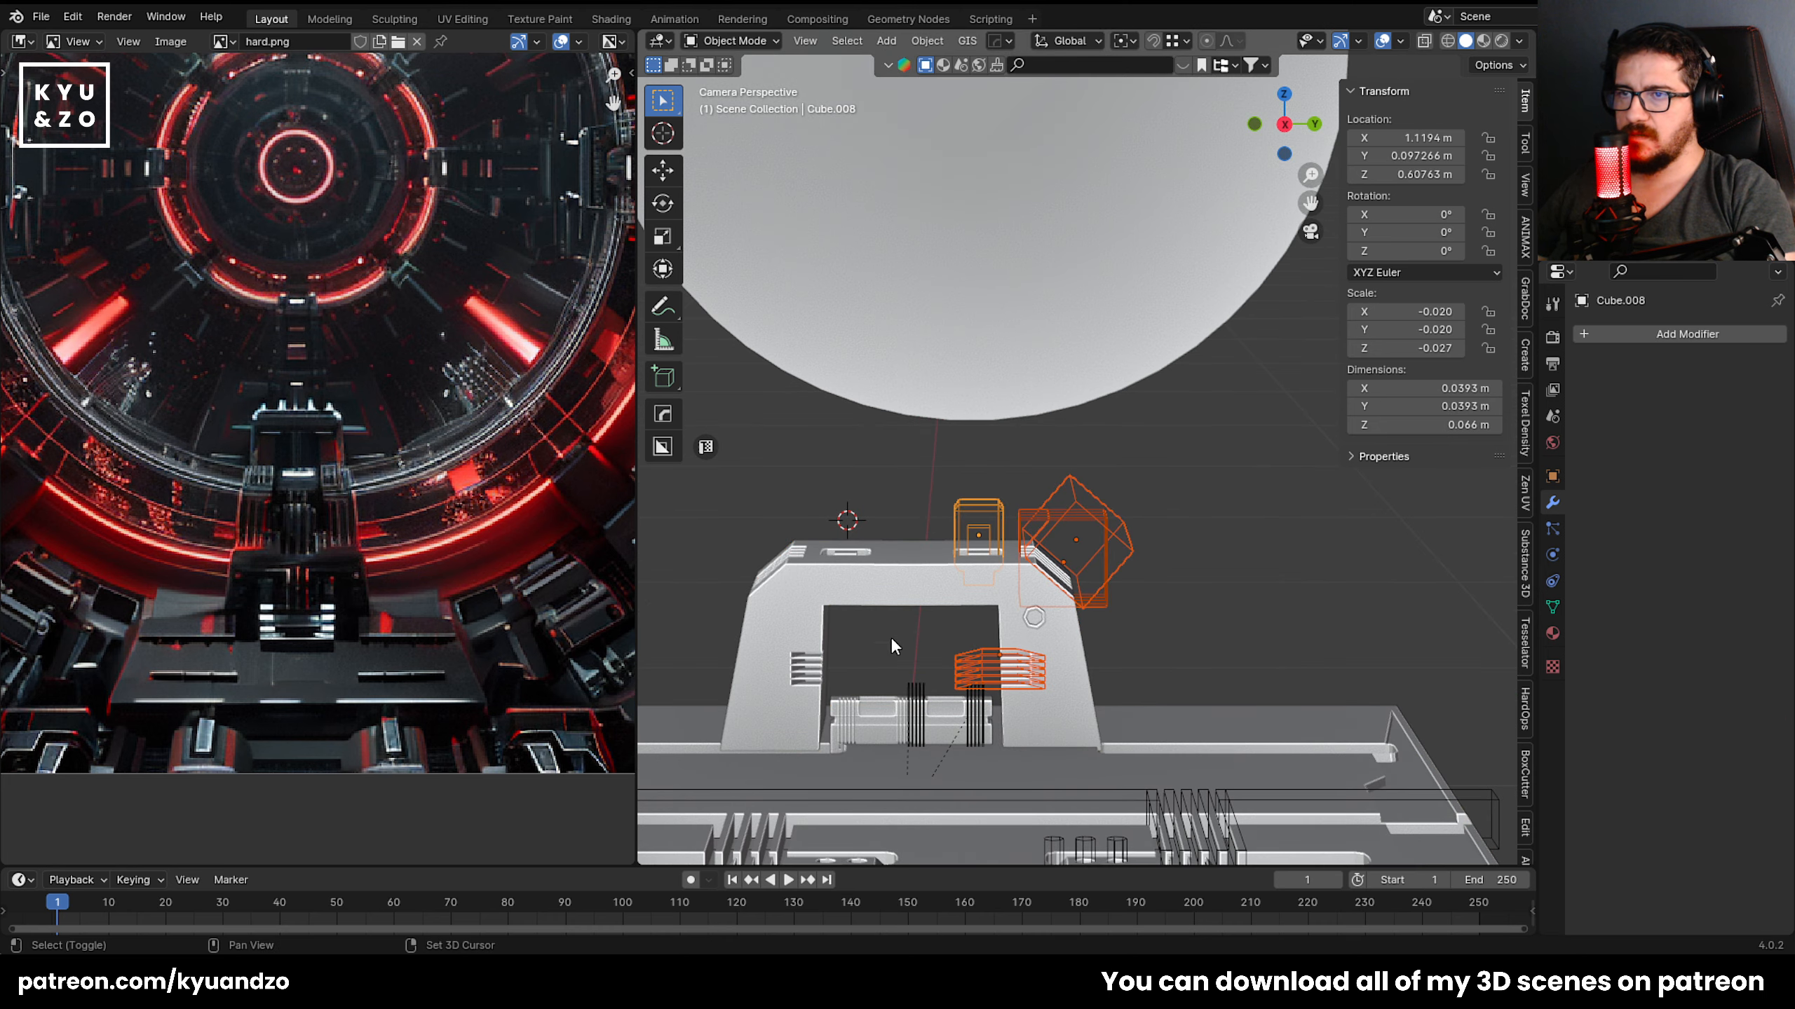
shift+click(897, 563)
scroll(898, 635, down, 3)
scroll(891, 614, up, 1)
shift+middle_drag(883, 595, 922, 499)
scroll(924, 566, up, 2)
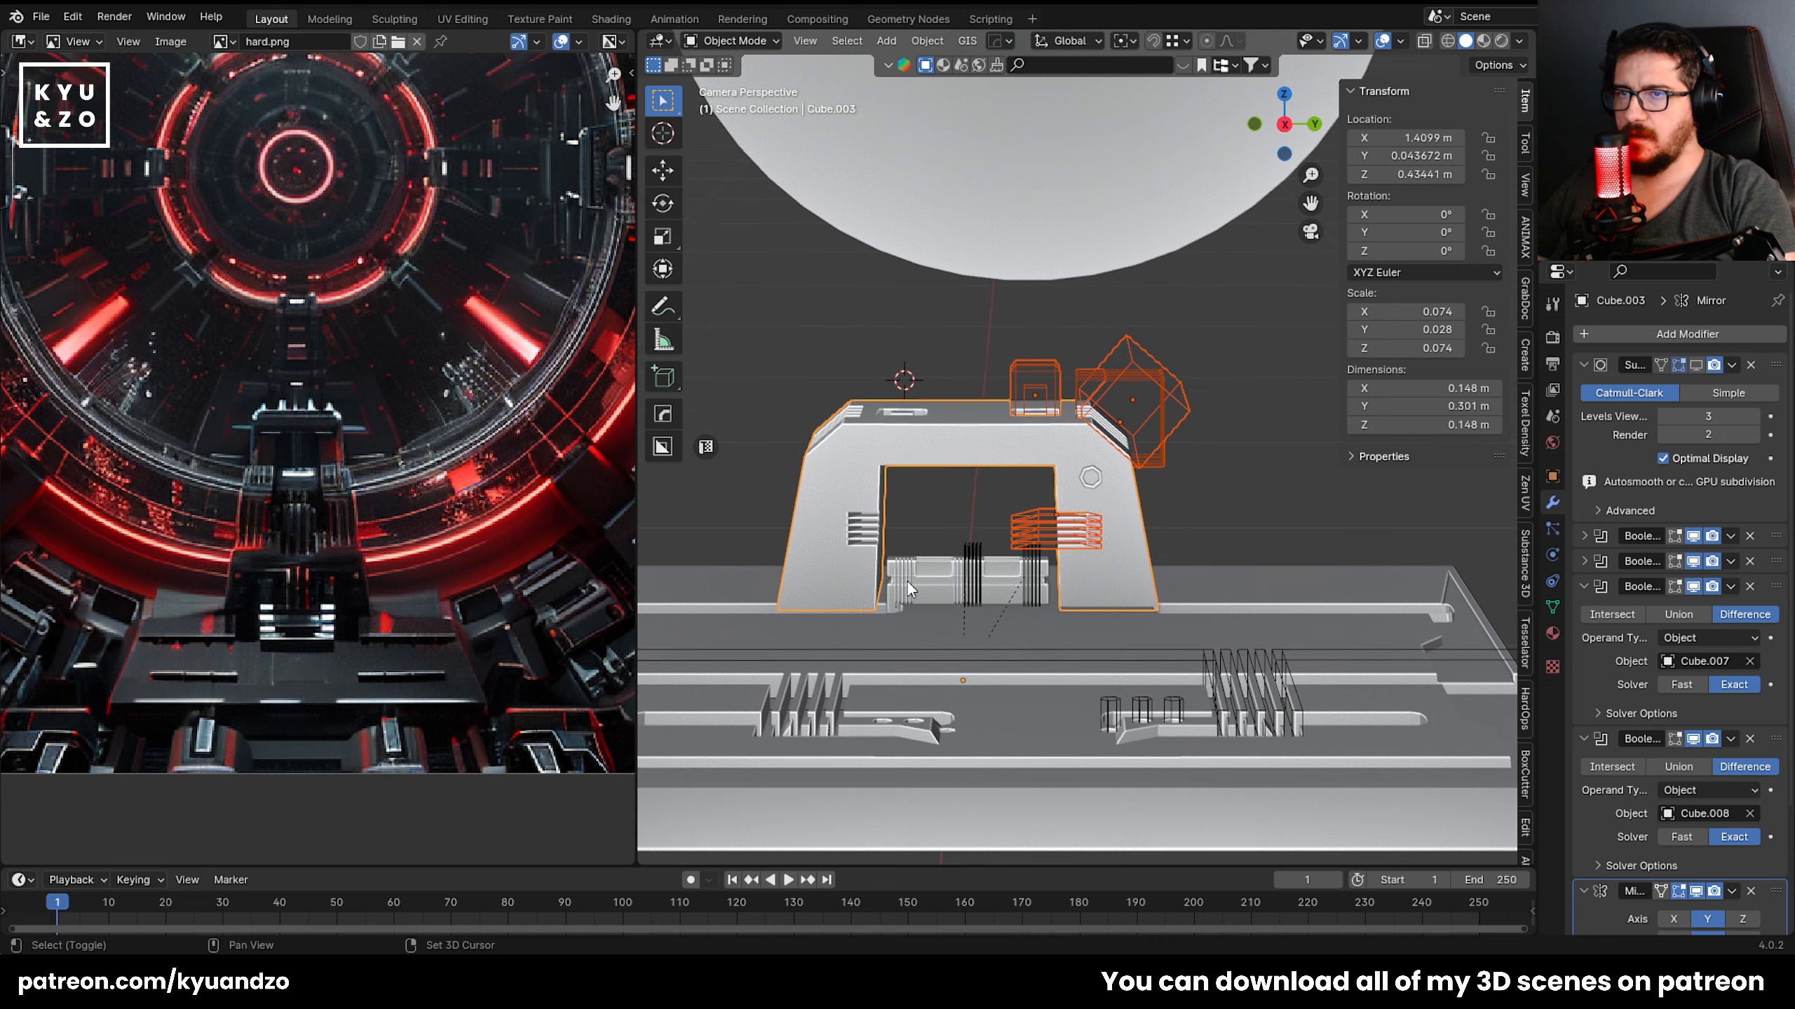
key(g)
key(y)
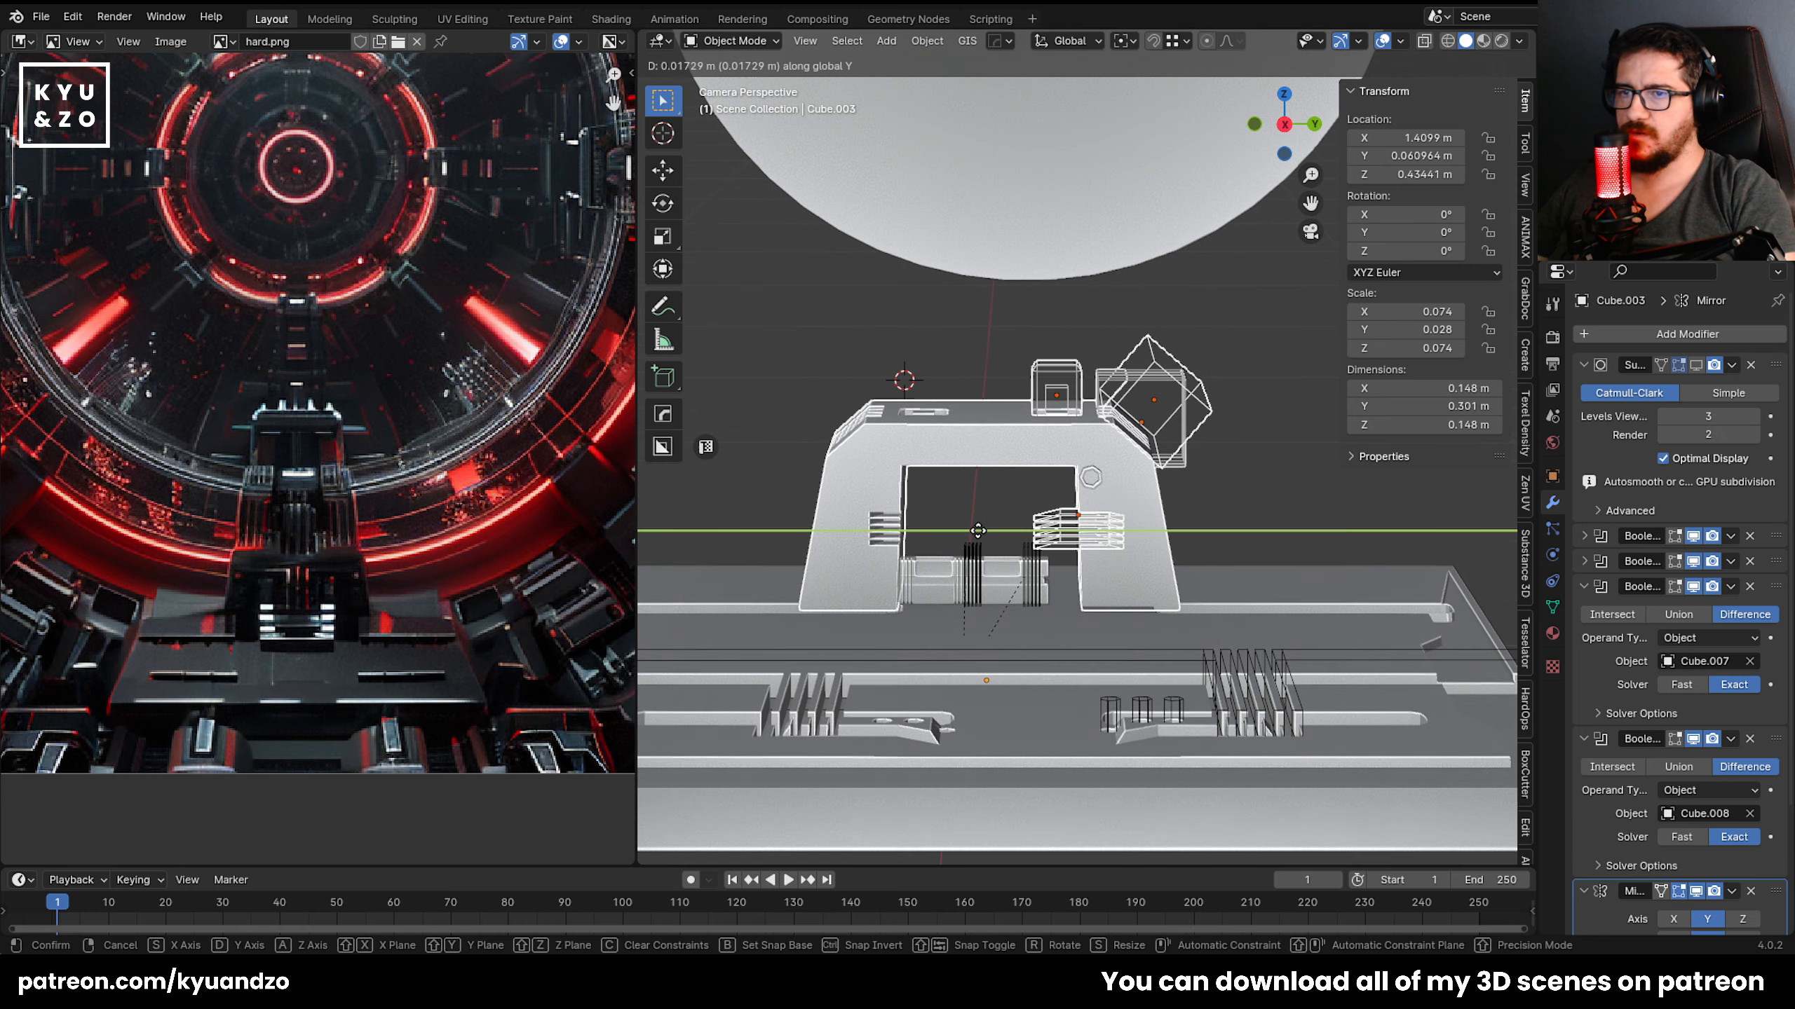
key(Escape)
Parent the boolean cutters around the bracket to the bracket.
click(1173, 370)
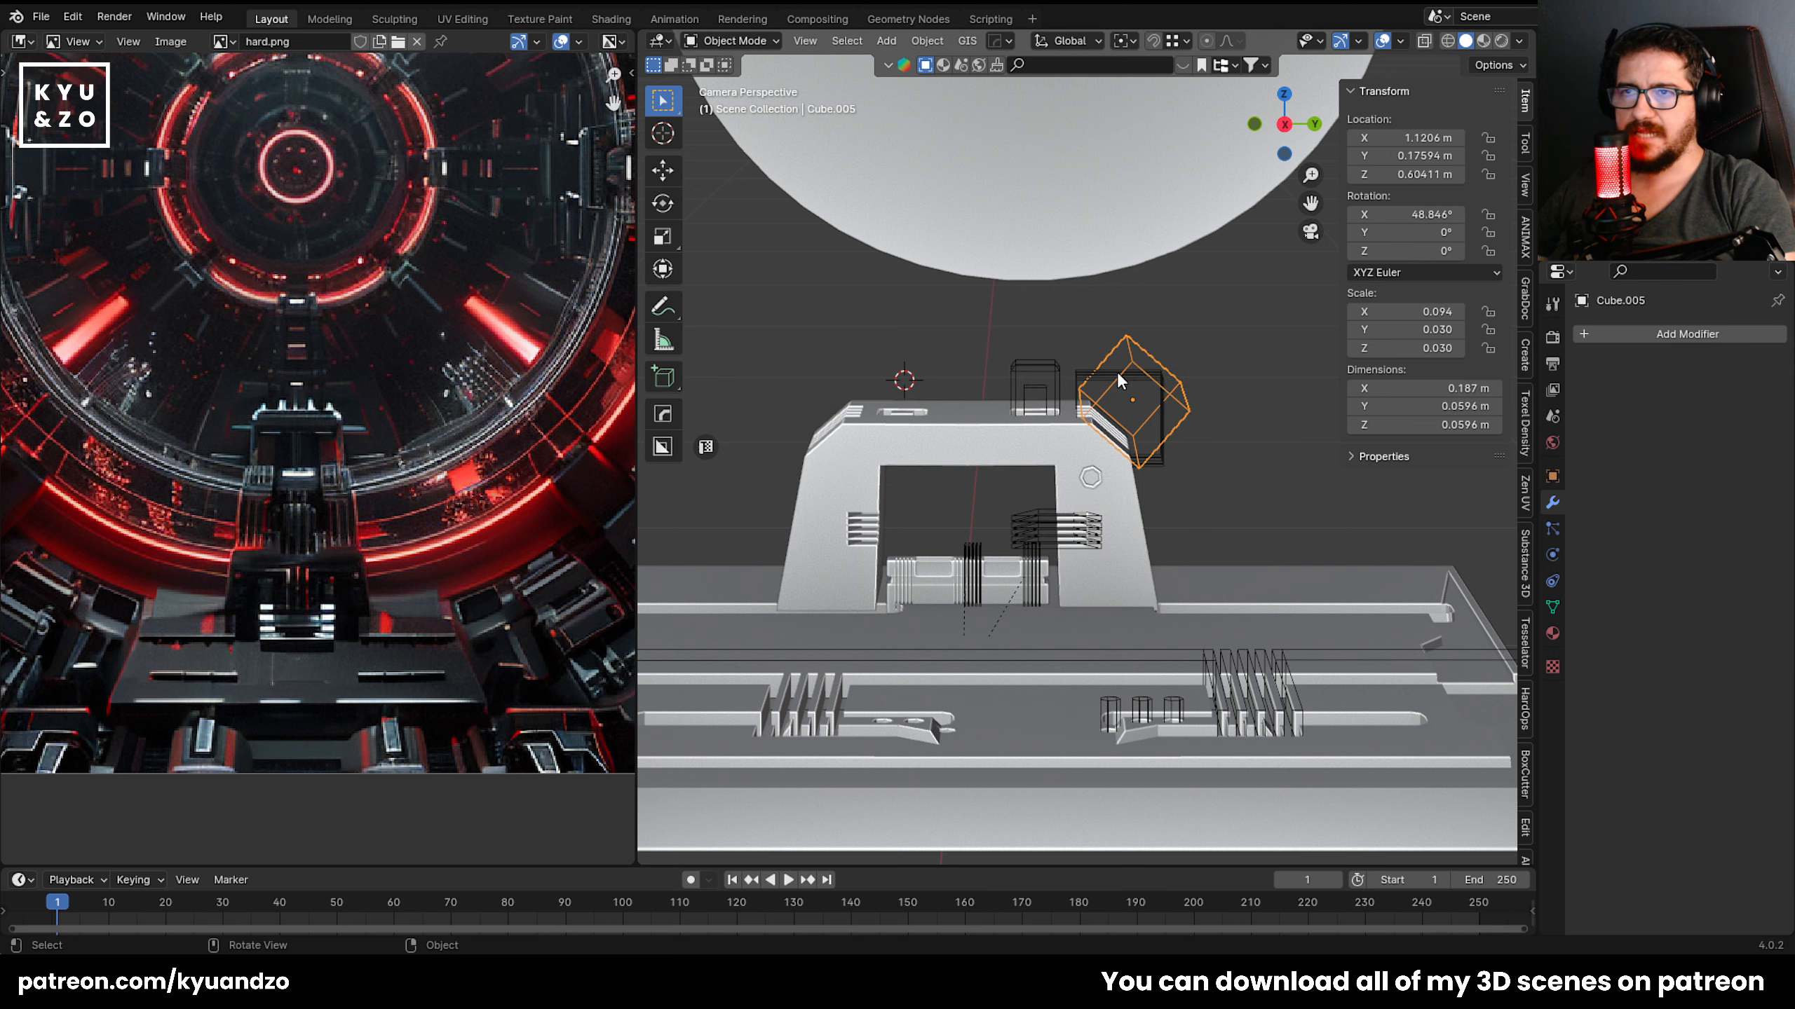
shift+click(1079, 379)
shift+click(1053, 369)
shift+click(1039, 543)
shift+click(948, 438)
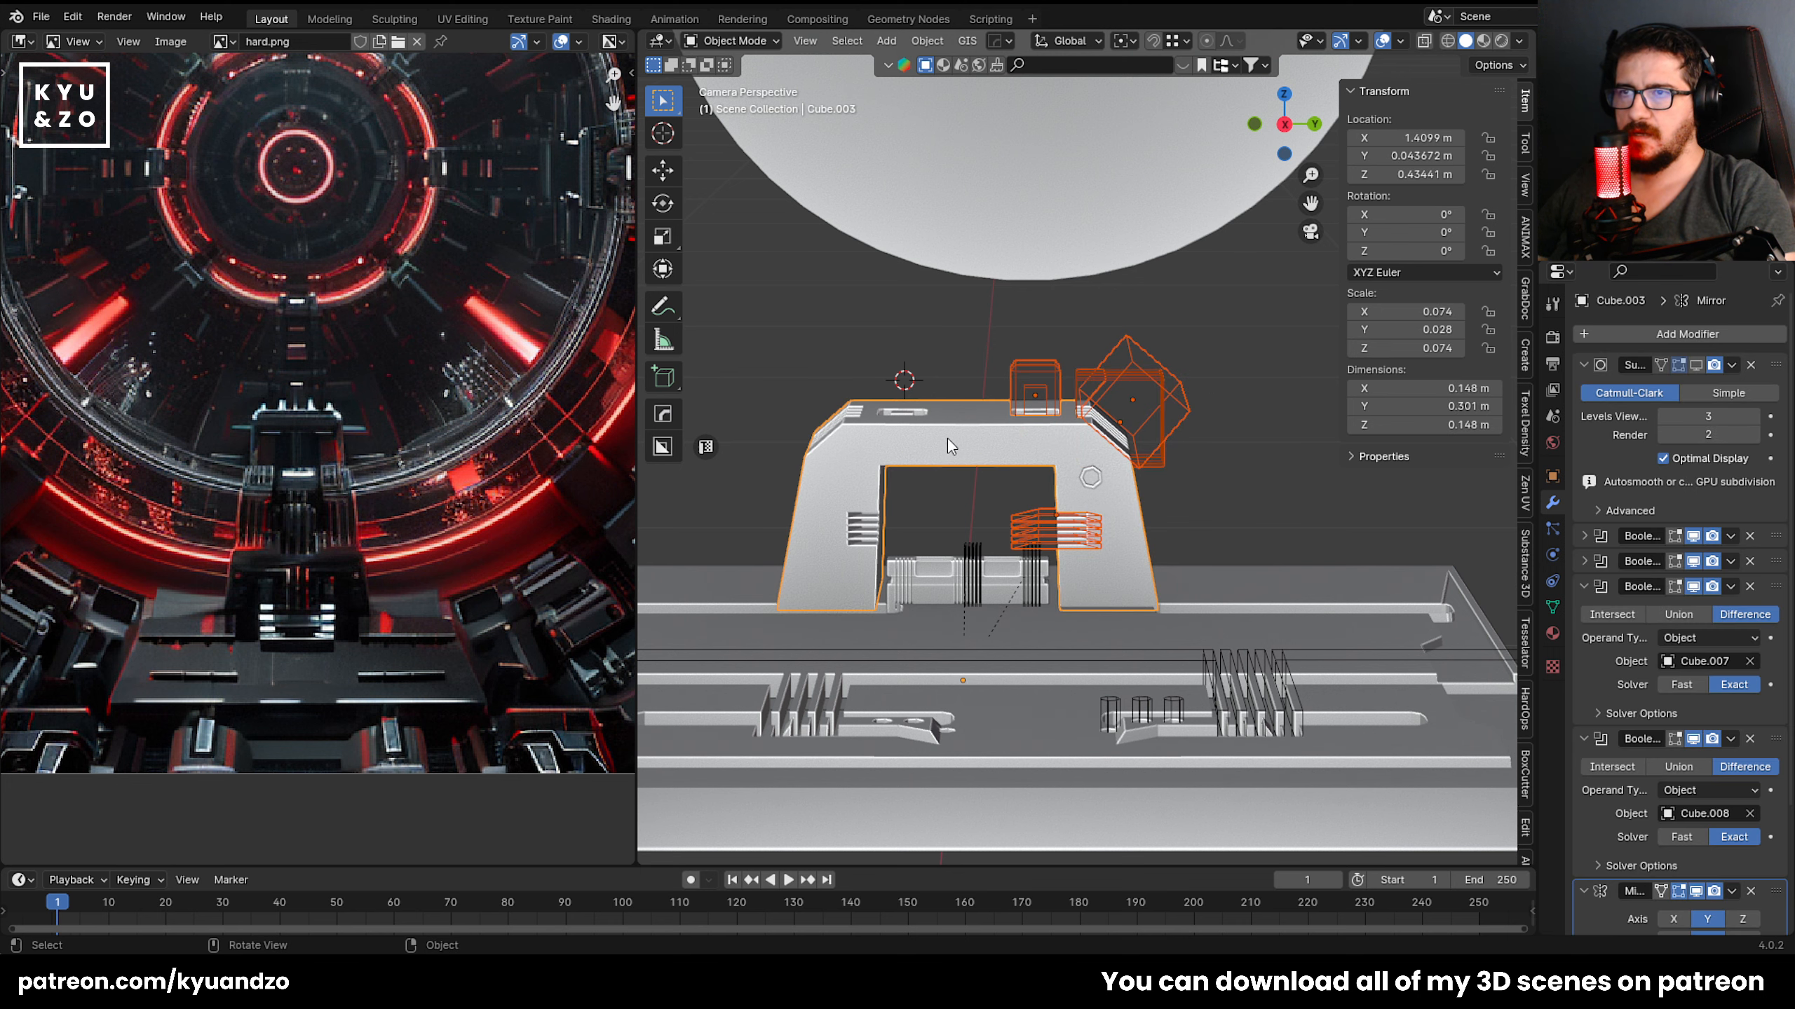
click(927, 40)
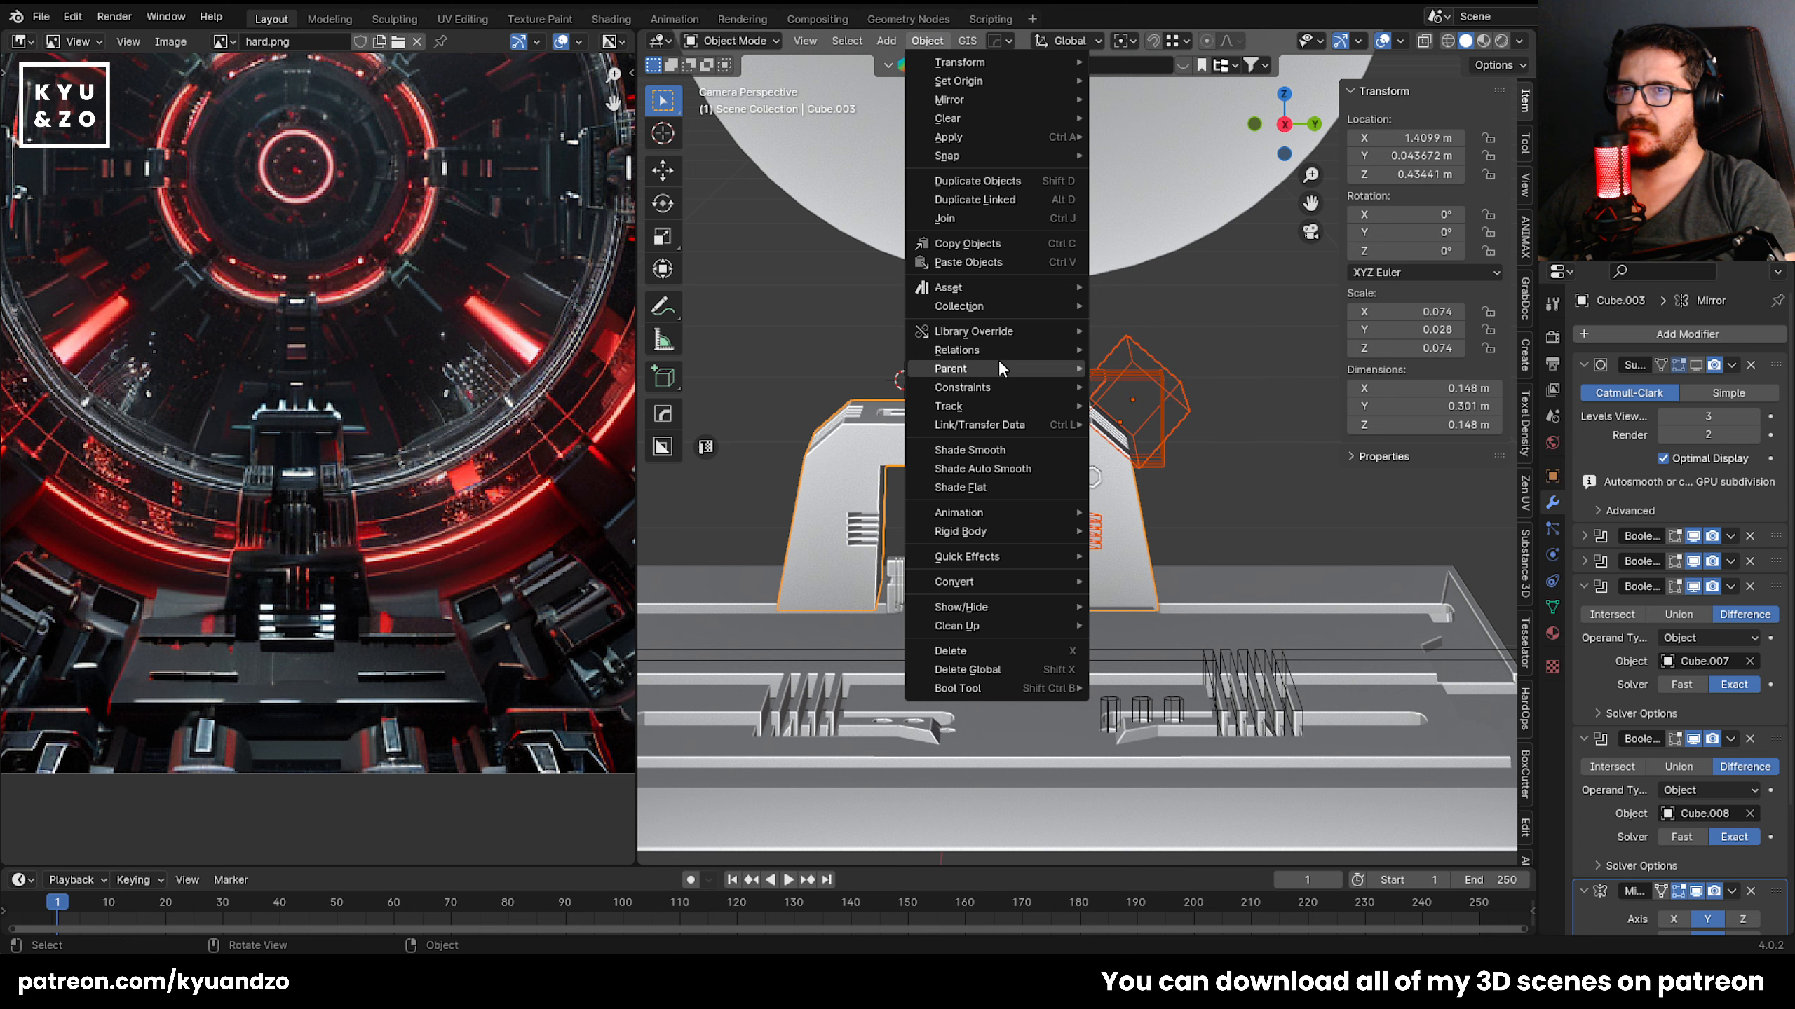
mouse_move(998, 368)
click(1161, 370)
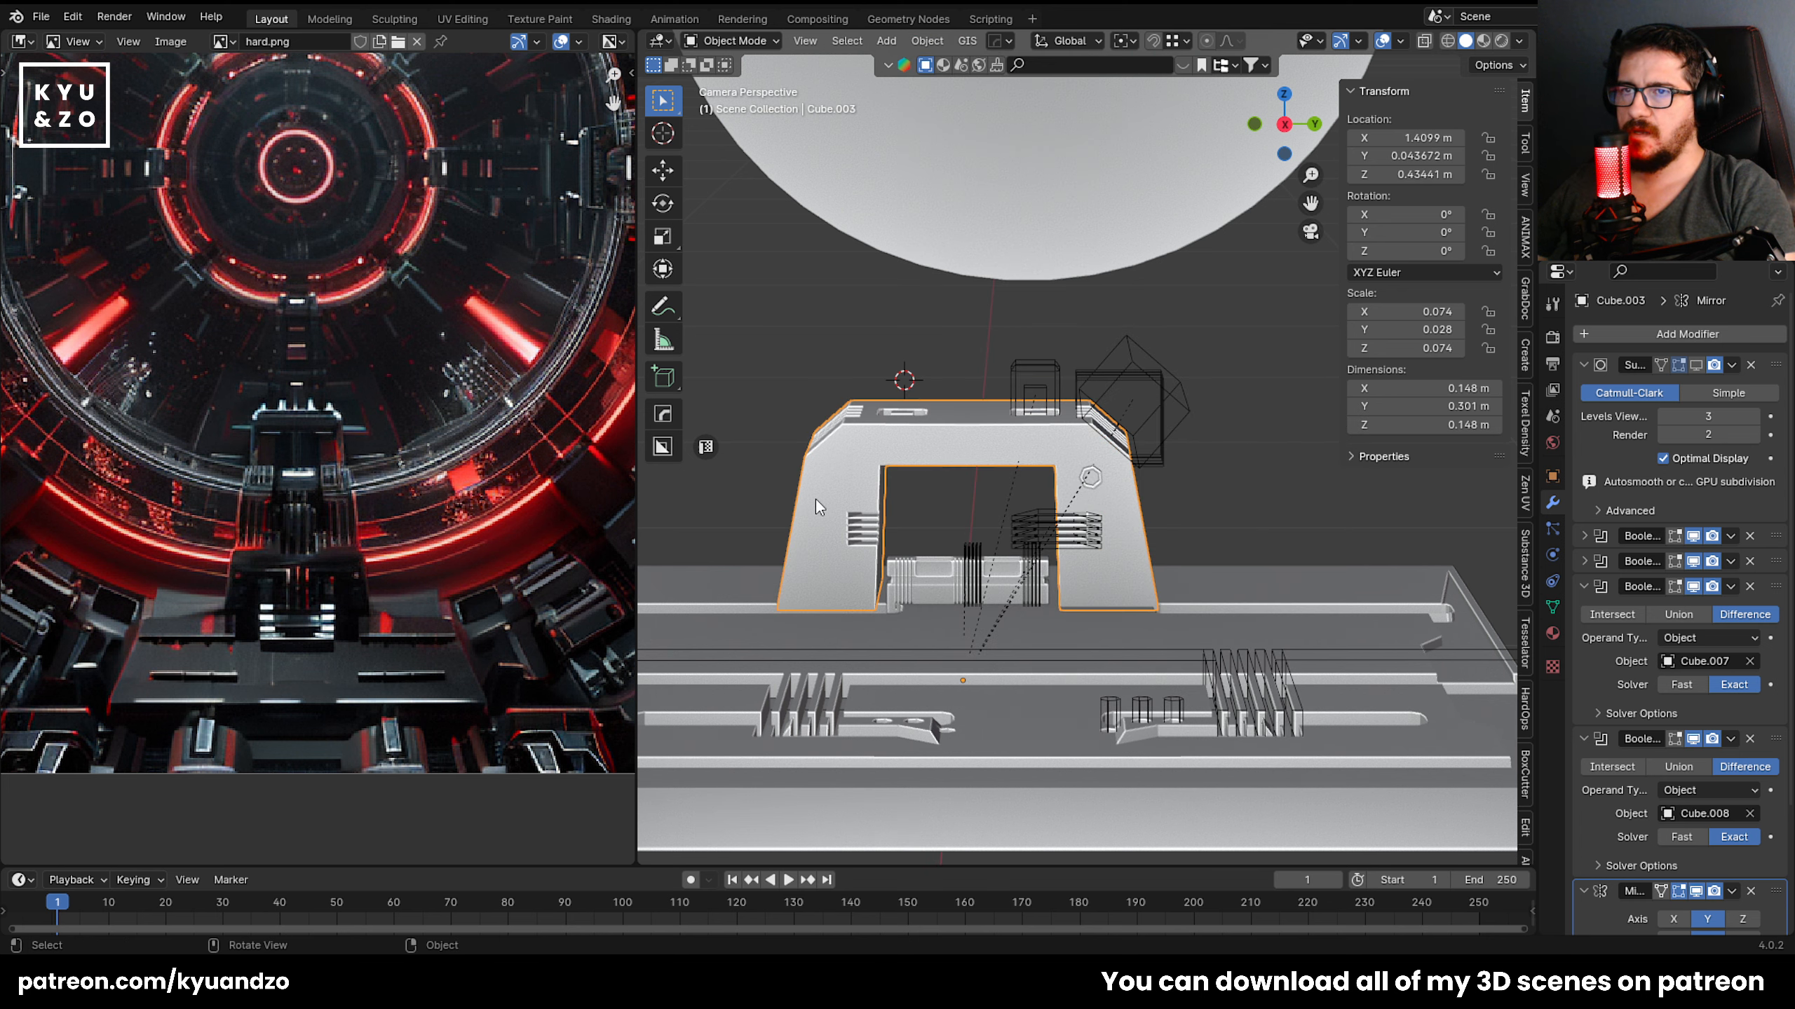
Try moving the bracket with its parented cutters.
click(1017, 537)
key(g)
right_click(929, 460)
click(924, 455)
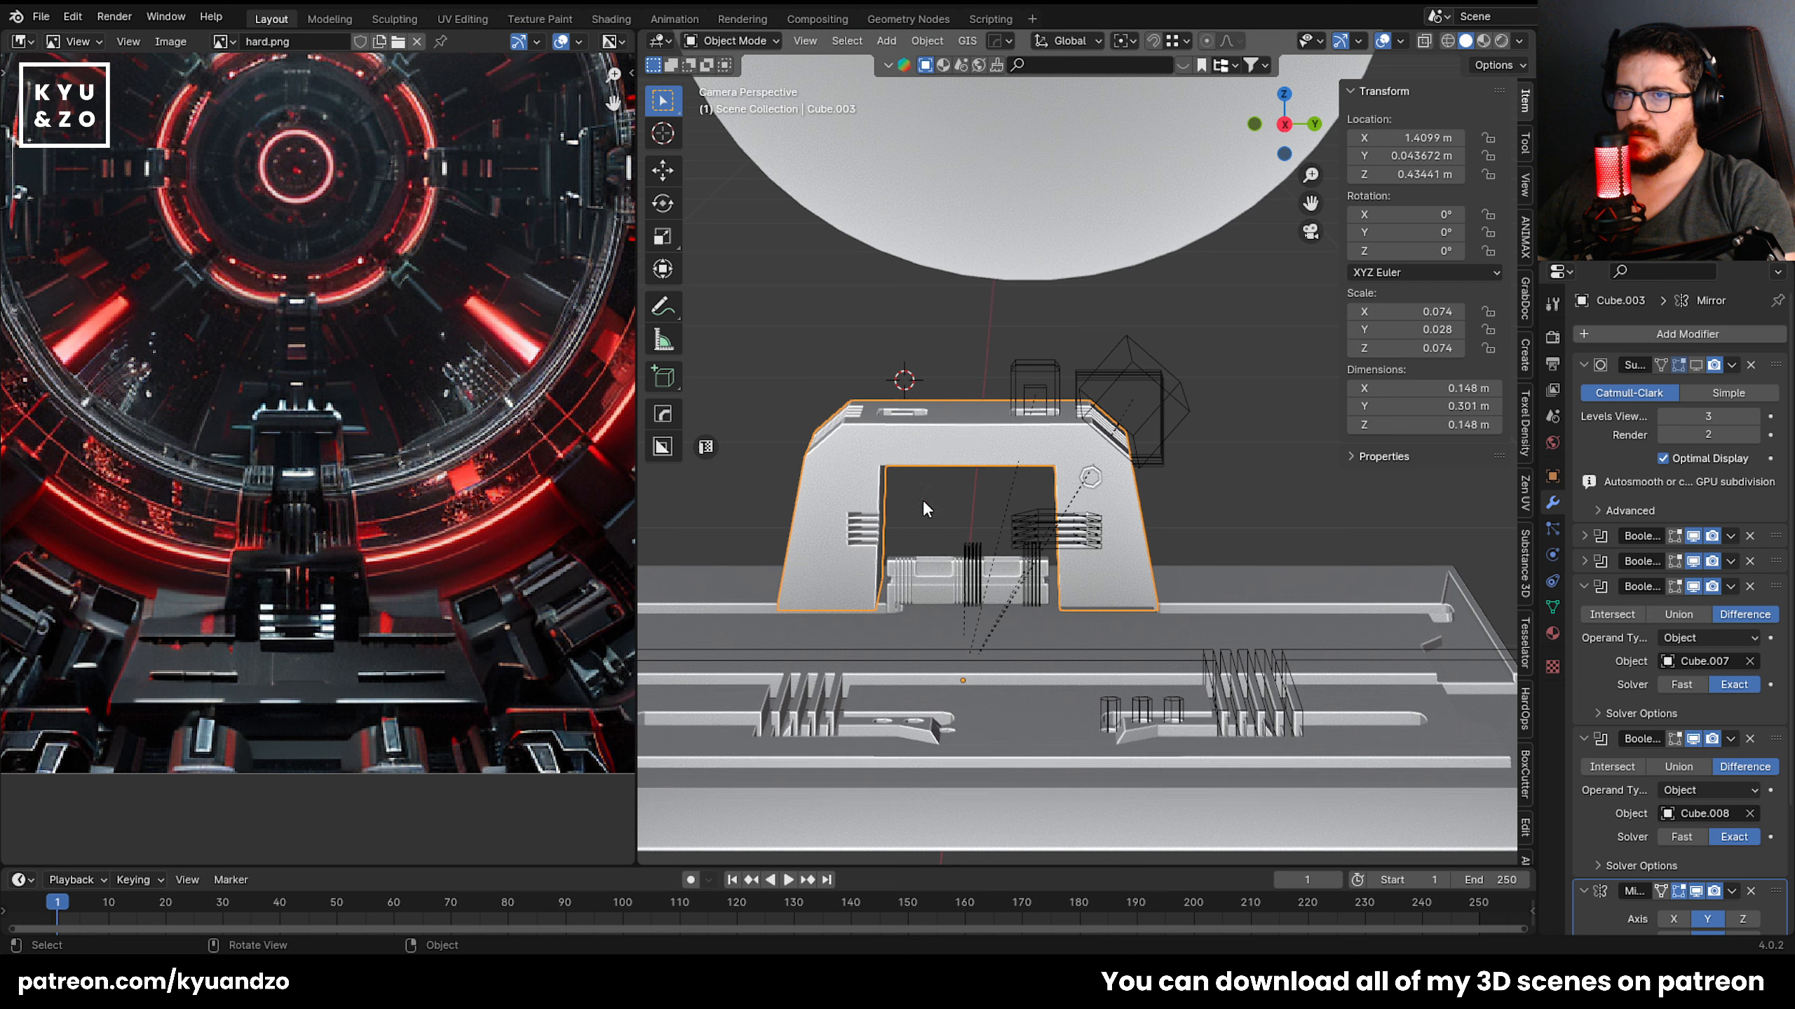
key(g)
click(985, 452)
Try aligning the bracket and its parented cutters with the slab on Y, and undo the alignment.
scroll(923, 446, down, 4)
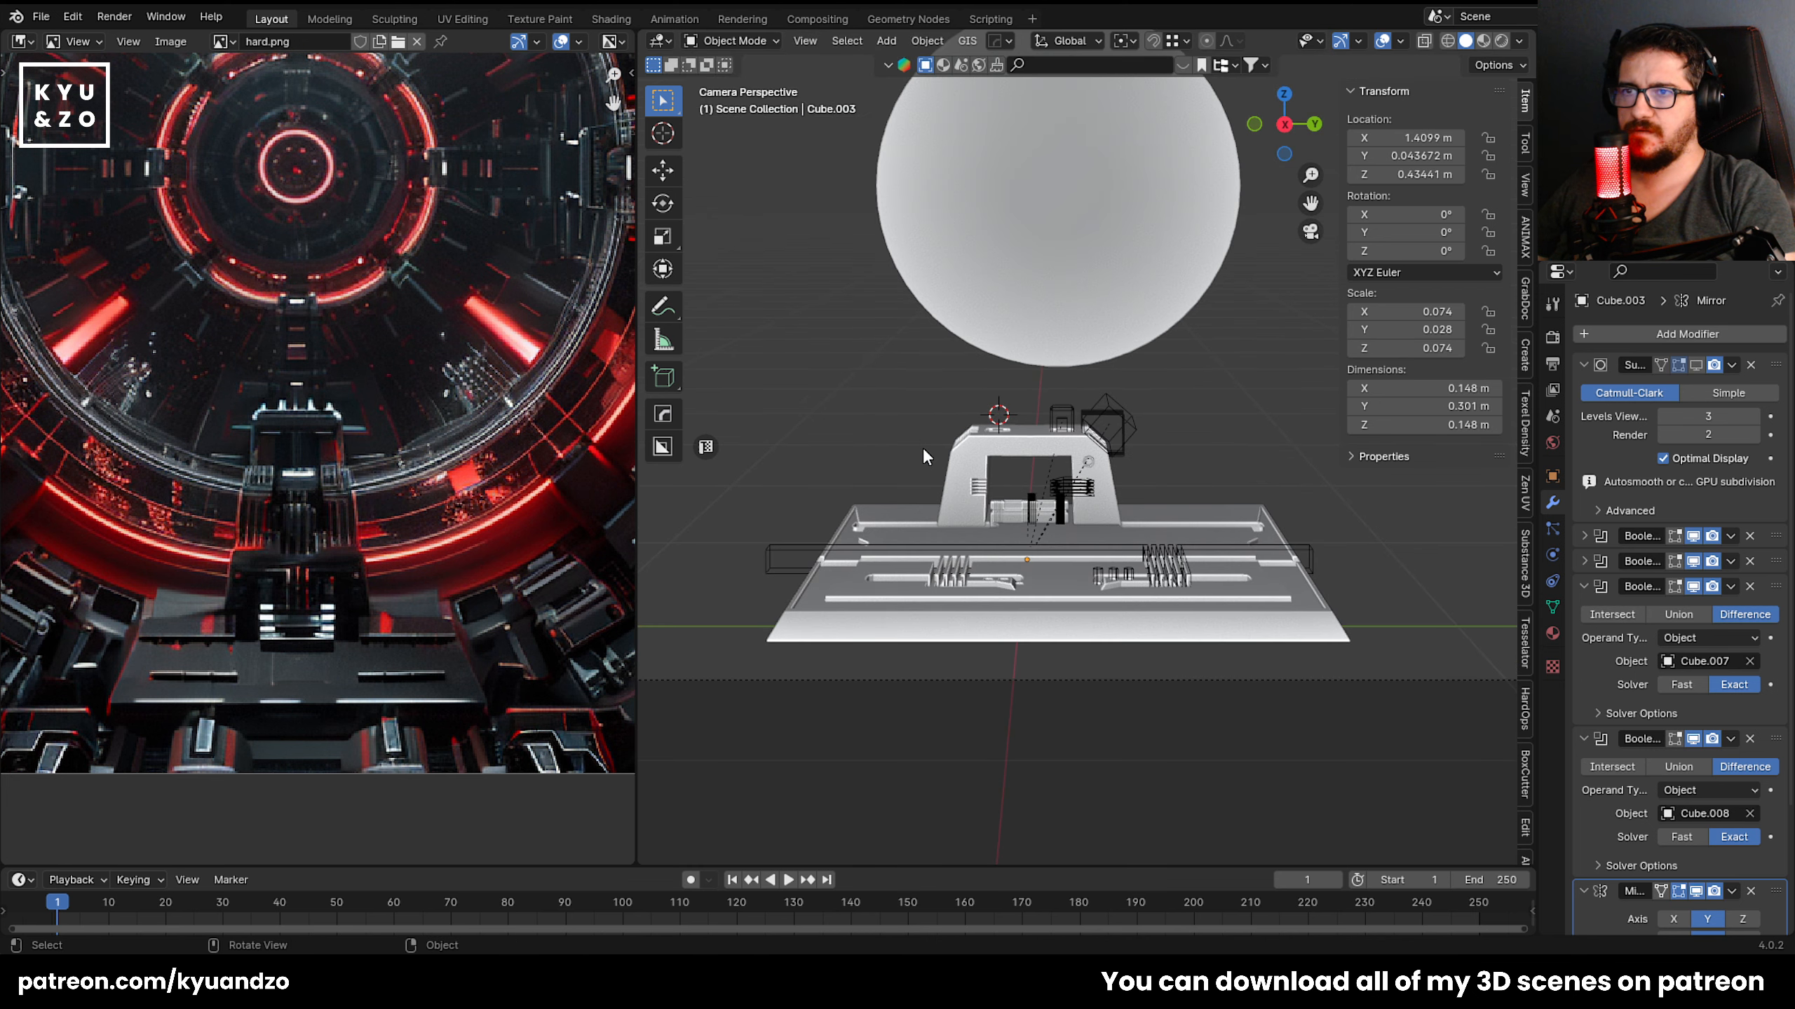
scroll(923, 445, up, 2)
shift+click(1093, 653)
key(shift+r)
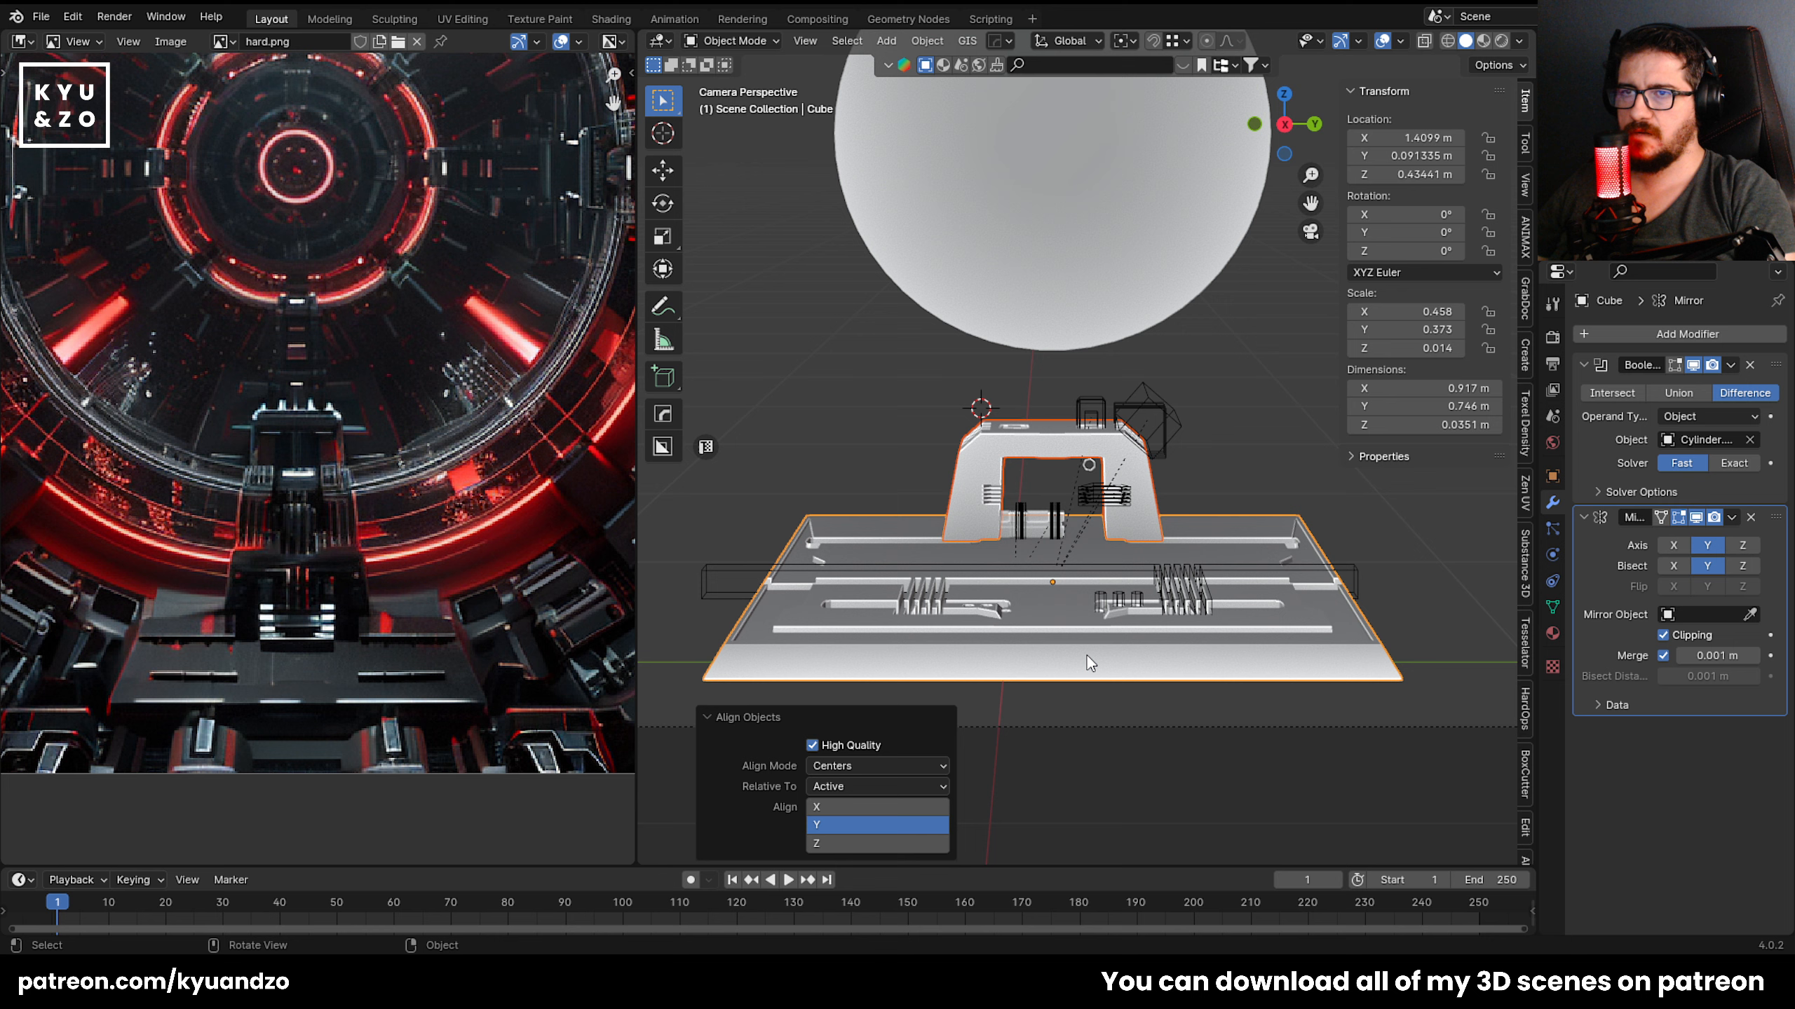
click(892, 393)
key(ctrl+z)
key(ctrl+z)
key(ctrl+z)
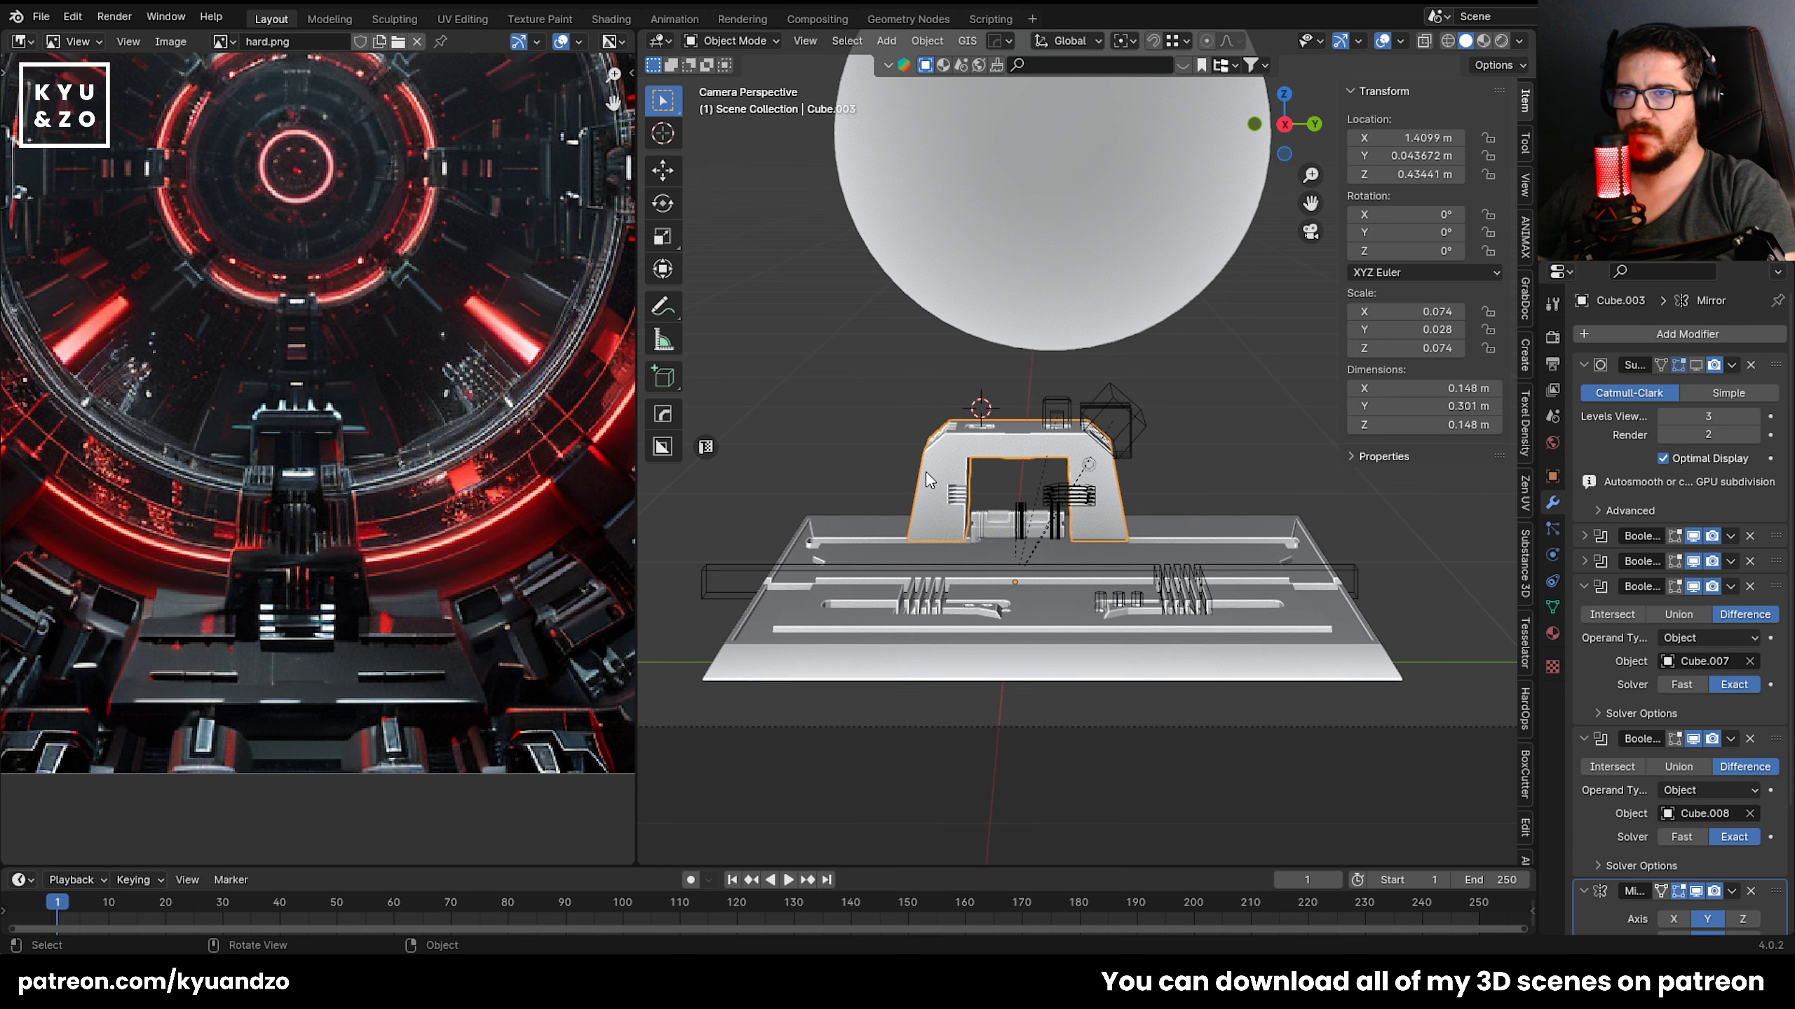
Align the bracket, along with its parented cutters, to the slab's centre on the Y axis.
shift+click(1031, 651)
key(shift+r)
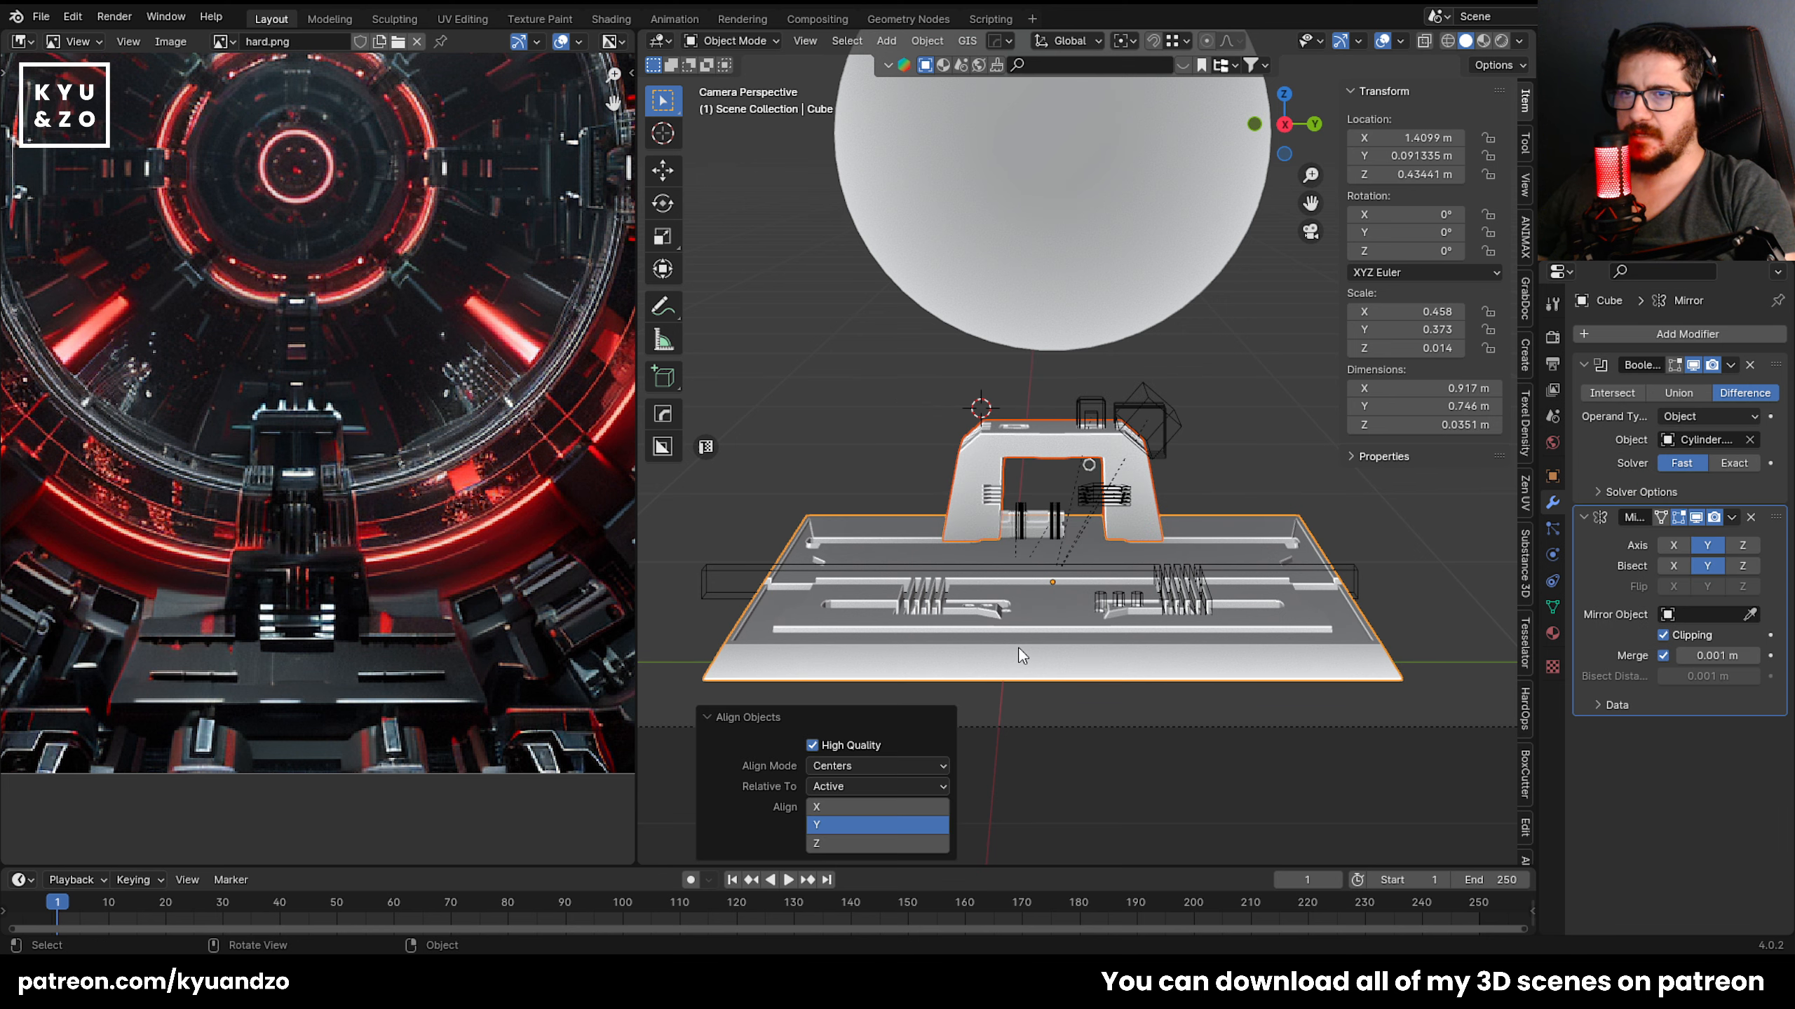
click(920, 434)
Move the small hexagonal bolt about 0.043 m along Y, back onto the bracket's leg.
scroll(920, 435, up, 3)
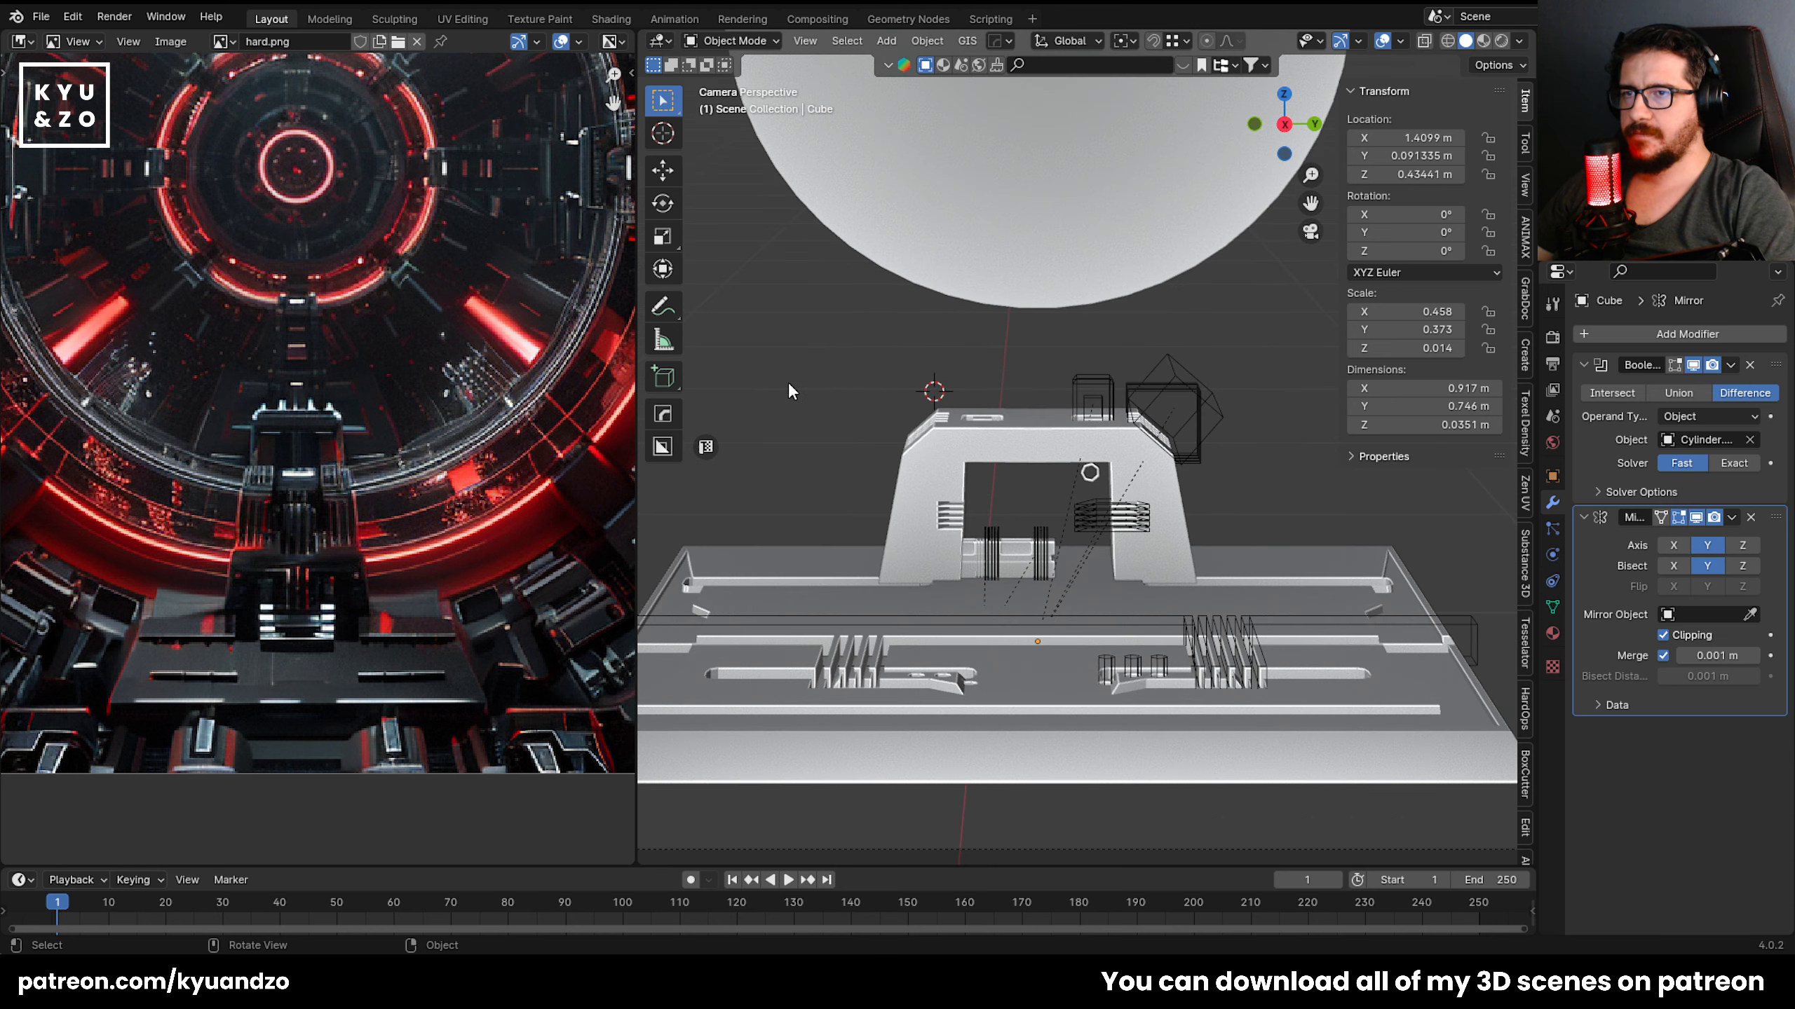
click(1090, 472)
click(1080, 415)
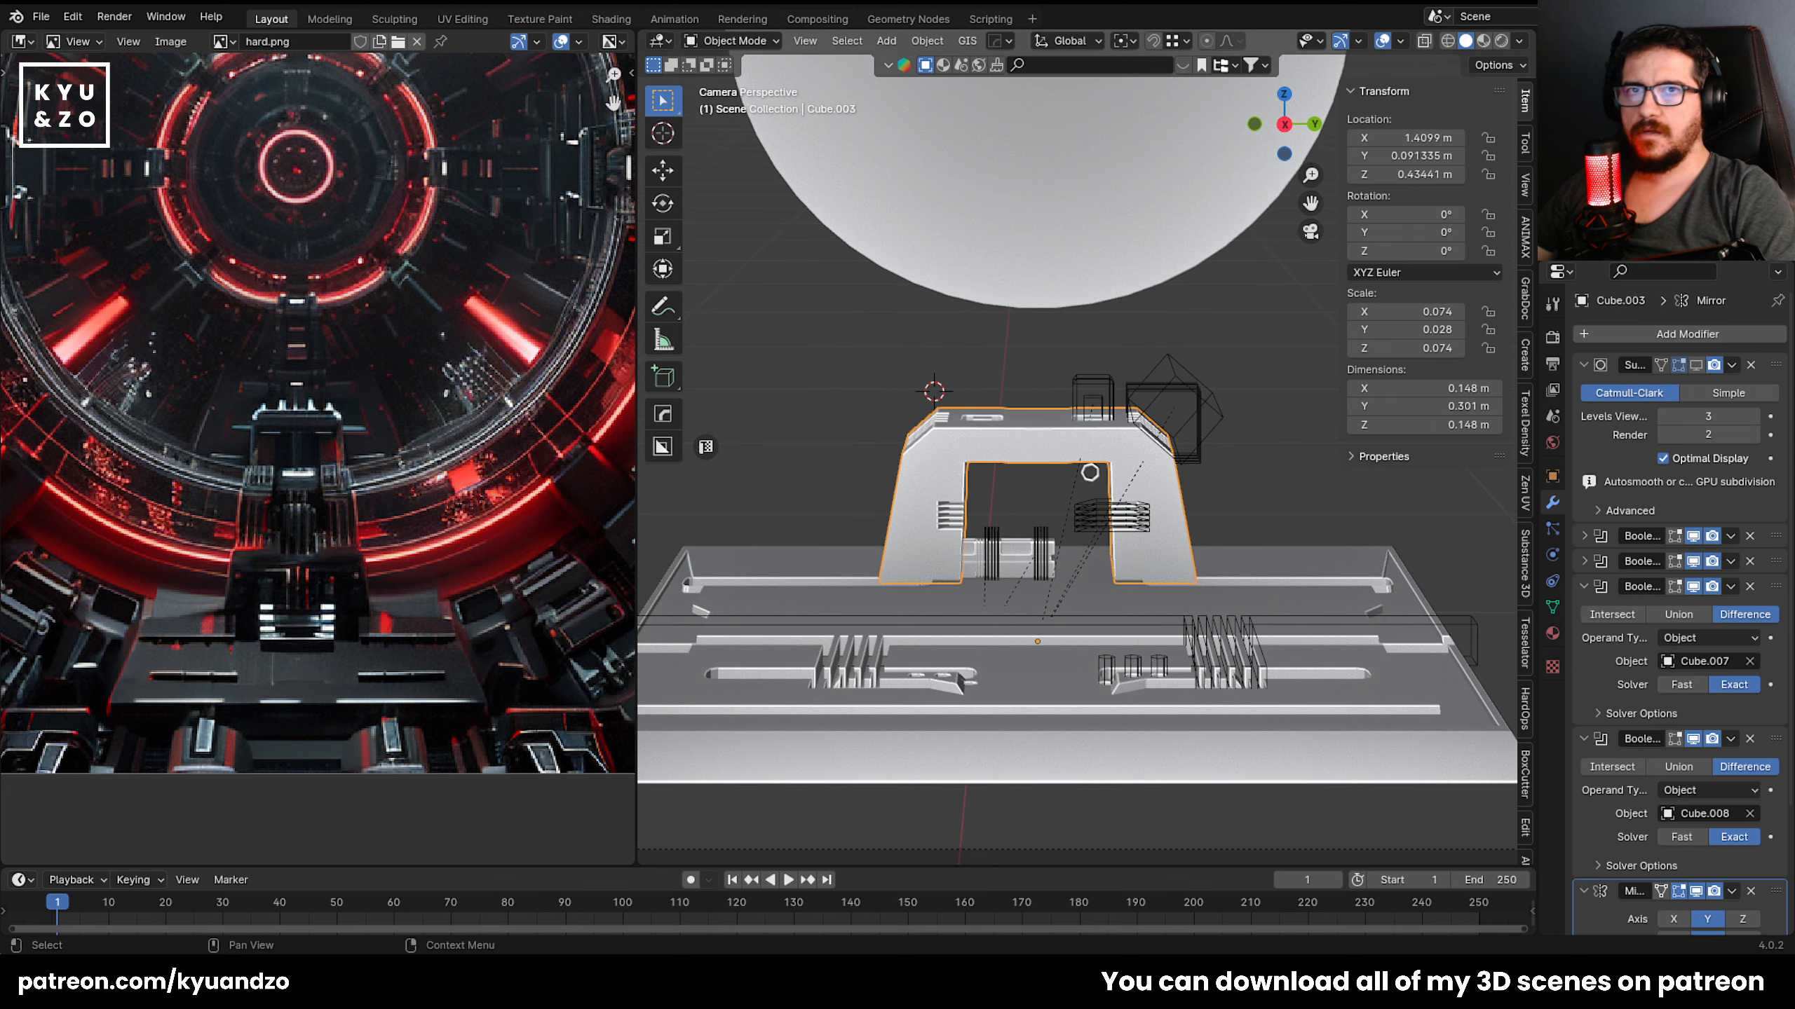
scroll(1009, 562, up, 3)
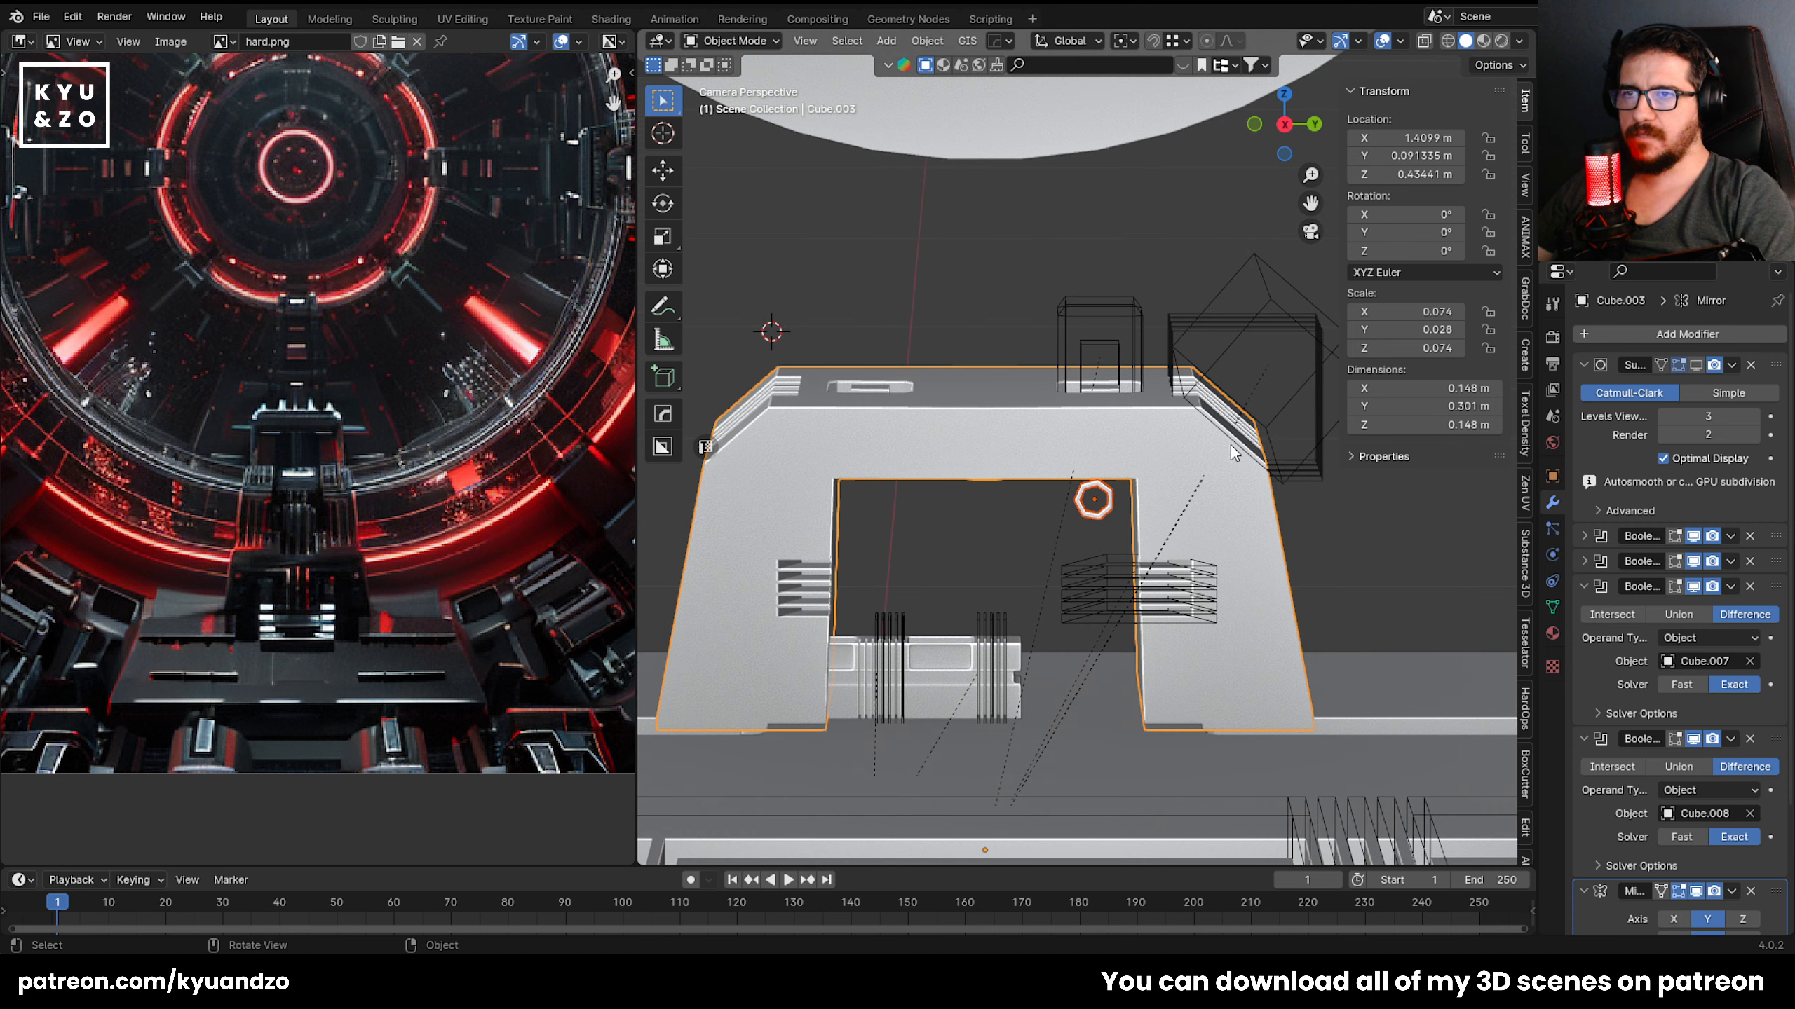
click(1015, 362)
click(1092, 481)
click(1104, 508)
key(g)
key(y)
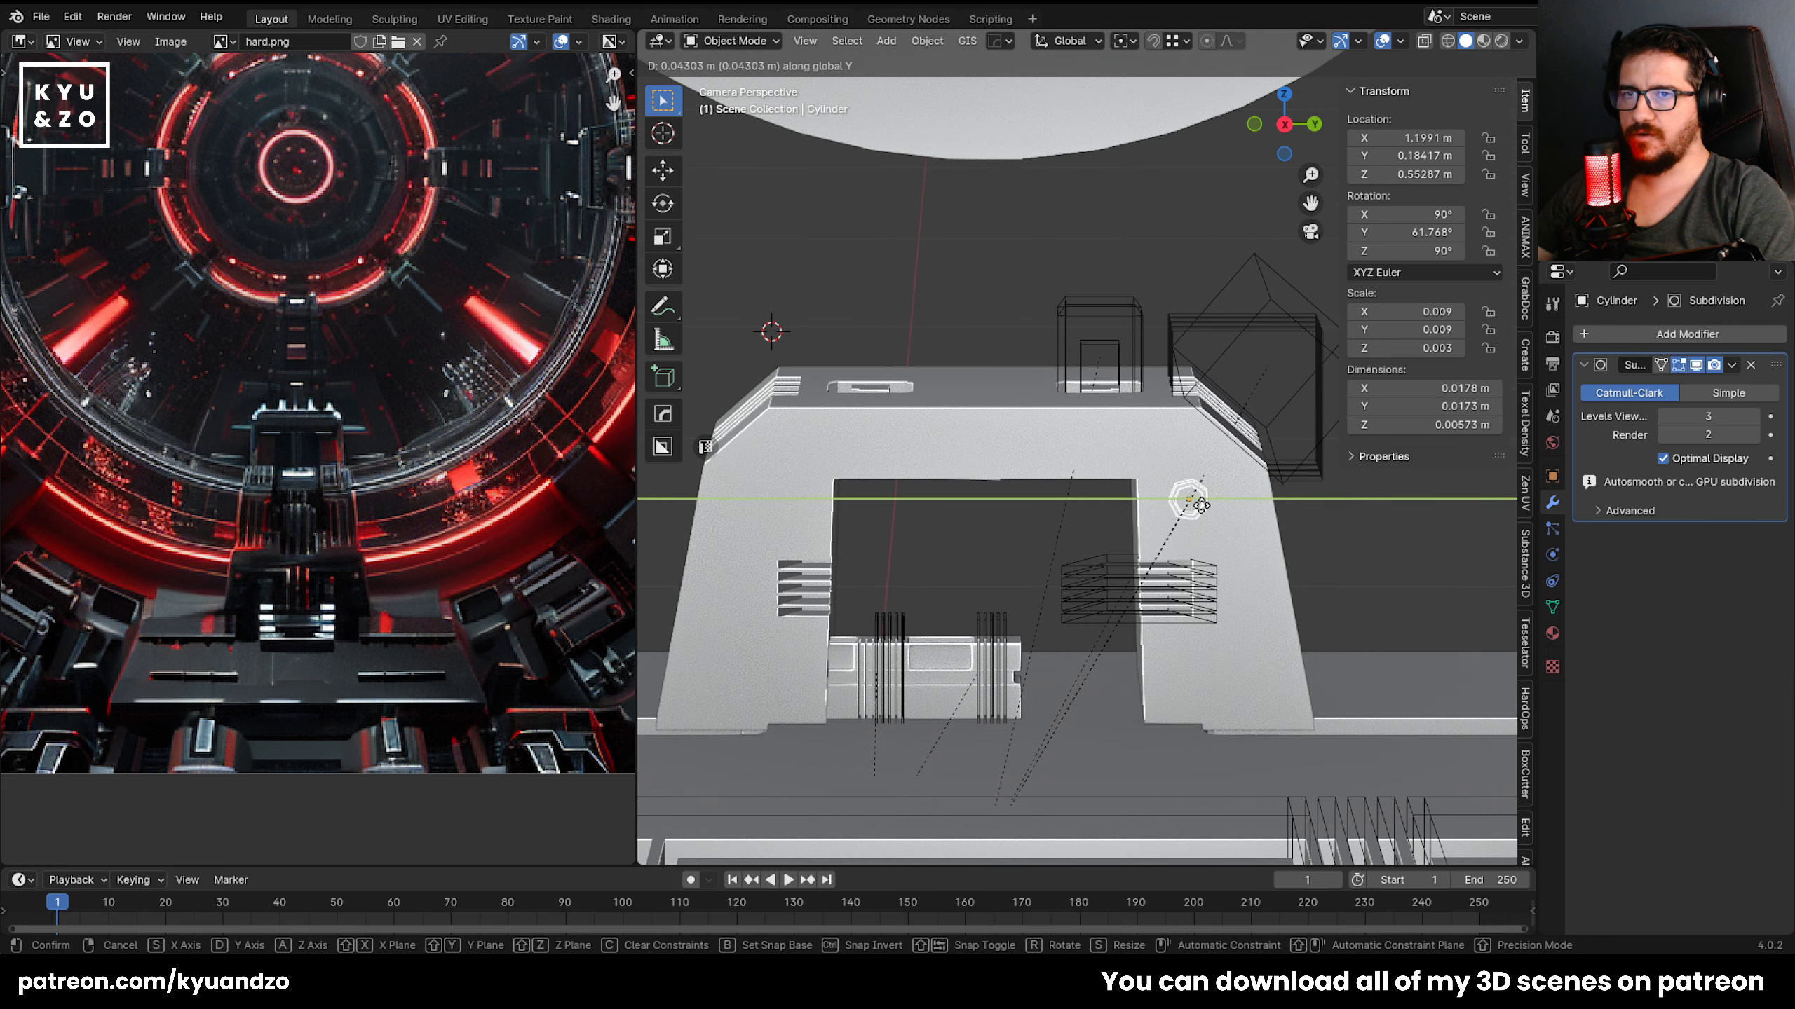
click(1196, 506)
Hide the boolean cutter wireframes and check the bracket's placement over the slab.
click(968, 365)
scroll(1066, 561, down, 3)
click(1116, 445)
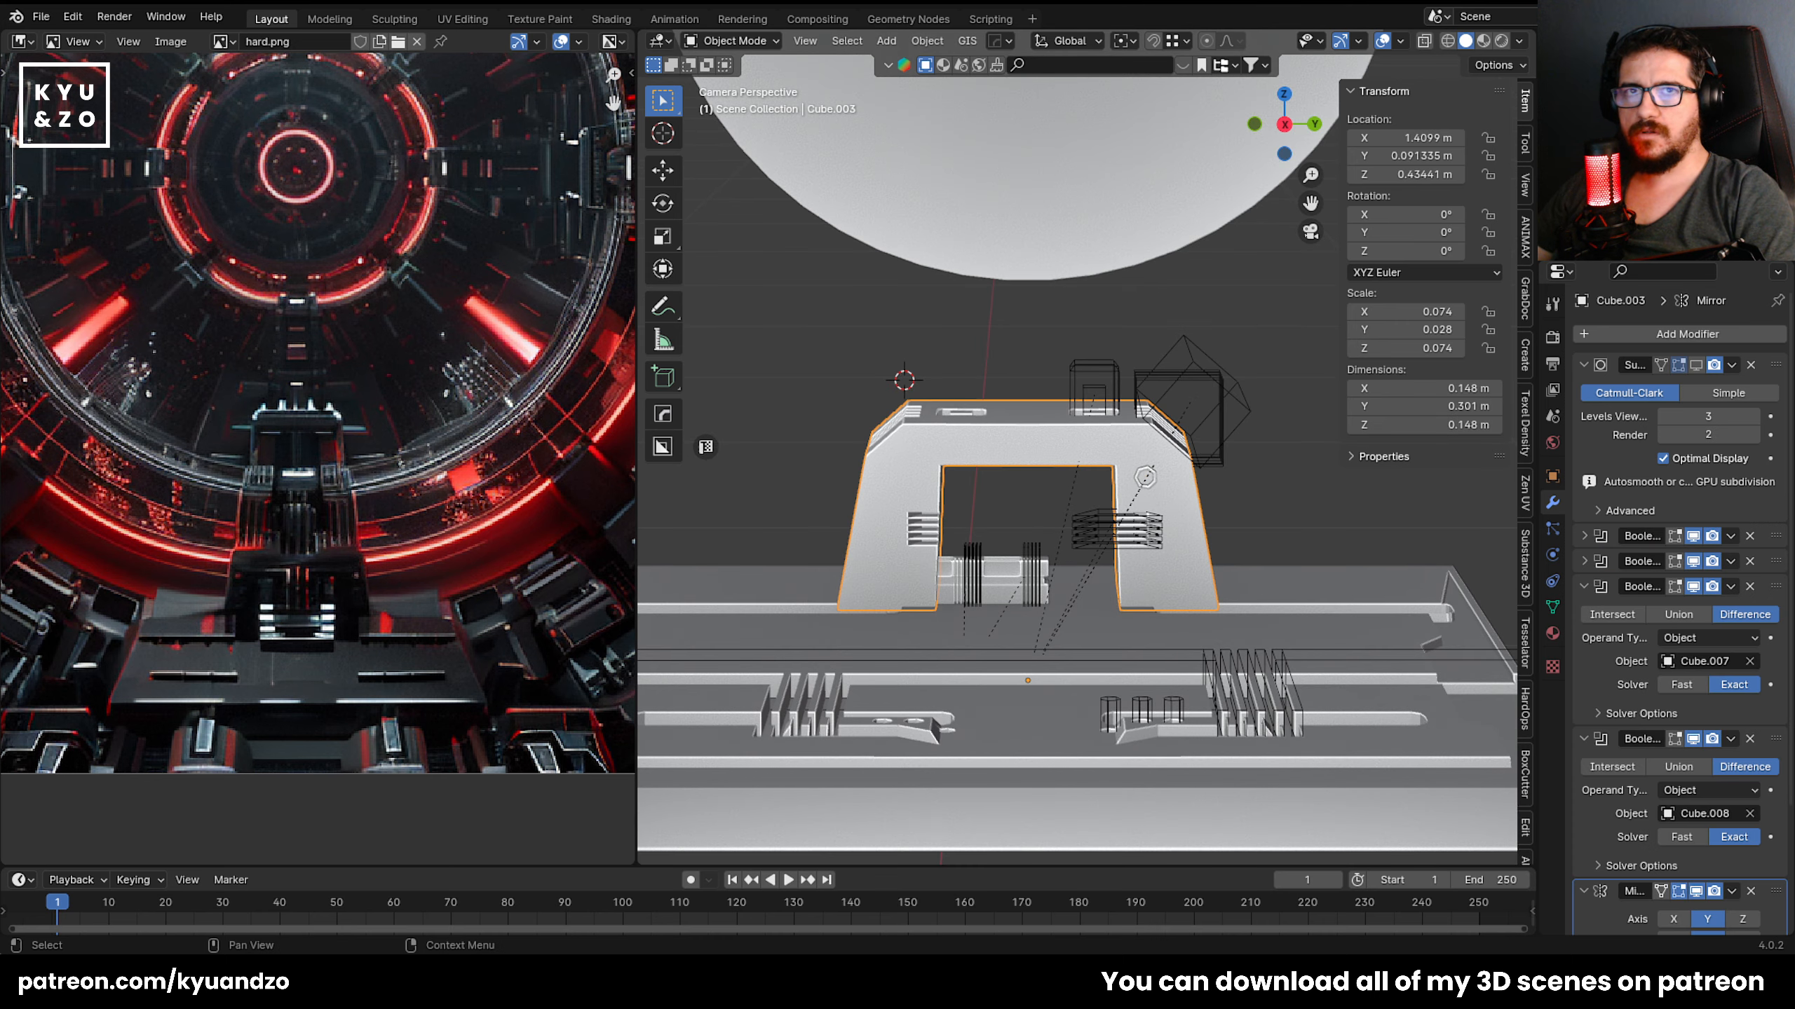
click(996, 276)
scroll(1004, 339, down, 3)
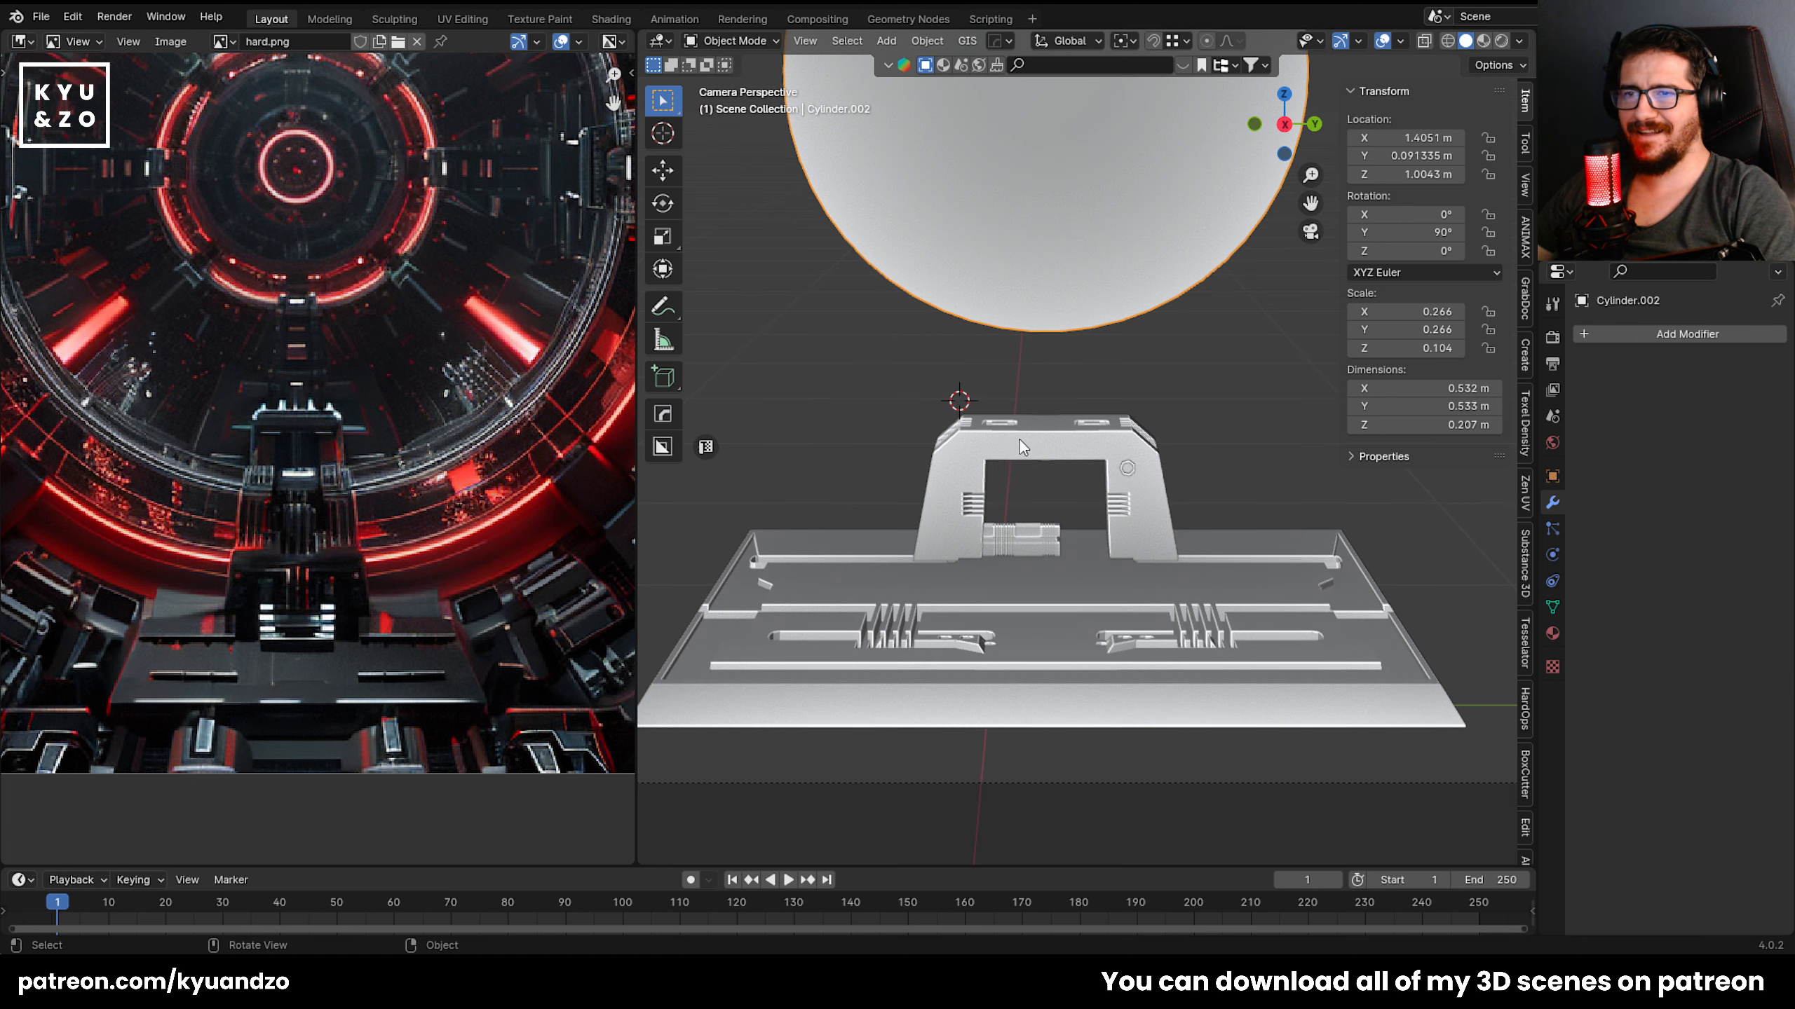
scroll(1021, 438, up, 5)
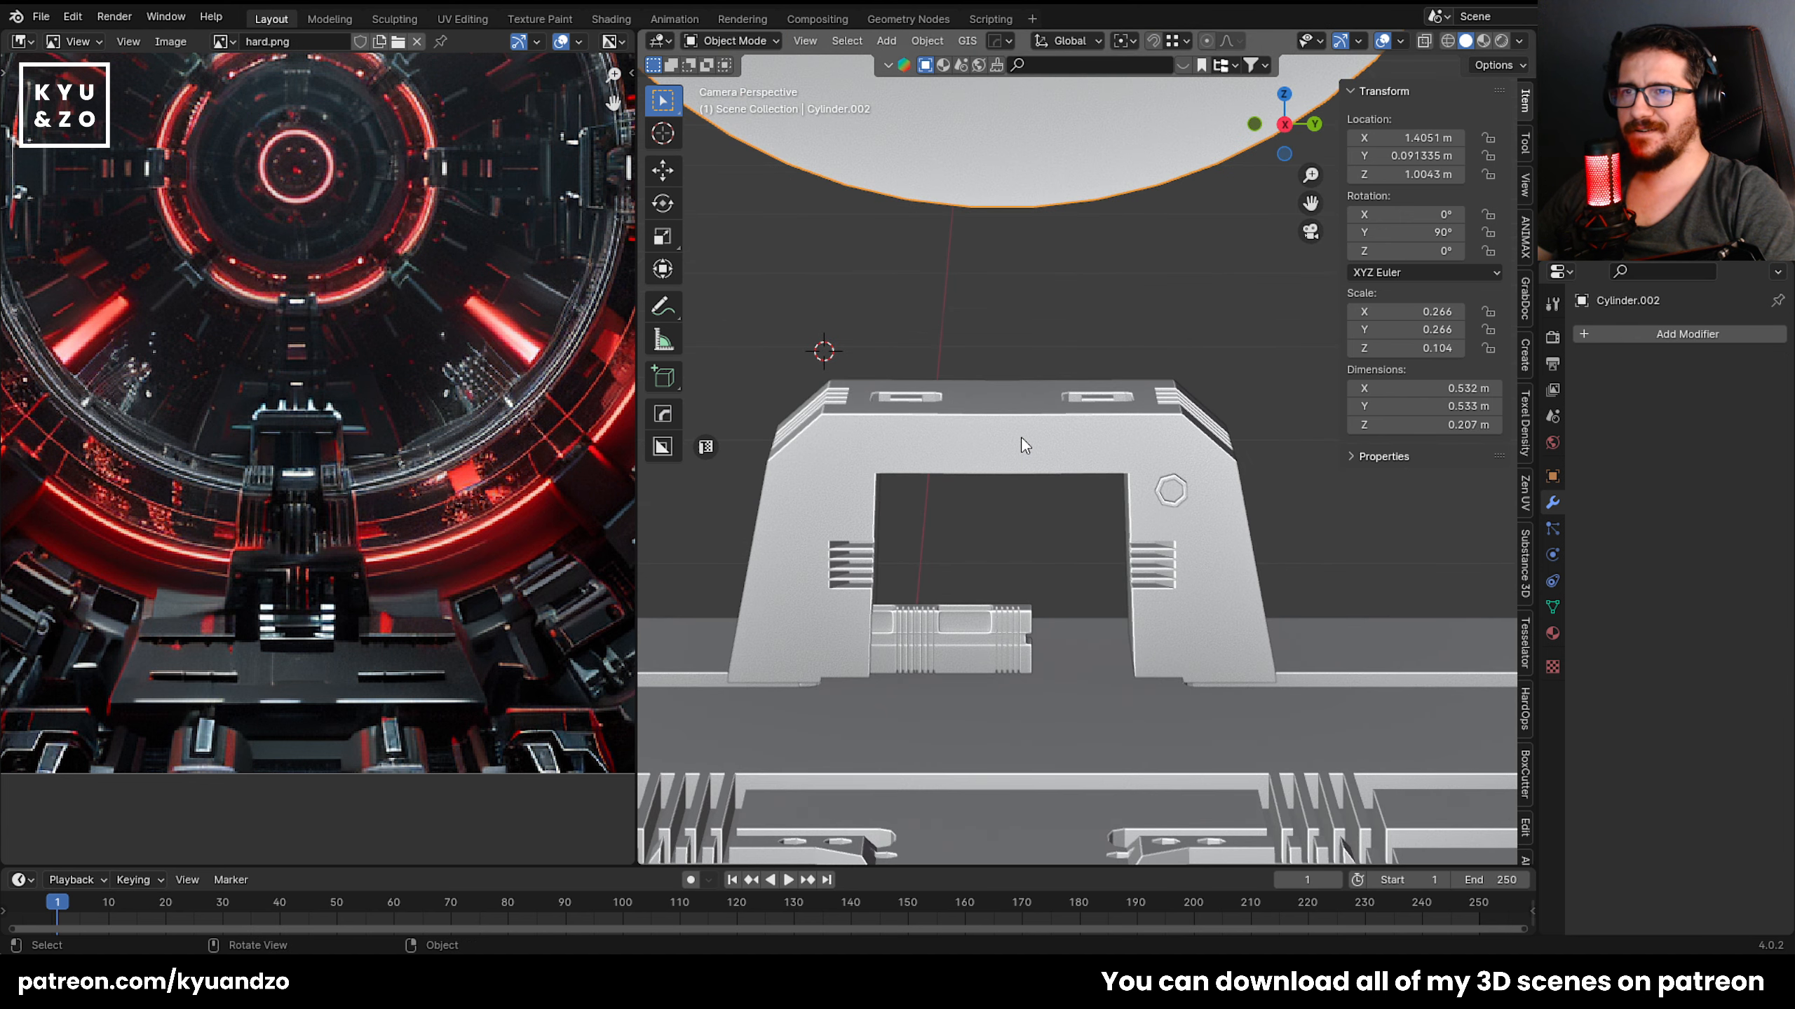
scroll(1024, 443, down, 3)
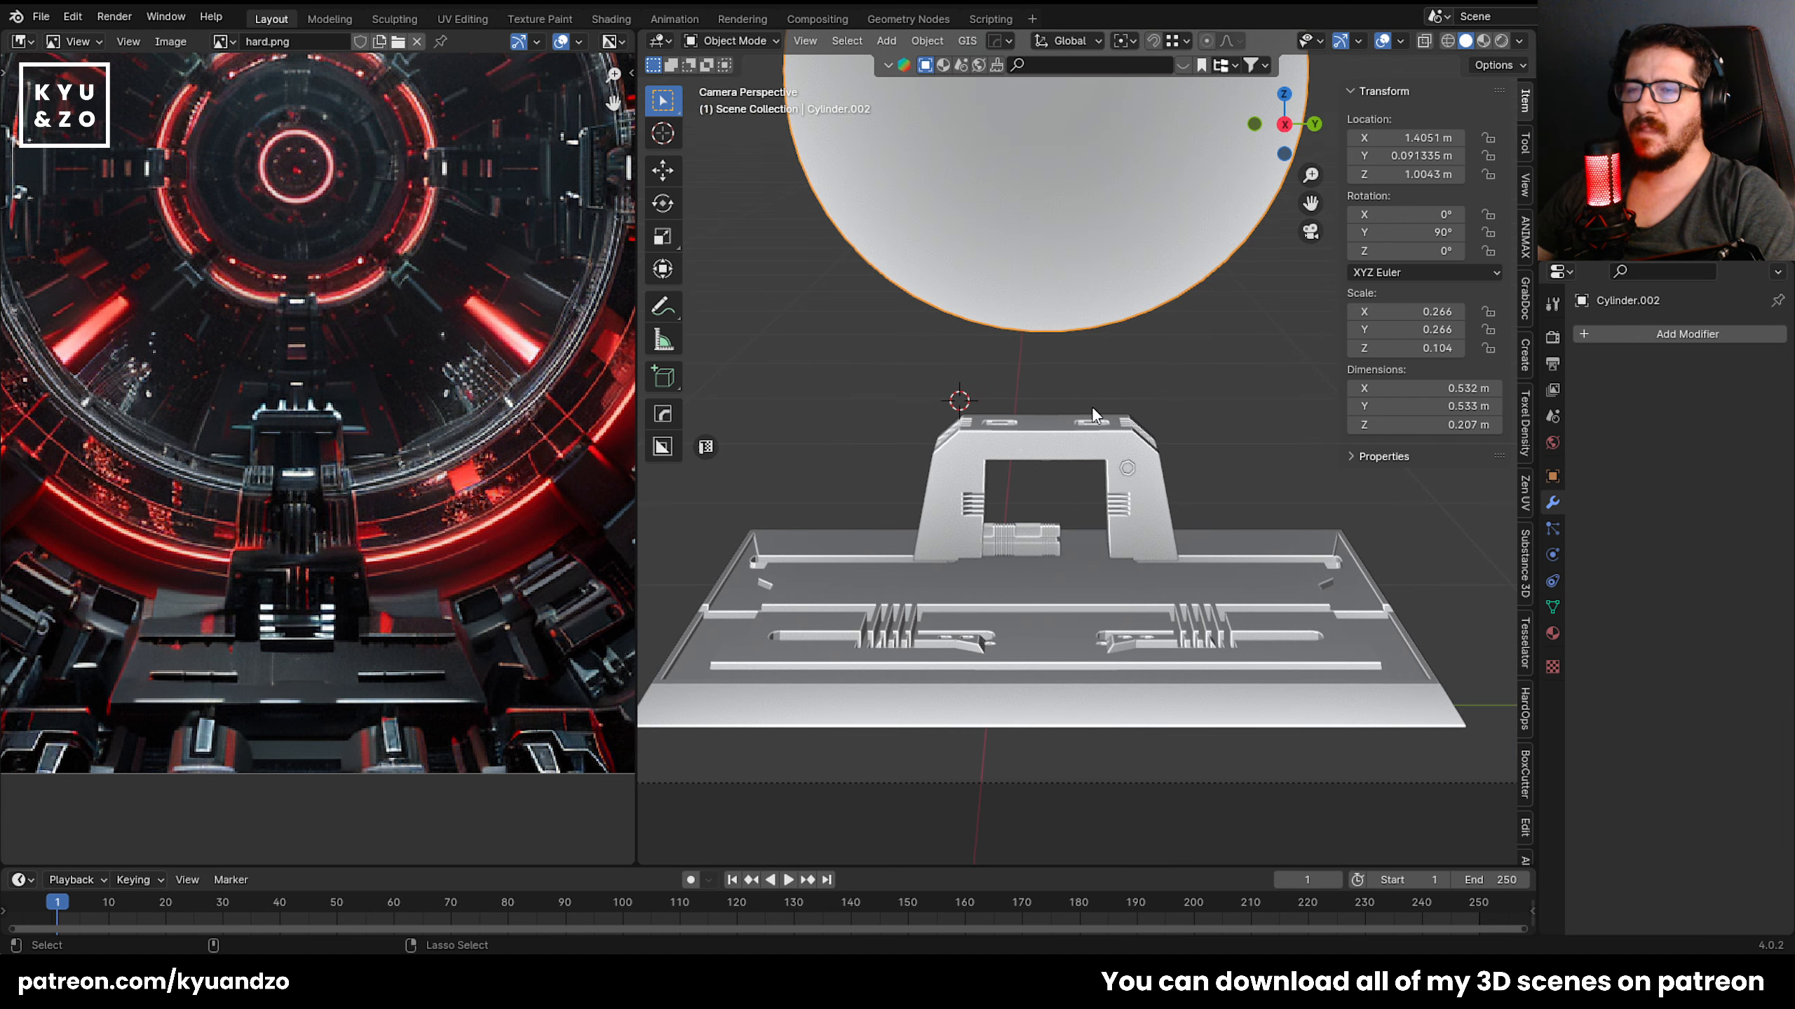
Save the file, then enlarge the tunnel cylinder to about 0.93 m in diameter and push it back about 0.85 m along X.
key(ctrl+s)
scroll(1092, 414, down, 5)
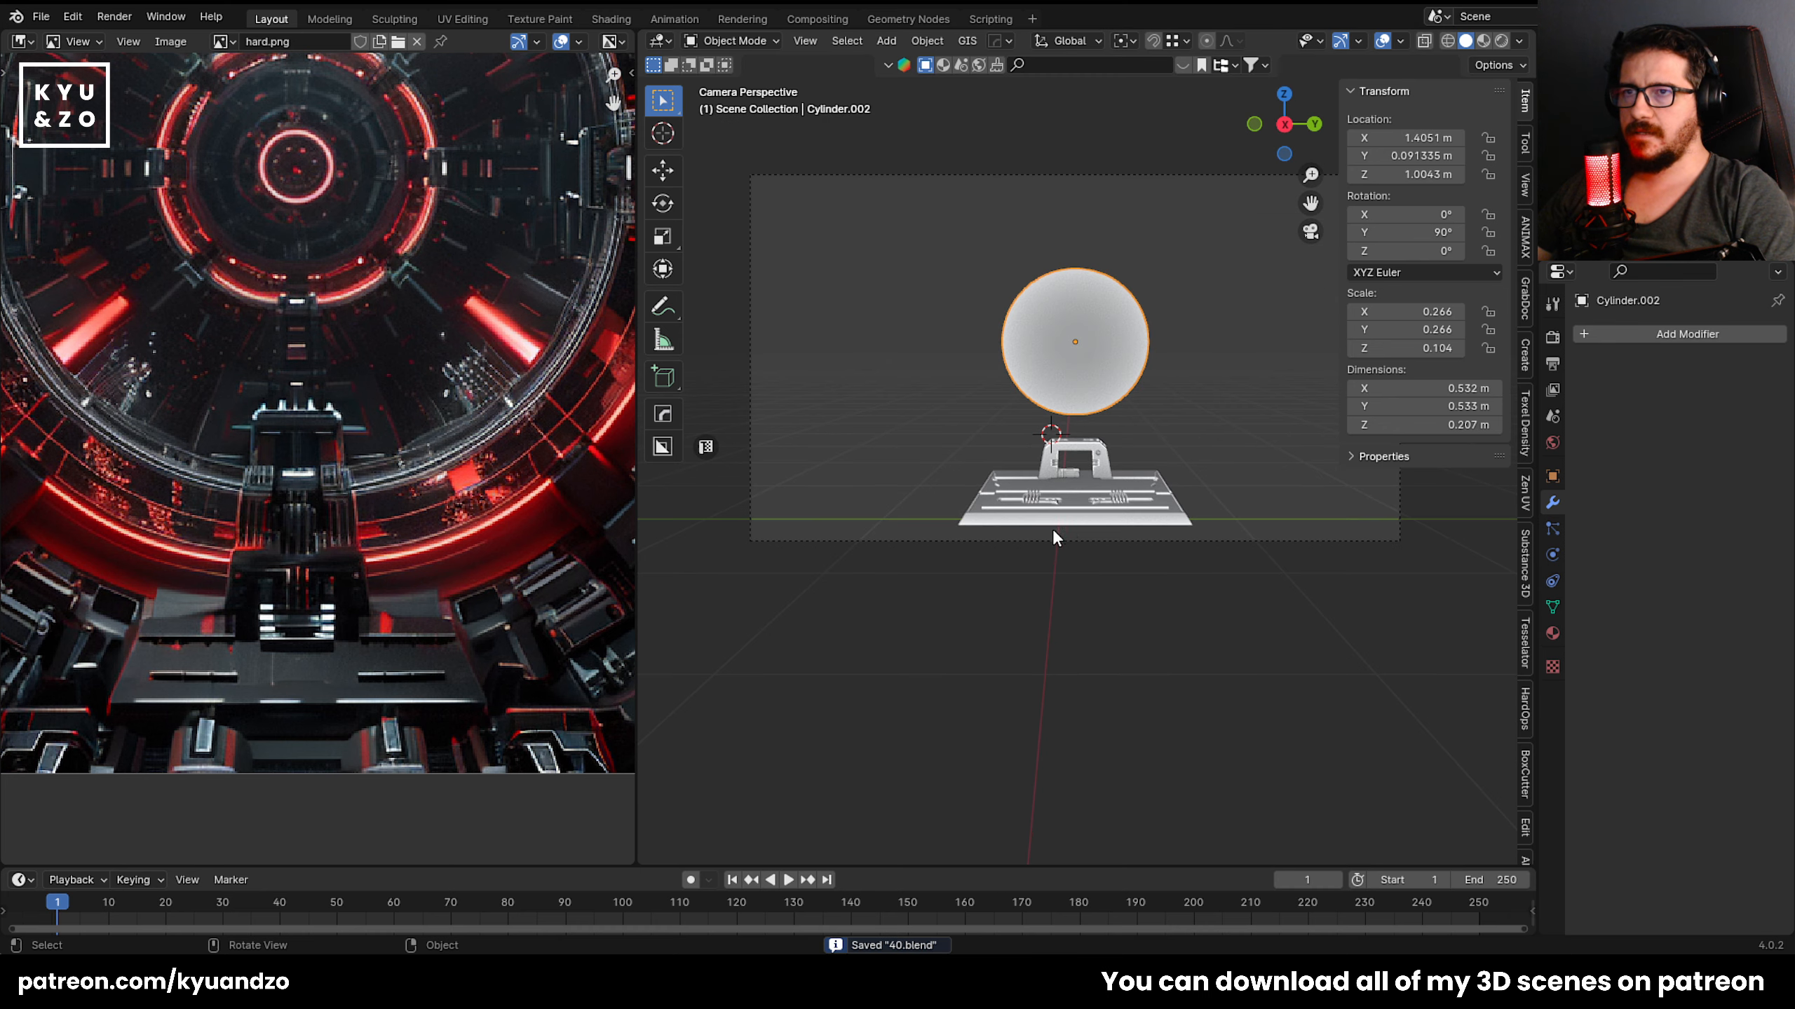
scroll(1060, 495, down, 2)
scroll(143, 456, down, 2)
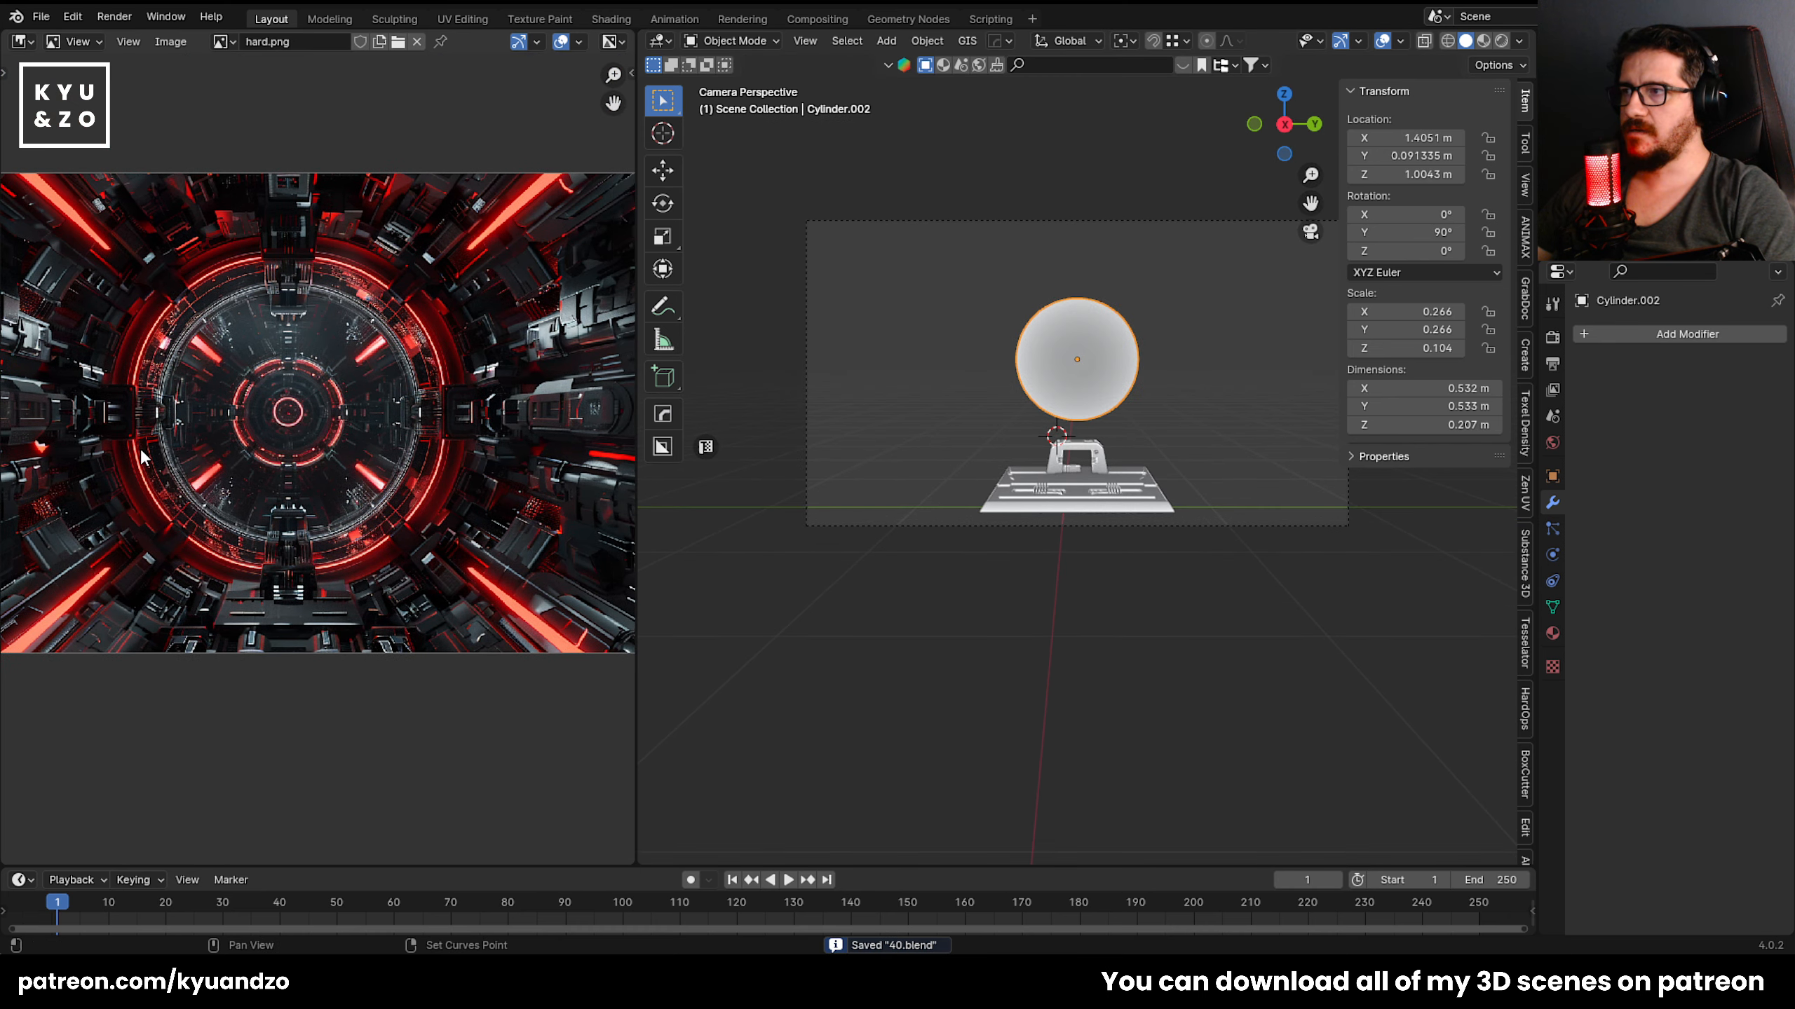
key(s)
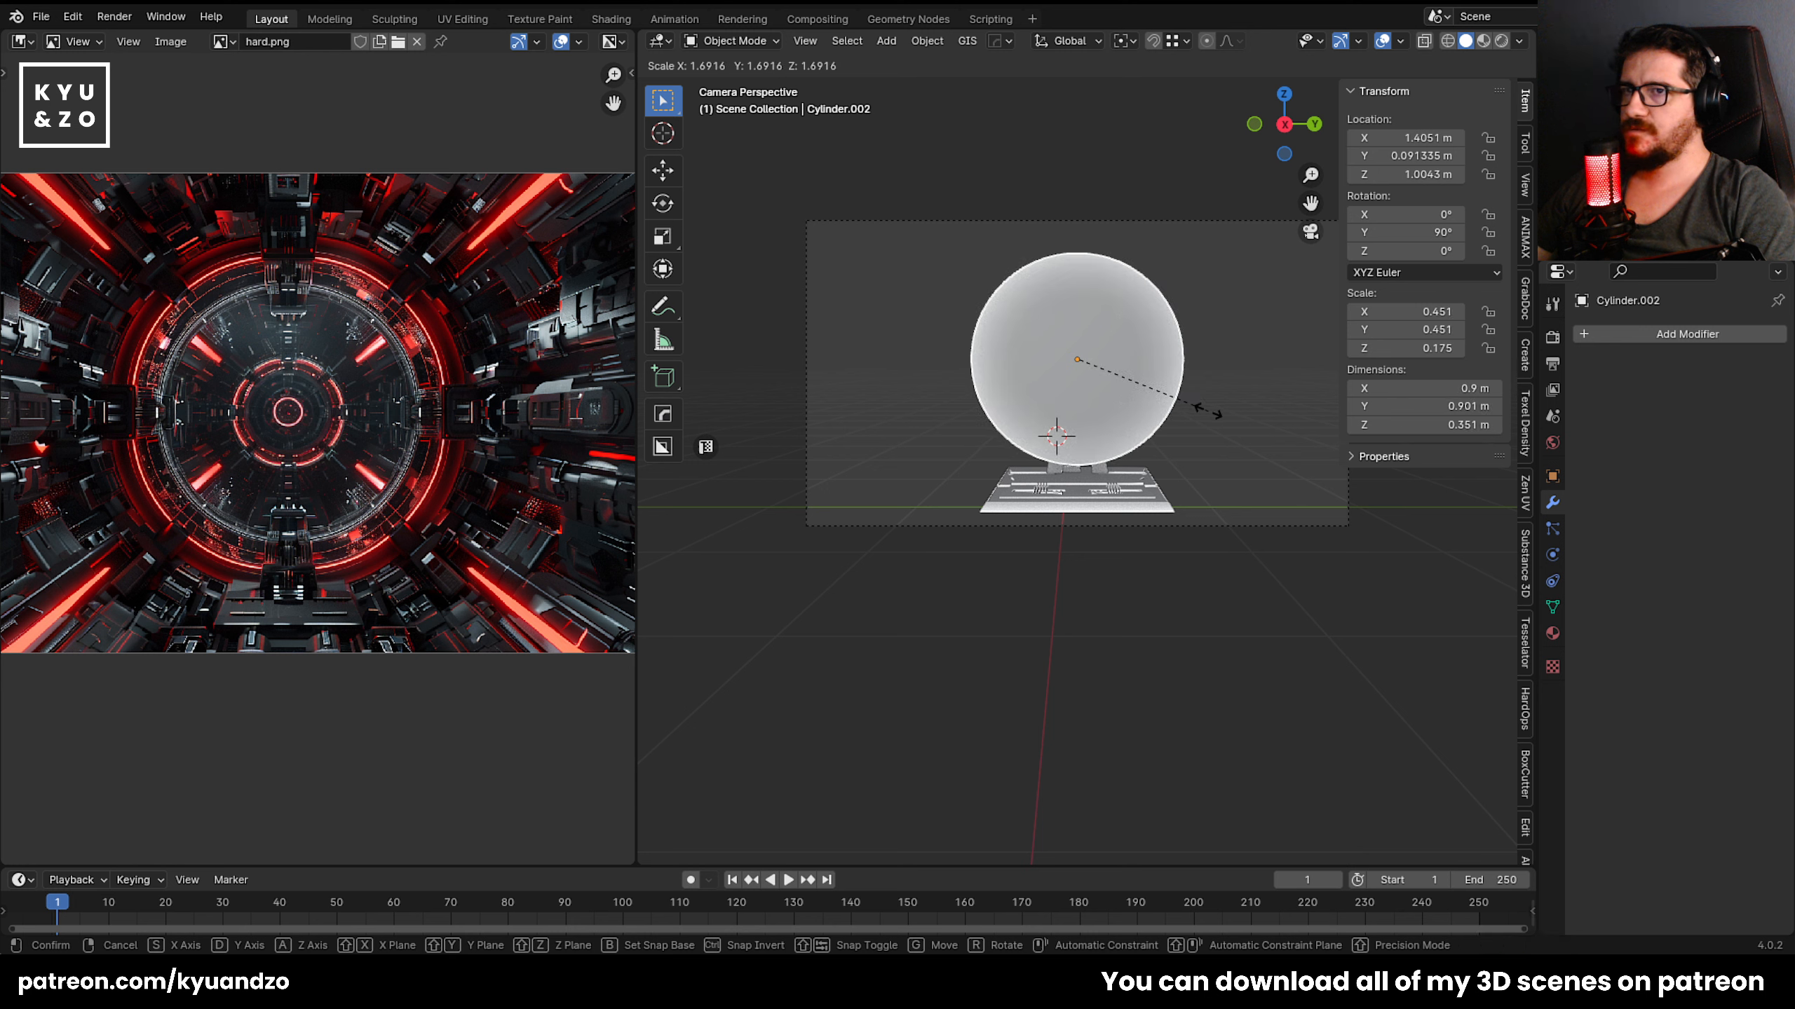
click(1209, 415)
key(g)
key(s)
click(1180, 316)
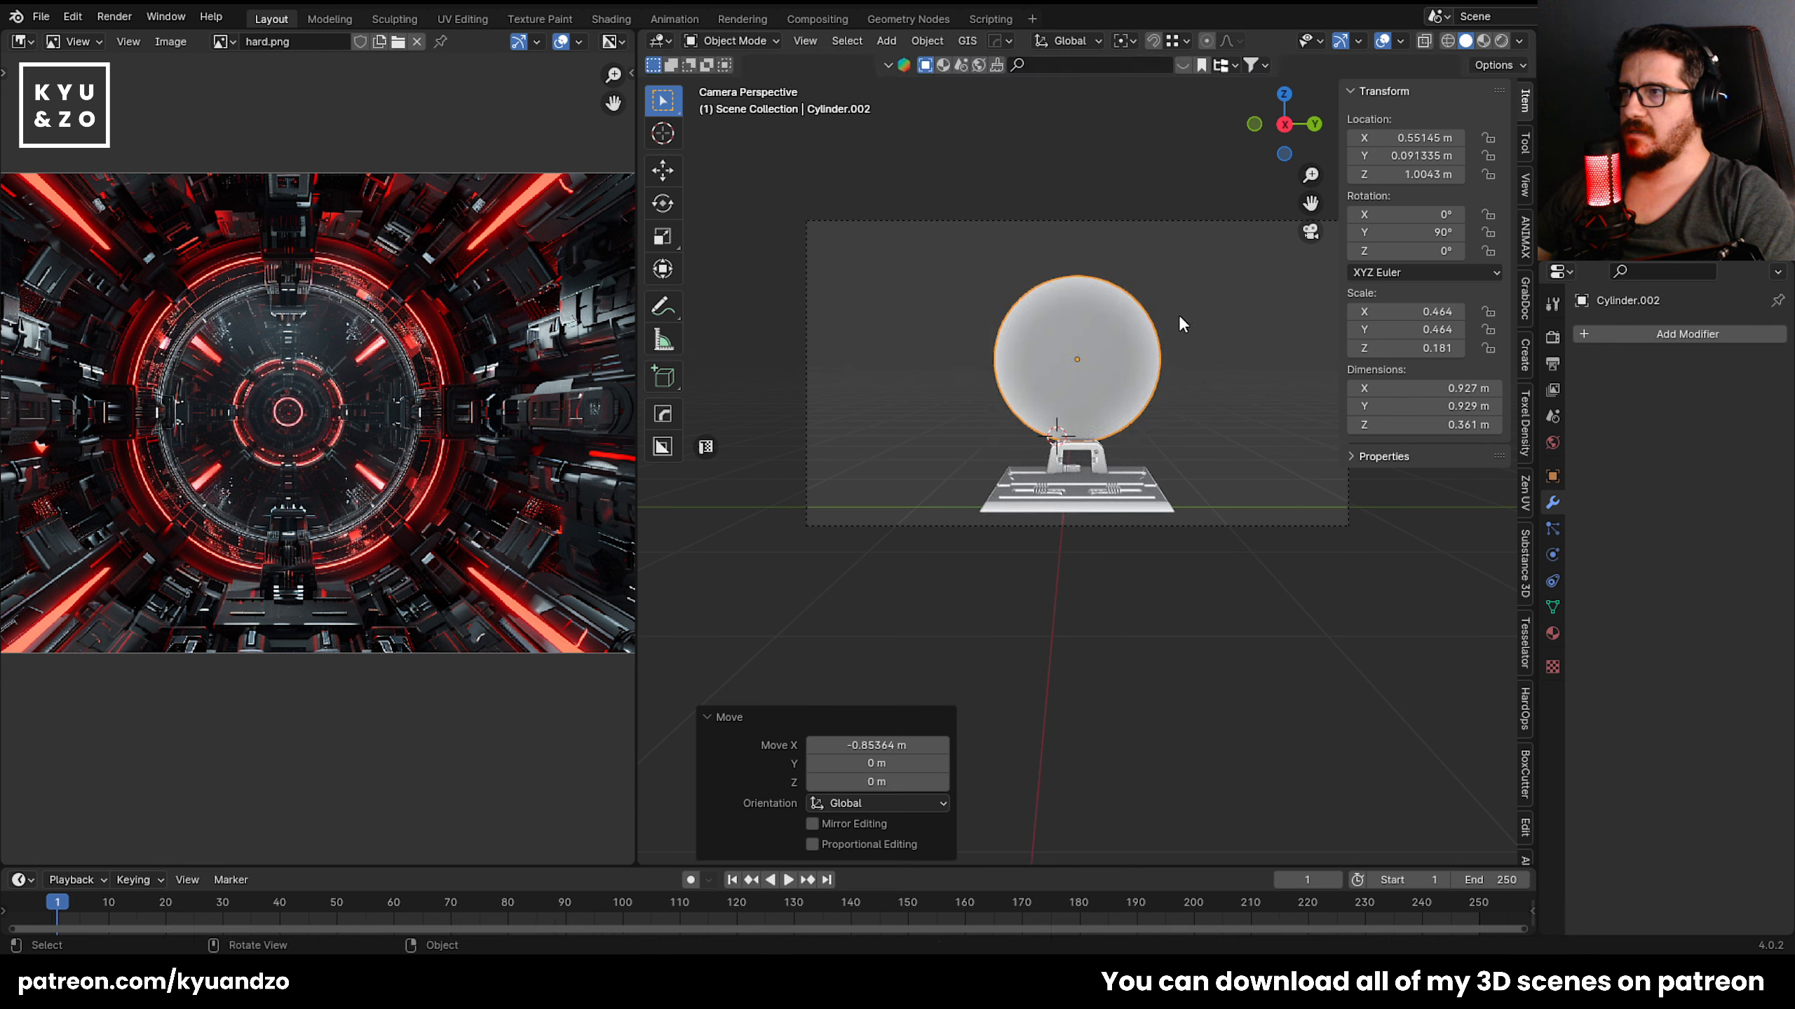
Enlarge the tunnel cylinder by a factor of 1.364 and push it back about 0.29 m along X.
key(s)
click(1227, 373)
key(g)
key(x)
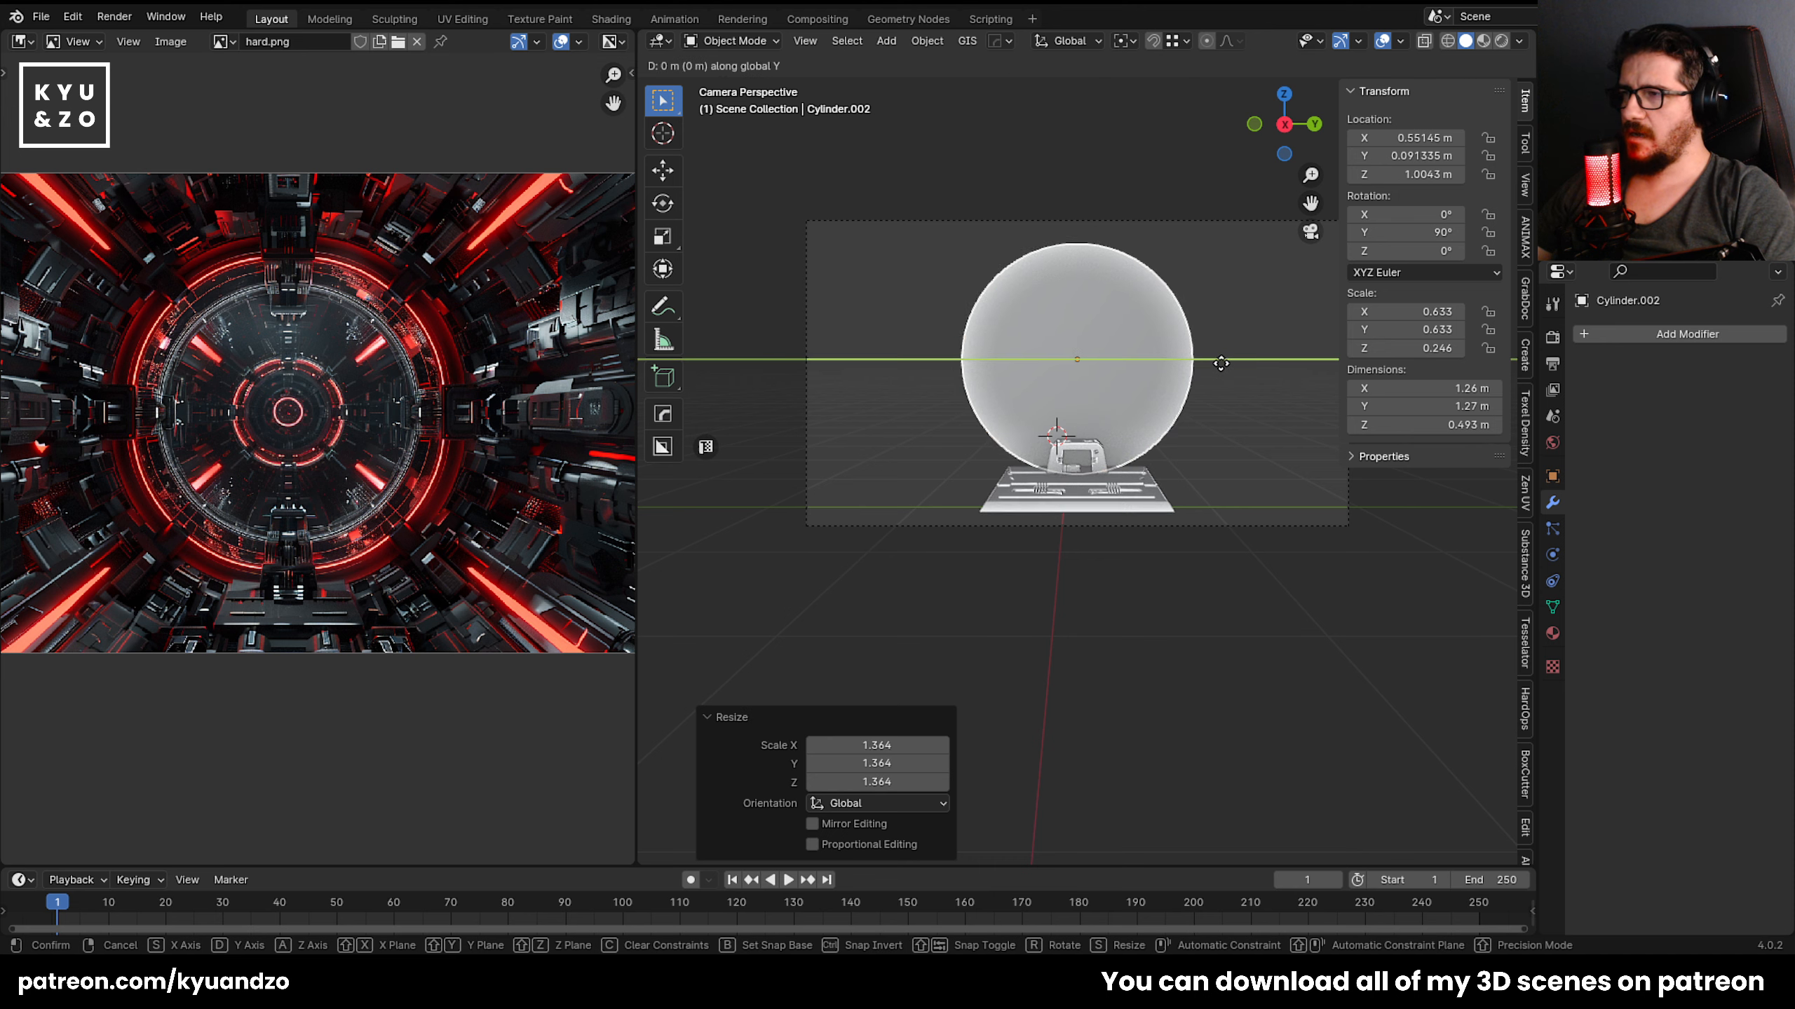
click(1214, 318)
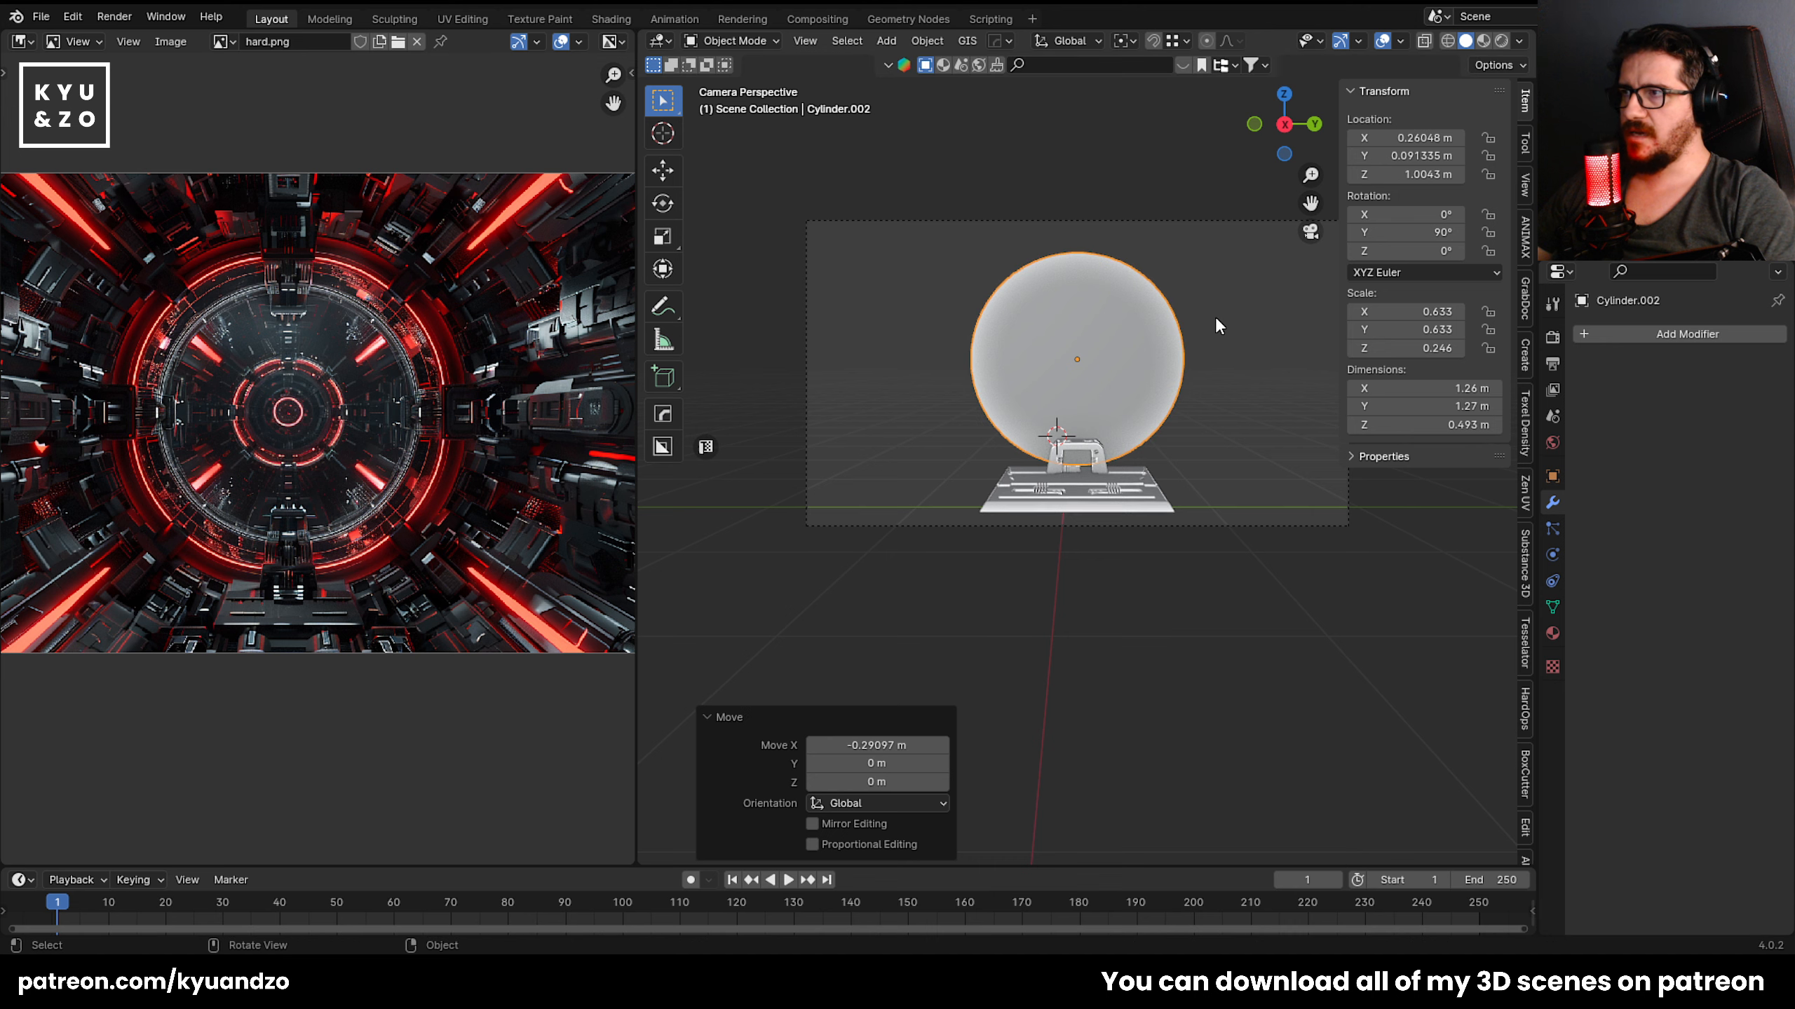
Duplicate the tunnel cylinder about 4.17 m deeper along negative X and scale the copy by 1.042.
key(shift+d)
key(s)
click(1152, 255)
key(s)
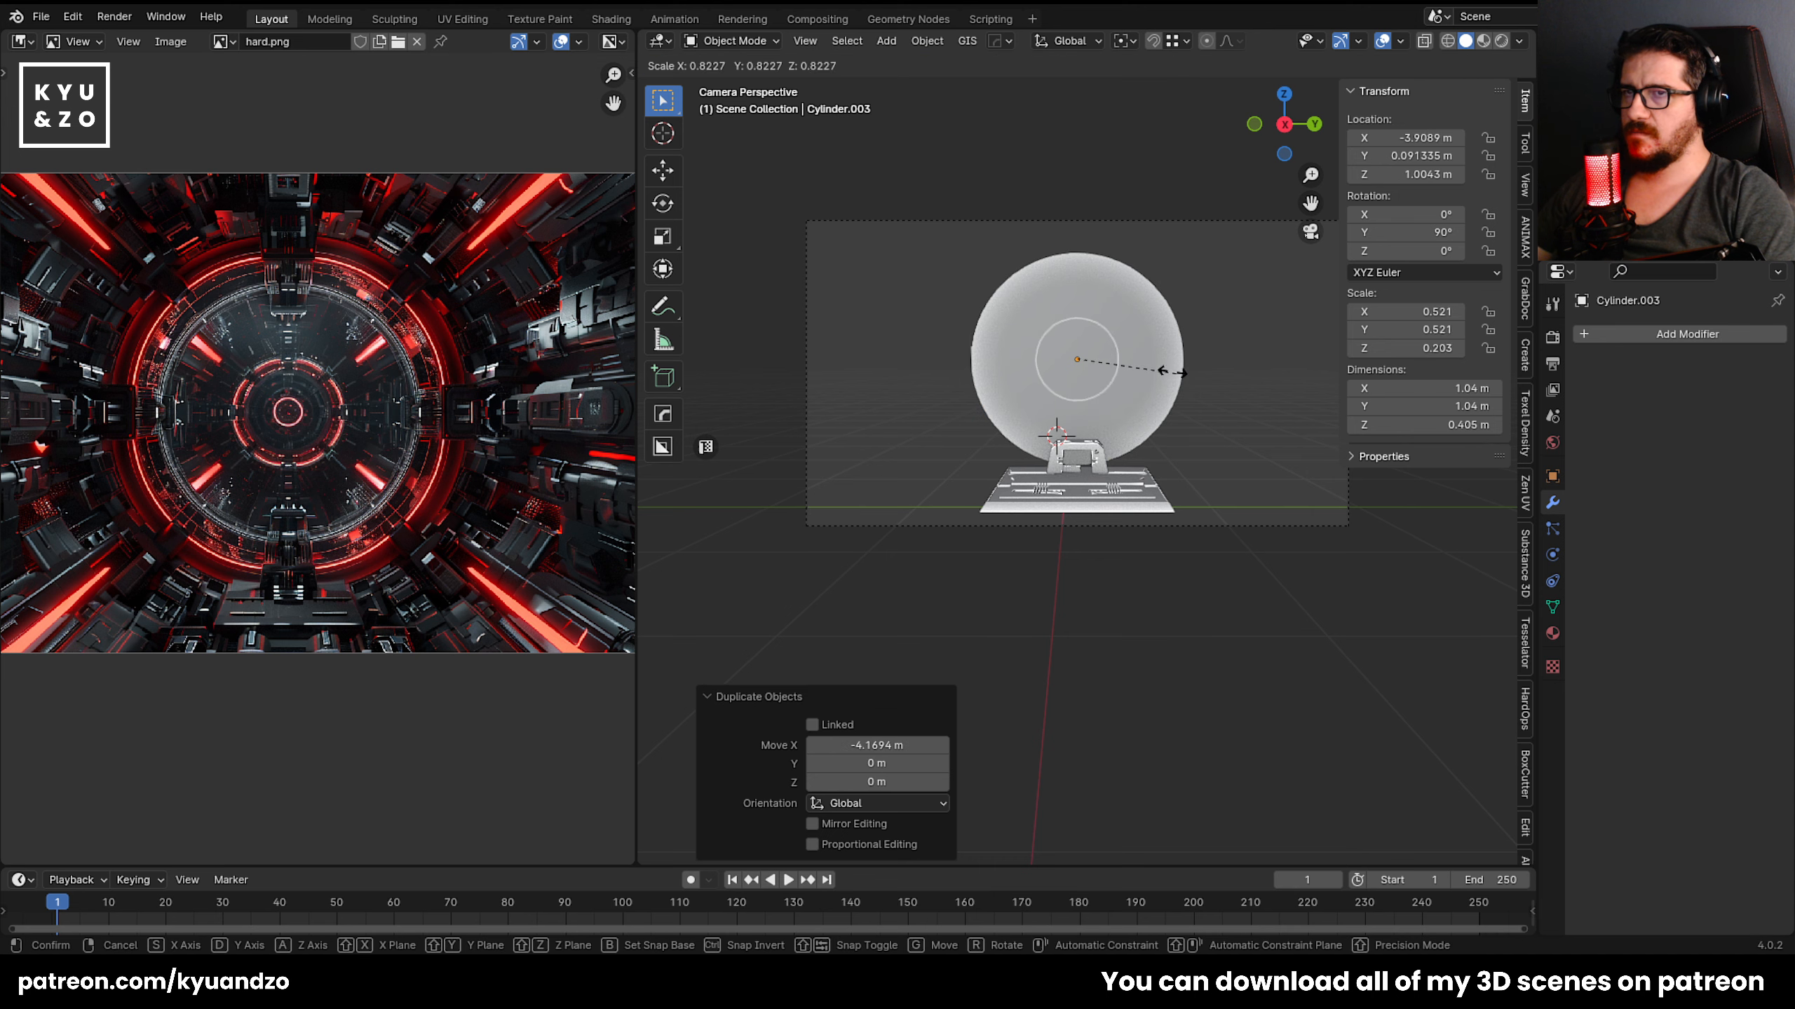
click(1204, 375)
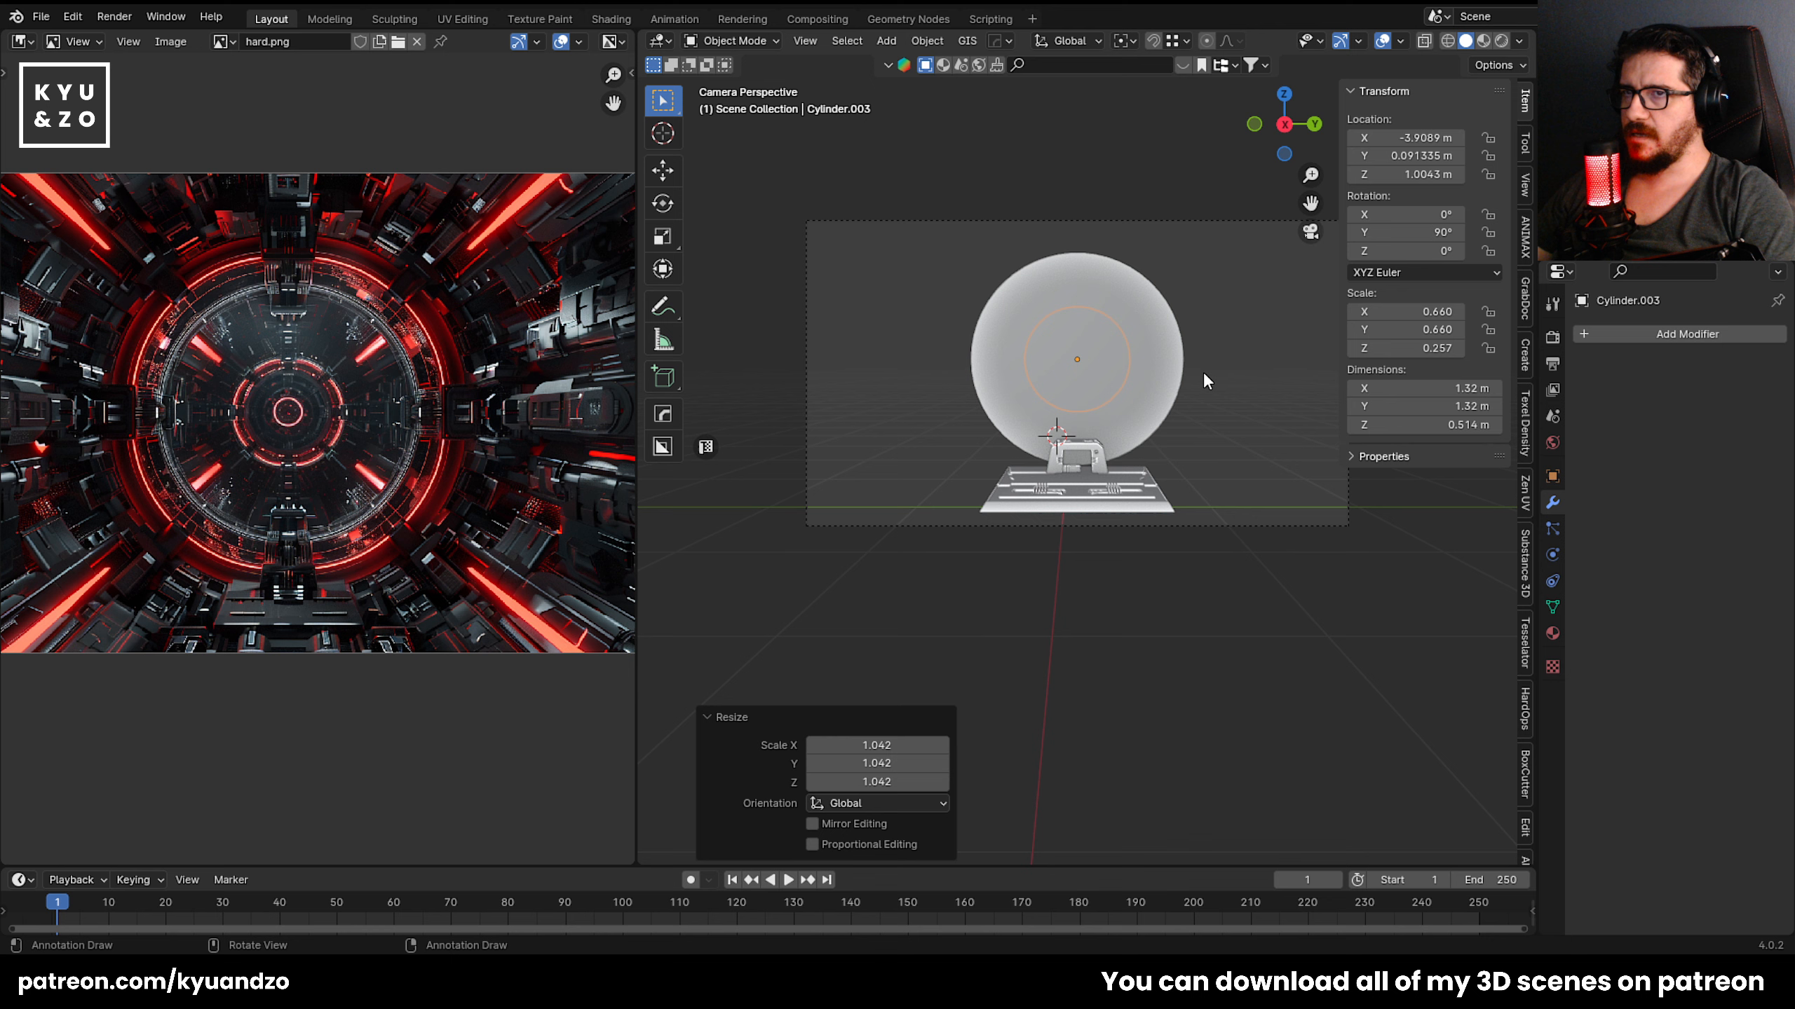
Check the front cylinder's size in the camera view against the reference image and save the file.
click(1062, 333)
scroll(1034, 353, up, 3)
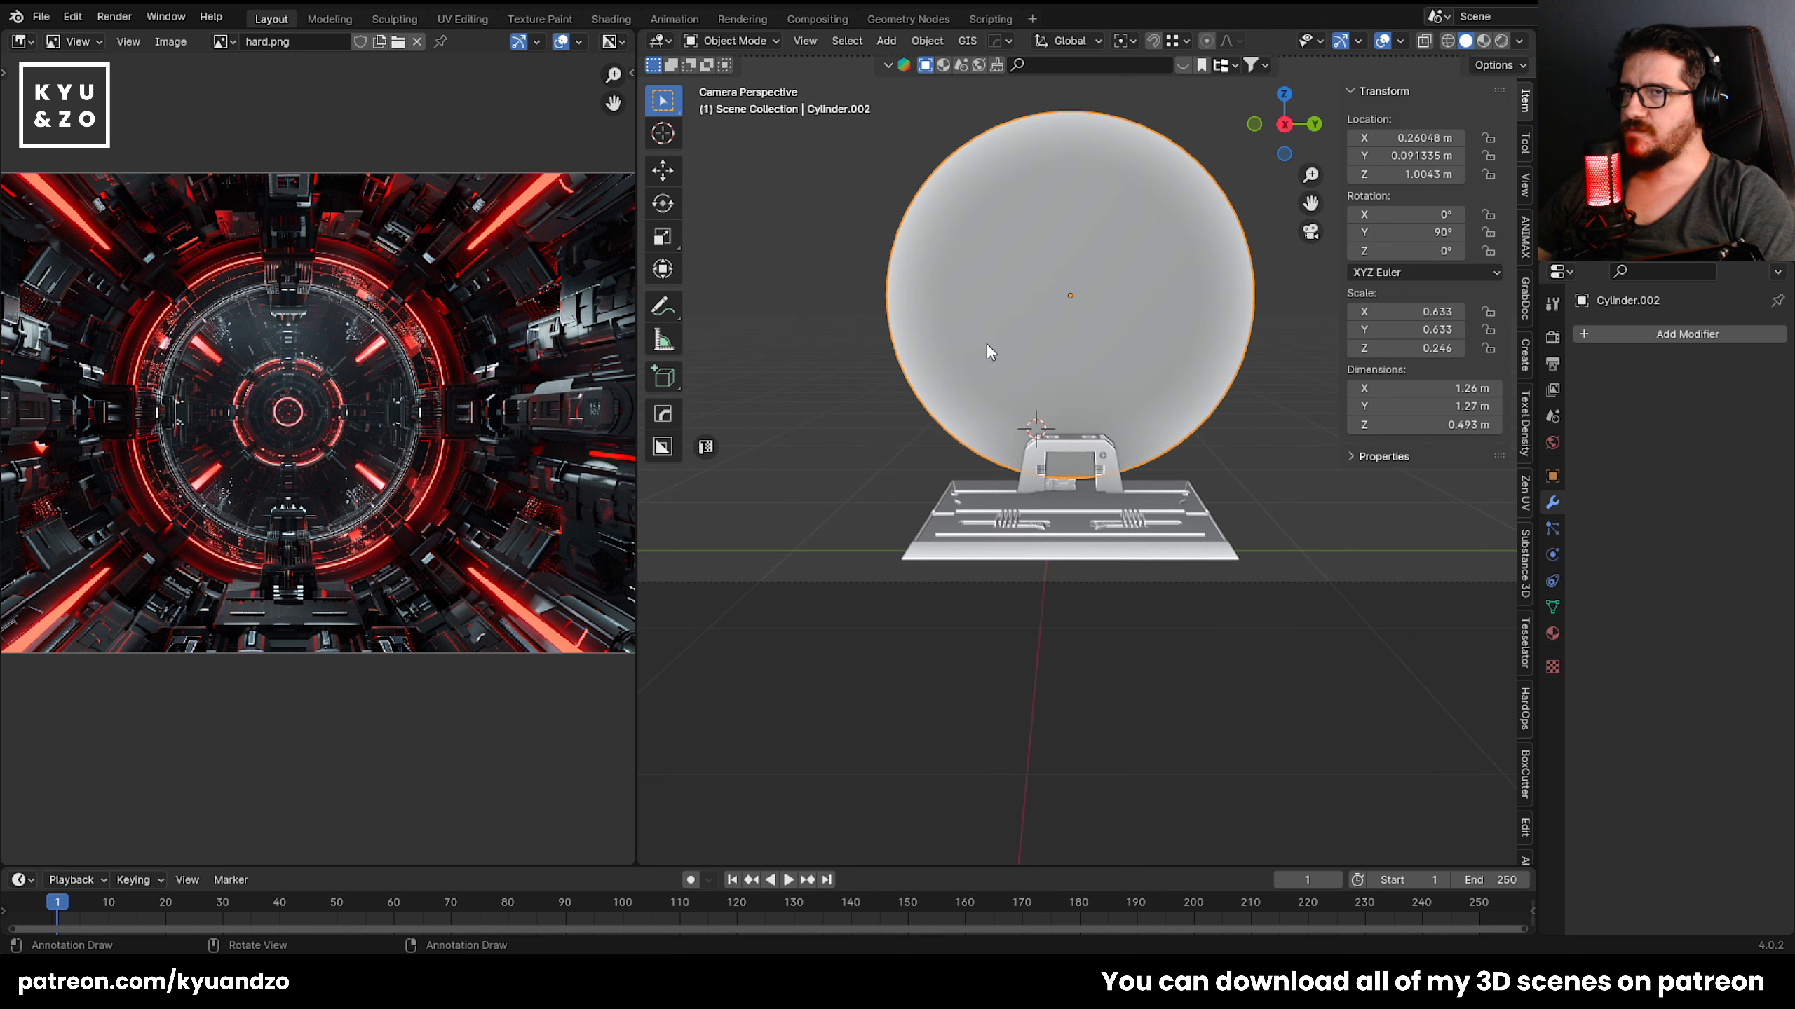
scroll(987, 343, down, 3)
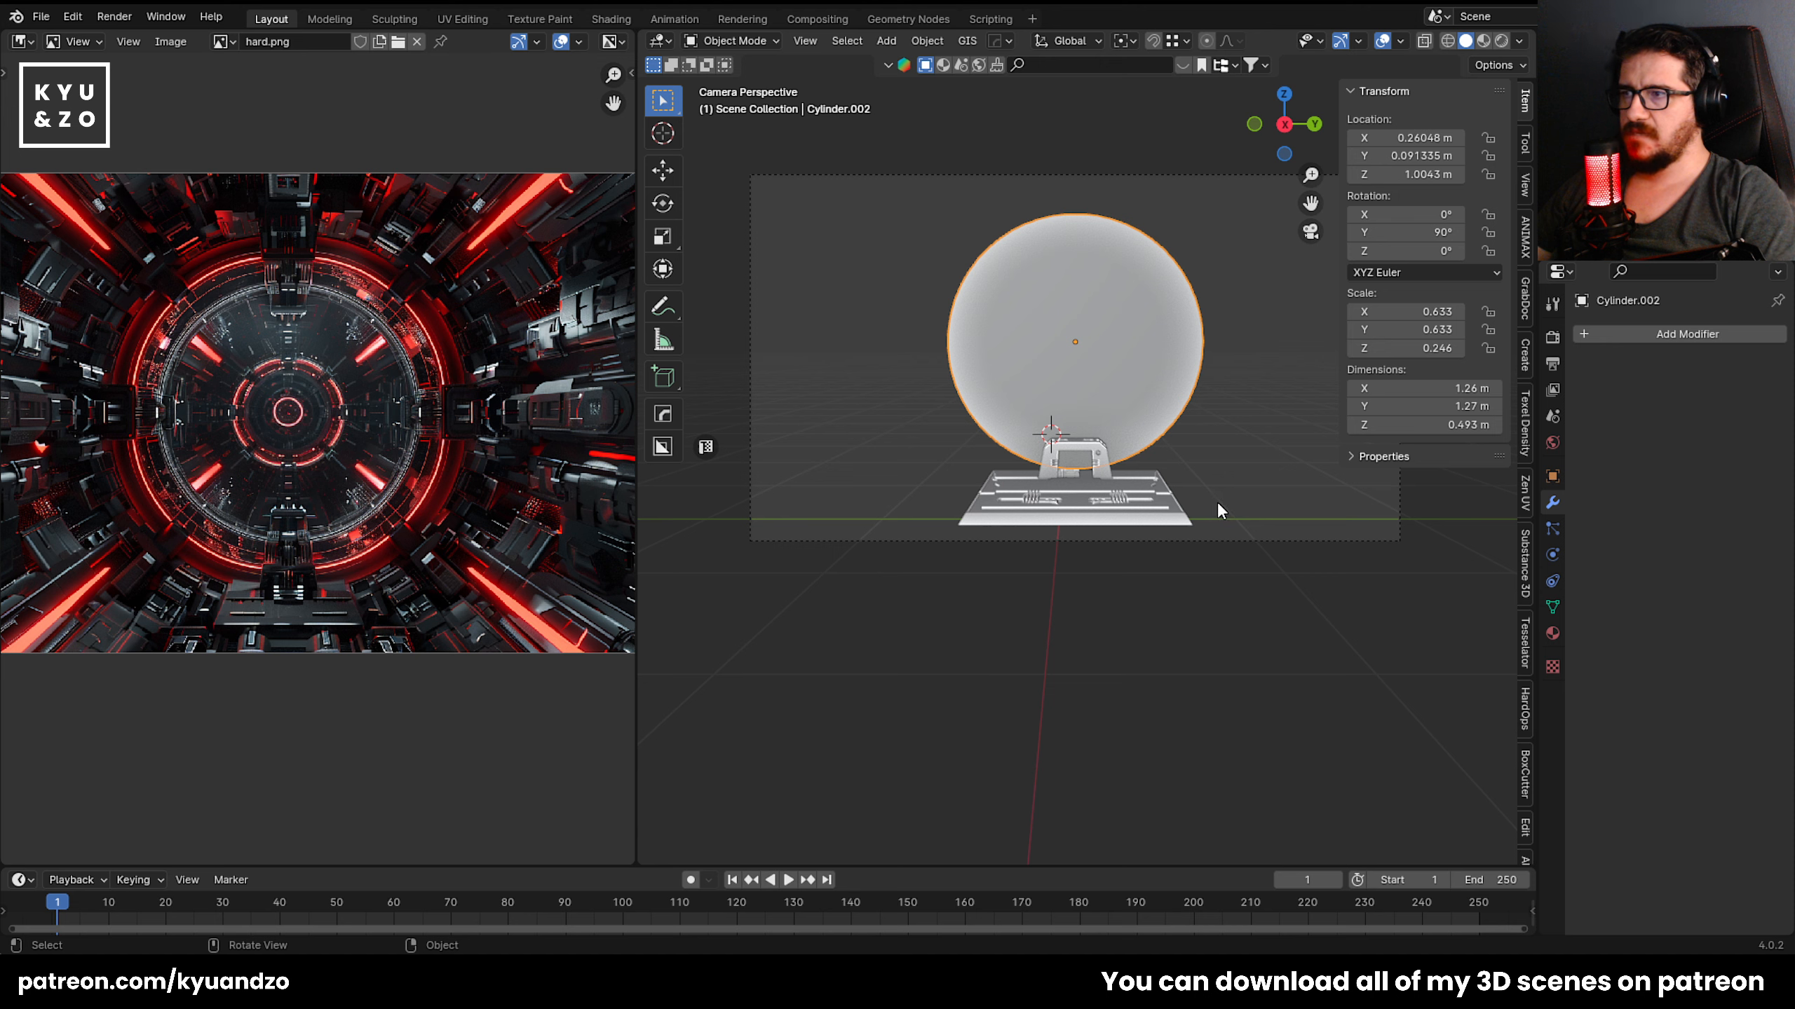
click(1217, 502)
key(ctrl+s)
scroll(227, 567, up, 2)
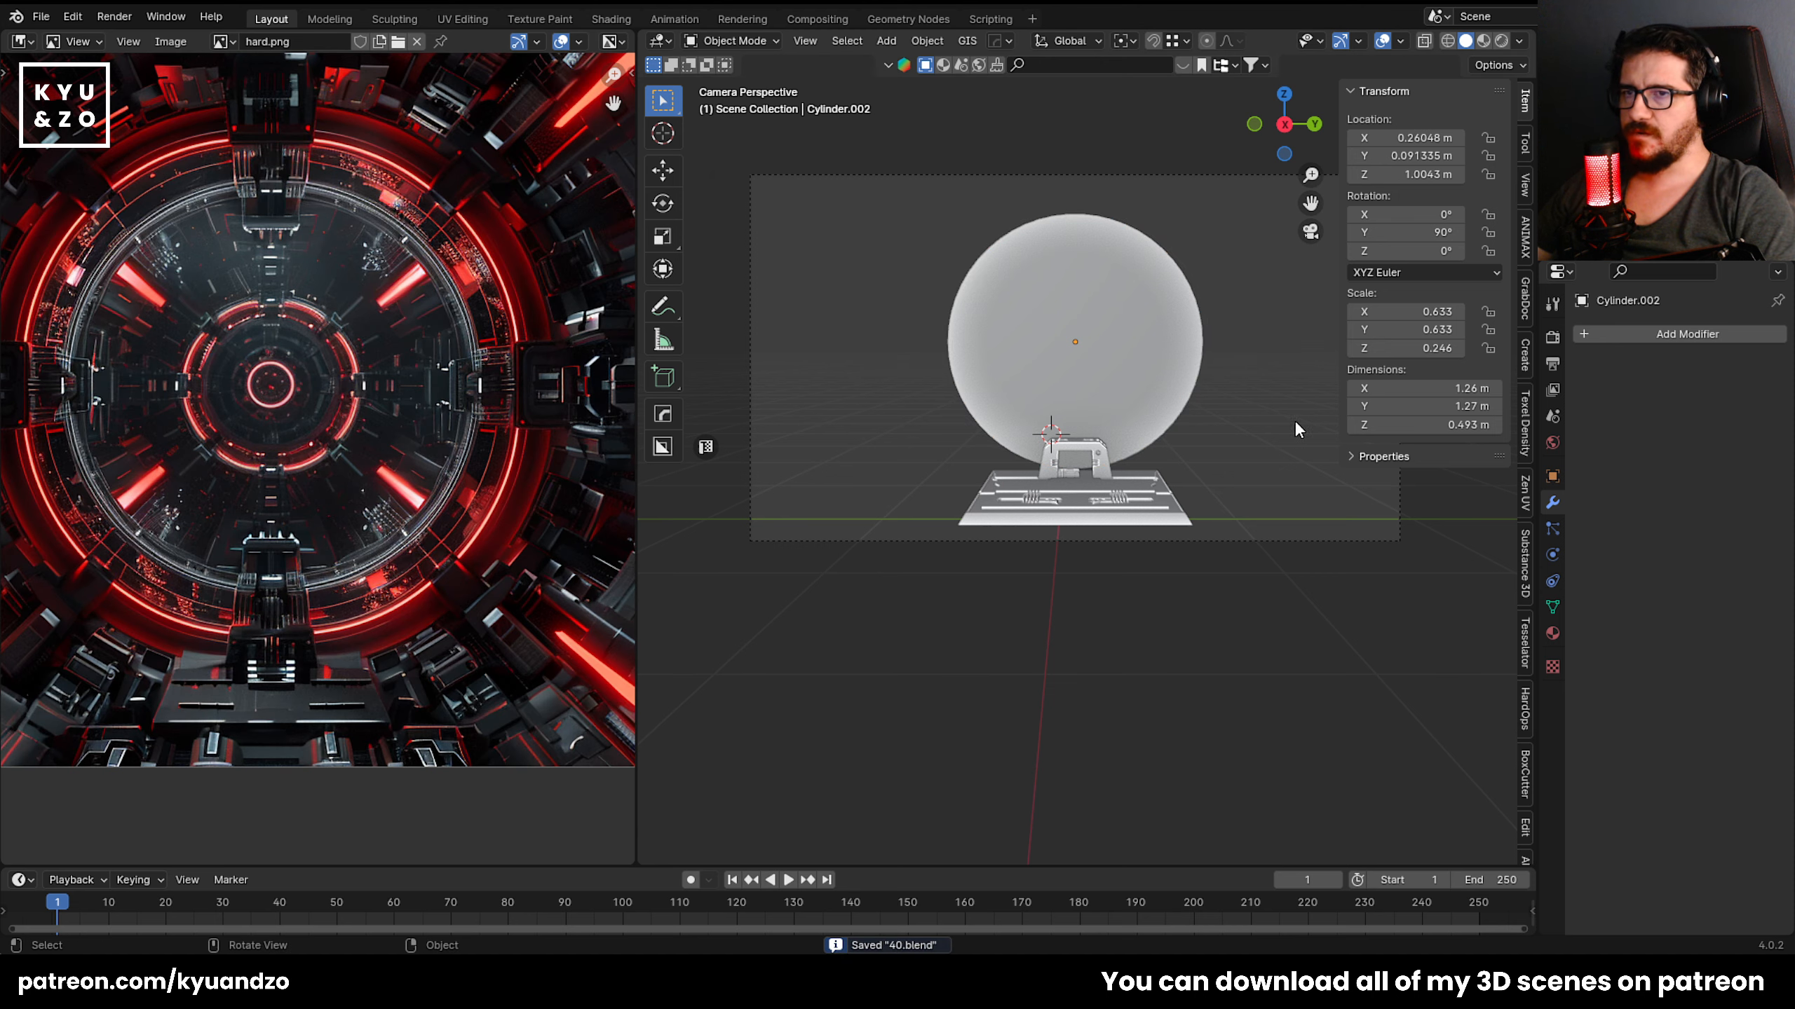
Flatten the front tunnel cylinder along its depth and return to the camera view.
middle_drag(1294, 419, 878, 594)
click(1124, 391)
middle_drag(1124, 391, 970, 367)
key(s)
key(y)
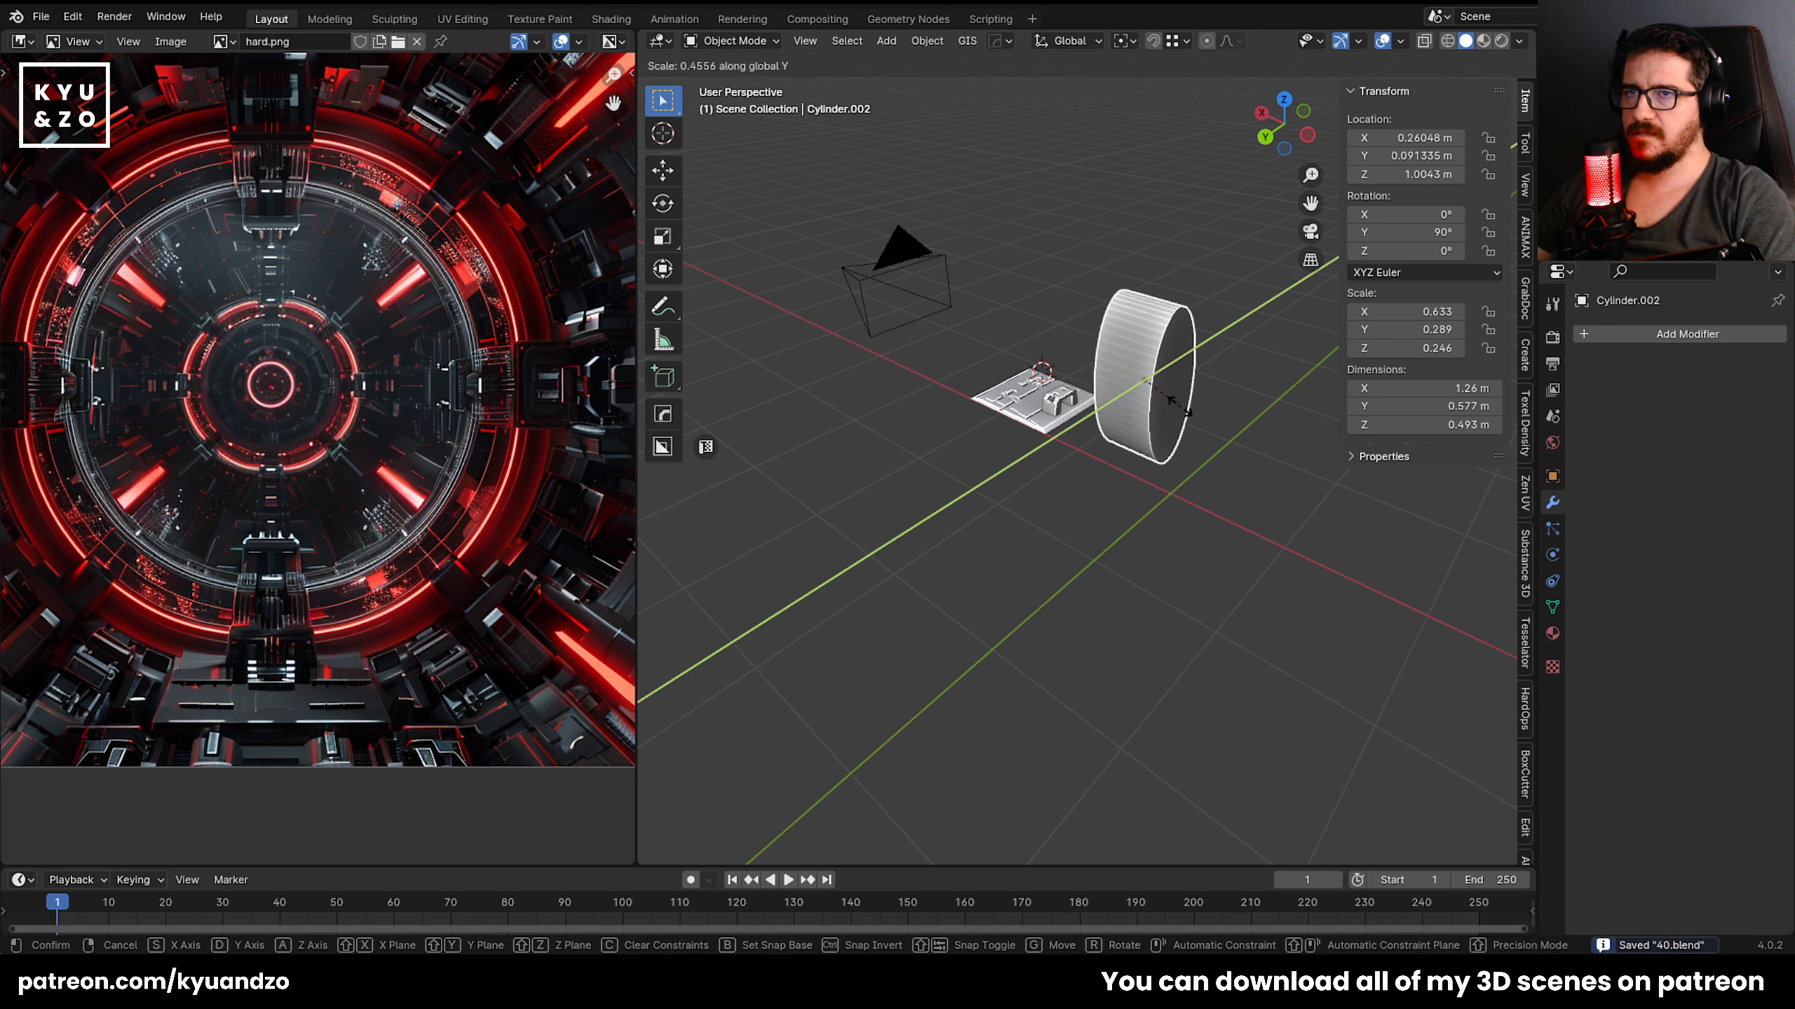
click(1159, 393)
click(878, 259)
key(KP_0)
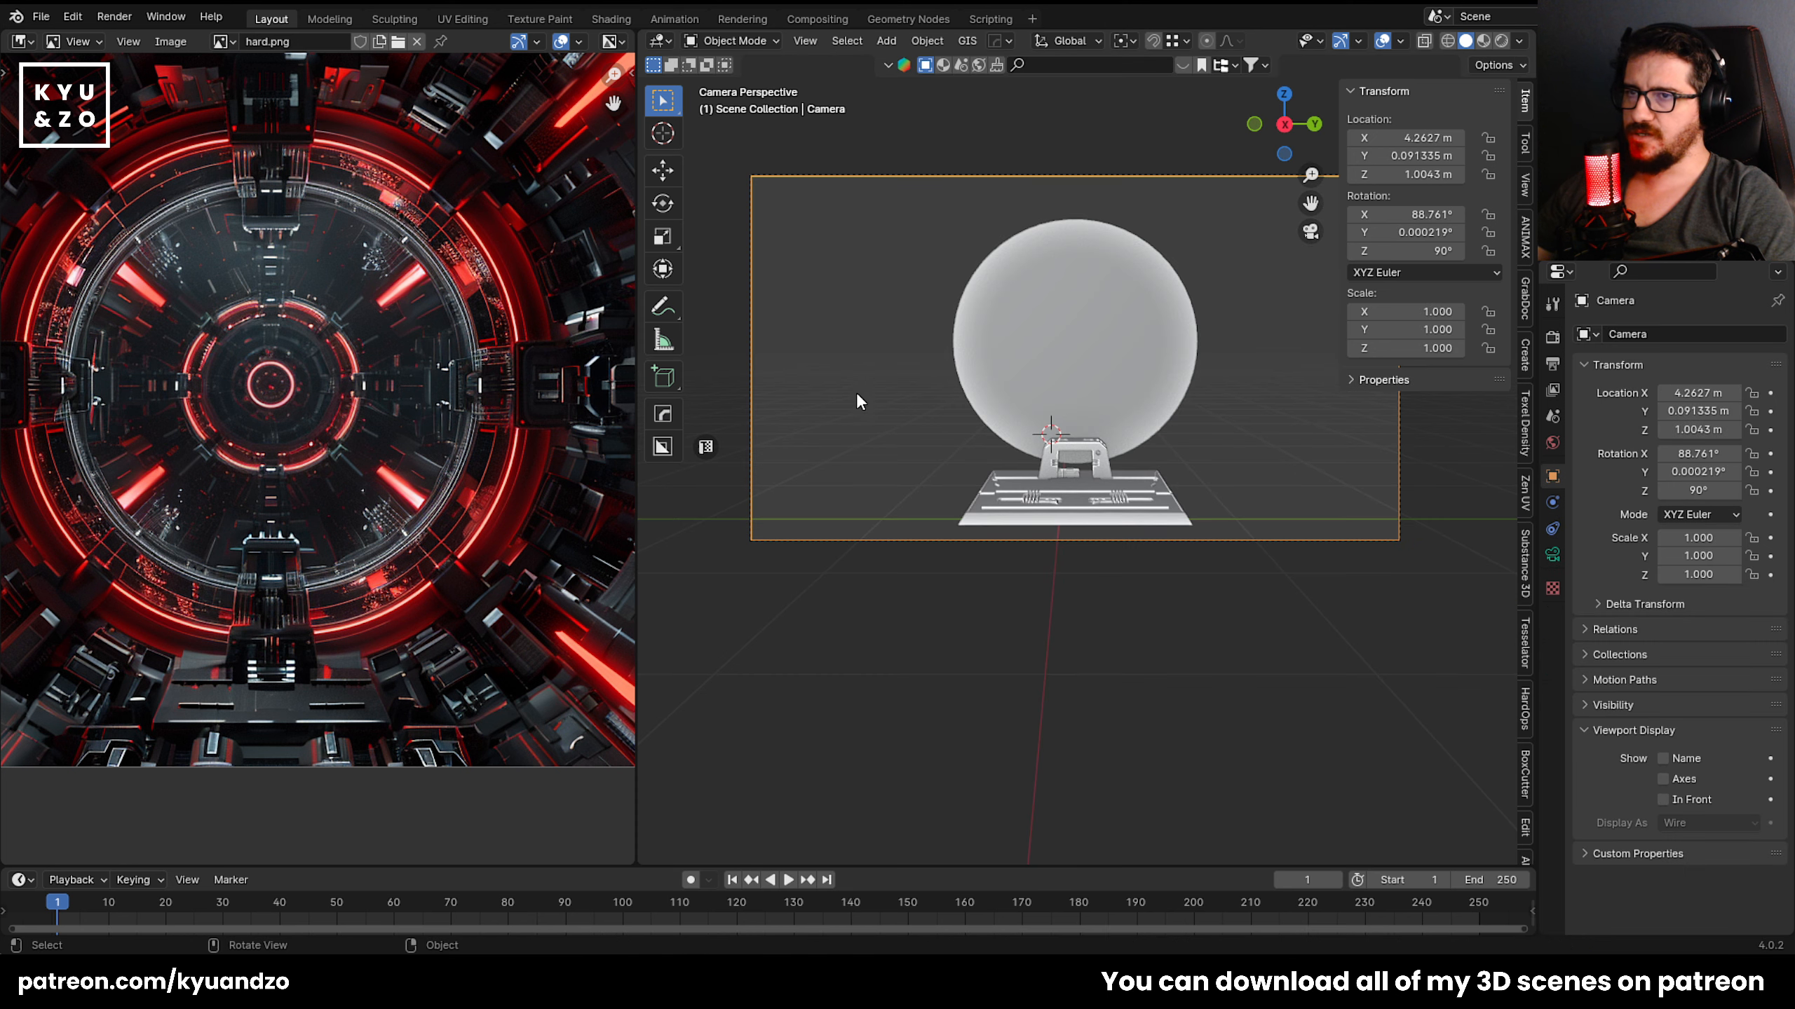
Try scaling down the slab in the camera view to match its proportion in the reference.
scroll(1046, 529, up, 3)
click(953, 544)
middle_drag(945, 530, 933, 563)
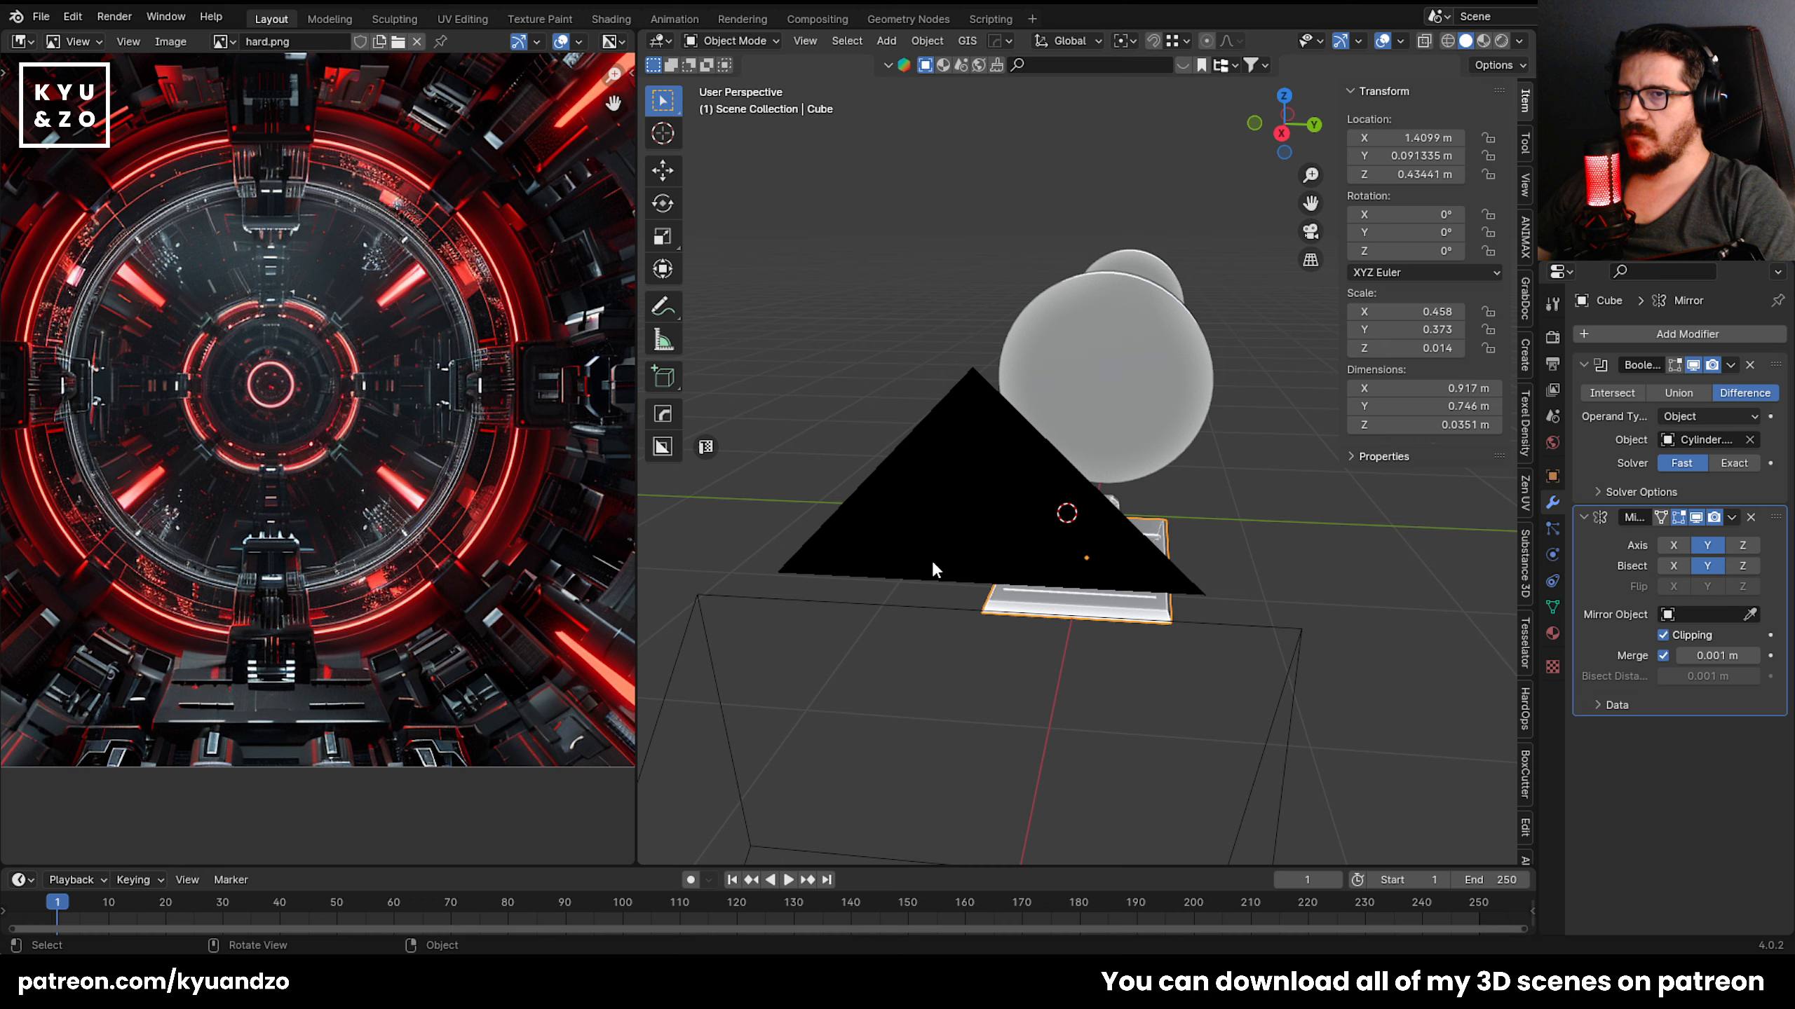
click(959, 520)
key(KP_0)
scroll(850, 553, up, 2)
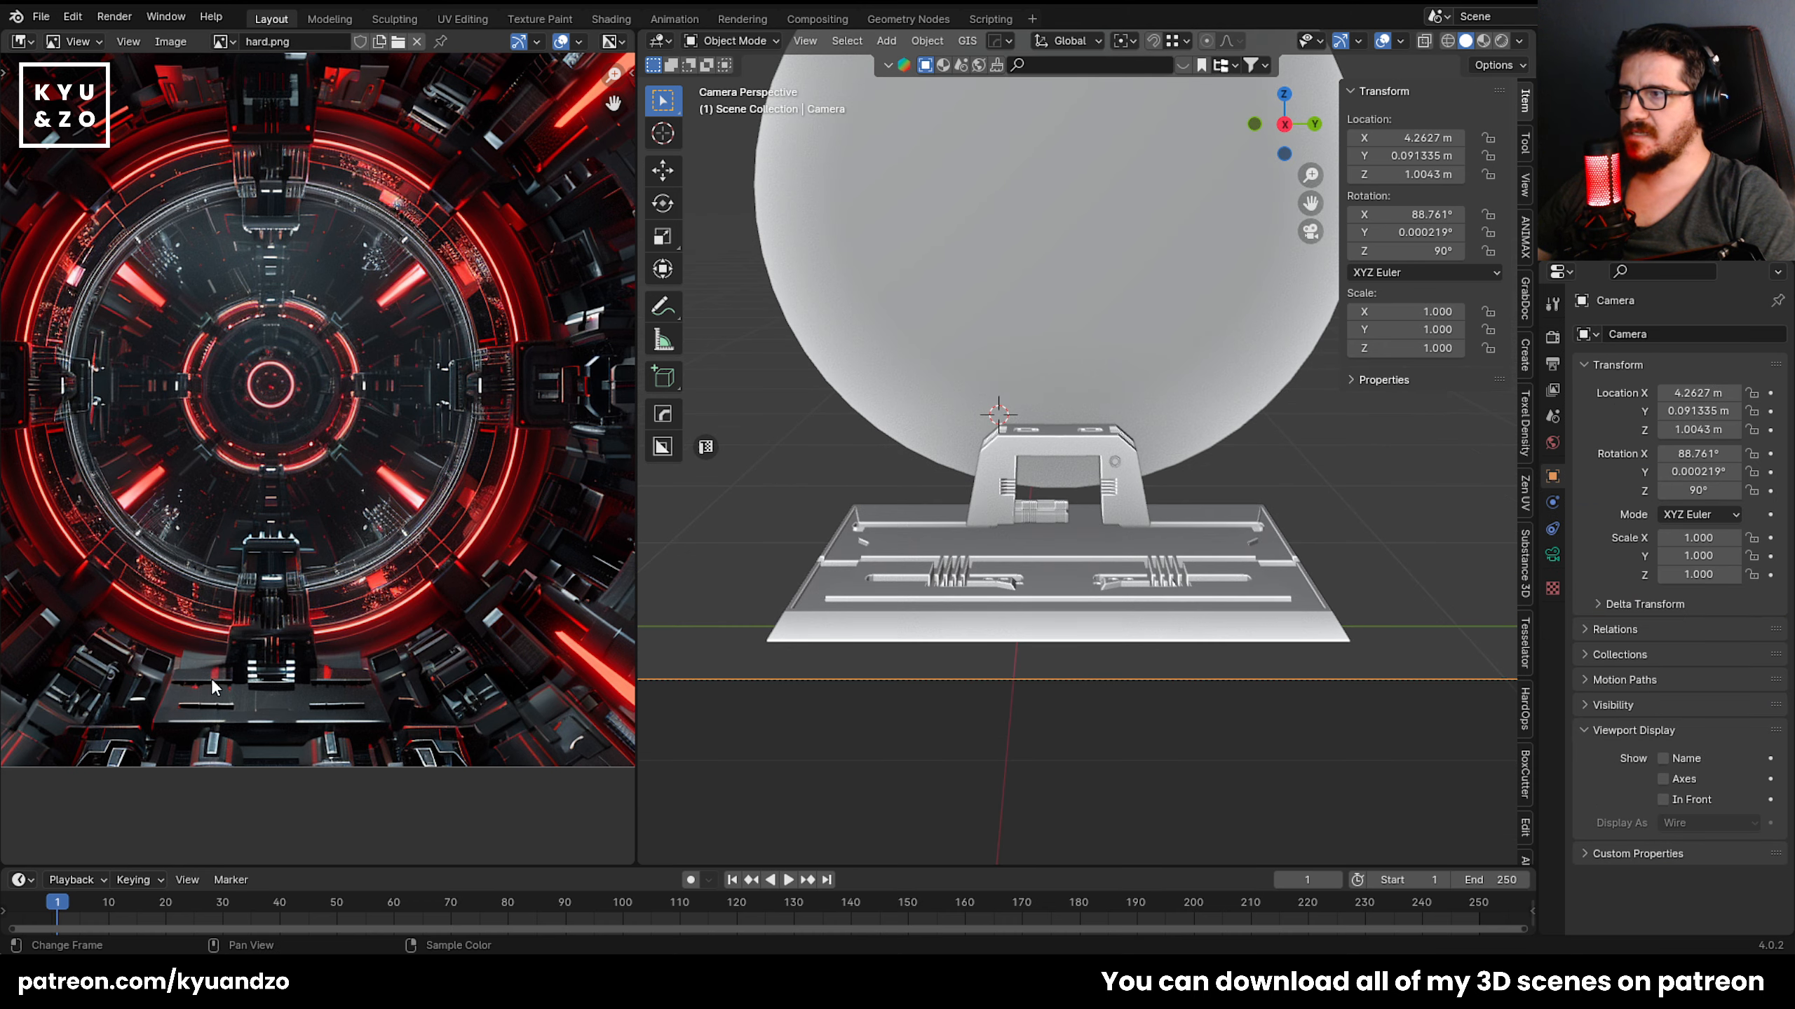
scroll(931, 510, down, 2)
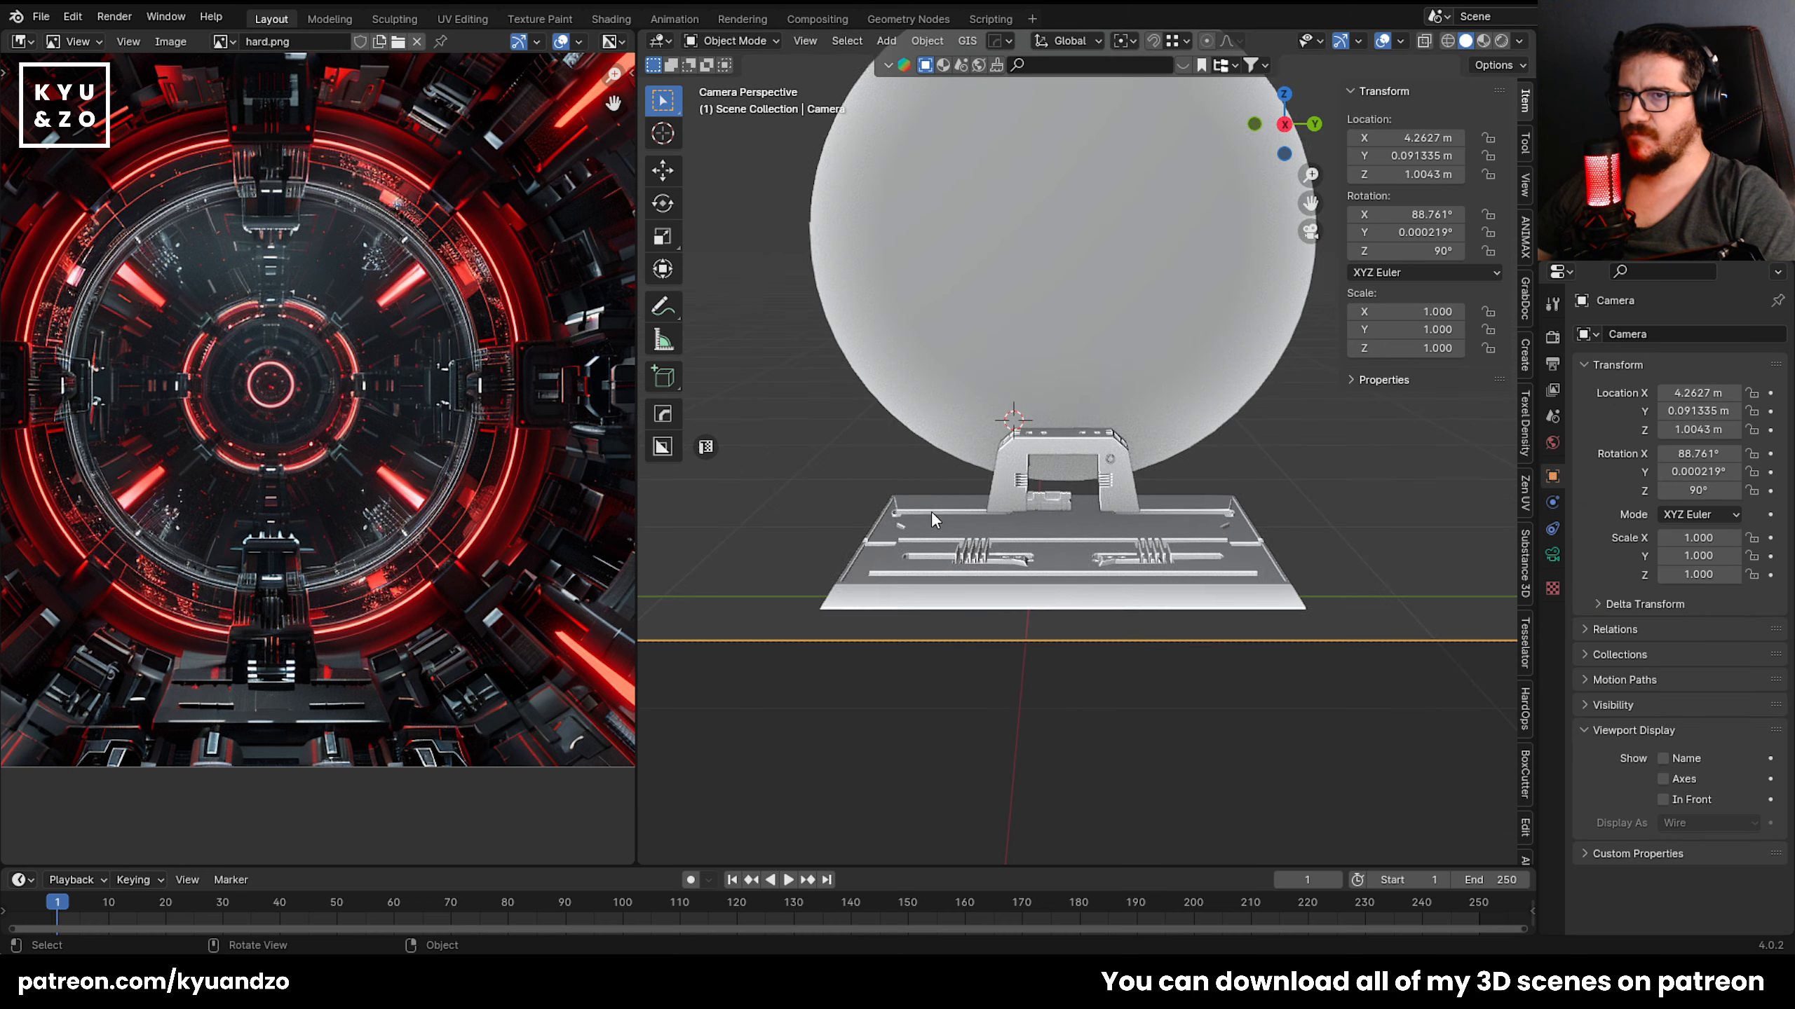
click(955, 586)
key(s)
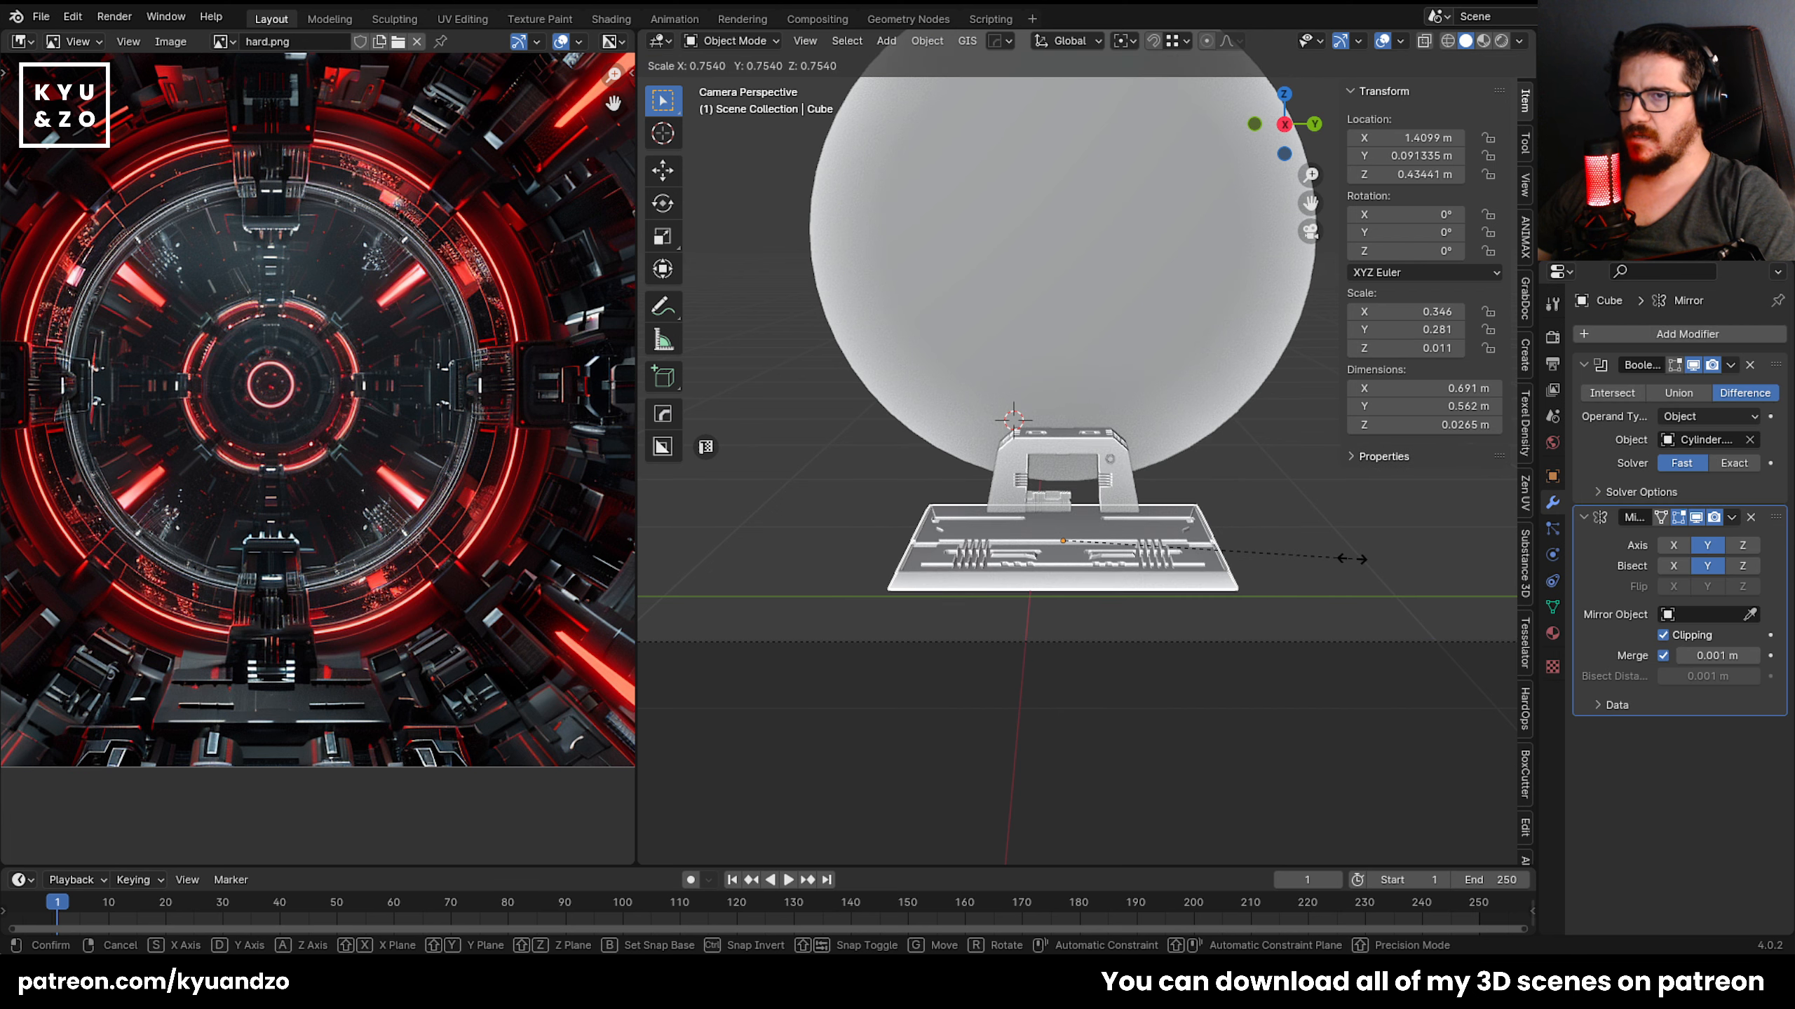
key(Escape)
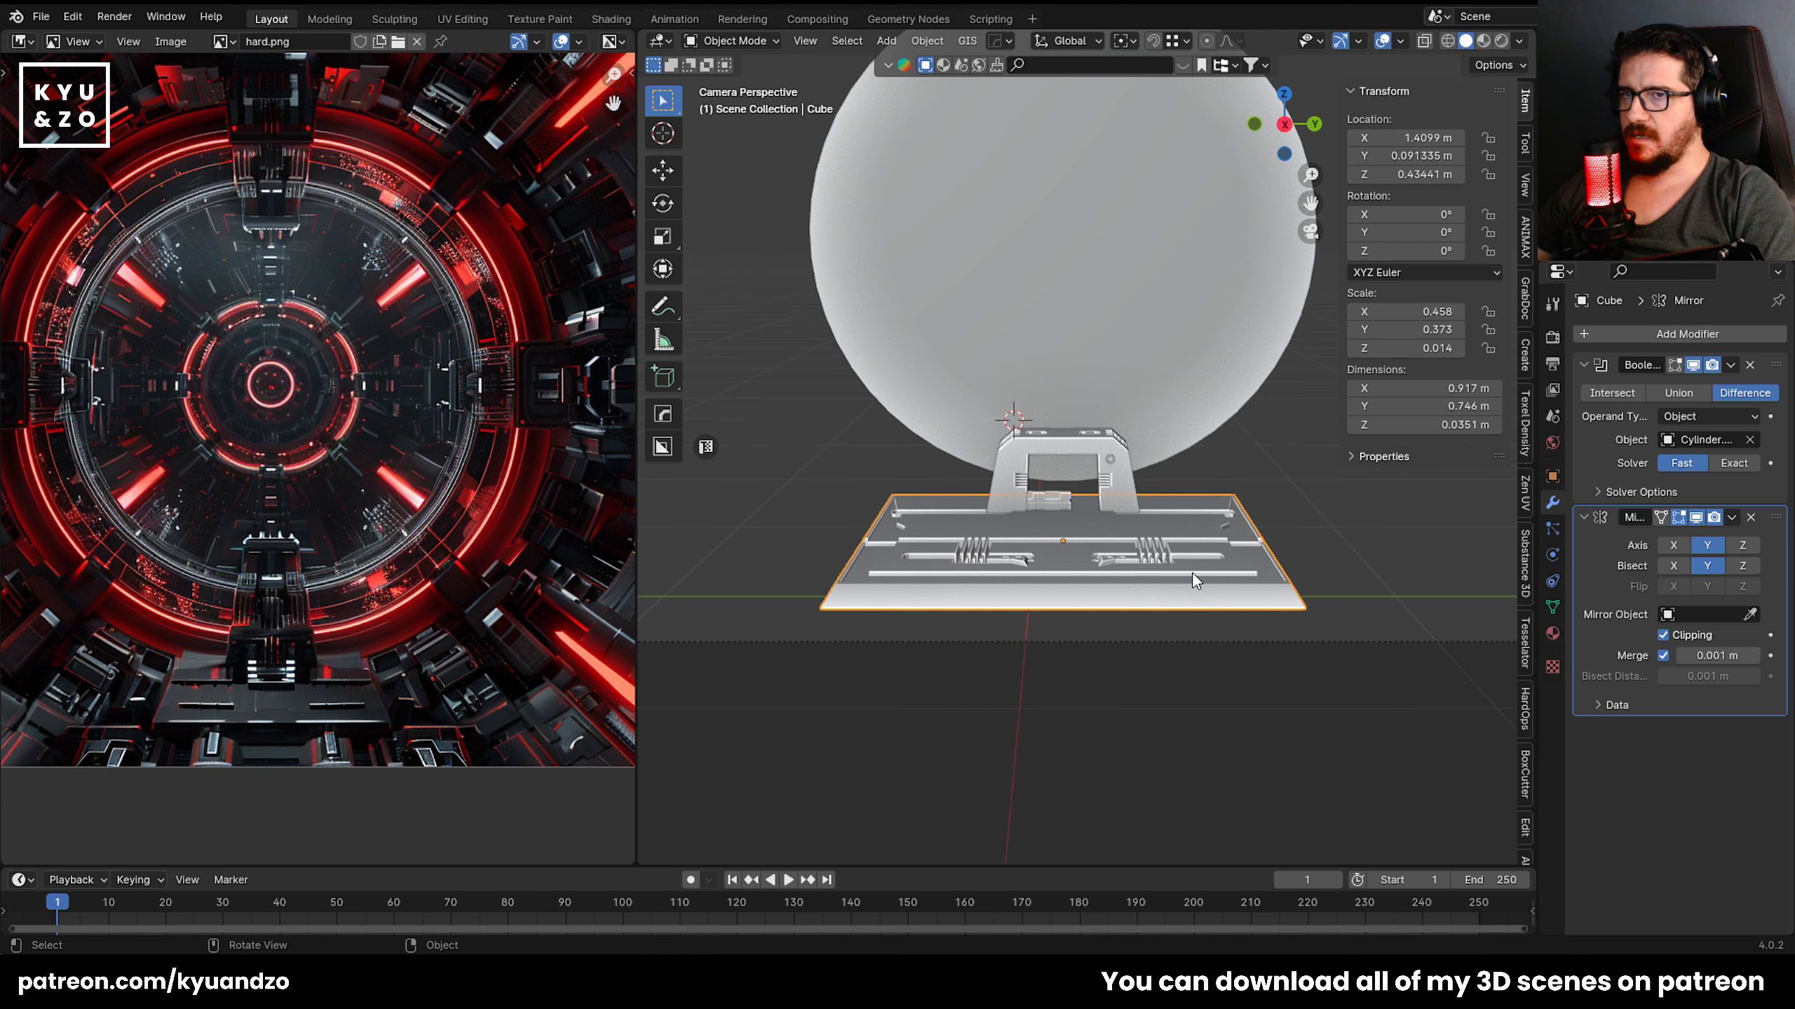
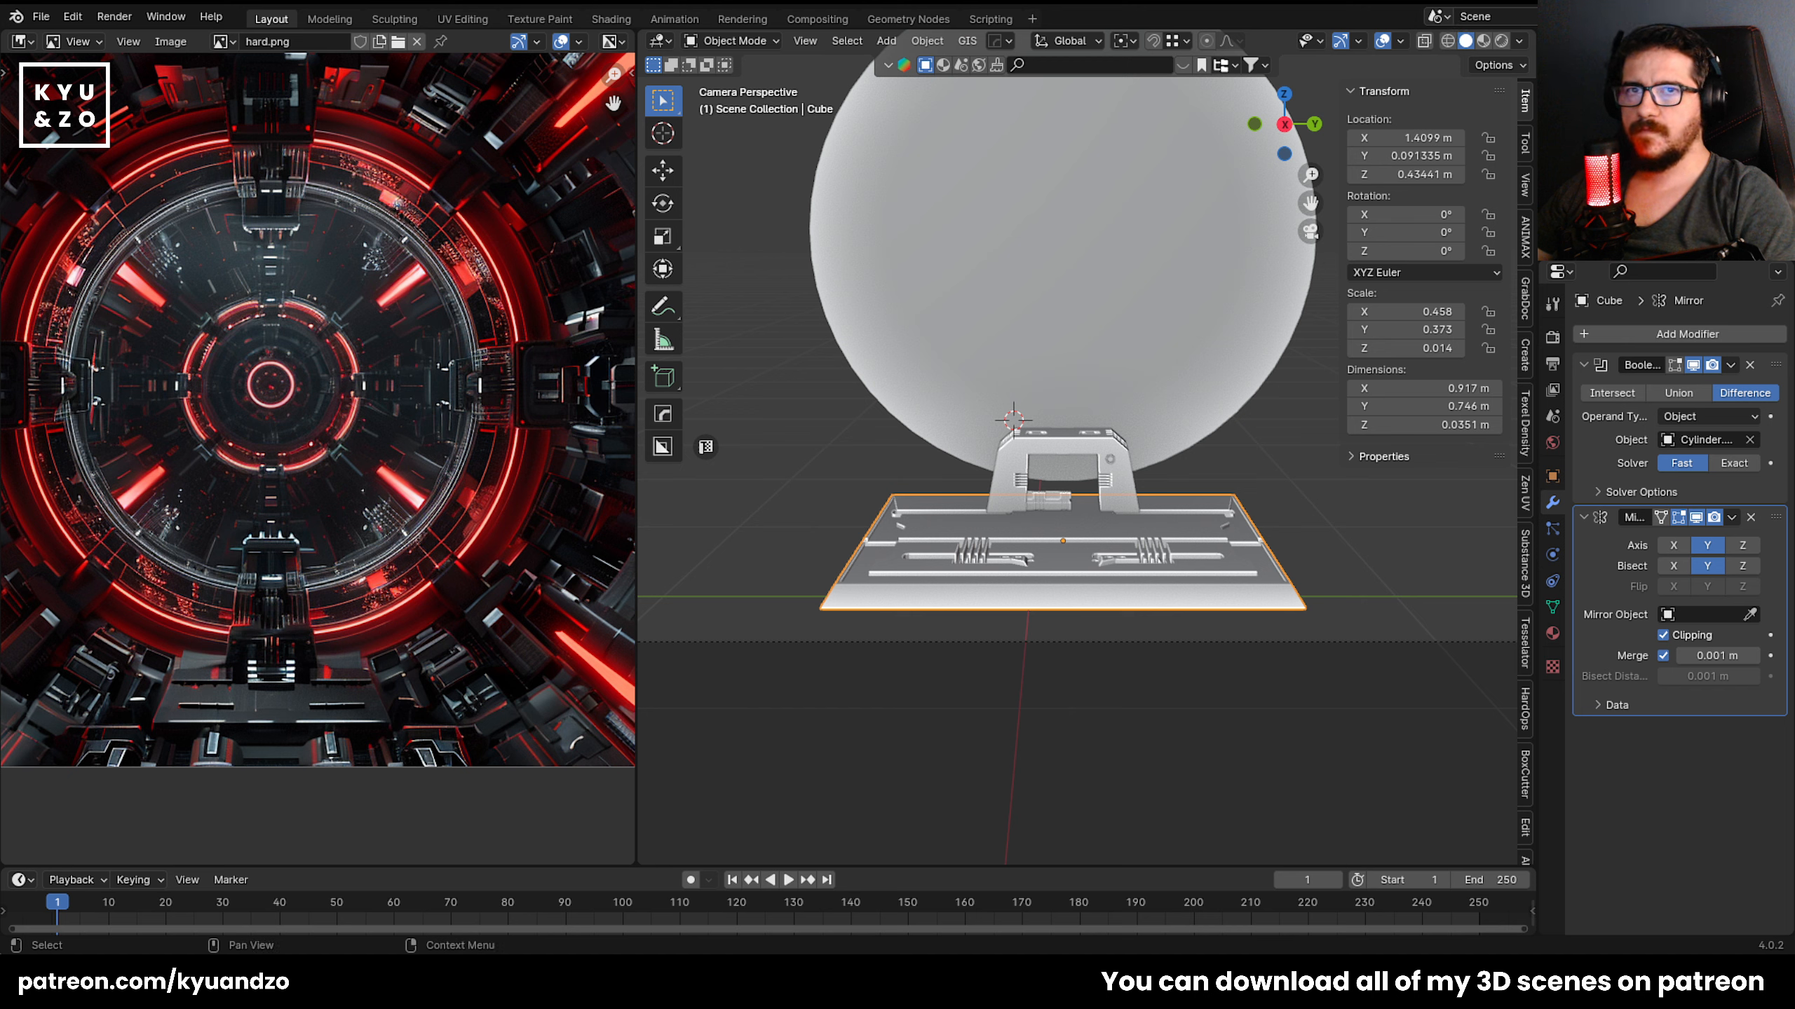
Reveal the hidden boolean cutters and try scaling the slab and its cutters together.
key(alt+h)
key(s)
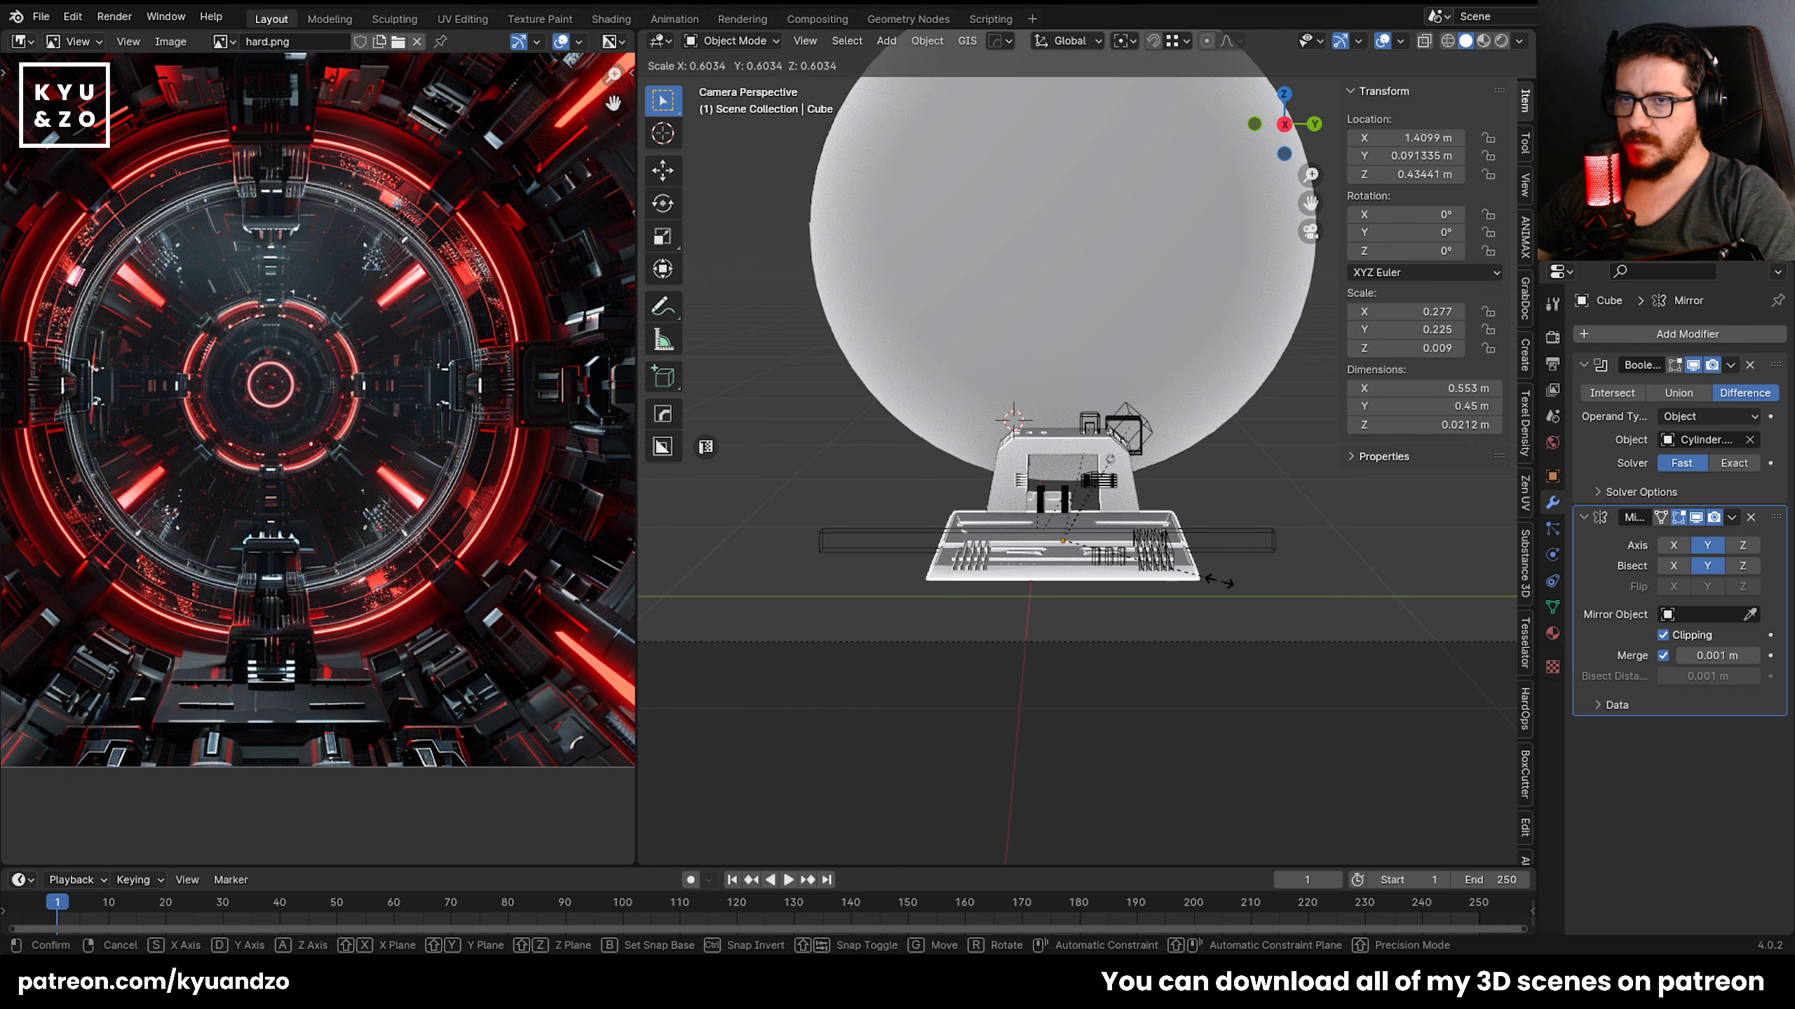
key(Escape)
scroll(1342, 614, up, 2)
key(s)
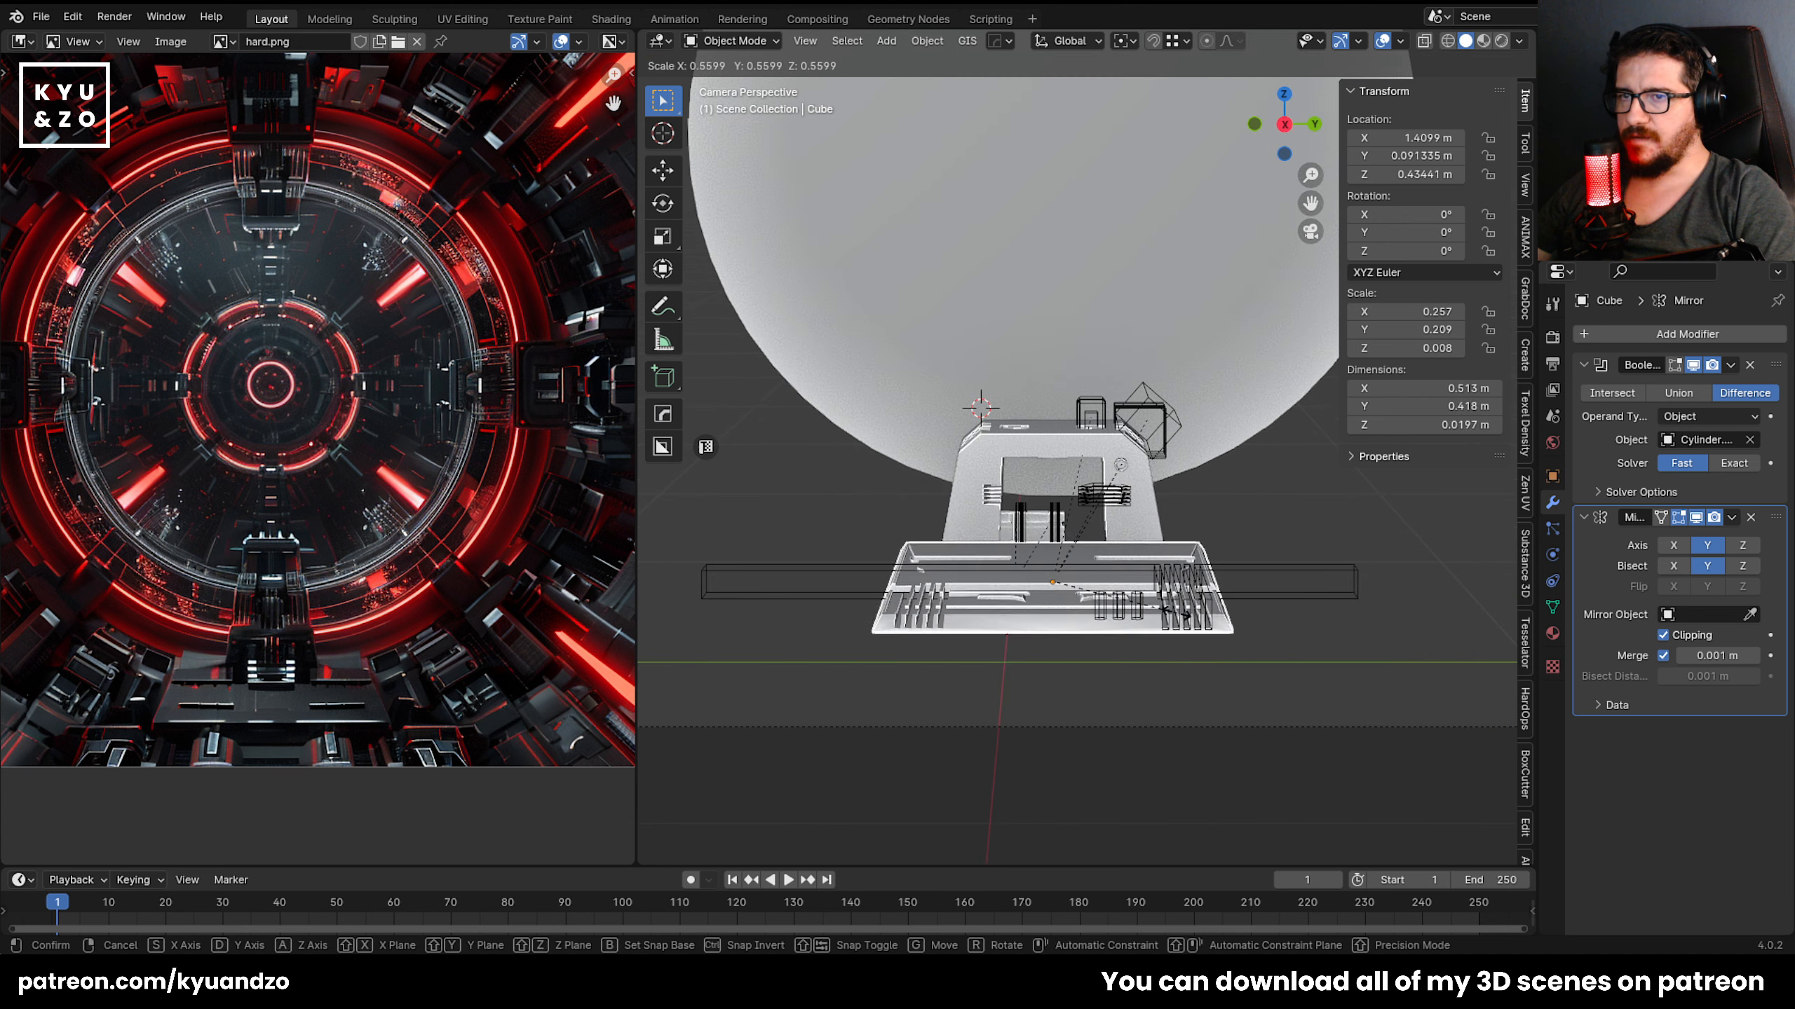
key(Escape)
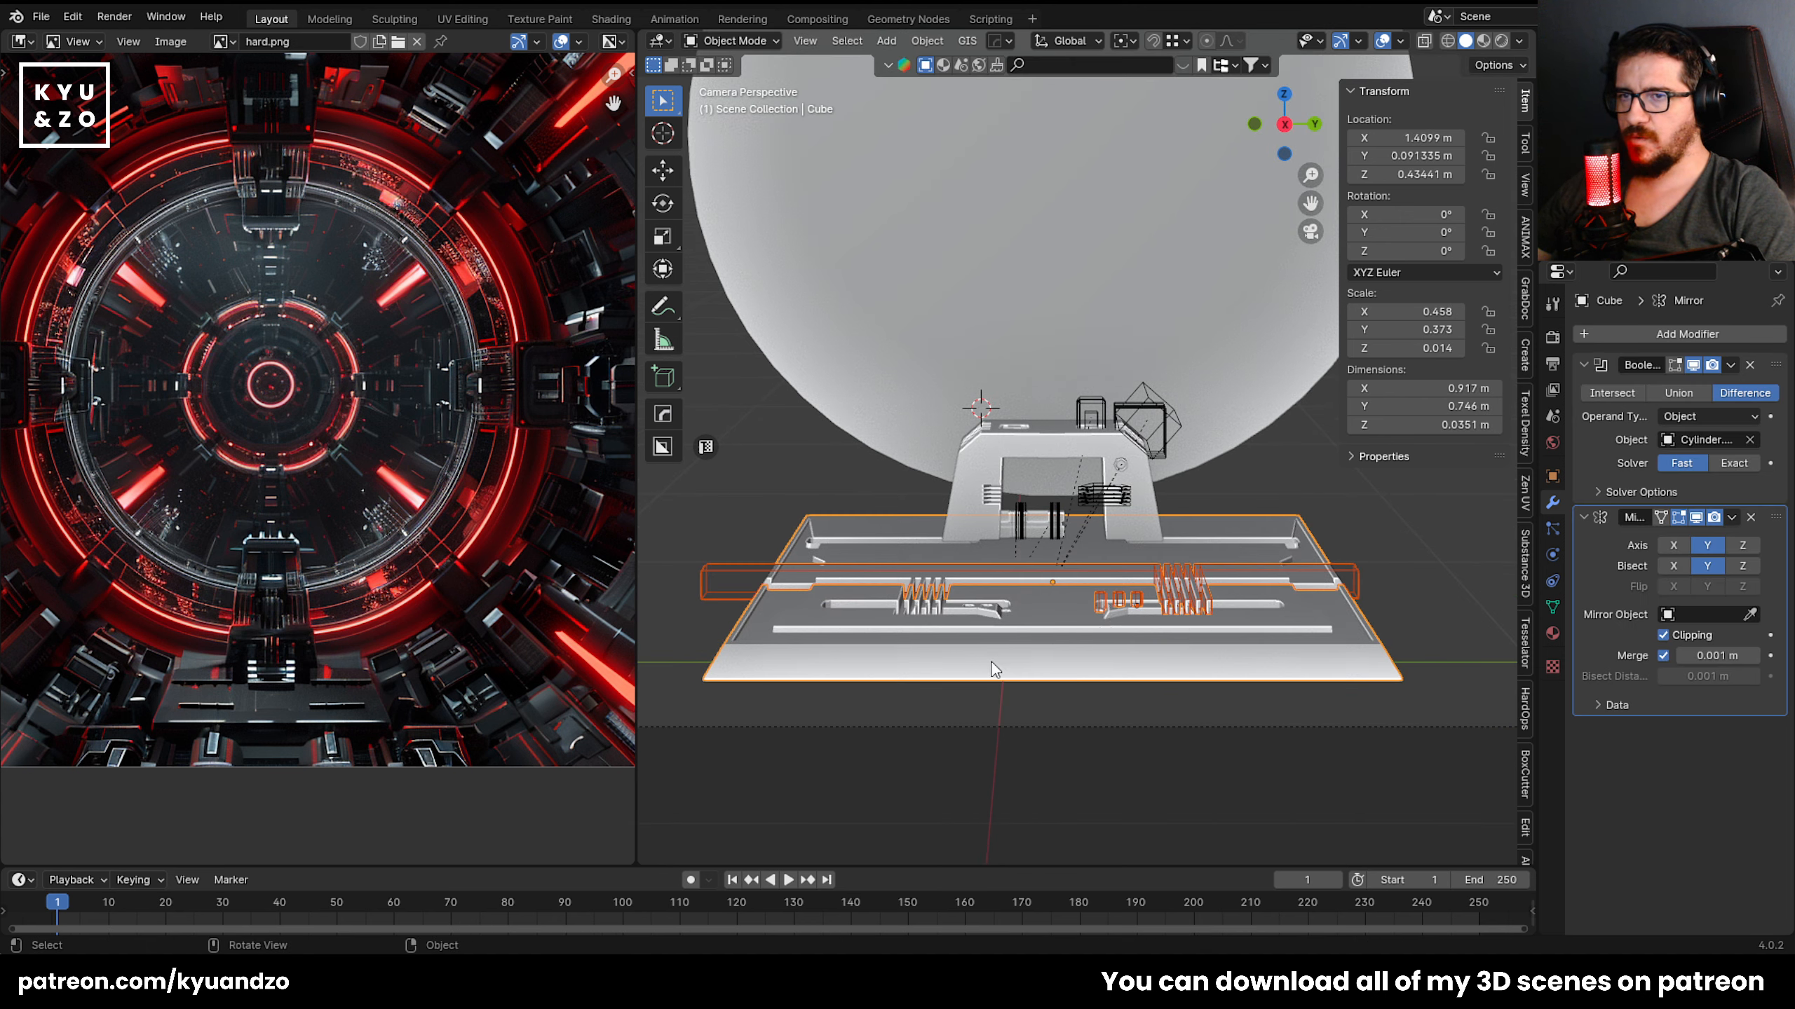
key(g)
key(Escape)
Parent the slab's boolean cutters to the slab using the Object parent type.
shift+click(1206, 586)
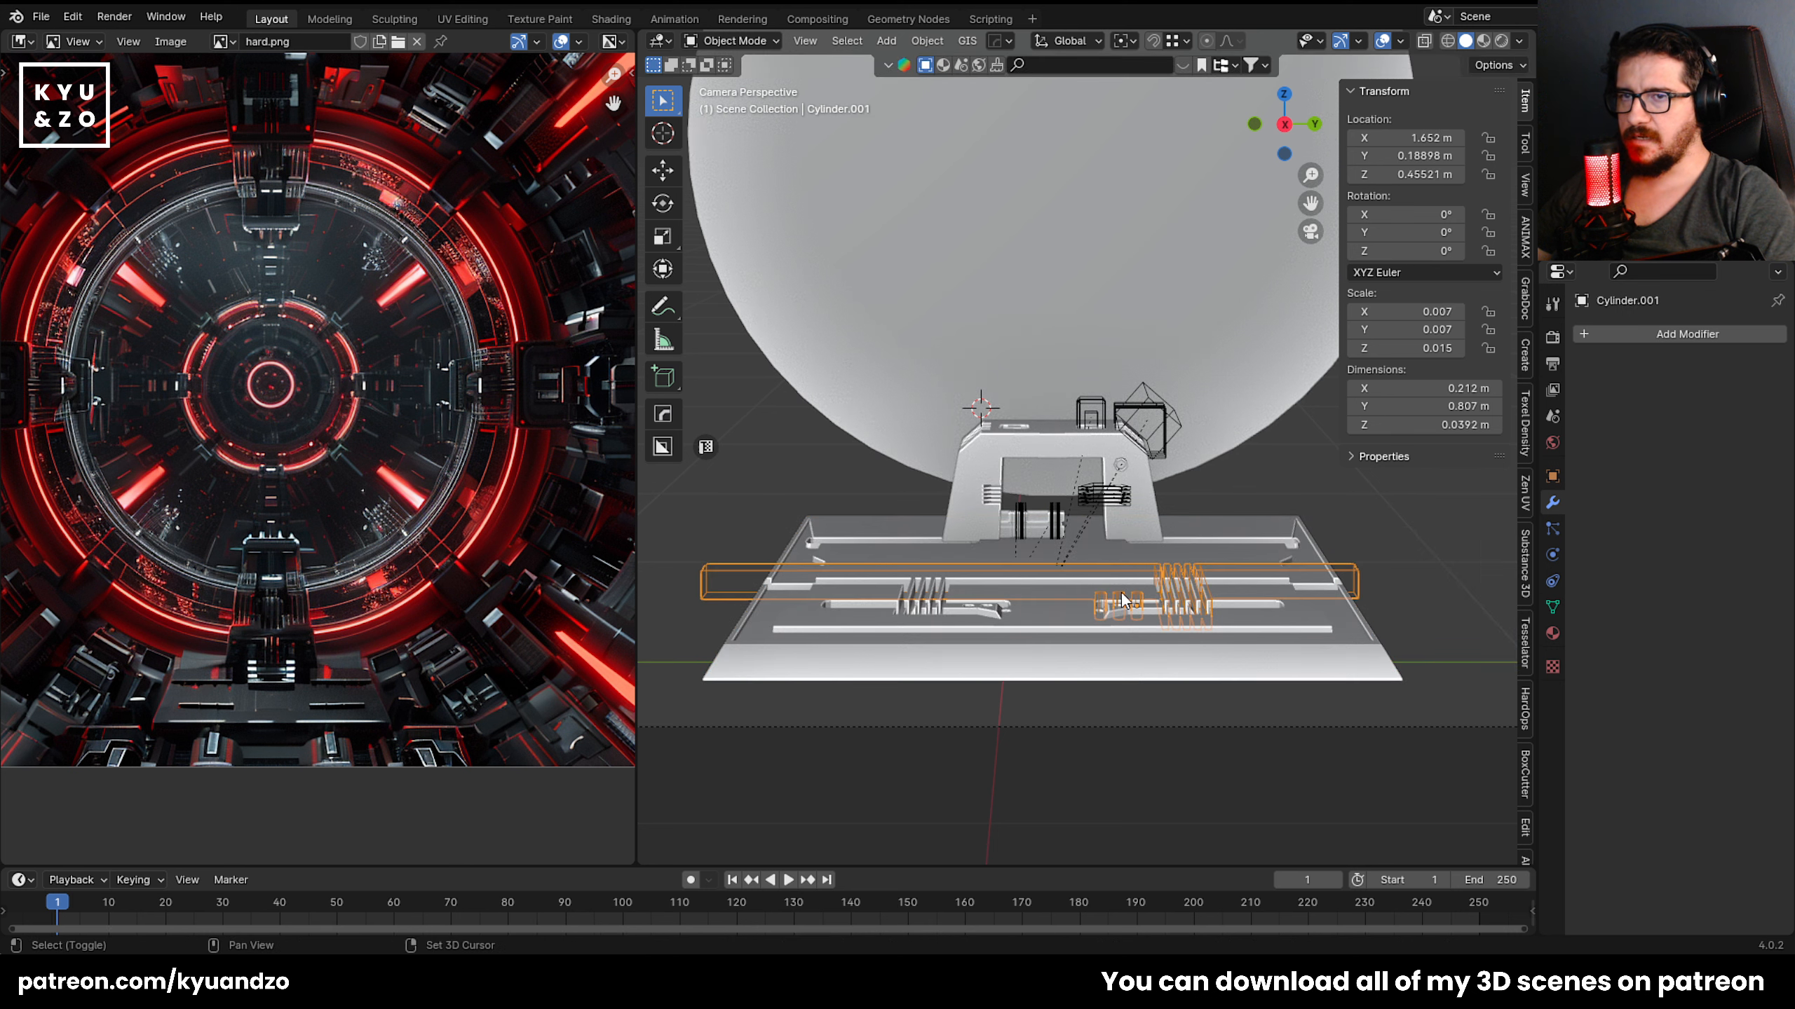
shift+click(896, 640)
click(921, 38)
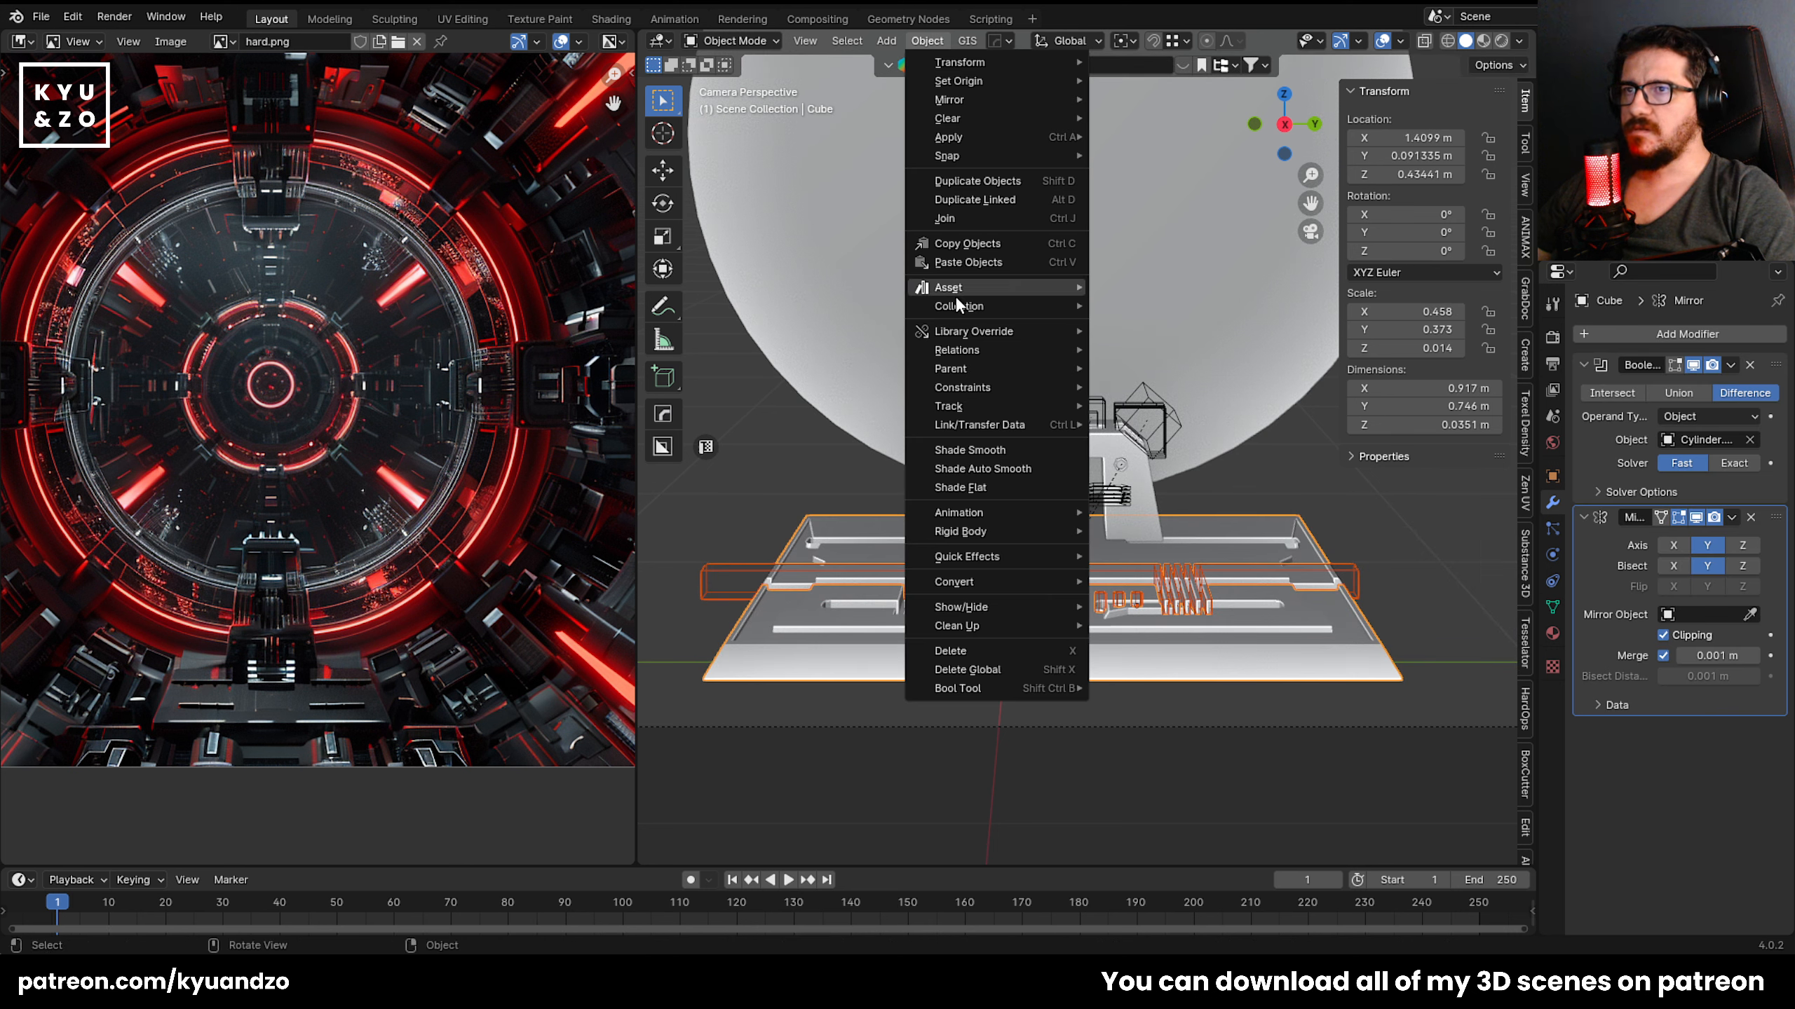
mouse_move(1000, 368)
click(1169, 364)
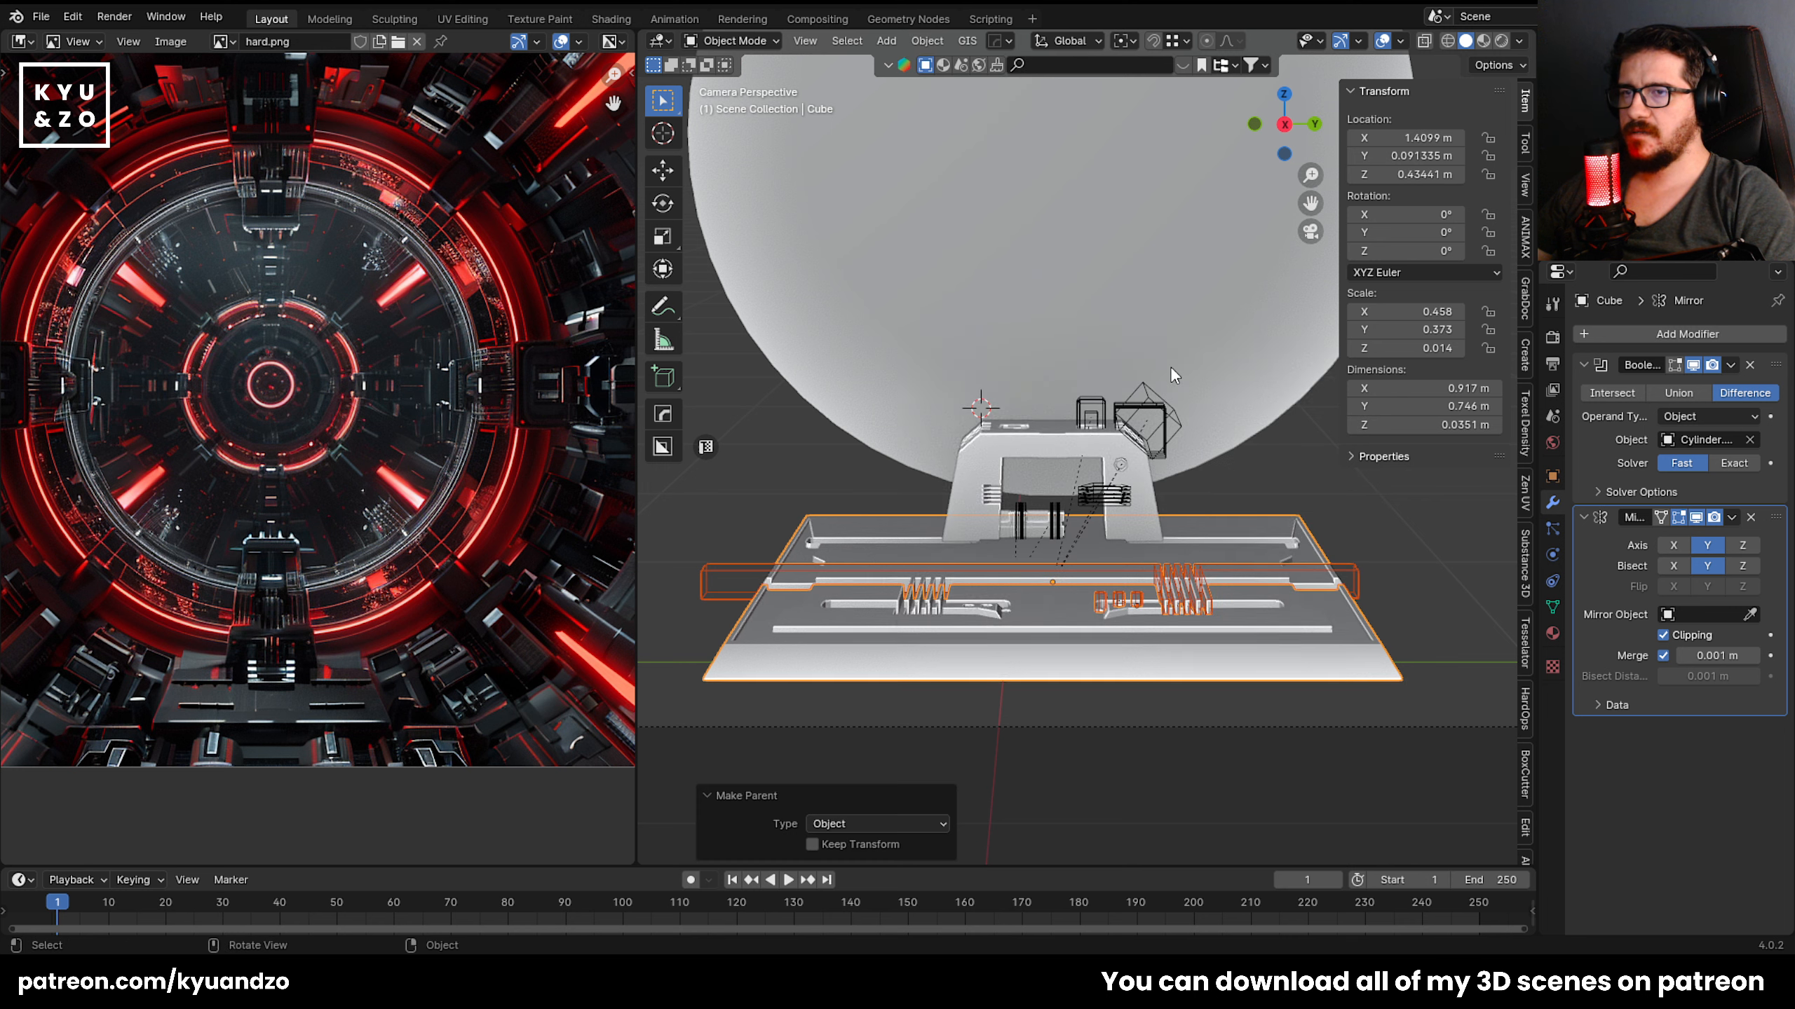
Scale the slab with its parented cutters down to about 0.68 by 0.55 m and raise it about 0.022 m along Z.
click(866, 628)
key(s)
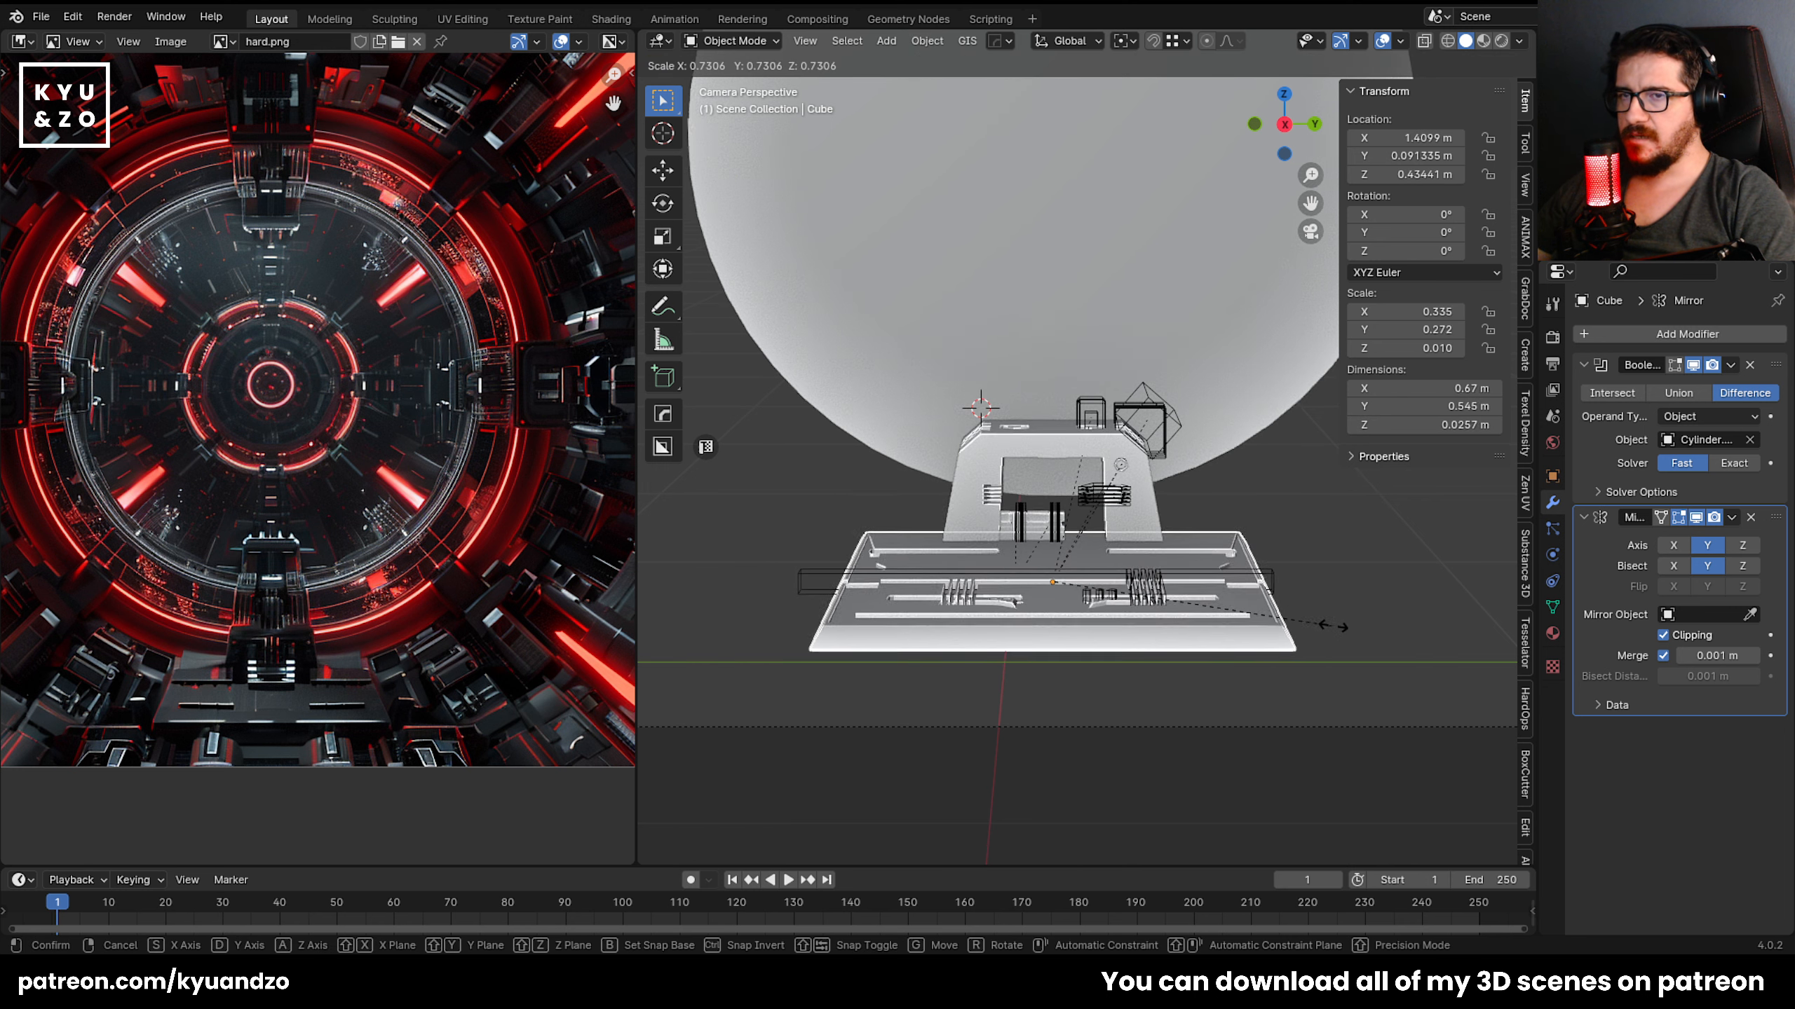
click(1335, 624)
key(g)
key(z)
click(996, 513)
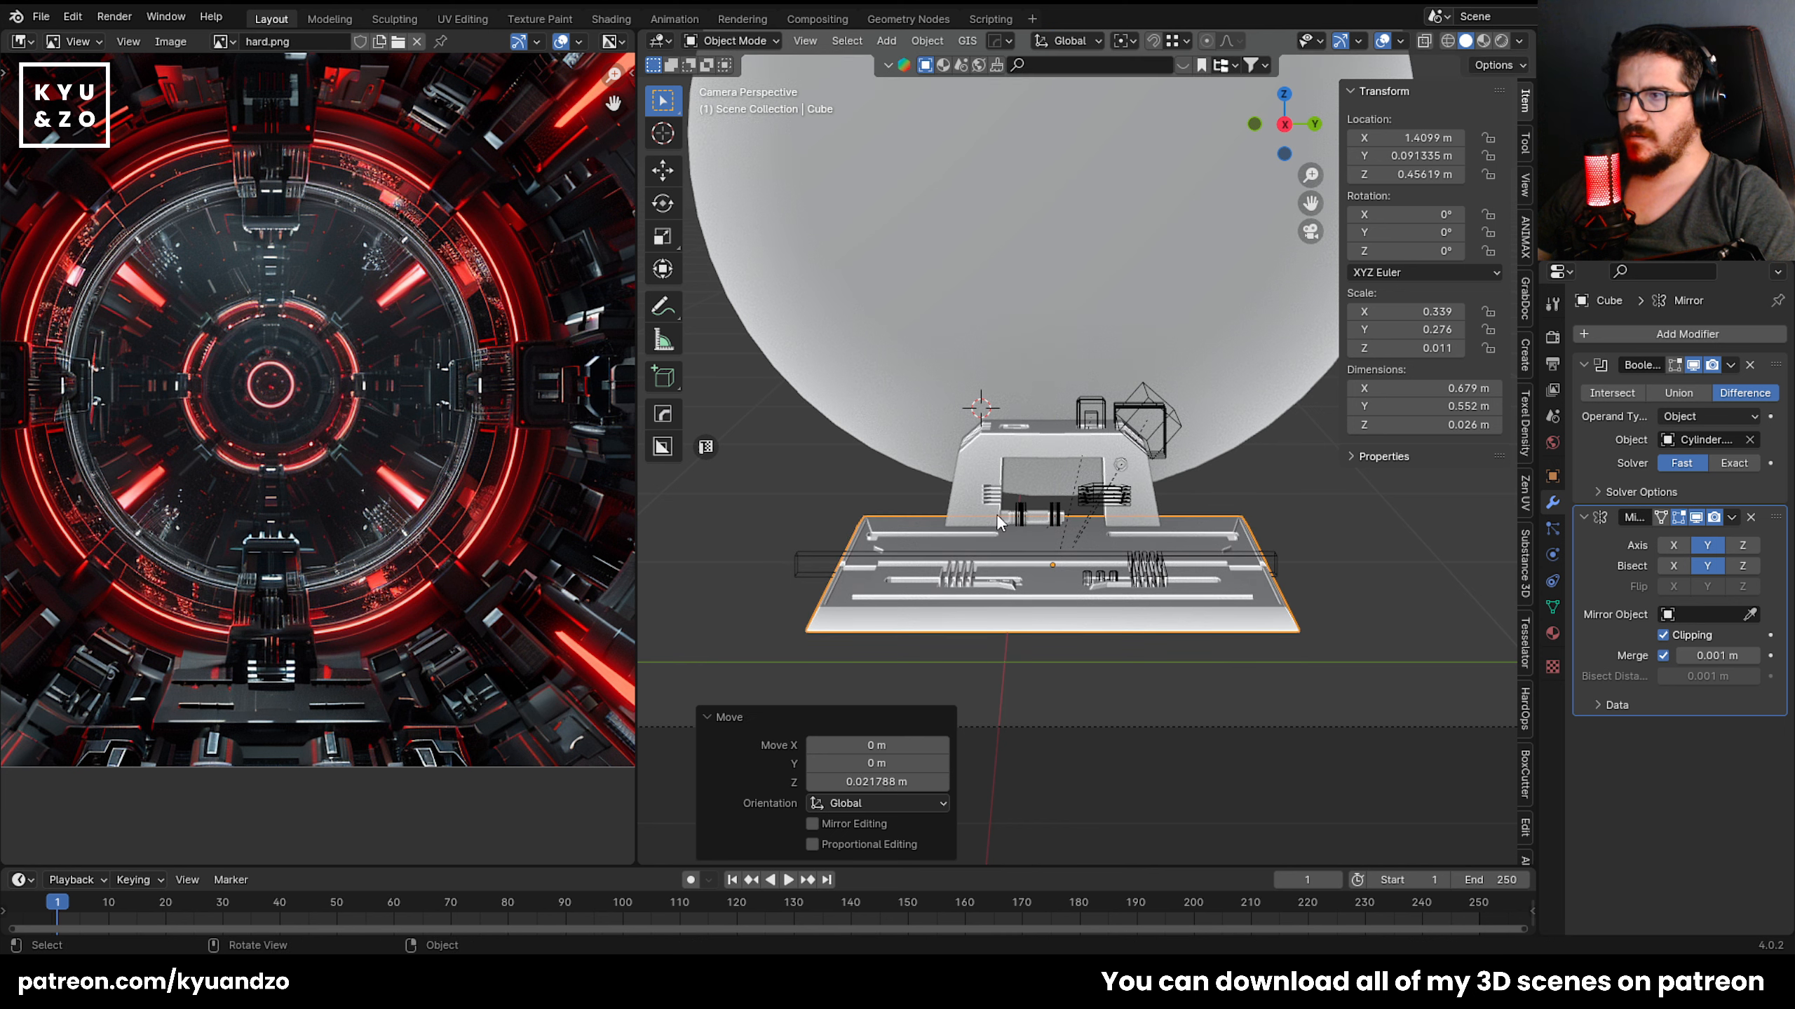
Shrink the slab by factors of 0.837 and 0.893, to about 0.51 by 0.41 m, so it suits the bracket's width.
scroll(1245, 558, down, 2)
key(s)
click(1219, 555)
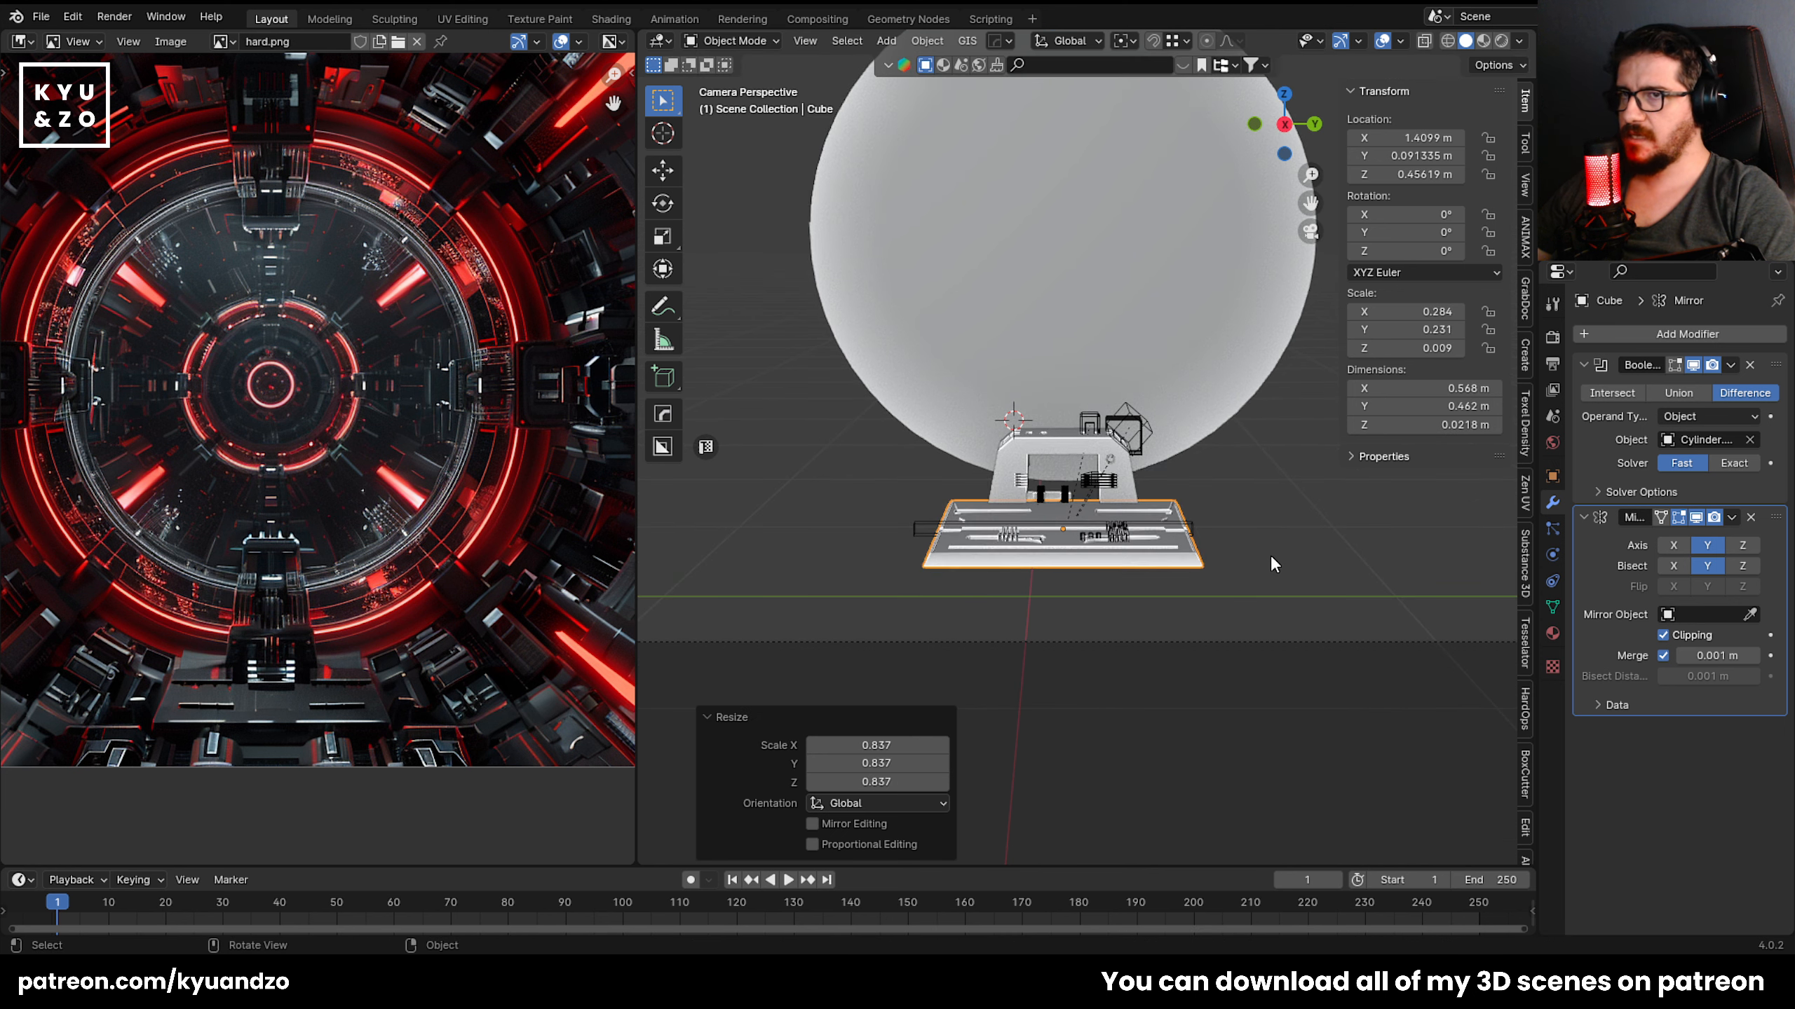
scroll(1253, 554, up, 1)
key(s)
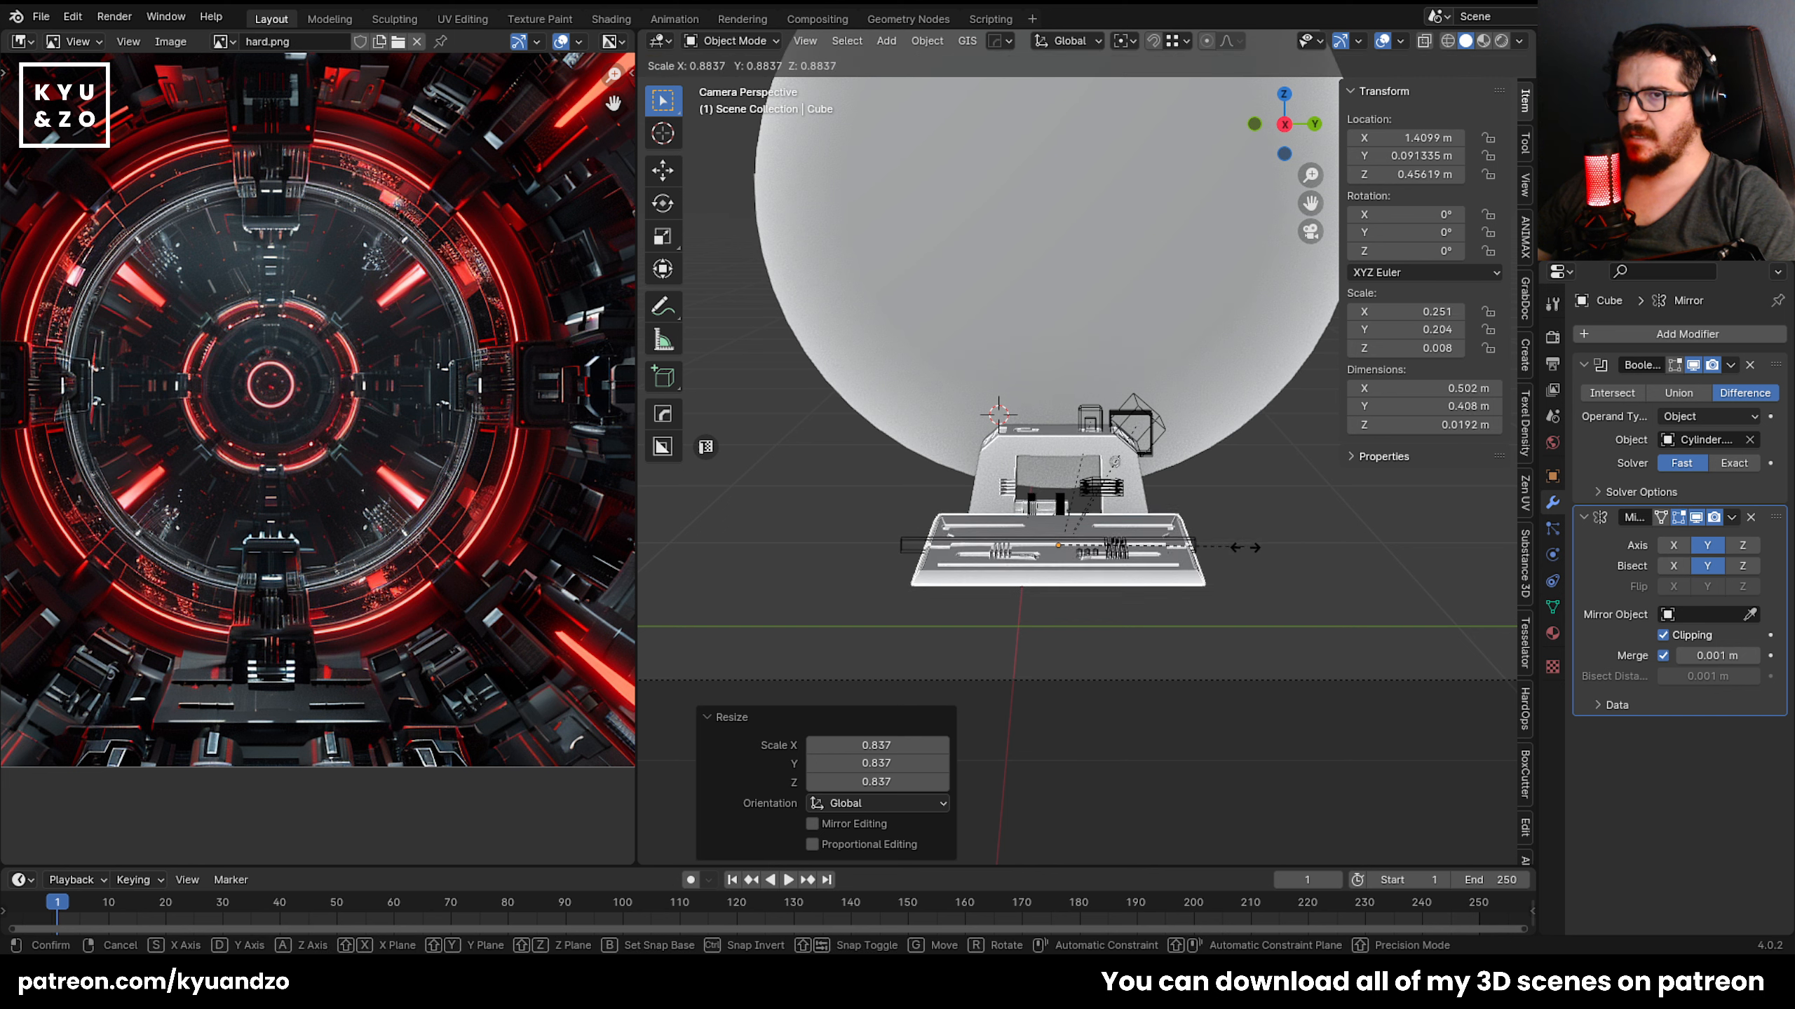
click(1244, 547)
Move the slab about 0.022 m back along X and lower it about 0.0085 m along Z beneath the bracket.
key(g)
key(d)
key(x)
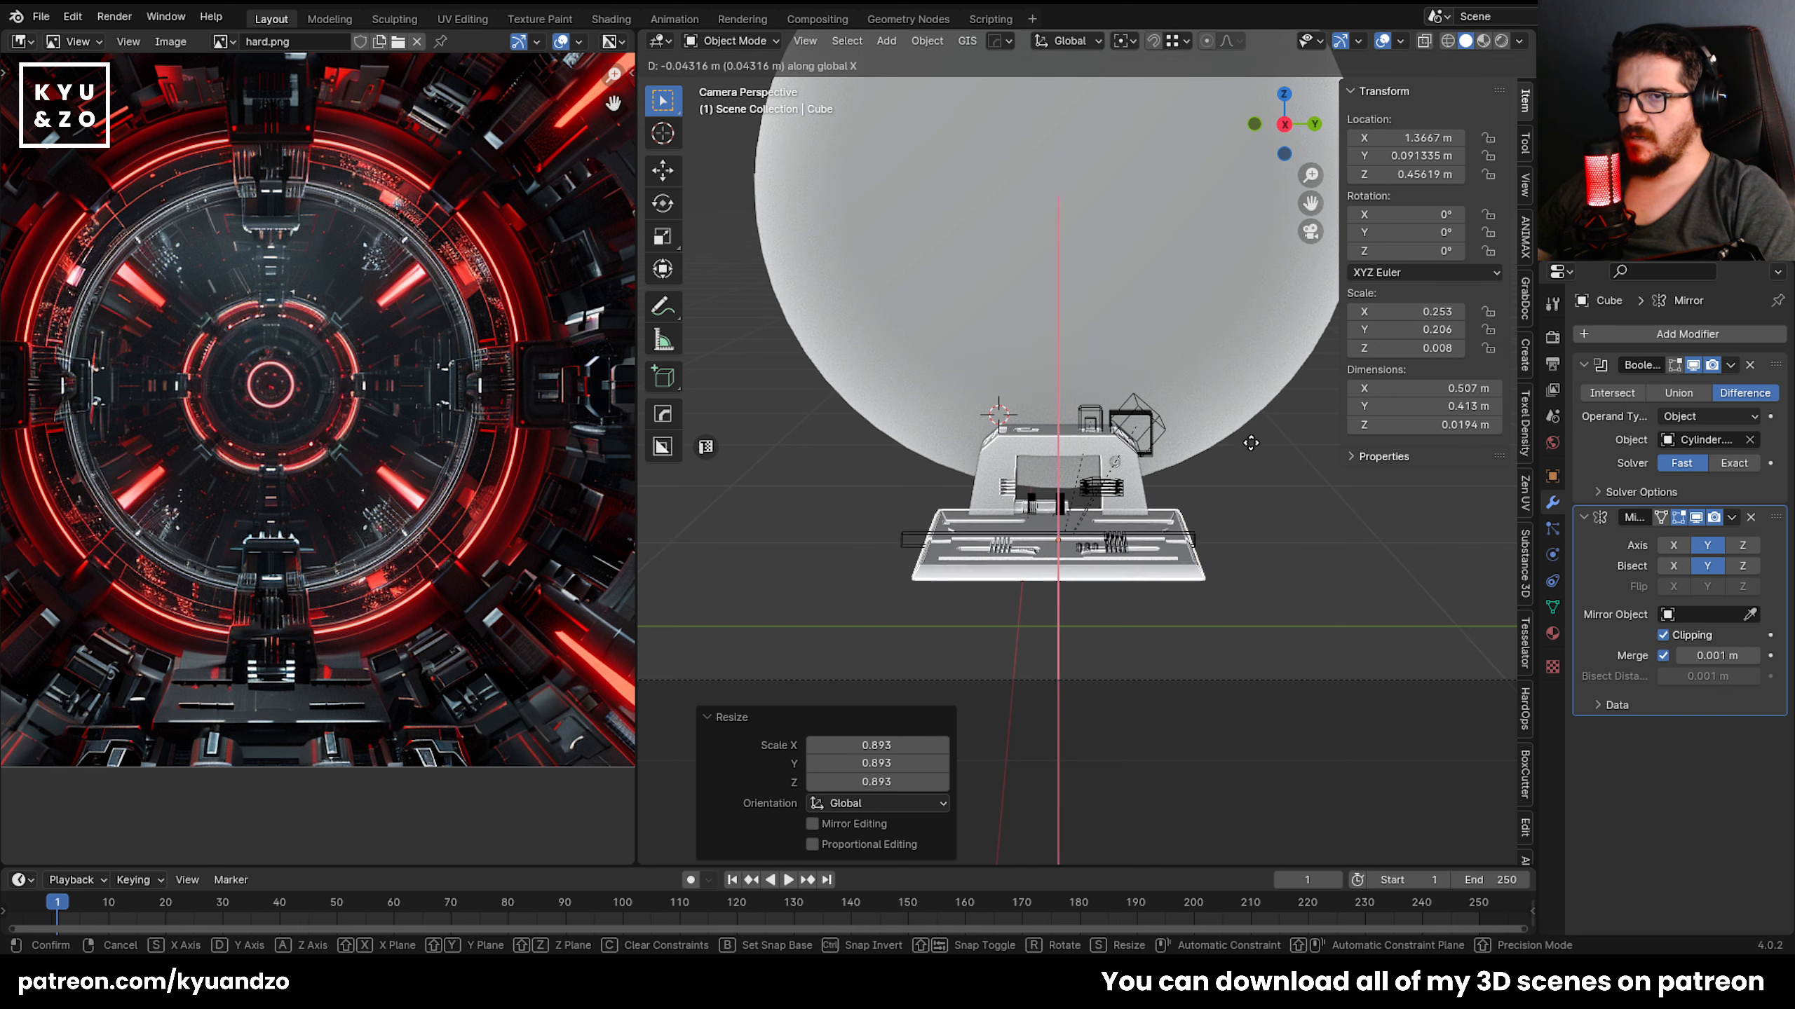
click(1214, 476)
key(g)
key(z)
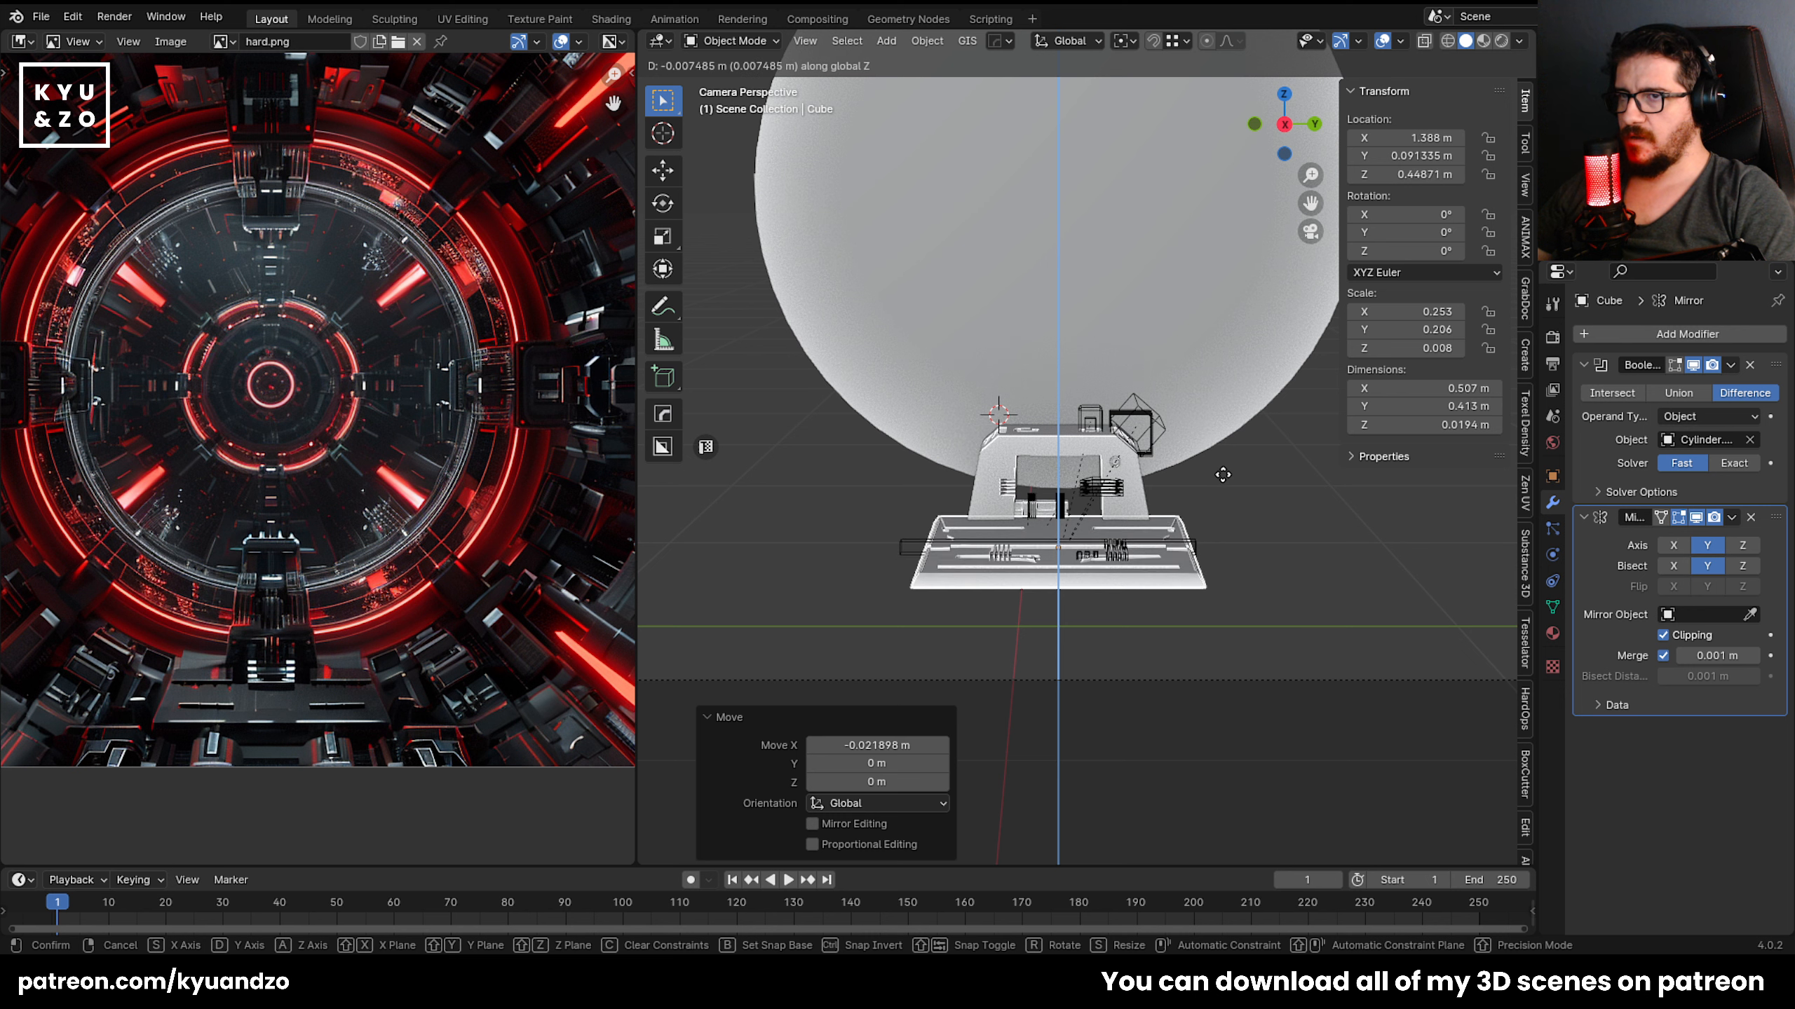
right_click(1222, 481)
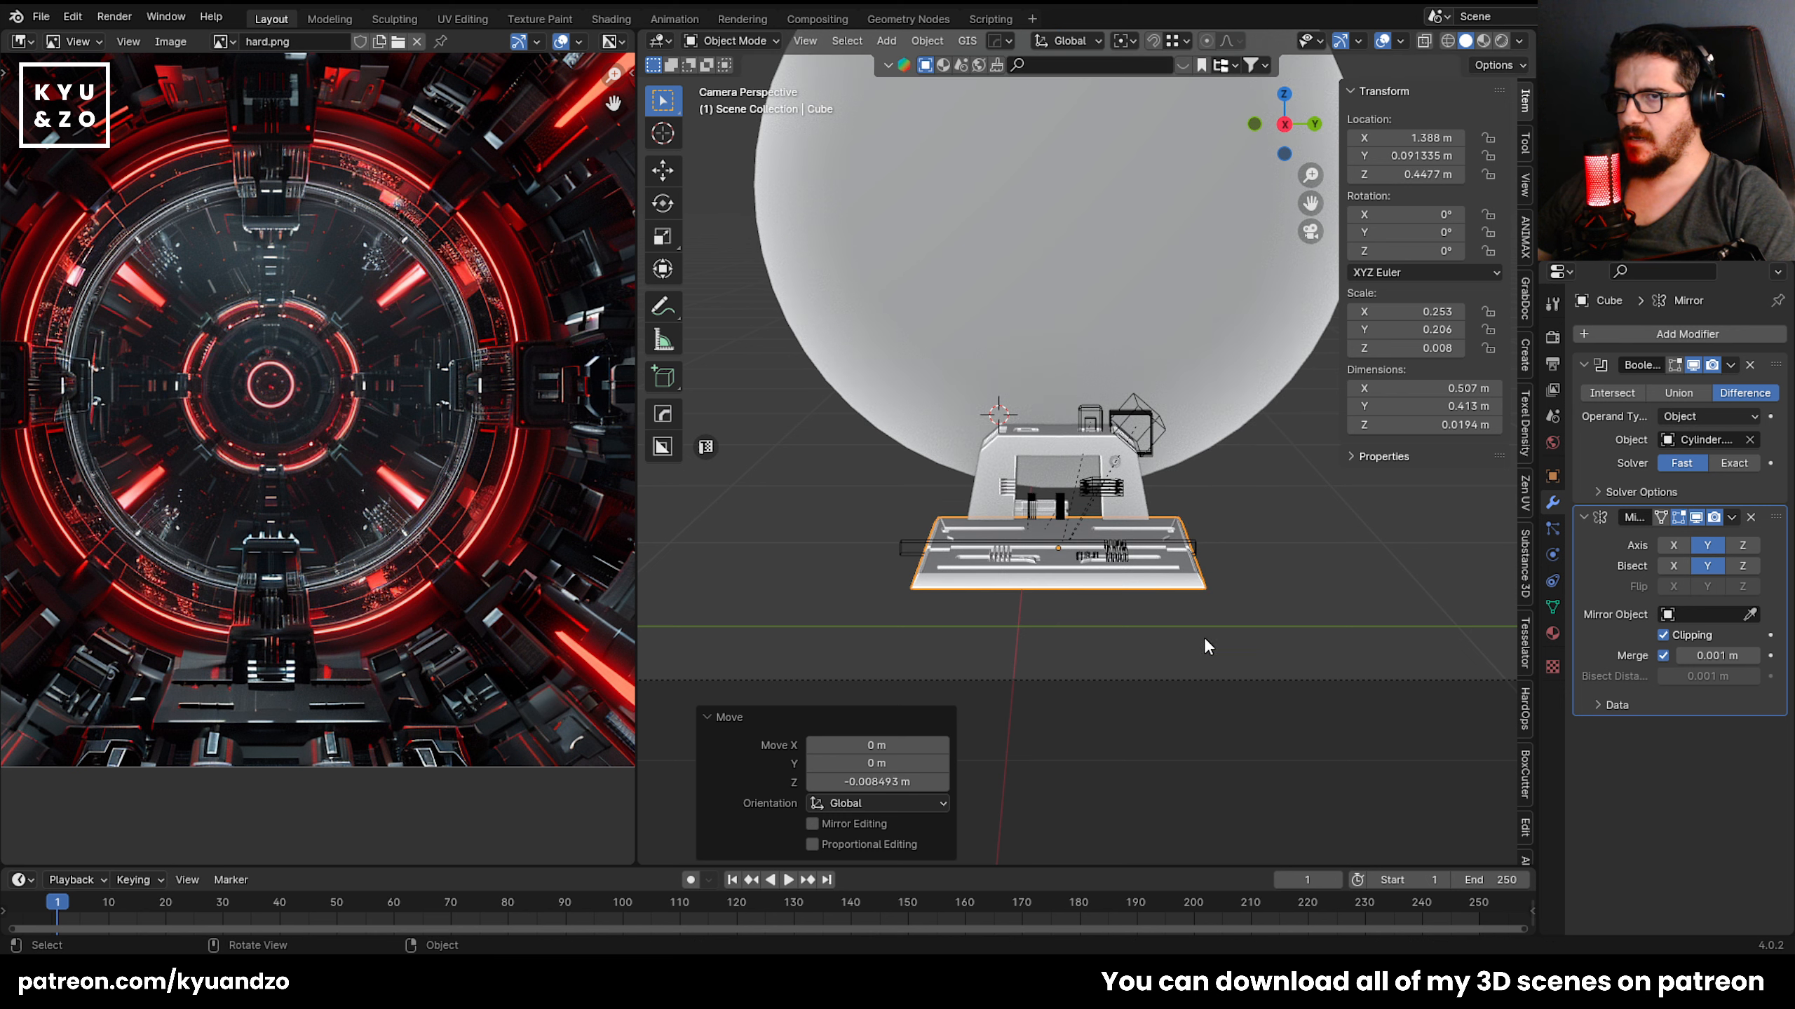
click(1159, 577)
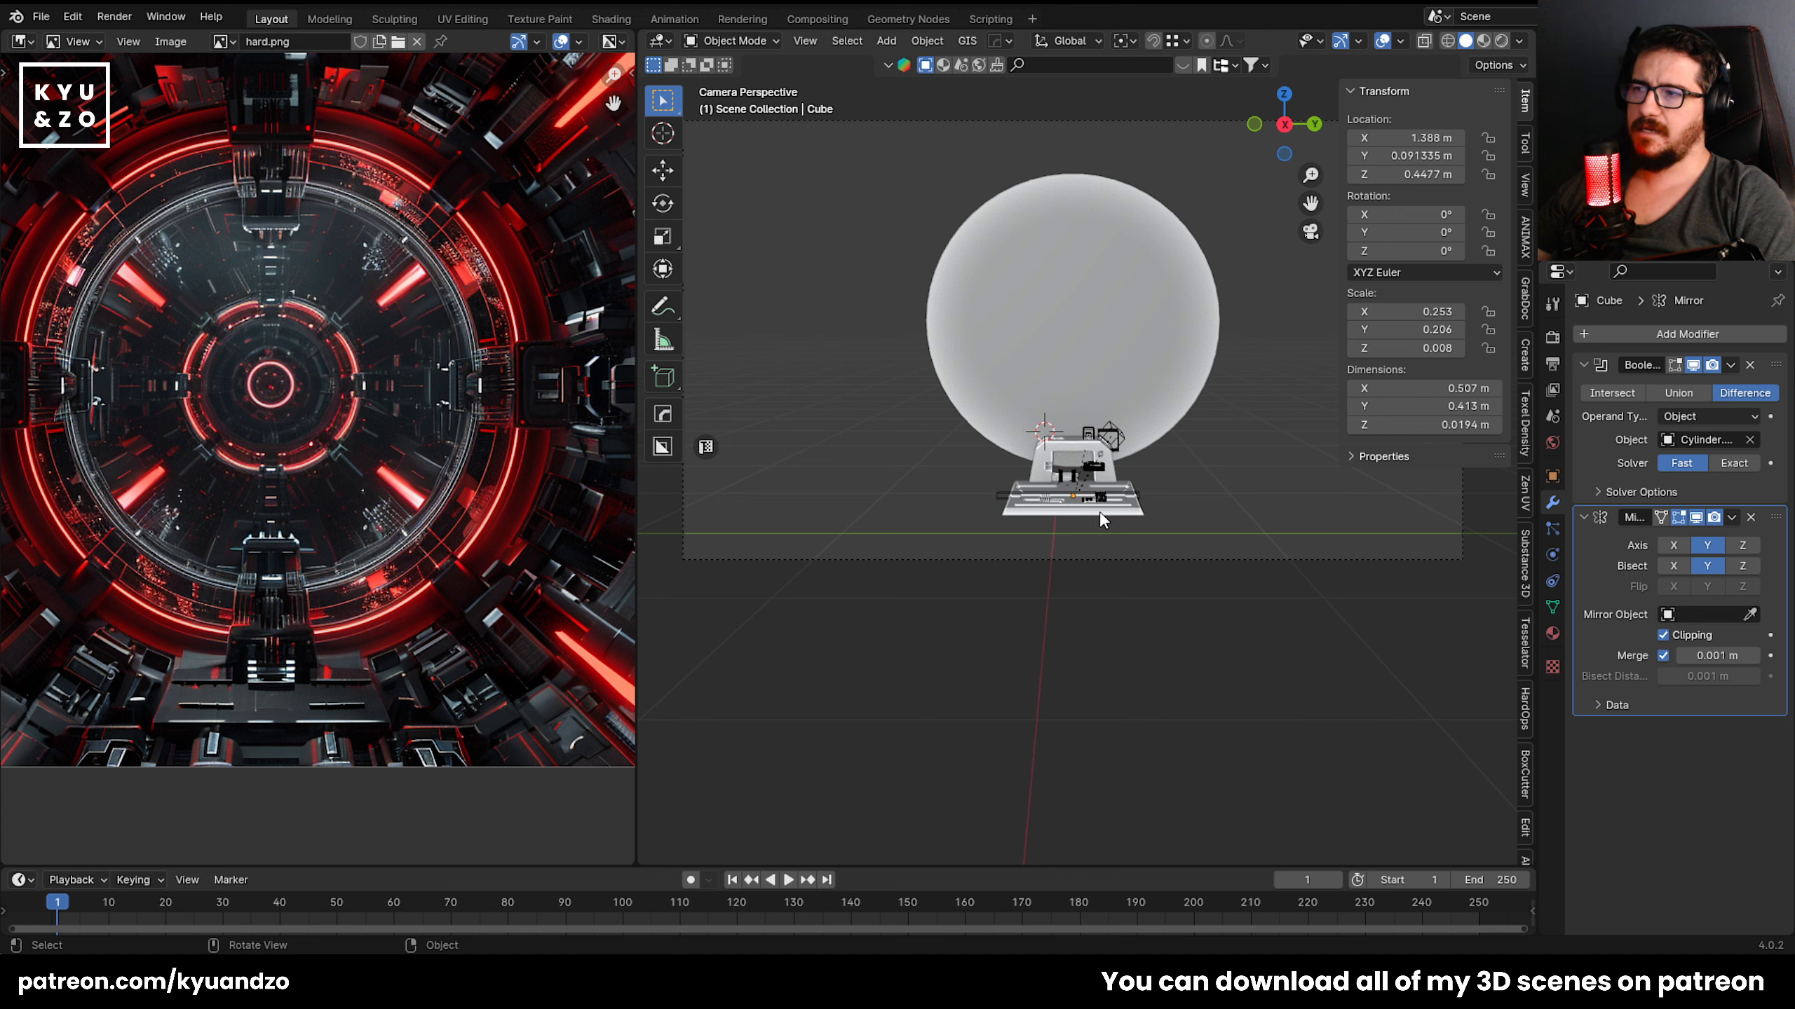
scroll(1041, 530, down, 2)
key(Home)
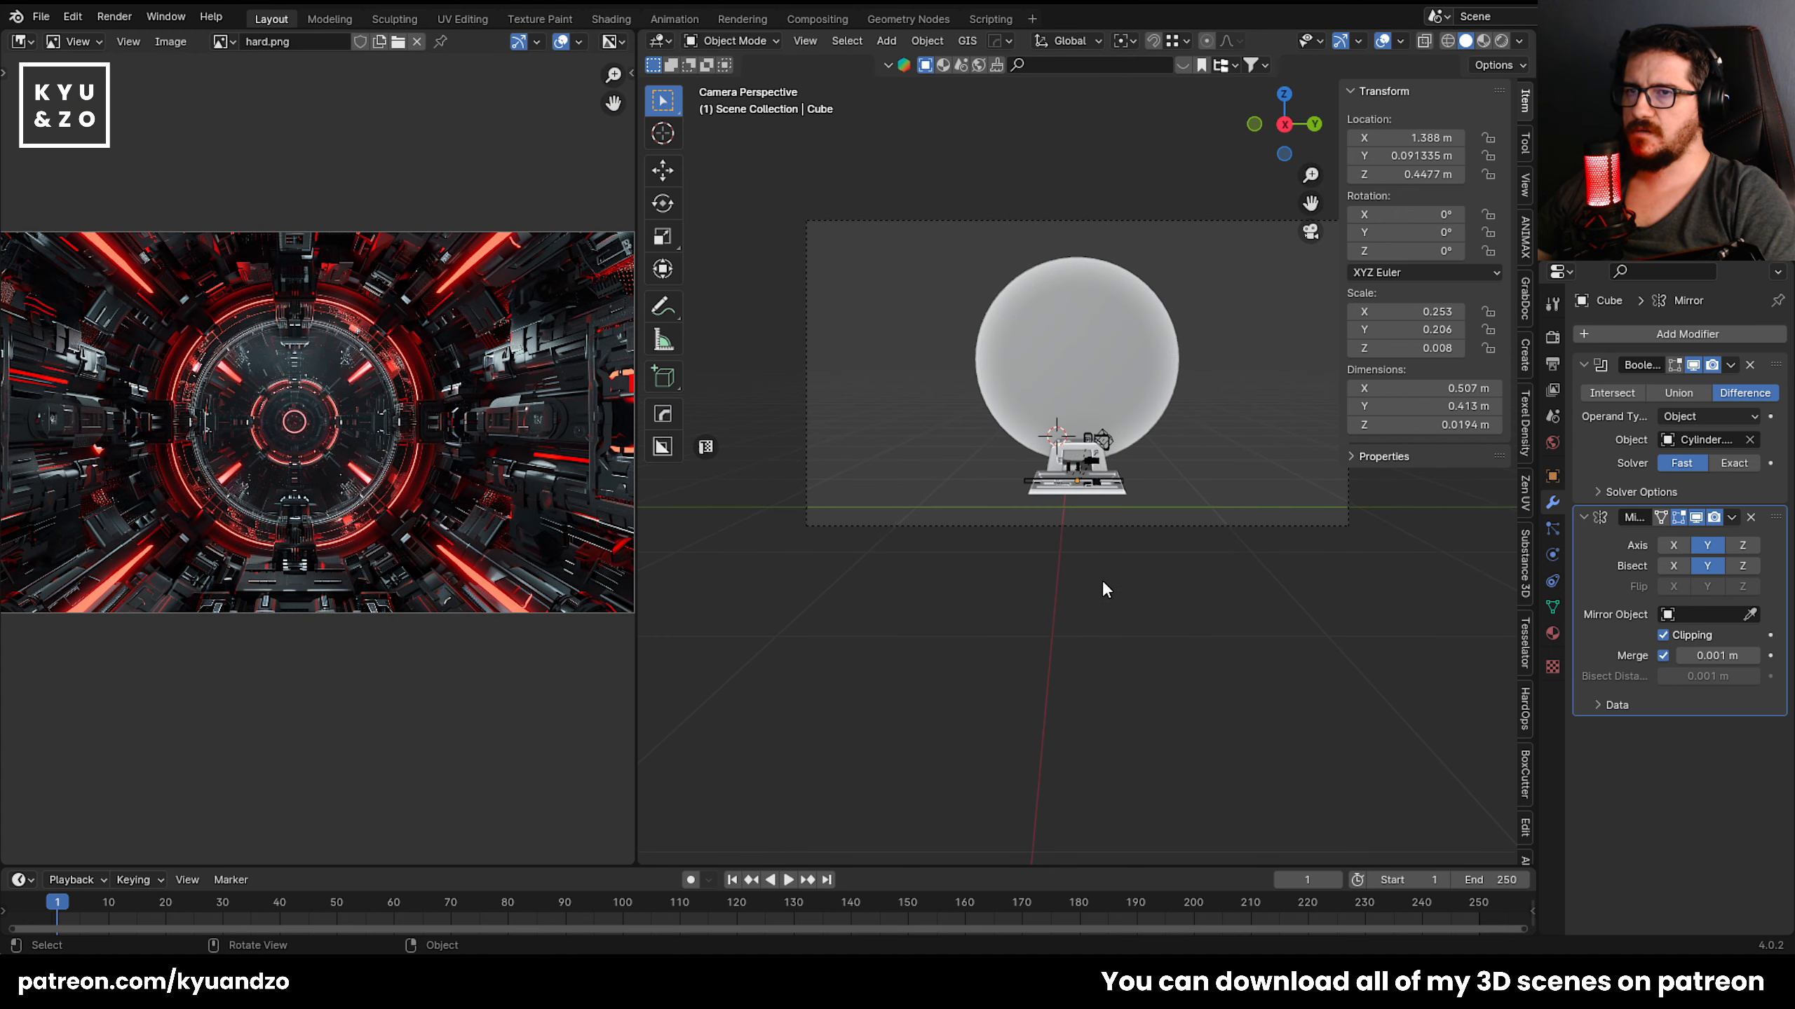
scroll(1155, 432, up, 6)
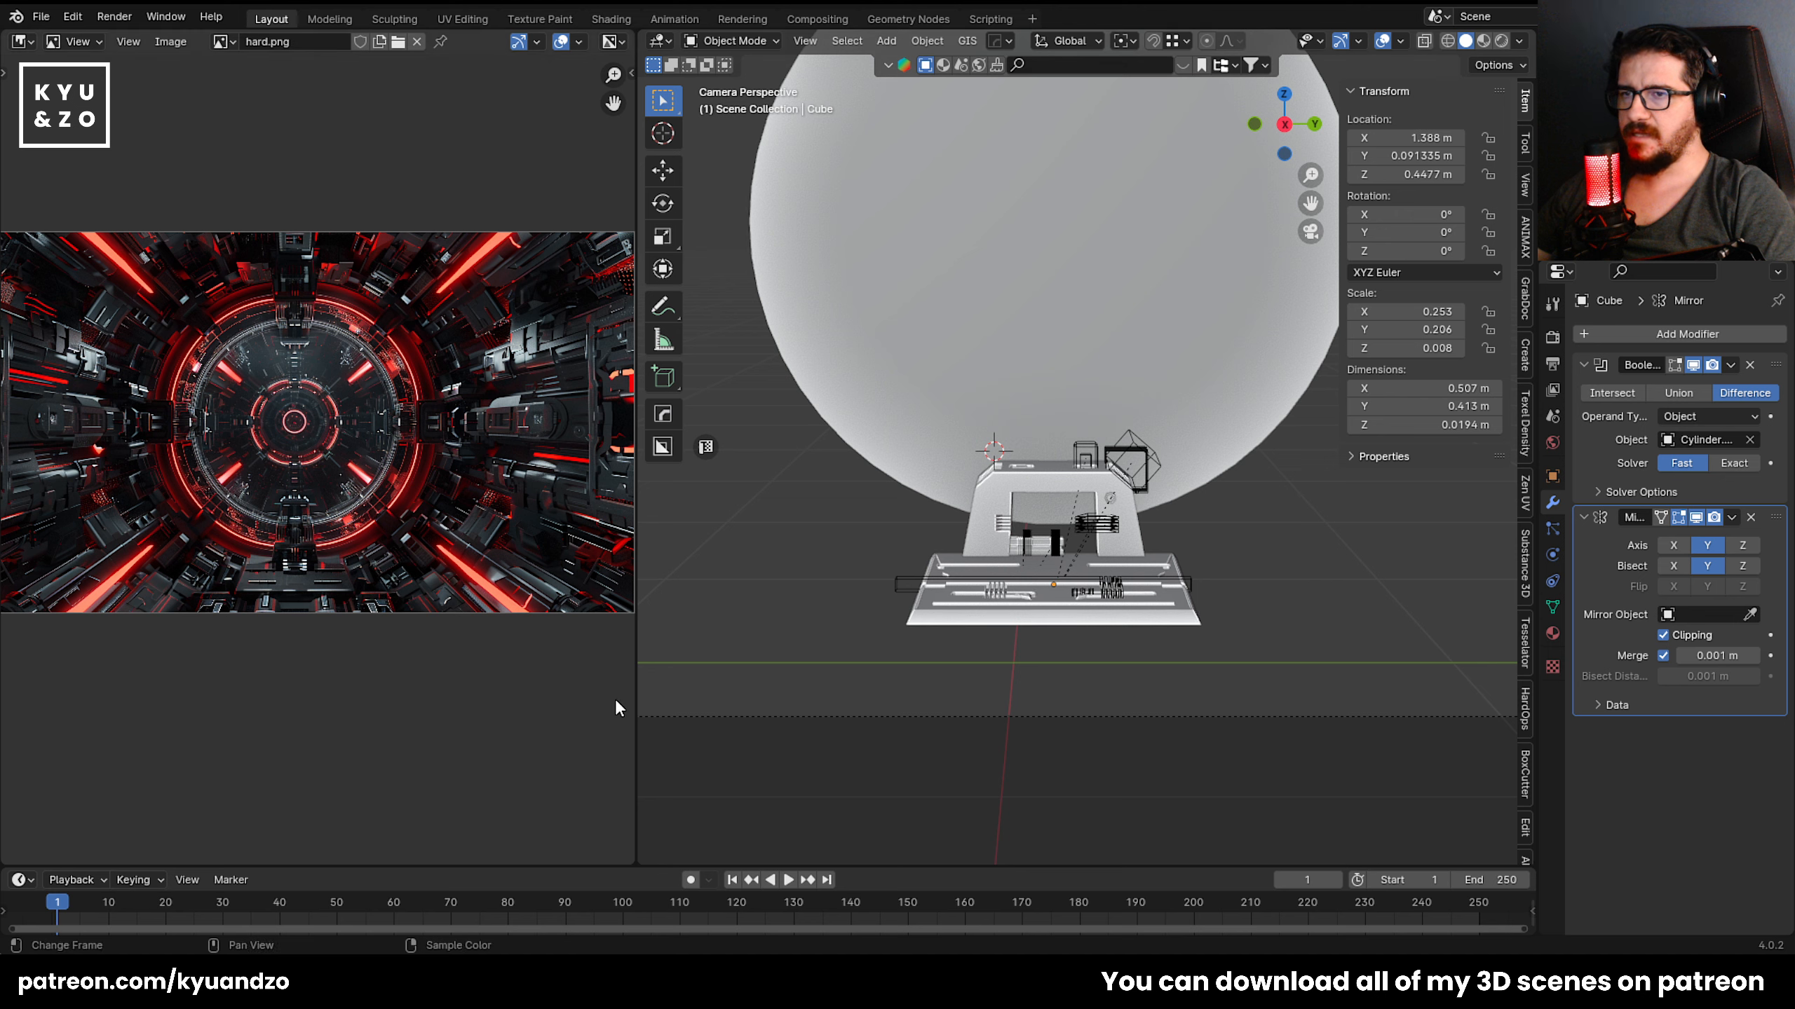
click(946, 614)
key(s)
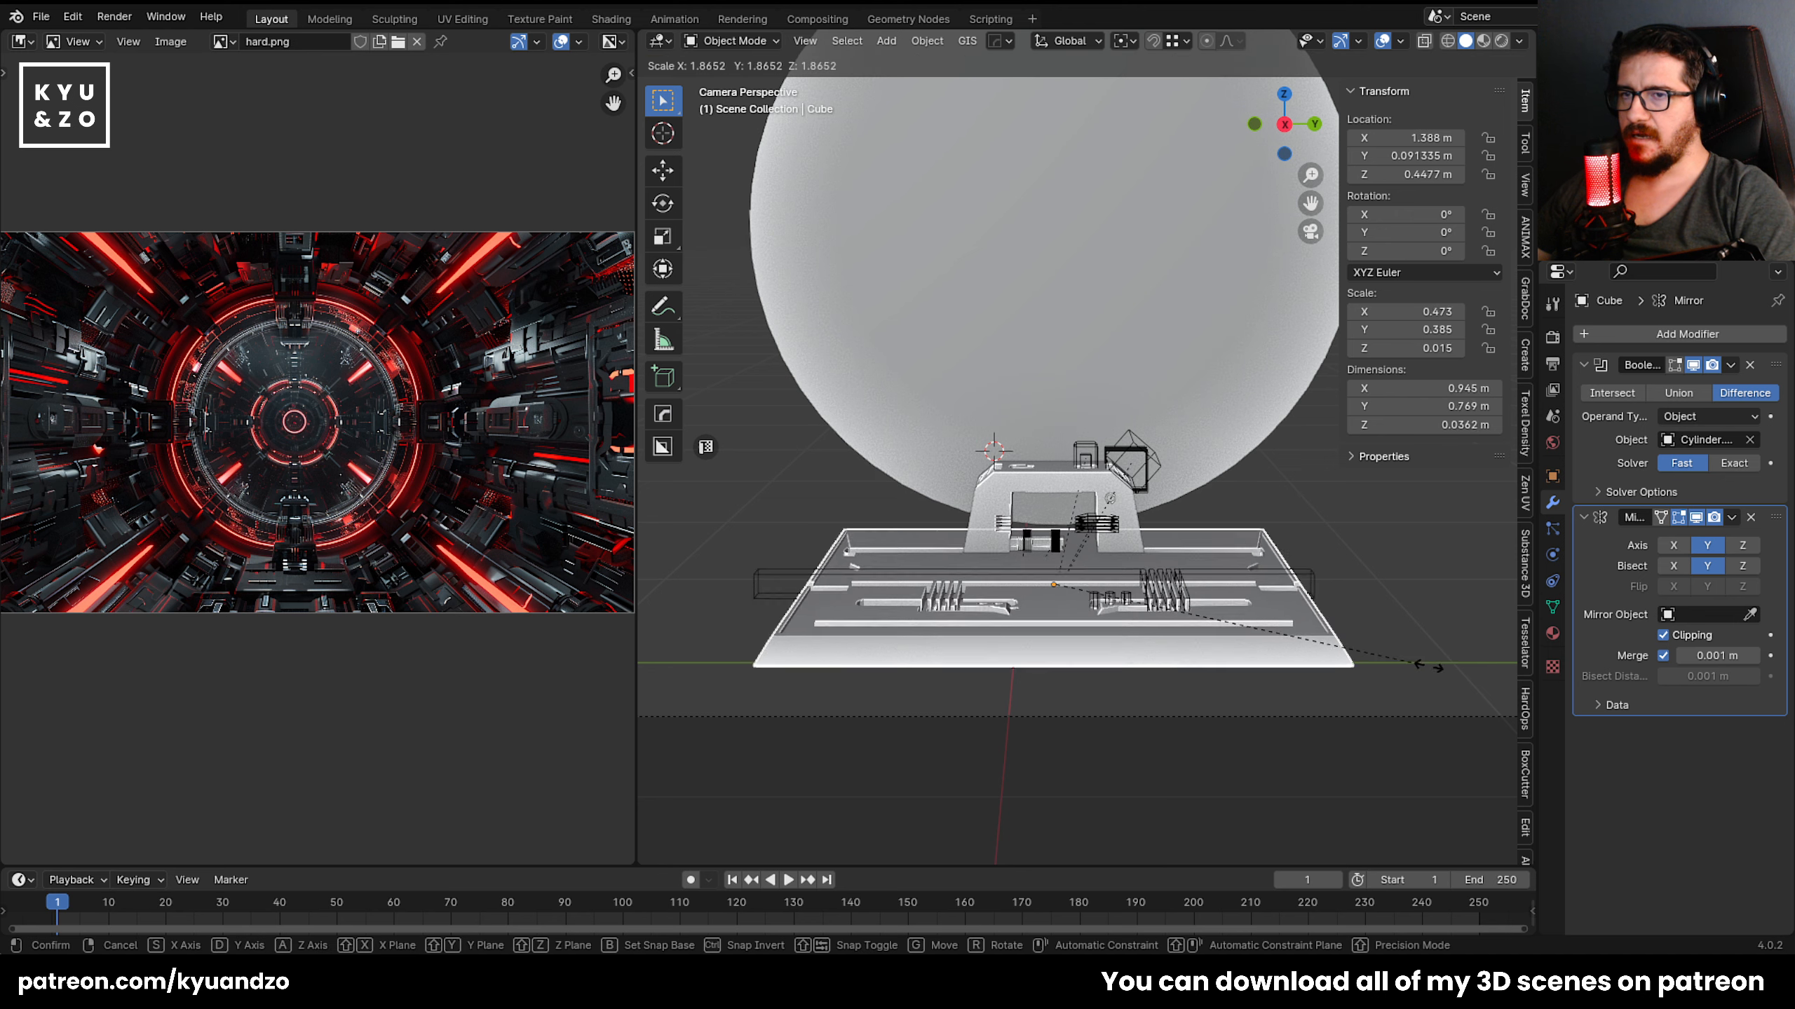
right_click(677, 675)
click(758, 614)
scroll(884, 499, down, 4)
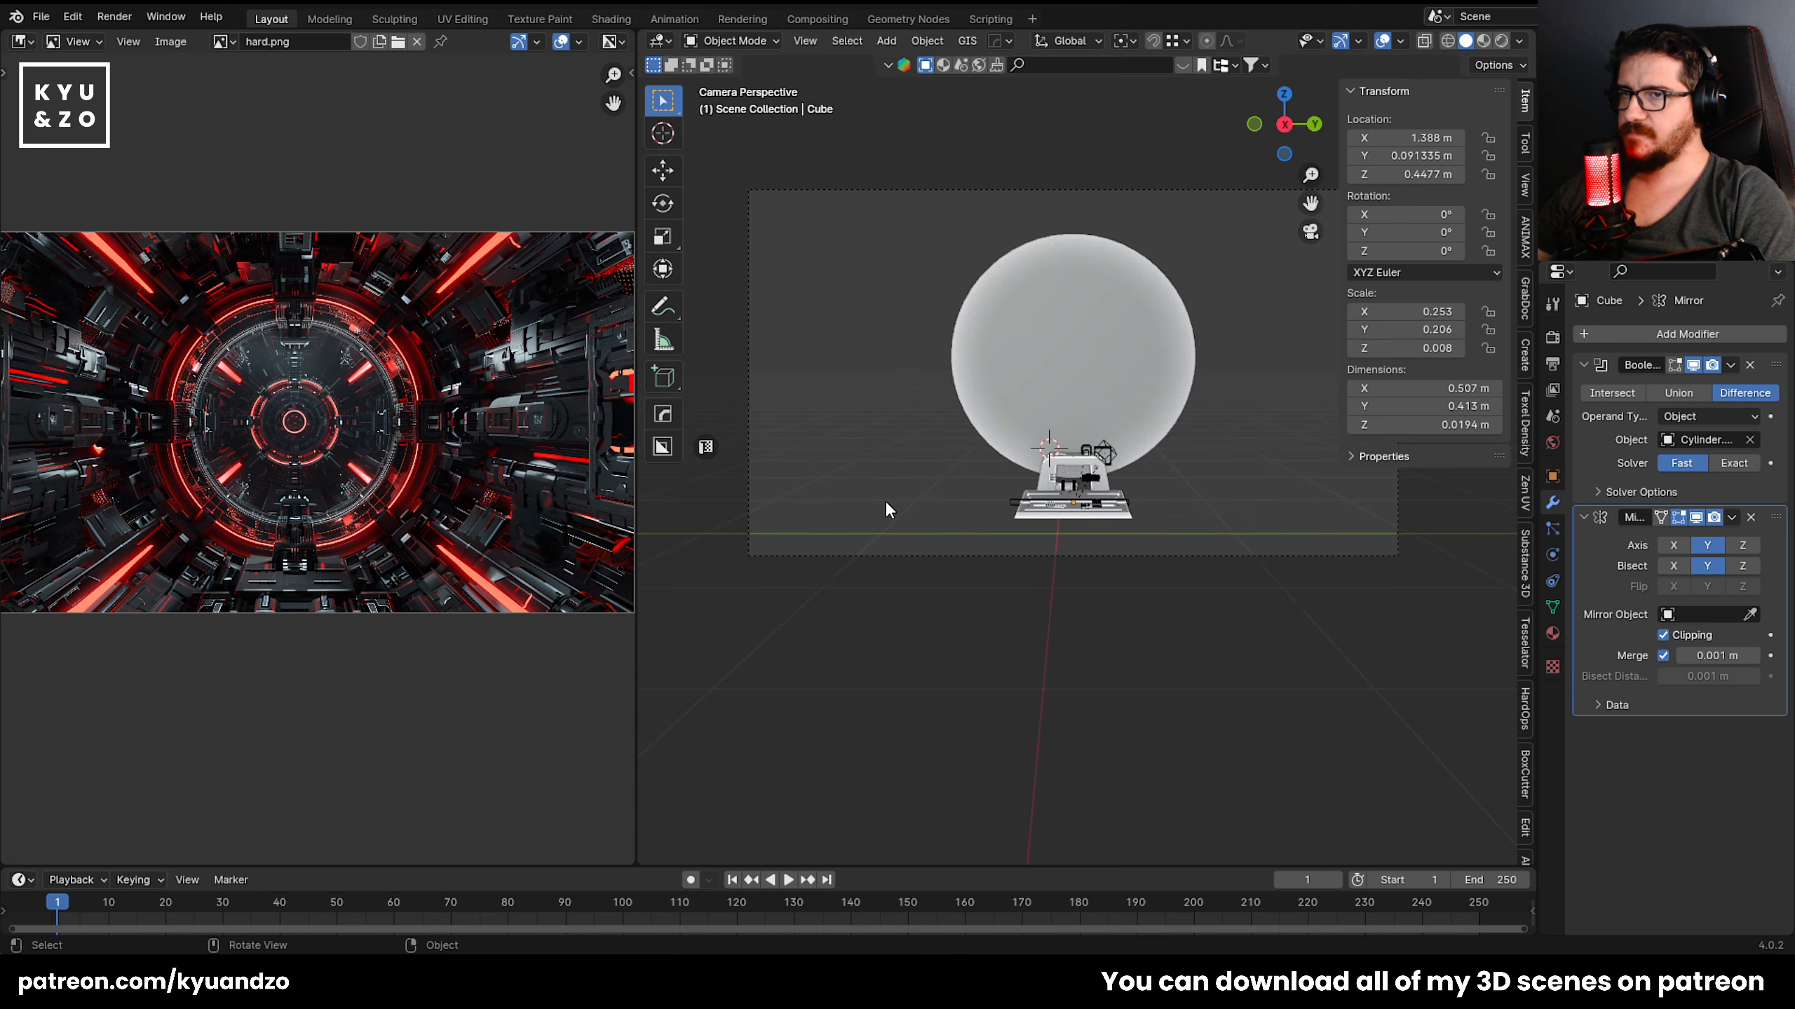
scroll(886, 502, up, 4)
Raise the large cylinder about 0.066 m along Z, then lower it about 0.0086 m so it meets the bracket as in the reference.
click(900, 494)
shift+middle_drag(882, 427, 873, 562)
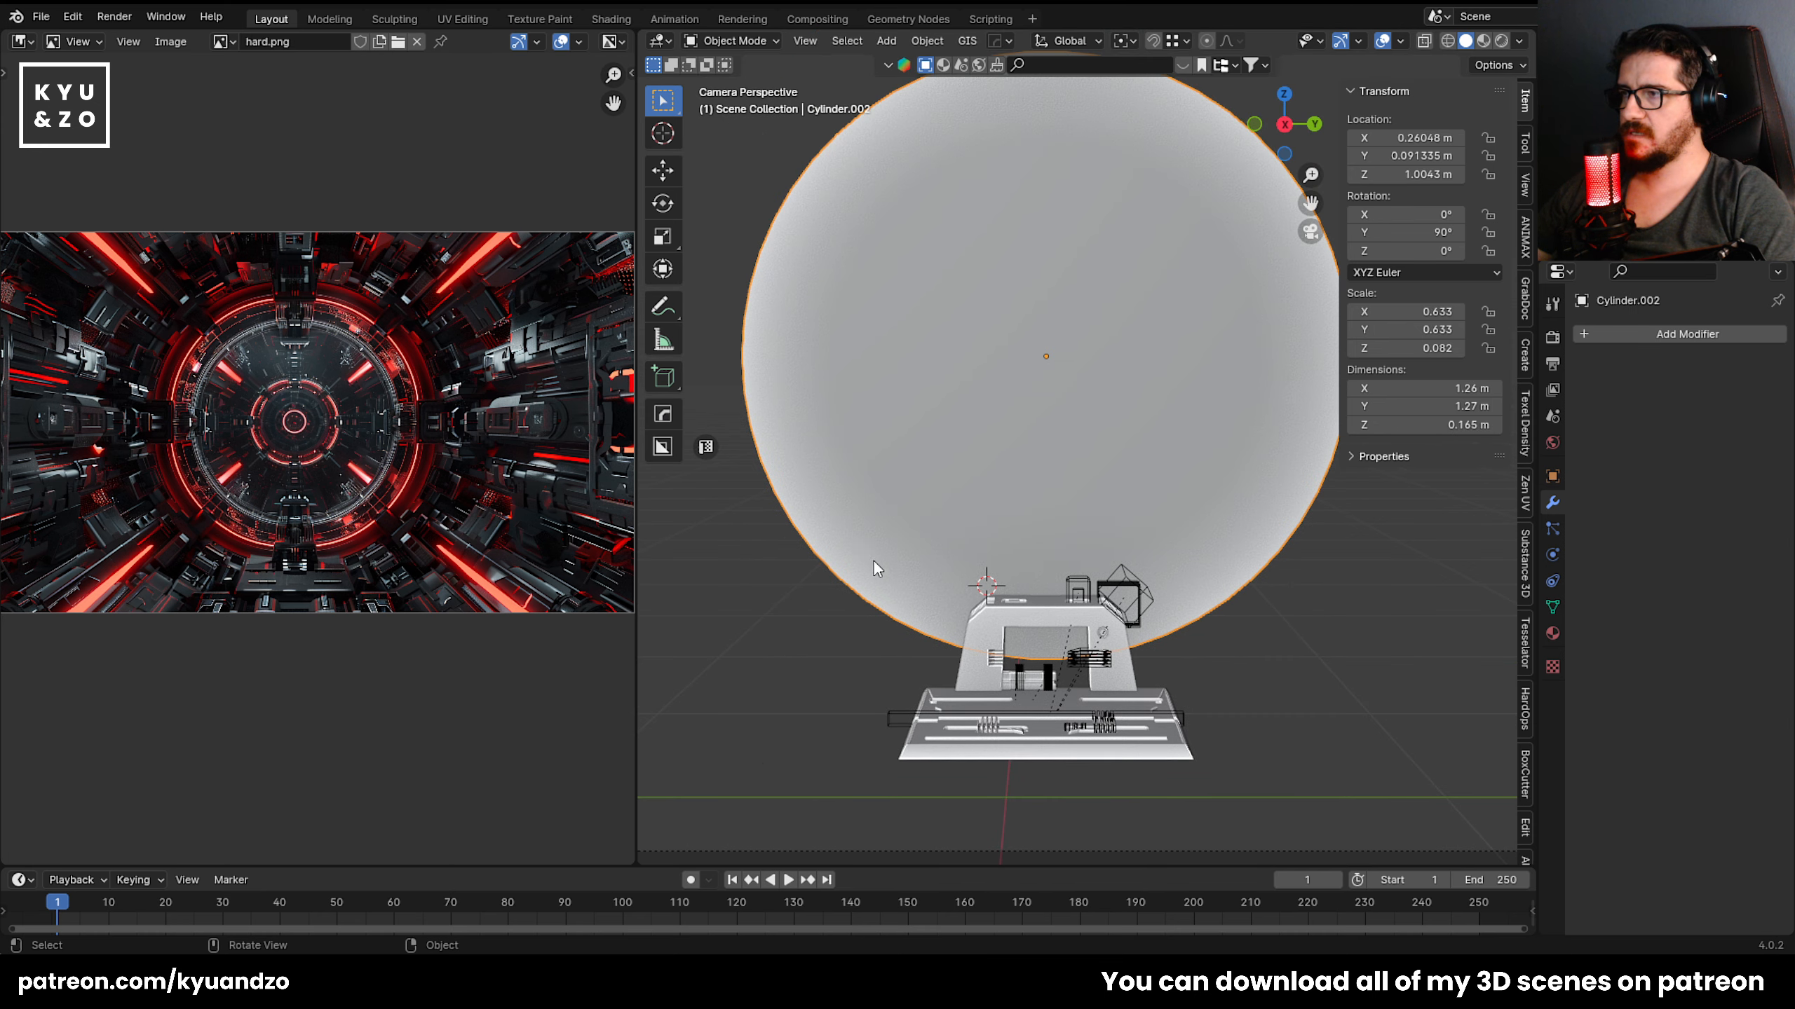
scroll(1188, 614, down, 2)
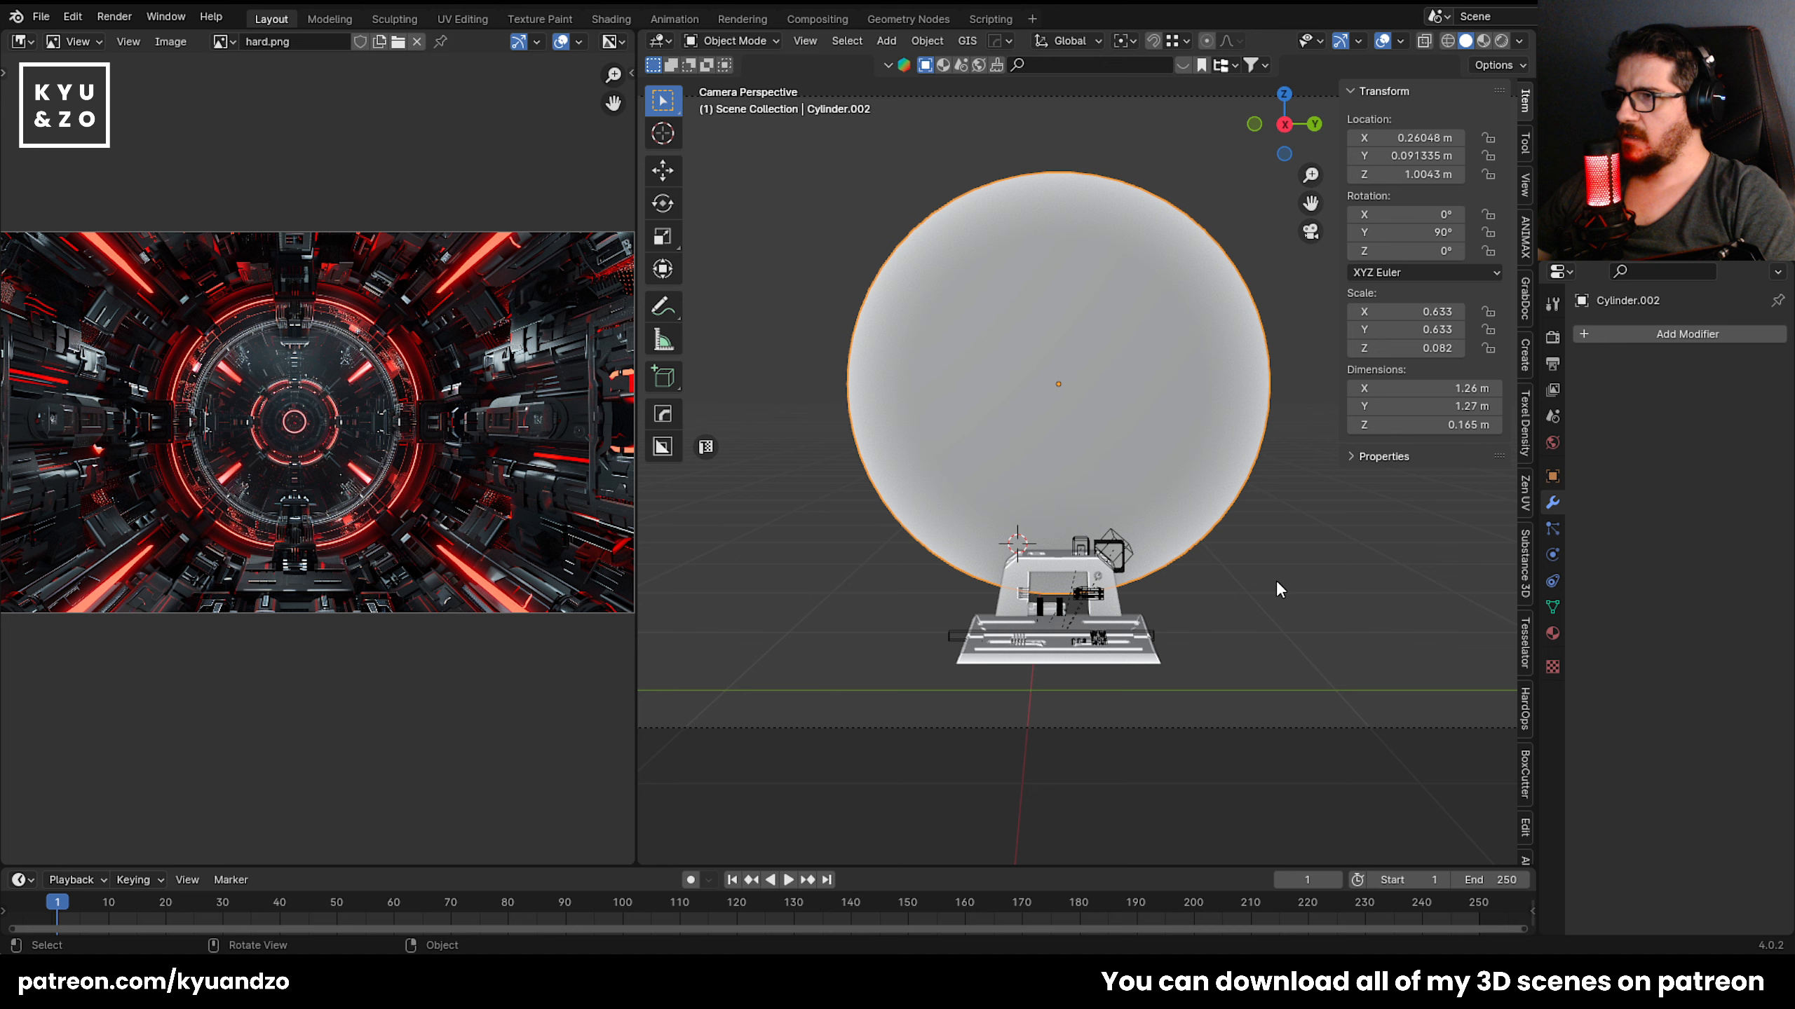
key(g)
key(z)
click(1275, 559)
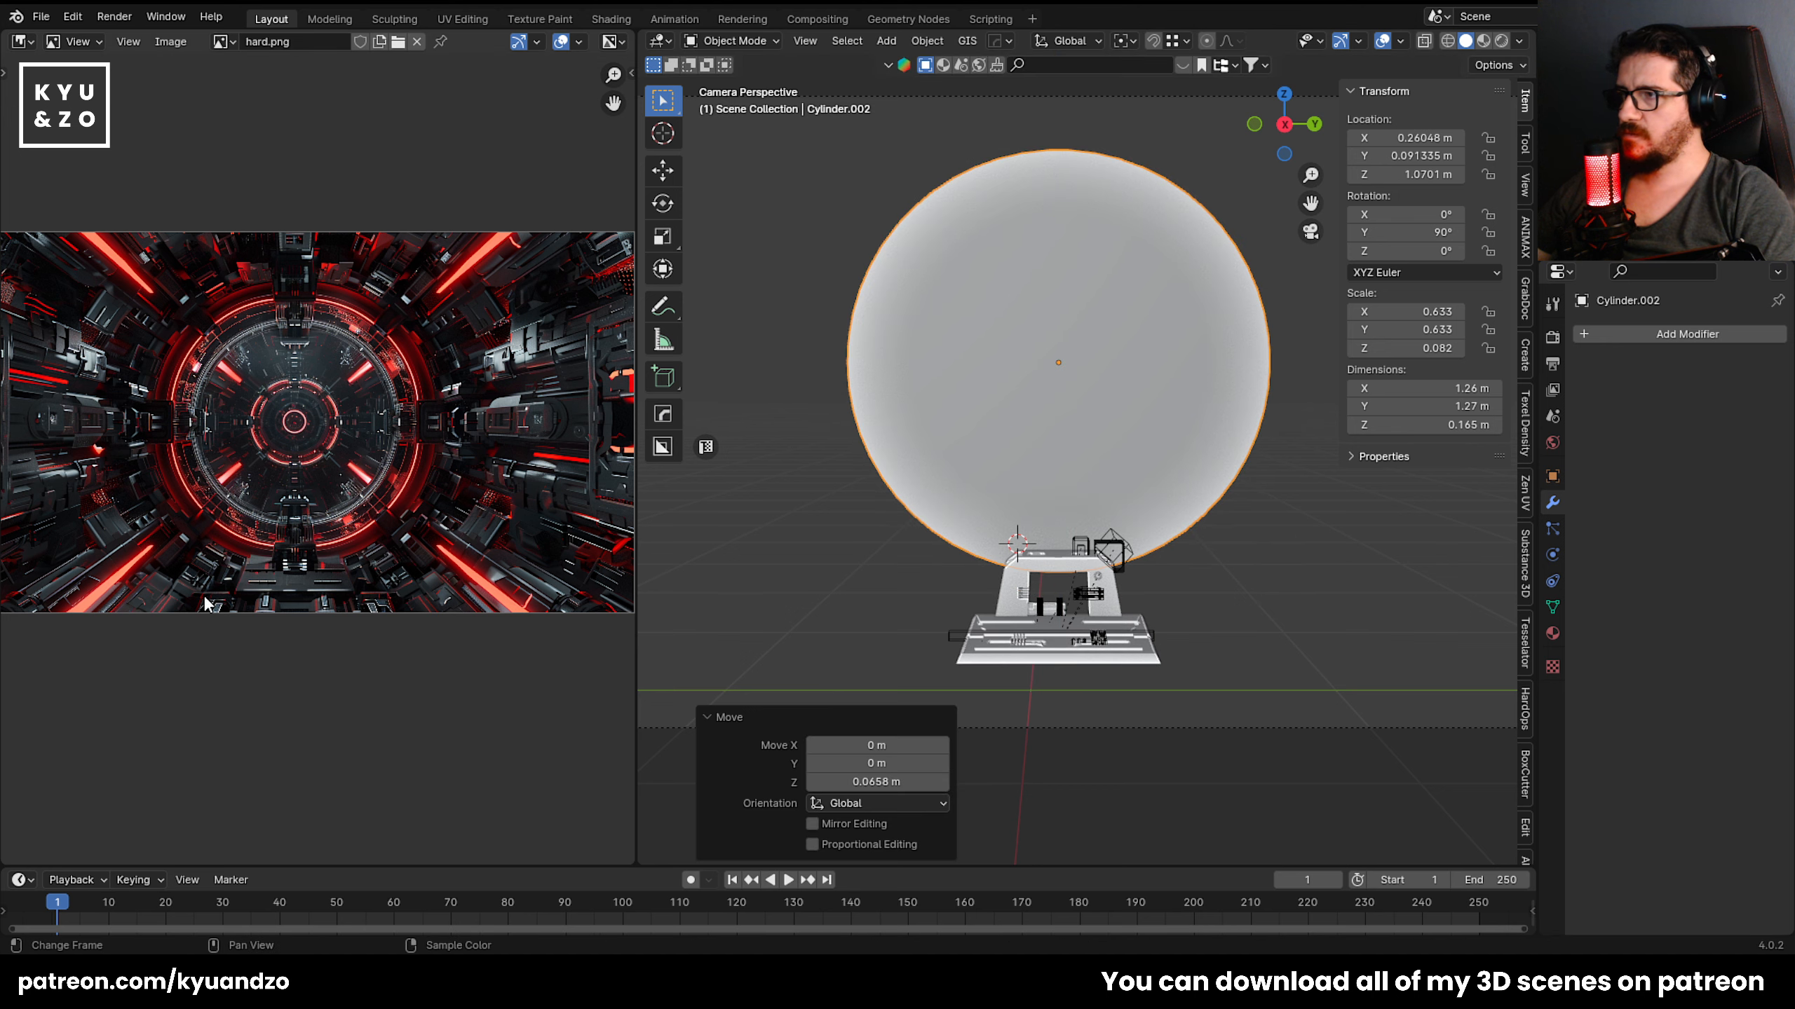
scroll(225, 629, up, 5)
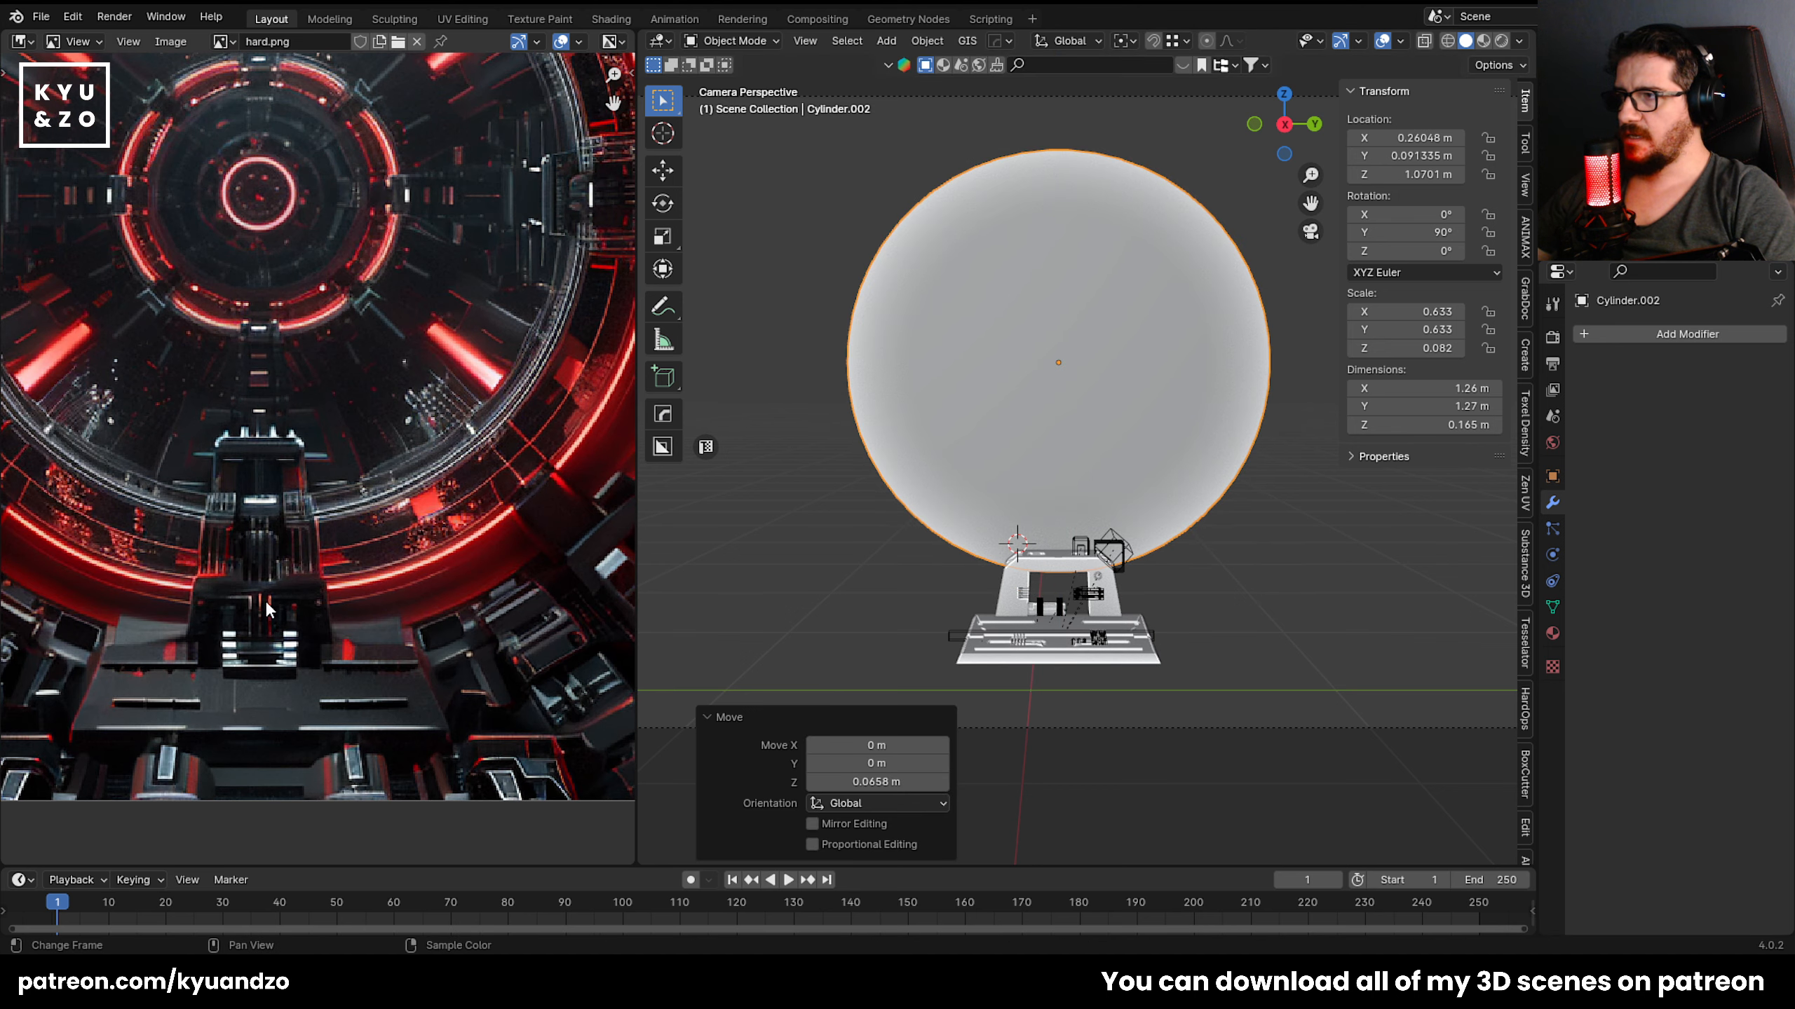
key(g)
key(z)
click(1285, 518)
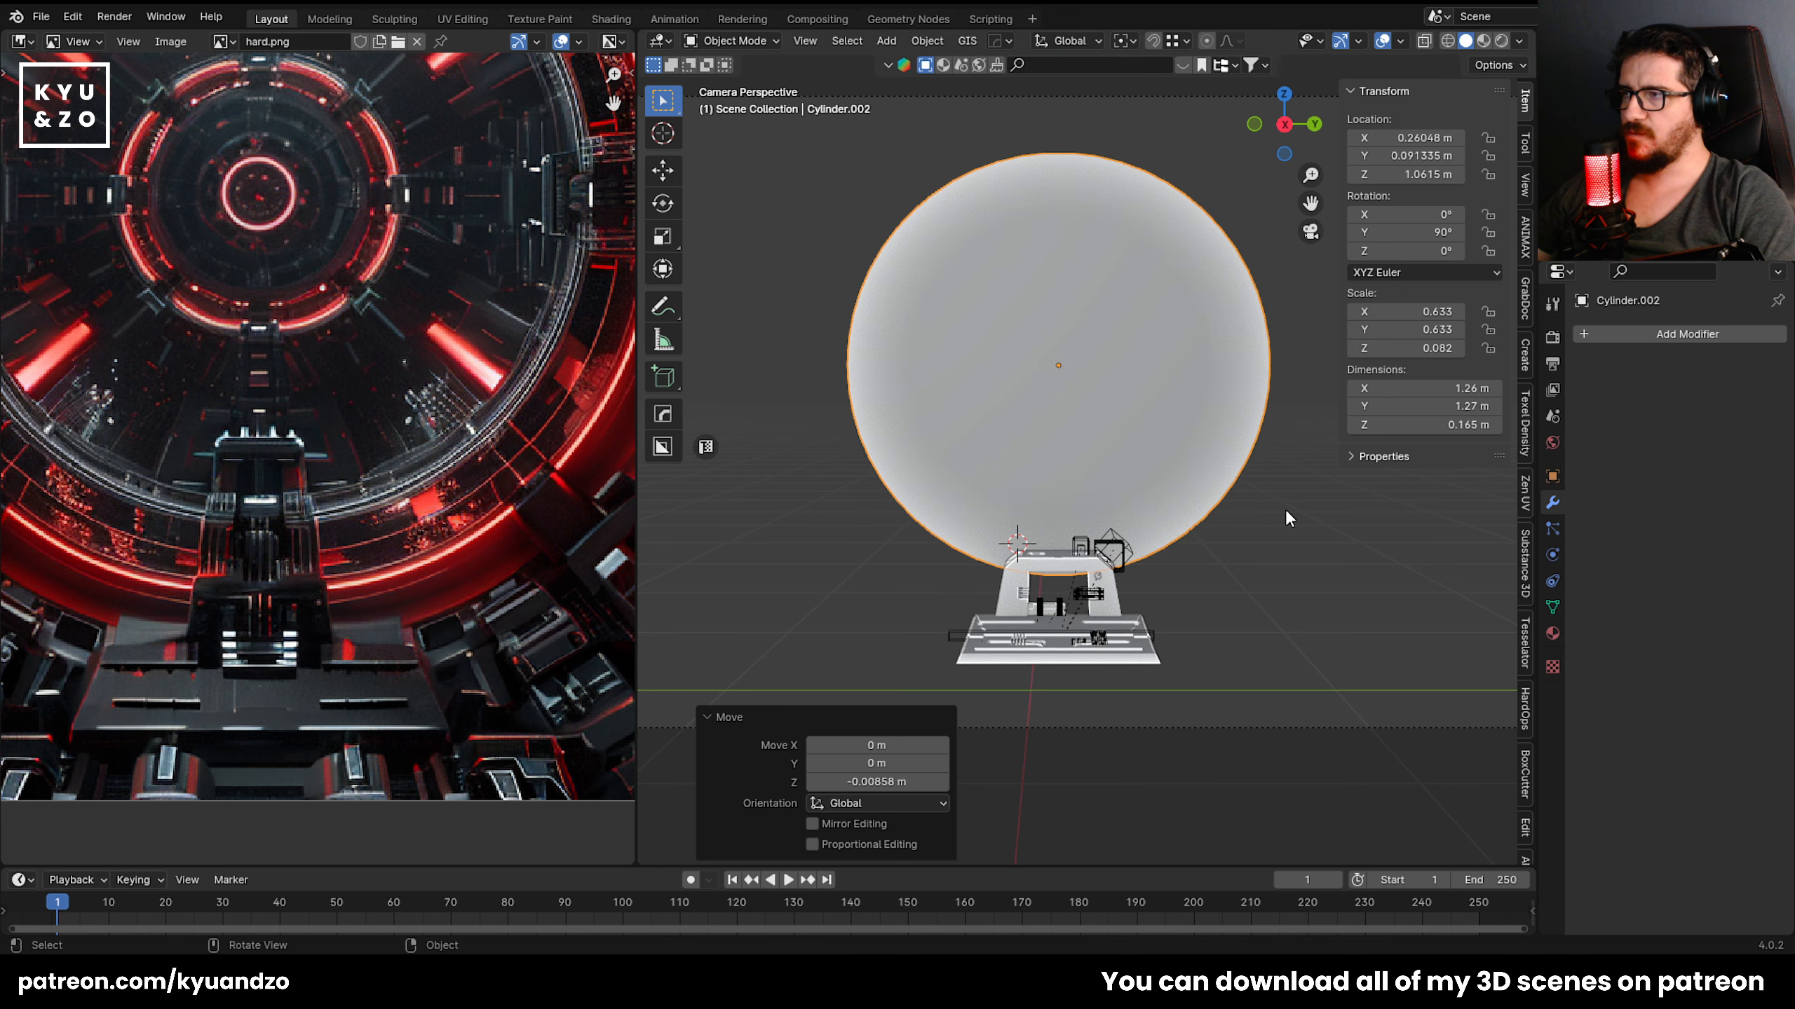
Try repeating the bracket backwards along X in a row of duplicates spaced about 0.18 m apart.
click(903, 553)
click(1058, 544)
key(g)
key(x)
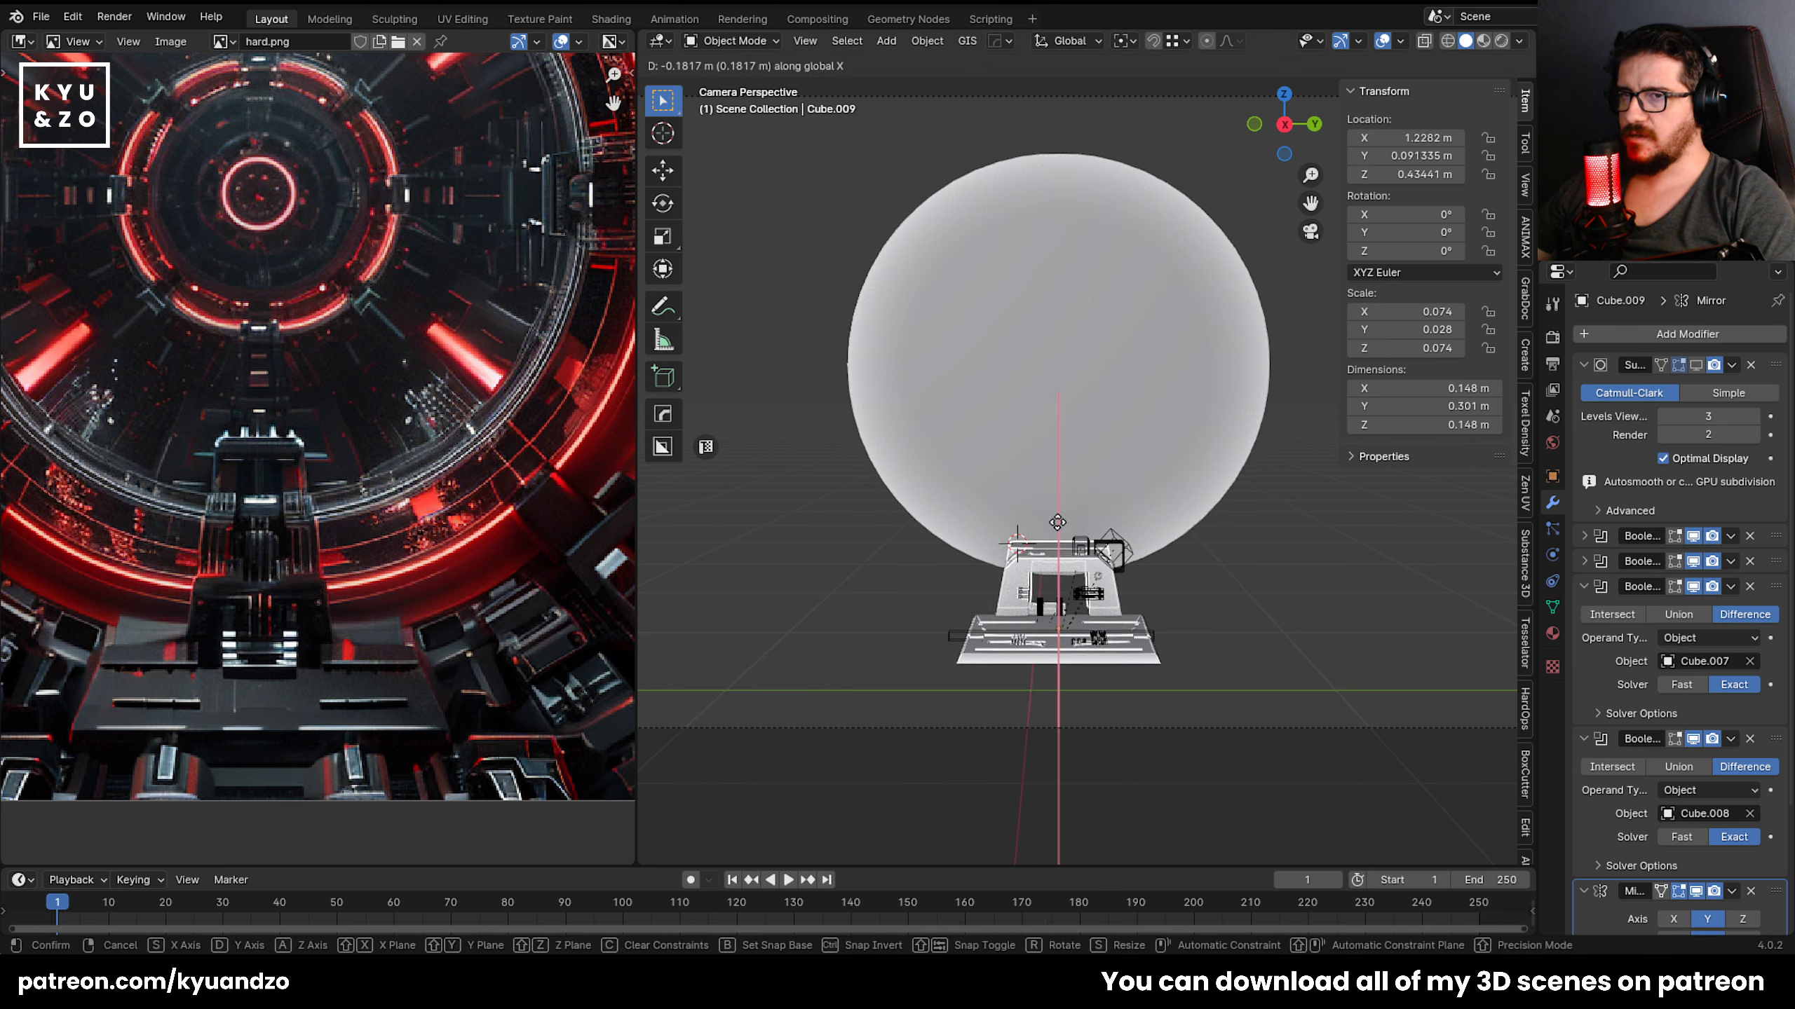
click(1058, 522)
click(1057, 475)
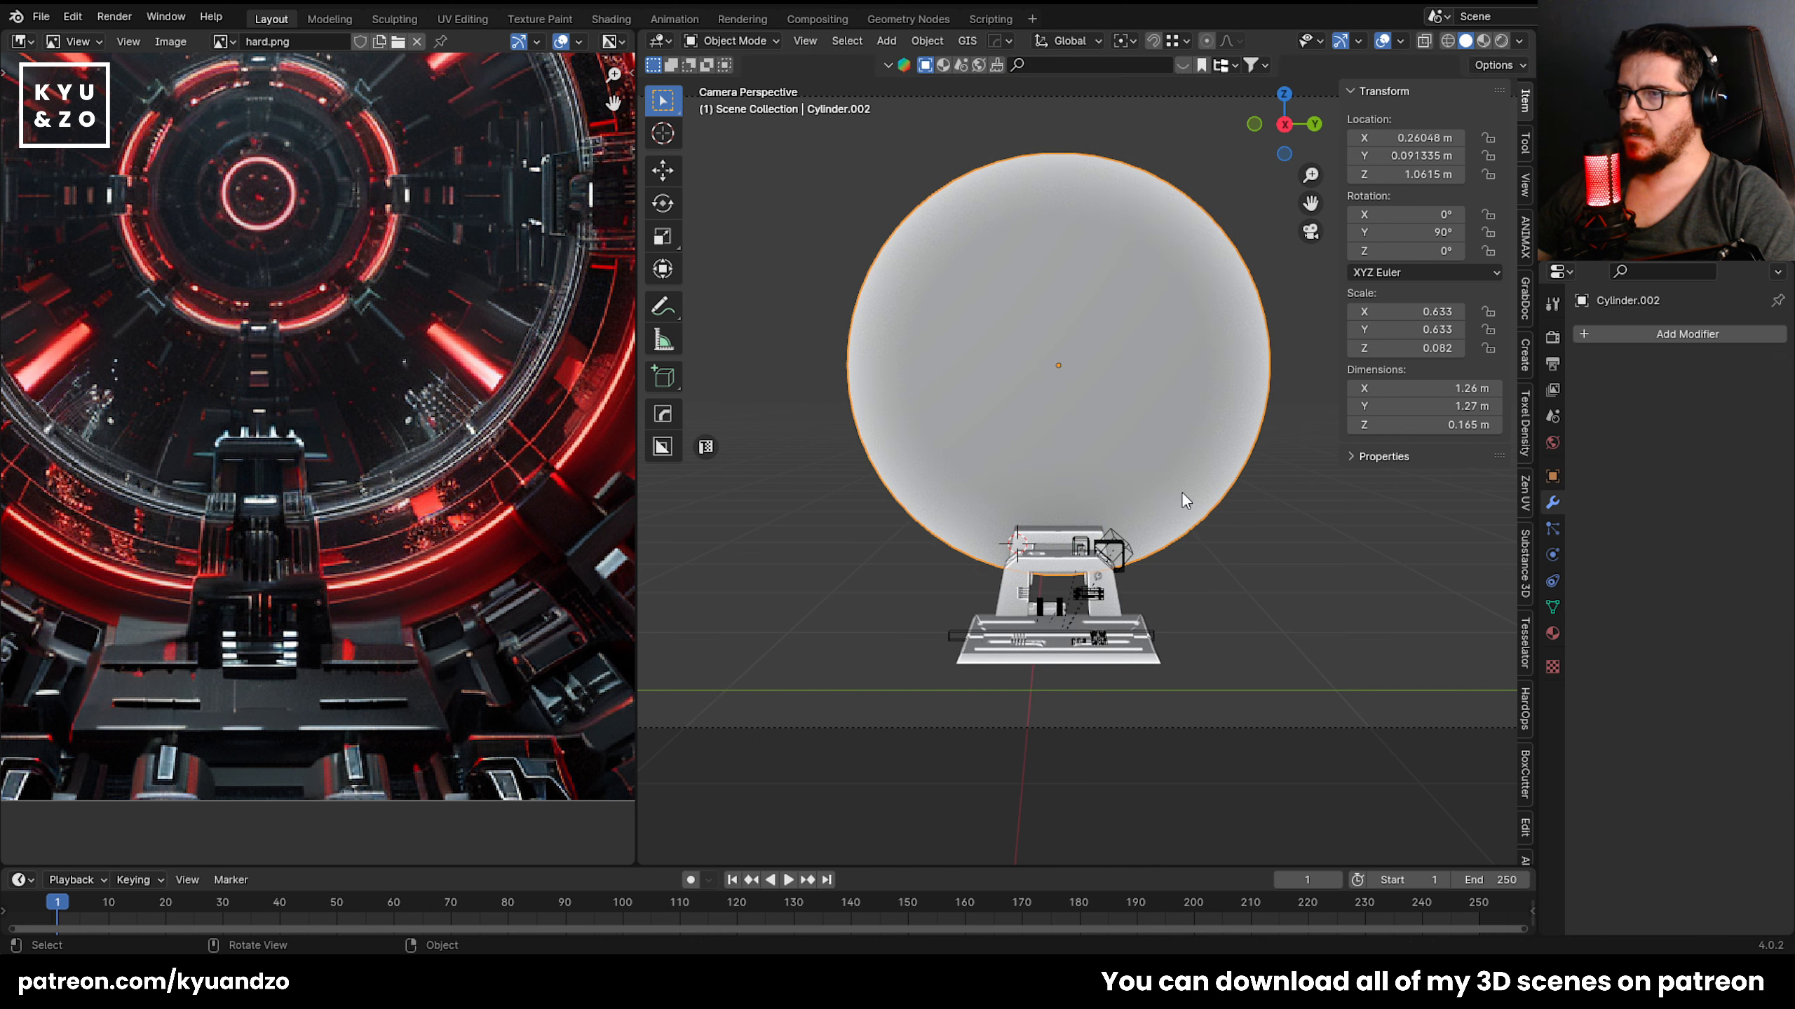
Cancel the cylinder move and undo the repeated bracket duplicates.
key(g)
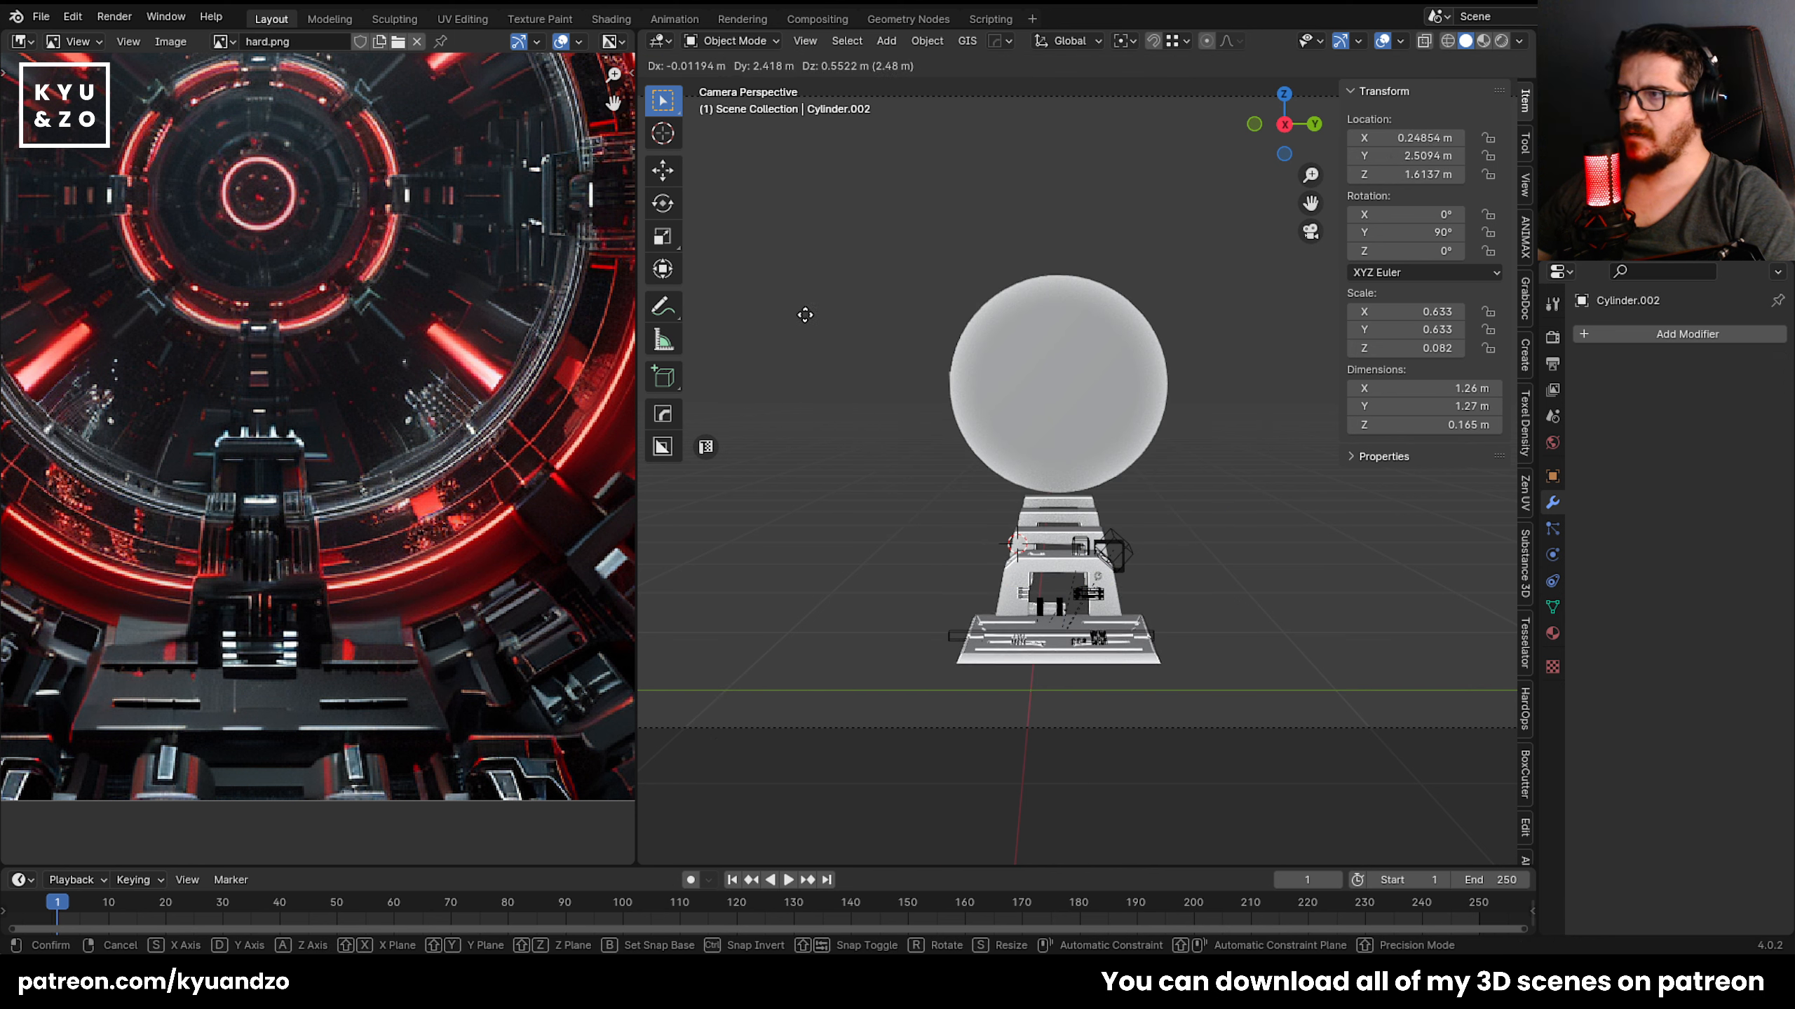
key(Escape)
key(ctrl+z)
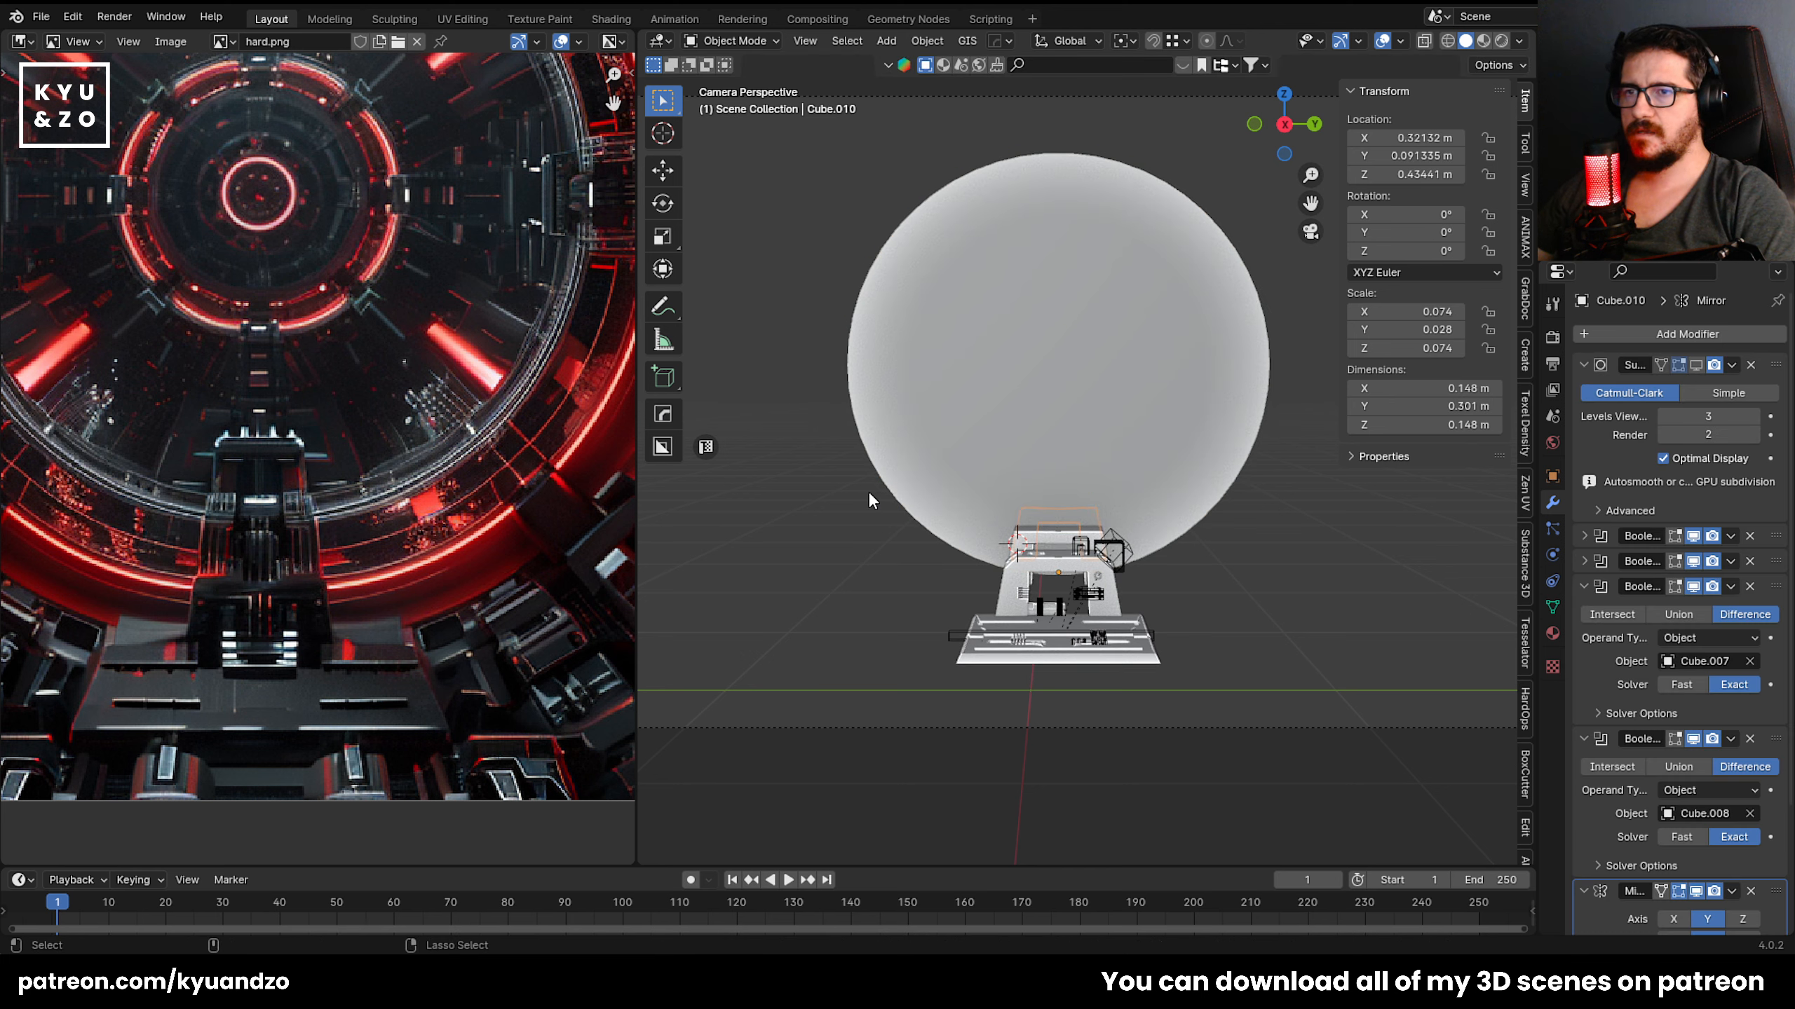
key(ctrl+z)
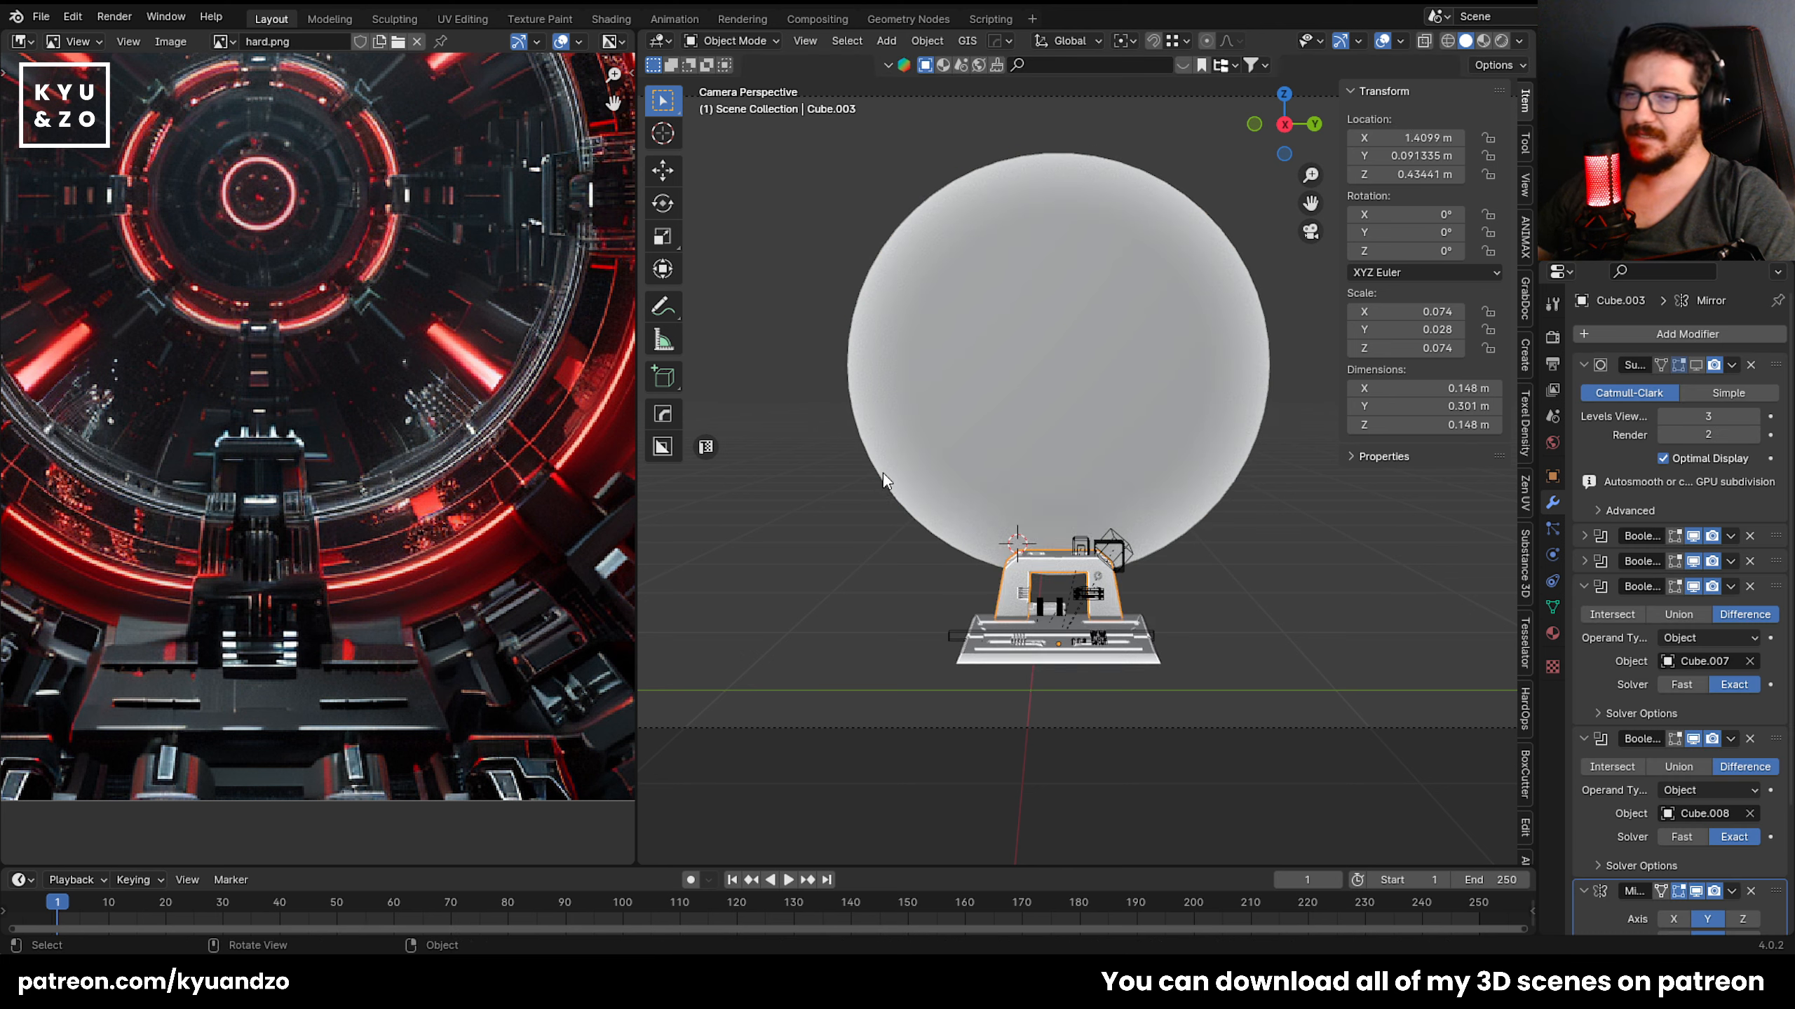
Save the file and hide the wireframe boolean cutters around the bracket and slab.
click(1268, 632)
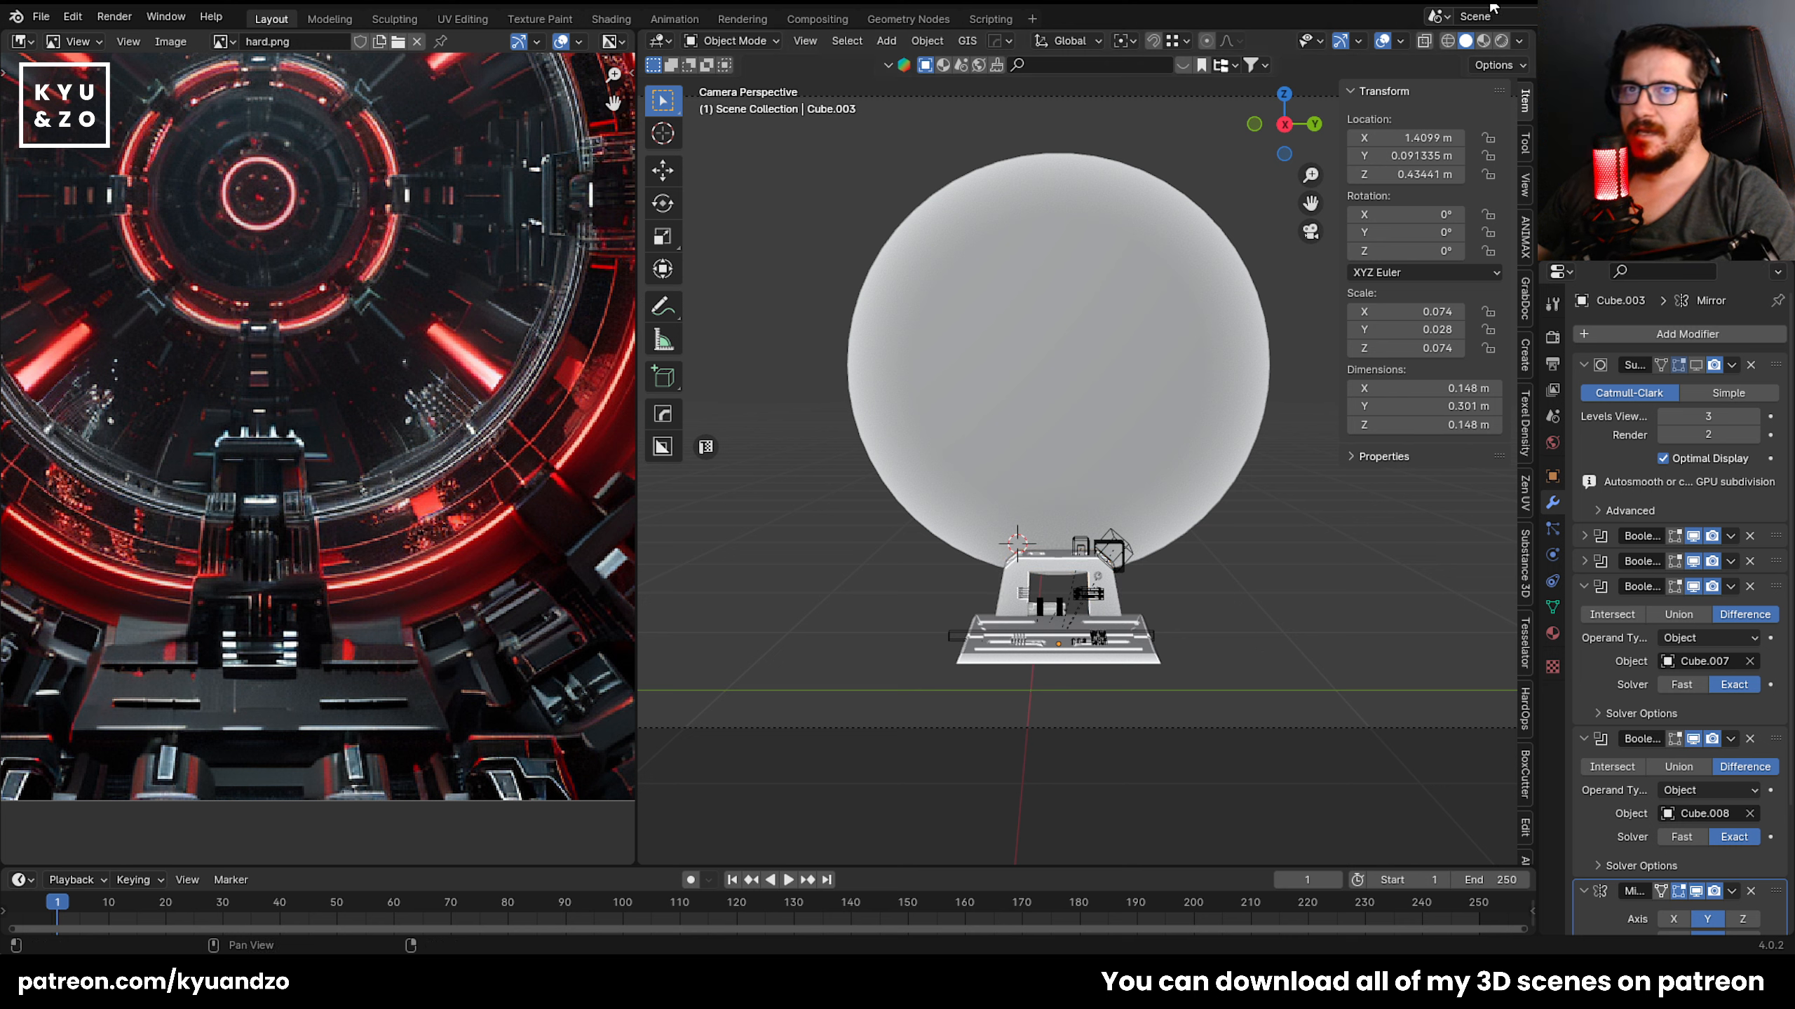
key(ctrl+s)
click(1141, 566)
scroll(1142, 573, up, 1)
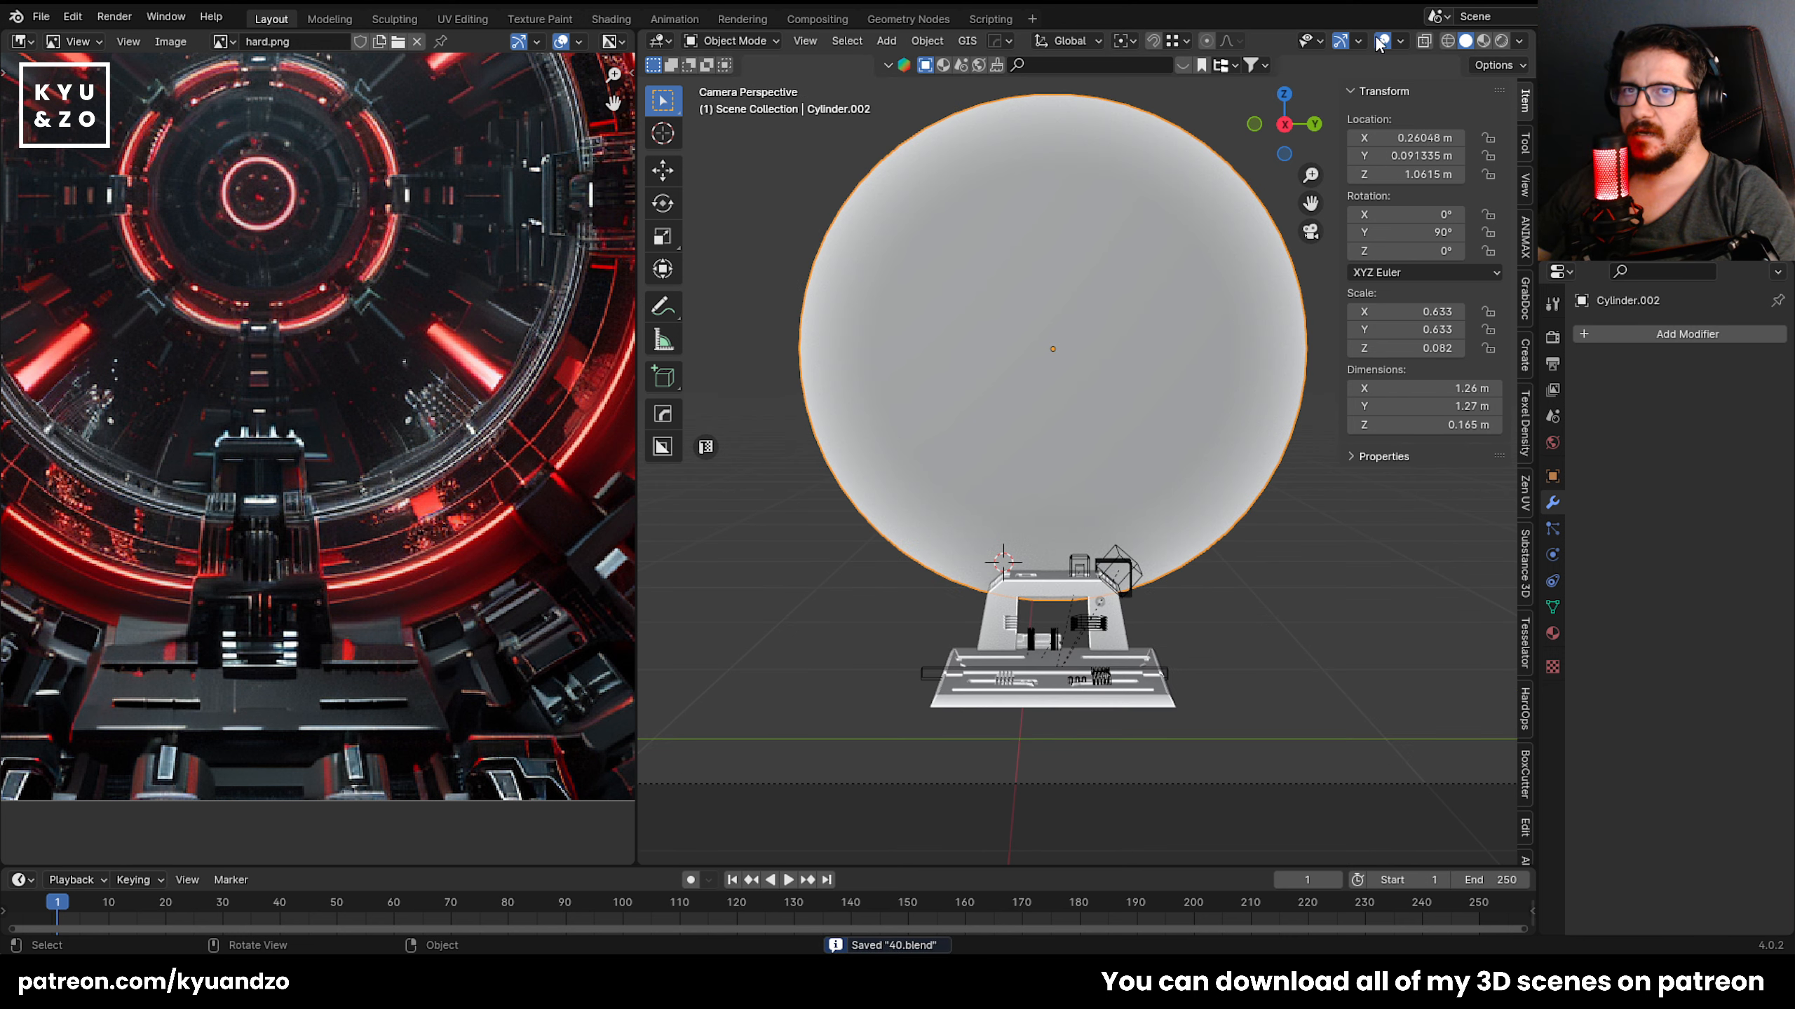
key(alt+a)
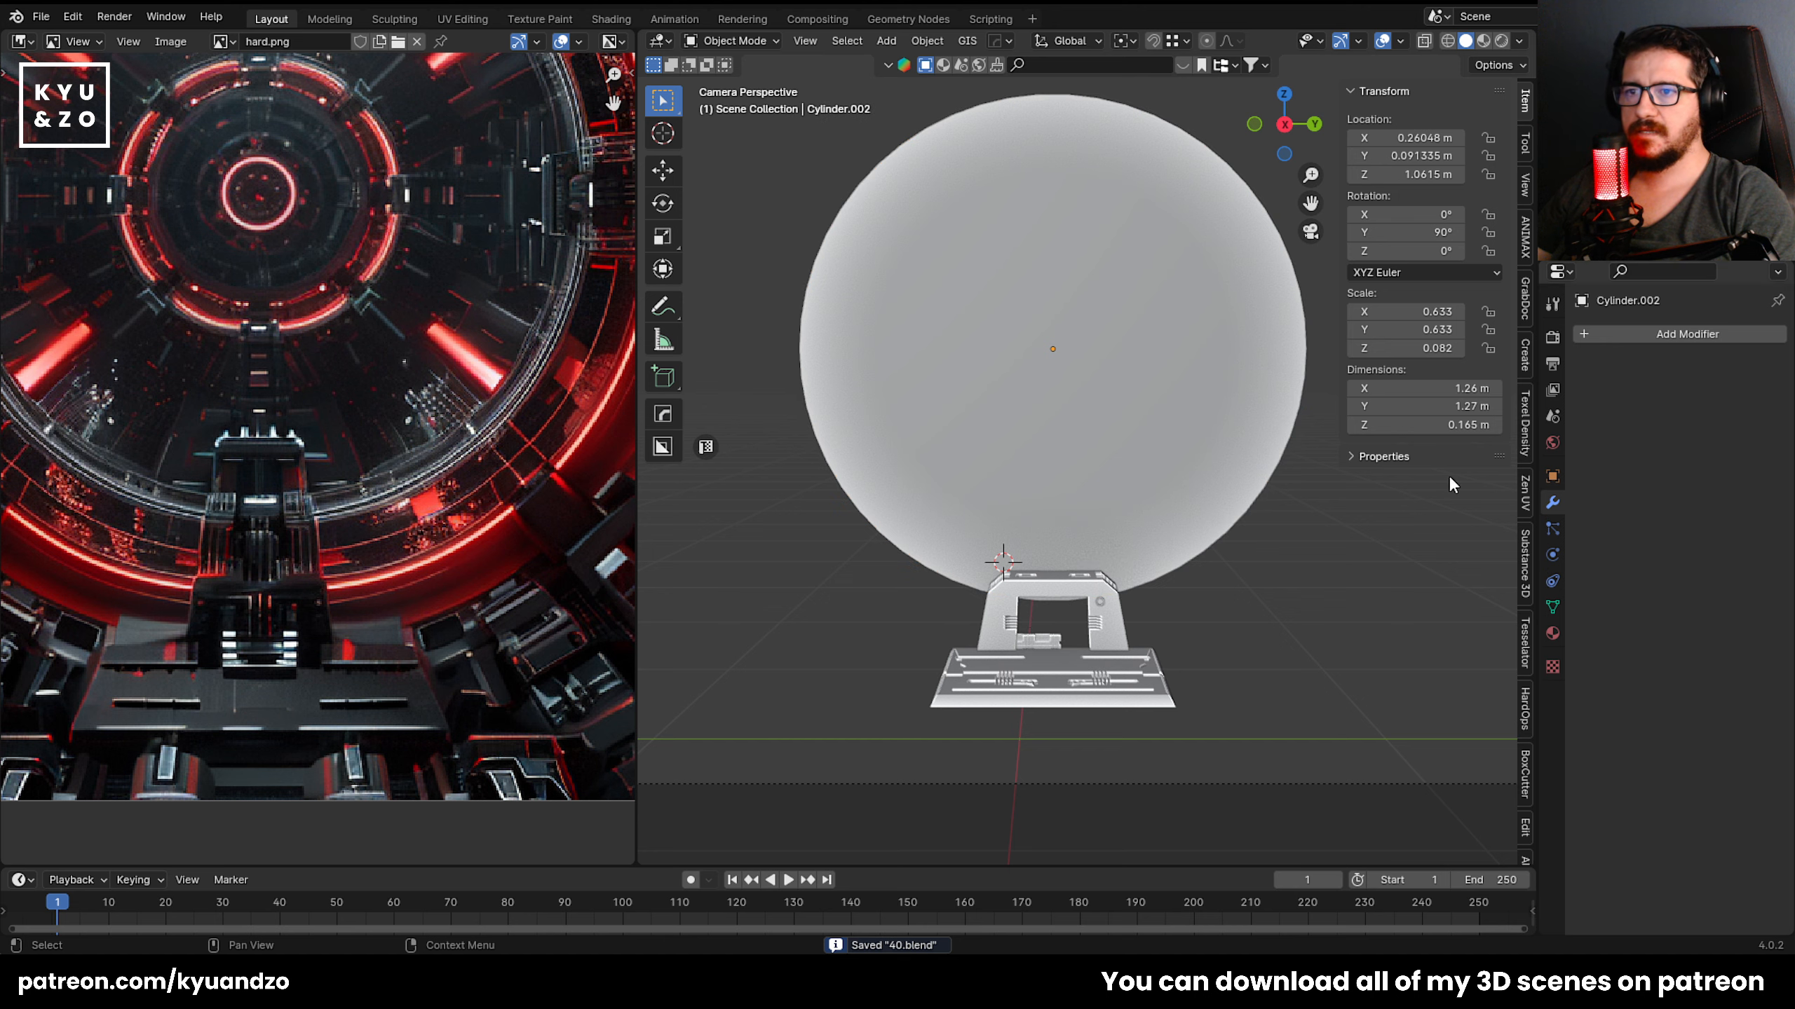
Select the bracket and switch the viewport's solid shading from Studio to MatCap lighting.
mouse_move(1449, 474)
ctrl+middle_down()
mouse_move(1027, 538)
mouse_move(1004, 445)
ctrl+middle_up()
click(1007, 499)
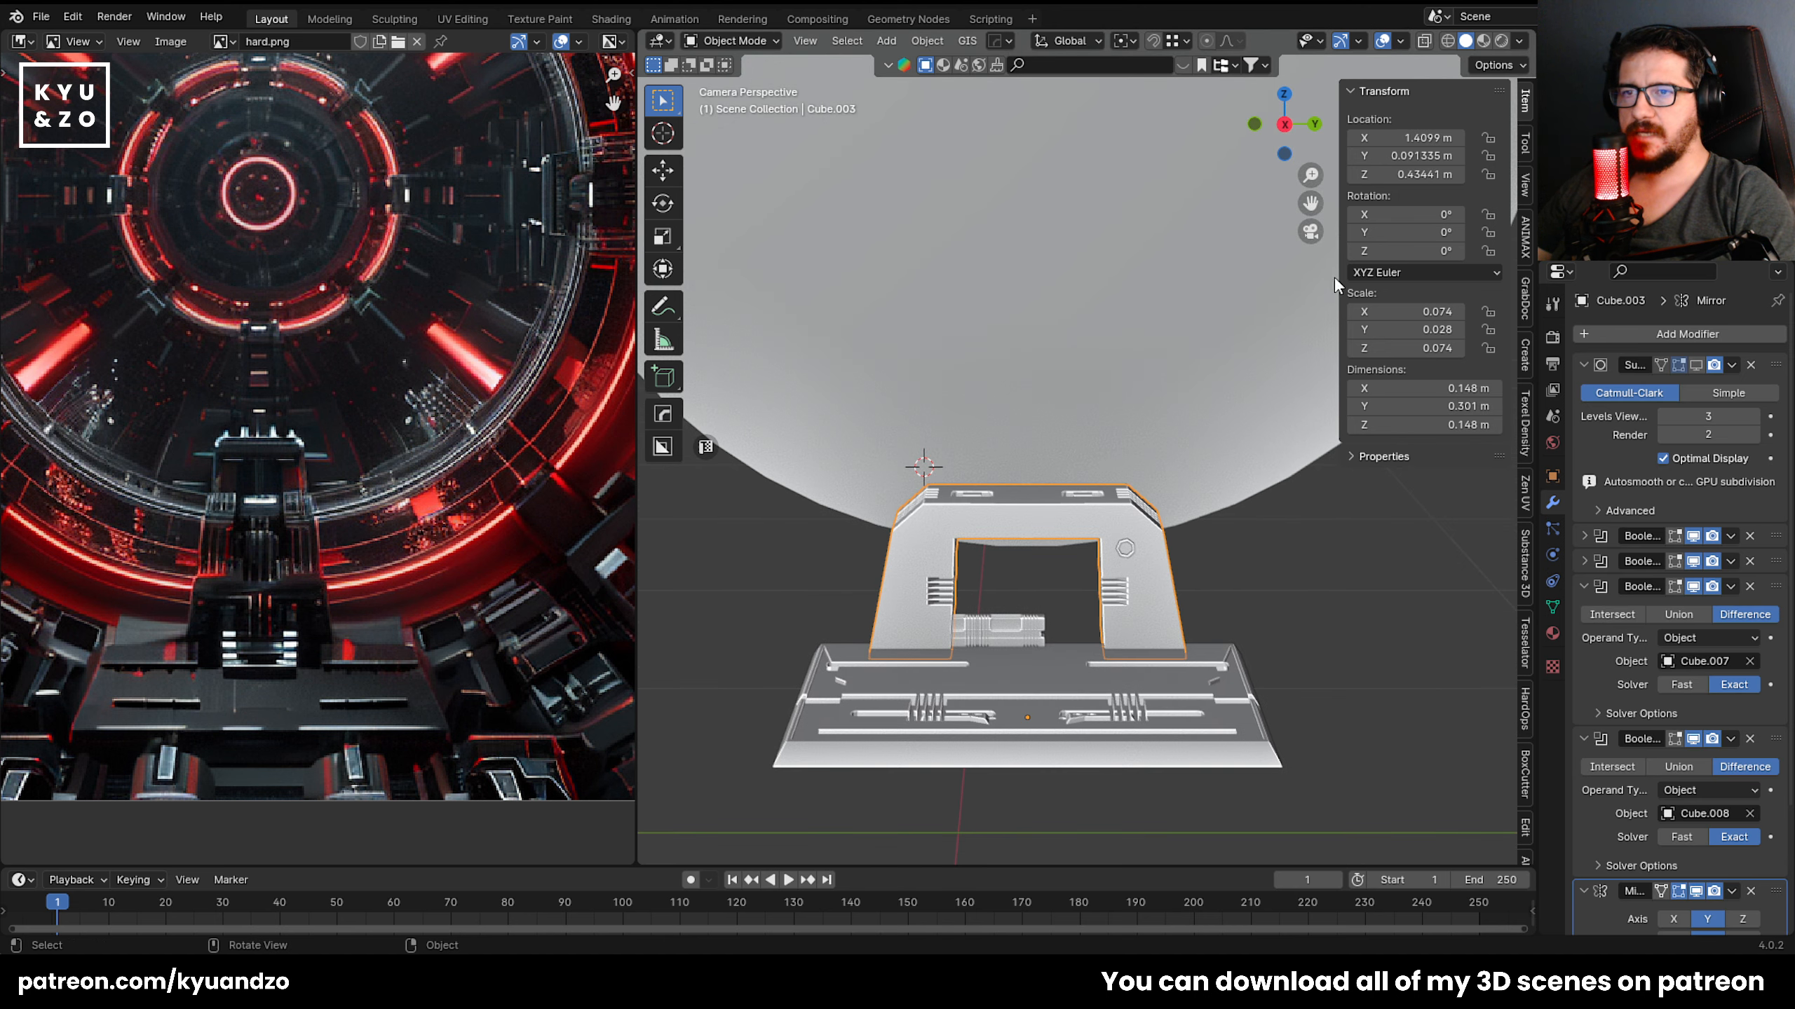
click(1519, 41)
click(1502, 175)
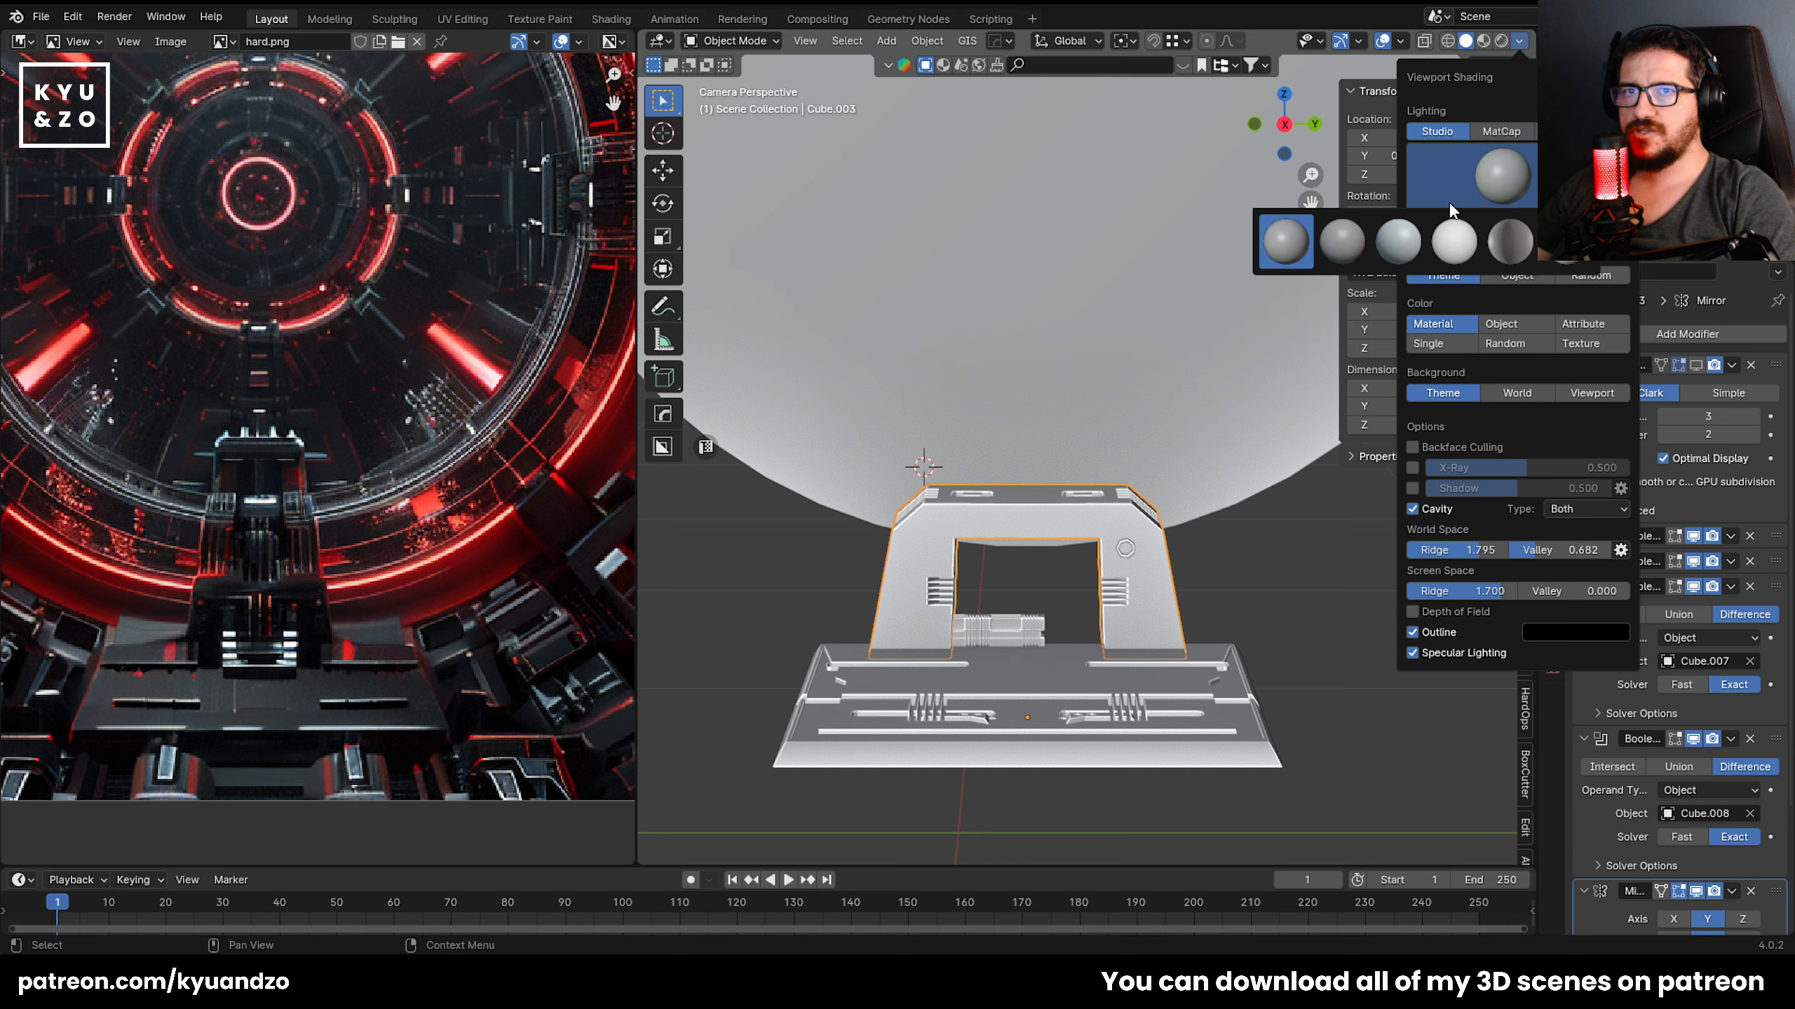
click(1491, 131)
Try the glossy dark red matcap and check the bracket and slab details with it.
click(1502, 176)
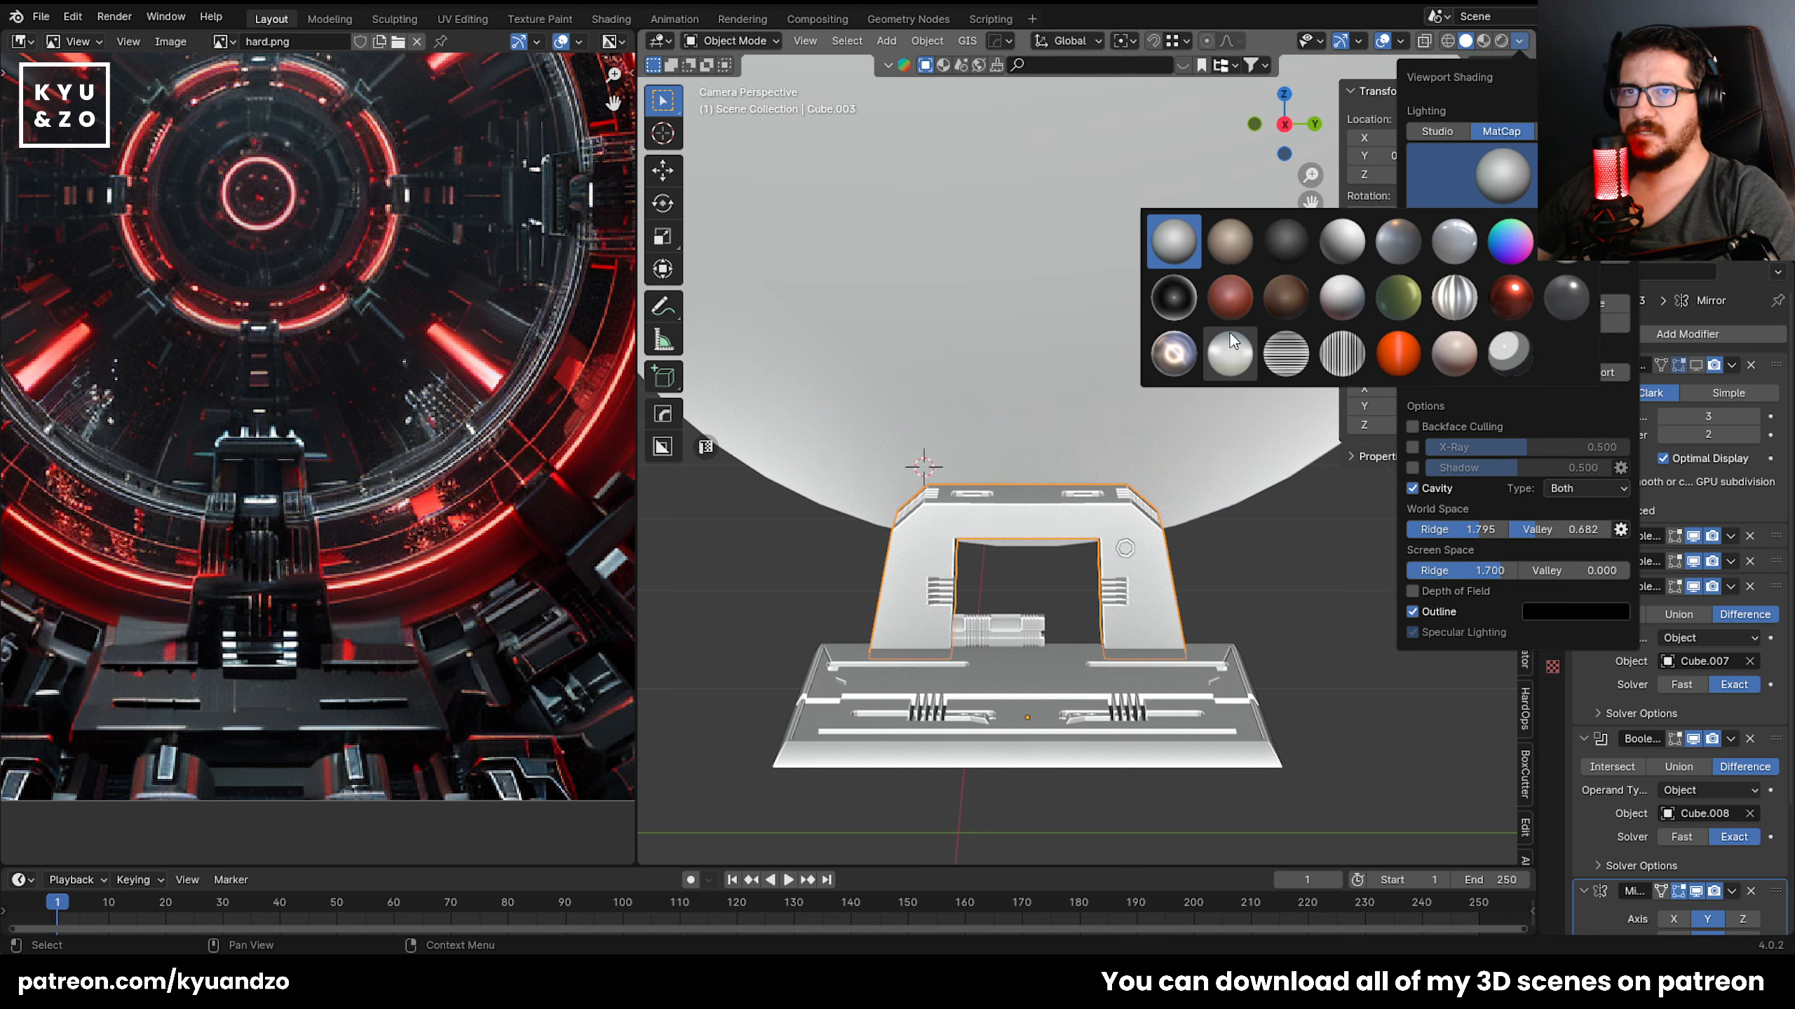
click(1518, 306)
click(1213, 597)
scroll(934, 544, down, 3)
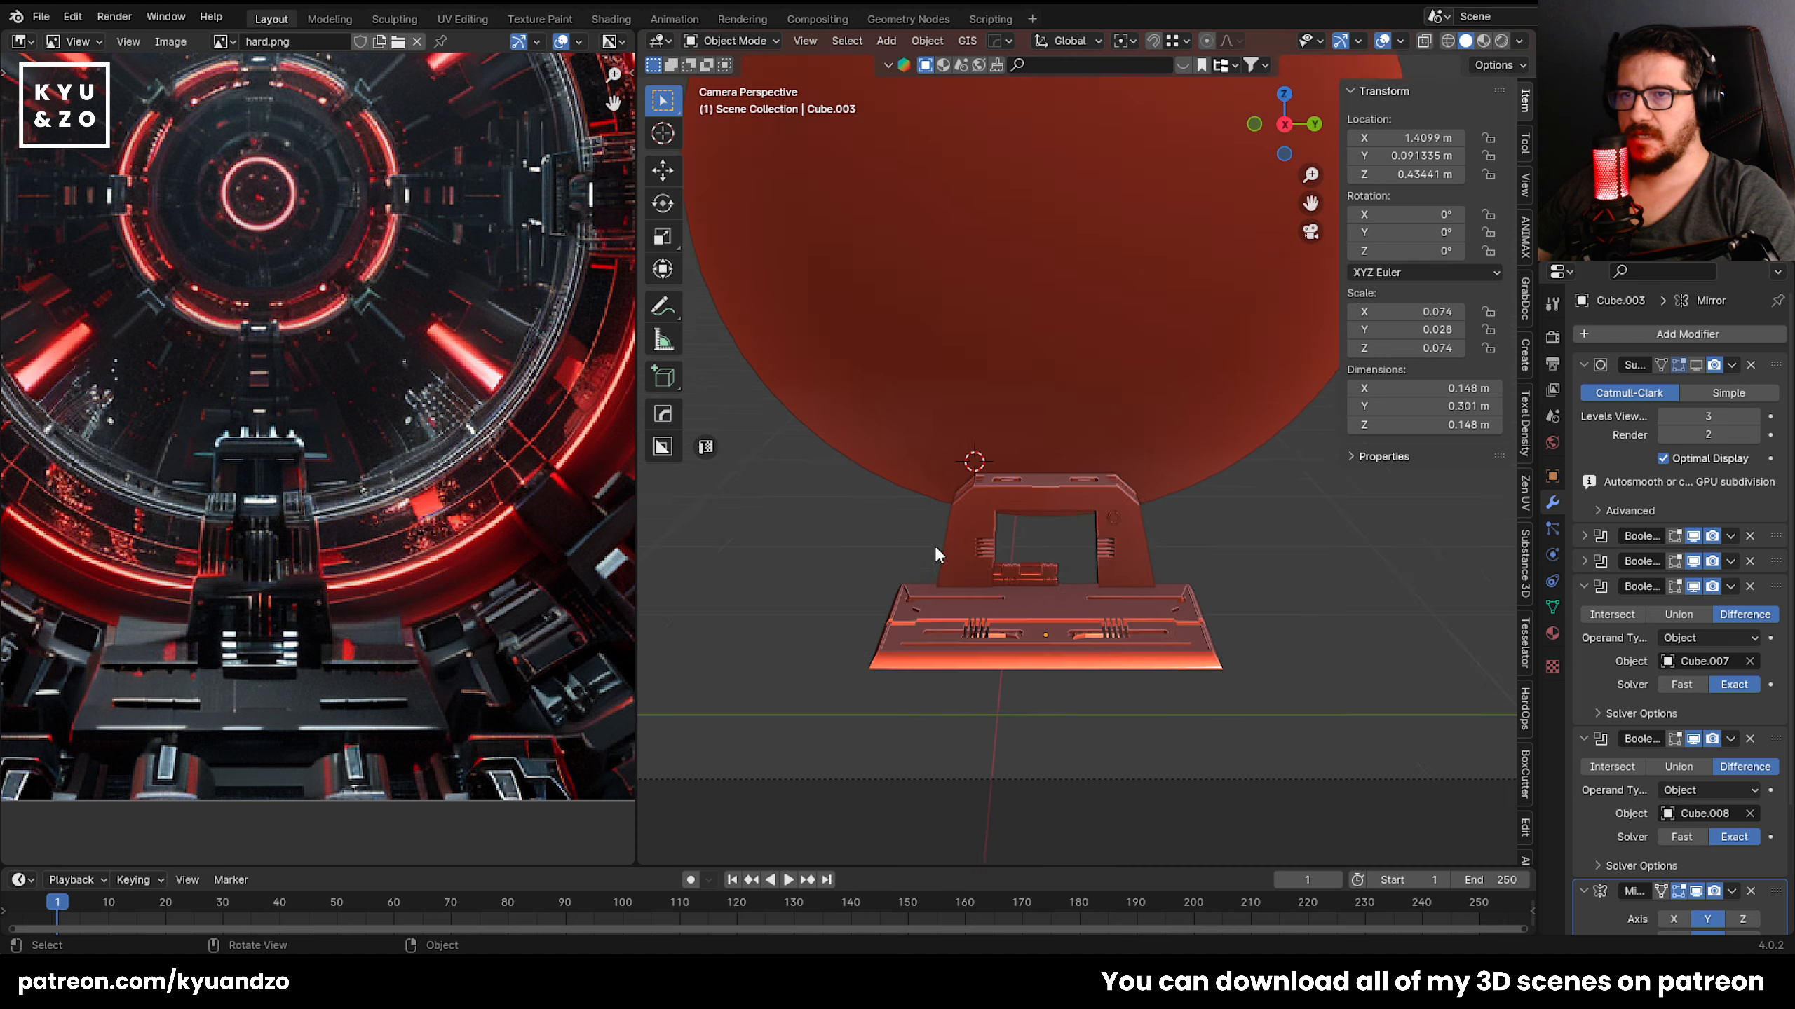
scroll(944, 543, up, 4)
shift+middle_drag(948, 541, 971, 309)
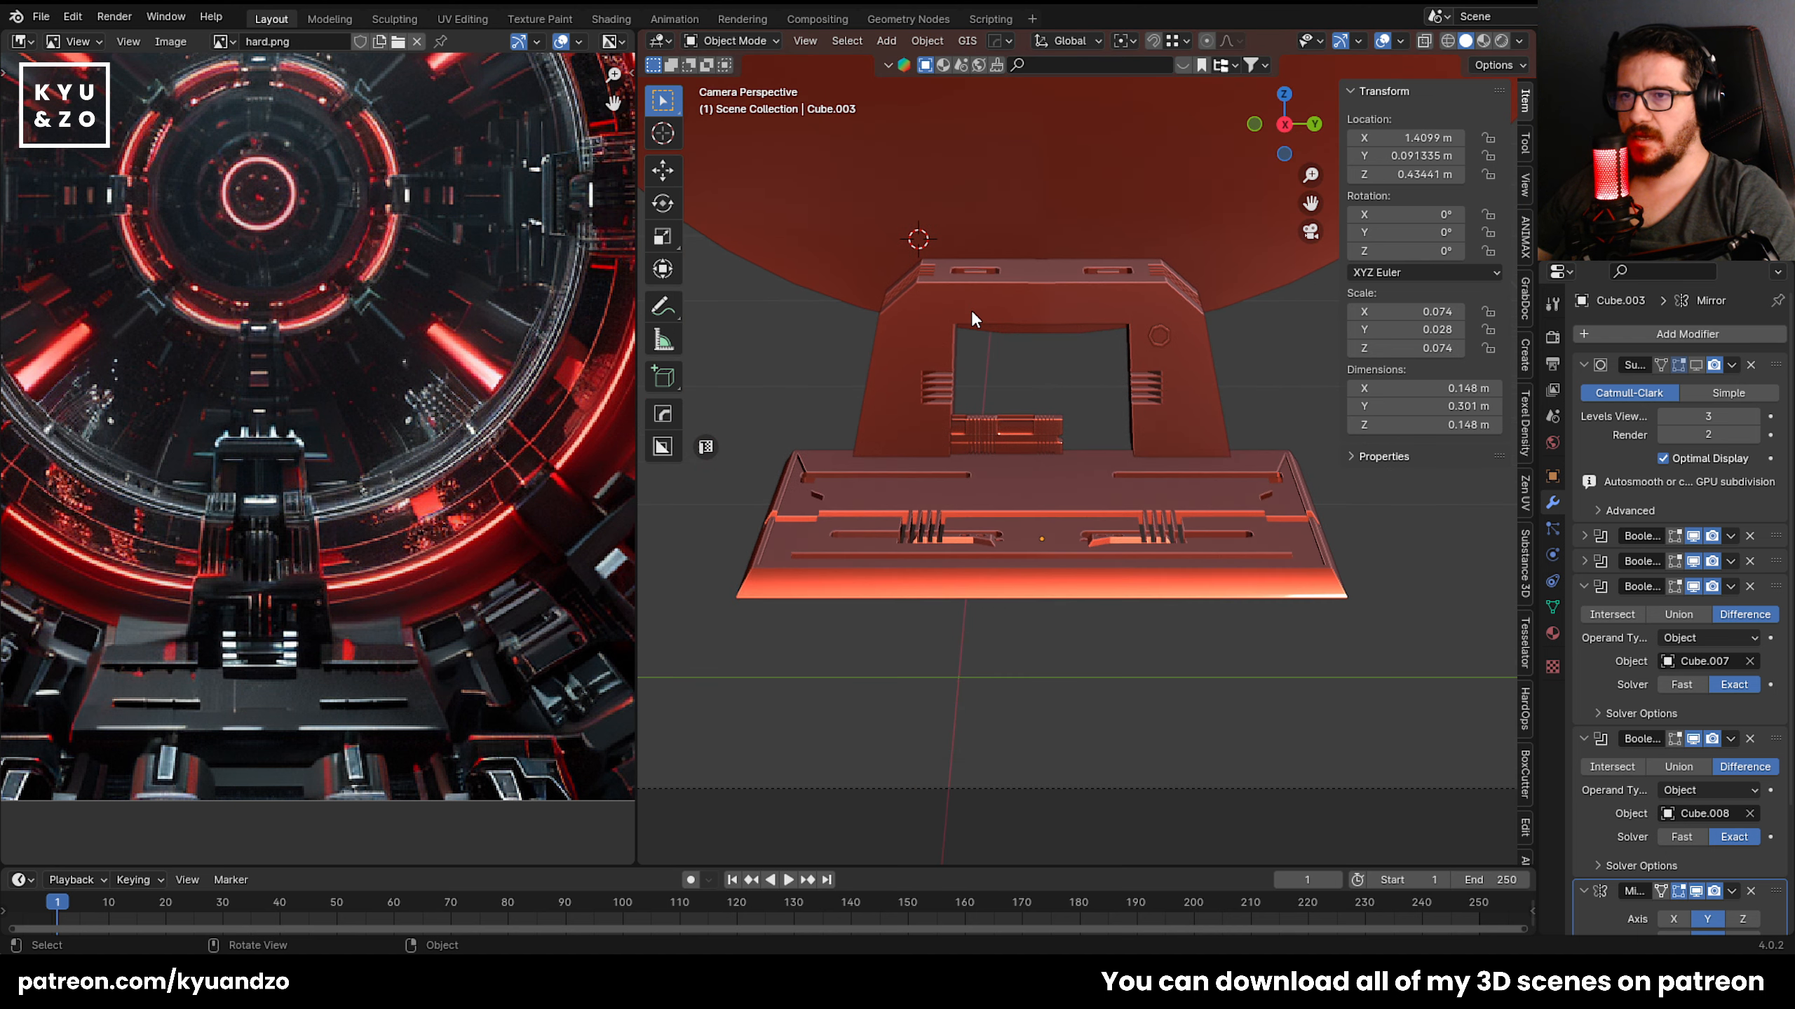
scroll(970, 310, up, 2)
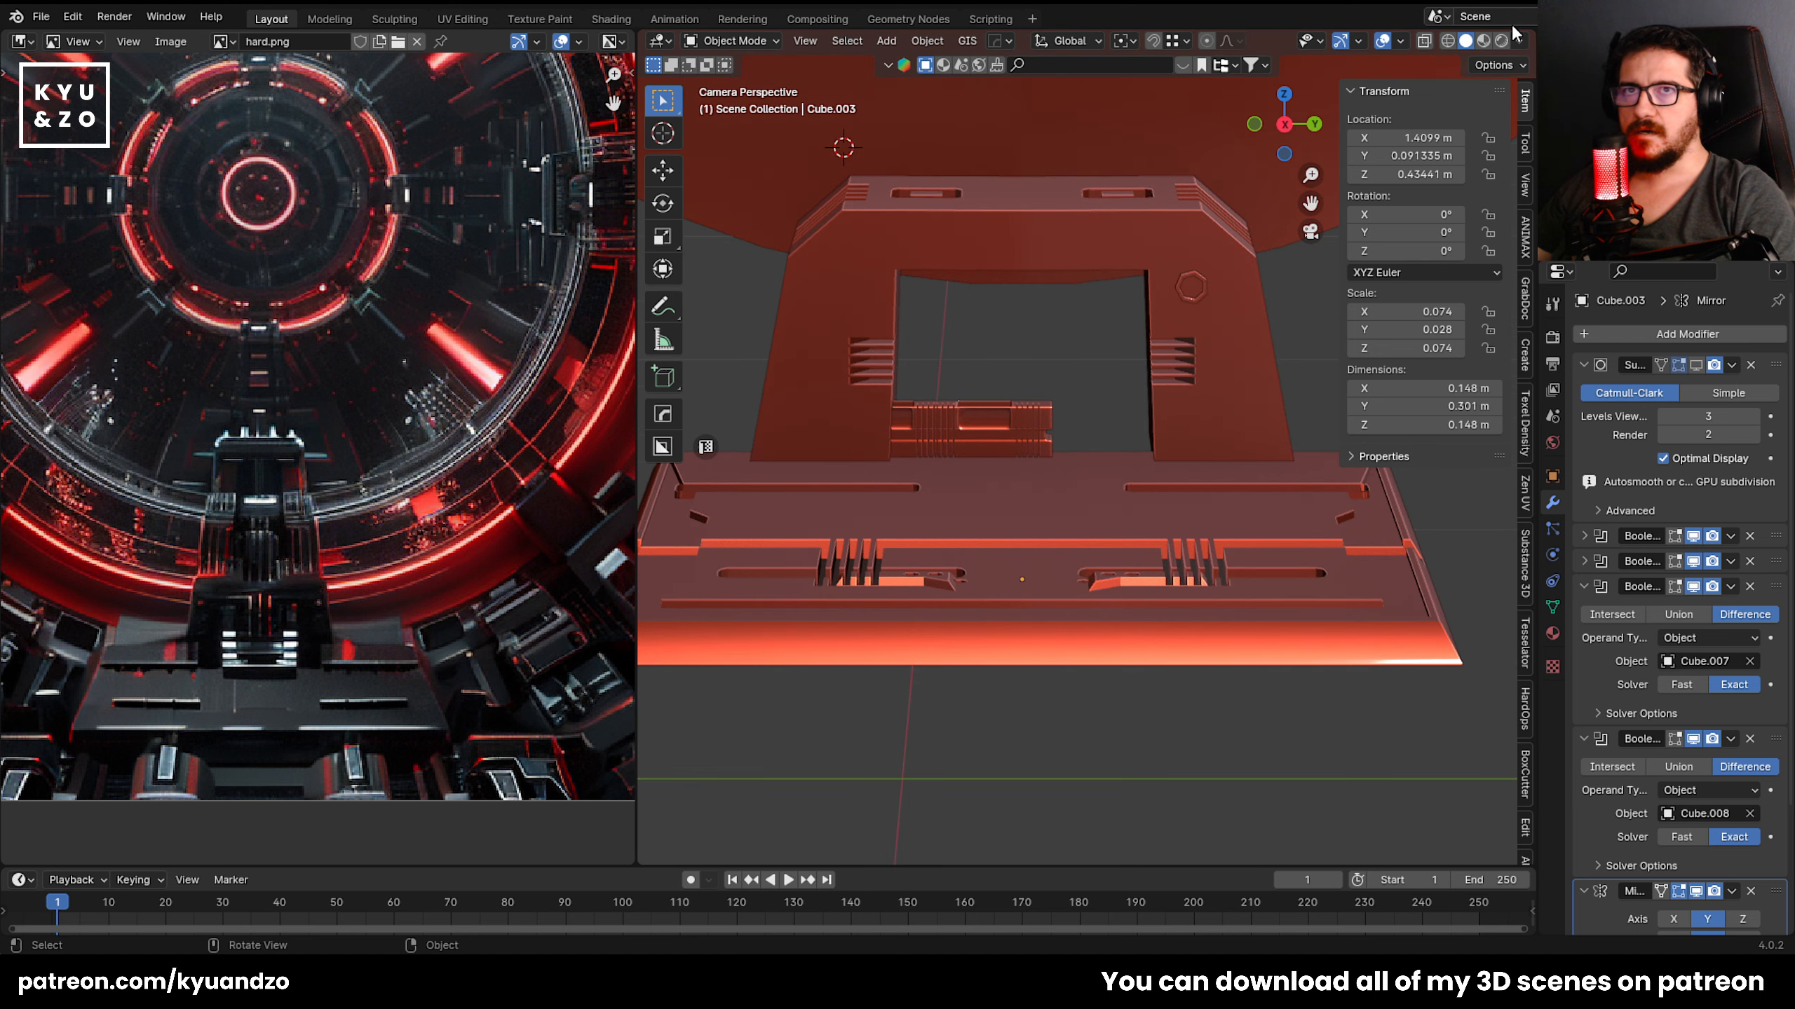
Try the dark grey matcap, then choose the blue-grey metallic matcap with warm brown highlights for the viewport.
click(1519, 40)
click(1484, 189)
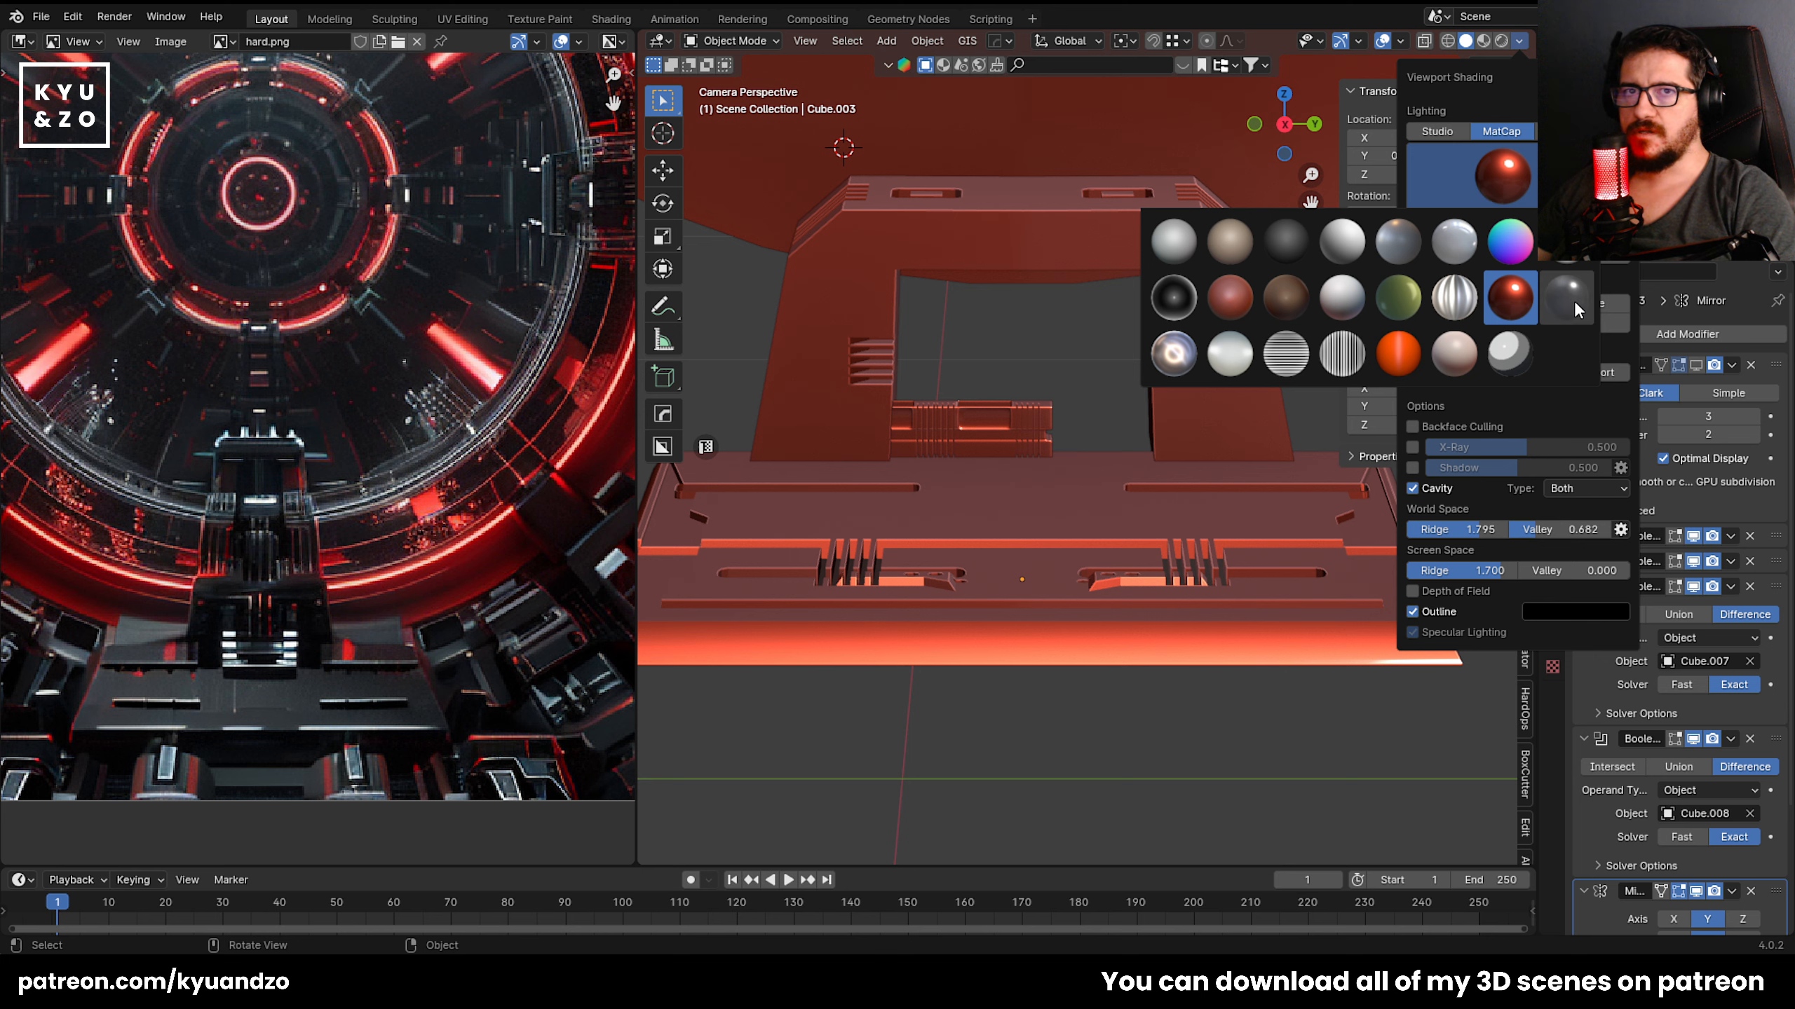
click(1566, 298)
click(1491, 180)
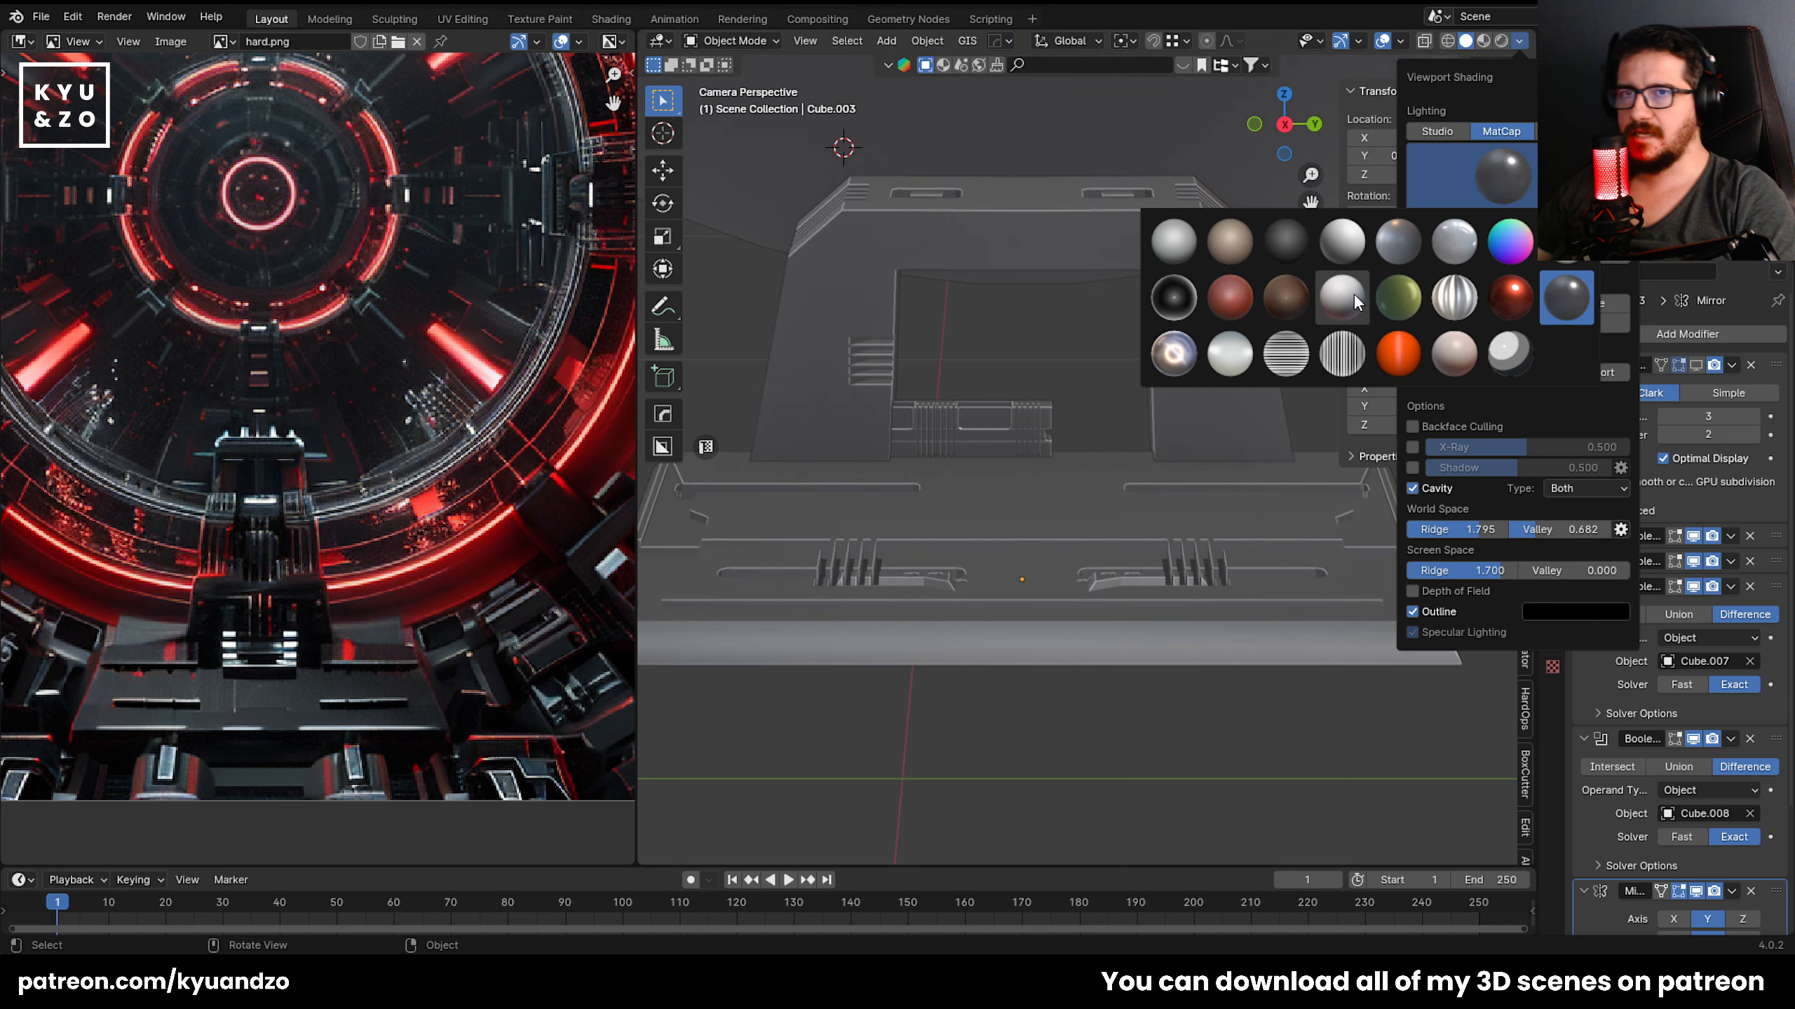
click(1388, 230)
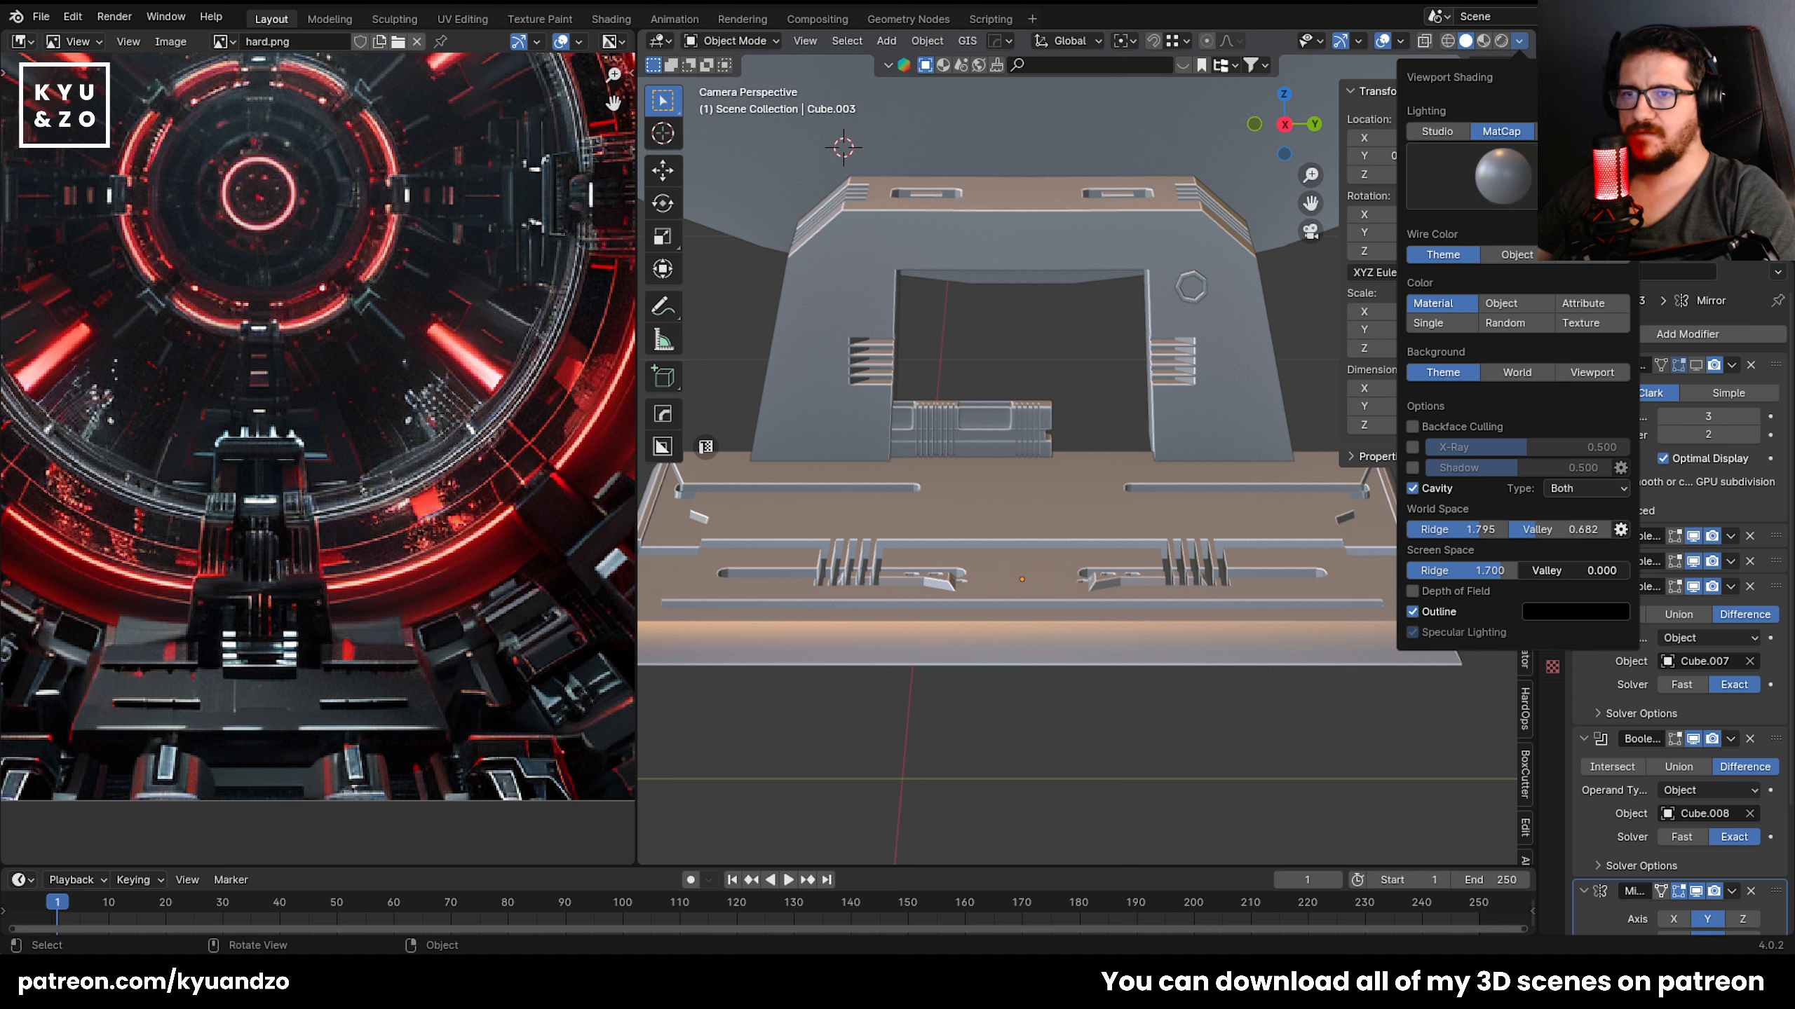
Set the viewport cavity's world-space ridge to 1.614 and valley to 2.500, set its screen-space valley to 1.317, and adjust the screen-space ridge.
mouse_move(1598, 571)
mouse_down()
mouse_move(1576, 571)
mouse_move(1604, 570)
mouse_move(1588, 570)
mouse_move(1586, 530)
mouse_move(1618, 530)
mouse_up()
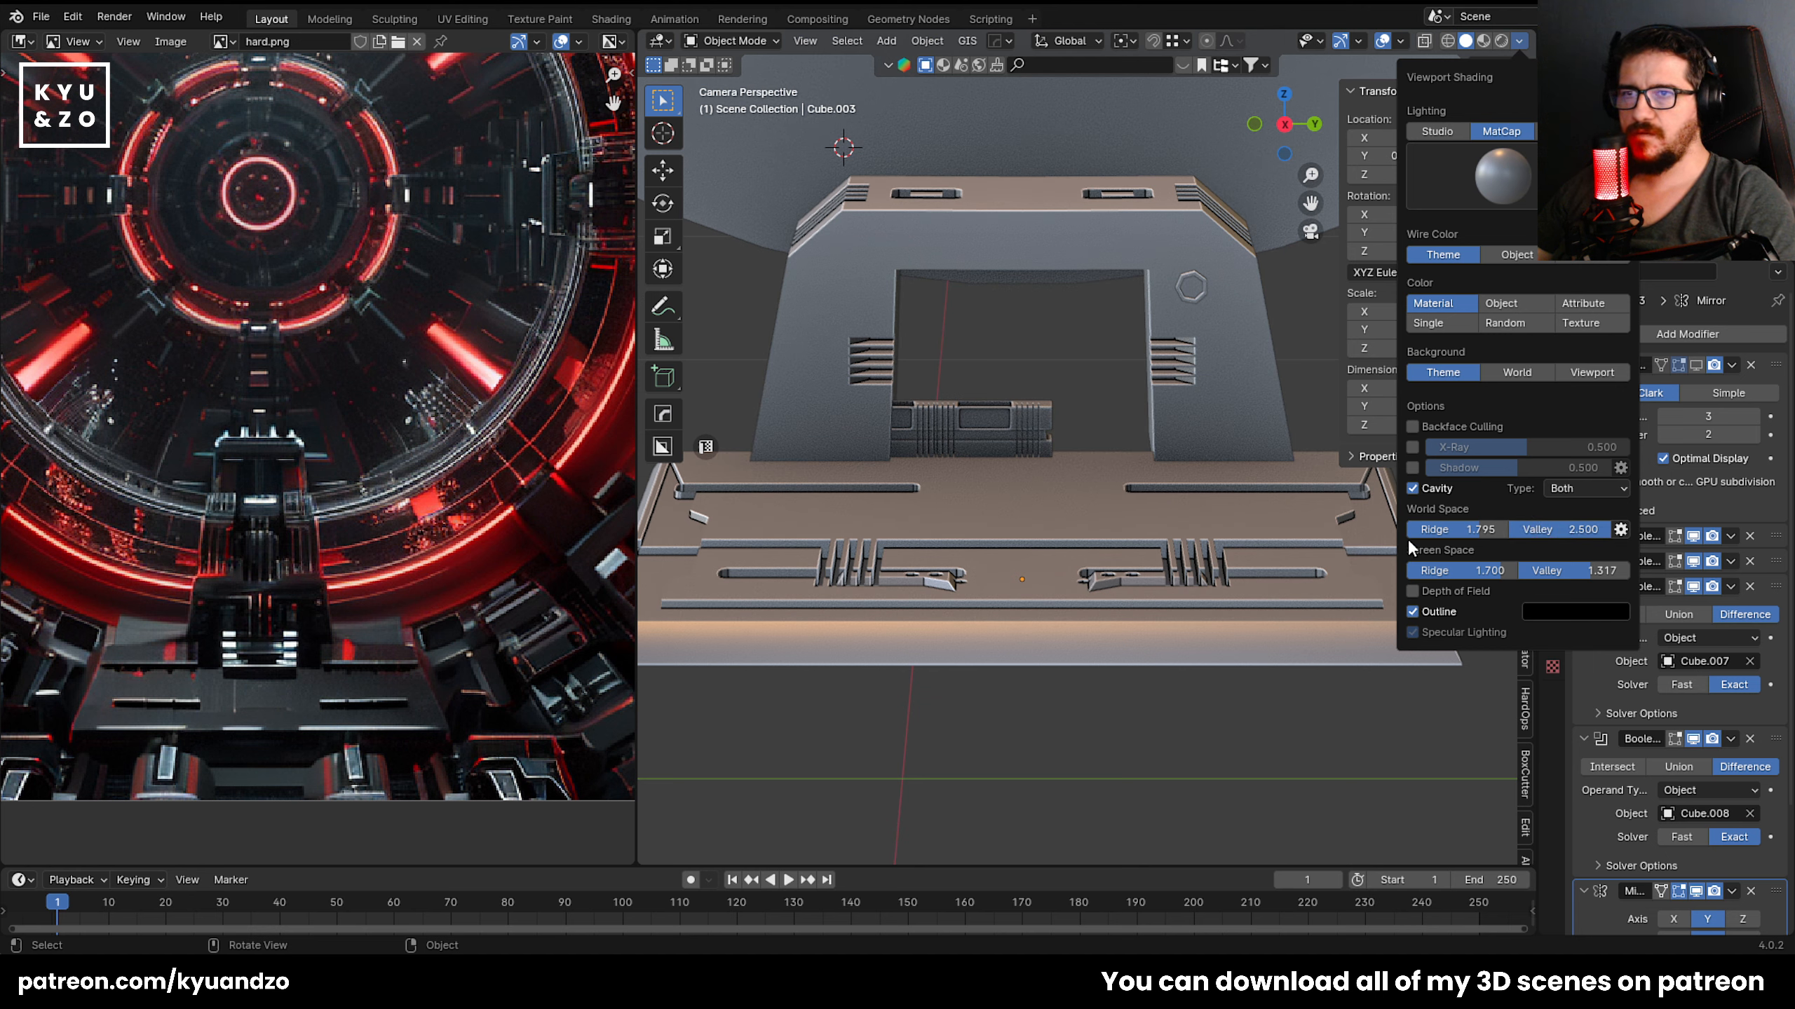
mouse_move(1441, 529)
mouse_down()
mouse_move(1409, 529)
mouse_move(1484, 529)
mouse_up()
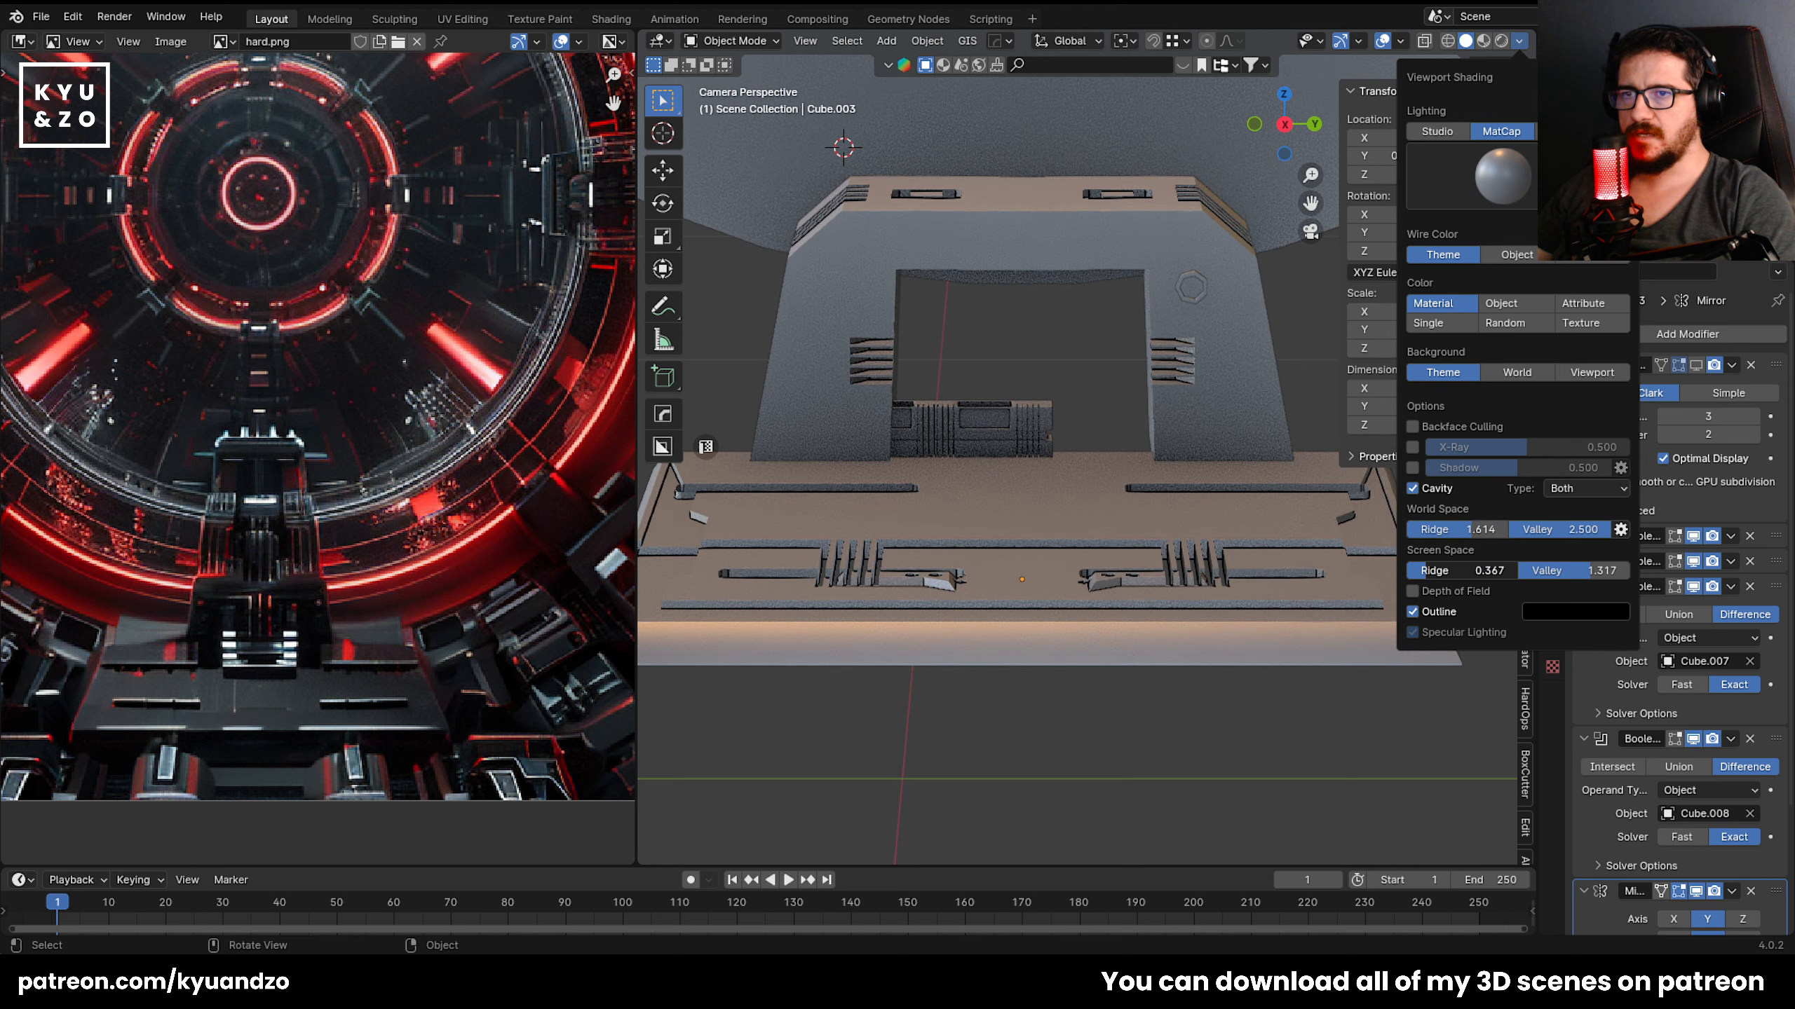
Clear the selection of the bracket and slab and save the file.
scroll(1008, 573, down, 4)
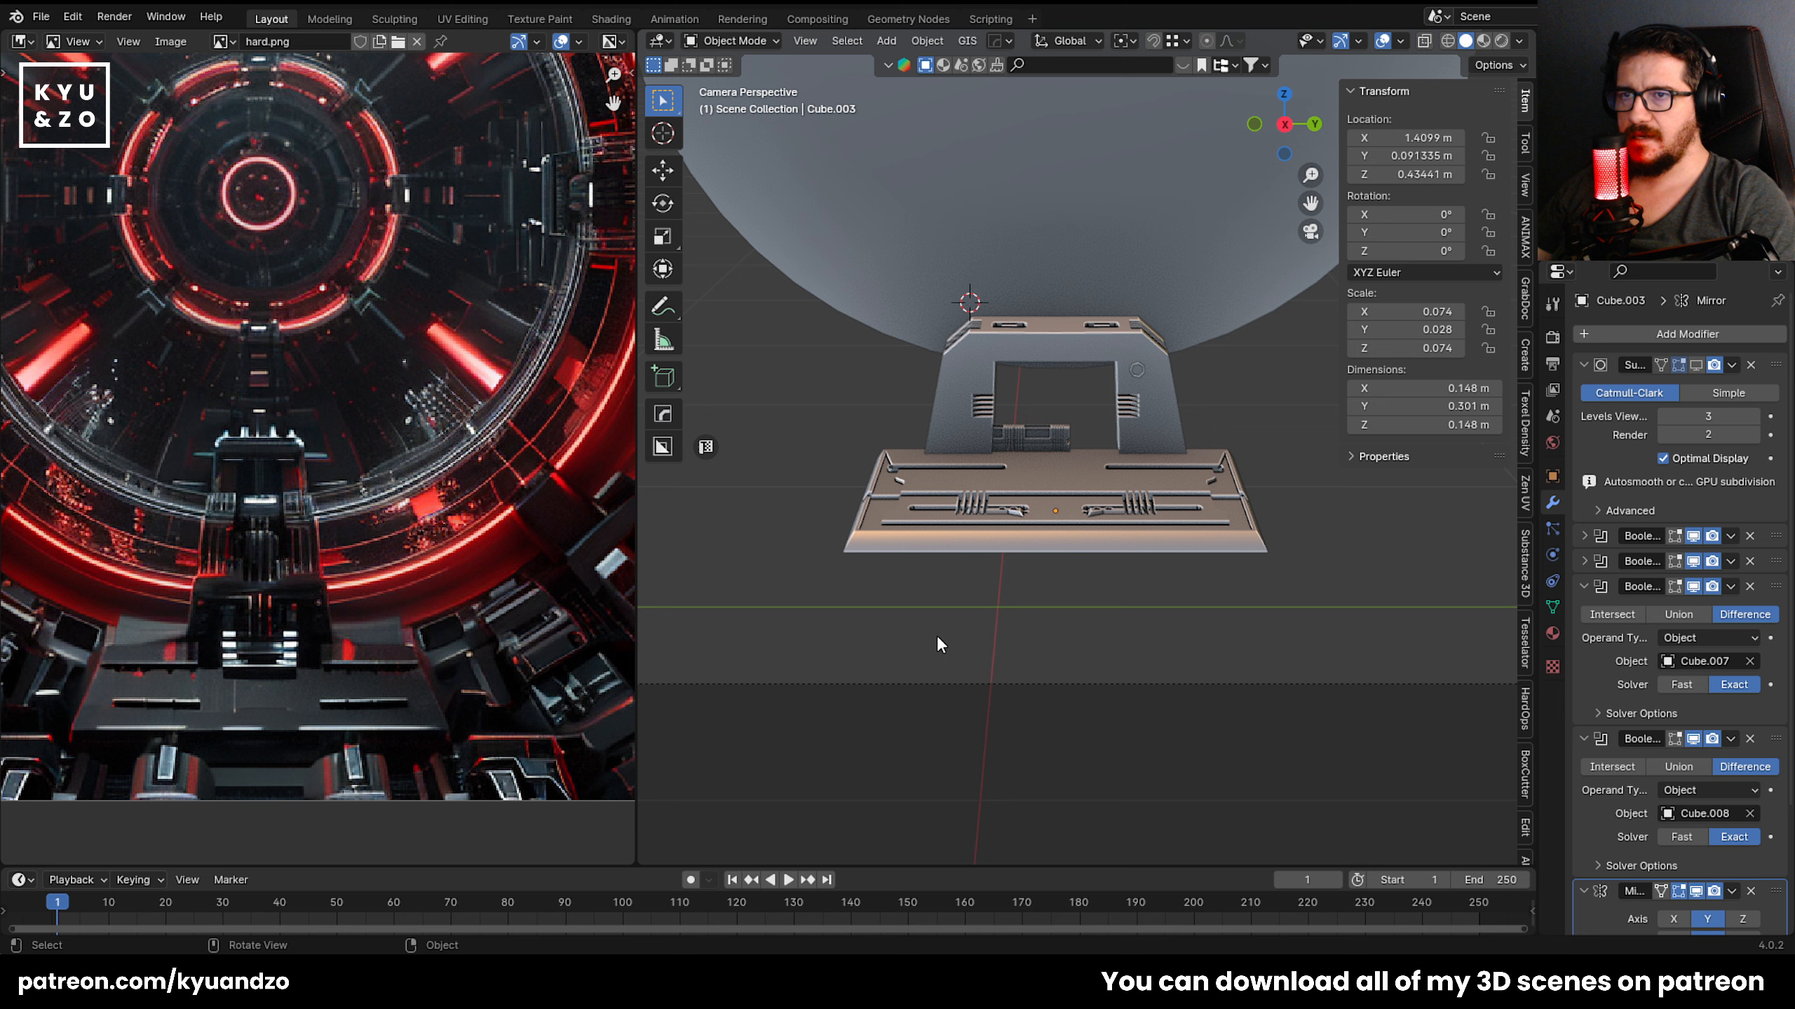
click(975, 441)
scroll(1003, 495, up, 3)
click(1052, 542)
key(alt+a)
key(ctrl+s)
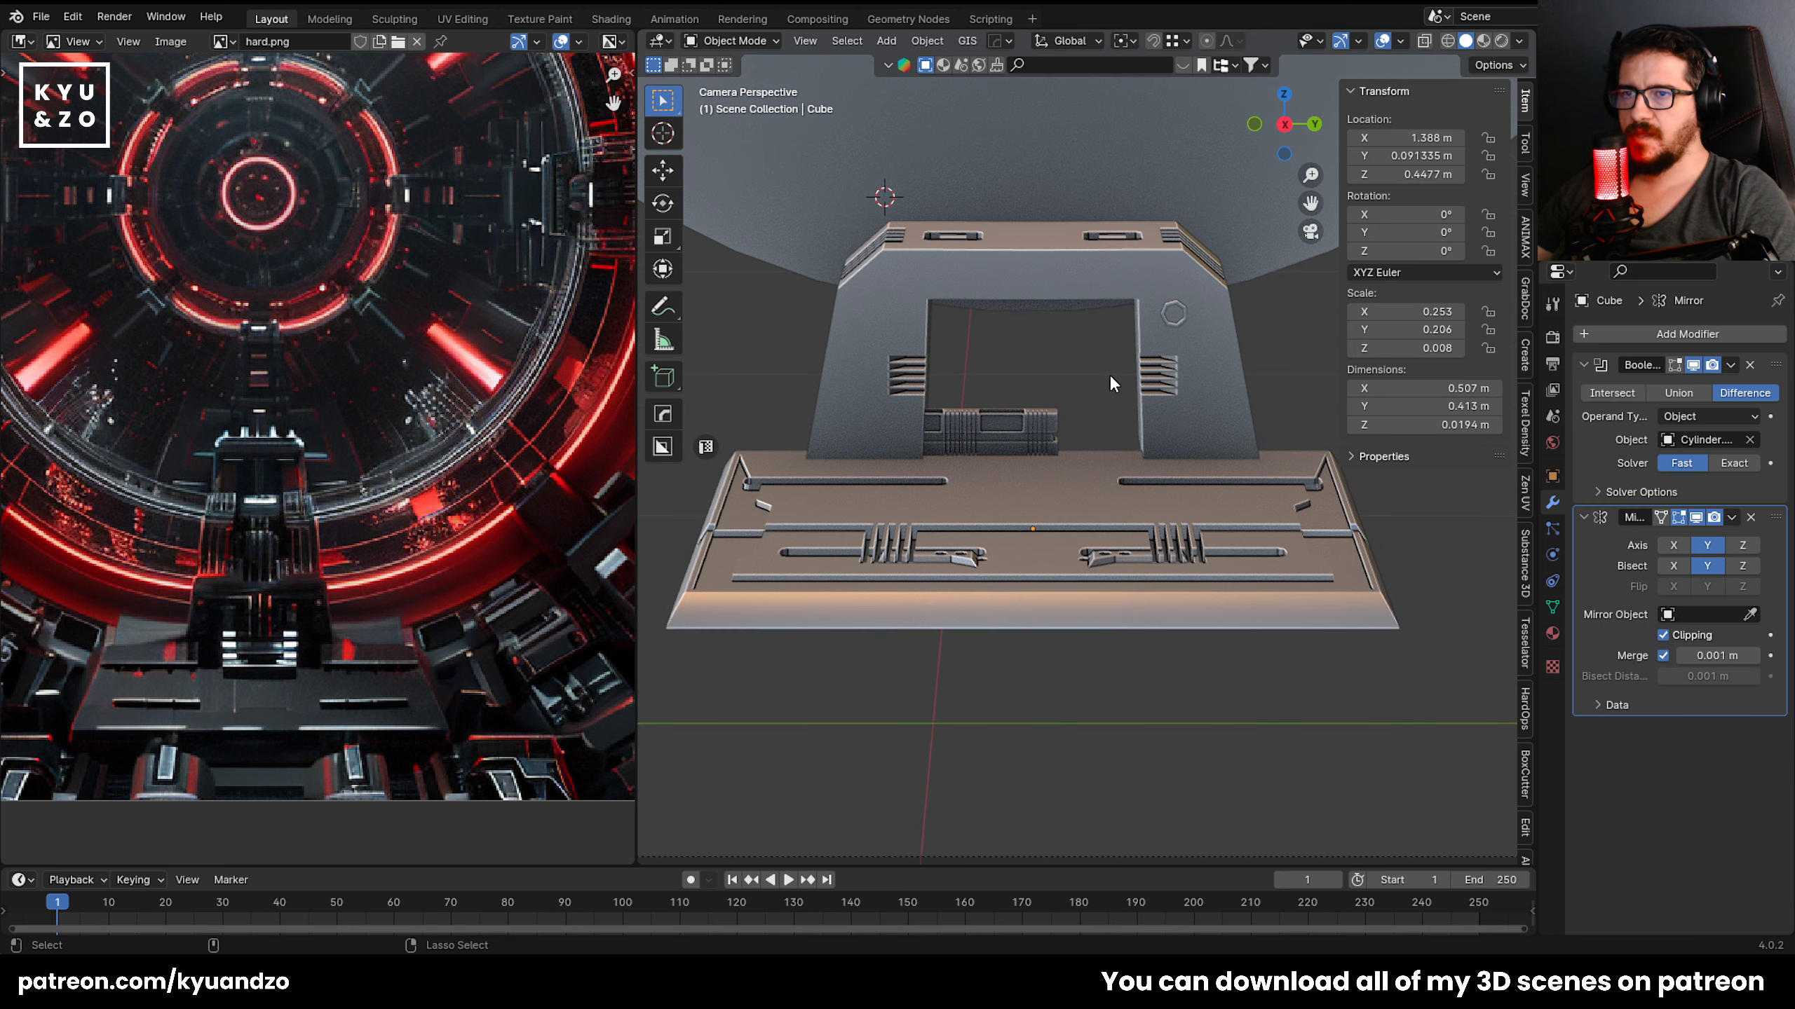
Examine the slab's cut details up close, especially the slanted slats where the grooves meet the recess.
scroll(1060, 439, up, 2)
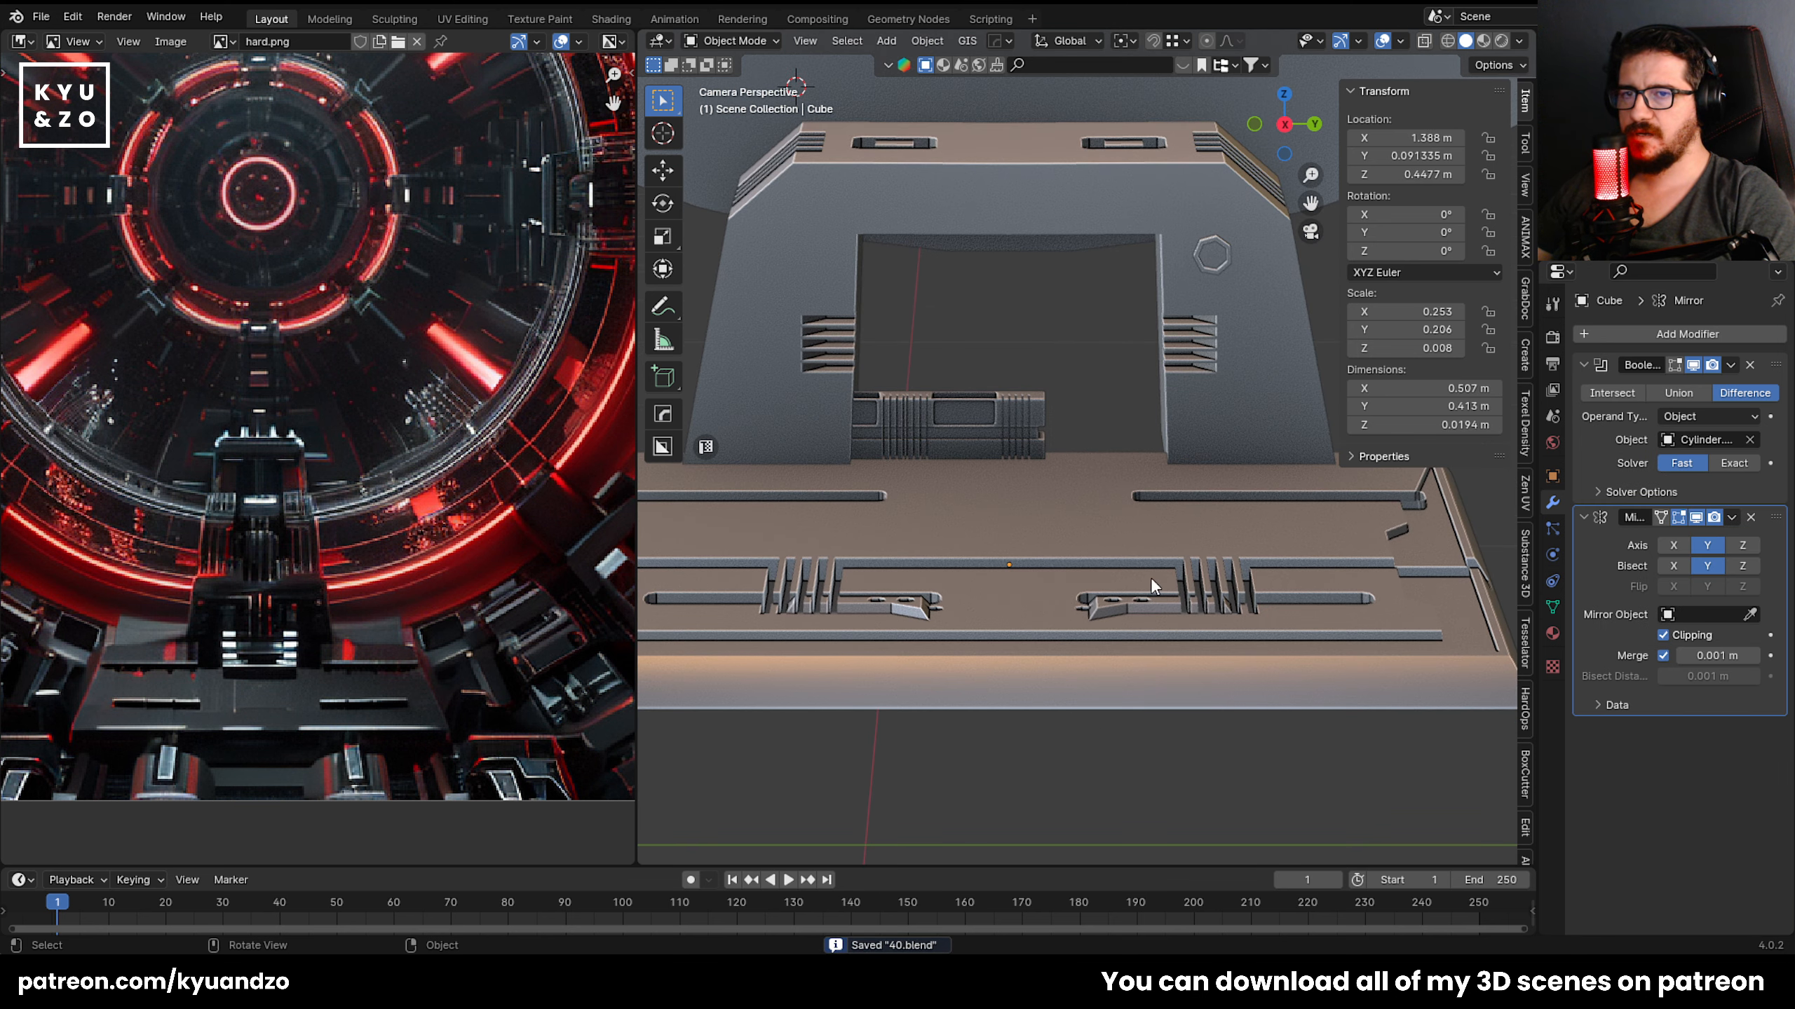
click(1150, 578)
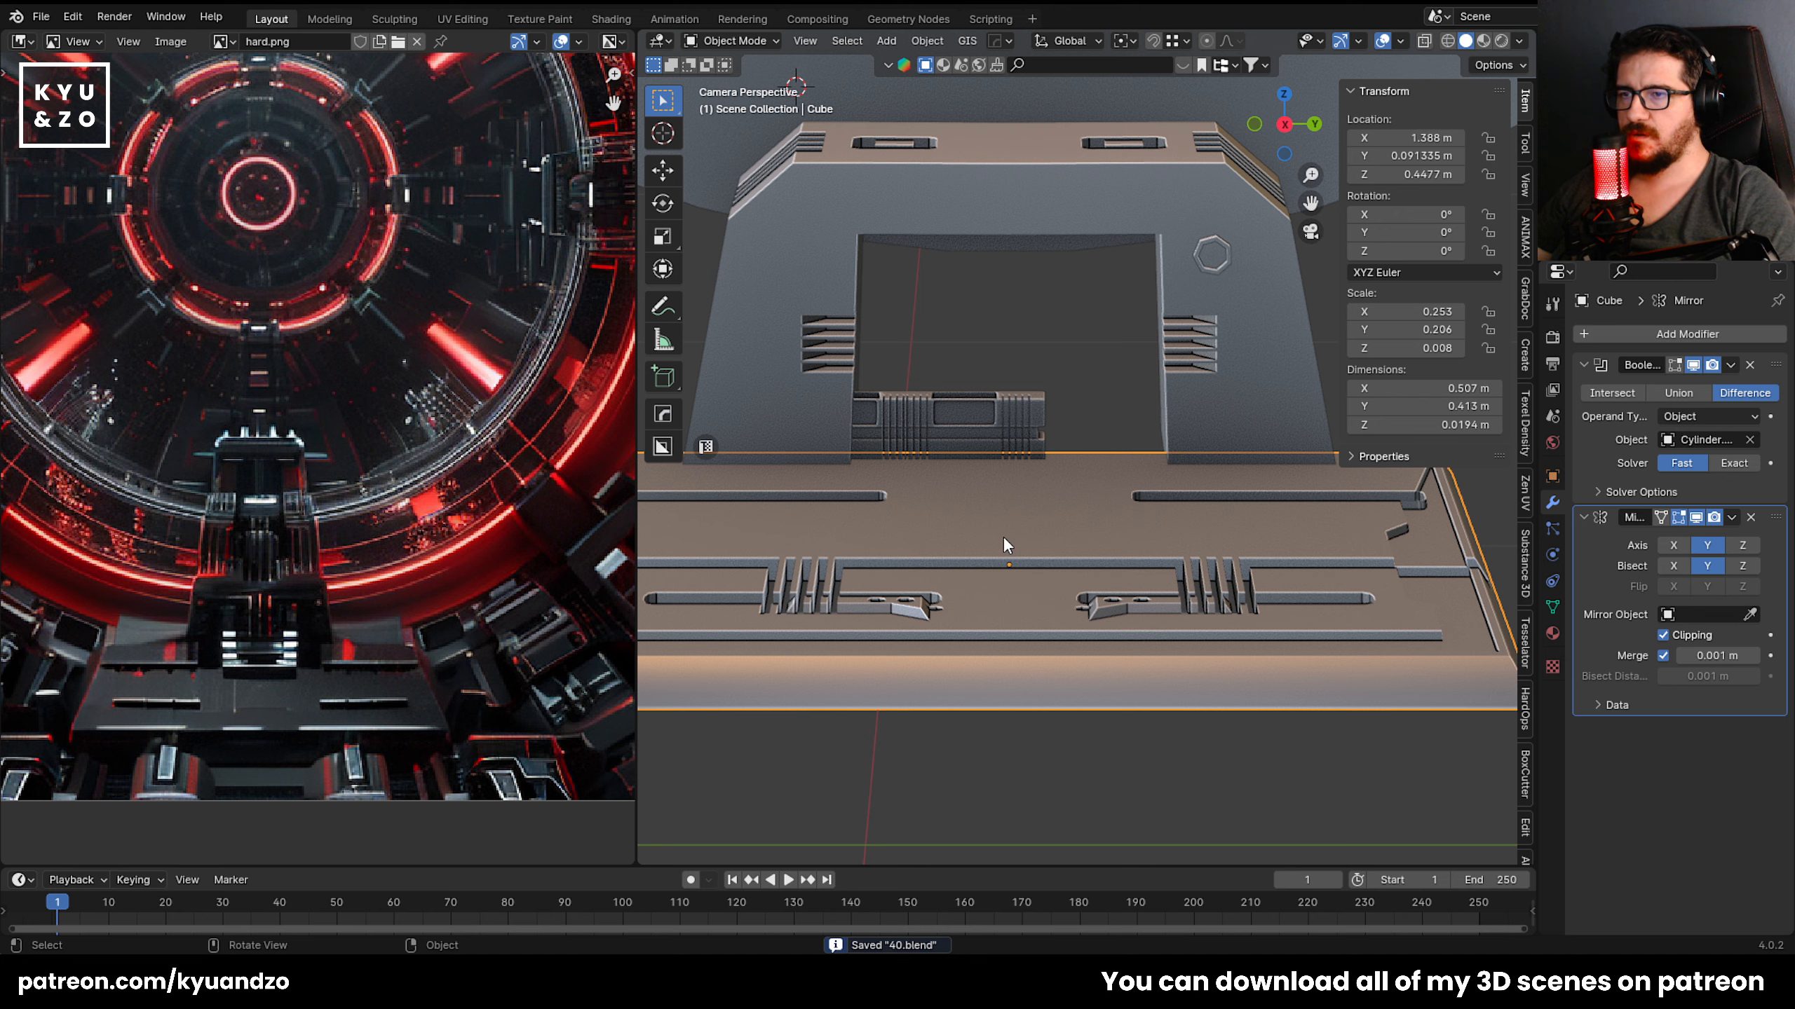
middle_drag(1003, 536, 949, 667)
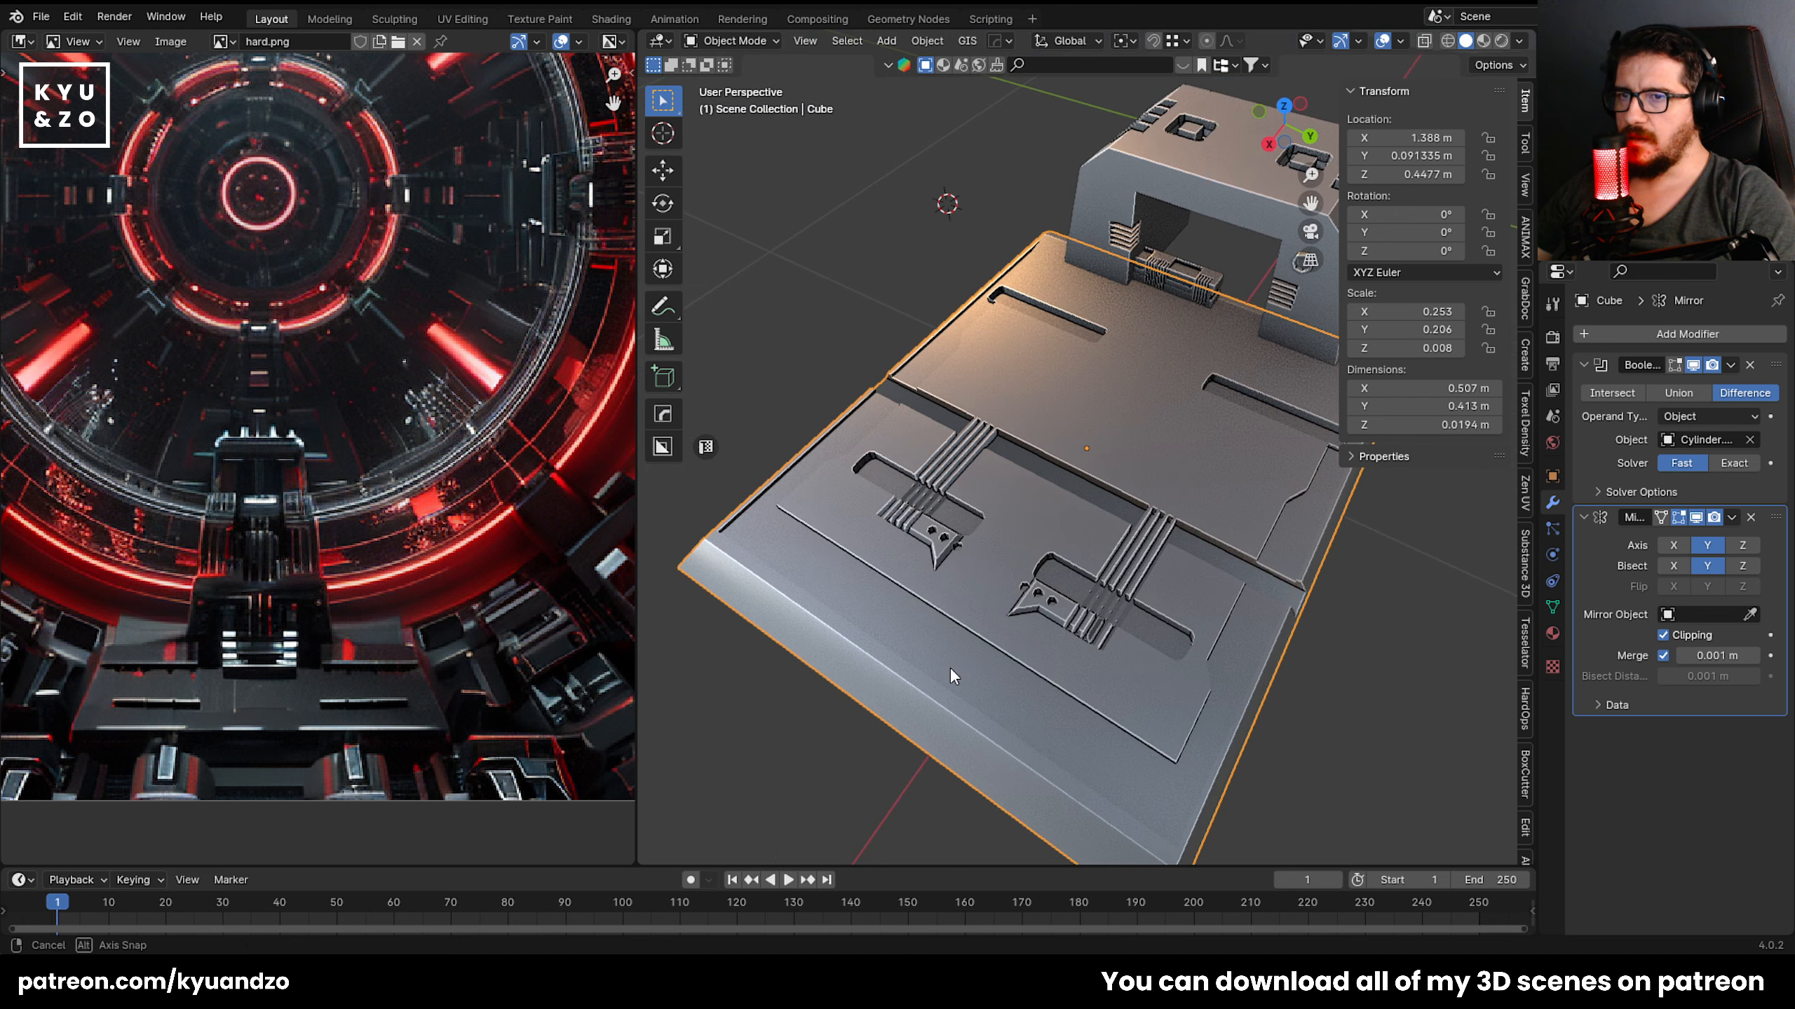
scroll(1003, 650, up, 6)
middle_drag(1006, 435, 1035, 402)
key(shift+grave)
key(w)
key(s)
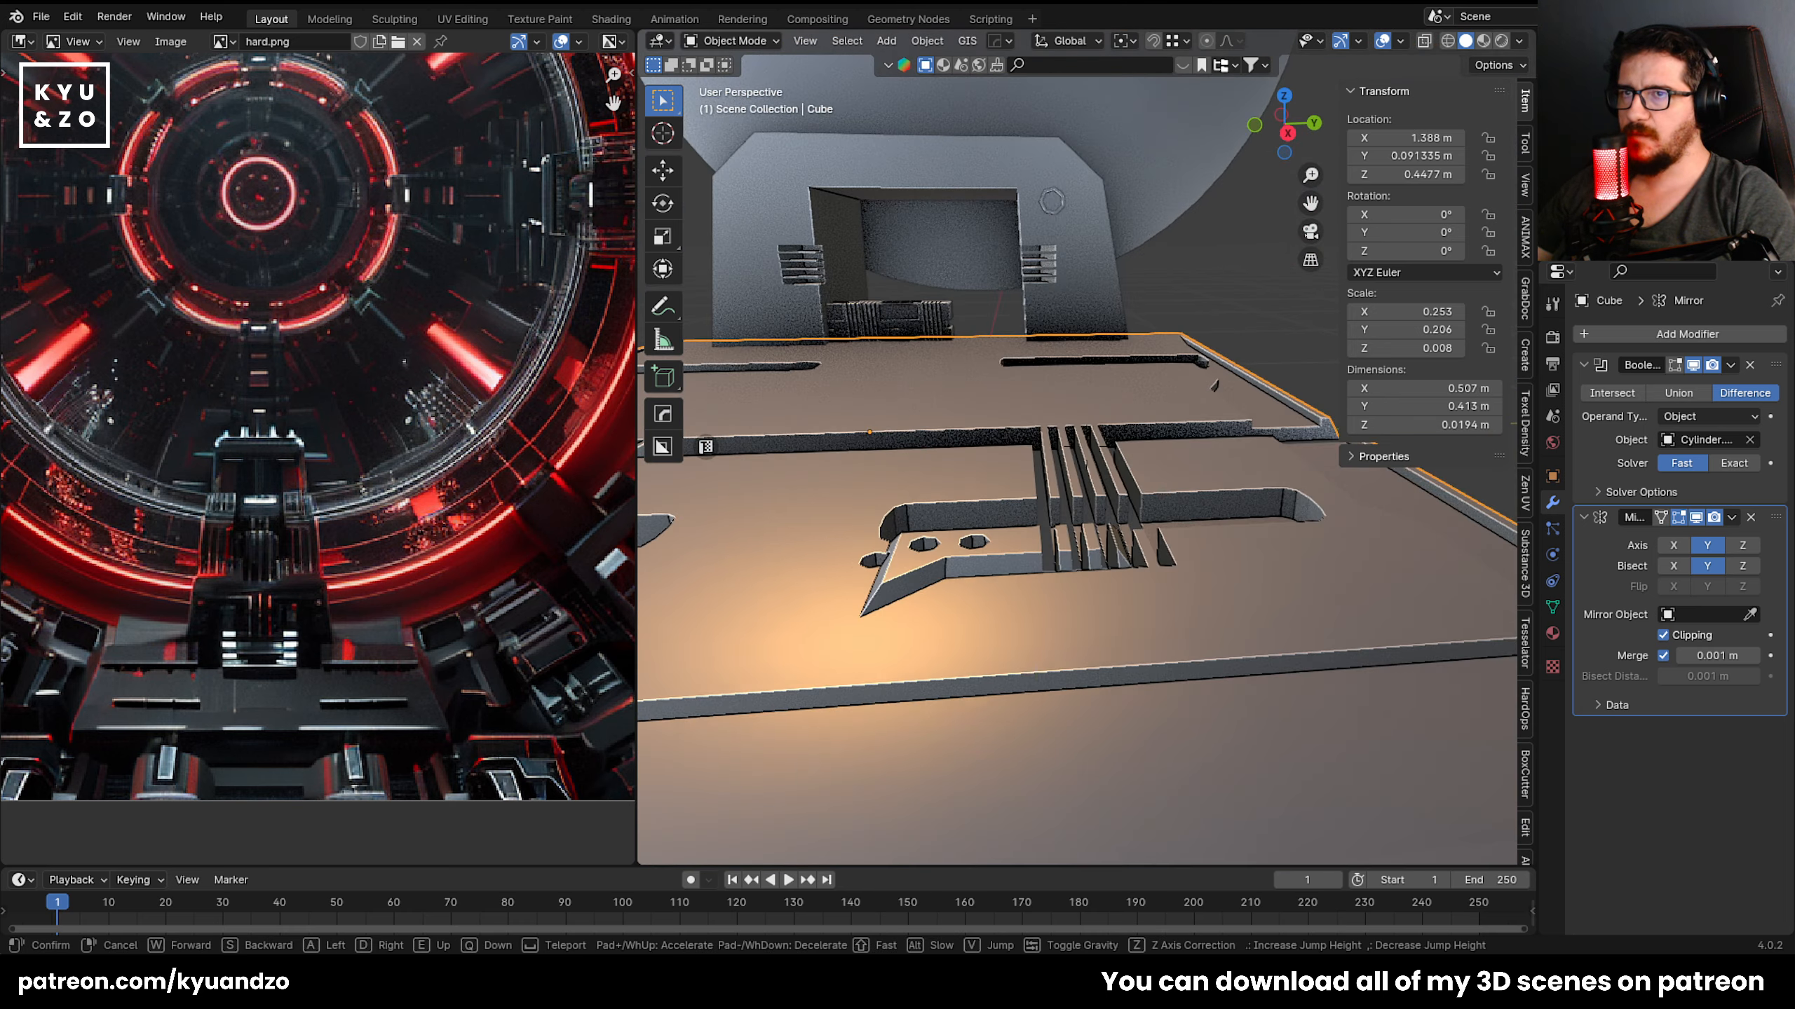
key(w)
key(d)
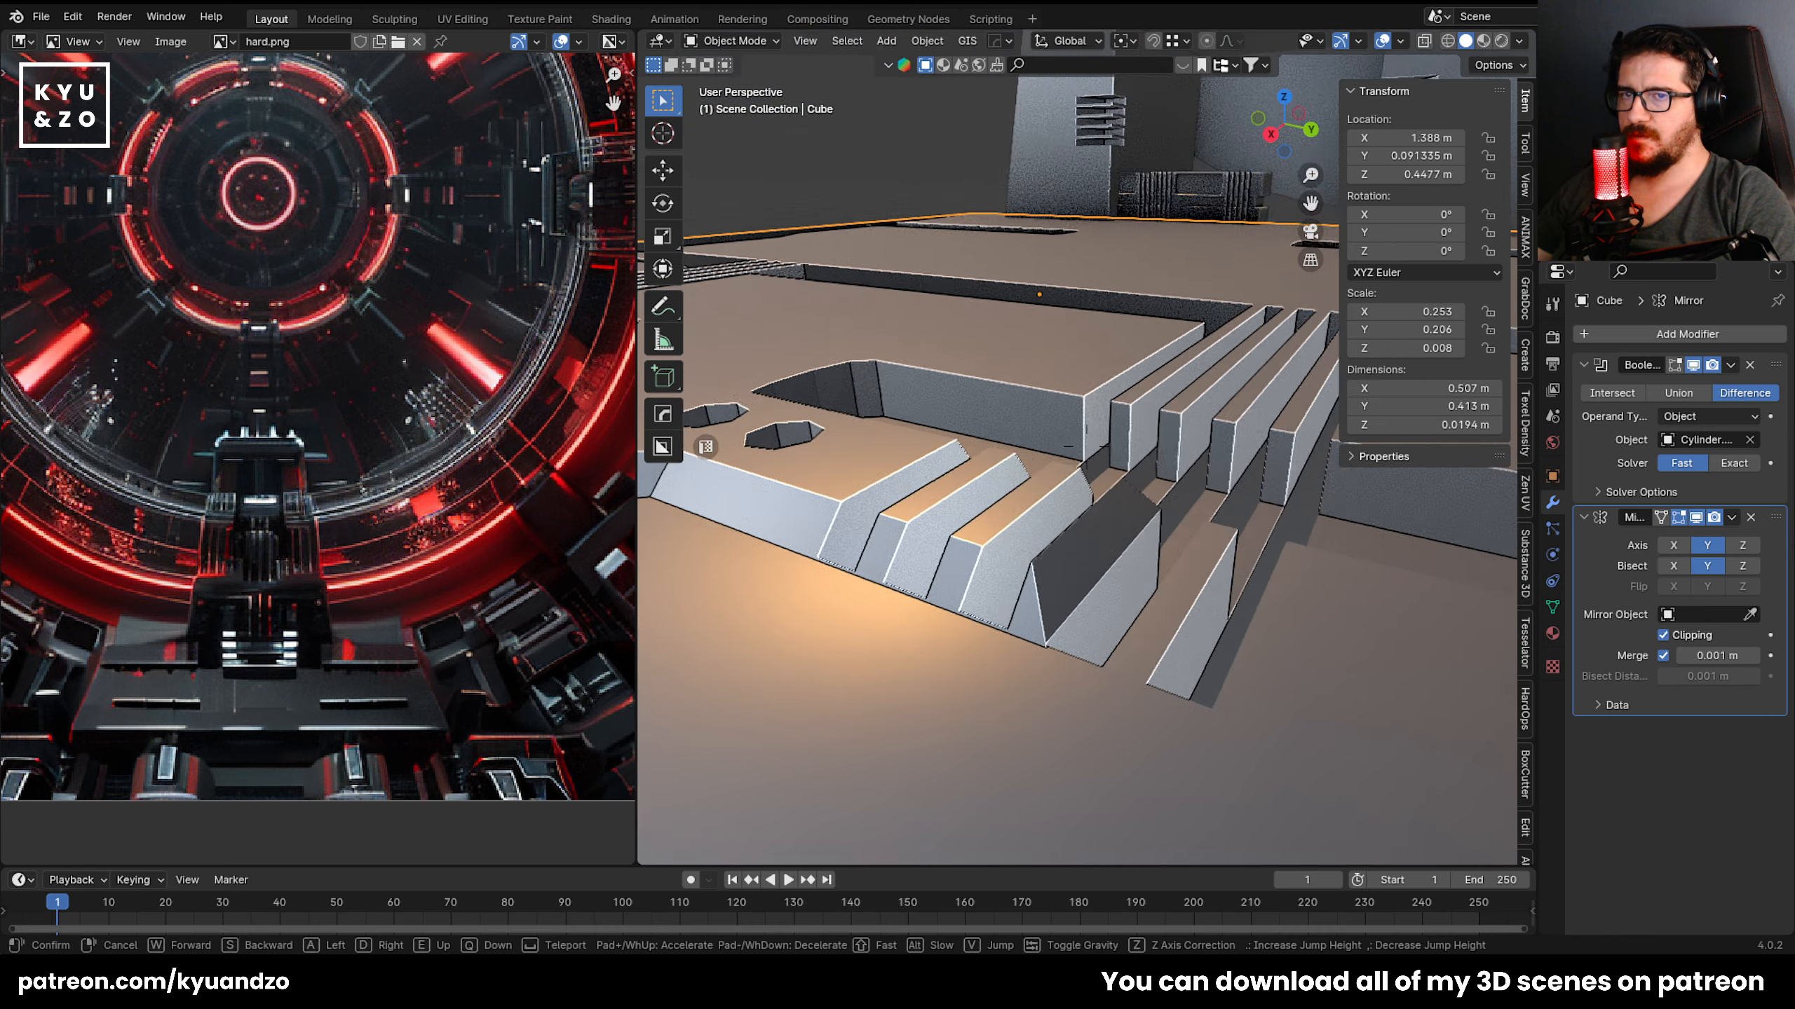
click(1237, 320)
Reveal the hidden cutter objects and select the boolean cutter that forms the slab's grooves.
key(alt+h)
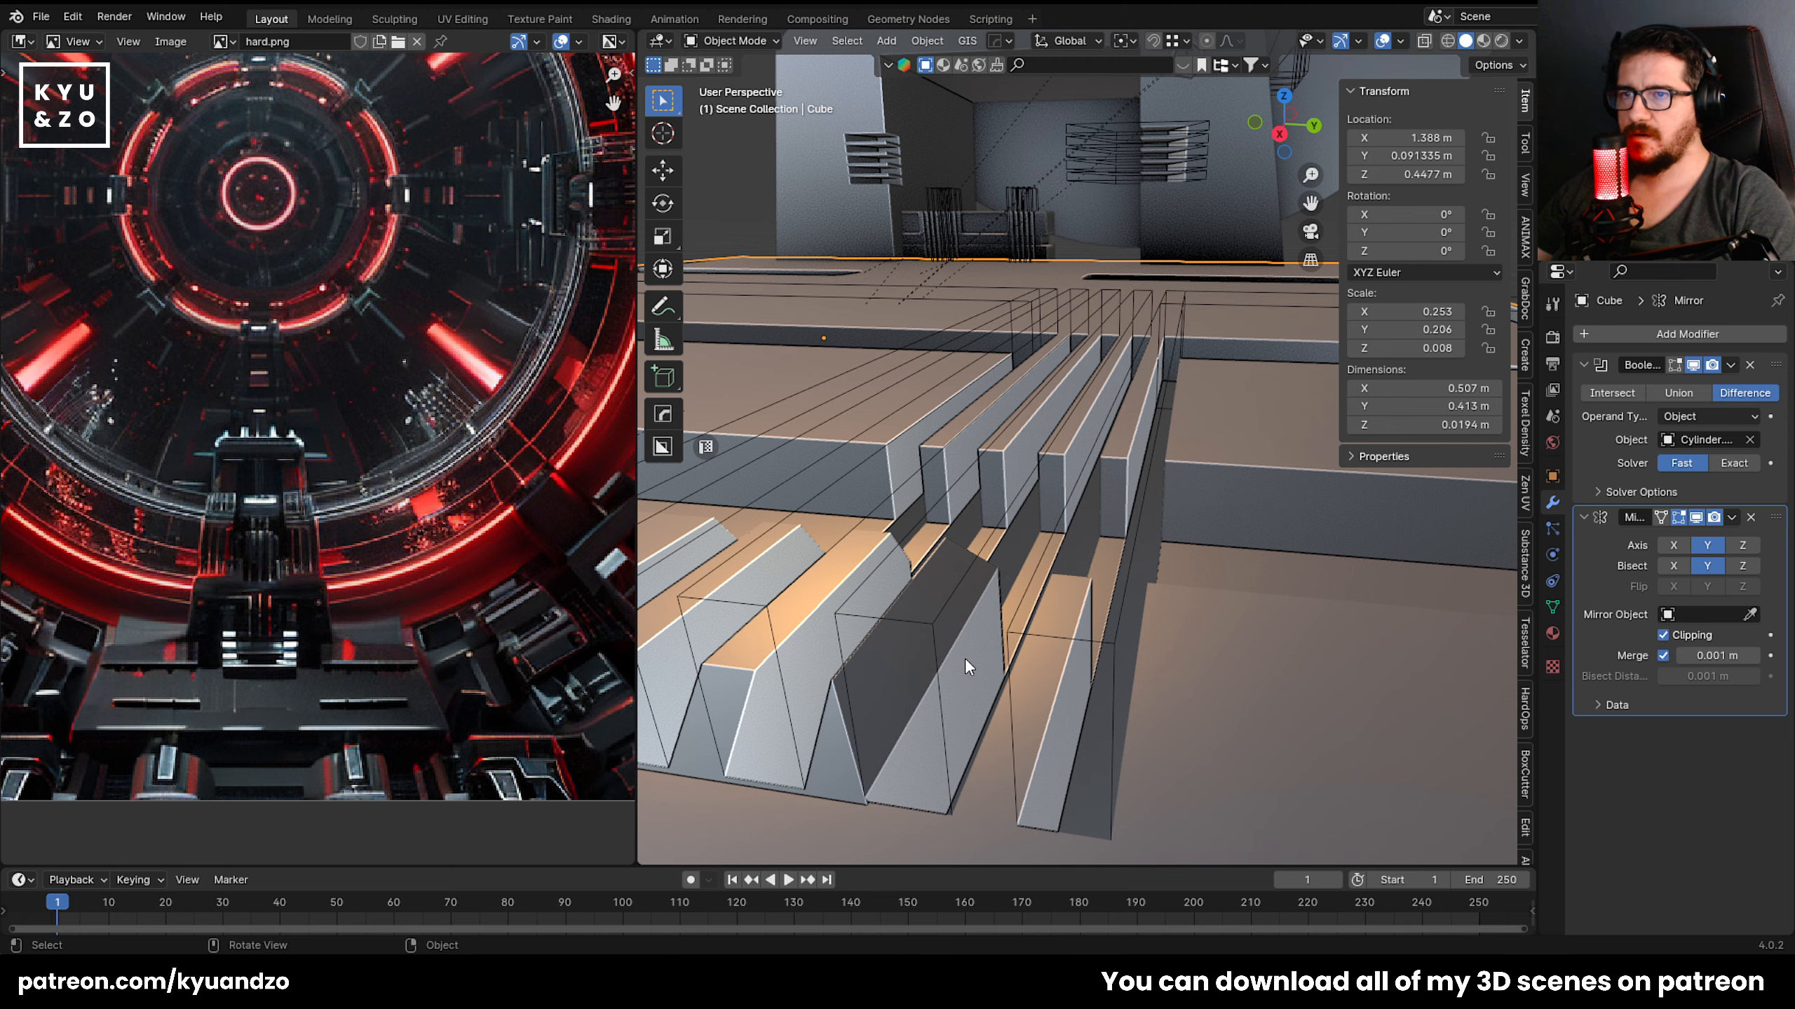
click(943, 619)
middle_drag(943, 614, 1023, 530)
Narrow the middle groove box of the cutter to 0.464 along Y and move it slightly sideways between its neighbours.
key(Tab)
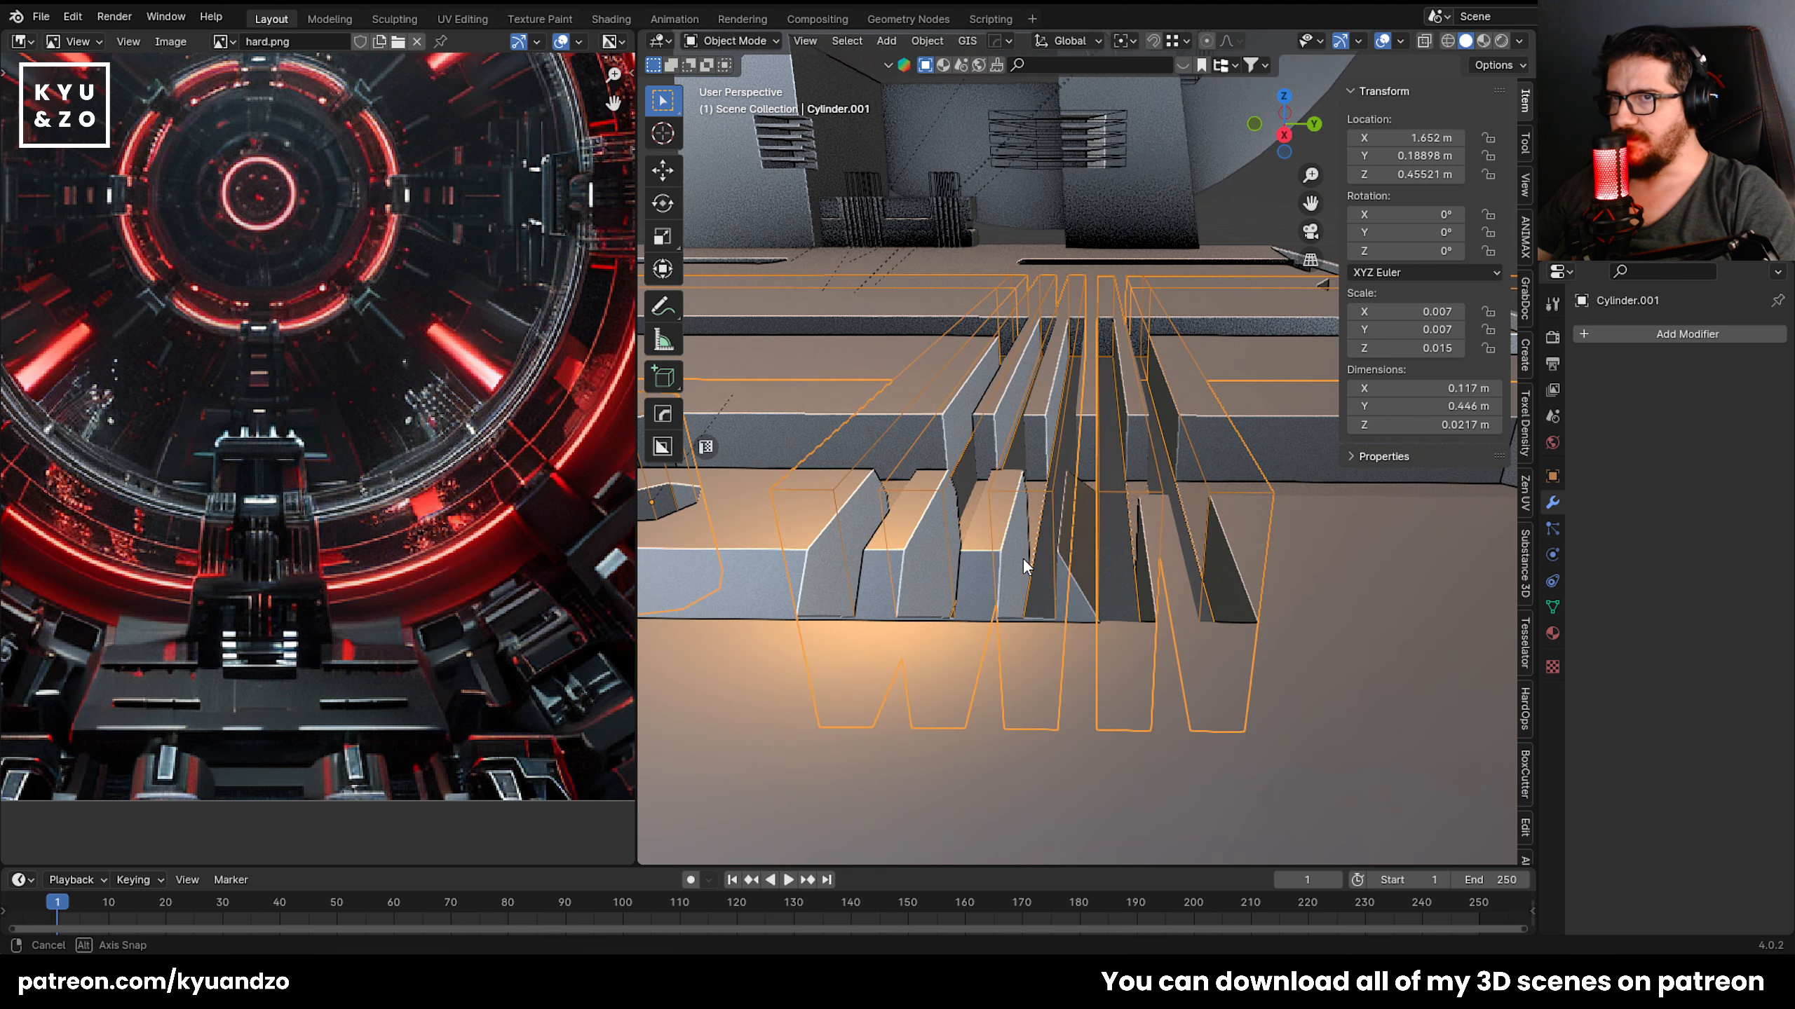
key(2)
click(1067, 396)
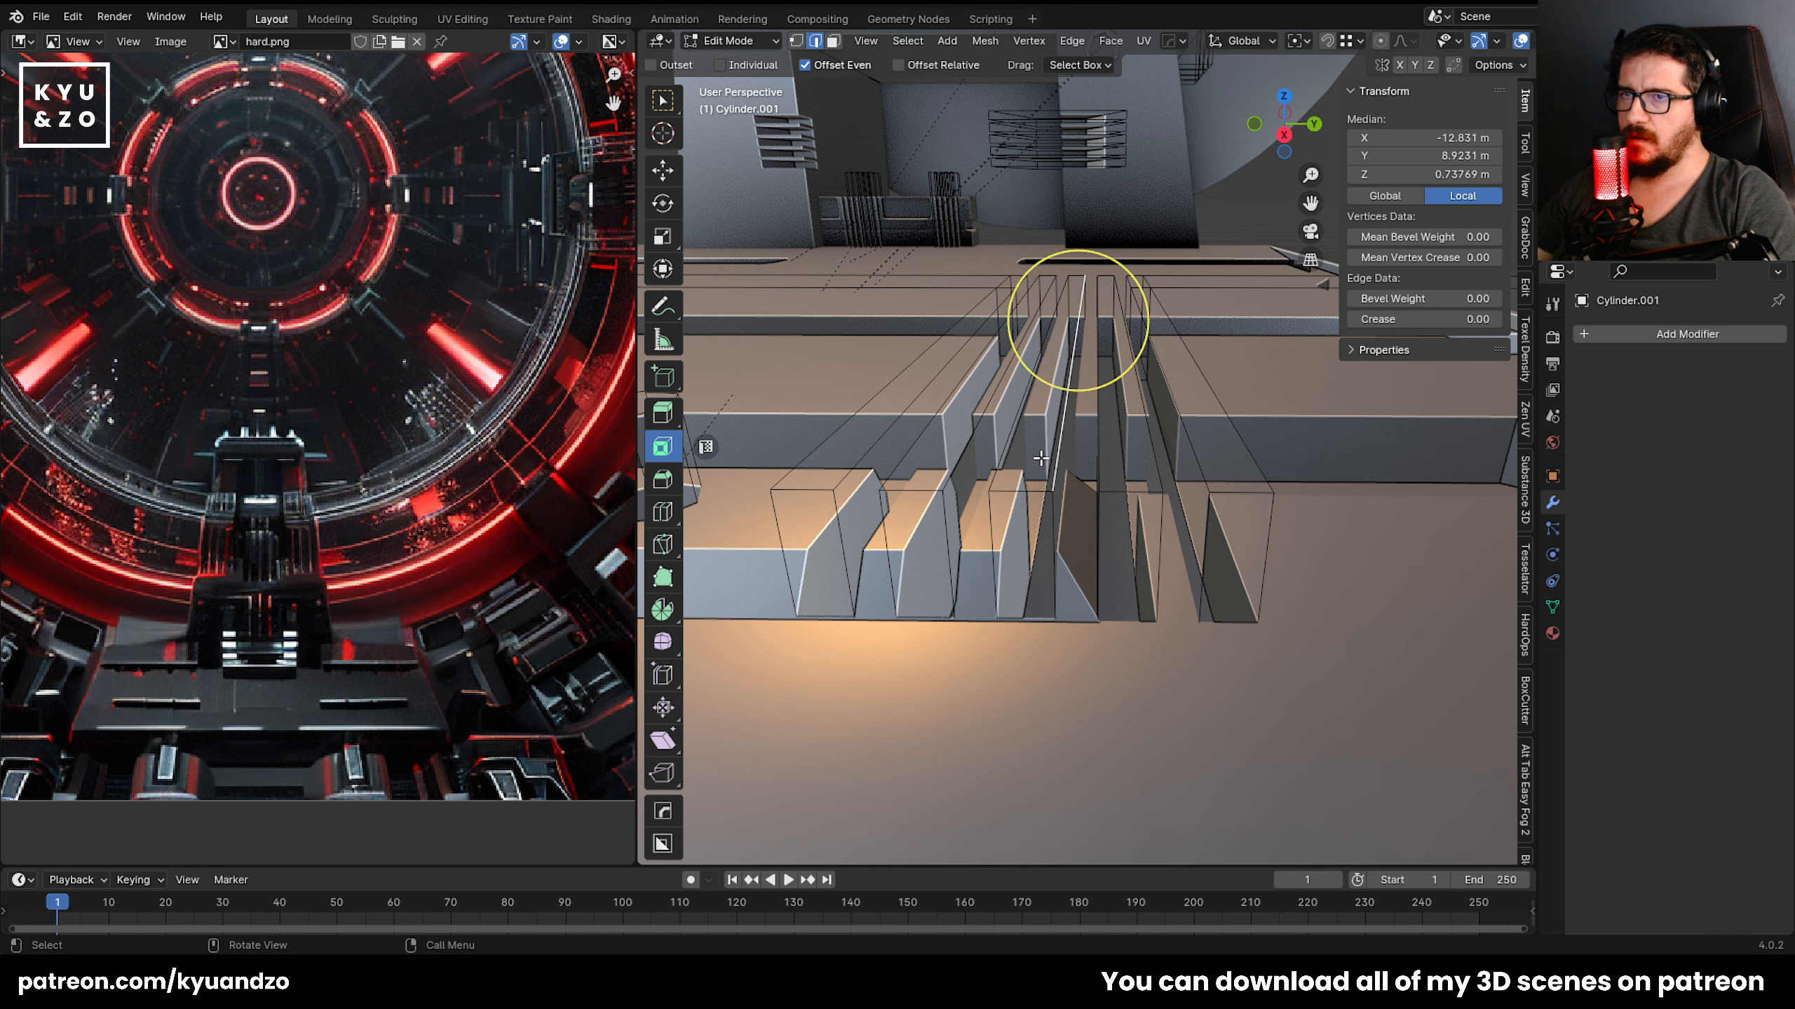
key(3)
key(ctrl+KP_Add)
key(s)
key(x)
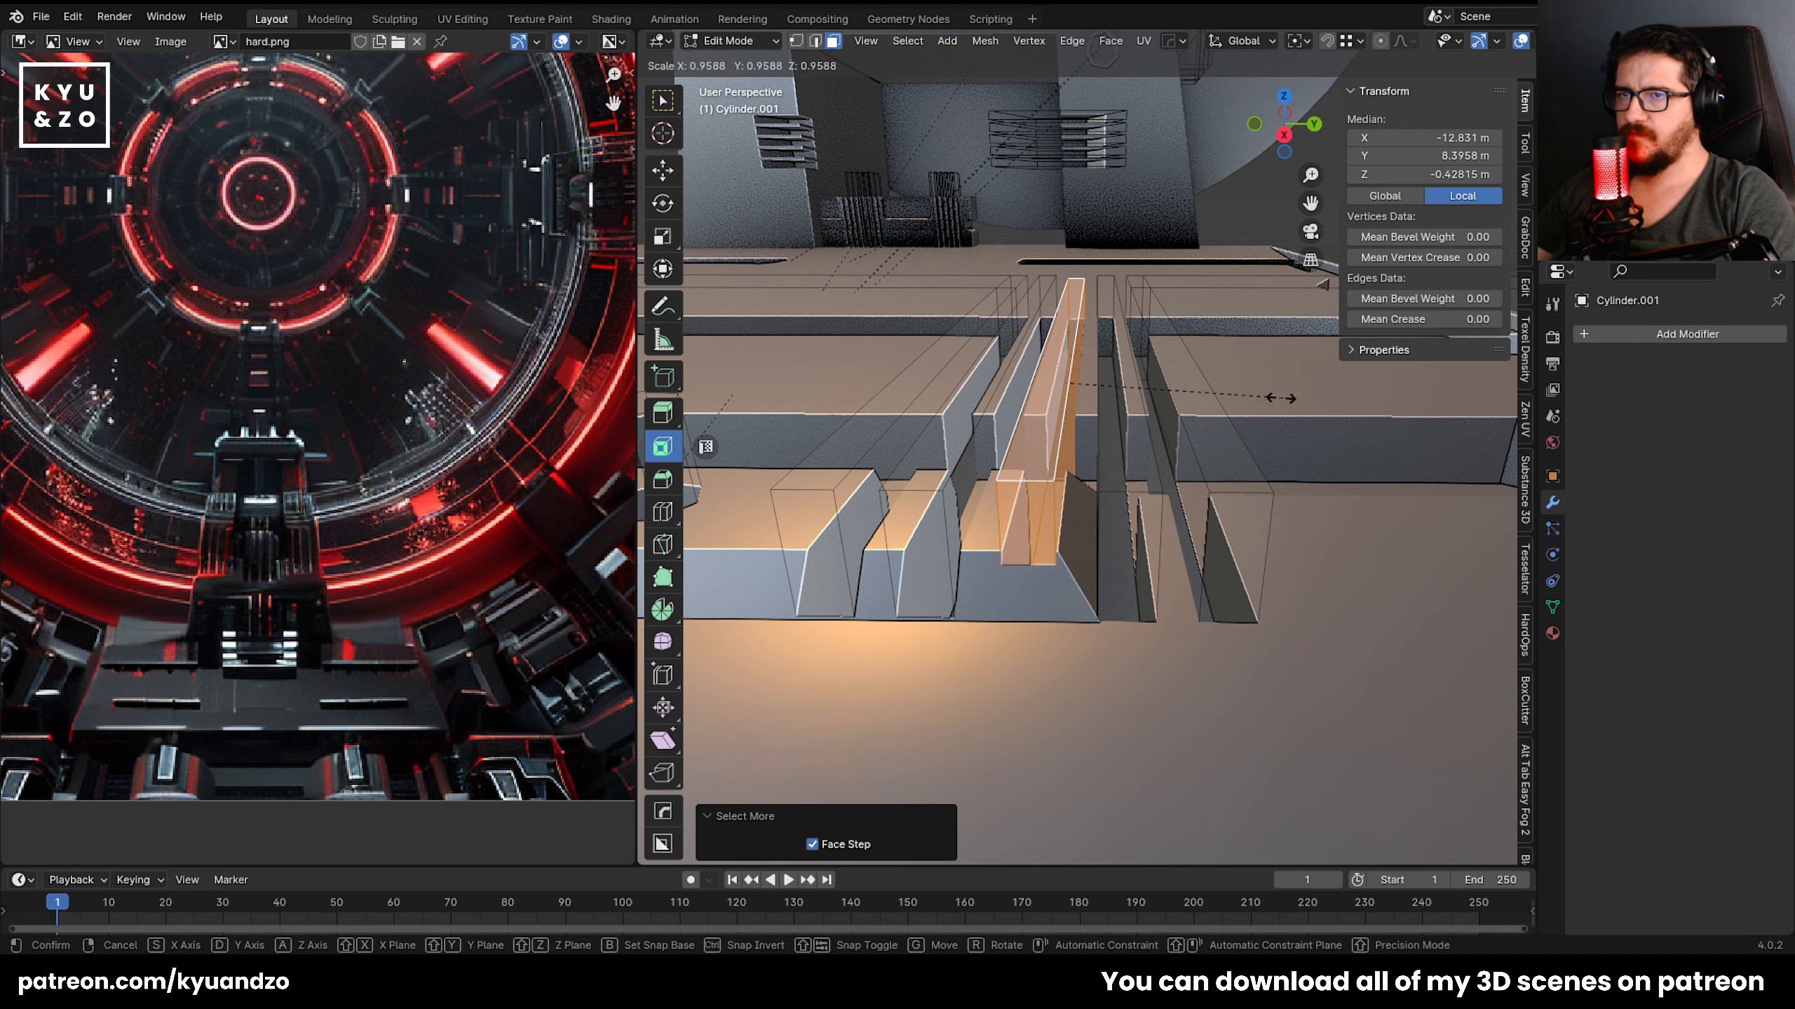
key(y)
click(1159, 419)
key(g)
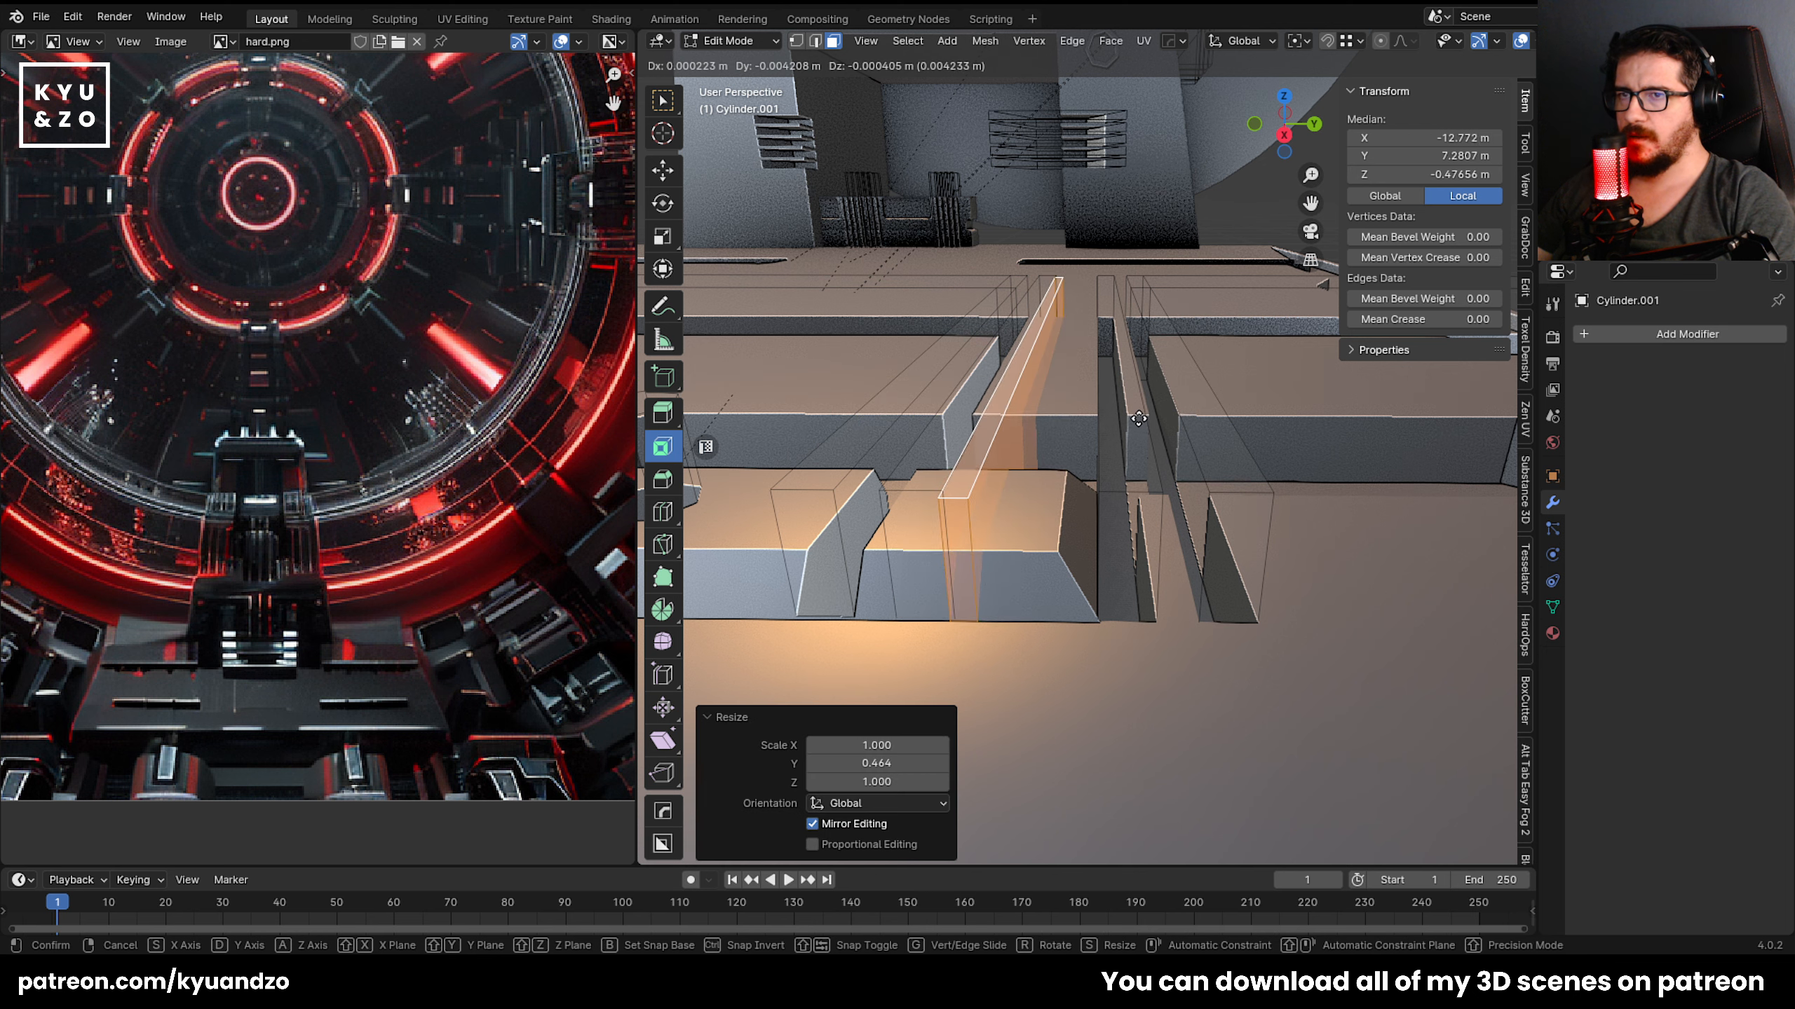
click(1145, 418)
key(Tab)
scroll(1118, 516, down, 3)
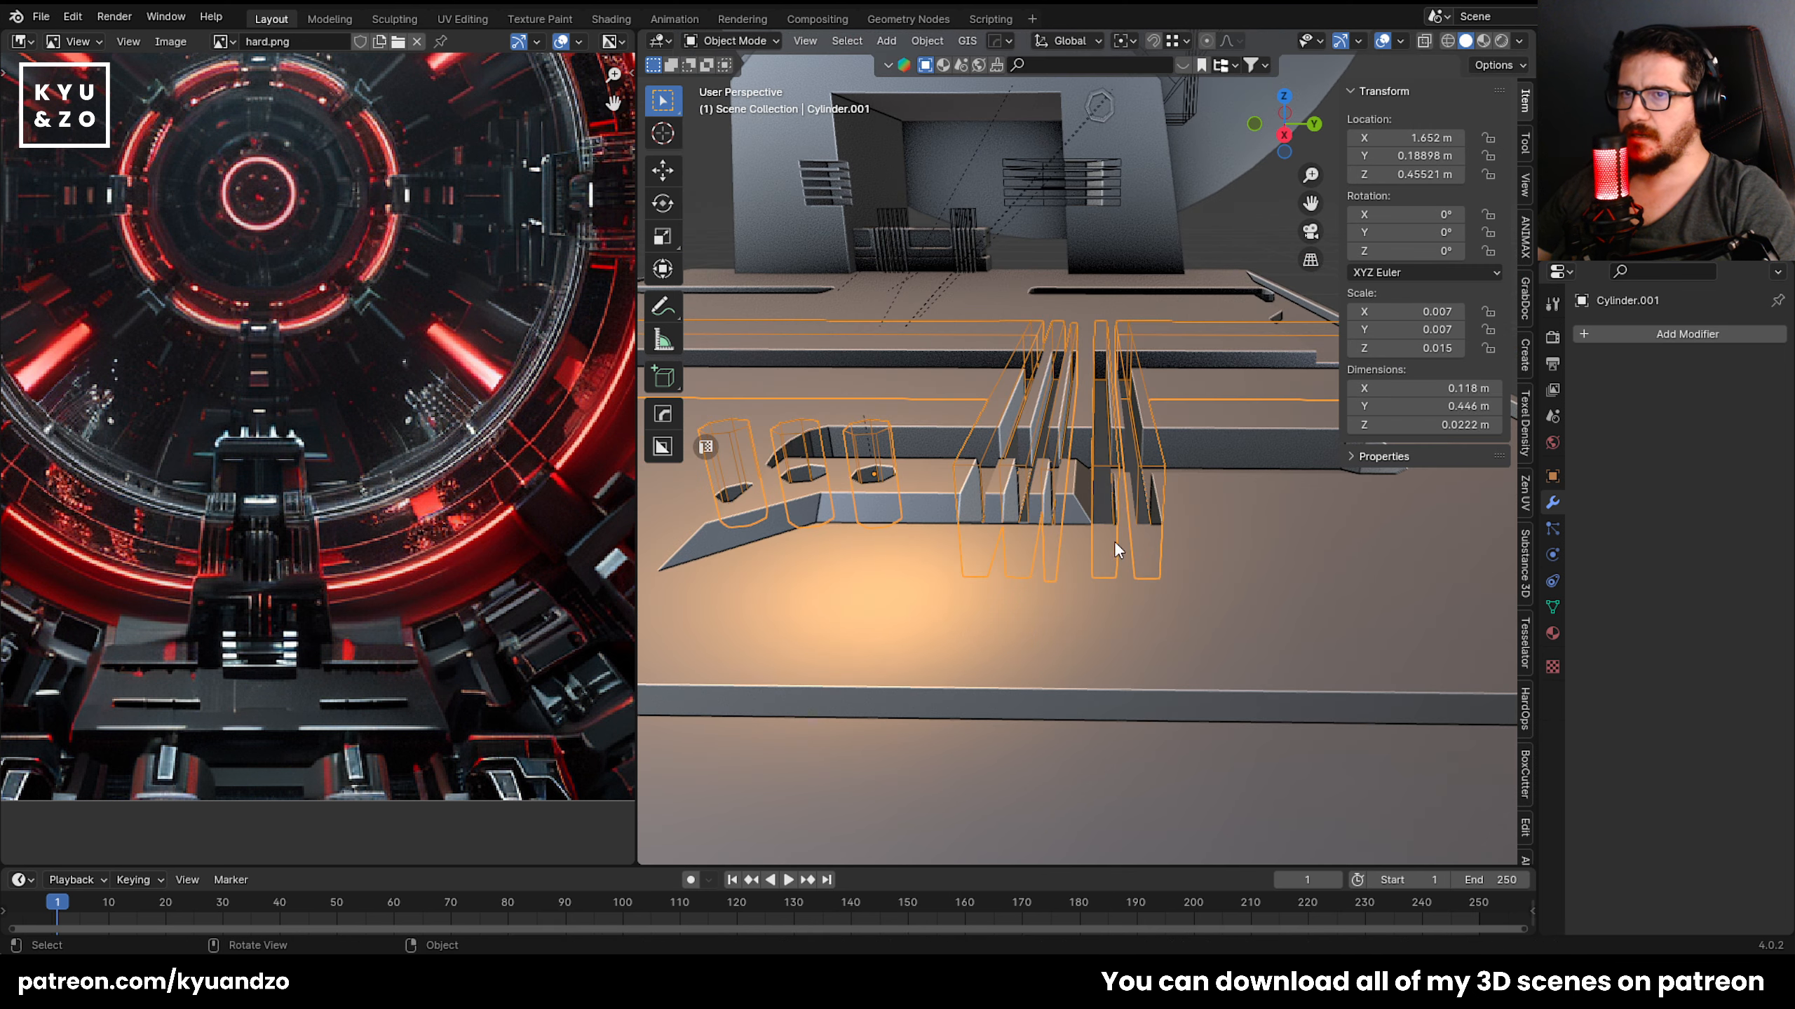
Move the cutter's three octagonal hole cylinders along Y by about 0.0086 m, then nudge them slightly further towards the grooves.
click(1035, 570)
scroll(1039, 558, up, 2)
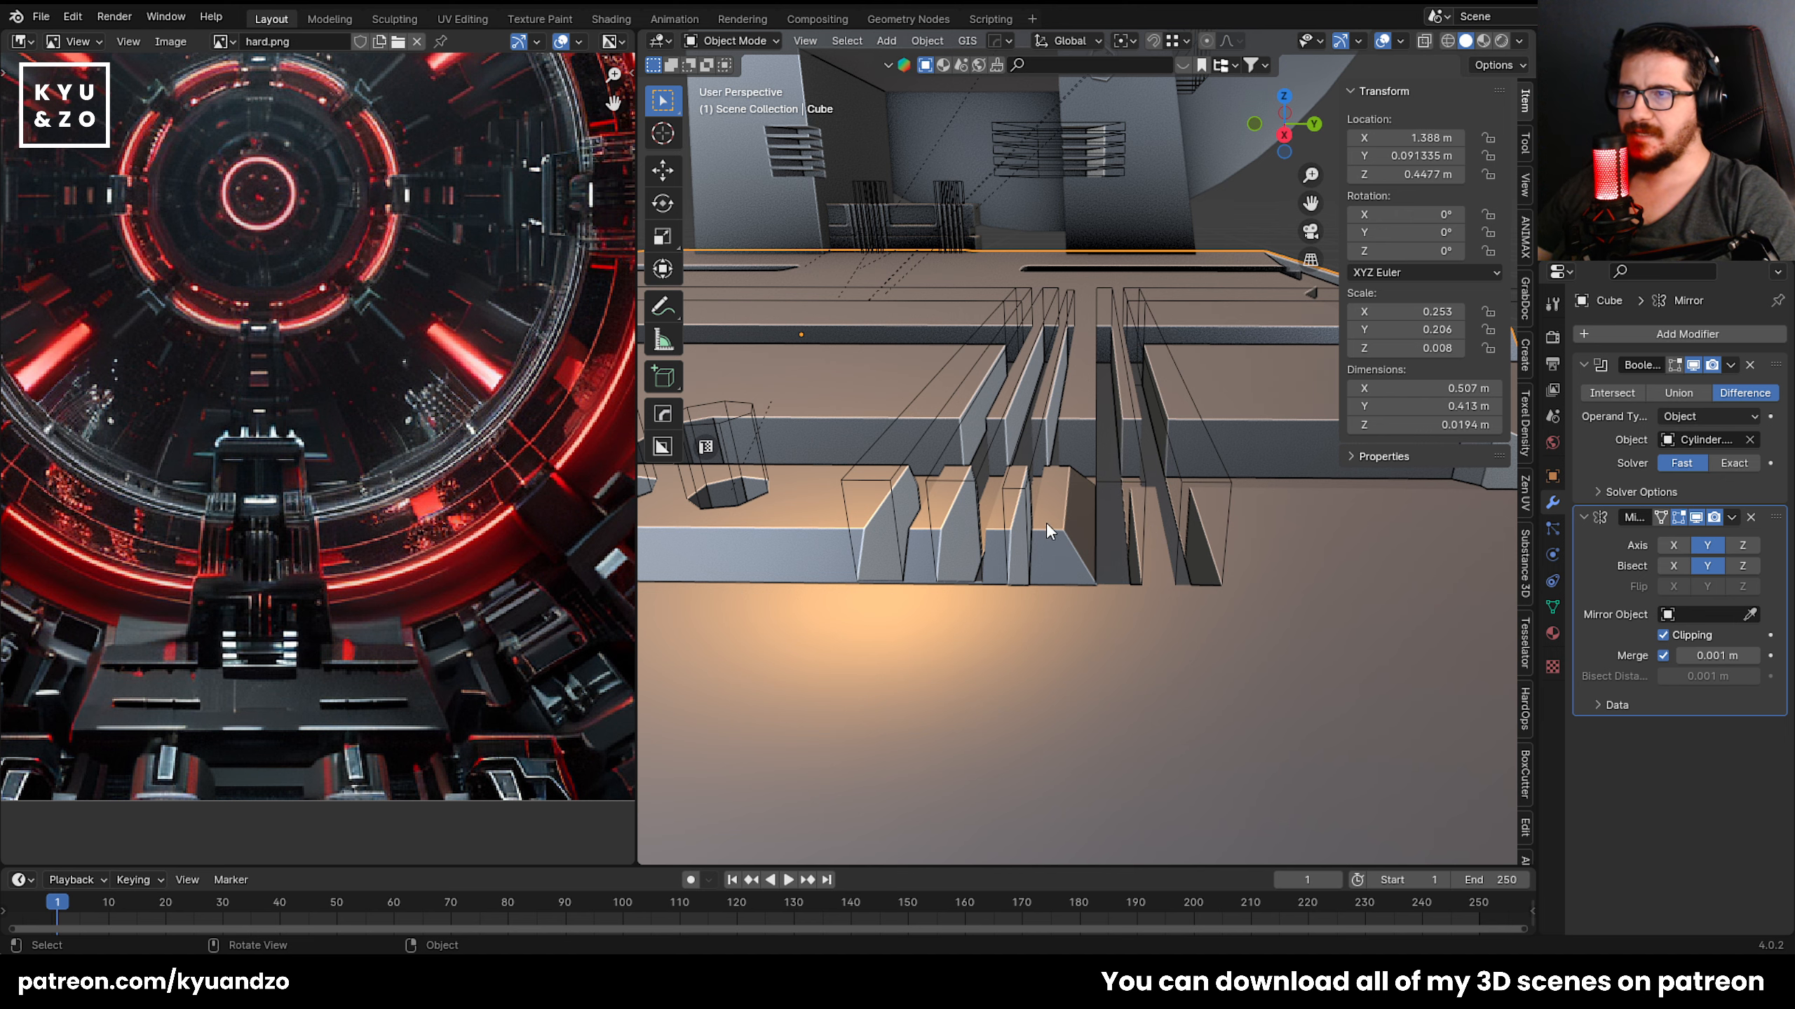
scroll(1043, 515, down, 4)
scroll(1043, 515, up, 1)
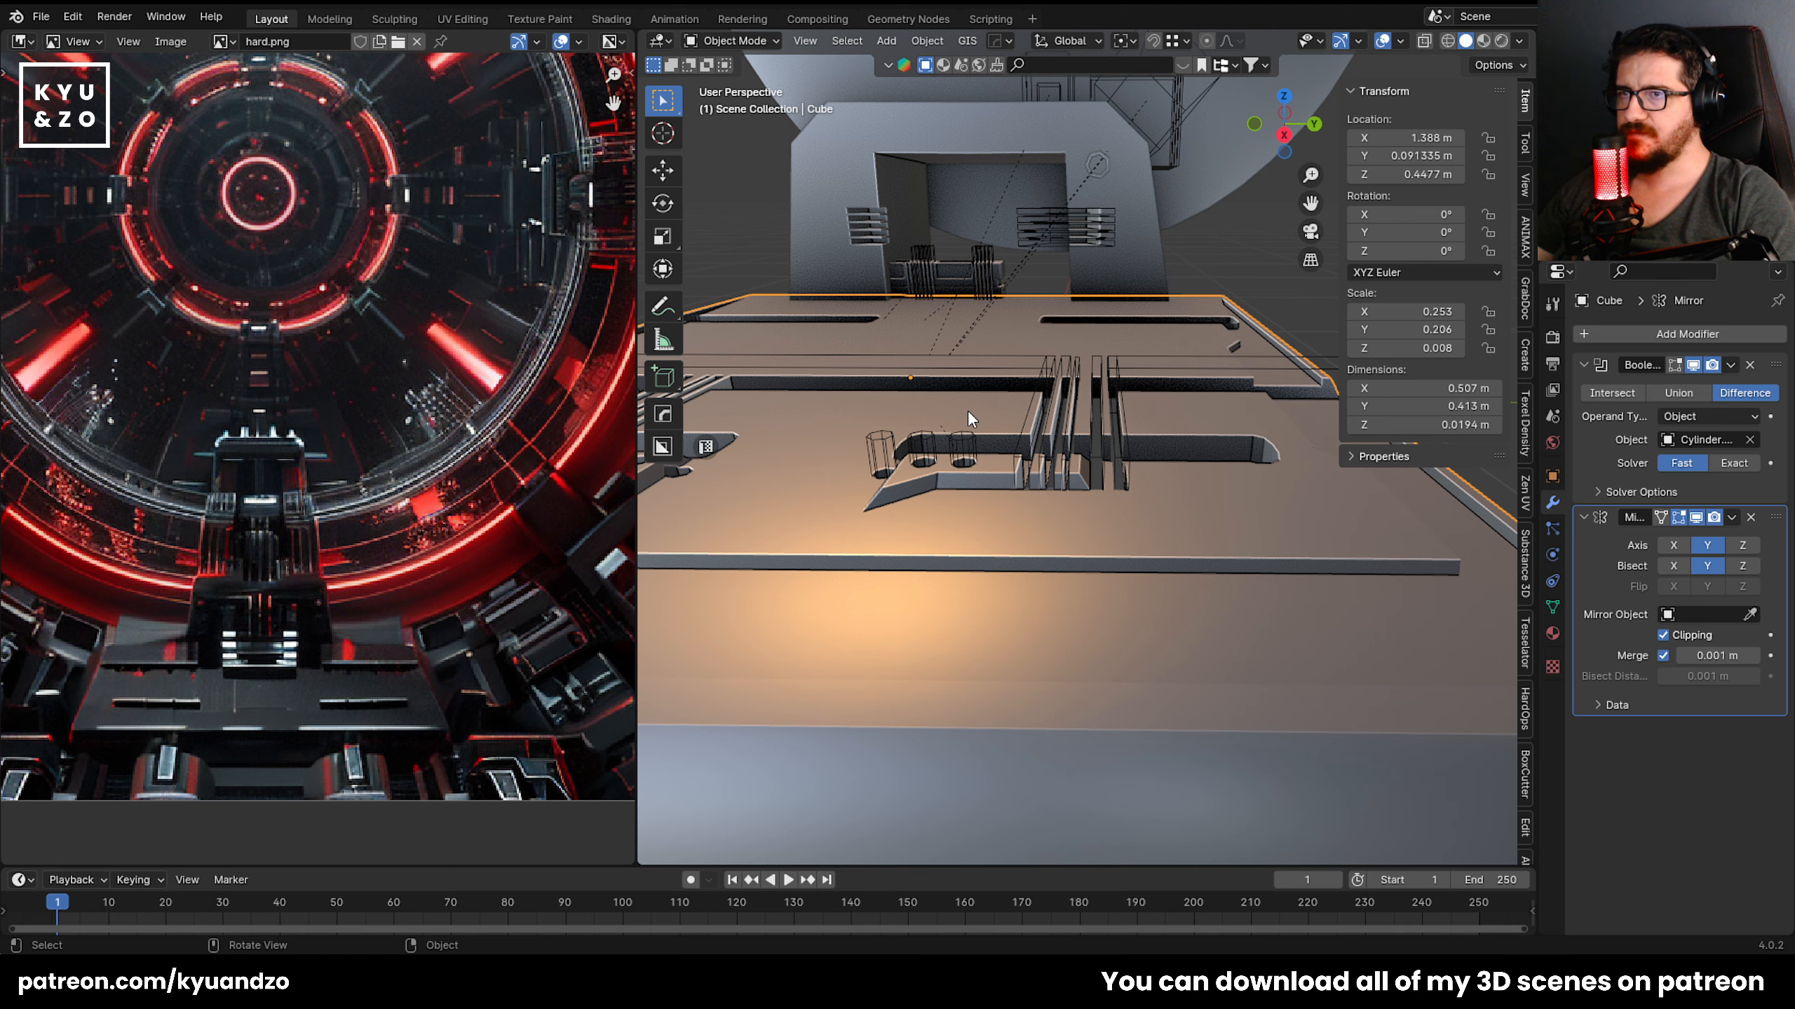
scroll(967, 410, down, 3)
scroll(956, 424, up, 5)
click(1049, 570)
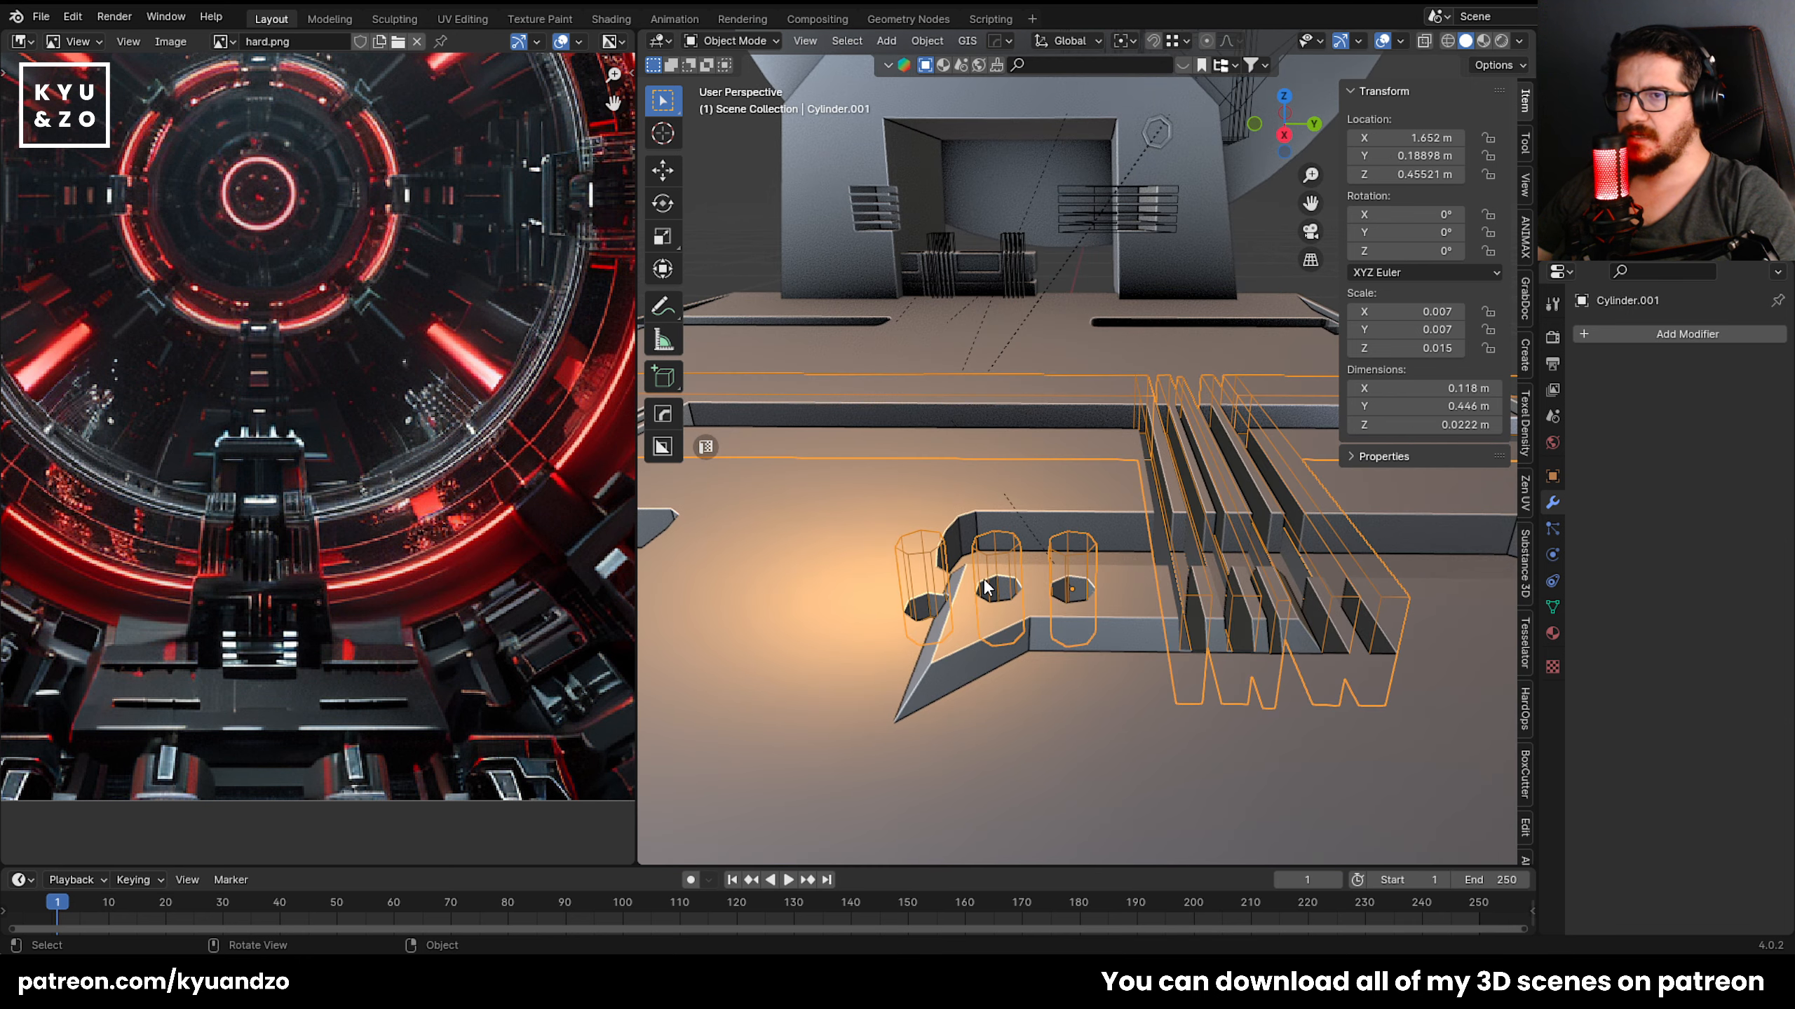
key(Tab)
key(alt+z)
drag(846, 511, 1115, 713)
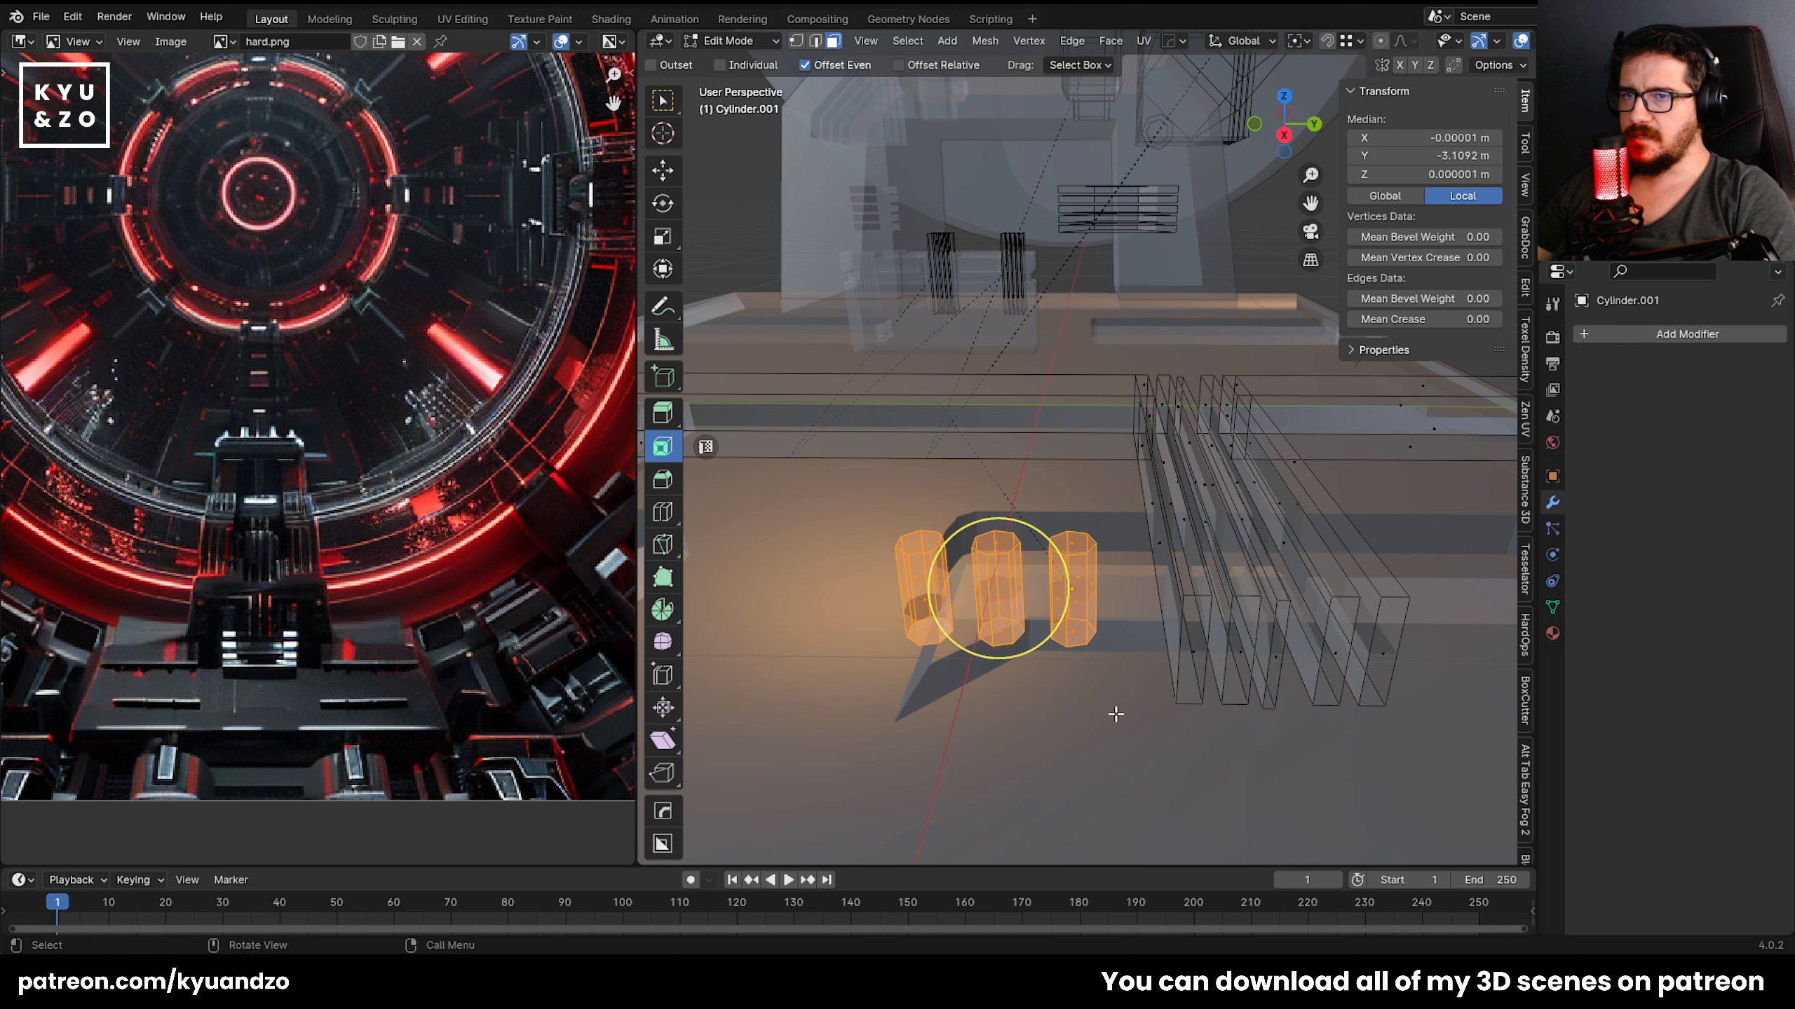
key(g)
key(d)
click(1173, 696)
key(alt+z)
key(g)
key(d)
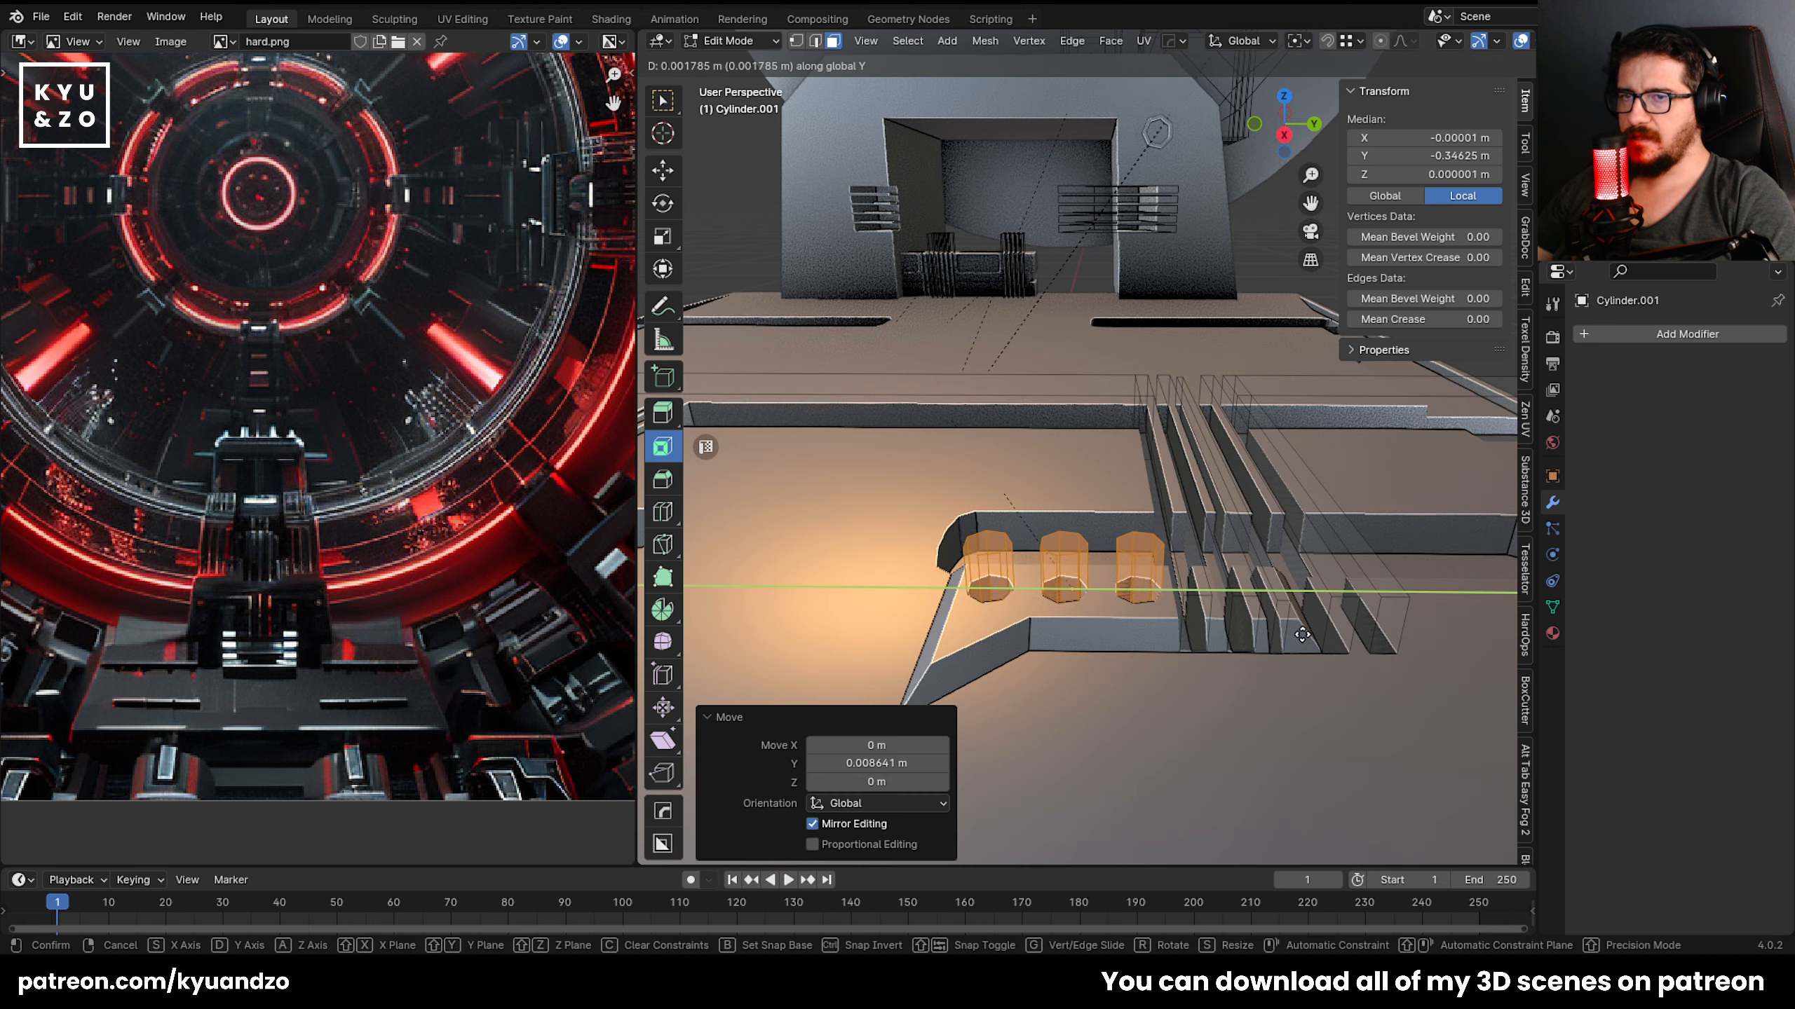
click(1292, 634)
Scale the three octagonal hole cylinders down slightly as a group and save the file.
key(s)
click(1259, 629)
key(s)
click(1270, 629)
key(Tab)
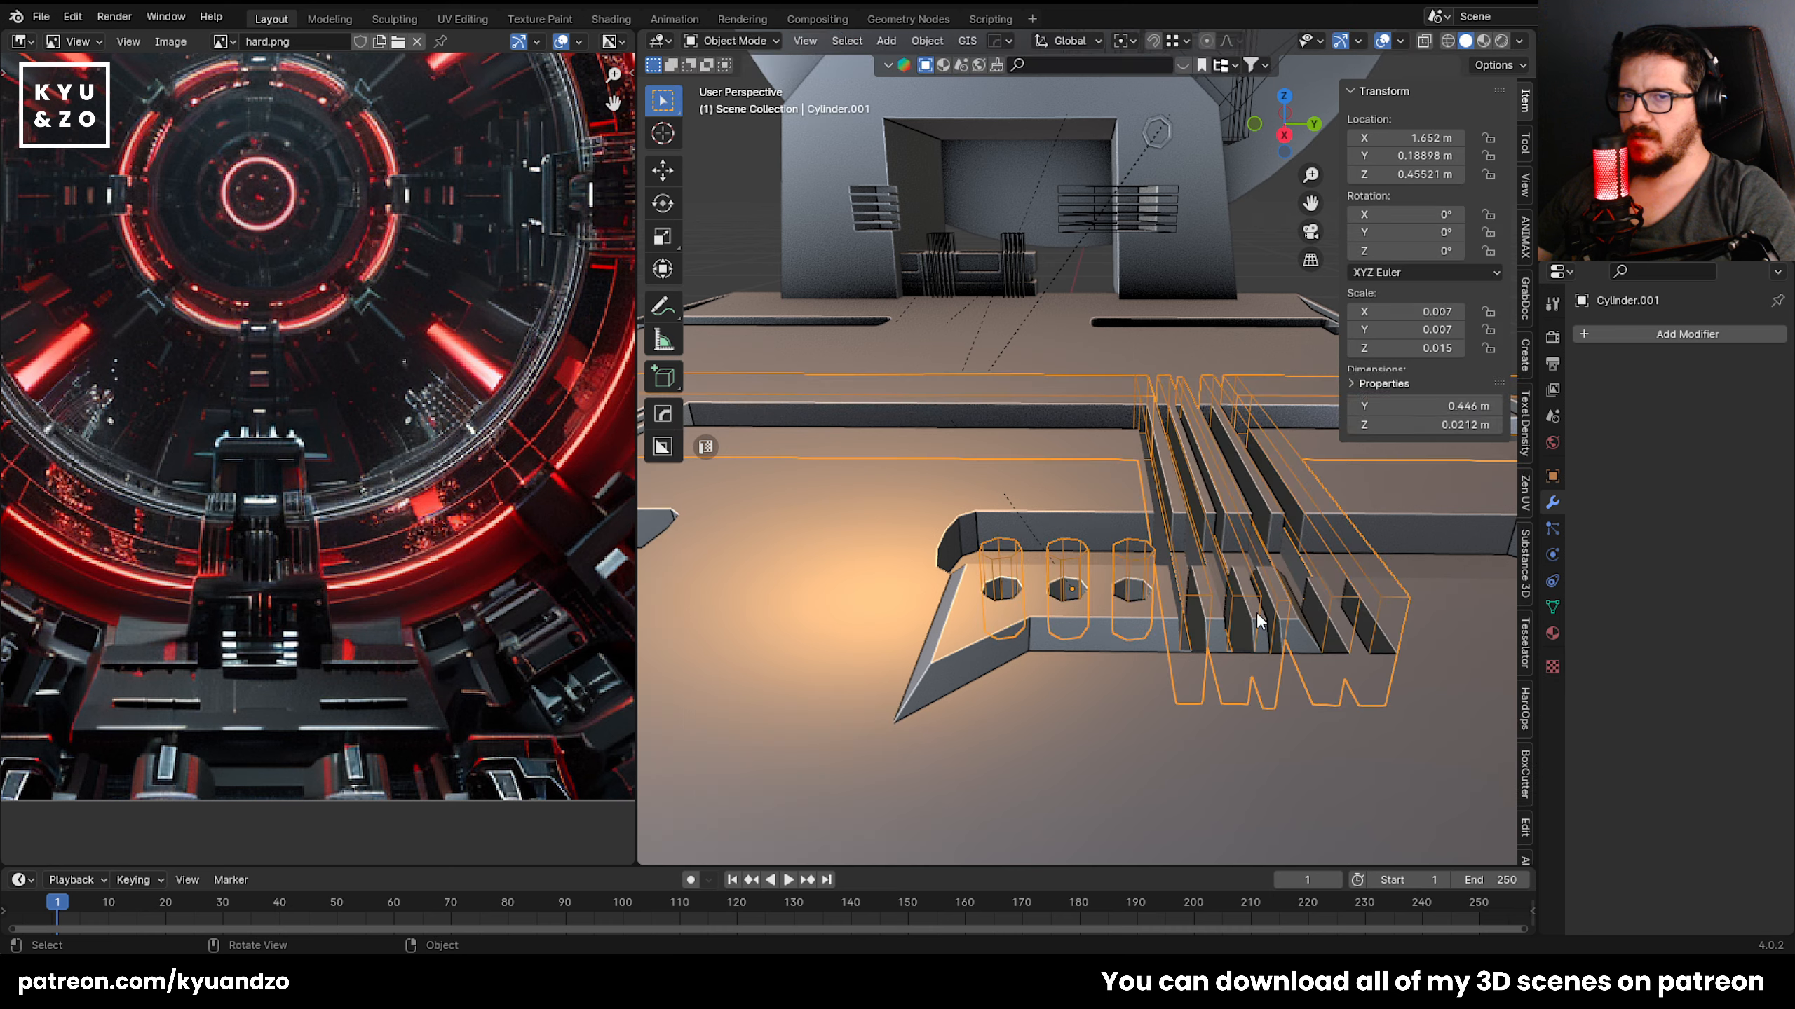
scroll(1256, 611, down, 5)
scroll(948, 491, down, 5)
key(ctrl+s)
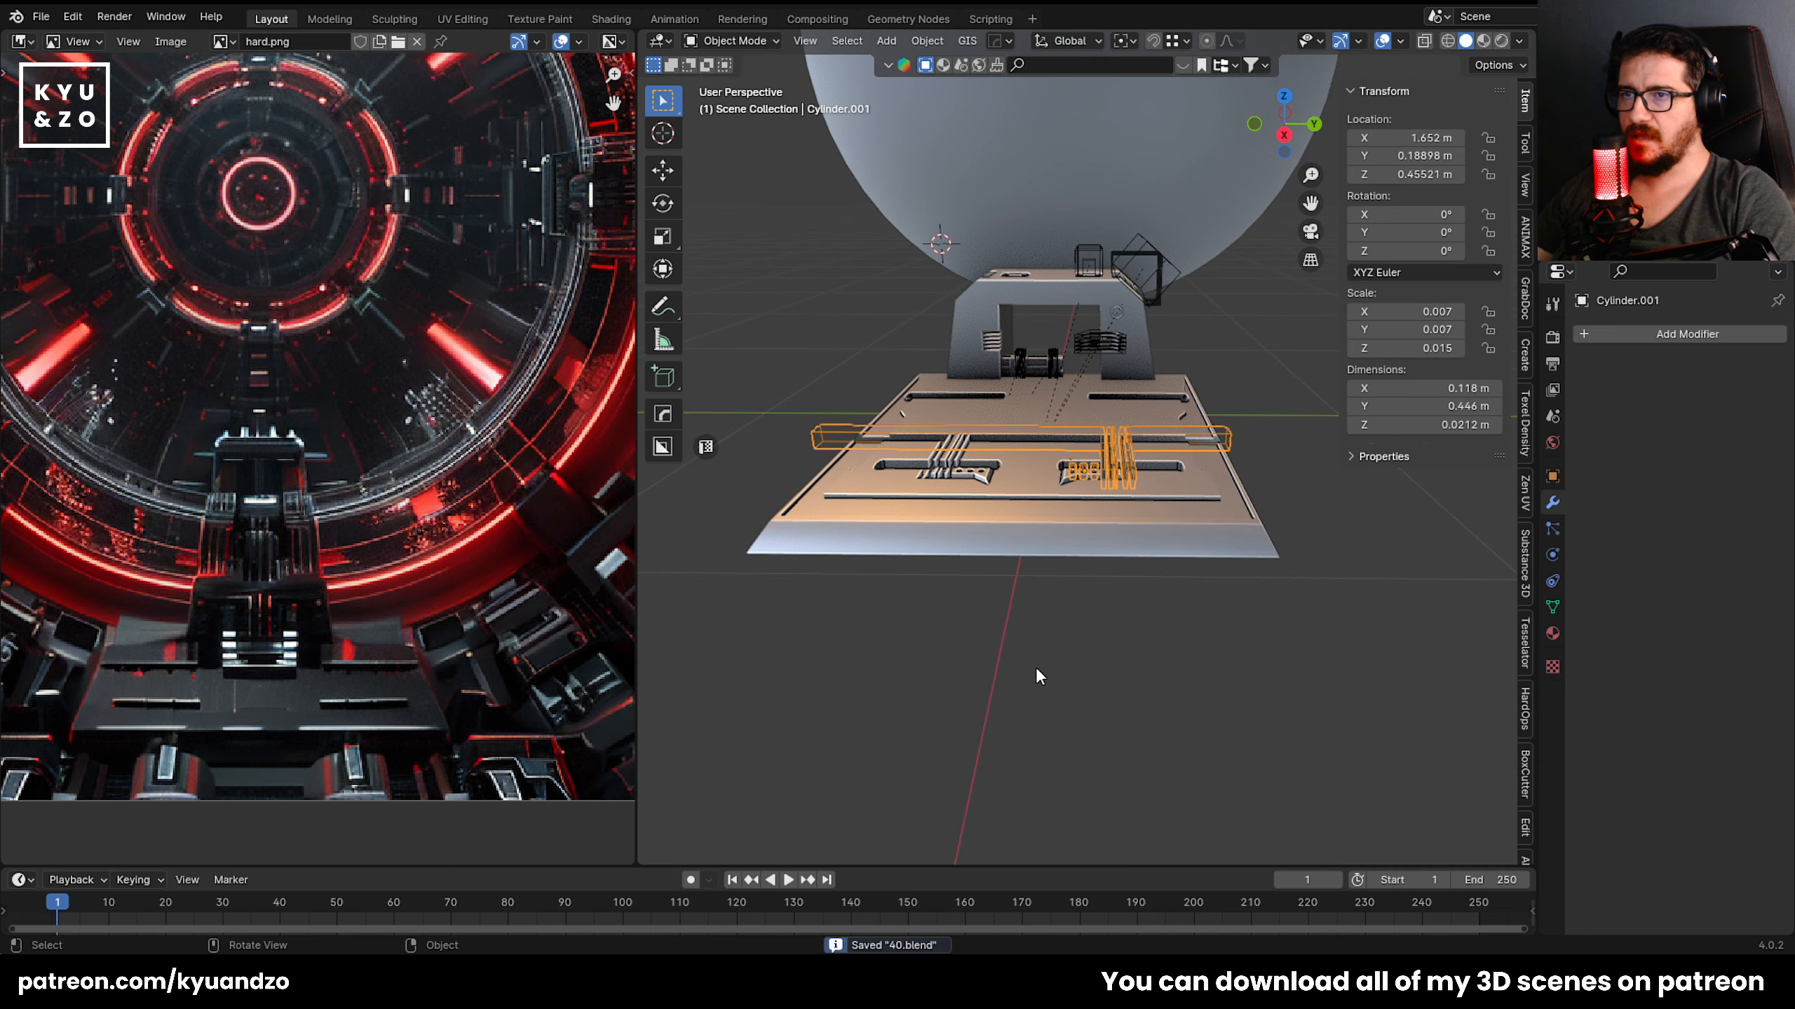
Look at the slab and bracket through the scene camera and save the file.
click(1031, 512)
scroll(1036, 478, down, 2)
scroll(1036, 478, down, 4)
click(1057, 366)
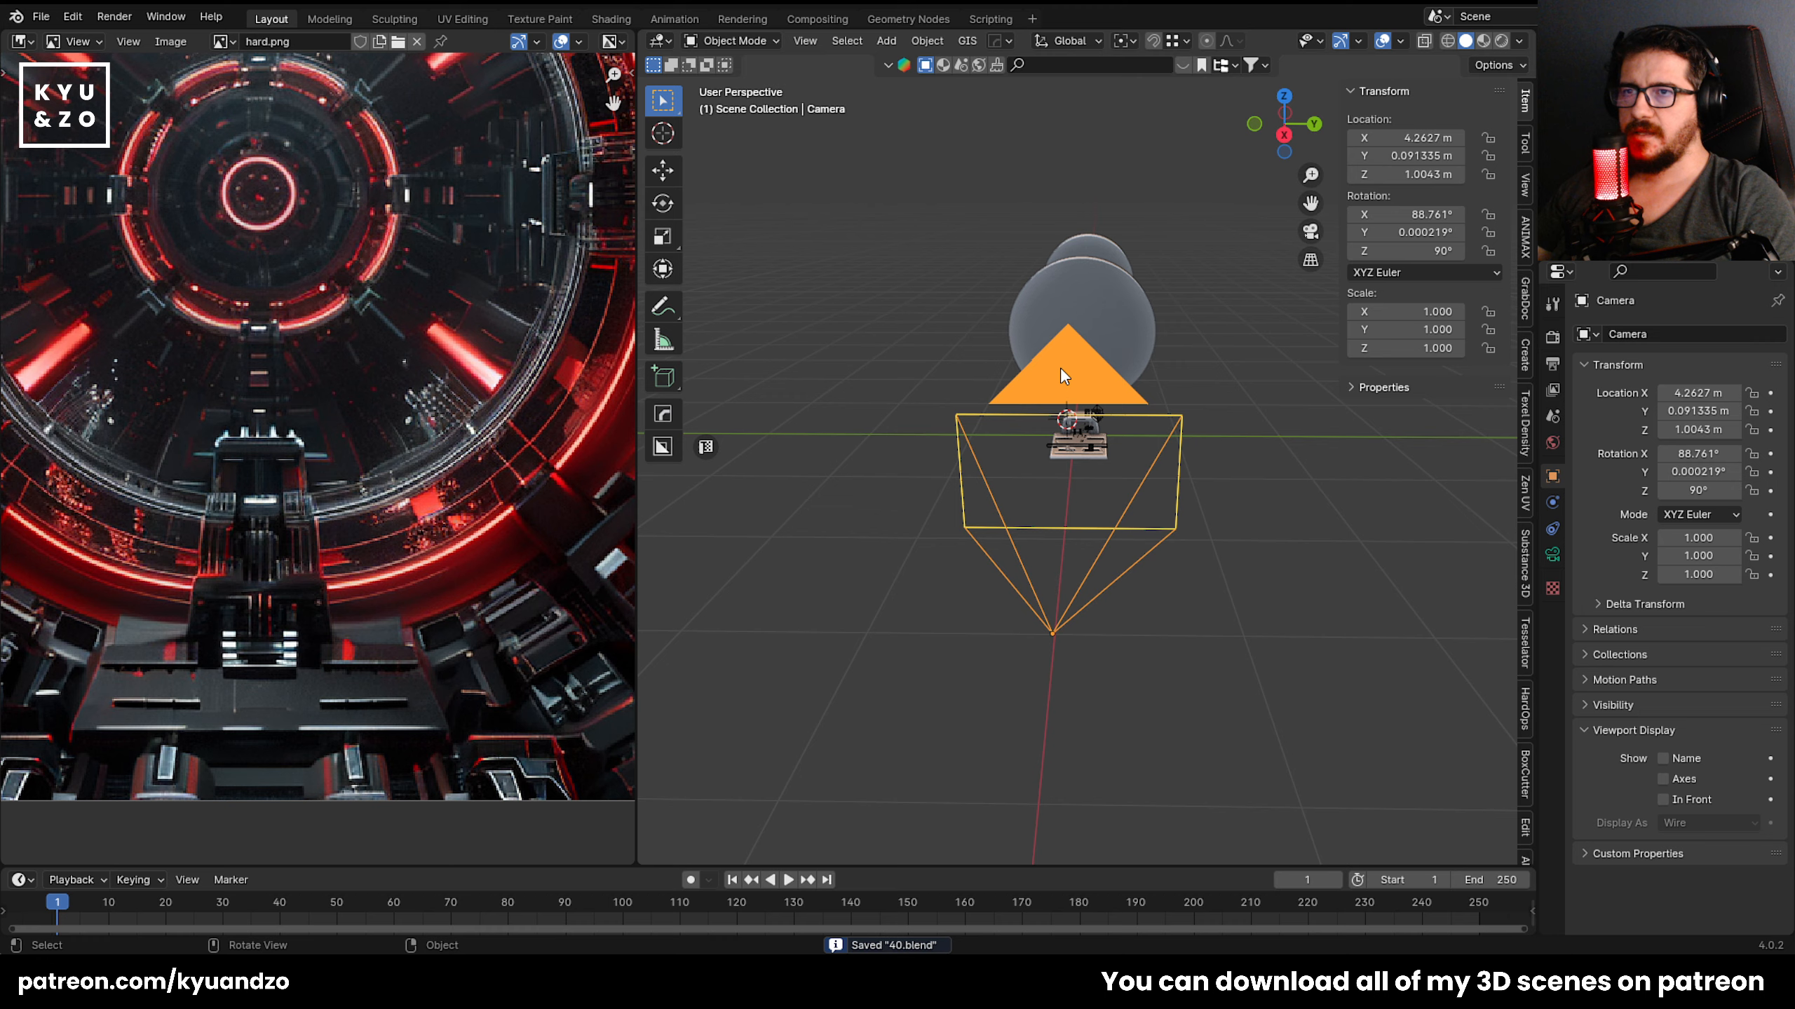
key(KP_0)
scroll(885, 554, down, 3)
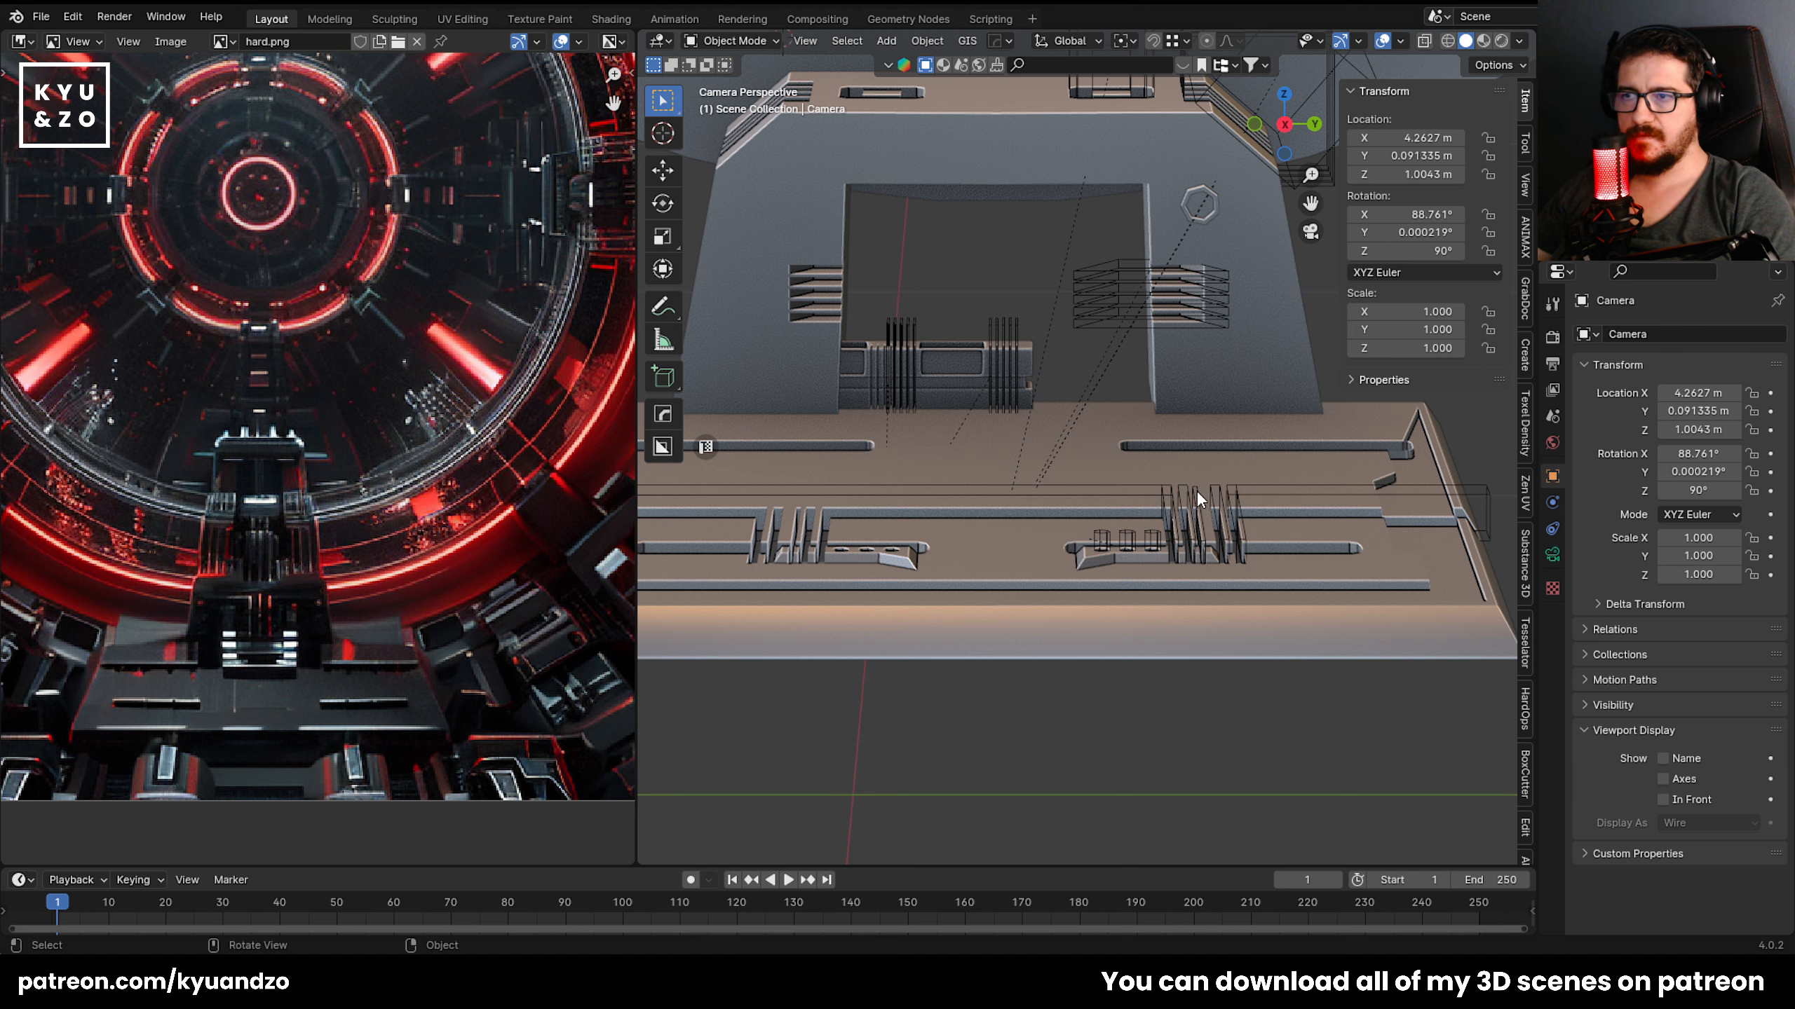
scroll(1031, 590, down, 5)
scroll(927, 559, up, 3)
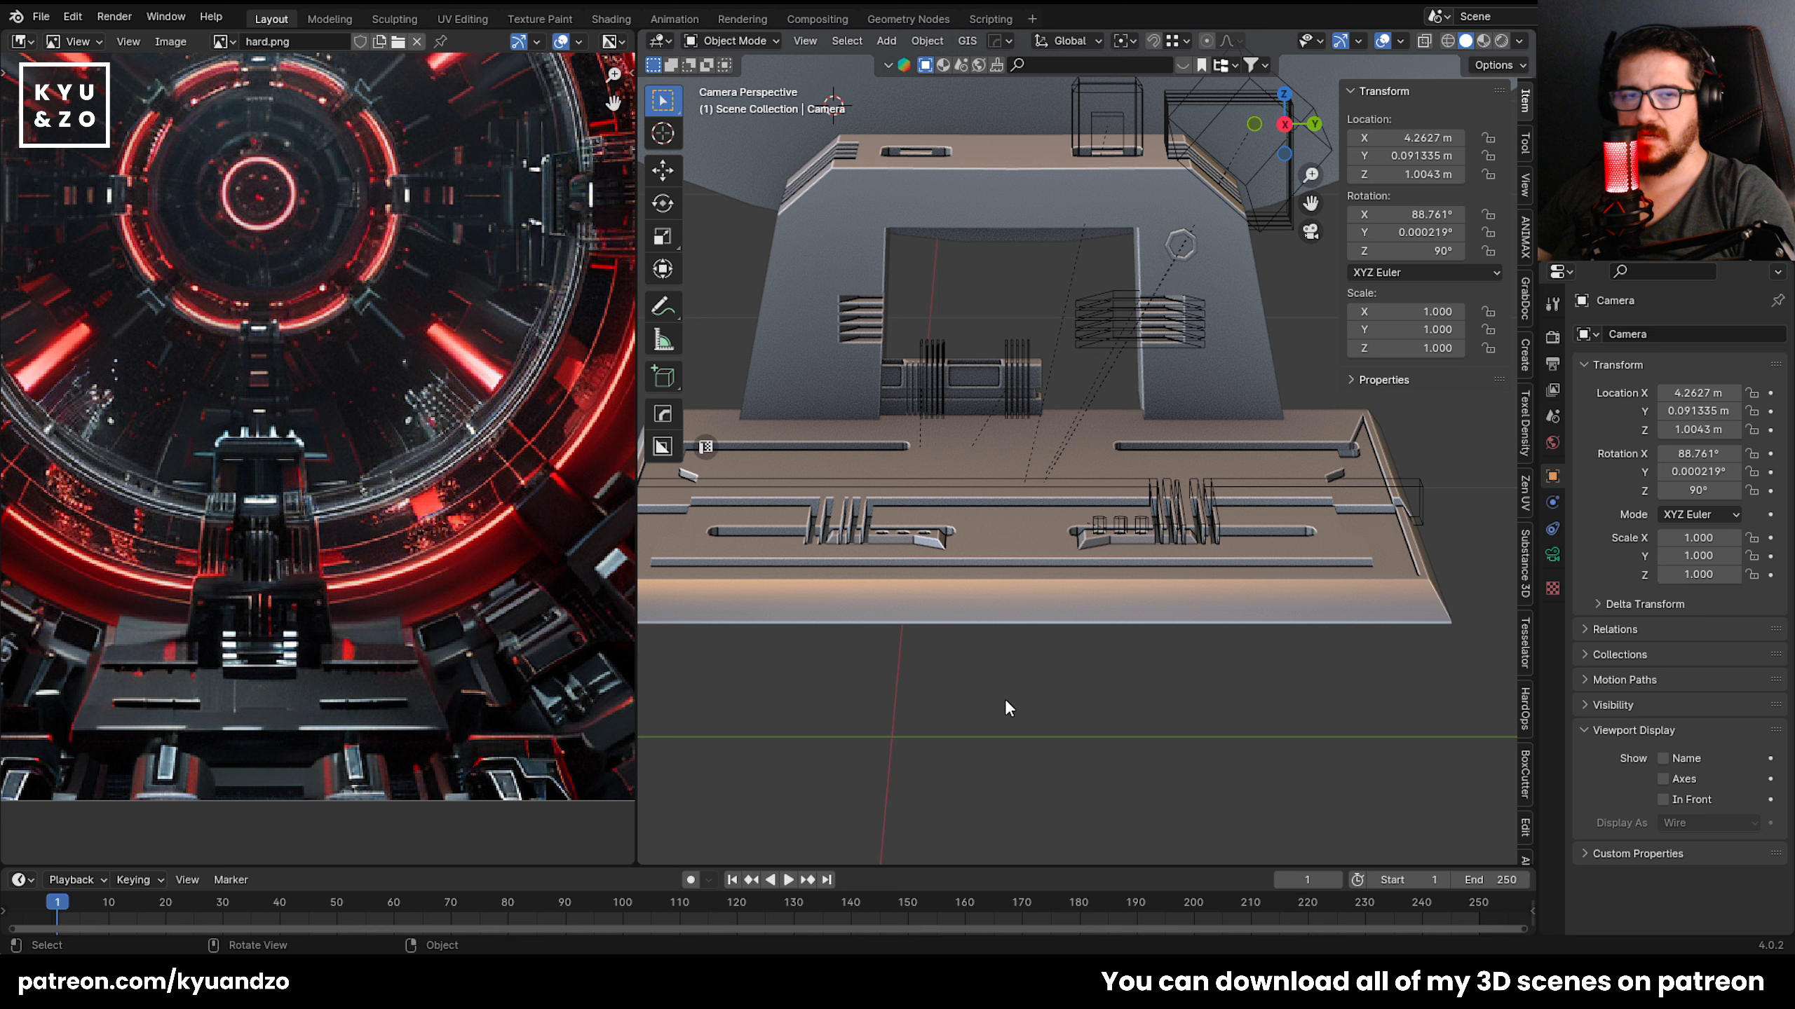
key(ctrl+s)
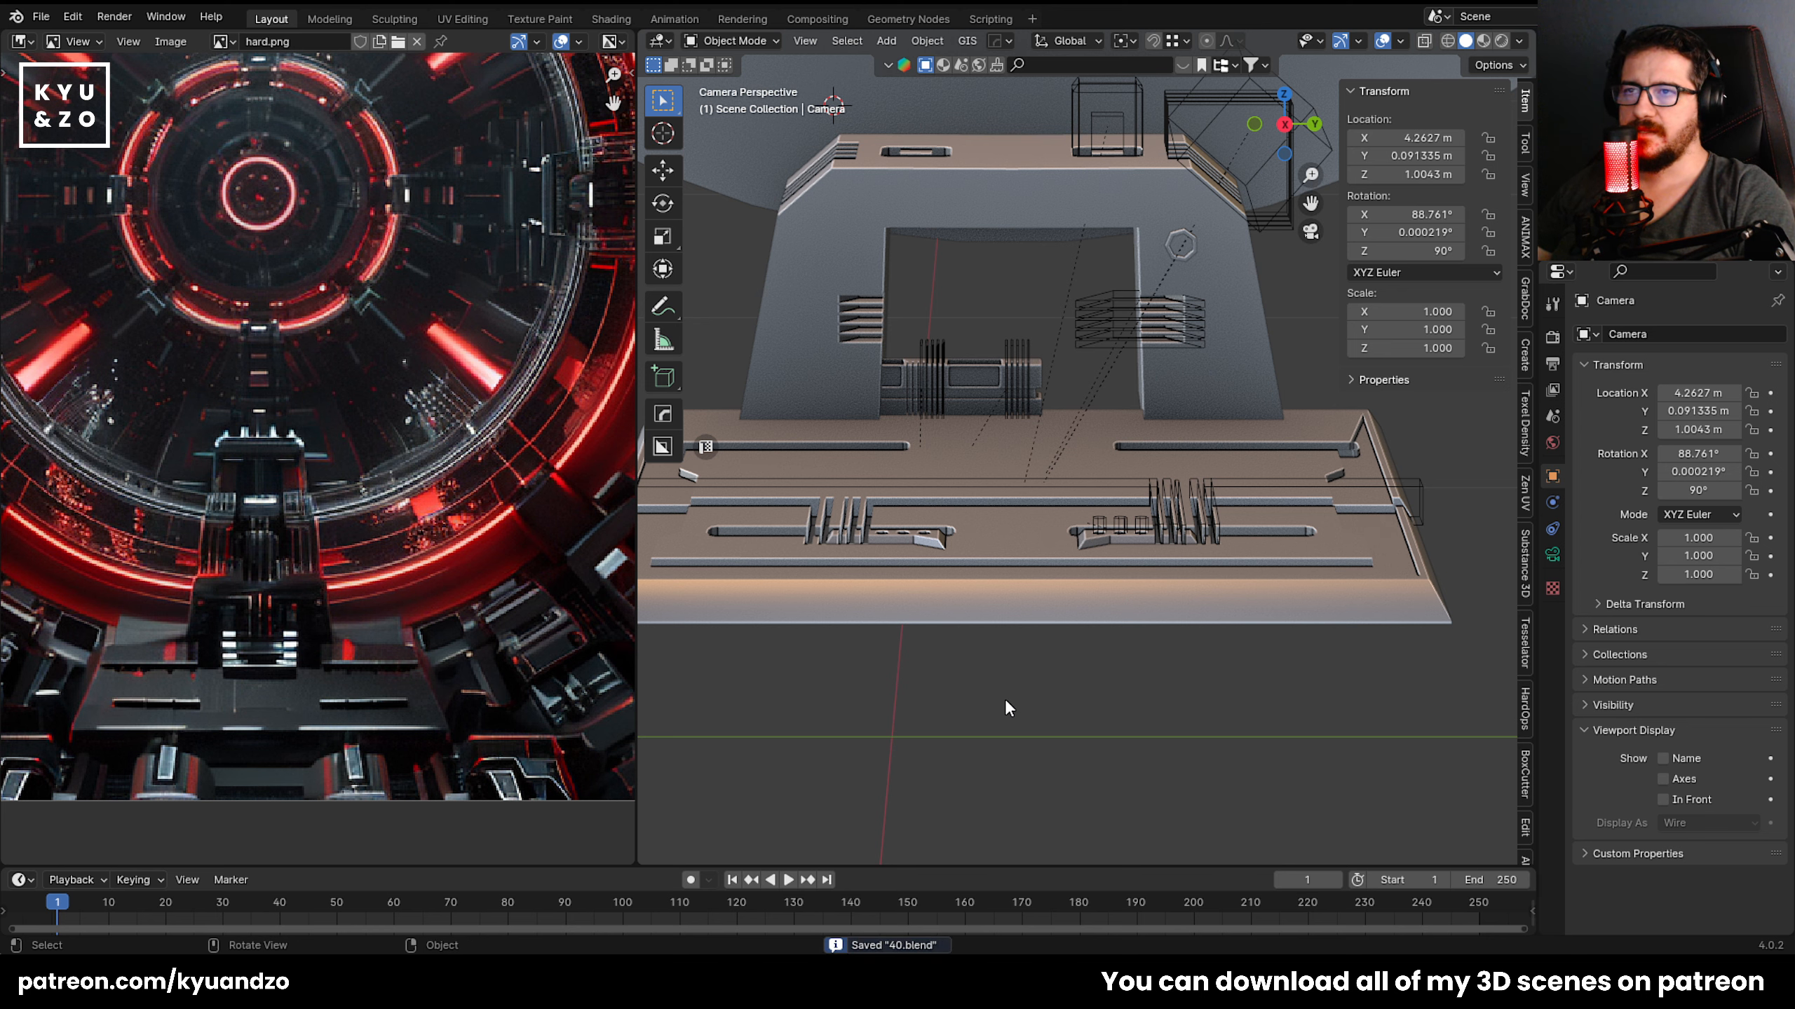
Examine the slab's surface cuts, mesh and edges from the camera view and from the side.
scroll(1008, 707, down, 5)
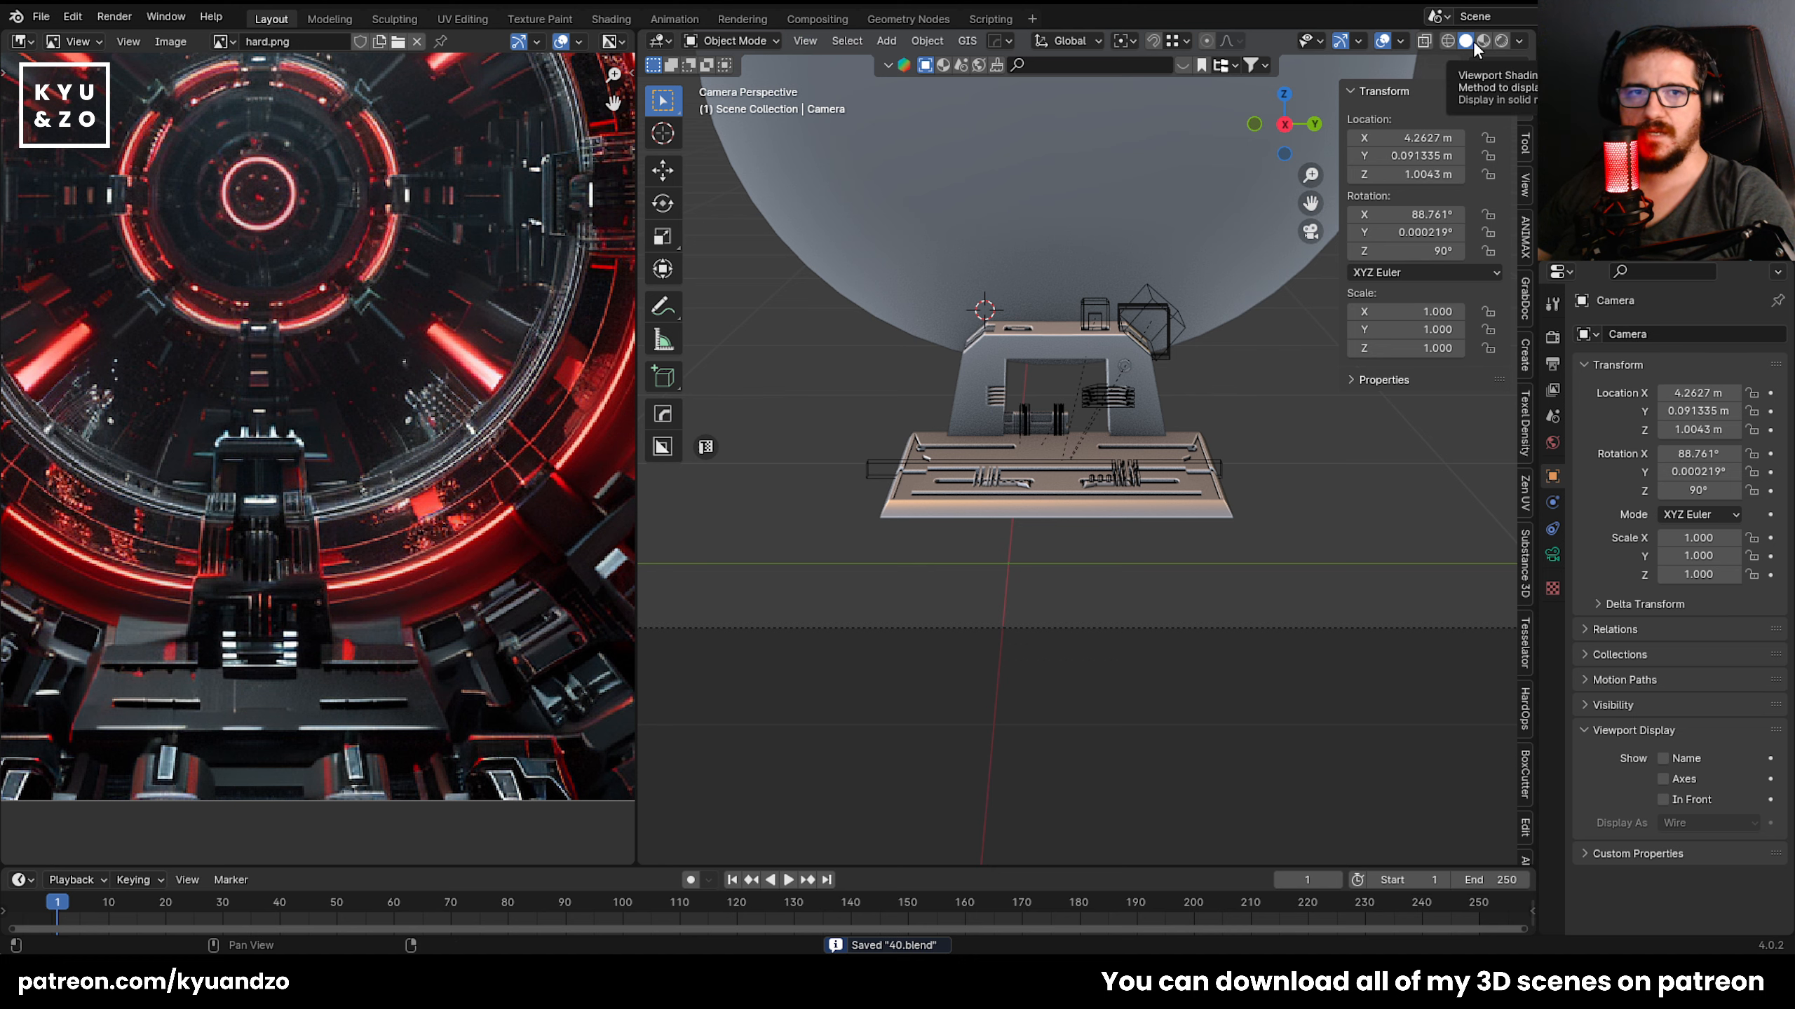
scroll(1085, 527, up, 5)
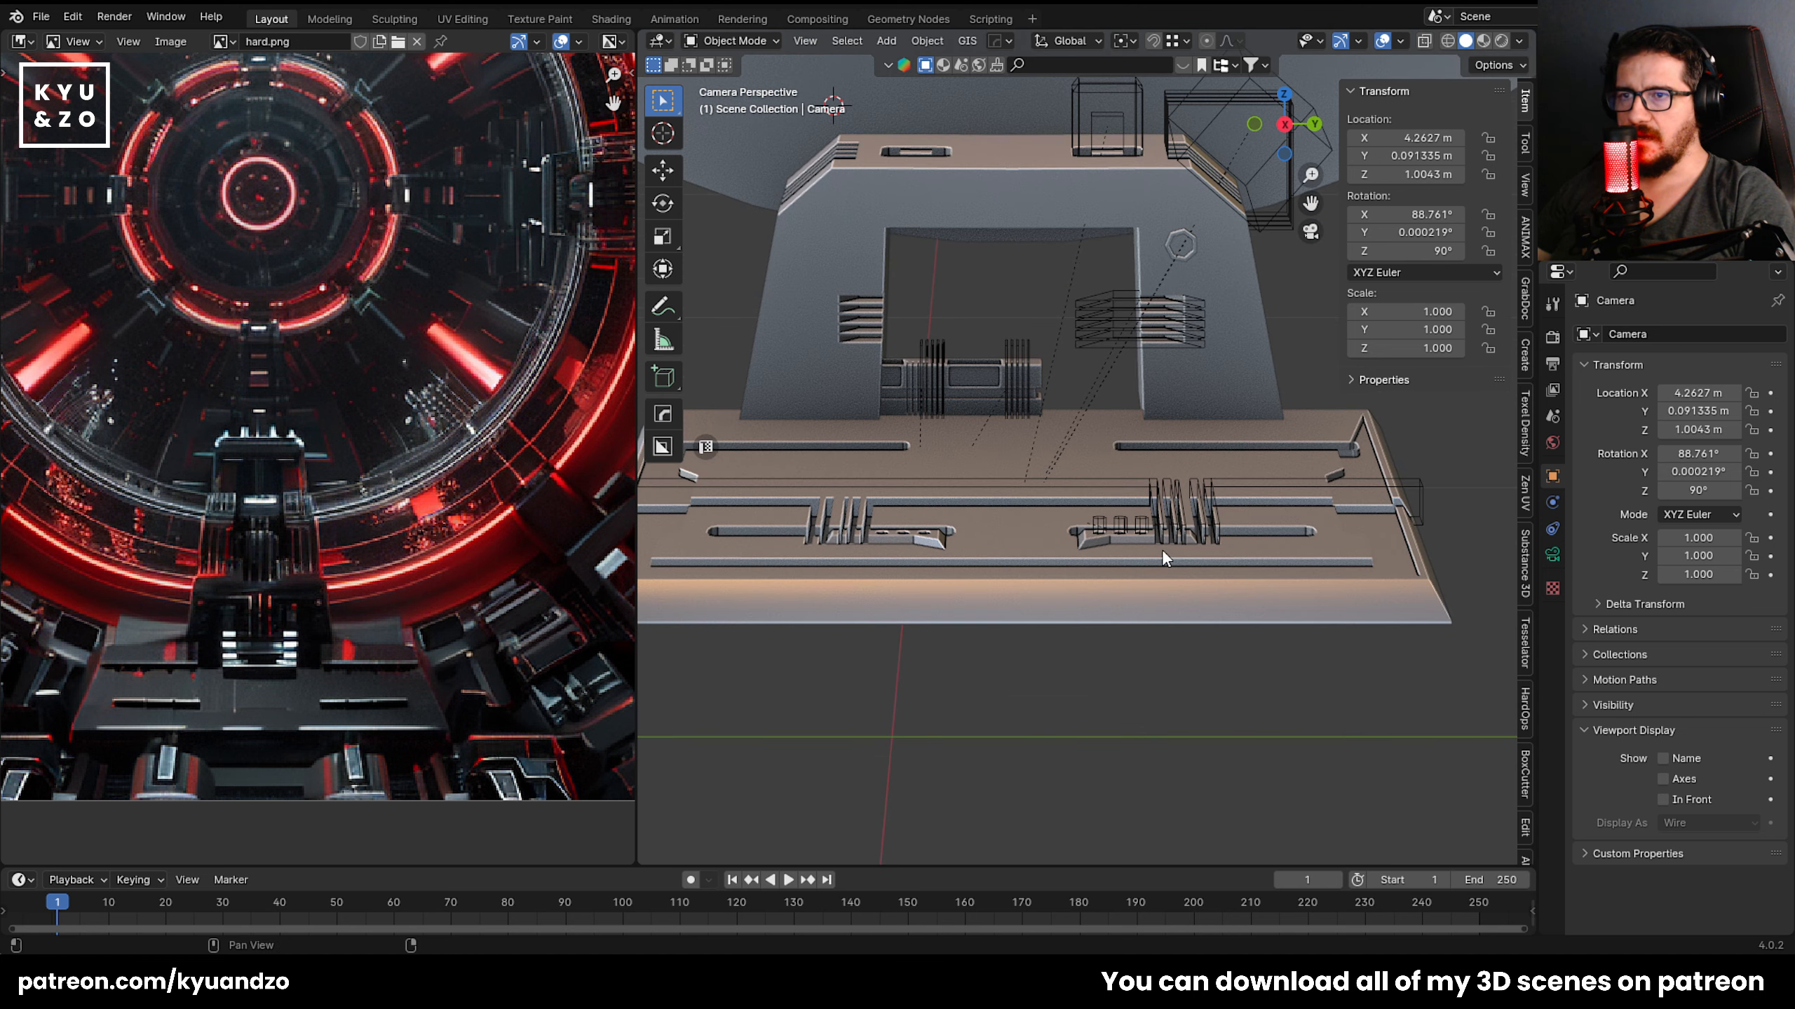
scroll(1099, 552, up, 2)
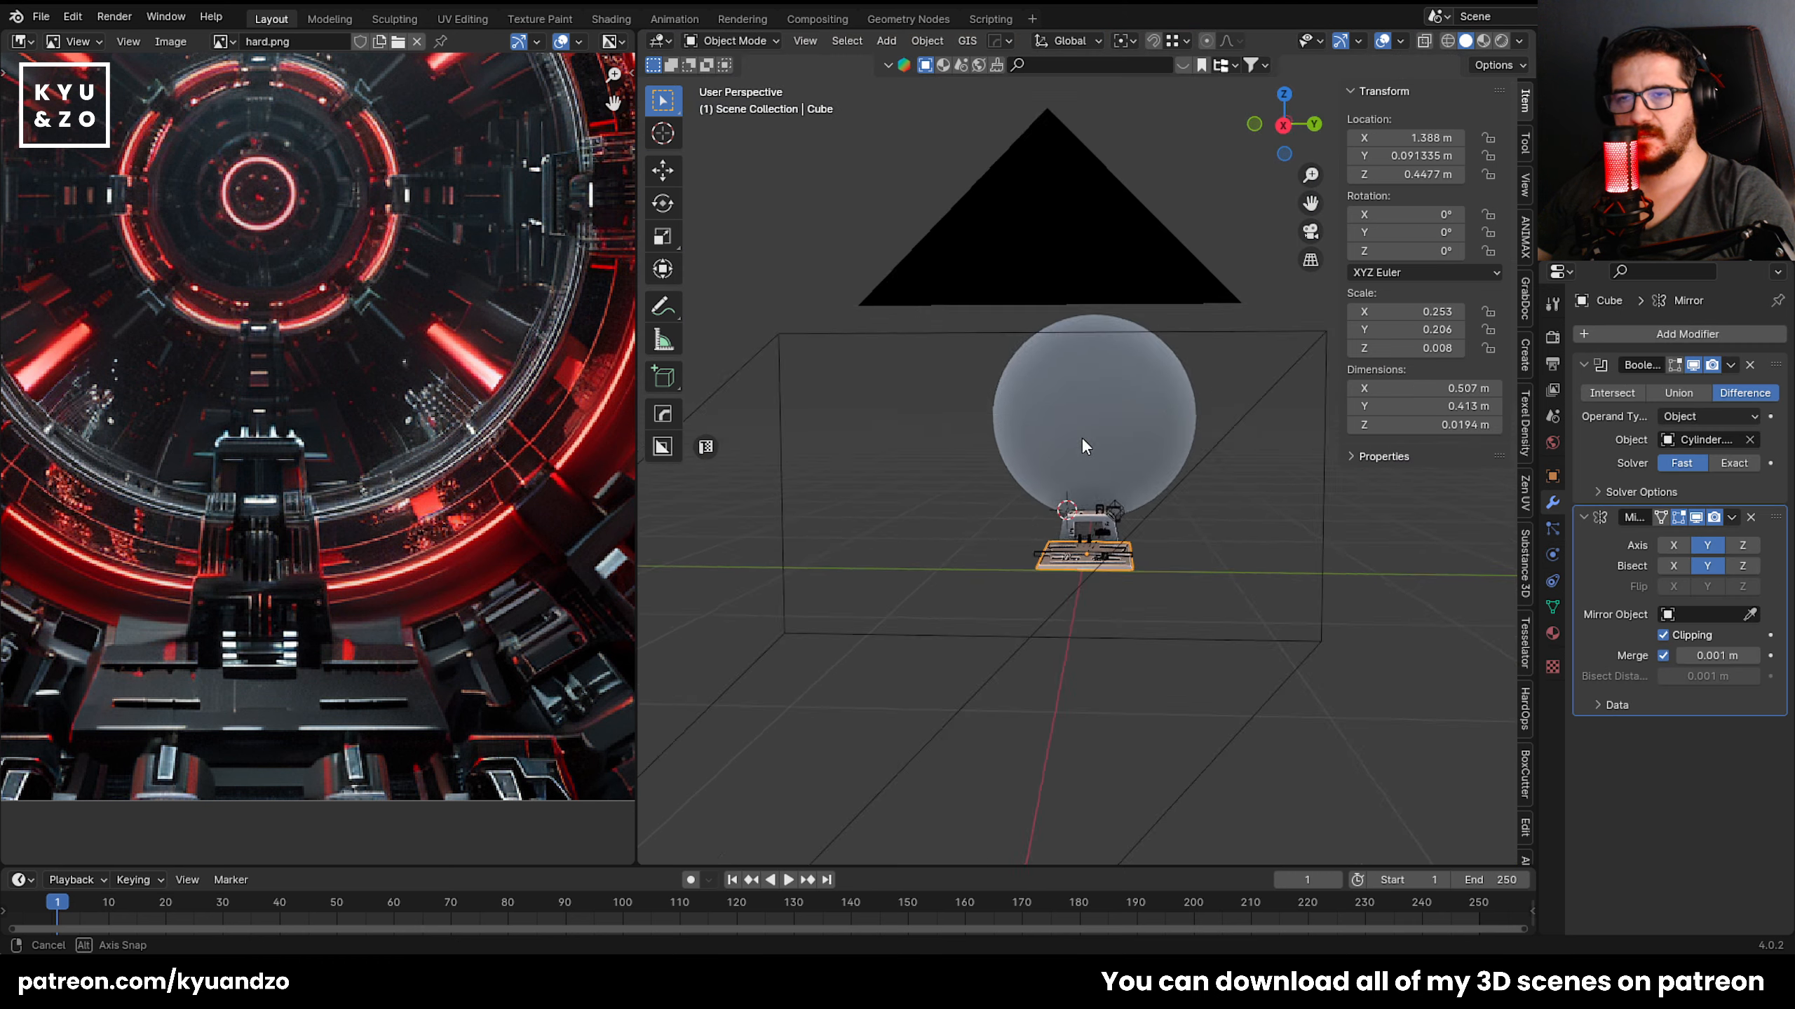
middle_drag(1081, 436, 984, 612)
scroll(1014, 533, up, 5)
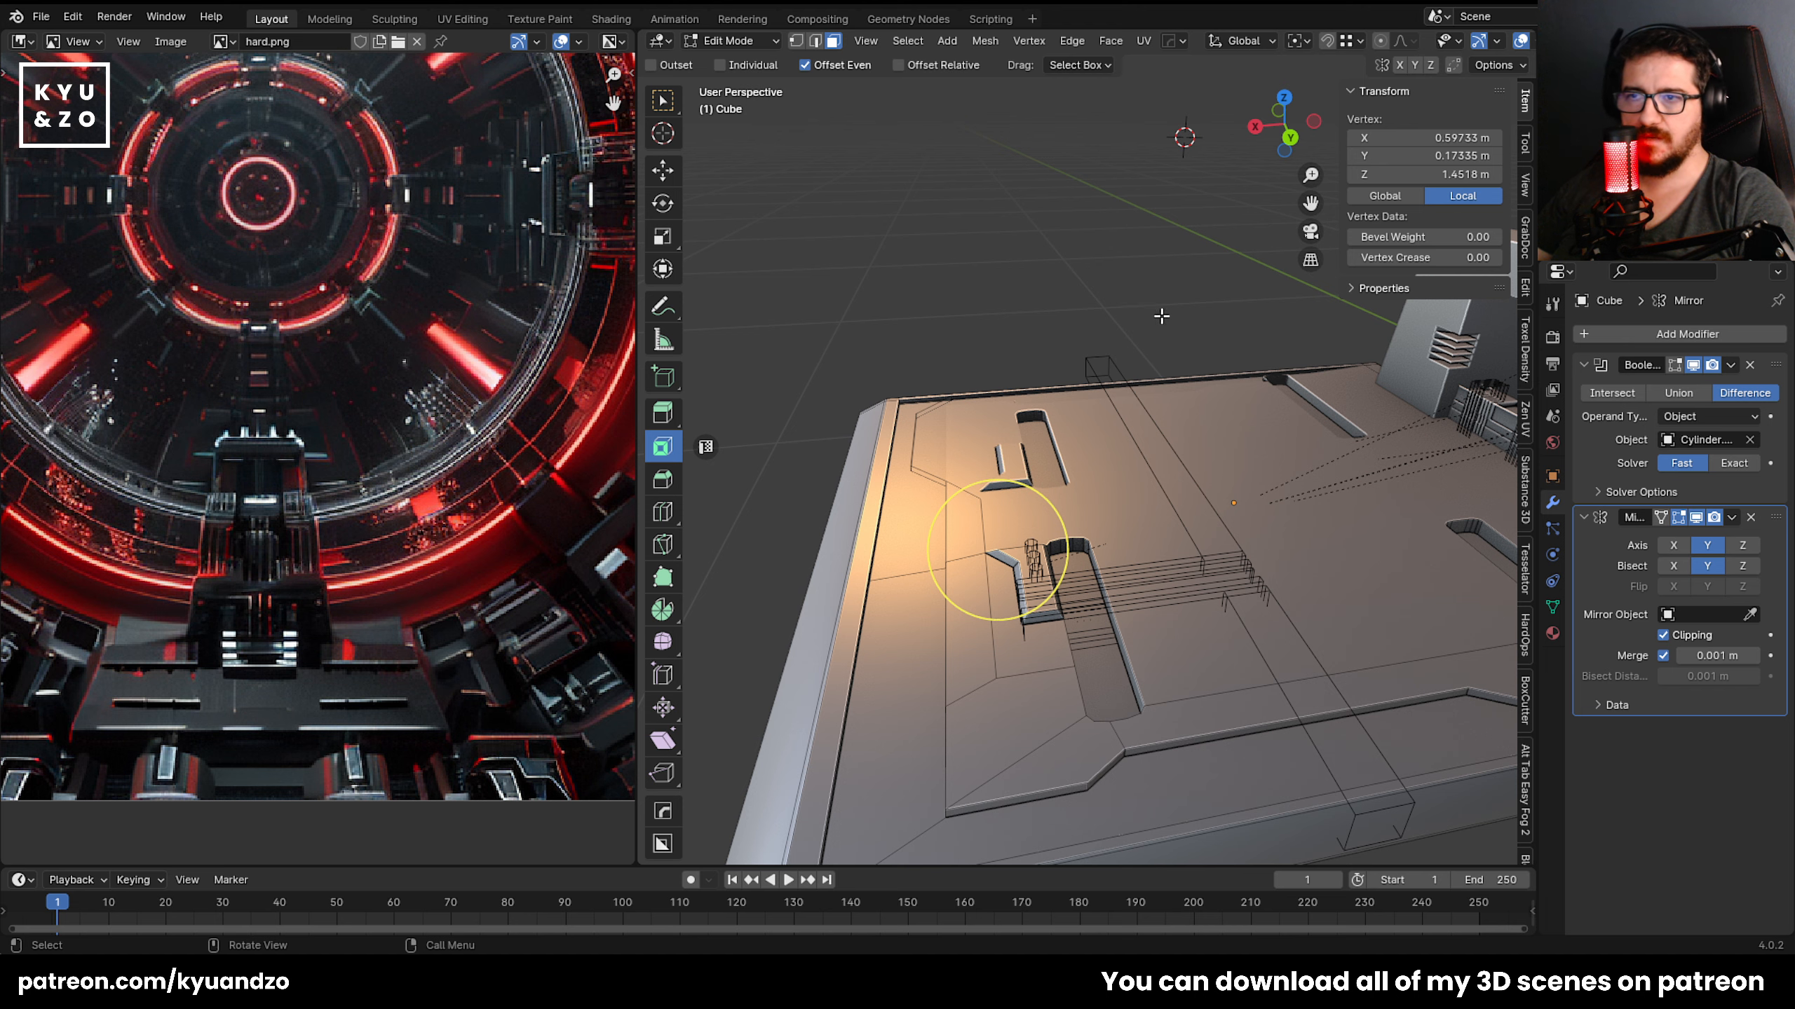
key(Tab)
scroll(1060, 629, down, 2)
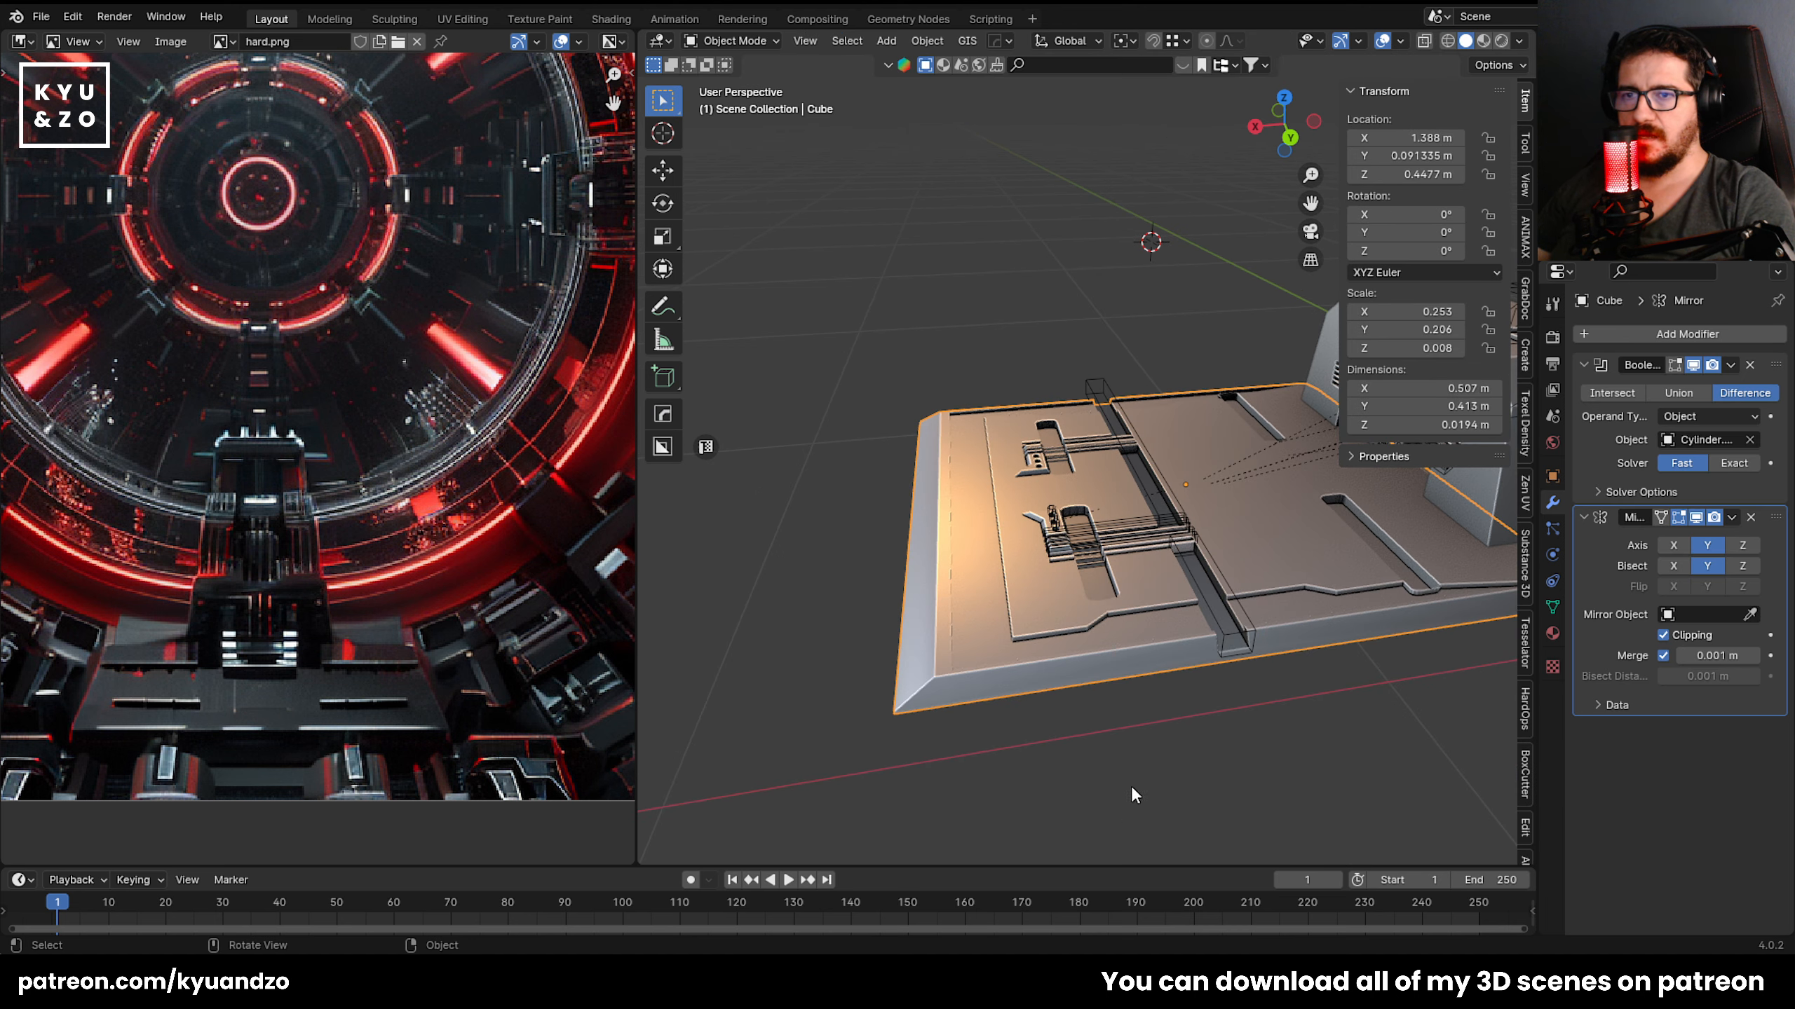
scroll(1224, 649, up, 1)
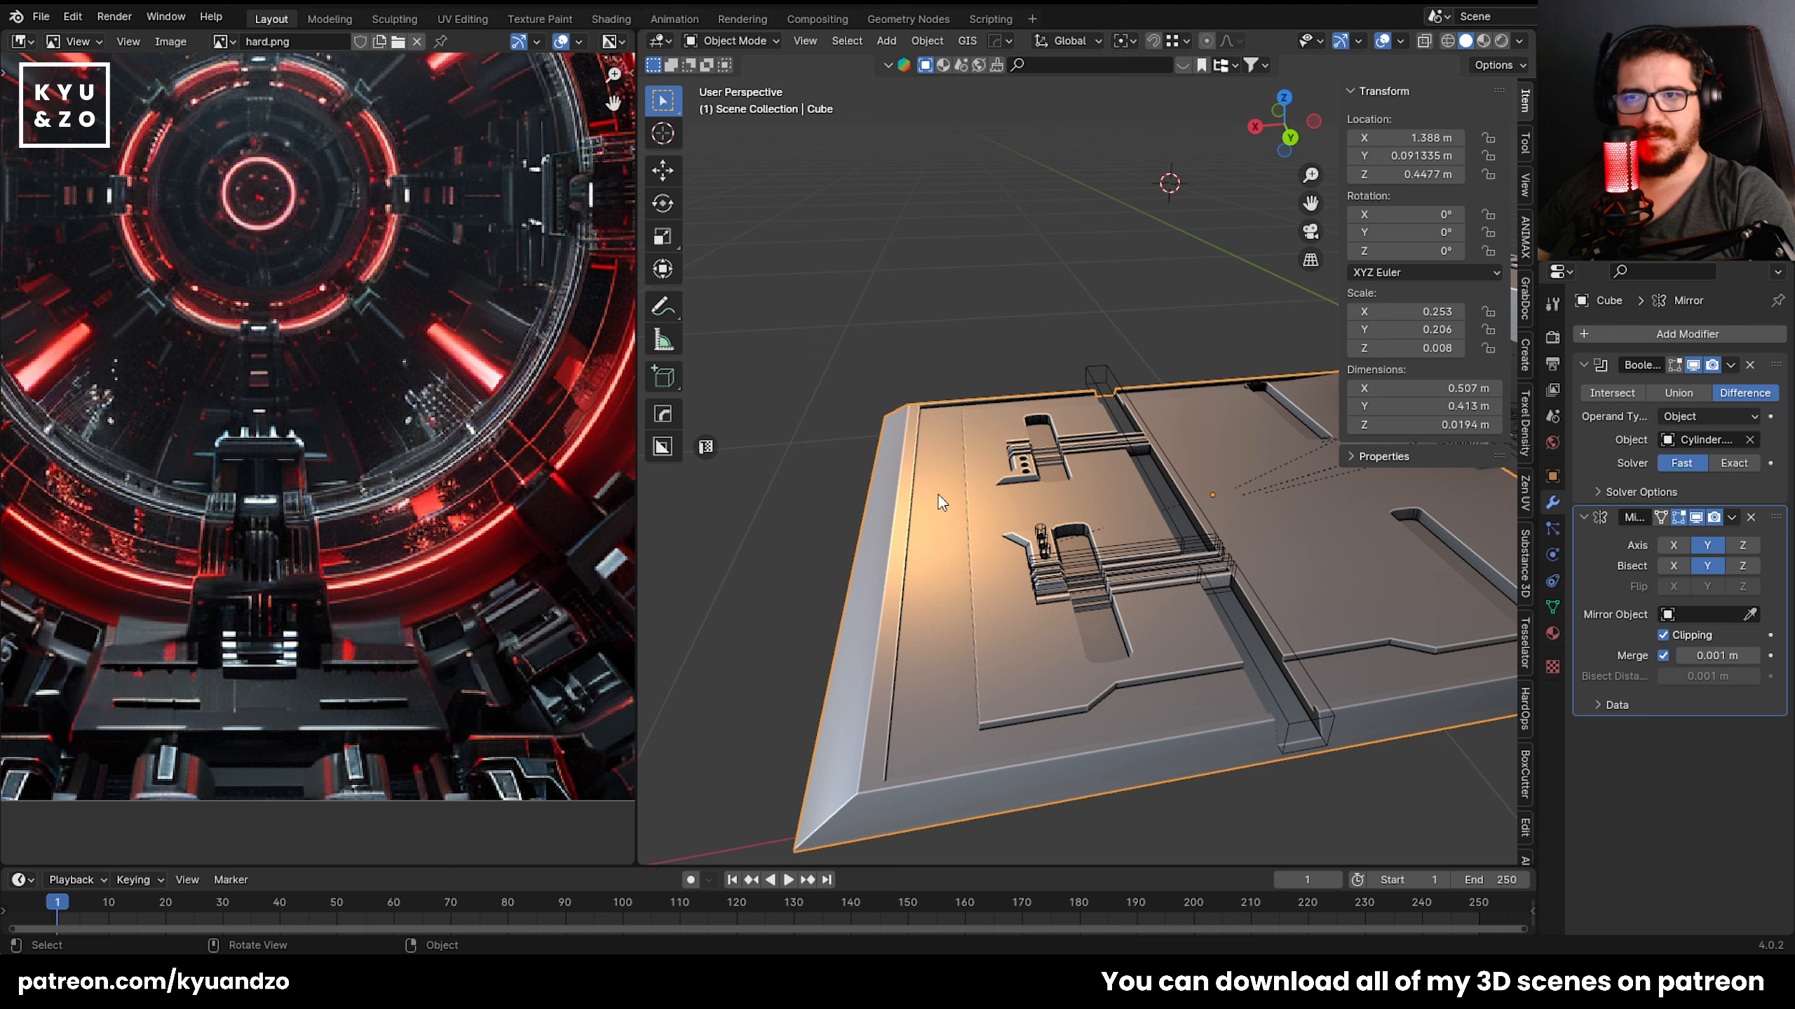
scroll(1143, 498, down, 4)
scroll(1143, 498, up, 3)
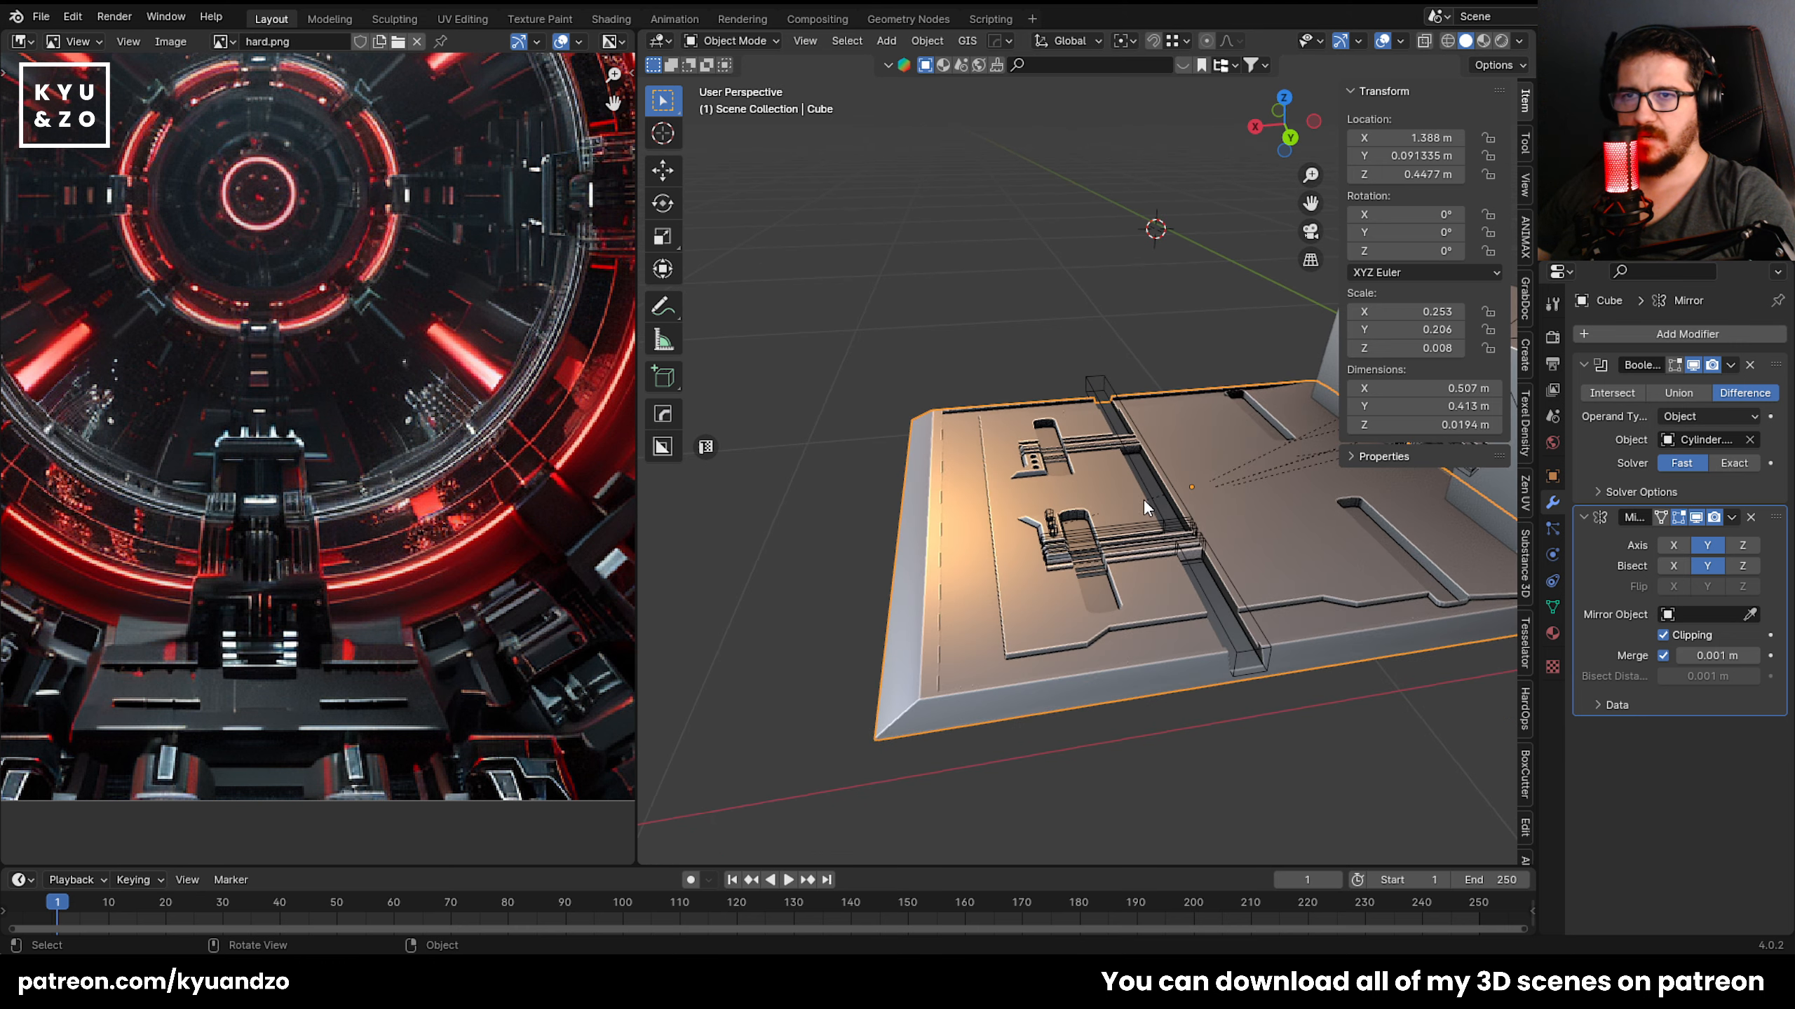
shift+middle_drag(1143, 498, 1102, 556)
scroll(1152, 507, up, 5)
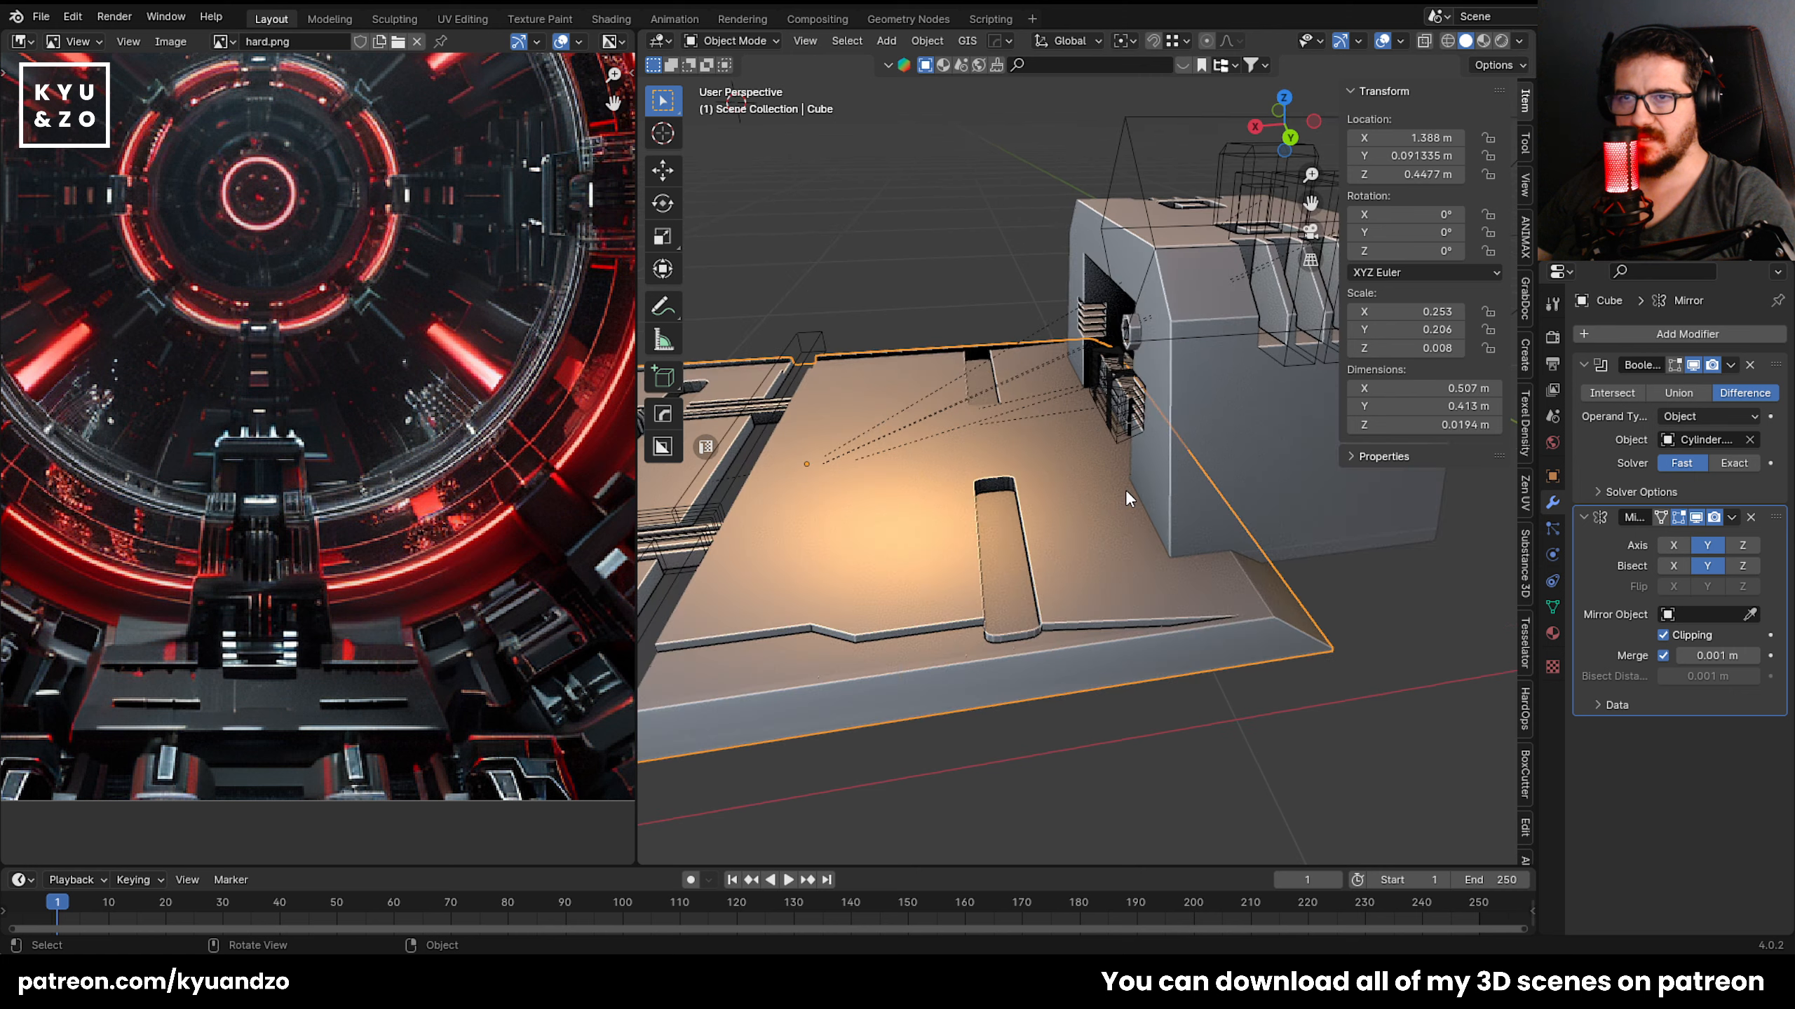
Frame the bracket to examine its side slots, and return to the scene camera's view.
click(1166, 417)
key(KP_Decimal)
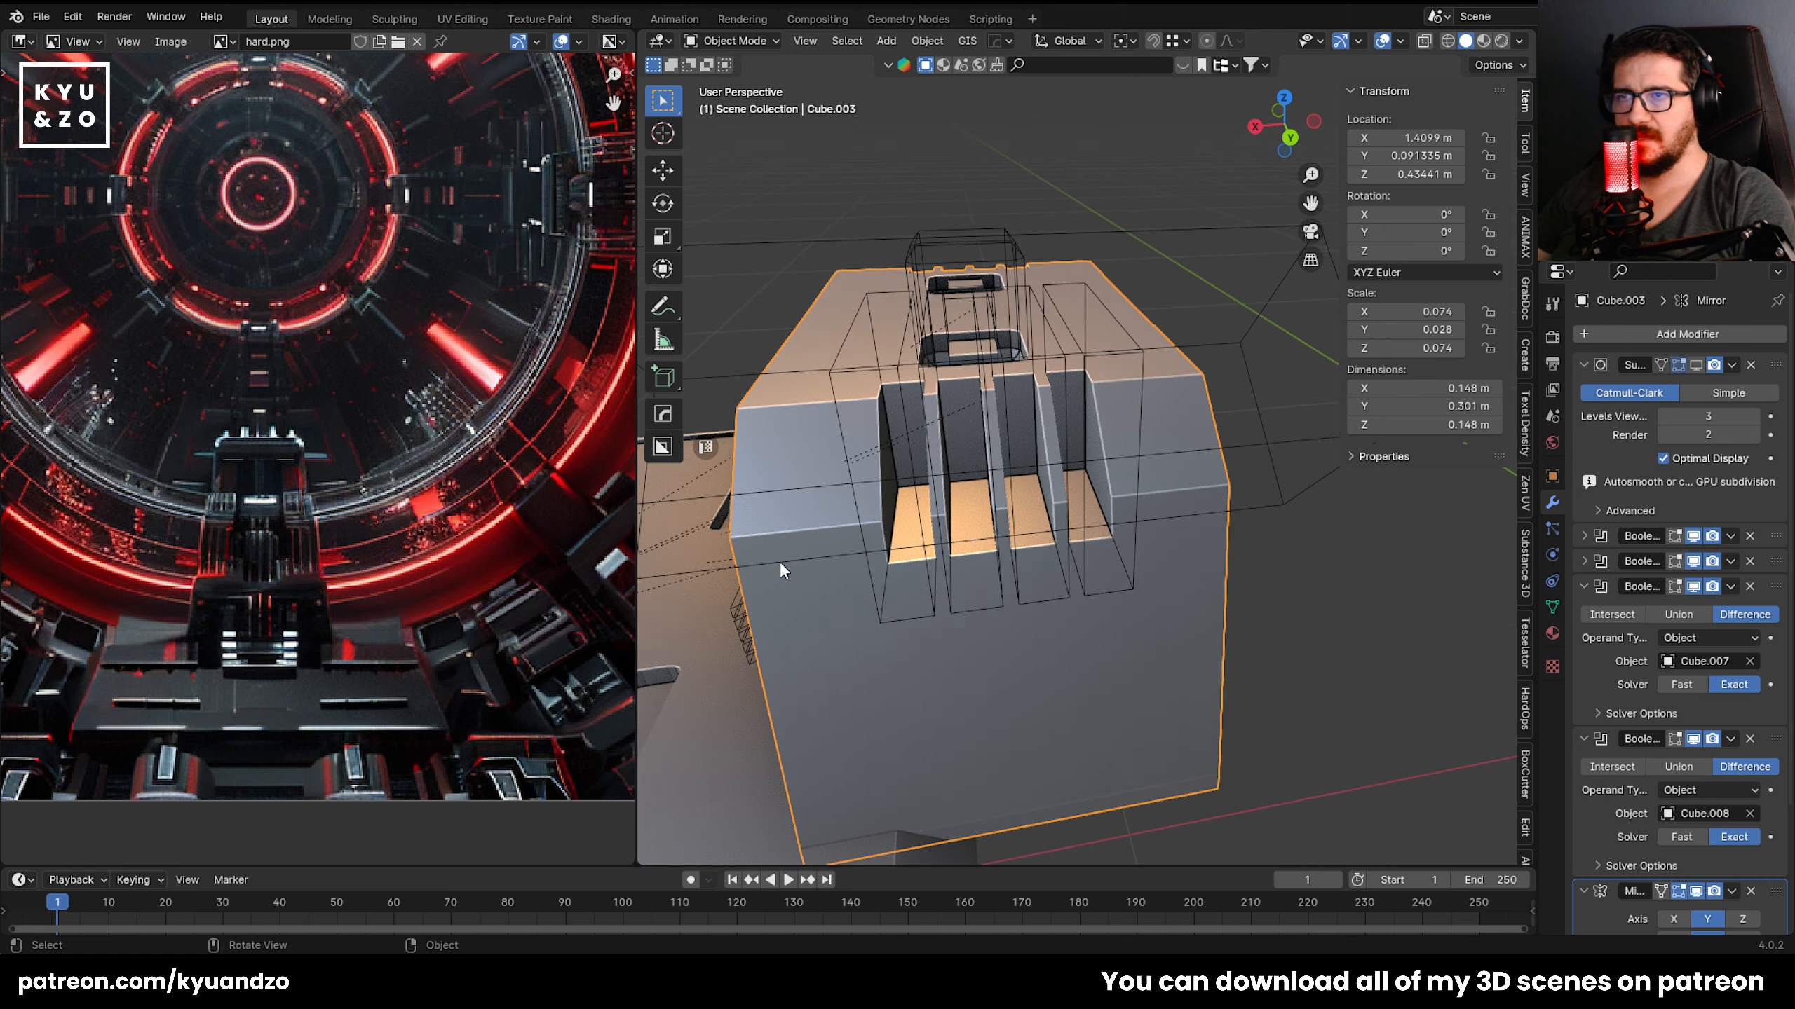
scroll(777, 549, down, 8)
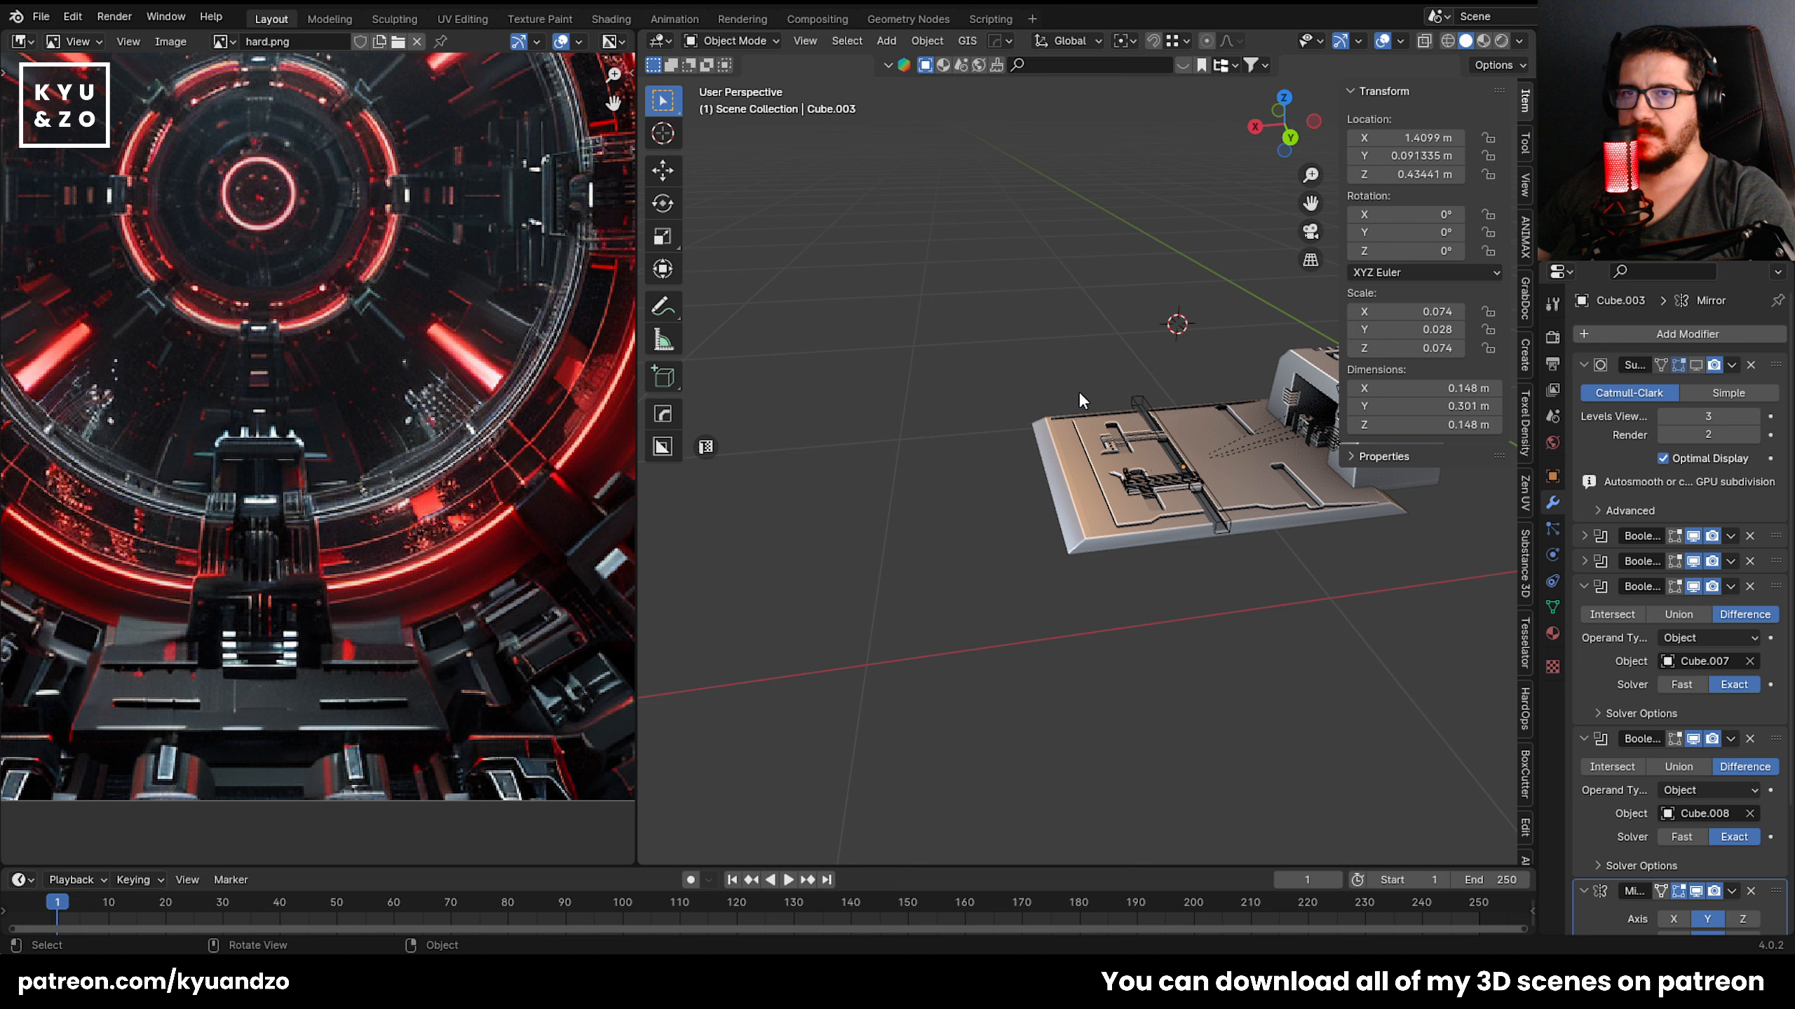
scroll(1042, 485, down, 6)
click(968, 439)
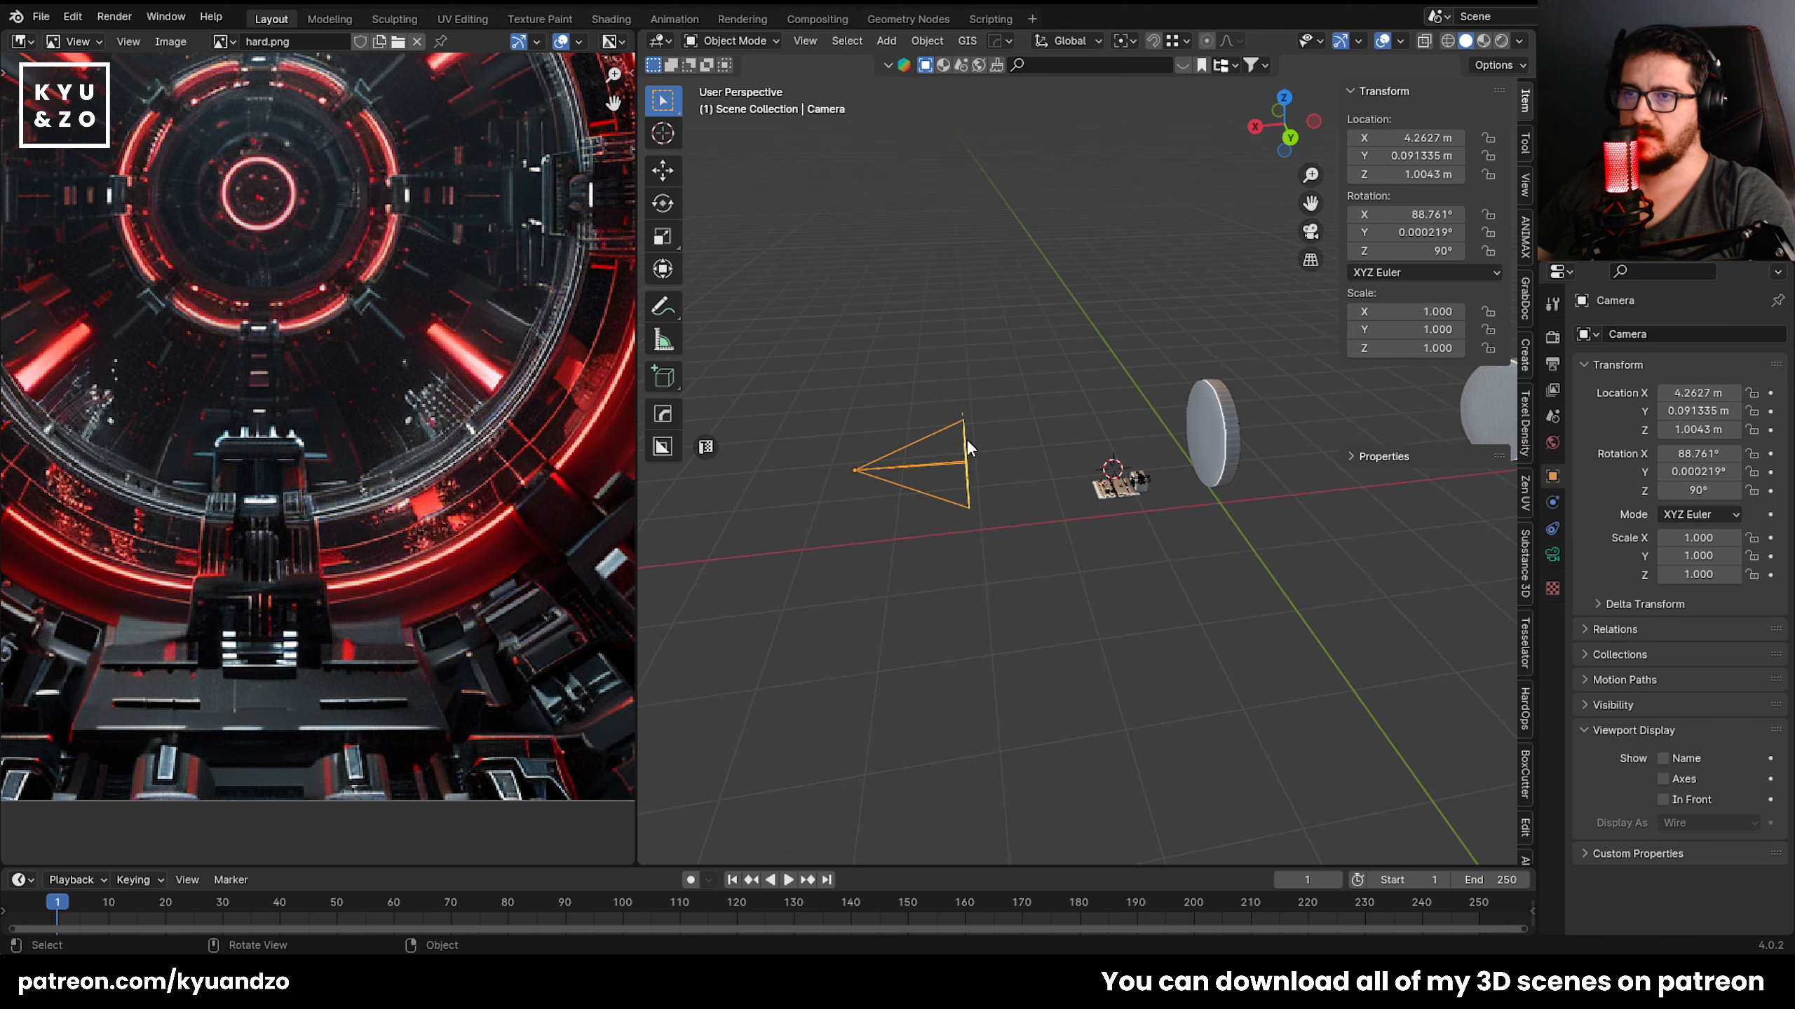
key(KP_0)
scroll(1103, 586, down, 4)
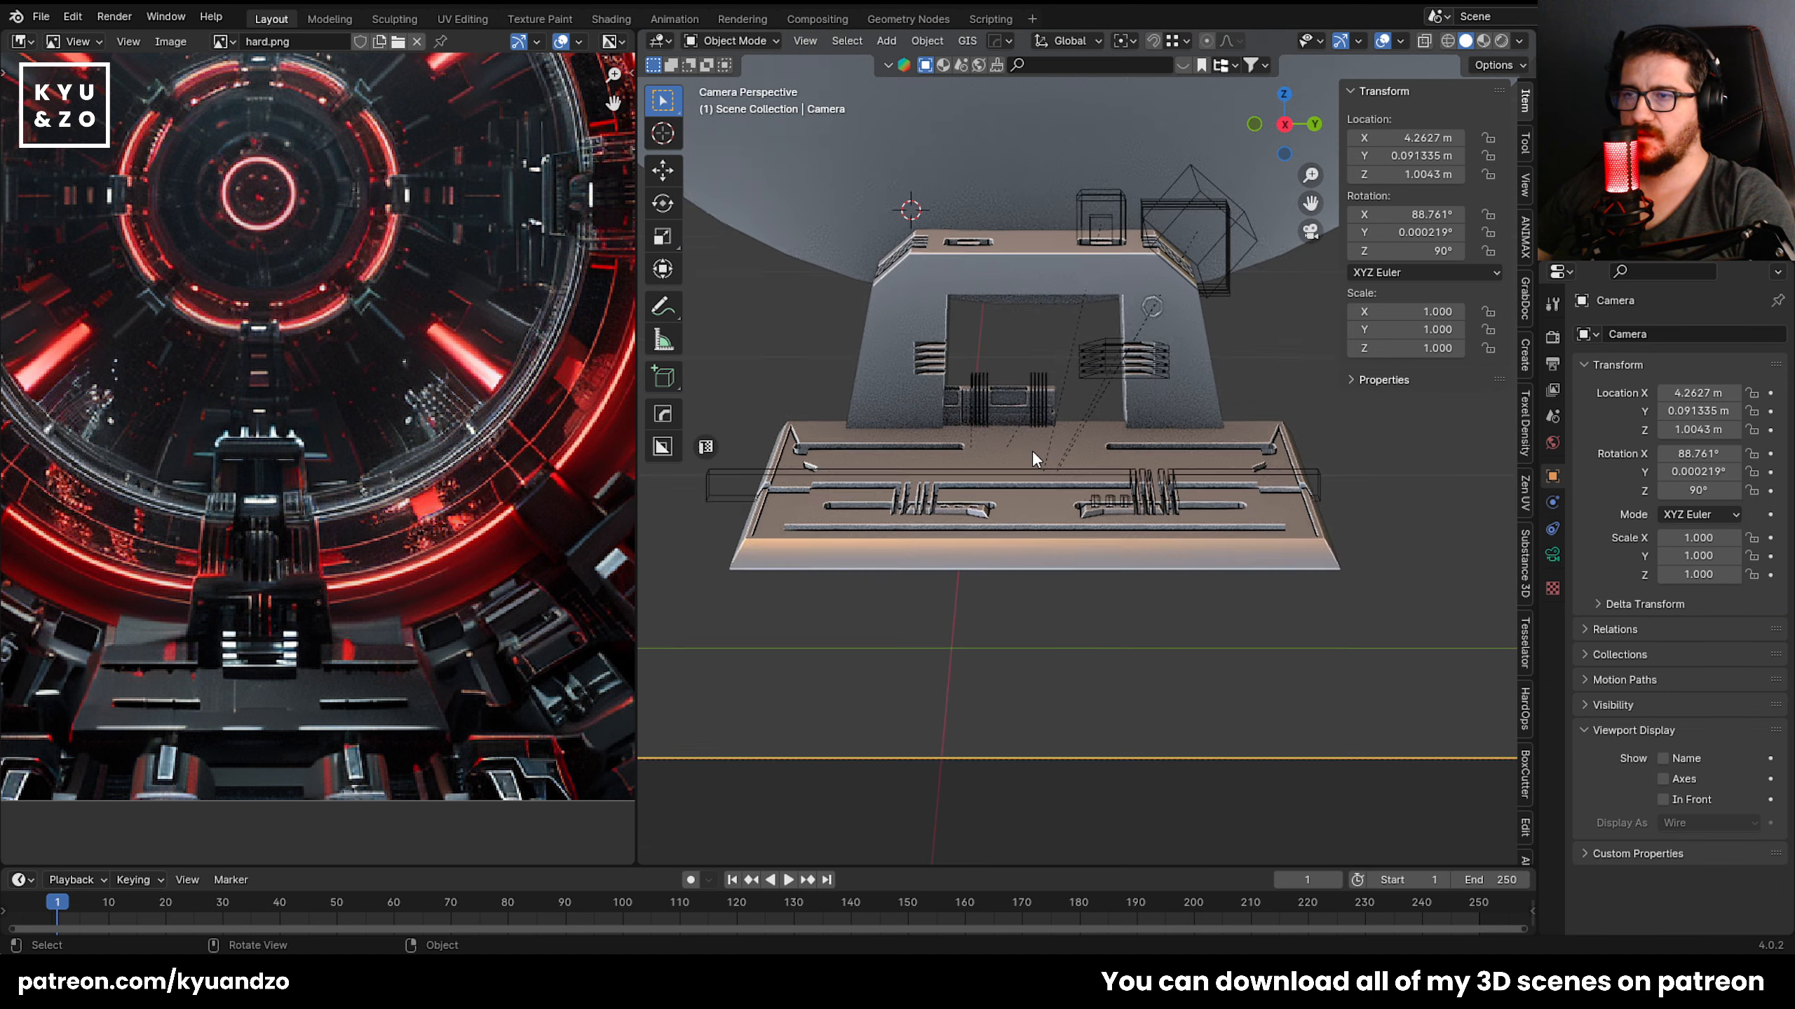
Try a Catmull-Clark Subdivision Surface modifier on the slab and undo it.
click(1030, 586)
shift+middle_drag(1072, 484, 1048, 367)
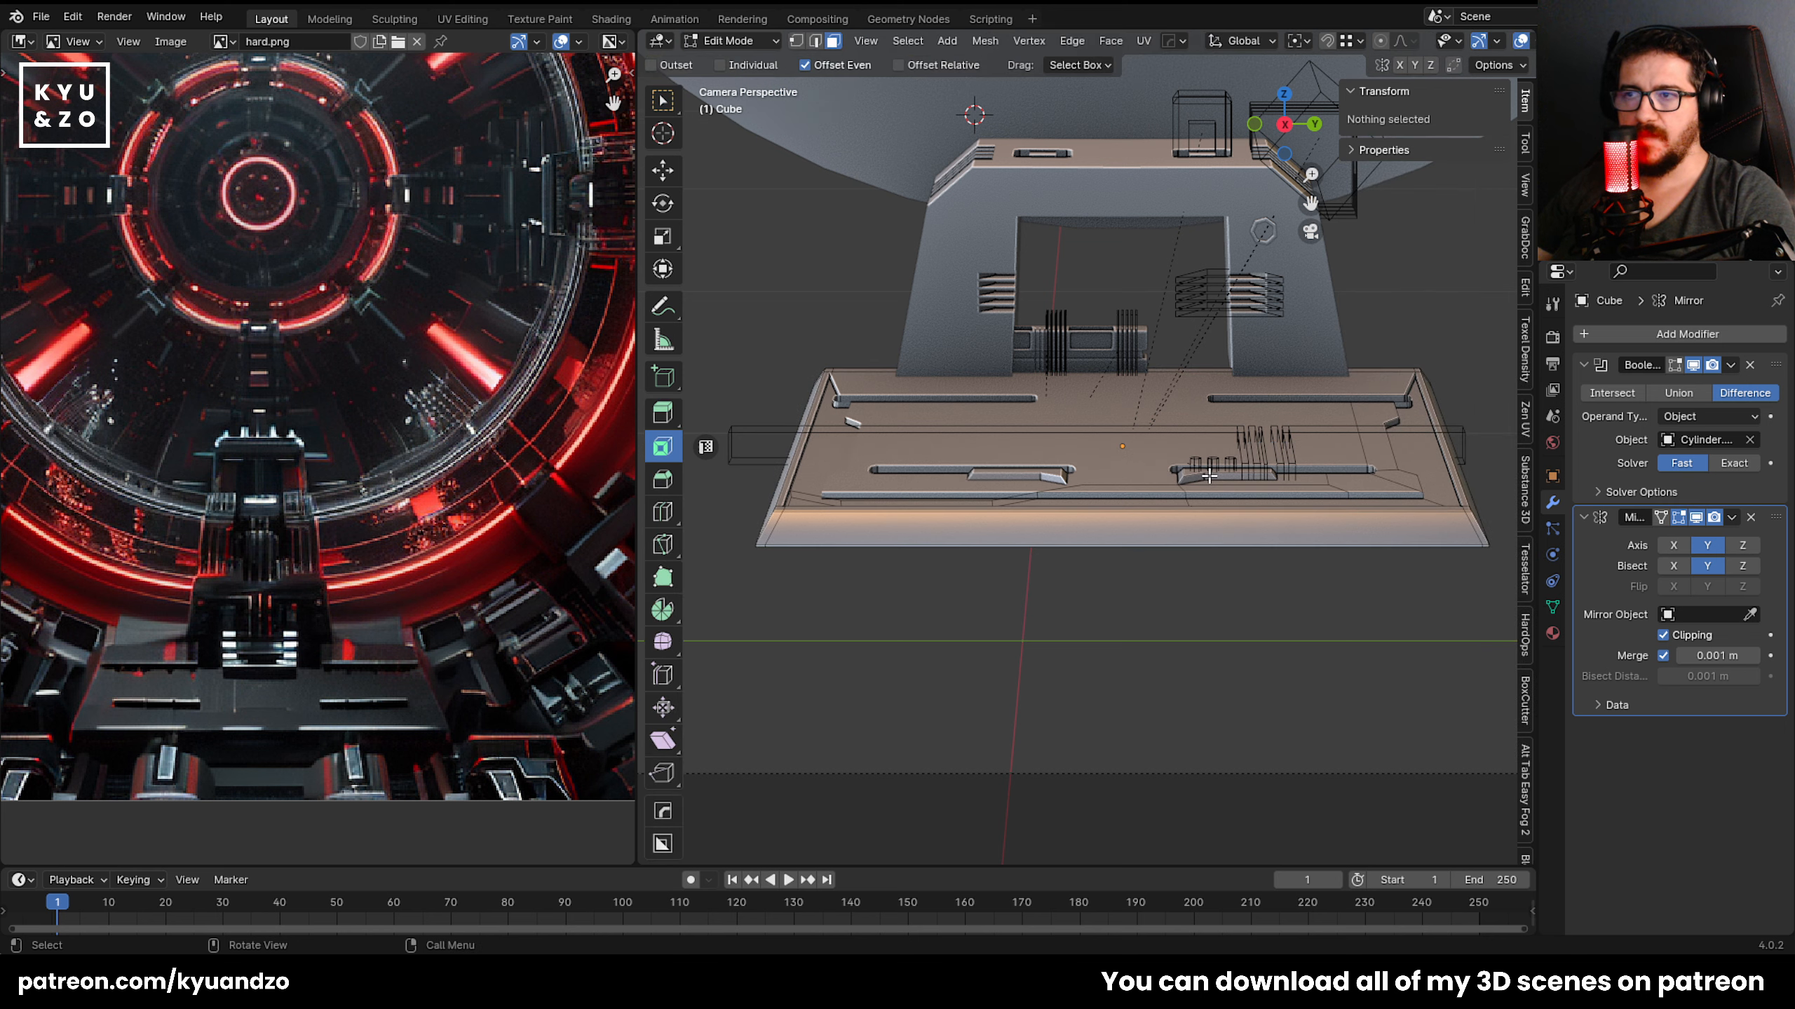
click(1653, 334)
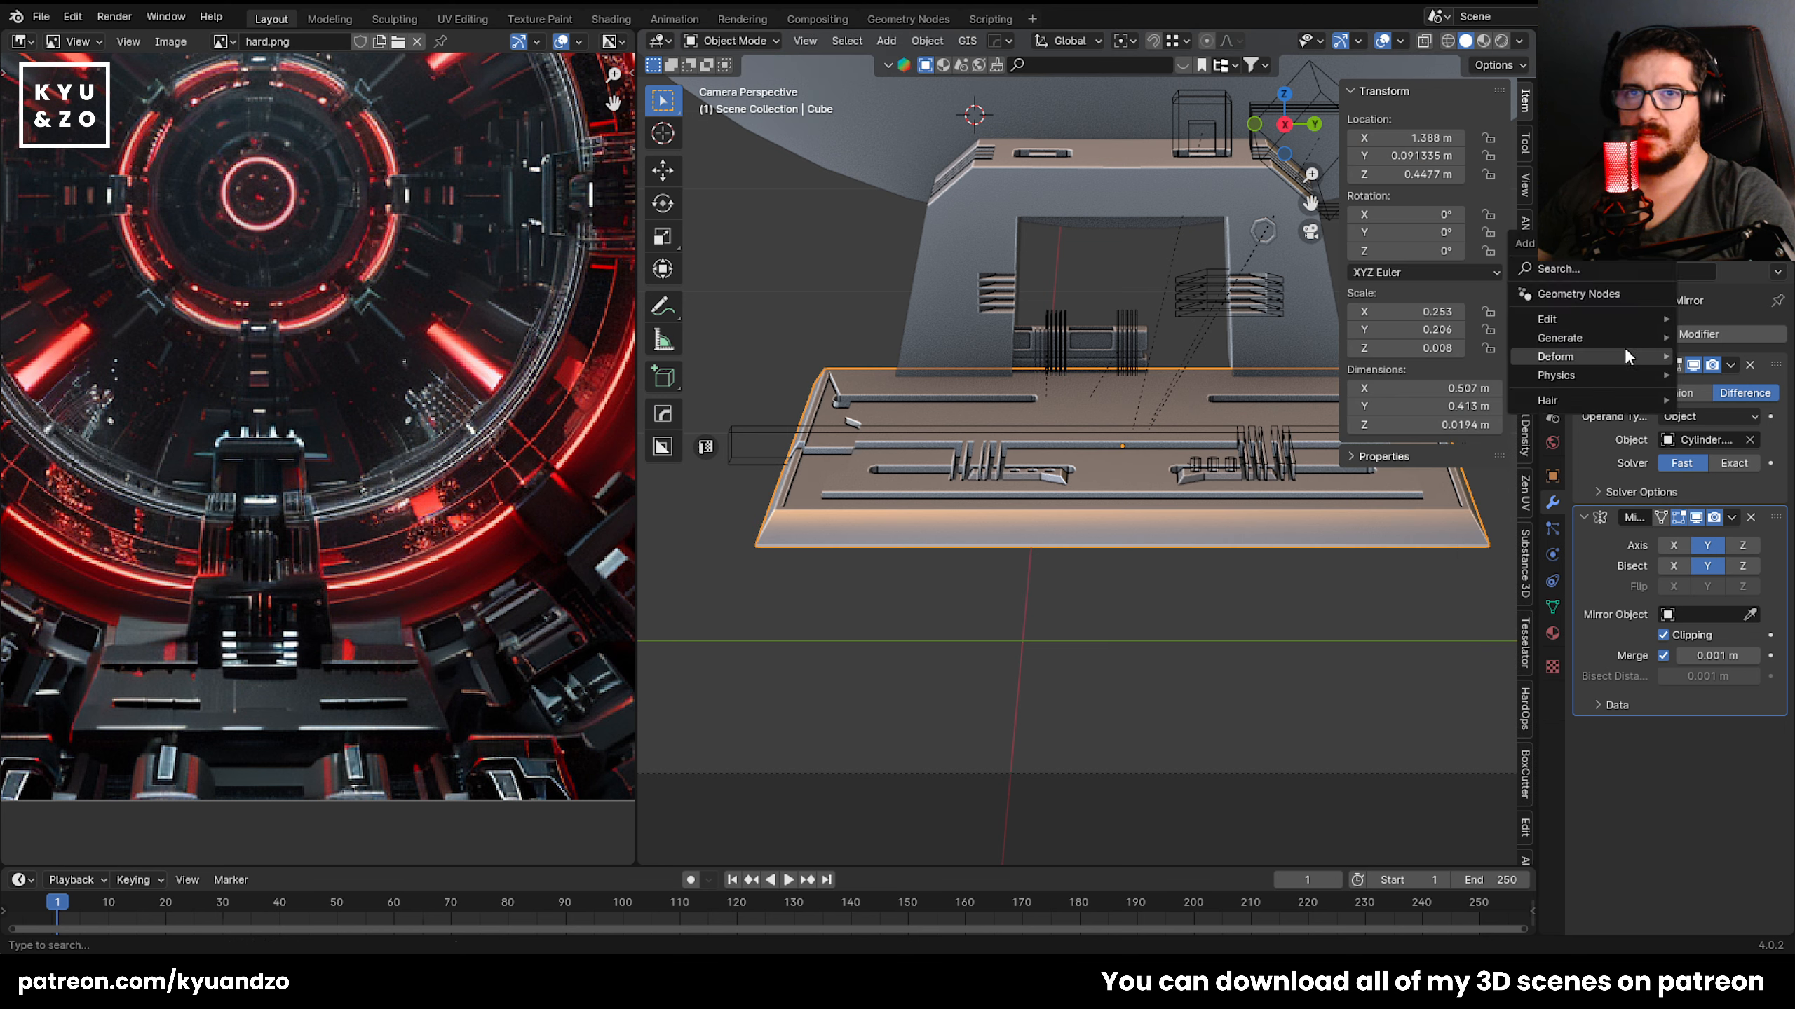
mouse_move(1630, 342)
click(1459, 575)
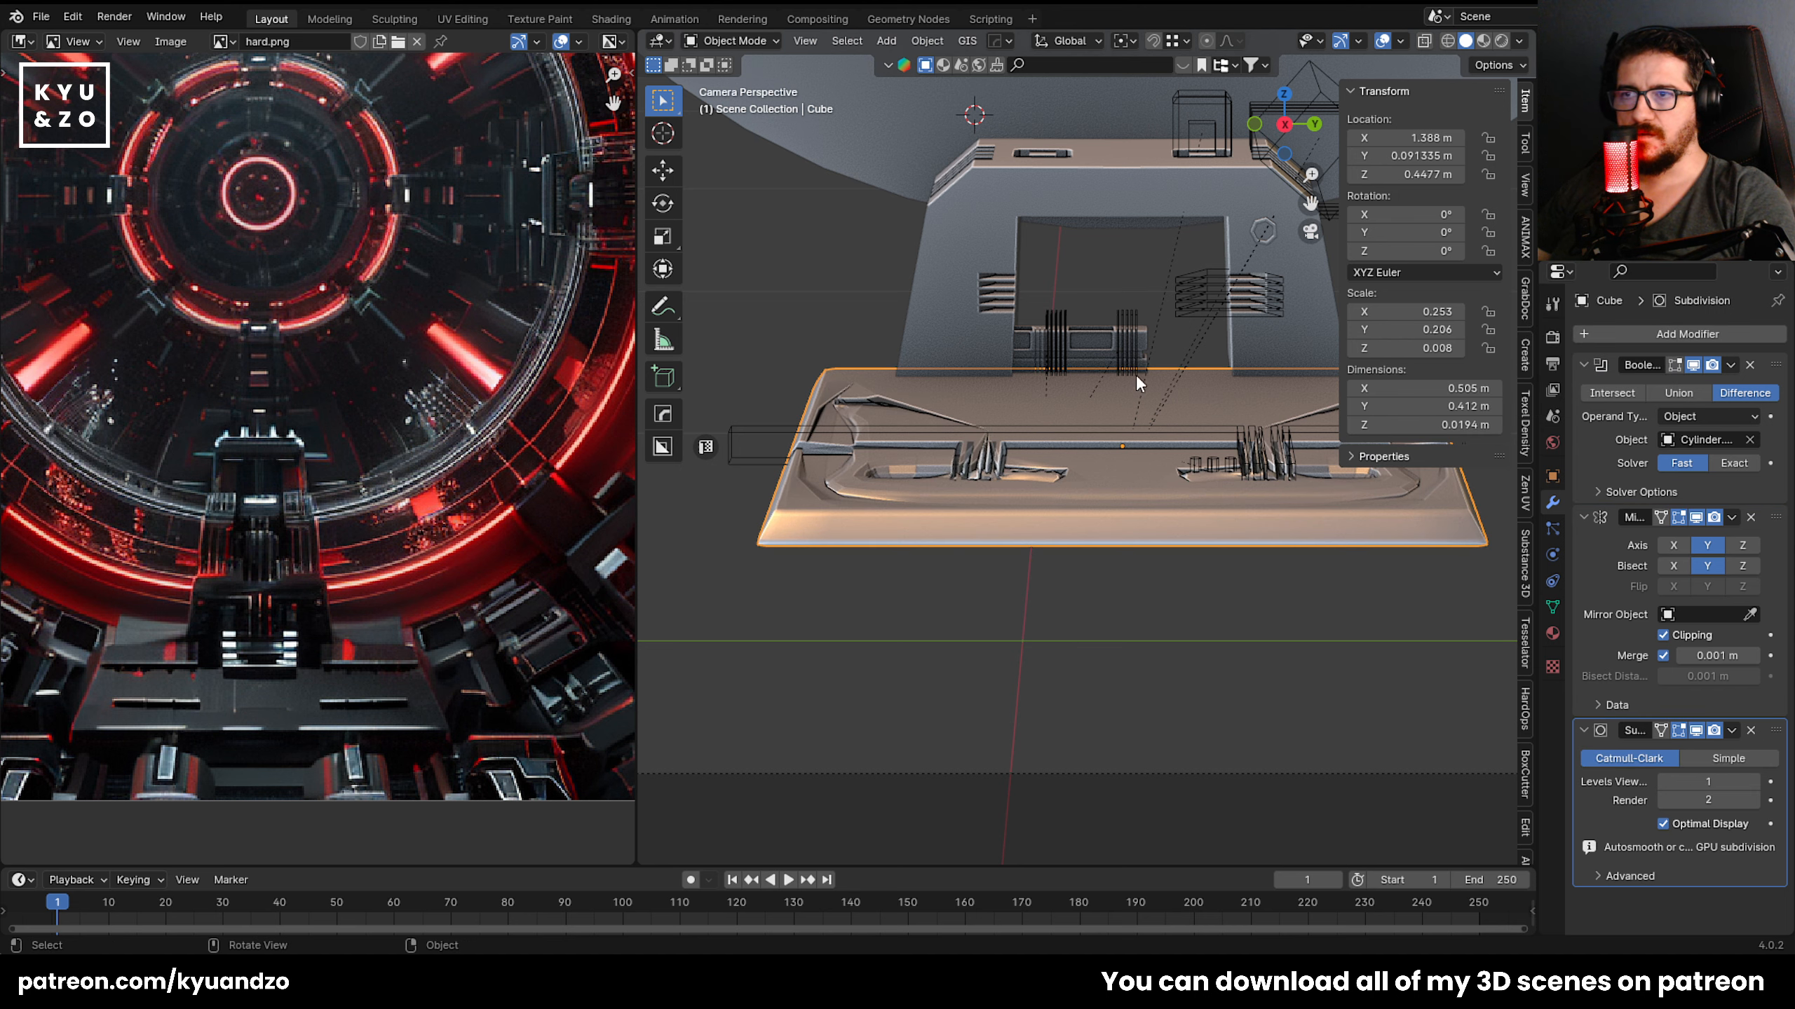
scroll(1100, 412, up, 4)
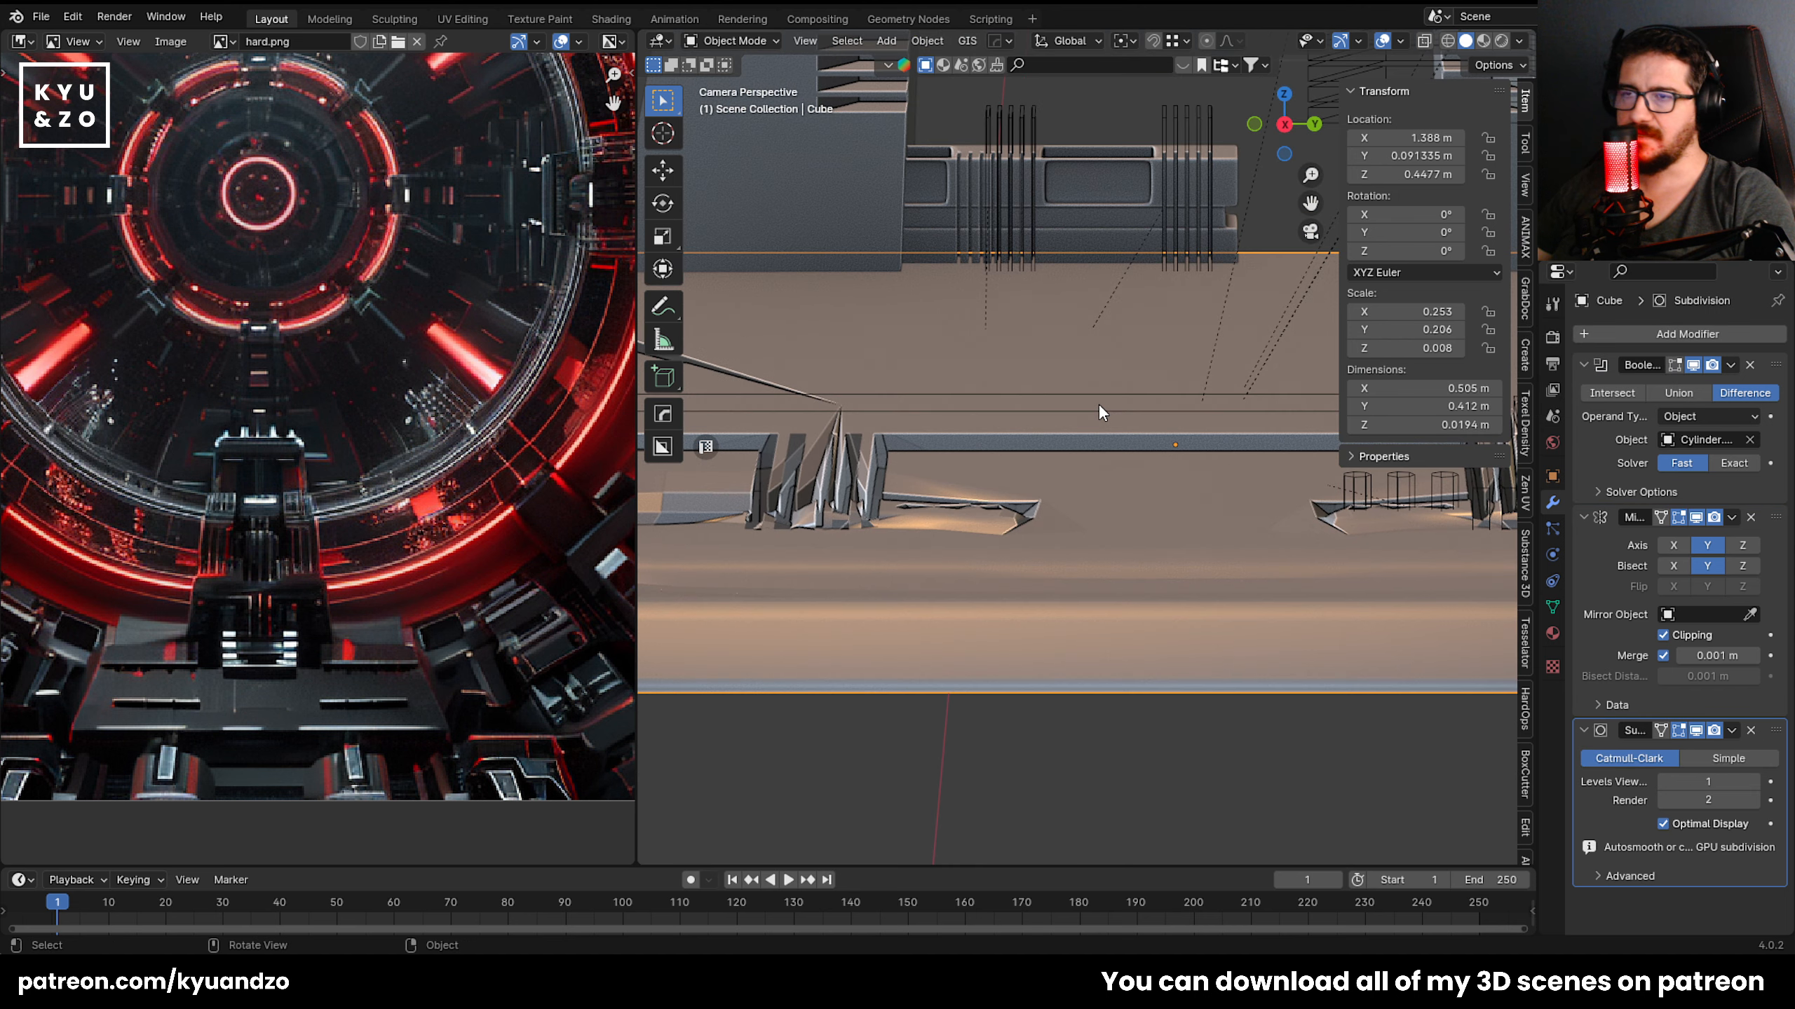
key(ctrl+z)
scroll(1099, 409, down, 5)
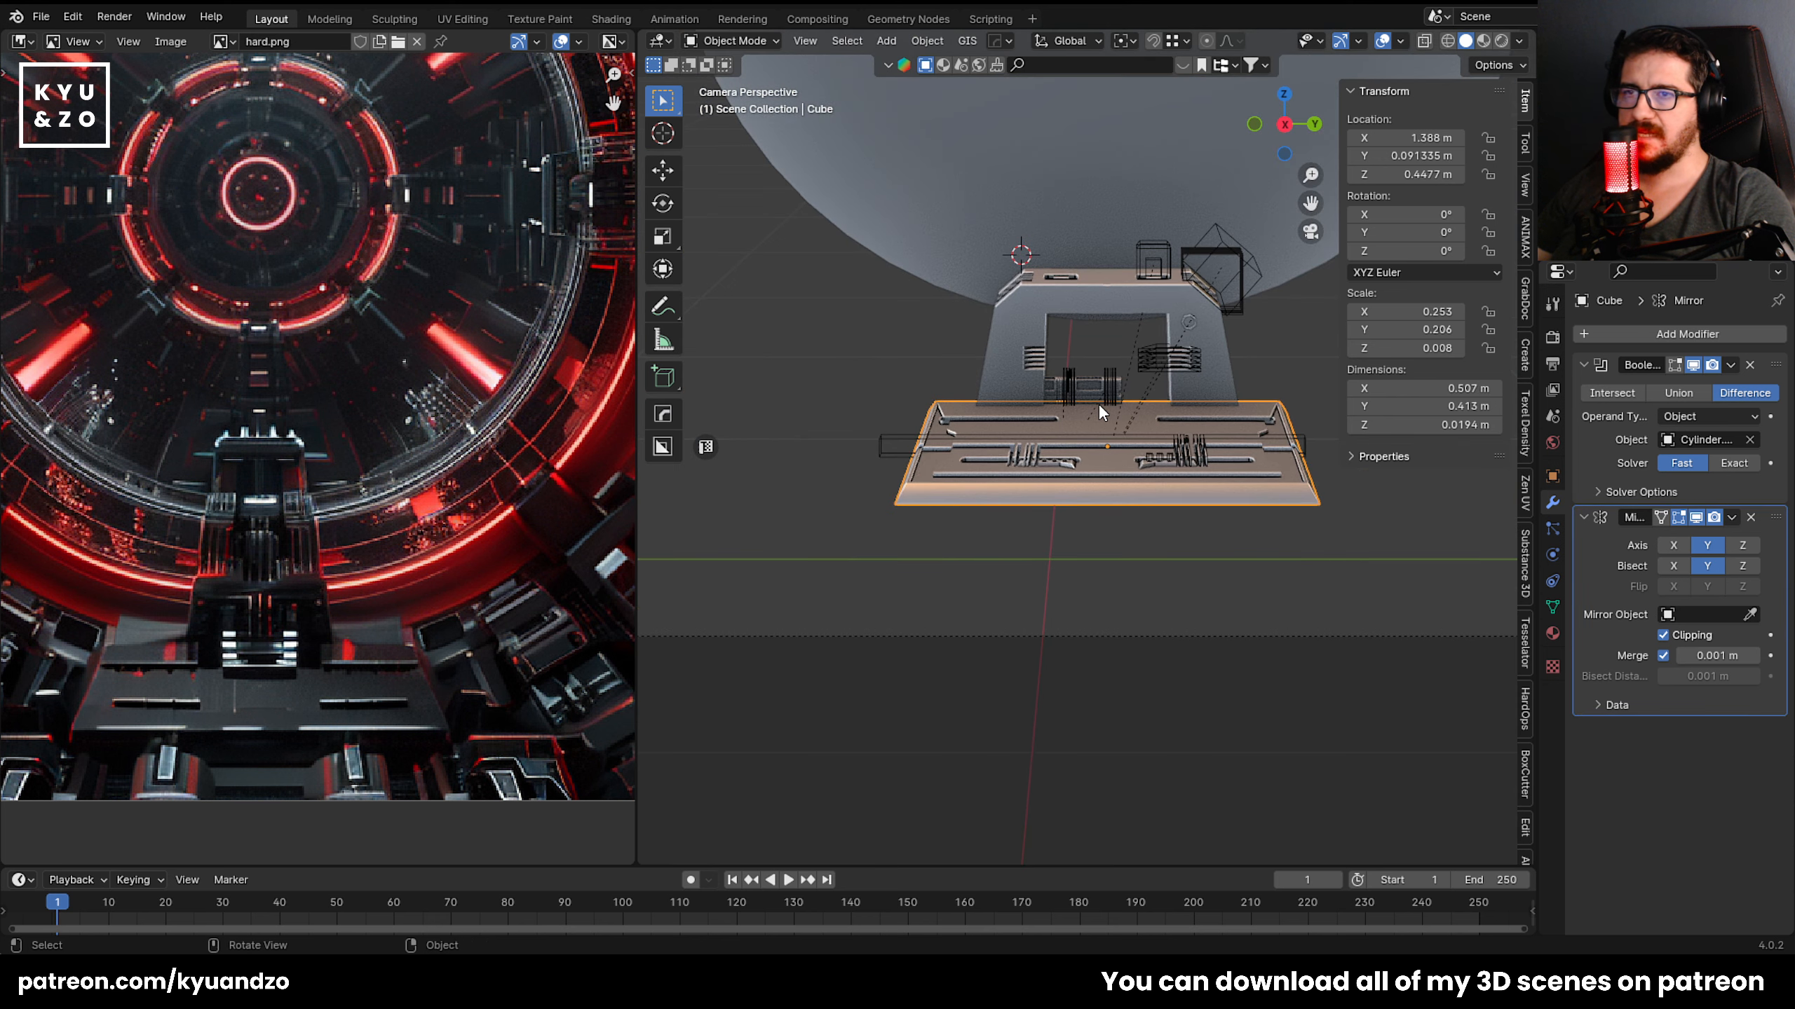
Deselect the slab and hide the viewport's transform sidebar.
click(1060, 575)
key(n)
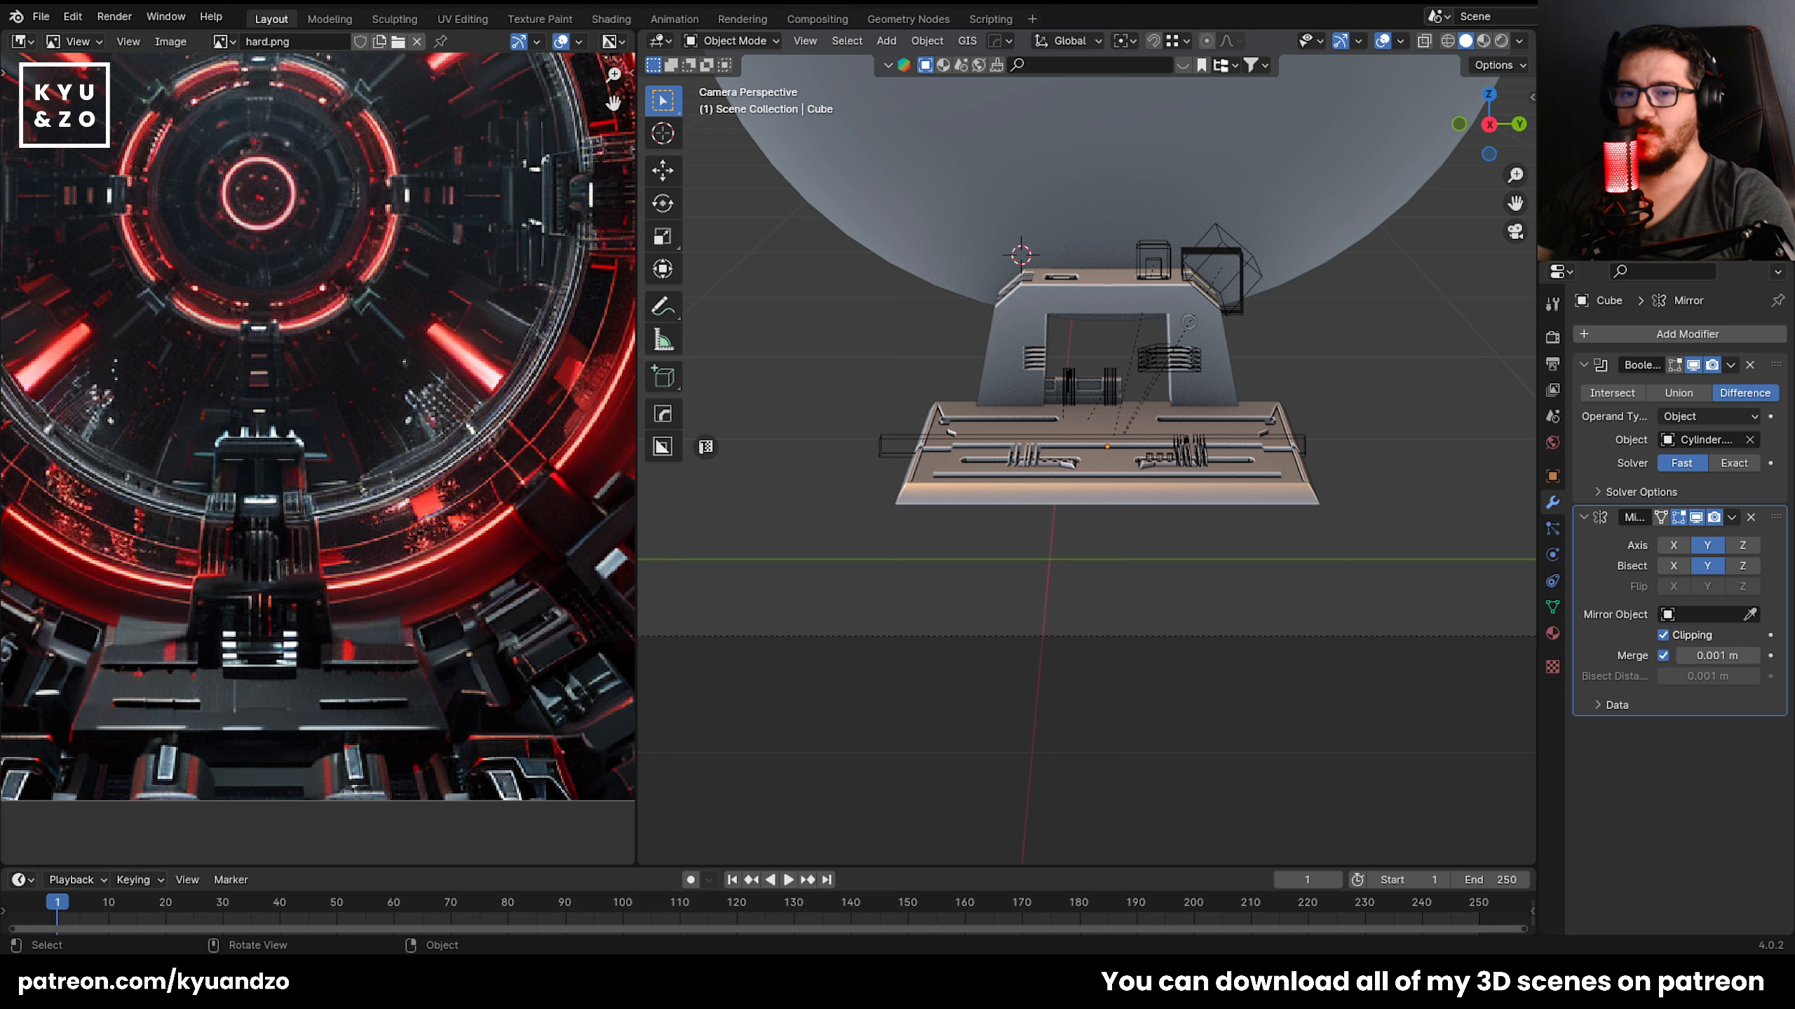
Show the camera view in rendered shading, using Cycles on GPU Compute with viewport denoising enabled.
scroll(1005, 442, down, 5)
scroll(1028, 603, up, 3)
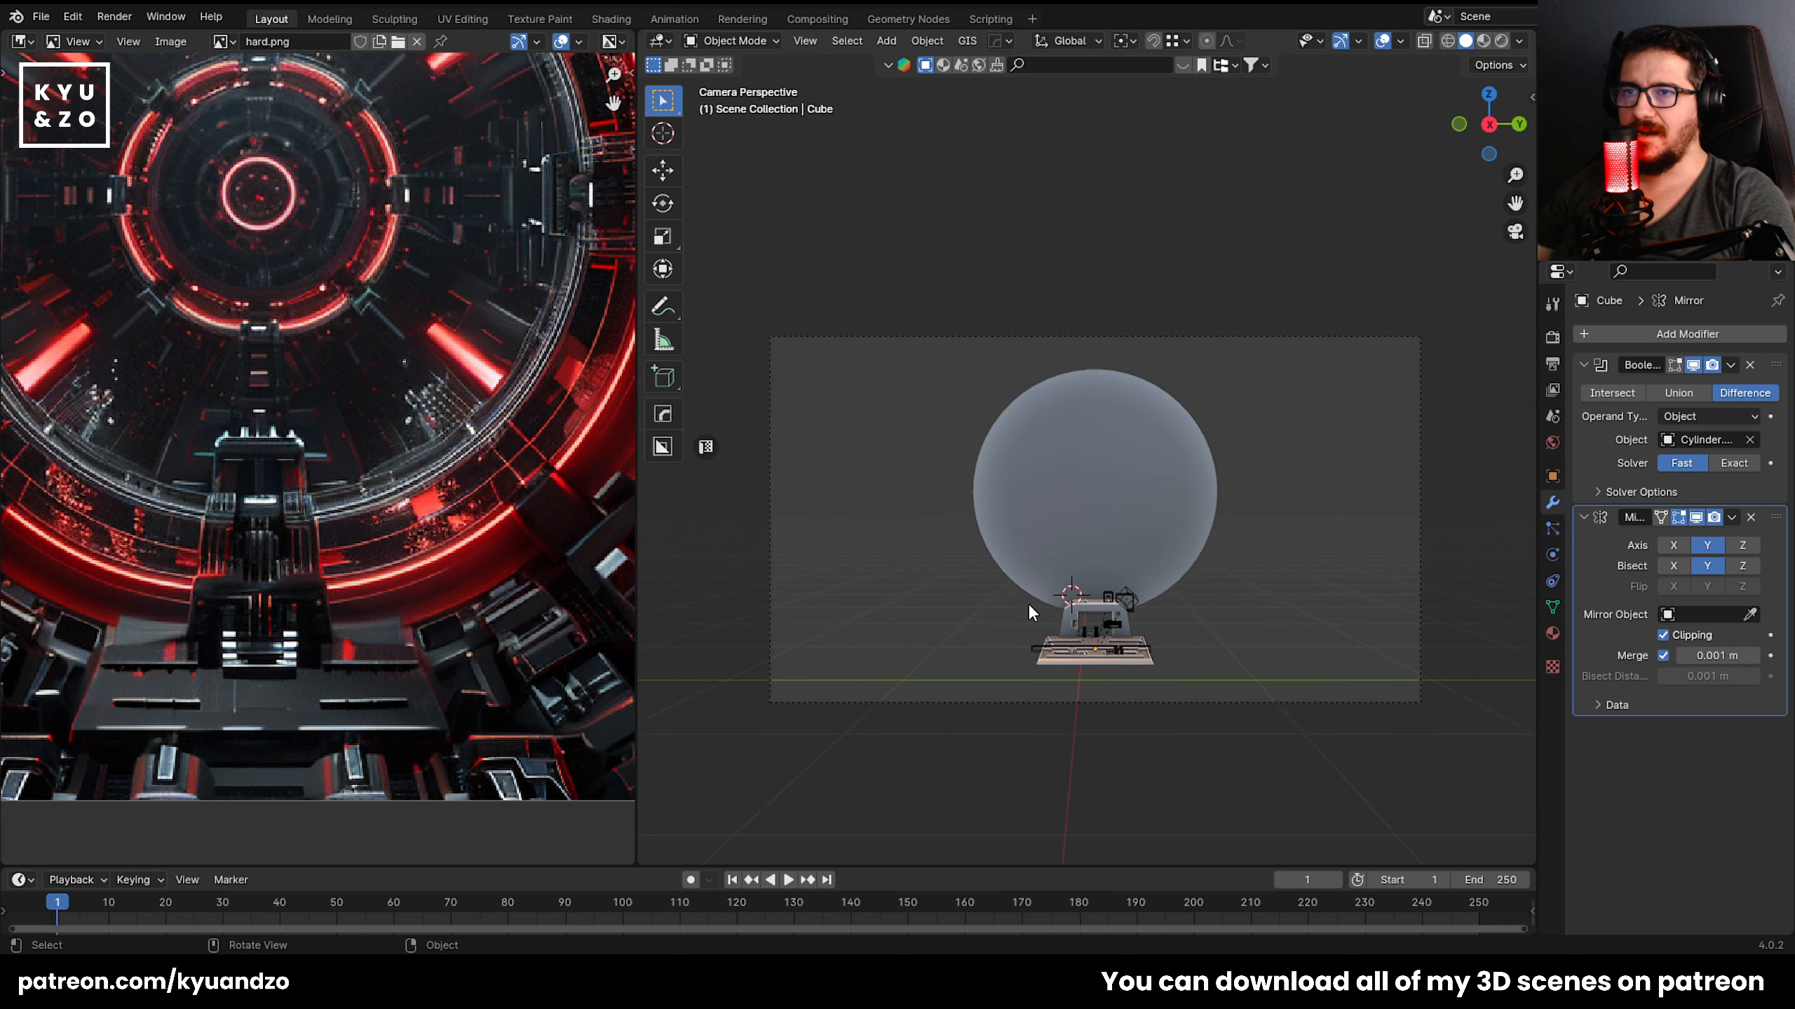
click(1502, 40)
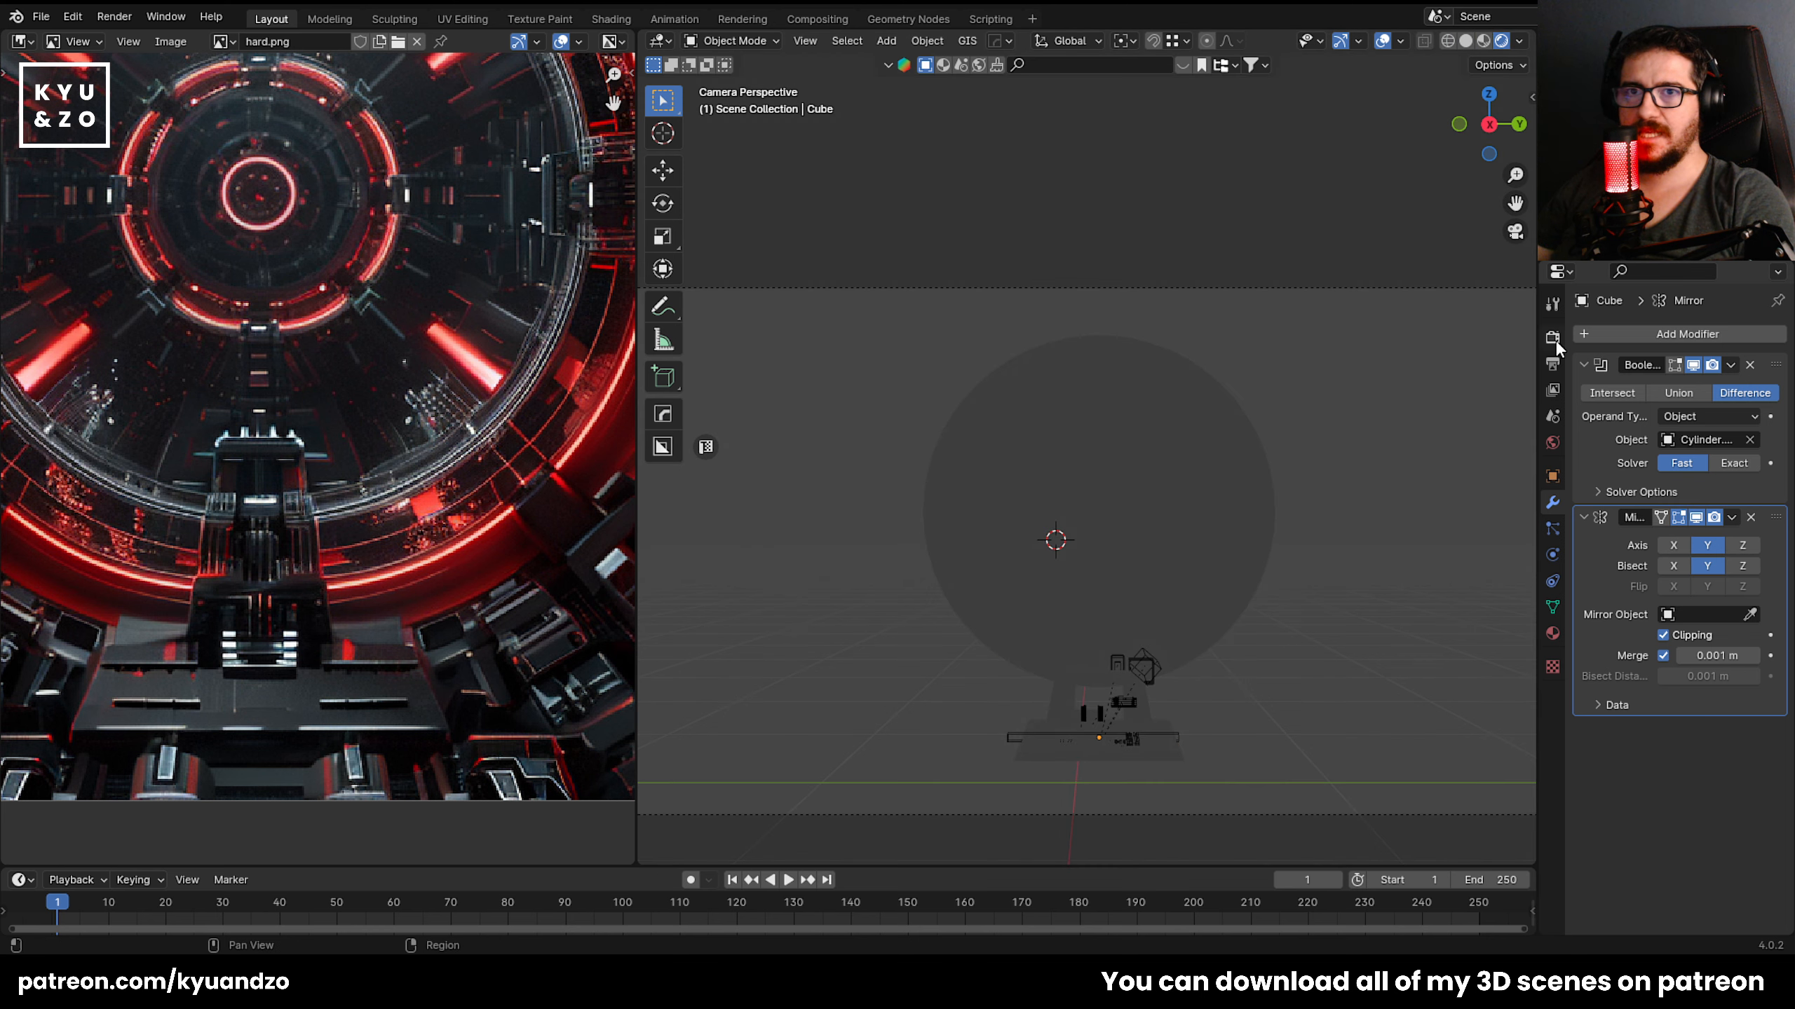
click(1552, 337)
click(1676, 335)
click(1708, 396)
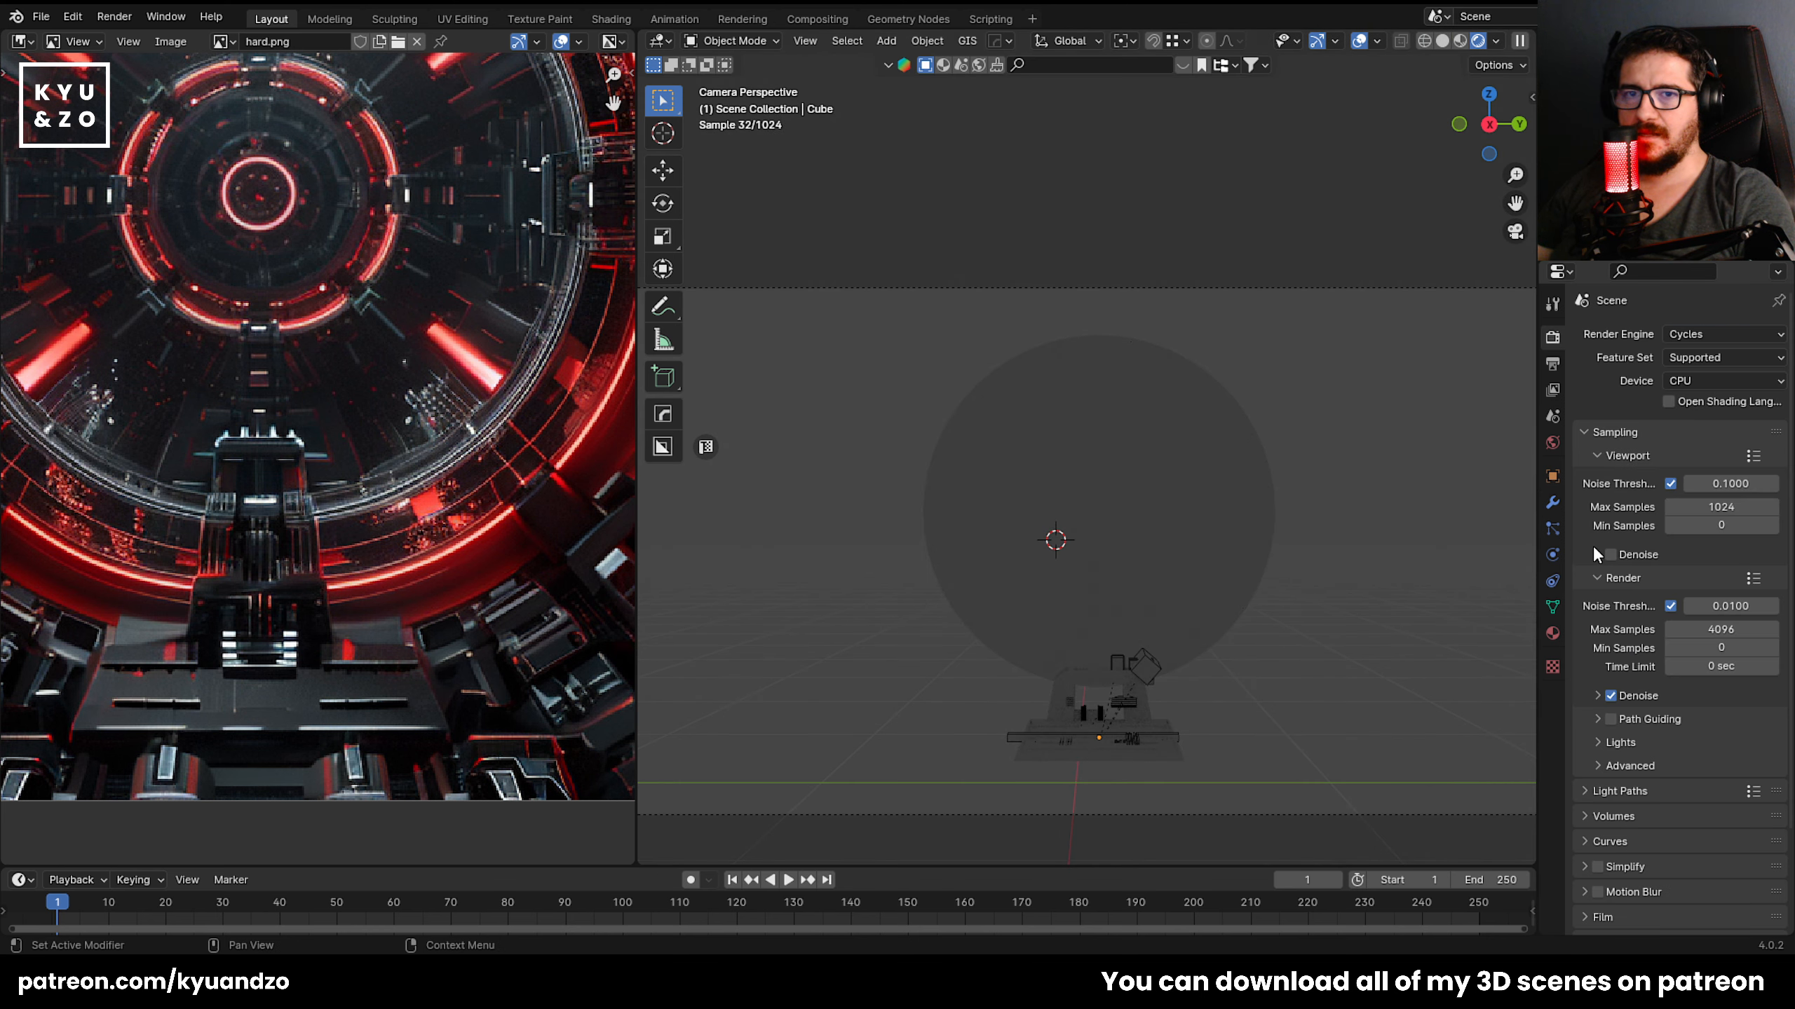
click(1696, 382)
click(1700, 423)
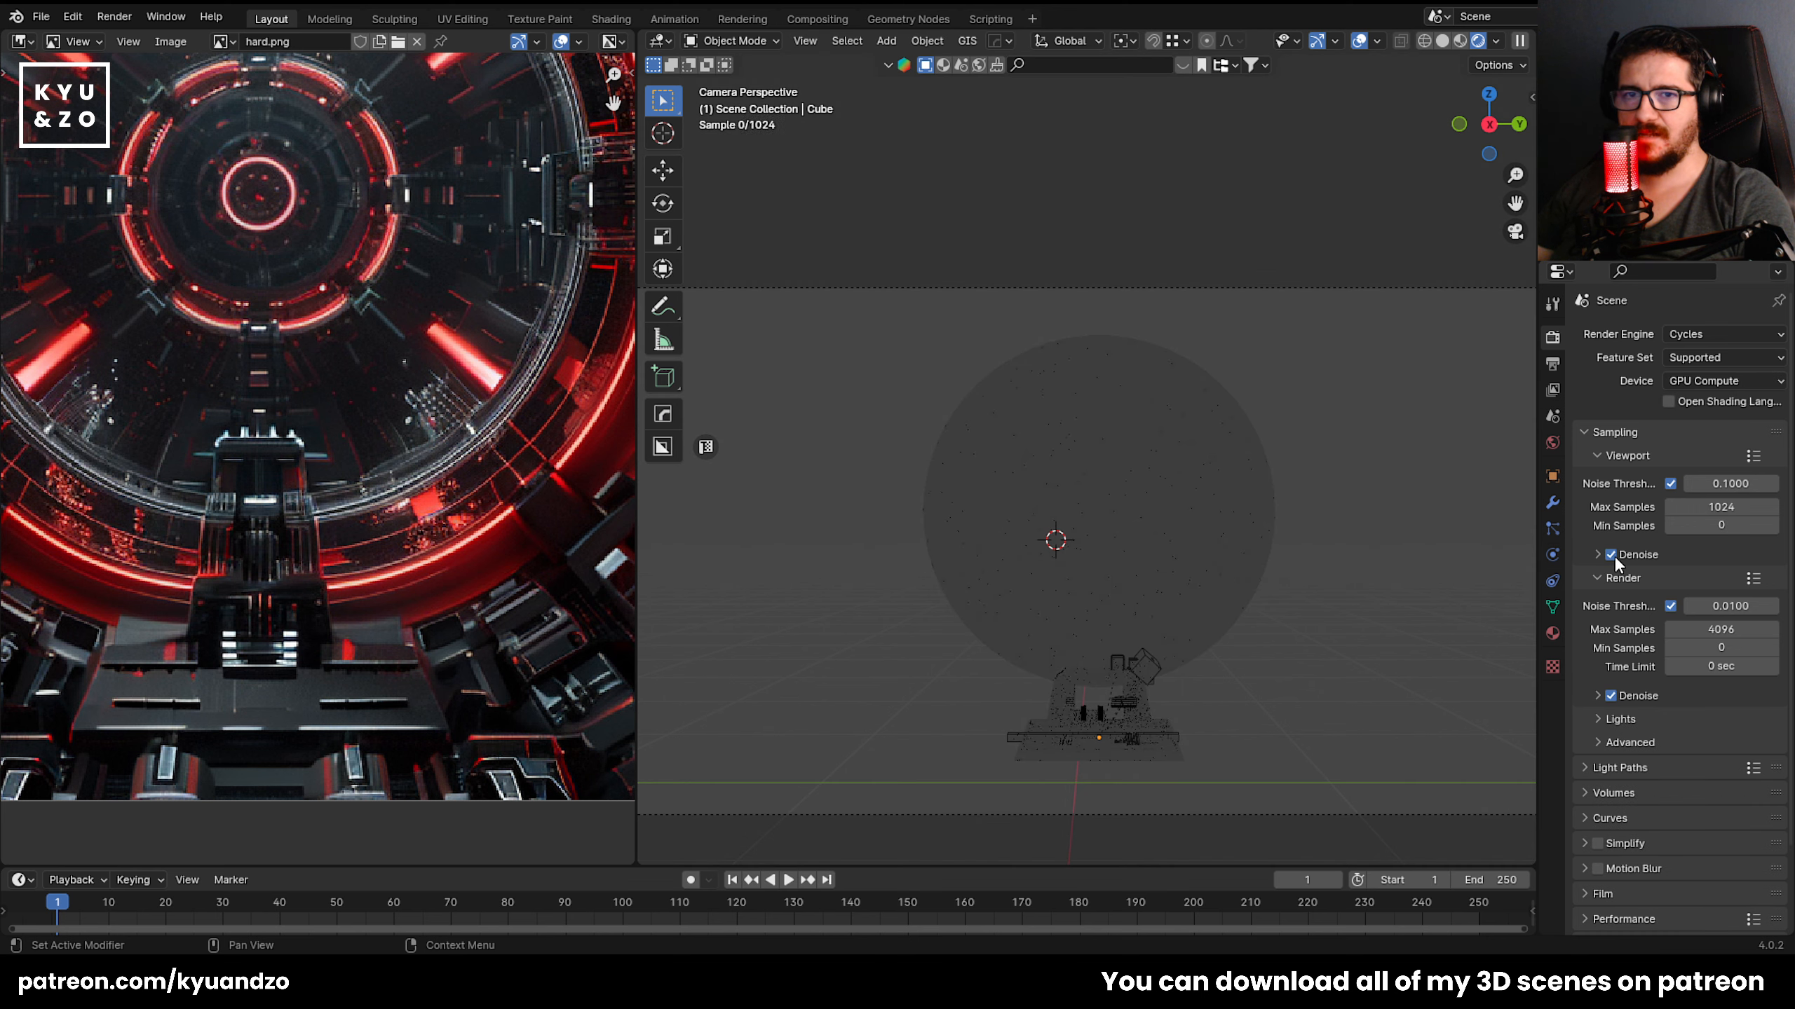
Hide the viewport overlays around the rendered bracket and slab.
shift+middle_drag(1085, 624, 1054, 466)
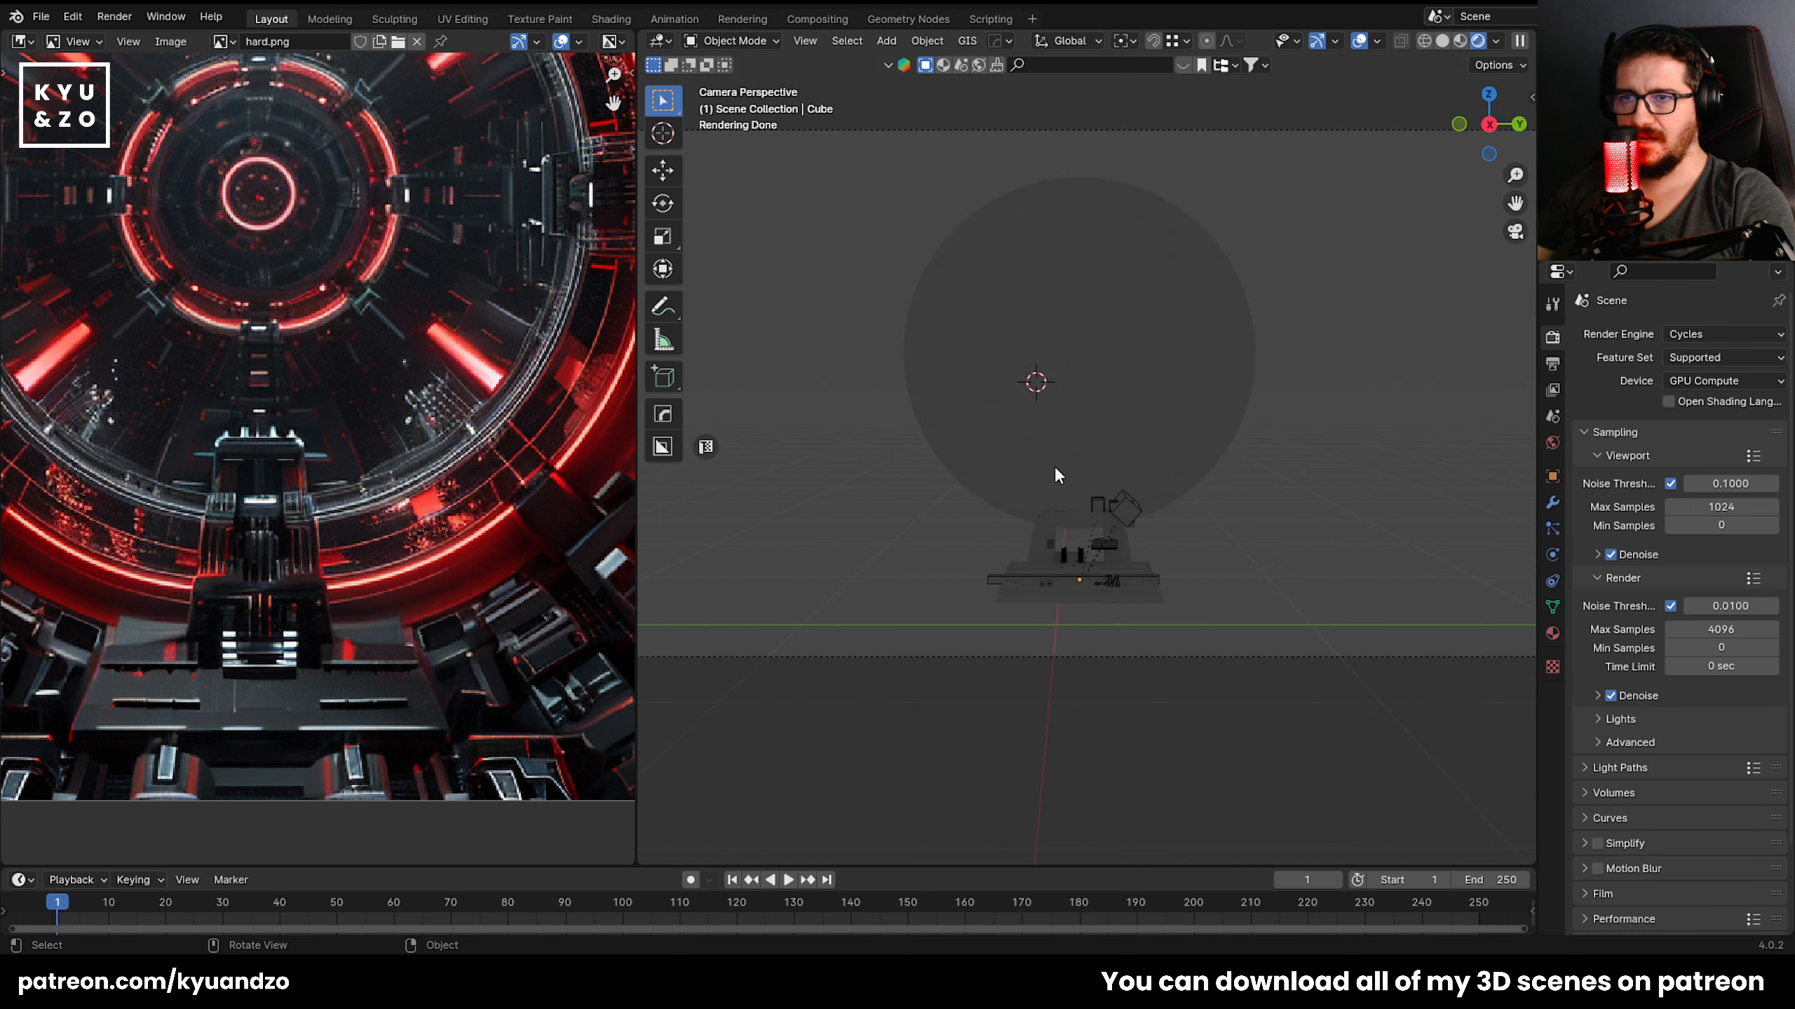
click(1358, 40)
scroll(1110, 583, up, 2)
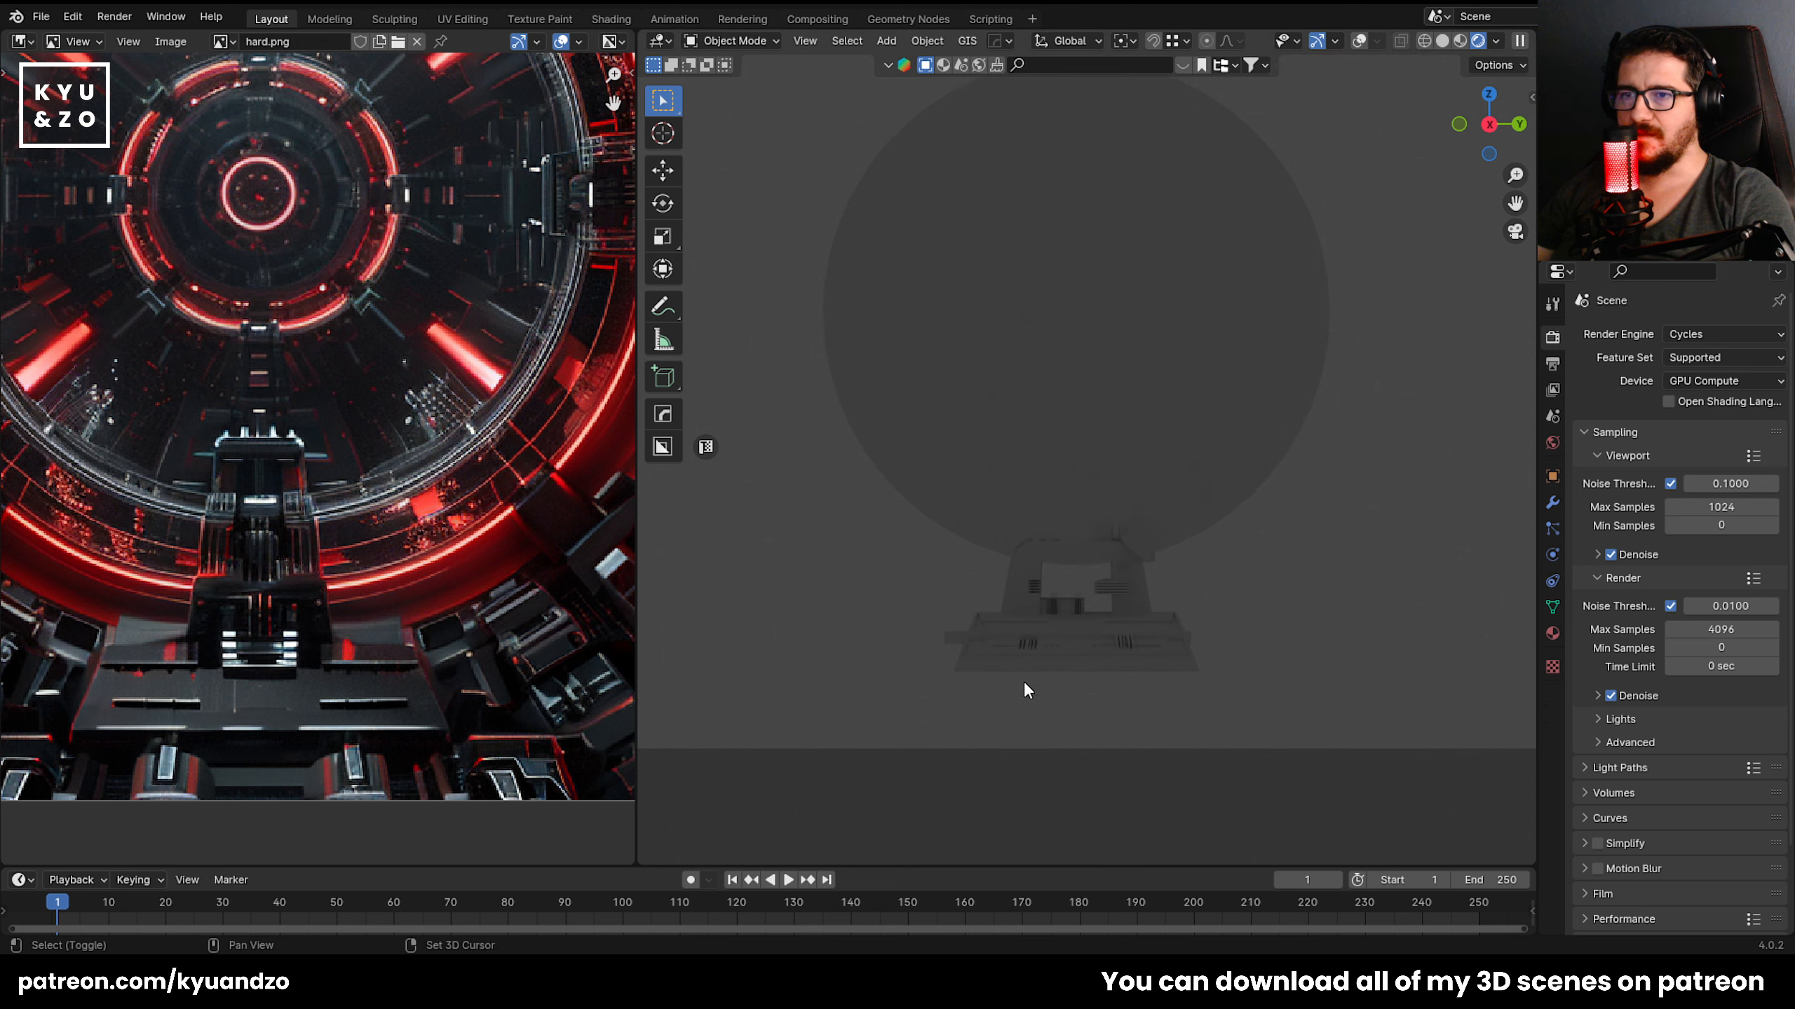
Examine the rendered cuts on the slab and bracket up close, and compare the whole scene with the reference image.
scroll(905, 708, up, 3)
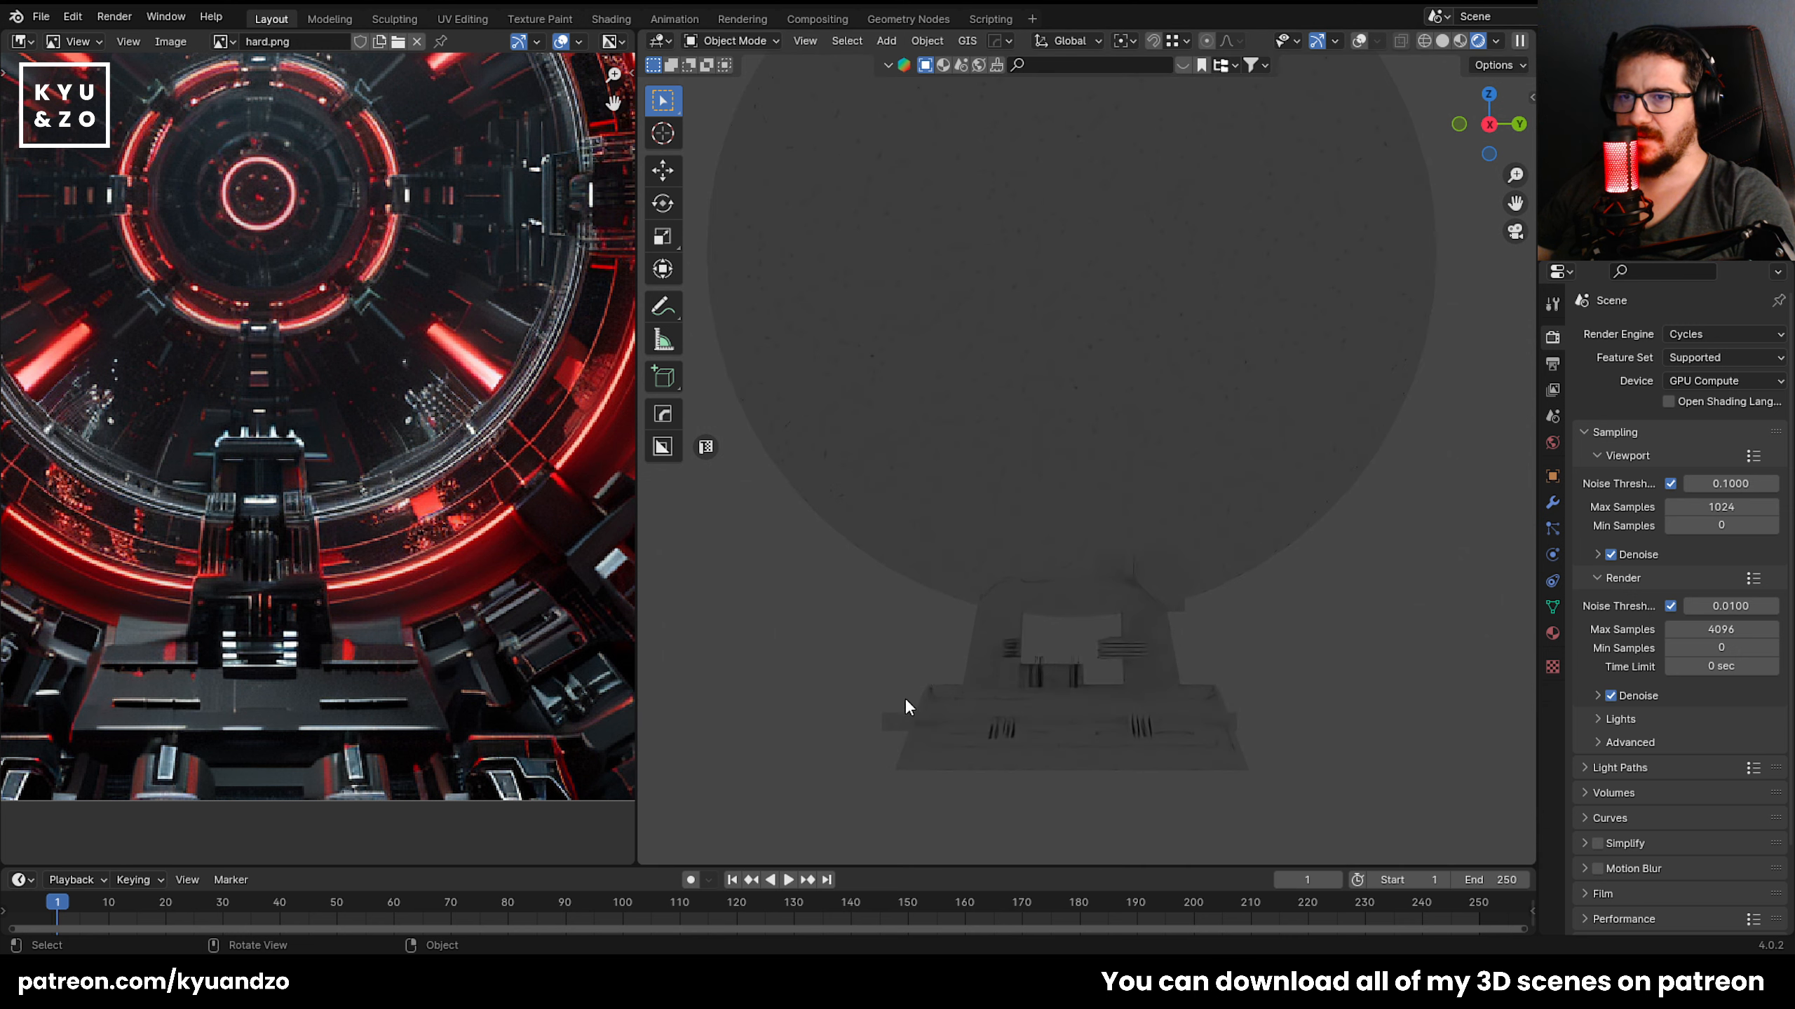
scroll(901, 401, up, 5)
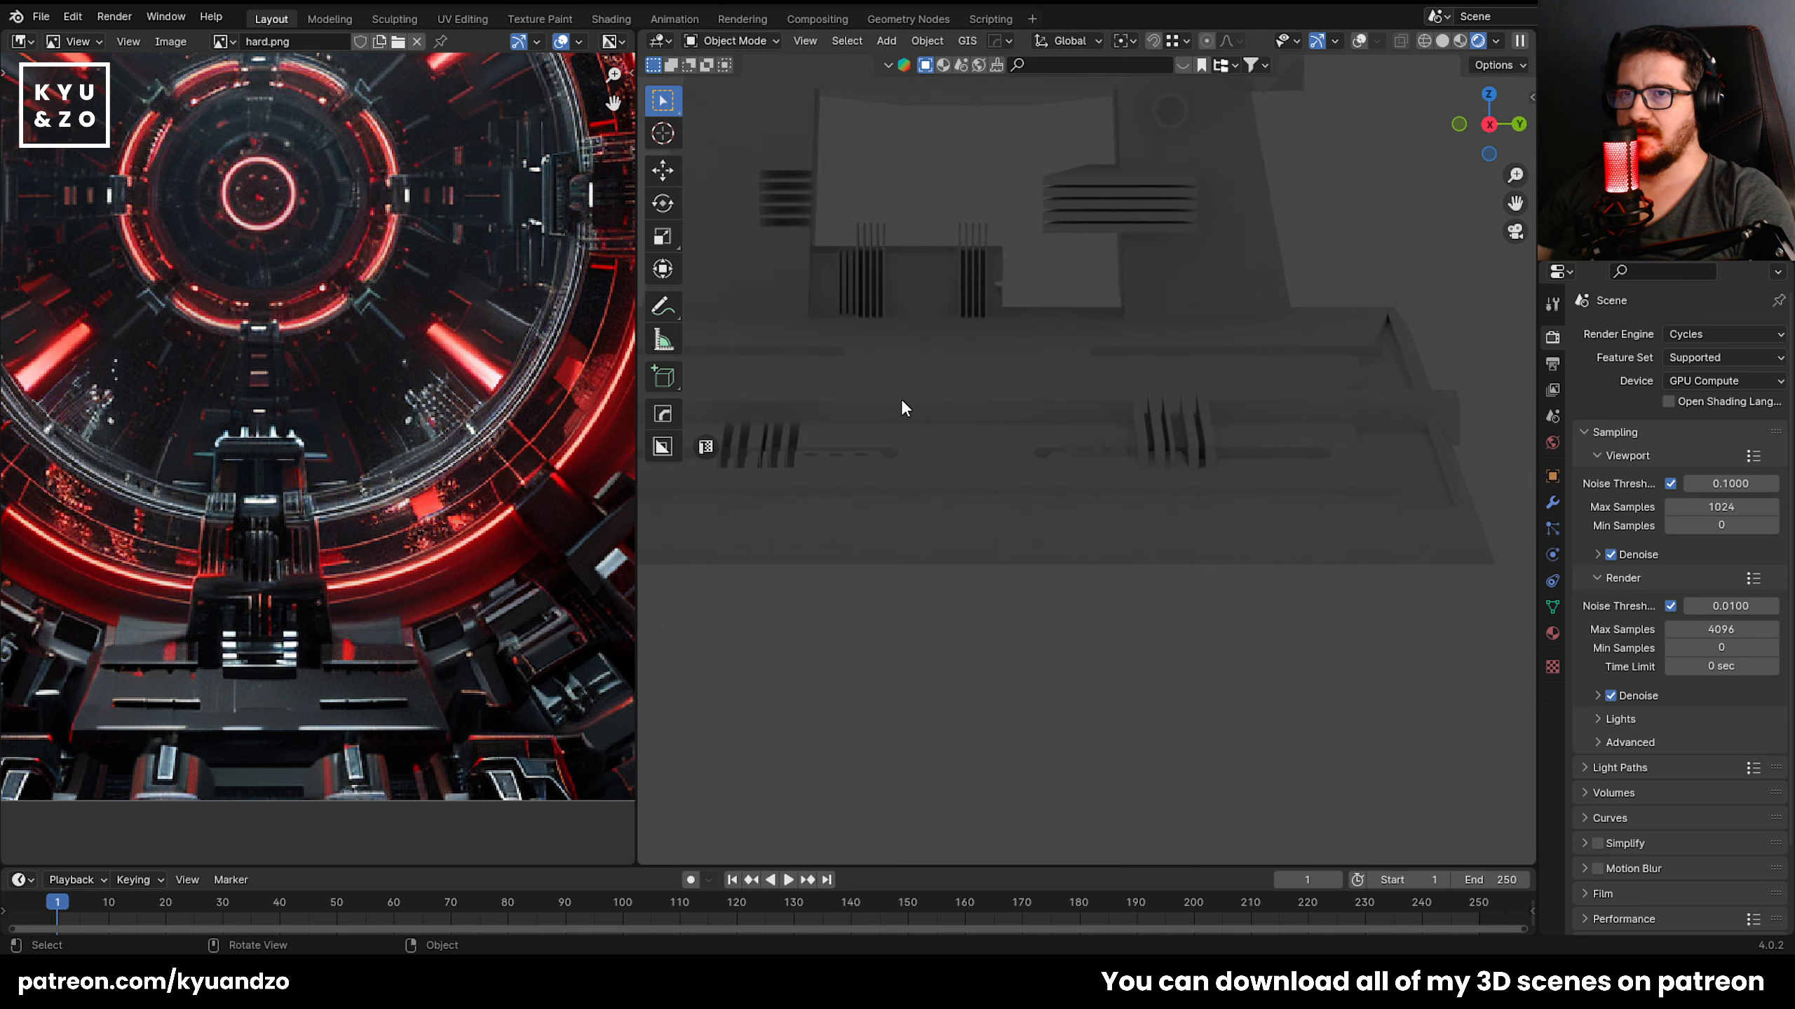
scroll(809, 377, up, 2)
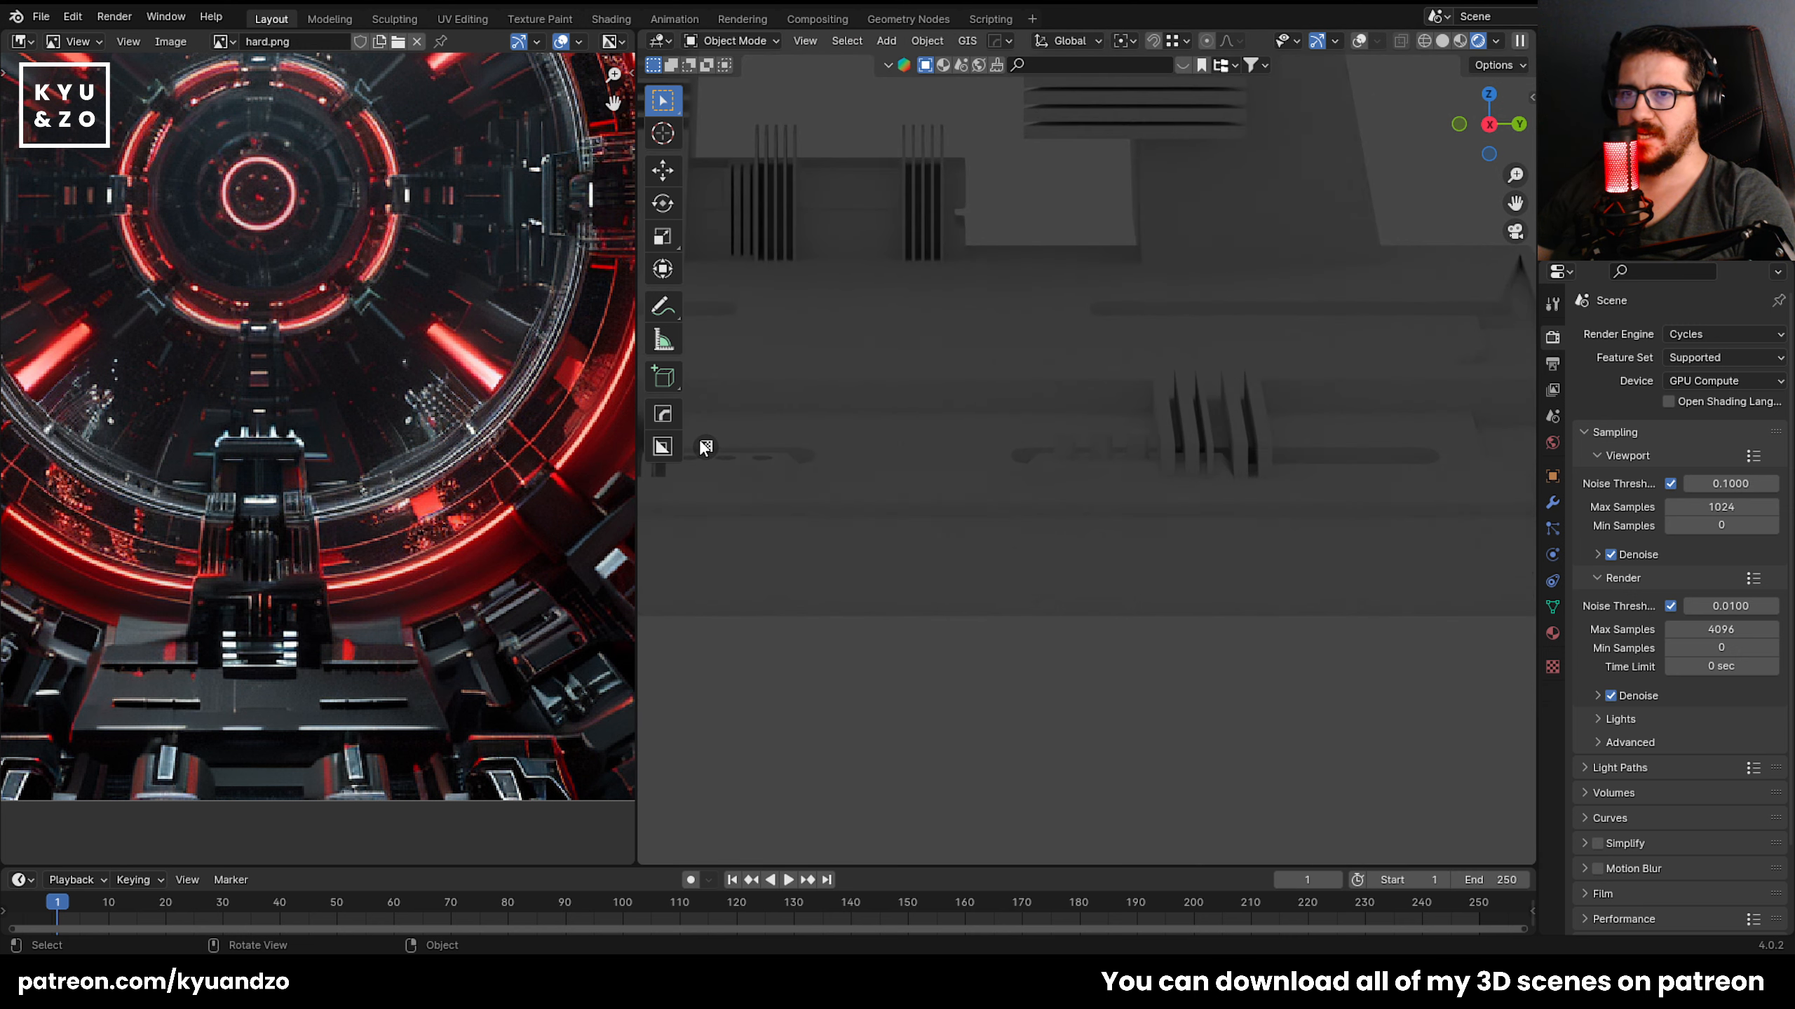
scroll(998, 320, down, 10)
scroll(914, 553, up, 1)
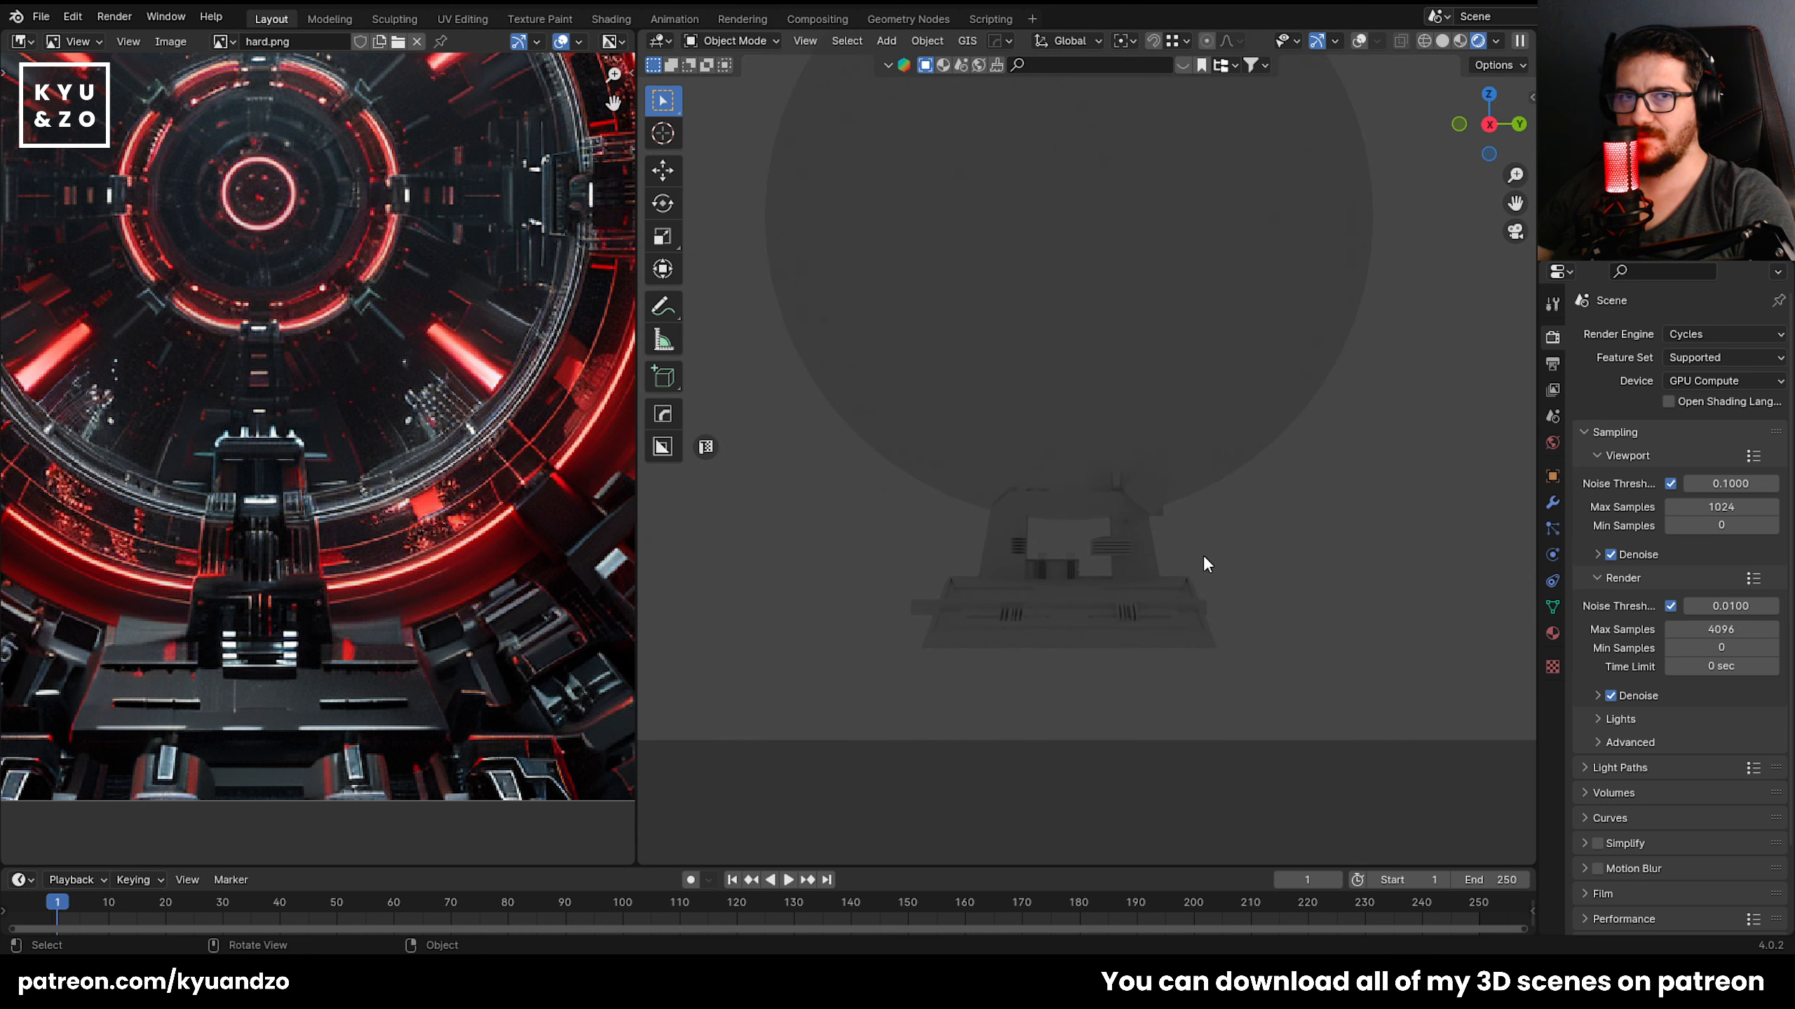
scroll(1197, 495, down, 4)
scroll(296, 540, down, 4)
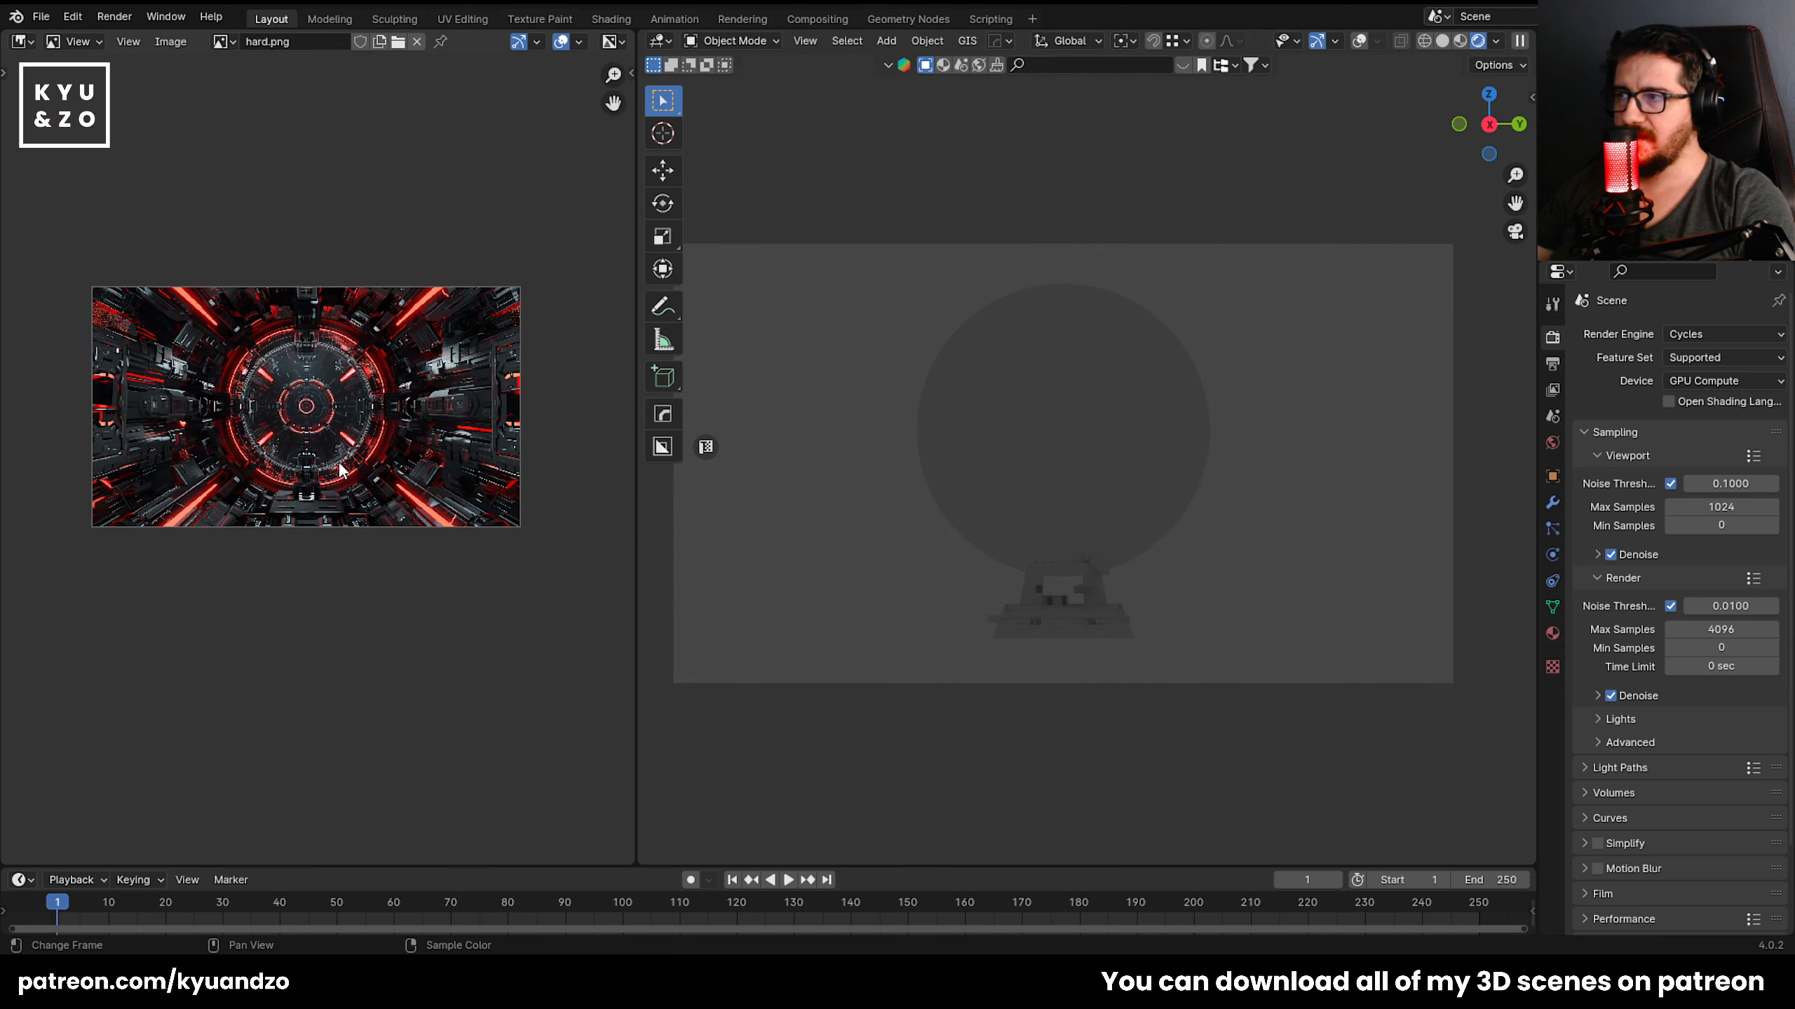
scroll(340, 470, up, 5)
scroll(1215, 359, down, 5)
scroll(1213, 352, up, 3)
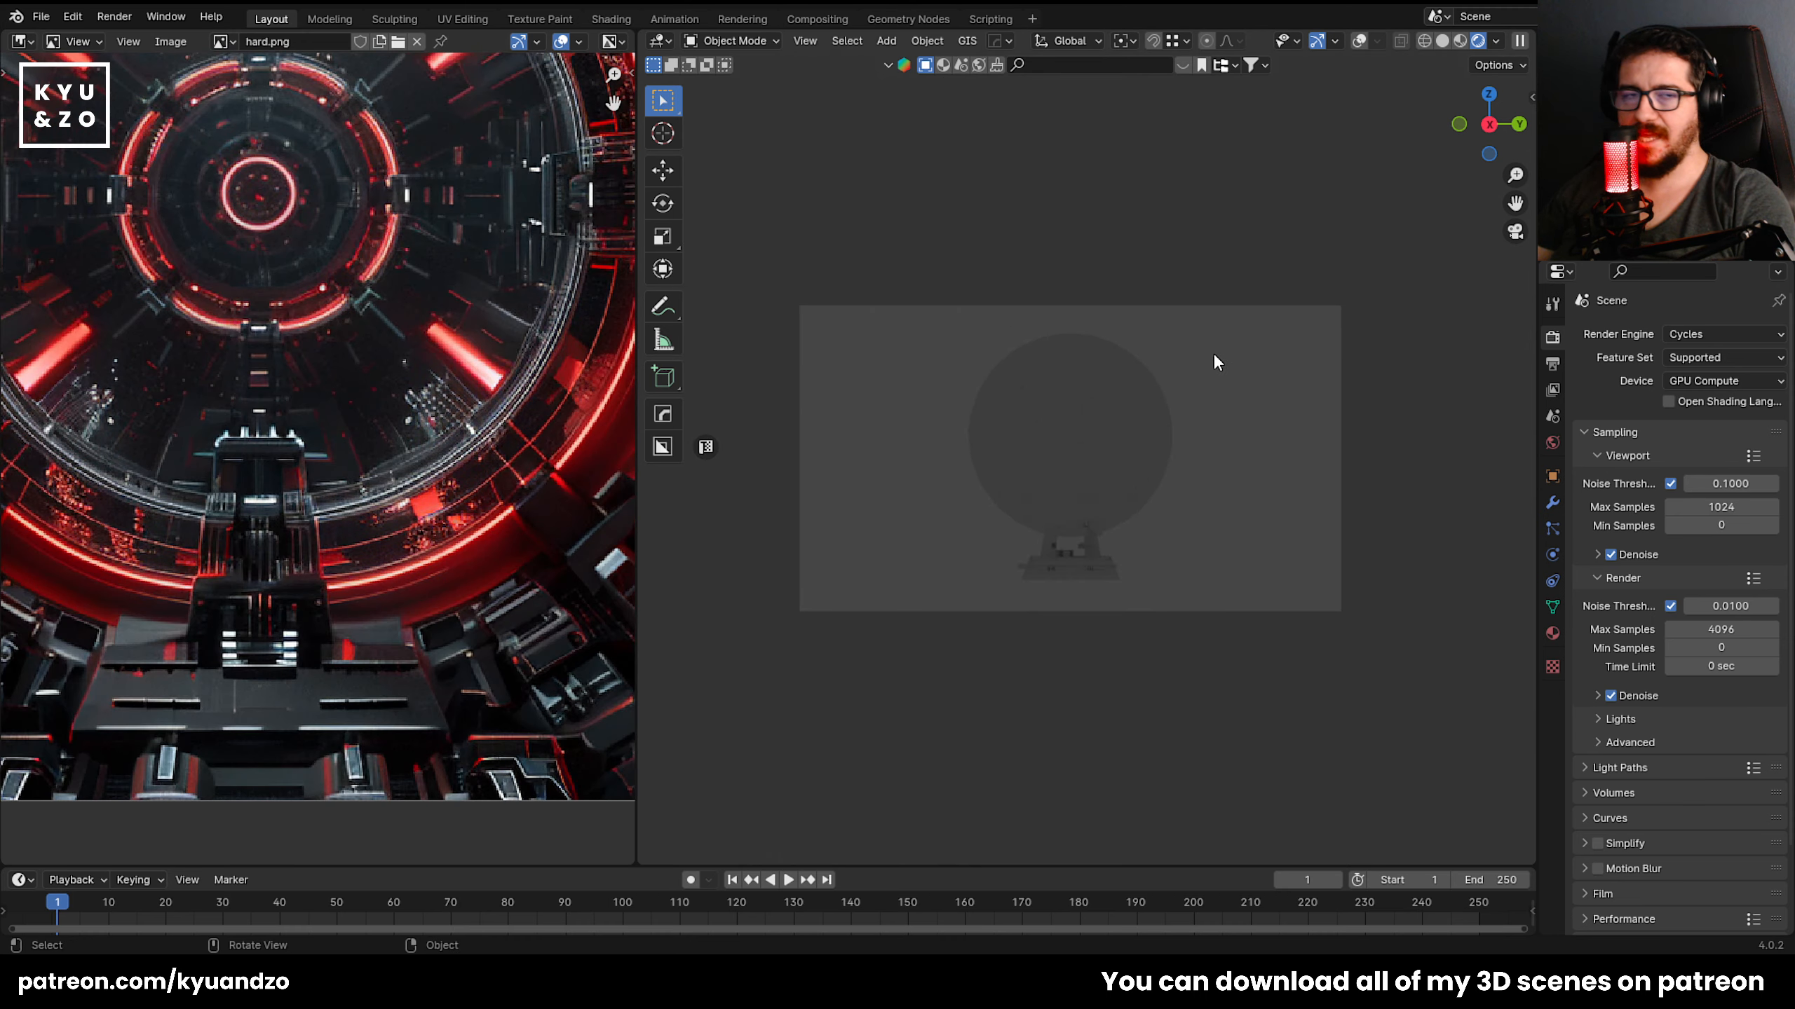
Return the viewport to solid shading, frame the sphere and slab in the camera view, and save the file.
click(1442, 43)
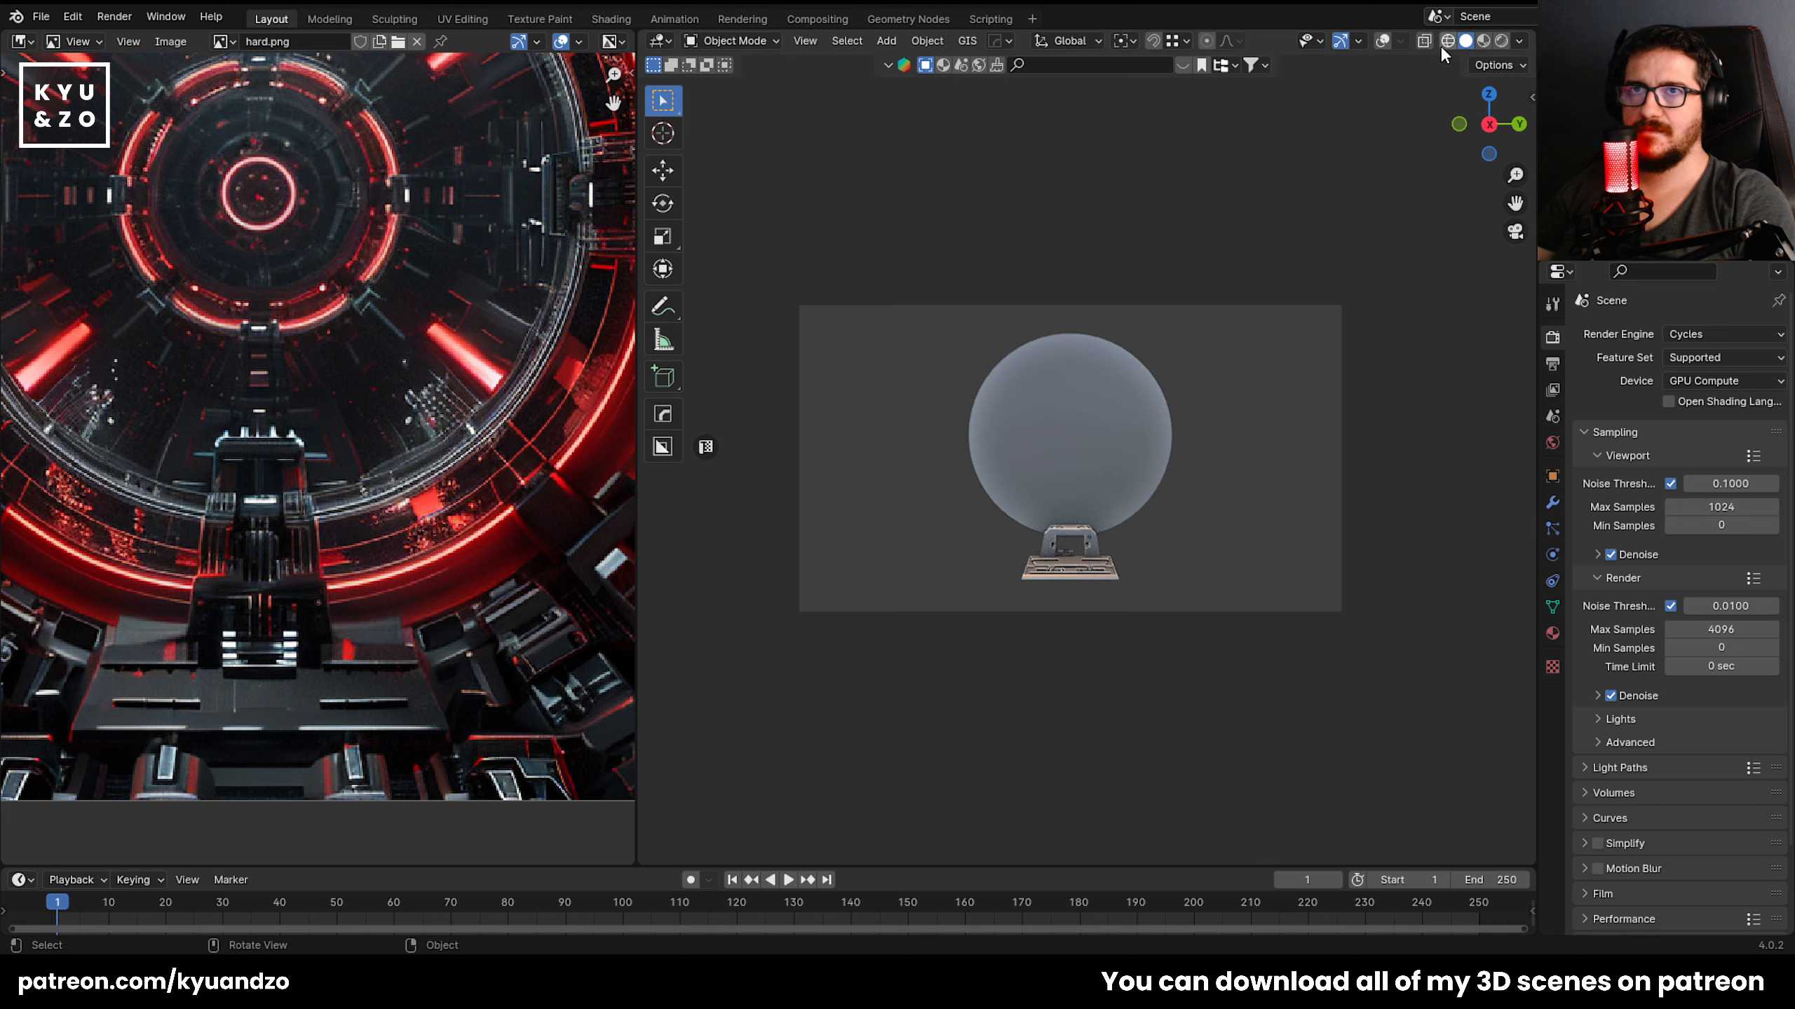
key(Home)
key(ctrl+s)
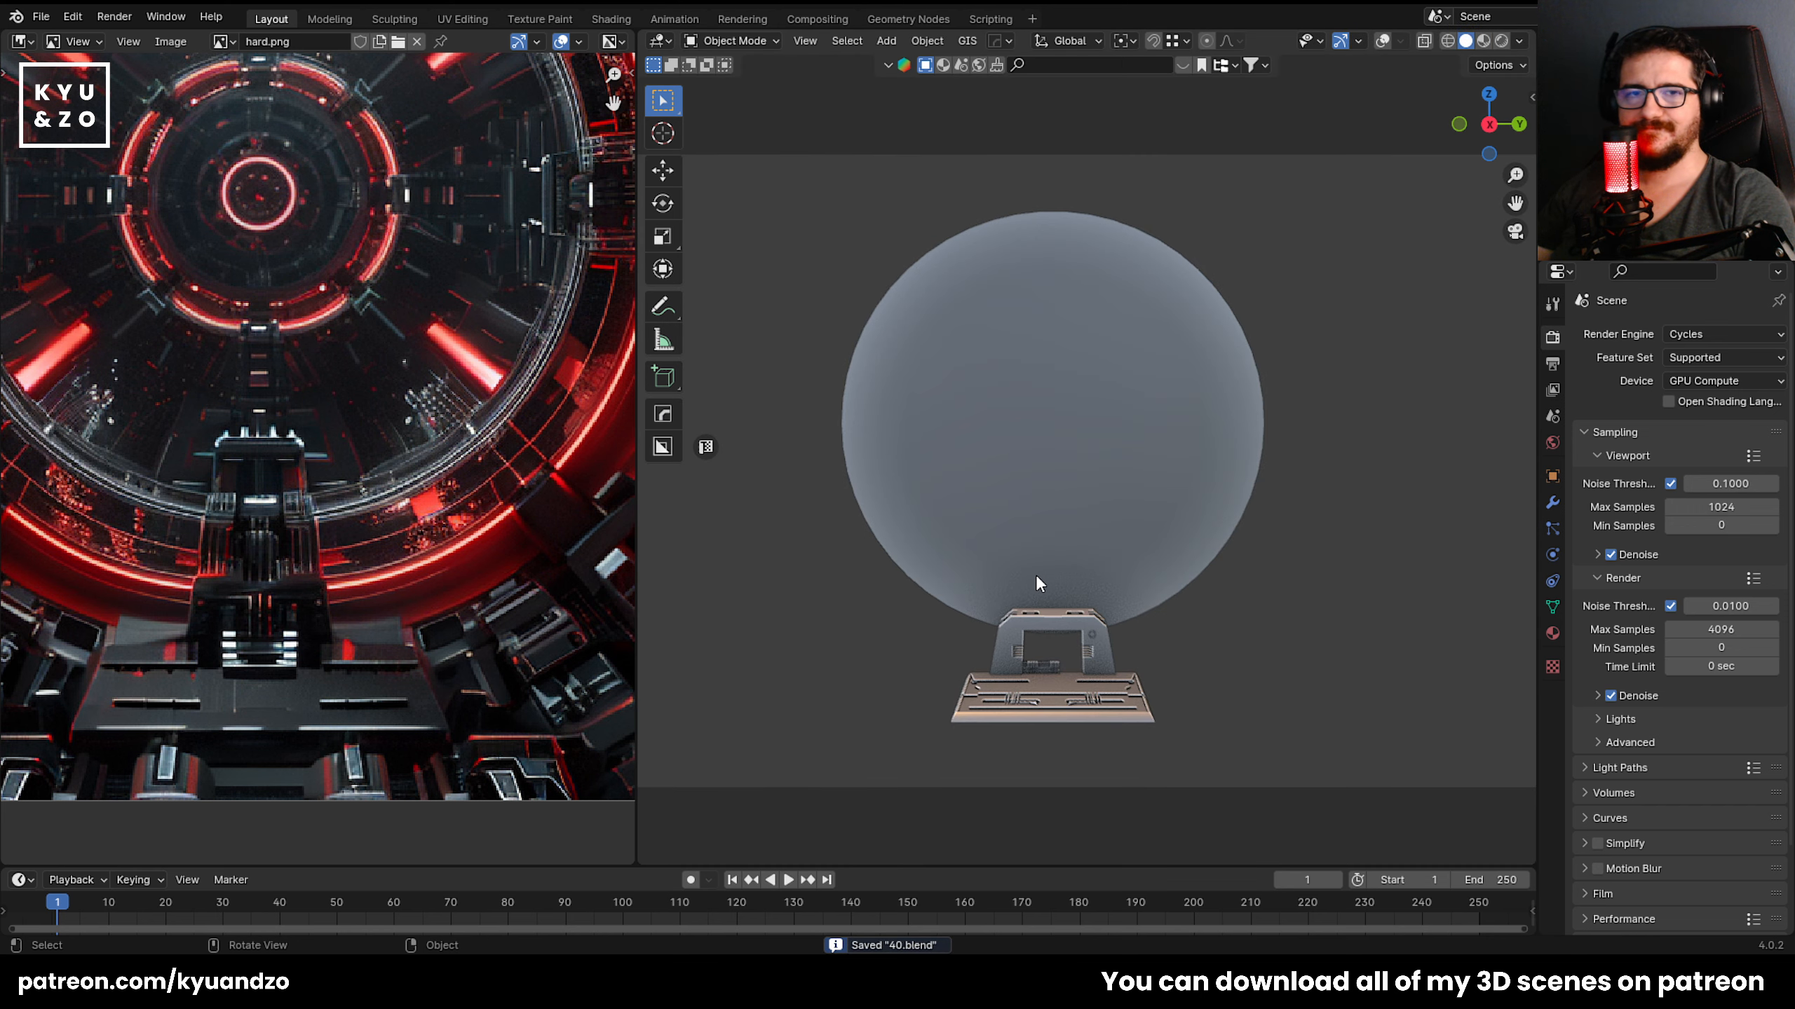